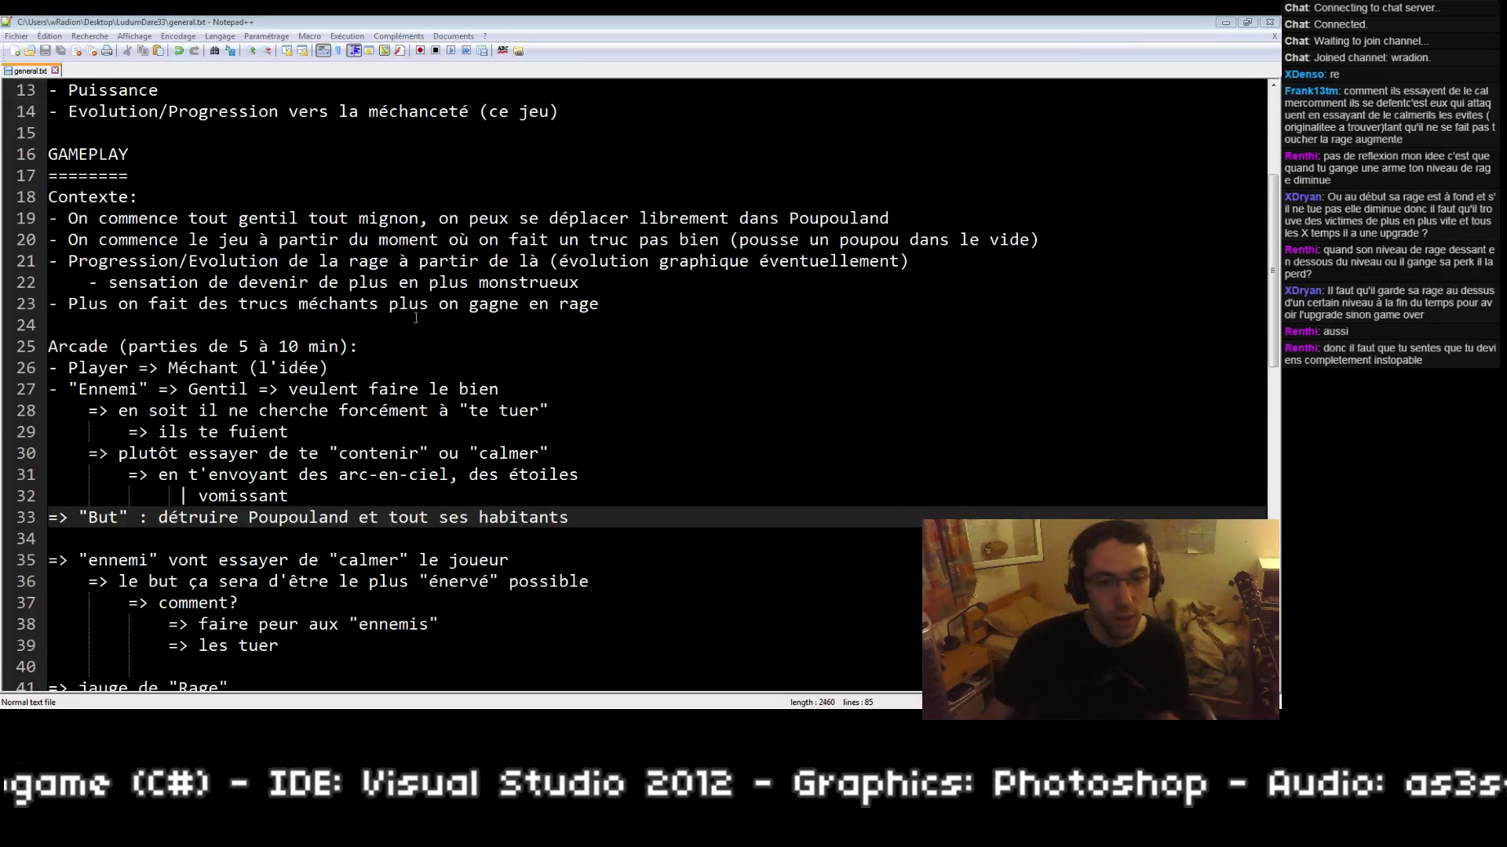
pyautogui.click(669, 481)
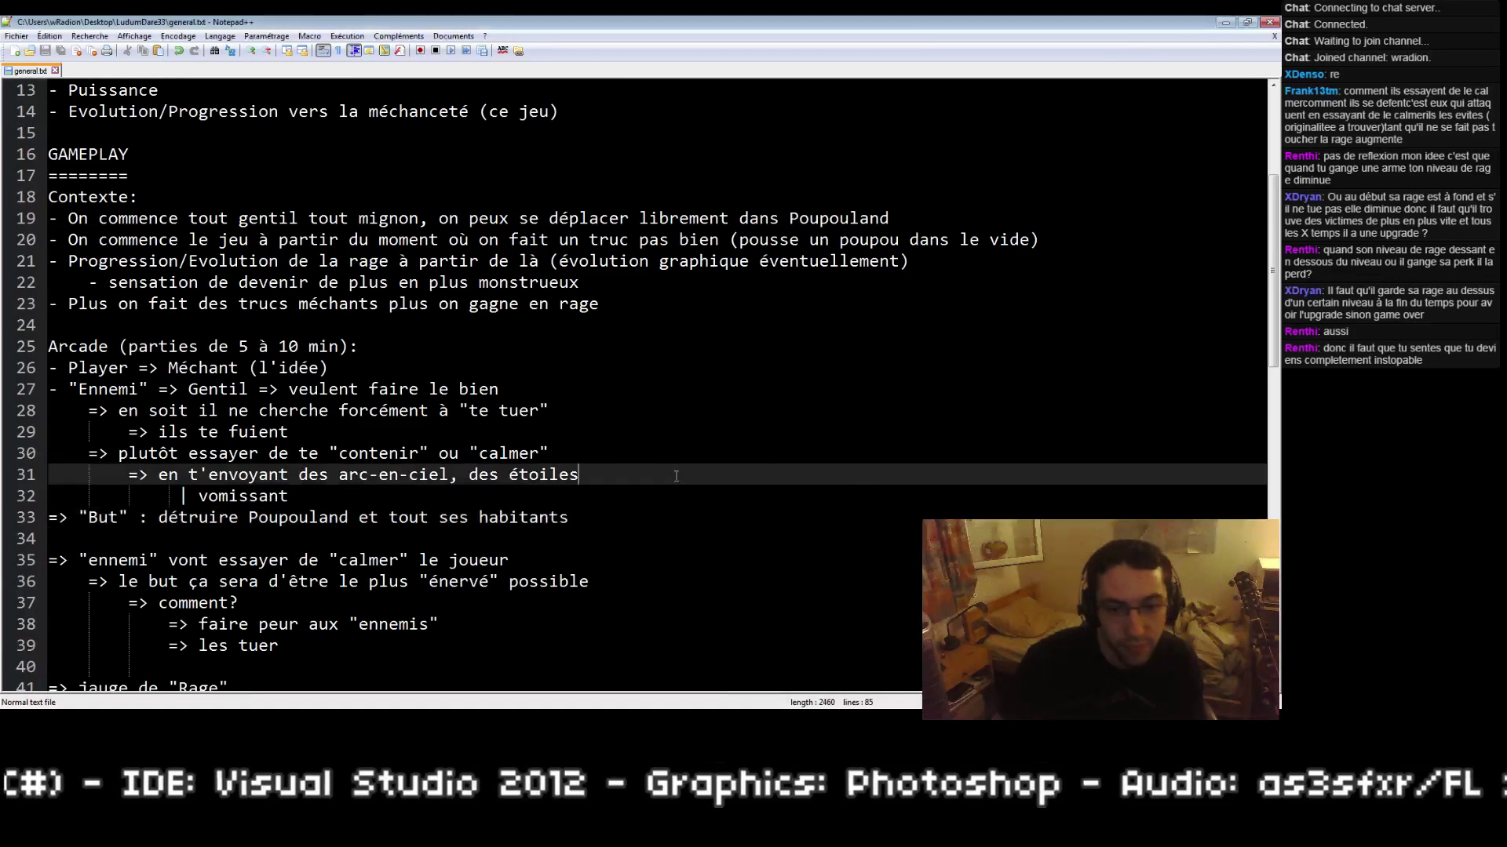
pyautogui.scroll(4, 674, 474)
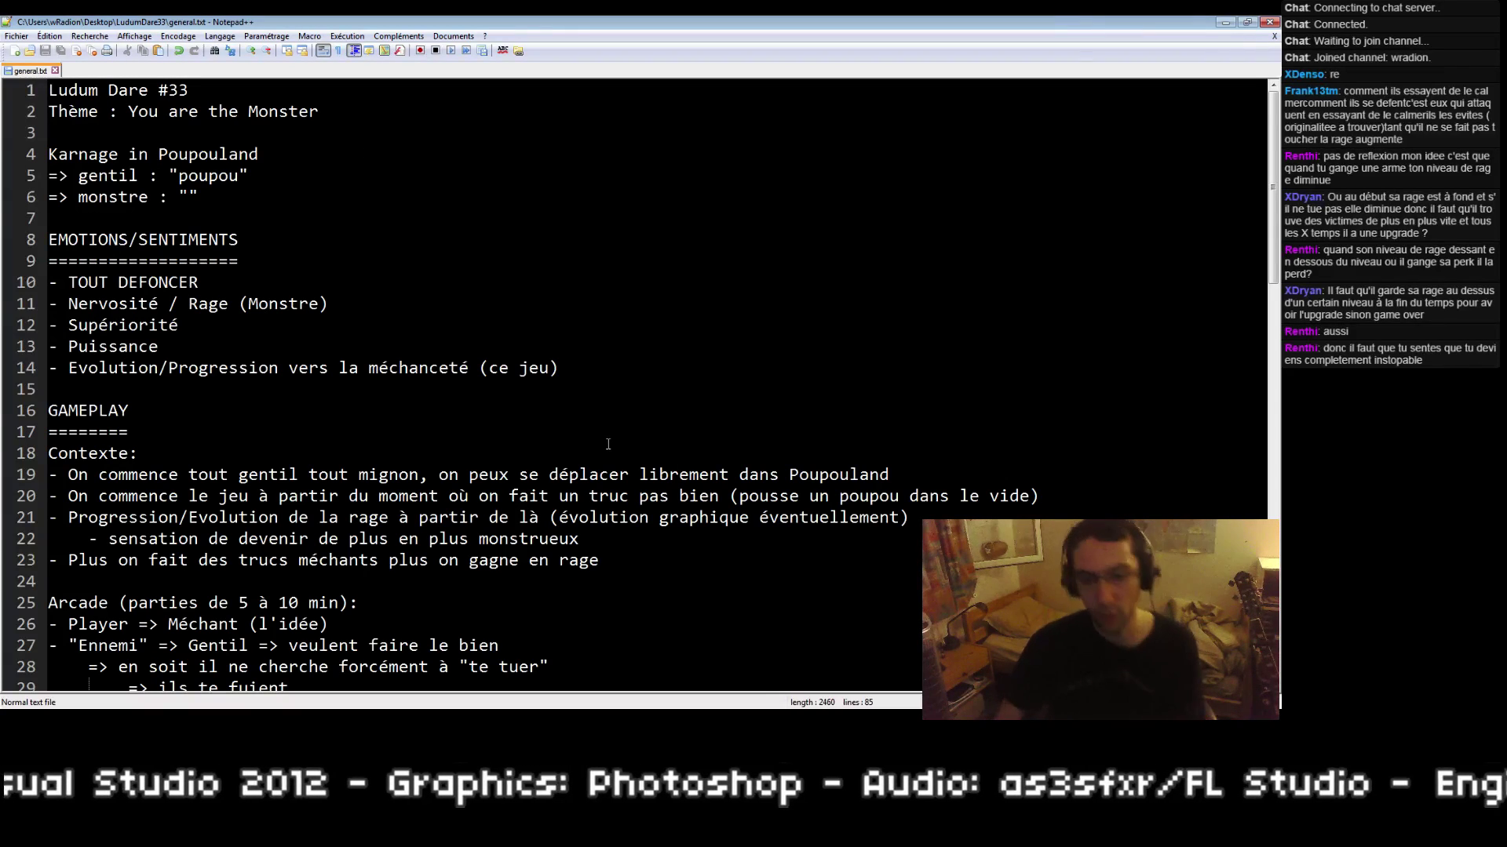
# Step: Switch to Photoshop and create a new transparent image of 32 × 32 pixels
pyautogui.hotkey('alt', 'Tab')
pyautogui.click(46, 27)
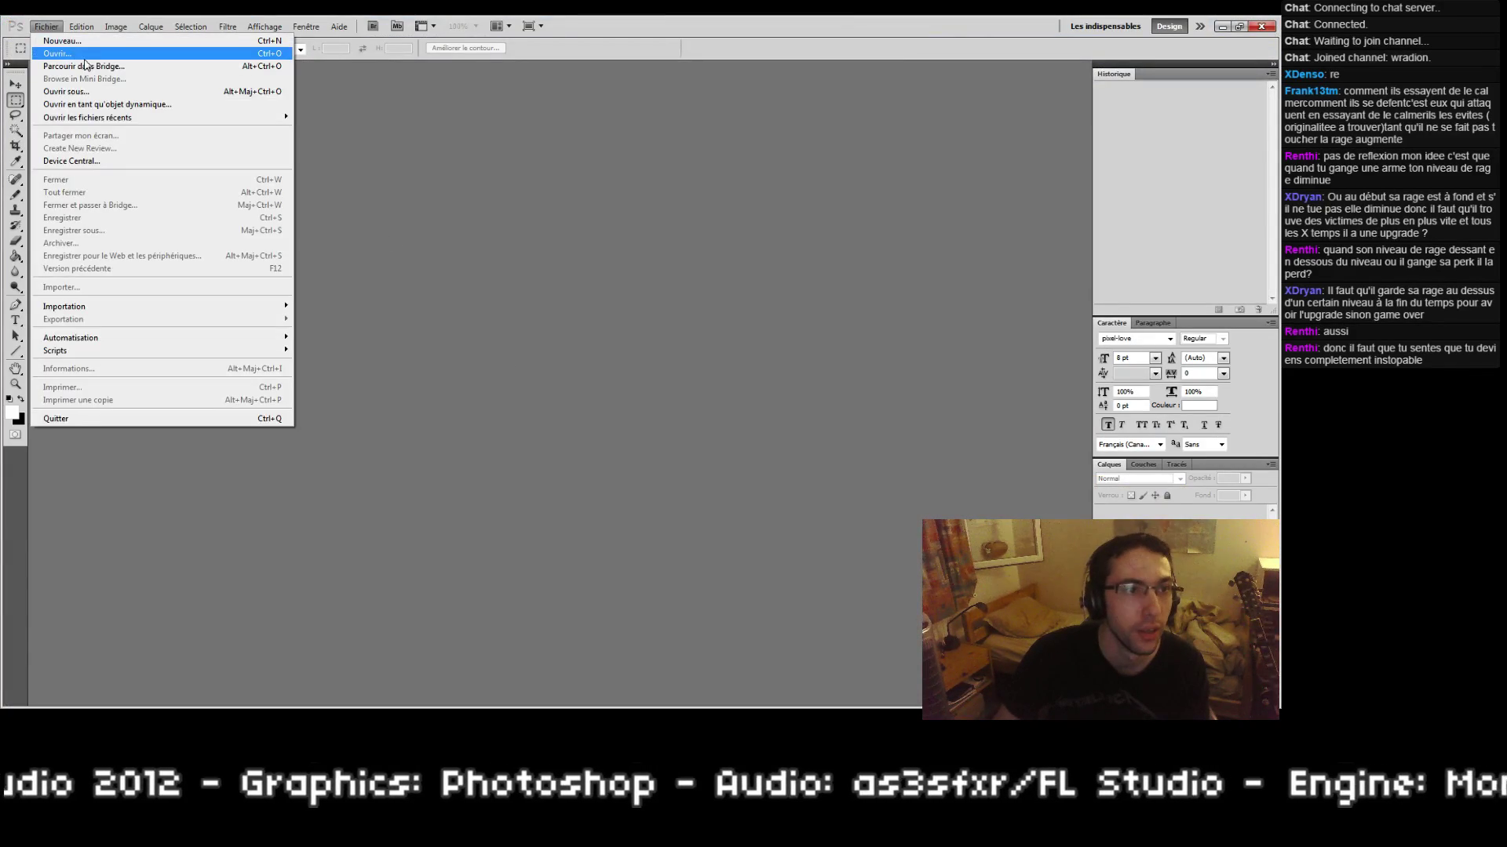
pyautogui.click(118, 41)
pyautogui.doubleClick(695, 375)
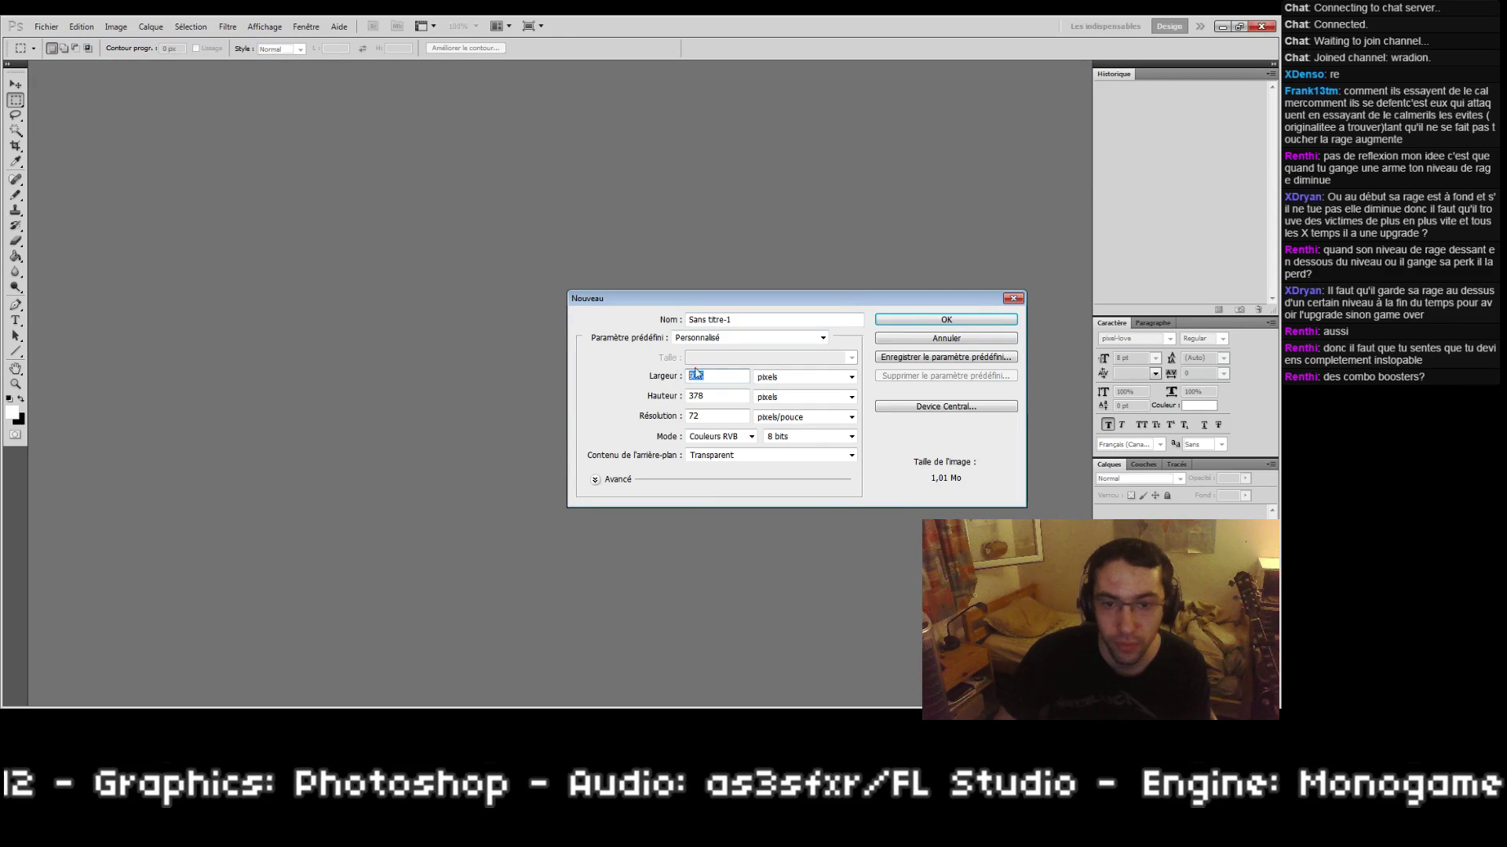
pyautogui.write('32')
pyautogui.press('Tab')
pyautogui.write('32')
pyautogui.press('Return')
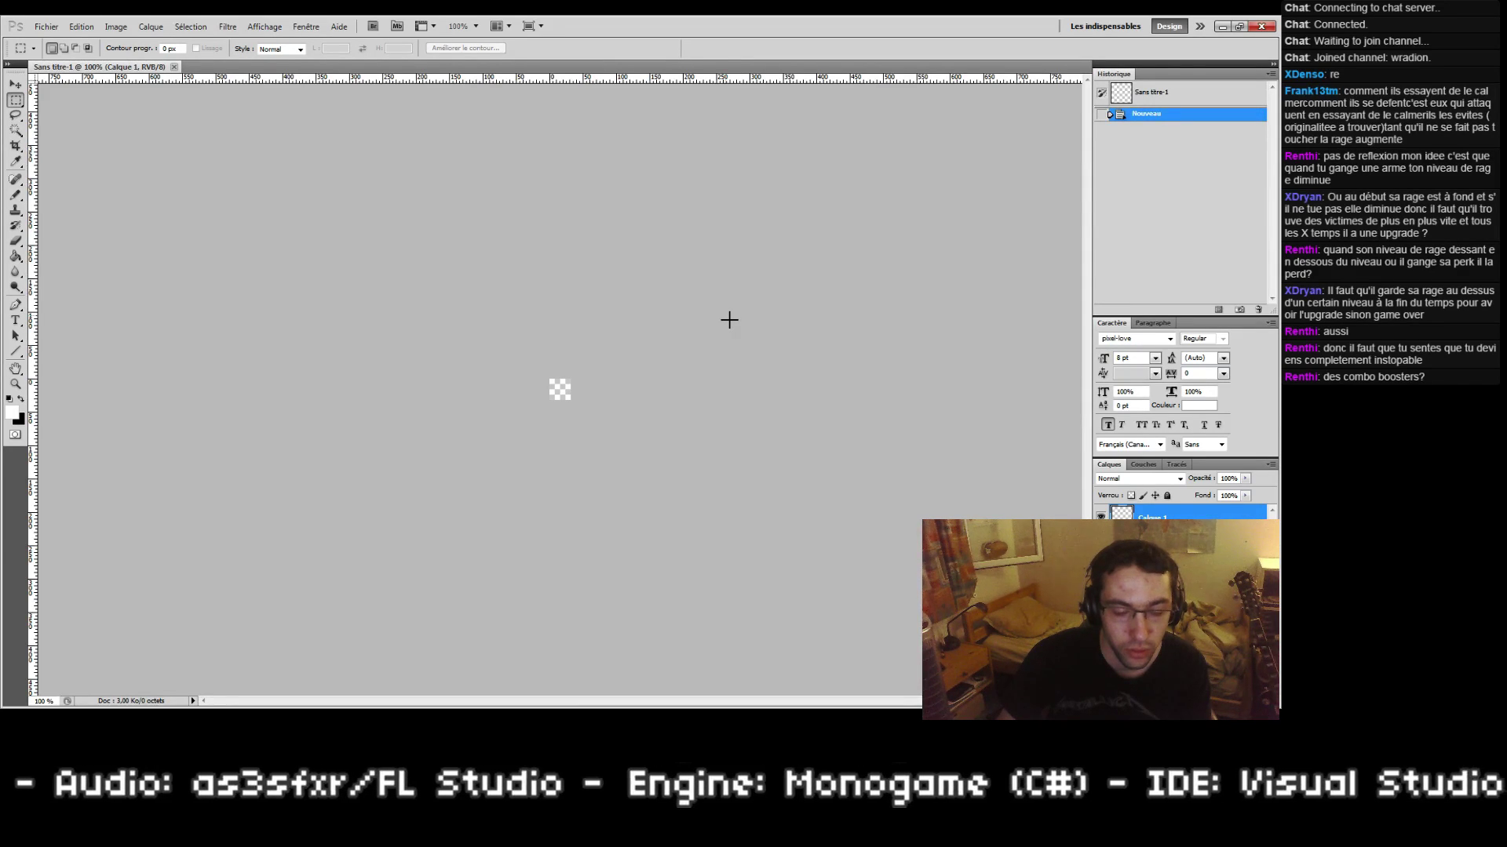
# Step: Create a second new transparent image, 1024 pixels wide and 768 pixels high
pyautogui.click(47, 26)
pyautogui.click(100, 41)
pyautogui.press('Tab')
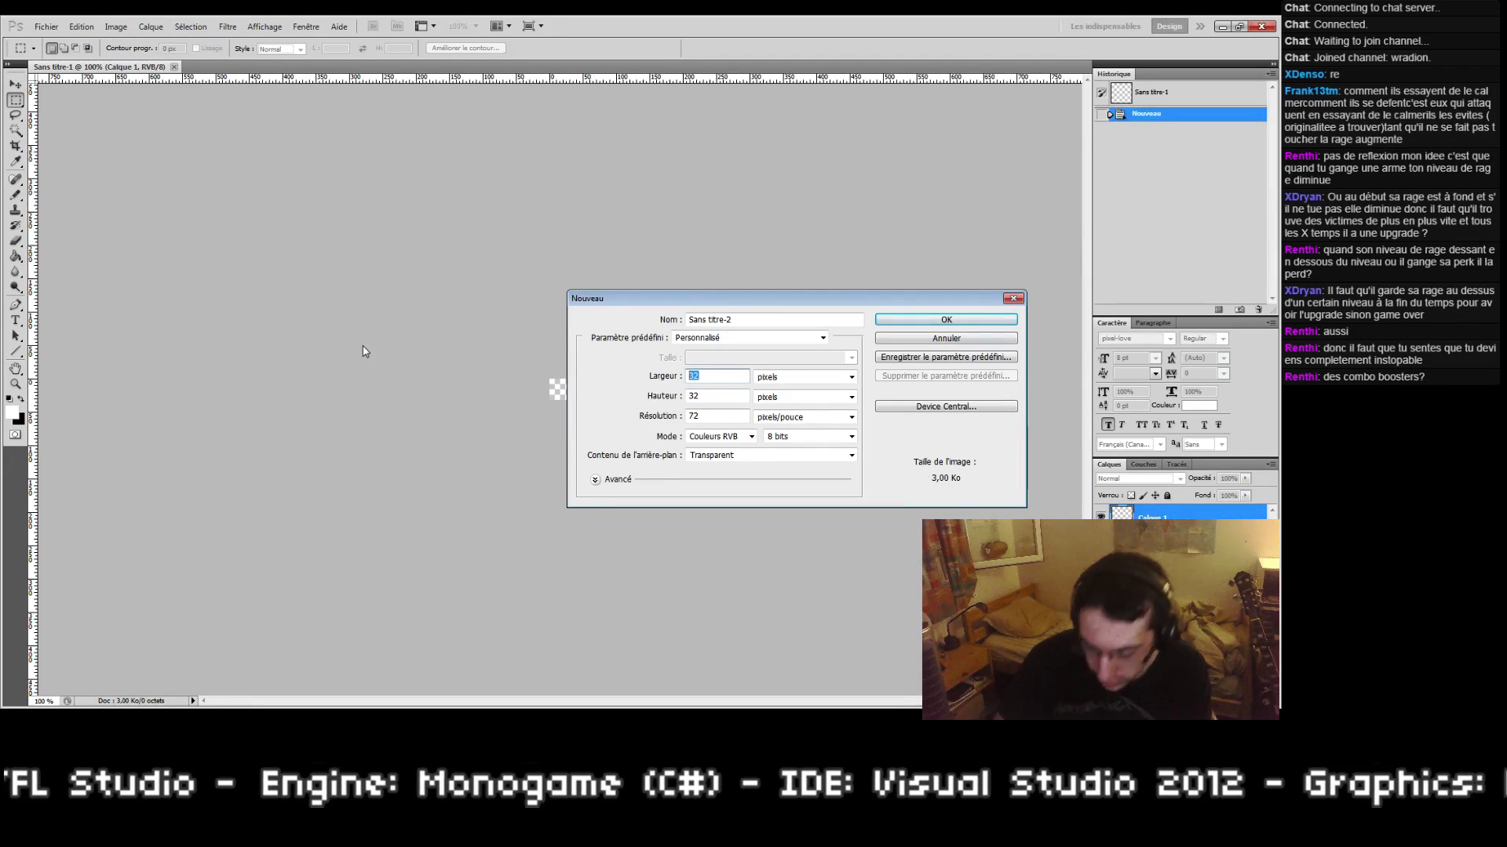
pyautogui.write('1024')
pyautogui.press('Tab')
pyautogui.press('Tab')
pyautogui.write('768')
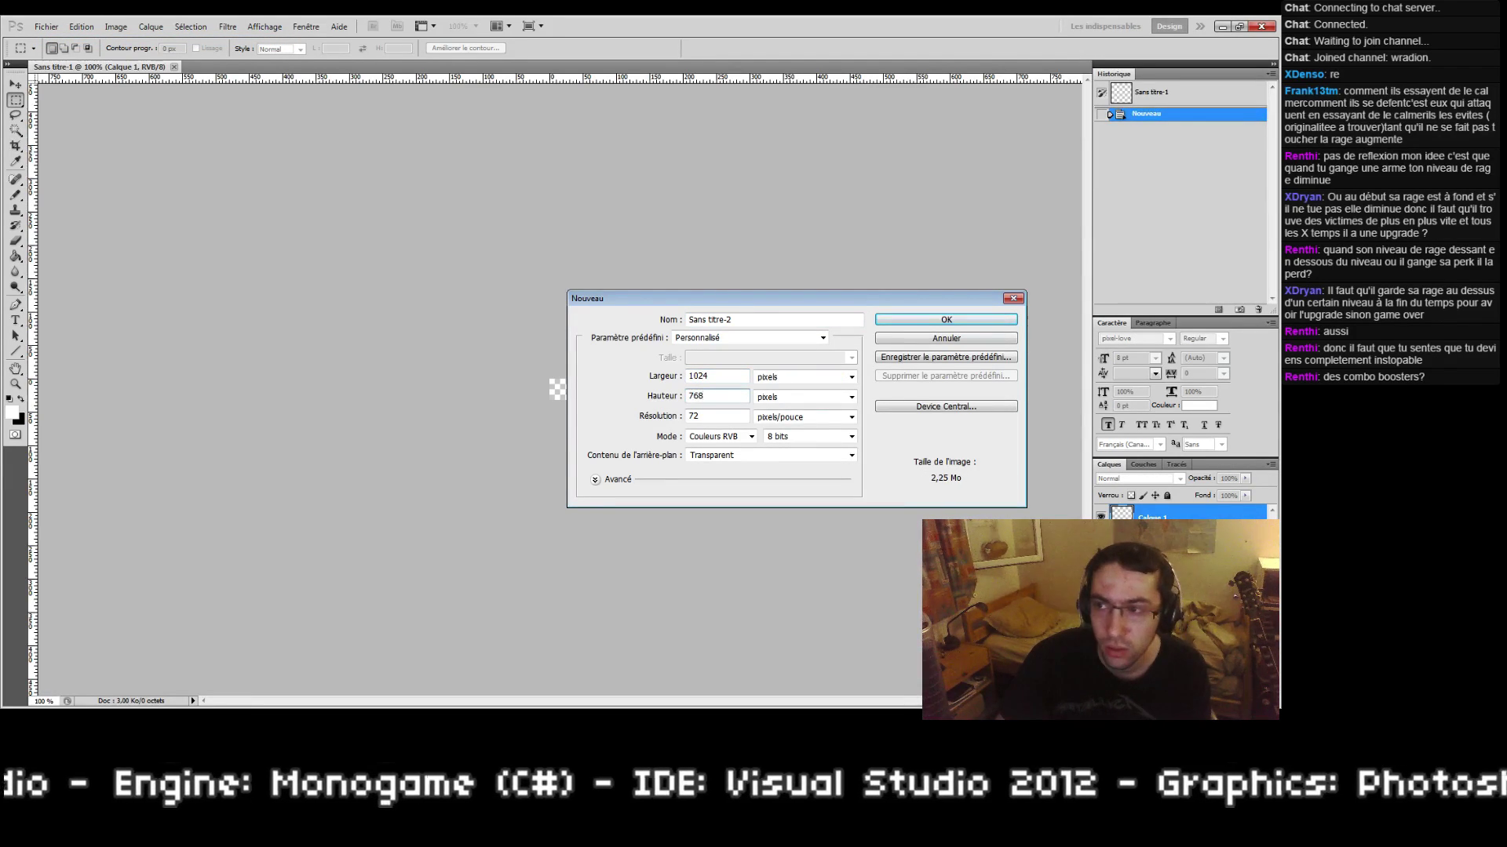
pyautogui.press('Return')
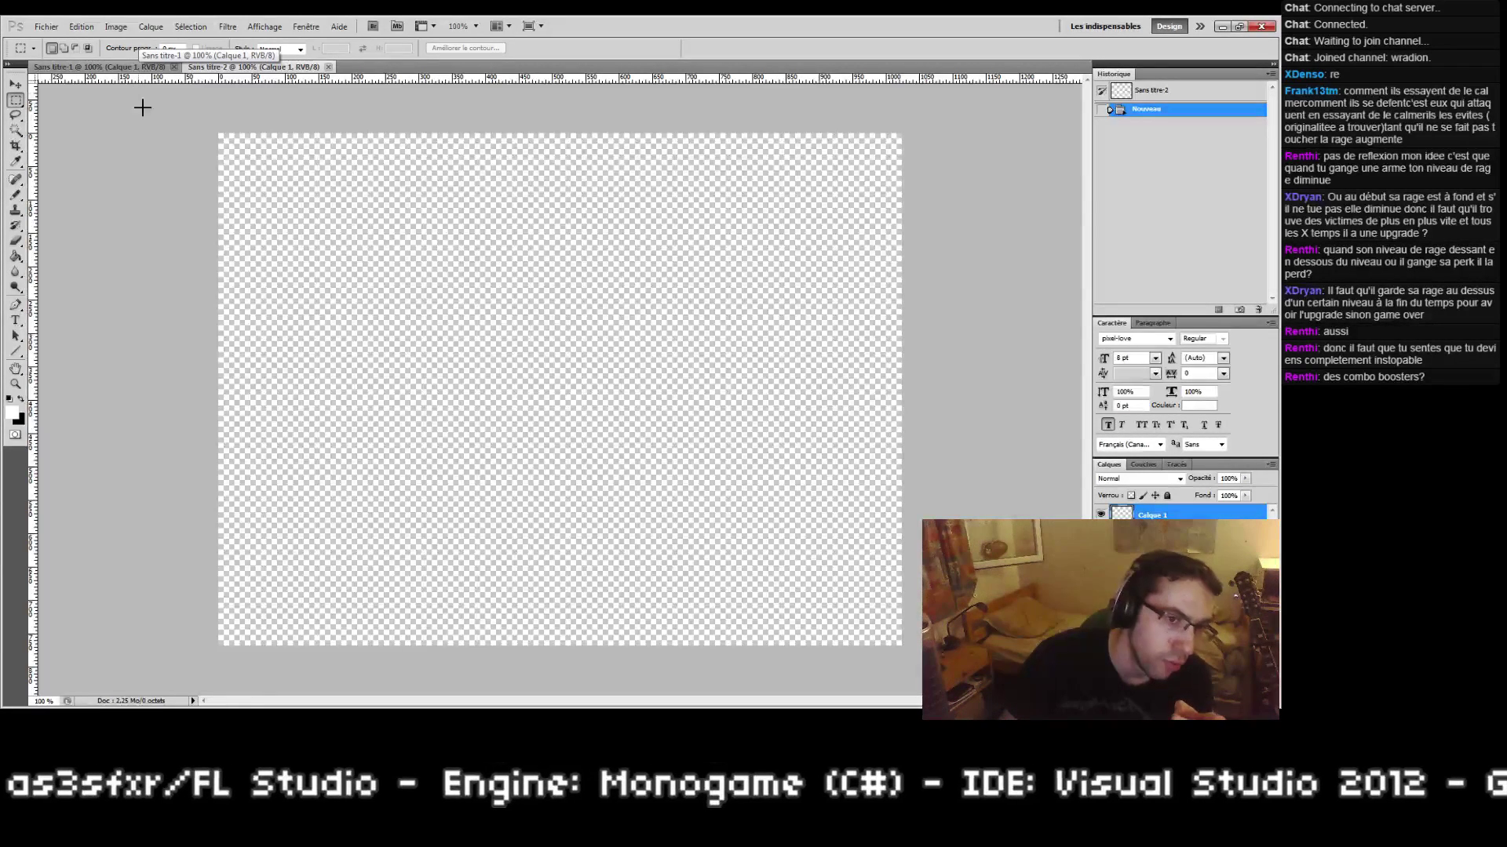
# Step: Resize the second image to a width of 512 pixels with proportions kept and bicubic resampling
pyautogui.click(115, 26)
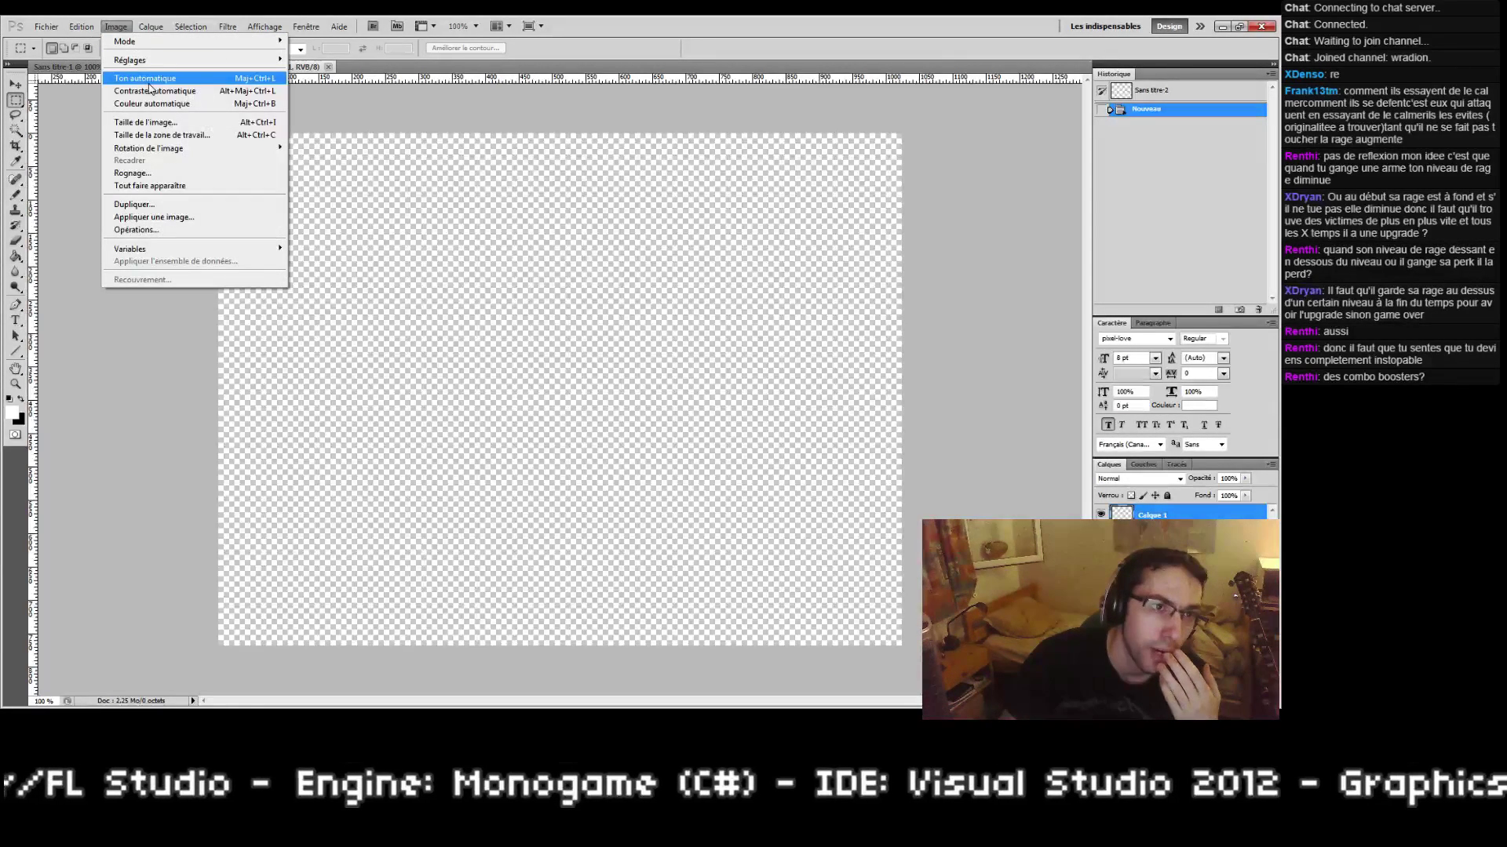
pyautogui.click(176, 123)
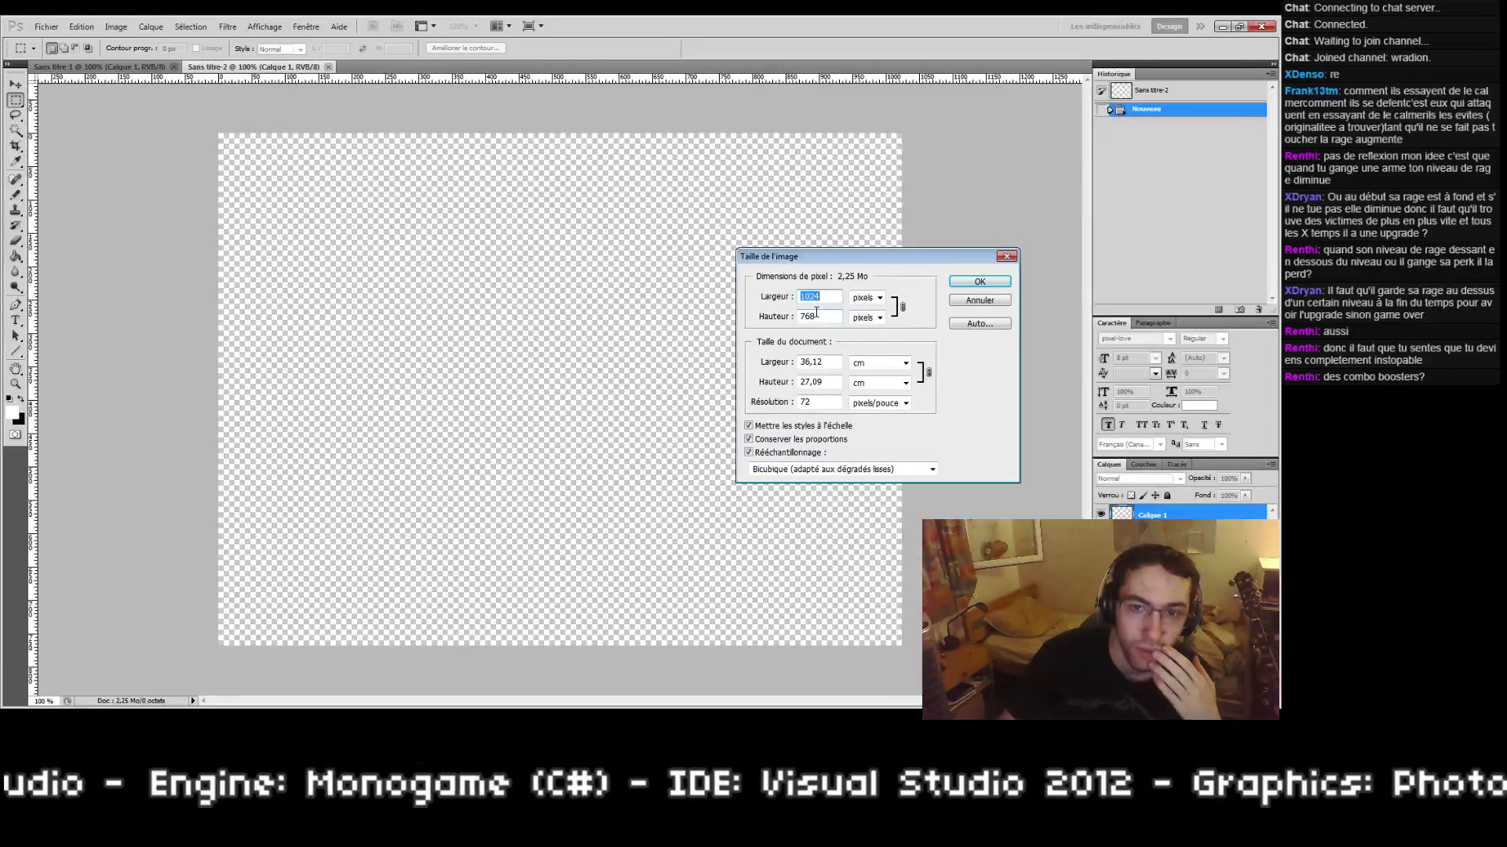
pyautogui.write('512')
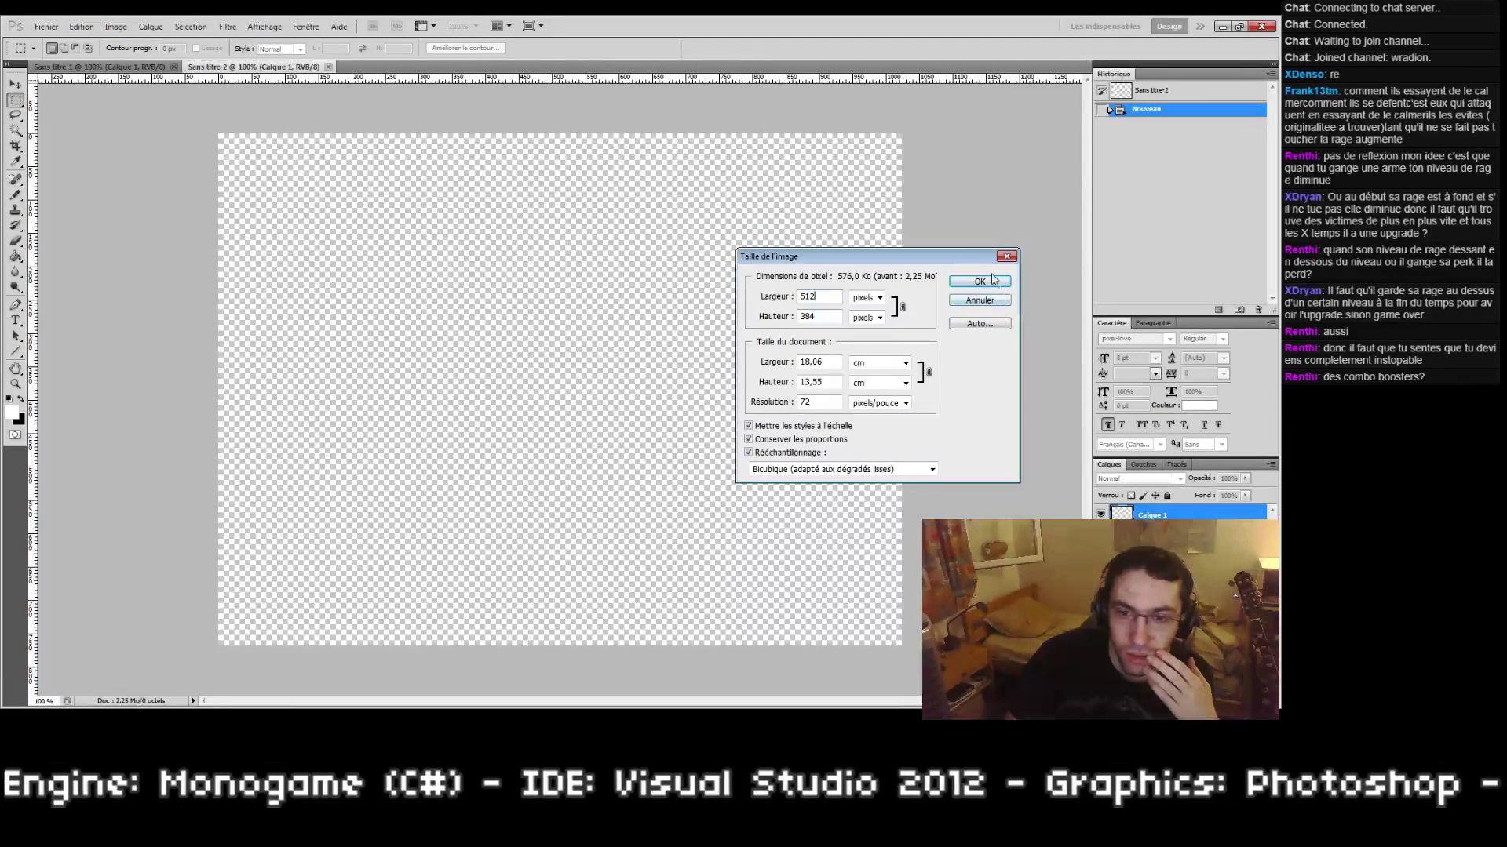
pyautogui.click(862, 474)
pyautogui.click(985, 449)
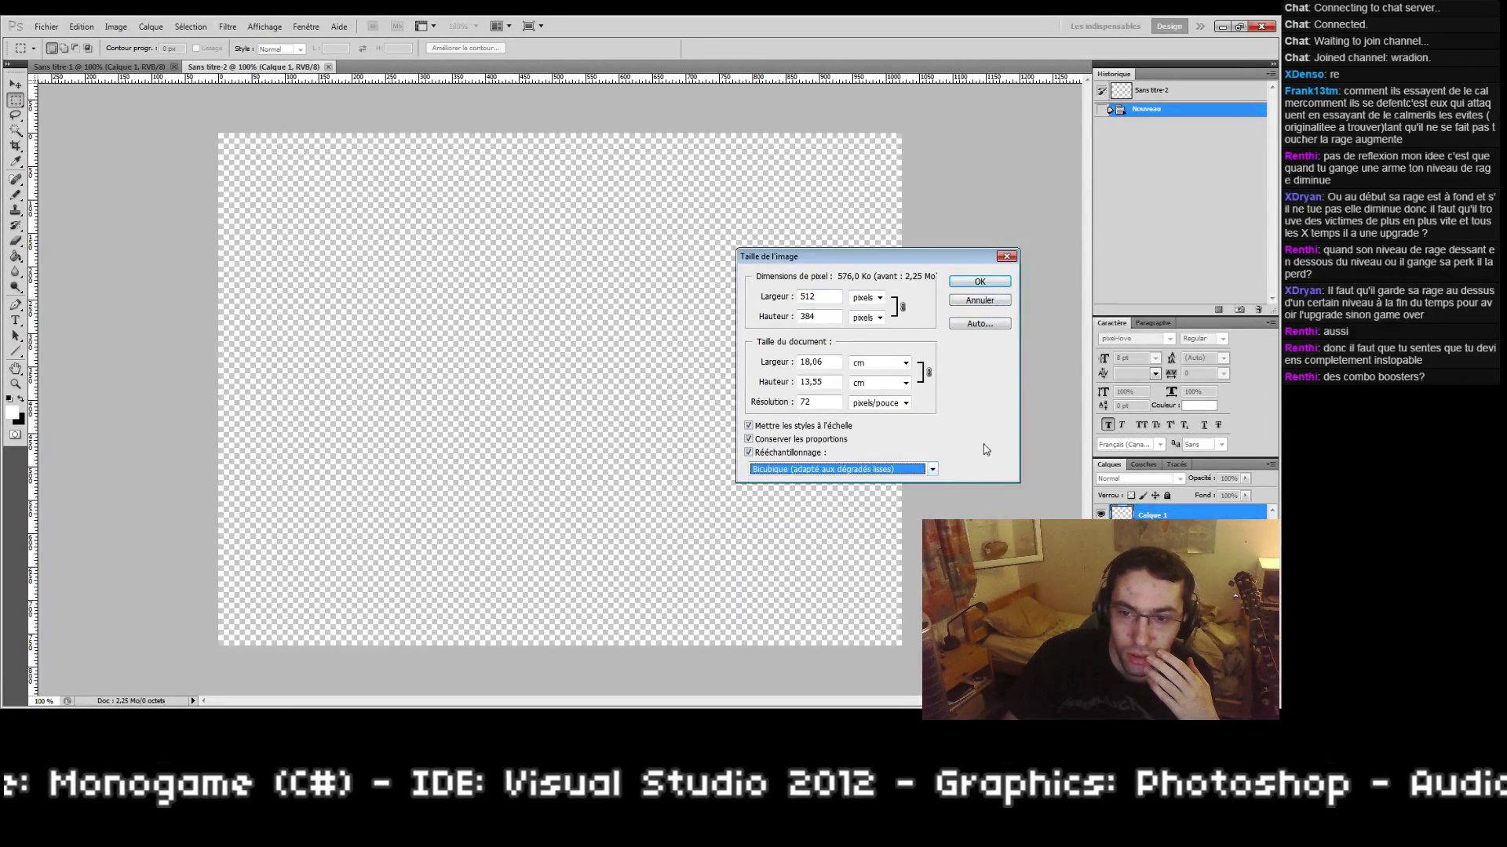
pyautogui.click(978, 285)
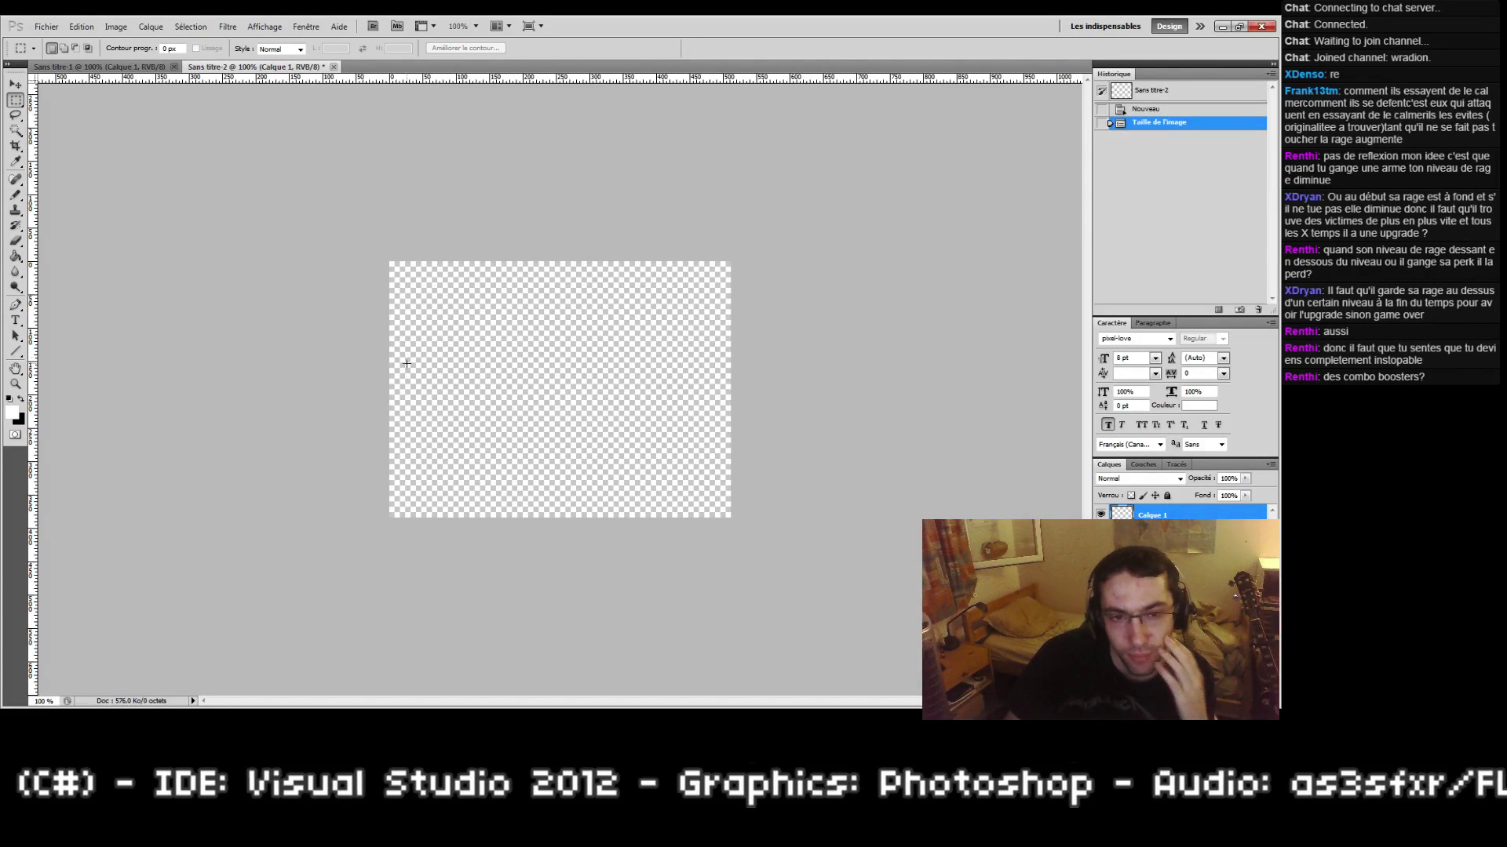
# Step: Compare the 32 × 32 pixel image with the 512-pixel-wide image at the same zoom level
pyautogui.click(143, 67)
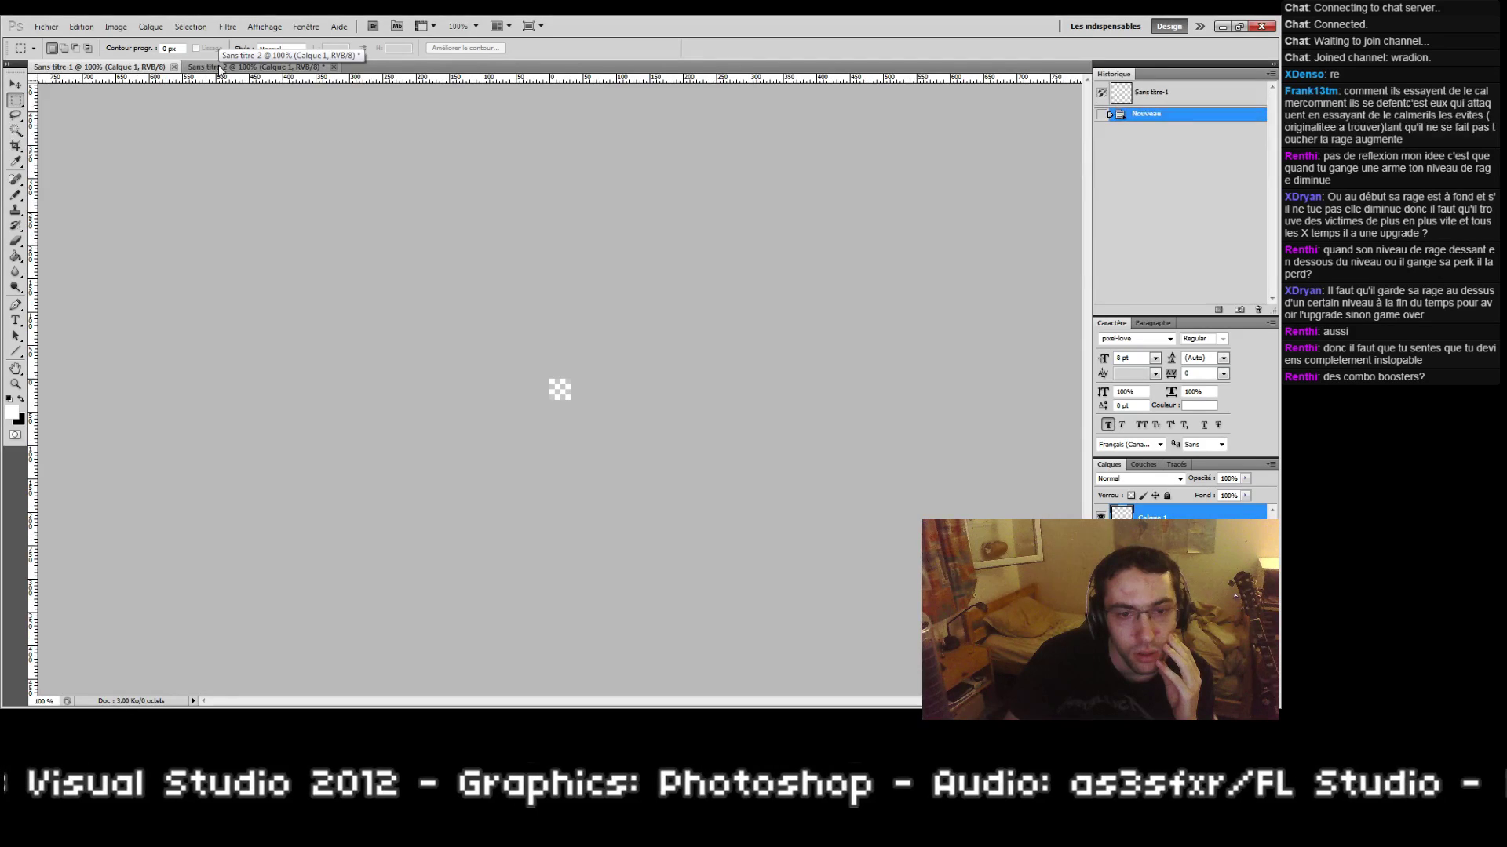
pyautogui.click(220, 68)
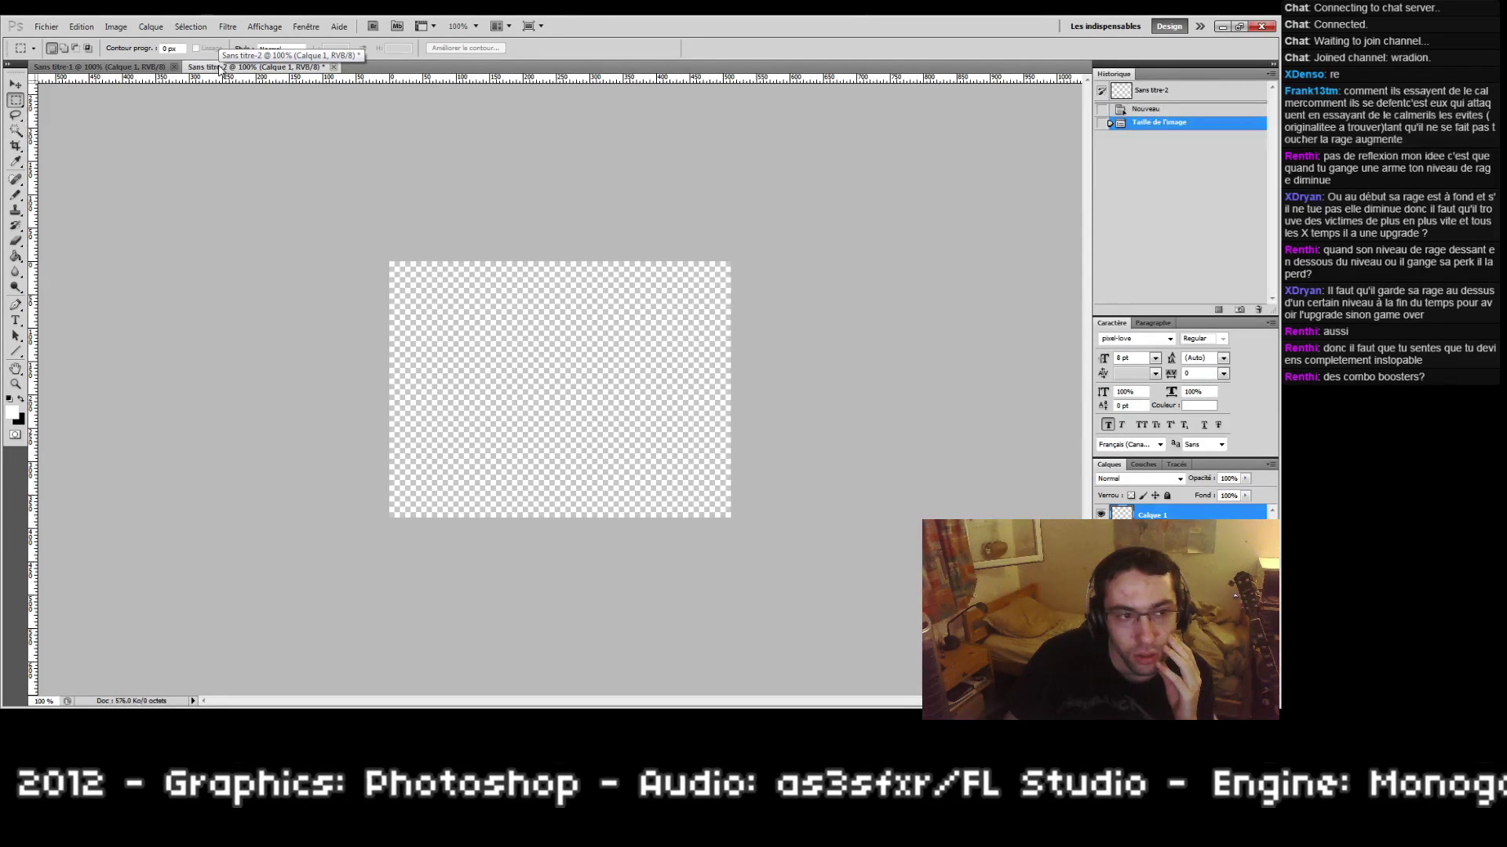
pyautogui.click(150, 69)
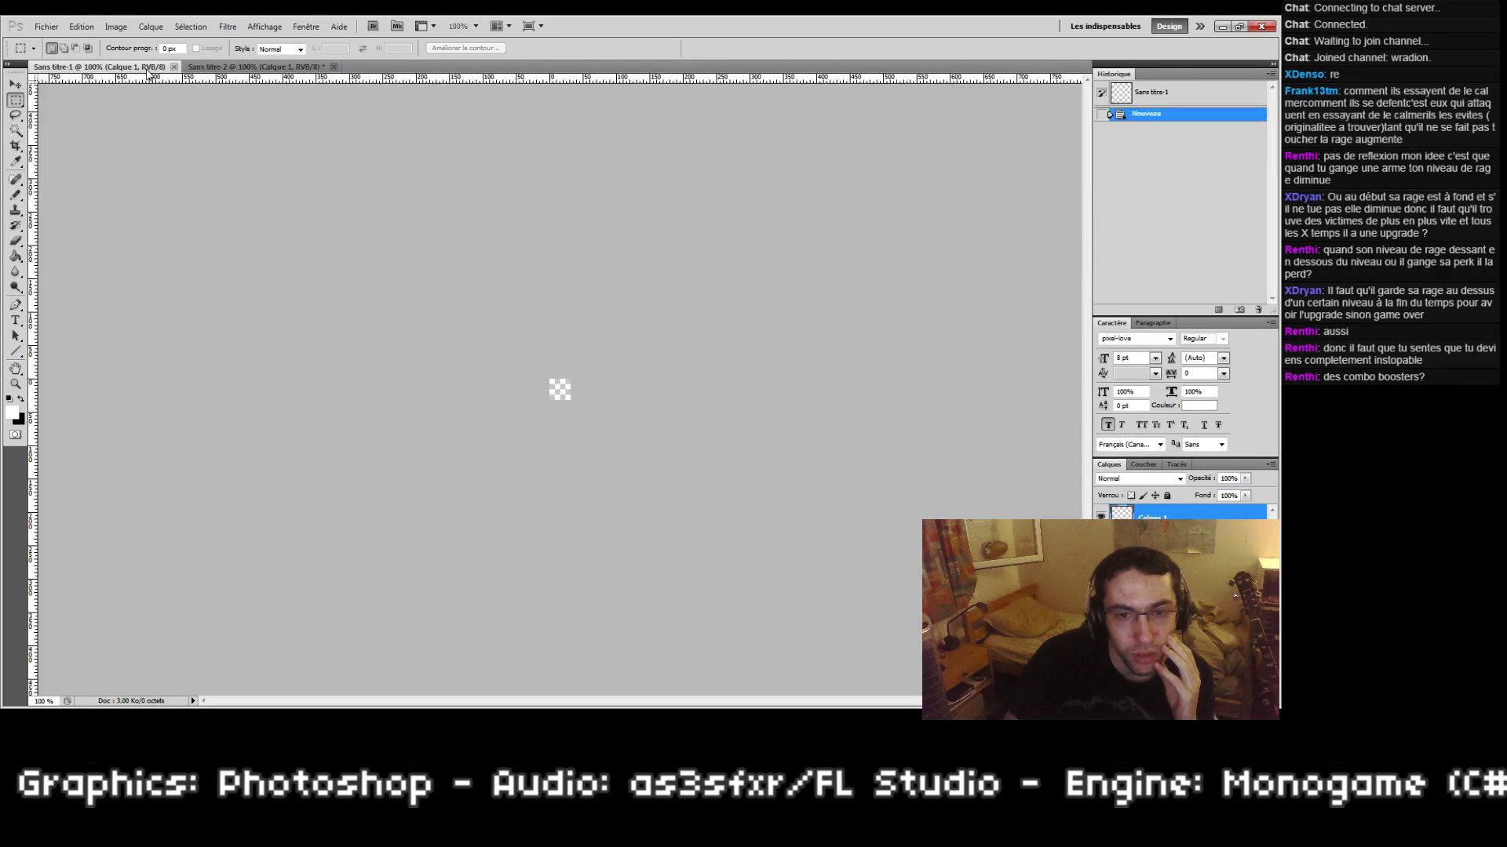
pyautogui.click(236, 68)
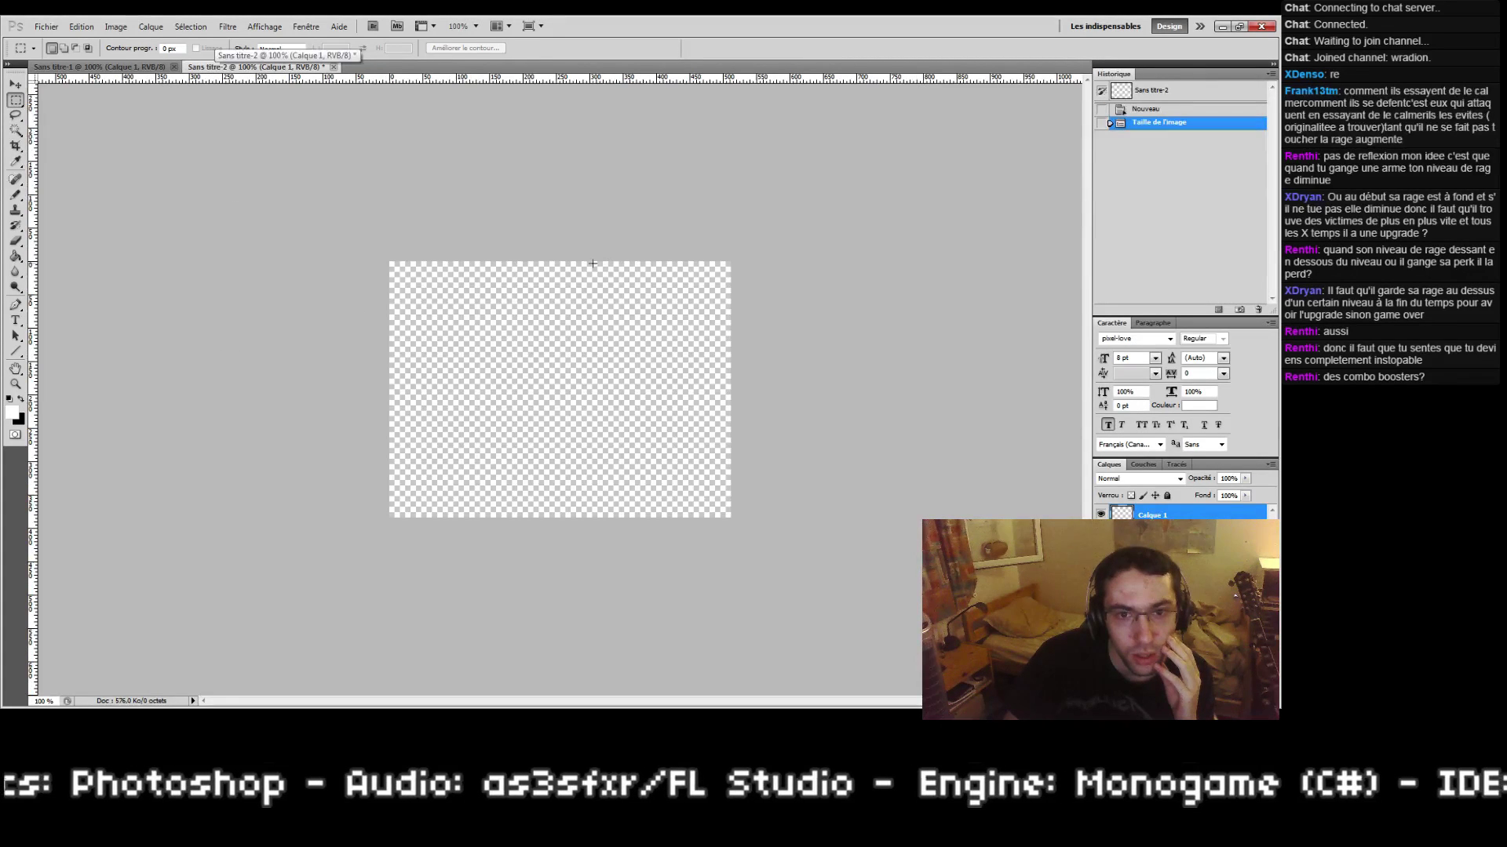
# Step: Try marking out a top band and a larger play area with rectangular selections on the 512-pixel-wide image
pyautogui.moveTo(353, 239); pyautogui.dragTo(801, 298)
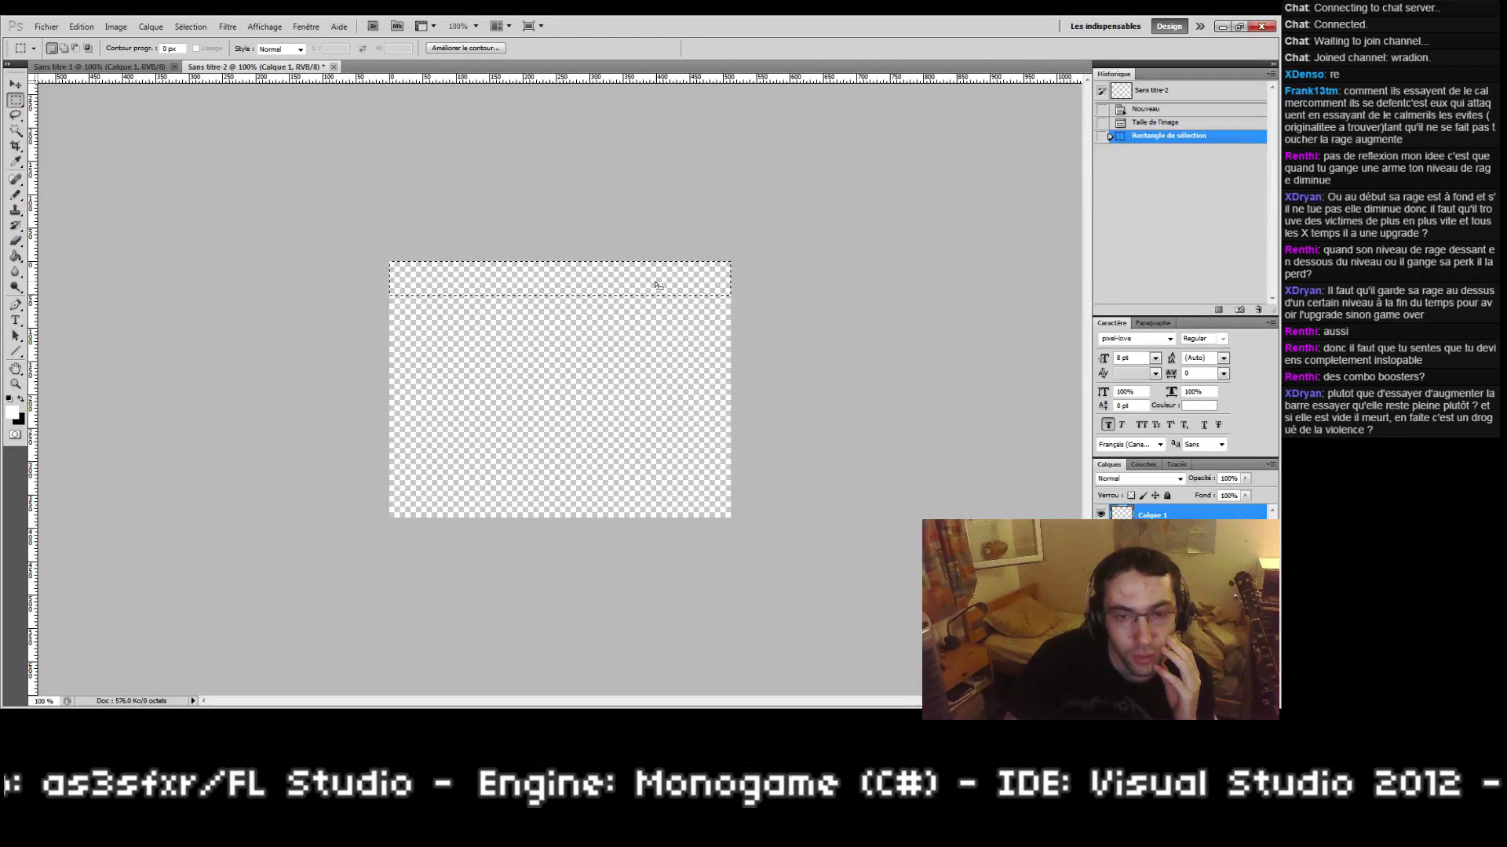
pyautogui.click(650, 315)
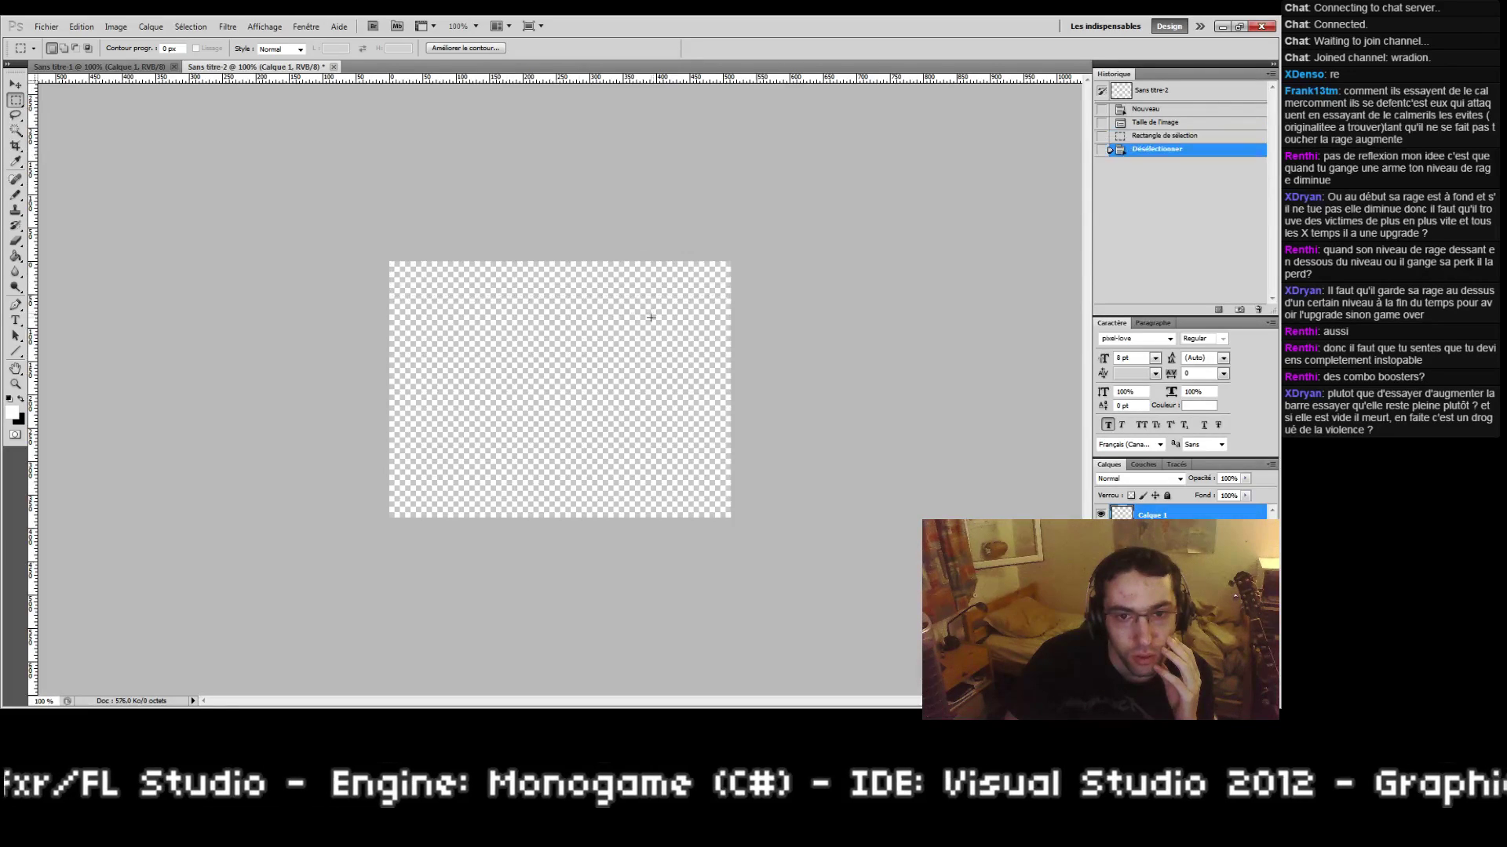
pyautogui.moveTo(377, 250); pyautogui.dragTo(742, 292)
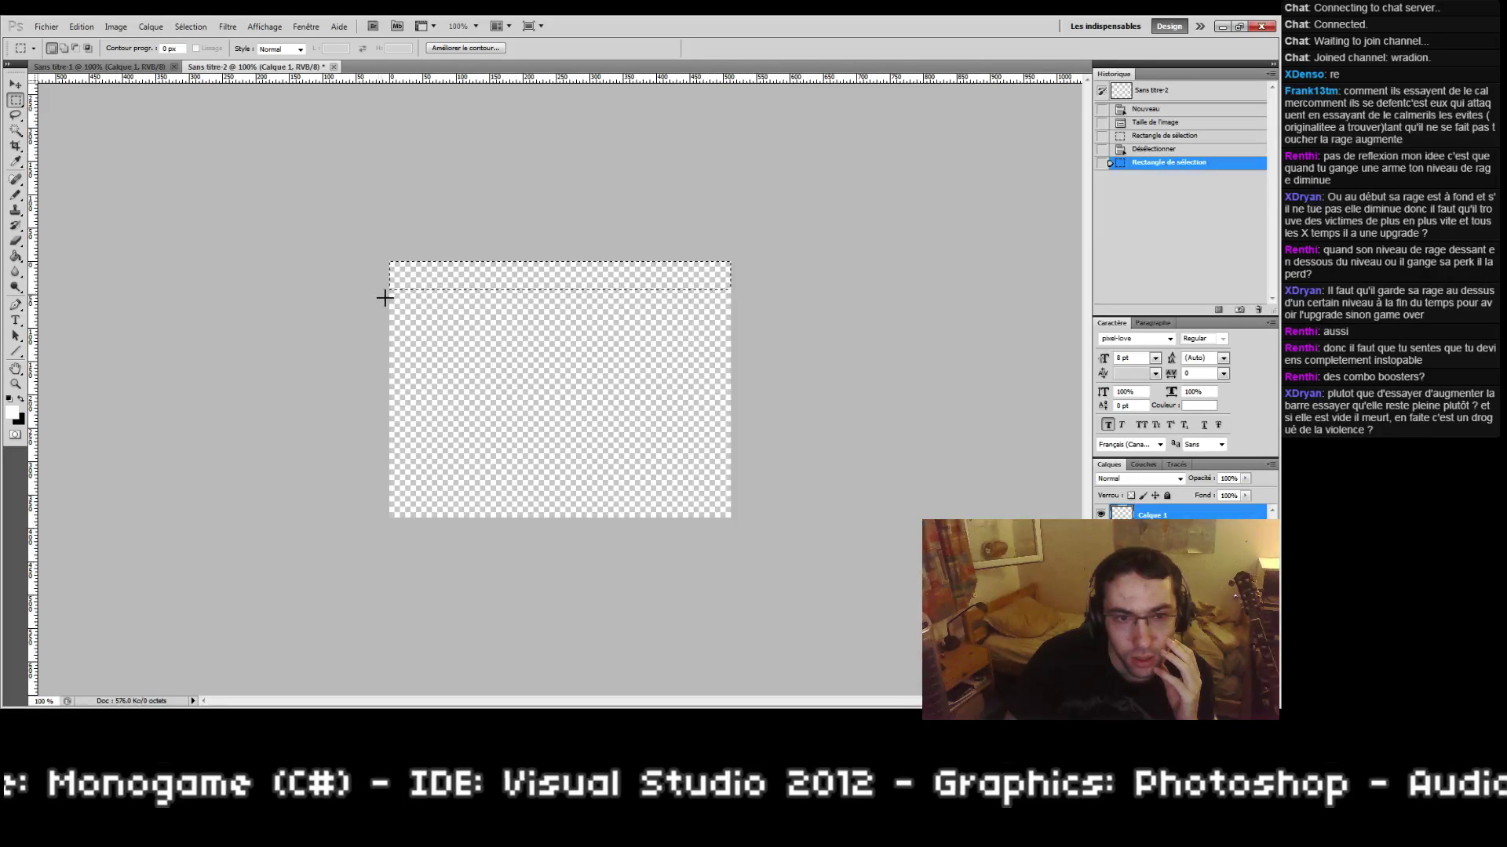
pyautogui.moveTo(381, 291); pyautogui.dragTo(779, 477)
pyautogui.moveTo(681, 431); pyautogui.dragTo(673, 472)
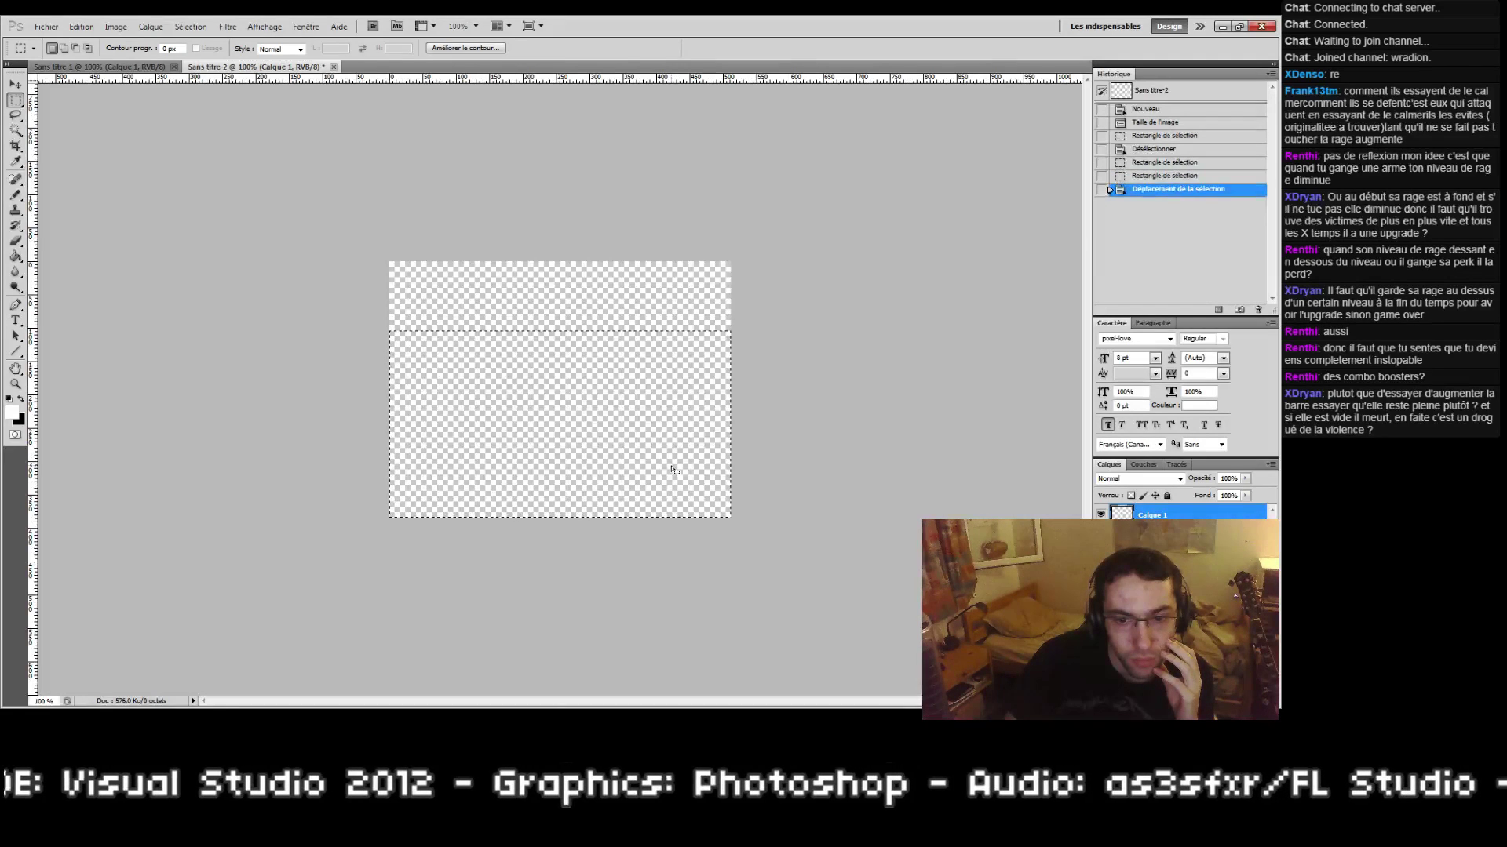
pyautogui.click(825, 434)
pyautogui.moveTo(421, 331); pyautogui.dragTo(701, 430)
pyautogui.click(701, 432)
# Step: Resize the 32 × 32 pixel image to a width of 20 pixels, keeping its proportions
pyautogui.click(112, 69)
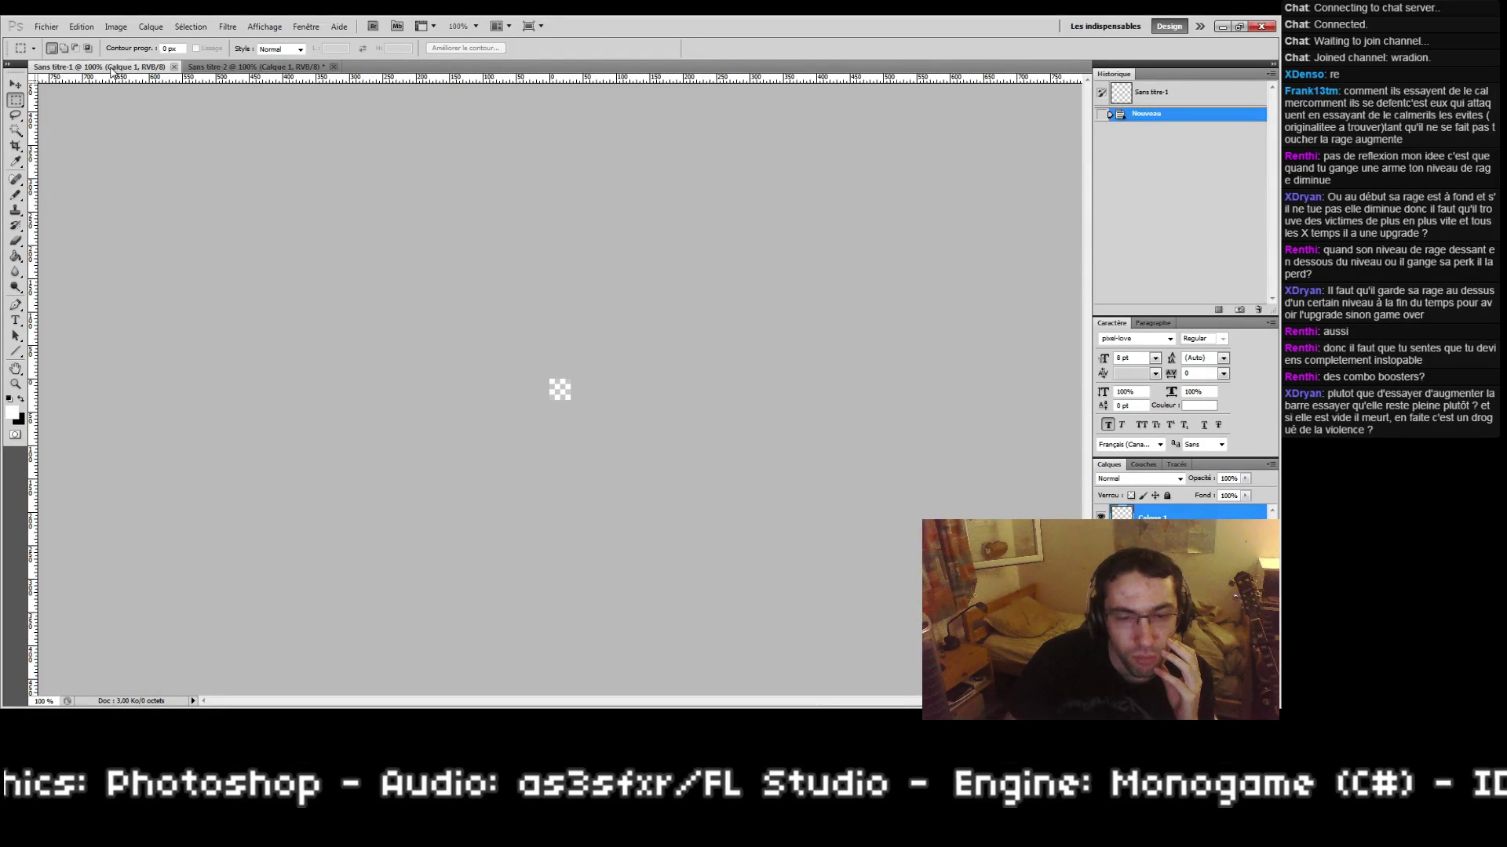
pyautogui.click(15, 353)
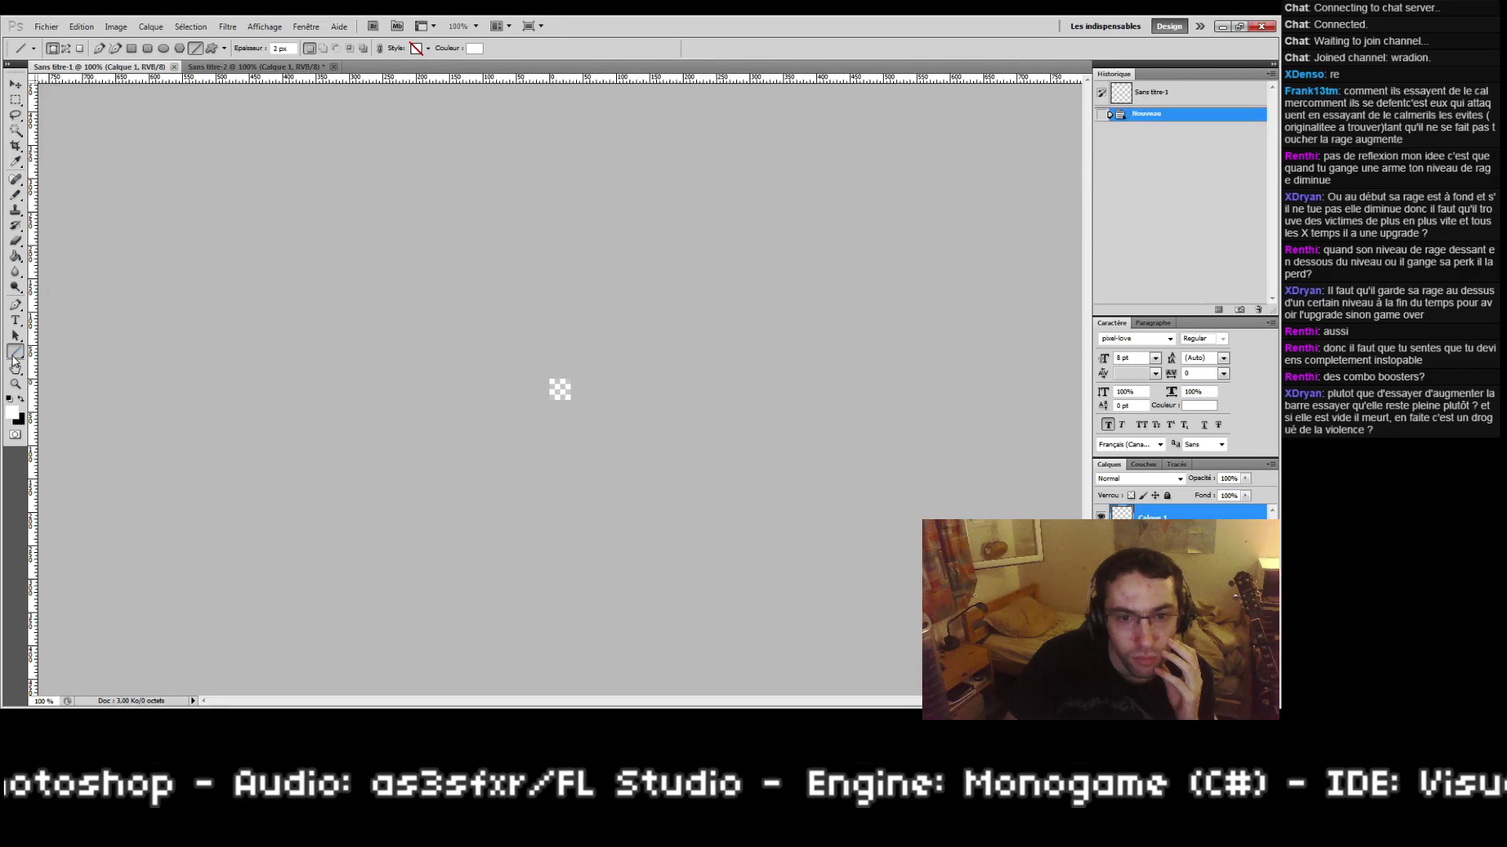
pyautogui.click(116, 27)
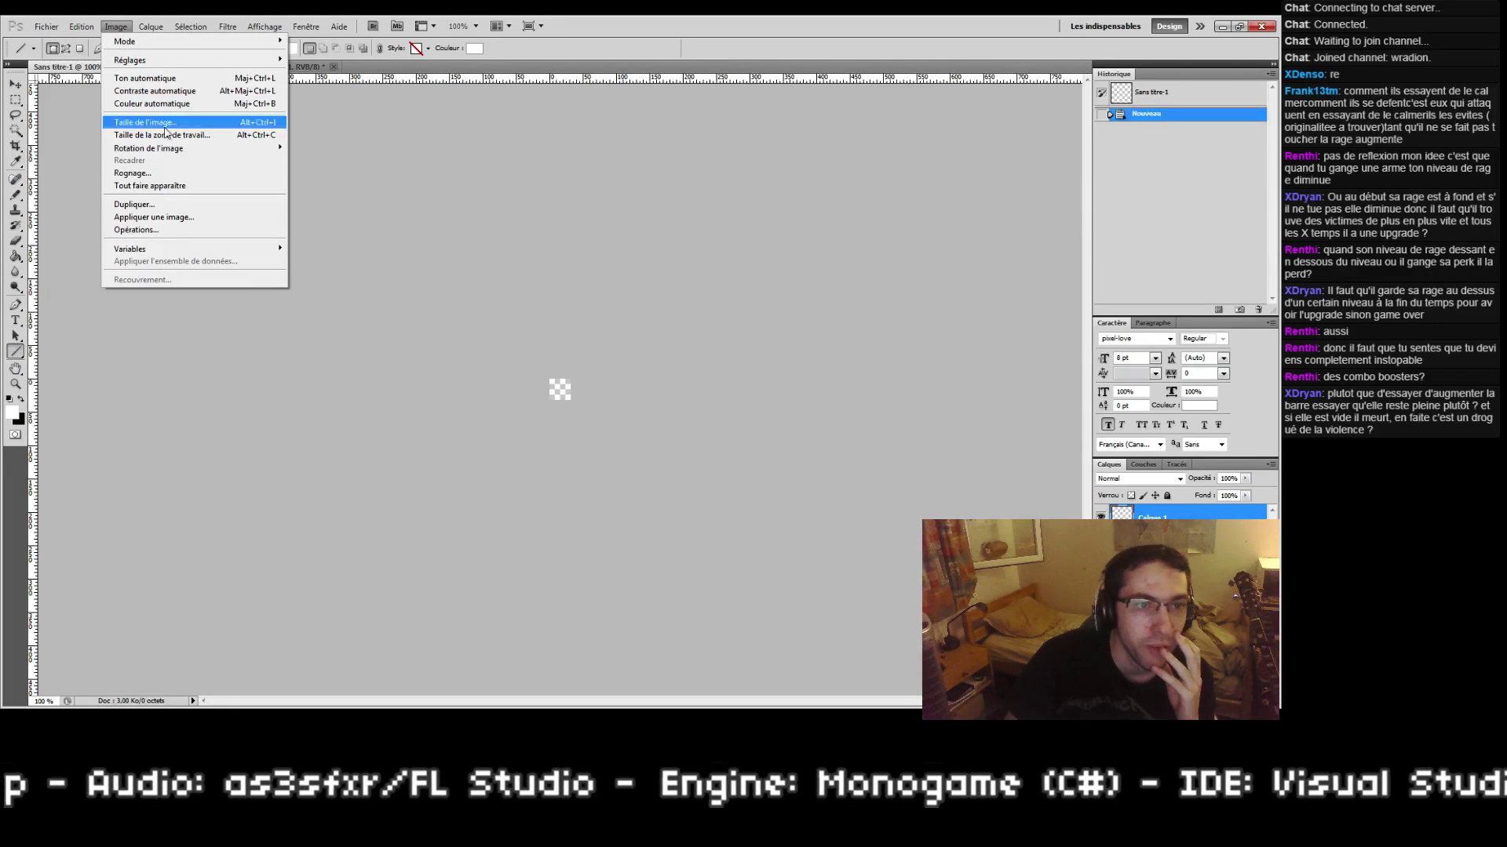
pyautogui.click(149, 123)
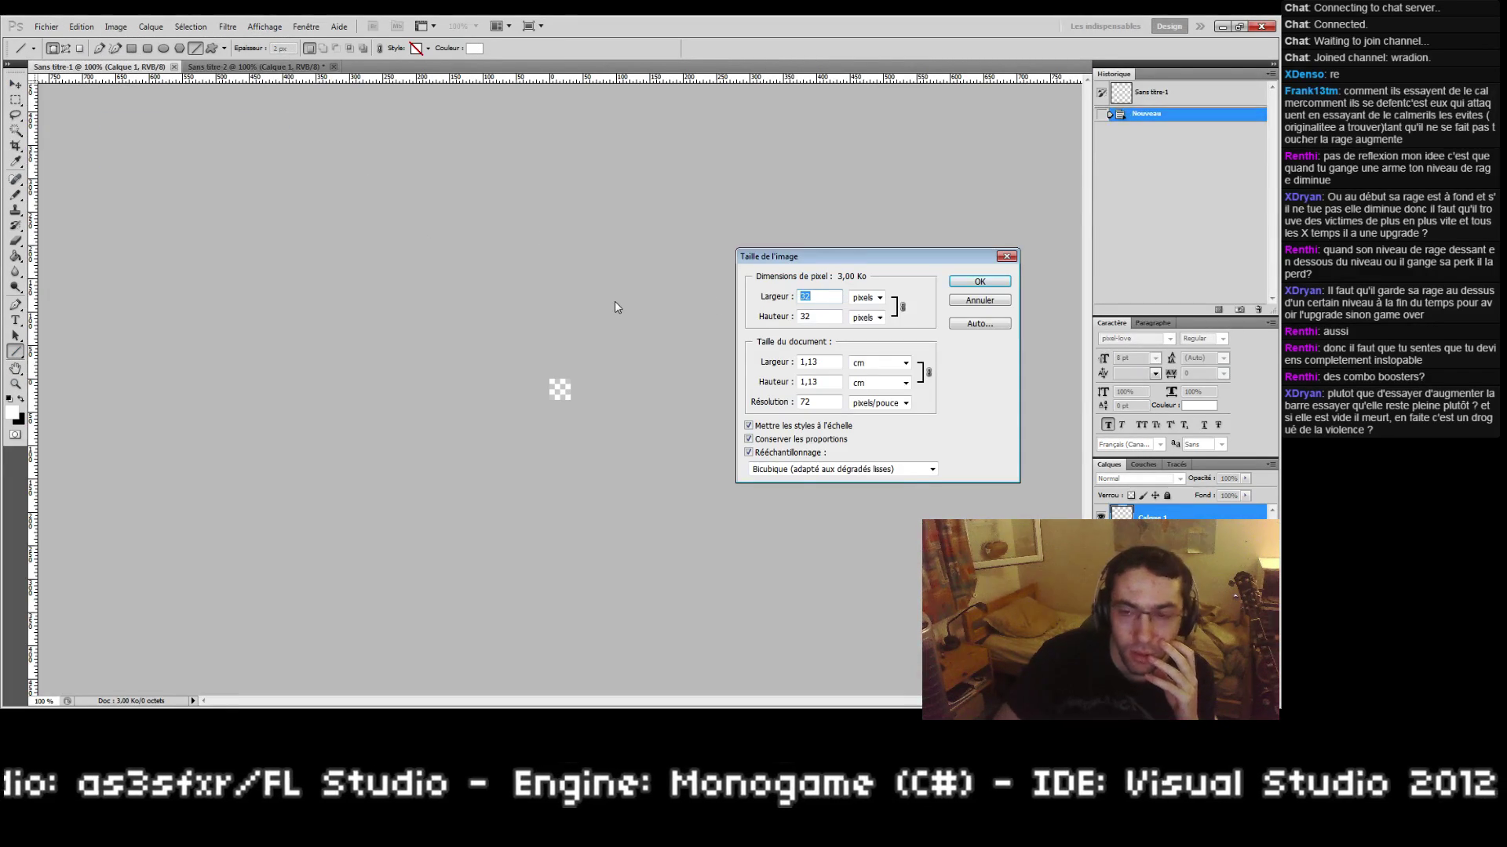
pyautogui.write('20')
pyautogui.press('Return')
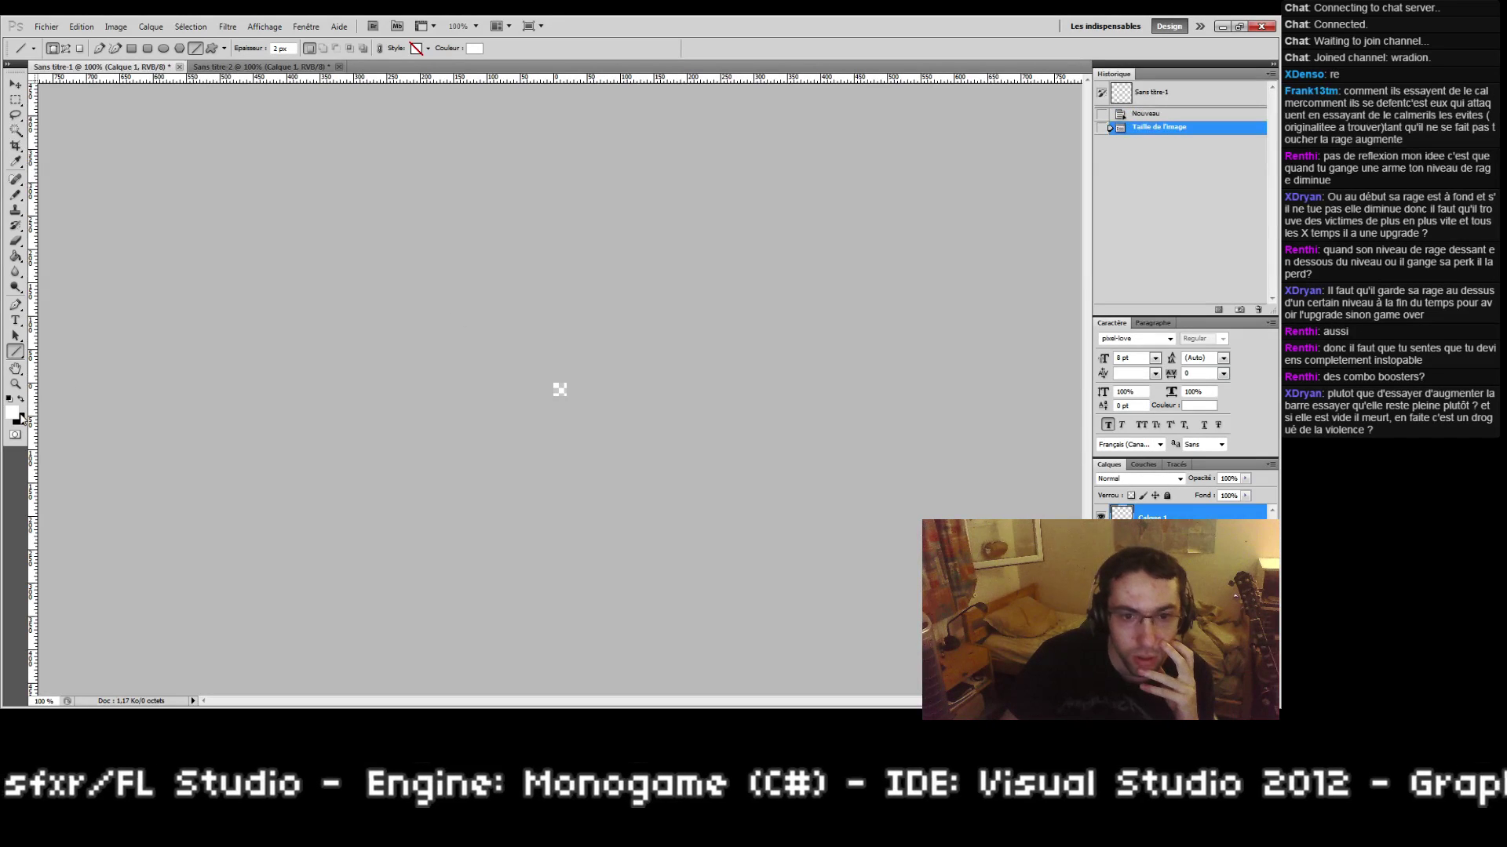
# Step: Make black the foreground colour and set the Pencil to 100% opacity, undoing the test stroke
pyautogui.doubleClick(16, 369)
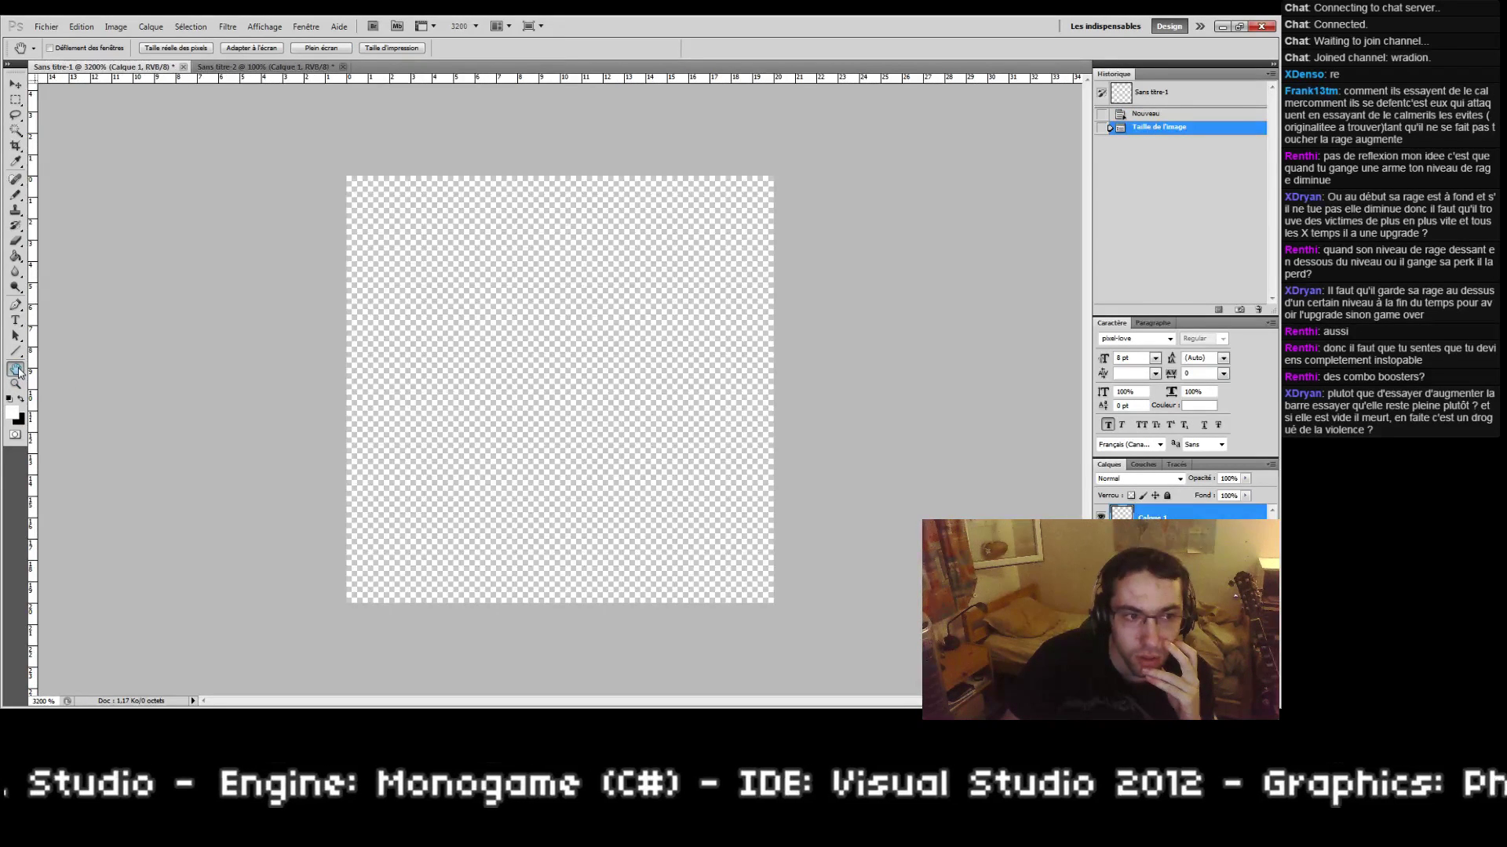
pyautogui.click(23, 400)
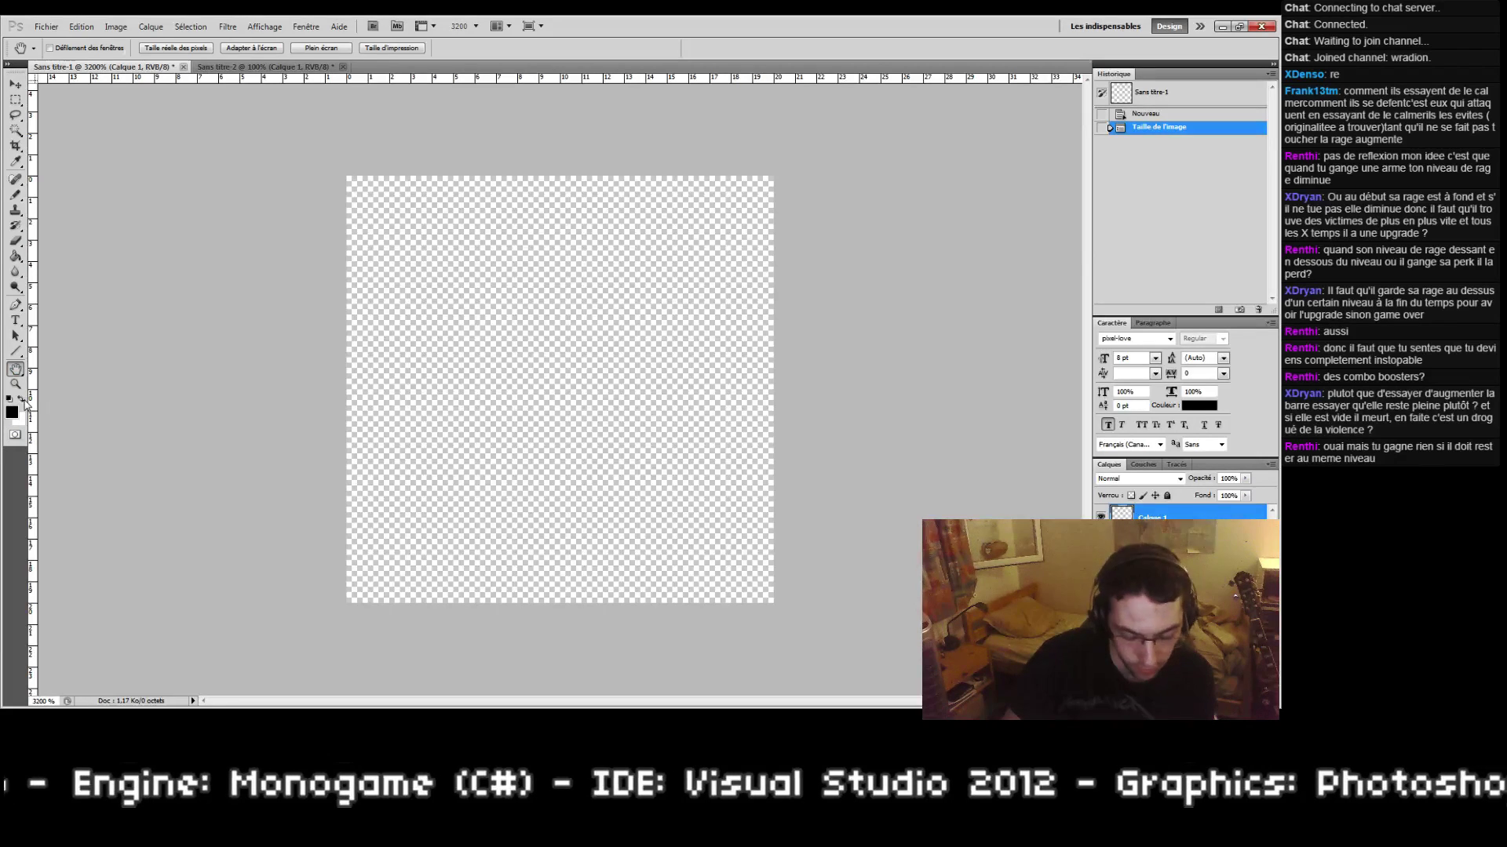
pyautogui.press('b')
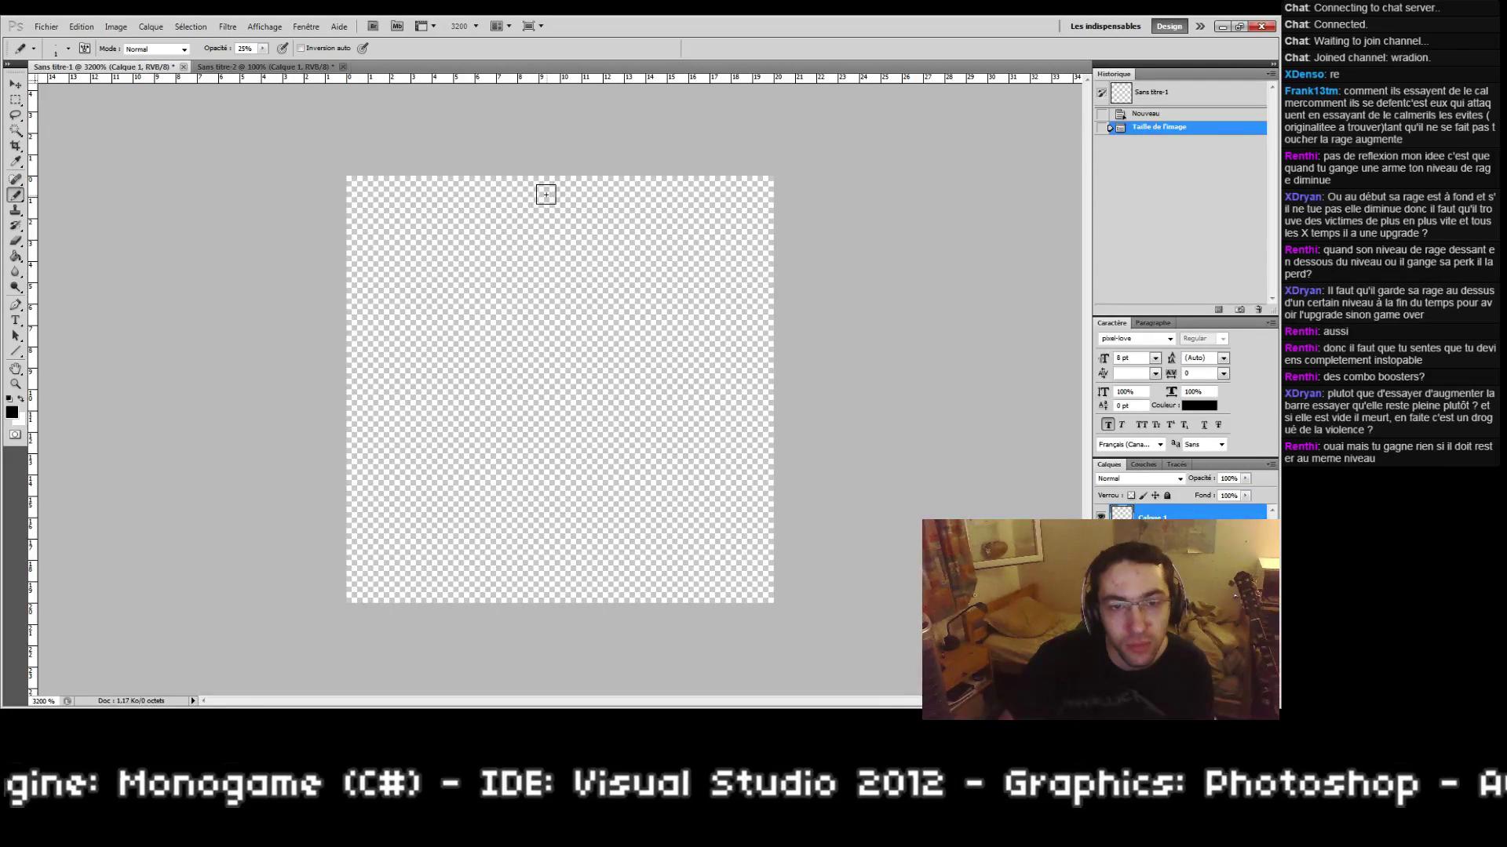
pyautogui.moveTo(546, 195); pyautogui.dragTo(640, 203)
pyautogui.hotkey('ctrl', 'z')
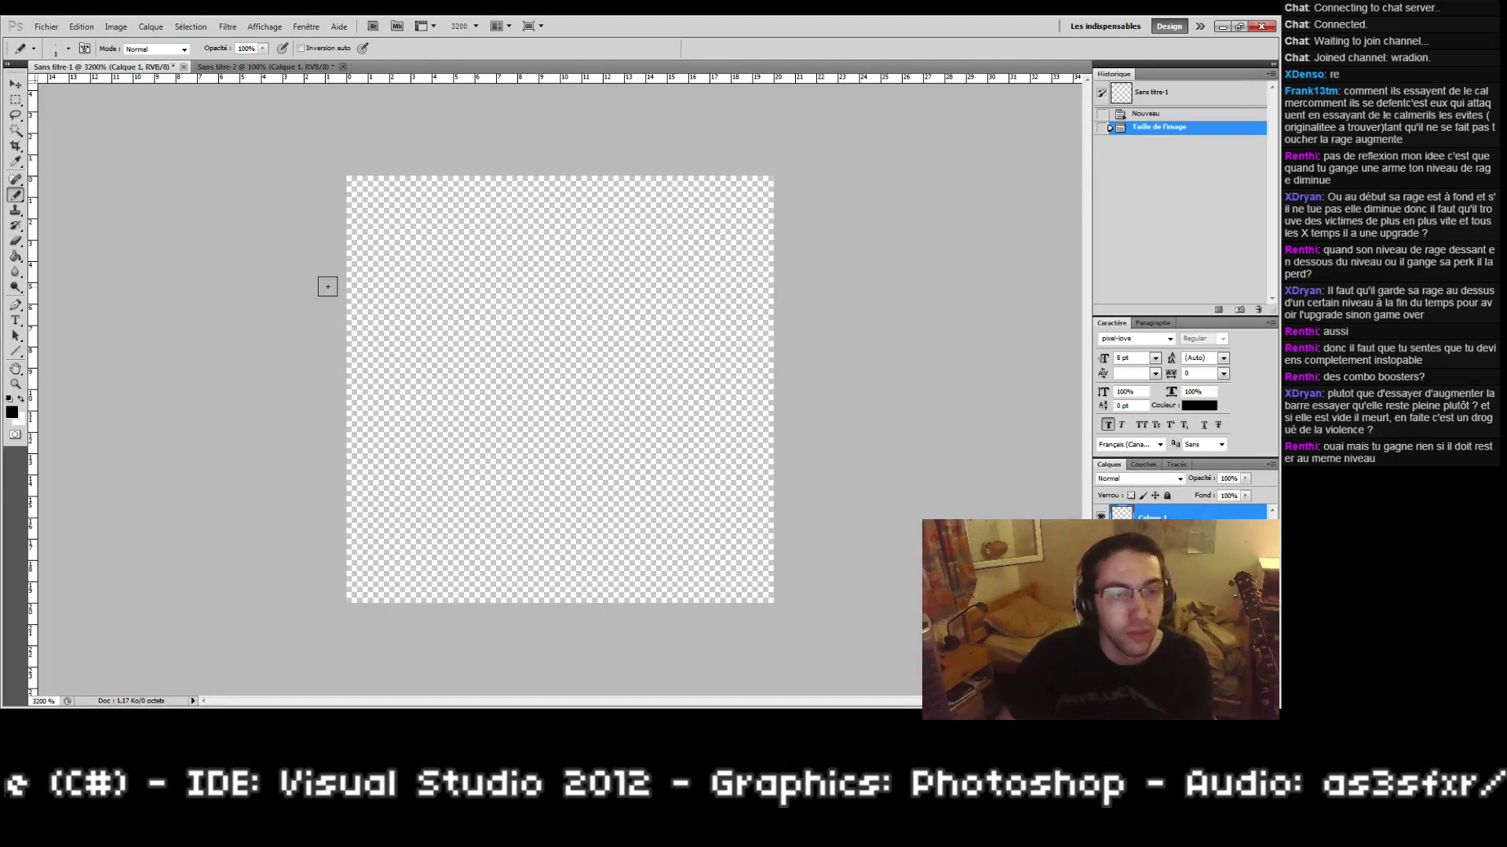
pyautogui.press('0')
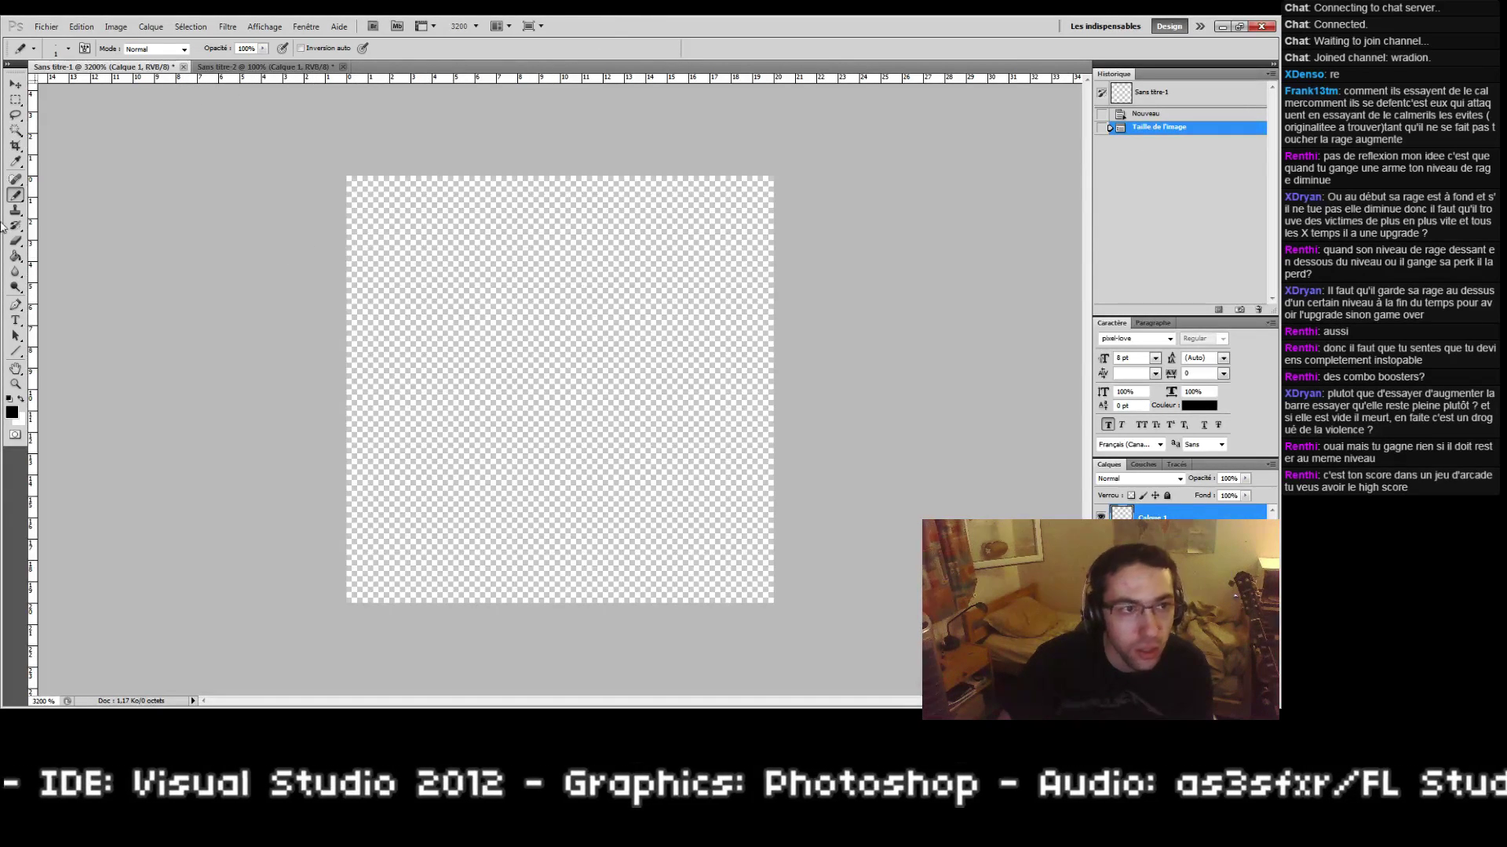
# Step: Select a circle about 18 pixels across, centred on the 20-pixel canvas, fill it with black and deselect it
pyautogui.click(12, 118)
pyautogui.moveTo(17, 103)
pyautogui.mouseDown()
pyautogui.moveTo(55, 125)
pyautogui.moveTo(77, 117)
pyautogui.mouseUp()
pyautogui.moveTo(381, 189); pyautogui.dragTo(773, 603)
pyautogui.moveTo(623, 413); pyautogui.dragTo(623, 413)
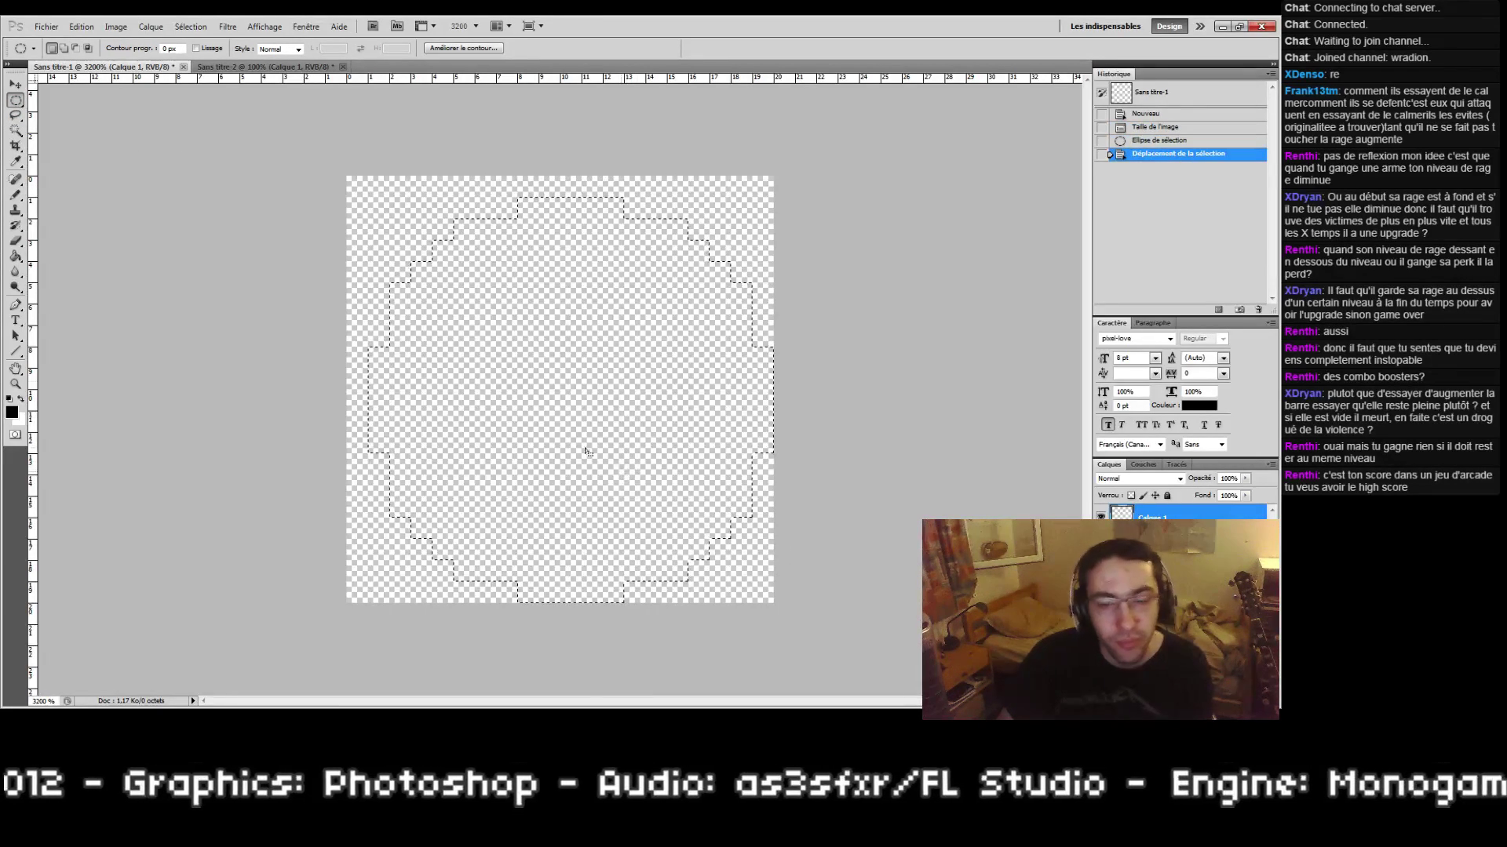
pyautogui.click(397, 225)
pyautogui.moveTo(378, 201); pyautogui.dragTo(751, 580)
pyautogui.press('g')
pyautogui.click(545, 409)
pyautogui.hotkey('ctrl', 'd')
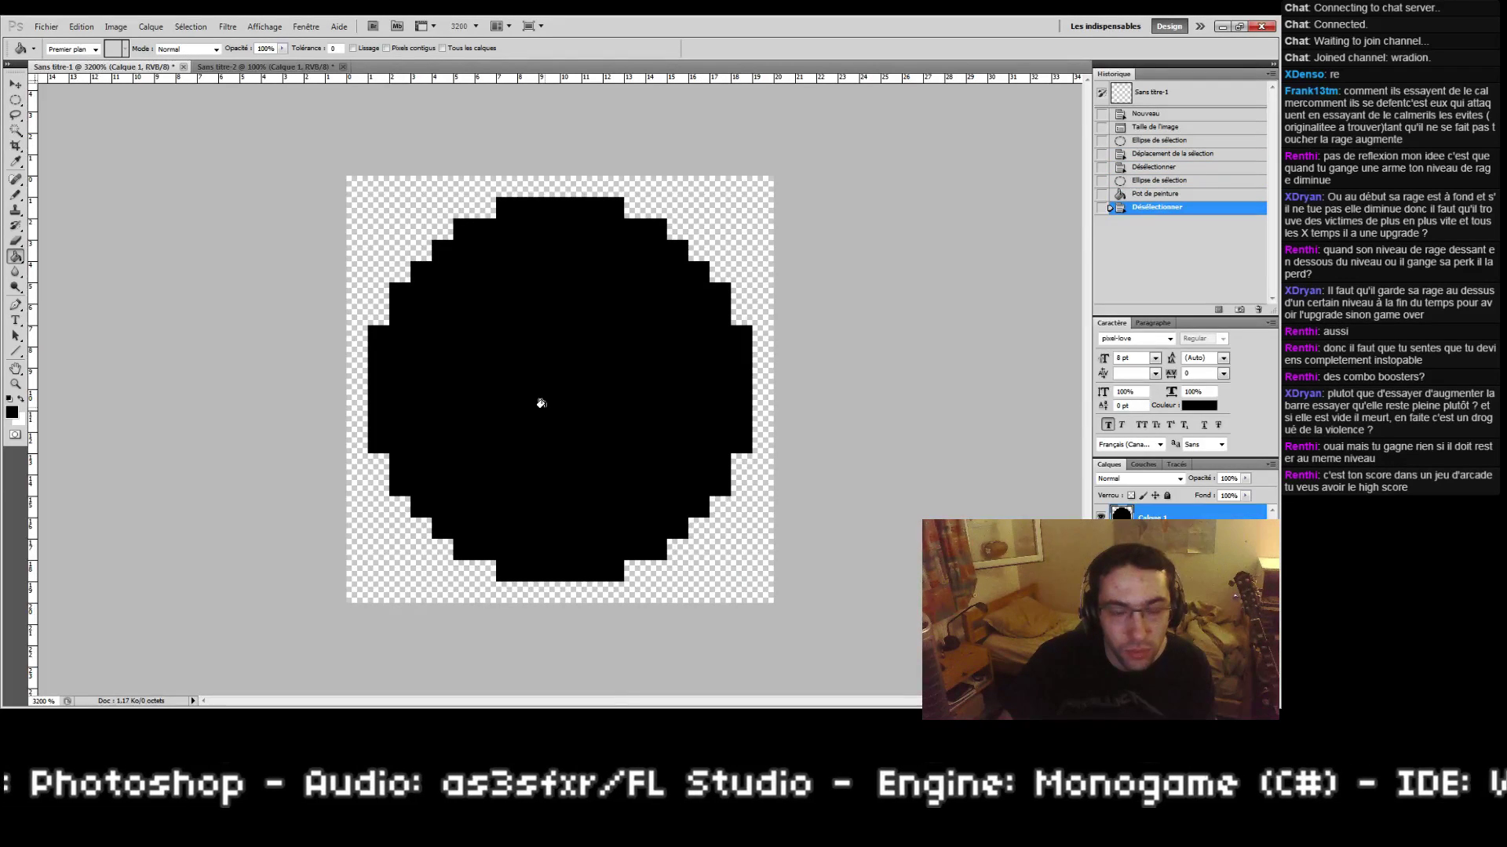
# Step: Check the black circle at 100% size and return to the view fitted on screen
pyautogui.doubleClick(15, 383)
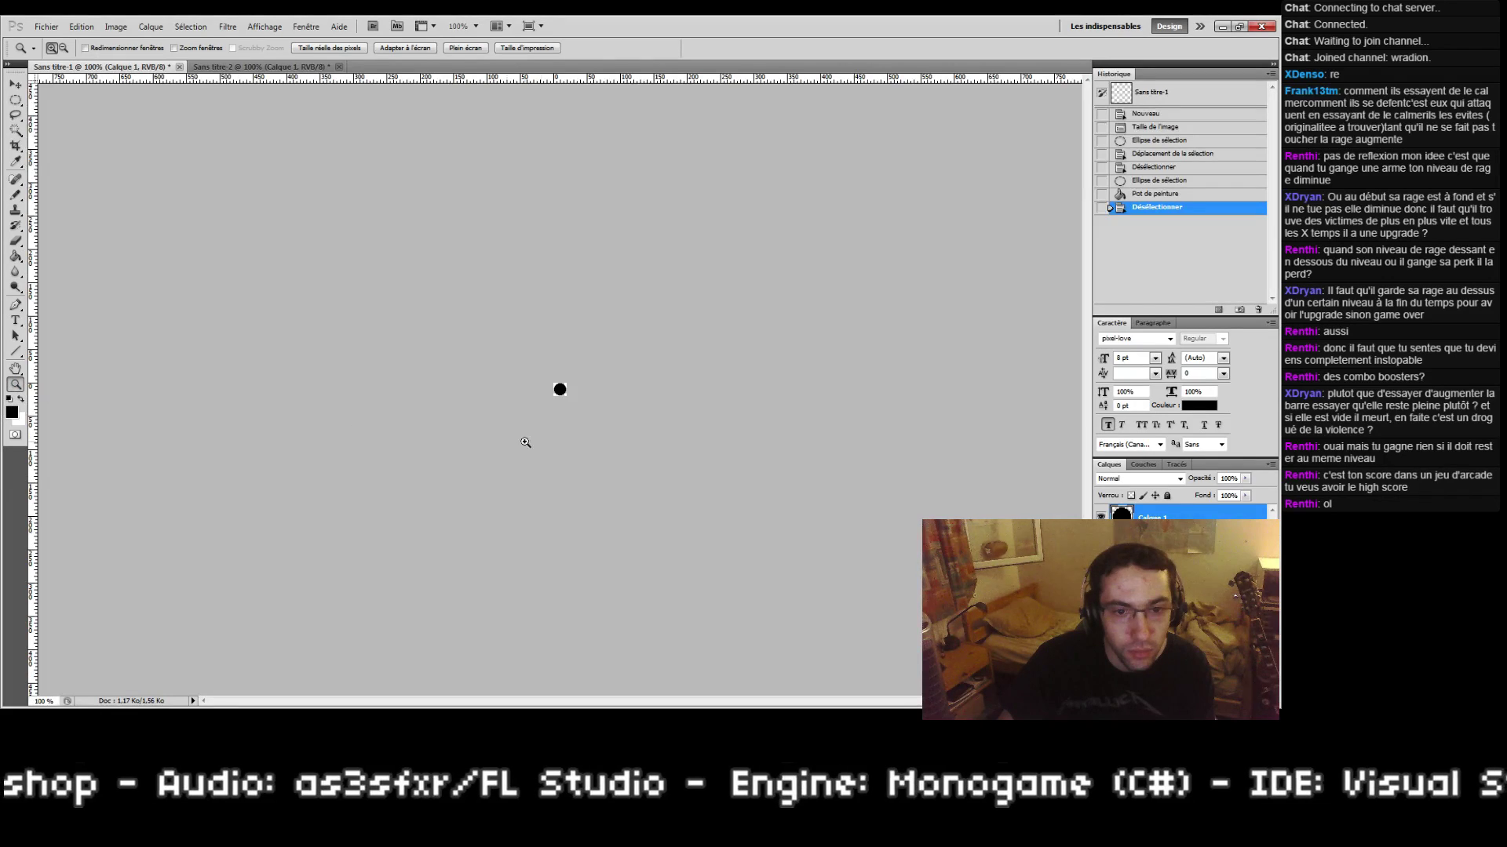
pyautogui.click(496, 384)
pyautogui.hotkey('ctrl', '0')
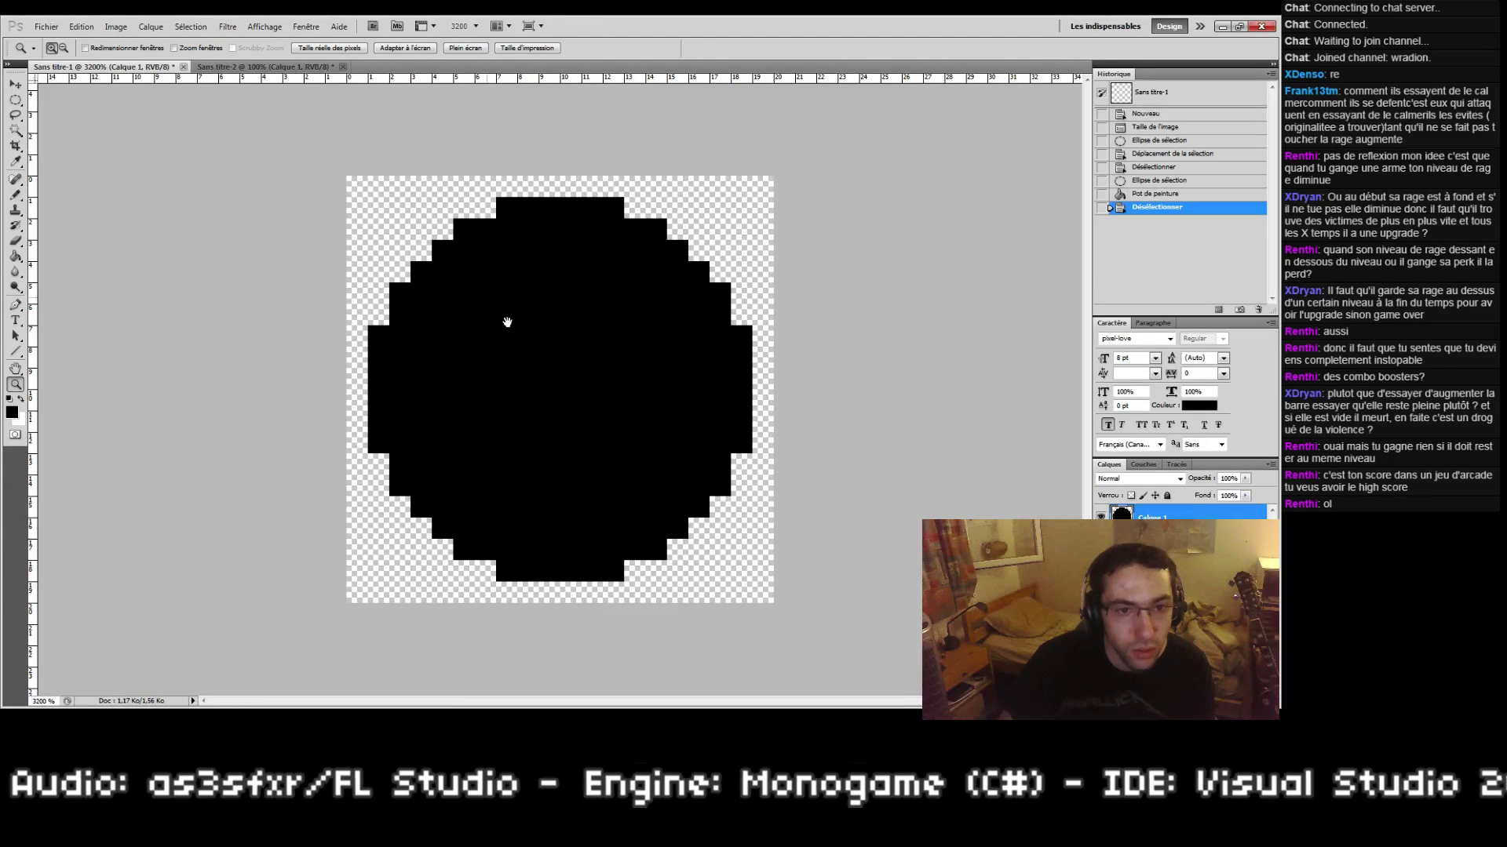
# Step: On a new layer, fill a centred circle about 12 pixels across with black, compare it with the larger circle hidden, and deselect
pyautogui.press('e')
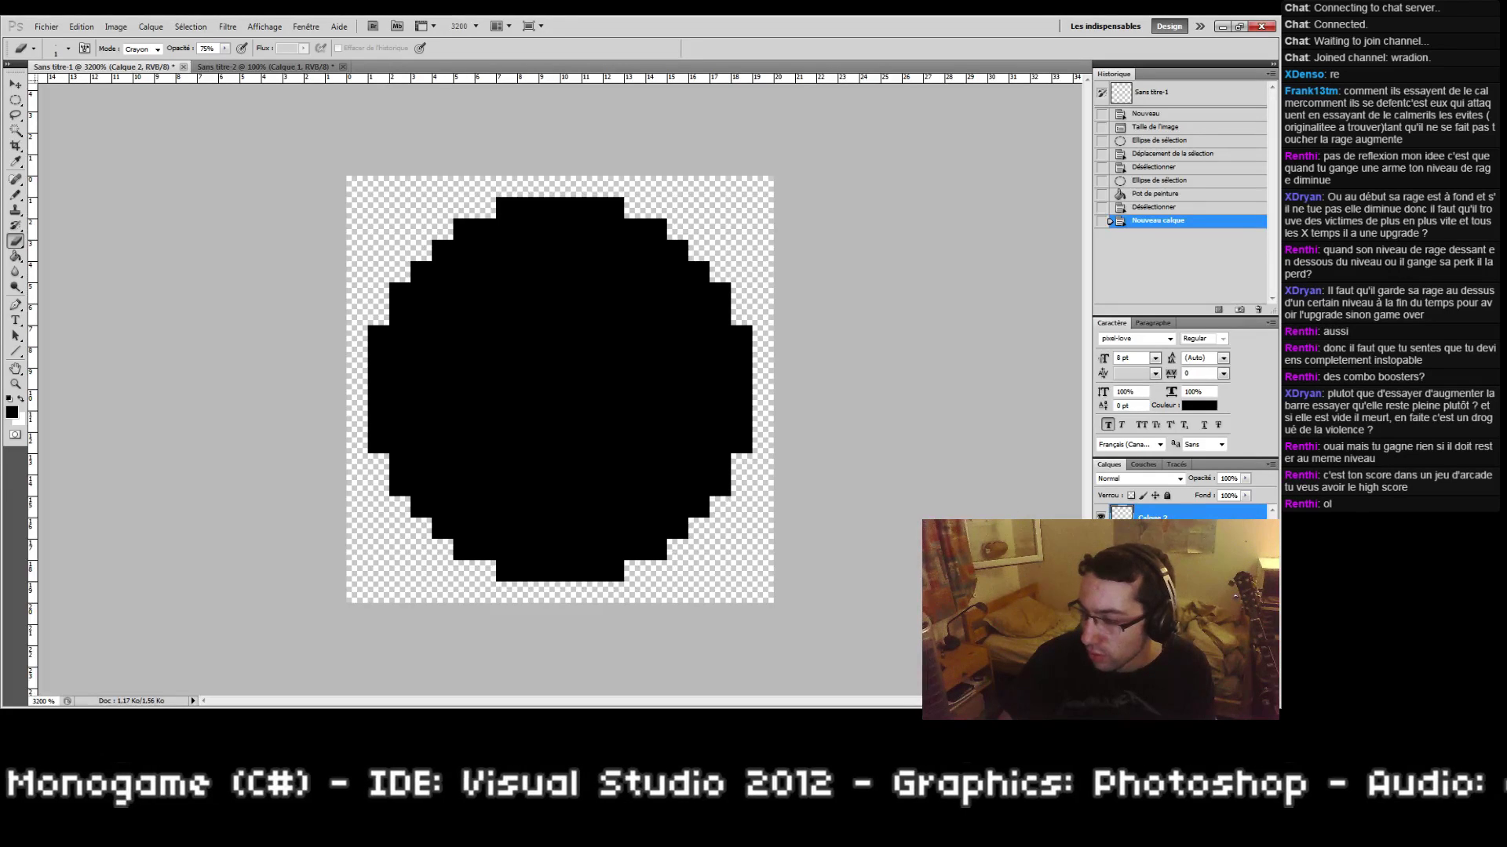
pyautogui.click(22, 99)
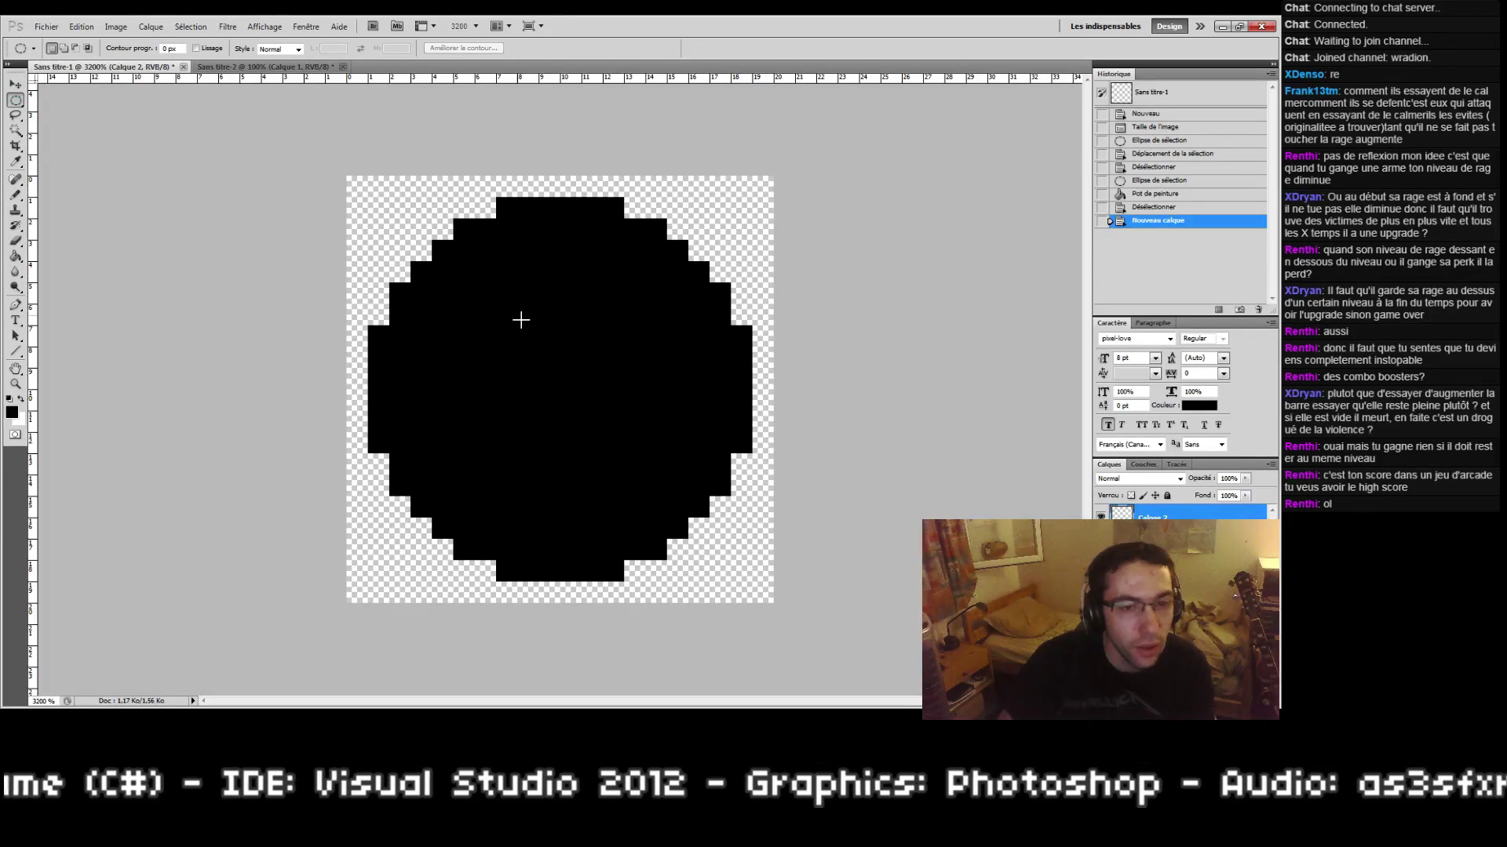
pyautogui.moveTo(444, 271); pyautogui.dragTo(688, 502)
pyautogui.press('g')
pyautogui.click(572, 410)
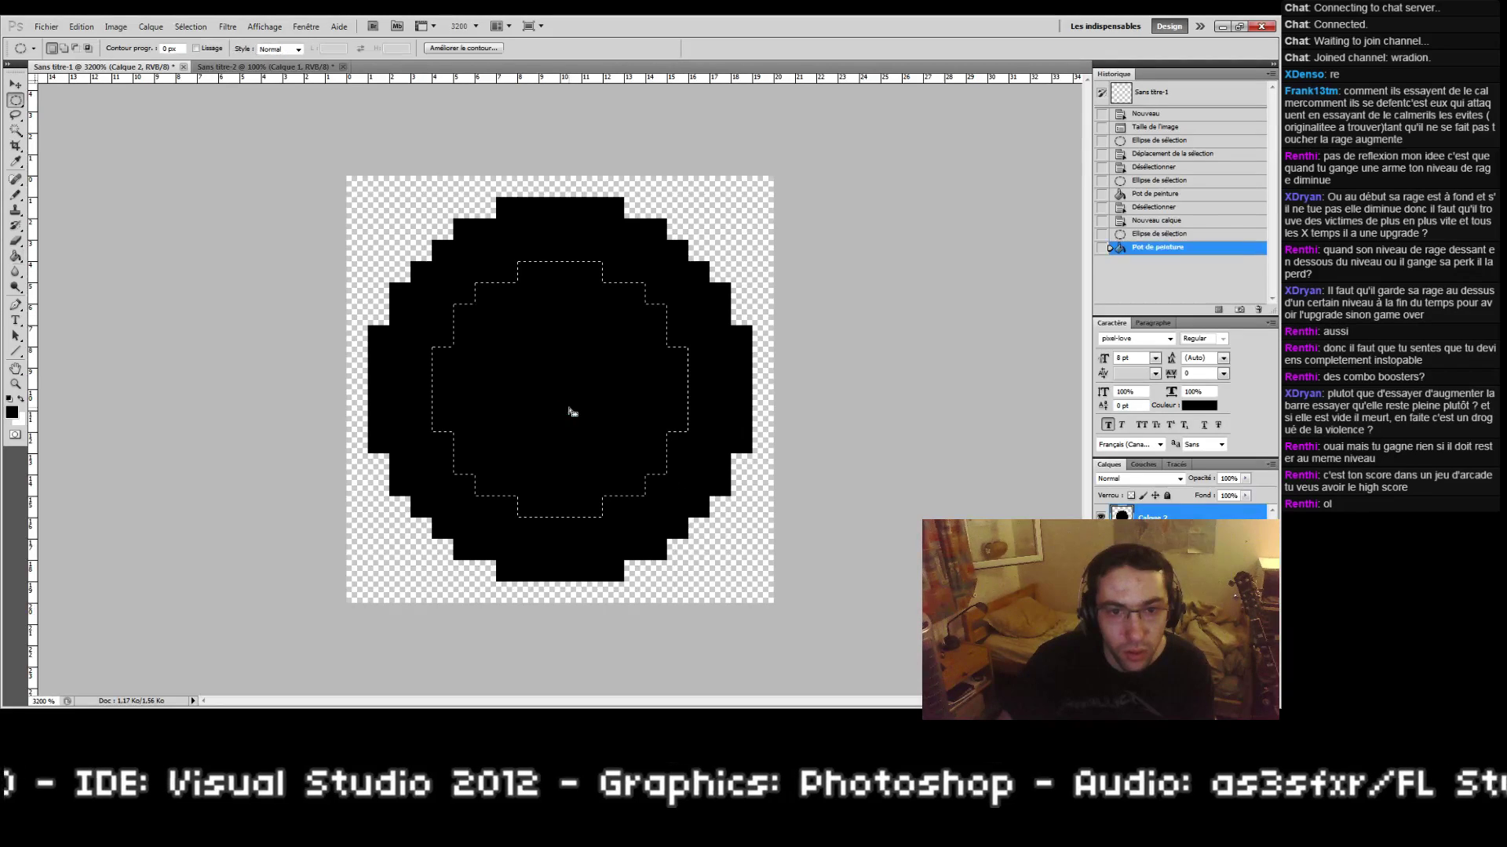
pyautogui.click(1101, 542)
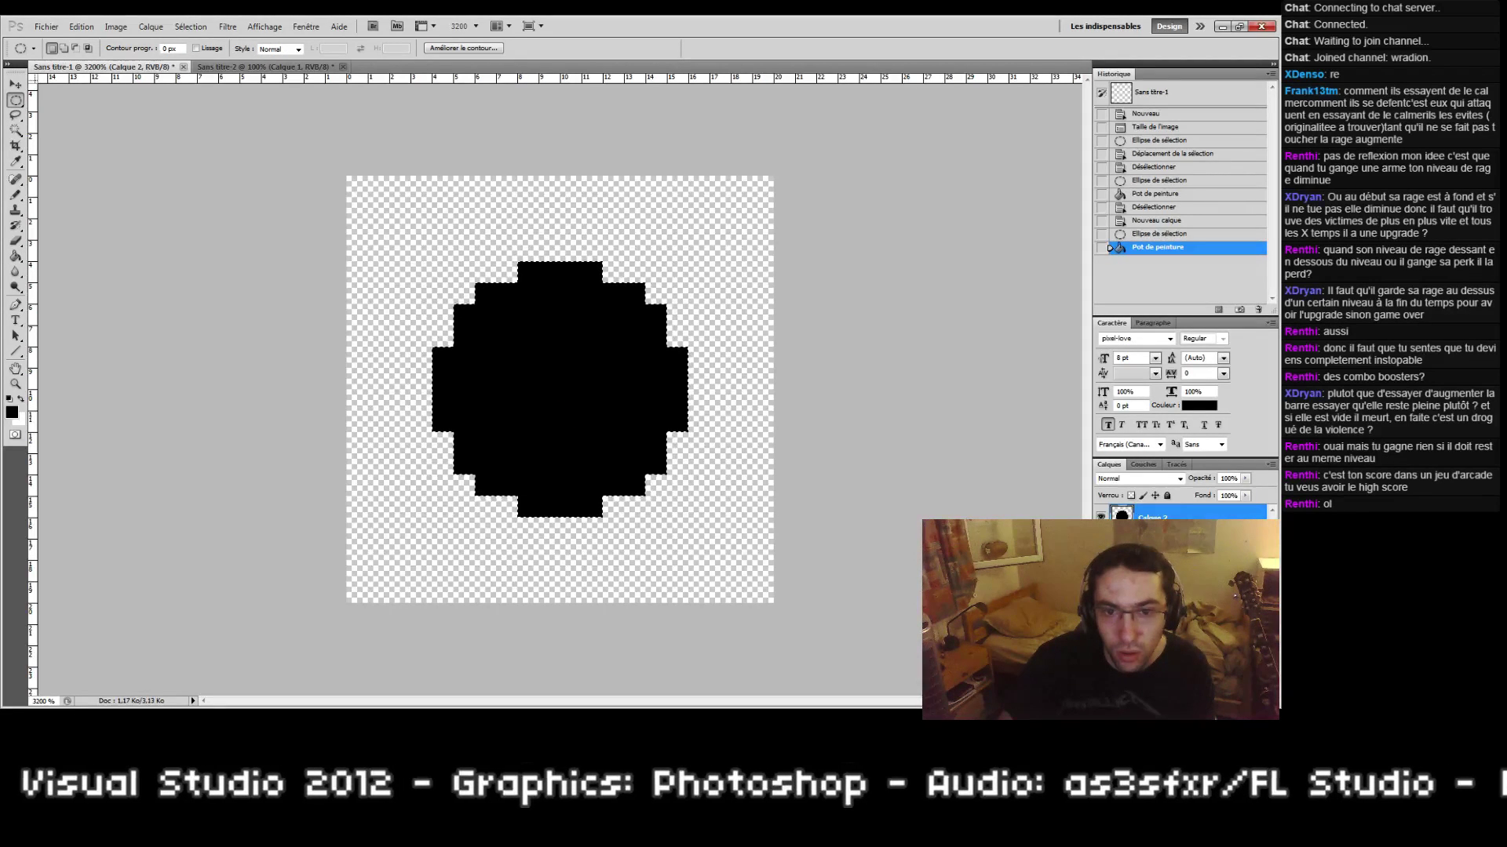
pyautogui.click(1101, 542)
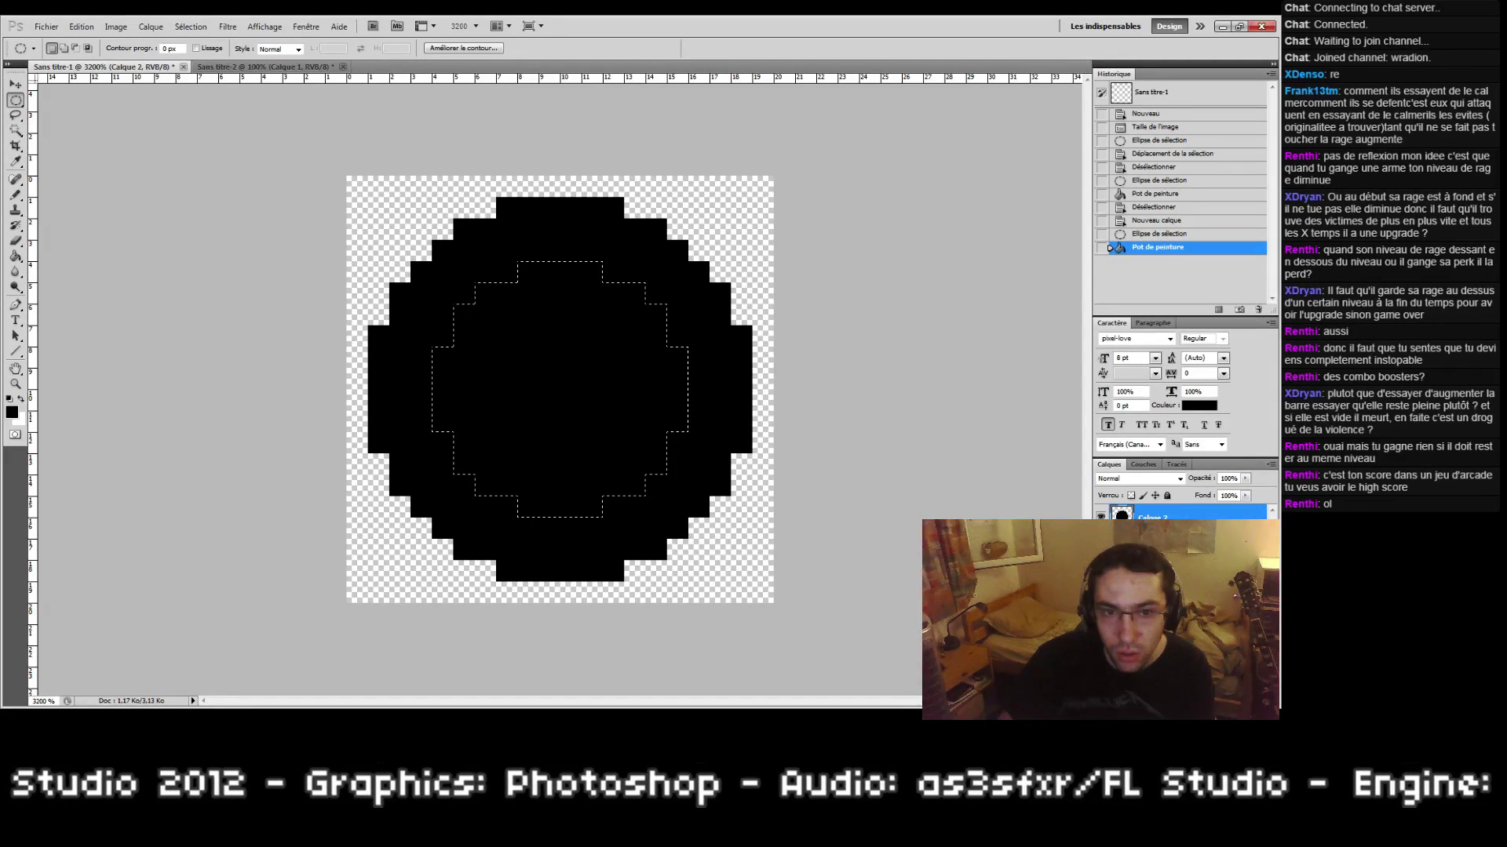
pyautogui.click(427, 302)
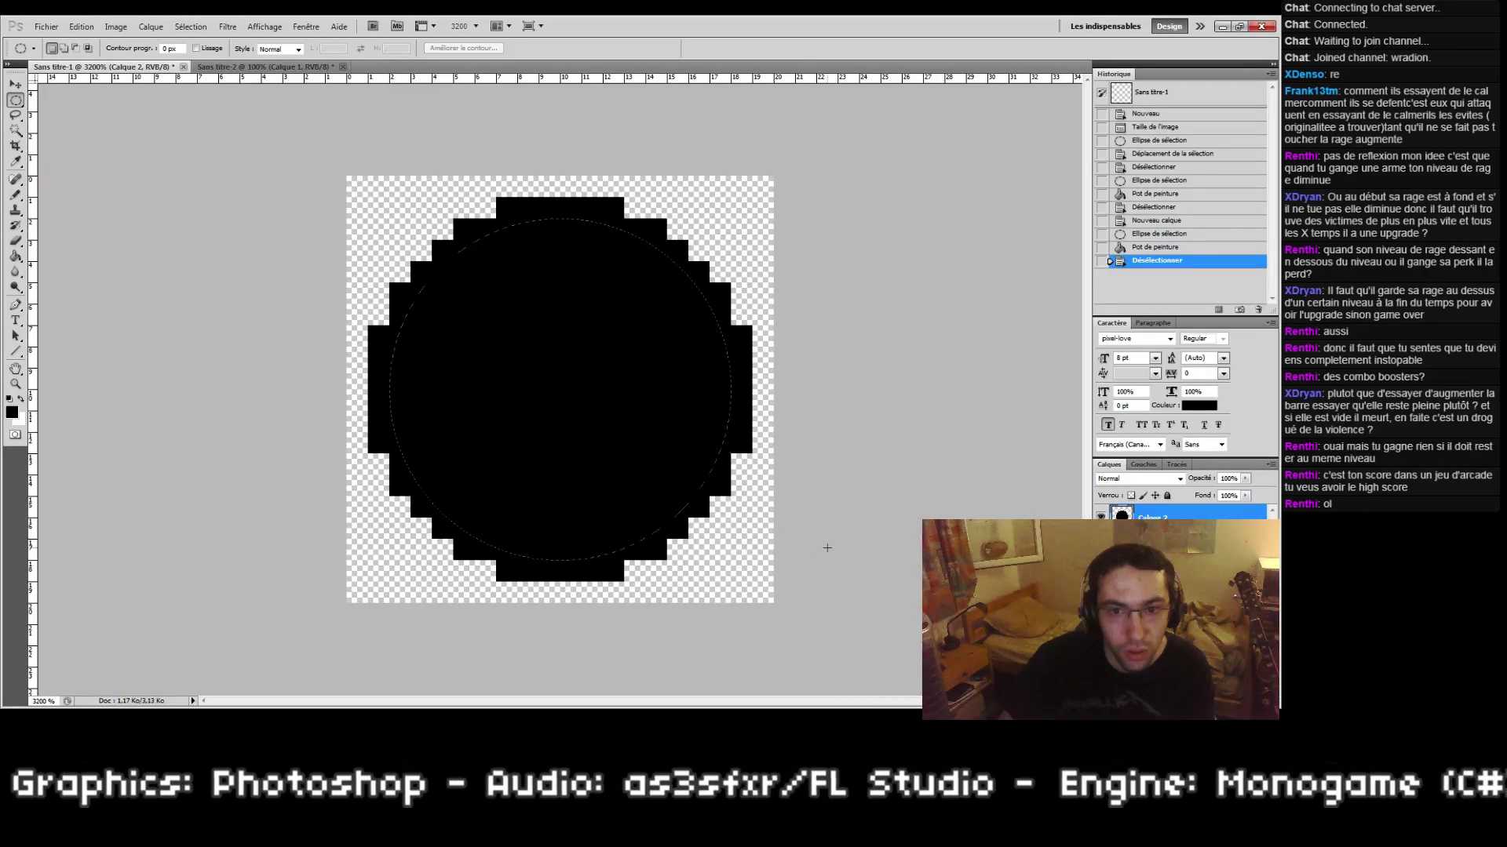
# Step: Fill a centred circle about 16 pixels across with black, deselect it and delete the layer holding the 18-pixel circle
pyautogui.moveTo(826, 548); pyautogui.dragTo(812, 544)
pyautogui.press('g')
pyautogui.click(558, 397)
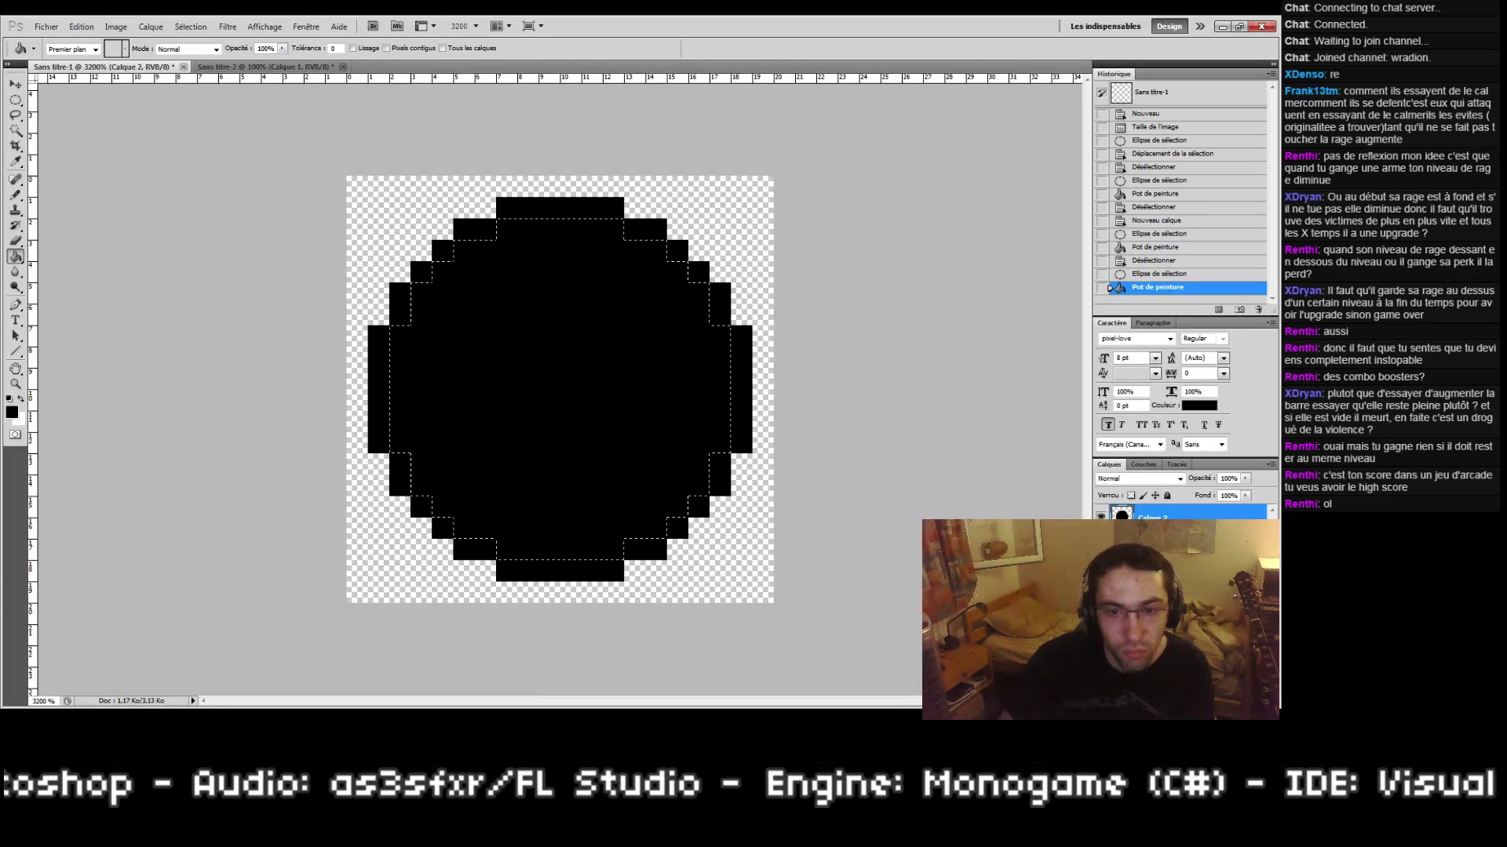
pyautogui.click(719, 368)
pyautogui.hotkey('ctrl', 'd')
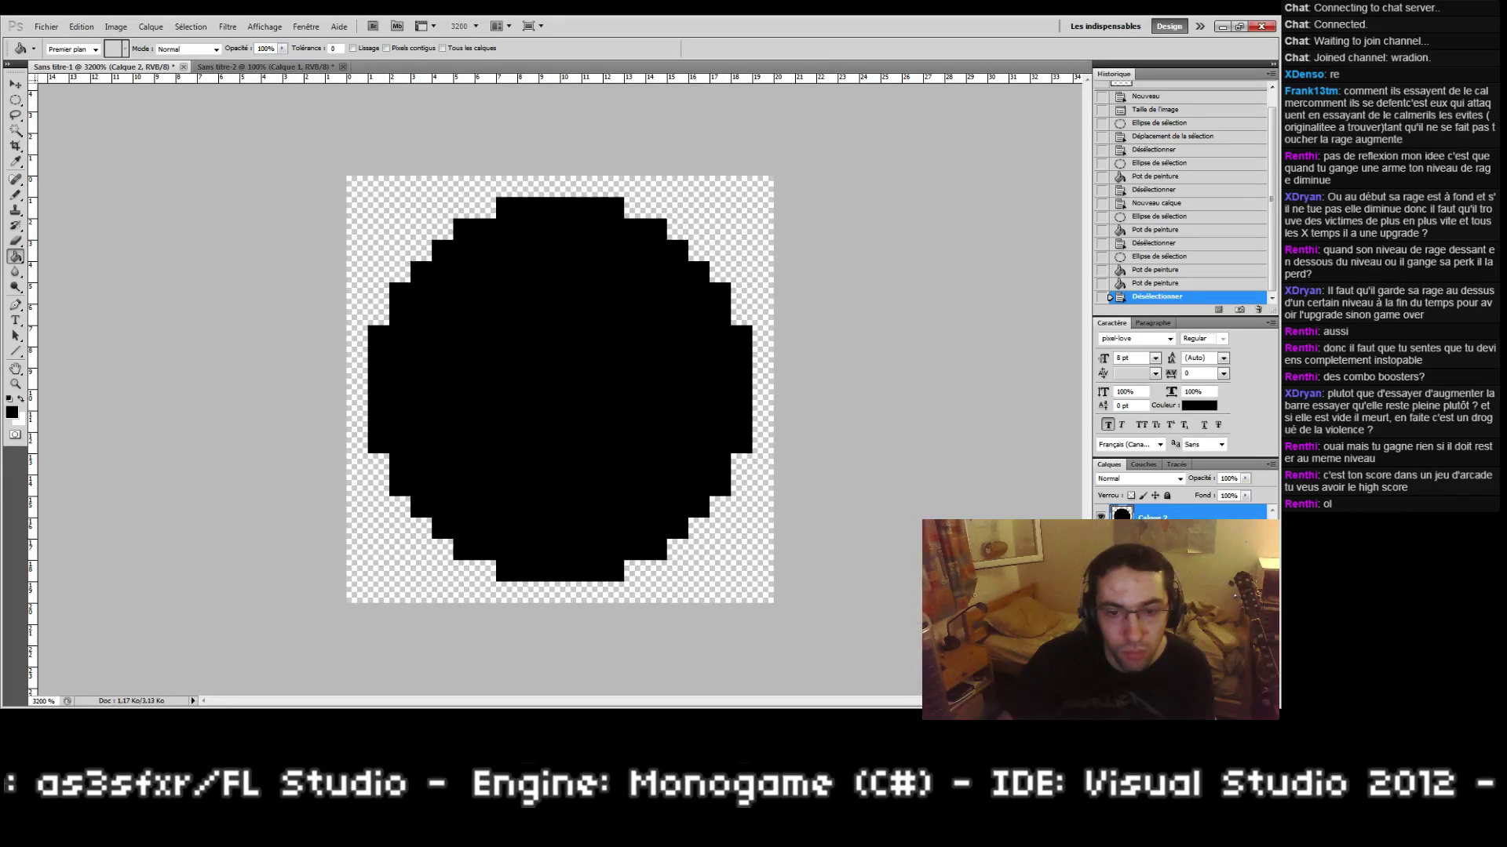
pyautogui.moveTo(1162, 544); pyautogui.dragTo(1258, 701)
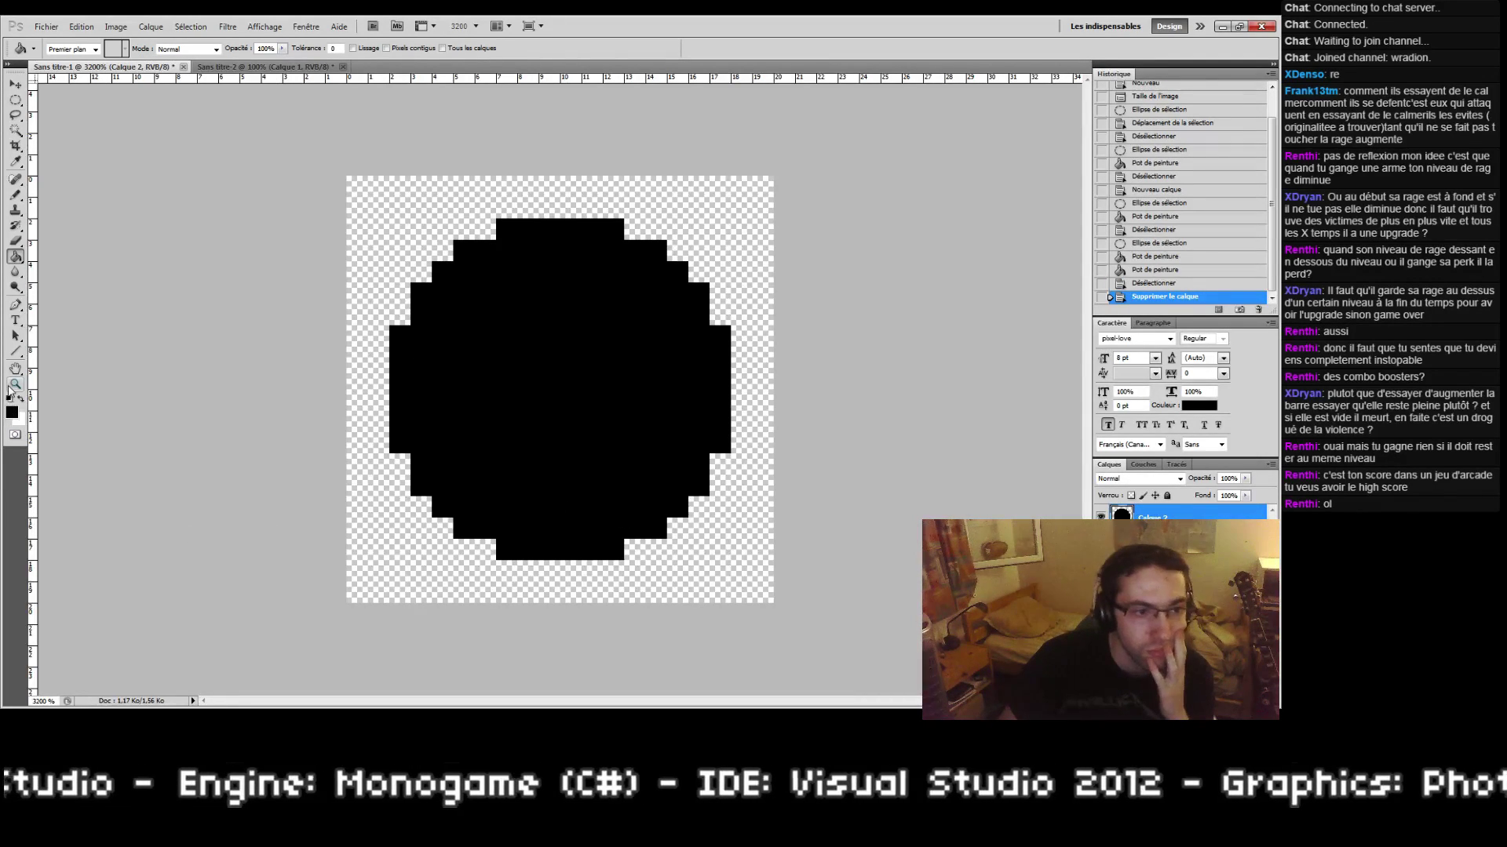
# Step: Check the 16-pixel circle at 100% size and return to the view fitted on screen
pyautogui.doubleClick(14, 384)
pyautogui.hotkey('ctrl', '0')
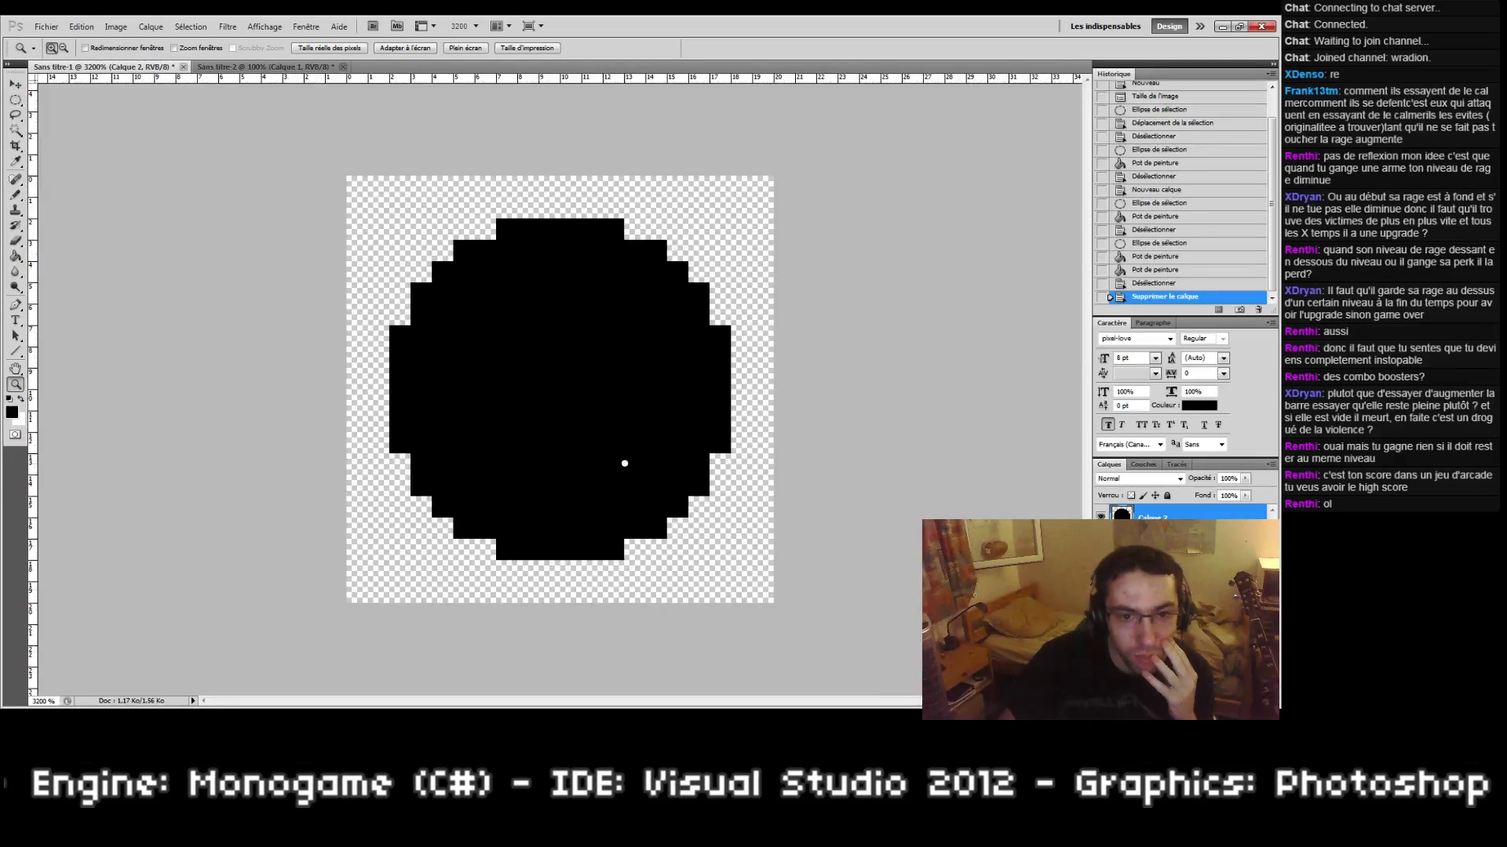
pyautogui.press('b')
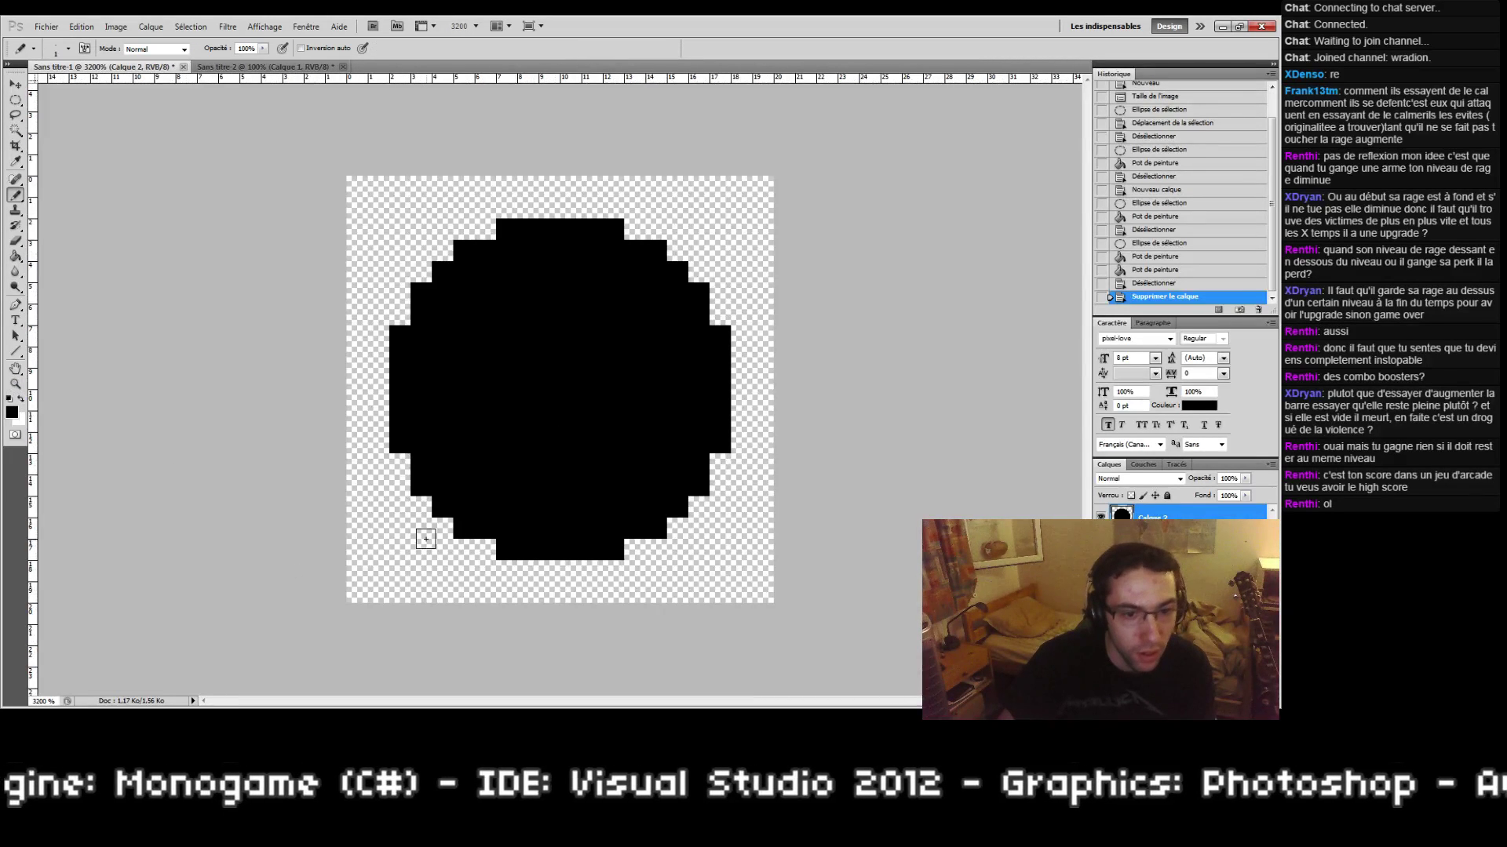
pyautogui.click(116, 28)
pyautogui.press('Escape')
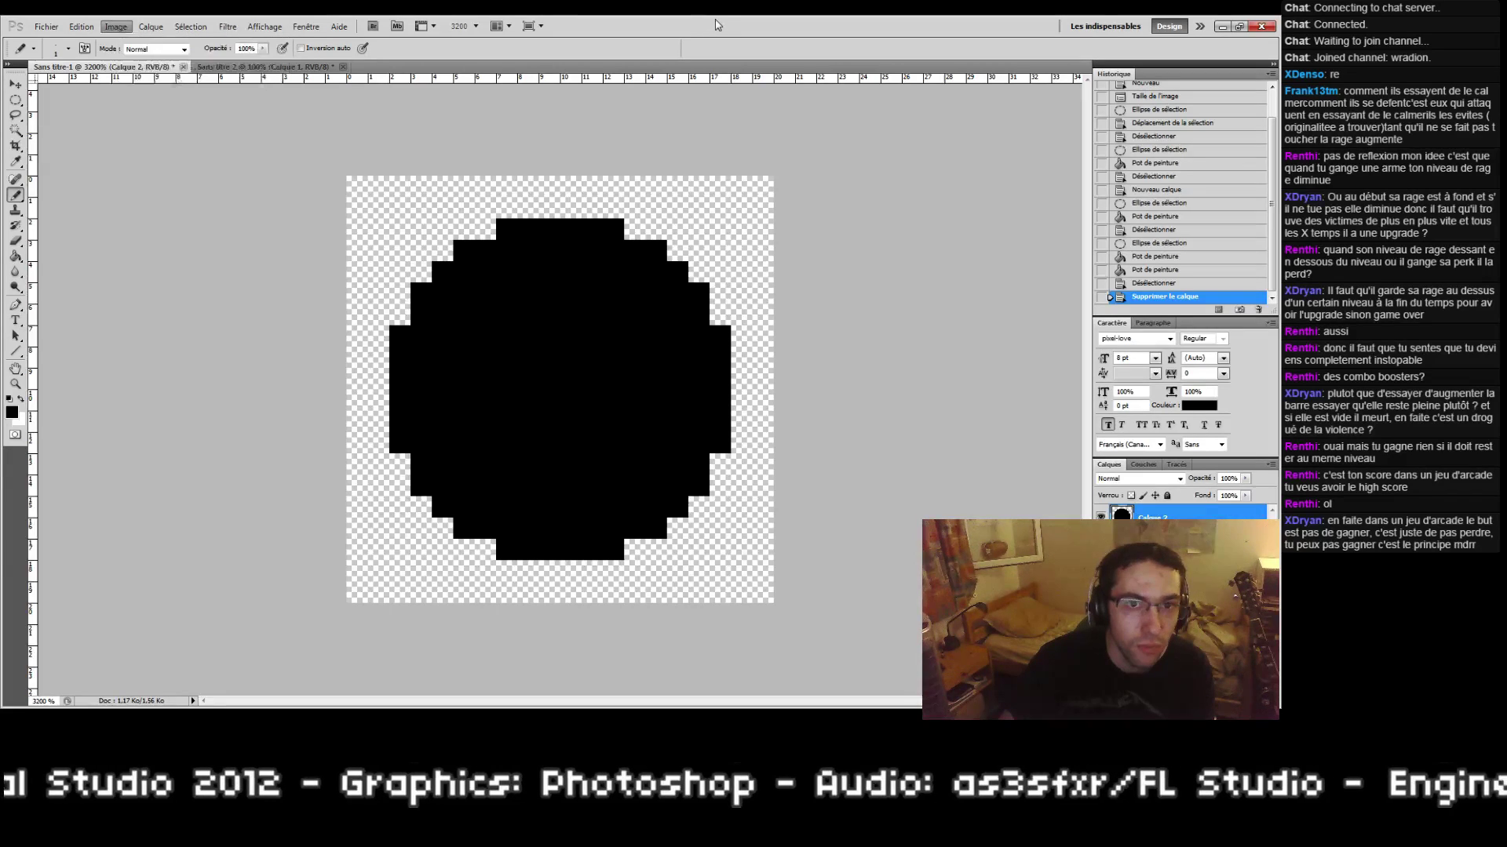
pyautogui.press('Escape')
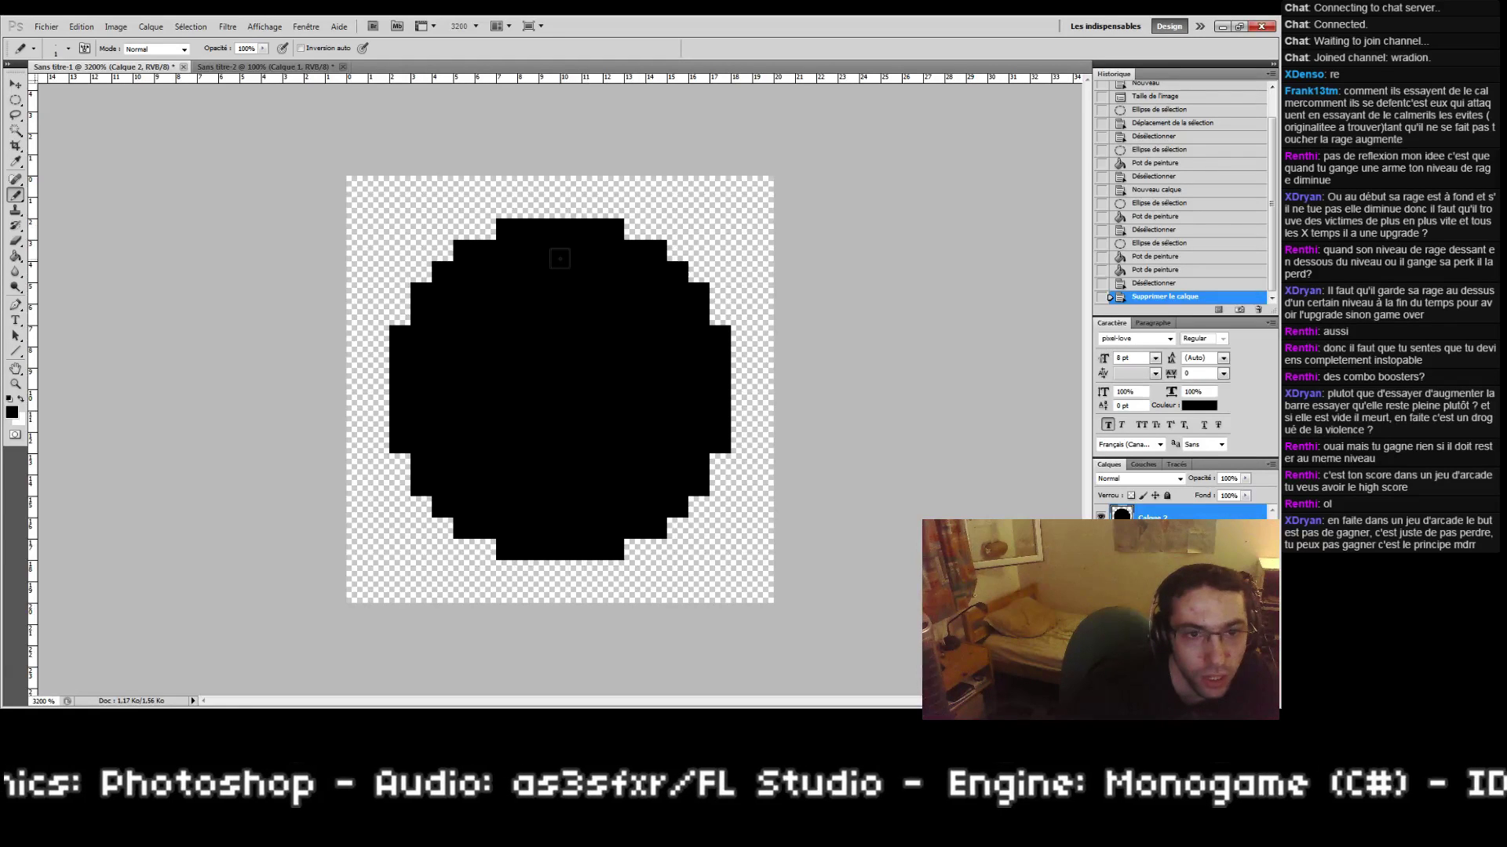
# Step: Draw four diagonal black pencil lines from the circle towards the canvas corners and check the shape at 100% size
pyautogui.moveTo(424, 265); pyautogui.dragTo(319, 145)
pyautogui.moveTo(698, 275); pyautogui.dragTo(784, 193)
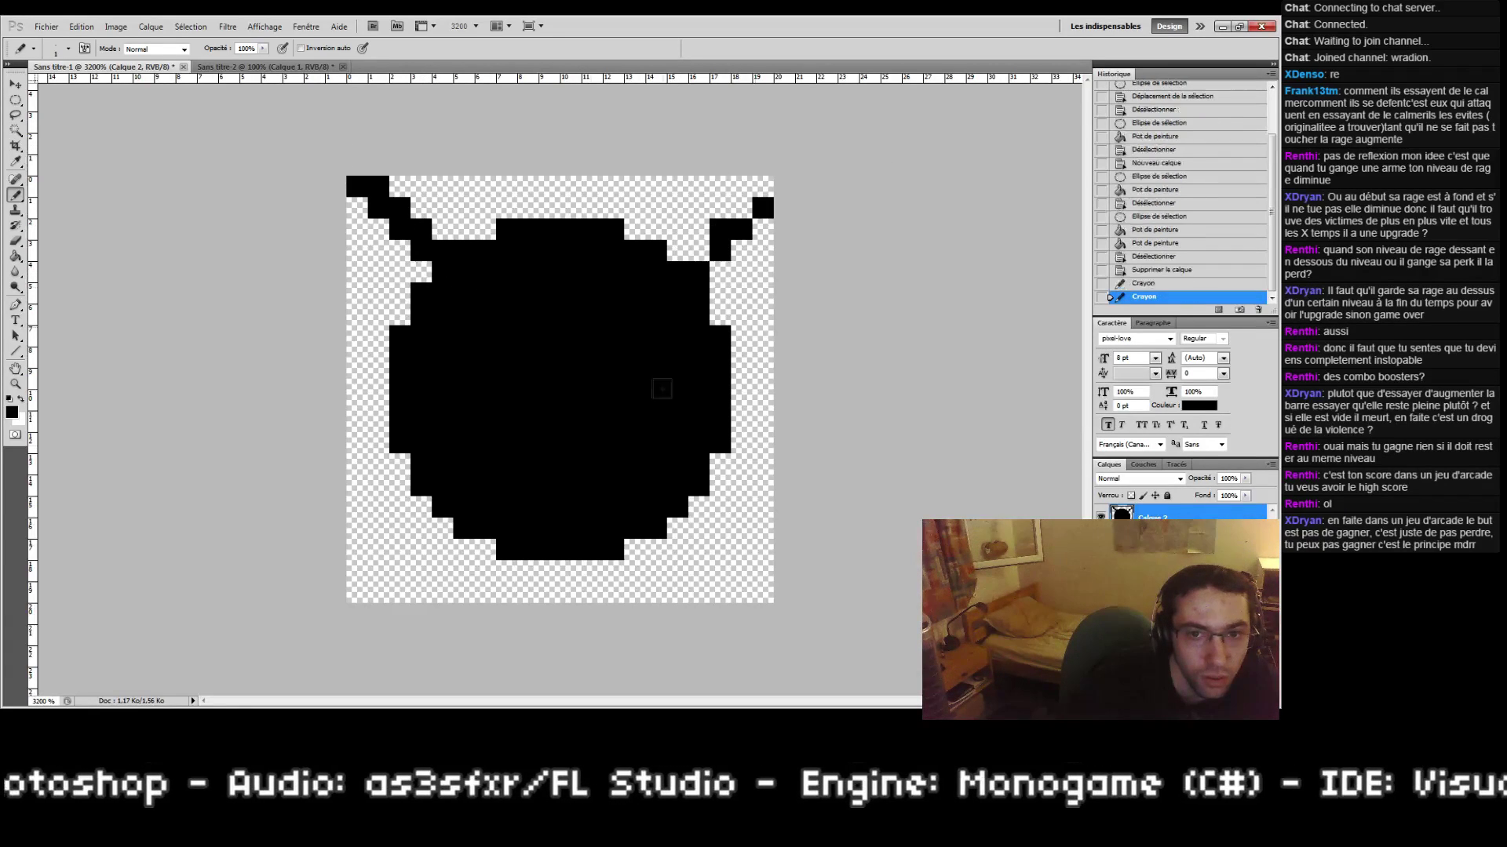
pyautogui.moveTo(452, 541); pyautogui.dragTo(345, 604)
pyautogui.moveTo(699, 471); pyautogui.dragTo(773, 542)
pyautogui.doubleClick(14, 384)
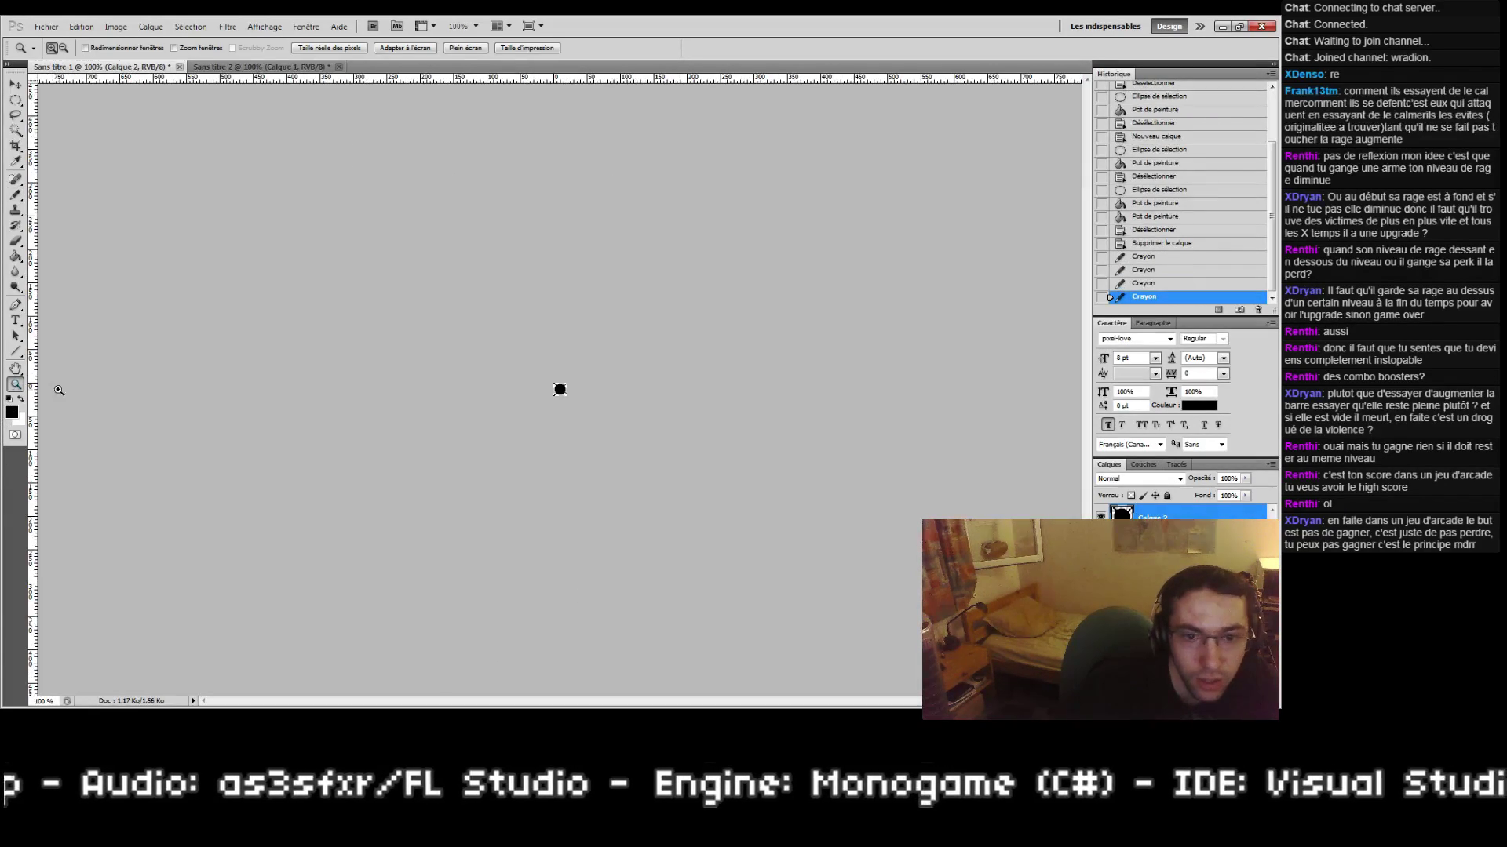
pyautogui.click(563, 389)
pyautogui.moveTo(537, 382); pyautogui.dragTo(595, 410)
# Step: Erase the upper two diagonal lines and part of the lower-right one with the Eraser at 75% opacity
pyautogui.press('b')
pyautogui.moveTo(414, 254)
pyautogui.mouseDown()
pyautogui.moveTo(325, 178)
pyautogui.moveTo(420, 229)
pyautogui.mouseUp()
pyautogui.click(442, 250)
pyautogui.moveTo(712, 233)
pyautogui.mouseDown()
pyautogui.moveTo(722, 252)
pyautogui.moveTo(699, 272)
pyautogui.mouseUp()
pyautogui.click(719, 485)
pyautogui.click(742, 507)
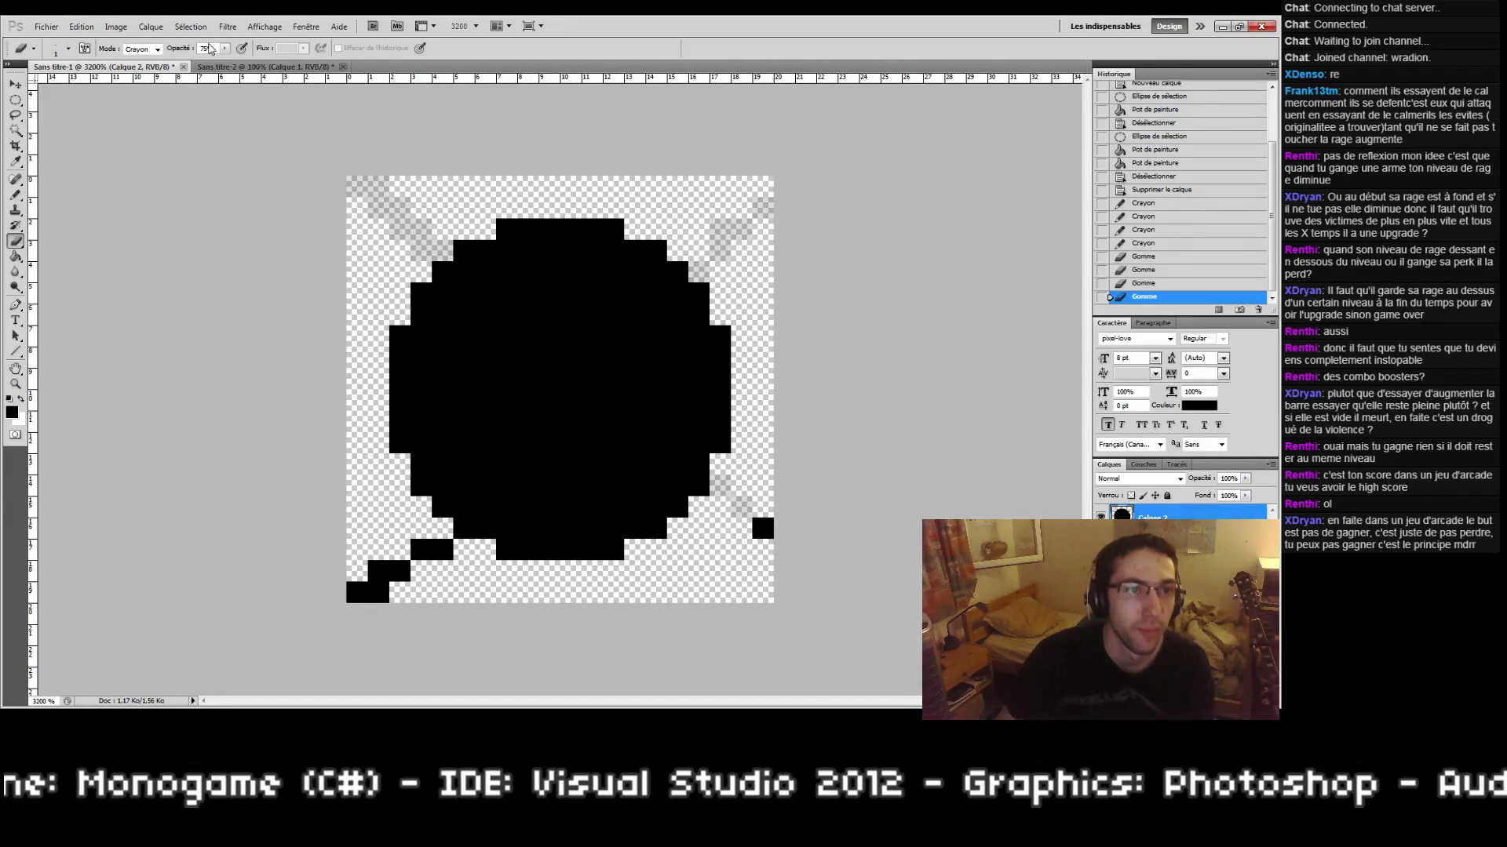
# Step: Set the Eraser to 100% opacity and erase all remaining traces of the diagonal lines around the circle
pyautogui.press('0')
pyautogui.moveTo(381, 215)
pyautogui.mouseDown()
pyautogui.moveTo(449, 245)
pyautogui.moveTo(420, 241)
pyautogui.moveTo(441, 243)
pyautogui.moveTo(391, 196)
pyautogui.moveTo(423, 163)
pyautogui.mouseUp()
pyautogui.hotkey('ctrl', 'z')
pyautogui.click(379, 187)
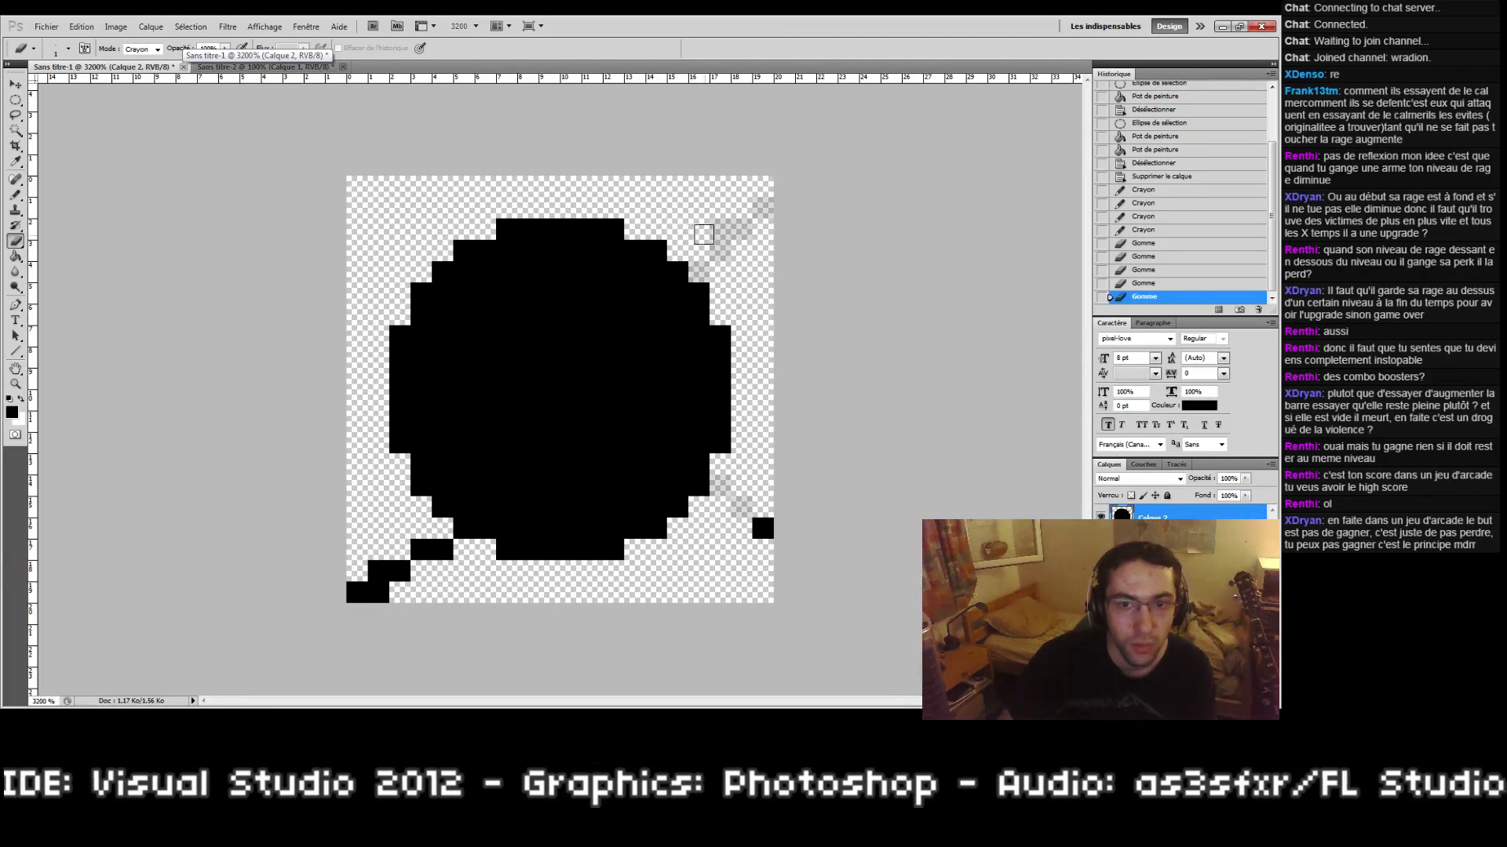
pyautogui.moveTo(703, 234)
pyautogui.mouseDown()
pyautogui.moveTo(730, 256)
pyautogui.moveTo(708, 267)
pyautogui.moveTo(766, 189)
pyautogui.moveTo(758, 263)
pyautogui.mouseUp()
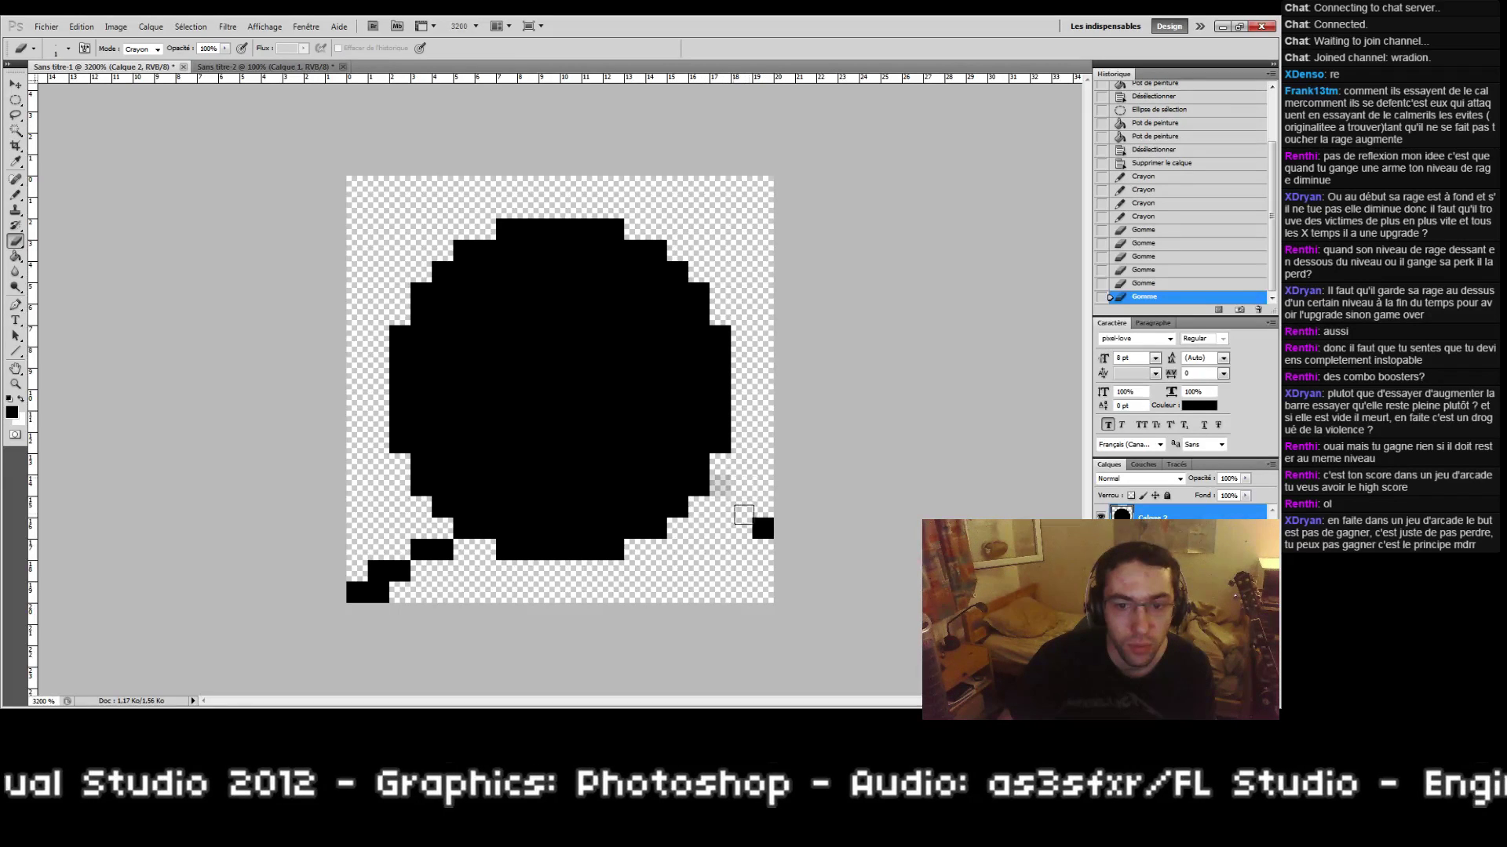
pyautogui.moveTo(722, 485); pyautogui.dragTo(754, 540)
pyautogui.moveTo(447, 556)
pyautogui.mouseDown()
pyautogui.moveTo(435, 550)
pyautogui.moveTo(403, 591)
pyautogui.mouseUp()
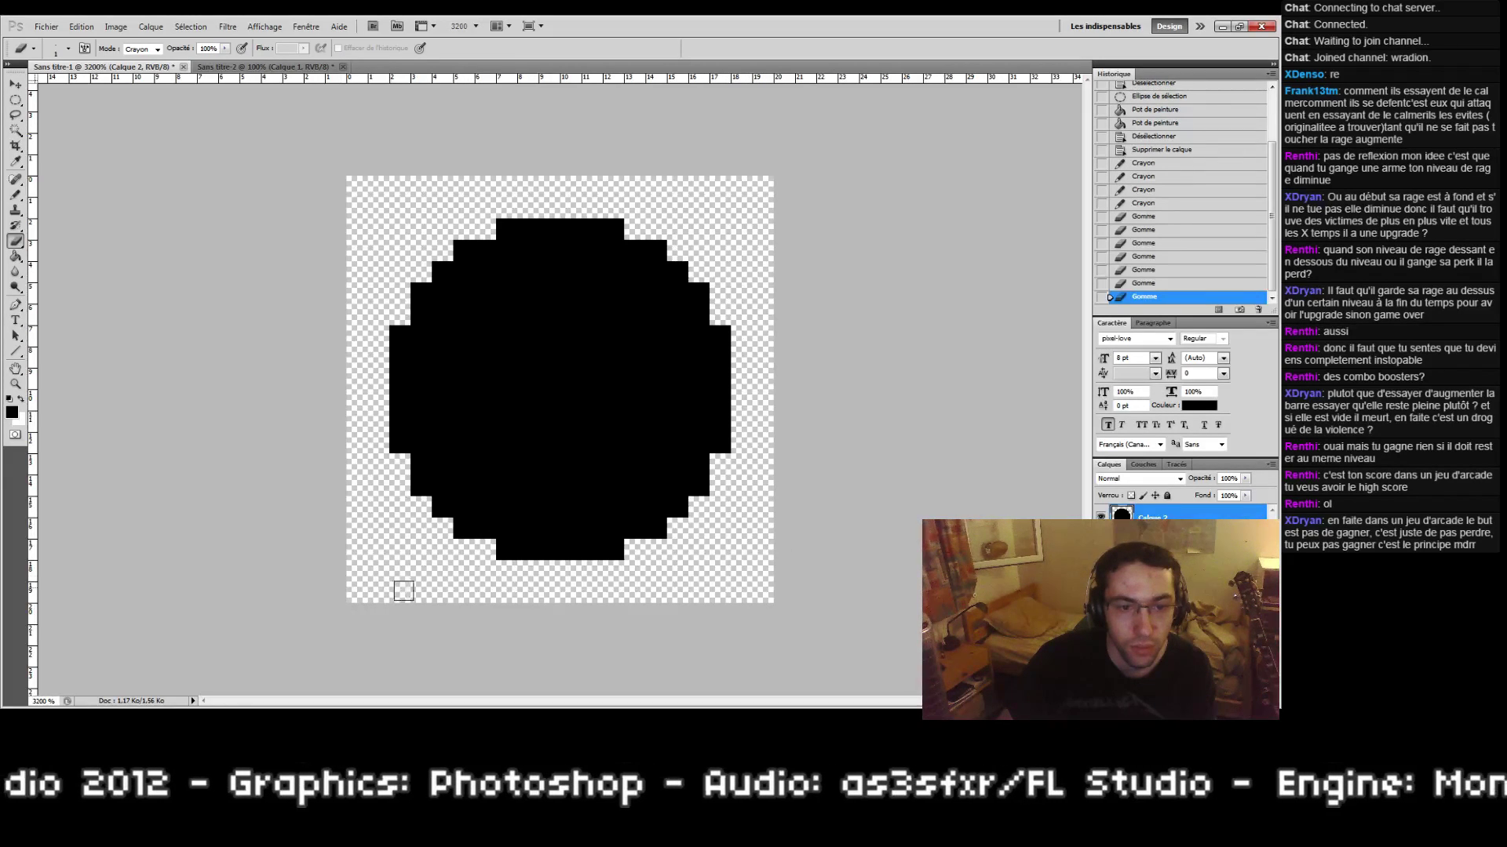
pyautogui.click(365, 599)
# Step: Select a circle about 14 pixels across, centre it inside the black circle and fill it with black
pyautogui.press('b')
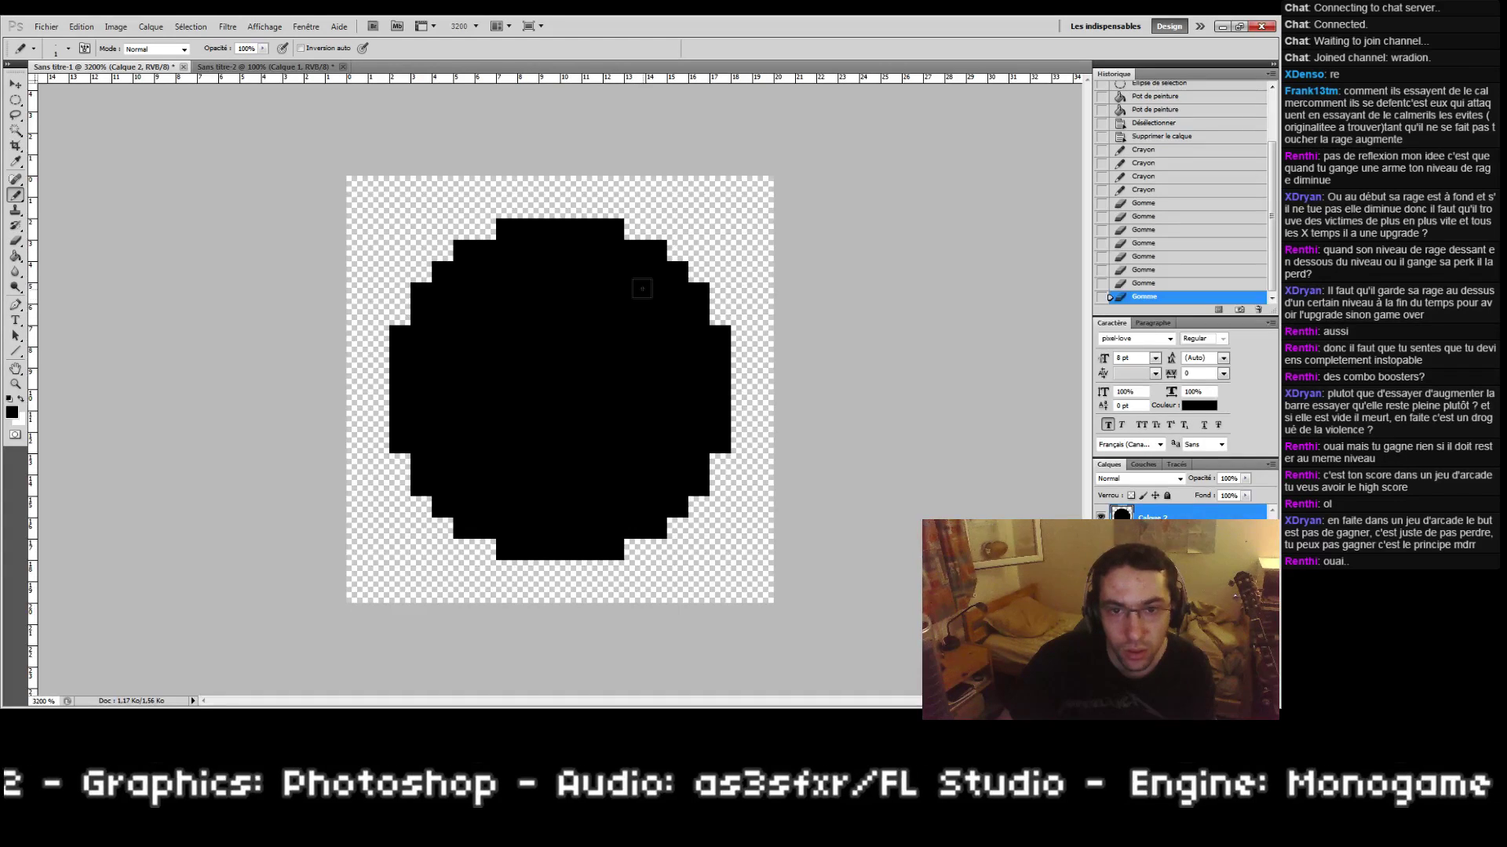
pyautogui.click(16, 100)
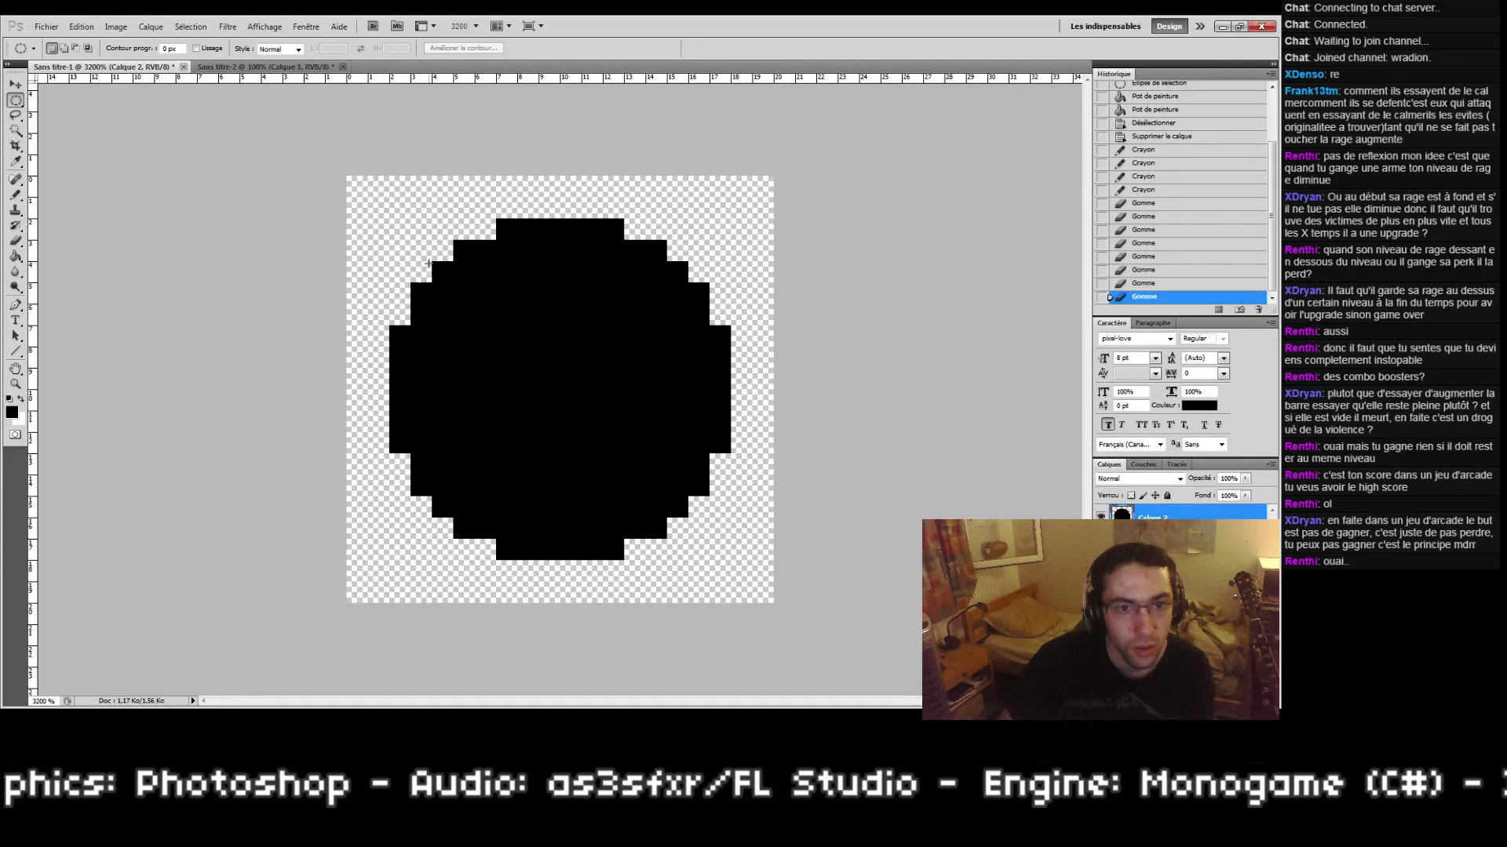
pyautogui.moveTo(749, 546); pyautogui.dragTo(746, 543)
pyautogui.moveTo(610, 436); pyautogui.dragTo(613, 416)
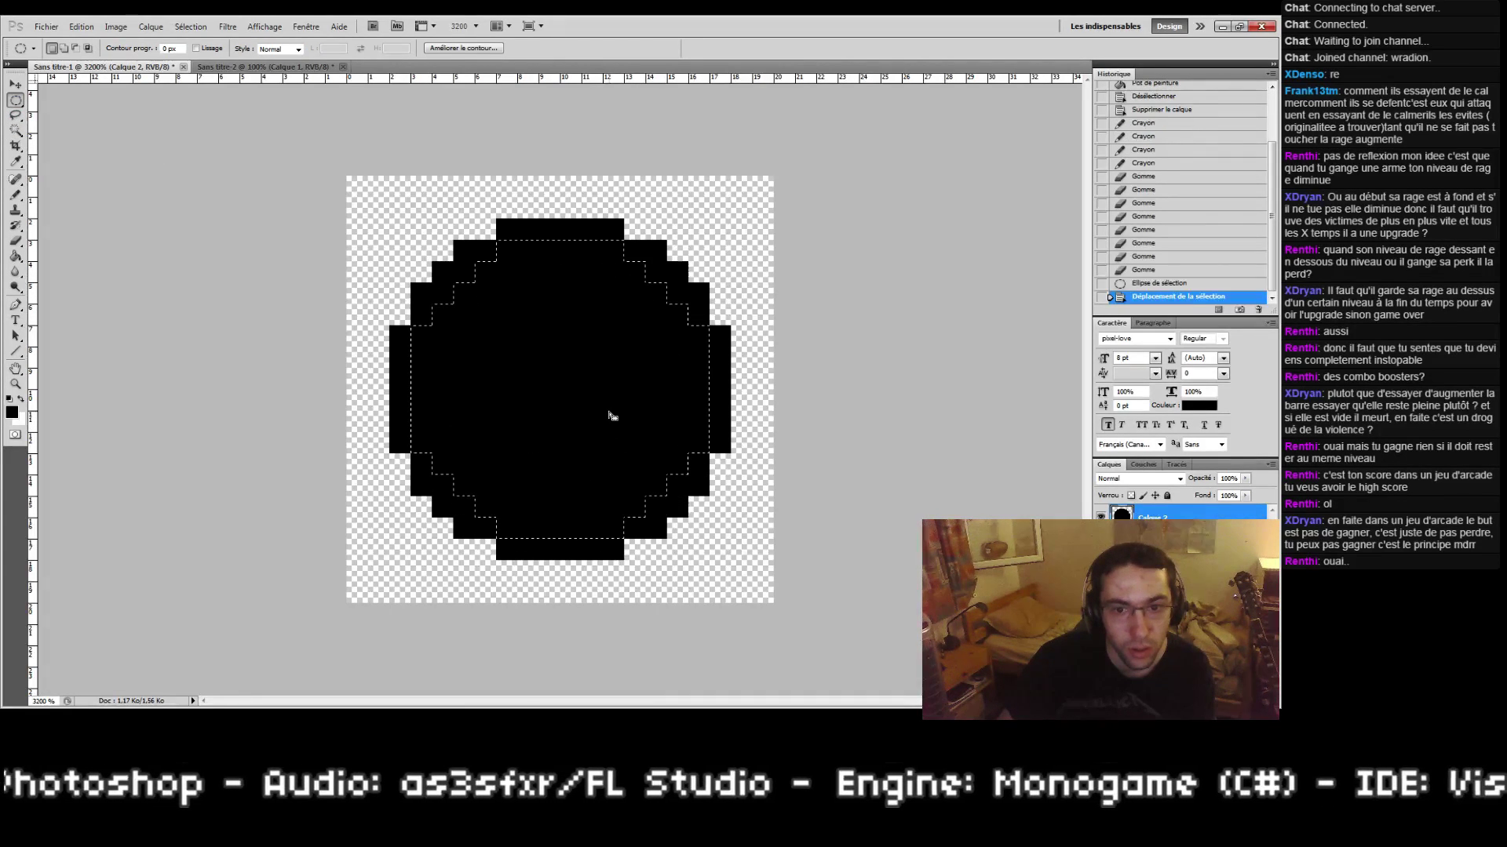
pyautogui.press('g')
pyautogui.click(539, 357)
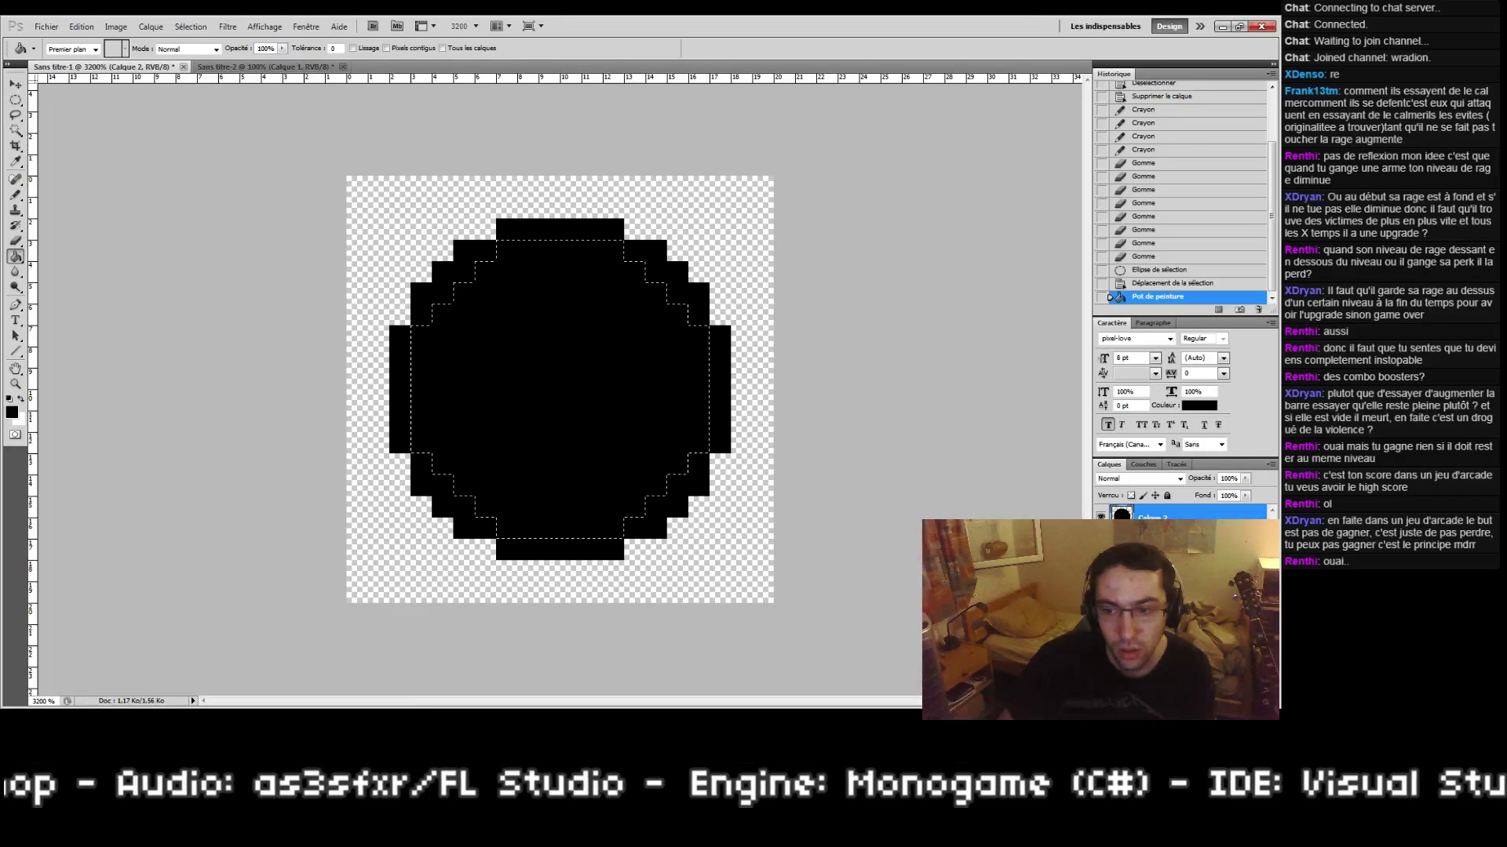
# Step: Fill the circular selection with black on a new layer, deselect it and delete the layer holding the 16-pixel circle
pyautogui.hotkey('ctrl', 'shift', 'alt', 'n')
pyautogui.click(589, 436)
pyautogui.hotkey('ctrl', 'd')
pyautogui.click(1153, 541)
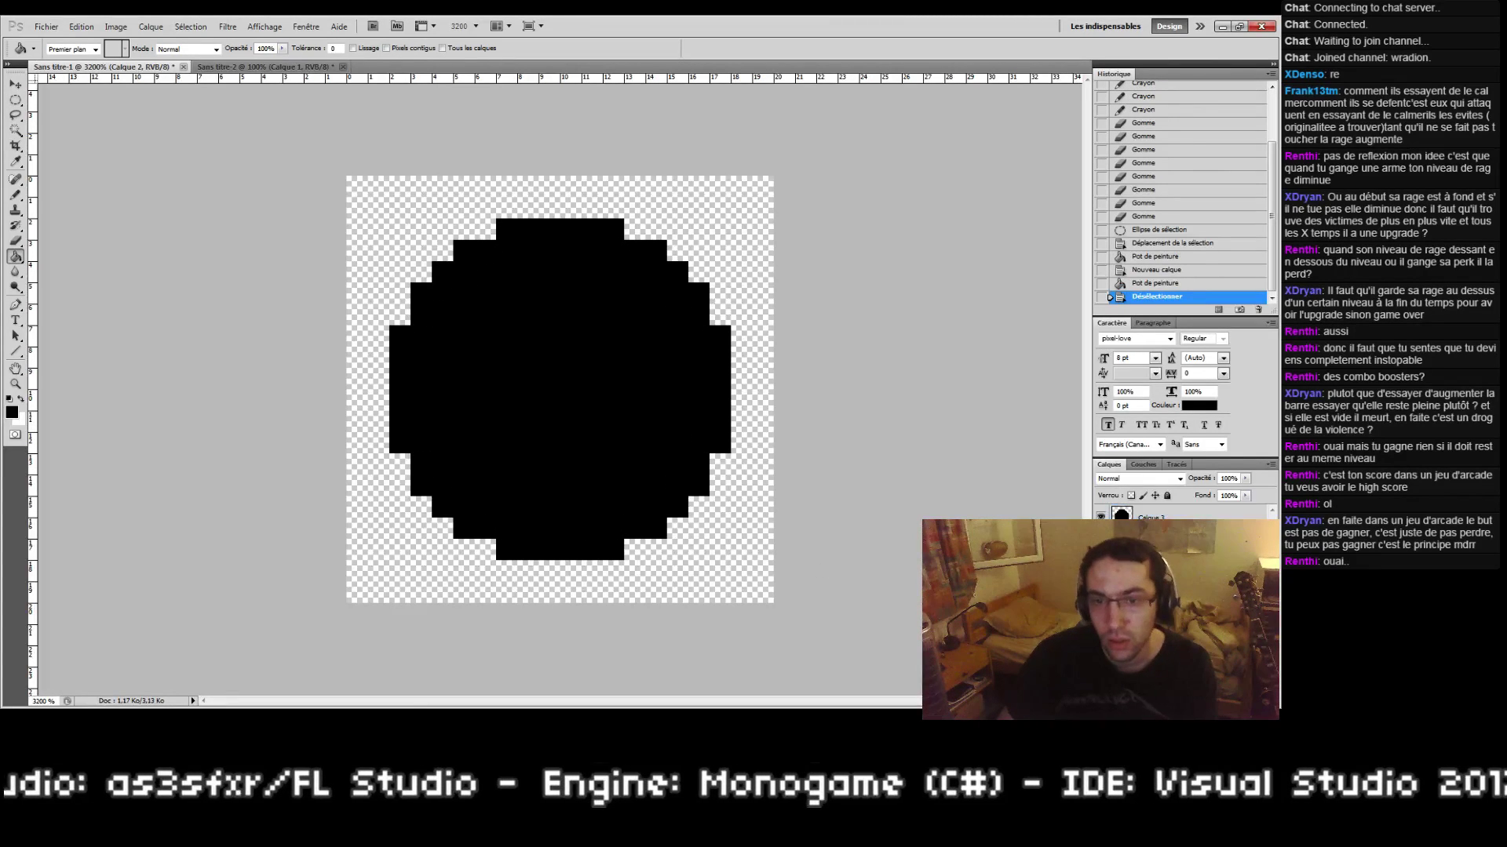
pyautogui.press('Delete')
# Step: Add two black pencil pixels to the stepped edge at each of the four diagonals of the 14-pixel circle
pyautogui.press('b')
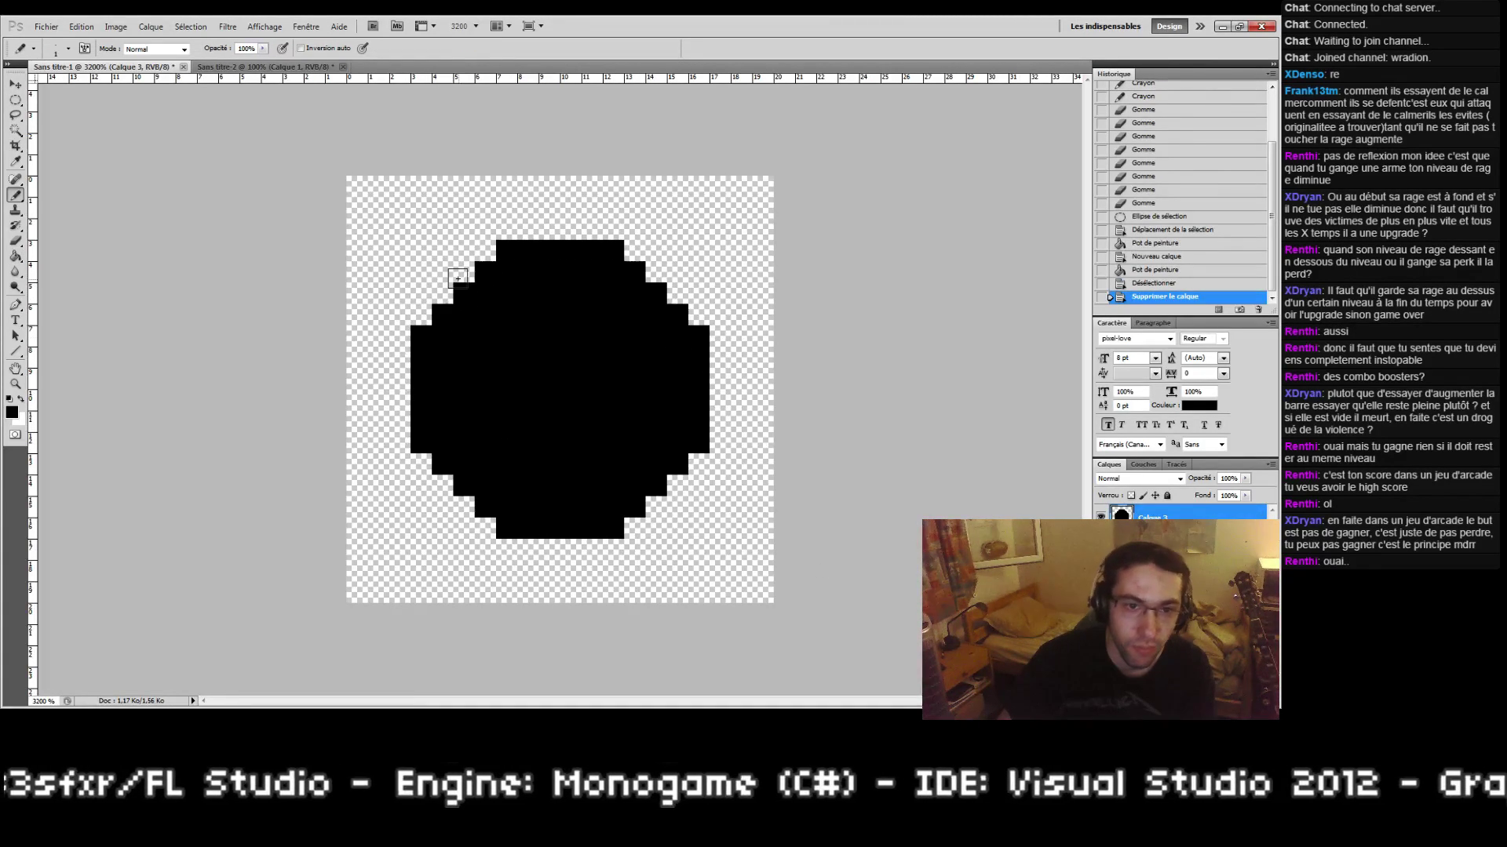
pyautogui.doubleClick(21, 383)
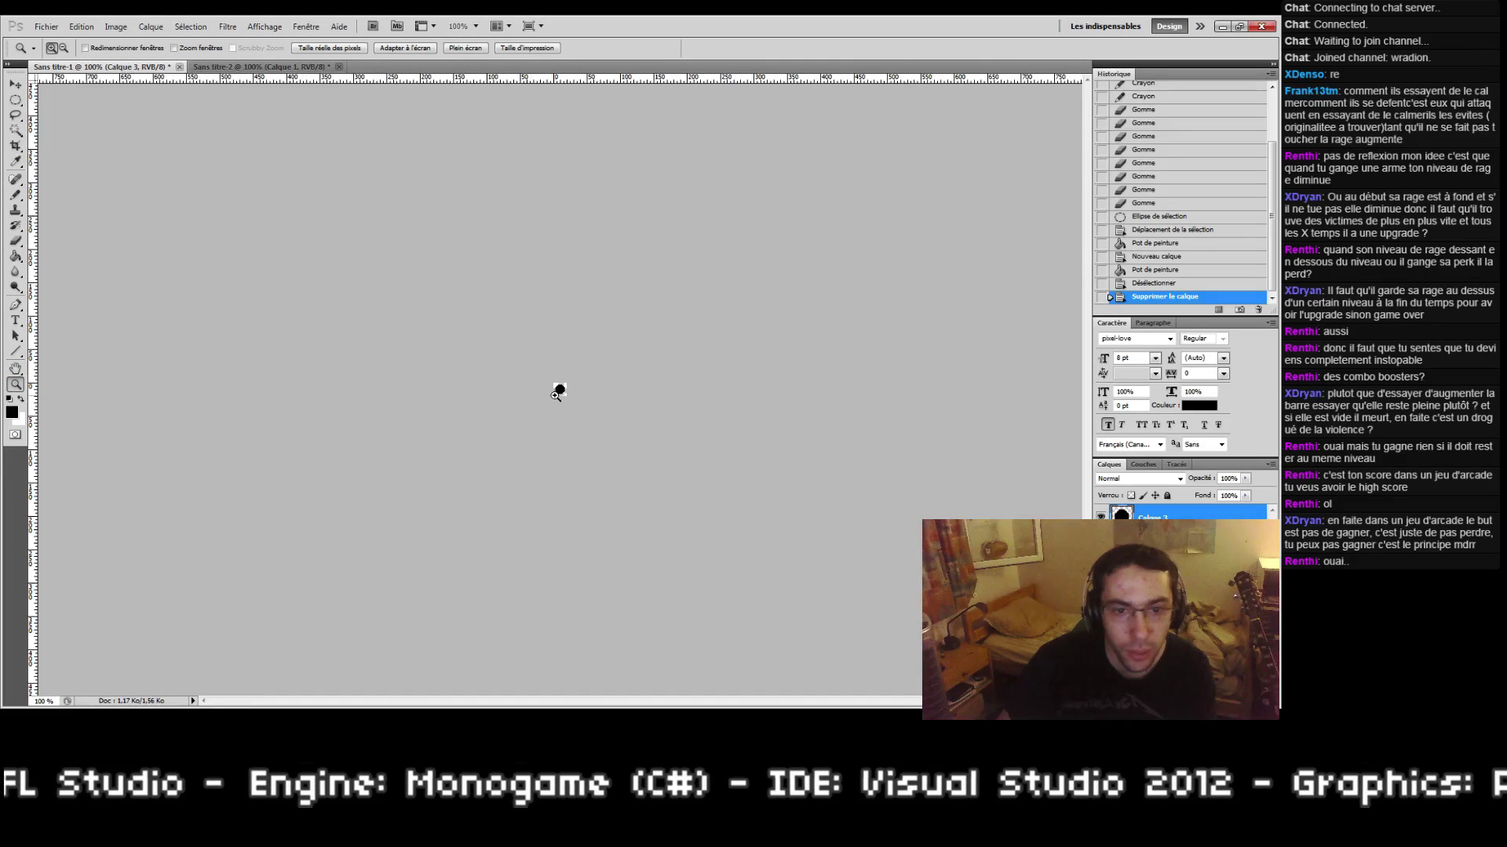
pyautogui.click(556, 394)
pyautogui.moveTo(537, 364); pyautogui.dragTo(585, 411)
pyautogui.press('b')
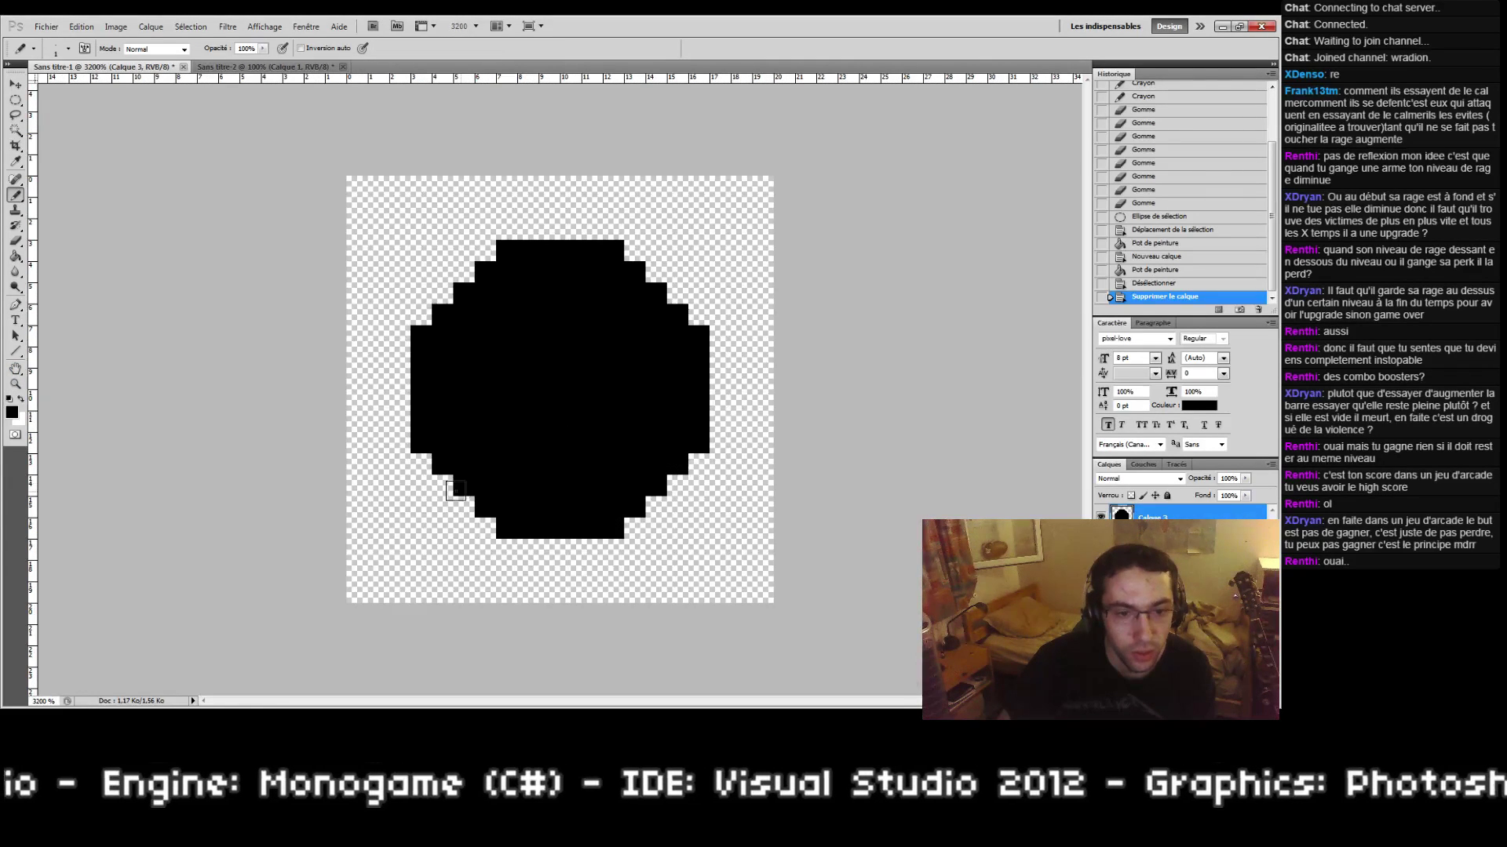
pyautogui.click(441, 485)
pyautogui.click(463, 506)
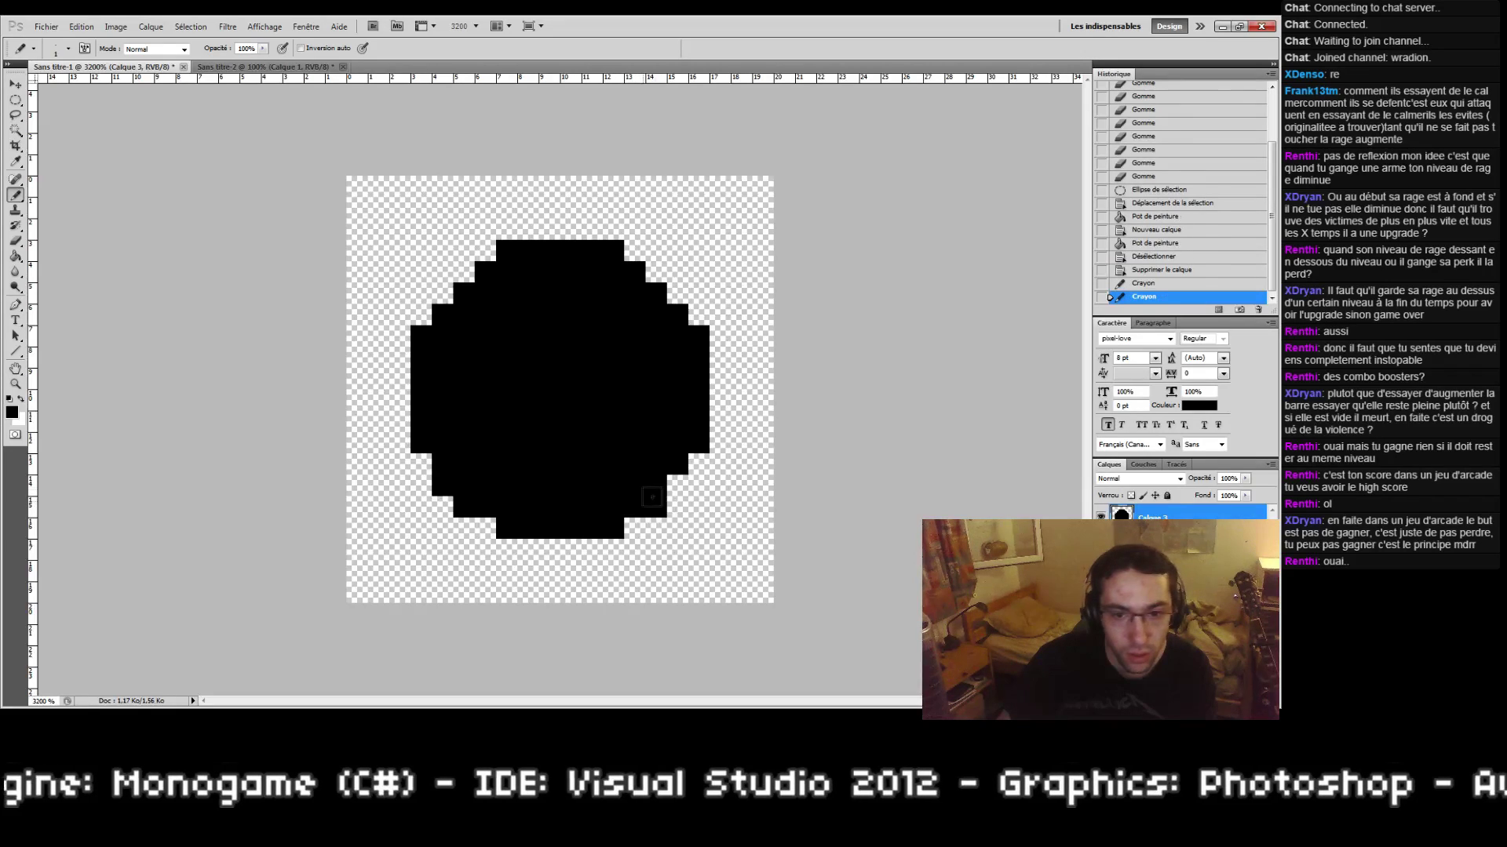
pyautogui.click(655, 506)
pyautogui.click(677, 485)
pyautogui.click(677, 293)
pyautogui.click(656, 271)
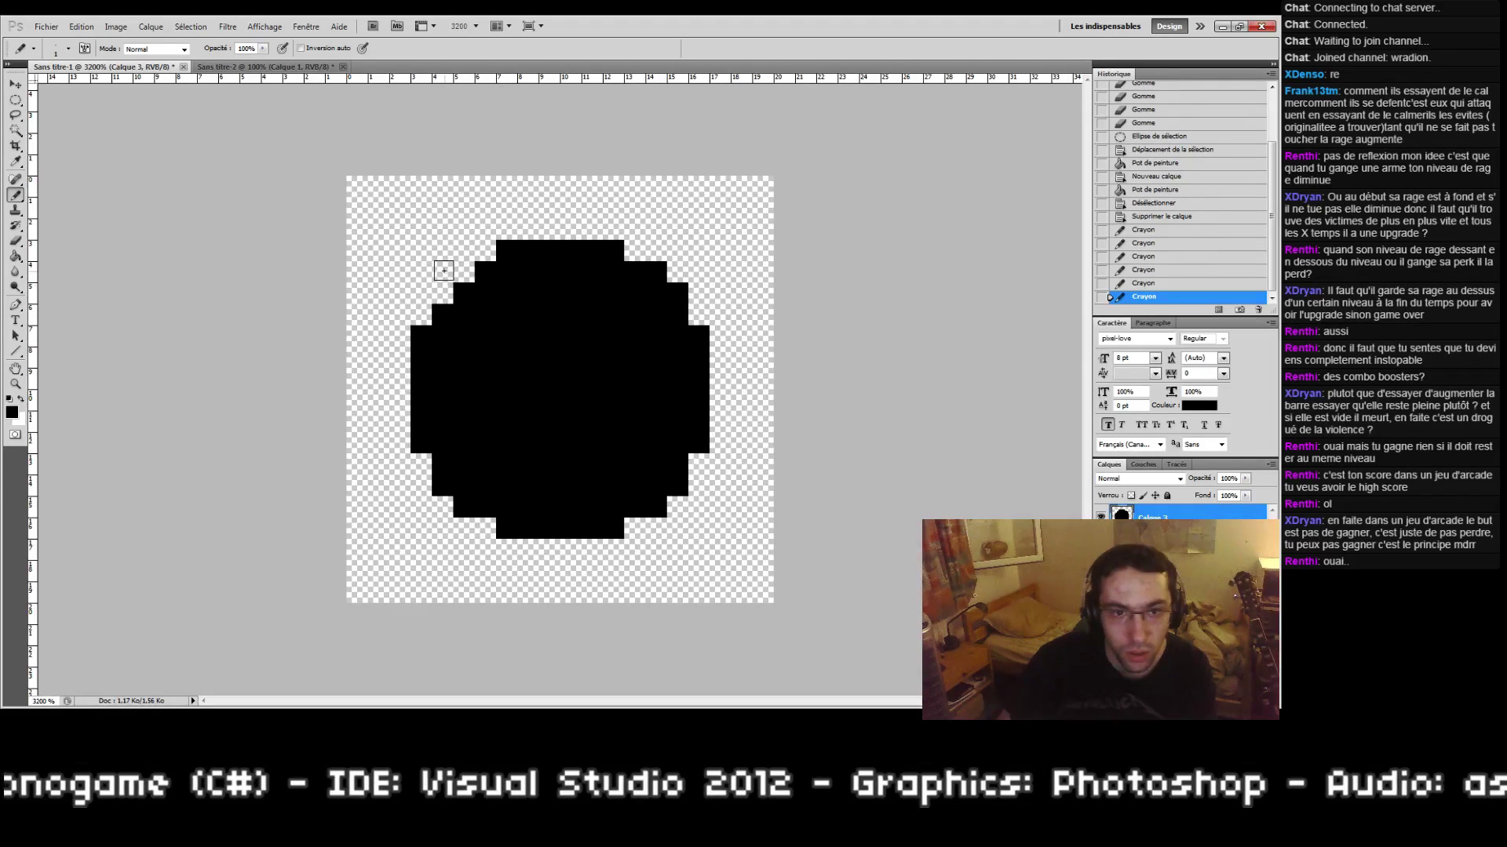
pyautogui.click(463, 271)
pyautogui.click(442, 293)
# Step: Erase a one-pixel ring just inside the top and right edges of the black 14-pixel circle
pyautogui.click(14, 372)
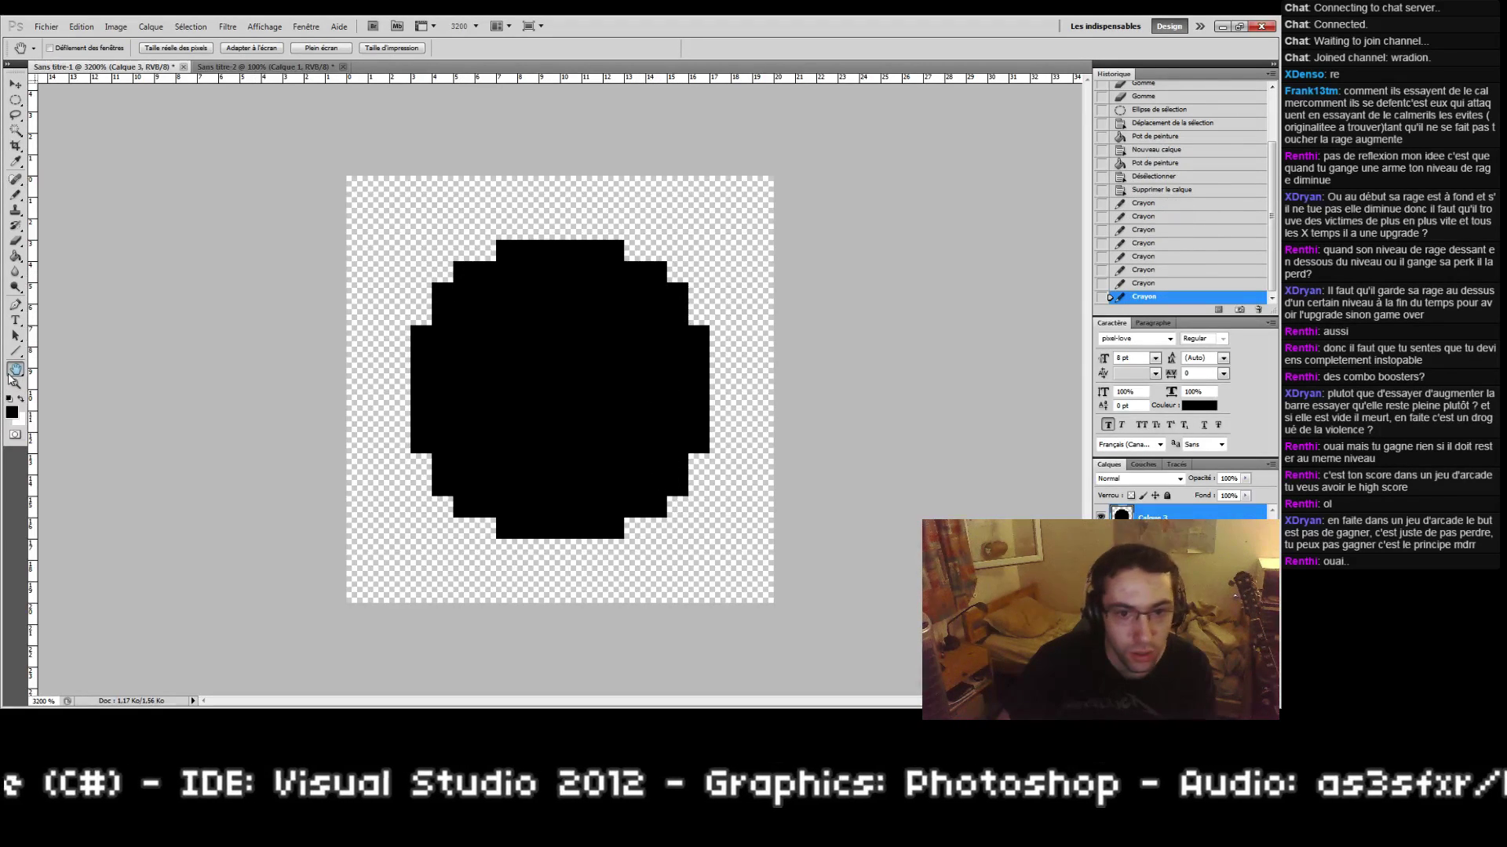
pyautogui.doubleClick(14, 384)
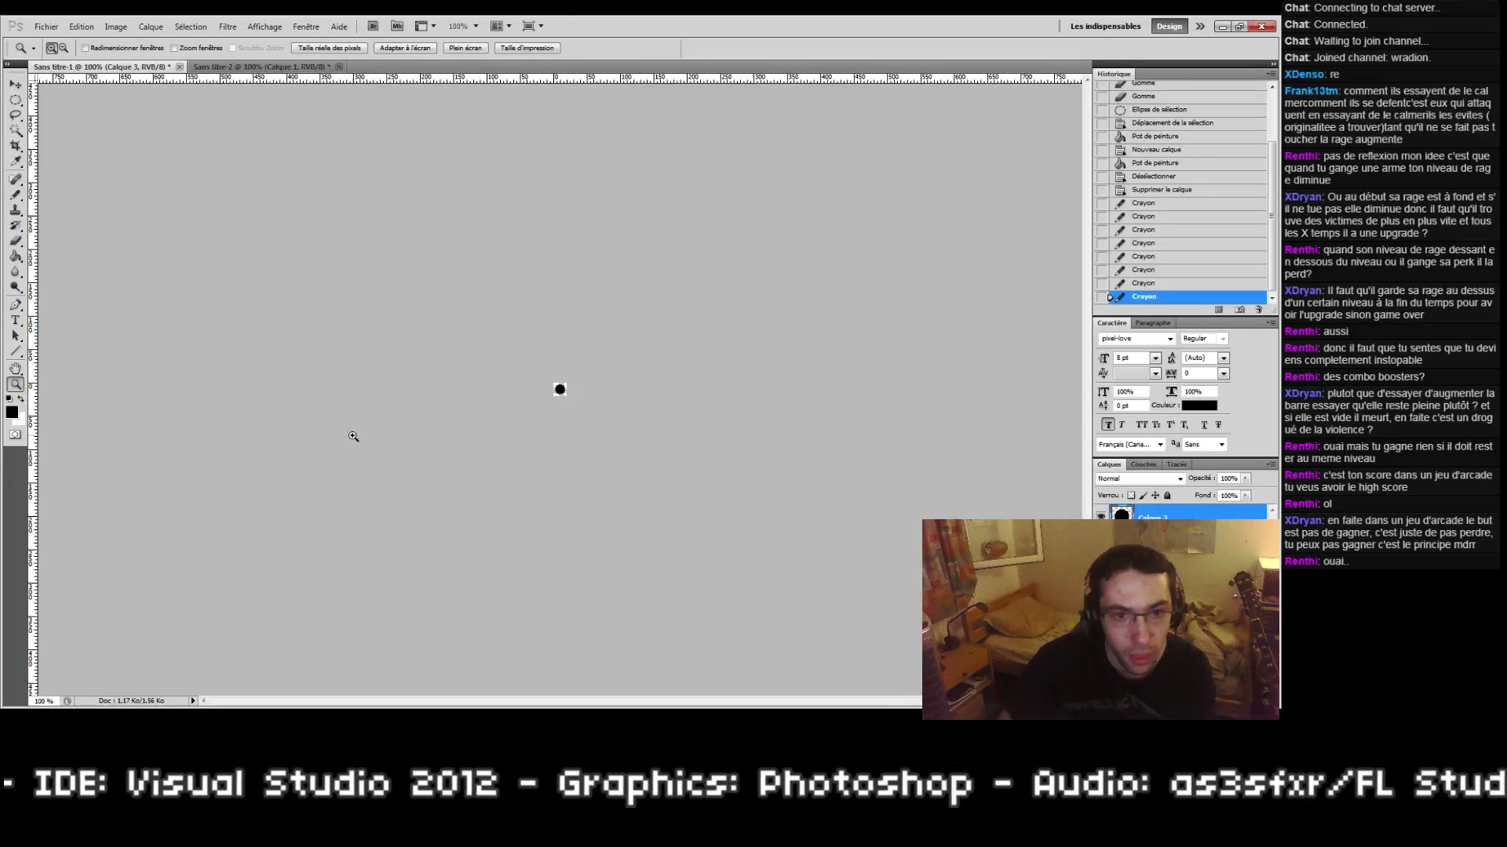
pyautogui.click(562, 389)
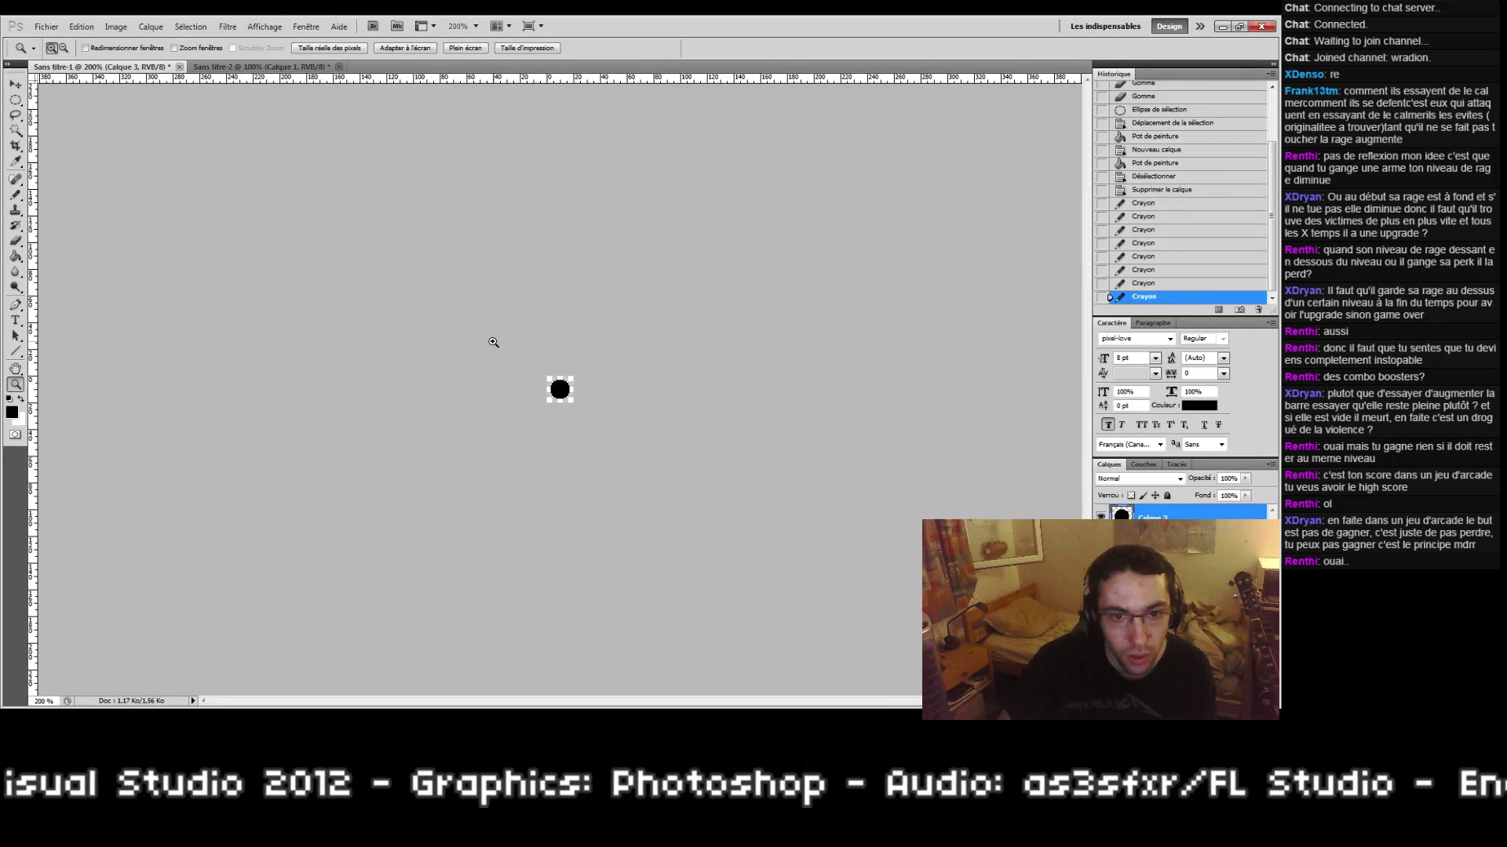
pyautogui.moveTo(548, 377); pyautogui.dragTo(573, 401)
pyautogui.press('e')
pyautogui.moveTo(506, 272); pyautogui.dragTo(616, 287)
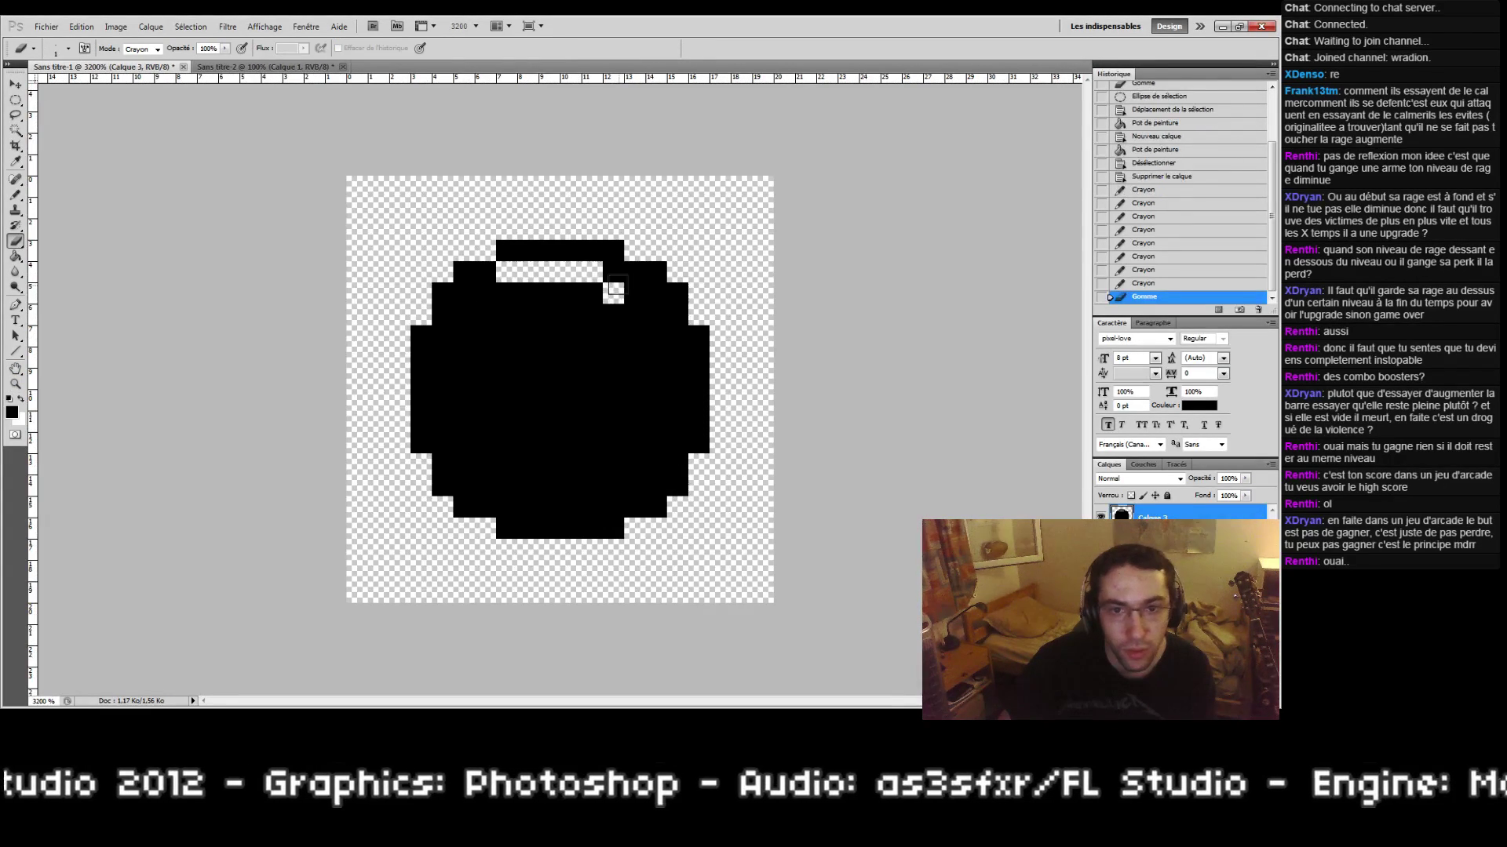
pyautogui.click(613, 271)
pyautogui.click(634, 293)
pyautogui.click(656, 335)
pyautogui.moveTo(676, 335)
pyautogui.mouseDown()
pyautogui.moveTo(654, 312)
pyautogui.moveTo(678, 358)
pyautogui.moveTo(674, 393)
pyautogui.moveTo(656, 351)
pyautogui.moveTo(677, 434)
pyautogui.moveTo(653, 353)
pyautogui.moveTo(656, 463)
pyautogui.mouseUp()
# Step: Continue erasing inside the bottom and left edges so only a one-pixel outline surrounds the remaining black centre
pyautogui.moveTo(634, 459)
pyautogui.mouseDown()
pyautogui.moveTo(590, 507)
pyautogui.moveTo(610, 509)
pyautogui.moveTo(518, 512)
pyautogui.moveTo(477, 484)
pyautogui.moveTo(500, 499)
pyautogui.moveTo(486, 489)
pyautogui.moveTo(559, 465)
pyautogui.mouseUp()
pyautogui.click(655, 485)
pyautogui.click(506, 506)
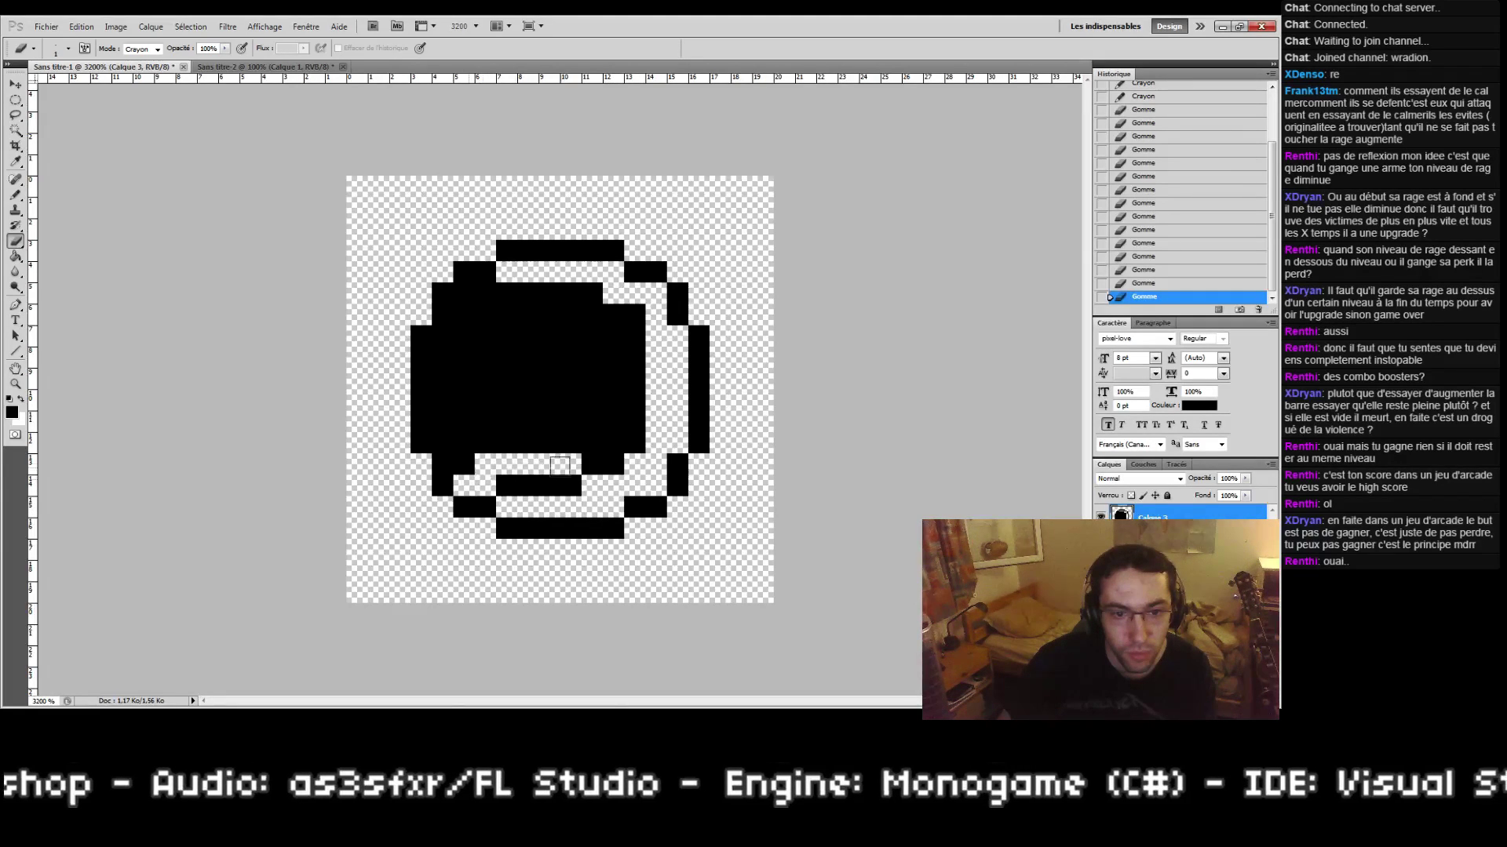
pyautogui.moveTo(465, 444)
pyautogui.mouseDown()
pyautogui.moveTo(443, 441)
pyautogui.moveTo(441, 349)
pyautogui.moveTo(447, 393)
pyautogui.moveTo(486, 335)
pyautogui.moveTo(463, 294)
pyautogui.moveTo(549, 292)
pyautogui.mouseUp()
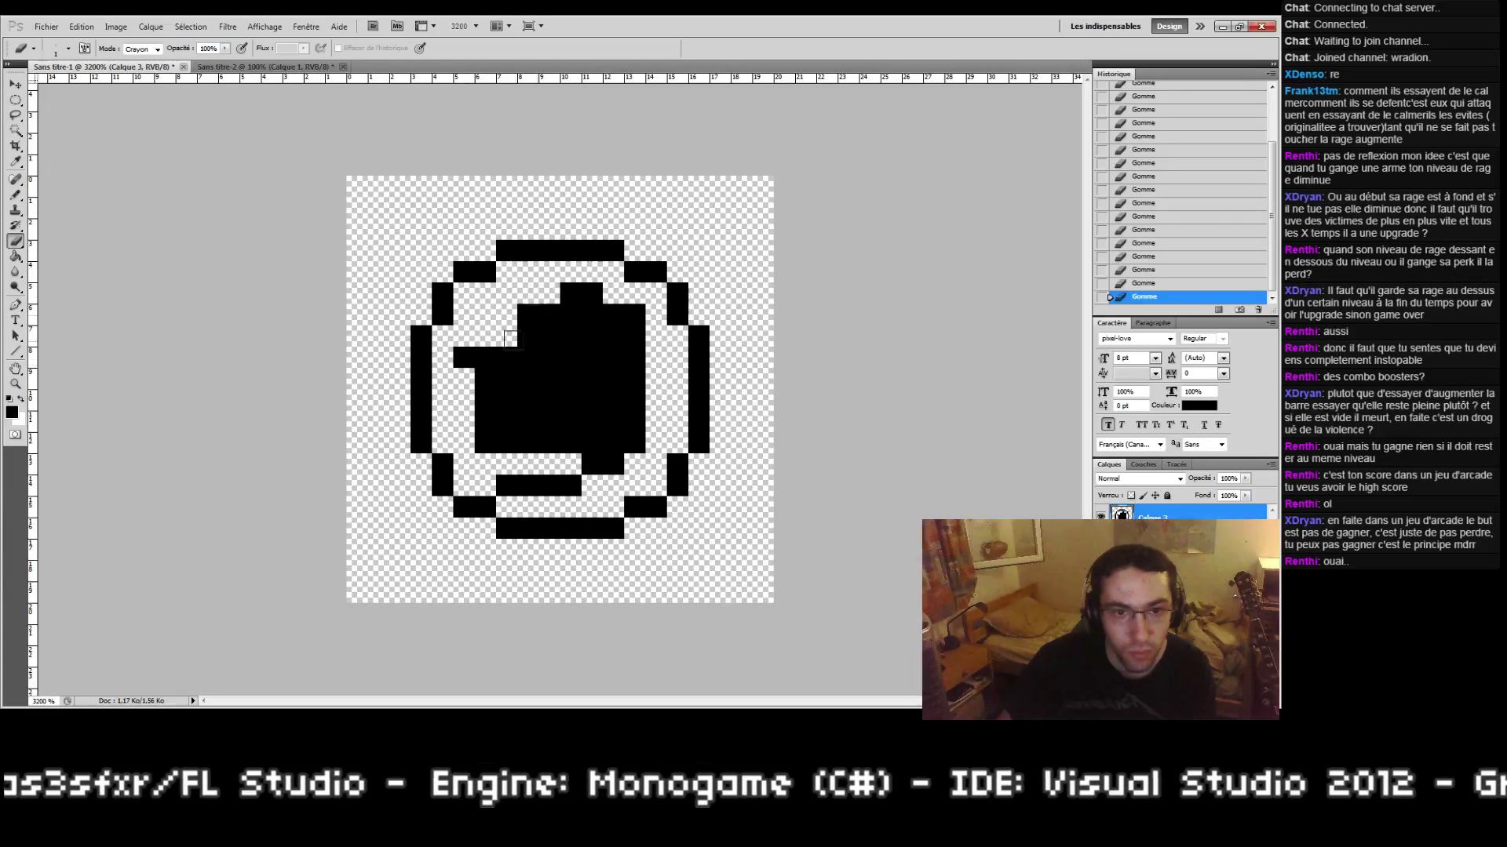
# Step: Select the two leftover black areas inside the outline with the Magic Wand, delete them, and deselect
pyautogui.click(15, 129)
pyautogui.click(504, 397)
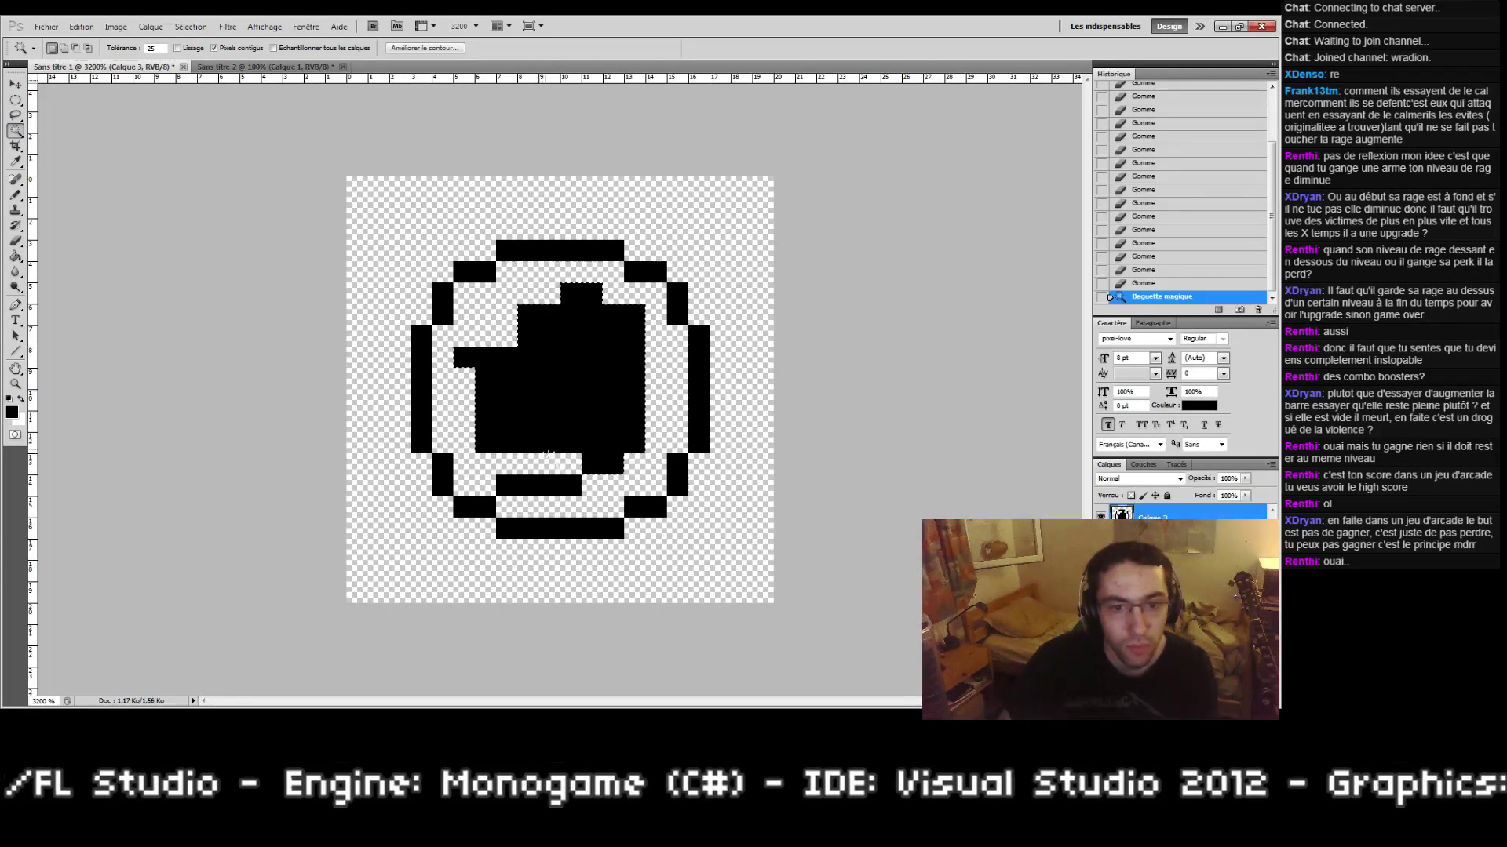
pyautogui.press('Delete')
pyautogui.click(538, 485)
pyautogui.press('Delete')
pyautogui.hotkey('ctrl', 'd')
# Step: Move the circle outline up by one pixel on the canvas
pyautogui.press('b')
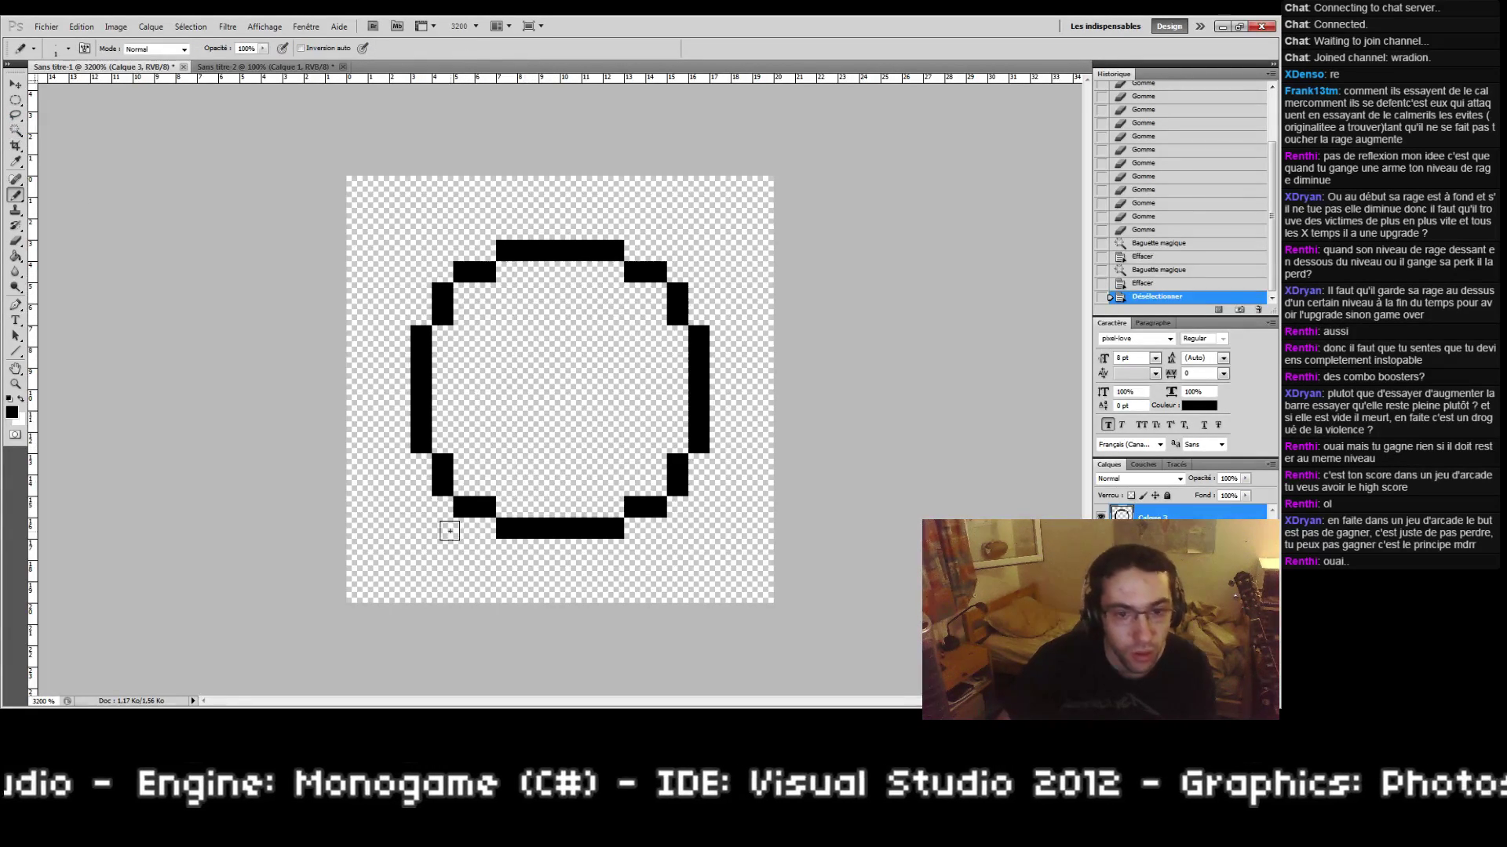
pyautogui.press('v')
pyautogui.press('Up')
pyautogui.press('Up')
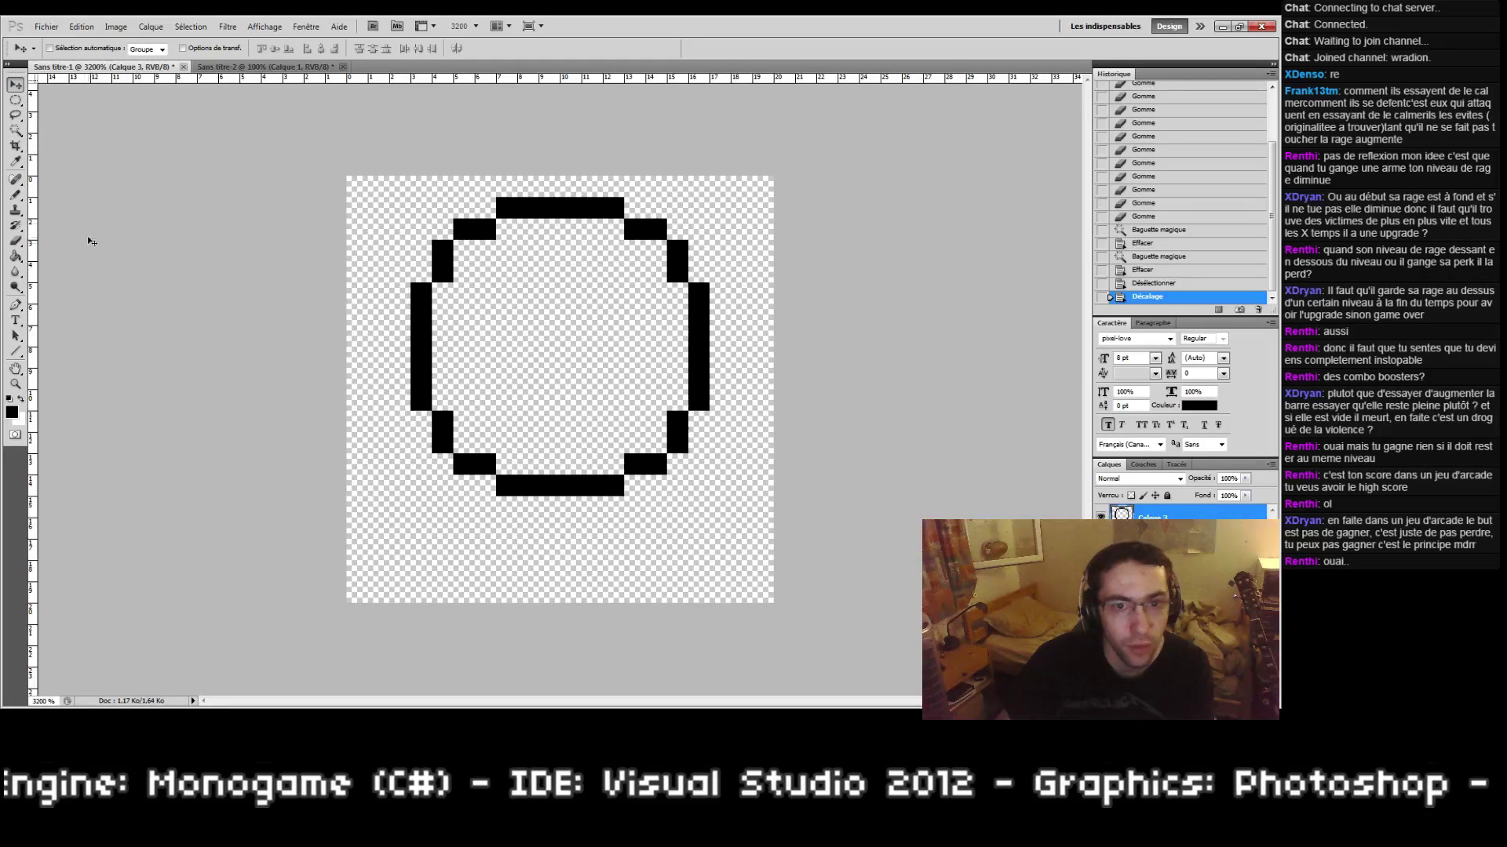
pyautogui.press('Down')
# Step: Try outlining a leg in black pencil pixels below the circle's lower-left edge, with a three-pixel sole along the canvas bottom
pyautogui.press('b')
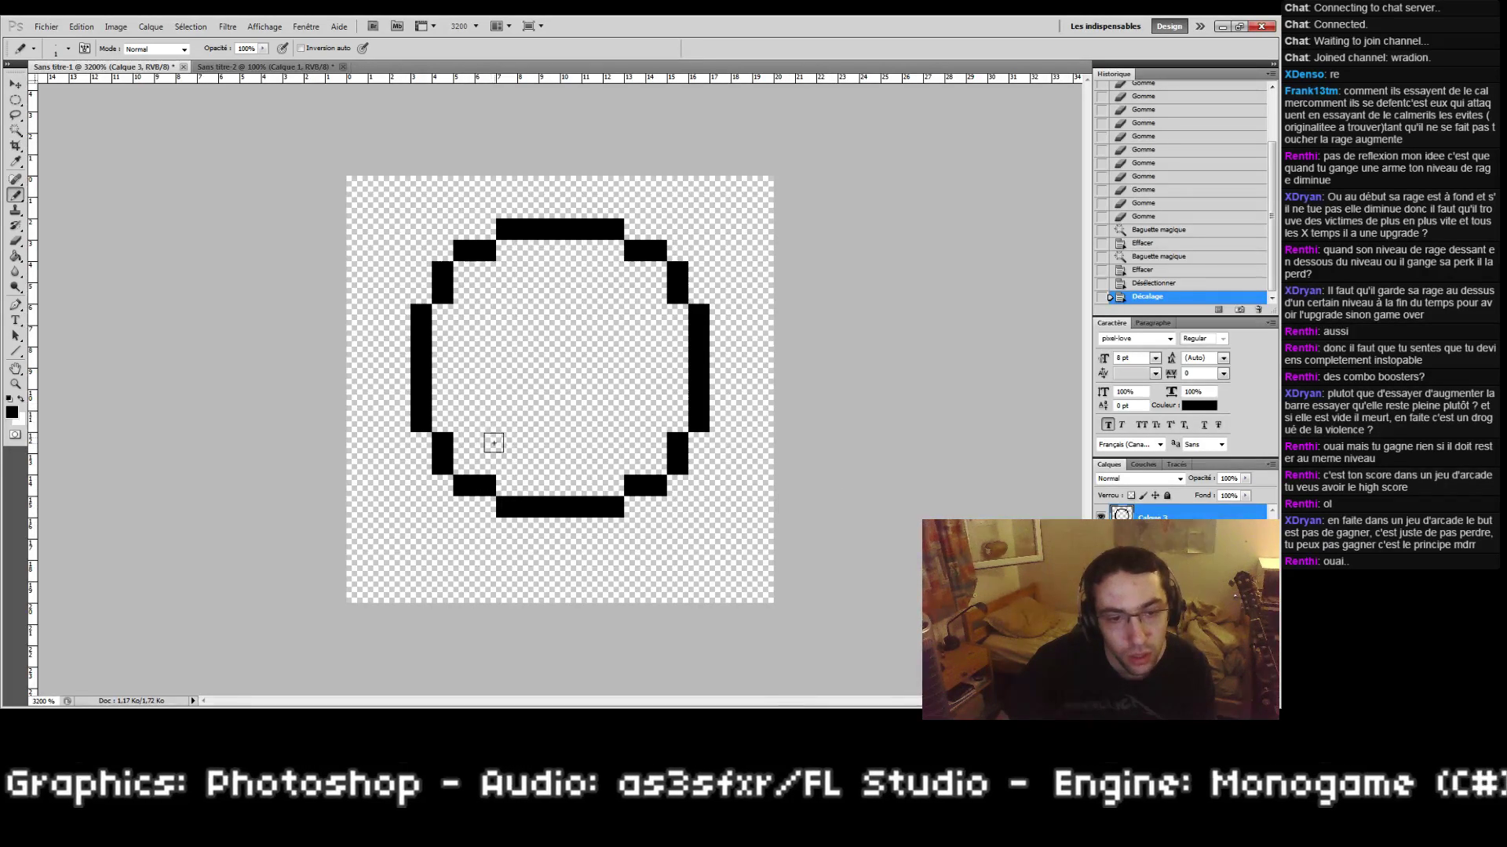
pyautogui.click(442, 506)
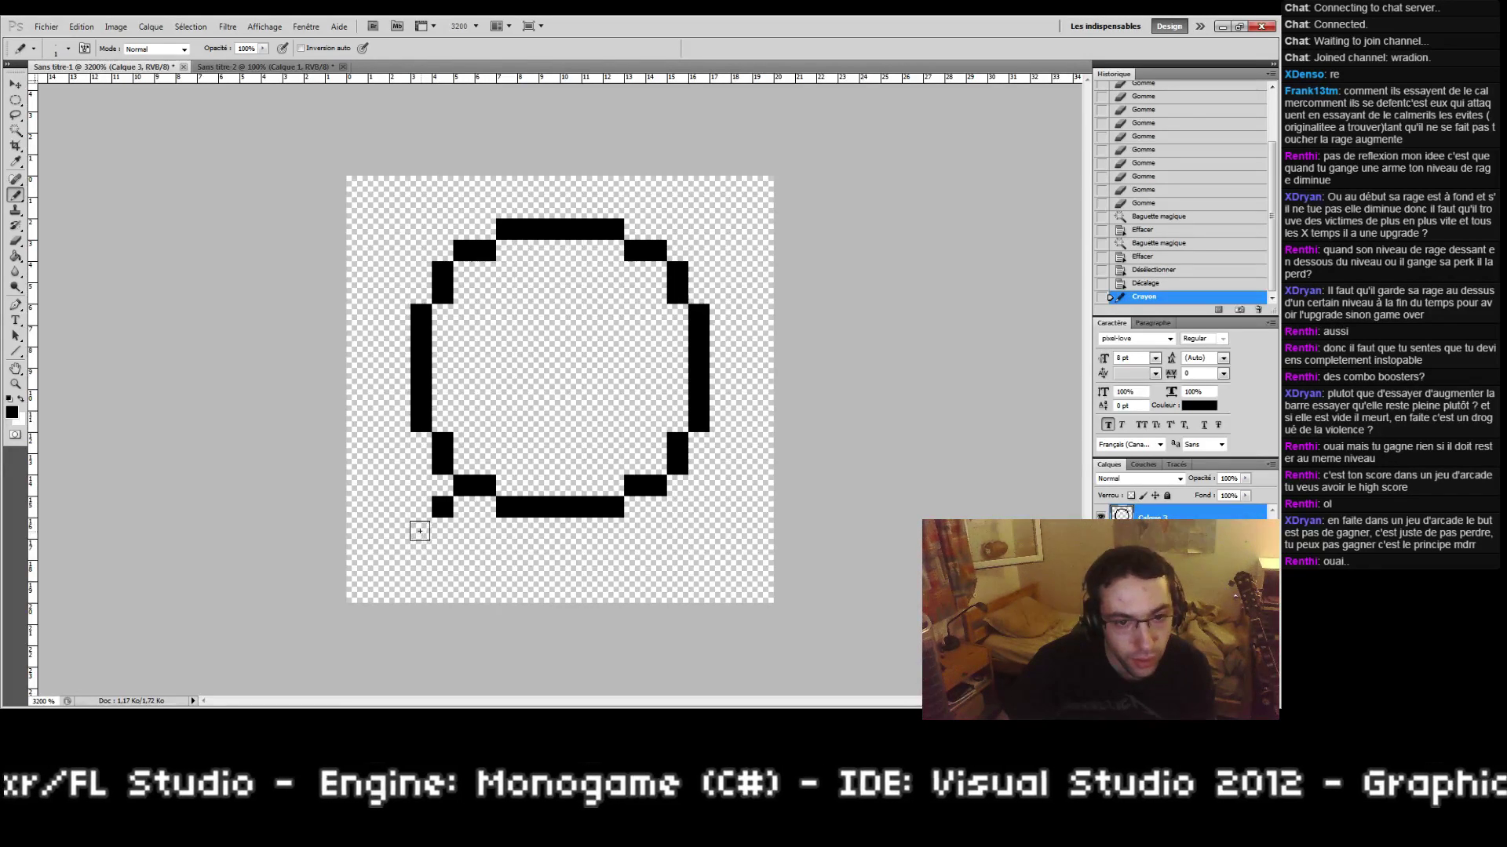
pyautogui.click(421, 528)
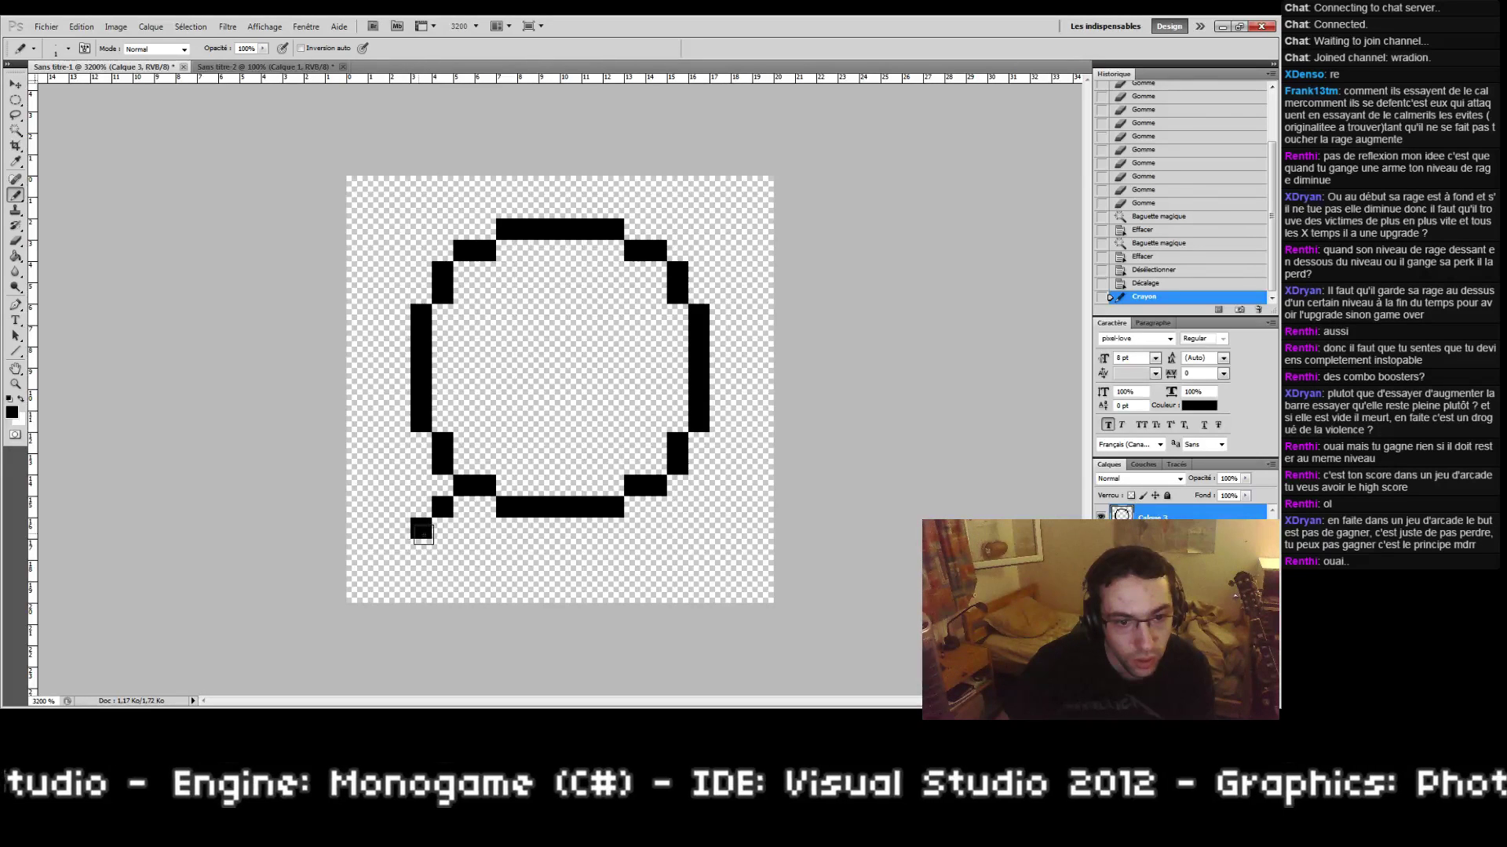
pyautogui.click(420, 550)
pyautogui.click(400, 570)
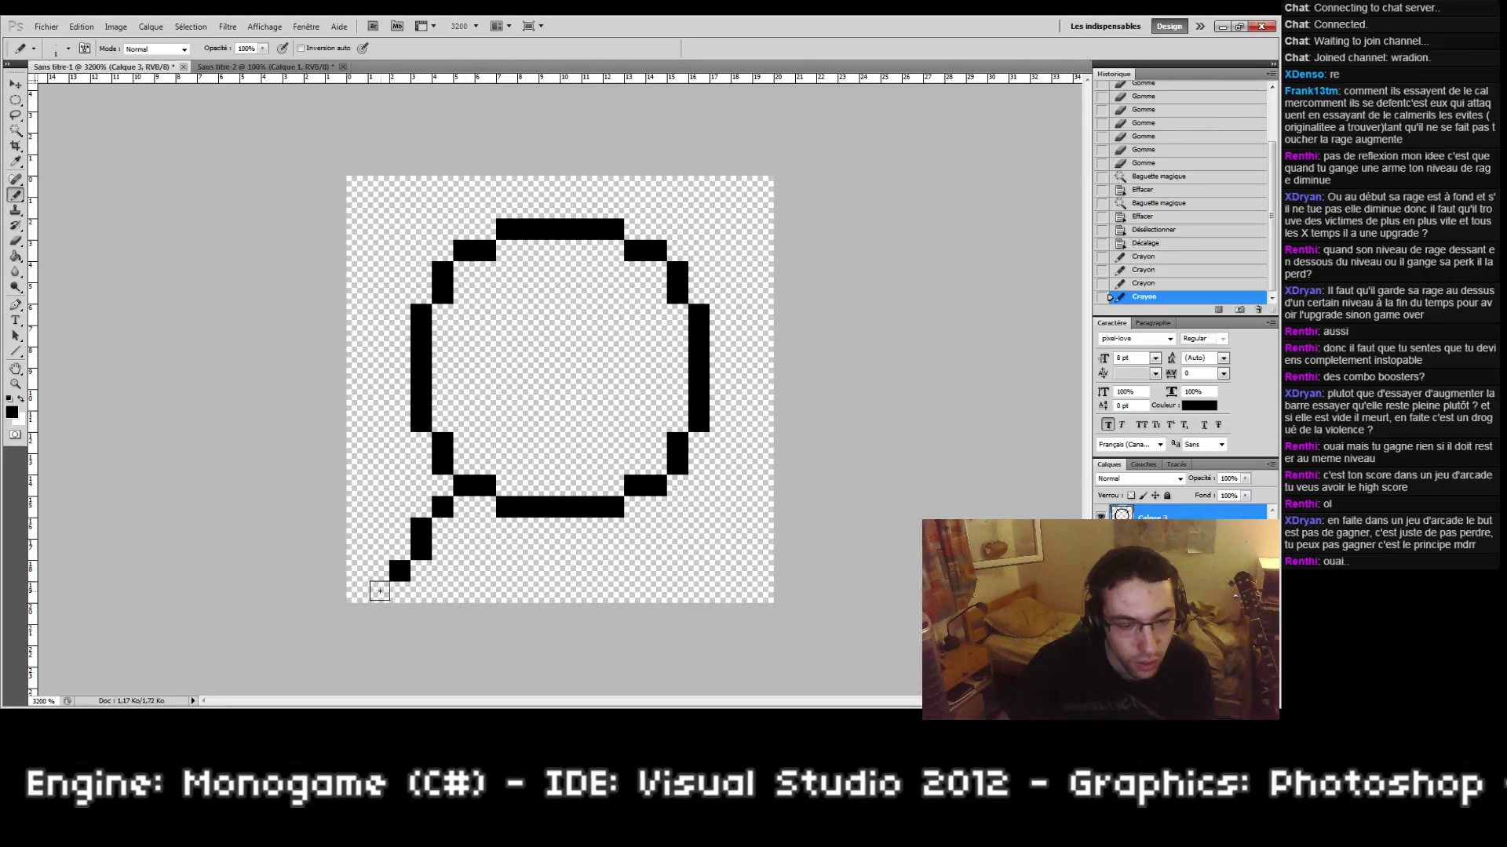
pyautogui.moveTo(420, 592); pyautogui.dragTo(462, 592)
pyautogui.click(485, 570)
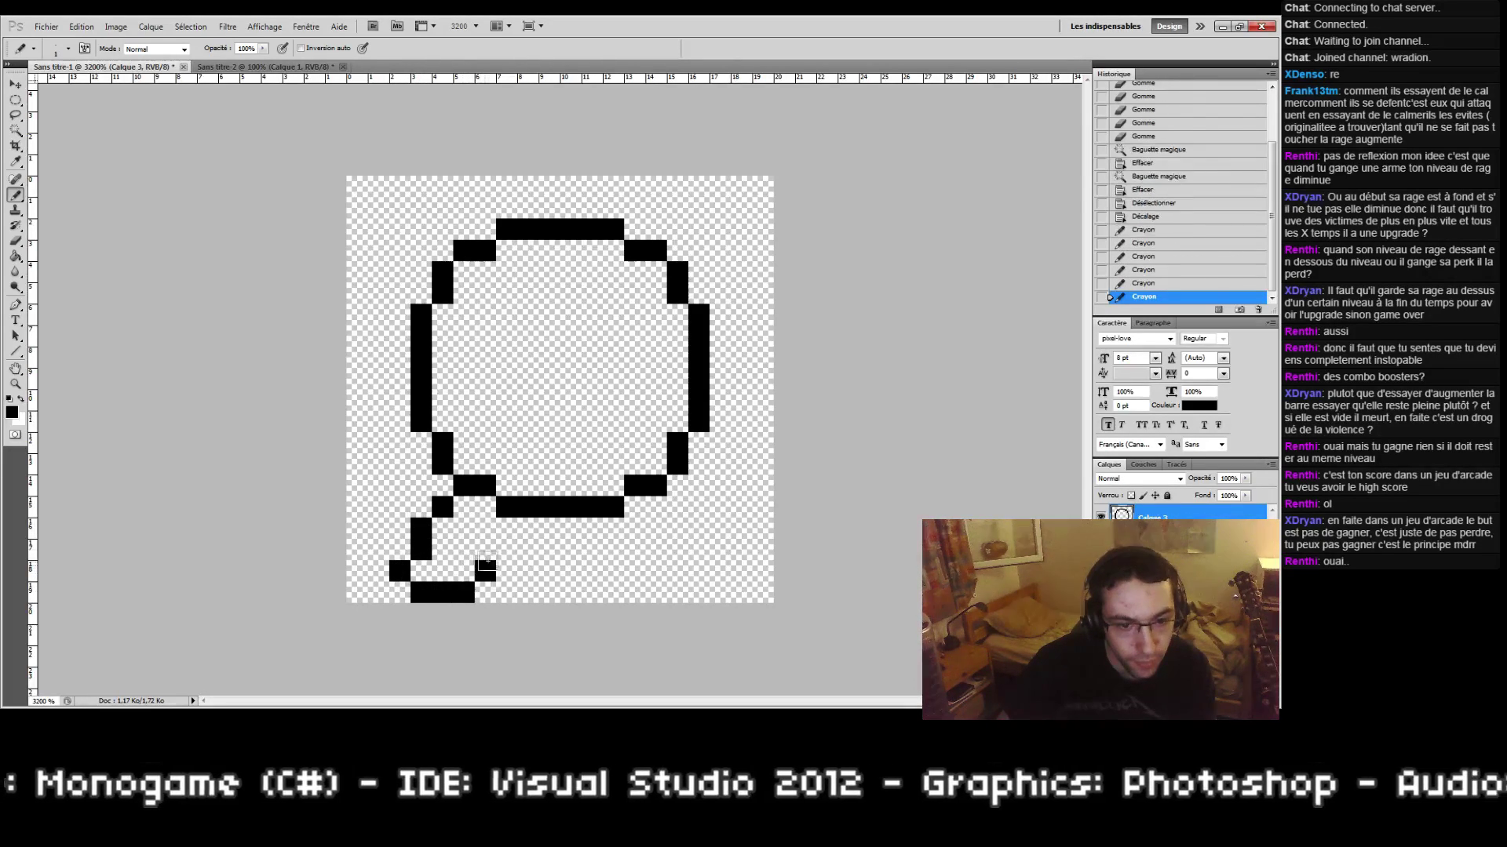
pyautogui.moveTo(474, 536); pyautogui.dragTo(467, 551)
pyautogui.click(485, 507)
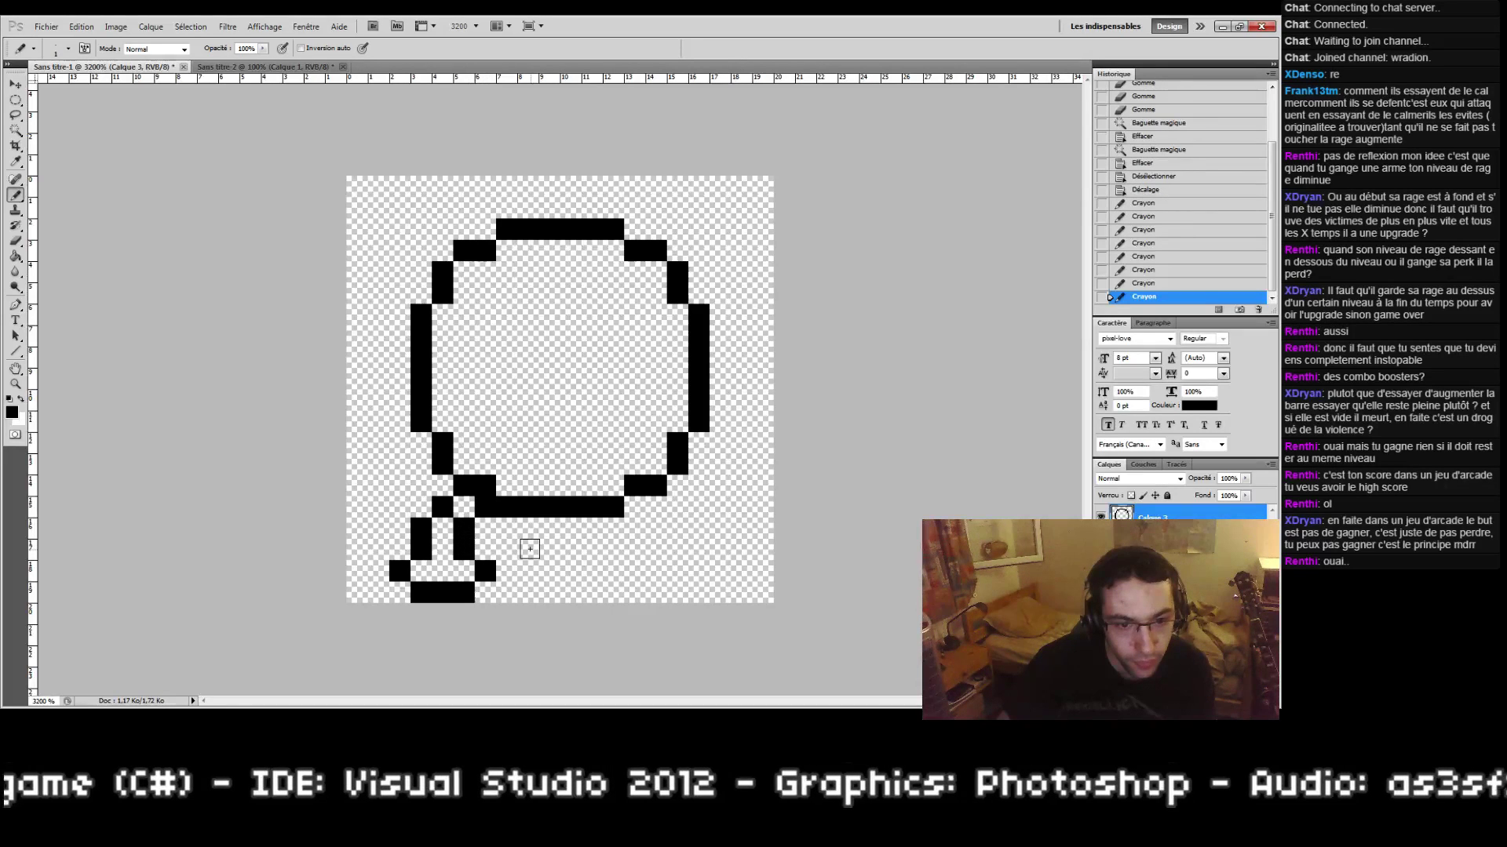
# Step: Reshape the leg with pencil and eraser so its sides slant diagonally outward, and widen its sole to four pixels
pyautogui.press('e')
pyautogui.click(485, 506)
pyautogui.press('b')
pyautogui.click(485, 527)
pyautogui.press('e')
pyautogui.click(464, 527)
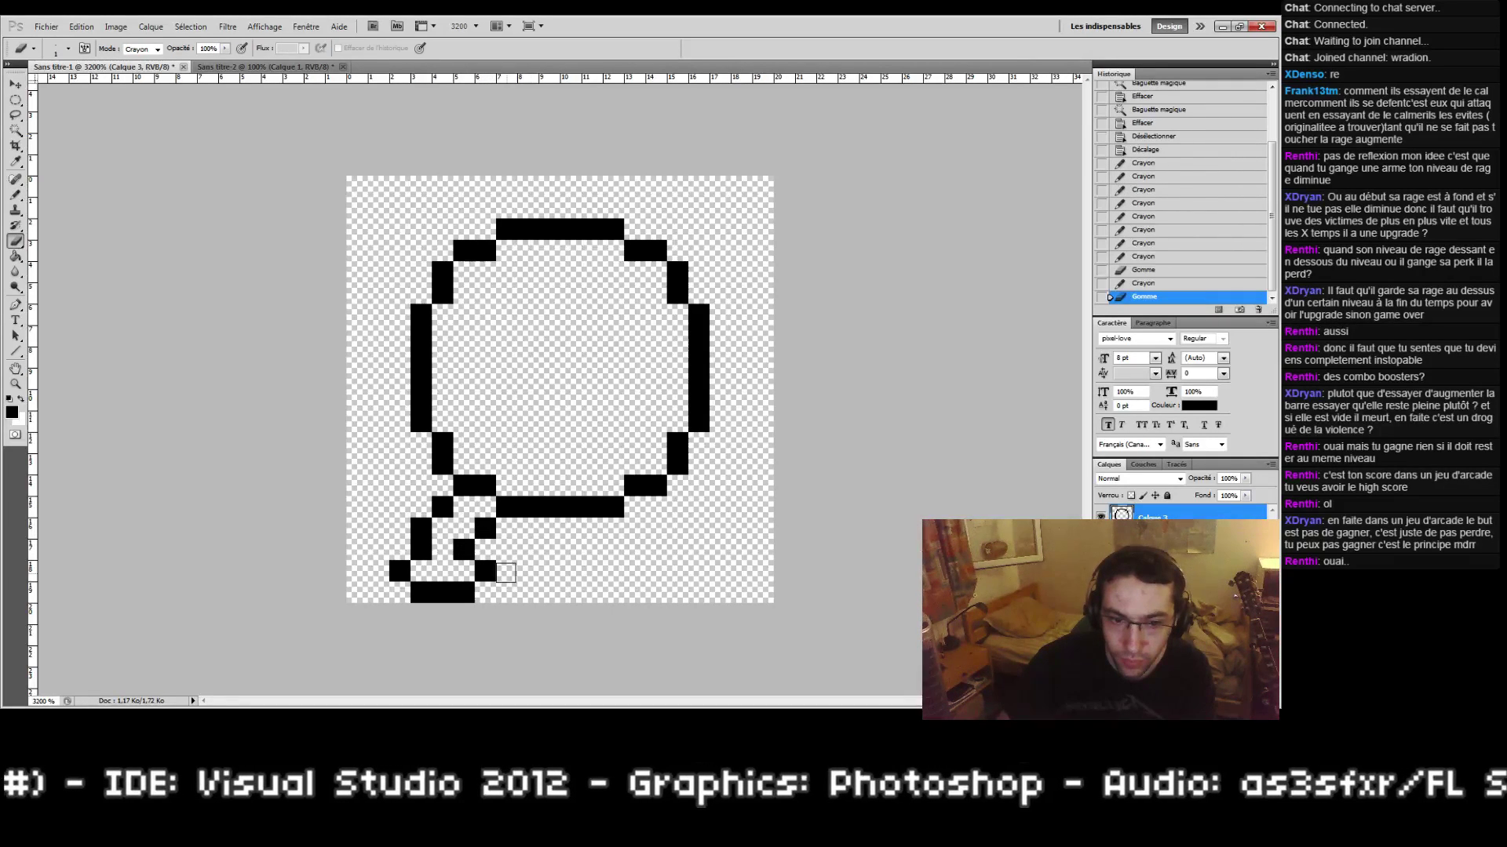
pyautogui.click(420, 549)
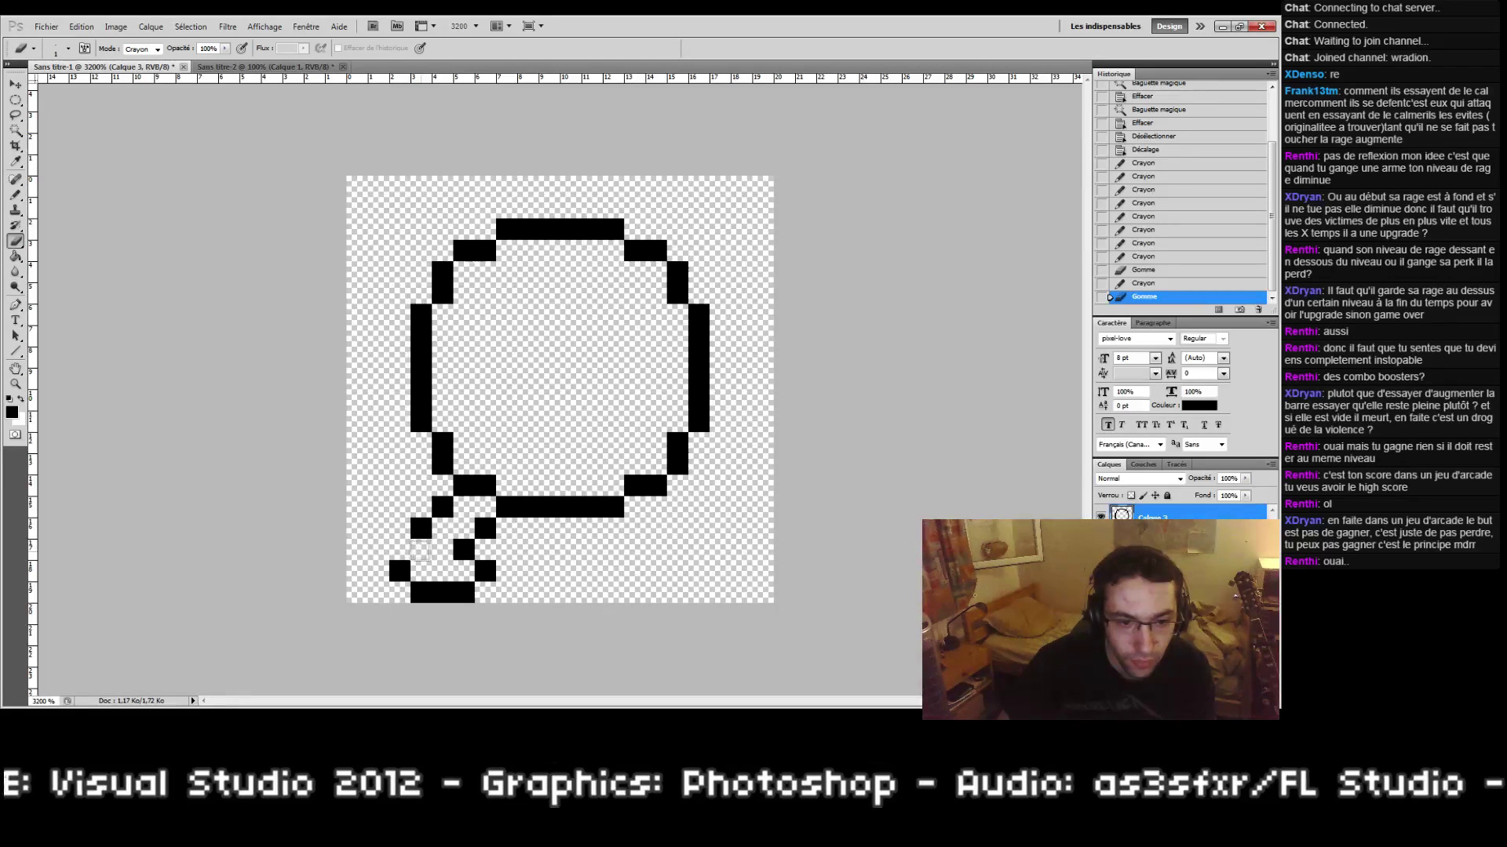
pyautogui.click(399, 550)
pyautogui.press('b')
pyautogui.click(399, 550)
pyautogui.press('e')
pyautogui.click(400, 570)
pyautogui.press('b')
pyautogui.click(378, 571)
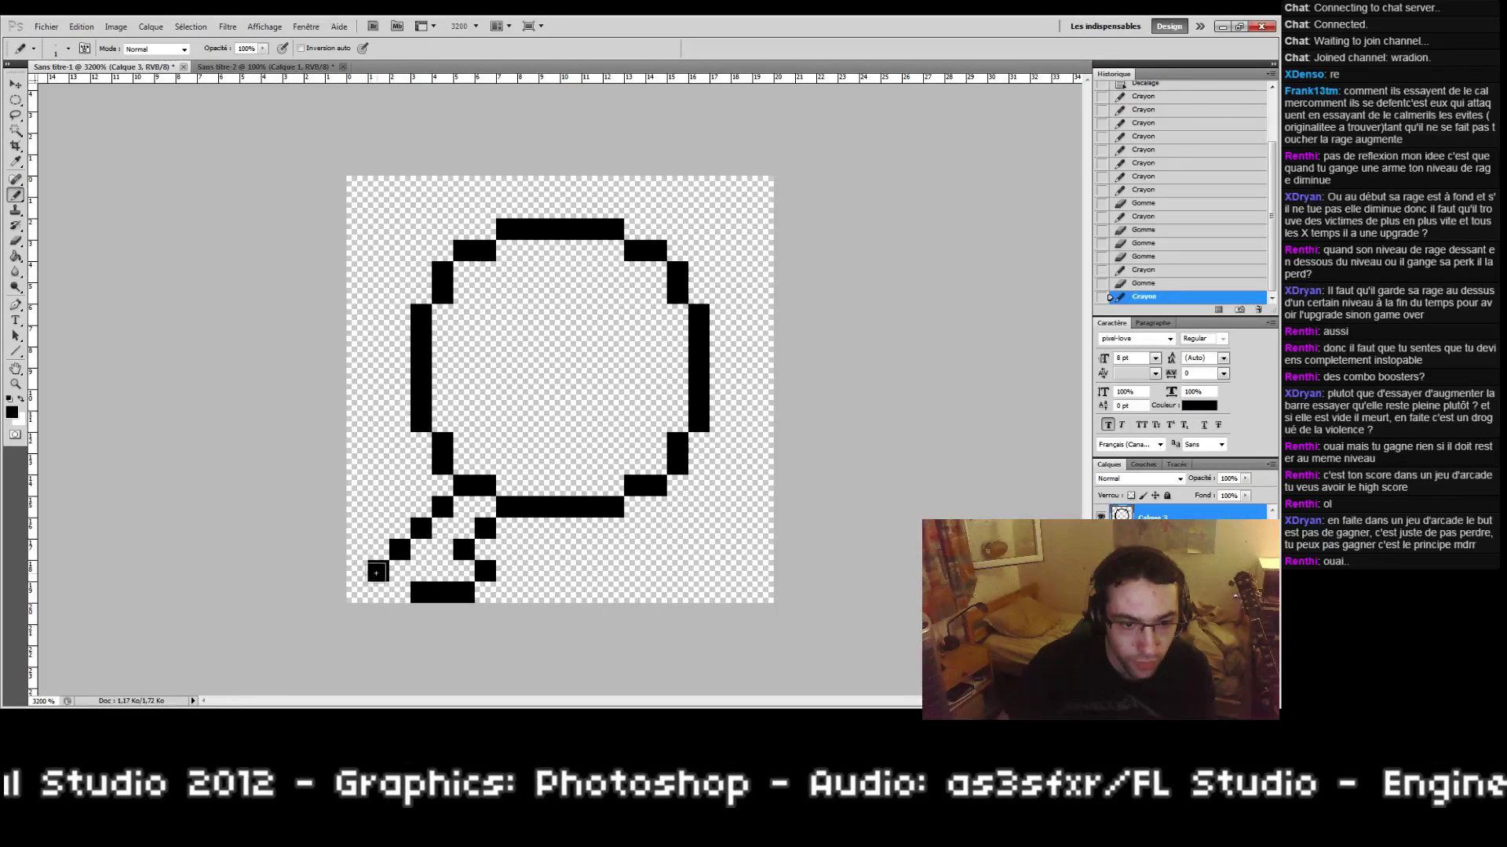
pyautogui.click(400, 592)
# Step: Check the sprite at small scale and erase the whole slanted leg beneath the circle
pyautogui.doubleClick(15, 383)
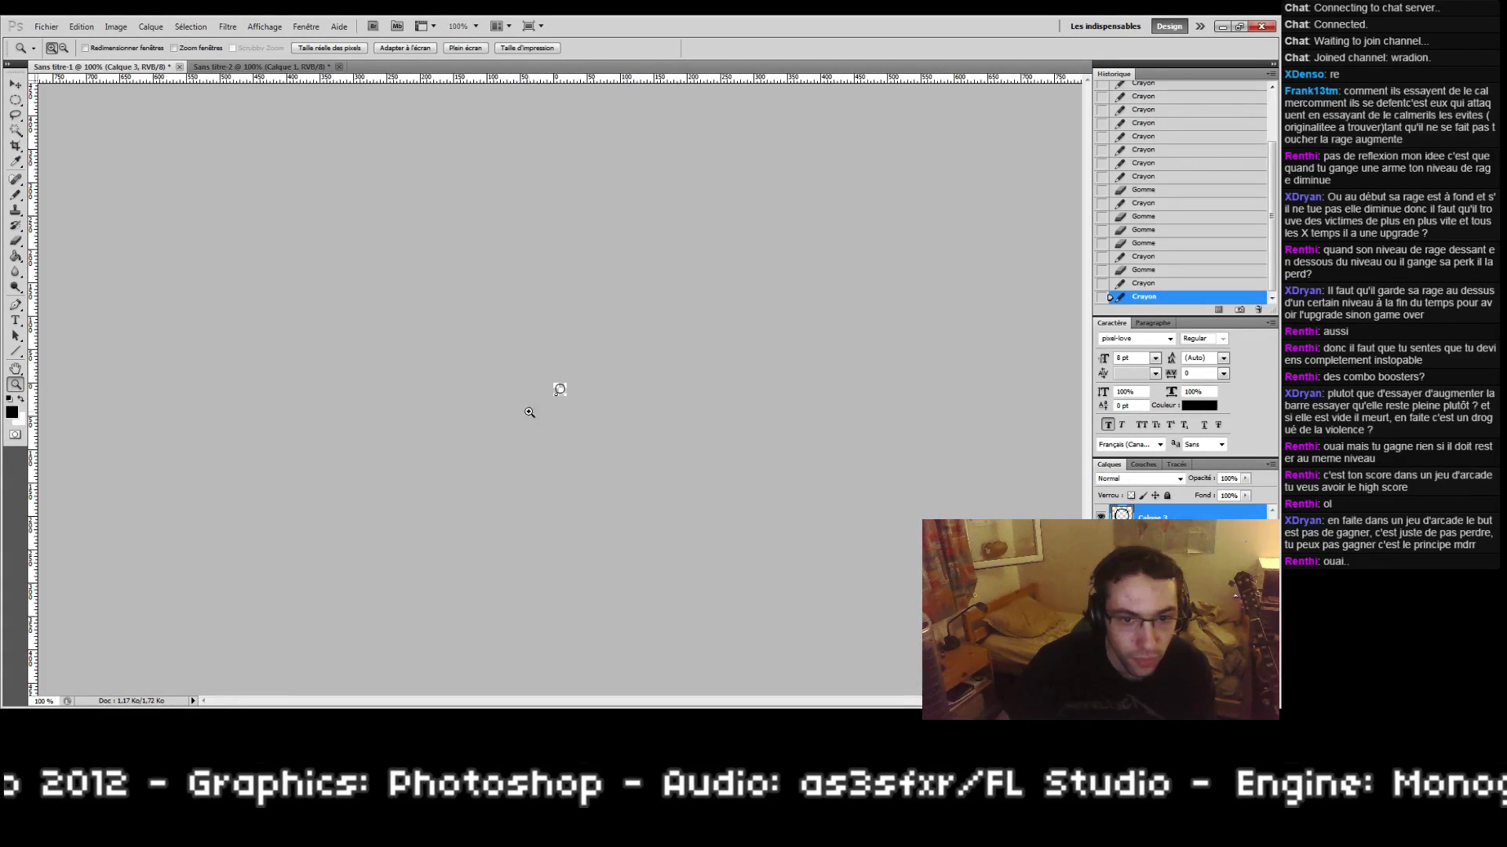
pyautogui.click(556, 487)
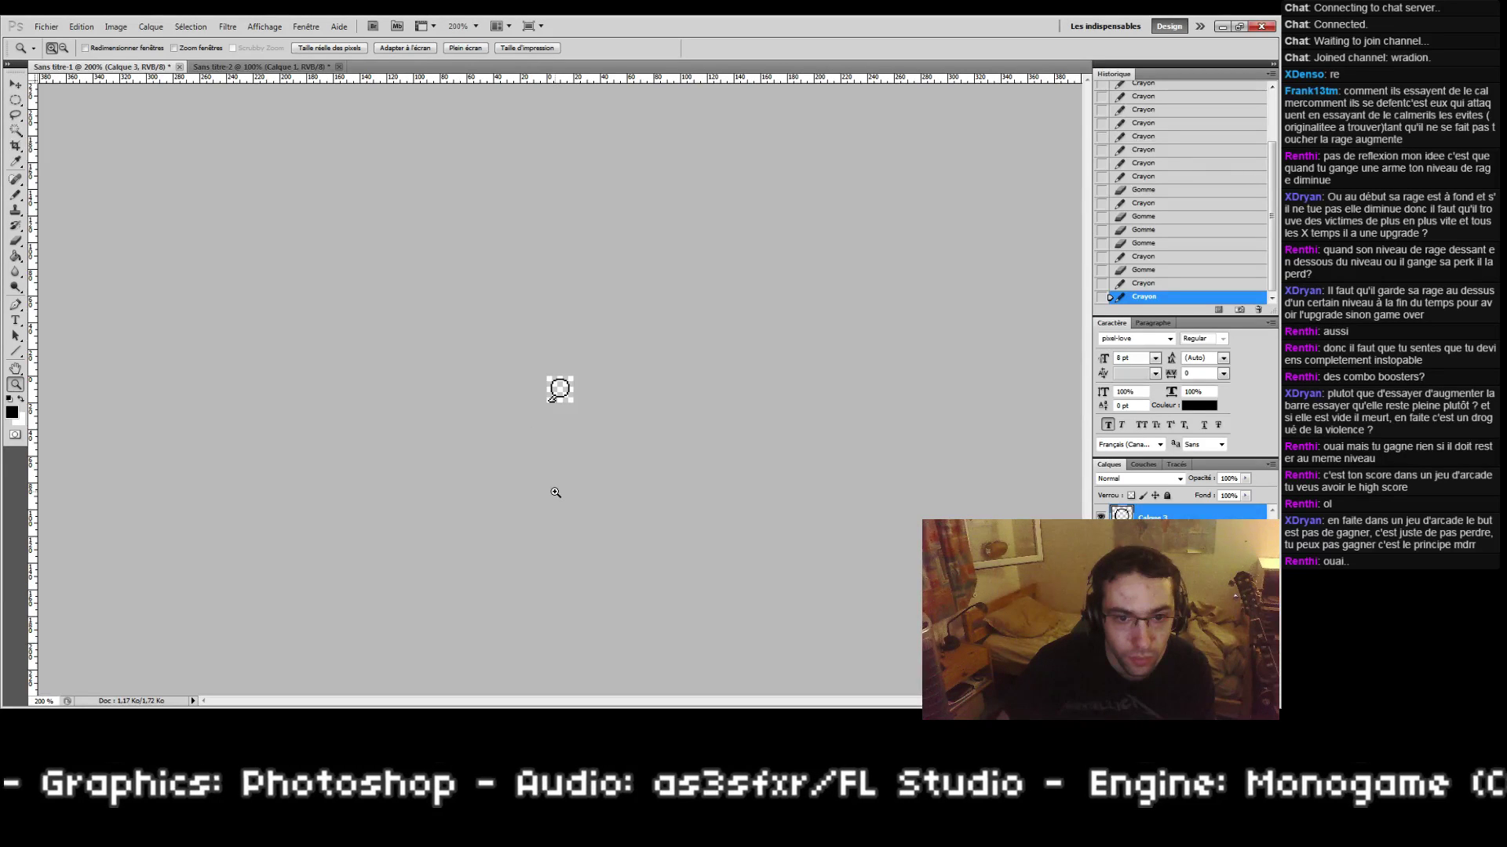
pyautogui.hotkey('ctrl', '+')
pyautogui.hotkey('ctrl', '+')
pyautogui.hotkey('ctrl', '+')
pyautogui.hotkey('ctrl', '+')
pyautogui.hotkey('ctrl', '+')
pyautogui.hotkey('ctrl', '+')
pyautogui.hotkey('ctrl', '+')
pyautogui.hotkey('ctrl', '+')
pyautogui.hotkey('ctrl', '+')
pyautogui.press('b')
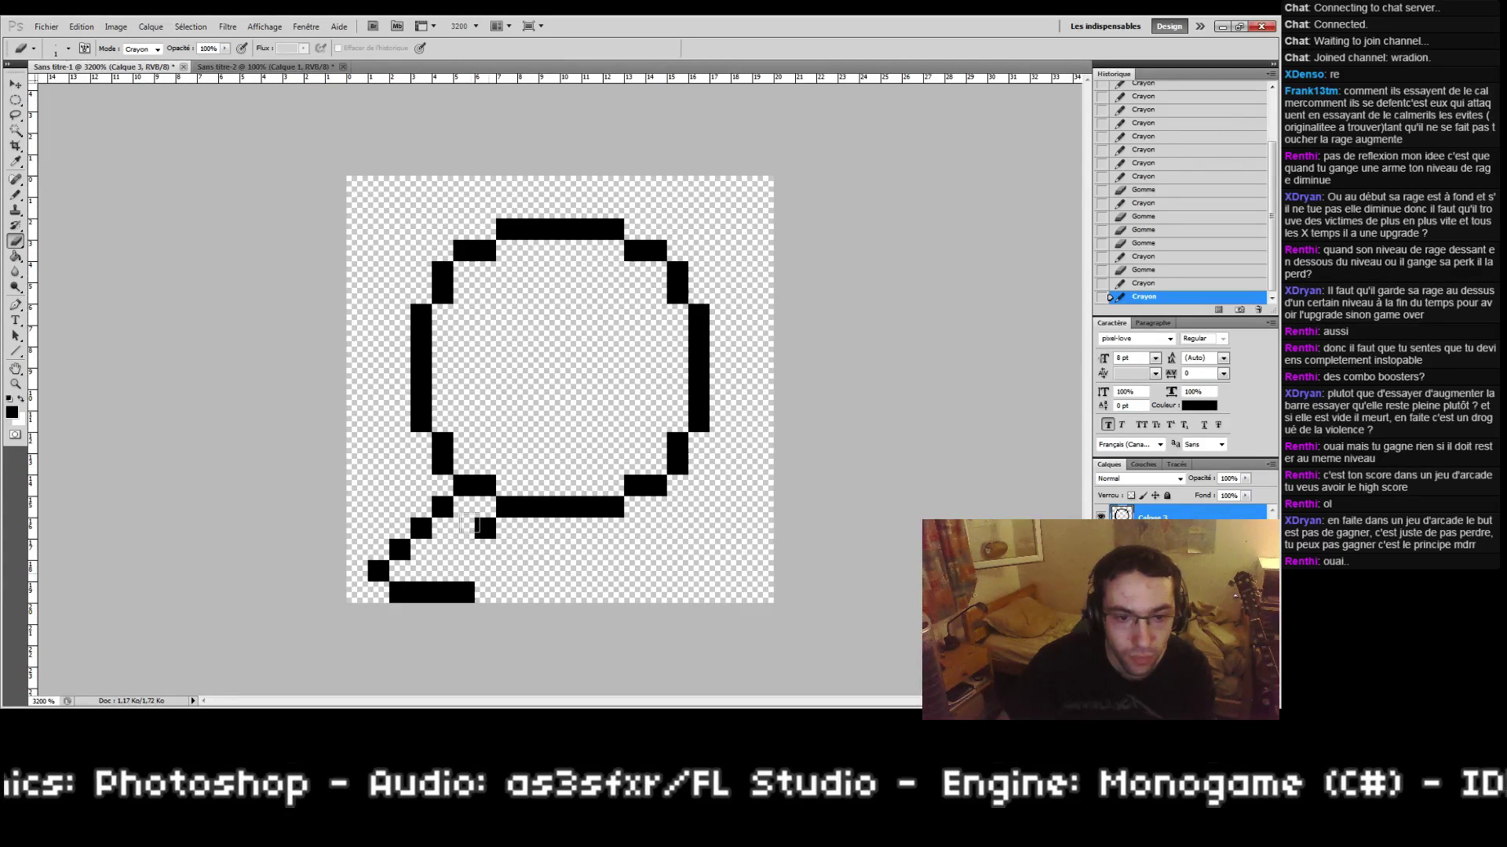
pyautogui.moveTo(473, 527)
pyautogui.mouseDown()
pyautogui.moveTo(405, 558)
pyautogui.moveTo(384, 538)
pyautogui.moveTo(429, 543)
pyautogui.moveTo(475, 584)
pyautogui.moveTo(398, 571)
pyautogui.moveTo(451, 592)
pyautogui.mouseUp()
# Step: Draw a small foot at the circle's lower-left edge using two diagonal black pixels and a four-pixel sole
pyautogui.press('b')
pyautogui.click(422, 485)
pyautogui.click(399, 507)
pyautogui.moveTo(421, 528); pyautogui.dragTo(485, 528)
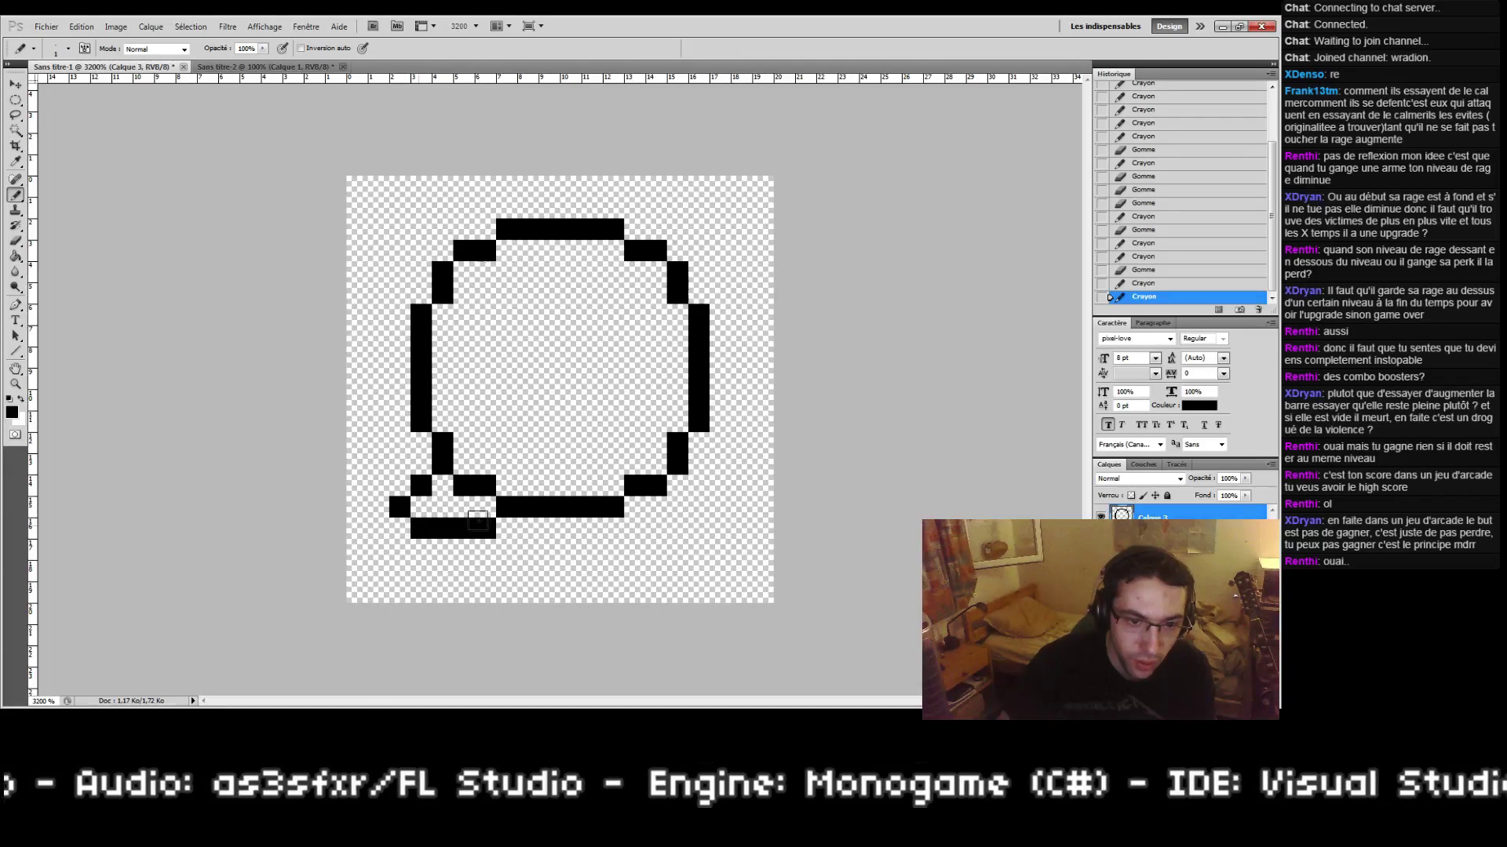
# Step: Draw a mirrored foot at the circle's lower-right edge with two diagonal black pixels and a four-pixel sole
pyautogui.click(699, 470)
pyautogui.press('e')
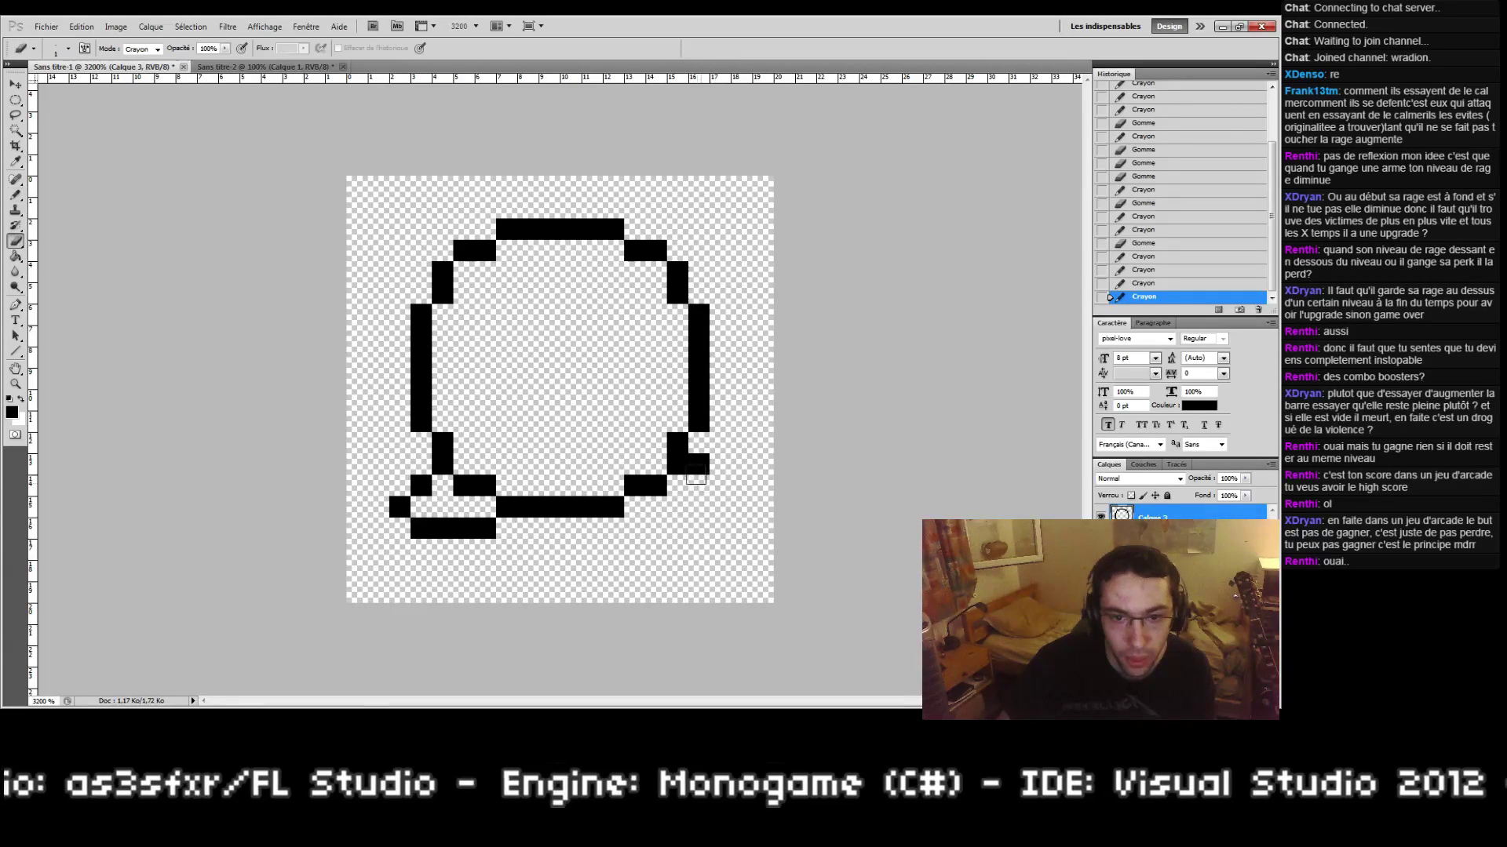
pyautogui.click(699, 469)
pyautogui.press('b')
pyautogui.click(702, 485)
pyautogui.click(714, 509)
pyautogui.moveTo(708, 527); pyautogui.dragTo(634, 528)
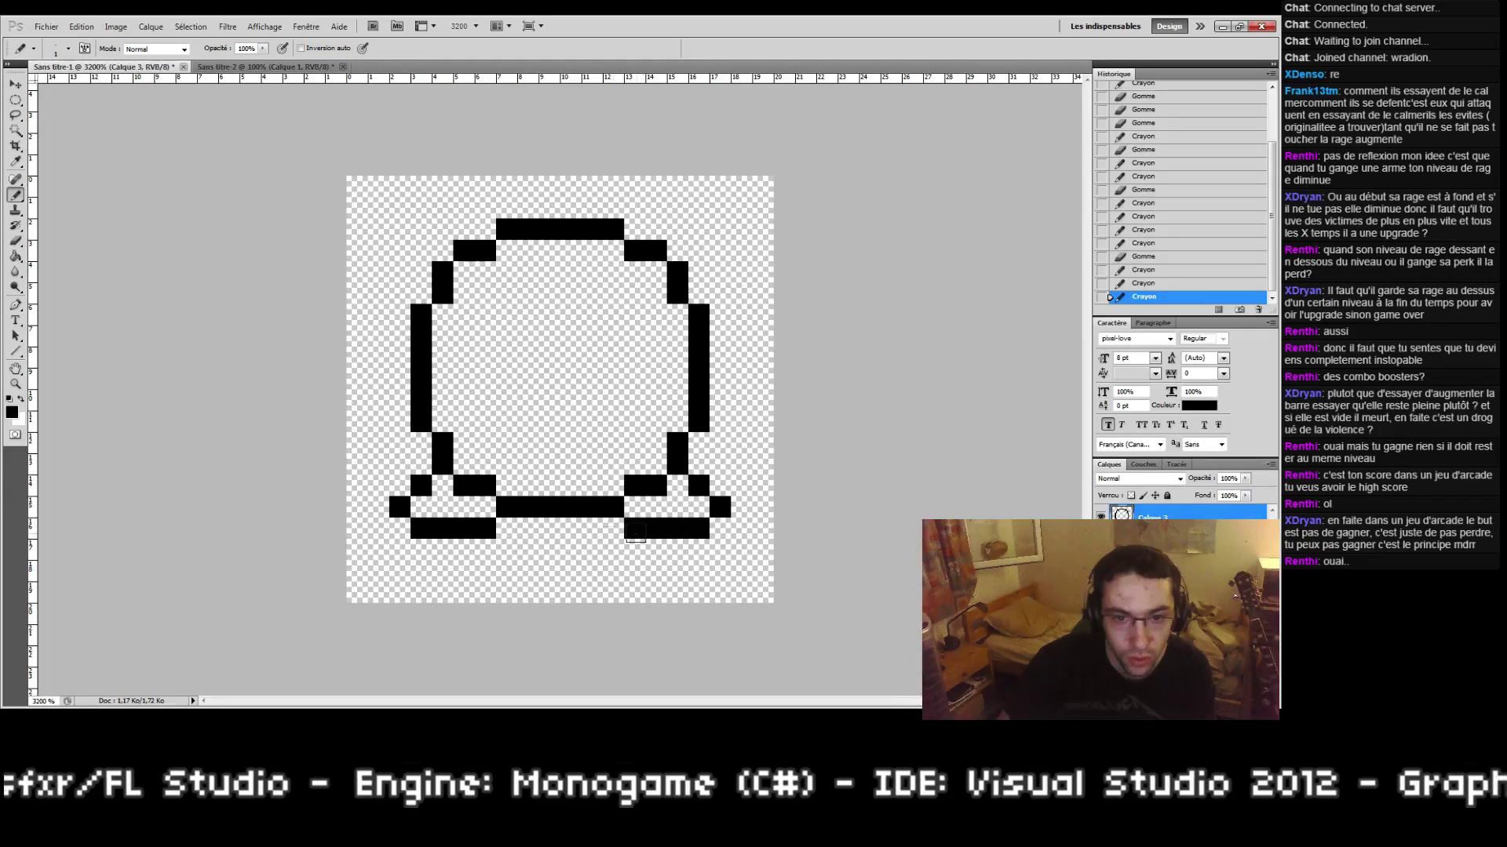
# Step: Check the sprite at small scale and extend each foot's sole by one black pixel toward the centre
pyautogui.press('z')
pyautogui.hotkey('ctrl', 'alt', '0')
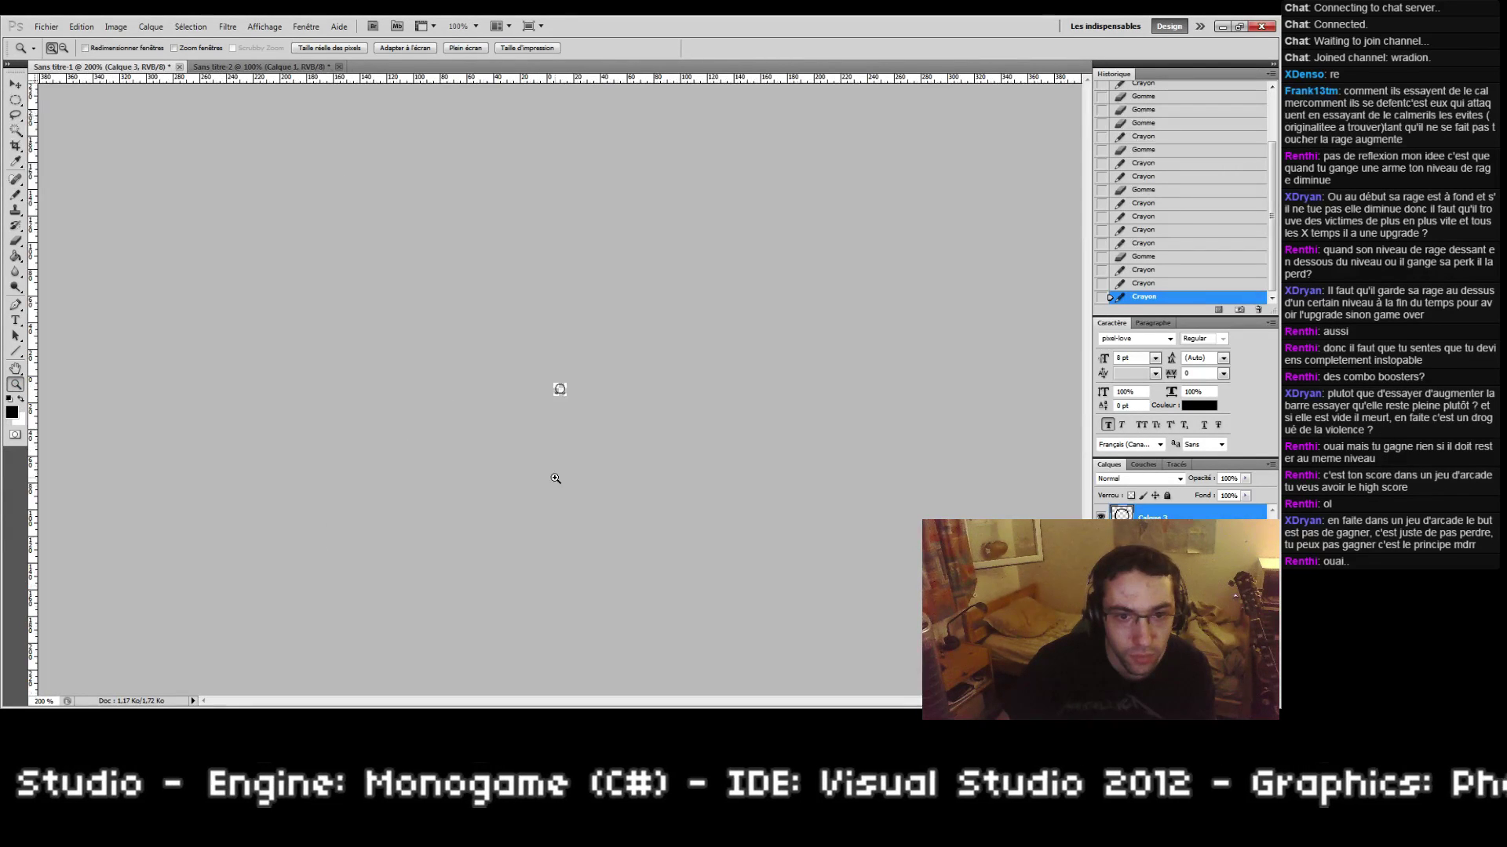
pyautogui.moveTo(546, 376); pyautogui.dragTo(575, 406)
pyautogui.press('b')
pyautogui.click(507, 528)
pyautogui.click(613, 528)
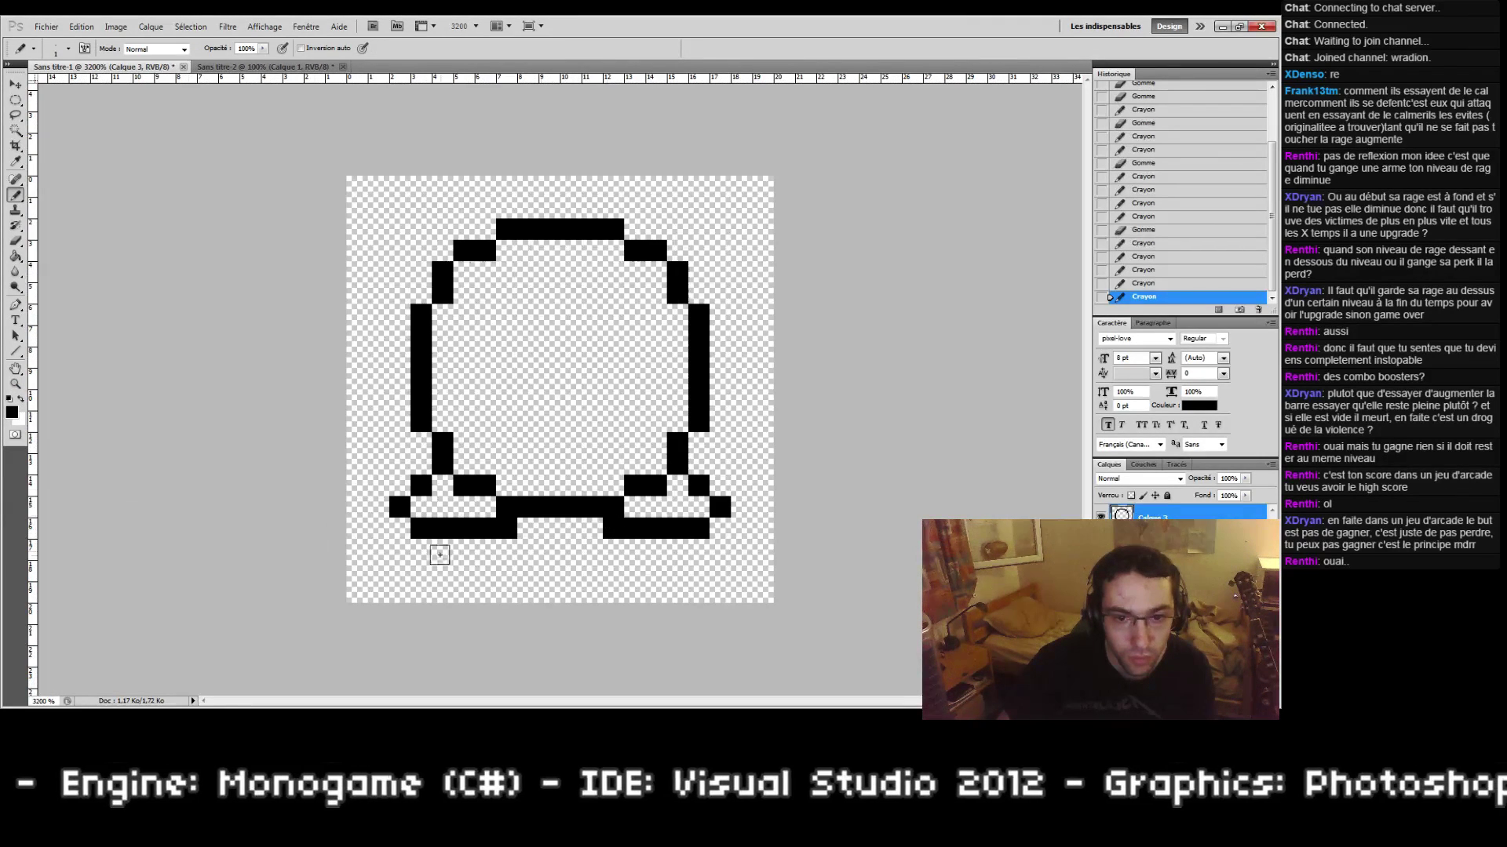
# Step: Fill the one-pixel gap in the top edge of each foot with black, and erase the stray corner pixel on the left foot
pyautogui.doubleClick(14, 384)
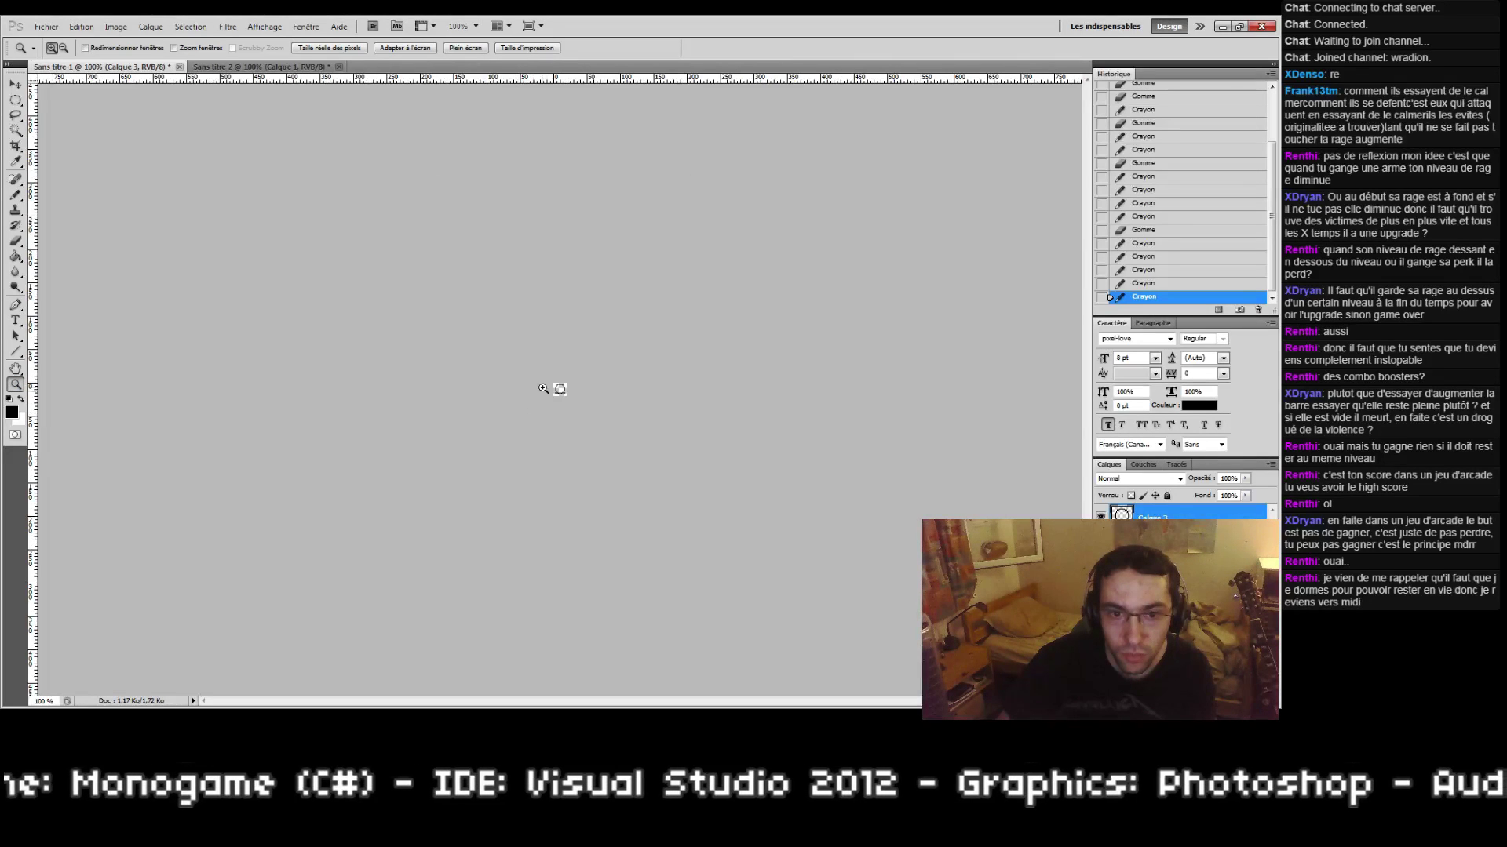
pyautogui.moveTo(521, 376); pyautogui.dragTo(575, 402)
pyautogui.press('b')
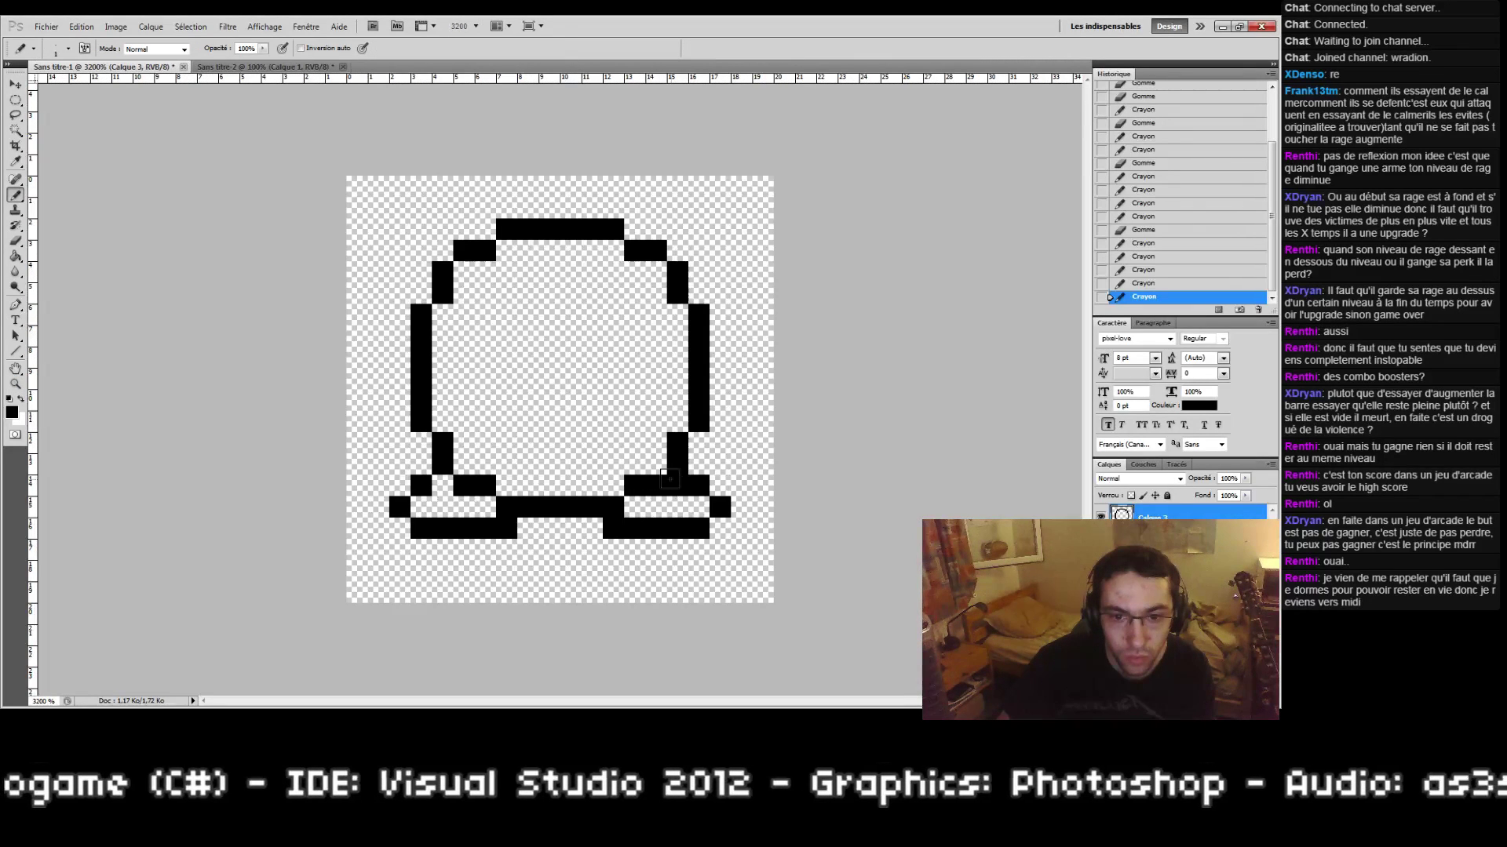
pyautogui.click(669, 480)
pyautogui.moveTo(389, 481); pyautogui.dragTo(442, 483)
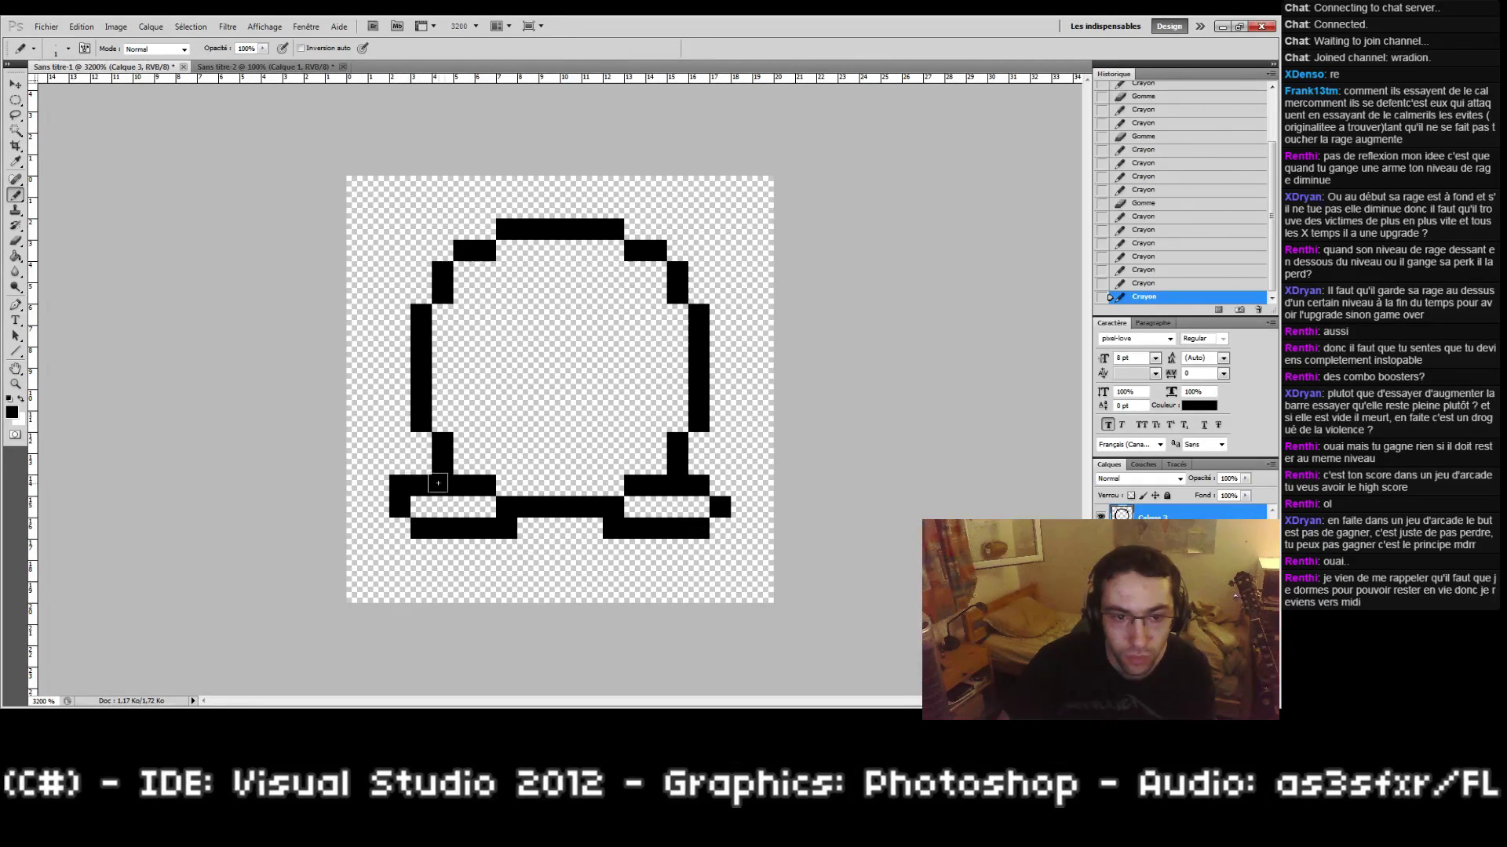
pyautogui.press('e')
pyautogui.click(392, 484)
# Step: Recheck the sprite at small scale and erase the extra inner pixel from both soles
pyautogui.doubleClick(14, 383)
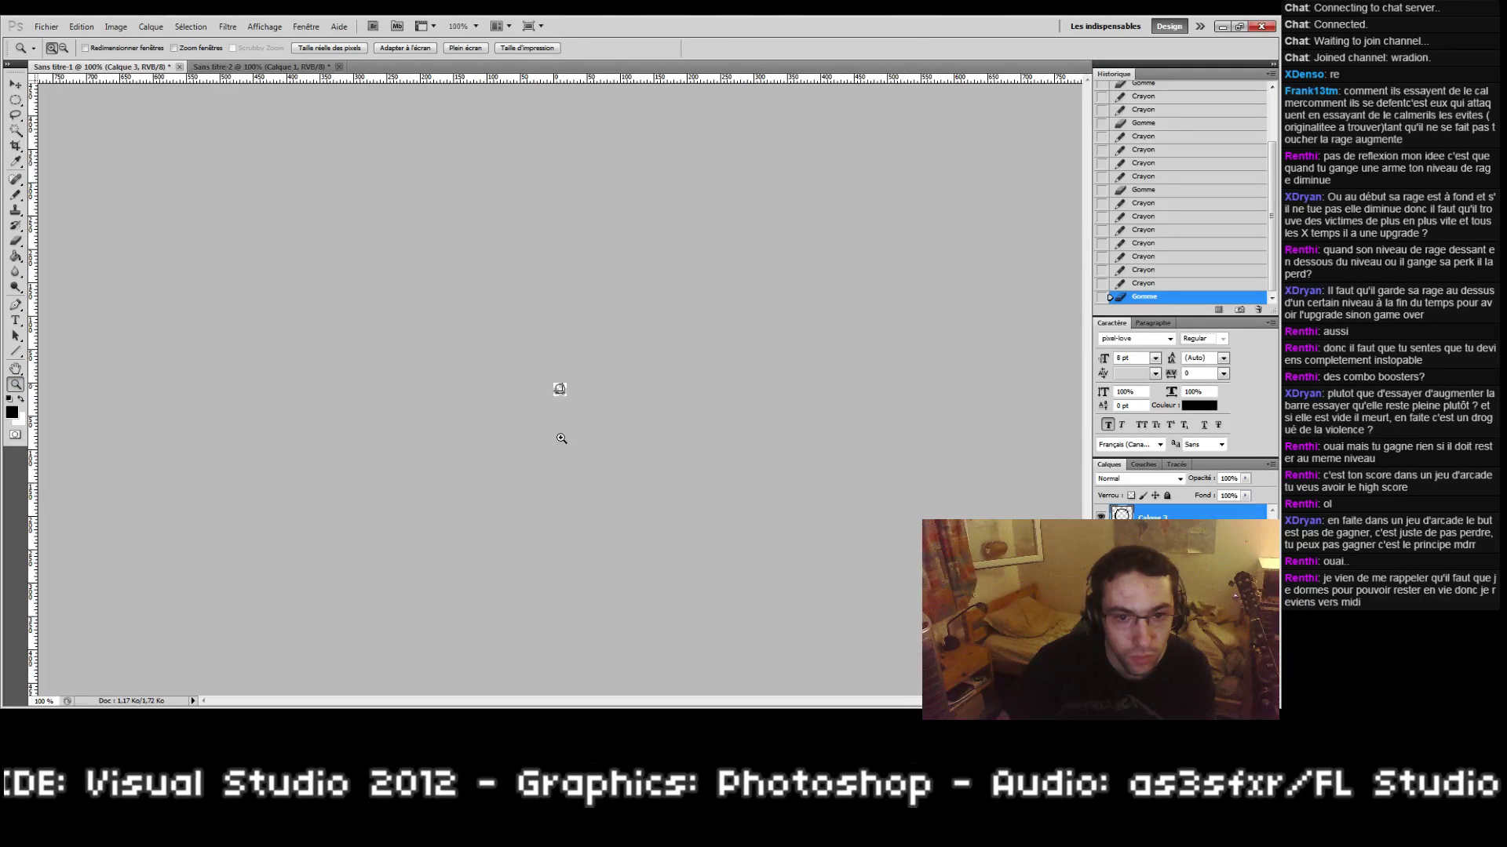
pyautogui.moveTo(522, 386); pyautogui.dragTo(584, 416)
pyautogui.press('e')
pyautogui.click(506, 528)
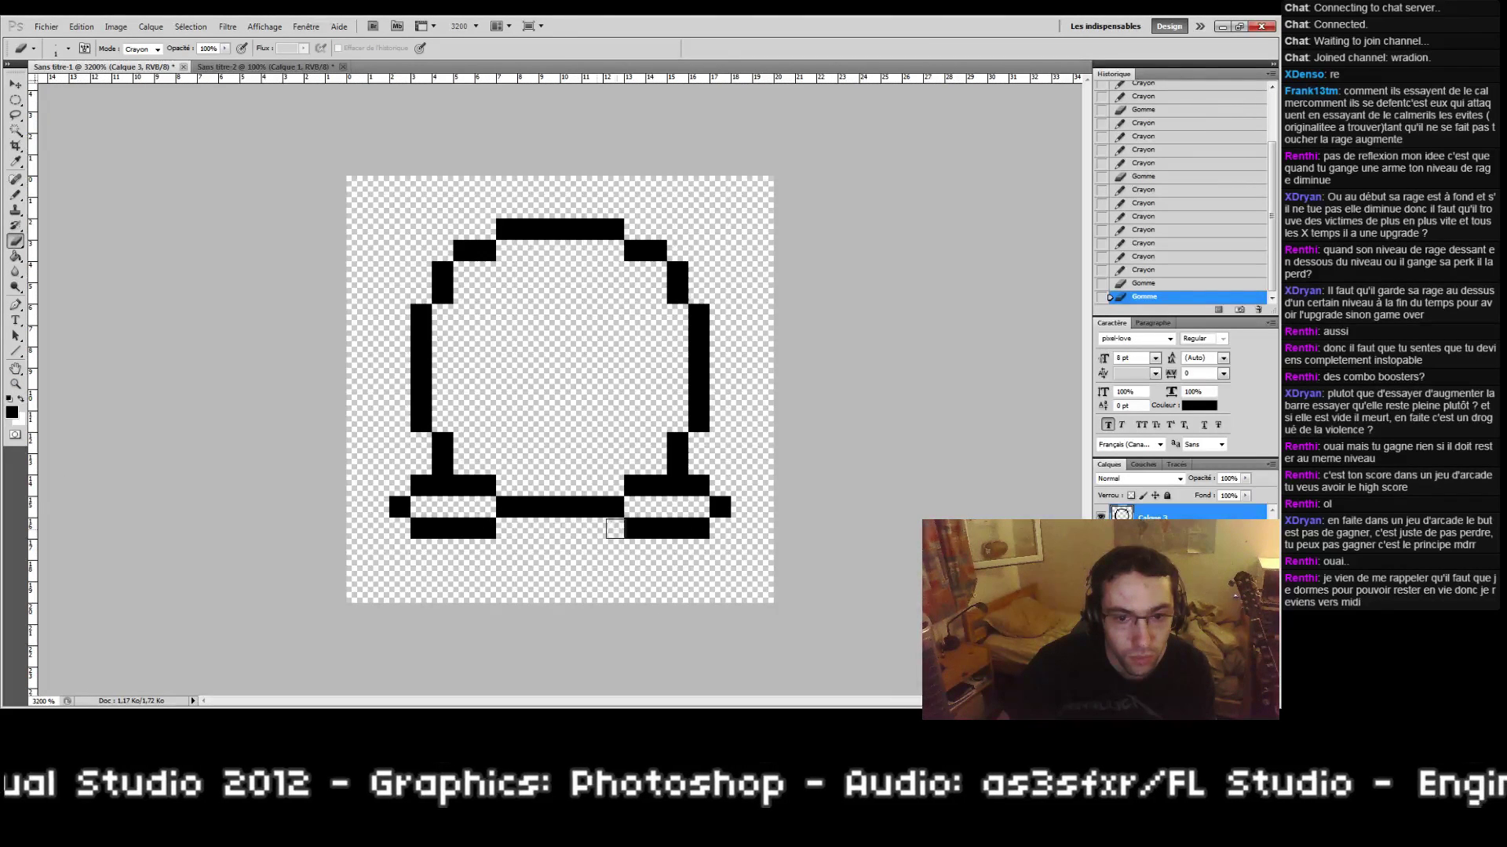
# Step: Reopen the gap in the left foot's top edge and shift the outline pixel above it one pixel outward
pyautogui.click(460, 493)
pyautogui.click(442, 485)
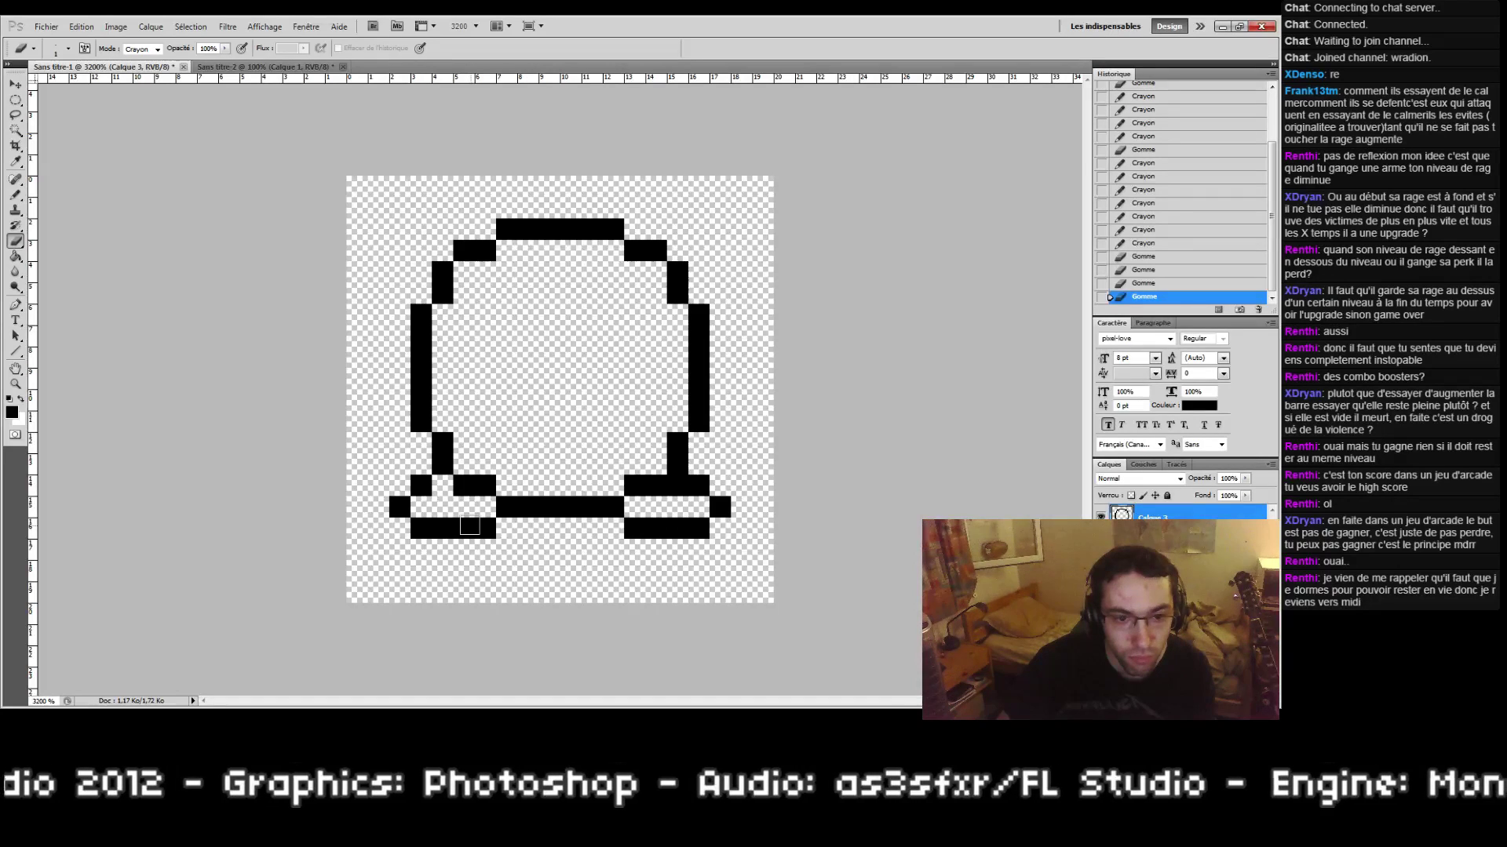
pyautogui.click(429, 463)
pyautogui.press('b')
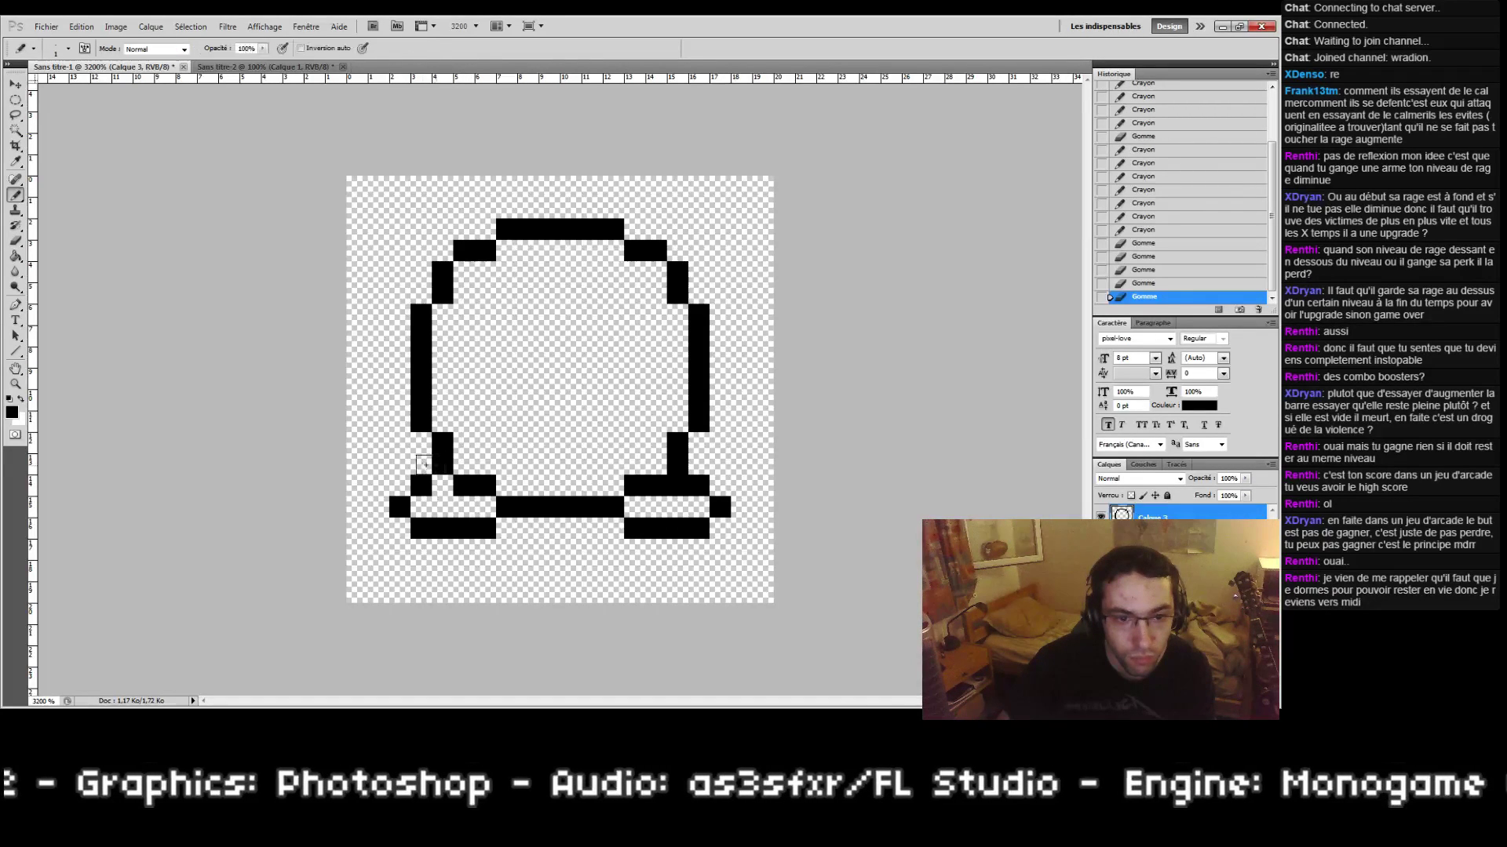
pyautogui.click(422, 467)
pyautogui.click(424, 463)
pyautogui.press('e')
pyautogui.click(440, 463)
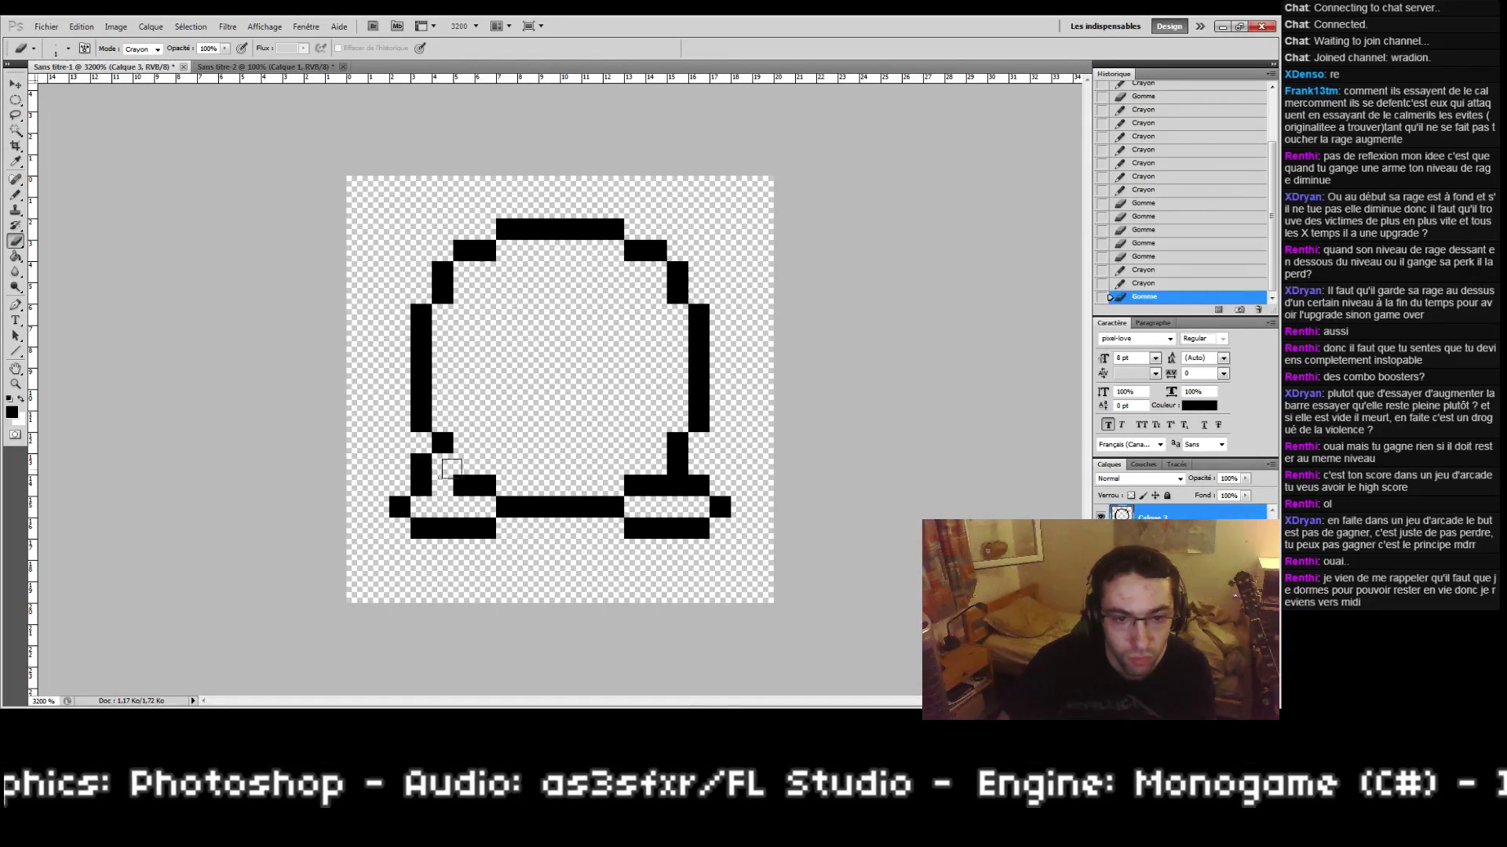
# Step: Erase the two-pixel segment between the left foot and the body, and restore the black outline pixel above the foot
pyautogui.moveTo(463, 485); pyautogui.dragTo(486, 486)
pyautogui.press('b')
pyautogui.click(442, 464)
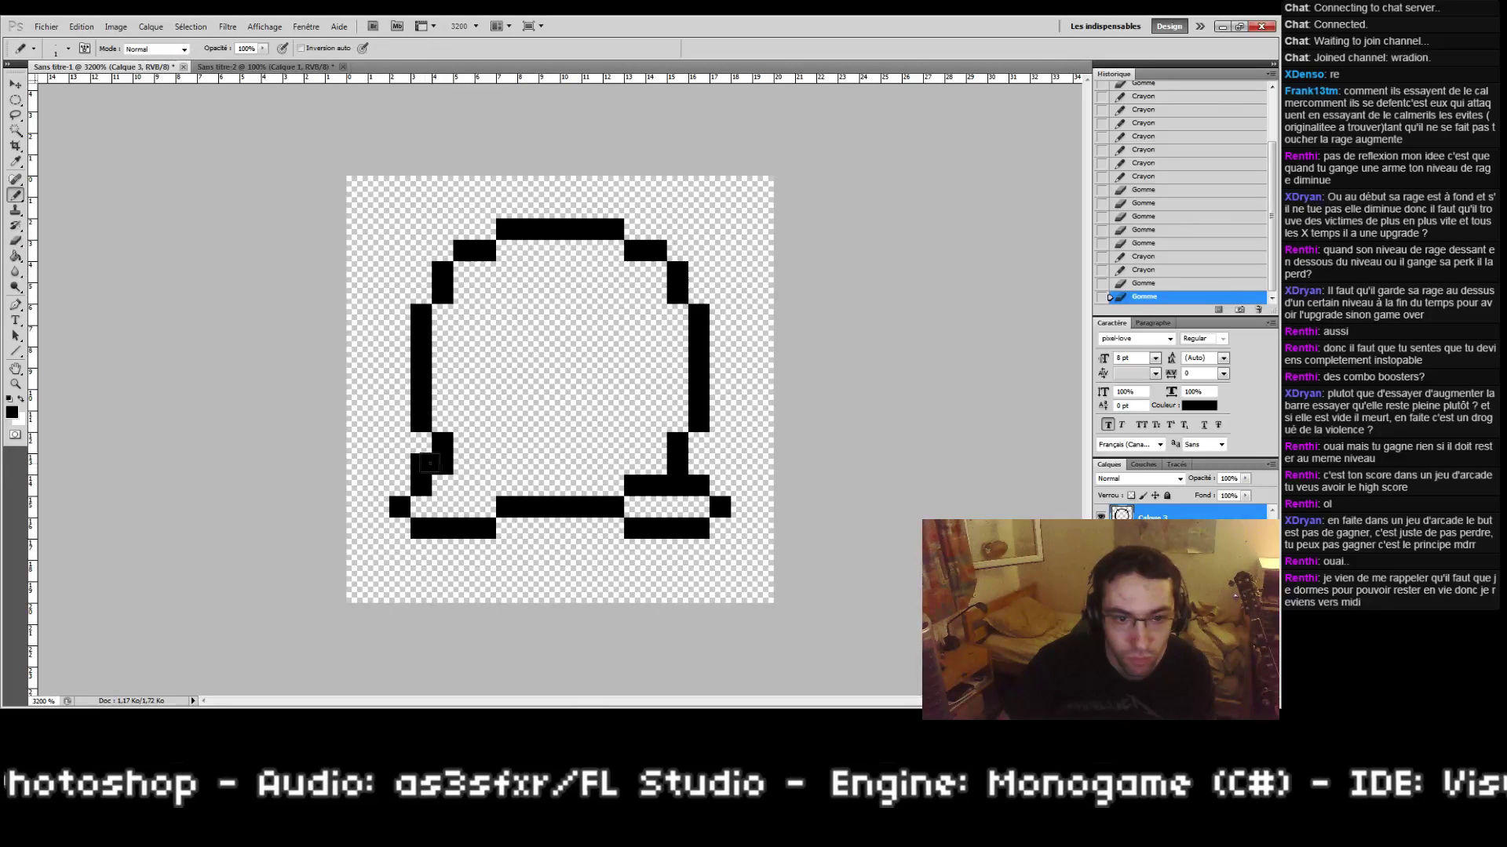
# Step: Erase the extra outline pixel above the left foot and the three inner pixels of the right foot's top edge
pyautogui.press('e')
pyautogui.click(421, 463)
pyautogui.moveTo(655, 486); pyautogui.dragTo(677, 485)
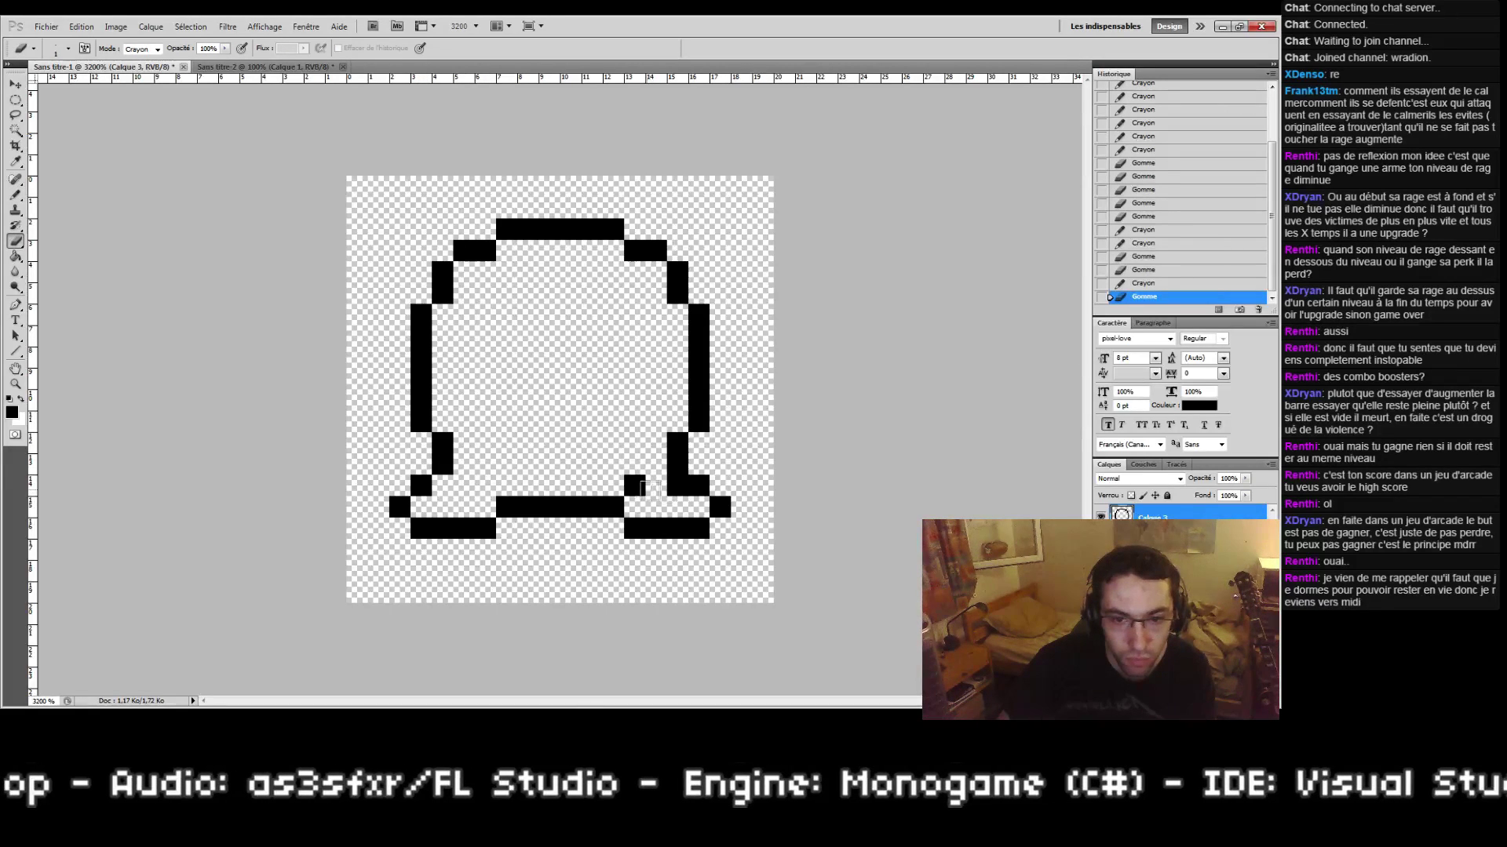
pyautogui.click(634, 486)
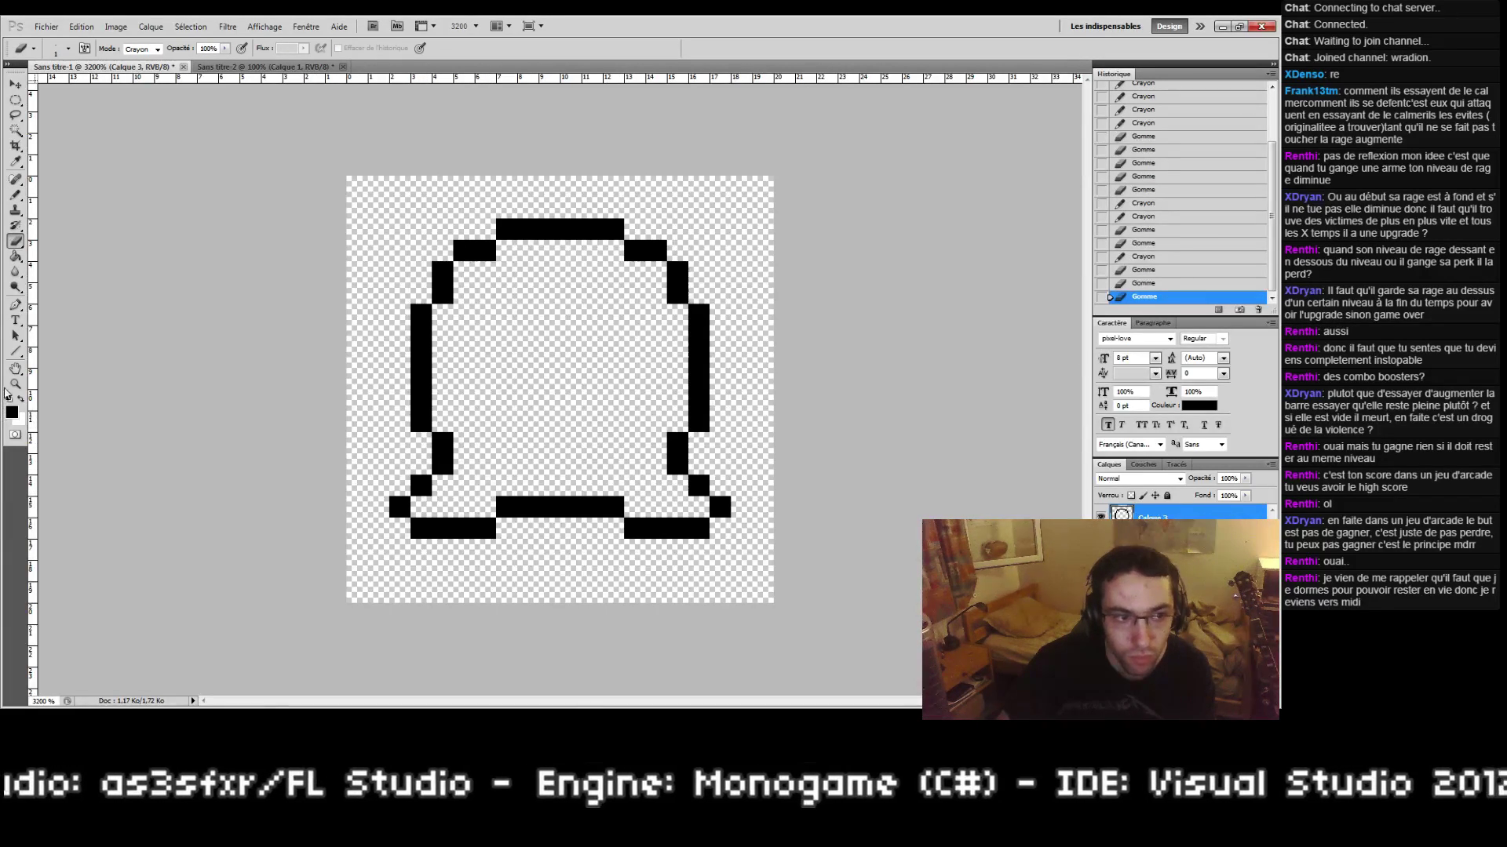
# Step: Move the whole character outline down by one pixel, and erase the single test pixel inside the body
pyautogui.doubleClick(15, 384)
pyautogui.click(566, 390)
pyautogui.moveTo(521, 369); pyautogui.dragTo(575, 413)
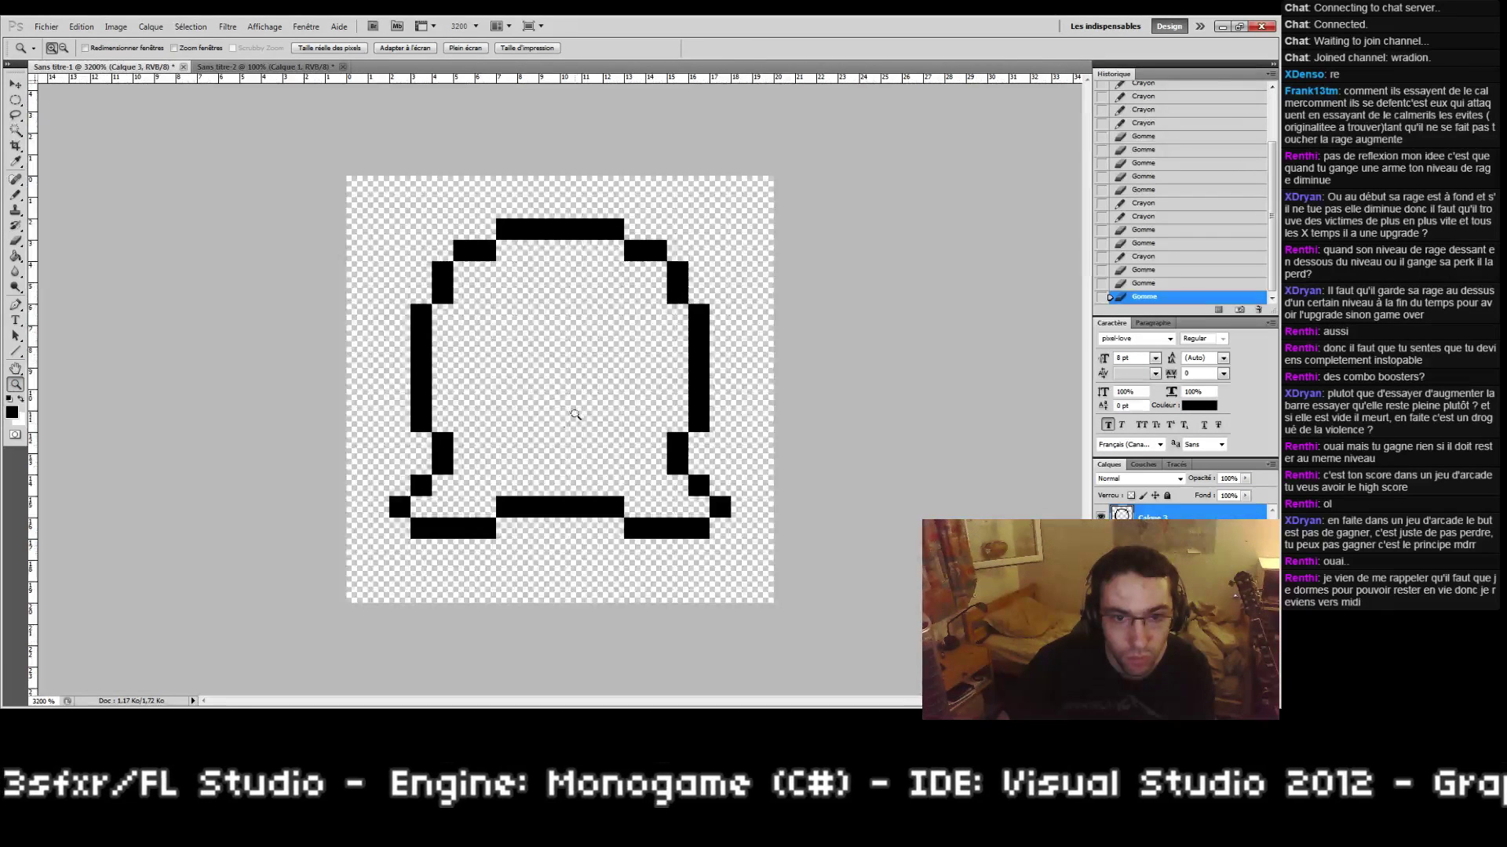
pyautogui.click(15, 195)
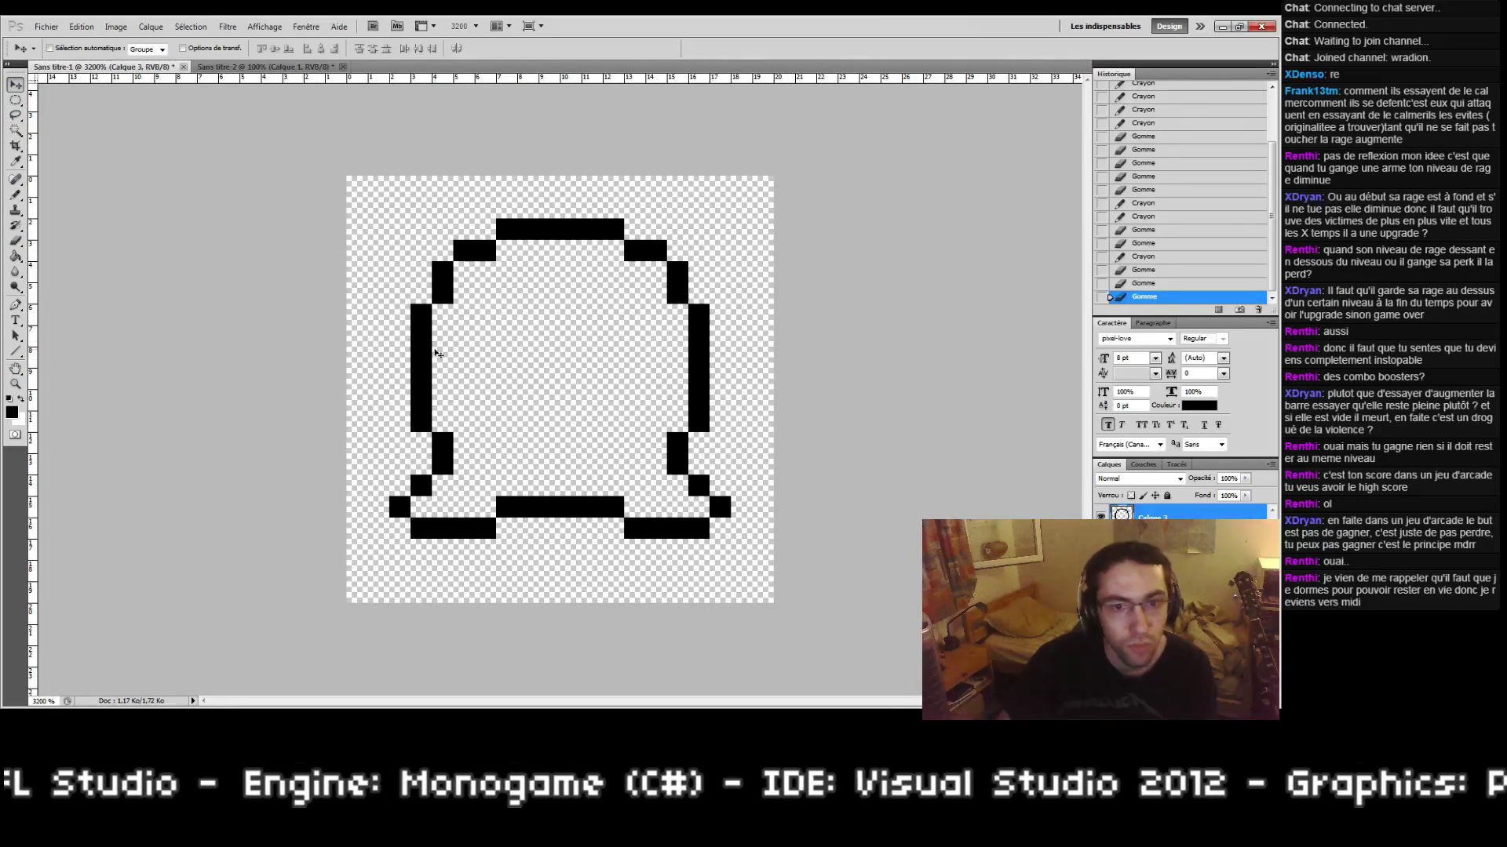
pyautogui.hotkey('ctrl', 'f')
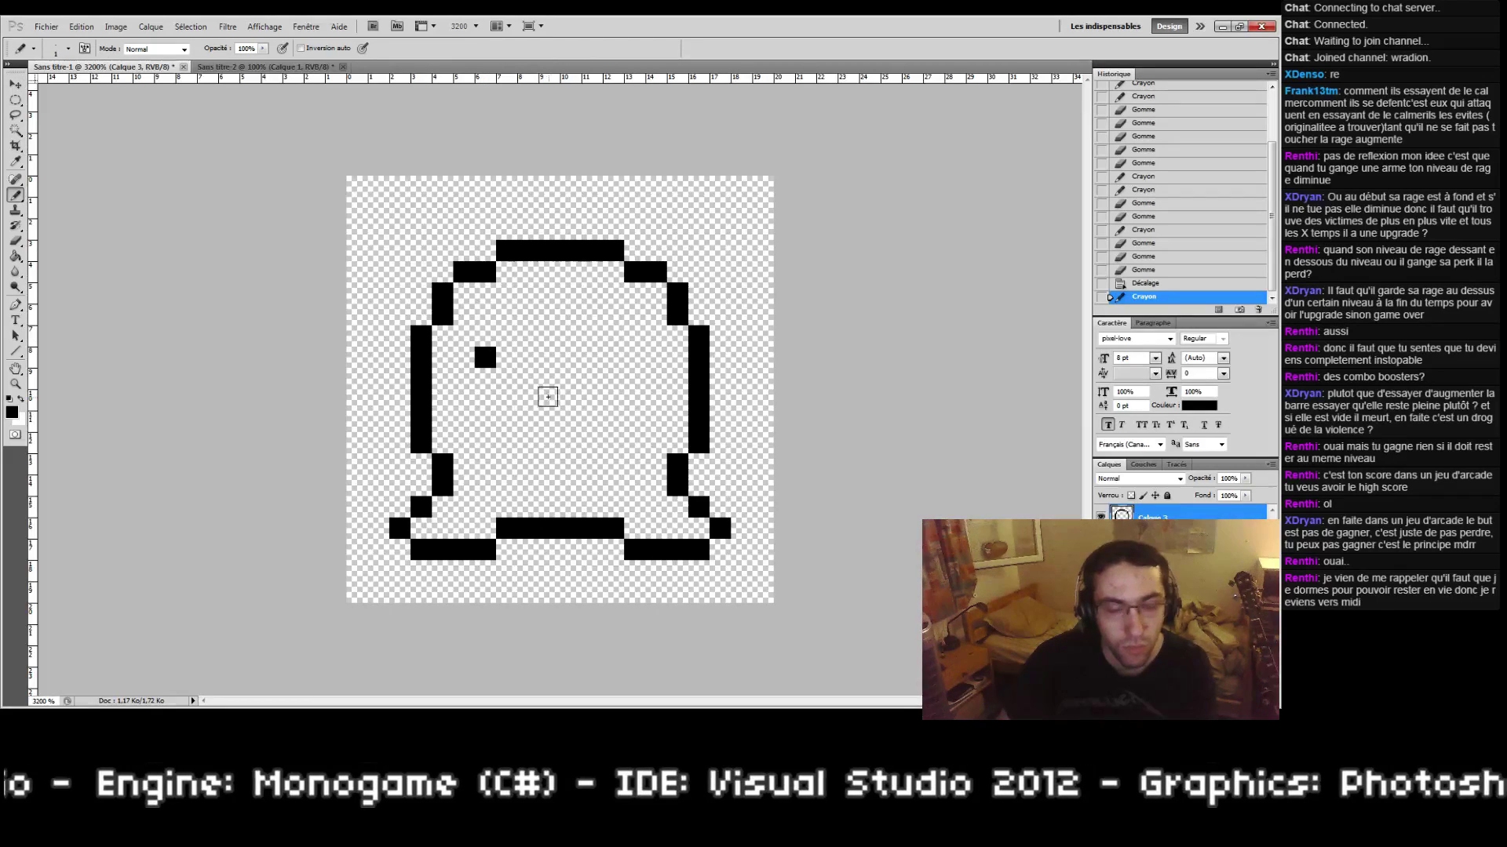
pyautogui.press('e')
pyautogui.click(485, 353)
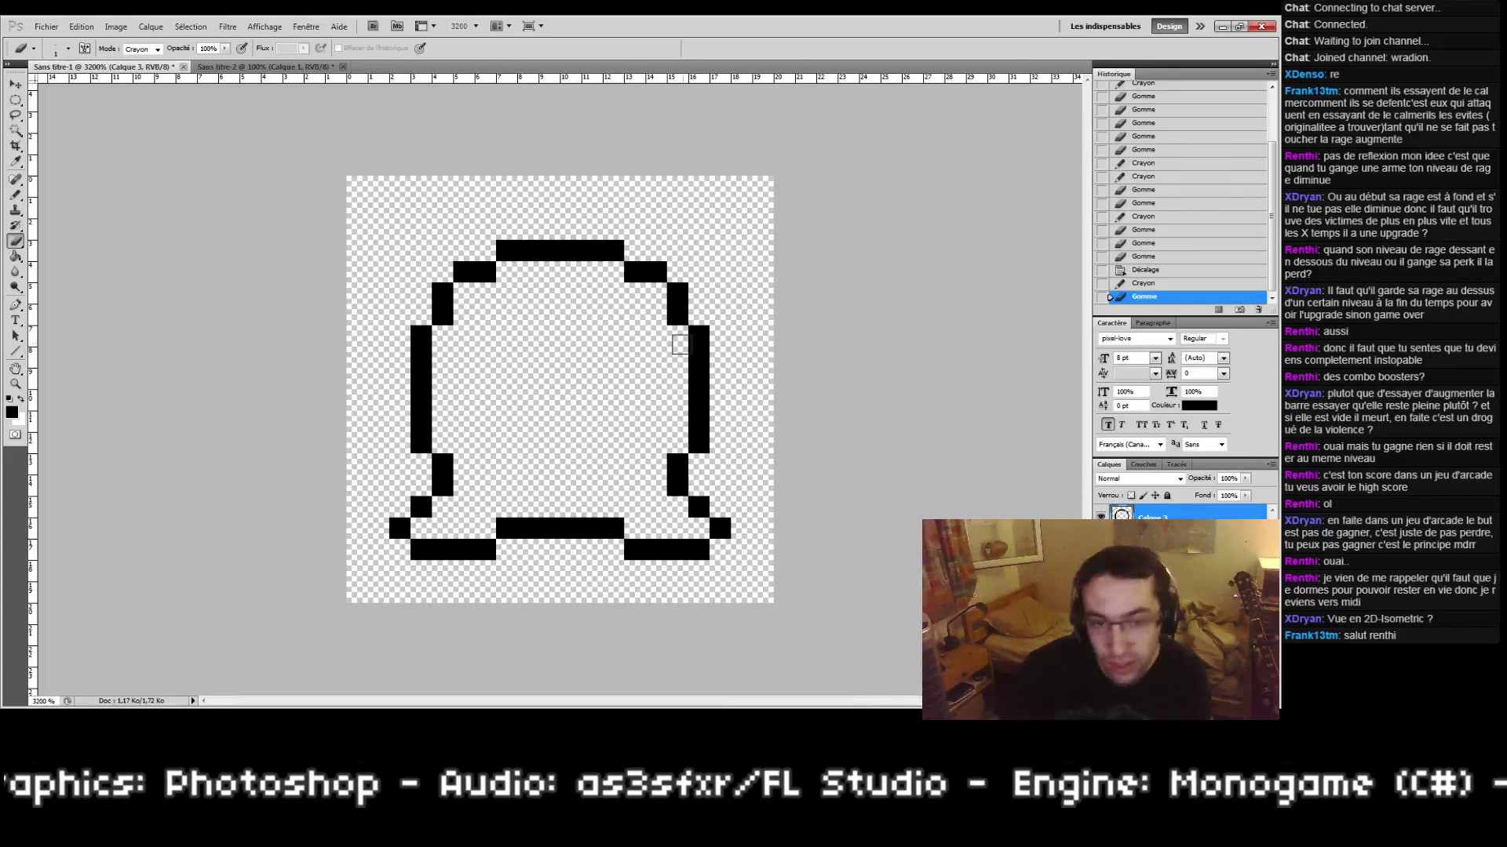
# Step: Draw two black eyes in the upper body, each a vertical bar one pixel wide and three pixels high
pyautogui.press('b')
pyautogui.moveTo(528, 335); pyautogui.dragTo(533, 377)
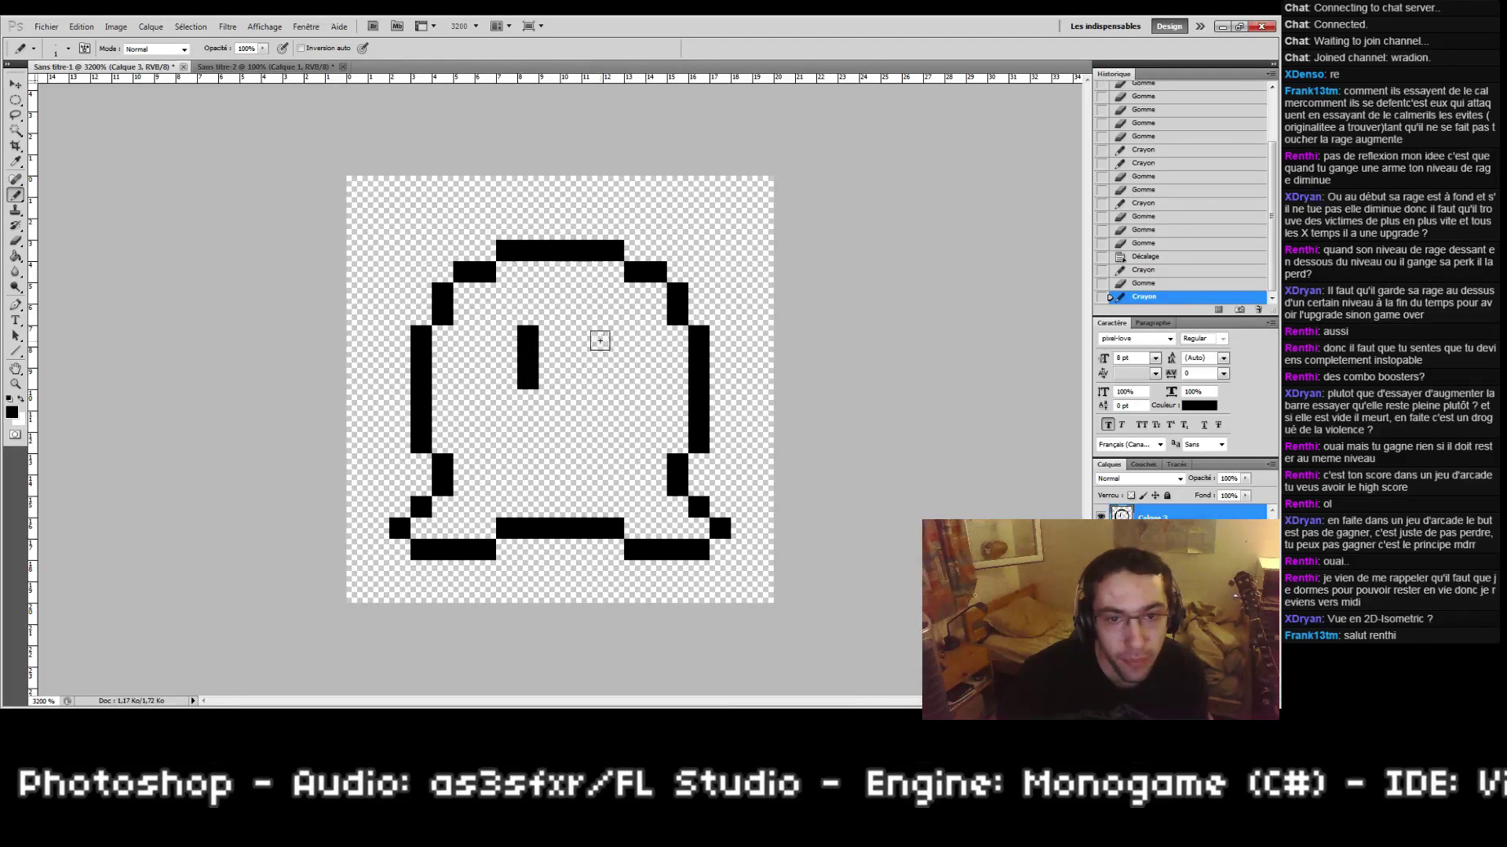
pyautogui.moveTo(609, 336)
pyautogui.mouseDown()
pyautogui.moveTo(612, 400)
pyautogui.moveTo(598, 357)
pyautogui.moveTo(594, 382)
pyautogui.mouseUp()
pyautogui.press('e')
# Step: Try one black pixel pointing outward at the base of each eye, and erase both again
pyautogui.press('b')
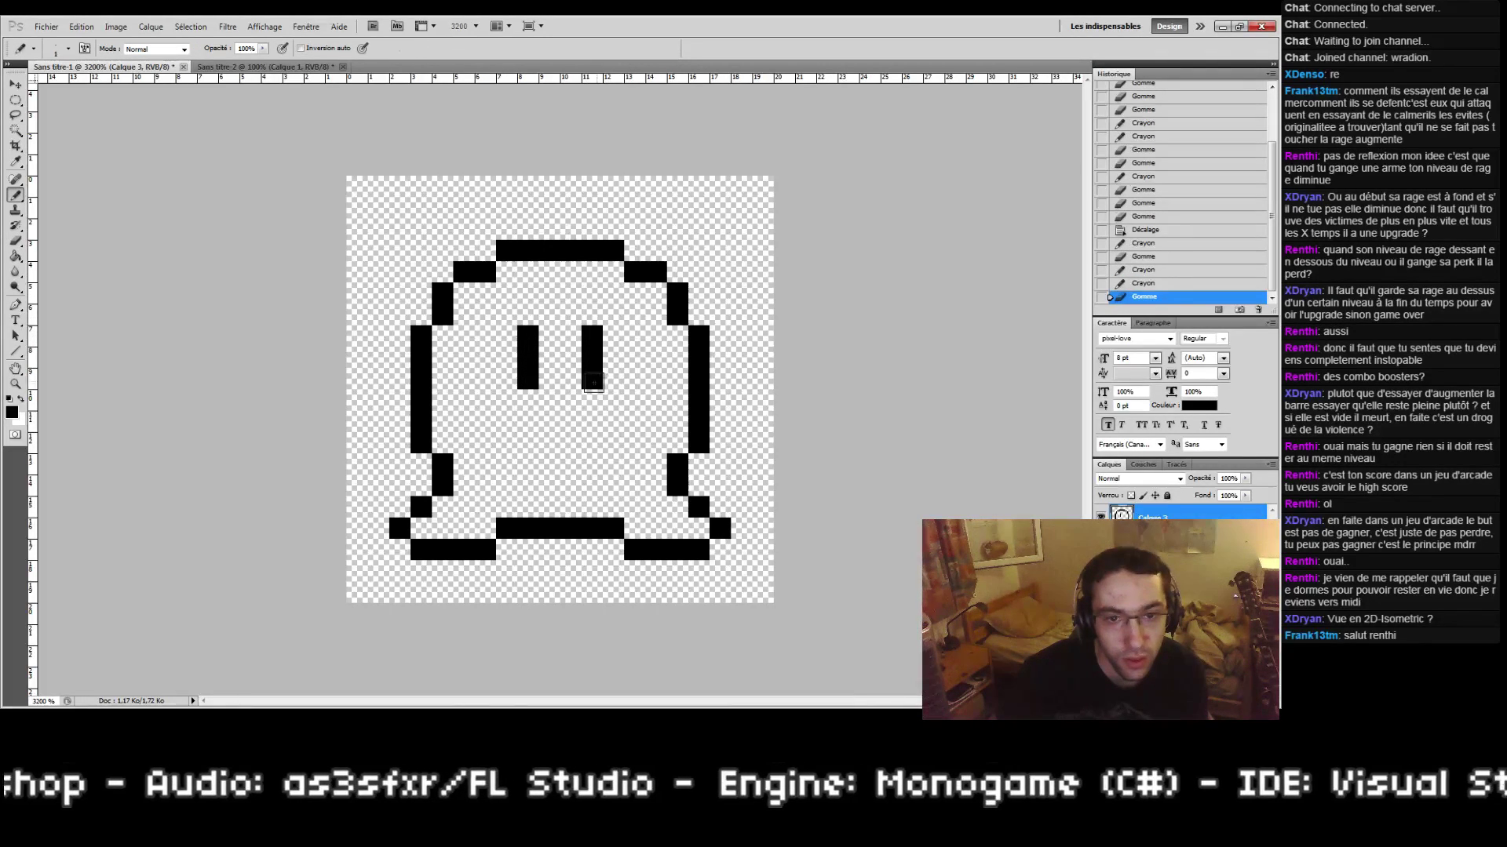
pyautogui.click(507, 378)
pyautogui.click(597, 375)
pyautogui.click(615, 380)
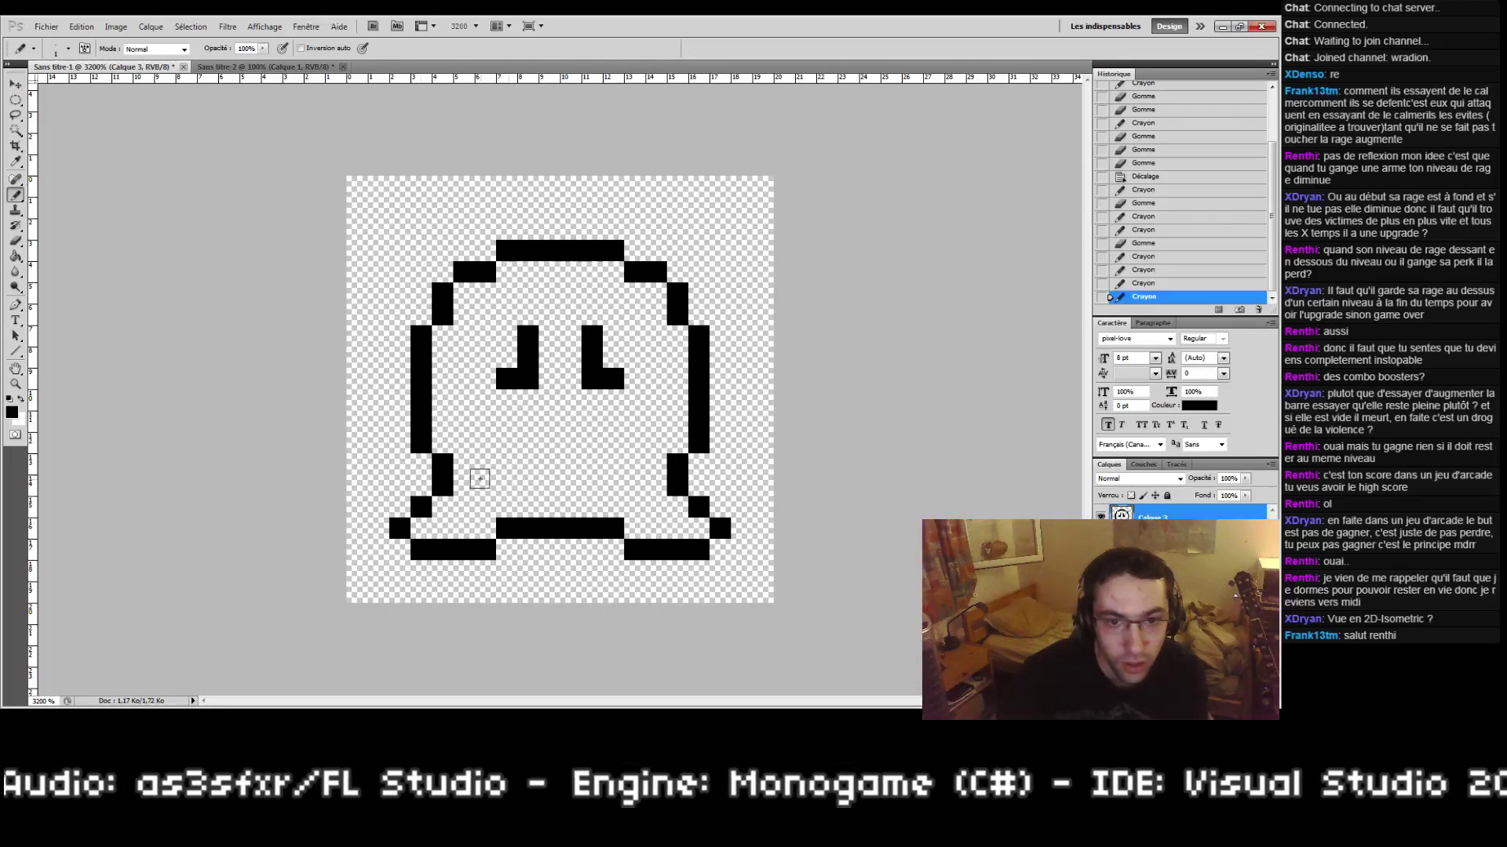
pyautogui.doubleClick(15, 384)
pyautogui.moveTo(549, 380); pyautogui.dragTo(582, 408)
pyautogui.press('e')
pyautogui.click(506, 377)
pyautogui.click(612, 379)
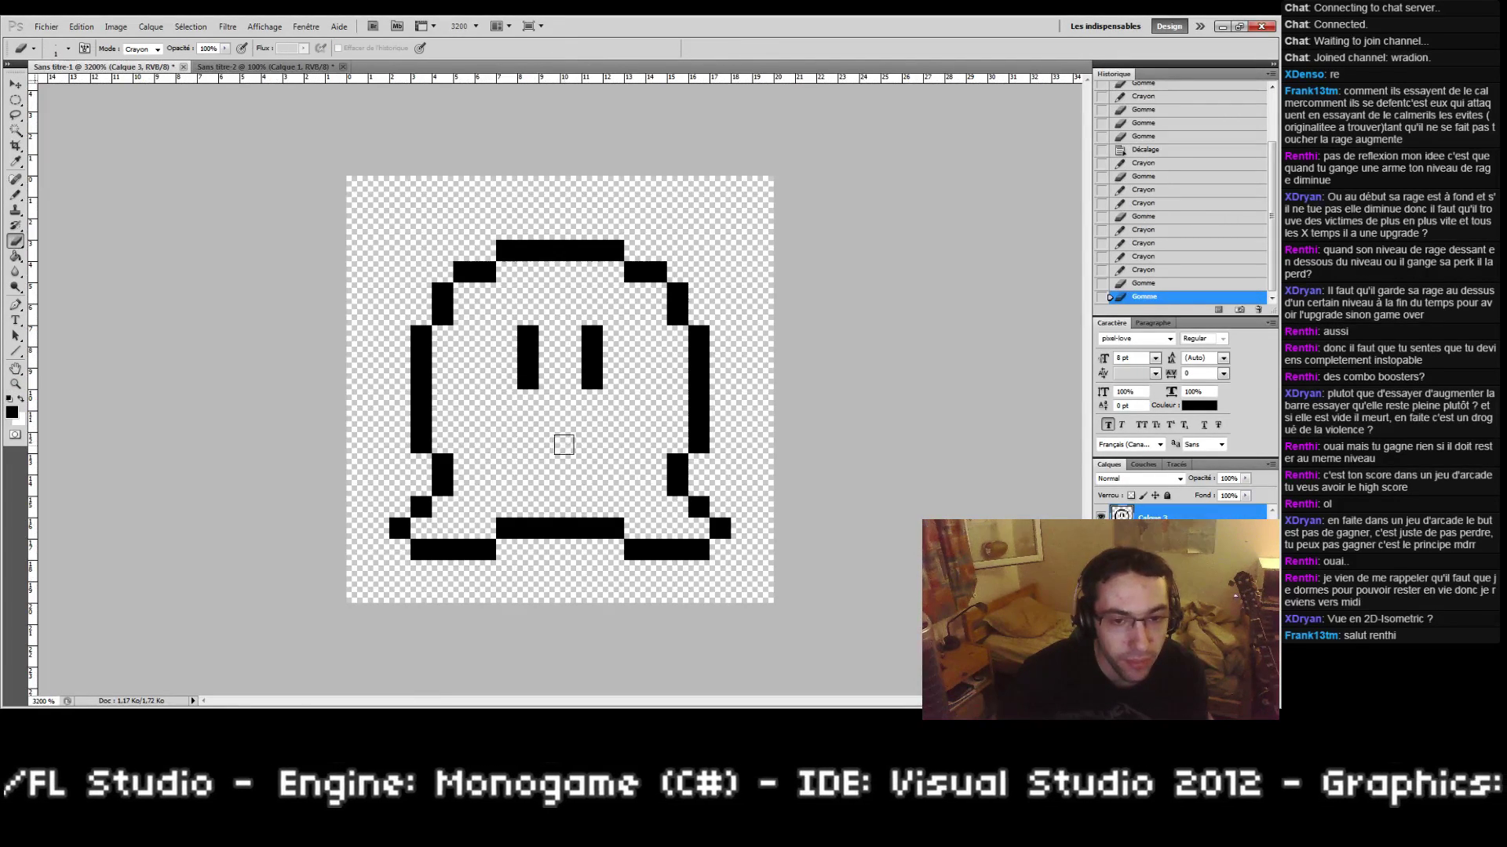
# Step: Try a single black pixel as a mouth below the eyes, and erase it again
pyautogui.press('b')
pyautogui.click(549, 442)
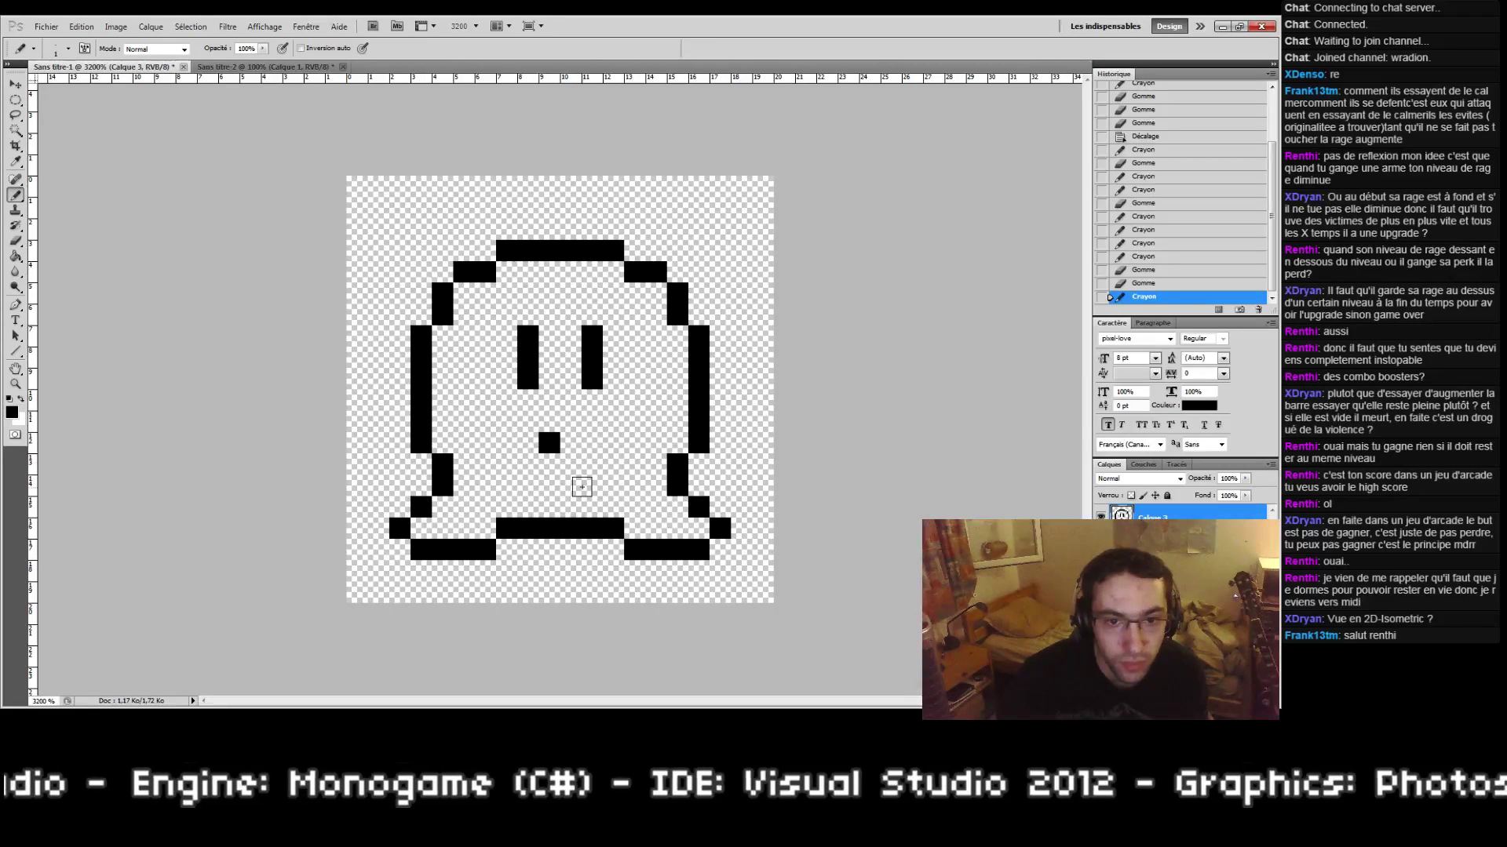
pyautogui.click(15, 390)
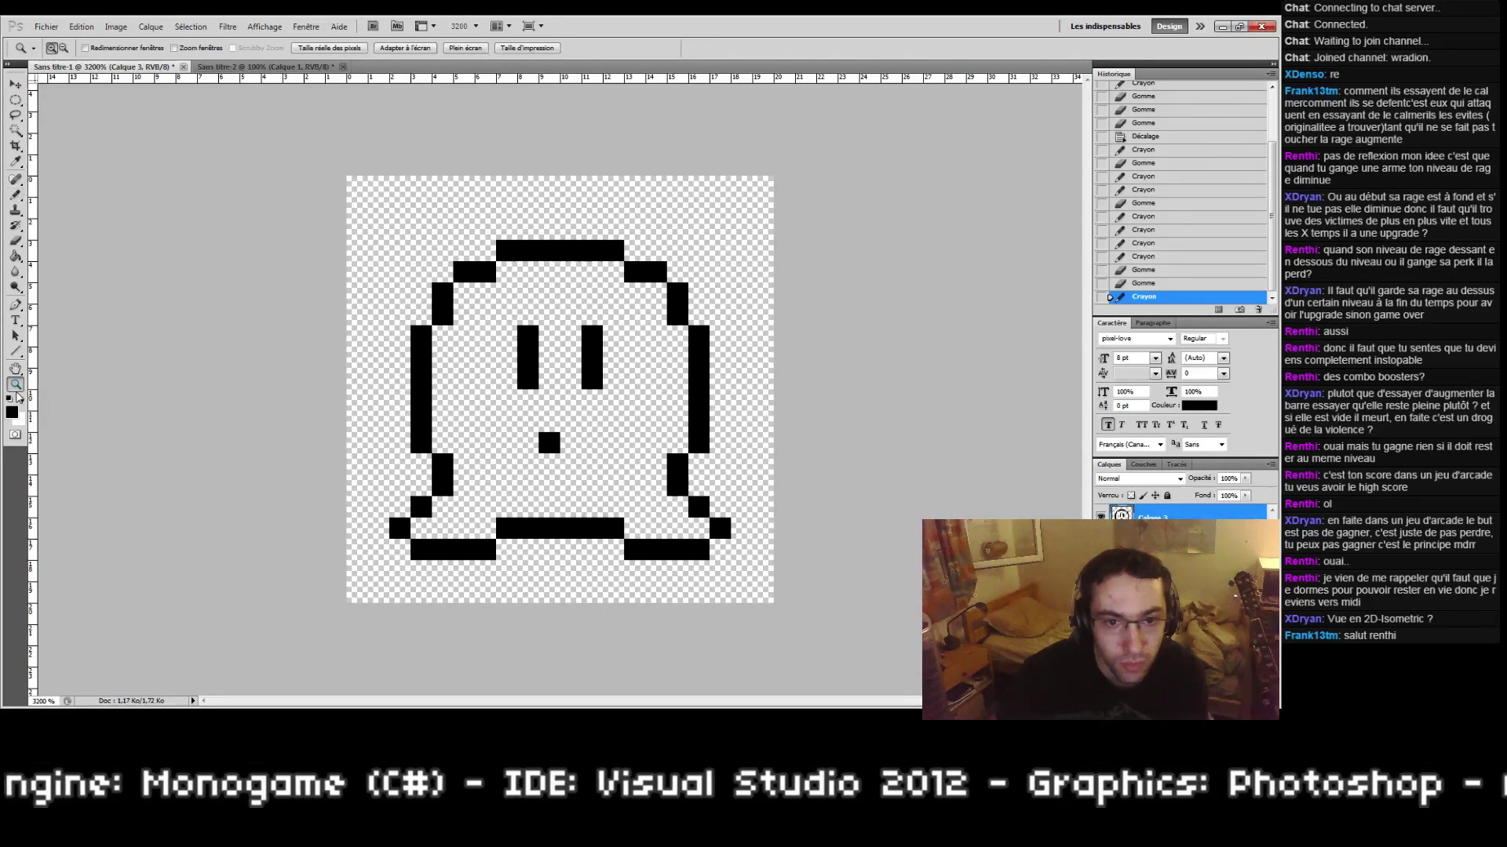
pyautogui.doubleClick(15, 386)
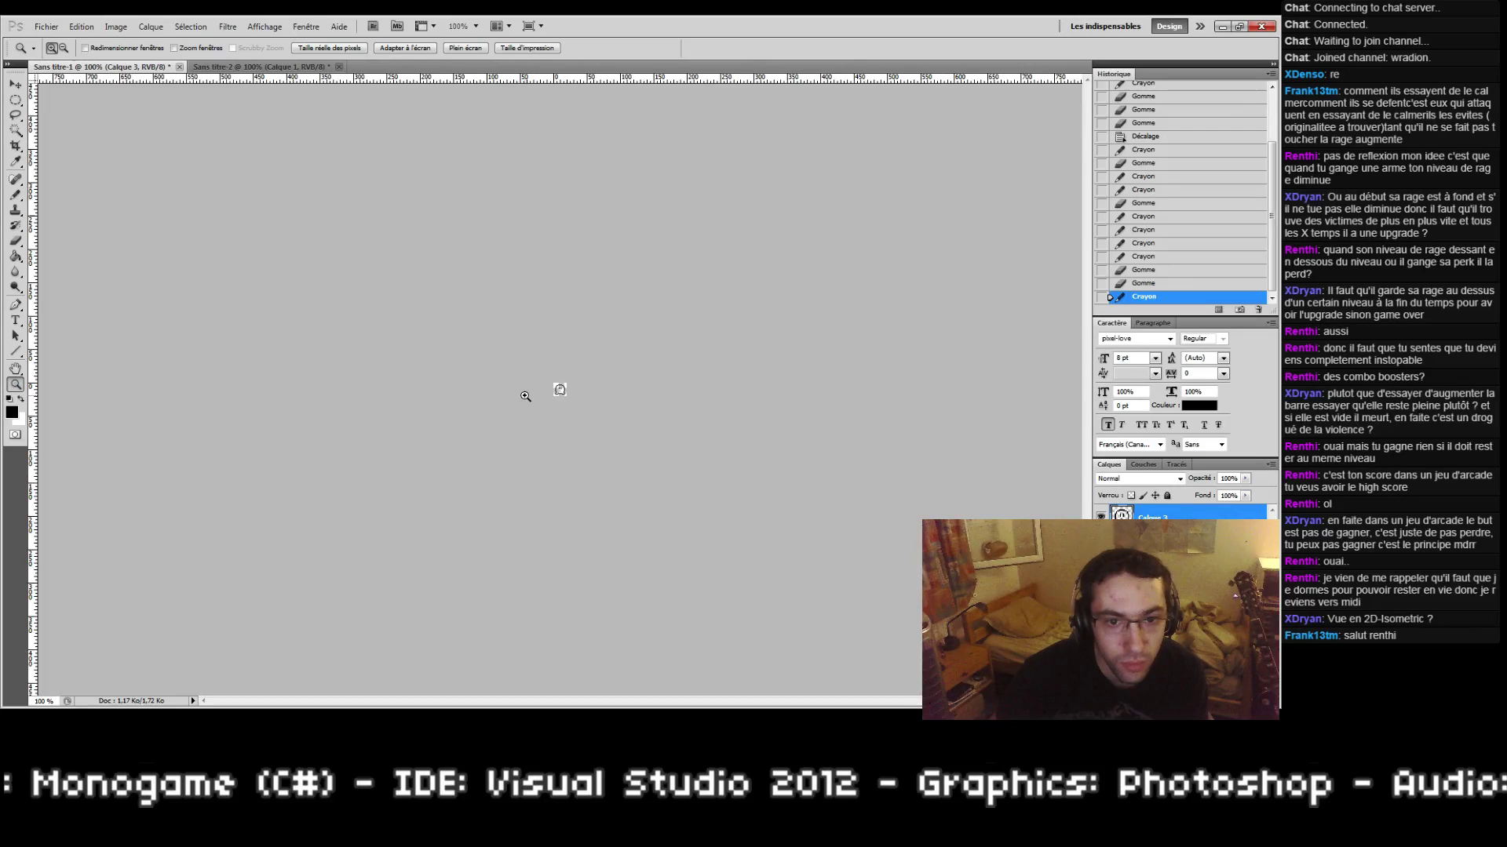
pyautogui.click(562, 445)
pyautogui.moveTo(579, 396); pyautogui.dragTo(582, 406)
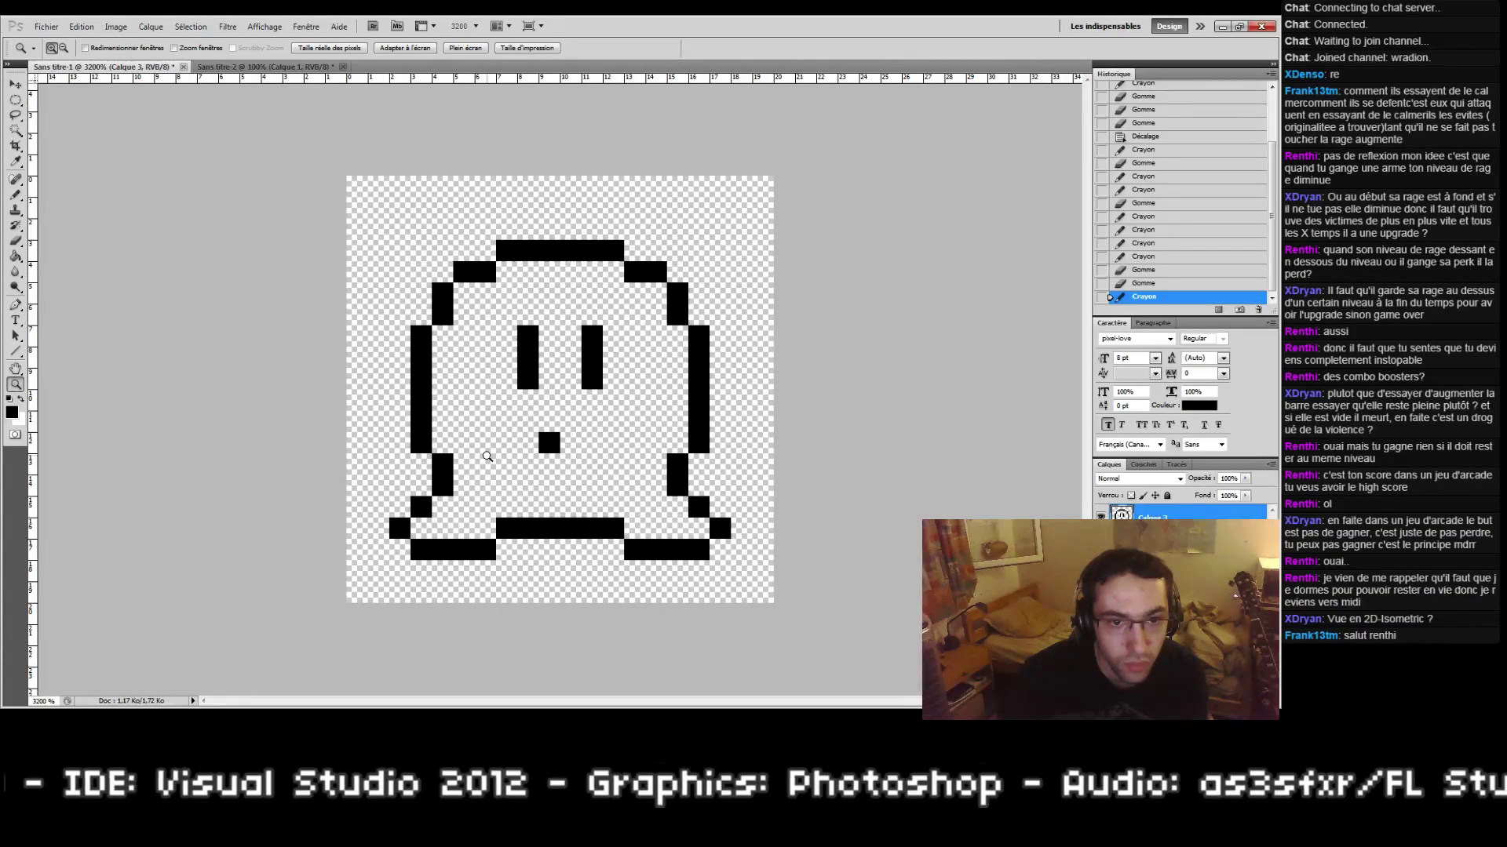
pyautogui.press('e')
pyautogui.click(550, 444)
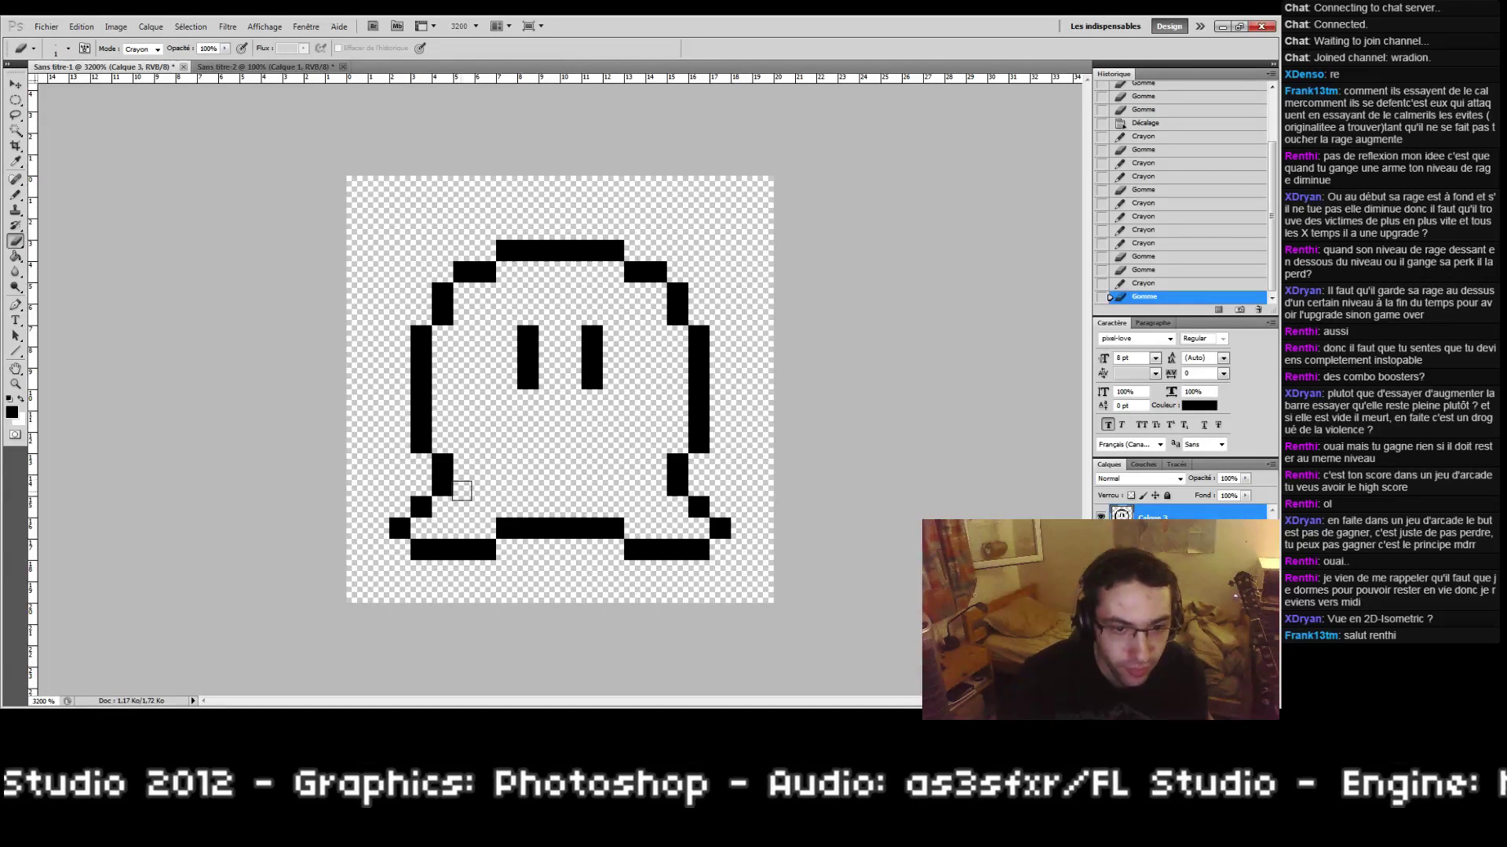
# Step: Draw a two-pixel diagonal in black along the inner side of each foot to separate it from the body
pyautogui.press('b')
pyautogui.click(463, 485)
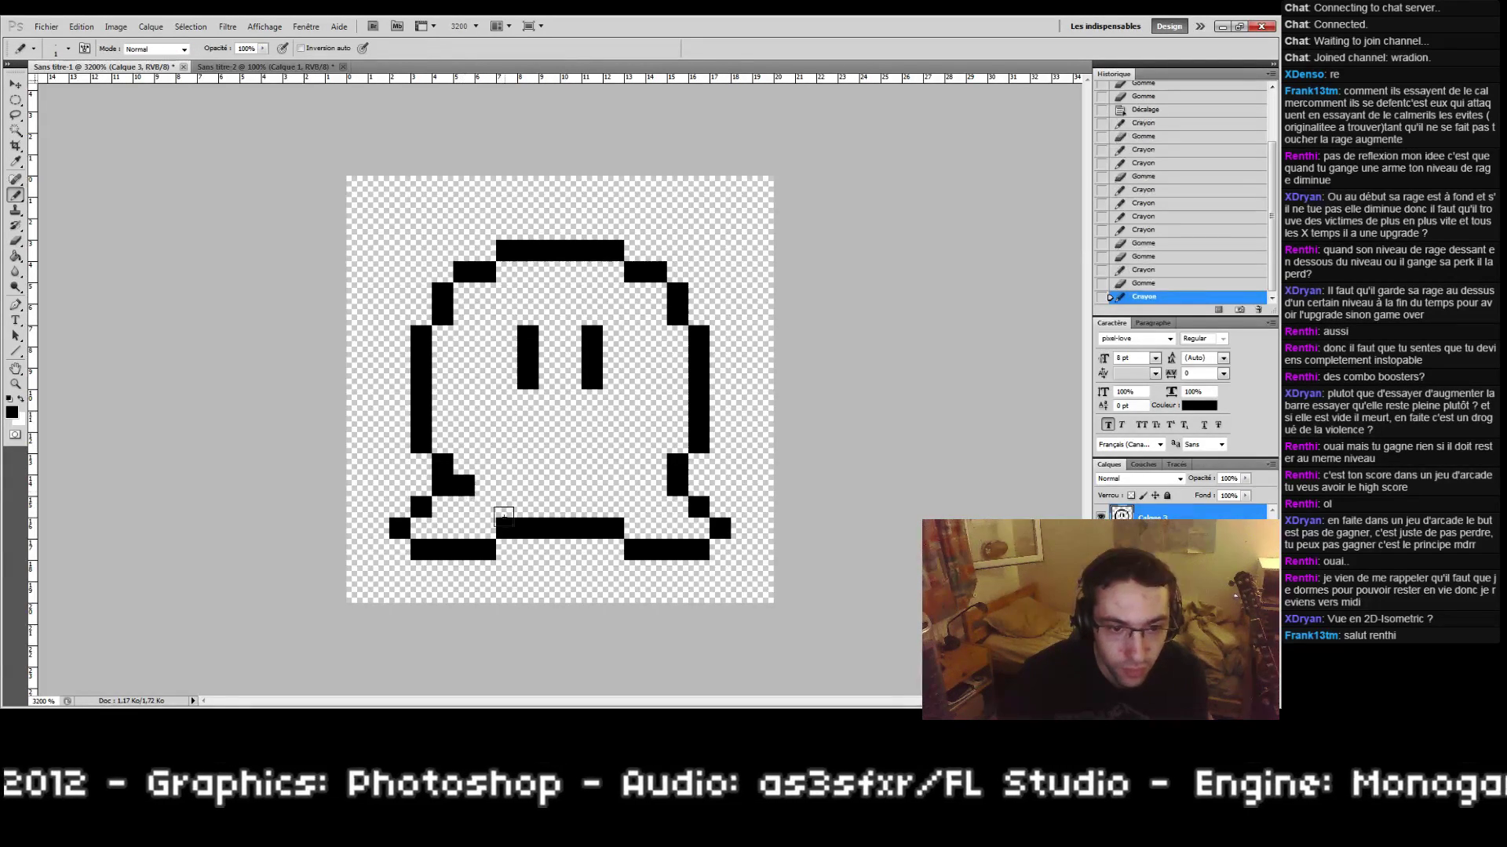
pyautogui.click(484, 506)
pyautogui.click(635, 507)
pyautogui.click(659, 491)
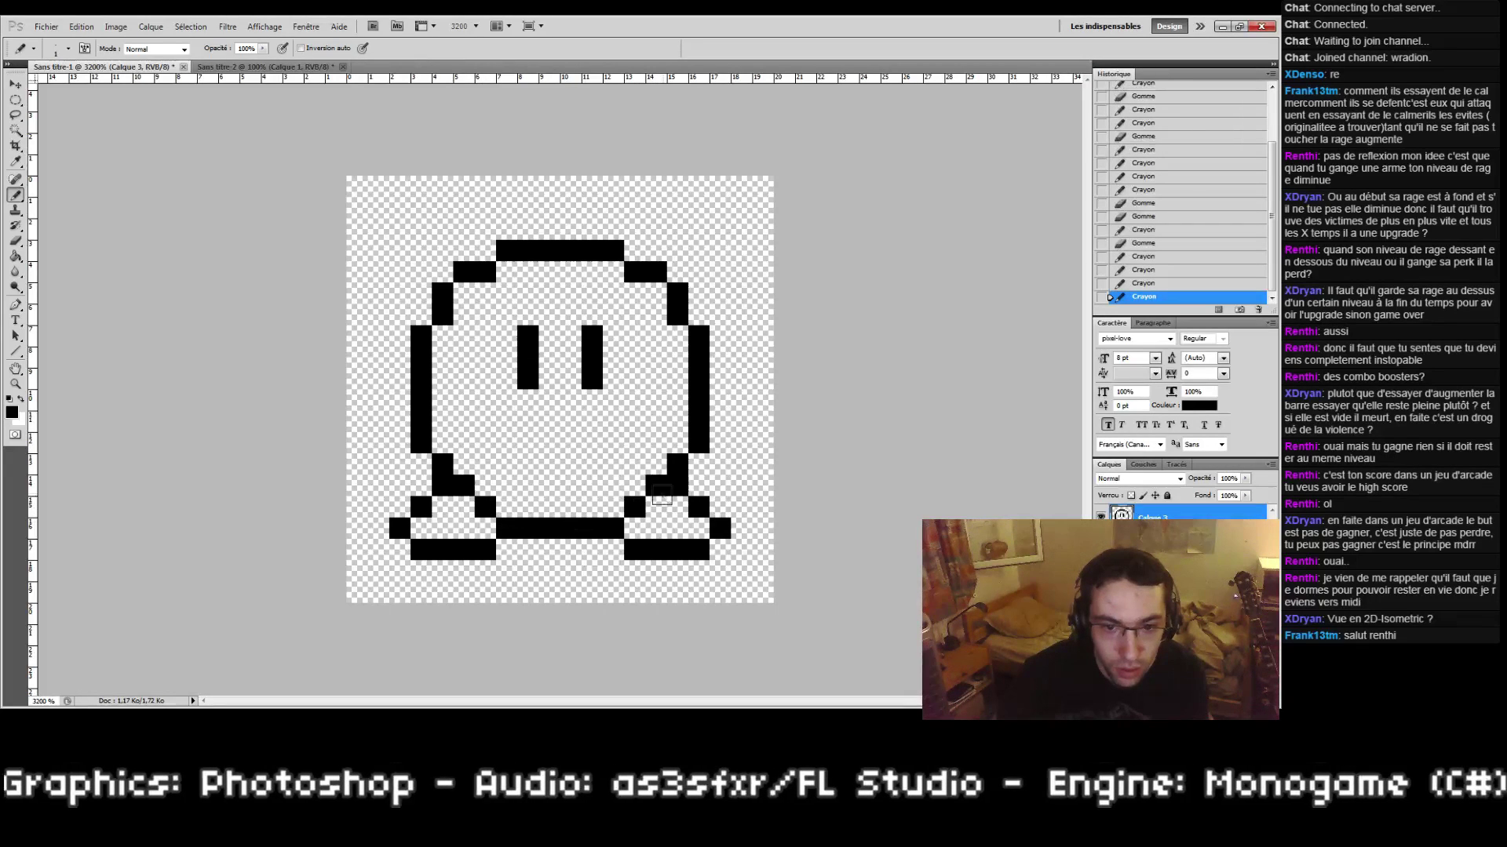
# Step: Shift the left foot's outline one pixel inward, redrawing its outer edge, sole and inner top edge
pyautogui.doubleClick(15, 384)
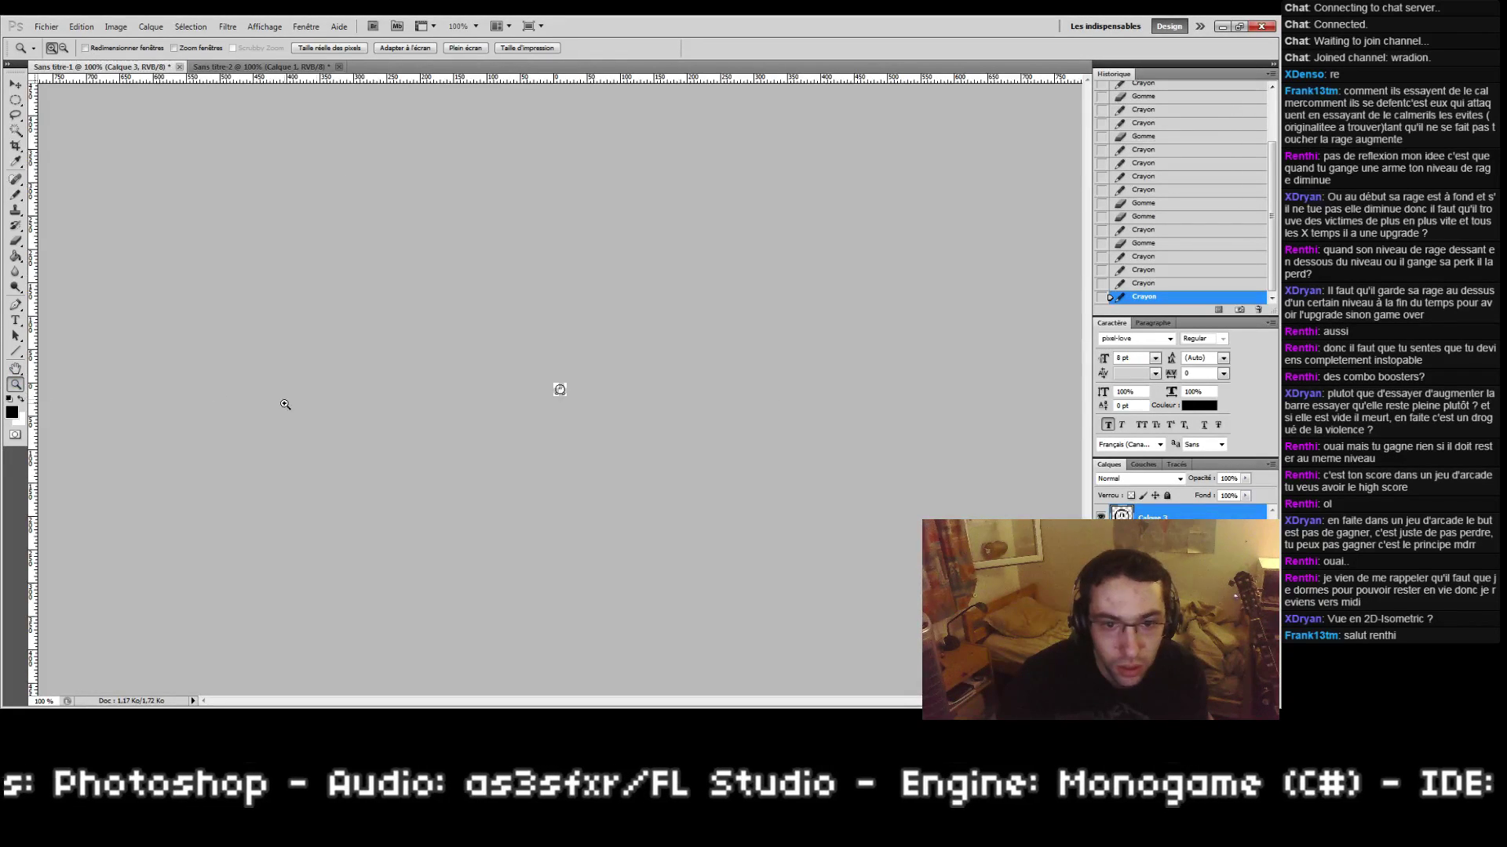
pyautogui.moveTo(540, 384); pyautogui.dragTo(572, 397)
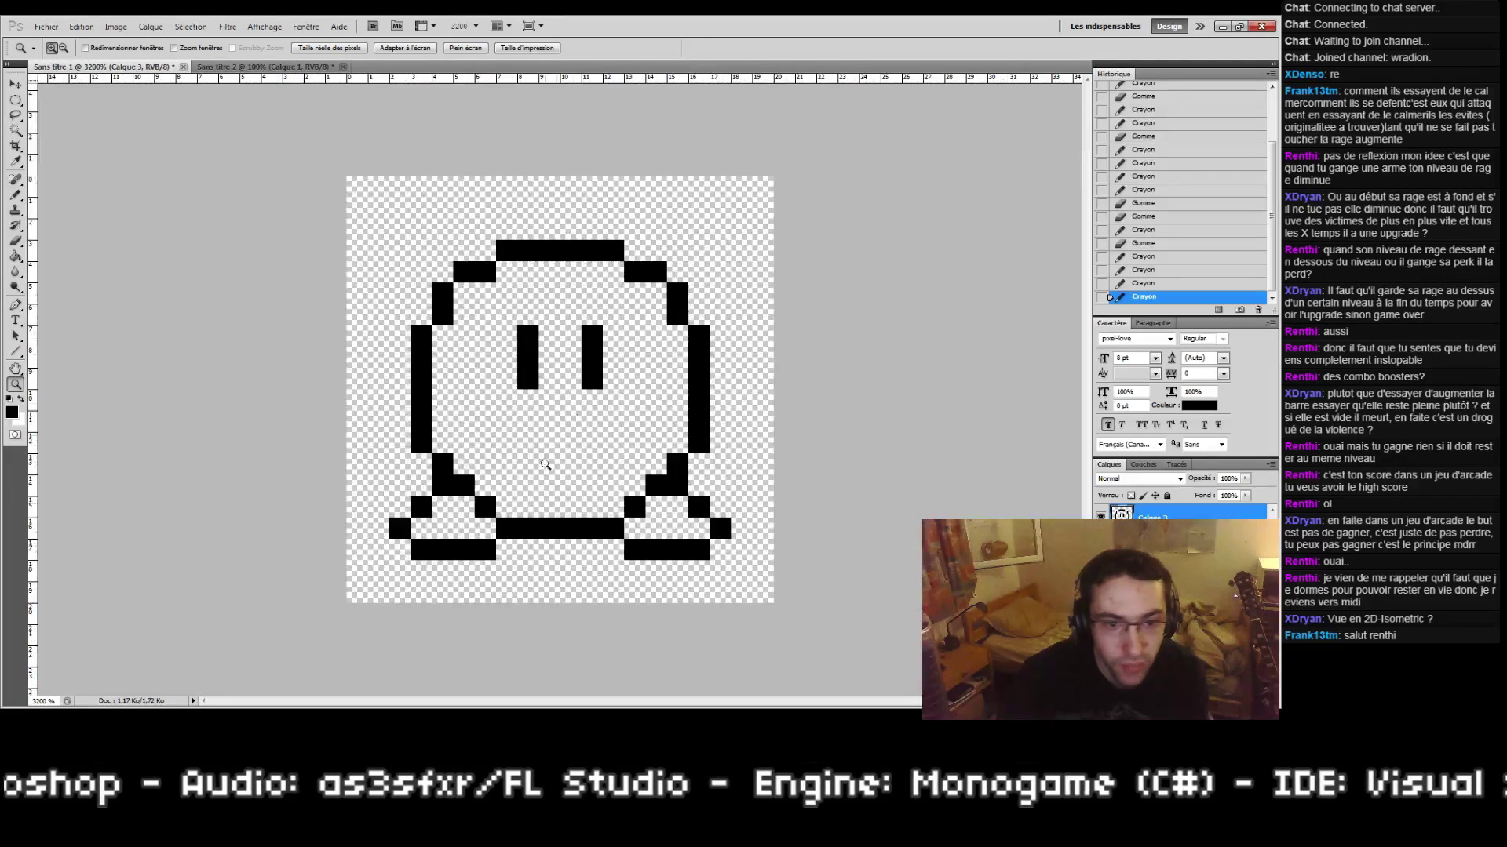
pyautogui.press('b')
pyautogui.click(442, 507)
pyautogui.click(420, 529)
pyautogui.press('e')
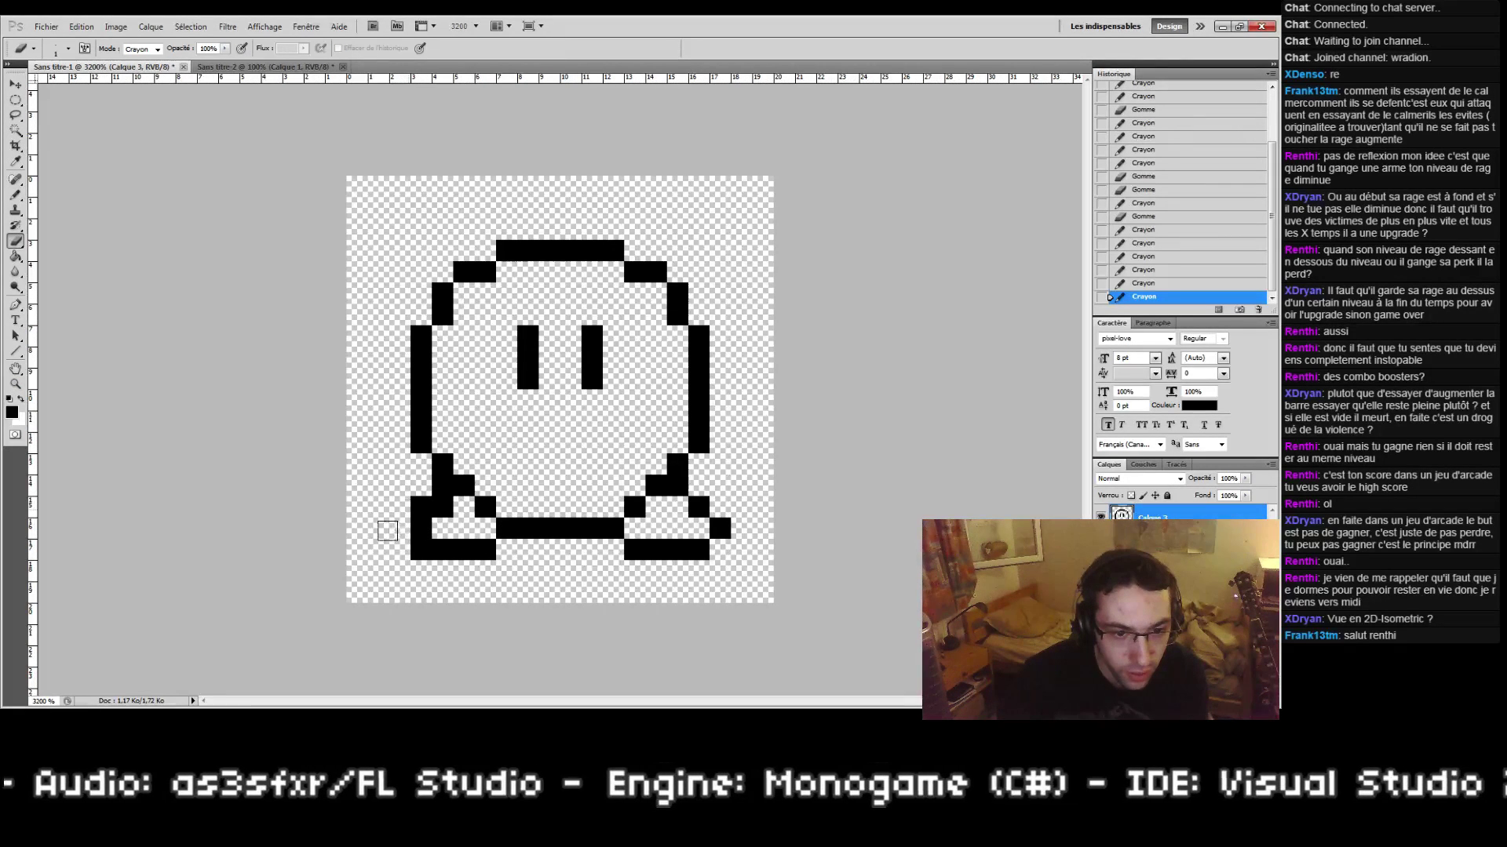
pyautogui.moveTo(400, 528)
pyautogui.mouseDown()
pyautogui.moveTo(421, 507)
pyautogui.moveTo(442, 553)
pyautogui.moveTo(498, 549)
pyautogui.moveTo(436, 548)
pyautogui.mouseUp()
pyautogui.press('b')
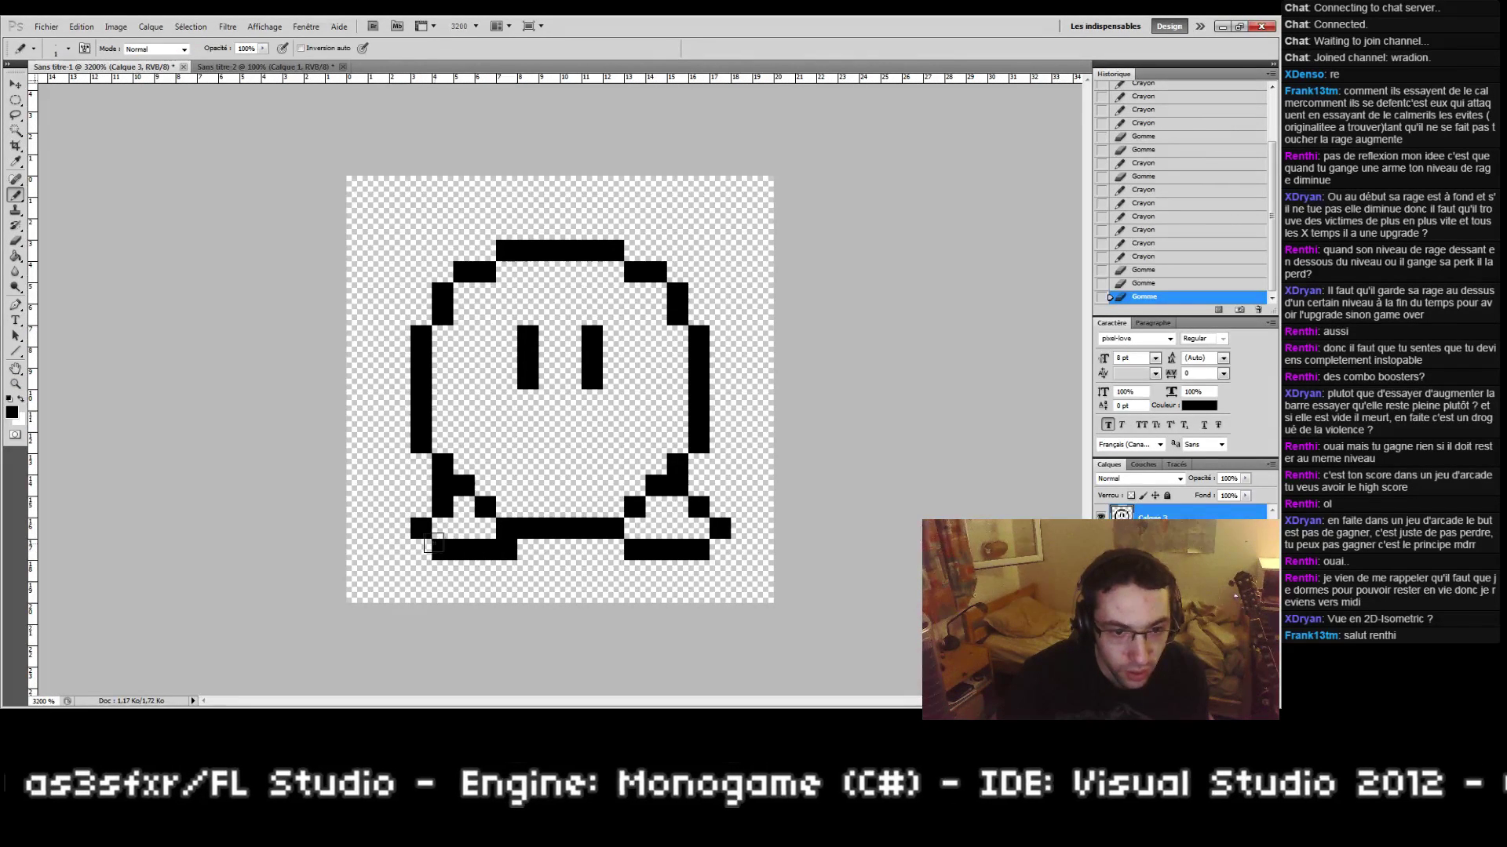
pyautogui.press('e')
pyautogui.click(502, 527)
pyautogui.press('b')
pyautogui.click(506, 506)
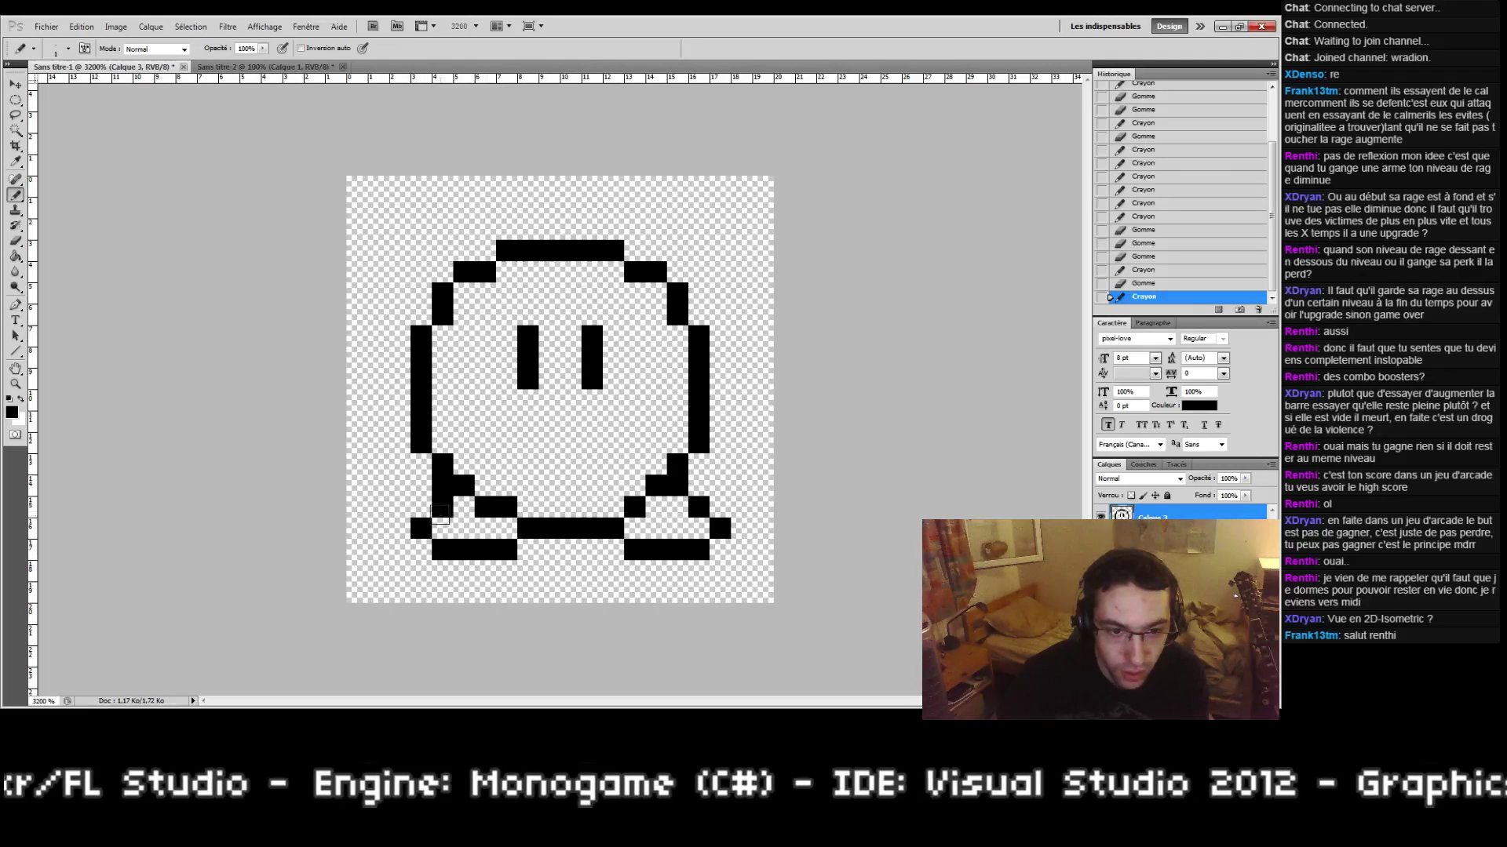
# Step: Erase the pixel that thickens the outline just above each foot, where the body's side curves inward
pyautogui.press('e')
pyautogui.click(442, 486)
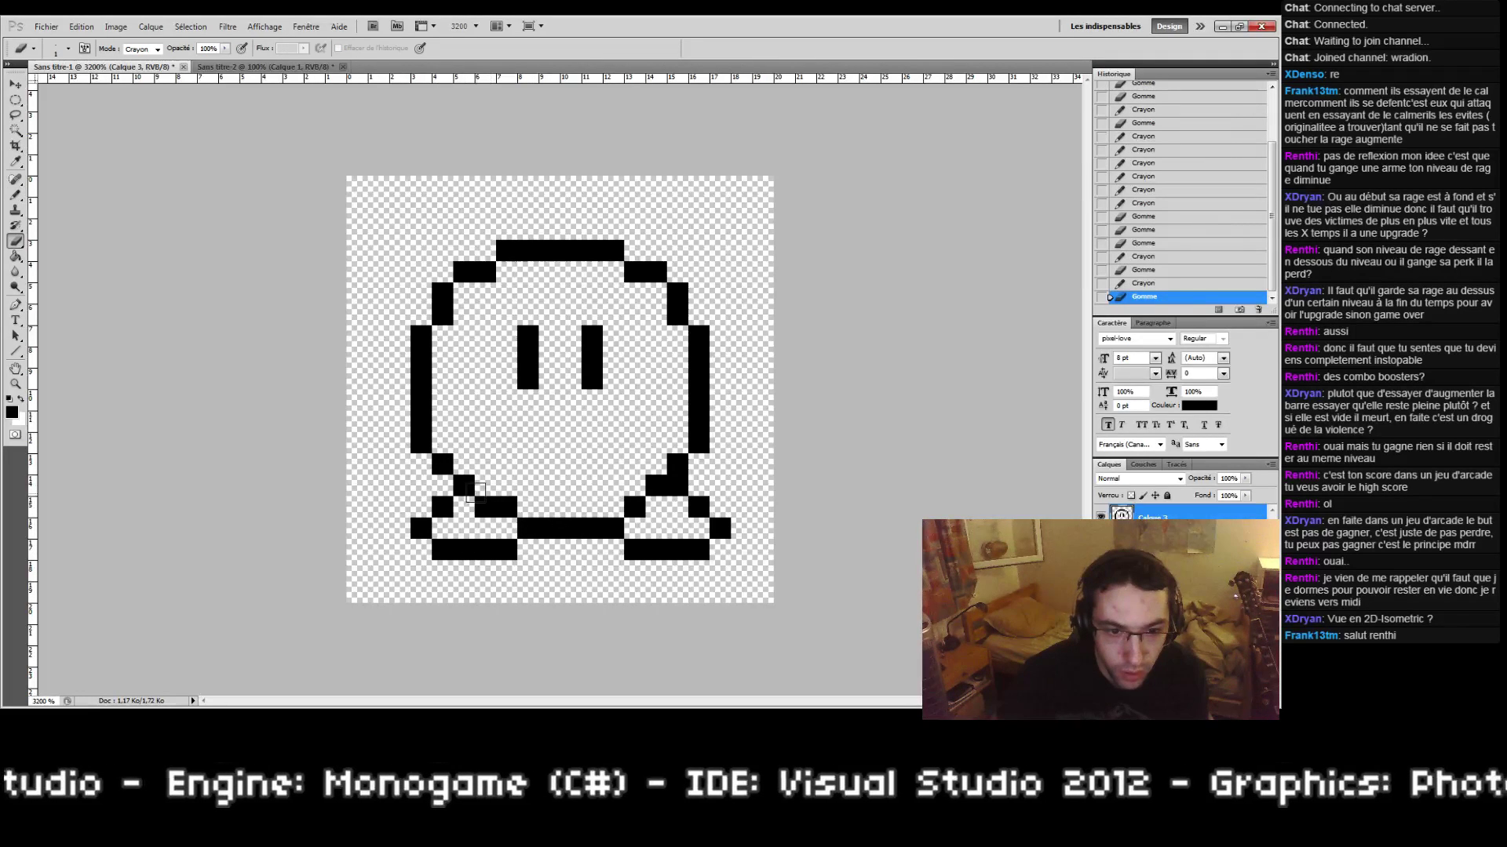
pyautogui.click(677, 485)
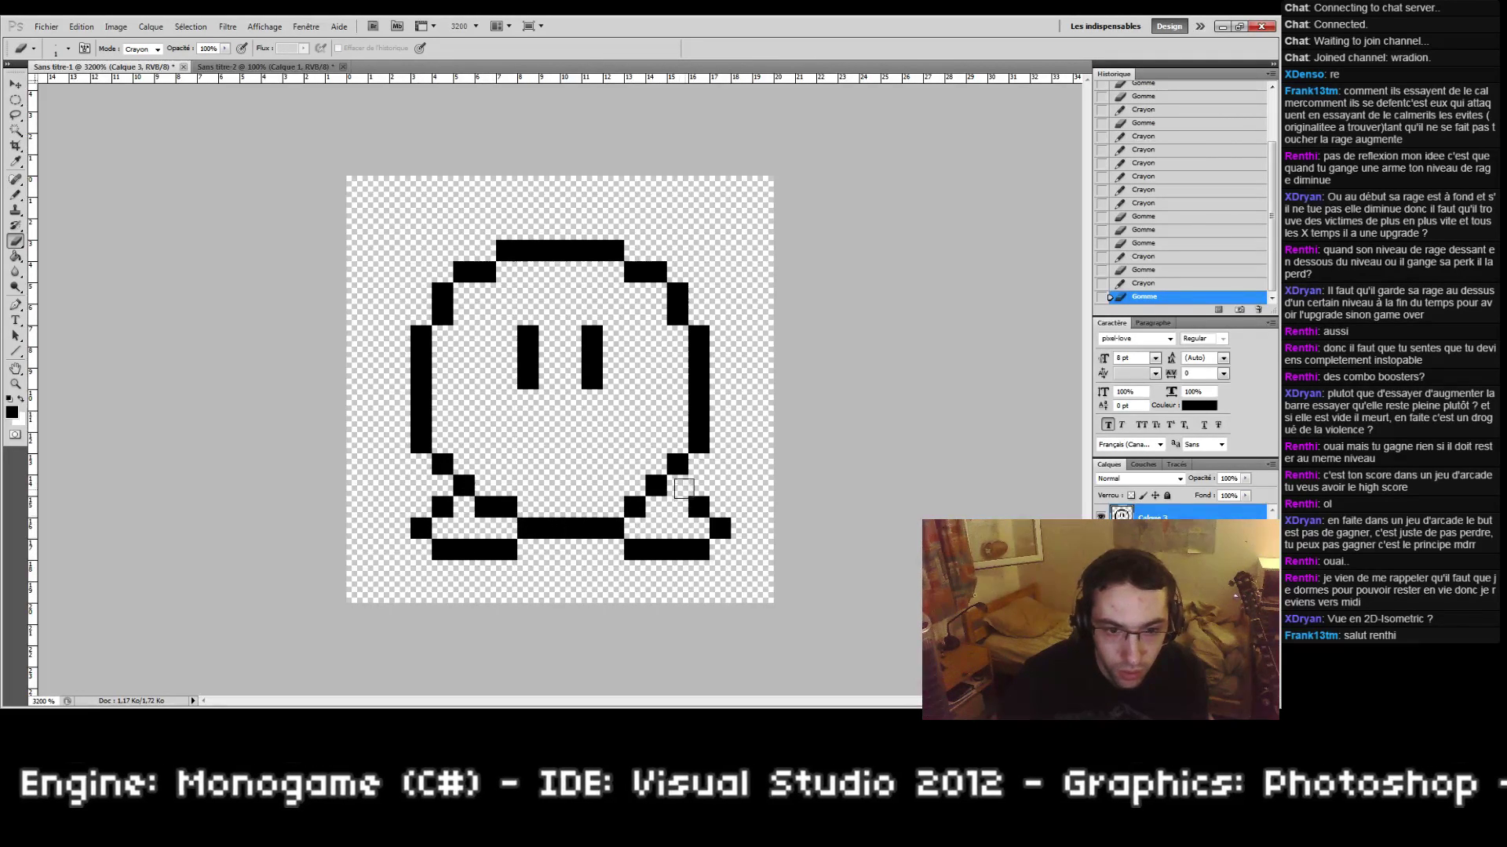
# Step: Shift the right foot's outline one pixel inward so that it mirrors the left foot
pyautogui.moveTo(694, 507)
pyautogui.mouseDown()
pyautogui.moveTo(719, 528)
pyautogui.moveTo(698, 550)
pyautogui.mouseUp()
pyautogui.press('b')
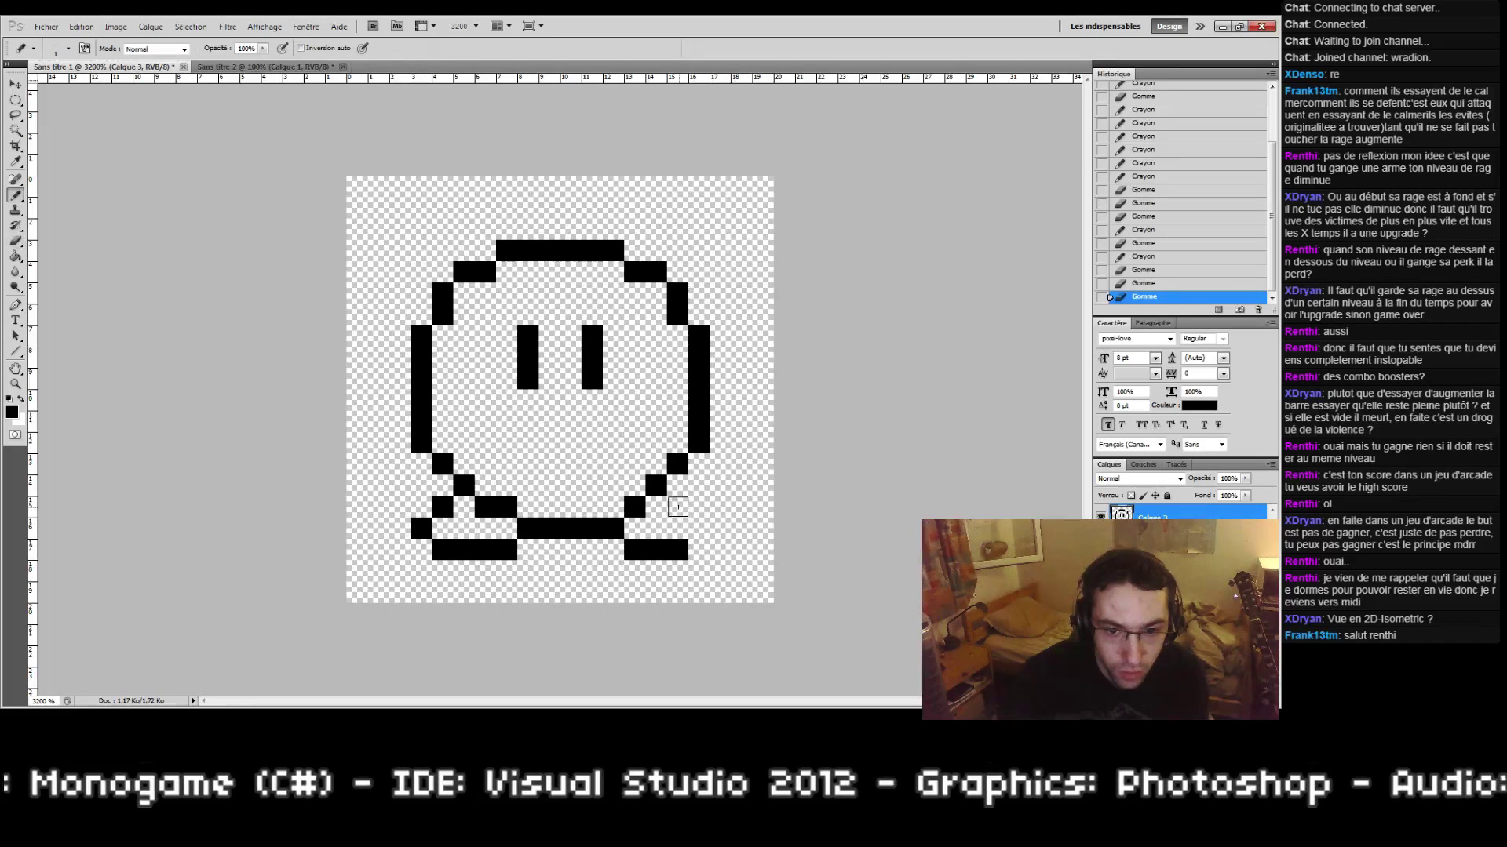
pyautogui.click(678, 507)
pyautogui.click(699, 528)
pyautogui.click(612, 550)
pyautogui.press('e')
pyautogui.click(613, 528)
pyautogui.press('b')
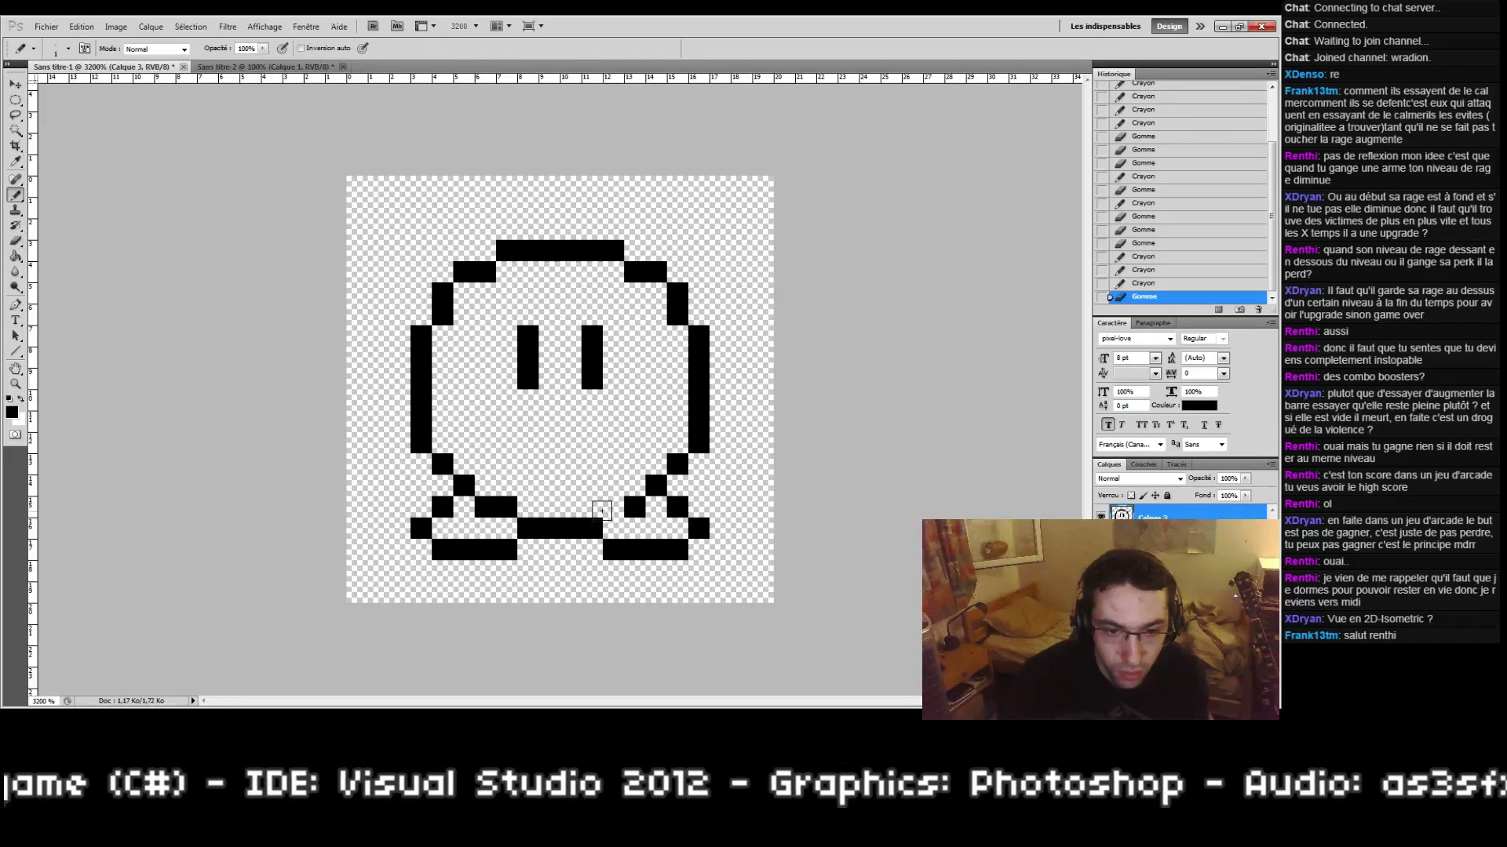
pyautogui.click(613, 507)
# Step: Try filling the one-pixel gap in the top edge of both feet with black
pyautogui.doubleClick(15, 384)
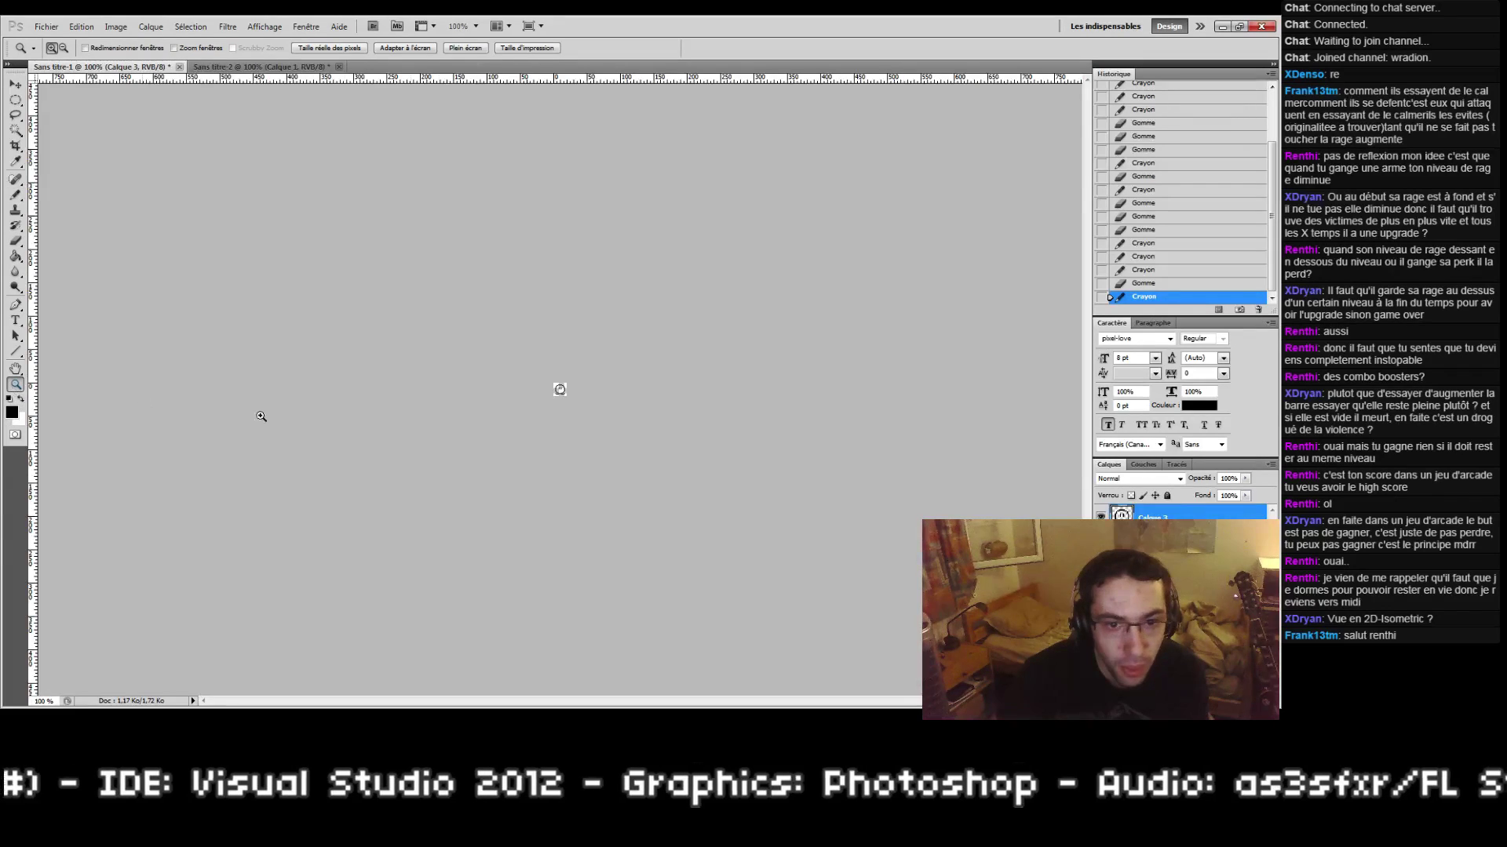
pyautogui.click(551, 386)
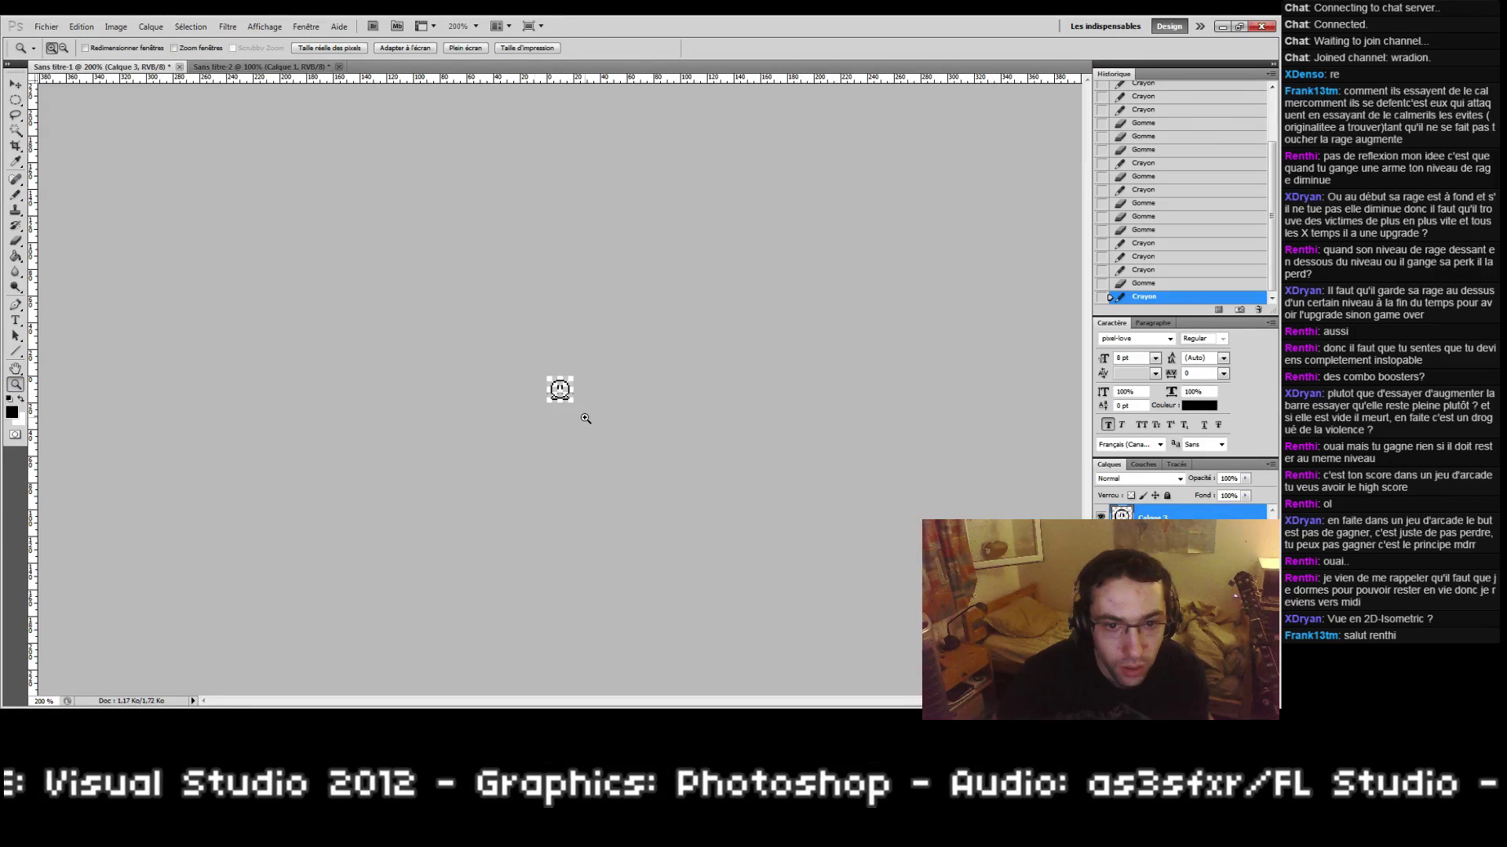
pyautogui.hotkey('ctrl', '0')
pyautogui.press('b')
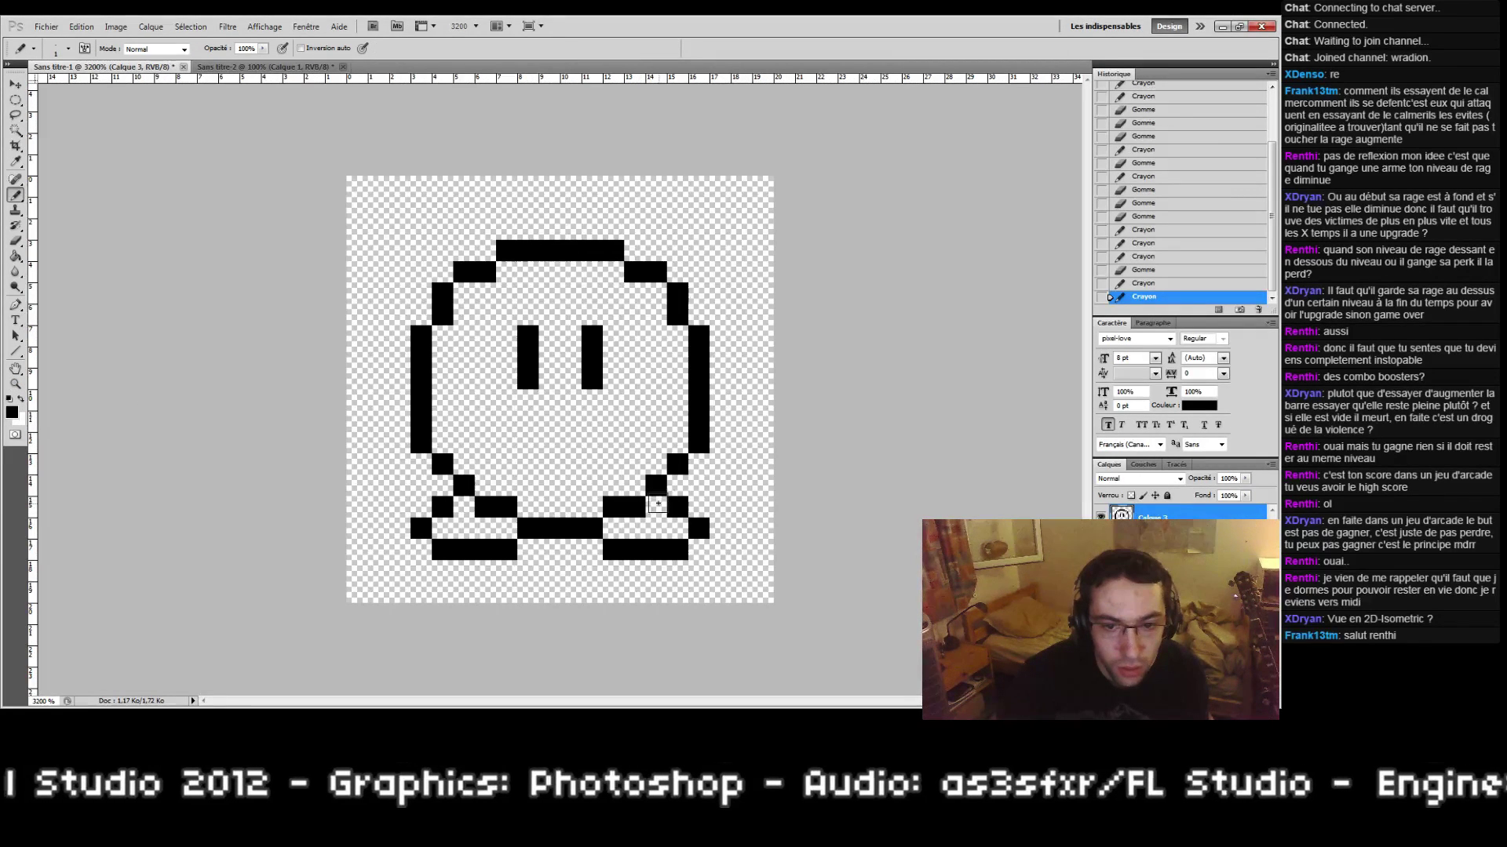
pyautogui.click(656, 506)
pyautogui.click(463, 503)
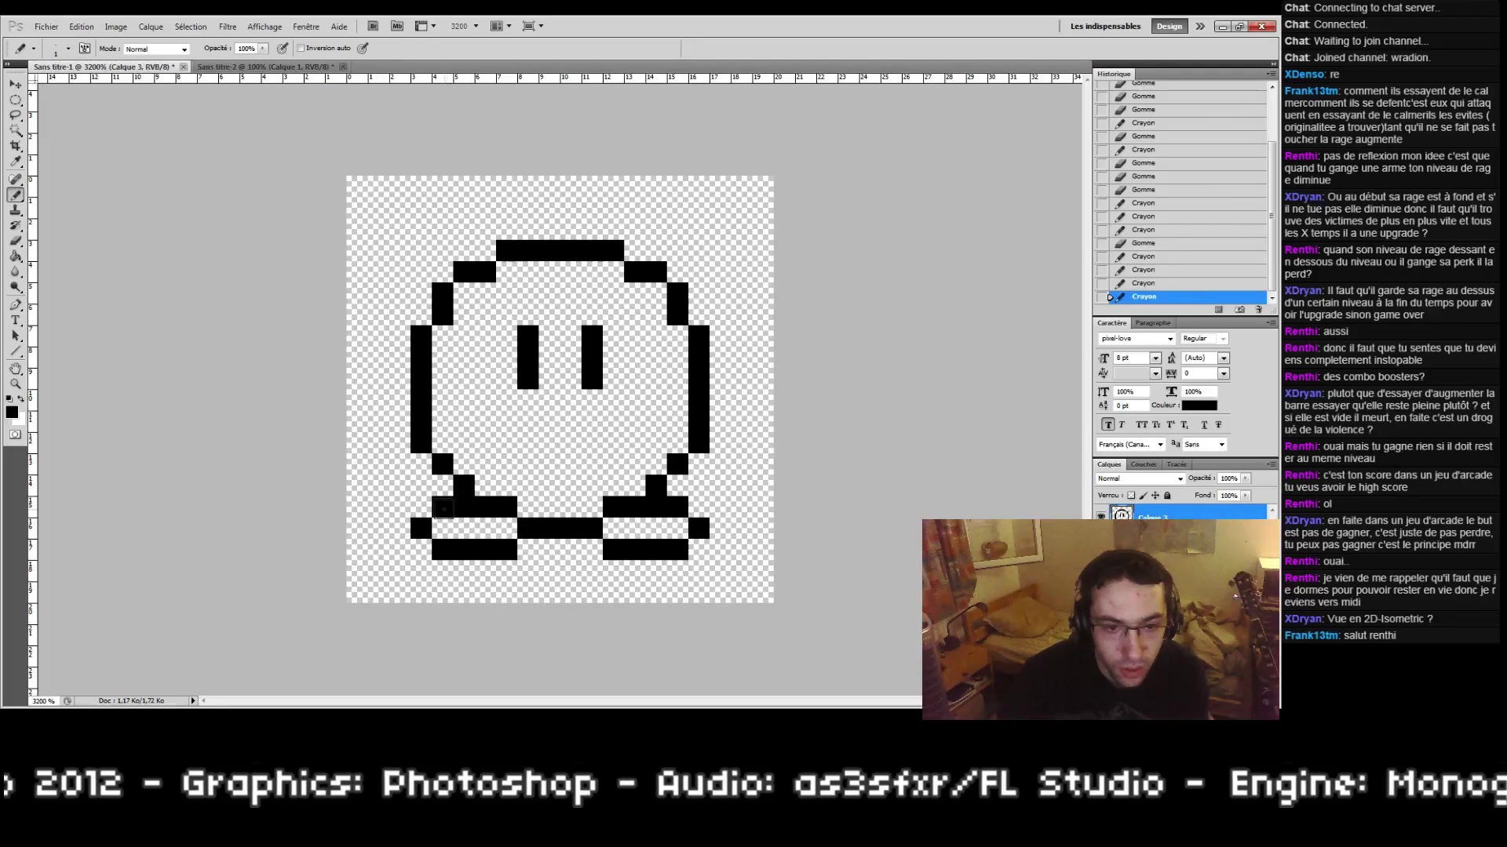
# Step: Erase the inner top edge of both feet so that they open into the body
pyautogui.press('e')
pyautogui.click(462, 506)
pyautogui.moveTo(482, 506); pyautogui.dragTo(506, 506)
pyautogui.moveTo(626, 517); pyautogui.dragTo(658, 508)
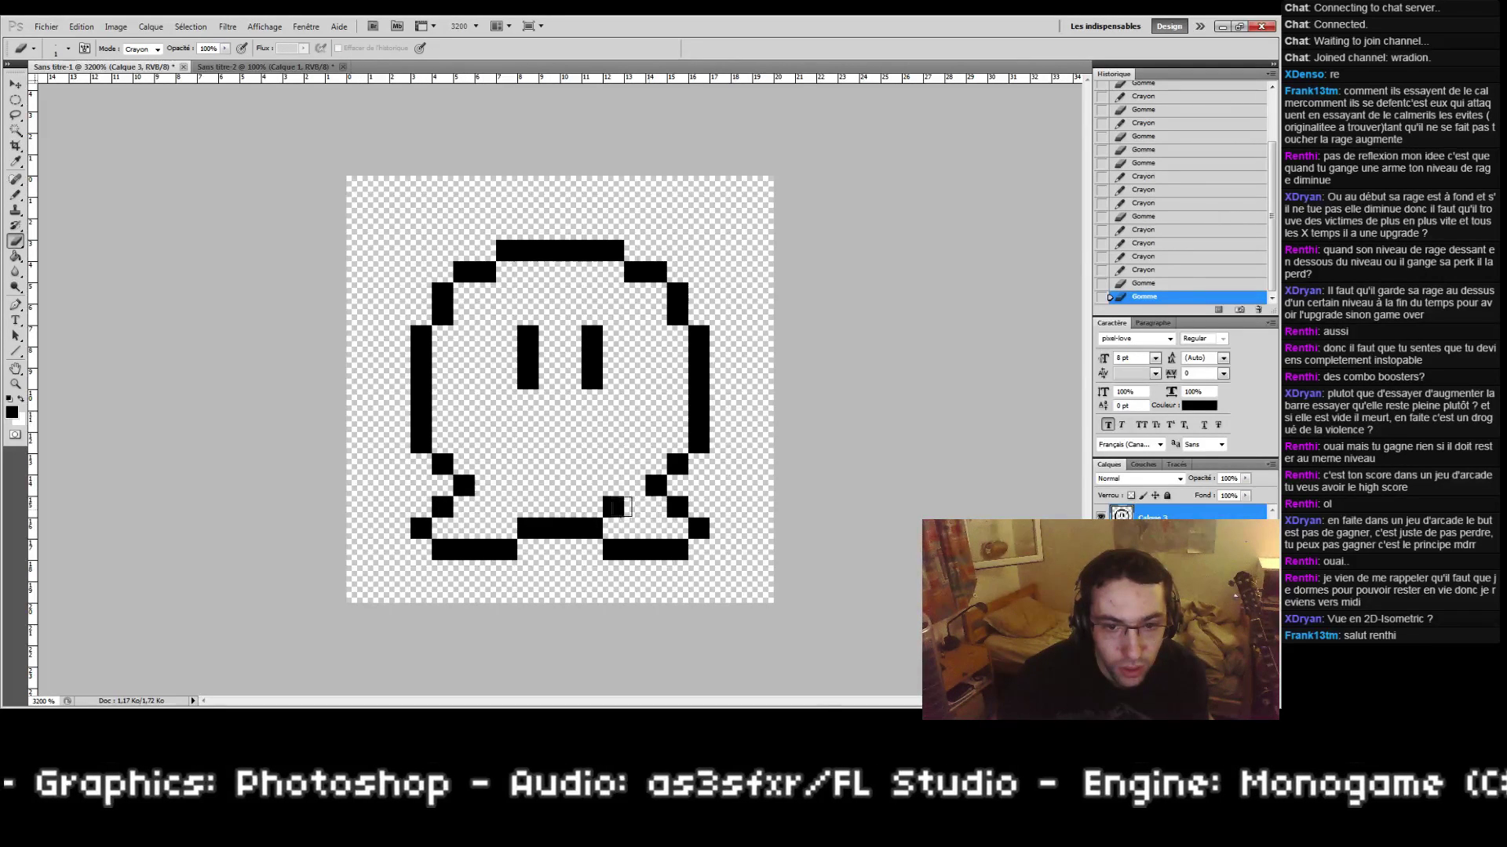
# Step: Raise the middle two pixels of the body's bottom edge by one pixel to form an arch between the feet
pyautogui.click(14, 385)
pyautogui.doubleClick(14, 384)
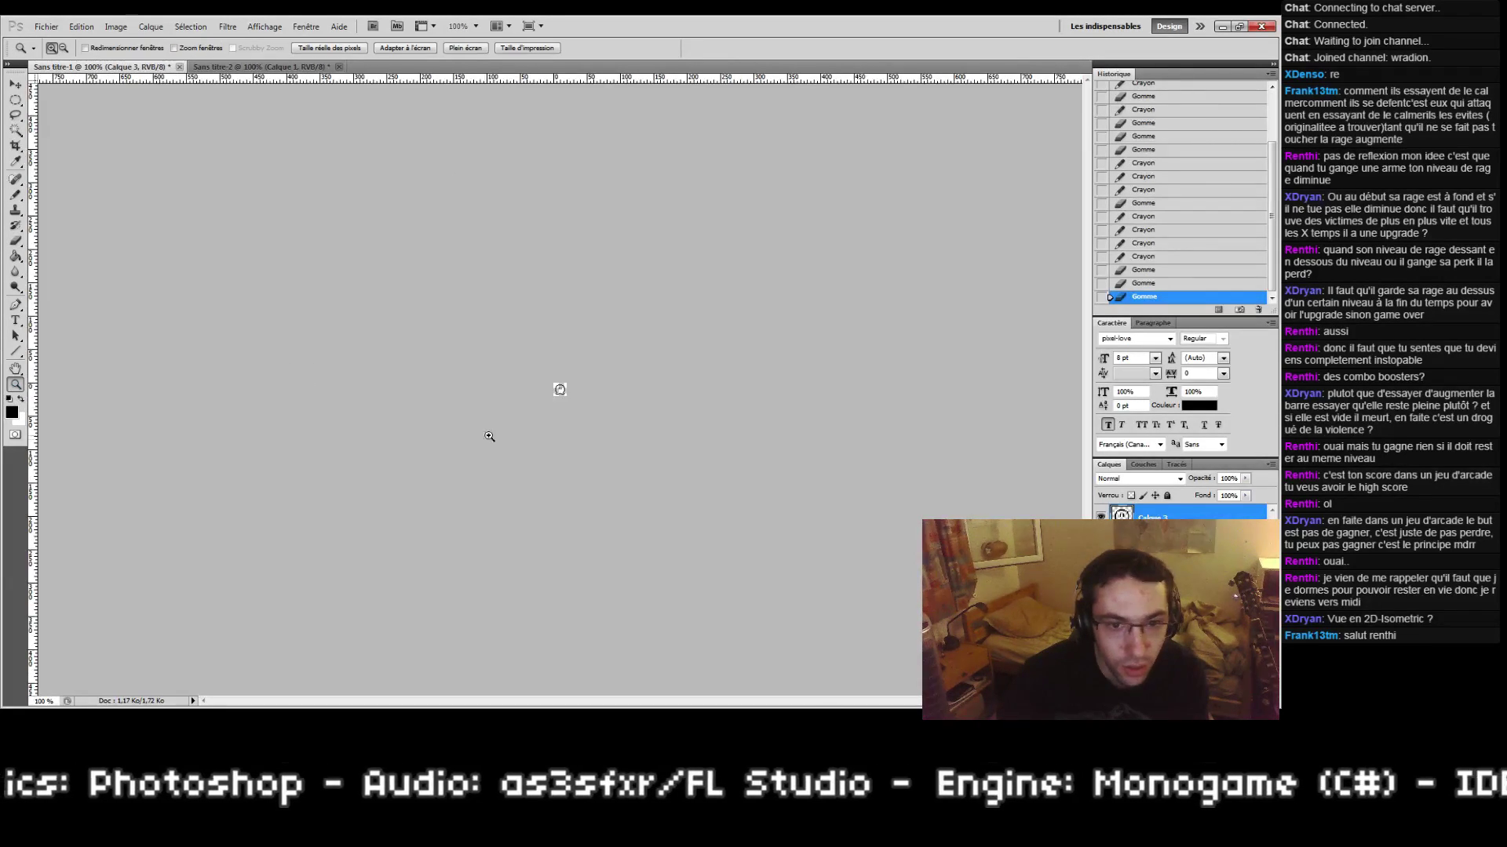
pyautogui.click(558, 389)
pyautogui.moveTo(547, 378); pyautogui.dragTo(578, 428)
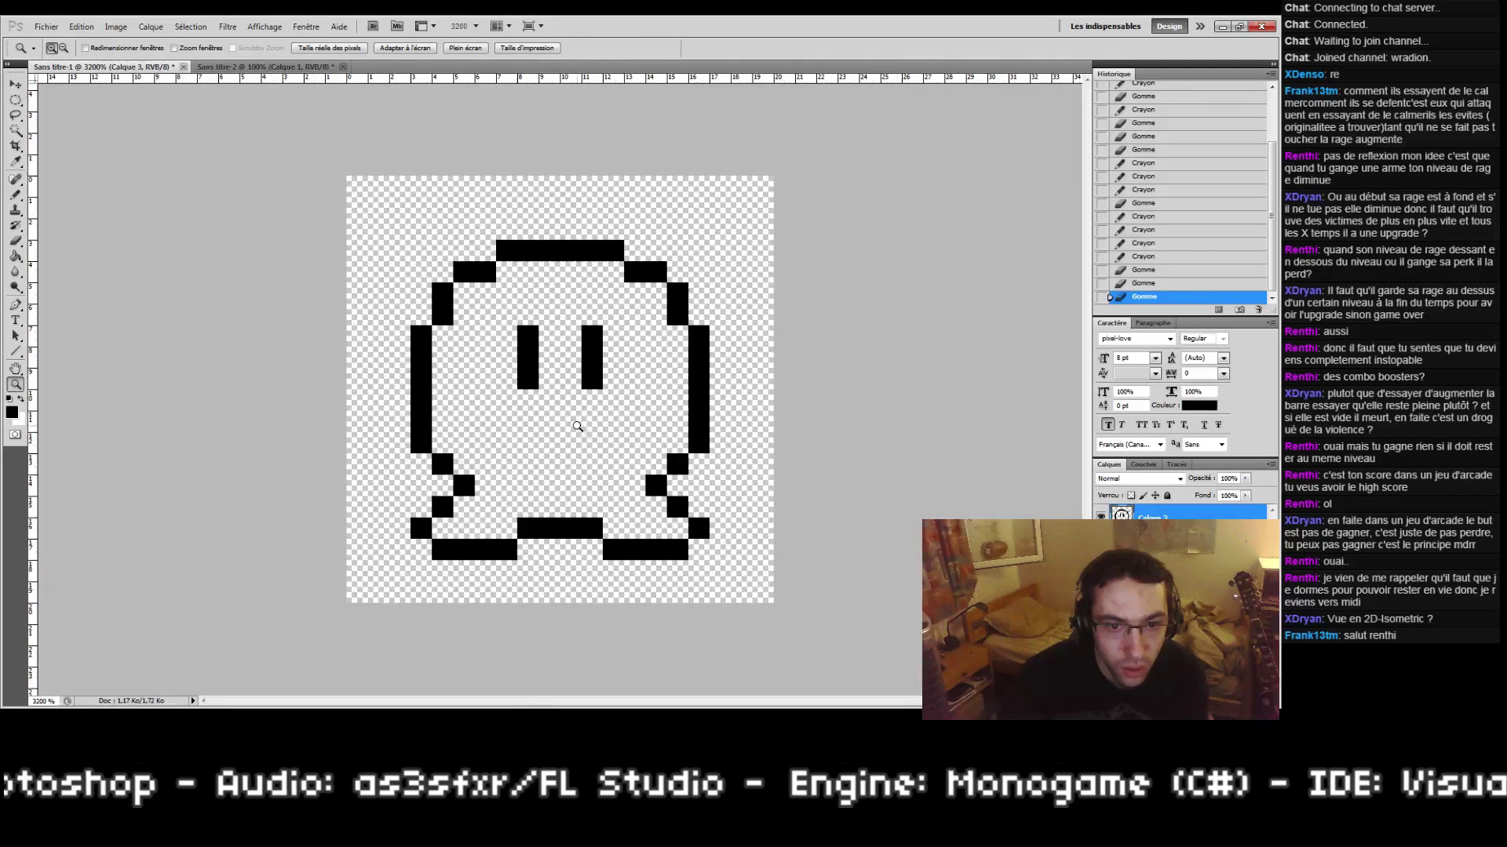
pyautogui.press('e')
pyautogui.moveTo(549, 527); pyautogui.dragTo(570, 527)
pyautogui.press('b')
pyautogui.click(548, 507)
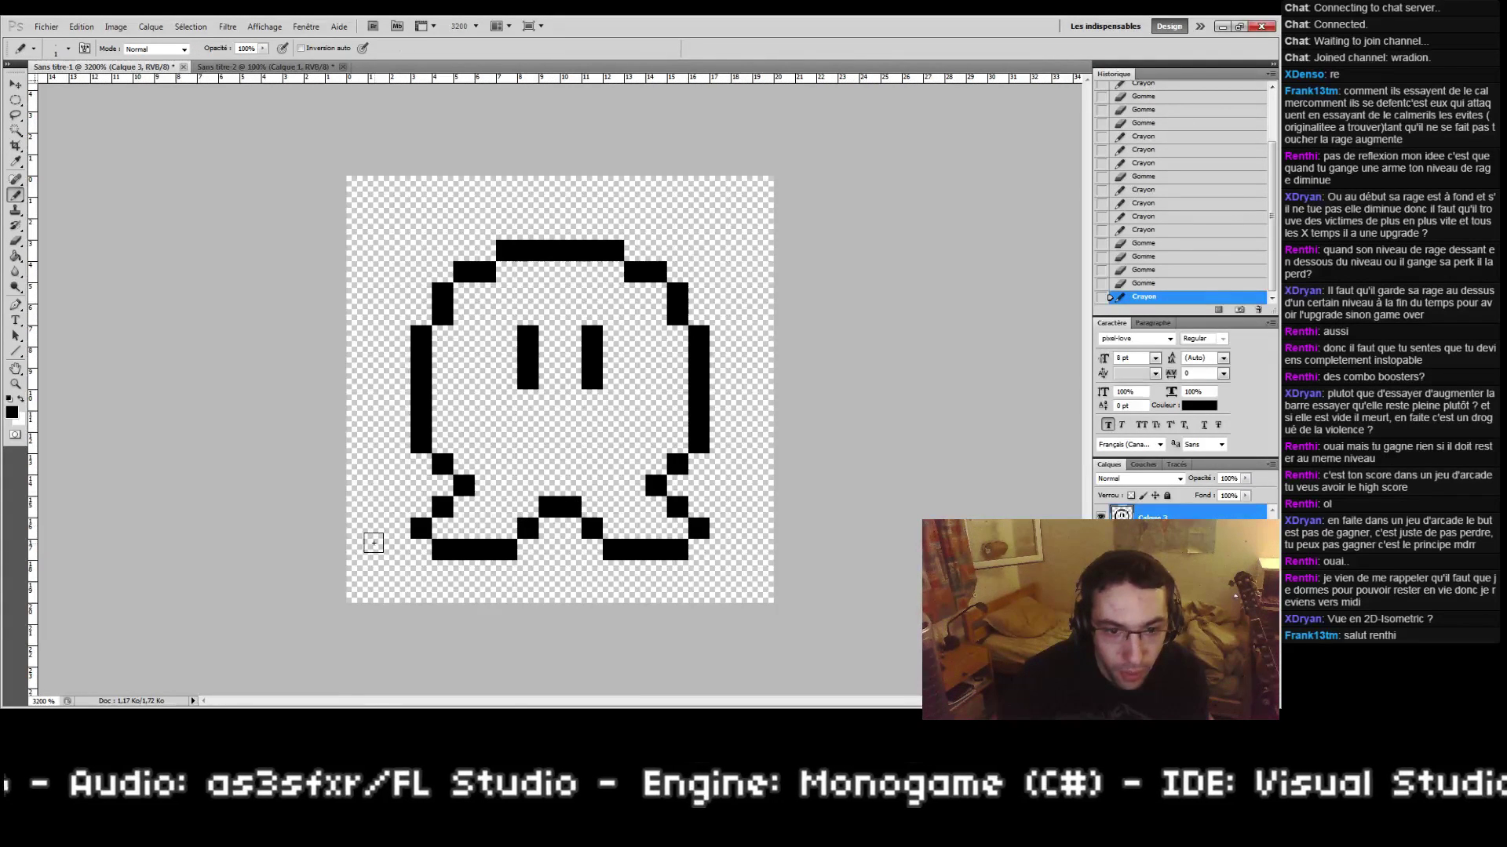
pyautogui.press('z')
pyautogui.hotkey('ctrl', '1')
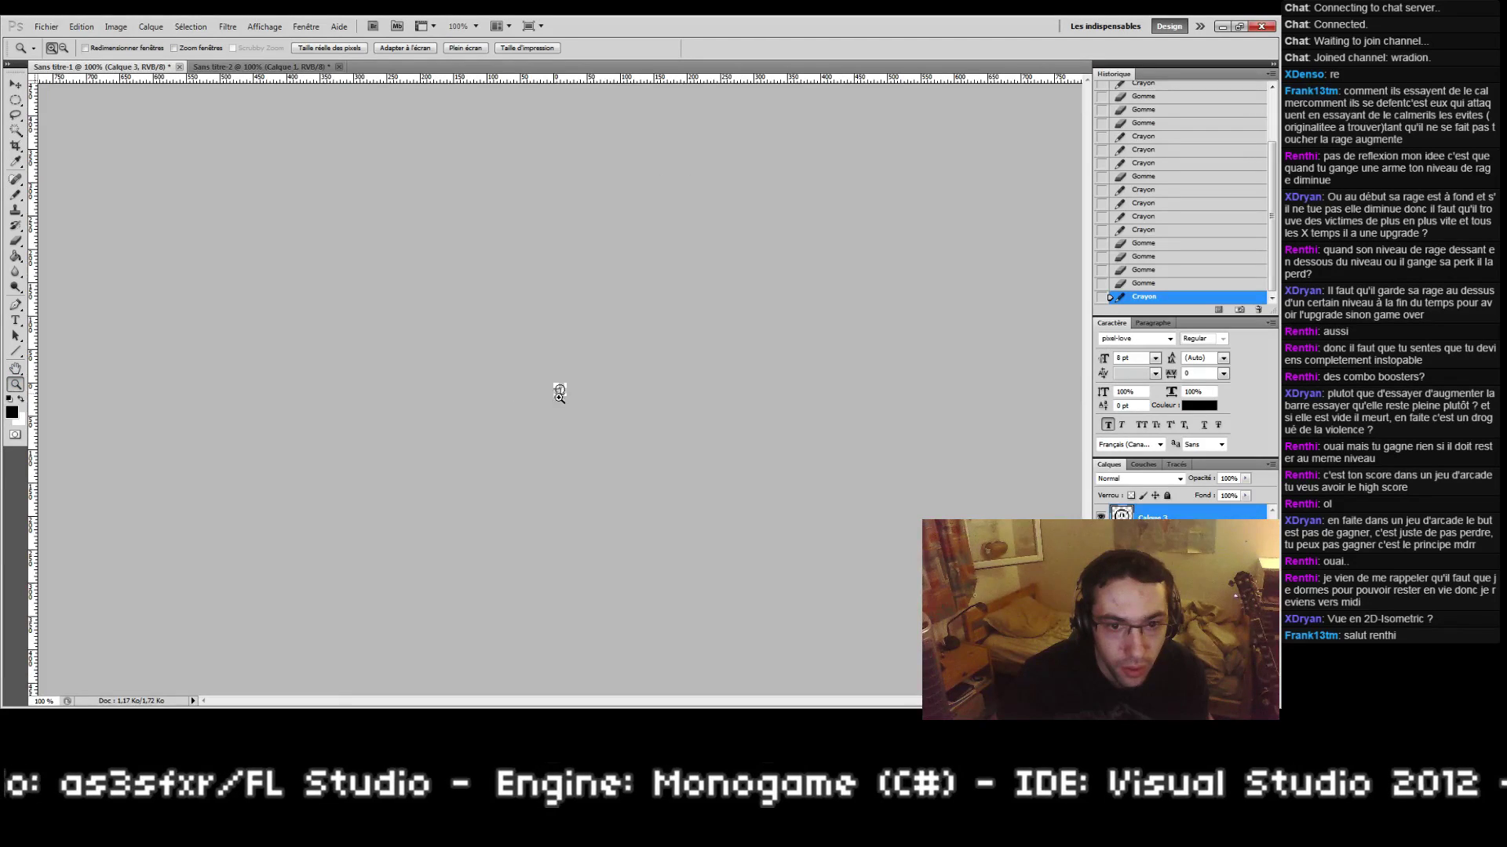
# Step: Erase the raised middle pixels of the arch and start closing the gap level with the feet's inner corners
pyautogui.hotkey('ctrl', '0')
pyautogui.press('e')
pyautogui.click(563, 505)
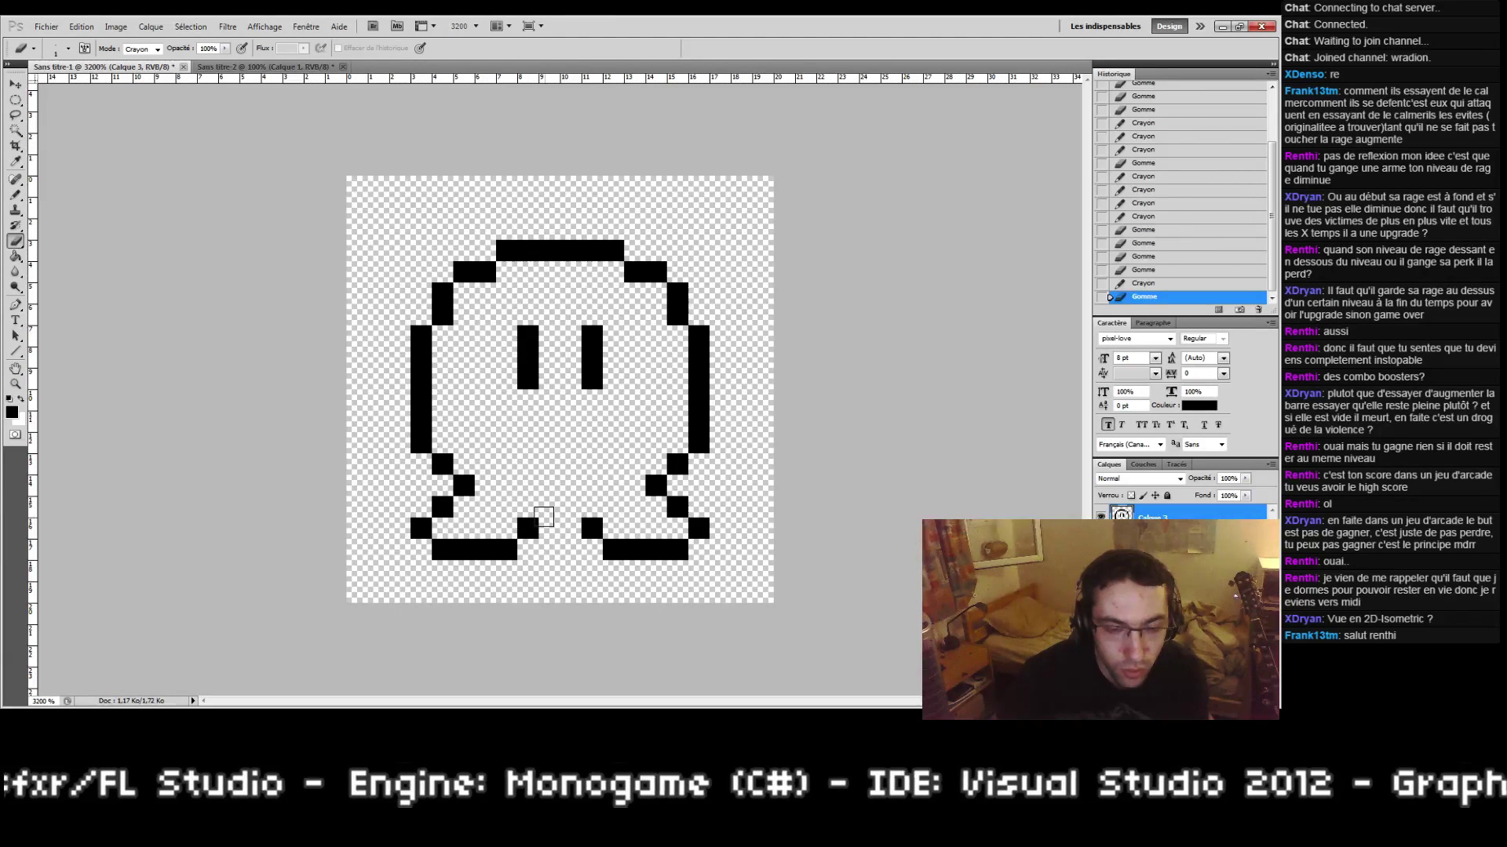
pyautogui.press('b')
pyautogui.click(548, 528)
pyautogui.click(568, 506)
pyautogui.press('e')
pyautogui.click(570, 506)
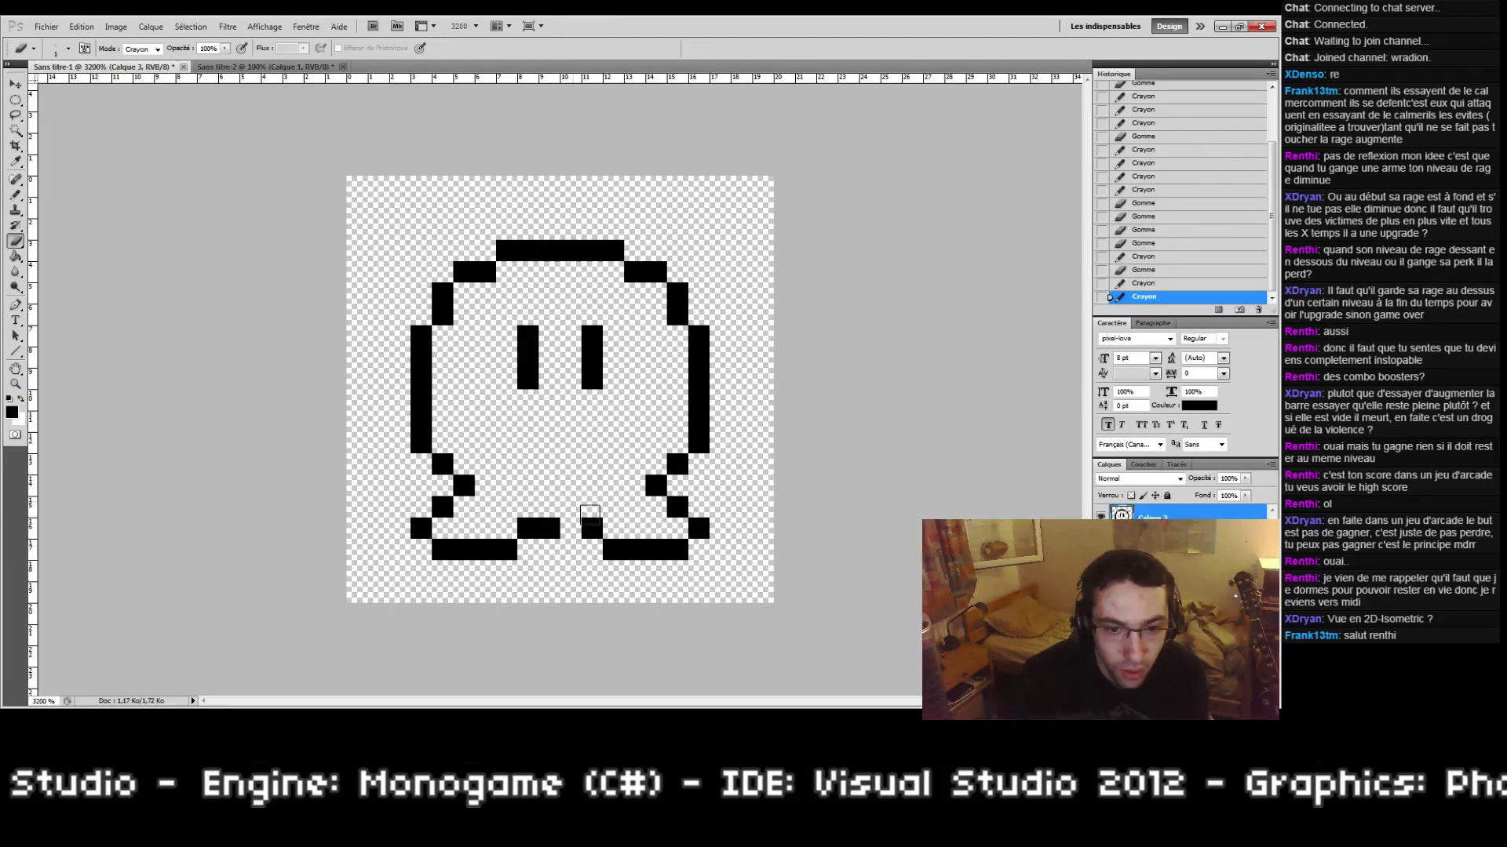
# Step: Try a taller arch between the feet by stacking pixels above each foot's inner corner
pyautogui.click(550, 528)
pyautogui.press('b')
pyautogui.click(528, 507)
pyautogui.press('e')
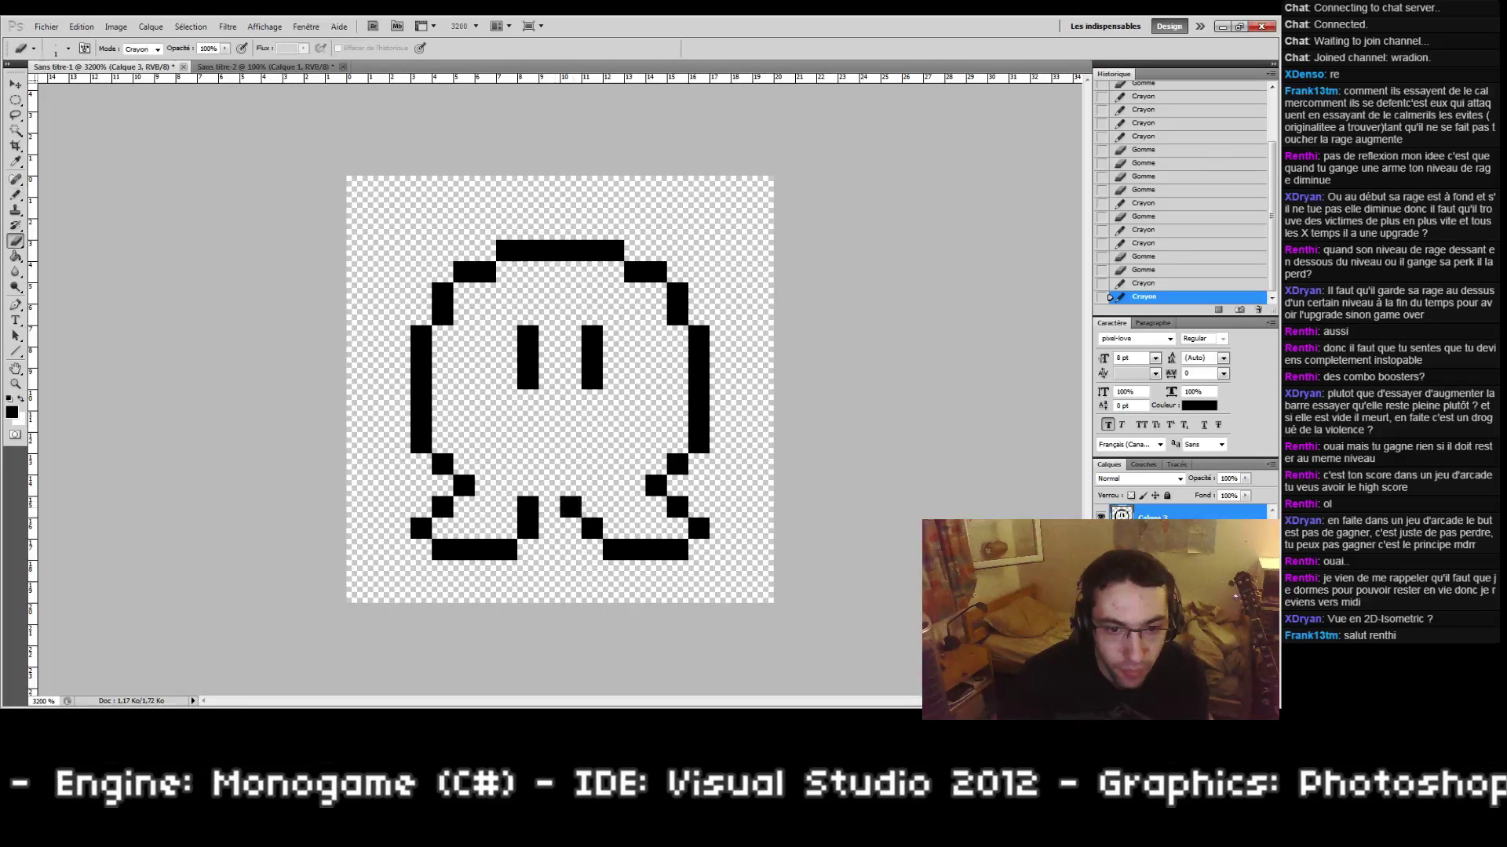
pyautogui.click(571, 506)
pyautogui.click(586, 507)
pyautogui.press('b')
pyautogui.click(591, 506)
pyautogui.click(548, 484)
# Step: Close the body's bottom edge with a straight black line between the feet's inner corners and erase the leftover arch pixels
pyautogui.moveTo(549, 485)
pyautogui.mouseDown()
pyautogui.moveTo(571, 485)
pyautogui.moveTo(570, 506)
pyautogui.moveTo(549, 506)
pyautogui.moveTo(570, 528)
pyautogui.mouseUp()
pyautogui.press('e')
pyautogui.press('b')
pyautogui.press('e')
pyautogui.click(527, 507)
pyautogui.click(591, 507)
pyautogui.press('b')
pyautogui.doubleClick(15, 385)
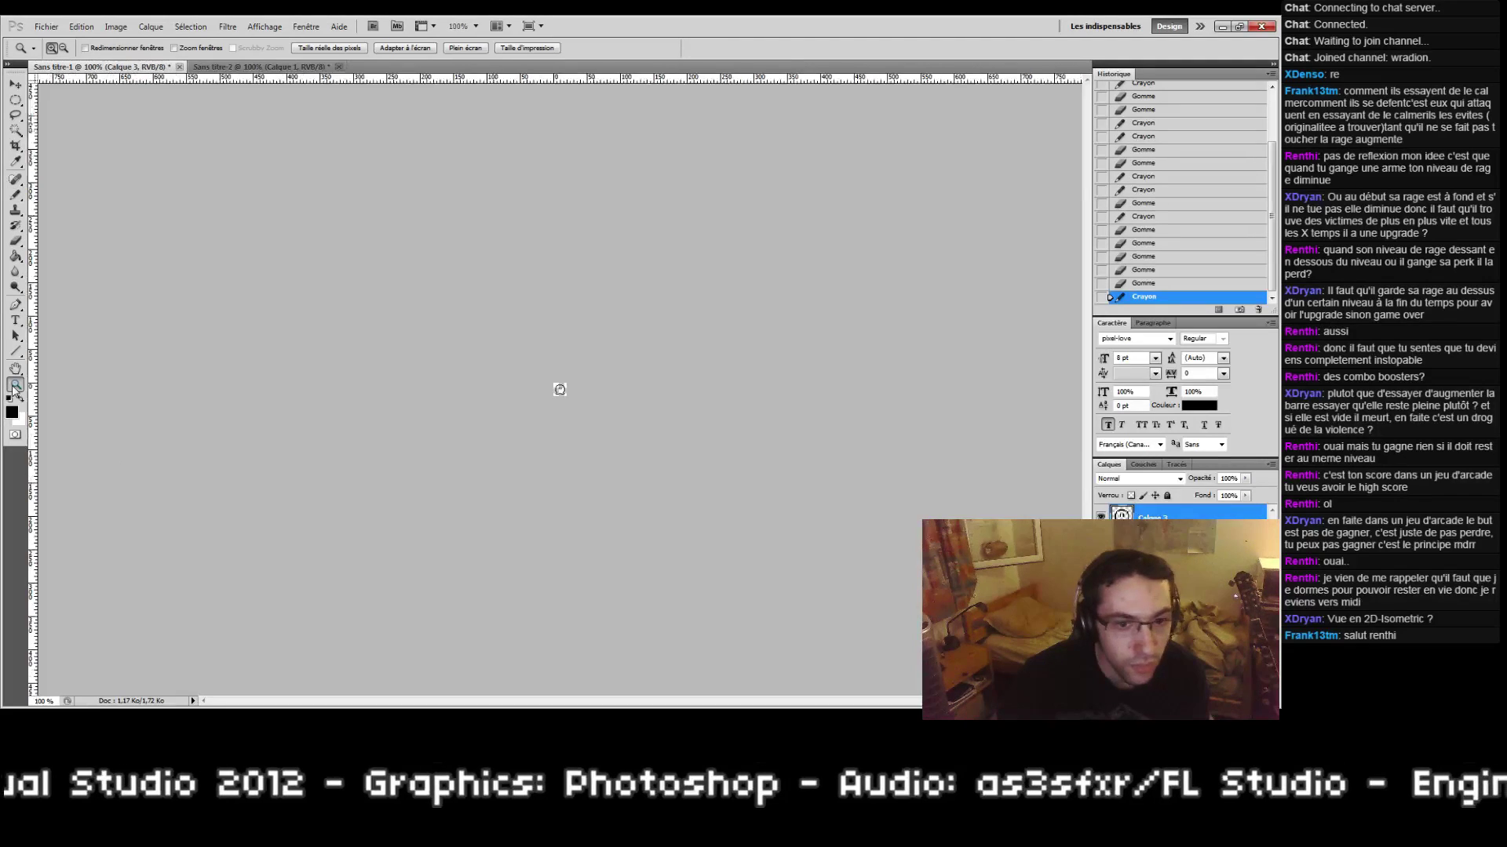
pyautogui.moveTo(522, 376); pyautogui.dragTo(575, 422)
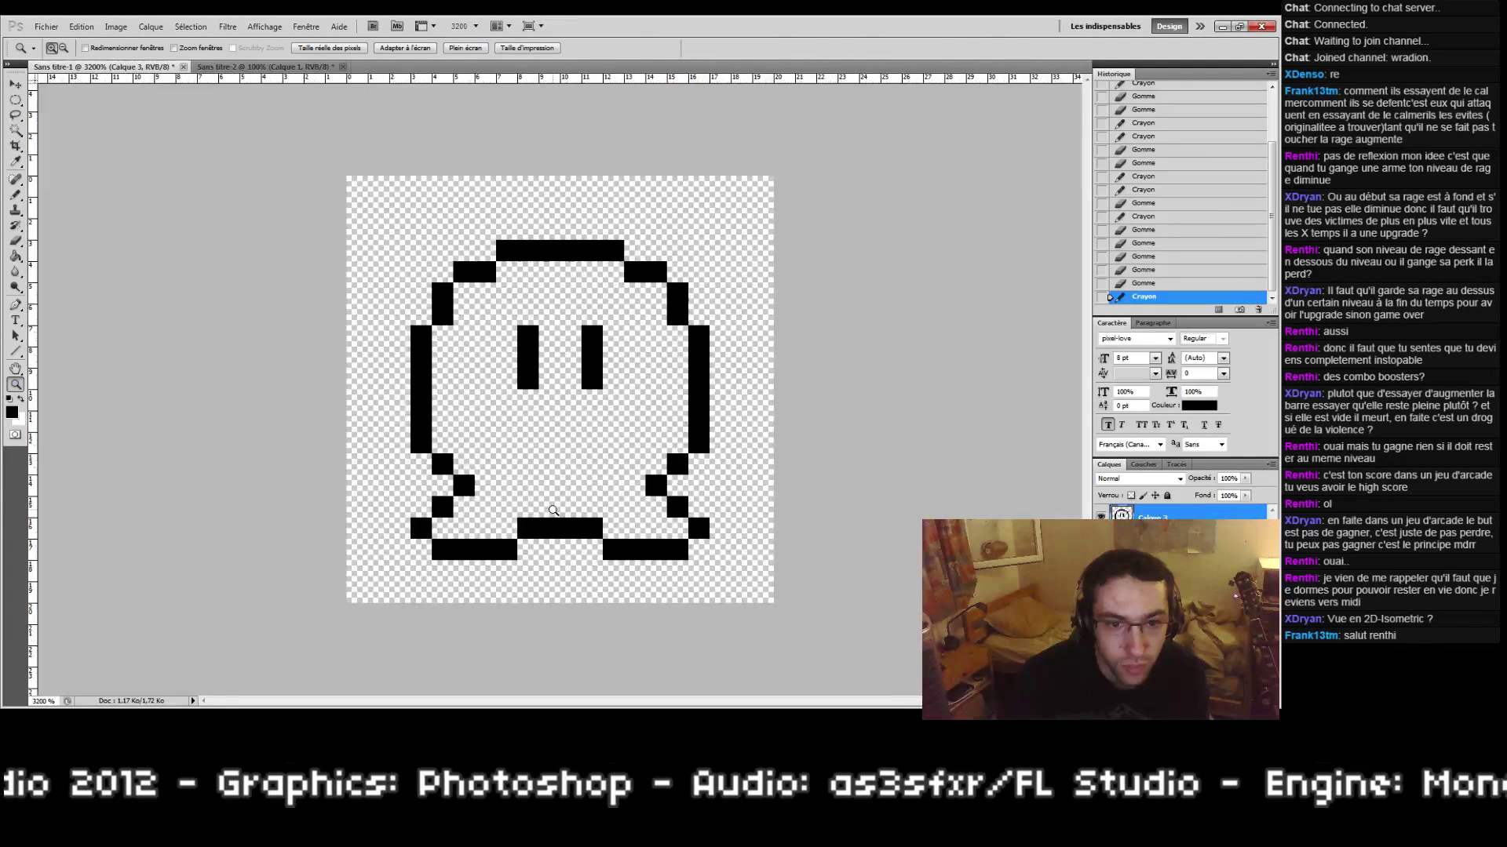
# Step: Separate both feet from the body by adding two black pixels along the top edge of each foot
pyautogui.press('b')
pyautogui.click(485, 487)
pyautogui.click(506, 506)
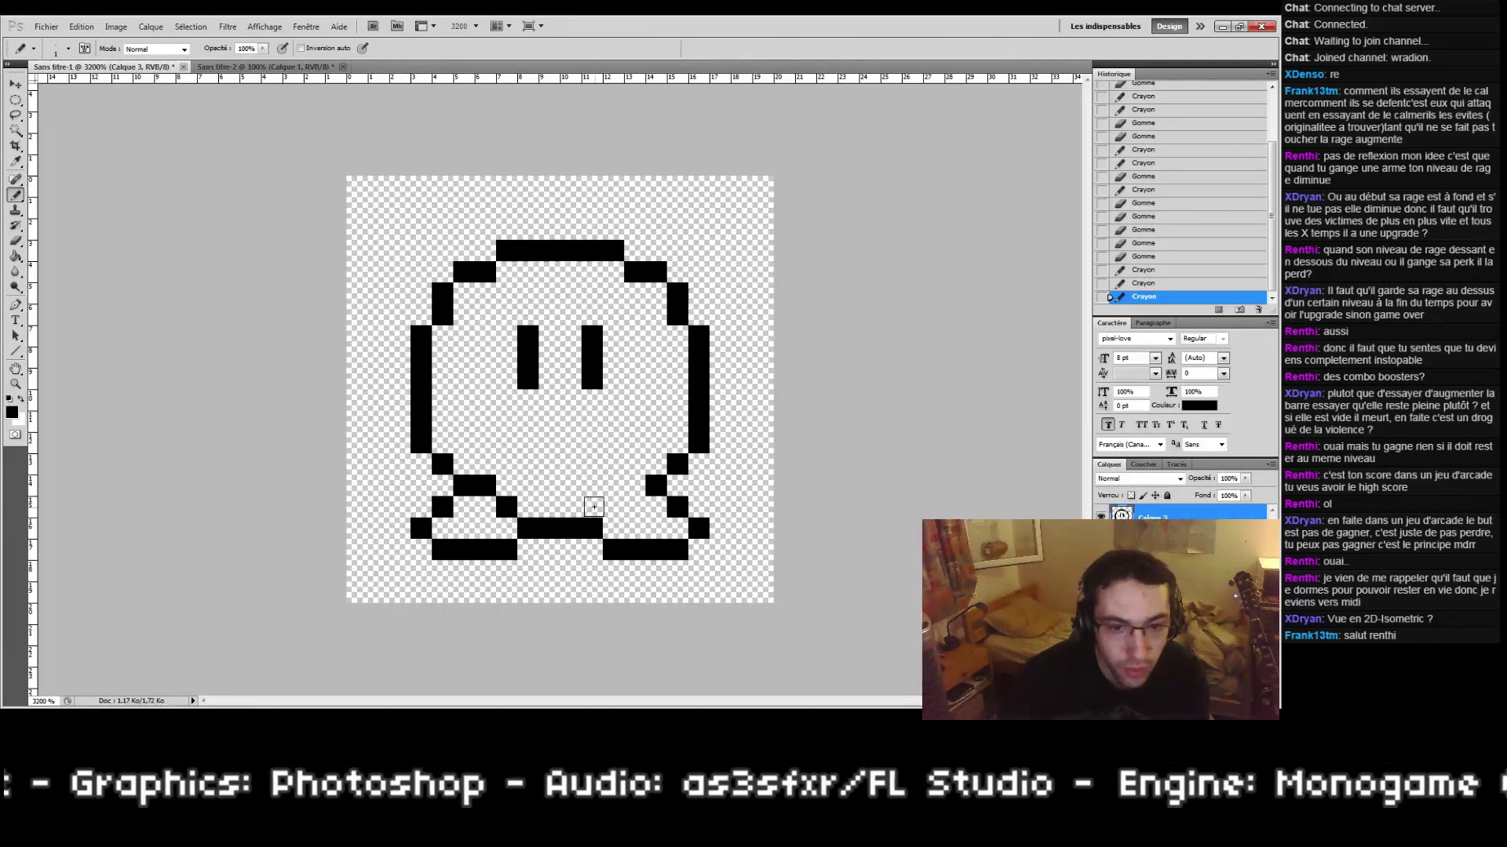
pyautogui.click(613, 506)
pyautogui.click(634, 485)
pyautogui.doubleClick(15, 385)
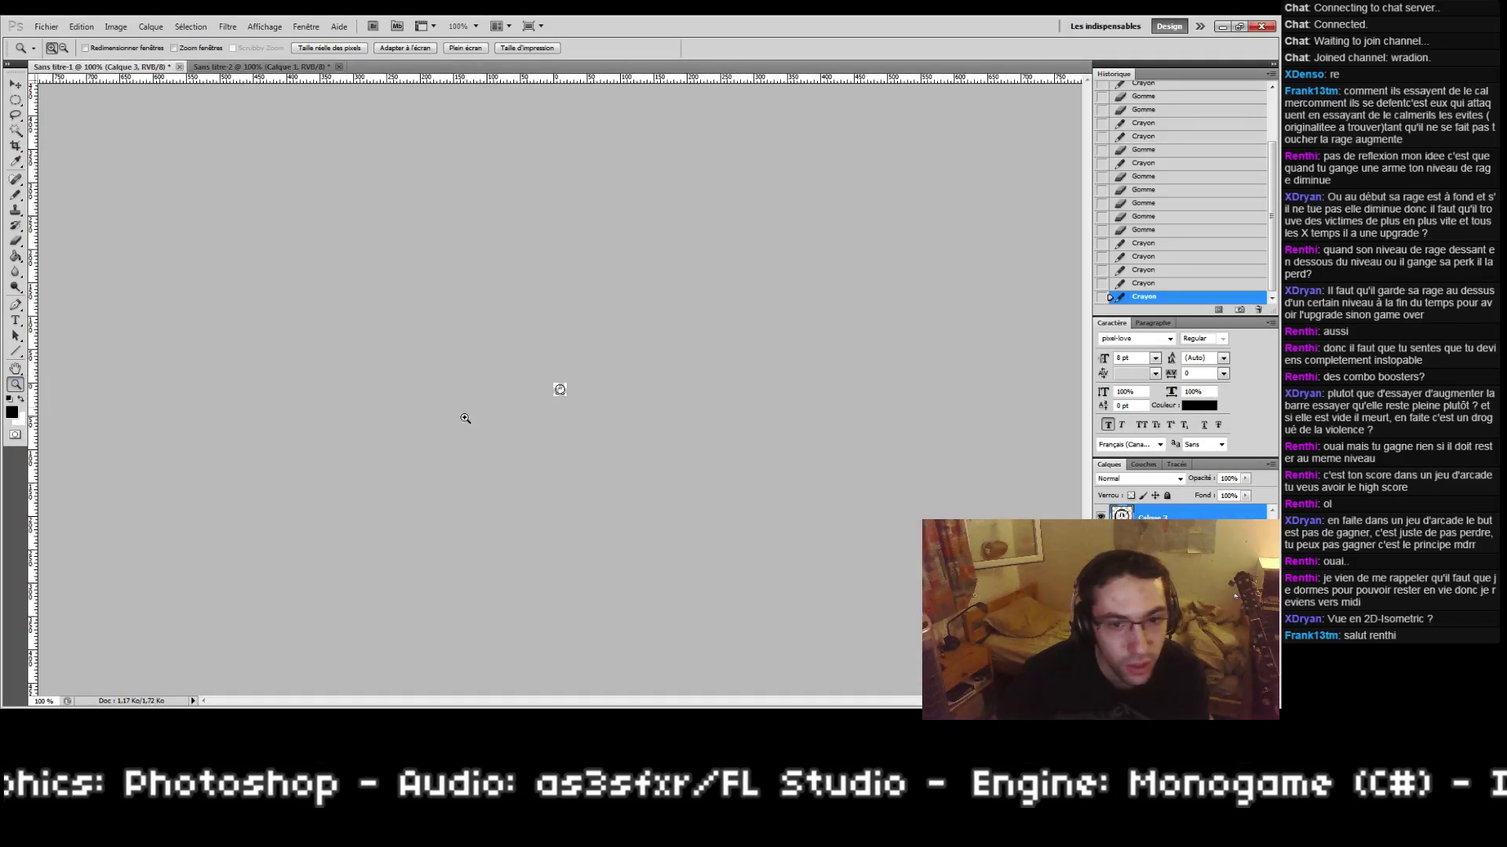
pyautogui.click(571, 453)
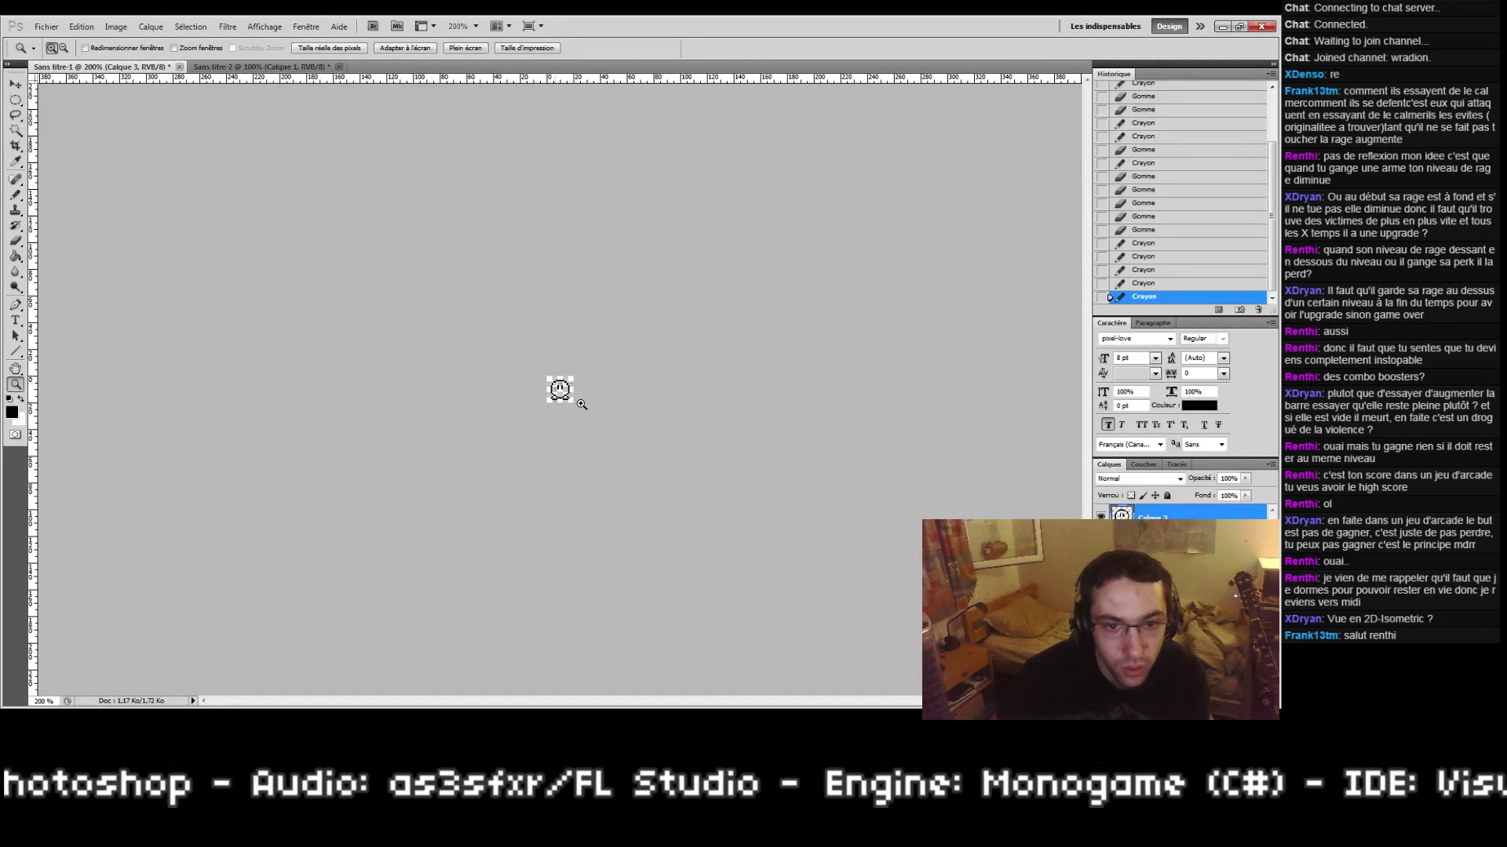
pyautogui.moveTo(580, 404); pyautogui.dragTo(542, 375)
# Step: Try drawing a small black mouth, one pixel wide and two pixels tall, below the eyes
pyautogui.press('b')
pyautogui.click(570, 463)
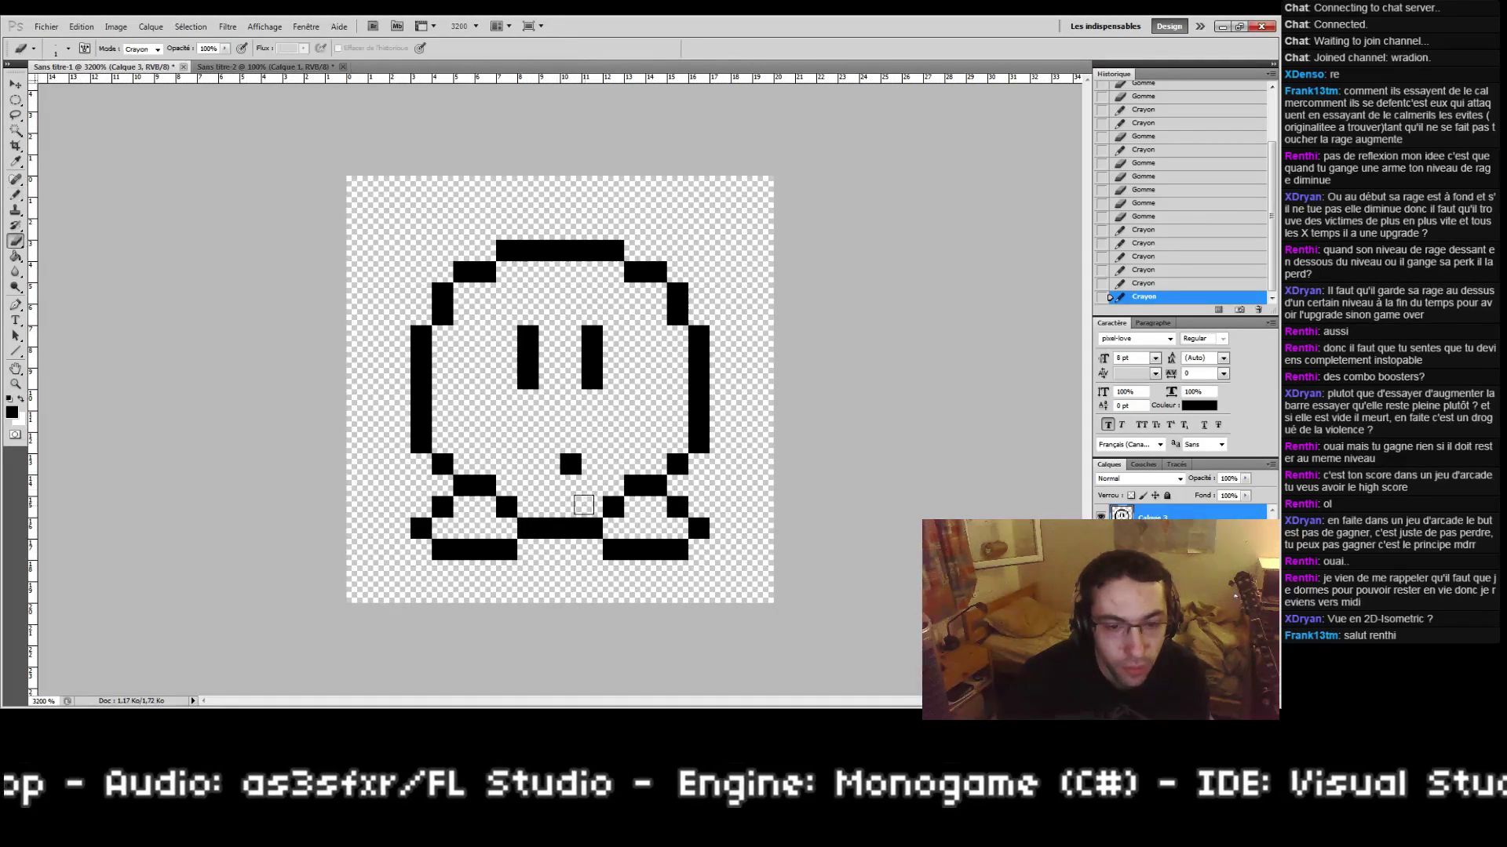
pyautogui.click(571, 464)
pyautogui.press('b')
pyautogui.click(549, 421)
pyautogui.press('e')
pyautogui.click(550, 422)
pyautogui.press('b')
pyautogui.moveTo(571, 422); pyautogui.dragTo(570, 443)
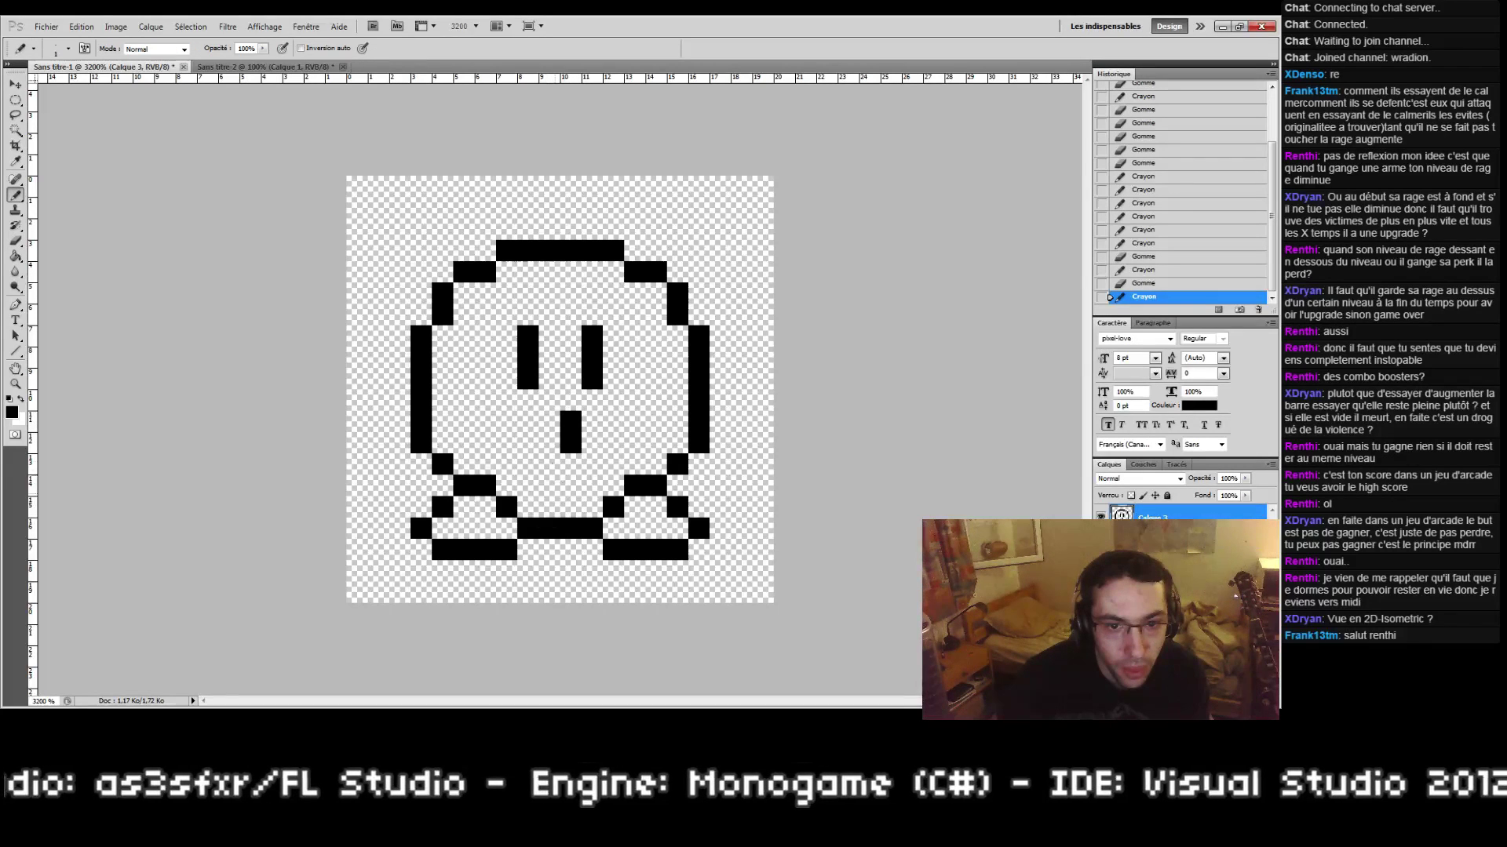
# Step: Check the sprite at reduced zoom and erase the mouth
pyautogui.doubleClick(15, 383)
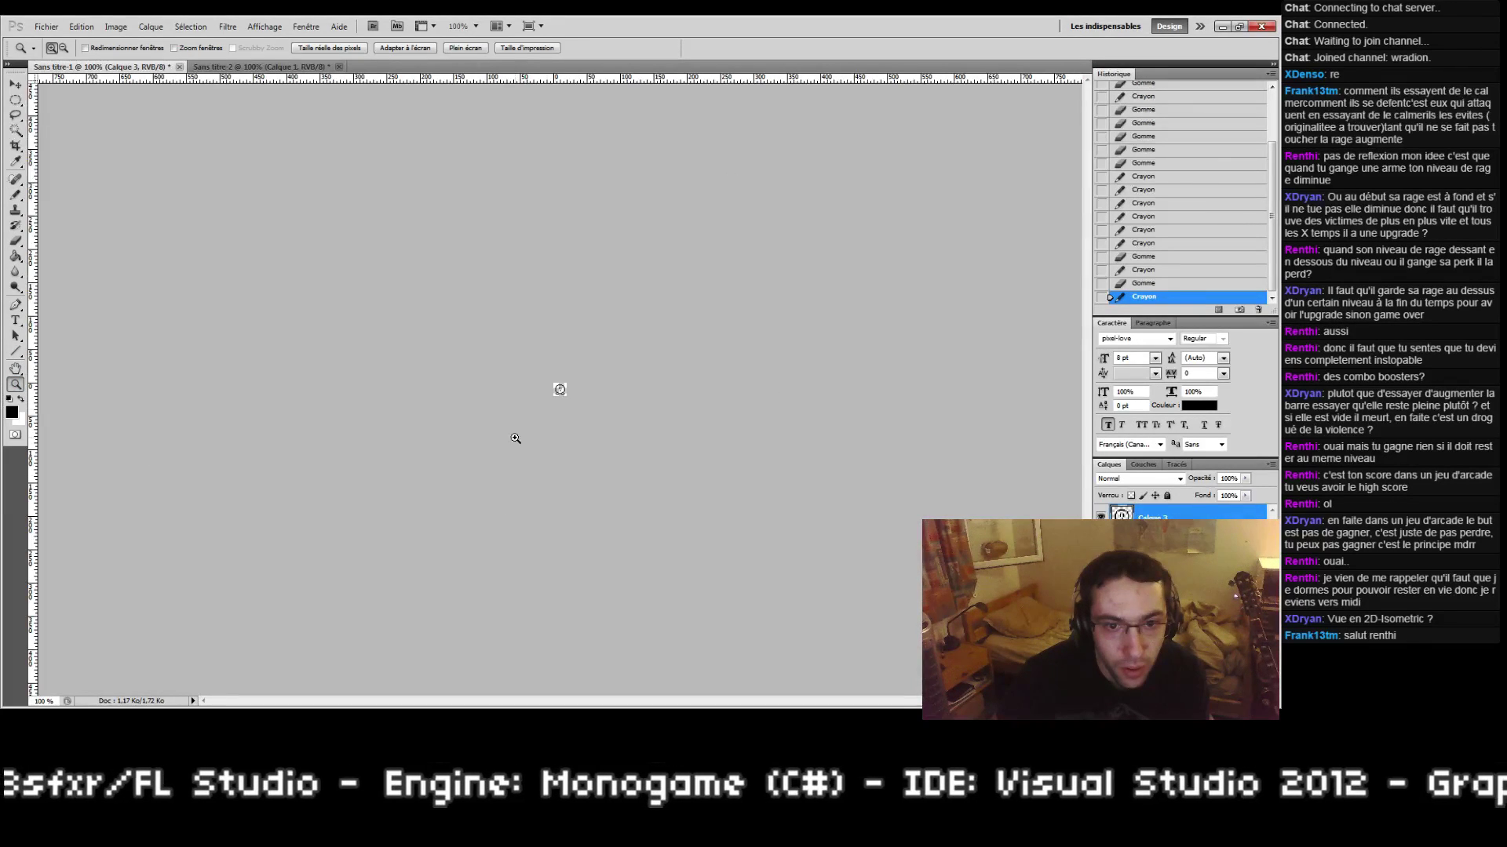
pyautogui.click(559, 390)
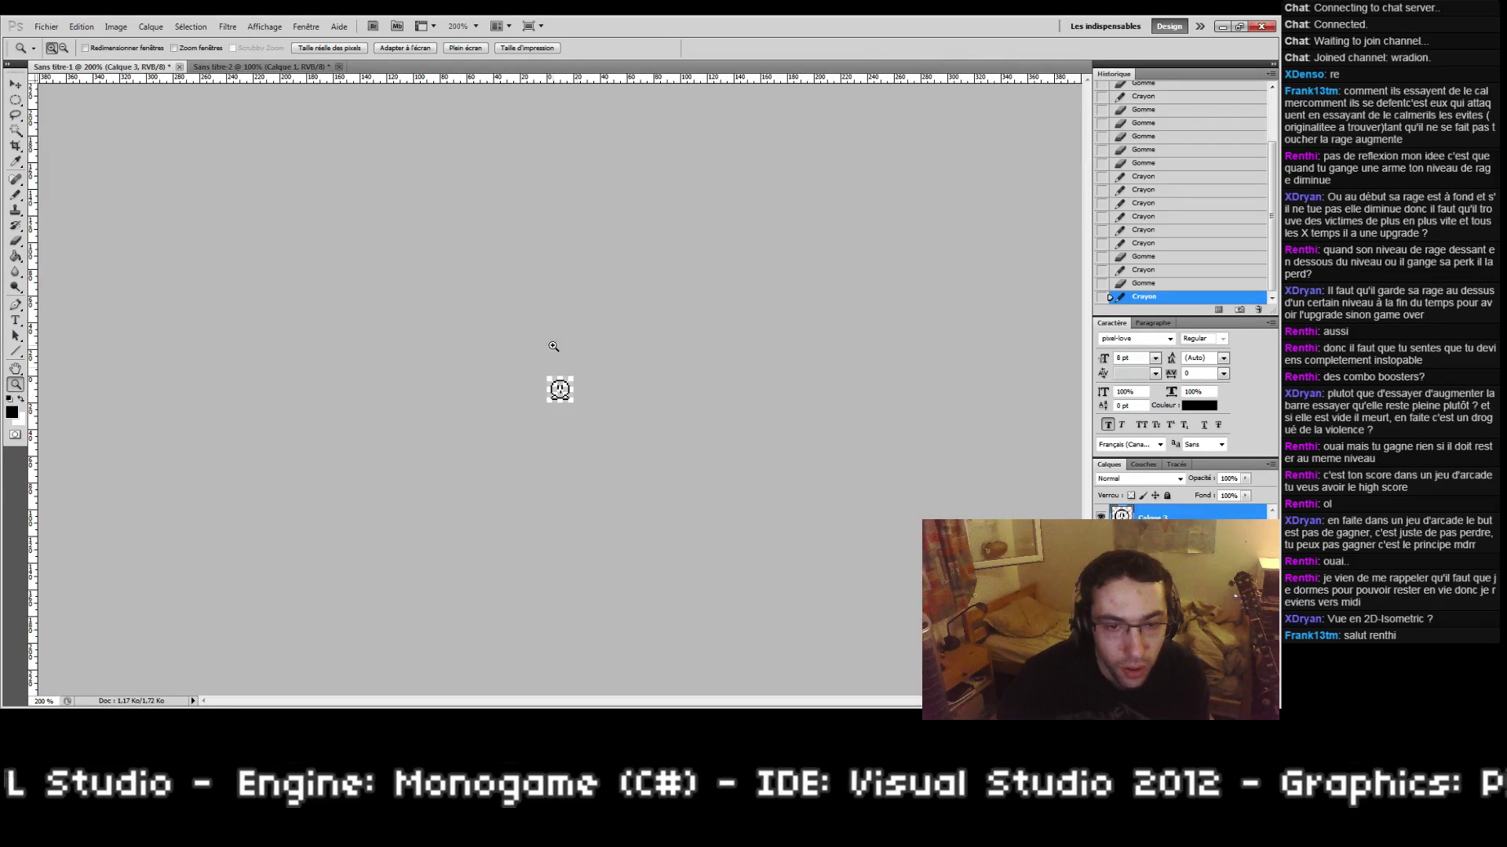
pyautogui.hotkey('ctrl', '0')
pyautogui.press('e')
pyautogui.moveTo(570, 443)
pyautogui.mouseDown()
pyautogui.moveTo(554, 427)
pyautogui.moveTo(492, 462)
pyautogui.mouseUp()
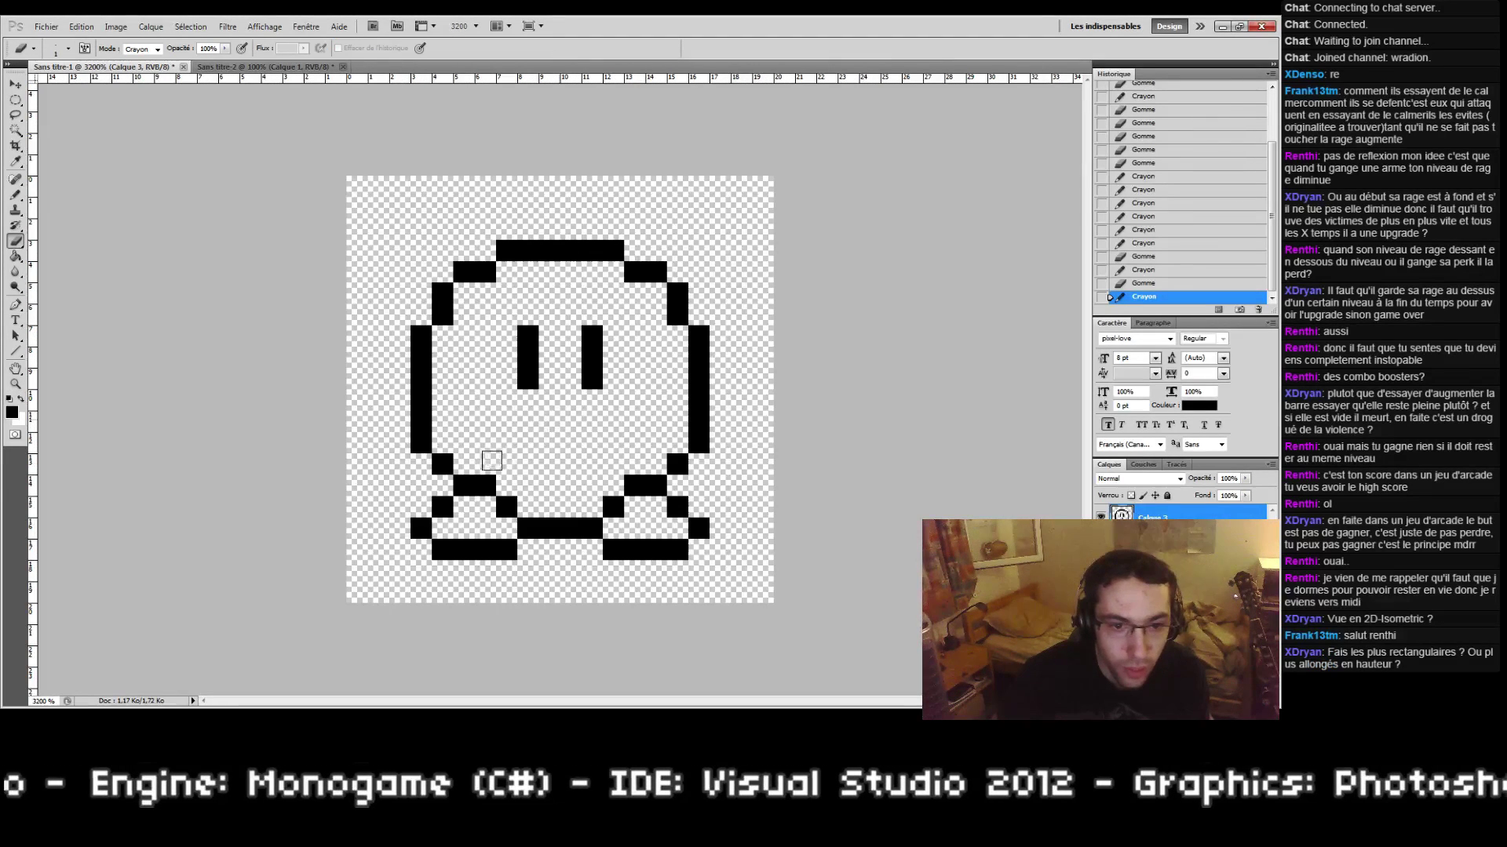
# Step: Lower one pixel of each foot's top edge by one pixel to round the body's underside, keeping the right foot's outline closed
pyautogui.click(485, 485)
pyautogui.press('b')
pyautogui.click(485, 506)
pyautogui.press('e')
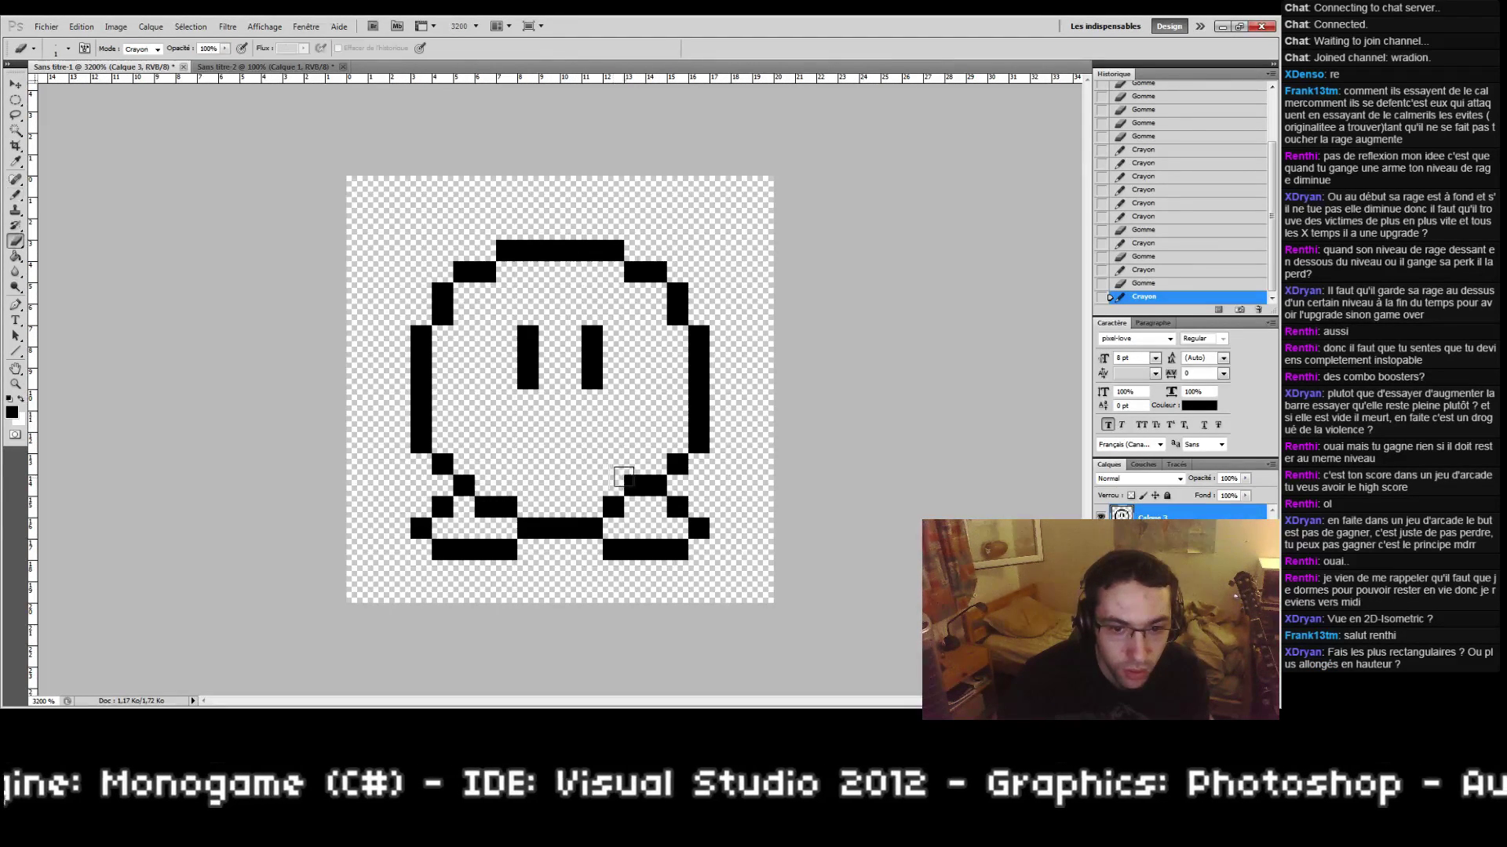
pyautogui.moveTo(634, 485); pyautogui.dragTo(698, 442)
pyautogui.press('b')
pyautogui.click(635, 506)
pyautogui.press('e')
pyautogui.press('b')
pyautogui.click(698, 441)
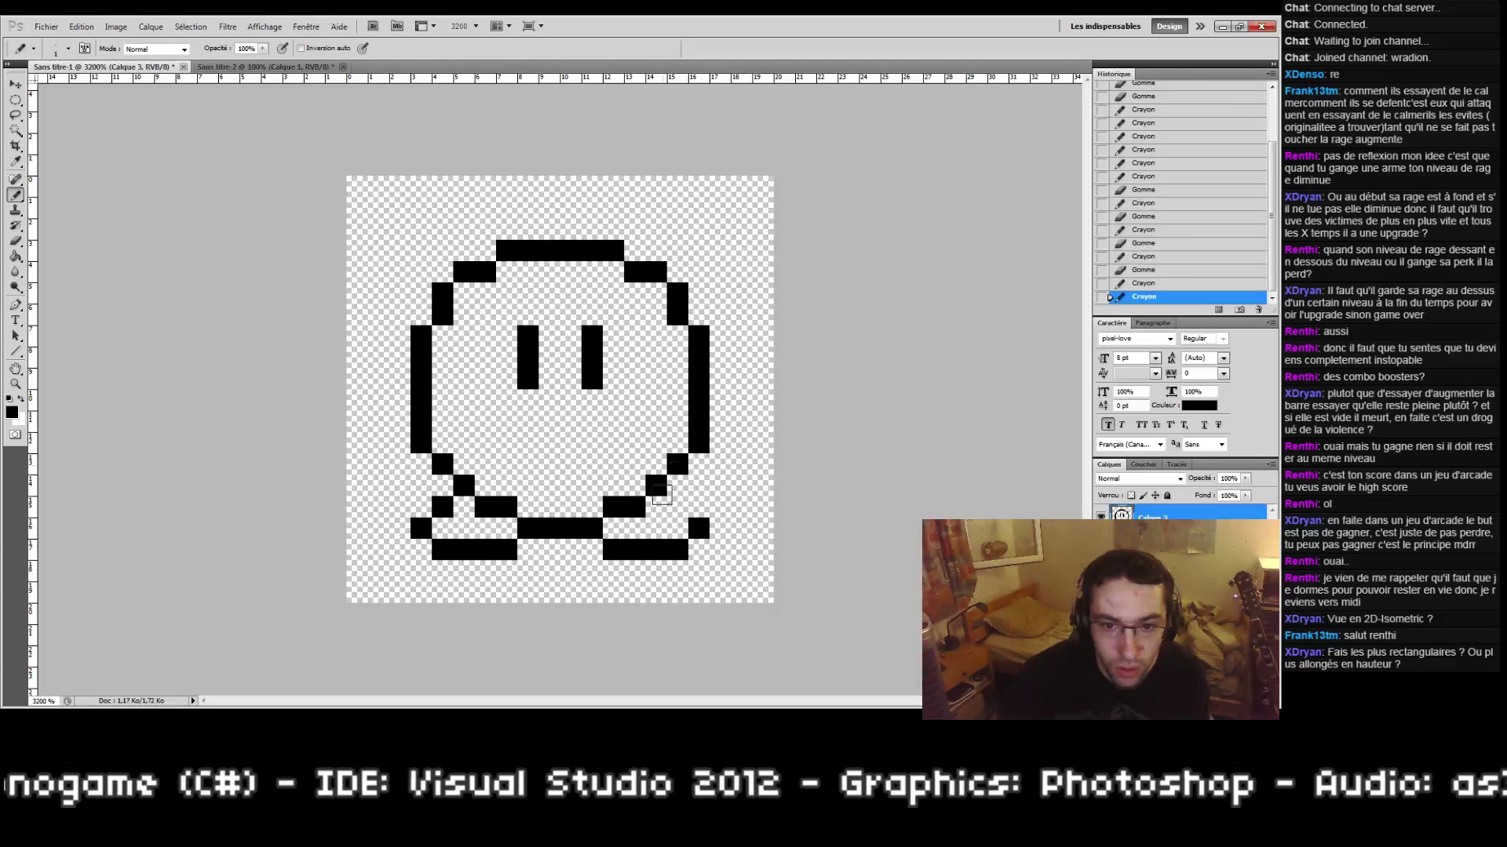
pyautogui.click(677, 506)
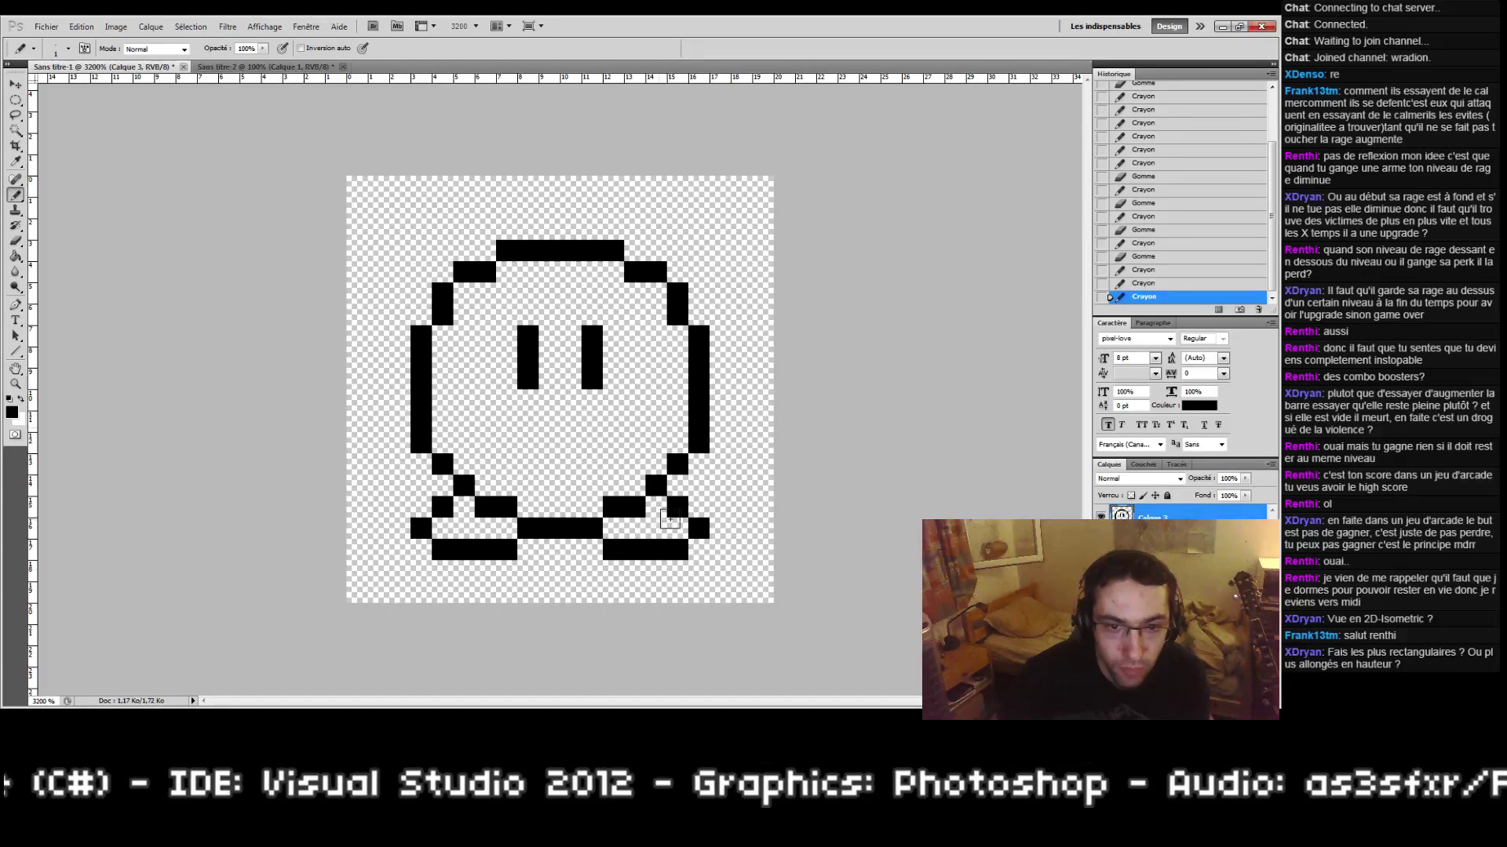
# Step: Try a solid black arm two pixels long sticking out of the body's left side
pyautogui.moveTo(401, 357)
pyautogui.mouseDown()
pyautogui.moveTo(400, 399)
pyautogui.moveTo(378, 423)
pyautogui.moveTo(384, 407)
pyautogui.mouseUp()
pyautogui.press('e')
pyautogui.press('b')
pyautogui.click(383, 407)
pyautogui.click(401, 421)
pyautogui.press('e')
pyautogui.click(379, 442)
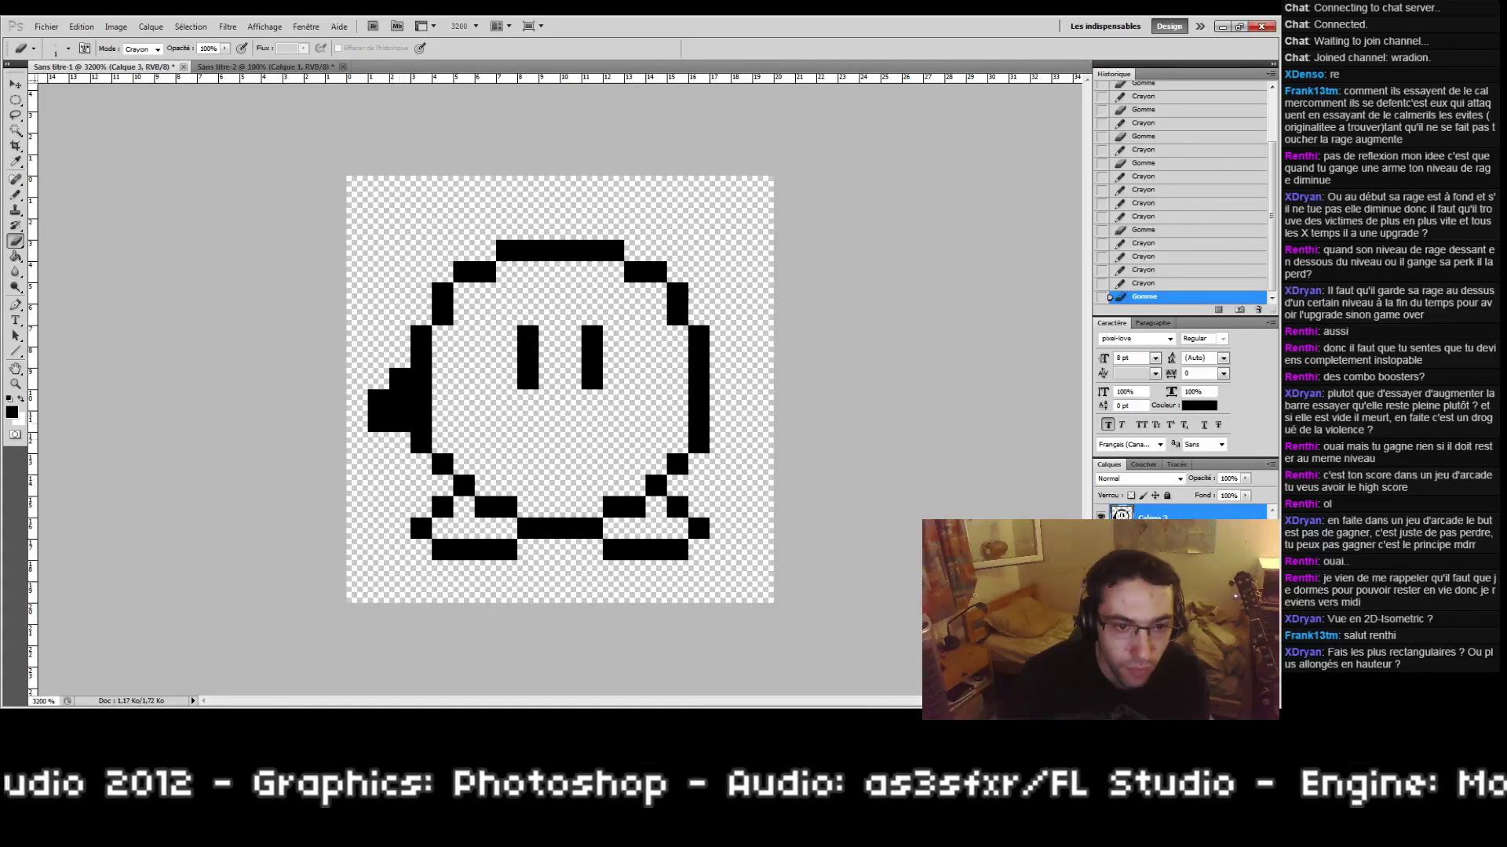
# Step: Hollow out the left arm into a one-pixel outline that opens into the body
pyautogui.click(396, 401)
pyautogui.click(421, 400)
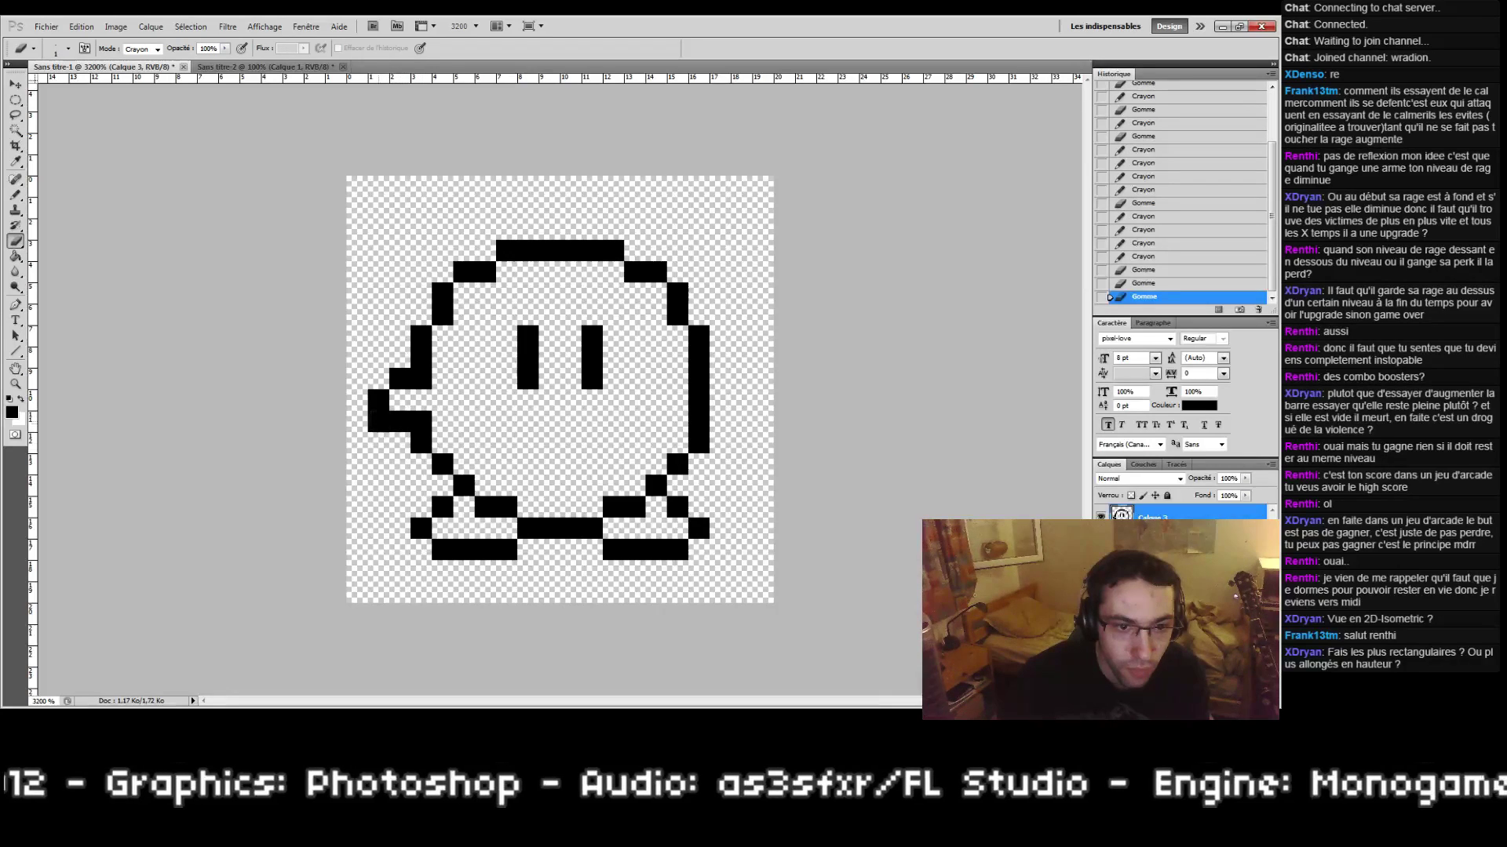
pyautogui.click(379, 422)
pyautogui.click(421, 421)
pyautogui.click(421, 378)
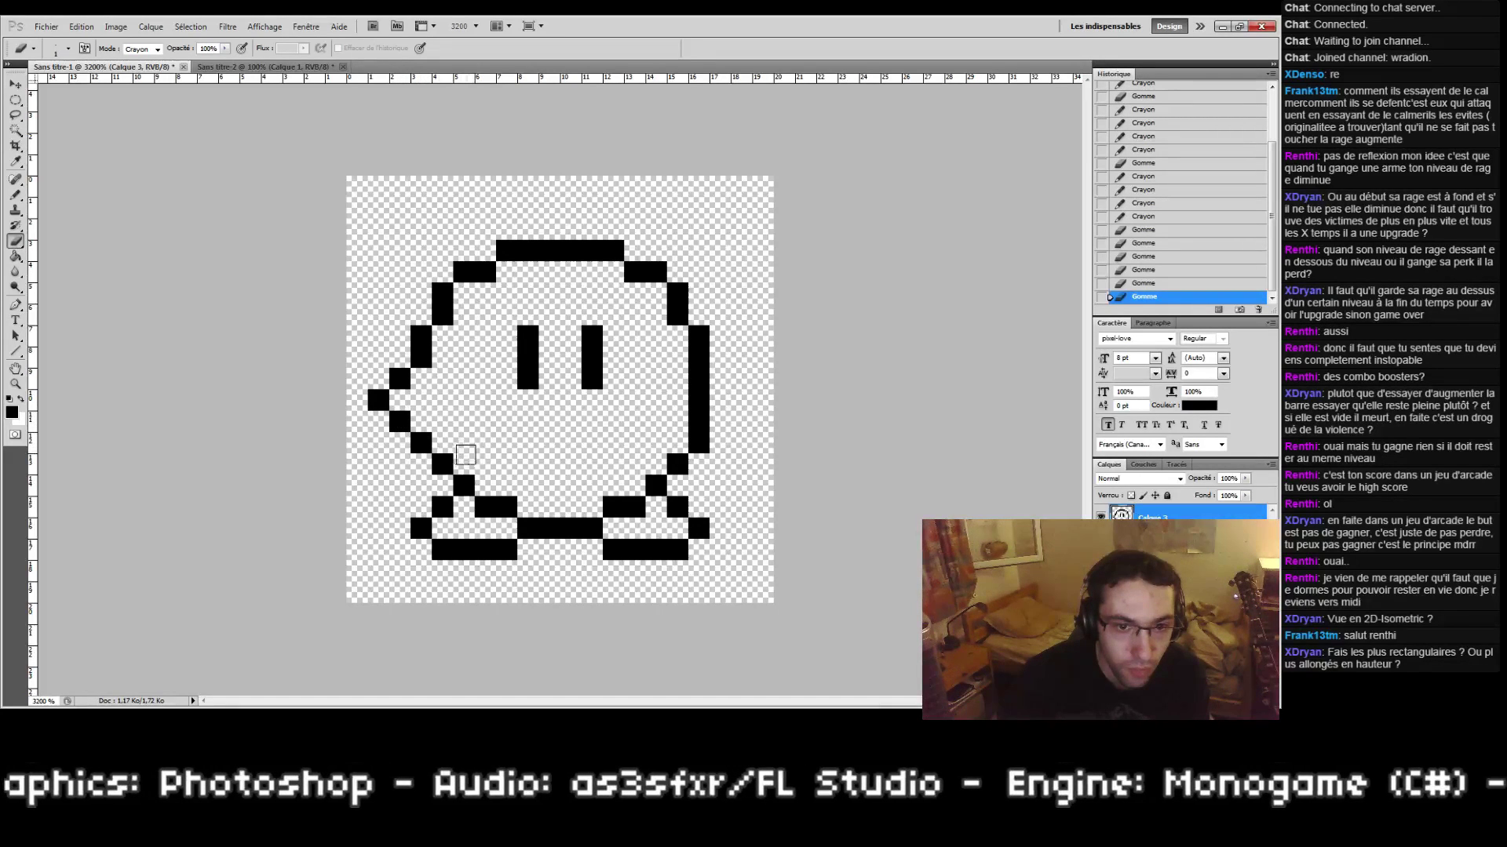
# Step: Blunt the left arm's tip to two pixels tall and lower its bottom edge by one pixel
pyautogui.click(379, 401)
pyautogui.press('b')
pyautogui.click(379, 400)
pyautogui.click(379, 421)
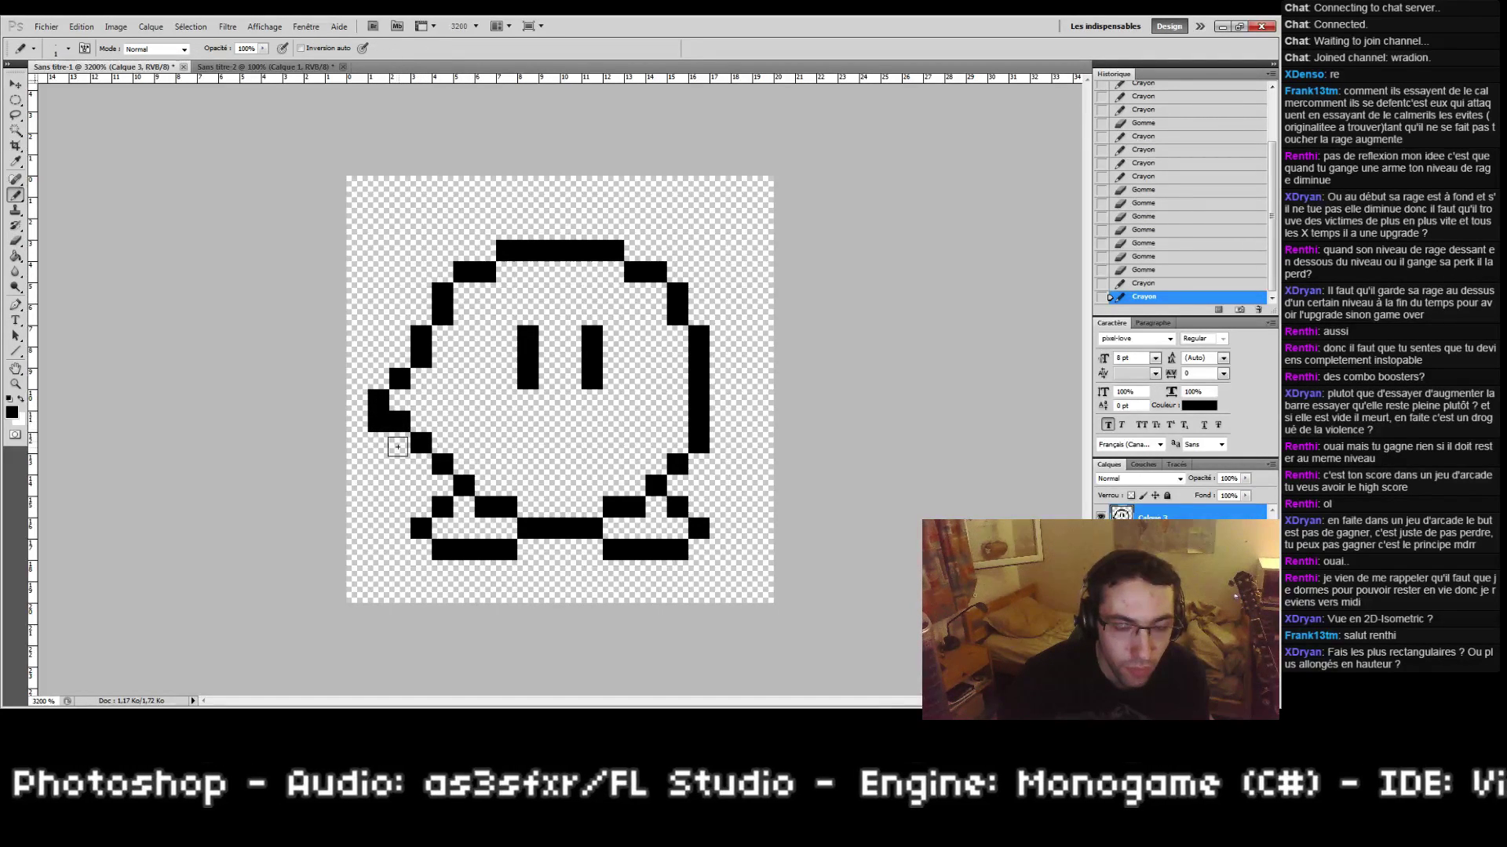
pyautogui.press('e')
pyautogui.click(400, 421)
pyautogui.press('b')
pyautogui.click(400, 443)
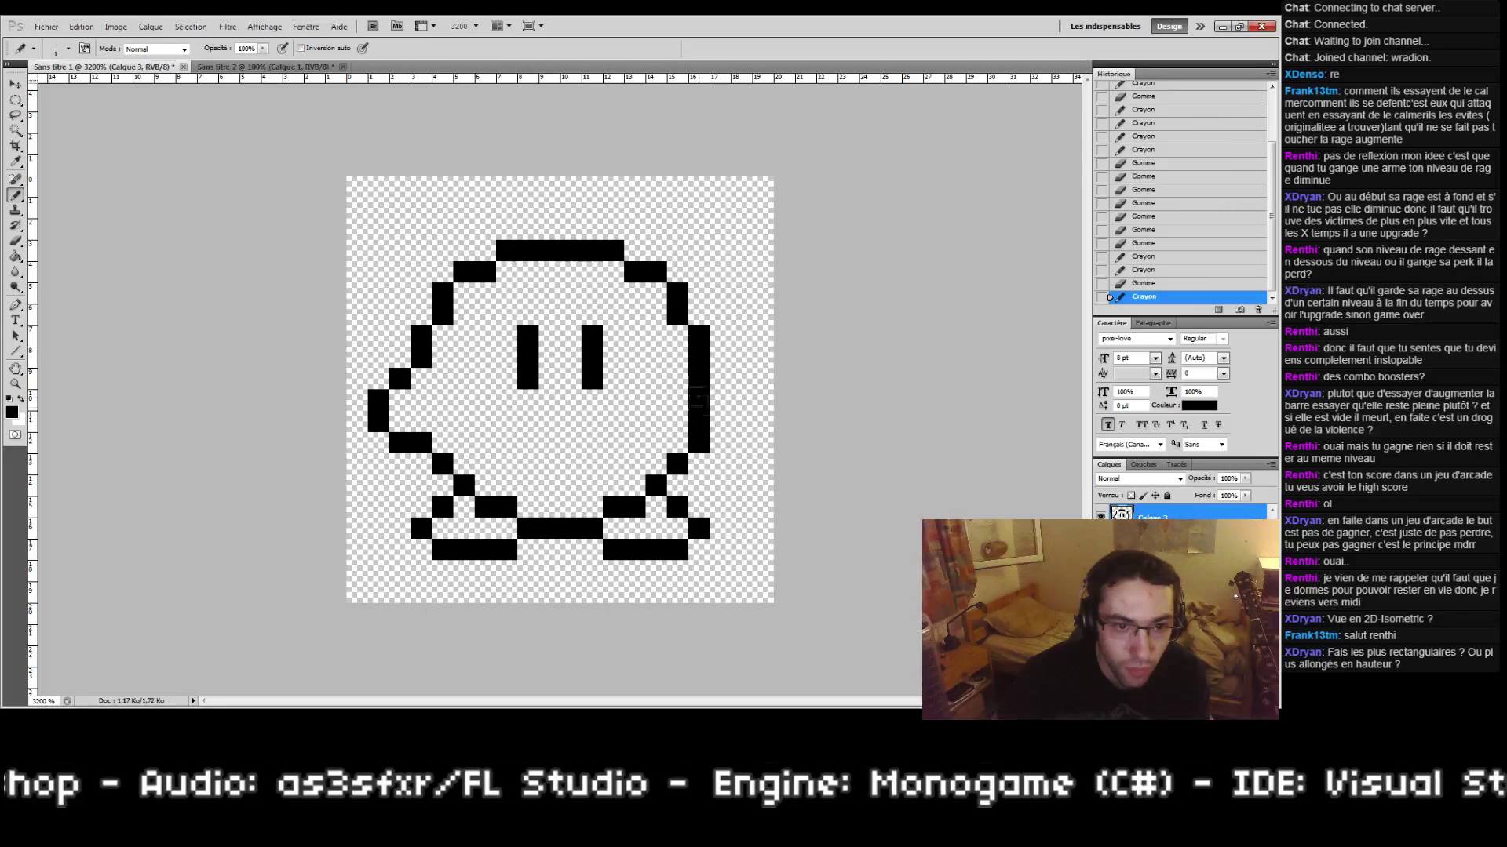
# Step: Mirror the arm outline on the body's right side, open it into the body, and check the sprite at reduced zoom
pyautogui.click(719, 379)
pyautogui.moveTo(741, 399); pyautogui.dragTo(741, 421)
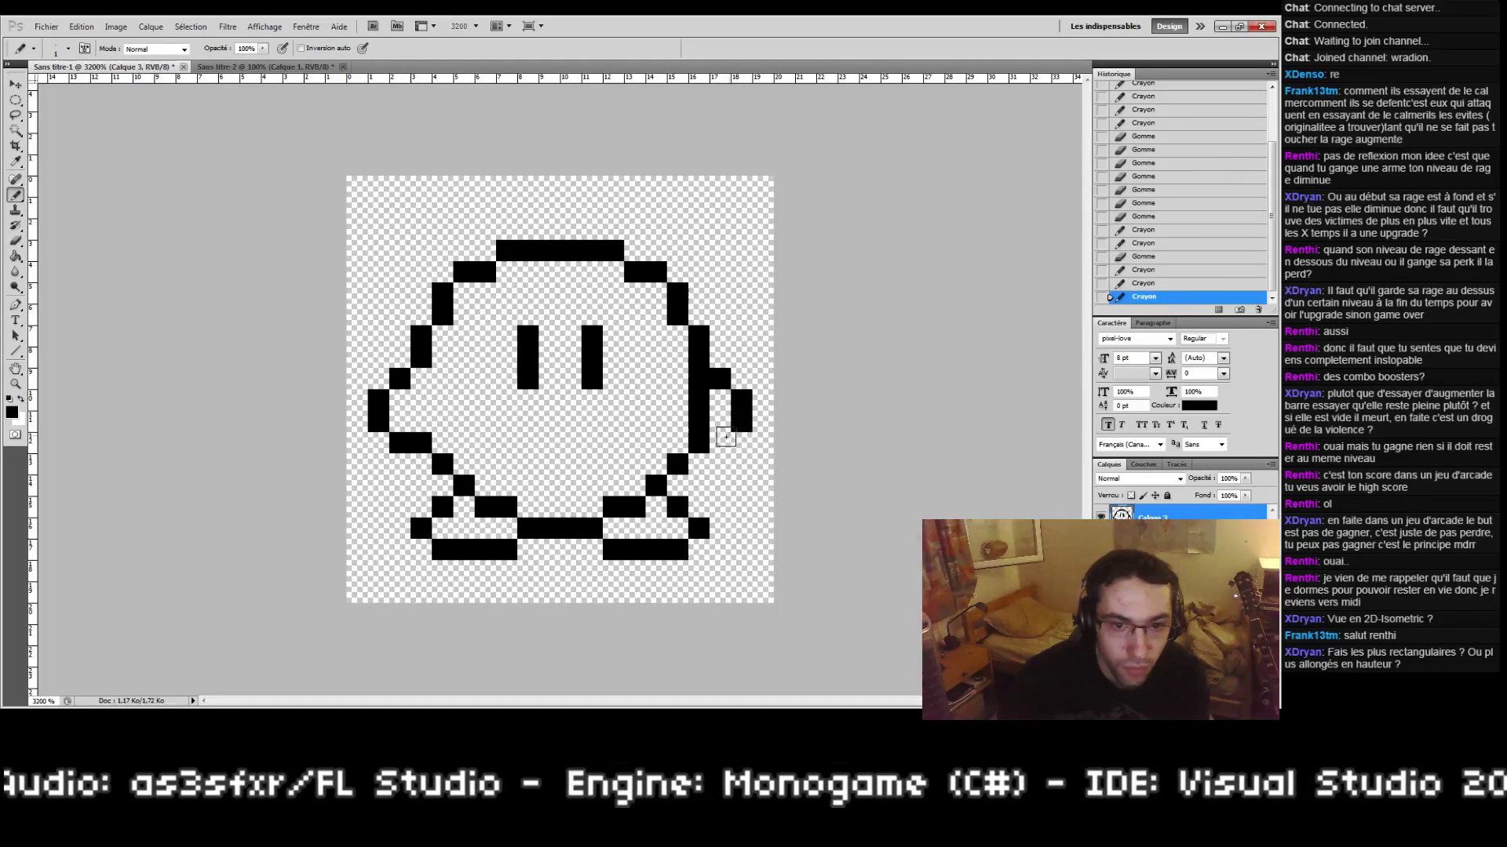
pyautogui.click(725, 437)
pyautogui.press('e')
pyautogui.click(698, 421)
pyautogui.click(698, 401)
pyautogui.click(695, 379)
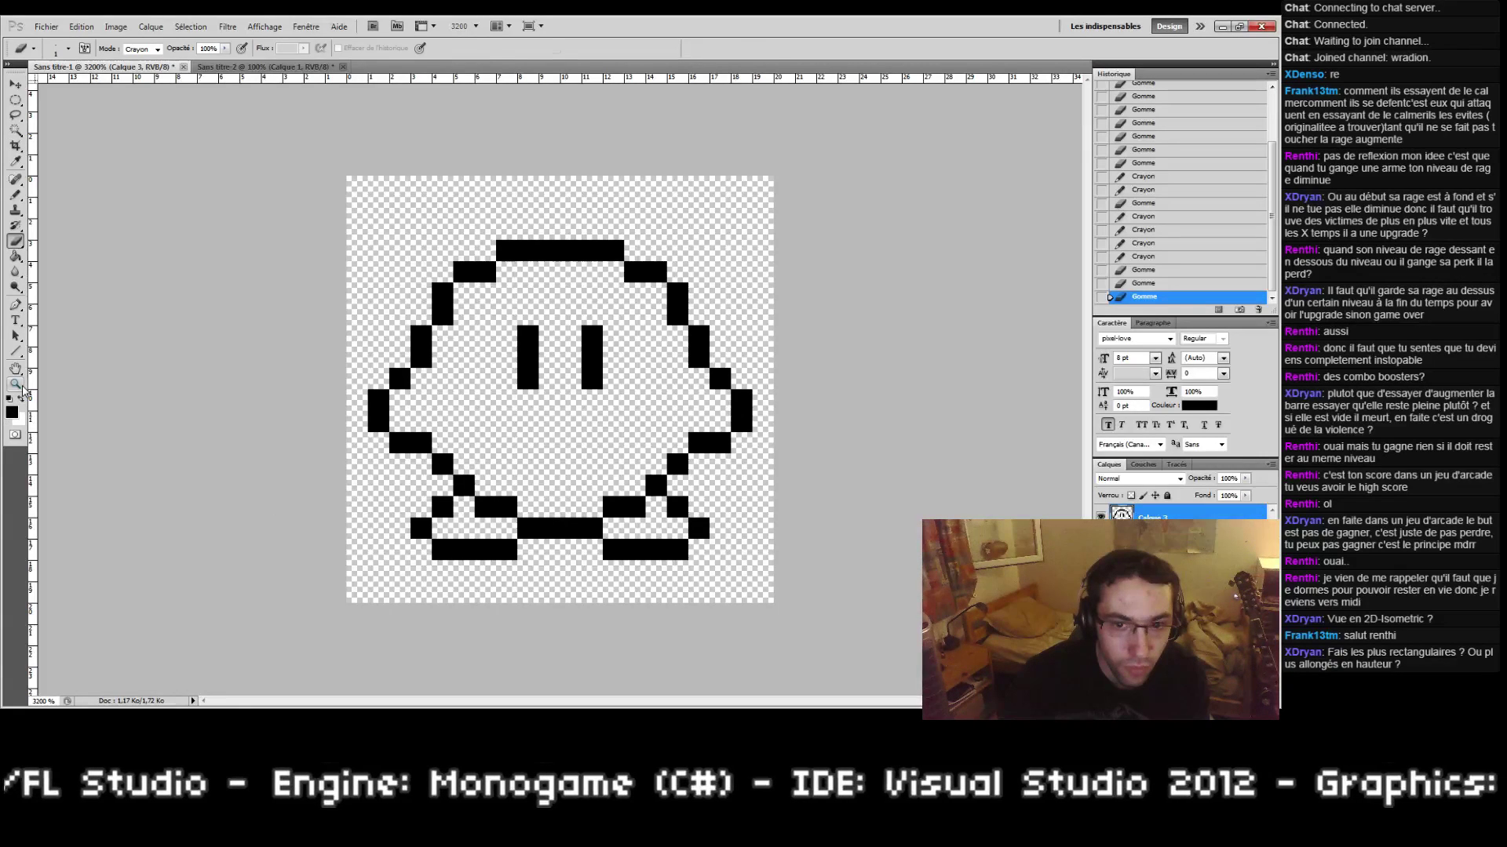
pyautogui.doubleClick(18, 385)
pyautogui.click(557, 395)
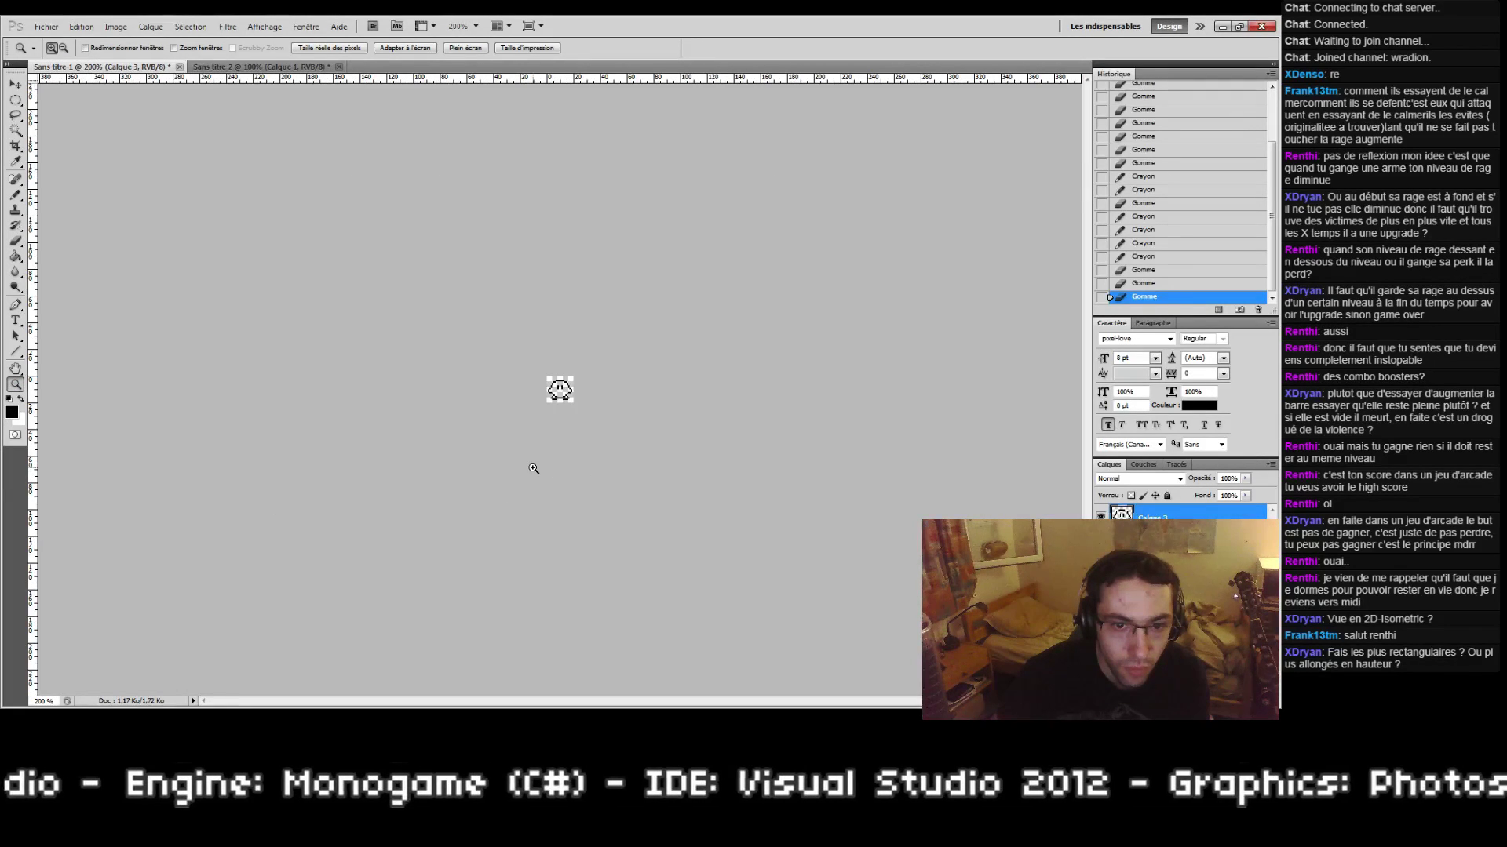
pyautogui.hotkey('ctrl', '0')
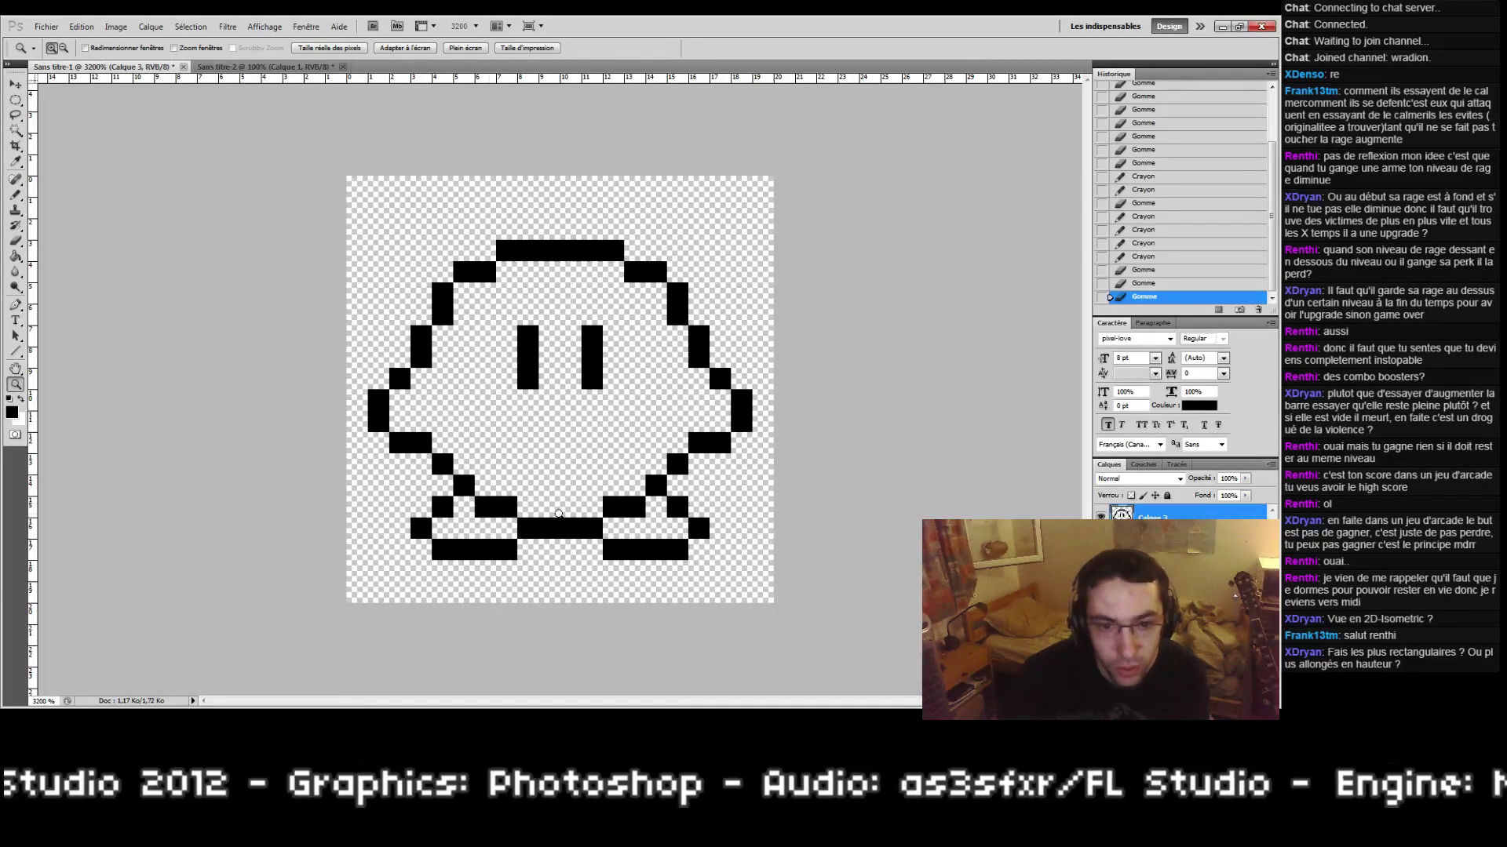
# Step: Shorten both arms by one pixel into rounded side bulges with three-pixel-tall ends
pyautogui.press('e')
pyautogui.press('b')
pyautogui.moveTo(375, 398)
pyautogui.mouseDown()
pyautogui.moveTo(374, 442)
pyautogui.moveTo(398, 423)
pyautogui.mouseUp()
pyautogui.press('e')
pyautogui.click(398, 443)
pyautogui.press('b')
pyautogui.moveTo(716, 390)
pyautogui.mouseDown()
pyautogui.moveTo(719, 423)
pyautogui.moveTo(740, 428)
pyautogui.mouseUp()
pyautogui.press('e')
pyautogui.click(719, 441)
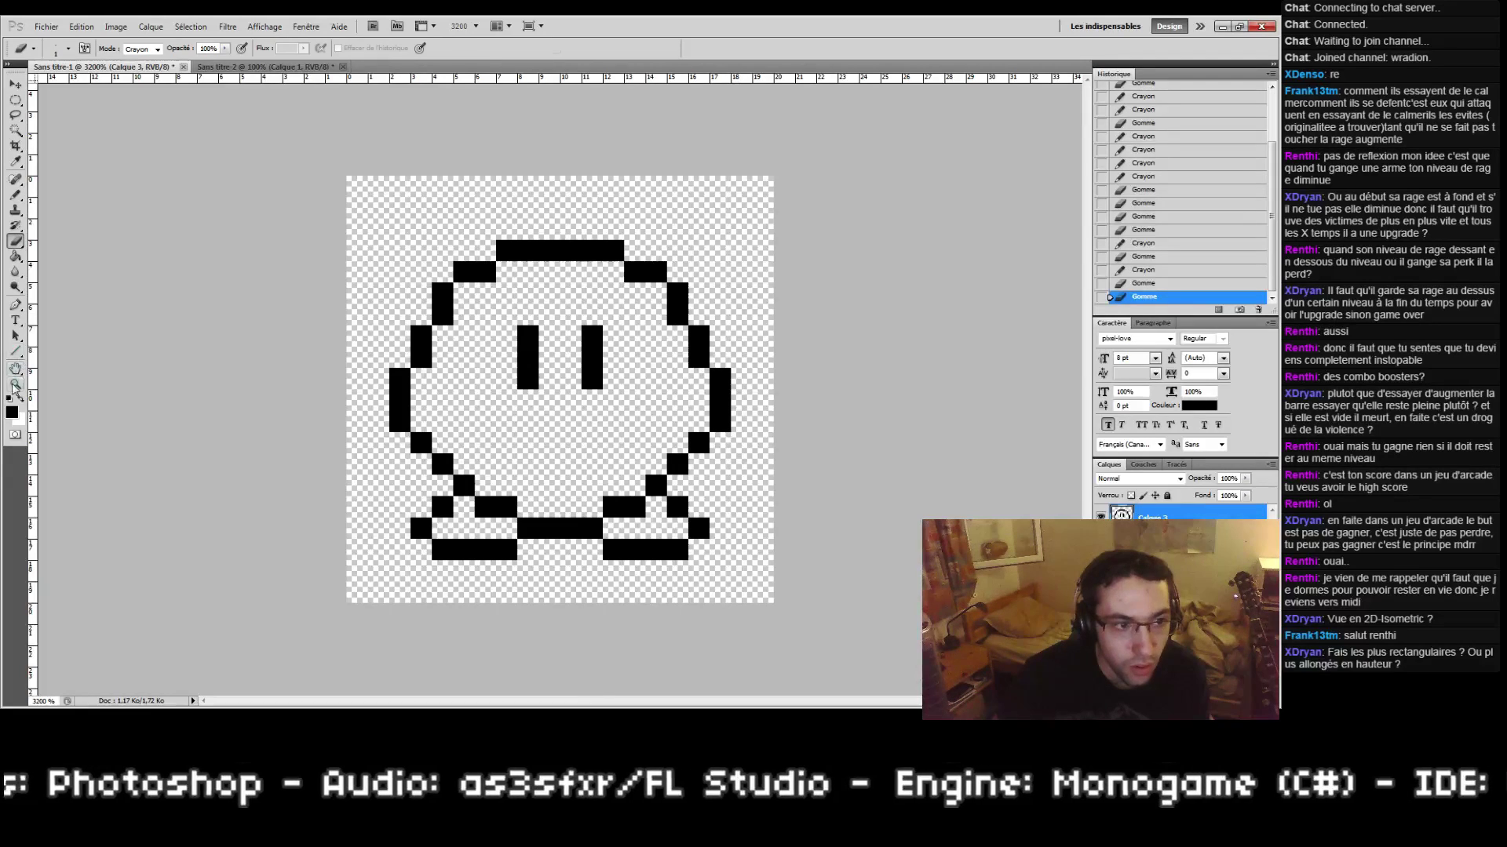
pyautogui.doubleClick(14, 385)
pyautogui.click(571, 385)
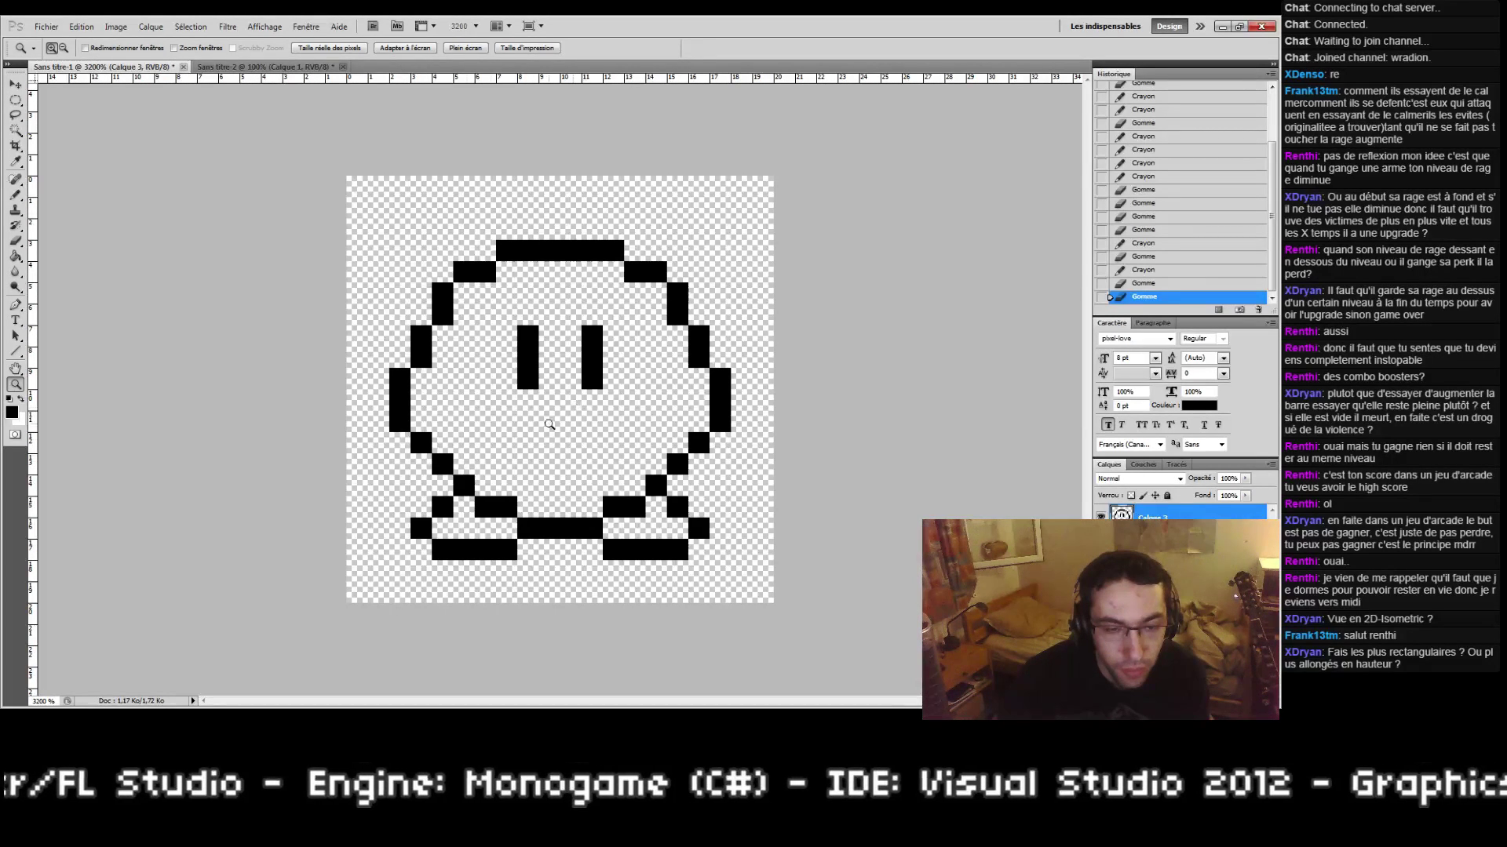
# Step: Replace the left bulge with a straight vertical side five pixels tall and move the pixel below it one inward
pyautogui.press('e')
pyautogui.click(380, 419)
pyautogui.moveTo(399, 373); pyautogui.dragTo(400, 436)
pyautogui.press('b')
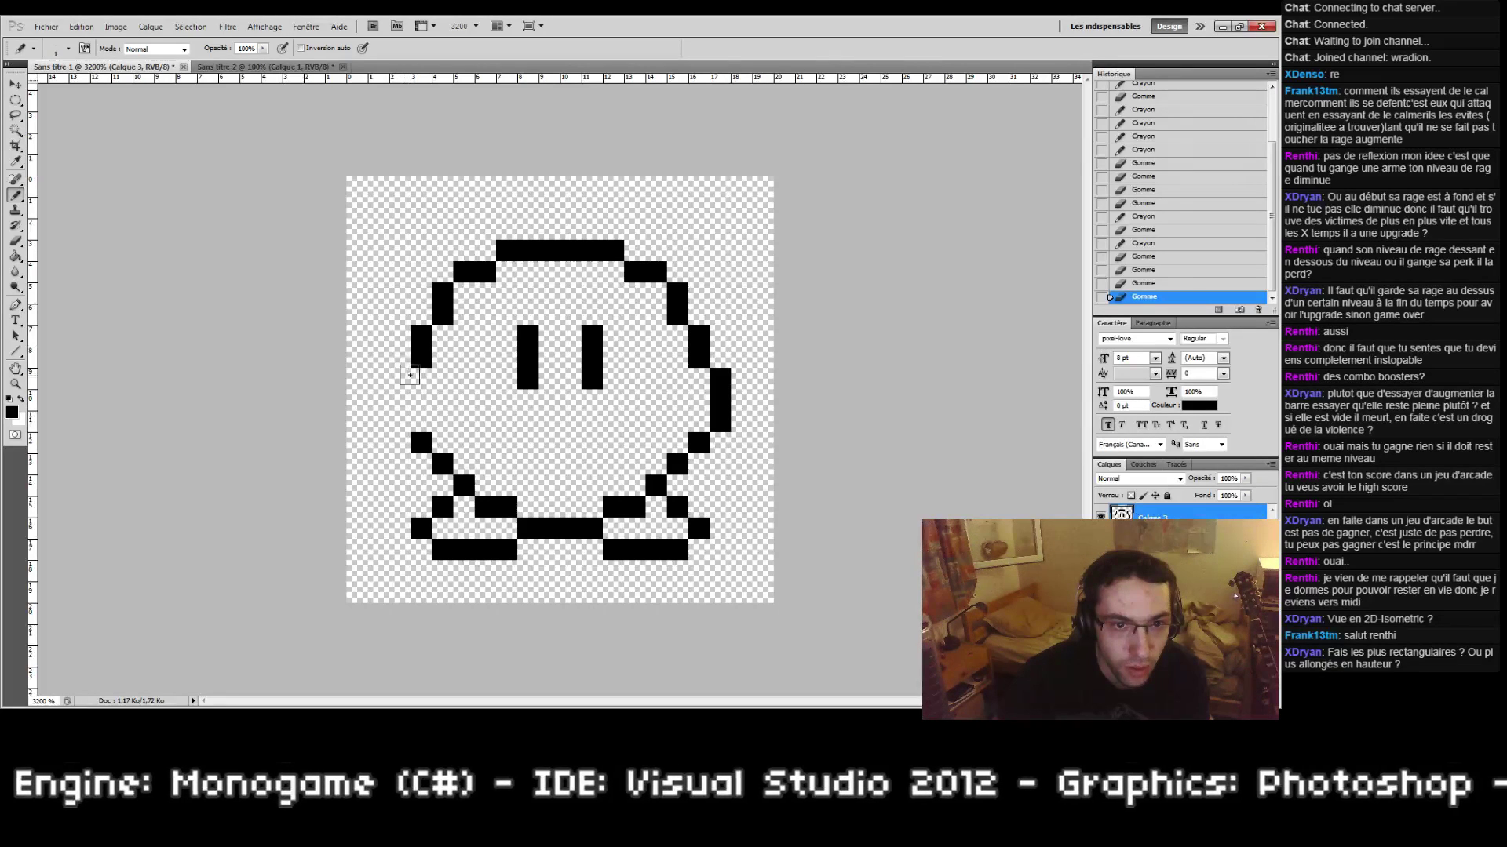
pyautogui.moveTo(415, 377); pyautogui.dragTo(421, 421)
pyautogui.press('e')
pyautogui.click(423, 421)
pyautogui.press('b')
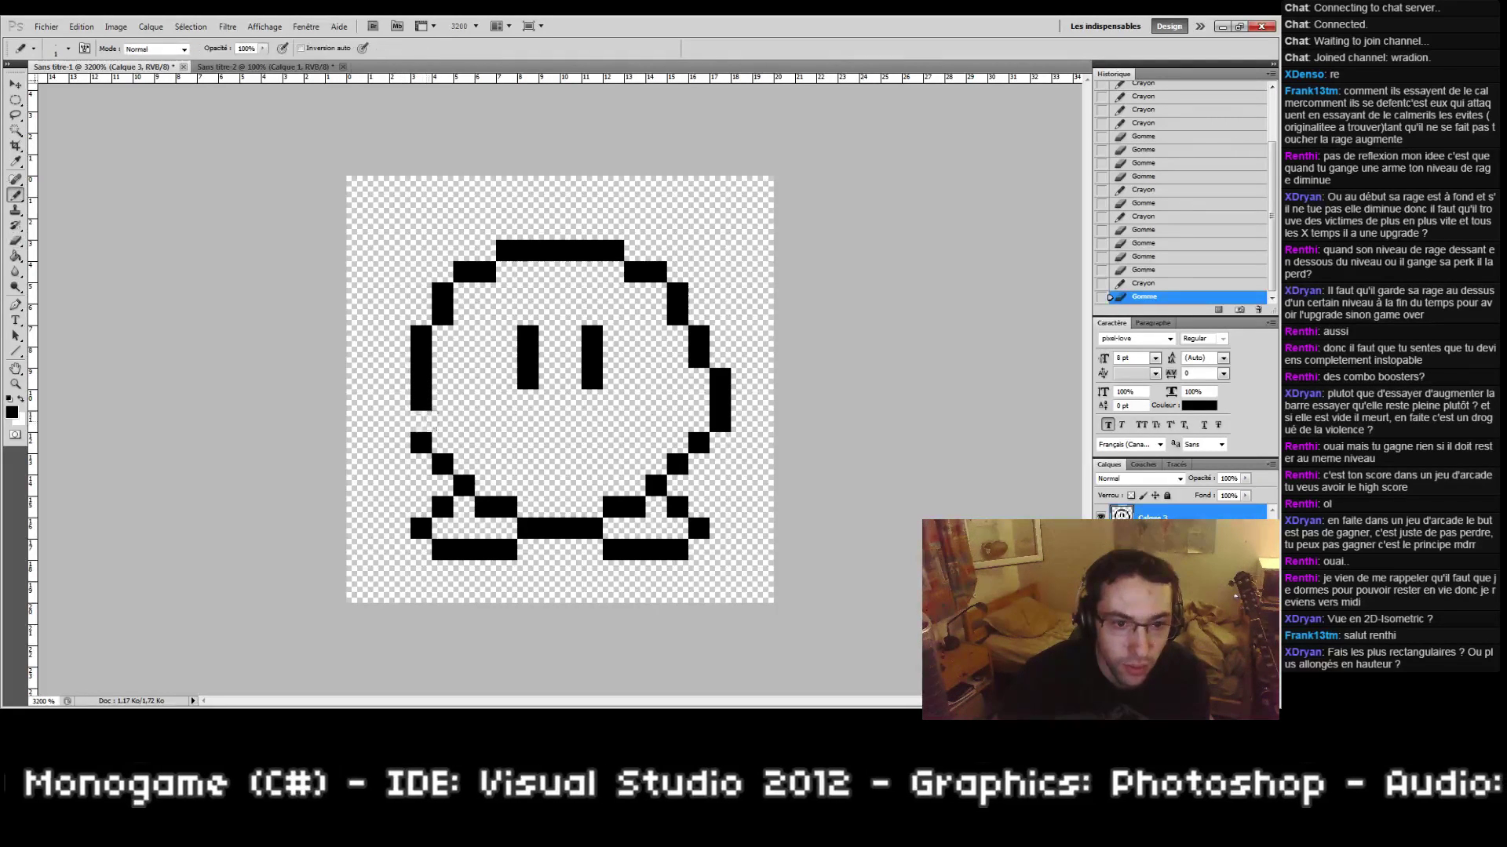
pyautogui.press('e')
pyautogui.click(421, 442)
pyautogui.press('b')
pyautogui.click(421, 420)
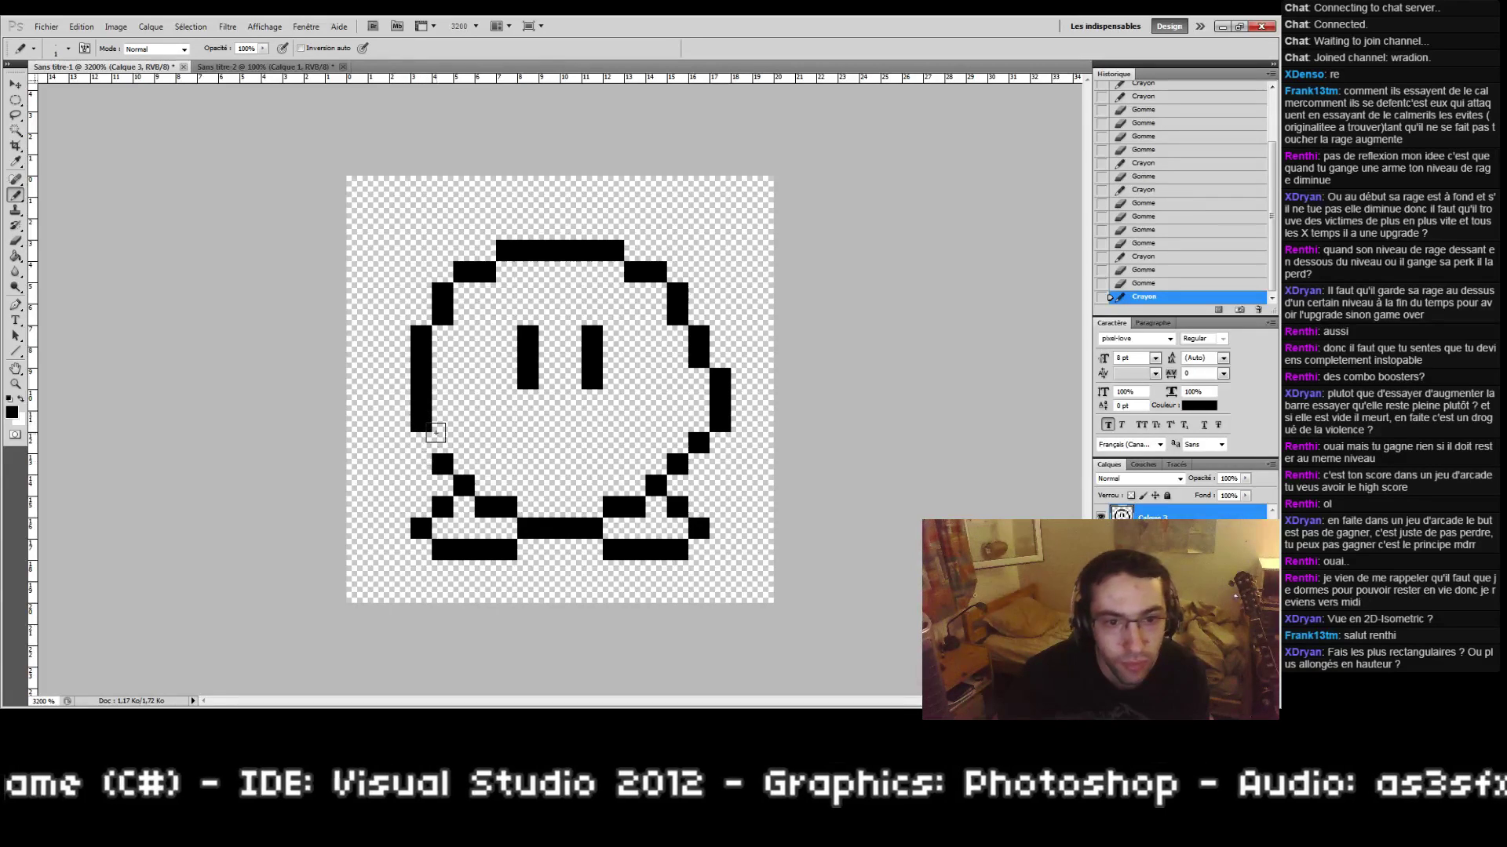
pyautogui.click(442, 442)
# Step: Rebuild the body's right side as a mirror of the straight left side and check the sprite at reduced zoom
pyautogui.click(677, 442)
pyautogui.press('e')
pyautogui.click(707, 441)
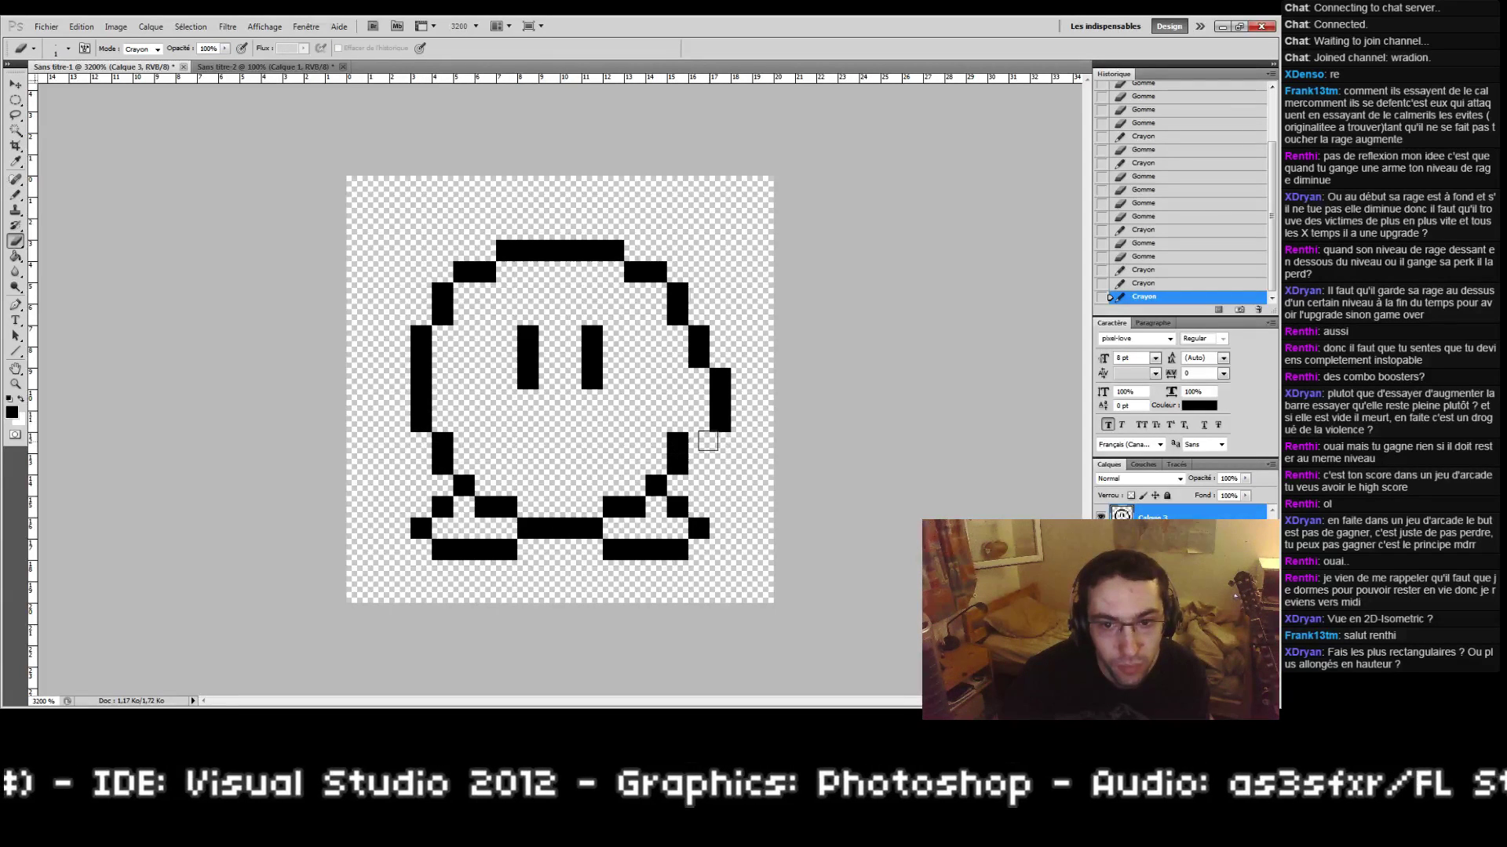
pyautogui.press('b')
pyautogui.moveTo(720, 428)
pyautogui.mouseDown()
pyautogui.moveTo(718, 379)
pyautogui.moveTo(702, 381)
pyautogui.moveTo(699, 428)
pyautogui.mouseUp()
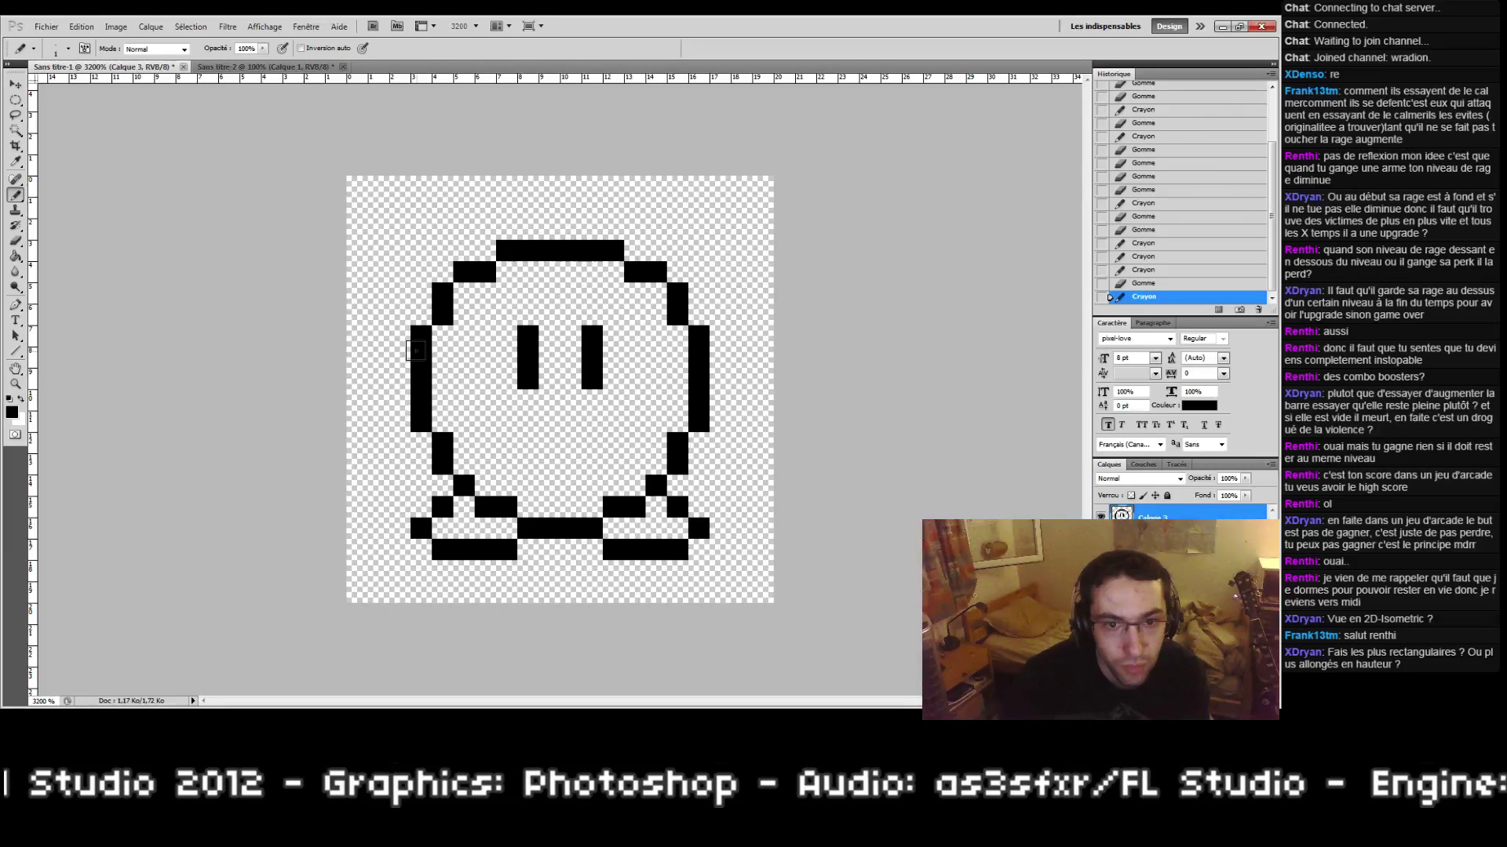
pyautogui.press('z')
pyautogui.hotkey('ctrl', 'alt', '0')
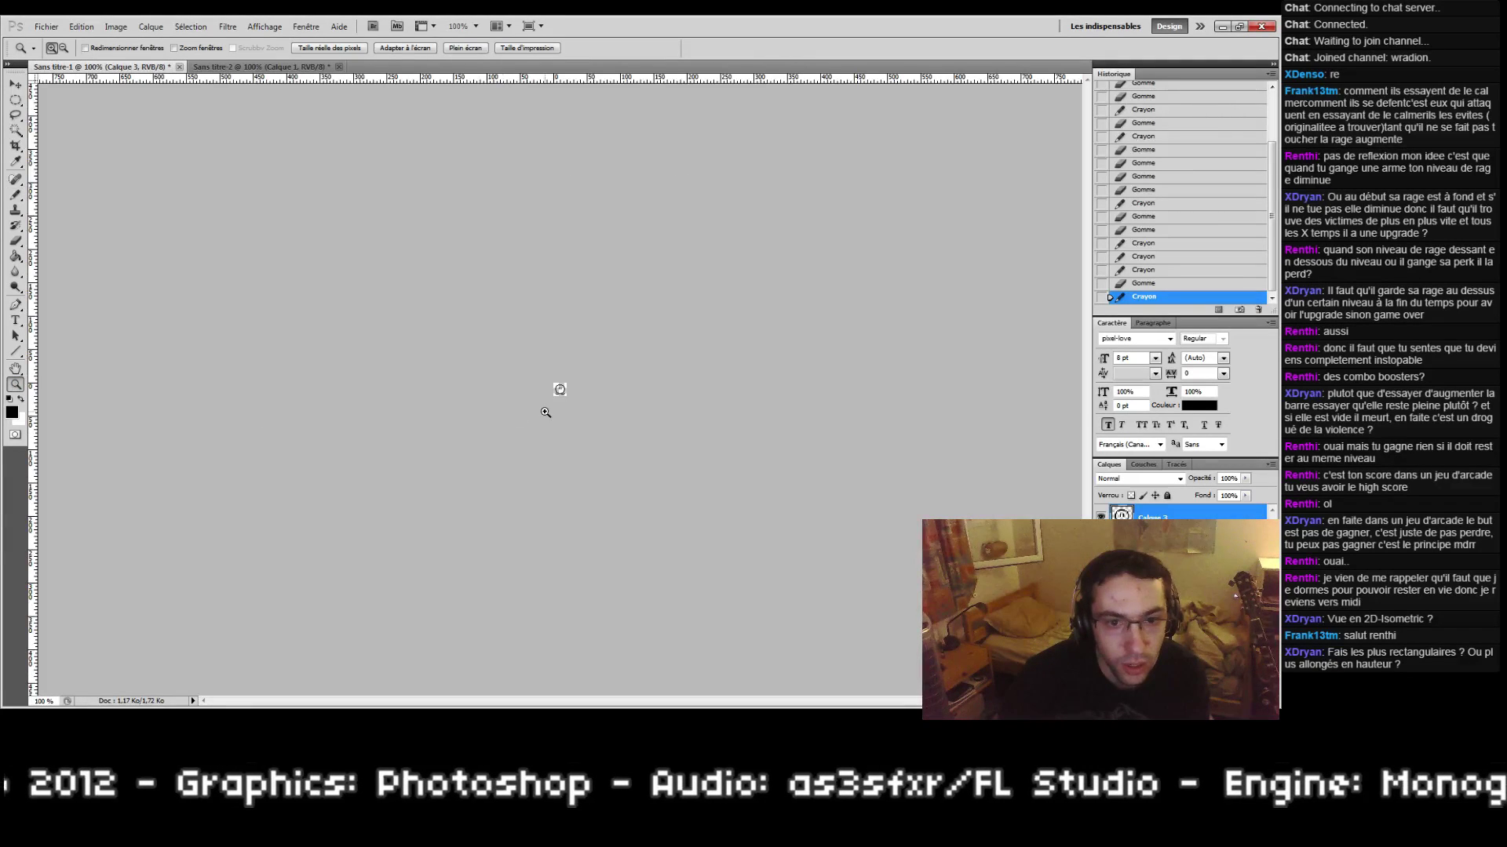
pyautogui.click(550, 395)
pyautogui.moveTo(571, 393); pyautogui.dragTo(579, 412)
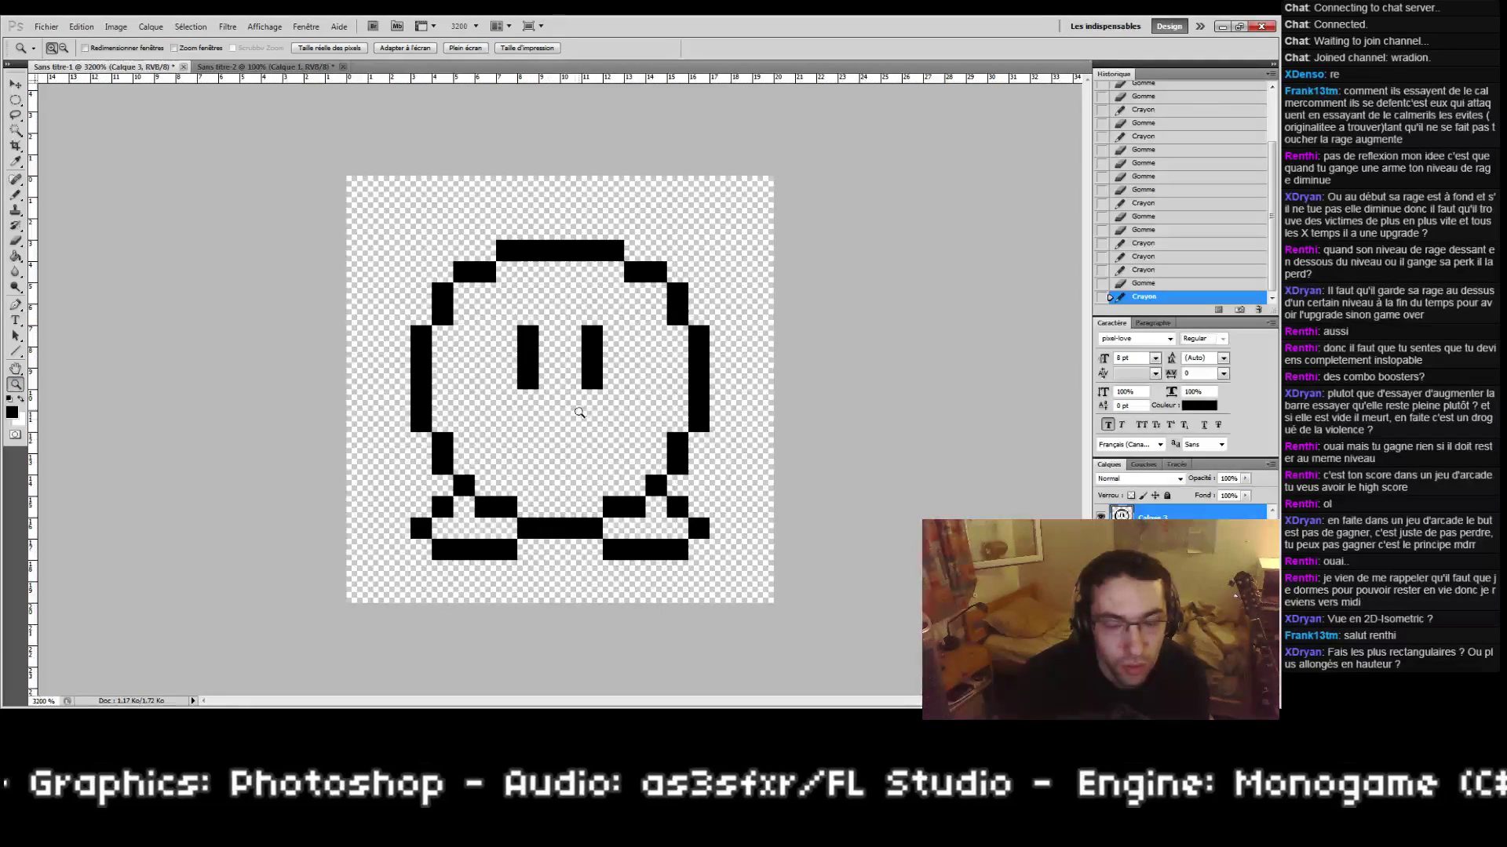
pyautogui.press('b')
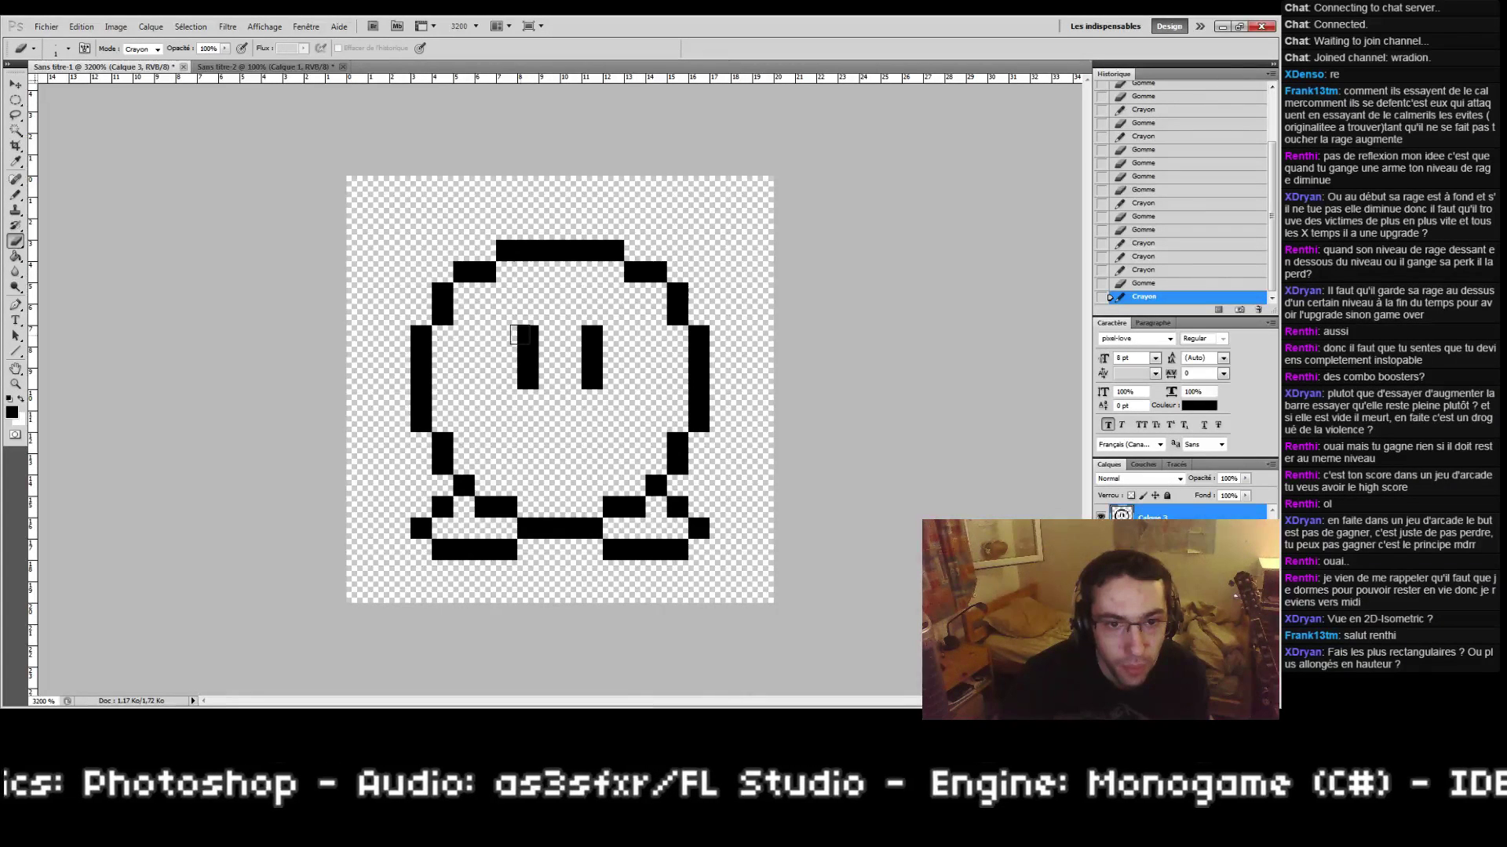
# Step: Make both eyes one pixel taller by adding a black pixel on top of each
pyautogui.press('b')
pyautogui.click(527, 314)
pyautogui.click(592, 314)
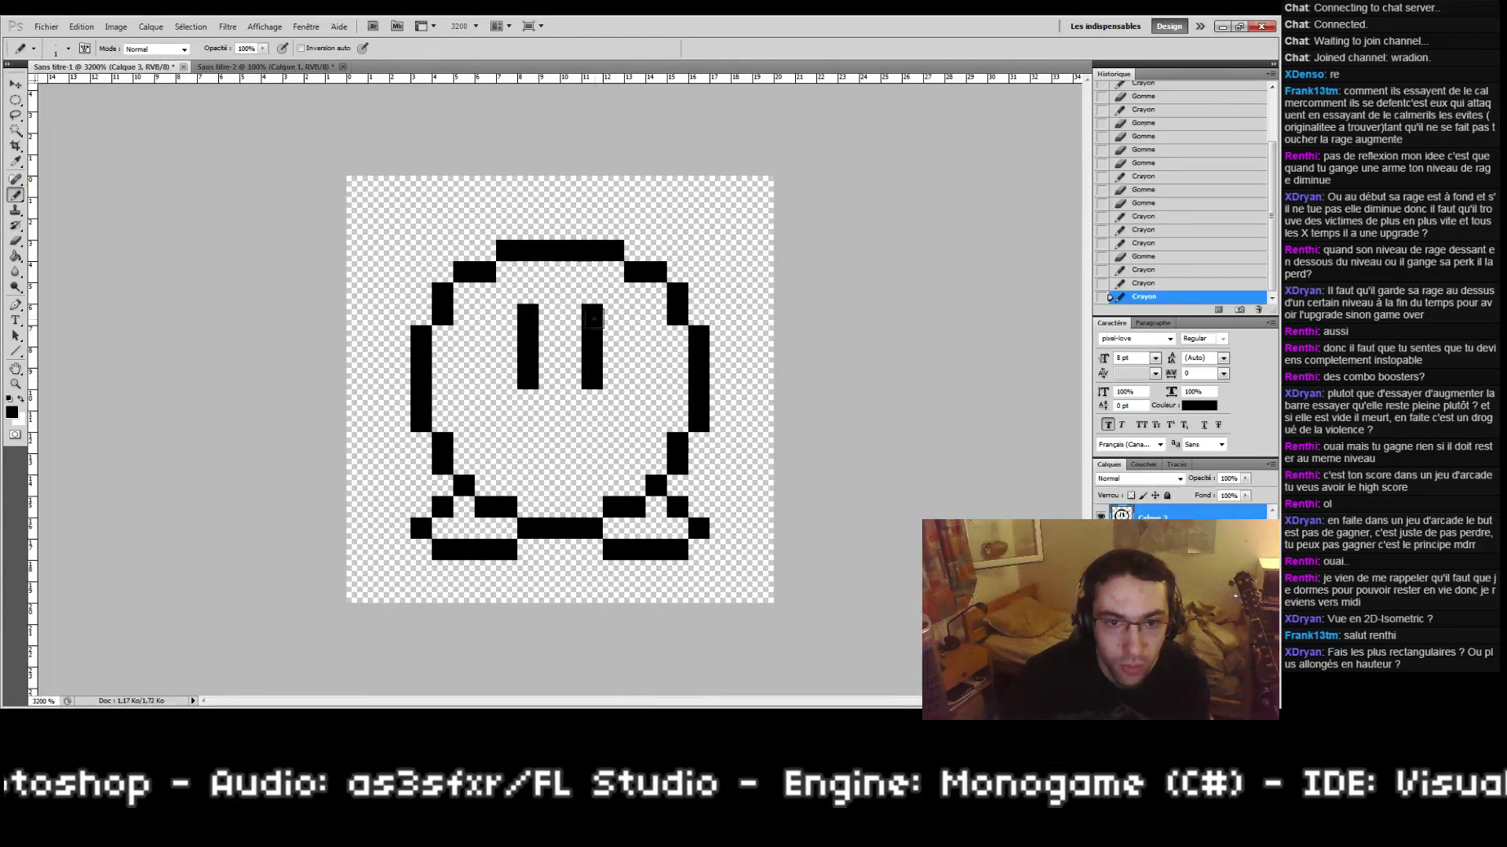
# Step: Draw a straight mouth four pixels wide below the eyes and check the sprite at reduced zoom
pyautogui.moveTo(528, 461)
pyautogui.mouseDown()
pyautogui.moveTo(591, 443)
pyautogui.moveTo(579, 463)
pyautogui.mouseUp()
pyautogui.press('e')
pyautogui.press('b')
pyautogui.click(527, 443)
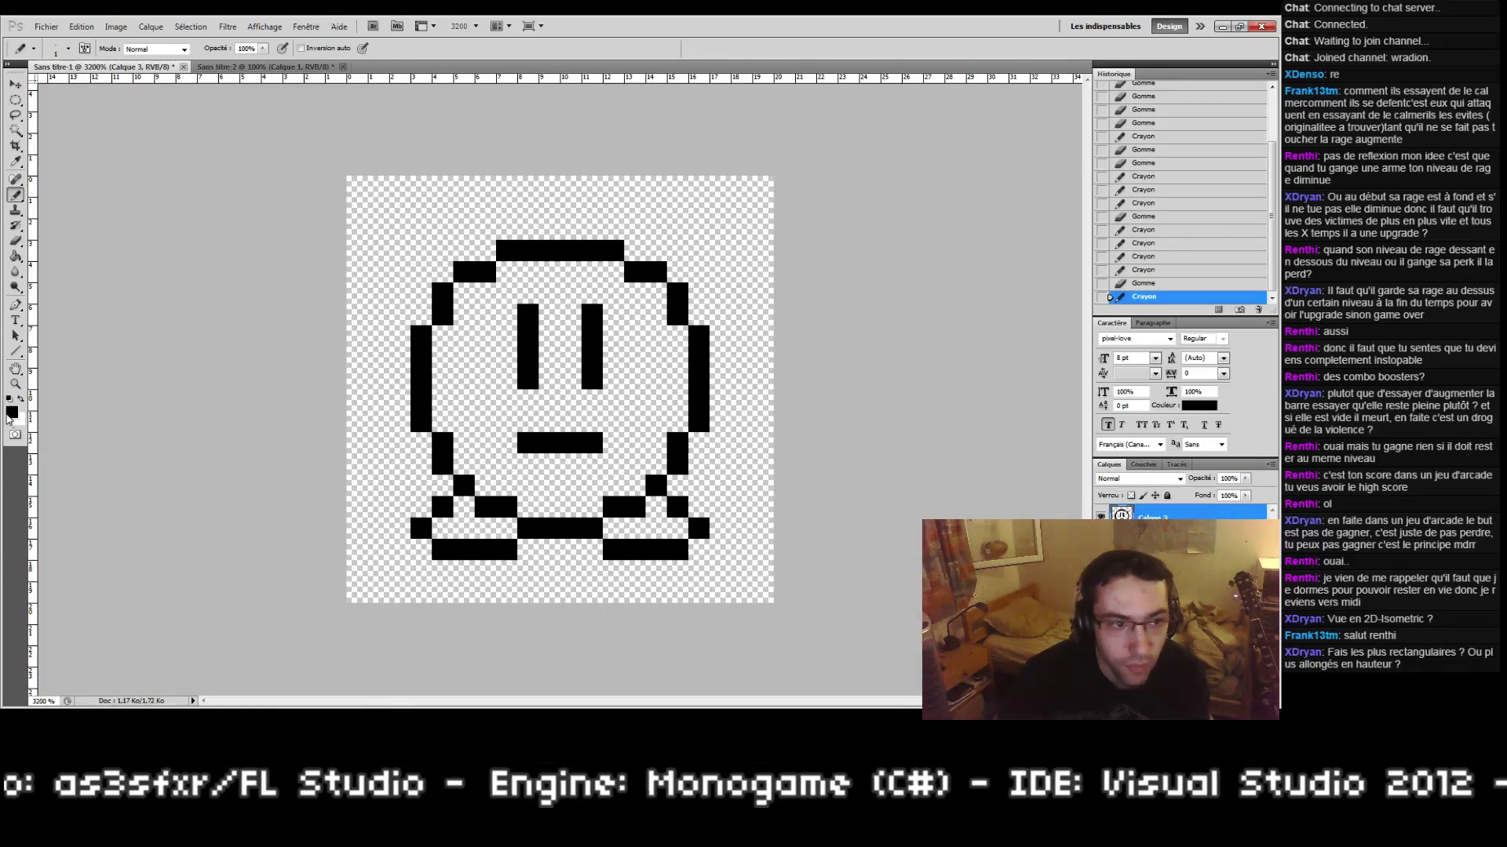
pyautogui.press('z')
pyautogui.hotkey('ctrl', 'alt', '0')
pyautogui.click(556, 400)
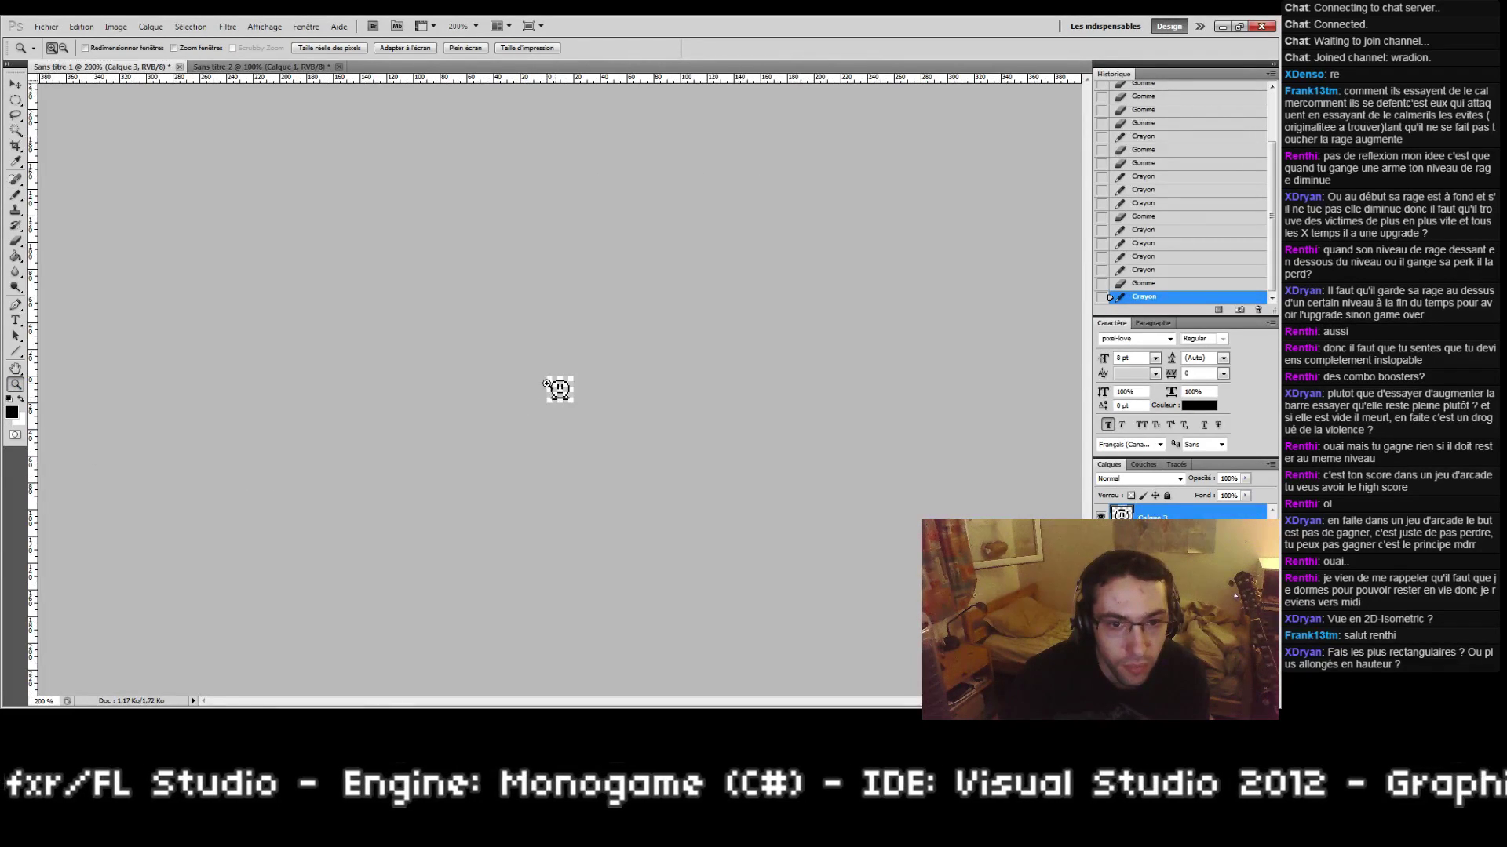
pyautogui.hotkey('ctrl', '0')
# Step: Open the left foot into the body by erasing the outline between them and joining its outer side with vertical pixels
pyautogui.press('e')
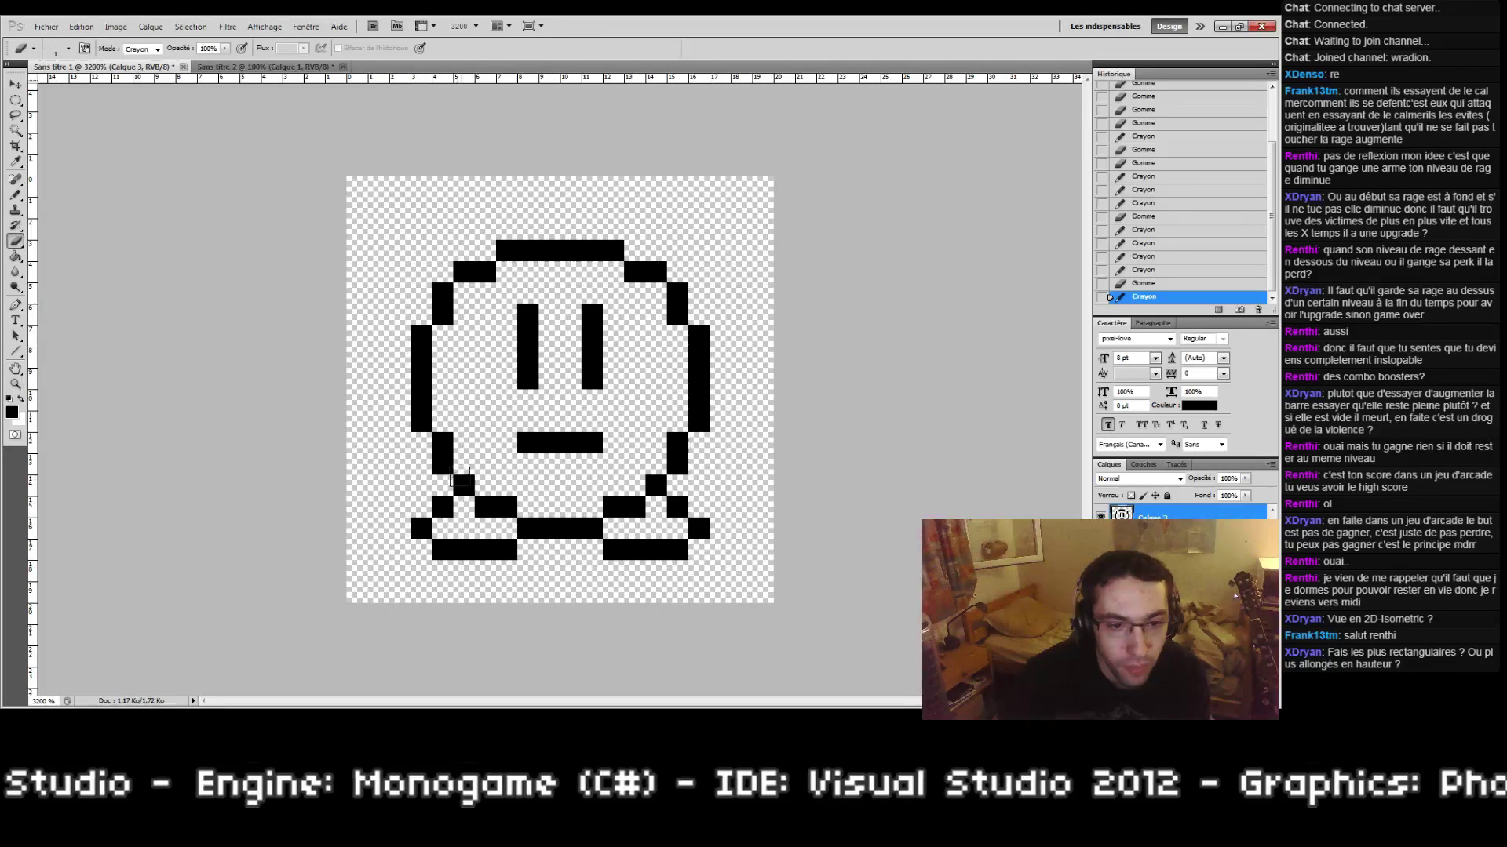
pyautogui.click(464, 485)
pyautogui.moveTo(485, 507); pyautogui.dragTo(506, 507)
pyautogui.moveTo(425, 499); pyautogui.dragTo(425, 483)
pyautogui.click(443, 488)
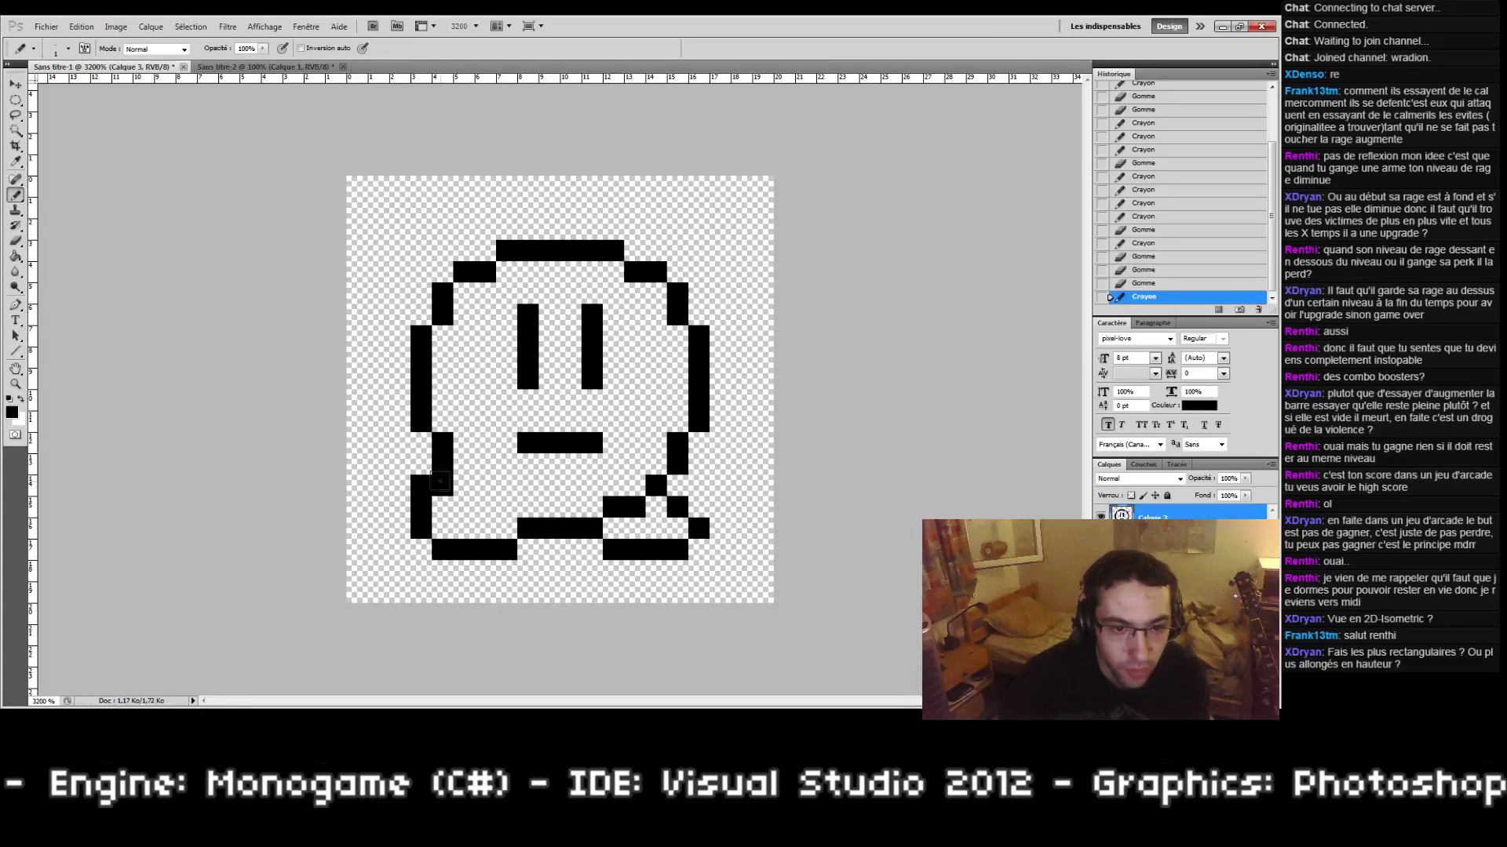
pyautogui.press('e')
pyautogui.click(418, 480)
pyautogui.click(510, 533)
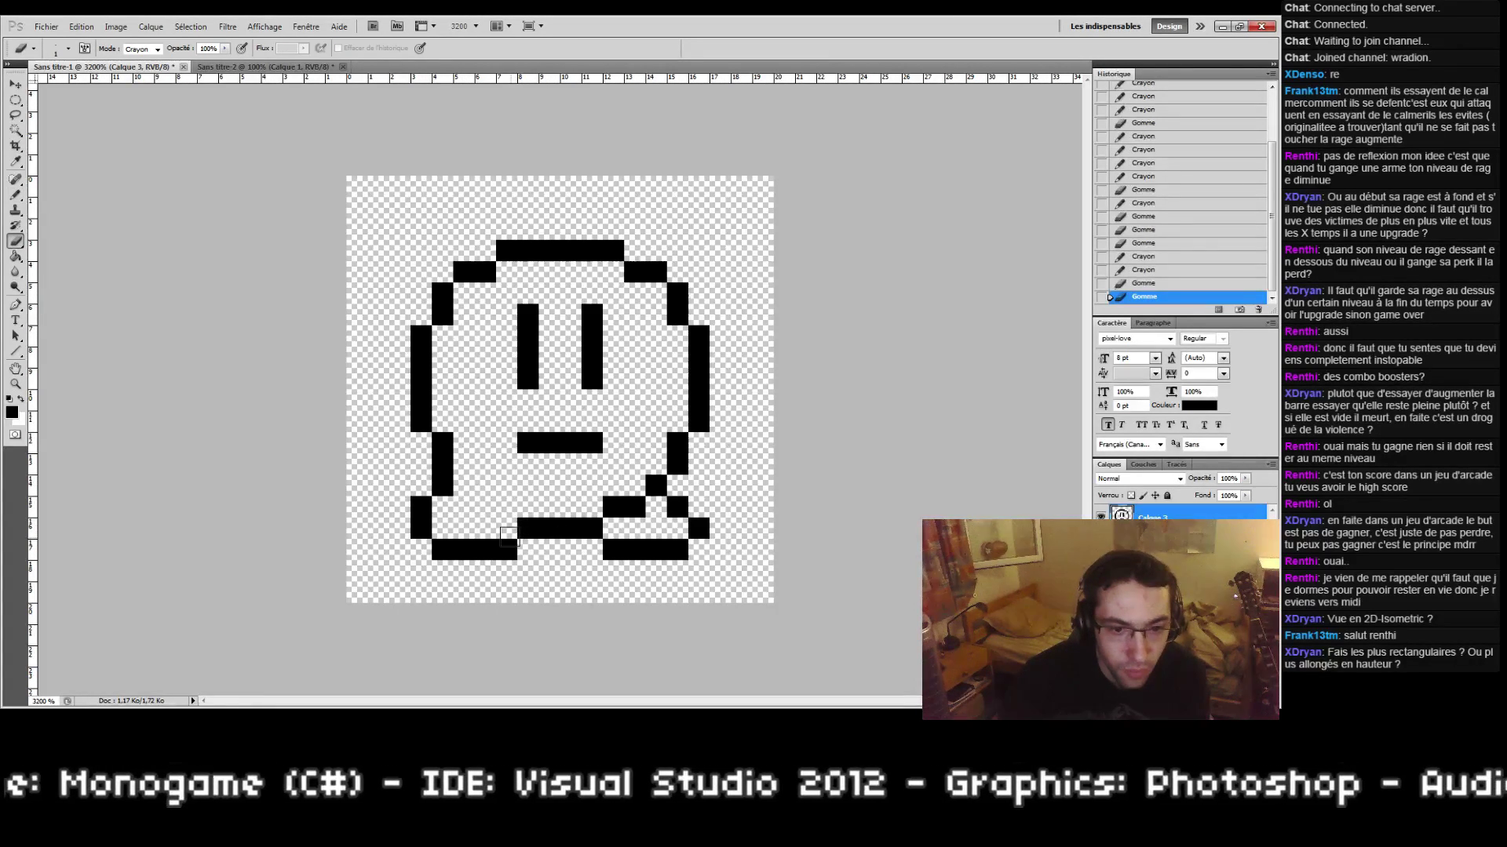
# Step: Raise the outline between the feet by one pixel, four pixels wide, with a diagonal corner pixel down to each foot
pyautogui.click(506, 547)
pyautogui.press('b')
pyautogui.click(507, 527)
pyautogui.moveTo(527, 509)
pyautogui.mouseDown()
pyautogui.moveTo(589, 515)
pyautogui.moveTo(529, 528)
pyautogui.mouseUp()
pyautogui.click(571, 507)
pyautogui.press('e')
pyautogui.click(592, 528)
pyautogui.press('b')
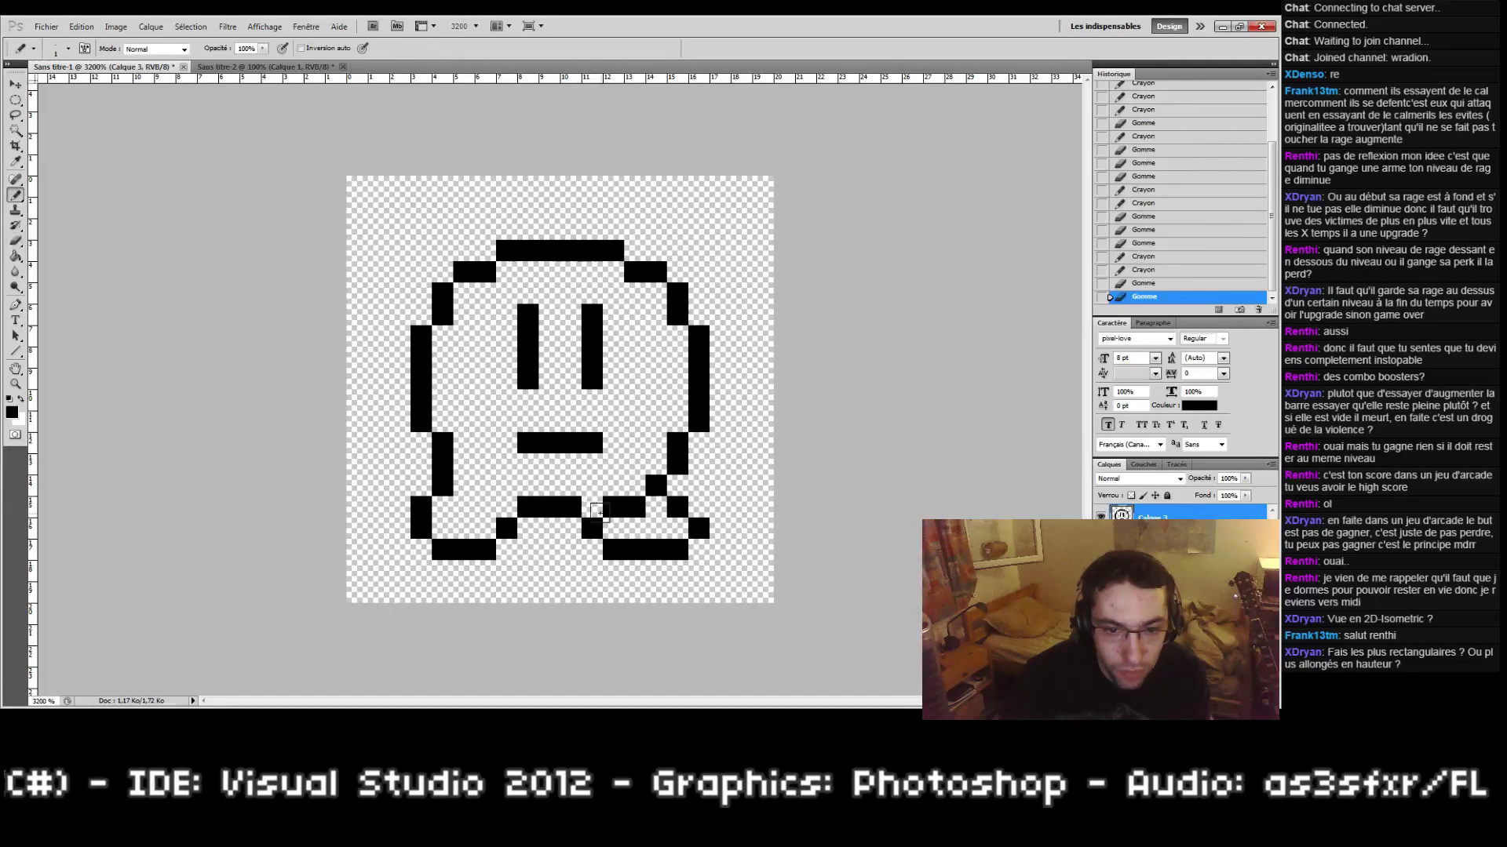
pyautogui.click(592, 507)
pyautogui.click(613, 528)
pyautogui.press('e')
pyautogui.click(614, 549)
# Step: Open the right foot into the body and rebuild its outer side as a mirror of the left foot
pyautogui.moveTo(614, 507); pyautogui.dragTo(630, 506)
pyautogui.click(656, 486)
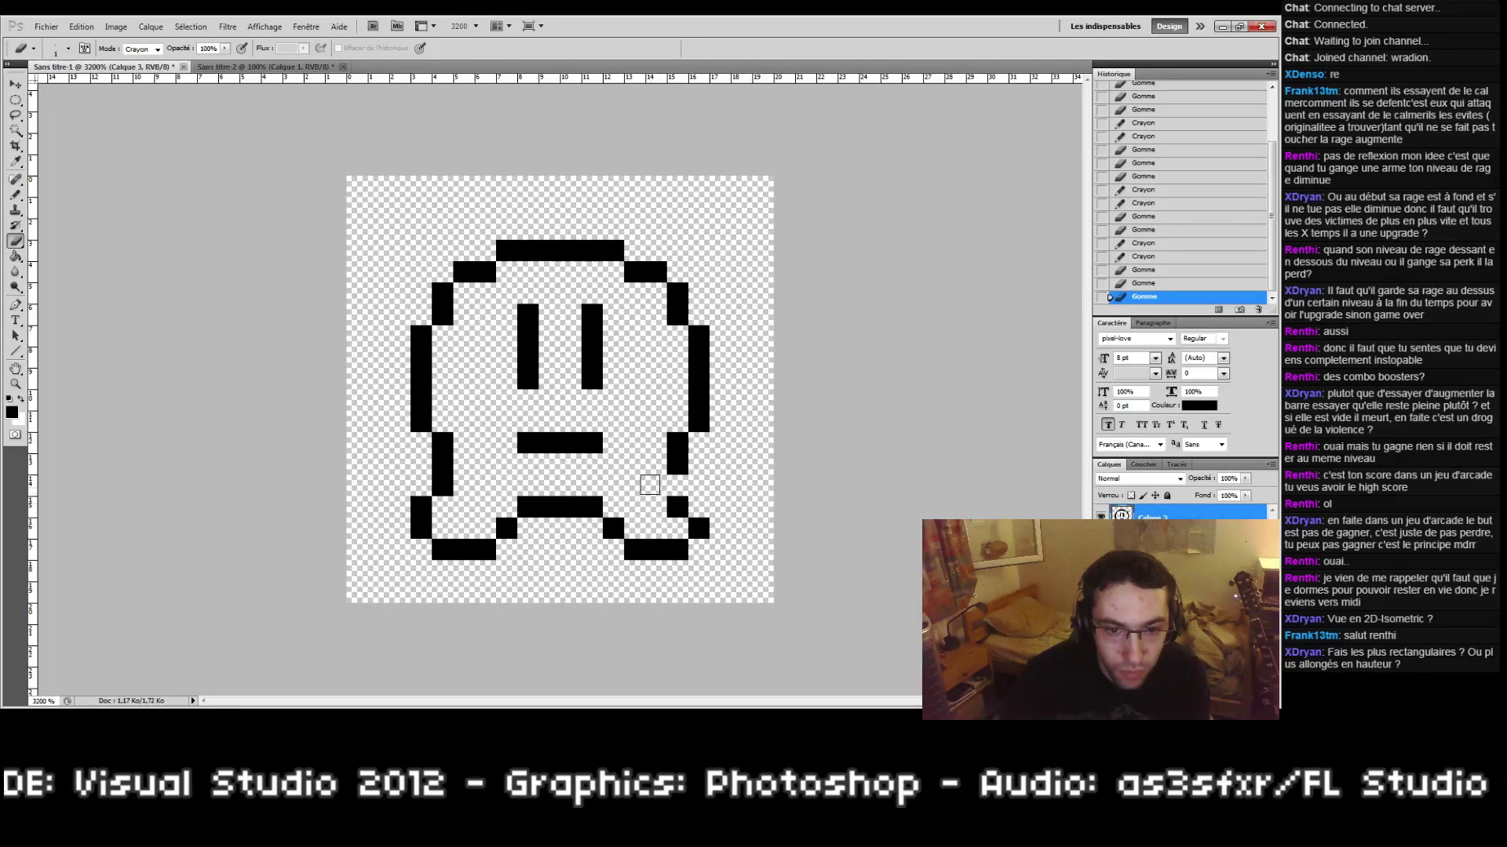
pyautogui.click(677, 506)
pyautogui.press('b')
pyautogui.click(699, 507)
pyautogui.click(677, 486)
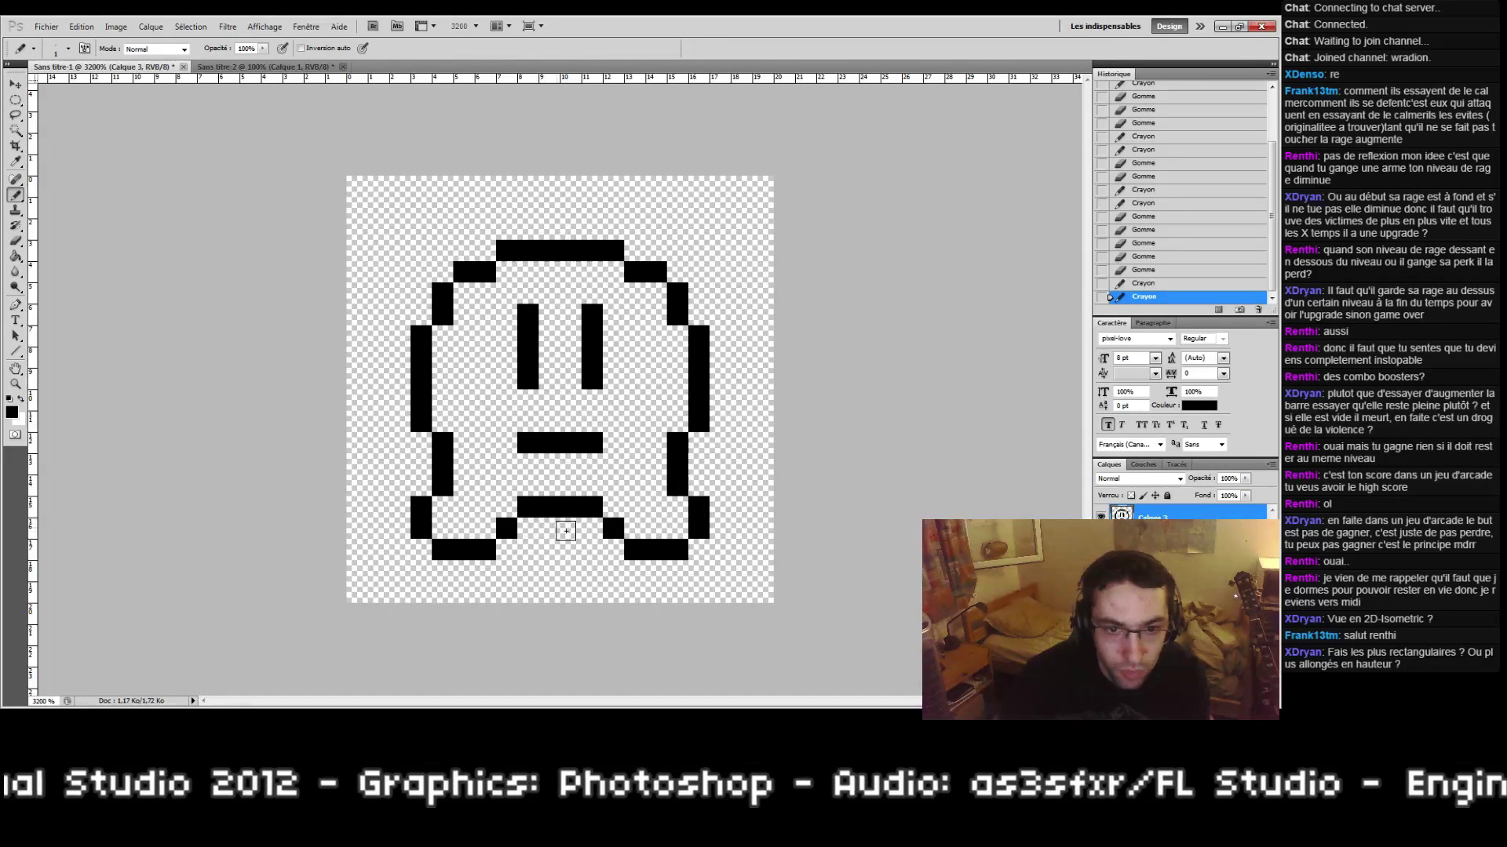
# Step: Move the left foot's outer edge one pixel outward and join it to the body's side
pyautogui.click(399, 506)
pyautogui.click(400, 528)
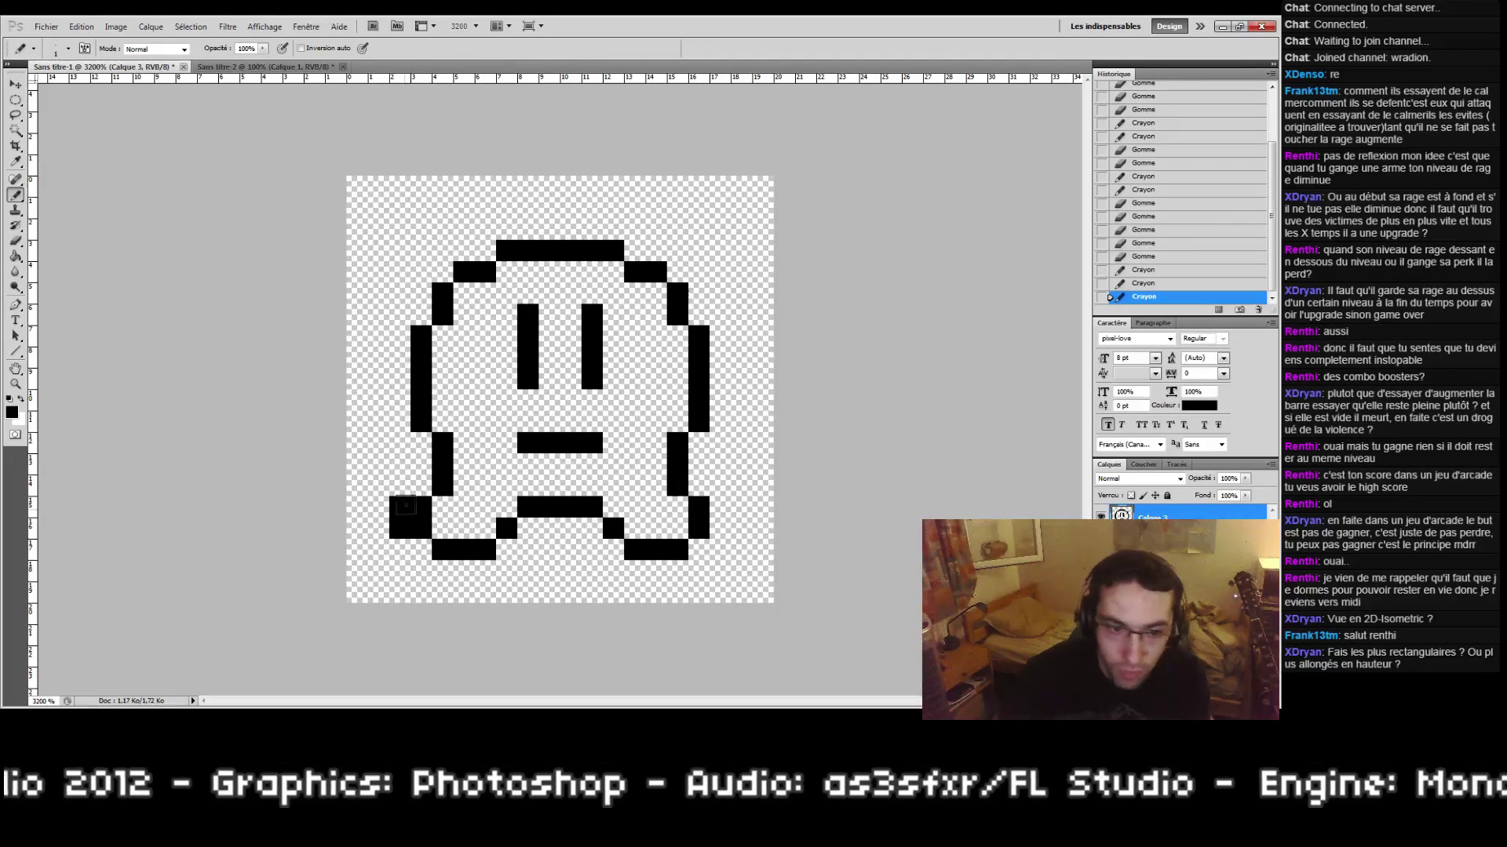
pyautogui.press('e')
pyautogui.click(421, 507)
pyautogui.press('b')
pyautogui.click(421, 485)
pyautogui.press('e')
pyautogui.click(421, 527)
pyautogui.press('b')
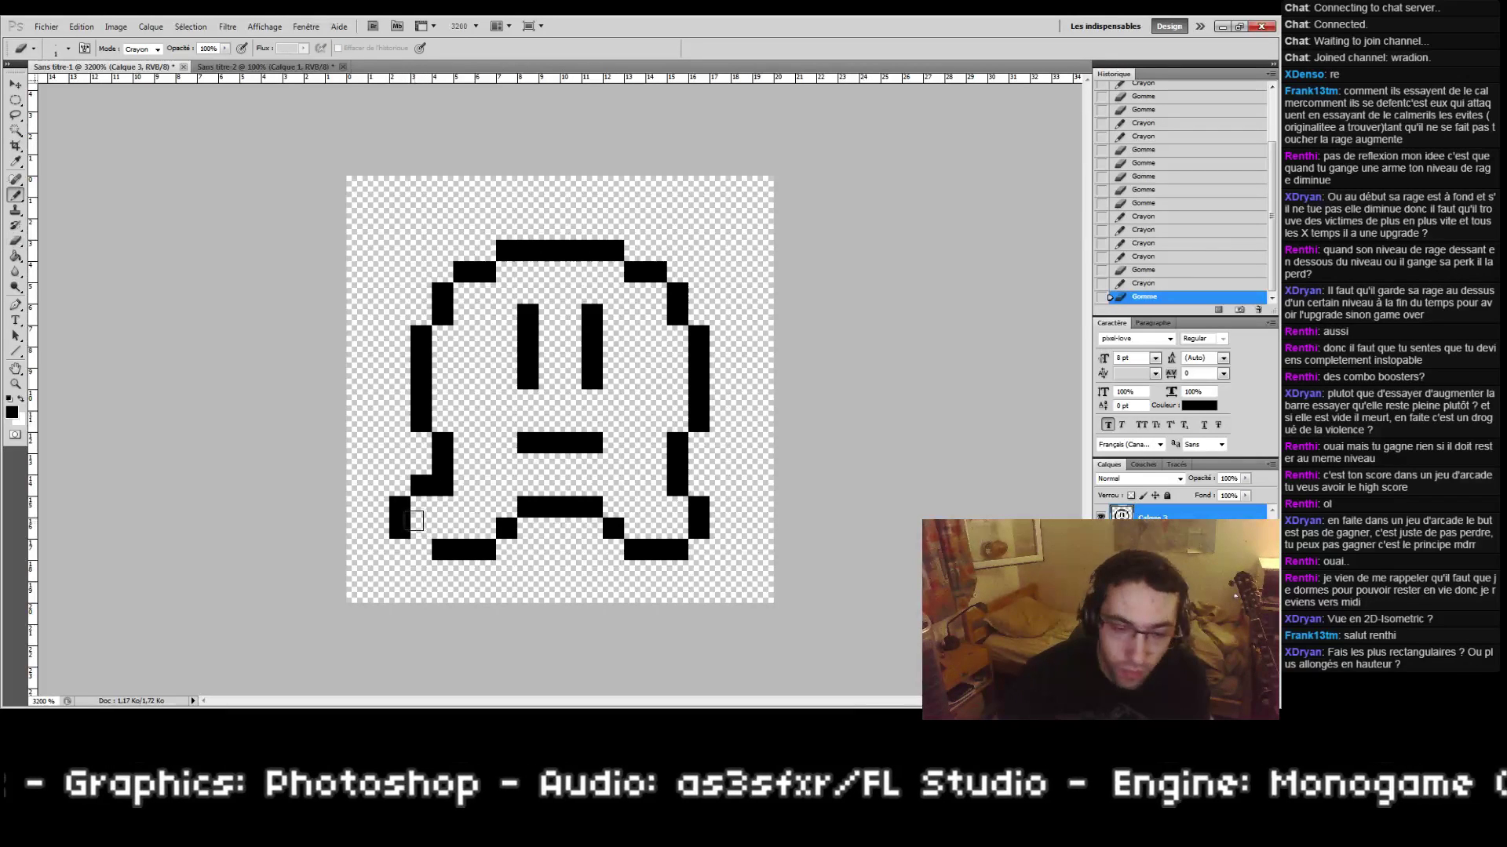
# Step: Taper the left foot's outer edge to a one-pixel point and erase the corner pixel at the body's side
pyautogui.click(420, 527)
pyautogui.press('e')
pyautogui.click(399, 527)
pyautogui.click(400, 527)
pyautogui.click(442, 484)
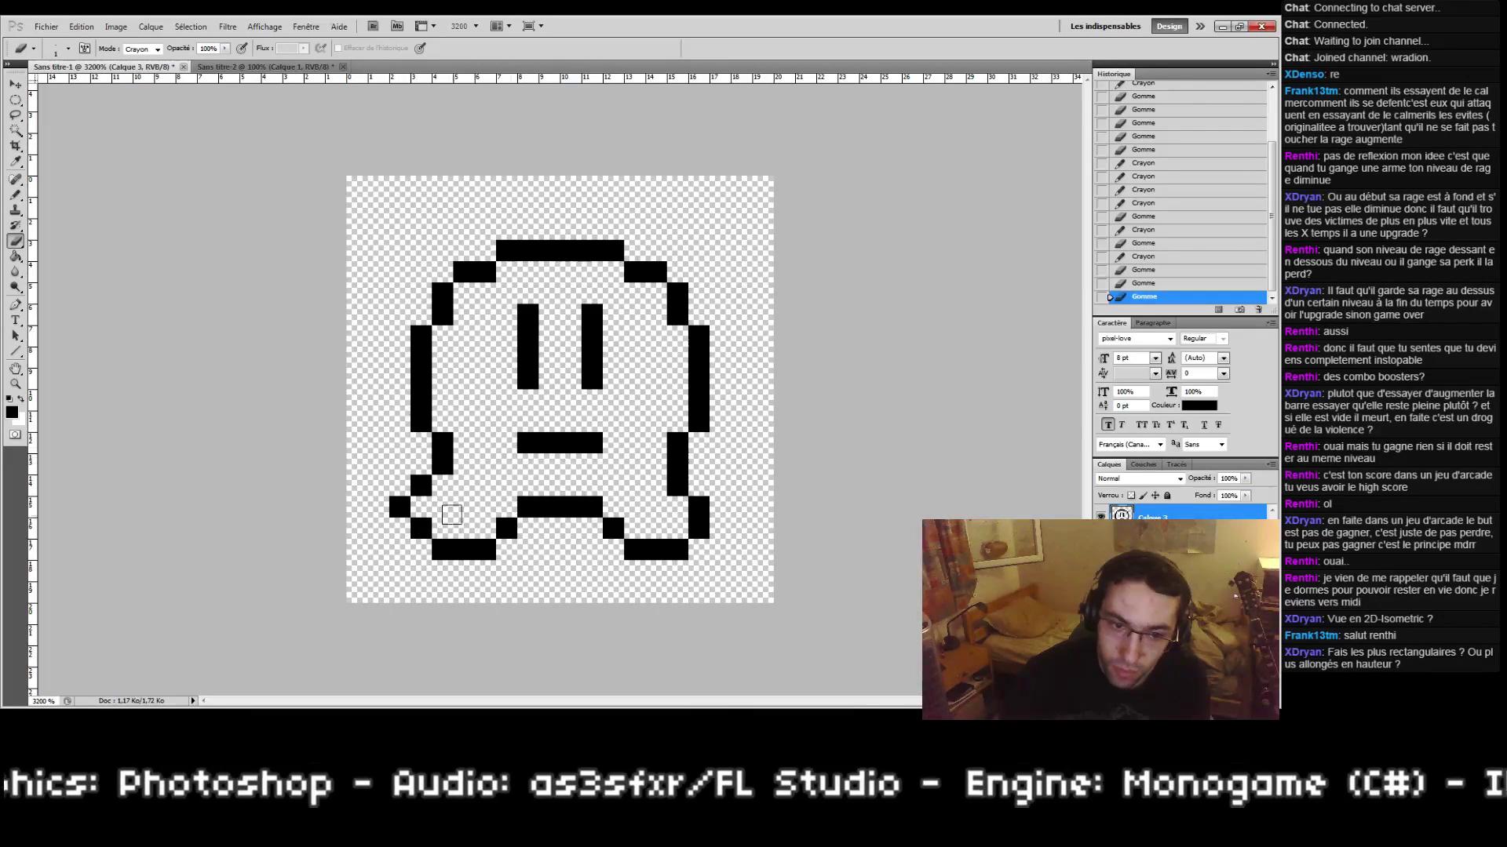
# Step: Erase both feet and the whole lower outline beneath the body's curved sides
pyautogui.moveTo(452, 514)
pyautogui.mouseDown()
pyautogui.moveTo(494, 517)
pyautogui.moveTo(384, 500)
pyautogui.moveTo(816, 535)
pyautogui.moveTo(502, 519)
pyautogui.moveTo(444, 533)
pyautogui.moveTo(621, 529)
pyautogui.moveTo(752, 547)
pyautogui.mouseUp()
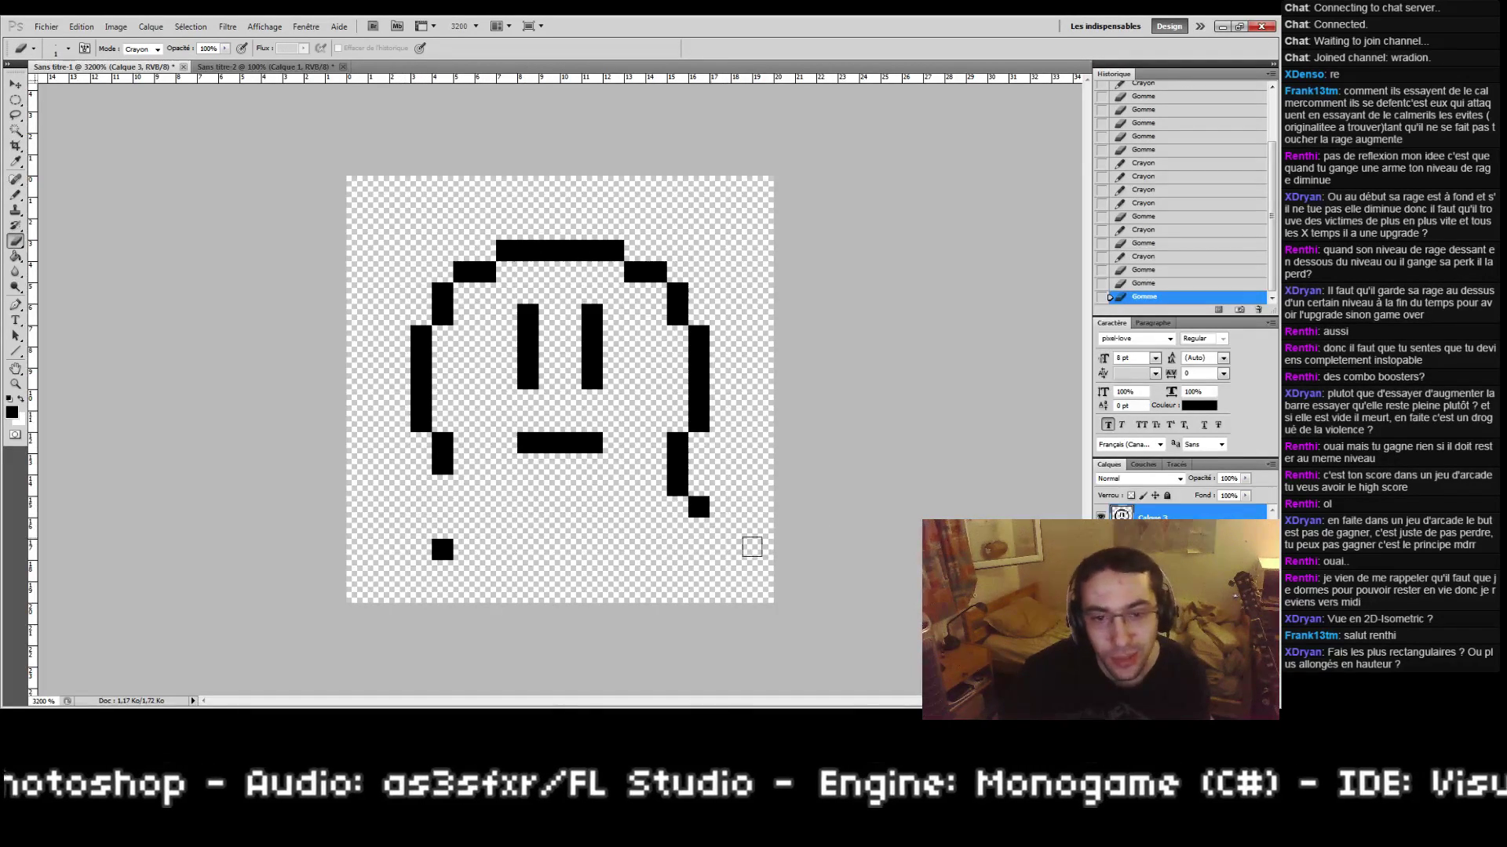
pyautogui.click(699, 509)
pyautogui.moveTo(442, 563)
pyautogui.mouseDown()
pyautogui.moveTo(761, 505)
pyautogui.moveTo(698, 498)
pyautogui.moveTo(642, 524)
pyautogui.mouseUp()
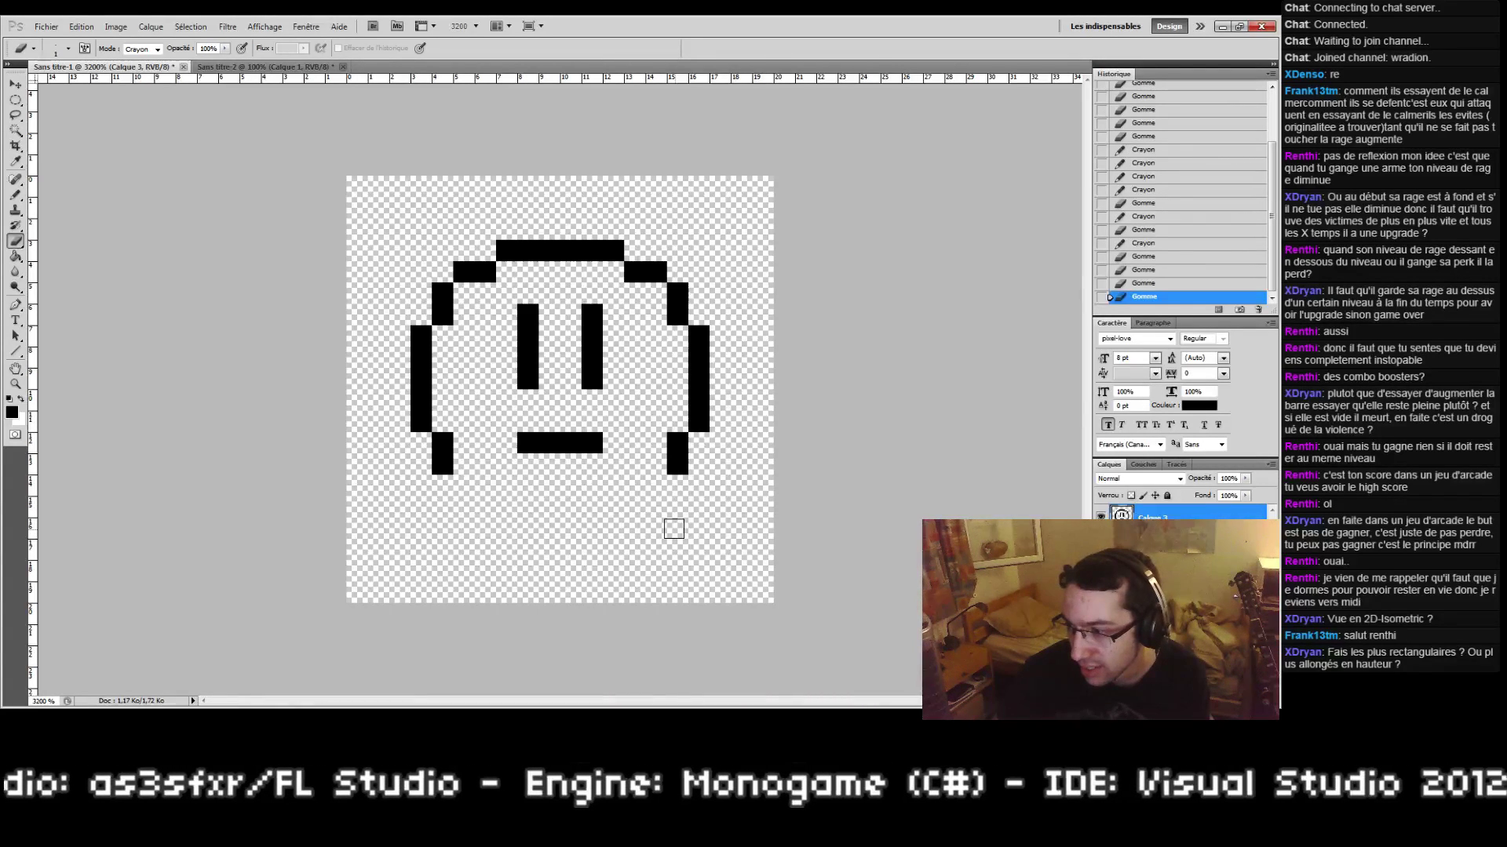
# Step: Close the body with a rounded bottom edge mirroring its top, and check the sprite at reduced zoom
pyautogui.press('b')
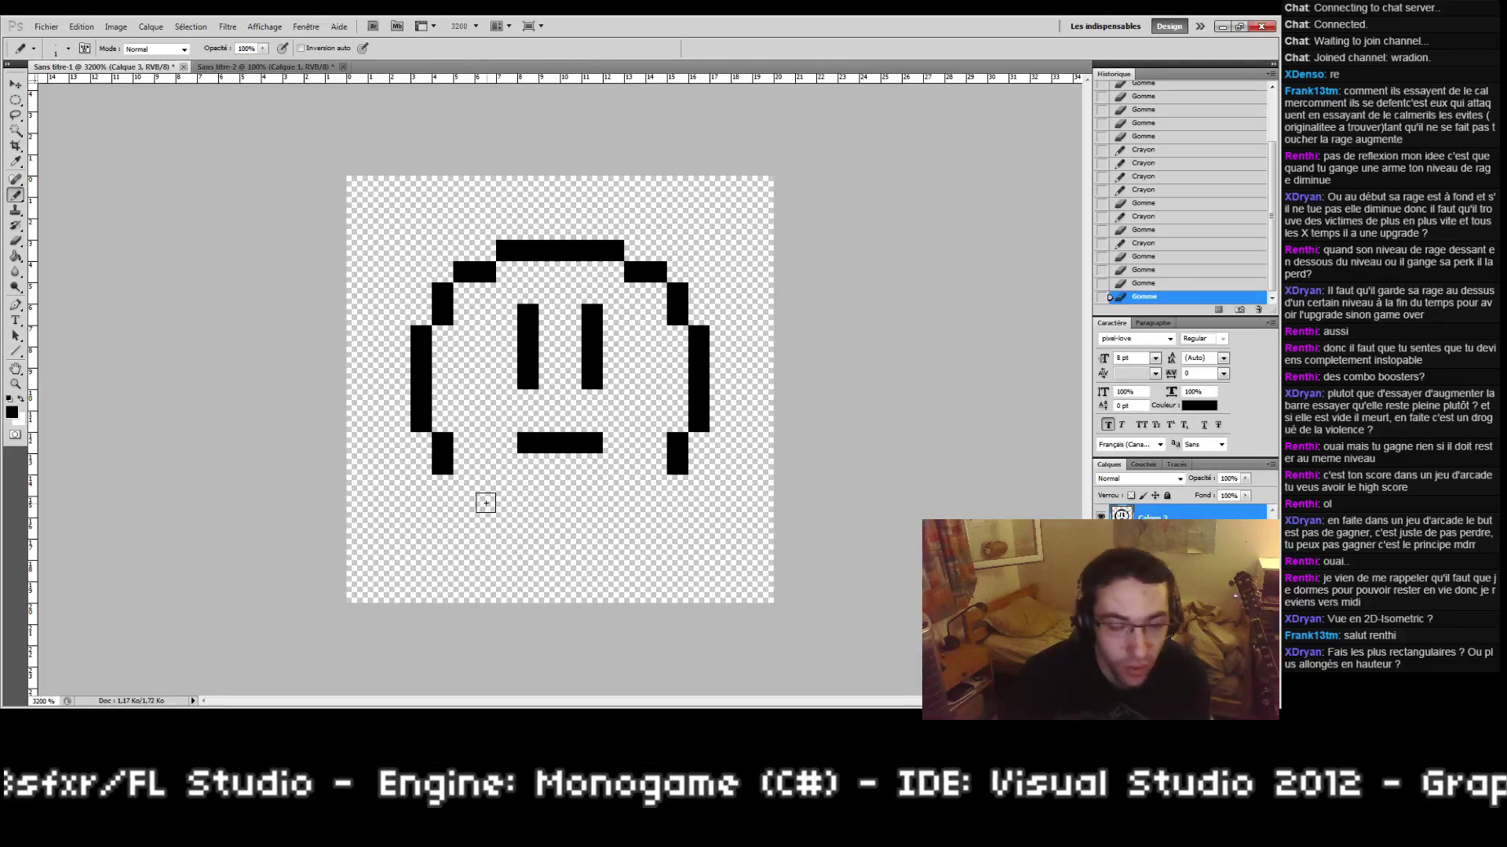
pyautogui.moveTo(463, 485)
pyautogui.mouseDown()
pyautogui.moveTo(523, 511)
pyautogui.moveTo(612, 507)
pyautogui.moveTo(656, 486)
pyautogui.mouseUp()
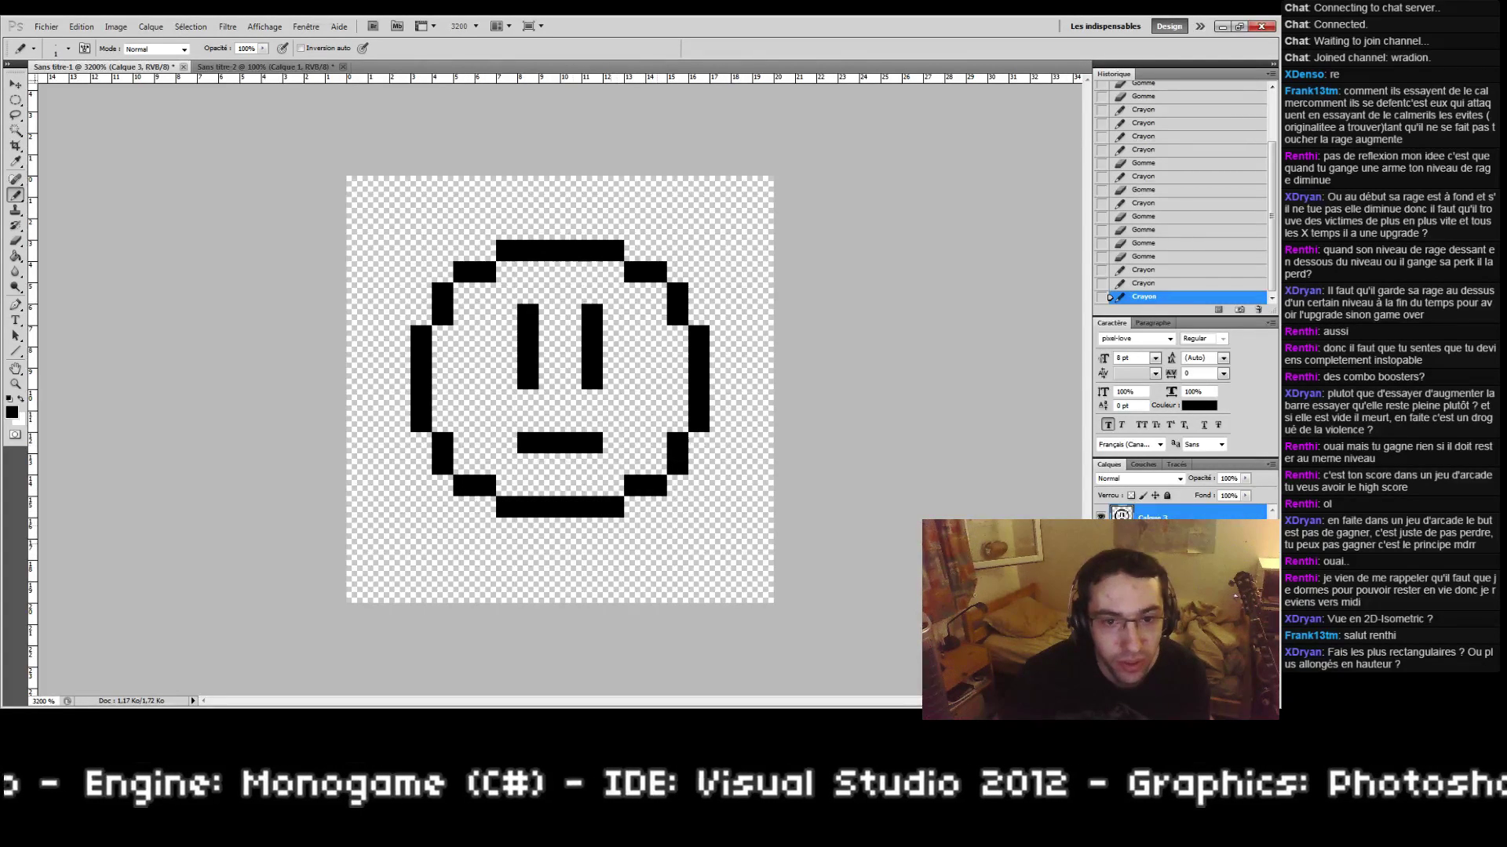
pyautogui.doubleClick(15, 383)
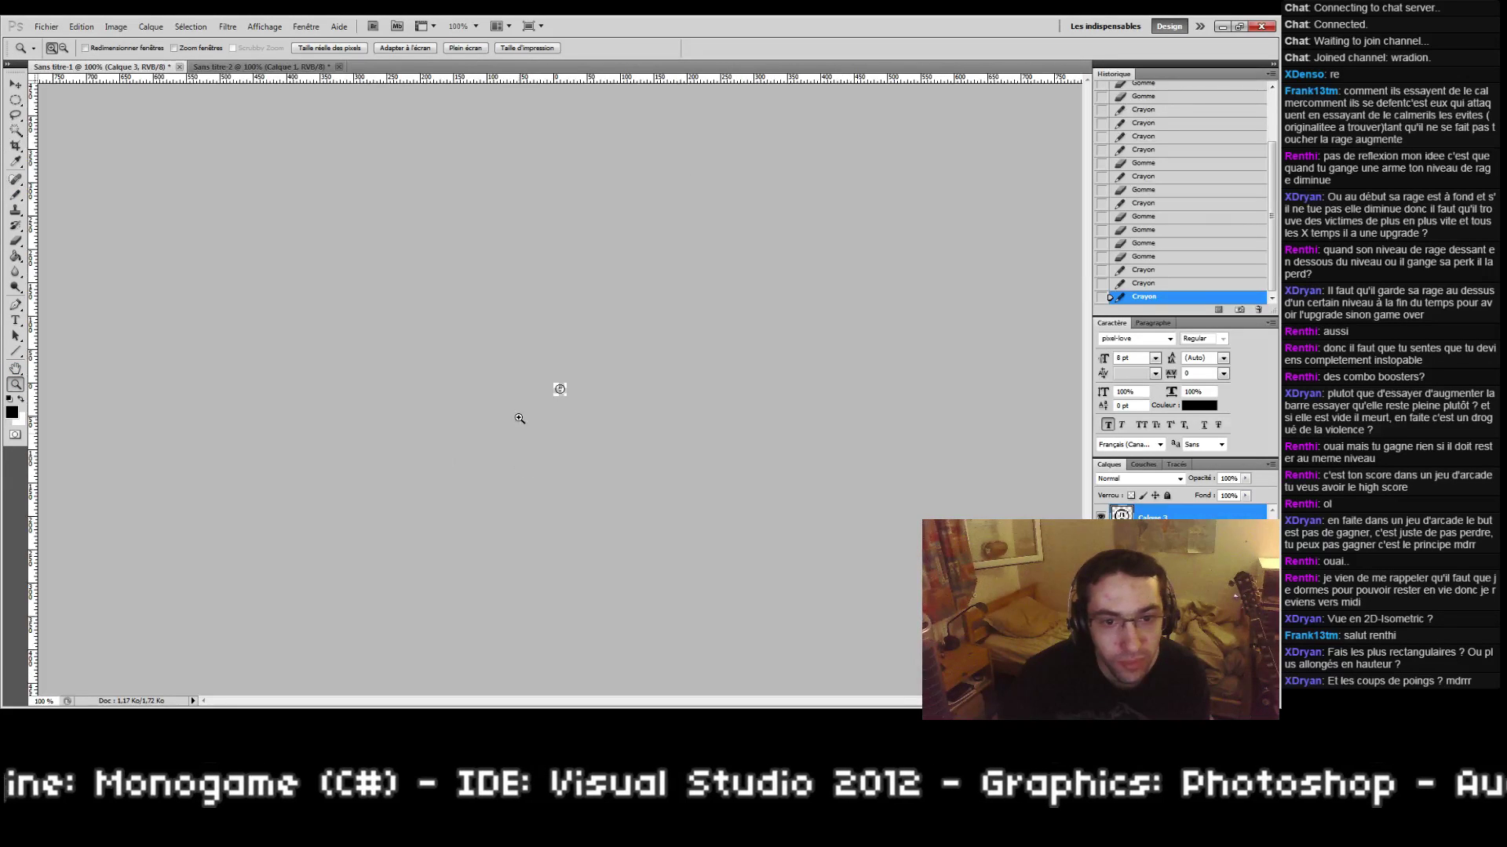
pyautogui.moveTo(547, 374); pyautogui.dragTo(575, 402)
# Step: Draw two one-pixel-wide legs three pixels tall below the body, each with a one-pixel foot pointing outward
pyautogui.press('b')
pyautogui.moveTo(463, 507)
pyautogui.mouseDown()
pyautogui.moveTo(474, 561)
pyautogui.moveTo(478, 534)
pyautogui.moveTo(483, 550)
pyautogui.moveTo(426, 569)
pyautogui.moveTo(431, 584)
pyautogui.moveTo(460, 510)
pyautogui.moveTo(485, 571)
pyautogui.mouseUp()
pyautogui.press('e')
pyautogui.press('b')
pyautogui.press('e')
pyautogui.click(464, 529)
pyautogui.press('b')
pyautogui.moveTo(613, 526)
pyautogui.mouseDown()
pyautogui.moveTo(617, 574)
pyautogui.moveTo(634, 571)
pyautogui.mouseUp()
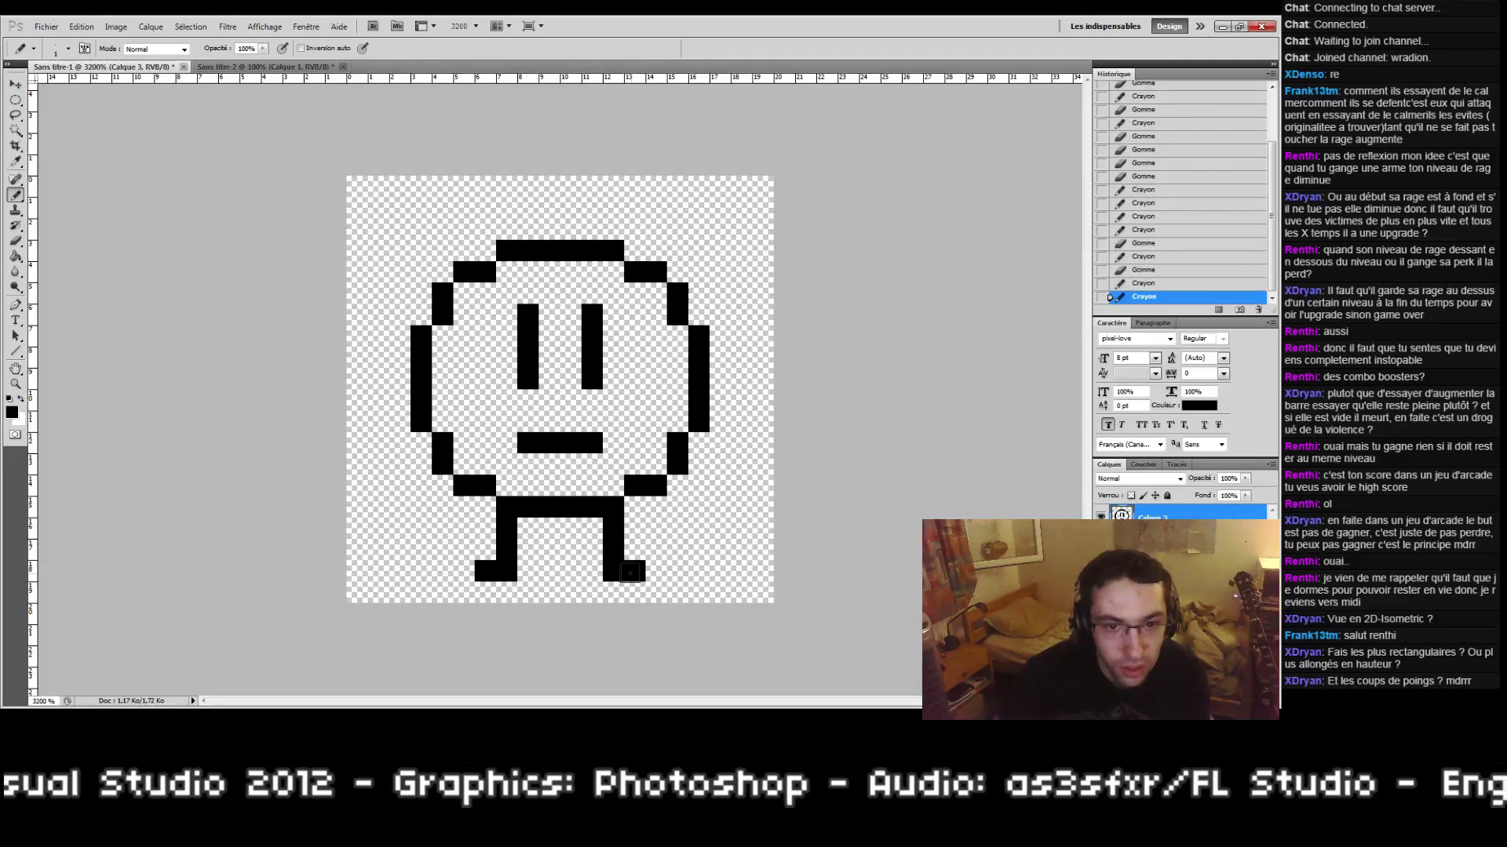
# Step: Draw a left arm from one pixel beside the body and a two-pixel vertical hand set diagonally below it
pyautogui.moveTo(404, 380)
pyautogui.mouseDown()
pyautogui.moveTo(373, 379)
pyautogui.moveTo(377, 421)
pyautogui.mouseUp()
pyautogui.press('e')
pyautogui.click(375, 379)
pyautogui.click(375, 380)
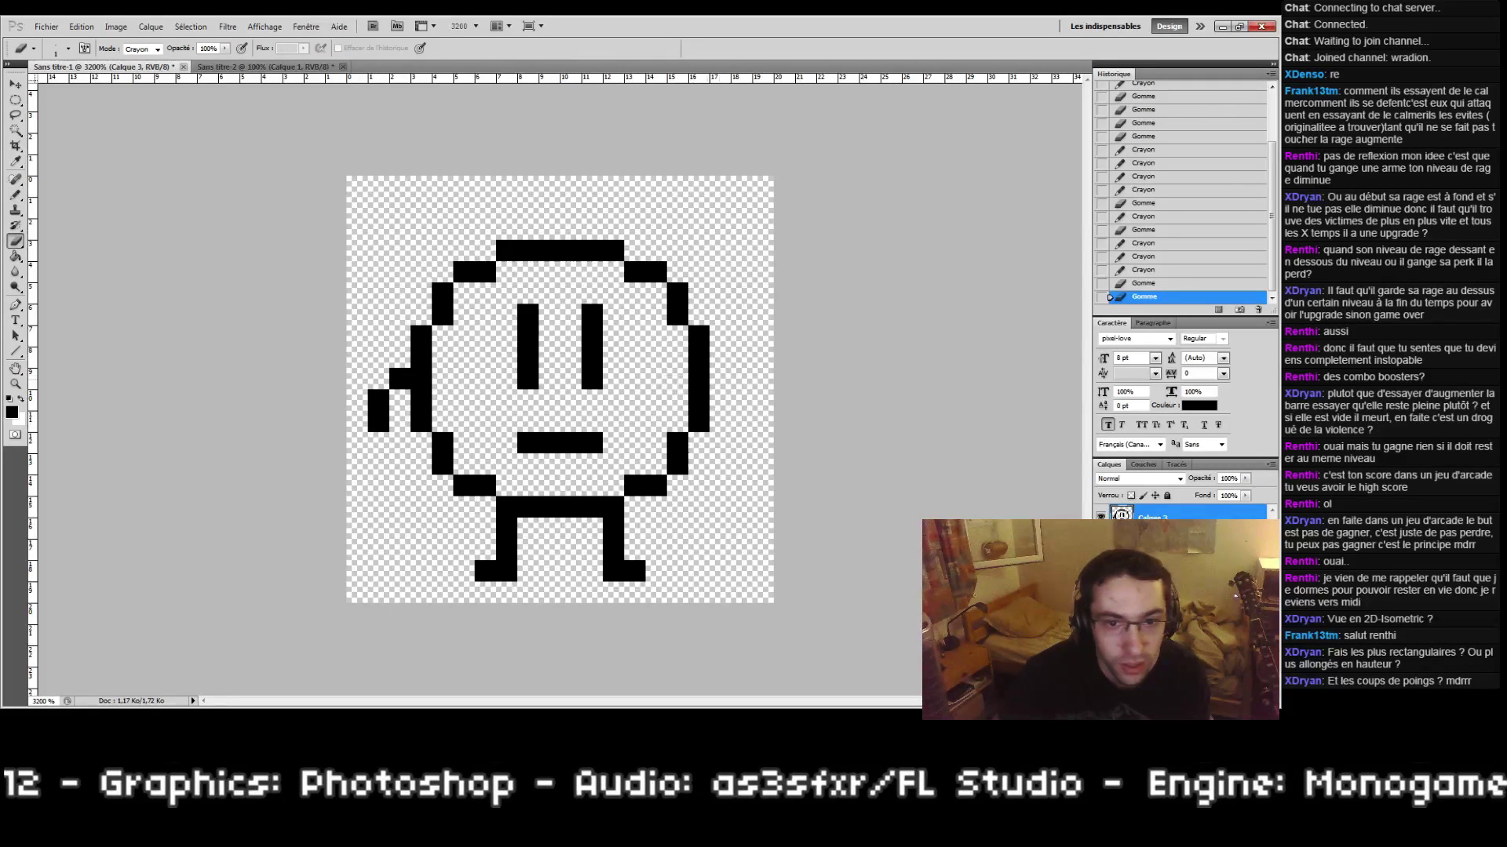
# Step: Draw the right arm as a mirror of the left arm and check the sprite at reduced zoom
pyautogui.press('b')
pyautogui.click(722, 379)
pyautogui.moveTo(730, 378); pyautogui.dragTo(734, 439)
pyautogui.press('e')
pyautogui.click(737, 449)
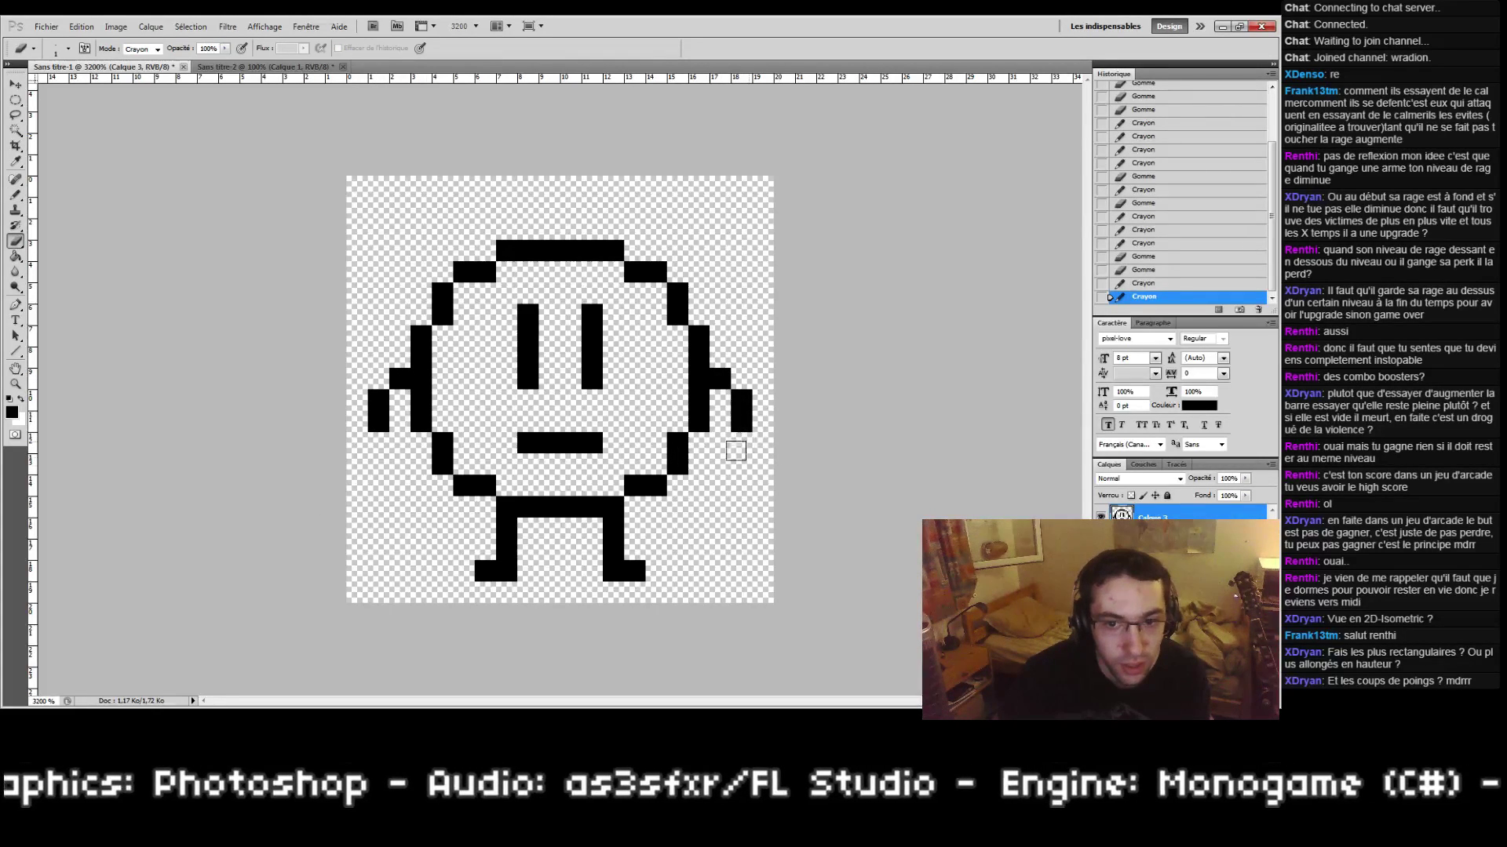
pyautogui.doubleClick(14, 385)
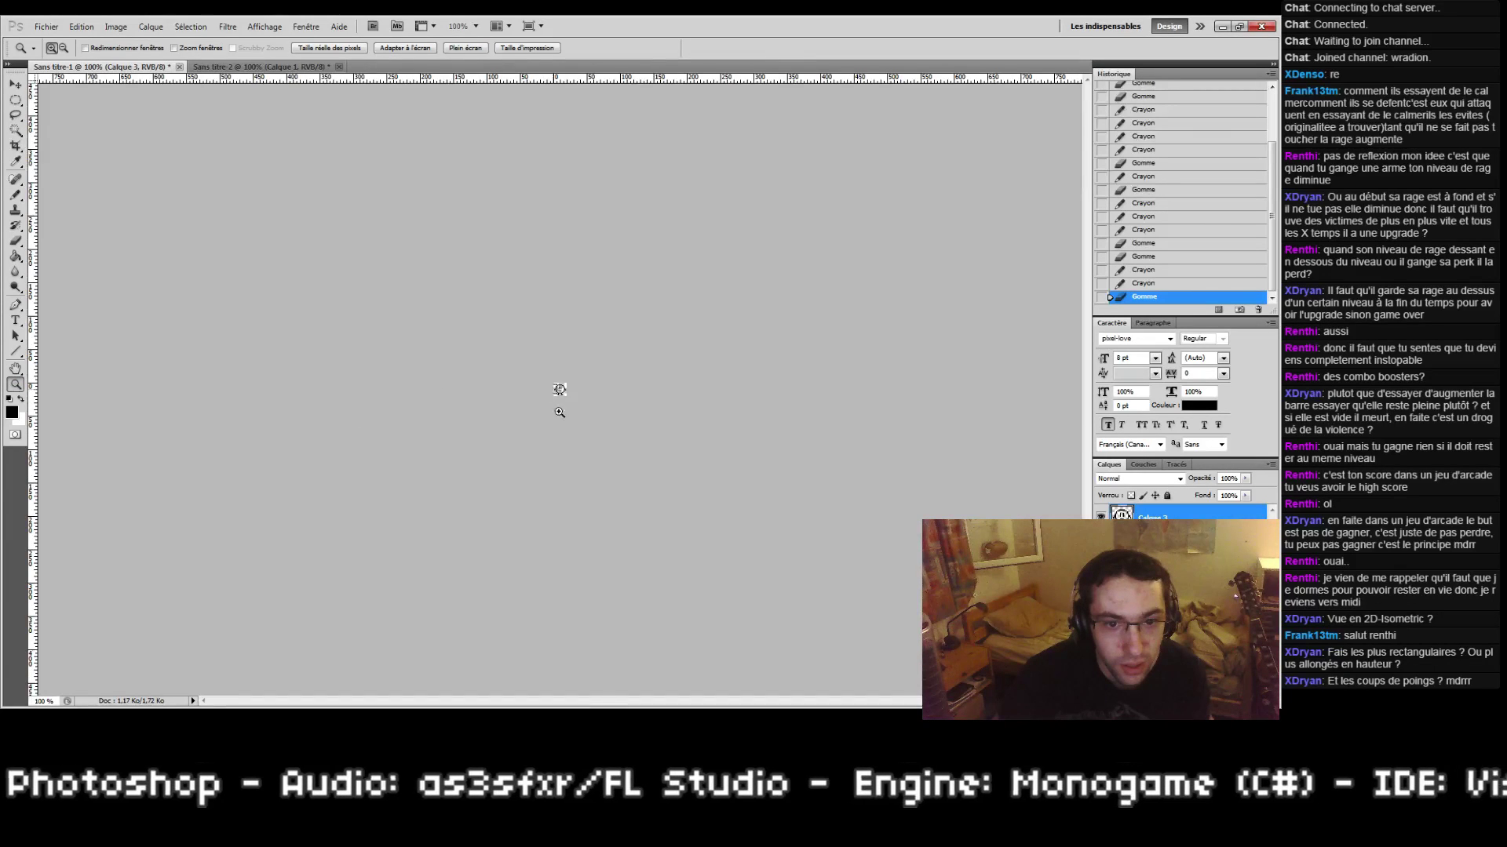
pyautogui.click(560, 412)
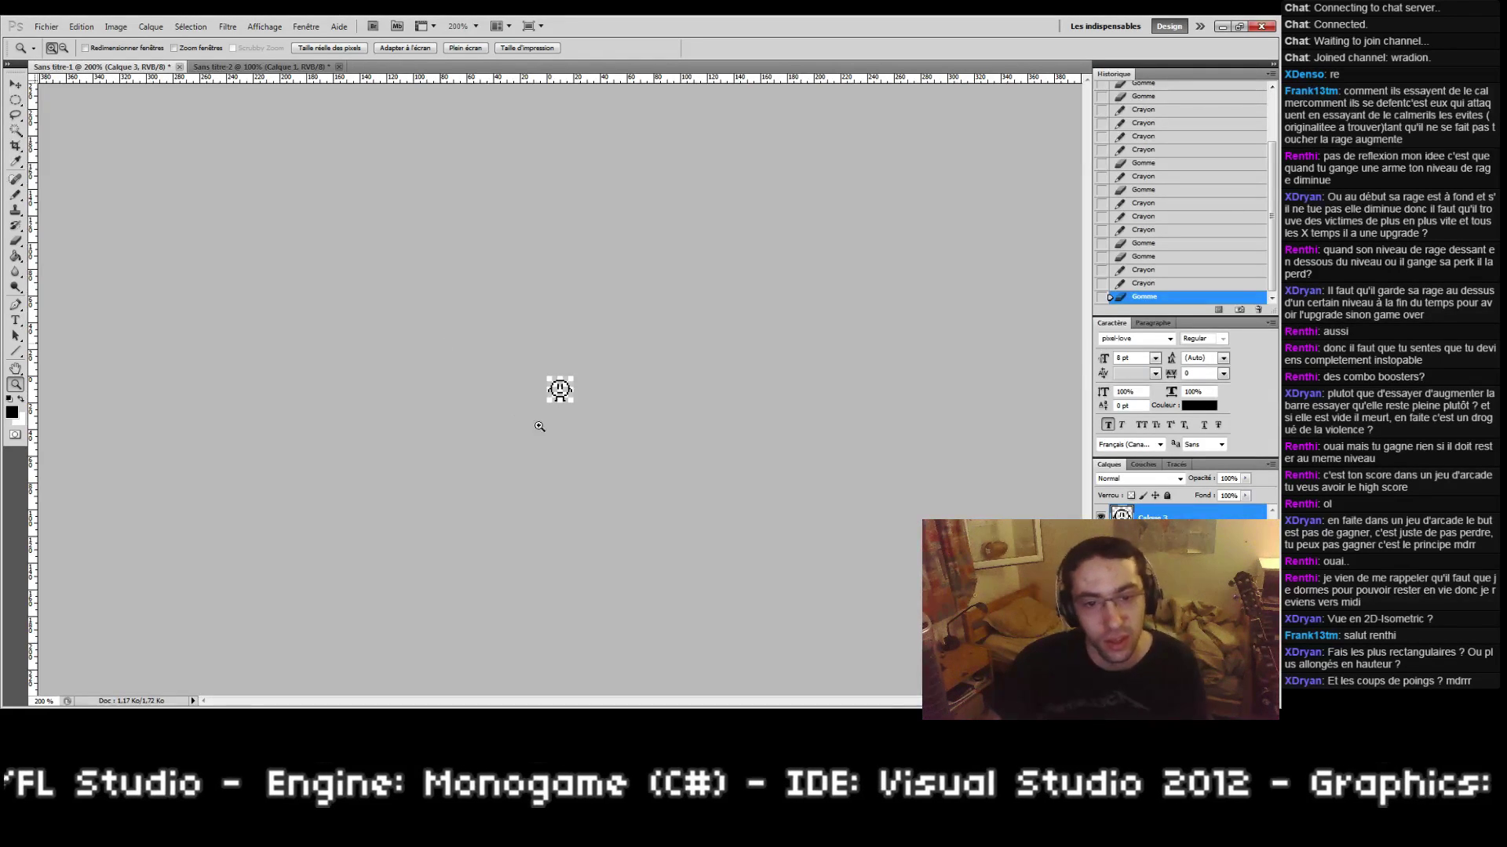
pyautogui.hotkey('ctrl', '0')
# Step: Extend the left foot outward by one pixel so it is two pixels wide beside the leg
pyautogui.press('b')
pyautogui.click(446, 573)
pyautogui.press('e')
pyautogui.click(466, 571)
pyautogui.press('b')
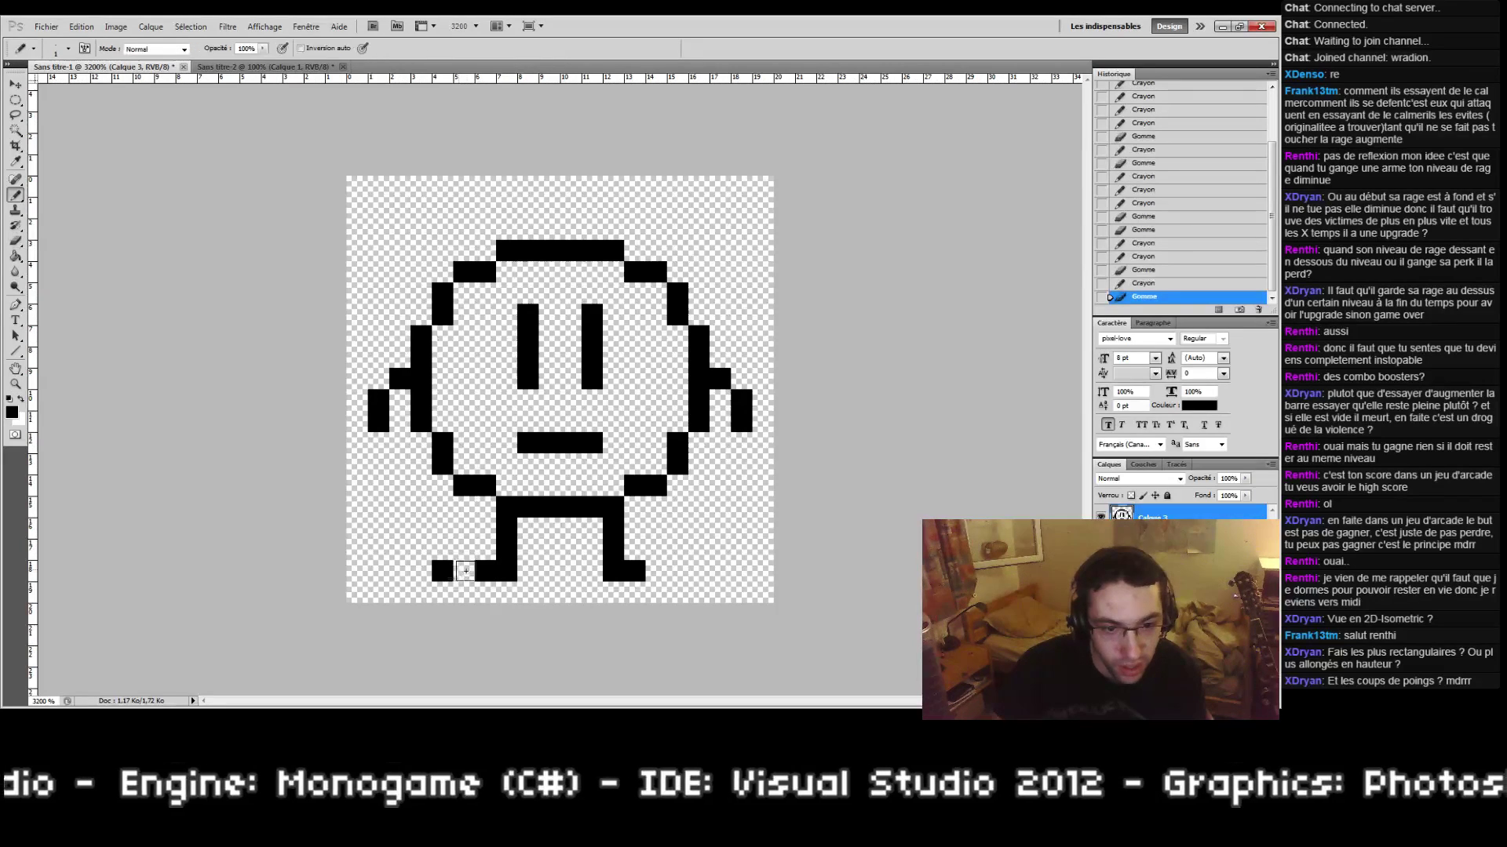
pyautogui.click(465, 571)
pyautogui.press('e')
pyautogui.click(442, 571)
# Step: Remove the right leg's lowest pixel and make its foot two pixels wide, set diagonally outward below the leg
pyautogui.press('b')
pyautogui.click(656, 570)
pyautogui.press('e')
pyautogui.moveTo(638, 571); pyautogui.dragTo(621, 570)
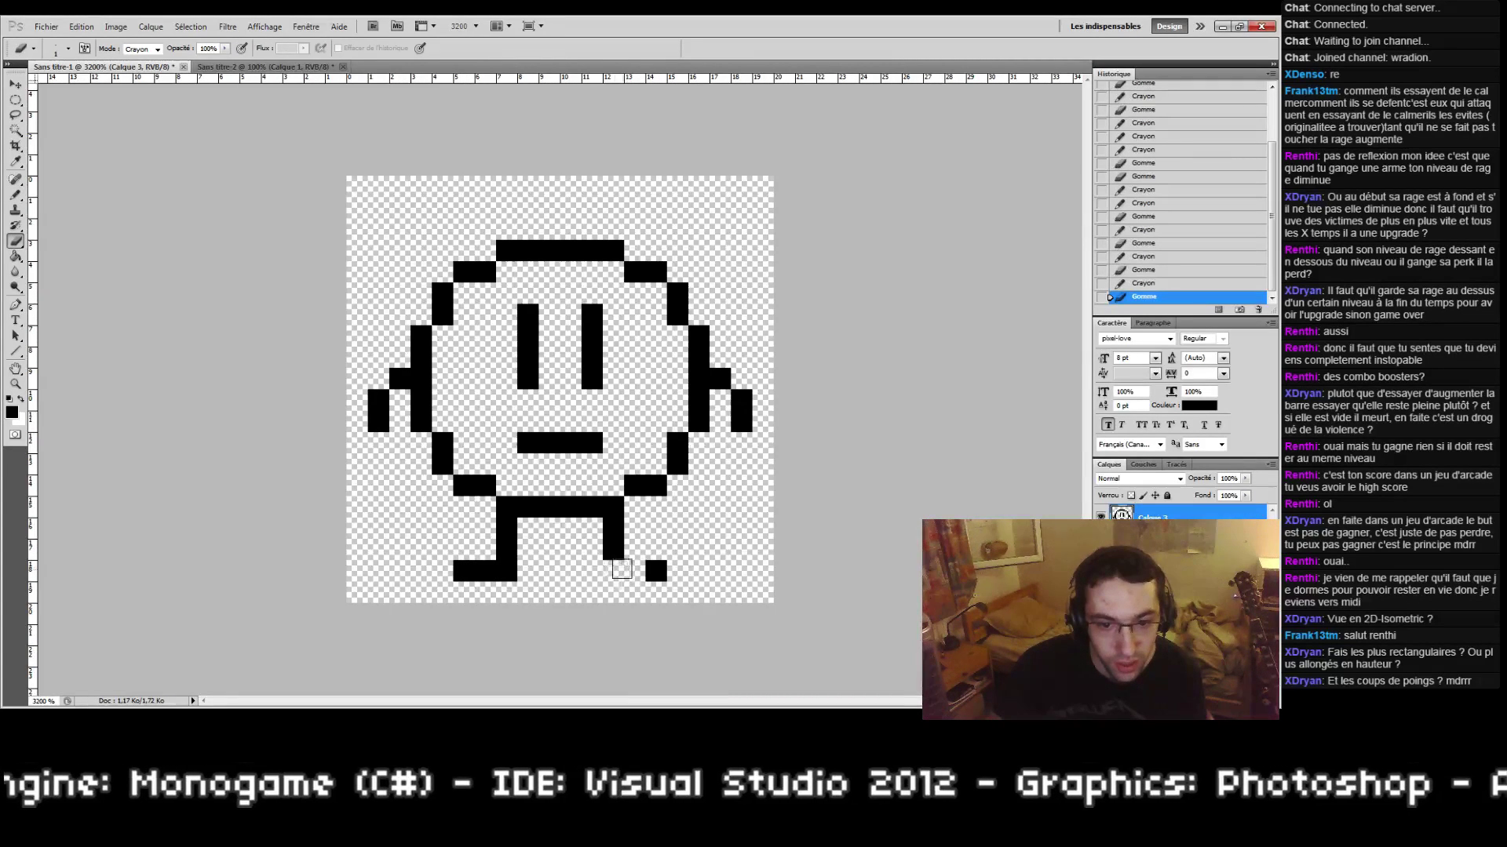
pyautogui.press('b')
pyautogui.click(634, 571)
# Step: Remove the left leg's lowest pixel so its two-pixel foot sits diagonally outward like the right one
pyautogui.press('e')
pyautogui.click(485, 570)
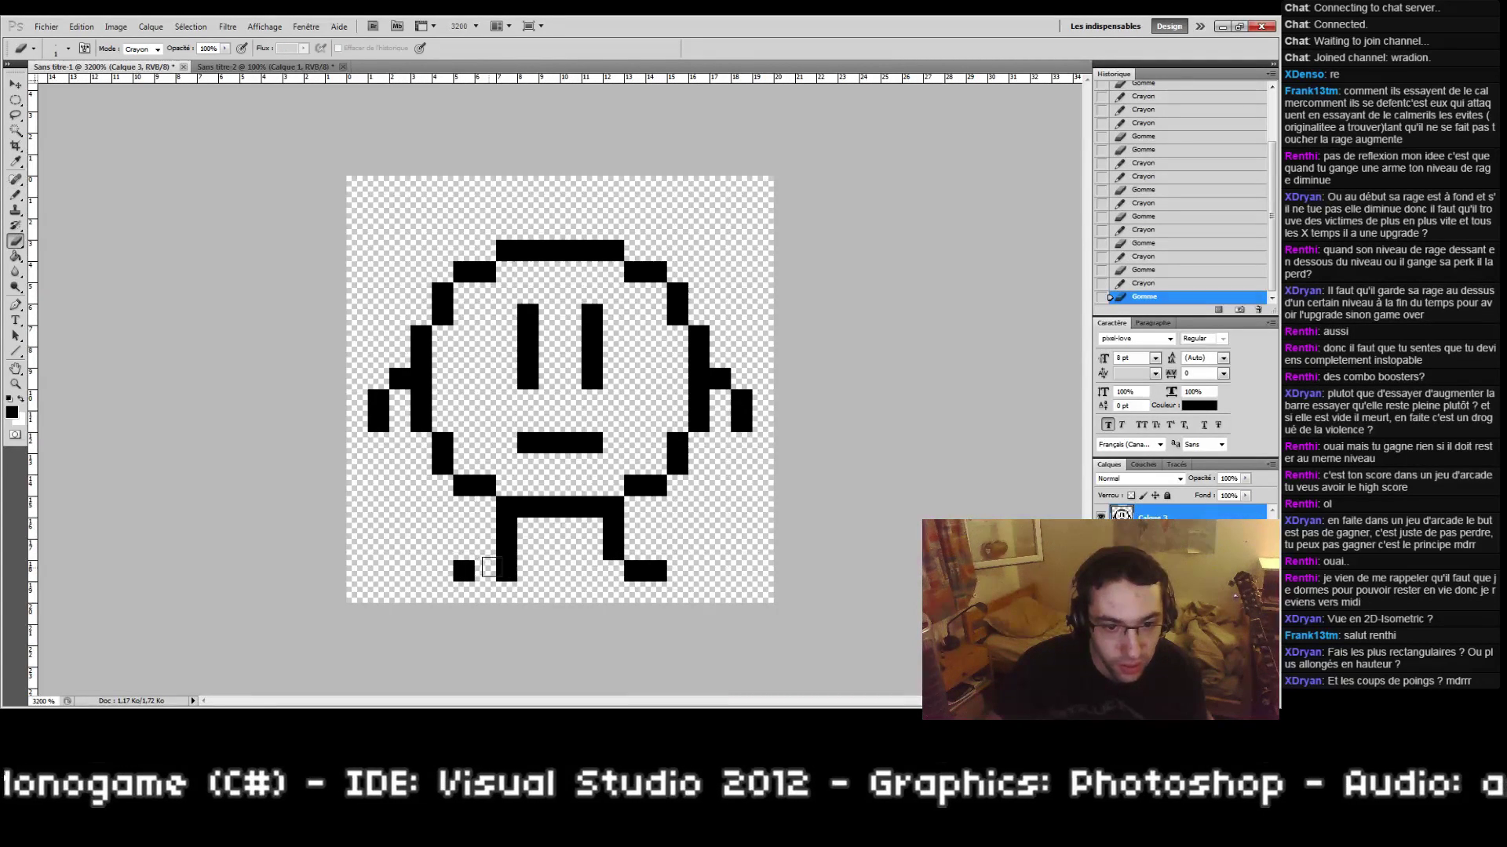
pyautogui.click(506, 571)
pyautogui.press('b')
pyautogui.click(485, 571)
pyautogui.press('e')
pyautogui.click(521, 507)
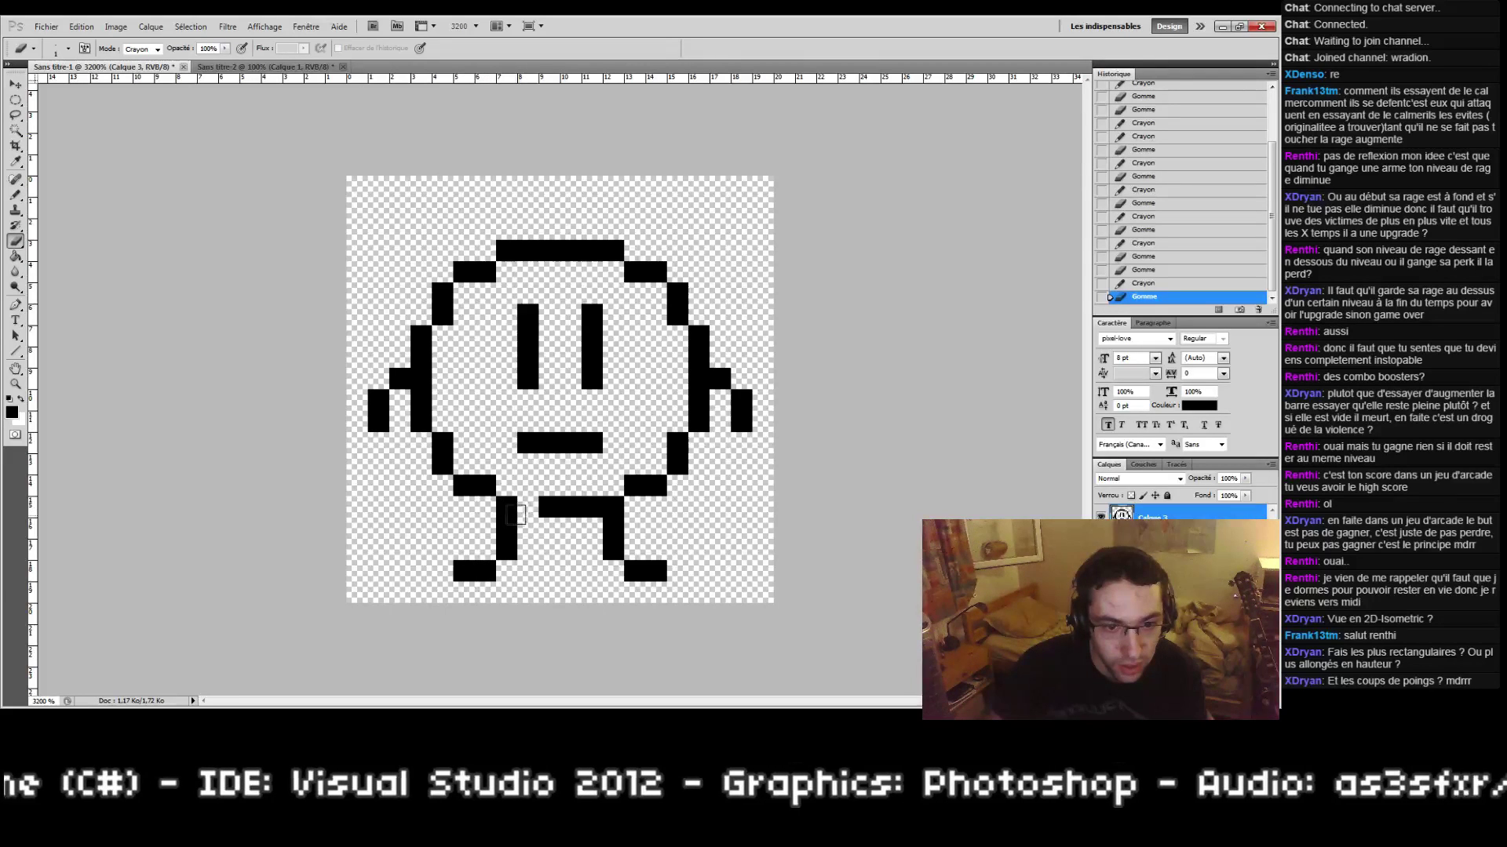
pyautogui.click(512, 510)
pyautogui.press('b')
pyautogui.click(527, 506)
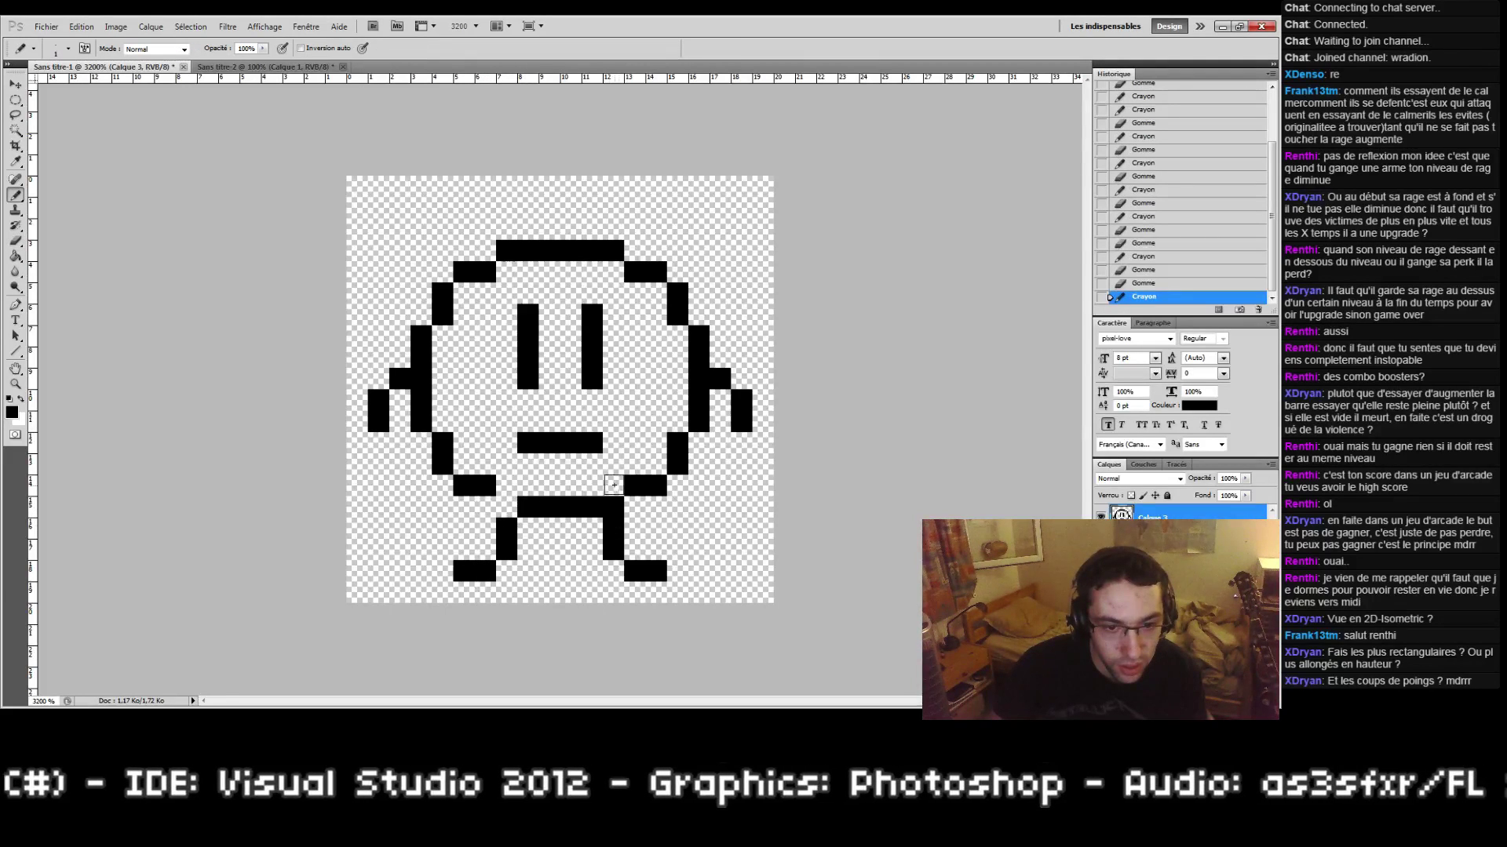
pyautogui.click(504, 507)
# Step: Lengthen the left leg by one pixel and move its foot to the canvas's bottom row, three pixels wide
pyautogui.press('z')
pyautogui.hotkey('ctrl', 'alt', '0')
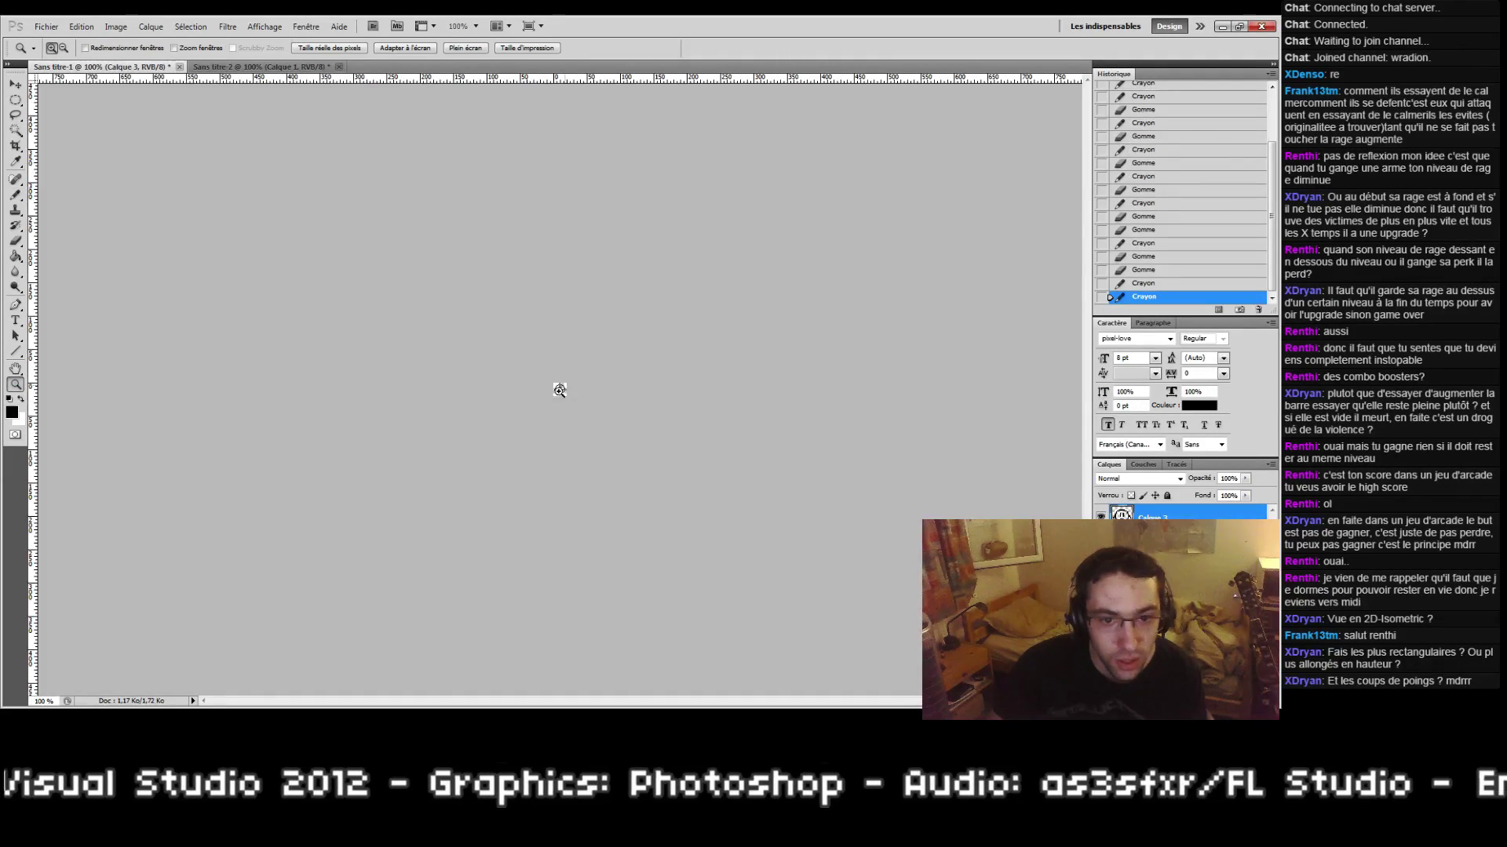
pyautogui.click(559, 390)
pyautogui.hotkey('ctrl', '0')
pyautogui.press('b')
pyautogui.press('e')
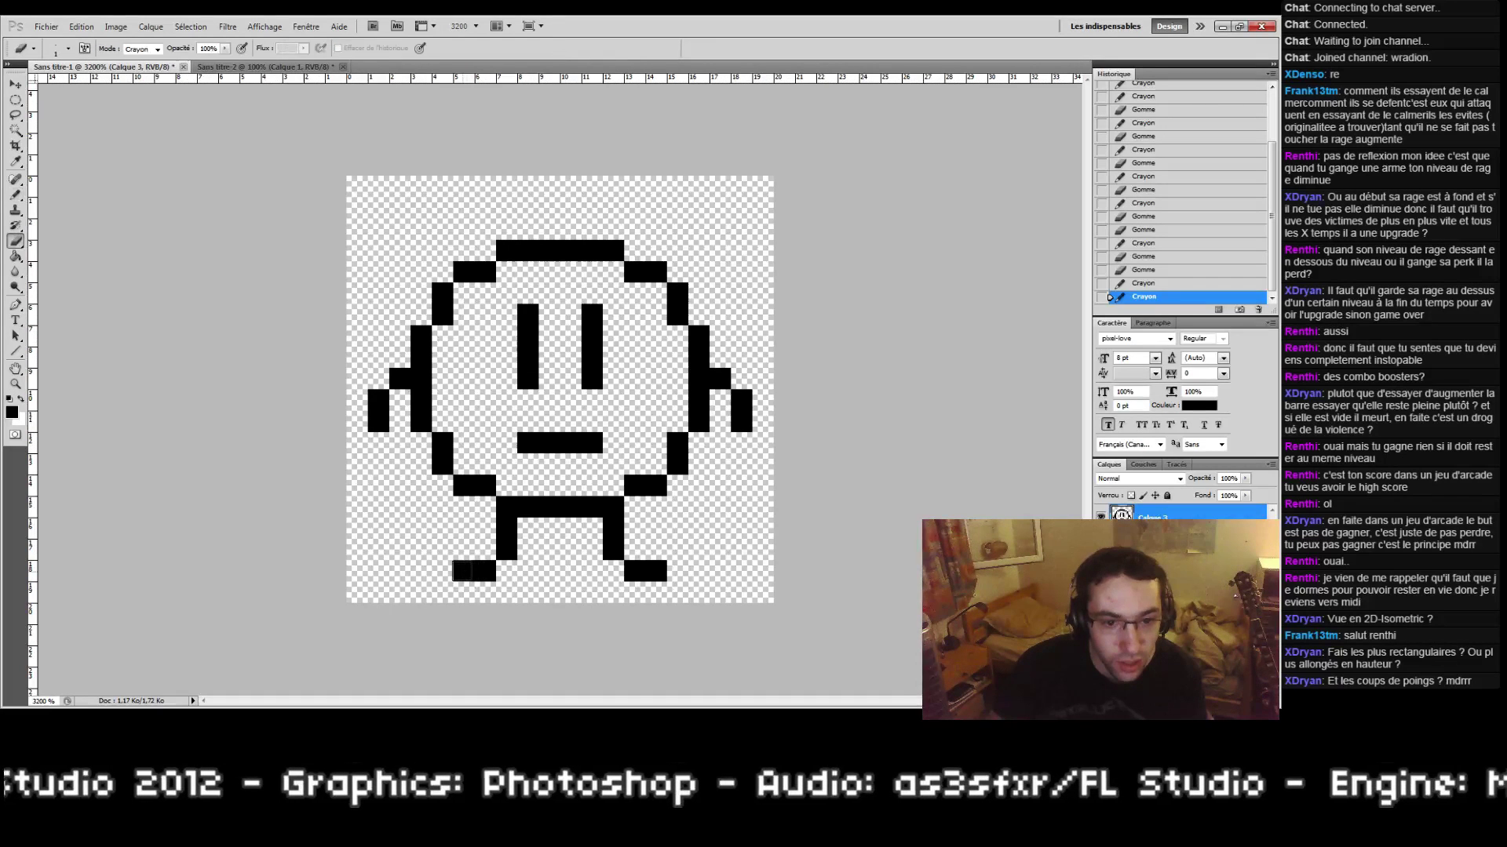
pyautogui.press('b')
pyautogui.moveTo(464, 572)
pyautogui.mouseDown()
pyautogui.moveTo(502, 571)
pyautogui.moveTo(455, 594)
pyautogui.mouseUp()
pyautogui.click(506, 571)
pyautogui.click(439, 591)
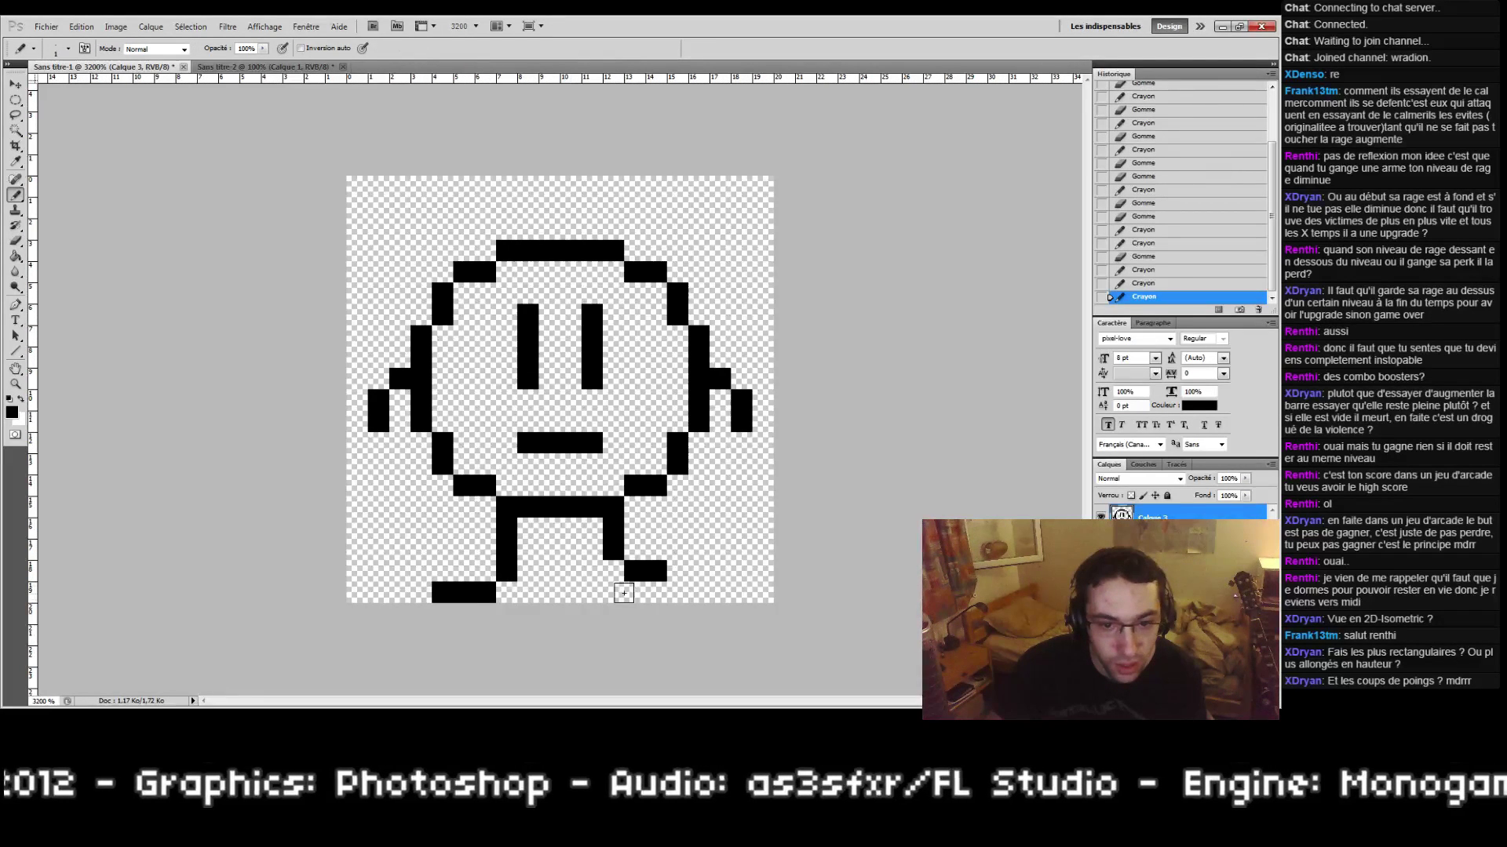
# Step: Lengthen the right leg by one pixel and rebuild its foot three pixels wide on the canvas's bottom row
pyautogui.press('e')
pyautogui.press('b')
pyautogui.moveTo(655, 571)
pyautogui.mouseDown()
pyautogui.moveTo(633, 599)
pyautogui.moveTo(678, 595)
pyautogui.mouseUp()
pyautogui.click(619, 573)
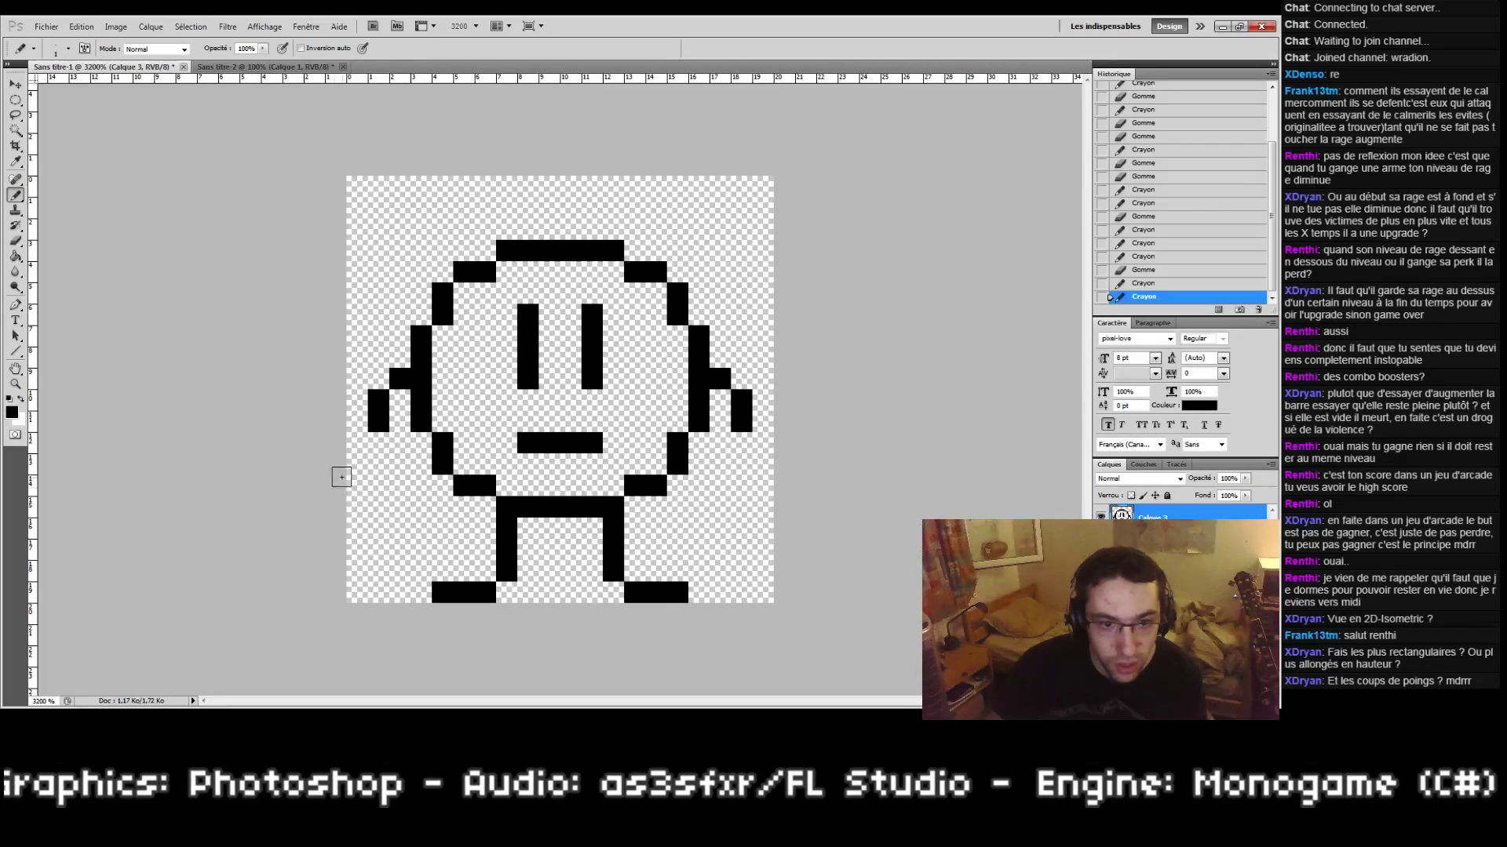
# Step: Extend both hands downward by one pixel to three pixels tall and check the sprite at reduced zoom
pyautogui.click(741, 442)
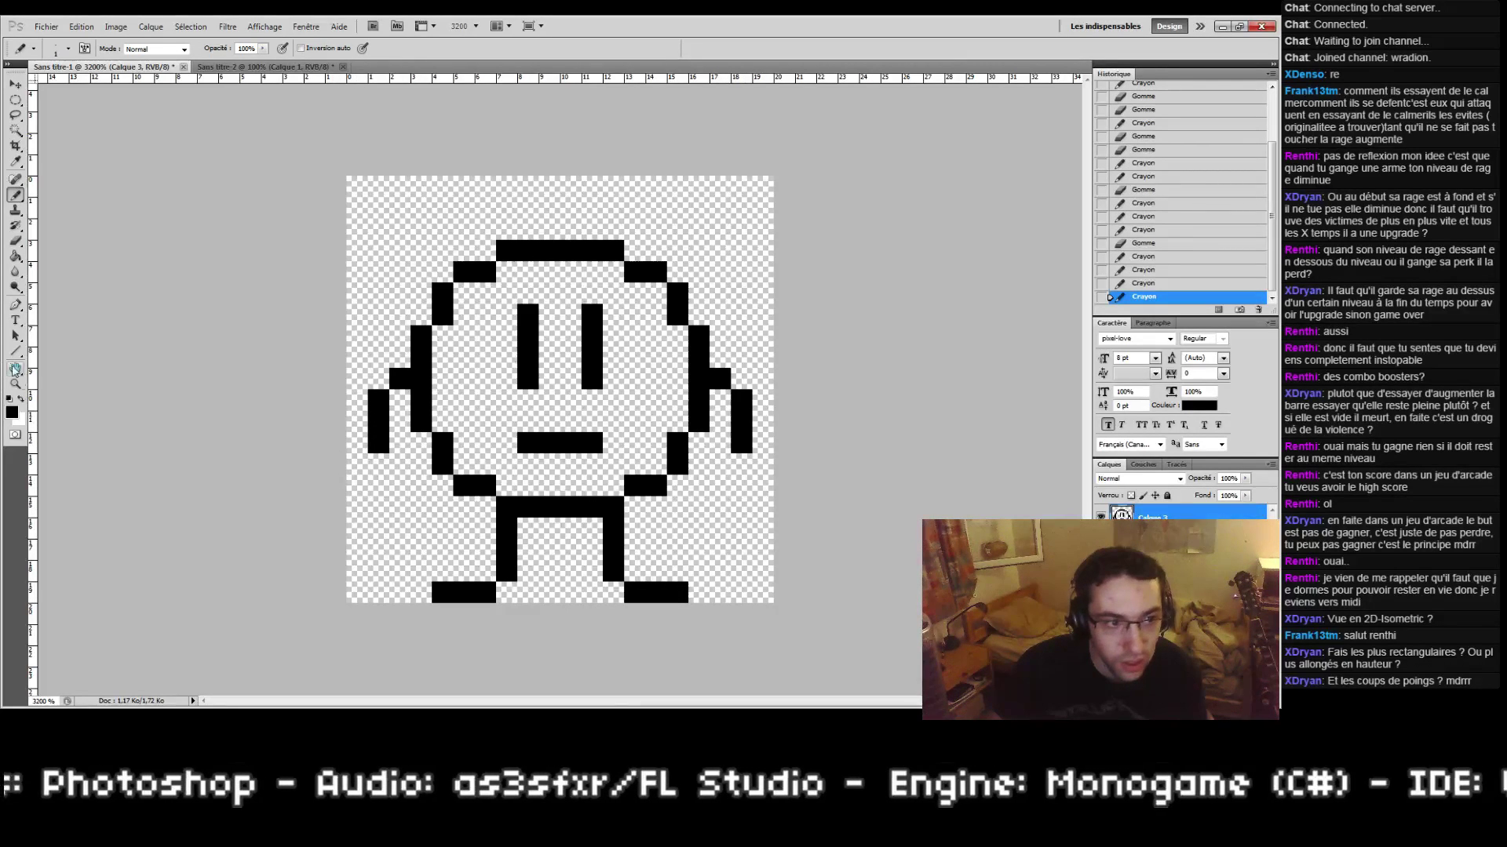
pyautogui.doubleClick(15, 385)
pyautogui.click(573, 404)
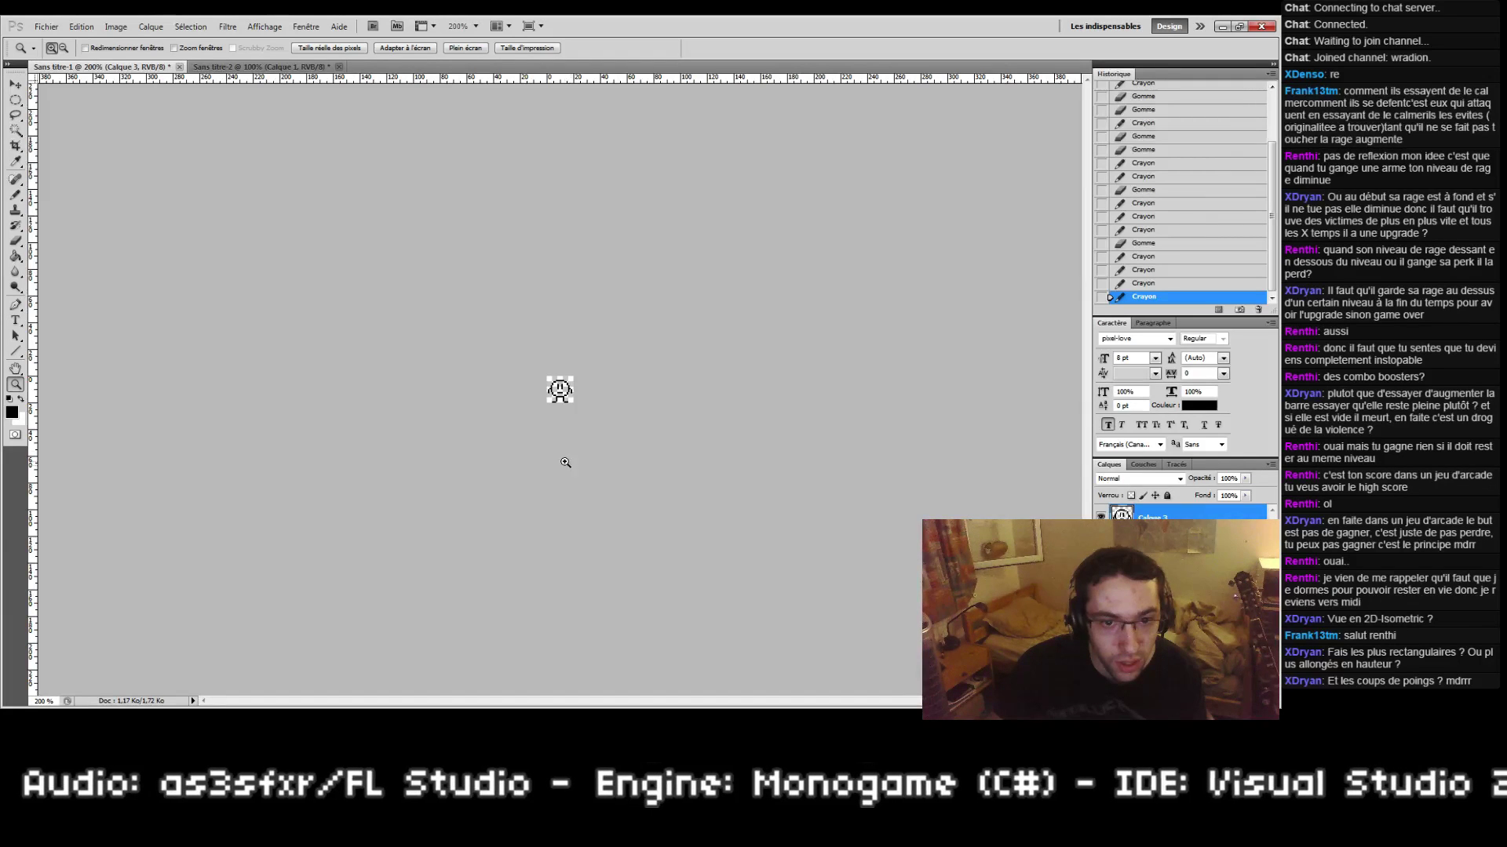
pyautogui.hotkey('ctrl', '0')
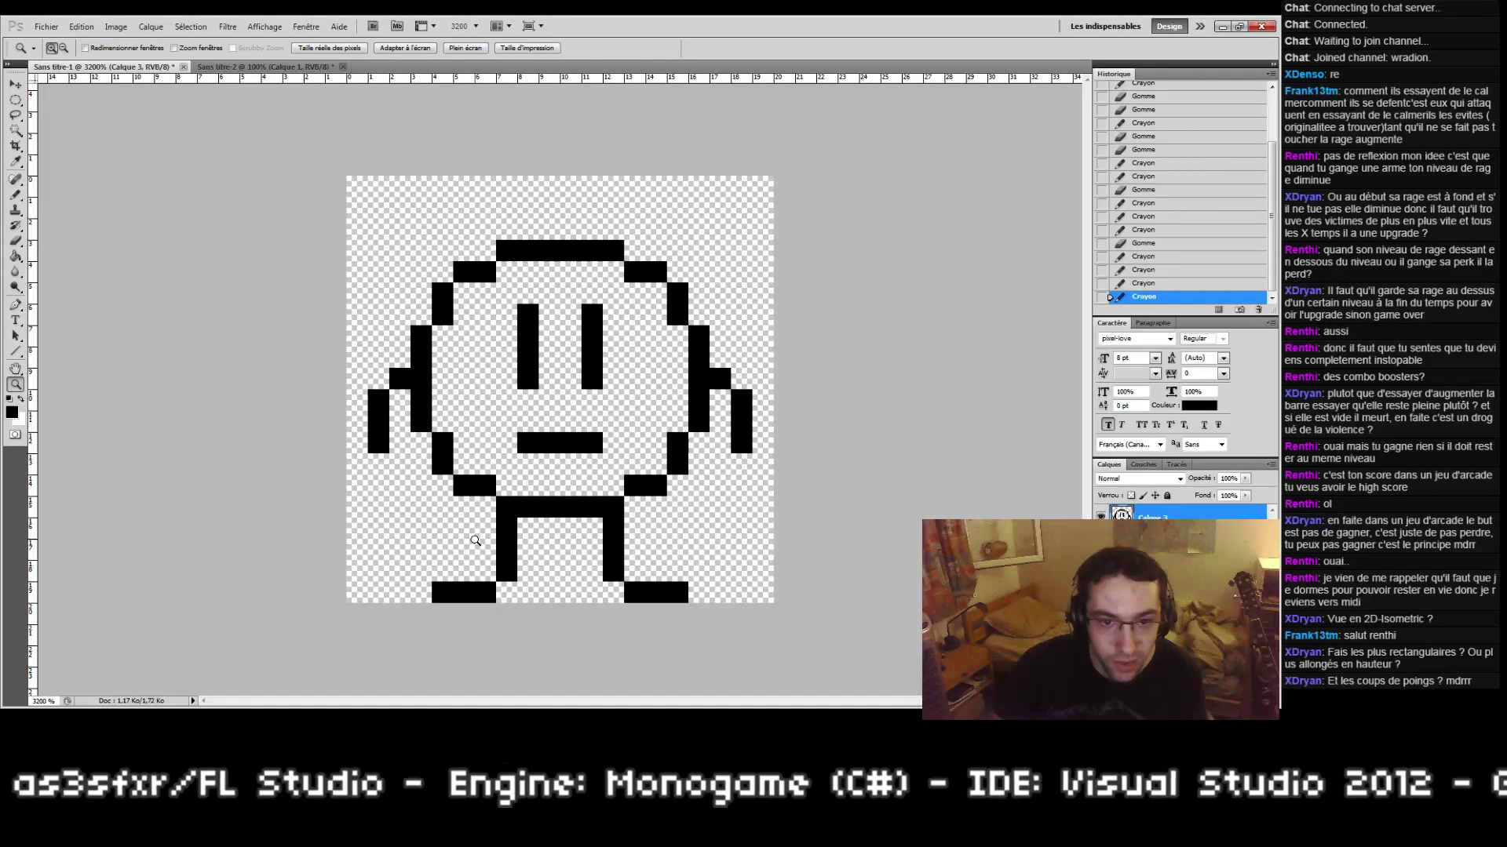
# Step: Try a left leg that bends diagonally outward from the hip
pyautogui.press('e')
pyautogui.click(476, 545)
pyautogui.press('b')
pyautogui.moveTo(465, 550); pyautogui.dragTo(486, 528)
pyautogui.press('e')
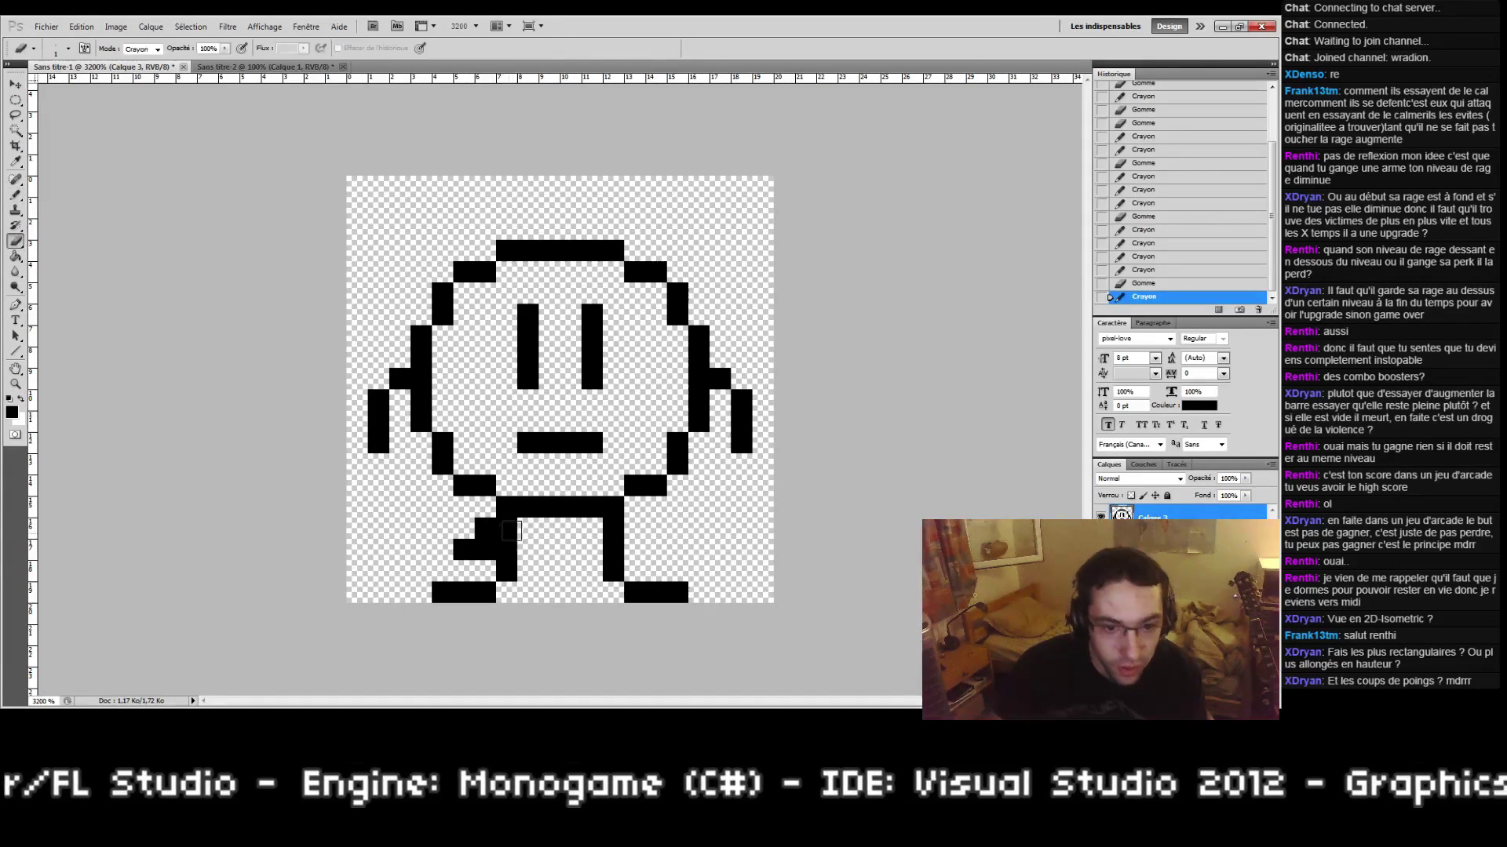
pyautogui.click(511, 531)
pyautogui.press('b')
pyautogui.click(507, 534)
# Step: Erase the left leg and its foot completely below the hip line
pyautogui.press('e')
pyautogui.click(505, 552)
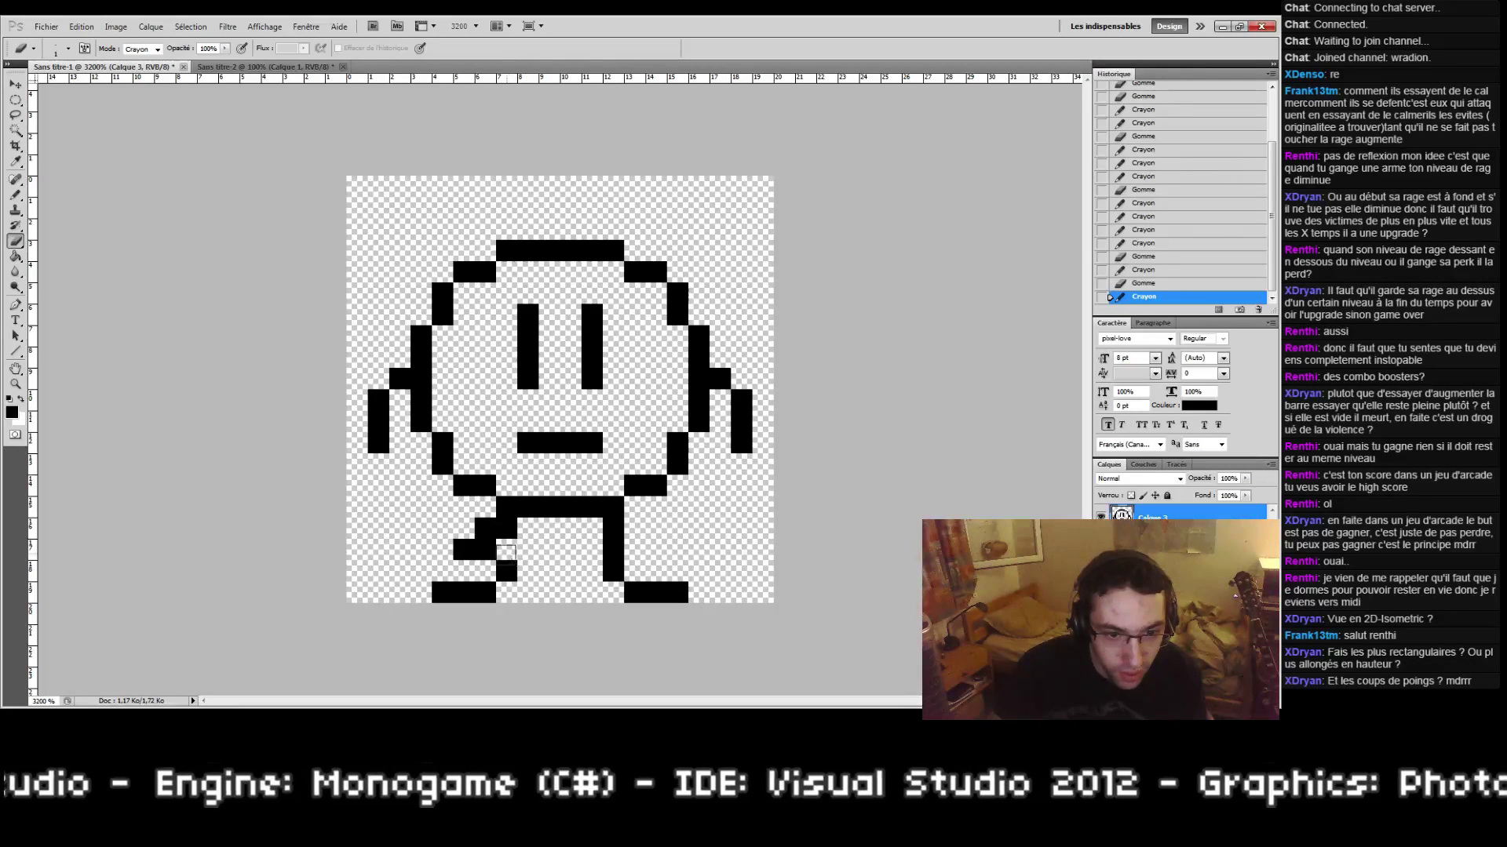
pyautogui.moveTo(505, 554)
pyautogui.mouseDown()
pyautogui.moveTo(427, 579)
pyautogui.moveTo(485, 590)
pyautogui.mouseUp()
pyautogui.click(484, 549)
pyautogui.click(504, 527)
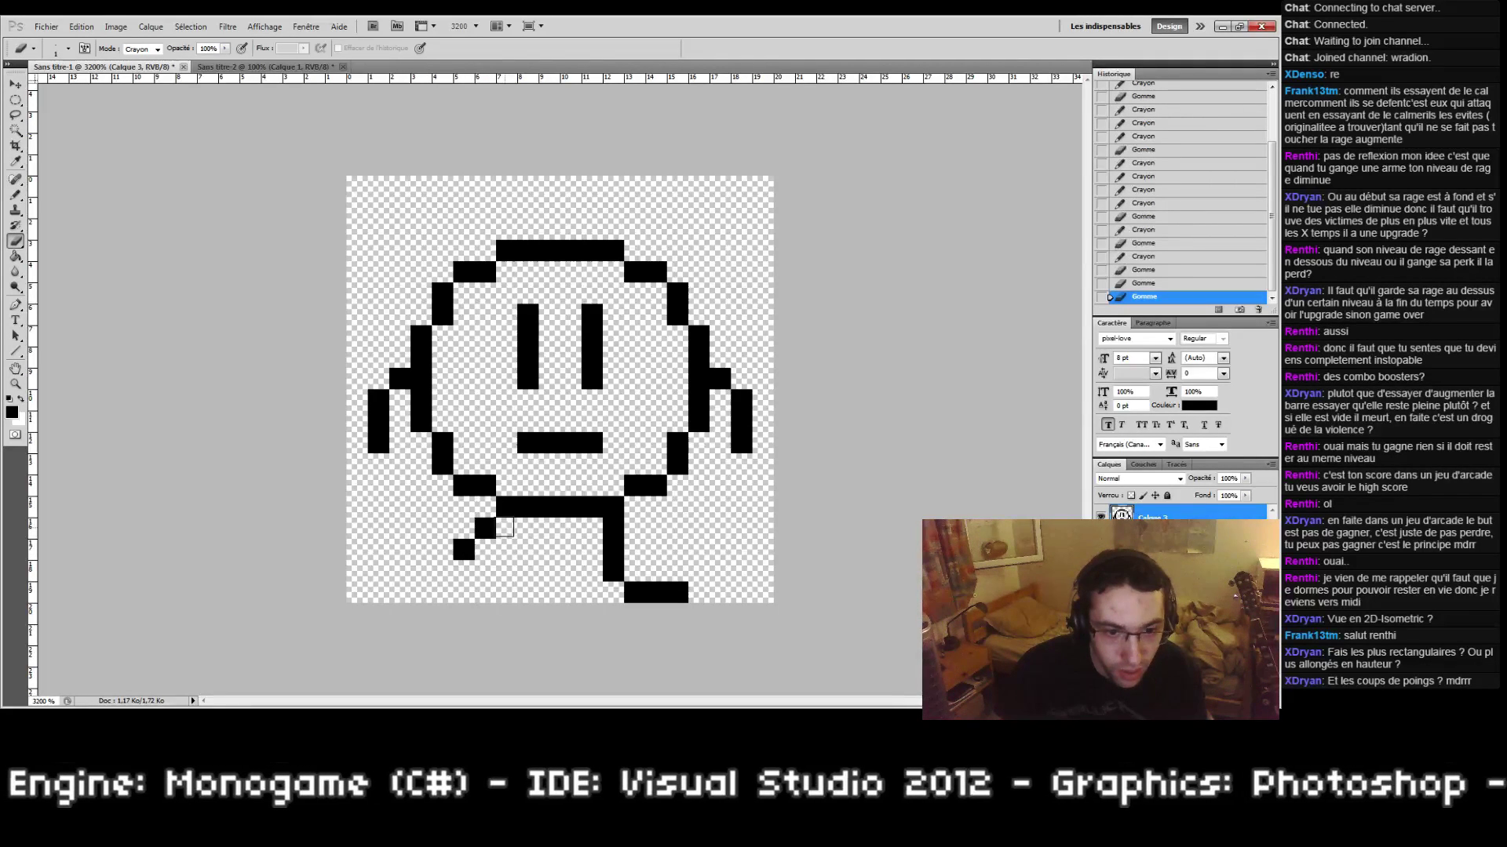
pyautogui.click(485, 529)
pyautogui.click(464, 549)
# Step: Redraw the left leg two pixels tall below the hip line, with a foot extending one pixel outward
pyautogui.press('b')
pyautogui.moveTo(506, 529)
pyautogui.mouseDown()
pyautogui.moveTo(464, 550)
pyautogui.moveTo(485, 549)
pyautogui.mouseUp()
pyautogui.press('e')
pyautogui.press('b')
pyautogui.click(485, 550)
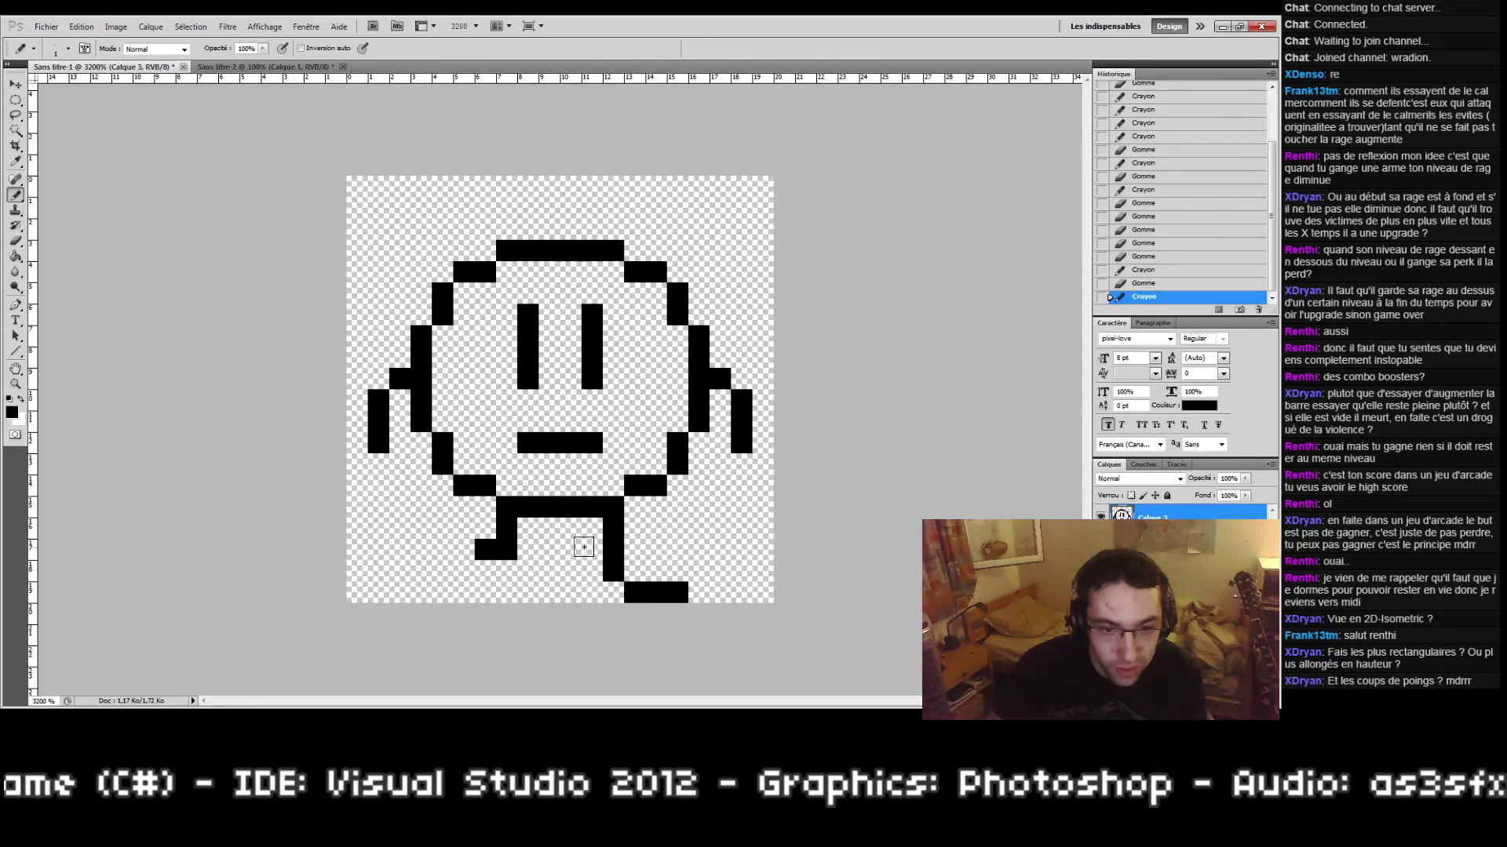
# Step: Shorten the right leg to two pixels, give it a one-pixel outward foot, and check the sprite at 100% zoom
pyautogui.press('e')
pyautogui.moveTo(613, 570); pyautogui.dragTo(677, 591)
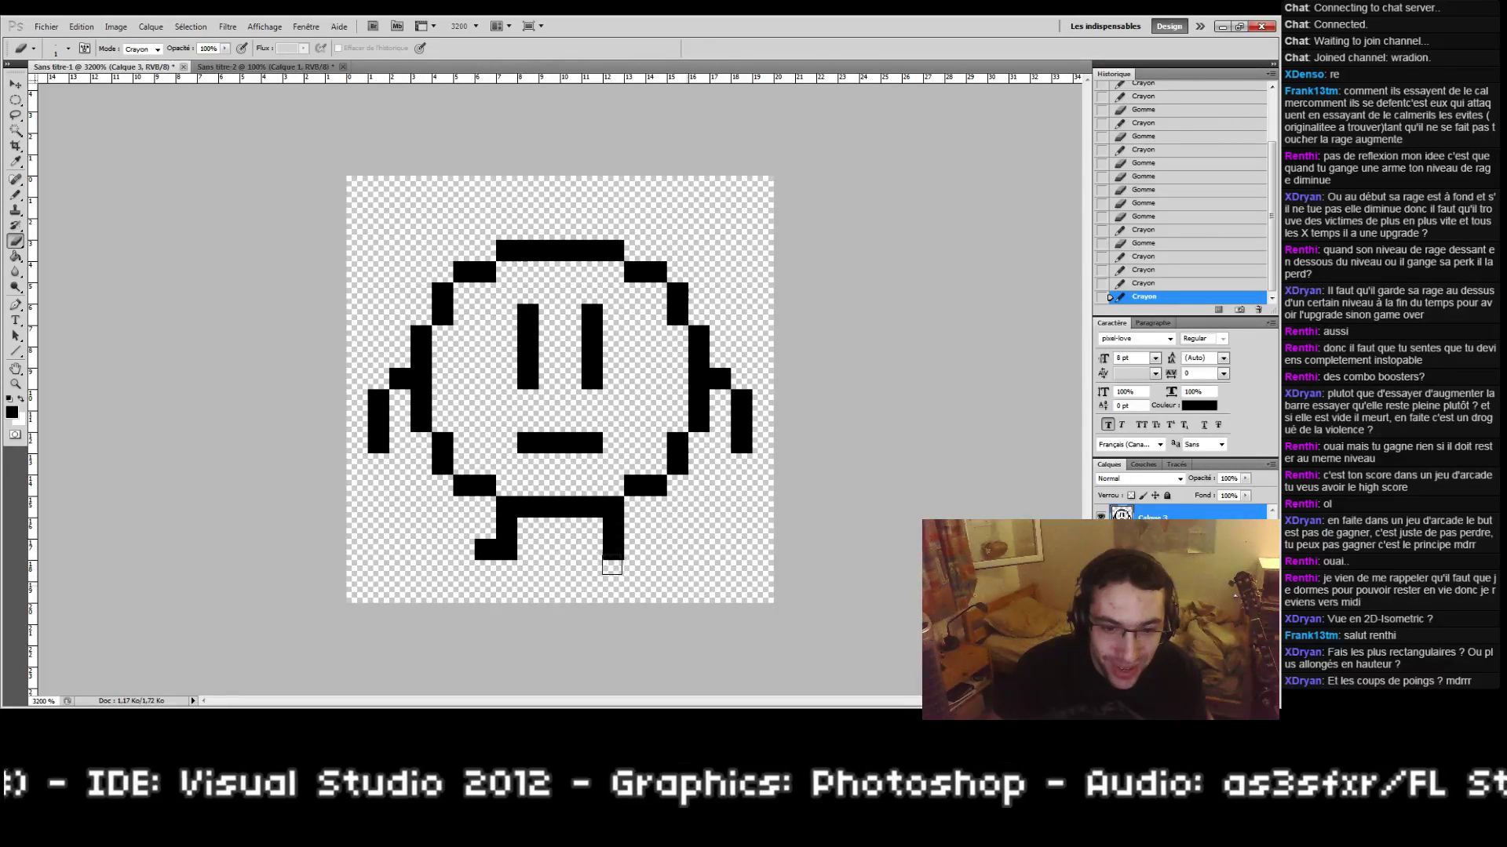
pyautogui.press('b')
pyautogui.click(634, 549)
pyautogui.doubleClick(15, 384)
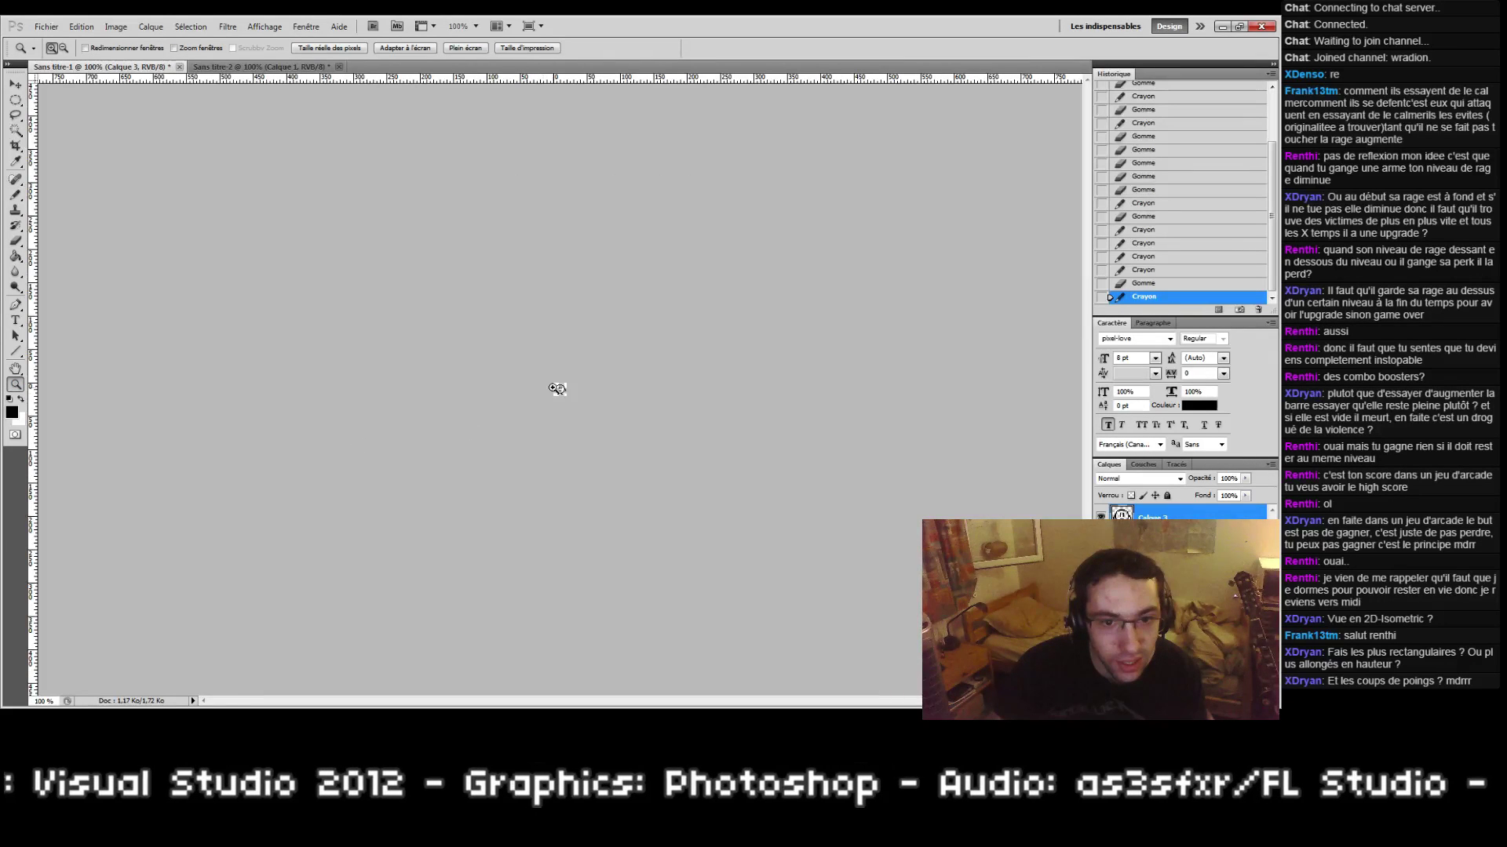
pyautogui.click(558, 389)
pyautogui.moveTo(520, 379); pyautogui.dragTo(578, 447)
# Step: Shorten both hands to two pixels by erasing their lowest pixel, and check the sprite at reduced zoom
pyautogui.press('e')
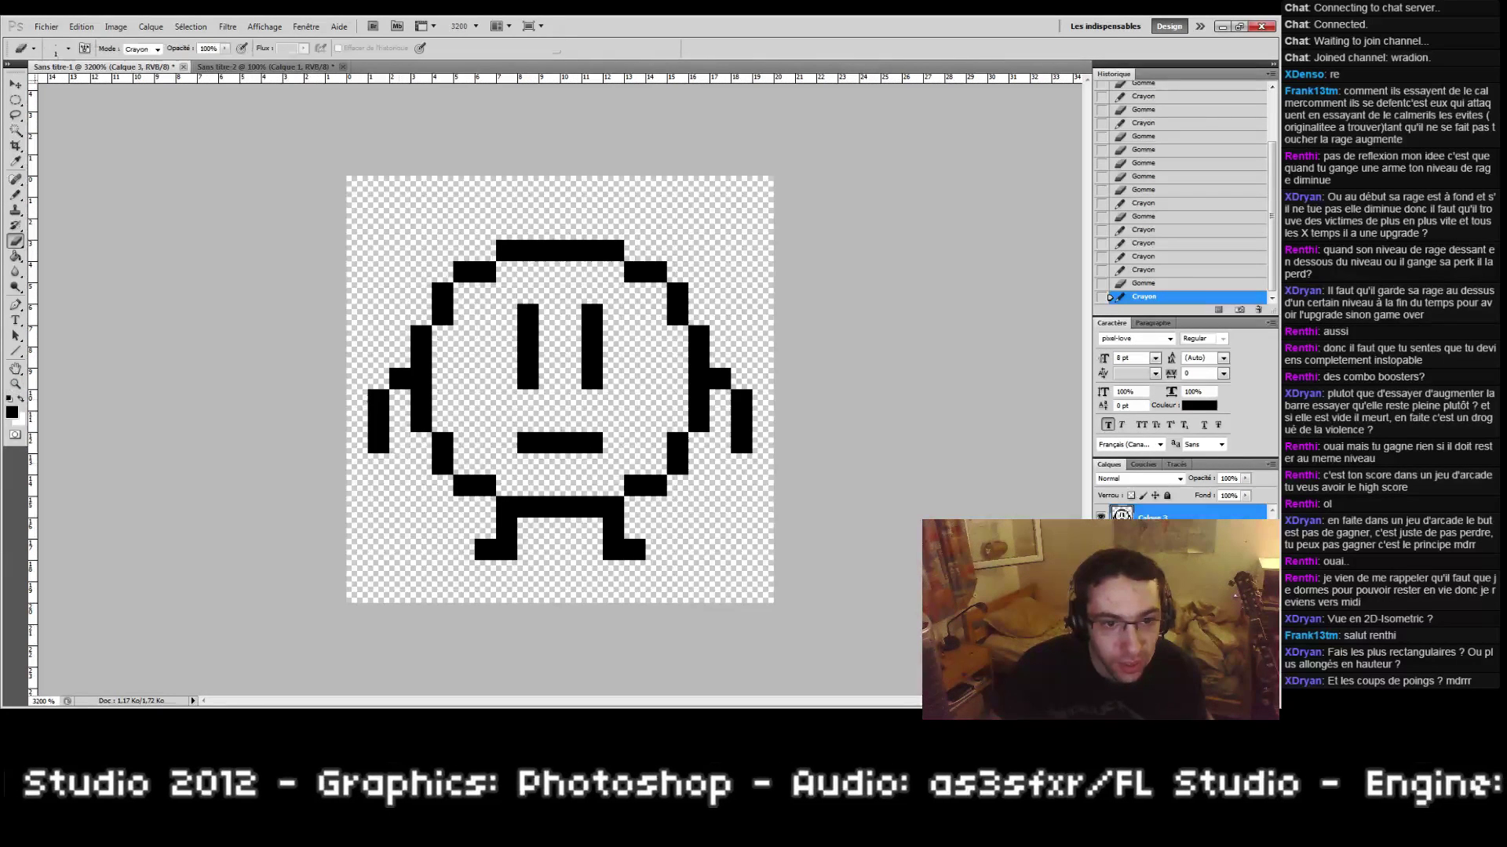
pyautogui.click(379, 459)
pyautogui.click(380, 448)
pyautogui.click(741, 446)
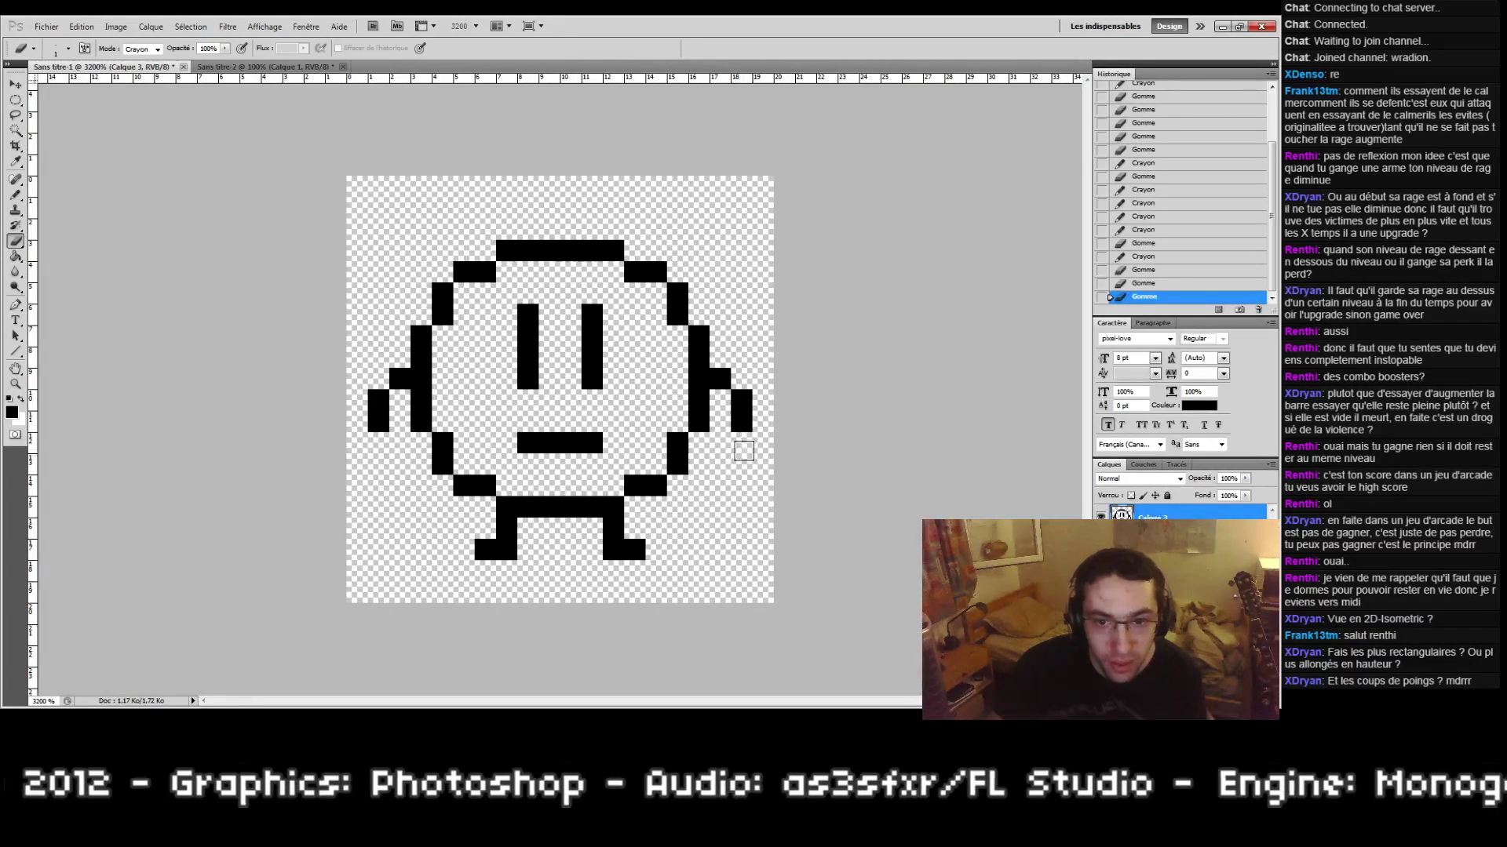
pyautogui.click(727, 449)
pyautogui.click(15, 386)
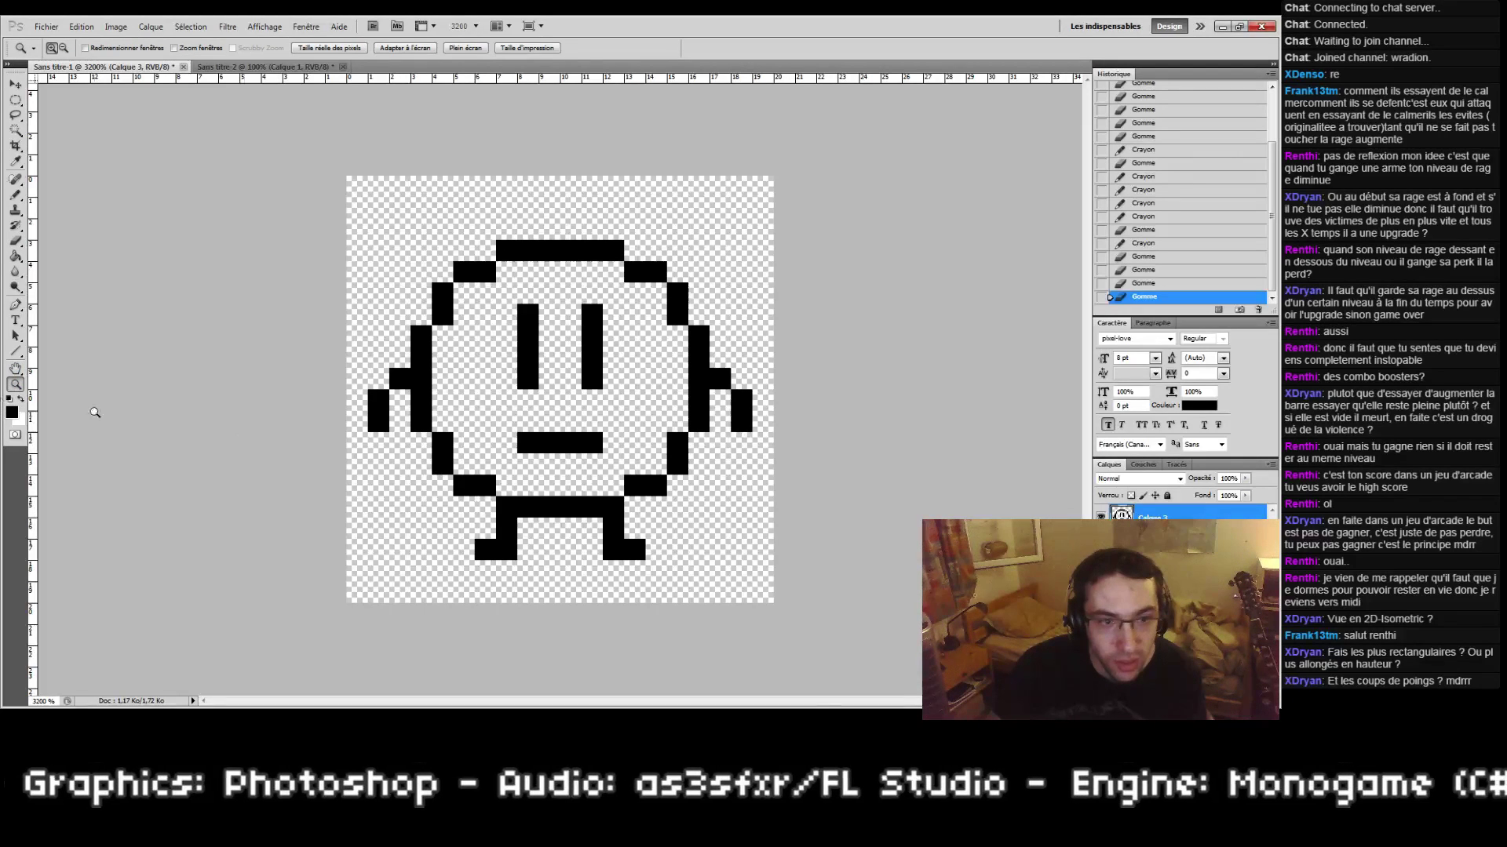
pyautogui.doubleClick(17, 386)
pyautogui.click(558, 400)
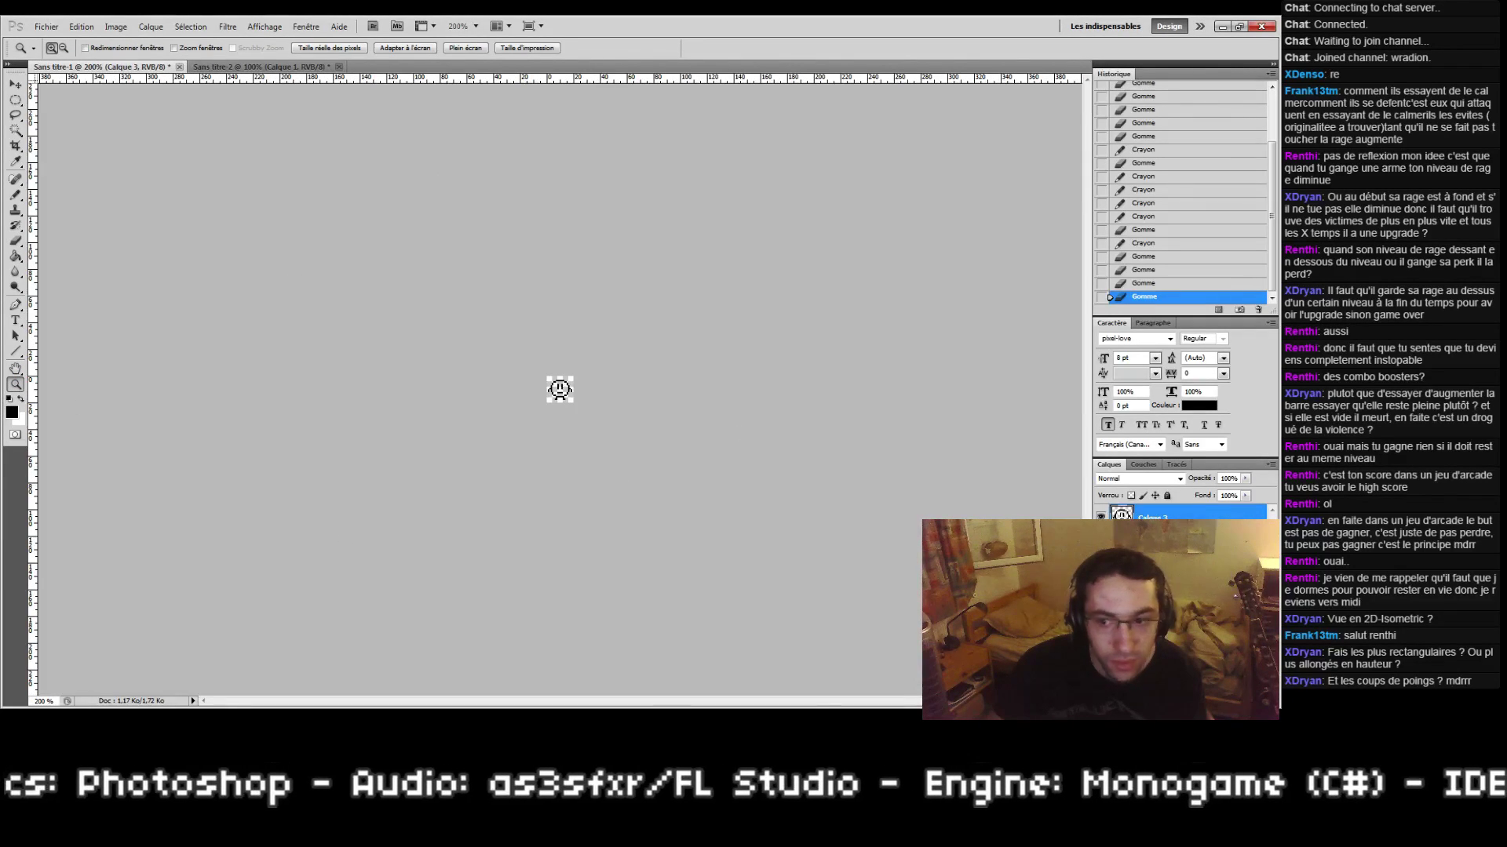
# Step: Add a new layer and place it beneath the character's outline layer
pyautogui.click(1177, 596)
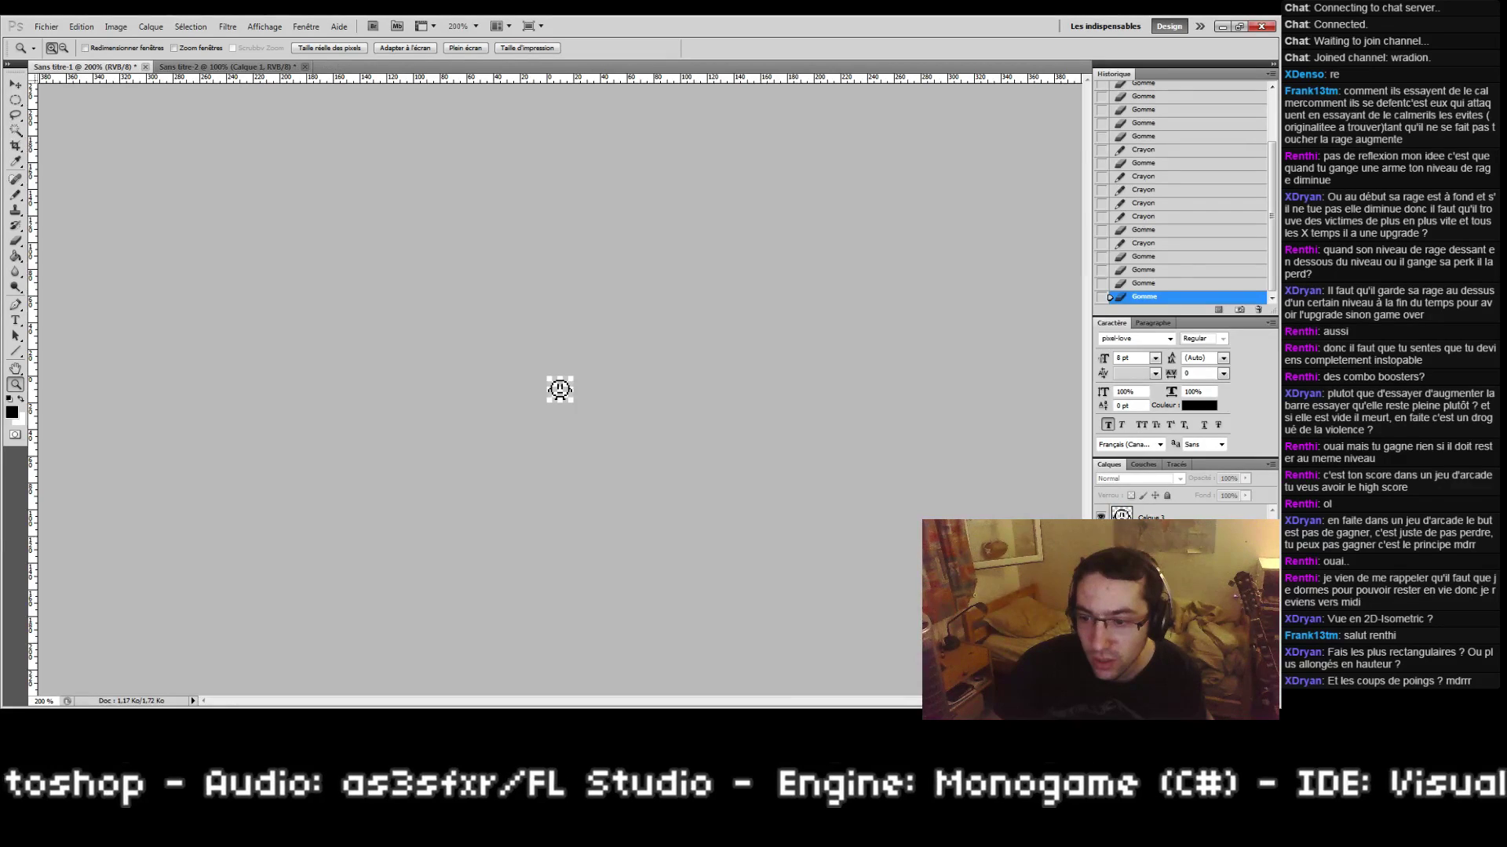
pyautogui.hotkey('ctrl', 'shift', 'alt', 'n')
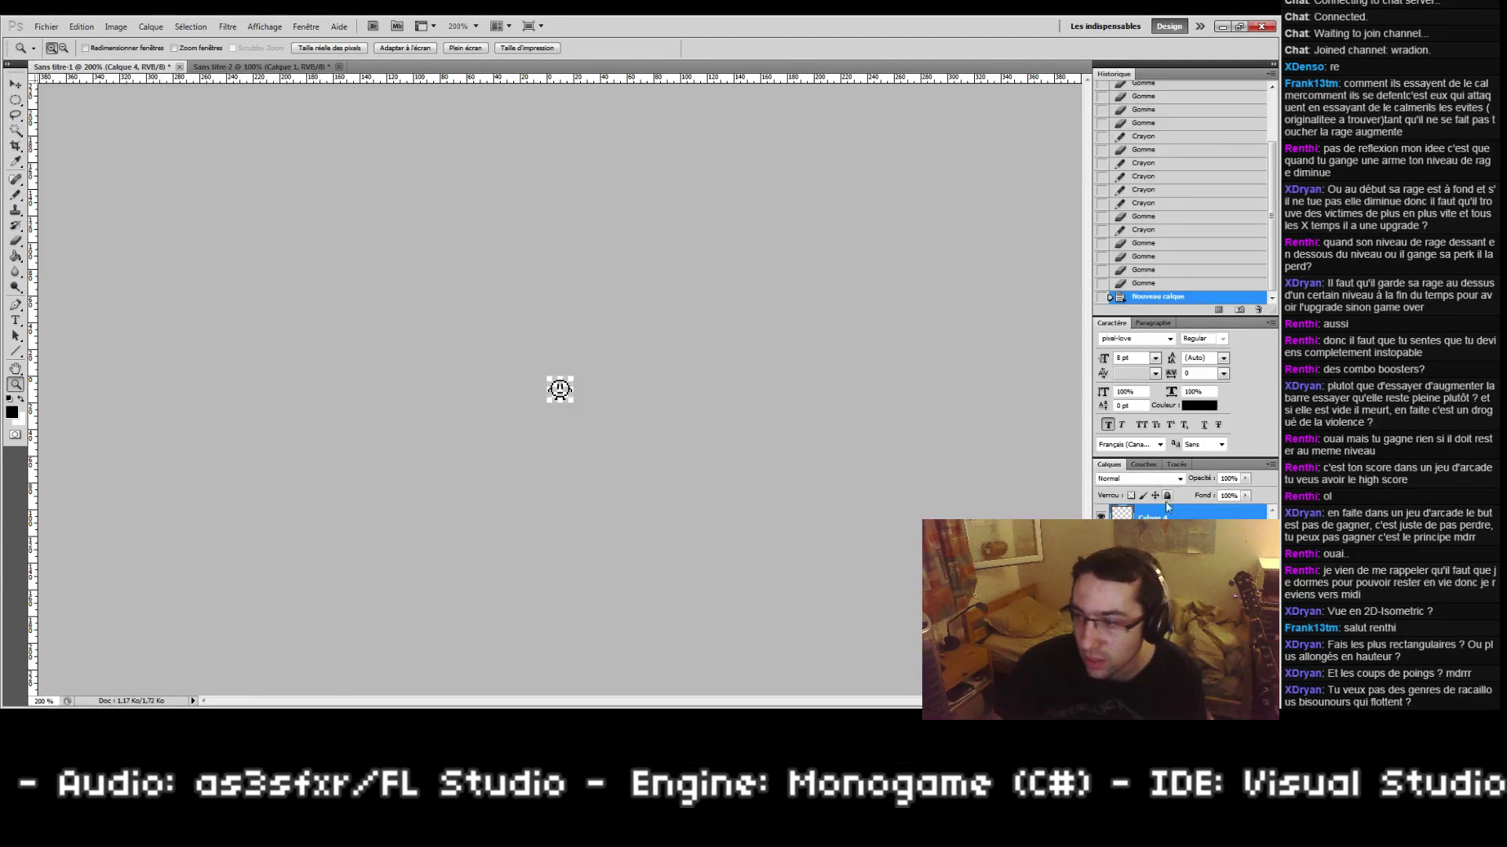
pyautogui.hotkey('ctrl', '[')
# Step: Choose the light pink web colour ffccff and fill the new background layer with it
pyautogui.press('g')
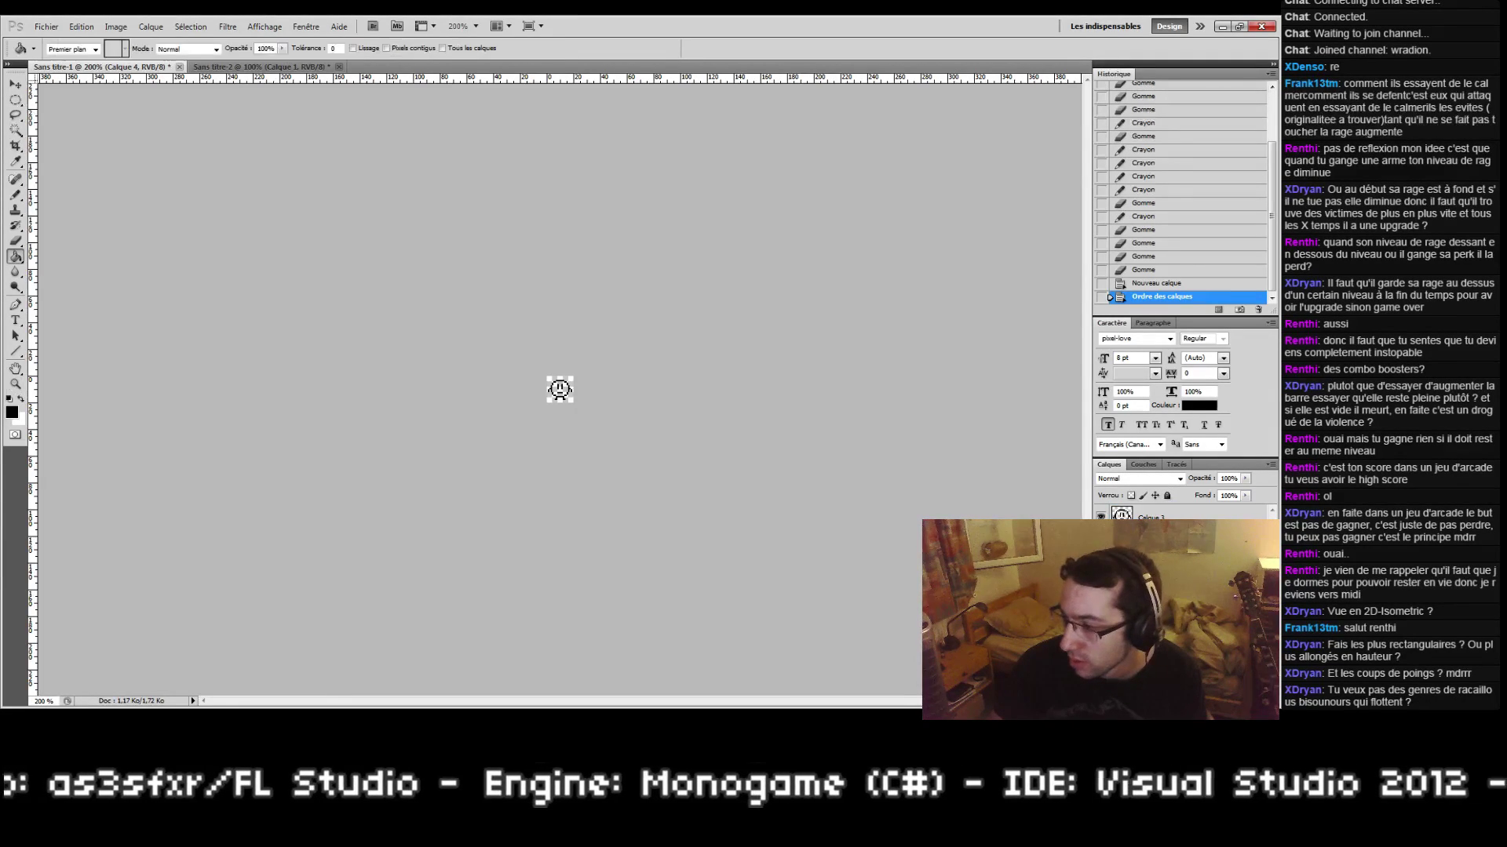
pyautogui.click(11, 412)
pyautogui.click(987, 466)
pyautogui.click(840, 503)
pyautogui.click(987, 361)
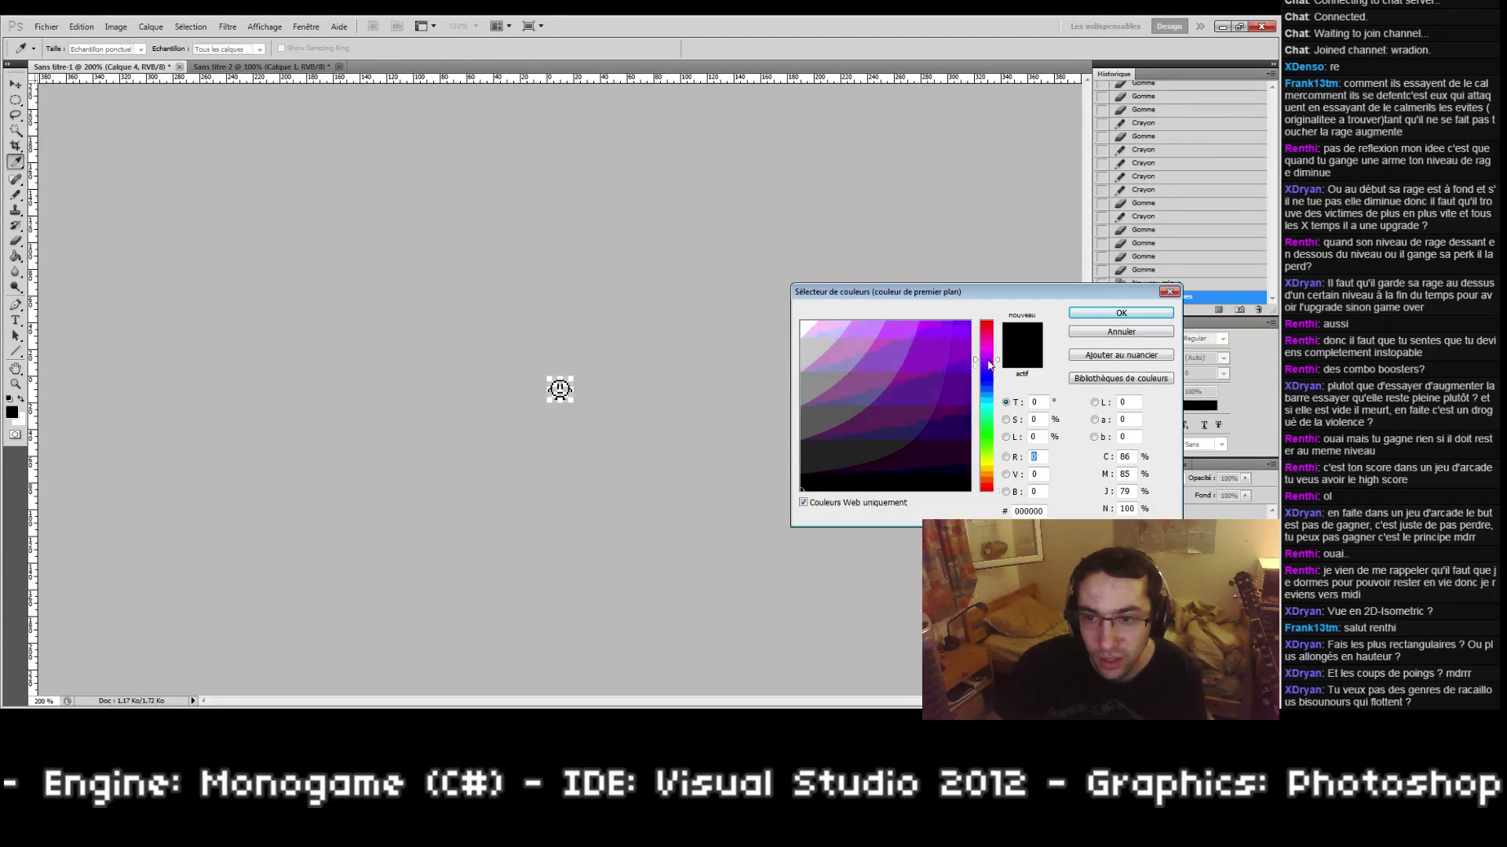
pyautogui.moveTo(989, 365); pyautogui.dragTo(988, 347)
pyautogui.moveTo(823, 324); pyautogui.dragTo(819, 299)
pyautogui.click(1109, 313)
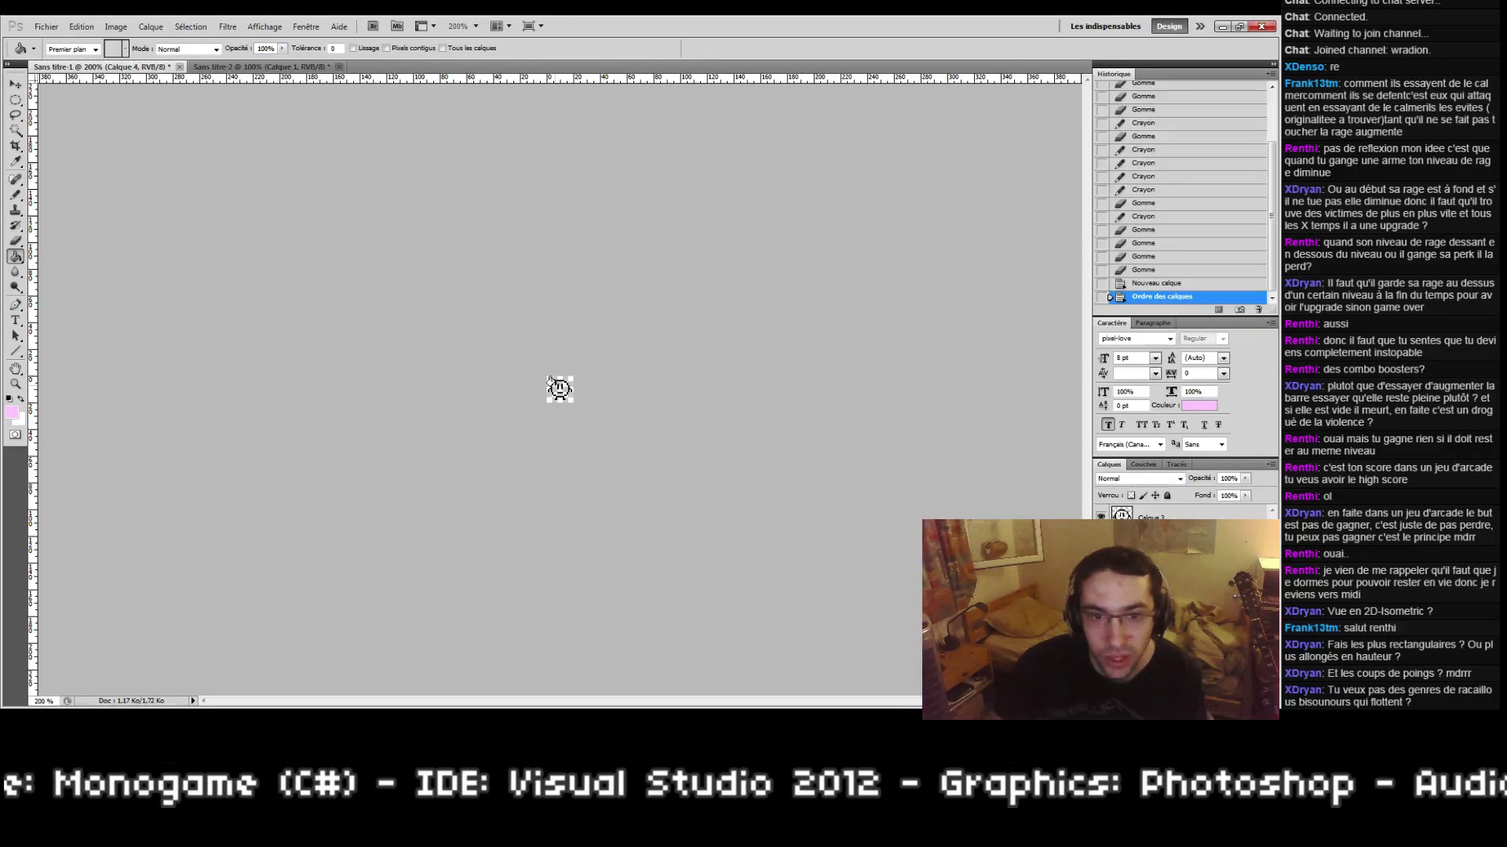
pyautogui.click(558, 390)
# Step: Choose the light cyan web colour 99ffff and fill the background layer with it
pyautogui.doubleClick(17, 384)
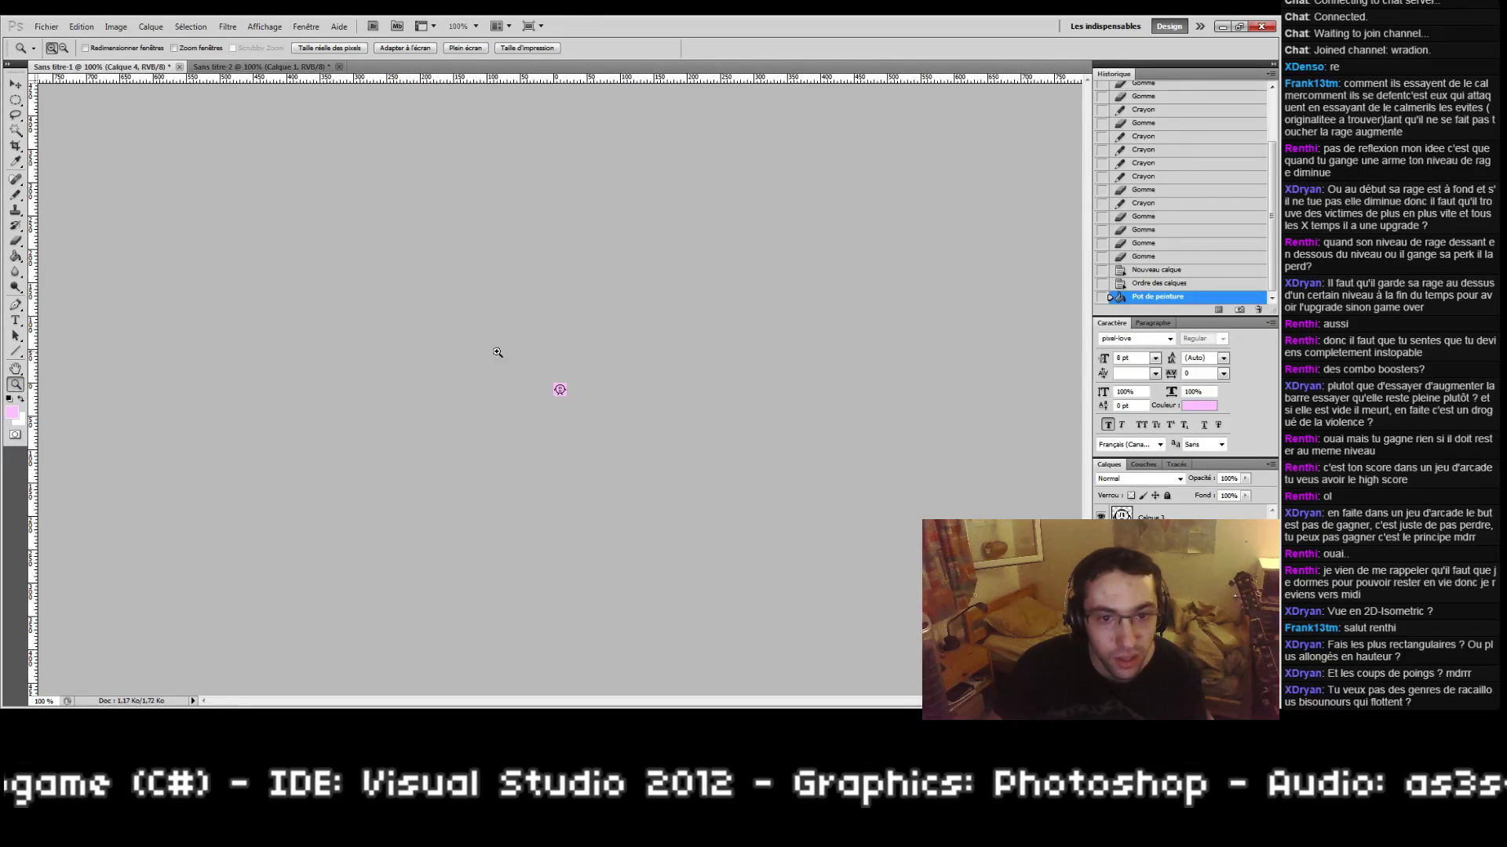
pyautogui.moveTo(496, 352); pyautogui.dragTo(622, 457)
pyautogui.press('b')
pyautogui.click(12, 412)
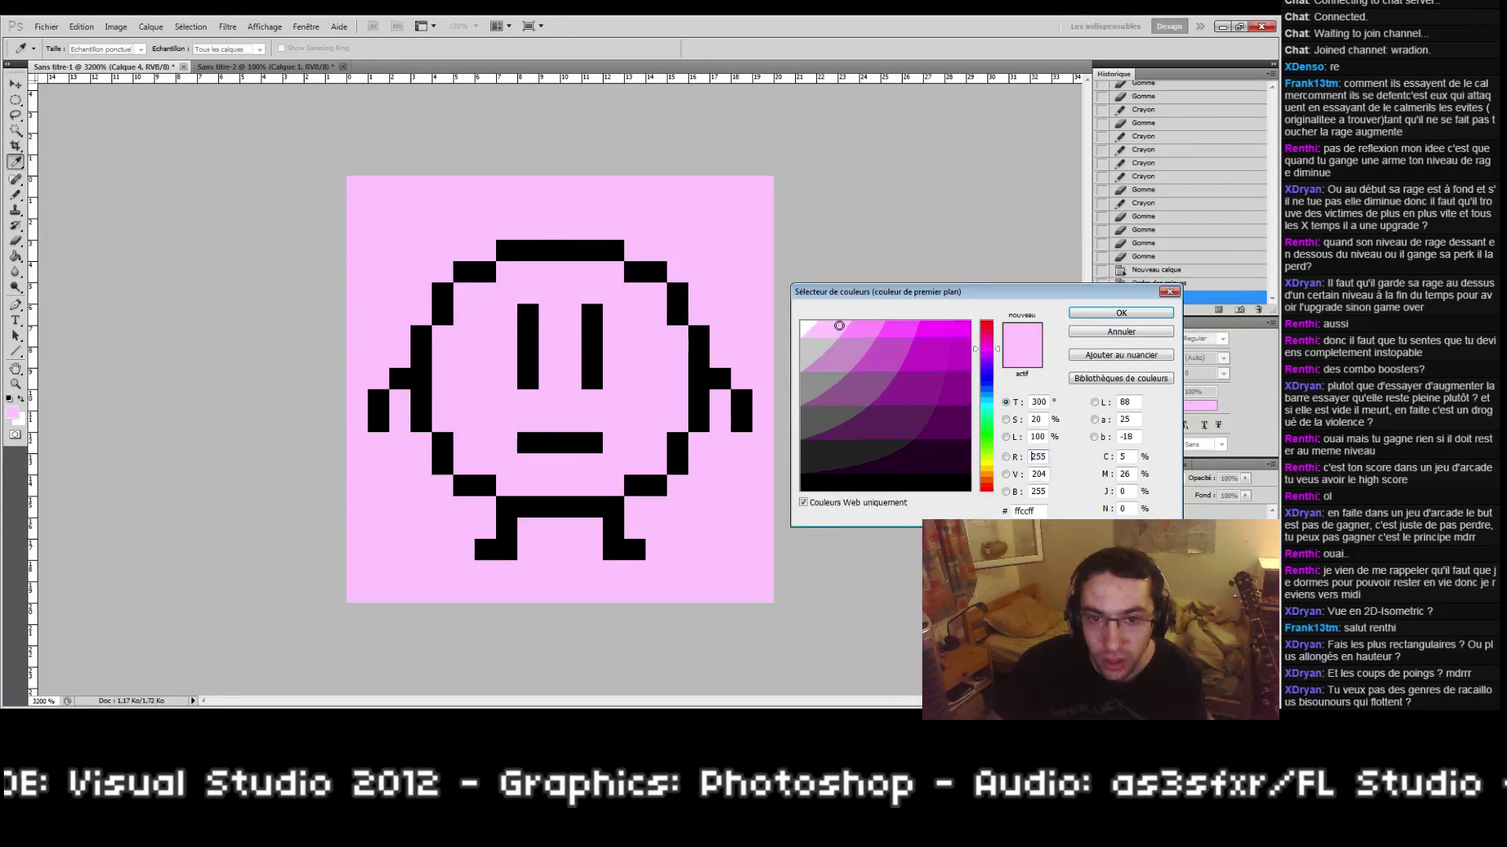
pyautogui.moveTo(839, 325)
pyautogui.mouseDown()
pyautogui.moveTo(929, 419)
pyautogui.moveTo(809, 328)
pyautogui.moveTo(819, 305)
pyautogui.mouseUp()
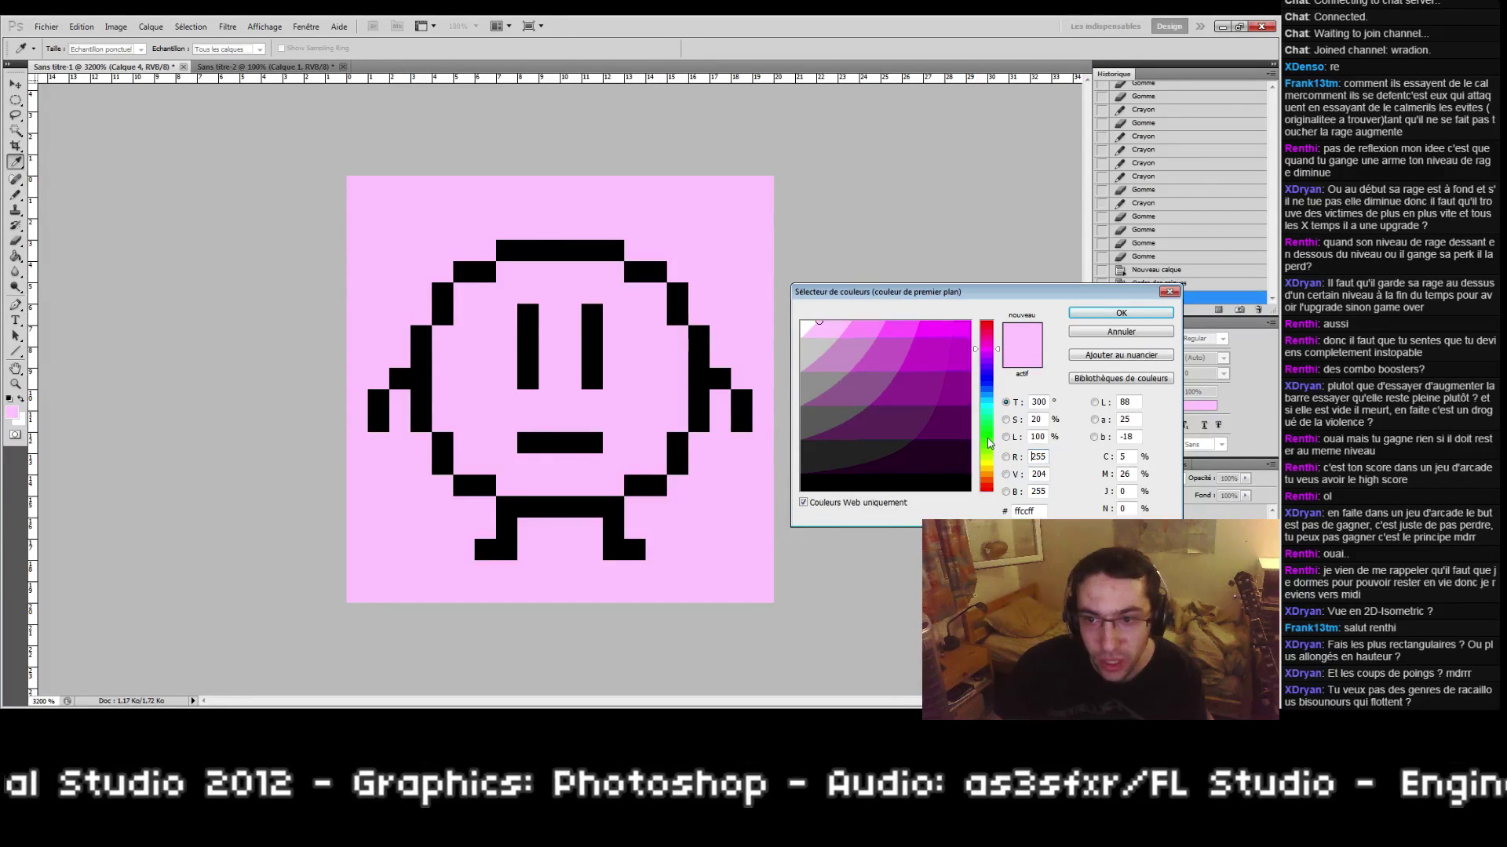
pyautogui.moveTo(987, 381); pyautogui.dragTo(987, 403)
pyautogui.moveTo(819, 325)
pyautogui.mouseDown()
pyautogui.moveTo(804, 318)
pyautogui.moveTo(867, 291)
pyautogui.mouseUp()
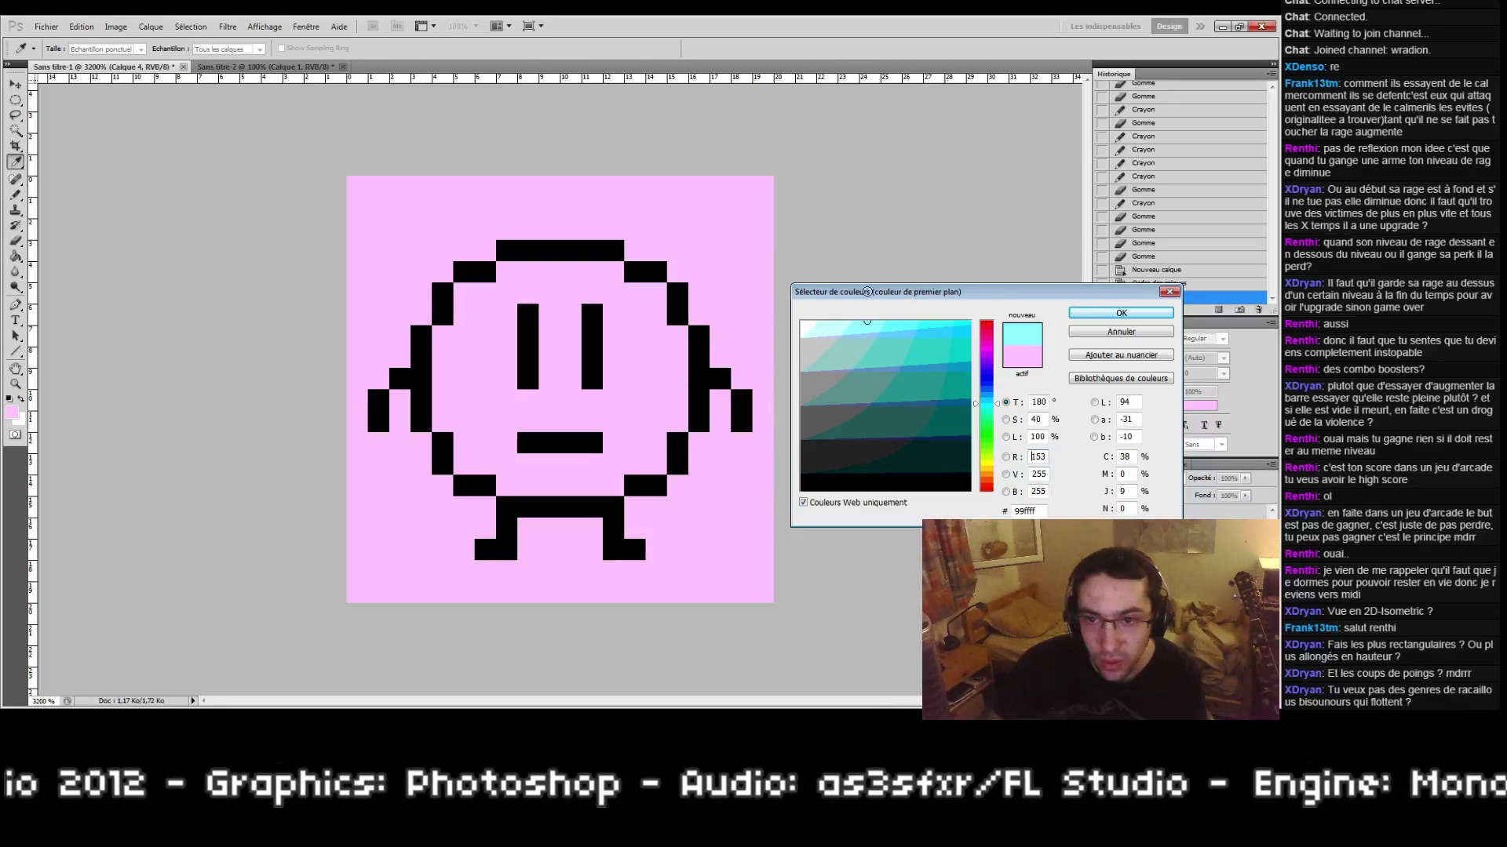
pyautogui.click(1121, 312)
pyautogui.press('g')
pyautogui.click(677, 401)
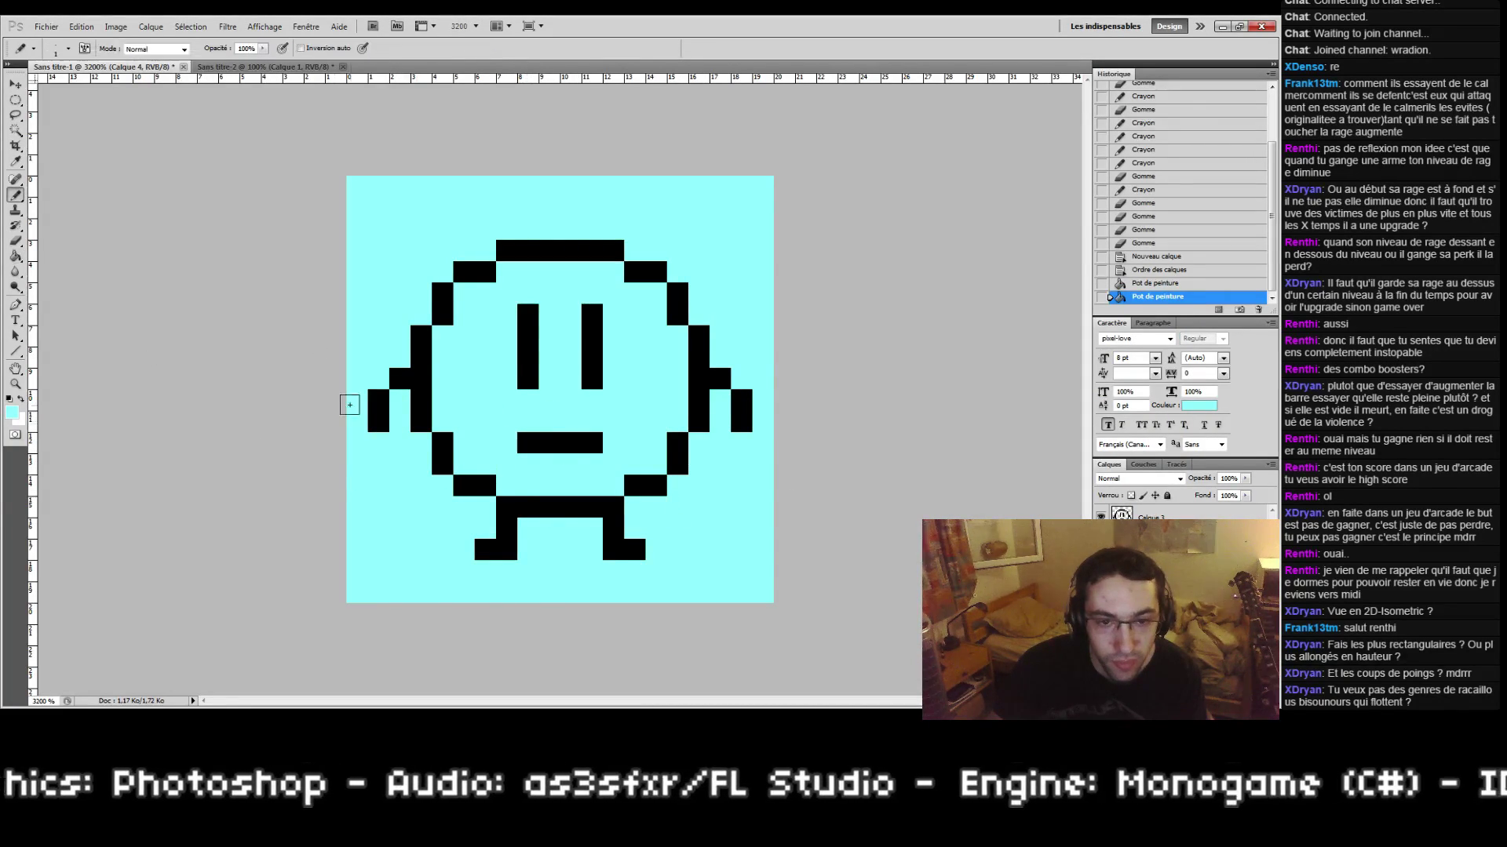
# Step: On the outline layer, limit the paint bucket to contiguous pixels and fill the inside of the round body white
pyautogui.hotkey('alt', ']')
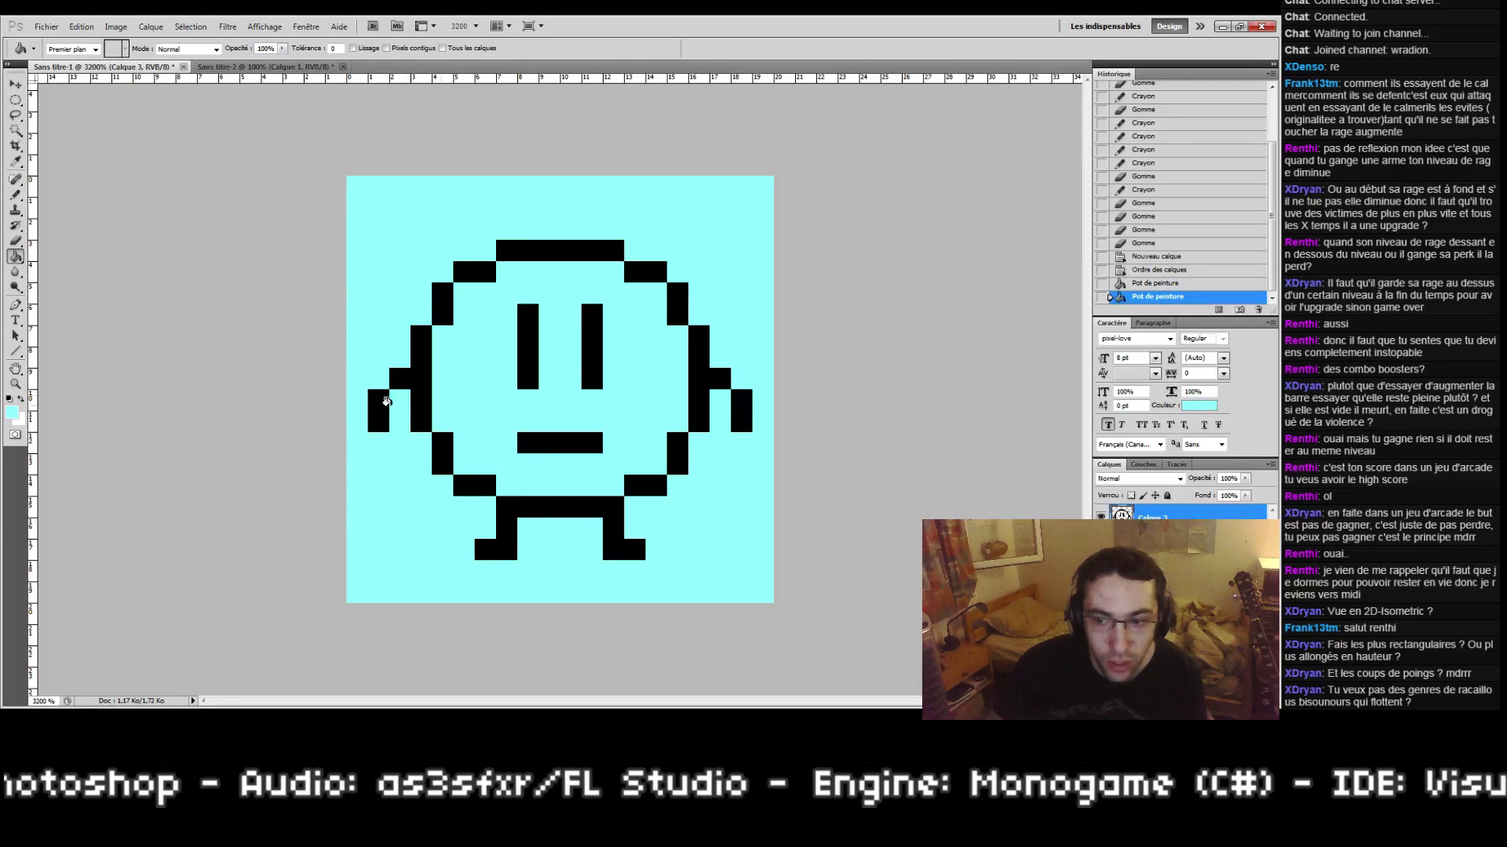
pyautogui.click(22, 400)
pyautogui.click(520, 384)
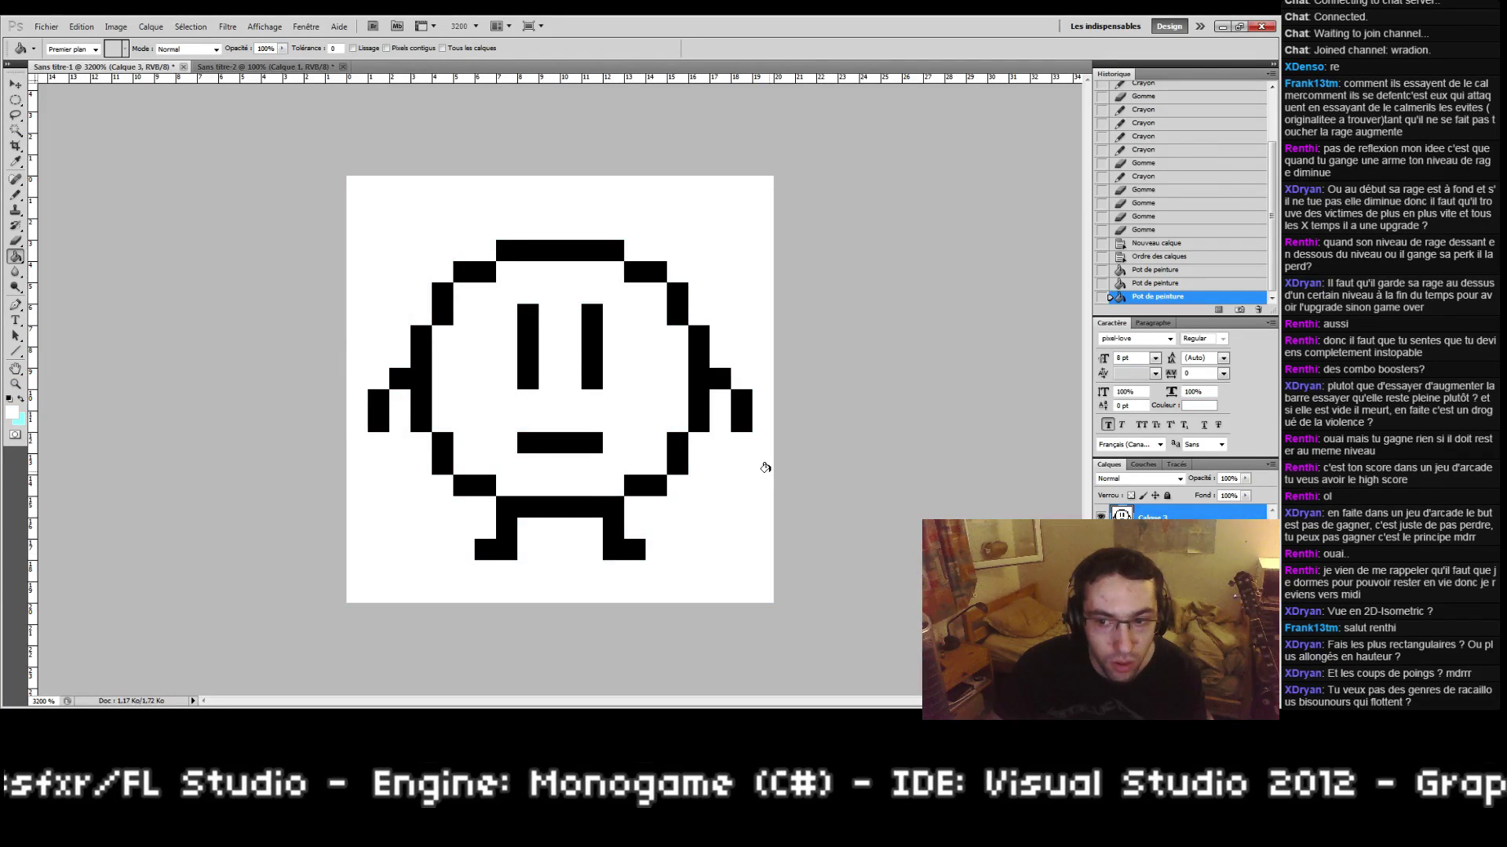
pyautogui.hotkey('ctrl', 'z')
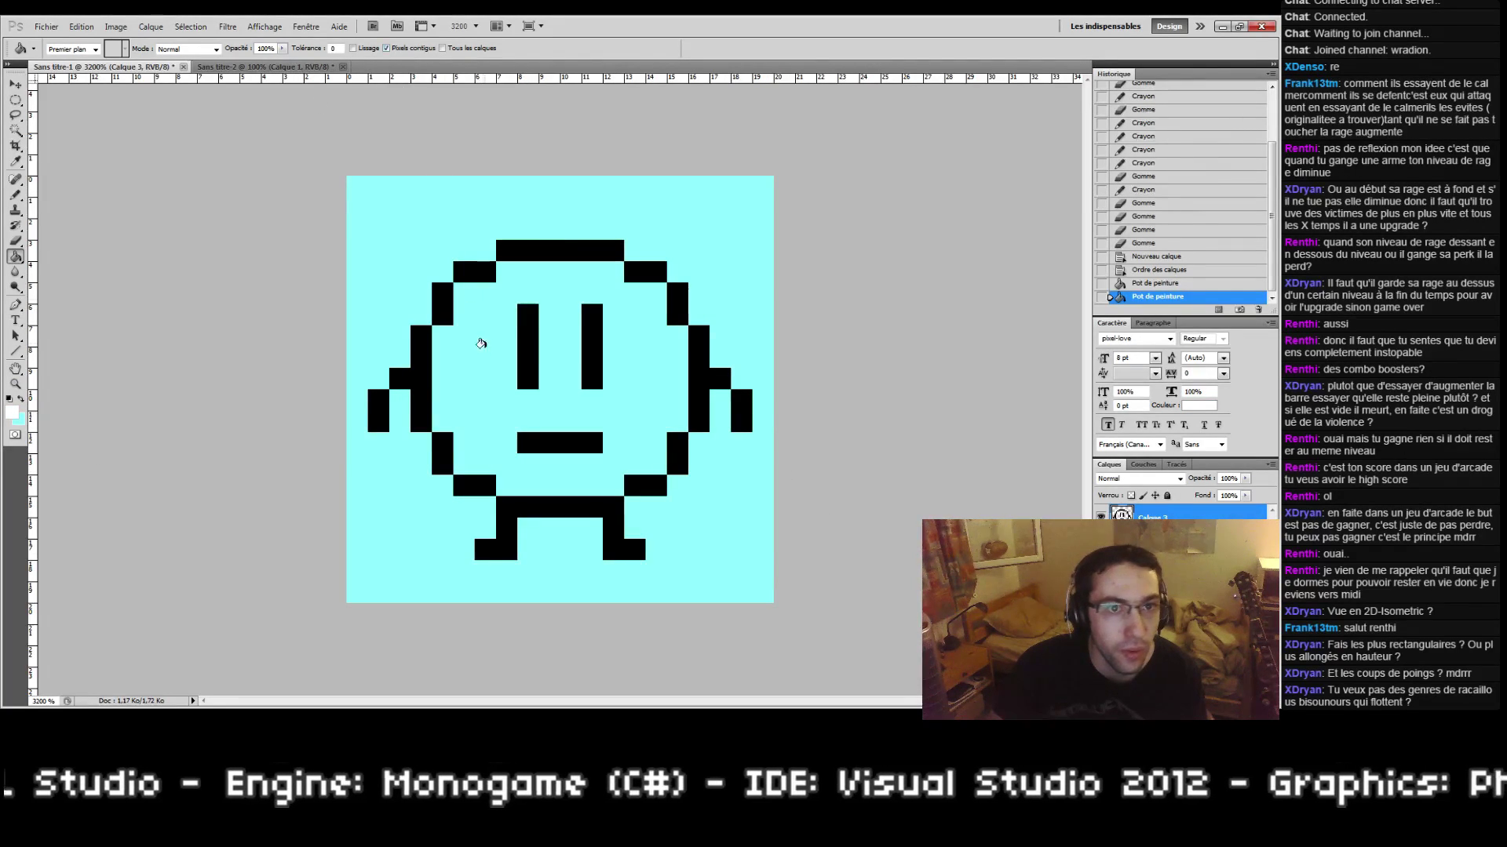
pyautogui.click(481, 344)
# Step: Choose a medium grey and recolour all of the character's black linework with a non-contiguous fill
pyautogui.click(15, 161)
pyautogui.click(12, 413)
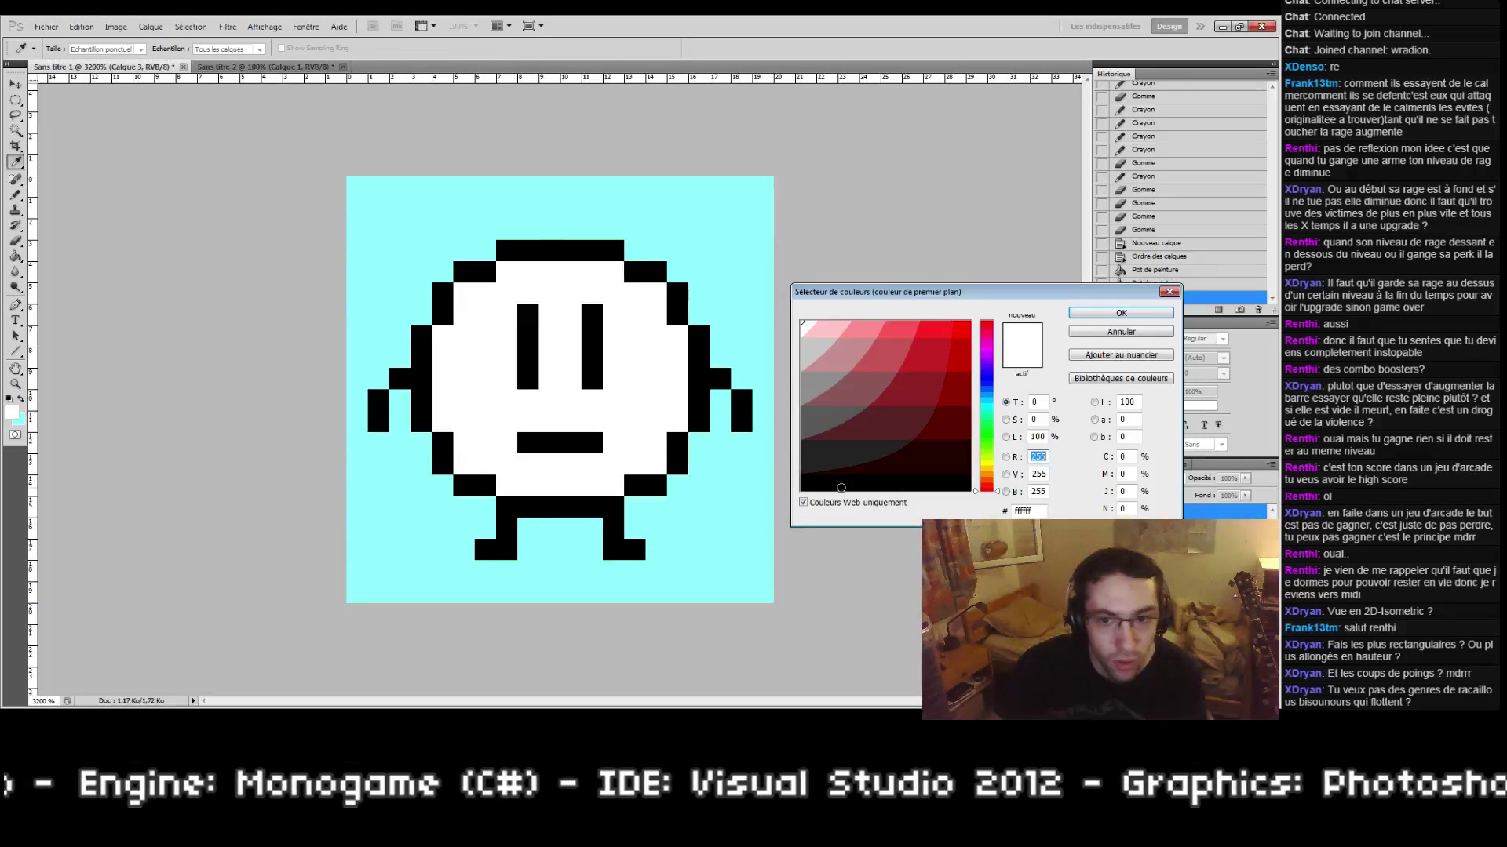
pyautogui.moveTo(840, 487); pyautogui.dragTo(800, 394)
pyautogui.click(1120, 312)
pyautogui.press('g')
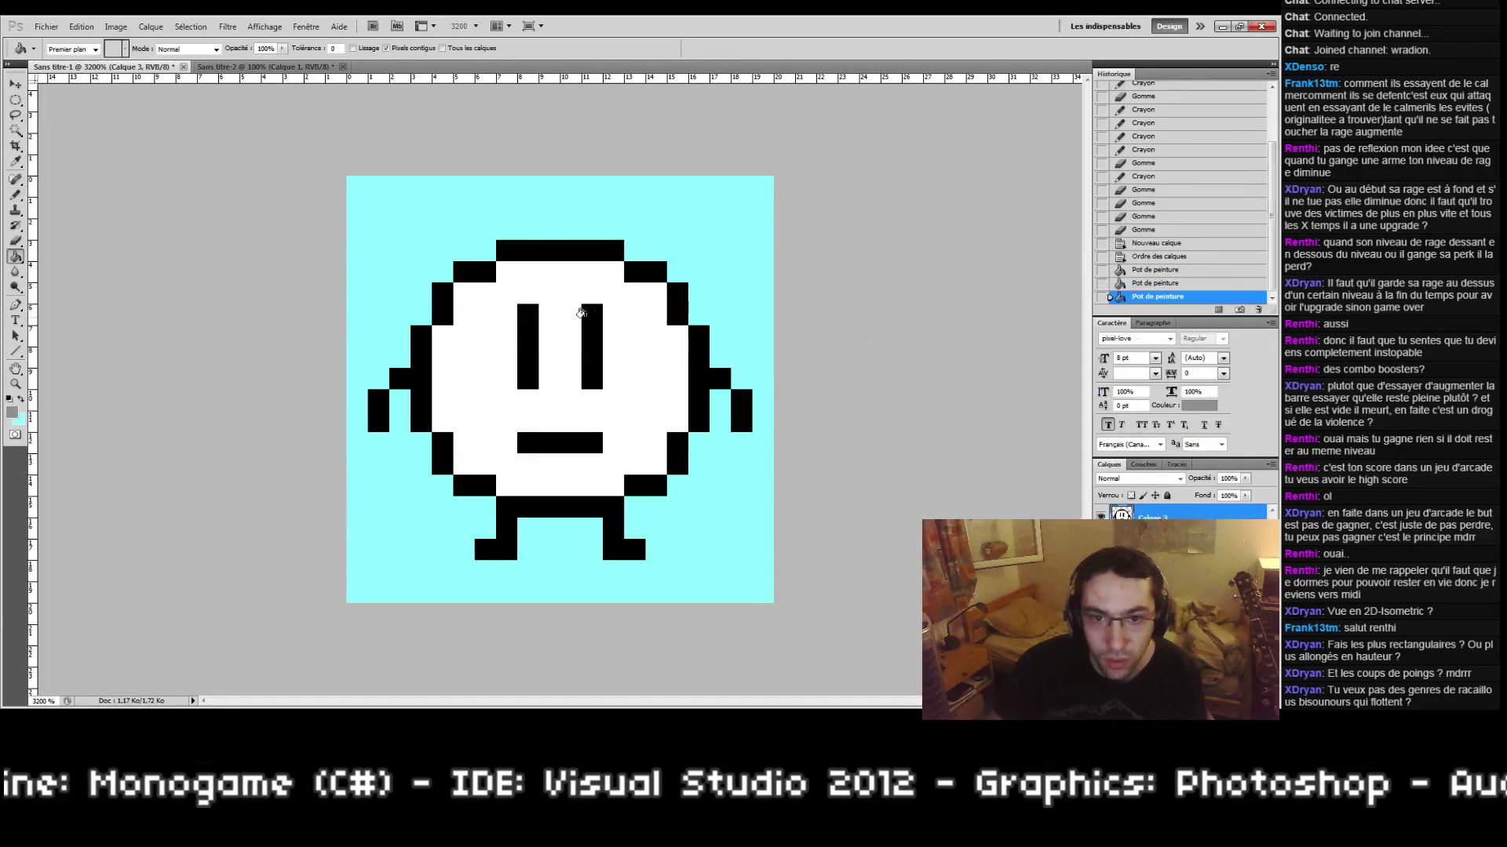
pyautogui.click(560, 240)
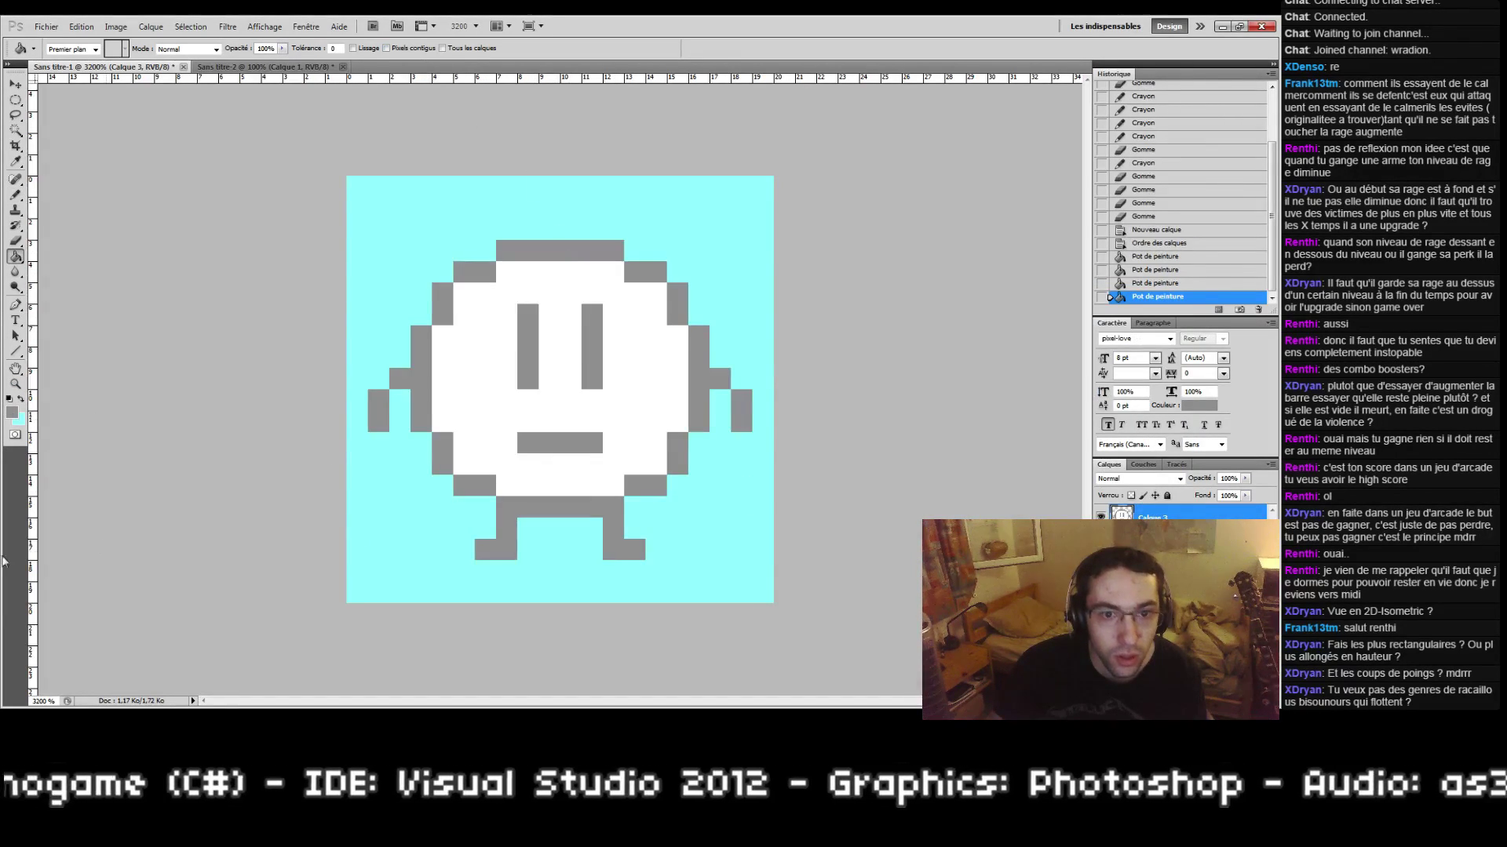
# Step: Choose dark grey 333333 and repaint both eyes with the pencil, keeping each one pixel wide
pyautogui.click(11, 411)
pyautogui.moveTo(798, 392); pyautogui.dragTo(797, 455)
pyautogui.click(1080, 316)
pyautogui.press('b')
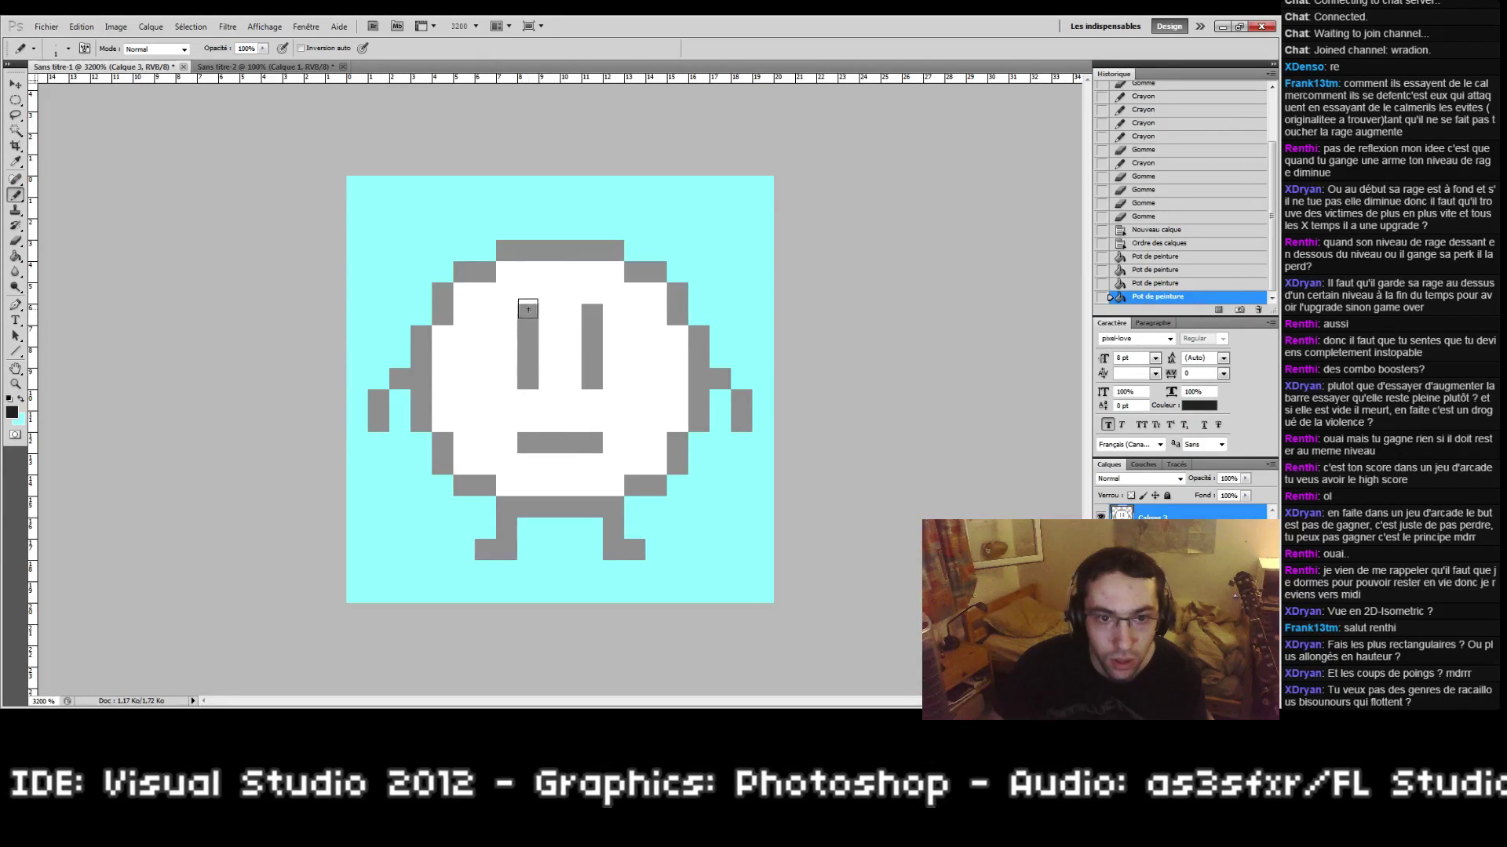
pyautogui.moveTo(528, 312); pyautogui.dragTo(530, 371)
pyautogui.hotkey('ctrl', 'z')
pyautogui.moveTo(529, 310); pyautogui.dragTo(527, 378)
pyautogui.moveTo(592, 311); pyautogui.dragTo(592, 378)
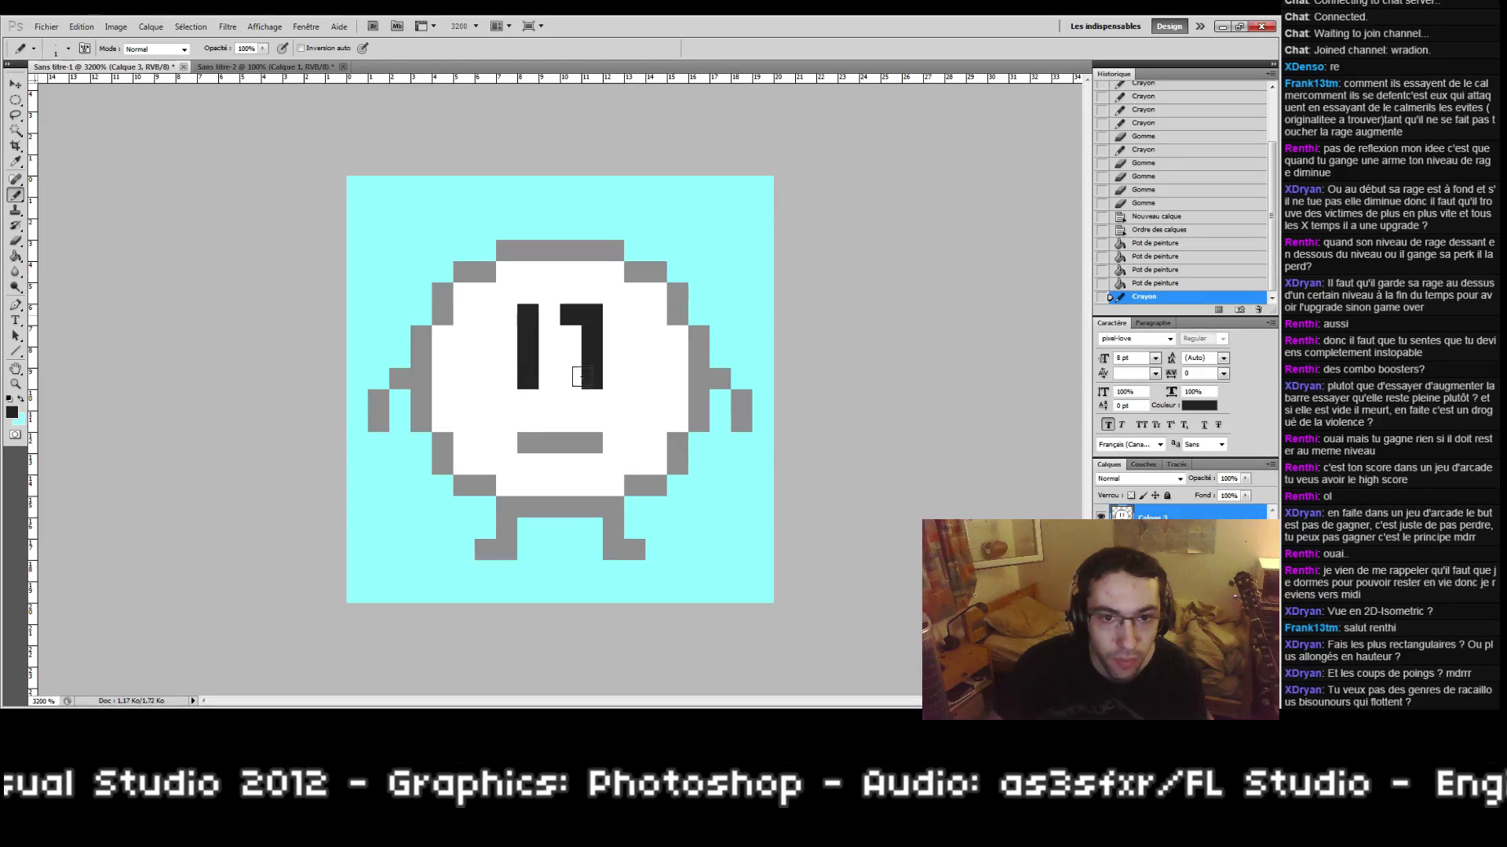
pyautogui.hotkey('ctrl', 'z')
pyautogui.moveTo(588, 311); pyautogui.dragTo(588, 372)
# Step: Repaint the mouth dark grey, and remove it by painting over it in white
pyautogui.click(527, 444)
pyautogui.moveTo(523, 444); pyautogui.dragTo(597, 444)
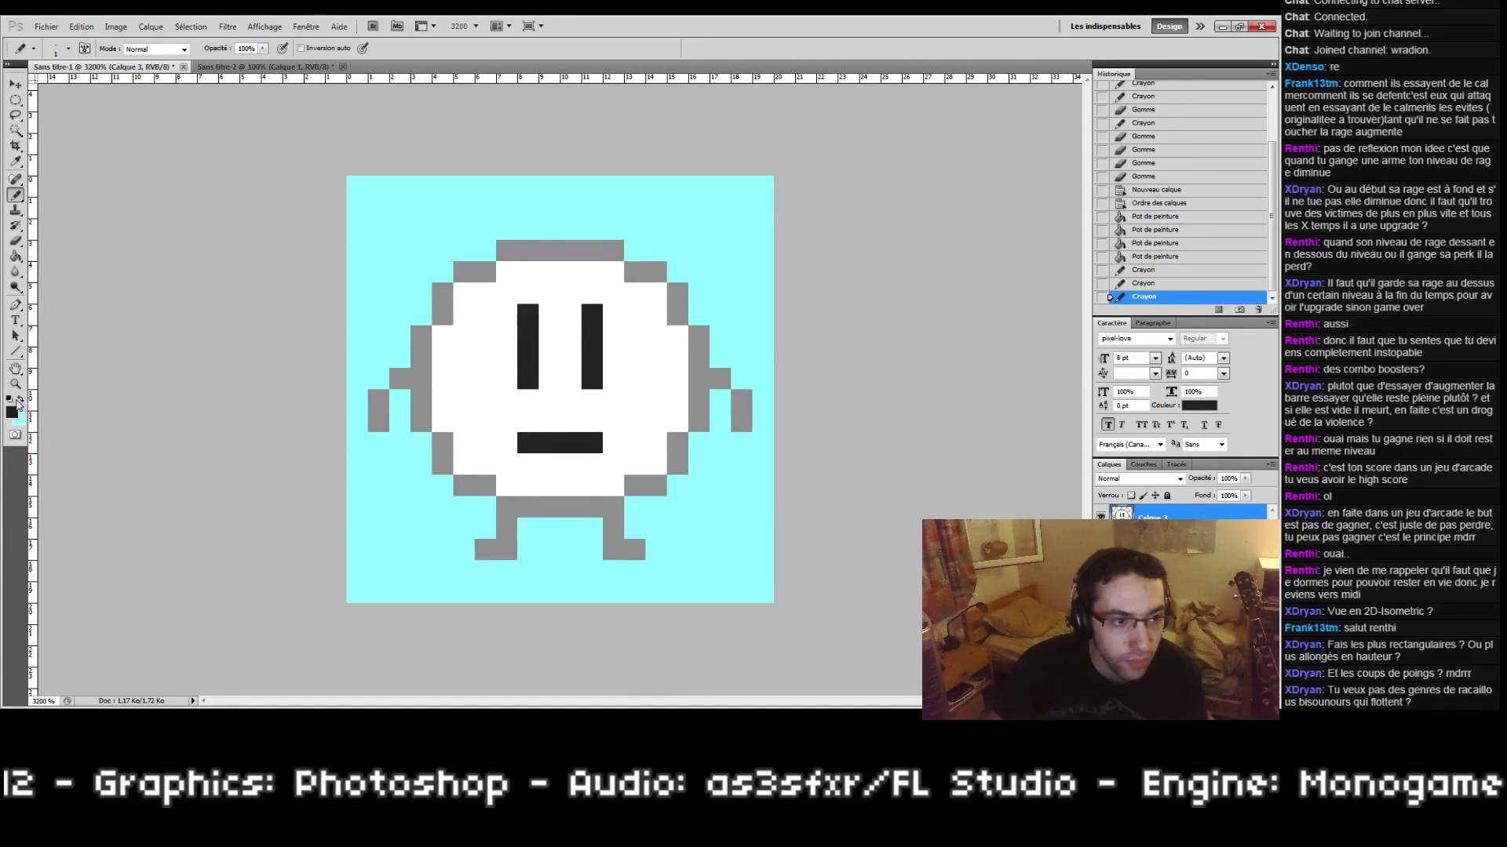
pyautogui.click(21, 400)
pyautogui.moveTo(599, 441); pyautogui.dragTo(526, 451)
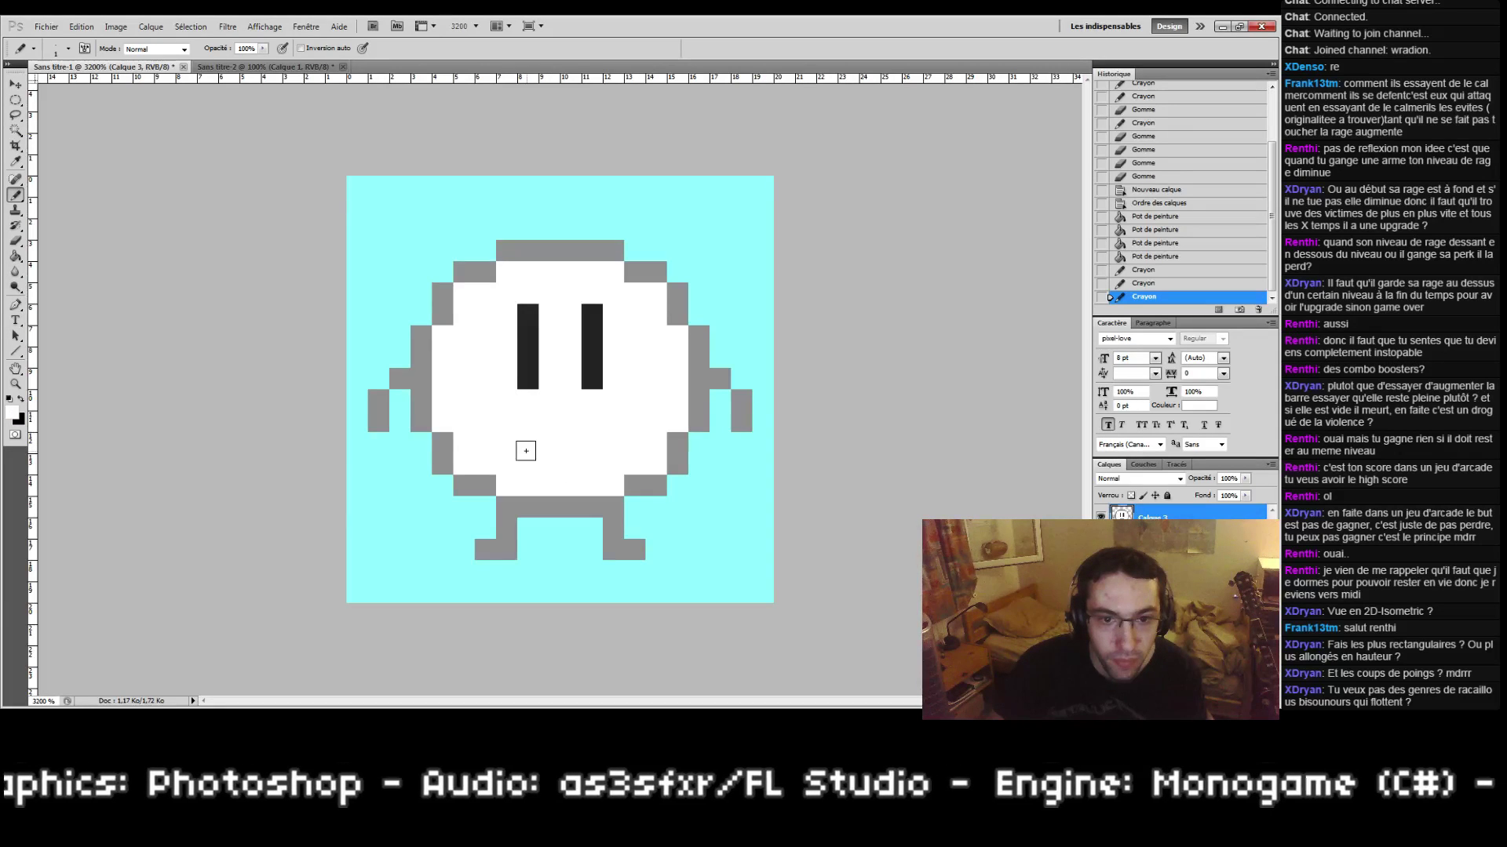
pyautogui.click(525, 451)
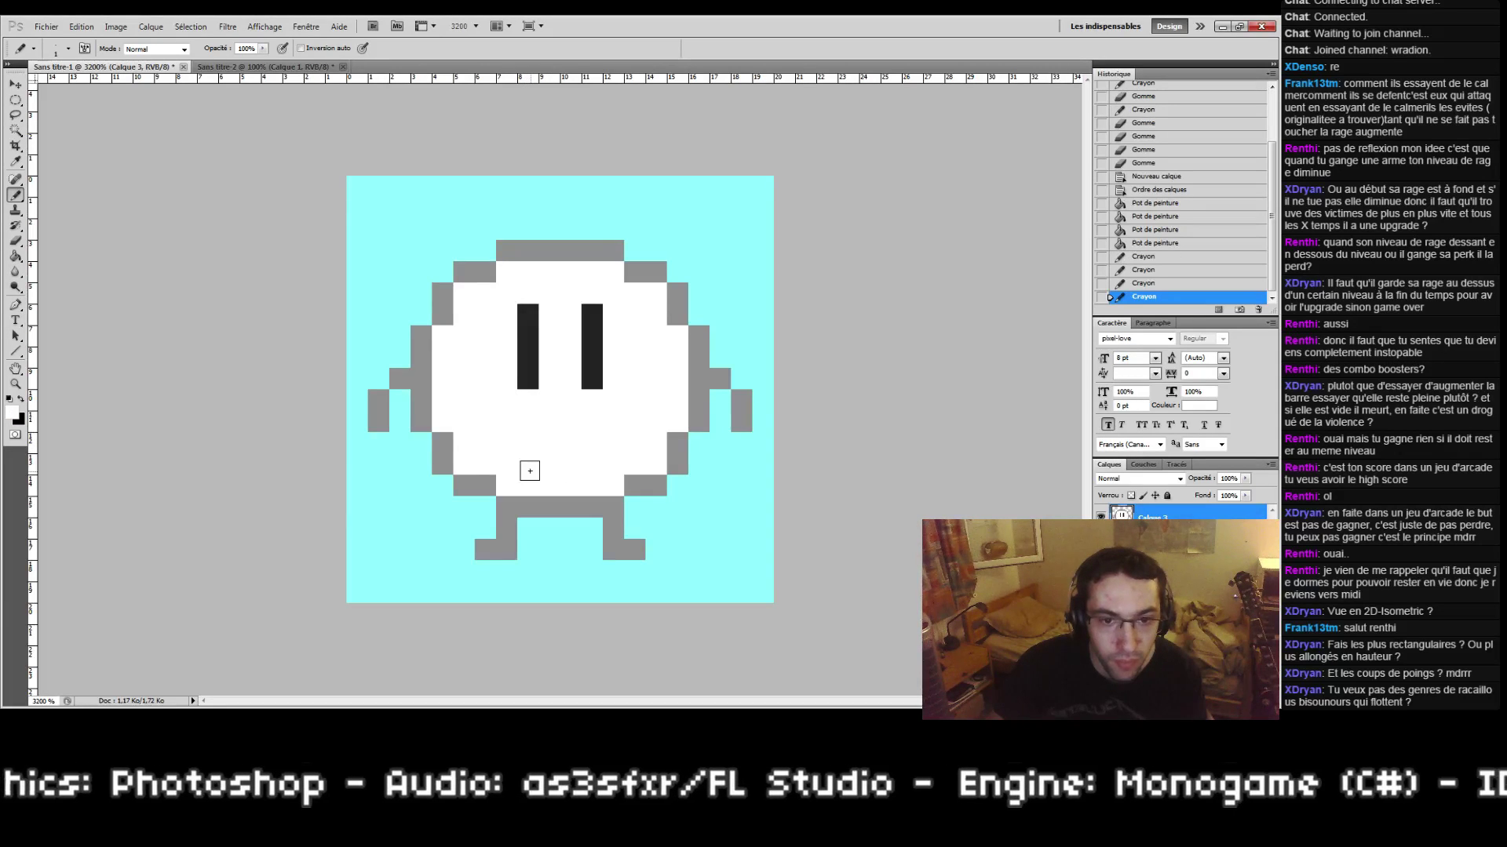
# Step: Sample the dark grey 333333 from the eyes and recolour both arms and hands with it
pyautogui.click(12, 409)
pyautogui.click(521, 339)
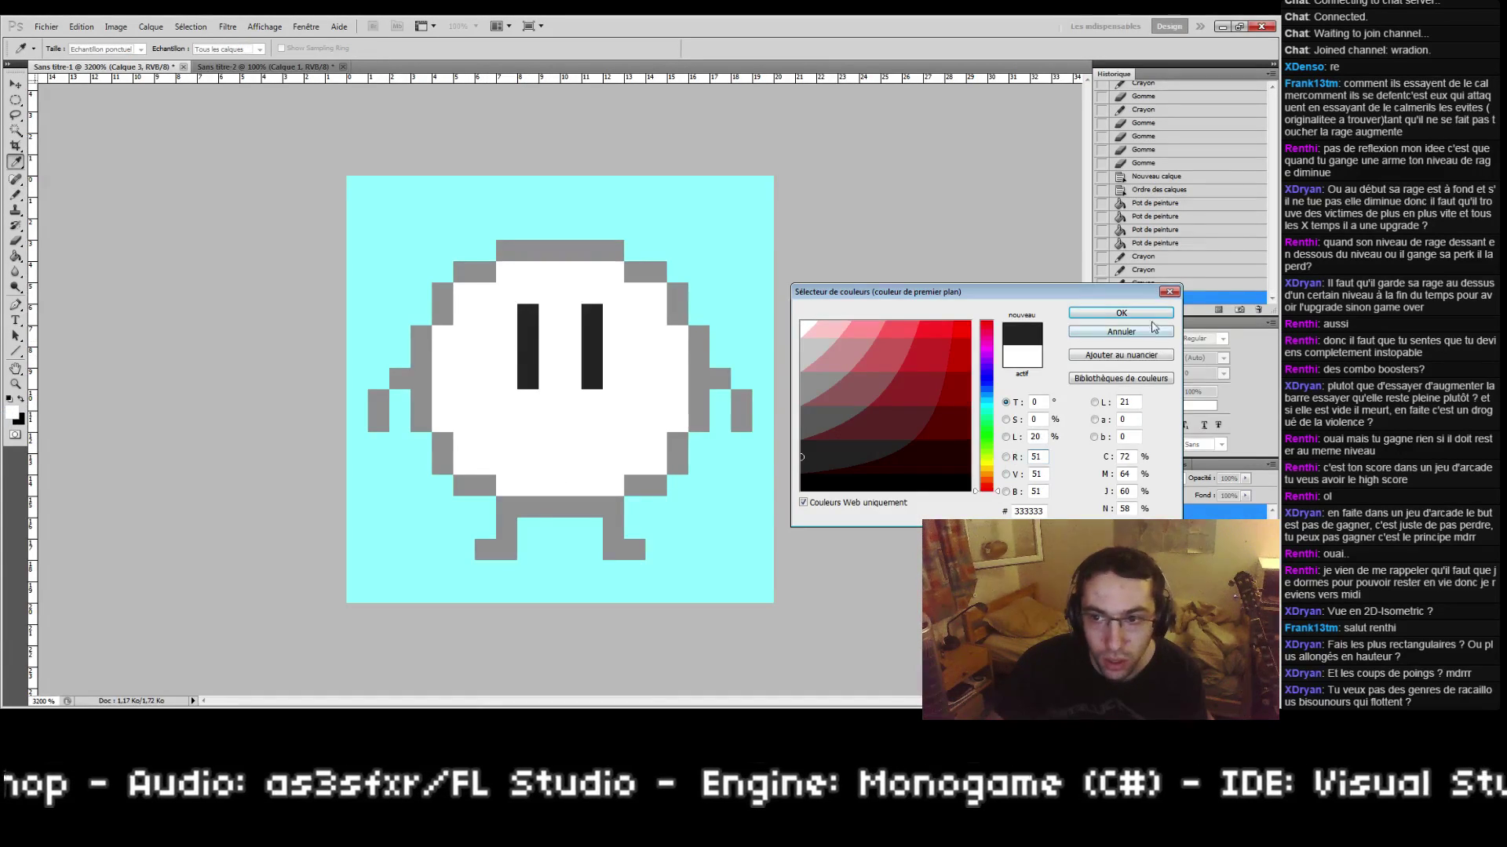
pyautogui.press('Return')
pyautogui.click(400, 378)
pyautogui.moveTo(378, 396); pyautogui.dragTo(379, 426)
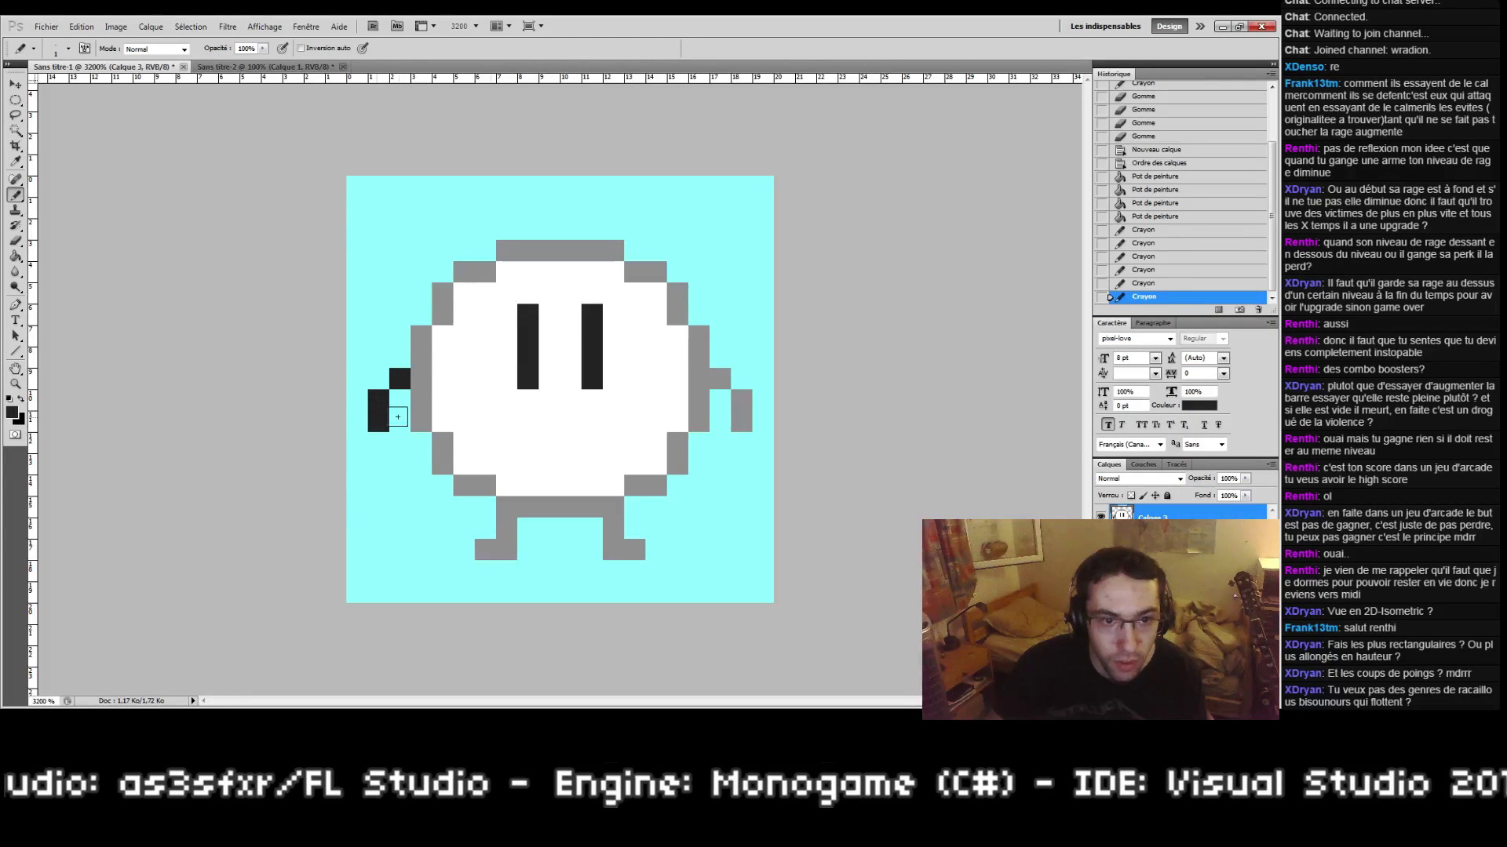
pyautogui.click(719, 378)
pyautogui.moveTo(741, 400); pyautogui.dragTo(741, 428)
pyautogui.click(698, 357)
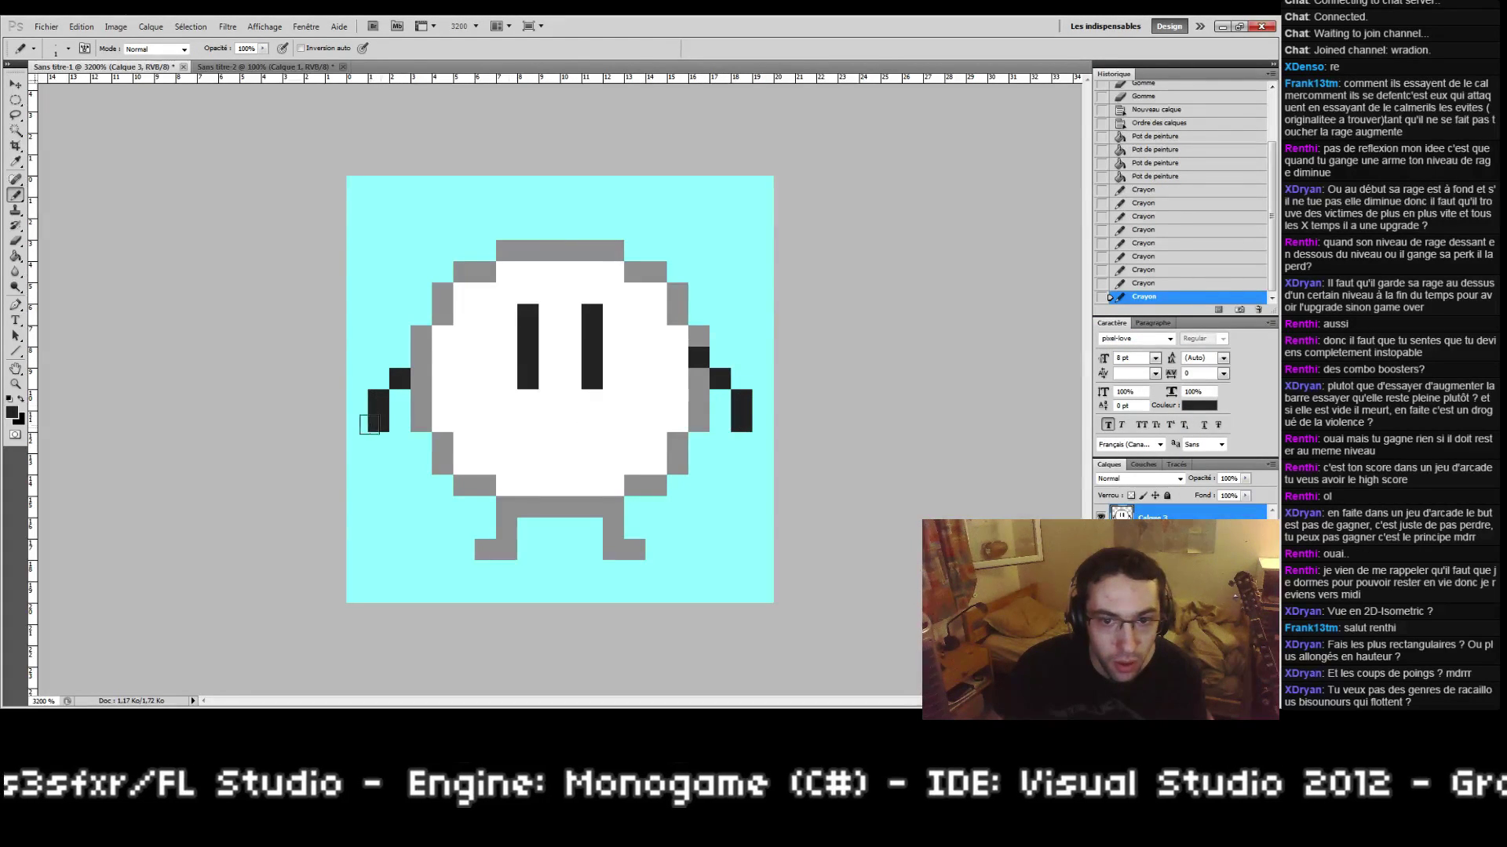
pyautogui.hotkey('ctrl', 'z')
# Step: Recolour both of the character's legs and feet dark grey with the pencil, and check the sprite at 200%
pyautogui.moveTo(509, 523); pyautogui.dragTo(485, 549)
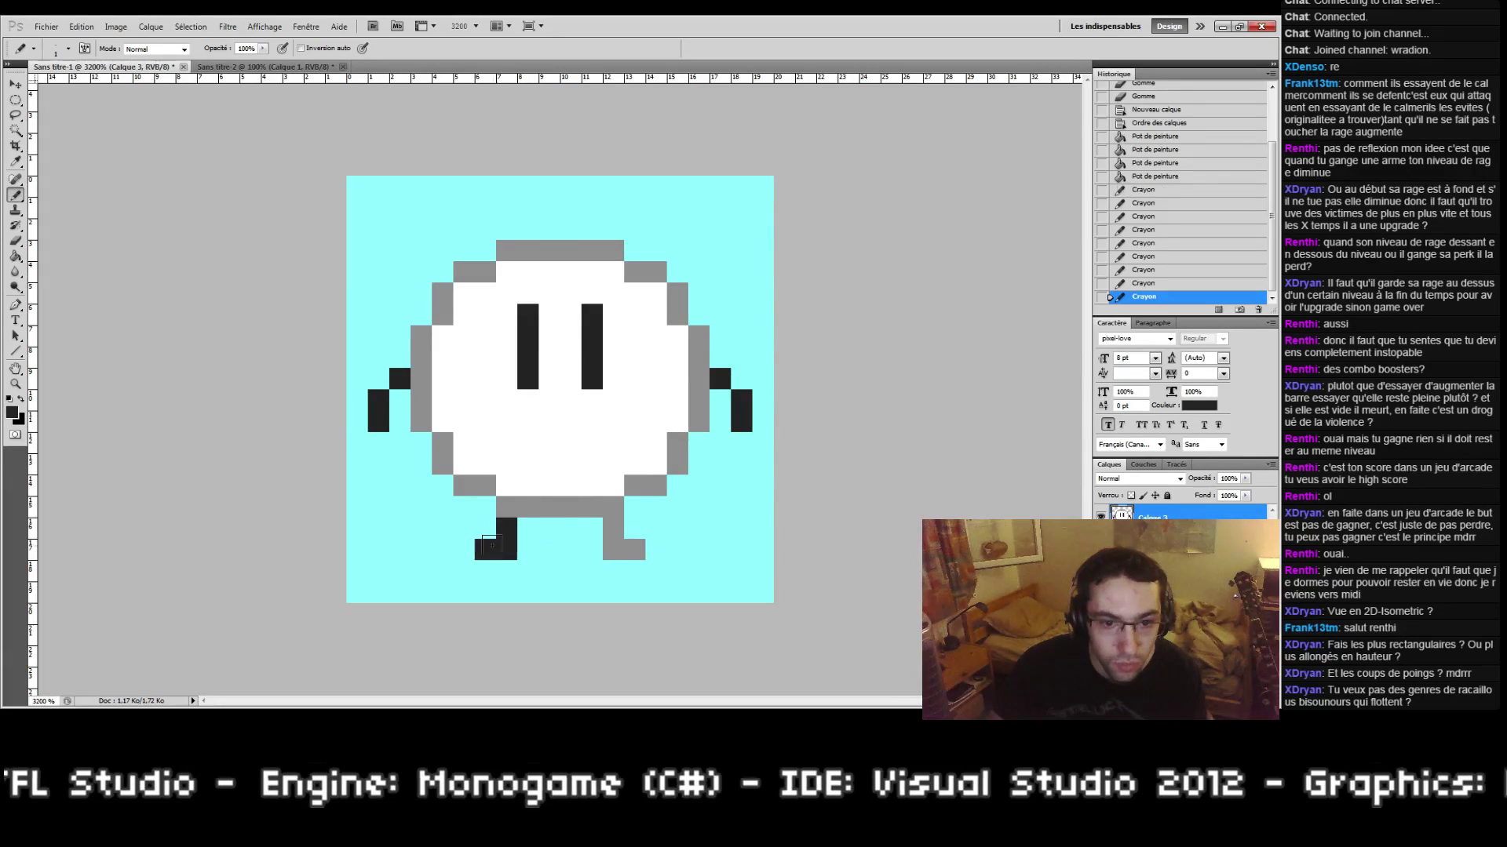
pyautogui.moveTo(613, 527)
pyautogui.mouseDown()
pyautogui.moveTo(613, 545)
pyautogui.moveTo(634, 550)
pyautogui.mouseUp()
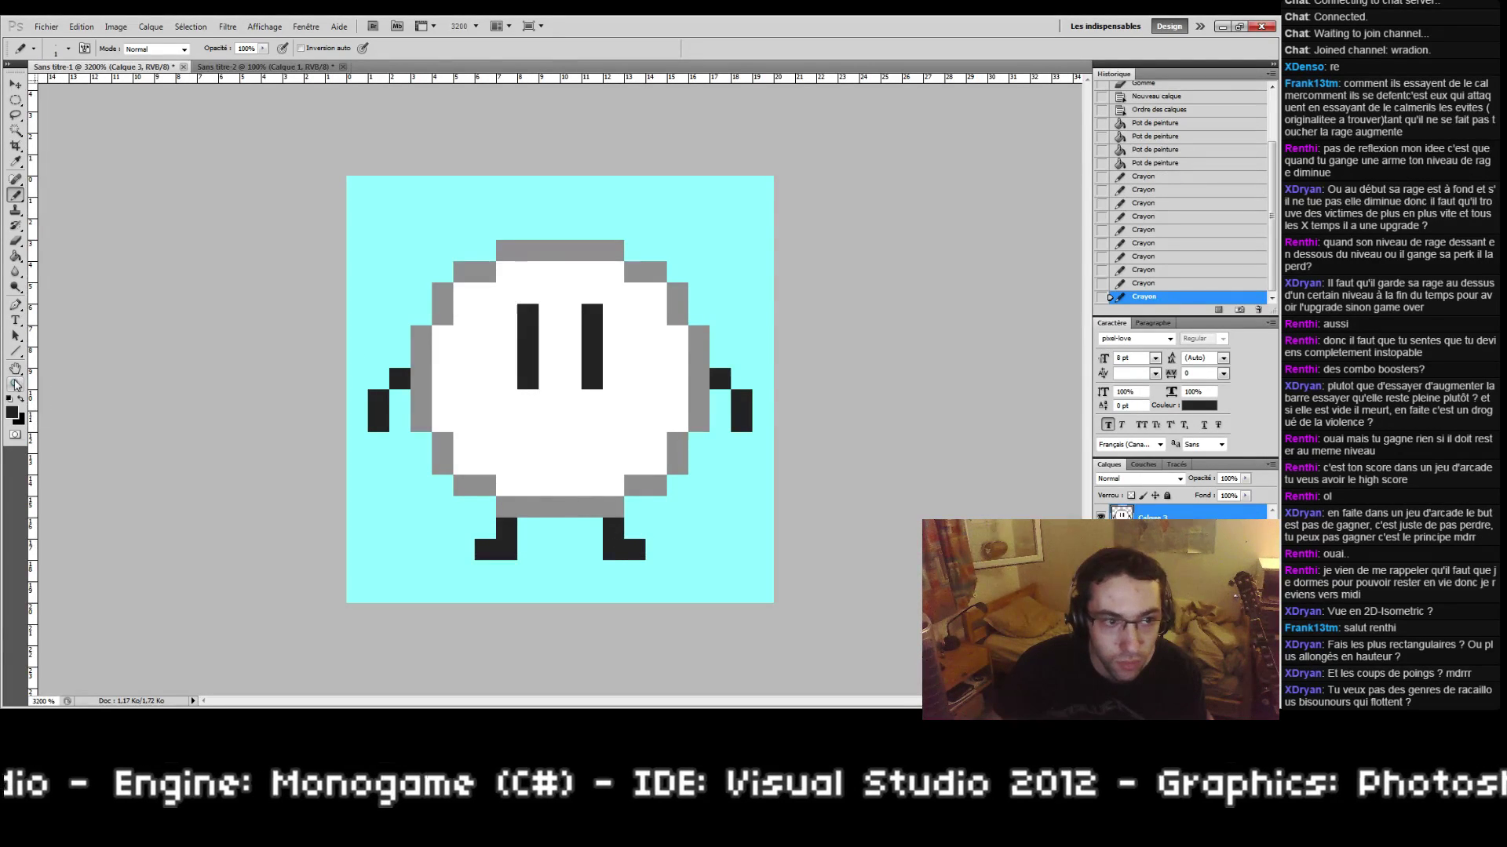
pyautogui.doubleClick(15, 384)
pyautogui.click(561, 386)
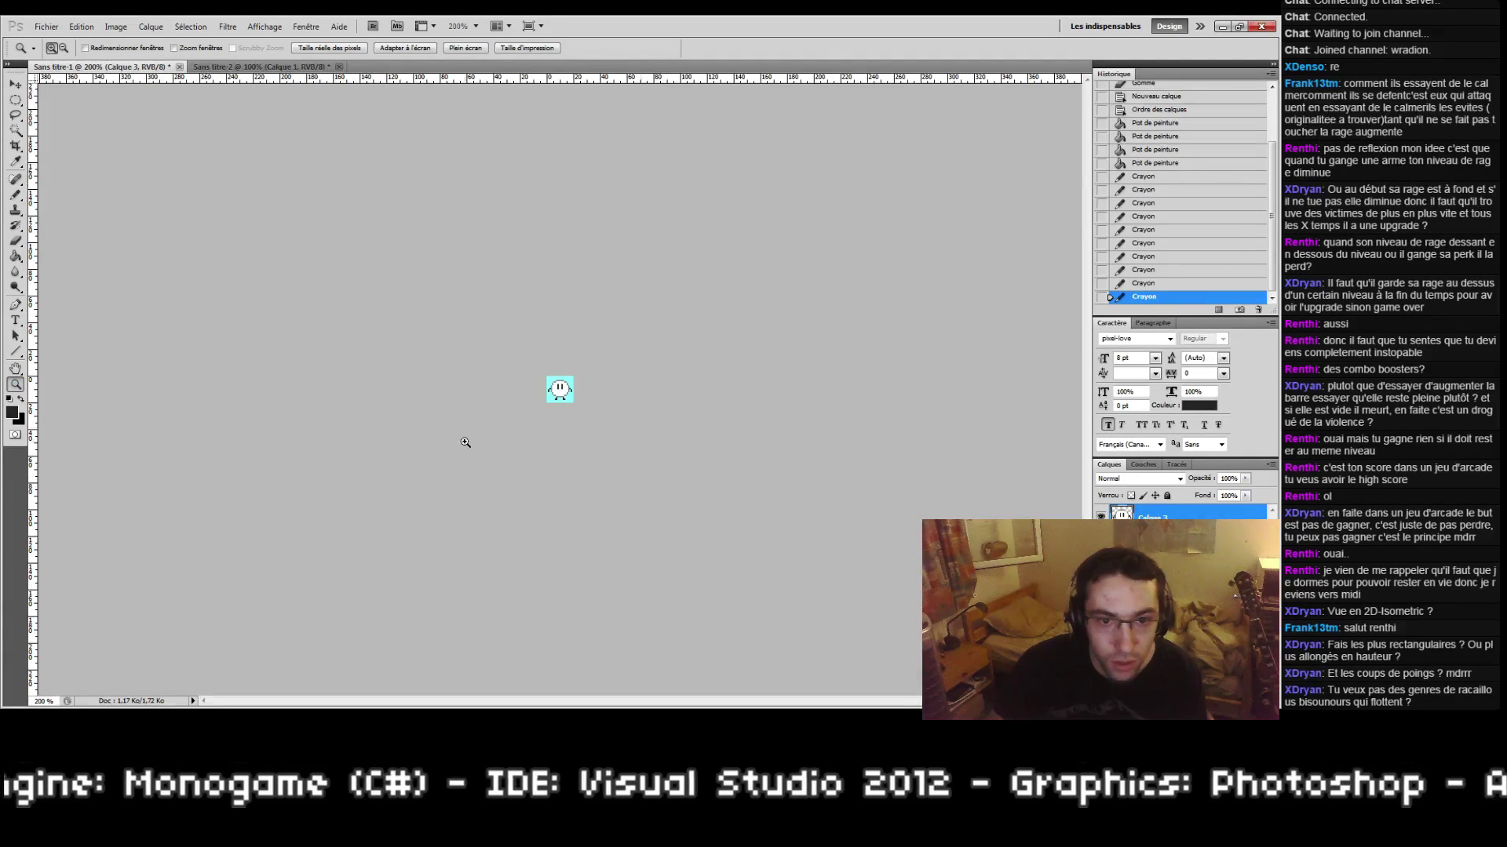
pyautogui.hotkey('ctrl', '0')
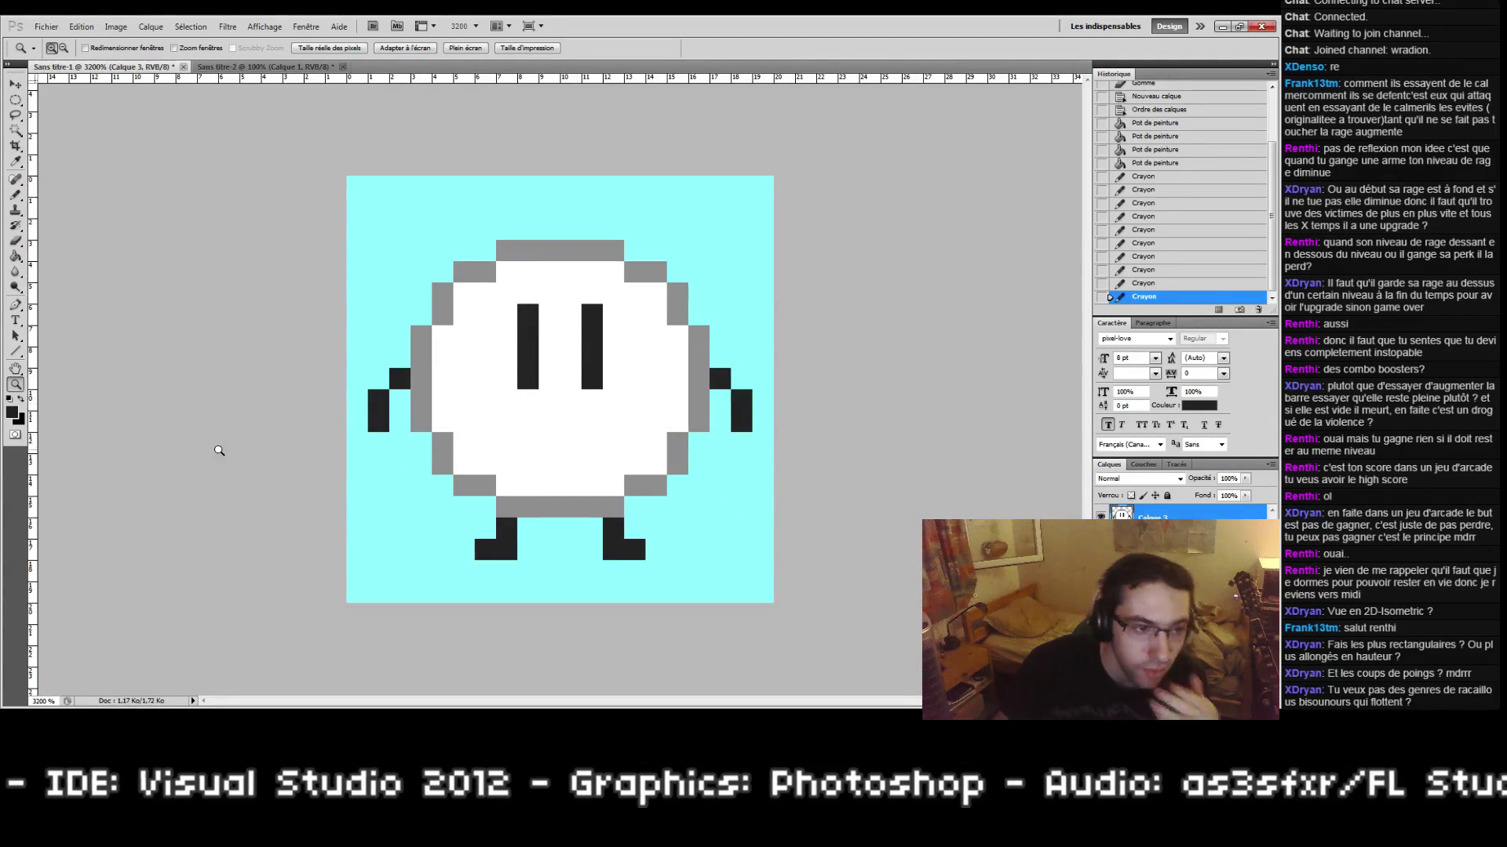
# Step: Lengthen each foot outward by one dark grey pixel at sole level, and check the sprite at small size
pyautogui.press('b')
pyautogui.click(464, 549)
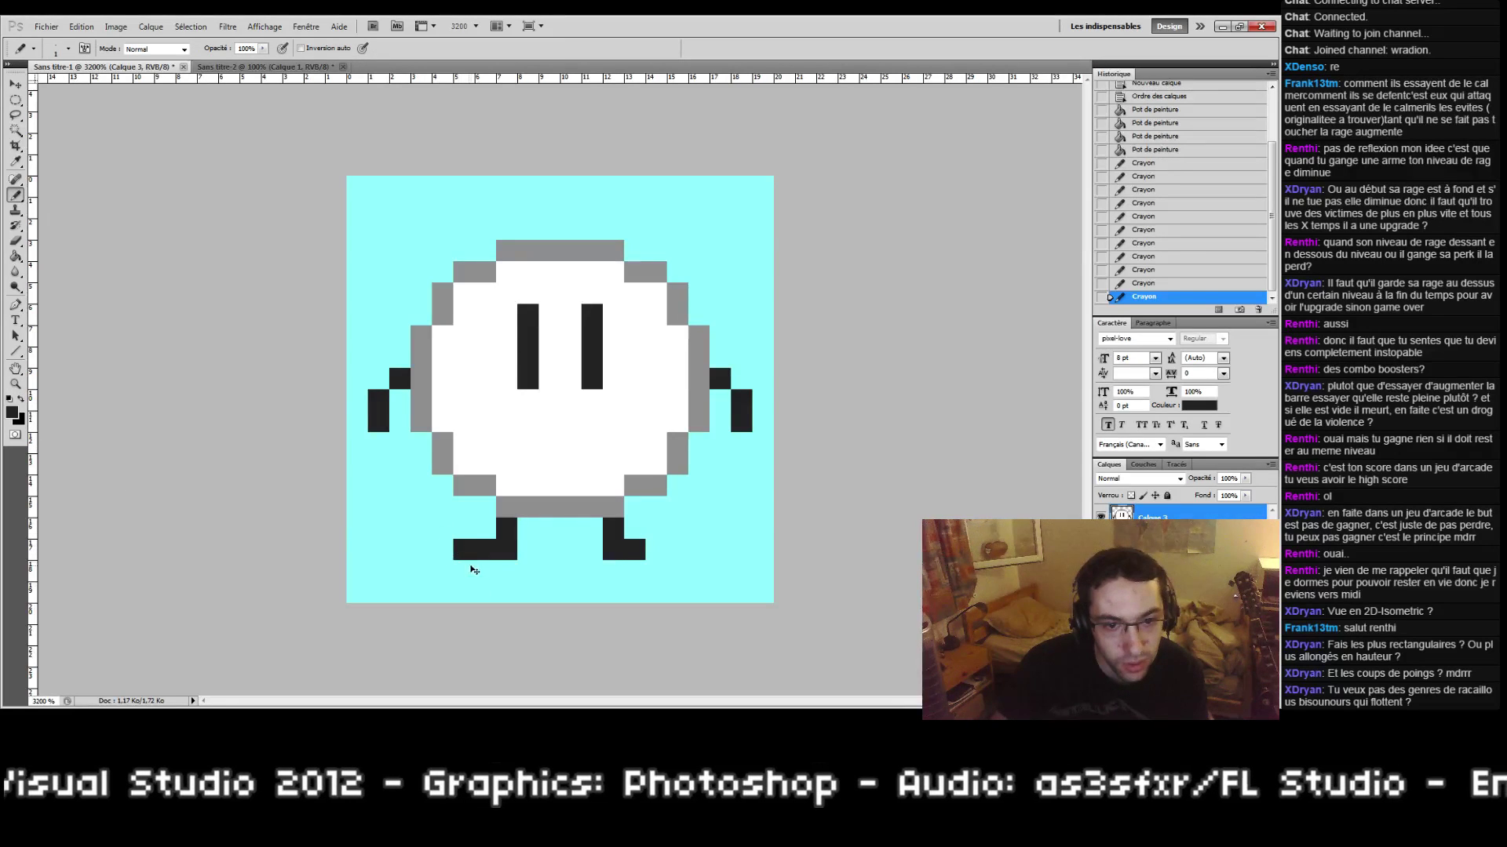
pyautogui.hotkey('ctrl', 'z')
pyautogui.click(464, 571)
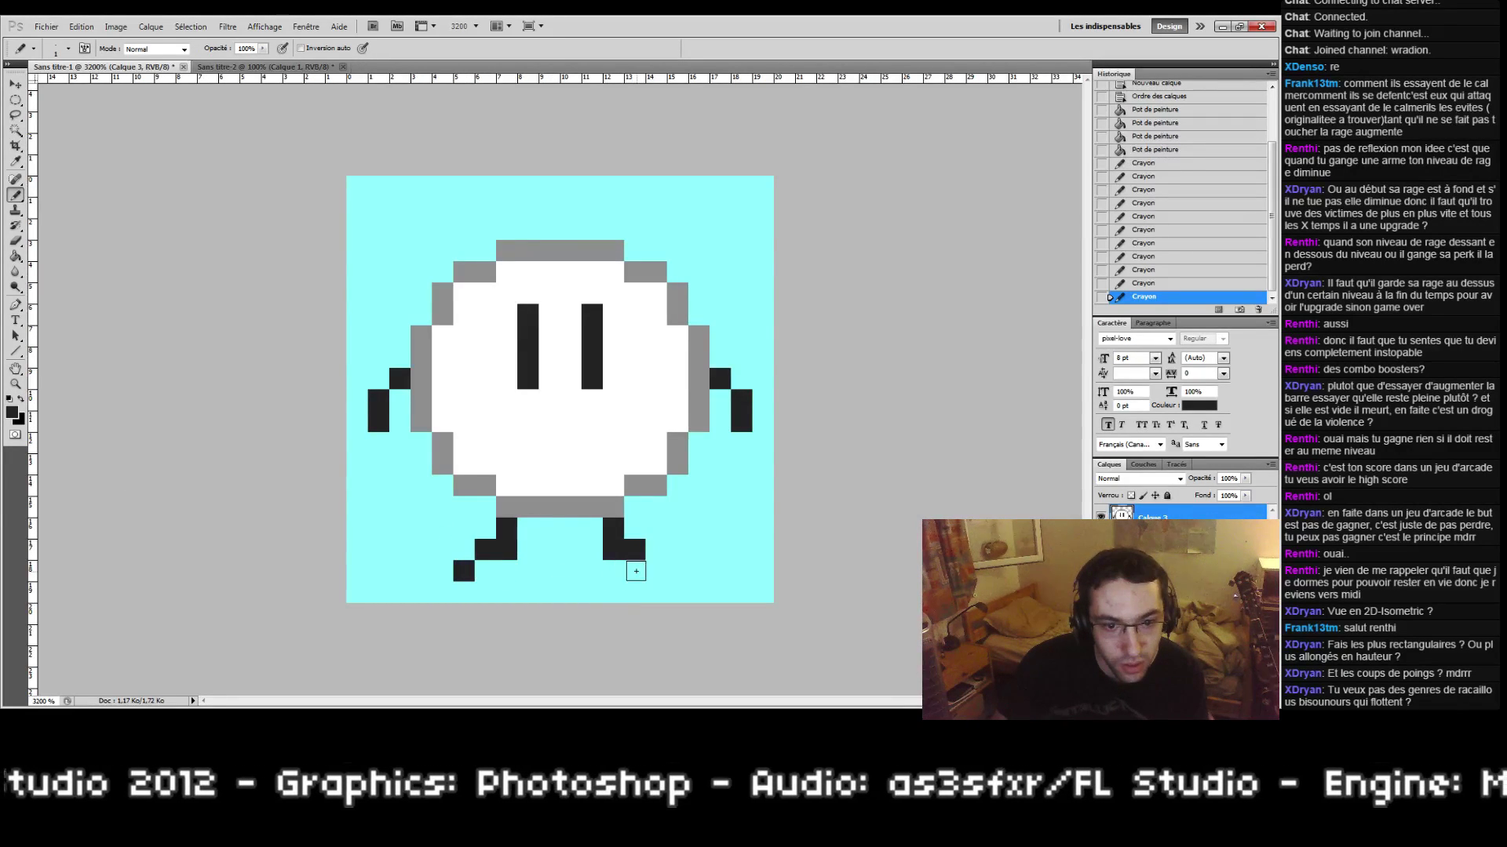
pyautogui.hotkey('ctrl', 'z')
pyautogui.click(463, 549)
pyautogui.click(655, 550)
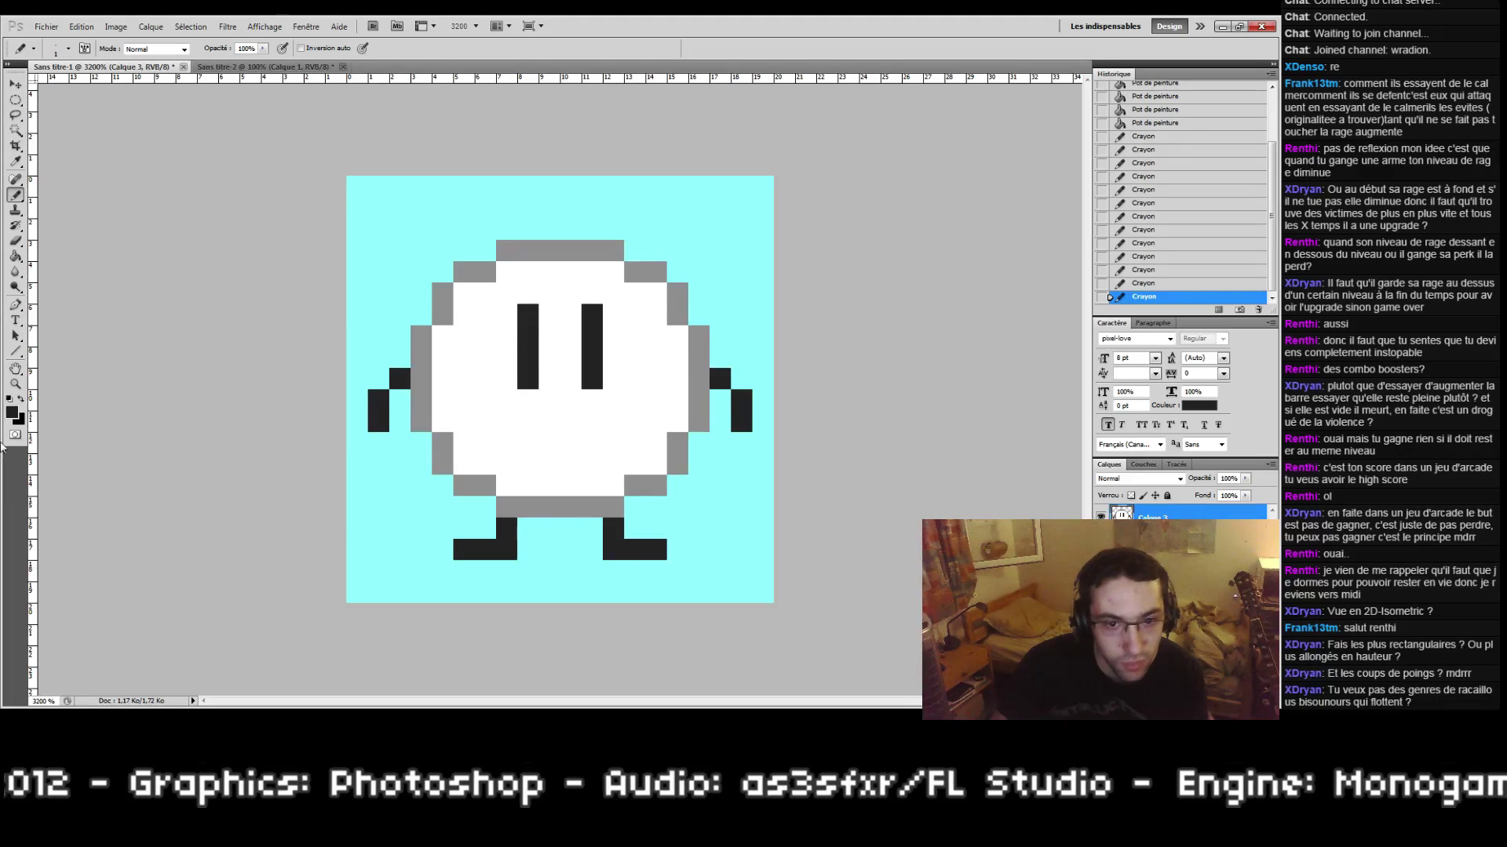
pyautogui.doubleClick(15, 384)
pyautogui.click(551, 396)
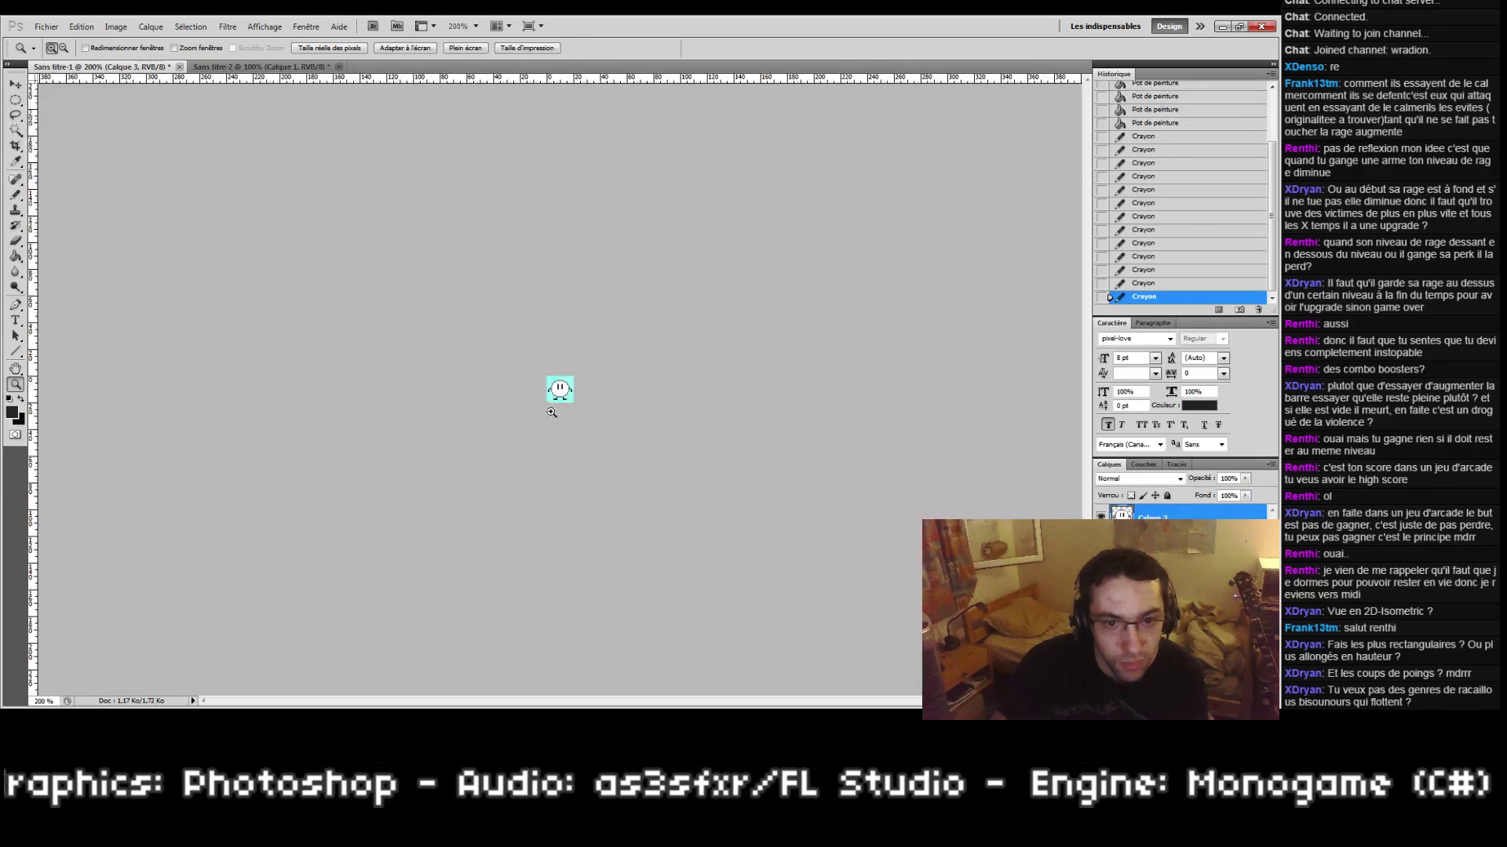
pyautogui.moveTo(550, 412); pyautogui.dragTo(582, 383)
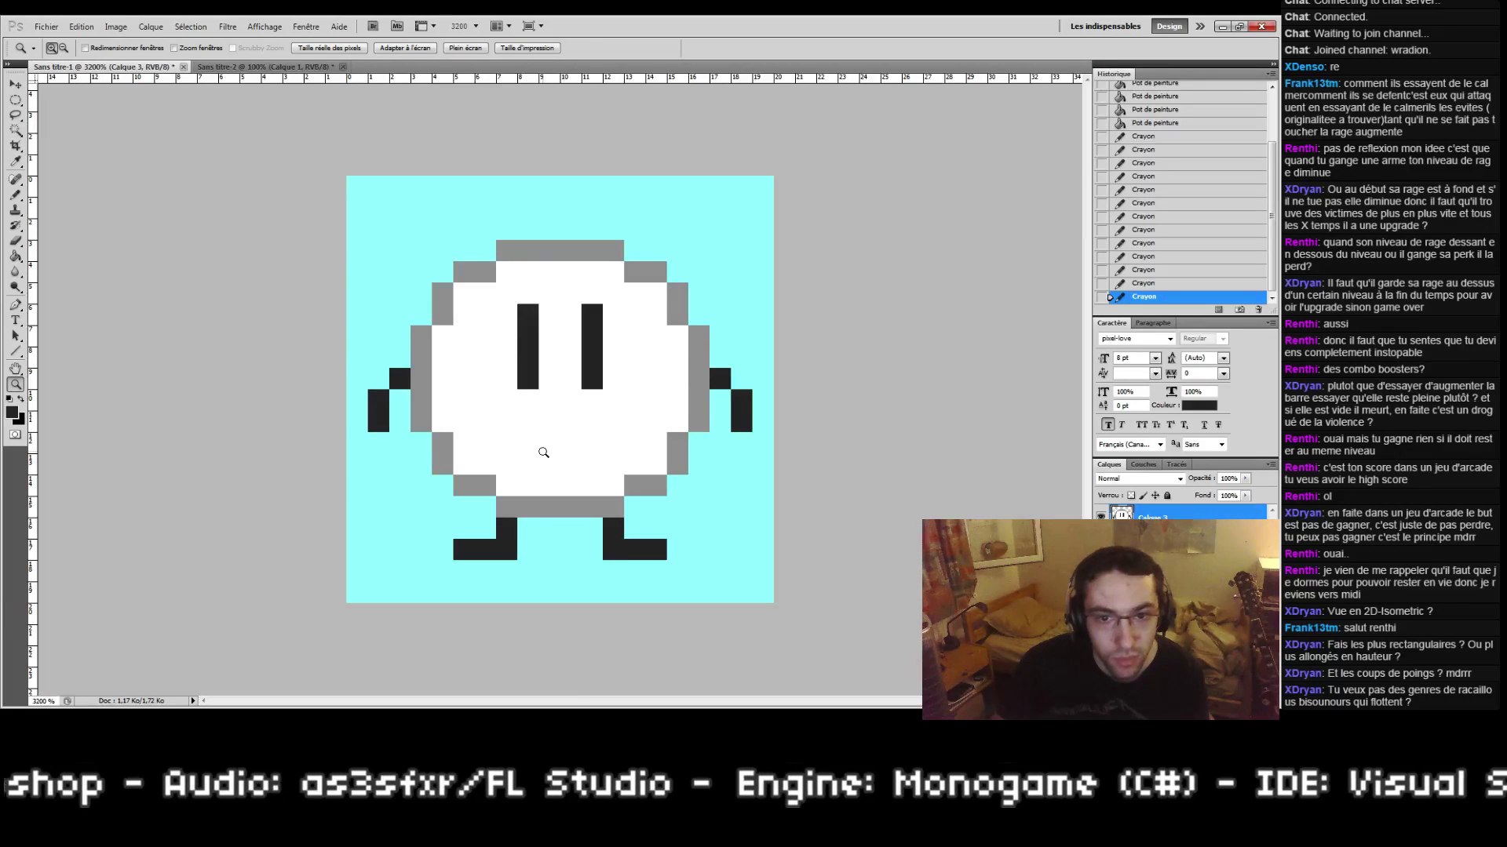
# Step: Move the whole character up by one pixel on the canvas, keeping it horizontally centred
pyautogui.click(19, 84)
pyautogui.moveTo(498, 403); pyautogui.dragTo(477, 339)
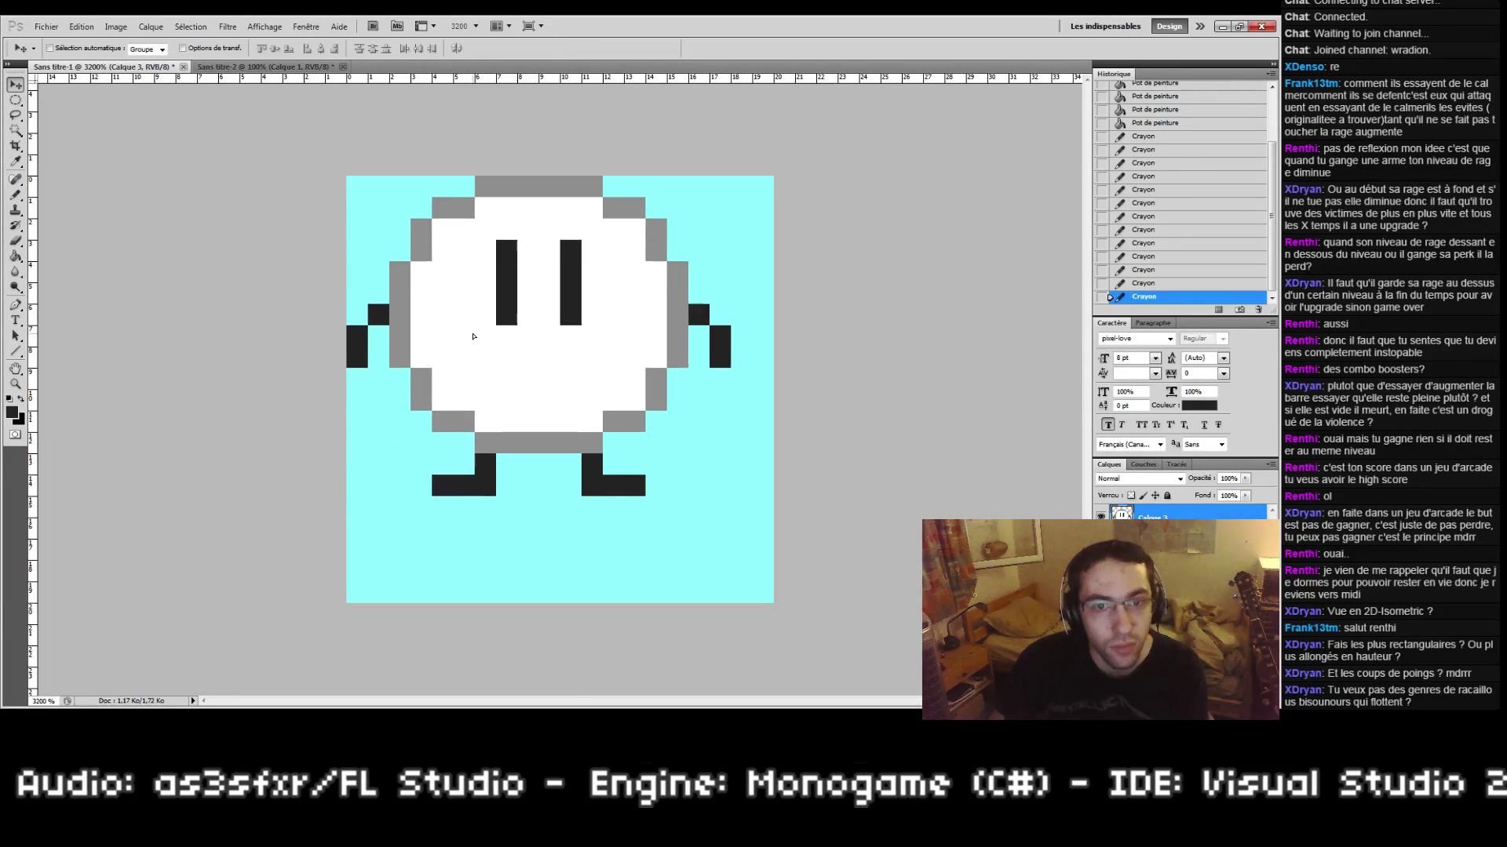
pyautogui.press('Down')
pyautogui.press('Right')
pyautogui.press('Left')
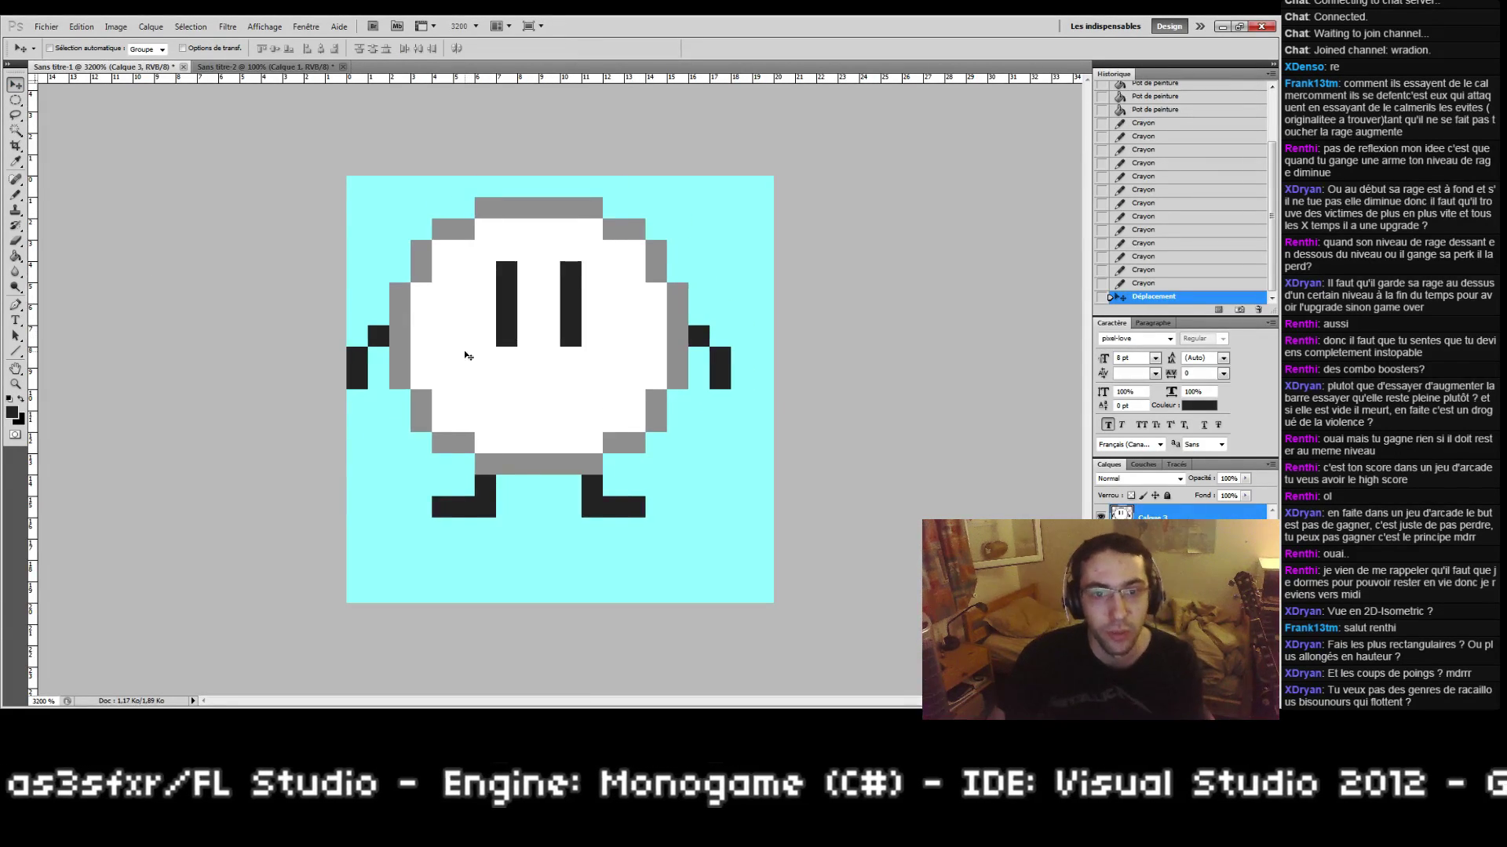
pyautogui.press('Down')
pyautogui.press('Right')
pyautogui.press('Down')
pyautogui.press('Up')
pyautogui.press('Down')
pyautogui.press('Up')
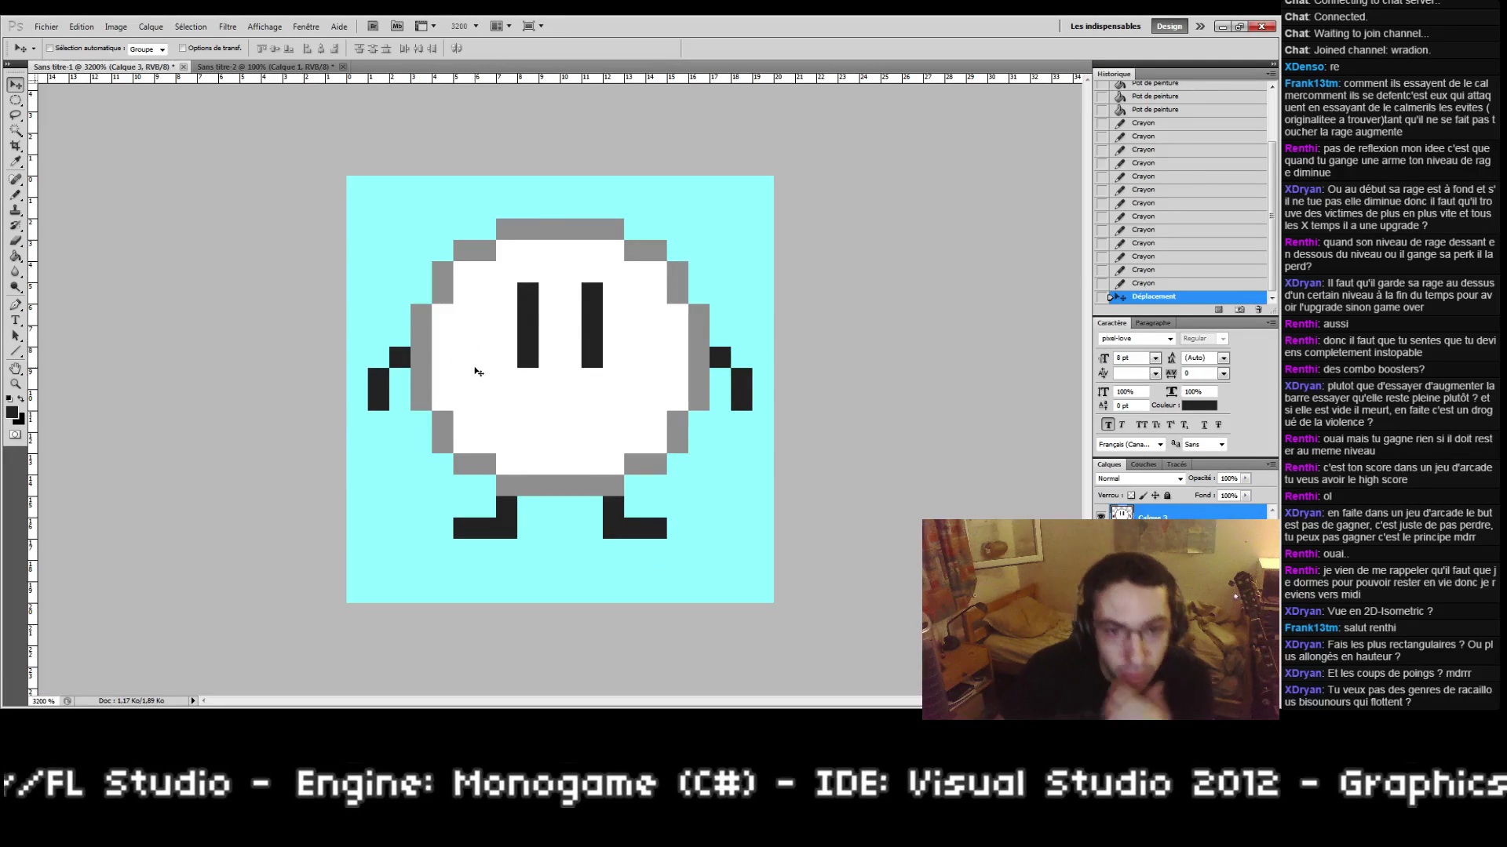
# Step: Choose a light grey and pencil a shadow along the inside of the body's bottom and lower-left outline
pyautogui.click(11, 412)
pyautogui.click(548, 404)
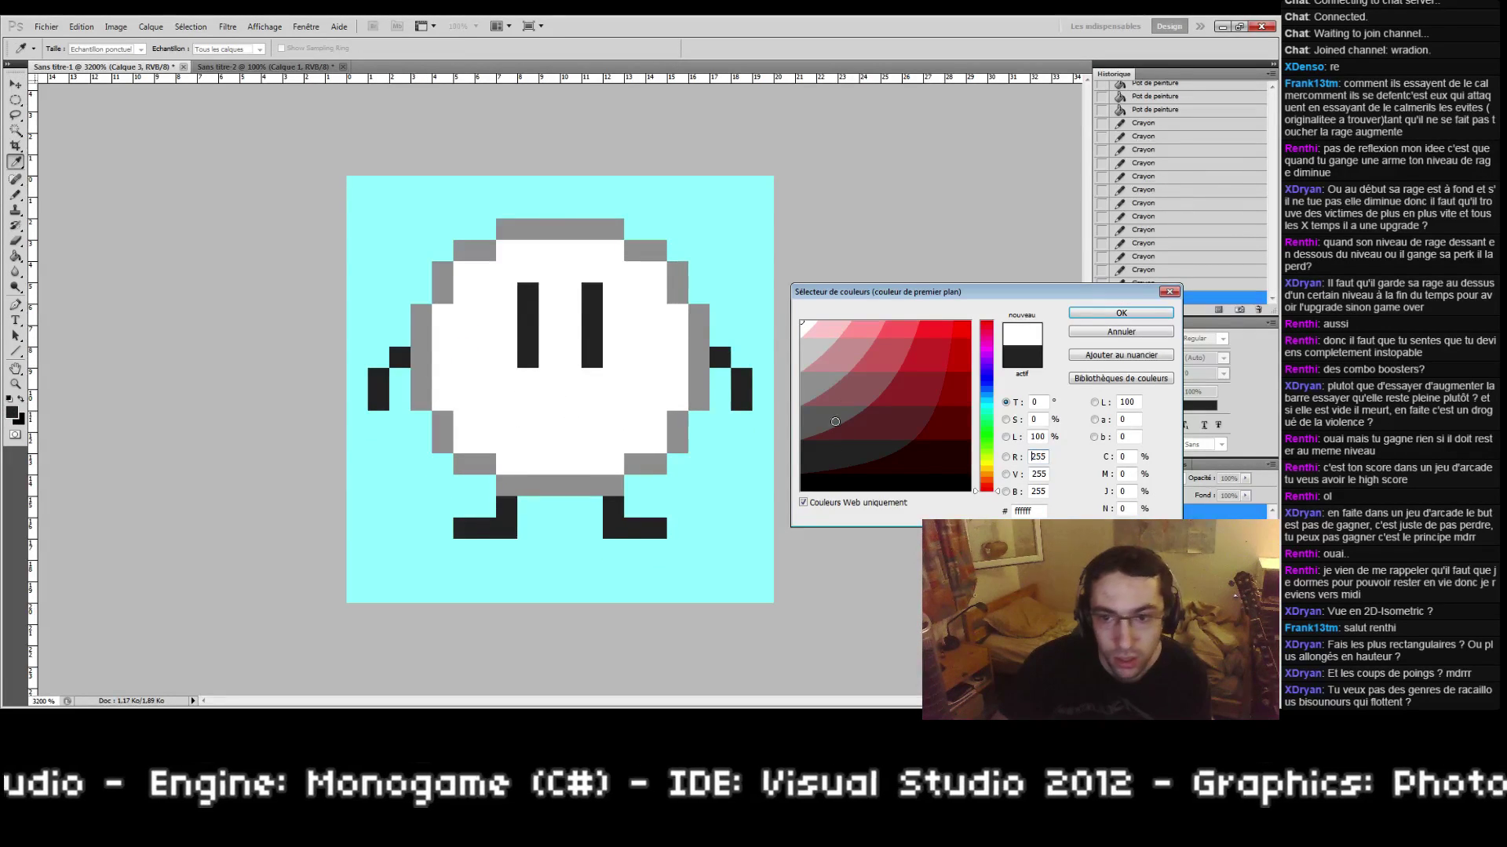
pyautogui.click(815, 352)
pyautogui.click(1092, 315)
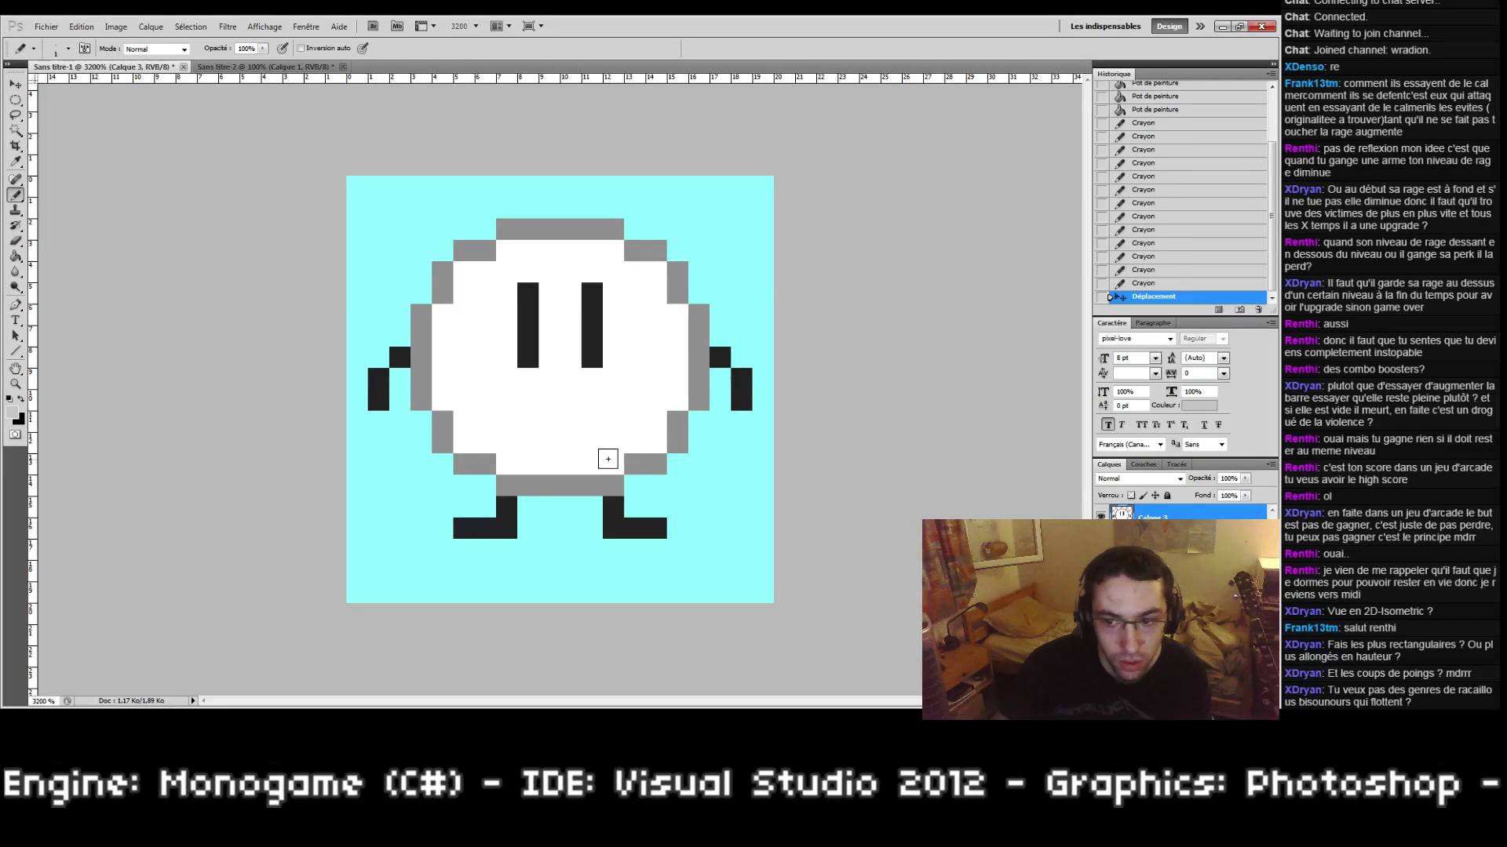
pyautogui.moveTo(605, 457)
pyautogui.mouseDown()
pyautogui.moveTo(494, 459)
pyautogui.moveTo(463, 442)
pyautogui.mouseUp()
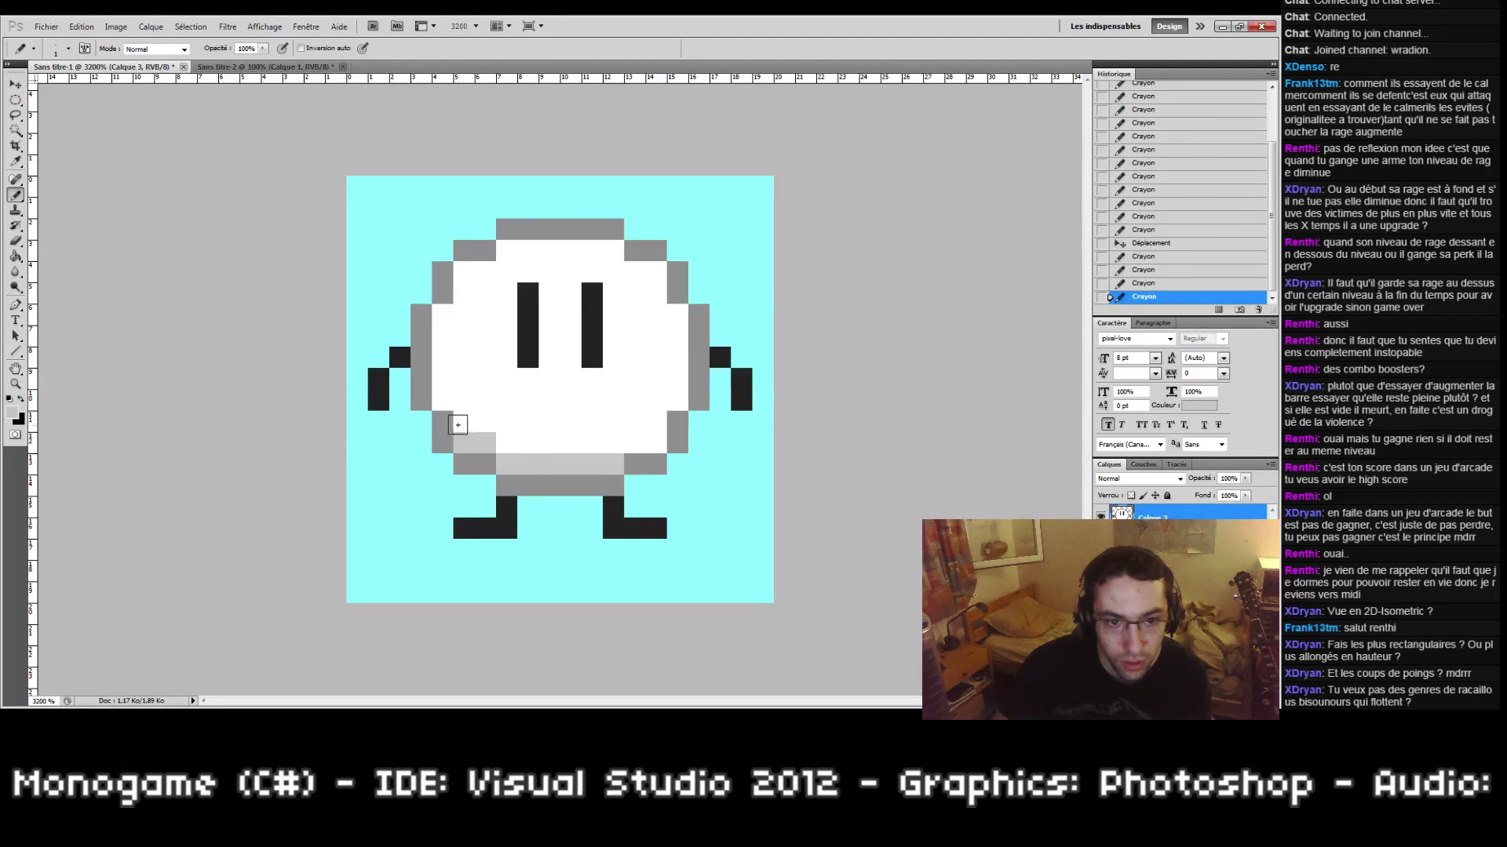
pyautogui.click(443, 421)
pyautogui.hotkey('ctrl', 'z')
pyautogui.click(443, 401)
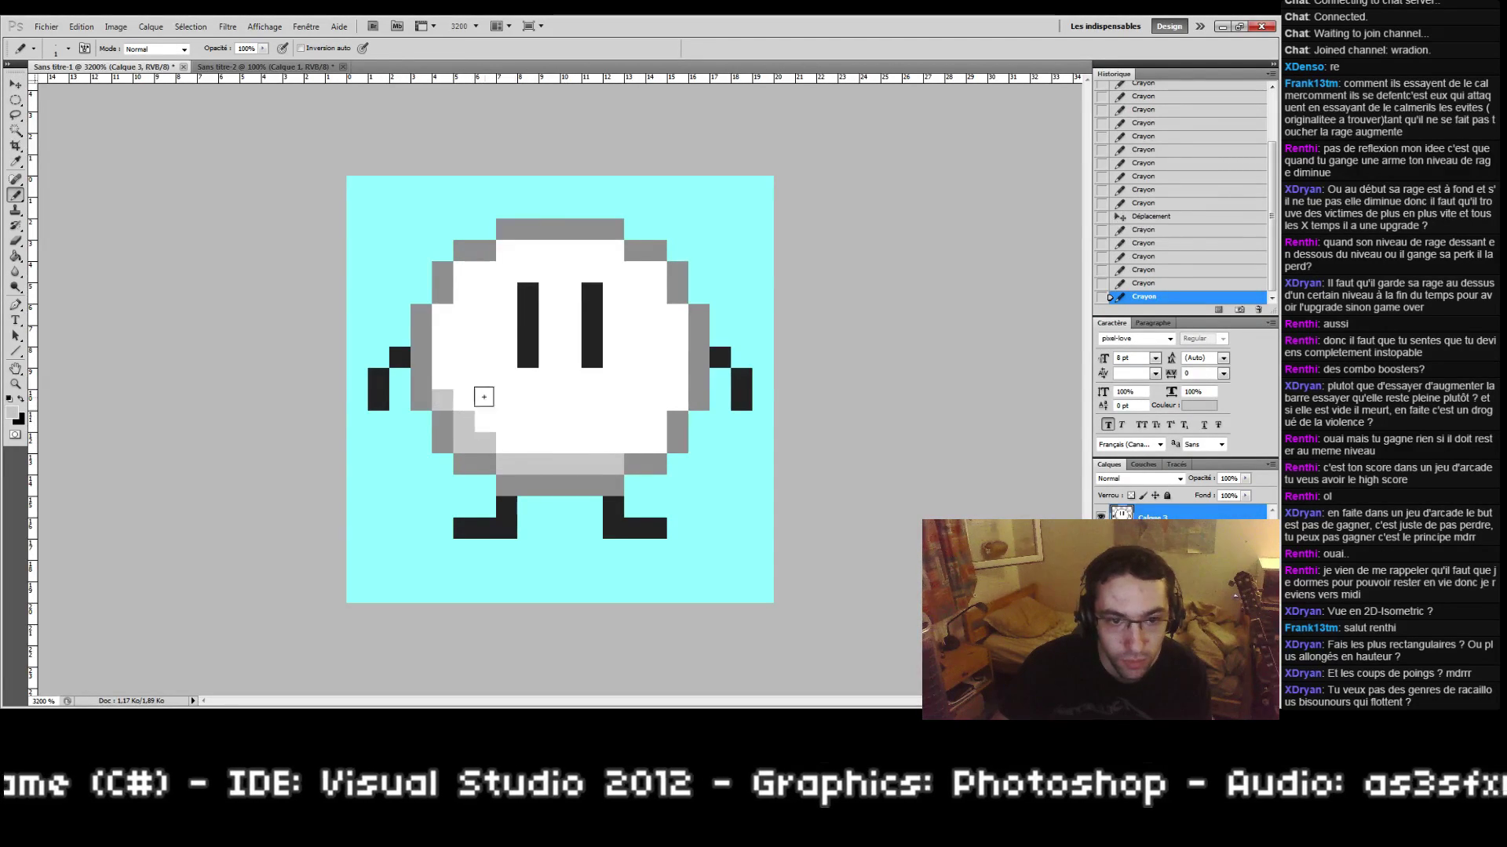
# Step: Continue the light grey shadow along the inside of the body's lower-right and right outline, up to the upper-right corner
pyautogui.click(634, 442)
pyautogui.click(651, 424)
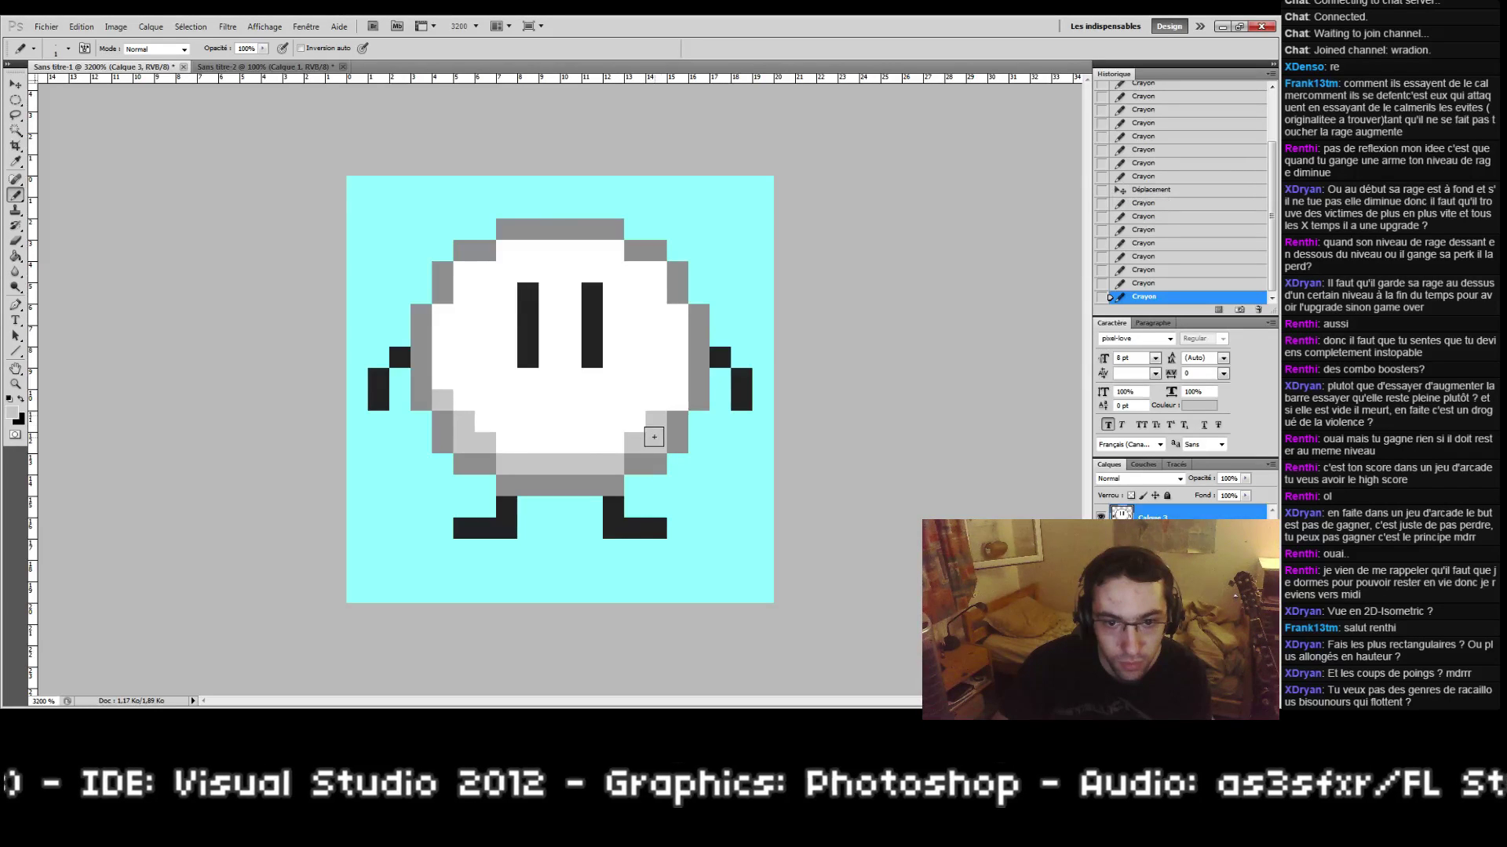
pyautogui.moveTo(671, 402)
pyautogui.mouseDown()
pyautogui.moveTo(672, 320)
pyautogui.moveTo(652, 286)
pyautogui.mouseUp()
pyautogui.click(653, 278)
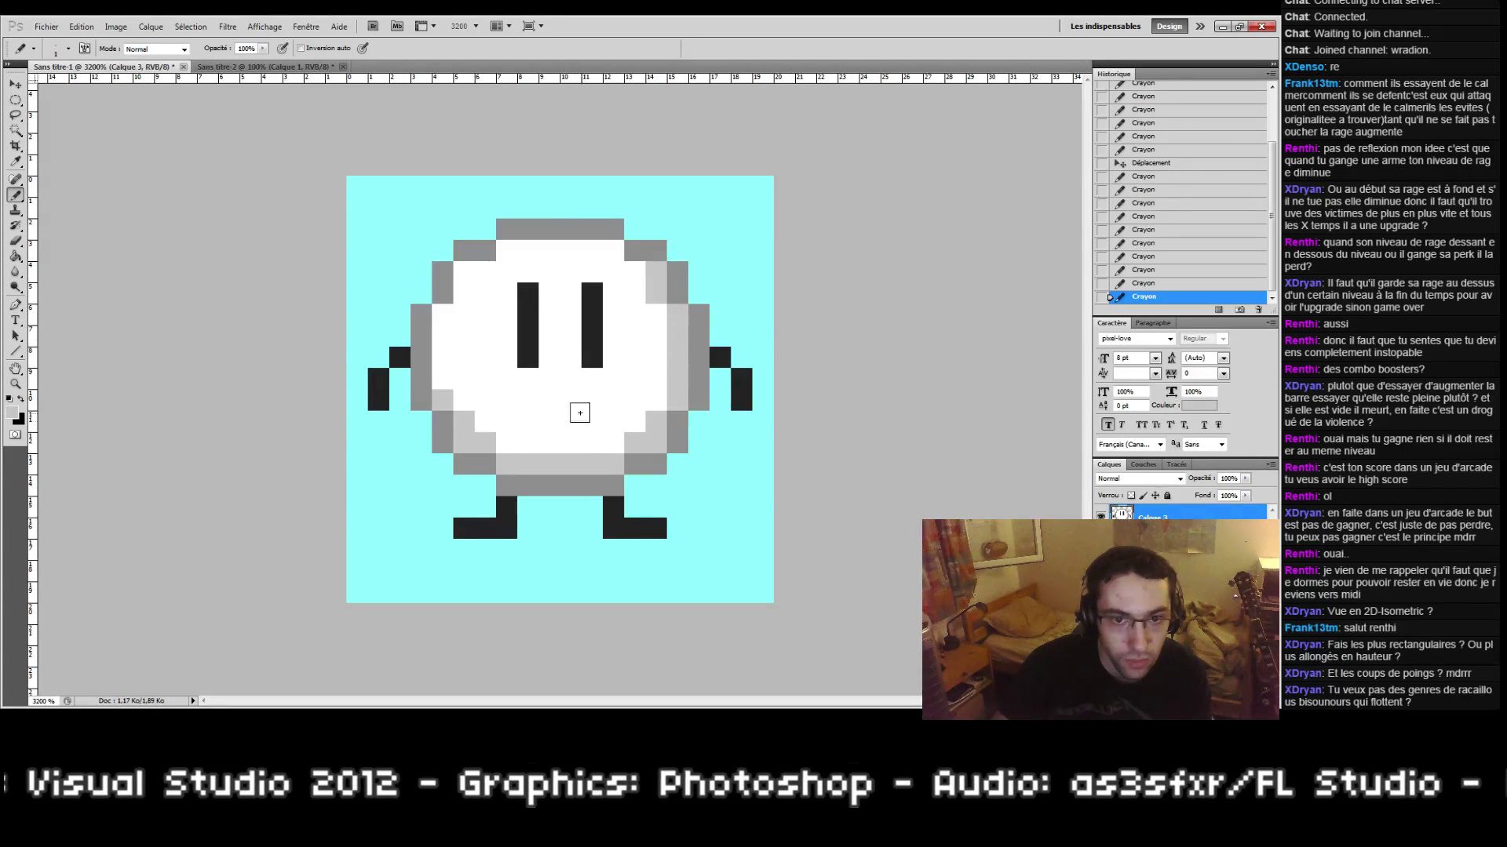
pyautogui.click(612, 444)
pyautogui.click(656, 400)
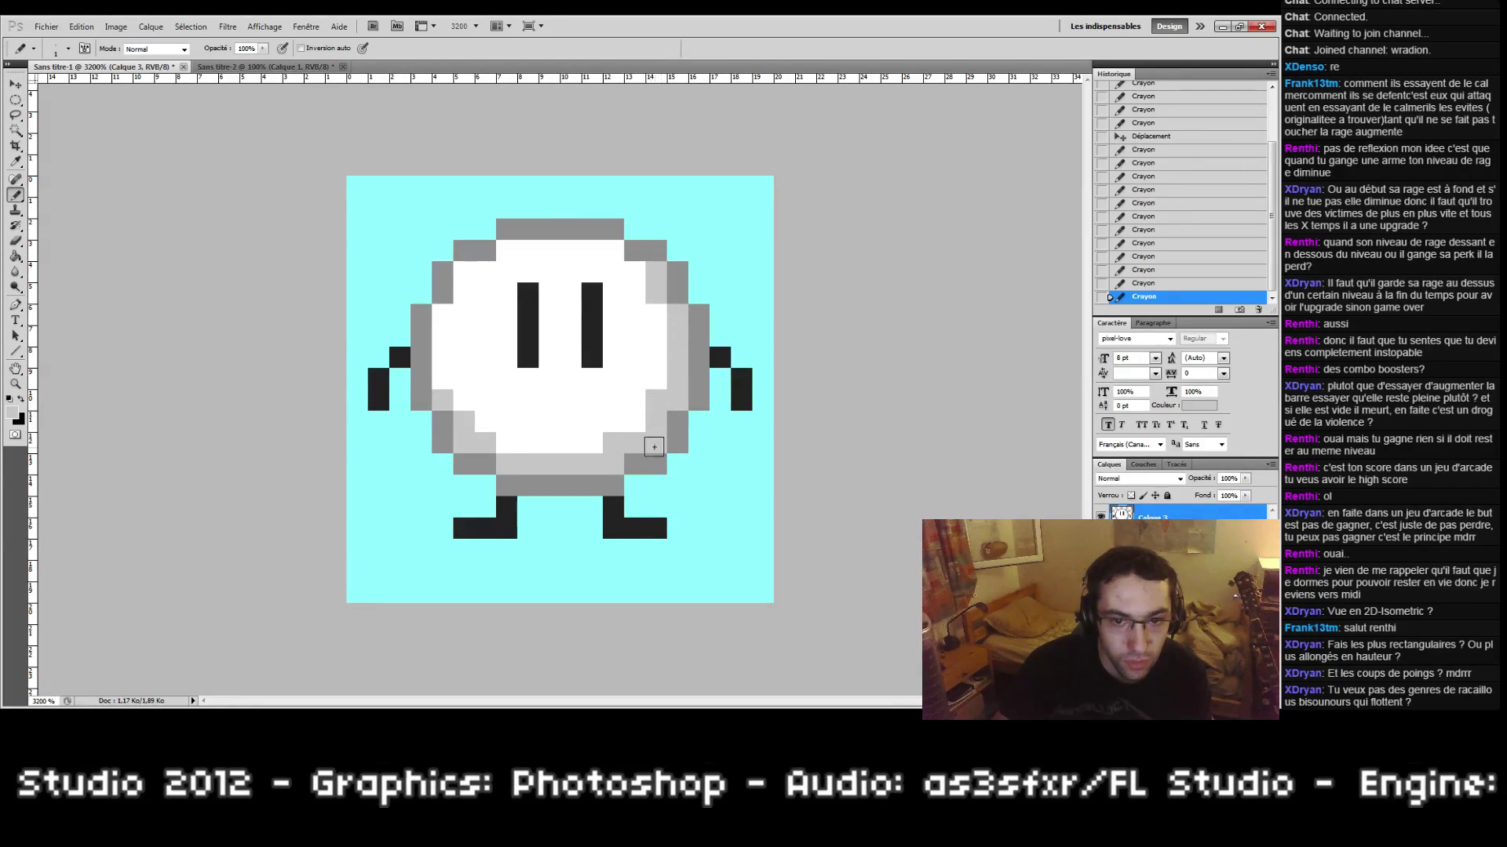
# Step: Thicken the light grey shadow with extra pixels along the body's lower-right and lower-left inner edges
pyautogui.click(634, 422)
pyautogui.click(592, 442)
pyautogui.click(655, 379)
pyautogui.click(507, 443)
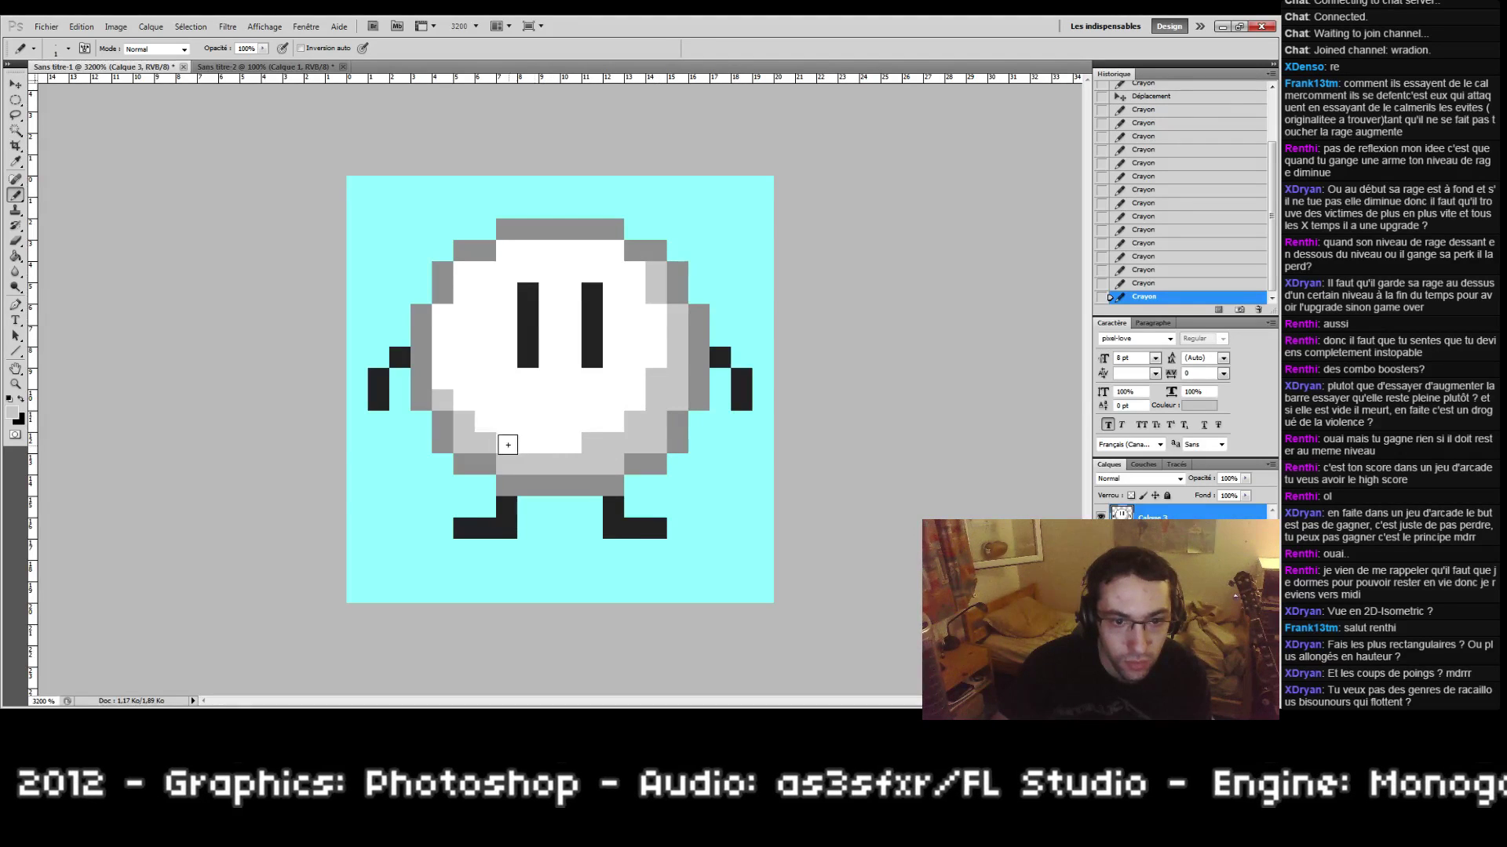
pyautogui.click(465, 413)
pyautogui.click(463, 401)
pyautogui.click(438, 377)
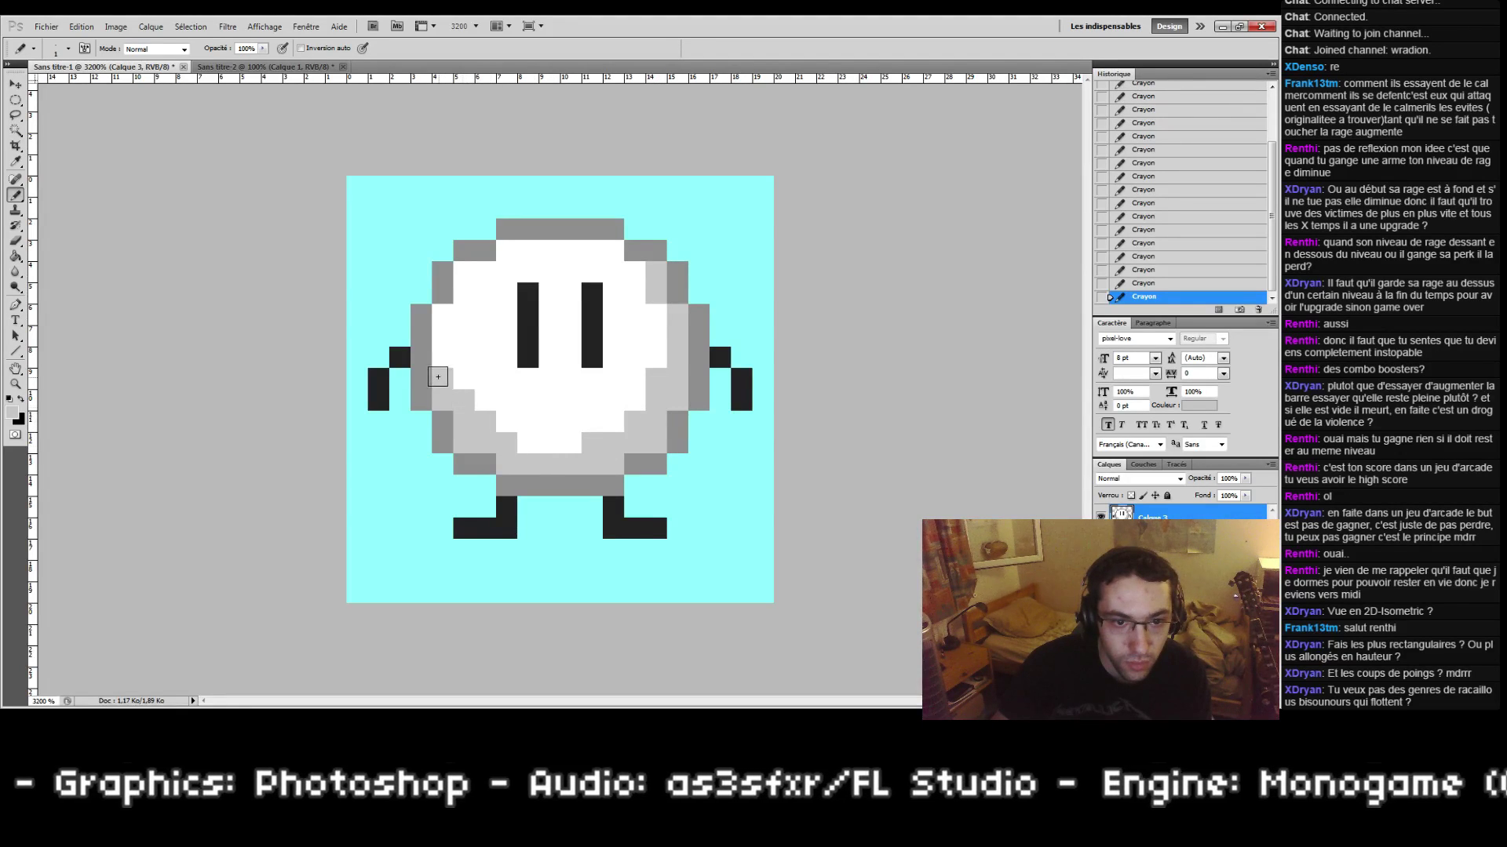
pyautogui.click(529, 444)
pyautogui.click(461, 379)
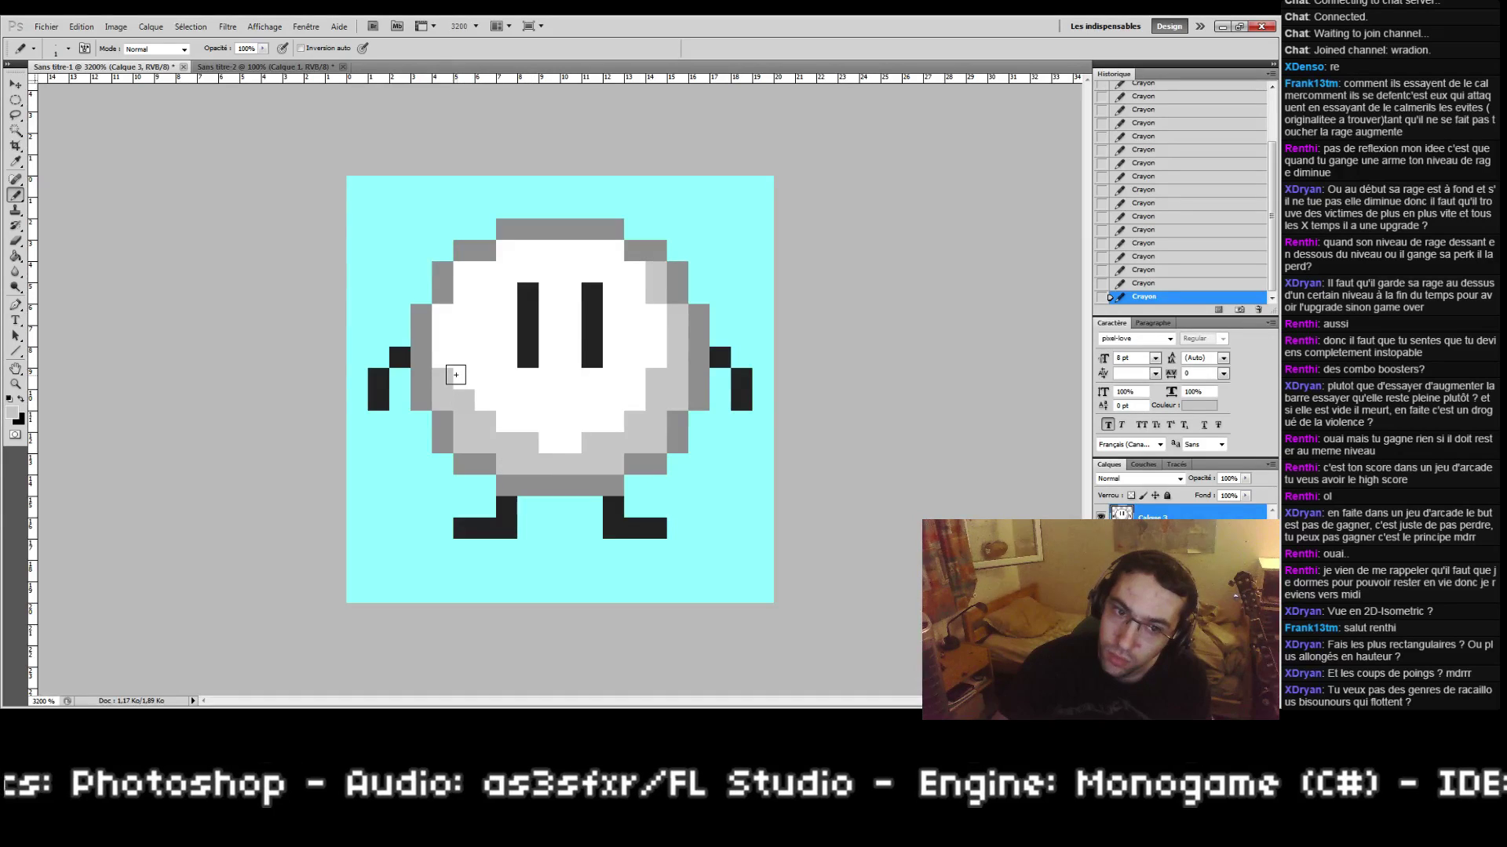
pyautogui.click(440, 355)
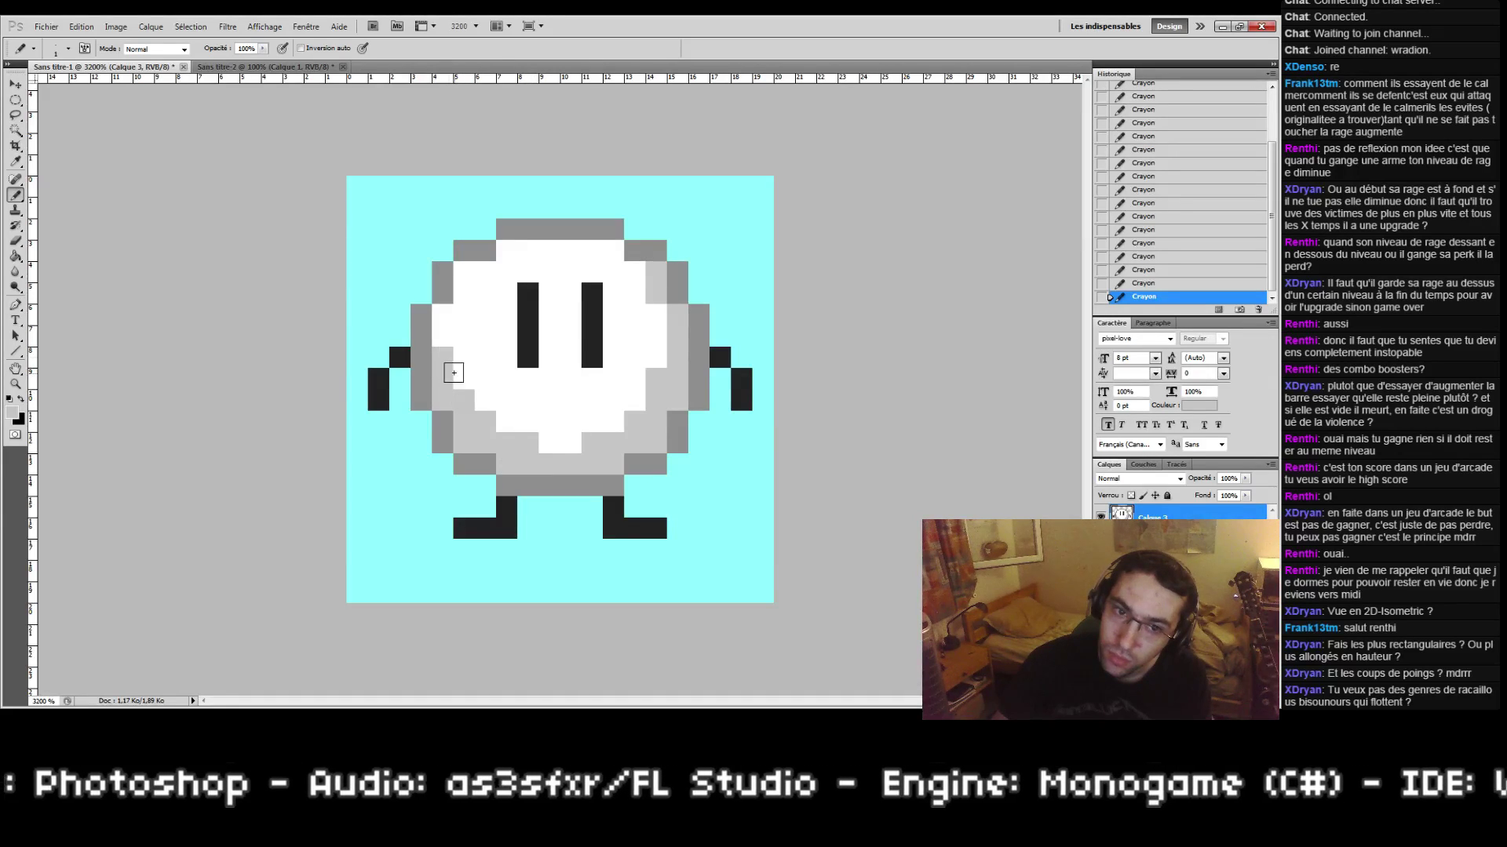
# Step: Check the sprite at small size, and recolour all of the body's shadow to e3e3e3 with a non-contiguous fill
pyautogui.click(15, 369)
pyautogui.doubleClick(16, 384)
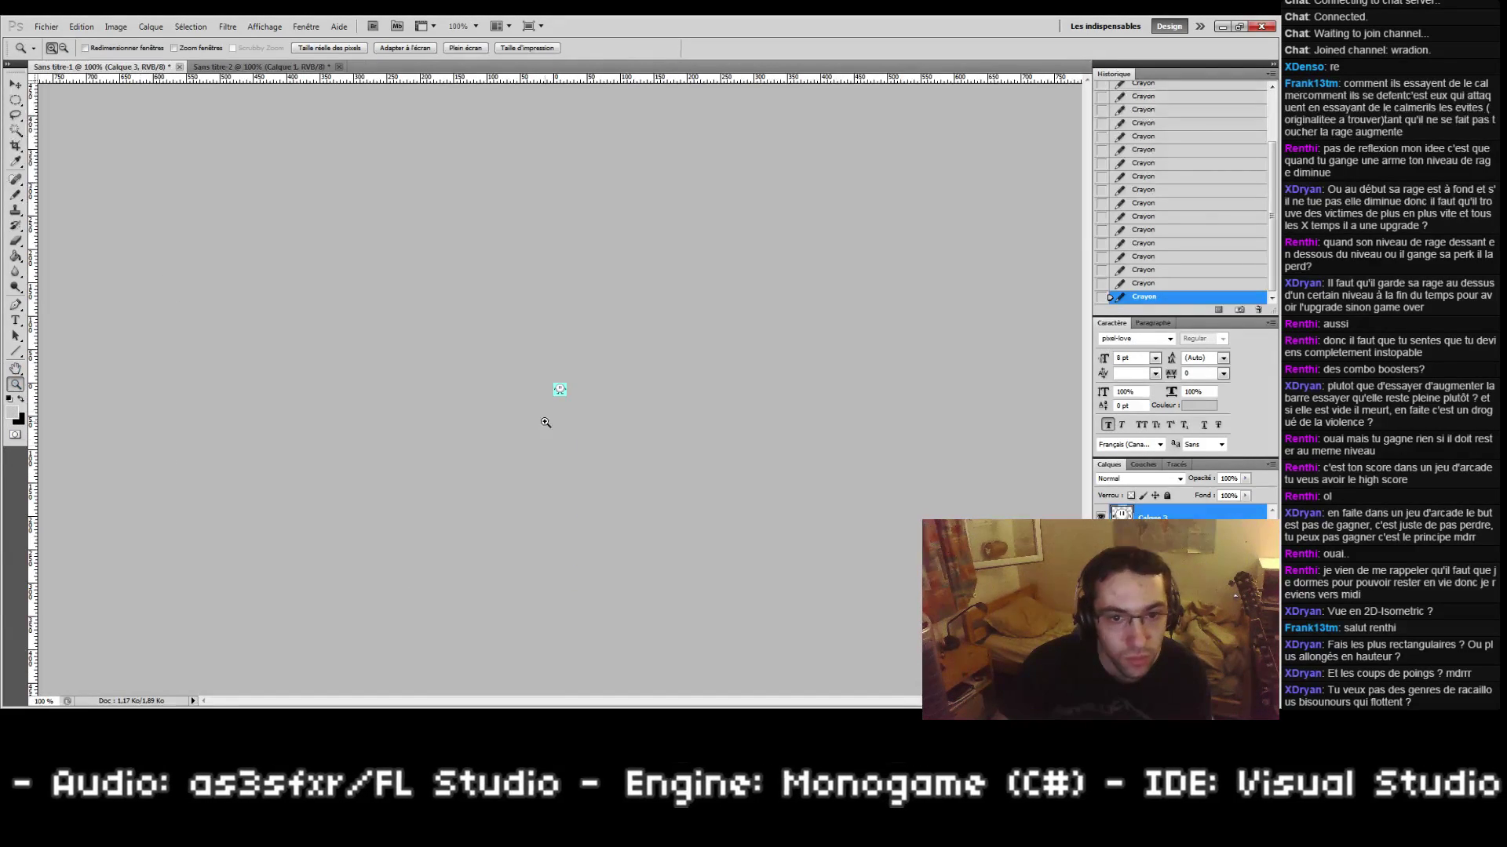
pyautogui.click(567, 444)
pyautogui.moveTo(534, 363); pyautogui.dragTo(587, 416)
pyautogui.click(15, 194)
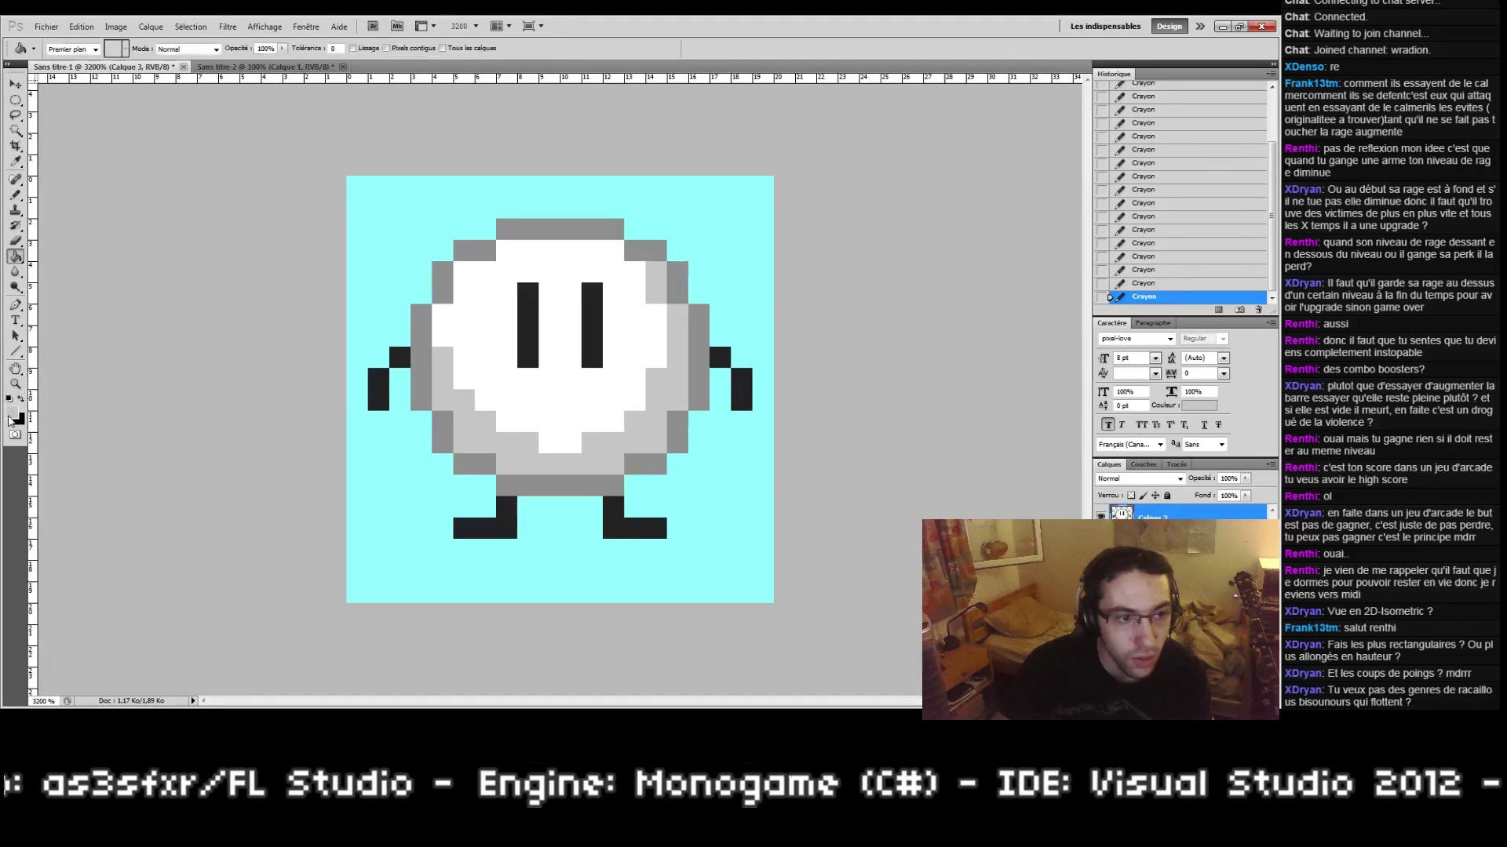
pyautogui.click(13, 413)
pyautogui.moveTo(843, 486)
pyautogui.mouseDown()
pyautogui.moveTo(801, 322)
pyautogui.moveTo(691, 342)
pyautogui.mouseUp()
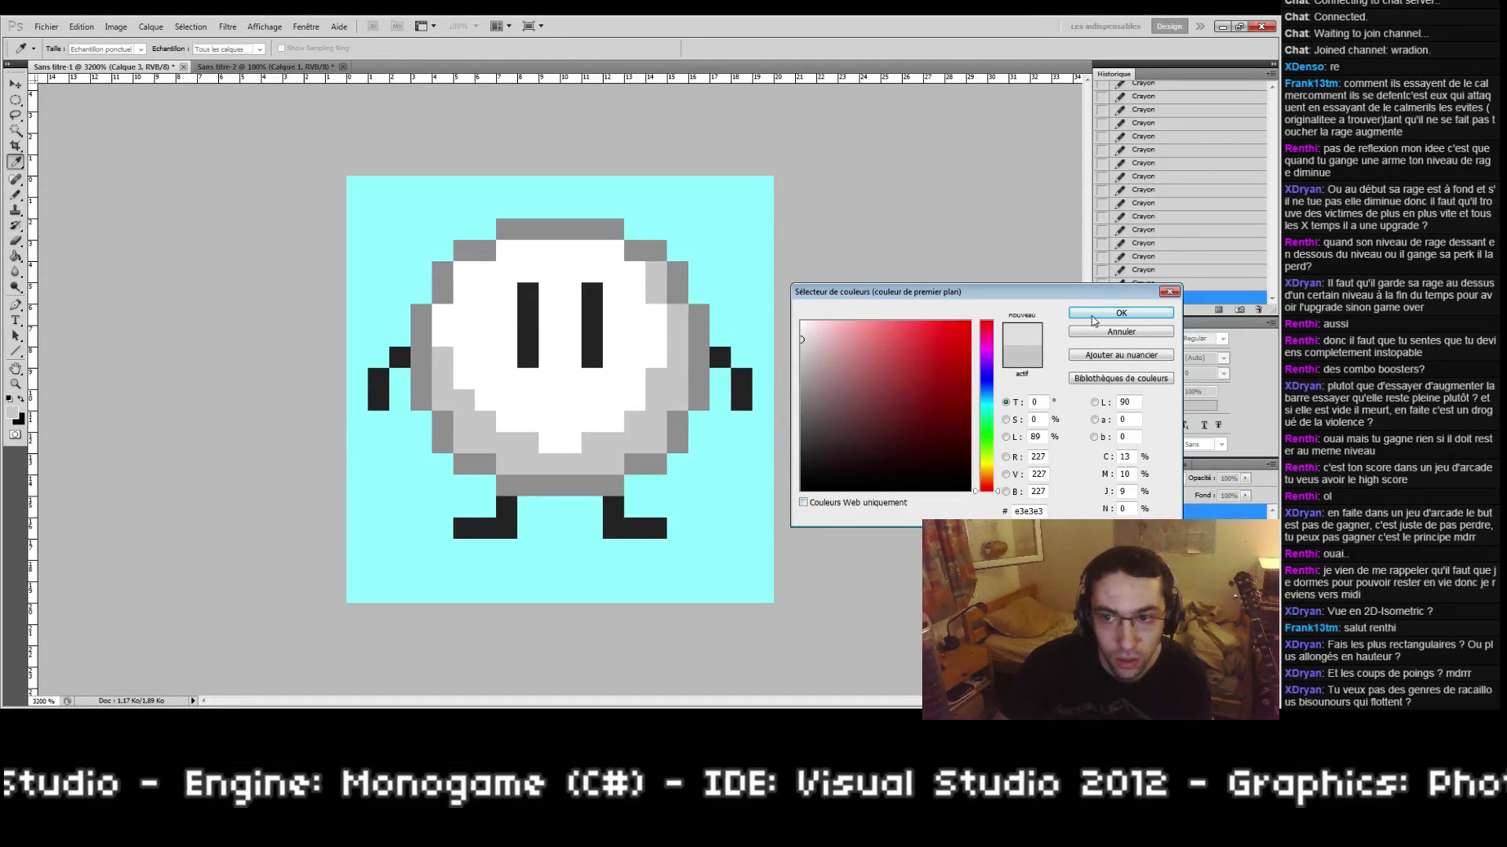
pyautogui.press('Return')
pyautogui.press('g')
pyautogui.click(639, 435)
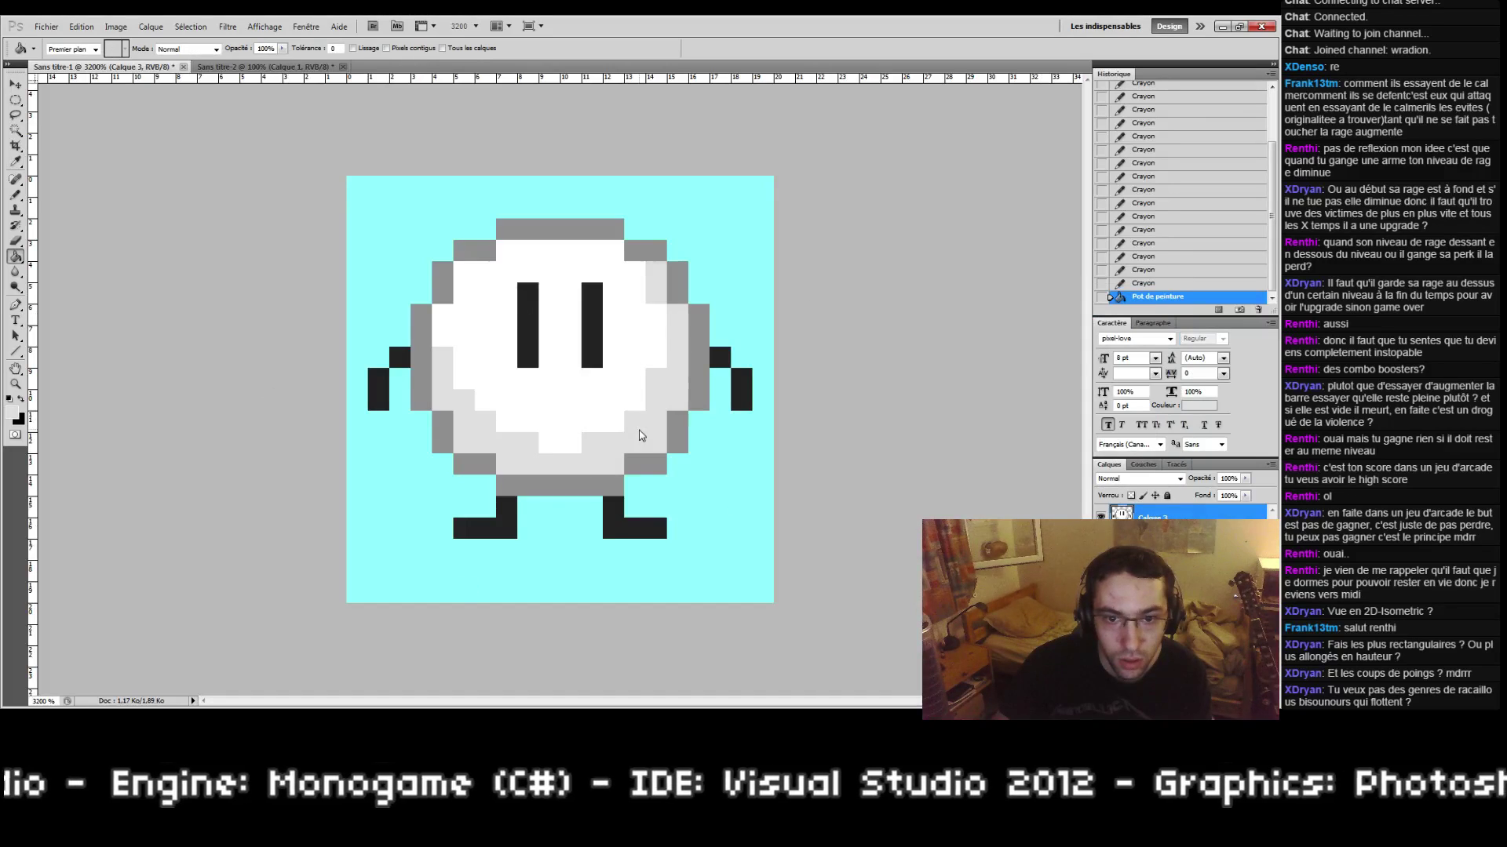
# Step: Choose the near-white grey f5f5f5 and pencil a softer transition along the shadow's inner edge and the body's upper-right side
pyautogui.click(13, 413)
pyautogui.moveTo(810, 342); pyautogui.dragTo(628, 329)
pyautogui.click(617, 342)
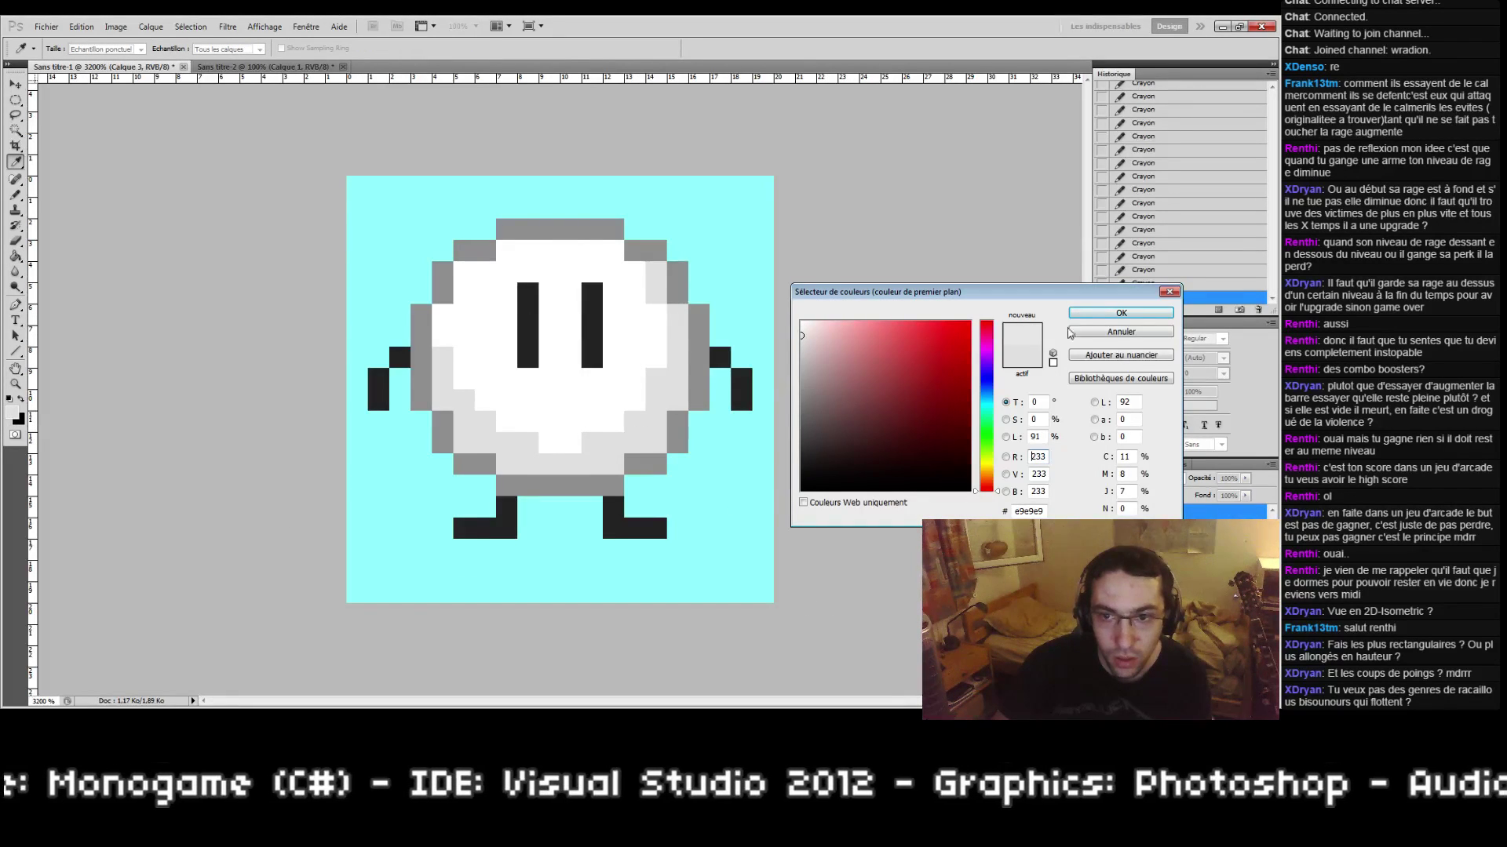
pyautogui.click(654, 324)
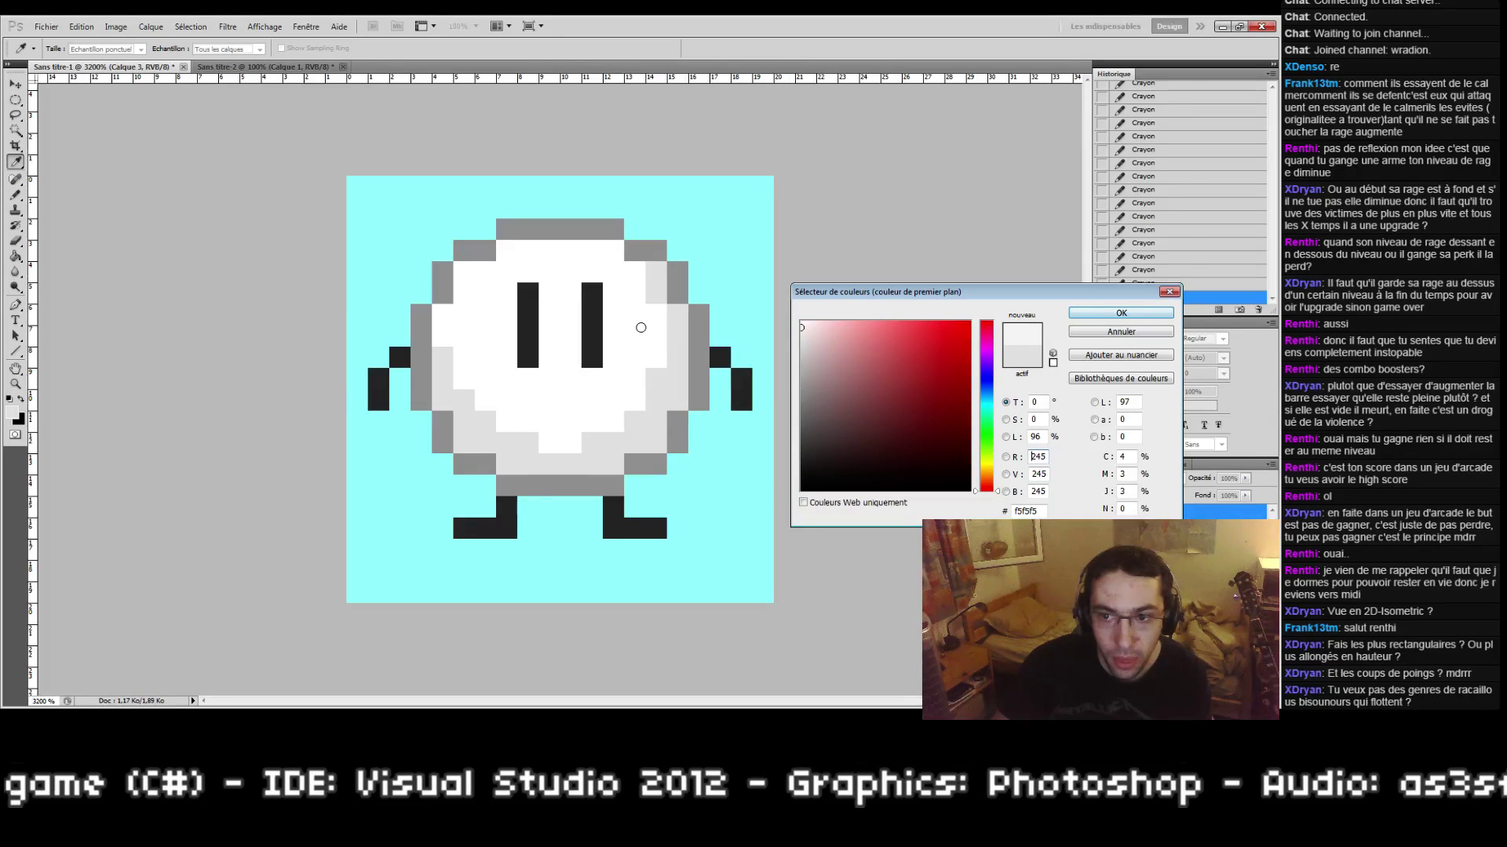
pyautogui.click(1073, 317)
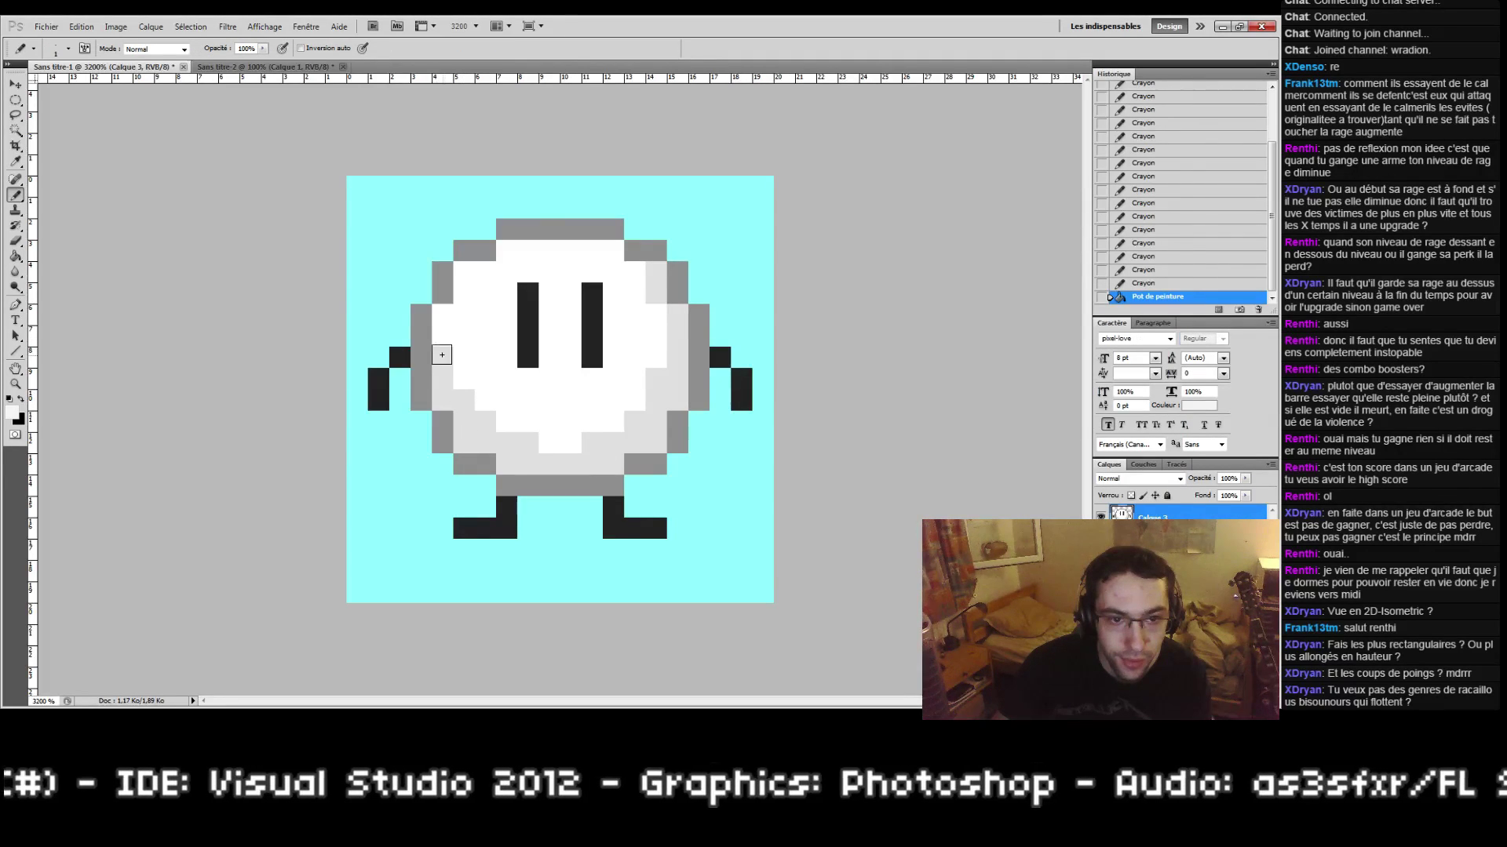
pyautogui.moveTo(442, 355)
pyautogui.mouseDown()
pyautogui.moveTo(450, 390)
pyautogui.moveTo(508, 430)
pyautogui.moveTo(544, 435)
pyautogui.moveTo(625, 423)
pyautogui.moveTo(656, 375)
pyautogui.mouseUp()
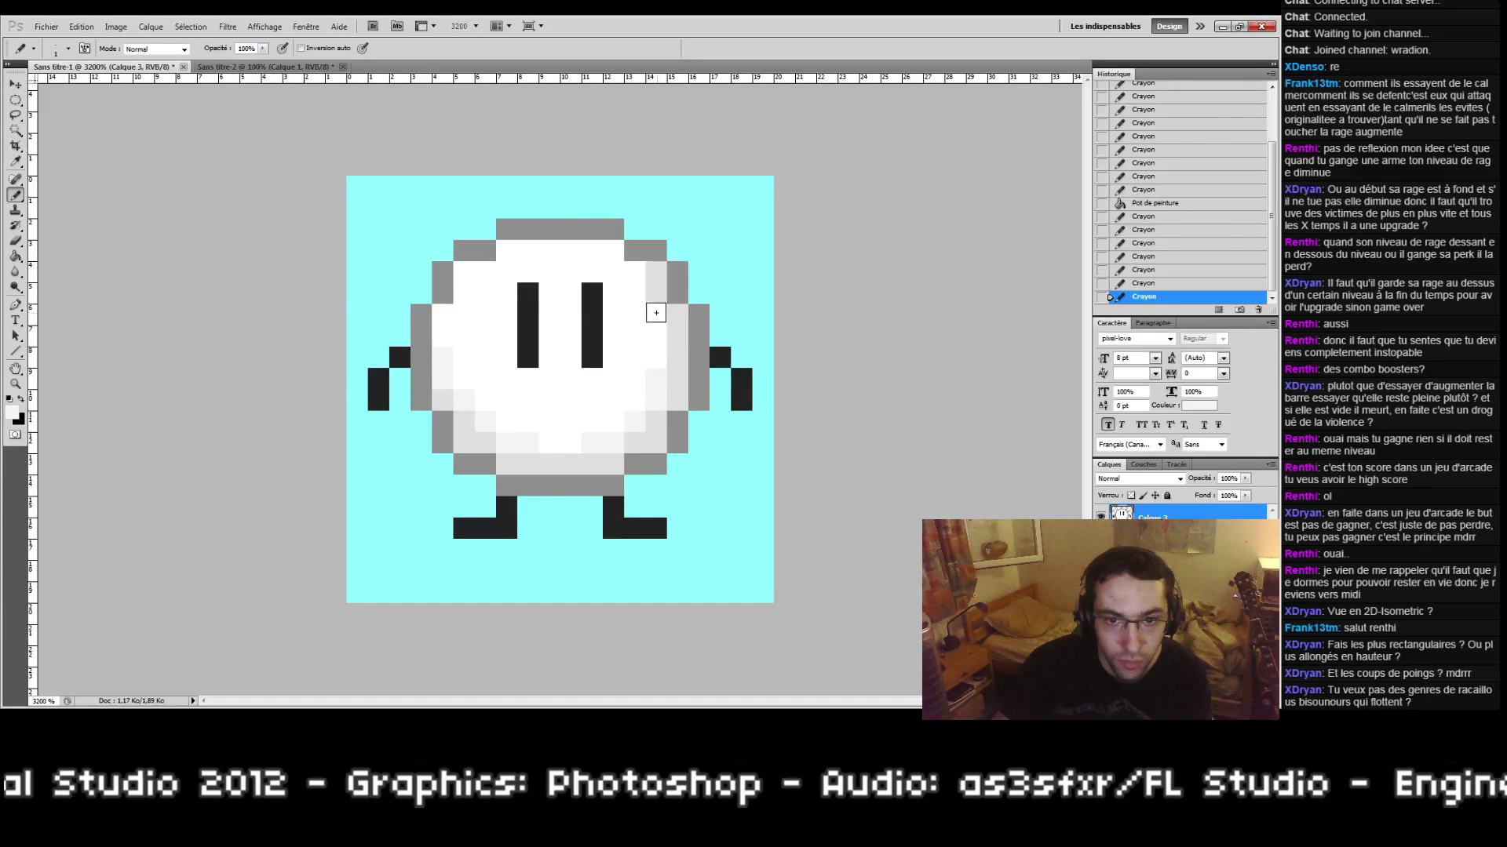
pyautogui.moveTo(654, 292); pyautogui.dragTo(654, 270)
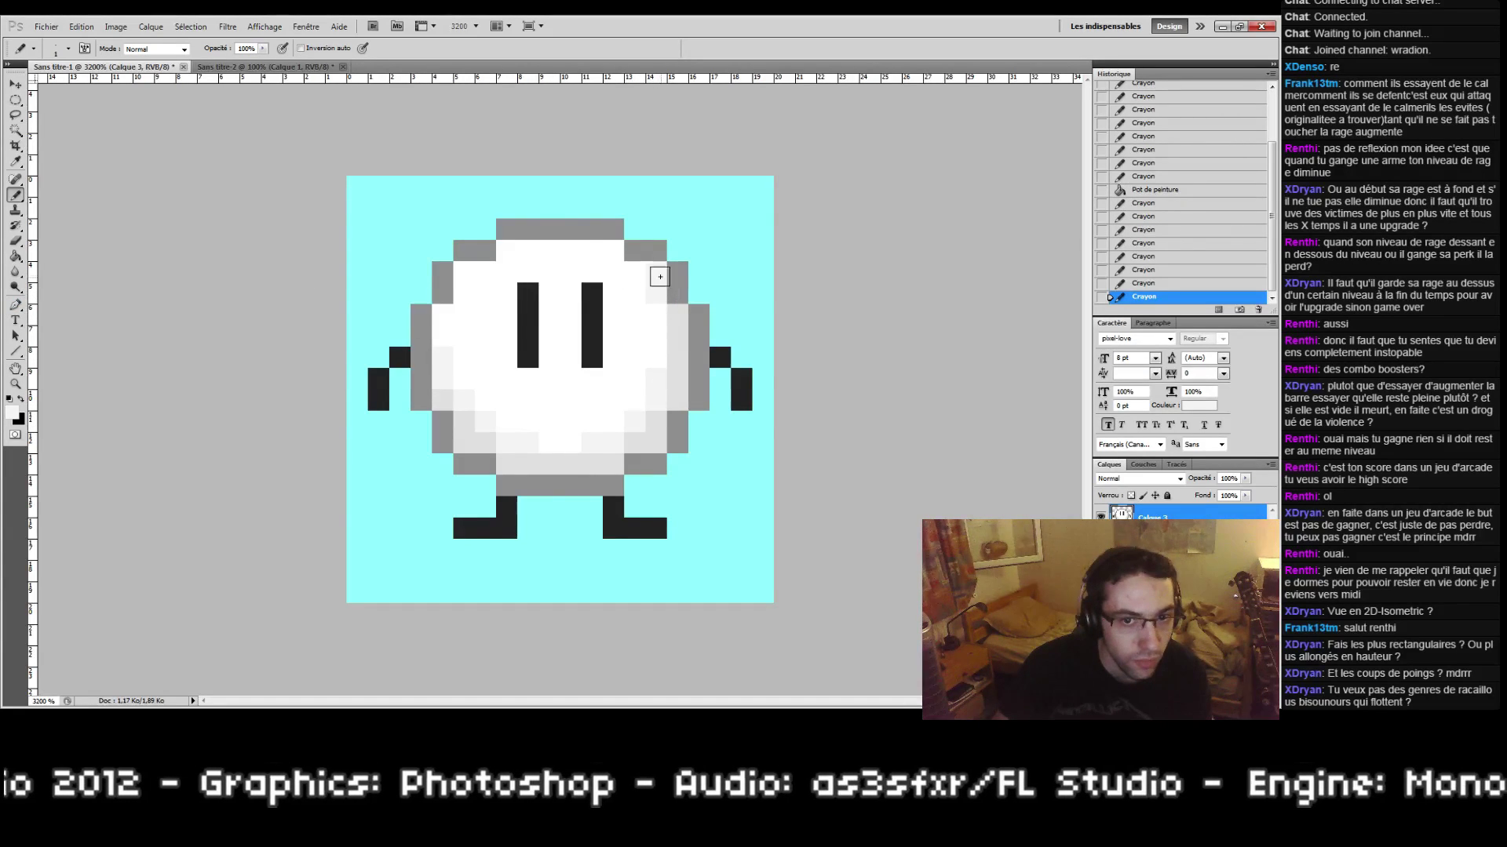
pyautogui.click(612, 251)
# Step: Check the sprite's shading at 100% and 200% zoom
pyautogui.doubleClick(11, 386)
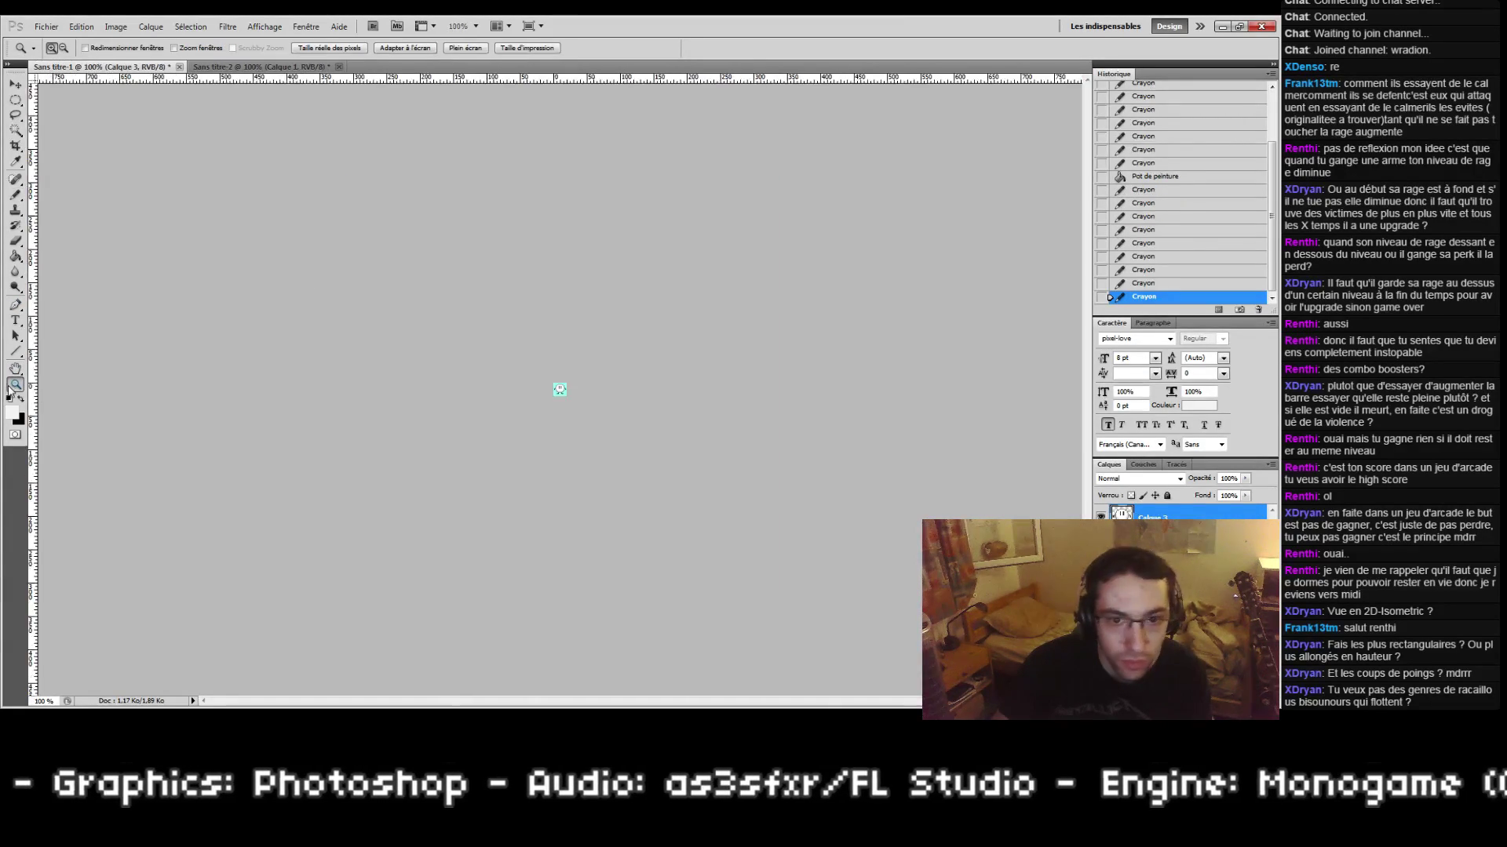
pyautogui.click(528, 542)
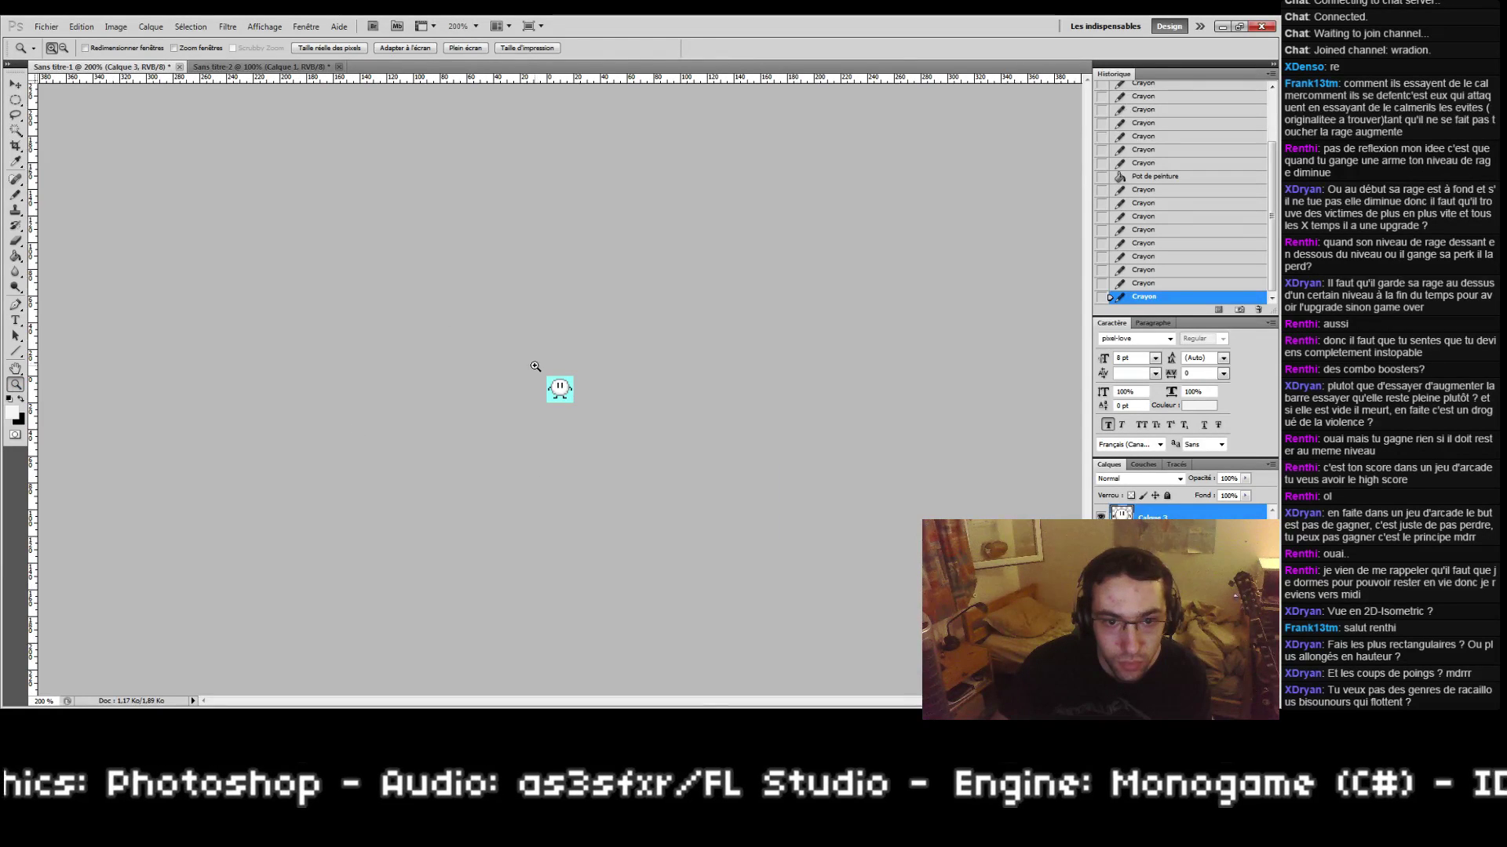
pyautogui.moveTo(535, 366); pyautogui.dragTo(590, 401)
# Step: Try refilling the body's shadow with its sampled grey e3e3e3 using the Paint Bucket
pyautogui.press('b')
pyautogui.click(17, 413)
pyautogui.click(672, 398)
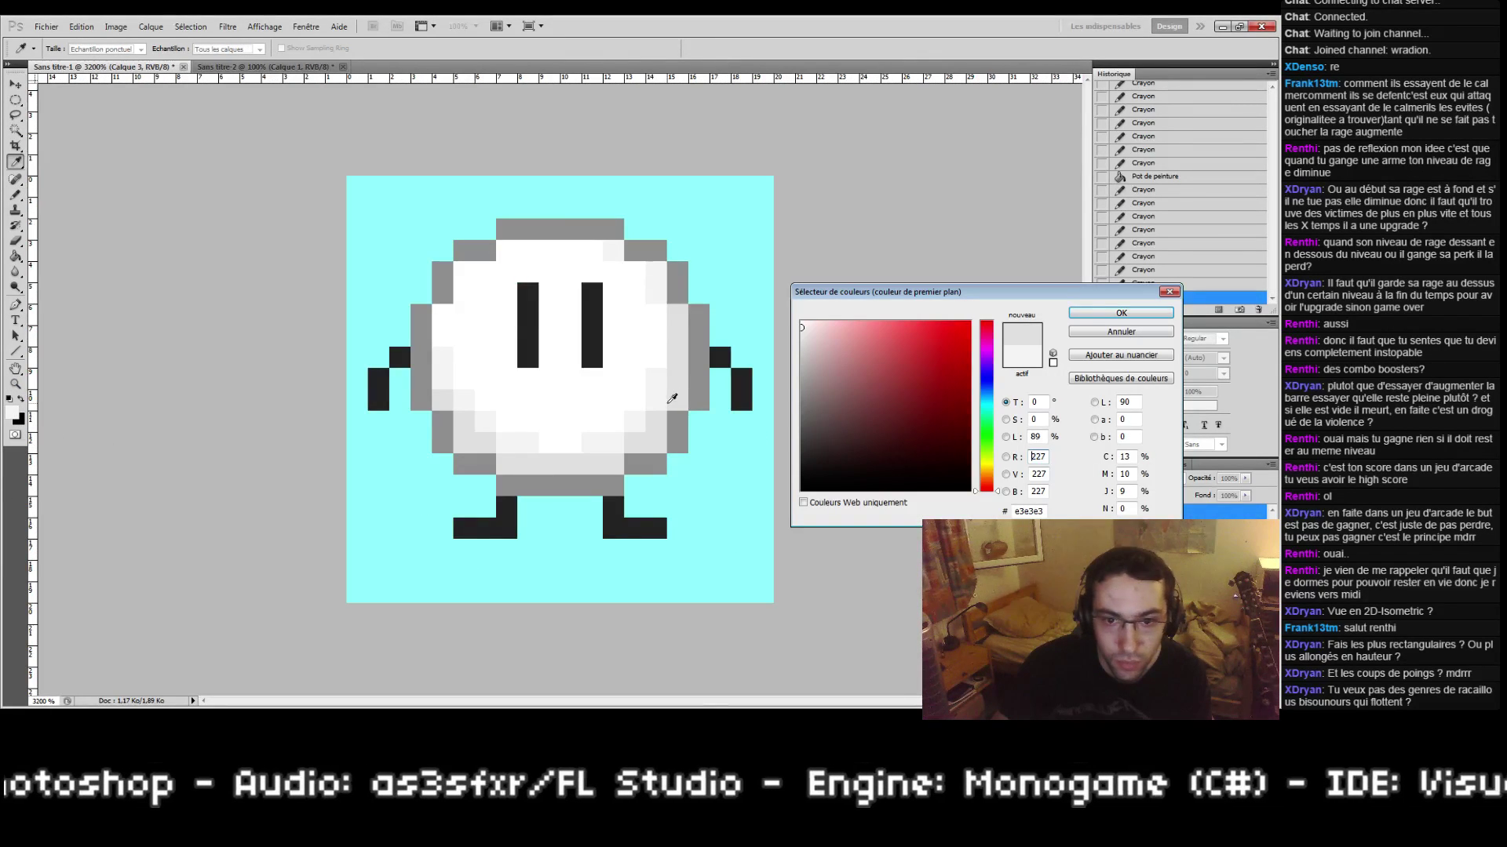
pyautogui.moveTo(837, 344); pyautogui.dragTo(647, 340)
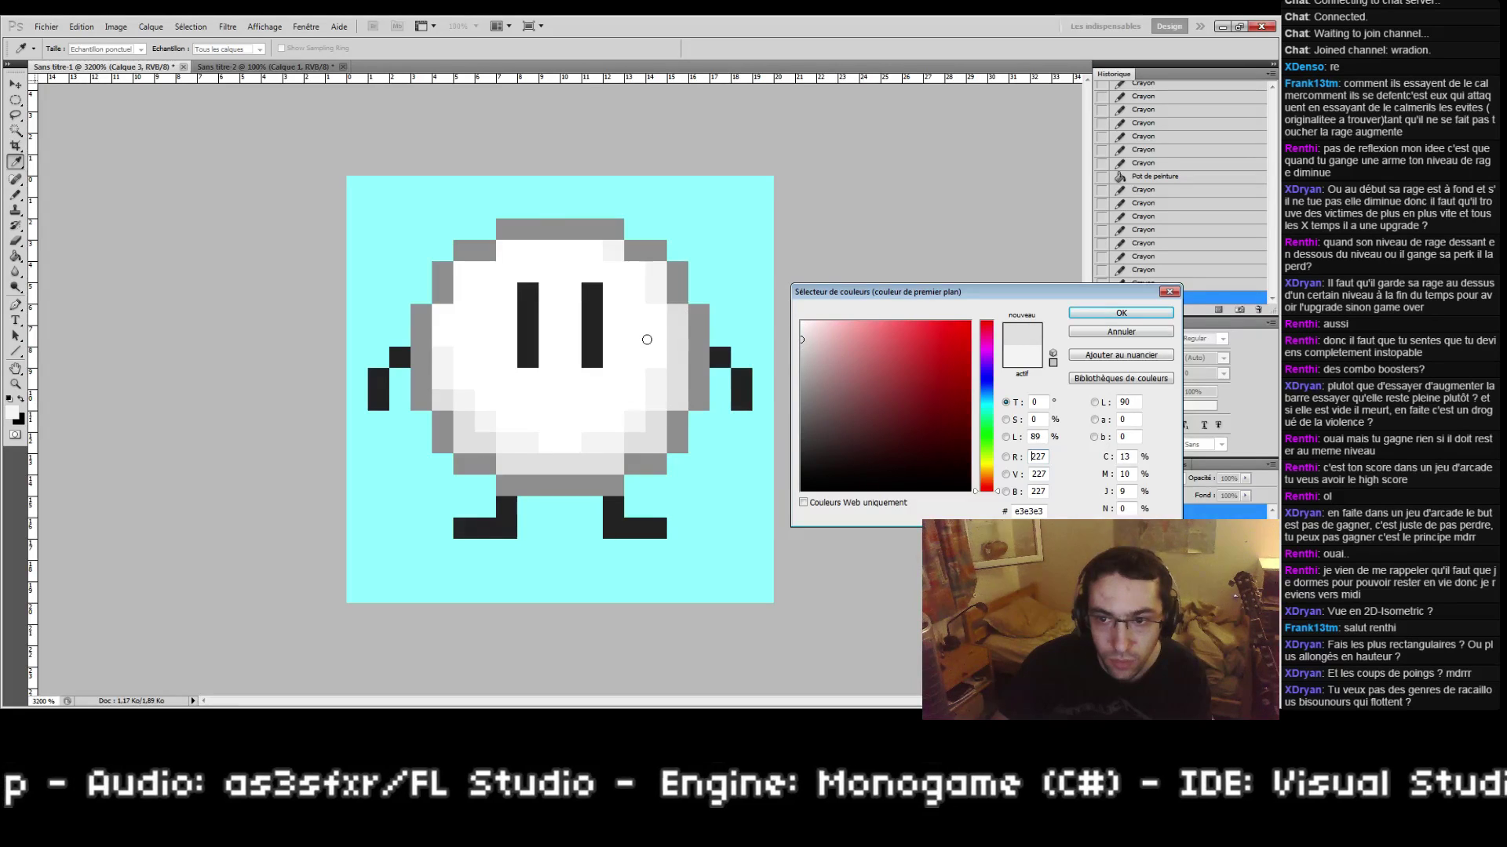
pyautogui.click(1121, 313)
pyautogui.press('g')
pyautogui.click(645, 446)
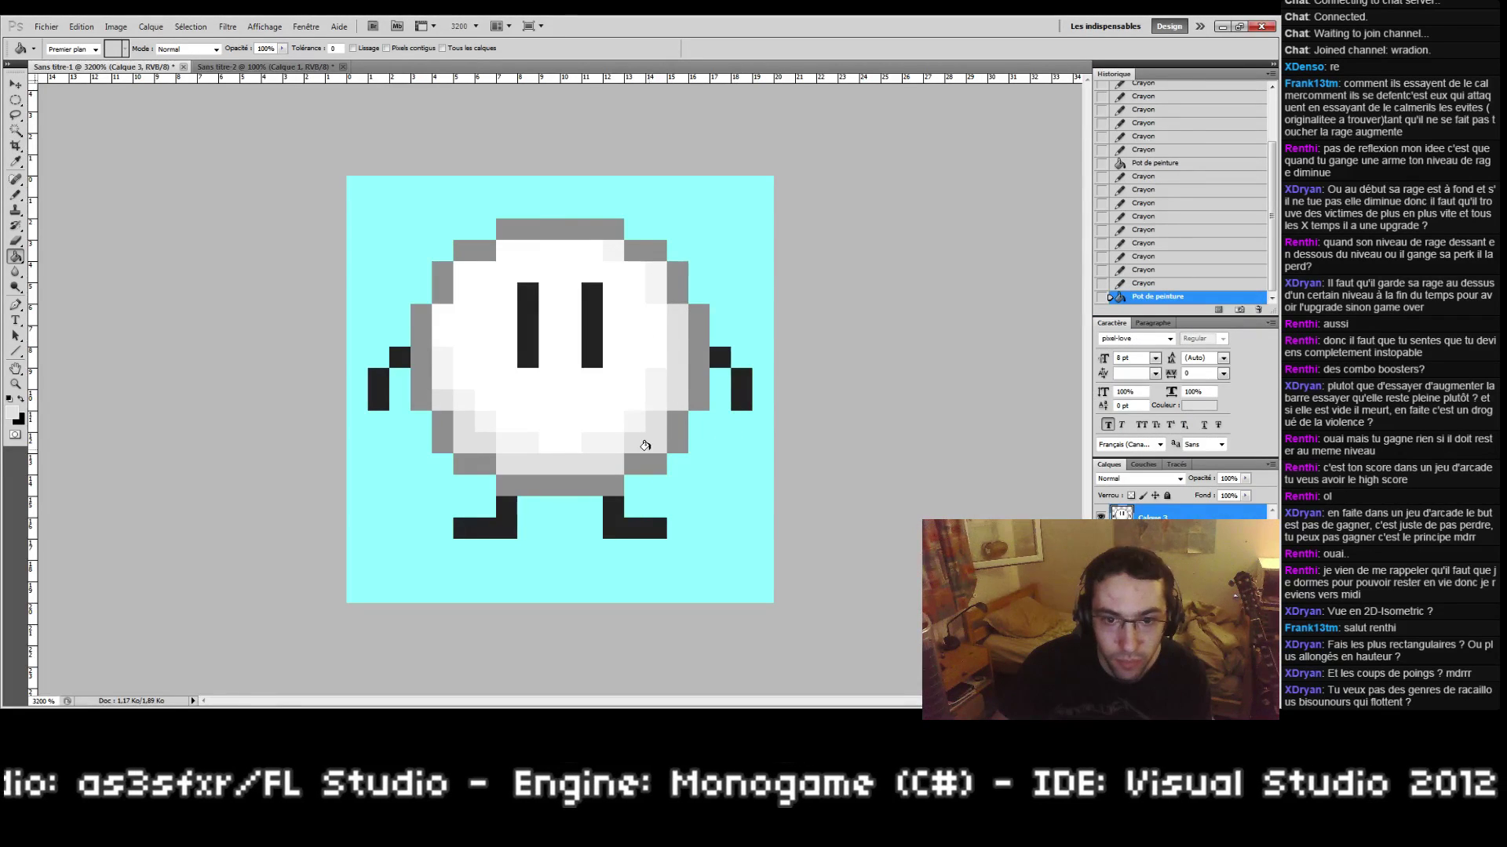
pyautogui.hotkey('ctrl', 'z')
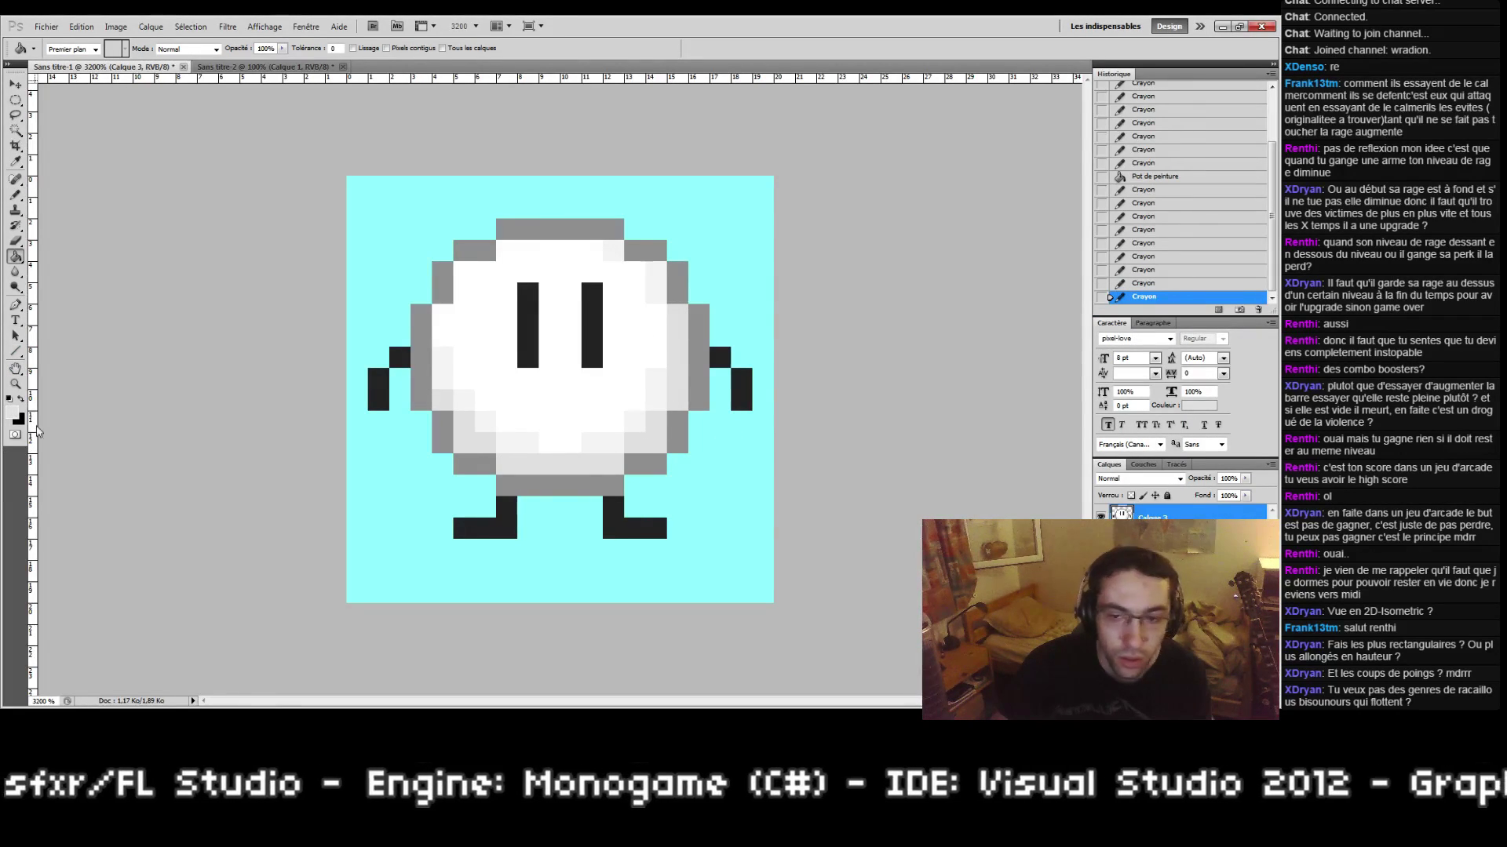
# Step: Recolour all of the body's shadow to dddddd with a non-contiguous fill, and check the sprite at small size
pyautogui.click(17, 420)
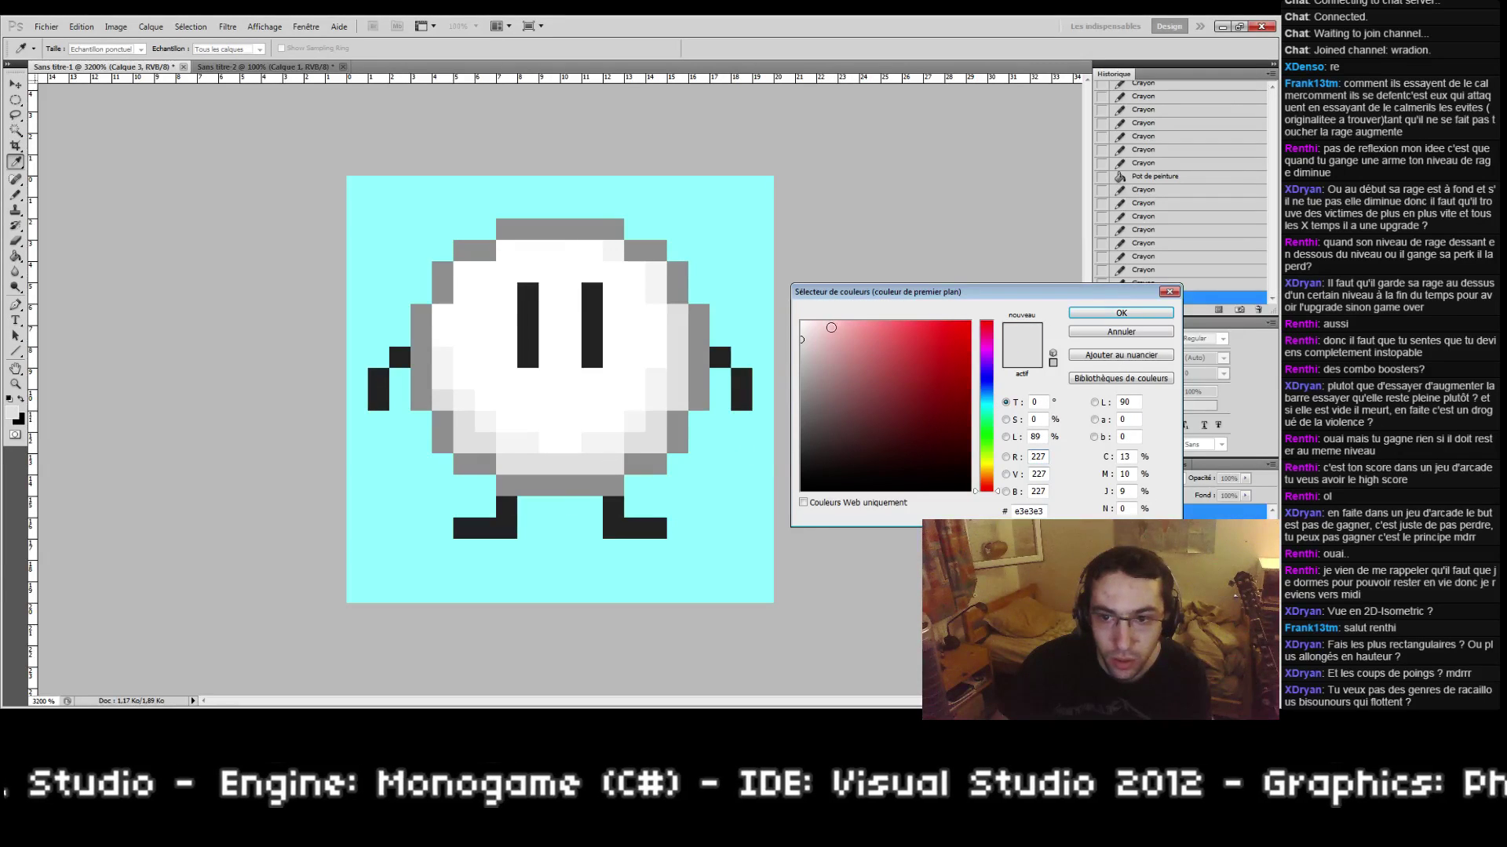
pyautogui.moveTo(796, 337); pyautogui.dragTo(769, 343)
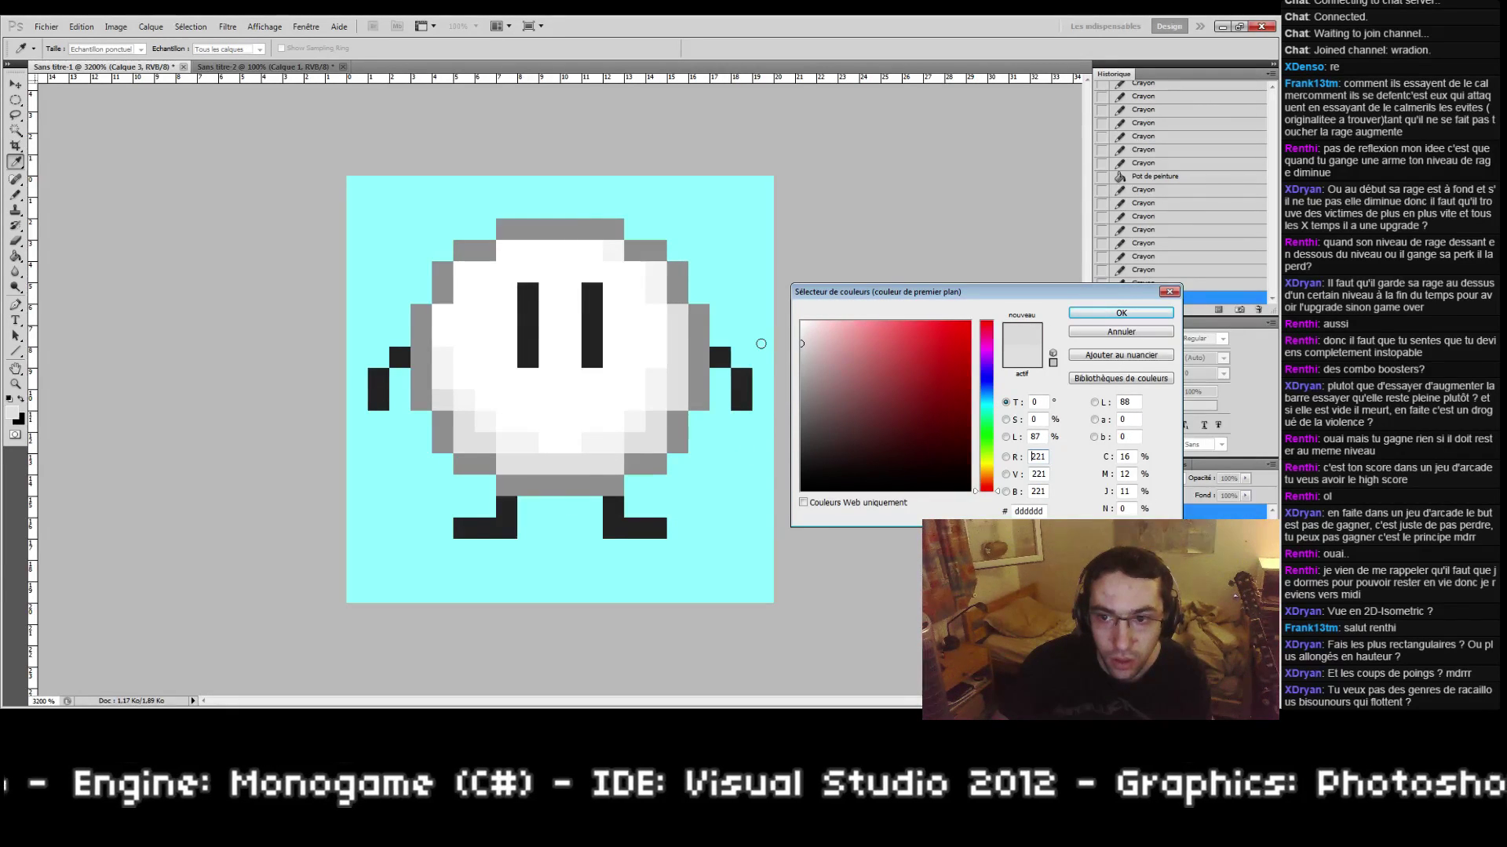
pyautogui.click(1076, 313)
pyautogui.press('g')
pyautogui.click(602, 465)
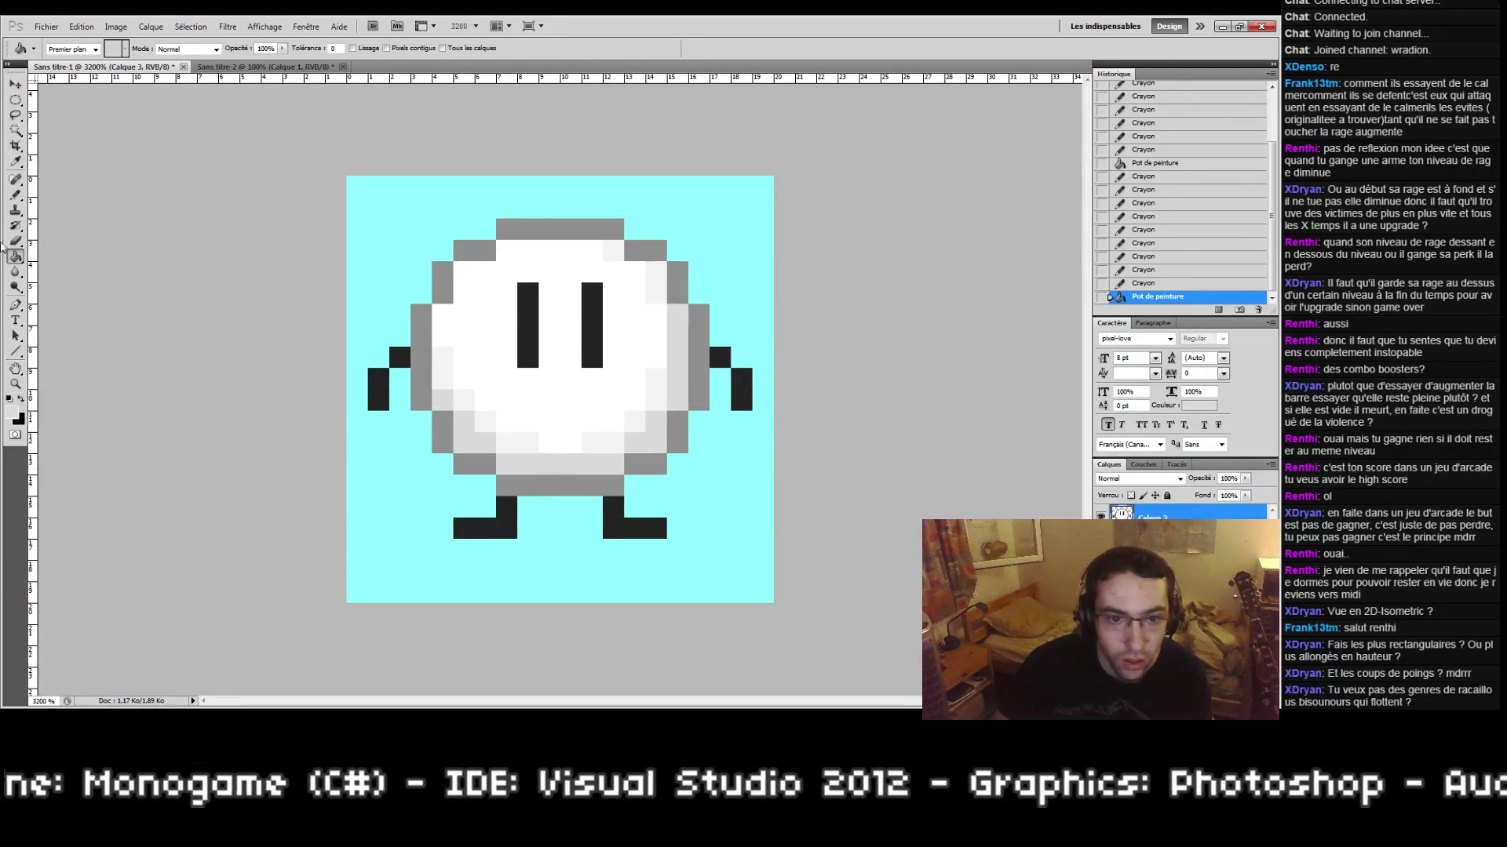
pyautogui.click(15, 384)
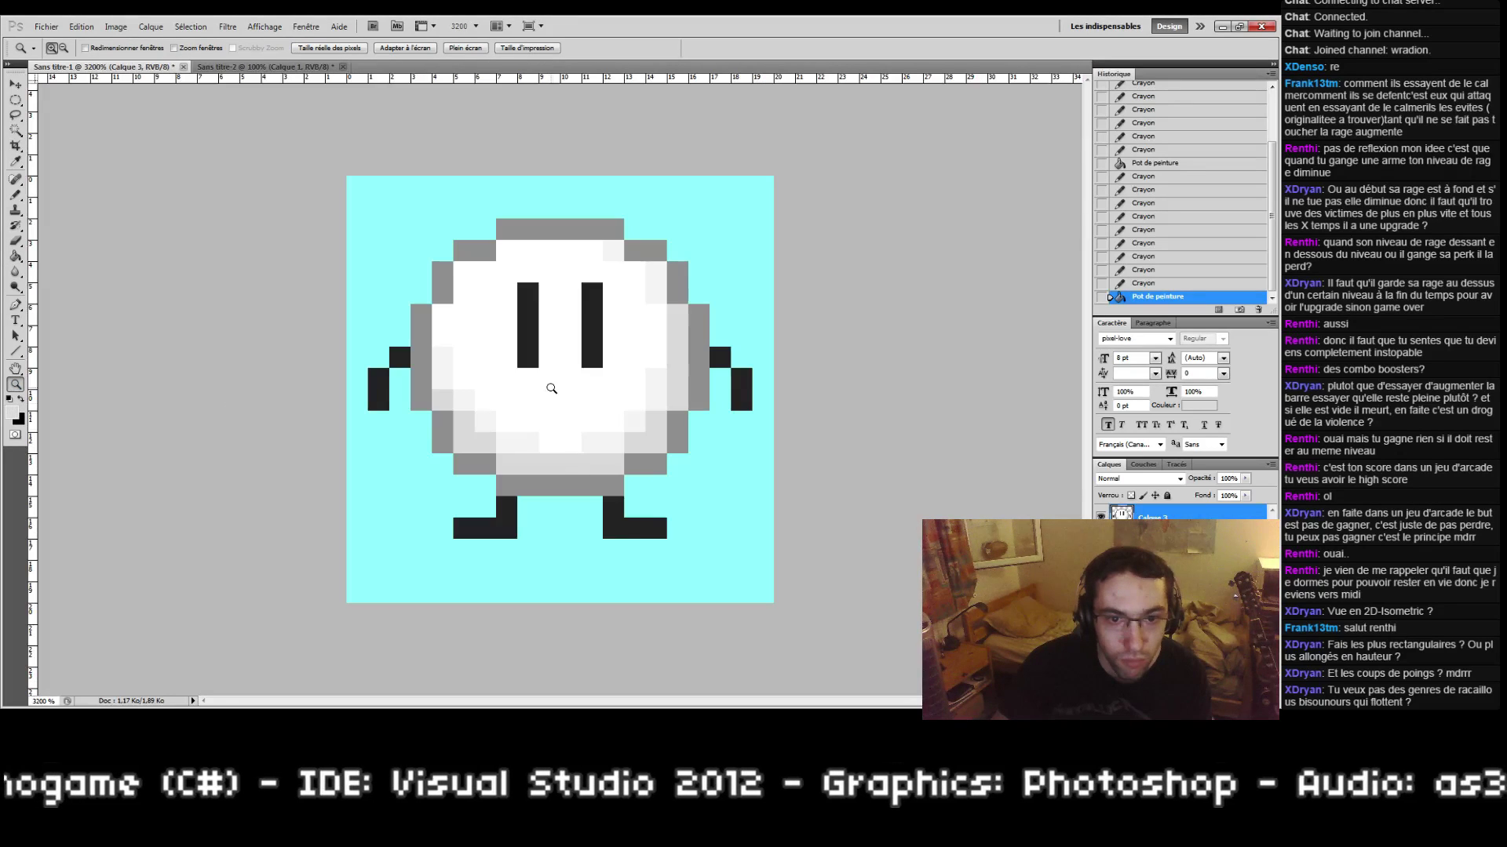
pyautogui.doubleClick(15, 386)
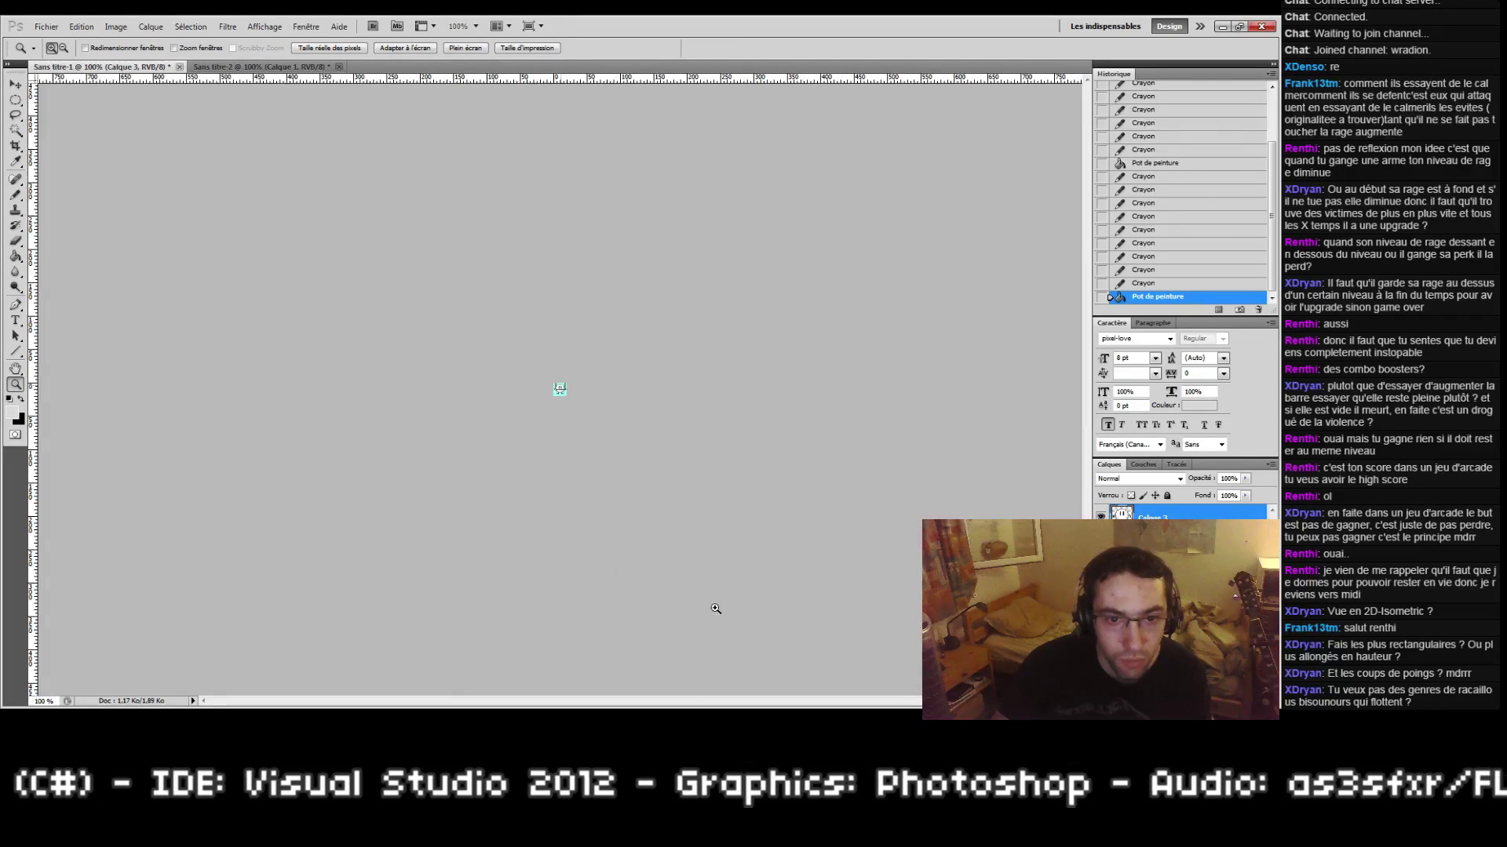
pyautogui.hotkey('ctrl', '+')
pyautogui.hotkey('ctrl', '0')
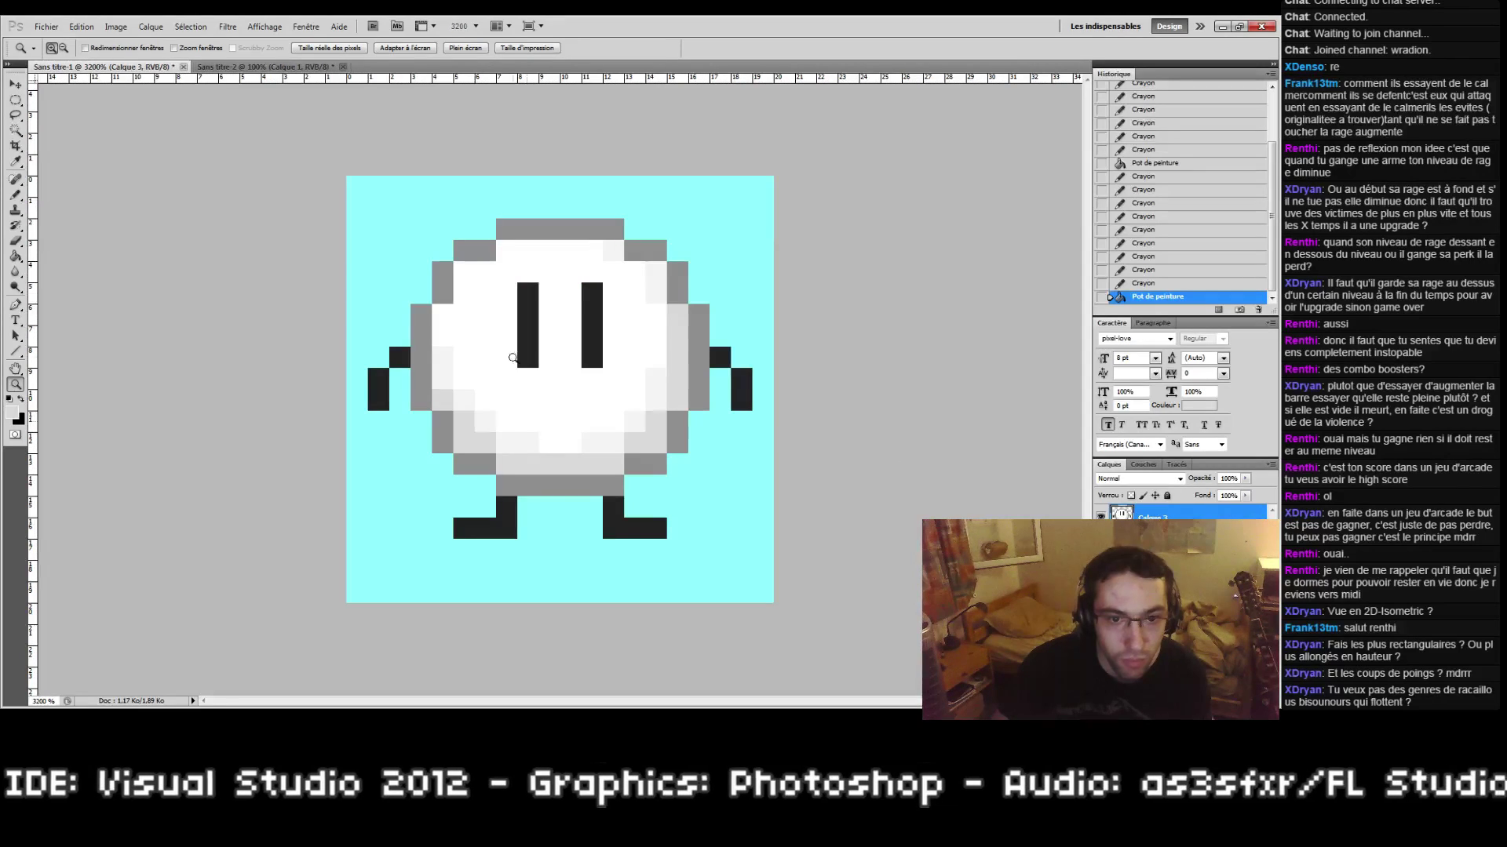
# Step: Sample the near-white grey inside the body's left outline and pencil a checkered dither across the lower part of the body
pyautogui.click(12, 419)
pyautogui.click(535, 397)
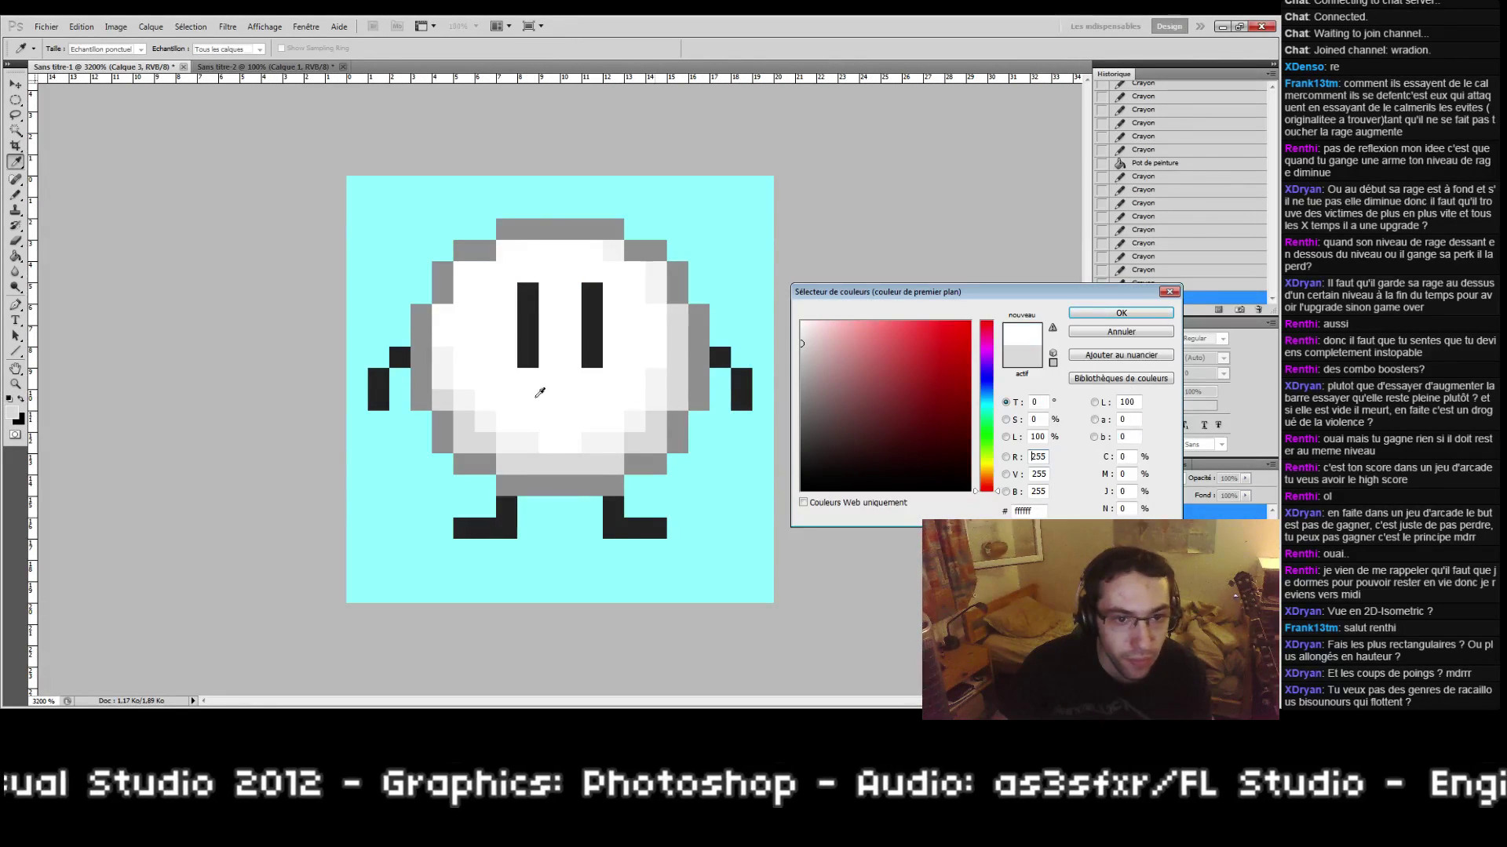
pyautogui.click(445, 366)
pyautogui.click(1114, 315)
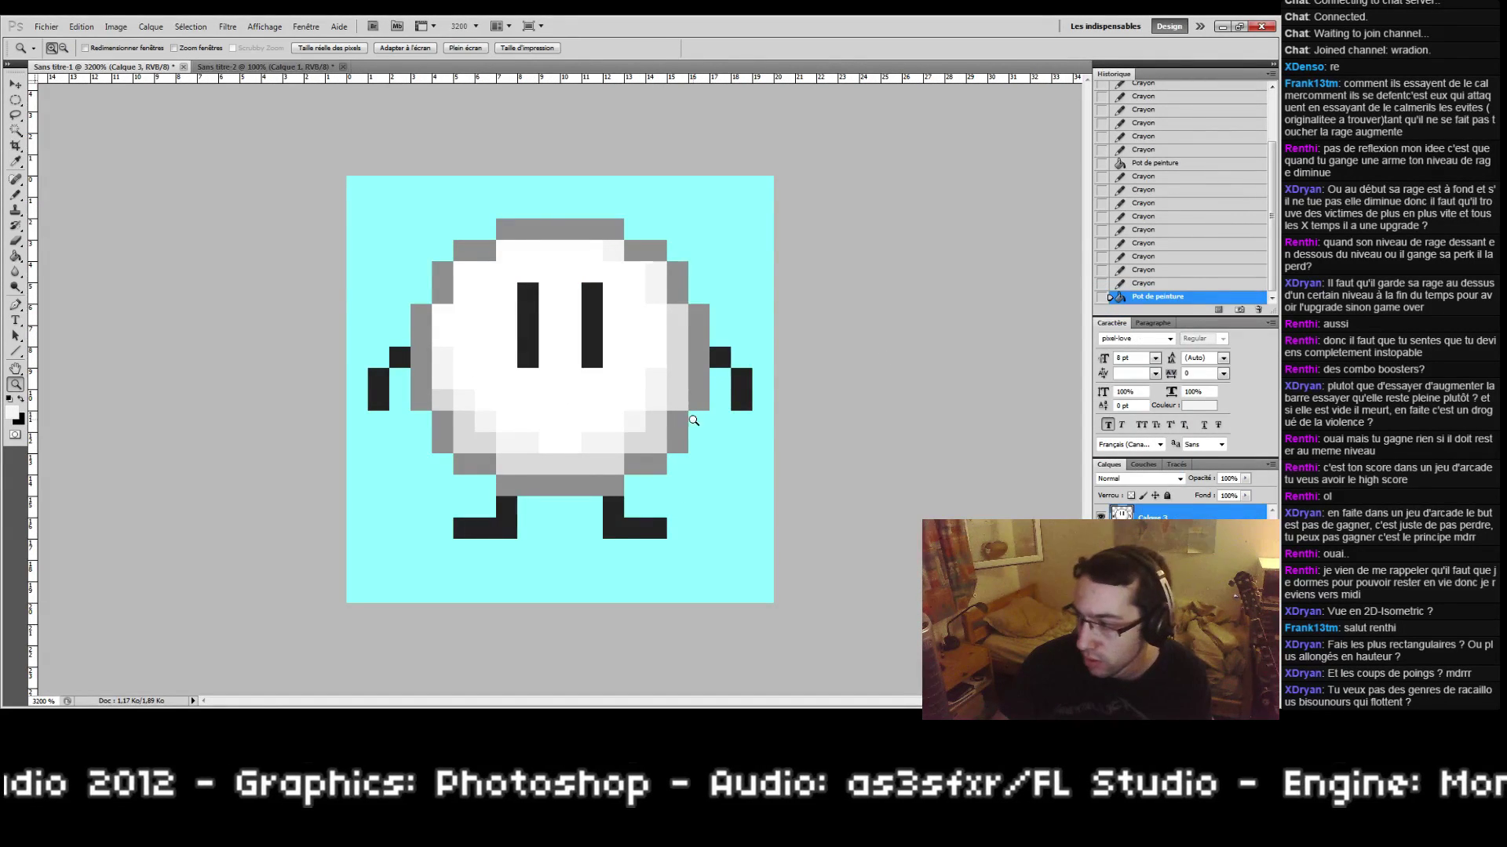
pyautogui.press('b')
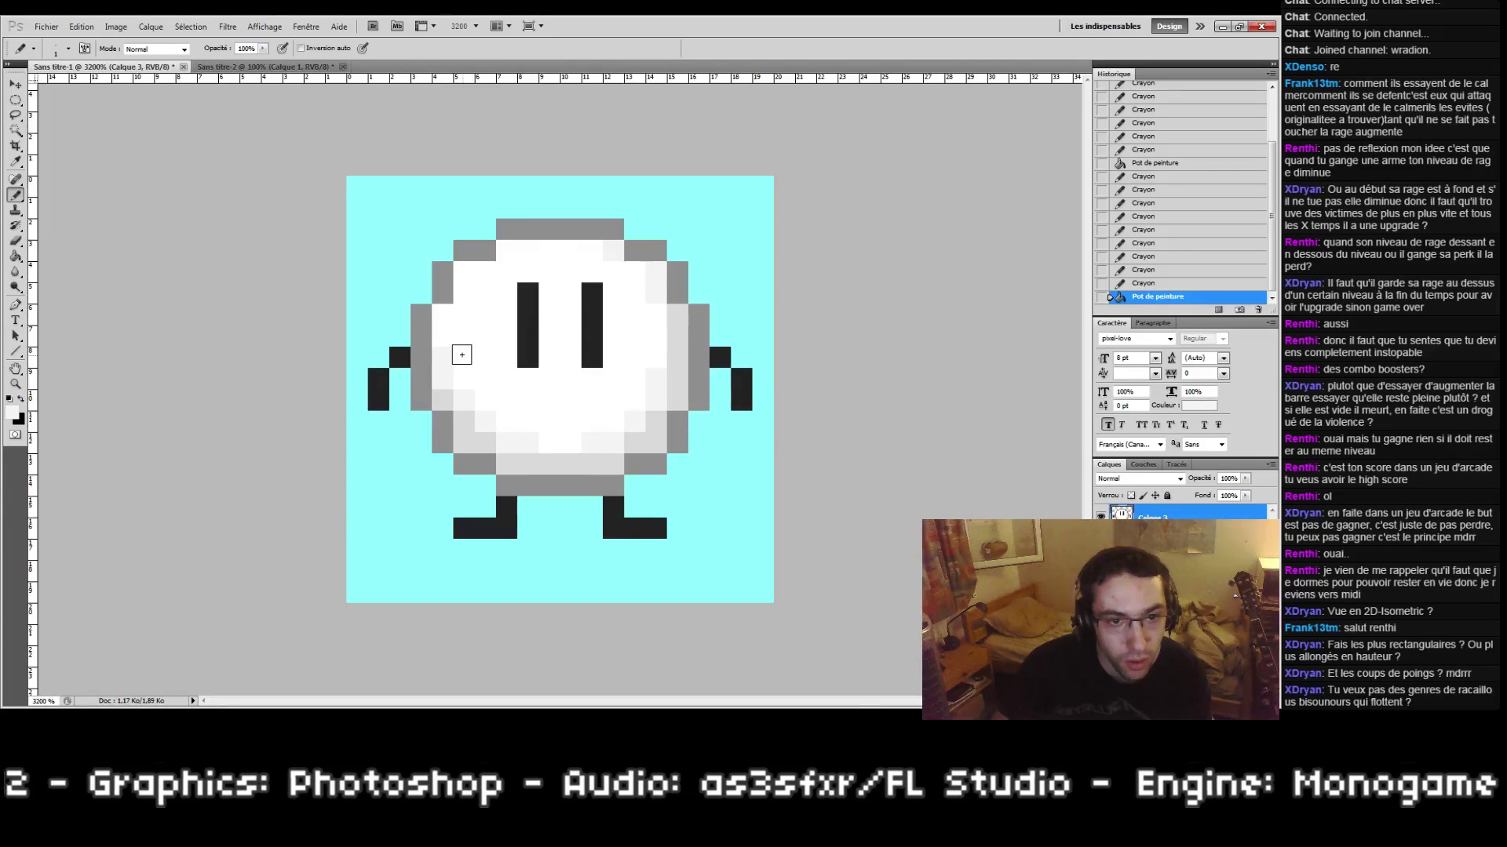
pyautogui.moveTo(522, 410)
pyautogui.mouseDown()
pyautogui.moveTo(562, 428)
pyautogui.moveTo(612, 406)
pyautogui.moveTo(629, 378)
pyautogui.moveTo(566, 401)
pyautogui.moveTo(570, 437)
pyautogui.moveTo(548, 420)
pyautogui.moveTo(570, 394)
pyautogui.moveTo(506, 415)
pyautogui.moveTo(524, 401)
pyautogui.moveTo(473, 373)
pyautogui.mouseUp()
pyautogui.click(612, 405)
pyautogui.click(634, 379)
pyautogui.click(472, 371)
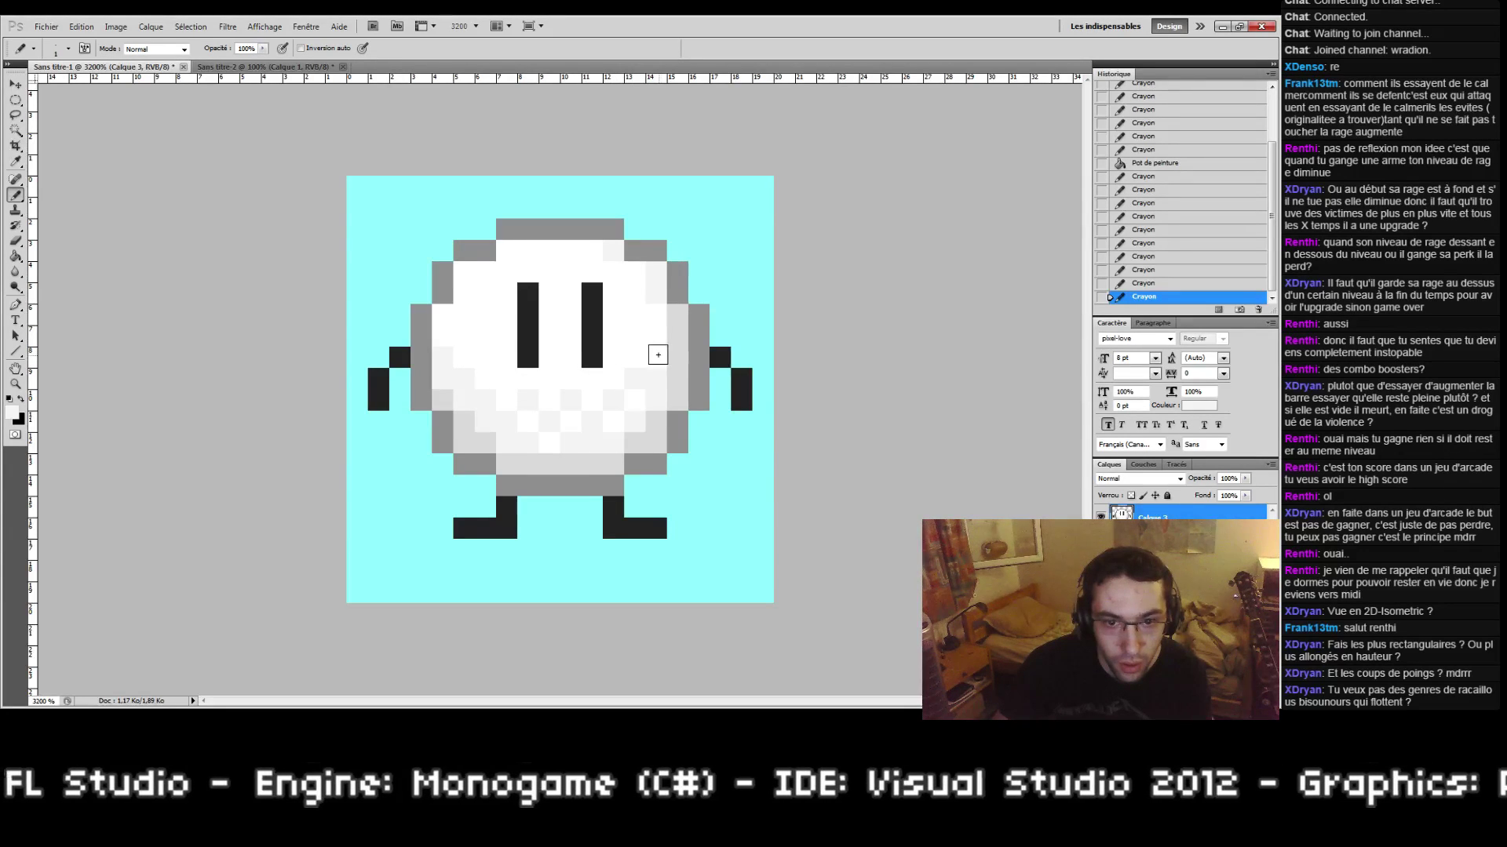
# Step: Extend the near-white dither pixels up the body's right side to the top edge and along its left side
pyautogui.click(612, 348)
pyautogui.click(634, 335)
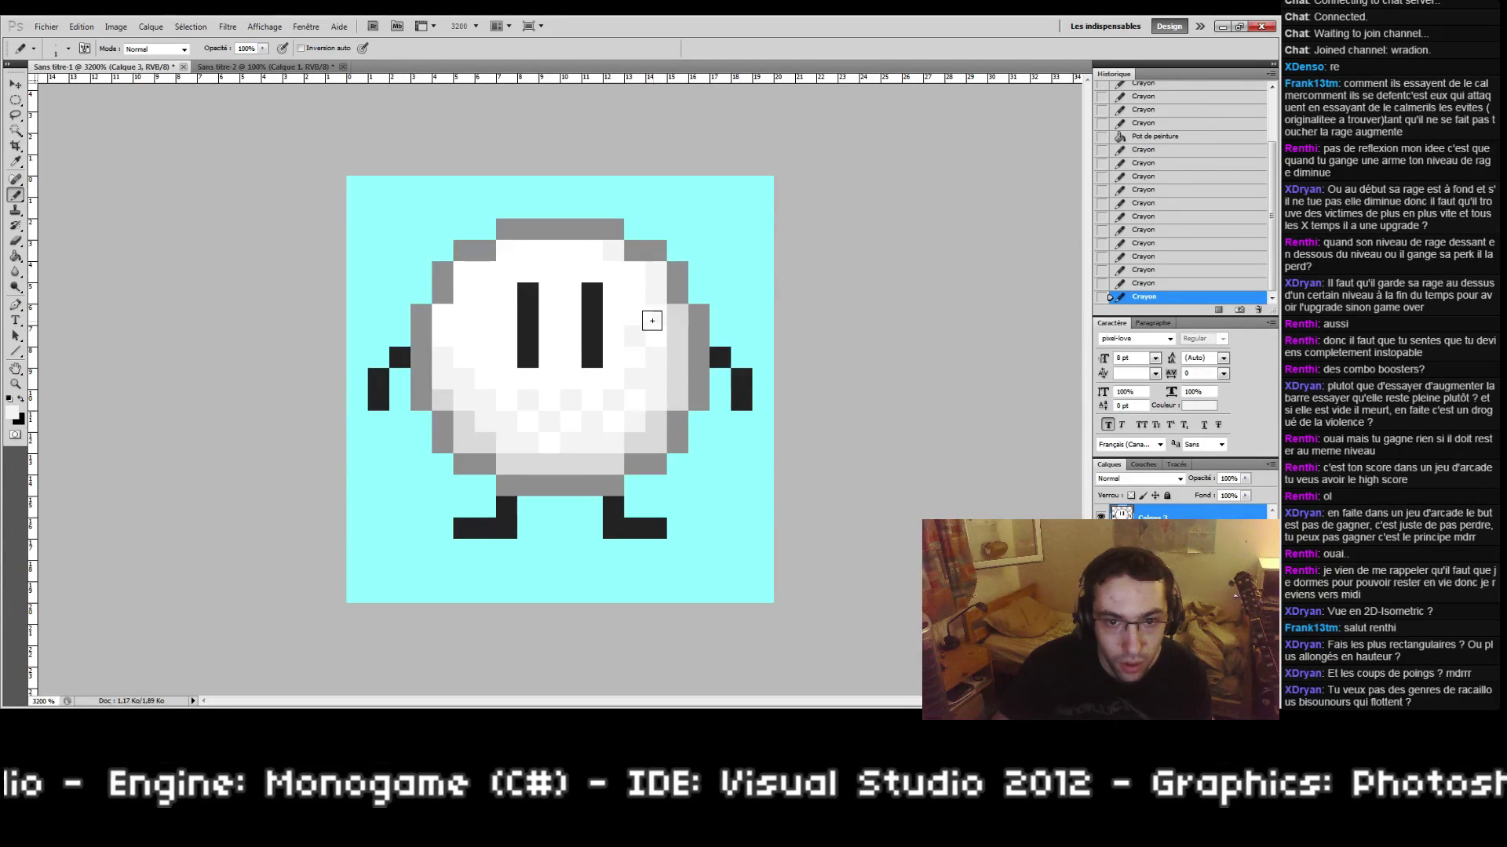
pyautogui.click(645, 310)
pyautogui.click(632, 292)
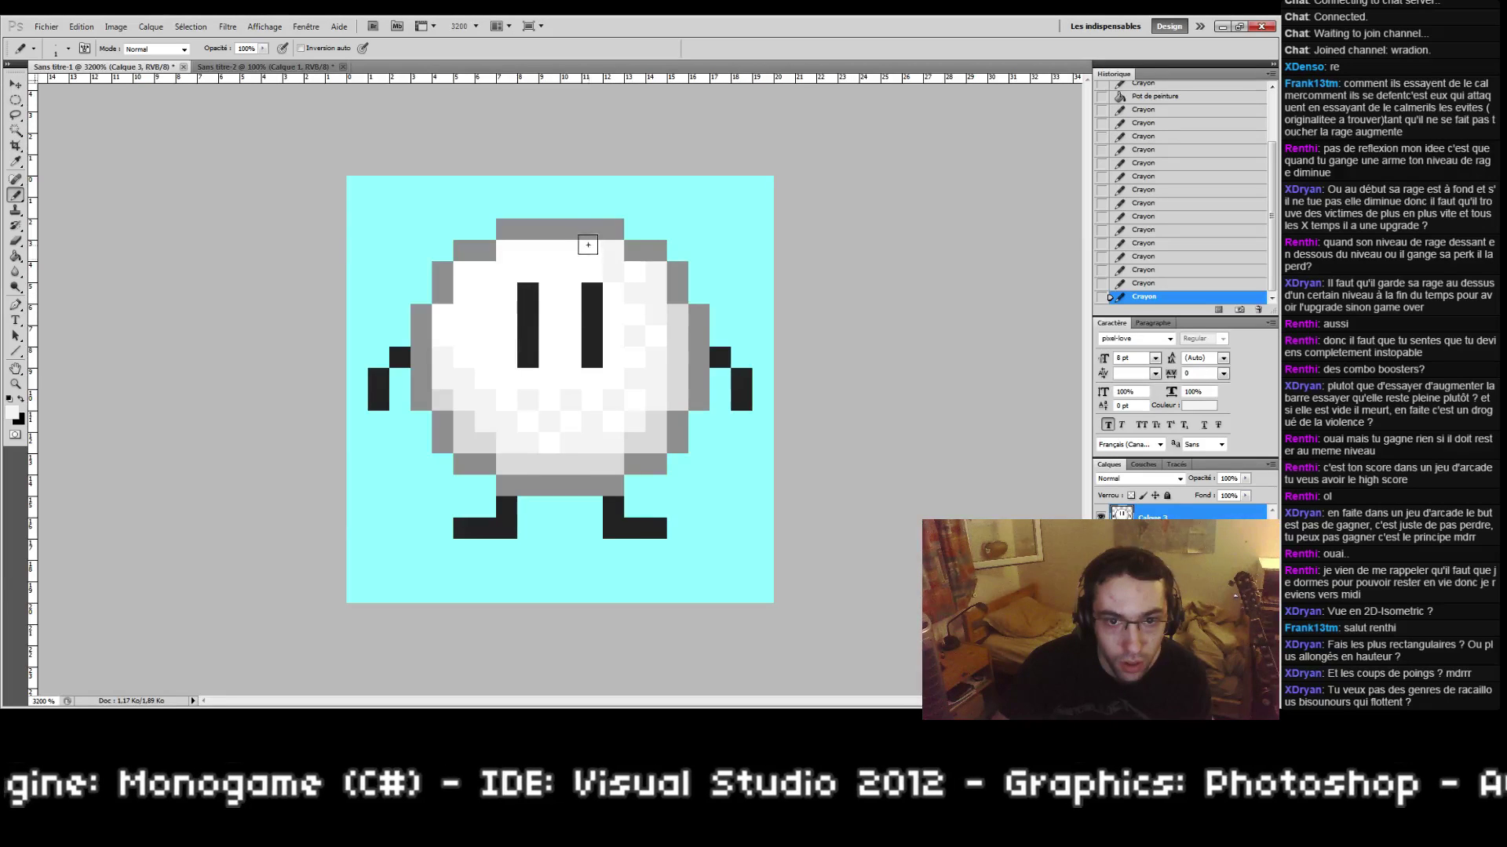
pyautogui.click(592, 250)
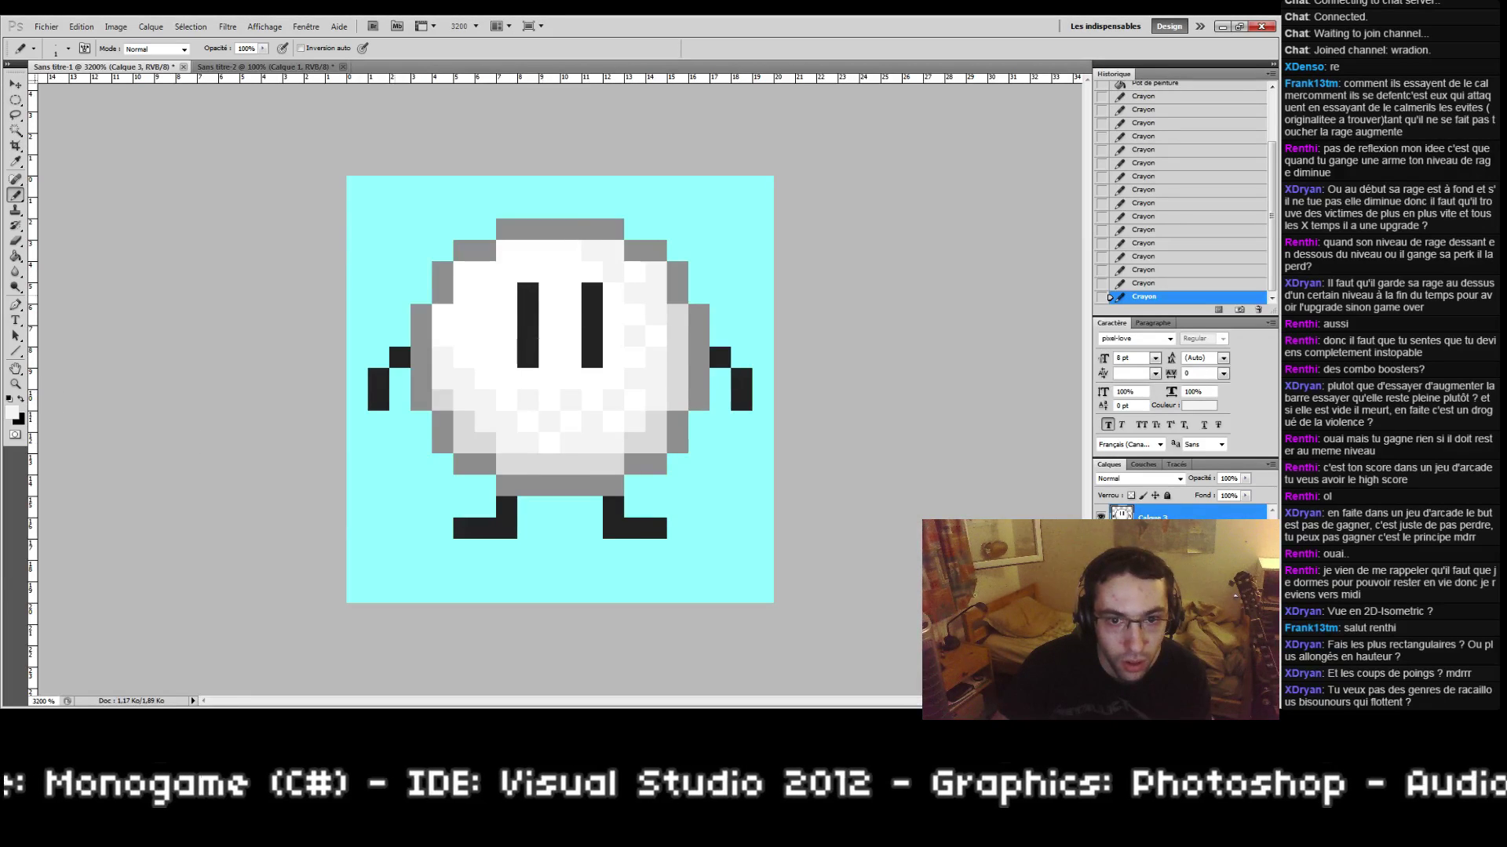
pyautogui.click(466, 337)
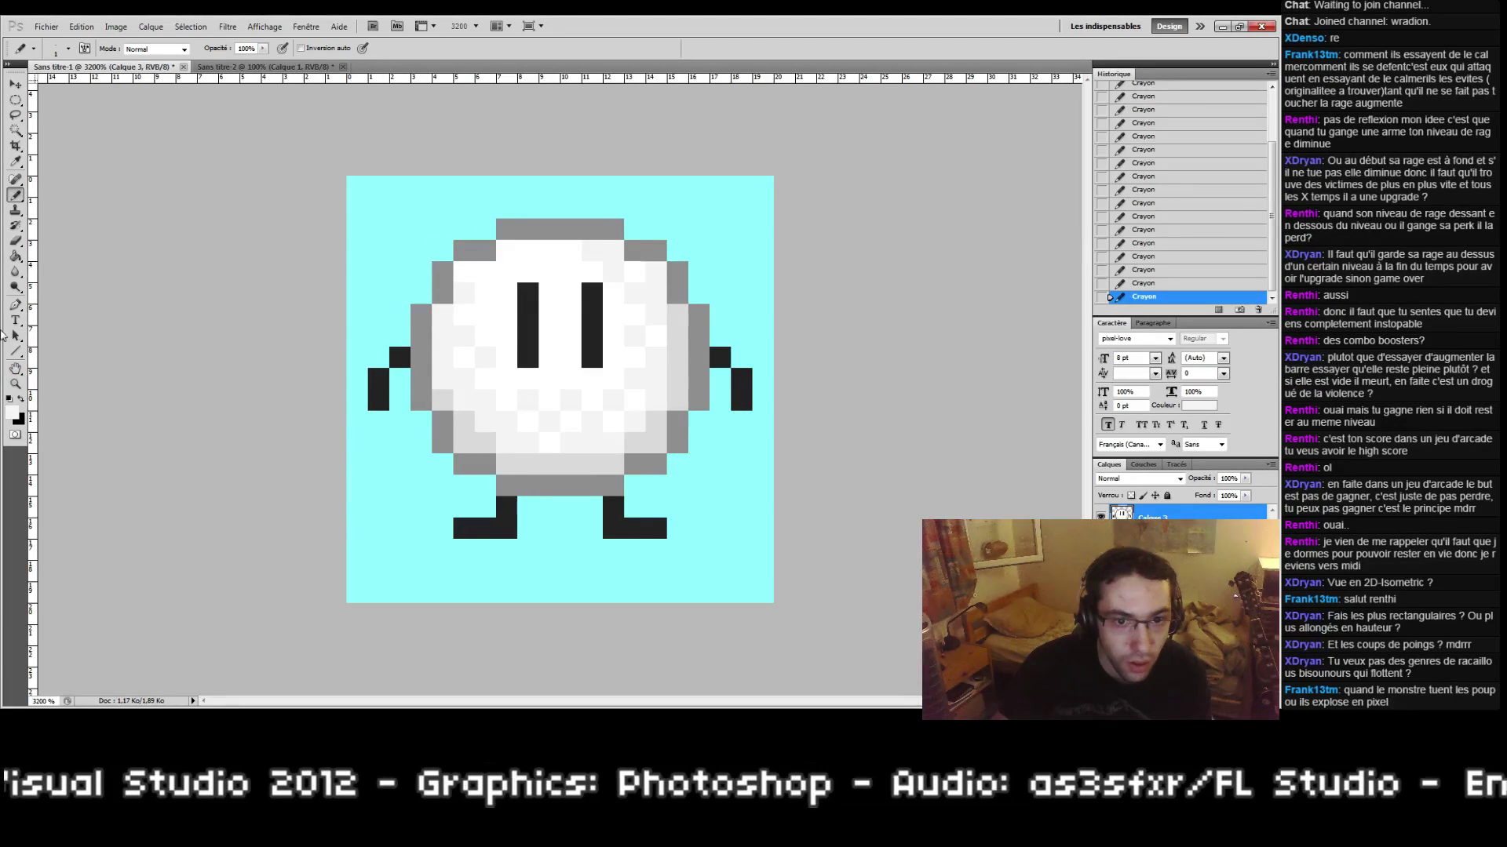
# Step: Examine the dithered sprite at 200% and 300% zoom, and return to the Pencil on the enlarged view
pyautogui.doubleClick(15, 383)
pyautogui.click(571, 444)
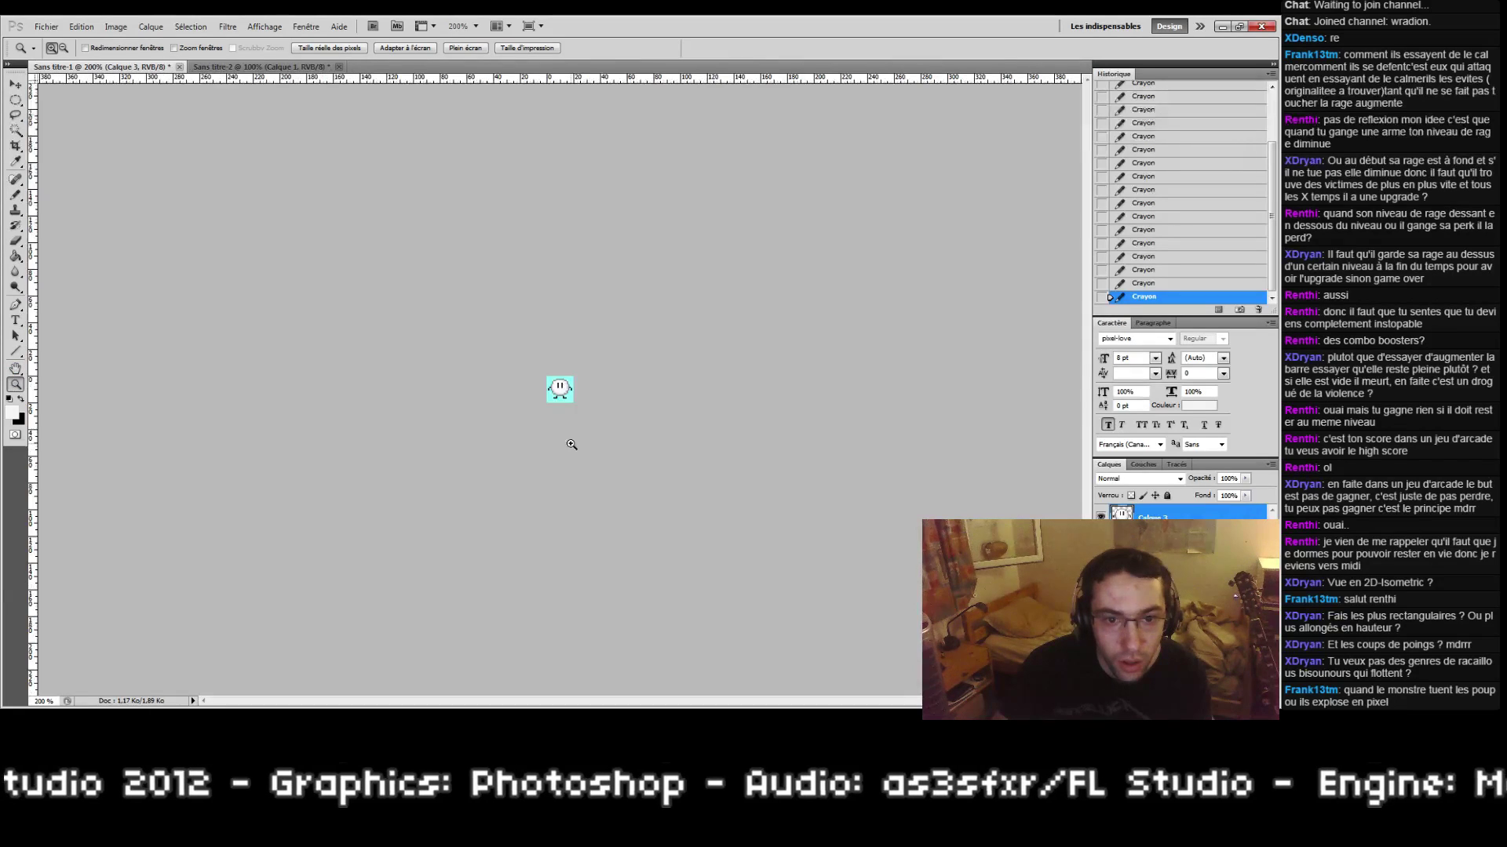
pyautogui.click(571, 389)
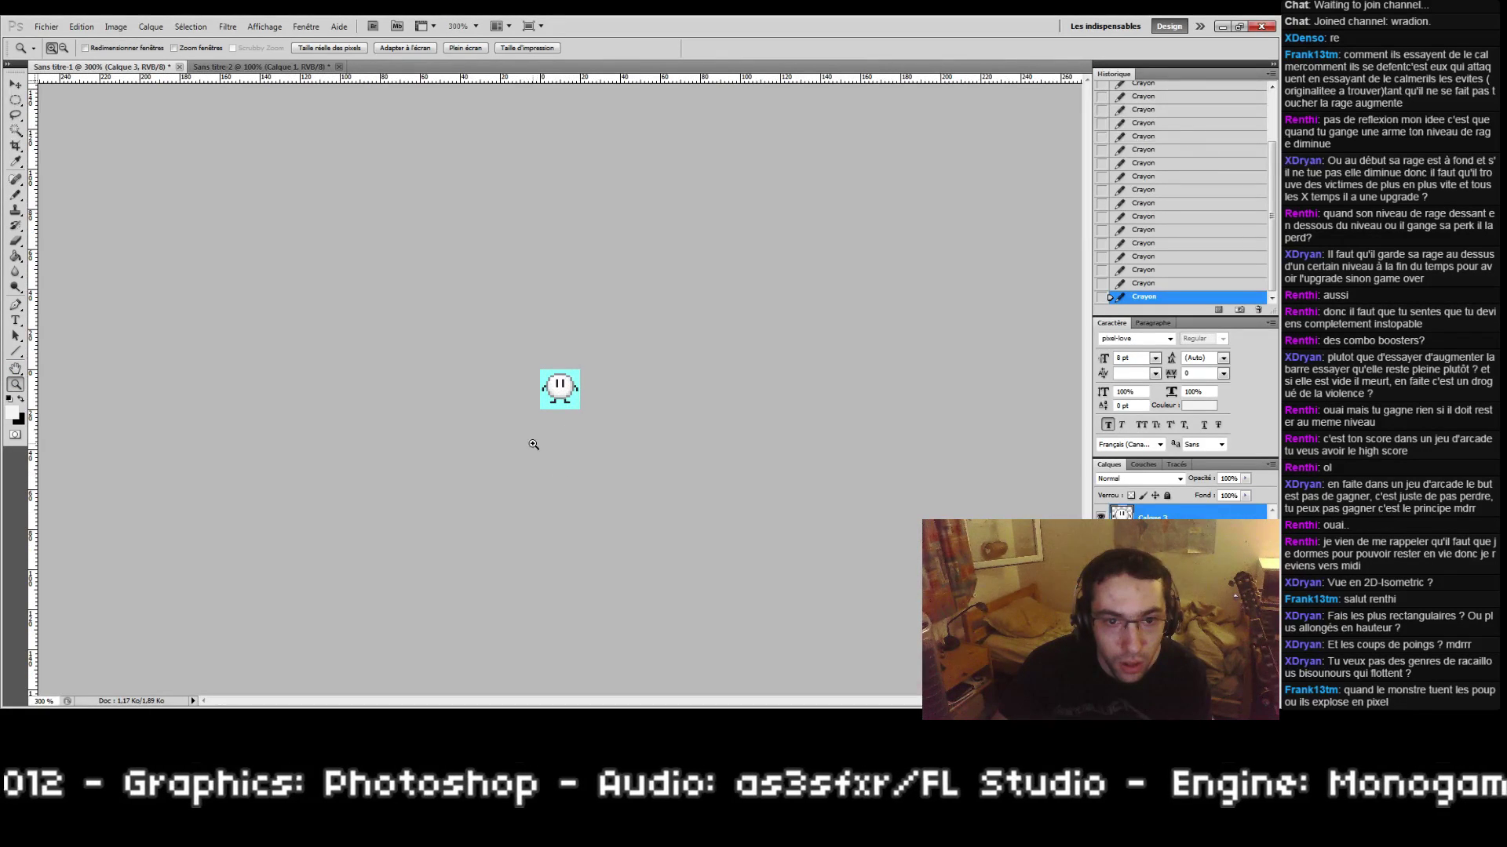
pyautogui.moveTo(507, 368); pyautogui.dragTo(576, 402)
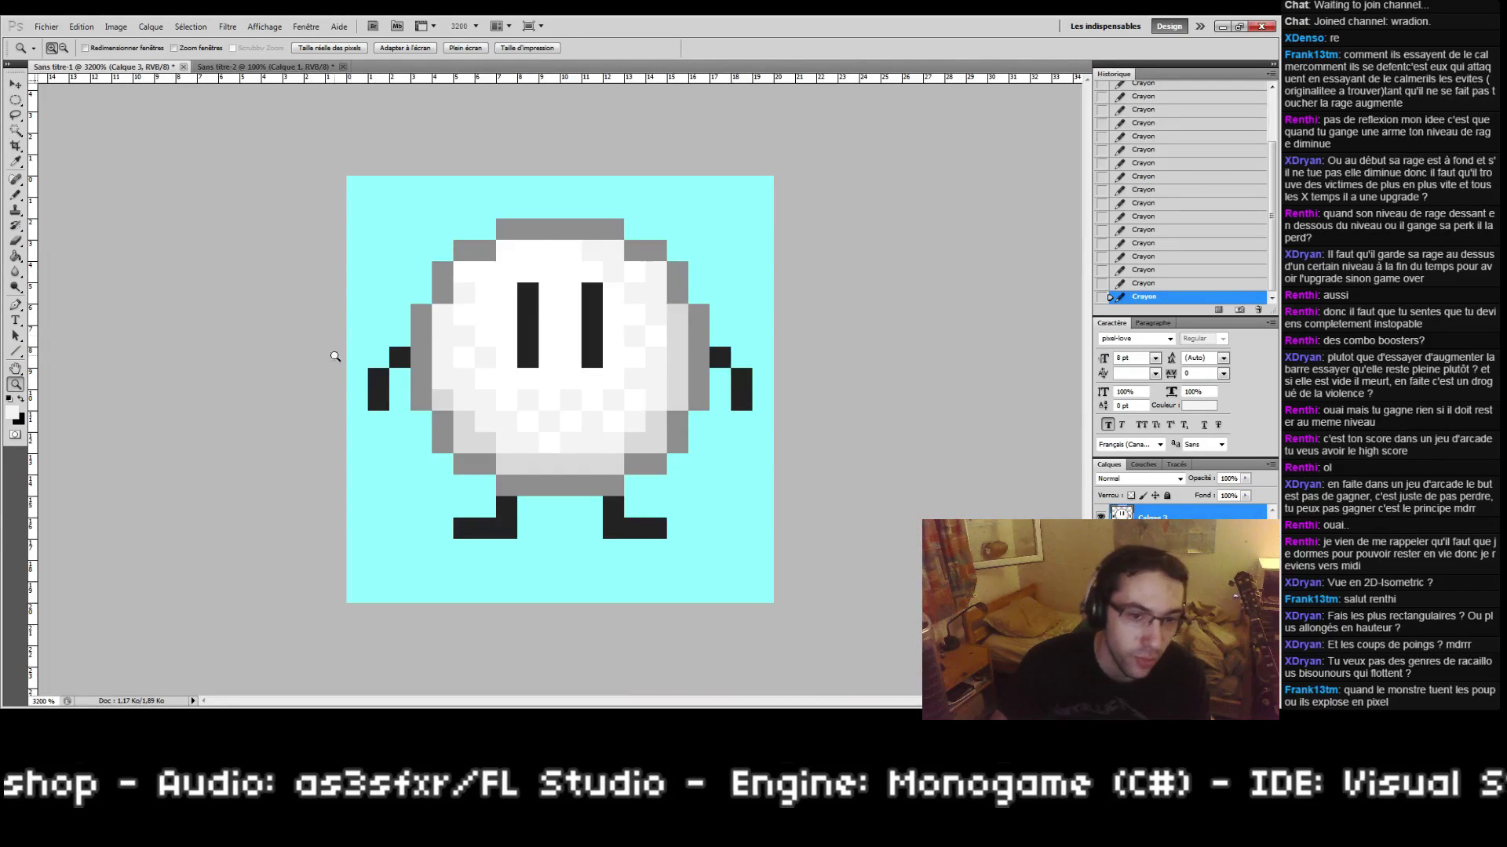
pyautogui.press('b')
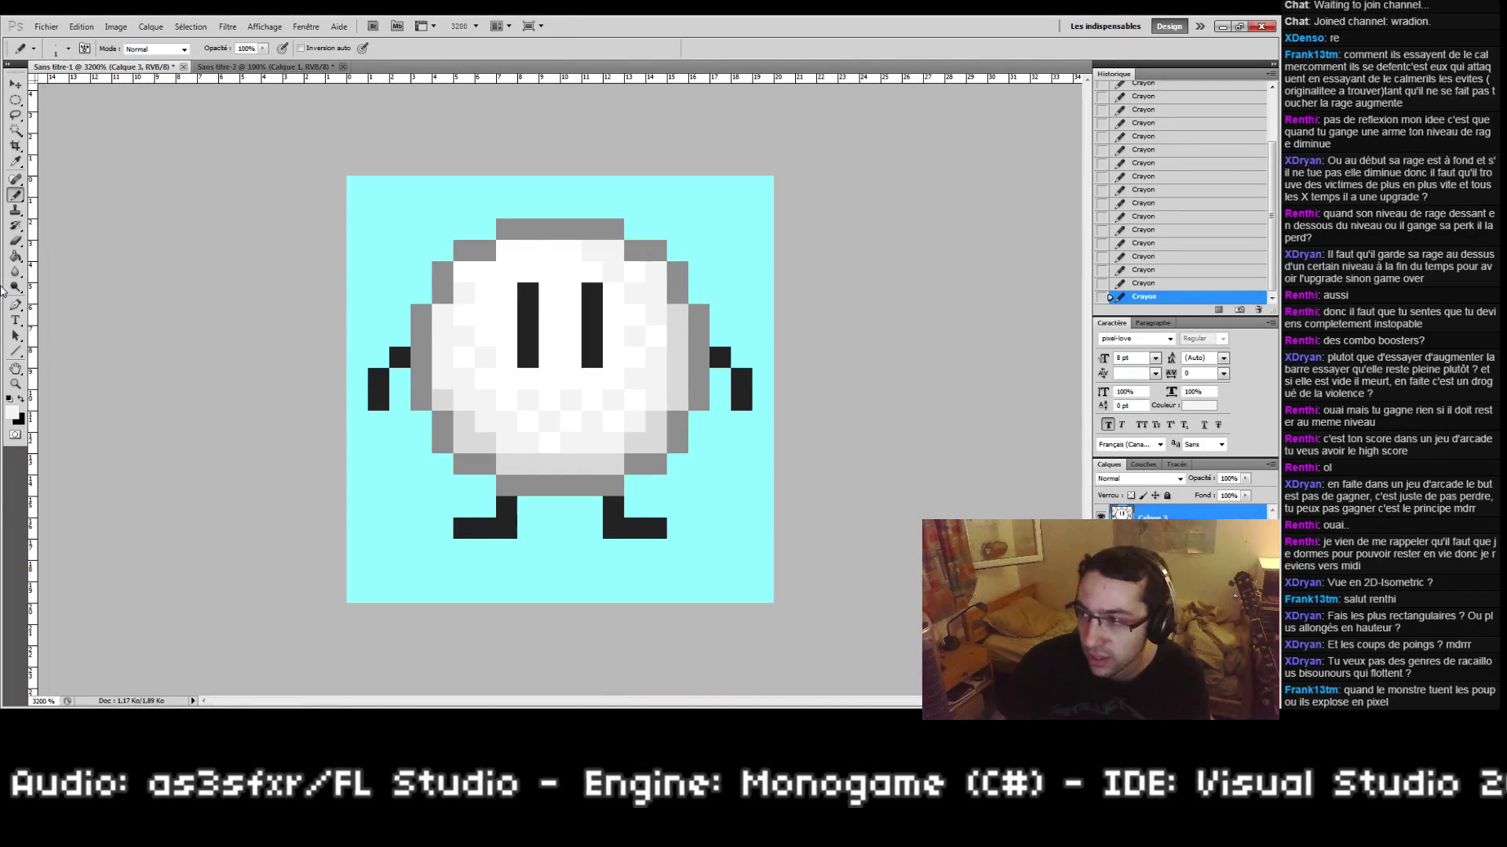
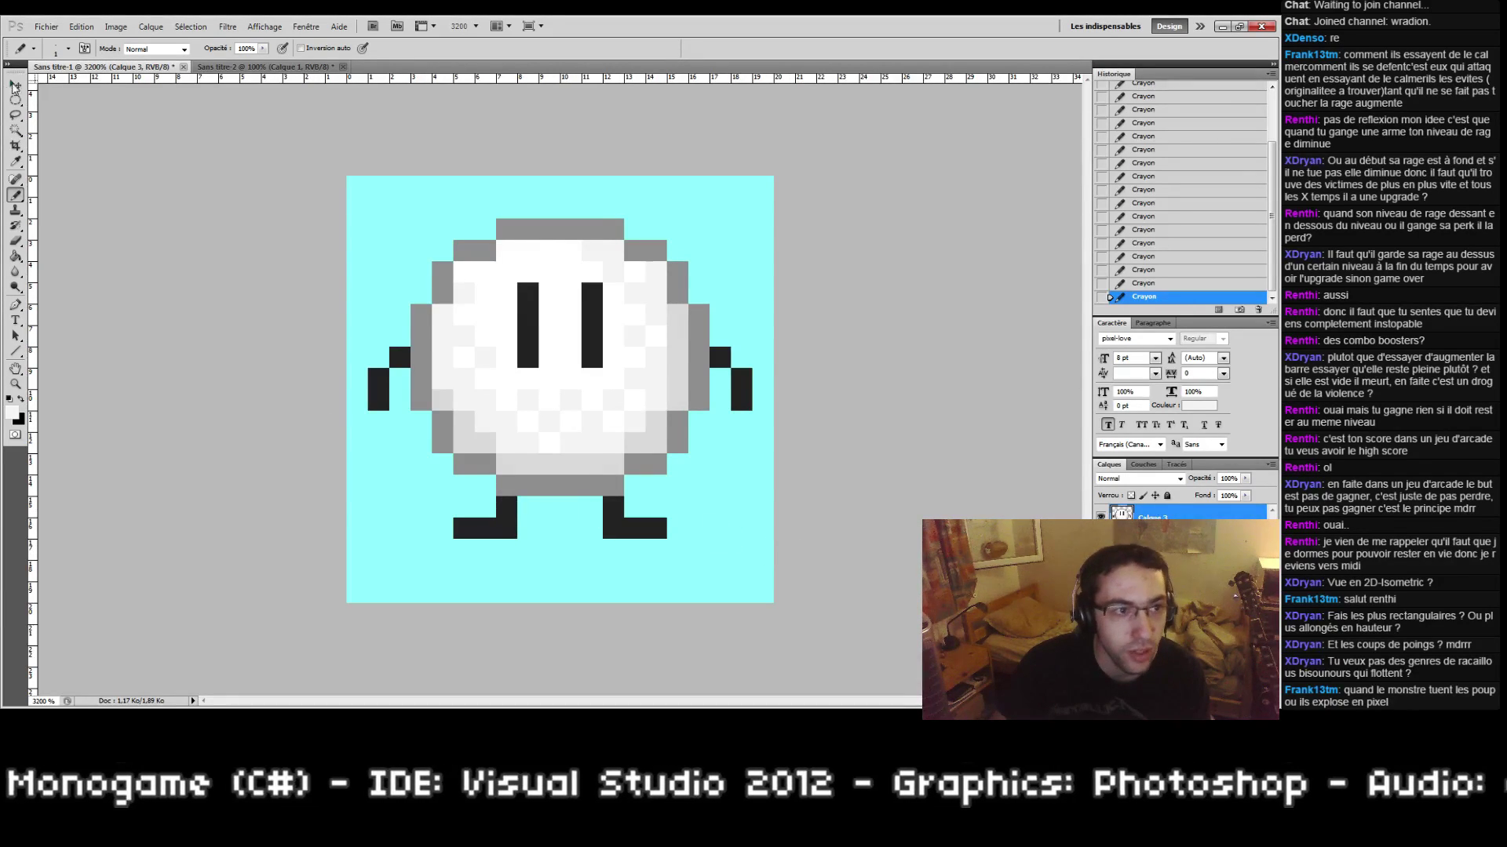
# Step: Nudge the character up and down to preview a bouncing motion, leaving it one pixel lower on the canvas
pyautogui.press('v')
pyautogui.press('Down')
pyautogui.press('Down')
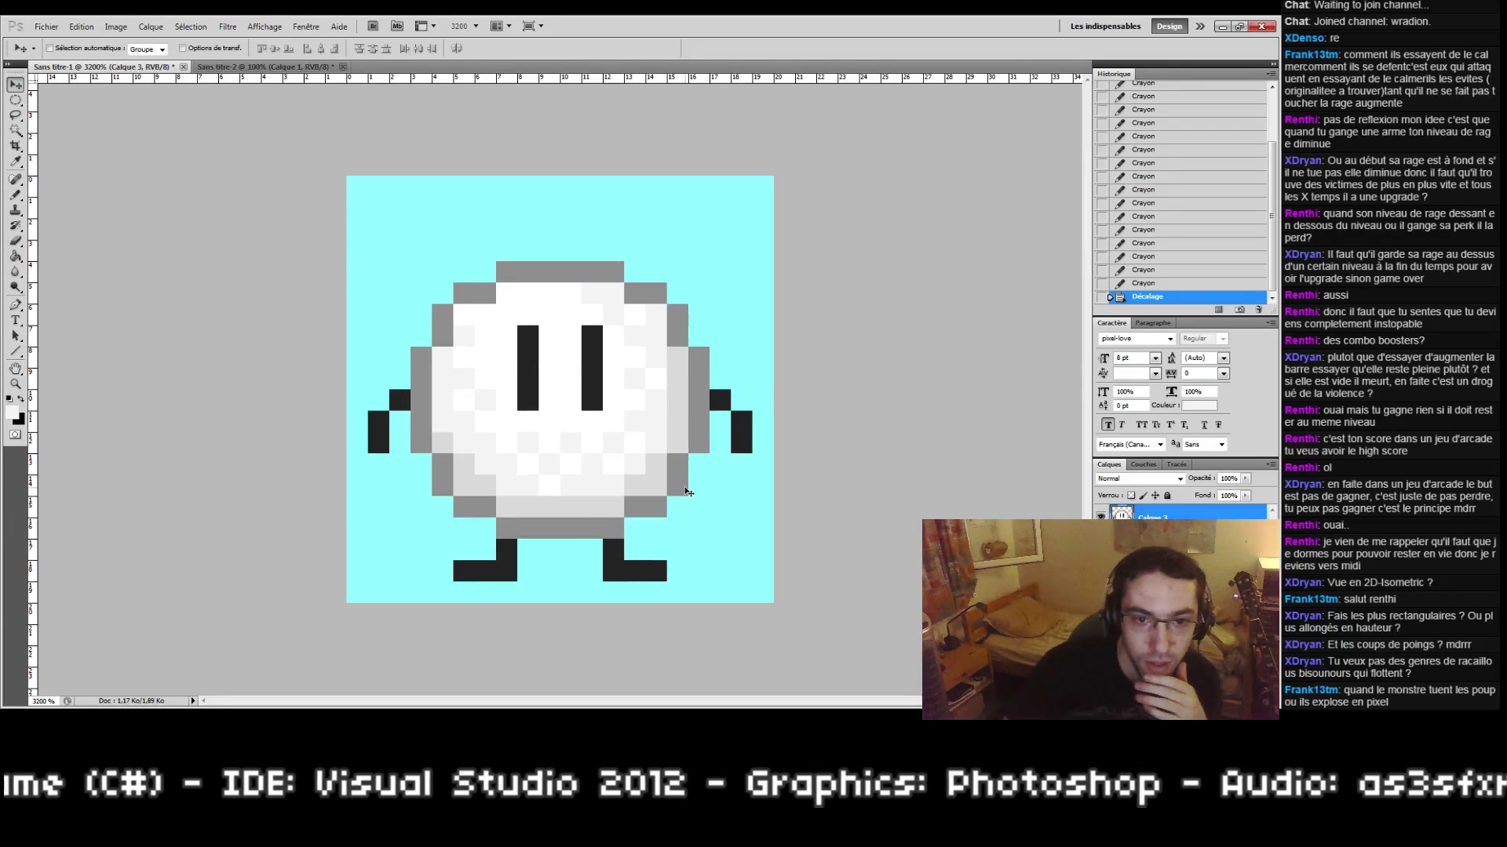
pyautogui.press('Up')
pyautogui.press('Up')
pyautogui.press('Down')
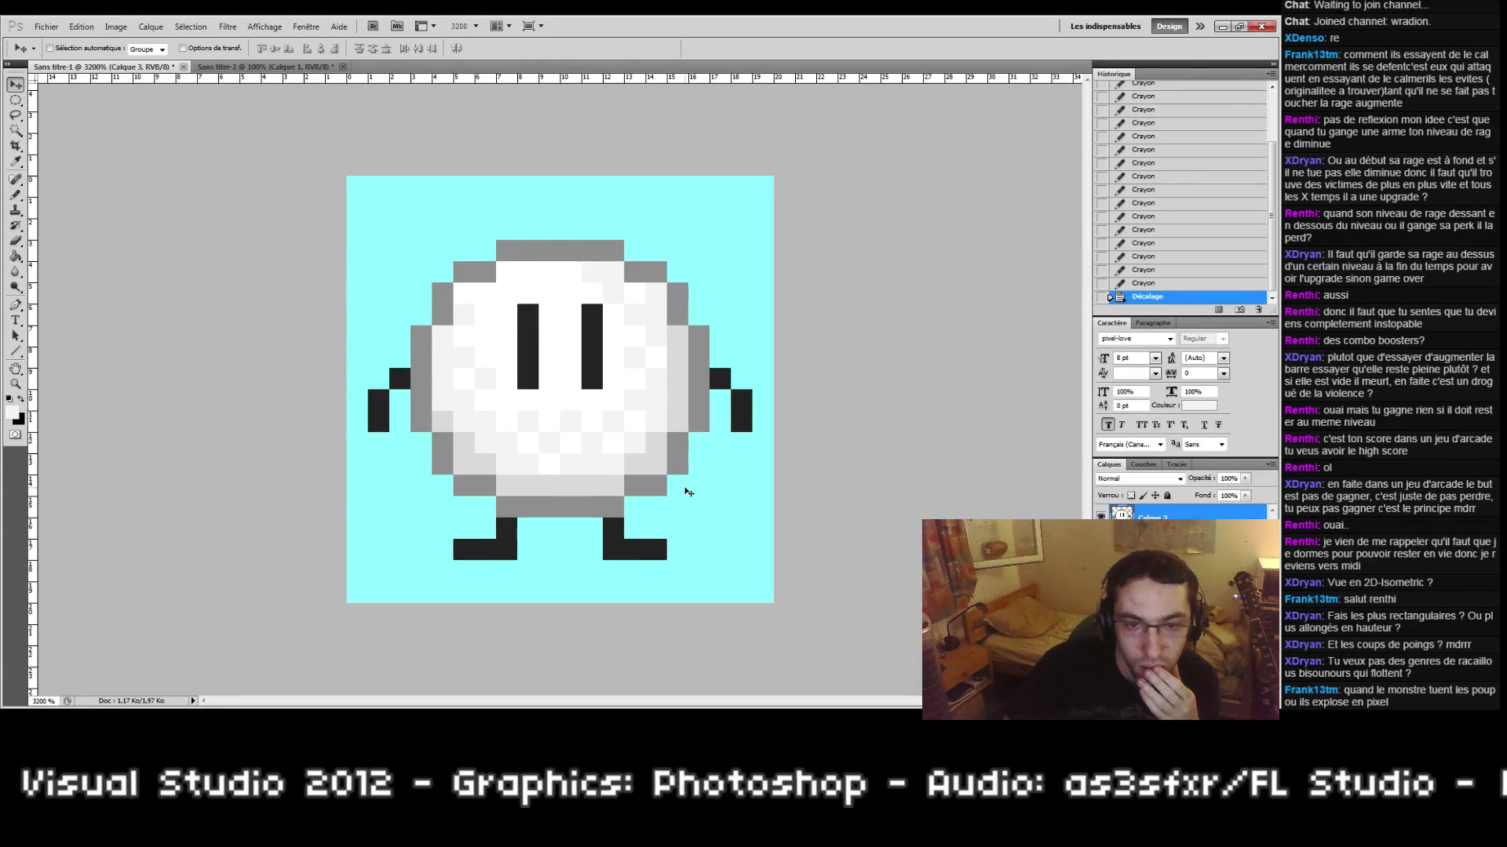
pyautogui.press('Up')
pyautogui.press('Down')
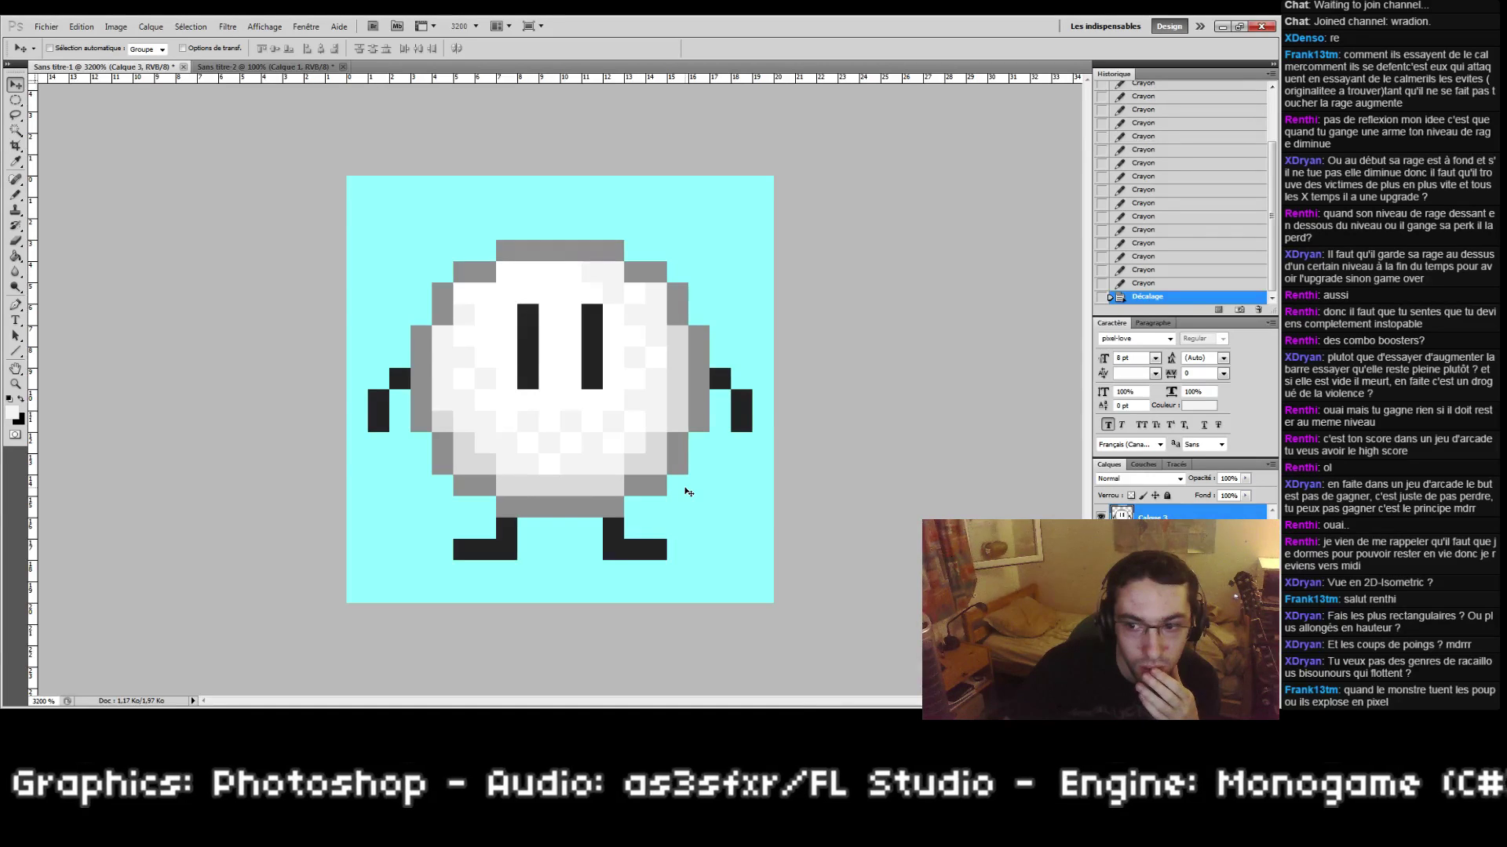
pyautogui.press('Up')
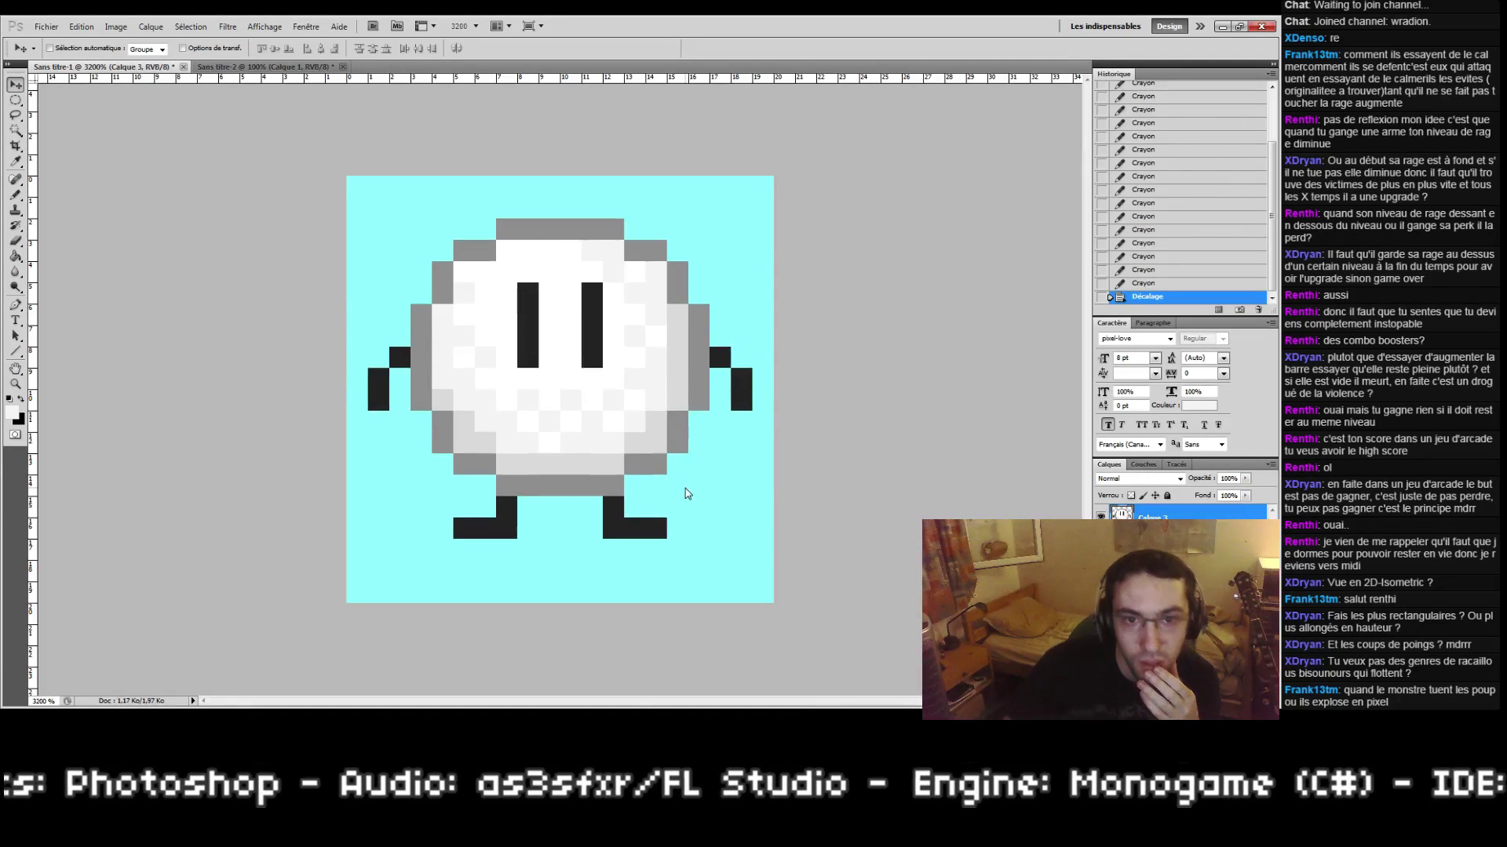
pyautogui.press('Down')
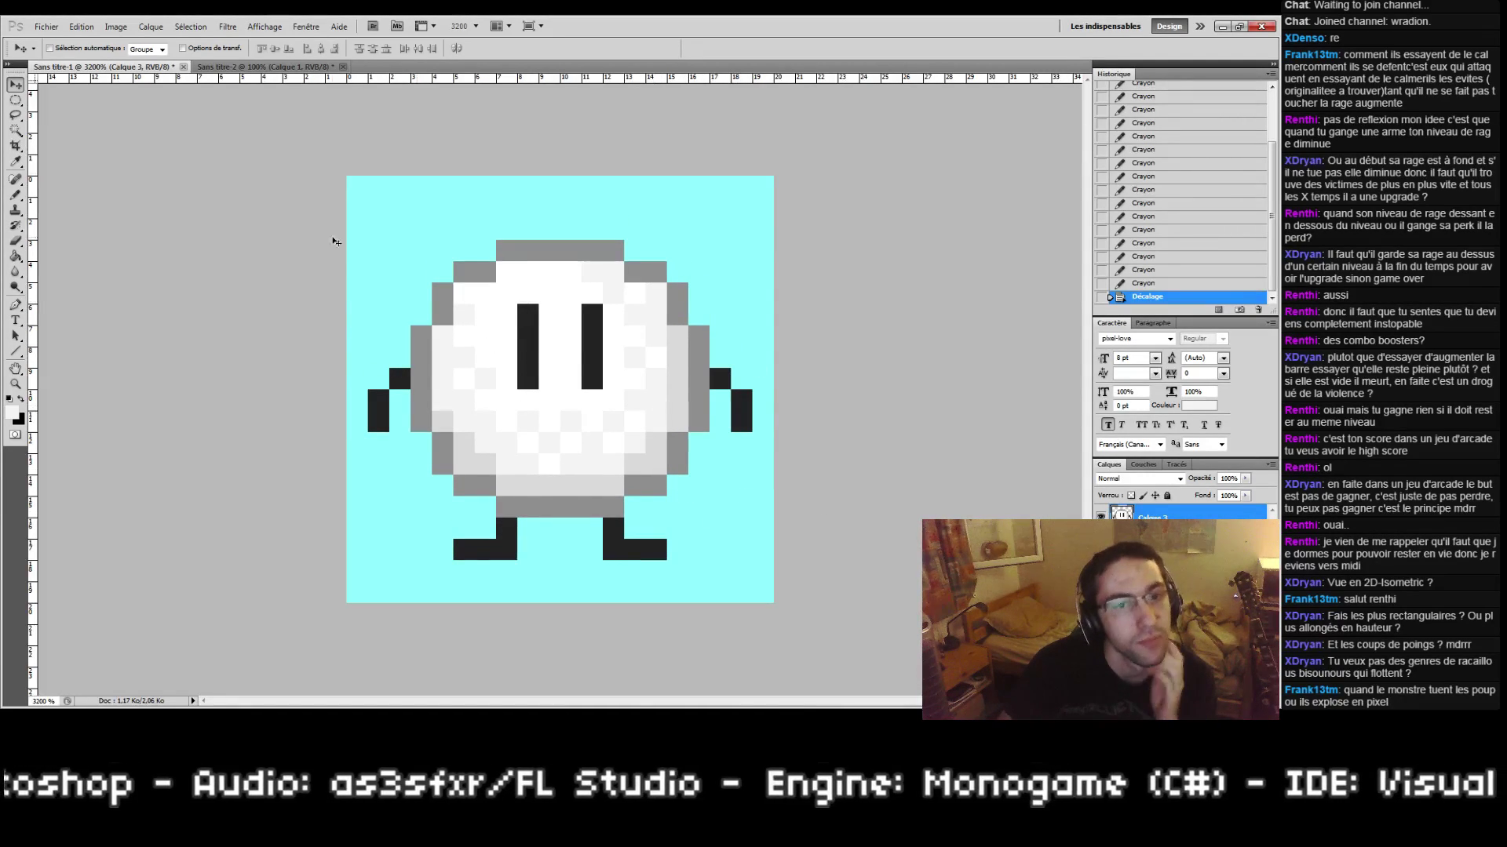
# Step: Widen the canvas to 80 pixels, anchored at the upper-left corner so the new space extends to the right
pyautogui.click(115, 27)
pyautogui.click(149, 132)
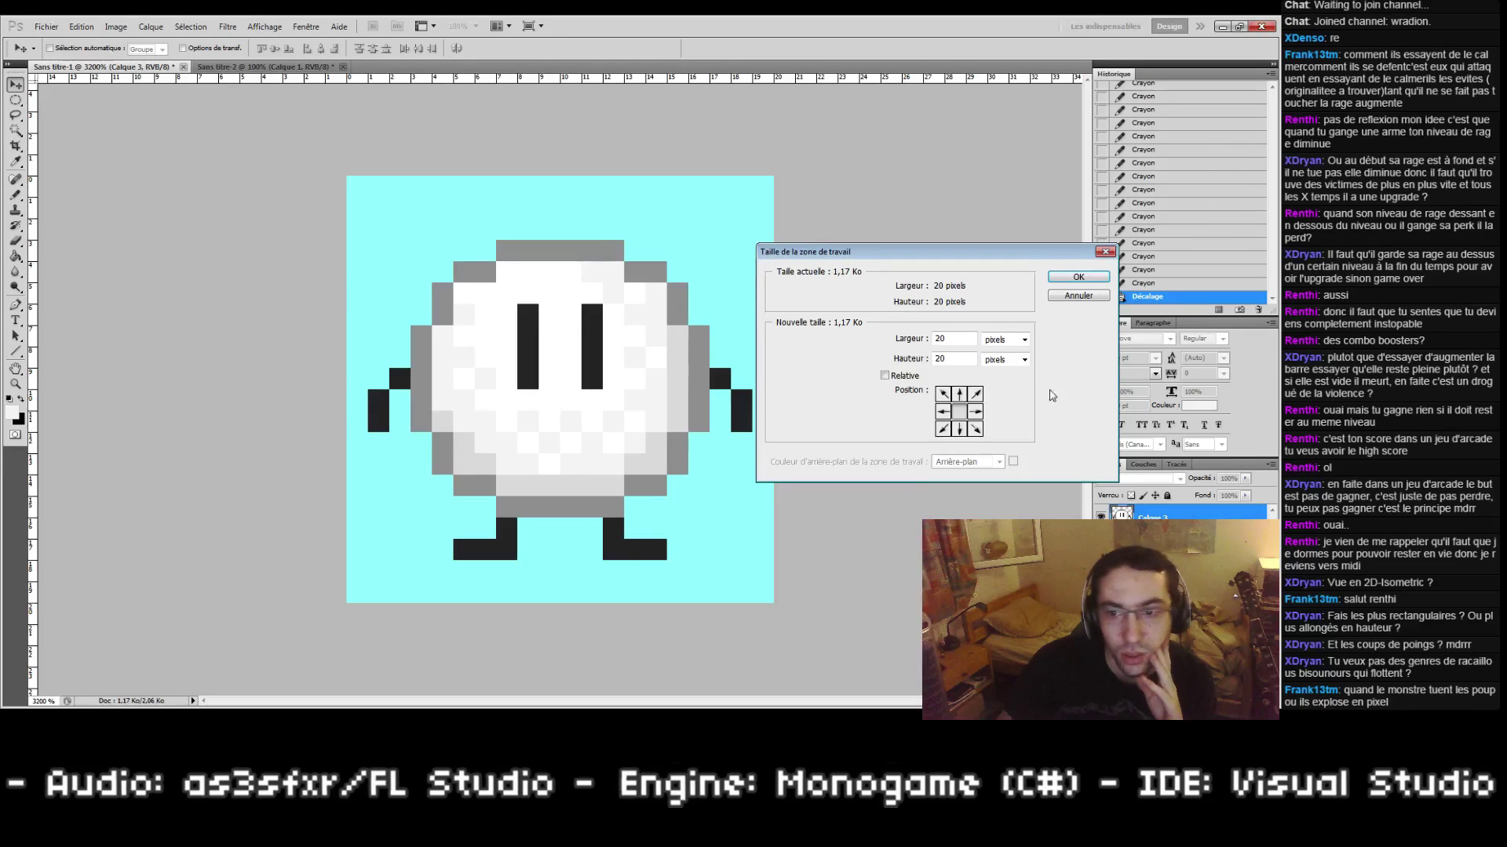
pyautogui.click(942, 394)
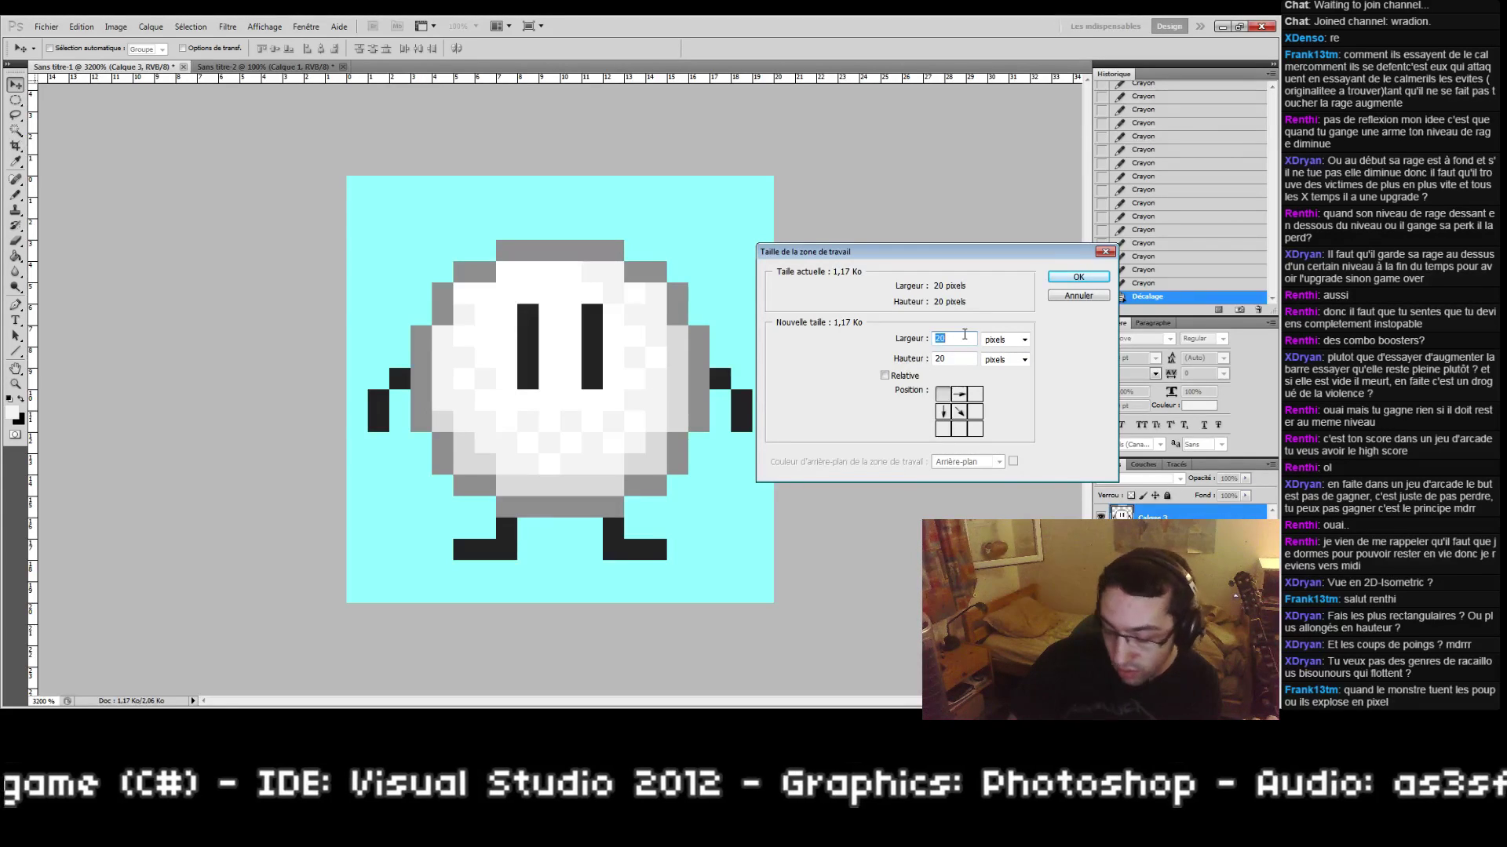
pyautogui.write('80')
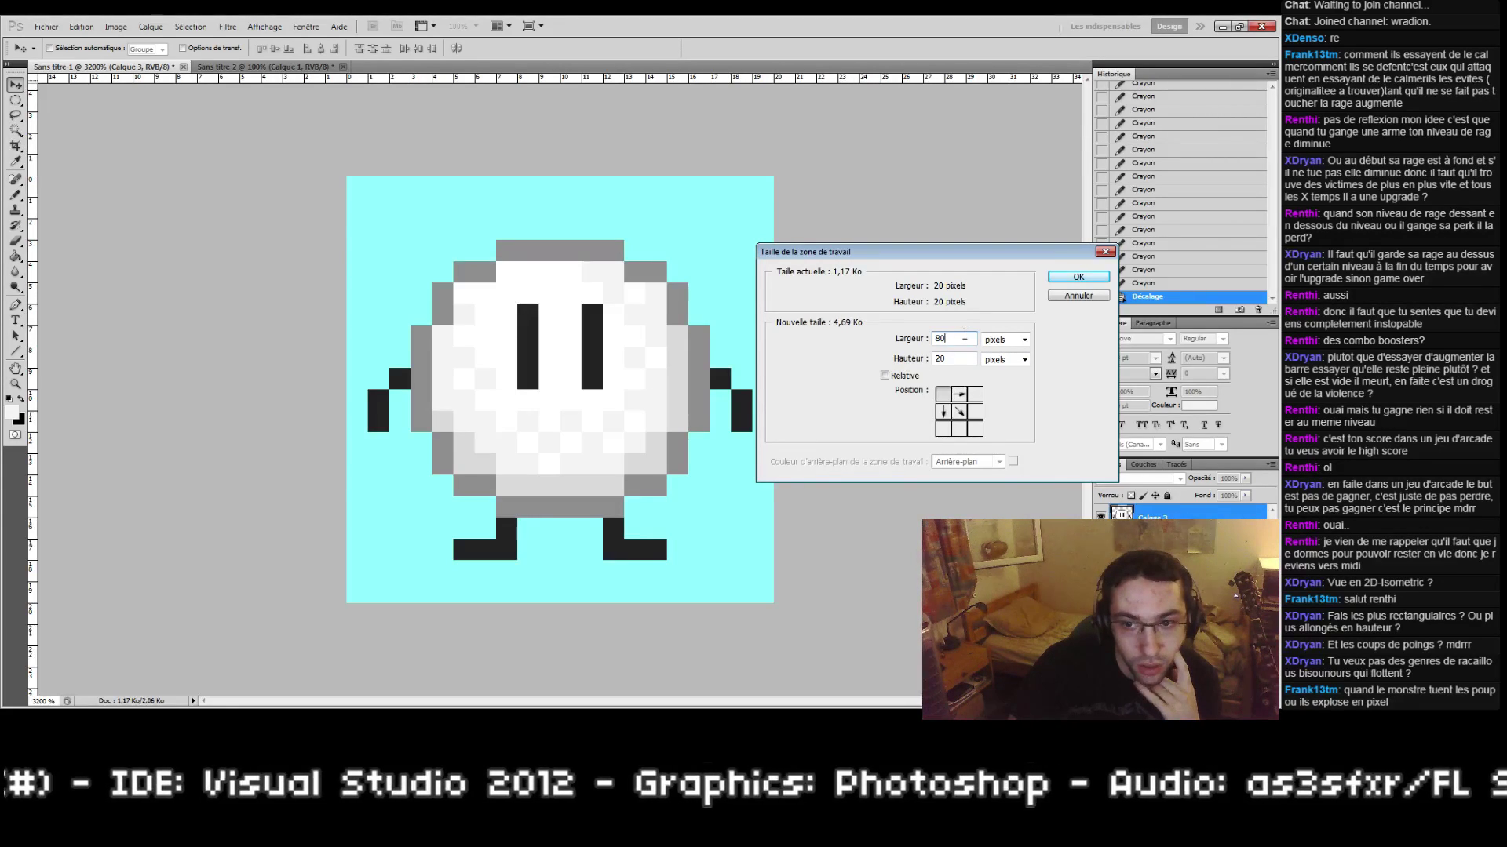
pyautogui.press('Return')
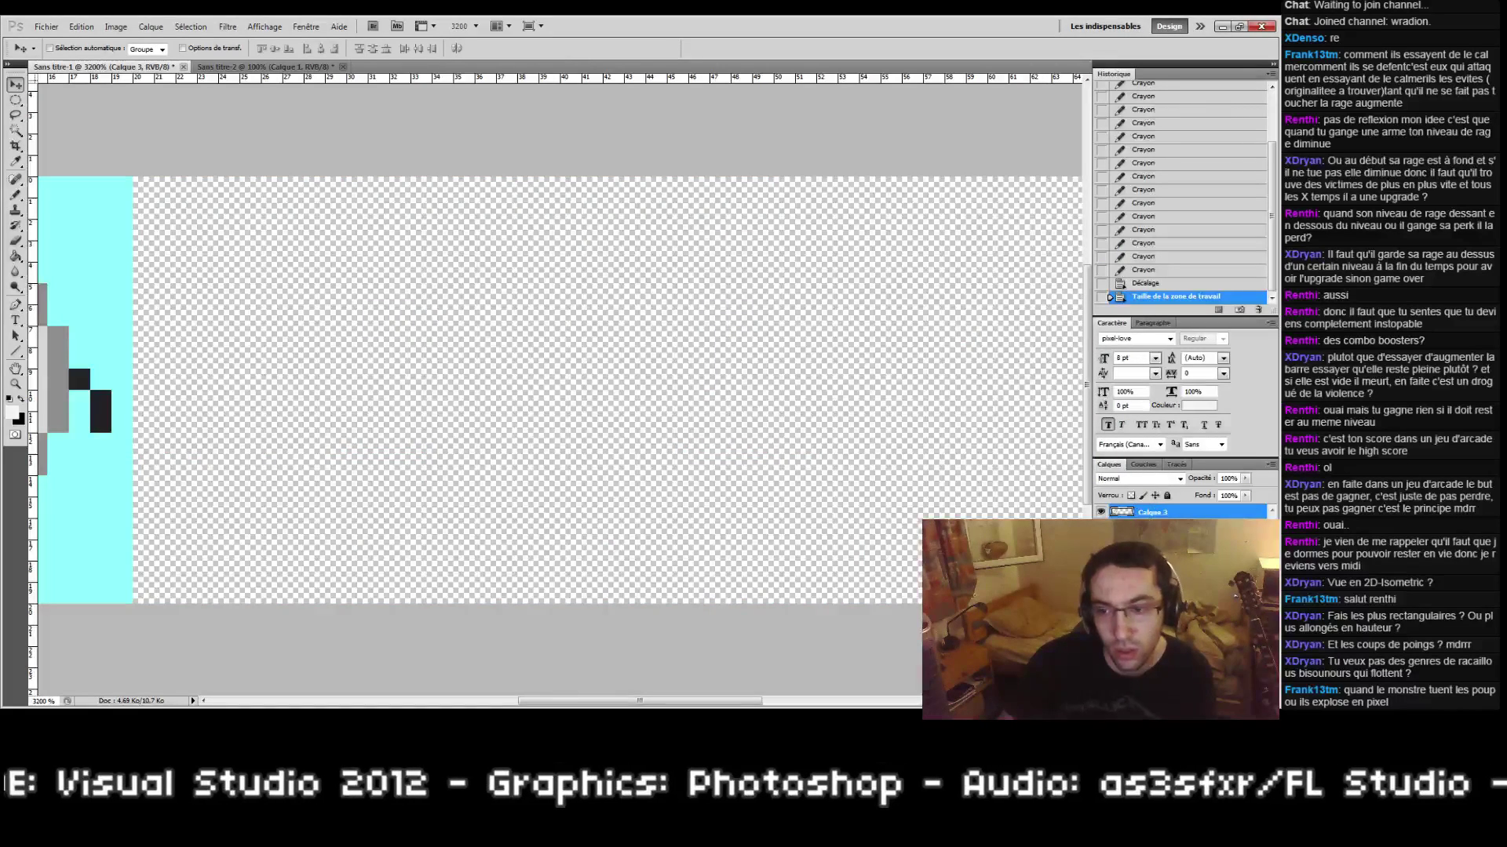
# Step: Fill the empty area of the background layer with near-white using the Paint Bucket
pyautogui.click(1152, 528)
pyautogui.moveTo(309, 440); pyautogui.dragTo(704, 445)
pyautogui.press('g')
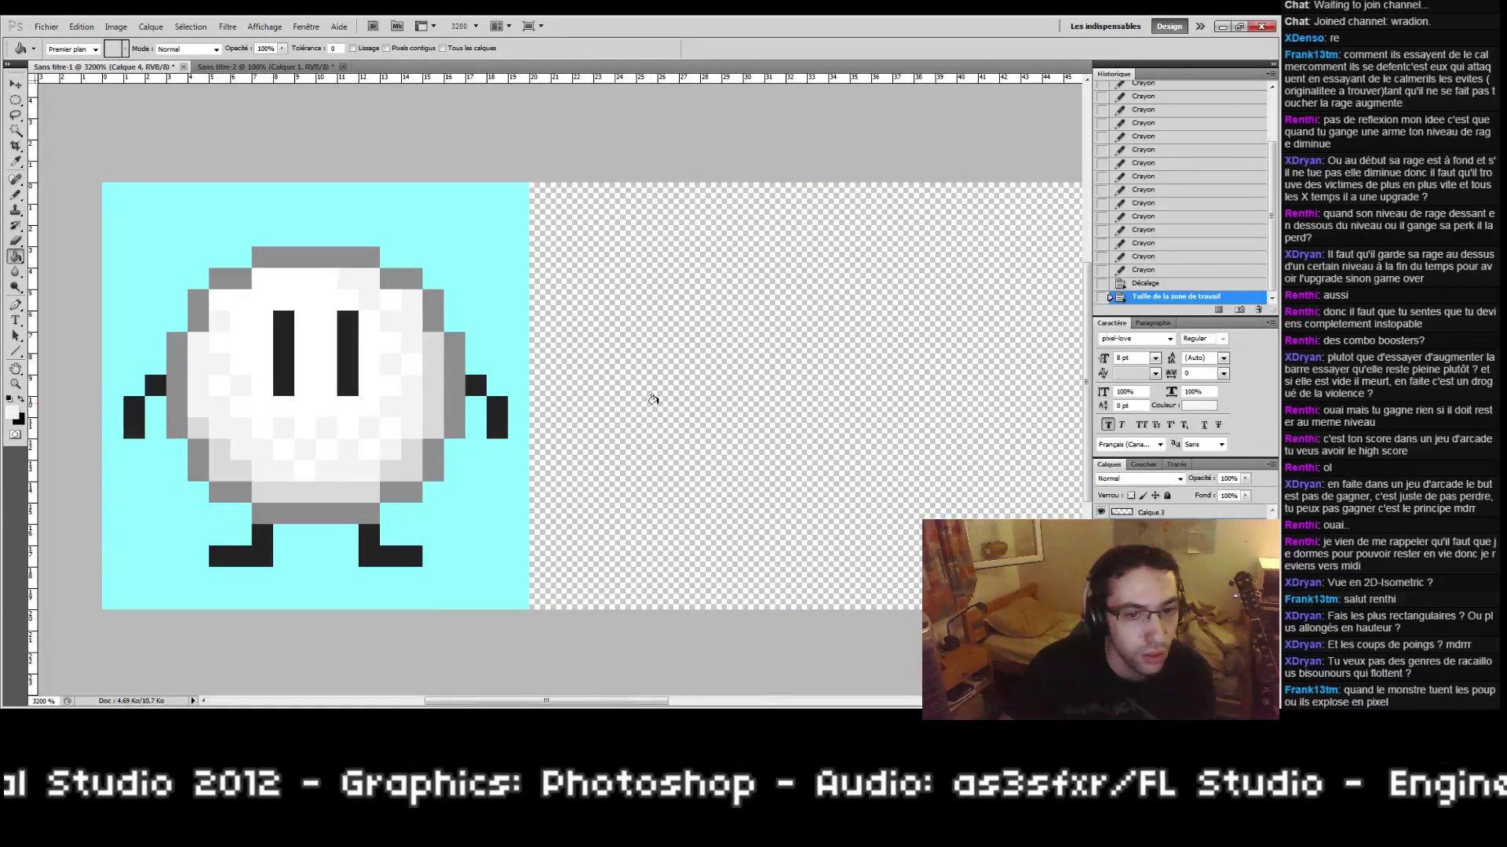
pyautogui.click(738, 414)
pyautogui.hscroll(-2, 195, 298)
pyautogui.scroll(-1, 194, 298)
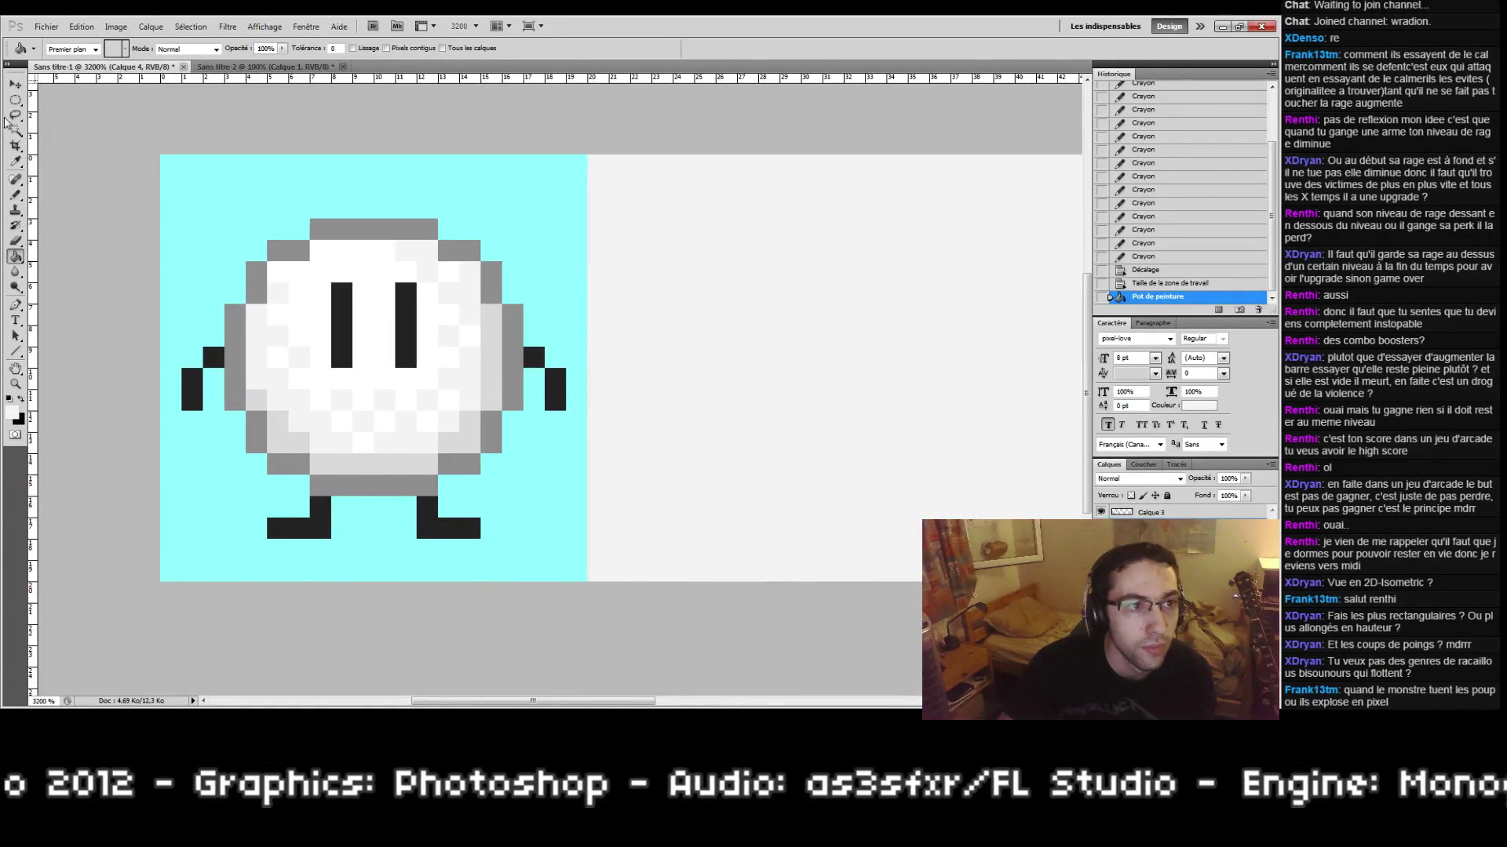
# Step: Select the first 20-pixel square frame with the Rectangular Marquee and shift the selection outline onto the second frame
pyautogui.click(15, 101)
pyautogui.click(55, 101)
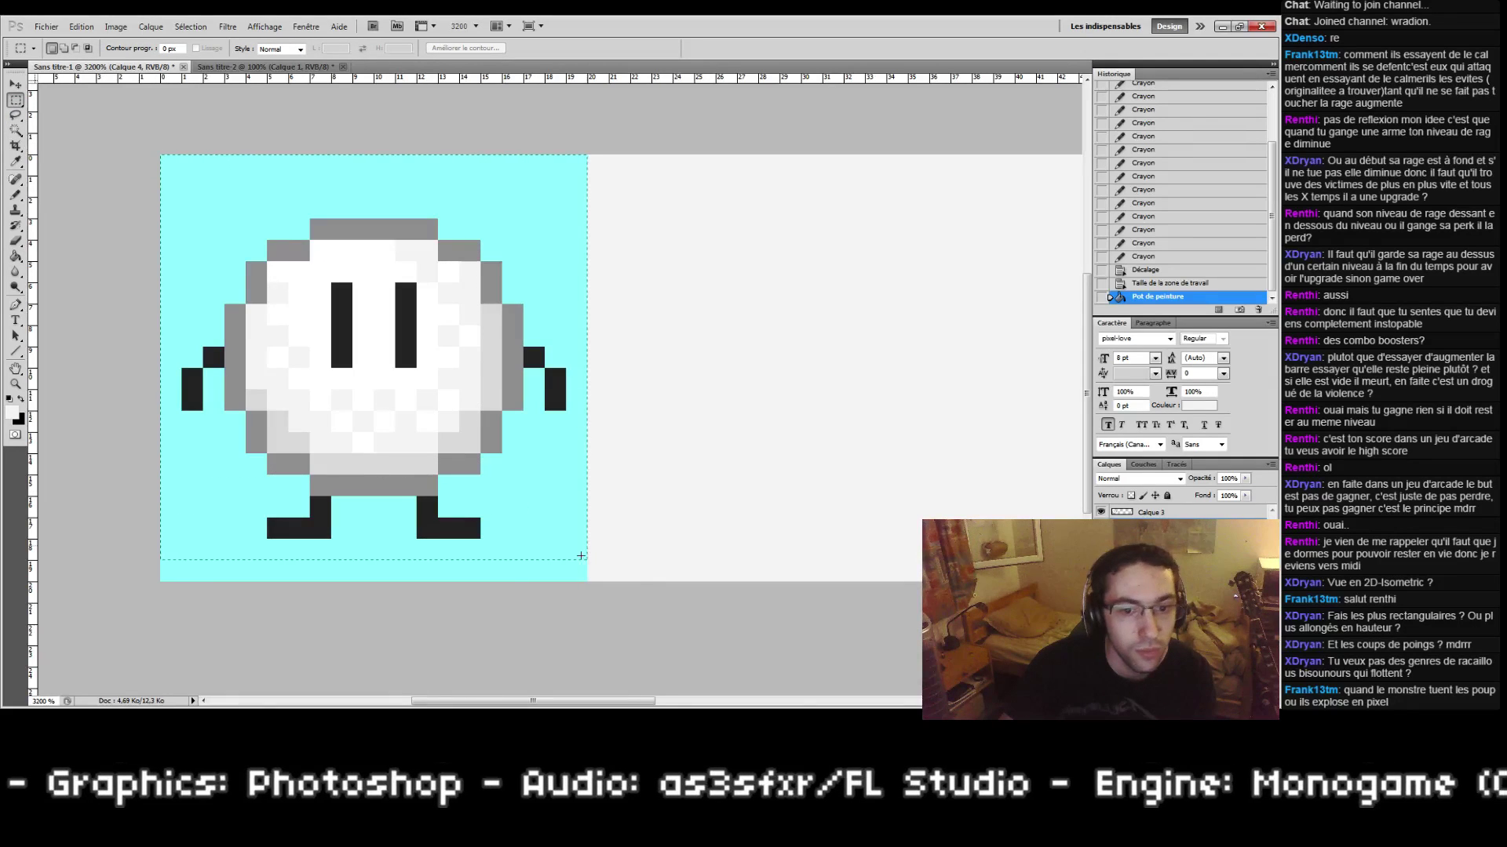
pyautogui.moveTo(581, 556); pyautogui.dragTo(587, 581)
pyautogui.moveTo(297, 447); pyautogui.dragTo(725, 447)
pyautogui.moveTo(881, 448); pyautogui.dragTo(618, 490)
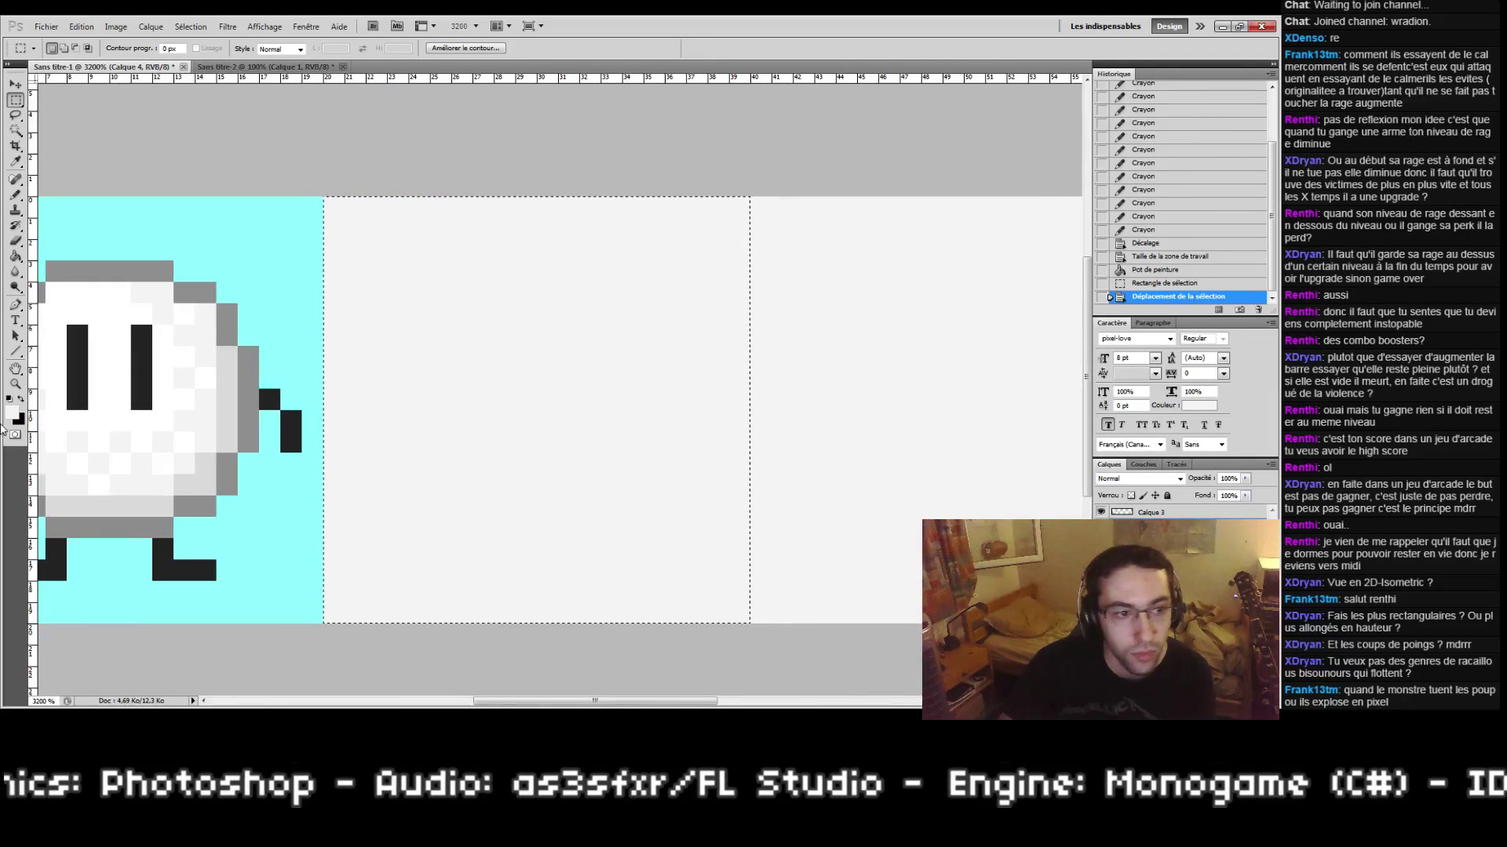
# Step: Choose a very pale cyan as the foreground colour and fill the selected second frame with it
pyautogui.click(12, 413)
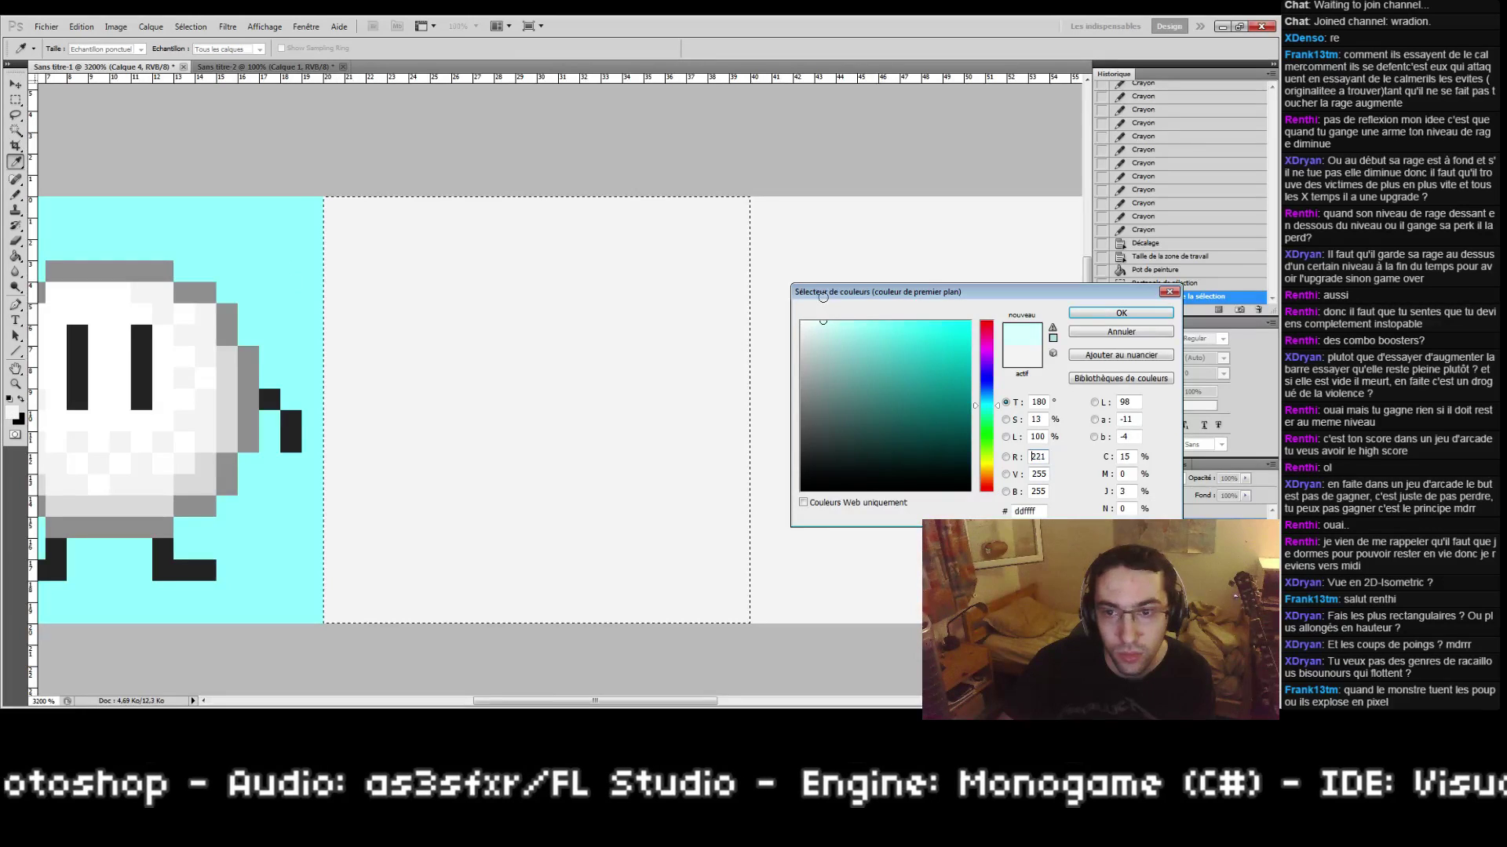
pyautogui.click(1099, 314)
pyautogui.press('g')
pyautogui.click(741, 514)
pyautogui.press('m')
pyautogui.moveTo(743, 514); pyautogui.dragTo(314, 451)
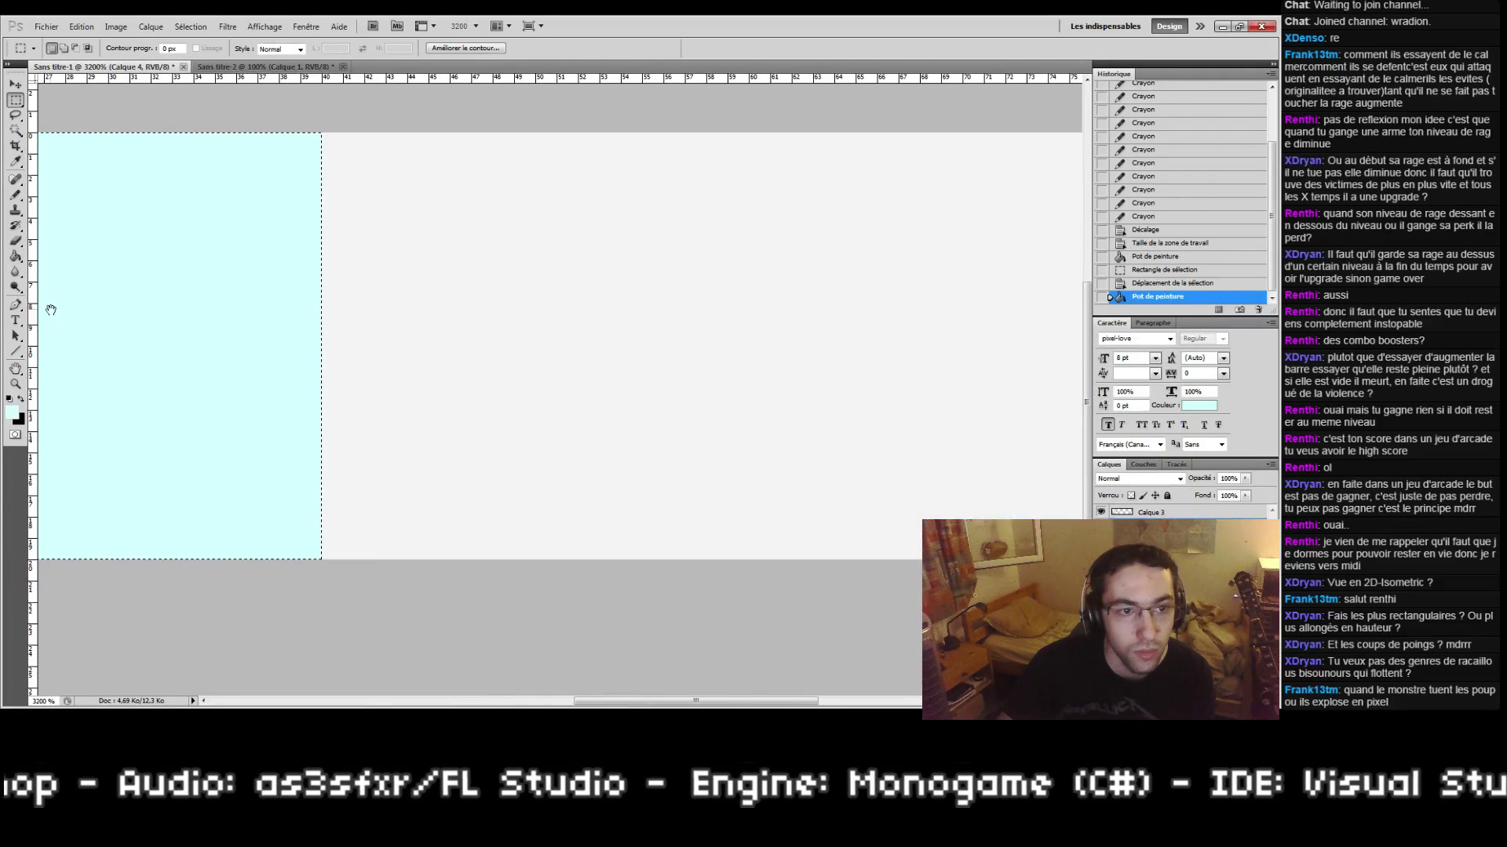
pyautogui.click(16, 84)
pyautogui.moveTo(128, 289); pyautogui.dragTo(420, 292)
pyautogui.hotkey('ctrl', 'z')
# Step: Shift the selection outline onto the third frame and fill it with the cyan sampled from the first frame's background
pyautogui.click(15, 100)
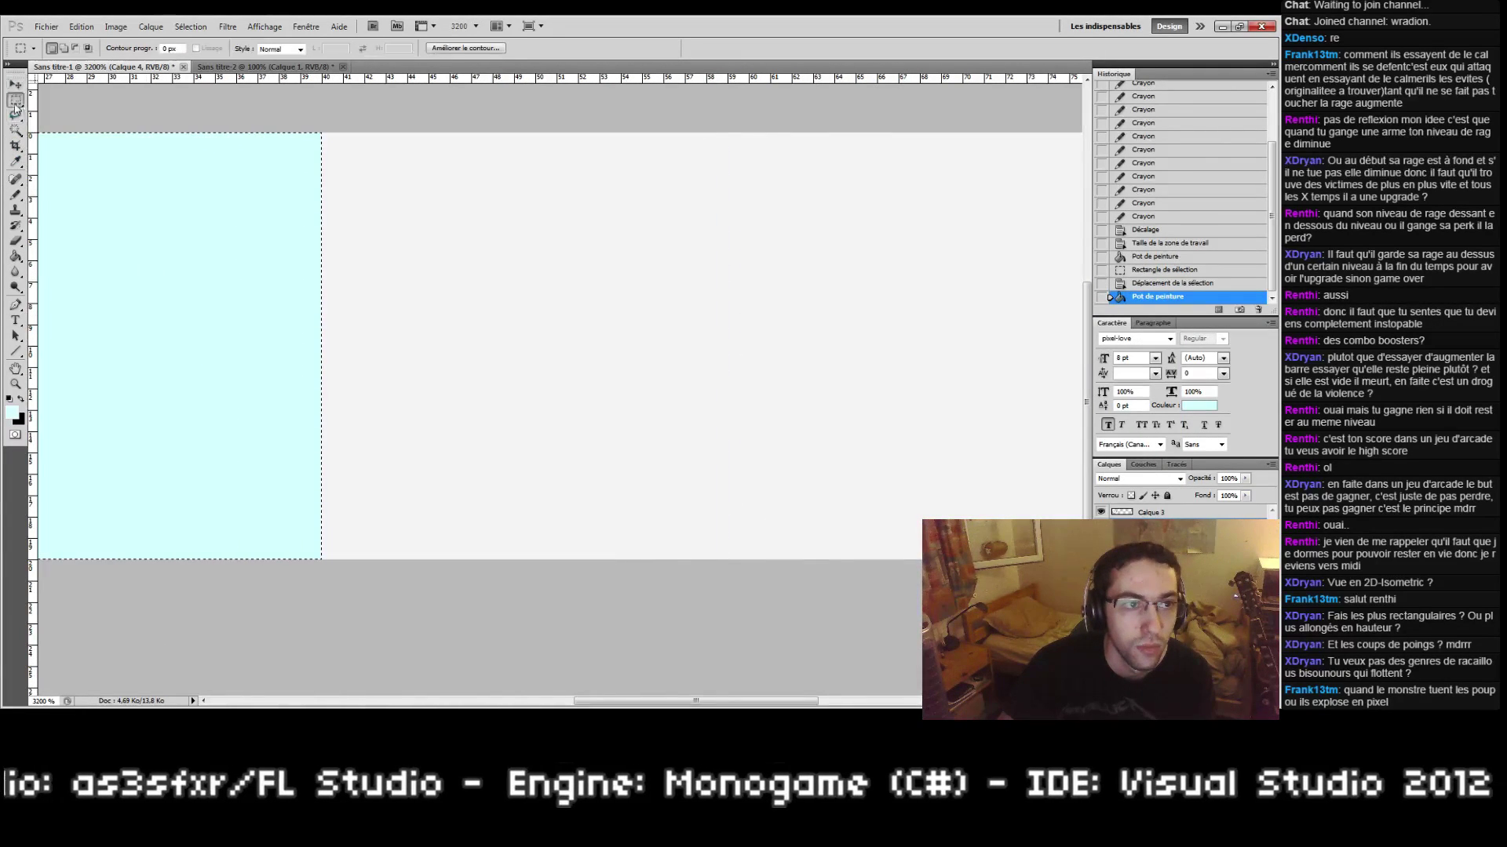
pyautogui.moveTo(167, 314); pyautogui.dragTo(498, 340)
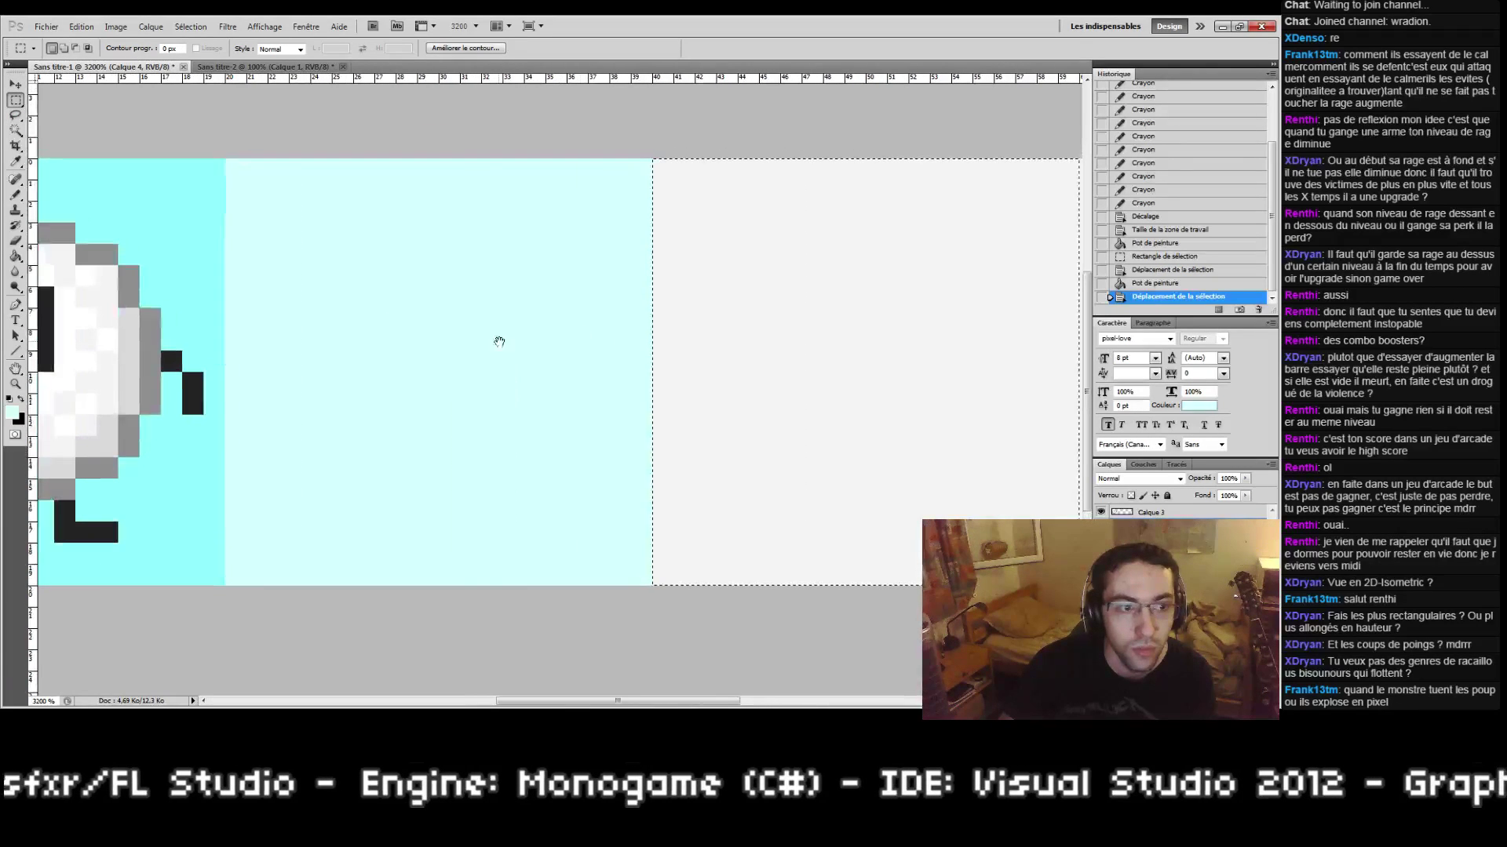
pyautogui.click(20, 398)
pyautogui.click(11, 412)
pyautogui.click(172, 292)
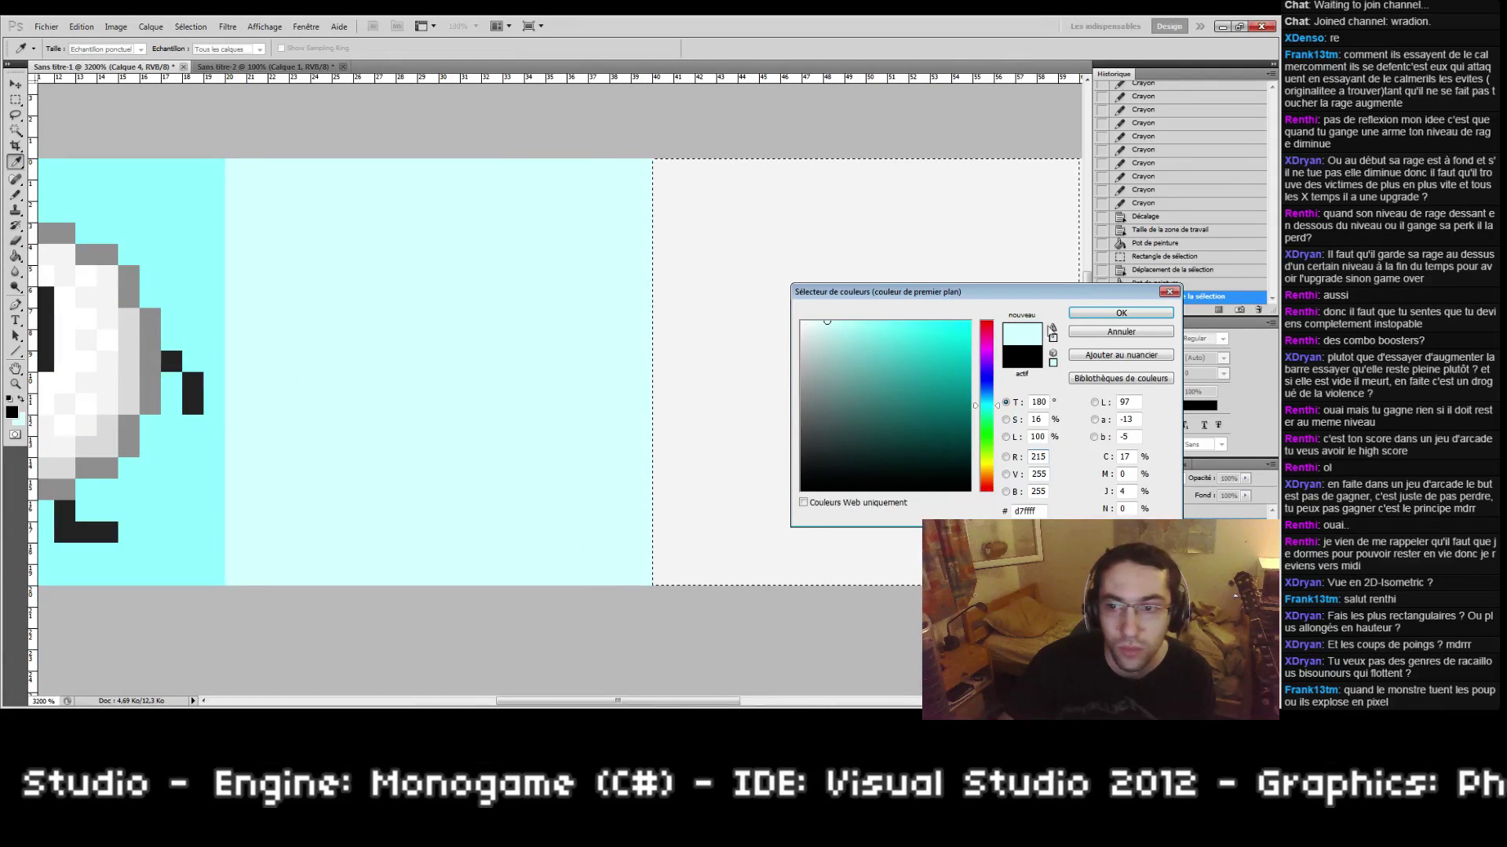
pyautogui.click(1089, 315)
pyautogui.press('g')
pyautogui.click(952, 393)
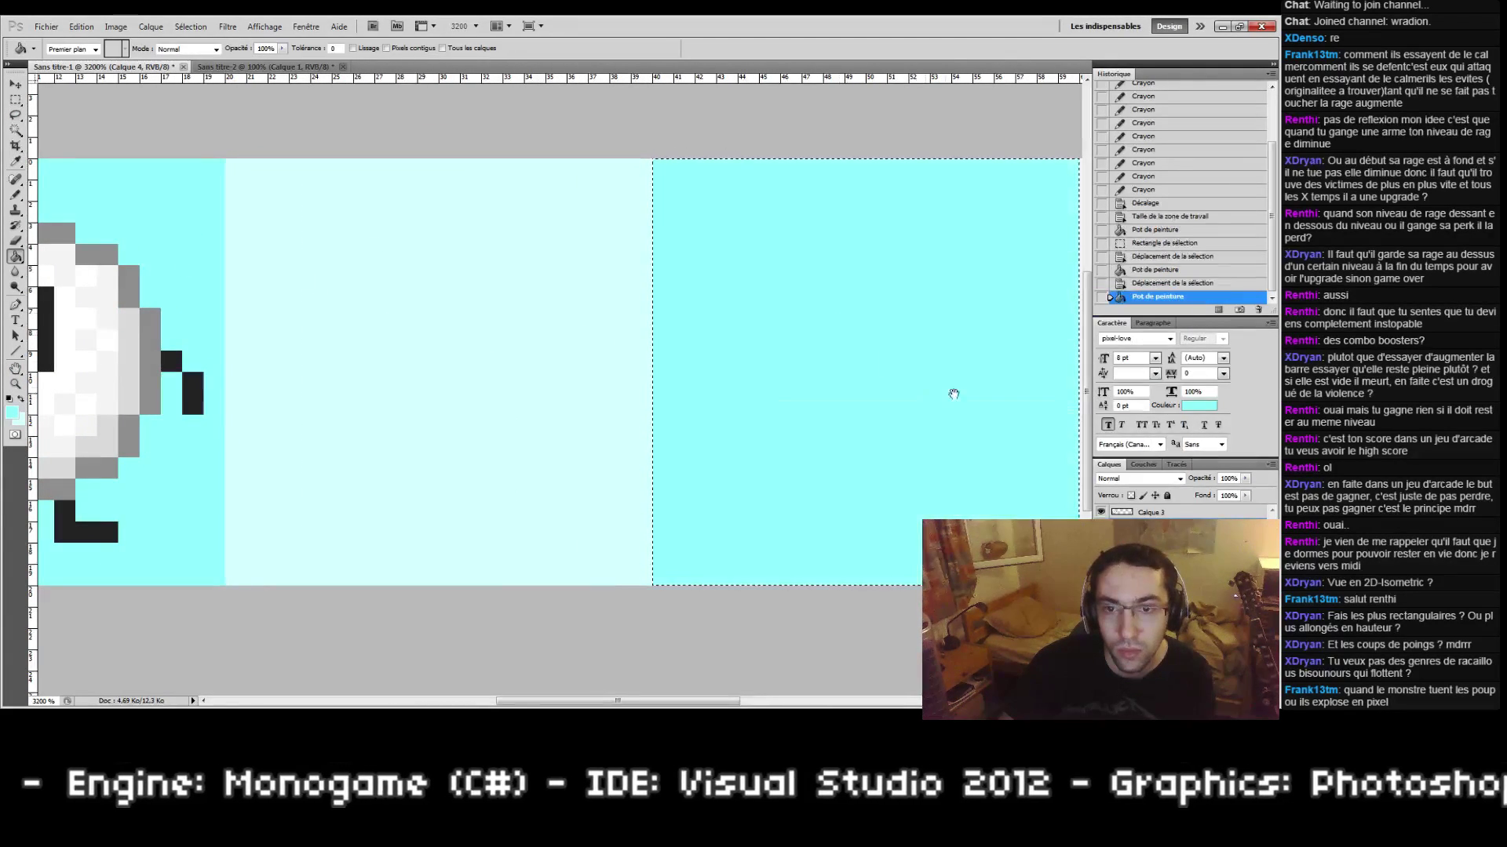
# Step: Deselect and fill the fourth frame with the pale cyan of the second frame
pyautogui.hscroll(5, 290, 386)
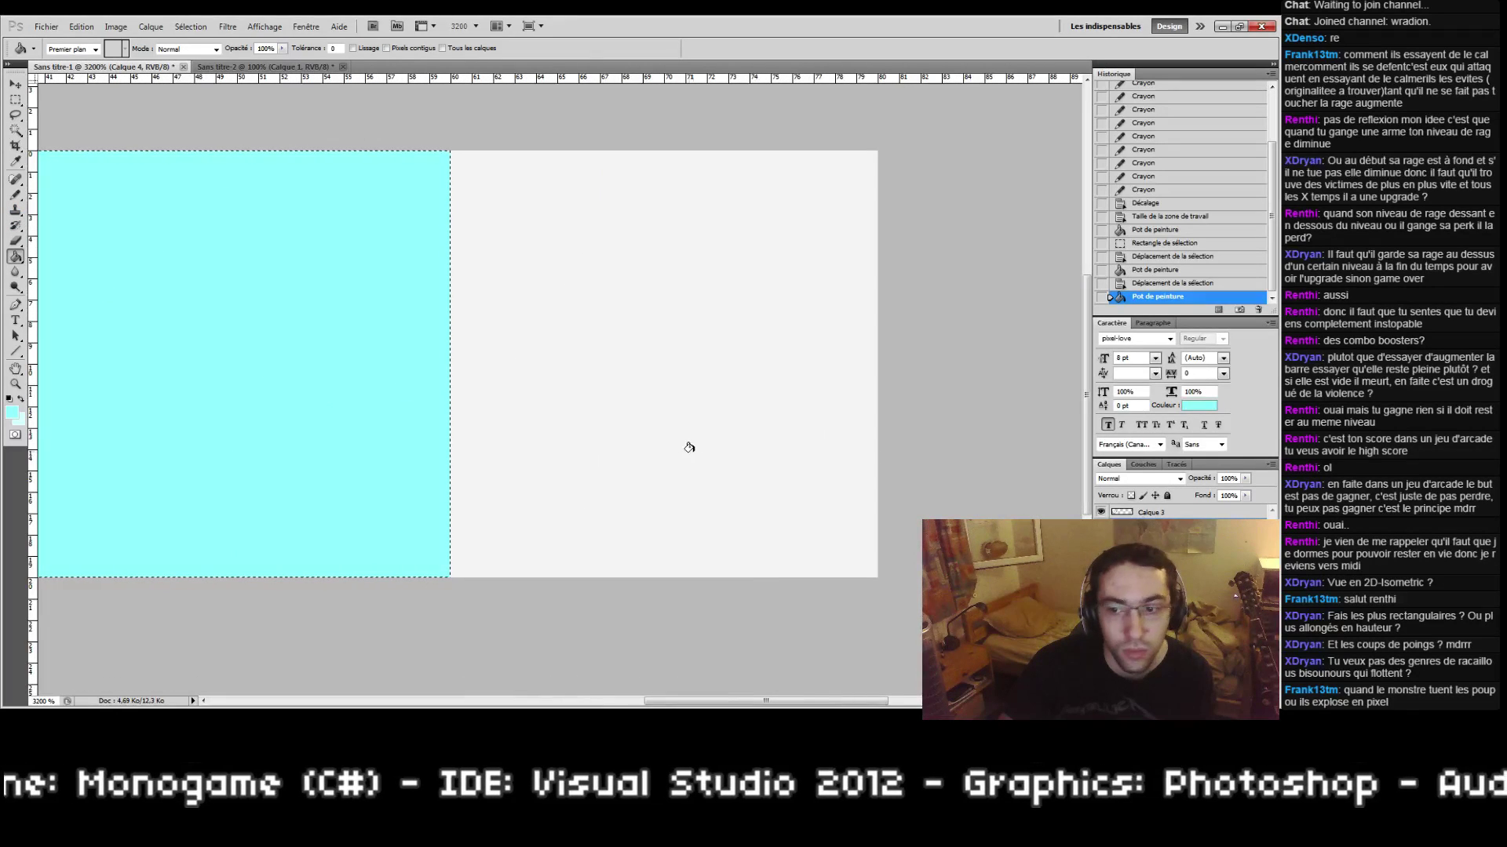
pyautogui.hotkey('ctrl', 'd')
pyautogui.click(252, 393)
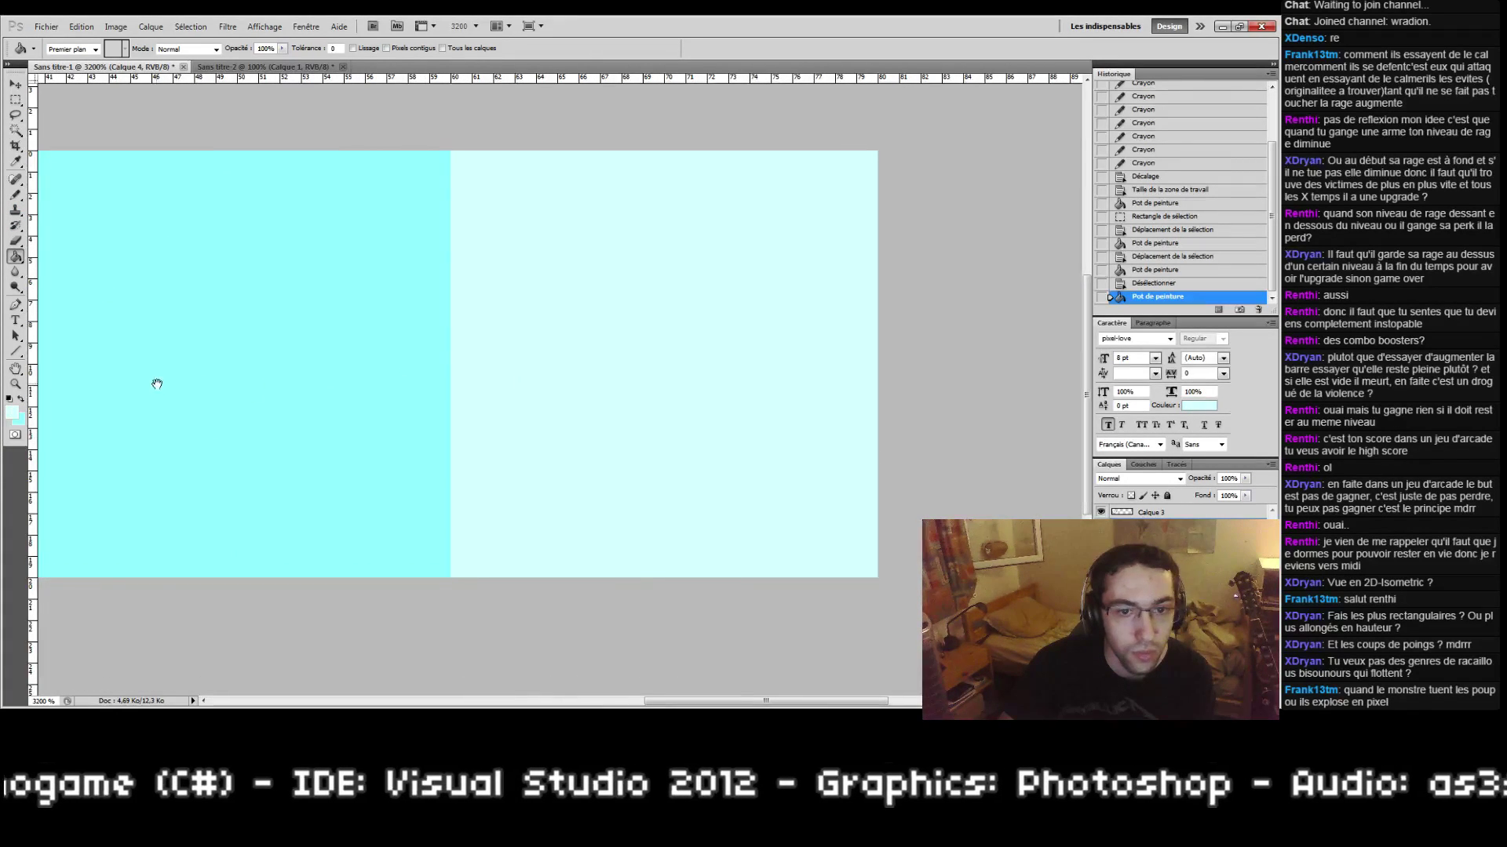
pyautogui.hscroll(-10, 515, 377)
# Step: Duplicate the character layer and move the copy 20 pixels right onto the second frame
pyautogui.rightClick(1130, 514)
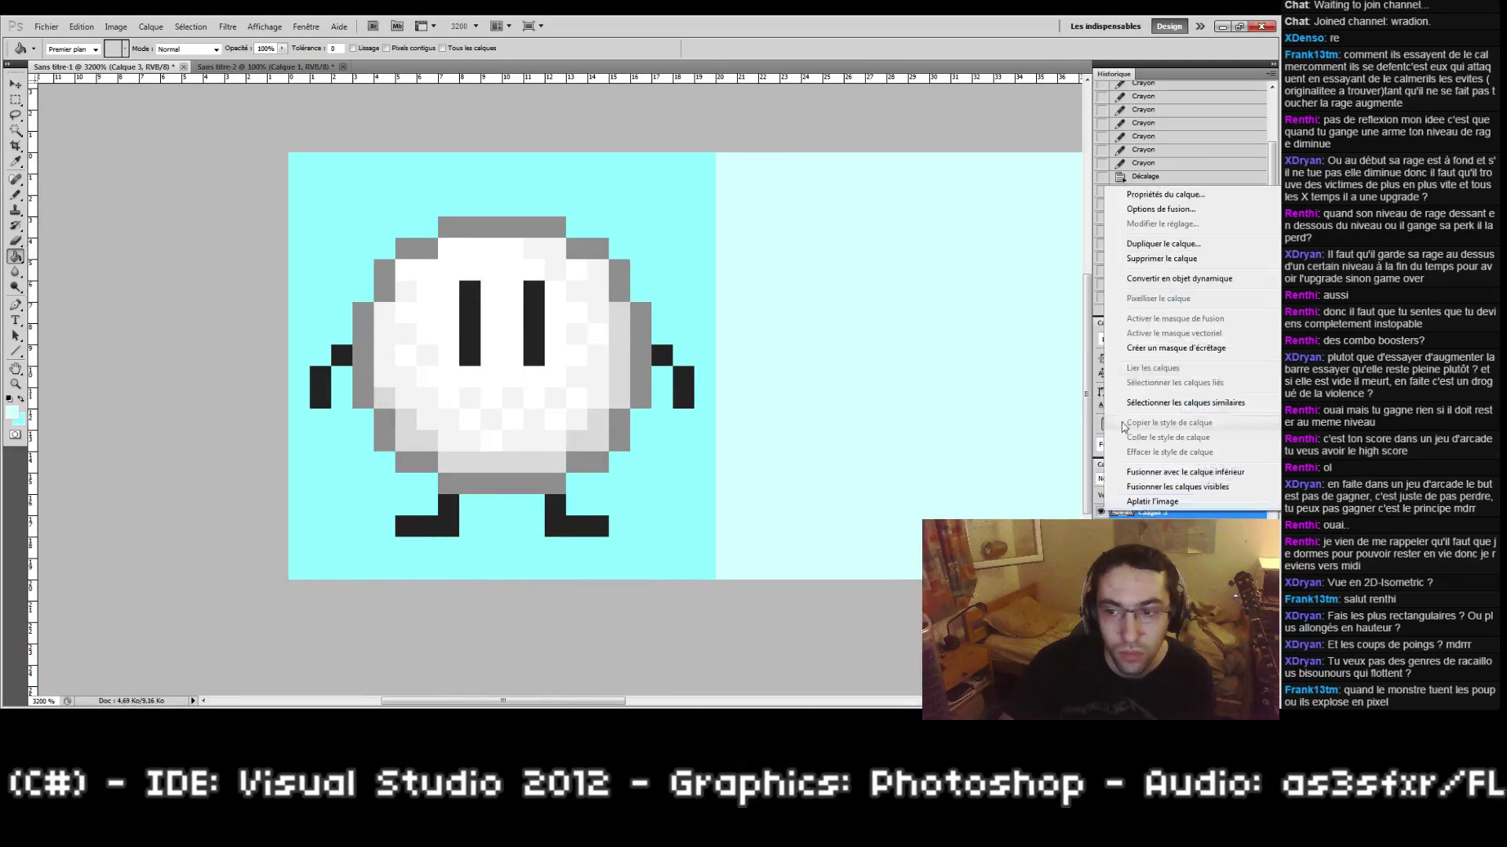
pyautogui.click(1224, 243)
pyautogui.click(687, 229)
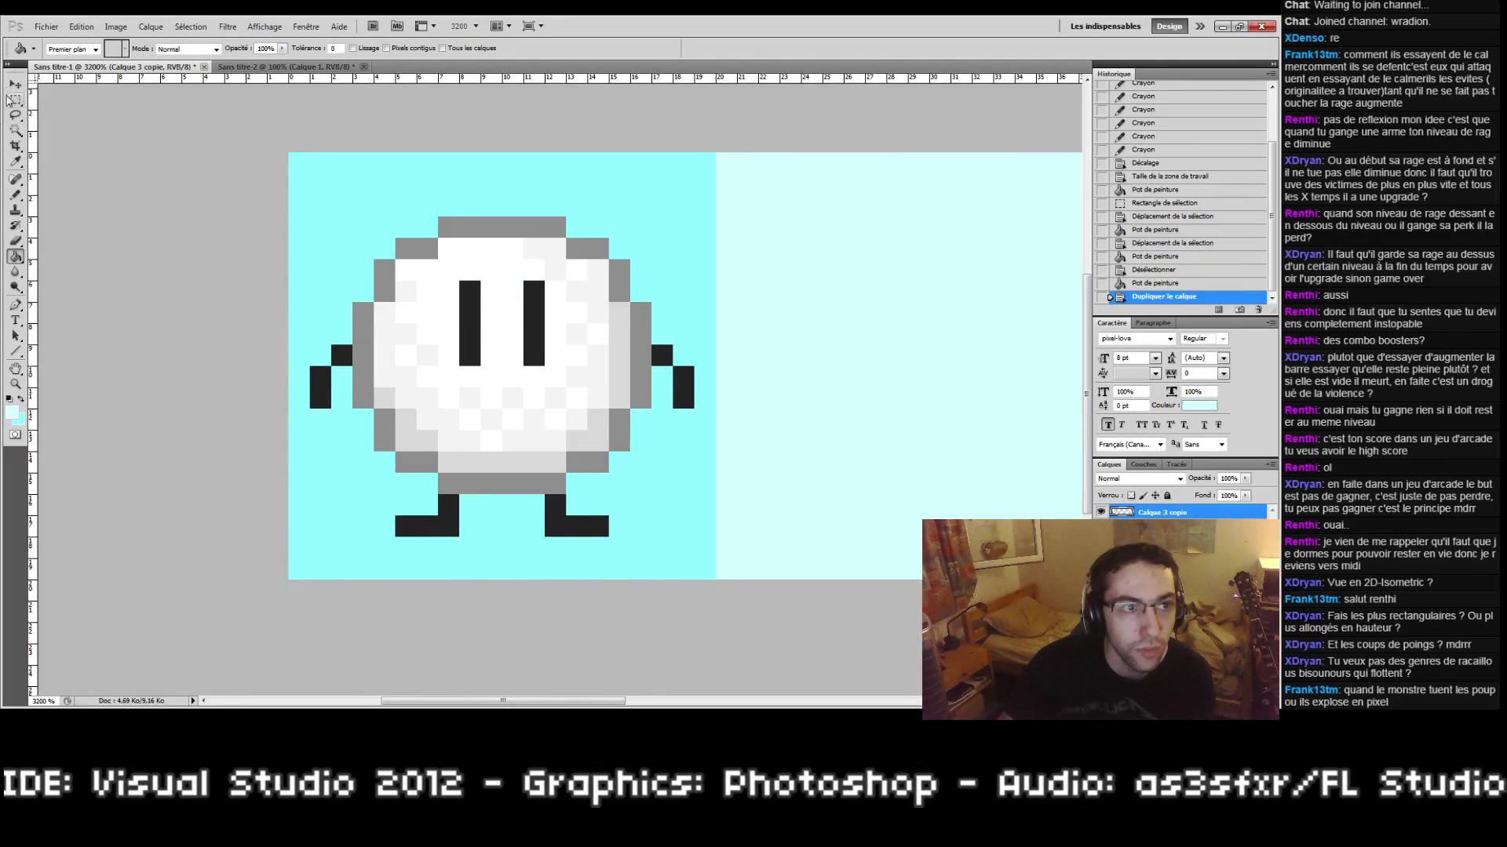
pyautogui.click(14, 86)
pyautogui.moveTo(595, 327); pyautogui.dragTo(430, 323)
pyautogui.moveTo(298, 303); pyautogui.dragTo(730, 302)
pyautogui.hscroll(5, 584, 414)
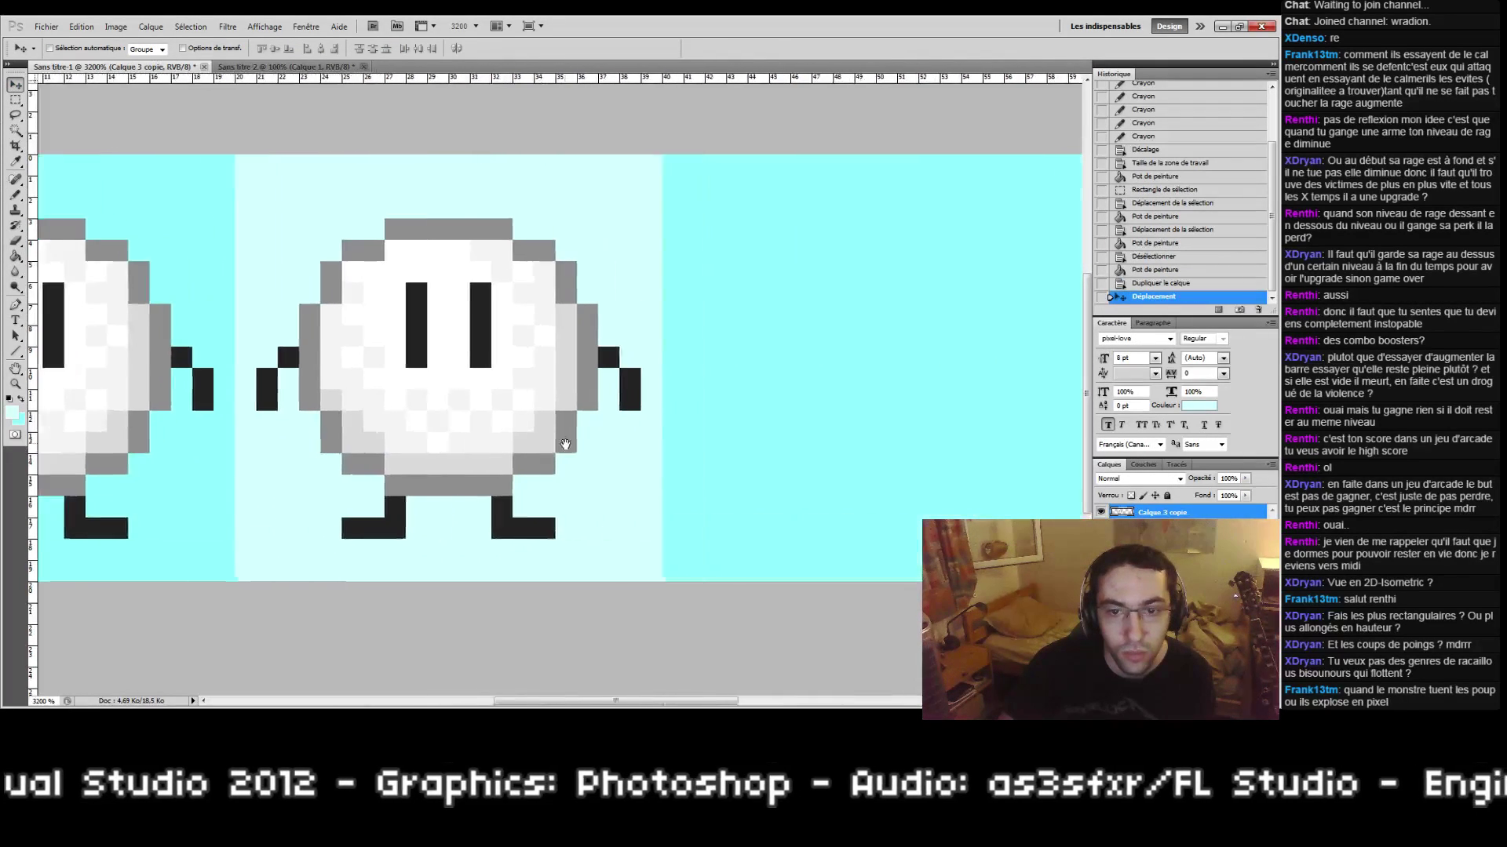
# Step: Duplicate both character layers together and move the copies onto the third and fourth frames
pyautogui.rightClick(1130, 513)
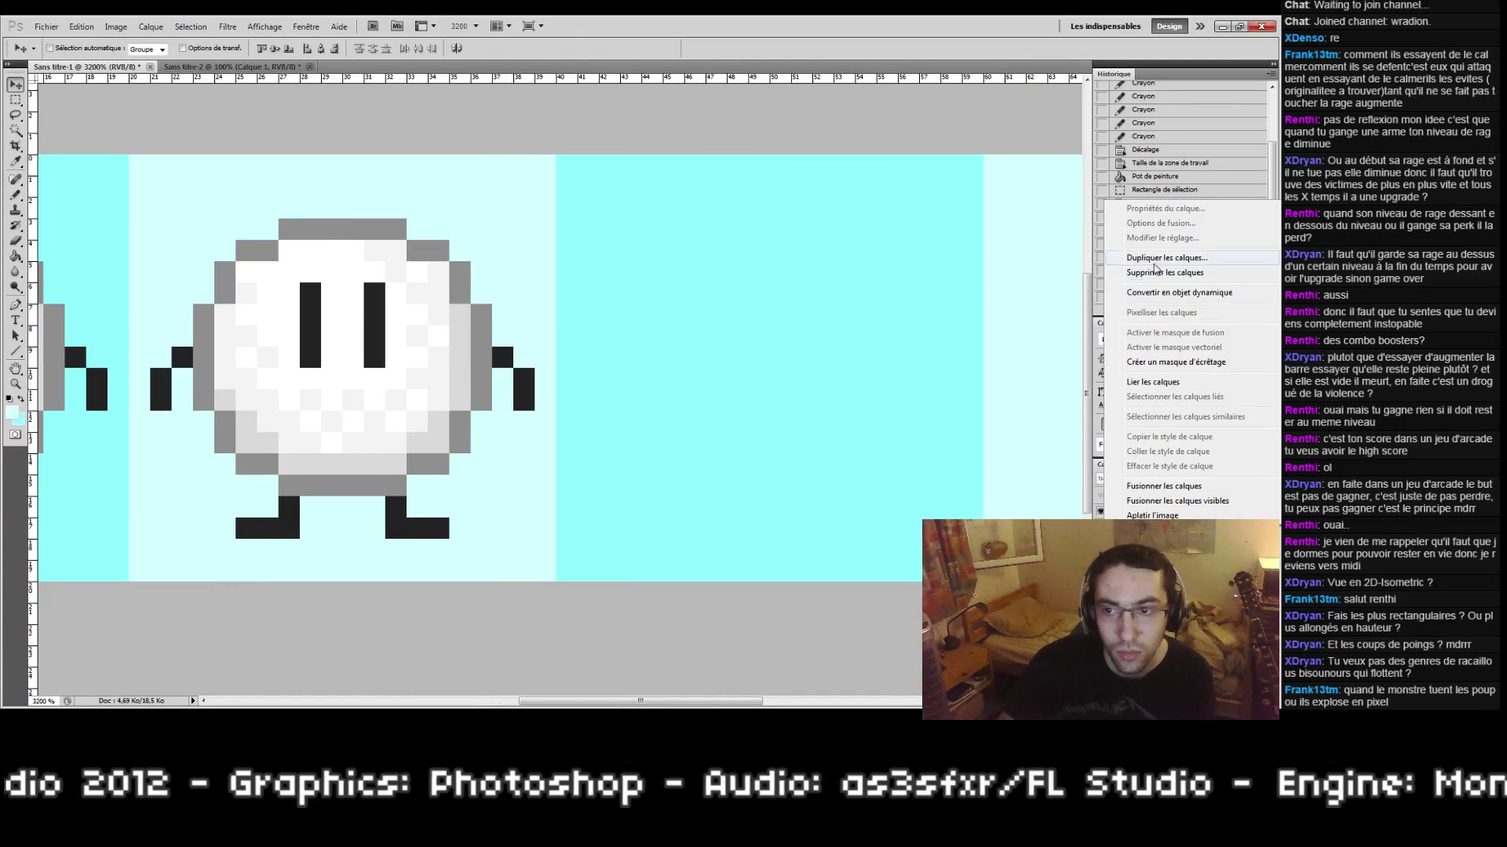
pyautogui.click(1154, 259)
pyautogui.click(688, 229)
pyautogui.moveTo(236, 353); pyautogui.dragTo(670, 360)
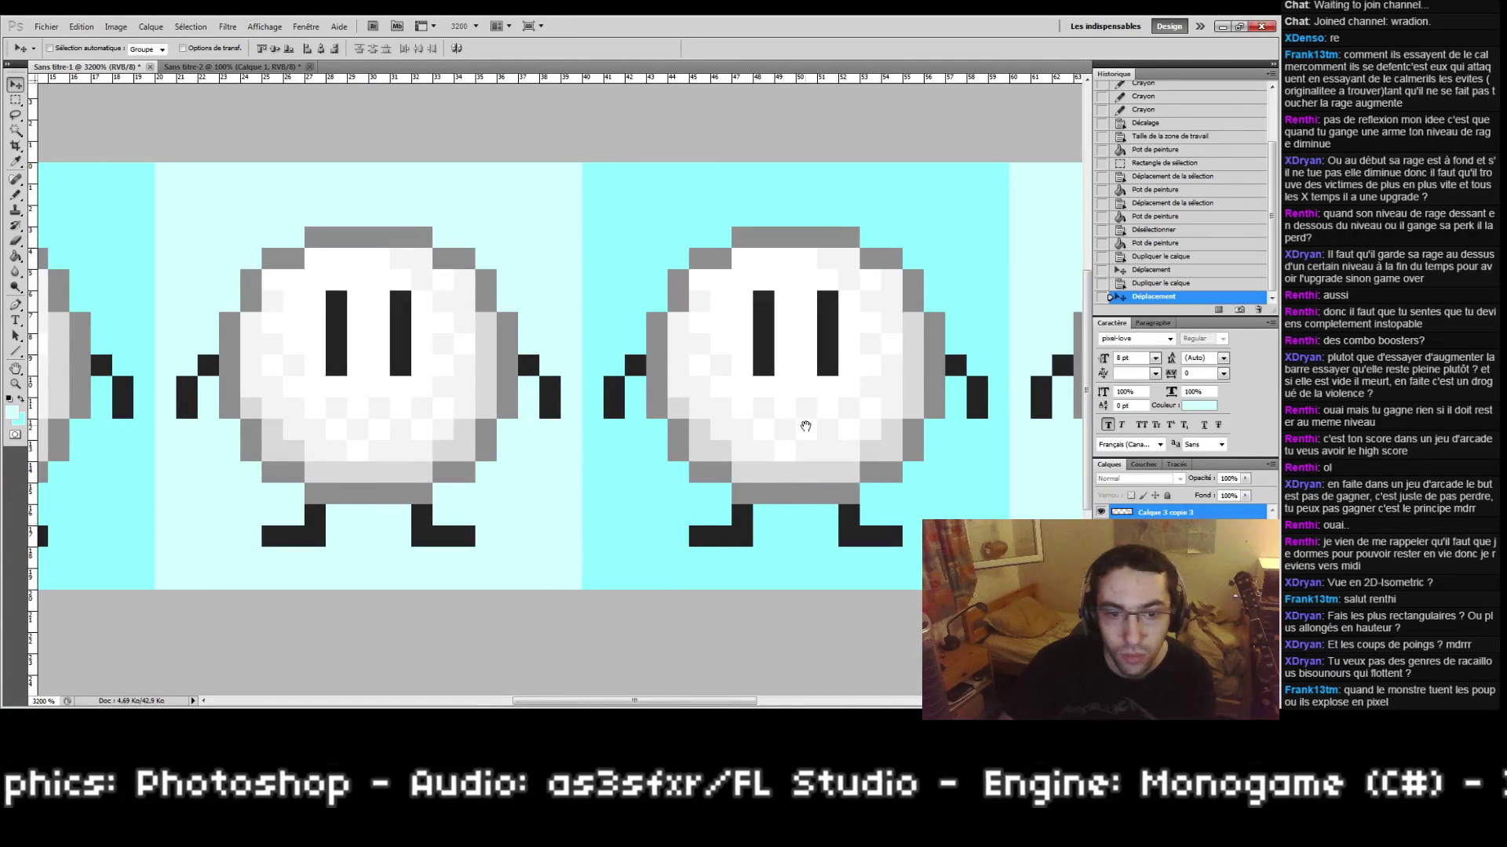
# Step: Examine the placement of the characters across the row of four frames
pyautogui.moveTo(806, 426); pyautogui.dragTo(500, 425)
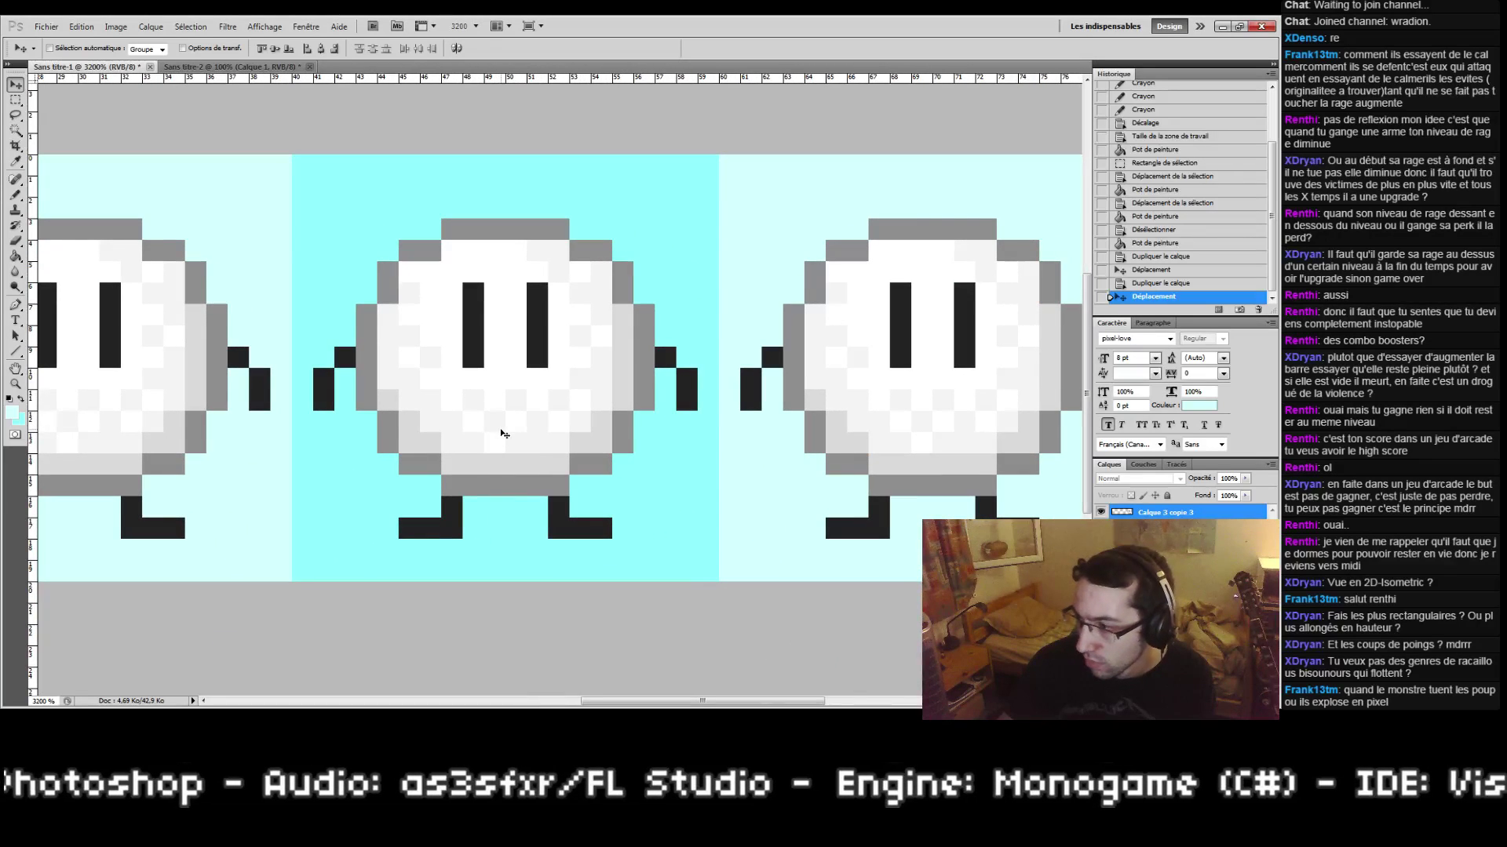
pyautogui.moveTo(507, 364); pyautogui.dragTo(847, 366)
pyautogui.moveTo(363, 326); pyautogui.dragTo(503, 332)
pyautogui.moveTo(330, 352); pyautogui.dragTo(493, 355)
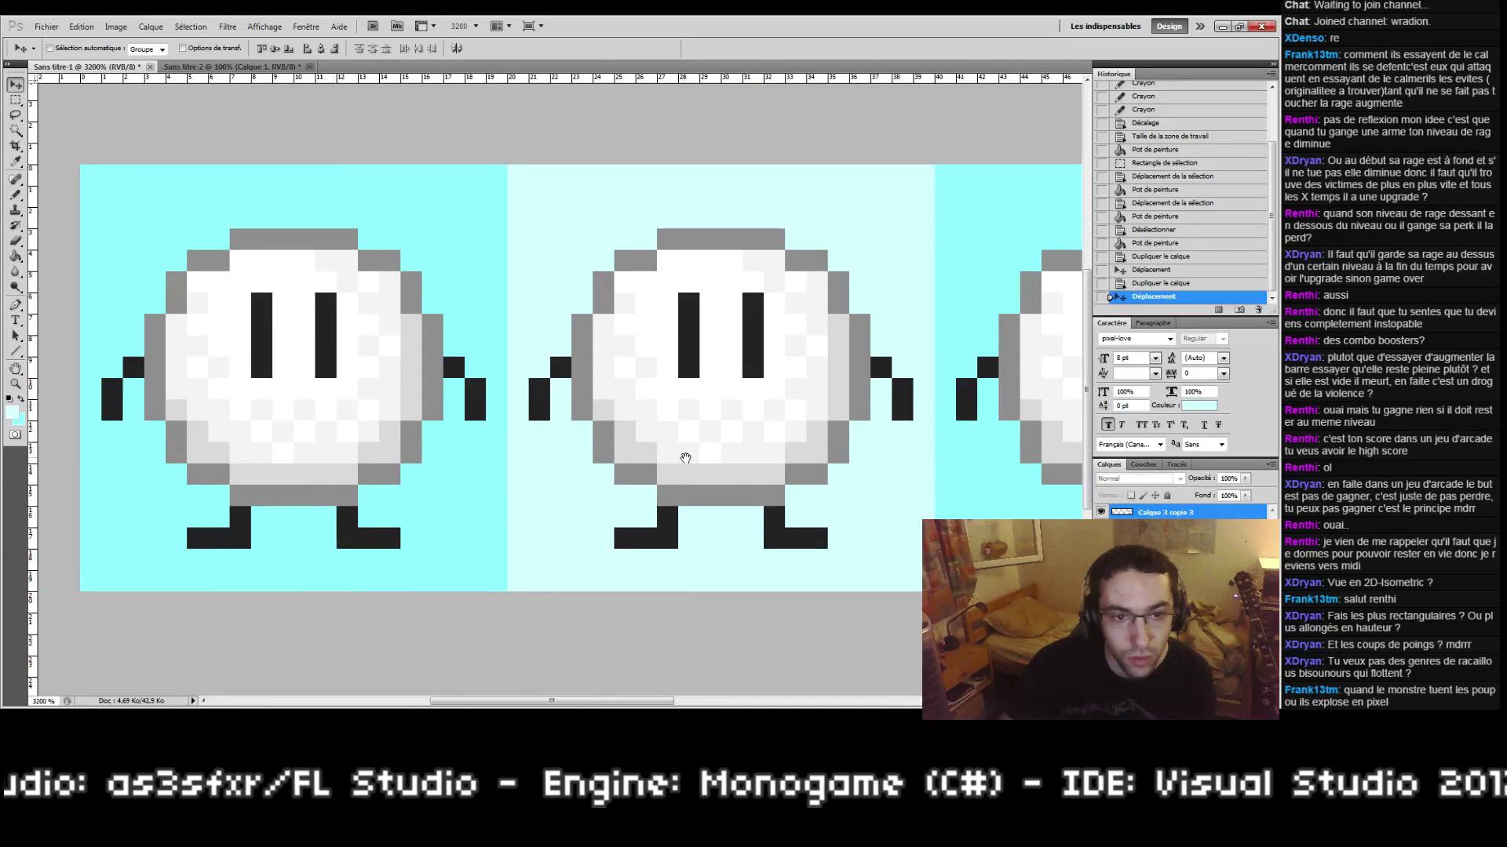
pyautogui.moveTo(838, 417); pyautogui.dragTo(669, 420)
pyautogui.moveTo(513, 325); pyautogui.dragTo(651, 348)
pyautogui.moveTo(690, 427); pyautogui.dragTo(573, 421)
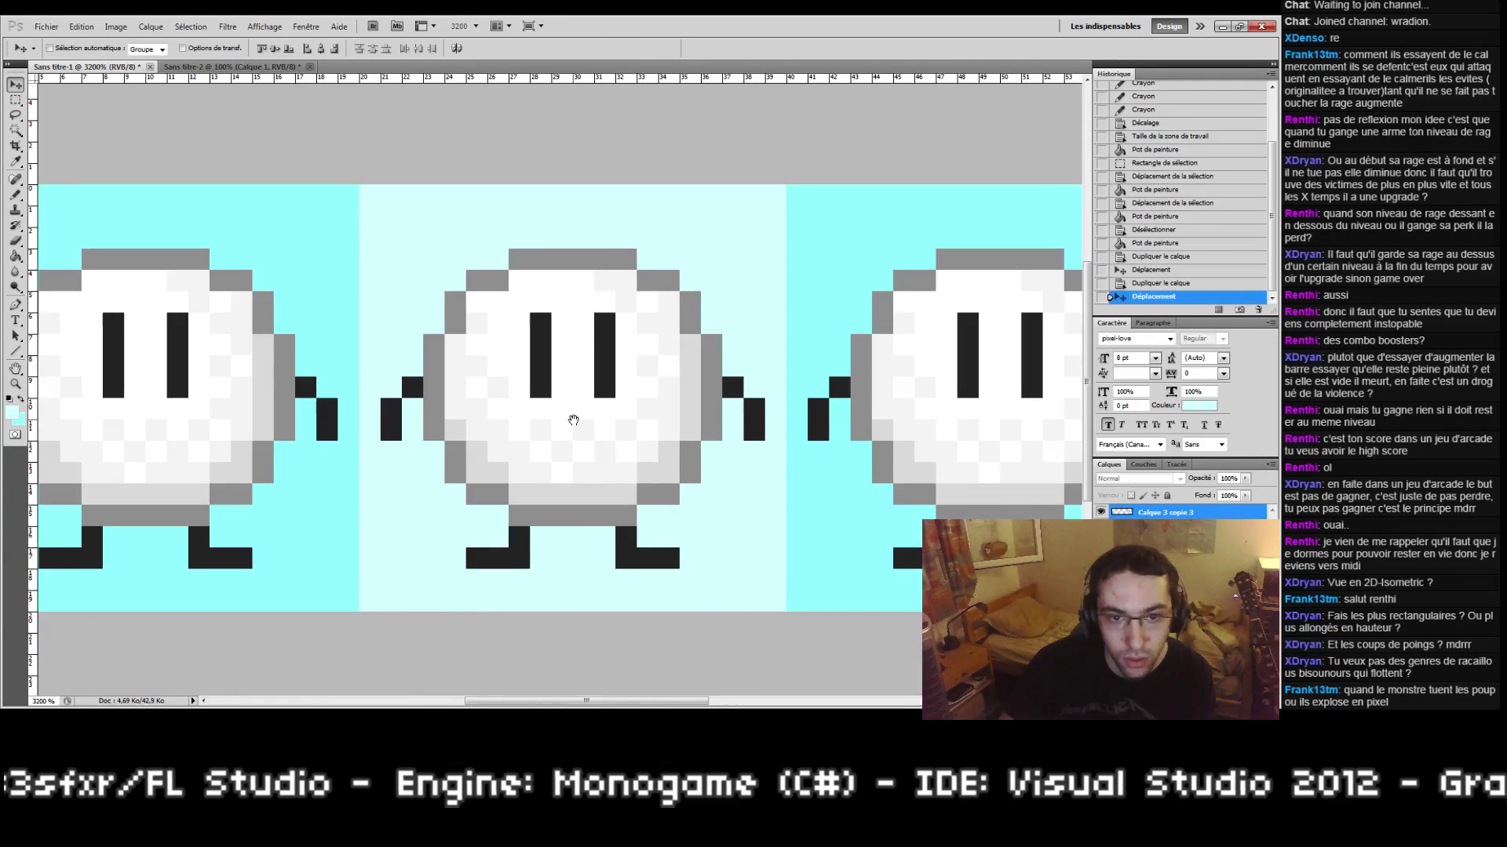
# Step: On the second frame's character layer, paint over both eyes in white with the Pencil
pyautogui.click(1164, 539)
pyautogui.moveTo(483, 447); pyautogui.dragTo(543, 455)
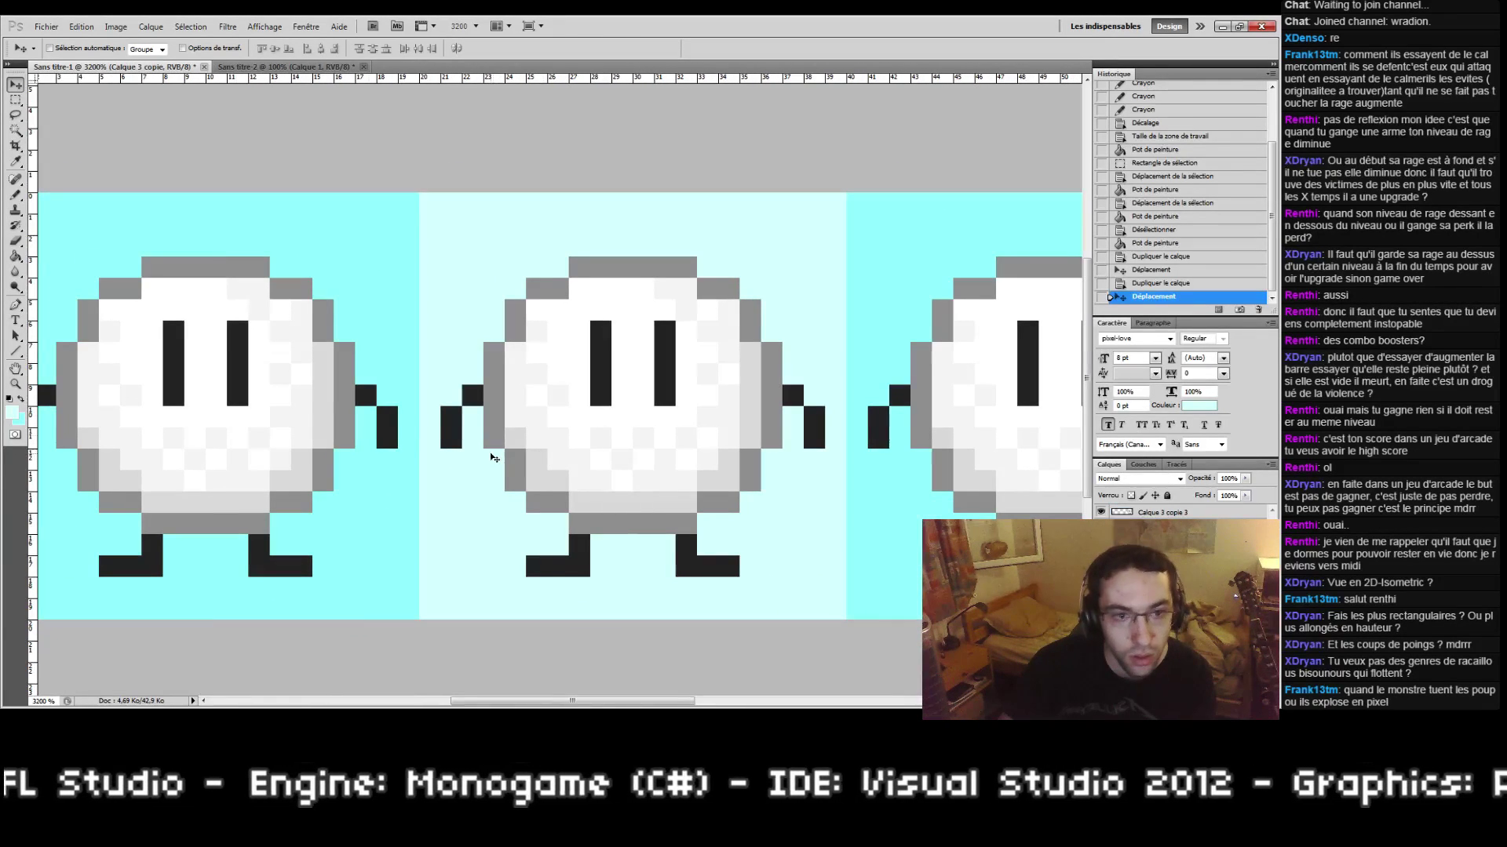
pyautogui.press('b')
pyautogui.click(11, 412)
pyautogui.moveTo(699, 484)
pyautogui.mouseDown()
pyautogui.moveTo(650, 321)
pyautogui.moveTo(663, 399)
pyautogui.mouseUp()
pyautogui.click(1077, 315)
pyautogui.press('b')
pyautogui.moveTo(601, 323); pyautogui.dragTo(600, 404)
# Step: Draw a side-view eye near the second character's left edge and an arm at mid-body, each four pixels tall, in dark grey 333333
pyautogui.click(12, 414)
pyautogui.click(232, 377)
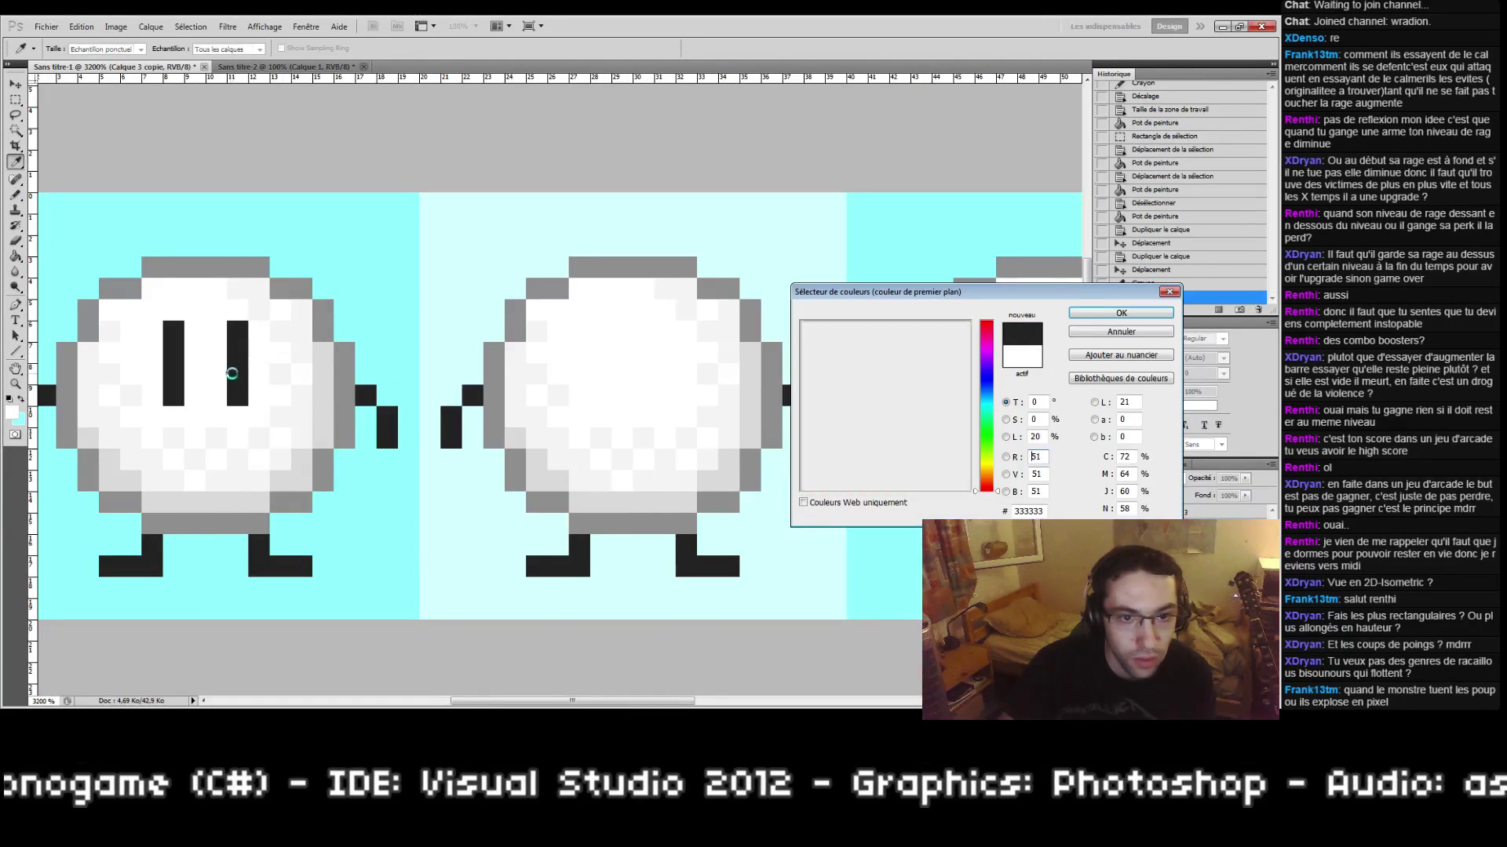
pyautogui.click(1098, 314)
pyautogui.moveTo(576, 394)
pyautogui.mouseDown()
pyautogui.moveTo(567, 335)
pyautogui.moveTo(588, 375)
pyautogui.moveTo(556, 396)
pyautogui.mouseUp()
pyautogui.hotkey('ctrl', 'z')
pyautogui.moveTo(661, 414)
pyautogui.mouseDown()
pyautogui.moveTo(612, 329)
pyautogui.moveTo(735, 404)
pyautogui.mouseUp()
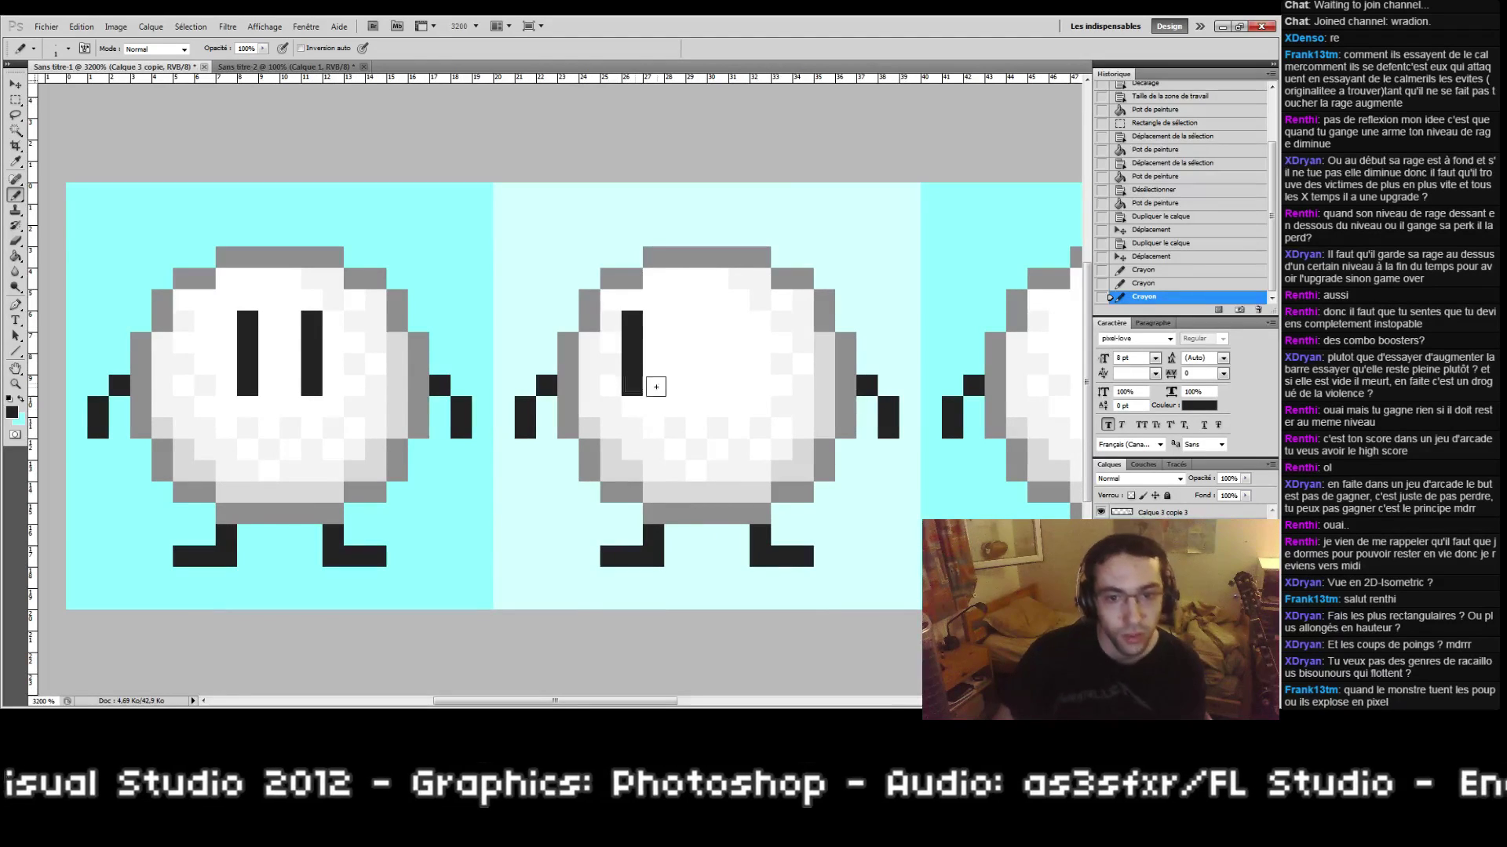
pyautogui.moveTo(717, 383); pyautogui.dragTo(717, 454)
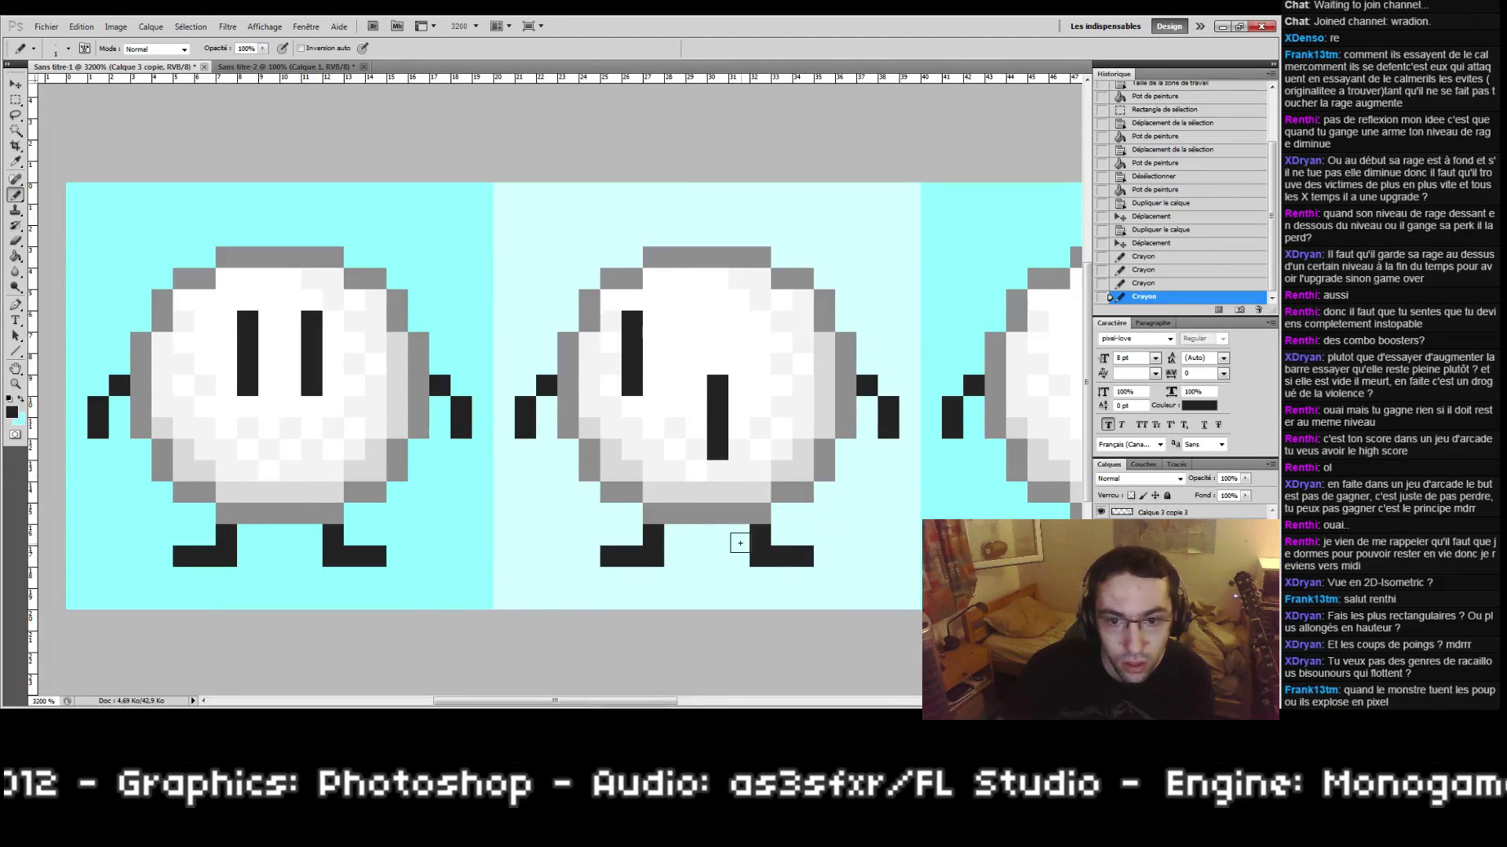
# Step: Draw a single central leg with its foot pointing left on the second character, and erase the two original legs
pyautogui.moveTo(717, 534)
pyautogui.mouseDown()
pyautogui.moveTo(716, 559)
pyautogui.moveTo(699, 562)
pyautogui.mouseUp()
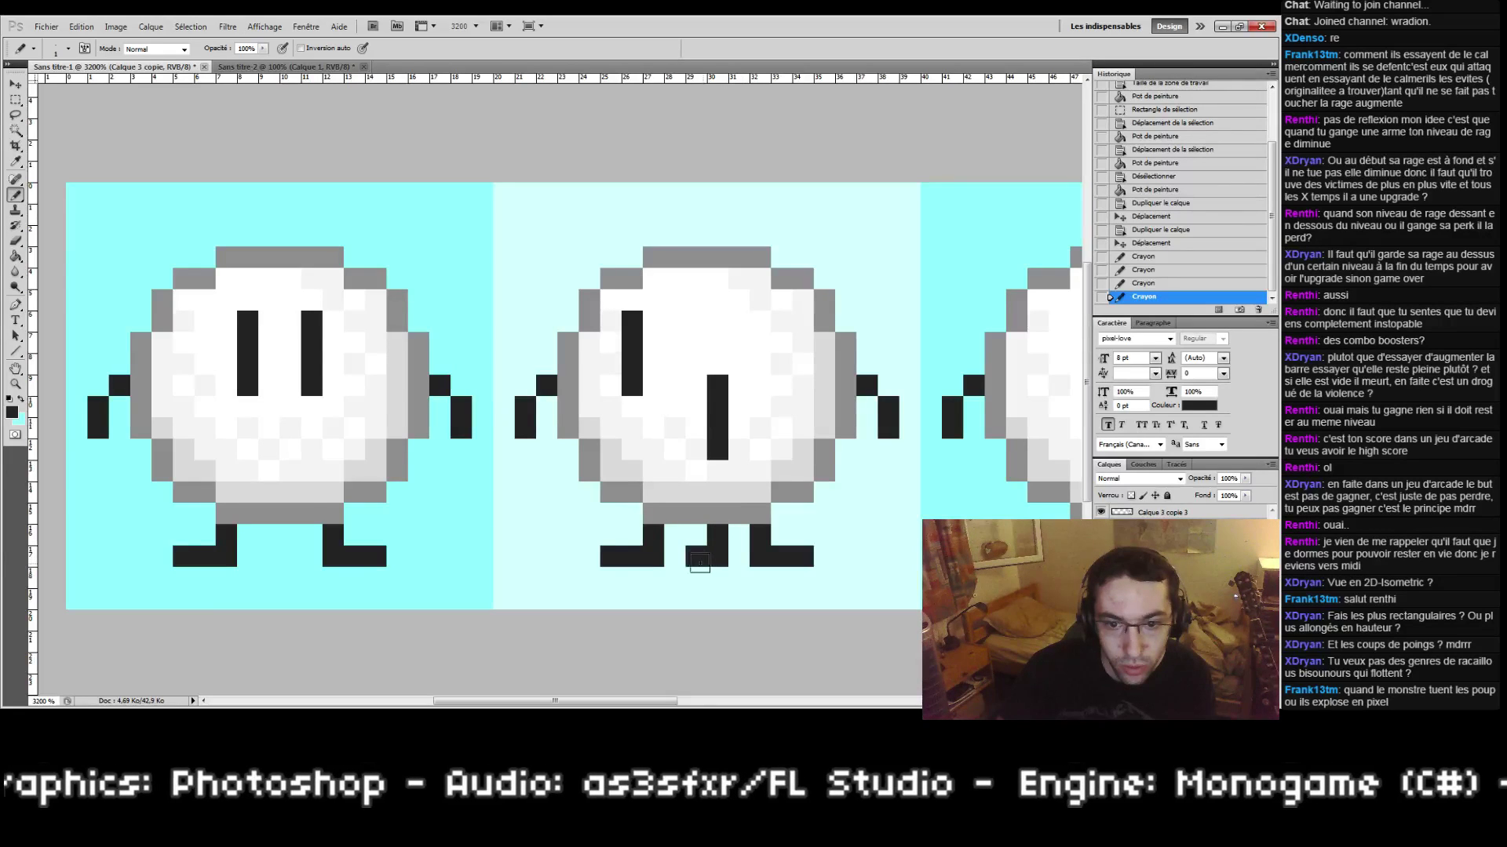
pyautogui.click(676, 559)
pyautogui.press('e')
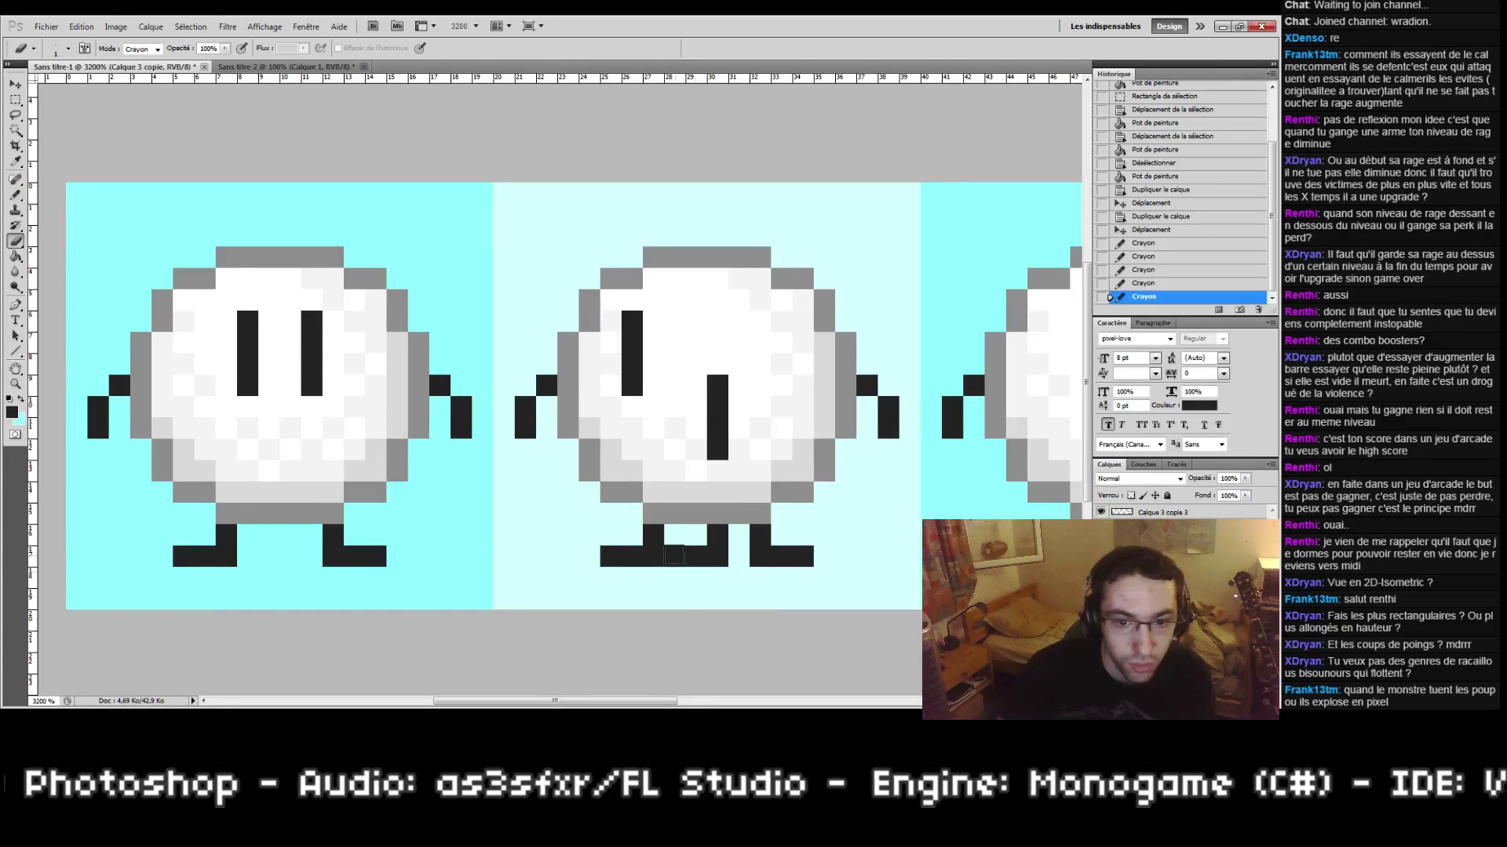
pyautogui.click(655, 559)
pyautogui.moveTo(659, 546); pyautogui.dragTo(615, 562)
pyautogui.moveTo(773, 554)
pyautogui.mouseDown()
pyautogui.moveTo(764, 538)
pyautogui.moveTo(800, 557)
pyautogui.mouseUp()
# Step: Erase the two original arms on either side of the second character's body
pyautogui.click(866, 385)
pyautogui.click(889, 419)
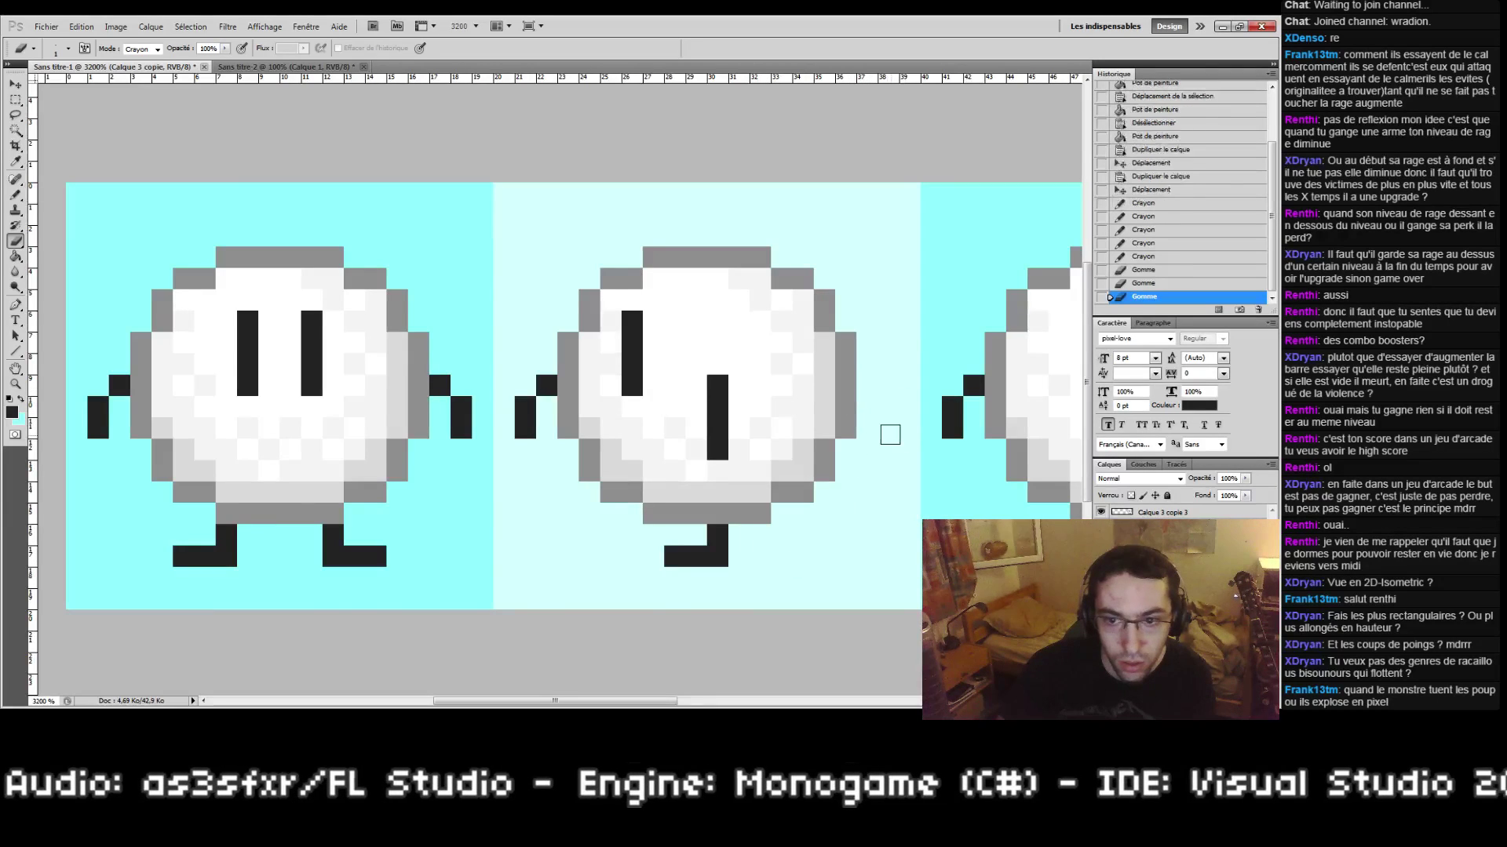
pyautogui.moveTo(526, 420); pyautogui.dragTo(547, 386)
# Step: Shorten the second character's mid-body arm to three pixels by painting its lowest pixel white
pyautogui.doubleClick(15, 383)
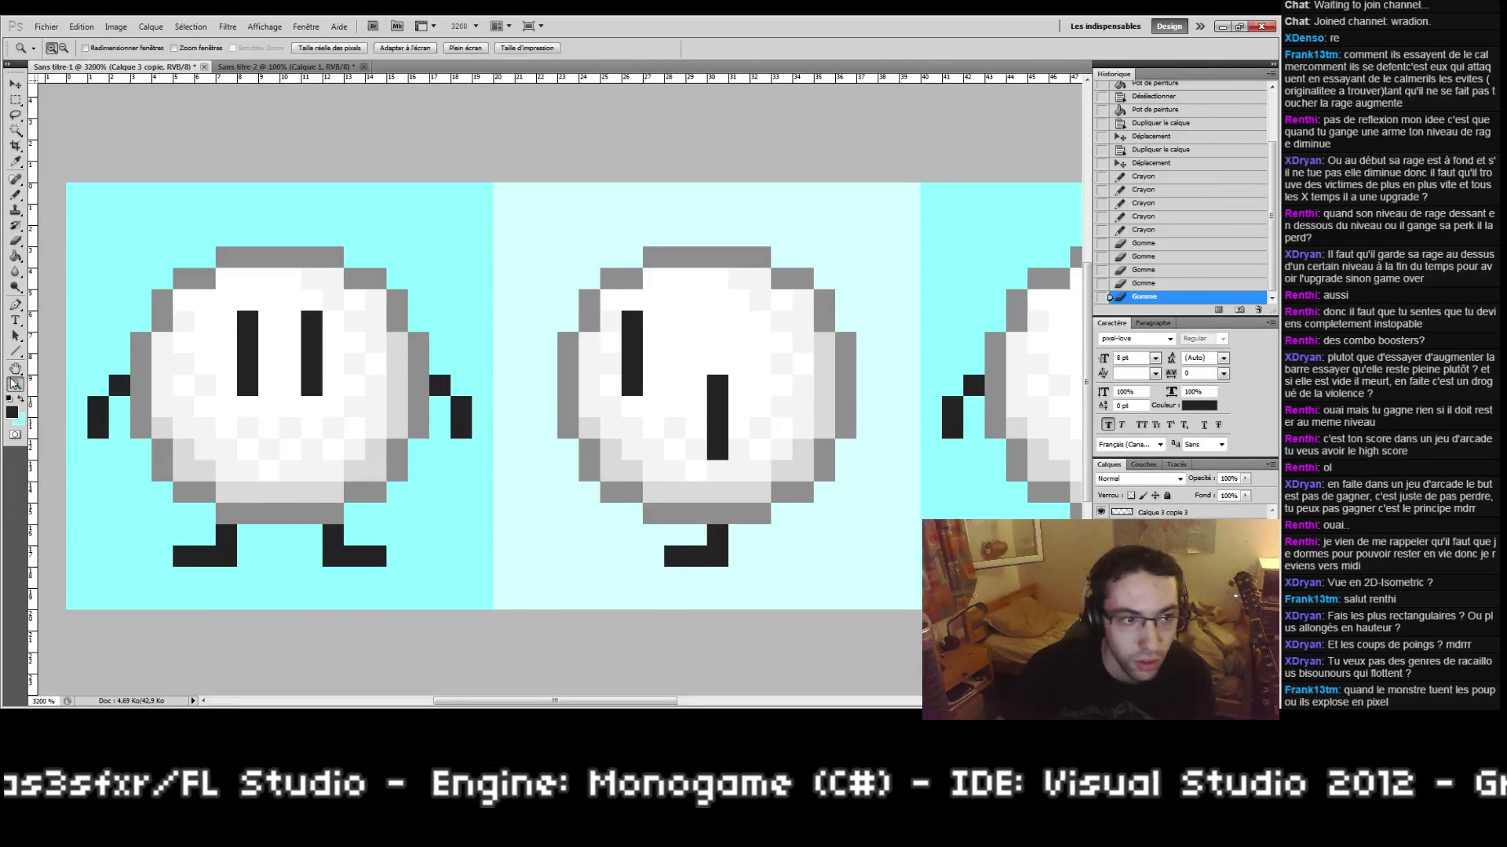
pyautogui.click(535, 402)
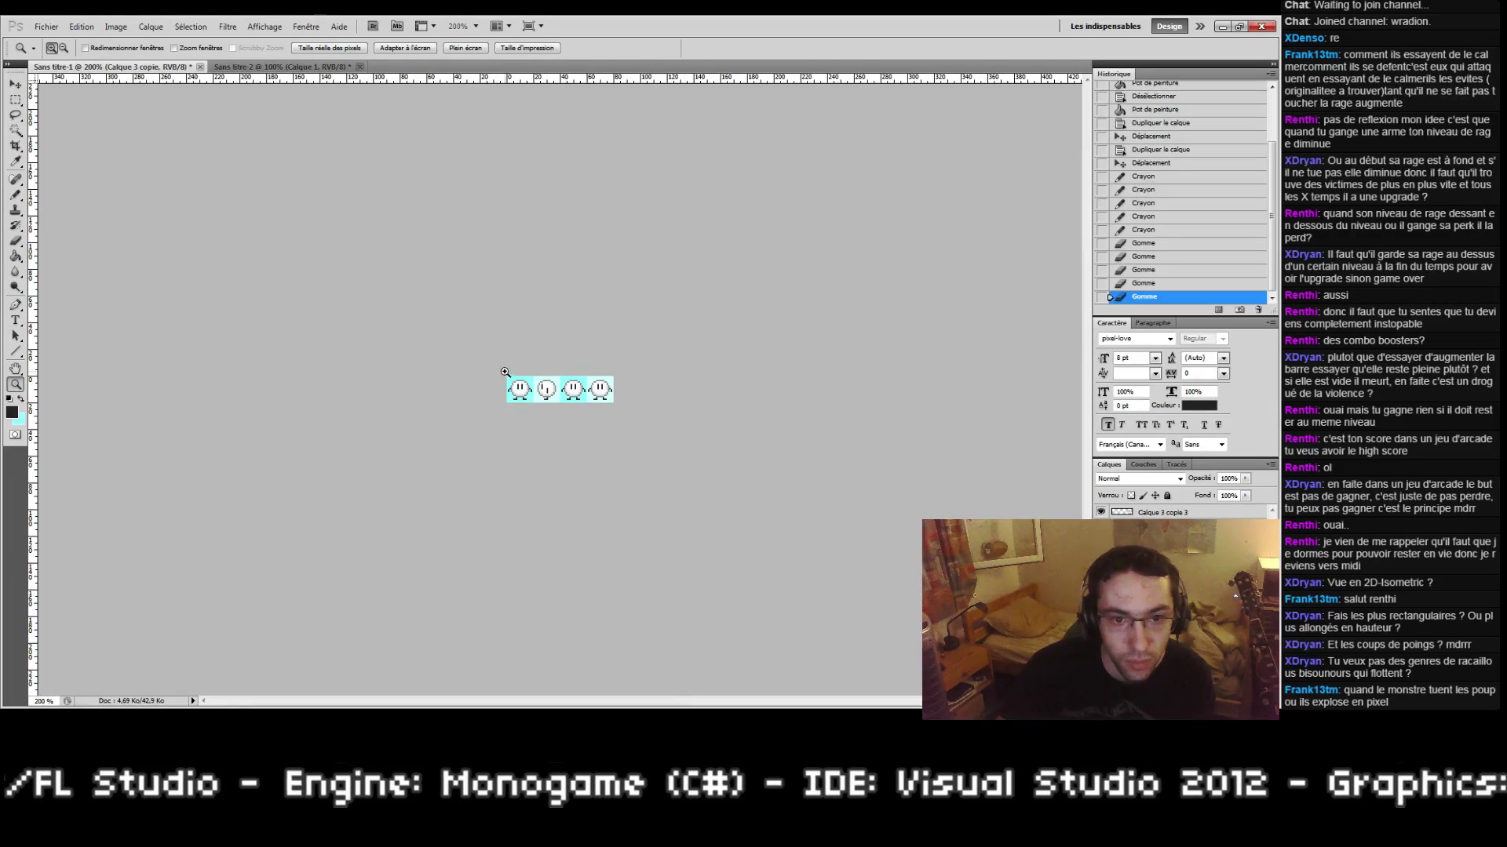
pyautogui.moveTo(504, 372); pyautogui.dragTo(569, 411)
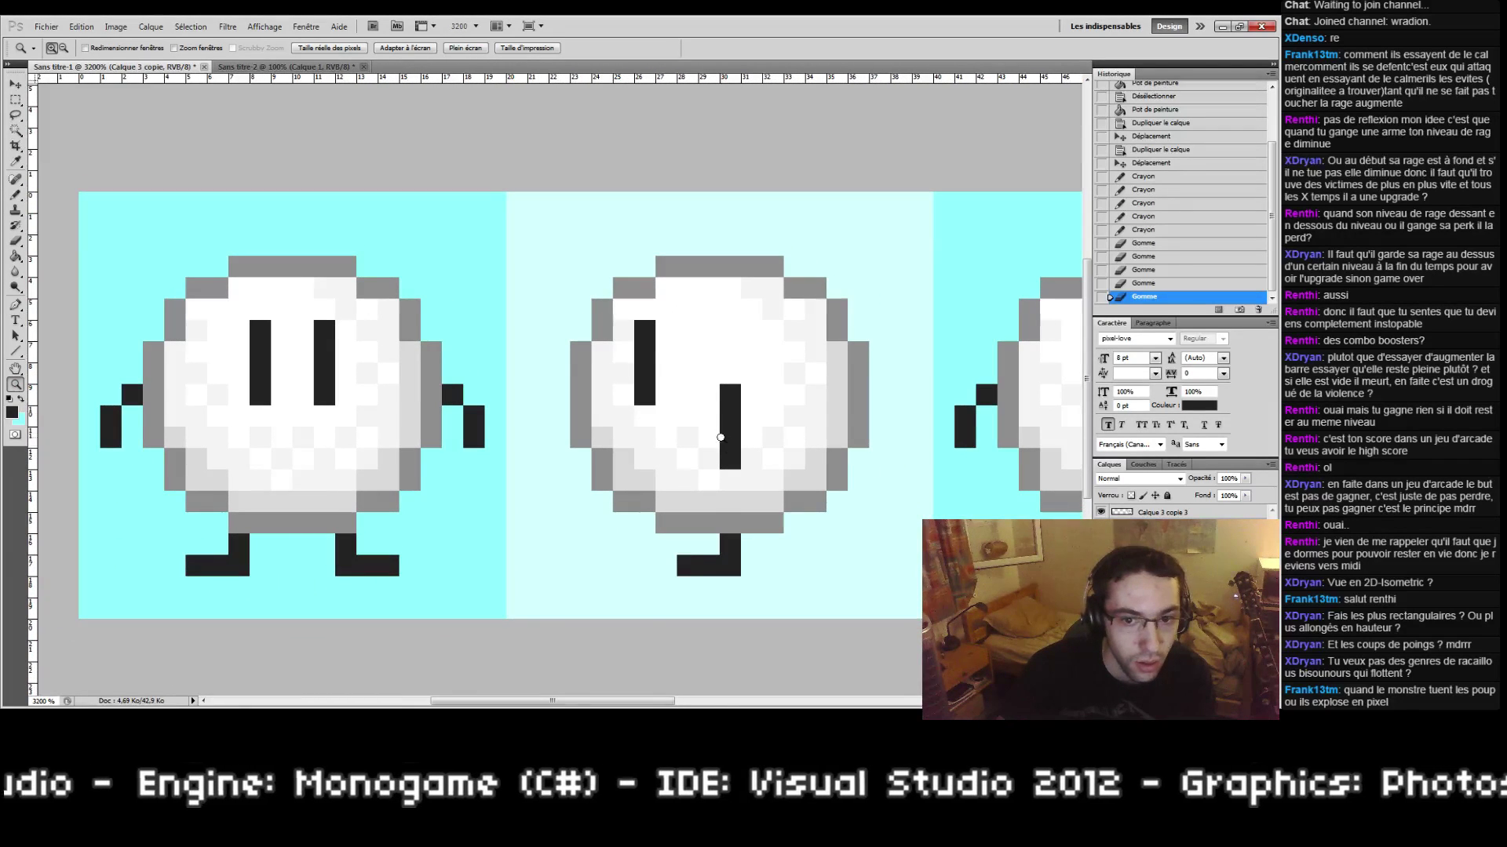
pyautogui.click(11, 412)
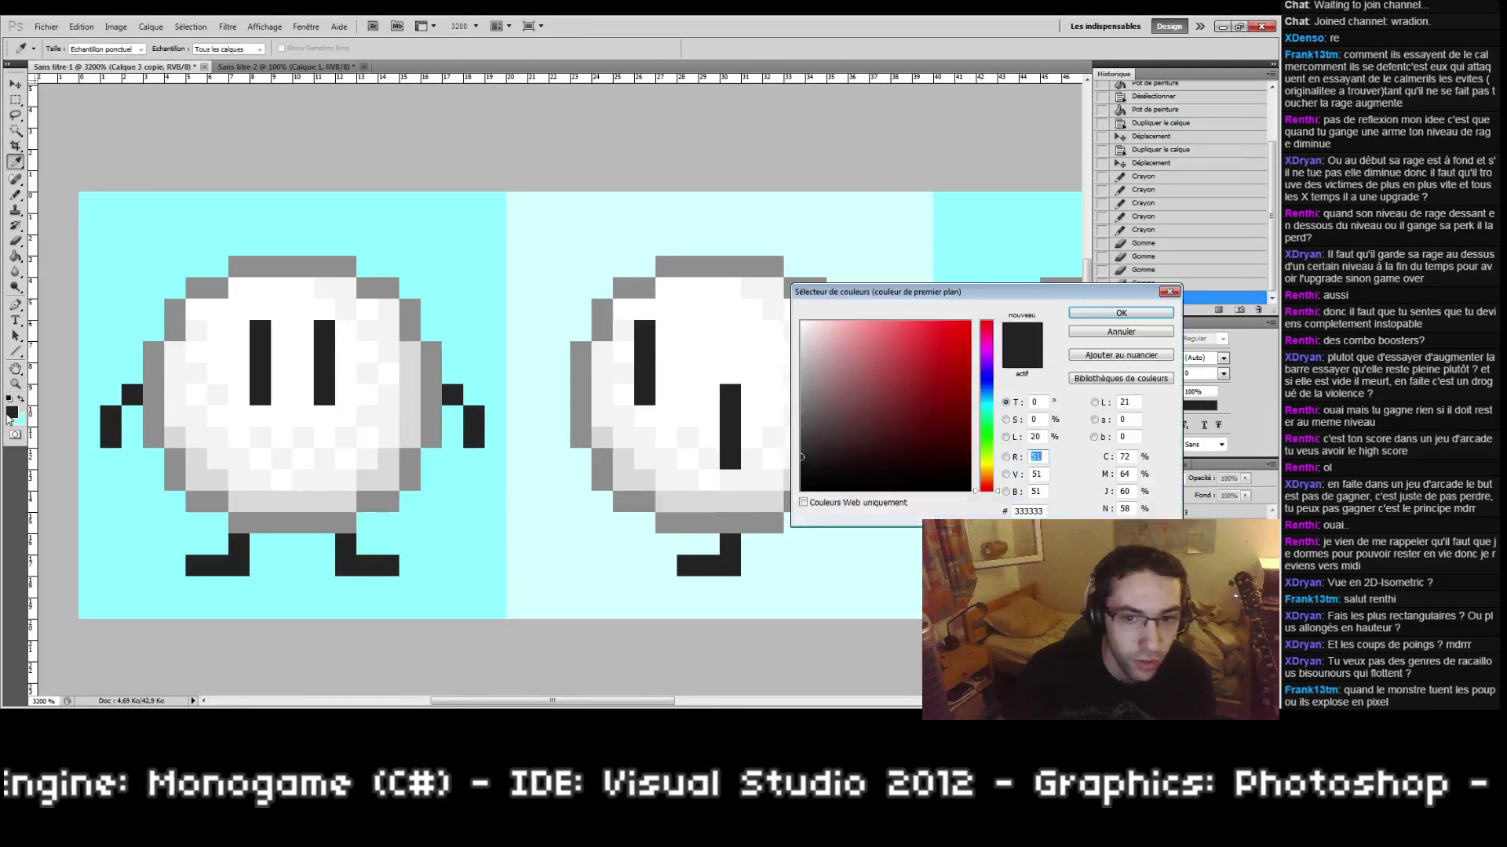
pyautogui.click(758, 441)
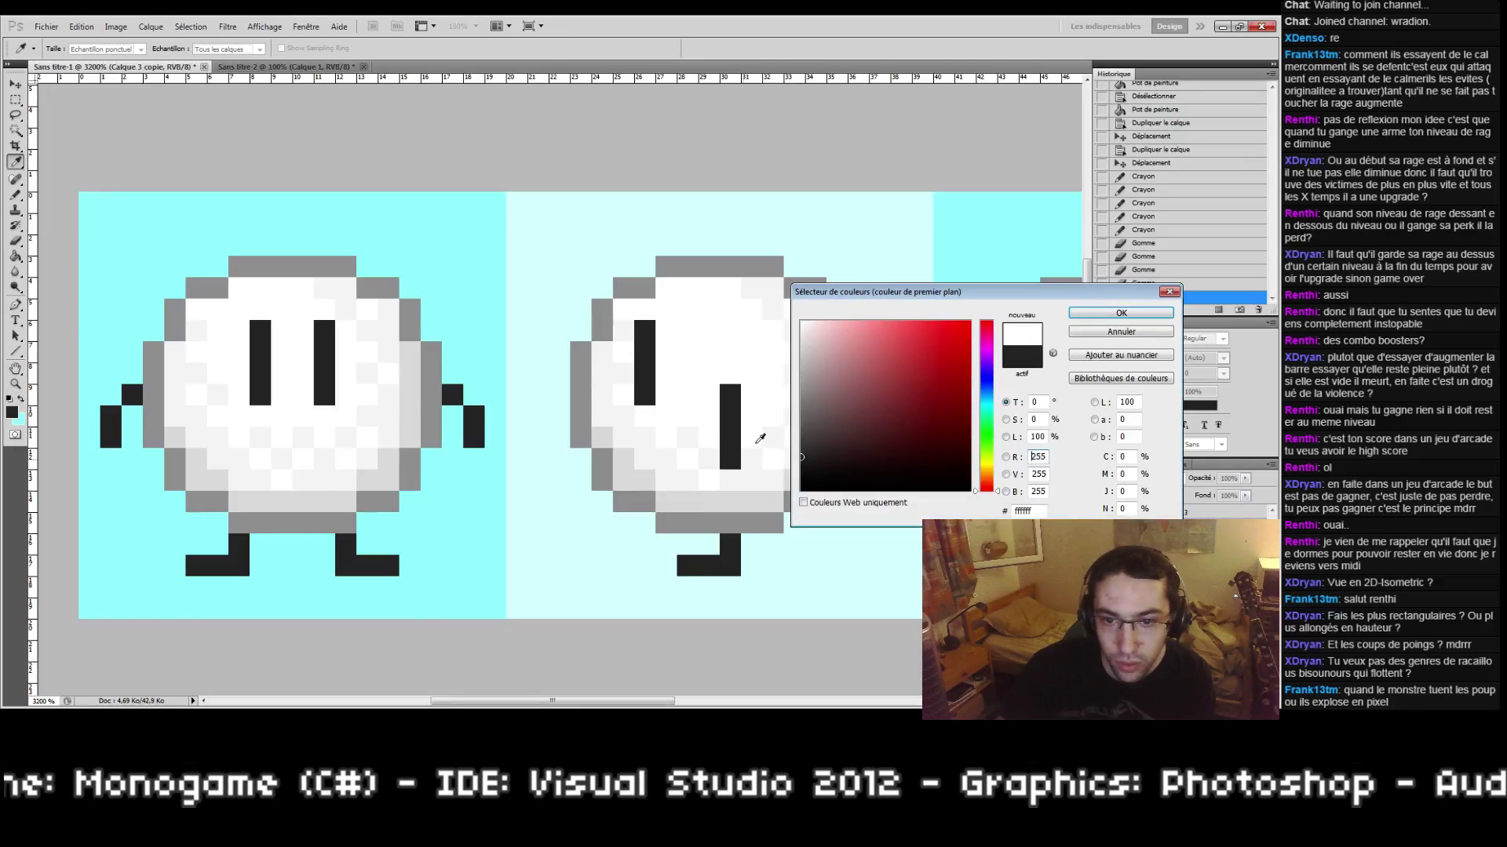
pyautogui.click(1070, 313)
pyautogui.press('z')
pyautogui.press('b')
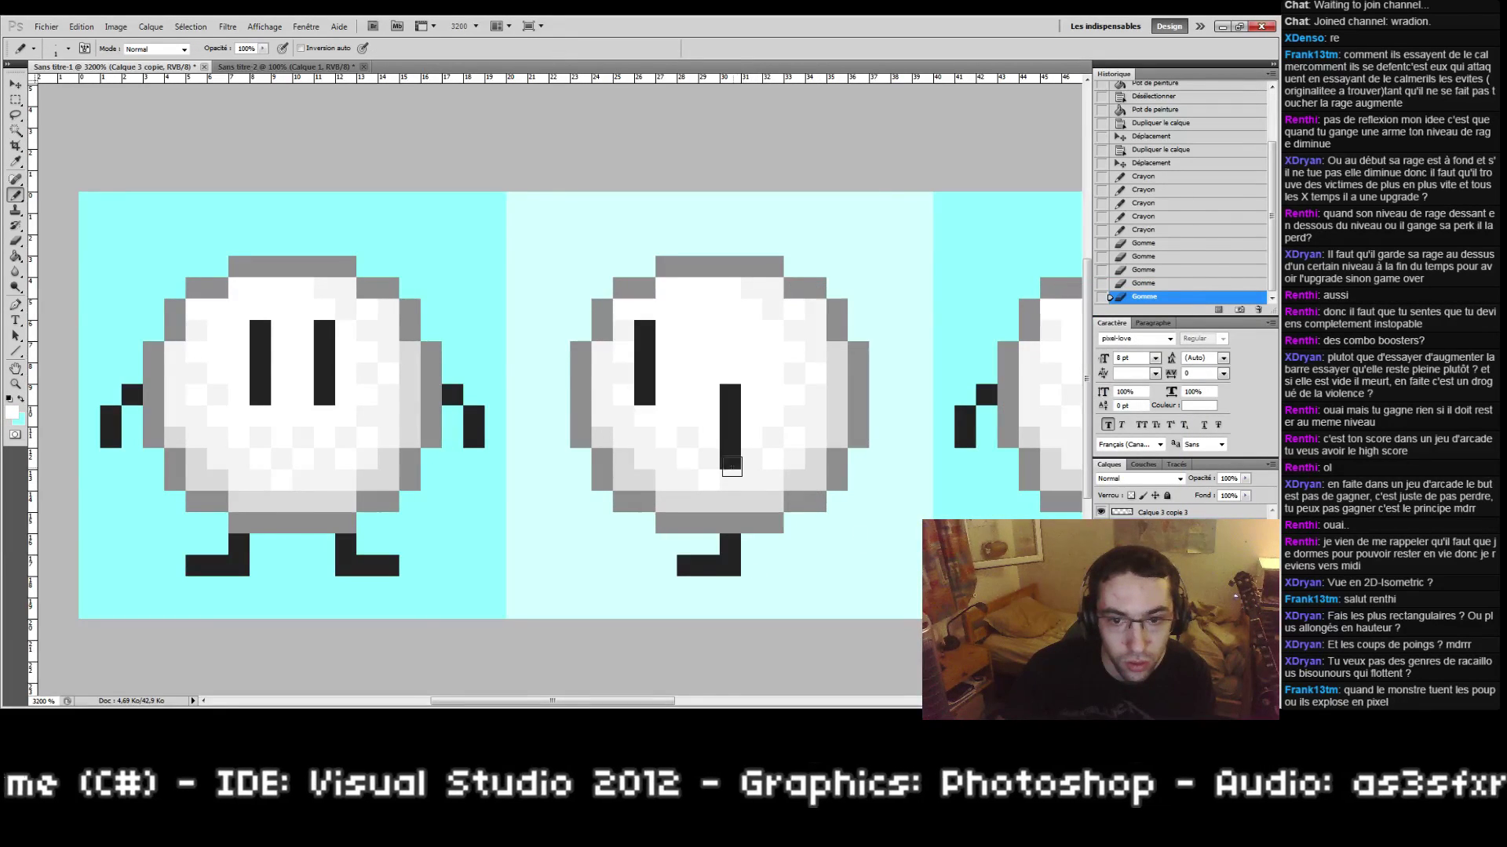
pyautogui.click(730, 459)
pyautogui.moveTo(744, 387)
pyautogui.mouseDown()
pyautogui.moveTo(623, 344)
pyautogui.moveTo(672, 400)
pyautogui.mouseUp()
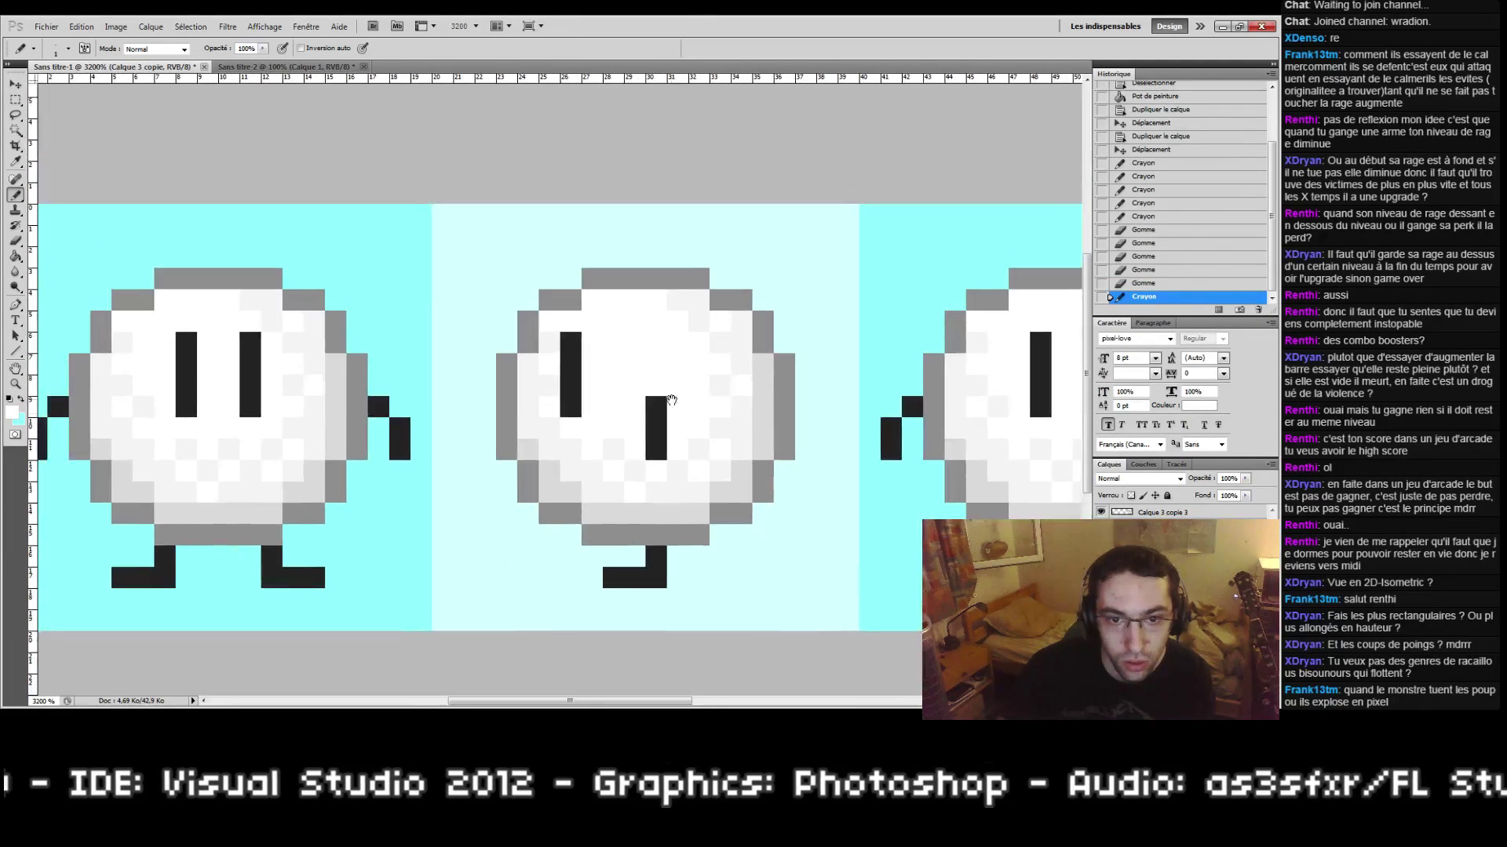
pyautogui.moveTo(414, 563); pyautogui.dragTo(580, 550)
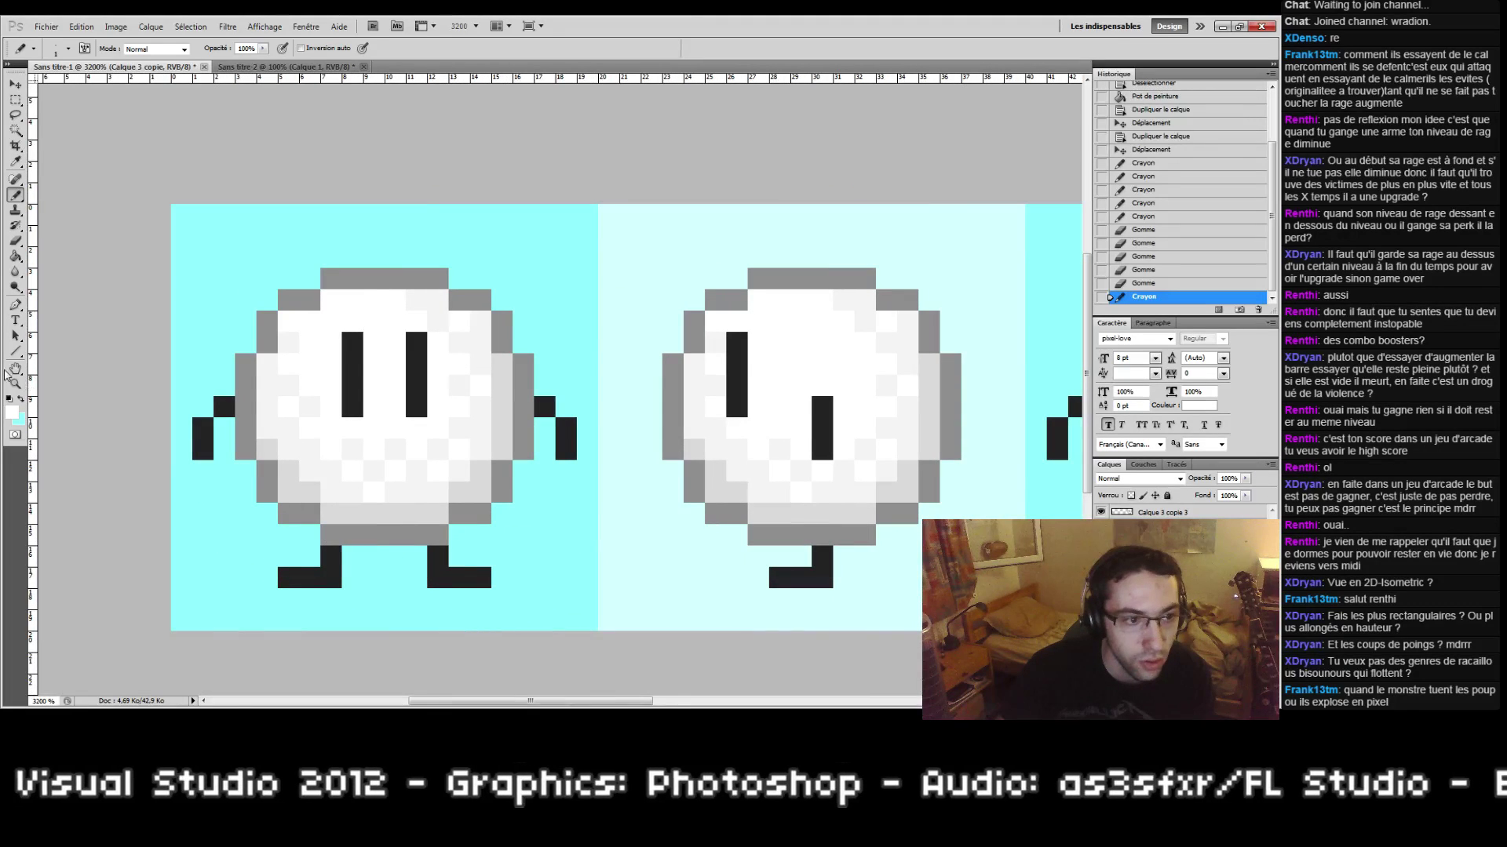
# Step: Lengthen the second character's foot to four pixels with a dark grey 333333 pixel at its toe
pyautogui.click(13, 401)
pyautogui.doubleClick(15, 385)
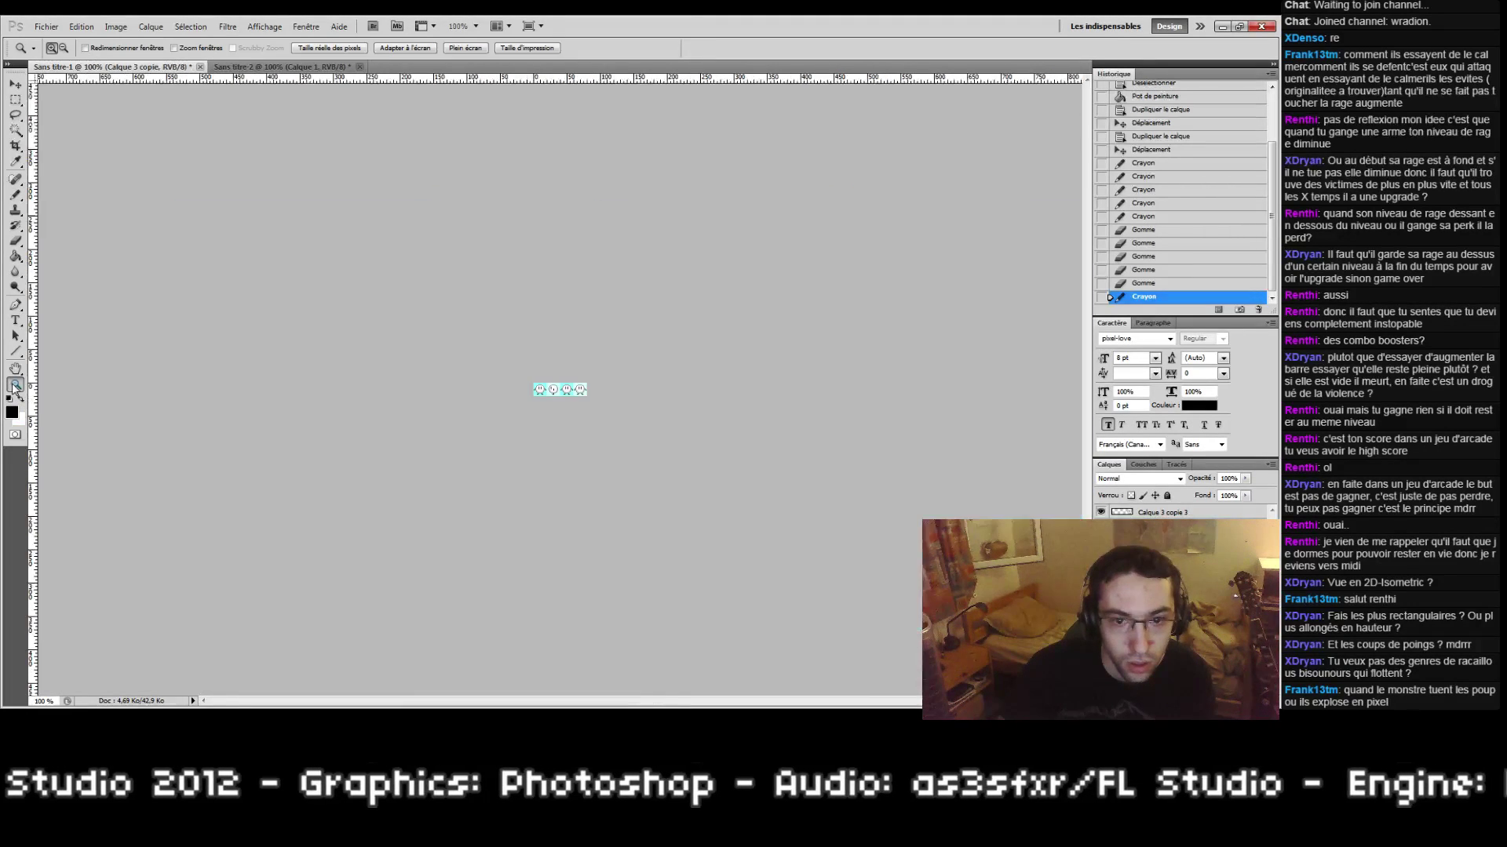
pyautogui.click(560, 384)
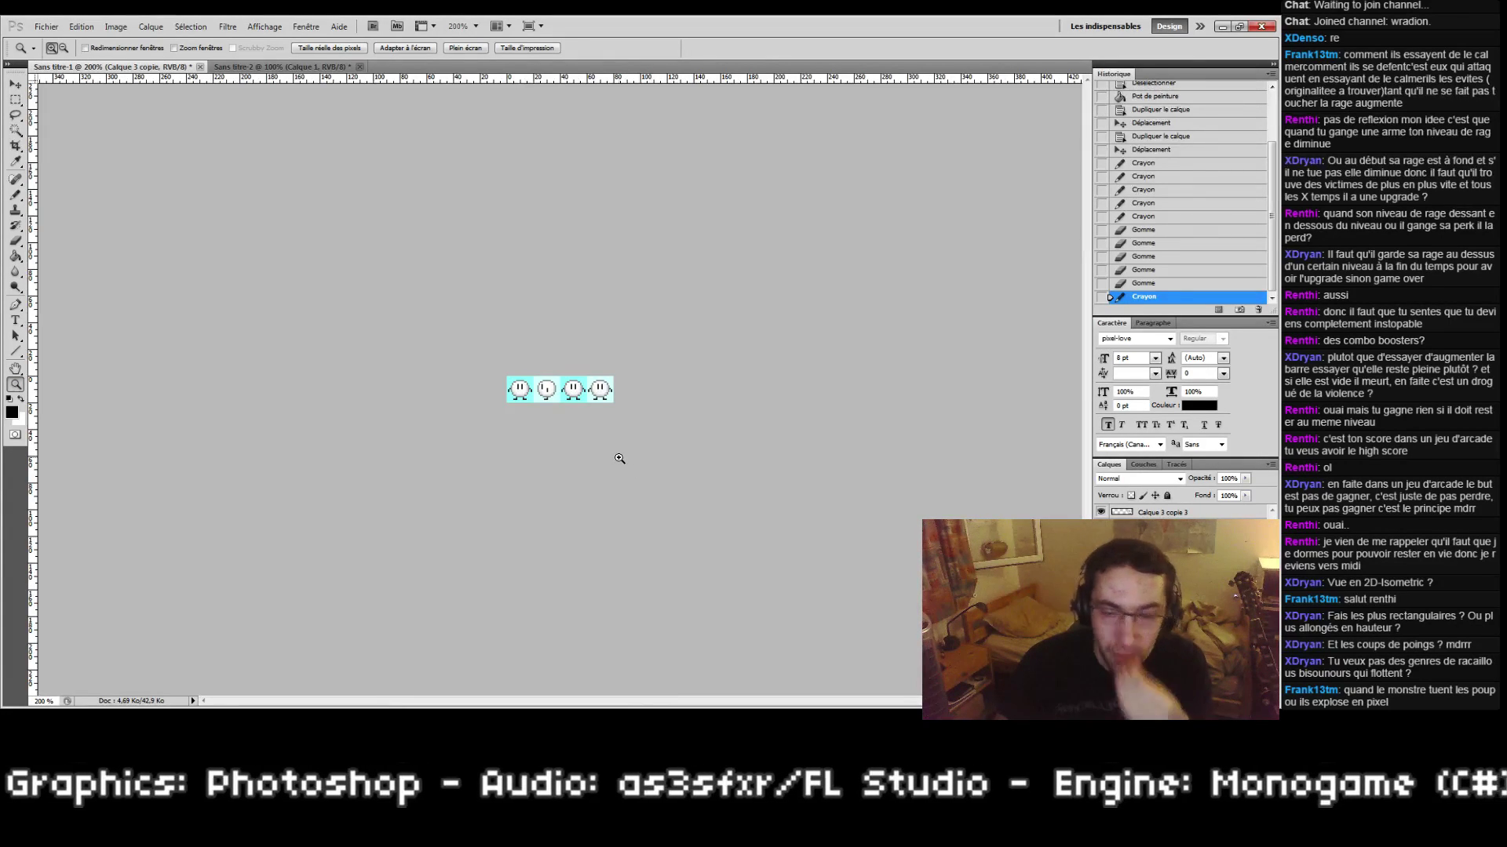
pyautogui.moveTo(560, 414); pyautogui.dragTo(563, 410)
pyautogui.moveTo(529, 425); pyautogui.dragTo(453, 409)
pyautogui.press('b')
pyautogui.click(12, 412)
pyautogui.click(667, 519)
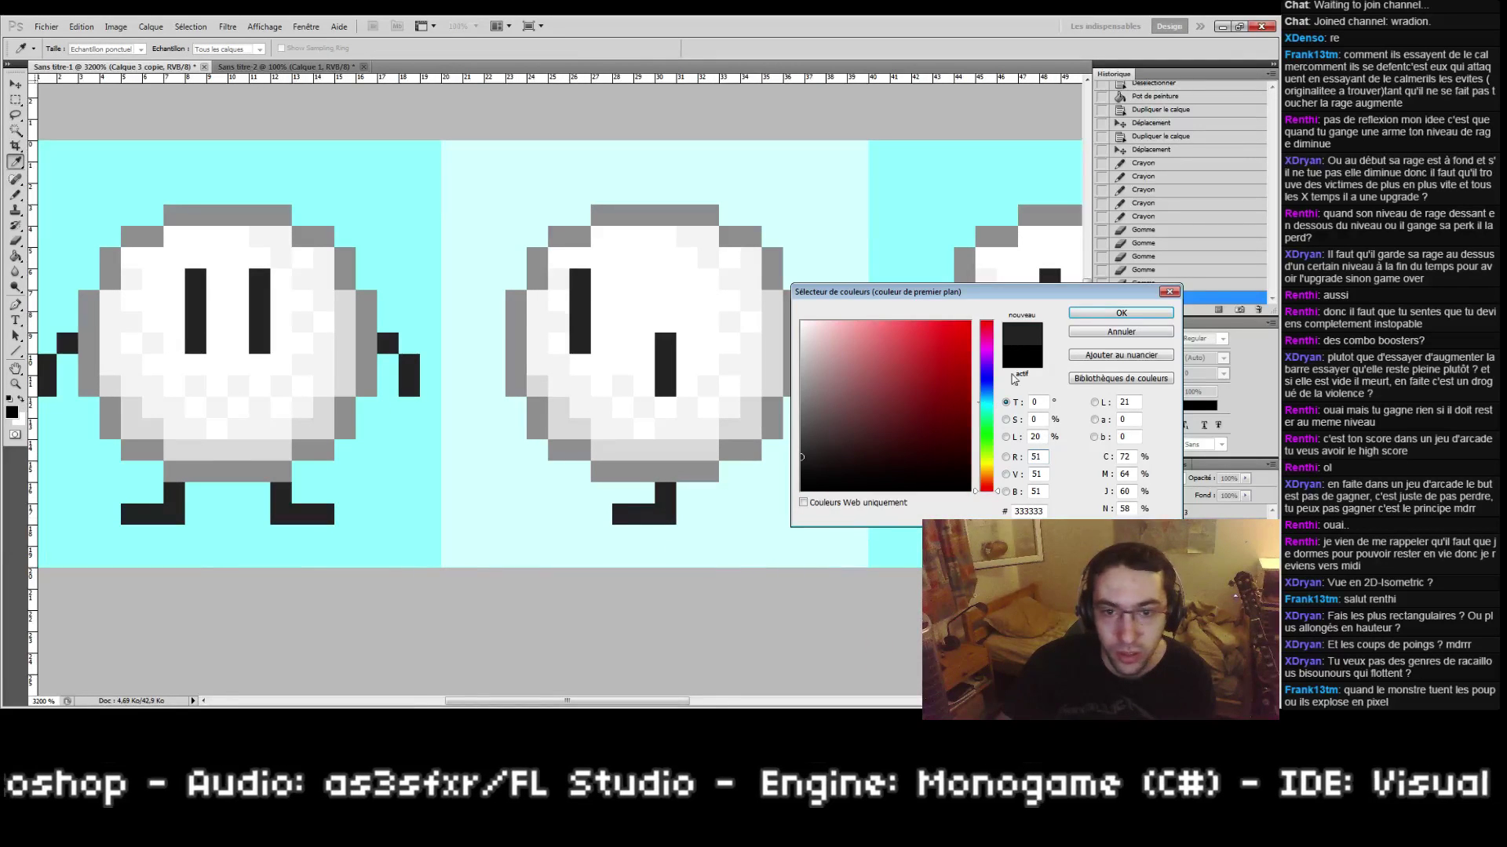
pyautogui.click(1089, 318)
pyautogui.press('b')
pyautogui.click(601, 514)
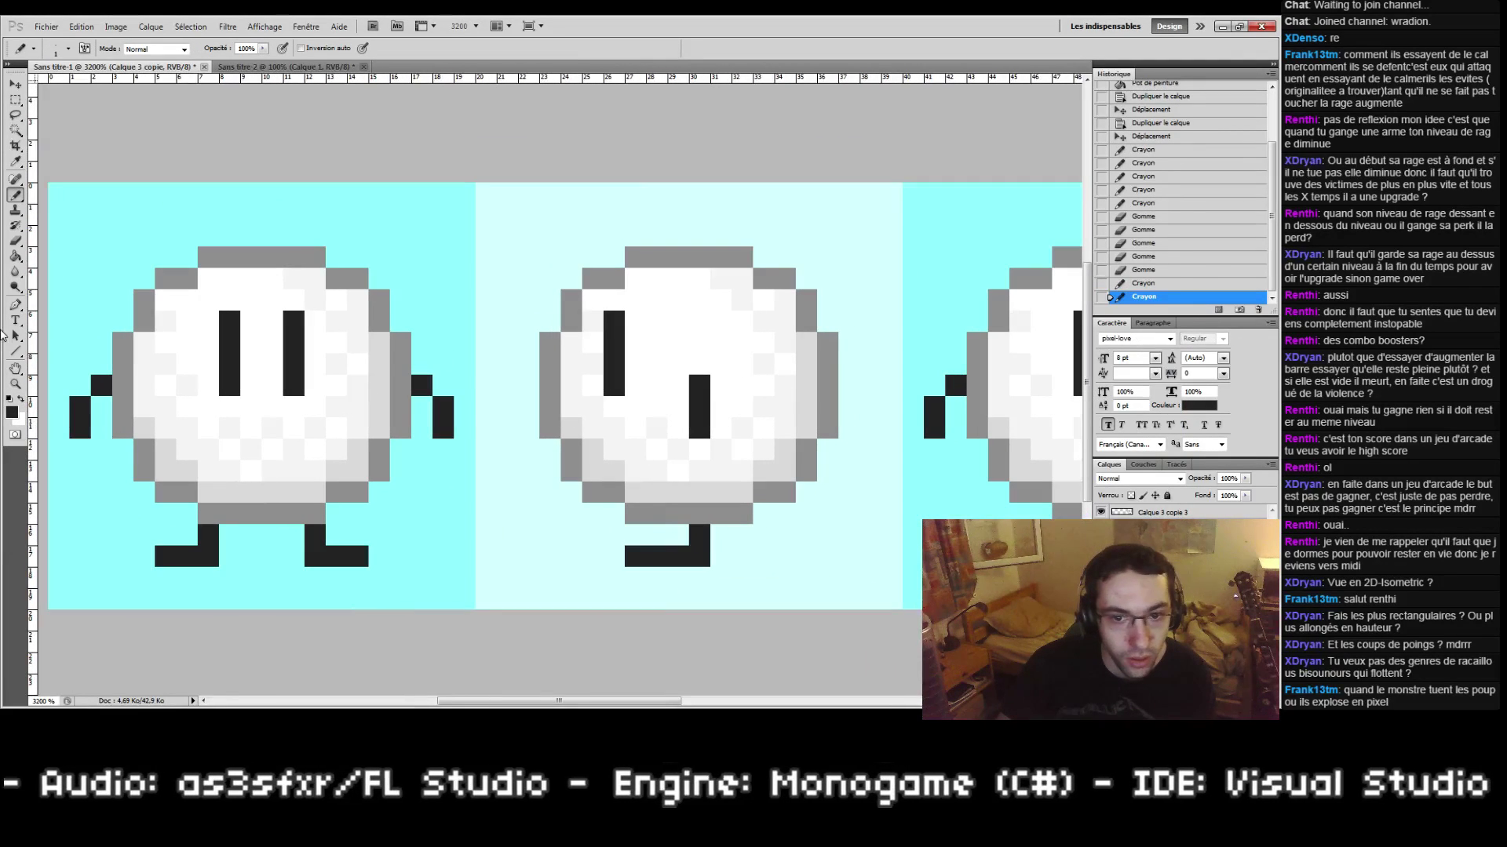
# Step: Check the sprites at reduced zoom and shorten the second character's foot back to three pixels
pyautogui.doubleClick(15, 384)
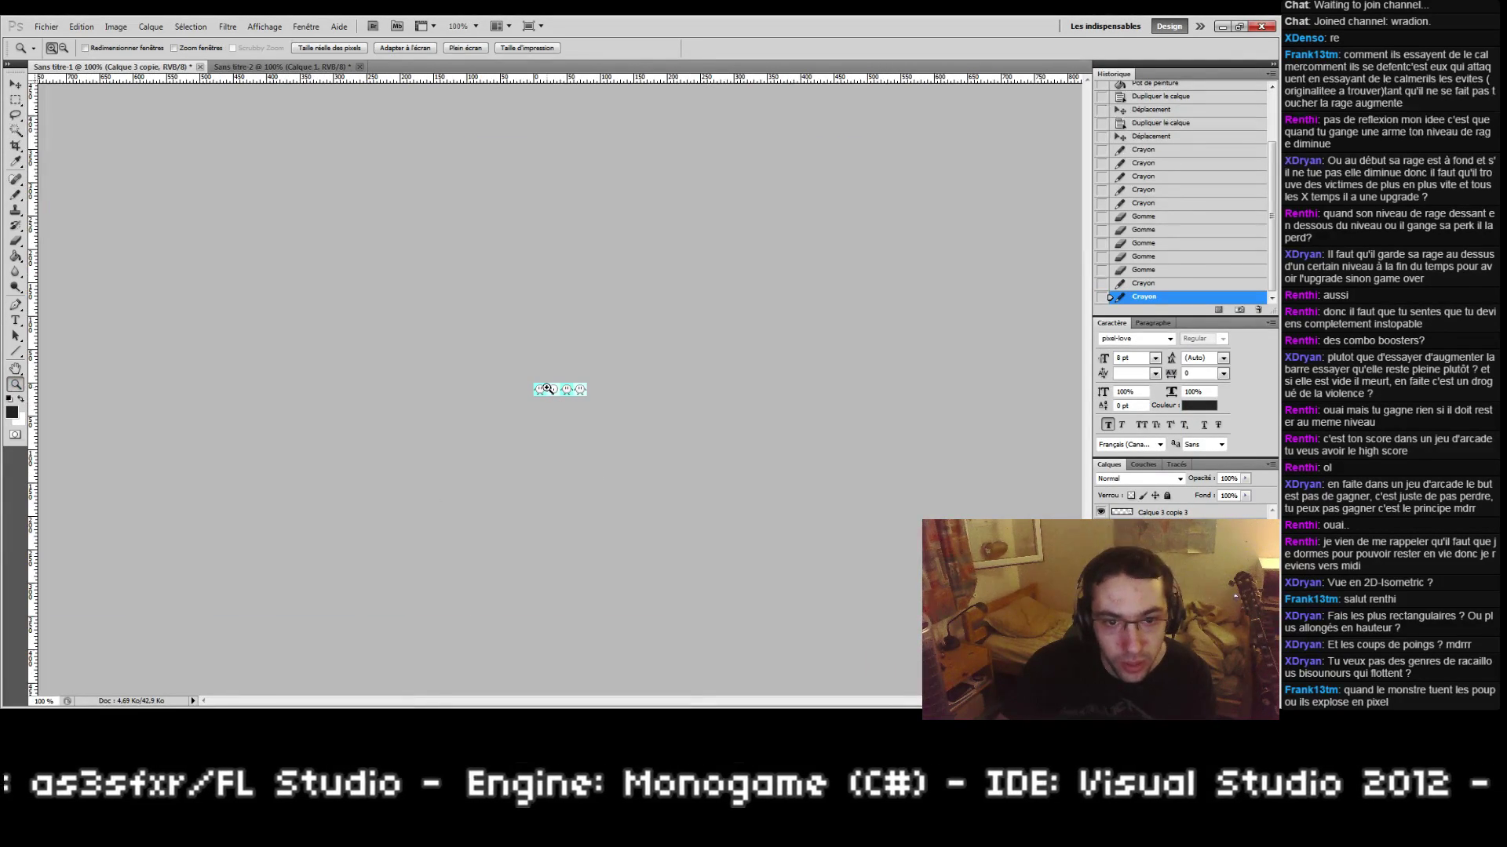
pyautogui.click(546, 389)
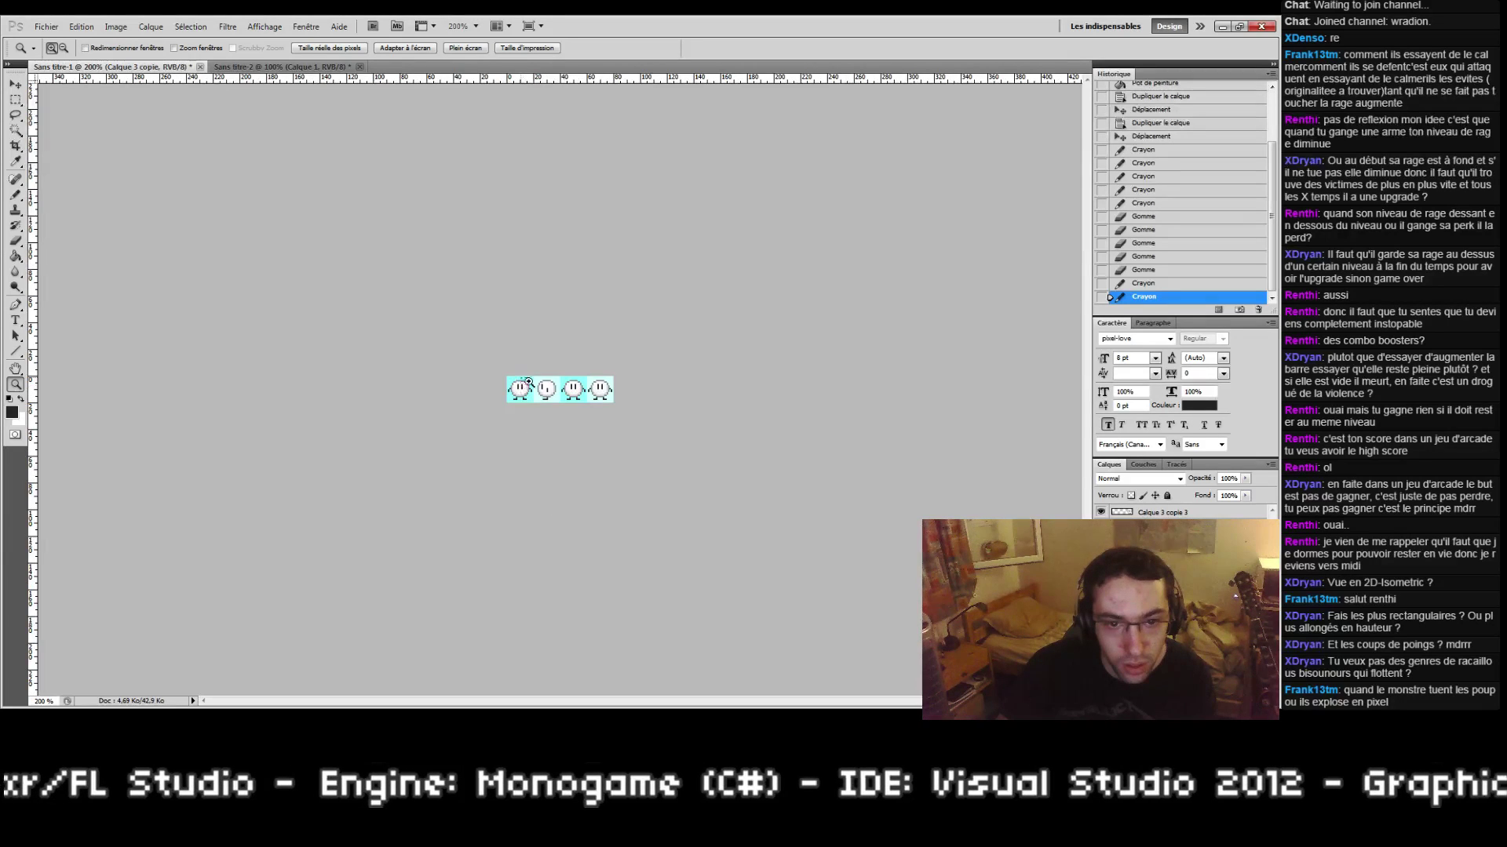
pyautogui.moveTo(528, 382); pyautogui.dragTo(545, 400)
pyautogui.moveTo(630, 440); pyautogui.dragTo(589, 380)
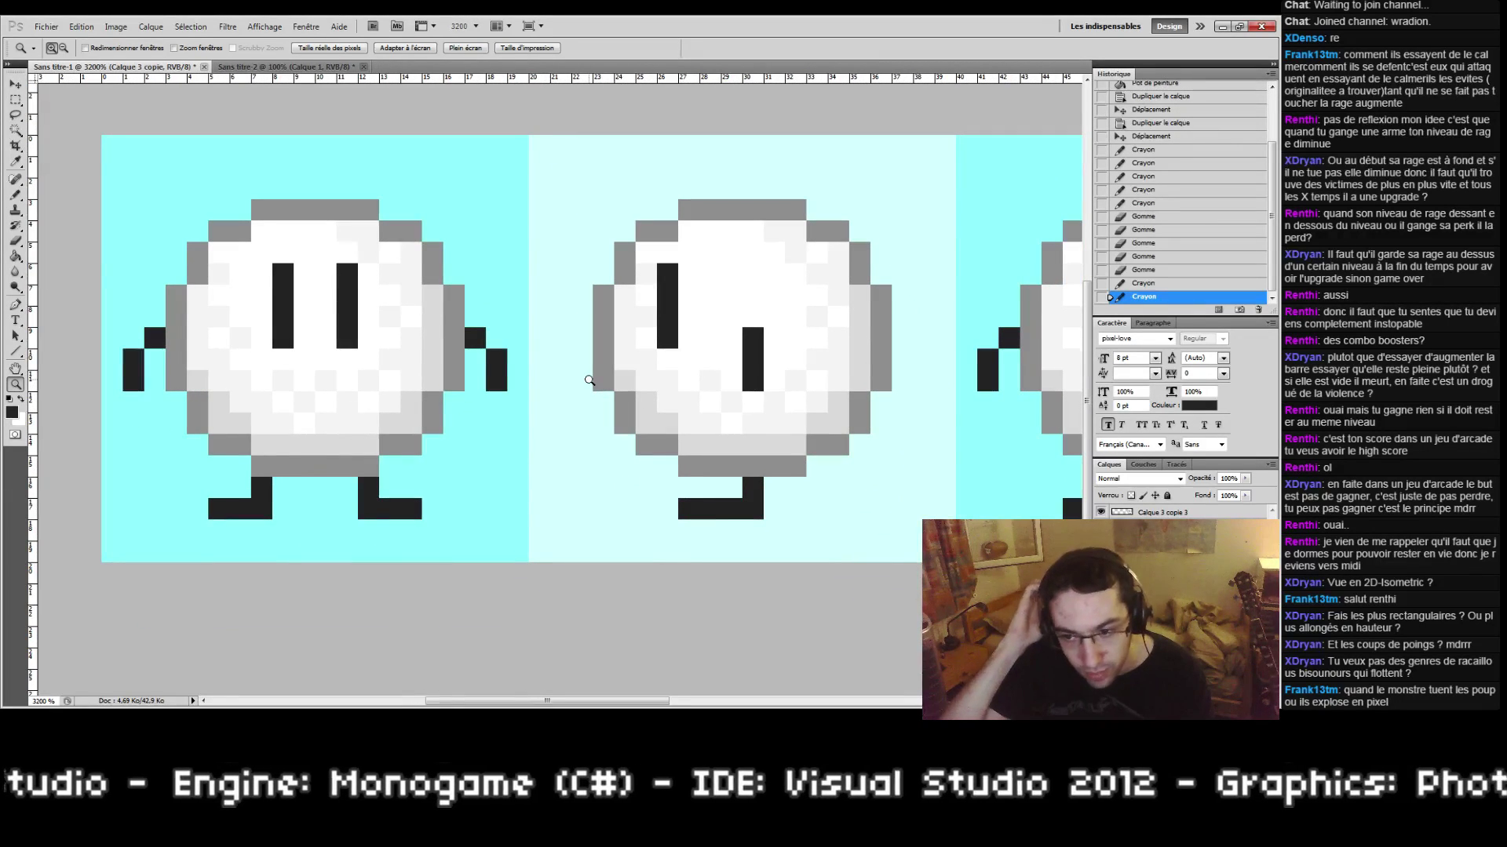
pyautogui.press('e')
pyautogui.moveTo(732, 507)
pyautogui.mouseDown()
pyautogui.moveTo(689, 506)
pyautogui.moveTo(710, 507)
pyautogui.mouseUp()
pyautogui.press('b')
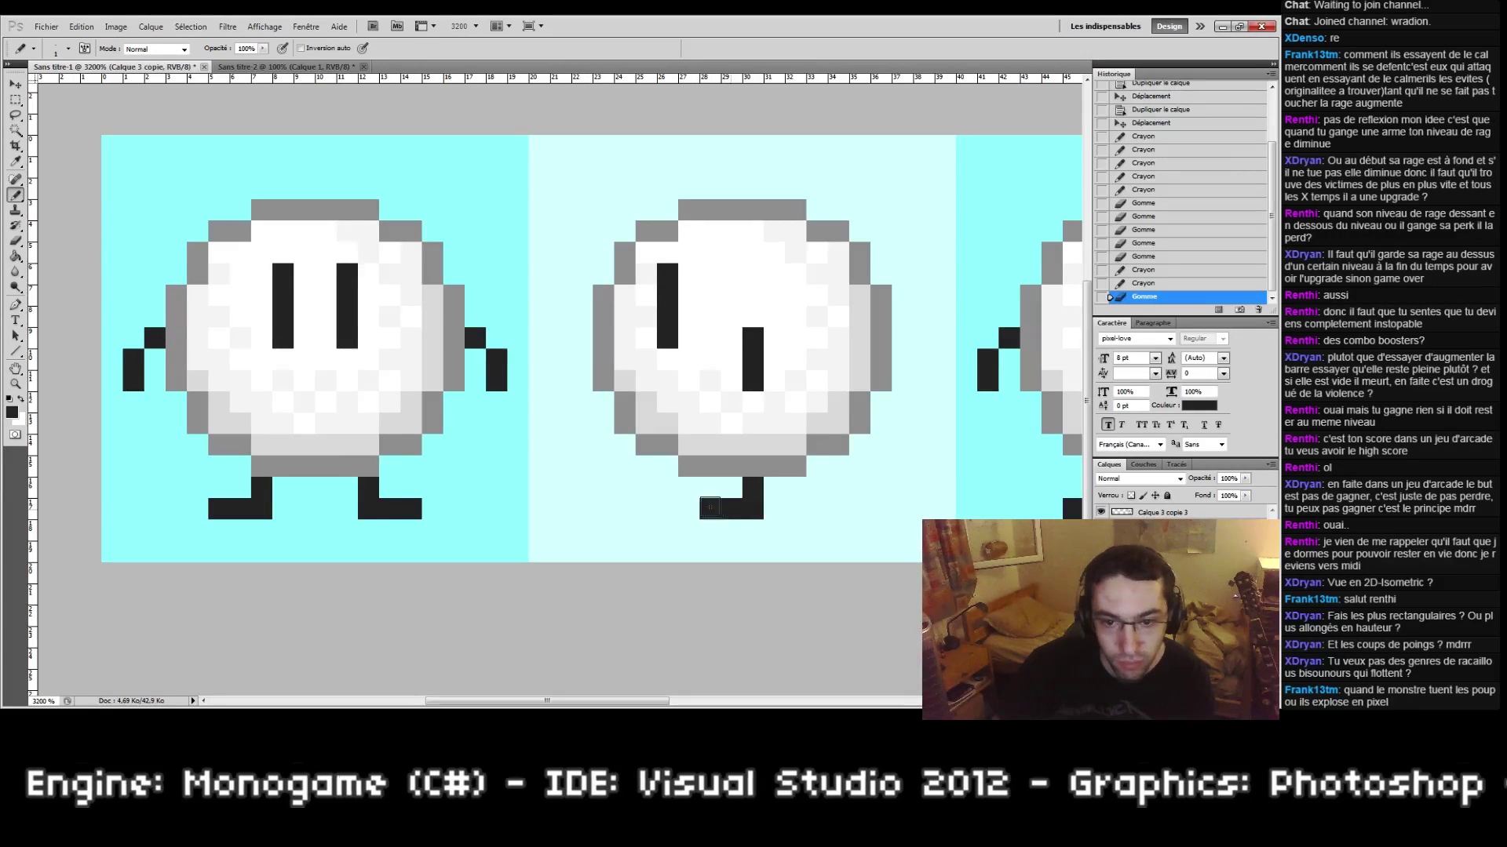
pyautogui.click(711, 507)
# Step: On layer Calque 3 copie 3, replace the fourth character's two eyes with one four-pixel-tall dark eye toward its right side
pyautogui.moveTo(815, 450); pyautogui.dragTo(437, 473)
pyautogui.moveTo(720, 416)
pyautogui.mouseDown()
pyautogui.moveTo(607, 440)
pyautogui.moveTo(717, 426)
pyautogui.mouseUp()
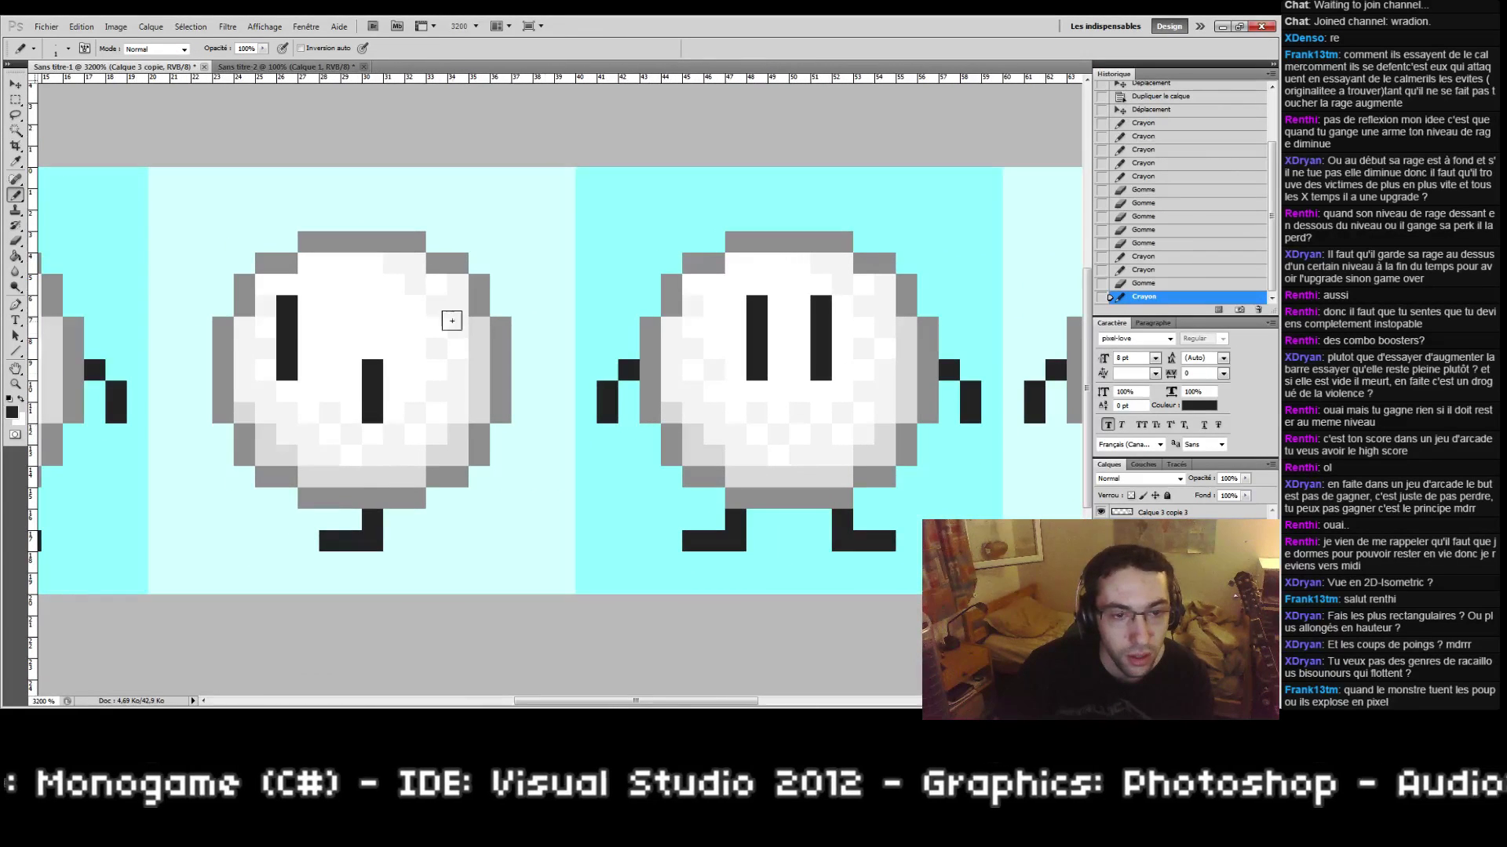
pyautogui.moveTo(841, 427); pyautogui.dragTo(613, 408)
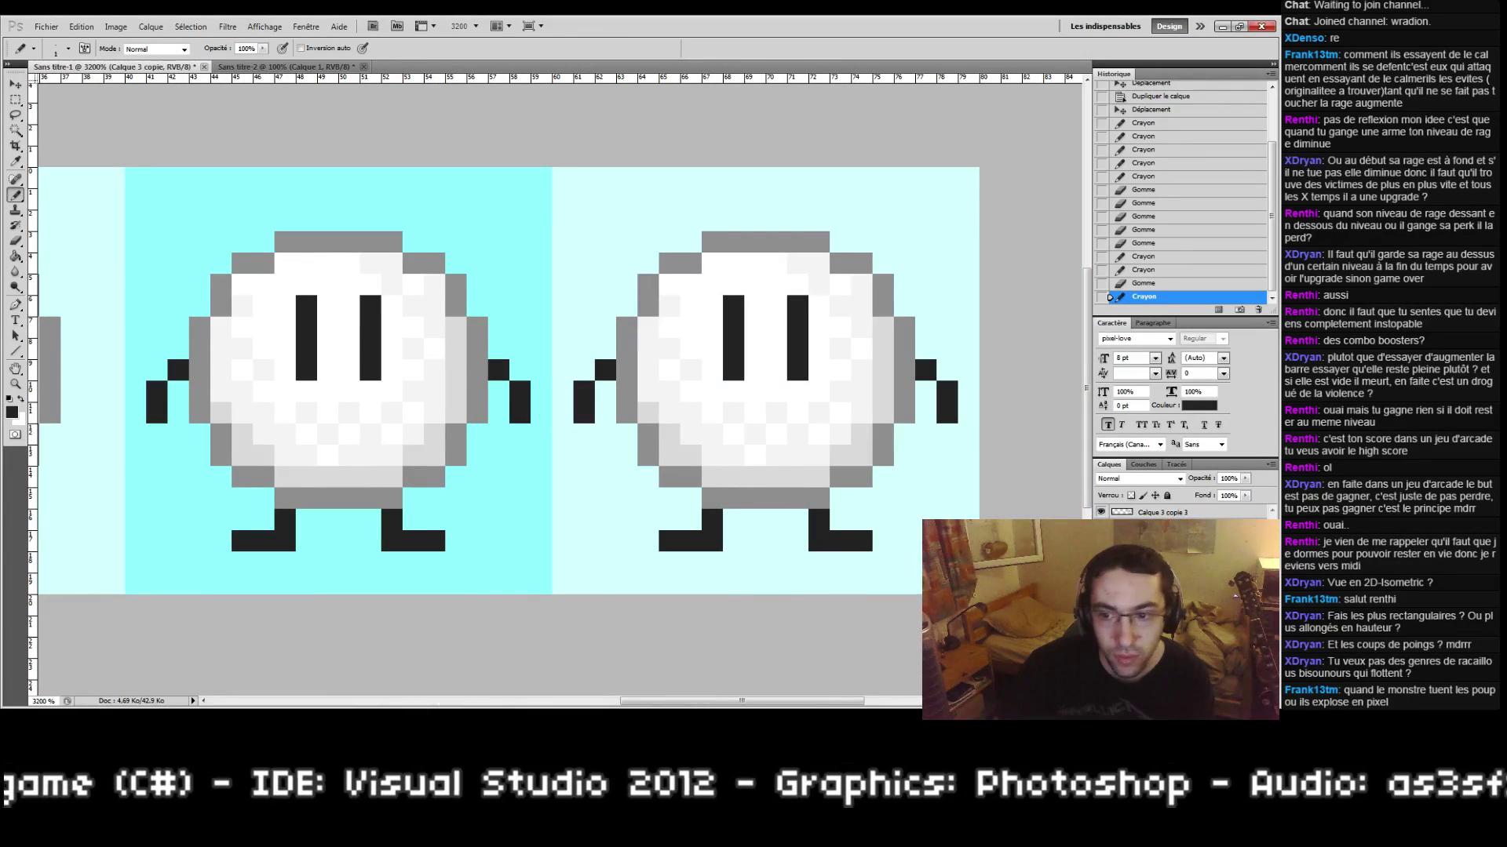
pyautogui.click(1166, 512)
pyautogui.moveTo(715, 366)
pyautogui.mouseDown()
pyautogui.moveTo(601, 397)
pyautogui.moveTo(622, 360)
pyautogui.moveTo(682, 360)
pyautogui.moveTo(683, 400)
pyautogui.moveTo(705, 330)
pyautogui.moveTo(690, 395)
pyautogui.mouseUp()
pyautogui.click(20, 398)
pyautogui.click(20, 398)
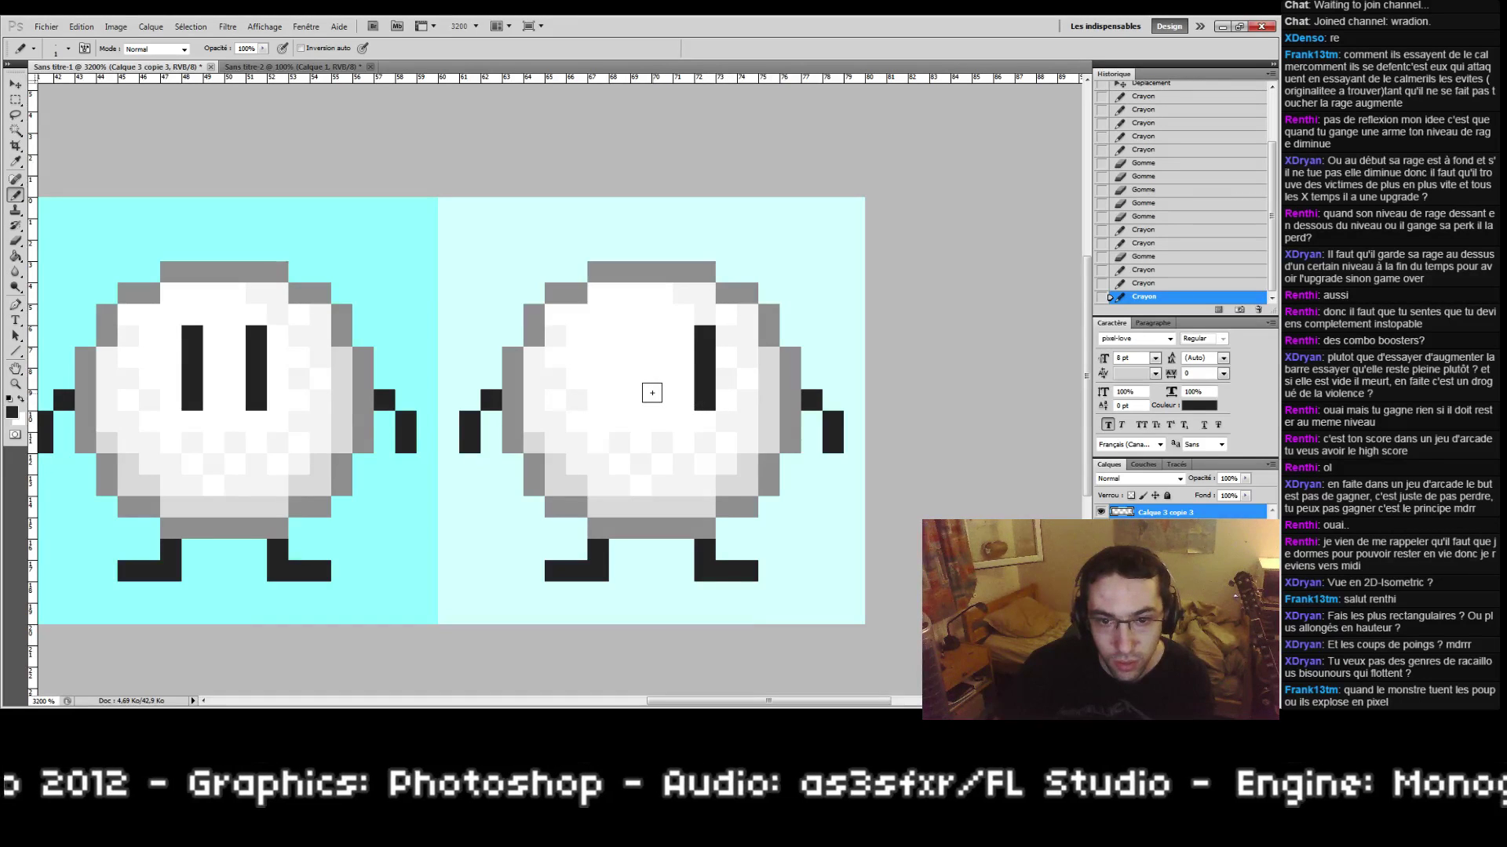
# Step: Draw a dark grey arm three pixels tall at the middle of the fourth character's body, matching the second character's arm
pyautogui.moveTo(365, 392)
pyautogui.mouseDown()
pyautogui.moveTo(947, 392)
pyautogui.moveTo(713, 381)
pyautogui.mouseUp()
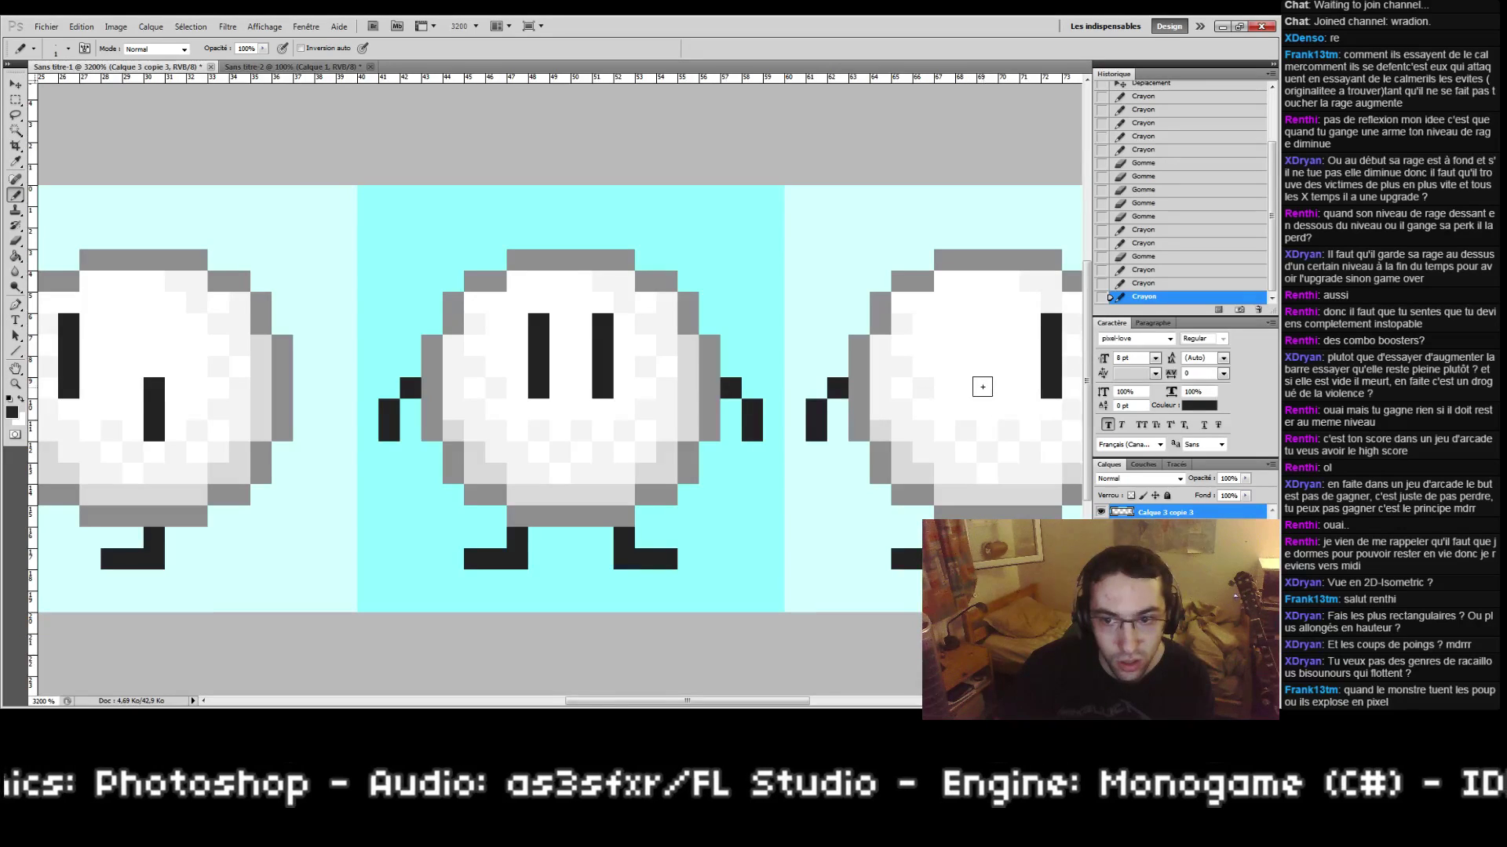
pyautogui.moveTo(982, 387); pyautogui.dragTo(988, 436)
pyautogui.click(990, 434)
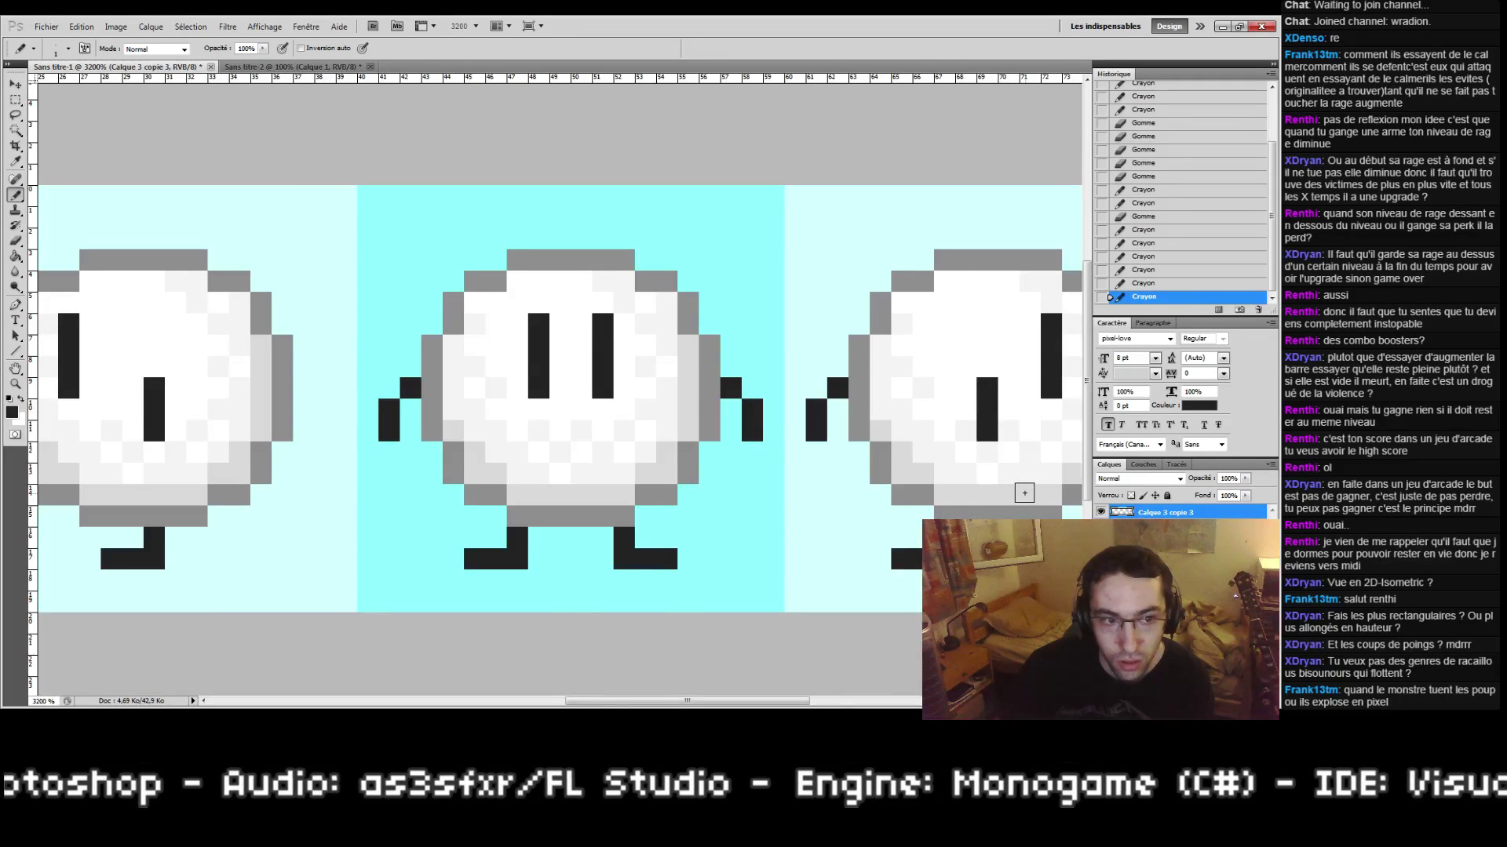
pyautogui.moveTo(1010, 493)
pyautogui.mouseDown()
pyautogui.moveTo(809, 456)
pyautogui.moveTo(1000, 434)
pyautogui.moveTo(863, 436)
pyautogui.moveTo(966, 431)
pyautogui.moveTo(740, 477)
pyautogui.mouseUp()
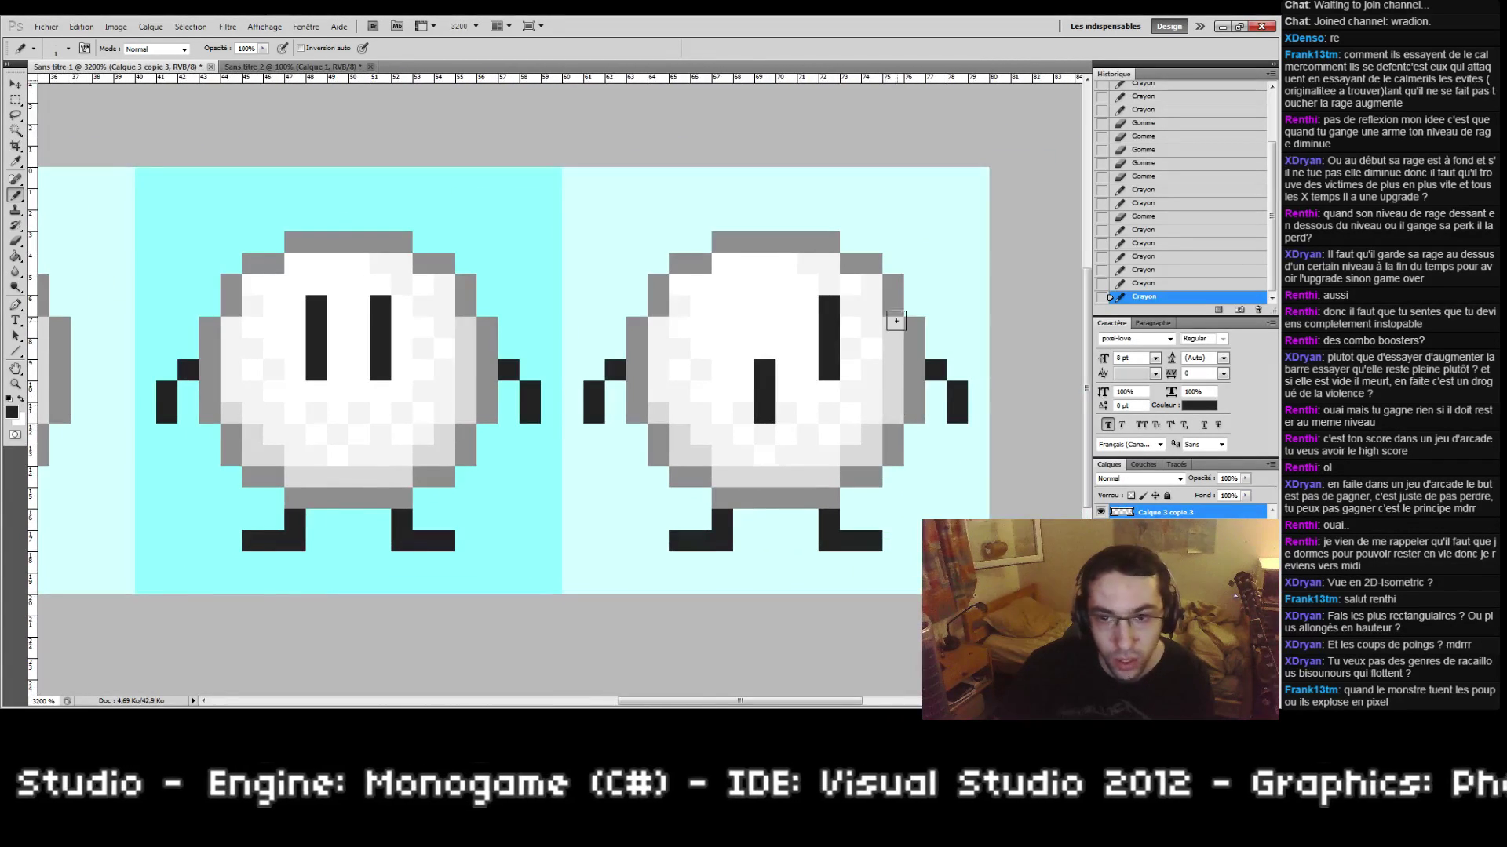
# Step: Shift the fourth character's eye one pixel to the right by redrawing it and painting the old one white
pyautogui.moveTo(849, 306); pyautogui.dragTo(854, 372)
pyautogui.click(12, 414)
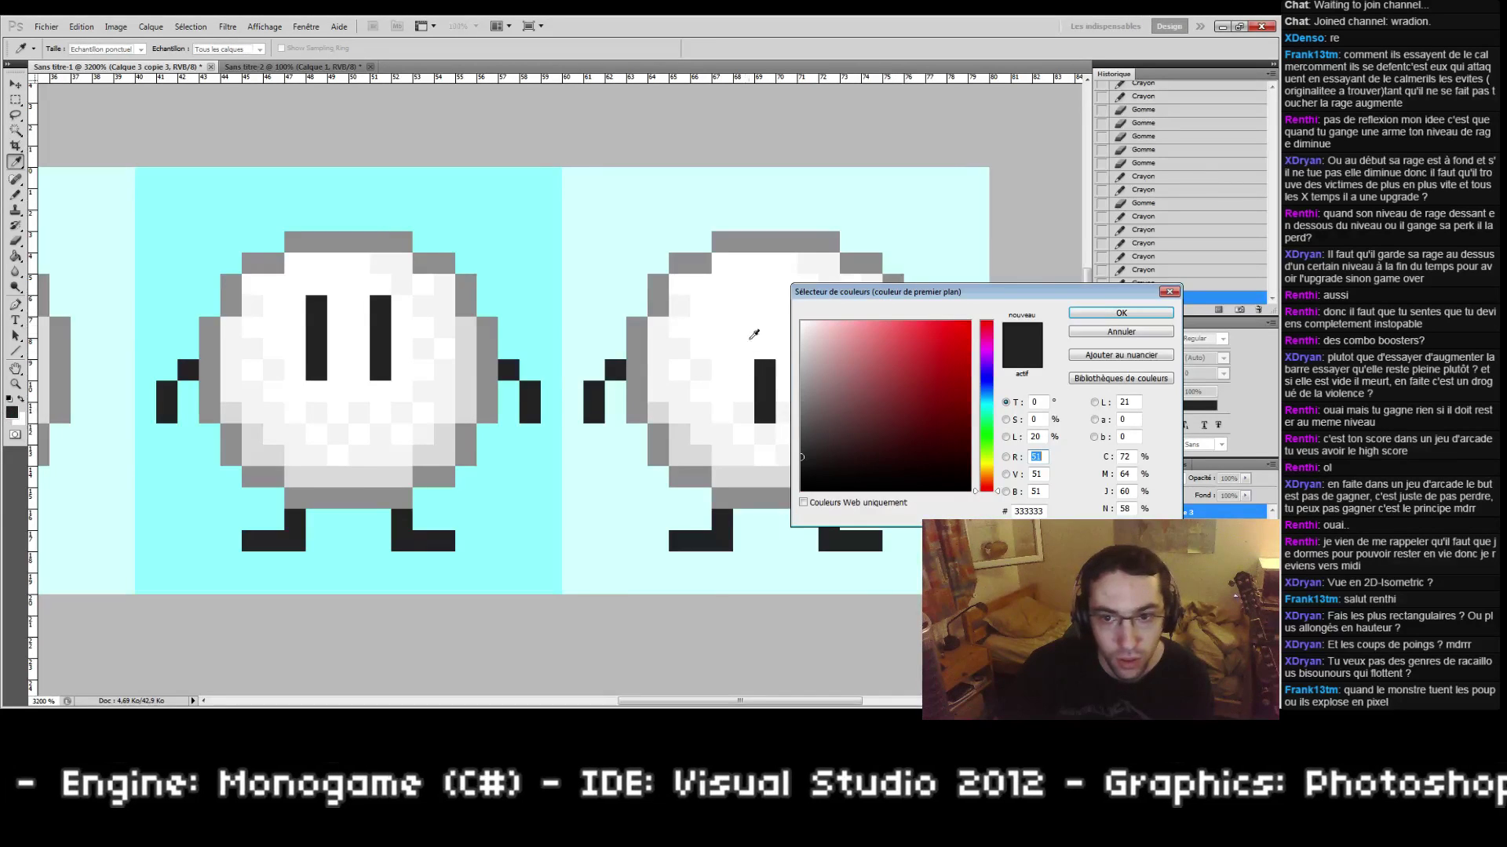
pyautogui.click(757, 324)
pyautogui.click(1120, 313)
pyautogui.moveTo(836, 298); pyautogui.dragTo(830, 369)
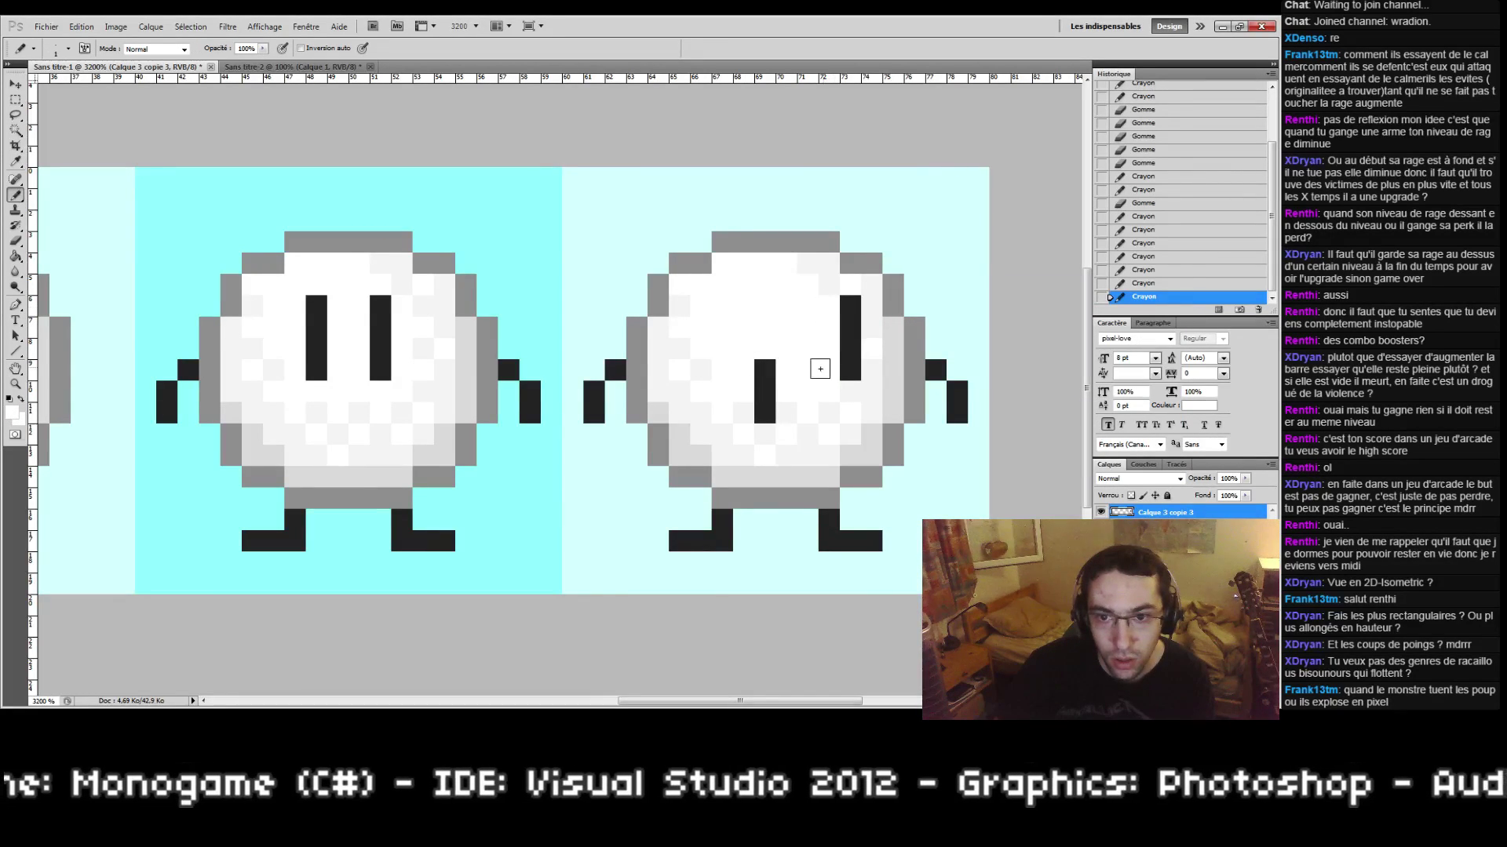
pyautogui.moveTo(679, 329); pyautogui.dragTo(681, 330)
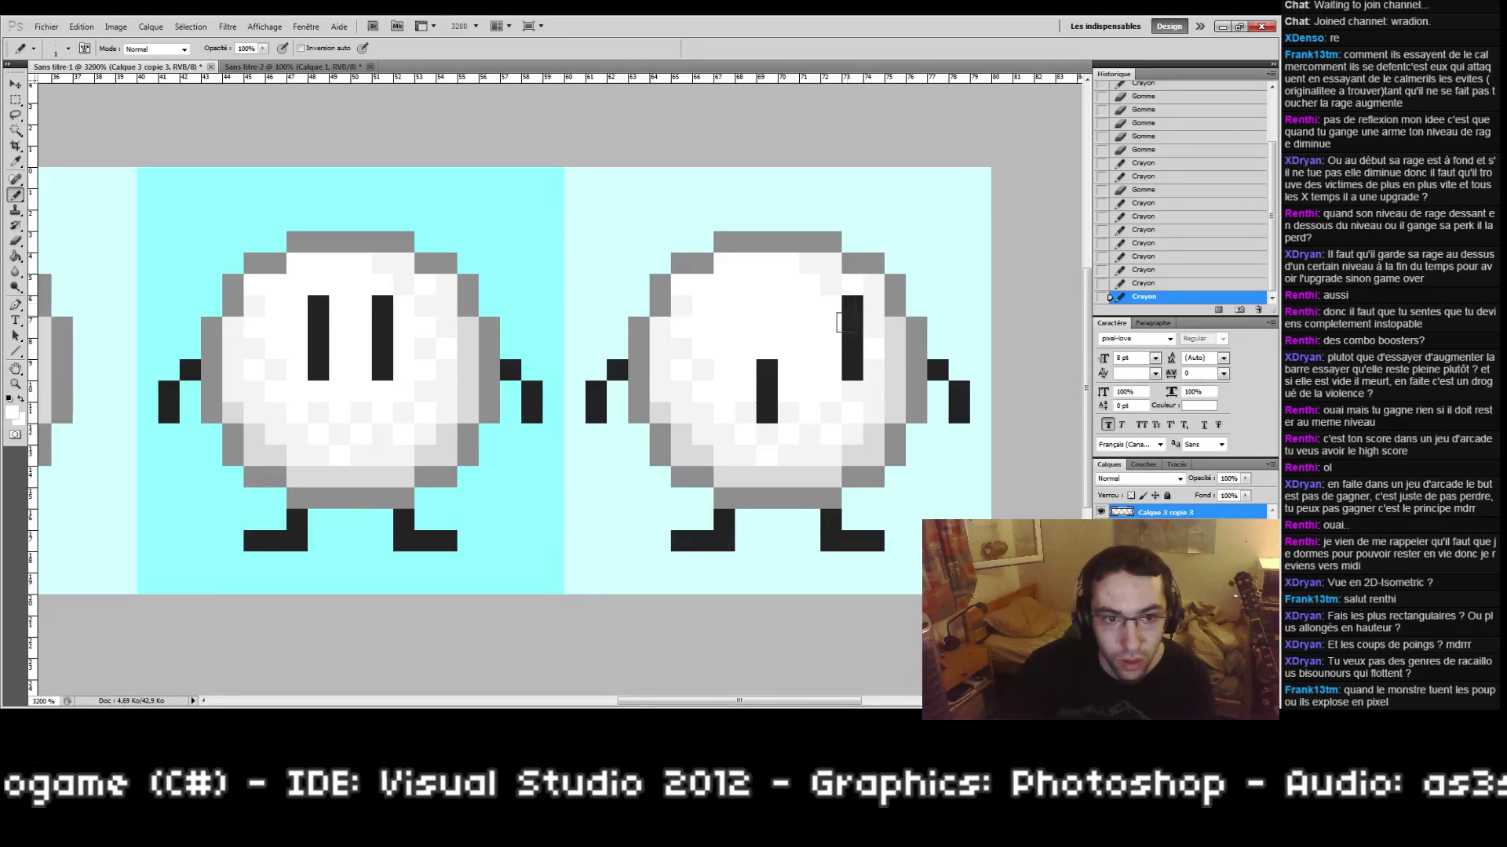
pyautogui.moveTo(807, 427); pyautogui.dragTo(824, 418)
# Step: Erase the two original arms on either side of the fourth character's body
pyautogui.press('e')
pyautogui.moveTo(634, 361); pyautogui.dragTo(602, 407)
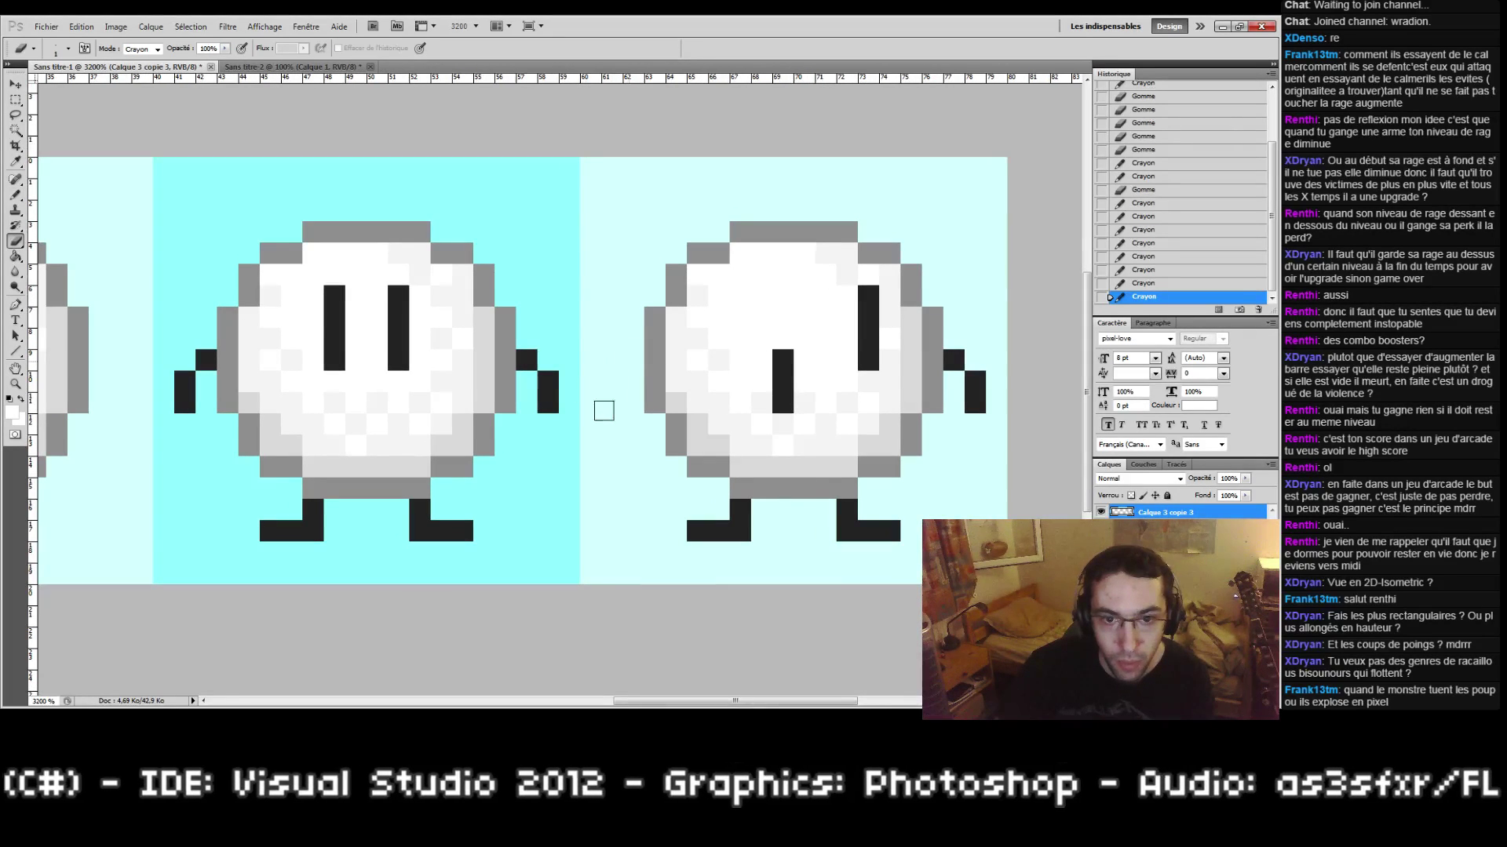
pyautogui.moveTo(953, 359); pyautogui.dragTo(975, 424)
# Step: Begin replacing the fourth character's legs with a central one, erasing part of the right leg and sampling the arm's dark grey
pyautogui.moveTo(868, 531); pyautogui.dragTo(785, 535)
pyautogui.press('b')
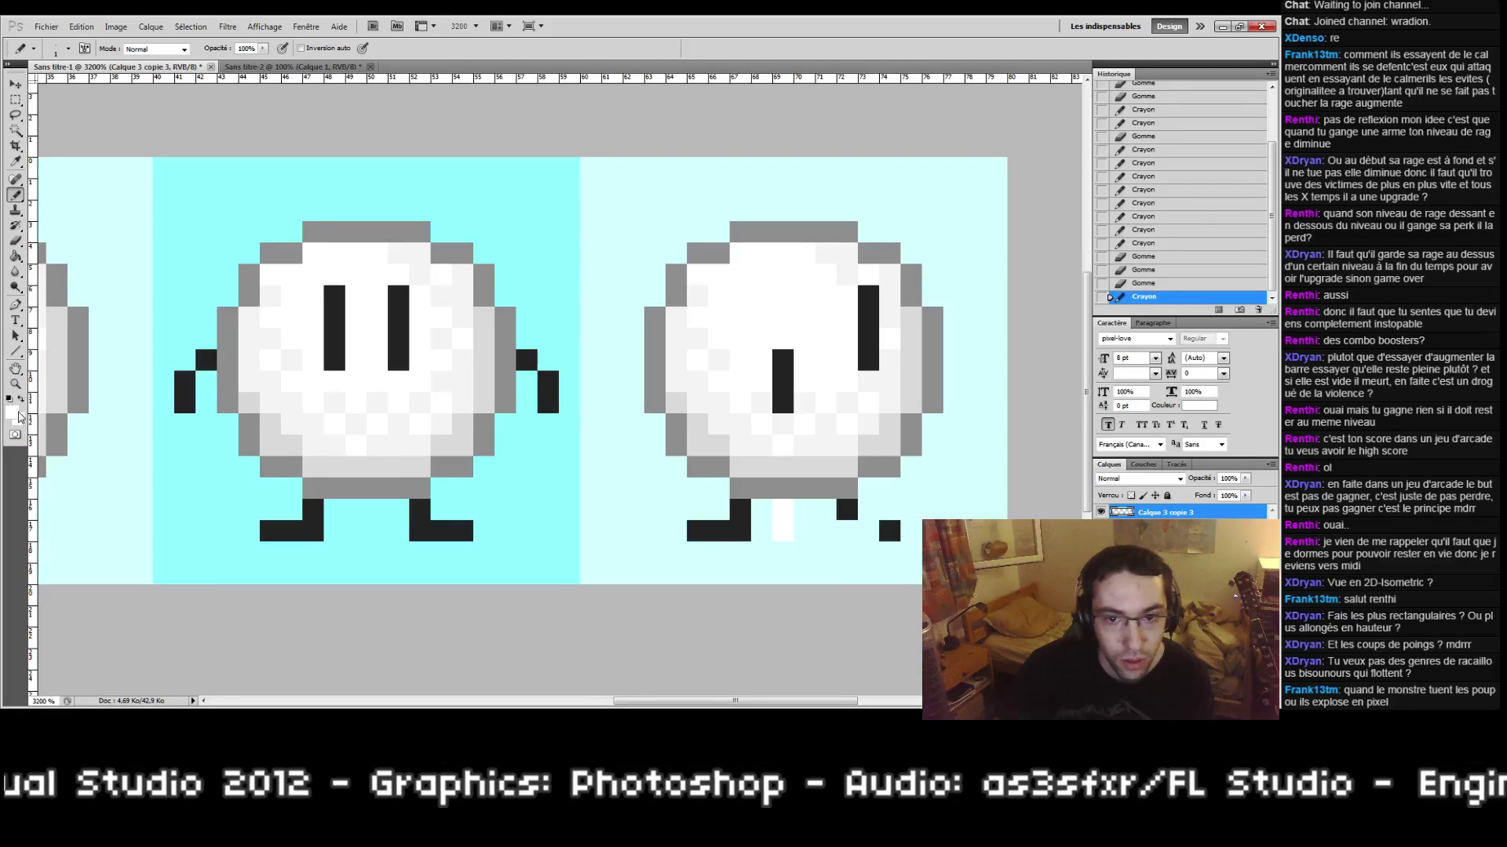
pyautogui.click(11, 412)
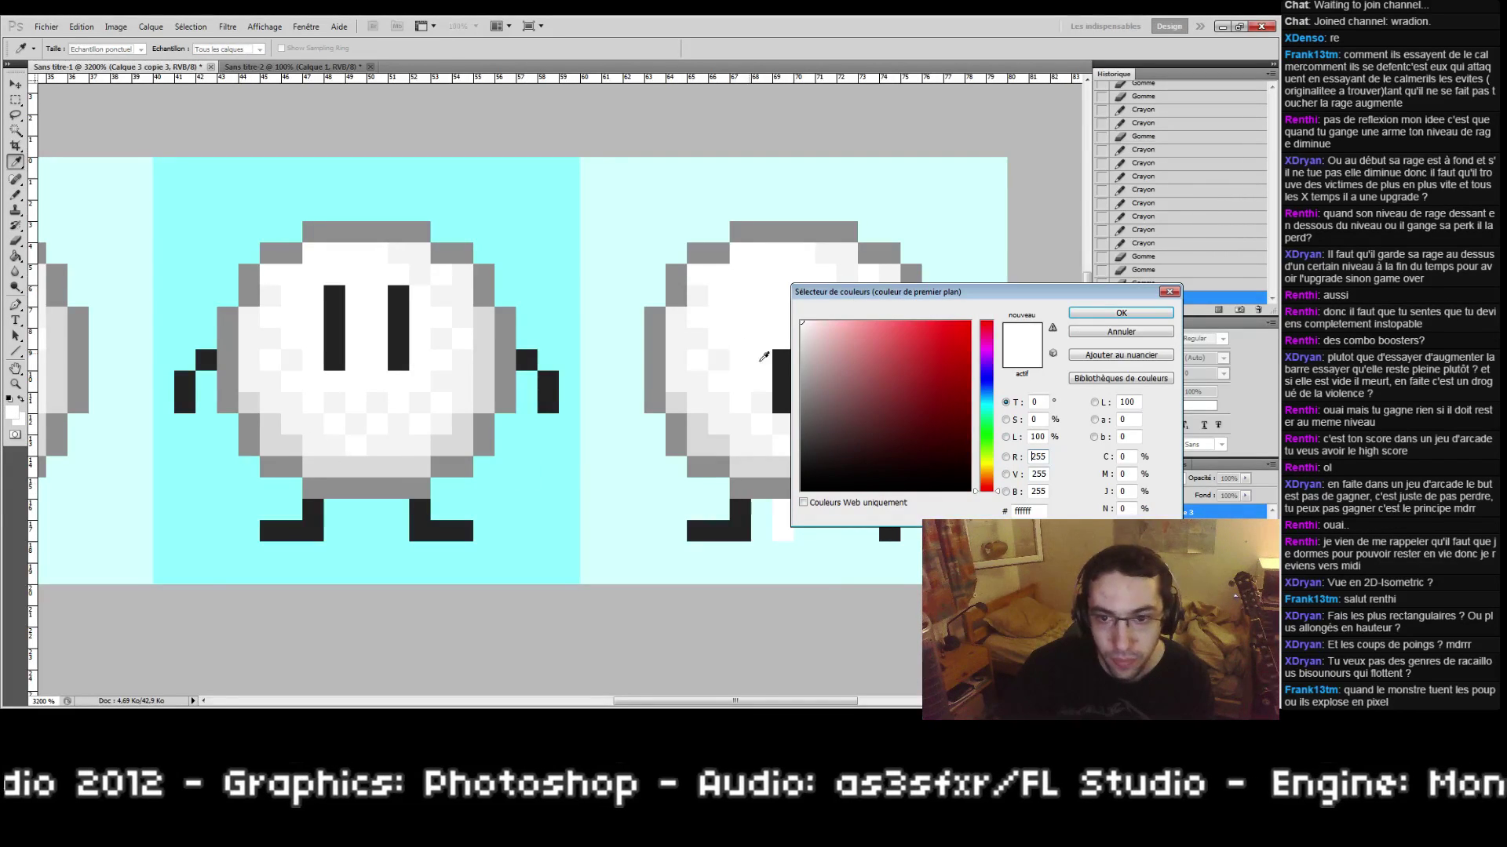
pyautogui.click(779, 368)
pyautogui.click(1121, 314)
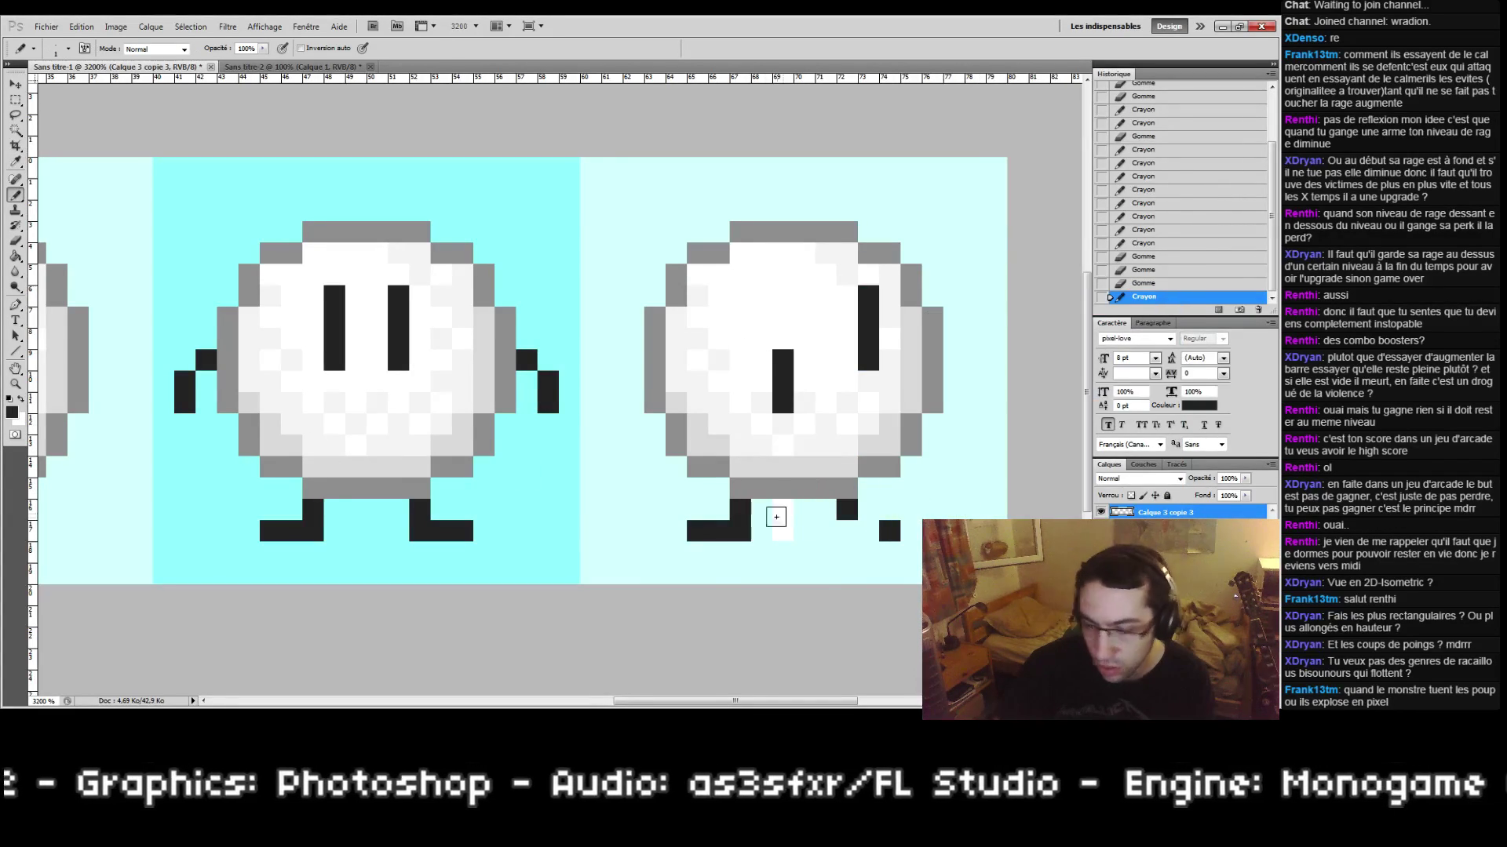
# Step: Redraw the fourth frame's forward-pointing leg near the body's centre and erase its rear leg
pyautogui.moveTo(777, 515)
pyautogui.mouseDown()
pyautogui.moveTo(836, 514)
pyautogui.moveTo(908, 531)
pyautogui.mouseUp()
pyautogui.press('e')
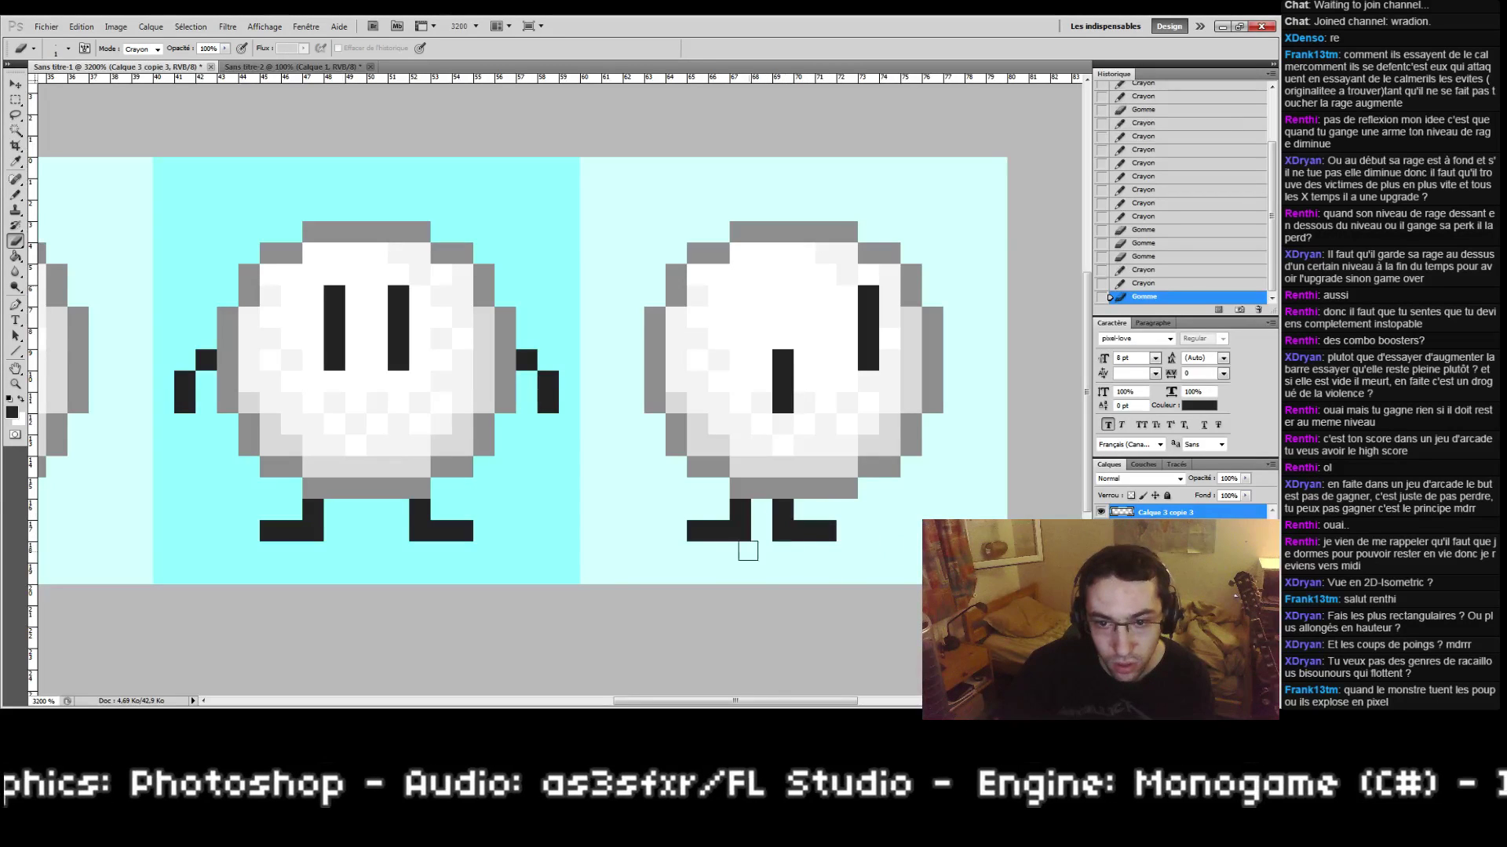
pyautogui.moveTo(746, 549)
pyautogui.mouseDown()
pyautogui.moveTo(729, 521)
pyautogui.moveTo(698, 539)
pyautogui.mouseUp()
# Step: Paint over both eyes of the character in the third frame with white using the Pencil
pyautogui.moveTo(578, 472)
pyautogui.mouseDown()
pyautogui.moveTo(939, 440)
pyautogui.moveTo(479, 448)
pyautogui.moveTo(530, 432)
pyautogui.moveTo(846, 490)
pyautogui.mouseUp()
pyautogui.moveTo(591, 443)
pyautogui.mouseDown()
pyautogui.moveTo(676, 534)
pyautogui.moveTo(555, 384)
pyautogui.mouseUp()
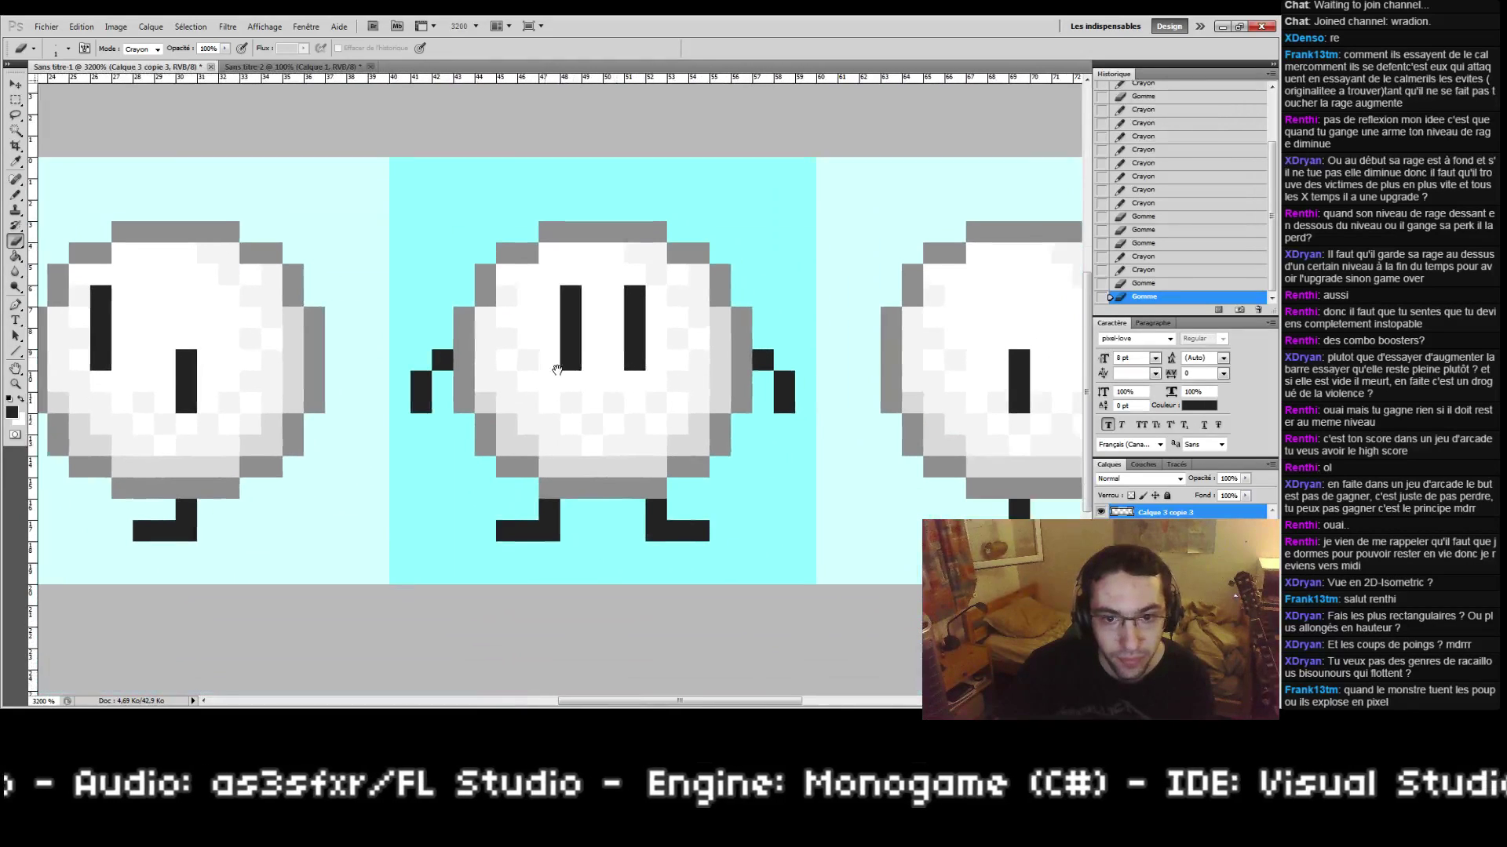
pyautogui.click(22, 400)
pyautogui.press('b')
pyautogui.moveTo(548, 303)
pyautogui.mouseDown()
pyautogui.moveTo(558, 366)
pyautogui.moveTo(567, 290)
pyautogui.moveTo(632, 323)
pyautogui.moveTo(629, 357)
pyautogui.mouseUp()
# Step: Select the character layers together and merge them into a single layer
pyautogui.doubleClick(15, 383)
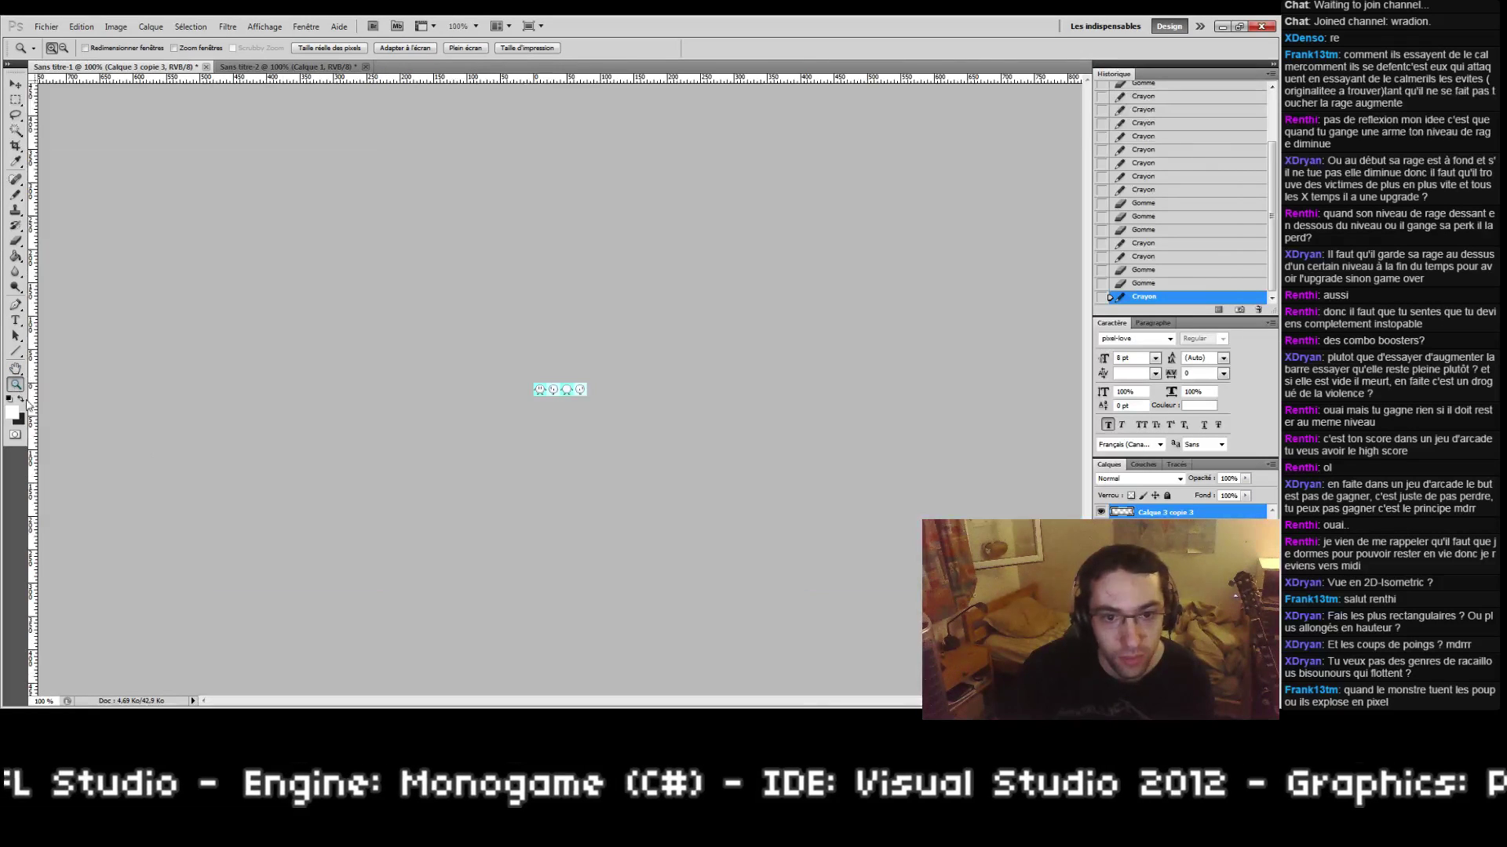
pyautogui.click(571, 383)
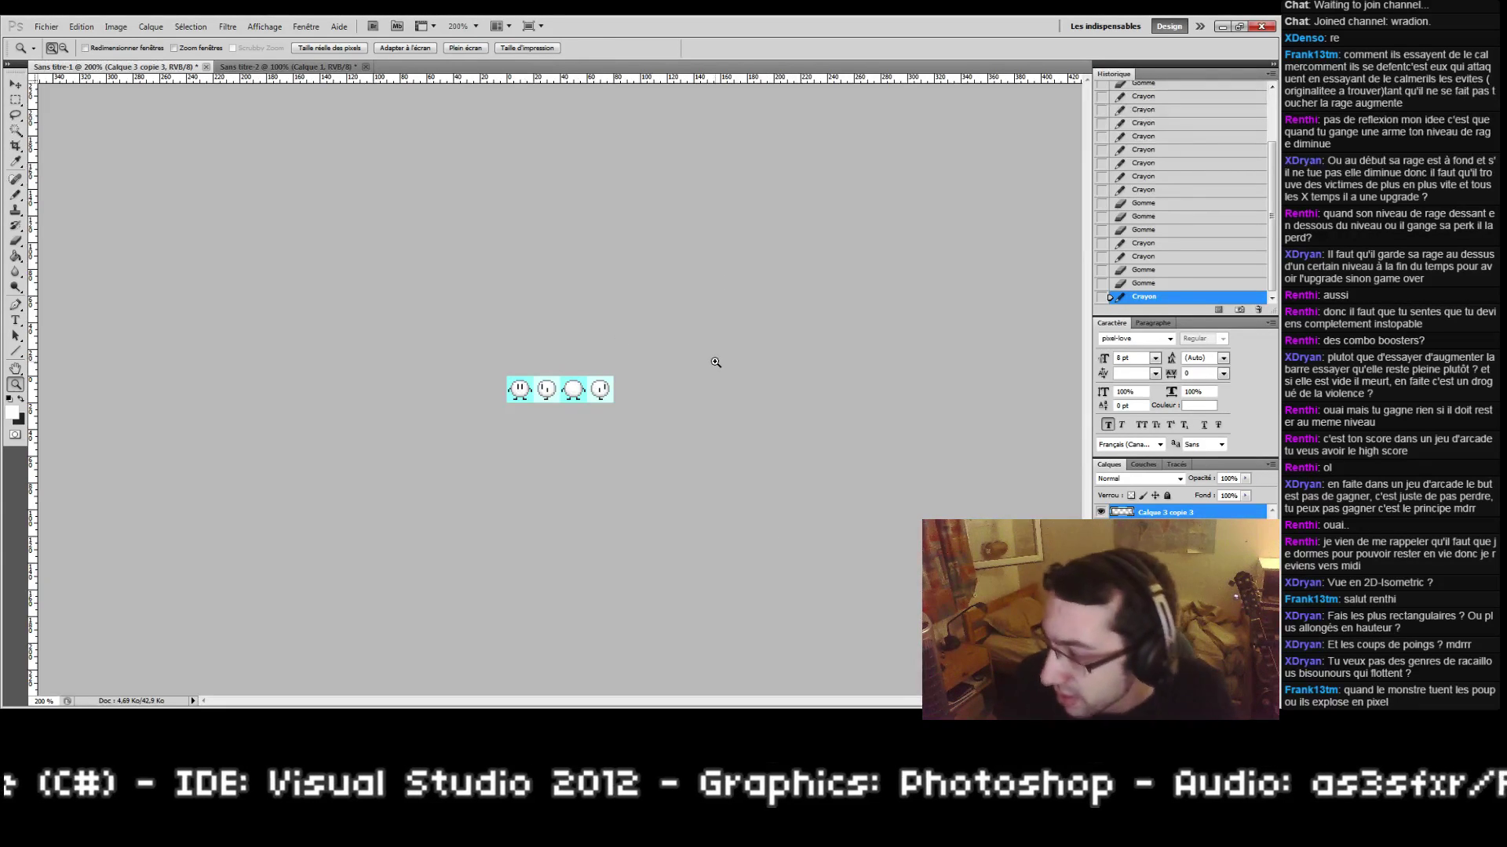
pyautogui.keyDown('shift'); pyautogui.click(1185, 549); pyautogui.keyUp('shift')
pyautogui.rightClick(1185, 549)
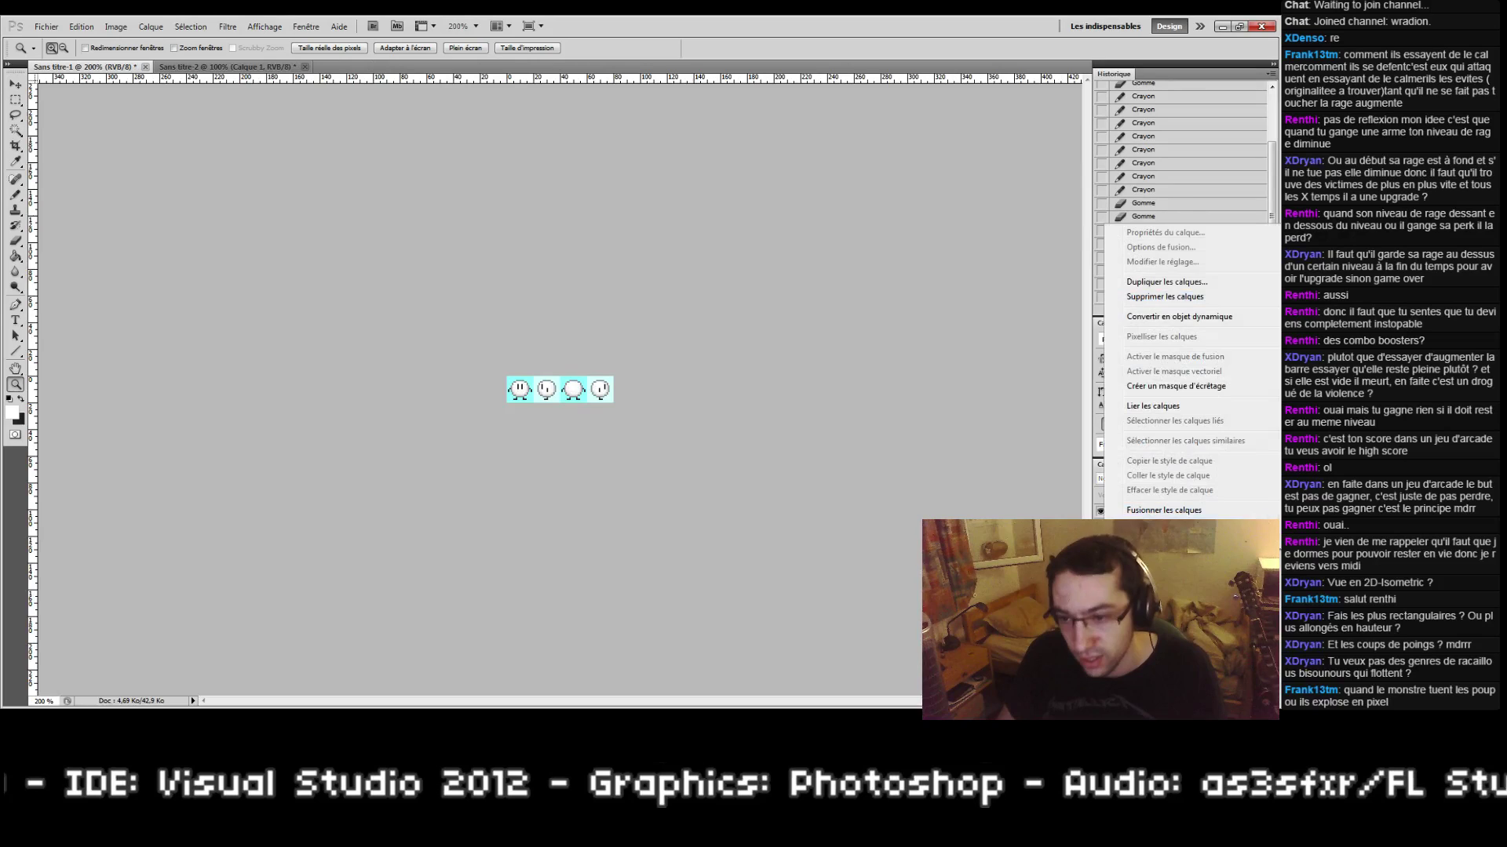
pyautogui.click(1177, 511)
pyautogui.press('b')
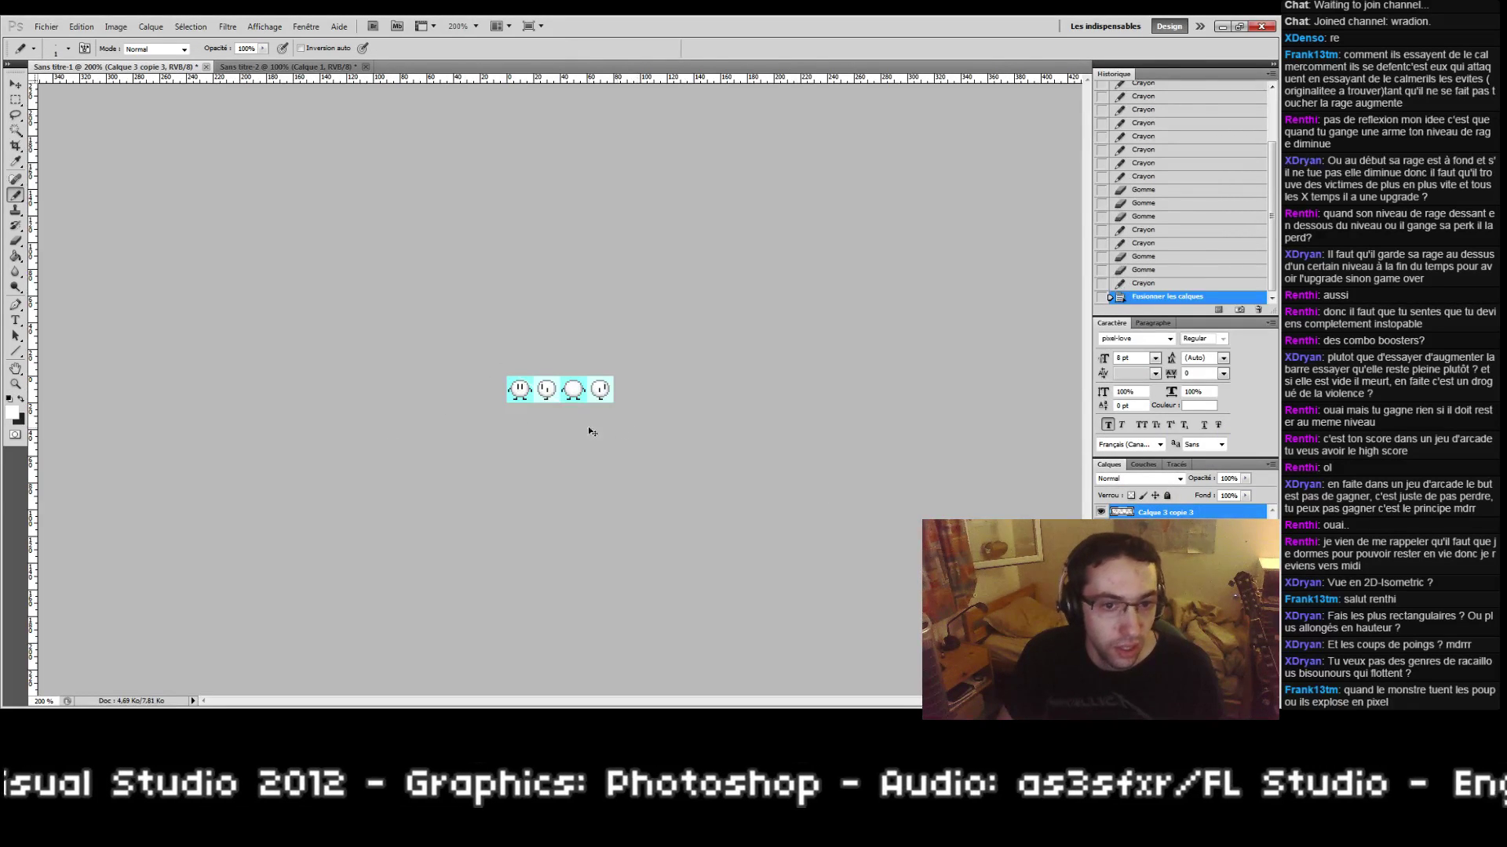
pyautogui.press('z')
pyautogui.hotkey('ctrl', '0')
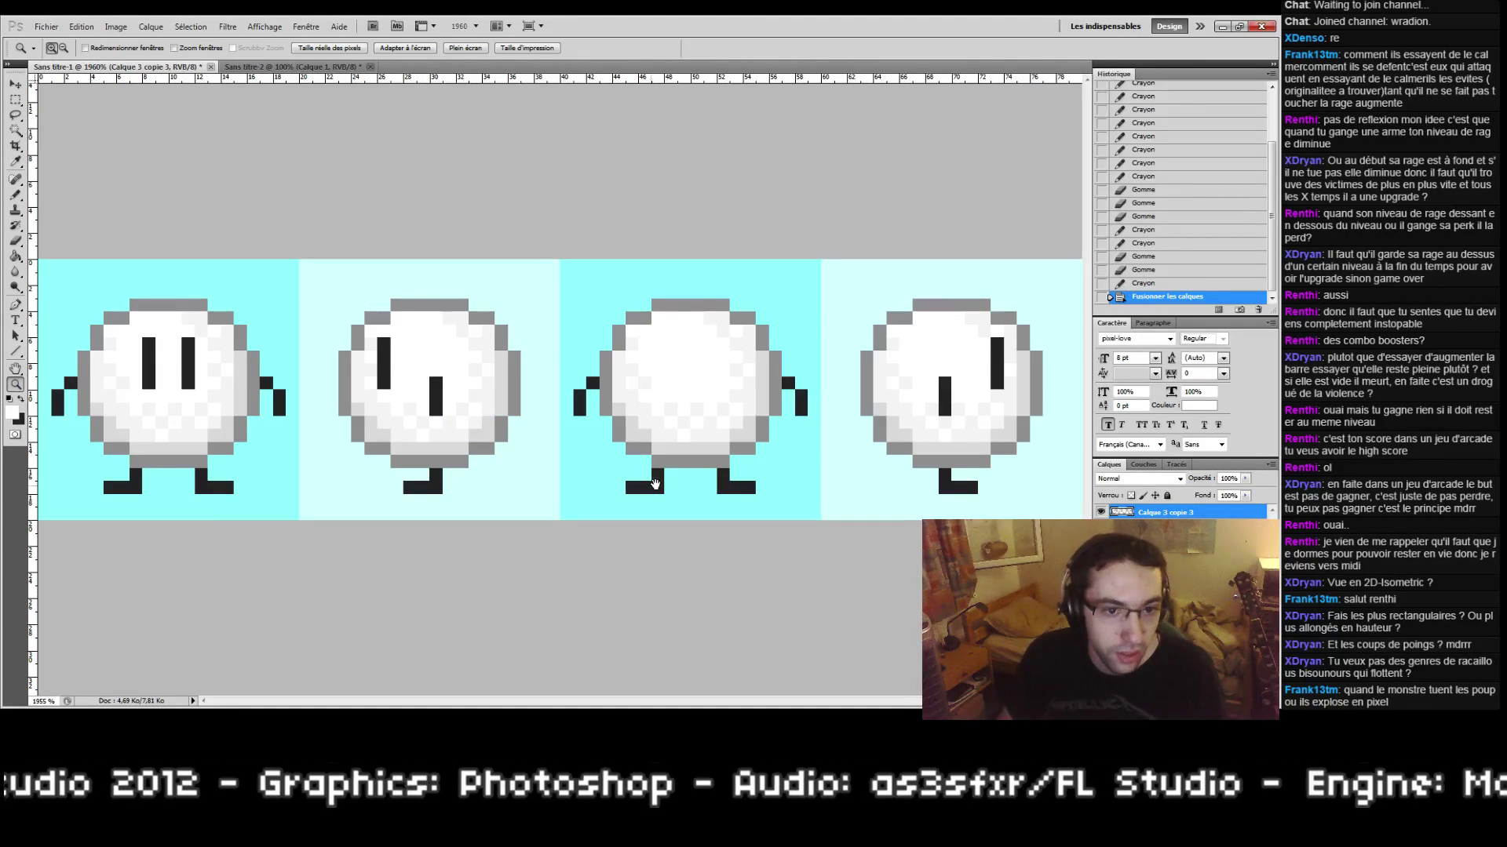
pyautogui.click(15, 130)
pyautogui.click(204, 369)
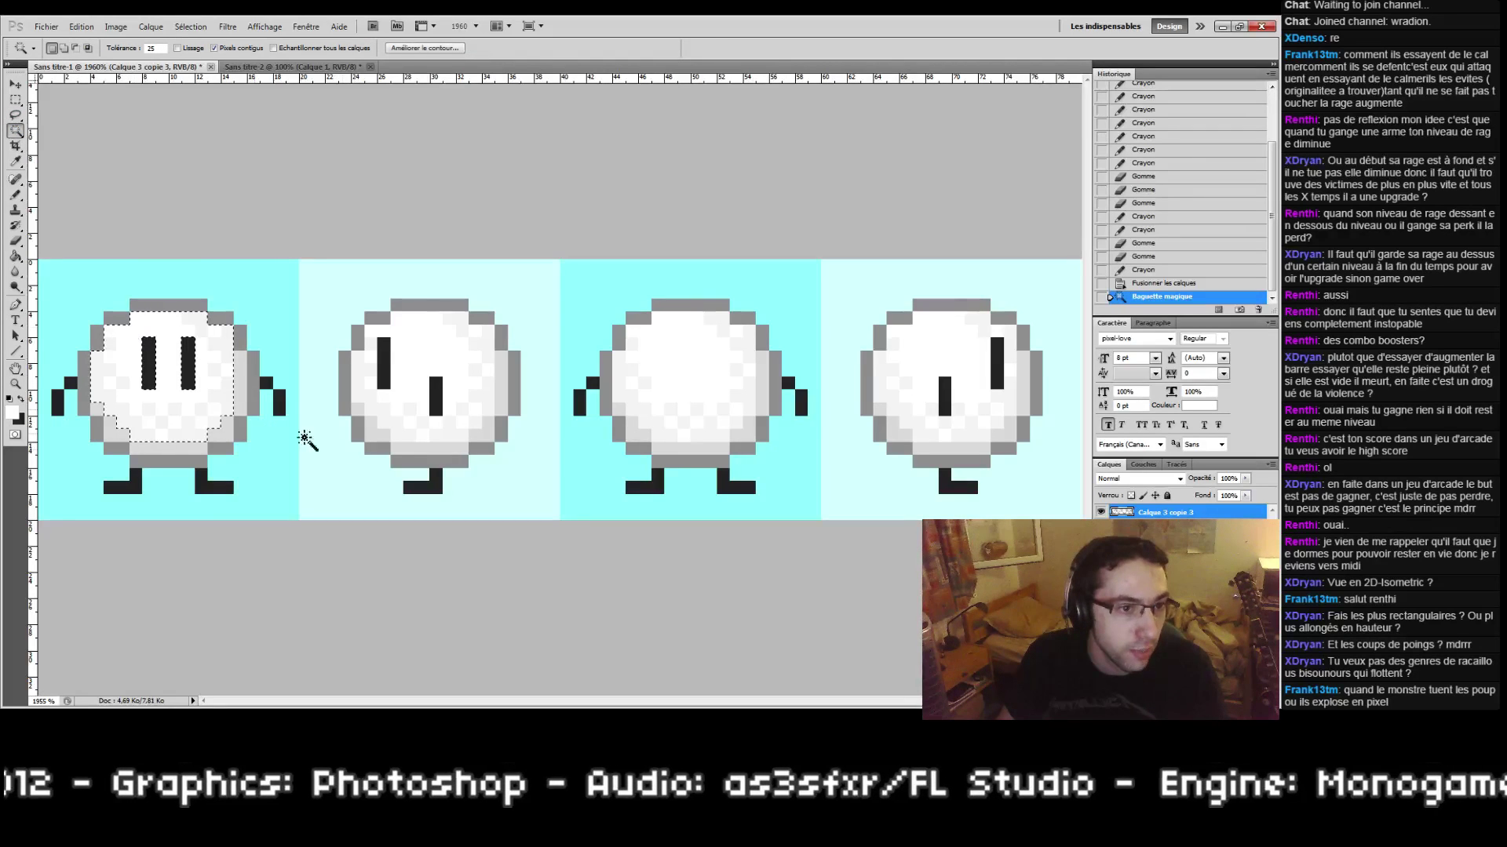
pyautogui.click(466, 371)
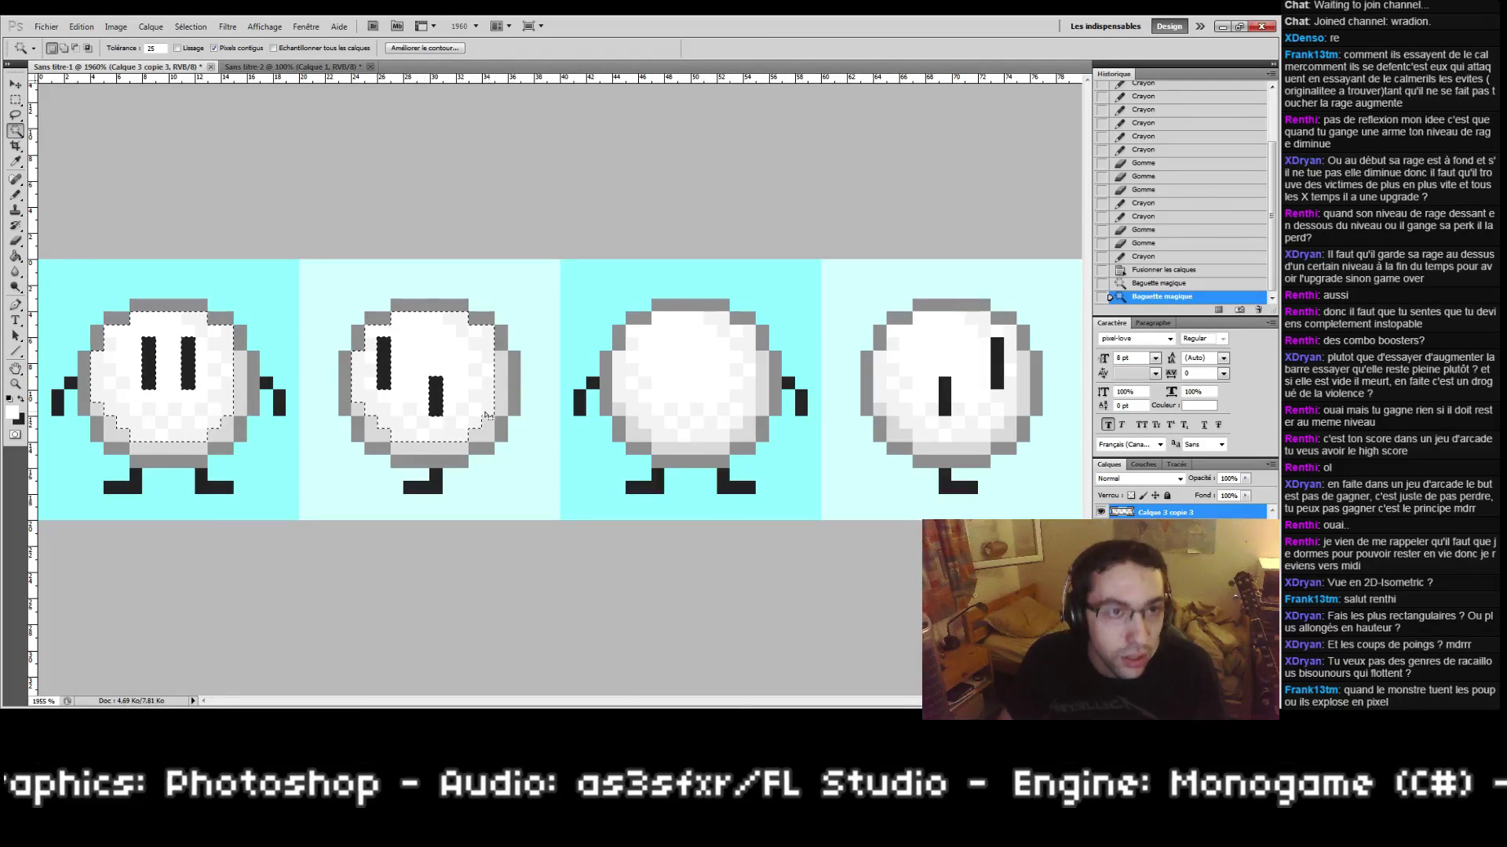
pyautogui.hotkey('ctrl', 'd')
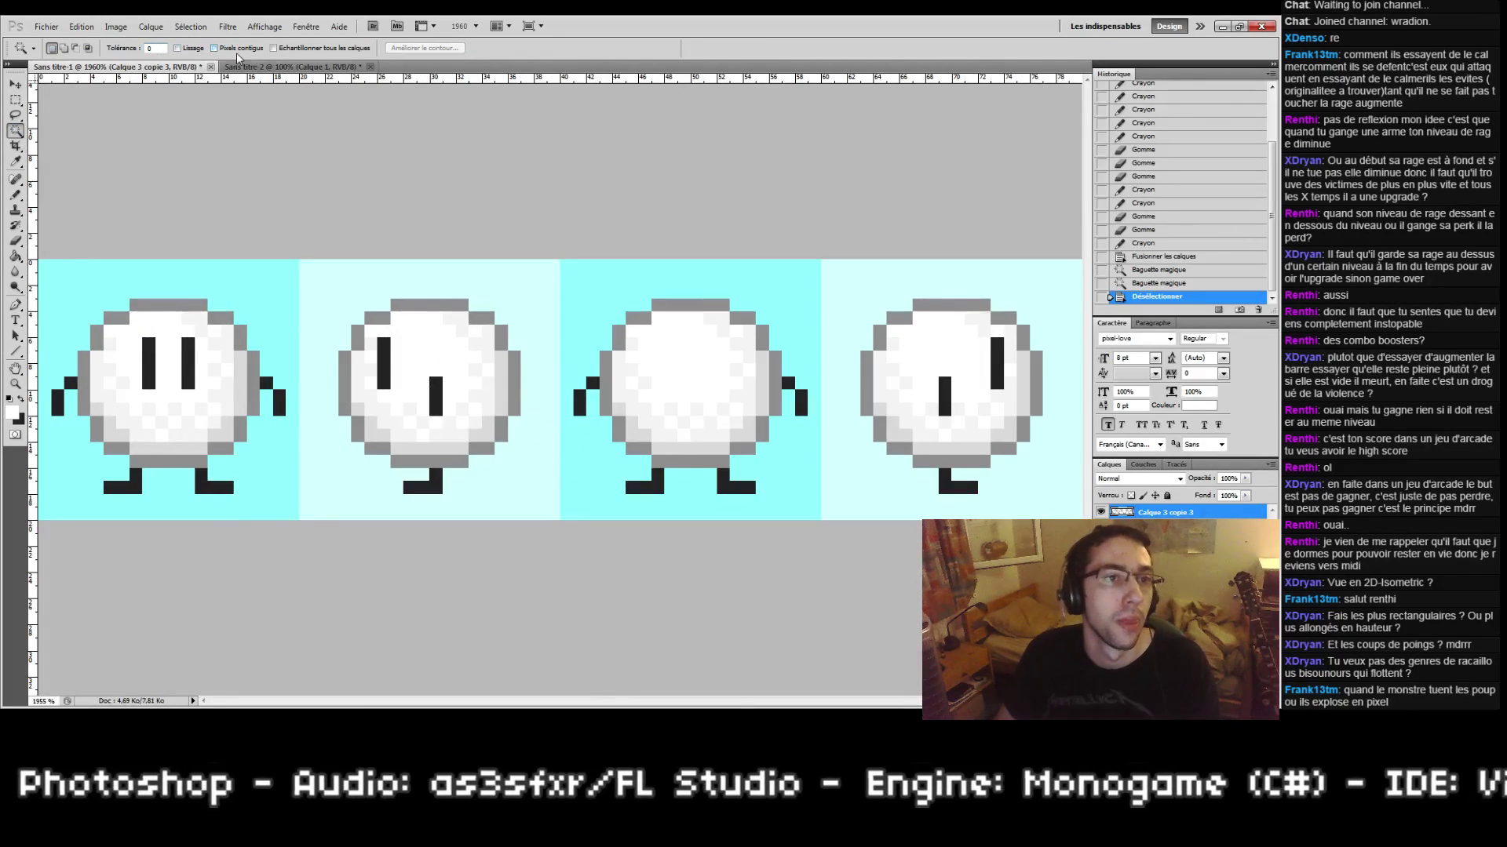
# Step: Select the white and light grey body pixels of all four frames with the Magic Wand, tolerance 0 and non-contiguous
pyautogui.click(214, 47)
pyautogui.click(164, 369)
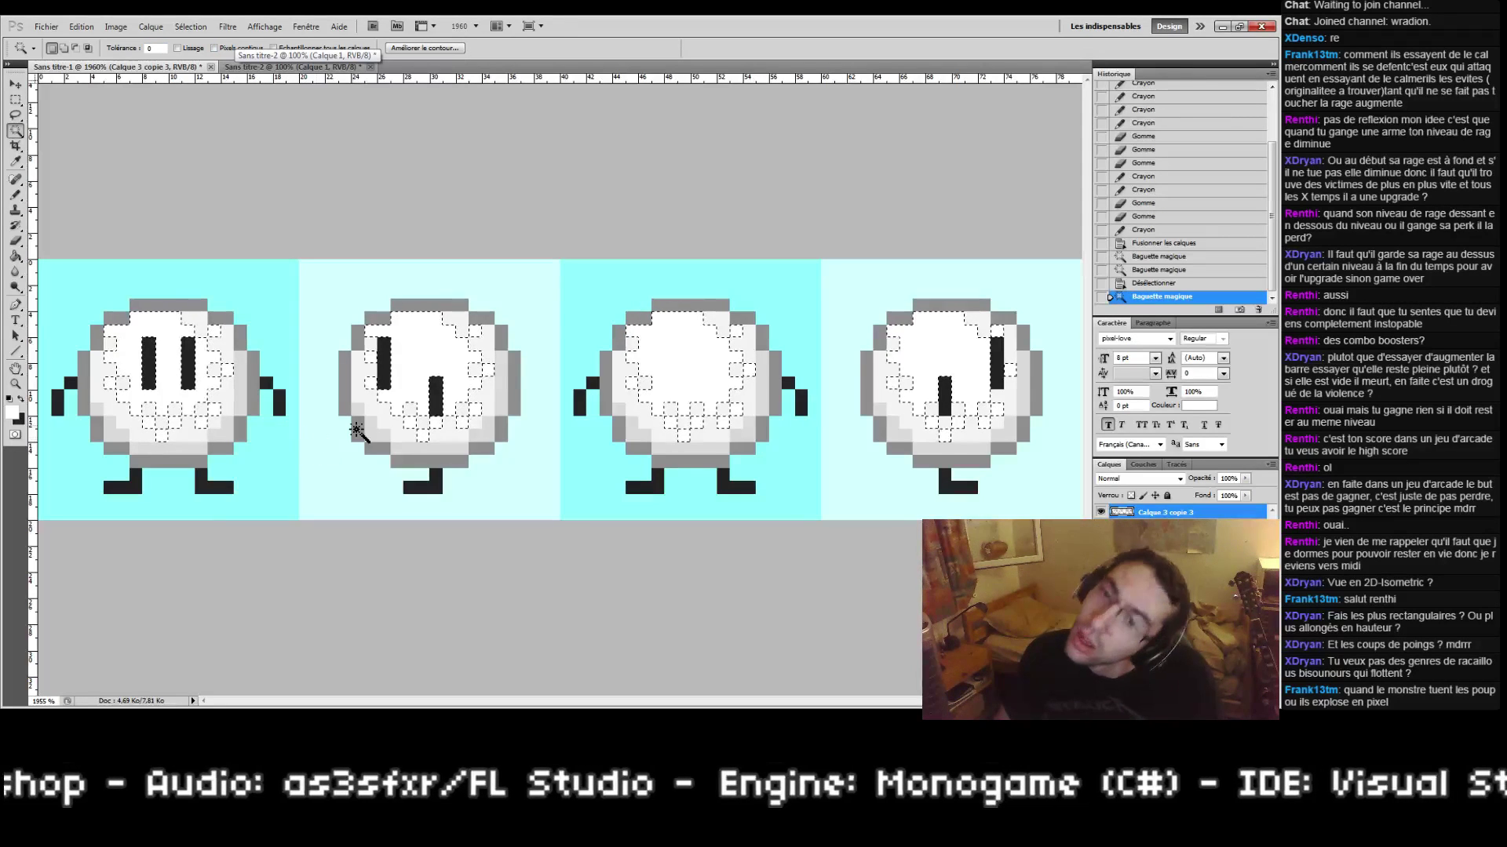
pyautogui.keyDown('shift'); pyautogui.click(234, 402); pyautogui.keyUp('shift')
pyautogui.keyDown('shift'); pyautogui.click(244, 400); pyautogui.keyUp('shift')
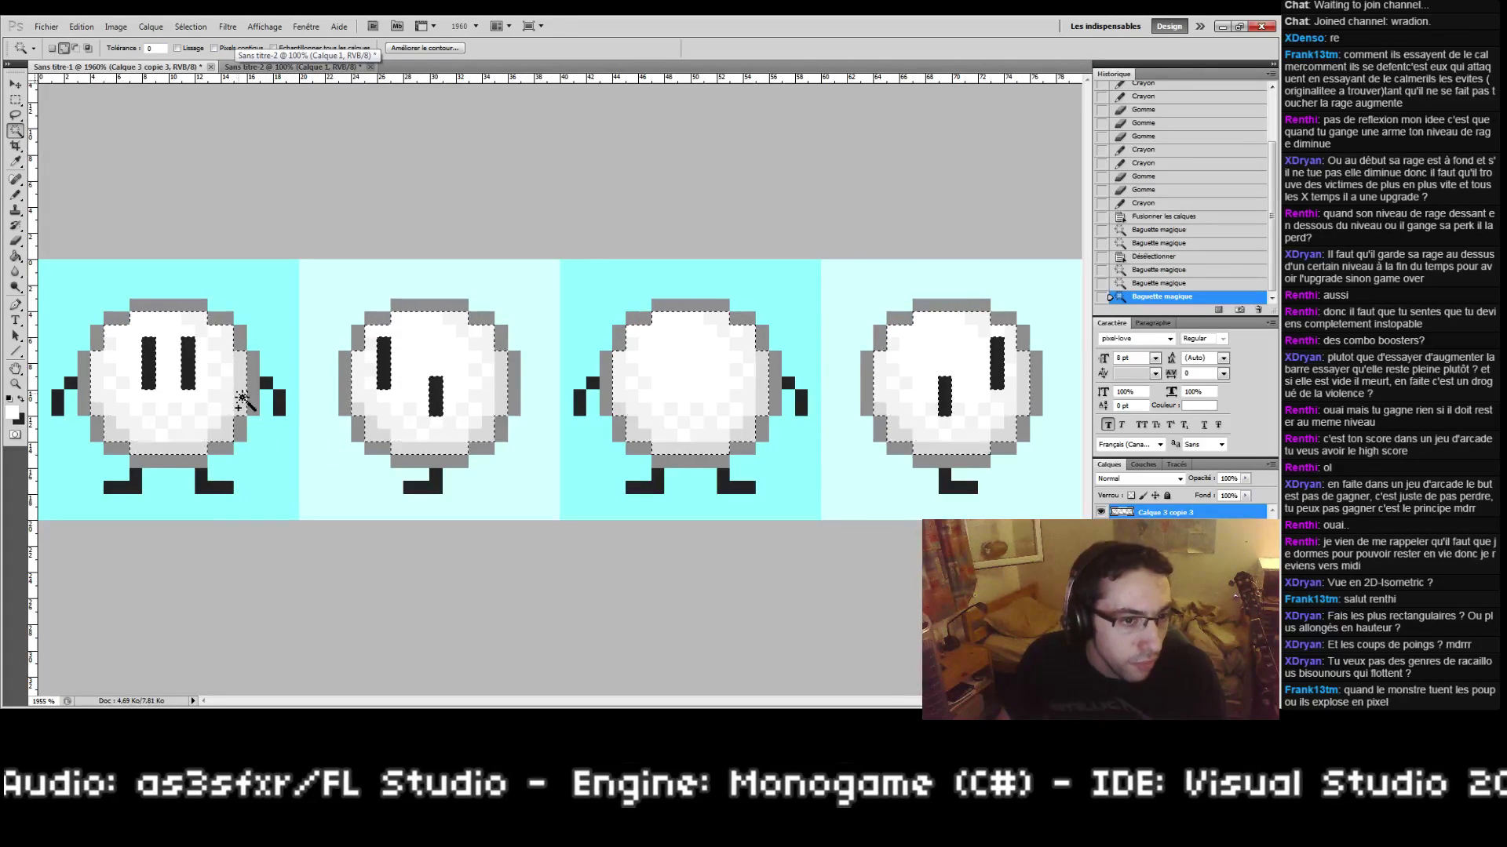
# Step: Add 3% uniform monochromatic noise to the selected body pixels, and clear the selection
pyautogui.click(228, 26)
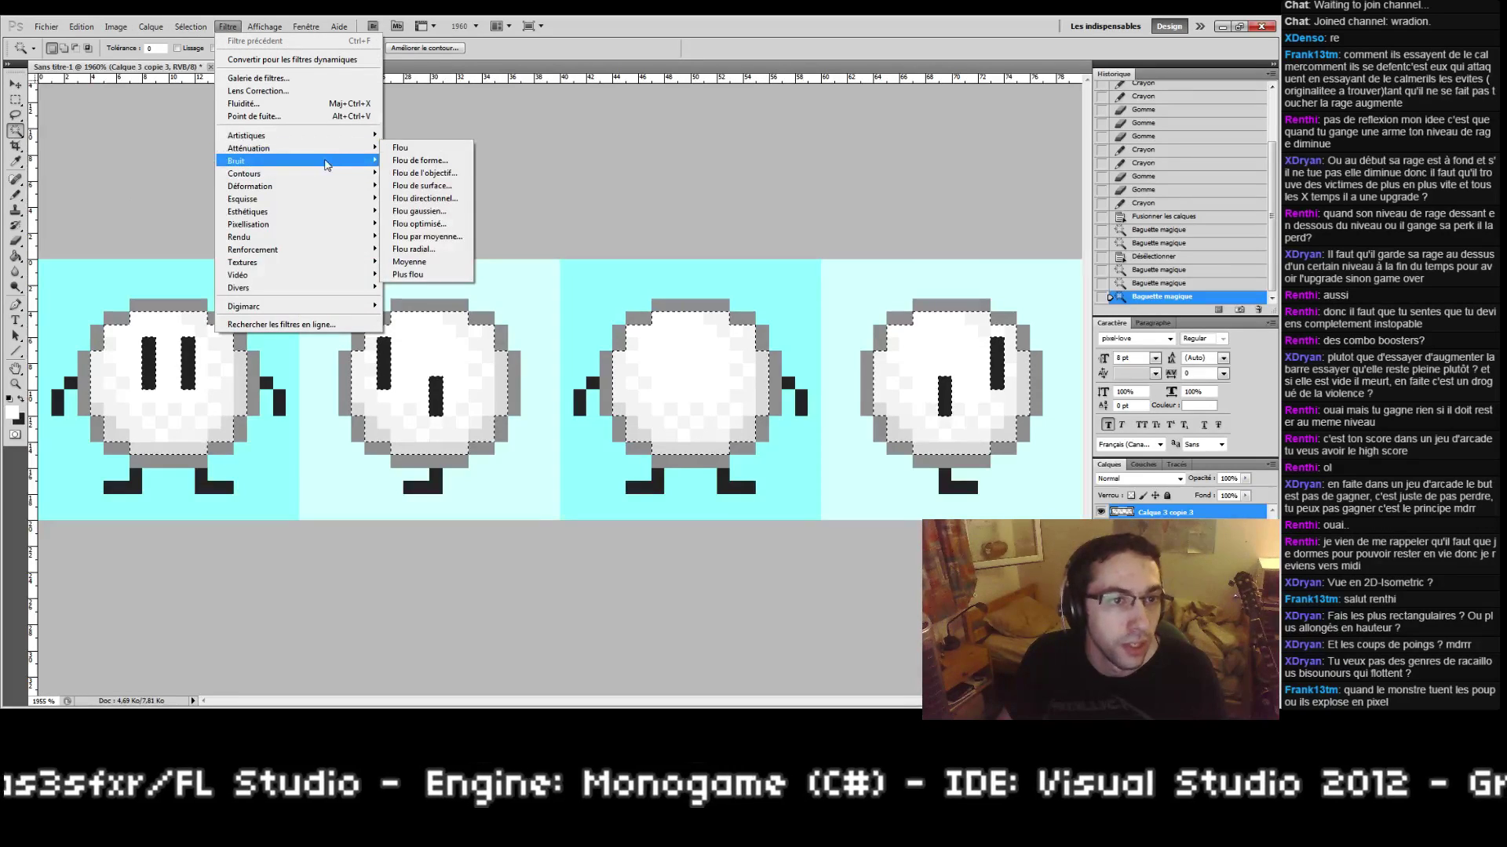
pyautogui.moveTo(326, 162)
pyautogui.click(416, 160)
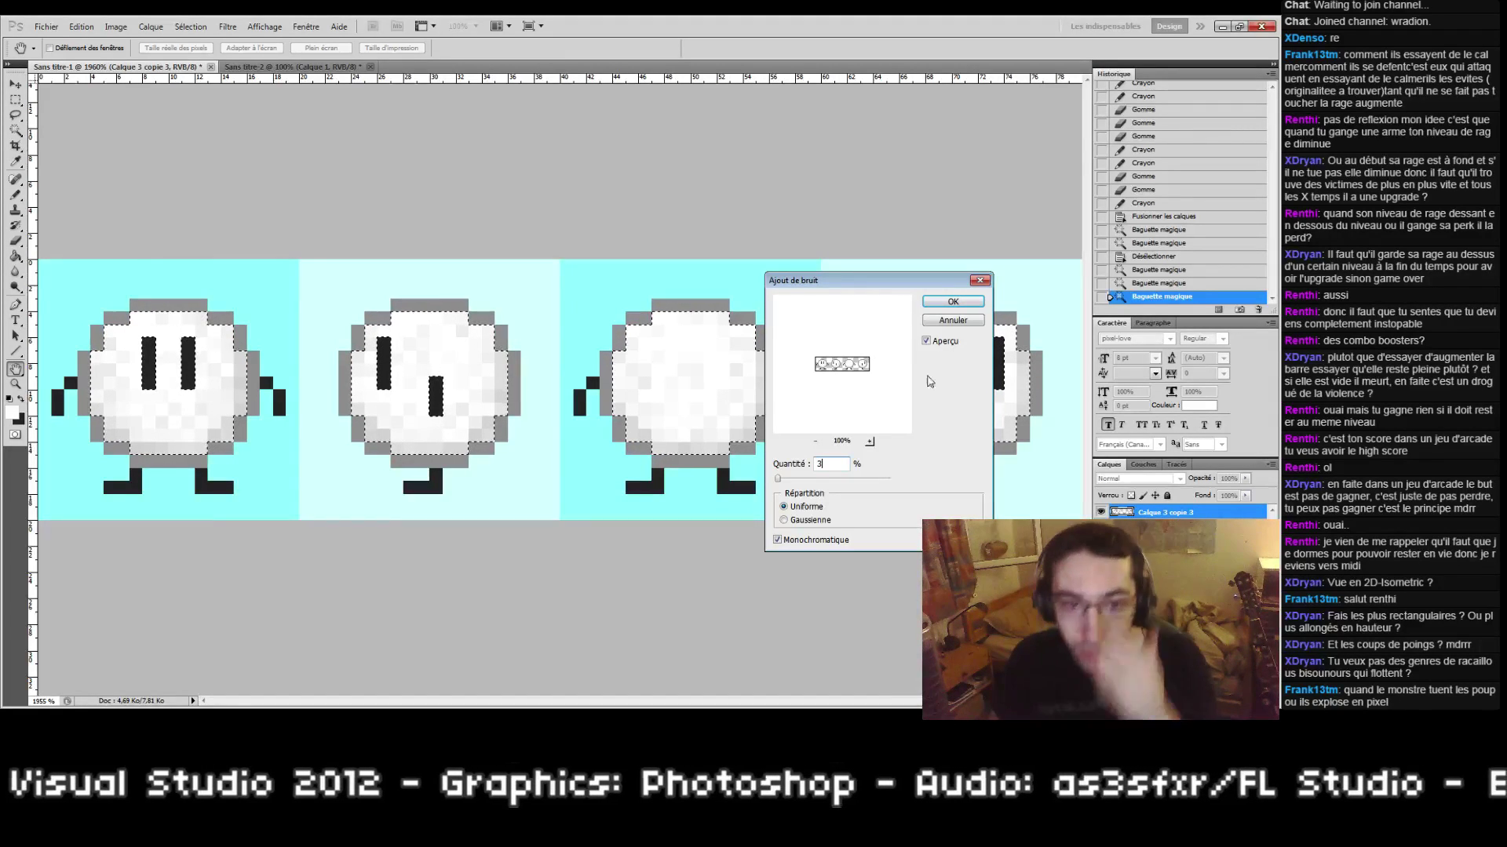
pyautogui.click(952, 301)
pyautogui.hotkey('ctrl', 'd')
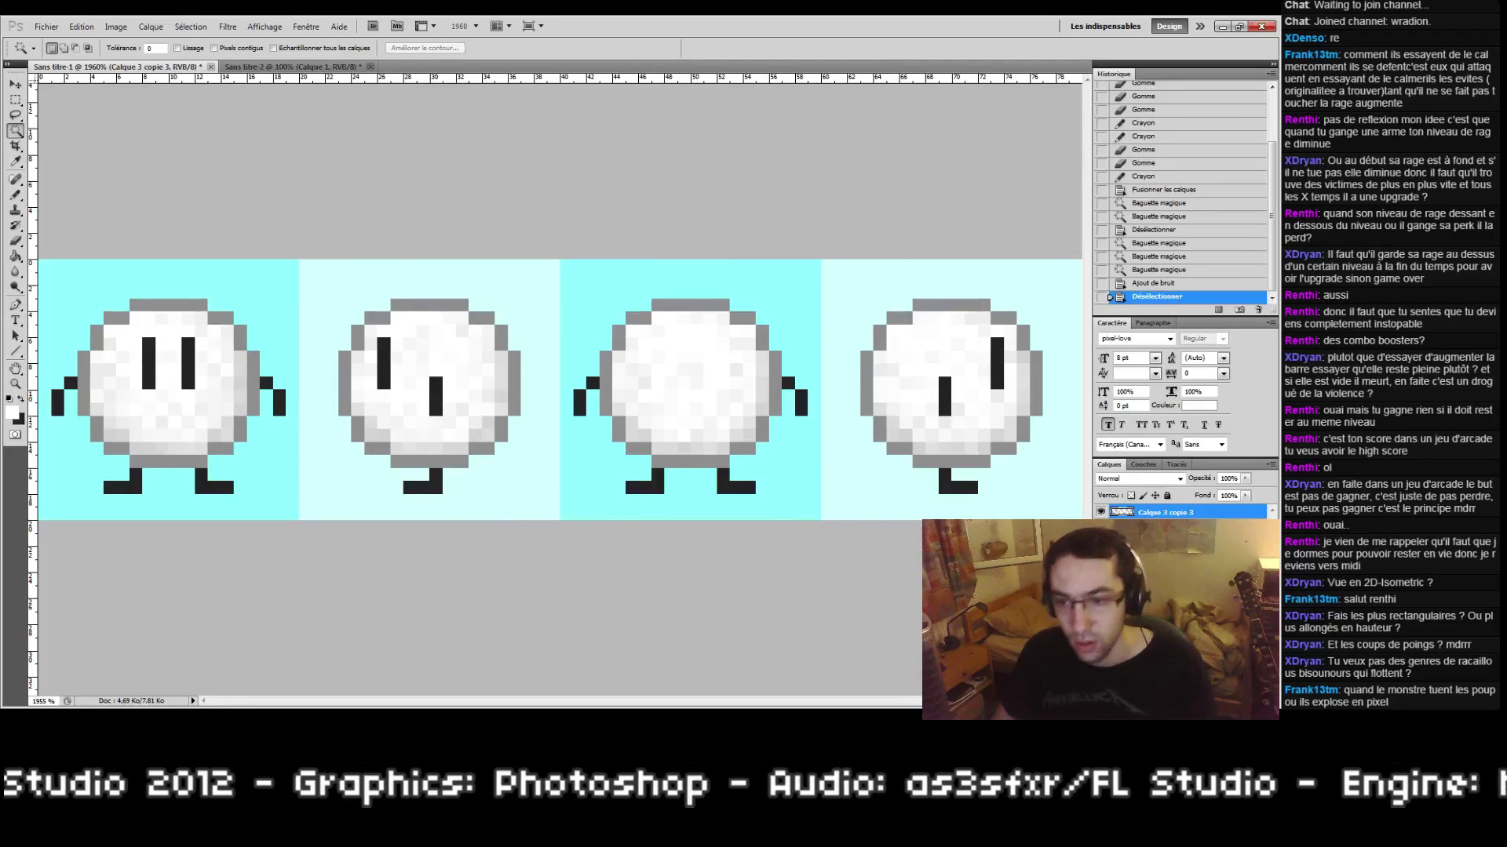
# Step: Hide the coloured background behind the frames and check the sprites at 100% and enlarged
pyautogui.click(1101, 528)
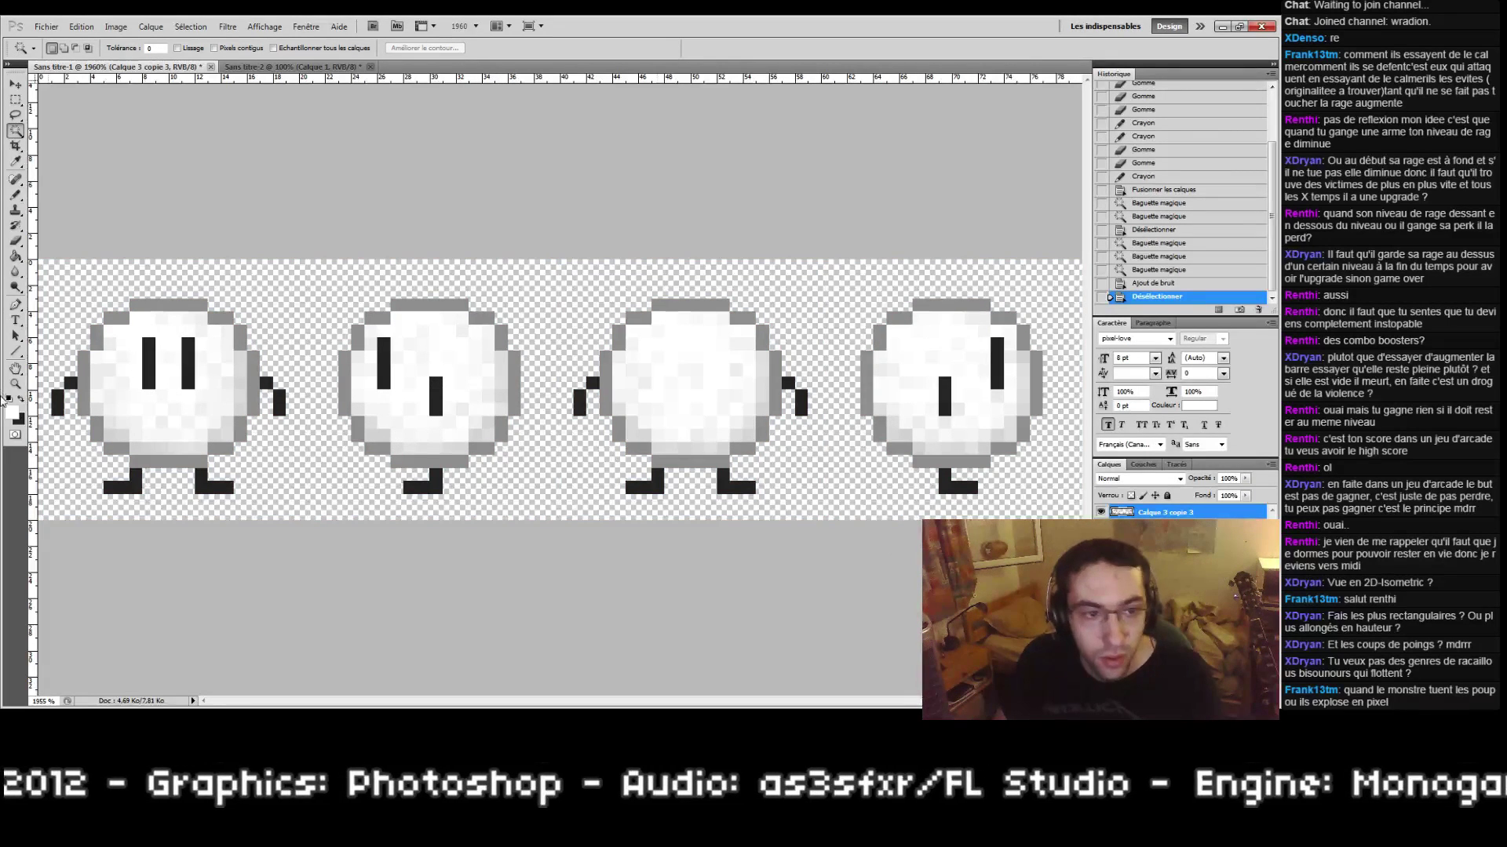
pyautogui.doubleClick(15, 385)
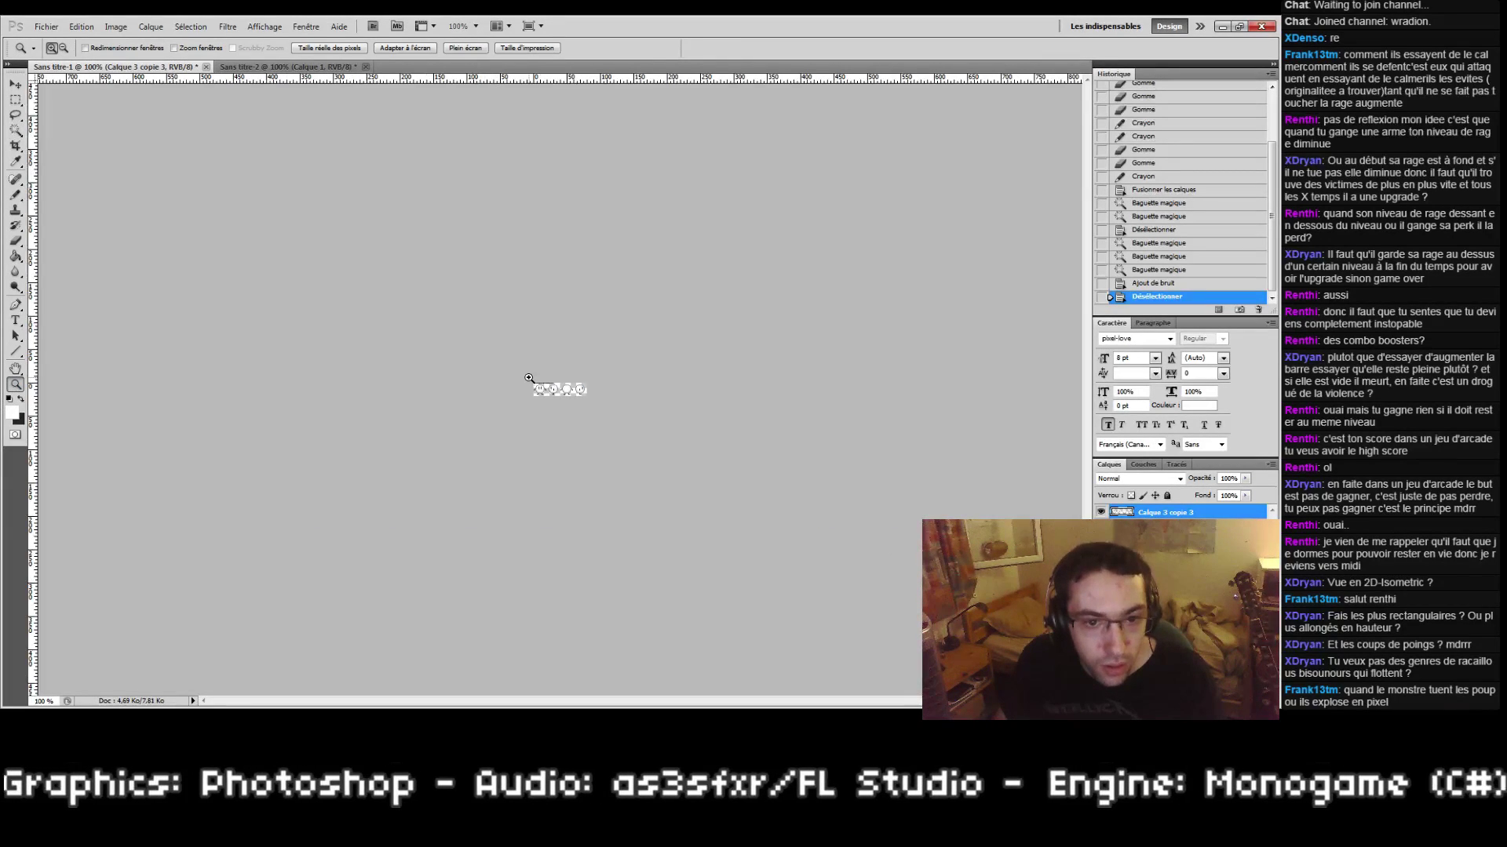
pyautogui.moveTo(528, 378); pyautogui.dragTo(592, 417)
pyautogui.moveTo(62, 304); pyautogui.dragTo(168, 425)
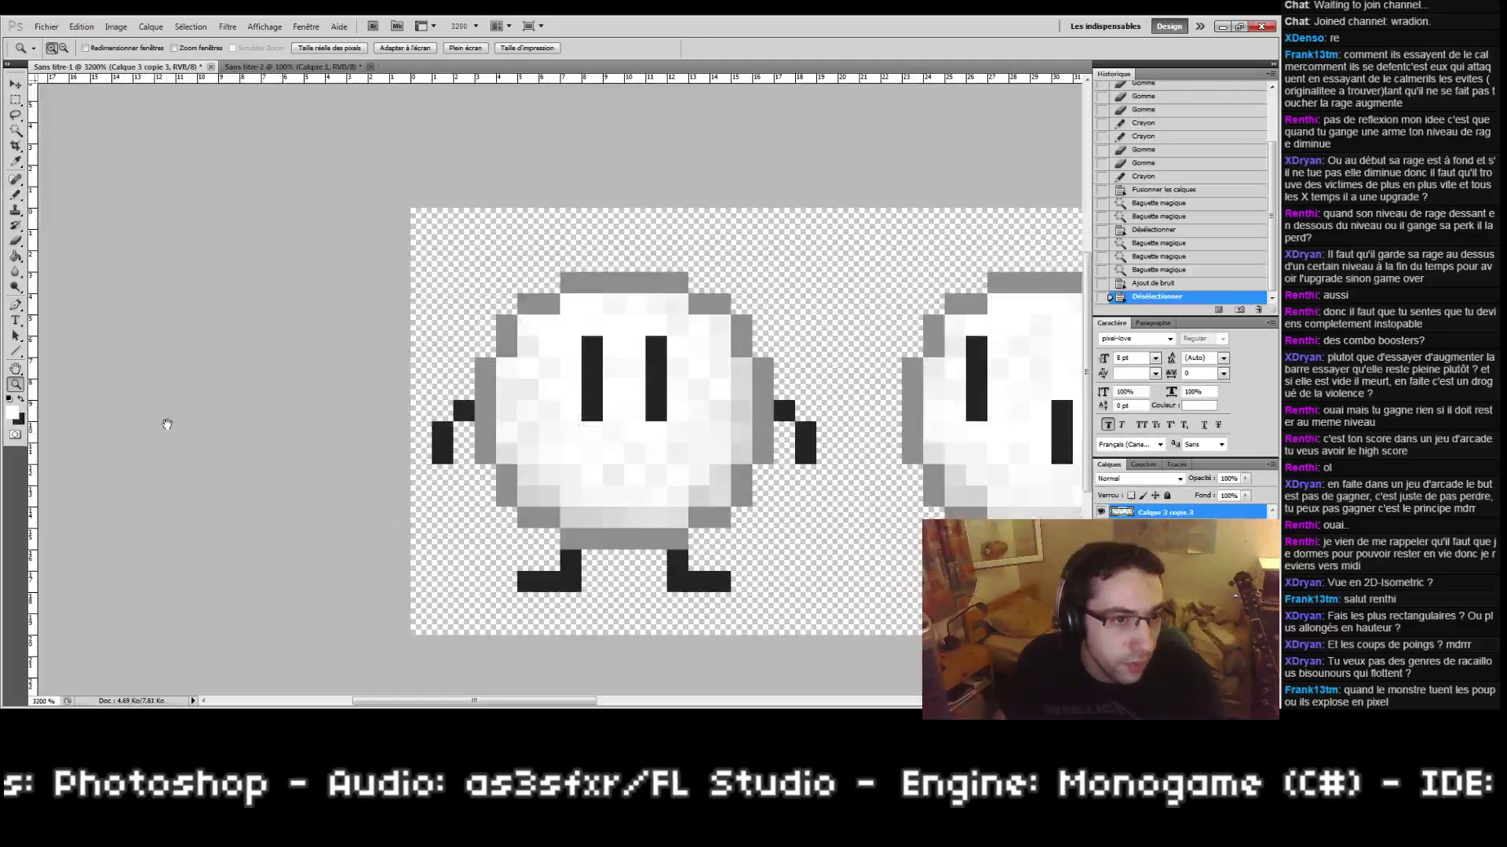
pyautogui.moveTo(527, 465); pyautogui.dragTo(465, 466)
# Step: Try a darker grey outline by filling the sprites' body outlines with colour 898989
pyautogui.press('b')
pyautogui.click(11, 412)
pyautogui.click(563, 447)
pyautogui.click(420, 367)
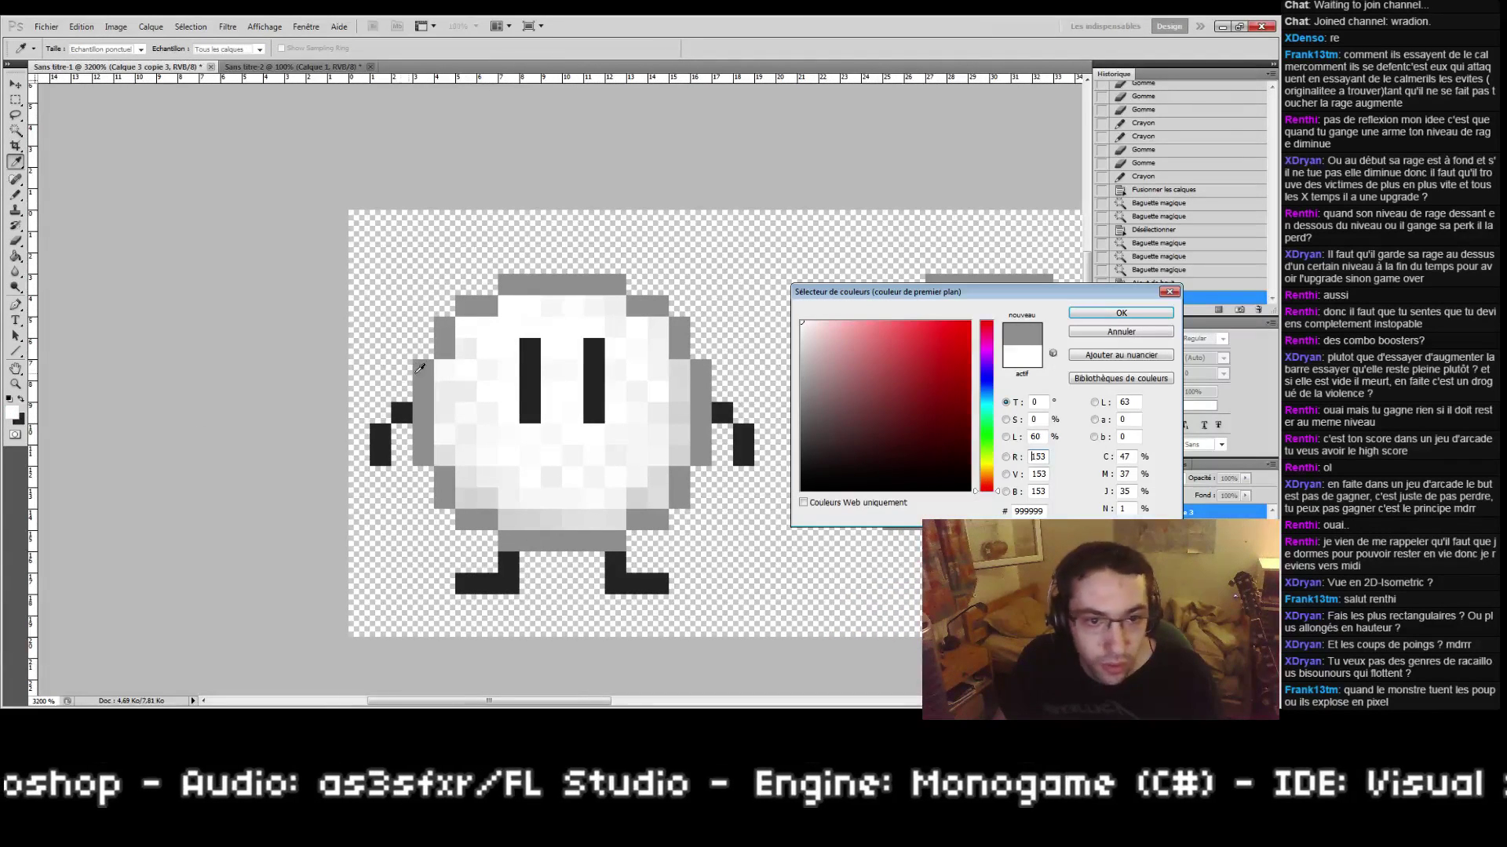
pyautogui.click(722, 400)
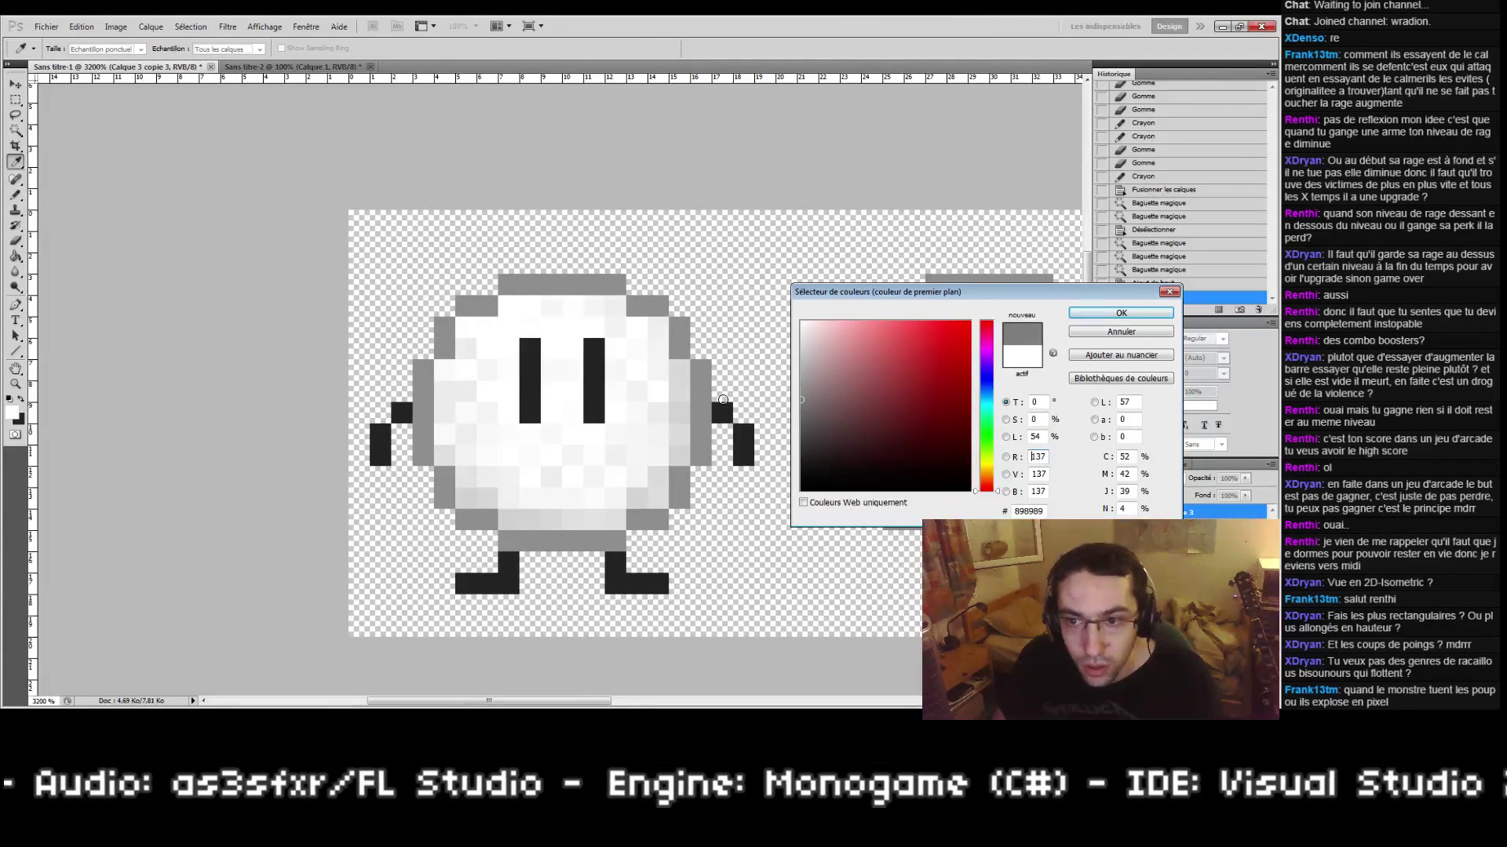
pyautogui.click(1121, 313)
pyautogui.press('g')
pyautogui.click(585, 284)
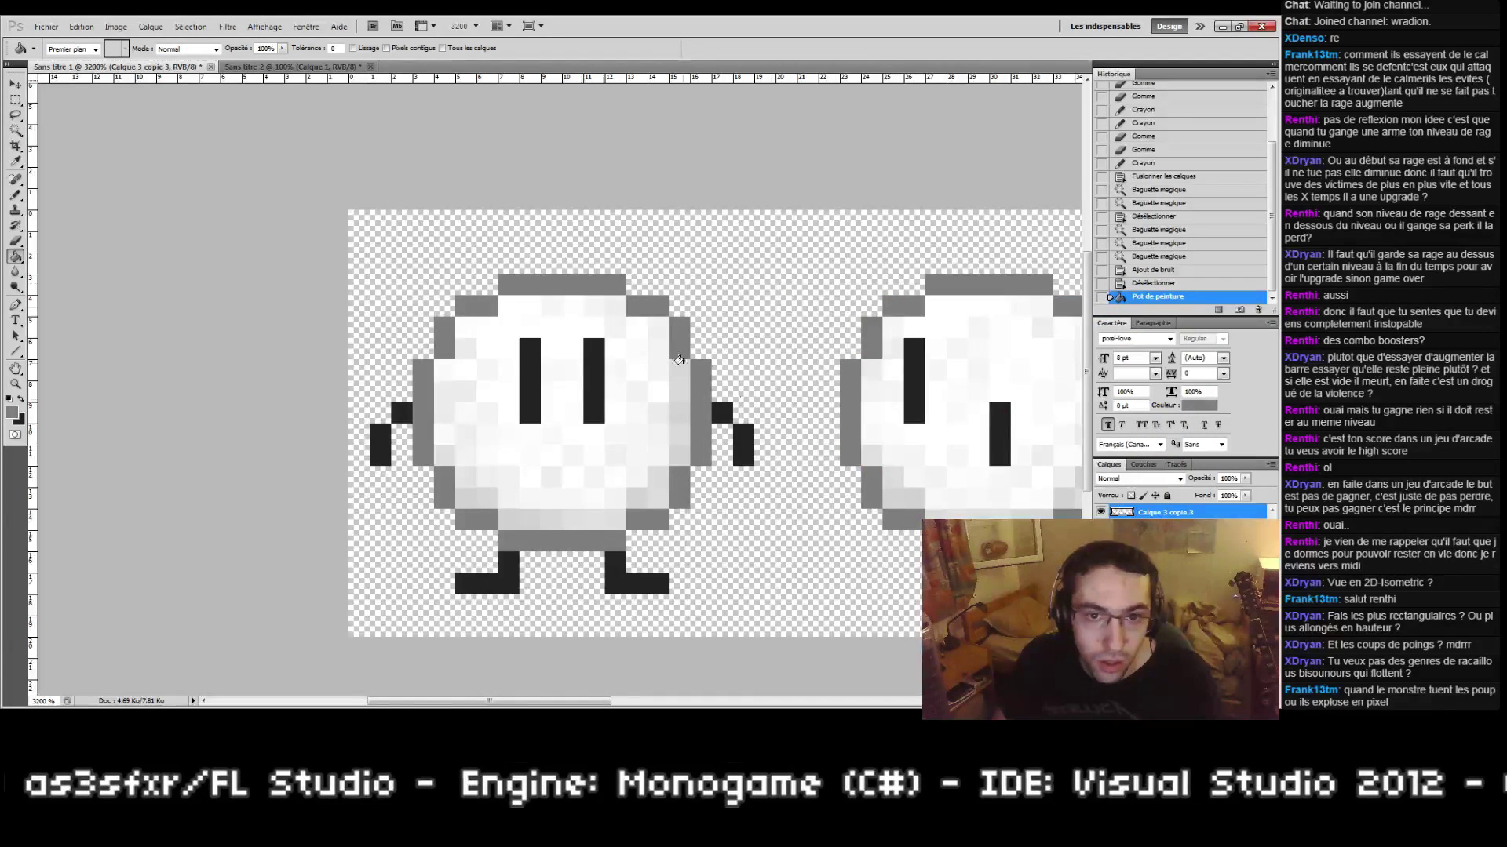
# Step: Check the darker outlines at 100% and enlarged, and undo the outline fill
pyautogui.moveTo(366, 369); pyautogui.dragTo(153, 369)
pyautogui.doubleClick(14, 384)
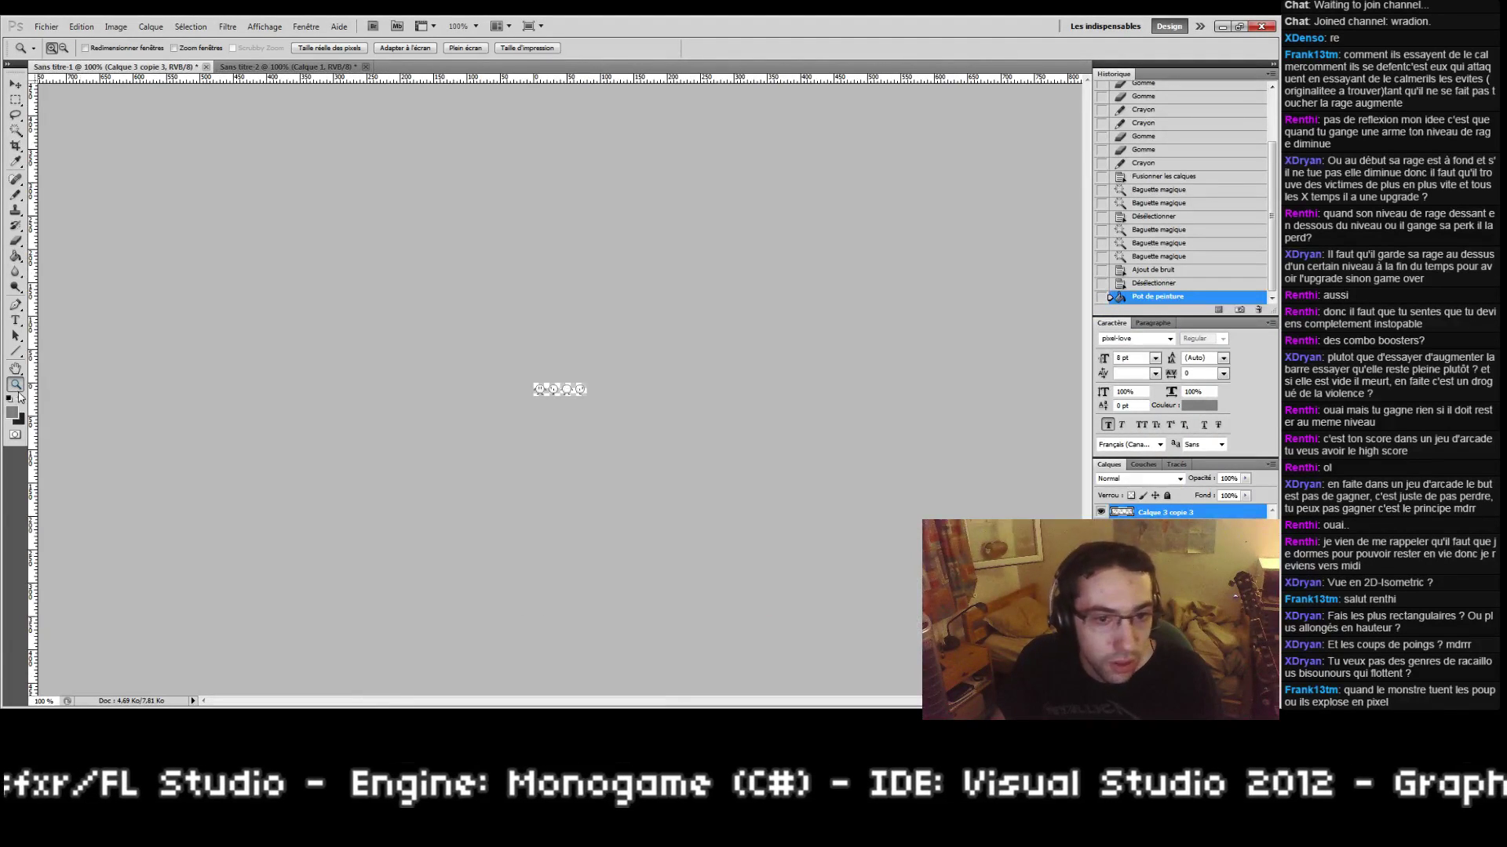
pyautogui.click(579, 404)
pyautogui.moveTo(495, 383); pyautogui.dragTo(573, 410)
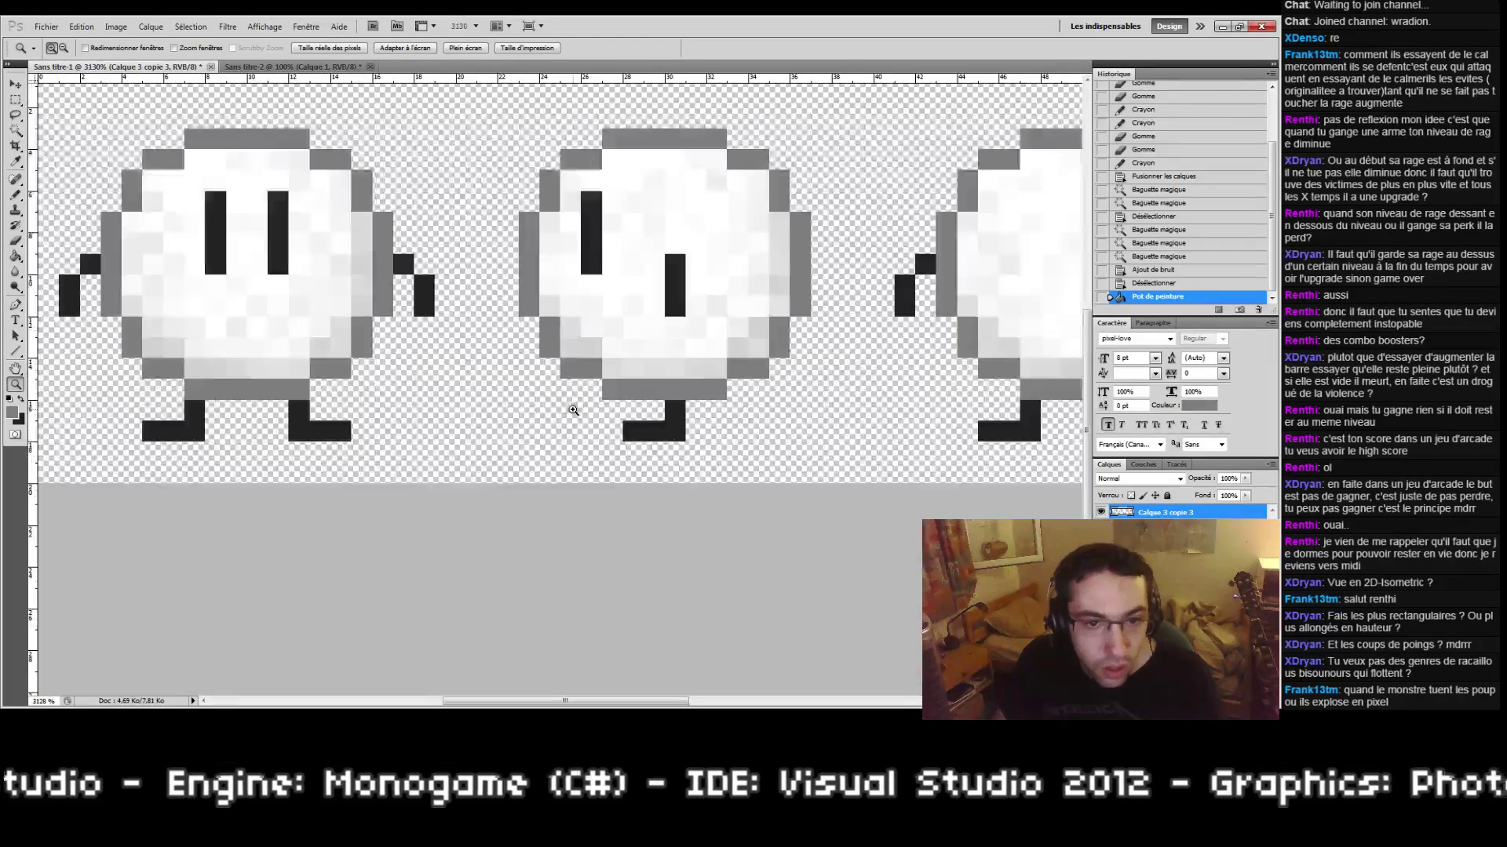
pyautogui.moveTo(366, 360)
pyautogui.mouseDown()
pyautogui.moveTo(572, 492)
pyautogui.moveTo(547, 450)
pyautogui.mouseUp()
pyautogui.hotkey('ctrl', 'z')
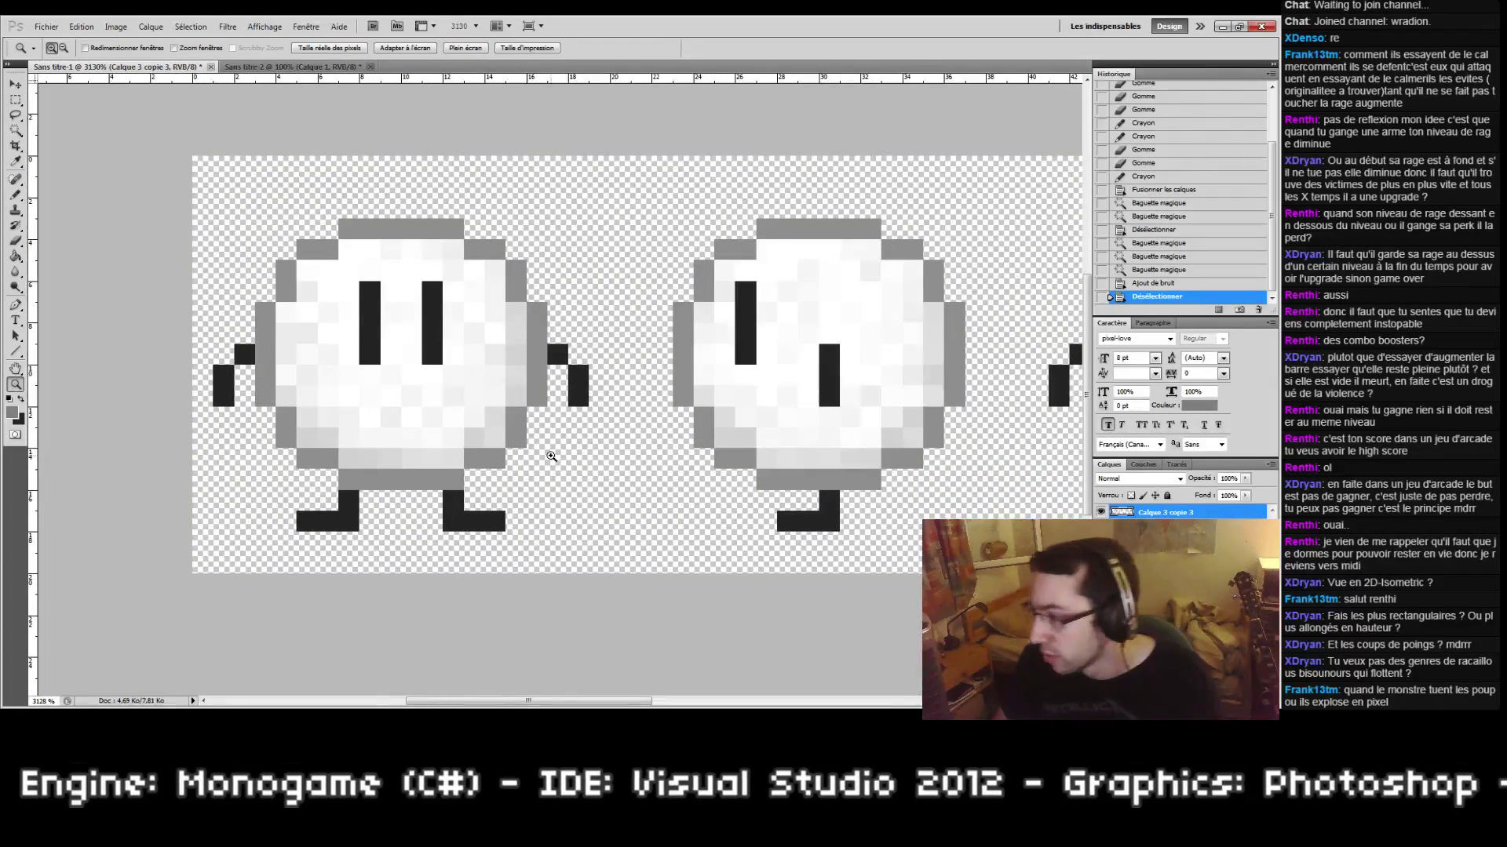
# Step: Start saving the sprite sheet in the LudumDare33 folder and create and open a subfolder named graphics
pyautogui.hotkey('ctrl', 's')
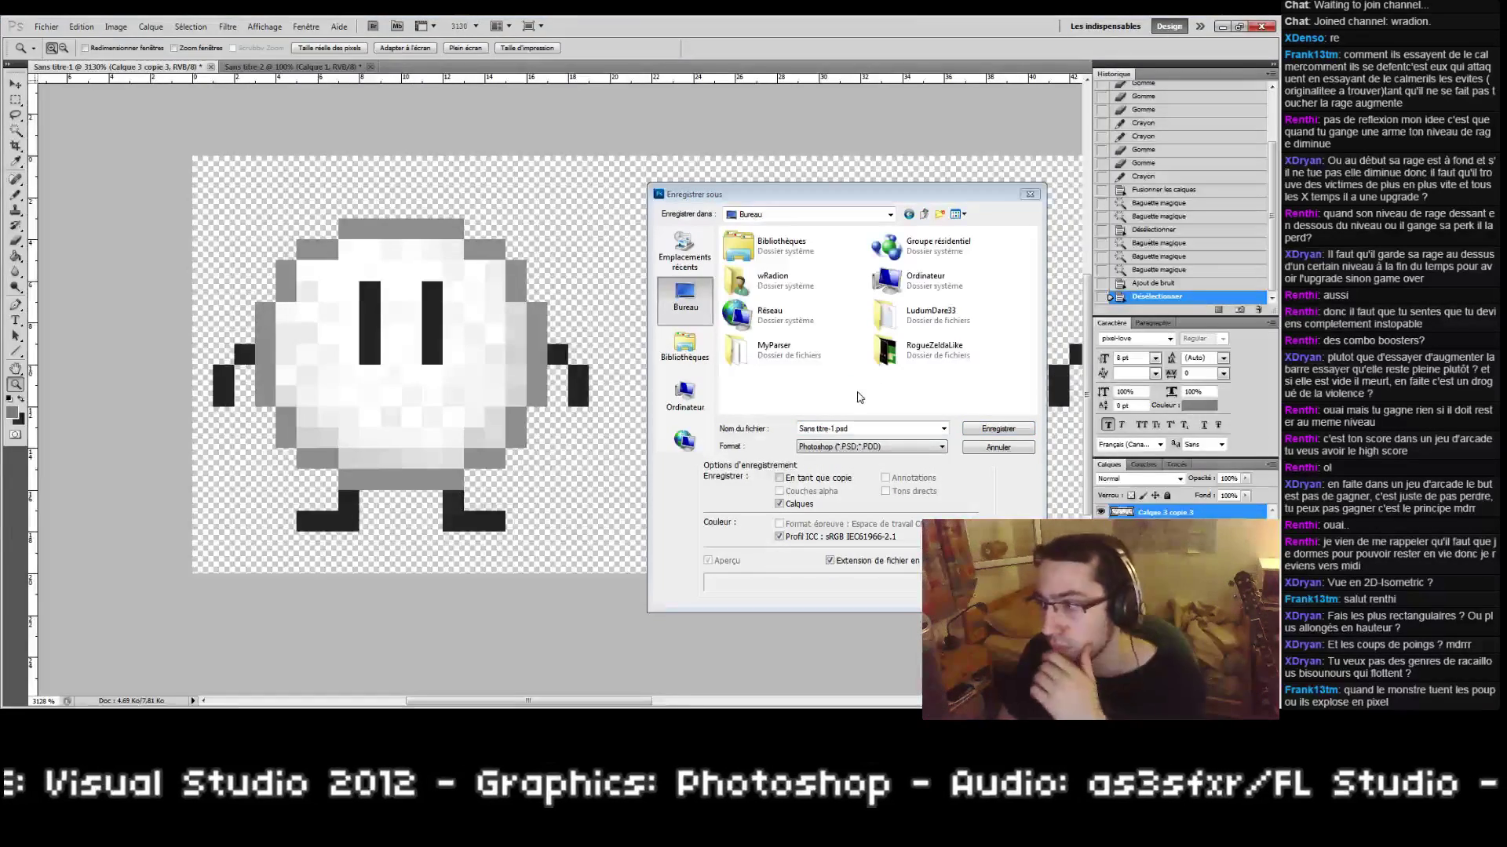
pyautogui.doubleClick(919, 317)
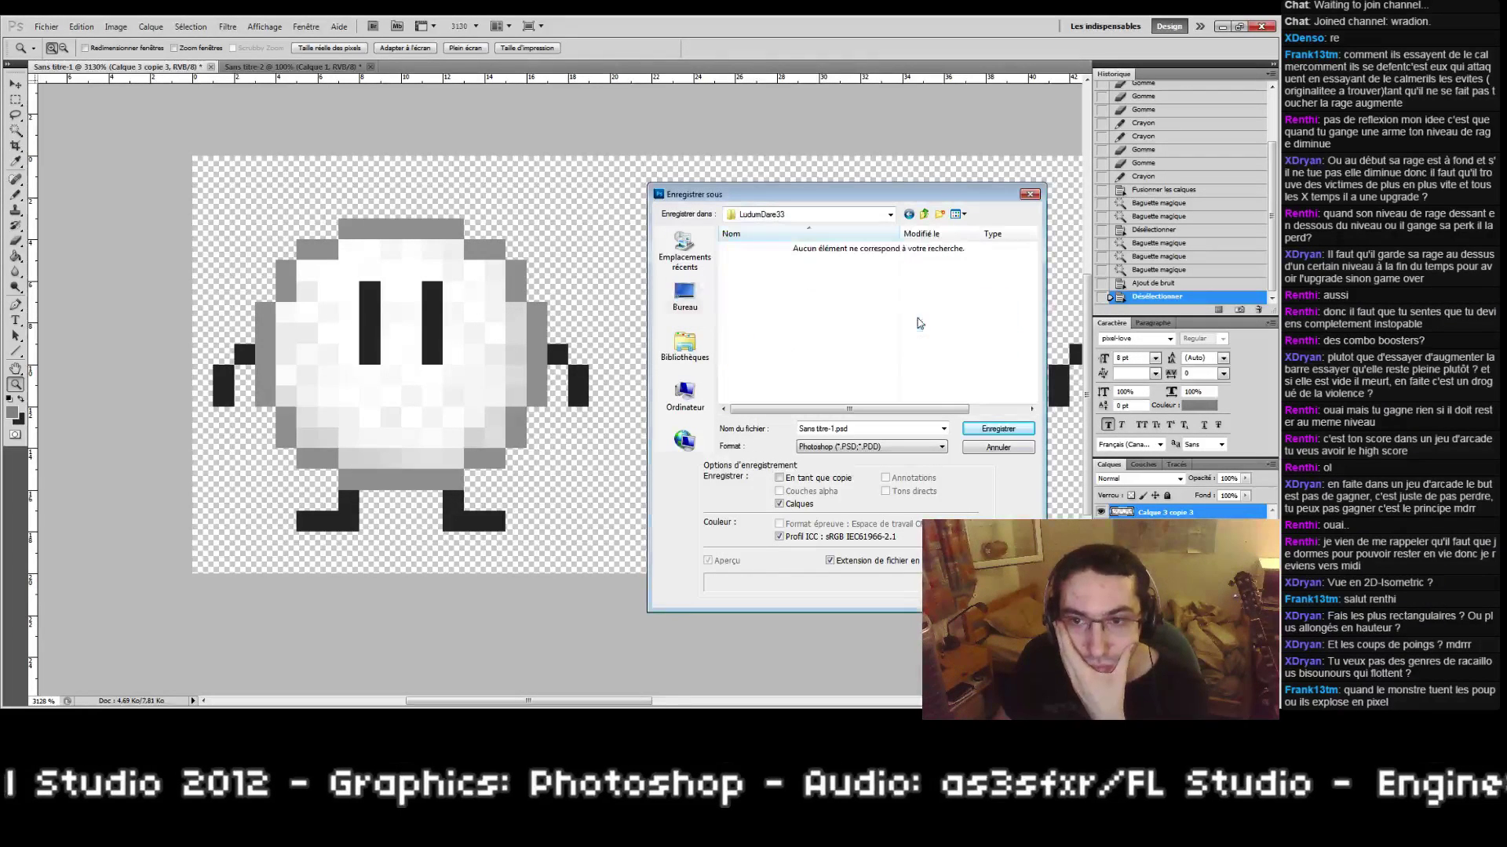
pyautogui.click(939, 215)
pyautogui.write('graog')
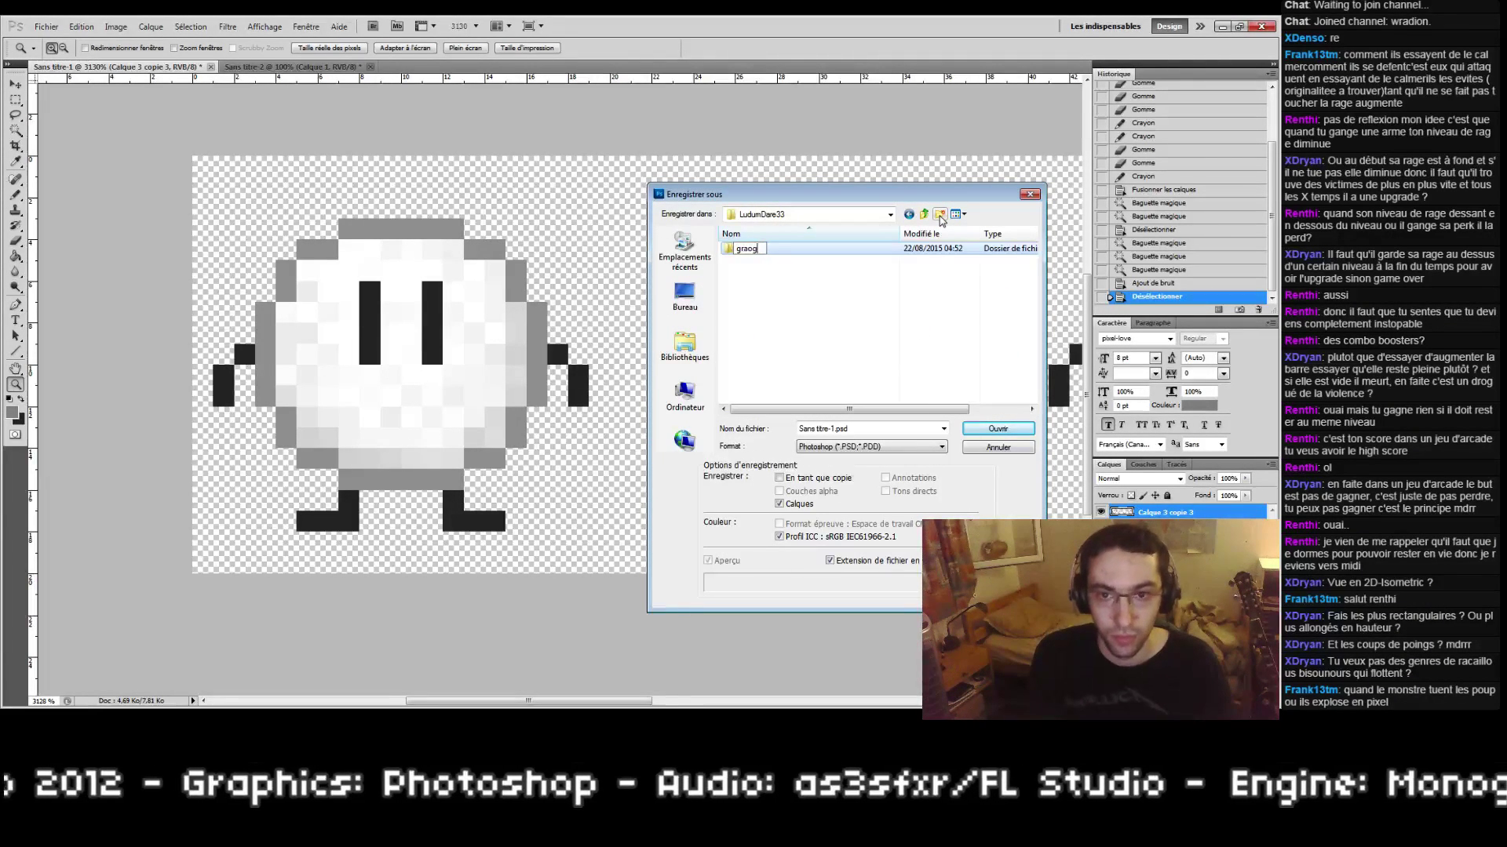
pyautogui.press('BackSpace')
pyautogui.press('BackSpace')
pyautogui.write('phics')
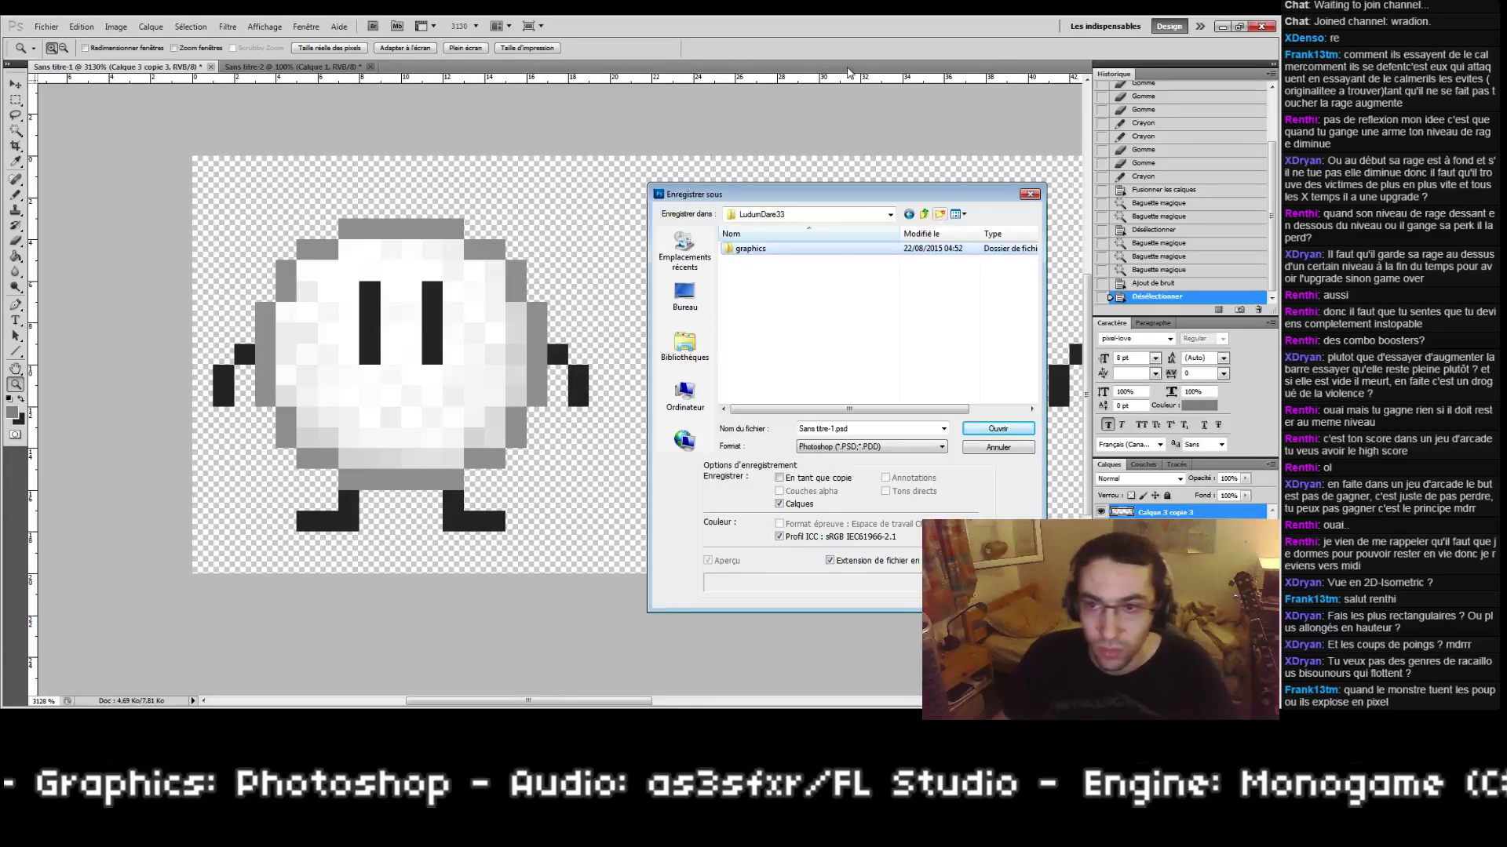
pyautogui.press('Return')
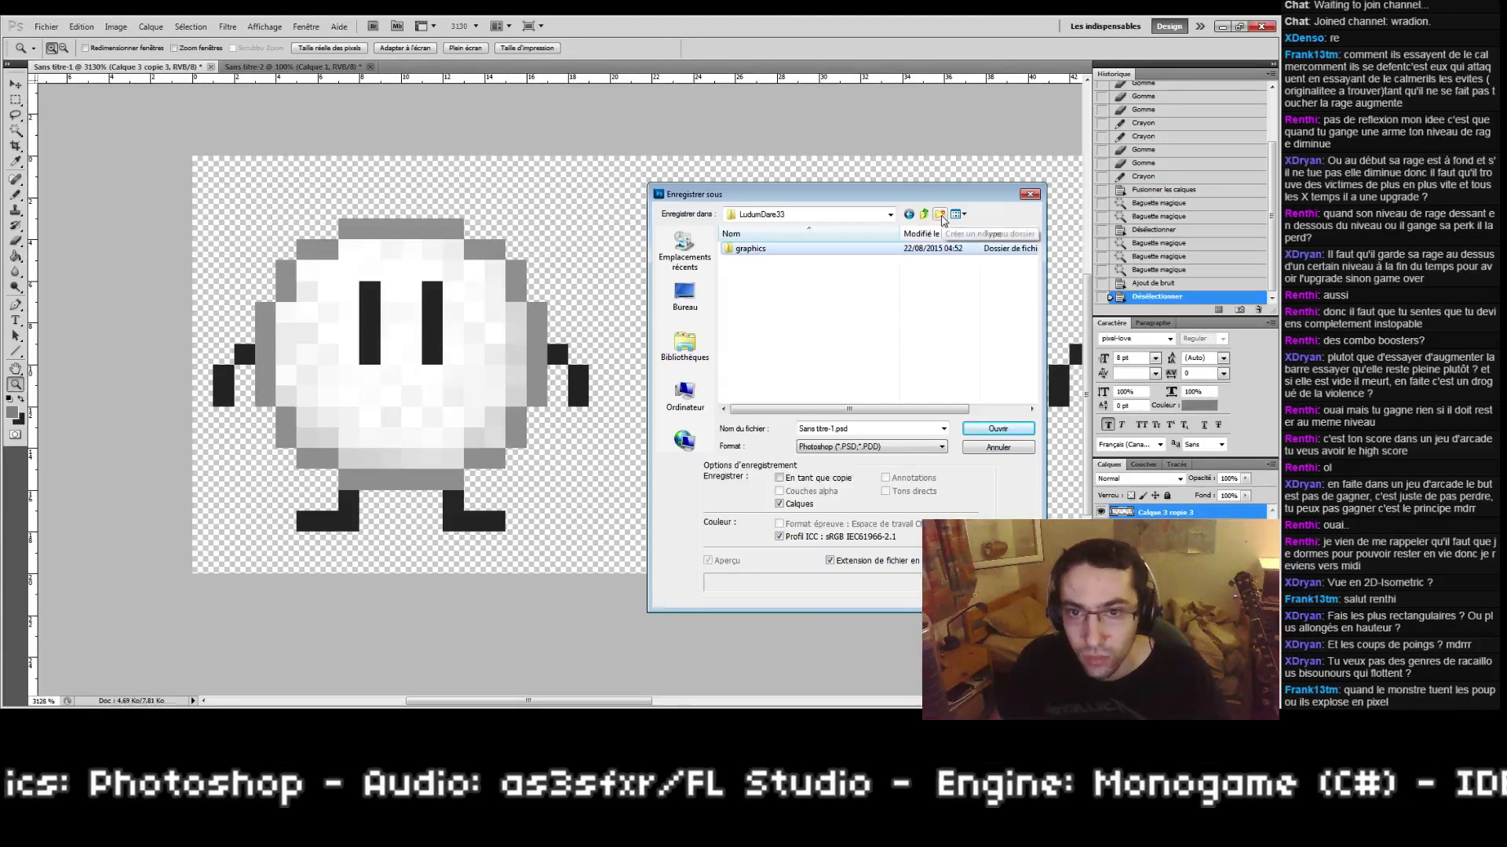
pyautogui.press('Return')
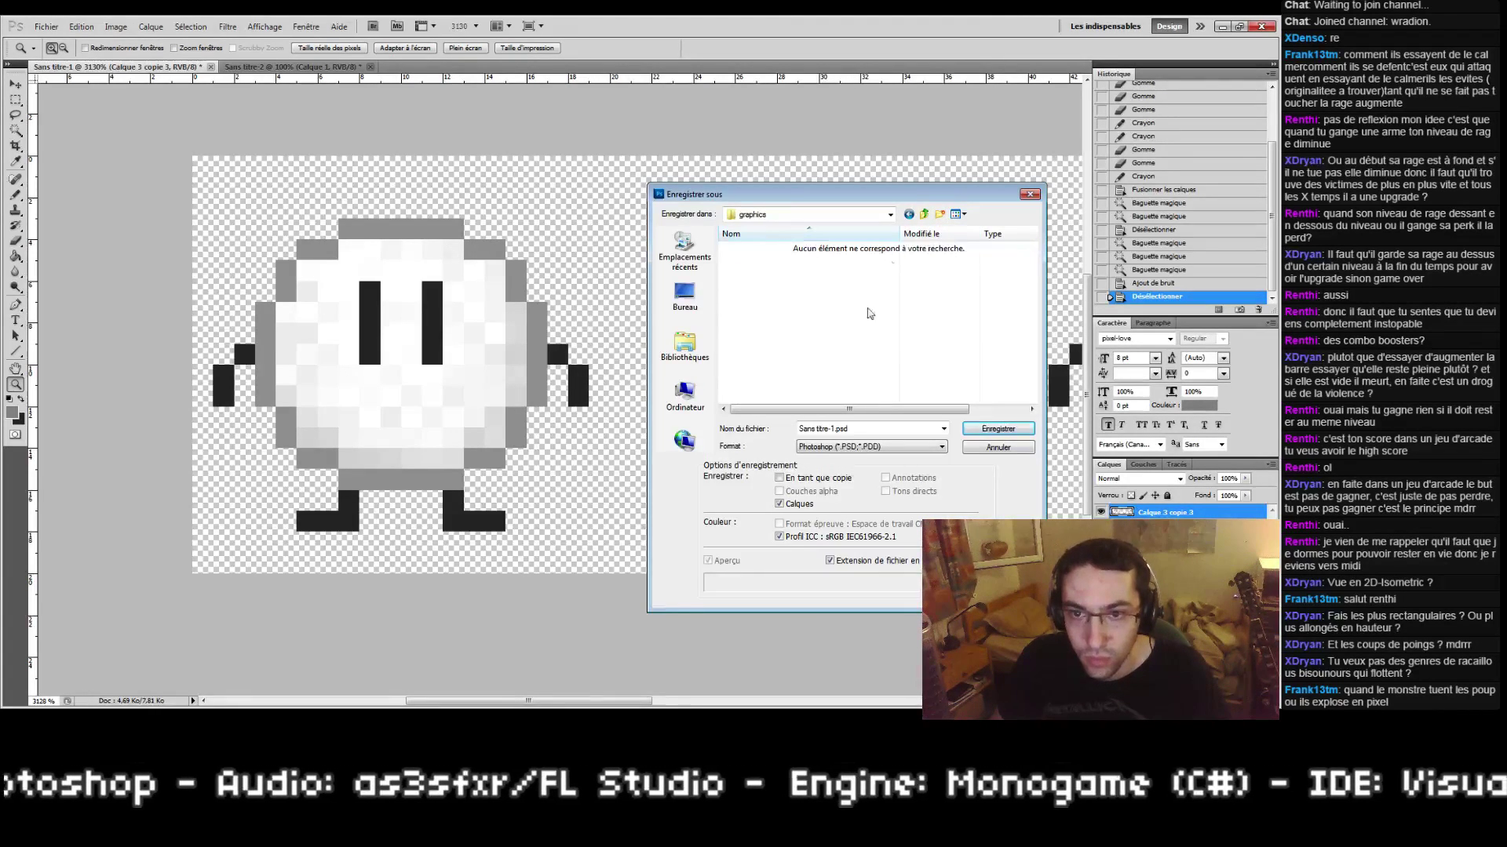
# Step: Save the sprite sheet as poupou.psd in Photoshop format with maximum compatibility
pyautogui.moveTo(835, 430); pyautogui.dragTo(750, 424)
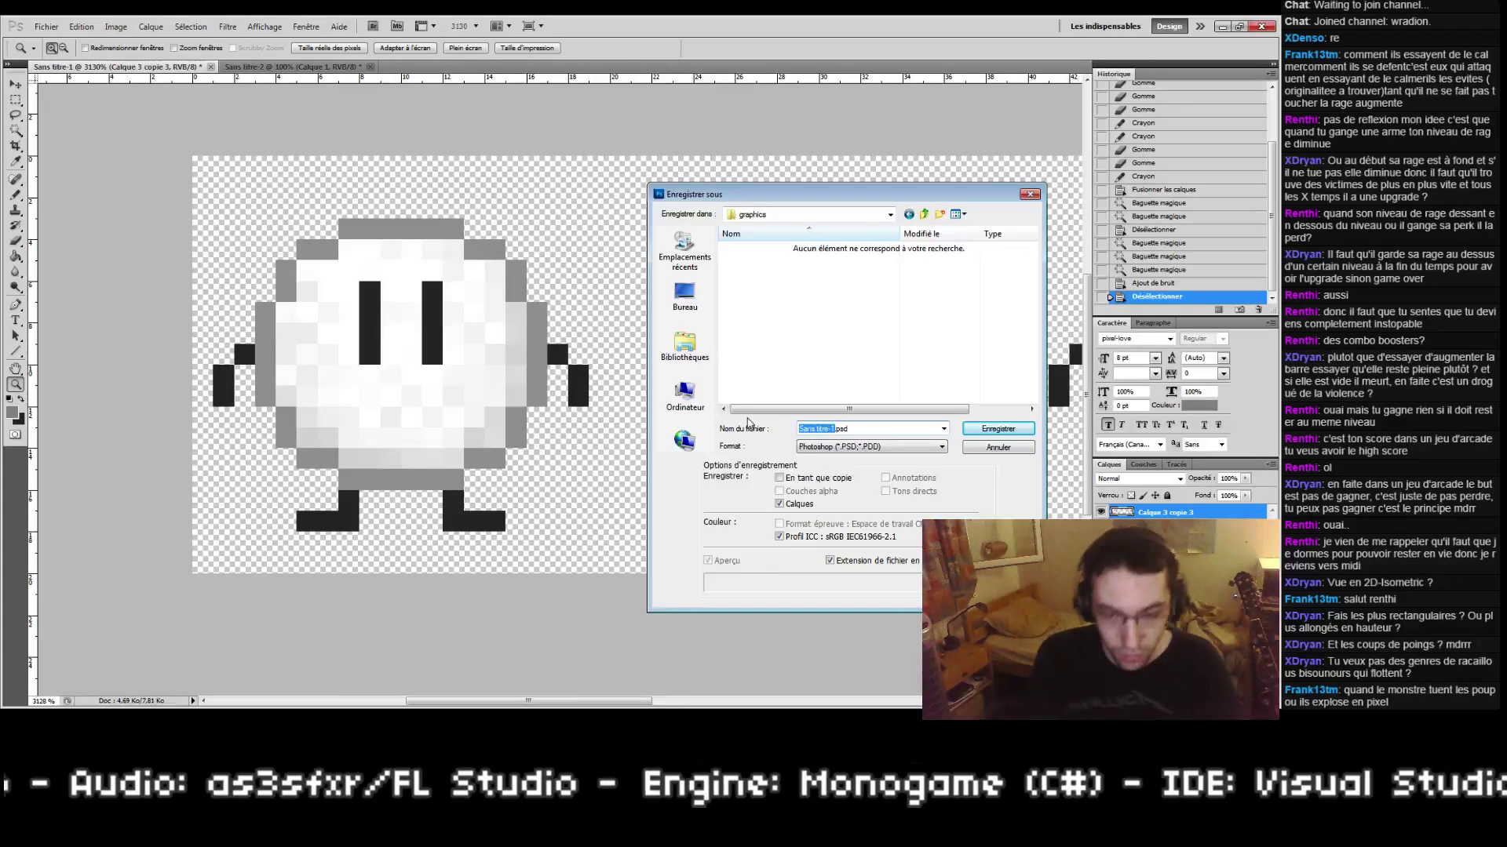
pyautogui.write('poupou')
pyautogui.press('Return')
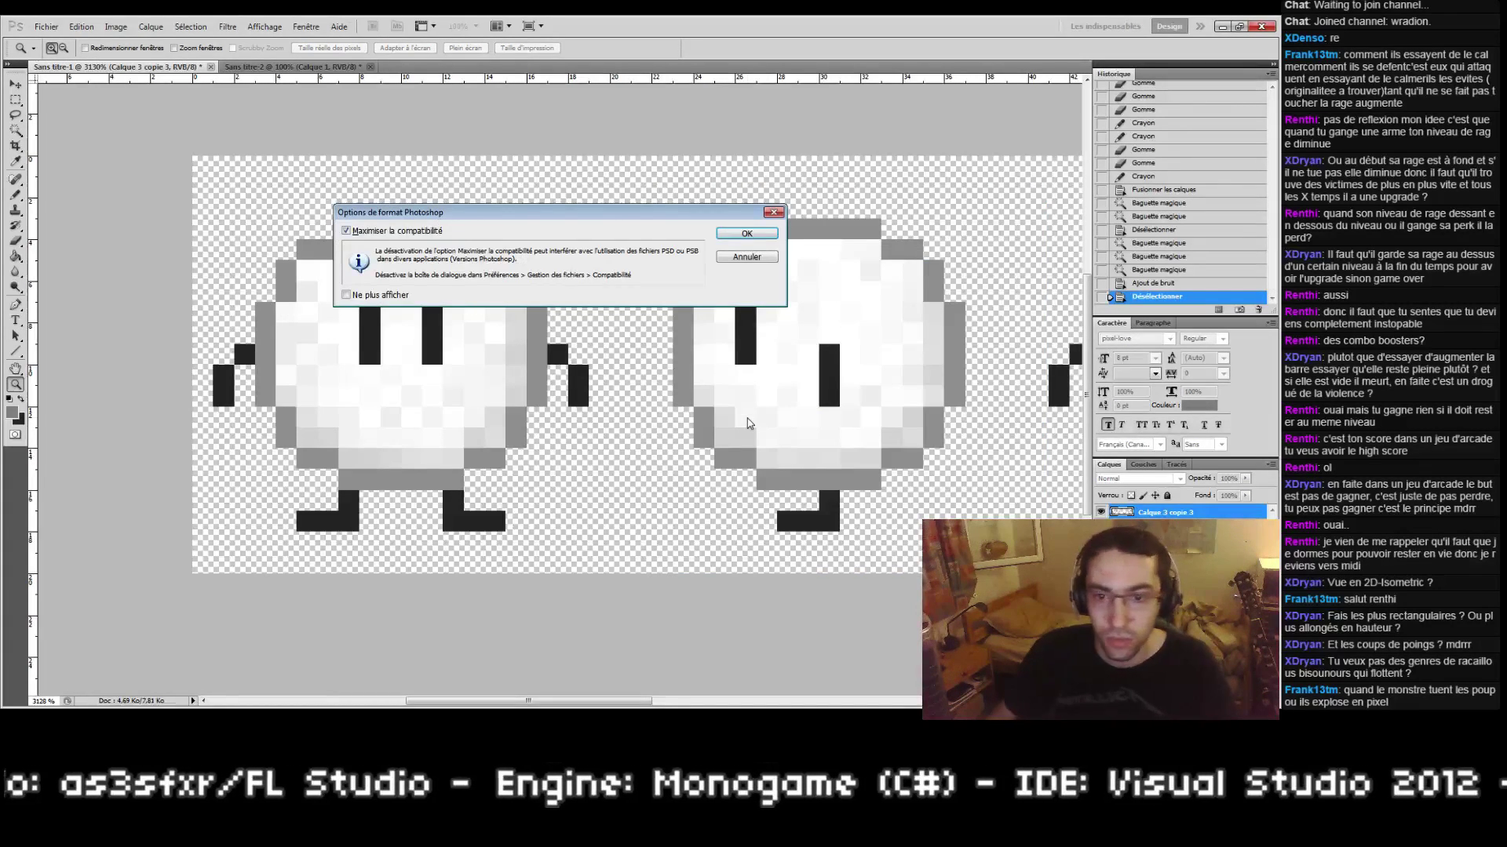
pyautogui.press('Return')
# Step: Extend the canvas height to 80 pixels, anchoring the existing sprite row at the top edge
pyautogui.moveTo(747, 424); pyautogui.dragTo(611, 306)
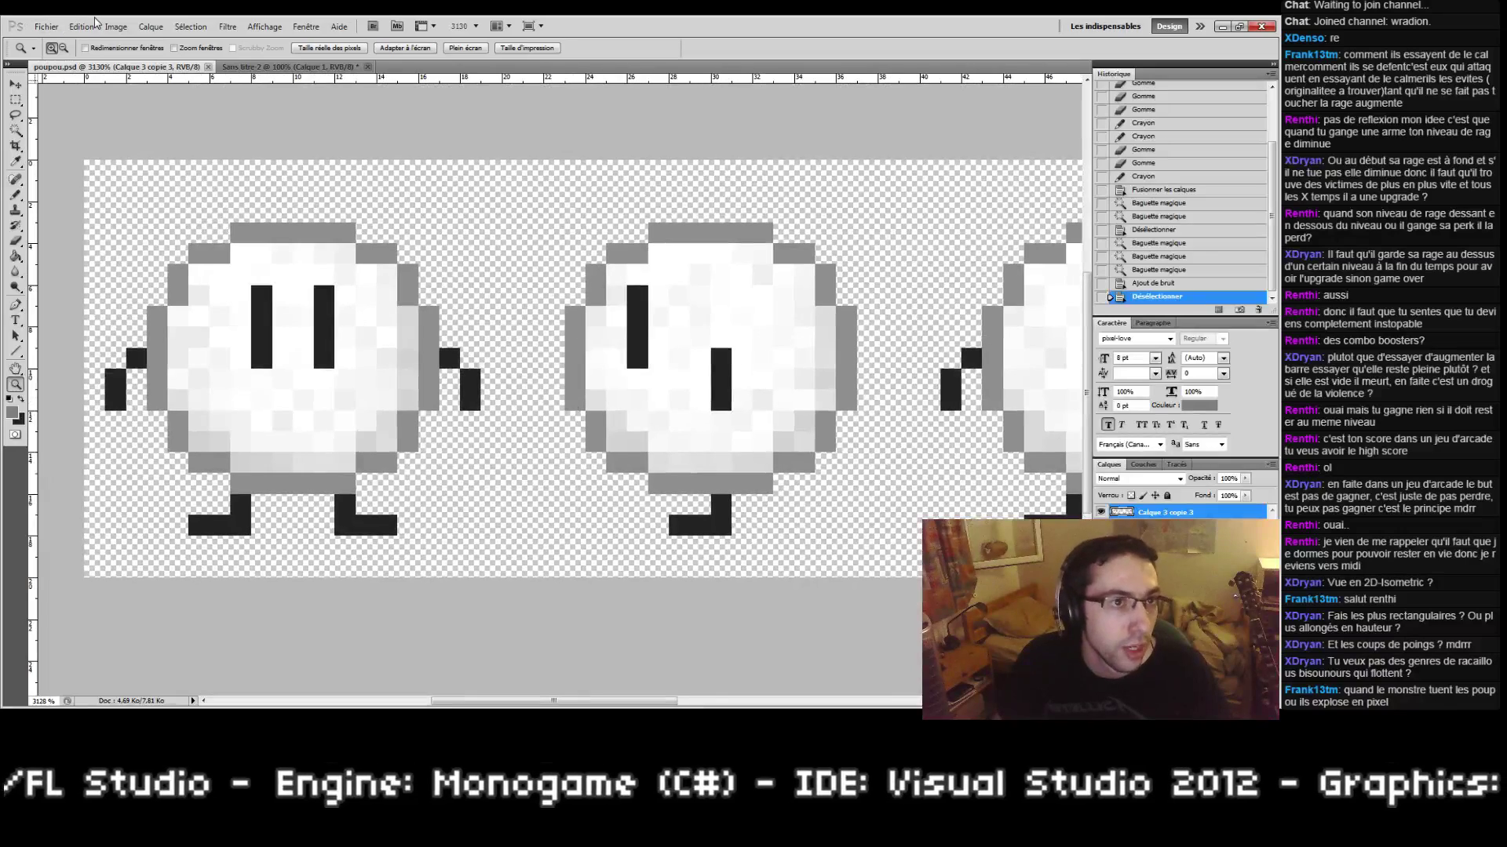
pyautogui.click(116, 26)
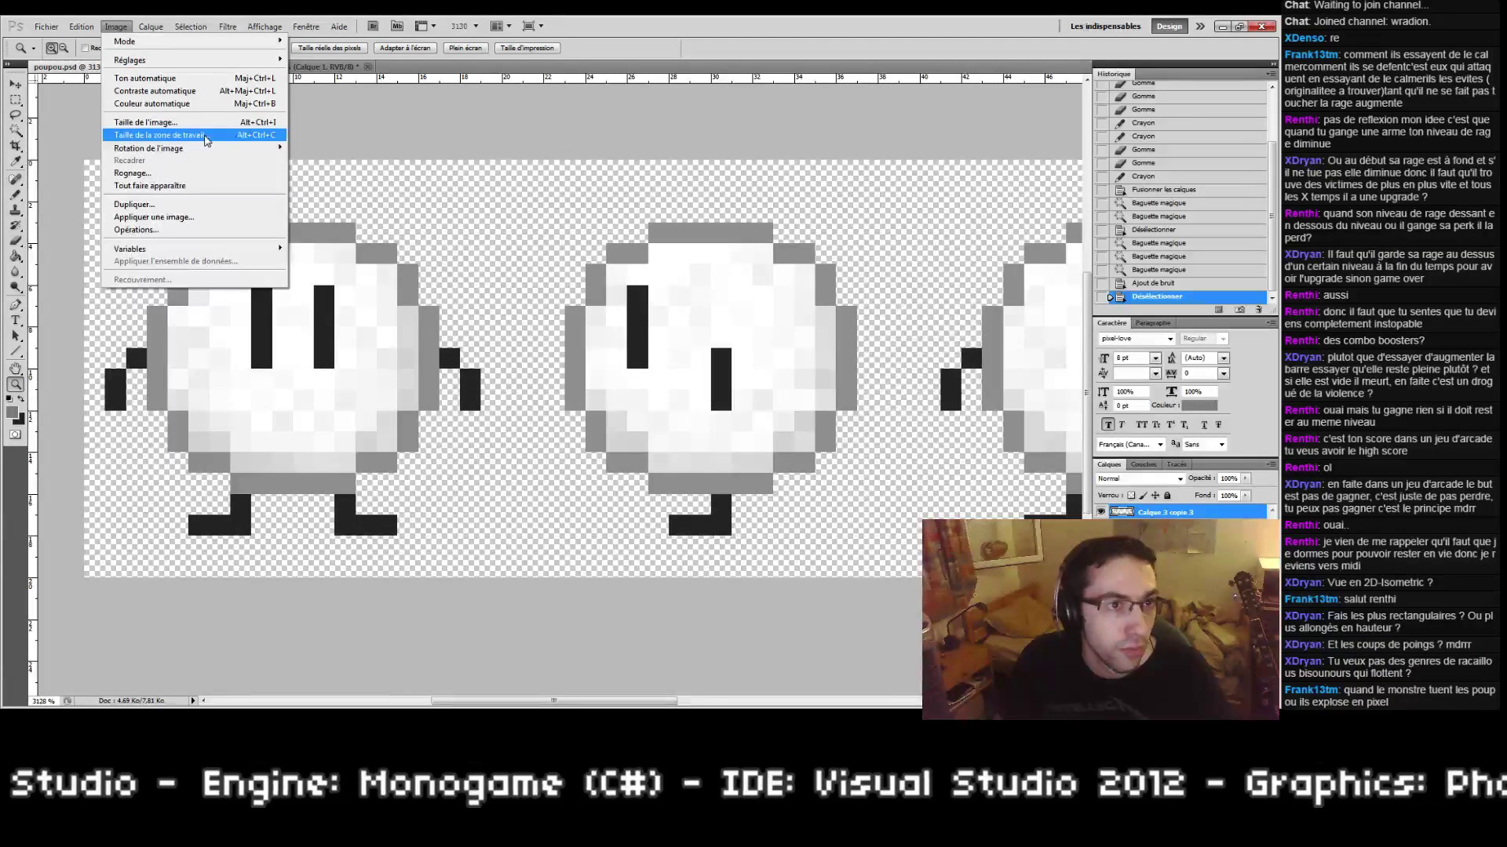
pyautogui.click(207, 137)
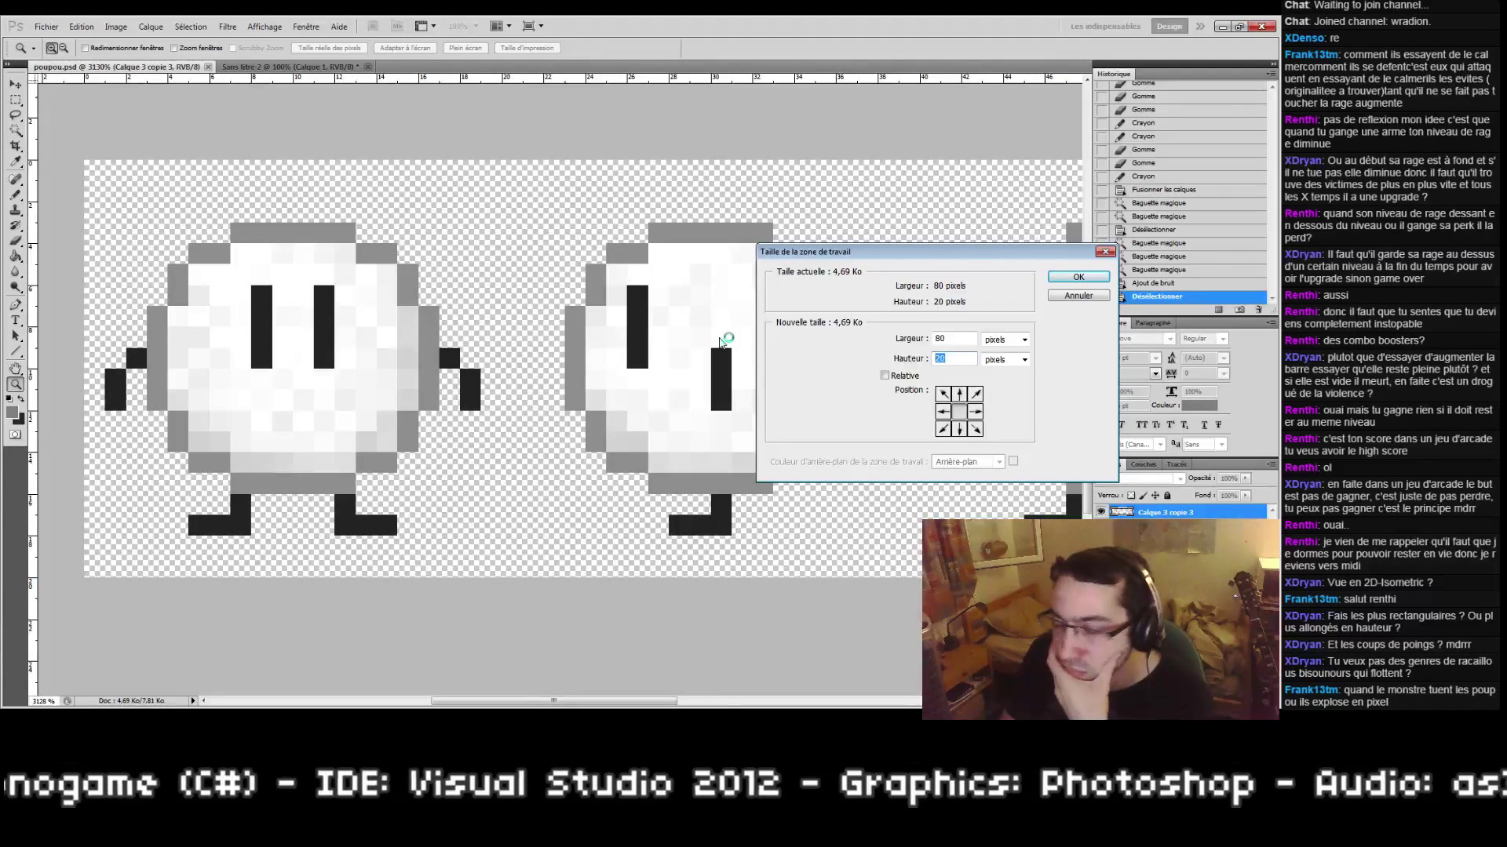
pyautogui.write('80')
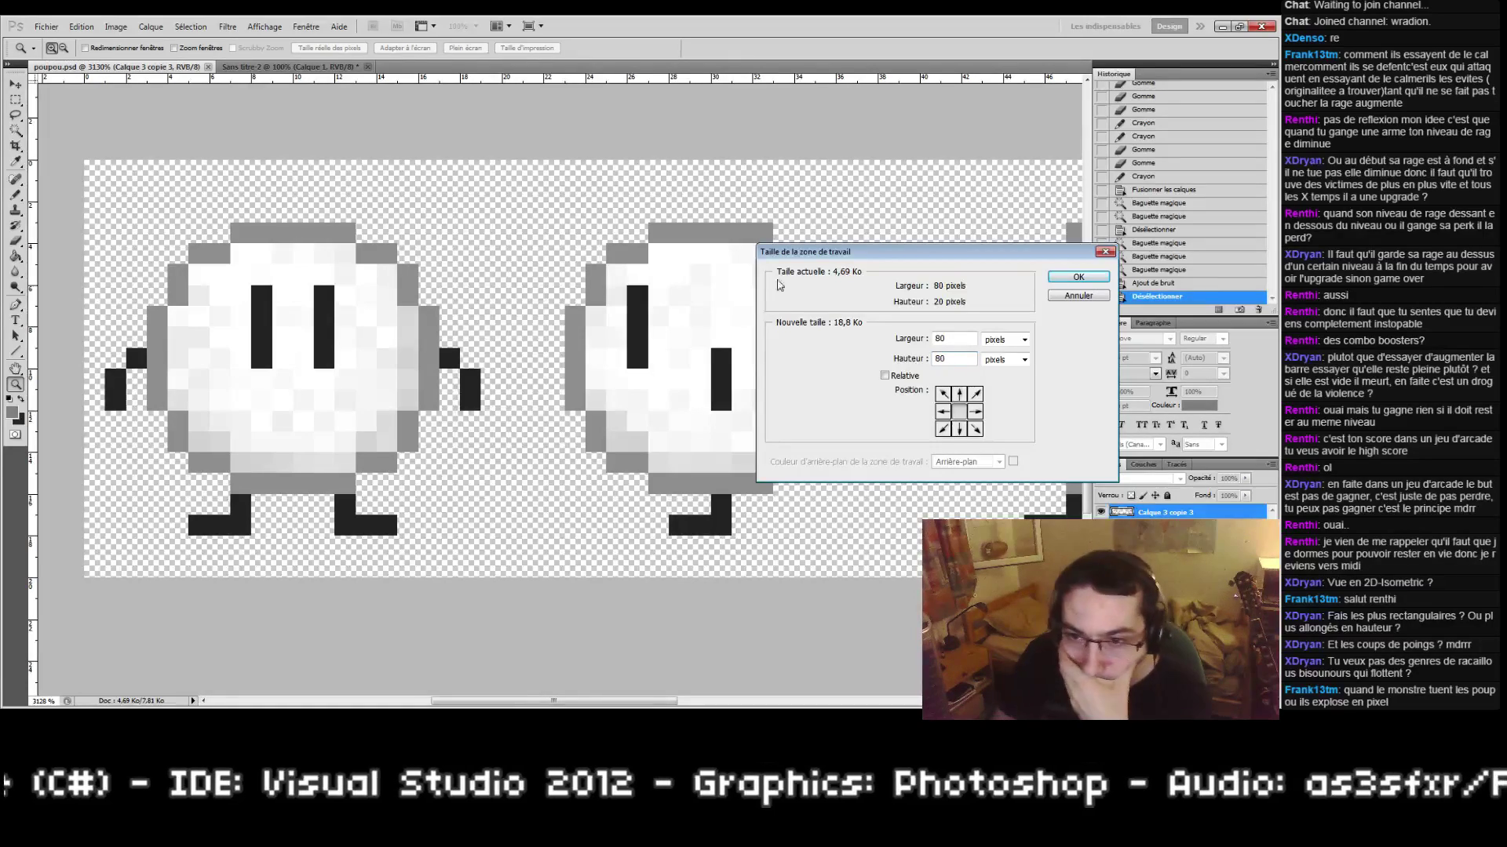
pyautogui.click(959, 393)
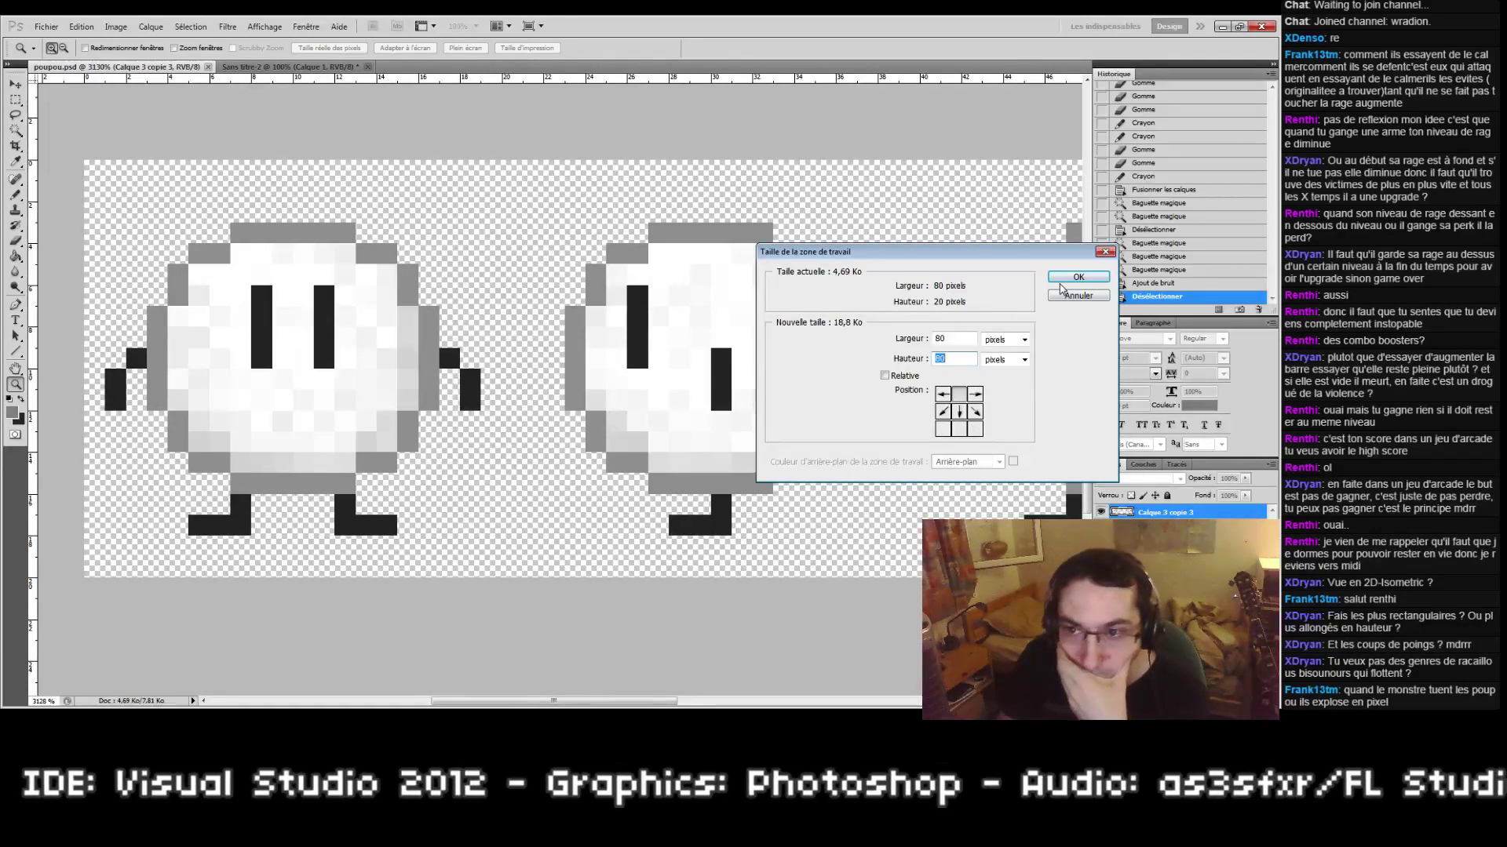
pyautogui.click(1076, 277)
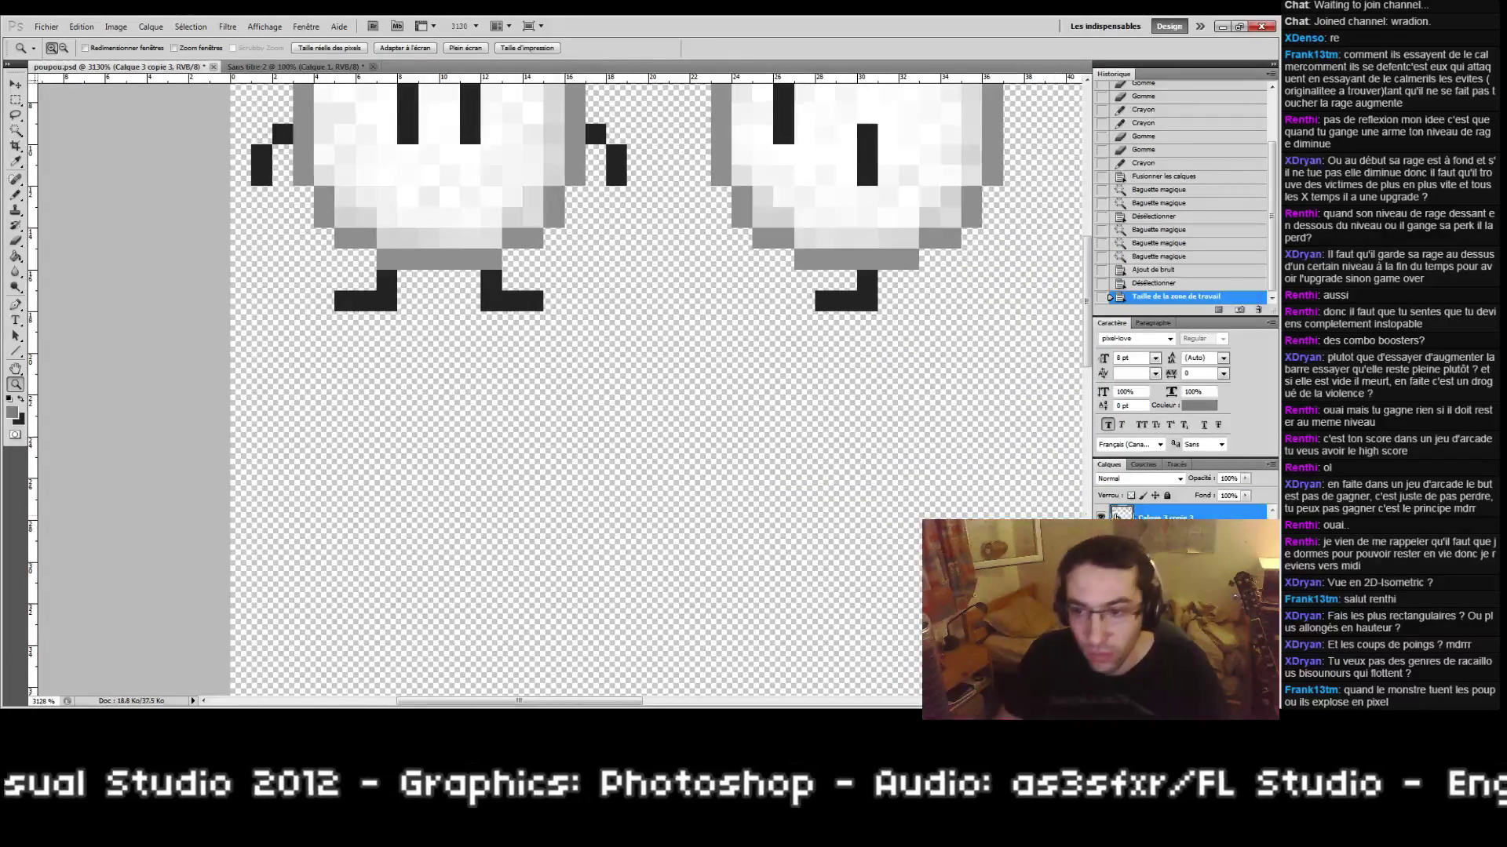
# Step: Duplicate the sprite row layer, show the blue checker background, and move the copy 20 pixels down as a second row of frames
pyautogui.rightClick(1106, 515)
pyautogui.click(1130, 252)
pyautogui.press('Return')
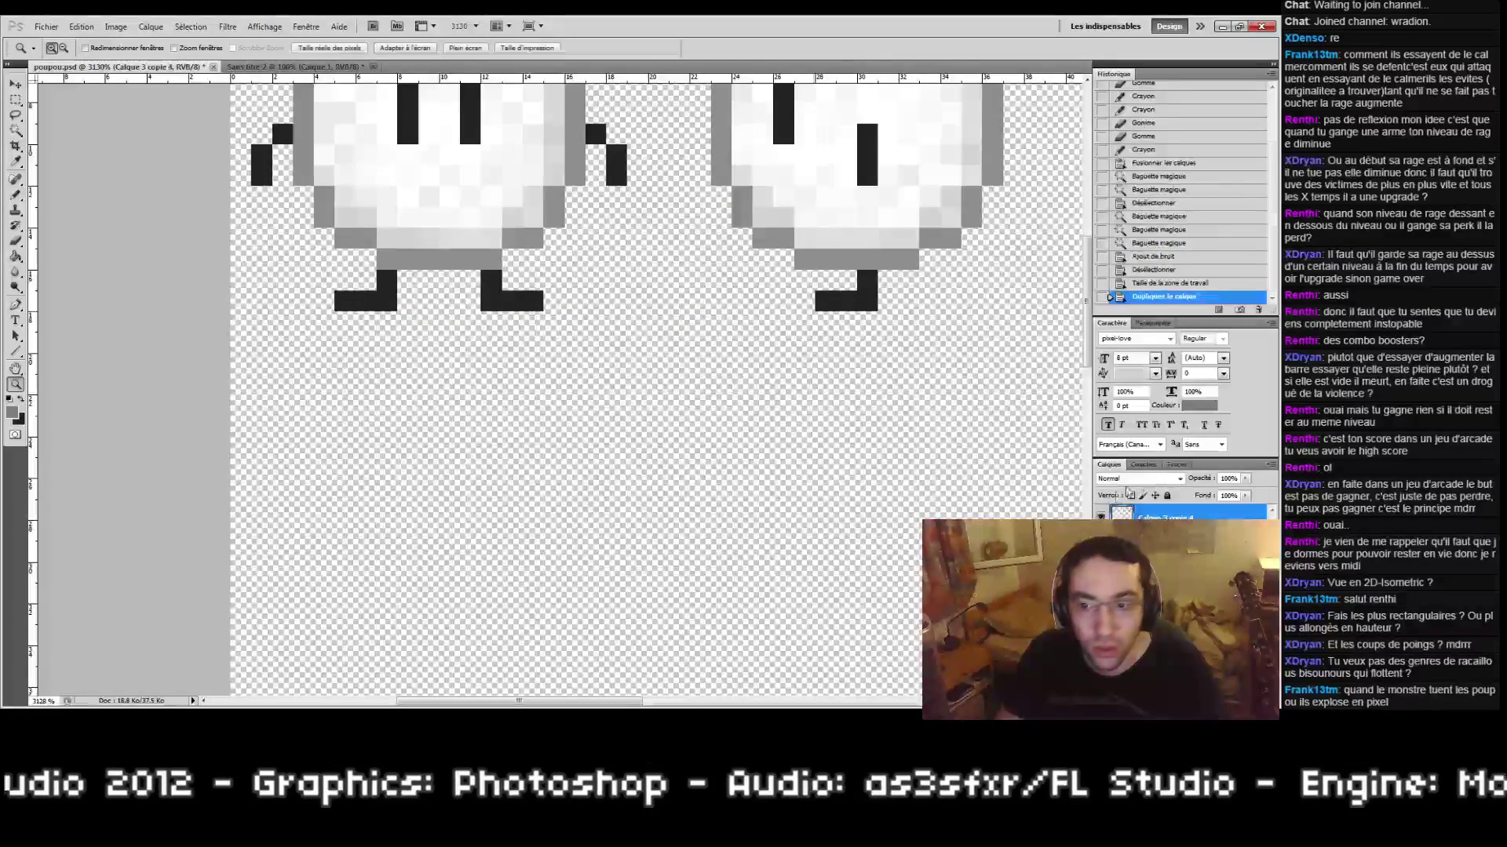
pyautogui.click(1101, 542)
pyautogui.click(15, 99)
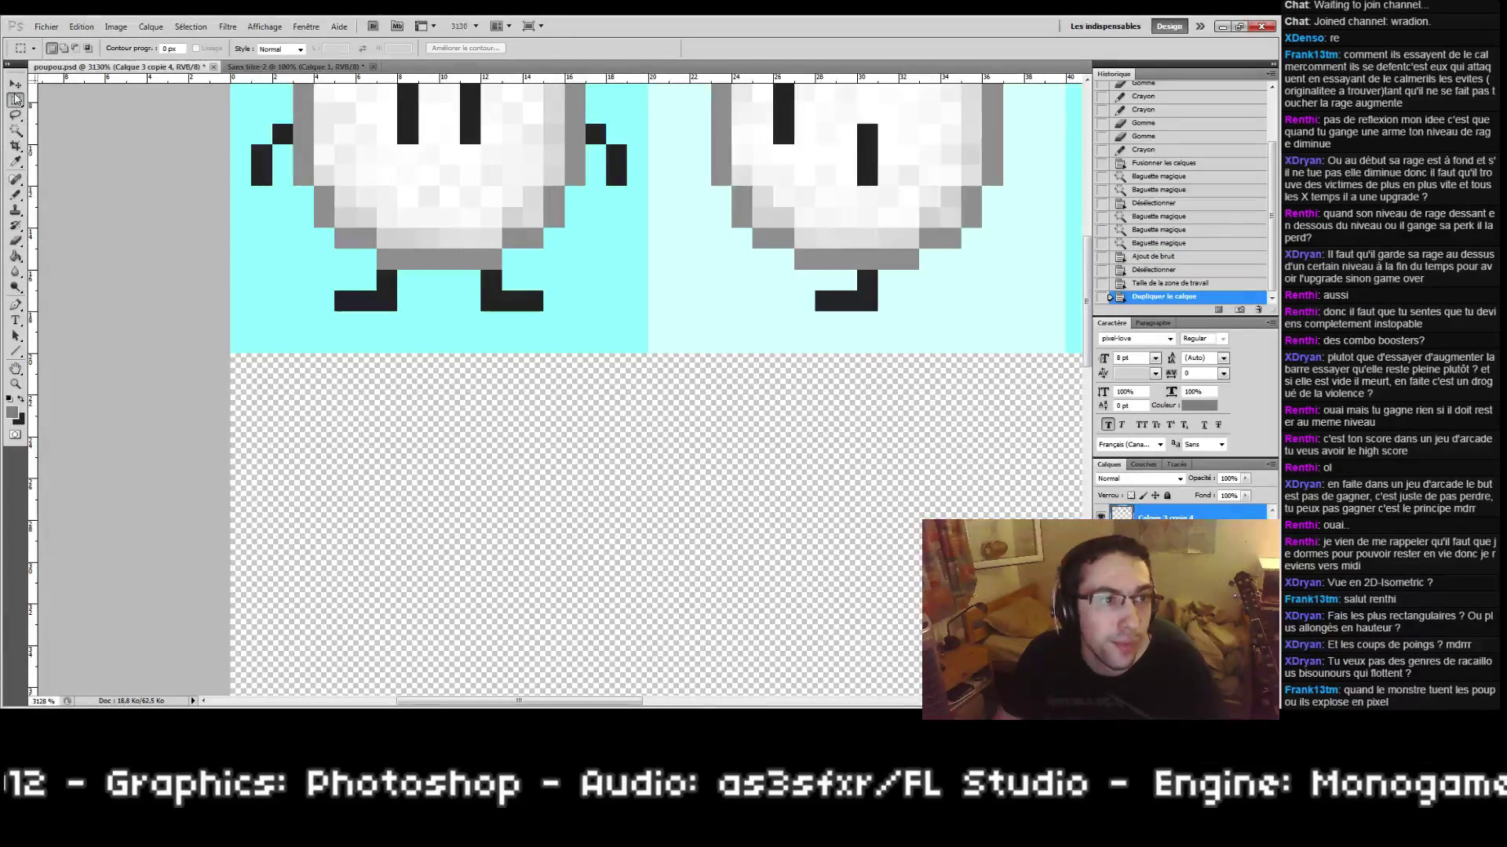
pyautogui.click(15, 85)
pyautogui.moveTo(573, 289); pyautogui.dragTo(605, 393)
pyautogui.moveTo(521, 215); pyautogui.dragTo(521, 633)
pyautogui.moveTo(550, 493); pyautogui.dragTo(590, 388)
# Step: Duplicate the blue checker strip and offset the copy one cell down and one cell right behind the second sprite row
pyautogui.rightClick(1145, 568)
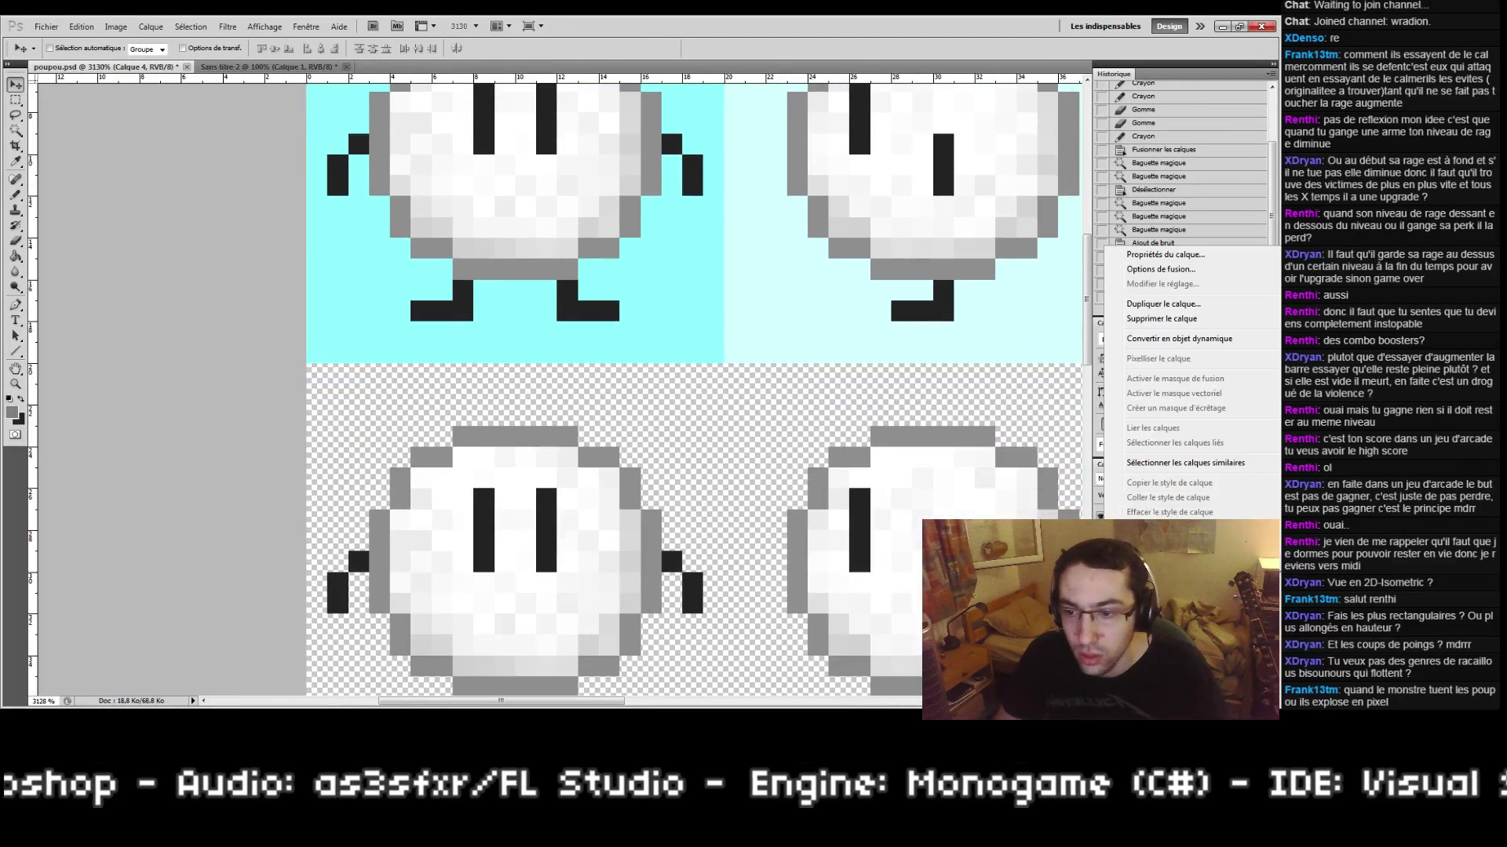
pyautogui.click(1161, 304)
pyautogui.click(672, 229)
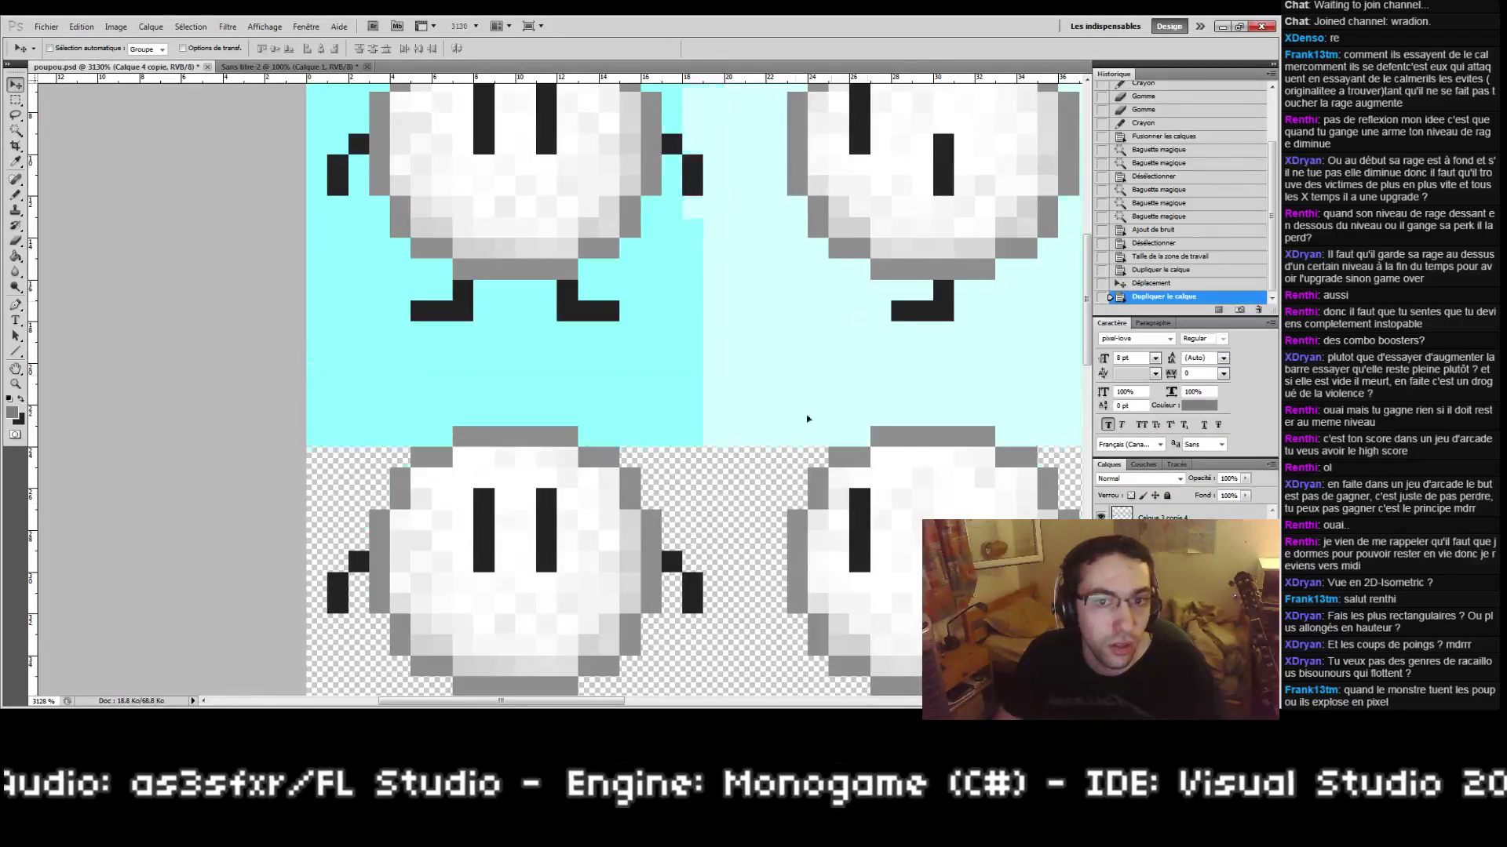
pyautogui.moveTo(807, 420); pyautogui.dragTo(664, 504)
pyautogui.hotkey('shift', 'Right')
pyautogui.press('Right')
pyautogui.press('Right')
pyautogui.press('Right')
pyautogui.press('Right')
pyautogui.press('Right')
pyautogui.moveTo(859, 566); pyautogui.dragTo(511, 420)
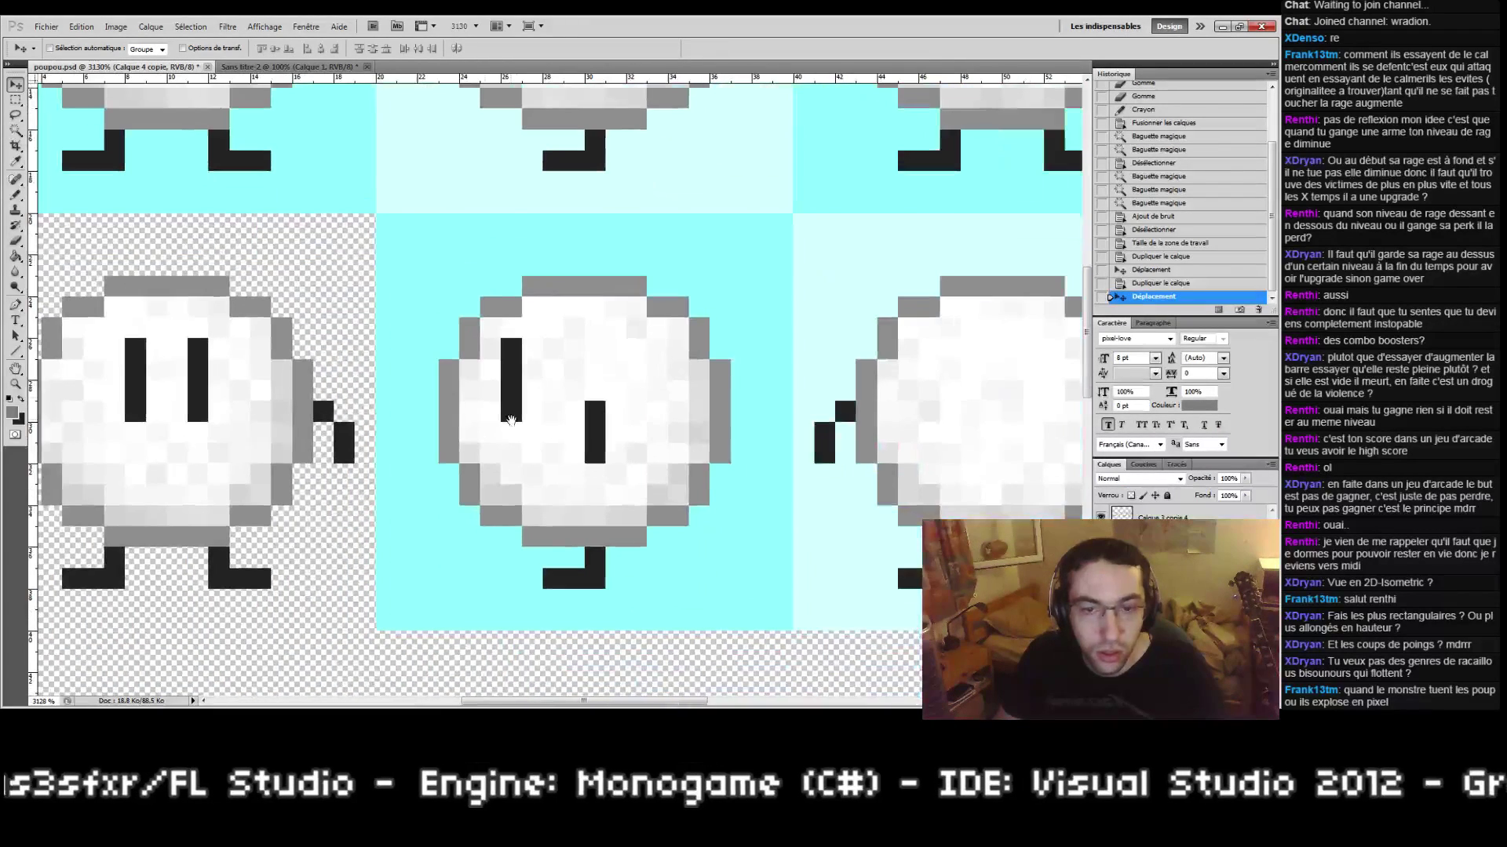
# Step: Duplicate both checker strips and move the copies one cell down and left to fill the second row's gap and the third row
pyautogui.rightClick(1161, 527)
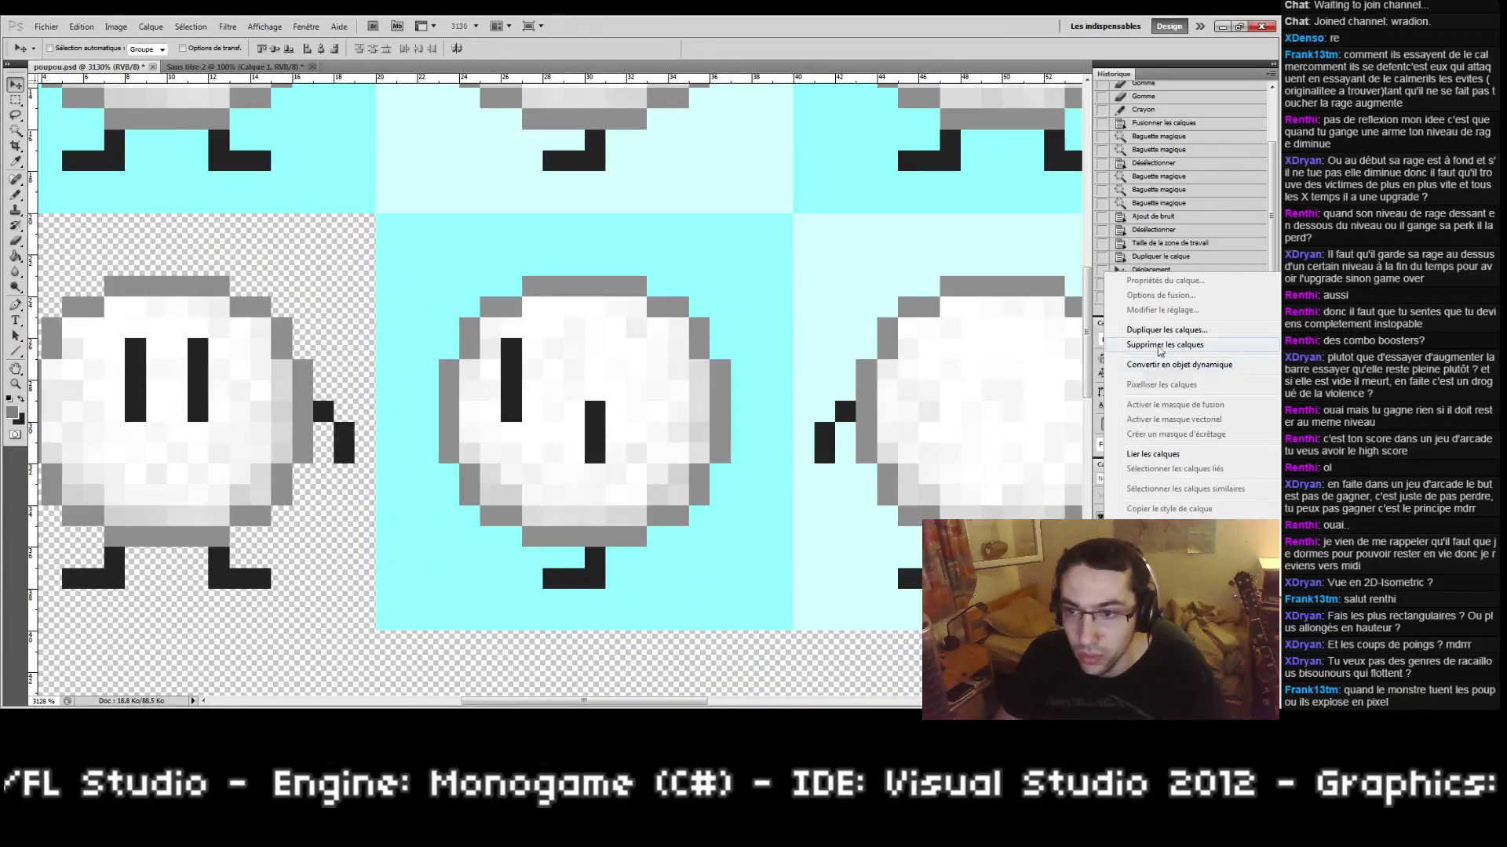
pyautogui.click(1161, 303)
pyautogui.click(672, 227)
pyautogui.moveTo(834, 236); pyautogui.dragTo(461, 374)
pyautogui.moveTo(262, 573); pyautogui.dragTo(886, 288)
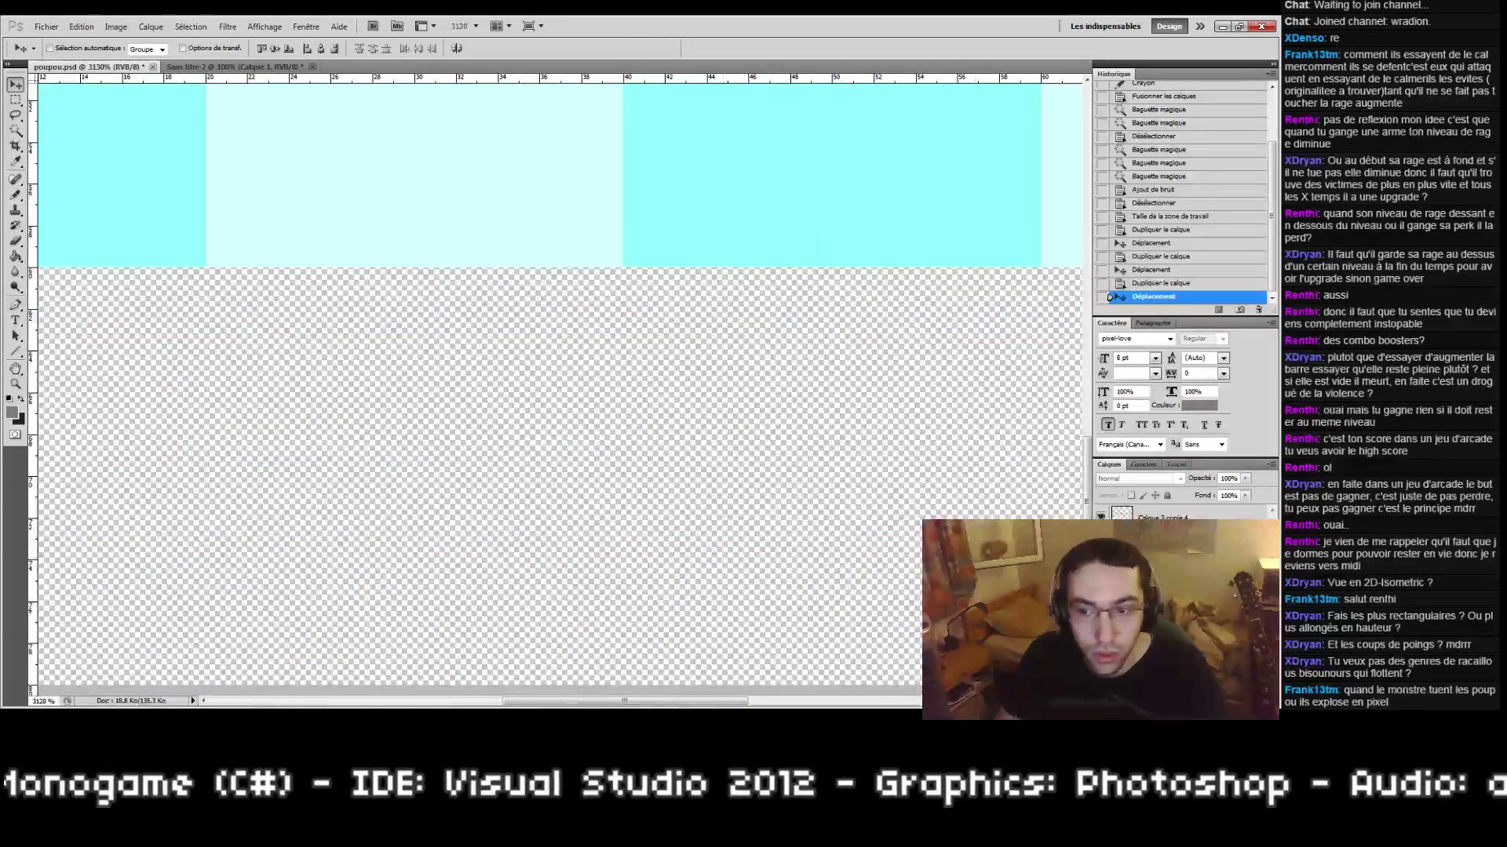
# Step: Merge the separate checker strip layers of the blue background
pyautogui.rightClick(1162, 628)
pyautogui.click(1162, 596)
pyautogui.rightClick(1161, 596)
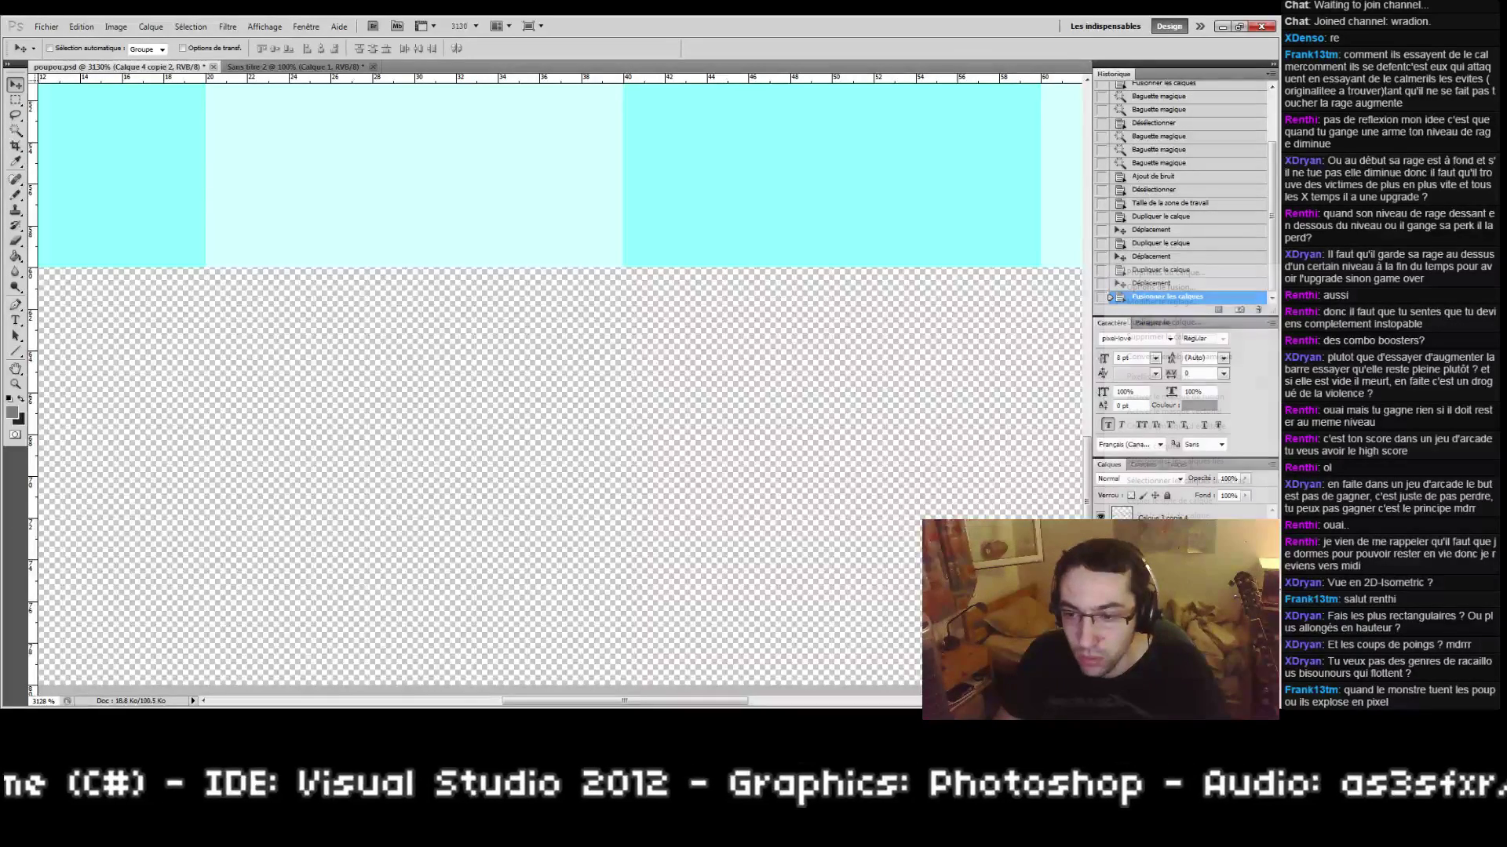
pyautogui.click(1134, 327)
pyautogui.keyDown('shift'); pyautogui.click(1161, 565); pyautogui.keyUp('shift')
pyautogui.rightClick(1161, 565)
pyautogui.click(1162, 524)
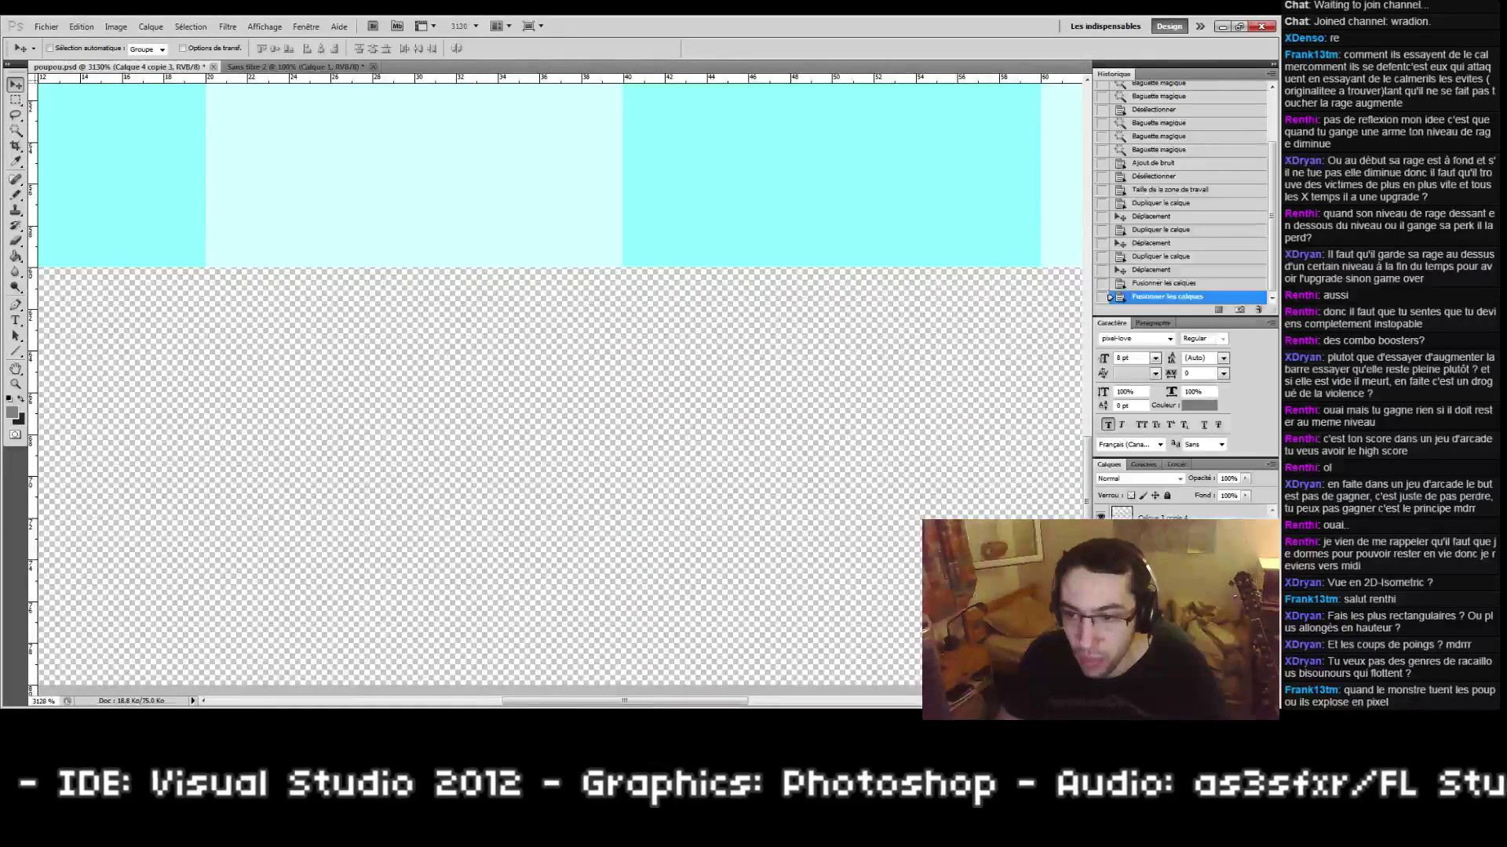
# Step: Duplicate the checker strip layer, move the copy down and right to form the fourth row, and merge it into the background
pyautogui.rightClick(1162, 573)
pyautogui.click(1162, 306)
pyautogui.click(693, 230)
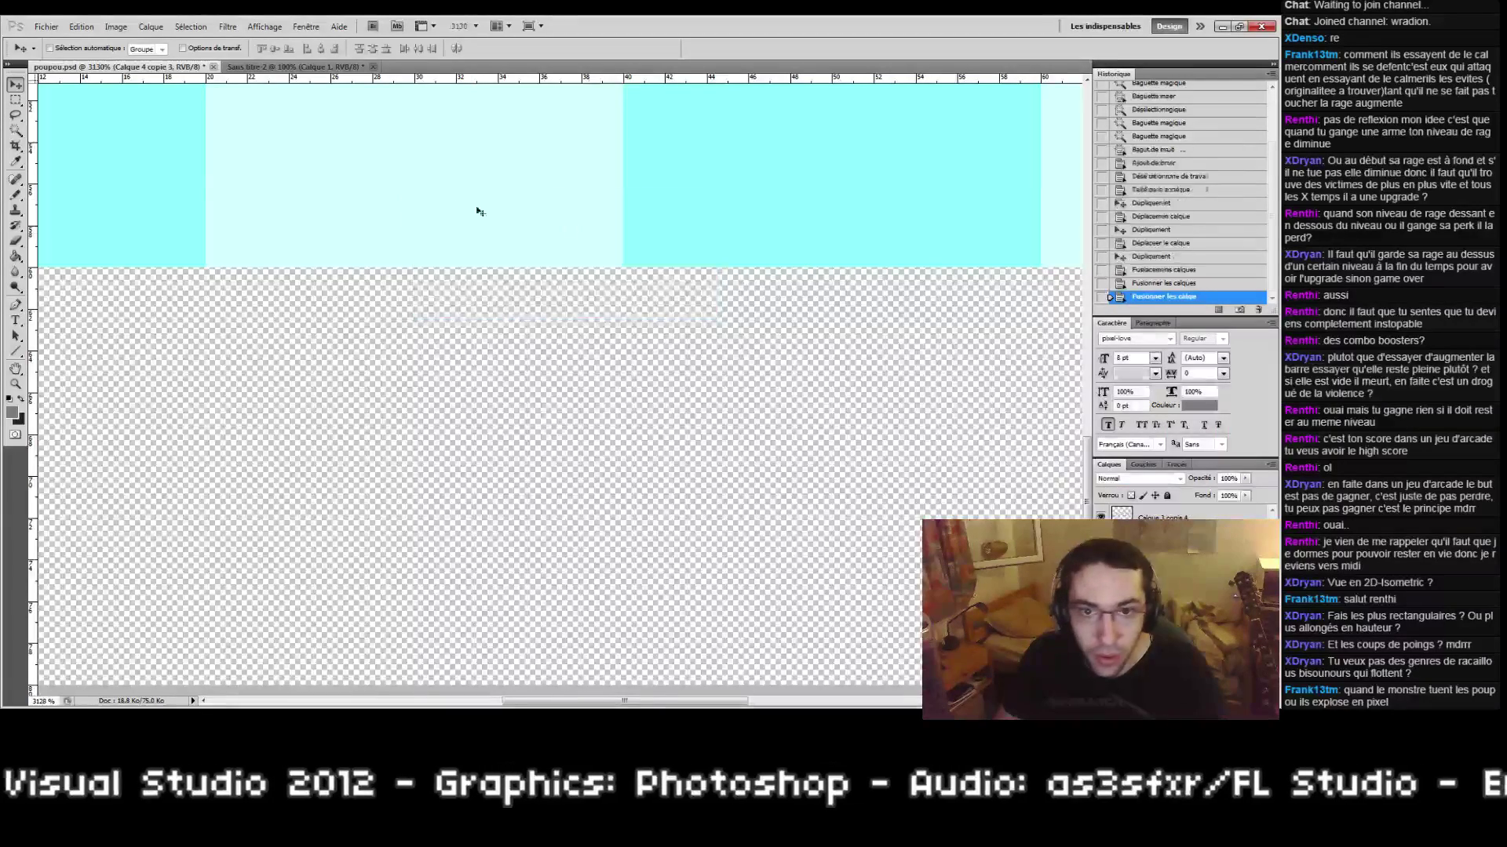
pyautogui.moveTo(477, 212); pyautogui.dragTo(621, 318)
pyautogui.moveTo(378, 367); pyautogui.dragTo(859, 380)
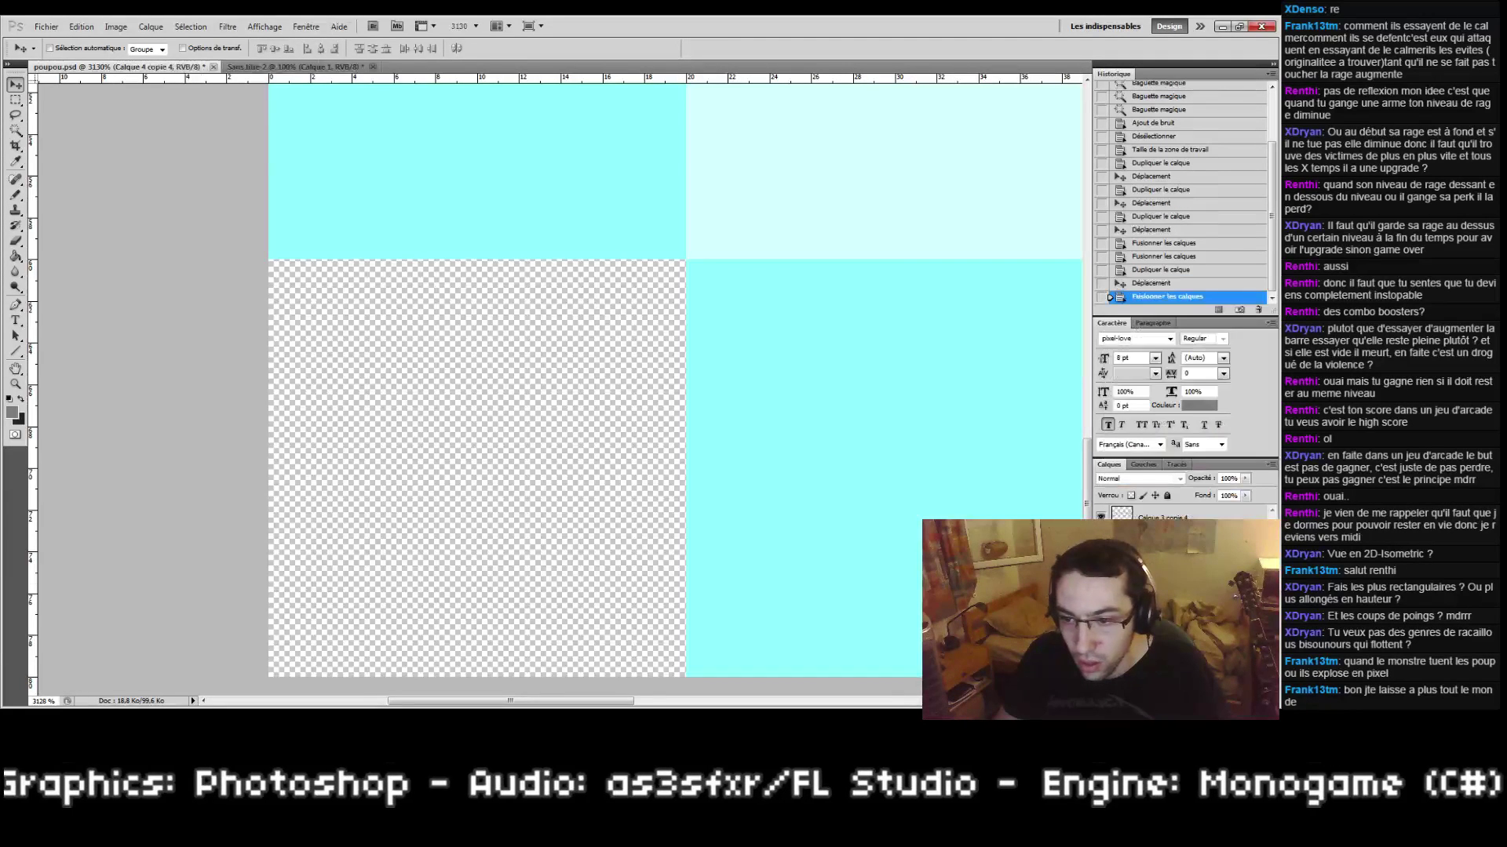
# Step: Sample the light cyan d7ffff from the checker and fill the empty first cell of the fourth row with it
pyautogui.press('i')
pyautogui.click(13, 415)
pyautogui.click(737, 181)
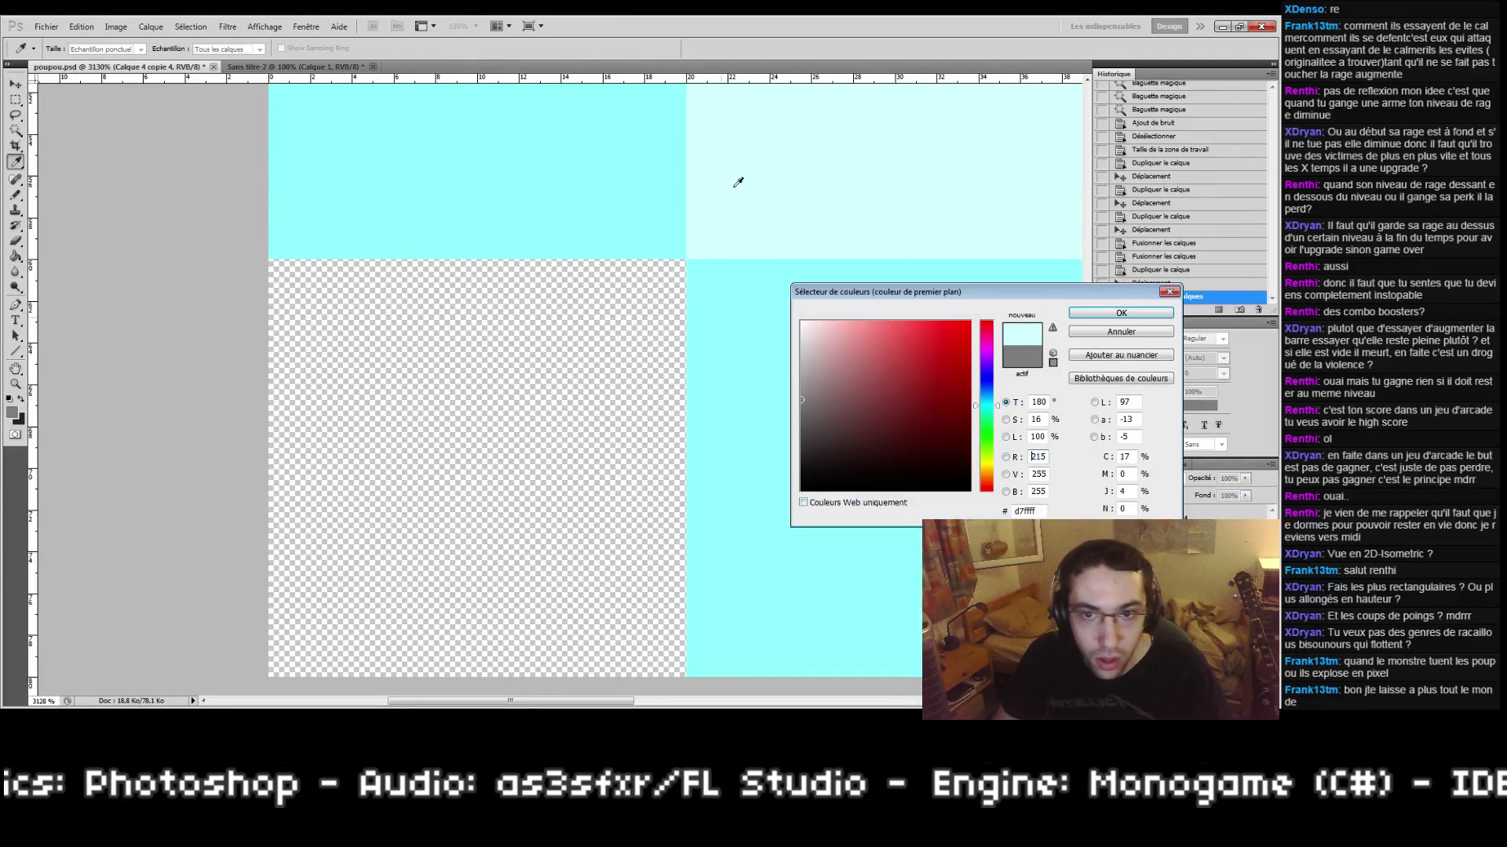
pyautogui.click(1118, 312)
pyautogui.press('g')
pyautogui.click(525, 397)
pyautogui.moveTo(525, 329); pyautogui.dragTo(463, 691)
pyautogui.moveTo(735, 290); pyautogui.dragTo(713, 386)
pyautogui.moveTo(824, 390); pyautogui.dragTo(918, 474)
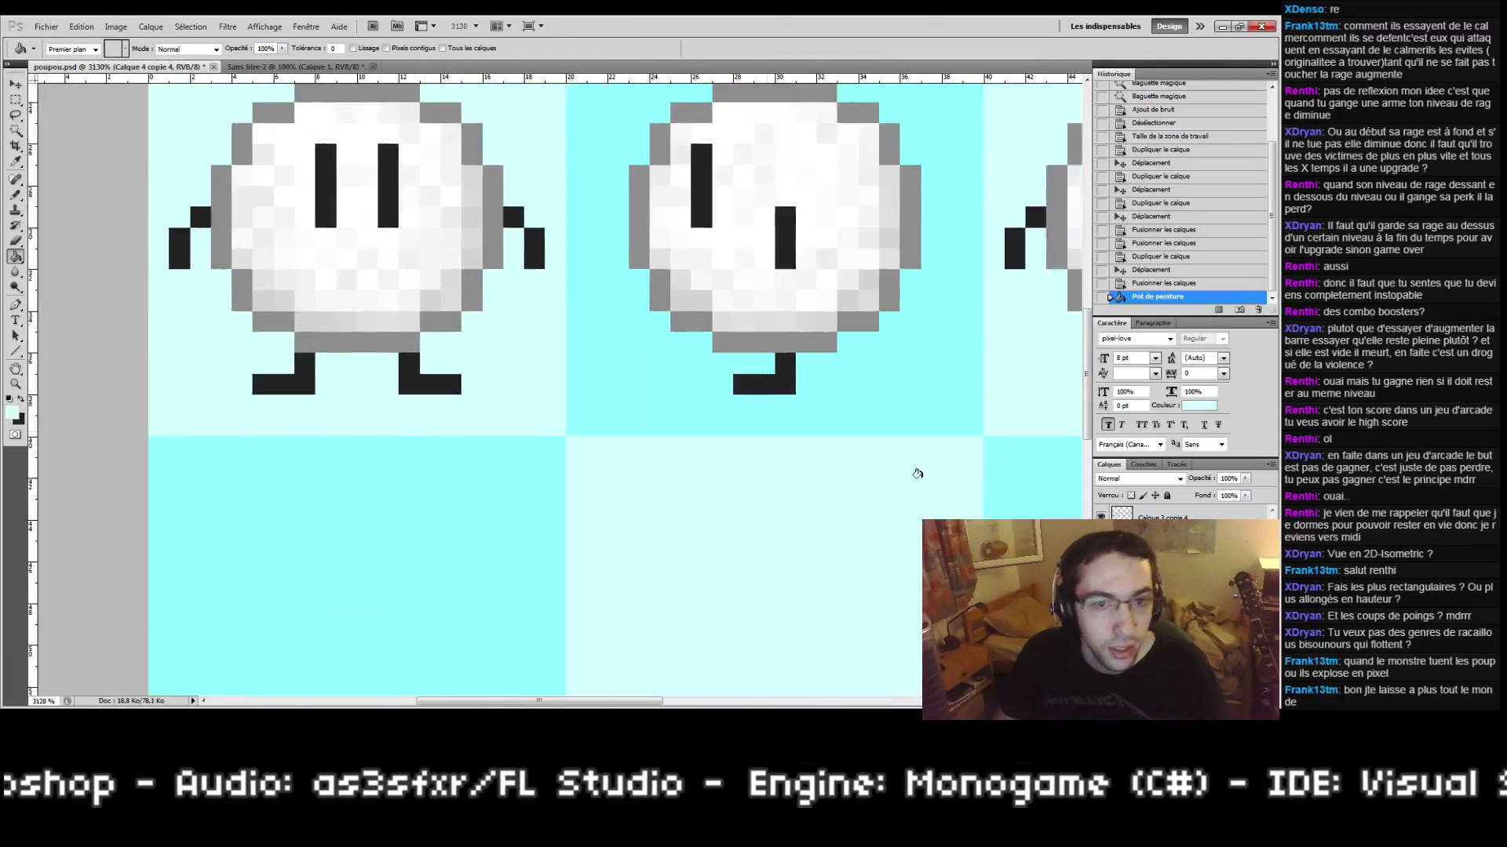
pyautogui.moveTo(545, 366); pyautogui.dragTo(558, 387)
pyautogui.moveTo(563, 199); pyautogui.dragTo(647, 302)
# Step: Switch to the Pencil with the dark colour as foreground and make the second row's sprite layer active
pyautogui.click(15, 194)
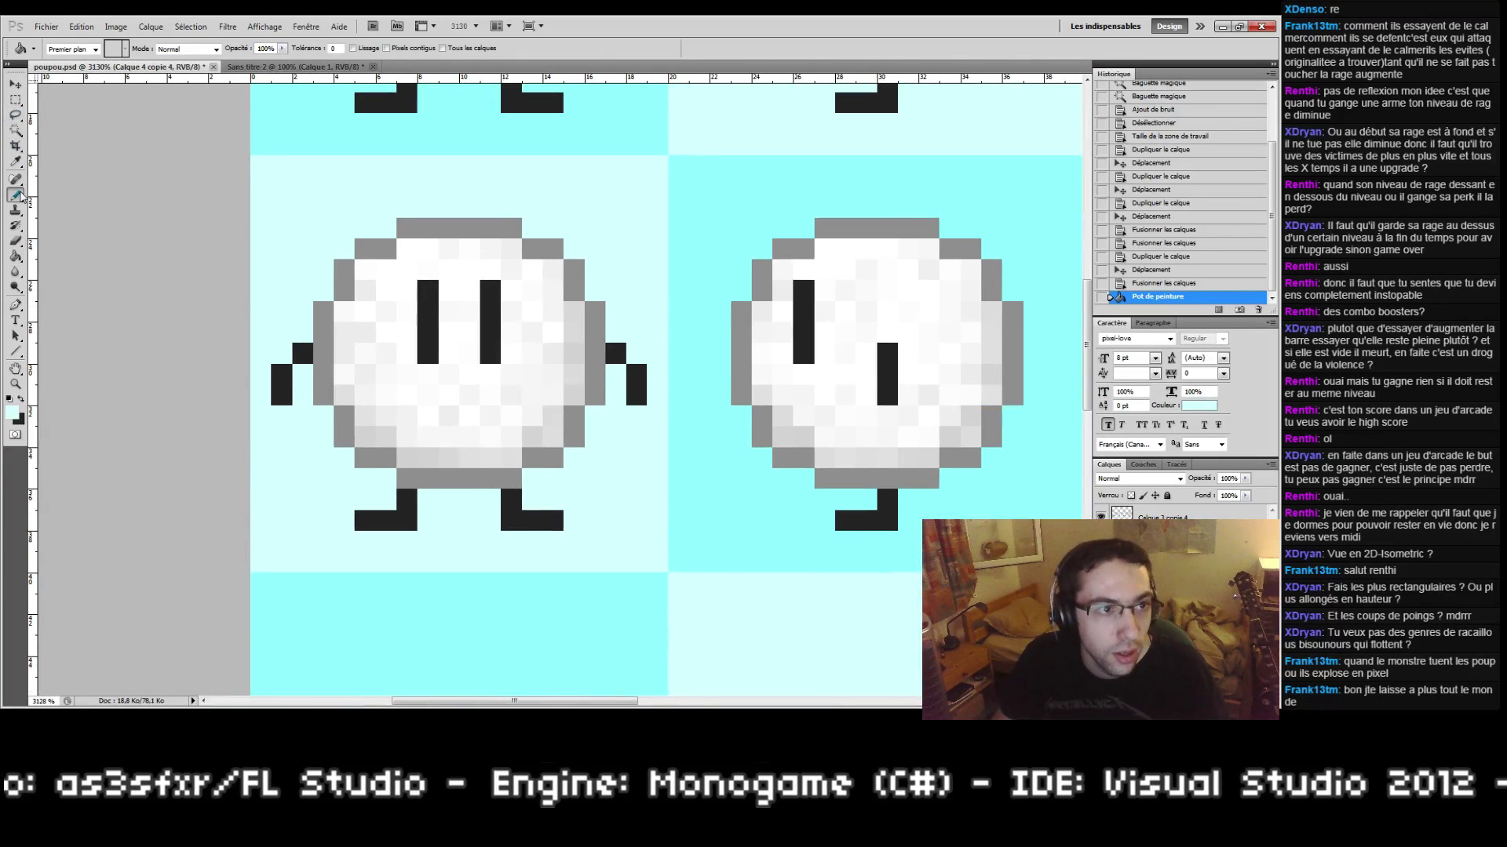
pyautogui.click(21, 398)
pyautogui.moveTo(549, 353); pyautogui.dragTo(635, 327)
pyautogui.keyDown('shift'); pyautogui.click(1177, 515); pyautogui.keyUp('shift')
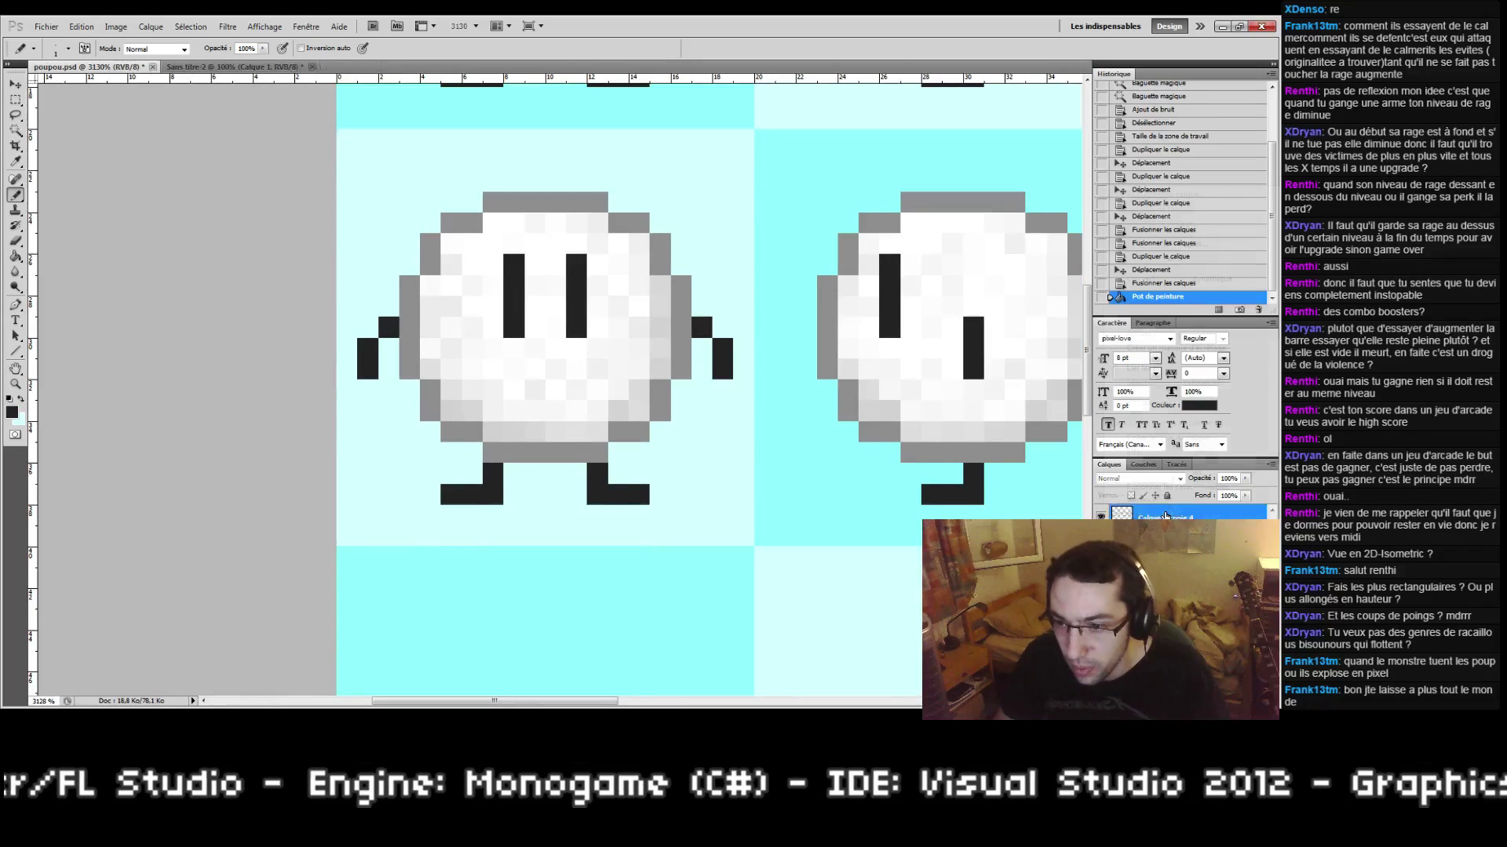
pyautogui.rightClick(1177, 515)
pyautogui.click(1170, 525)
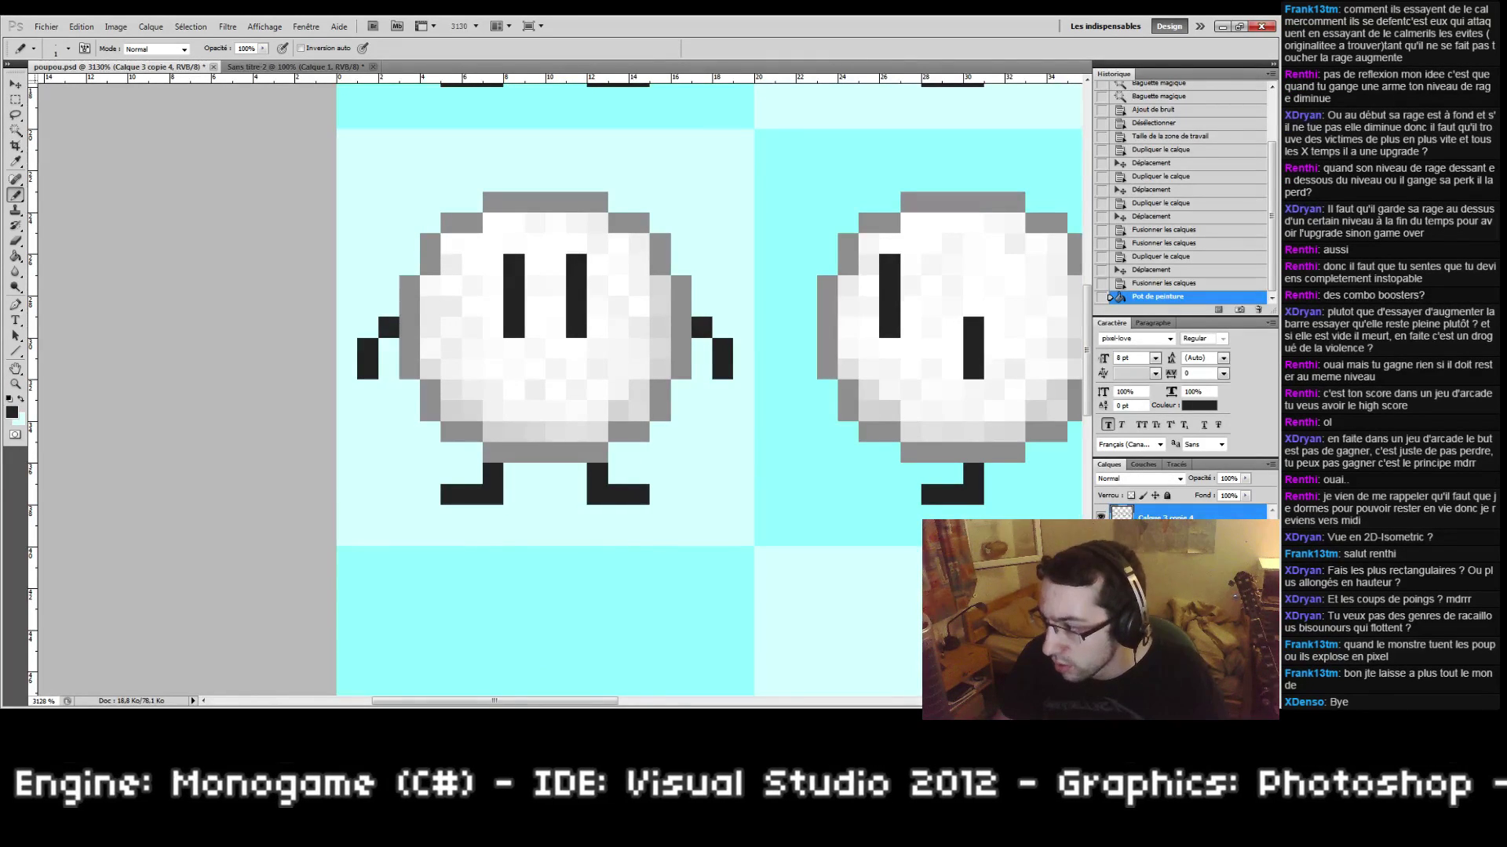
pyautogui.moveTo(681, 401); pyautogui.dragTo(518, 199)
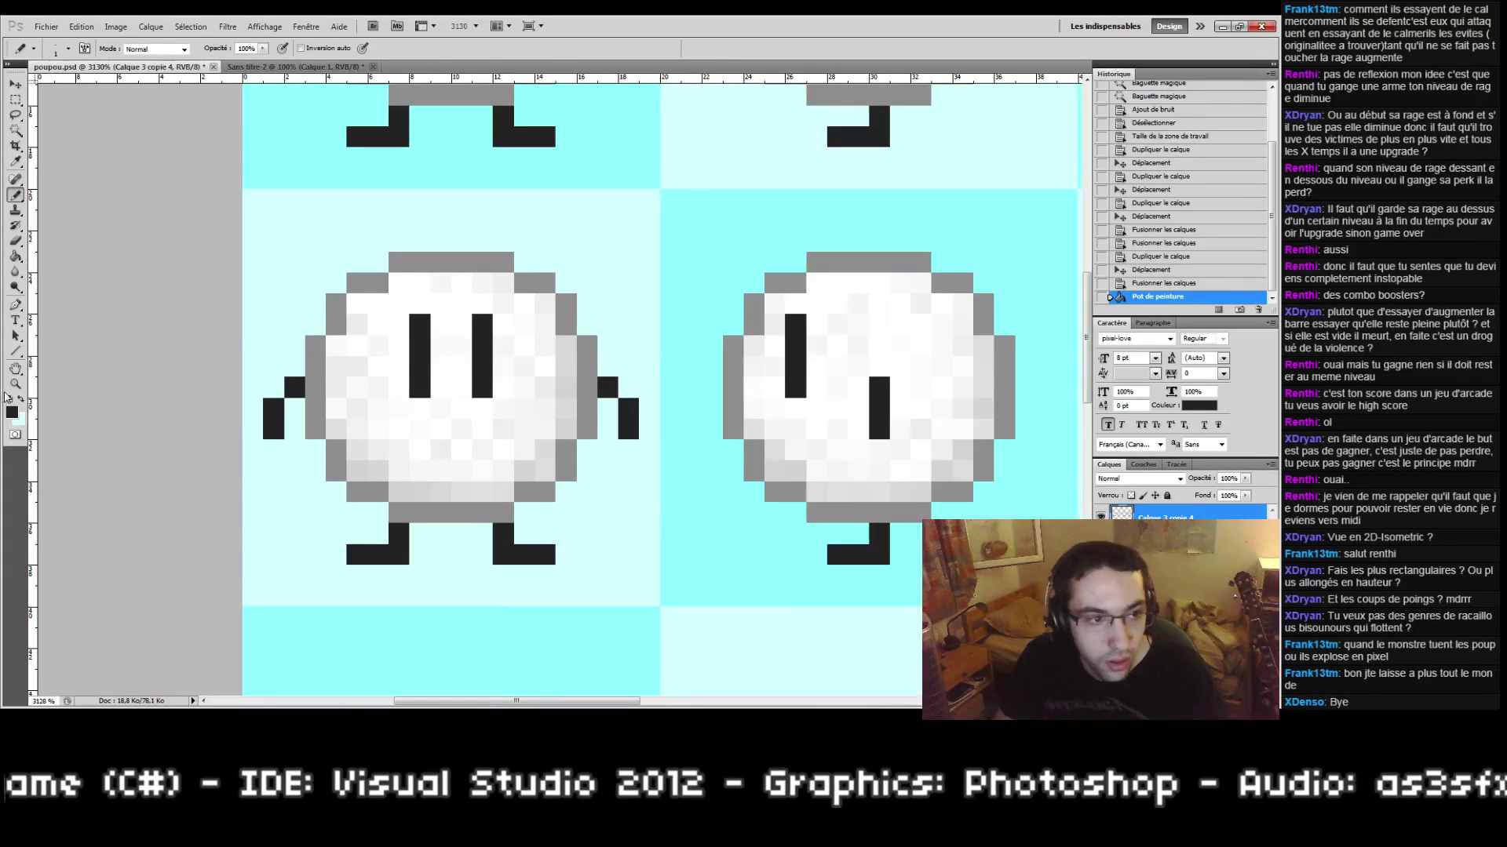
# Step: Examine the two sprite rows at actual size and enlarged, ending on the second row's first frame
pyautogui.press('z')
pyautogui.hotkey('ctrl', '1')
pyautogui.click(533, 374)
pyautogui.moveTo(502, 358); pyautogui.dragTo(602, 397)
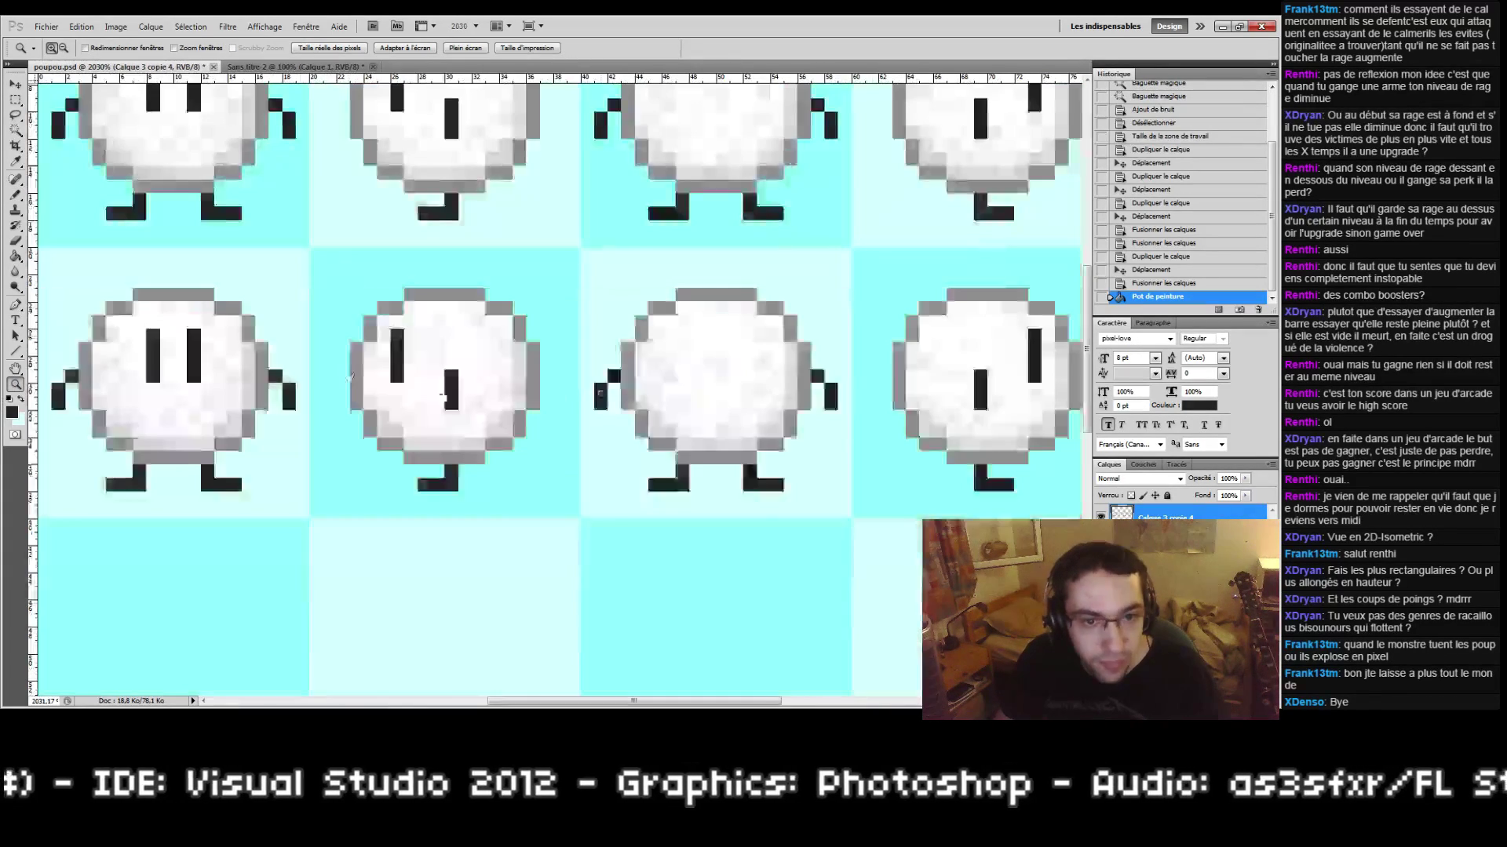
pyautogui.moveTo(347, 370); pyautogui.dragTo(685, 405)
pyautogui.moveTo(377, 443); pyautogui.dragTo(627, 586)
pyautogui.moveTo(518, 418)
pyautogui.mouseDown()
pyautogui.moveTo(541, 484)
pyautogui.moveTo(518, 474)
pyautogui.mouseUp()
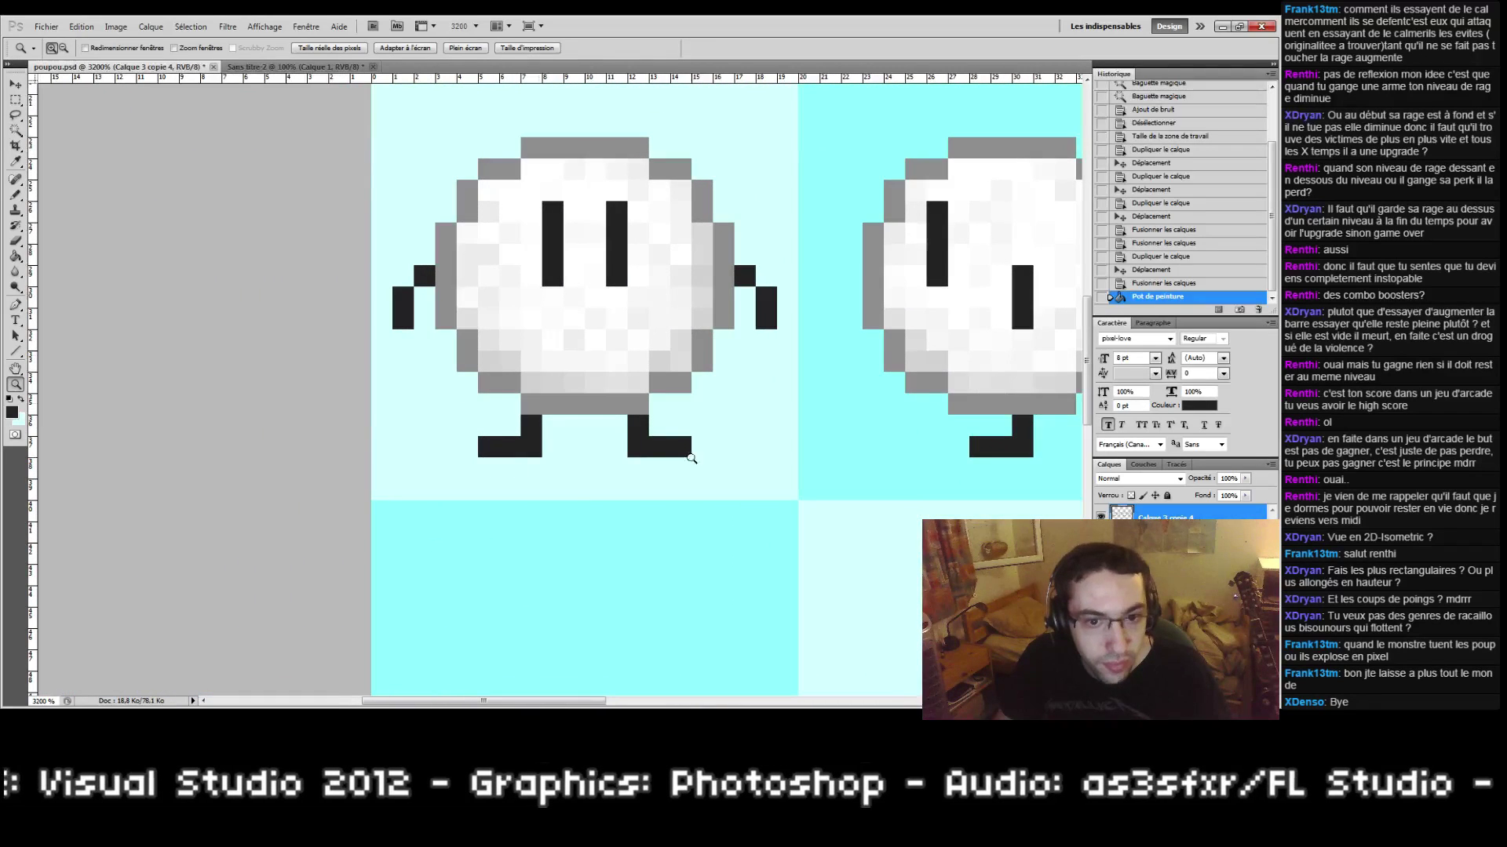
pyautogui.moveTo(632, 451); pyautogui.dragTo(618, 480)
# Step: Redraw the legs of the second row's first frame, with the left foot one pixel lower and the right foot one pixel higher
pyautogui.press('e')
pyautogui.press('b')
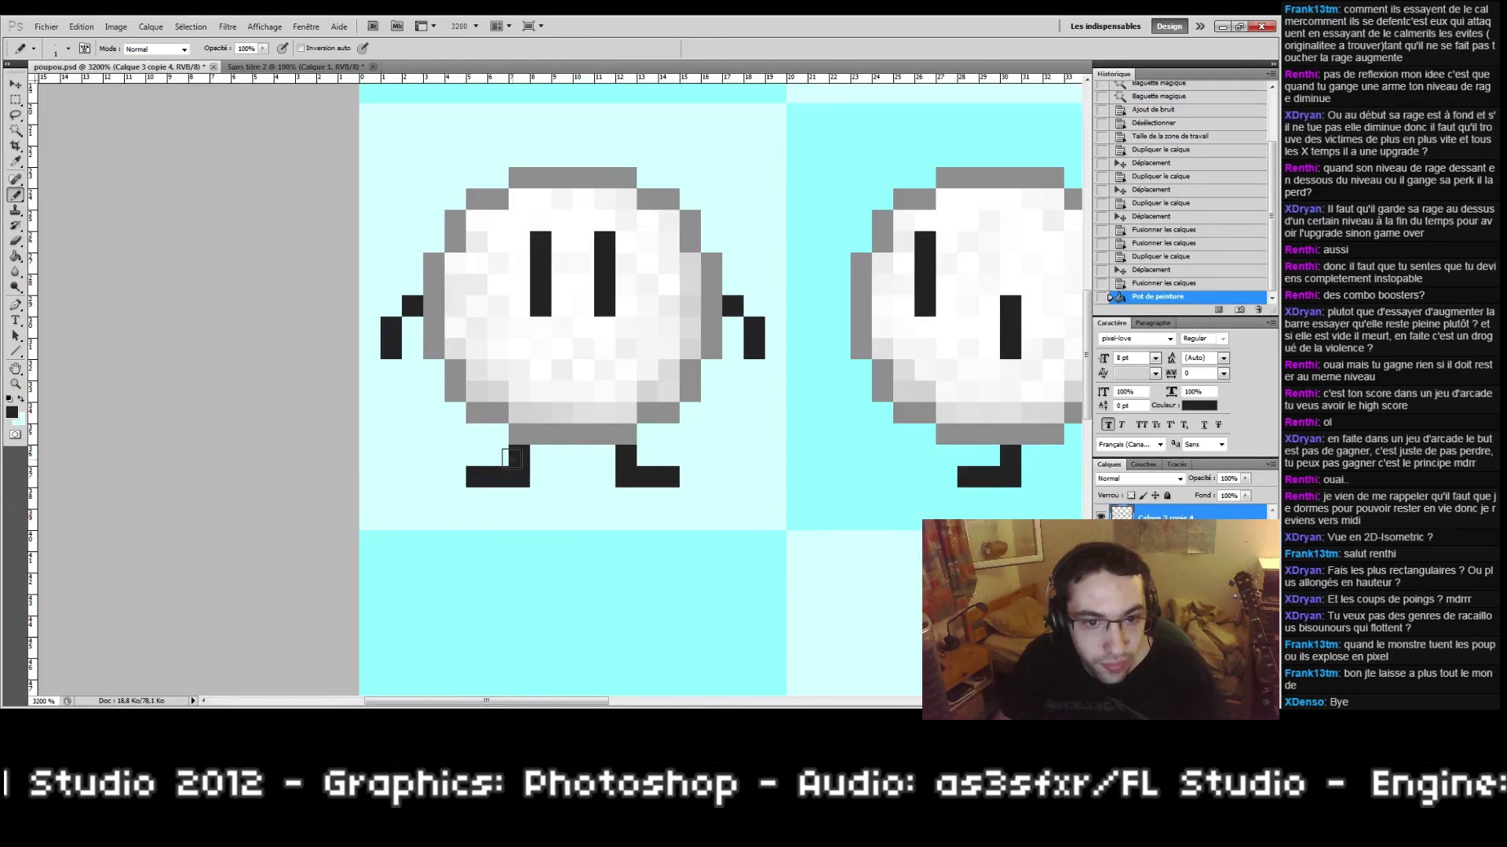
pyautogui.moveTo(652, 328); pyautogui.dragTo(599, 363)
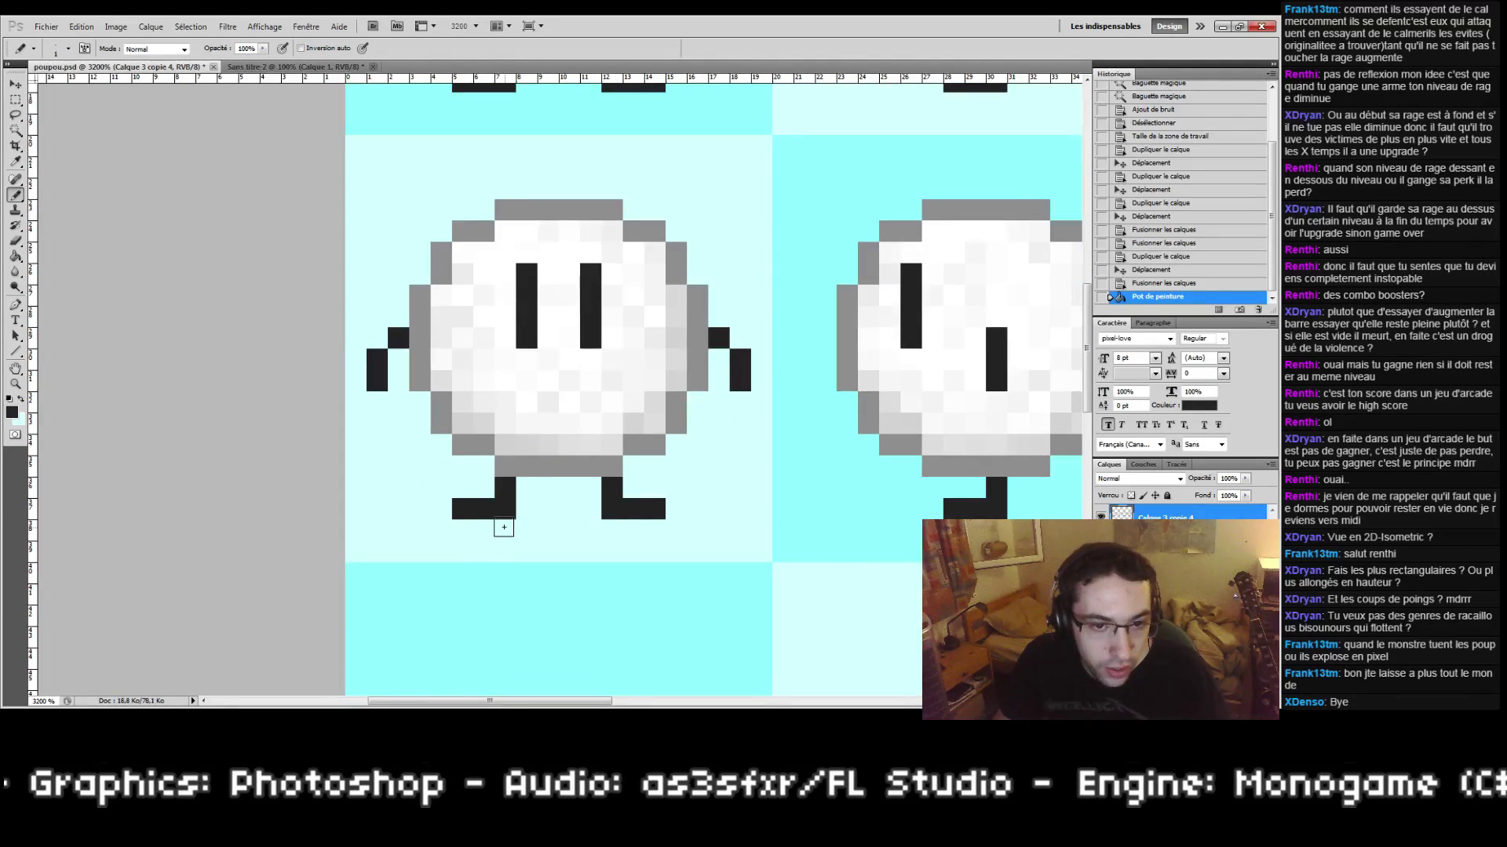
pyautogui.moveTo(503, 527)
pyautogui.mouseDown()
pyautogui.moveTo(460, 530)
pyautogui.moveTo(486, 508)
pyautogui.mouseUp()
pyautogui.press('e')
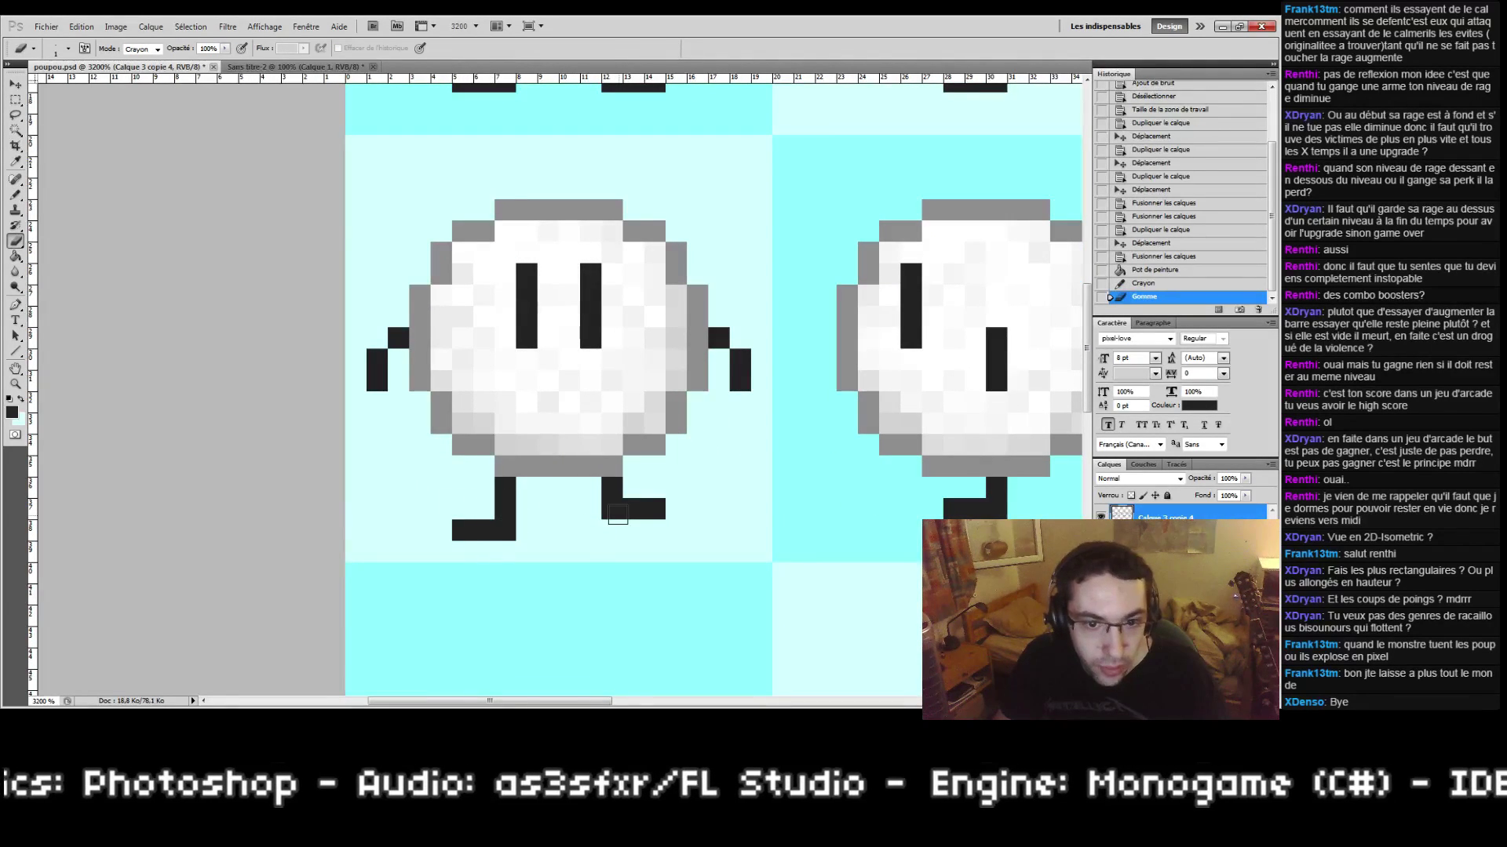
pyautogui.moveTo(617, 515)
pyautogui.mouseDown()
pyautogui.moveTo(658, 512)
pyautogui.moveTo(656, 489)
pyautogui.mouseUp()
pyautogui.press('b')
pyautogui.moveTo(652, 367)
pyautogui.mouseDown()
pyautogui.moveTo(667, 506)
pyautogui.moveTo(655, 381)
pyautogui.mouseUp()
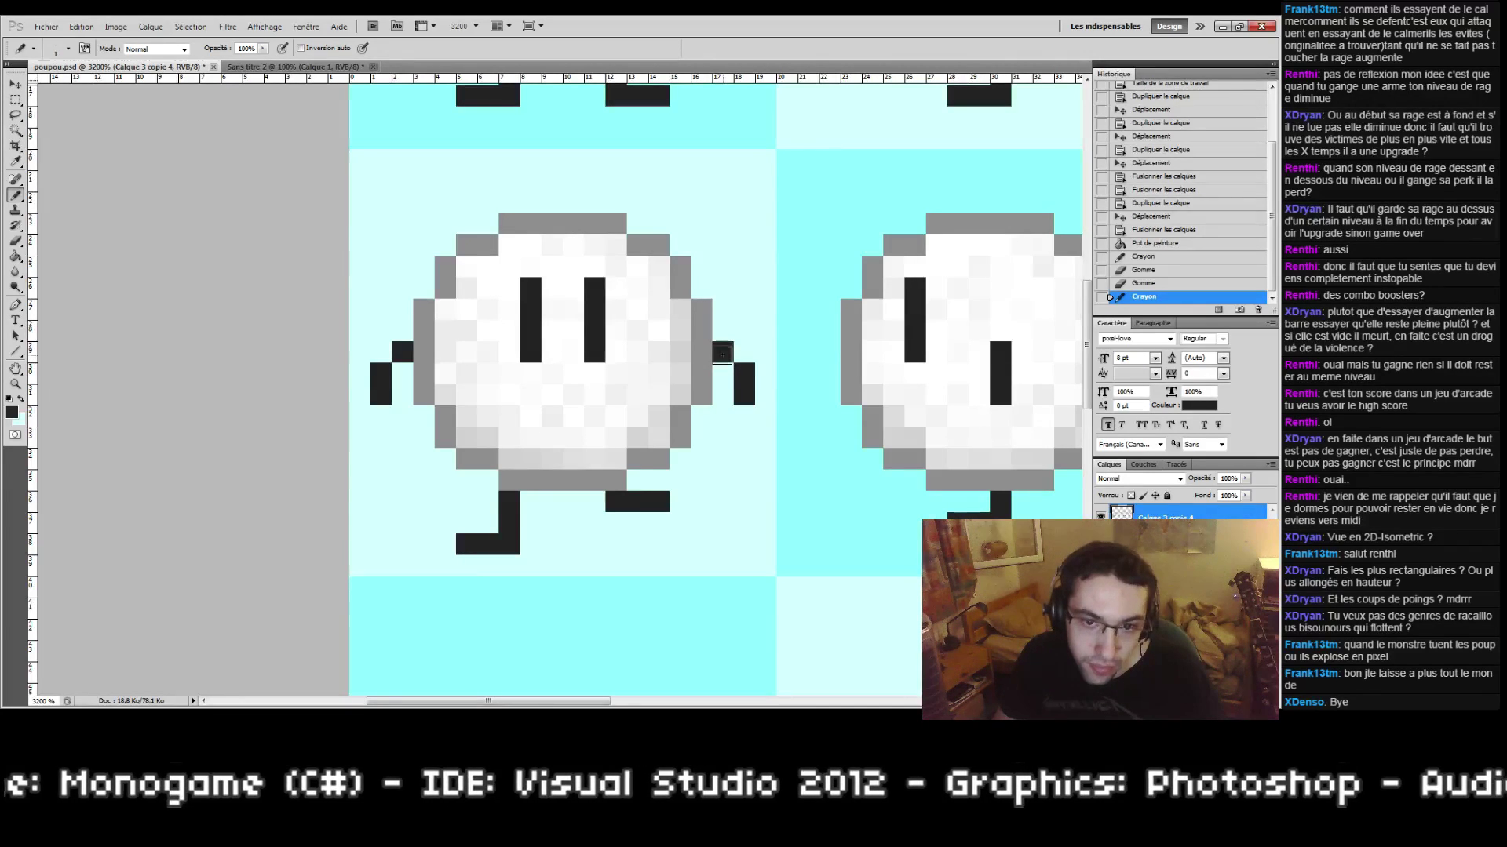
# Step: Raise the left arm of the second row's first frame by one pixel, redrawing its upper pixels and erasing the old lower ones
pyautogui.click(402, 331)
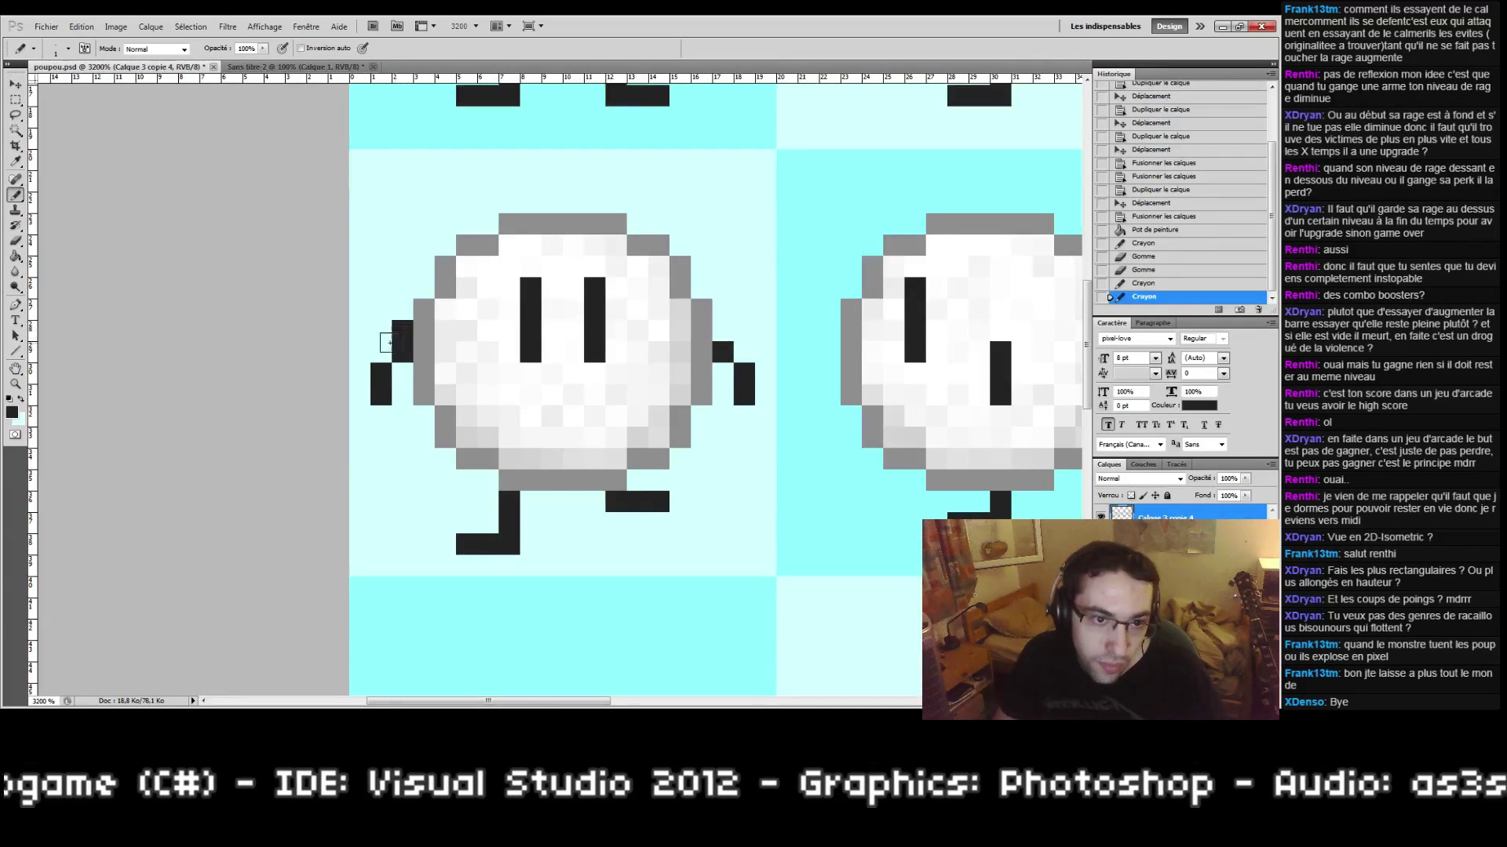
pyautogui.click(380, 352)
pyautogui.press('e')
pyautogui.click(401, 352)
pyautogui.click(381, 395)
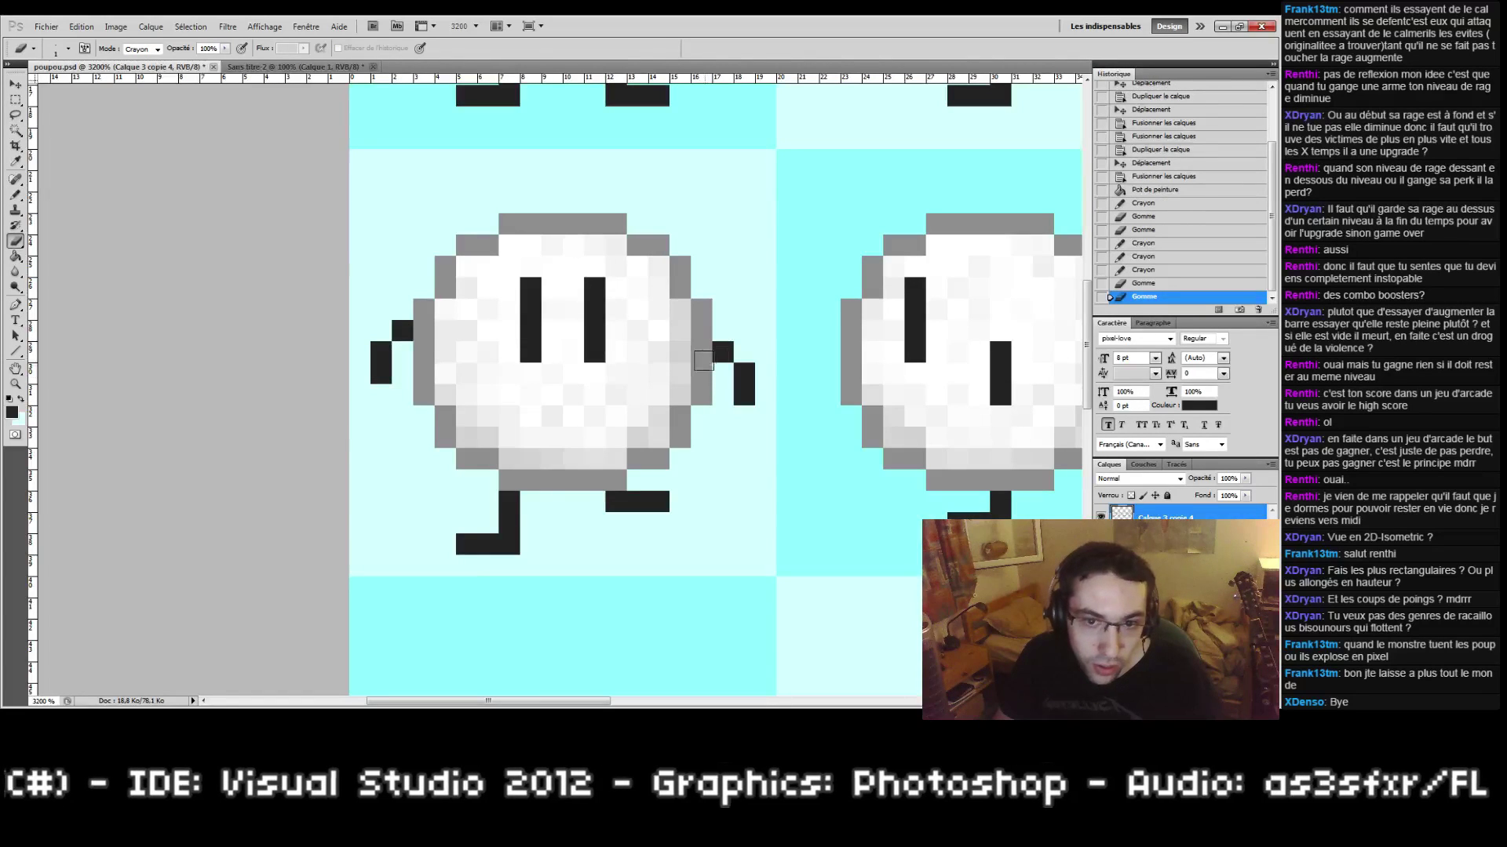
# Step: Lower the right arm of the same frame by one pixel, adding pixels below and erasing those above
pyautogui.press('b')
pyautogui.click(722, 372)
pyautogui.click(743, 416)
pyautogui.press('e')
pyautogui.click(722, 352)
pyautogui.click(743, 373)
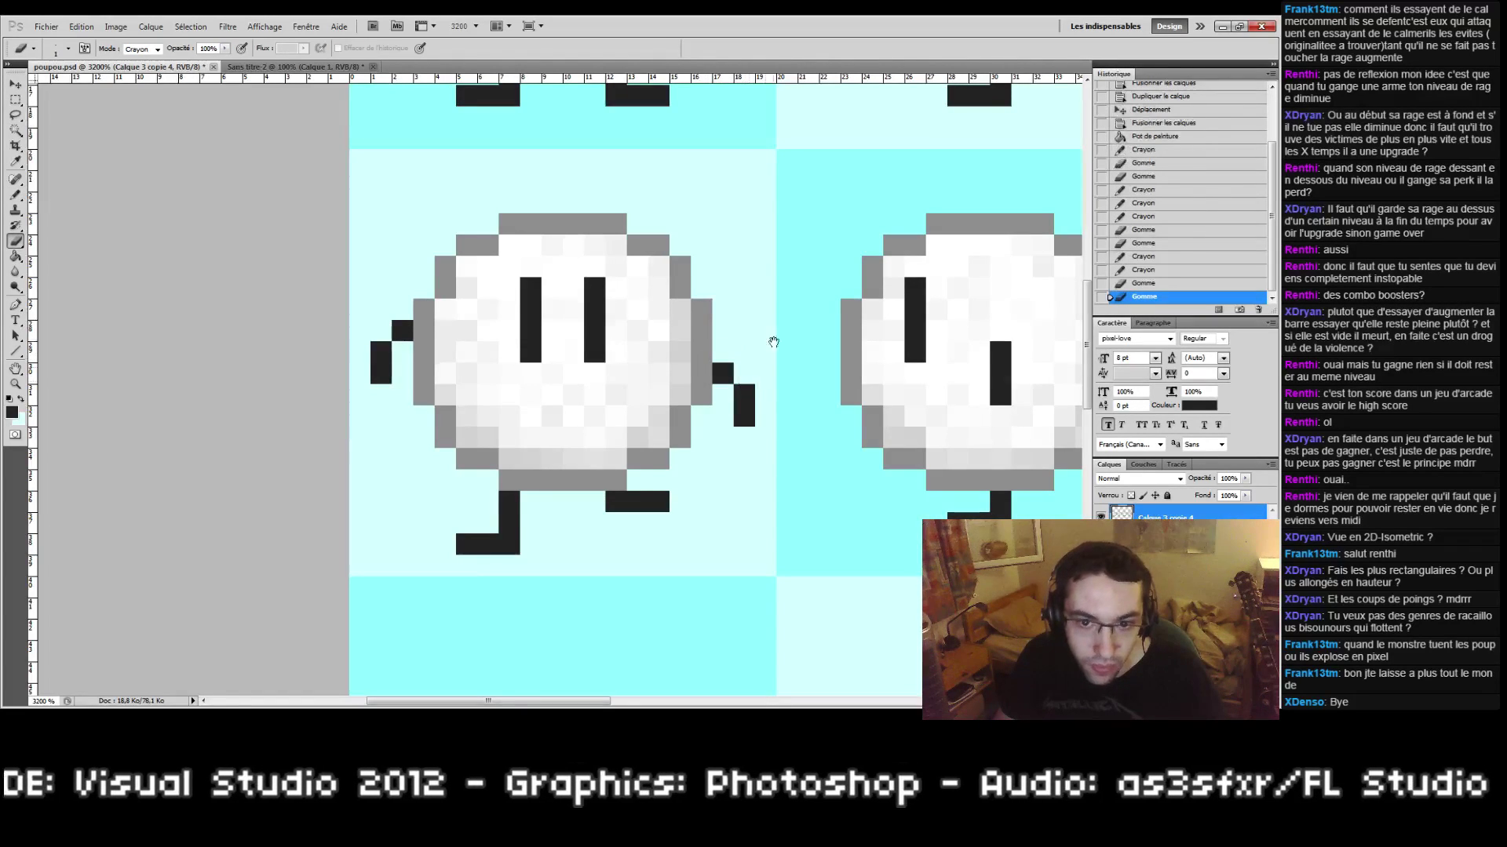
pyautogui.moveTo(773, 316)
pyautogui.mouseDown()
pyautogui.moveTo(701, 343)
pyautogui.moveTo(696, 373)
pyautogui.mouseUp()
# Step: Check the new pose at 100% and 200%, and shorten the raised right foot by erasing its outermost pixel
pyautogui.doubleClick(16, 385)
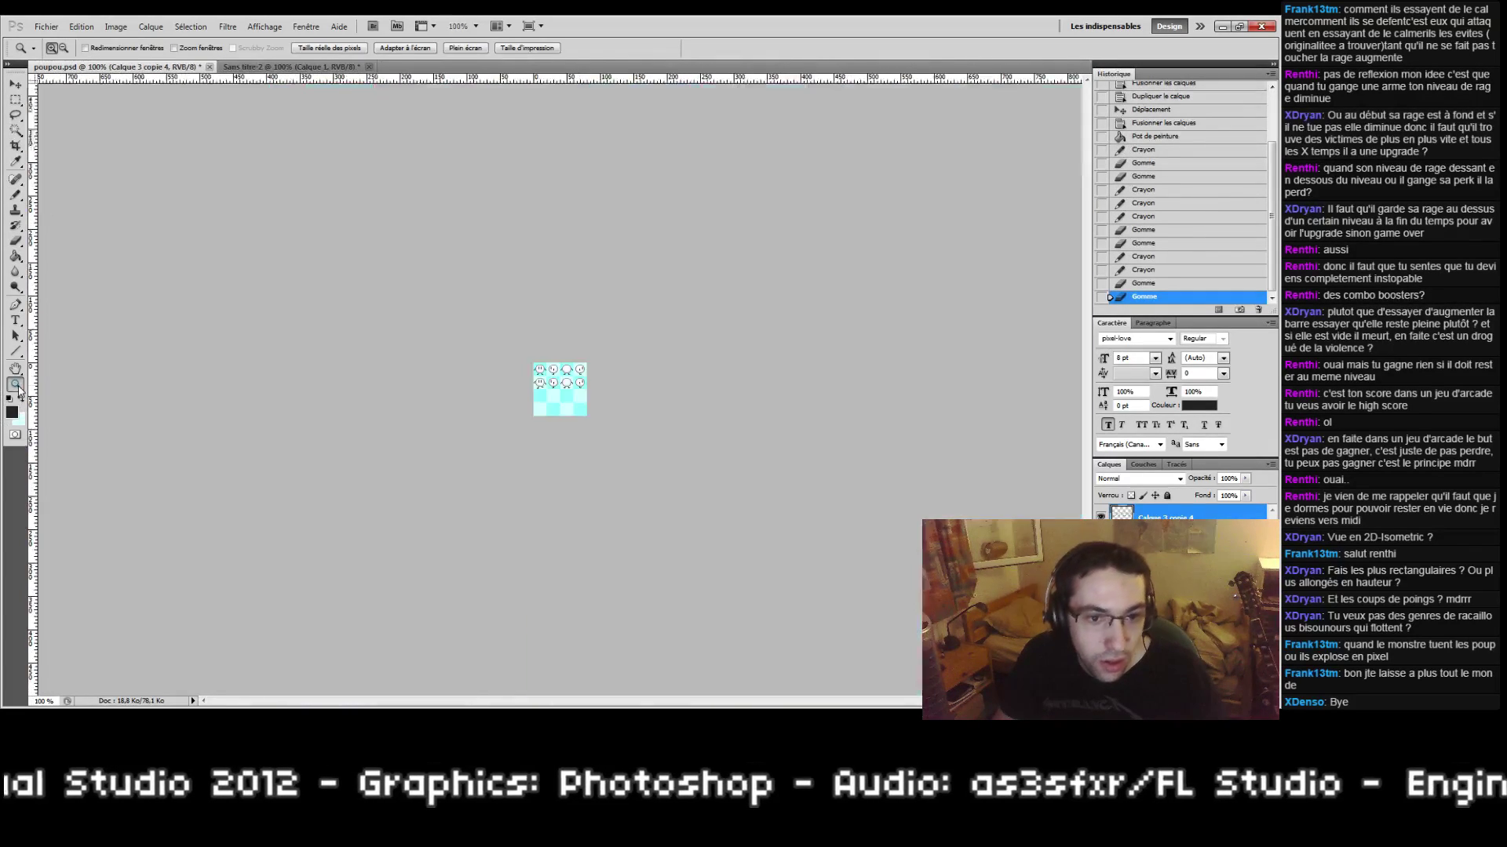
pyautogui.click(529, 371)
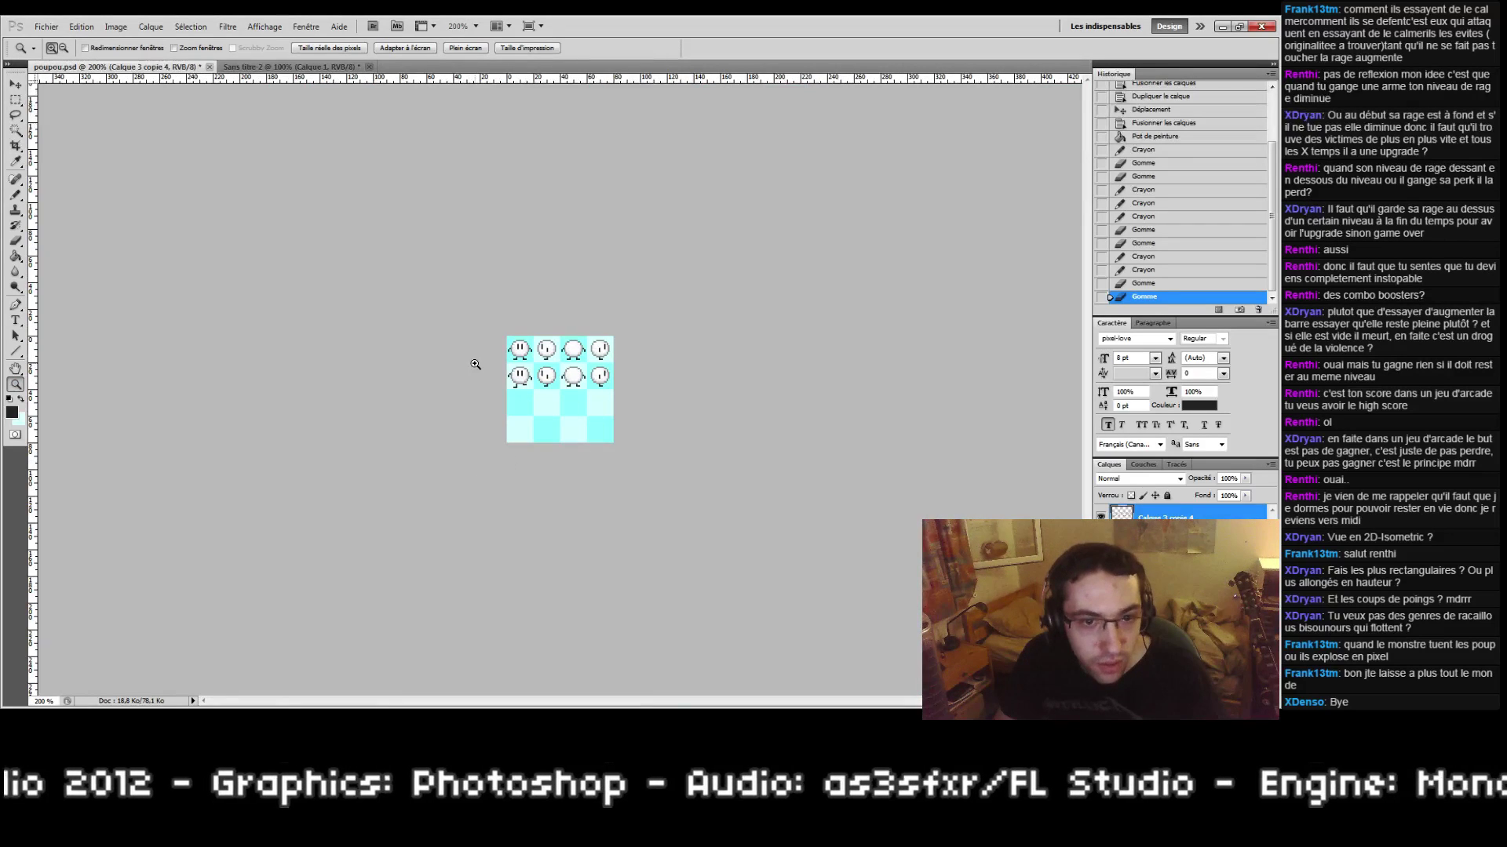
pyautogui.moveTo(537, 386); pyautogui.dragTo(537, 387)
pyautogui.moveTo(573, 424); pyautogui.dragTo(582, 306)
pyautogui.press('e')
pyautogui.click(629, 553)
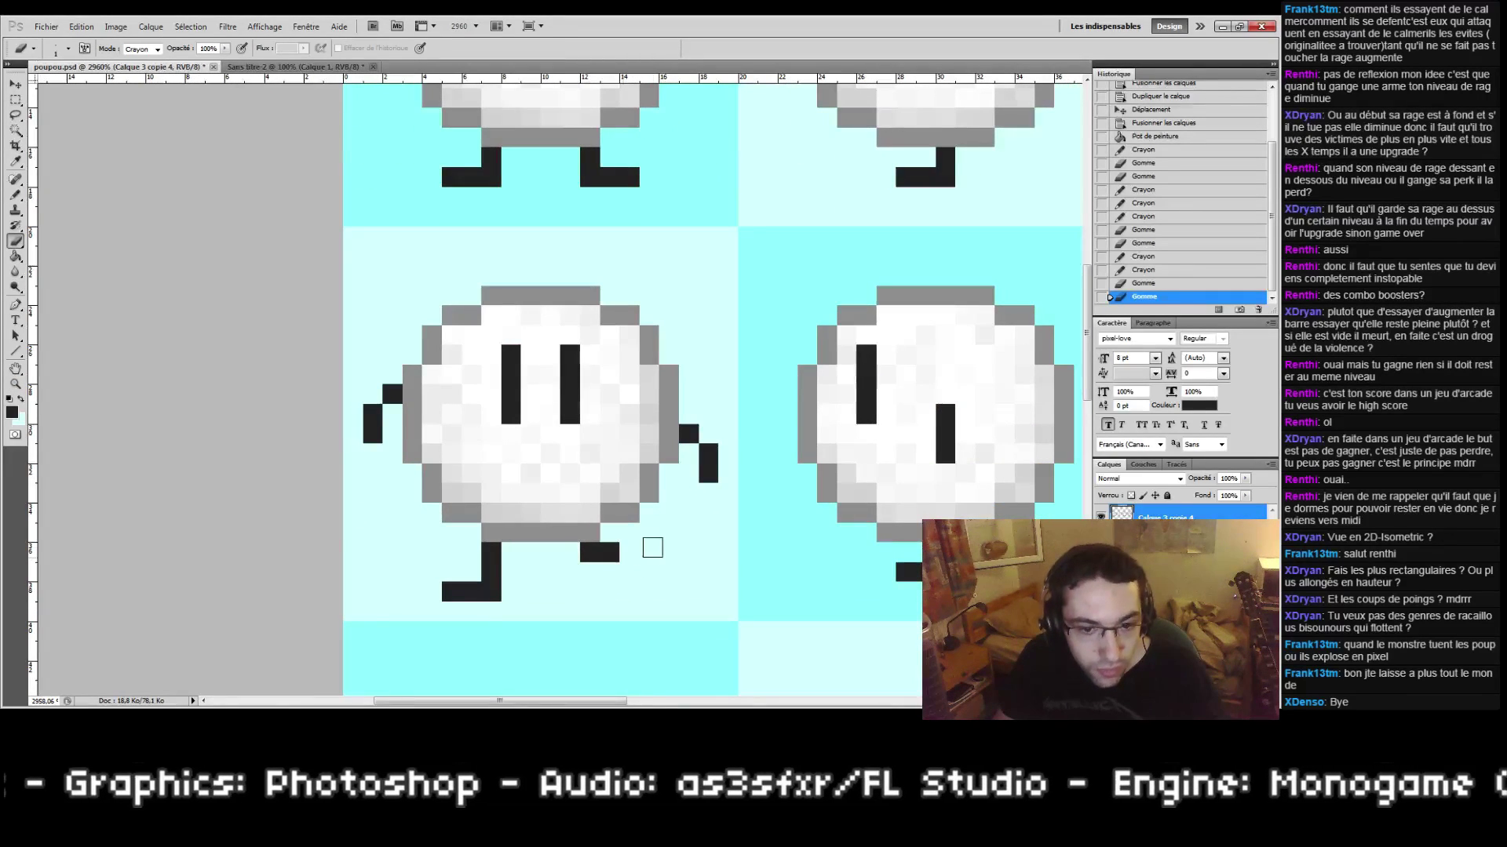
# Step: Try redrawing the raised right foot of the second row's first frame as a two-pixel vertical leg and check it at 100%
pyautogui.click(612, 552)
pyautogui.press('b')
pyautogui.click(594, 569)
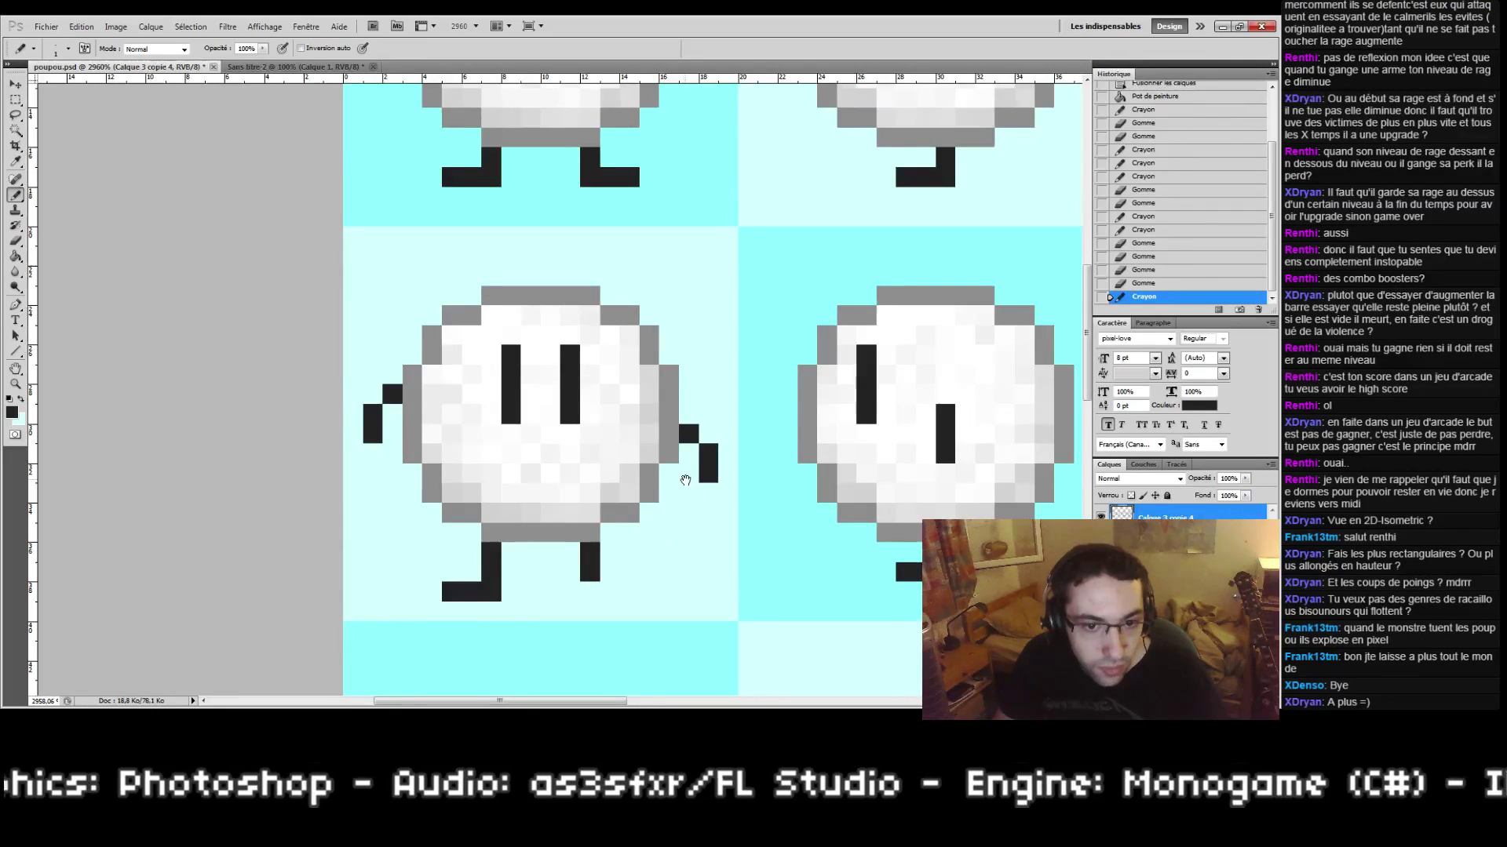
pyautogui.moveTo(686, 478); pyautogui.dragTo(660, 516)
pyautogui.doubleClick(15, 384)
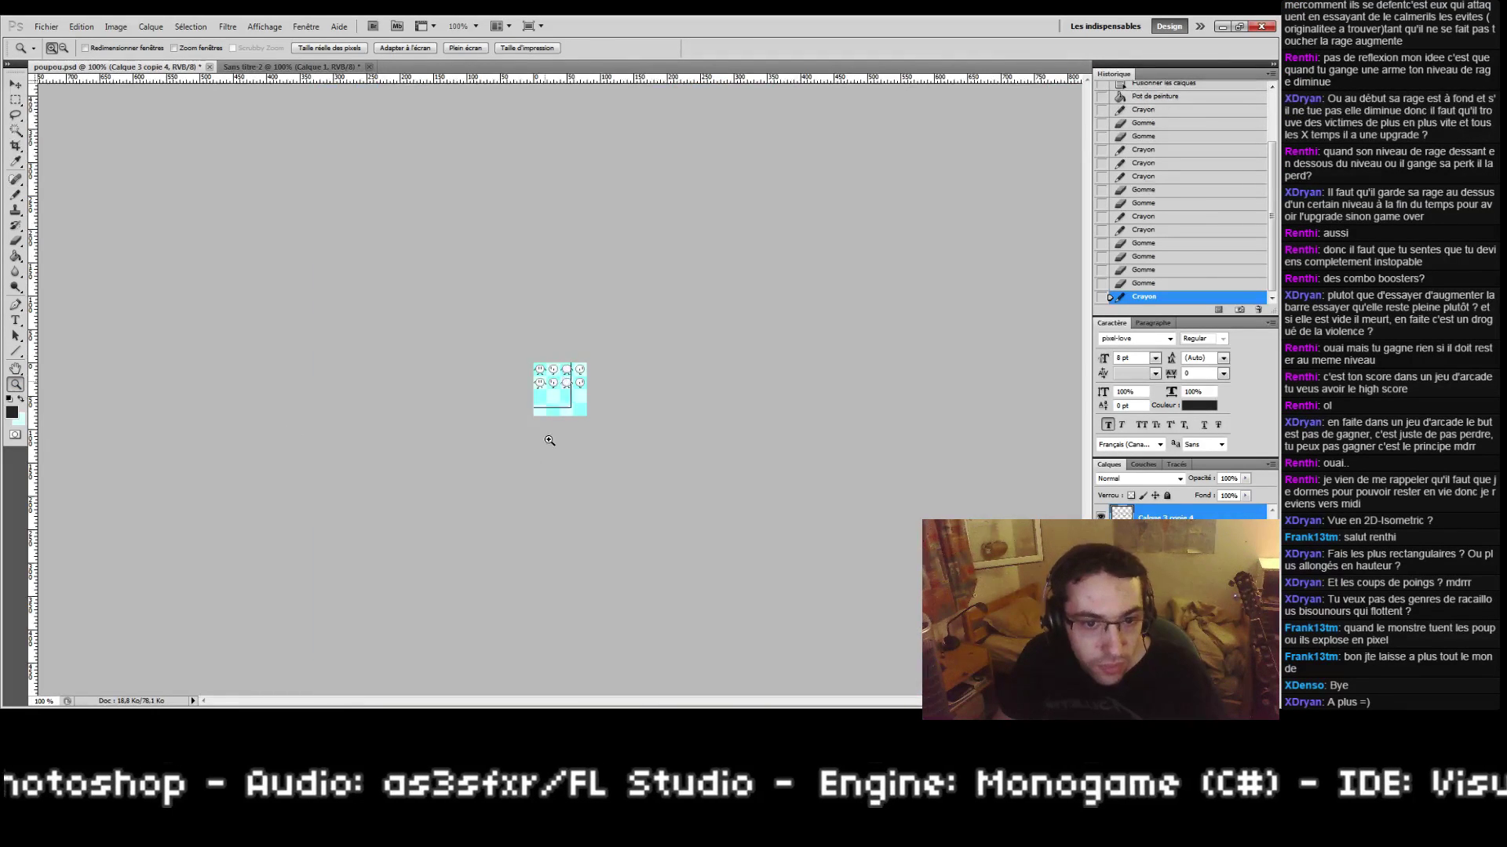
pyautogui.click(548, 441)
# Step: Redraw the raised right foot of the second row's first frame as a flat three-pixel line, erasing the vertical leg pixel
pyautogui.moveTo(507, 359)
pyautogui.mouseDown()
pyautogui.moveTo(555, 406)
pyautogui.moveTo(588, 488)
pyautogui.mouseUp()
pyautogui.press('b')
pyautogui.click(490, 408)
pyautogui.click(490, 427)
pyautogui.click(474, 421)
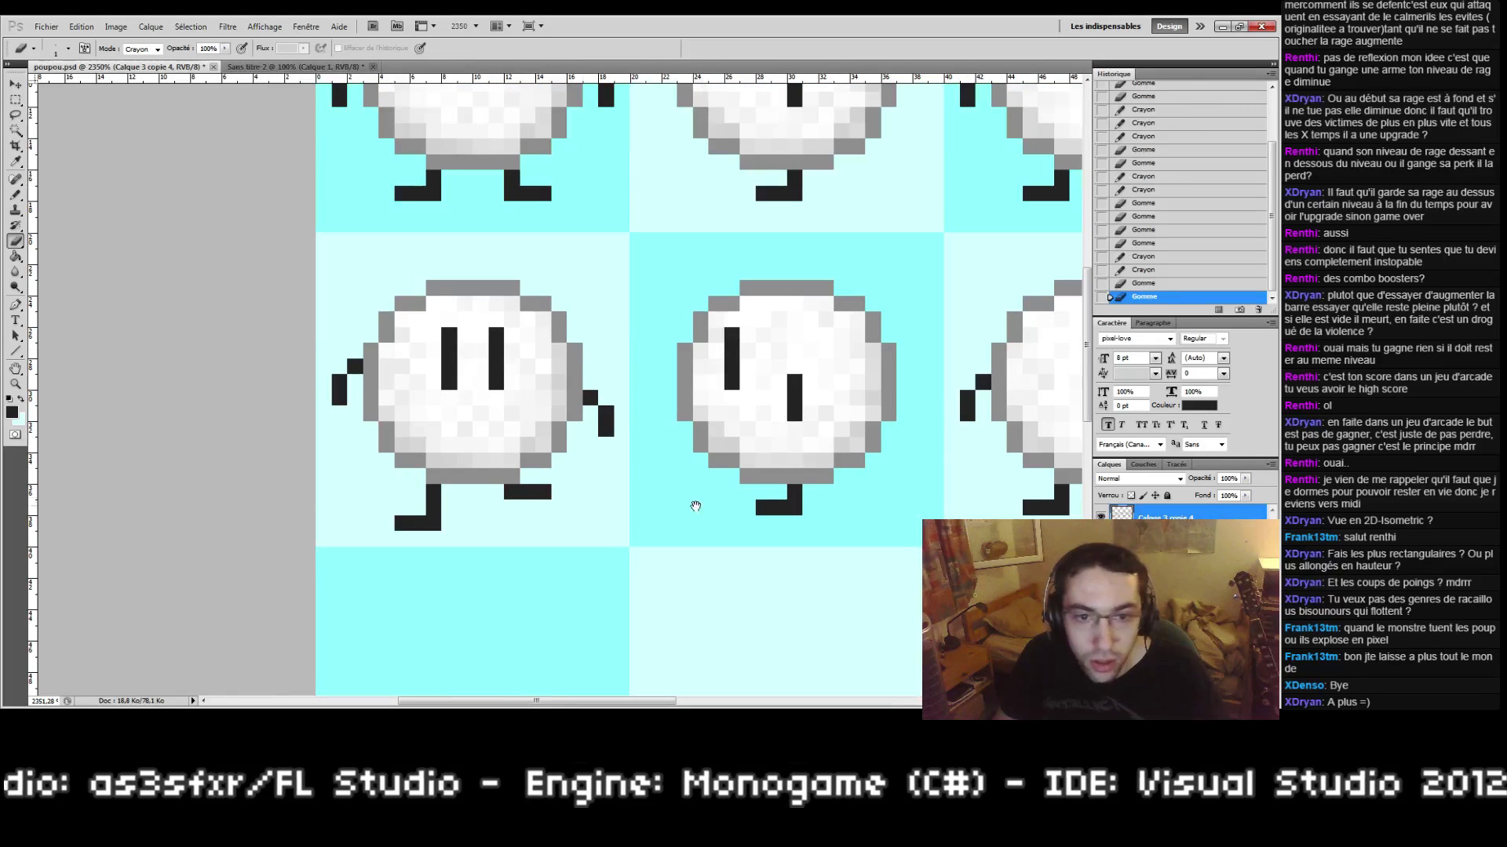
# Step: Examine the first frame's walking pose at 100% and 200%, and compare it with the standing row above
pyautogui.moveTo(658, 374)
pyautogui.mouseDown()
pyautogui.moveTo(680, 406)
pyautogui.moveTo(602, 410)
pyautogui.mouseUp()
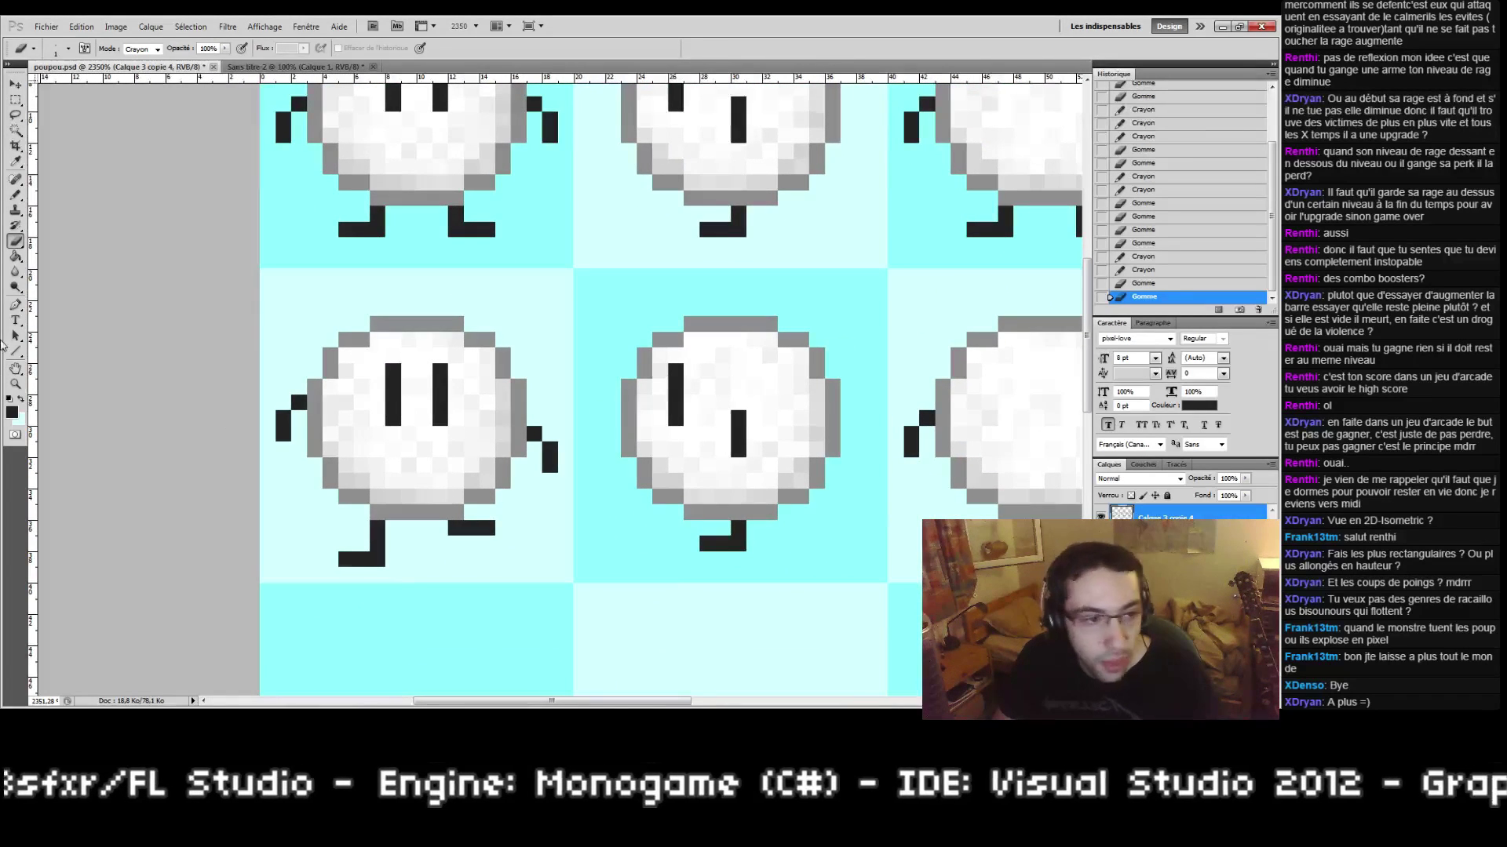
pyautogui.click(16, 384)
pyautogui.doubleClick(15, 384)
pyautogui.click(542, 384)
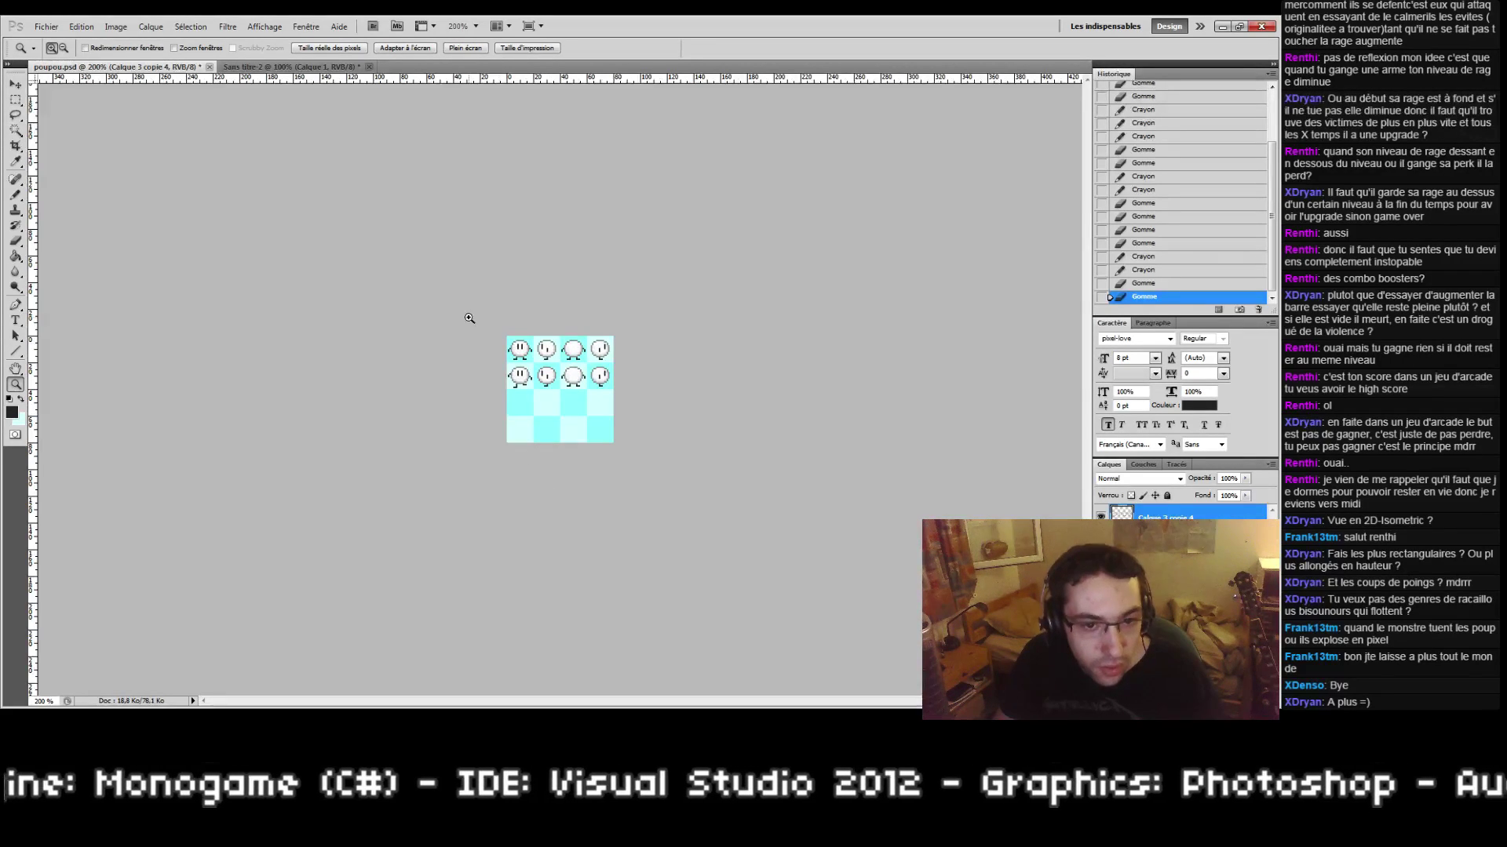
pyautogui.moveTo(613, 408); pyautogui.dragTo(613, 408)
pyautogui.moveTo(172, 535); pyautogui.dragTo(335, 439)
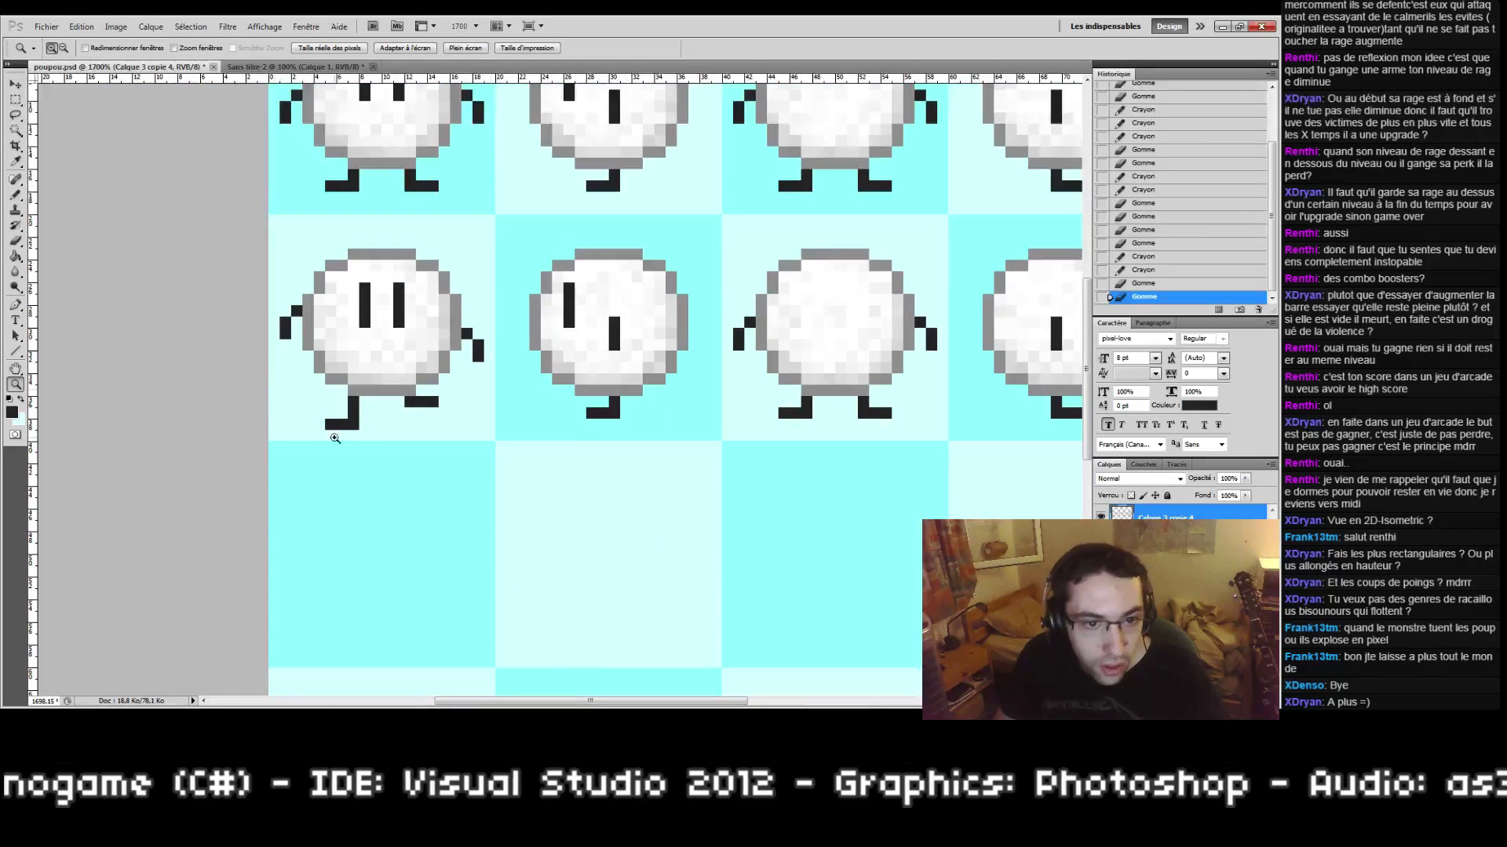
pyautogui.moveTo(469, 392); pyautogui.dragTo(627, 426)
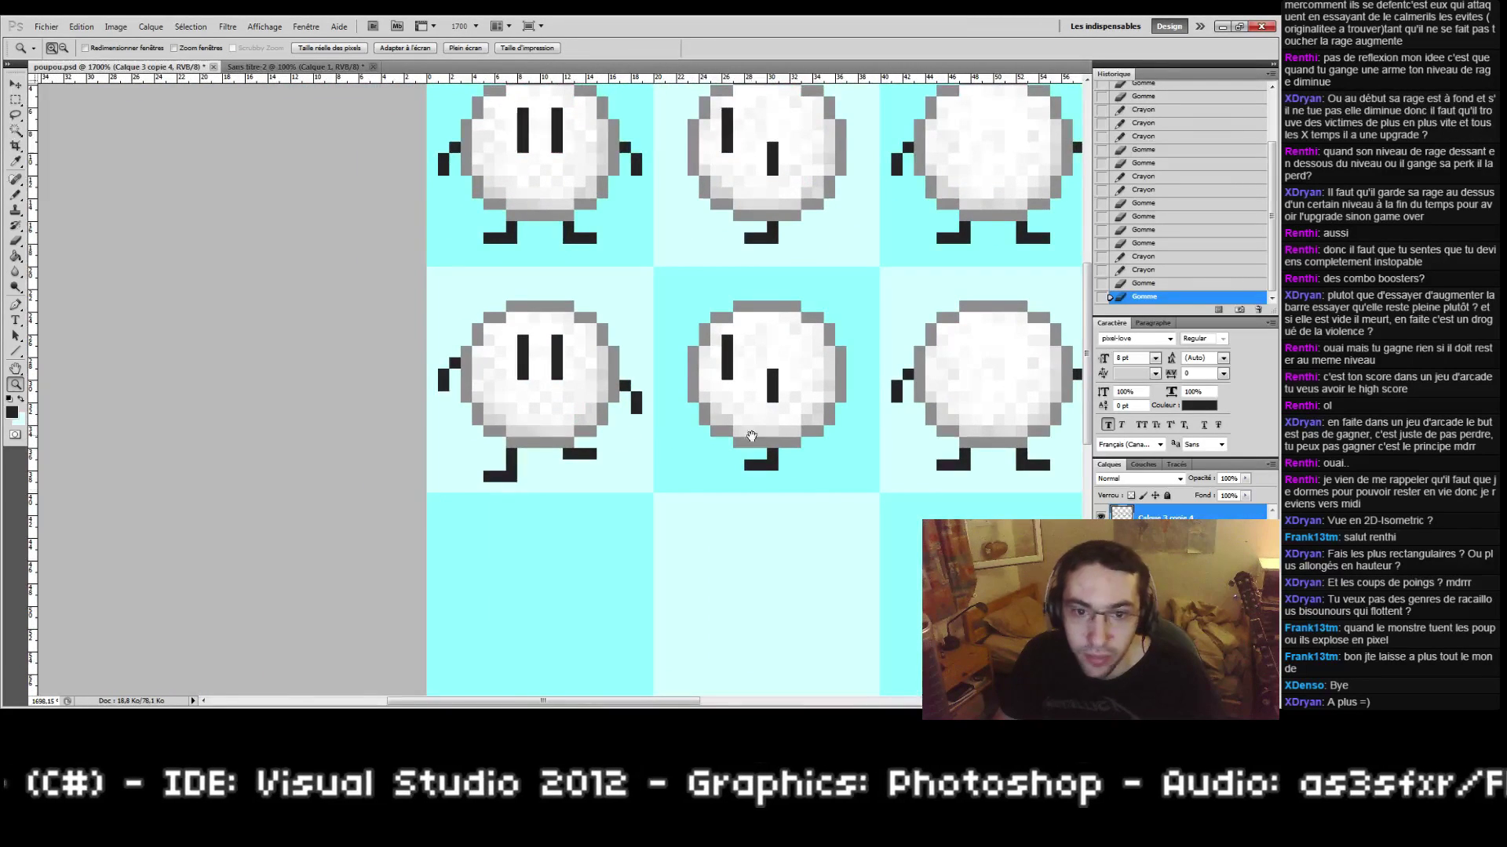
pyautogui.moveTo(747, 459); pyautogui.dragTo(673, 507)
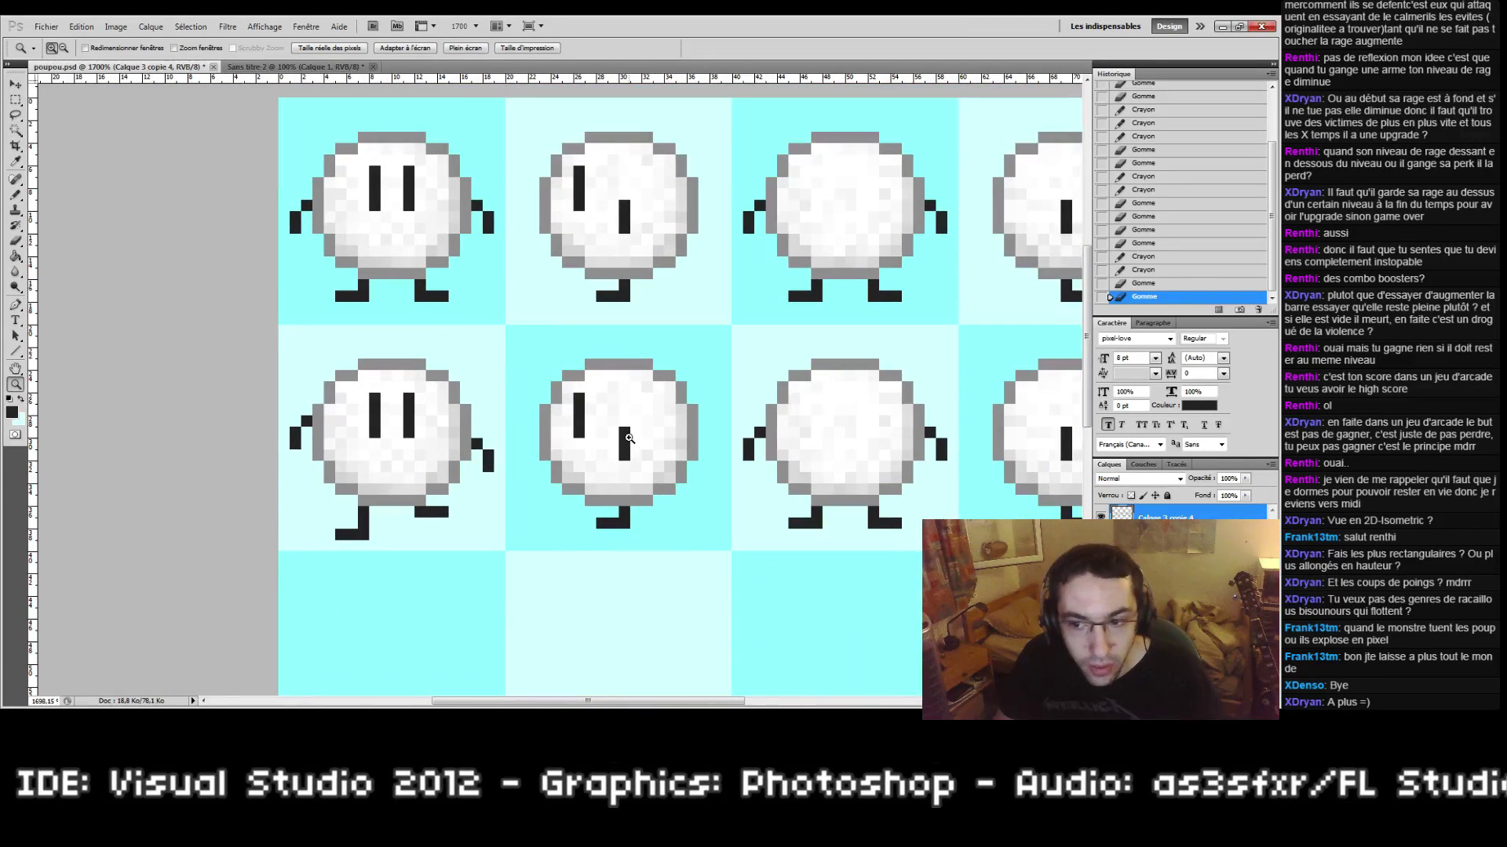
# Step: Paint over the top pixel of the arm in the second row's second frame with white (ffffff) sampled from the body
pyautogui.press('b')
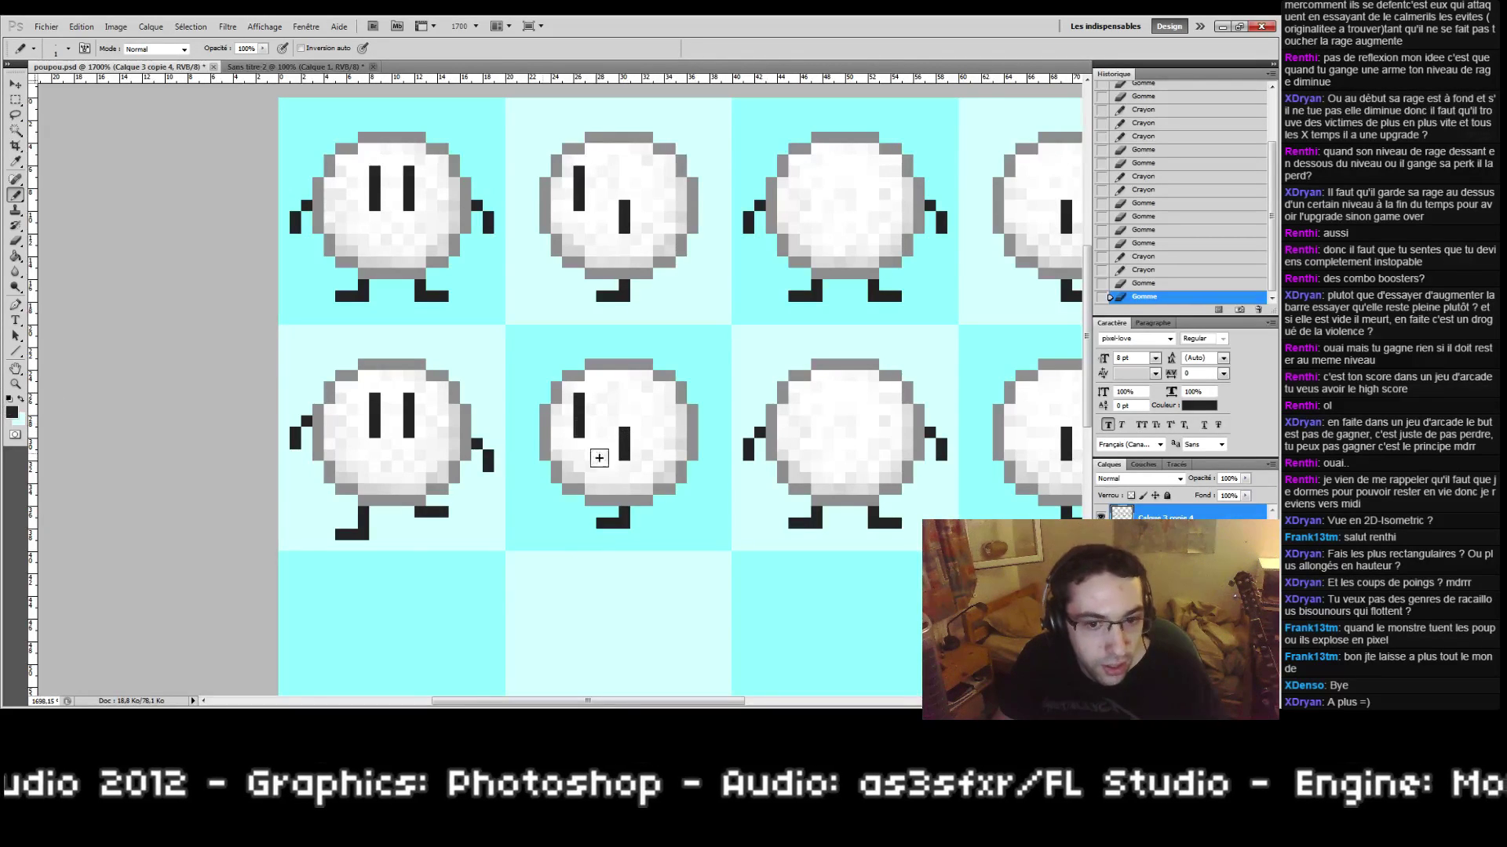
pyautogui.click(15, 384)
pyautogui.click(628, 514)
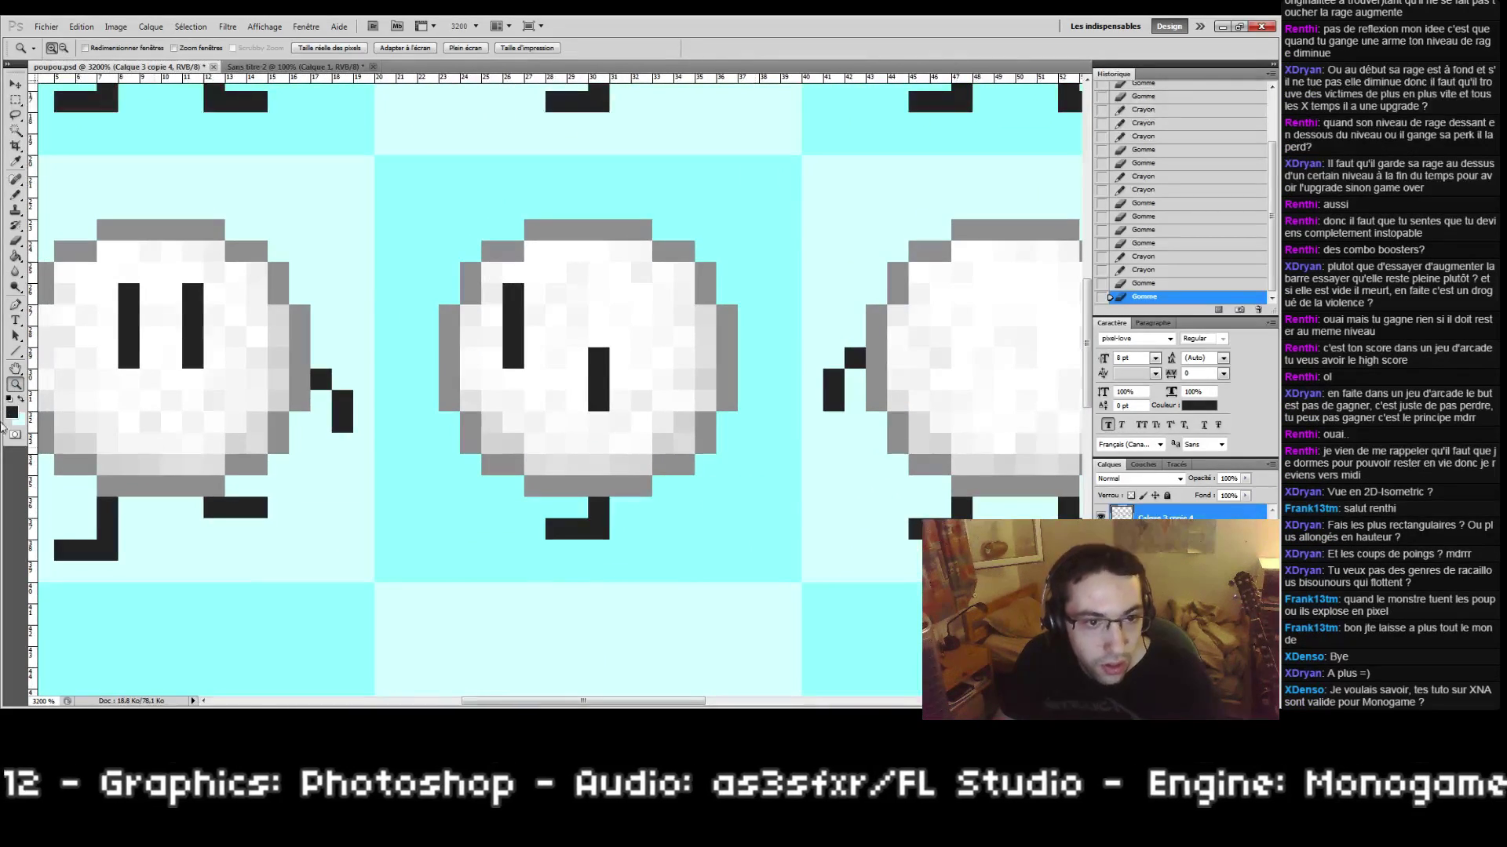
pyautogui.click(22, 400)
pyautogui.click(11, 411)
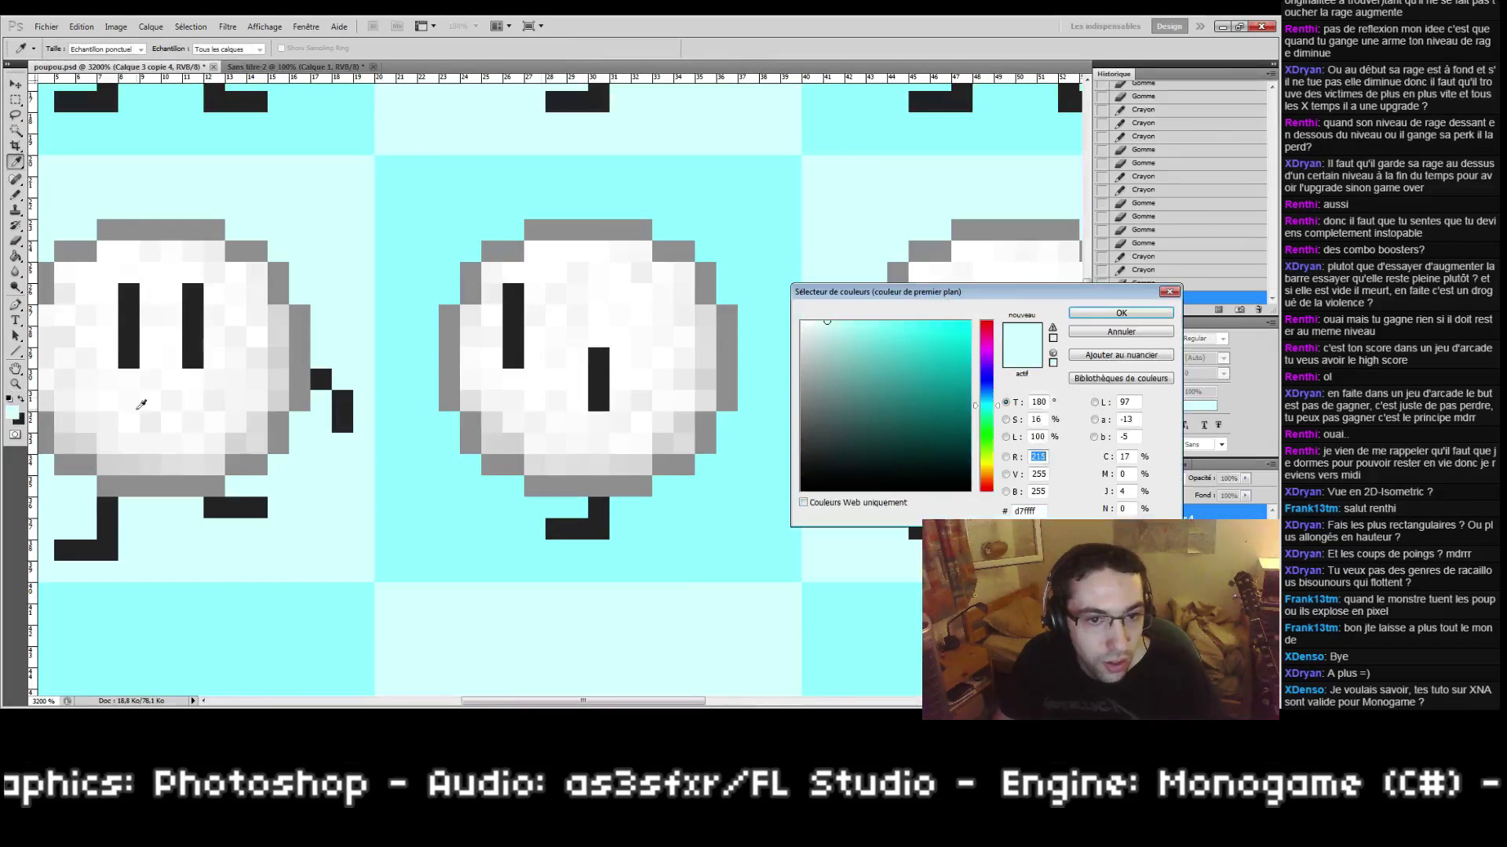
pyautogui.click(591, 311)
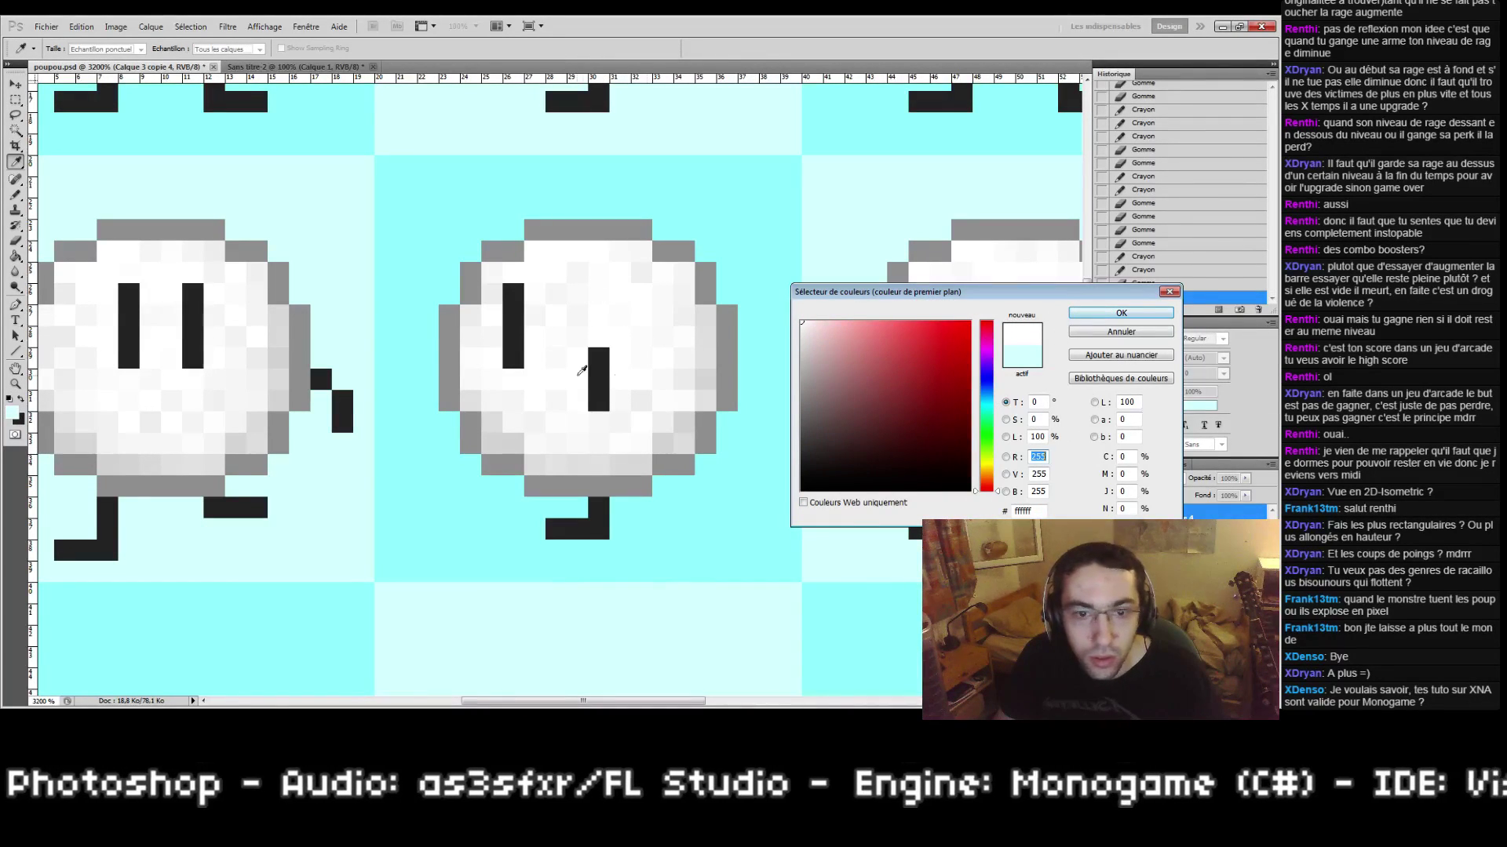
pyautogui.click(1122, 313)
pyautogui.press('b')
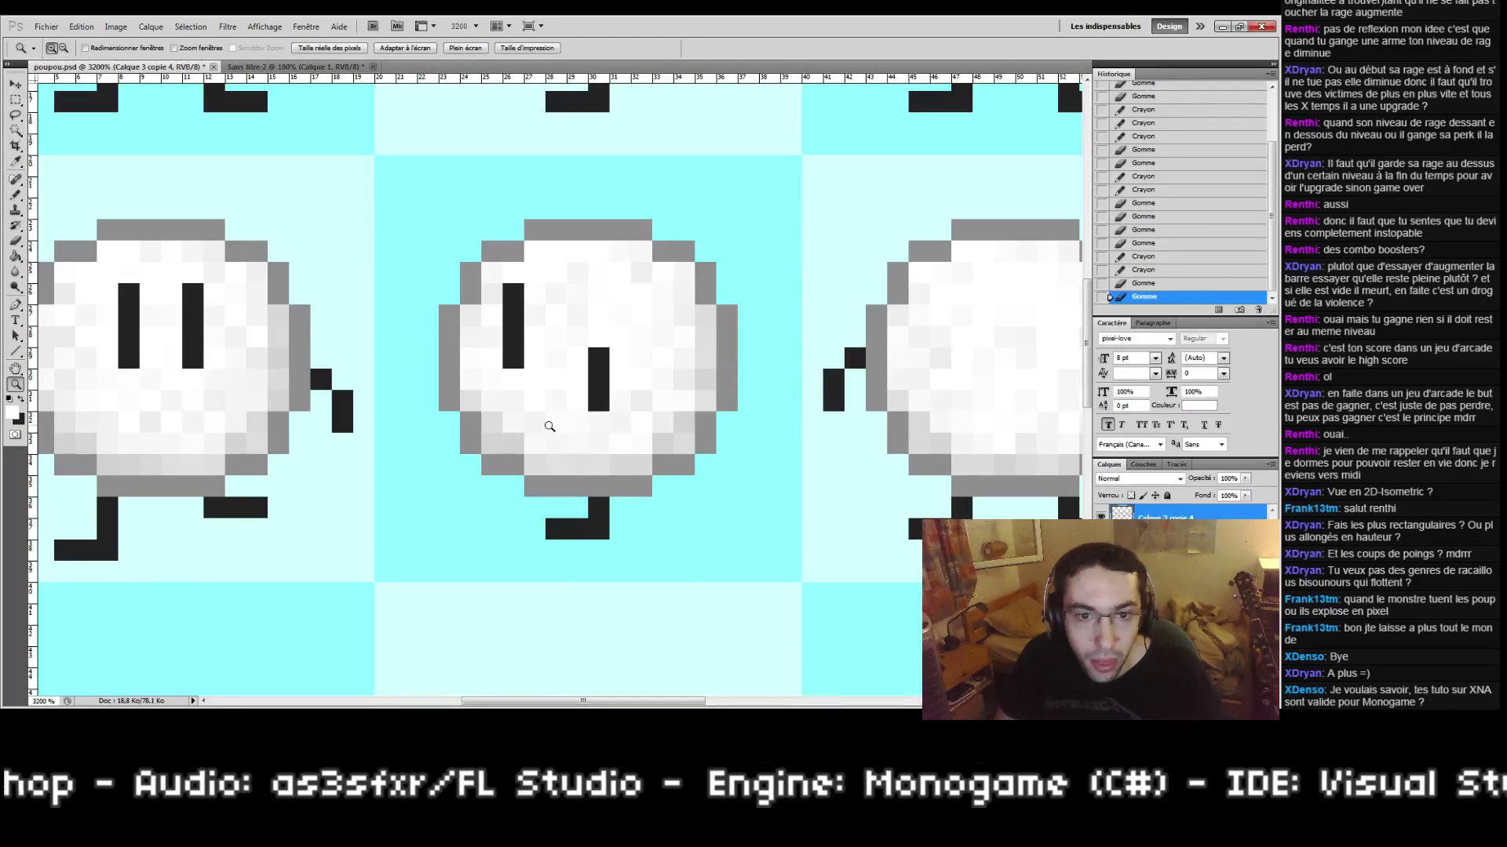
pyautogui.click(590, 355)
# Step: Extend the same arm downward by one pixel in the dark limb colour
pyautogui.moveTo(806, 474)
pyautogui.mouseDown()
pyautogui.moveTo(902, 425)
pyautogui.moveTo(901, 492)
pyautogui.mouseUp()
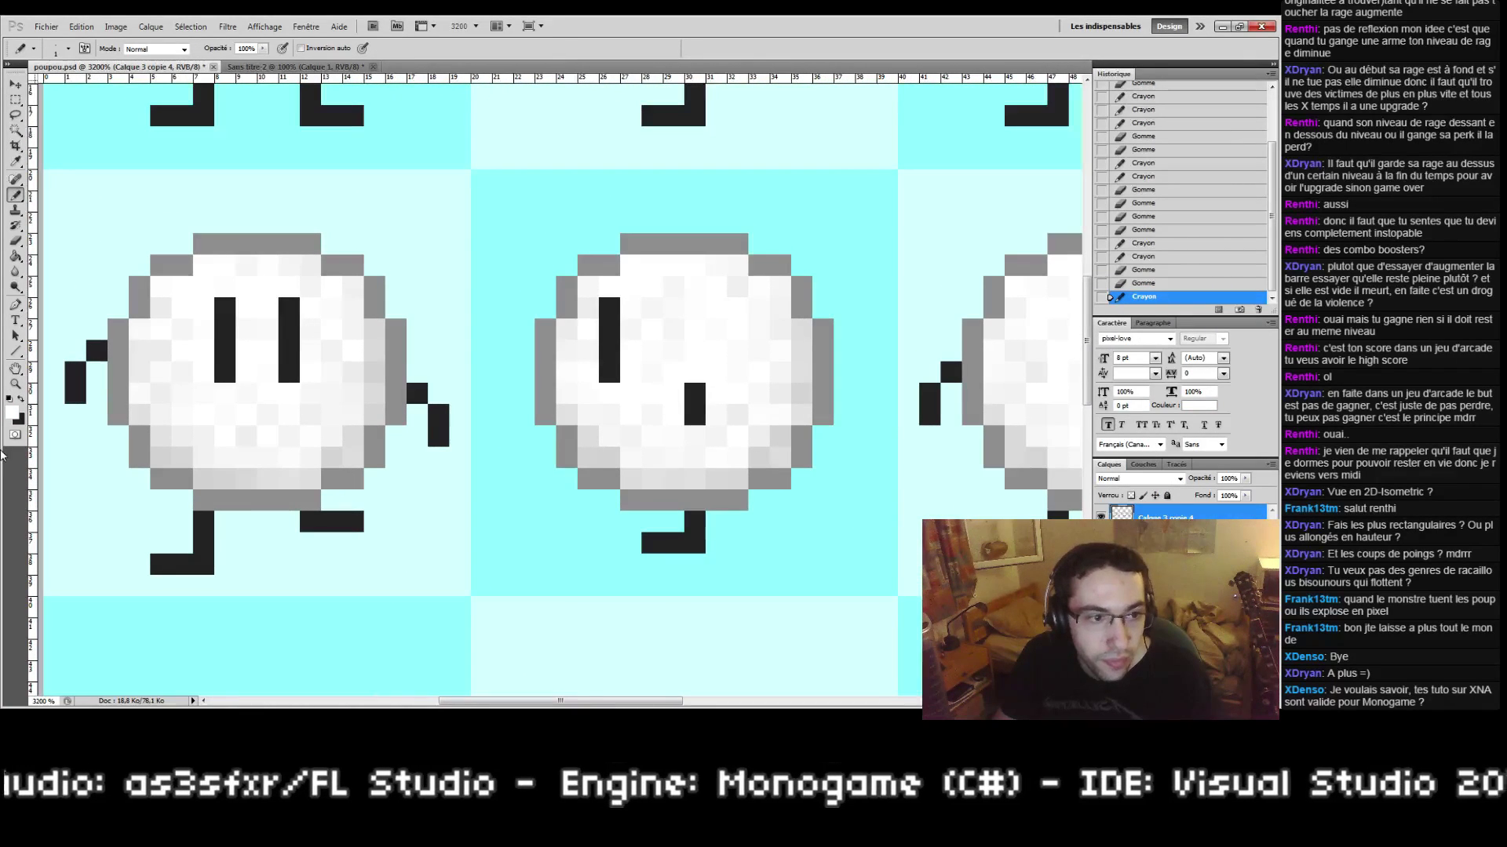
pyautogui.click(22, 401)
pyautogui.click(695, 436)
pyautogui.scroll(-3, 846, 467)
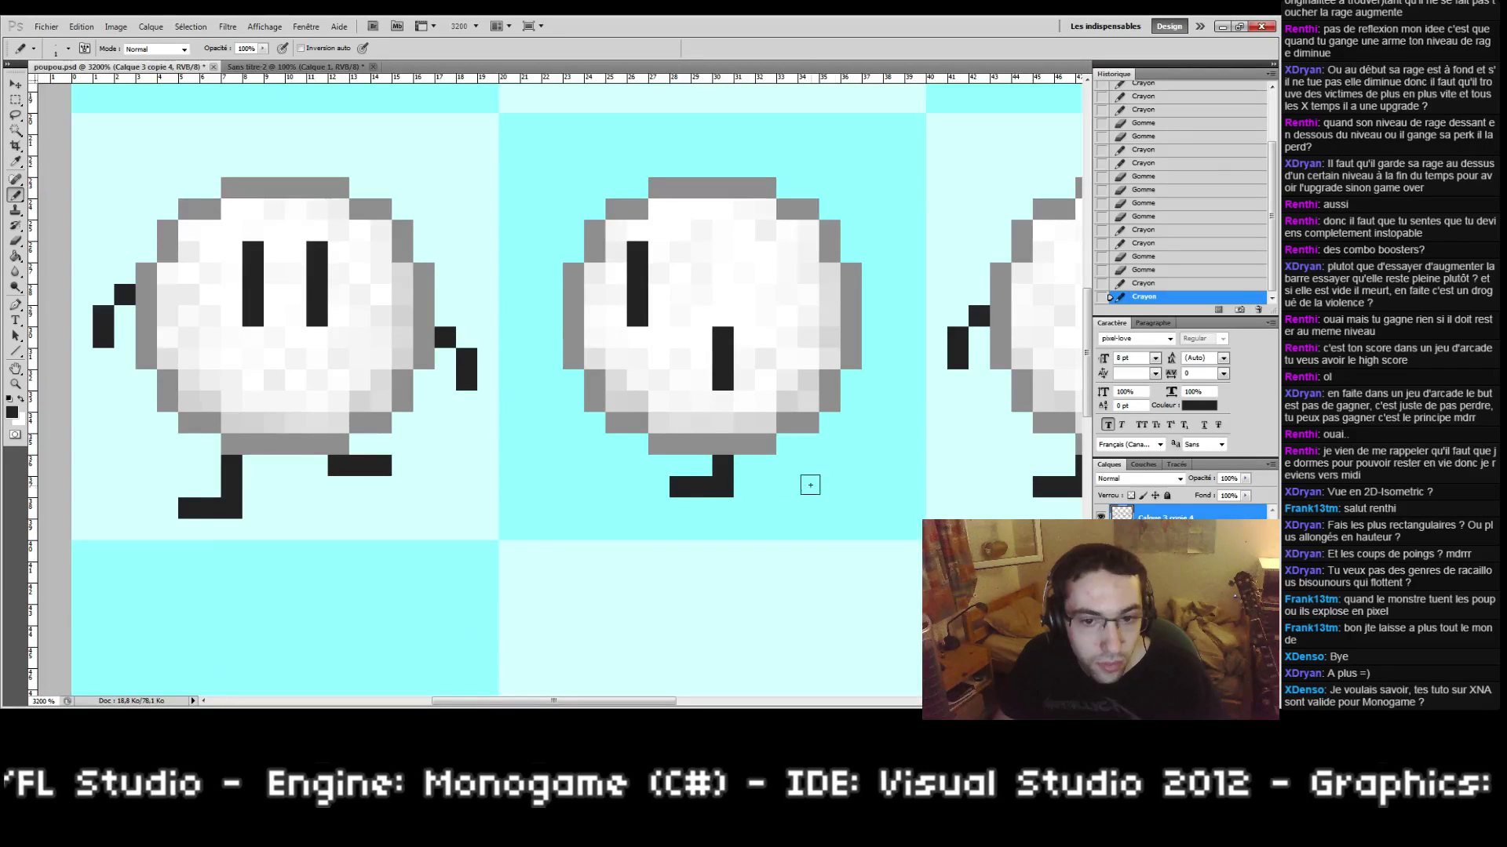
# Step: Erase the single leg of the second row's second frame and draw a bent front leg reaching left with a raised foot
pyautogui.moveTo(779, 496); pyautogui.dragTo(775, 526)
pyautogui.press('e')
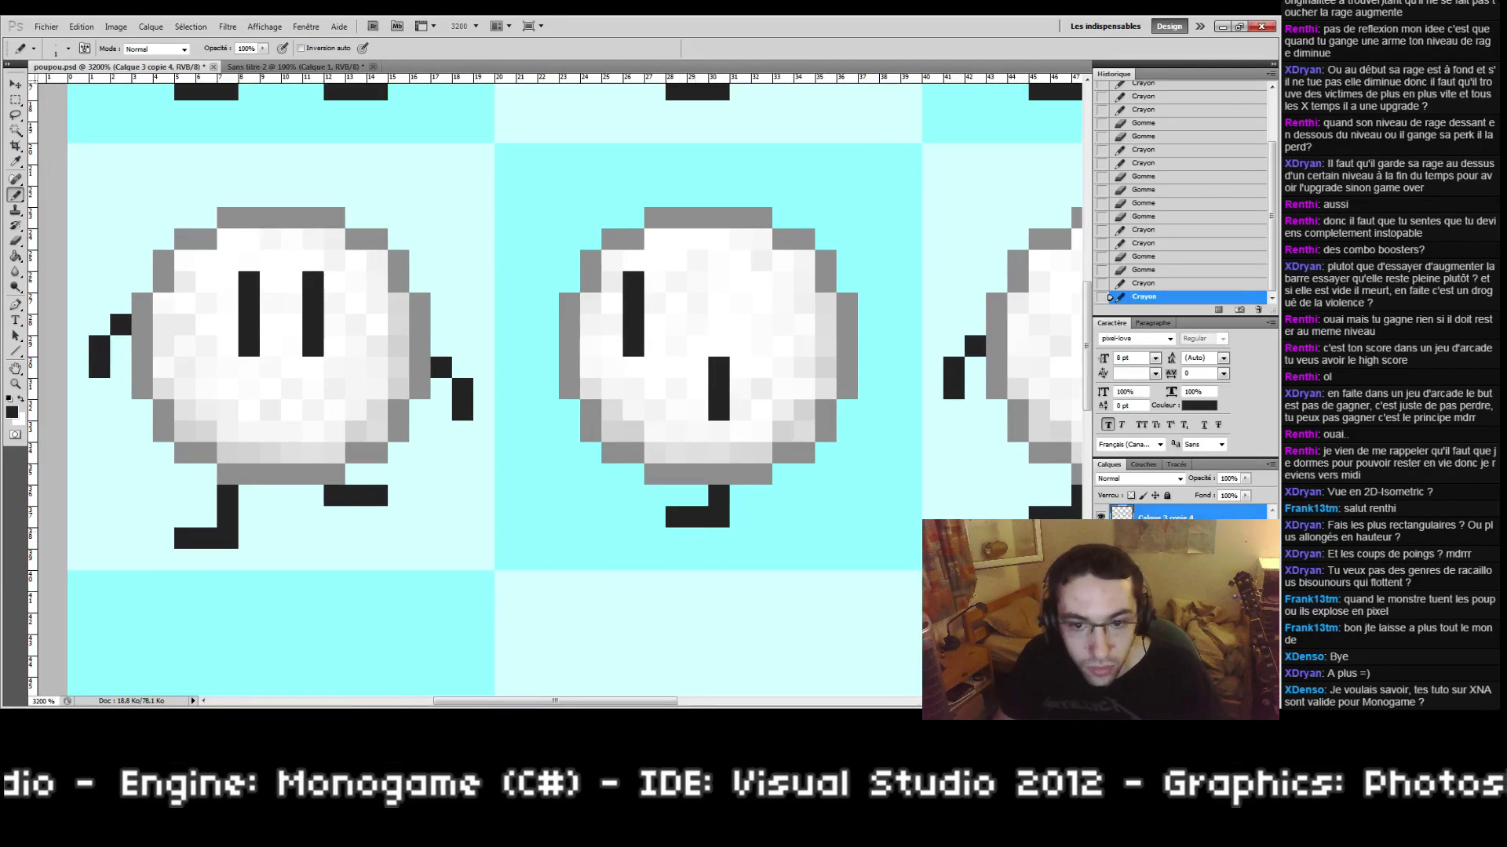
pyautogui.moveTo(666, 525); pyautogui.dragTo(708, 500)
pyautogui.press('b')
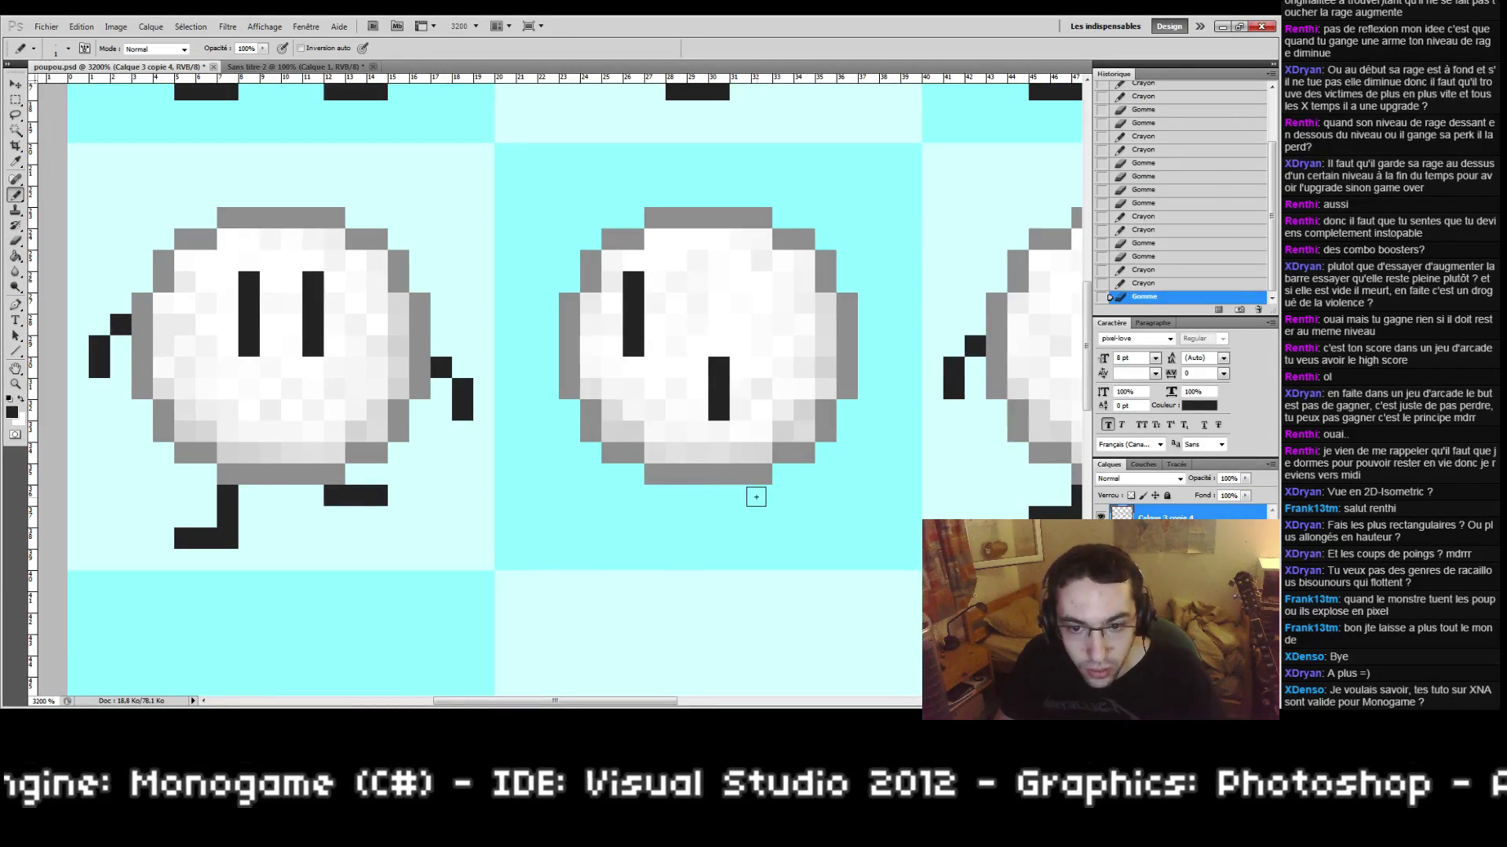
pyautogui.click(697, 495)
pyautogui.moveTo(676, 516); pyautogui.dragTo(650, 532)
pyautogui.click(633, 516)
pyautogui.click(612, 517)
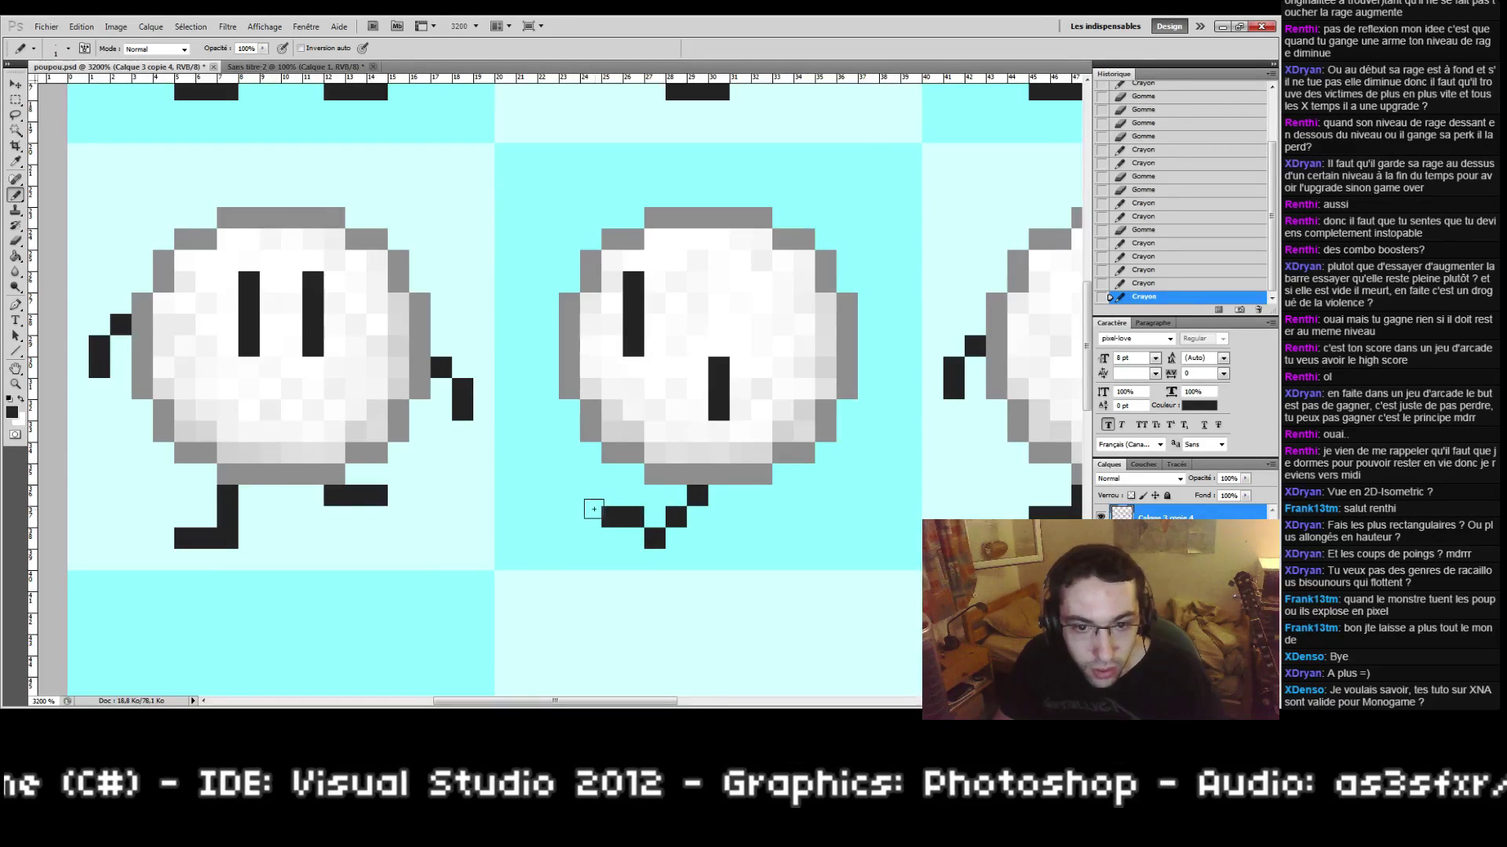
# Step: Reshape the front foot's toe into an upward diagonal by moving its outermost pixel one pixel higher
pyautogui.press('e')
pyautogui.click(605, 505)
pyautogui.click(611, 515)
pyautogui.press('b')
pyautogui.click(612, 495)
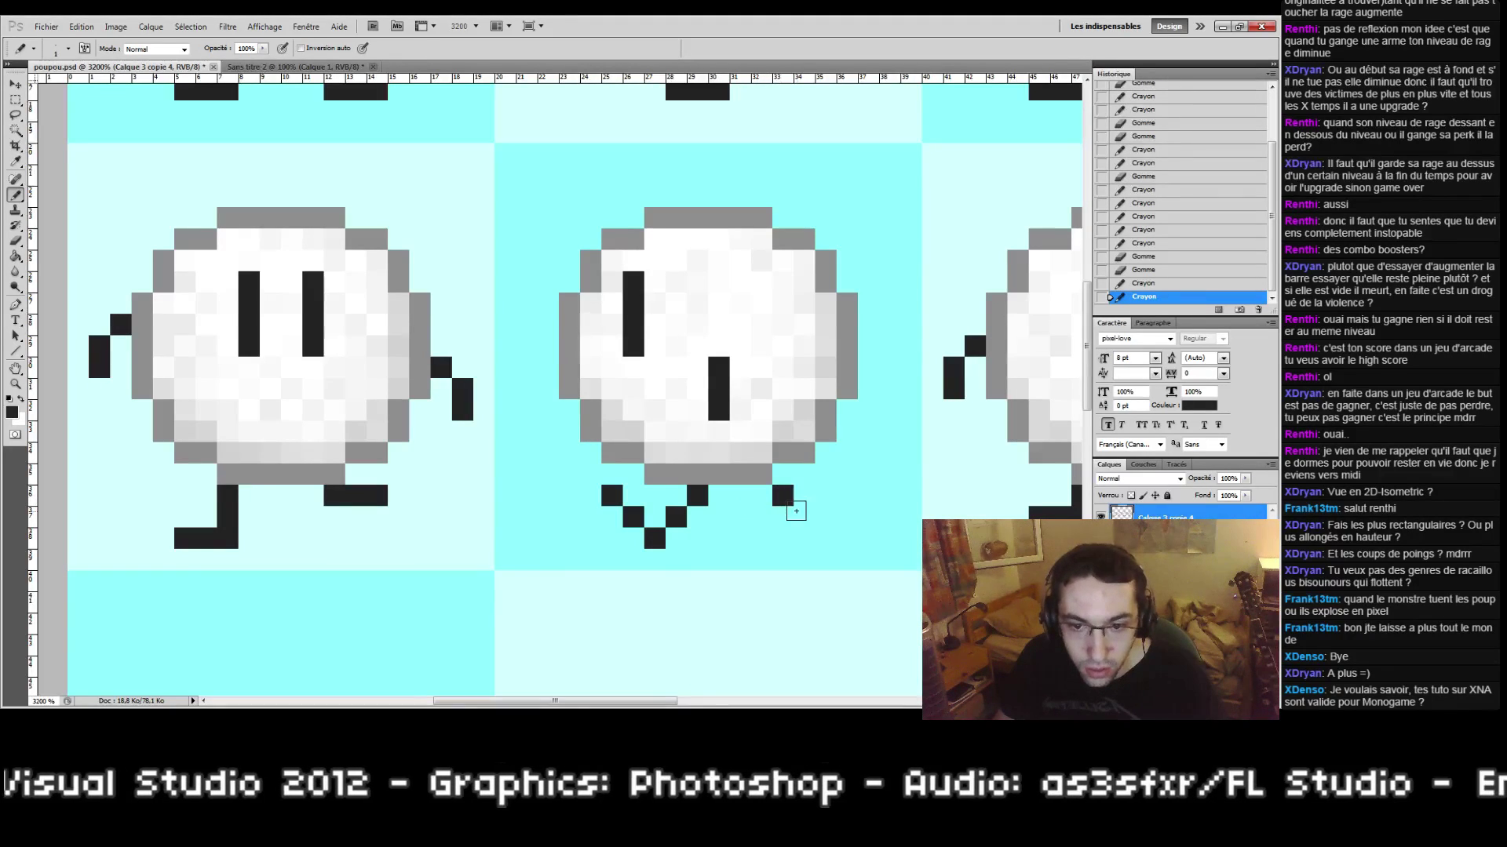
# Step: Draw the rear leg of the second frame as a diagonal stepping down to the right, with a four-pixel flat foot
pyautogui.press('e')
pyautogui.click(774, 496)
pyautogui.press('b')
pyautogui.click(761, 495)
pyautogui.click(782, 516)
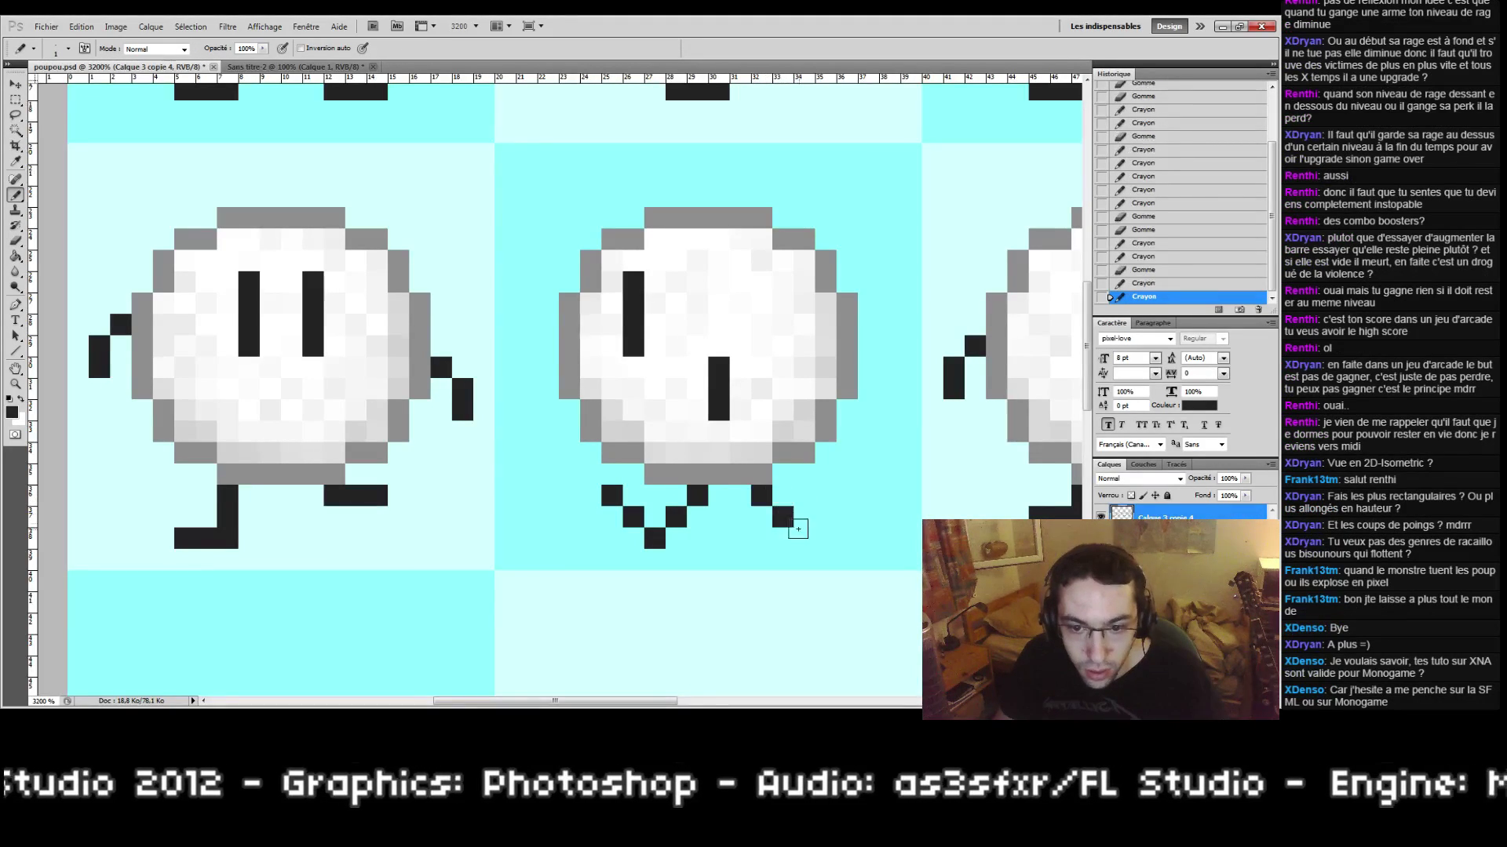
pyautogui.moveTo(782, 538); pyautogui.dragTo(804, 538)
pyautogui.click(741, 539)
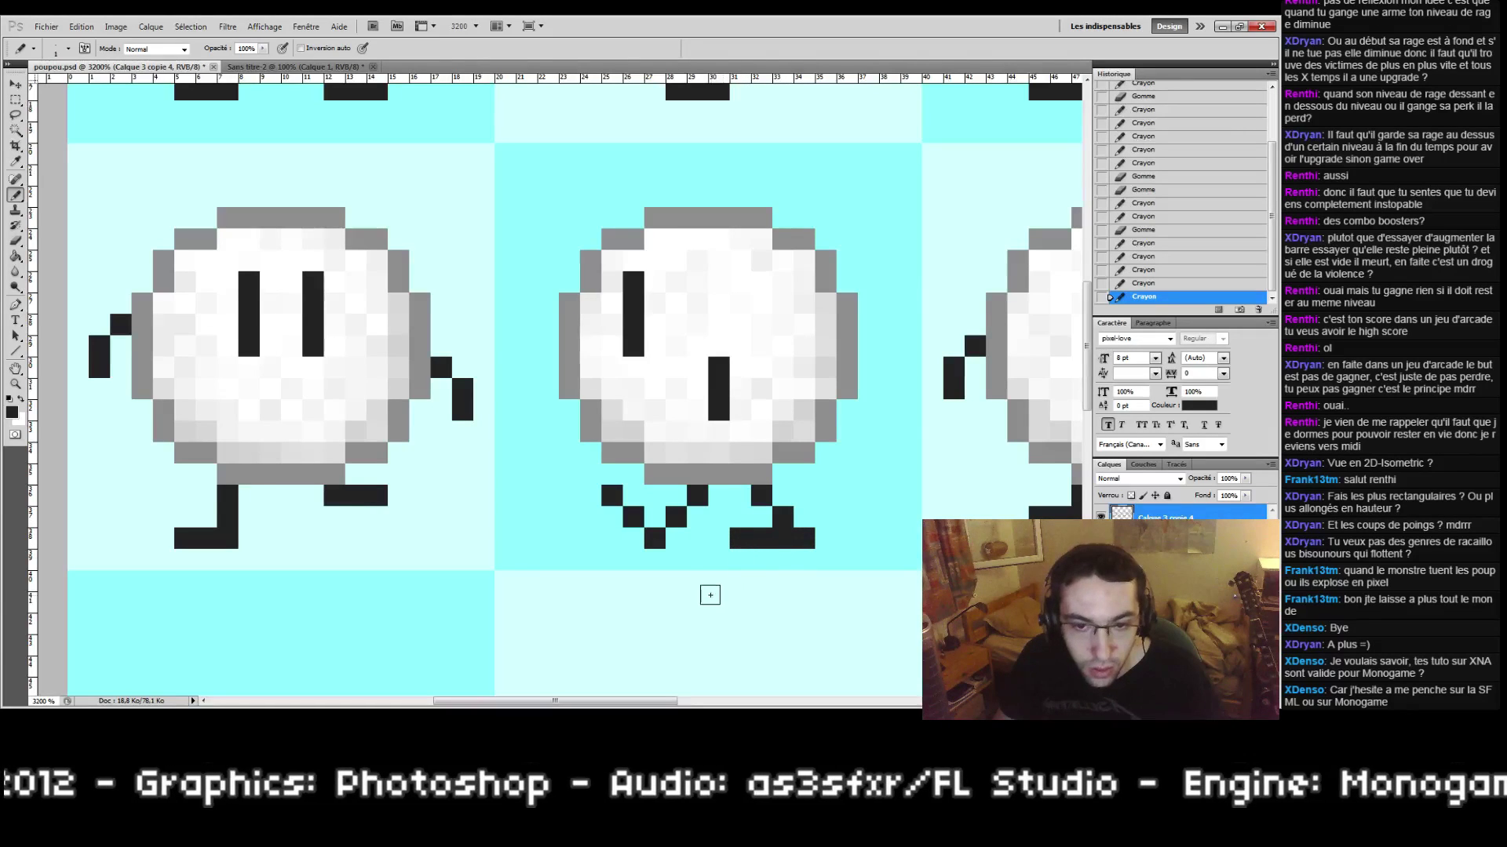
# Step: Trim the second frame's feet by erasing the rear foot's two rightmost pixels and the front foot's upper toe pixel
pyautogui.press('e')
pyautogui.click(805, 539)
pyautogui.click(782, 538)
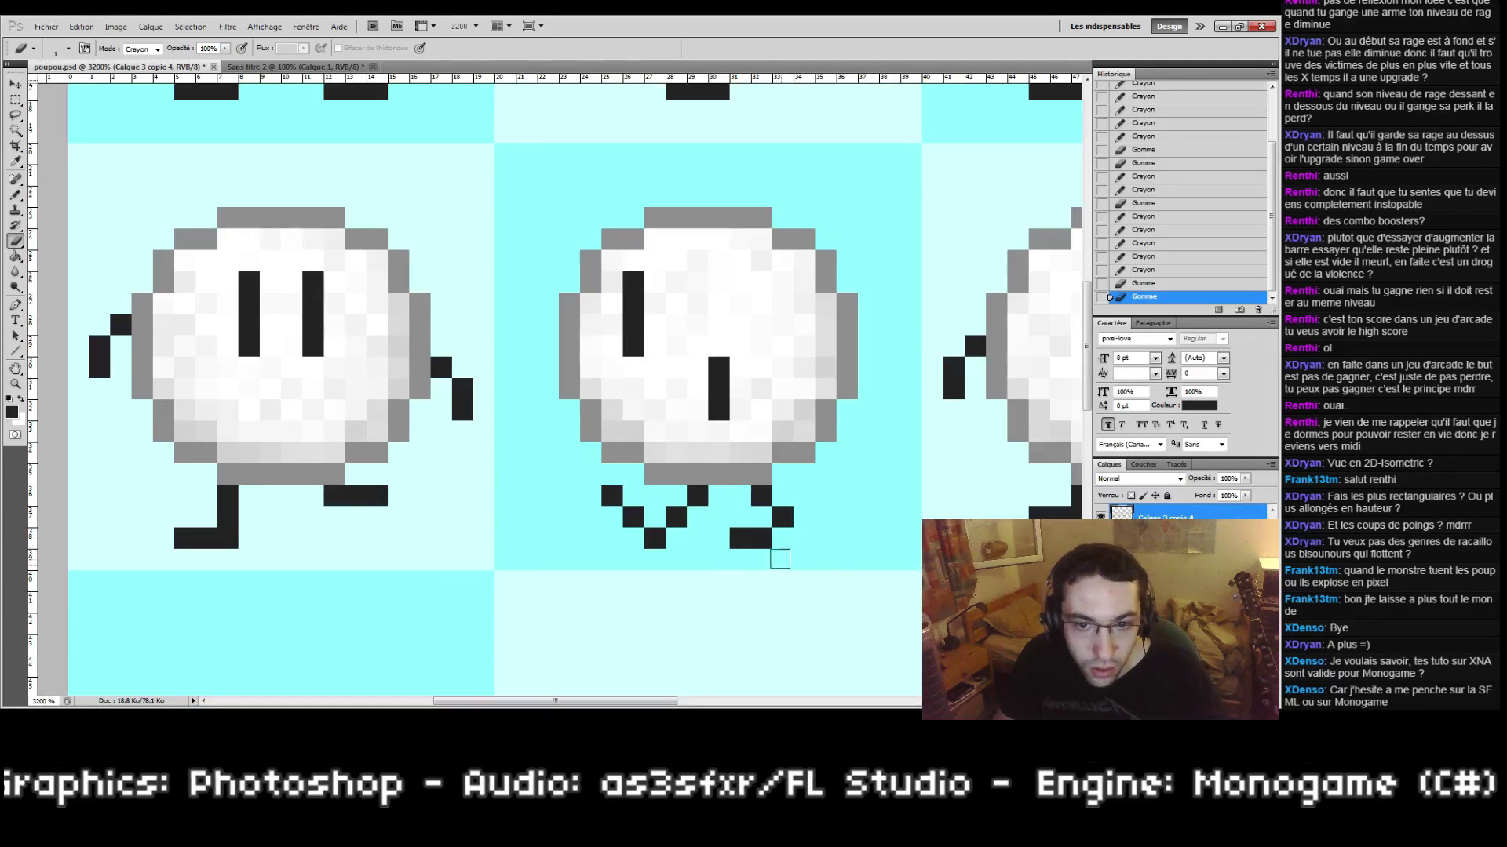
pyautogui.click(613, 495)
pyautogui.press('b')
pyautogui.click(634, 539)
pyautogui.press('e')
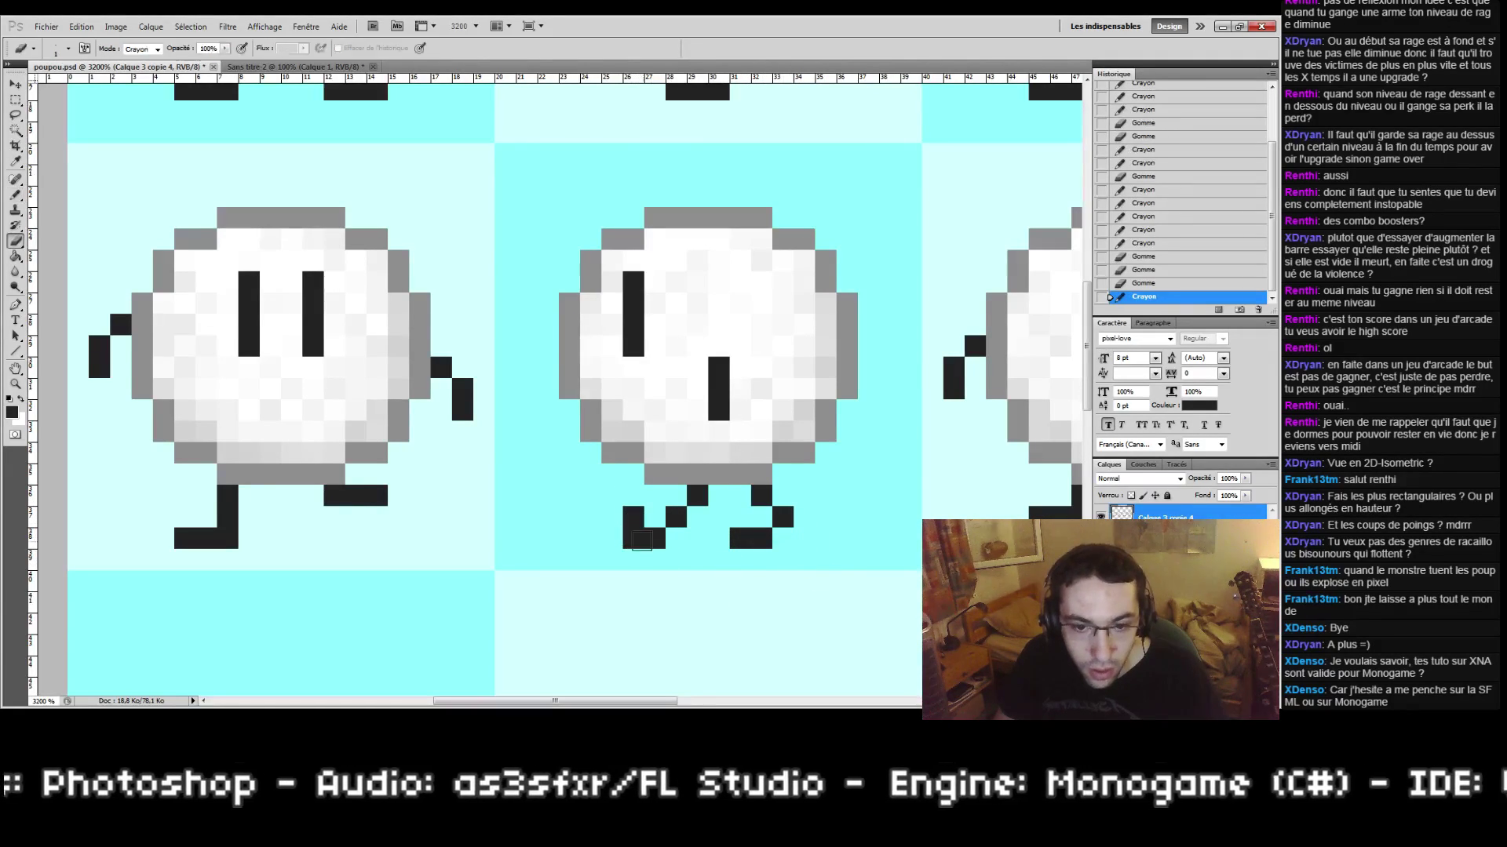
pyautogui.click(634, 539)
# Step: Shift the top pixel of the front leg one pixel left and check the frame at 100% and 200%
pyautogui.press('b')
pyautogui.click(676, 496)
pyautogui.press('e')
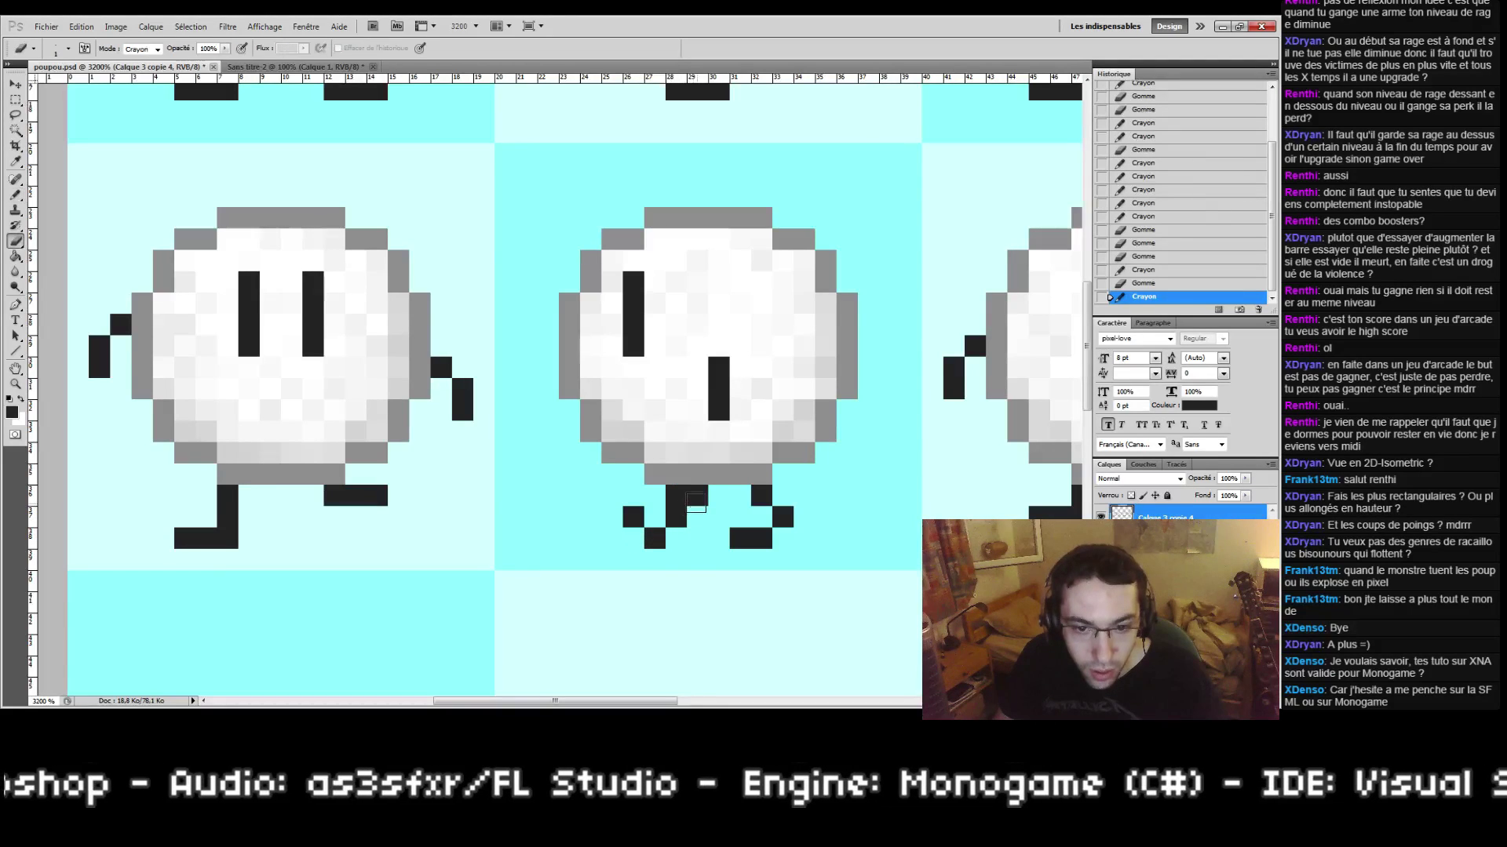
pyautogui.click(698, 495)
pyautogui.doubleClick(15, 385)
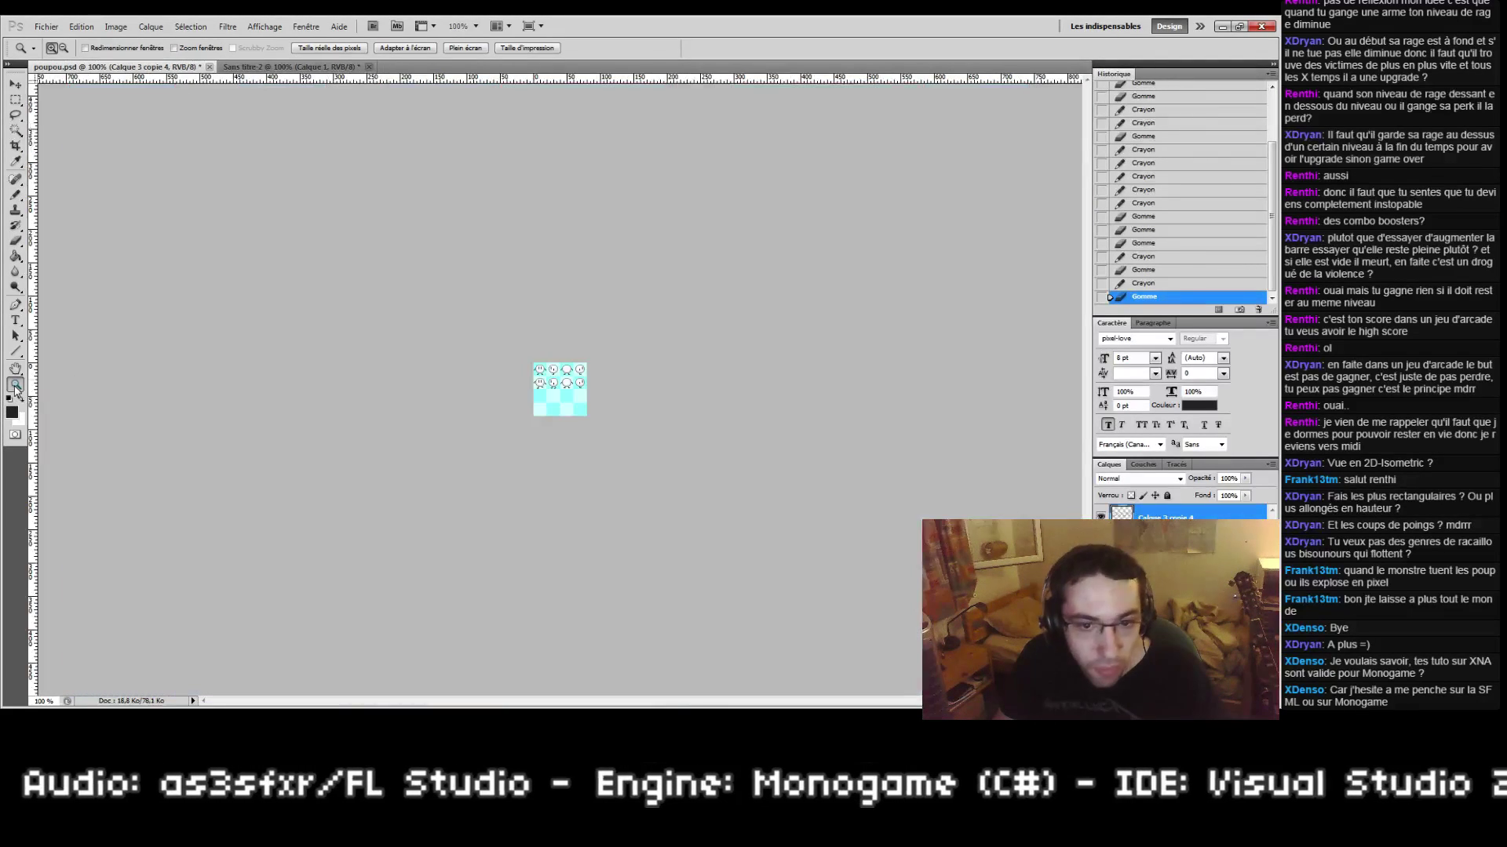
pyautogui.click(538, 381)
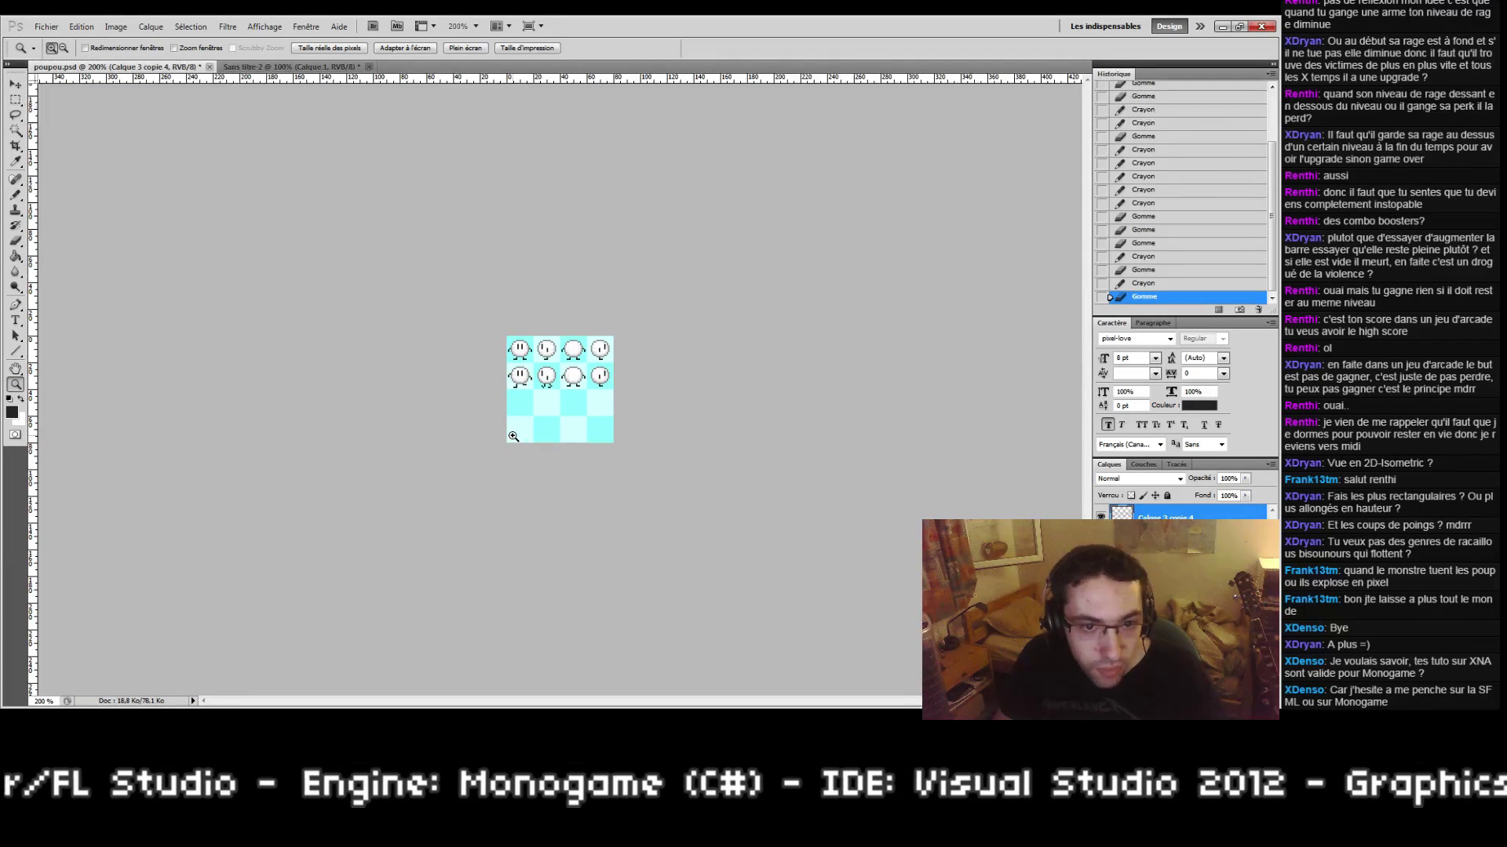
# Step: Try flattening the front foot of the second frame by replacing its raised toe pixel with one at ground level
pyautogui.moveTo(532, 381); pyautogui.dragTo(558, 401)
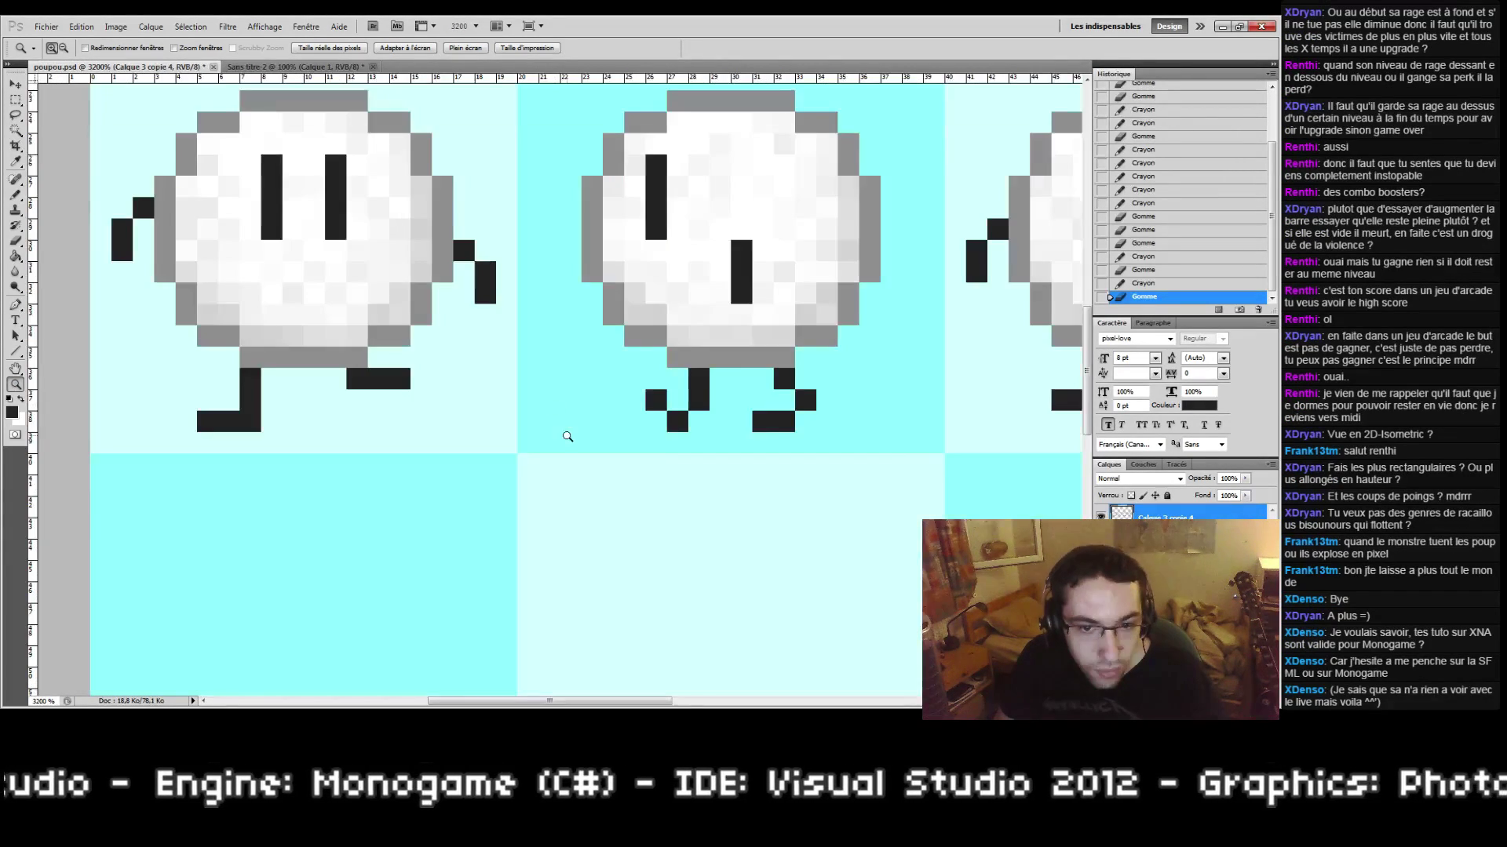
pyautogui.press('e')
pyautogui.click(658, 421)
pyautogui.click(666, 413)
pyautogui.press('b')
pyautogui.click(668, 437)
# Step: Restore the raised toe on the second frame's front foot and check the pose at 100% and 200%
pyautogui.press('space')
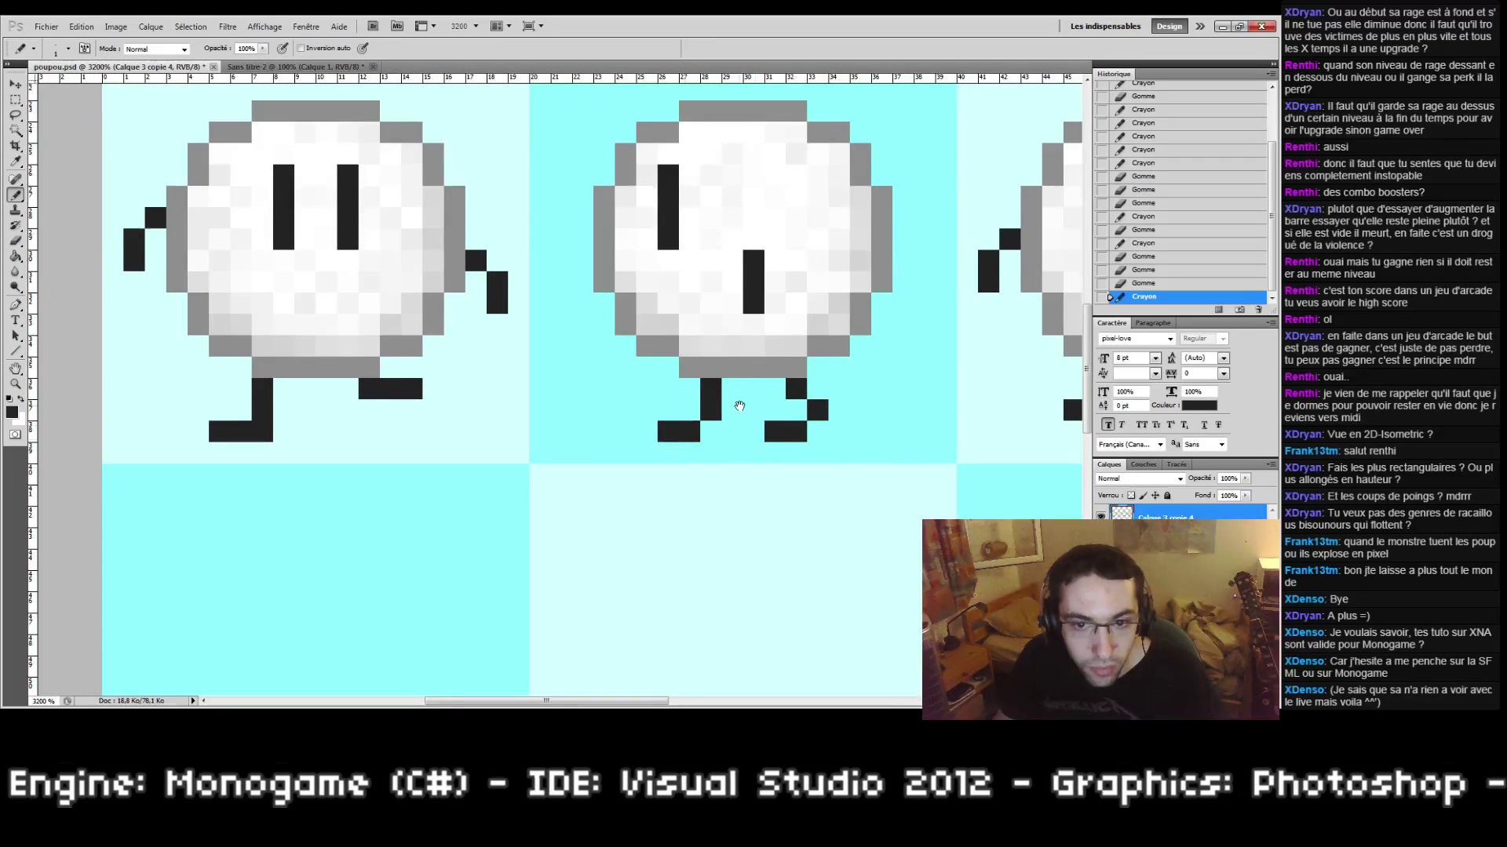
pyautogui.moveTo(740, 405); pyautogui.dragTo(688, 467)
pyautogui.press('e')
pyautogui.click(610, 486)
pyautogui.moveTo(745, 449); pyautogui.dragTo(618, 456)
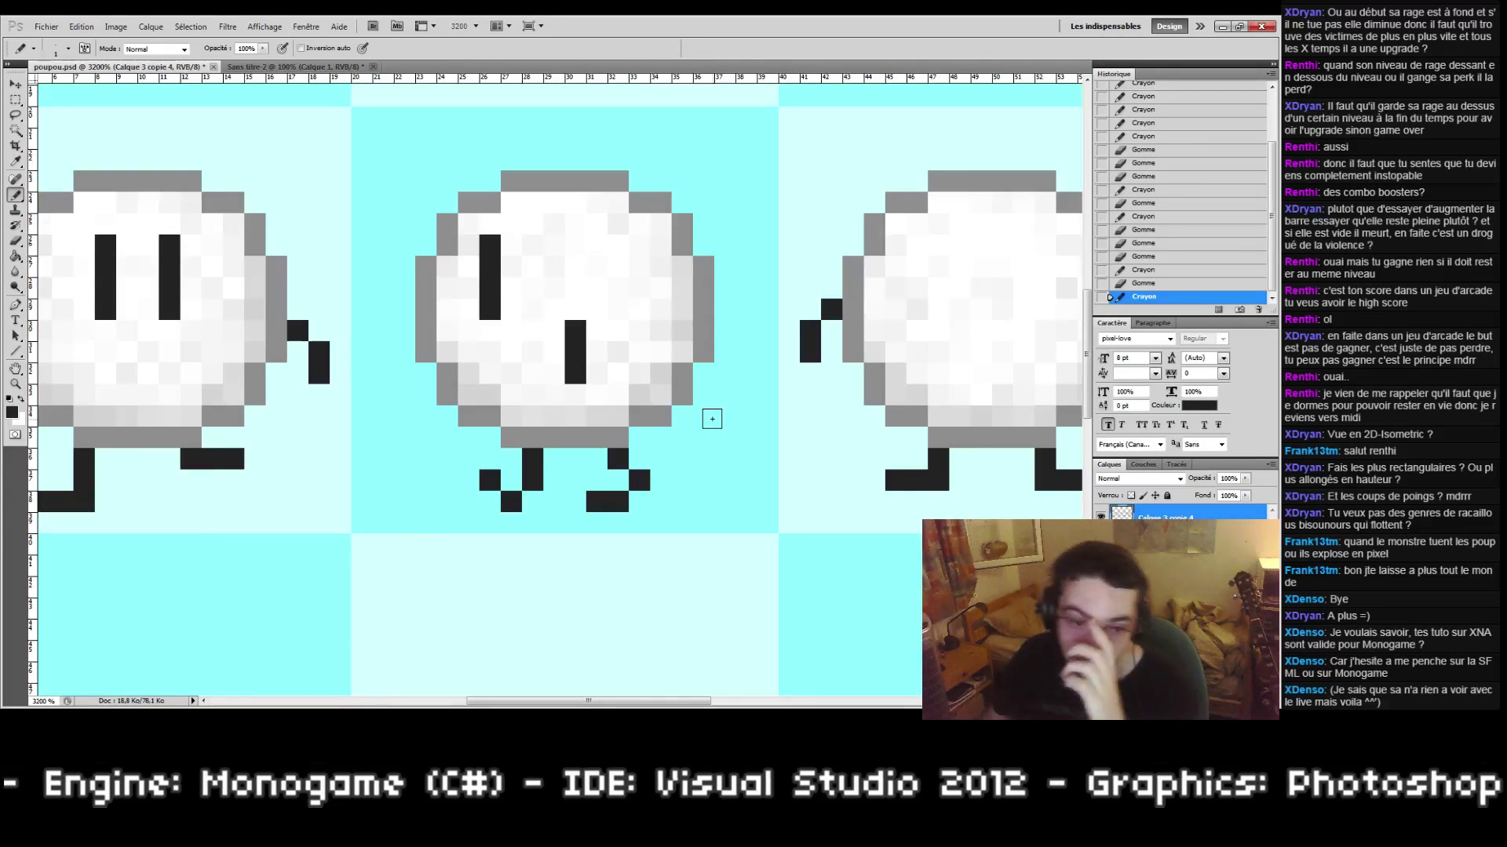
pyautogui.doubleClick(15, 385)
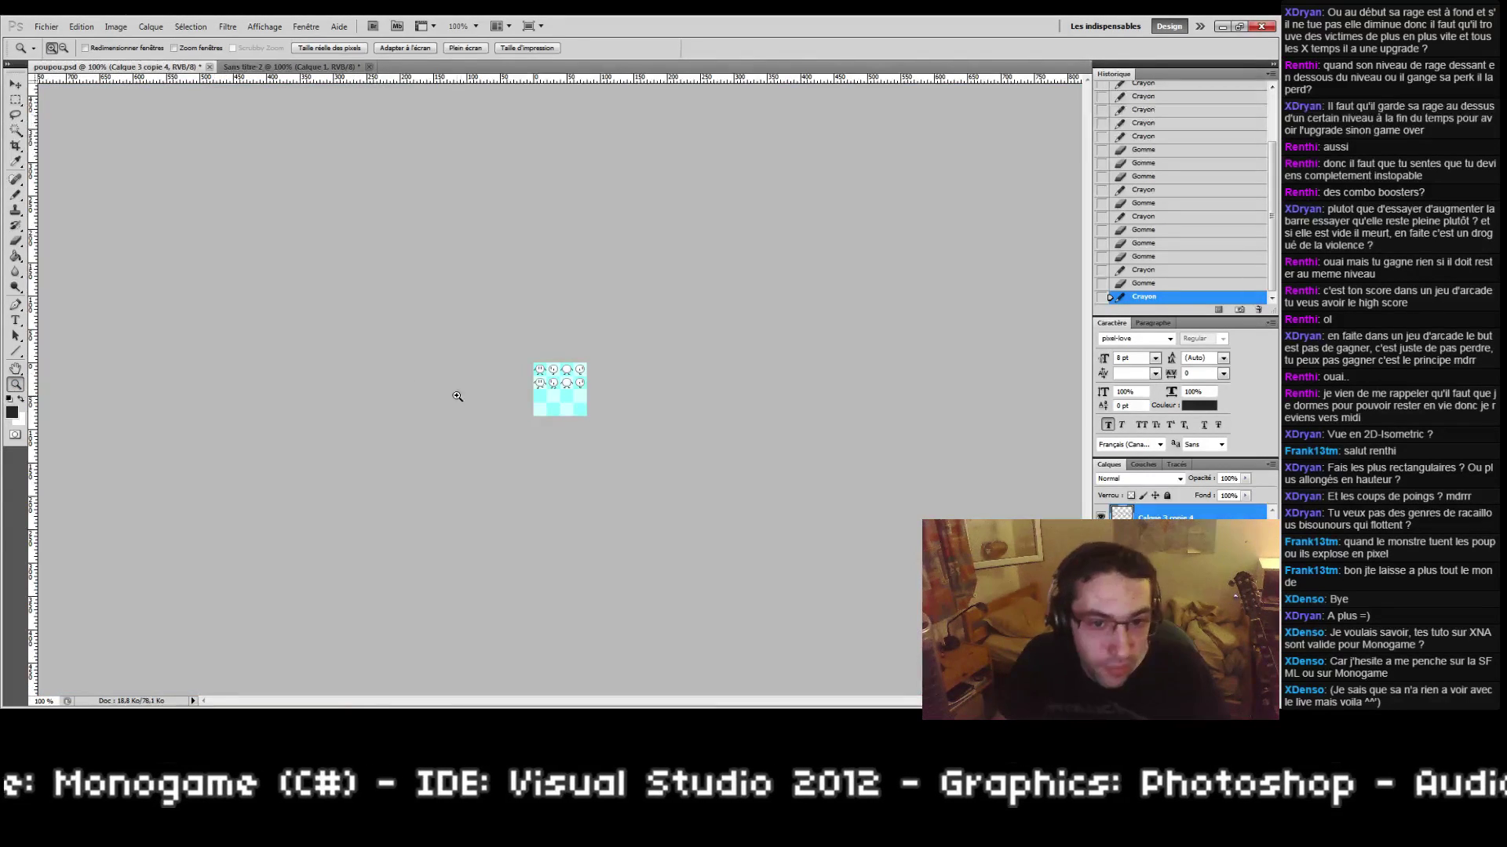
pyautogui.click(559, 428)
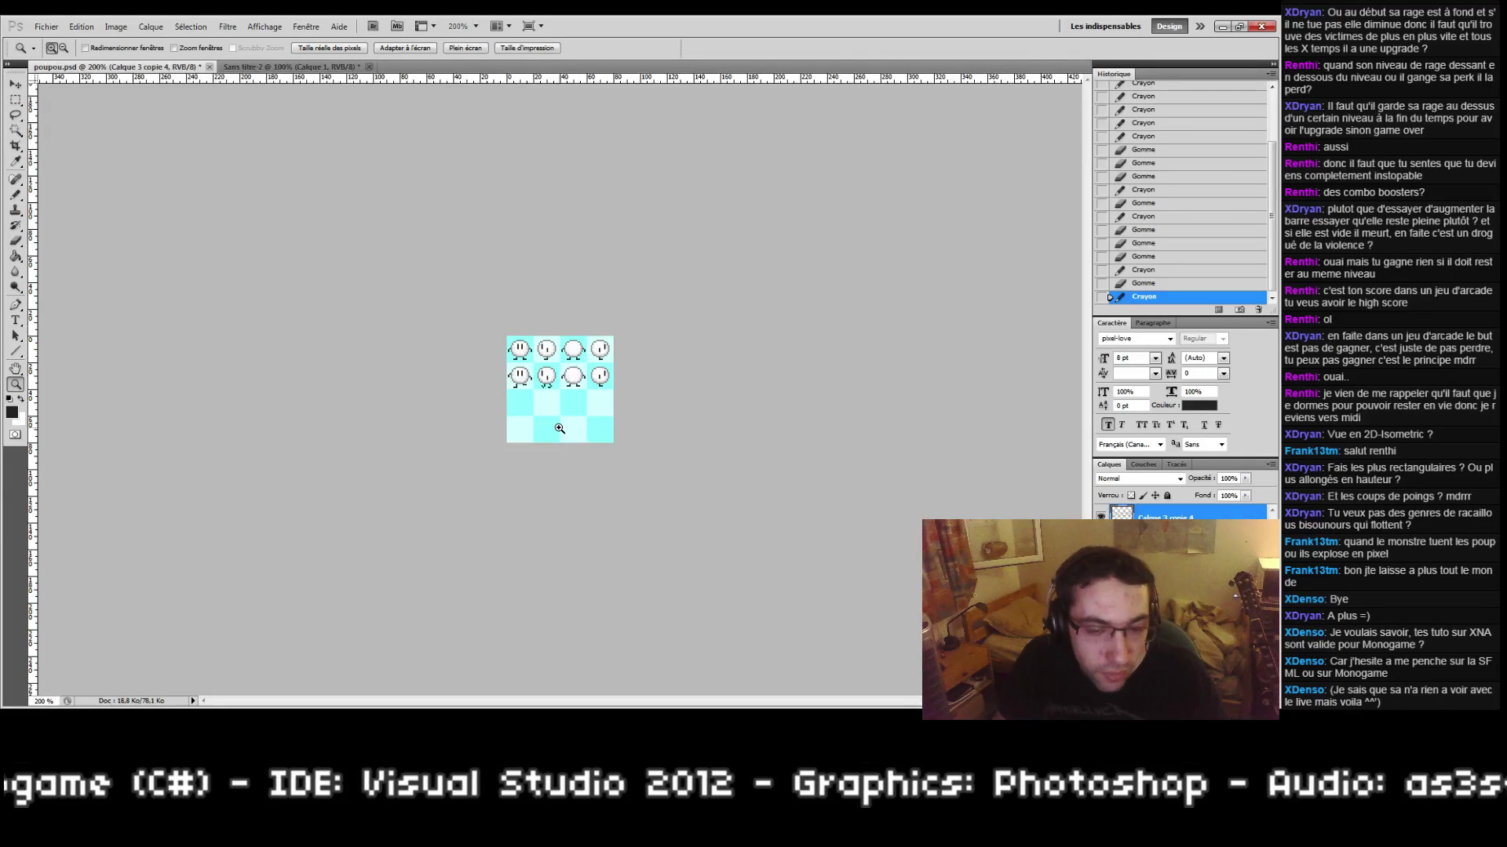
# Step: Try lengthening the second frame's front foot by a flat pixel with a raised tip beyond it, and check it at reduced zoom
pyautogui.moveTo(512, 366); pyautogui.dragTo(670, 547)
pyautogui.press('space')
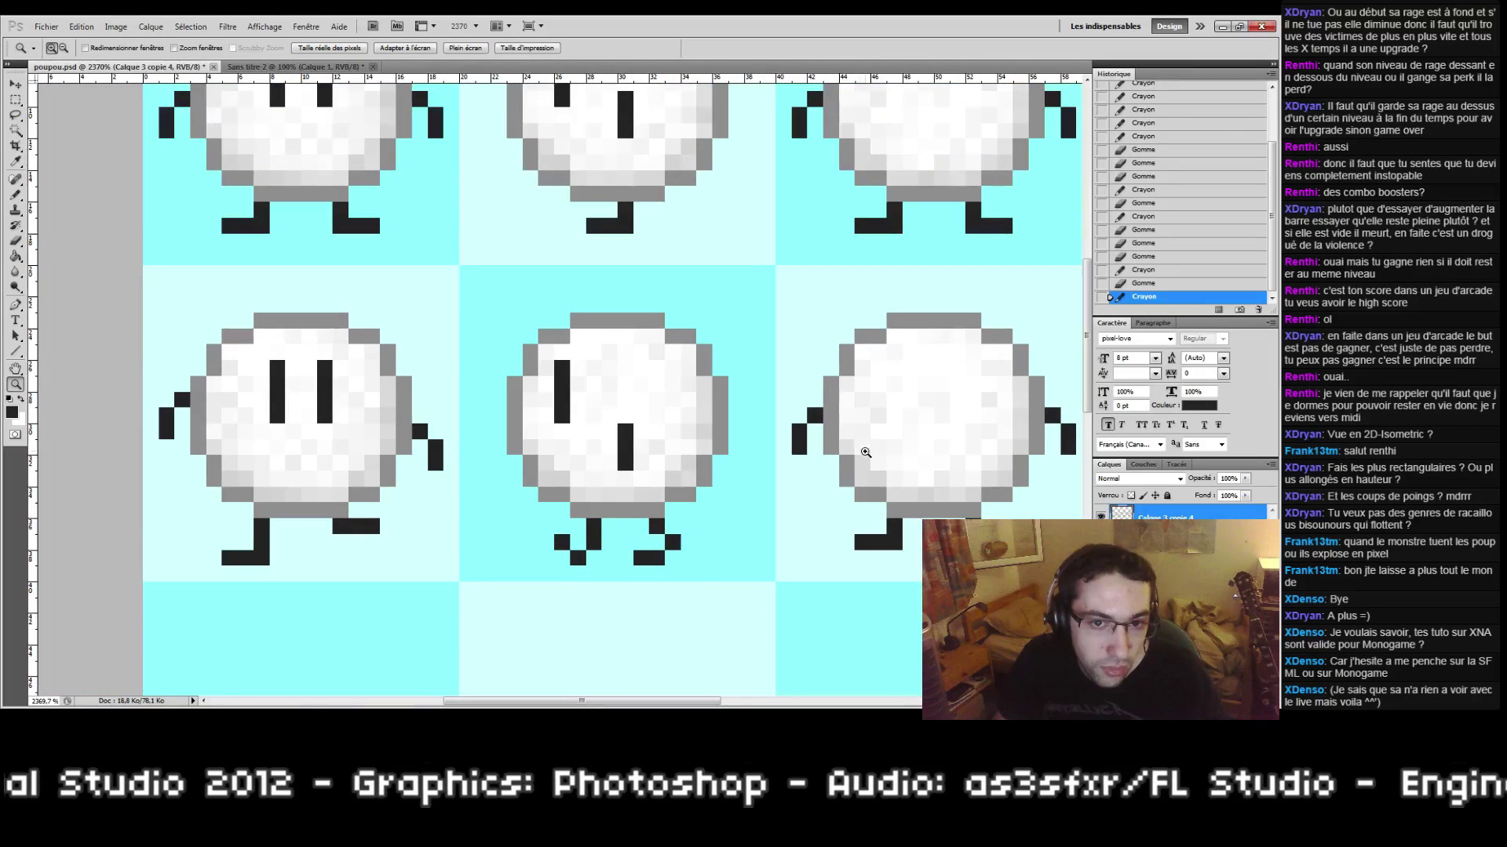
pyautogui.moveTo(843, 428)
pyautogui.mouseDown()
pyautogui.moveTo(849, 567)
pyautogui.moveTo(826, 442)
pyautogui.moveTo(710, 389)
pyautogui.mouseUp()
pyautogui.press('e')
pyautogui.click(430, 488)
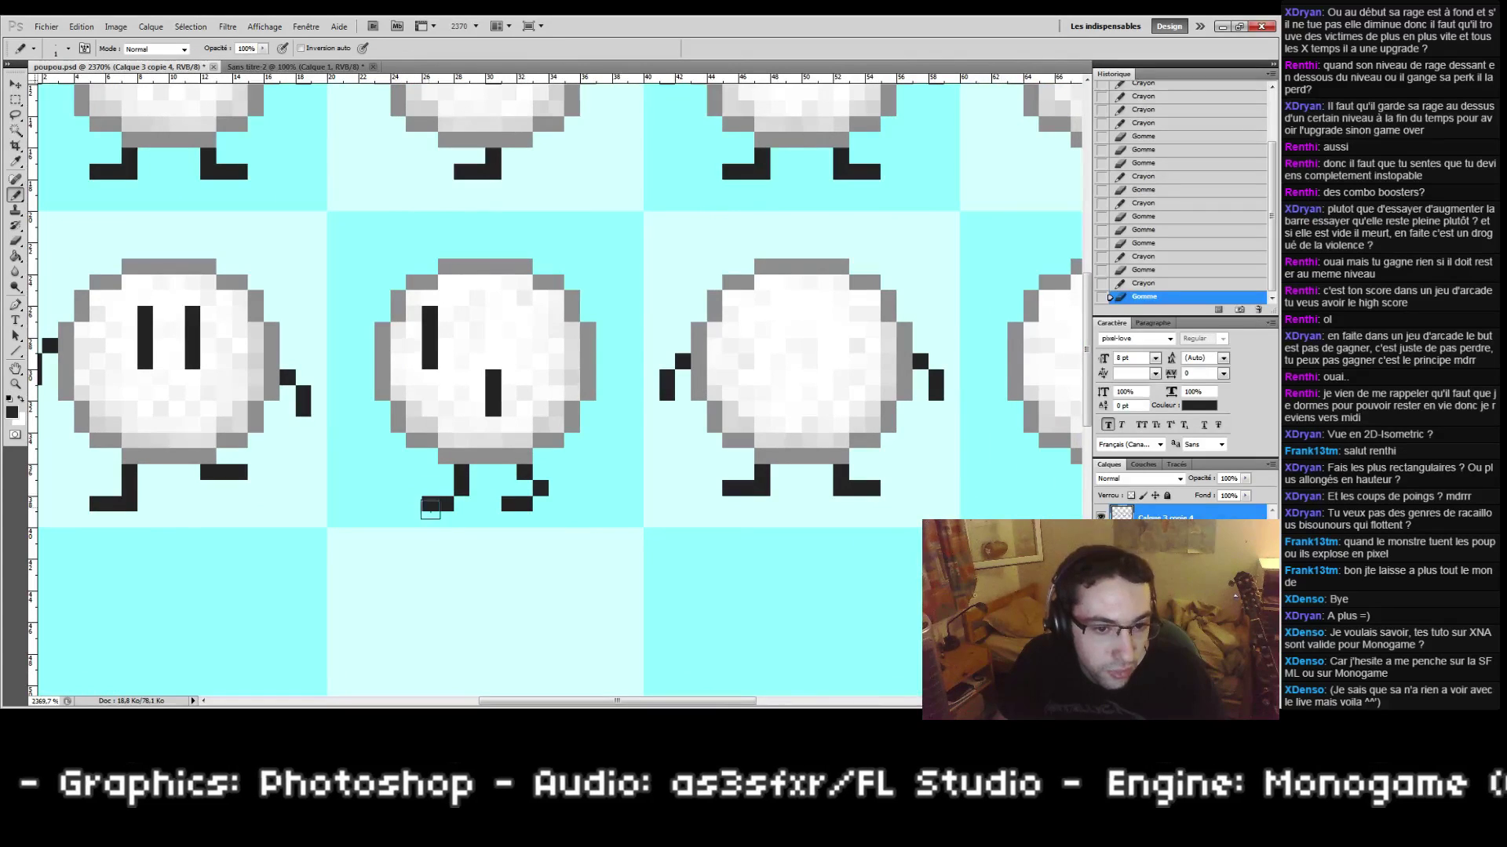
pyautogui.press('b')
pyautogui.click(422, 502)
pyautogui.click(415, 493)
pyautogui.doubleClick(15, 384)
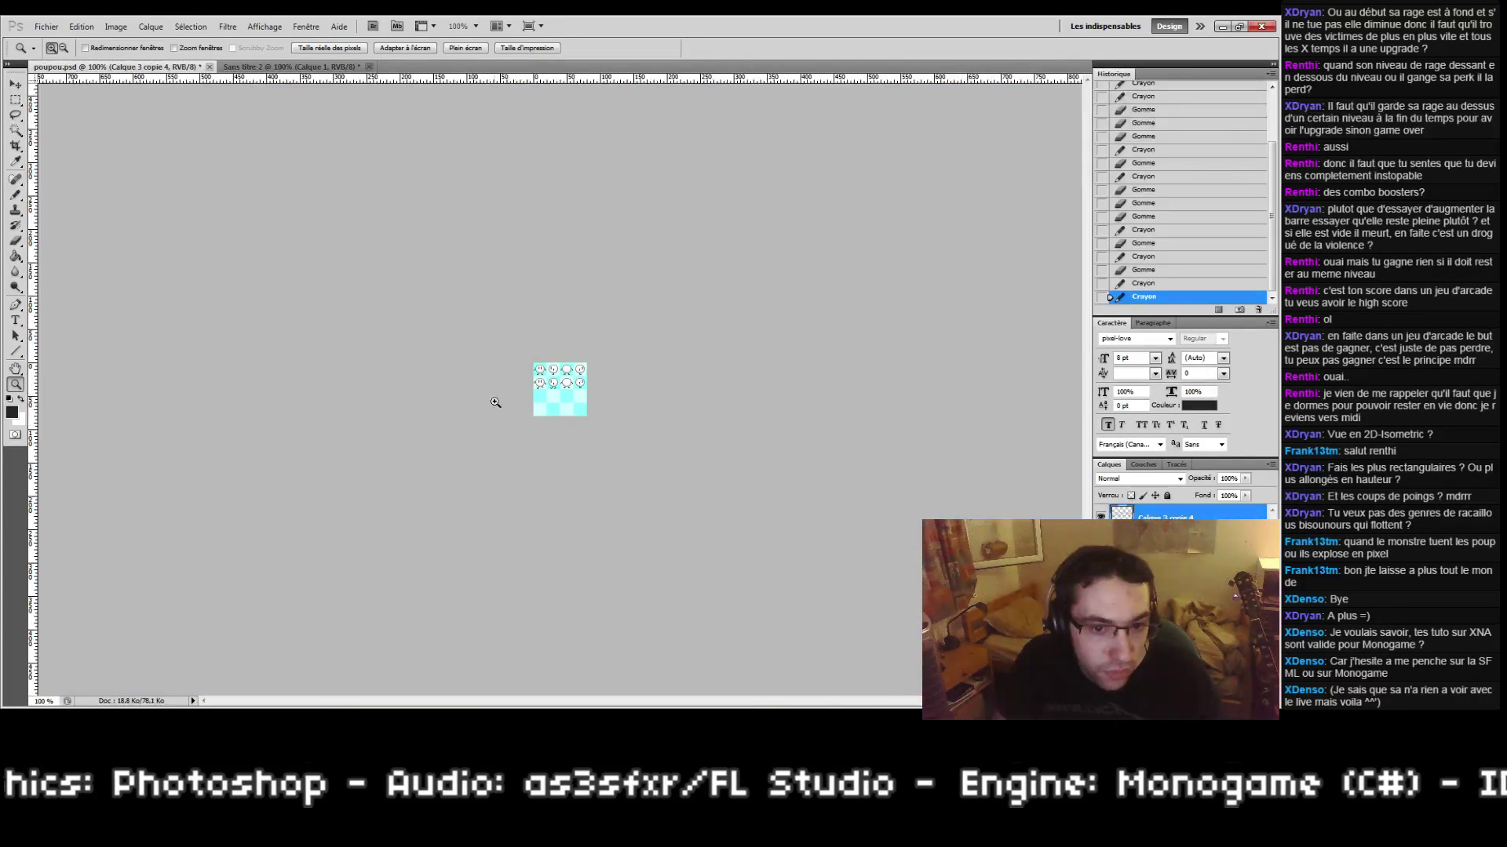
pyautogui.click(545, 412)
# Step: Shorten the front foot again by erasing the added pixels and redrawing the raised toe one pixel closer to the leg
pyautogui.moveTo(526, 361); pyautogui.dragTo(581, 428)
pyautogui.moveTo(590, 443); pyautogui.dragTo(597, 500)
pyautogui.press('e')
pyautogui.click(515, 414)
pyautogui.press('b')
pyautogui.click(515, 404)
pyautogui.press('e')
pyautogui.click(505, 405)
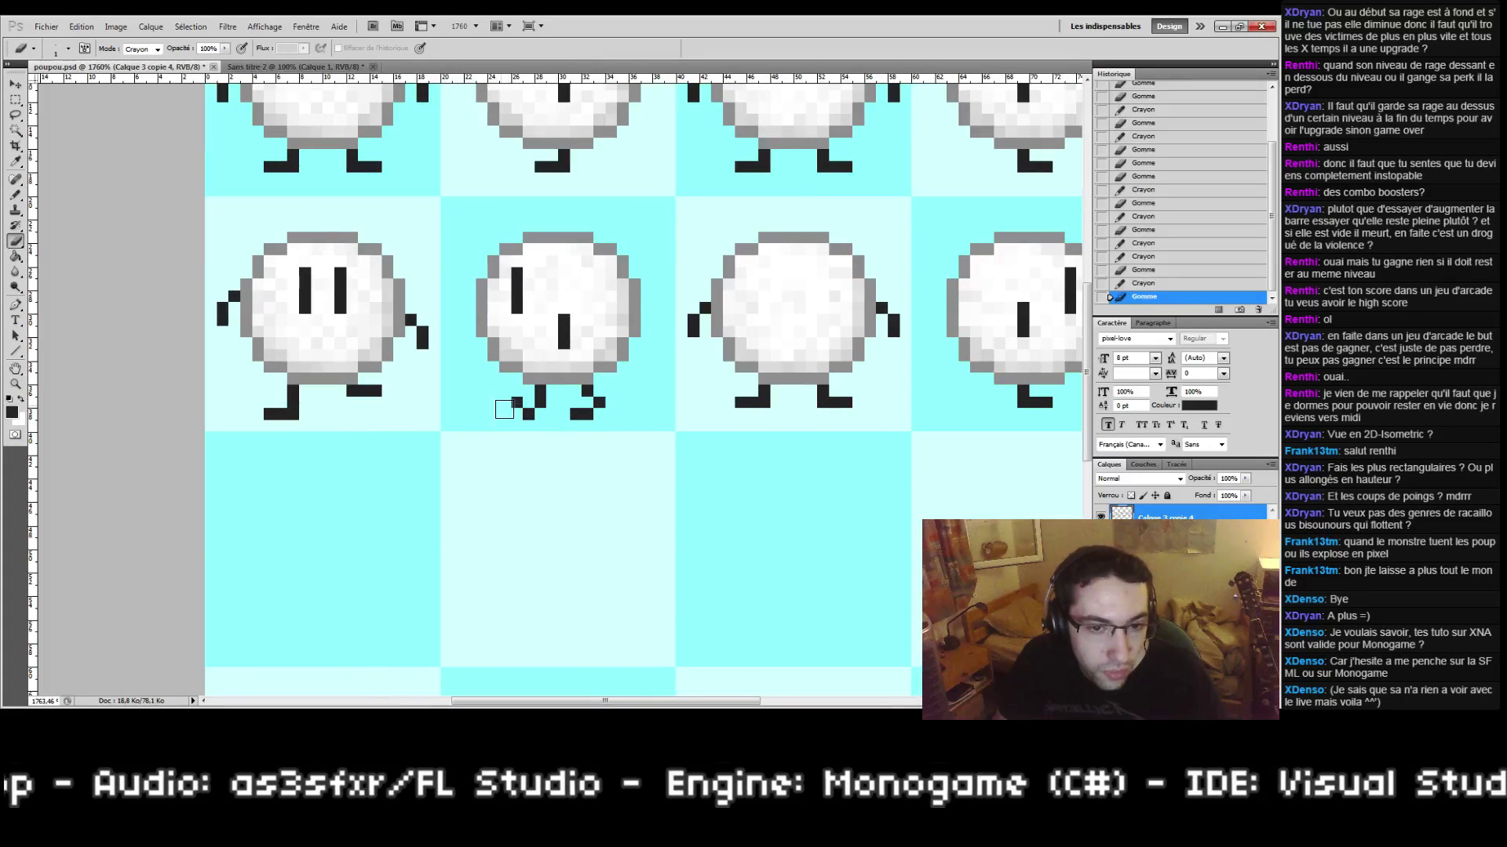
# Step: Try squaring the second frame's rear knee with an extra dark pixel and shortening that foot to one pixel
pyautogui.doubleClick(15, 368)
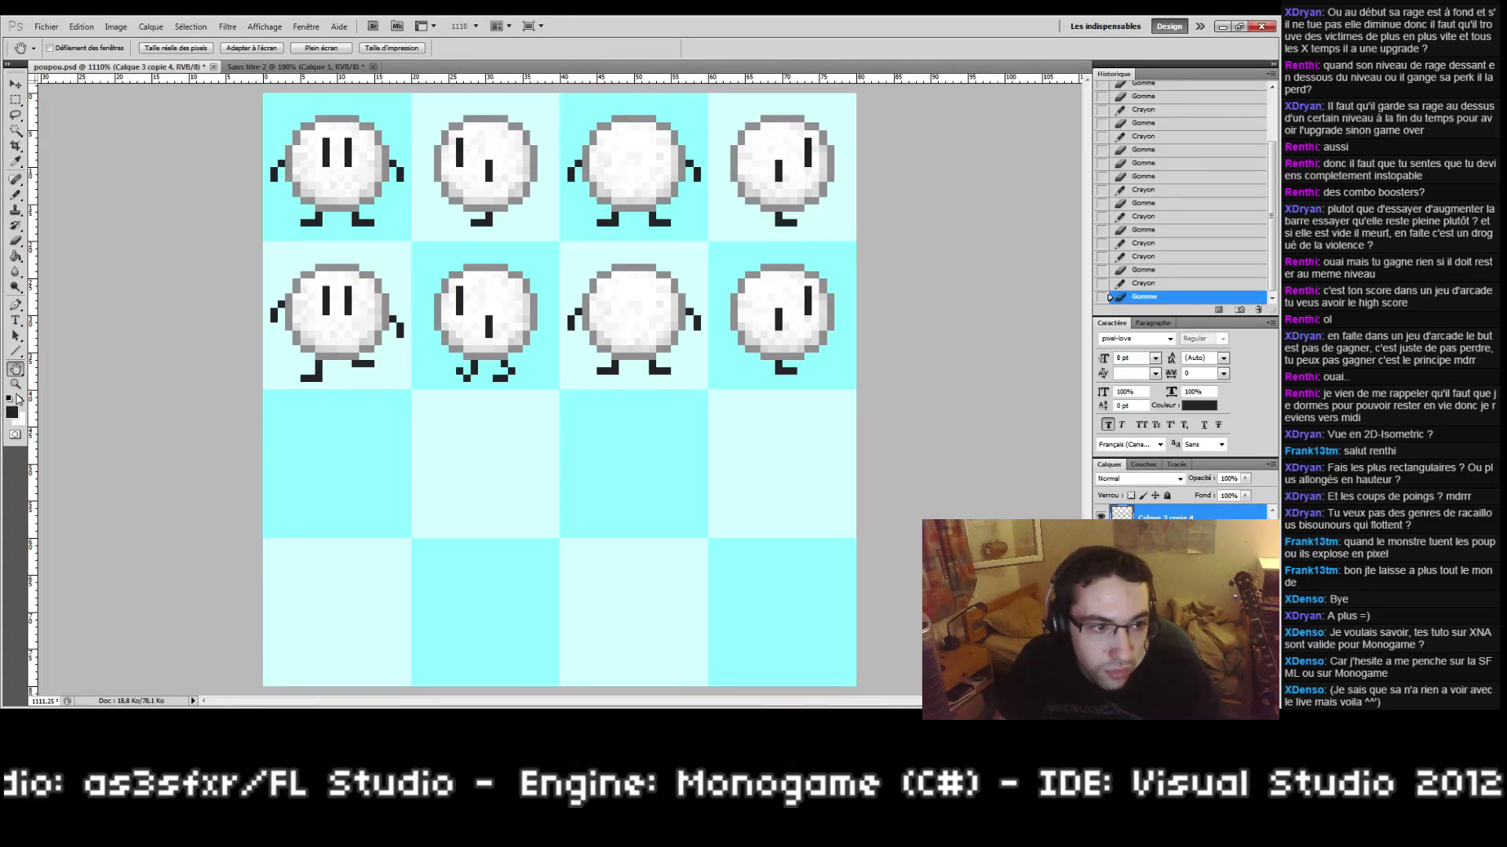
pyautogui.doubleClick(15, 383)
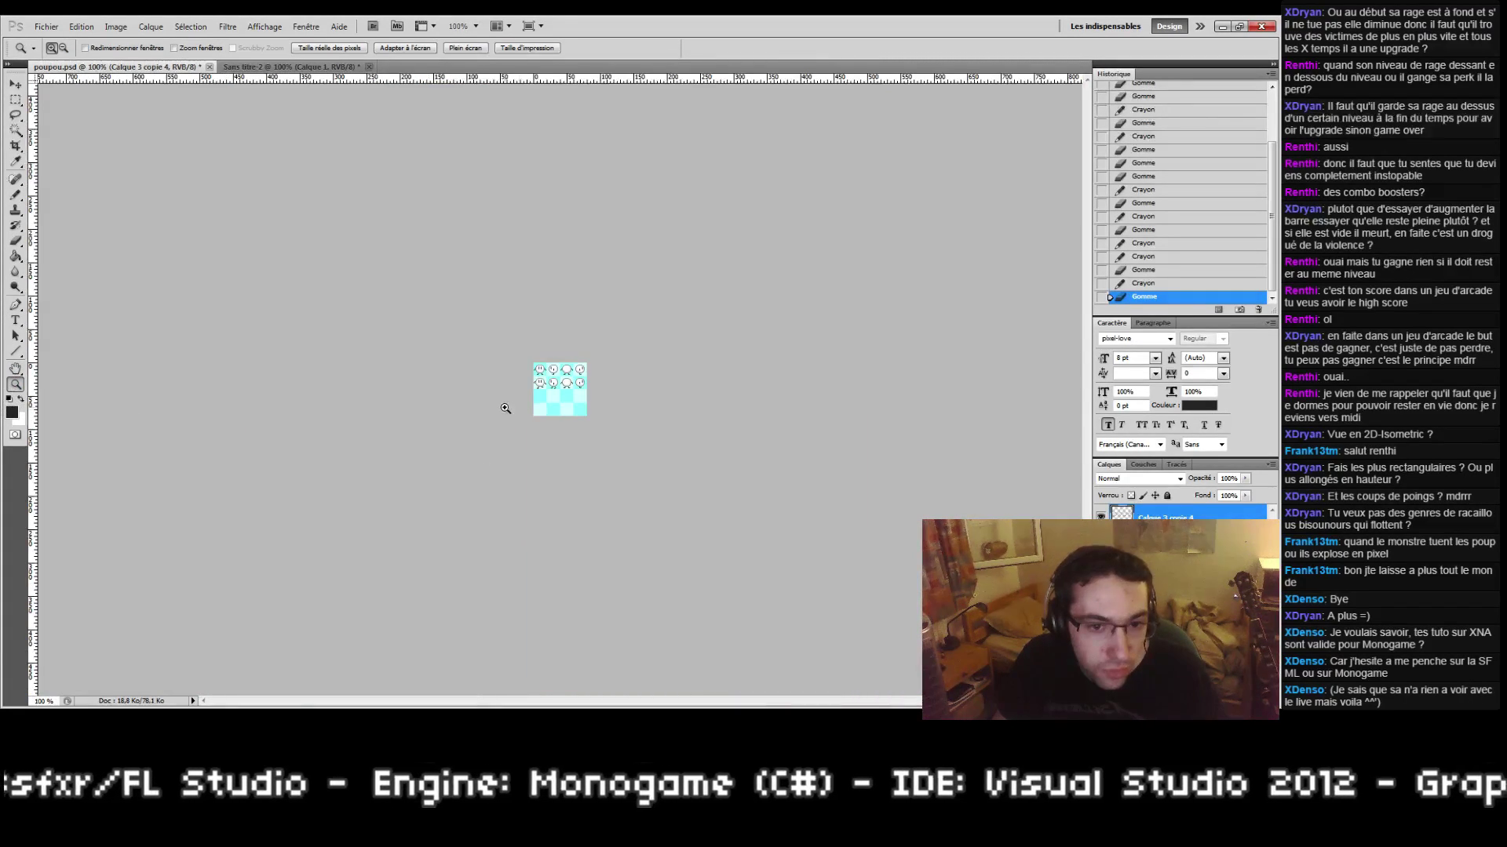
pyautogui.click(557, 457)
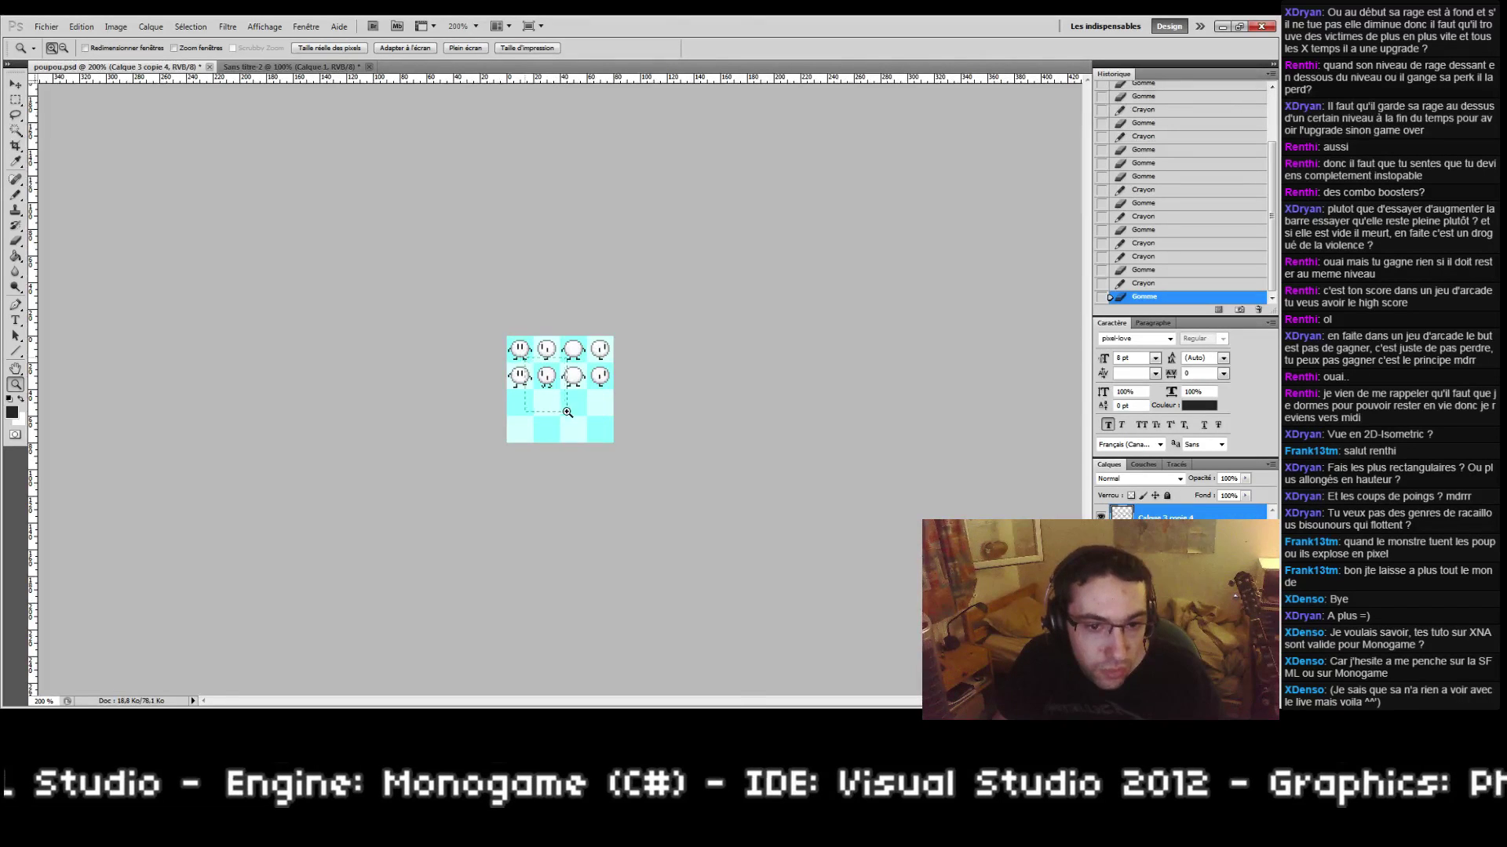
pyautogui.scroll(7, 549, 456)
pyautogui.press('b')
pyautogui.click(617, 416)
pyautogui.click(619, 414)
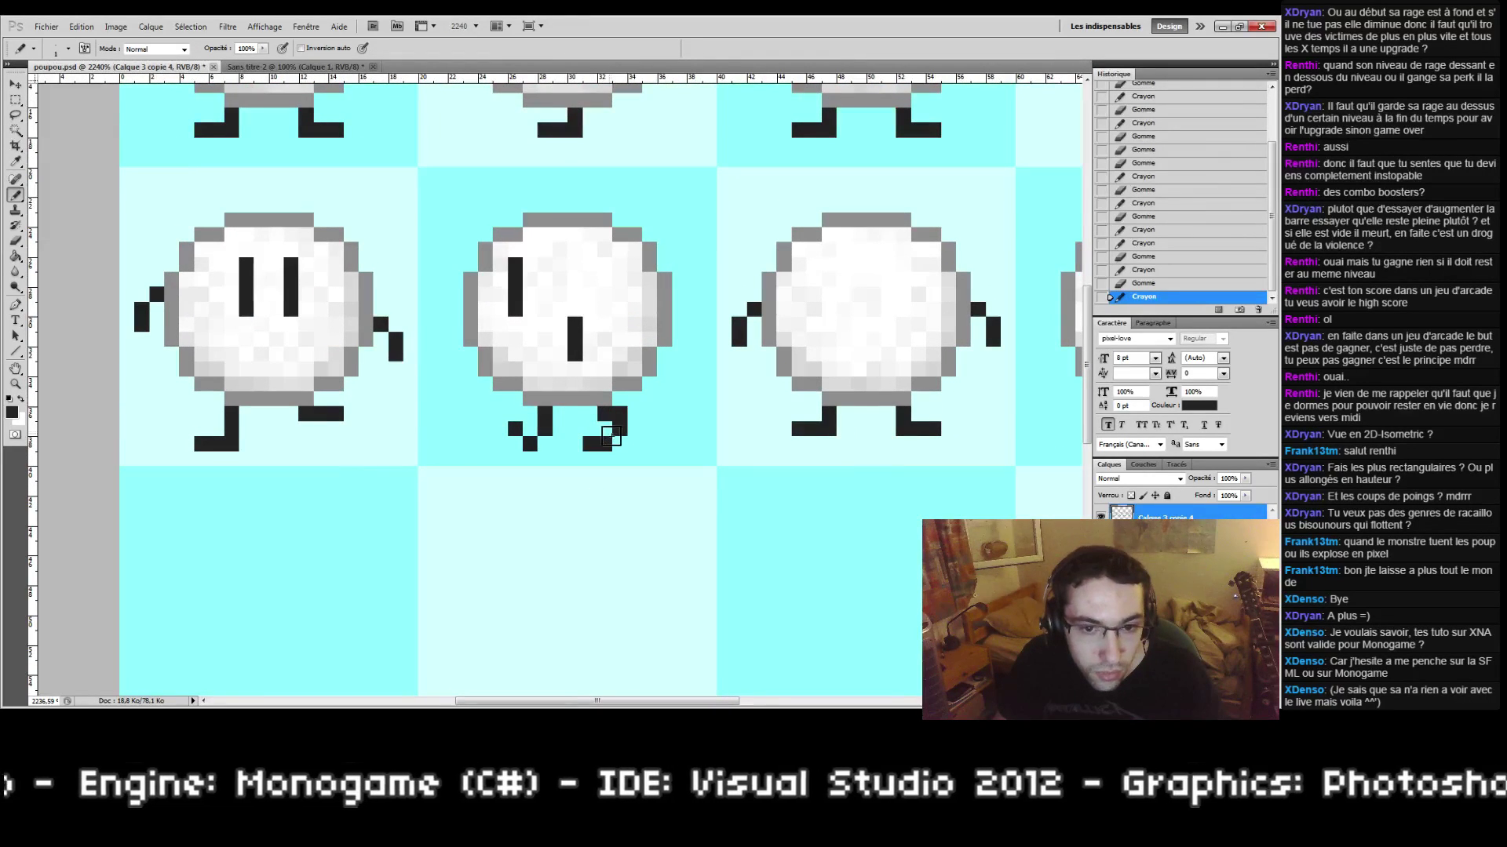
pyautogui.press('e')
pyautogui.click(592, 444)
pyautogui.moveTo(642, 477); pyautogui.dragTo(626, 496)
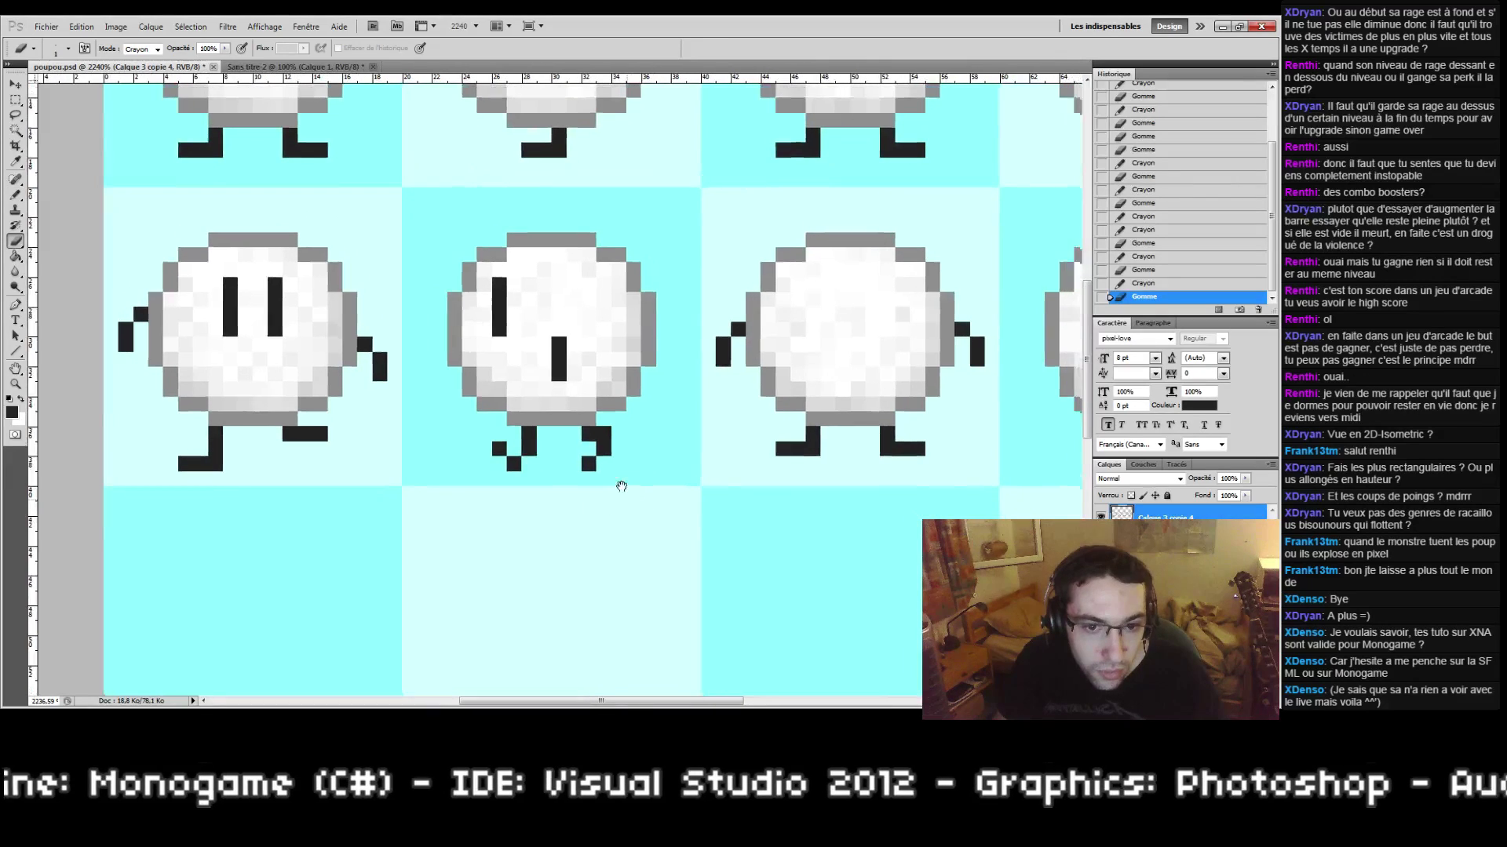
# Step: Try shifting the second frame's rear shin and one-pixel foot one pixel outward, keeping a two-pixel thigh
pyautogui.doubleClick(15, 384)
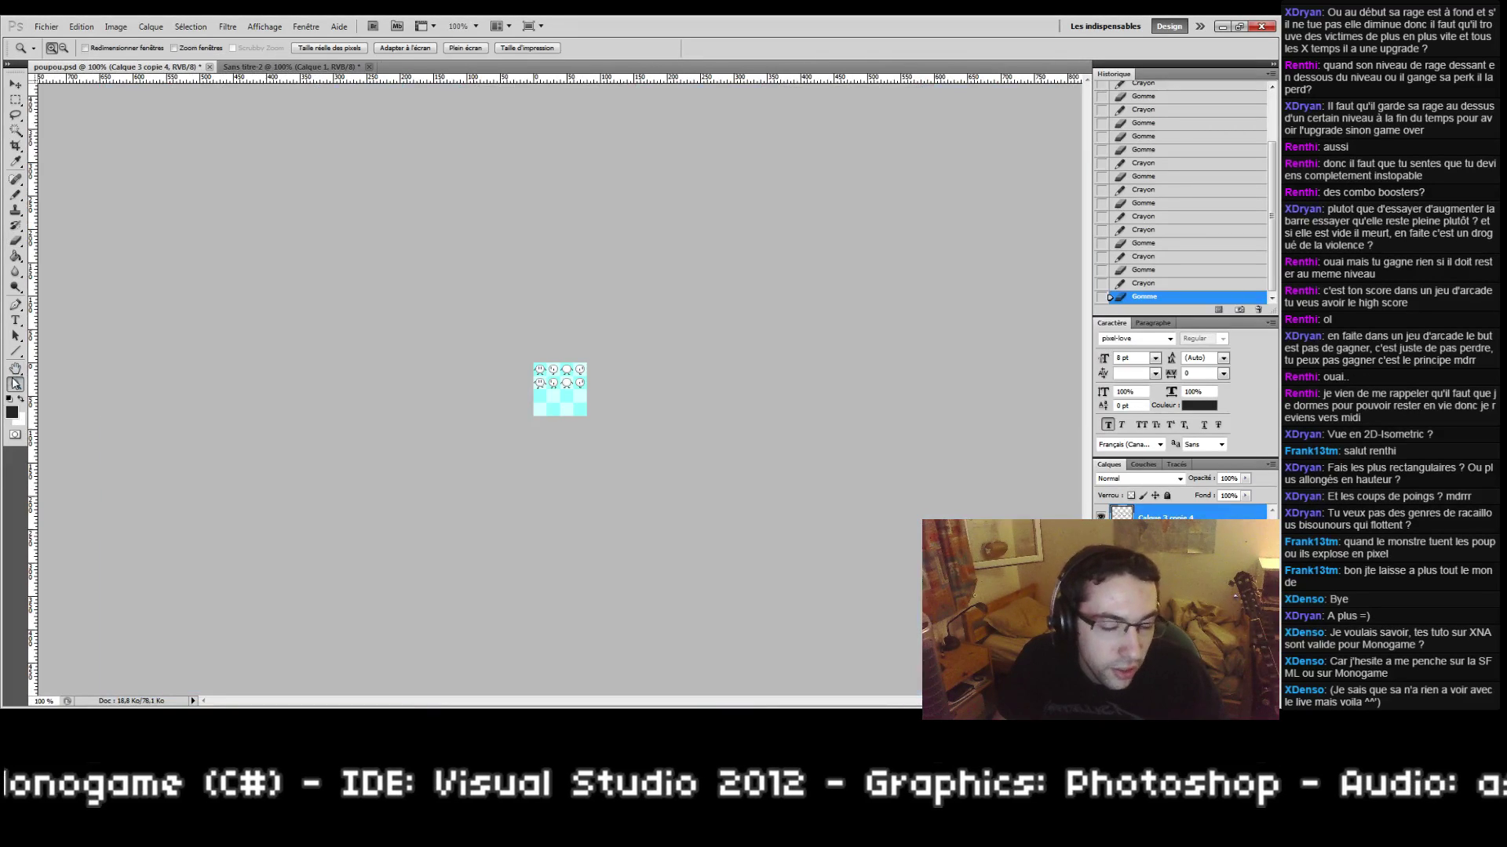
pyautogui.click(583, 400)
pyautogui.moveTo(516, 377); pyautogui.dragTo(602, 446)
pyautogui.press('e')
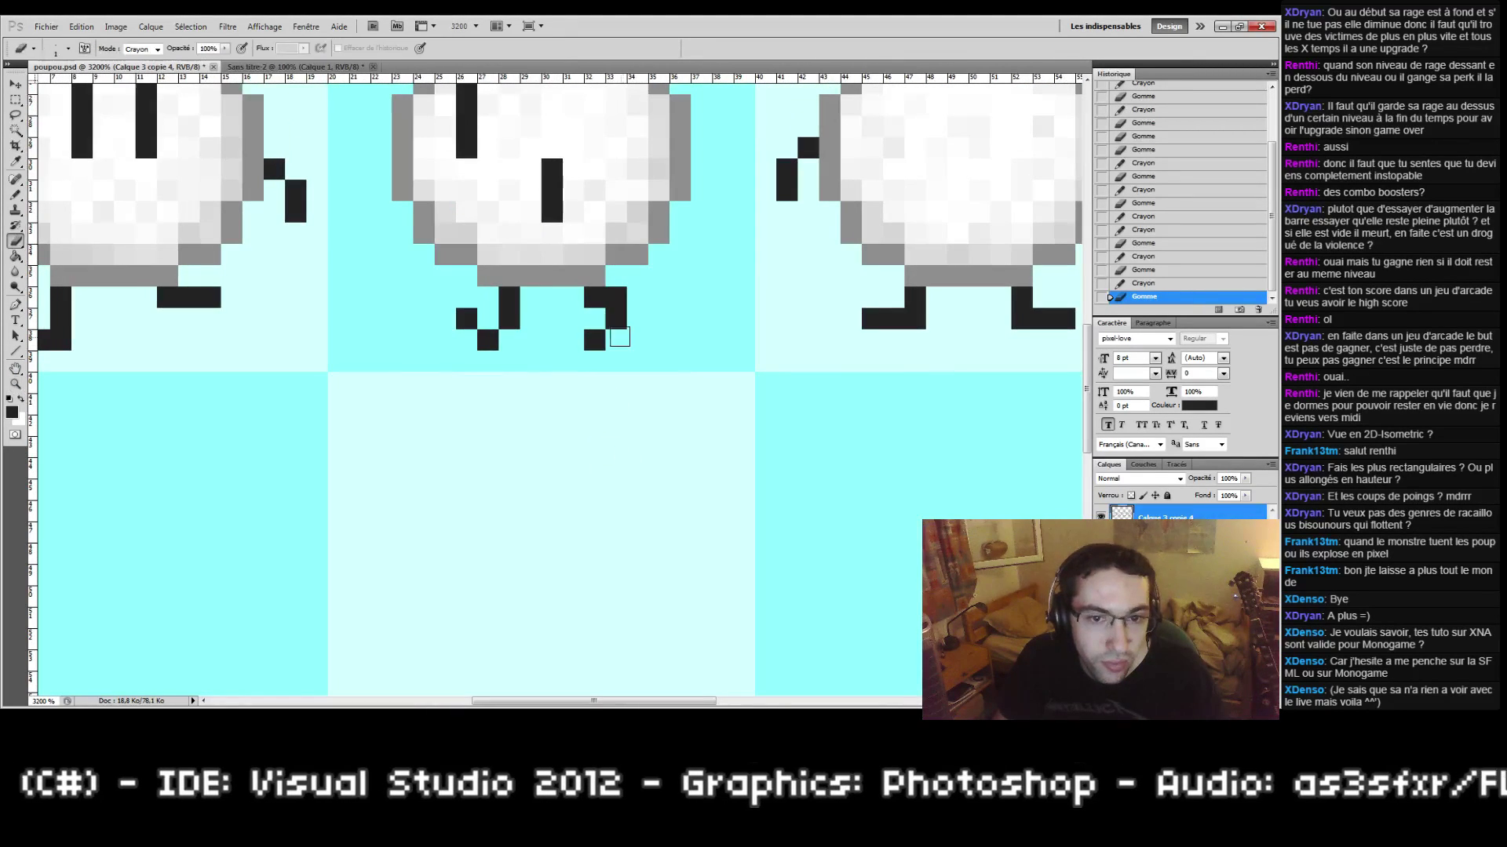
pyautogui.click(618, 319)
pyautogui.click(632, 301)
pyautogui.click(619, 301)
pyautogui.press('b')
pyautogui.click(615, 299)
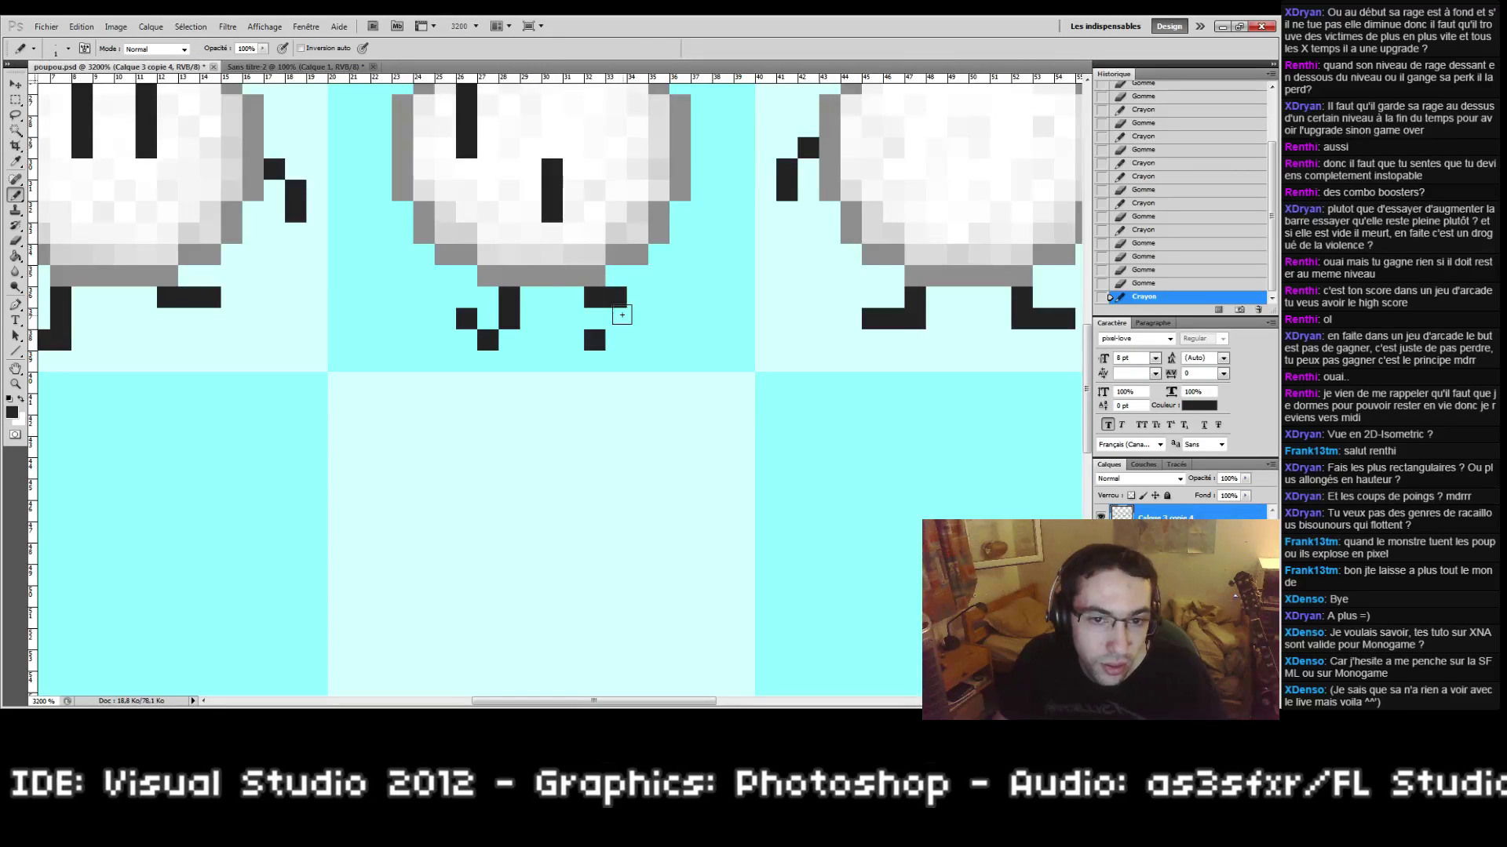
pyautogui.click(617, 320)
pyautogui.click(638, 316)
pyautogui.press('e')
pyautogui.click(616, 322)
pyautogui.press('b')
pyautogui.click(615, 339)
pyautogui.press('e')
pyautogui.click(595, 340)
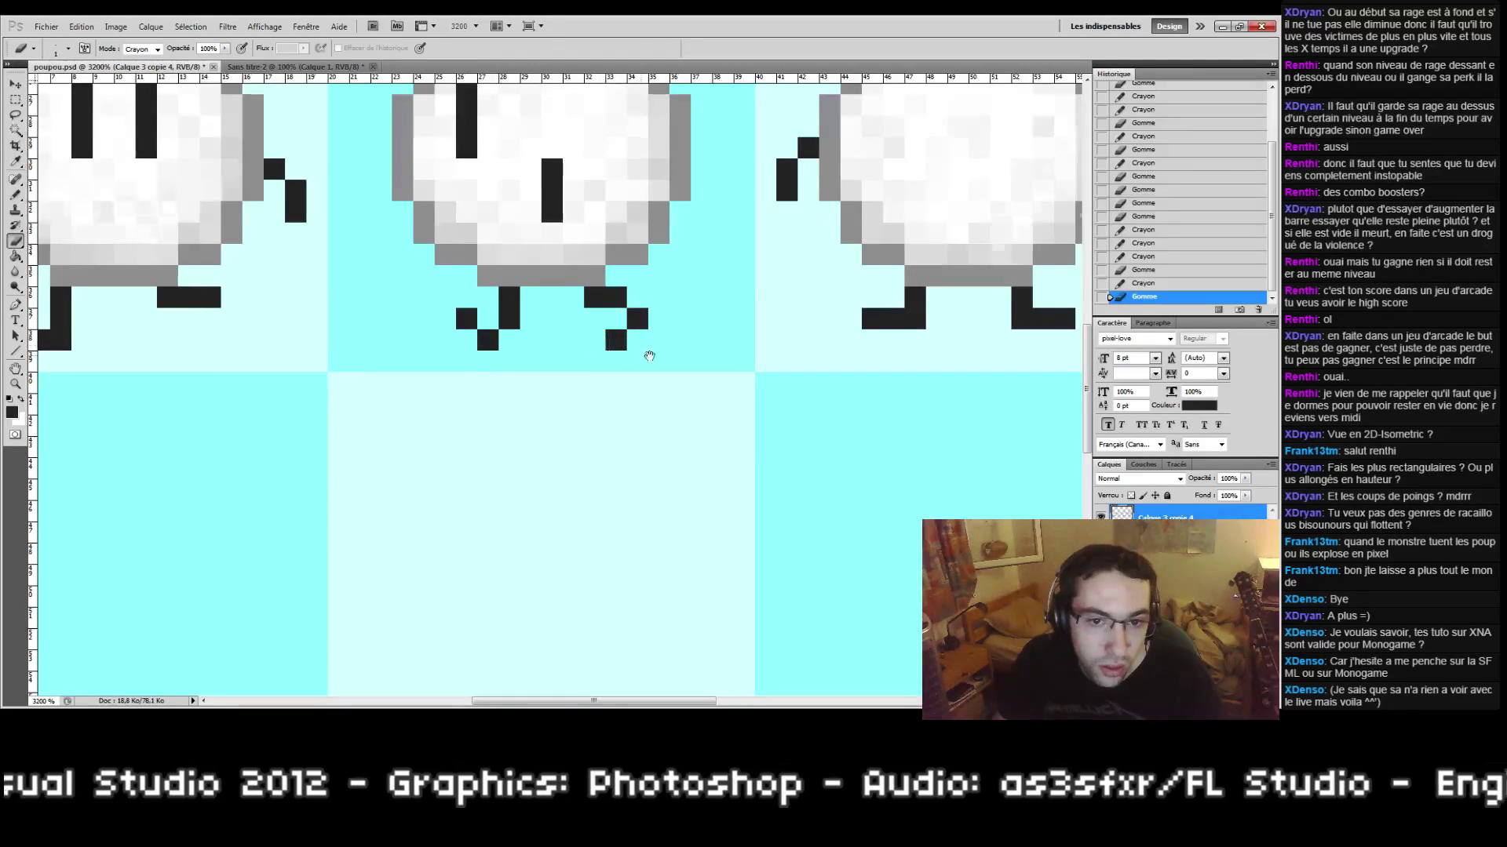
# Step: Move the second frame's rear shin and foot back in by one pixel and reduce the thigh to a single pixel
pyautogui.moveTo(643, 360); pyautogui.dragTo(637, 435)
pyautogui.doubleClick(15, 384)
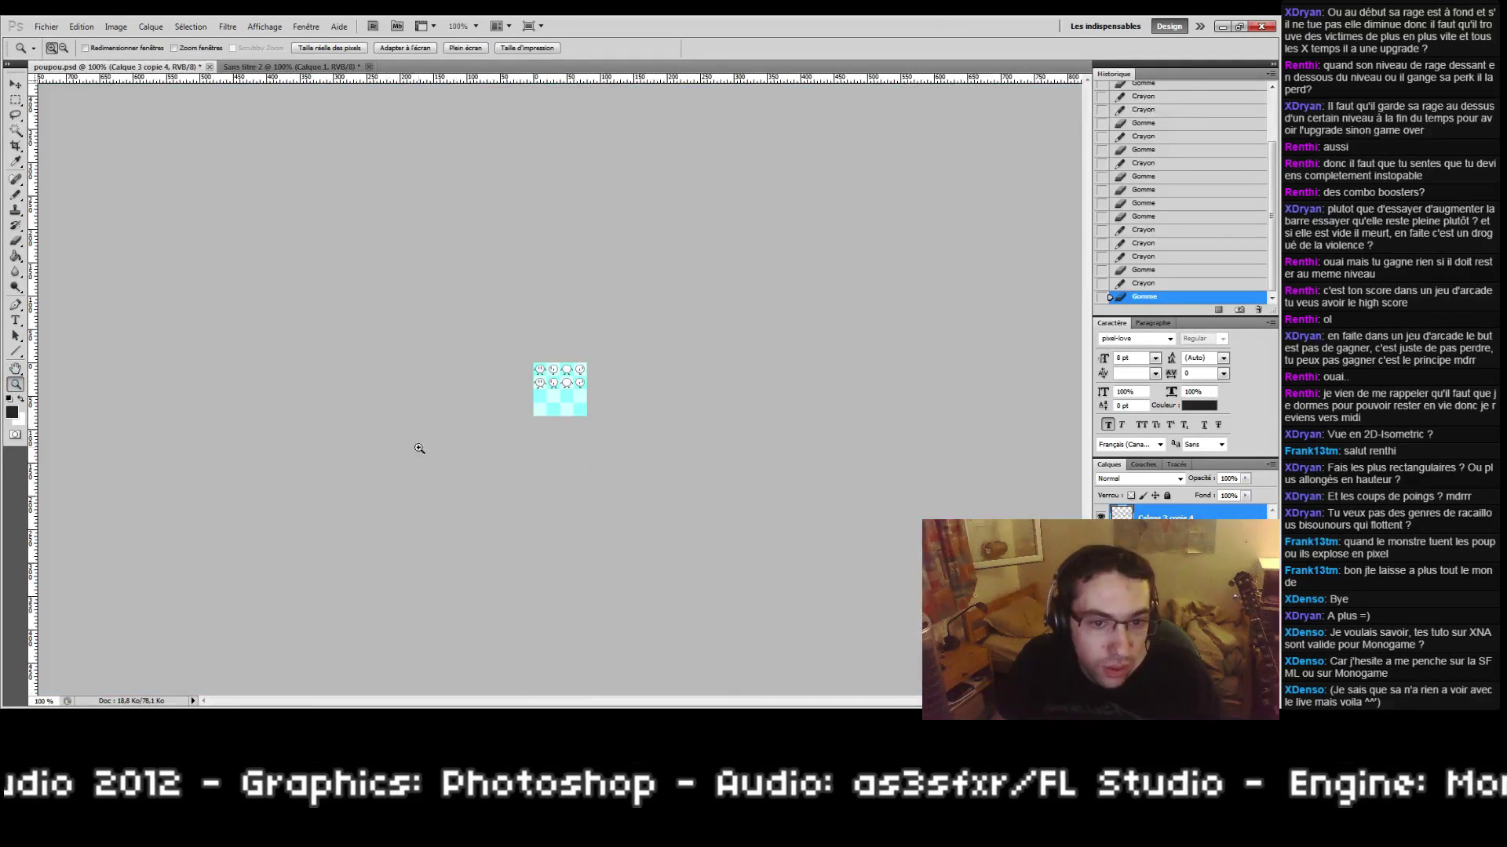
pyautogui.click(546, 418)
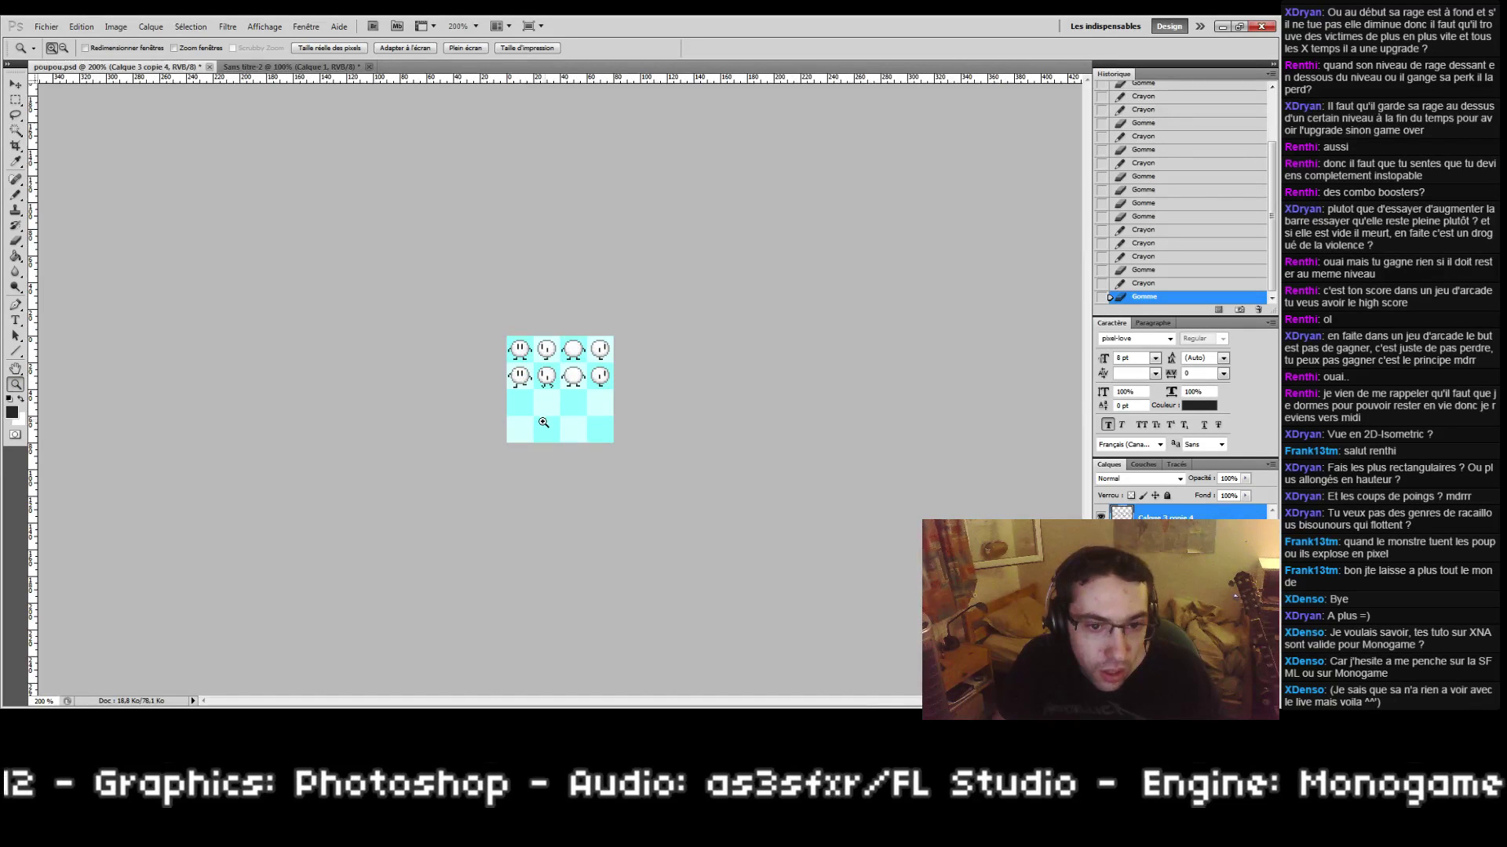
pyautogui.moveTo(525, 363); pyautogui.dragTo(565, 404)
pyautogui.press('b')
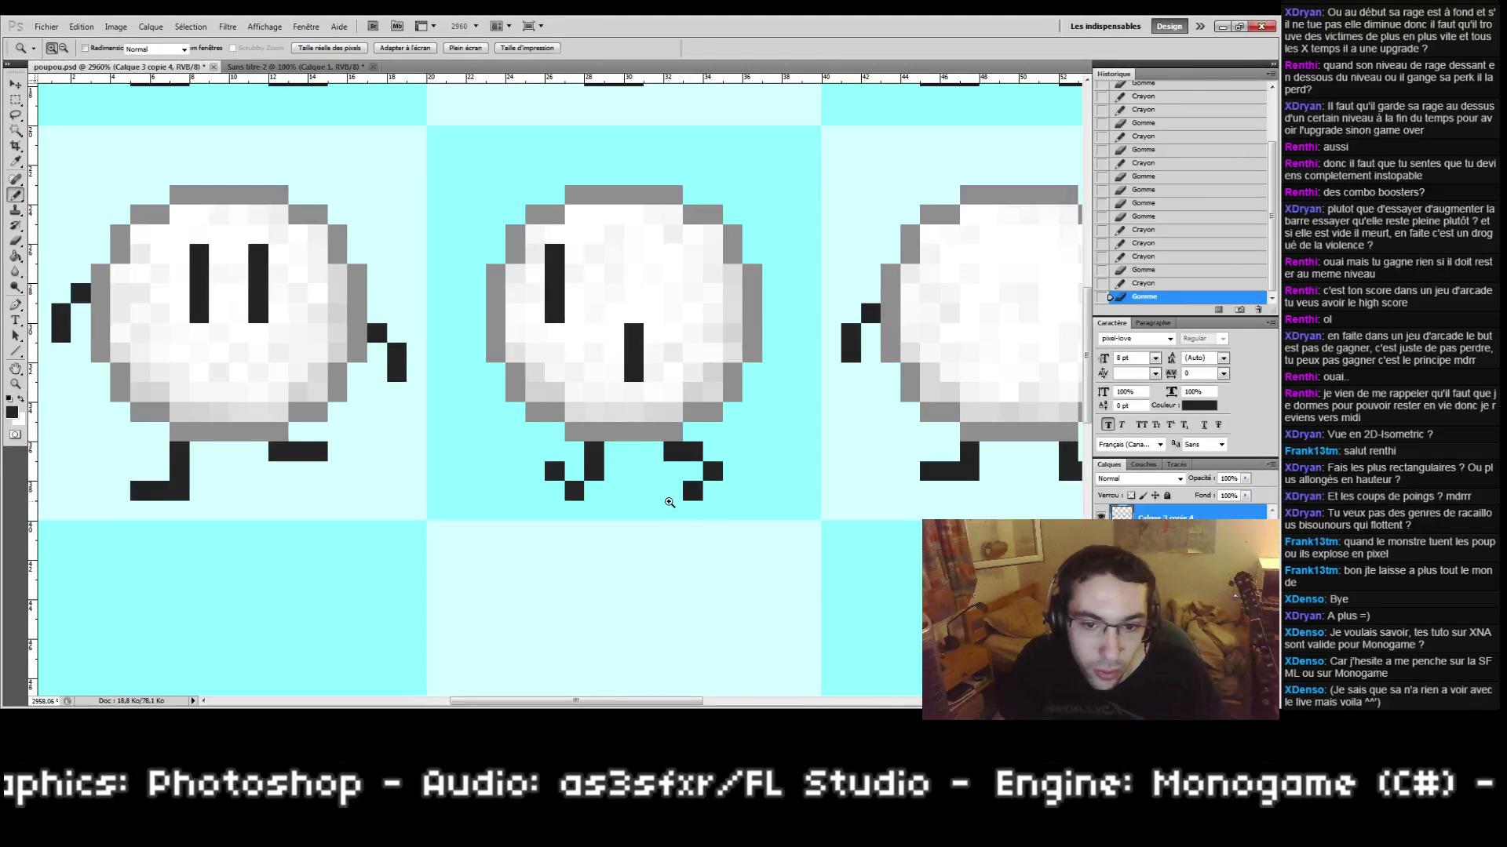
pyautogui.press('b')
pyautogui.click(672, 490)
pyautogui.click(692, 471)
pyautogui.press('e')
pyautogui.click(711, 470)
pyautogui.click(692, 490)
pyautogui.click(692, 451)
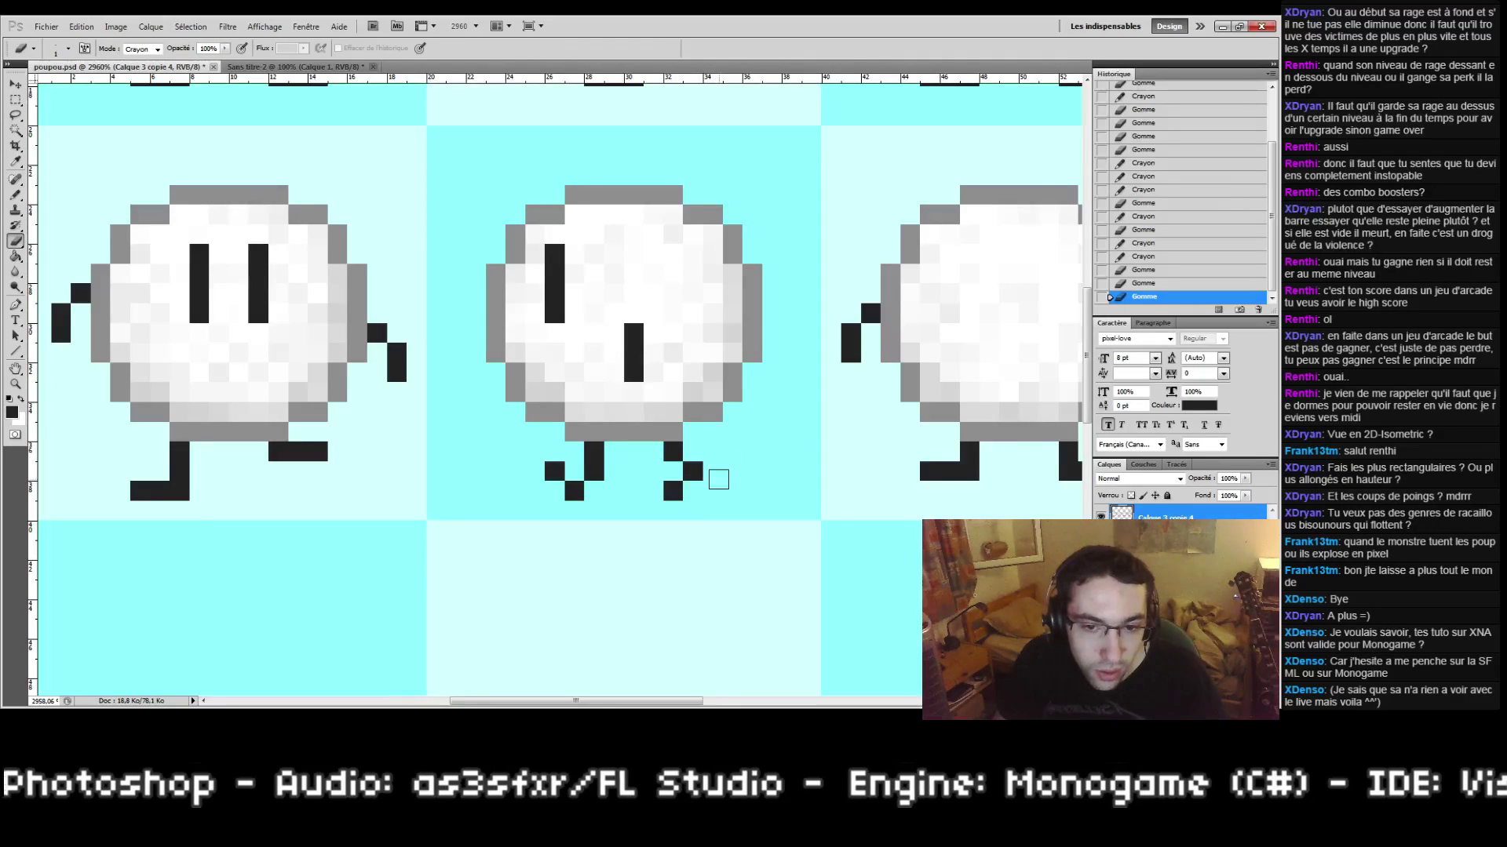
# Step: Try a foot pixel behind the second frame's rear foot, remove it, and lengthen the foot forward to two pixels instead
pyautogui.click(719, 480)
pyautogui.press('b')
pyautogui.click(692, 490)
pyautogui.press('e')
pyautogui.click(692, 490)
pyautogui.press('b')
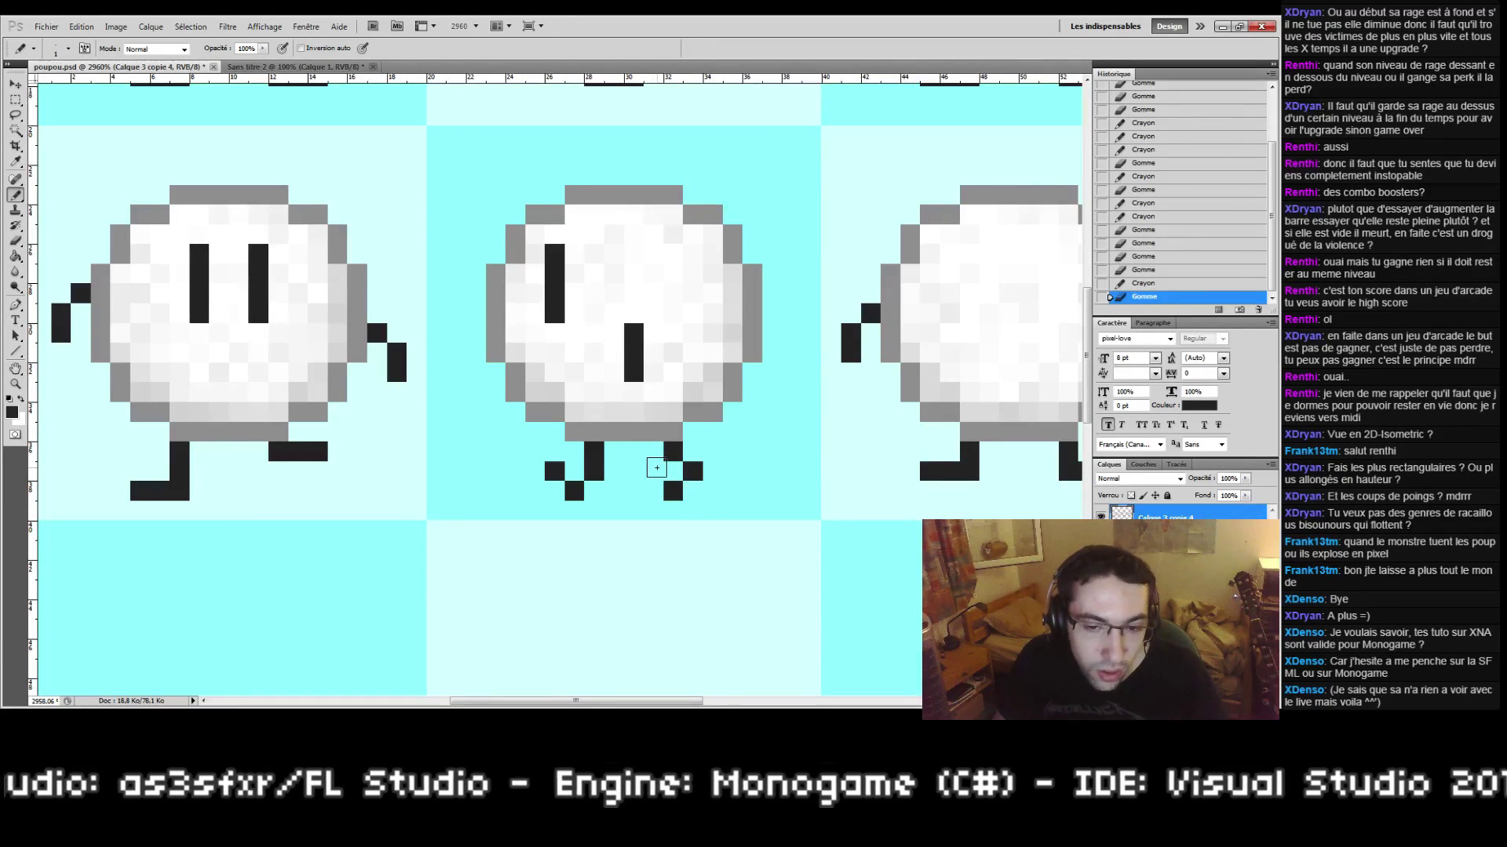
pyautogui.click(653, 491)
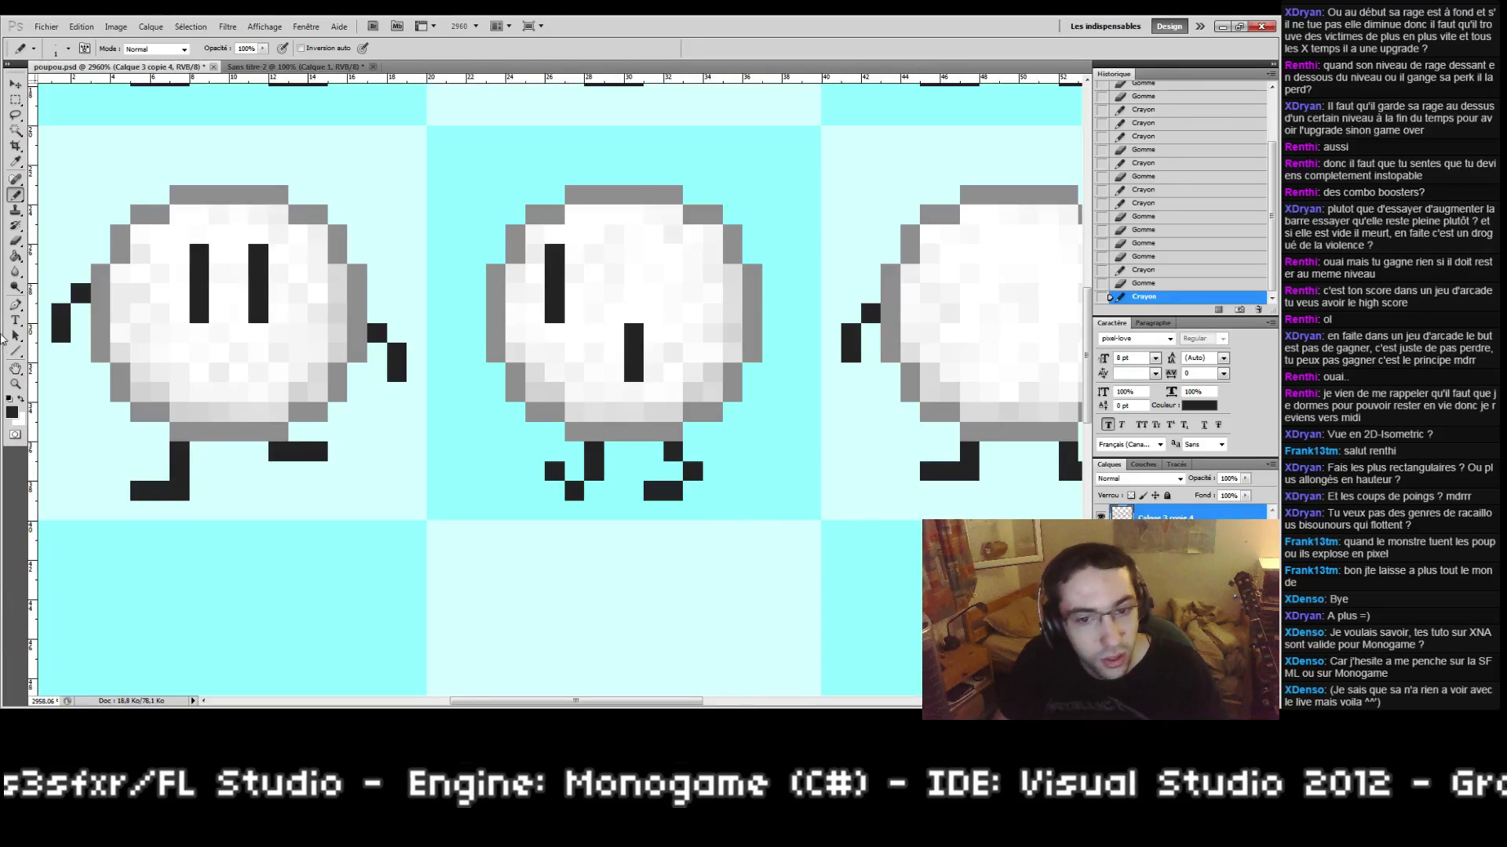
# Step: Redraw the third frame's legs in a stride, with the left leg raised one pixel and the right leg one pixel lower
pyautogui.doubleClick(16, 384)
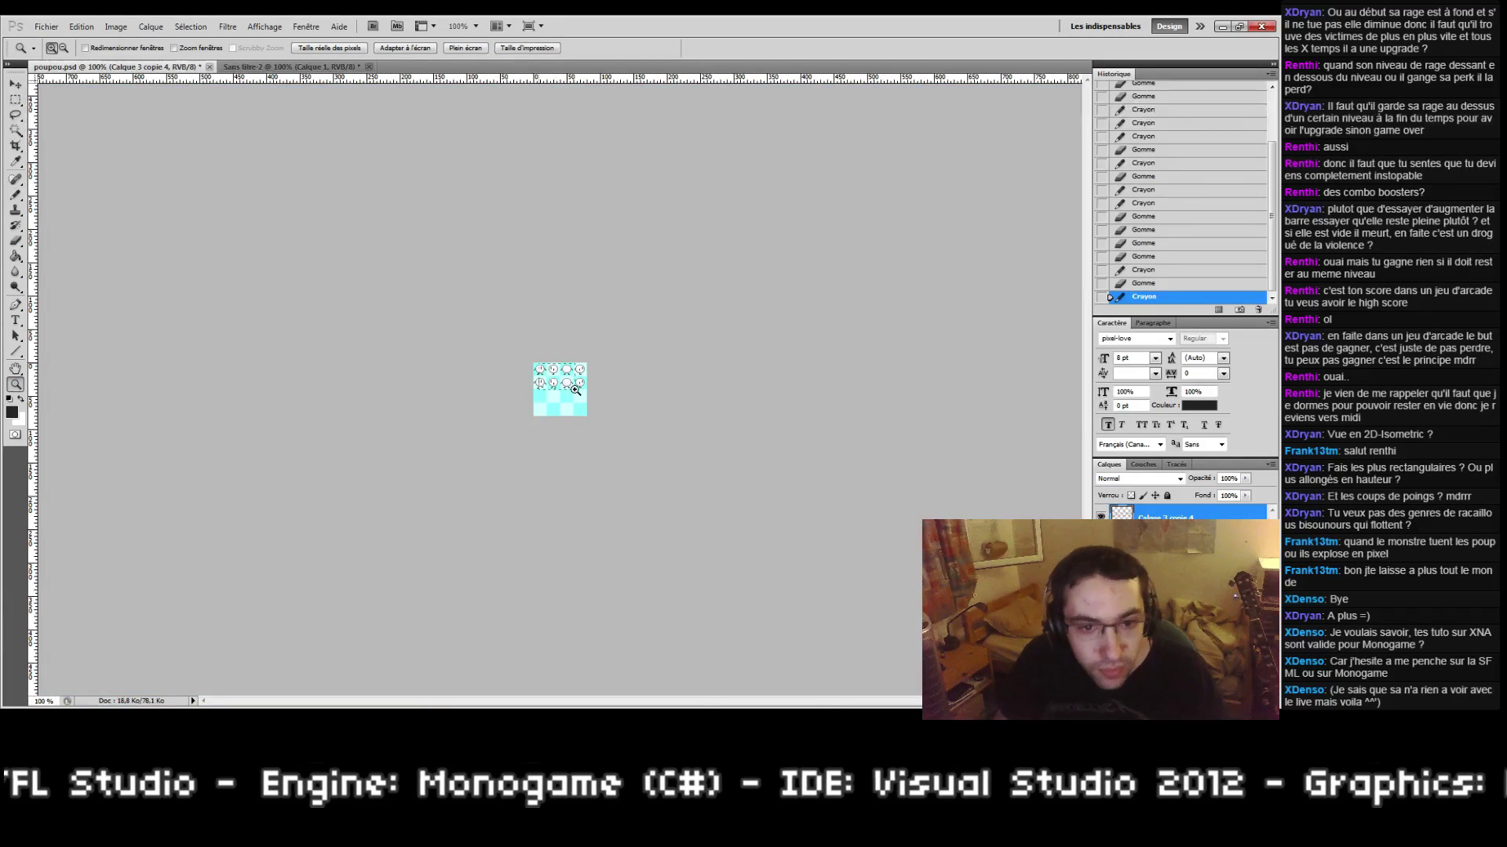
pyautogui.moveTo(539, 362); pyautogui.dragTo(594, 399)
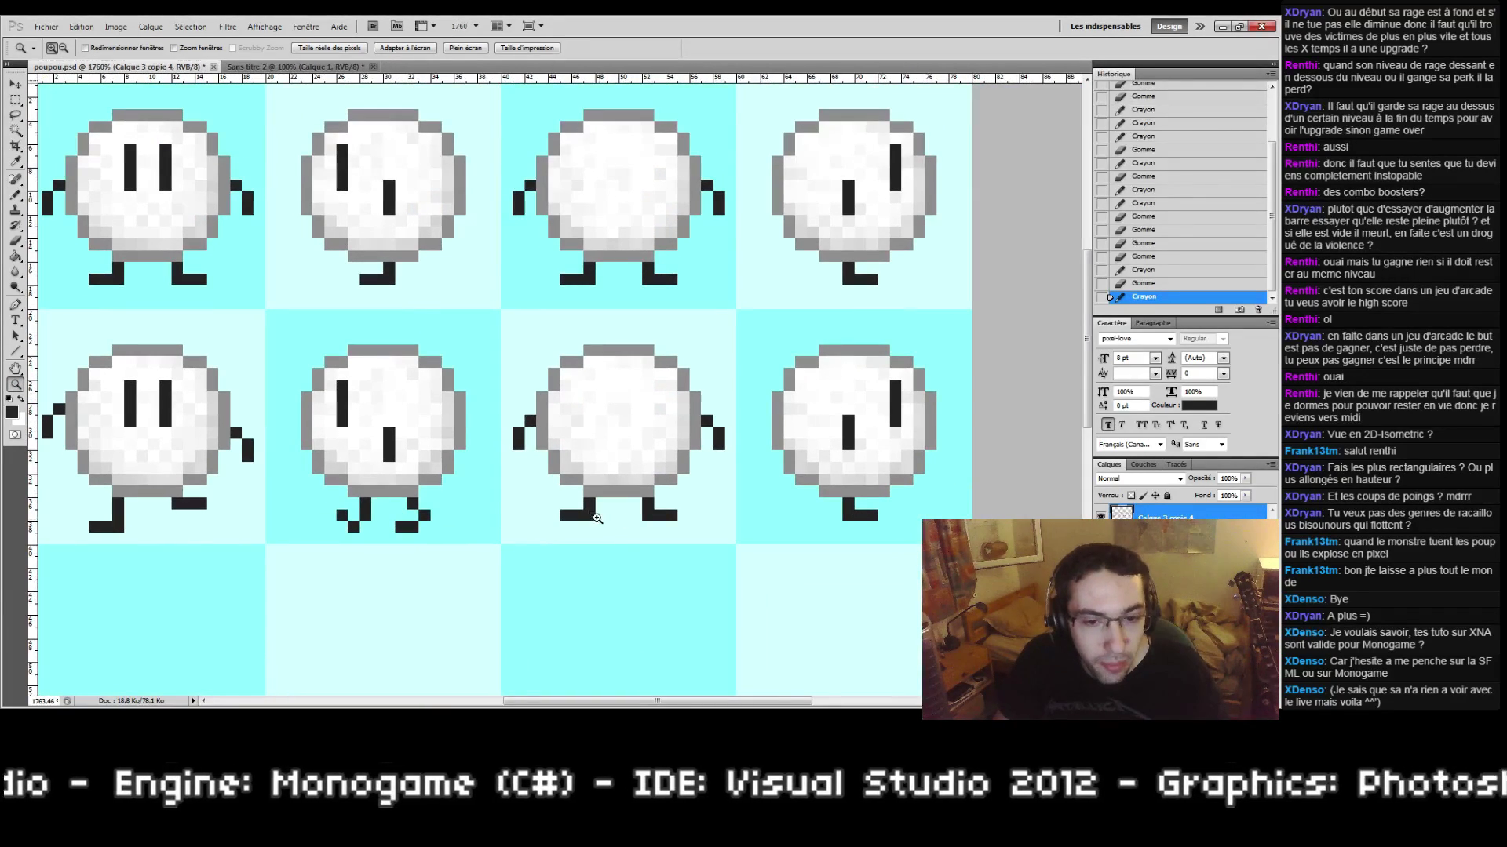
pyautogui.press('e')
pyautogui.moveTo(589, 516)
pyautogui.mouseDown()
pyautogui.moveTo(703, 521)
pyautogui.moveTo(656, 521)
pyautogui.mouseUp()
pyautogui.press('b')
pyautogui.press('e')
pyautogui.press('b')
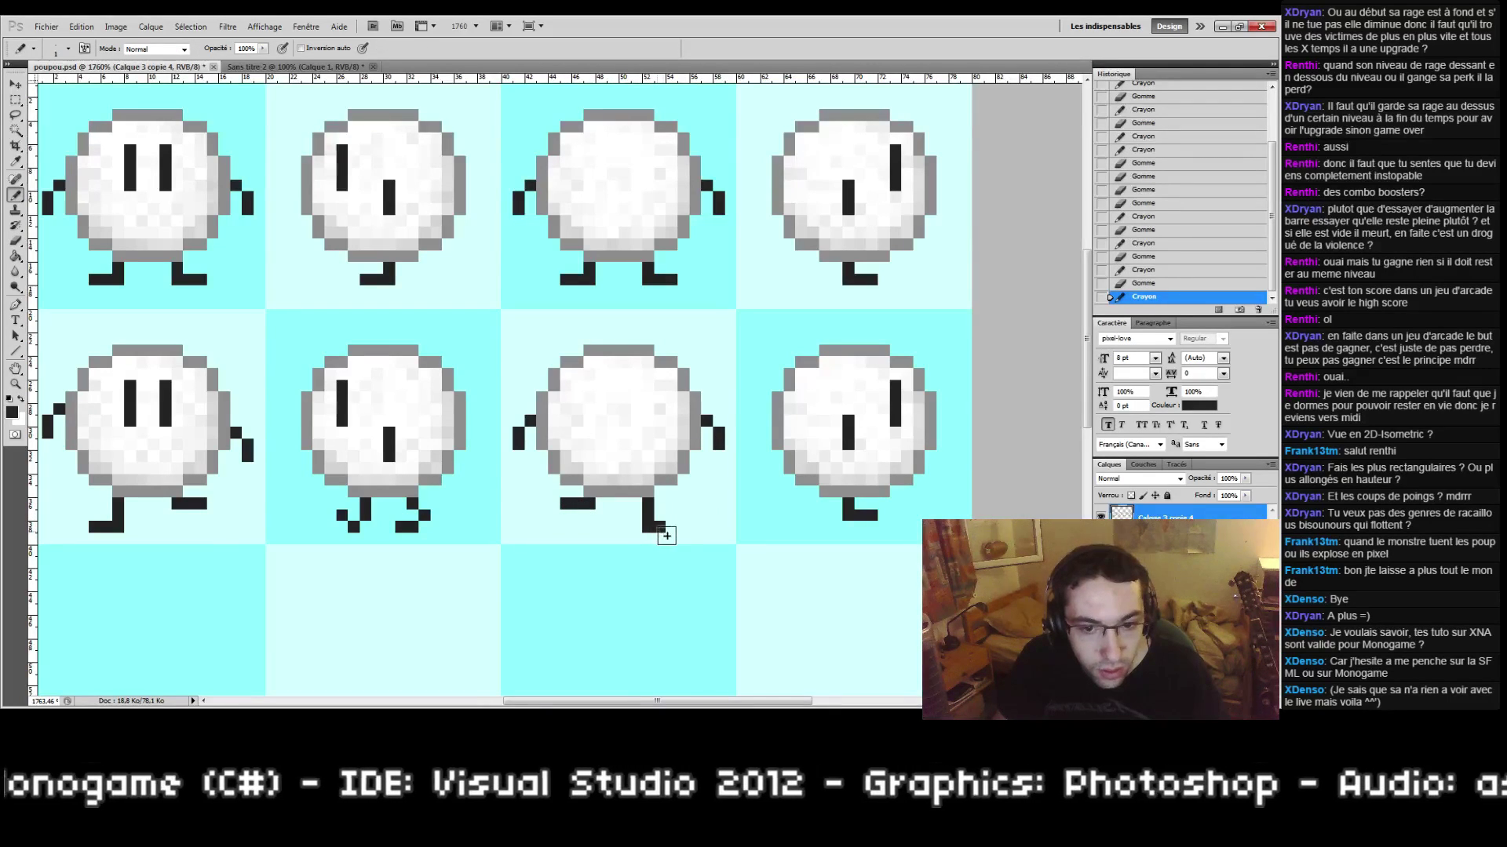
pyautogui.click(671, 526)
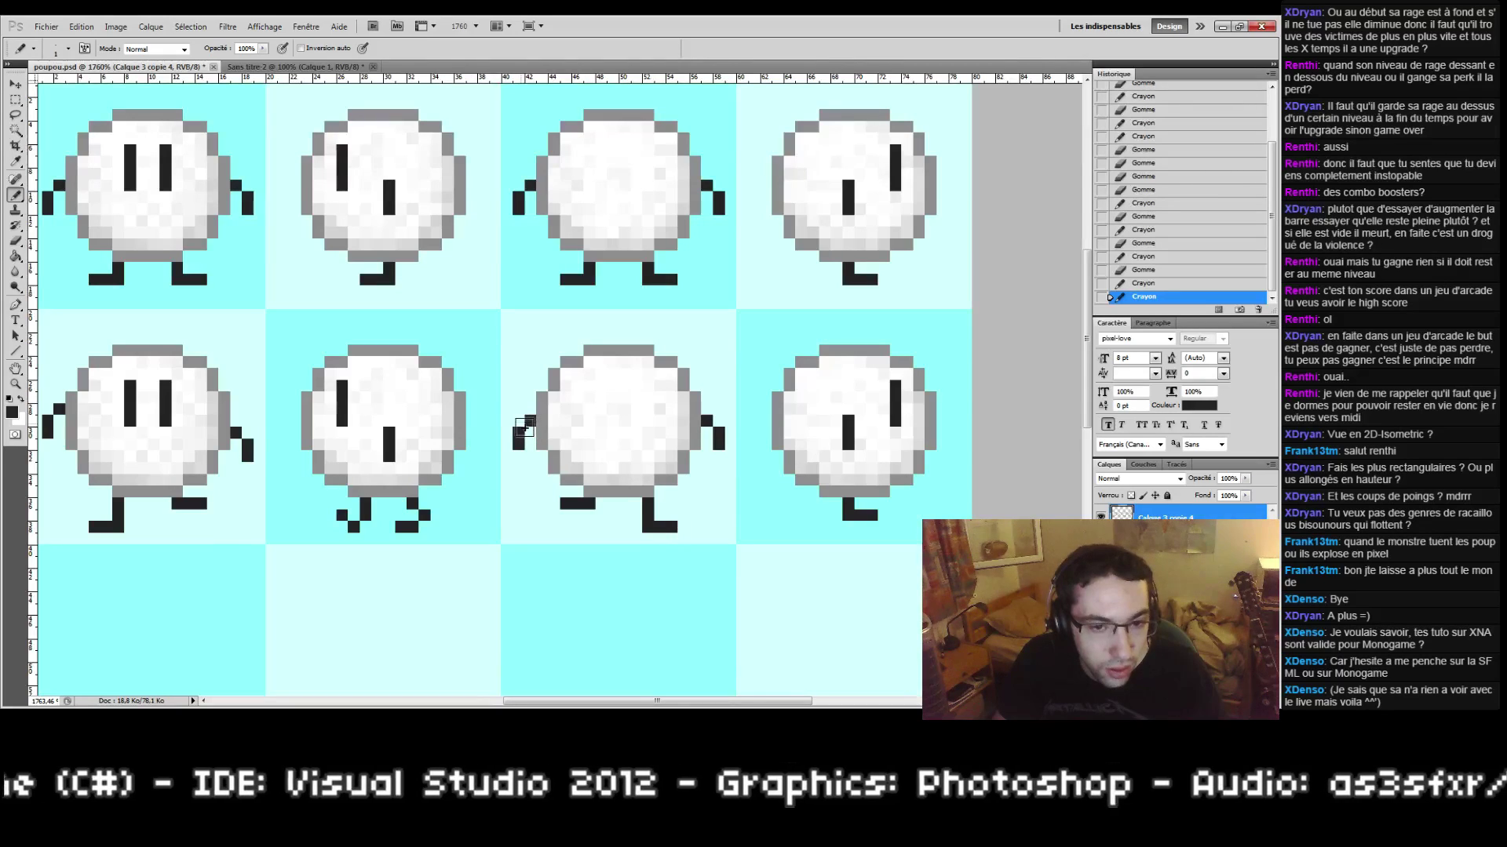
# Step: Lower the third walking frame's left arm by one pixel
pyautogui.press('e')
pyautogui.click(530, 421)
pyautogui.press('b')
pyautogui.click(530, 433)
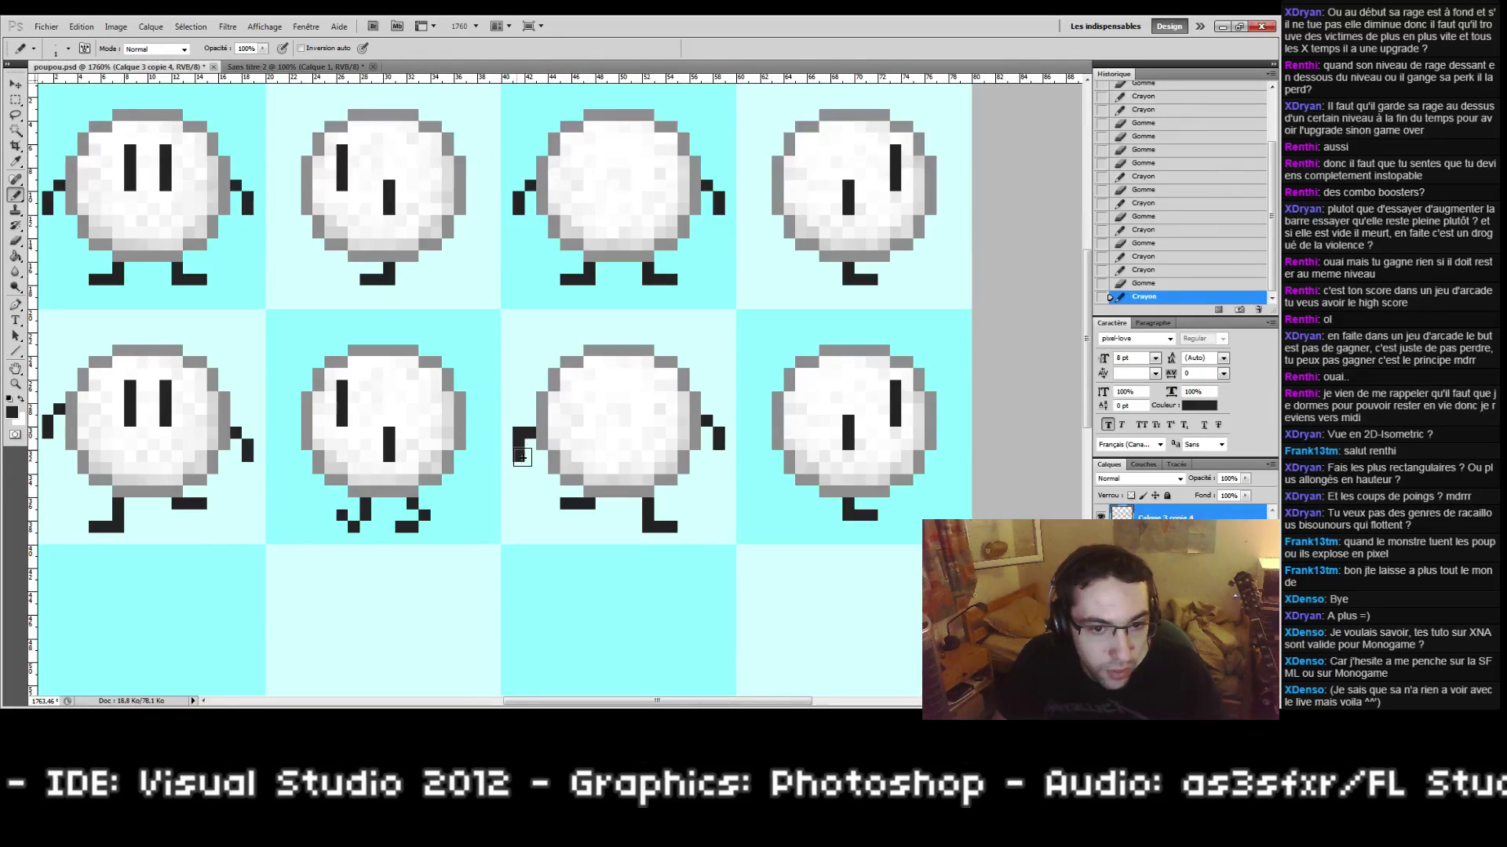
pyautogui.click(519, 456)
pyautogui.press('e')
pyautogui.click(519, 433)
# Step: Raise the third walking frame's right arm by one pixel
pyautogui.press('b')
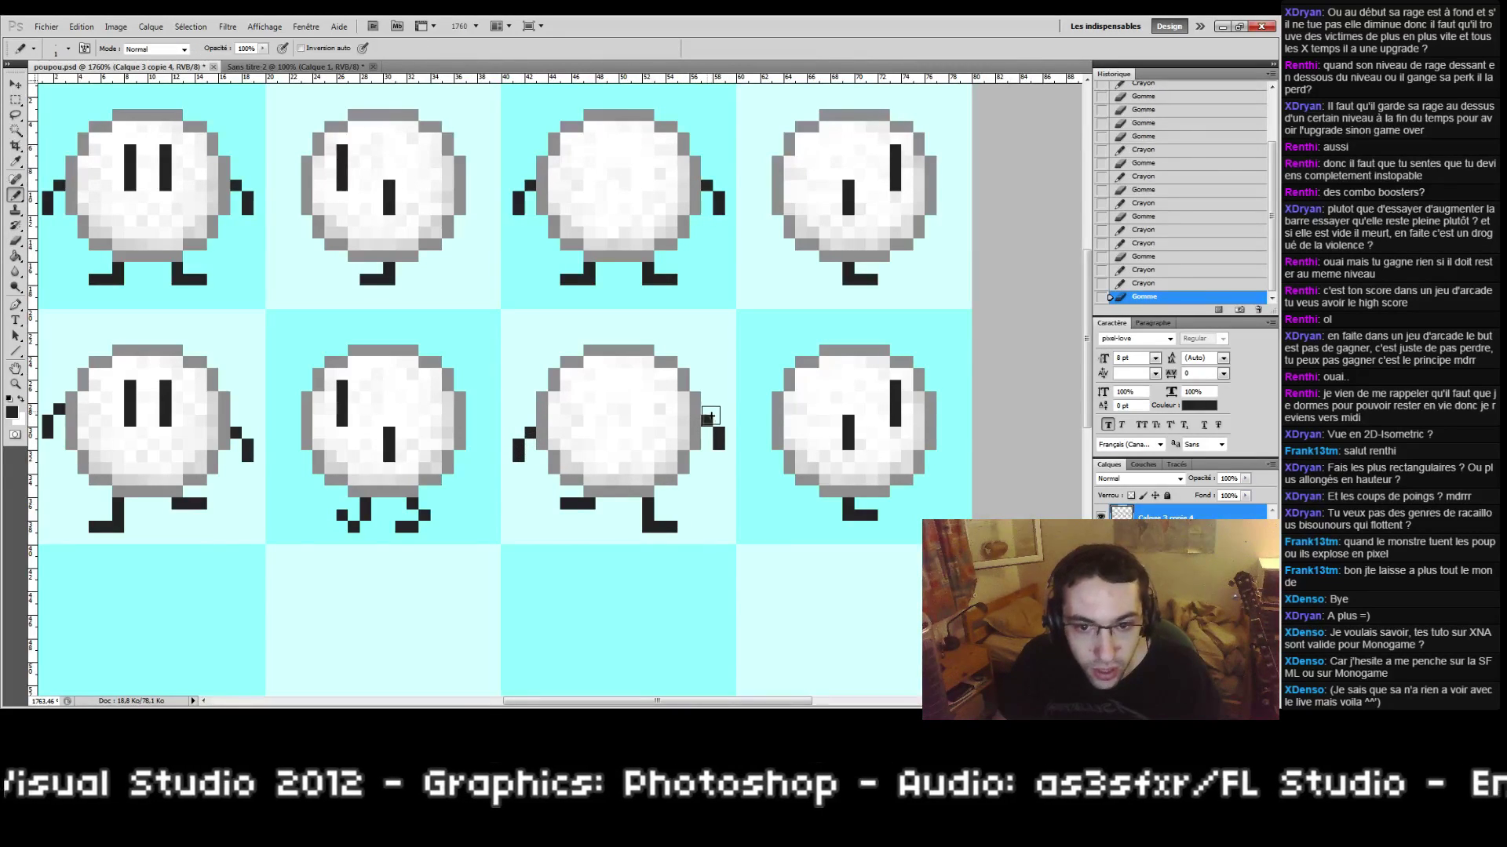
pyautogui.click(707, 410)
pyautogui.click(718, 422)
pyautogui.press('e')
pyautogui.click(707, 421)
pyautogui.click(718, 444)
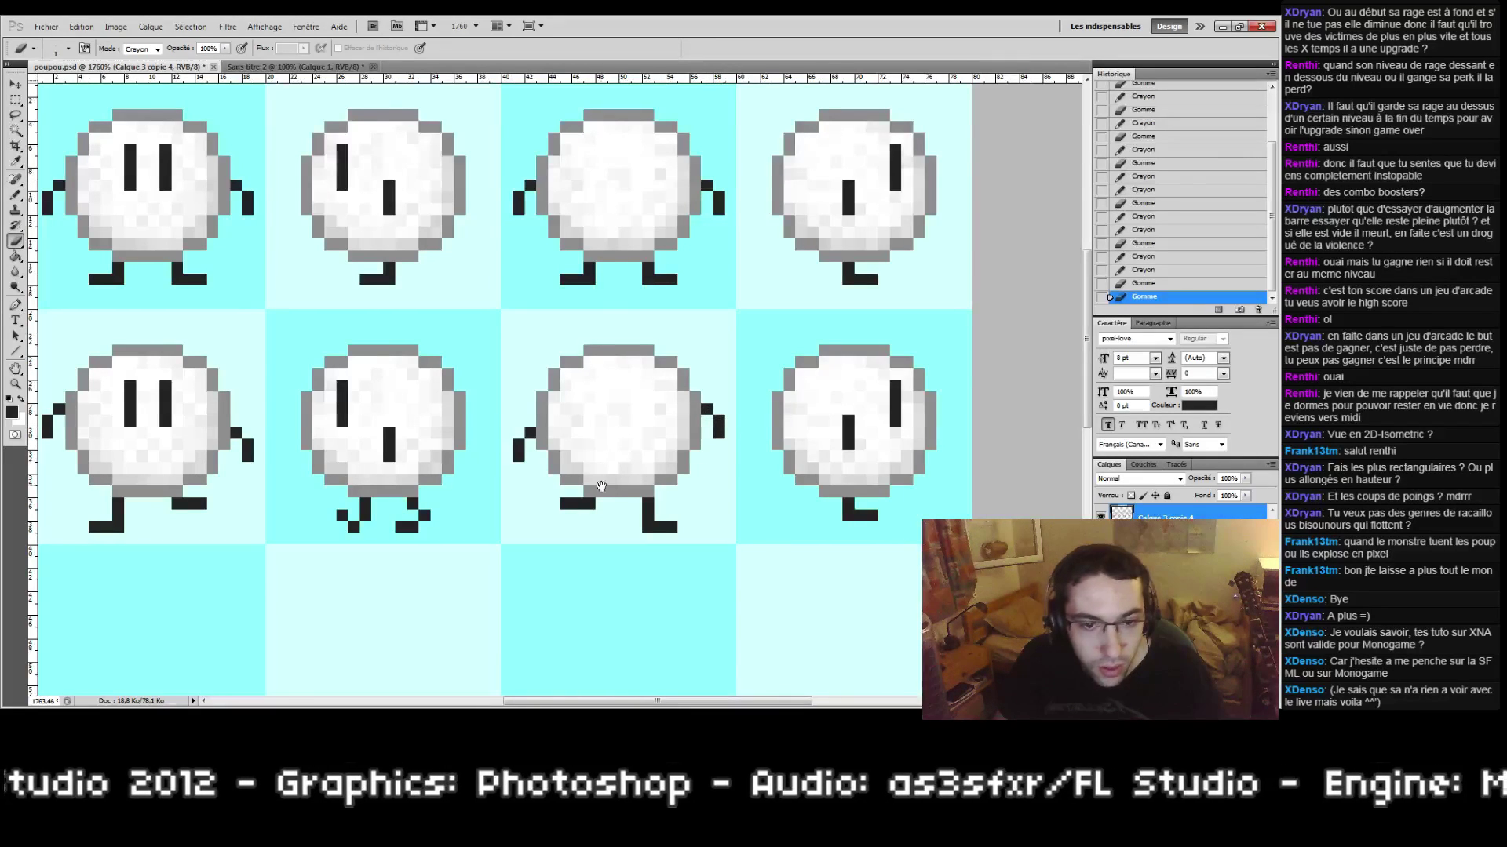
# Step: Compare the poses of the walking frames across the second row, up to the fourth frame
pyautogui.moveTo(602, 487); pyautogui.dragTo(778, 492)
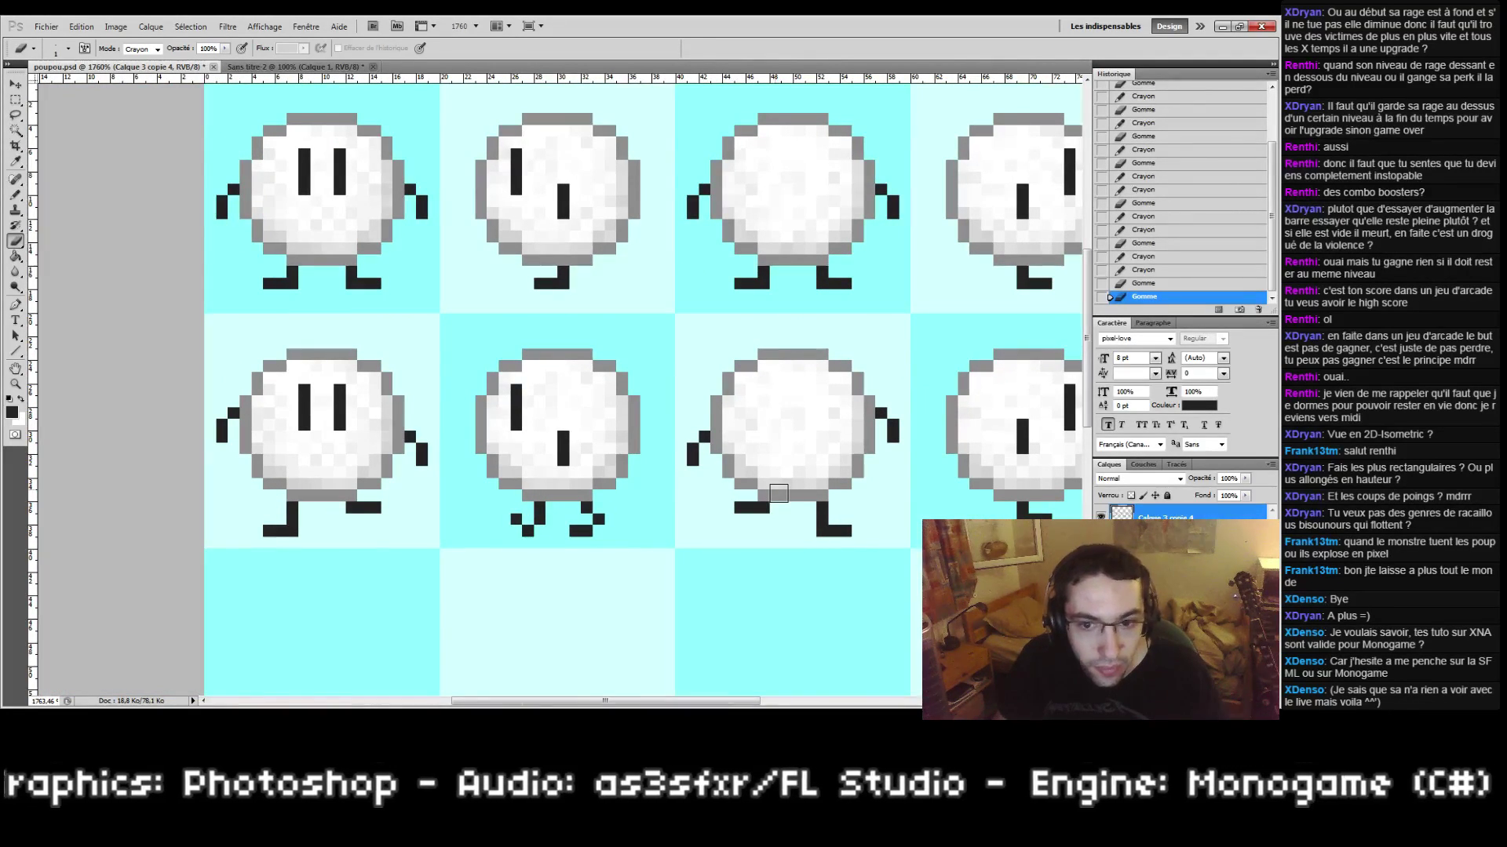
pyautogui.moveTo(797, 457); pyautogui.dragTo(616, 471)
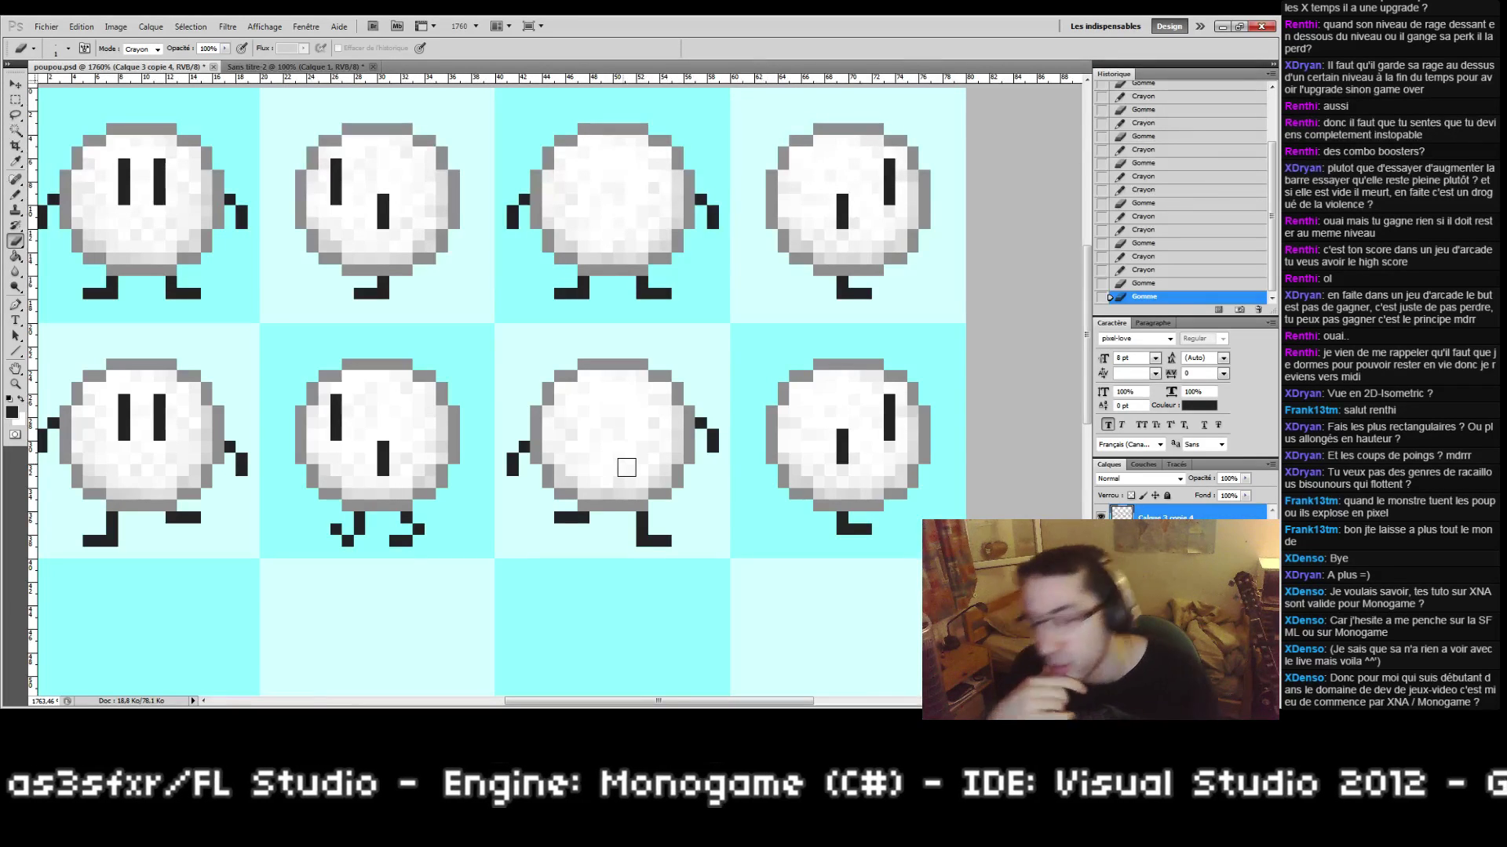
pyautogui.moveTo(752, 447); pyautogui.dragTo(658, 445)
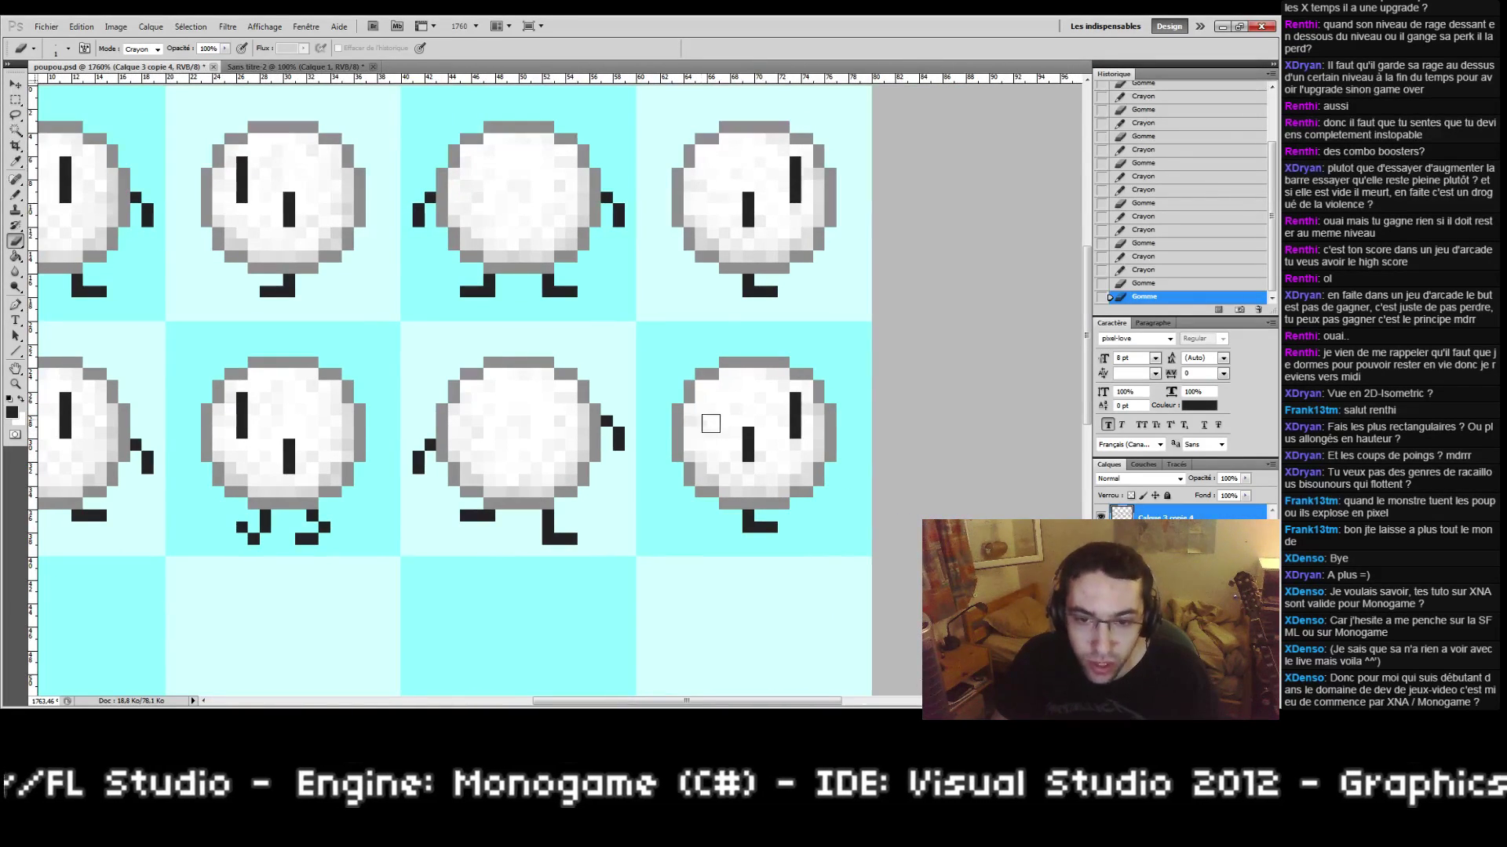
pyautogui.click(19, 385)
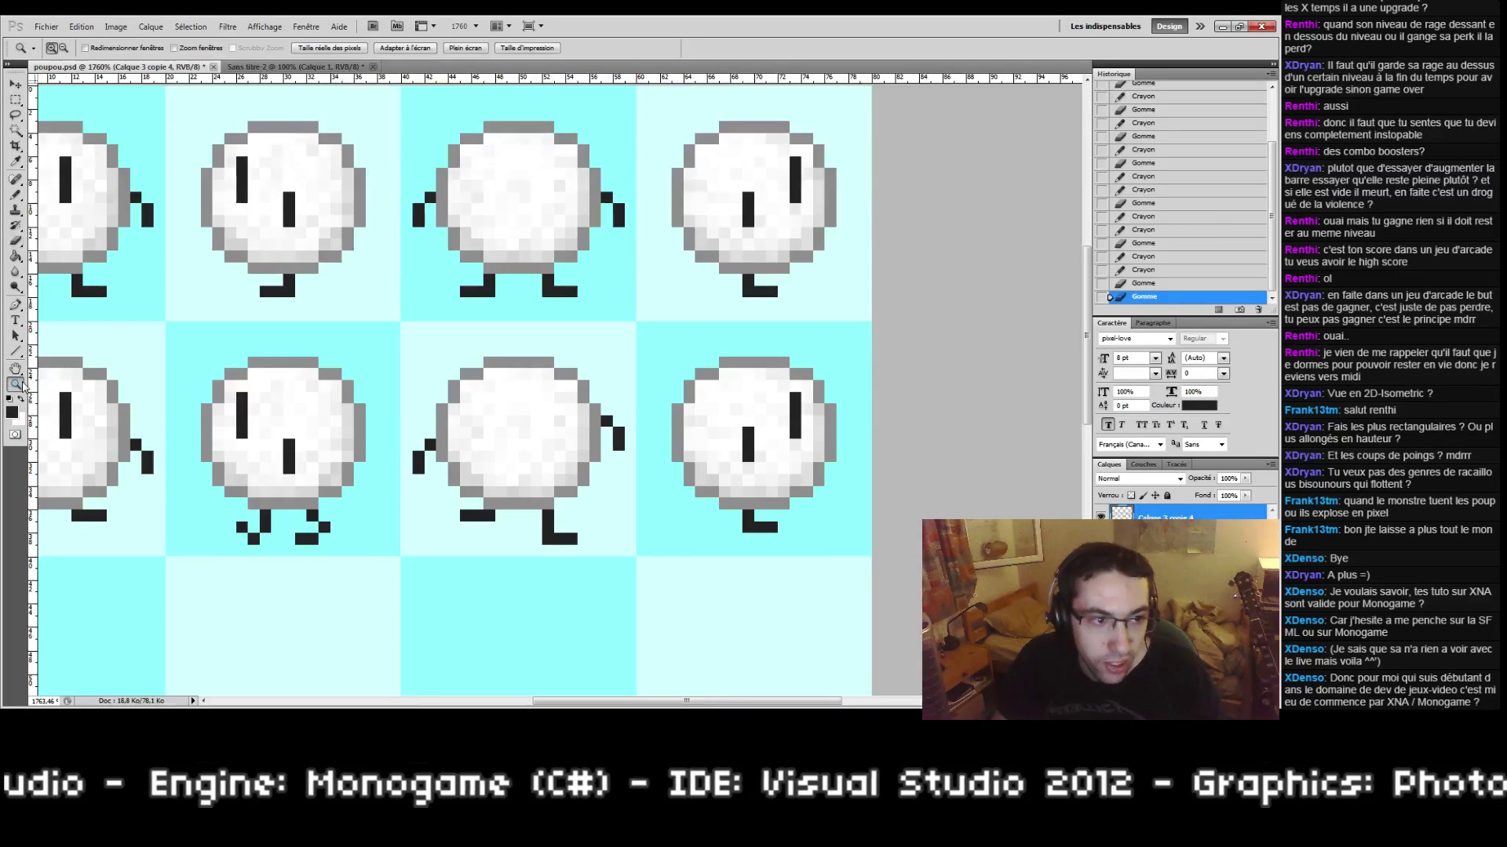
pyautogui.moveTo(667, 366); pyautogui.dragTo(849, 549)
pyautogui.moveTo(374, 468); pyautogui.dragTo(1067, 438)
pyautogui.moveTo(783, 436); pyautogui.dragTo(613, 410)
pyautogui.doubleClick(13, 390)
pyautogui.moveTo(405, 300); pyautogui.dragTo(982, 505)
# Step: Replace the fourth frame's single leg with a bent rear leg on a two-pixel foot and a straight front leg with a raised toe
pyautogui.moveTo(791, 480)
pyautogui.mouseDown()
pyautogui.moveTo(857, 538)
pyautogui.moveTo(820, 533)
pyautogui.mouseUp()
pyautogui.press('b')
pyautogui.press('e')
pyautogui.moveTo(916, 457)
pyautogui.mouseDown()
pyautogui.moveTo(941, 448)
pyautogui.moveTo(898, 458)
pyautogui.moveTo(956, 435)
pyautogui.moveTo(956, 452)
pyautogui.mouseUp()
pyautogui.press('b')
pyautogui.click(884, 432)
pyautogui.click(868, 450)
pyautogui.press('e')
pyautogui.press('b')
pyautogui.click(884, 469)
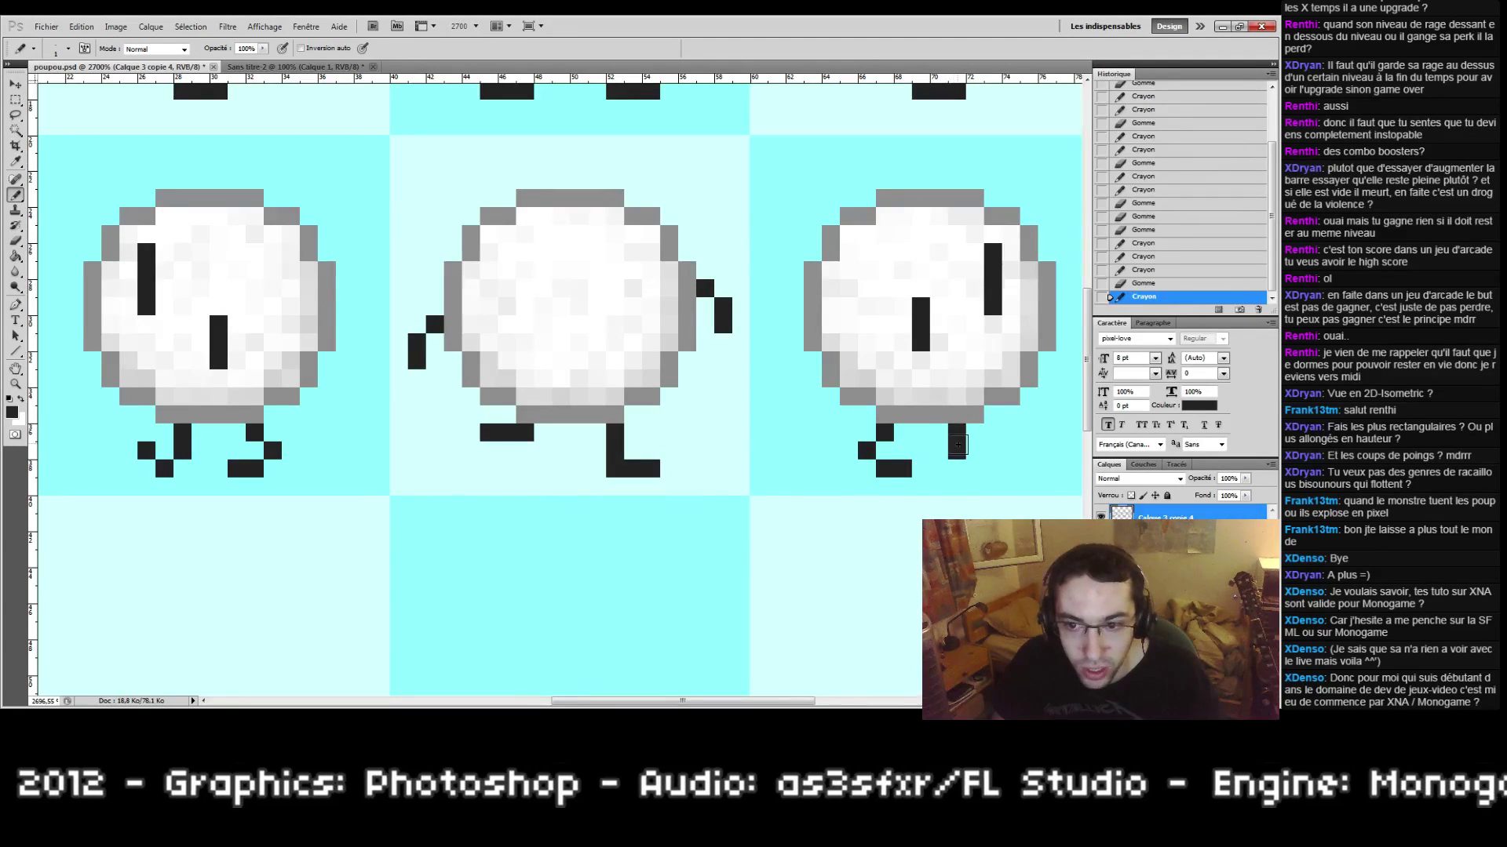
pyautogui.click(973, 469)
pyautogui.click(993, 450)
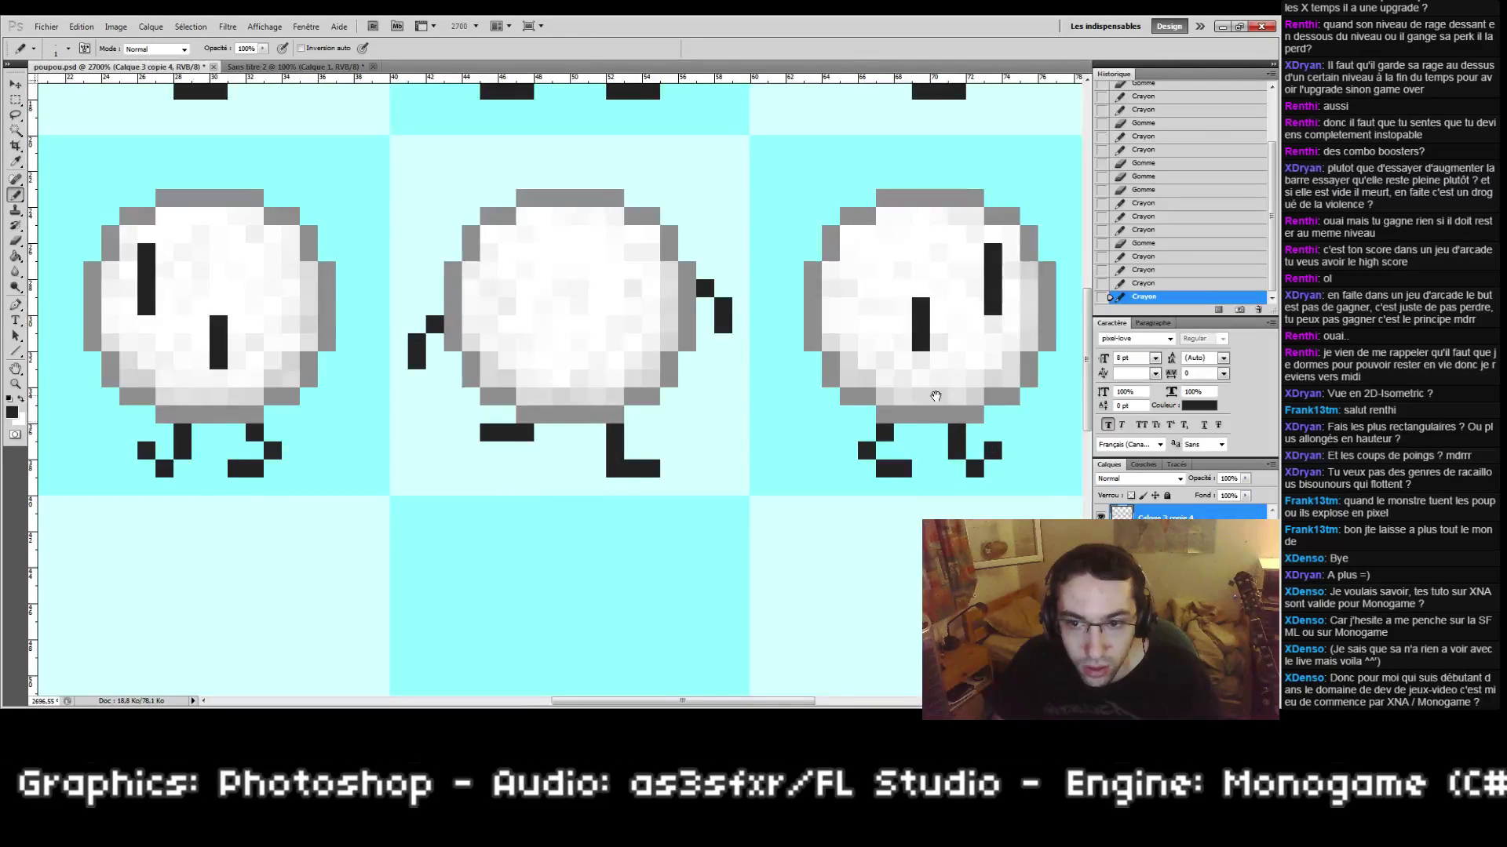
# Step: Raise the fourth frame's shorter eye by one pixel, adding a dark pixel above and painting its lowest pixel white
pyautogui.moveTo(927, 390)
pyautogui.mouseDown()
pyautogui.moveTo(846, 497)
pyautogui.moveTo(879, 454)
pyautogui.mouseUp()
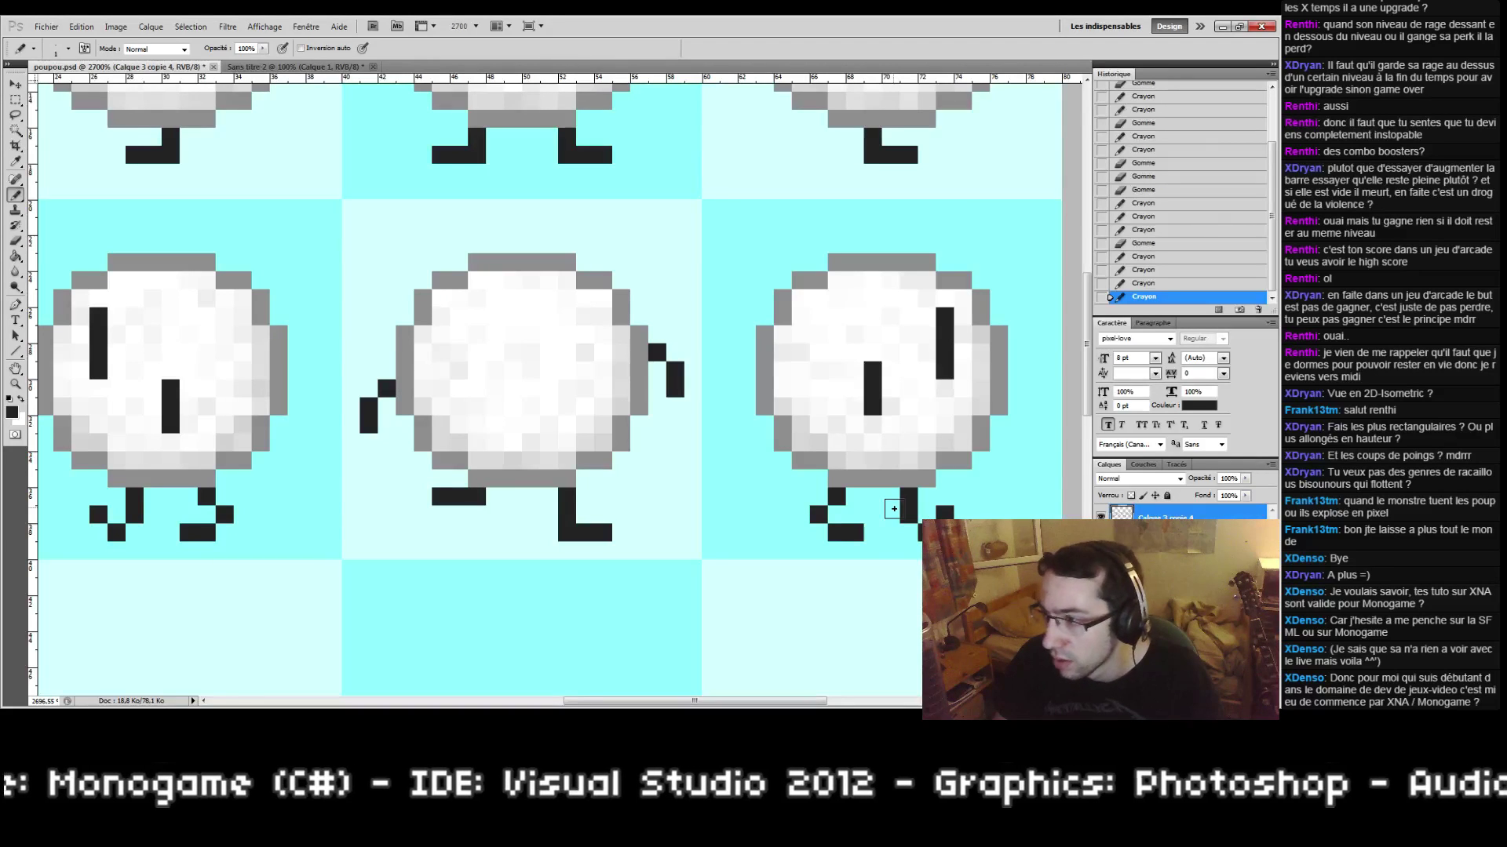
pyautogui.moveTo(919, 359); pyautogui.dragTo(926, 396)
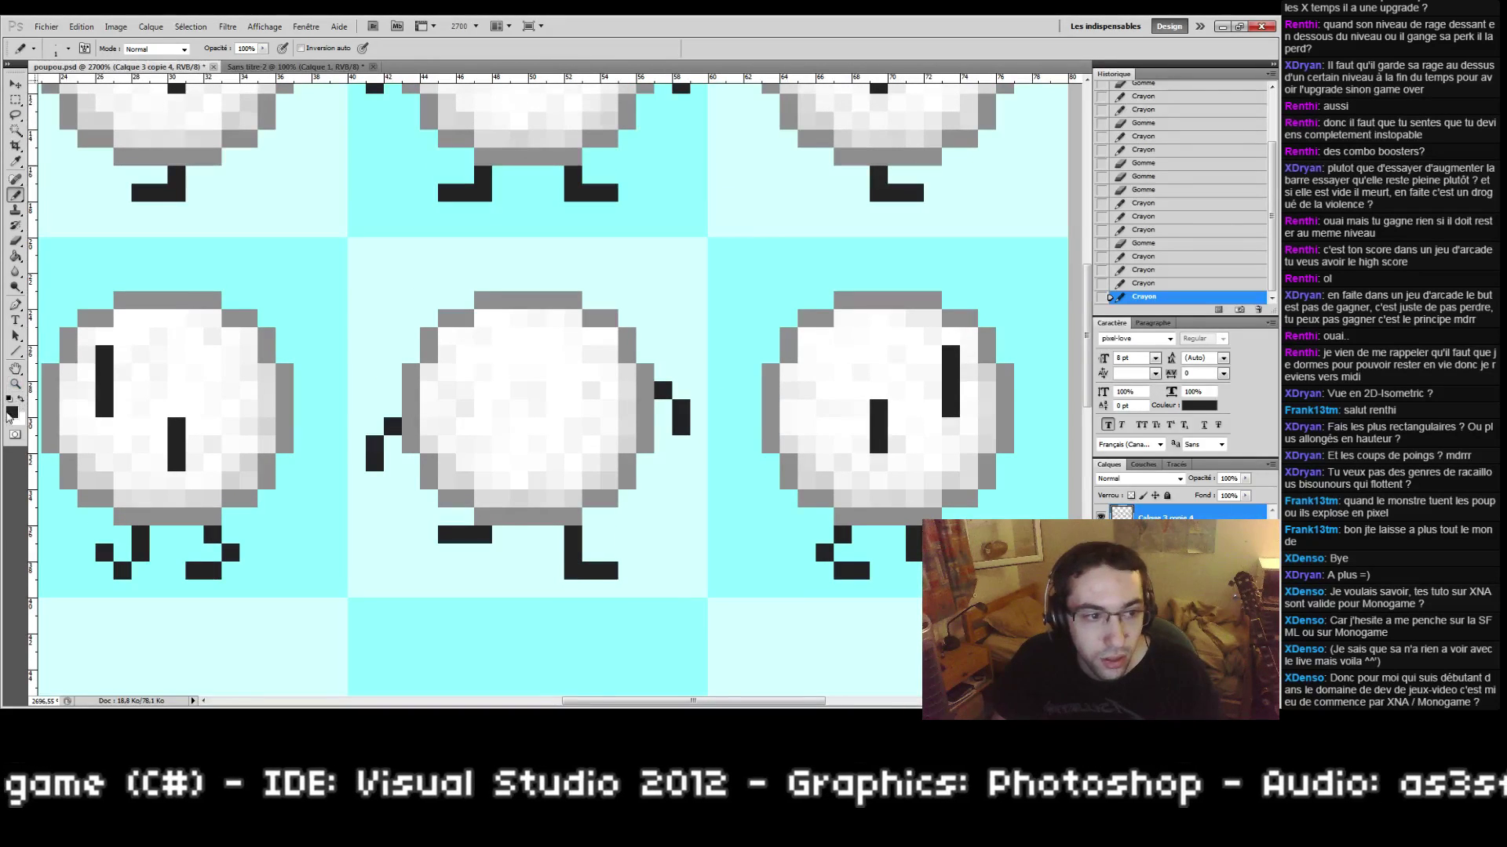
pyautogui.click(12, 412)
pyautogui.moveTo(898, 298); pyautogui.dragTo(609, 514)
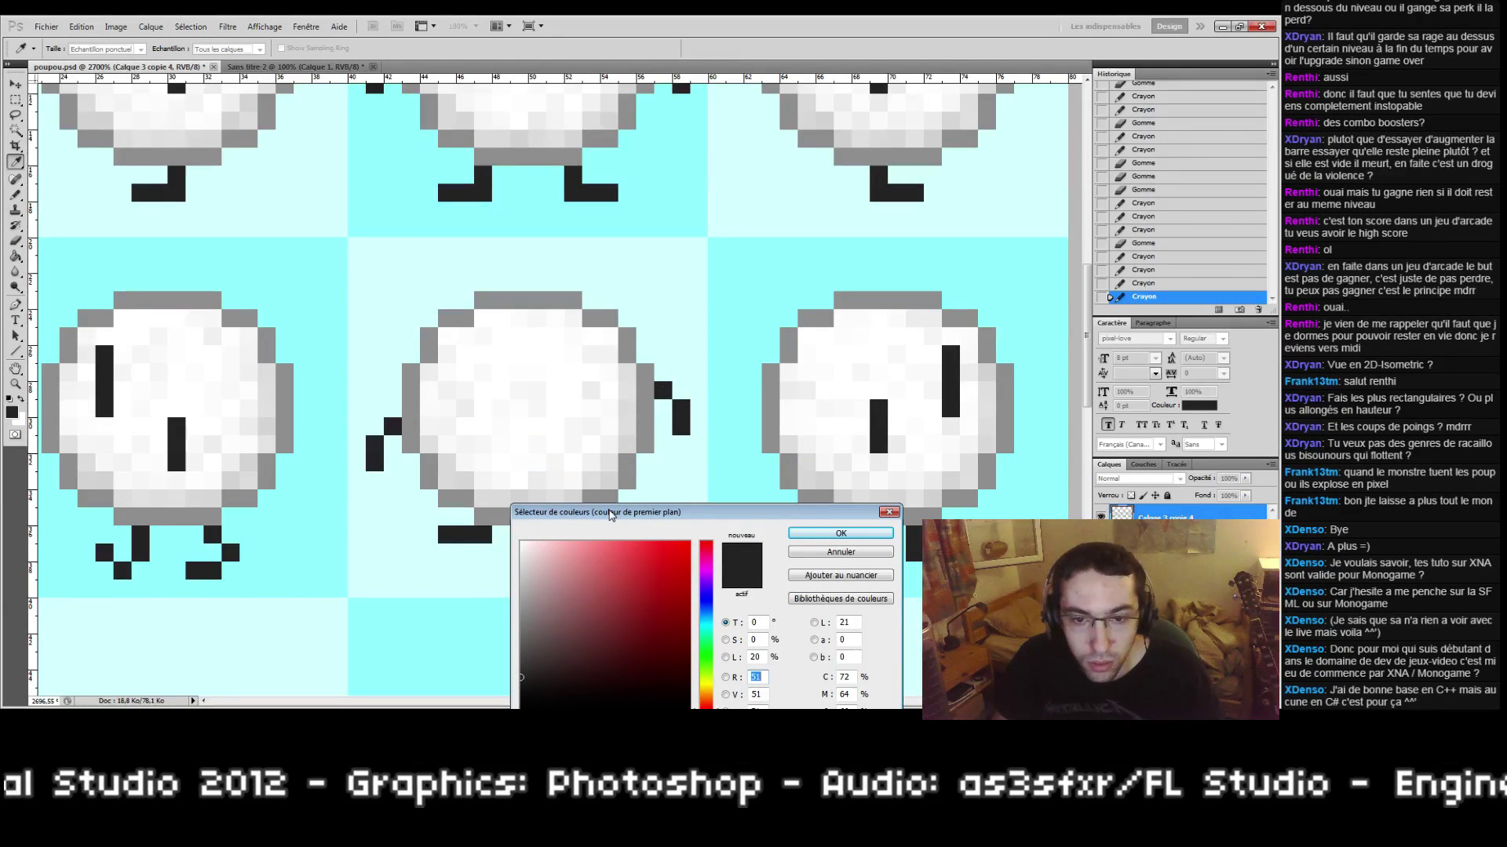
pyautogui.moveTo(610, 514); pyautogui.dragTo(612, 510)
pyautogui.click(841, 531)
pyautogui.press('b')
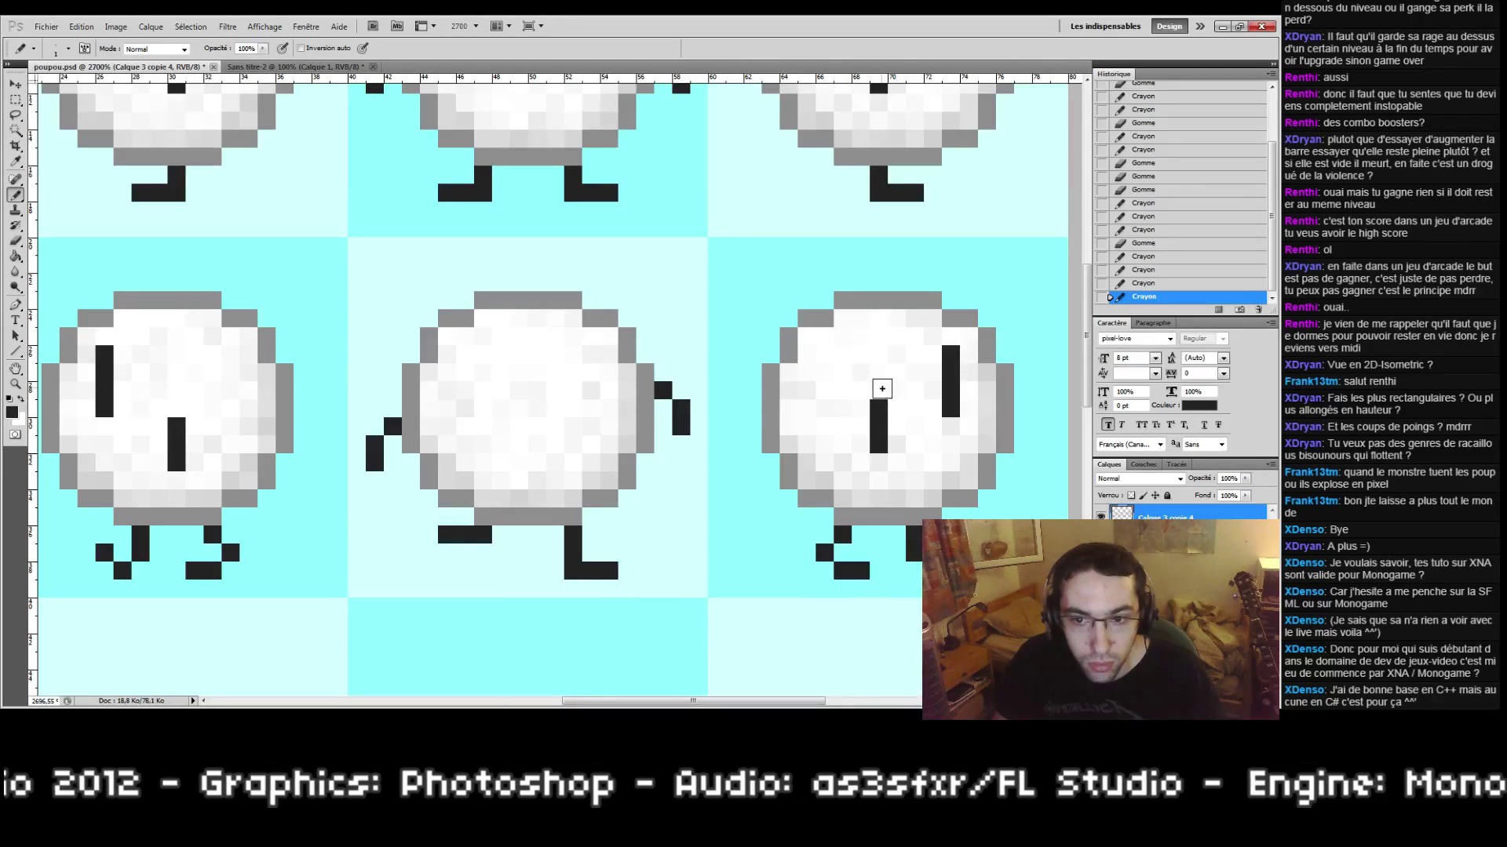
pyautogui.click(879, 390)
pyautogui.click(22, 398)
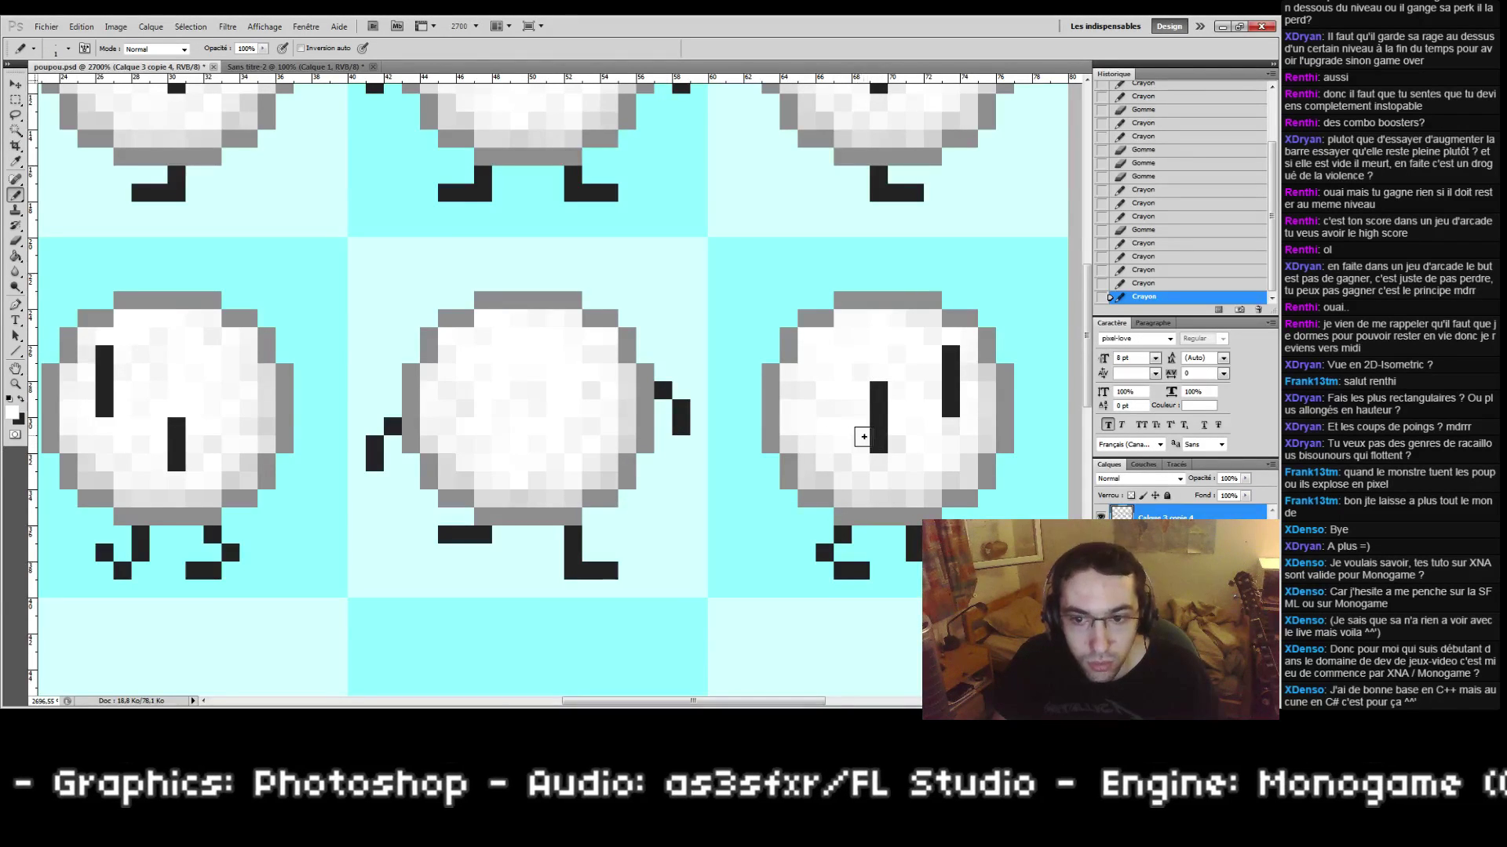
pyautogui.click(878, 444)
pyautogui.moveTo(964, 488); pyautogui.dragTo(946, 430)
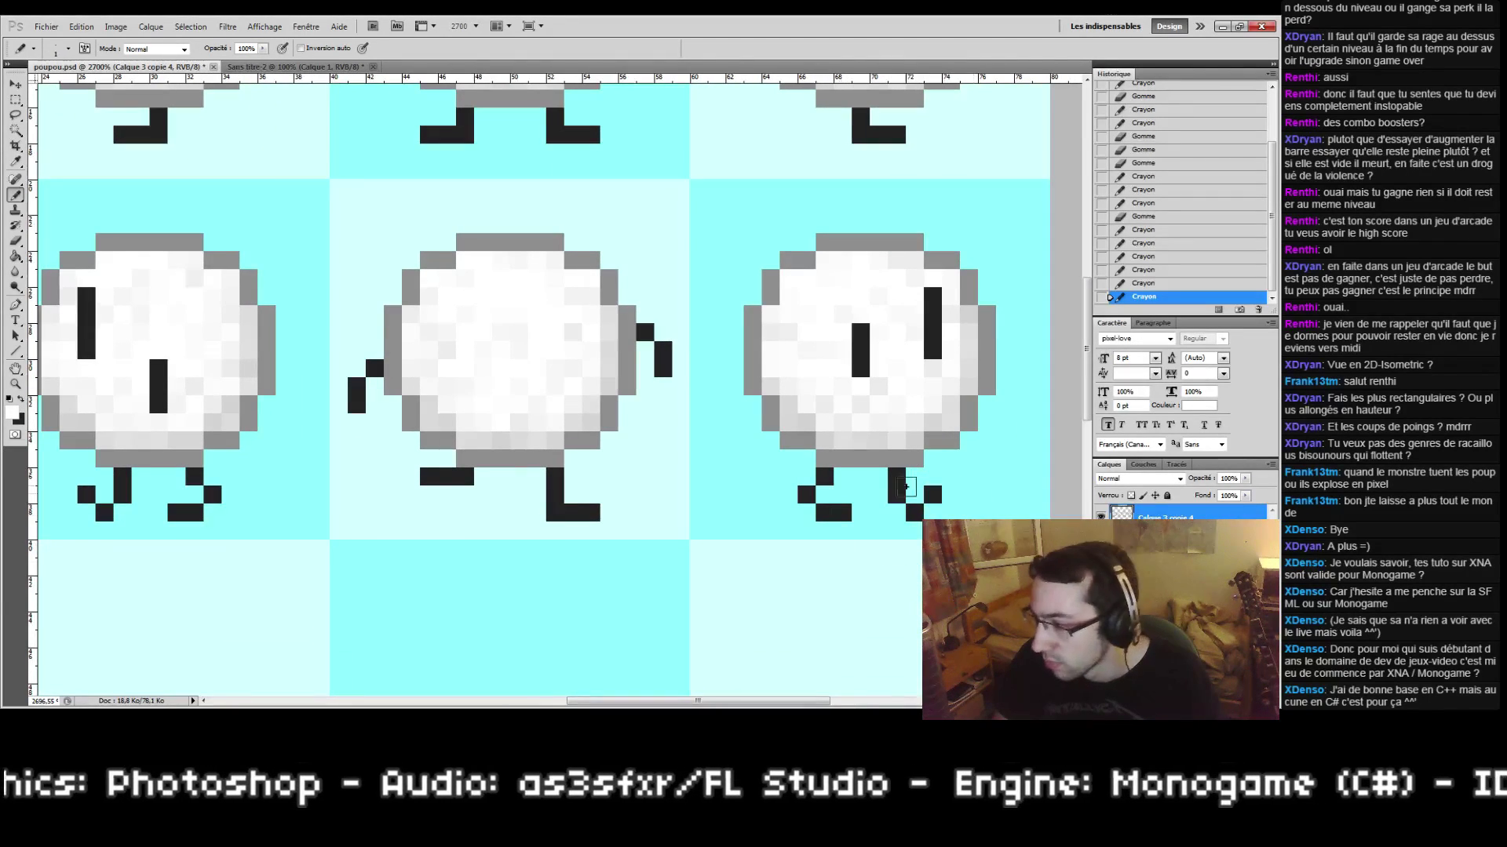
pyautogui.press('e')
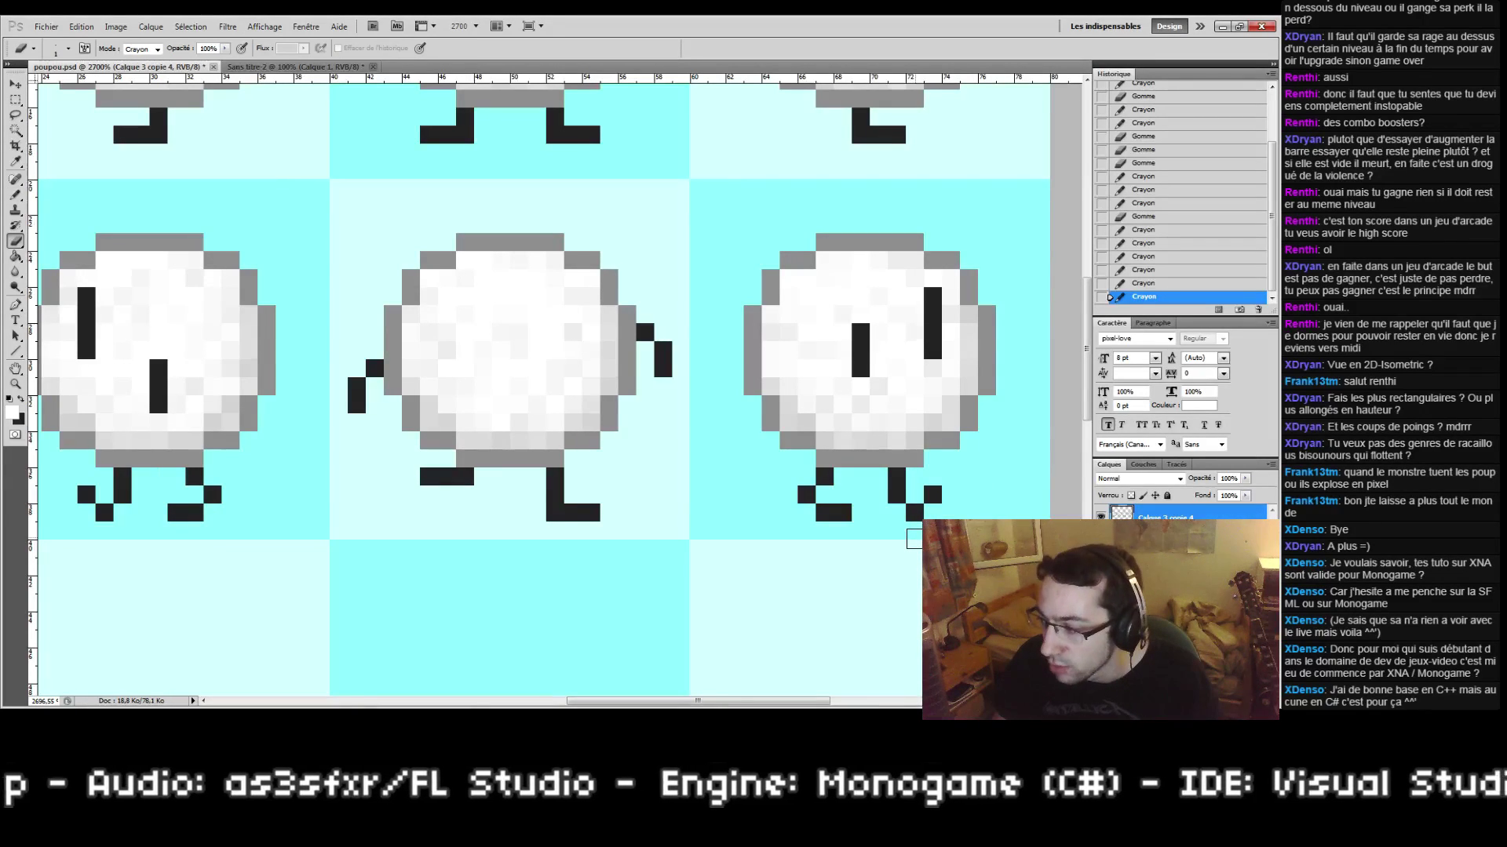
# Step: Review the leg, arm and eye positions in all four second-row frames, then the sprite sheet as a whole
pyautogui.moveTo(972, 506); pyautogui.dragTo(939, 511)
pyautogui.press('b')
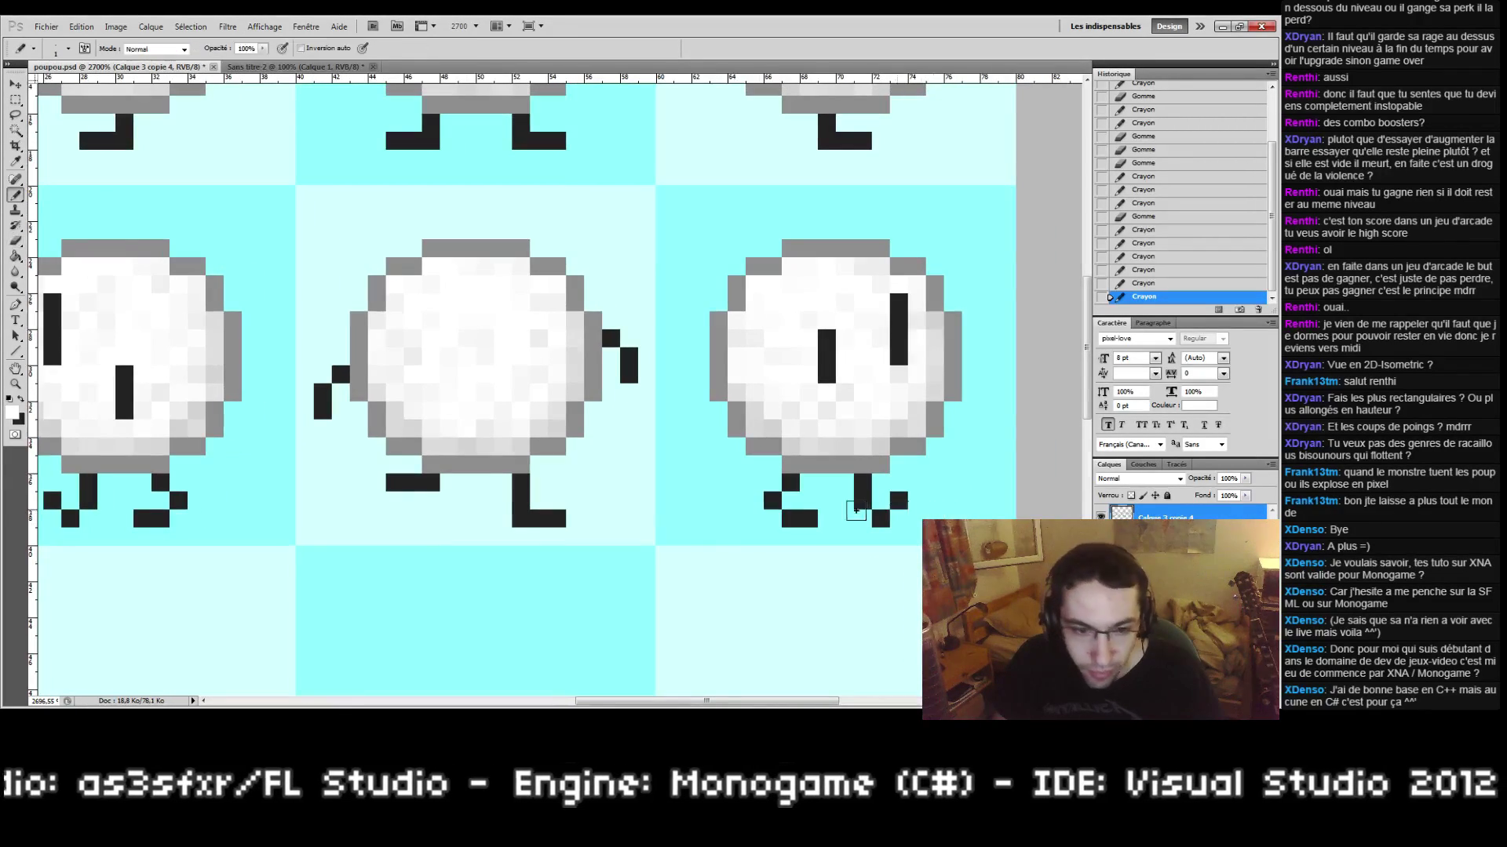
pyautogui.press('e')
pyautogui.moveTo(278, 462); pyautogui.dragTo(584, 465)
pyautogui.moveTo(818, 471); pyautogui.dragTo(674, 474)
pyautogui.hotkey('ctrl', '-')
pyautogui.hotkey('ctrl', '-')
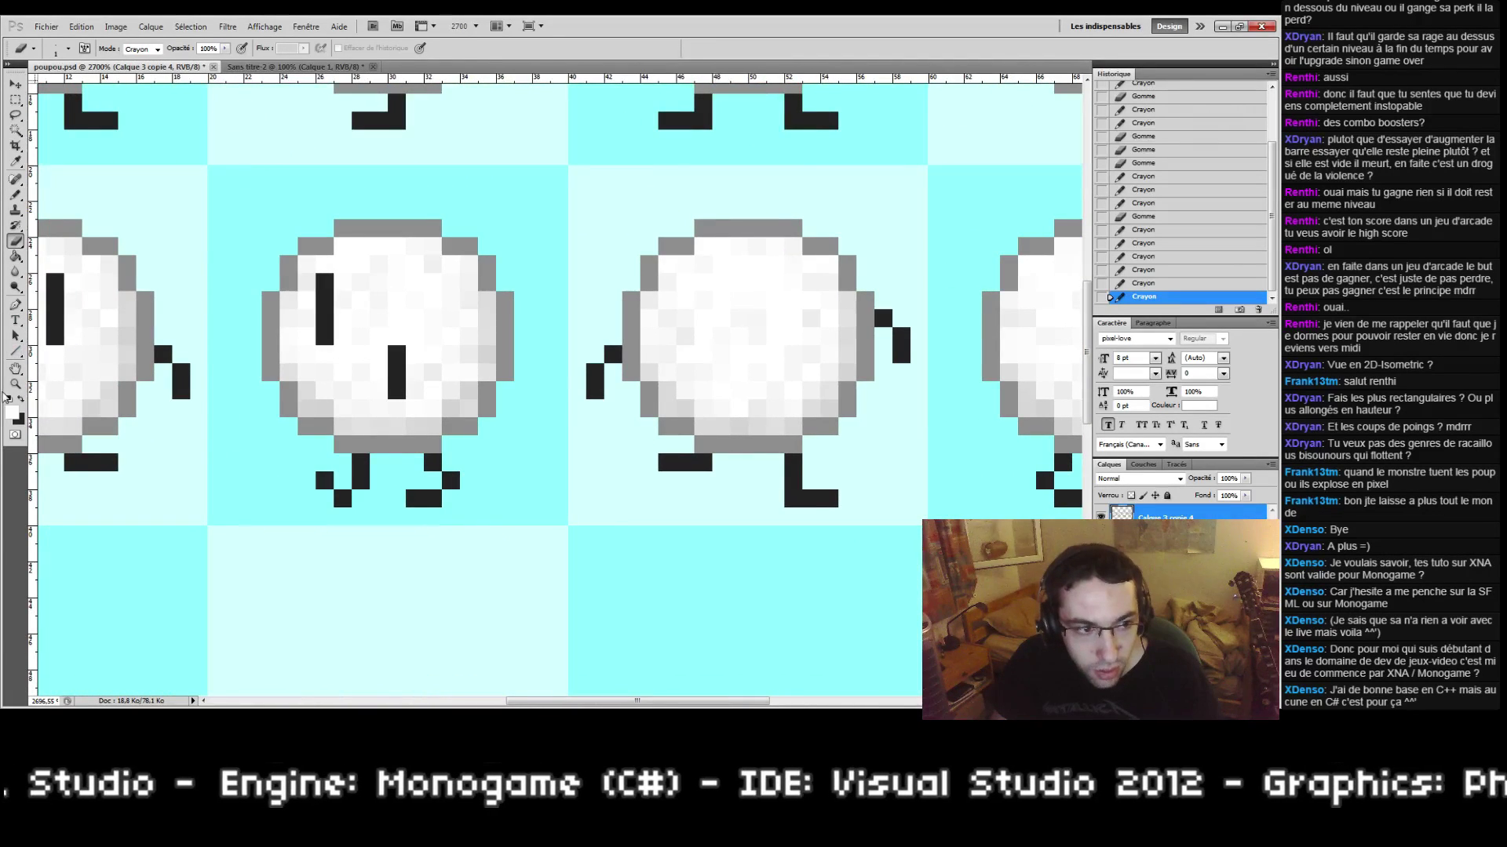
pyautogui.doubleClick(15, 384)
pyautogui.click(546, 394)
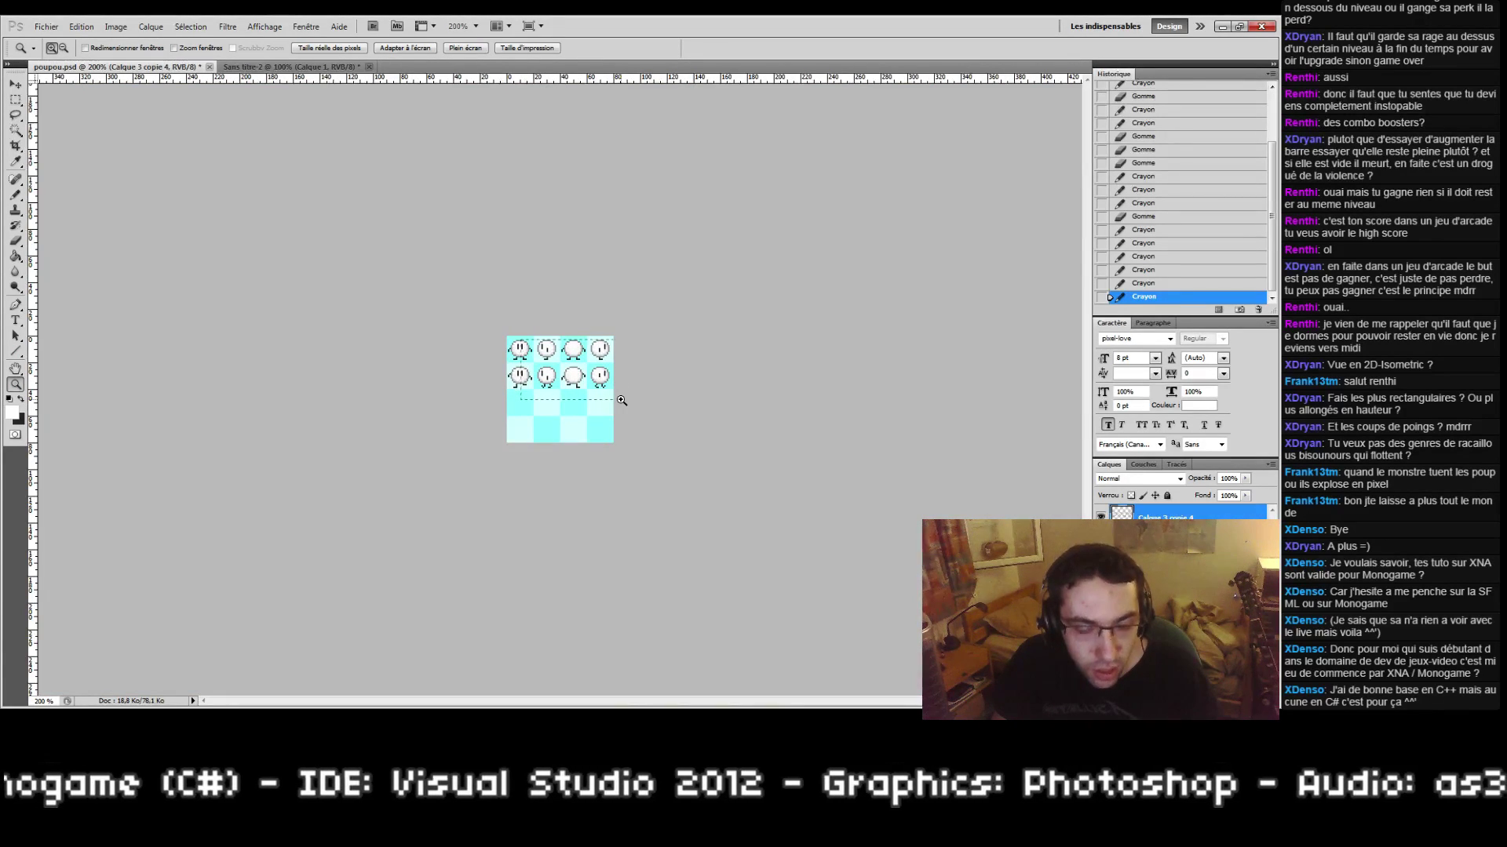
pyautogui.moveTo(621, 400); pyautogui.dragTo(622, 400)
pyautogui.moveTo(510, 377); pyautogui.dragTo(611, 382)
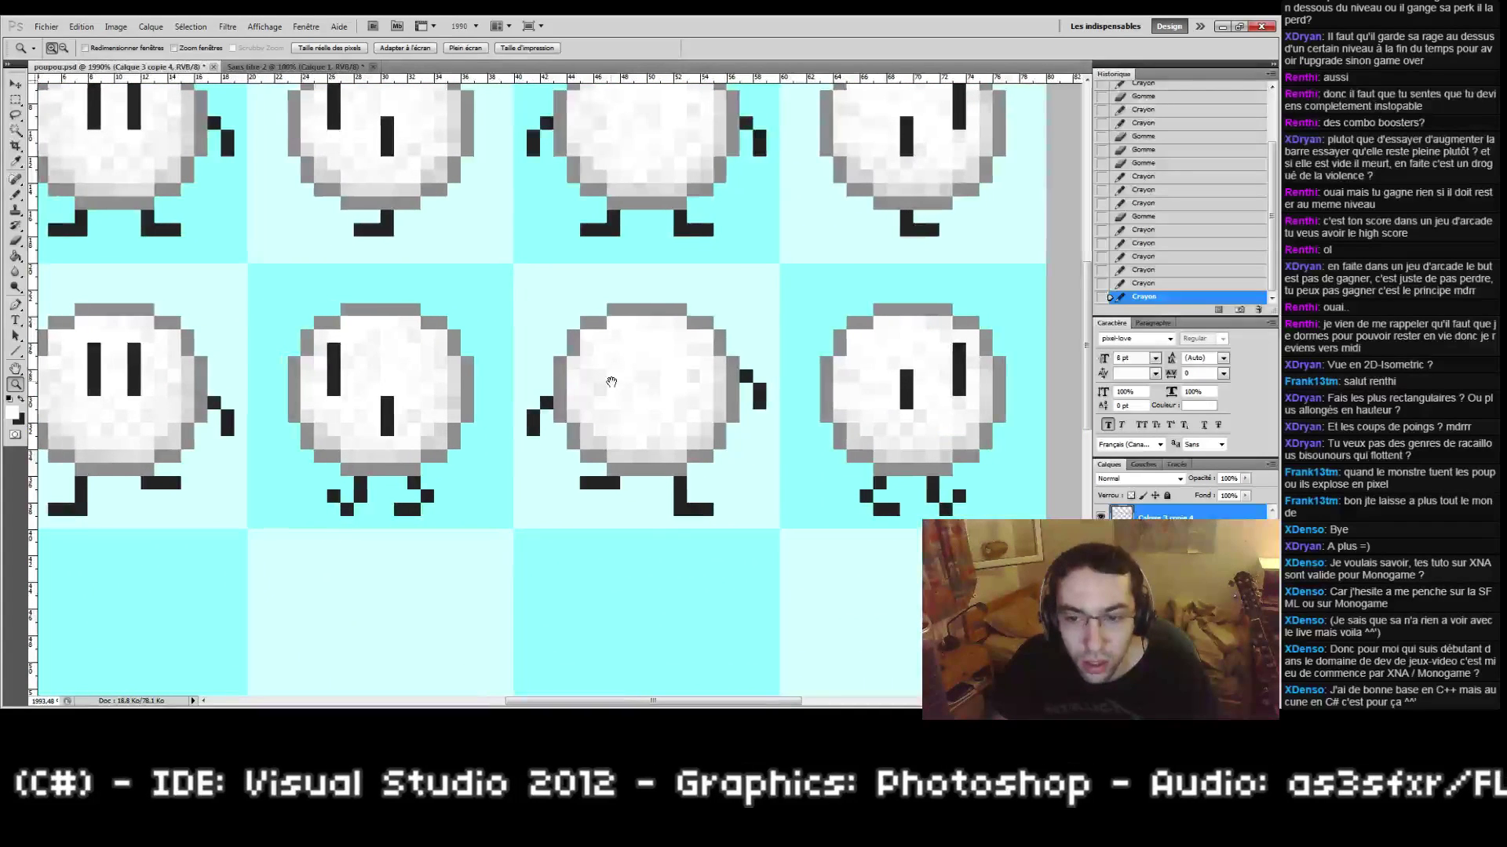
pyautogui.click(931, 514)
pyautogui.moveTo(443, 307); pyautogui.dragTo(561, 415)
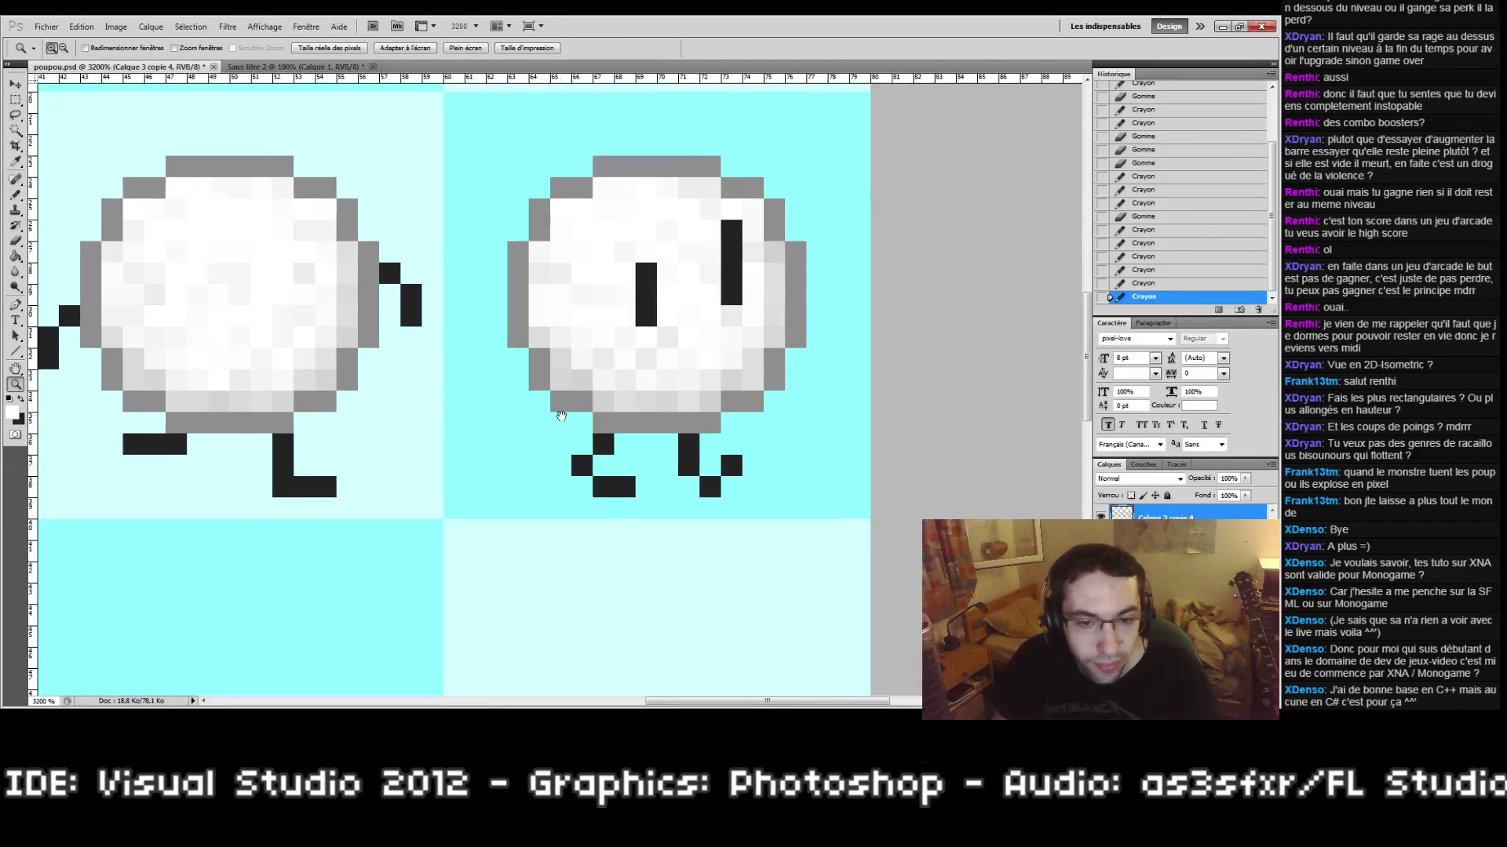
pyautogui.moveTo(306, 446); pyautogui.dragTo(863, 459)
pyautogui.doubleClick(16, 384)
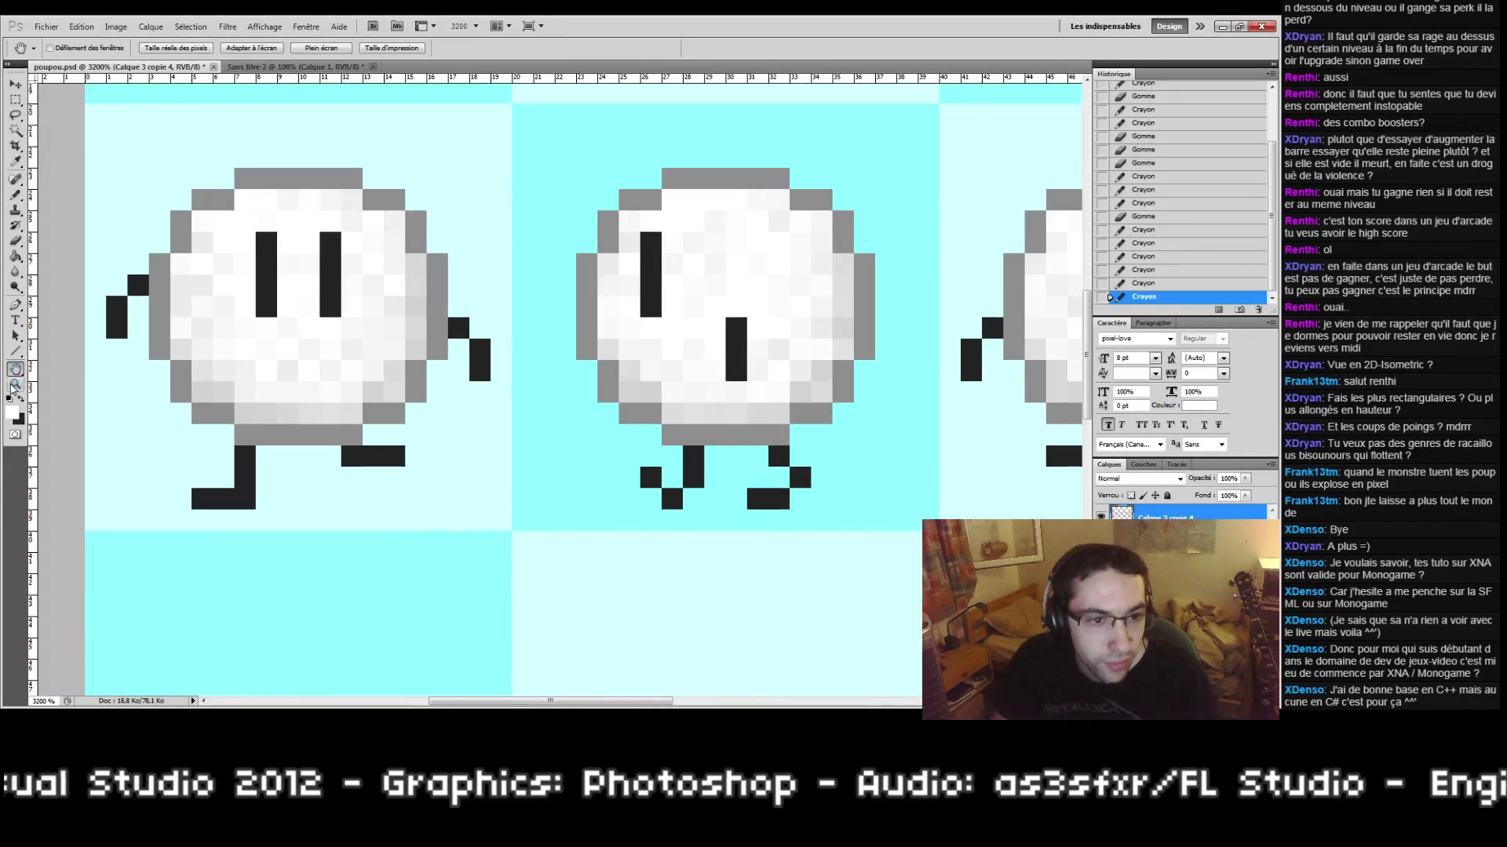
pyautogui.click(575, 398)
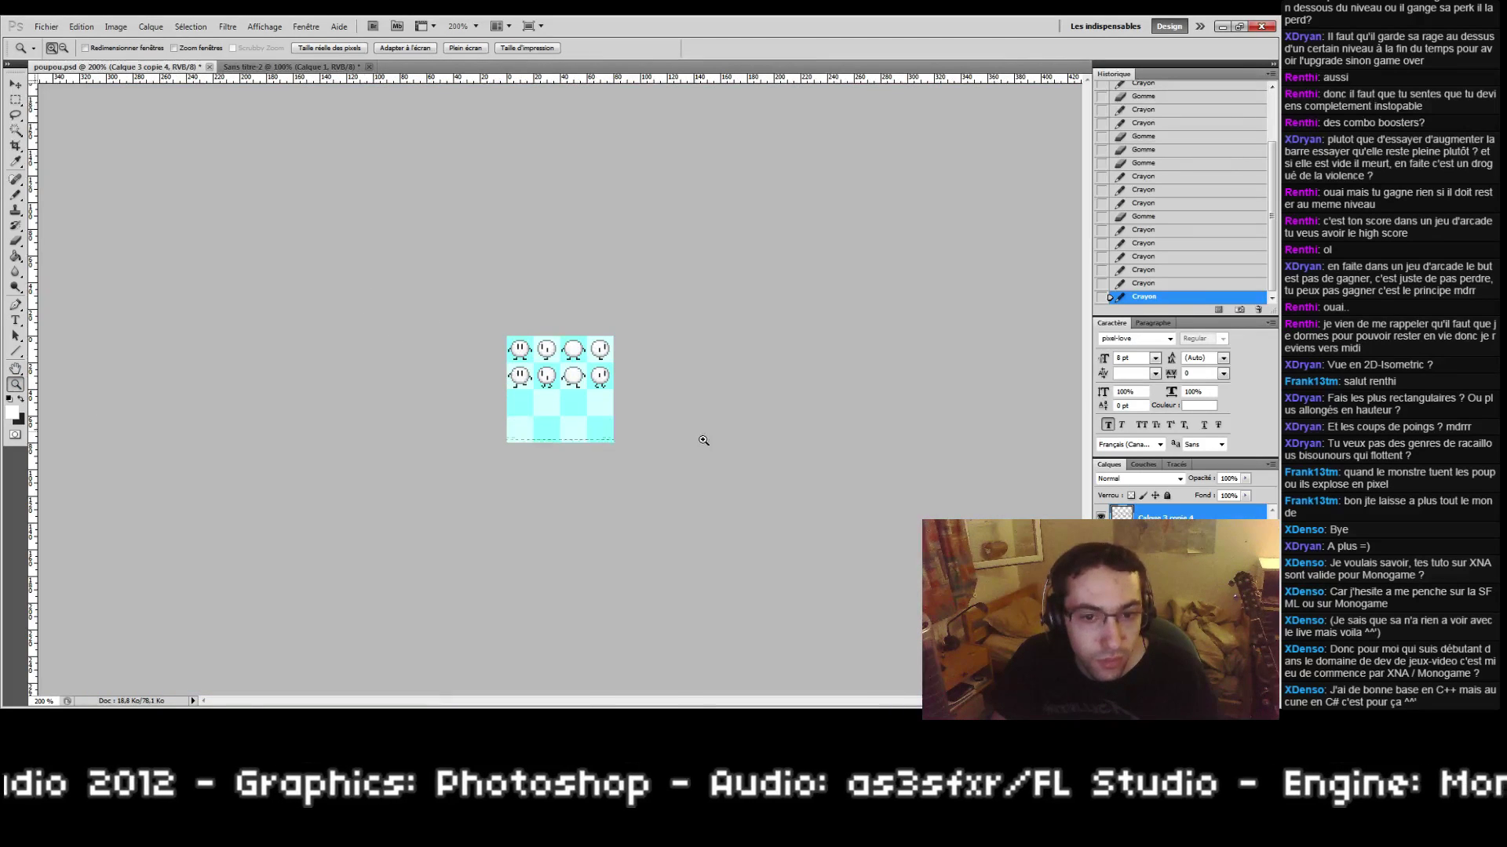
pyautogui.hotkey('ctrl', '0')
# Step: Duplicate the layer that holds the second-row walking frames, Calque 3 copie 4
pyautogui.keyDown('shift'); pyautogui.click(1161, 540); pyautogui.keyUp('shift')
pyautogui.rightClick(1161, 539)
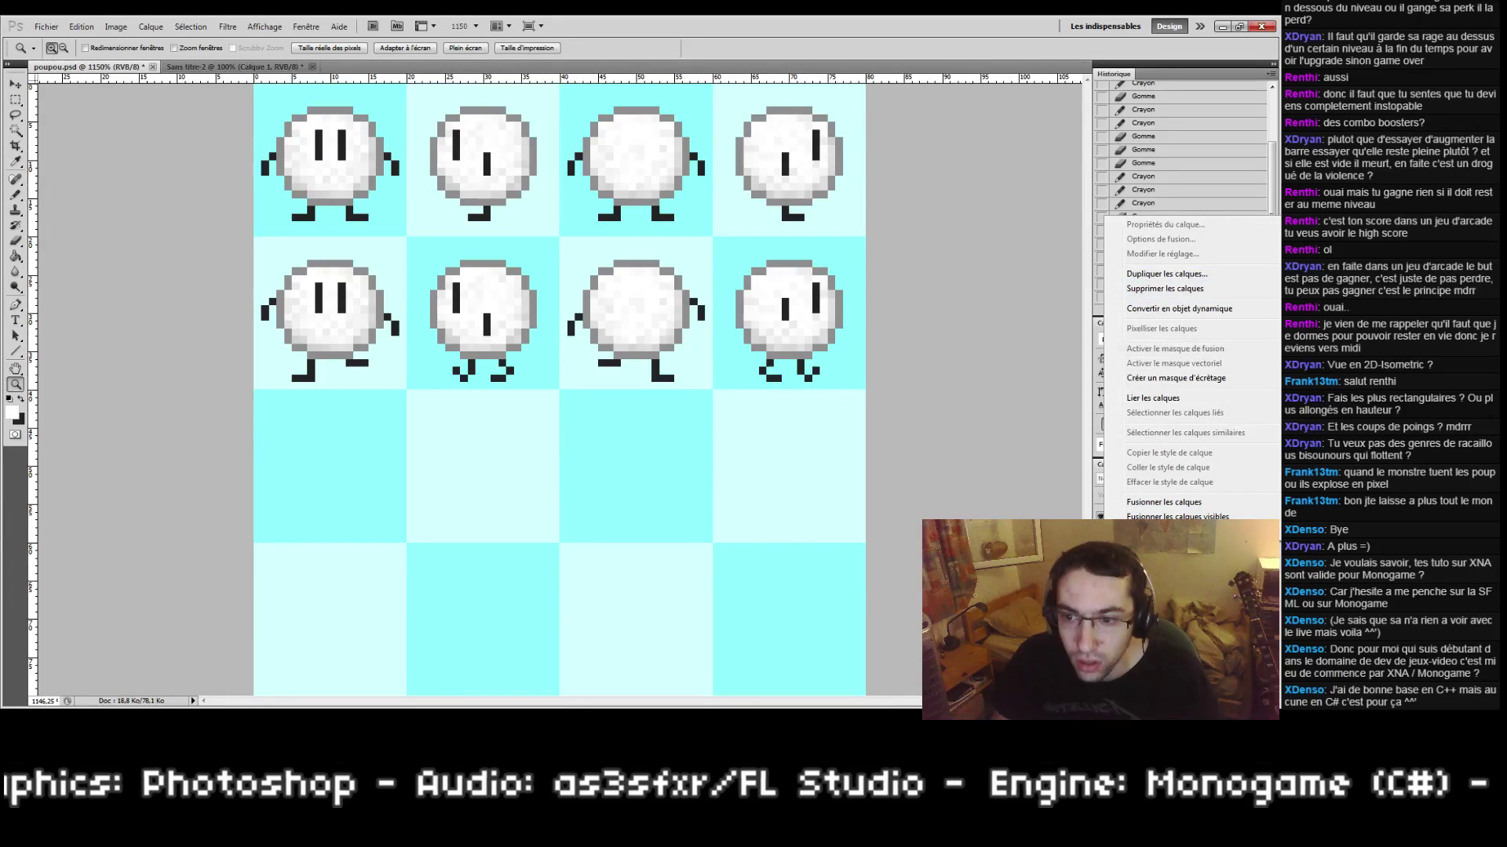
pyautogui.click(1161, 547)
pyautogui.click(1162, 547)
pyautogui.rightClick(1161, 547)
pyautogui.click(1177, 518)
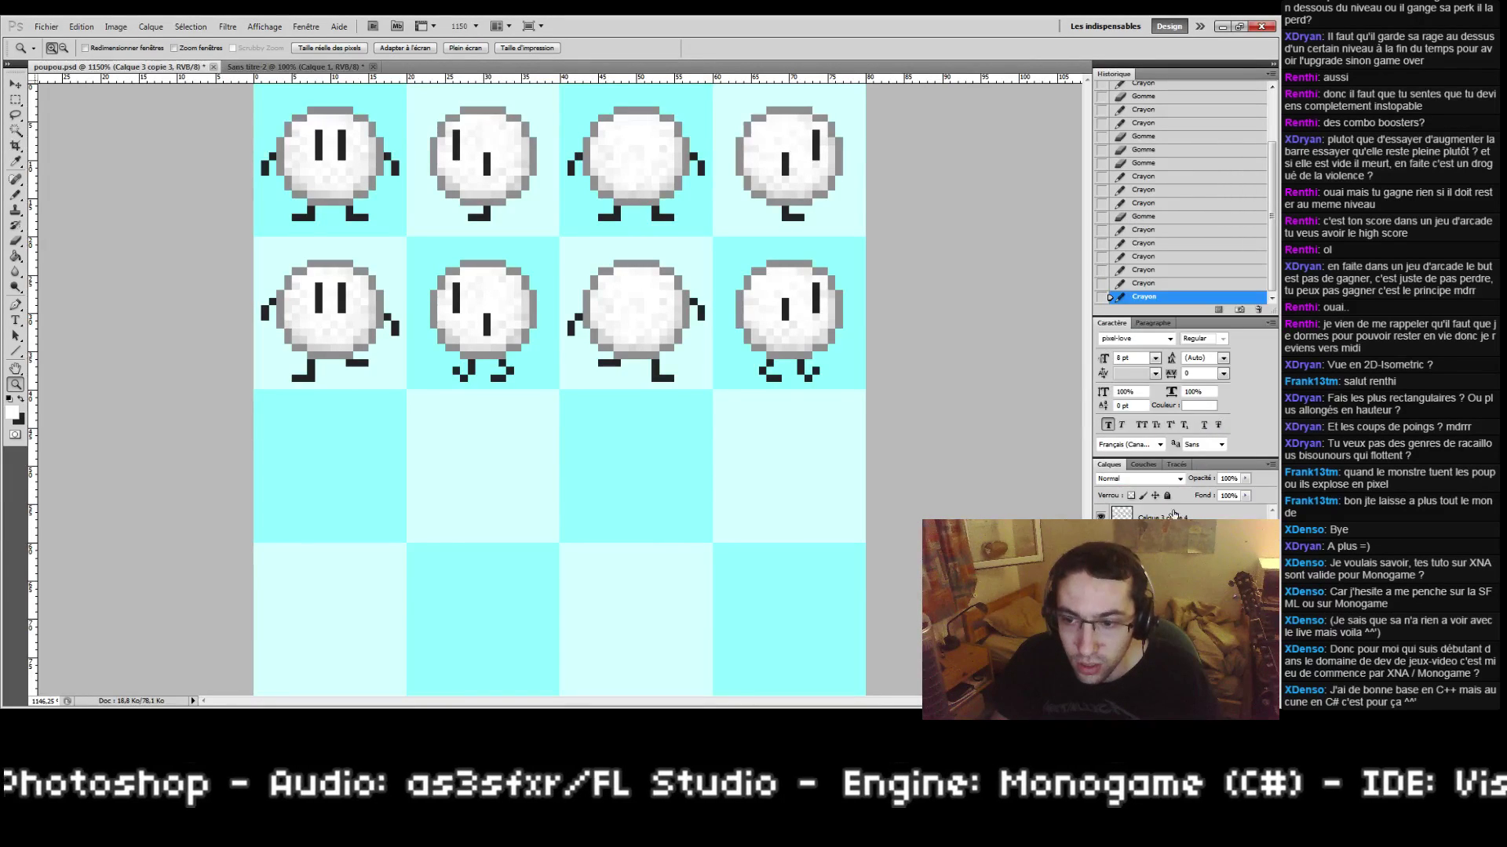
pyautogui.rightClick(1185, 514)
pyautogui.click(1186, 241)
pyautogui.click(680, 227)
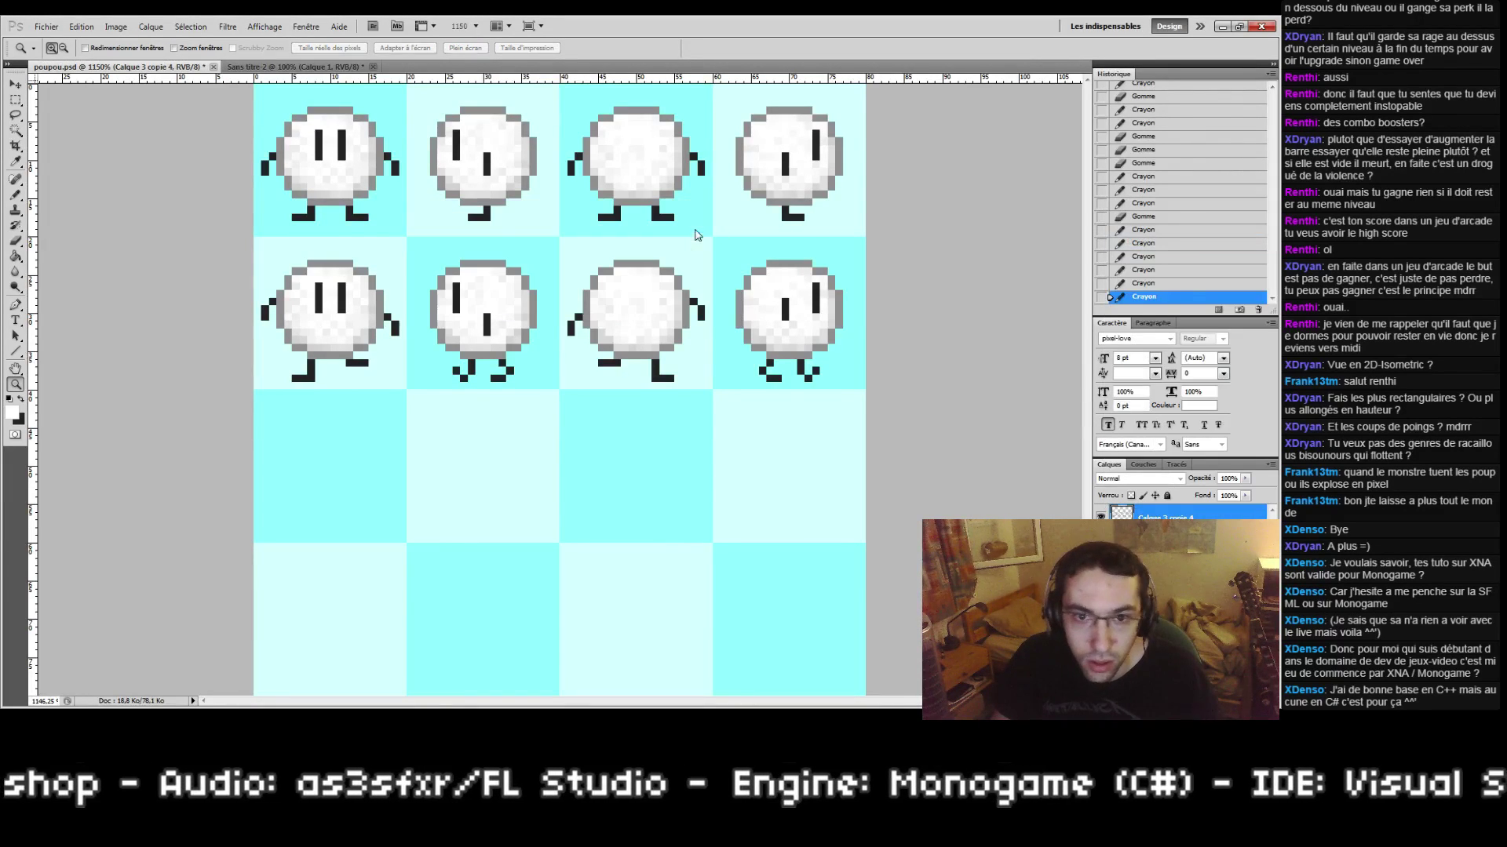
# Step: Move the duplicated row of sprites straight down into the third grid row, aligned with the frames above
pyautogui.click(15, 84)
pyautogui.moveTo(473, 270); pyautogui.dragTo(473, 417)
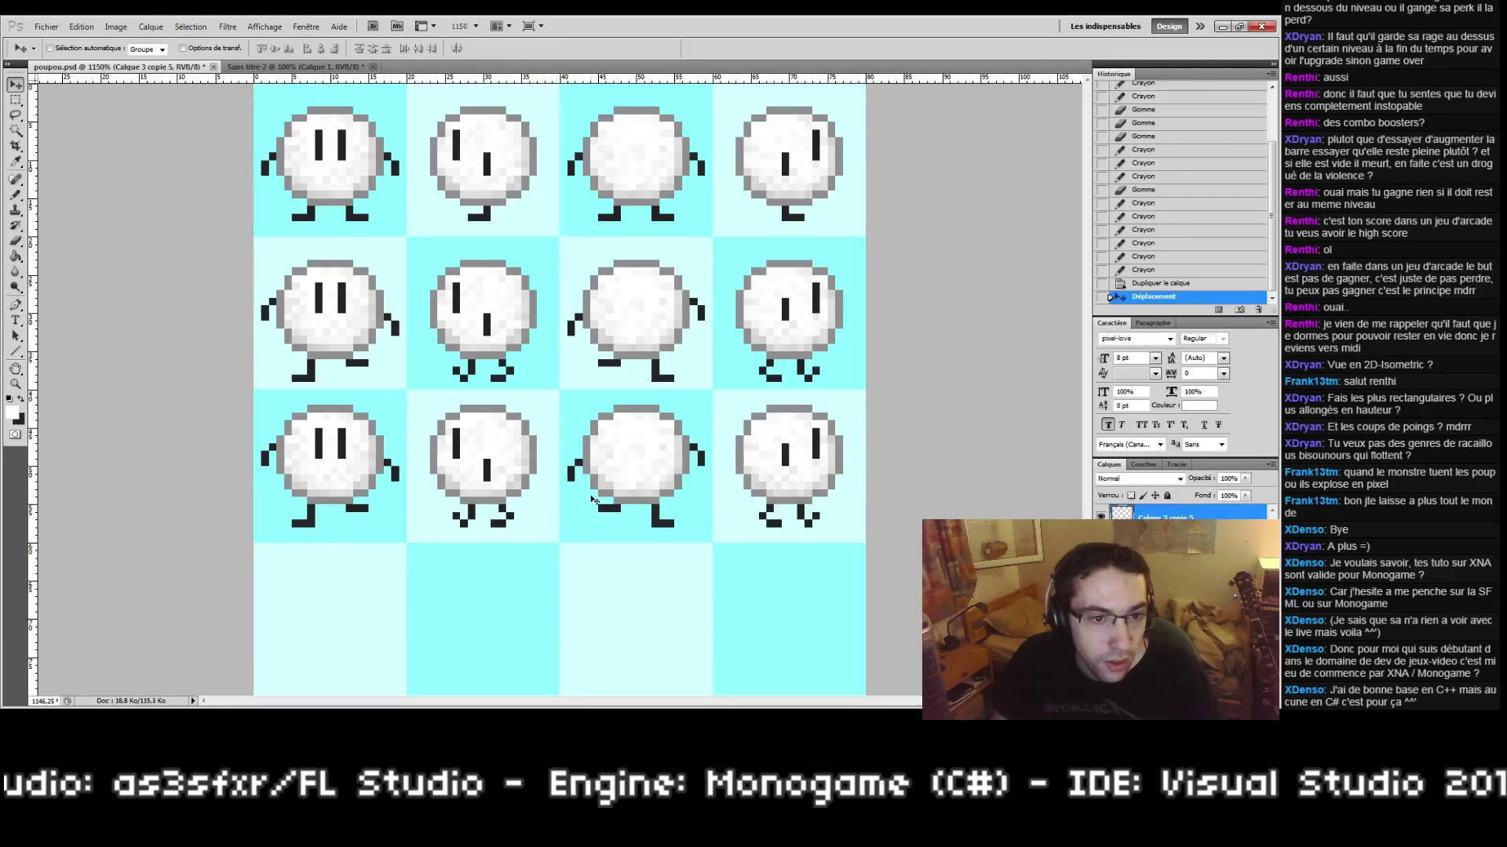
pyautogui.press('Down')
pyautogui.press('Left')
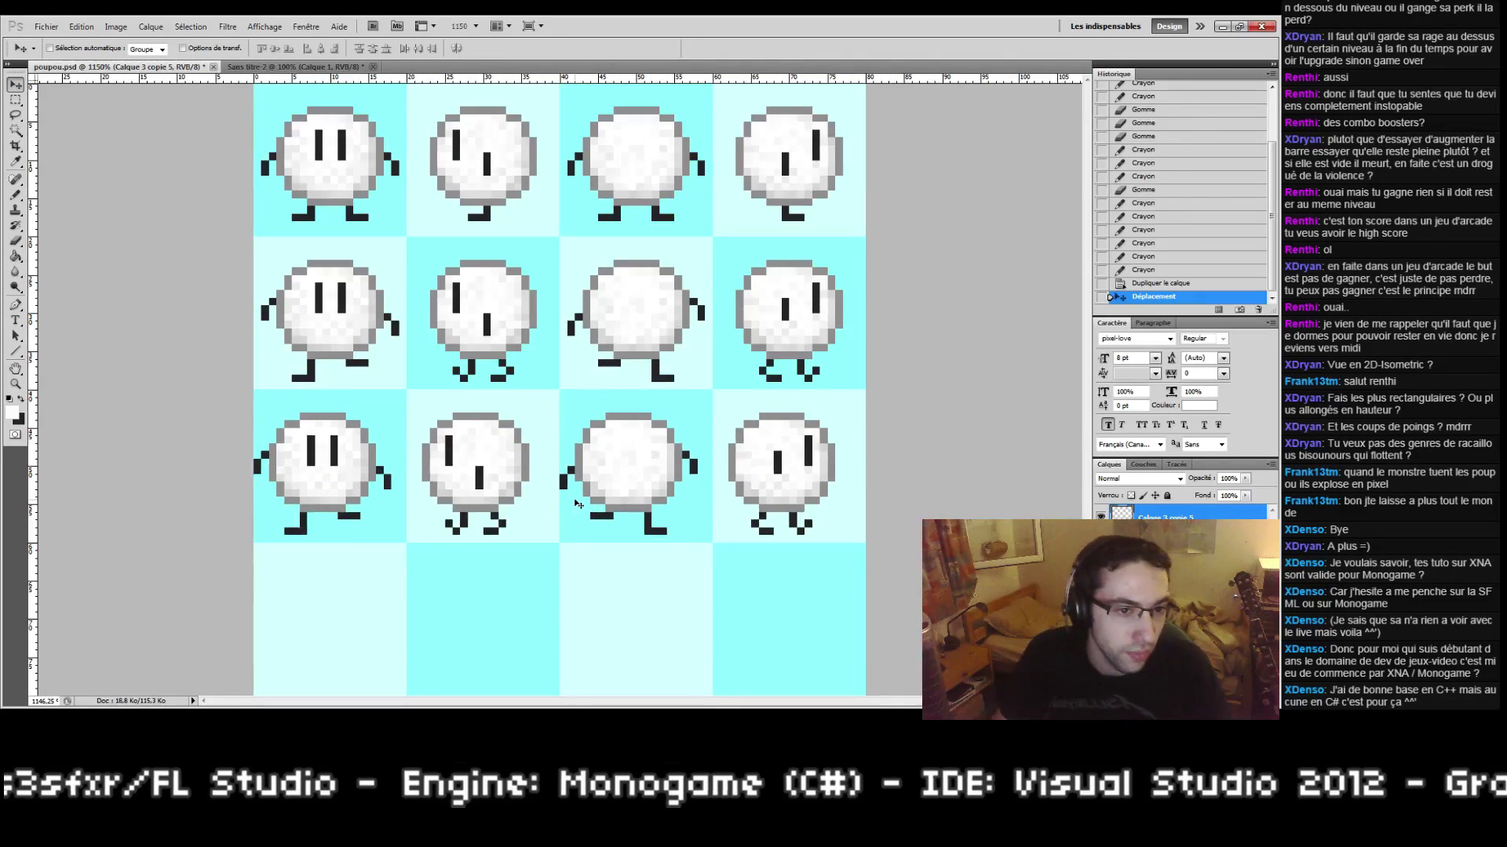
pyautogui.press('Right')
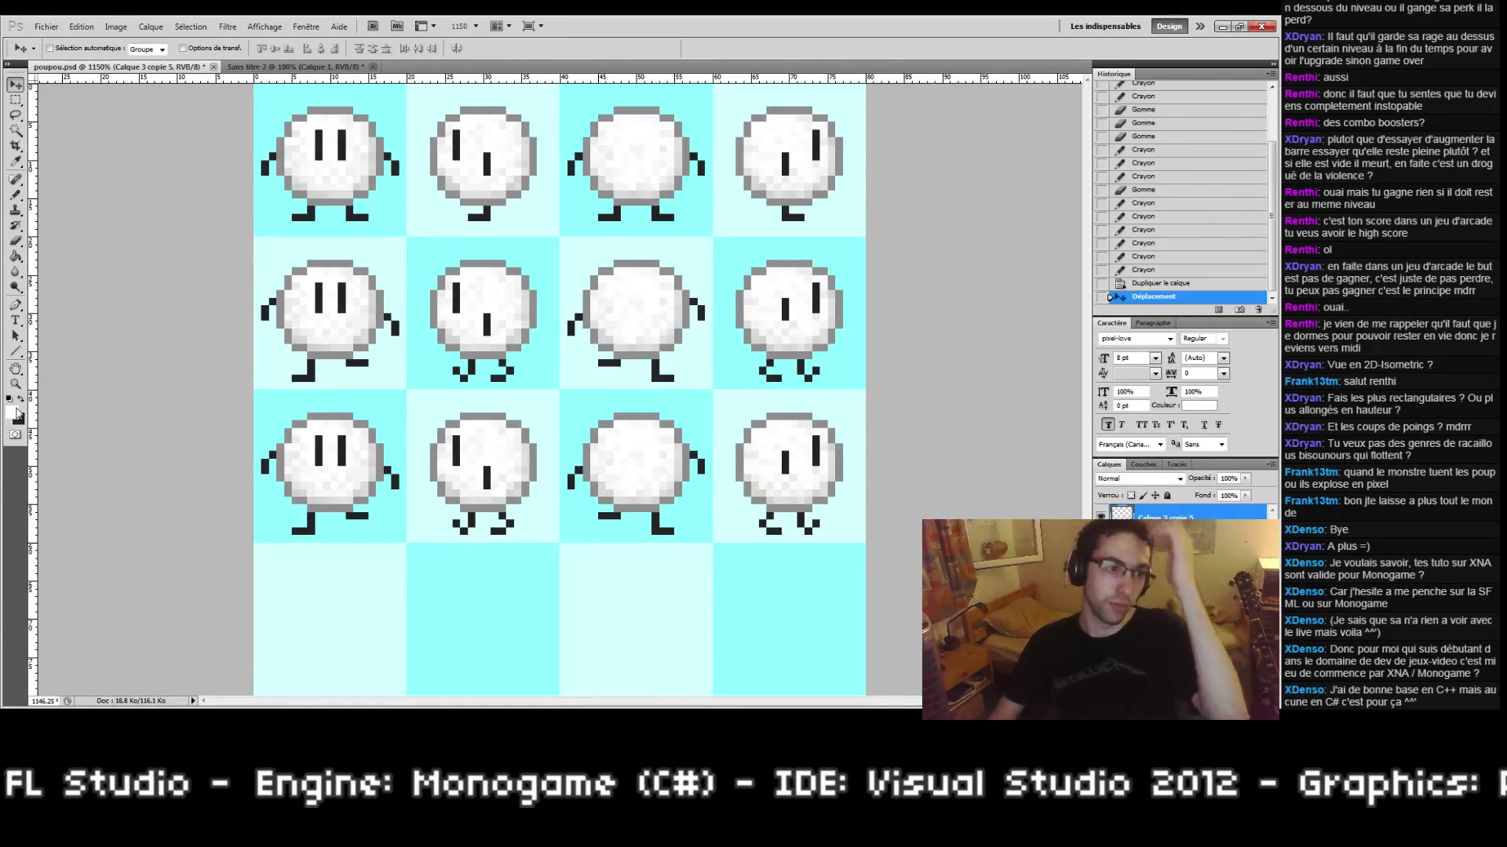
# Step: Undo the stray white pixel beside the left arm of the third row's first frame and switch the drawing colour to black
pyautogui.click(15, 384)
pyautogui.moveTo(258, 405); pyautogui.dragTo(449, 504)
pyautogui.moveTo(398, 374); pyautogui.dragTo(430, 351)
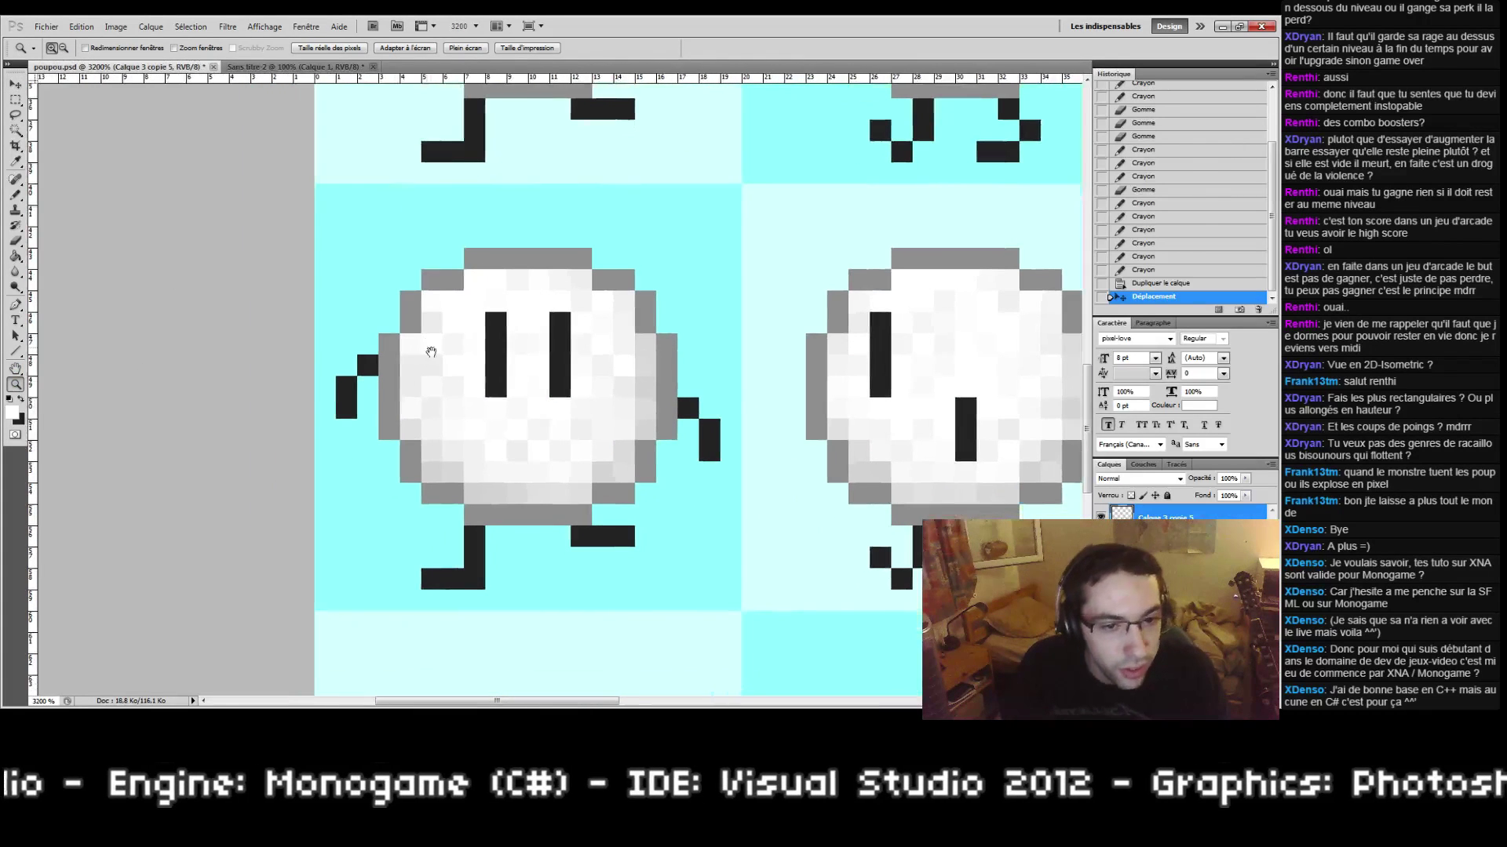
pyautogui.press('e')
pyautogui.press('b')
pyautogui.click(367, 387)
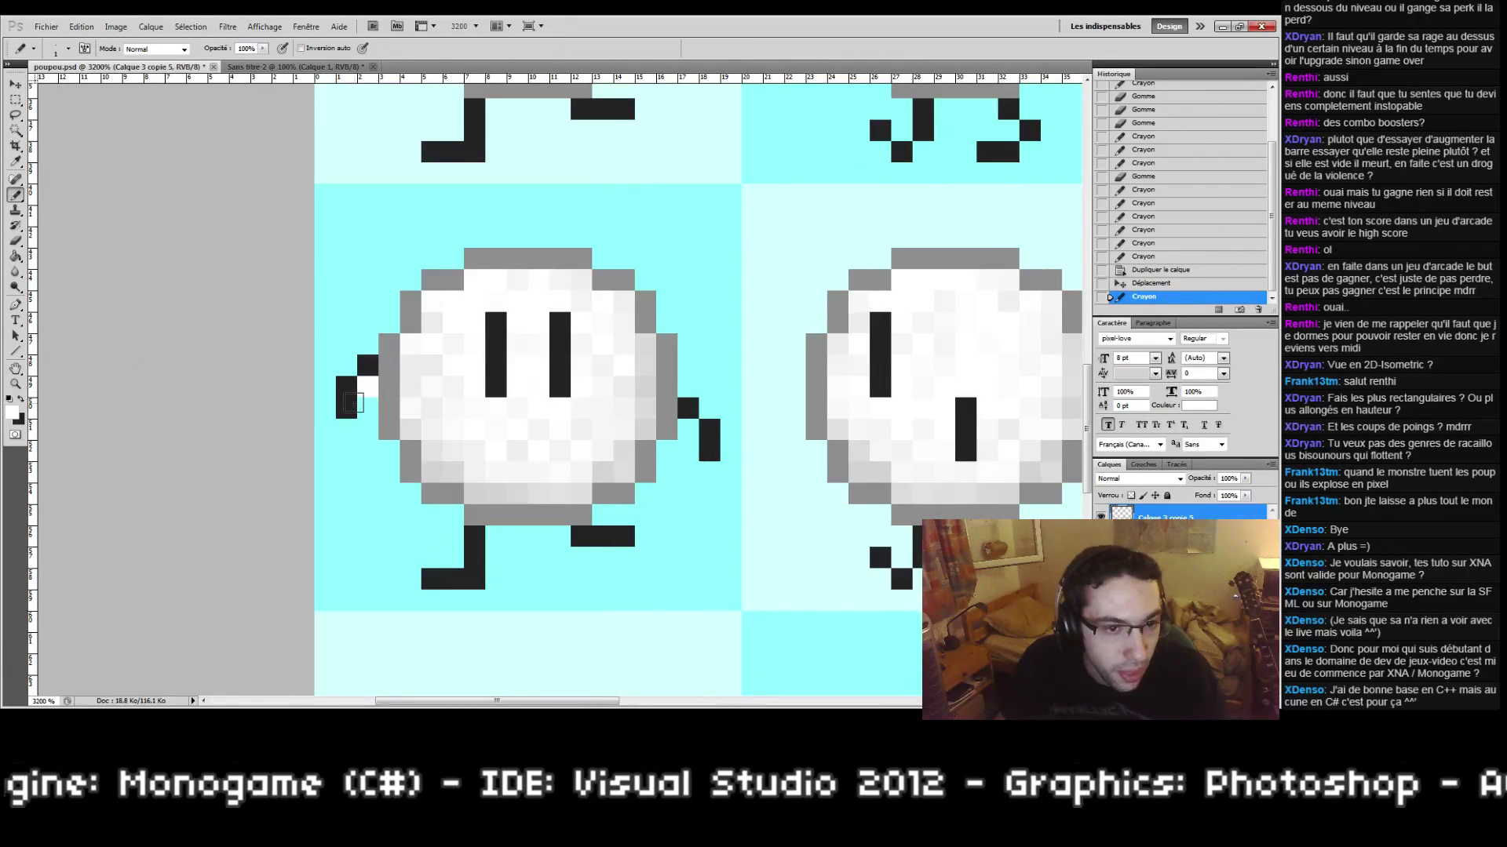
pyautogui.click(20, 400)
pyautogui.click(24, 400)
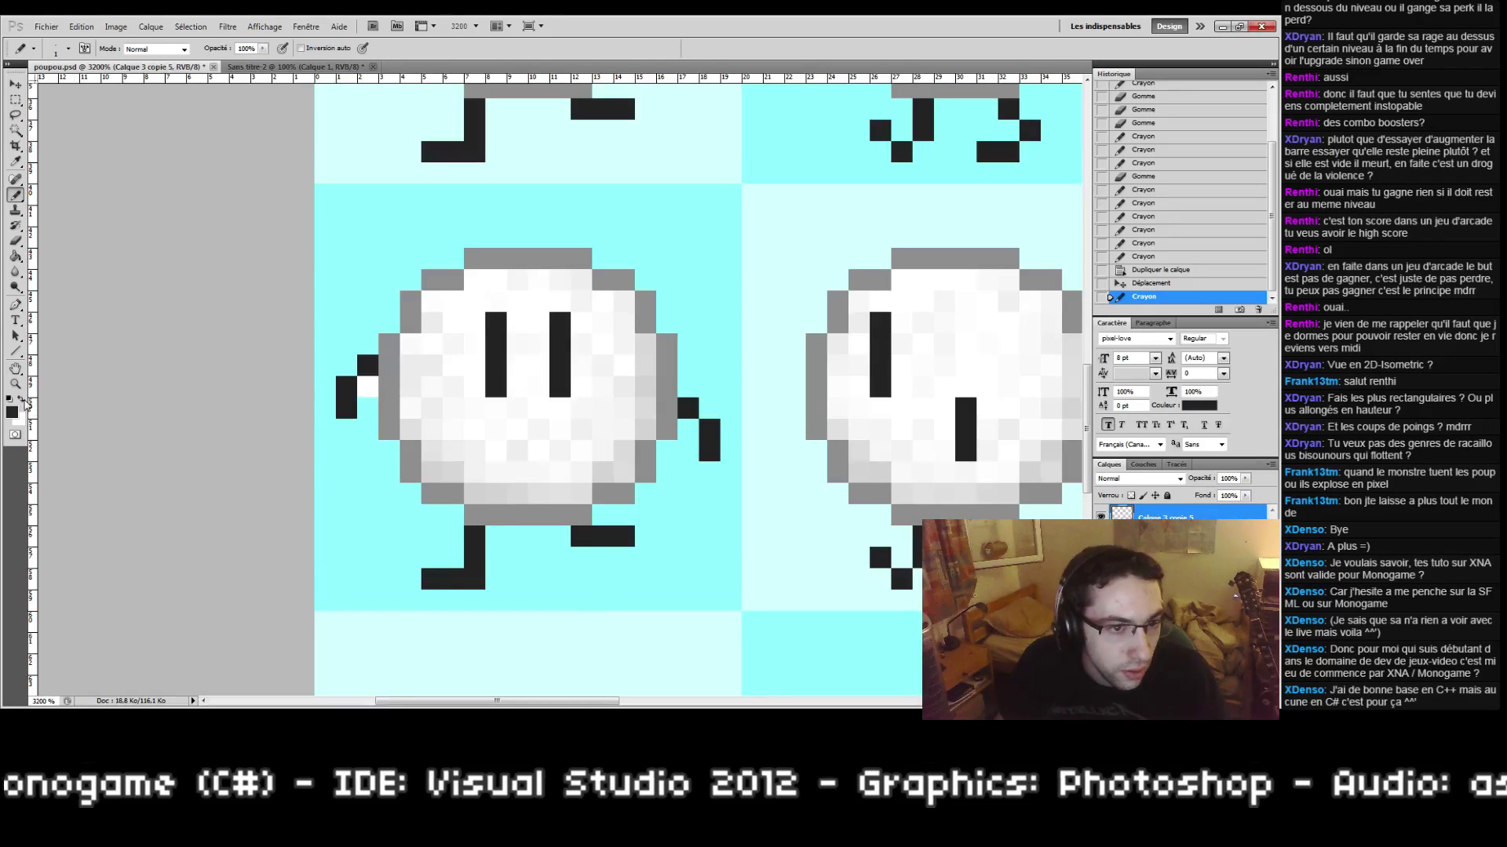
pyautogui.hotkey('ctrl', 'z')
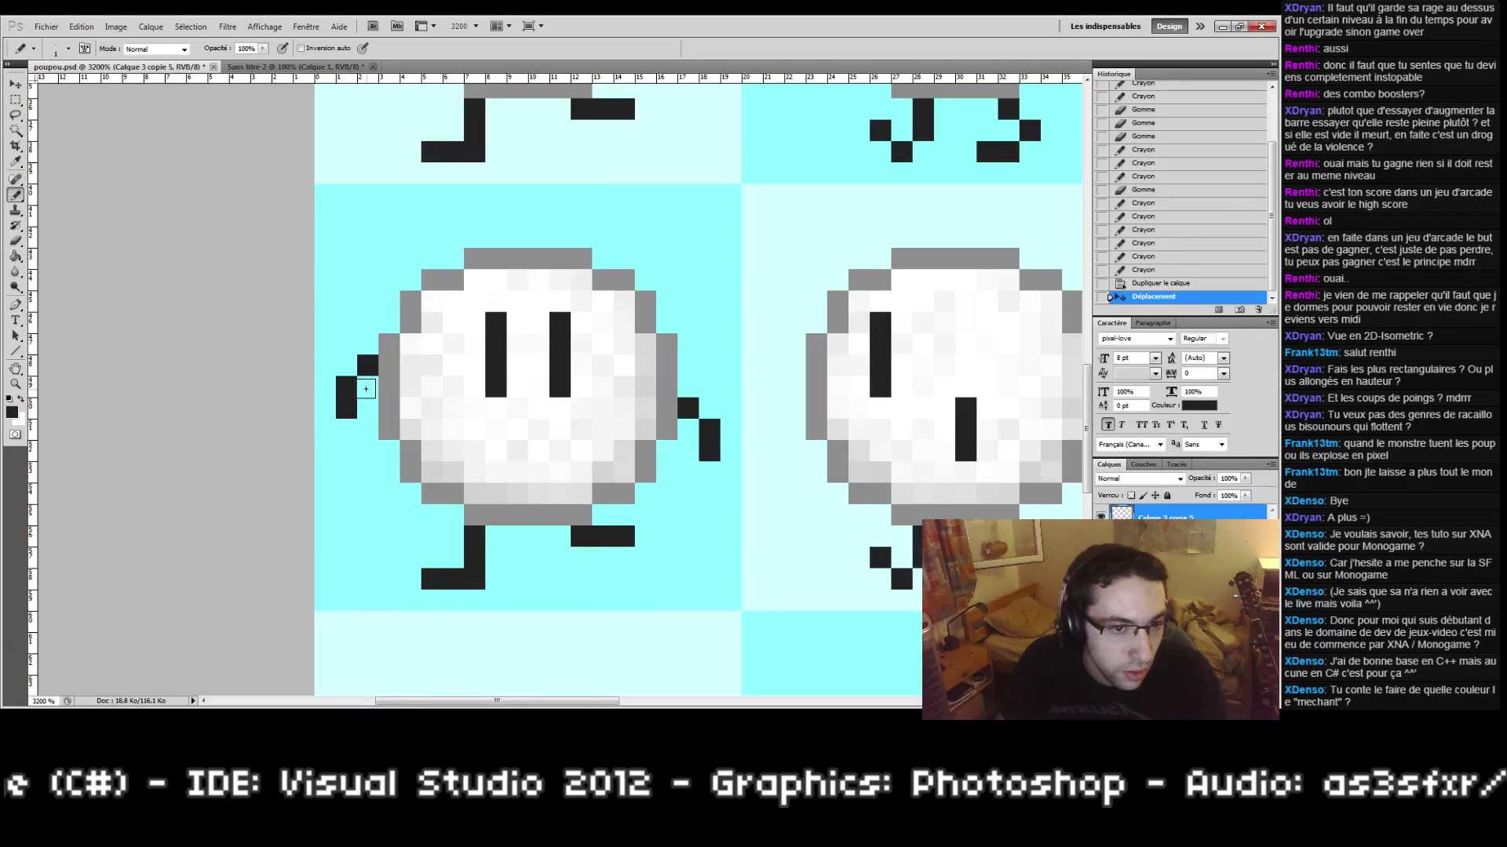
# Step: Lower the left arm of the third row's first frame by two pixels, erasing its old pixels
pyautogui.press('e')
pyautogui.click(366, 366)
pyautogui.press('b')
pyautogui.click(368, 387)
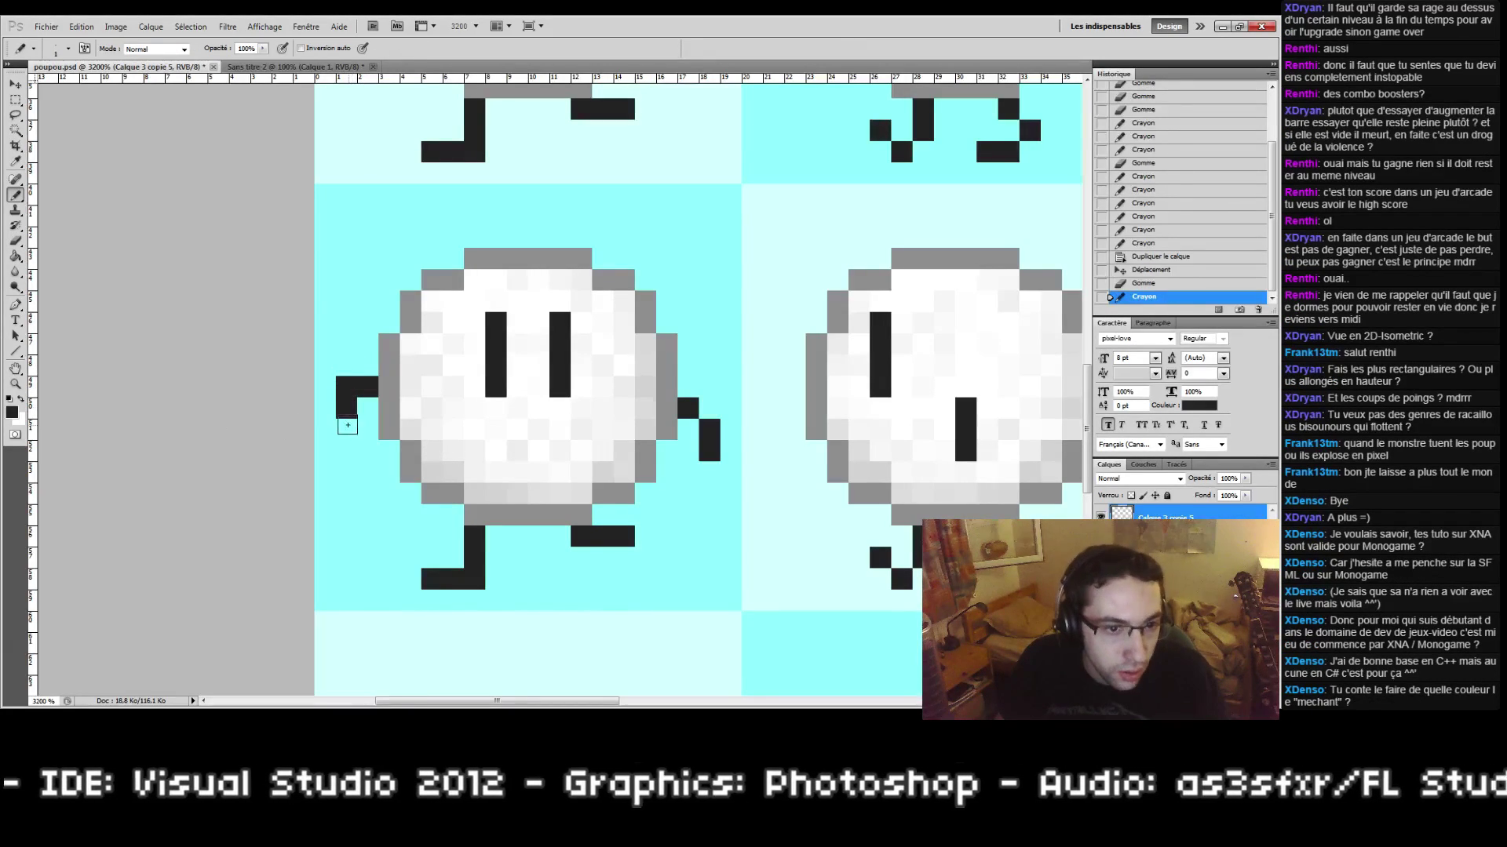
pyautogui.click(347, 429)
pyautogui.click(367, 408)
pyautogui.press('e')
pyautogui.moveTo(366, 386); pyautogui.dragTo(346, 451)
# Step: Raise the right arm of the third row's first frame by two pixels and erase its old pixels
pyautogui.press('b')
pyautogui.moveTo(427, 362); pyautogui.dragTo(479, 693)
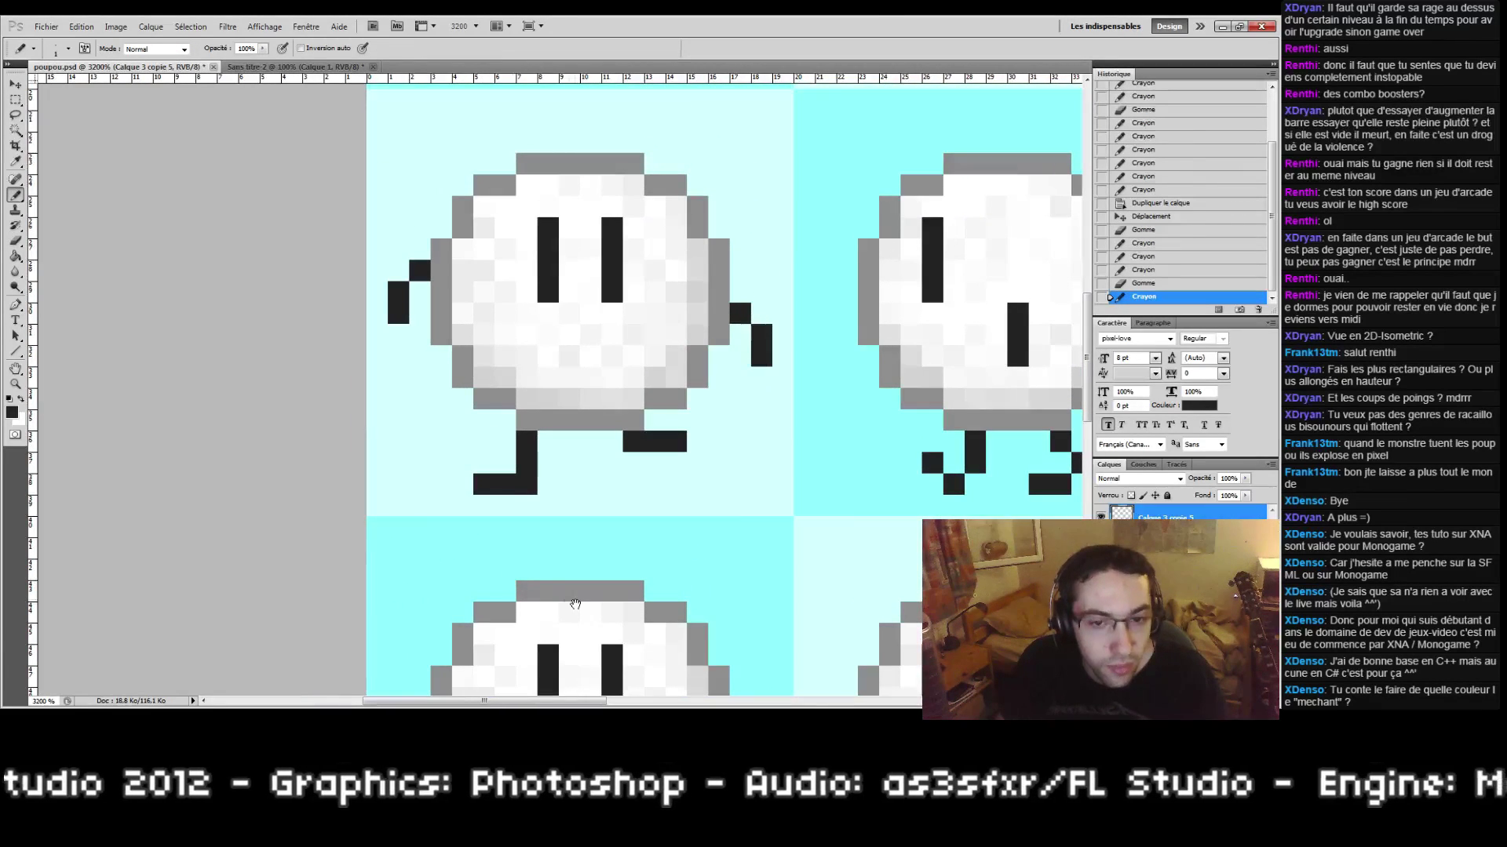
pyautogui.moveTo(585, 444); pyautogui.dragTo(634, 737)
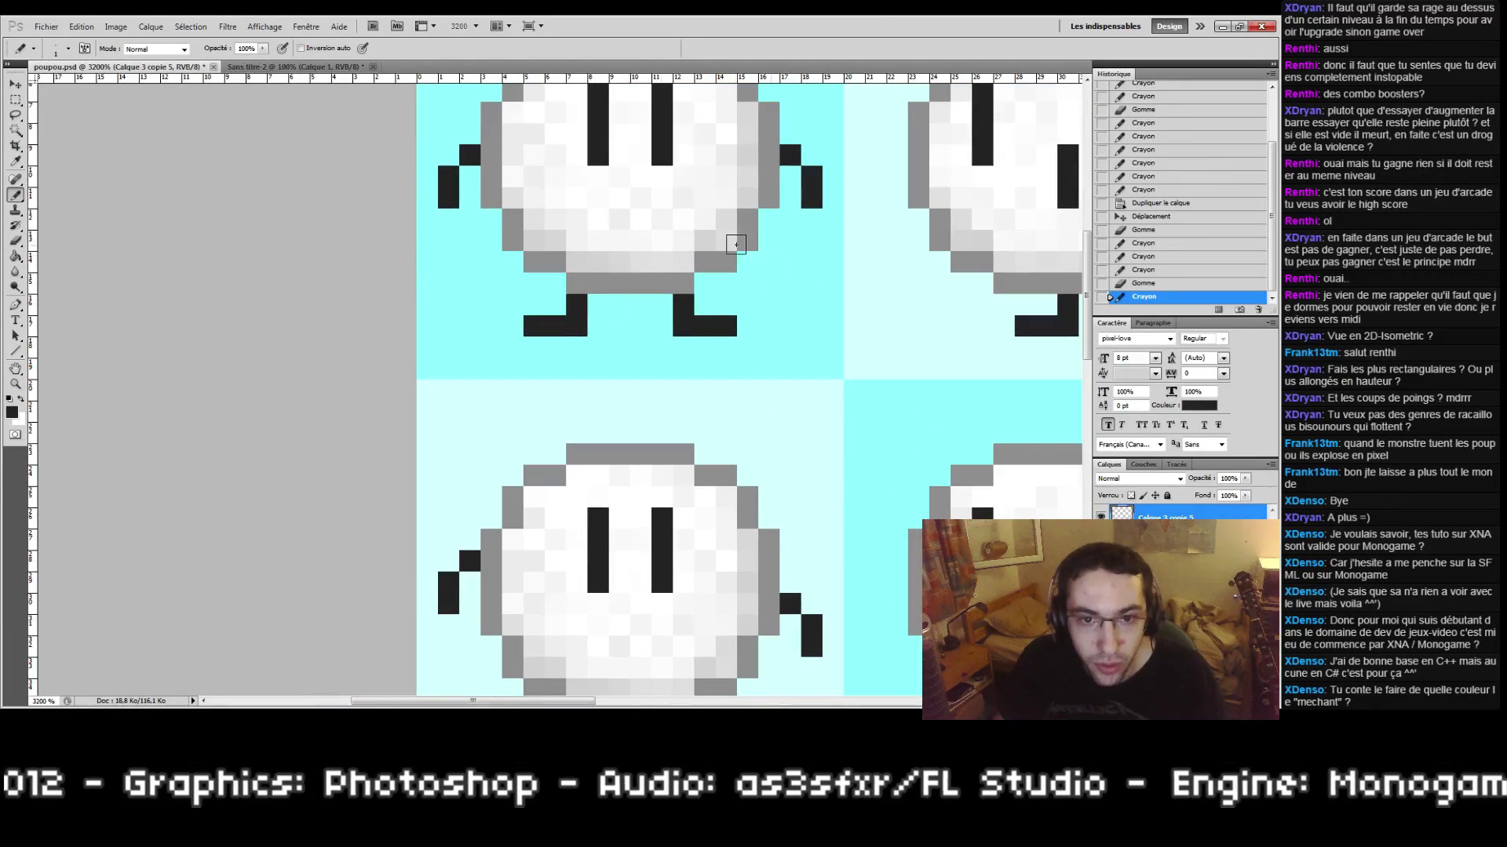
pyautogui.moveTo(733, 431)
pyautogui.mouseDown()
pyautogui.moveTo(709, 227)
pyautogui.moveTo(673, 97)
pyautogui.mouseUp()
pyautogui.click(704, 372)
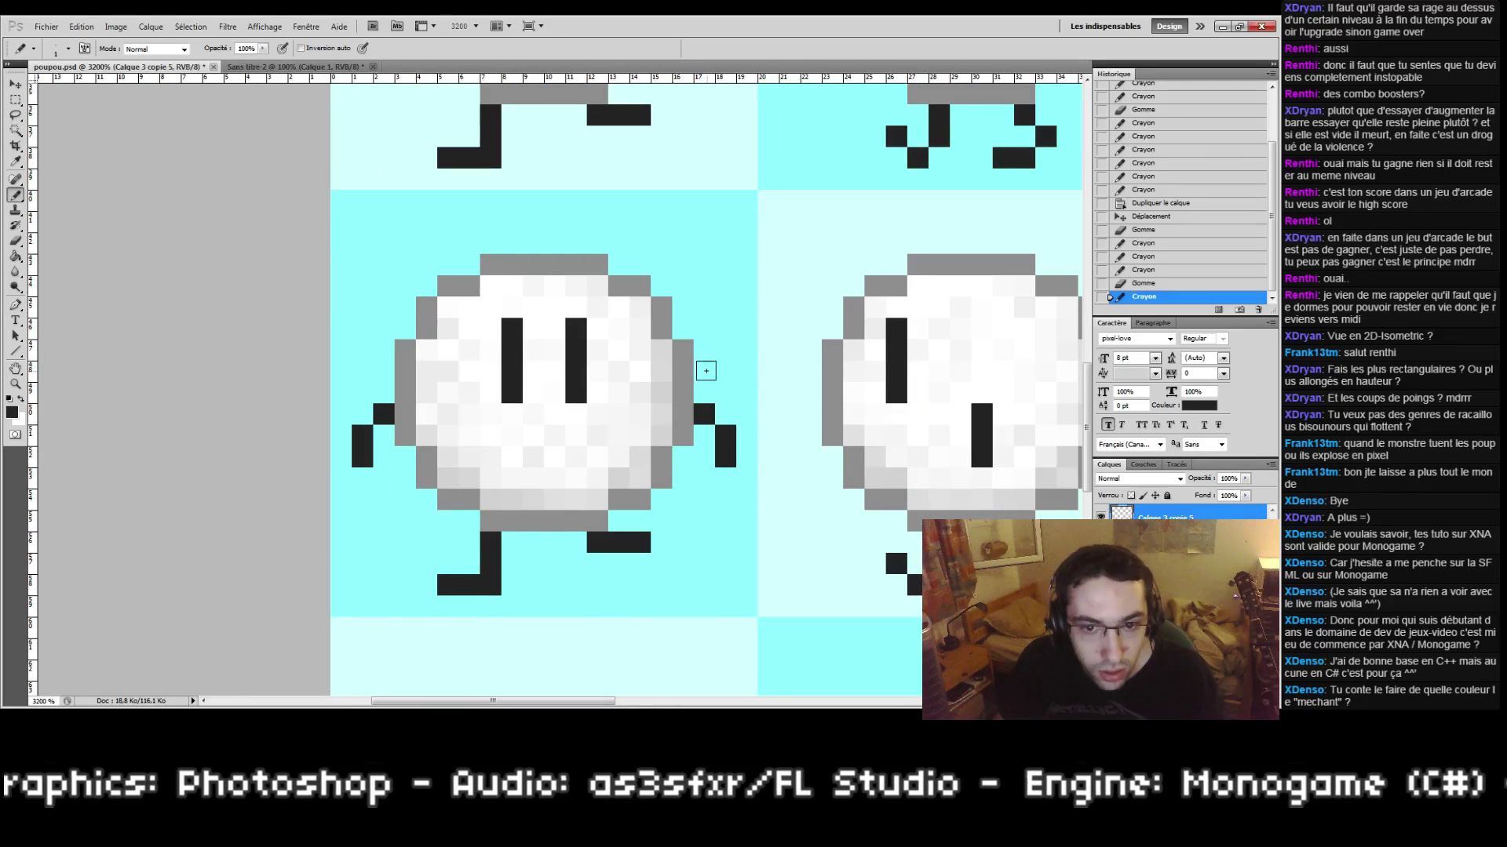
pyautogui.moveTo(725, 392); pyautogui.dragTo(726, 459)
pyautogui.press('e')
pyautogui.click(707, 414)
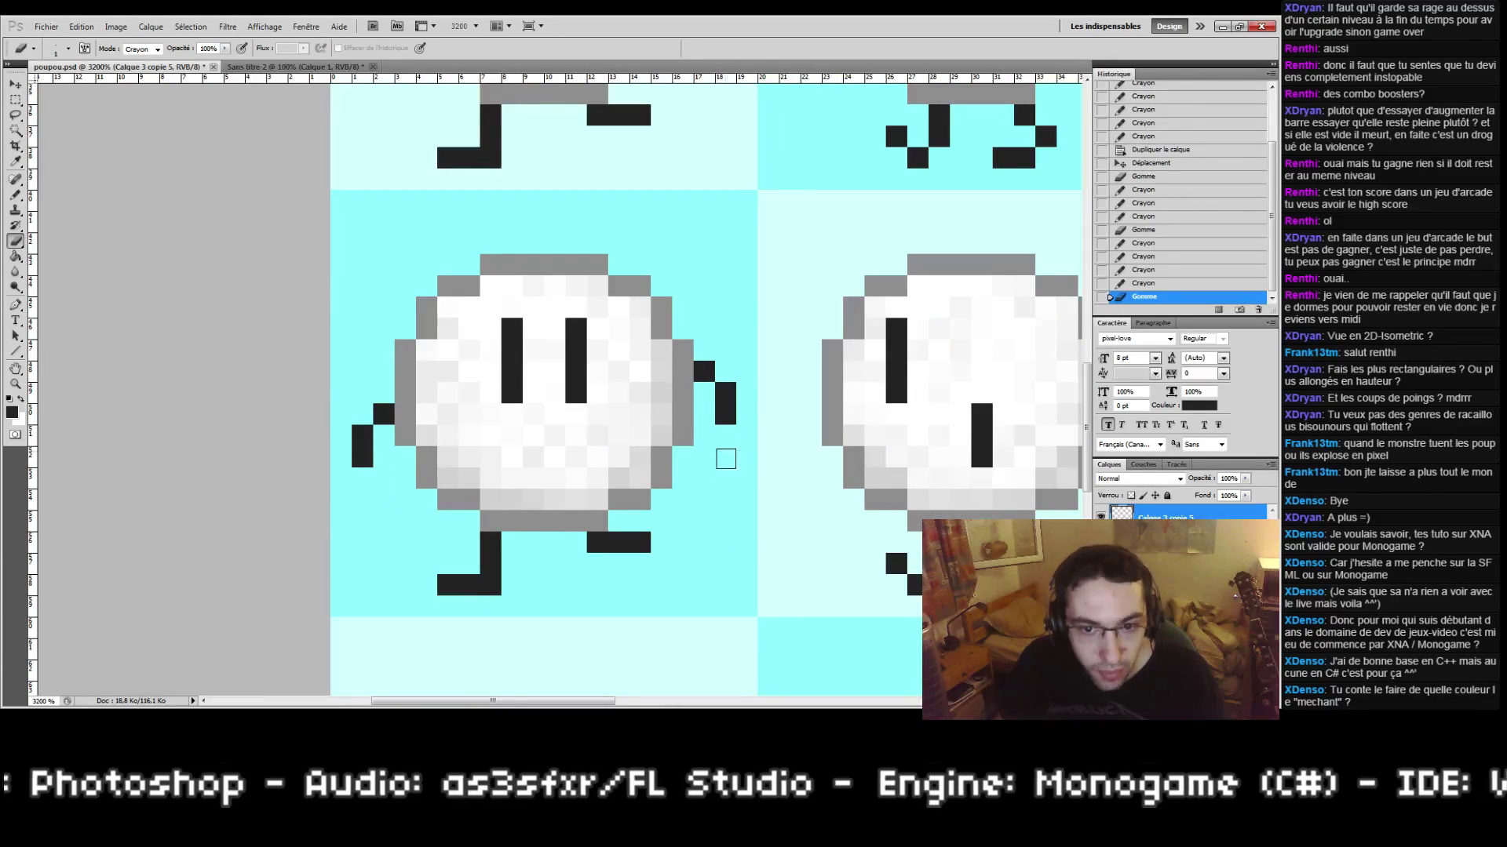
# Step: Swap the first frame's legs in the third row, with the straight leg and foot on the right and a raised three-pixel foot on the left
pyautogui.press('b')
pyautogui.click(598, 587)
pyautogui.moveTo(598, 588)
pyautogui.mouseDown()
pyautogui.moveTo(641, 586)
pyautogui.moveTo(595, 561)
pyautogui.moveTo(640, 541)
pyautogui.mouseUp()
pyautogui.click(598, 563)
pyautogui.press('e')
pyautogui.press('b')
pyautogui.moveTo(471, 543); pyautogui.dragTo(447, 542)
pyautogui.press('e')
pyautogui.moveTo(489, 562)
pyautogui.mouseDown()
pyautogui.moveTo(496, 572)
pyautogui.moveTo(448, 578)
pyautogui.mouseUp()
# Step: Compare the third row's frames with the walking frames directly above, focusing on the first and second columns
pyautogui.moveTo(651, 338)
pyautogui.mouseDown()
pyautogui.moveTo(623, 583)
pyautogui.moveTo(600, 343)
pyautogui.moveTo(587, 432)
pyautogui.mouseUp()
pyautogui.doubleClick(15, 385)
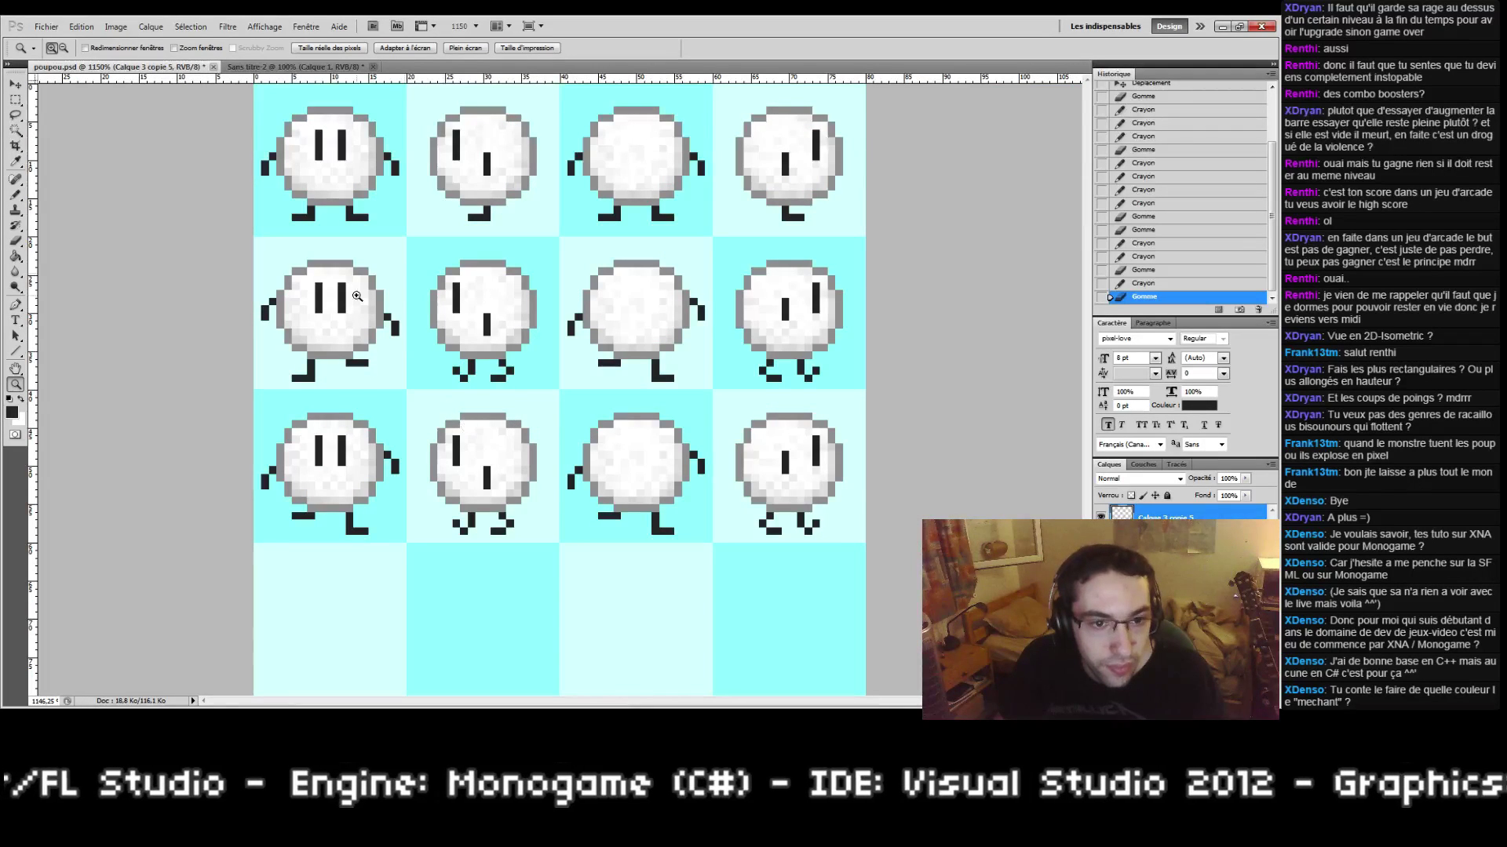
pyautogui.moveTo(586, 541); pyautogui.dragTo(584, 540)
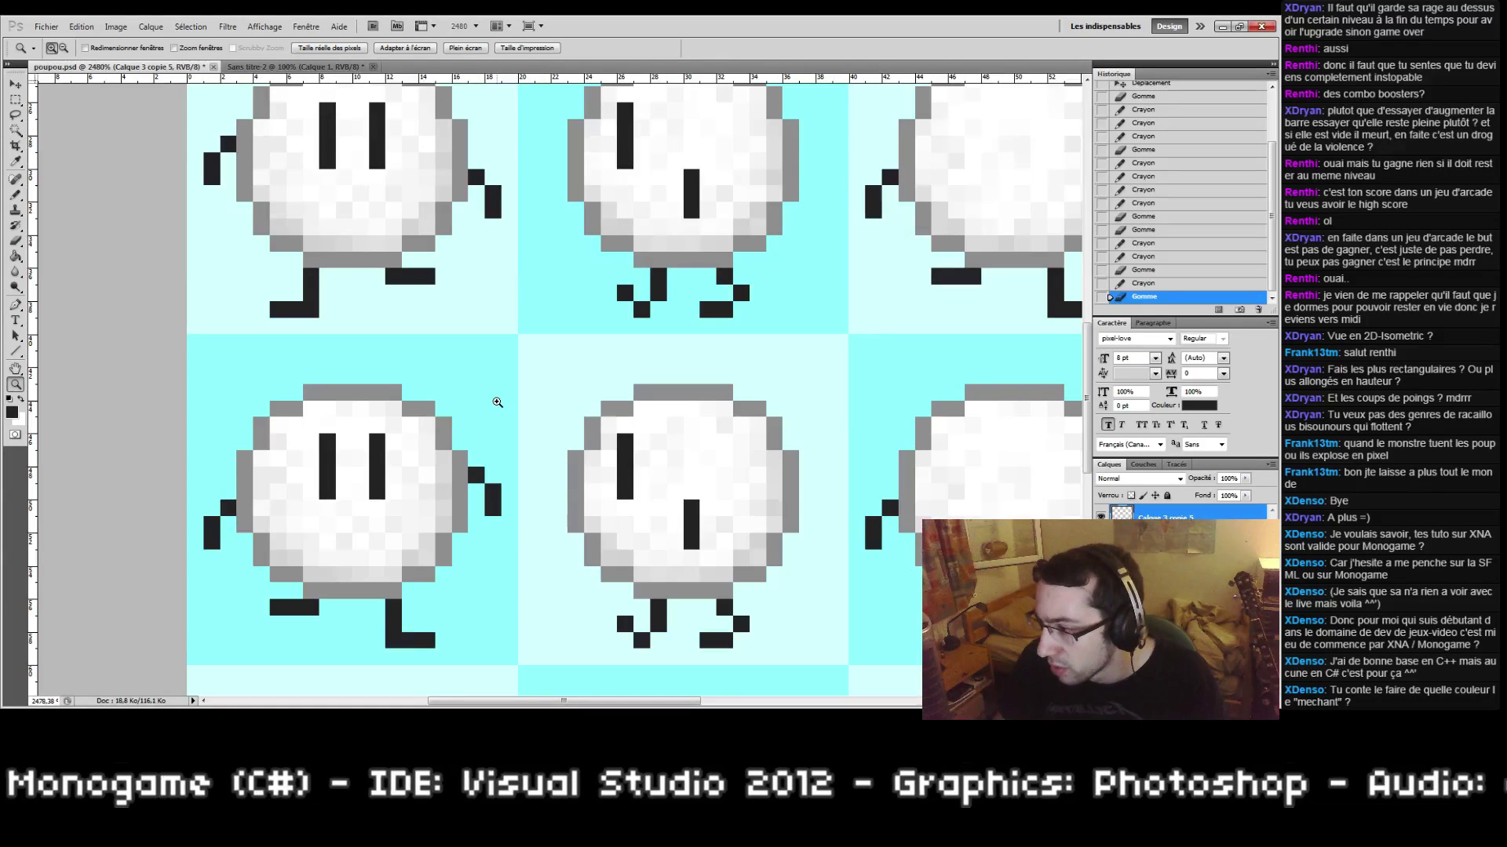
pyautogui.moveTo(758, 375); pyautogui.dragTo(600, 377)
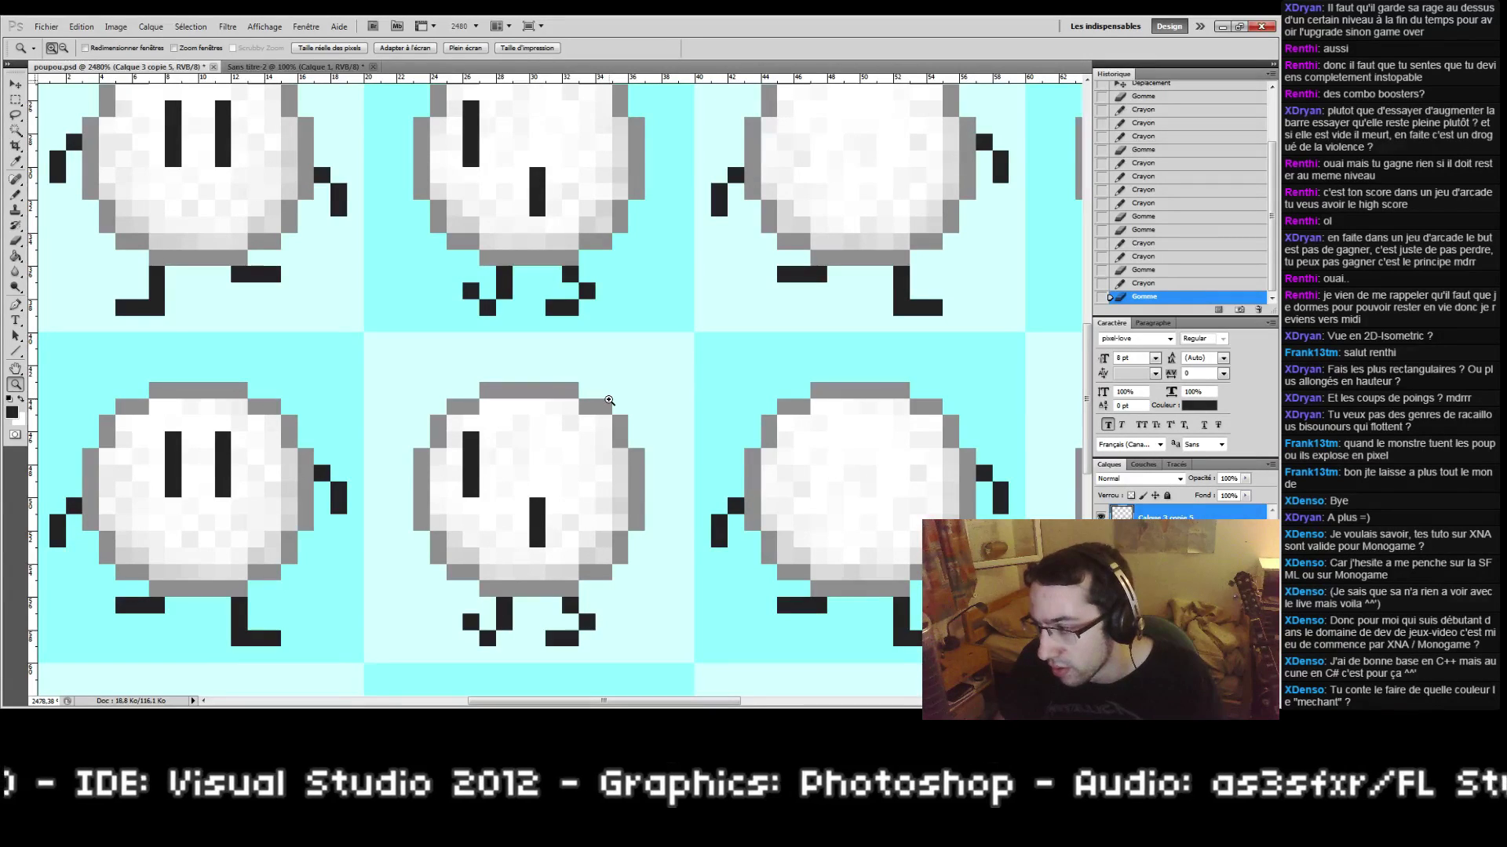
pyautogui.moveTo(673, 334); pyautogui.dragTo(710, 455)
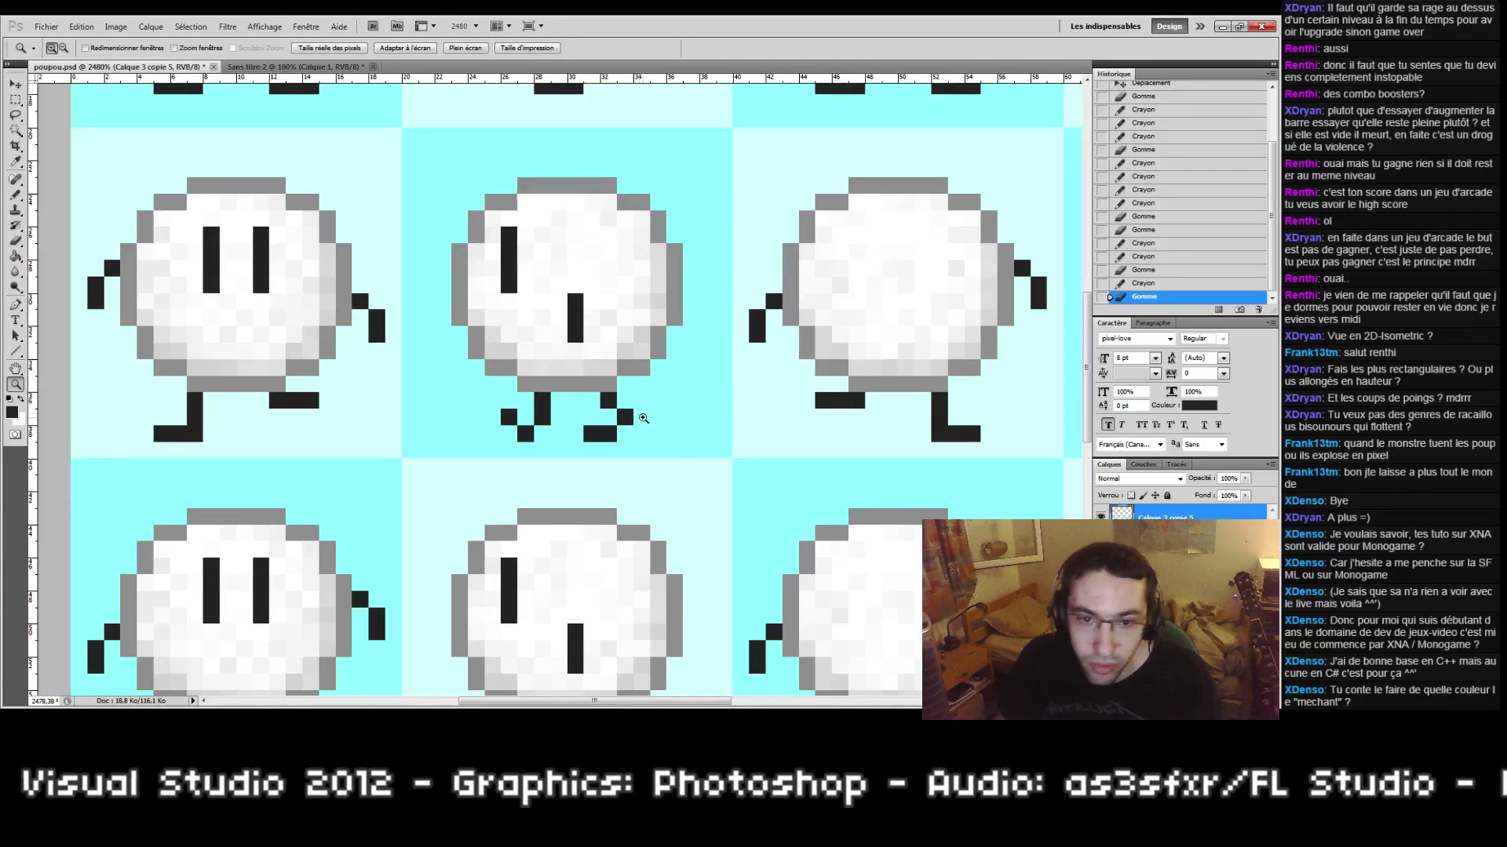
pyautogui.moveTo(646, 411); pyautogui.dragTo(722, 292)
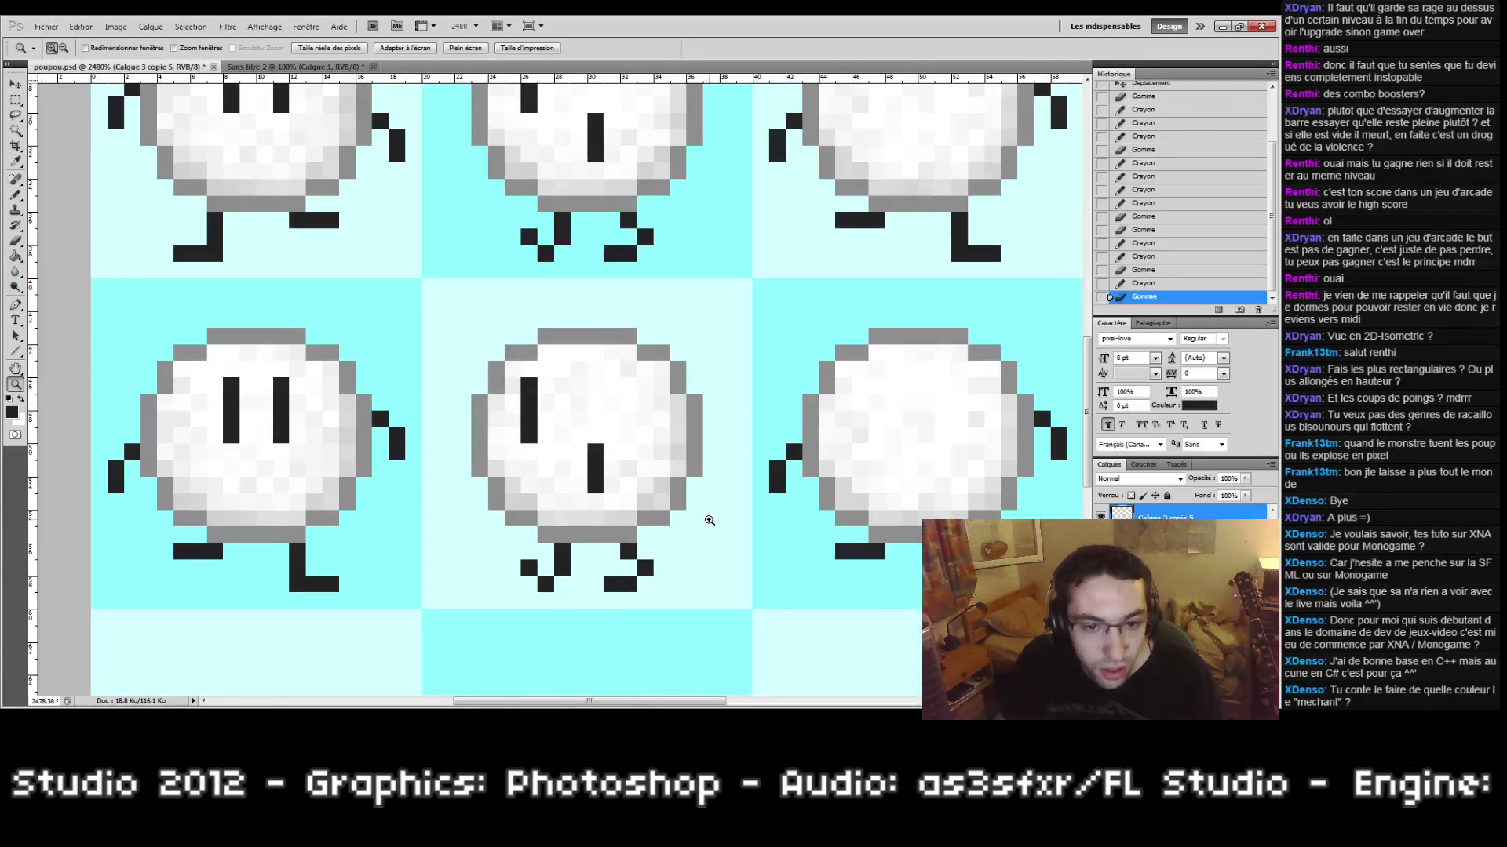
pyautogui.moveTo(671, 488); pyautogui.dragTo(663, 506)
pyautogui.moveTo(659, 565); pyautogui.dragTo(643, 531)
# Step: Raise the shorter eye of the third row's second frame by two pixels, adding black above and painting its lowest two pixels white
pyautogui.press('b')
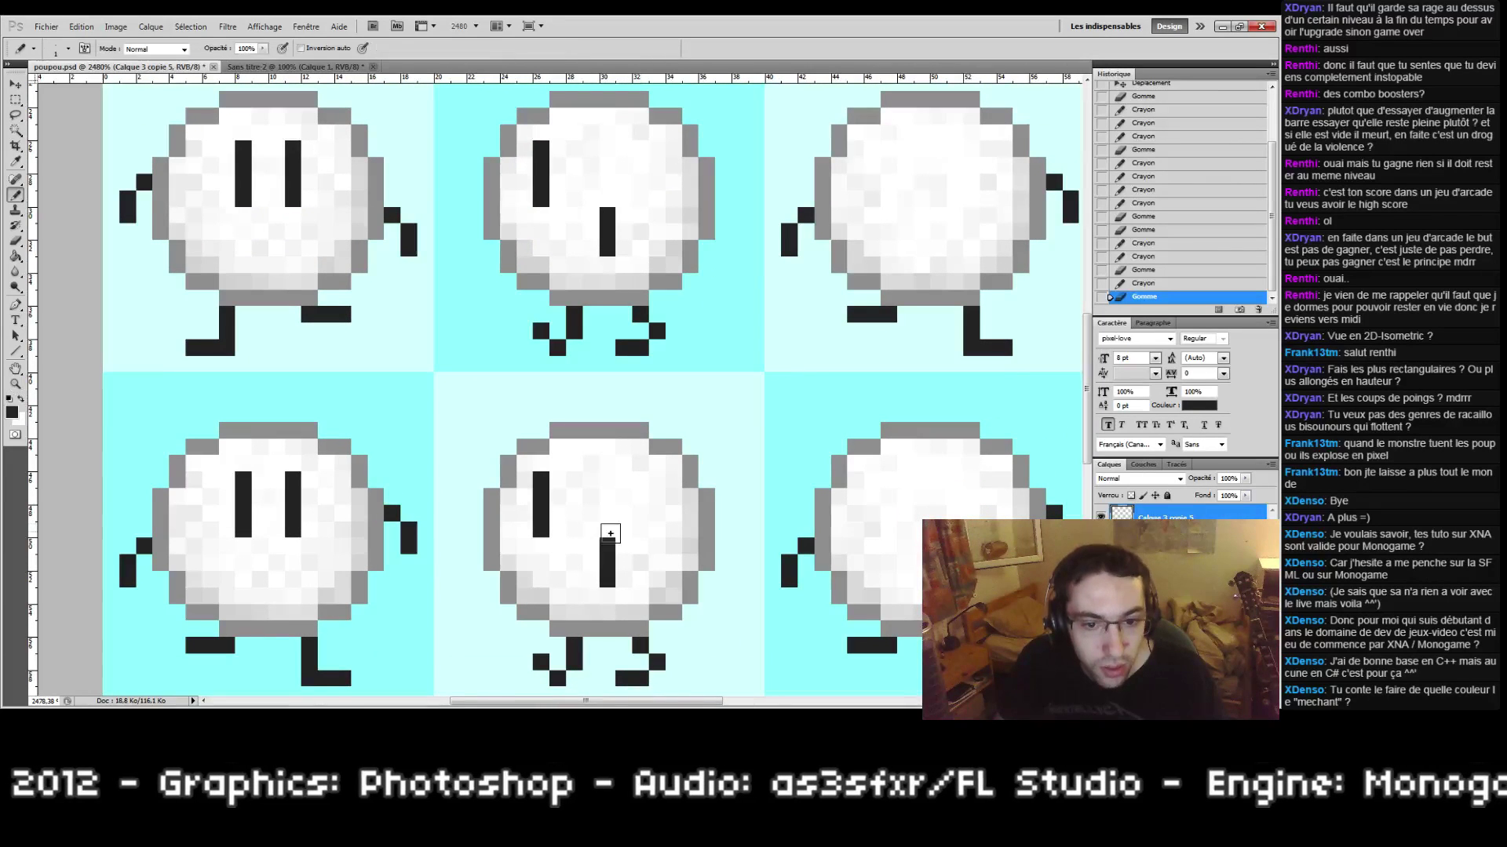
pyautogui.click(607, 531)
pyautogui.click(608, 515)
pyautogui.click(21, 399)
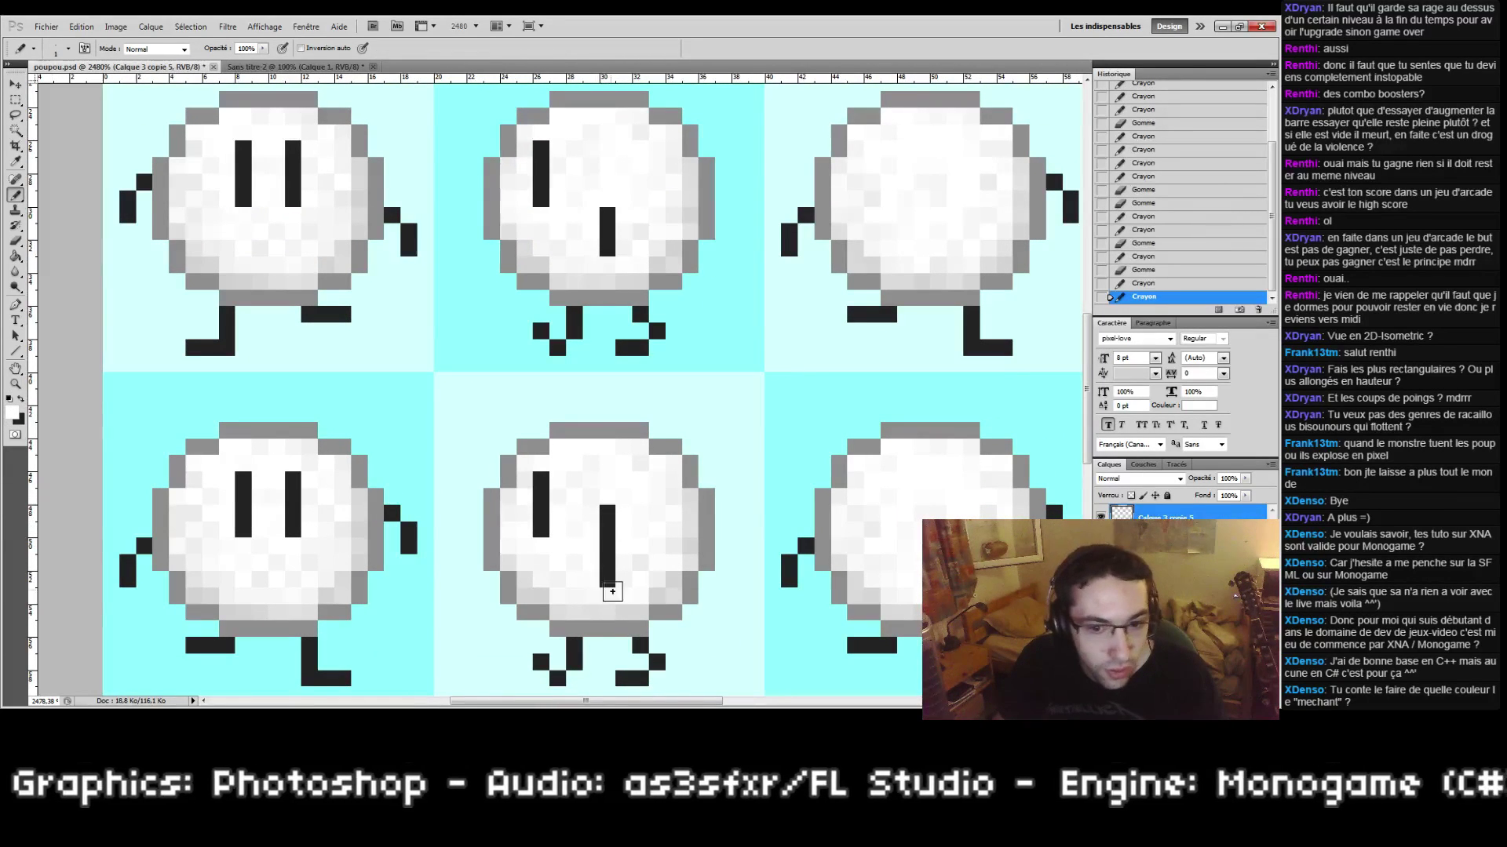
pyautogui.click(607, 578)
pyautogui.click(607, 561)
# Step: Redraw the right leg of the third row's second frame as a two-pixel vertical leg with a heel pixel and raised toe pixel to its left
pyautogui.moveTo(351, 528); pyautogui.dragTo(351, 476)
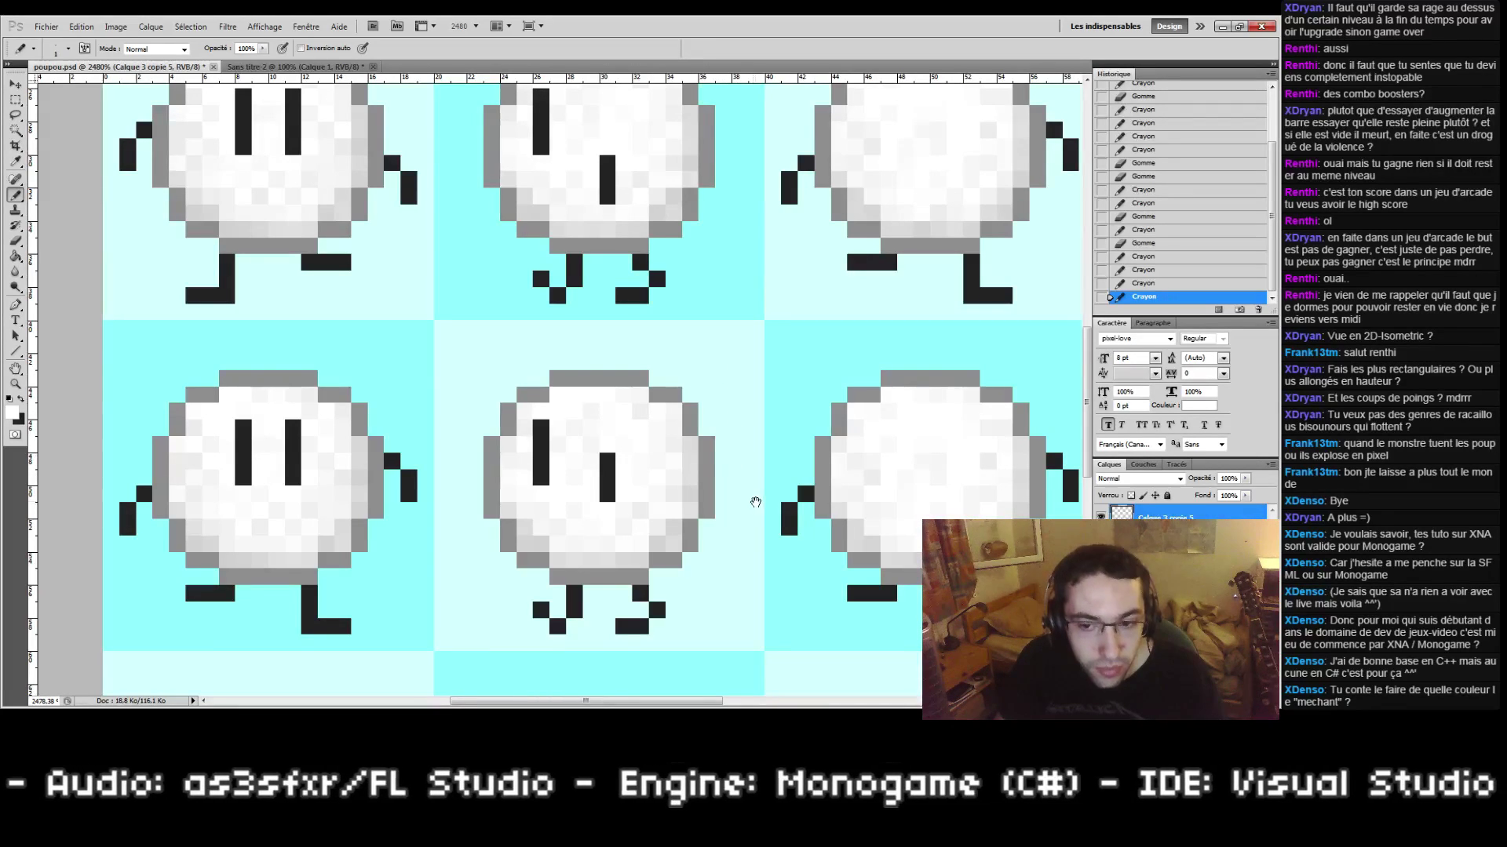
pyautogui.moveTo(755, 503); pyautogui.dragTo(733, 437)
pyautogui.moveTo(698, 340); pyautogui.dragTo(690, 382)
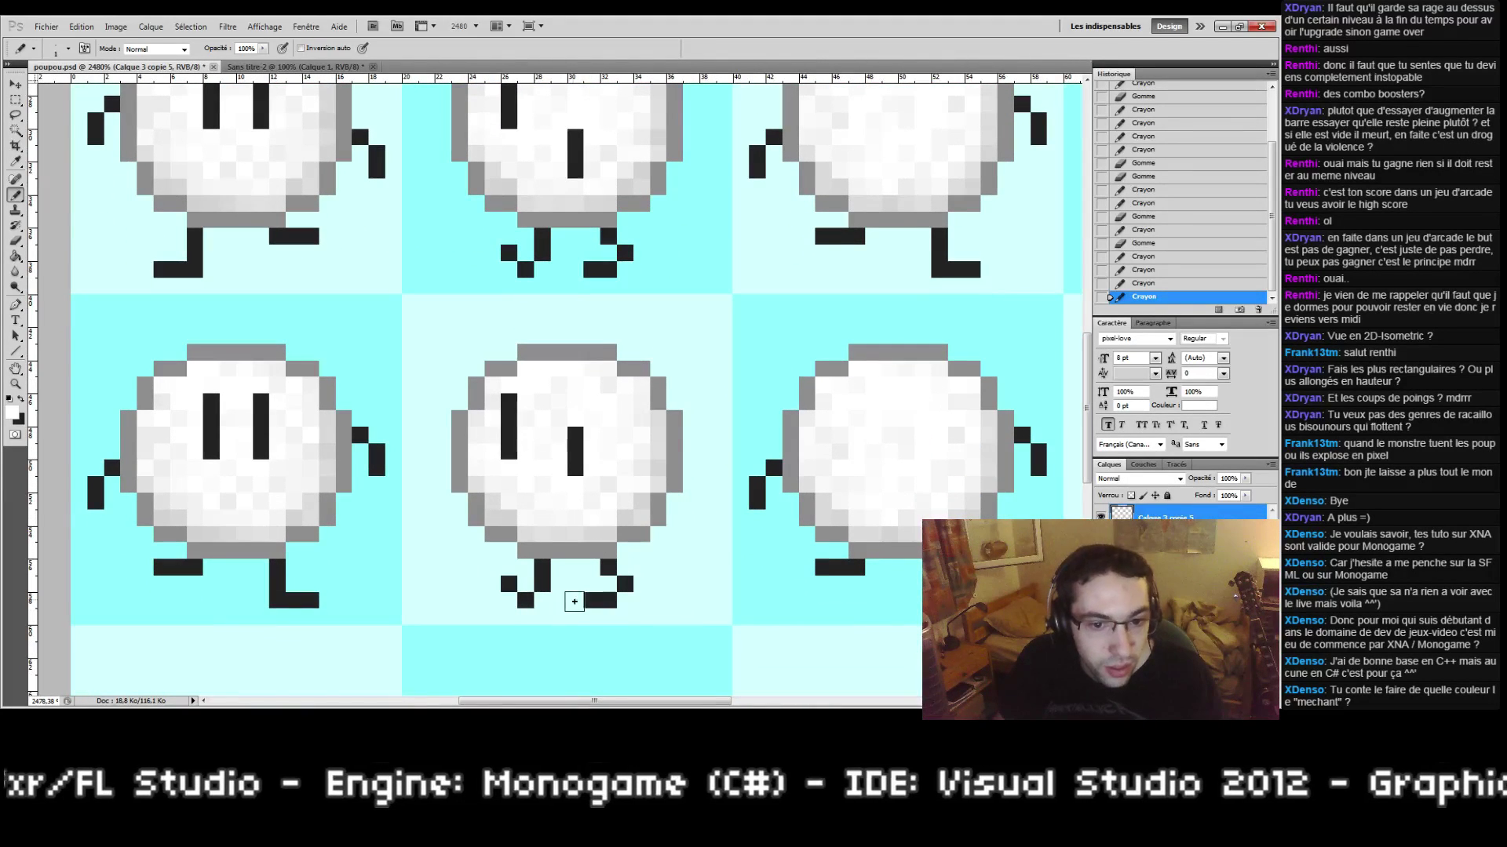
pyautogui.click(21, 401)
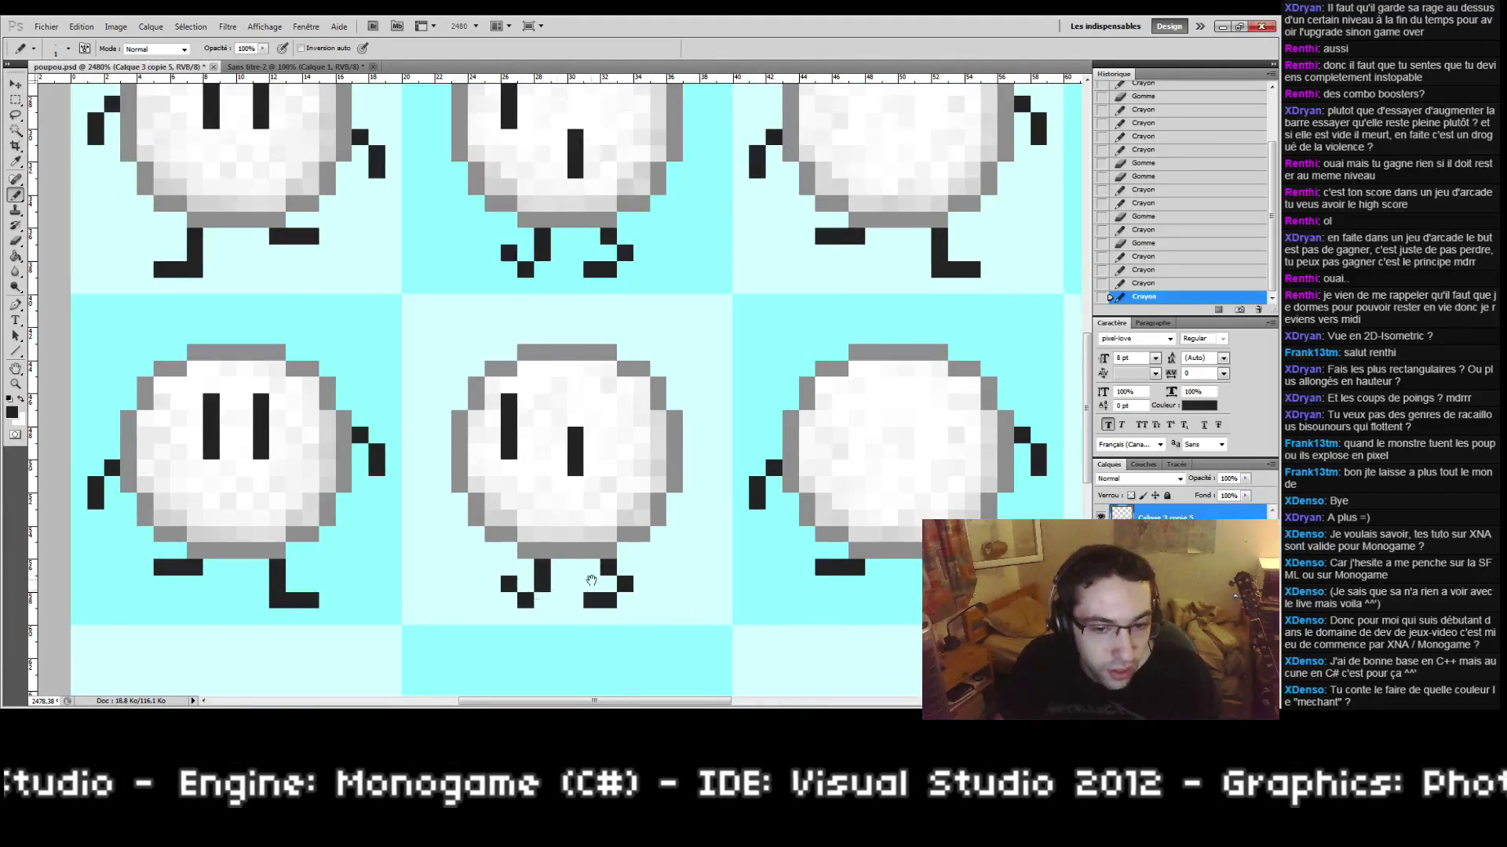
pyautogui.moveTo(591, 581); pyautogui.dragTo(621, 528)
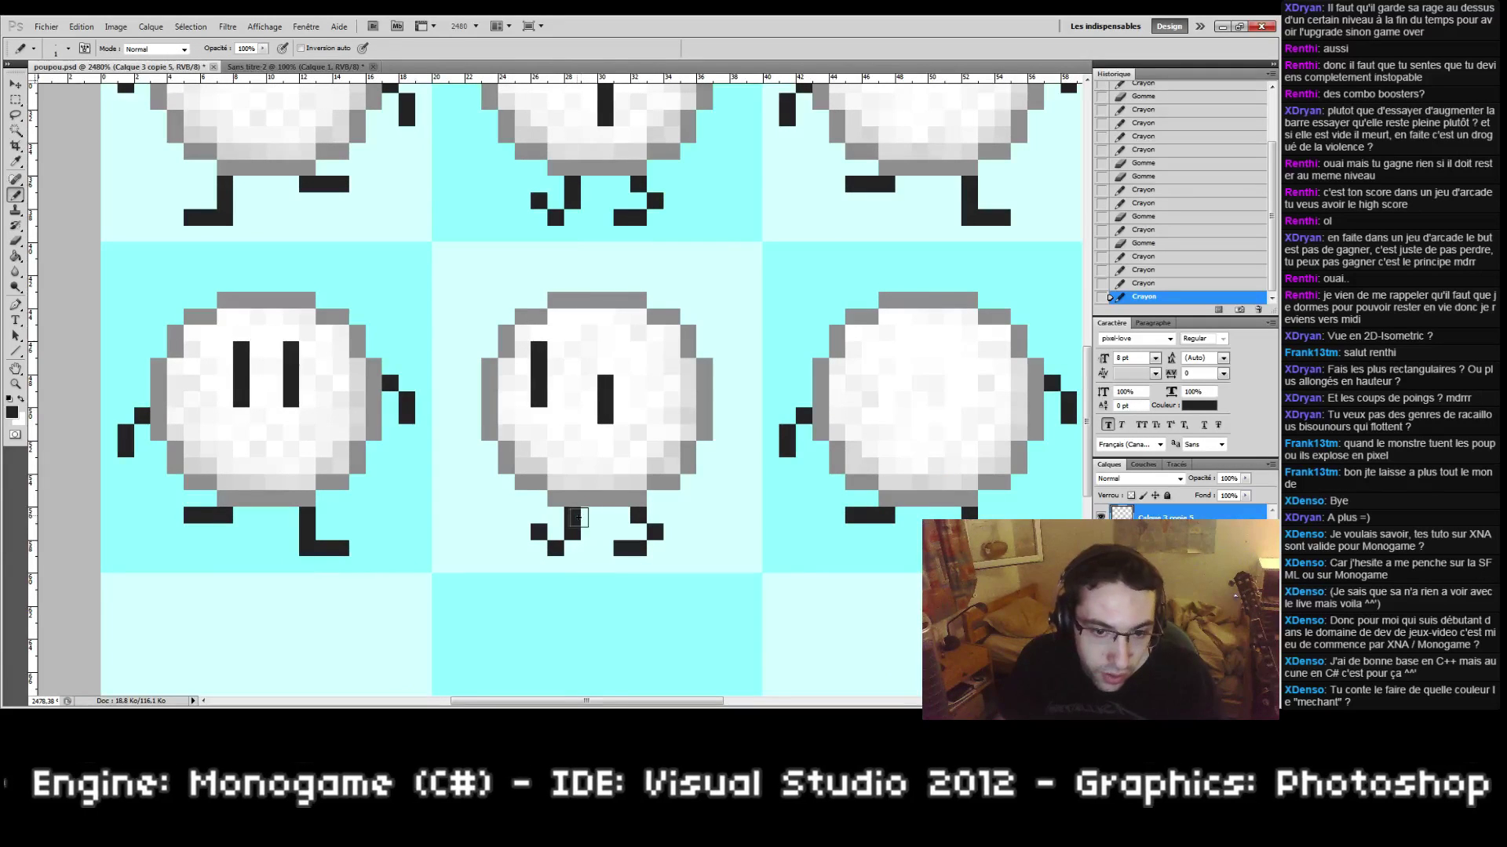
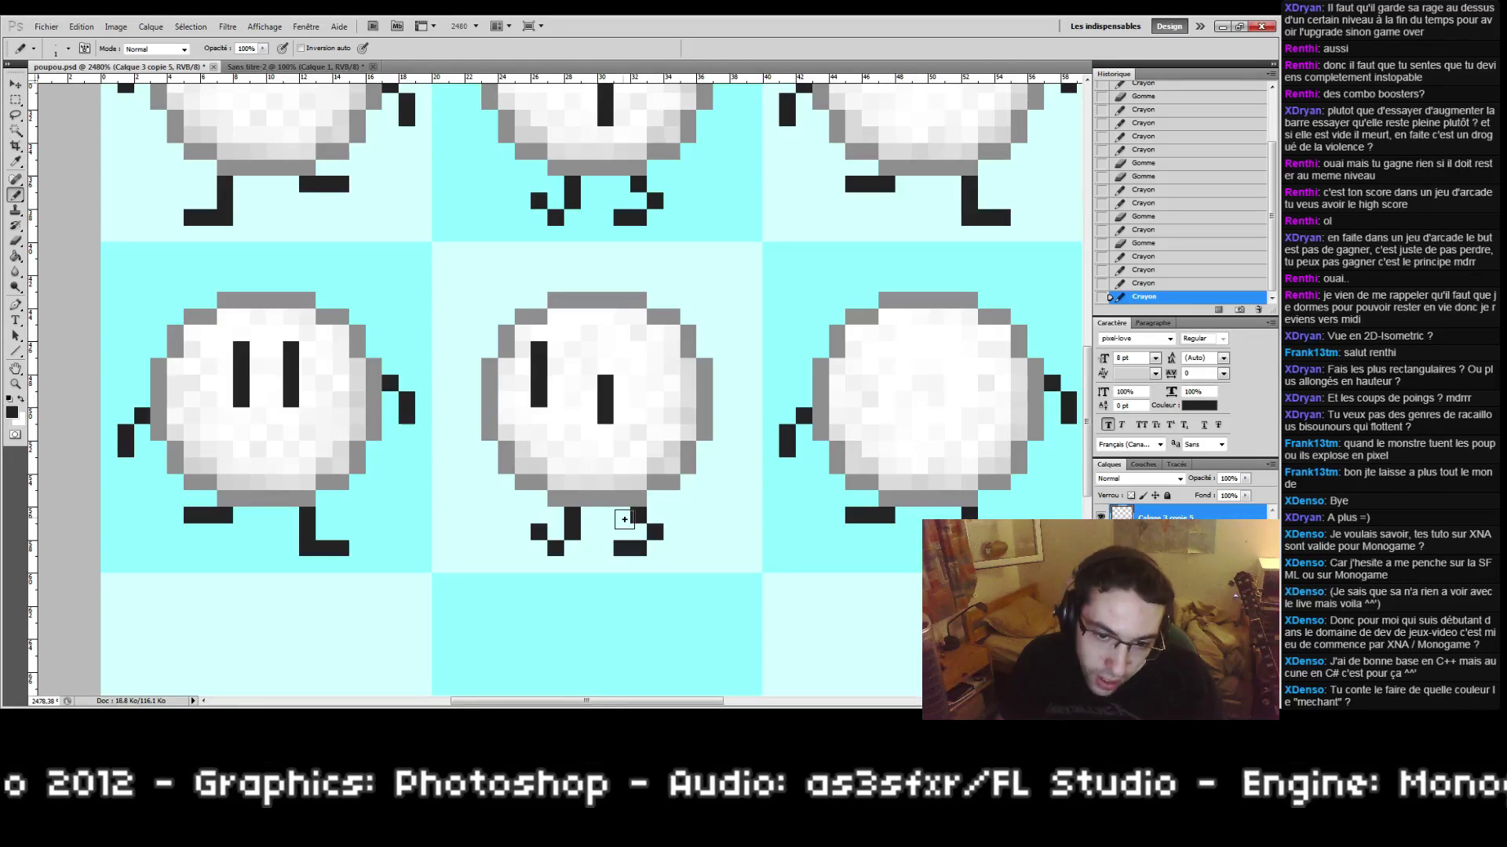
pyautogui.press('e')
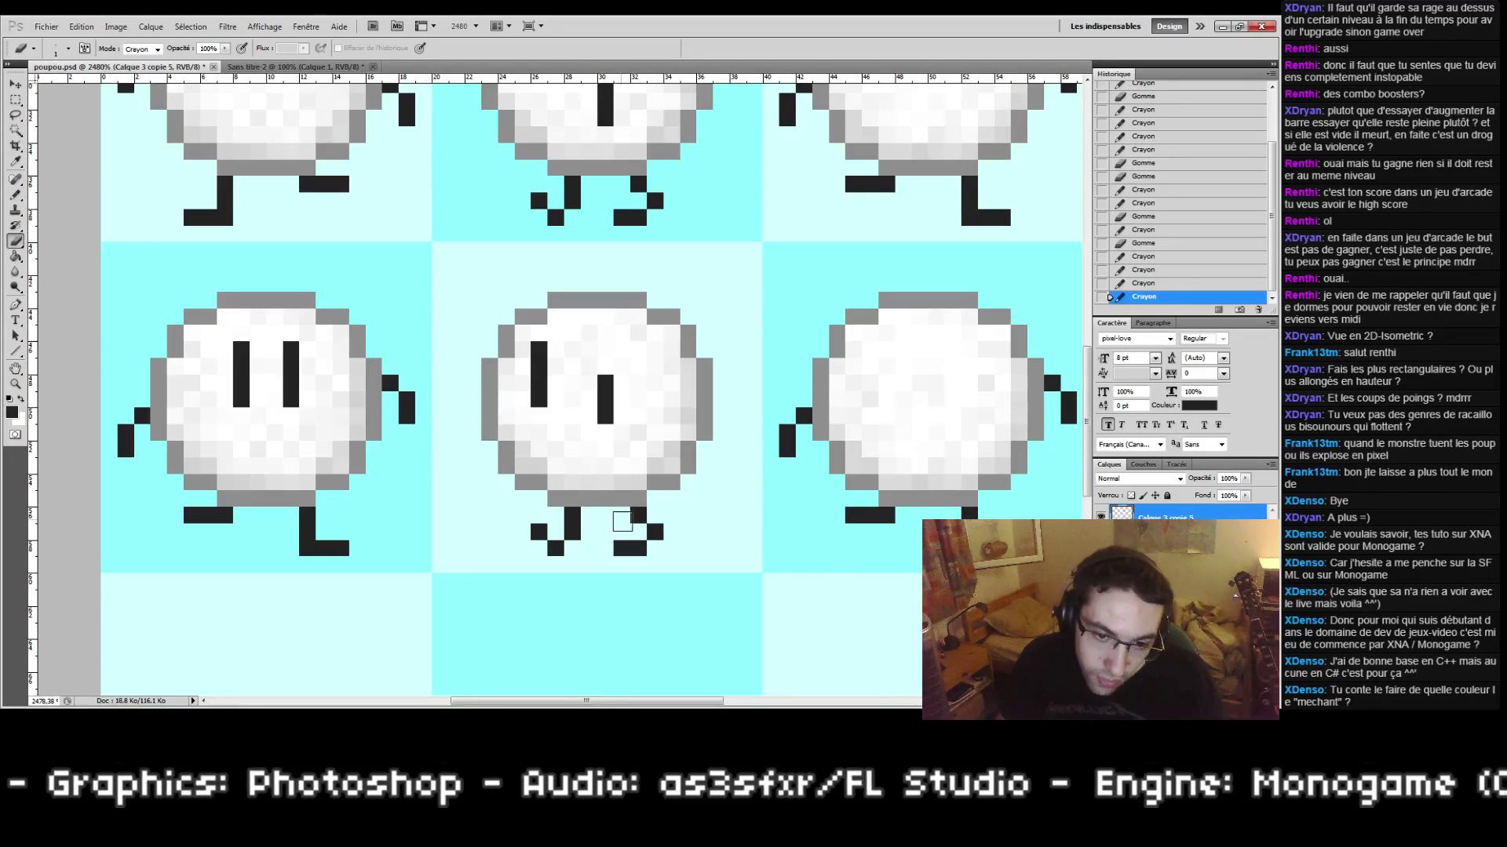
pyautogui.press('b')
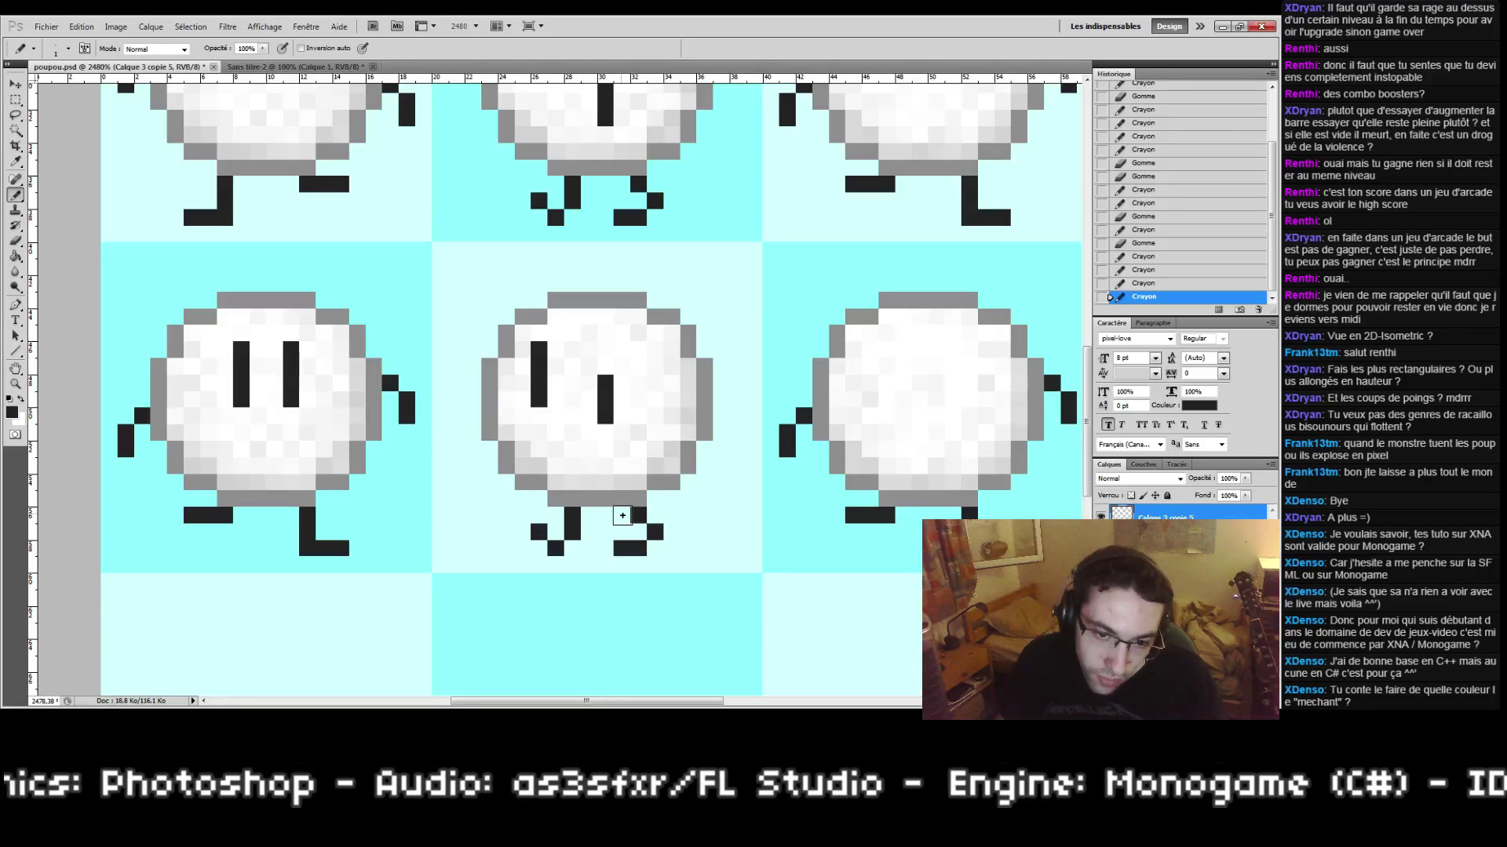
pyautogui.press('e')
pyautogui.moveTo(638, 515)
pyautogui.mouseDown()
pyautogui.moveTo(641, 548)
pyautogui.moveTo(619, 548)
pyautogui.mouseUp()
pyautogui.press('b')
pyautogui.moveTo(621, 514)
pyautogui.mouseDown()
pyautogui.moveTo(612, 548)
pyautogui.moveTo(622, 519)
pyautogui.moveTo(646, 522)
pyautogui.moveTo(626, 549)
pyautogui.moveTo(568, 517)
pyautogui.moveTo(538, 532)
pyautogui.mouseUp()
pyautogui.press('e')
pyautogui.press('b')
pyautogui.click(623, 548)
pyautogui.click(606, 533)
# Step: Redraw the same frame's left leg as a bent one, with two diagonal leg pixels and a two-pixel foot pointing left
pyautogui.press('e')
pyautogui.press('b')
pyautogui.click(554, 514)
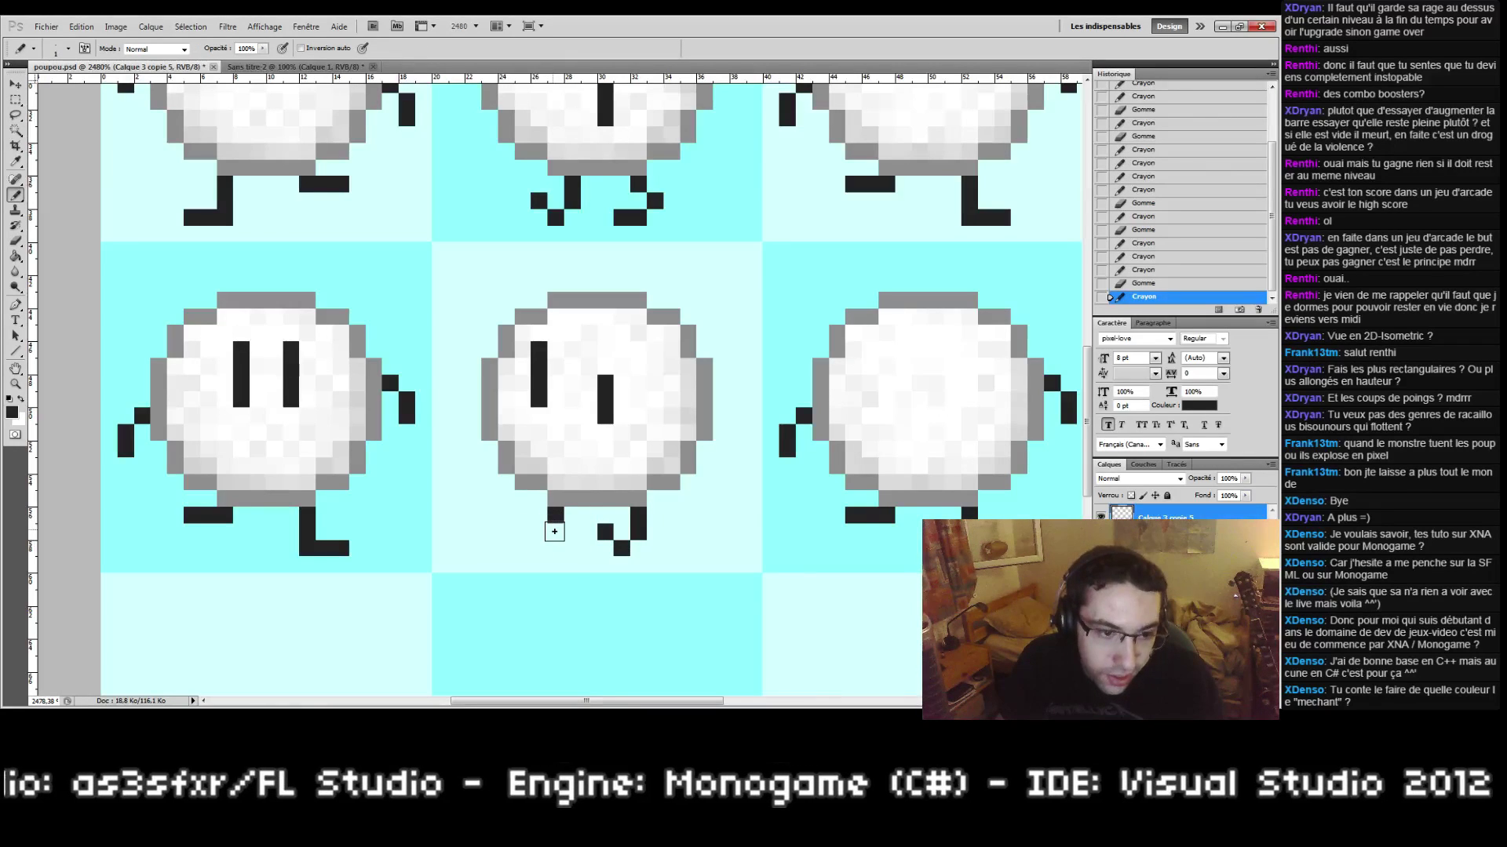
pyautogui.click(571, 530)
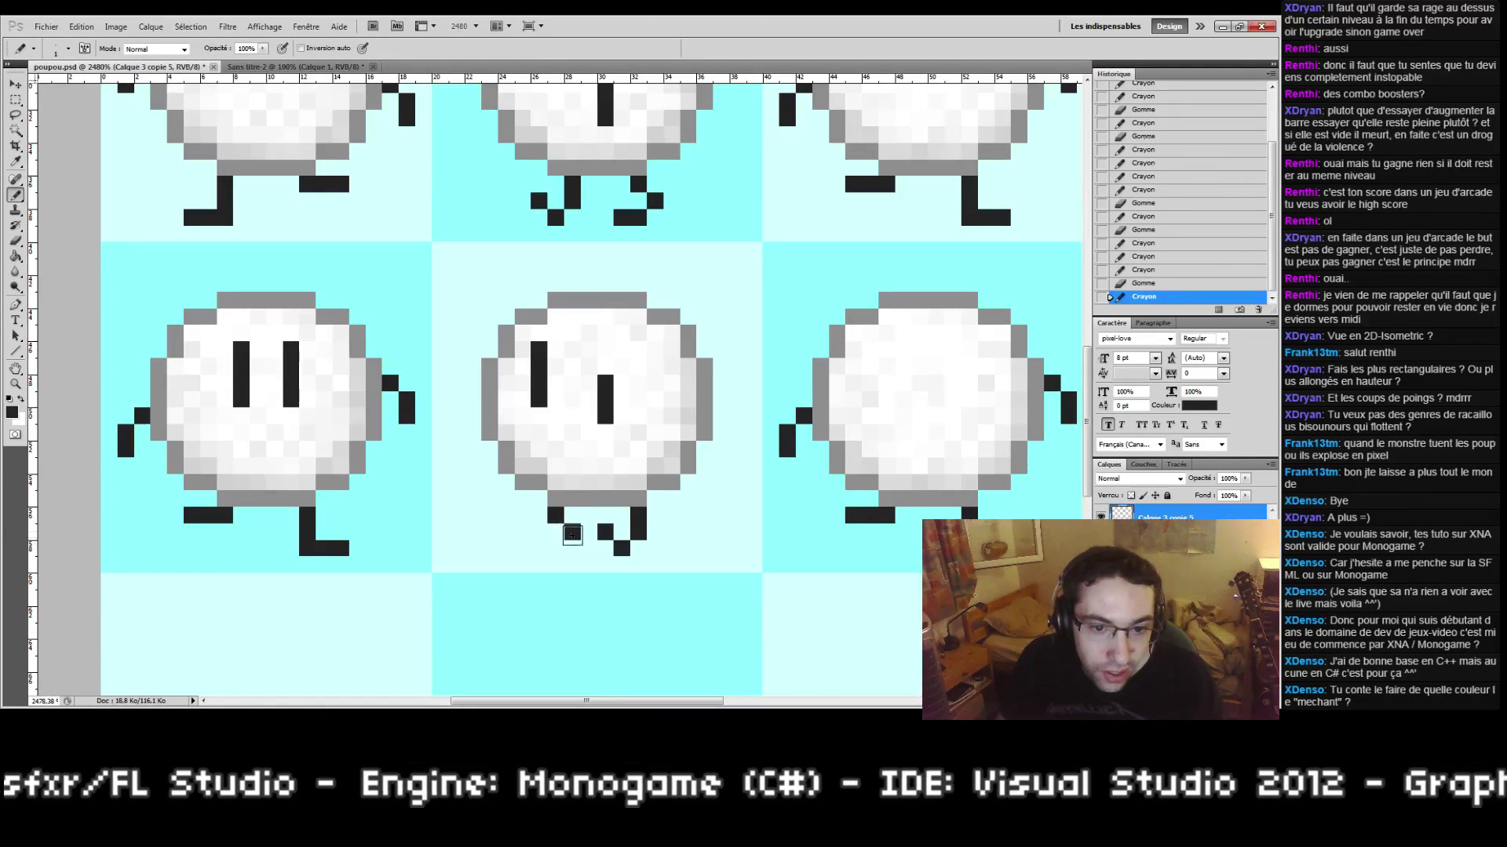
pyautogui.moveTo(555, 547); pyautogui.dragTo(538, 547)
# Step: Replace the second frame's left leg with one pixel under the body and two stacked pixels one column further left
pyautogui.moveTo(591, 427); pyautogui.dragTo(607, 488)
pyautogui.doubleClick(15, 384)
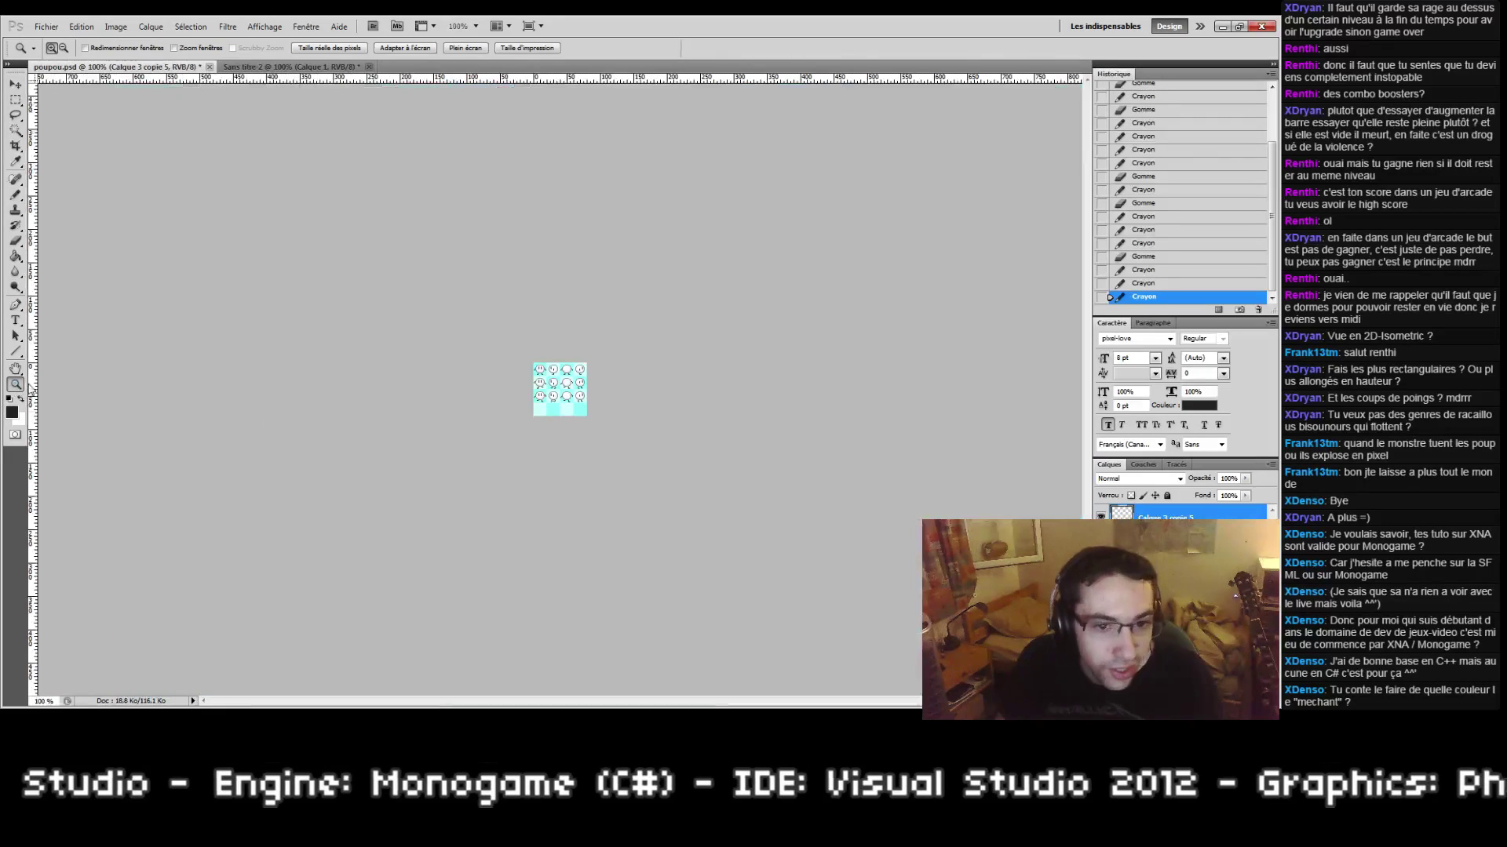
pyautogui.click(553, 412)
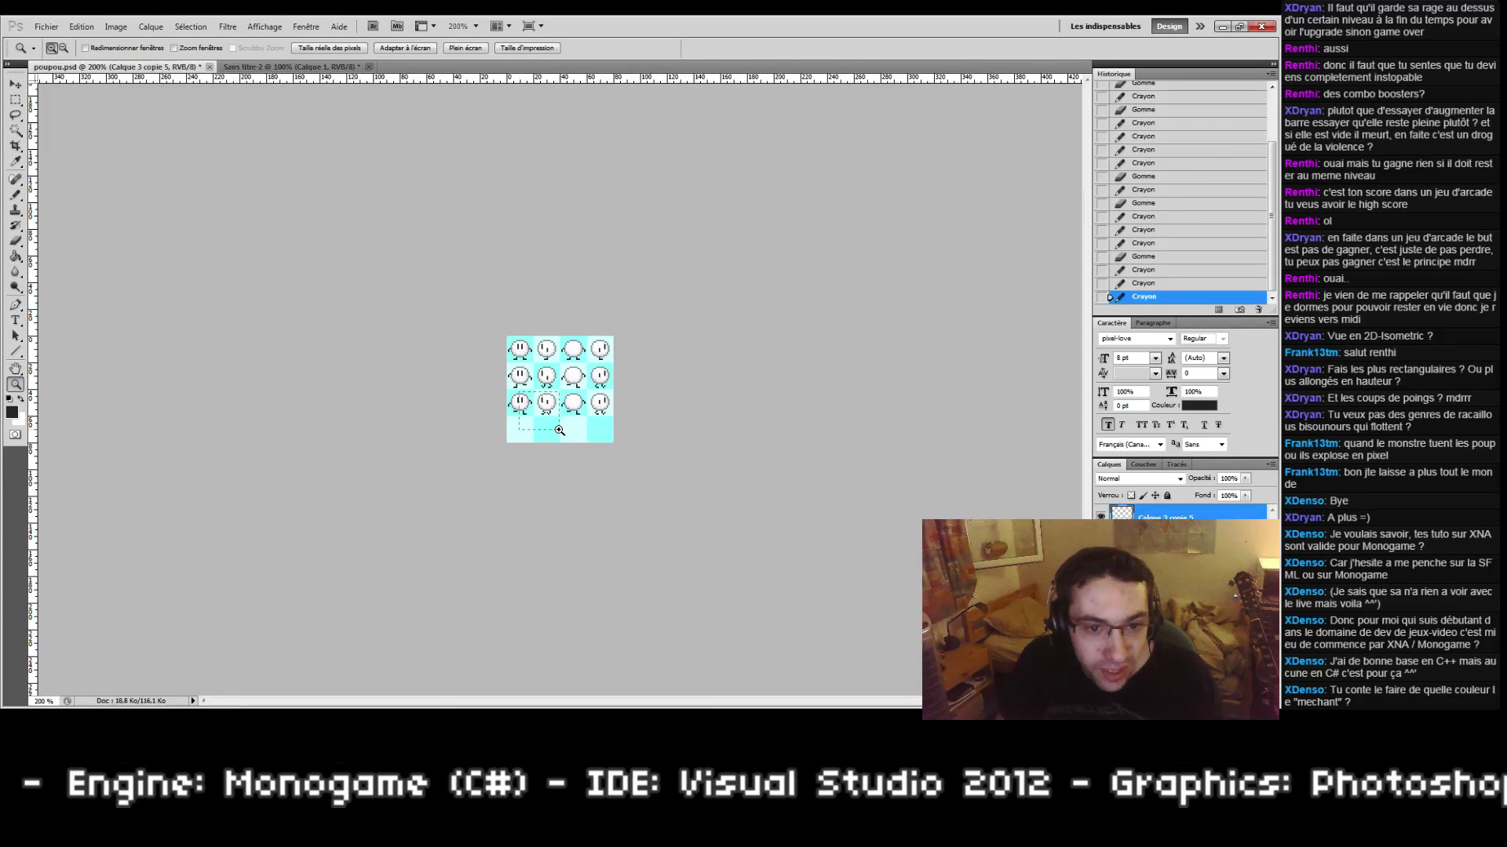
pyautogui.moveTo(559, 431); pyautogui.dragTo(562, 448)
pyautogui.moveTo(757, 376); pyautogui.dragTo(679, 435)
pyautogui.press('b')
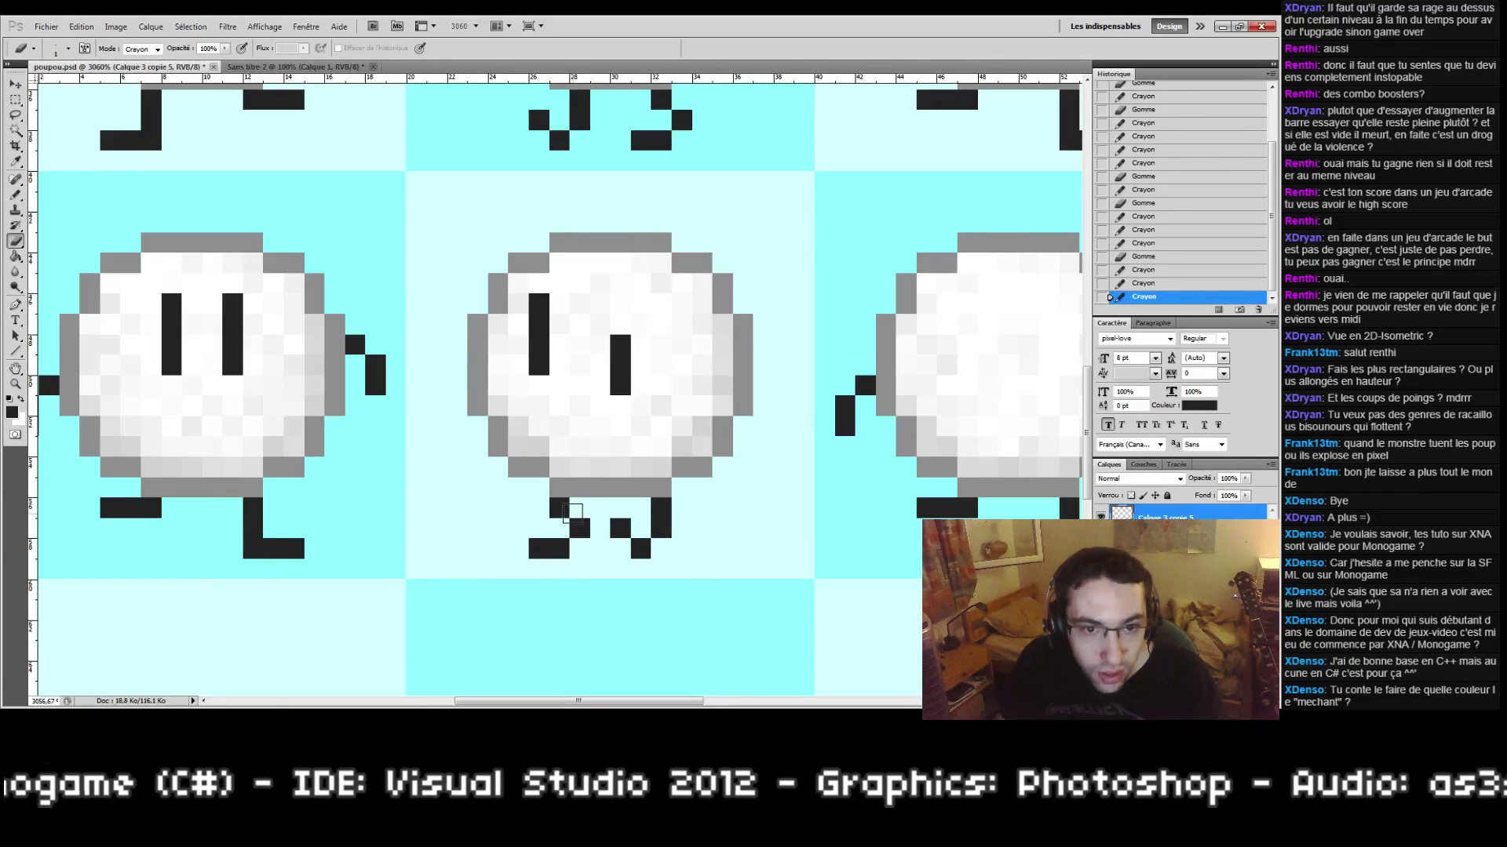
pyautogui.moveTo(559, 507)
pyautogui.mouseDown()
pyautogui.moveTo(576, 510)
pyautogui.moveTo(539, 549)
pyautogui.moveTo(589, 548)
pyautogui.mouseUp()
pyautogui.press('b')
pyautogui.click(545, 546)
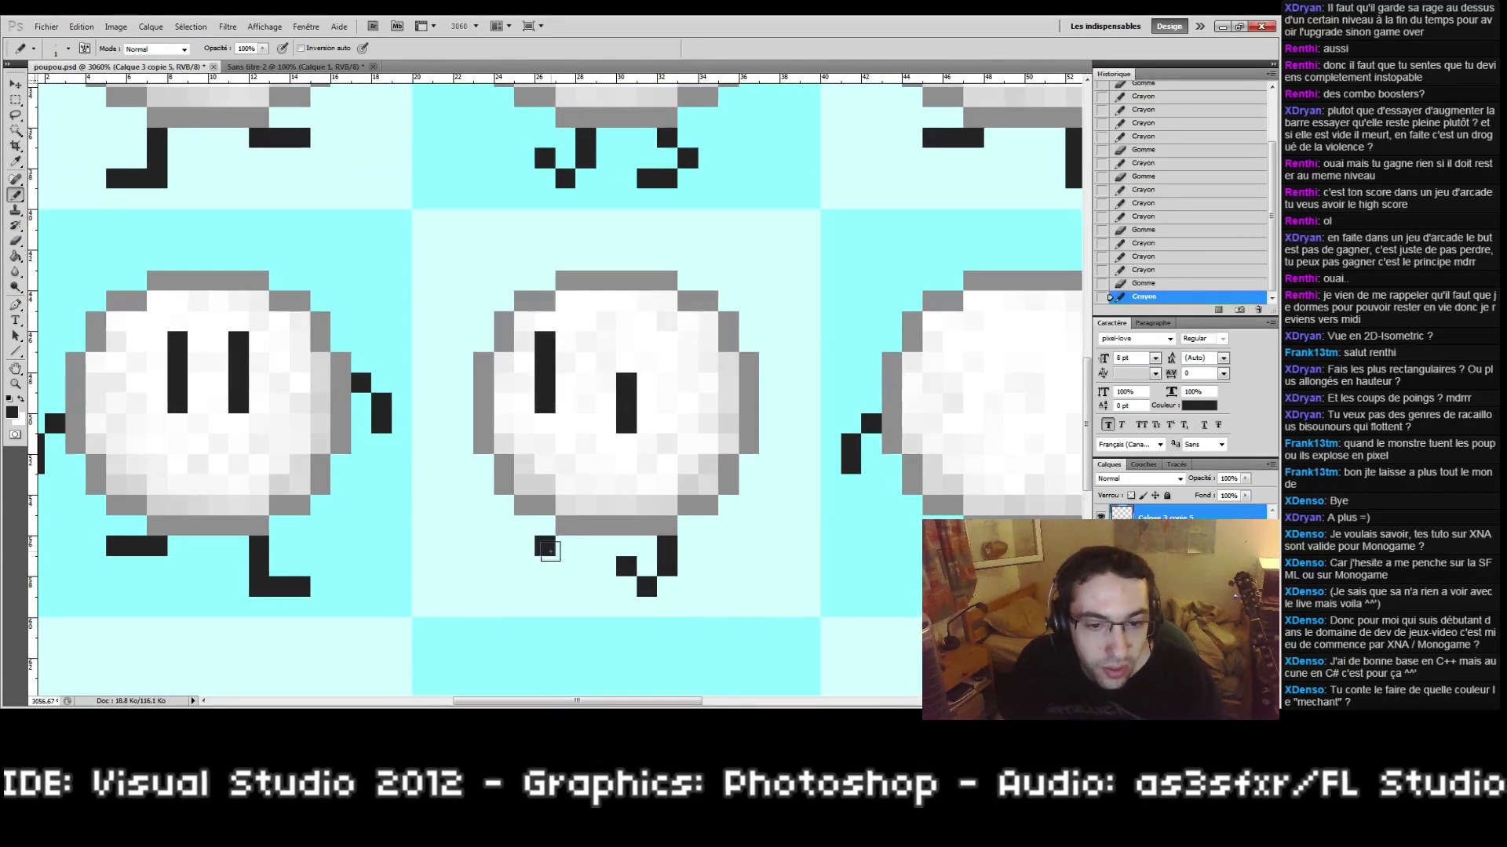
pyautogui.click(569, 543)
pyautogui.press('e')
pyautogui.click(547, 545)
pyautogui.press('b')
pyautogui.click(545, 567)
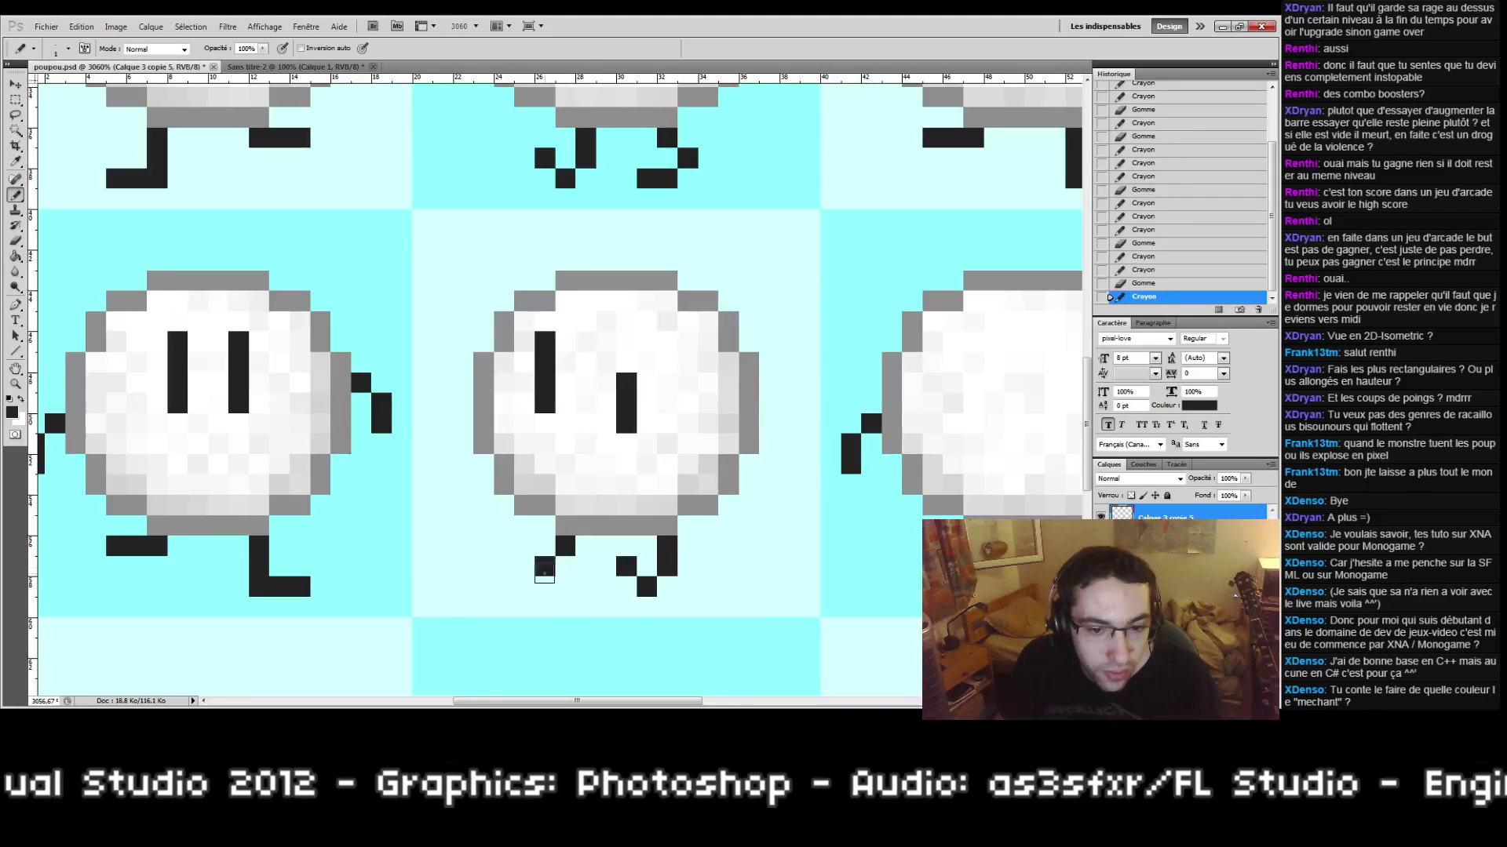
pyautogui.click(541, 586)
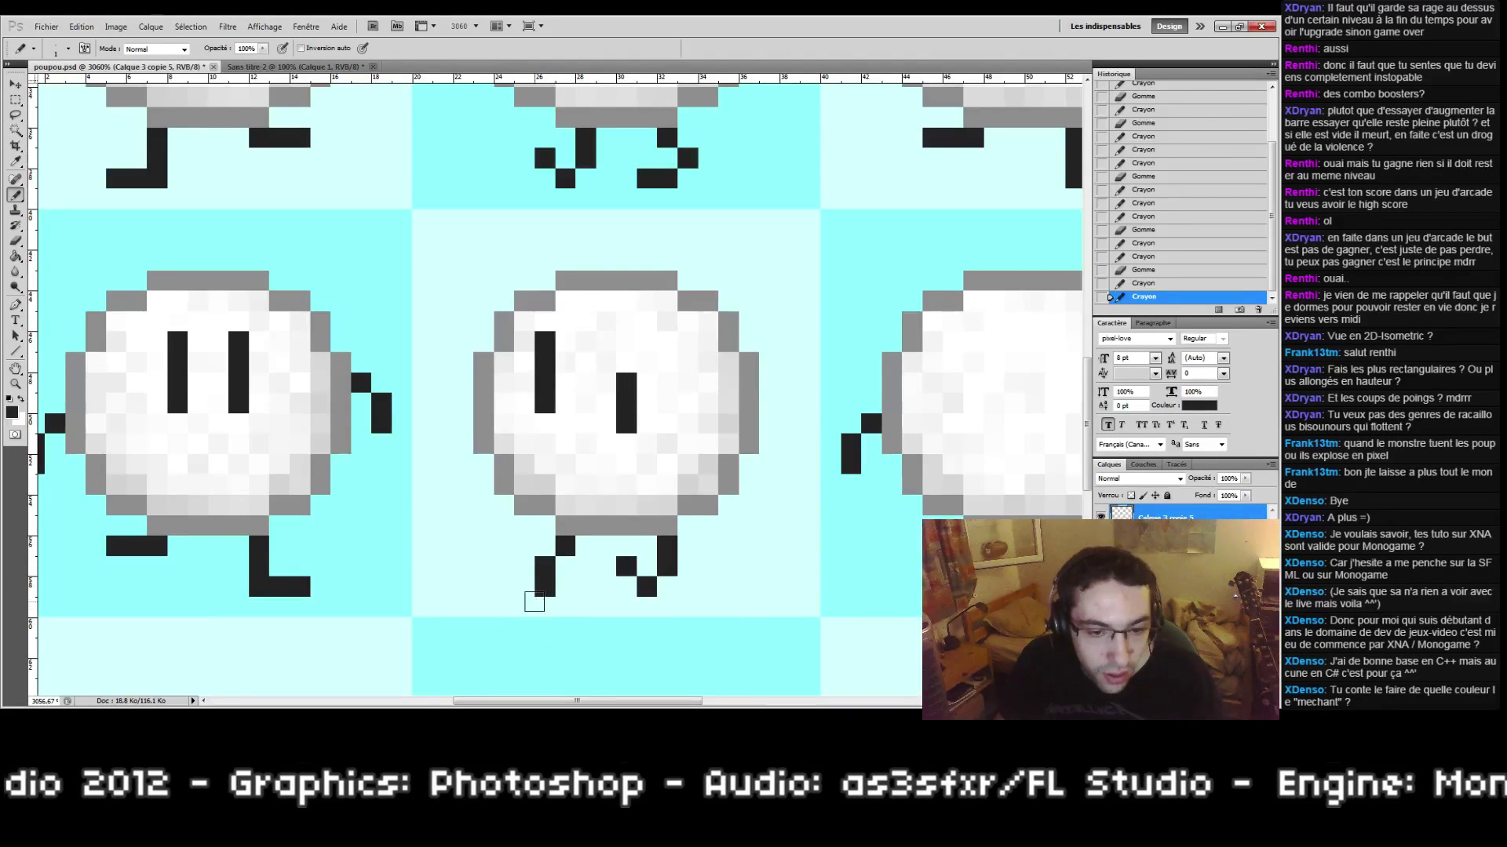
# Step: Try the left leg's lowest pixel one column further left, then restore it below the leg
pyautogui.click(525, 586)
pyautogui.press('e')
pyautogui.click(547, 587)
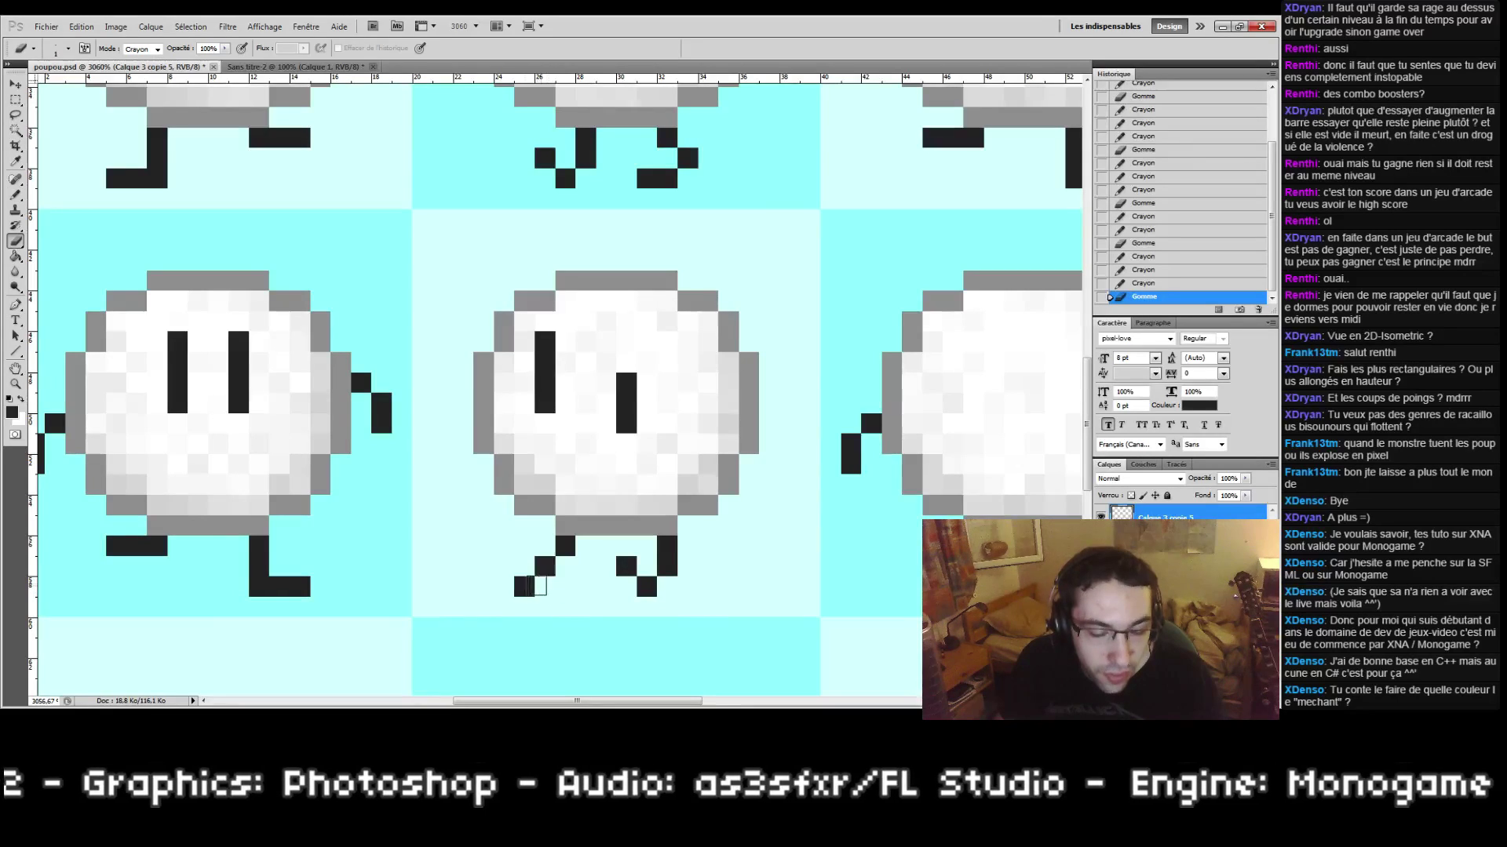
pyautogui.click(526, 585)
pyautogui.press('b')
pyautogui.click(545, 586)
# Step: Erase the second frame's right leg and redraw it bent, with a knee pixel to the left and a two-pixel foot pointing right
pyautogui.press('e')
pyautogui.moveTo(627, 570); pyautogui.dragTo(660, 559)
pyautogui.click(665, 551)
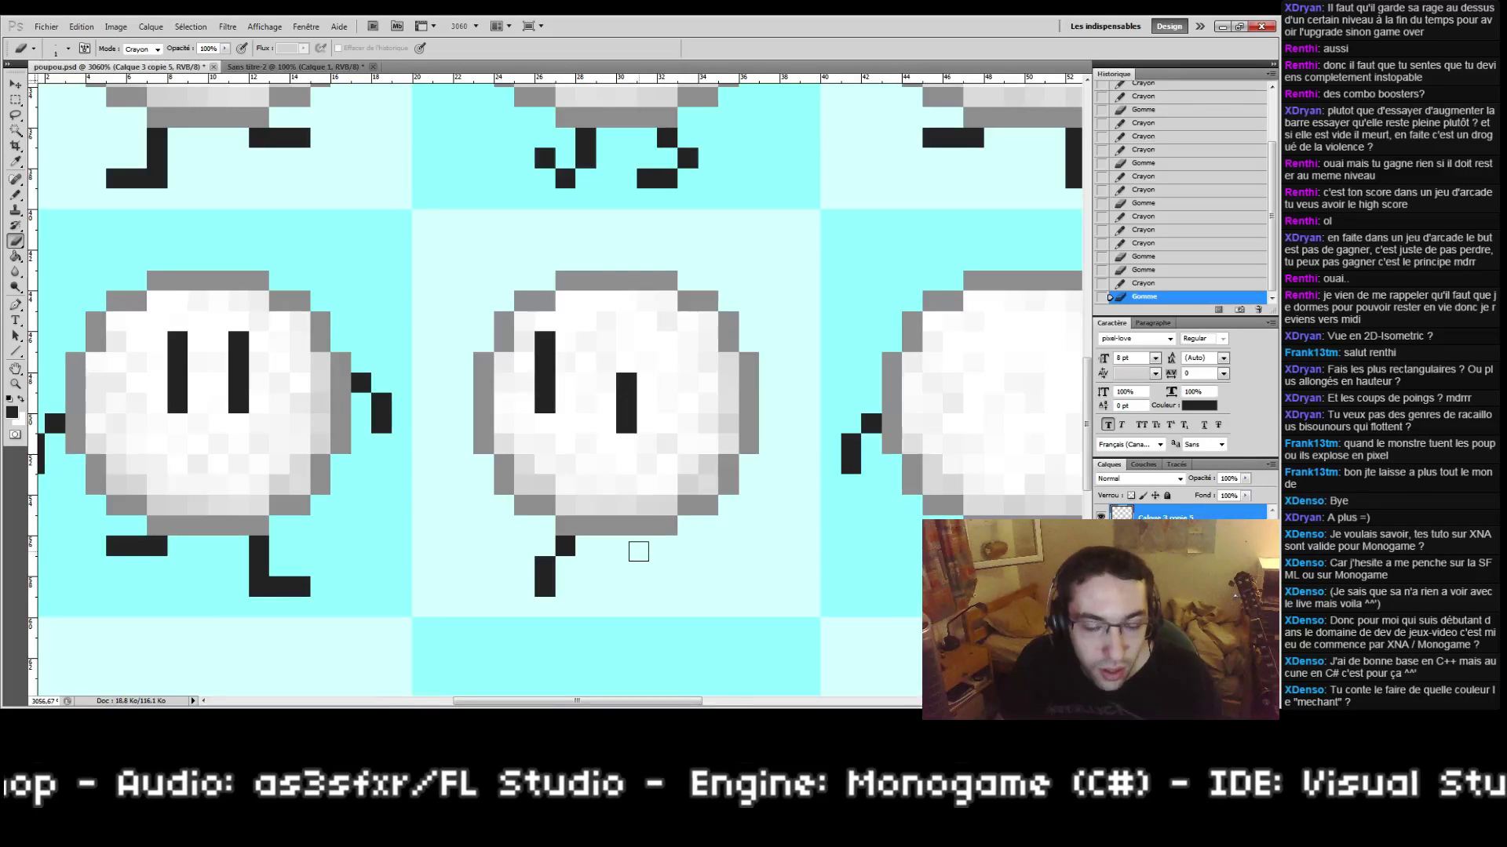
pyautogui.press('b')
pyautogui.click(646, 548)
pyautogui.press('e')
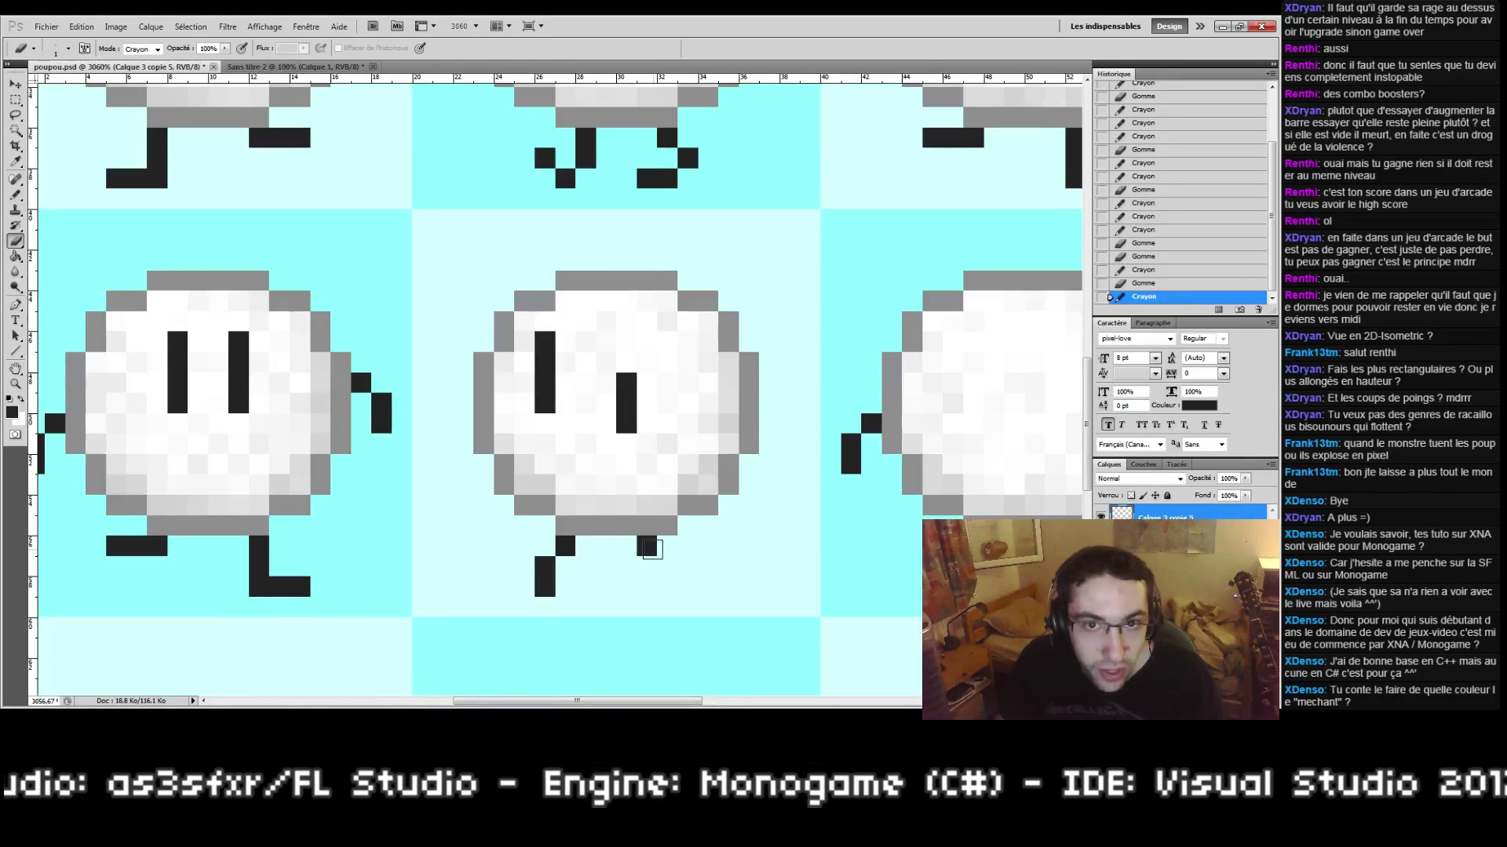
pyautogui.press('b')
pyautogui.click(622, 567)
pyautogui.moveTo(648, 586); pyautogui.dragTo(667, 586)
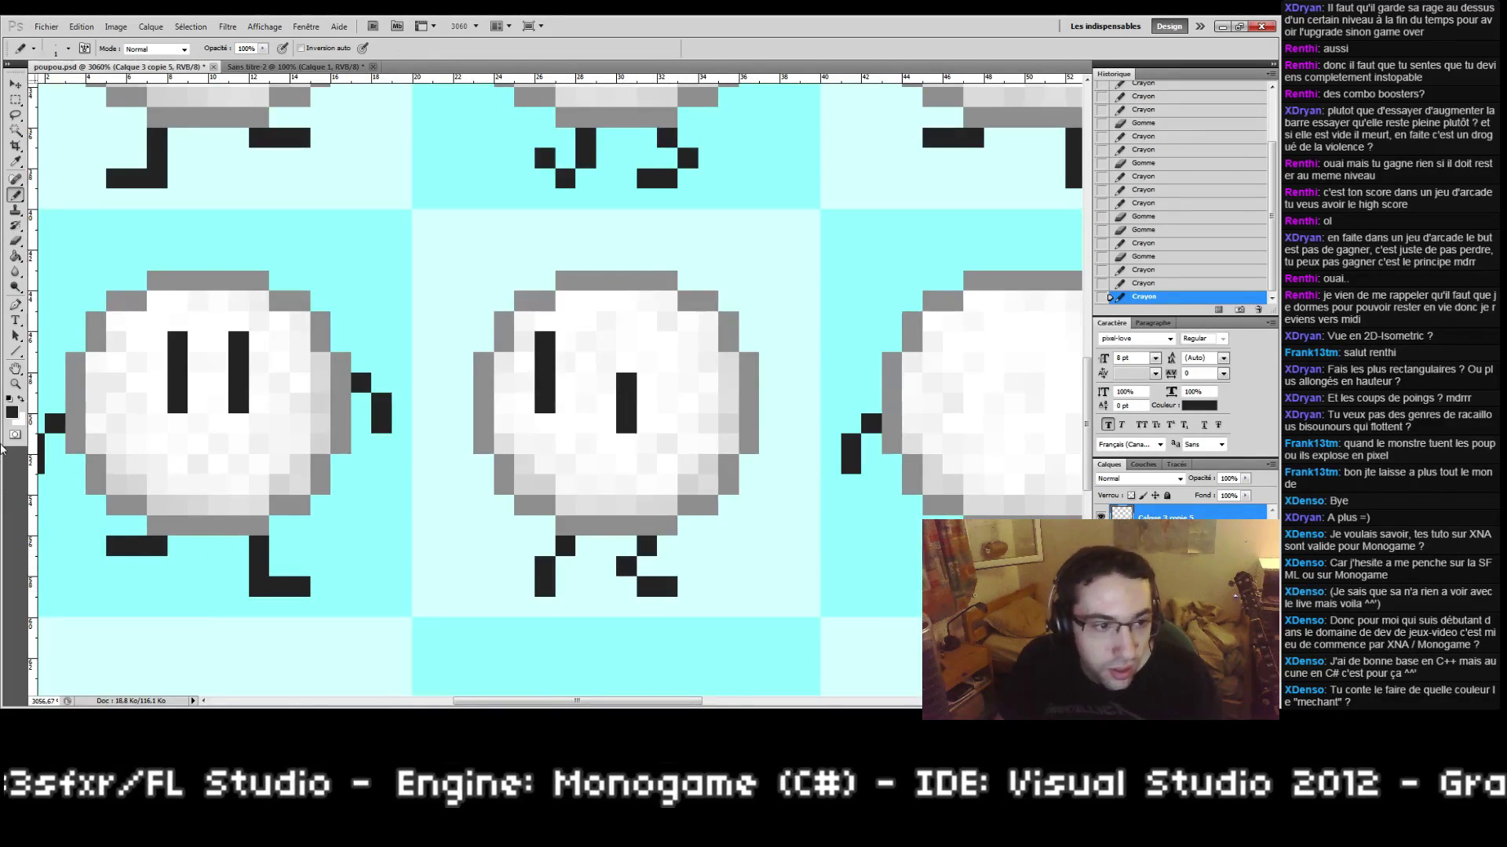
# Step: Check the third row at reduced size, then widen the second frame's left foot to two pixels towards the left
pyautogui.doubleClick(15, 384)
pyautogui.click(559, 387)
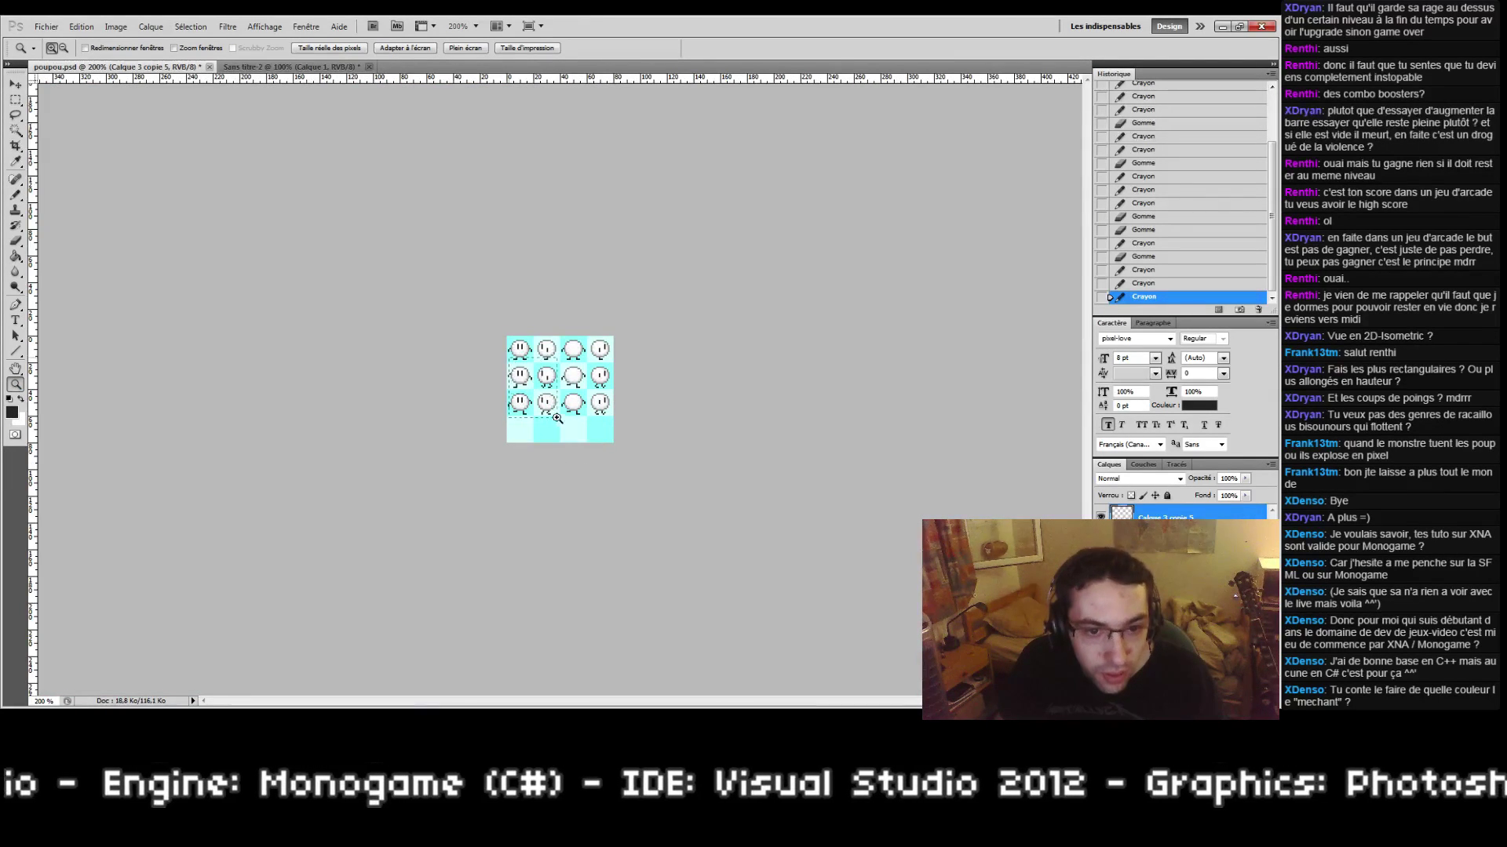
pyautogui.moveTo(571, 430); pyautogui.dragTo(571, 430)
pyautogui.press('e')
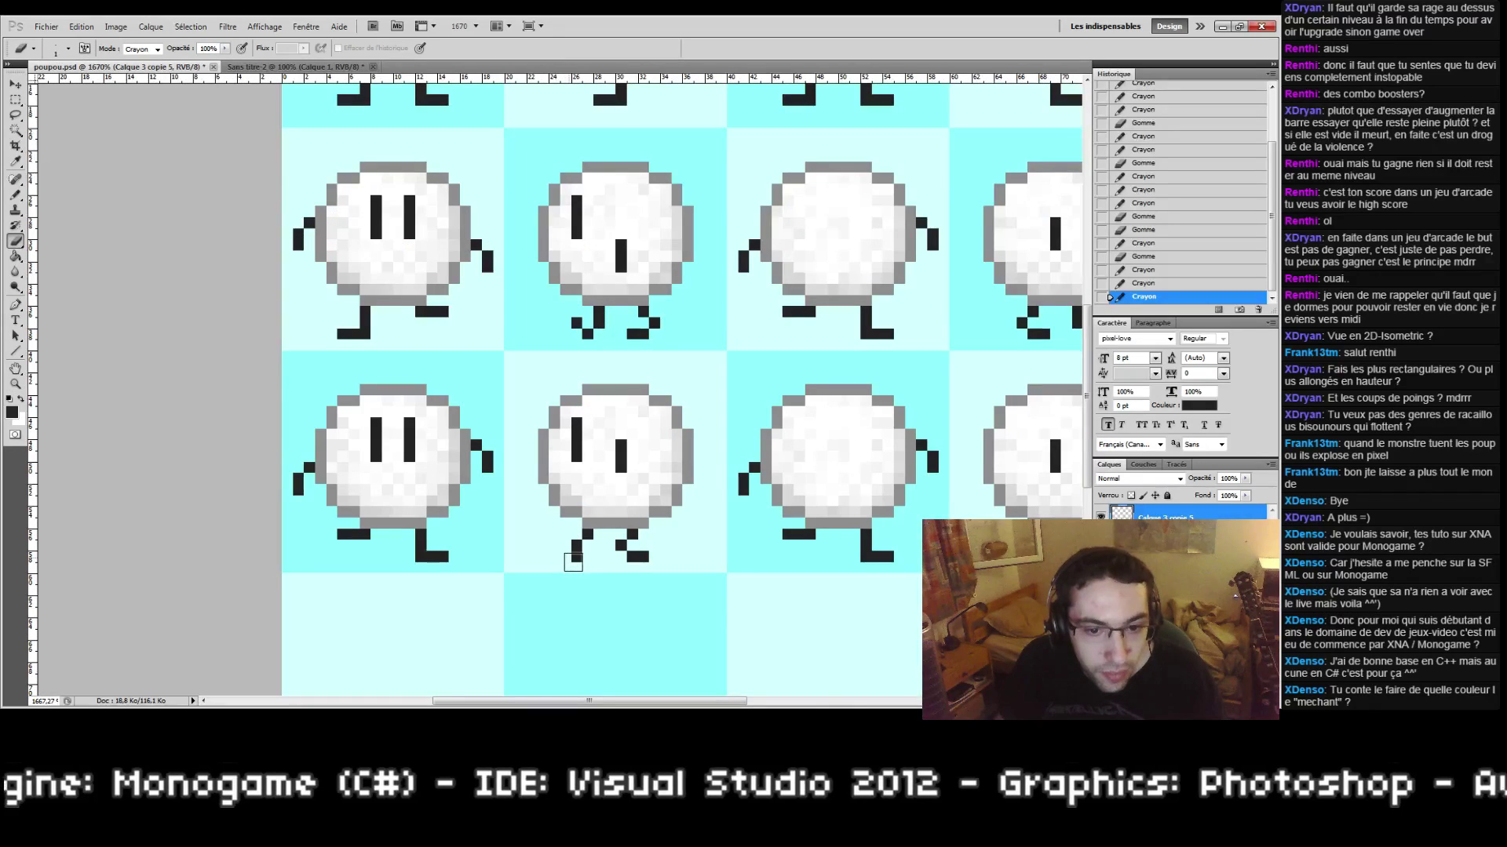
pyautogui.click(566, 564)
pyautogui.click(567, 566)
pyautogui.press('b')
pyautogui.click(567, 558)
pyautogui.moveTo(623, 541); pyautogui.dragTo(583, 547)
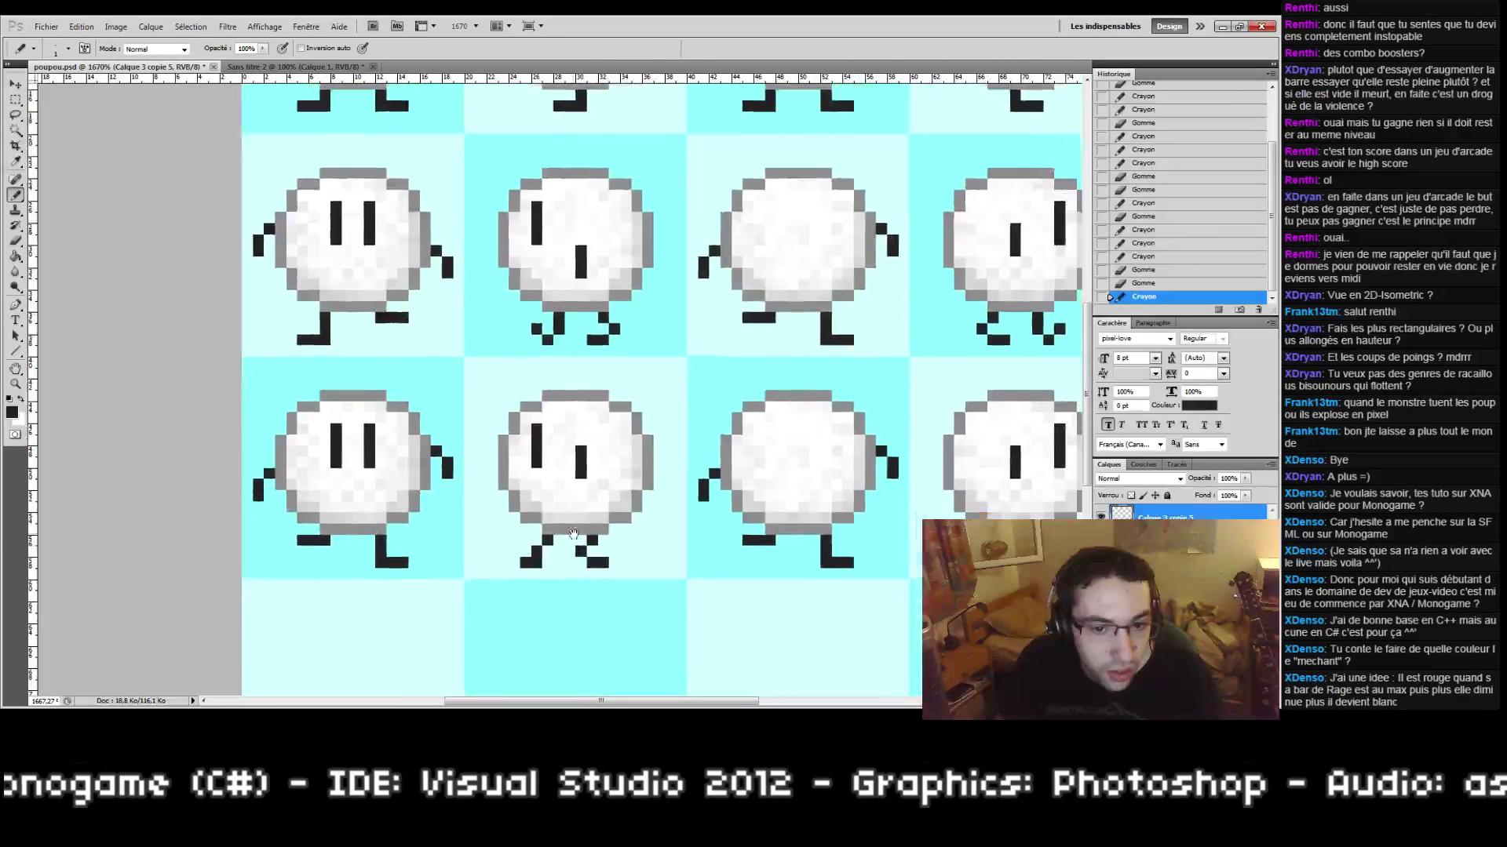
# Step: Review the whole sprite sheet, then erase the inner pixel of the second frame's left foot to make the leg a straight diagonal
pyautogui.doubleClick(15, 369)
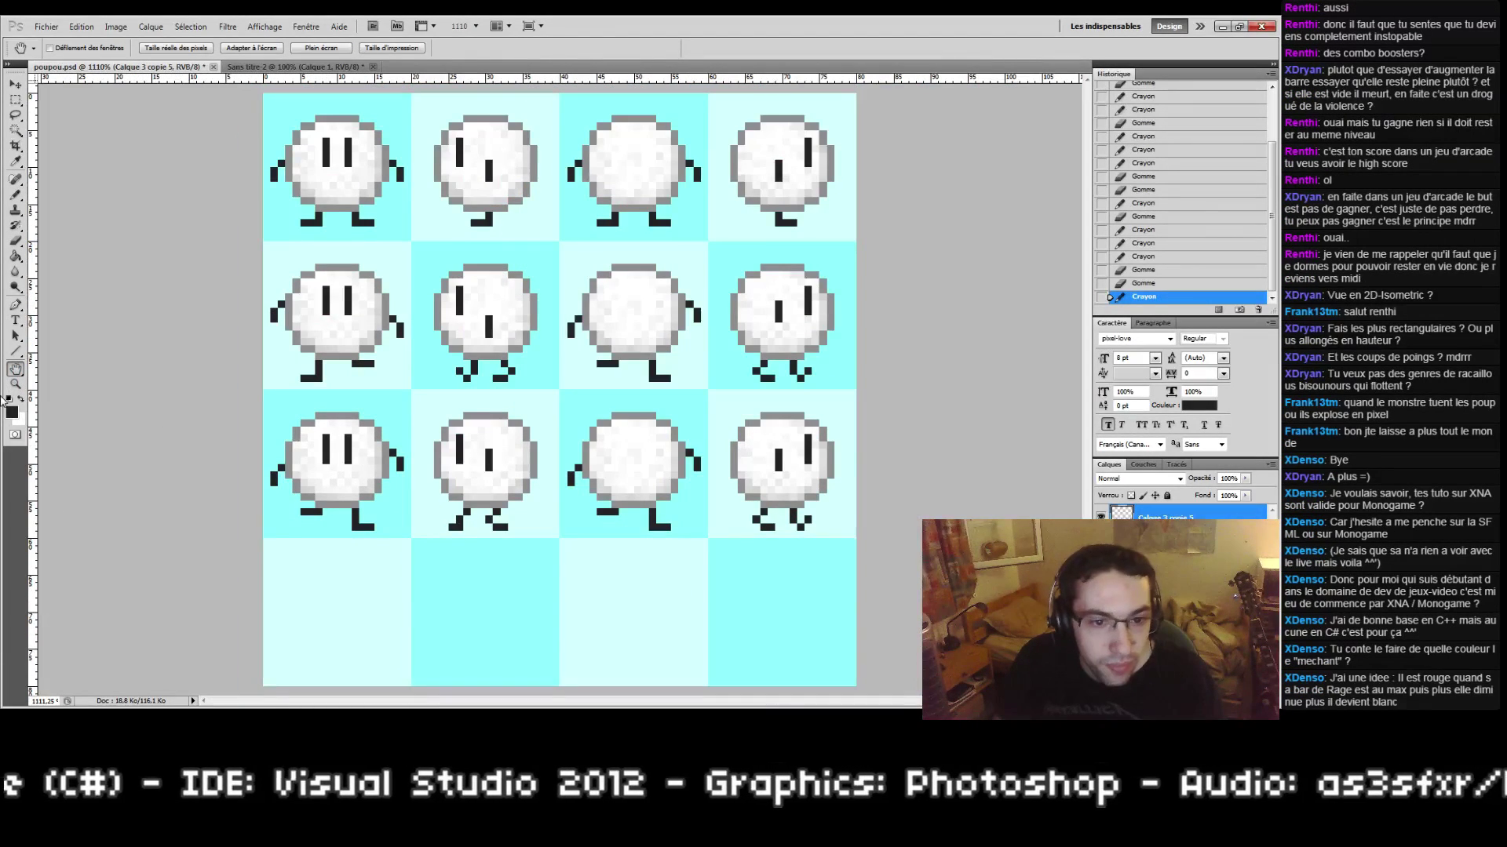
pyautogui.doubleClick(15, 384)
pyautogui.click(556, 407)
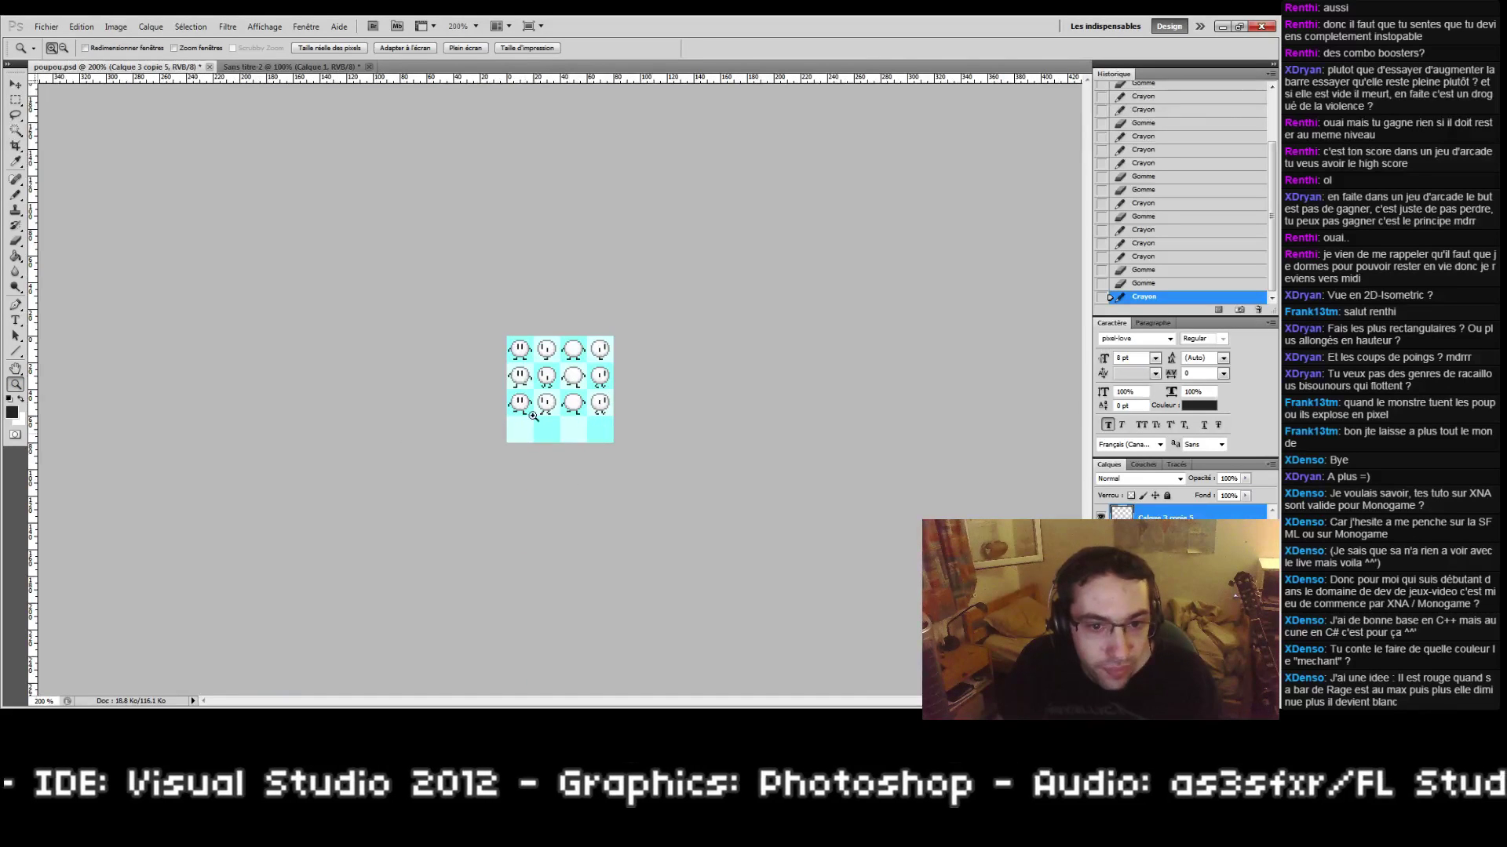
pyautogui.moveTo(531, 420); pyautogui.dragTo(591, 477)
pyautogui.moveTo(422, 363); pyautogui.dragTo(491, 467)
pyautogui.press('e')
pyautogui.click(414, 471)
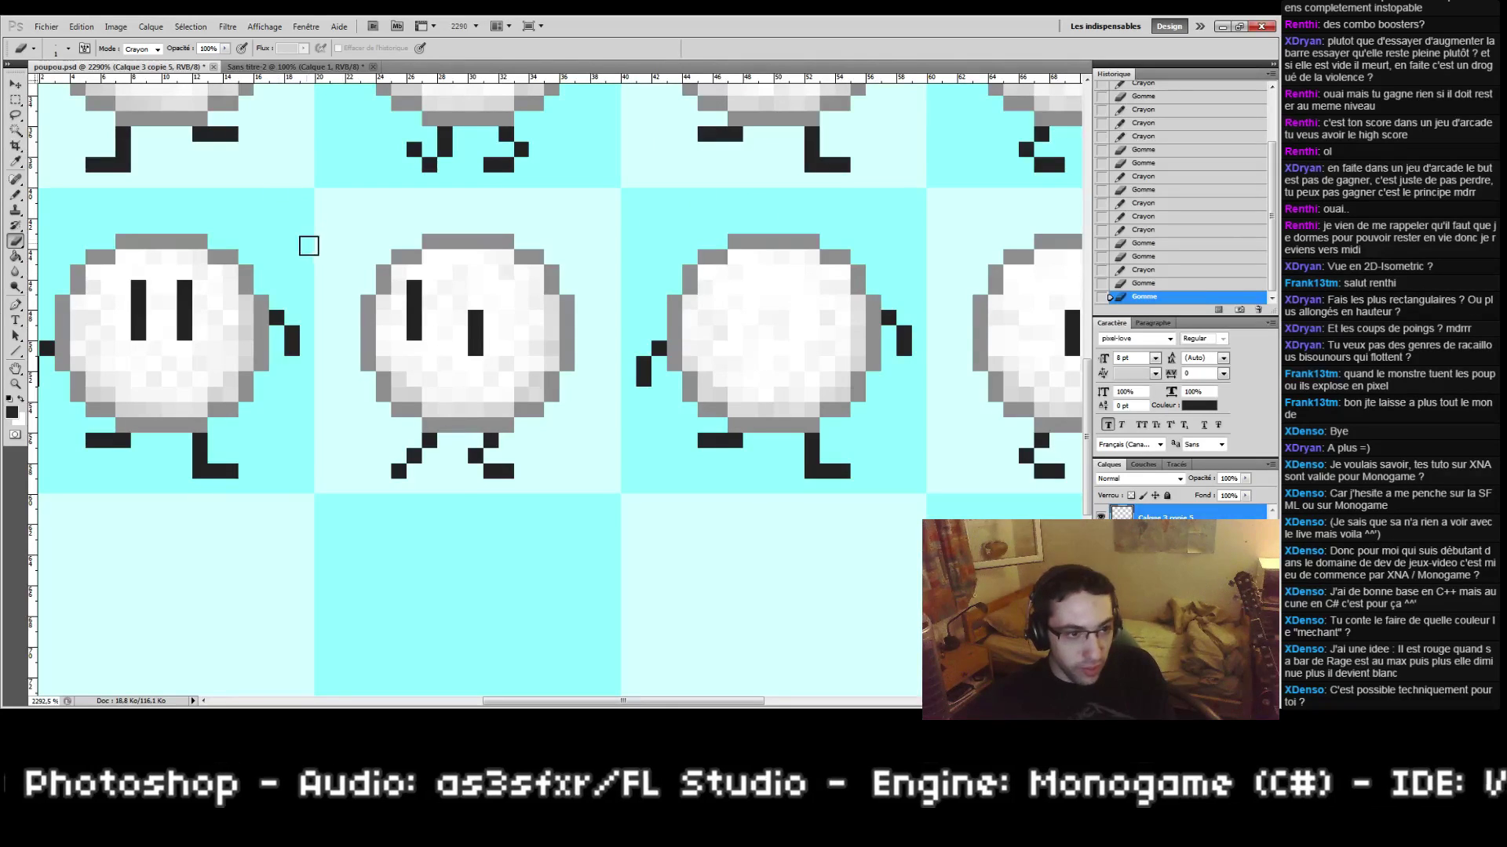
# Step: Erase both legs of the third row's second frame completely
pyautogui.click(15, 384)
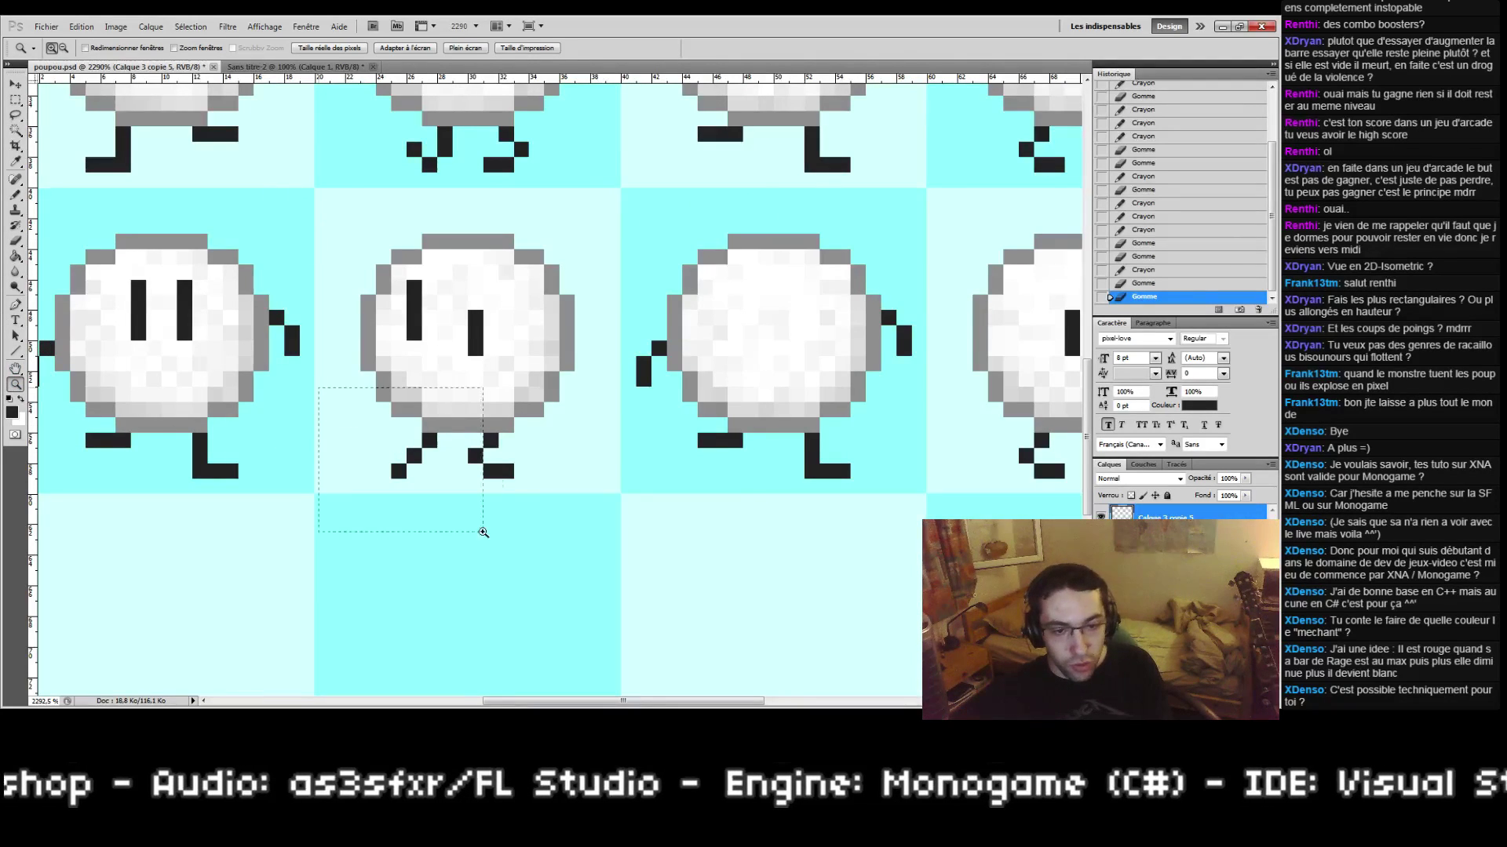
pyautogui.moveTo(483, 532); pyautogui.dragTo(554, 533)
pyautogui.moveTo(567, 422); pyautogui.dragTo(601, 500)
pyautogui.press('e')
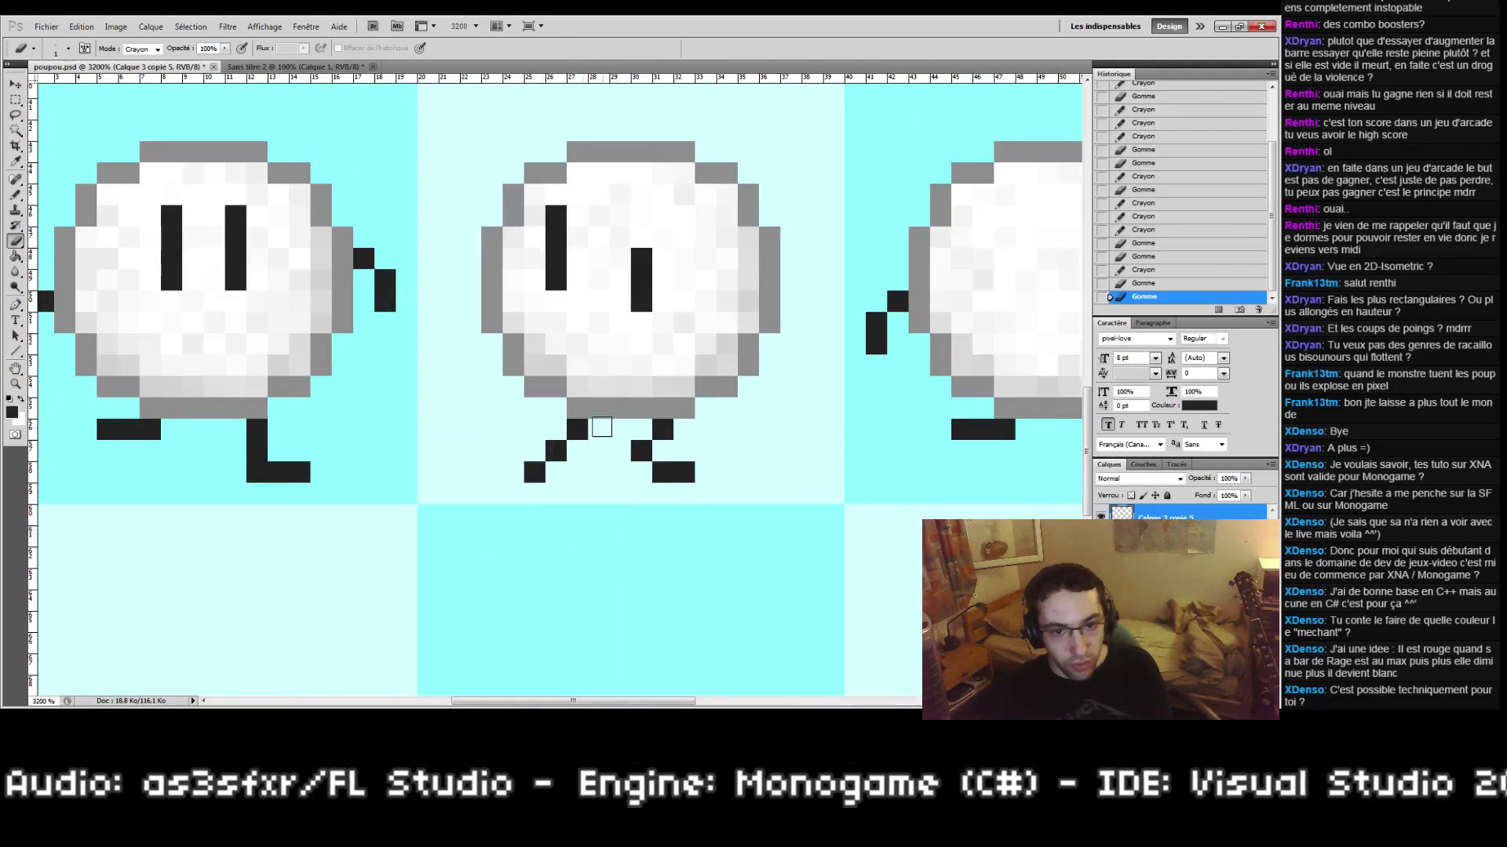
pyautogui.moveTo(633, 375)
pyautogui.mouseDown()
pyautogui.moveTo(688, 656)
pyautogui.moveTo(643, 698)
pyautogui.moveTo(578, 394)
pyautogui.moveTo(652, 618)
pyautogui.moveTo(607, 367)
pyautogui.mouseUp()
pyautogui.moveTo(585, 469)
pyautogui.mouseDown()
pyautogui.moveTo(624, 492)
pyautogui.moveTo(614, 438)
pyautogui.moveTo(572, 465)
pyautogui.moveTo(616, 455)
pyautogui.moveTo(578, 477)
pyautogui.moveTo(613, 486)
pyautogui.mouseUp()
pyautogui.hotkey('ctrl', 'z')
pyautogui.moveTo(518, 447)
pyautogui.mouseDown()
pyautogui.moveTo(461, 495)
pyautogui.moveTo(498, 469)
pyautogui.mouseUp()
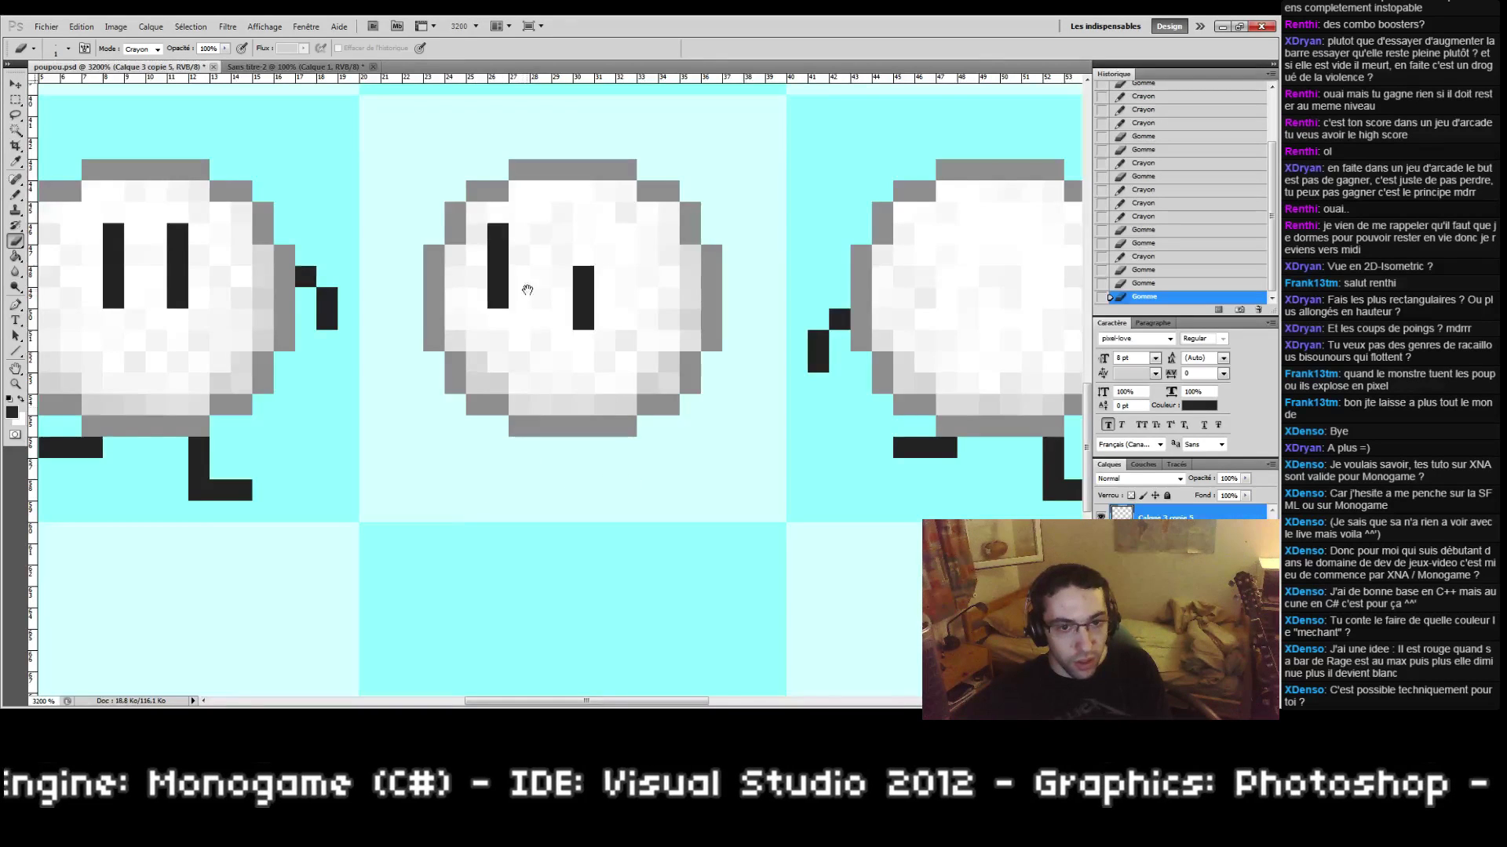
# Step: Draw a black leg in the second frame running diagonally down-left from below the shorter eye, ending in a two-pixel foot
pyautogui.moveTo(528, 290)
pyautogui.mouseDown()
pyautogui.moveTo(602, 560)
pyautogui.moveTo(611, 535)
pyautogui.mouseUp()
pyautogui.moveTo(603, 682); pyautogui.dragTo(573, 537)
pyautogui.press('b')
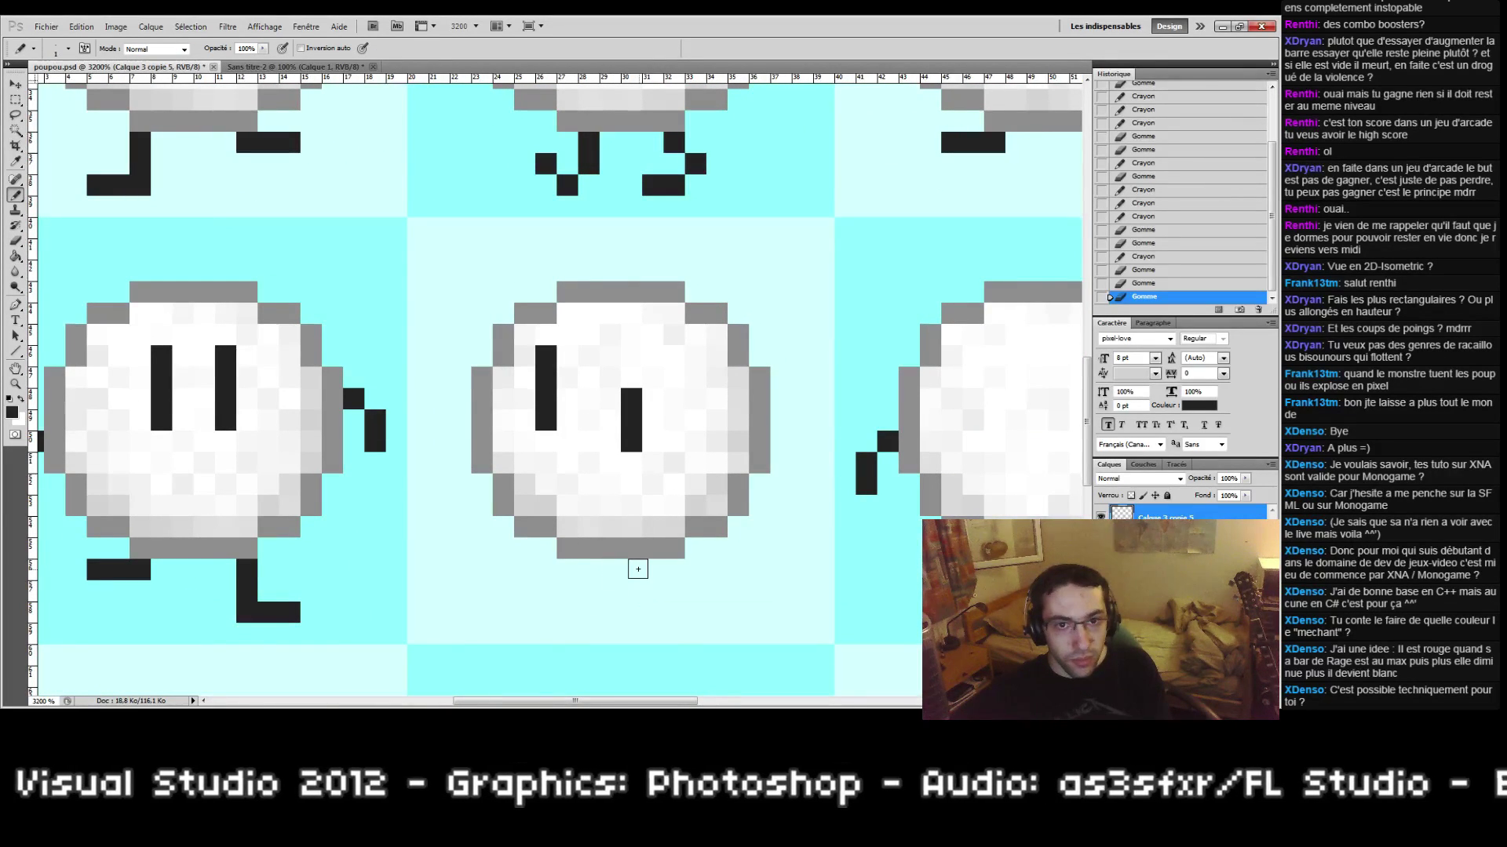
pyautogui.click(652, 569)
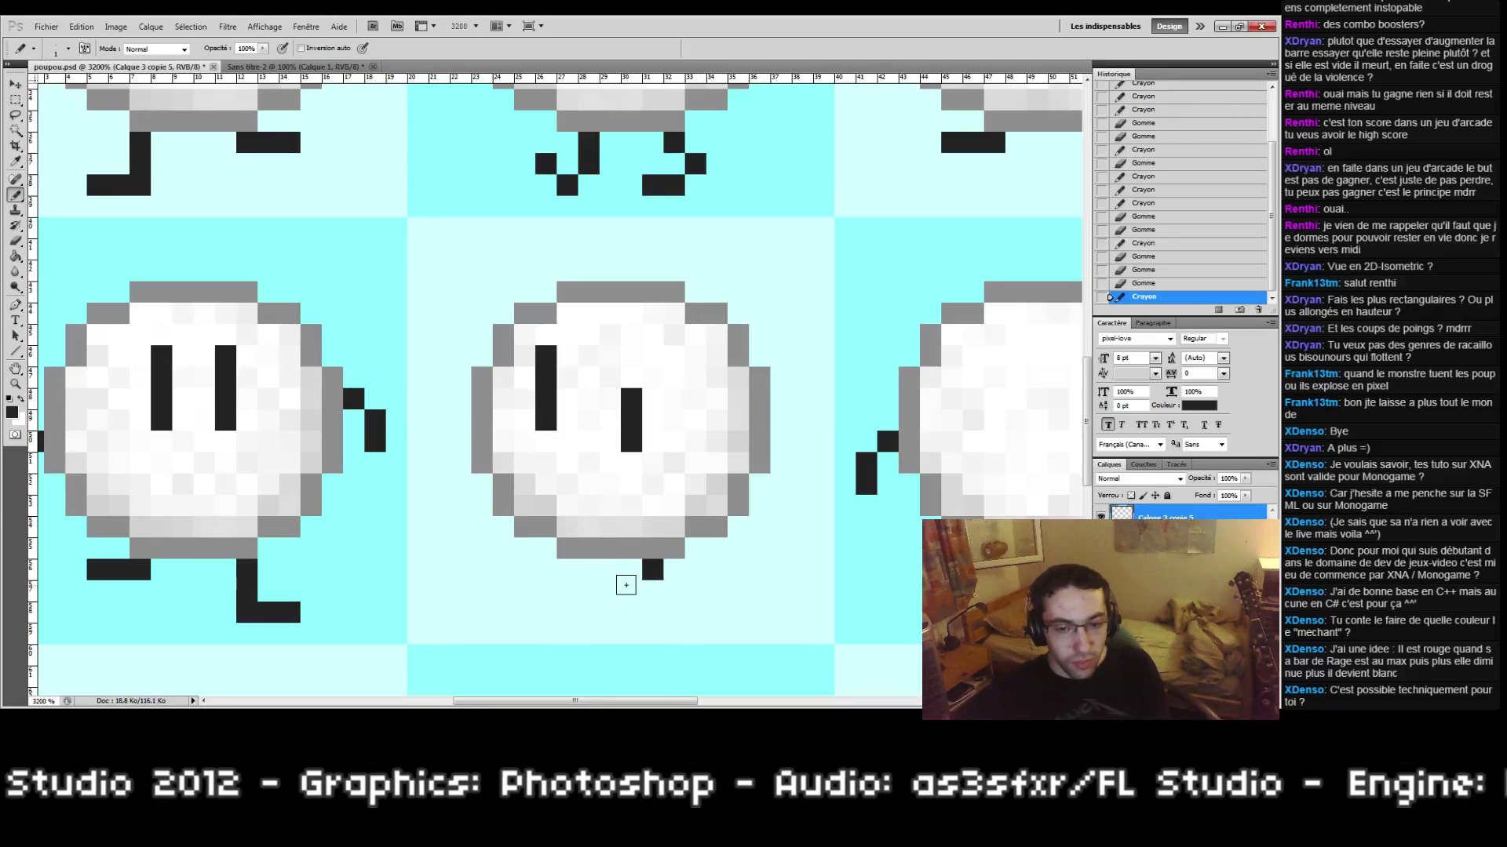
pyautogui.hotkey('ctrl', 'z')
pyautogui.click(631, 570)
pyautogui.click(610, 590)
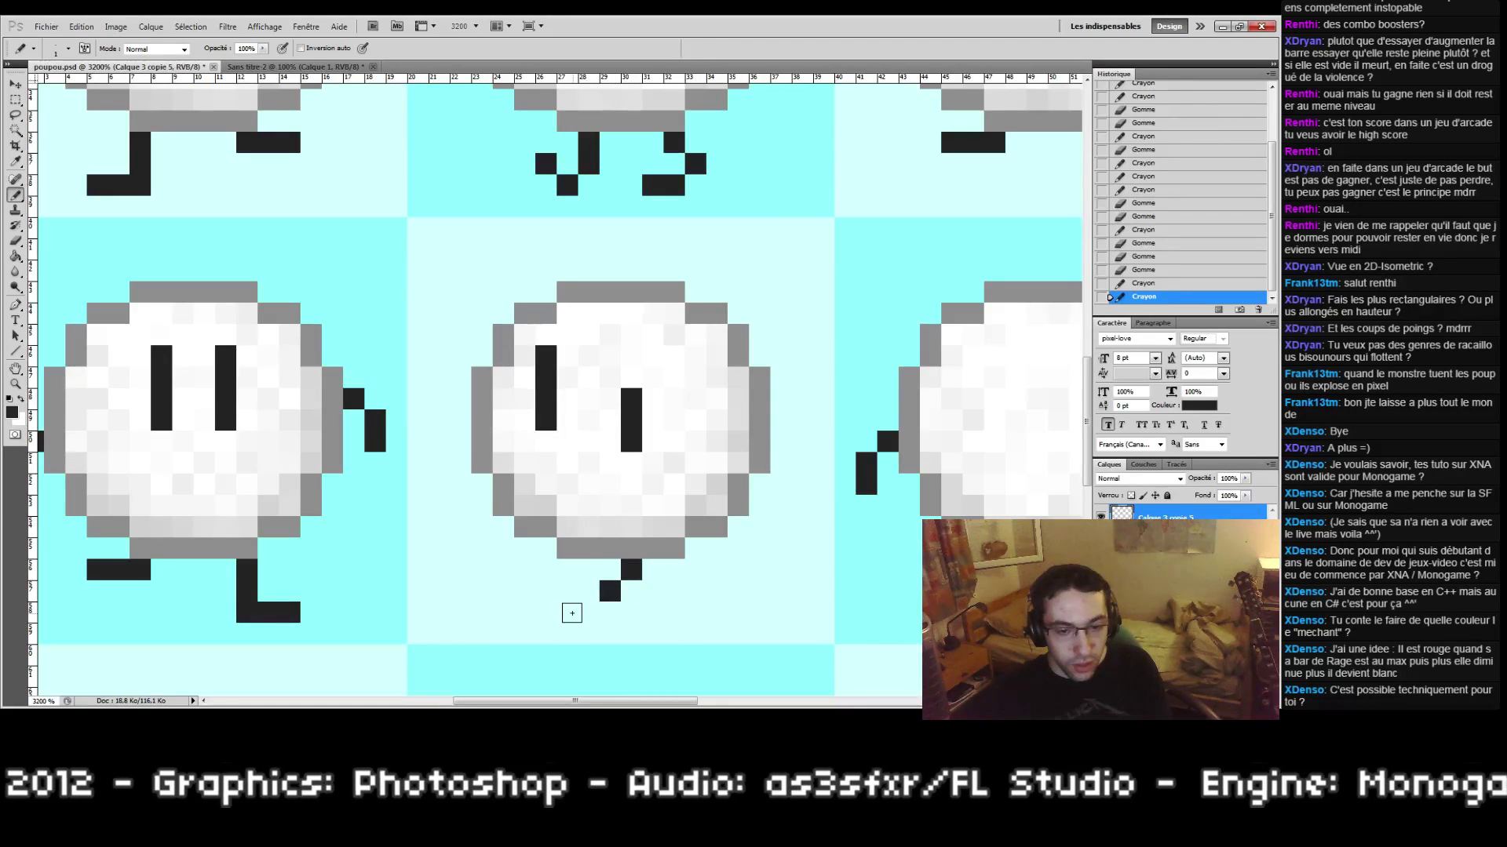
pyautogui.moveTo(572, 613); pyautogui.dragTo(588, 613)
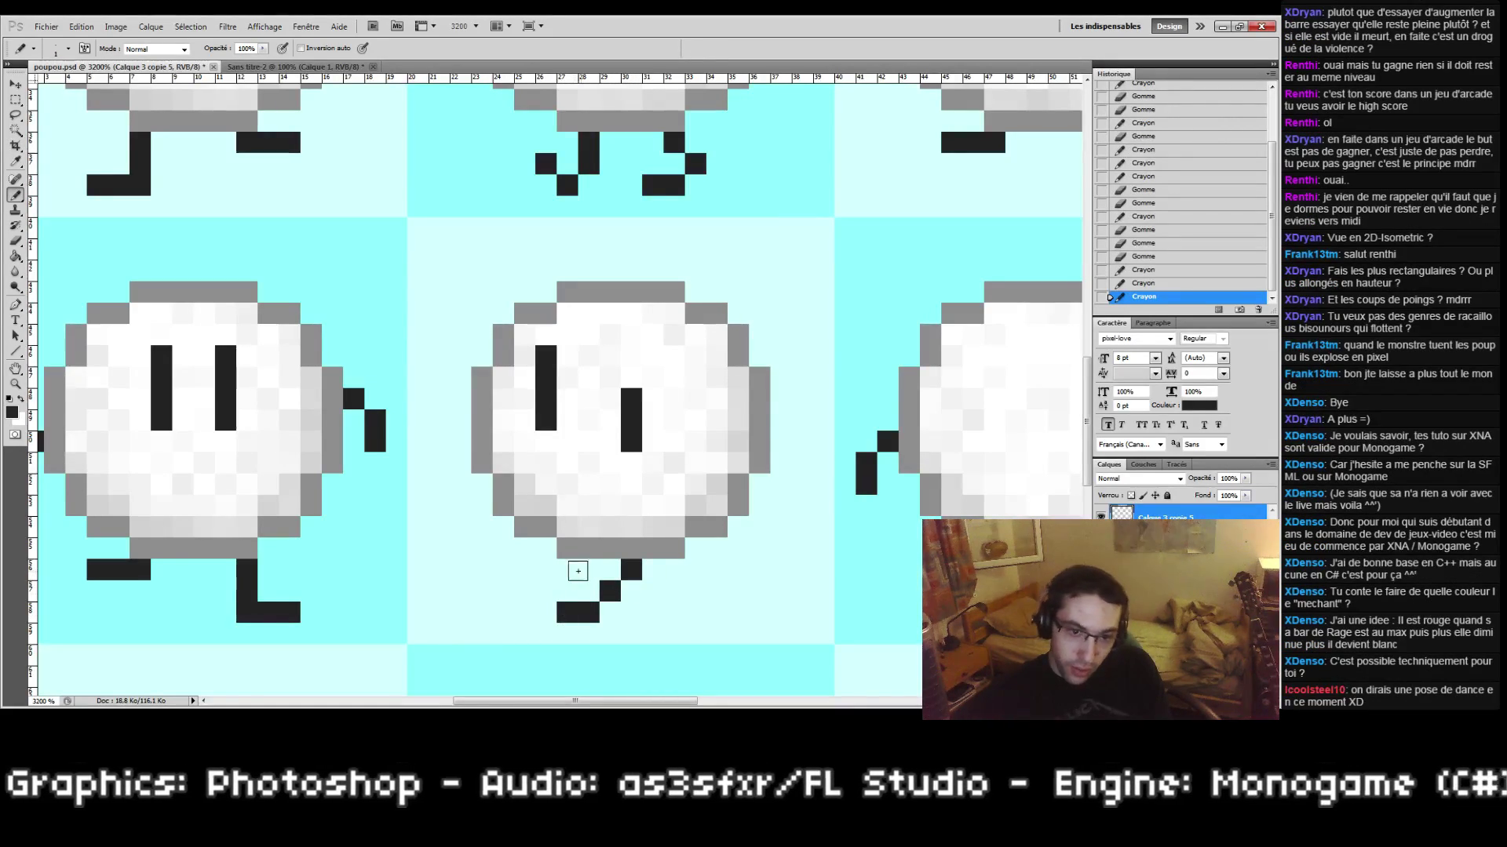
# Step: Draw the second leg in black, starting left of the first, crossing it and running down-right to a single foot pixel
pyautogui.click(589, 569)
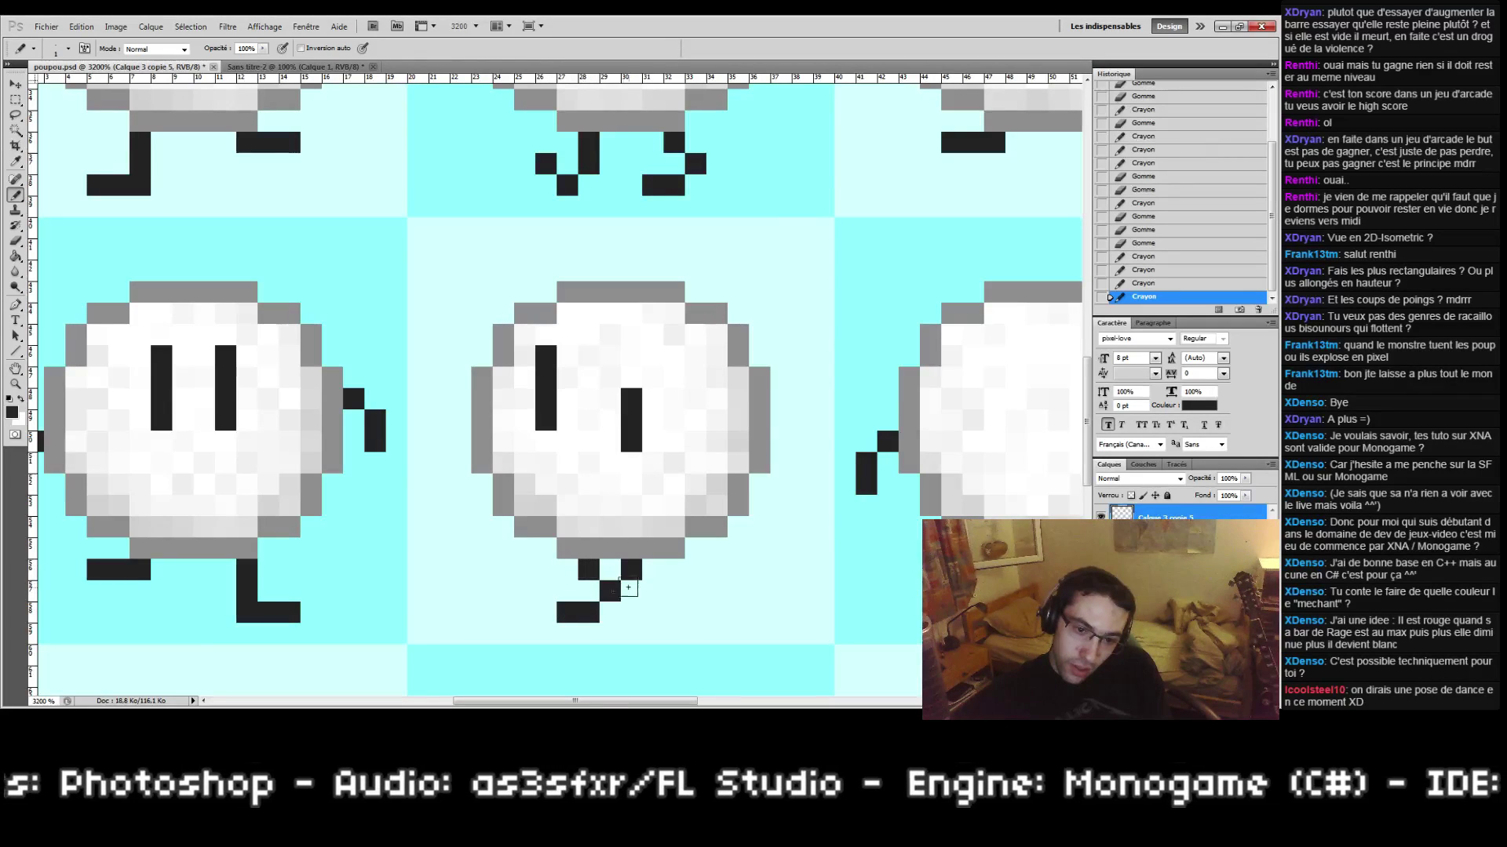
pyautogui.moveTo(633, 611)
pyautogui.mouseDown()
pyautogui.moveTo(653, 611)
pyautogui.moveTo(652, 591)
pyautogui.mouseUp()
pyautogui.hotkey('ctrl', 'z')
pyautogui.click(673, 613)
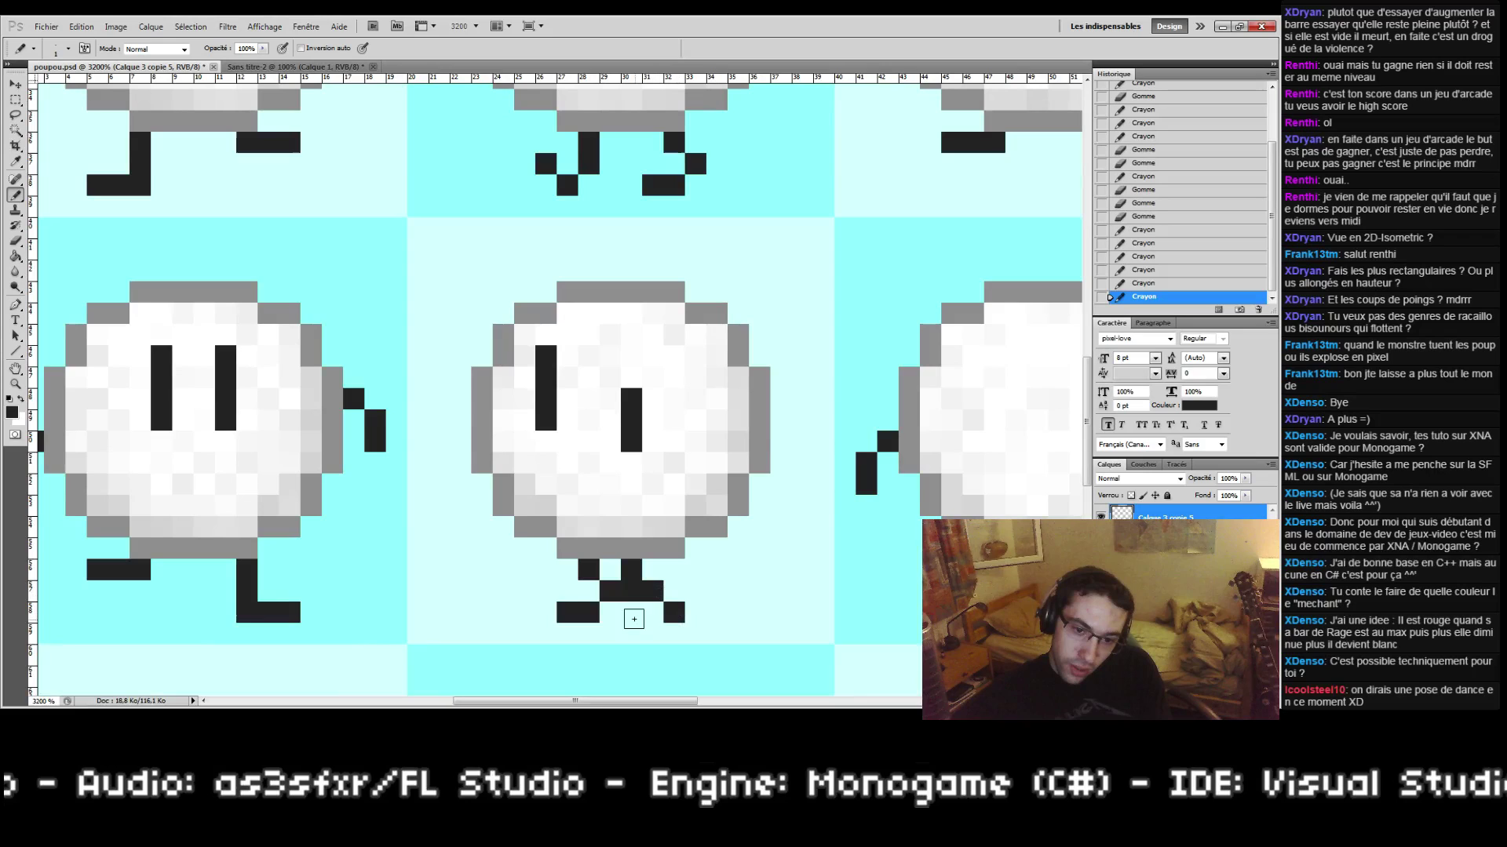
# Step: Extend the second frame's left foot by one pixel and add a raised toe pixel diagonally above its left end
pyautogui.click(546, 612)
pyautogui.click(524, 591)
pyautogui.click(15, 384)
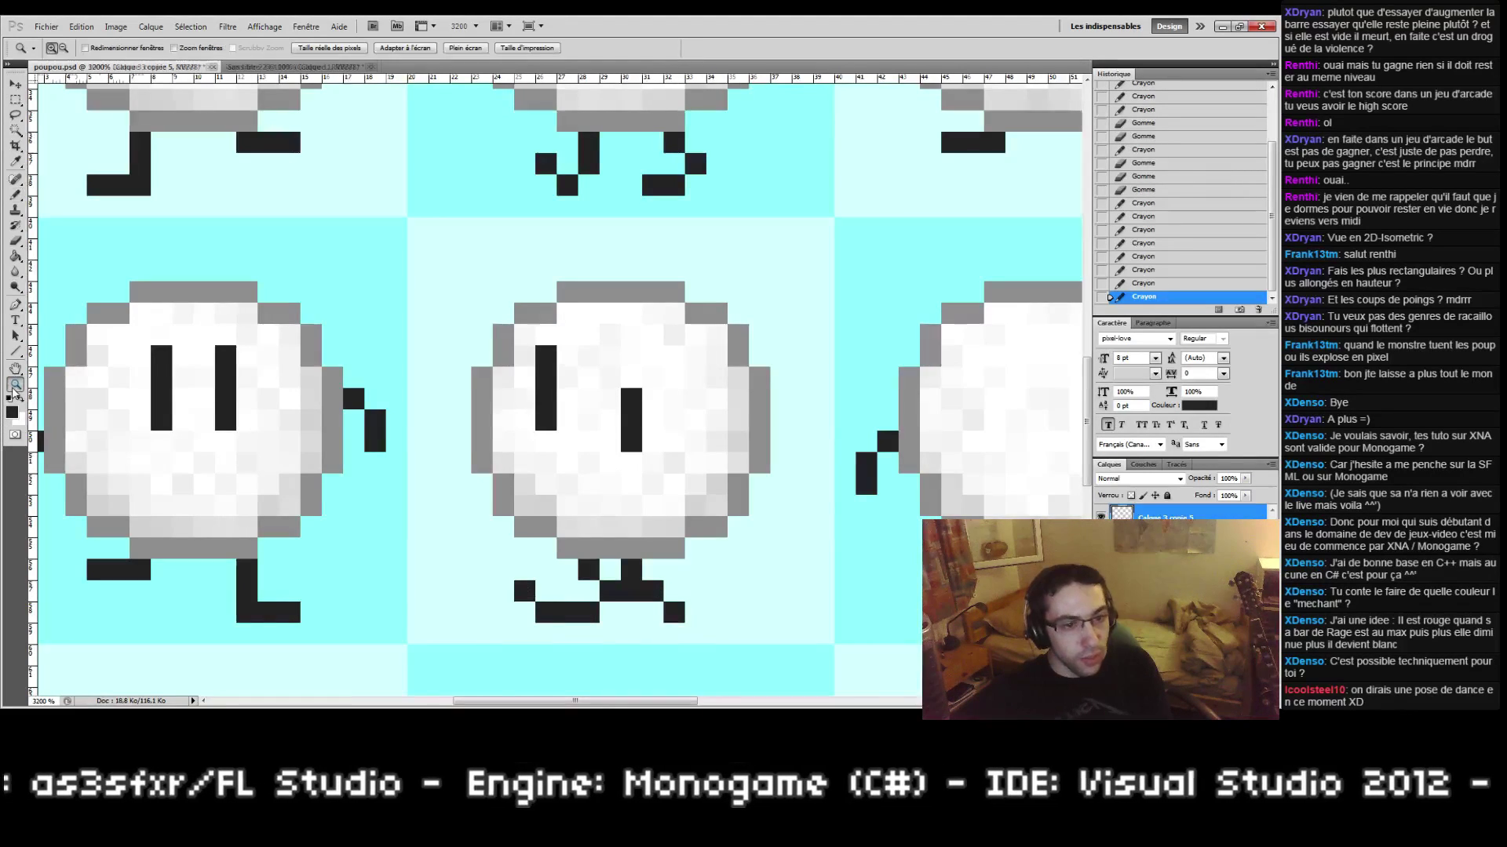
# Step: Redraw the left arm of the third row's third frame two pixels higher in black and erase its former lower pixels
pyautogui.doubleClick(15, 384)
pyautogui.click(554, 422)
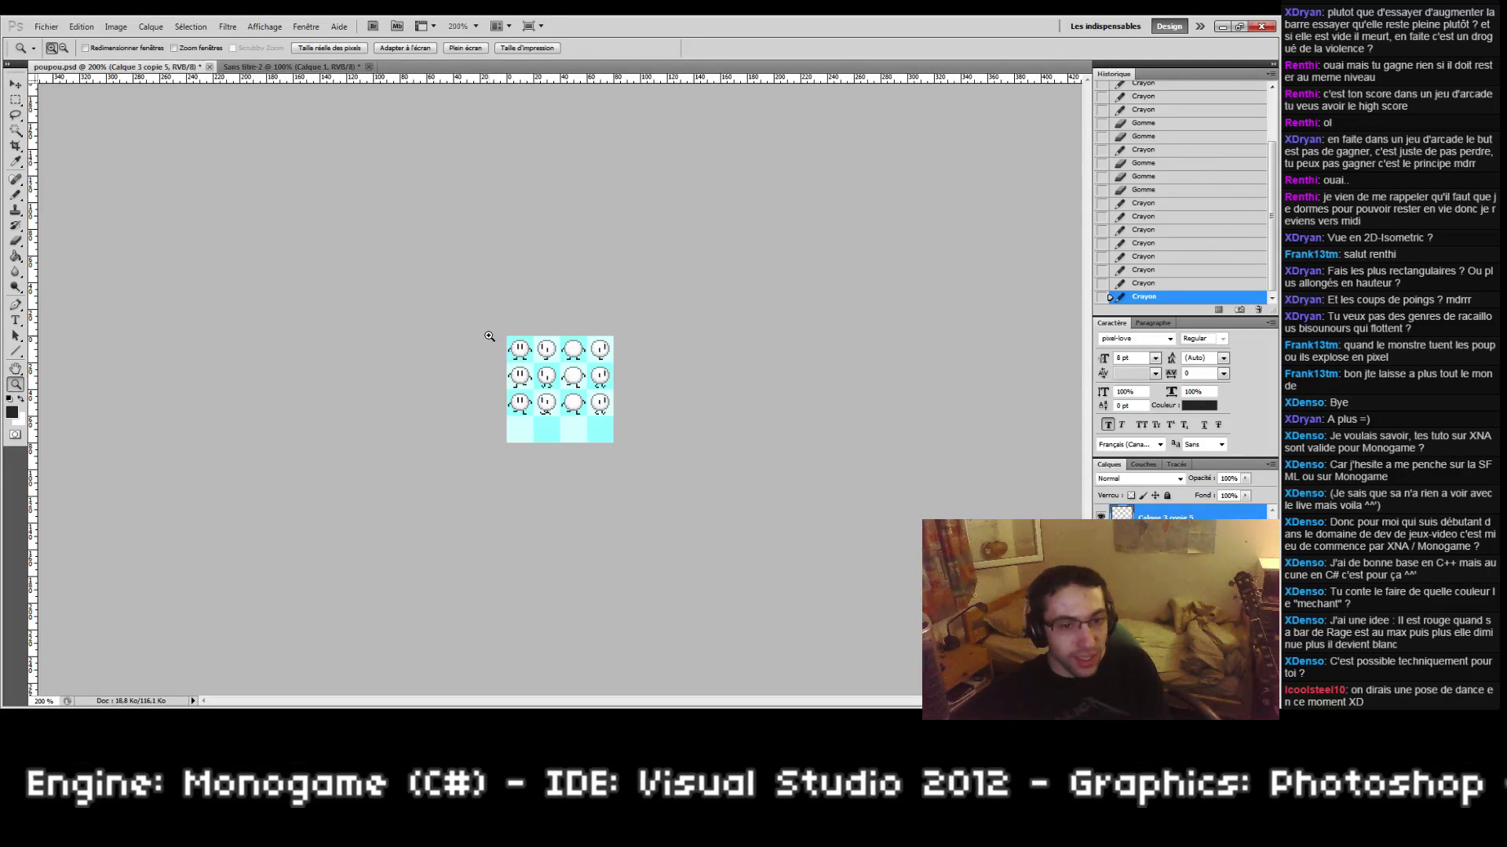
pyautogui.moveTo(627, 438); pyautogui.dragTo(627, 438)
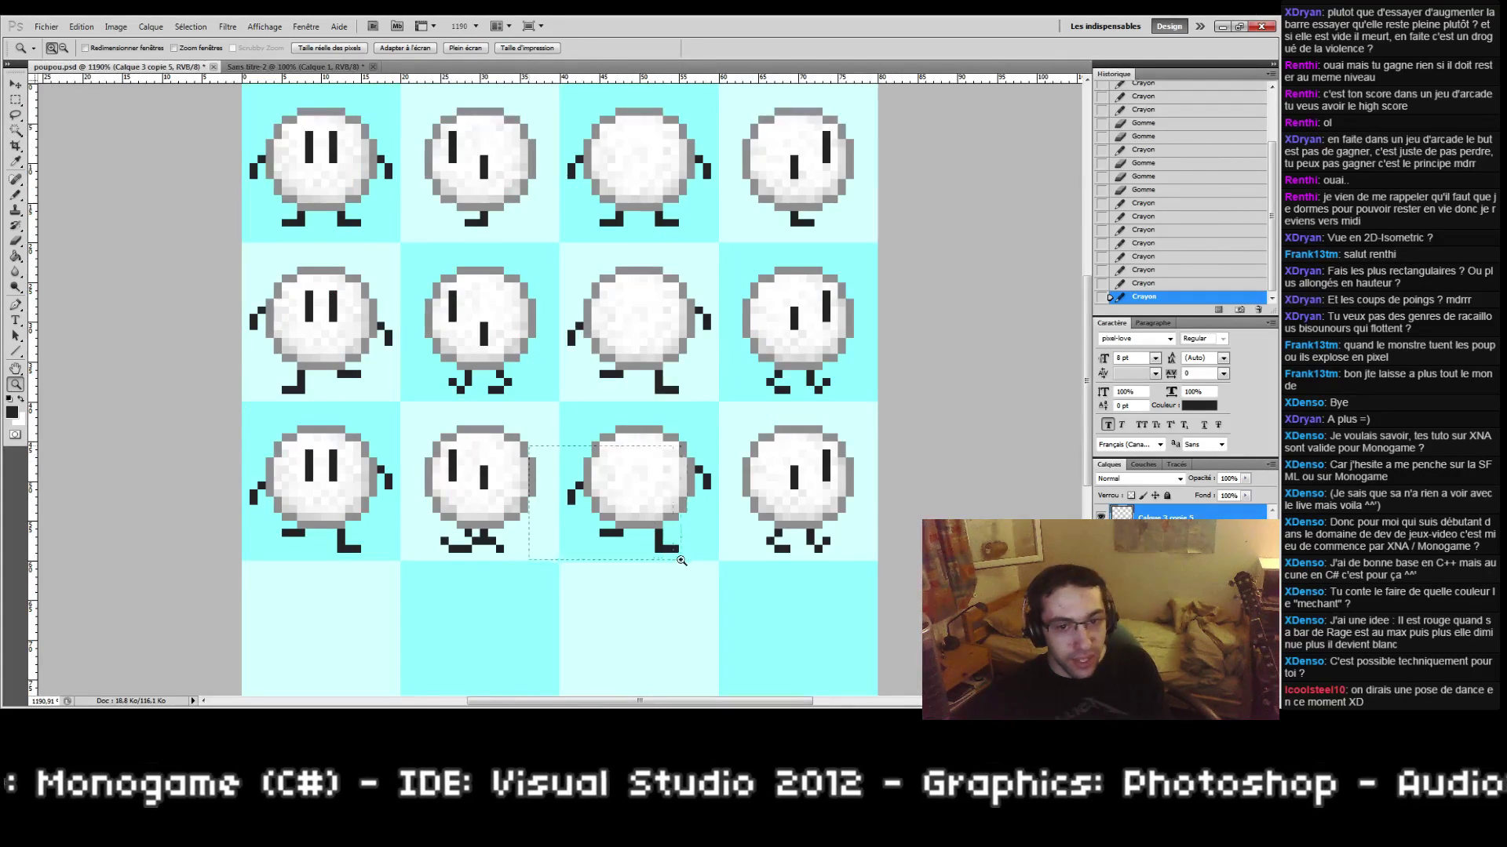
pyautogui.doubleClick(641, 519)
pyautogui.press('b')
pyautogui.moveTo(509, 387); pyautogui.dragTo(486, 436)
pyautogui.press('e')
pyautogui.moveTo(509, 430); pyautogui.dragTo(486, 483)
# Step: Redraw the third frame's right arm two pixels lower in black and erase its former upper pixels
pyautogui.press('b')
pyautogui.click(829, 408)
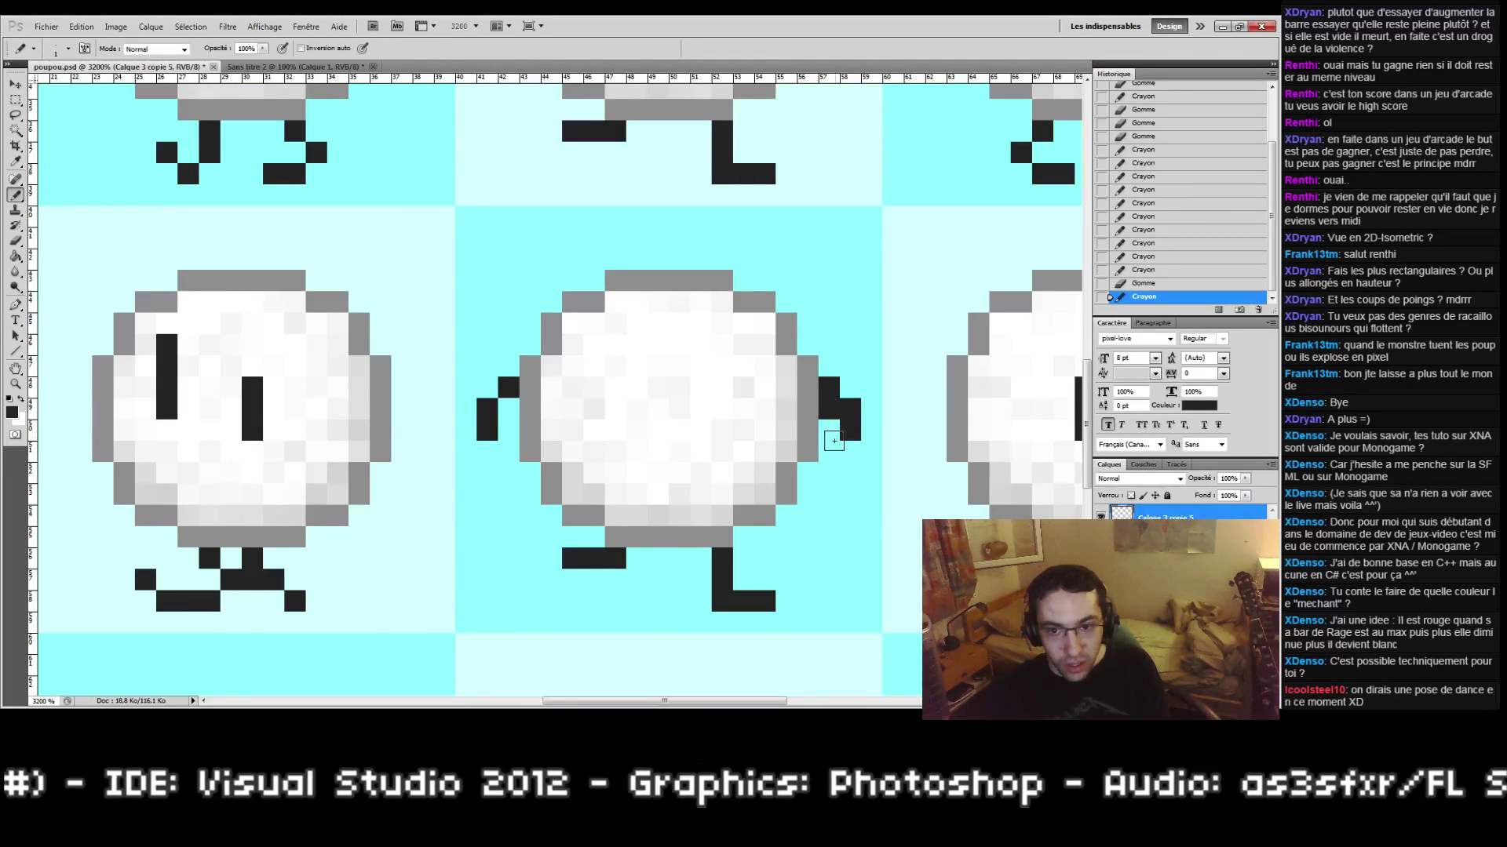
pyautogui.click(828, 429)
pyautogui.click(851, 450)
pyautogui.click(851, 472)
pyautogui.press('e')
pyautogui.moveTo(829, 408); pyautogui.dragTo(850, 429)
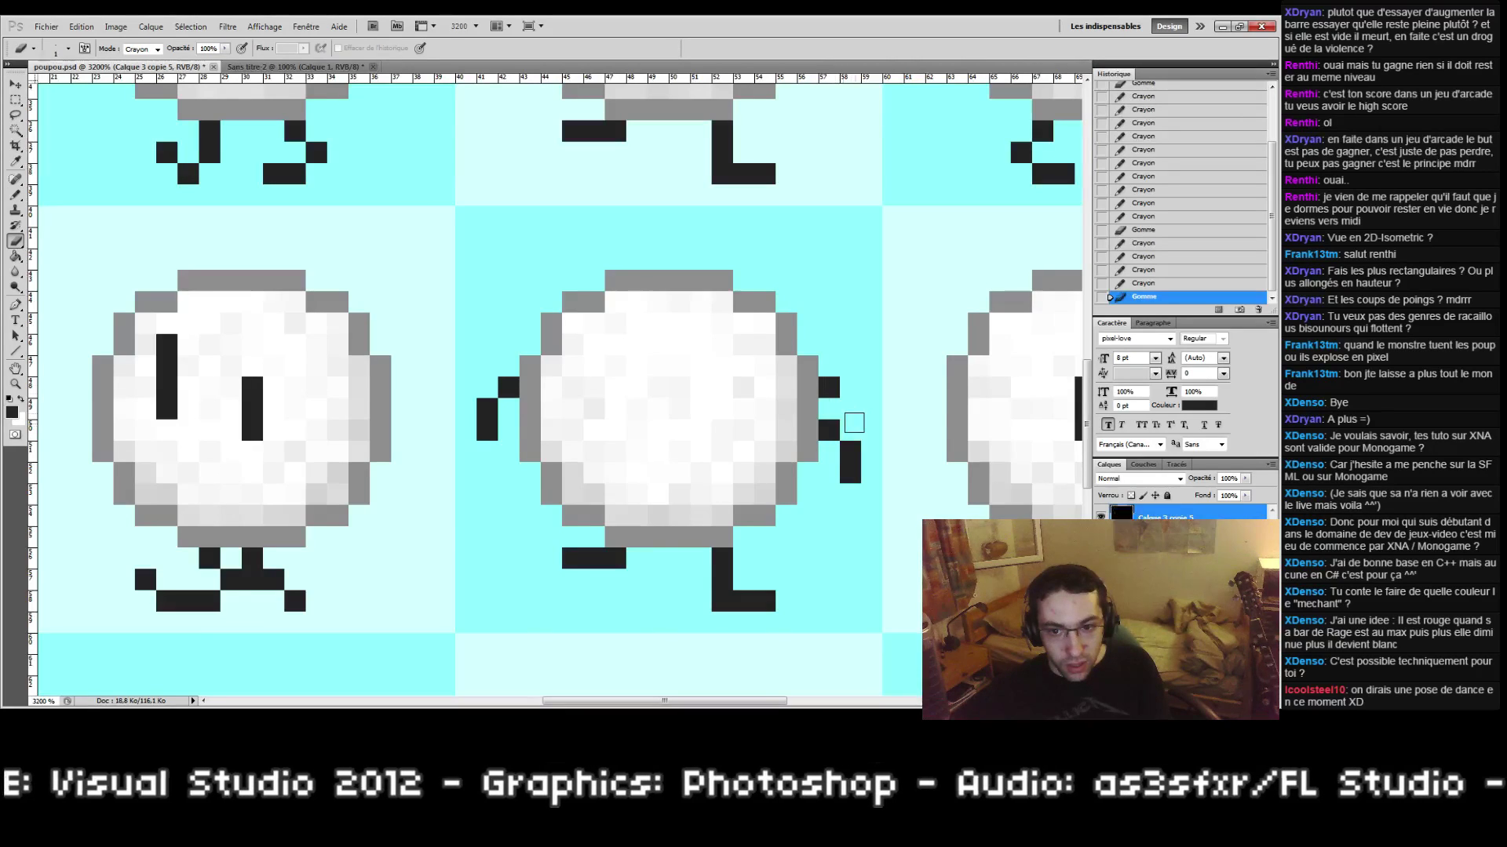
pyautogui.click(829, 387)
# Step: Swap the third frame's leg poses, planting the left leg with its foot pointing left and raising the right leg as a three-pixel horizontal bar
pyautogui.press('b')
pyautogui.moveTo(603, 565)
pyautogui.mouseDown()
pyautogui.moveTo(615, 600)
pyautogui.moveTo(573, 601)
pyautogui.mouseUp()
pyautogui.press('e')
pyautogui.moveTo(572, 558); pyautogui.dragTo(593, 558)
pyautogui.press('b')
pyautogui.moveTo(748, 557); pyautogui.dragTo(765, 557)
pyautogui.press('e')
pyautogui.moveTo(765, 599)
pyautogui.mouseDown()
pyautogui.moveTo(719, 596)
pyautogui.moveTo(722, 581)
pyautogui.mouseUp()
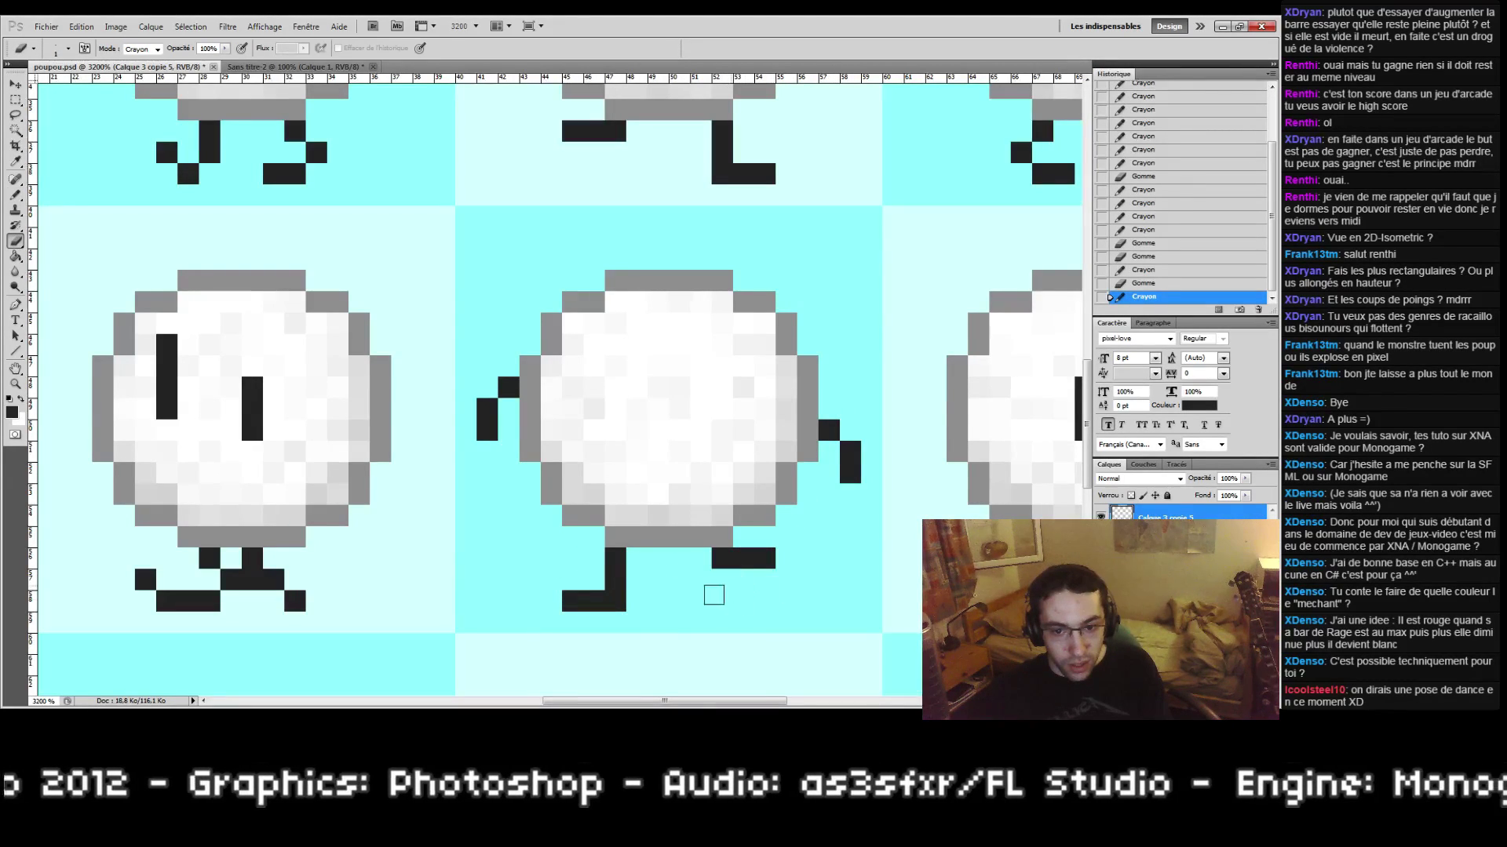
pyautogui.moveTo(824, 607); pyautogui.dragTo(440, 572)
pyautogui.moveTo(736, 498)
pyautogui.mouseDown()
pyautogui.moveTo(768, 649)
pyautogui.moveTo(654, 538)
pyautogui.mouseUp()
pyautogui.press('b')
pyautogui.click(606, 471)
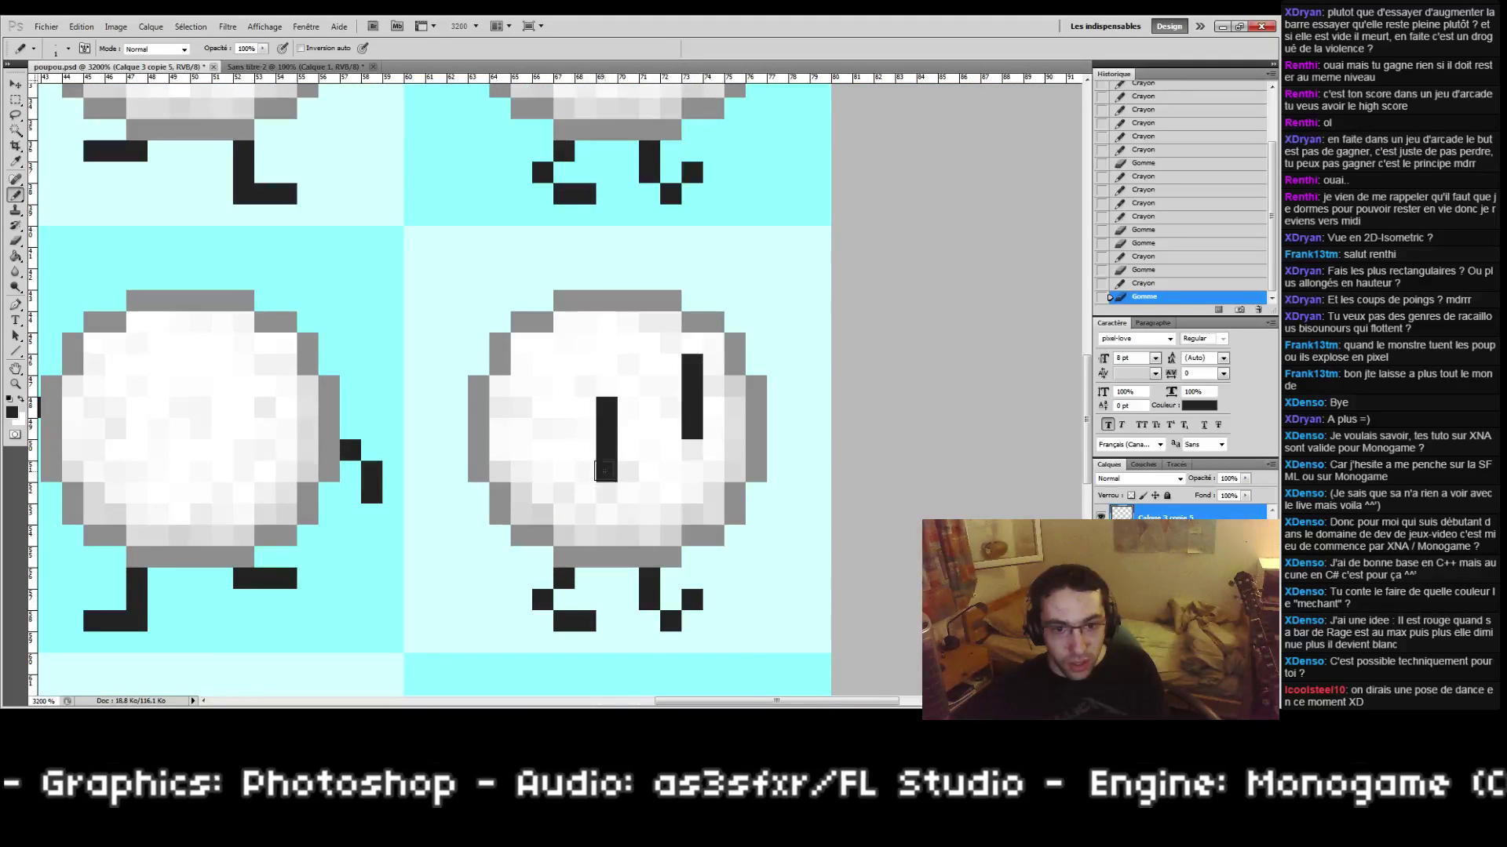
pyautogui.moveTo(671, 461); pyautogui.dragTo(729, 632)
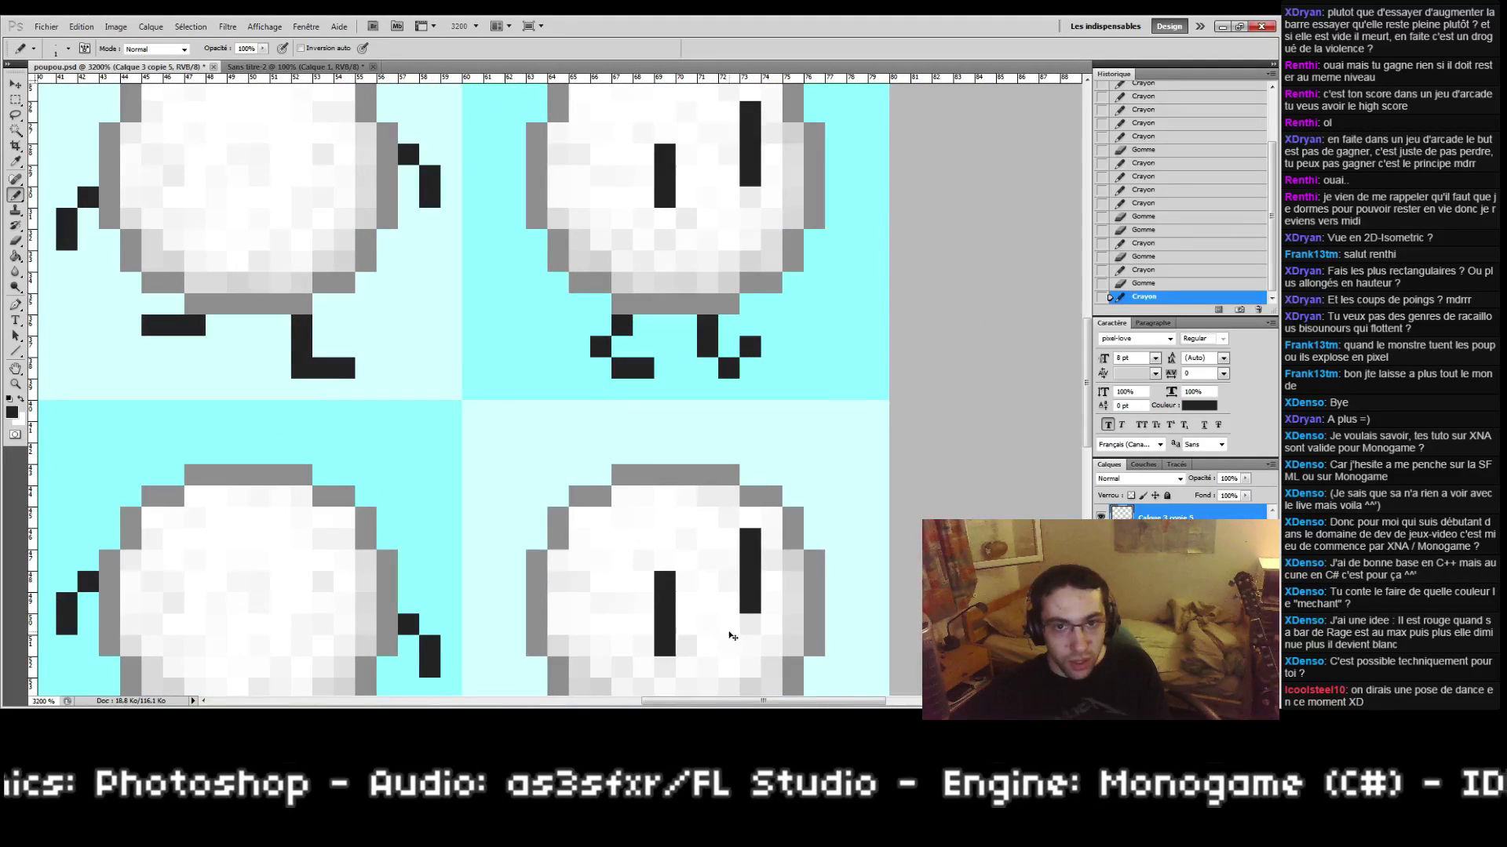
pyautogui.press('e')
pyautogui.click(665, 646)
# Step: Shift the shorter eye of the third row's fourth frame two pixels down, extending it in black and painting its top two pixels white
pyautogui.press('b')
pyautogui.moveTo(653, 476); pyautogui.dragTo(1244, 498)
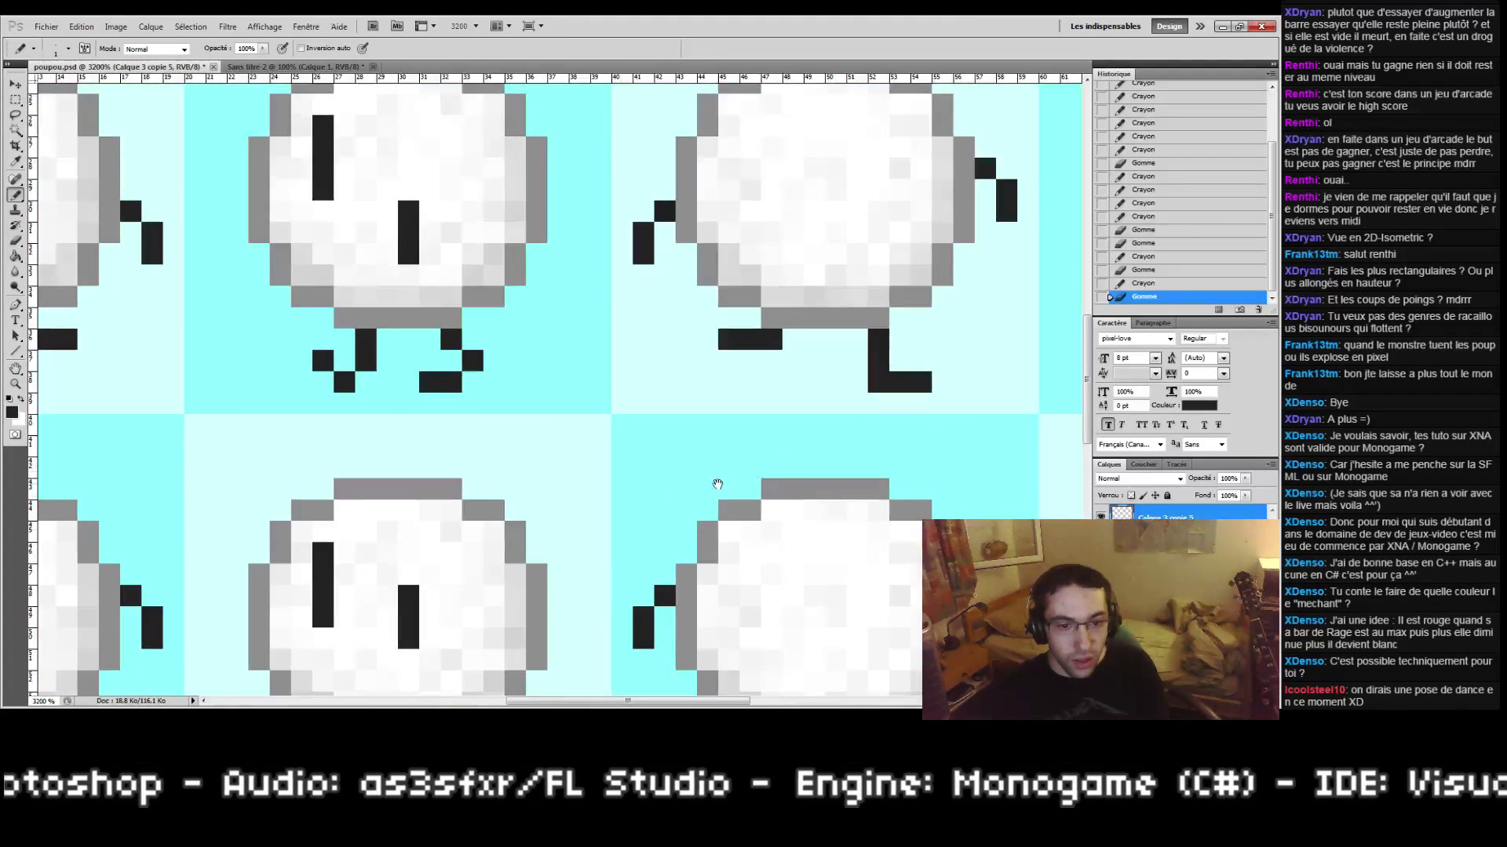
pyautogui.moveTo(619, 534); pyautogui.dragTo(746, 602)
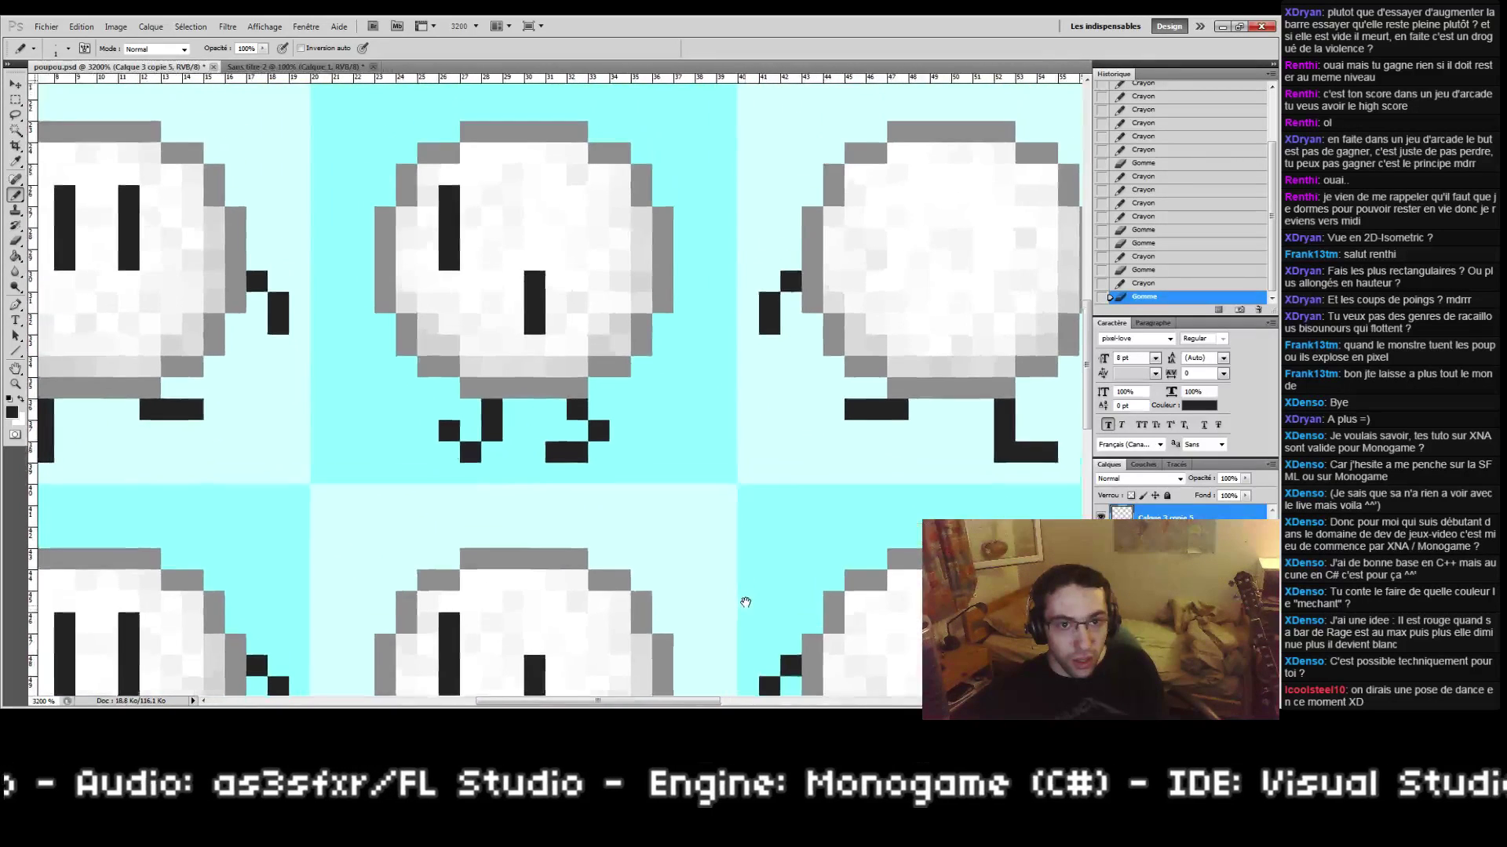
pyautogui.moveTo(1075, 590); pyautogui.dragTo(792, 528)
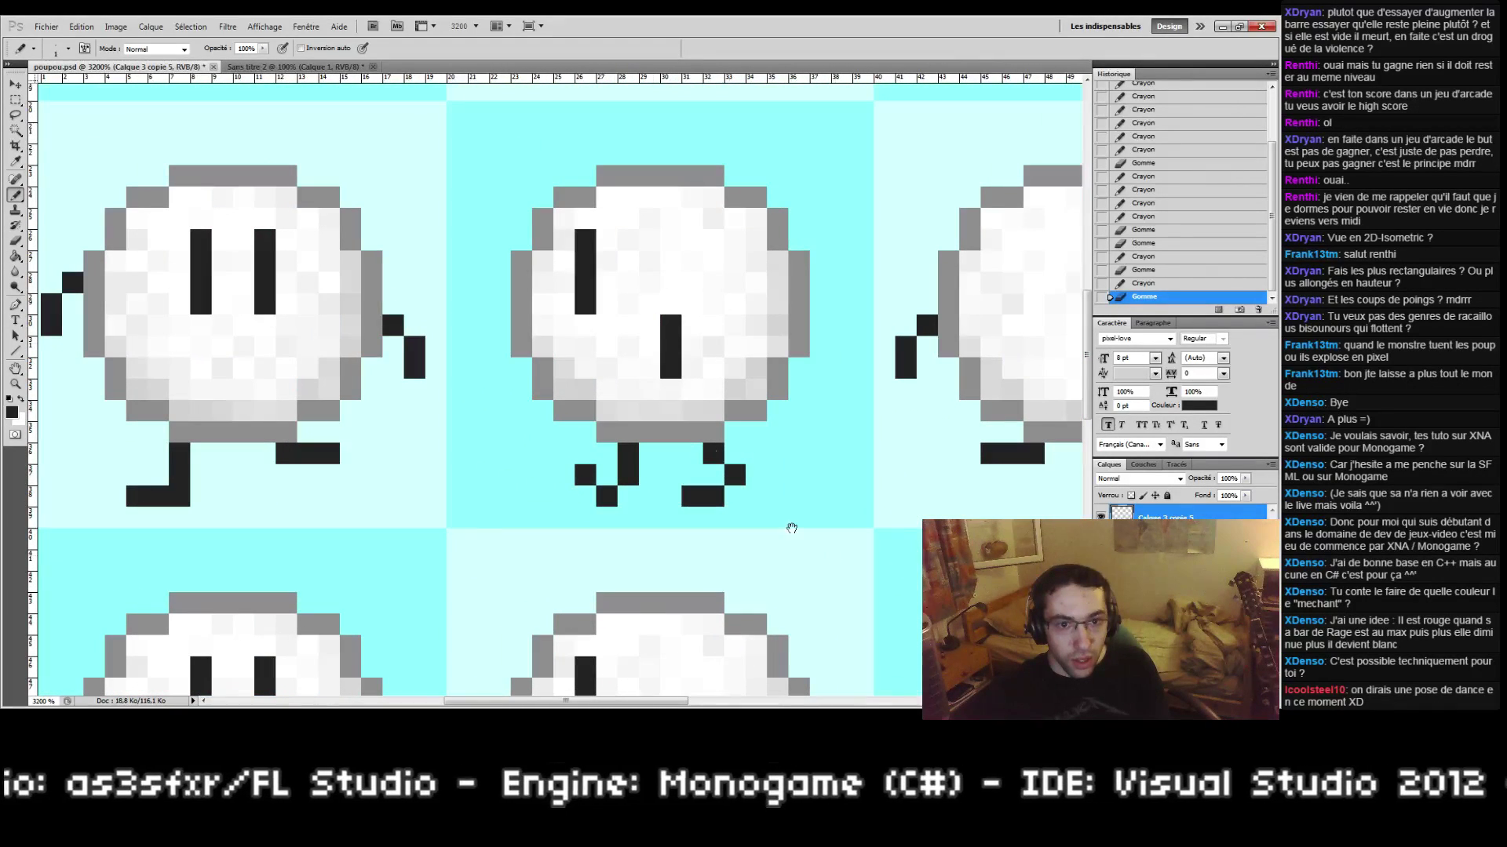
pyautogui.moveTo(1076, 474); pyautogui.dragTo(632, 453)
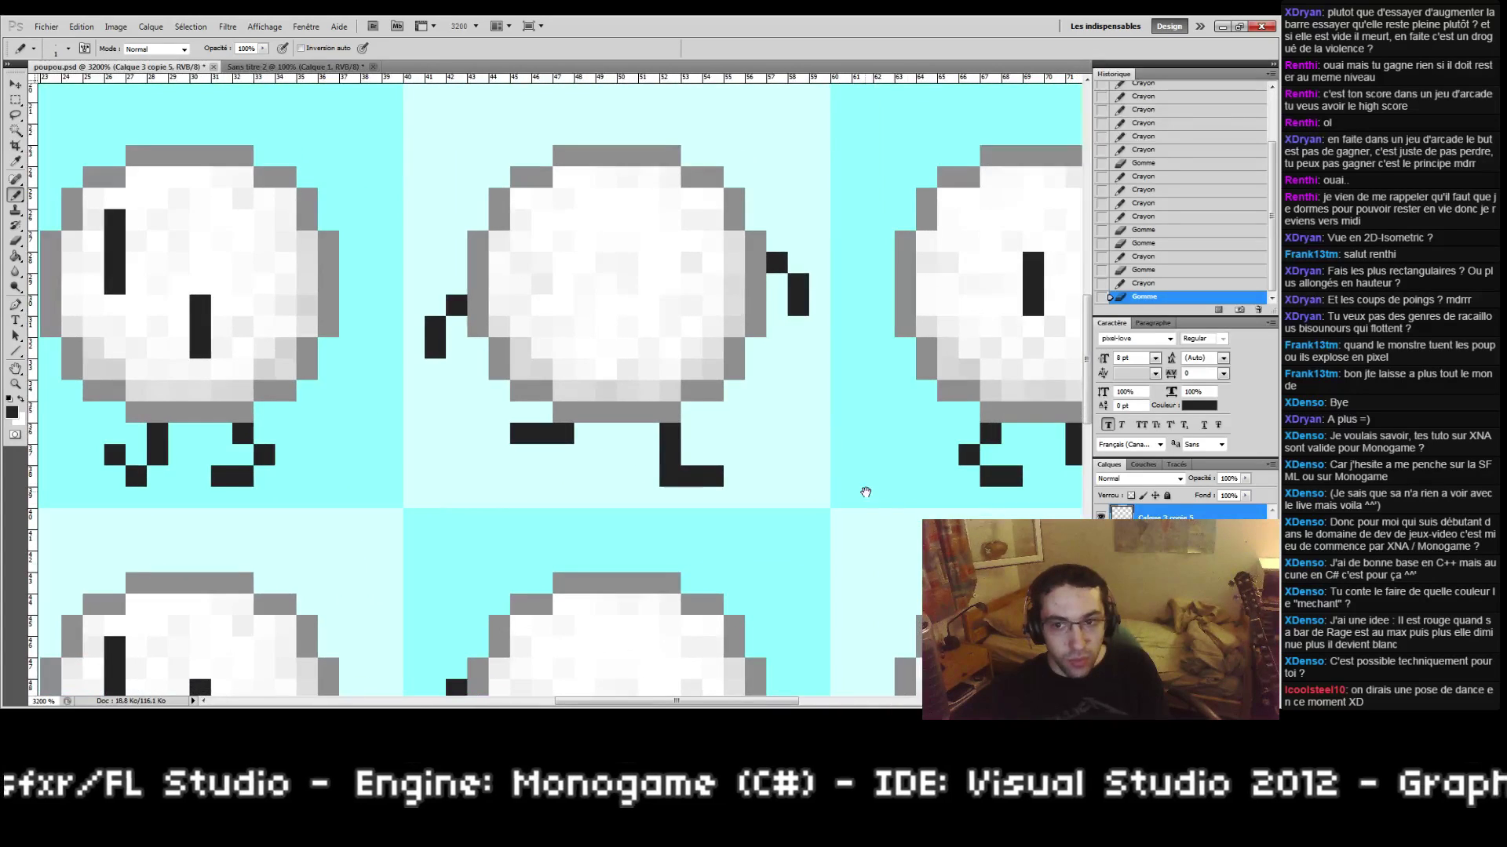
pyautogui.moveTo(898, 691); pyautogui.dragTo(734, 478)
pyautogui.moveTo(695, 426)
pyautogui.mouseDown()
pyautogui.moveTo(578, 567)
pyautogui.moveTo(706, 437)
pyautogui.mouseUp()
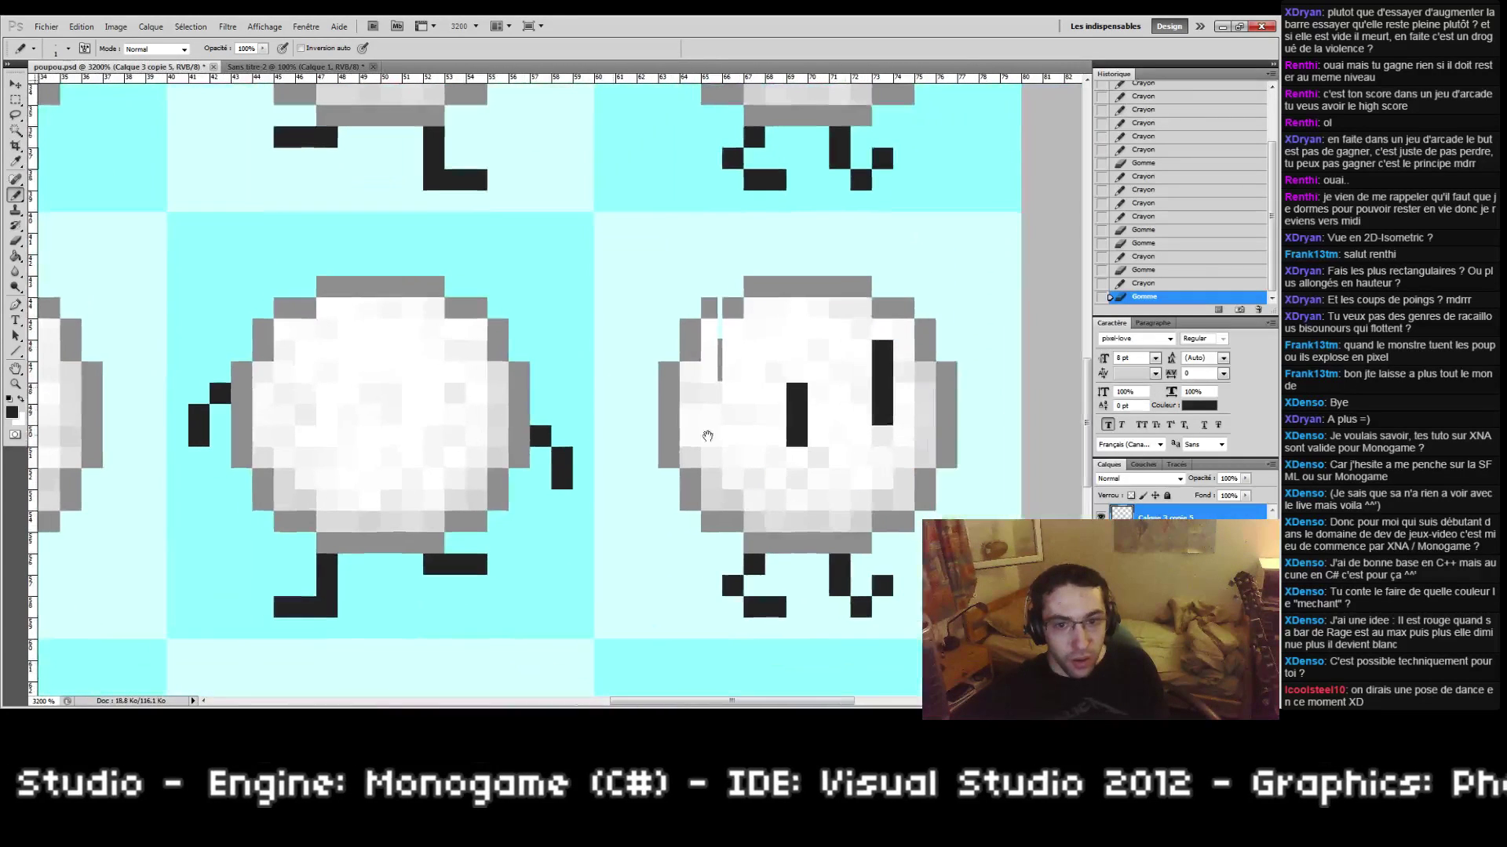
pyautogui.moveTo(796, 455); pyautogui.dragTo(796, 477)
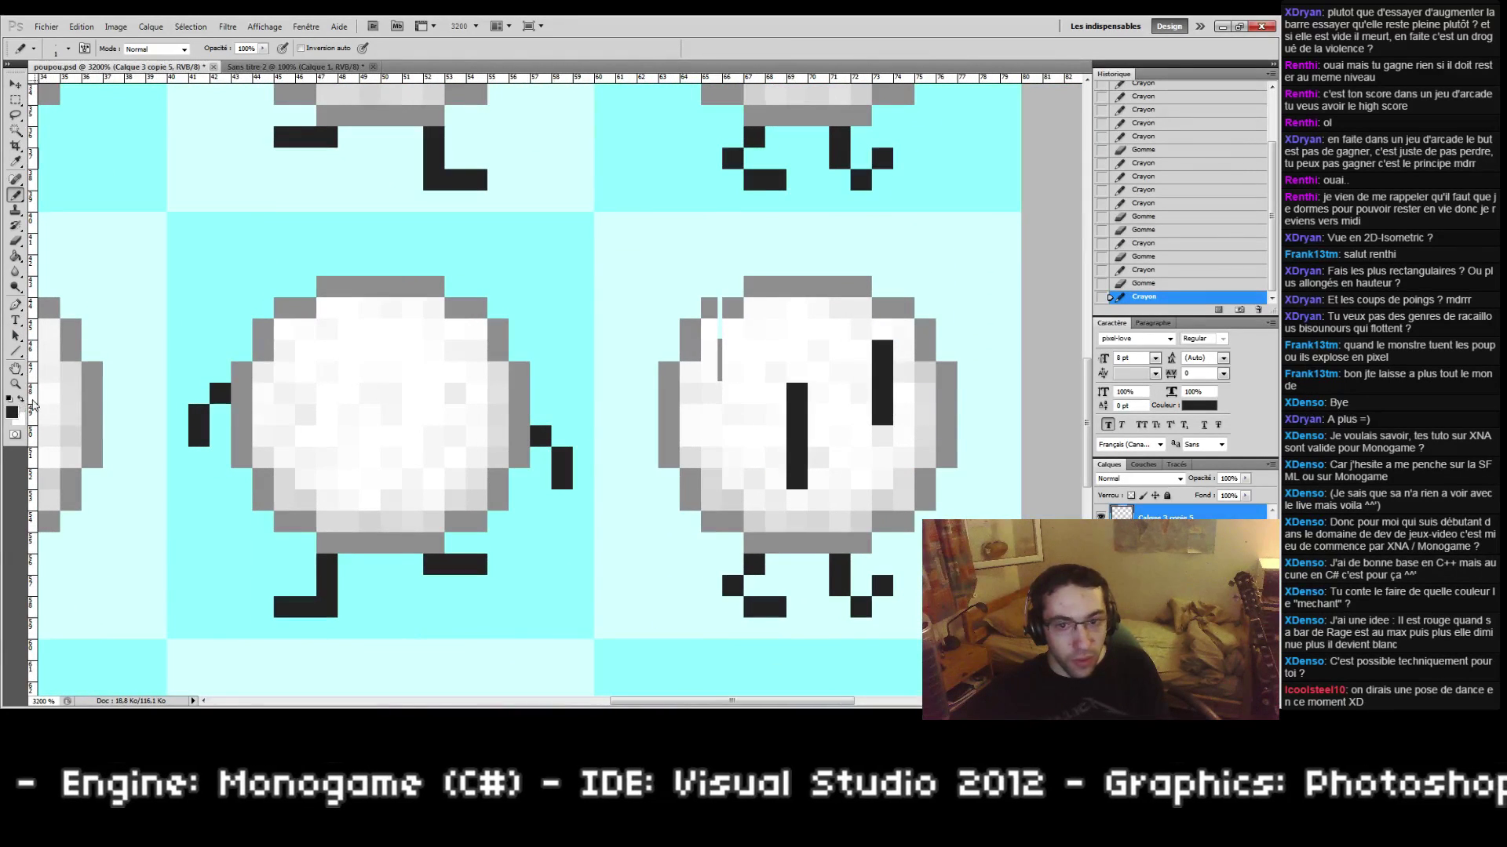
pyautogui.click(22, 399)
pyautogui.moveTo(796, 416); pyautogui.dragTo(796, 392)
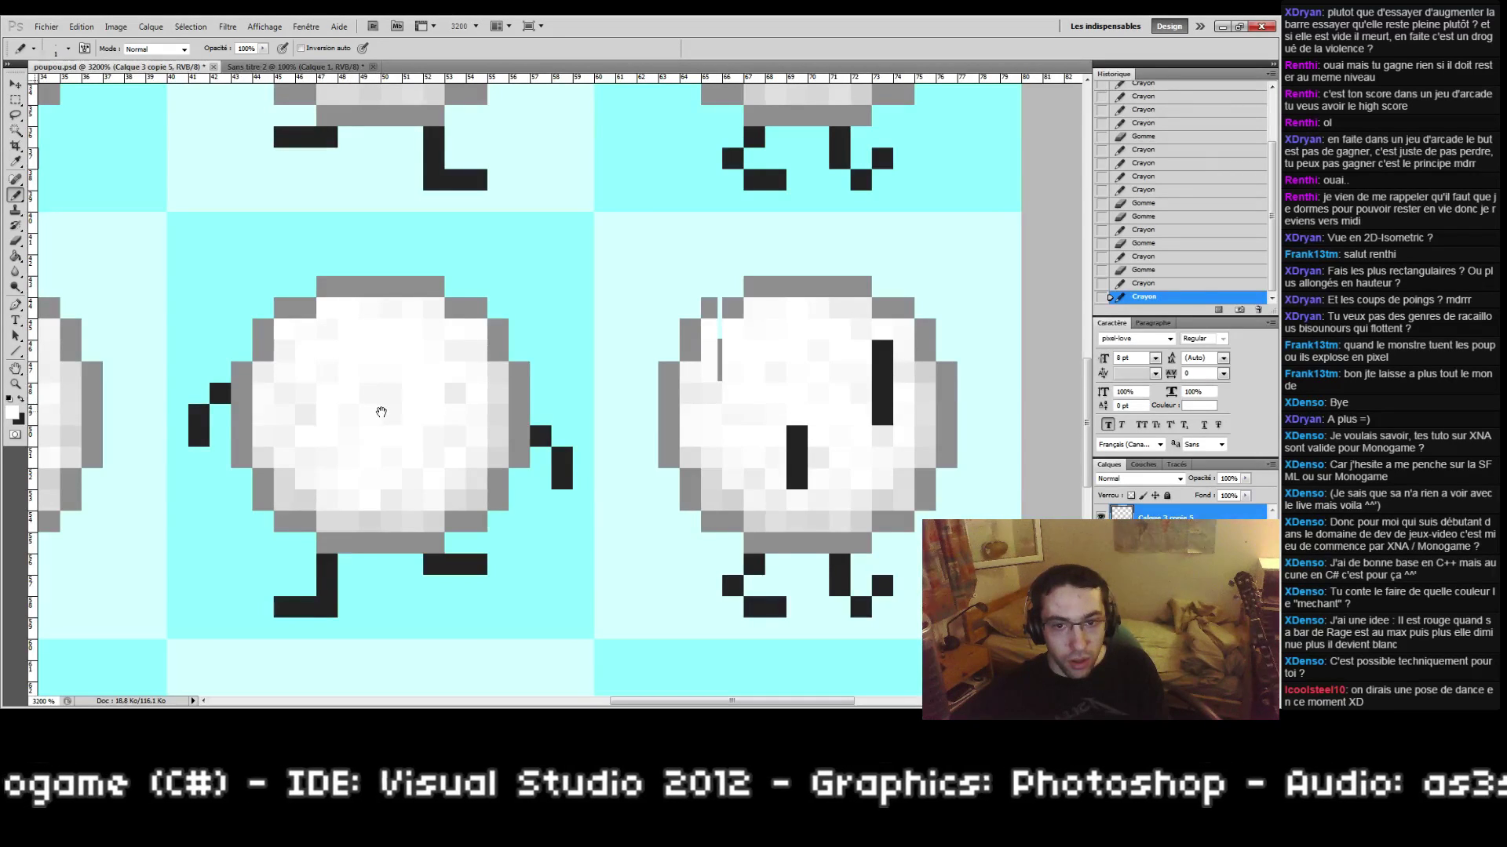
# Step: Save the changes to poupou.psd
pyautogui.moveTo(380, 410)
pyautogui.mouseDown()
pyautogui.moveTo(543, 386)
pyautogui.moveTo(422, 386)
pyautogui.mouseUp()
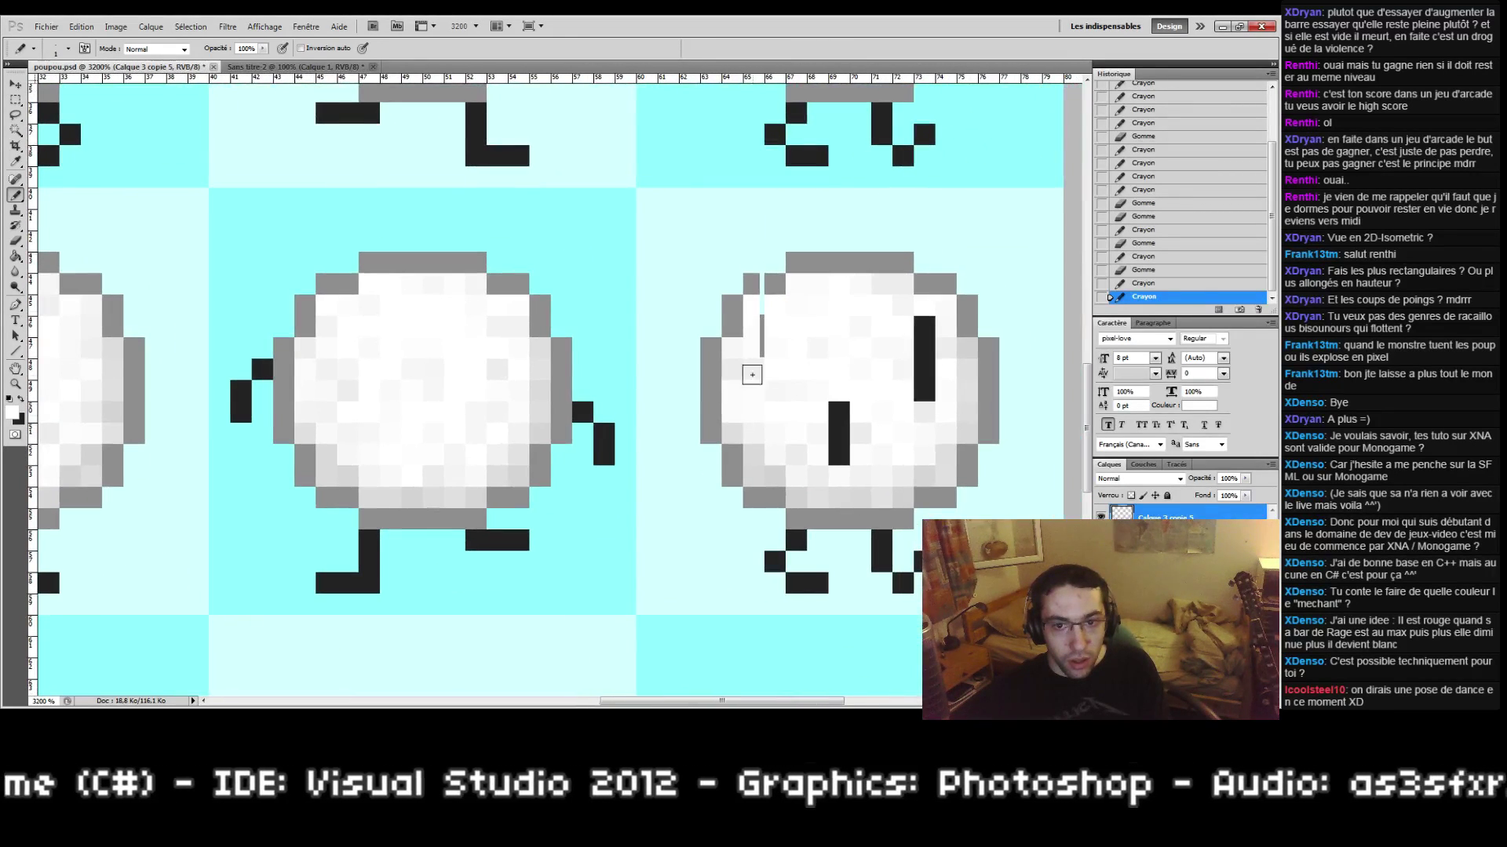
pyautogui.click(19, 384)
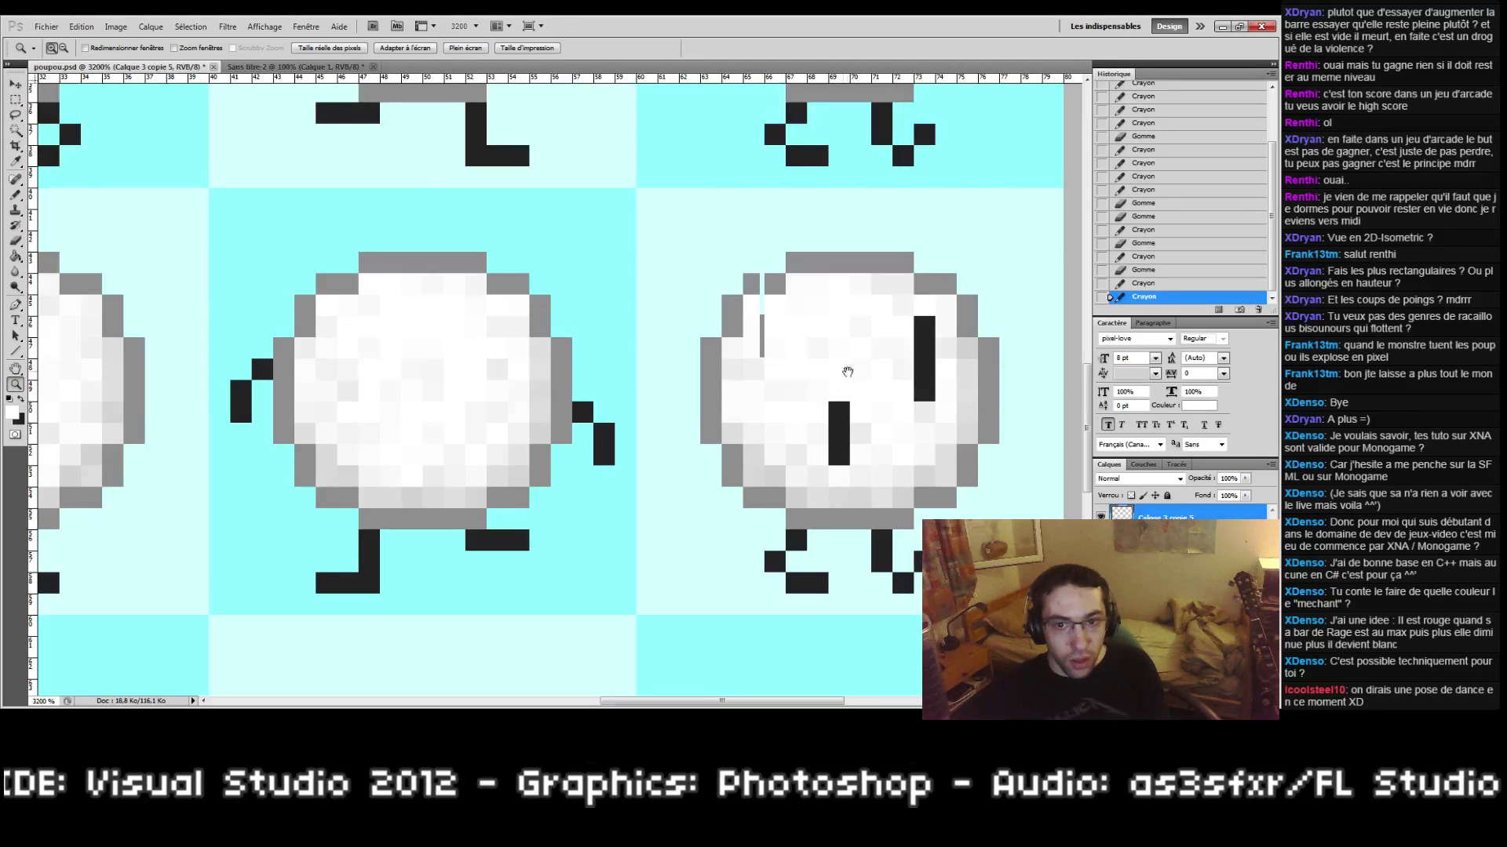
pyautogui.moveTo(609, 389); pyautogui.dragTo(675, 389)
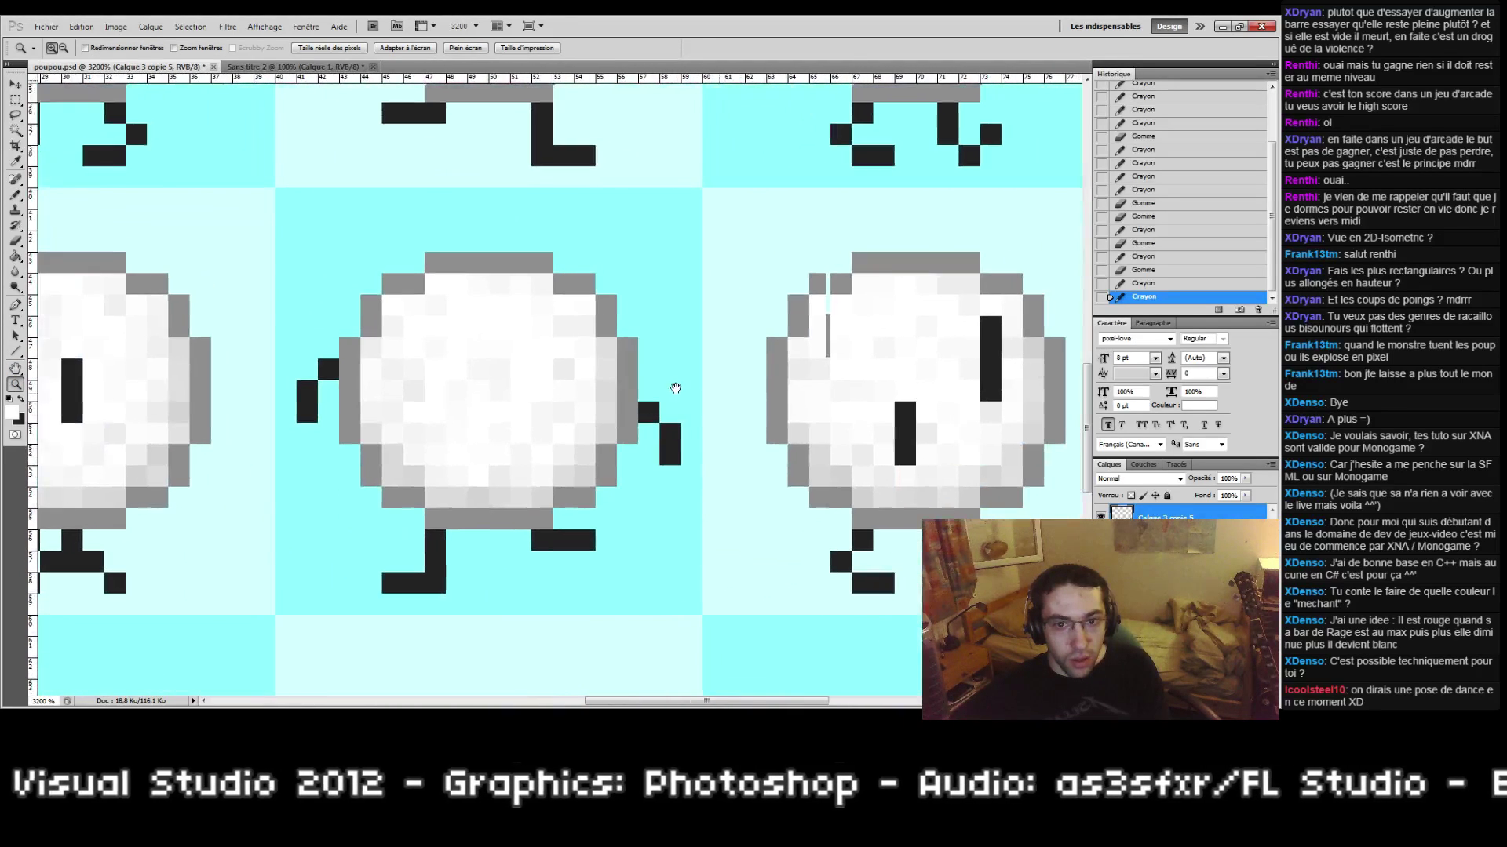
pyautogui.doubleClick(15, 384)
pyautogui.moveTo(546, 375); pyautogui.dragTo(587, 409)
pyautogui.moveTo(699, 438); pyautogui.dragTo(993, 373)
pyautogui.hotkey('ctrl', 's')
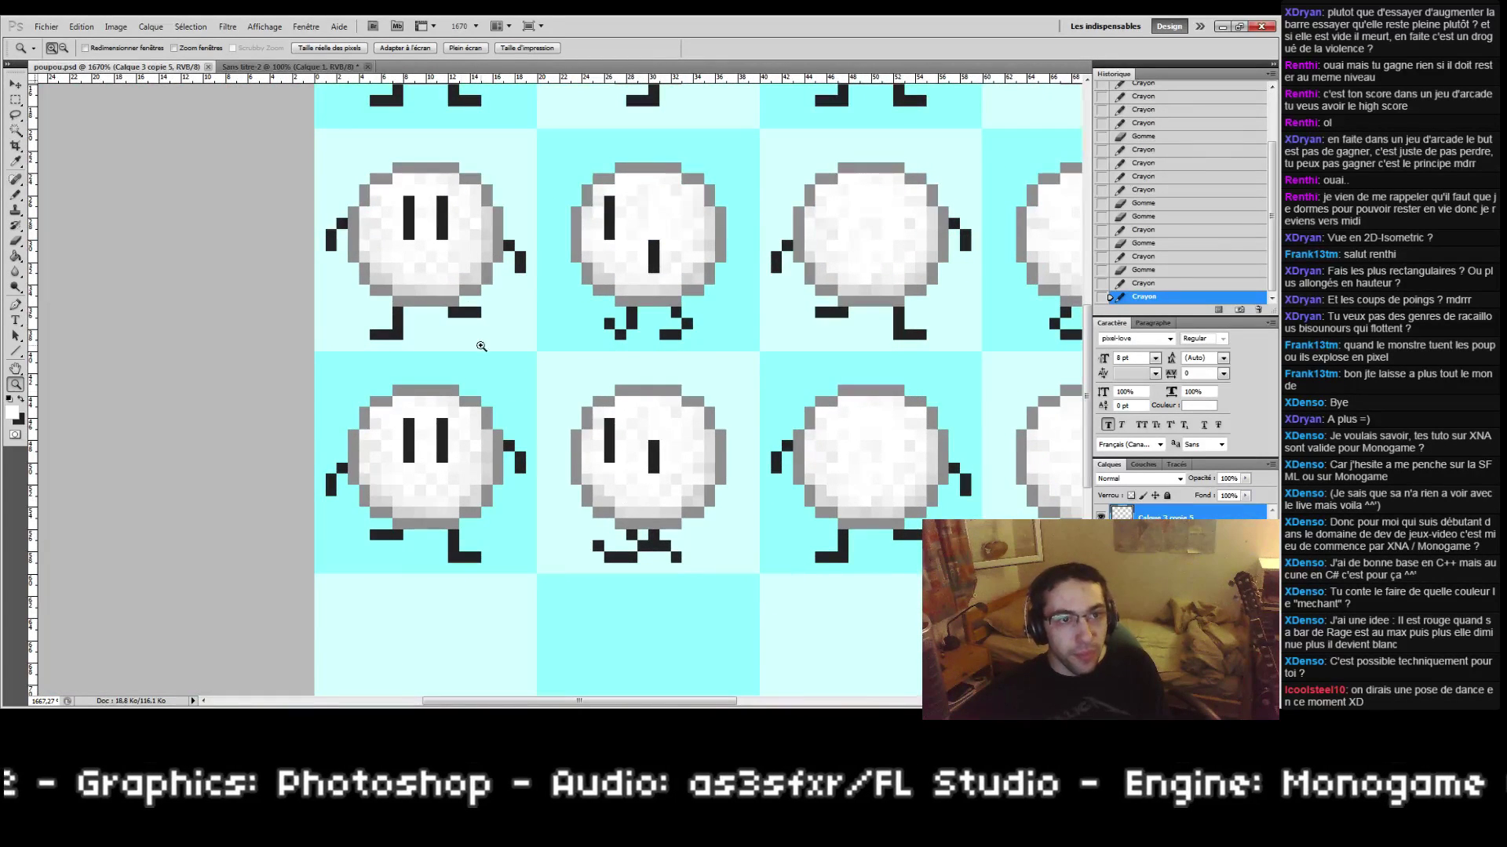
# Step: Erase the crossed legs of the third row's second frame, leaving only the body and eyes
pyautogui.scroll(-1, 797, 500)
pyautogui.hscroll(3, 796, 500)
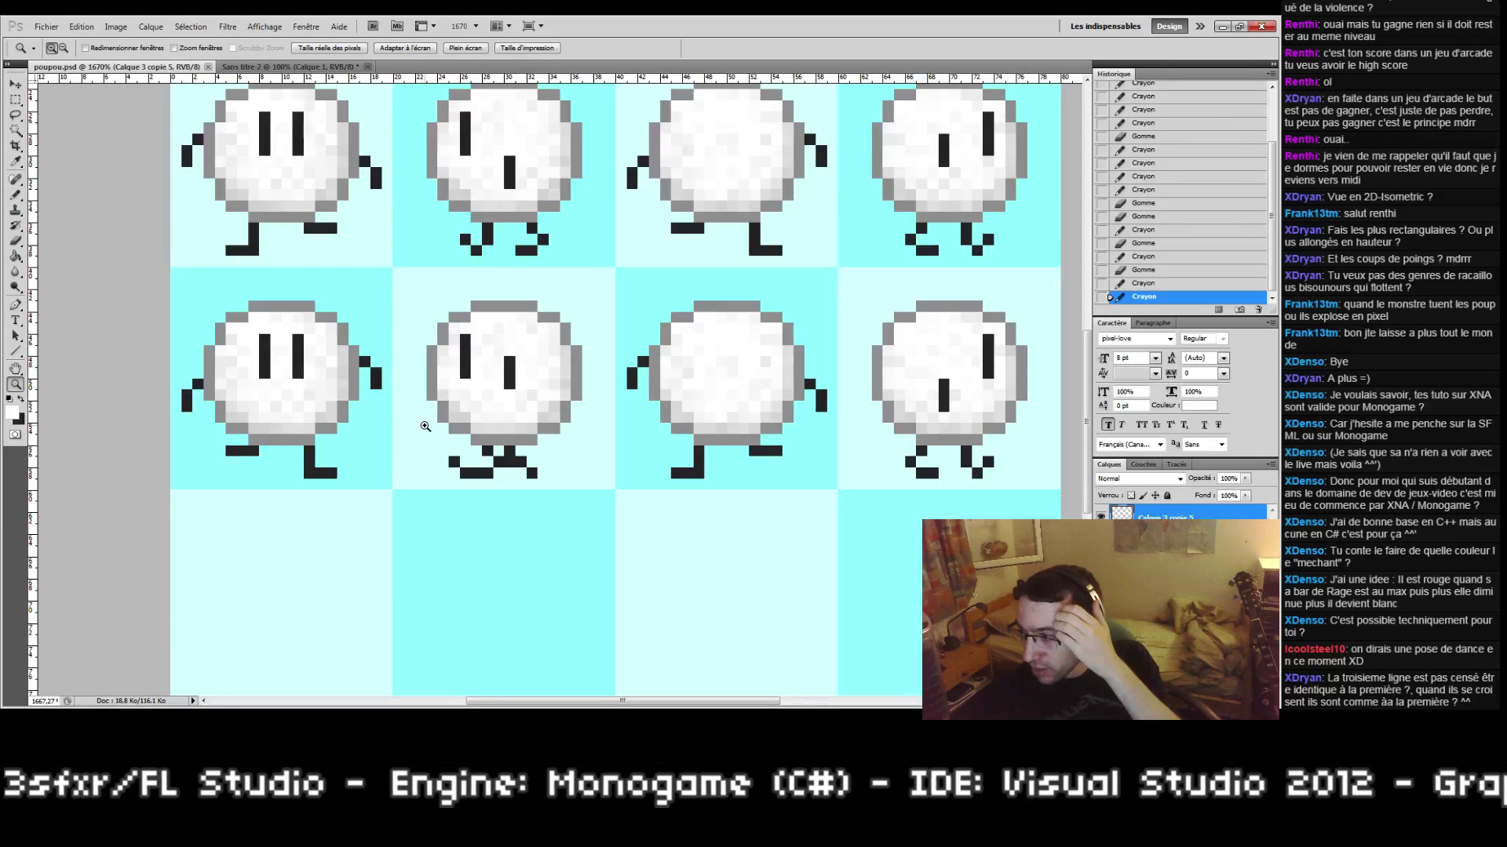
pyautogui.moveTo(575, 292); pyautogui.dragTo(690, 455)
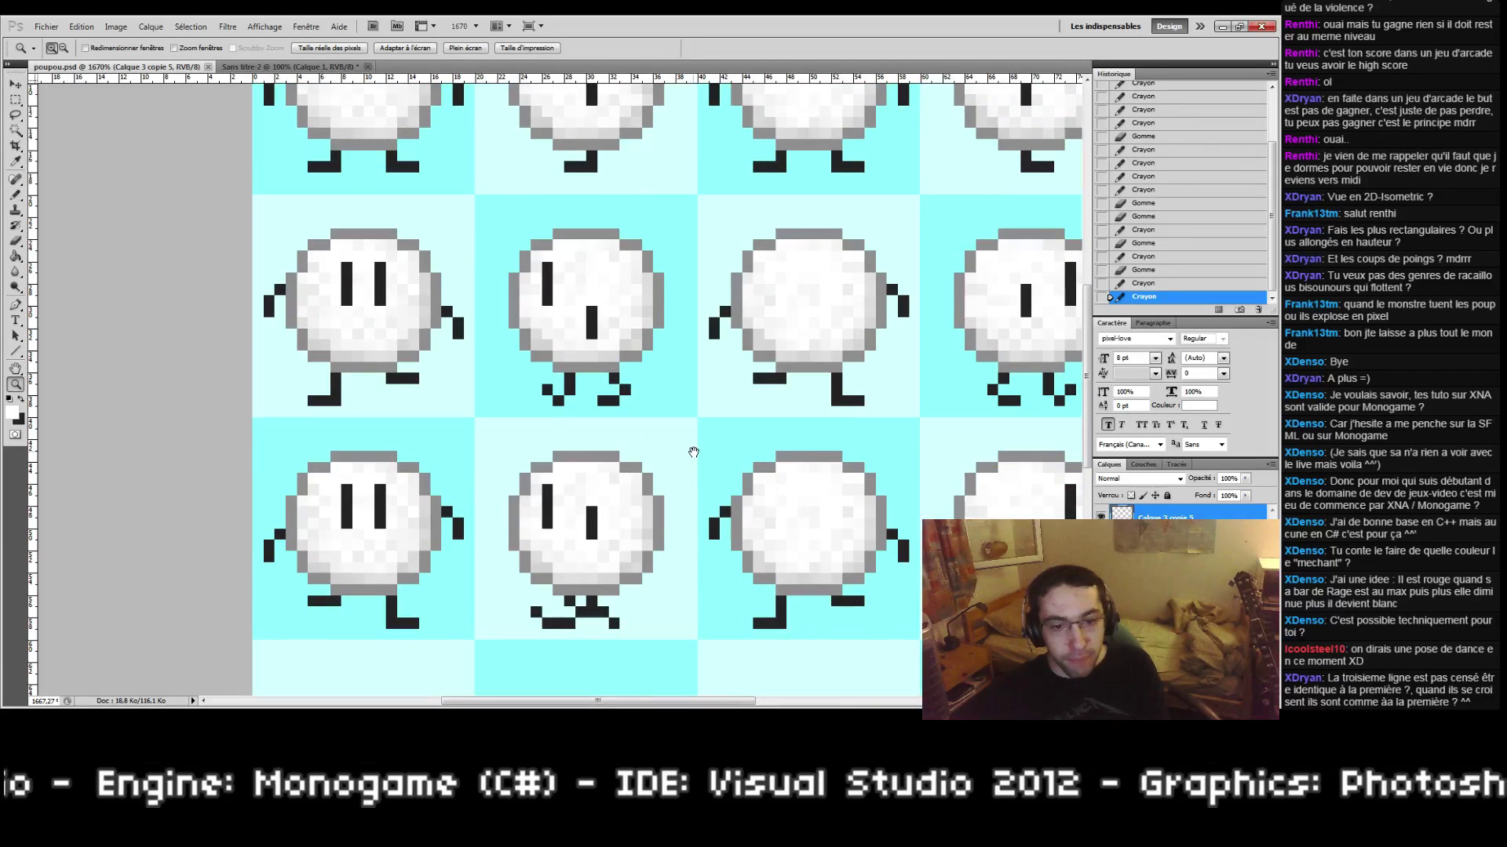
pyautogui.moveTo(482, 520); pyautogui.dragTo(675, 655)
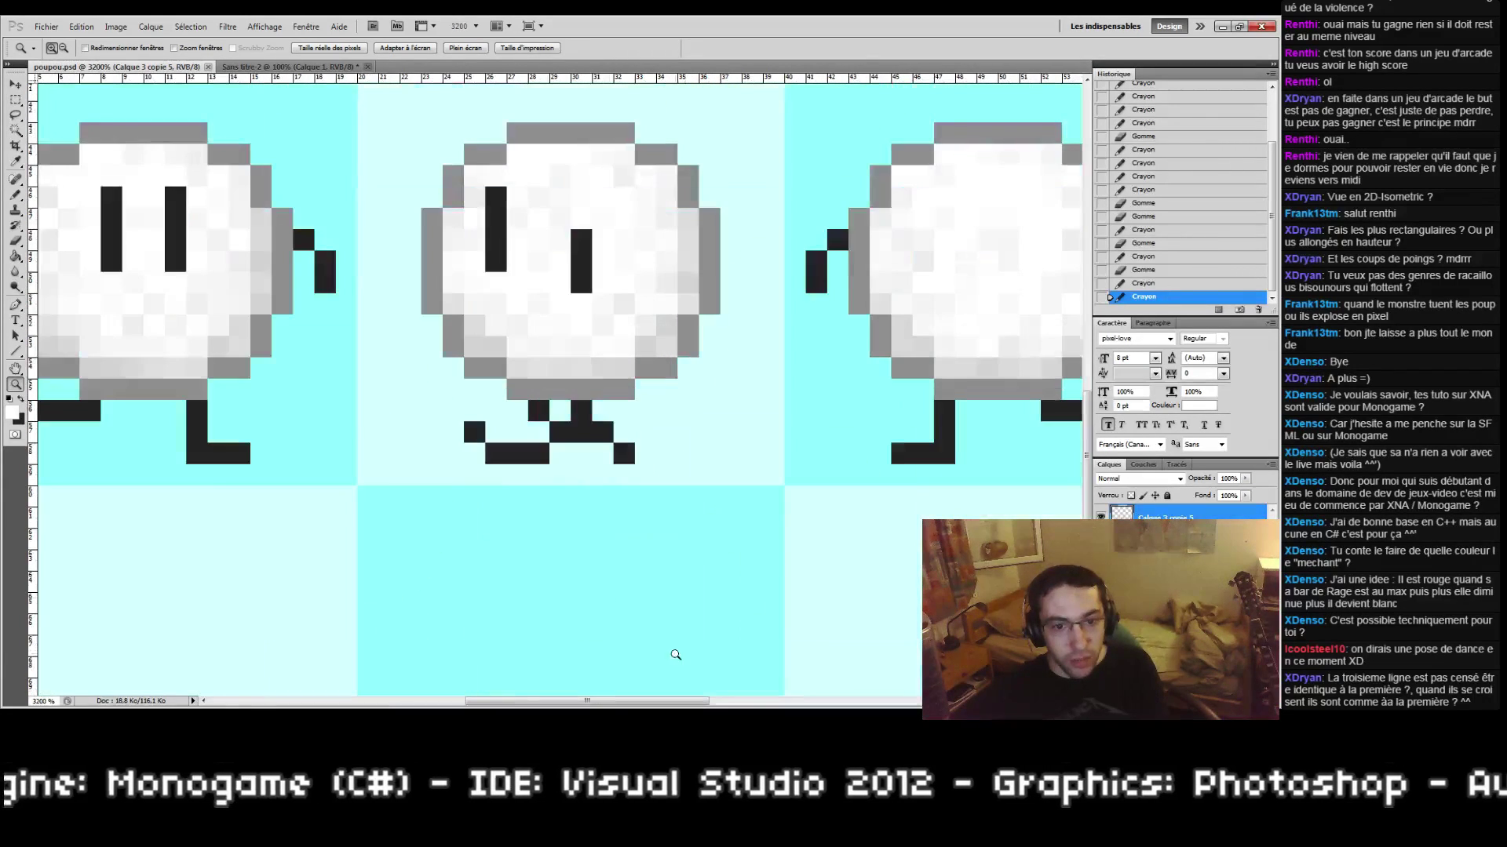
pyautogui.press('b')
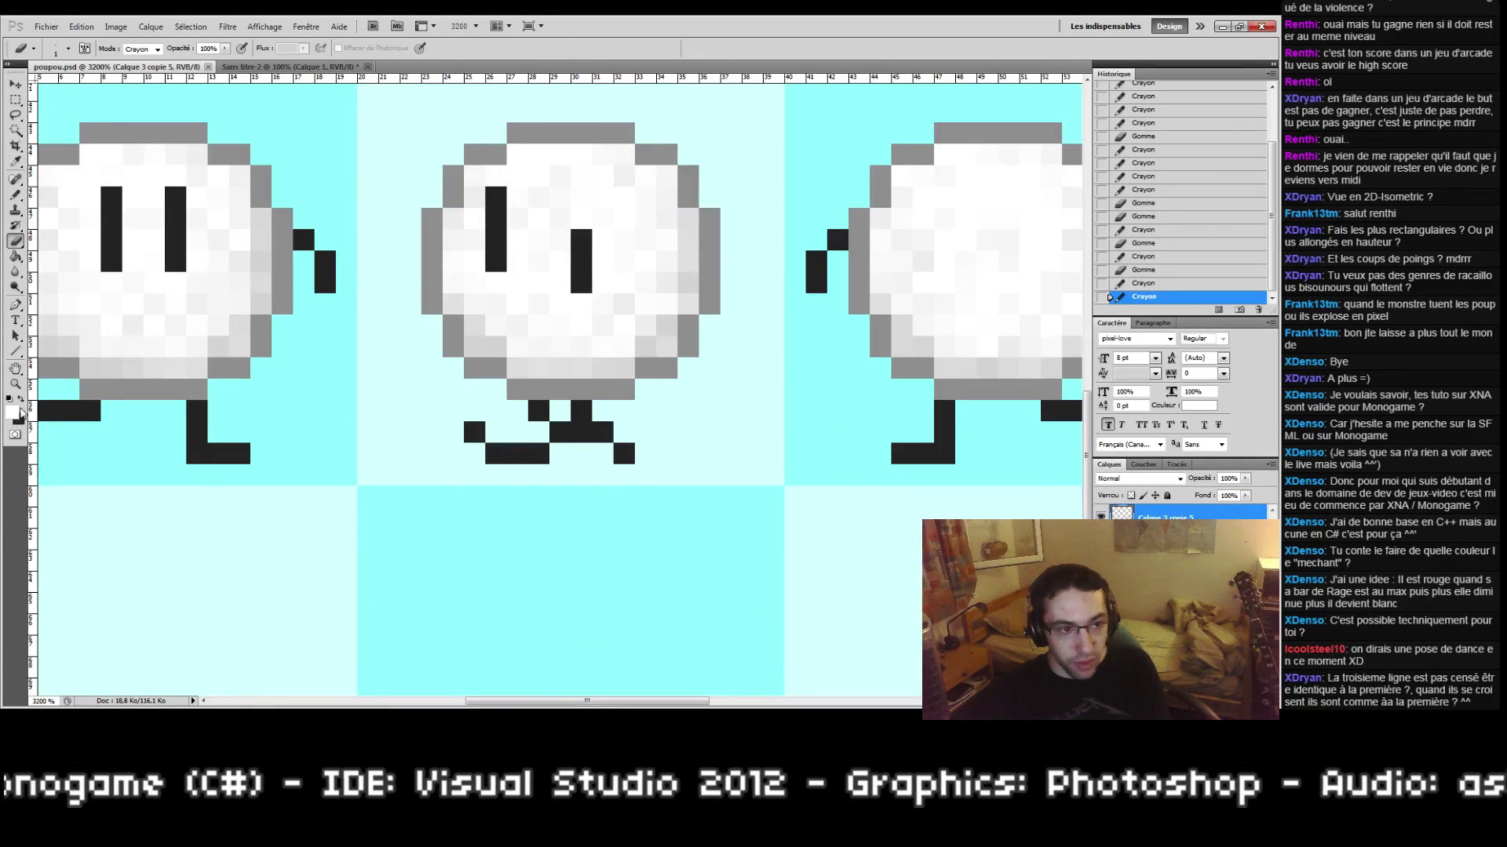
pyautogui.click(20, 404)
pyautogui.moveTo(598, 397)
pyautogui.mouseDown()
pyautogui.moveTo(645, 502)
pyautogui.moveTo(661, 671)
pyautogui.moveTo(619, 437)
pyautogui.mouseUp()
pyautogui.moveTo(588, 514); pyautogui.dragTo(666, 515)
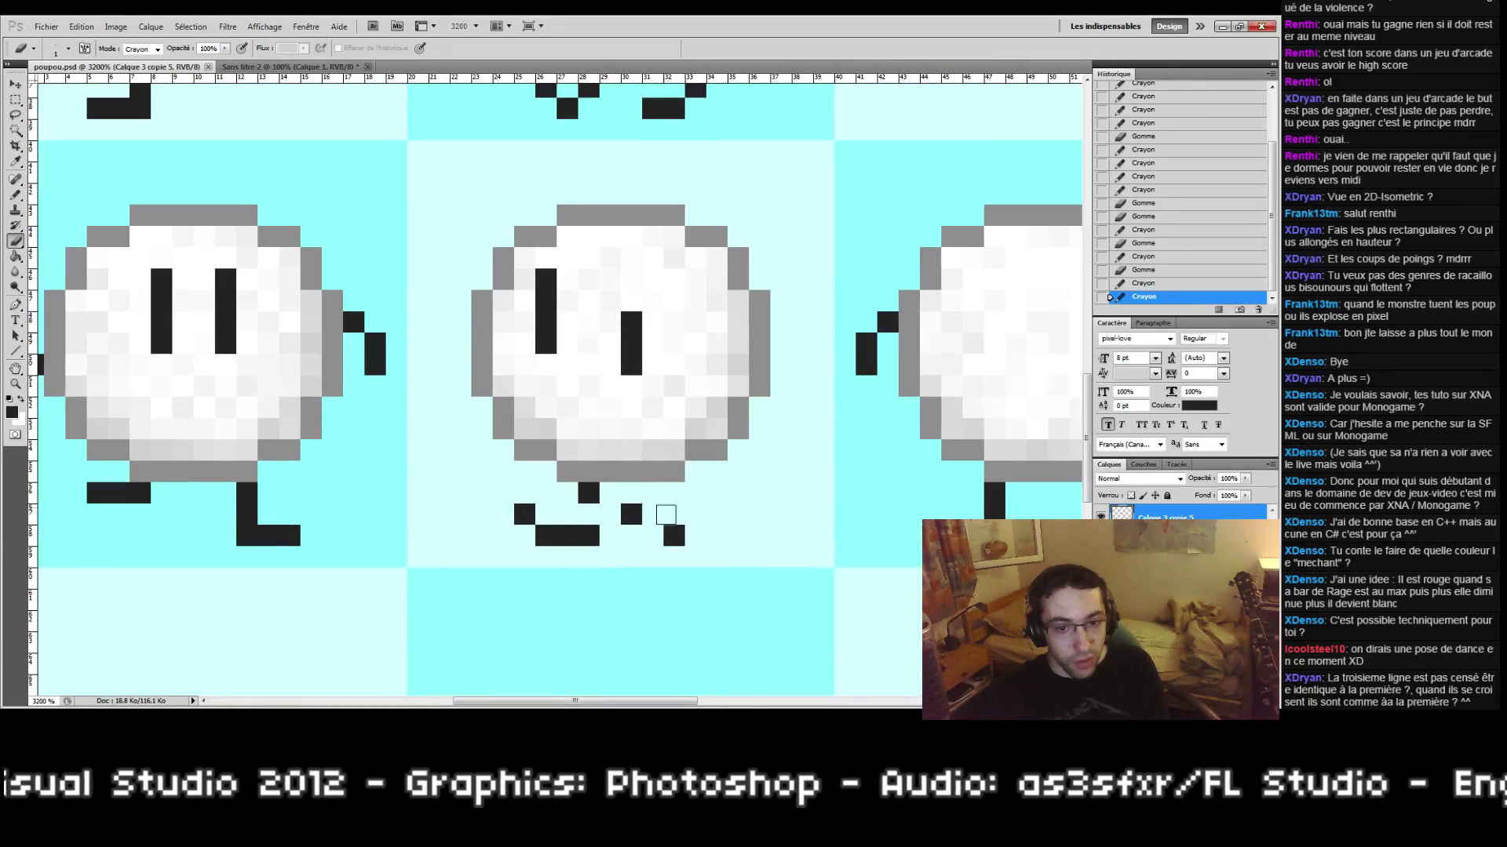
pyautogui.click(546, 514)
pyautogui.moveTo(519, 521)
pyautogui.mouseDown()
pyautogui.moveTo(598, 501)
pyautogui.moveTo(674, 535)
pyautogui.mouseUp()
pyautogui.moveTo(652, 393); pyautogui.dragTo(666, 478)
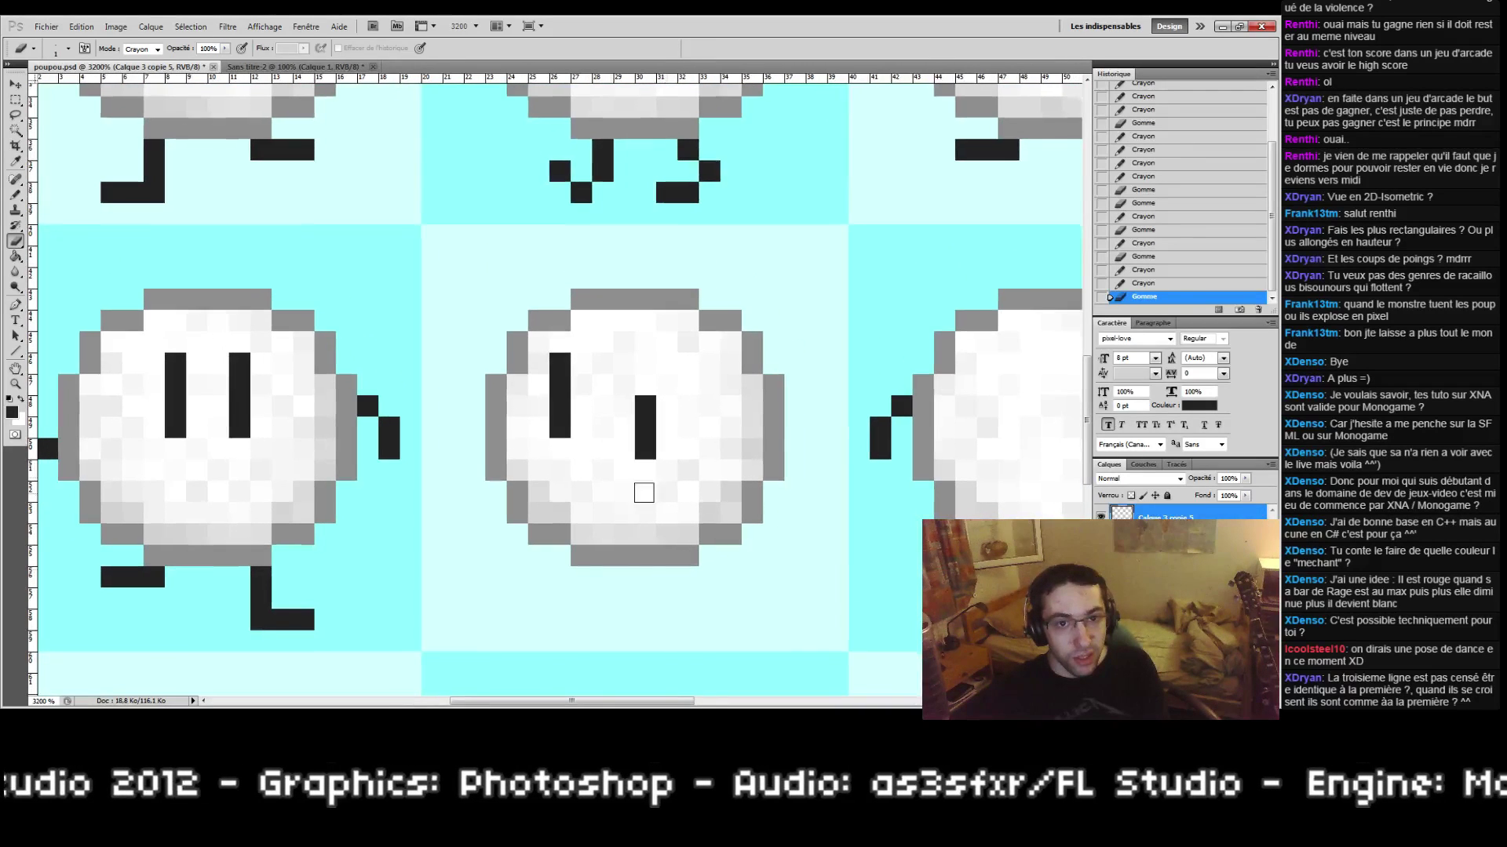
# Step: Draw a black left leg in the second frame with a two-pixel vertical, a diagonal foot pixel and a raised toe pixel
pyautogui.press('b')
pyautogui.moveTo(581, 581); pyautogui.dragTo(581, 598)
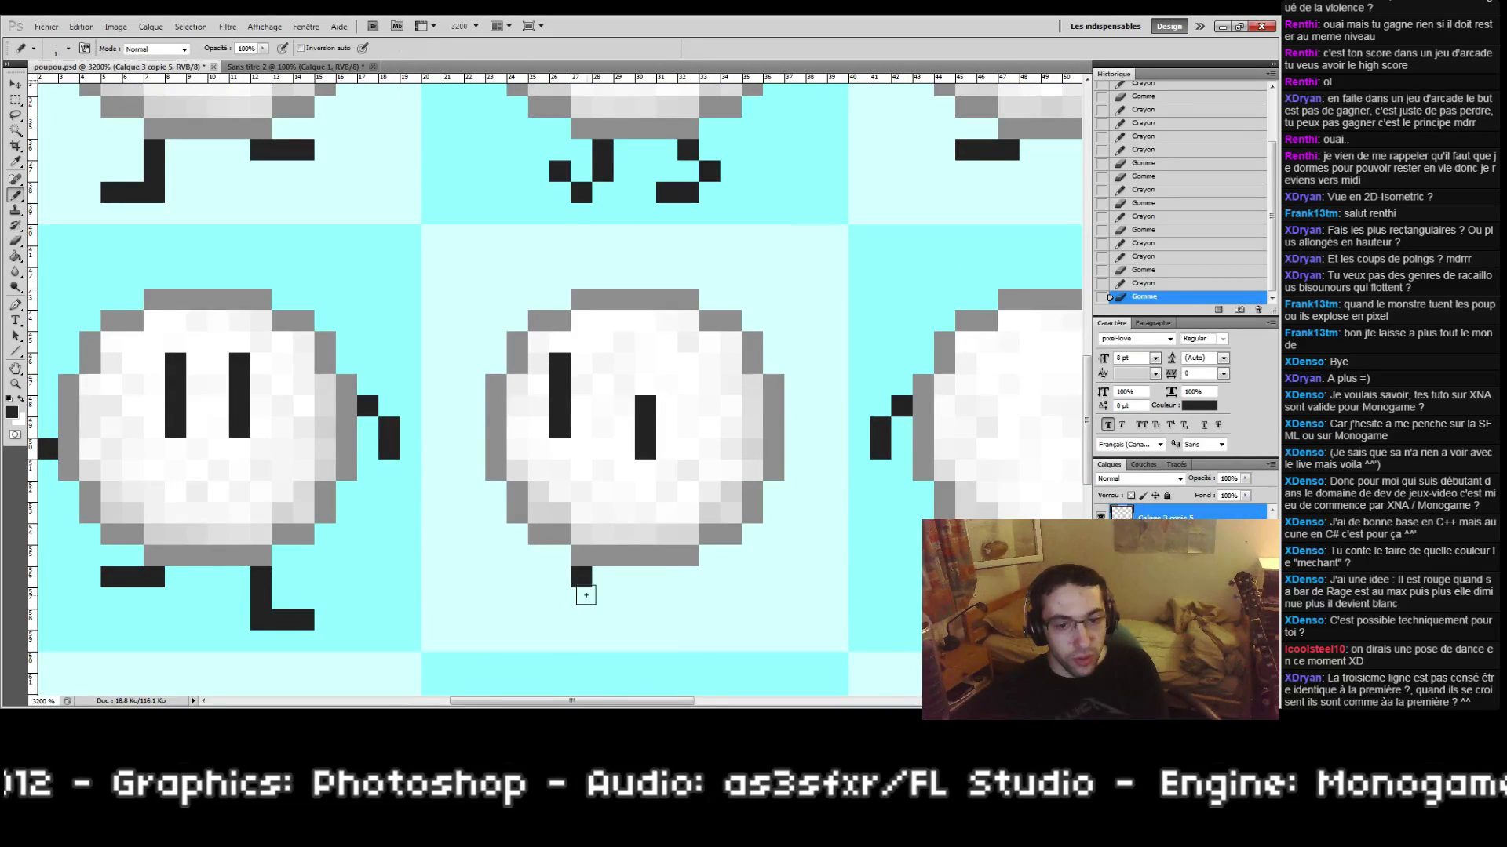
pyautogui.click(559, 619)
pyautogui.click(538, 598)
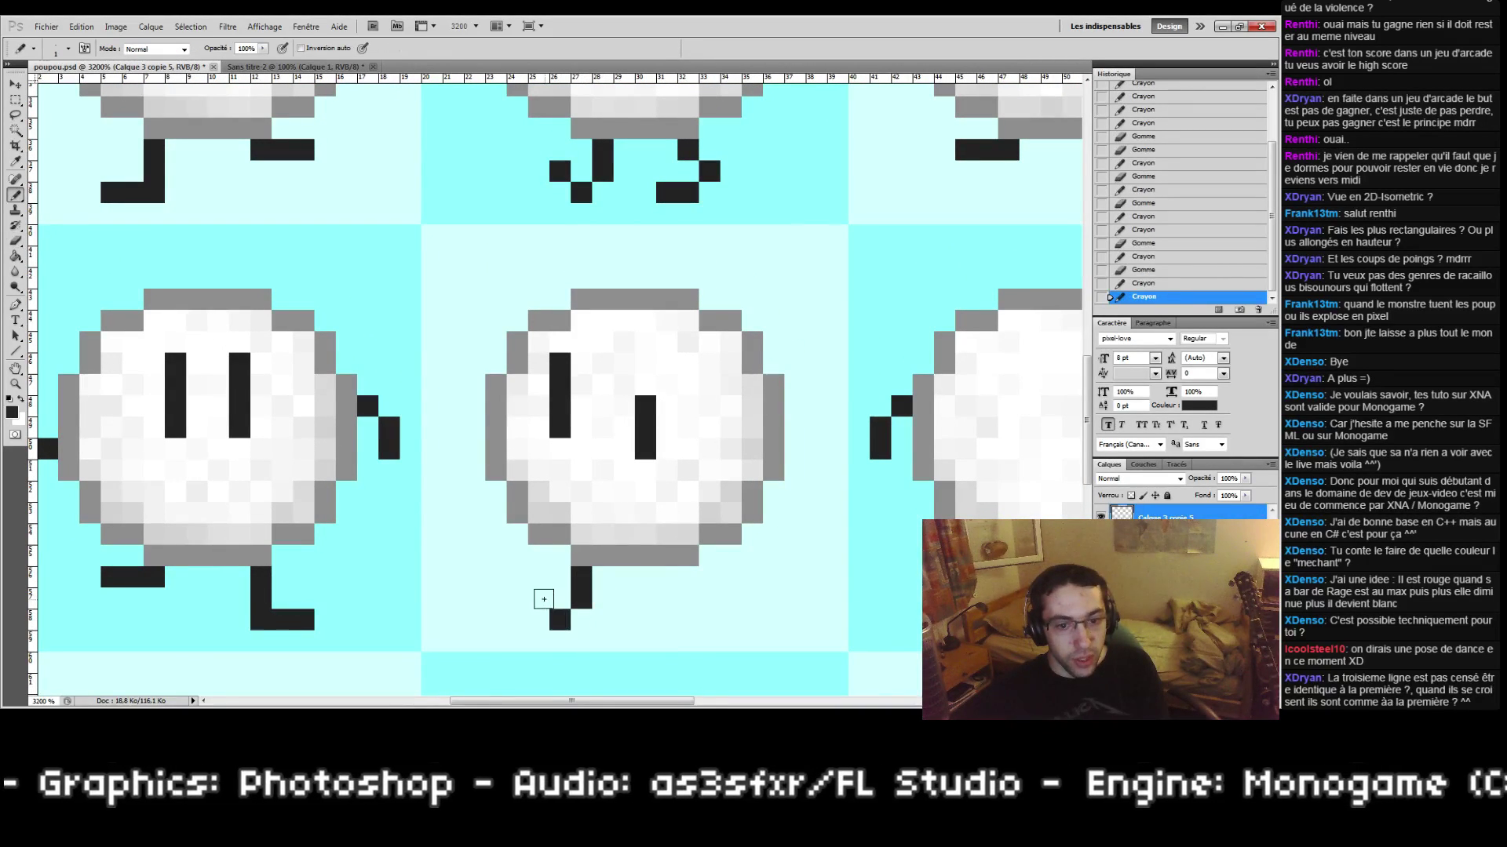
# Step: Draw a black right leg in the second frame that bends one pixel right and ends in a two-pixel foot pointing left
pyautogui.click(667, 578)
pyautogui.click(687, 598)
pyautogui.click(666, 619)
pyautogui.click(645, 619)
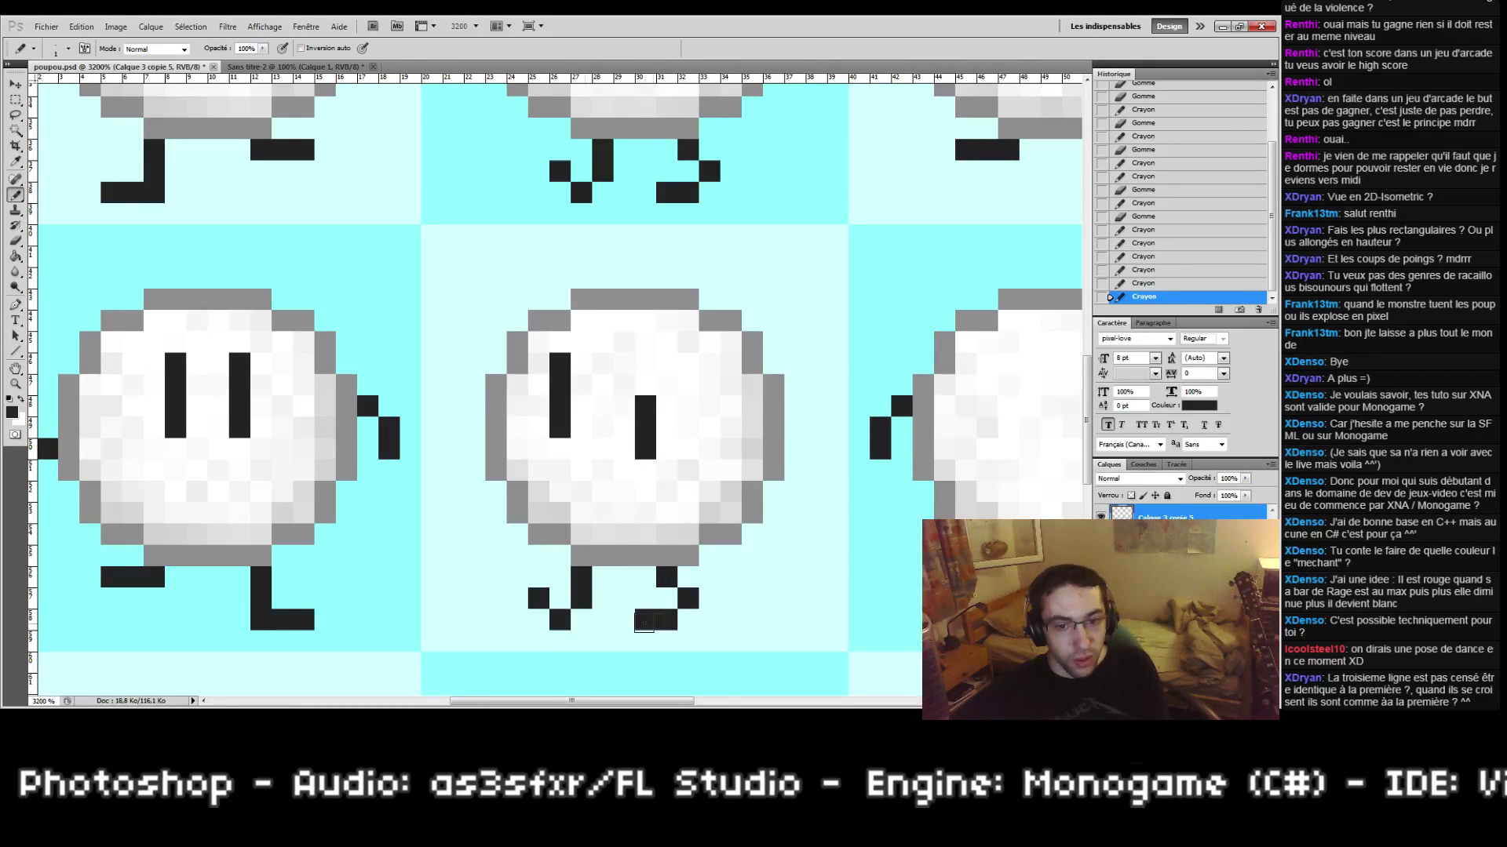
# Step: Replace the second frame's left leg with a two-pixel diagonal running down-left from under the body, starting one column further right
pyautogui.doubleClick(15, 383)
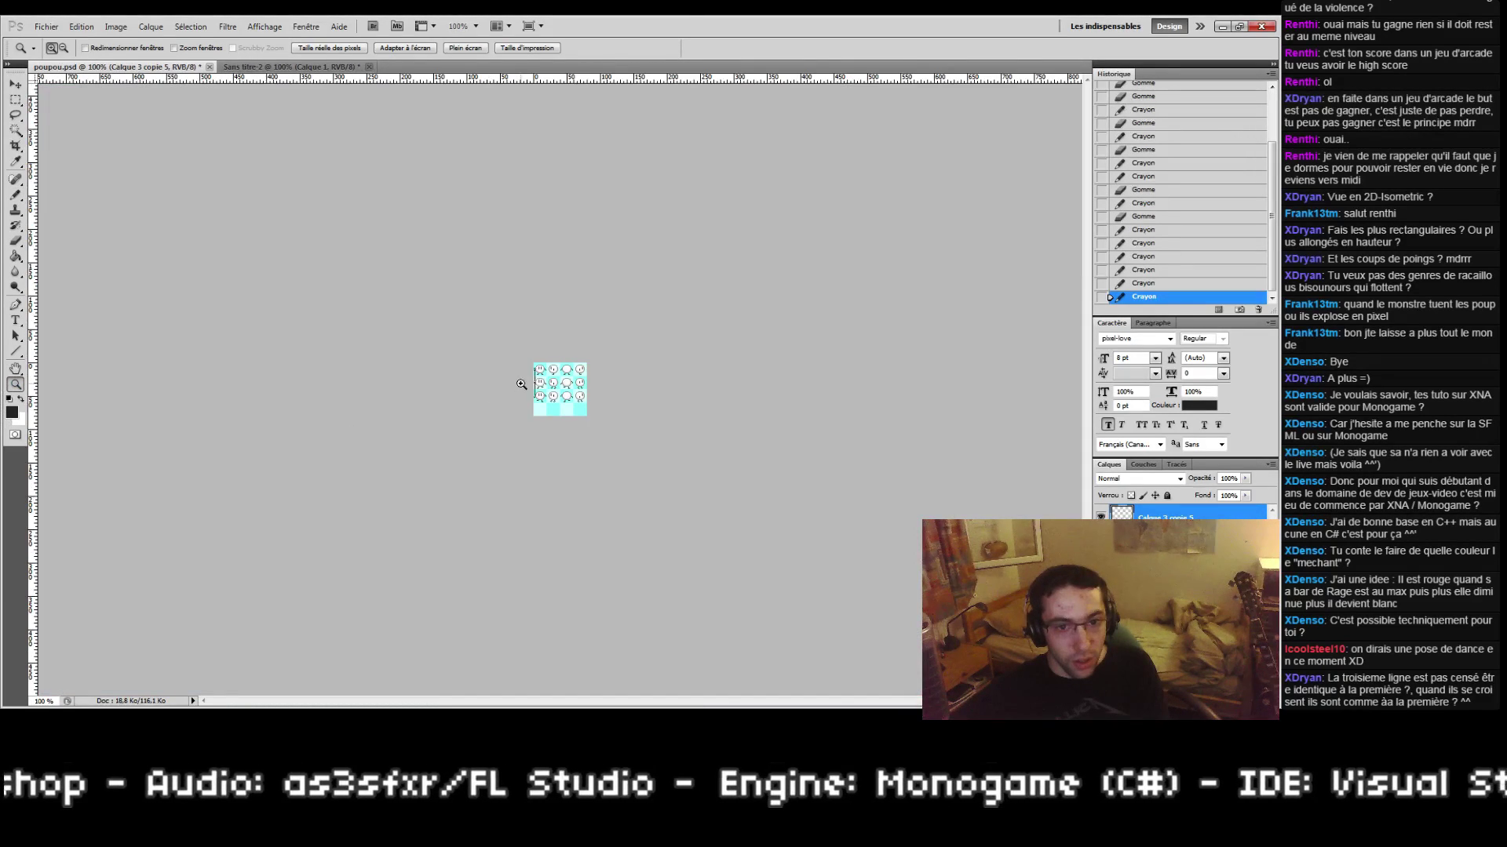
pyautogui.click(541, 404)
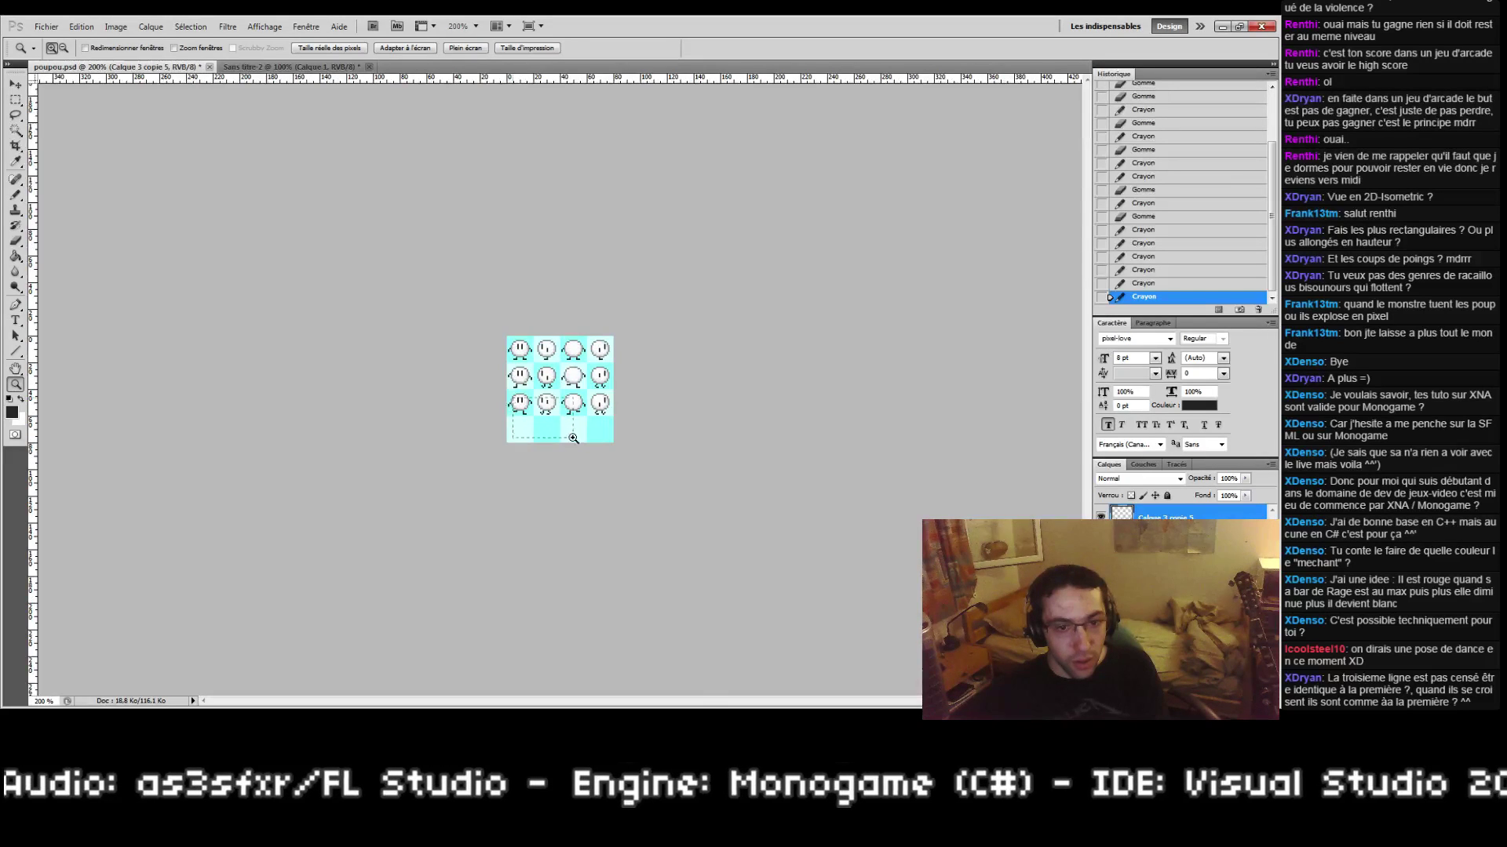
pyautogui.scroll(9, 568, 434)
pyautogui.press('b')
pyautogui.moveTo(645, 562)
pyautogui.mouseDown()
pyautogui.moveTo(604, 558)
pyautogui.moveTo(629, 585)
pyautogui.mouseUp()
pyautogui.press('b')
pyautogui.click(663, 542)
pyautogui.click(645, 565)
pyautogui.press('e')
pyautogui.moveTo(675, 503); pyautogui.dragTo(668, 570)
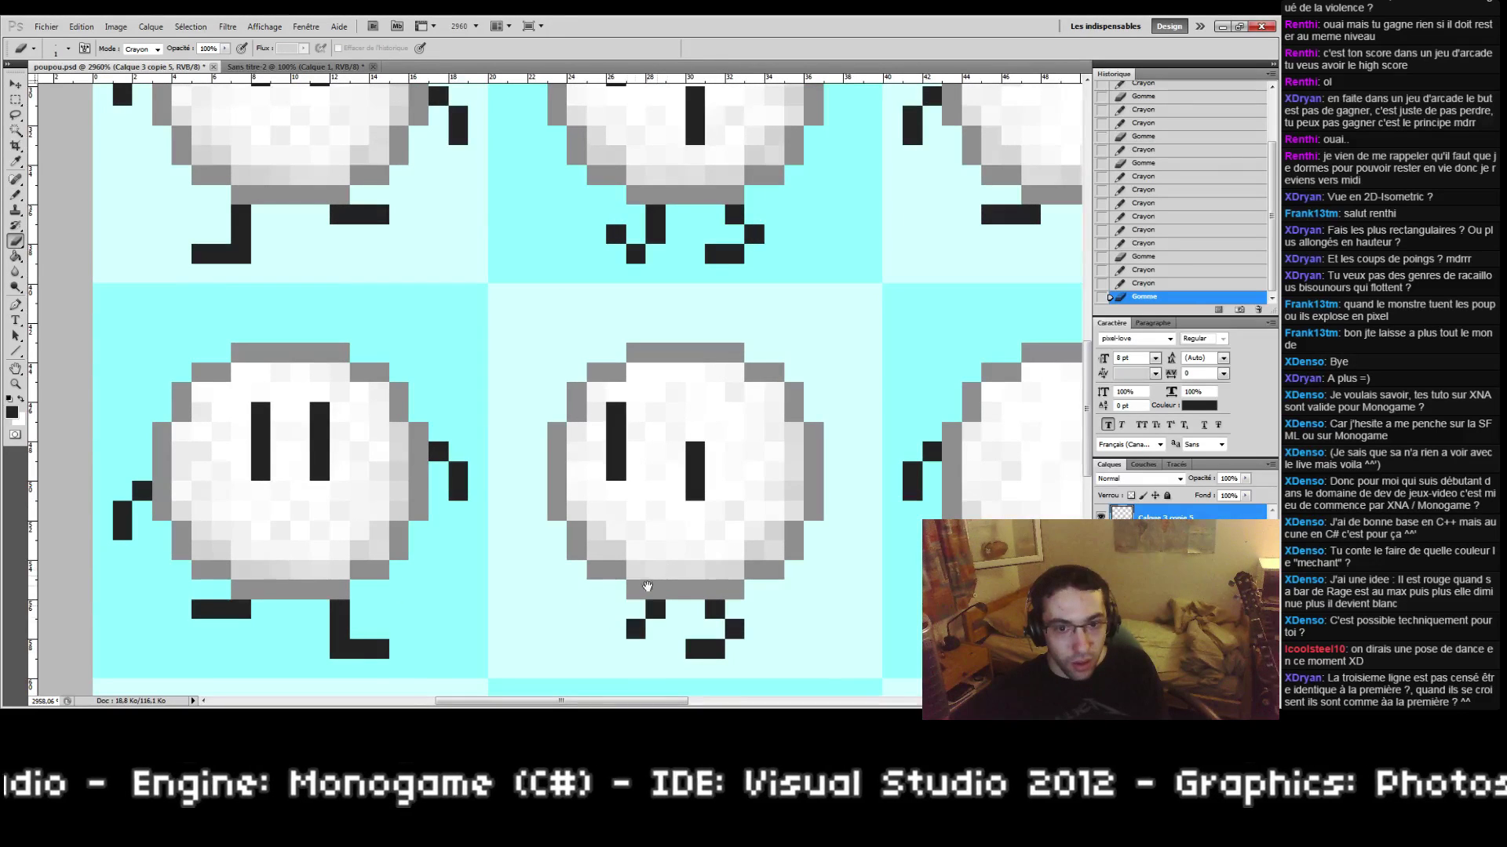
# Step: Add a flat two-pixel foot diagonally below the second frame's left leg, erasing the surplus pixel directly beneath the leg
pyautogui.press('b')
pyautogui.moveTo(629, 643); pyautogui.dragTo(600, 648)
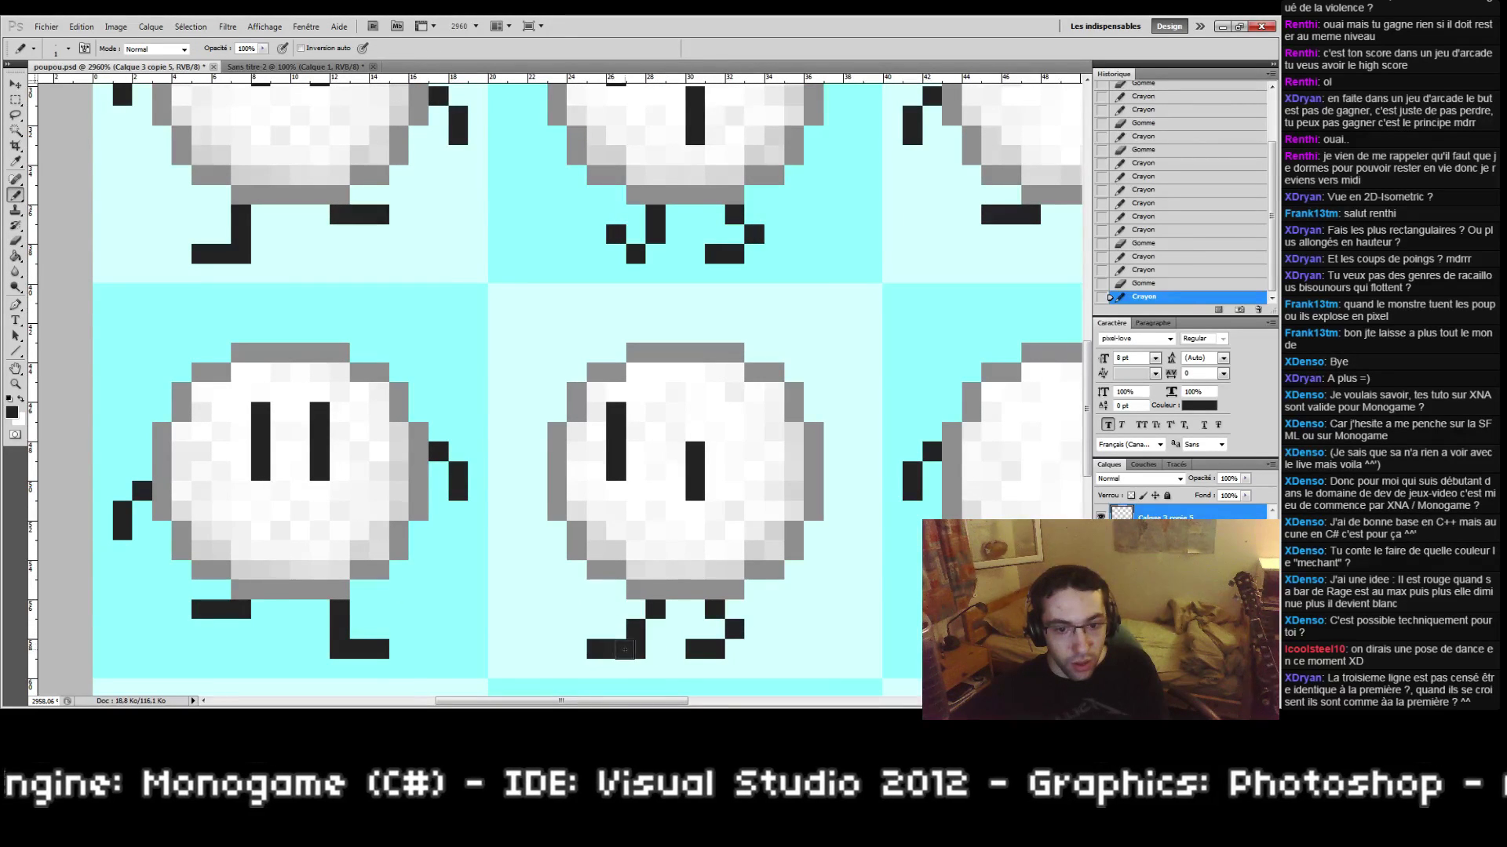
pyautogui.press('e')
pyautogui.click(636, 648)
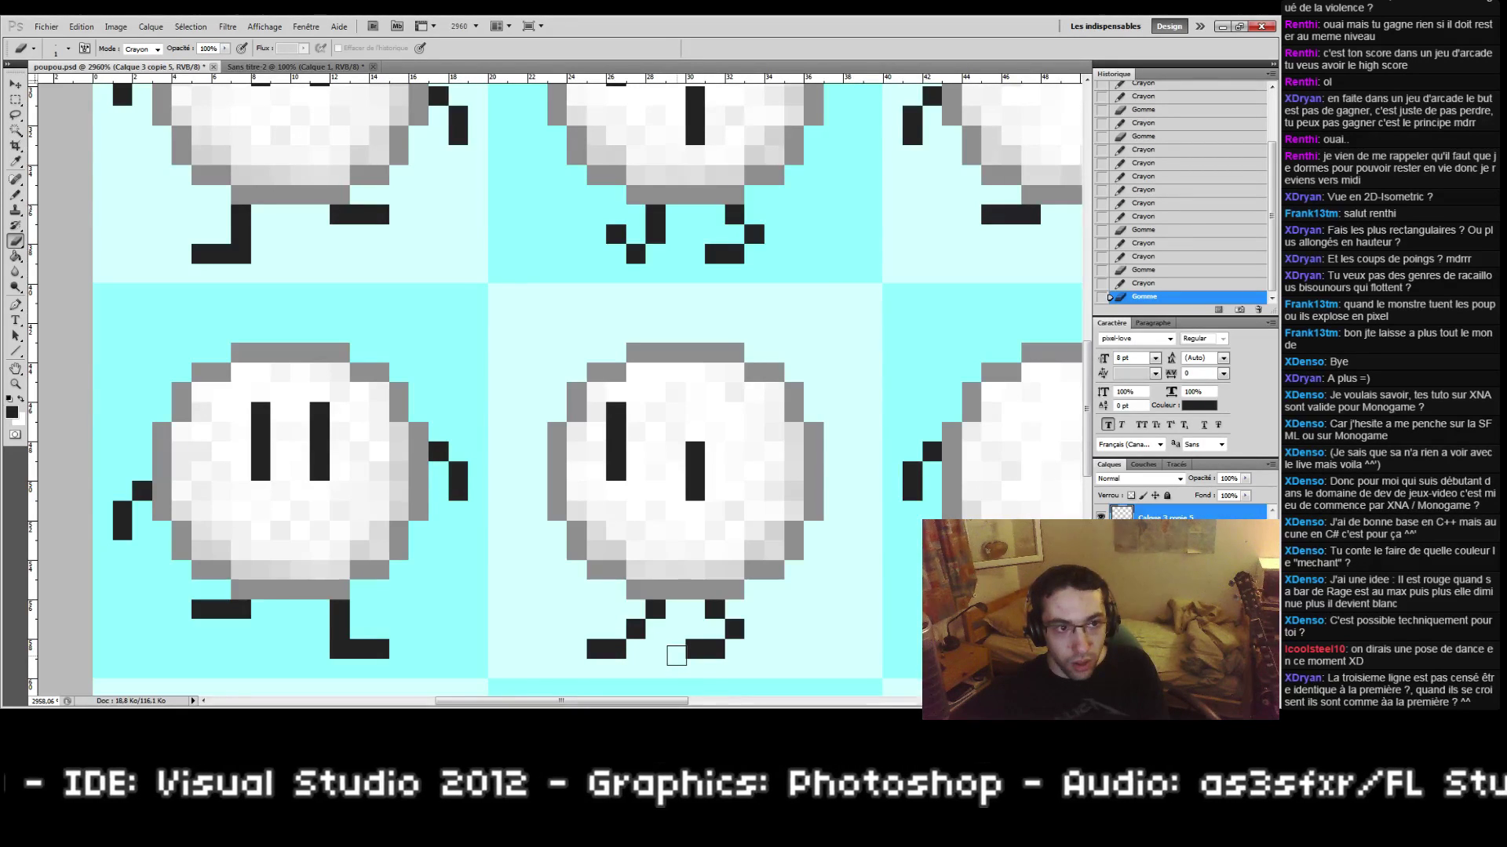
# Step: Redraw the second frame's right leg as a two-pixel bar under the body, a knee pixel down-right and a foot pixel down-left
pyautogui.press('b')
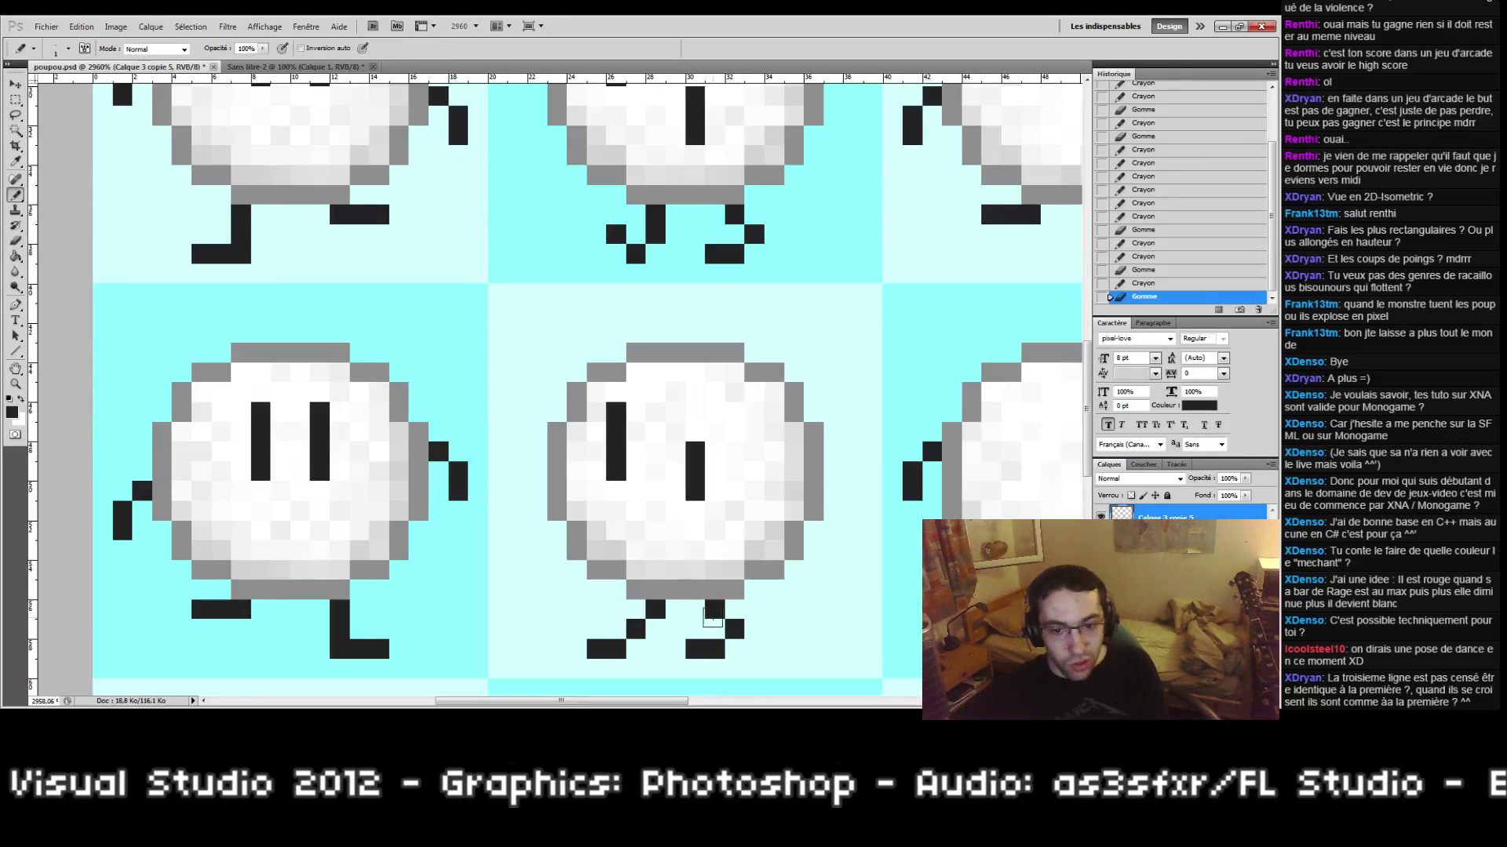
pyautogui.press('e')
pyautogui.moveTo(713, 617)
pyautogui.mouseDown()
pyautogui.moveTo(703, 646)
pyautogui.moveTo(732, 617)
pyautogui.moveTo(755, 626)
pyautogui.moveTo(735, 648)
pyautogui.mouseUp()
pyautogui.press('b')
pyautogui.click(715, 613)
pyautogui.click(734, 612)
pyautogui.click(753, 626)
pyautogui.press('e')
pyautogui.click(753, 645)
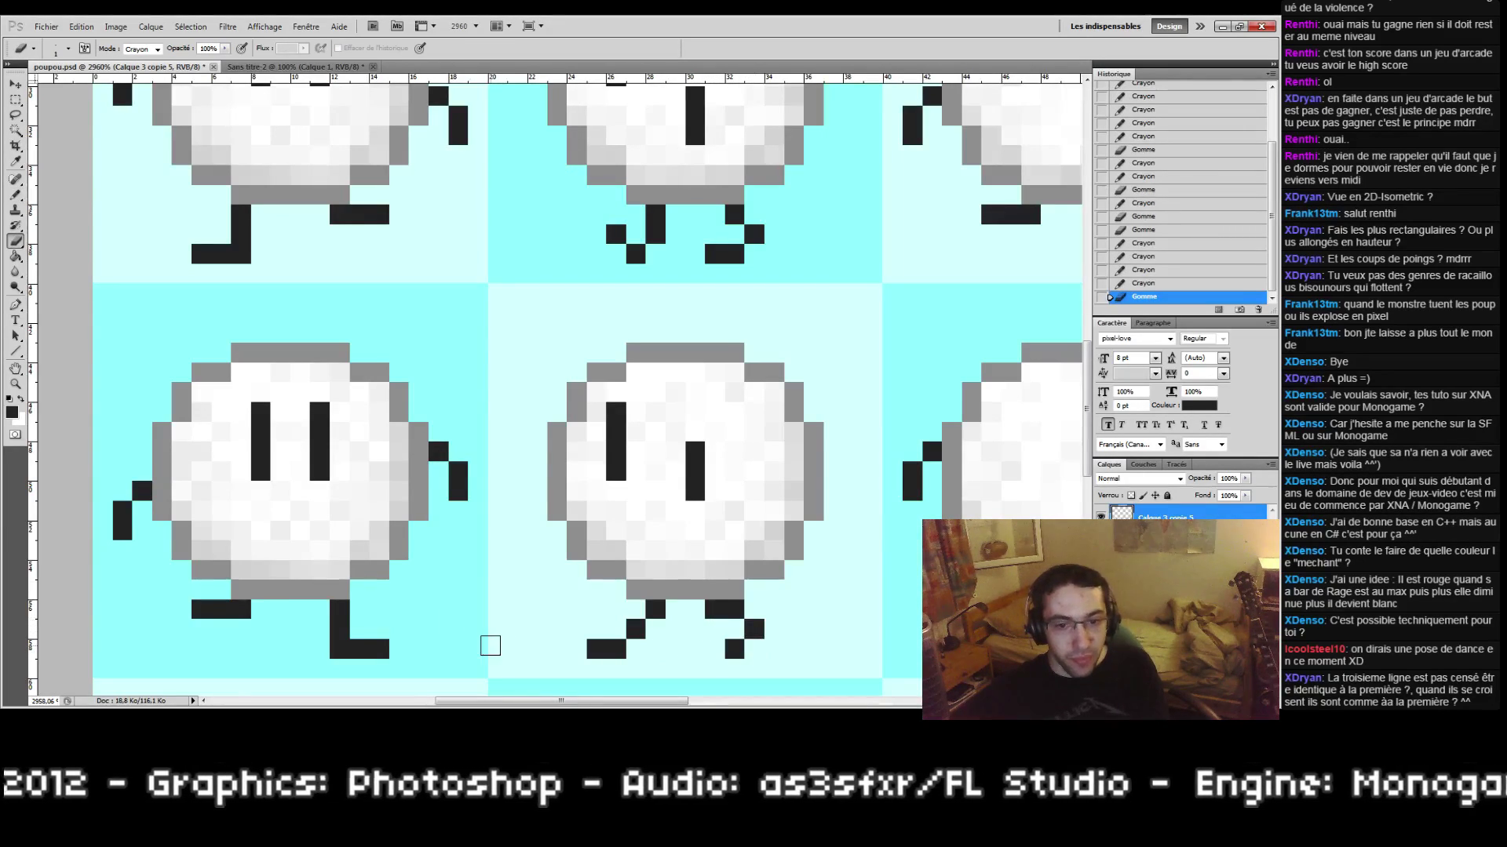
pyautogui.press('z')
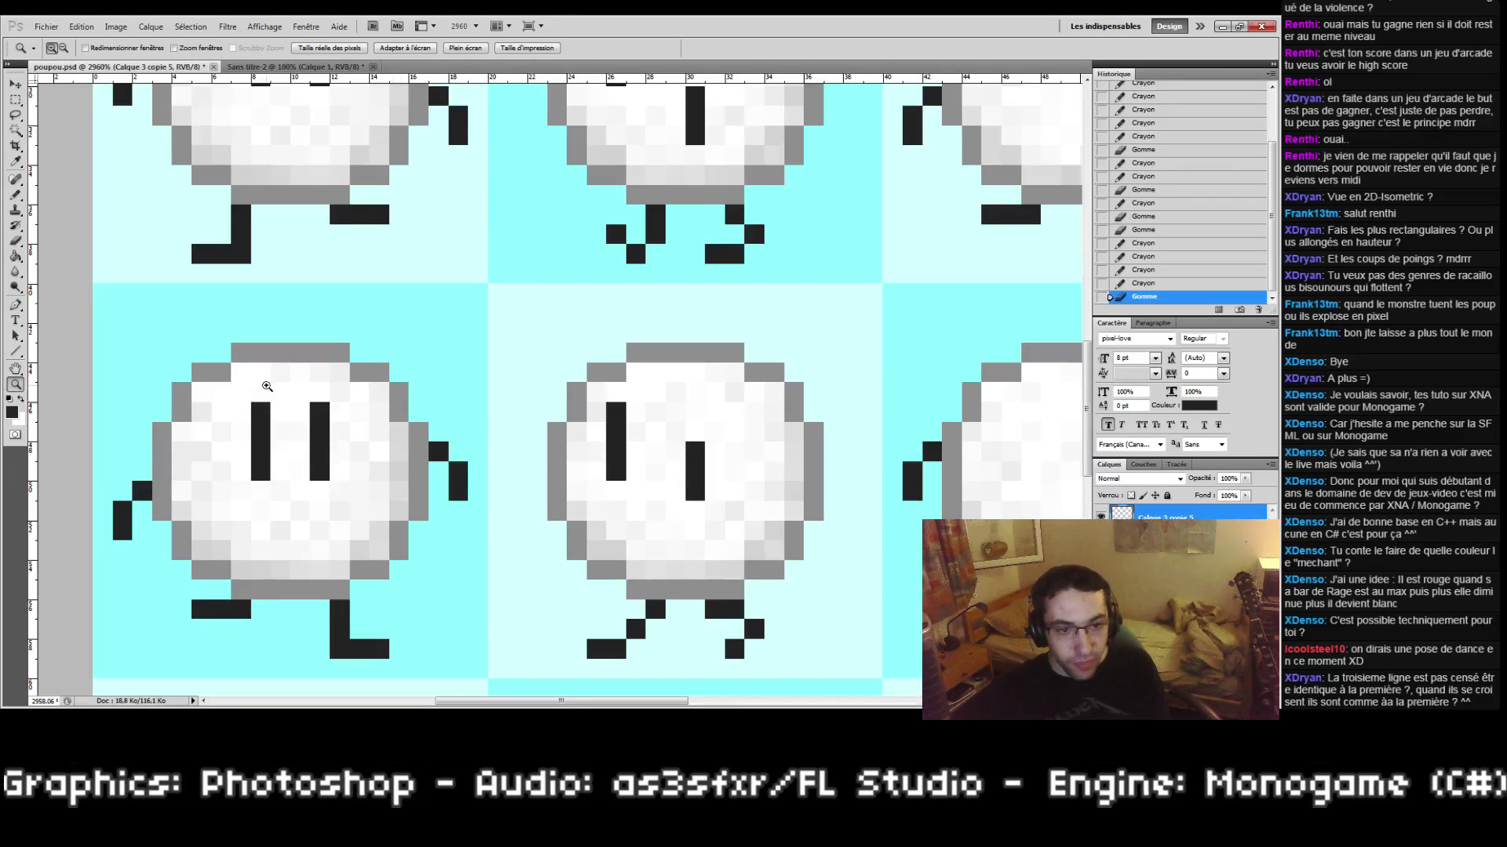
# Step: Raise the left foot's toe pixel by one row in the third row's second frame, erasing the original toe pixel
pyautogui.hotkey('ctrl', '1')
pyautogui.click(546, 397)
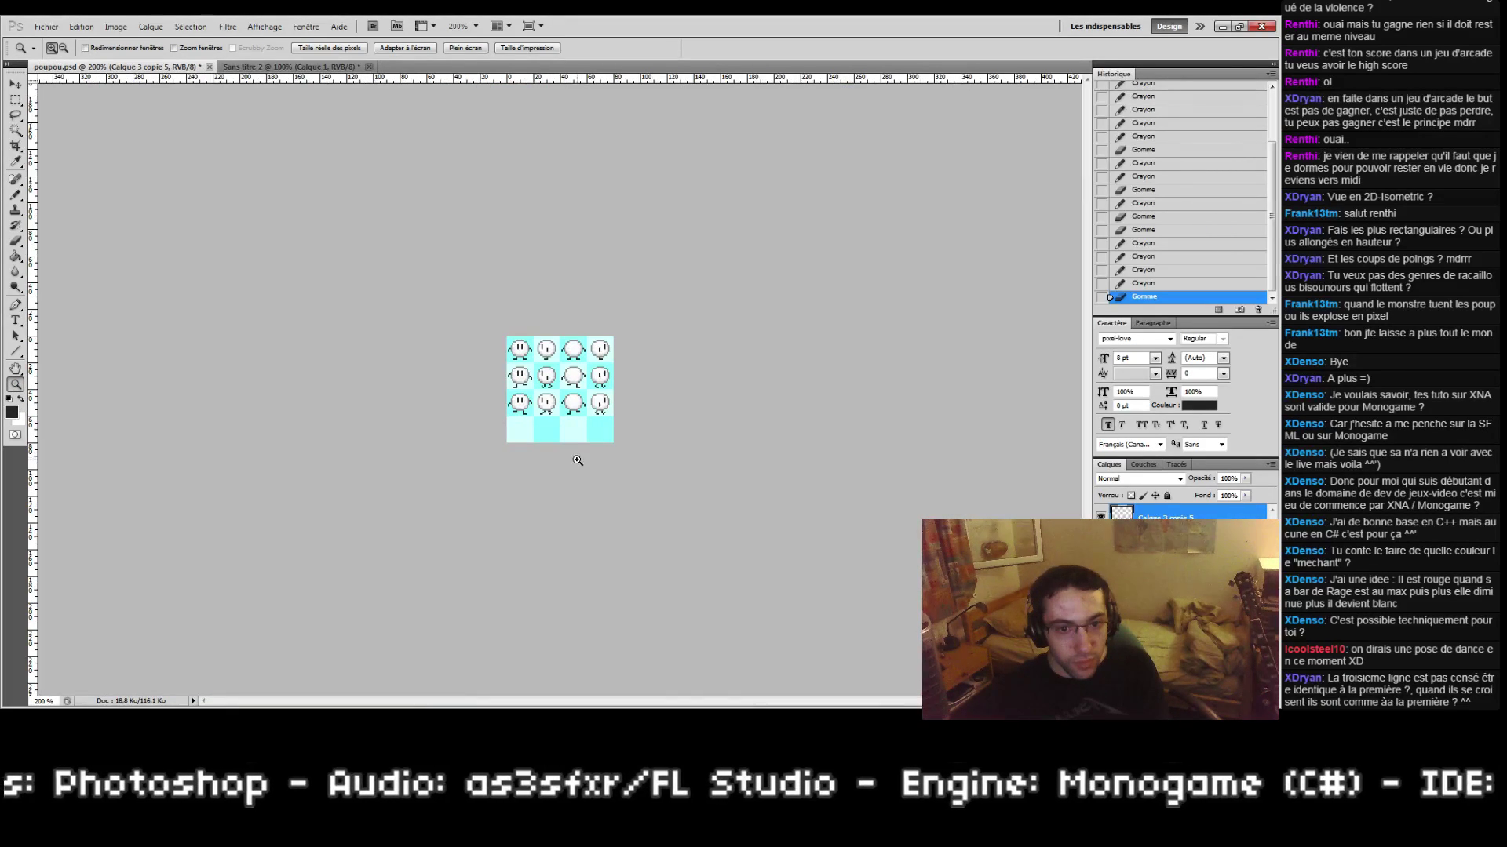
pyautogui.moveTo(516, 398); pyautogui.dragTo(565, 437)
pyautogui.press('e')
pyautogui.click(563, 378)
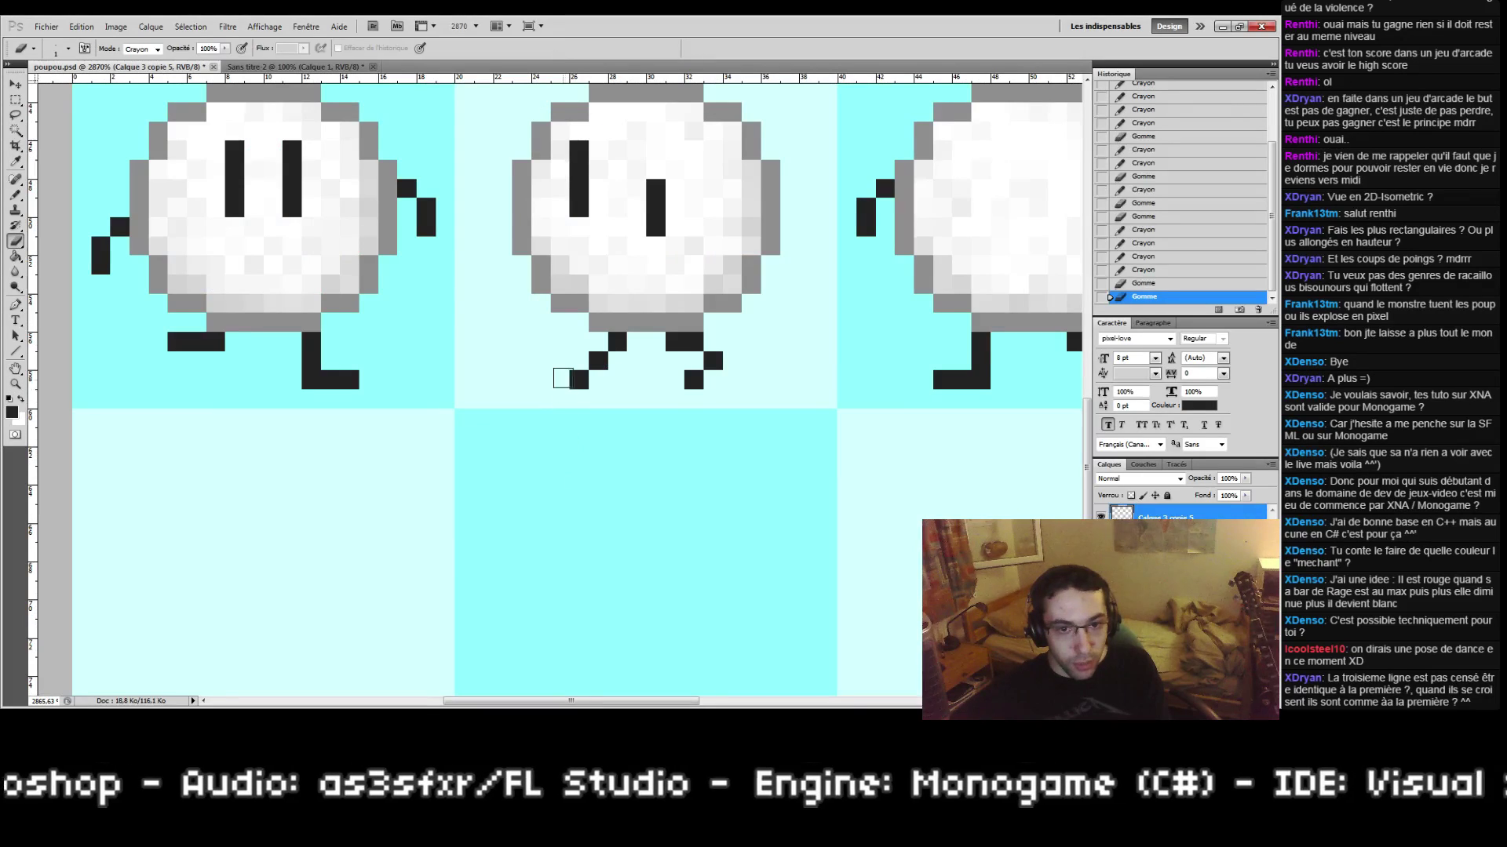
pyautogui.press('b')
pyautogui.click(560, 360)
# Step: Straighten the same frame's left leg into a vertical two-pixel bar by moving its diagonal pixel directly under the upper one
pyautogui.moveTo(685, 257); pyautogui.dragTo(679, 365)
pyautogui.press('e')
pyautogui.click(592, 469)
pyautogui.press('b')
pyautogui.moveTo(591, 487); pyautogui.dragTo(610, 468)
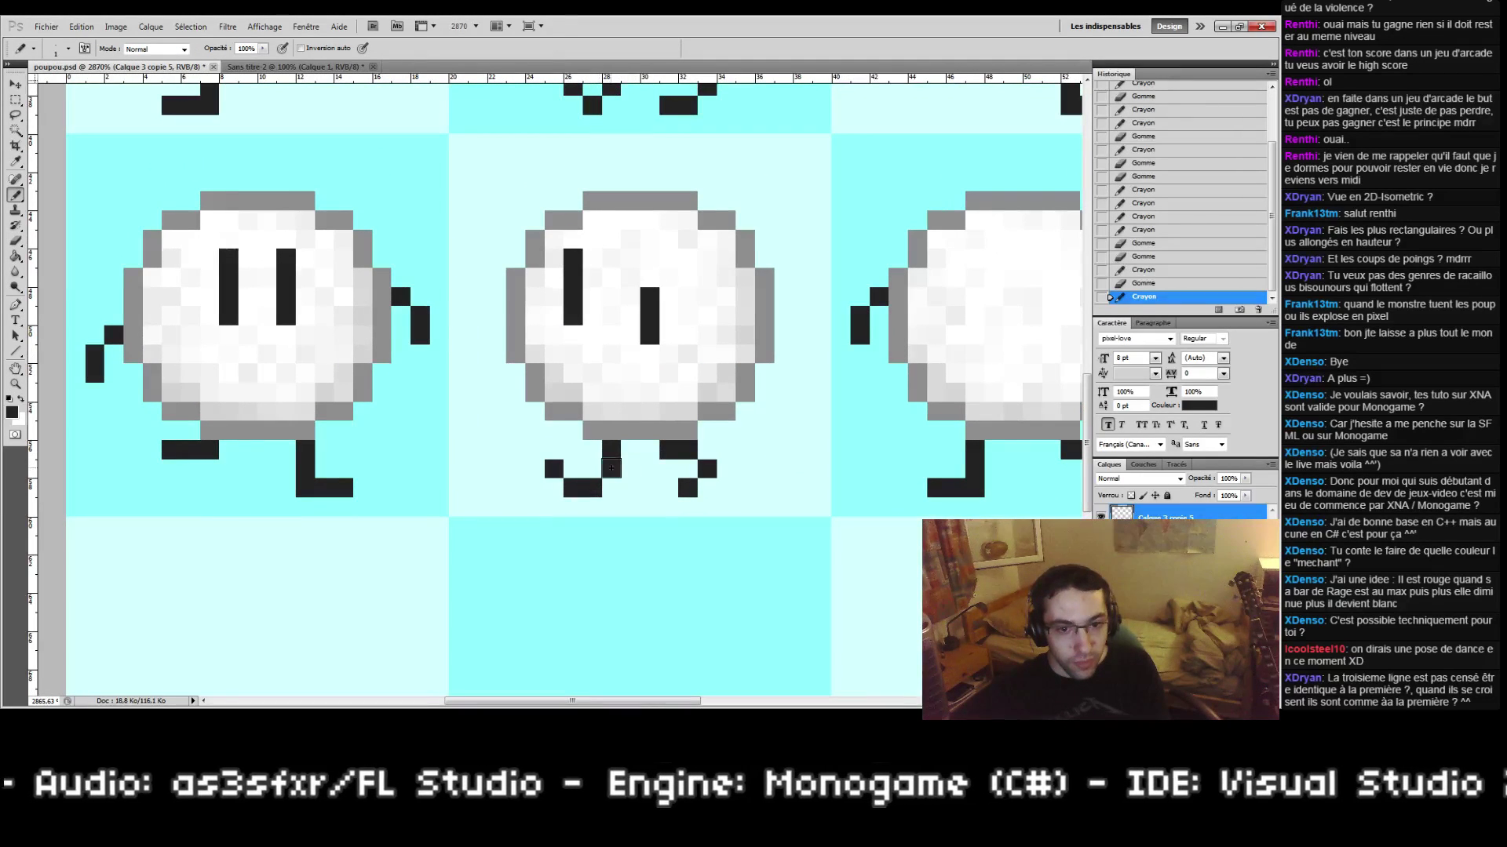
# Step: Shift the raised toe pixel one column right and erase the surplus foot pixels, leaving a two-pixel diagonal left foot
pyautogui.click(572, 469)
pyautogui.press('e')
pyautogui.click(578, 467)
pyautogui.click(575, 468)
pyautogui.press('b')
pyautogui.click(570, 466)
pyautogui.press('e')
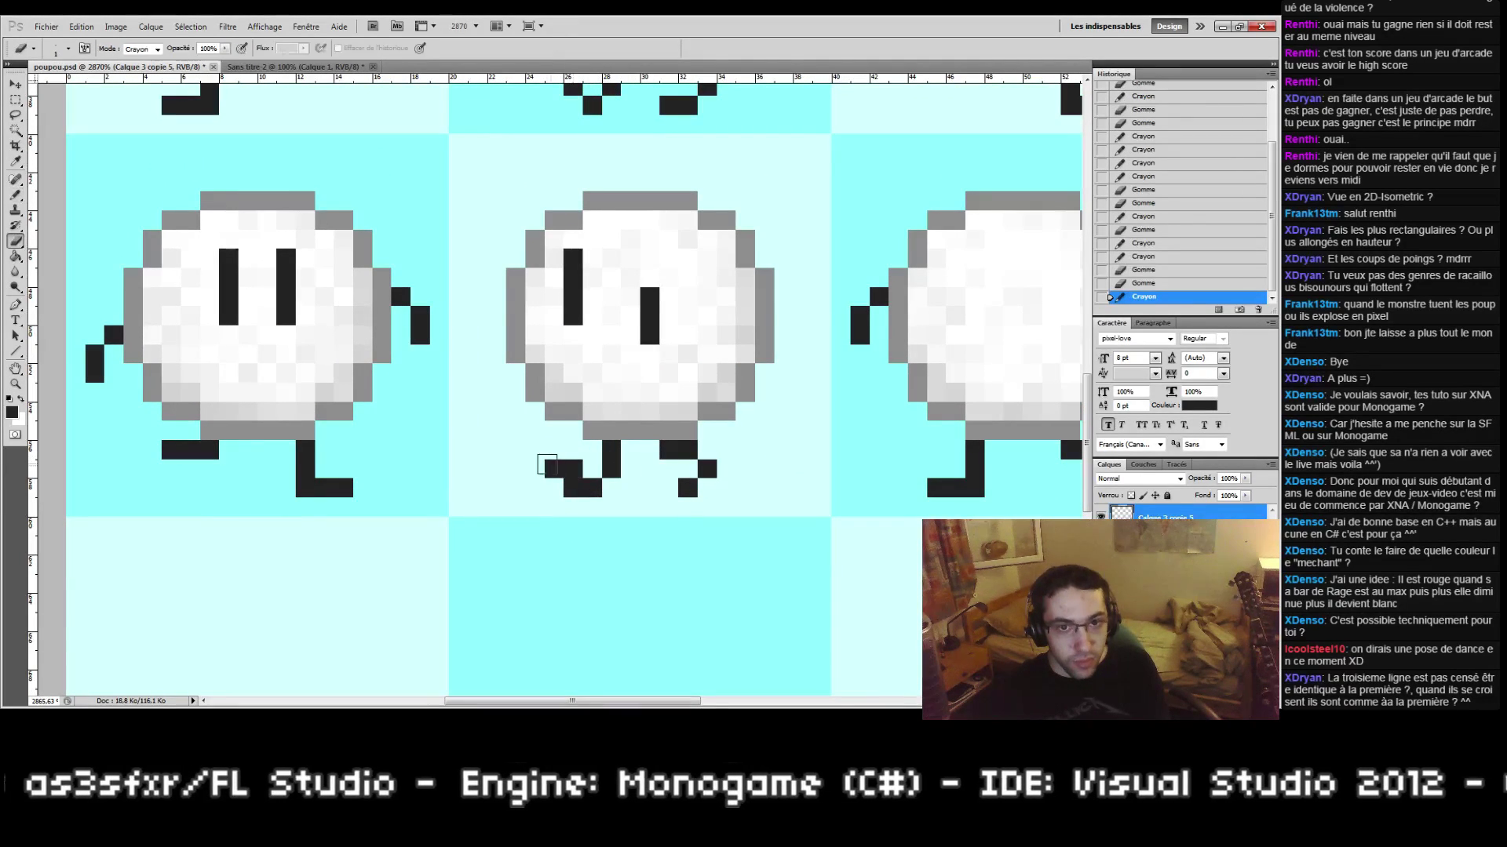
pyautogui.click(550, 466)
pyautogui.click(570, 481)
pyautogui.moveTo(640, 397); pyautogui.dragTo(633, 498)
pyautogui.press('b')
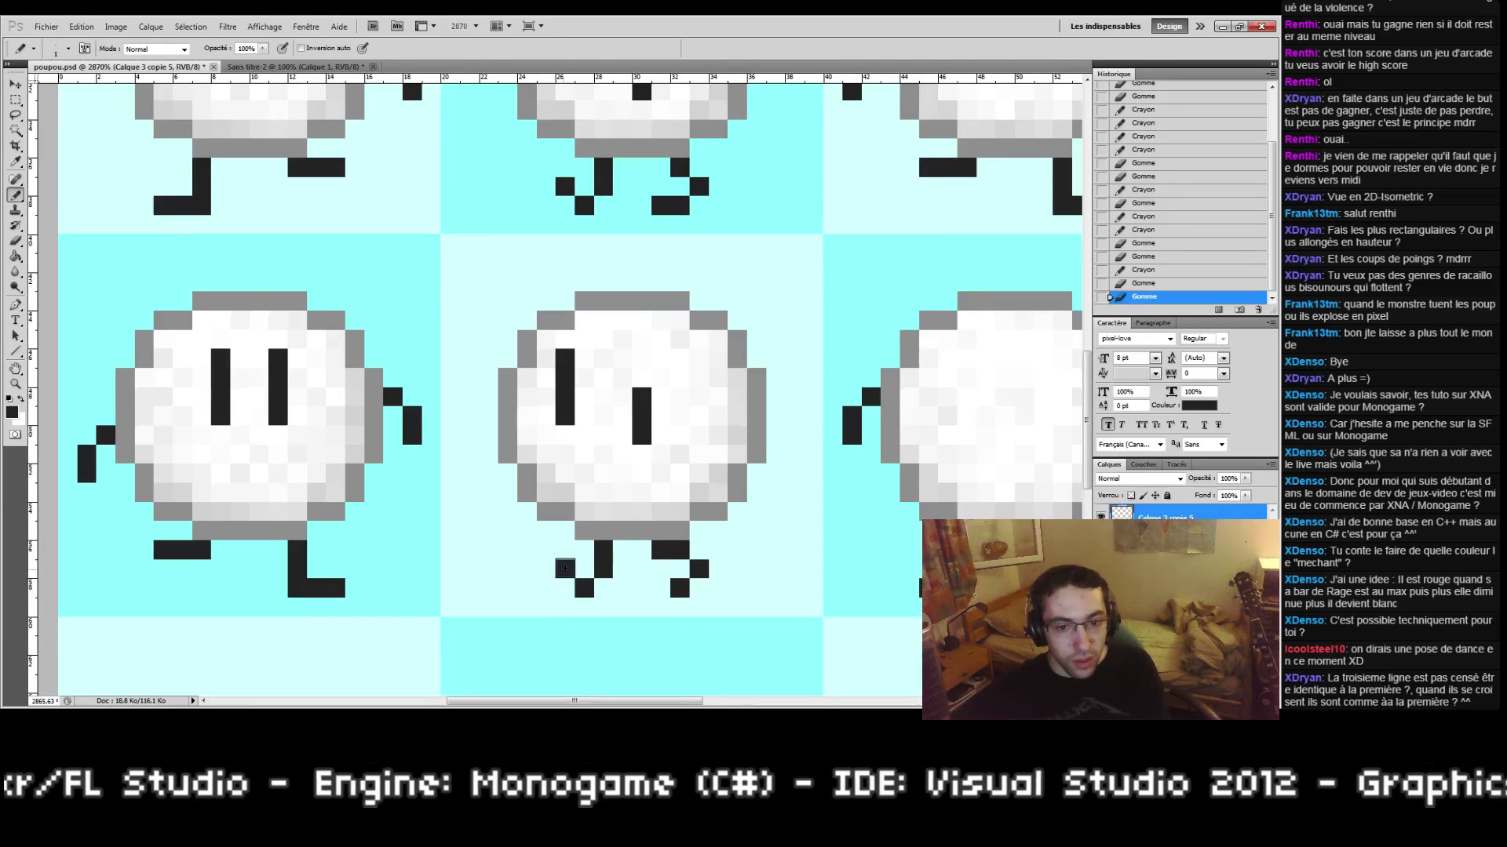
pyautogui.click(565, 568)
# Step: Erase the inner pixel of the right leg's top bar in the third row's second frame and make its foot two pixels wide
pyautogui.moveTo(777, 450); pyautogui.dragTo(676, 499)
pyautogui.doubleClick(15, 384)
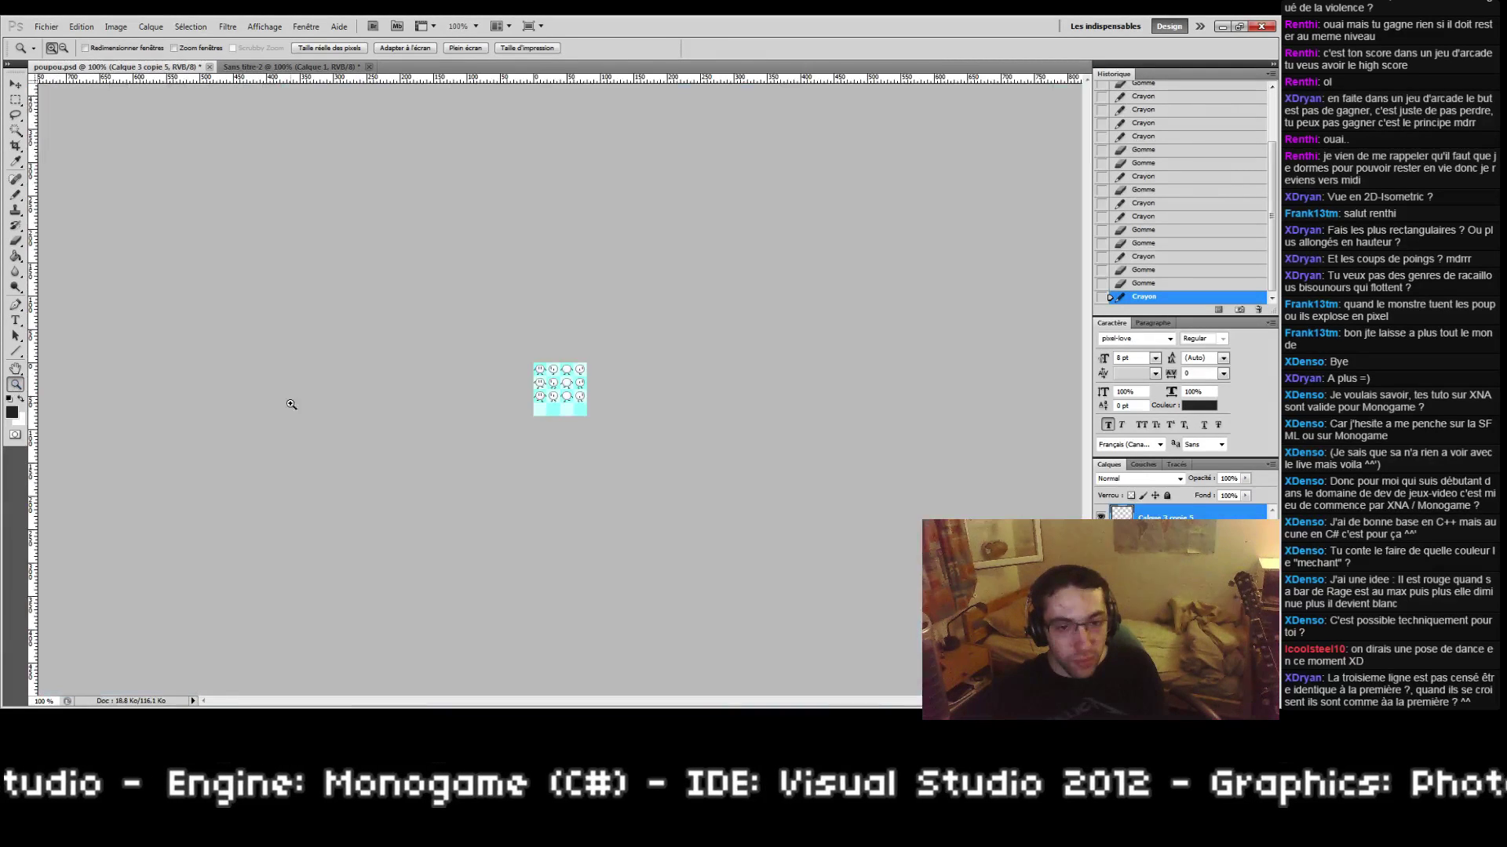
pyautogui.click(533, 372)
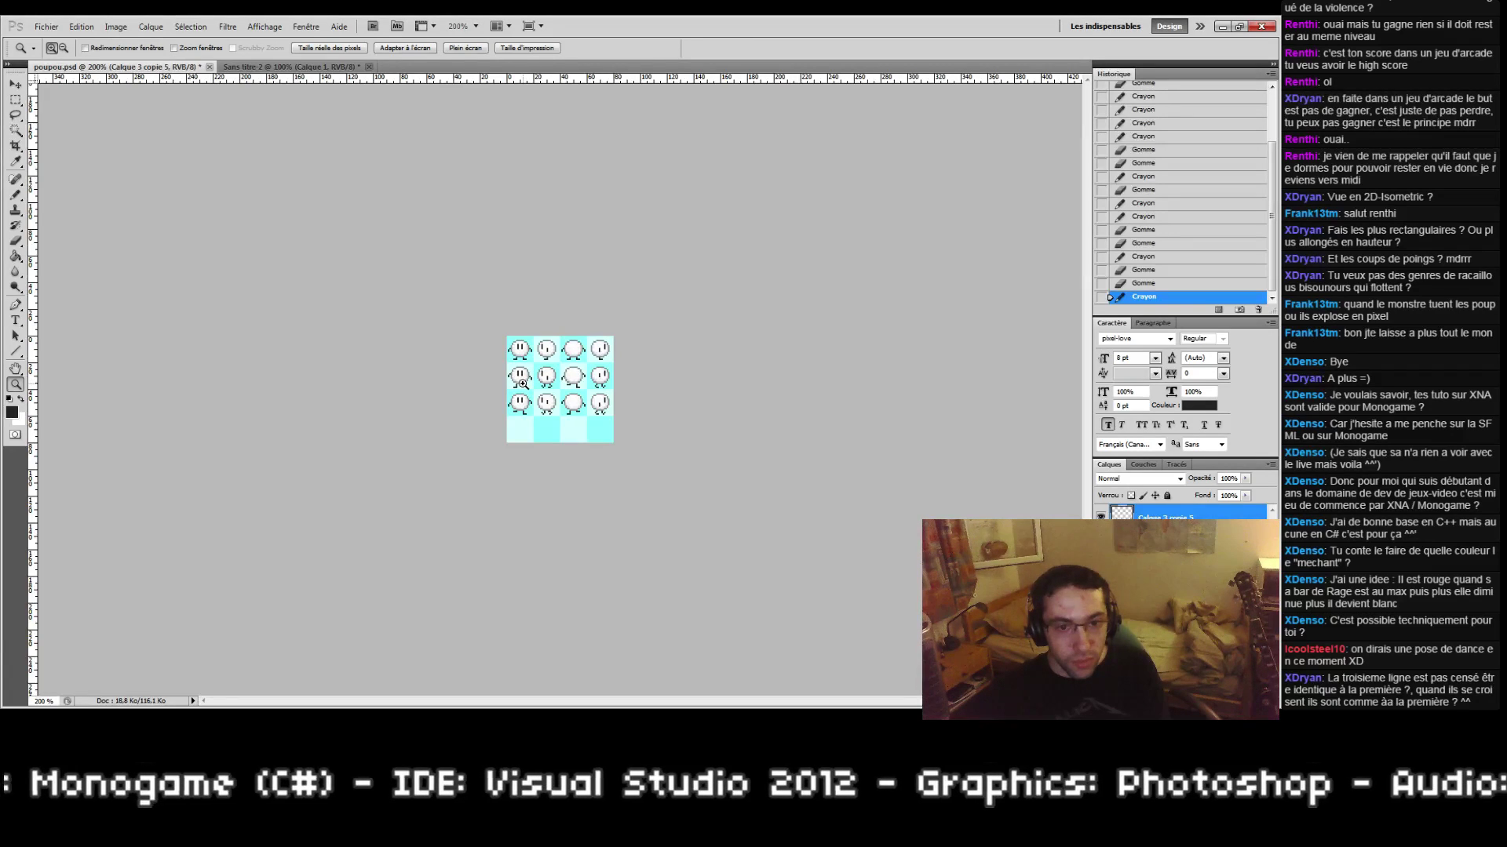
pyautogui.moveTo(513, 366); pyautogui.dragTo(559, 422)
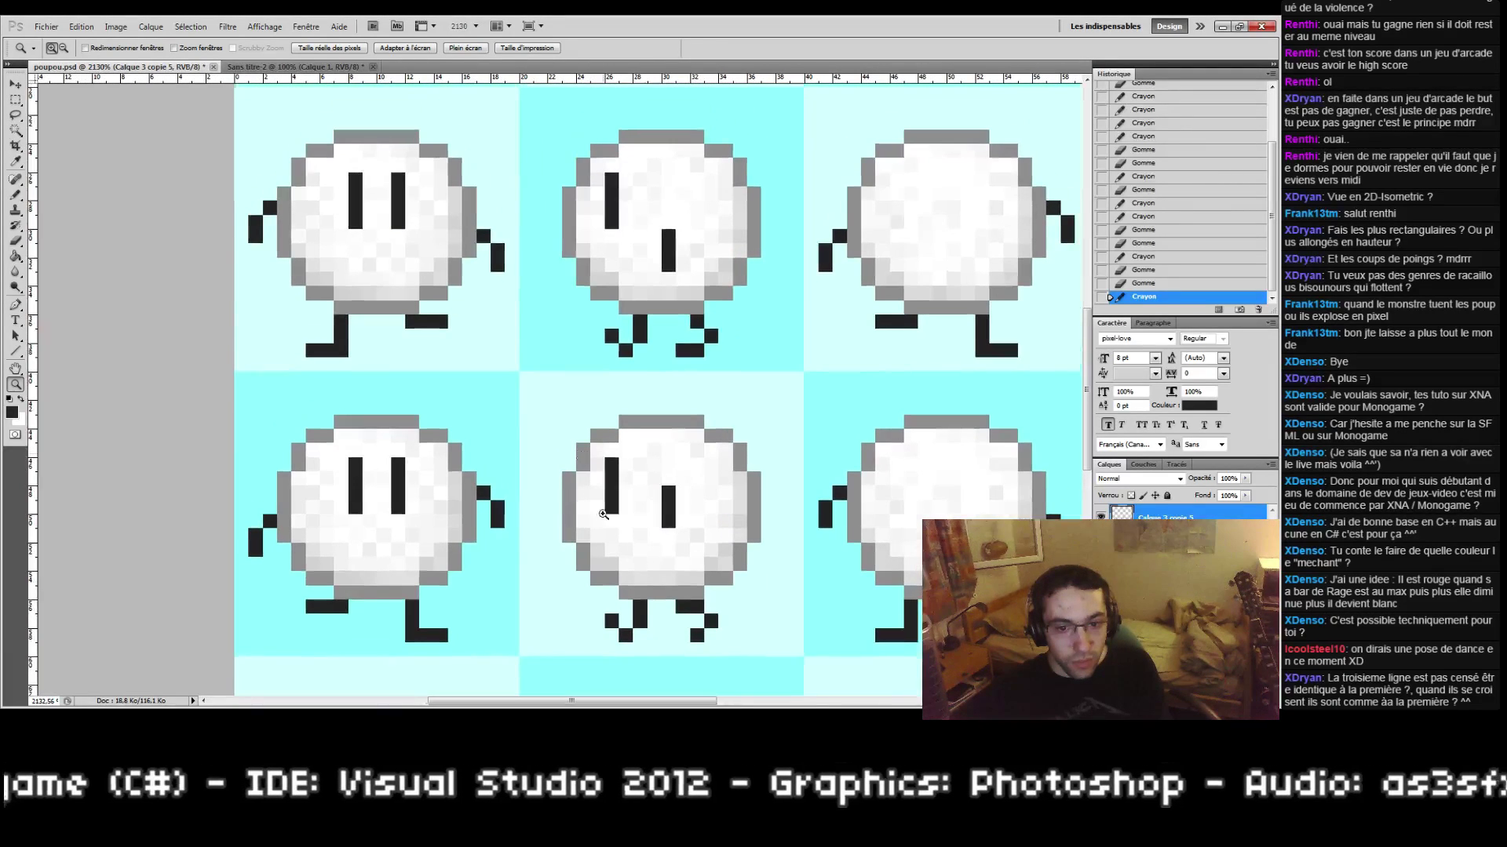
pyautogui.press('e')
pyautogui.click(685, 612)
pyautogui.press('b')
pyautogui.moveTo(680, 634); pyautogui.dragTo(698, 634)
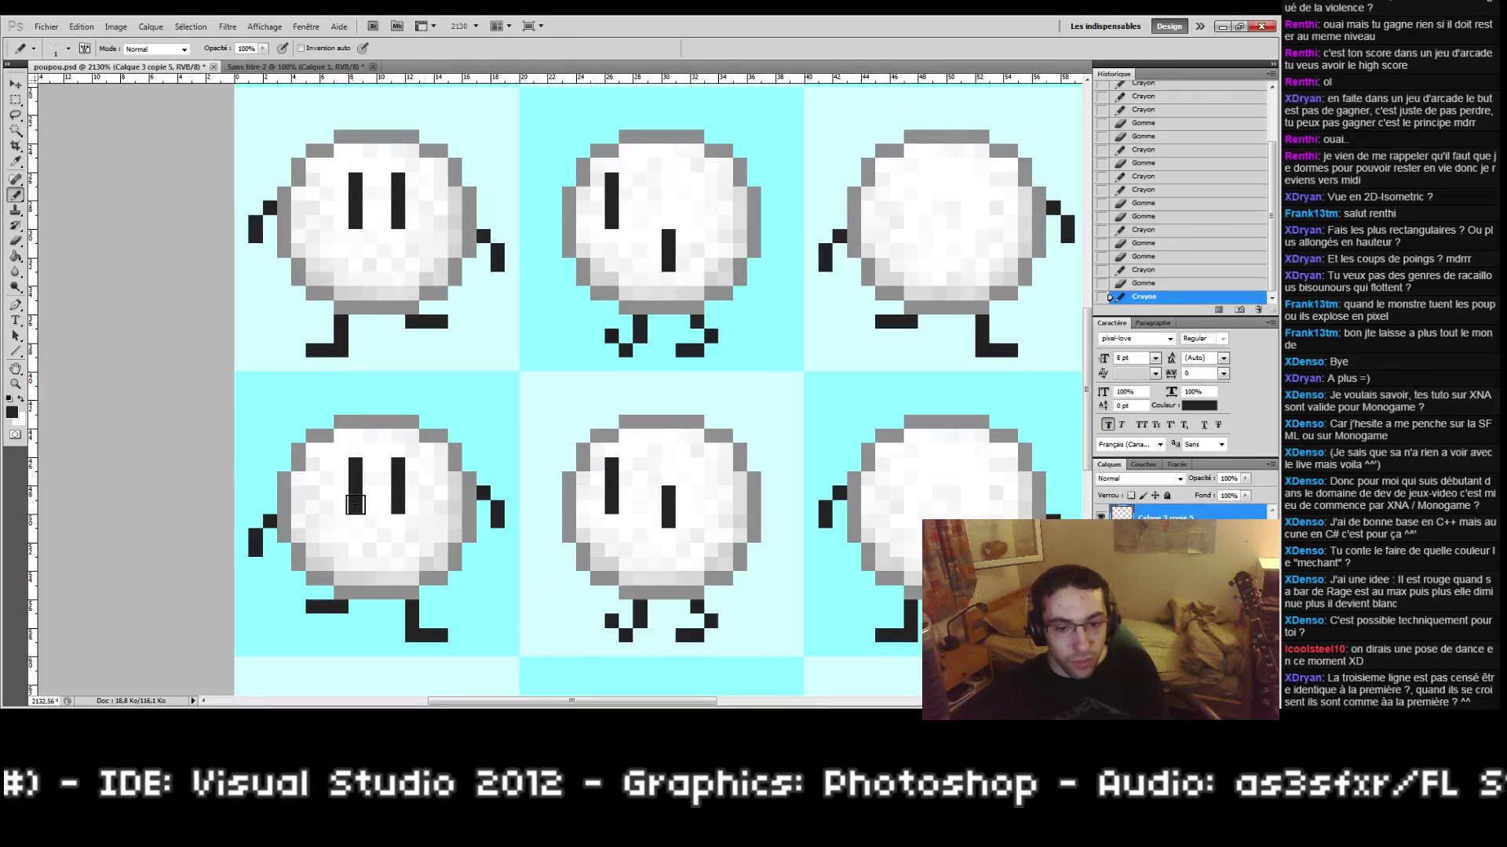
# Step: Review the whole sprite sheet and hide the cyan checkerboard guide layer to leave a transparent background
pyautogui.doubleClick(15, 383)
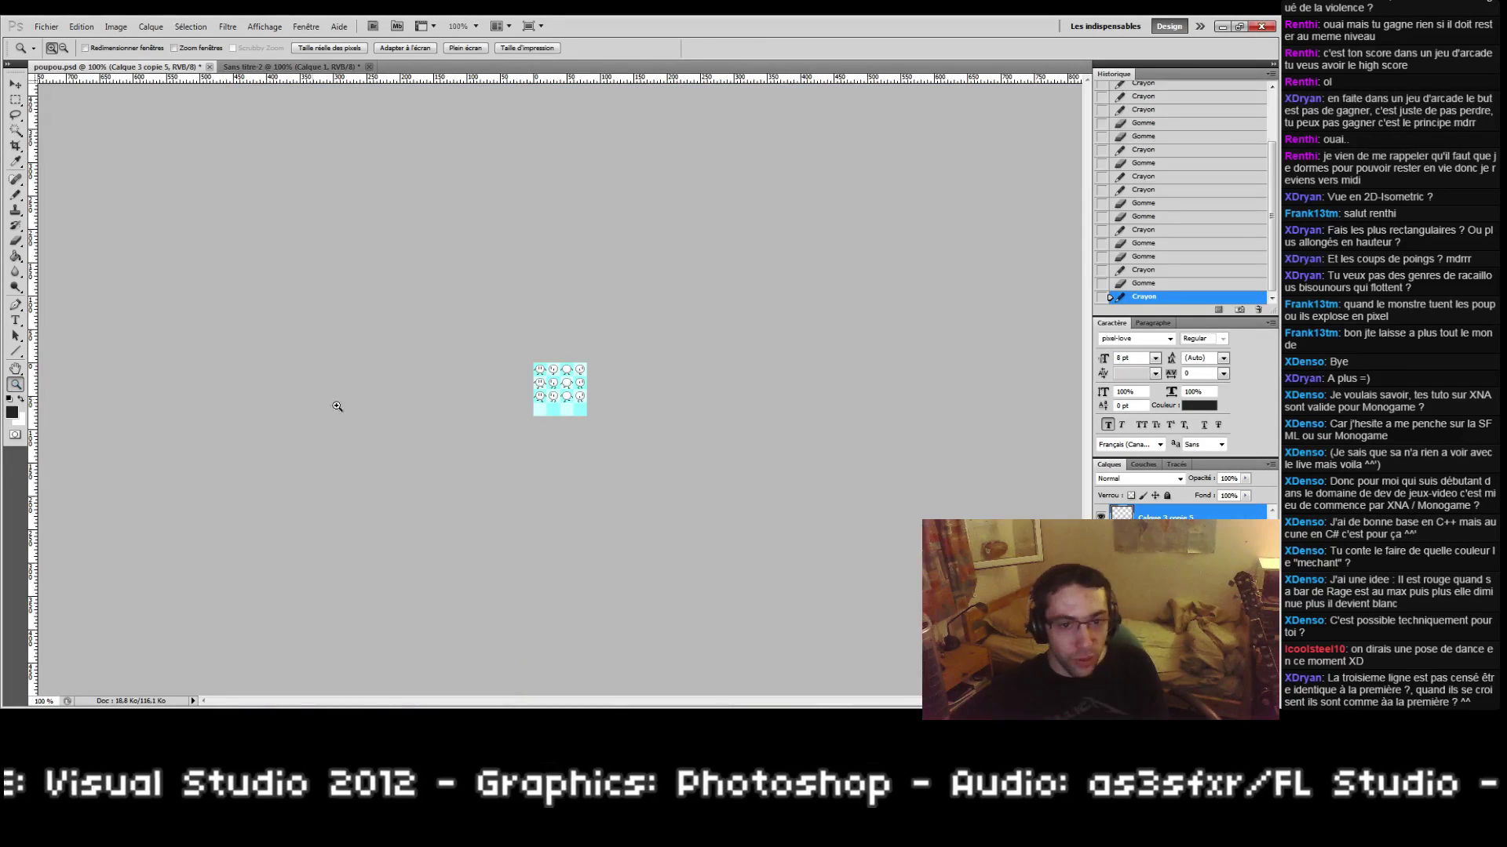
pyautogui.click(542, 394)
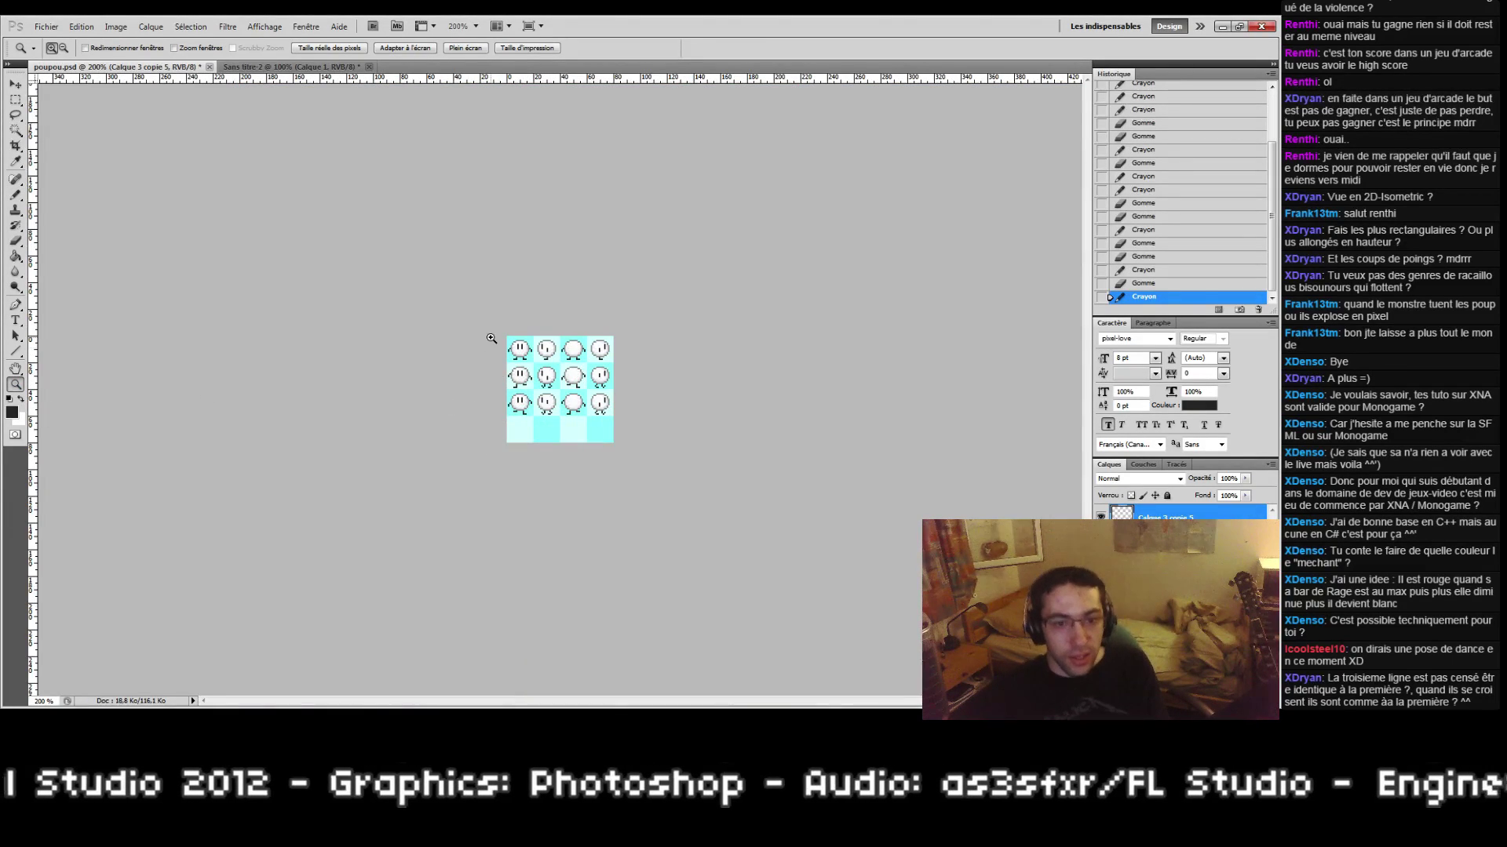
pyautogui.moveTo(489, 328); pyautogui.dragTo(573, 411)
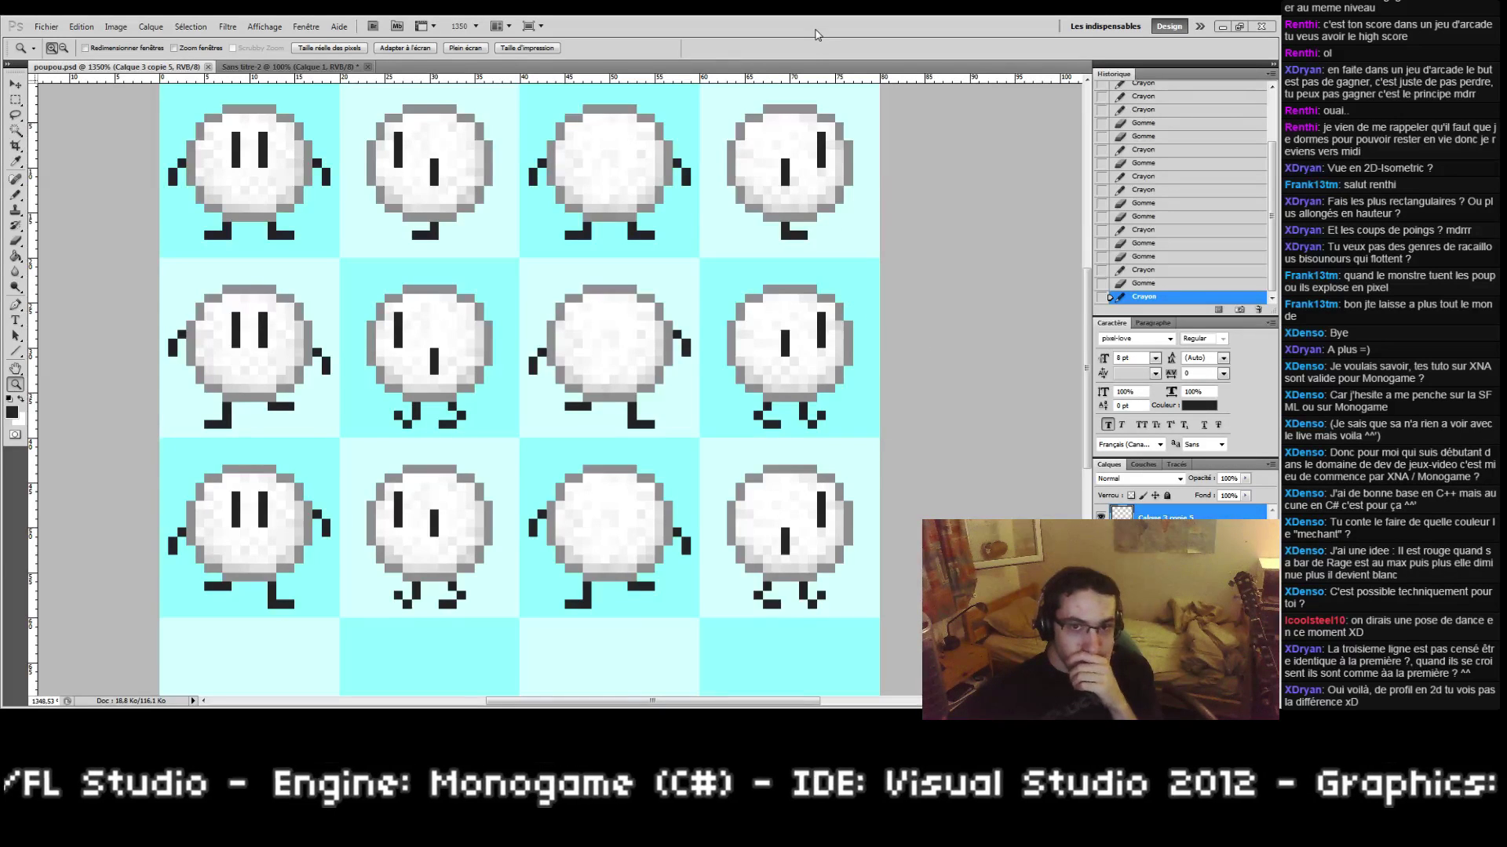
pyautogui.moveTo(549, 390); pyautogui.dragTo(601, 420)
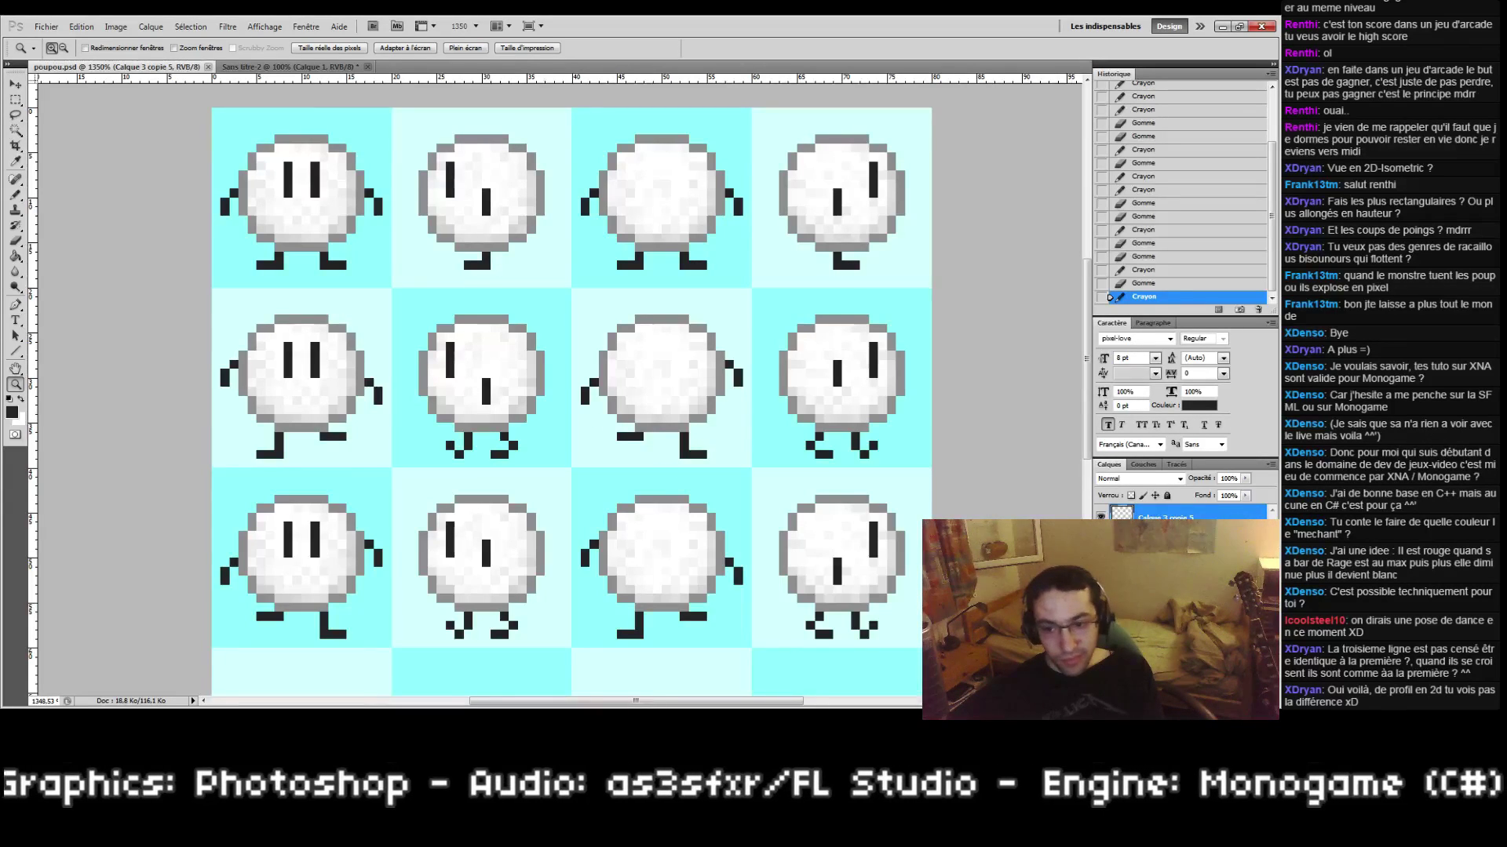
pyautogui.click(1102, 597)
pyautogui.moveTo(772, 516); pyautogui.dragTo(845, 506)
# Step: Reduce the canvas height to 60 pixels, anchored at the top centre, accepting the clipping of the empty fourth row
pyautogui.click(116, 26)
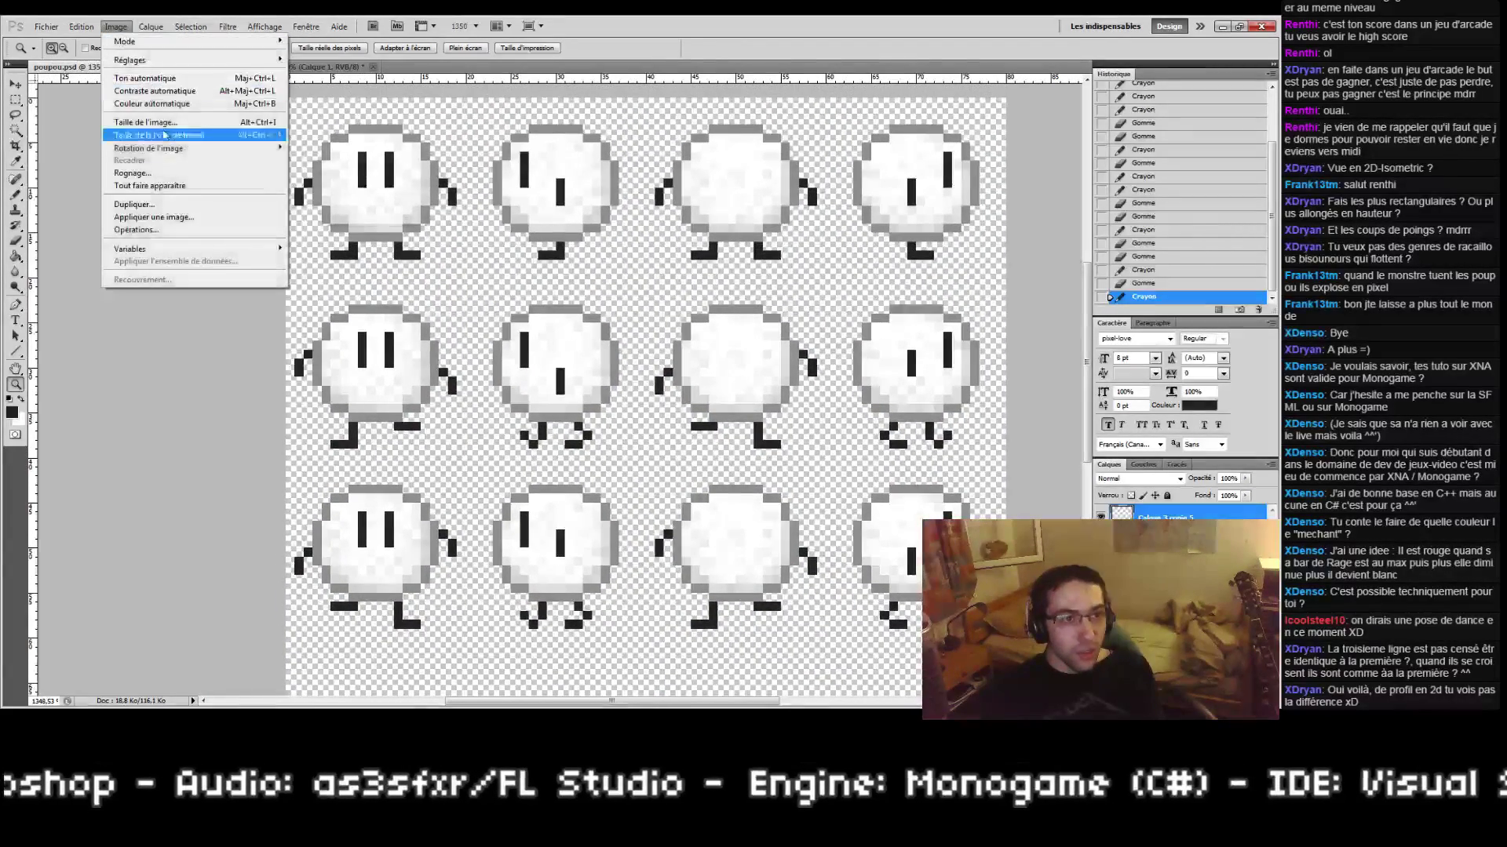
pyautogui.click(205, 138)
pyautogui.press('Tab')
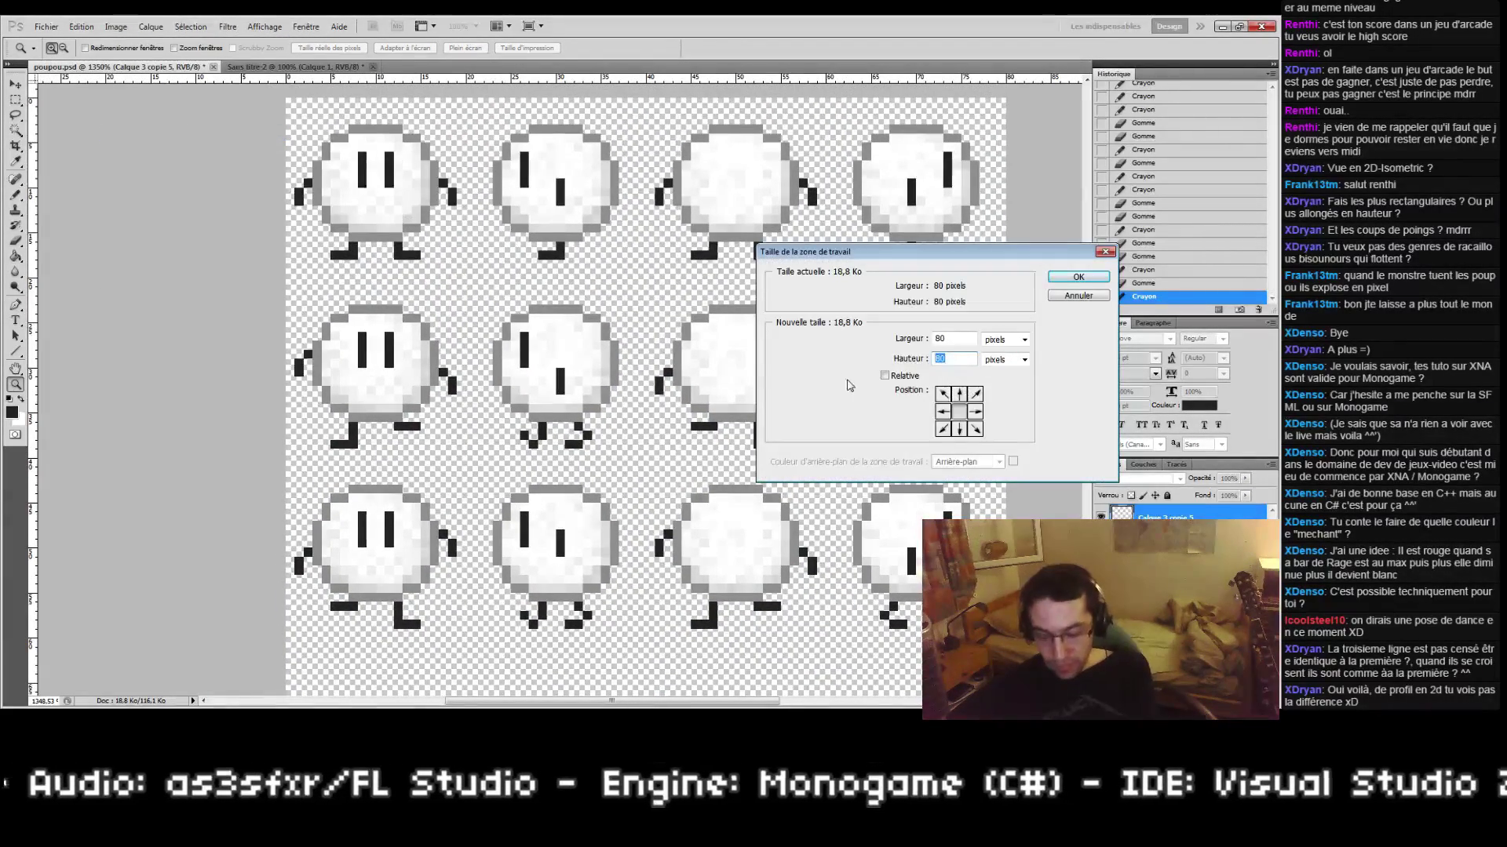
pyautogui.write('60')
pyautogui.click(959, 394)
pyautogui.click(1066, 281)
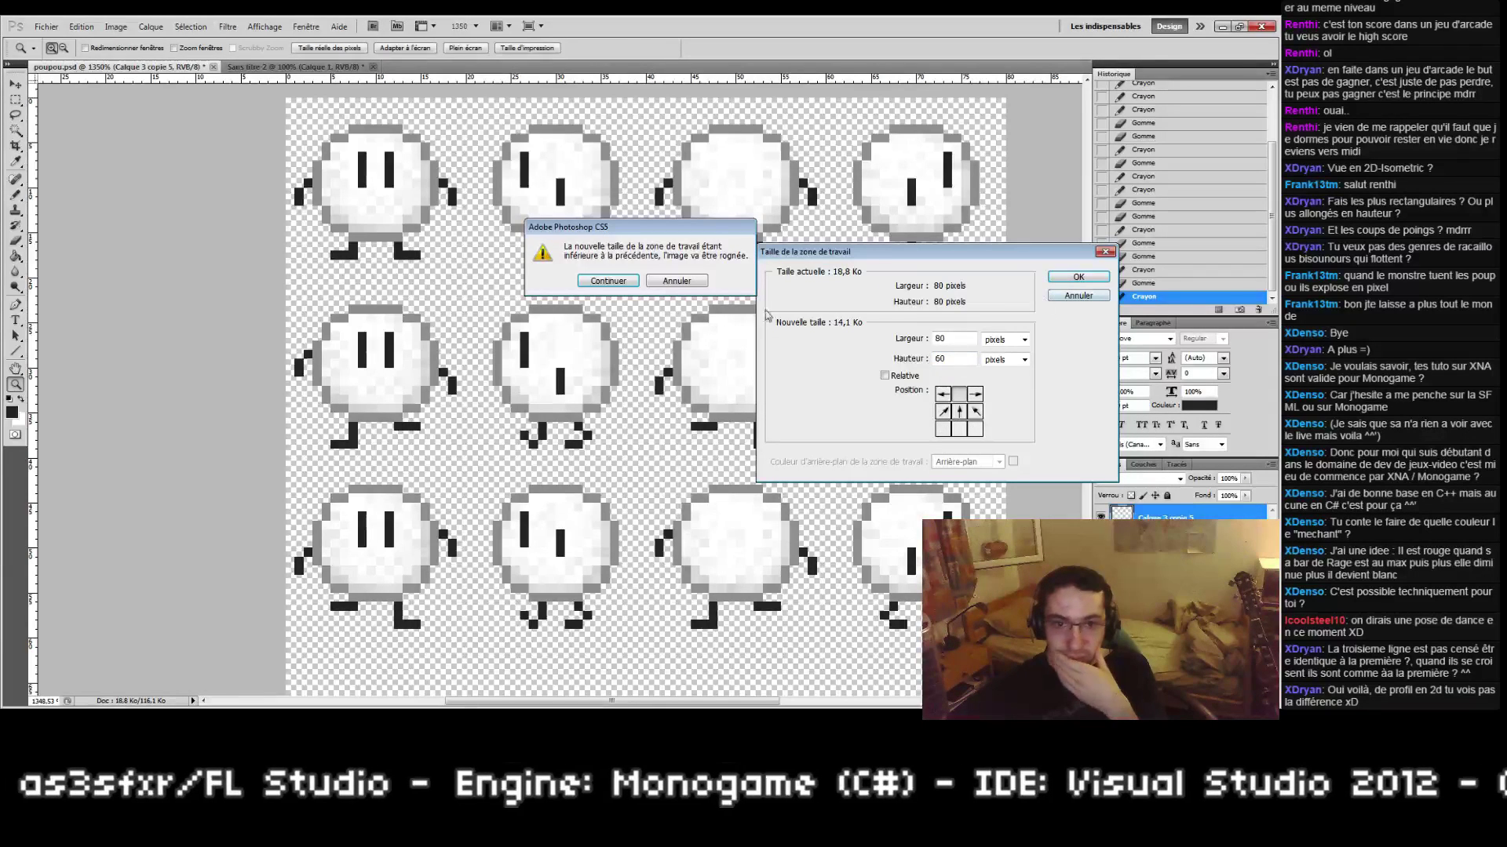
pyautogui.click(606, 281)
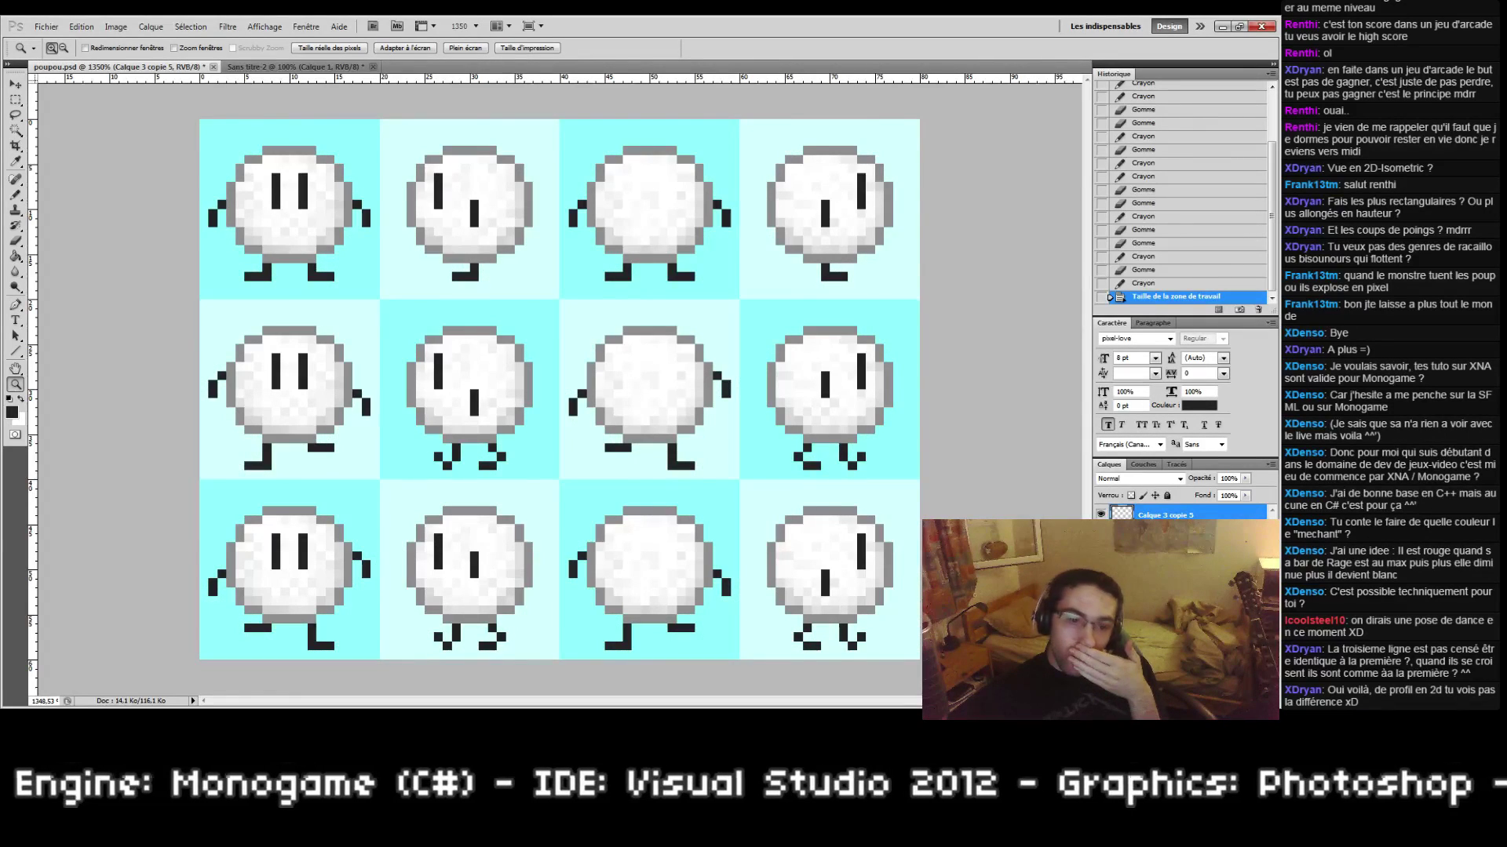
# Step: Save a non-interlaced PNG copy named poupou.png in a new entities folder inside the graphics folder
pyautogui.click(46, 26)
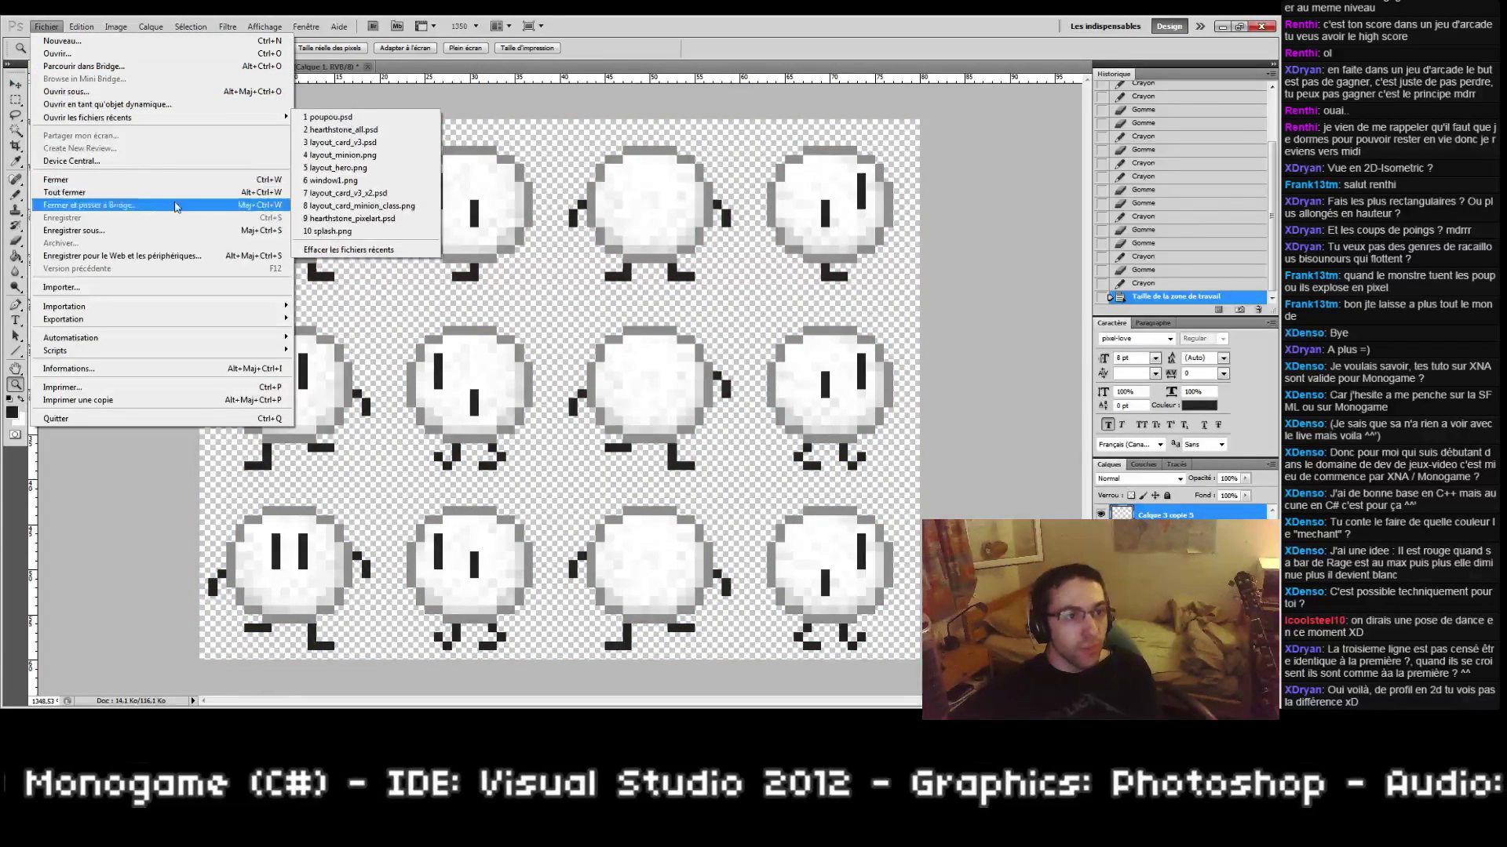
pyautogui.click(189, 230)
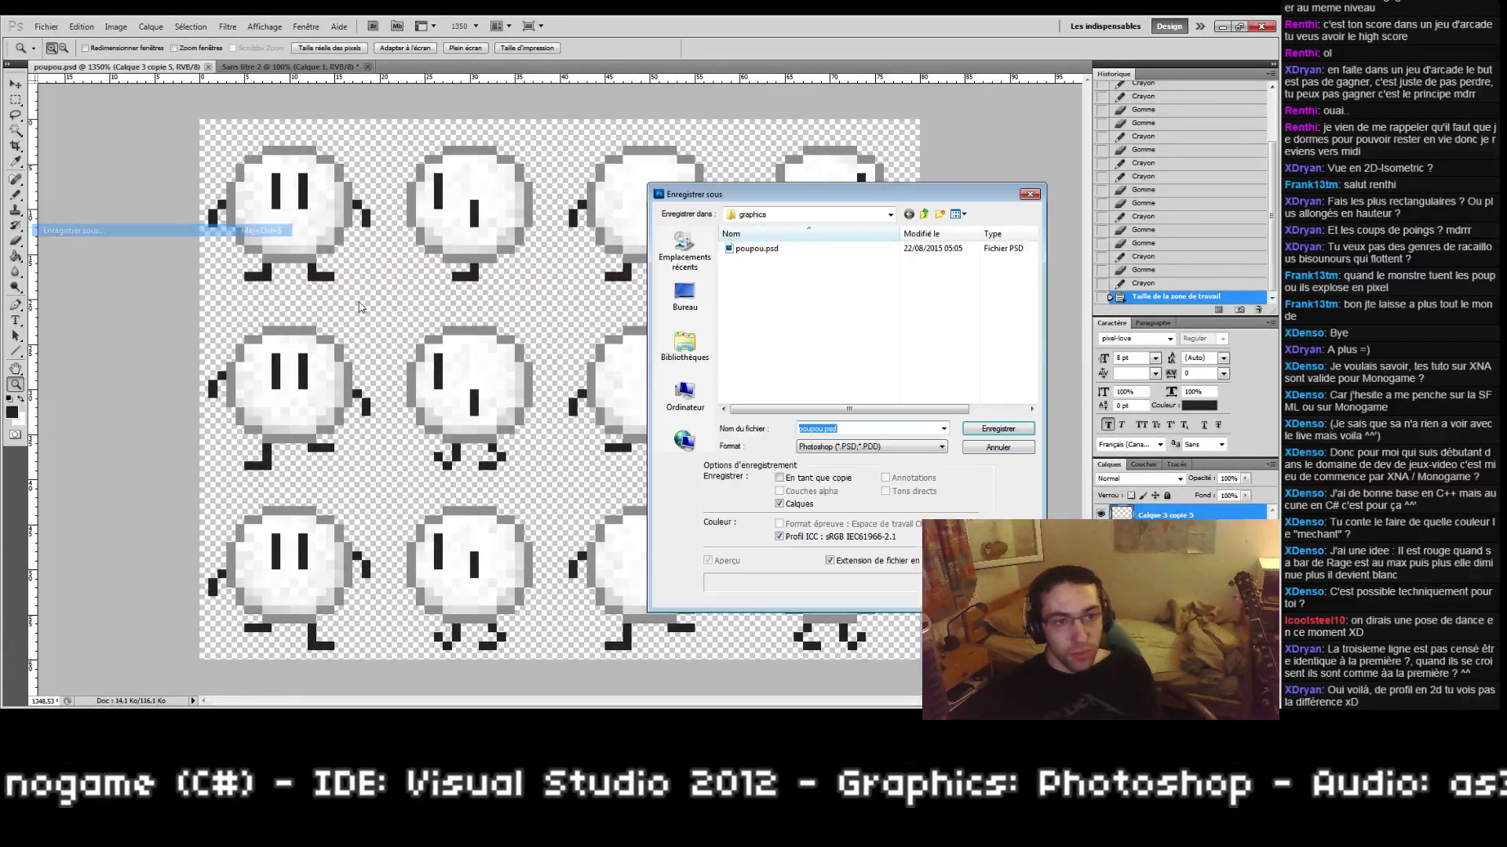
pyautogui.click(820, 446)
pyautogui.click(865, 590)
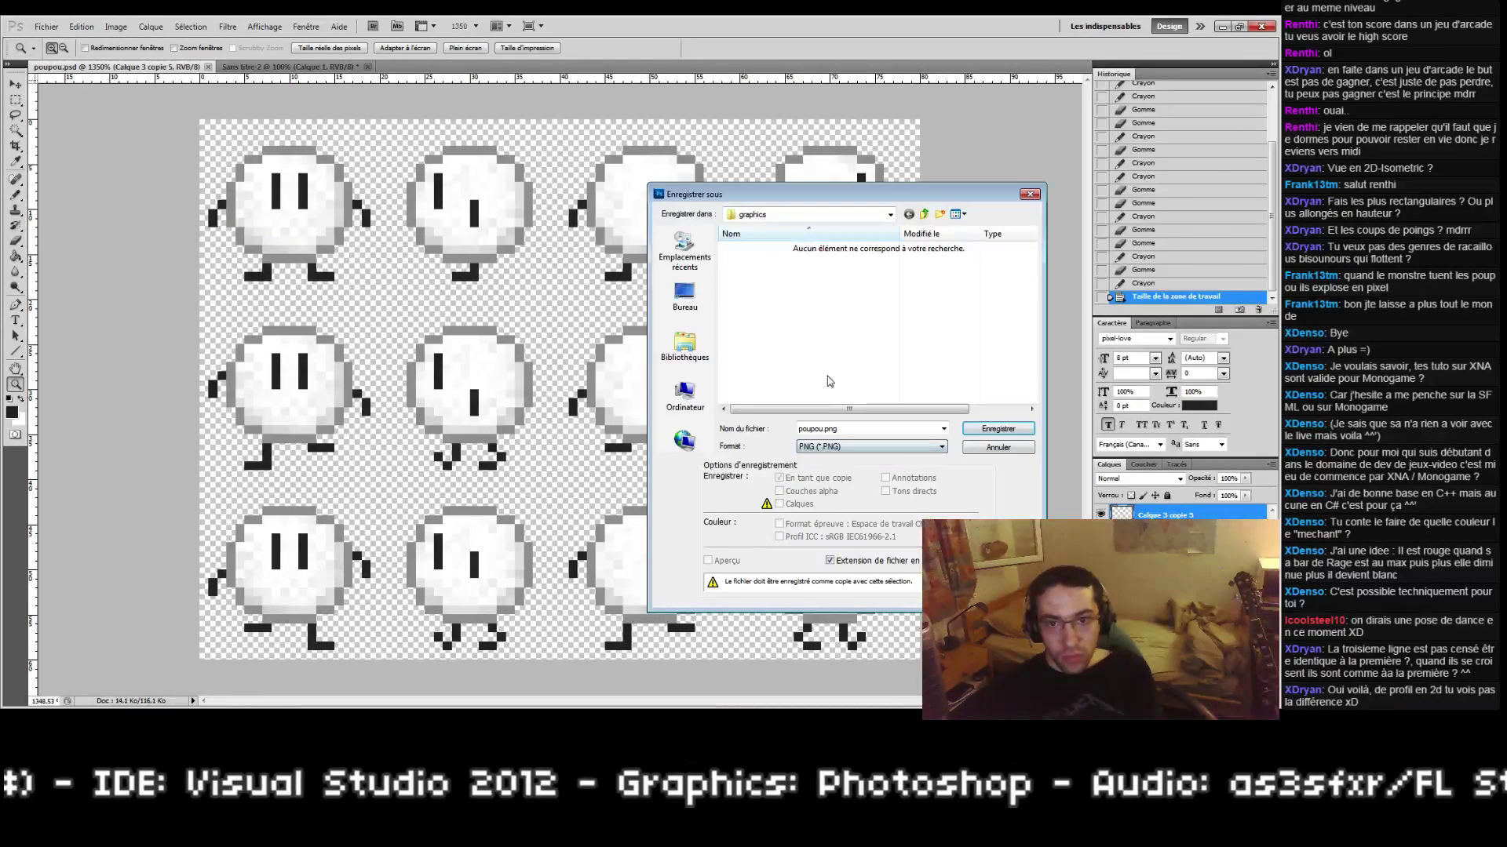
pyautogui.click(940, 217)
pyautogui.write('en')
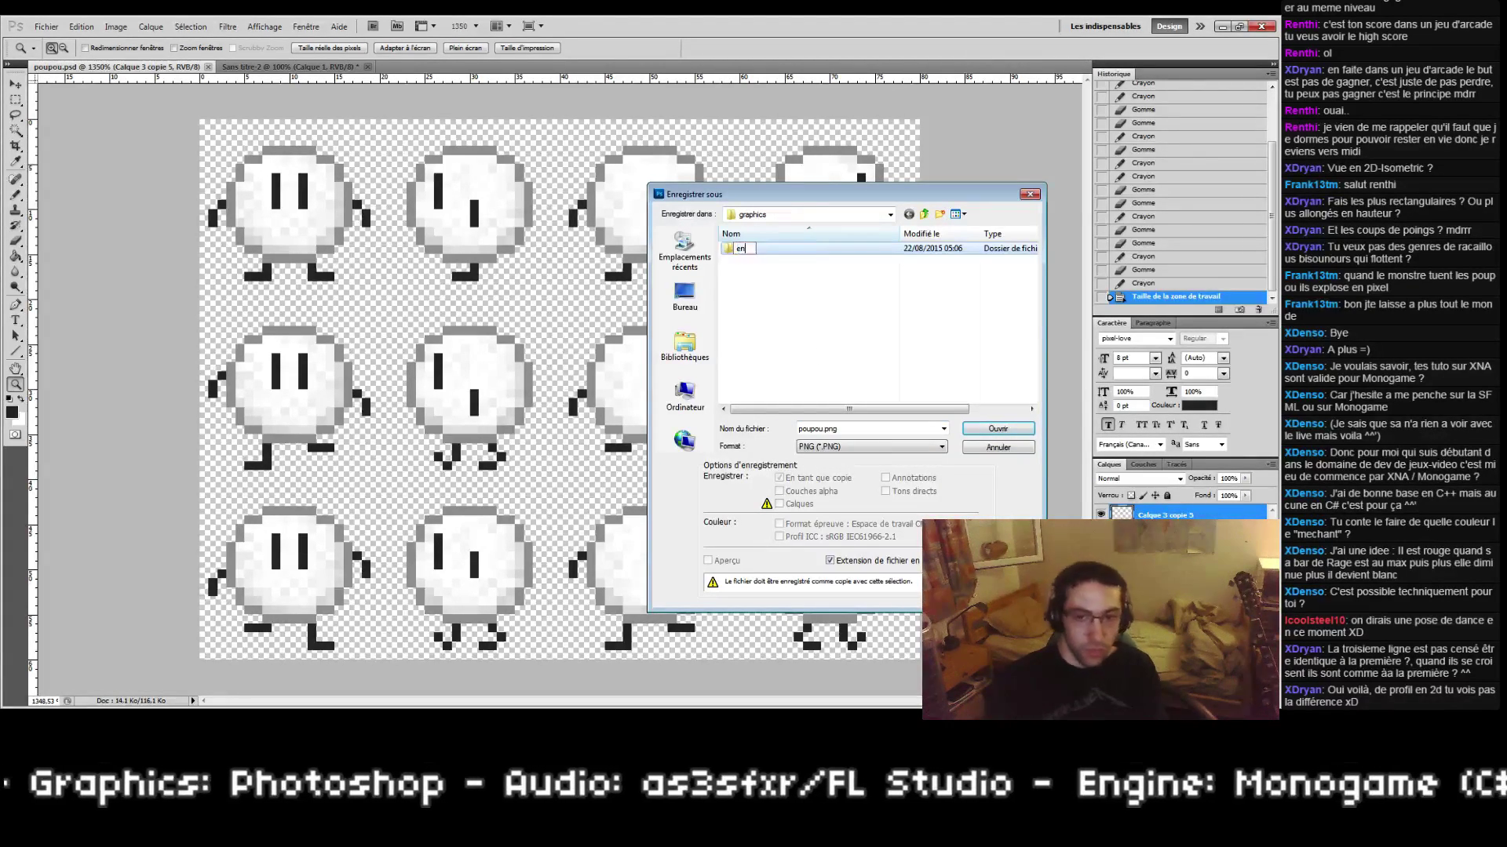
pyautogui.press('Return')
pyautogui.press('Return')
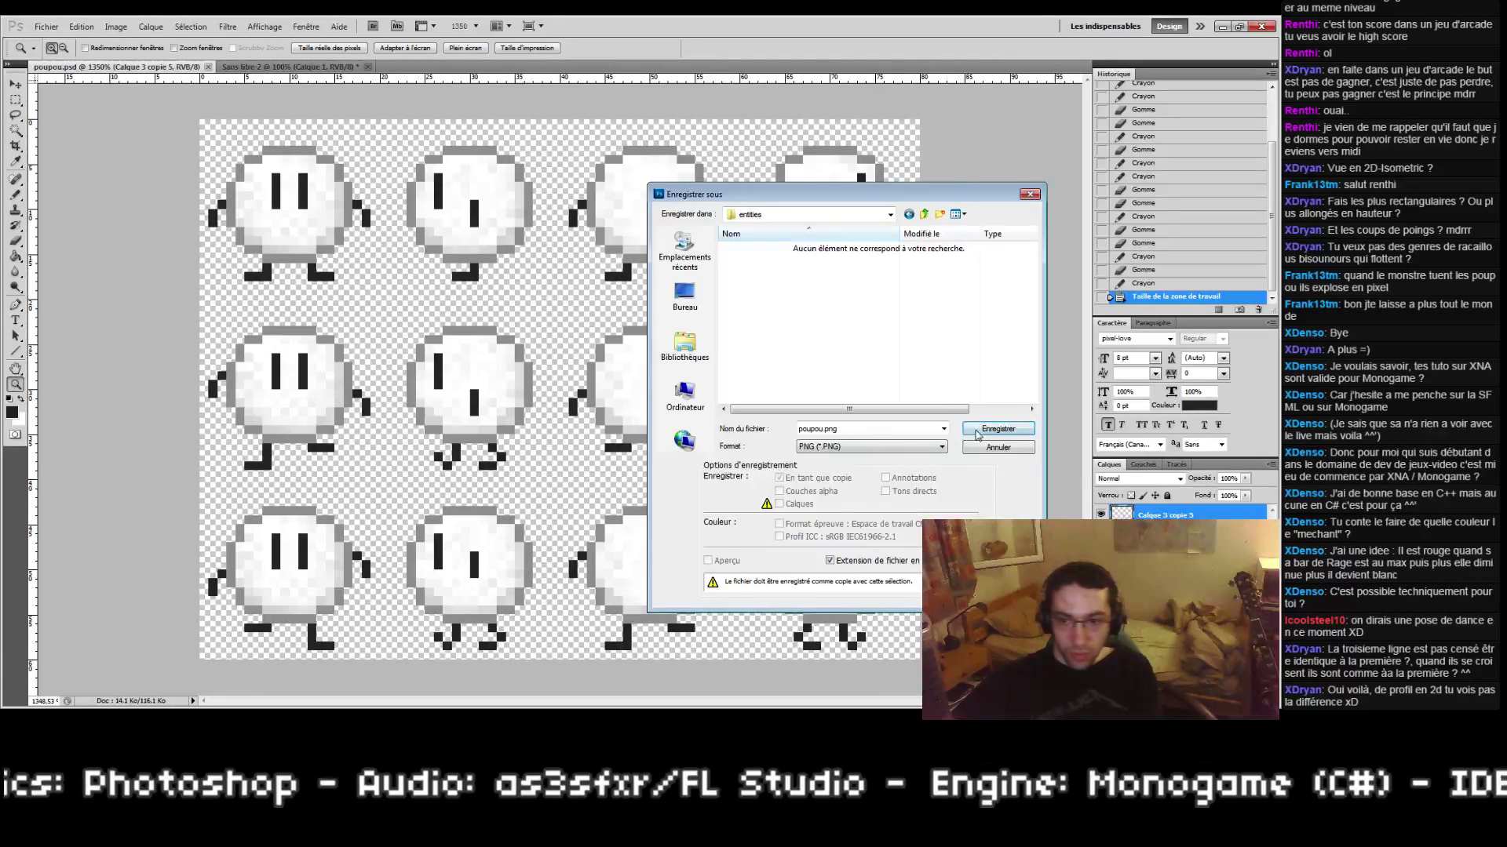
pyautogui.click(977, 433)
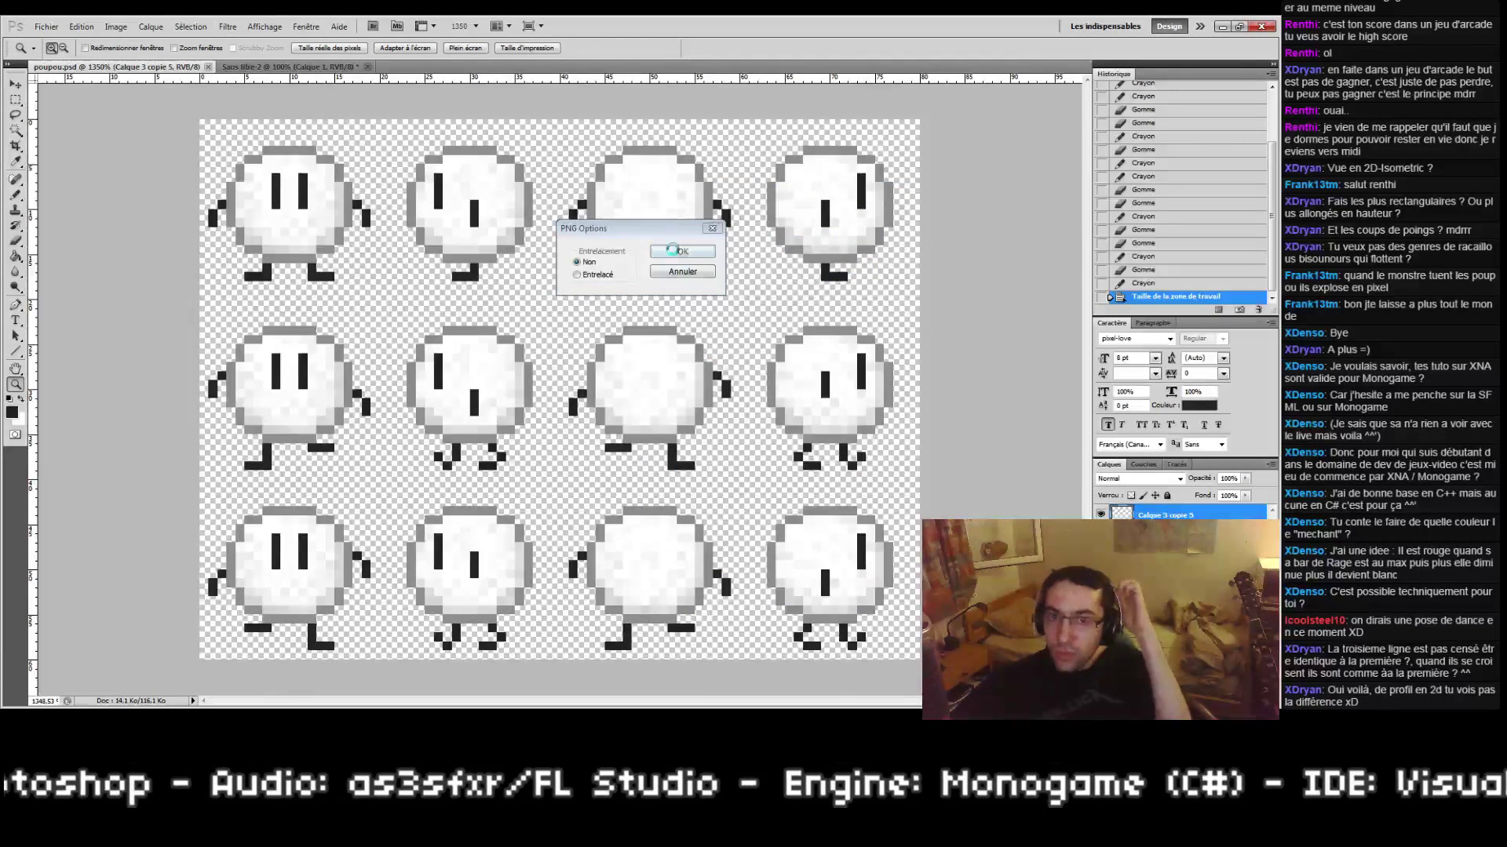
pyautogui.click(676, 255)
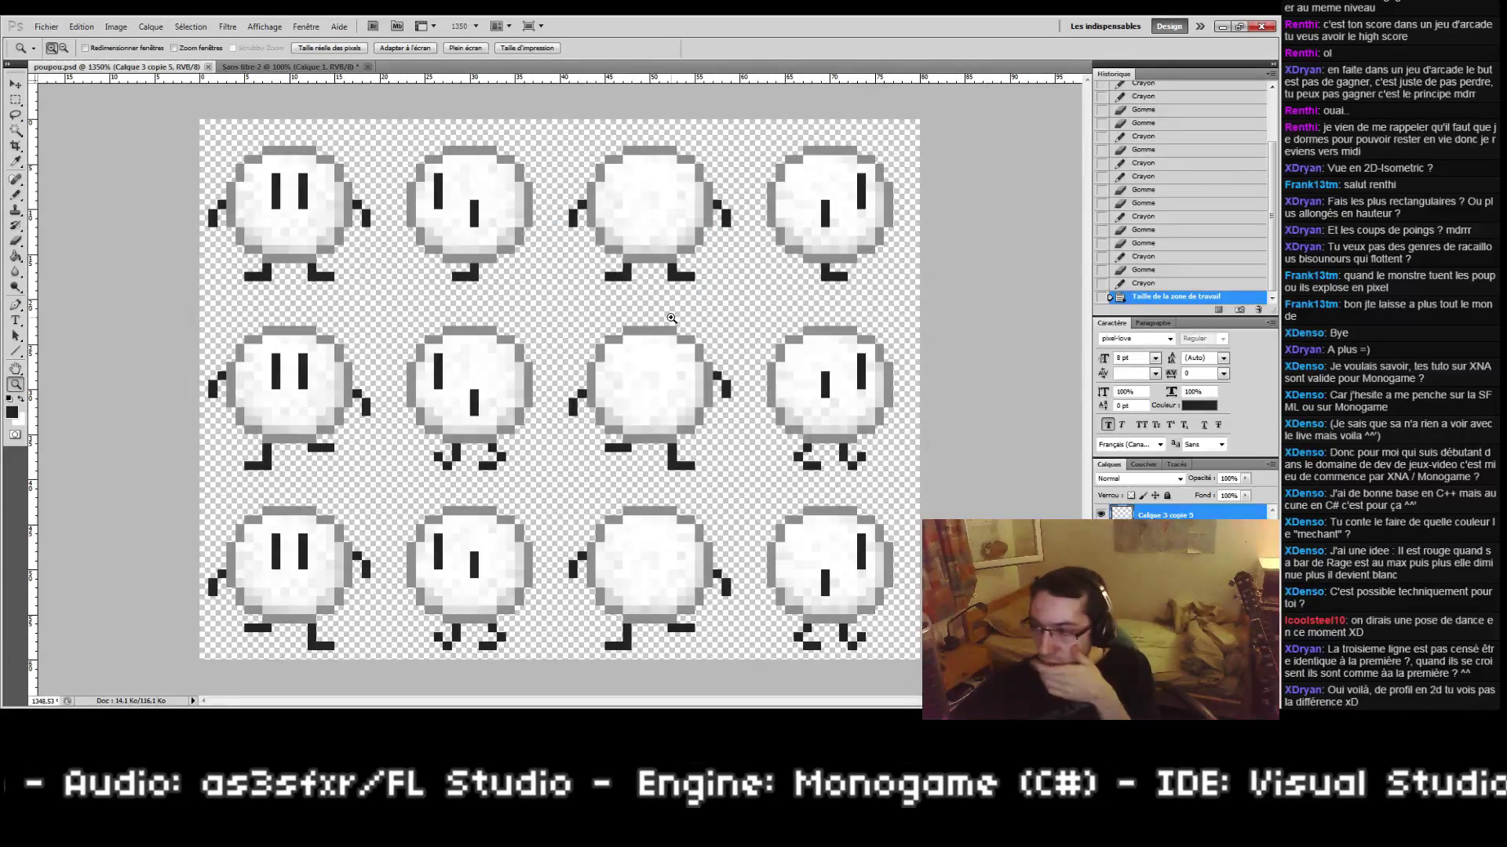
# Step: Switch to general.txt in Notepad++ and review the Sprites section's task list and time estimates, especially the Poupou and Monstre lines
pyautogui.hotkey('alt', 'Tab')
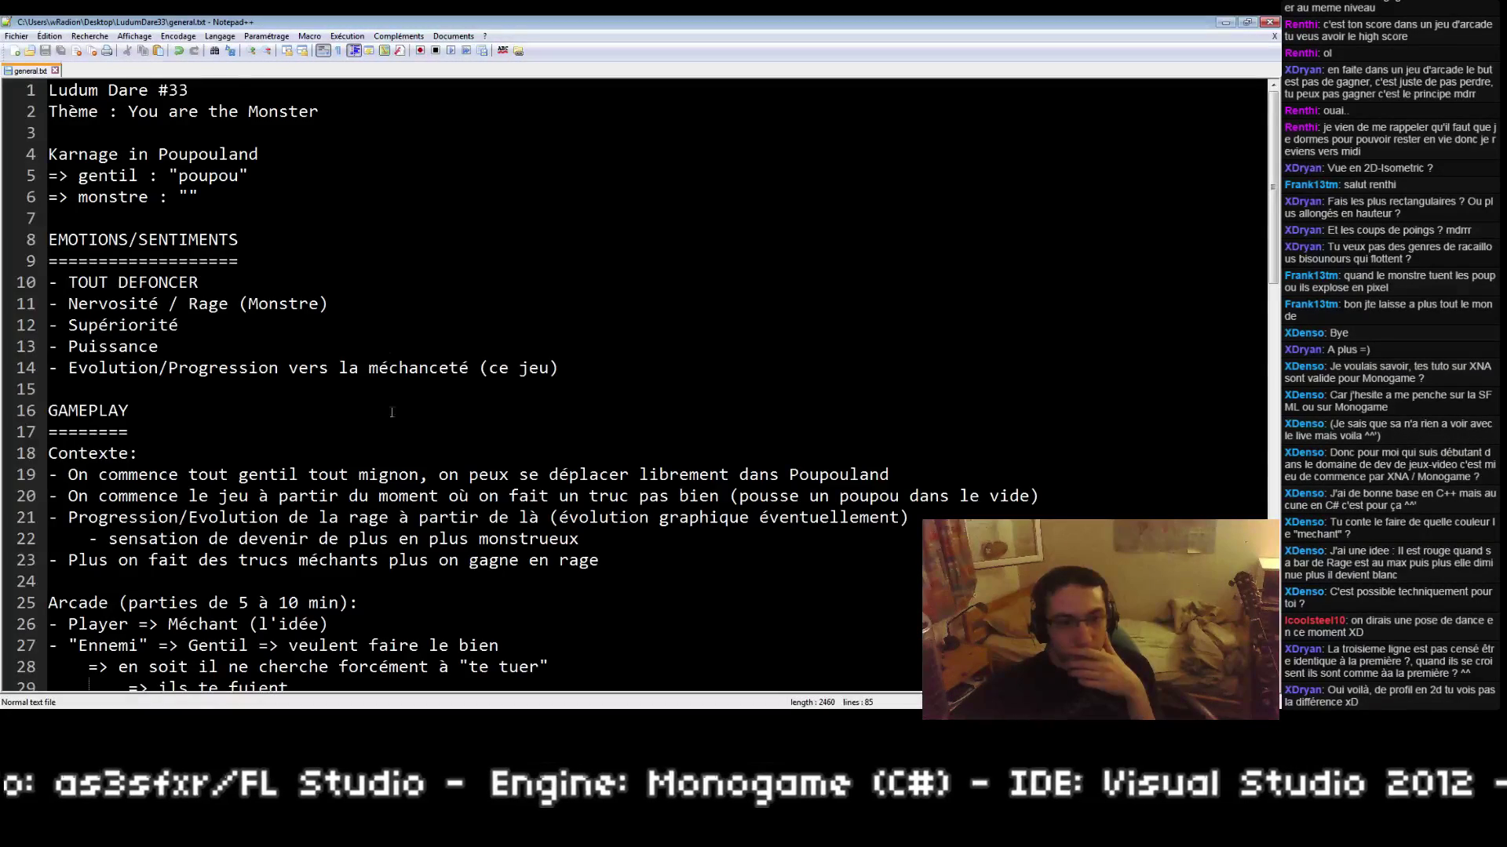
pyautogui.scroll(-16, 376, 364)
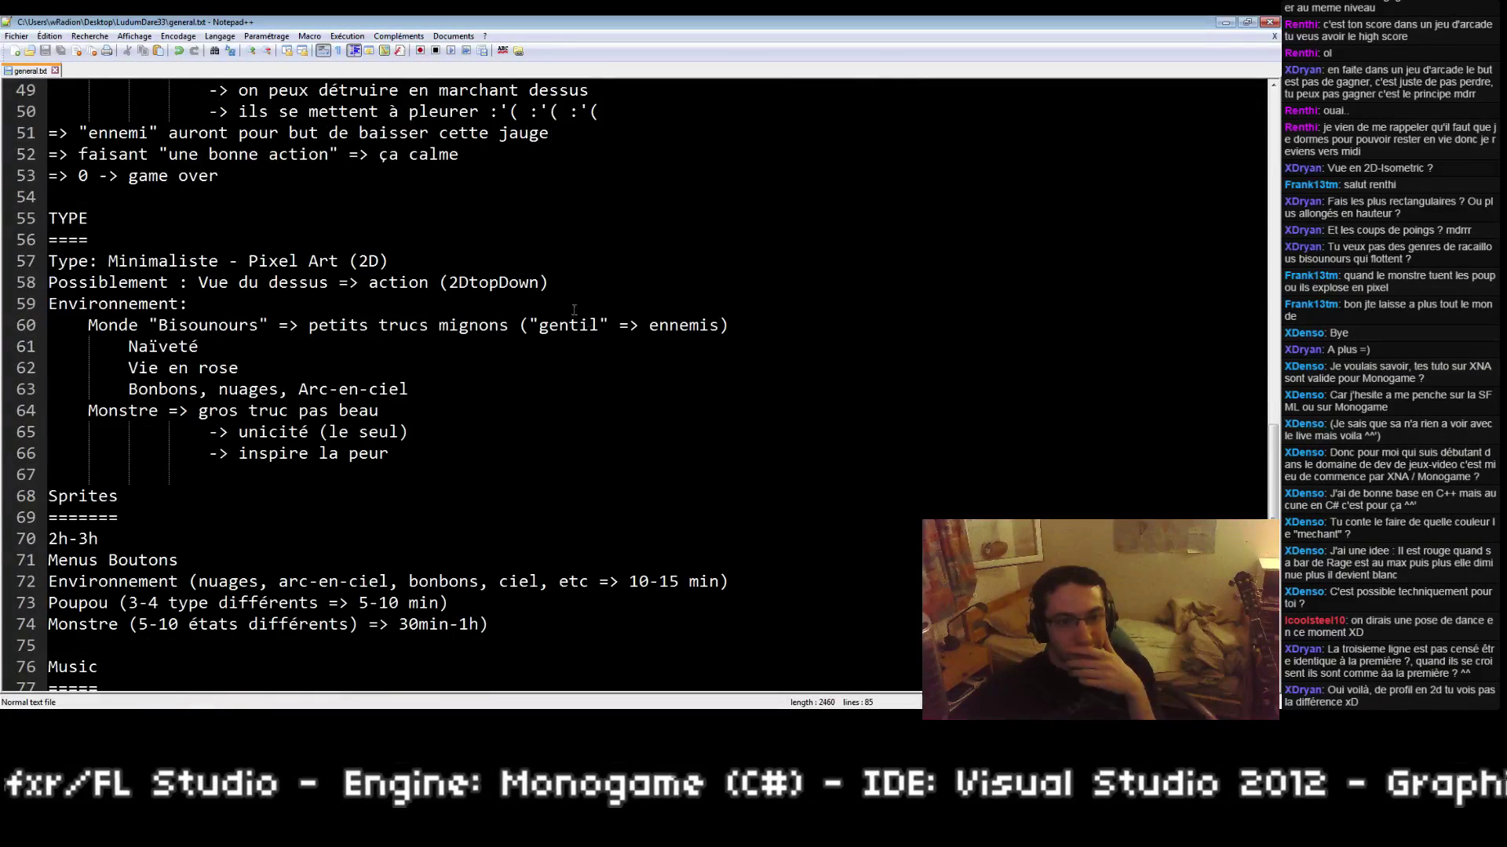
pyautogui.scroll(-3, 573, 310)
pyautogui.moveTo(758, 386); pyautogui.dragTo(57, 365)
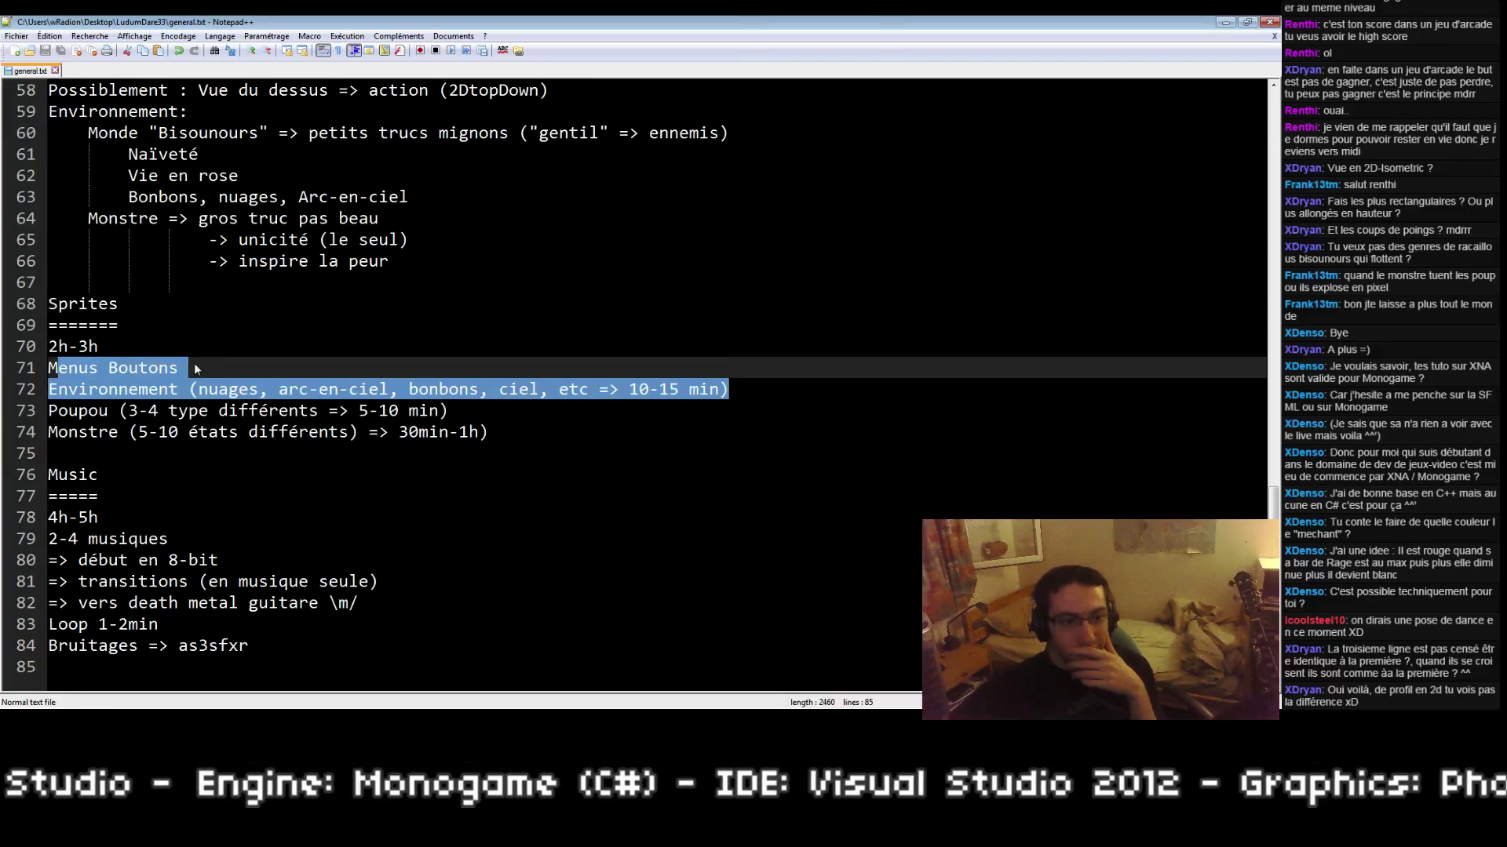
pyautogui.click(463, 397)
pyautogui.moveTo(463, 409); pyautogui.dragTo(3, 410)
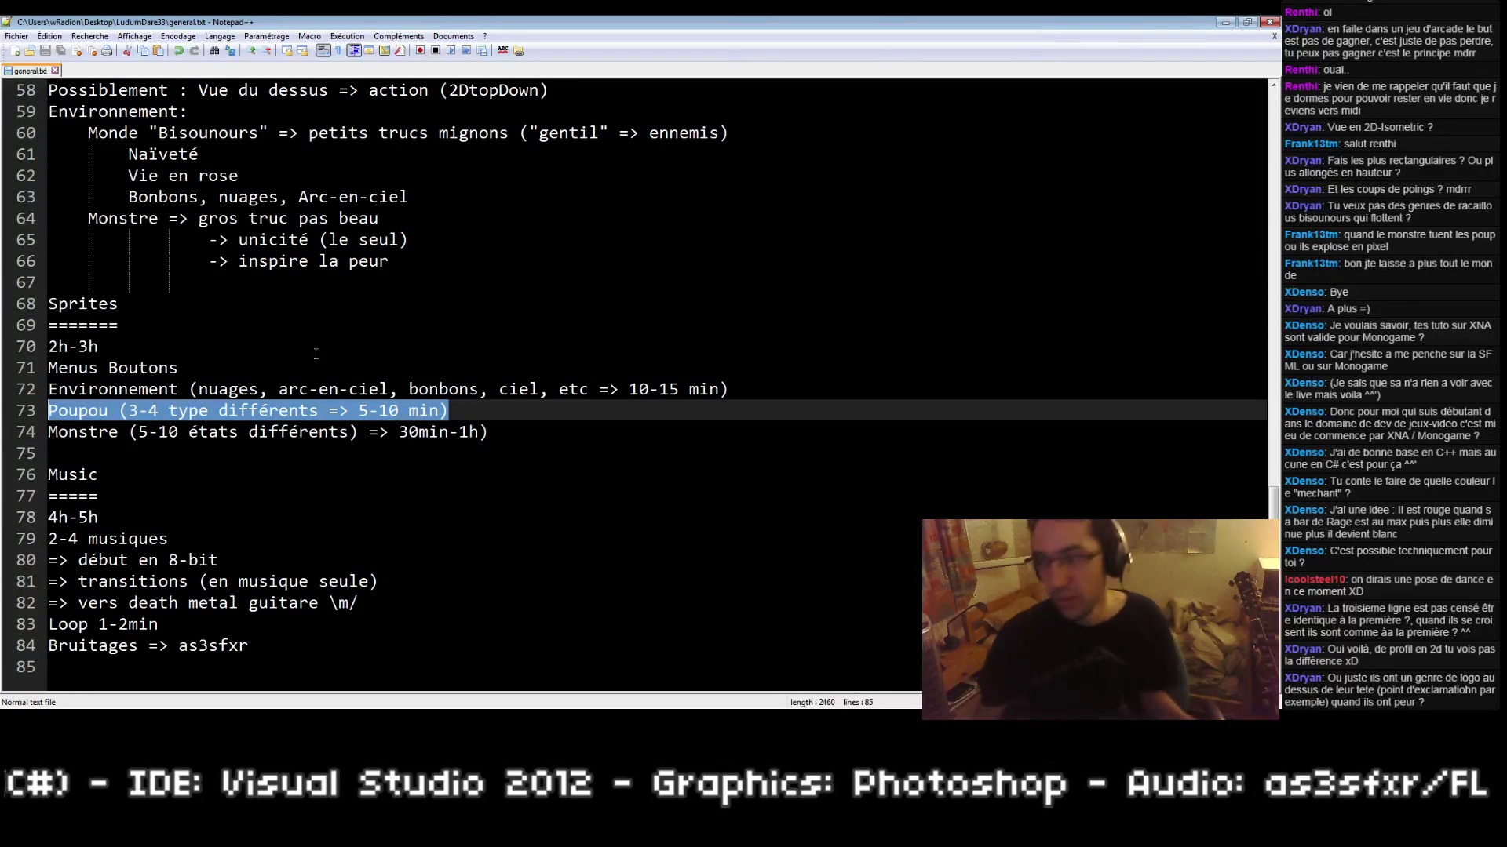
pyautogui.moveTo(449, 411); pyautogui.dragTo(549, 440)
pyautogui.click(555, 456)
pyautogui.click(510, 403)
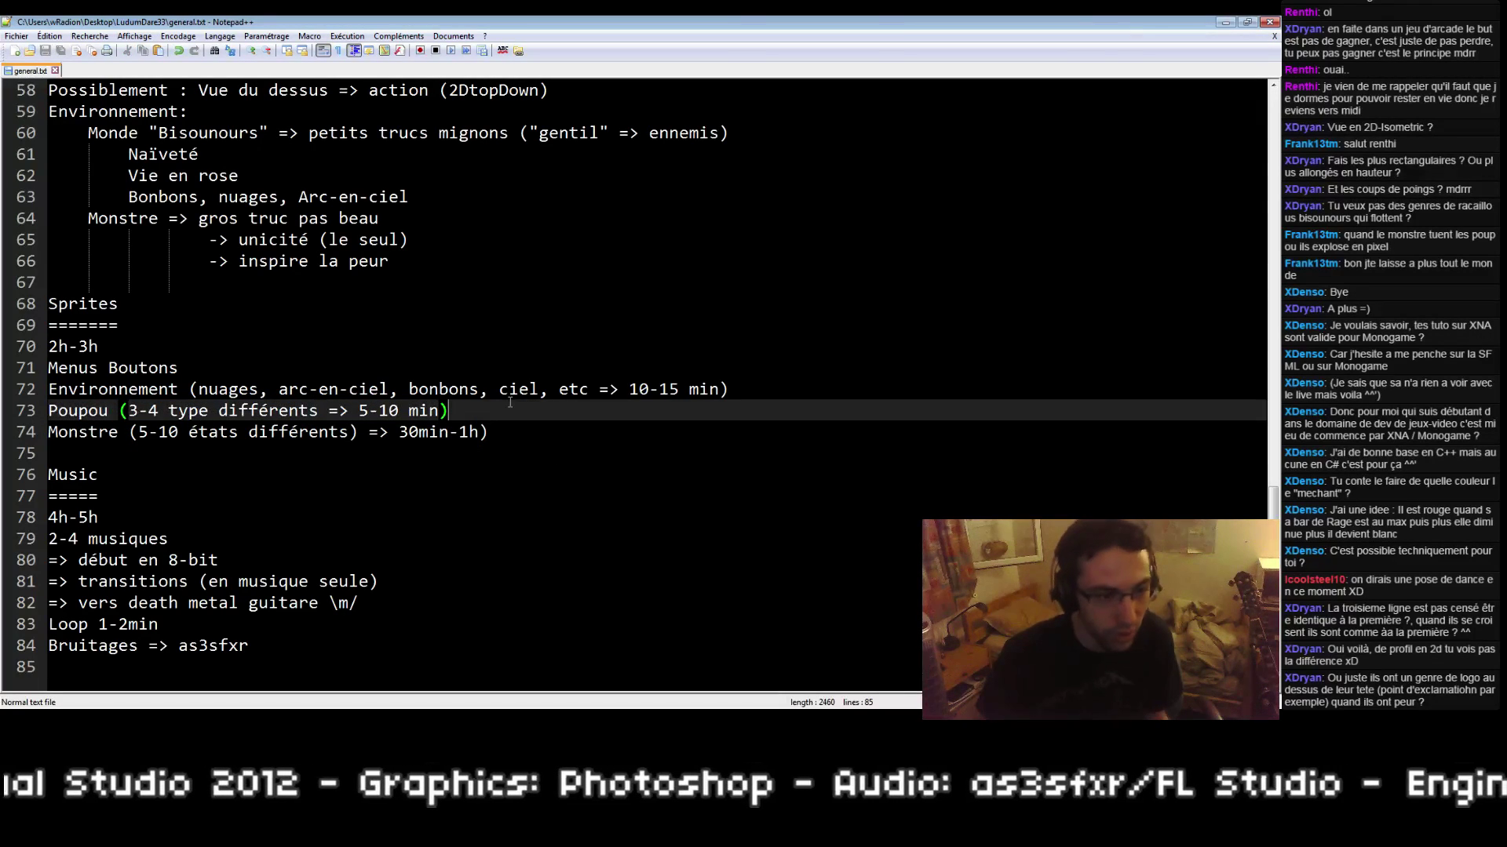
pyautogui.moveTo(570, 426); pyautogui.dragTo(49, 410)
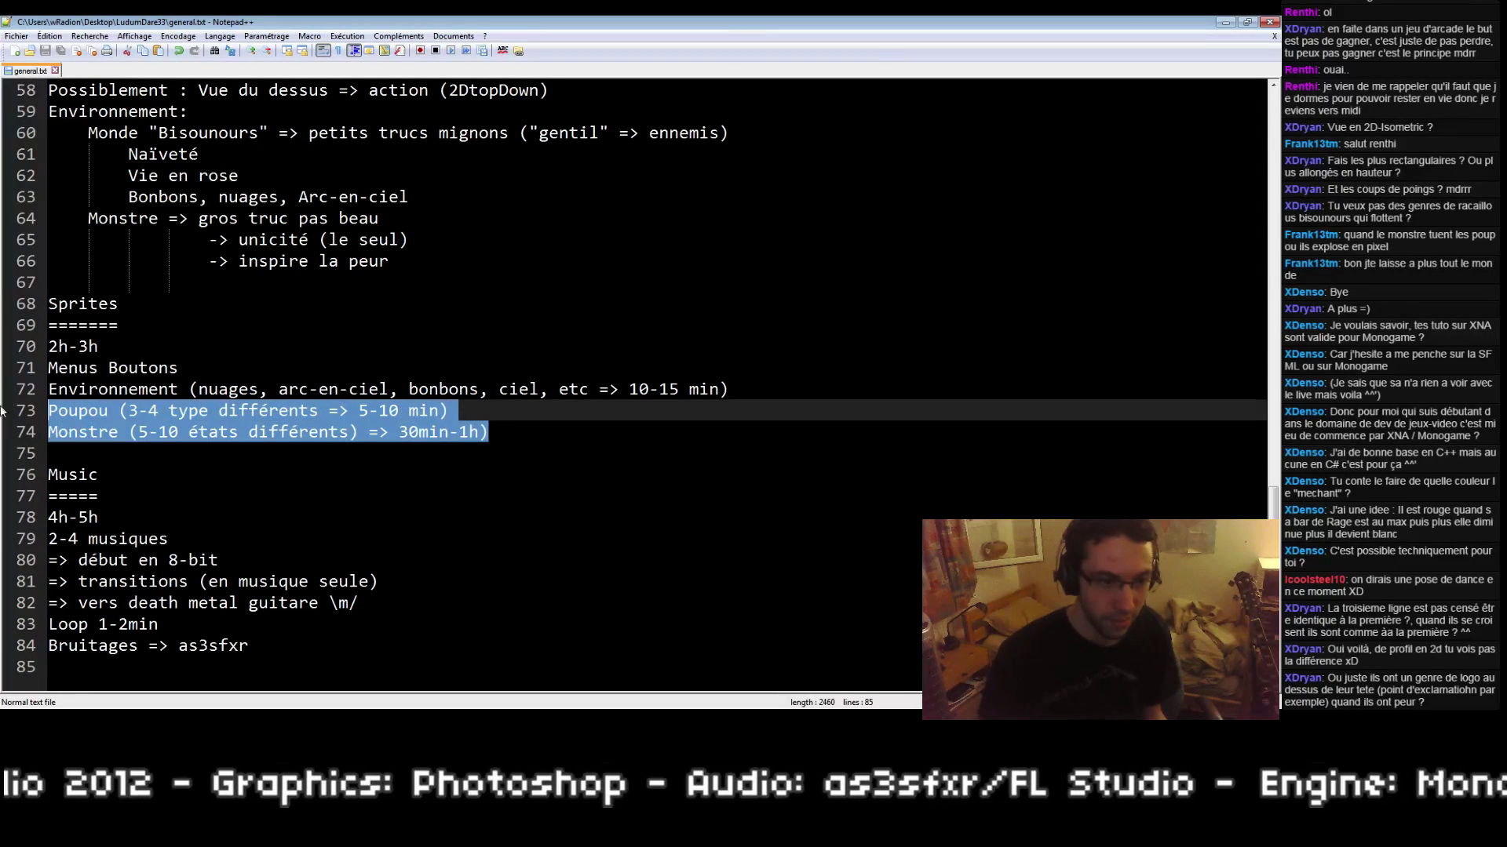
pyautogui.moveTo(179, 389); pyautogui.dragTo(188, 410)
pyautogui.click(378, 411)
pyautogui.moveTo(449, 410); pyautogui.dragTo(1, 414)
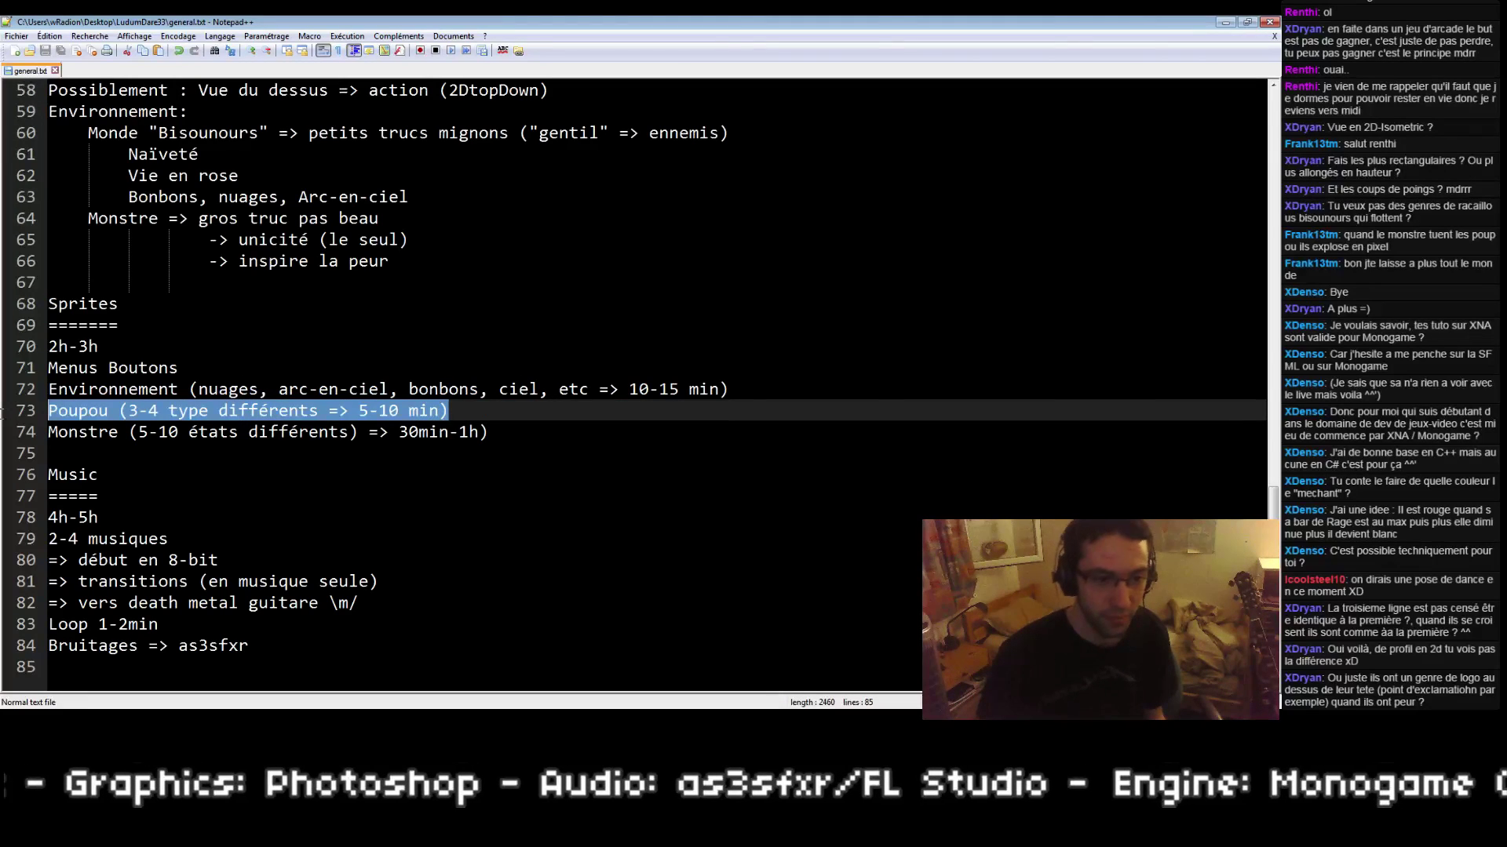
pyautogui.click(480, 423)
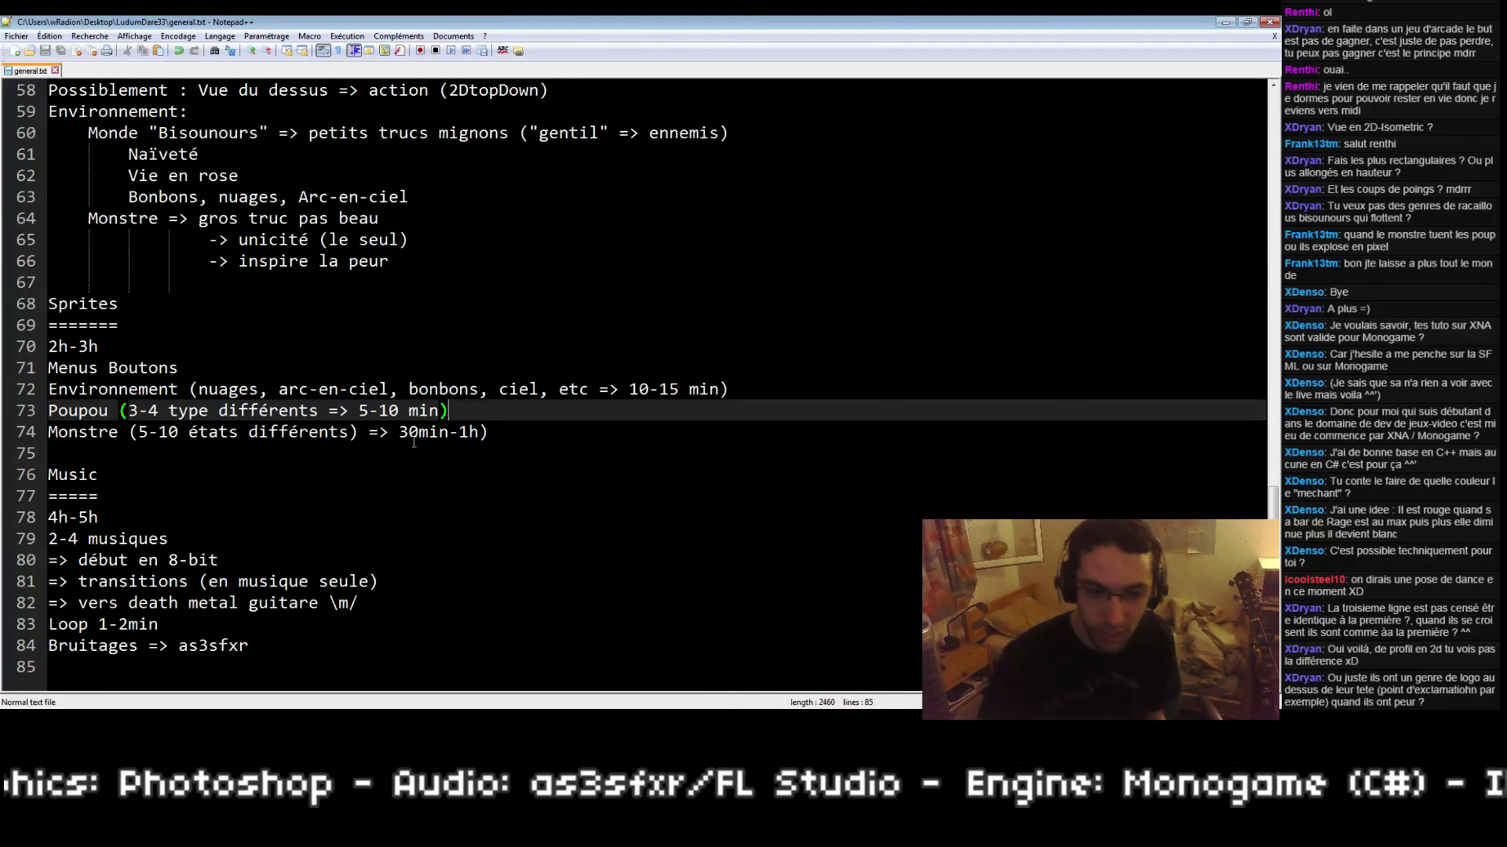
# Step: Switch to the untitled second document in Photoshop and set the foreground colour to black
pyautogui.hotkey('alt', 'Tab')
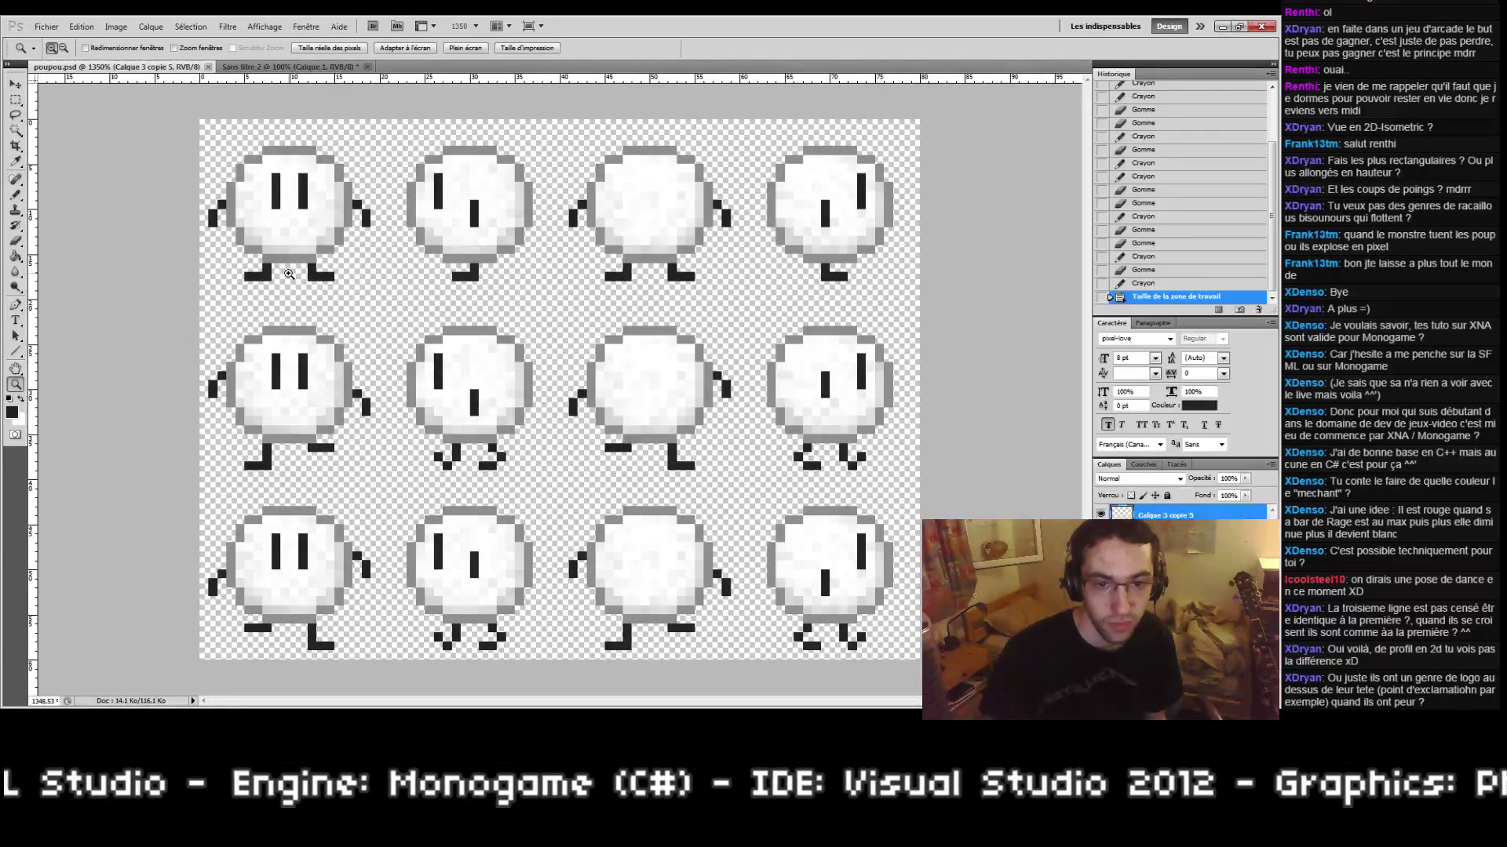
pyautogui.click(230, 65)
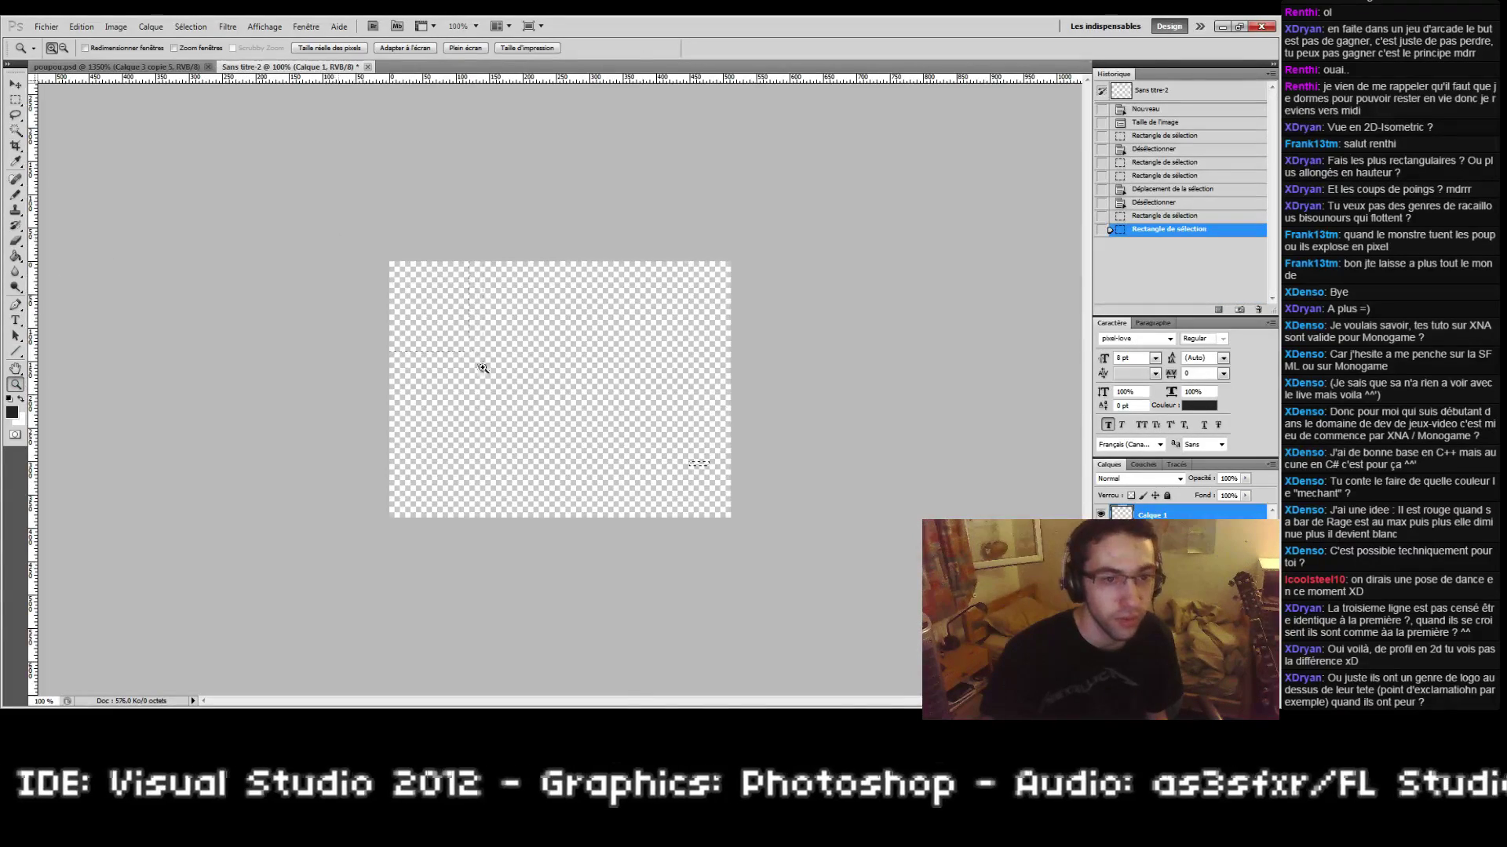
pyautogui.moveTo(483, 368); pyautogui.dragTo(486, 372)
pyautogui.moveTo(403, 265); pyautogui.dragTo(545, 464)
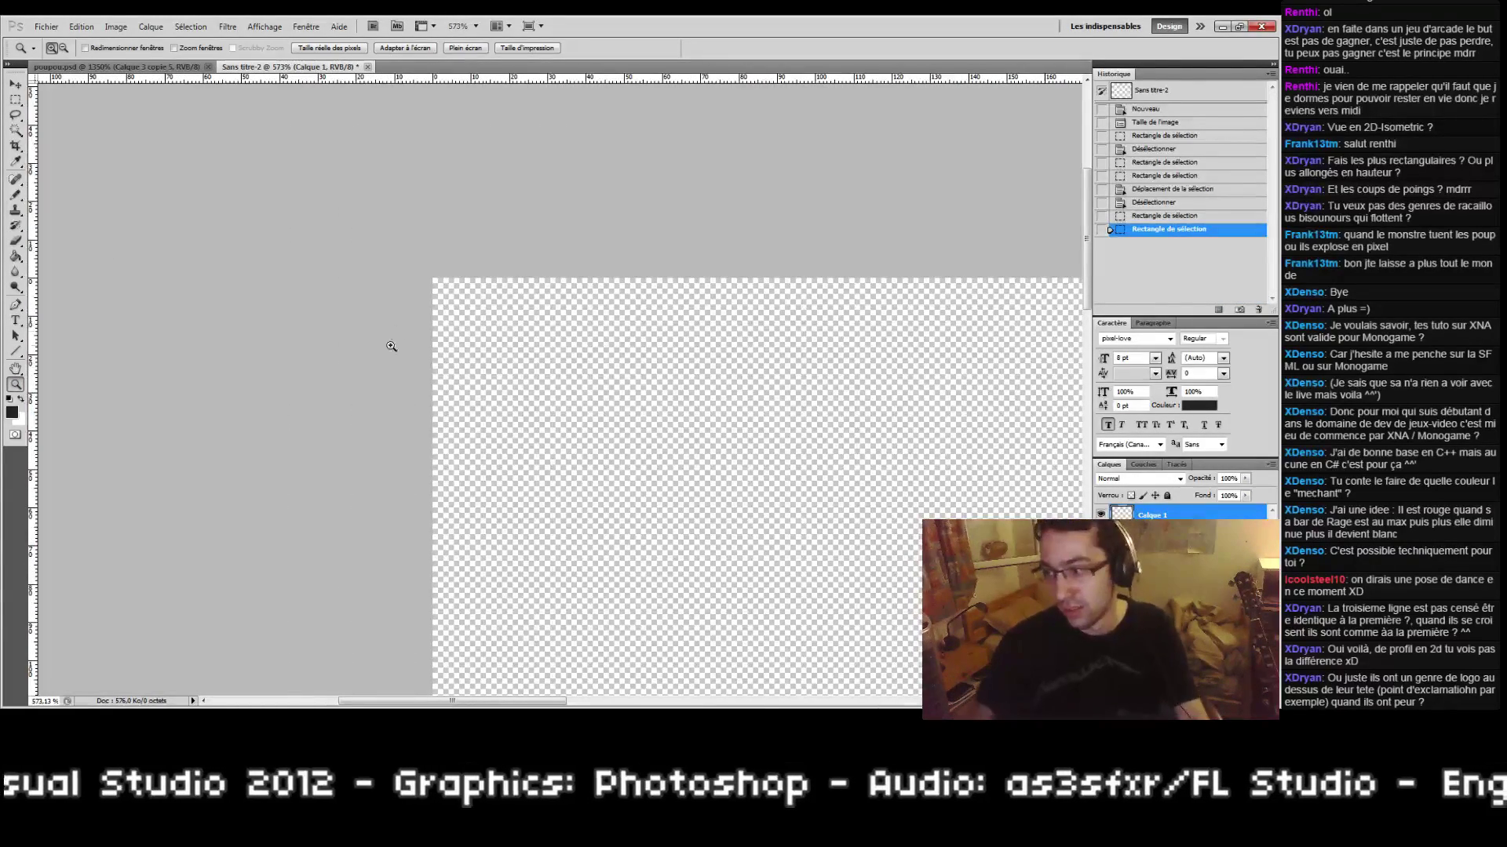
pyautogui.press('b')
pyautogui.moveTo(404, 376); pyautogui.dragTo(256, 256)
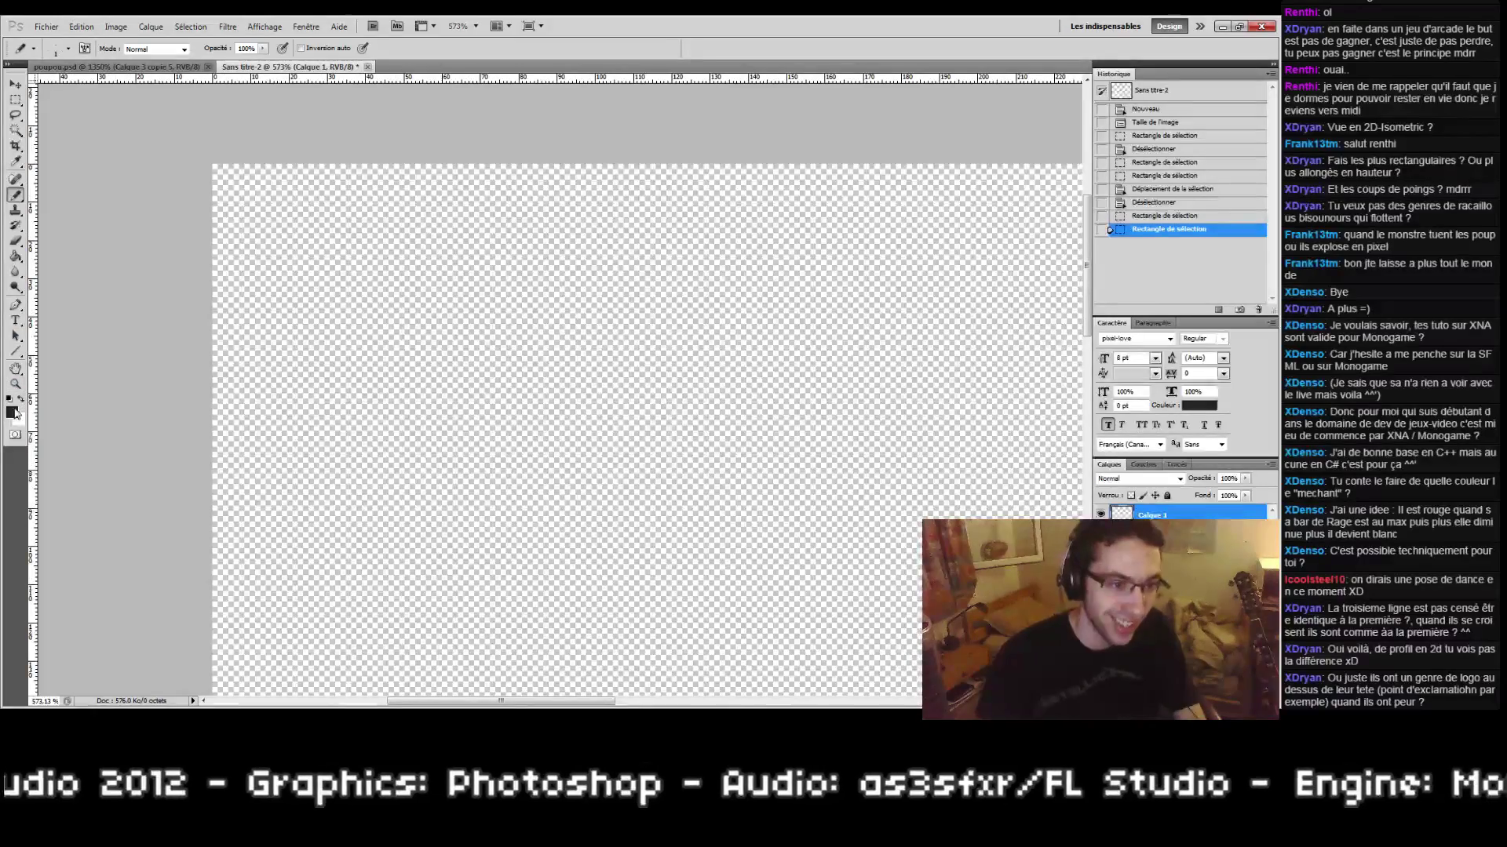
pyautogui.click(13, 412)
pyautogui.write('0')
pyautogui.press('Return')
pyautogui.moveTo(380, 299); pyautogui.dragTo(464, 371)
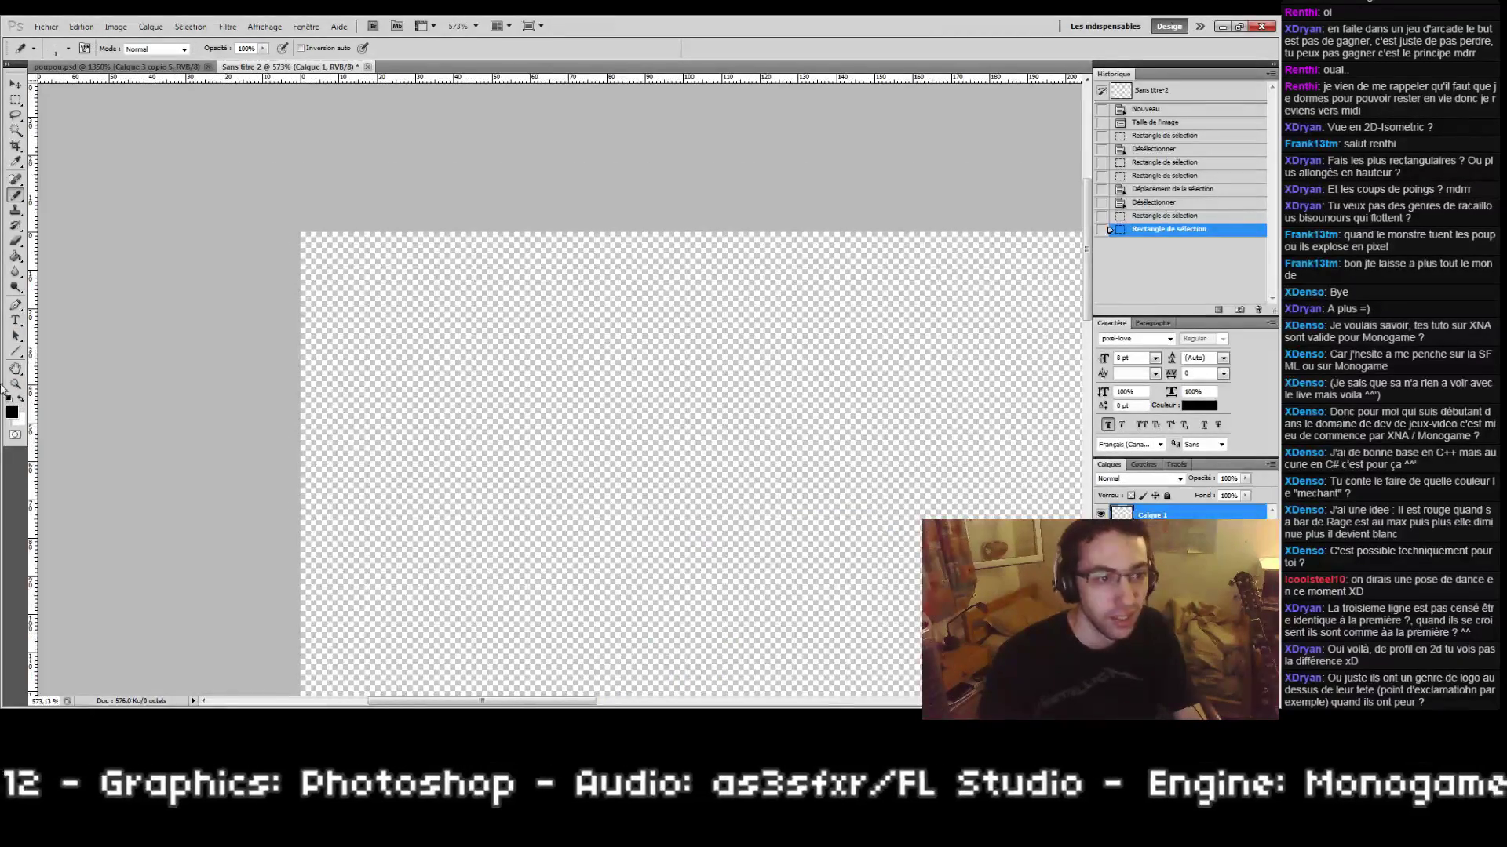
pyautogui.click(14, 385)
pyautogui.moveTo(259, 289); pyautogui.dragTo(329, 356)
pyautogui.moveTo(497, 310); pyautogui.dragTo(605, 422)
pyautogui.press('b')
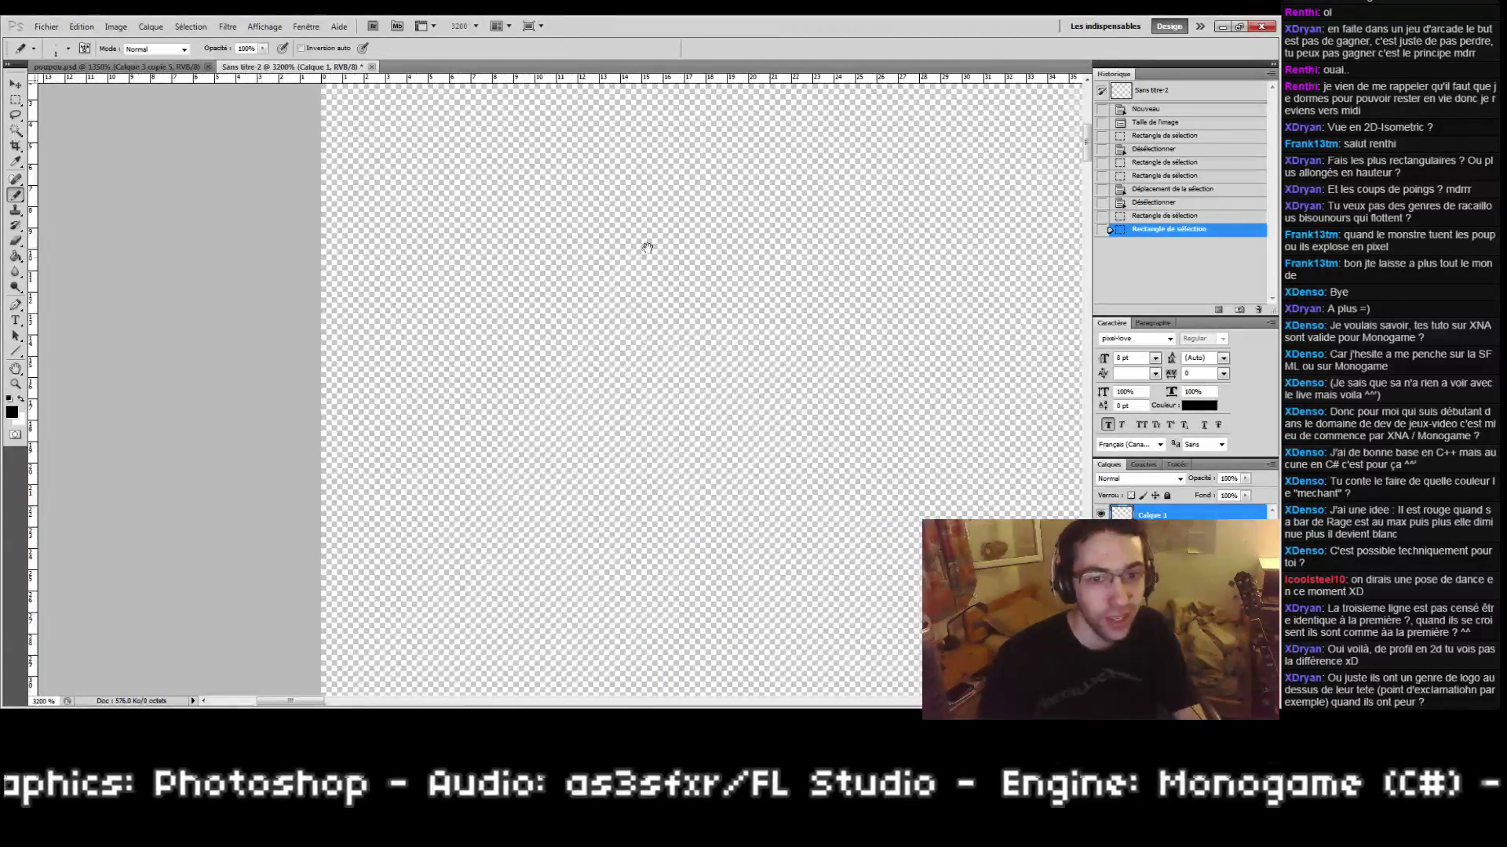
pyautogui.moveTo(646, 243)
pyautogui.mouseDown()
pyautogui.moveTo(531, 377)
pyautogui.moveTo(453, 336)
pyautogui.moveTo(503, 371)
pyautogui.mouseUp()
pyautogui.moveTo(326, 325); pyautogui.dragTo(406, 325)
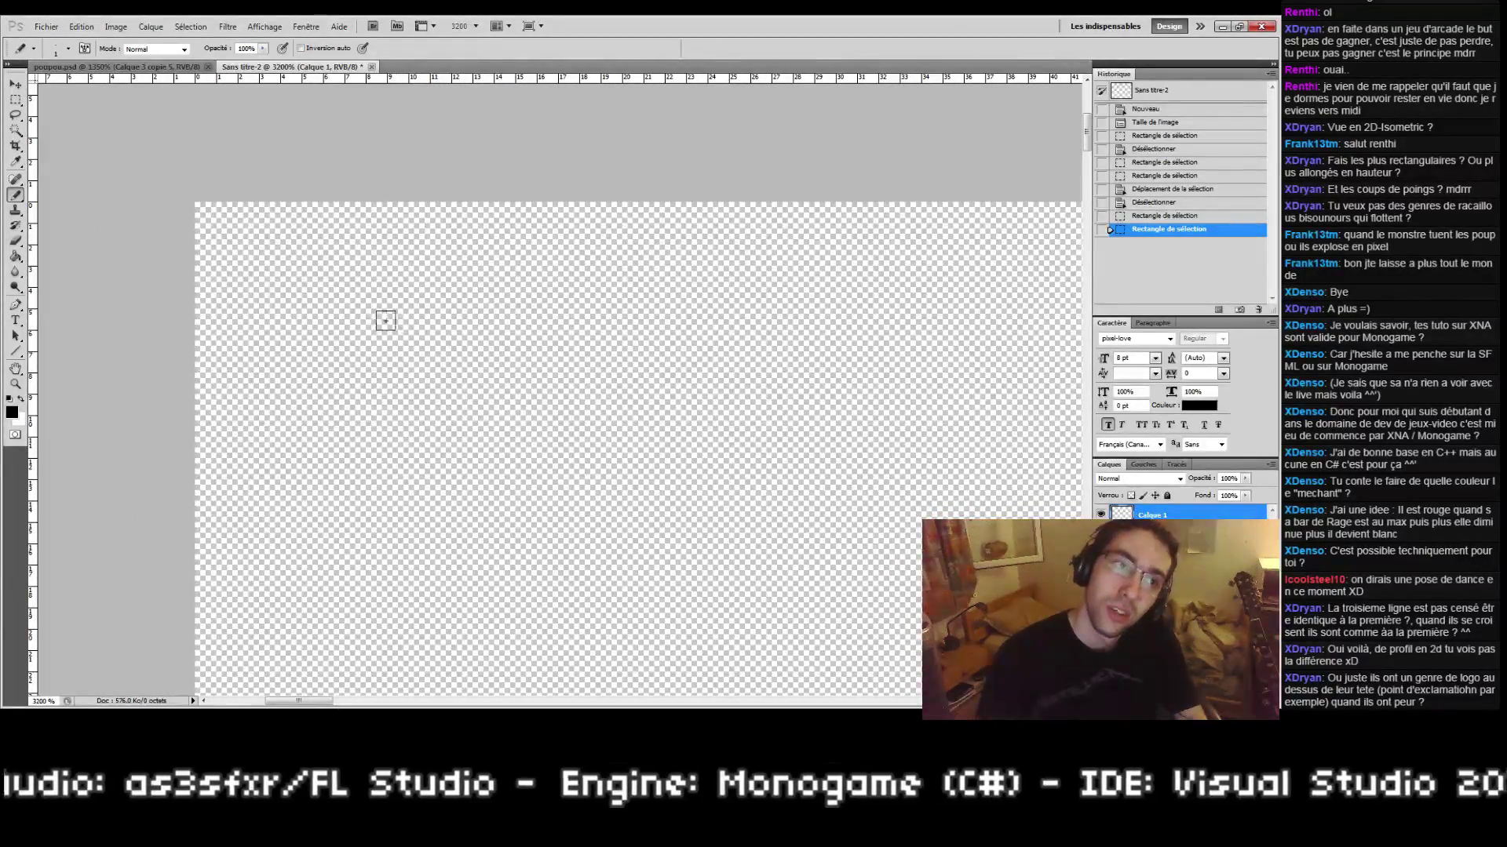
pyautogui.click(10, 100)
pyautogui.click(71, 114)
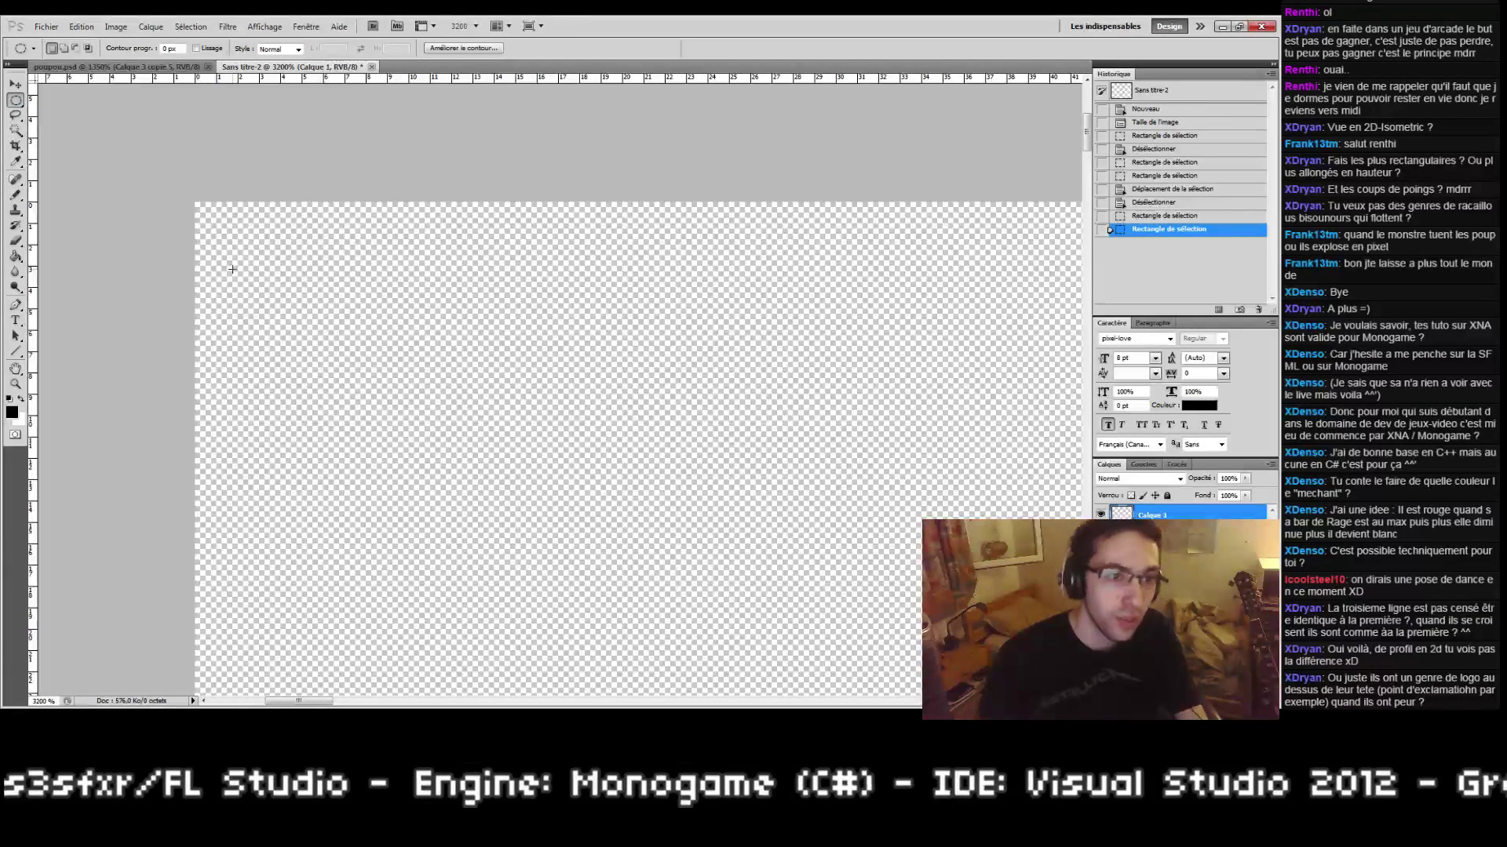
pyautogui.moveTo(321, 308); pyautogui.dragTo(363, 392)
pyautogui.moveTo(307, 339); pyautogui.dragTo(311, 310)
pyautogui.moveTo(508, 383); pyautogui.dragTo(620, 401)
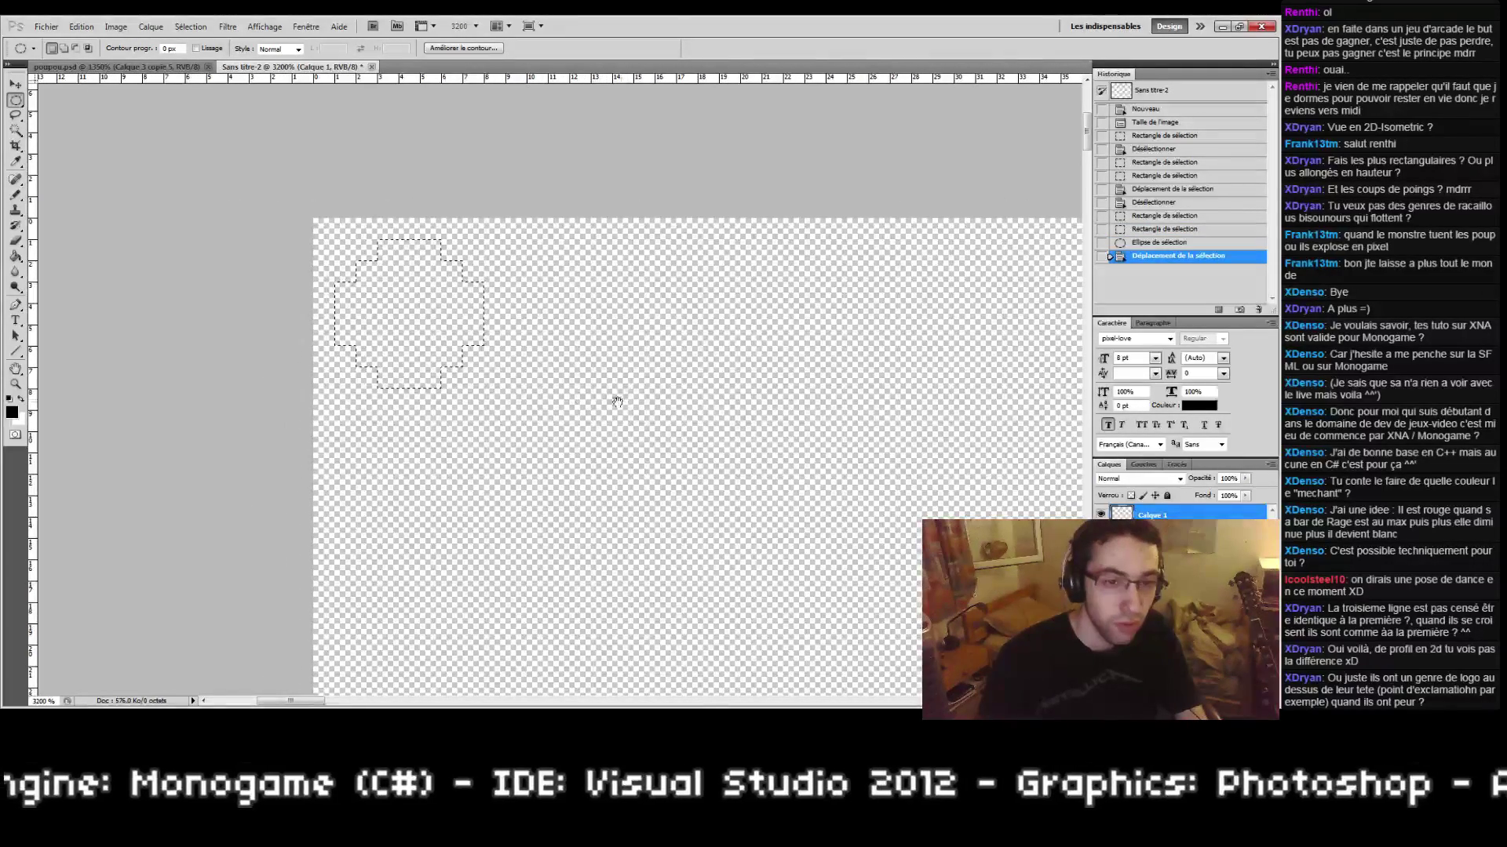
pyautogui.hotkey('ctrl', 'd')
# Step: Create a new transparent RGB document 32 pixels wide and 32 pixels high
pyautogui.click(55, 29)
pyautogui.click(62, 40)
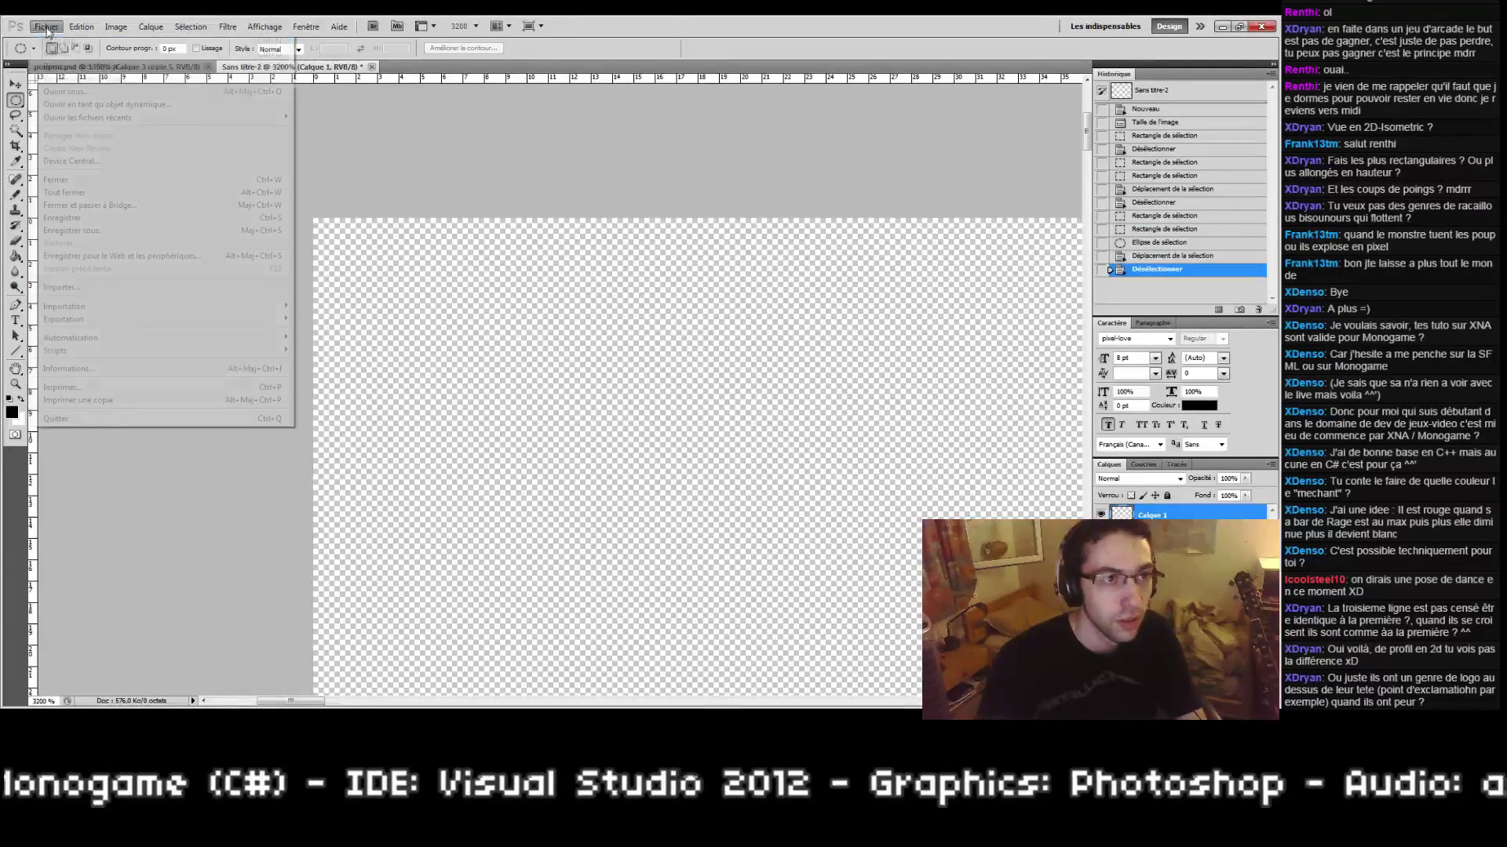
pyautogui.moveTo(716, 376); pyautogui.dragTo(639, 375)
pyautogui.write('32')
pyautogui.press('Tab')
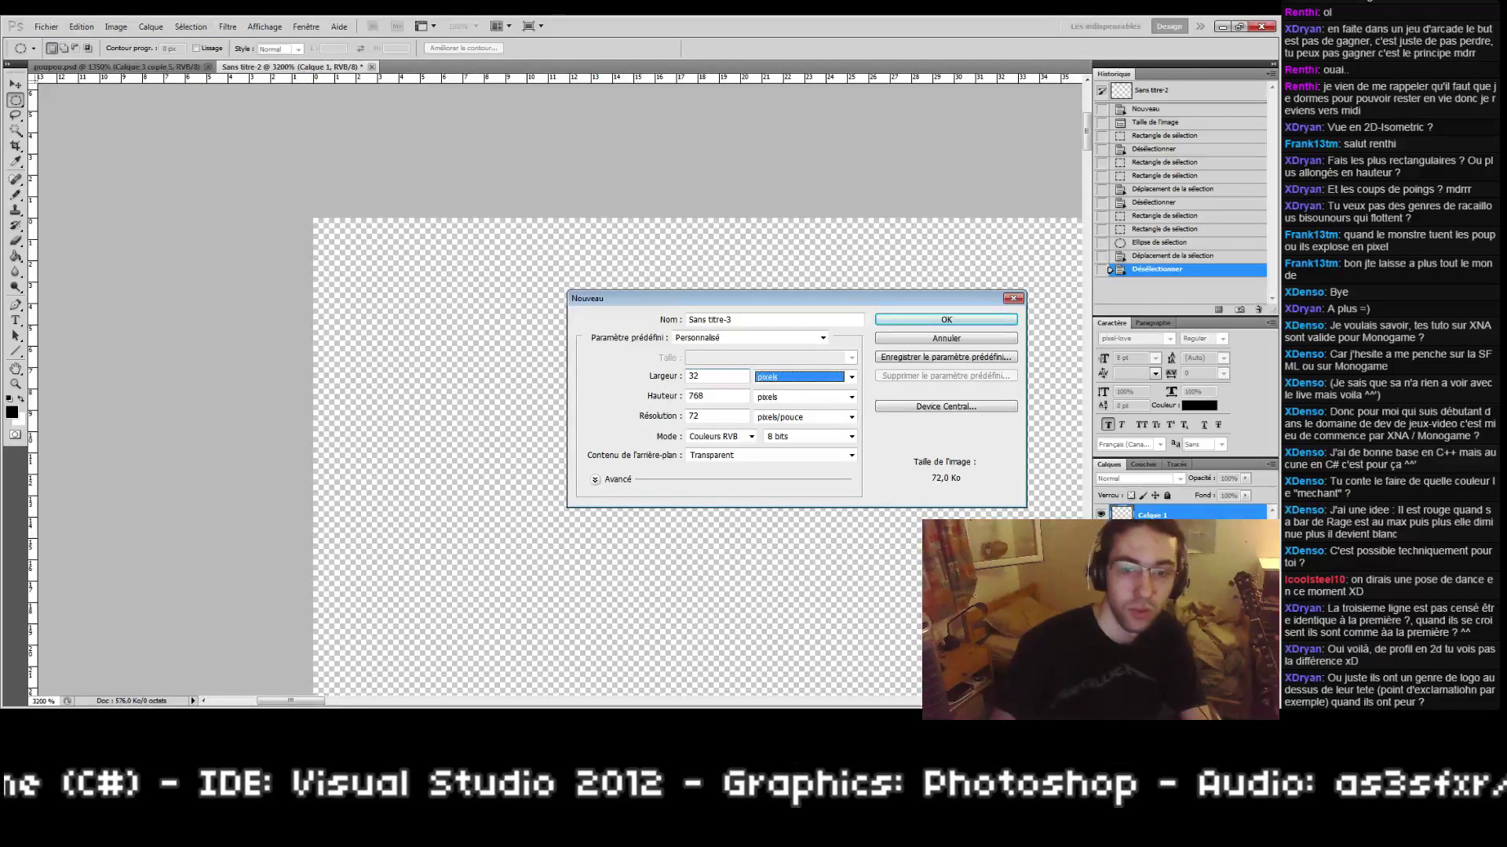
pyautogui.press('Tab')
pyautogui.write('32')
pyautogui.press('Return')
# Step: Compare the new canvas with the poupou sheet at 100%, and fill a circle spanning the whole new canvas with black
pyautogui.press('b')
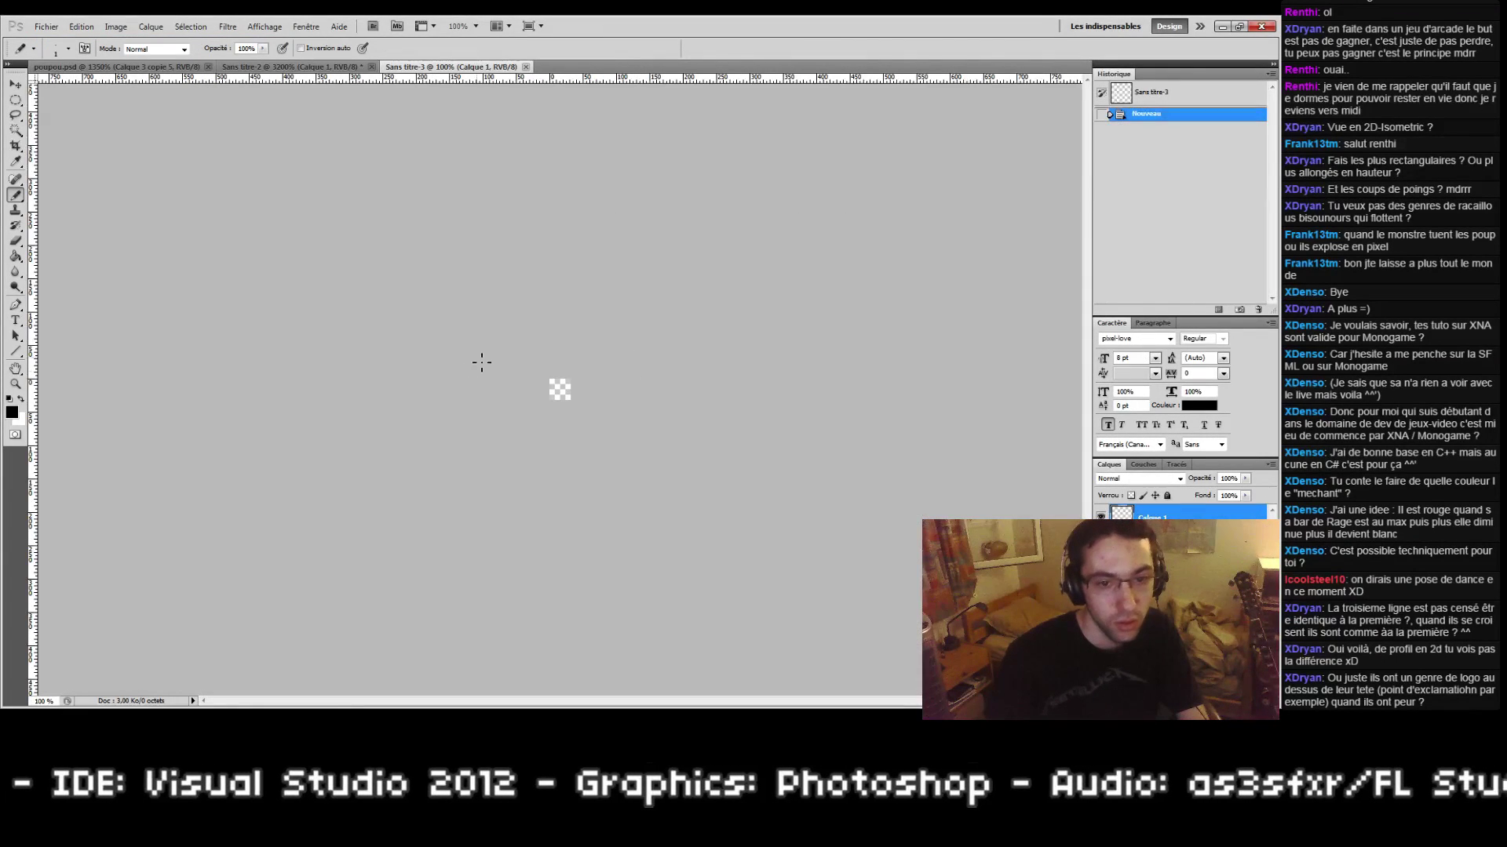
pyautogui.click(145, 66)
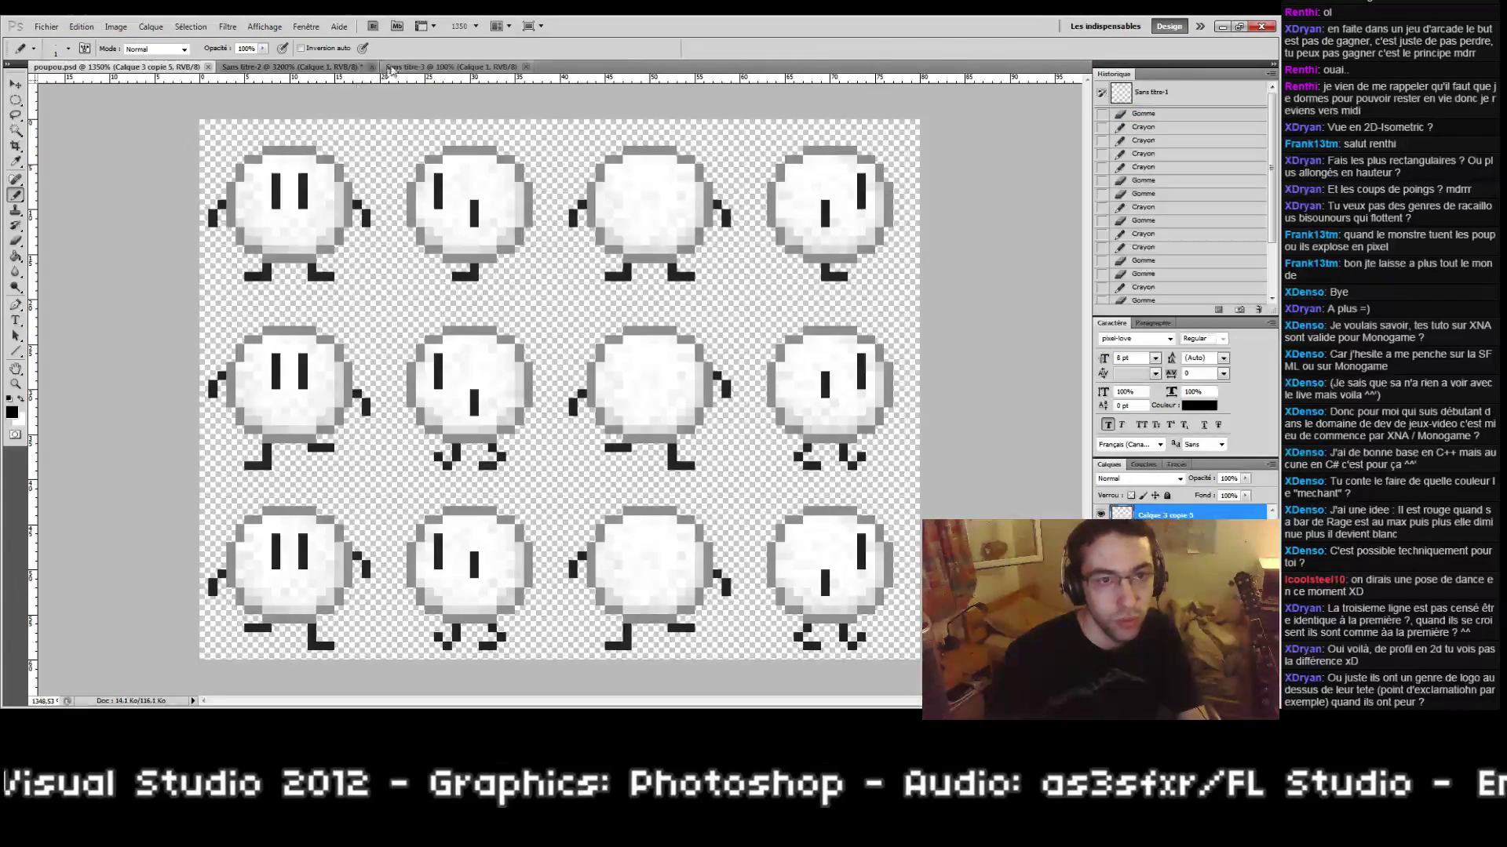
pyautogui.doubleClick(15, 384)
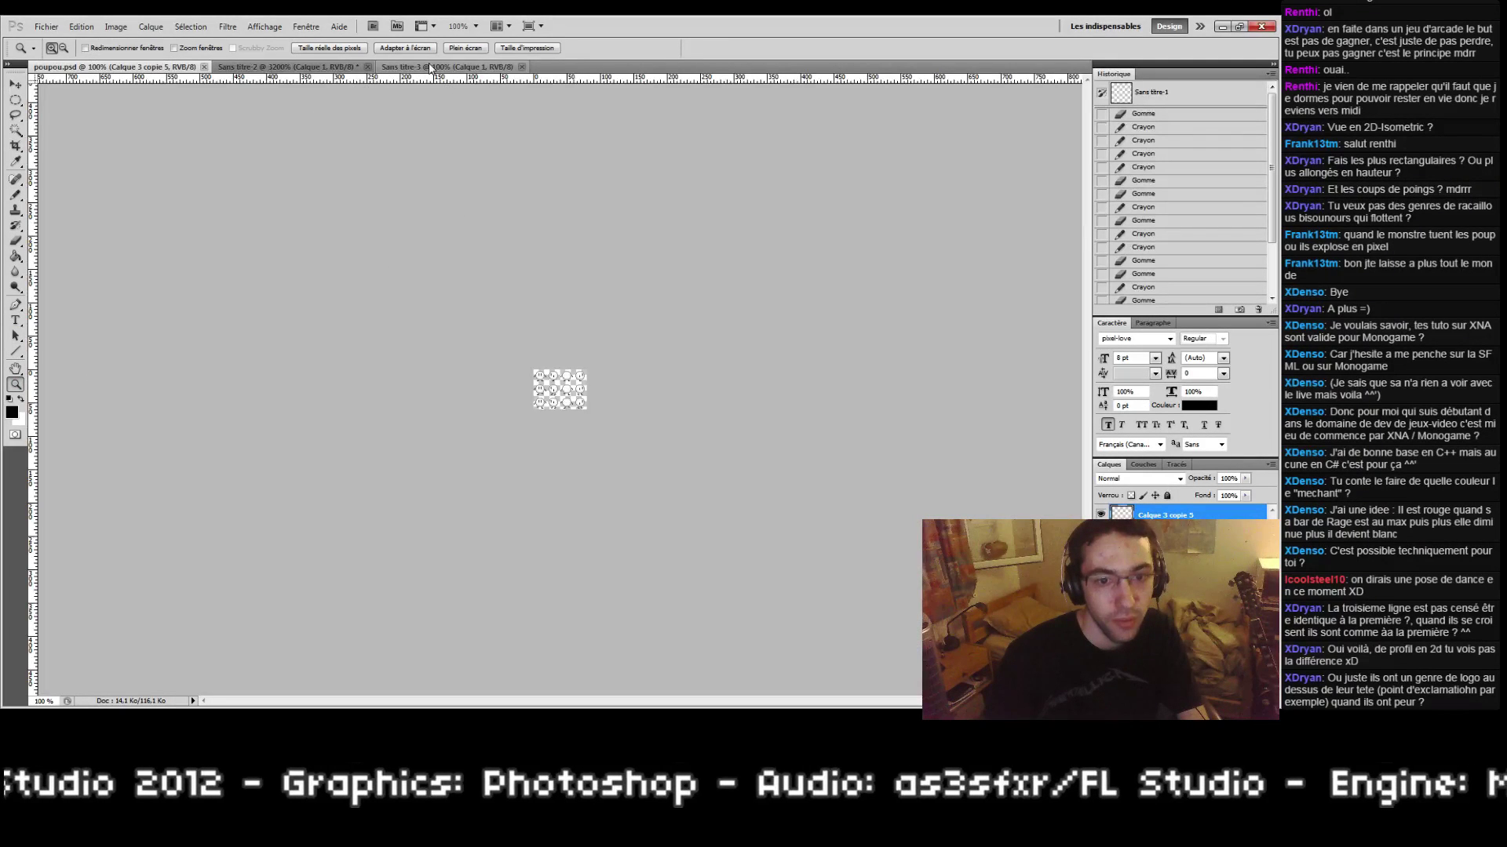
pyautogui.click(444, 67)
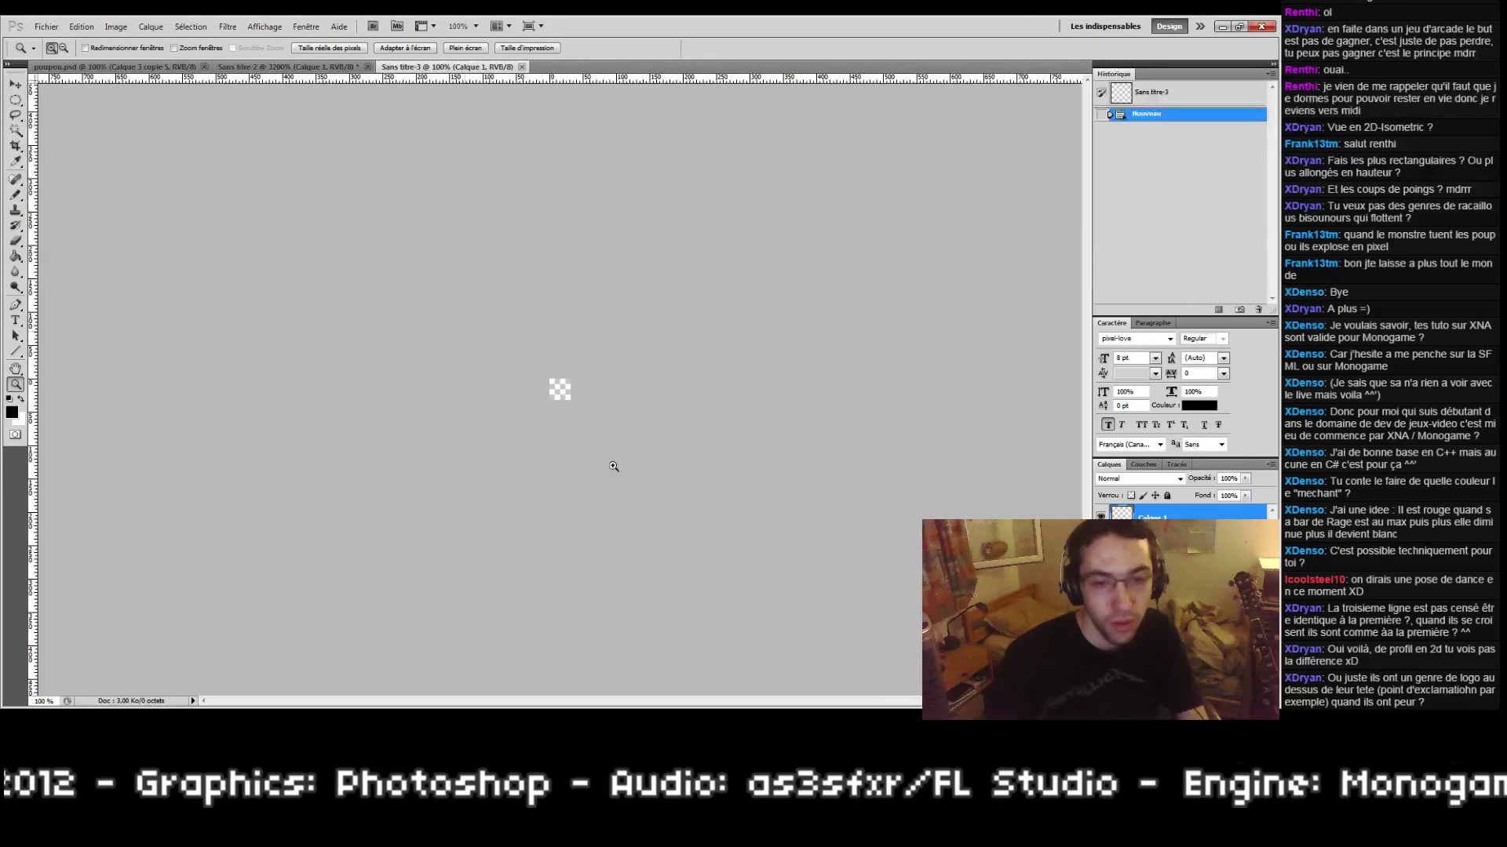
pyautogui.hotkey('ctrl', '0')
pyautogui.press('b')
pyautogui.press('g')
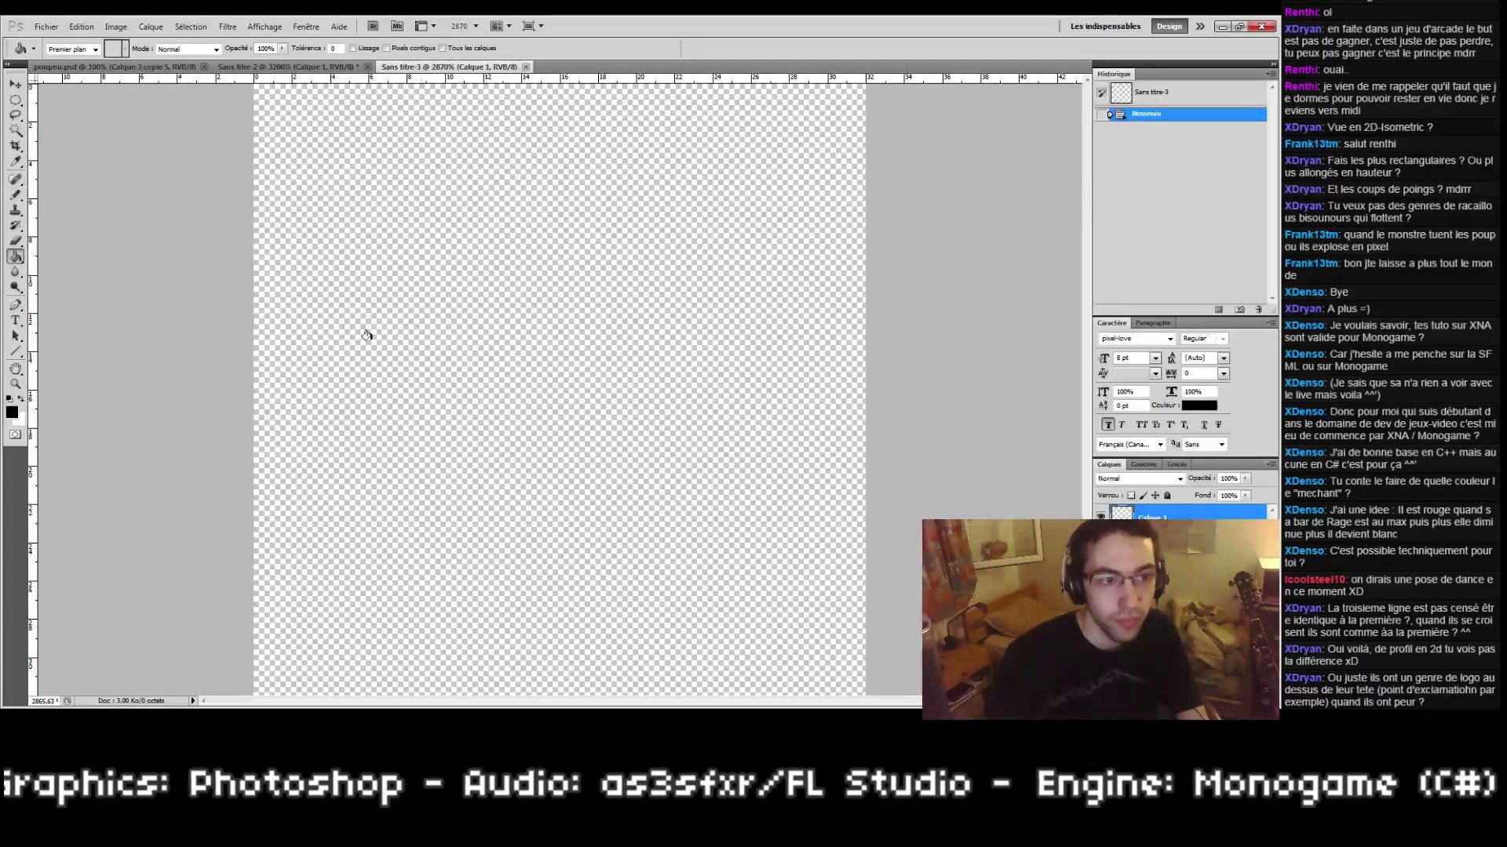
pyautogui.click(16, 102)
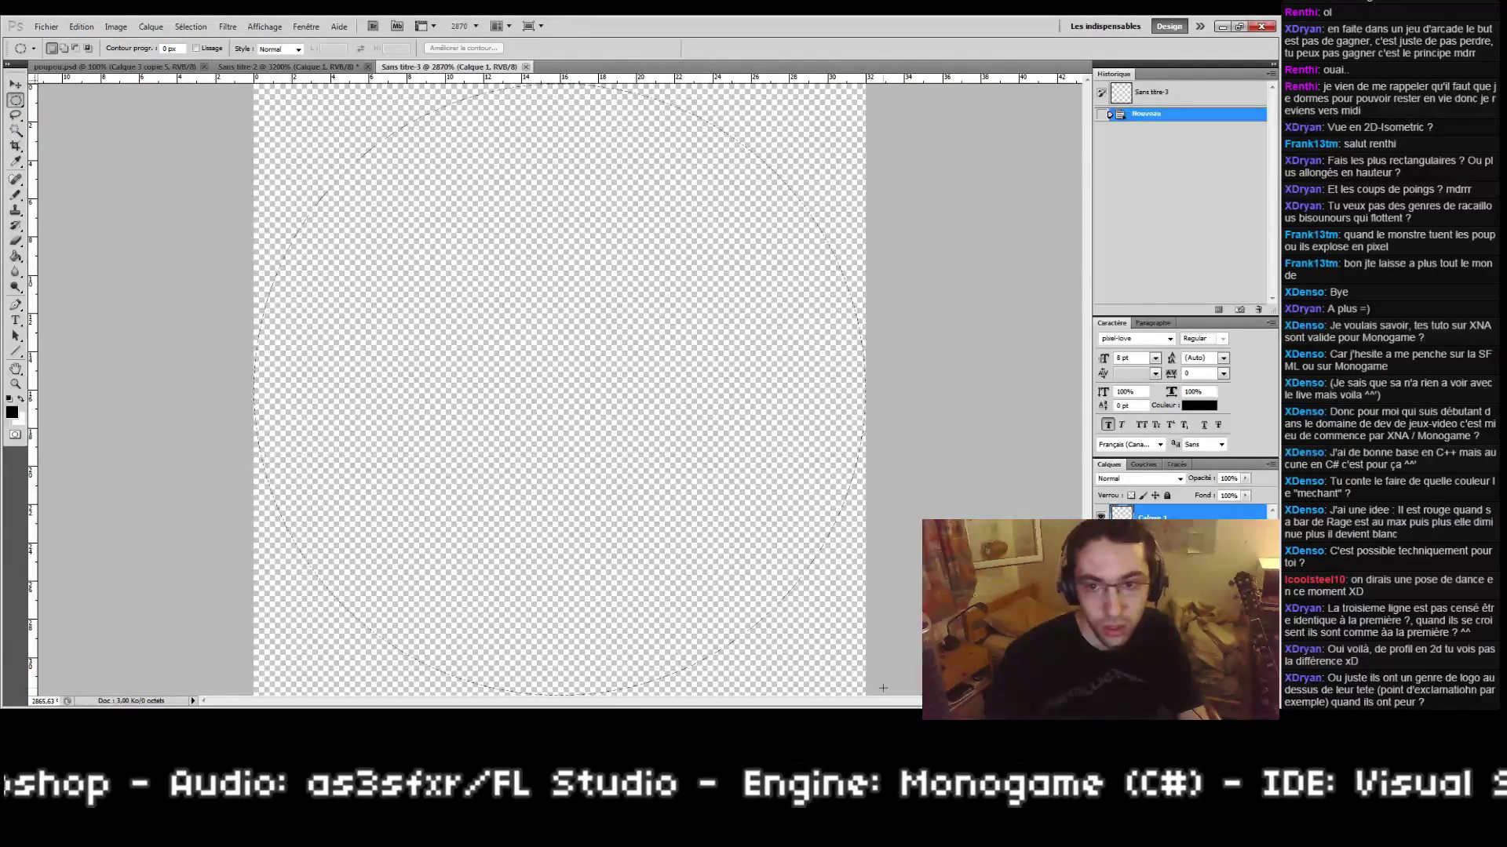
pyautogui.moveTo(883, 688); pyautogui.dragTo(871, 675)
pyautogui.press('g')
pyautogui.click(582, 408)
pyautogui.hotkey('ctrl', 'd')
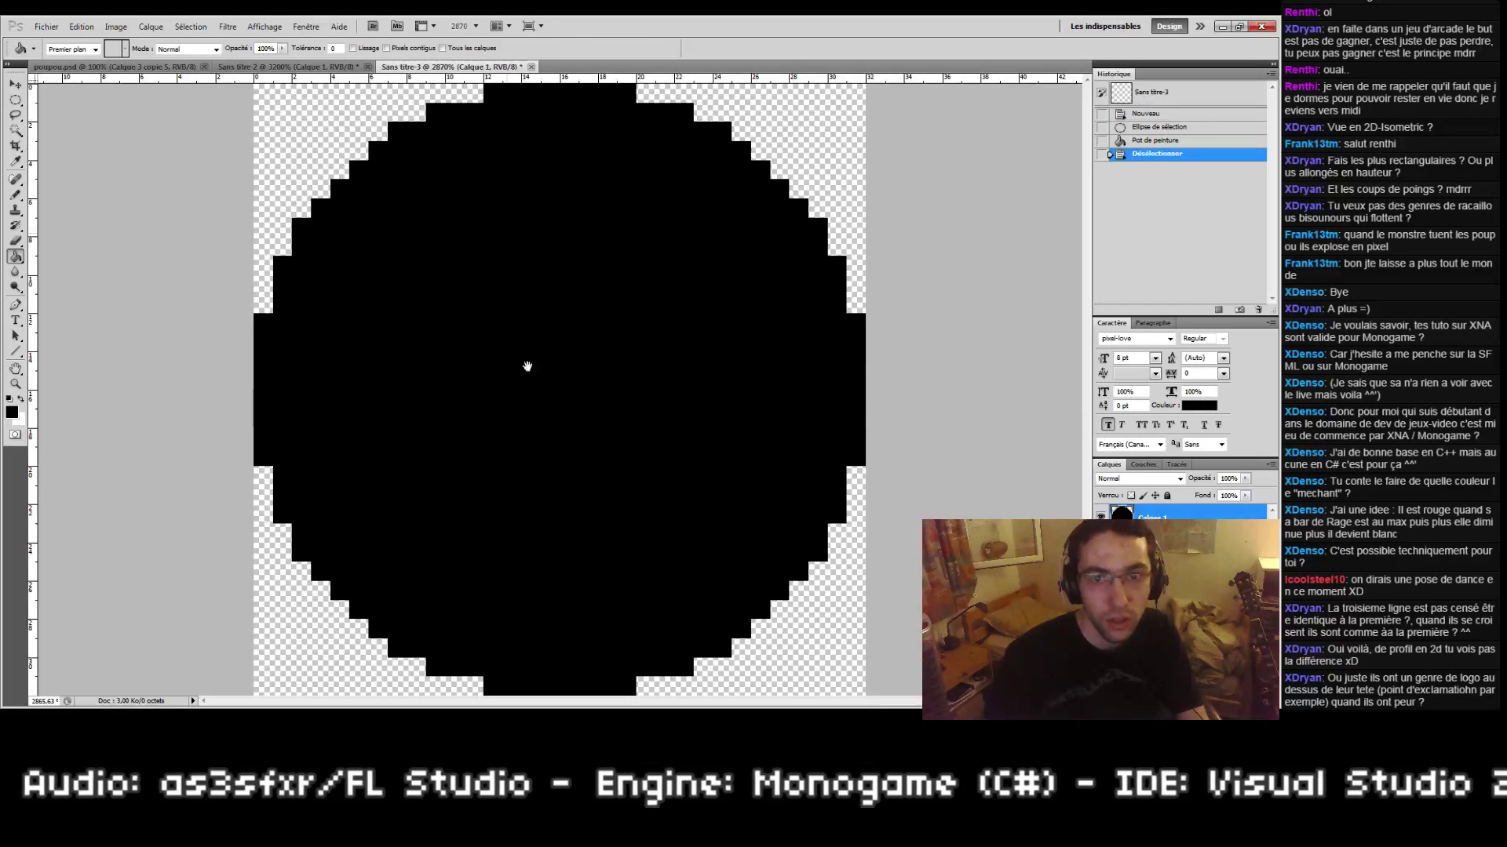
# Step: Pencil black strokes from the circle towards the canvas edges across its upper-right and lower-left corners
pyautogui.doubleClick(16, 369)
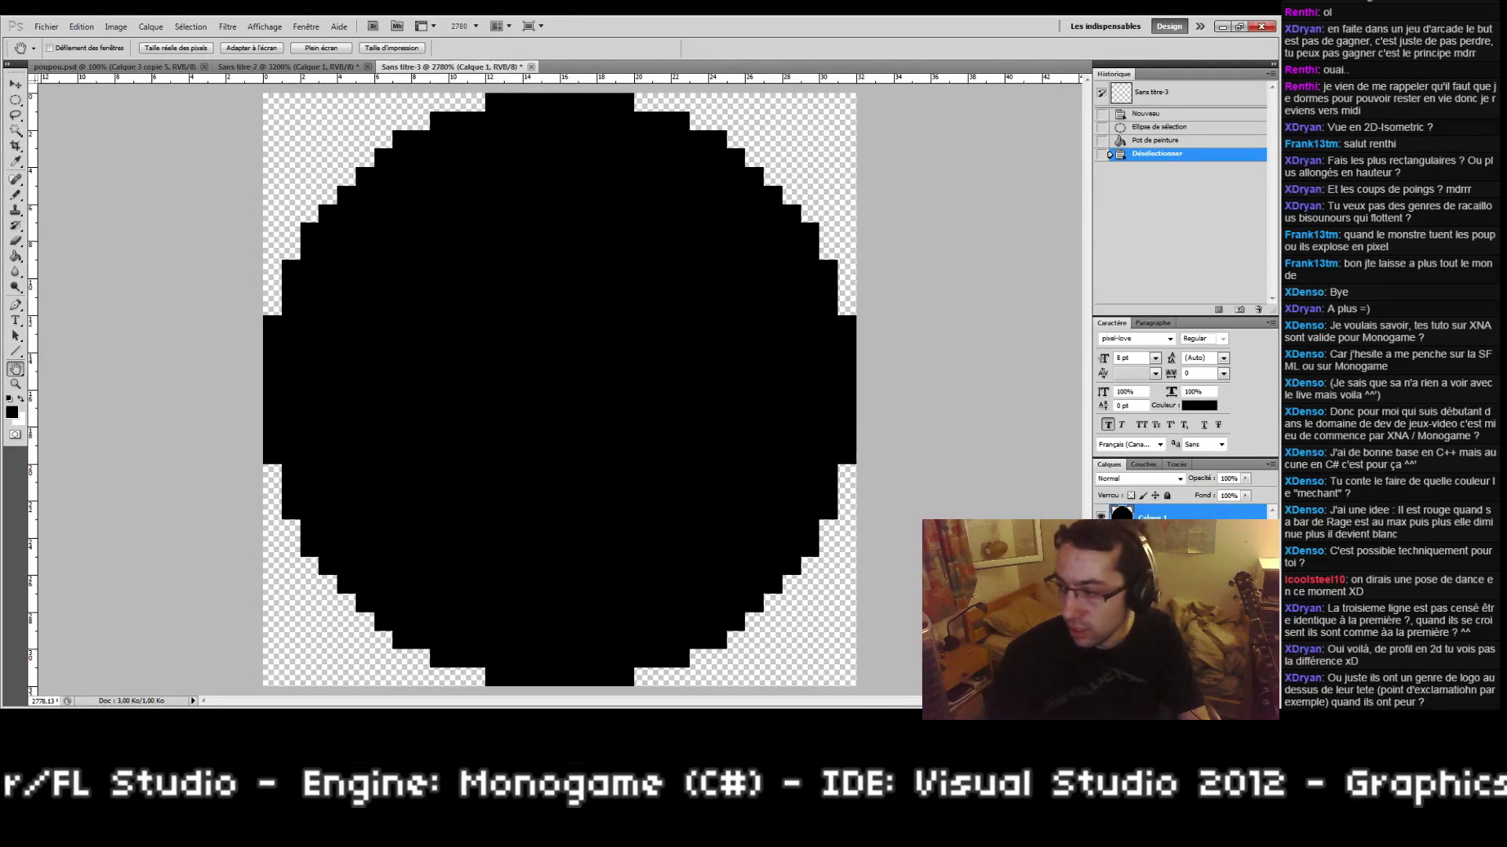
pyautogui.press('b')
pyautogui.moveTo(628, 102); pyautogui.dragTo(949, 150)
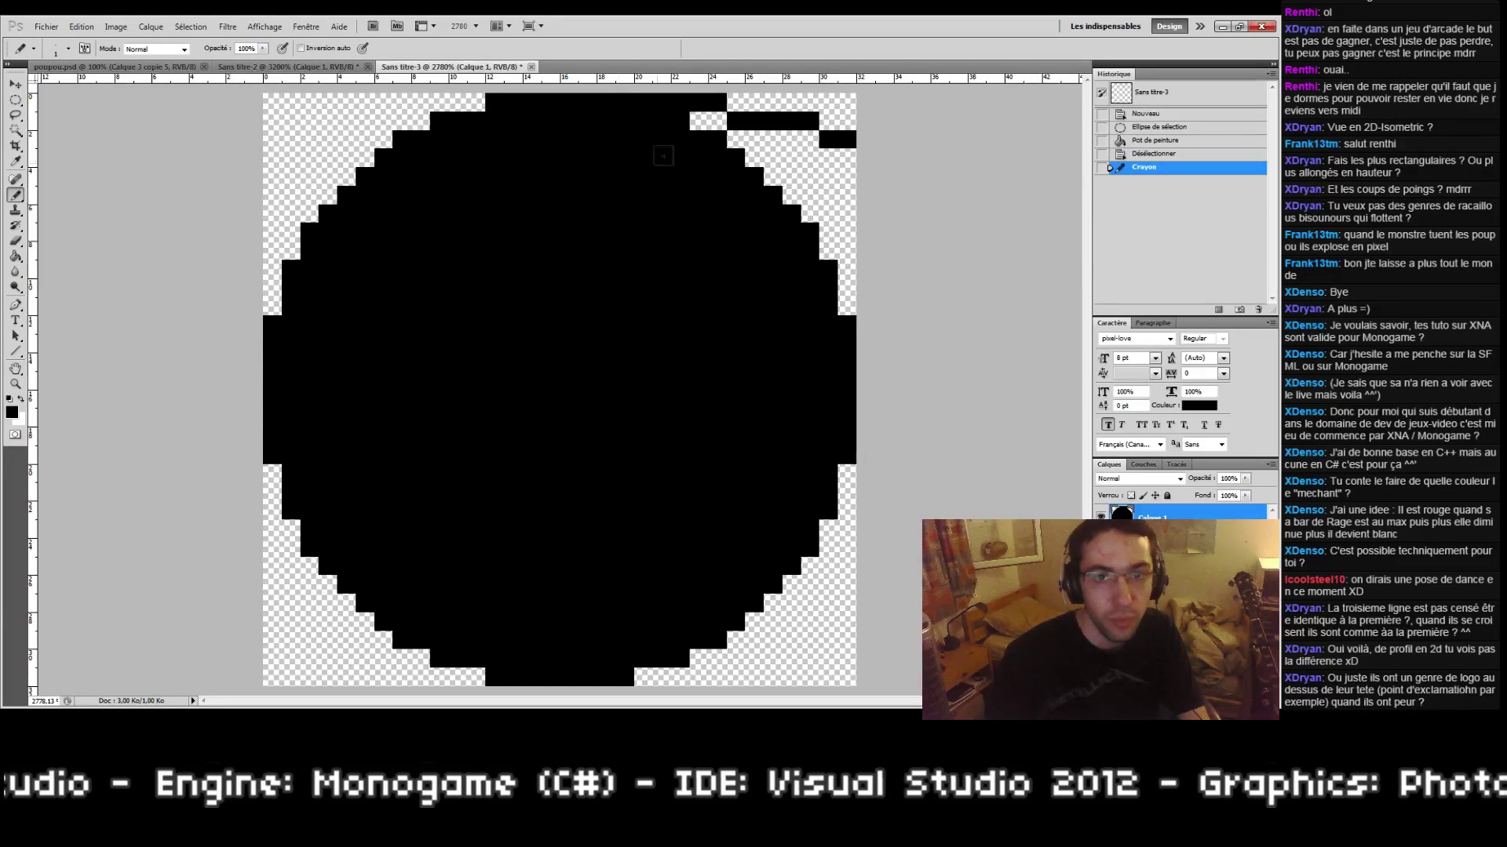
pyautogui.moveTo(717, 120)
pyautogui.mouseDown()
pyautogui.moveTo(753, 102)
pyautogui.moveTo(847, 102)
pyautogui.mouseUp()
pyautogui.moveTo(291, 529)
pyautogui.mouseDown()
pyautogui.moveTo(267, 472)
pyautogui.moveTo(287, 670)
pyautogui.mouseUp()
pyautogui.press('g')
pyautogui.click(353, 666)
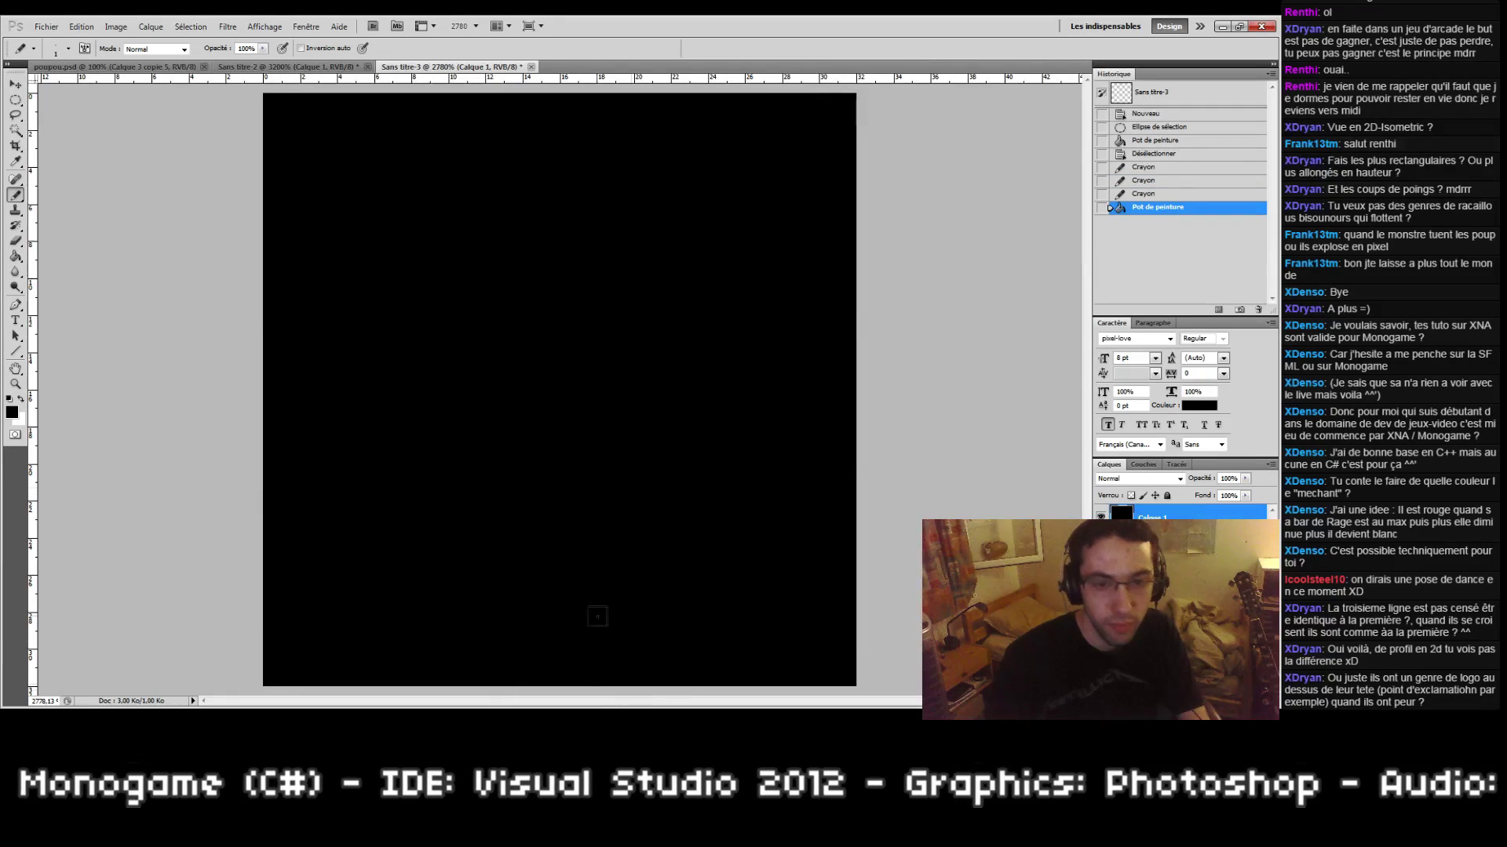
pyautogui.hotkey('ctrl', 'z')
pyautogui.press('g')
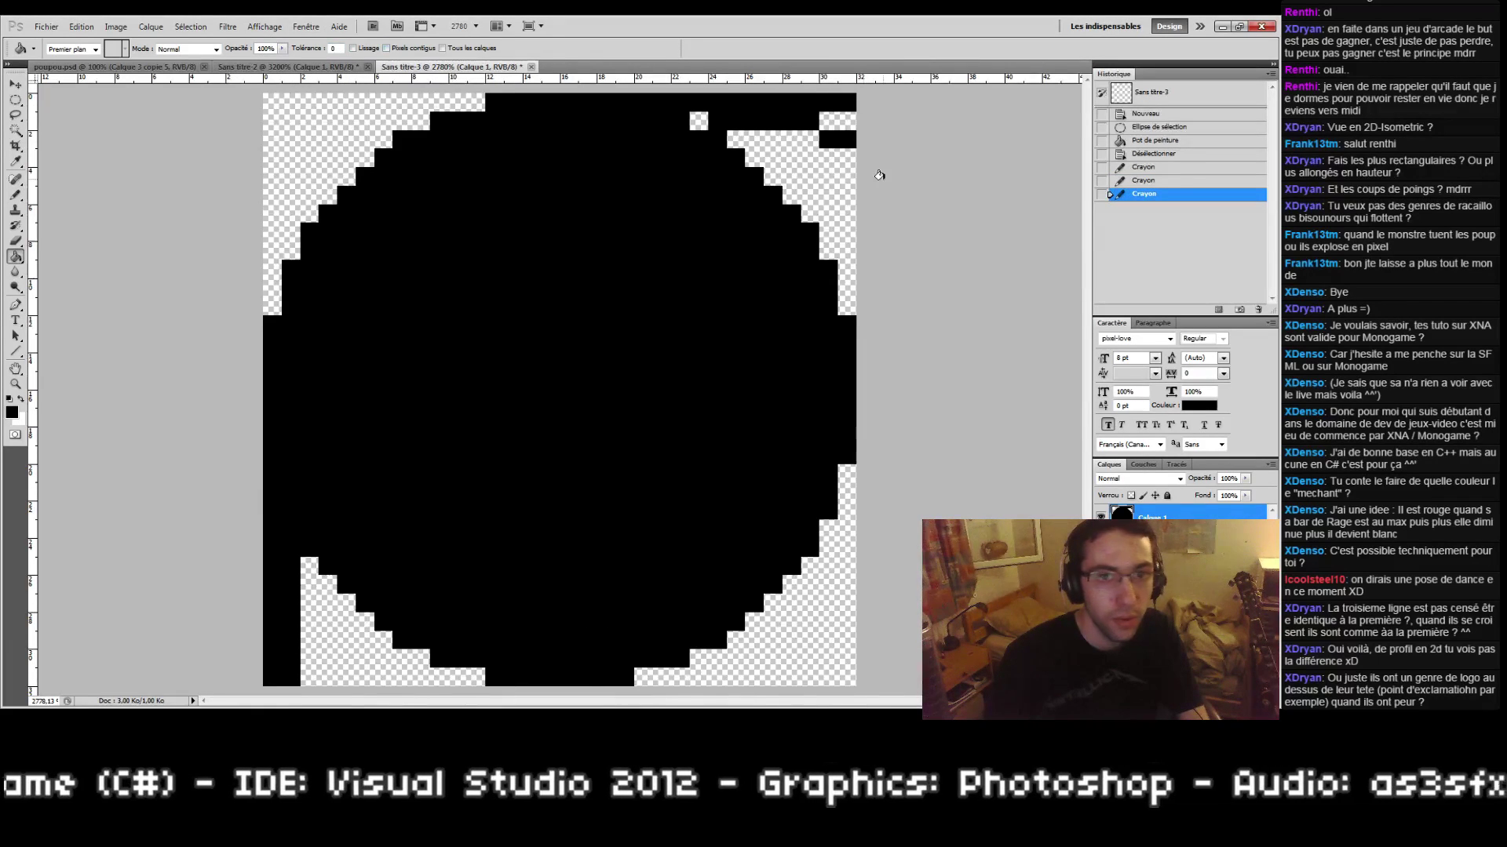
pyautogui.click(850, 173)
pyautogui.hotkey('ctrl', 'z')
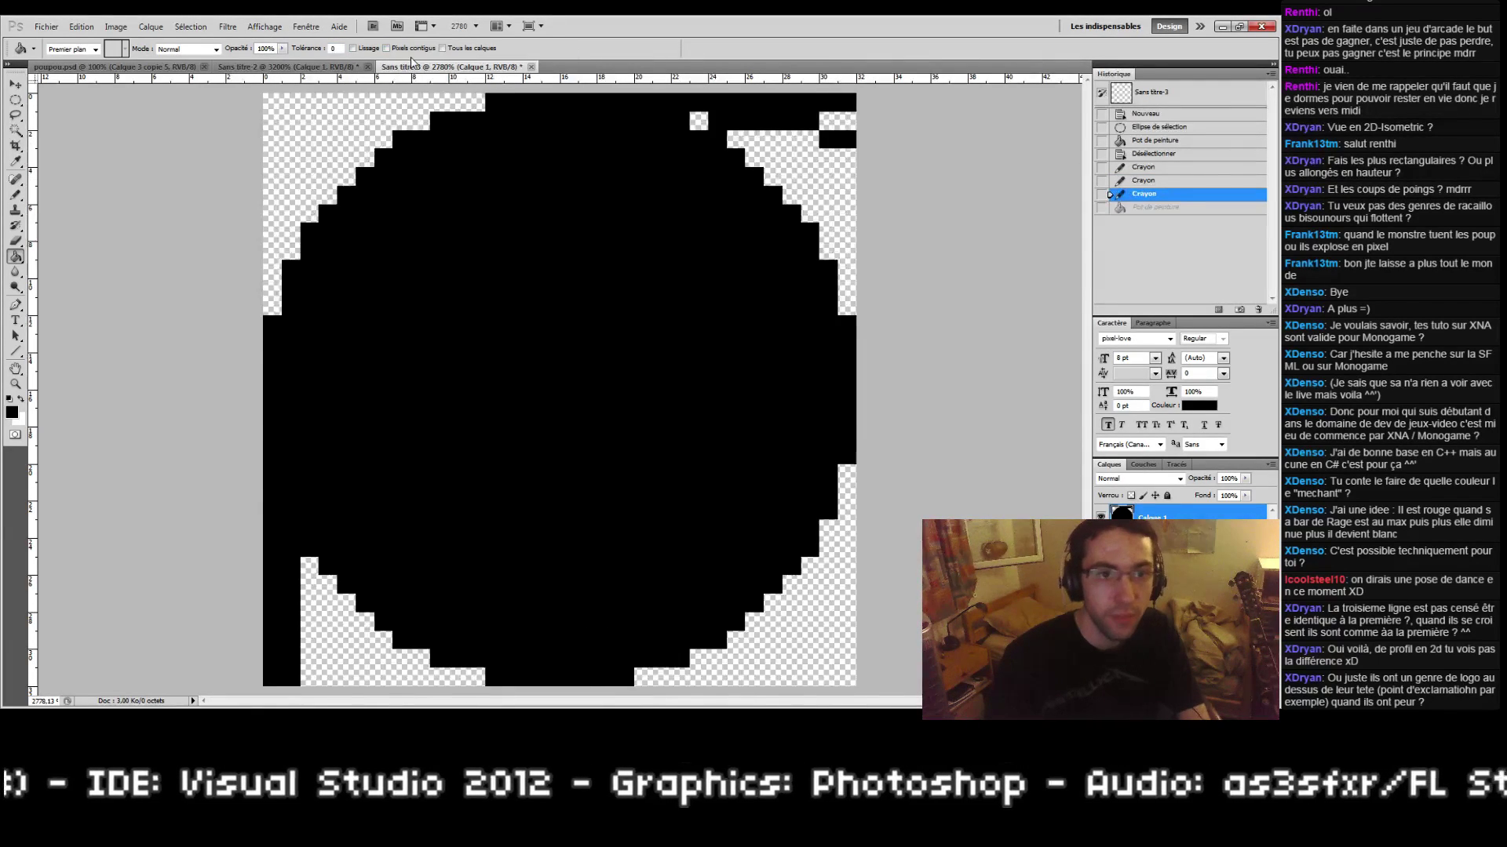
# Step: Restrict the Paint Bucket to contiguous pixels and fill every corner except the upper-left one with black
pyautogui.click(792, 163)
pyautogui.click(828, 121)
pyautogui.click(633, 118)
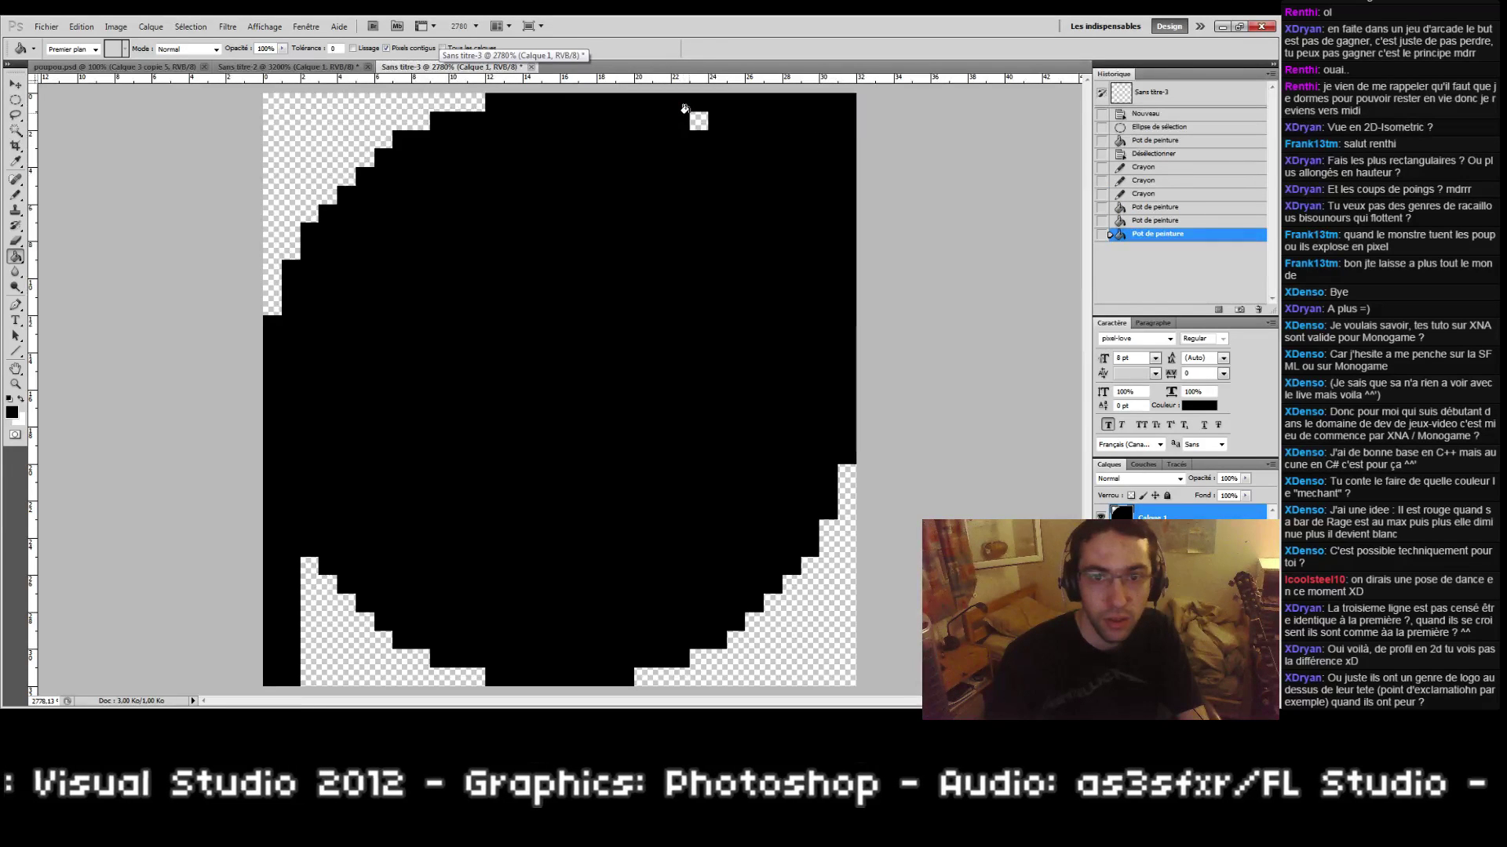
pyautogui.click(697, 120)
pyautogui.click(697, 122)
pyautogui.click(807, 587)
pyautogui.click(414, 646)
pyautogui.click(361, 659)
# Step: Erase a one-pixel-wide vertical line just inside the shape's straight left edge, down to the canvas bottom
pyautogui.press('e')
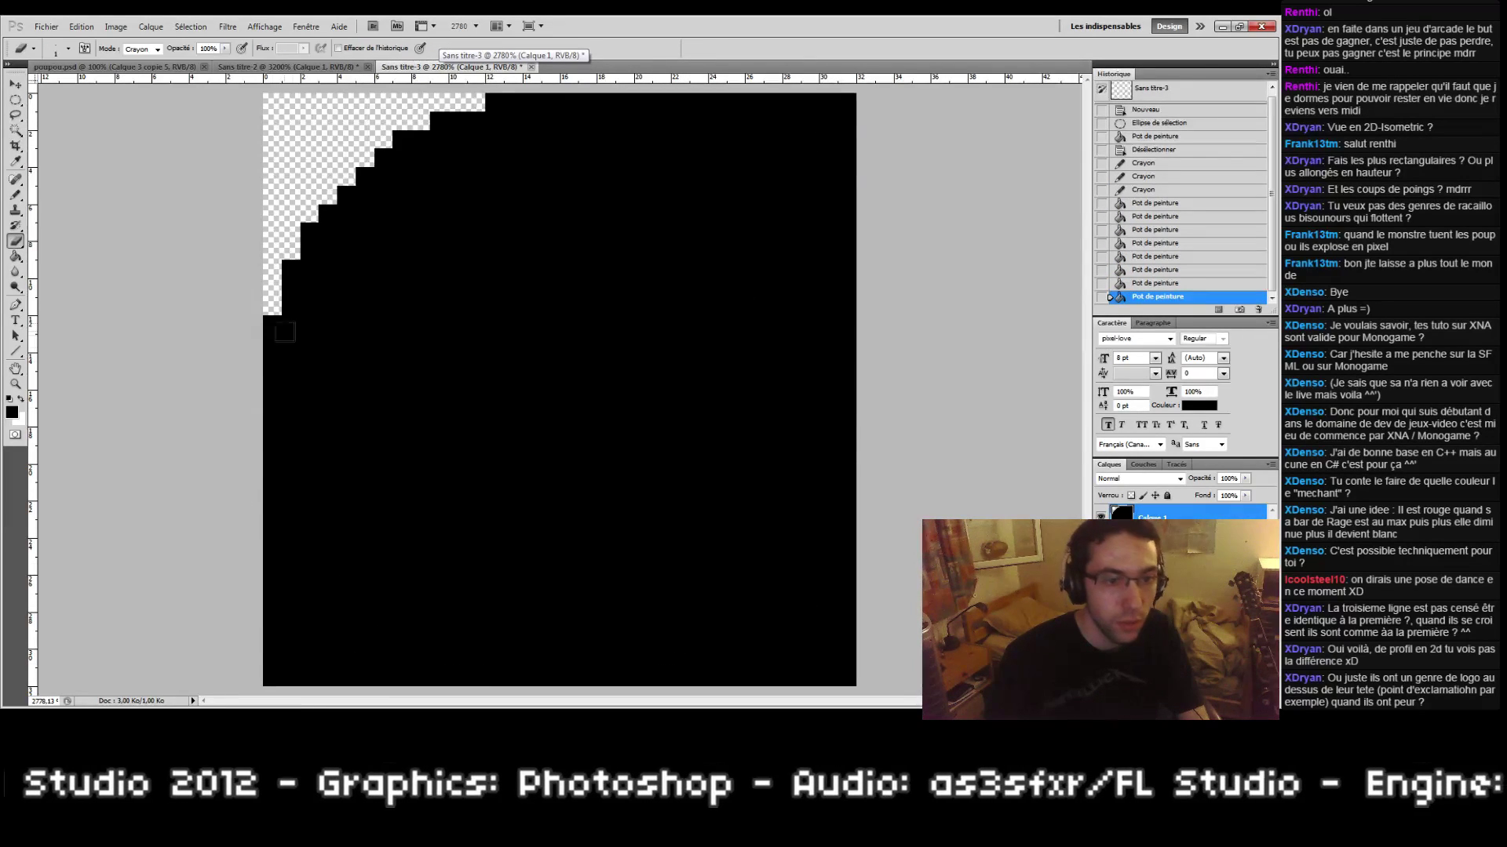
pyautogui.click(287, 361)
pyautogui.click(291, 344)
pyautogui.click(291, 325)
pyautogui.keyDown('shift'); pyautogui.click(291, 678); pyautogui.keyUp('shift')
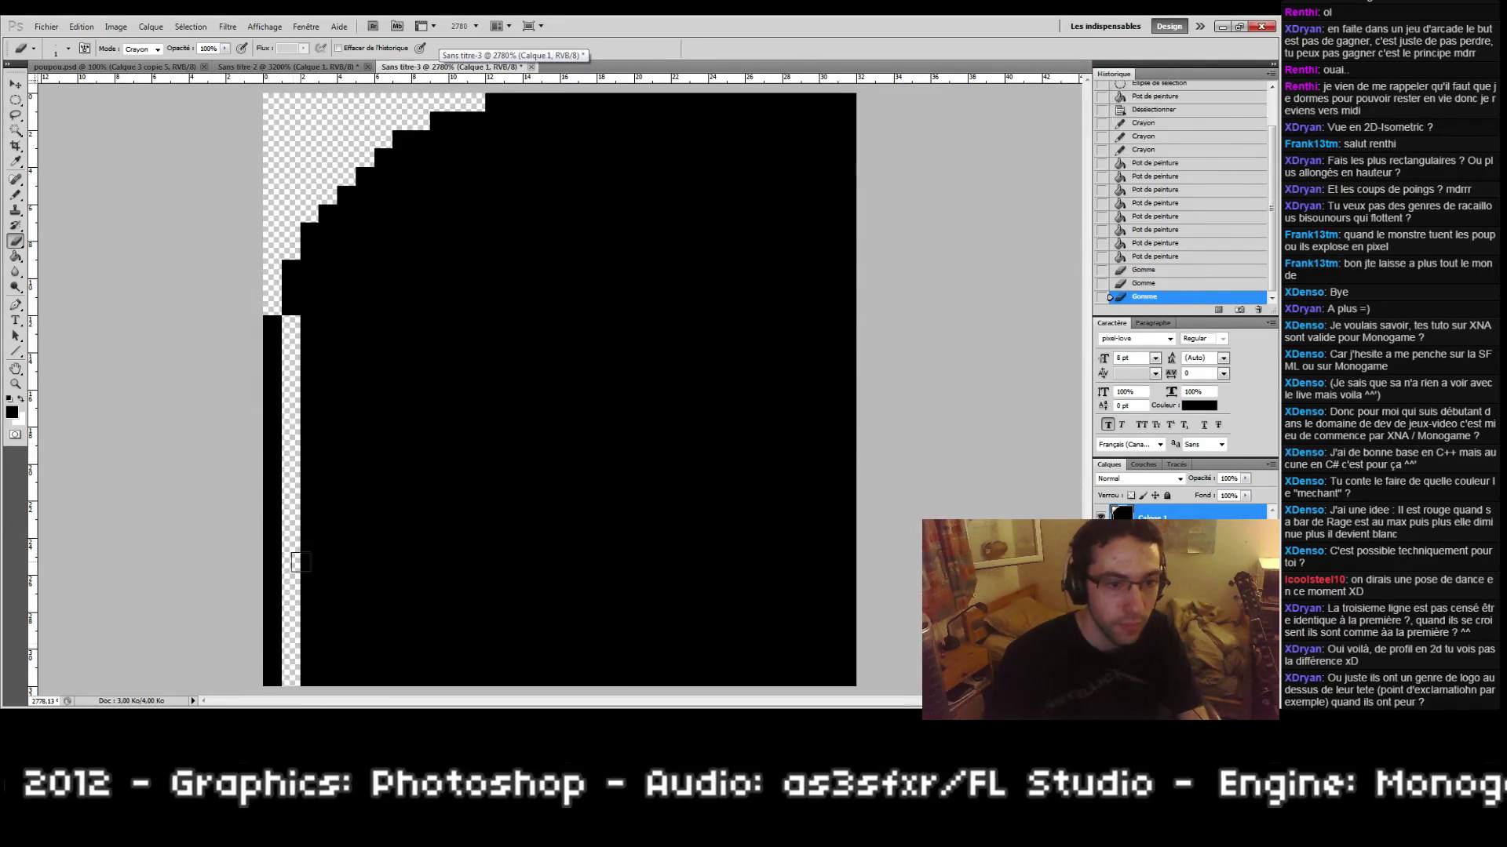
# Step: Erase the pixels just inside the lower part of the rounded corner to isolate its stepped outline
pyautogui.moveTo(311, 273); pyautogui.dragTo(312, 307)
pyautogui.moveTo(328, 235); pyautogui.dragTo(336, 234)
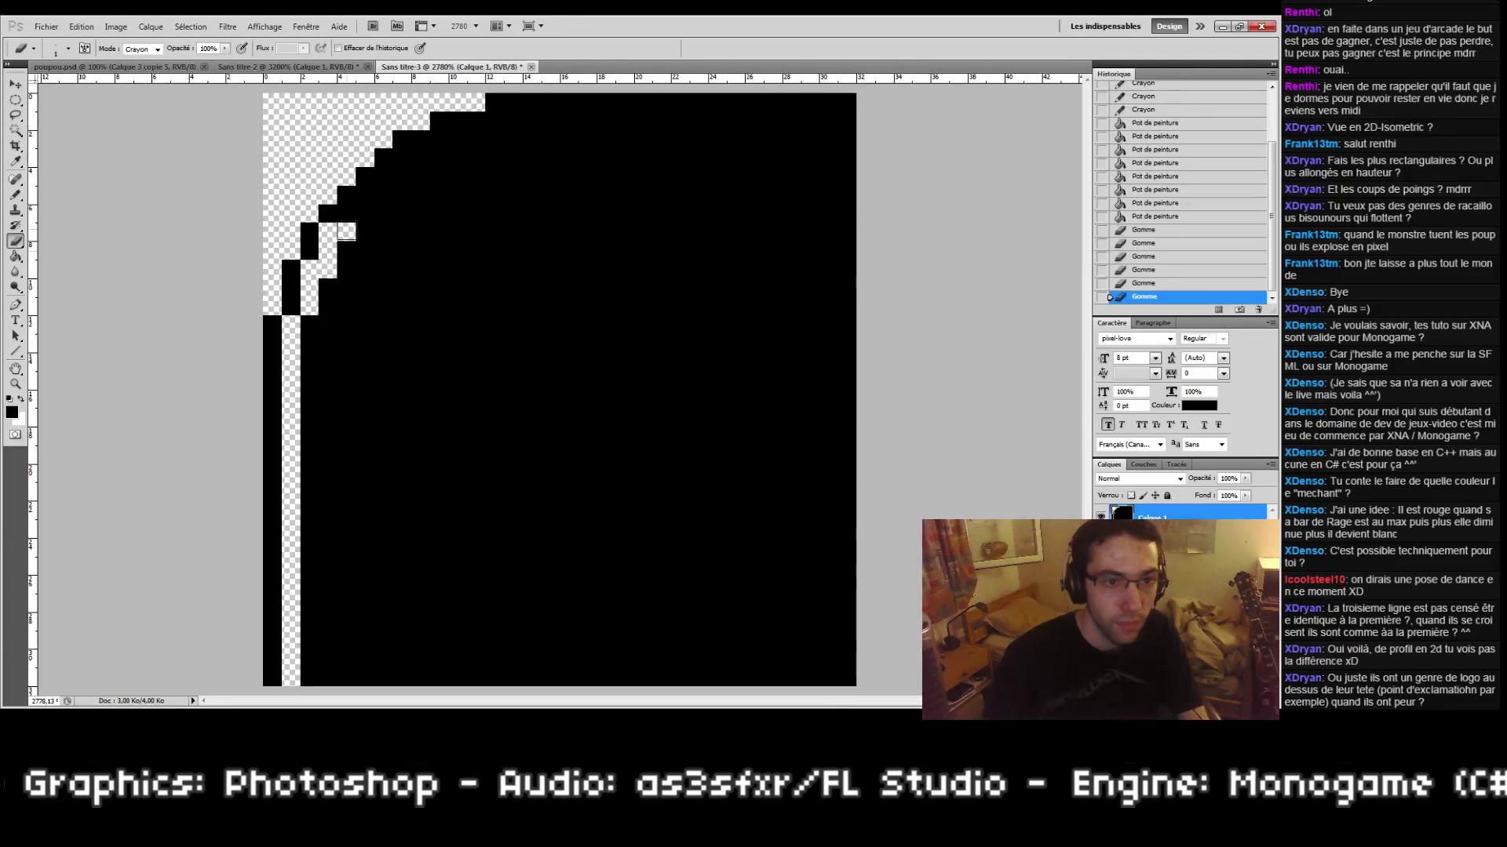
pyautogui.click(351, 207)
pyautogui.click(365, 196)
pyautogui.click(384, 178)
pyautogui.click(402, 159)
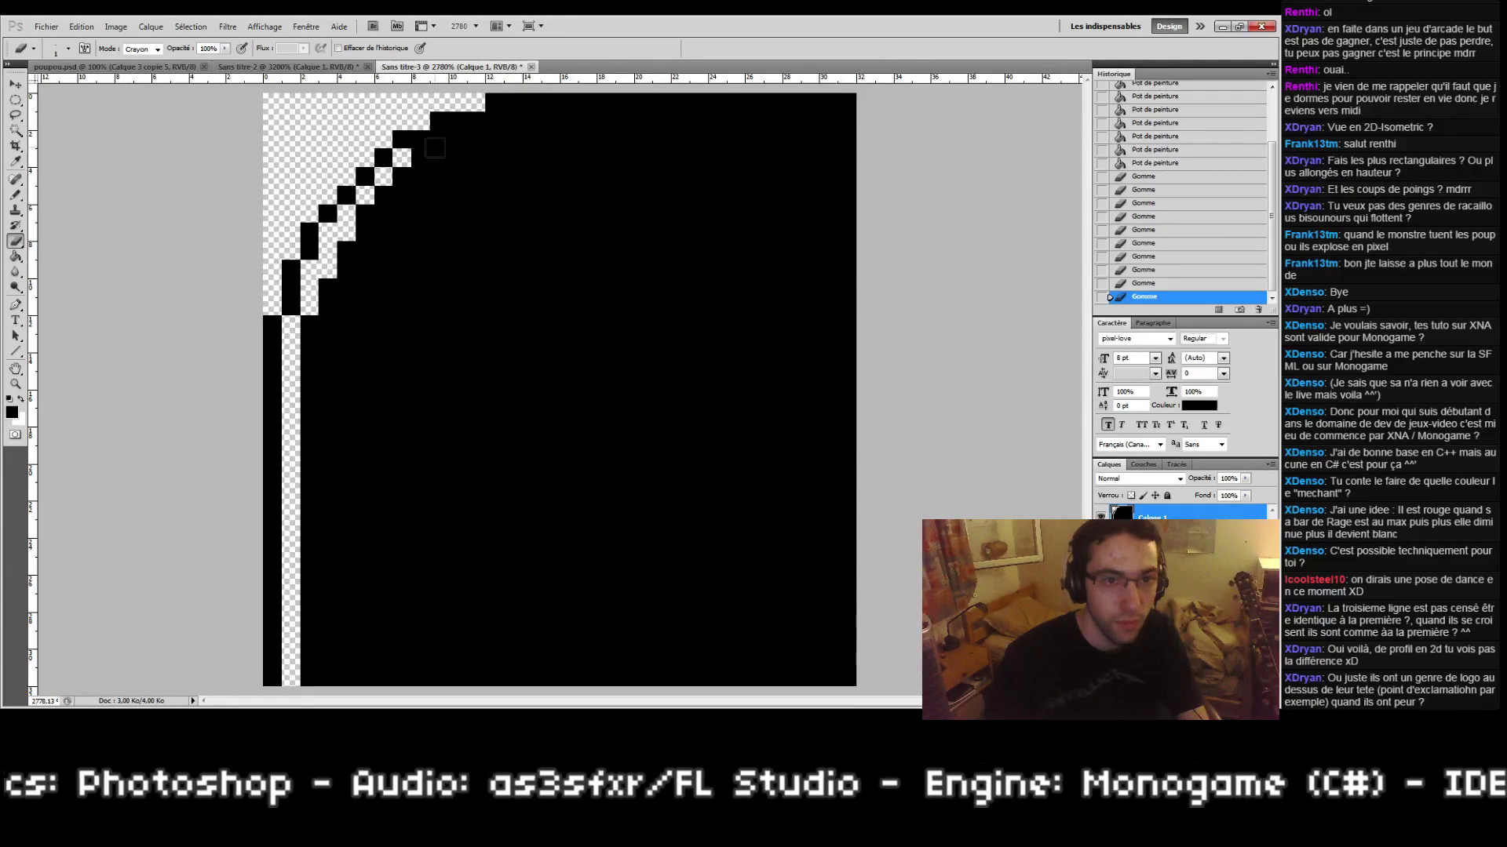
# Step: Erase the pixels inside the upper part of the curve and along the straight top edge to the canvas's right side
pyautogui.click(439, 140)
pyautogui.click(417, 165)
pyautogui.moveTo(457, 140); pyautogui.dragTo(495, 140)
pyautogui.hotkey('ctrl', 'z')
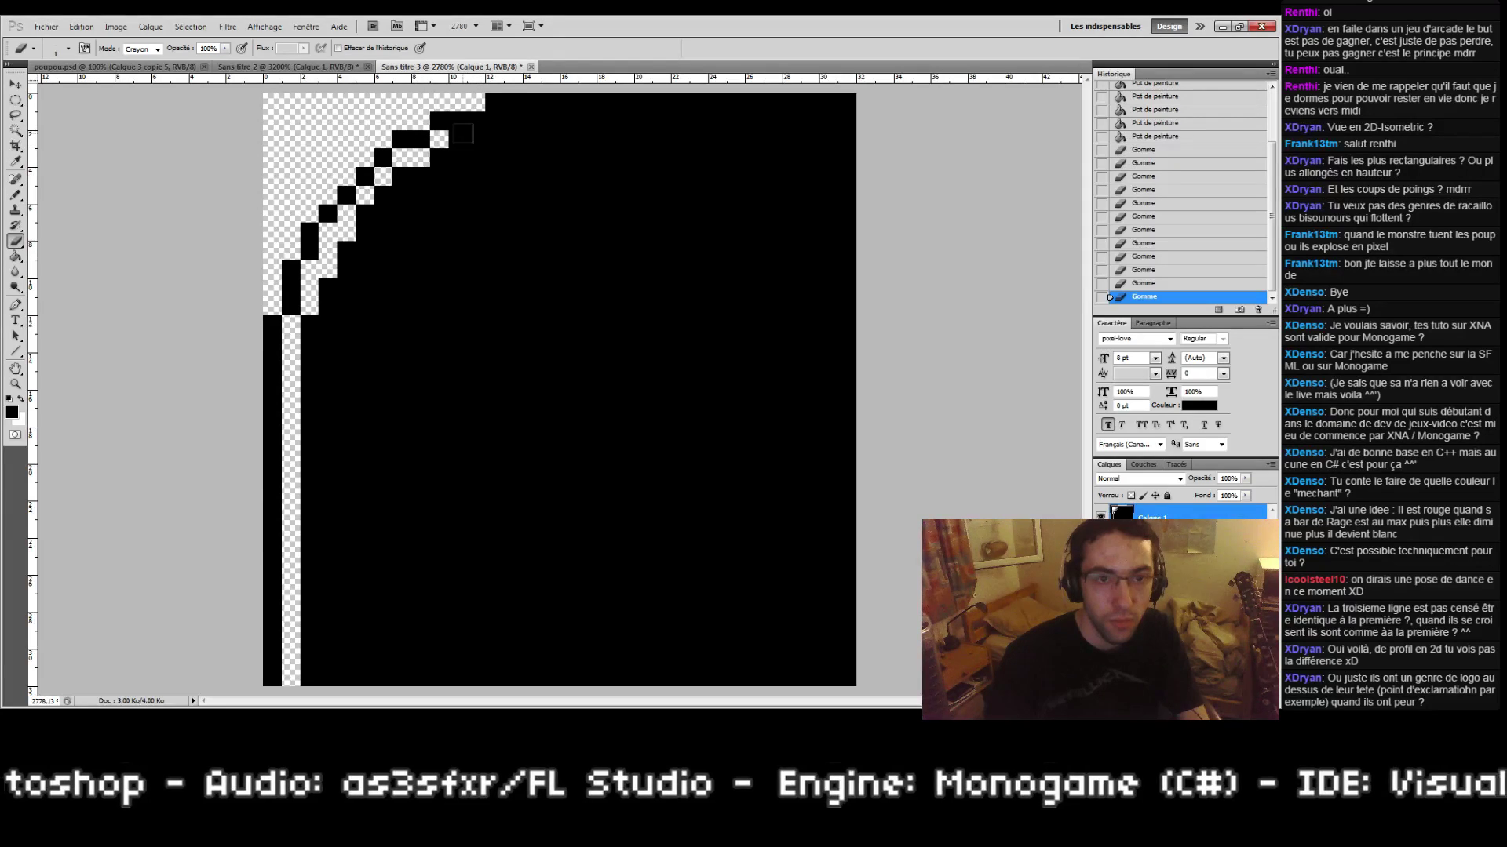
pyautogui.hotkey('ctrl', 'z')
pyautogui.click(494, 122)
pyautogui.keyDown('shift'); pyautogui.click(846, 121); pyautogui.keyUp('shift')
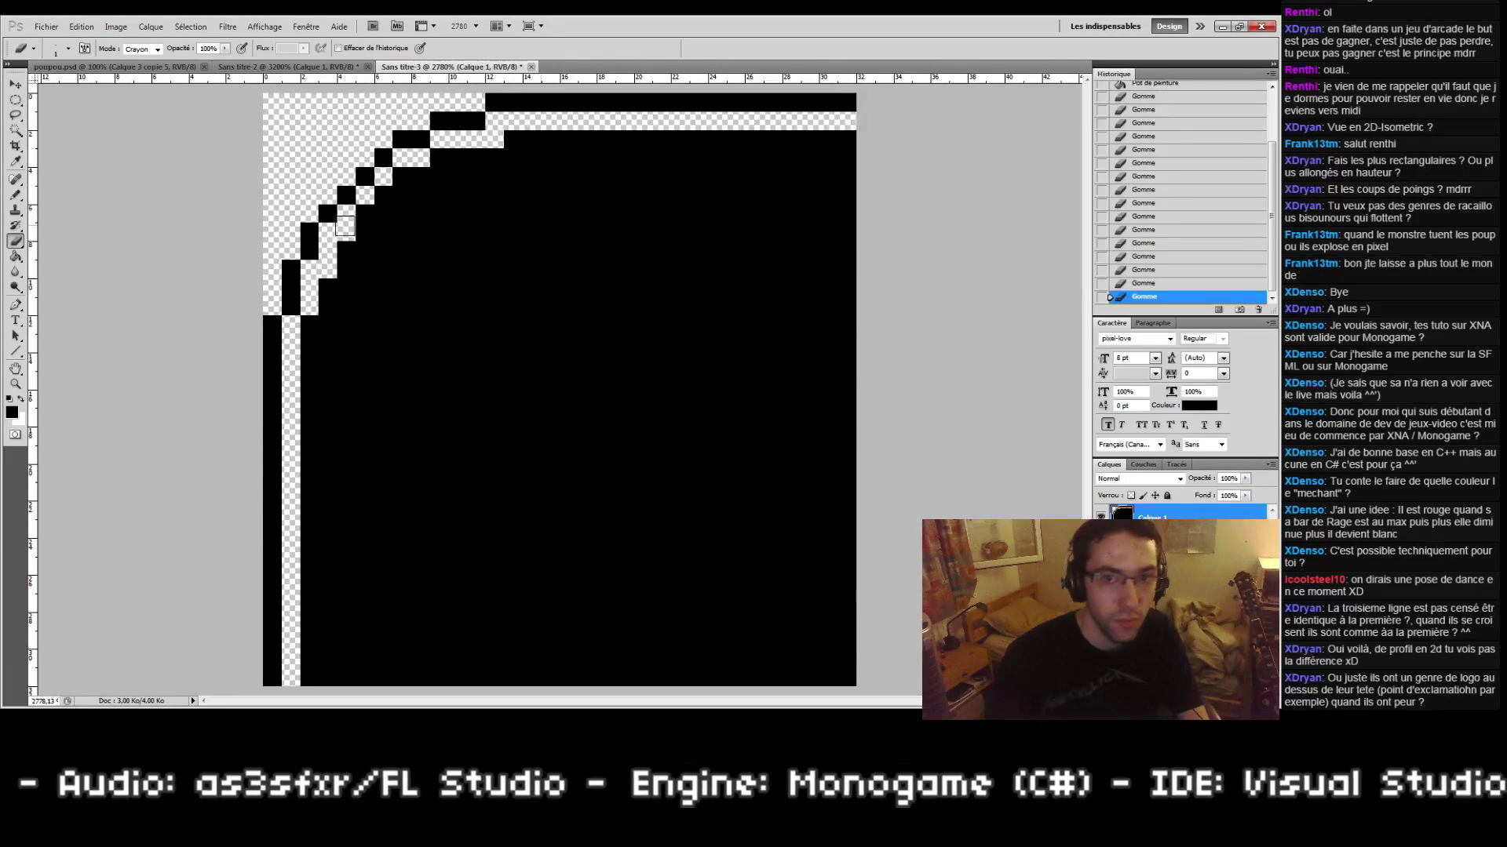
# Step: Select only the contiguous black interior with the Magic Wand and delete it, keeping the one-pixel outline
pyautogui.click(14, 130)
pyautogui.click(488, 327)
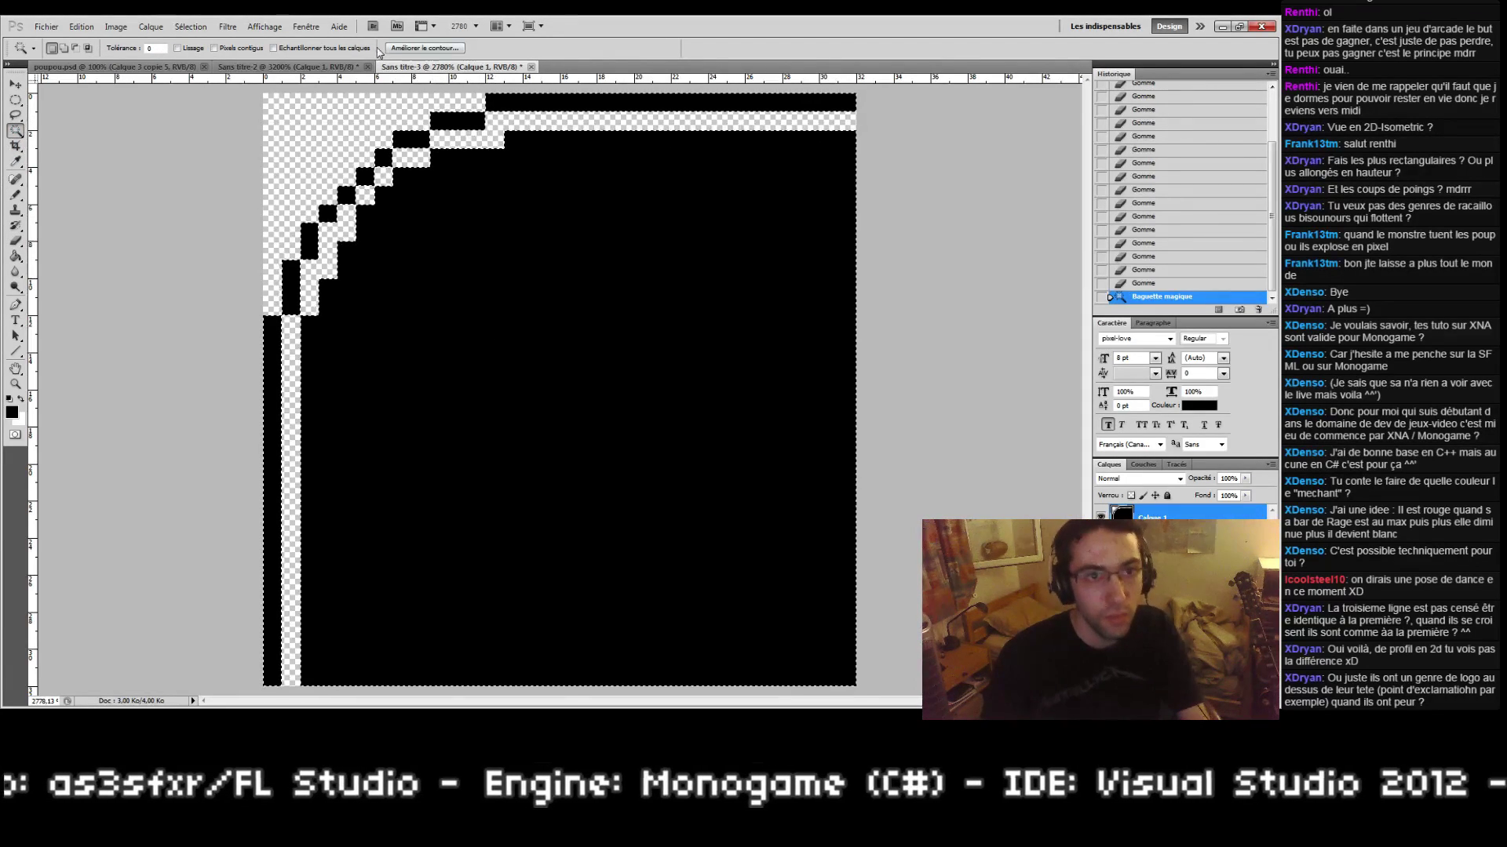
pyautogui.hotkey('ctrl', 'd')
pyautogui.click(215, 48)
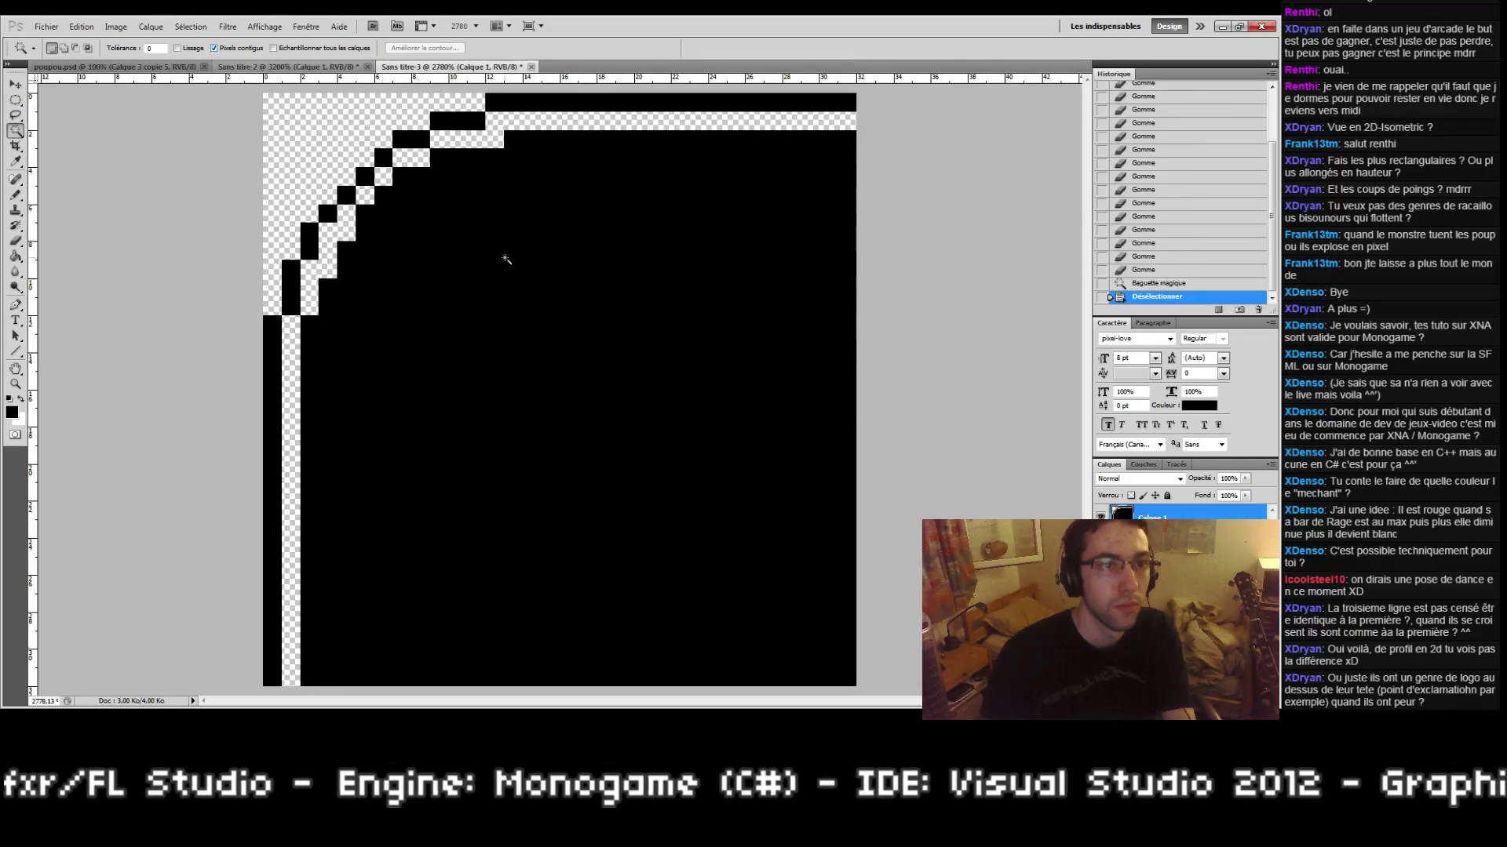
pyautogui.click(525, 292)
pyautogui.press('Delete')
pyautogui.hotkey('ctrl', 'd')
# Step: Swap the foreground and background colours and fill the interior of the outlined shape with white
pyautogui.press('g')
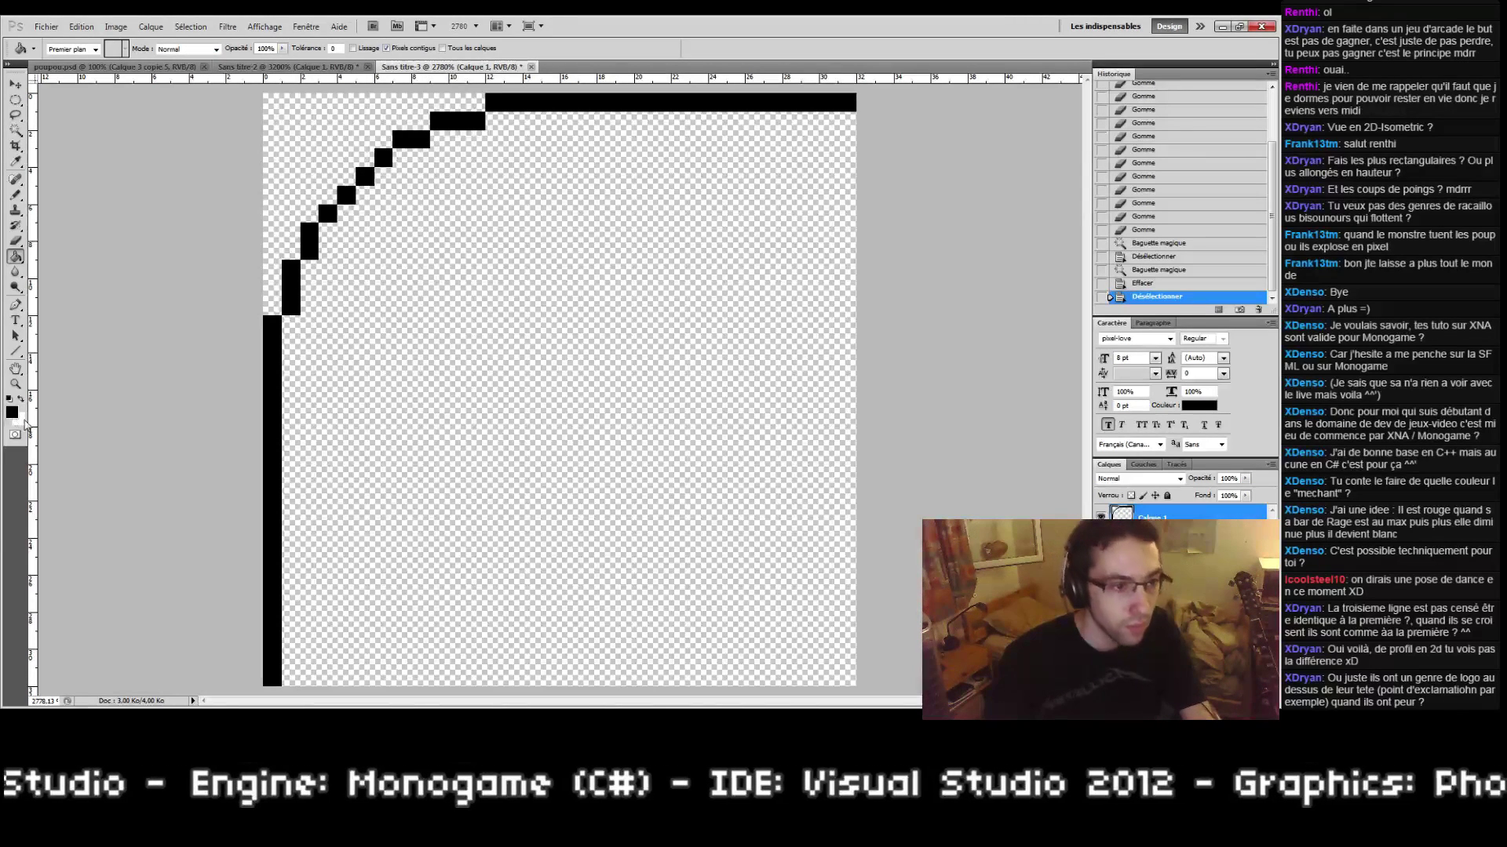
pyautogui.click(18, 398)
pyautogui.click(639, 417)
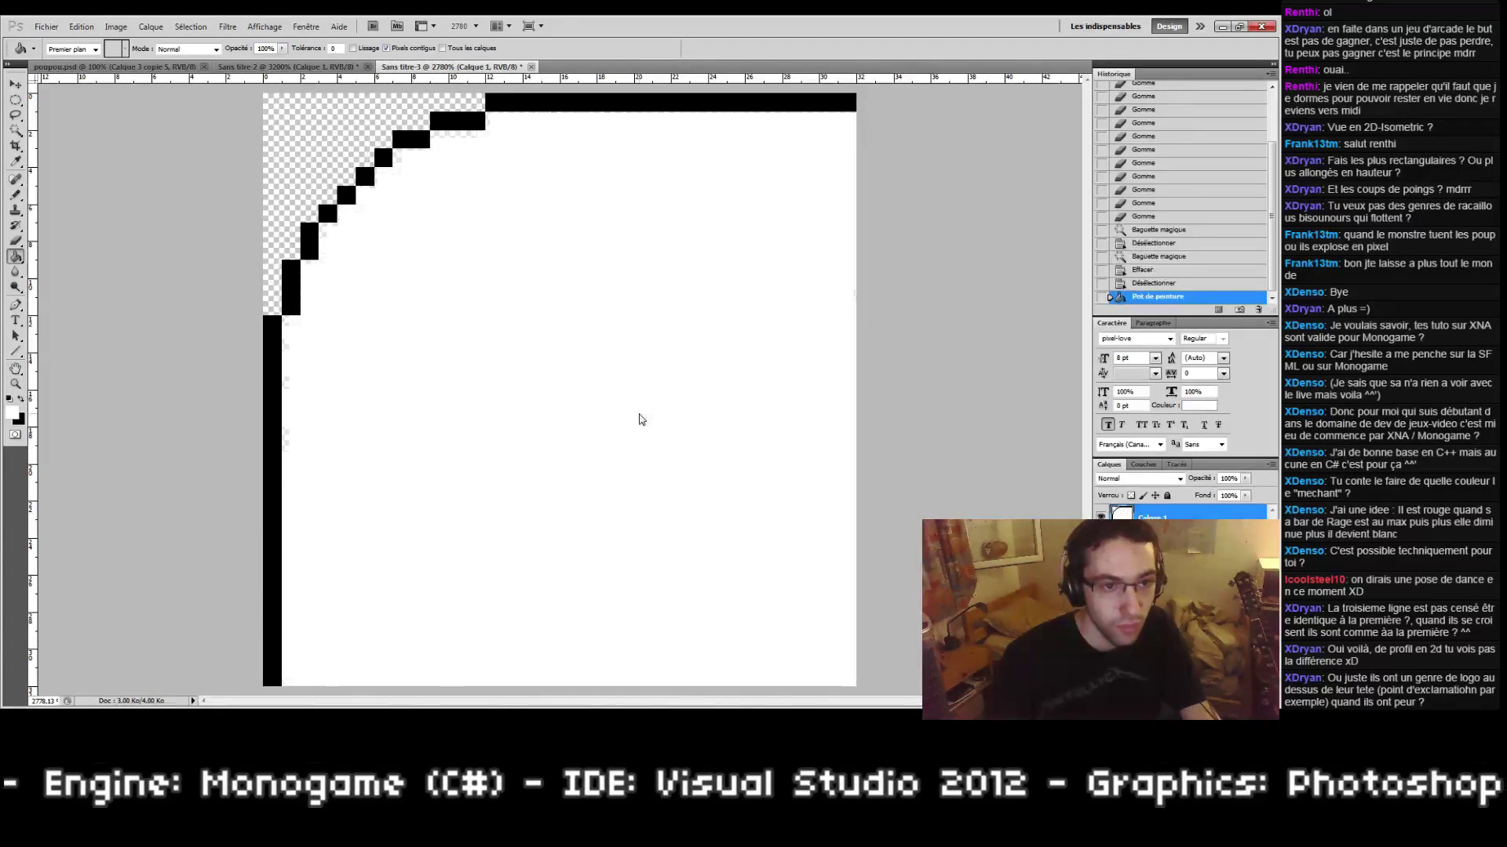
# Step: Set the foreground colour to the web-safe grey #999999 and recolour the shape's black outline with it
pyautogui.click(12, 412)
pyautogui.moveTo(585, 511); pyautogui.dragTo(667, 226)
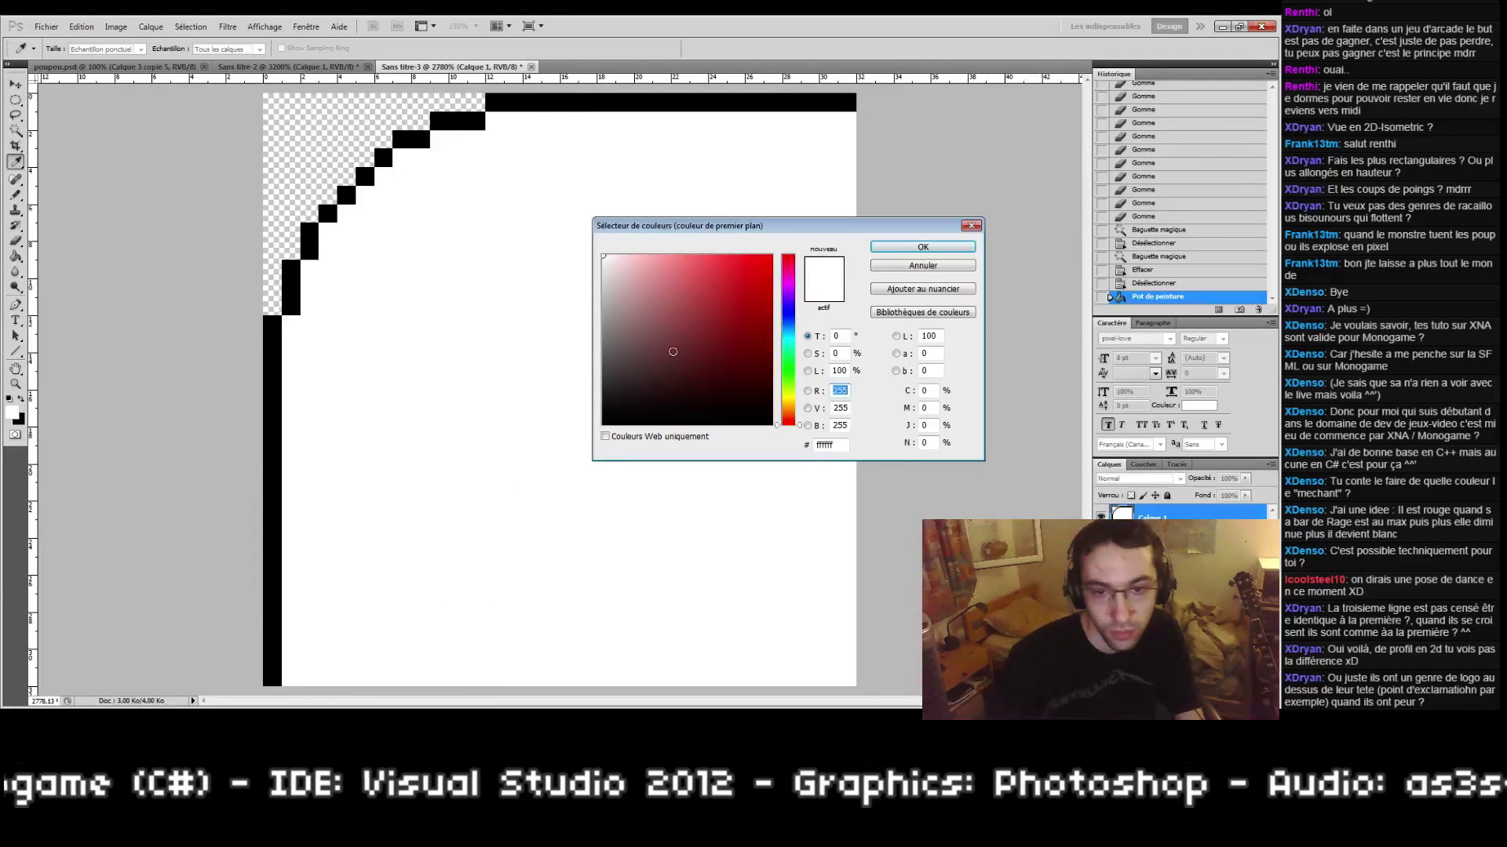
pyautogui.moveTo(672, 350); pyautogui.dragTo(442, 281)
pyautogui.click(658, 438)
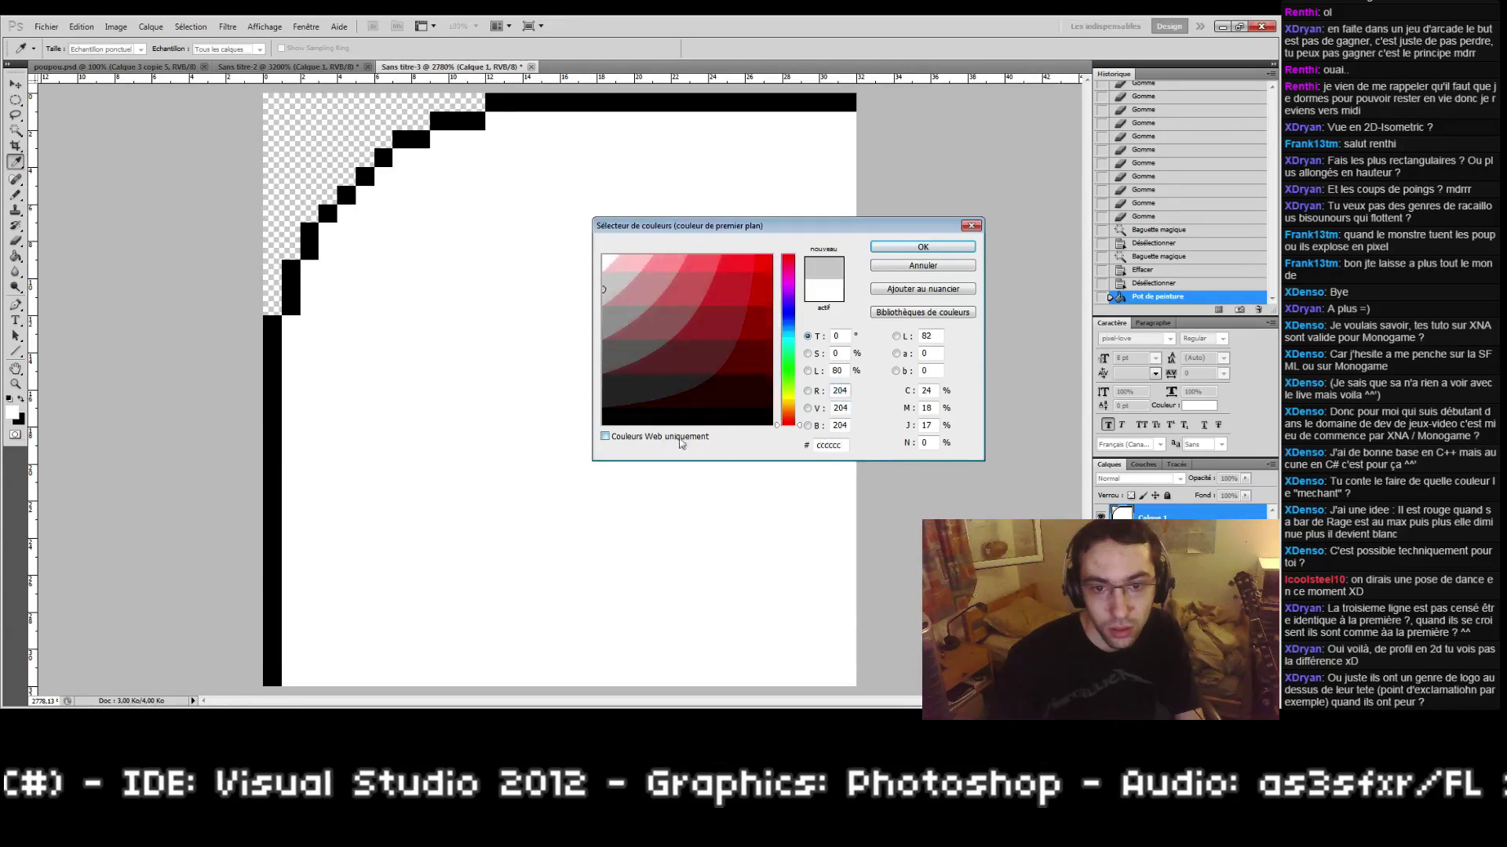
pyautogui.moveTo(651, 337); pyautogui.dragTo(587, 314)
pyautogui.click(956, 248)
pyautogui.click(585, 107)
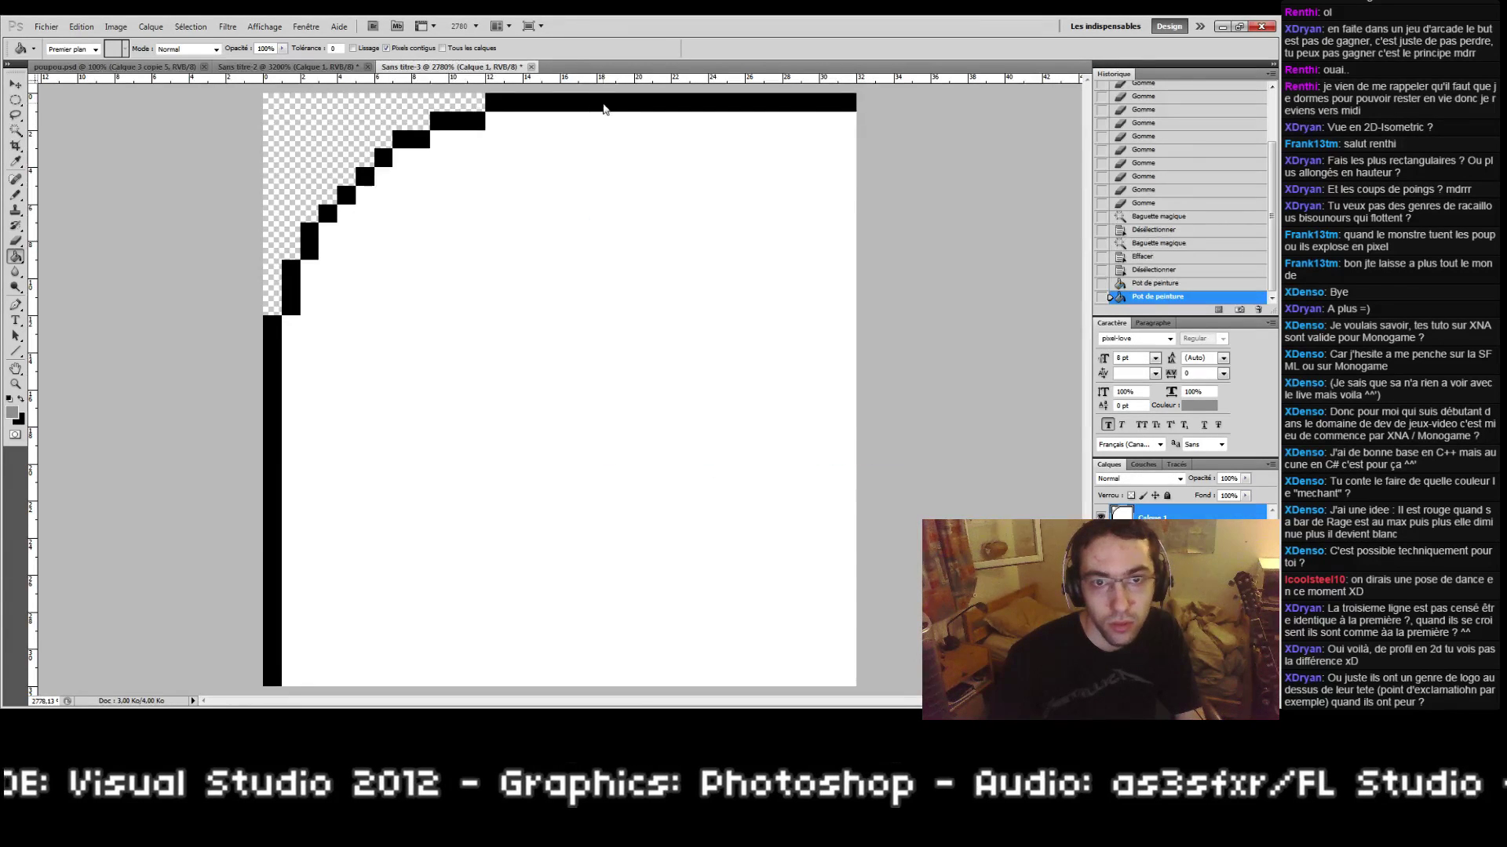
pyautogui.click(448, 116)
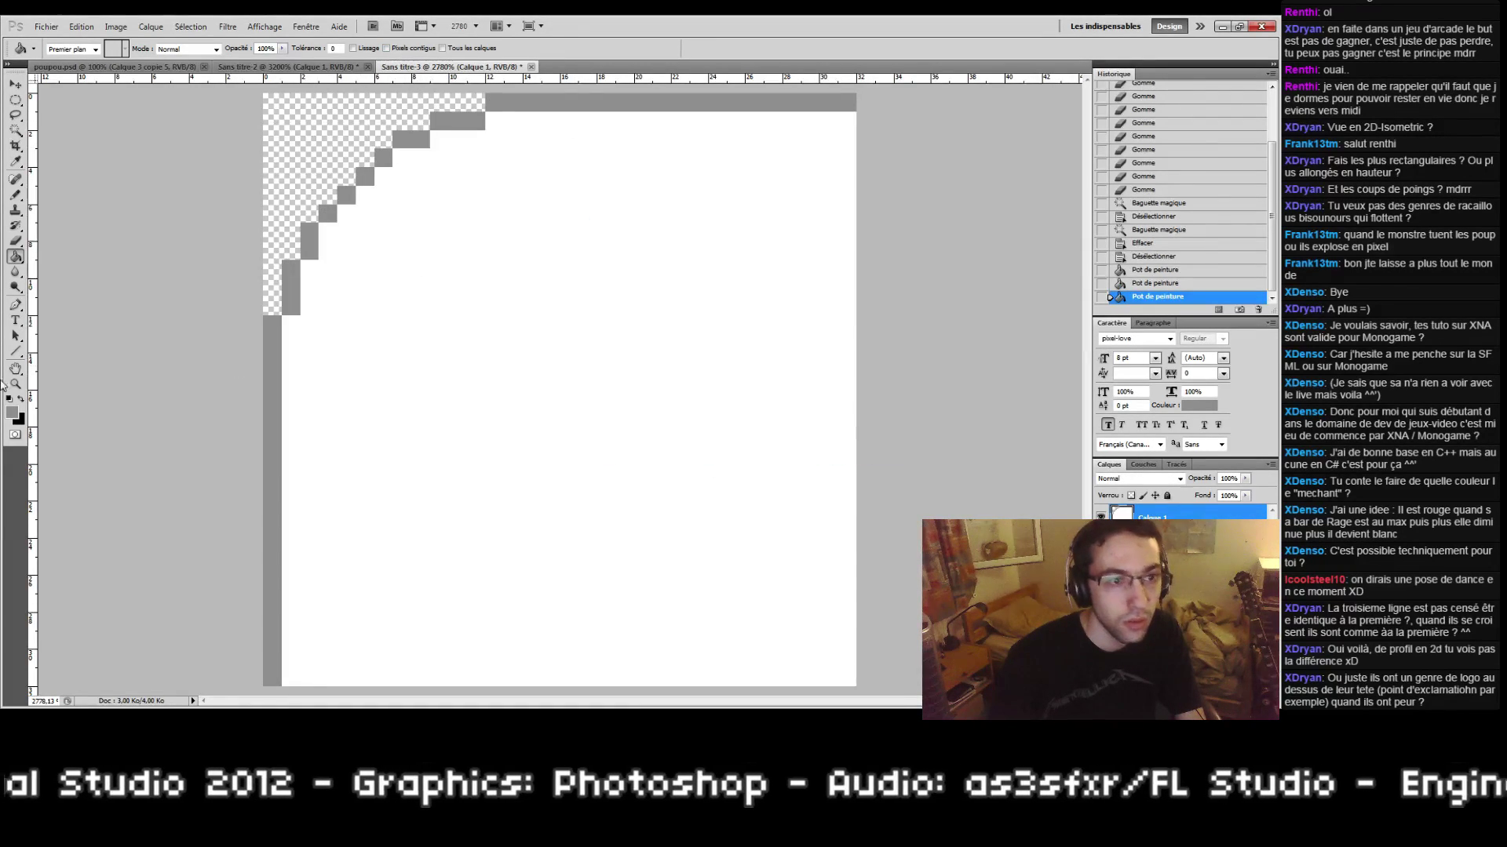
# Step: Set the foreground colour to light grey #CCCCCC and pencil a one-pixel vertical line just inside the shape's straight left edge
pyautogui.press('i')
pyautogui.click(13, 412)
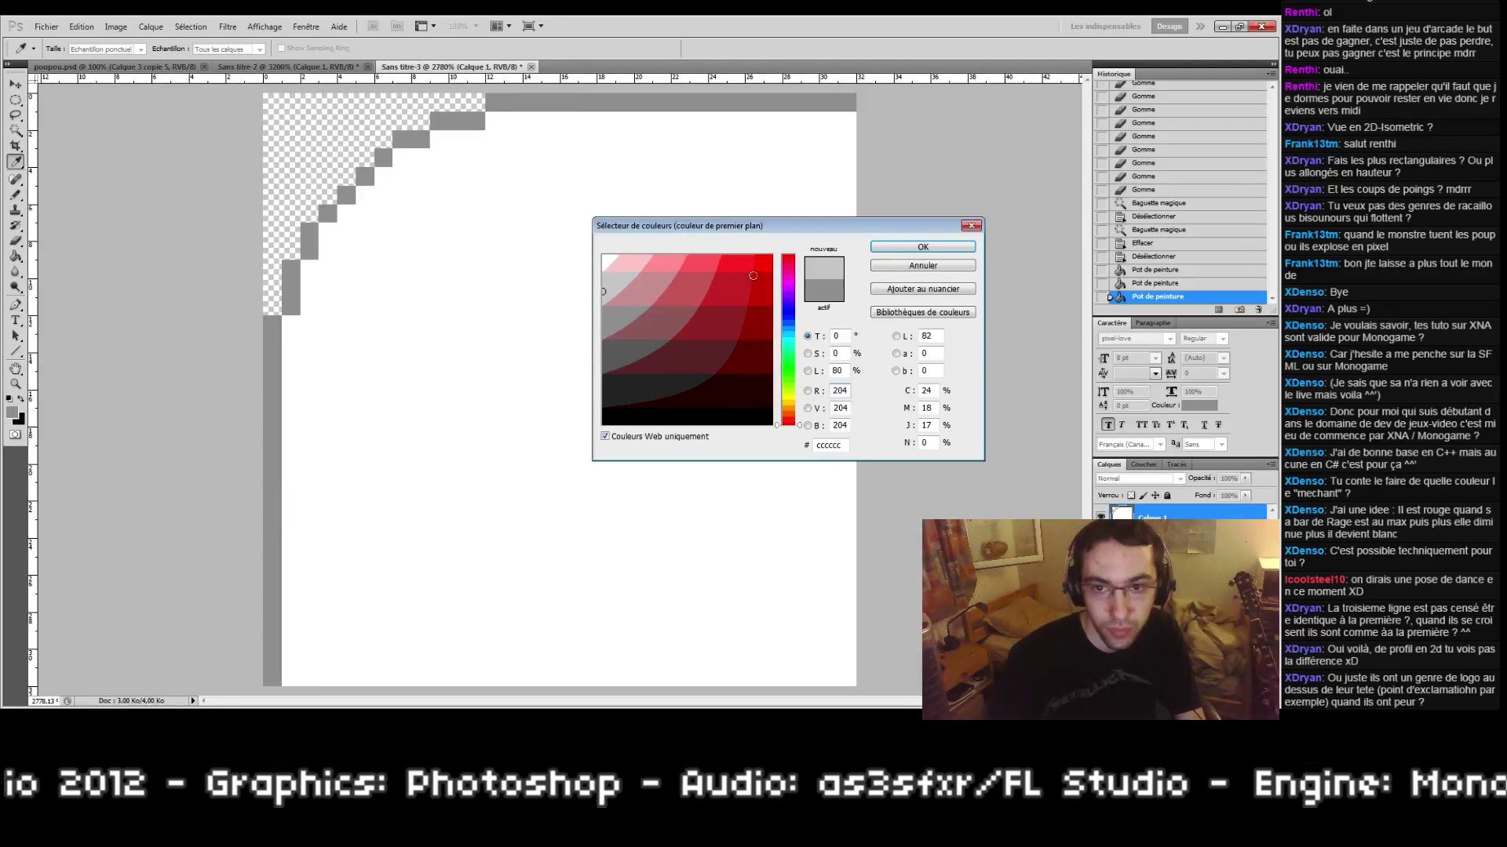
pyautogui.click(901, 249)
pyautogui.press('b')
pyautogui.click(290, 677)
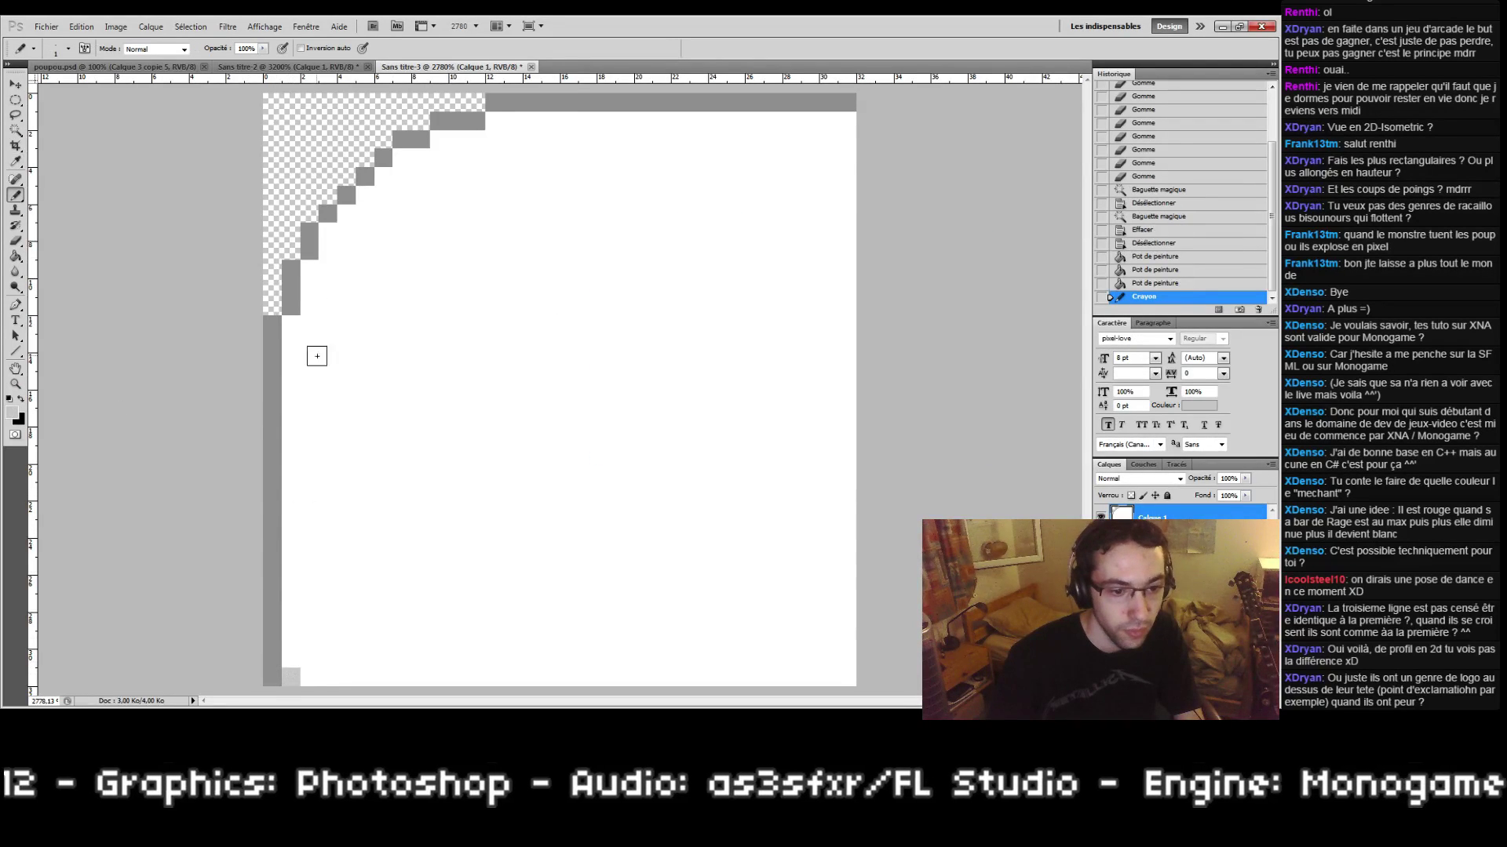
pyautogui.keyDown('shift'); pyautogui.click(291, 322); pyautogui.keyUp('shift')
# Step: Pencil the one-pixel light grey shading inside the stepped rounded corner and along the underside of the straight top edge
pyautogui.moveTo(309, 271); pyautogui.dragTo(312, 306)
pyautogui.moveTo(332, 229); pyautogui.dragTo(327, 250)
pyautogui.click(343, 219)
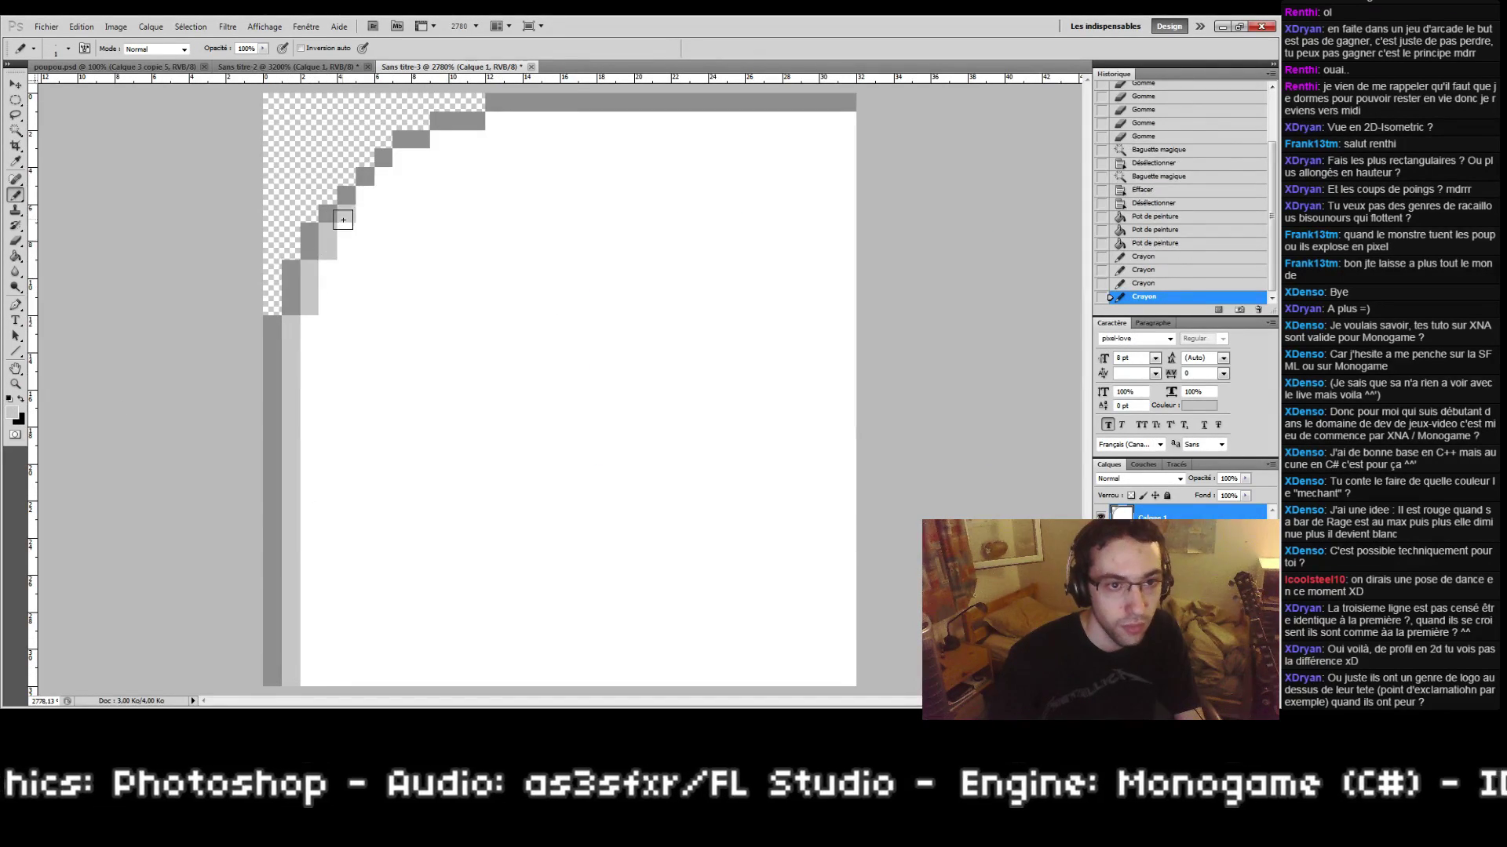
pyautogui.click(347, 214)
pyautogui.click(365, 196)
pyautogui.moveTo(383, 177); pyautogui.dragTo(476, 139)
pyautogui.click(420, 159)
pyautogui.click(494, 120)
pyautogui.keyDown('shift'); pyautogui.click(844, 120); pyautogui.keyUp('shift')
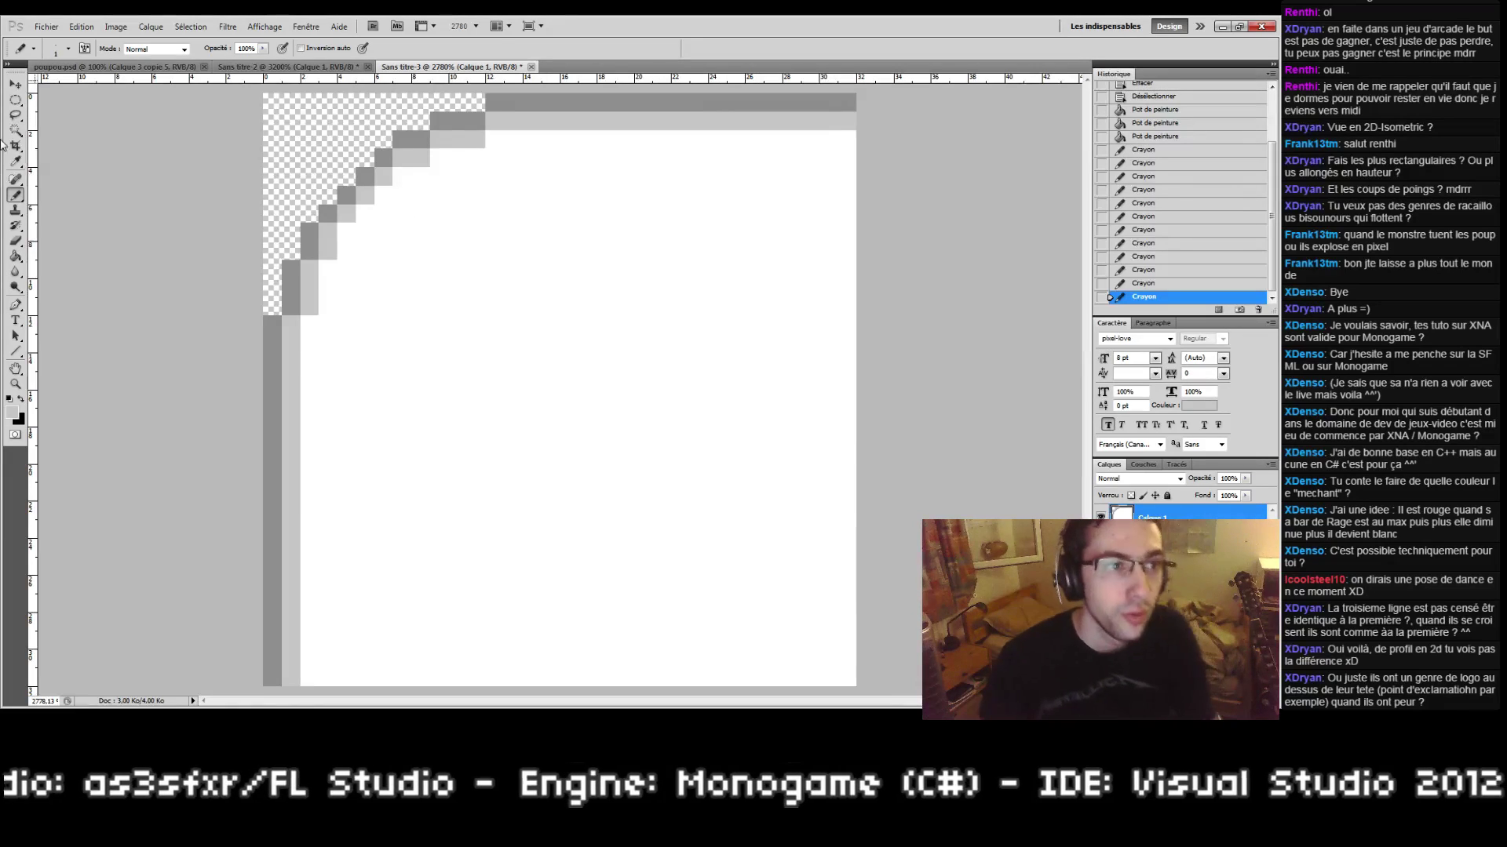
pyautogui.click(15, 99)
pyautogui.moveTo(539, 117); pyautogui.dragTo(727, 297)
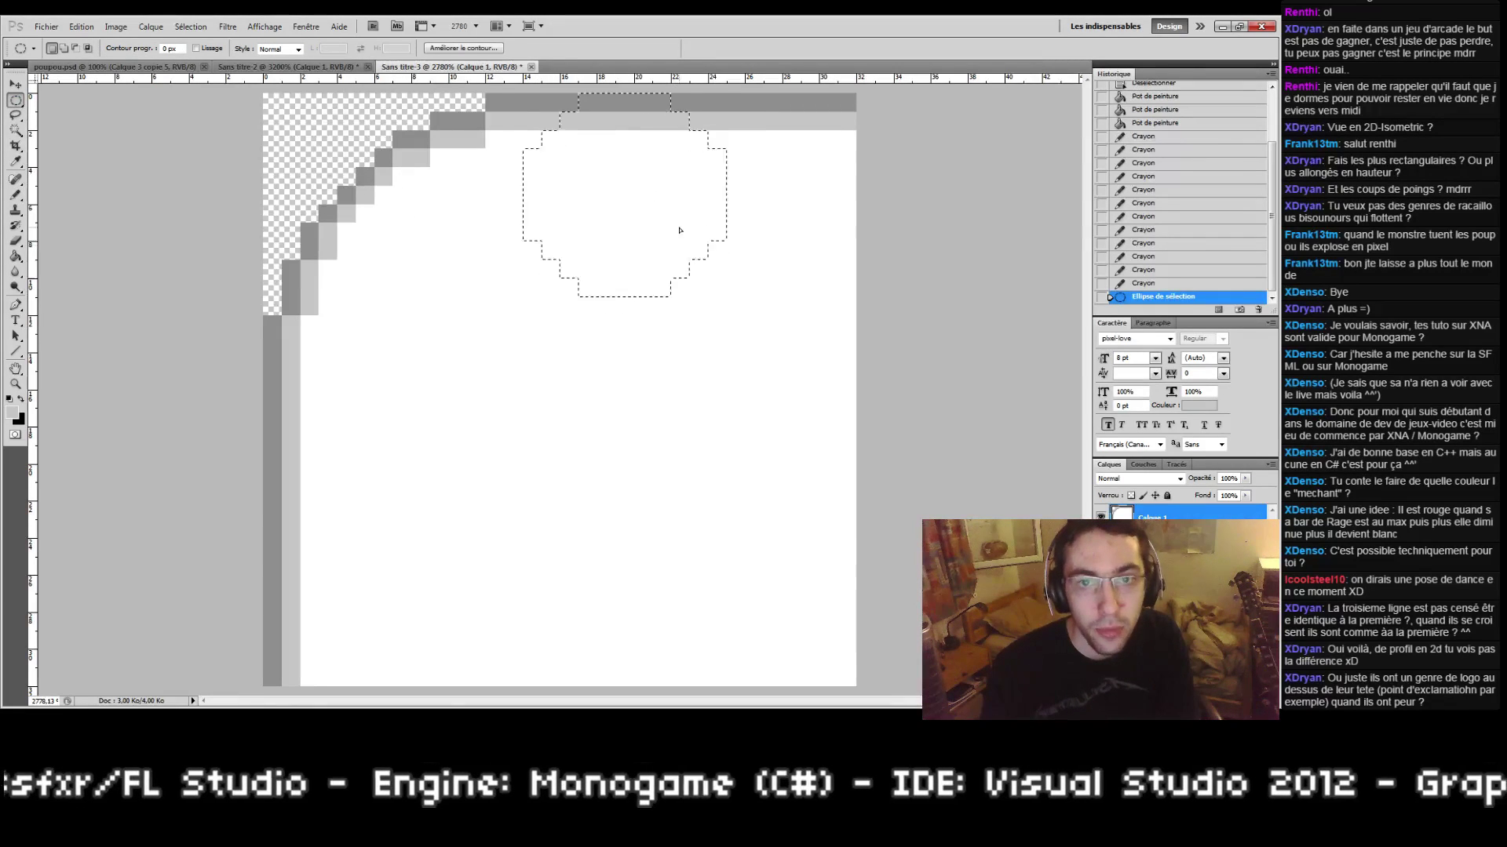
pyautogui.moveTo(680, 230); pyautogui.dragTo(781, 222)
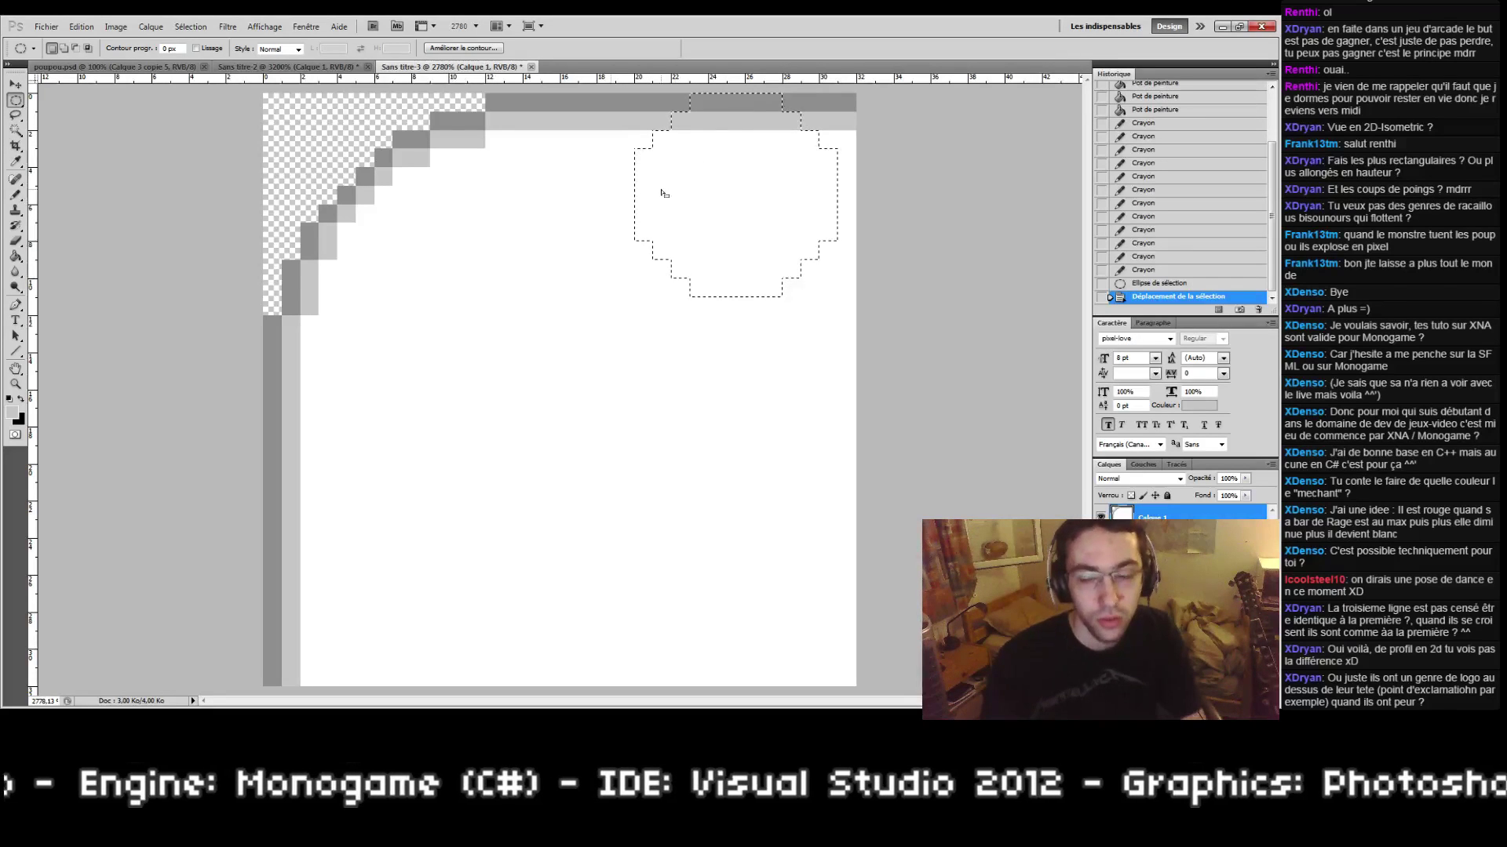
pyautogui.press('b')
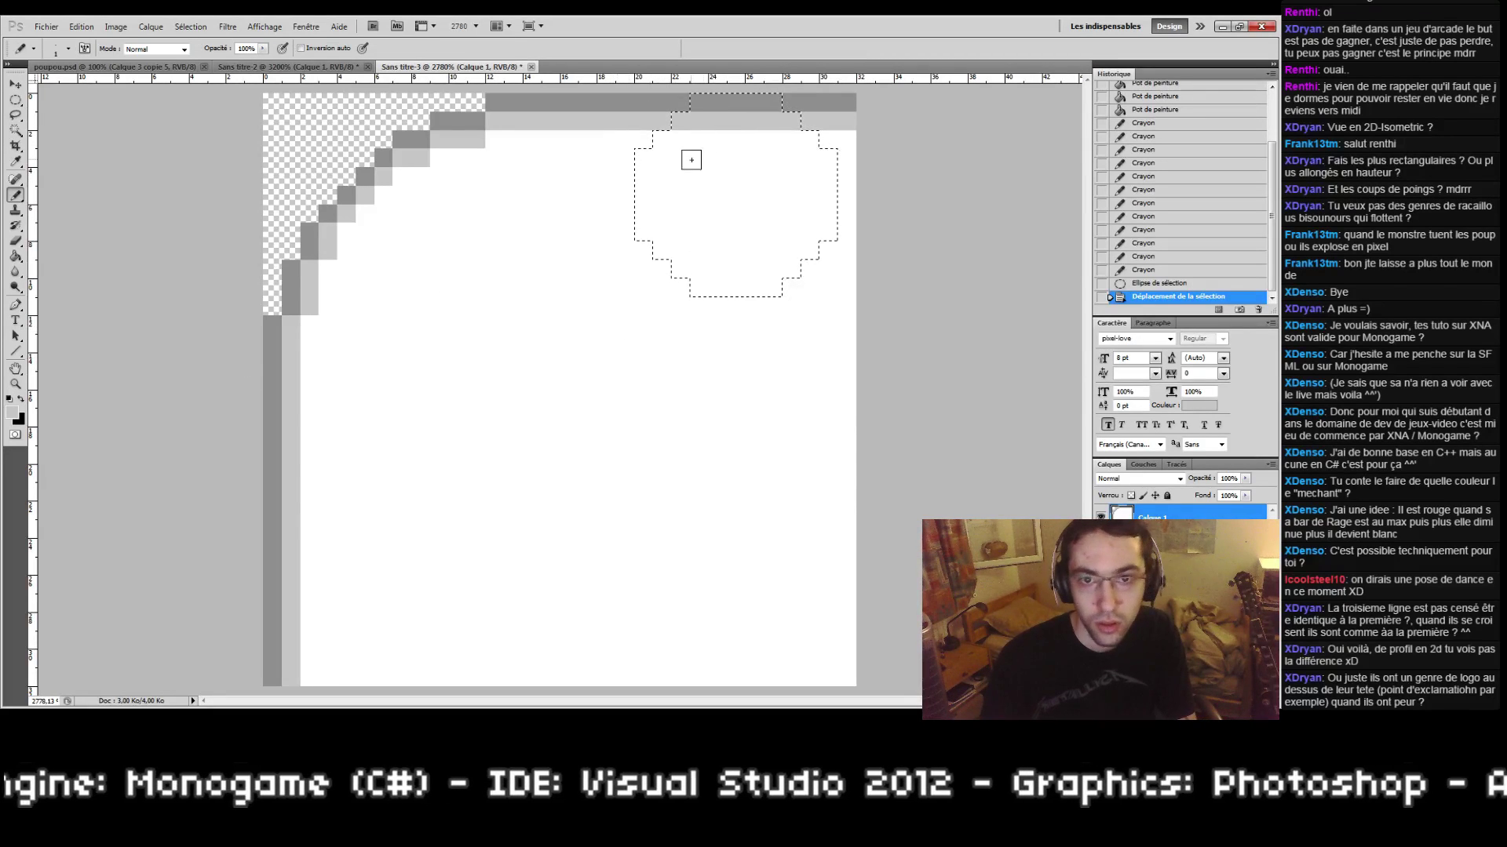
pyautogui.click(15, 84)
pyautogui.moveTo(781, 186); pyautogui.dragTo(557, 210)
pyautogui.hotkey('ctrl', 'z')
pyautogui.press('m')
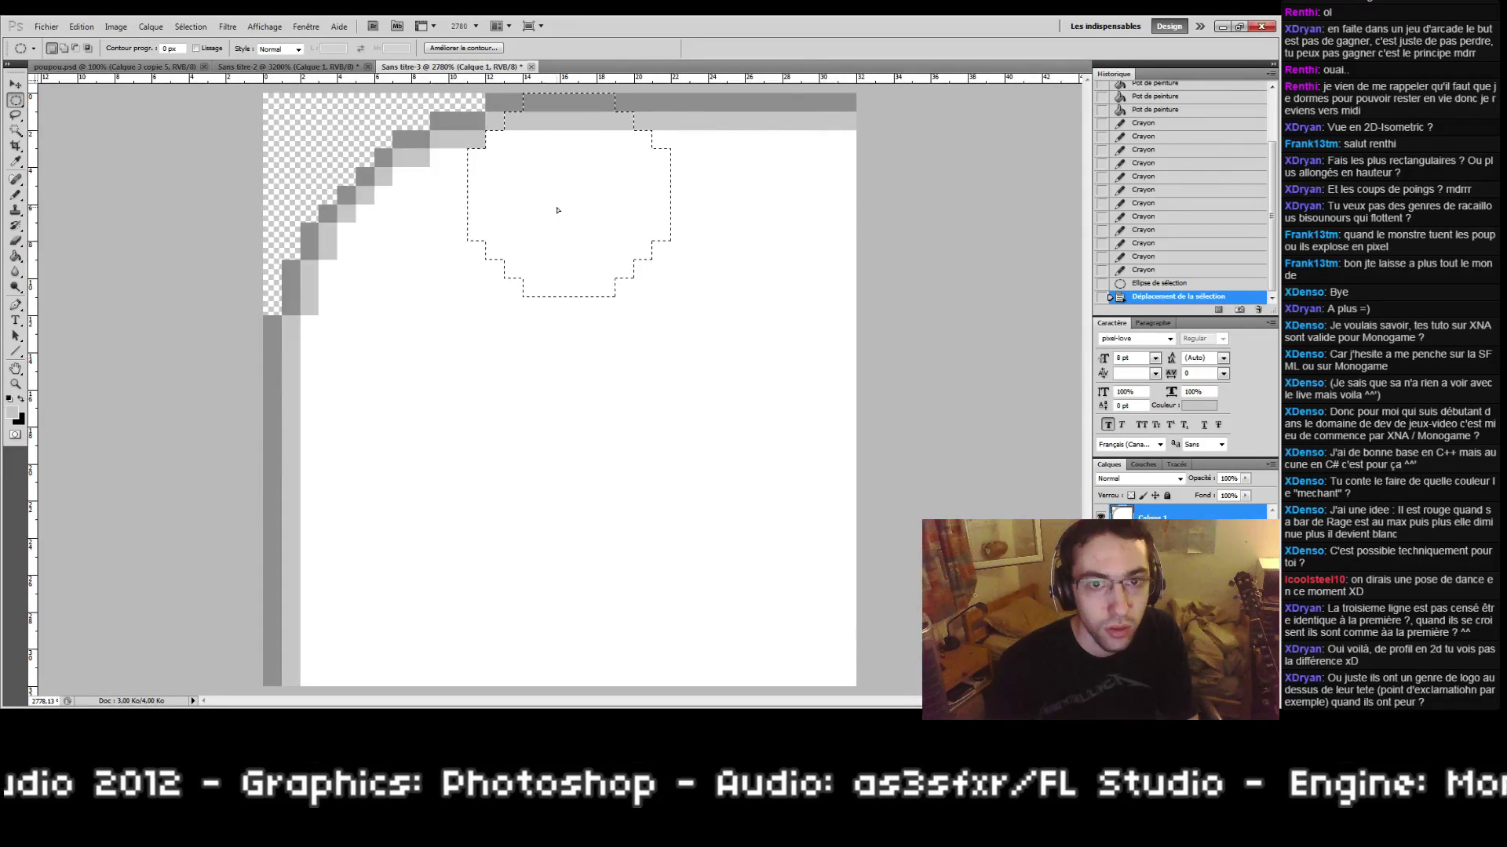
pyautogui.press('b')
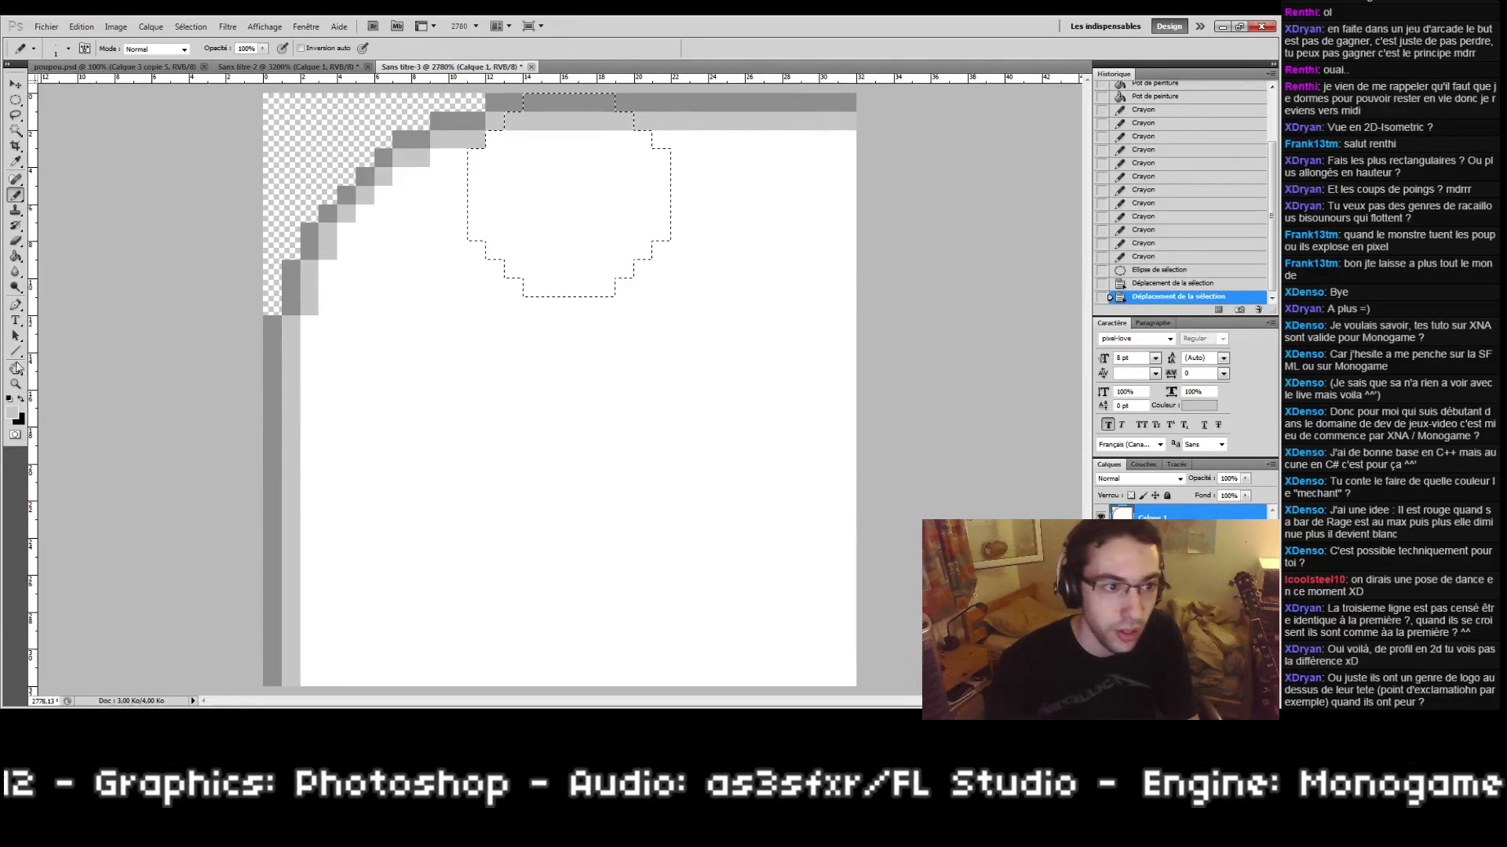
# Step: Clear the selection, swap to black and pencil the stepped left side and start of the floor of a notch in the top edge
pyautogui.press('x')
pyautogui.hotkey('ctrl', 'd')
pyautogui.click(624, 102)
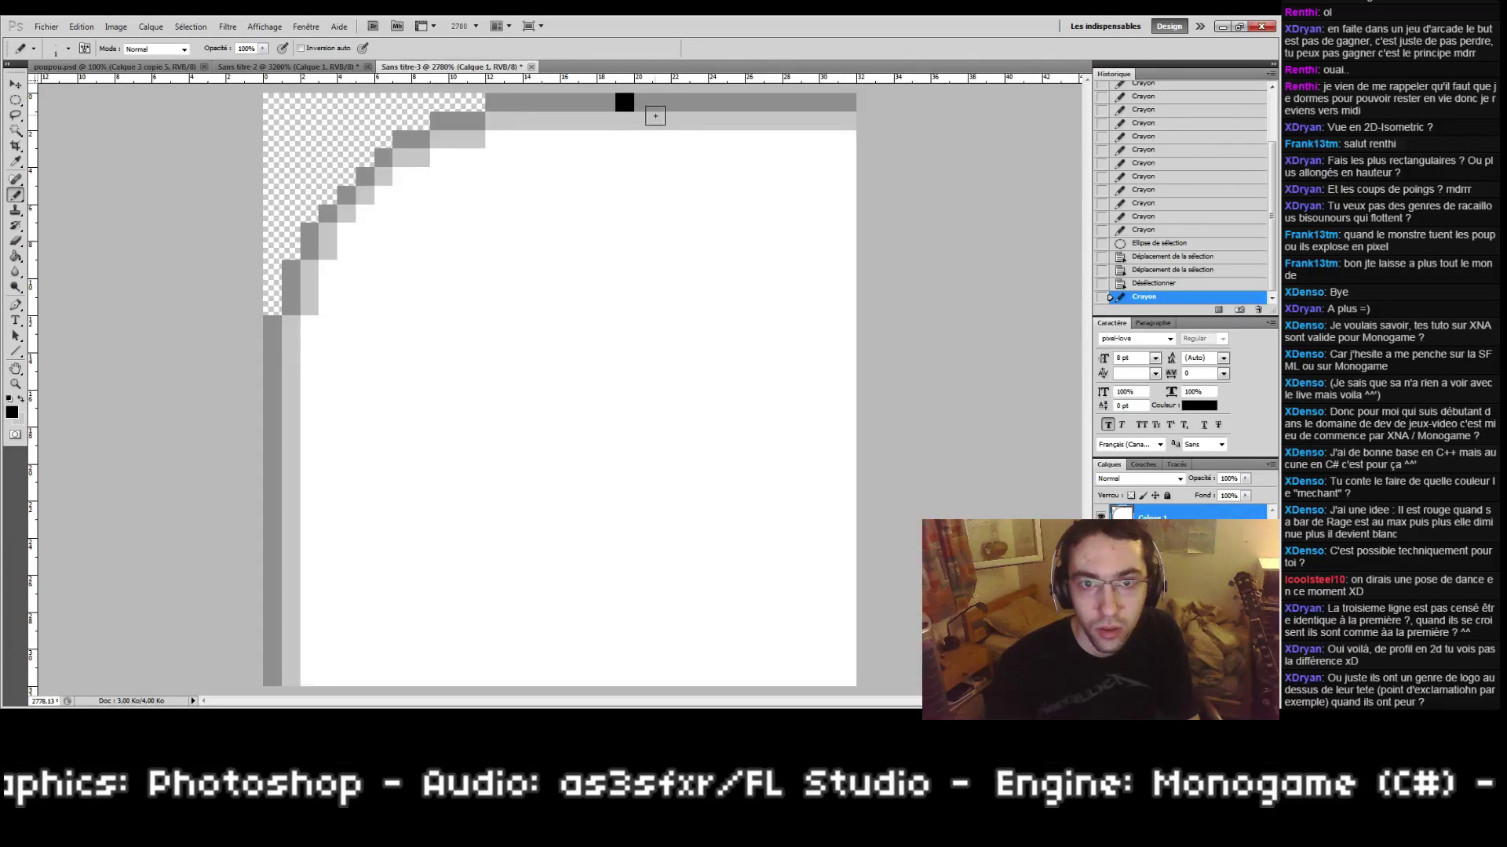
pyautogui.click(643, 121)
pyautogui.click(661, 140)
pyautogui.click(681, 159)
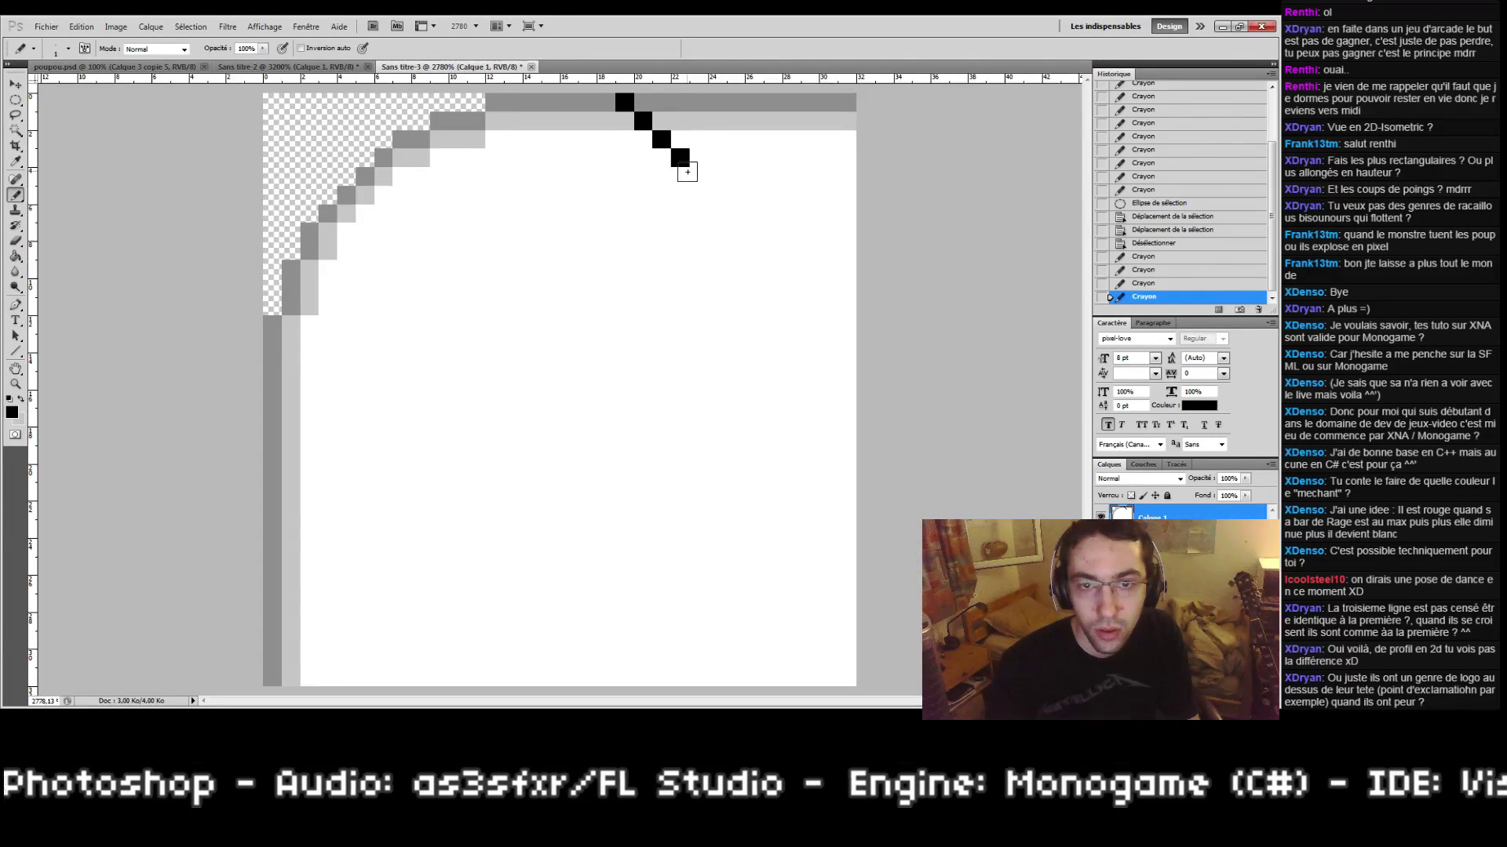
pyautogui.click(699, 159)
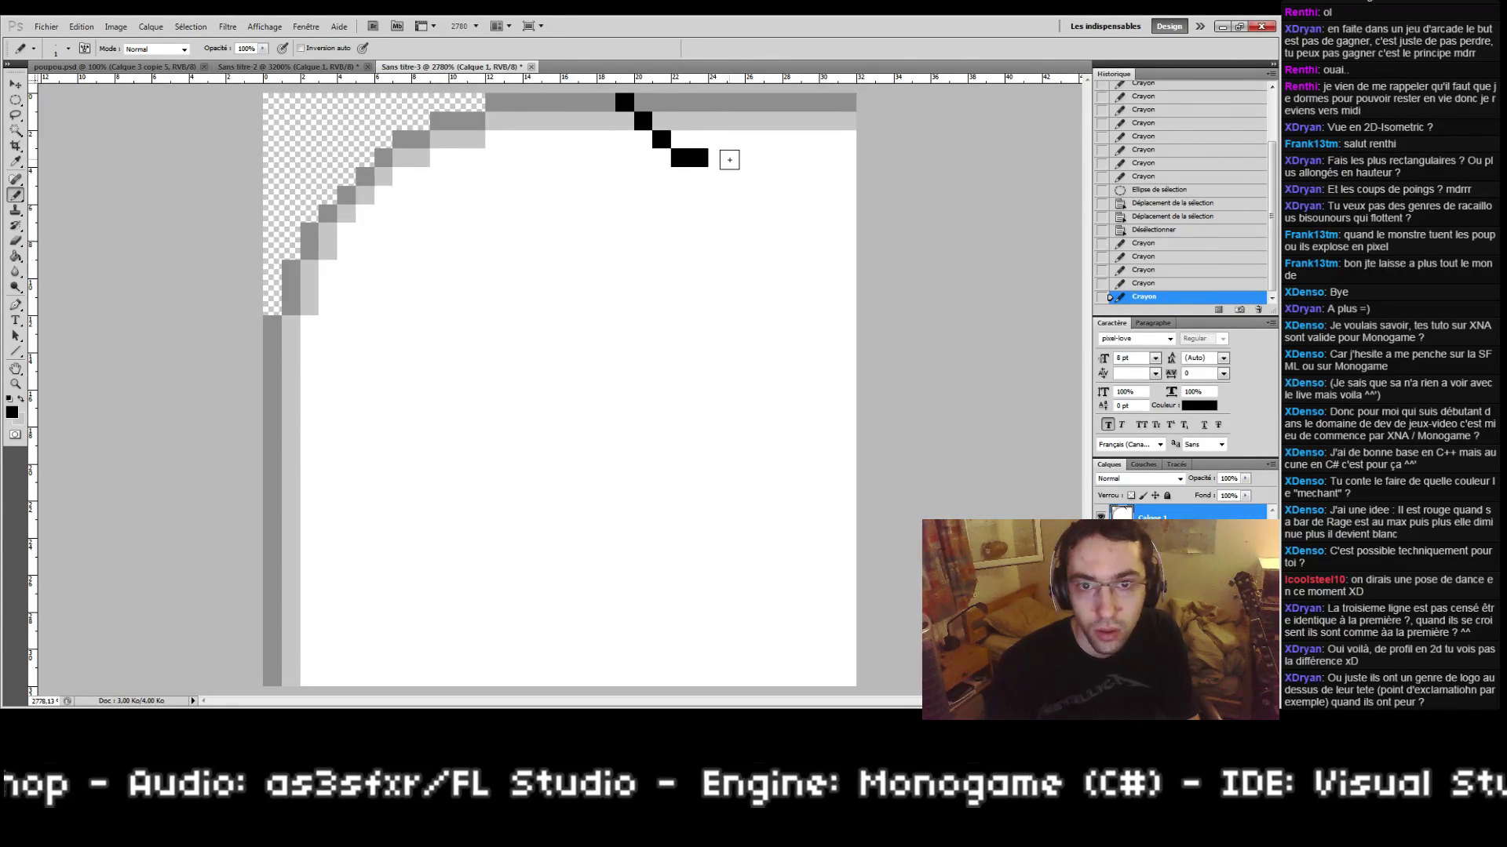
pyautogui.click(668, 127)
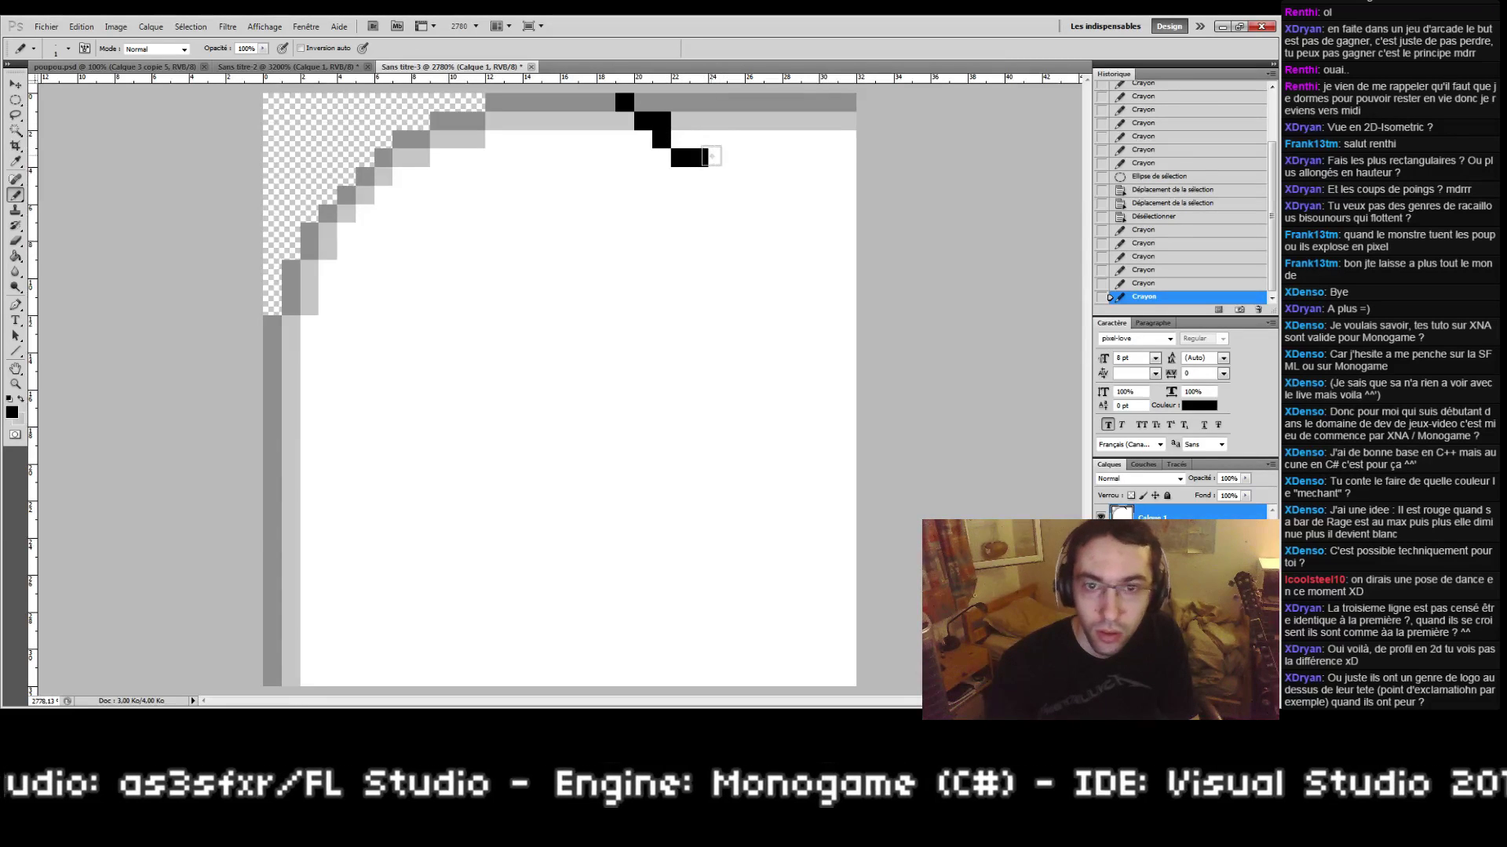
# Step: Finish the top notch with a rising right side and extend the black line along the top edge to the canvas's right side
pyautogui.click(716, 156)
pyautogui.click(736, 139)
pyautogui.click(754, 121)
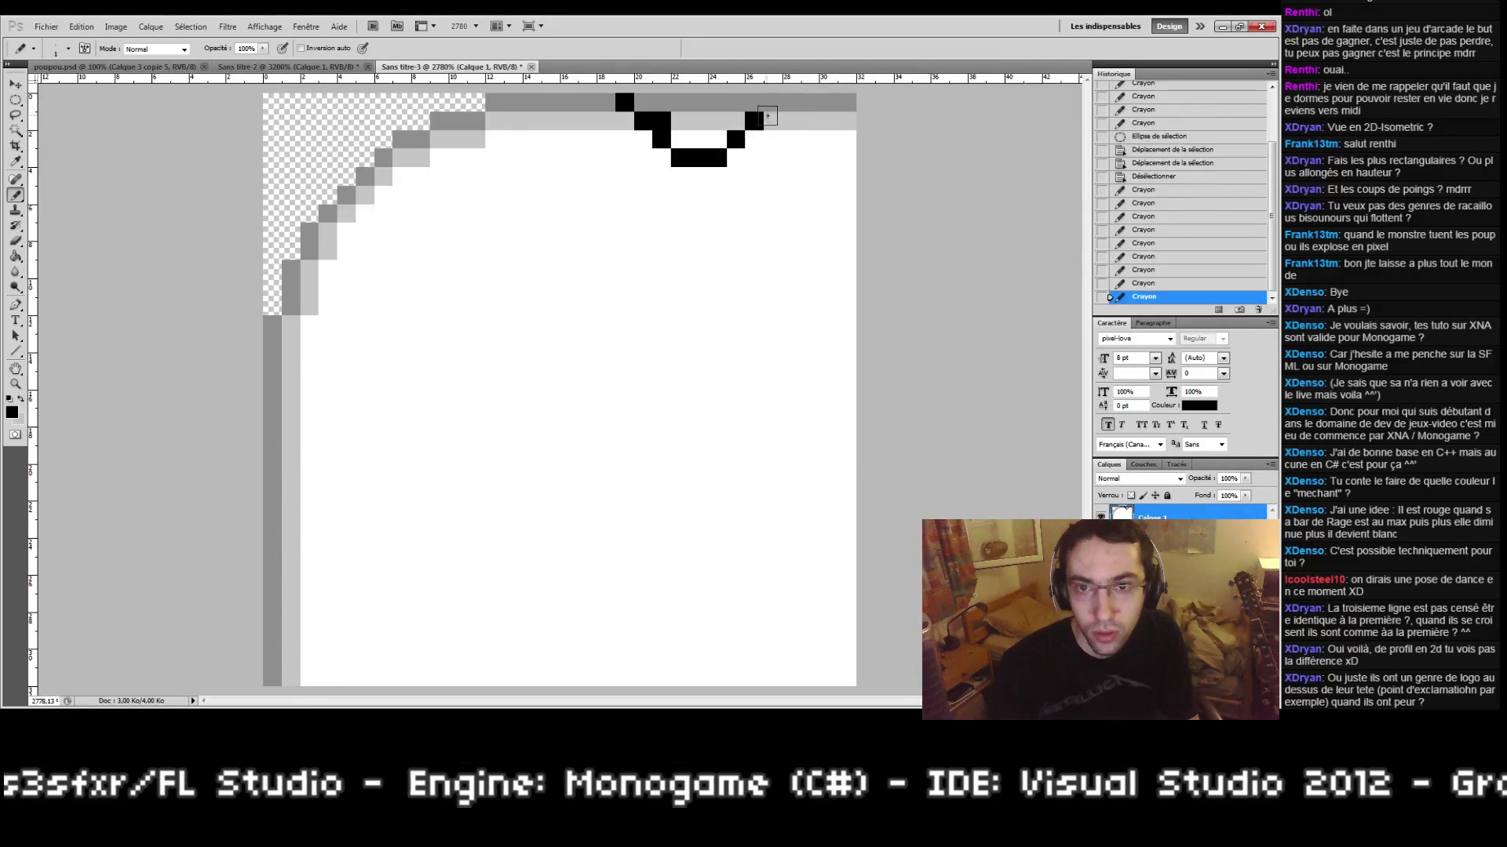
pyautogui.moveTo(773, 102); pyautogui.dragTo(832, 102)
pyautogui.click(847, 100)
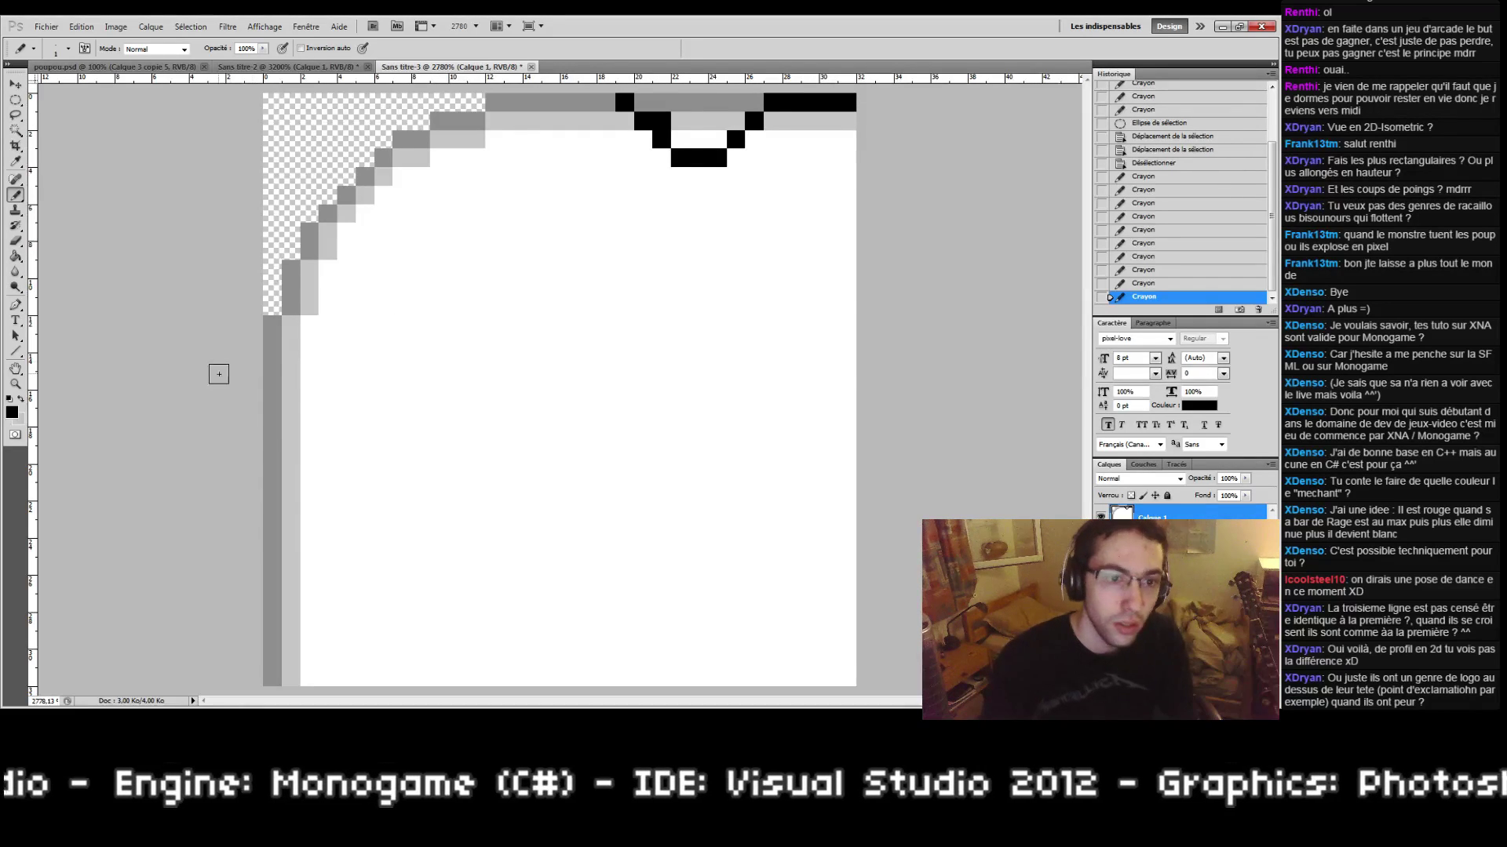
# Step: Pencil the upper diagonal and vertical inner side of a black notch in the shape's left edge, undoing misplaced pixels
pyautogui.click(269, 432)
pyautogui.moveTo(289, 460); pyautogui.dragTo(309, 473)
pyautogui.hotkey('ctrl', 'z')
pyautogui.click(308, 472)
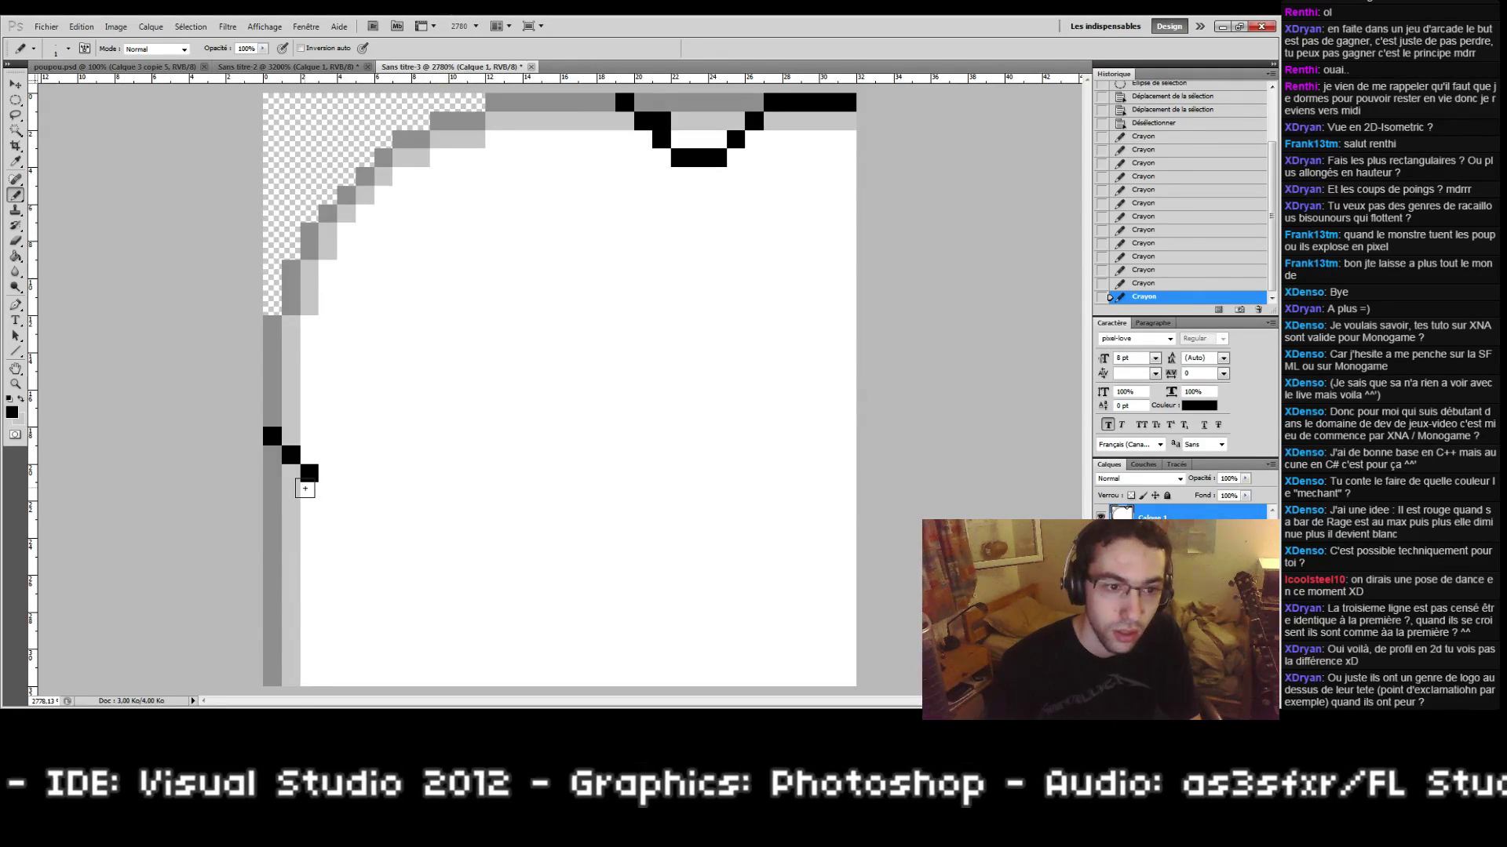
pyautogui.moveTo(307, 490)
pyautogui.mouseDown()
pyautogui.moveTo(309, 527)
pyautogui.moveTo(327, 505)
pyautogui.moveTo(326, 547)
pyautogui.mouseUp()
pyautogui.hotkey('ctrl', 'z')
pyautogui.click(328, 490)
pyautogui.hotkey('ctrl', 'z')
pyautogui.hotkey('ctrl', 'z')
pyautogui.hotkey('ctrl', 'z')
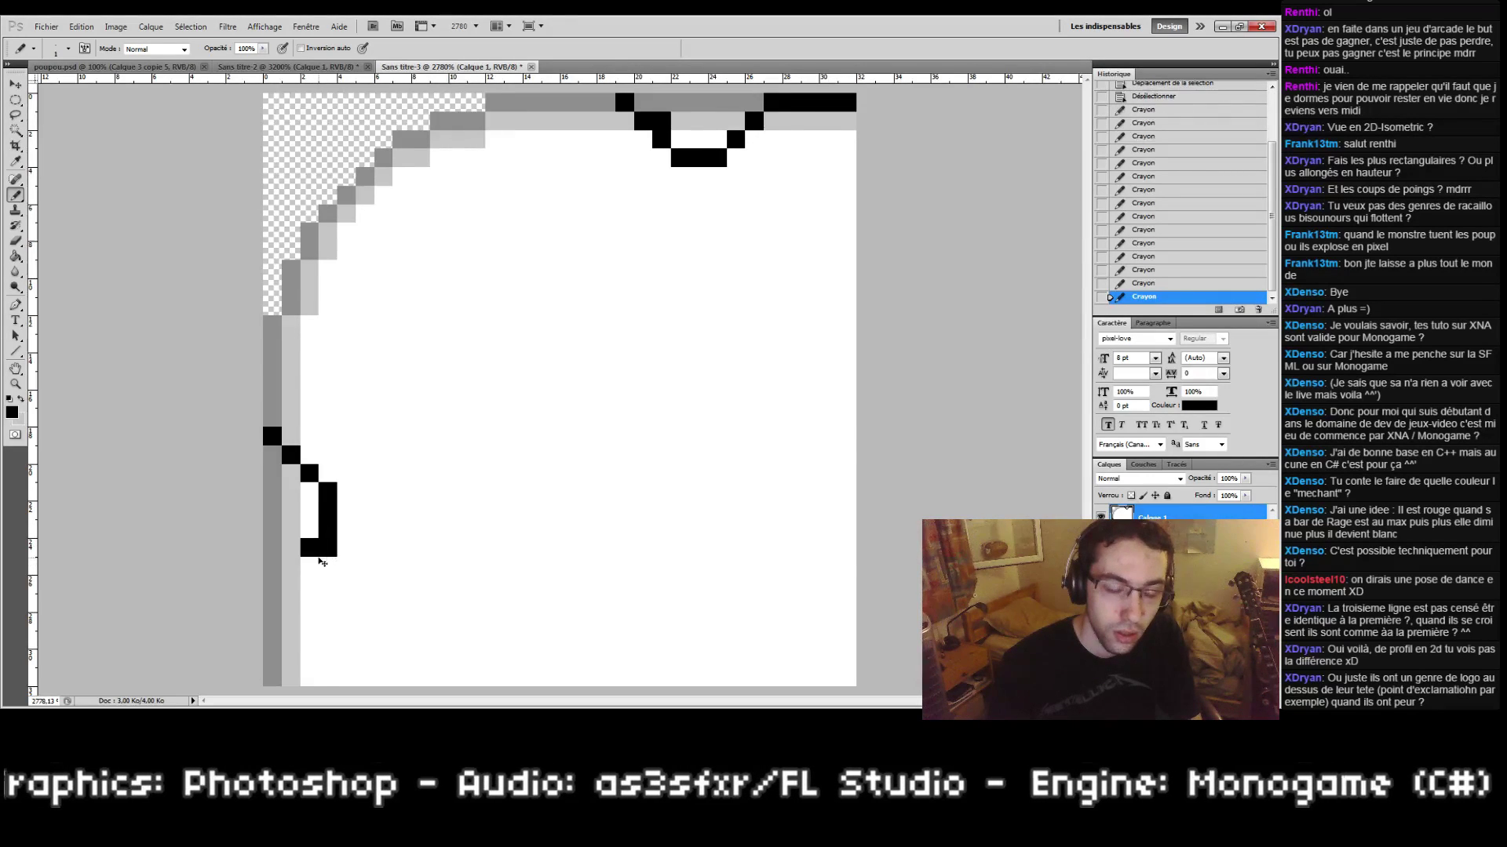
# Step: Undo the stray pixel and pencil the notch's lower steps back to the shape's left edge in black
pyautogui.hotkey('ctrl', 'z')
pyautogui.click(328, 547)
pyautogui.click(309, 565)
pyautogui.moveTo(288, 586)
pyautogui.mouseDown()
pyautogui.moveTo(271, 601)
pyautogui.moveTo(292, 584)
pyautogui.mouseUp()
pyautogui.hotkey('ctrl', 'z')
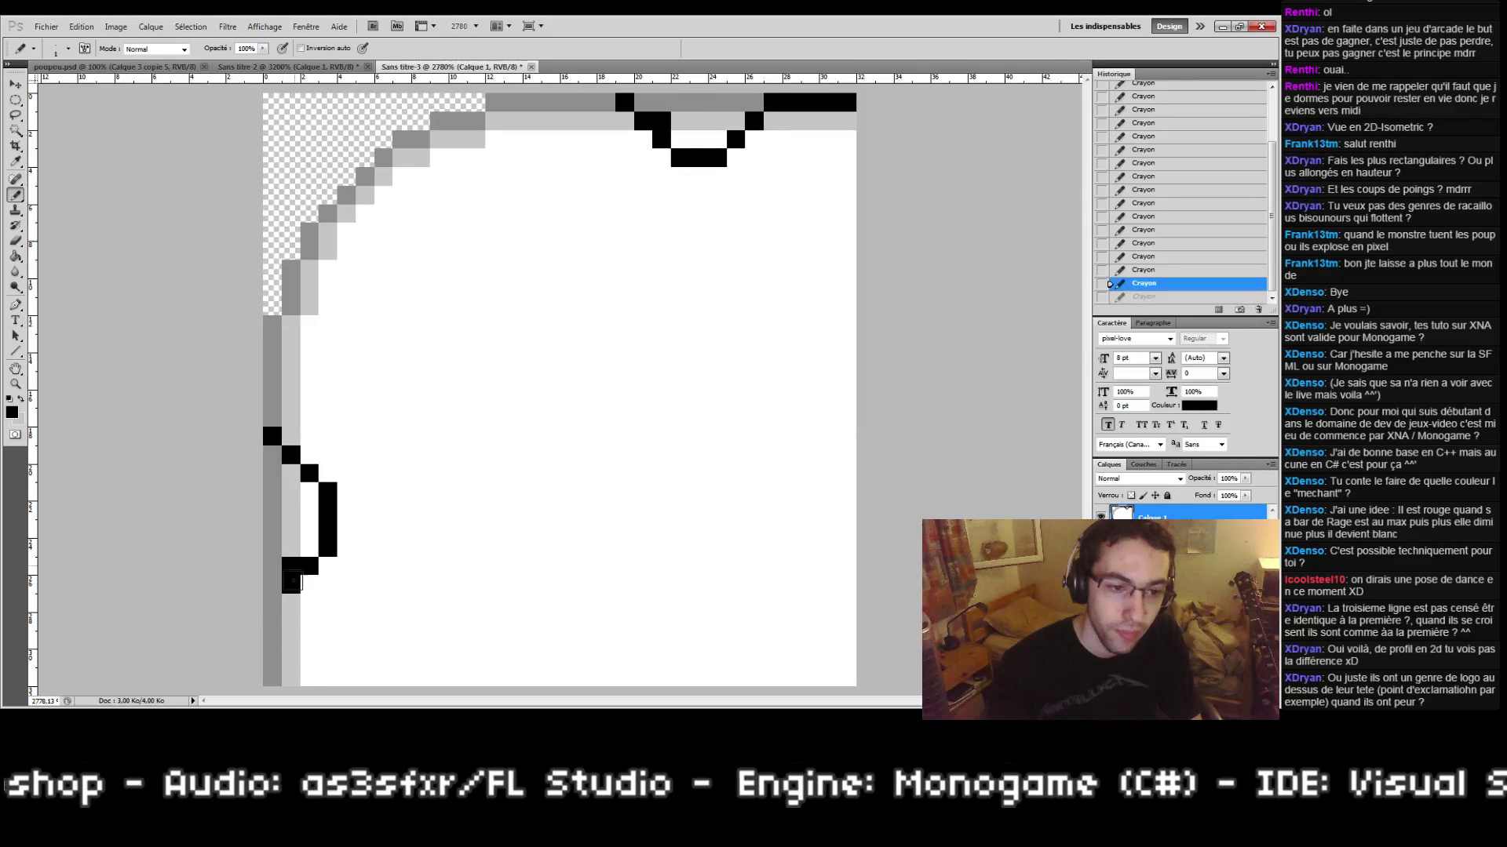
pyautogui.click(273, 605)
pyautogui.hotkey('ctrl', 'z')
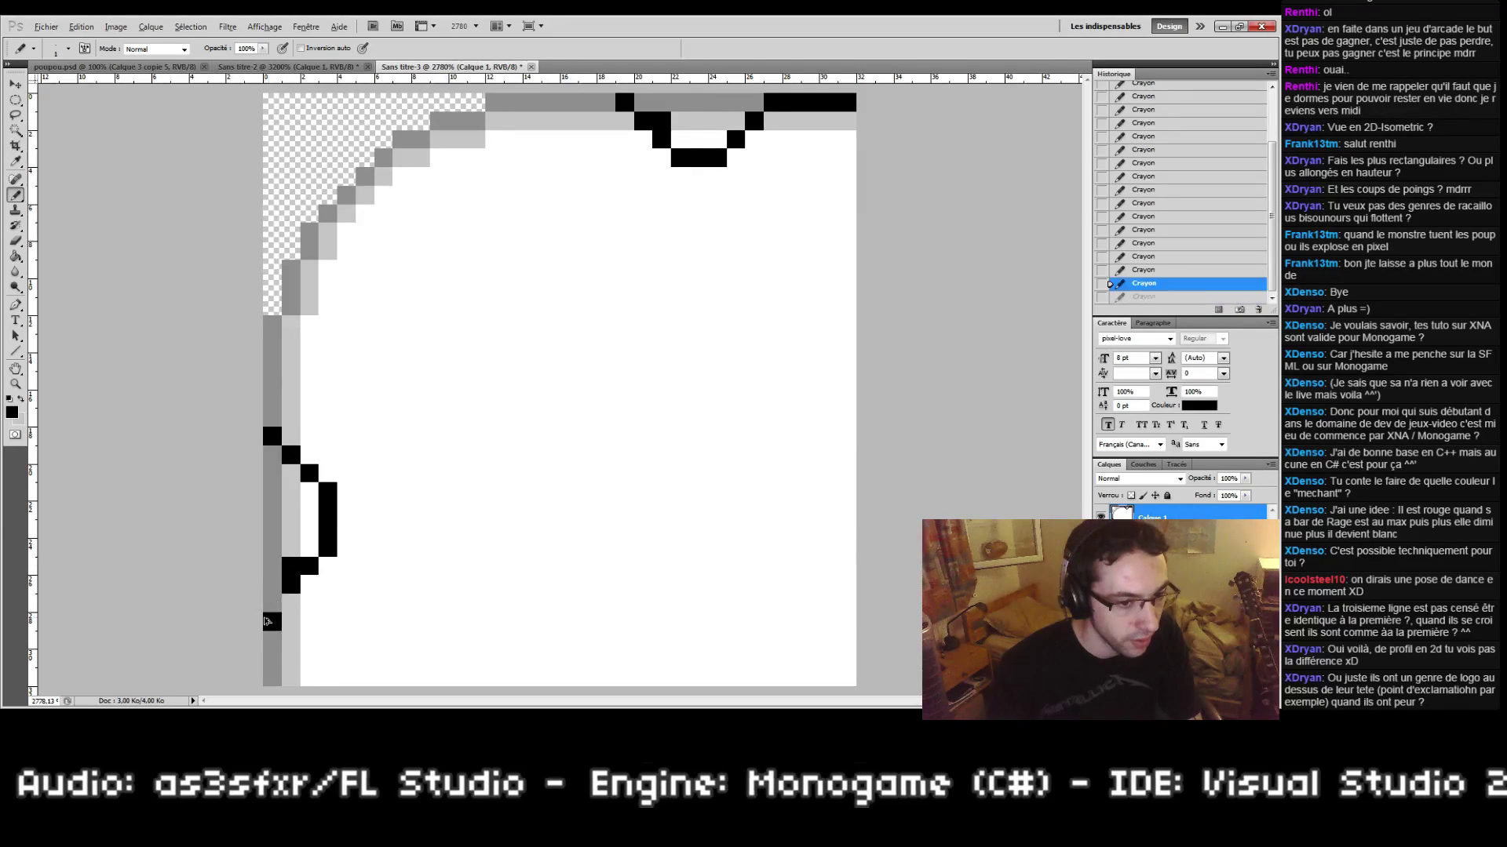
pyautogui.hotkey('ctrl', 'z')
# Step: Erase the pixels enclosed by the black notch outlines on the left and top edges down to transparency
pyautogui.press('e')
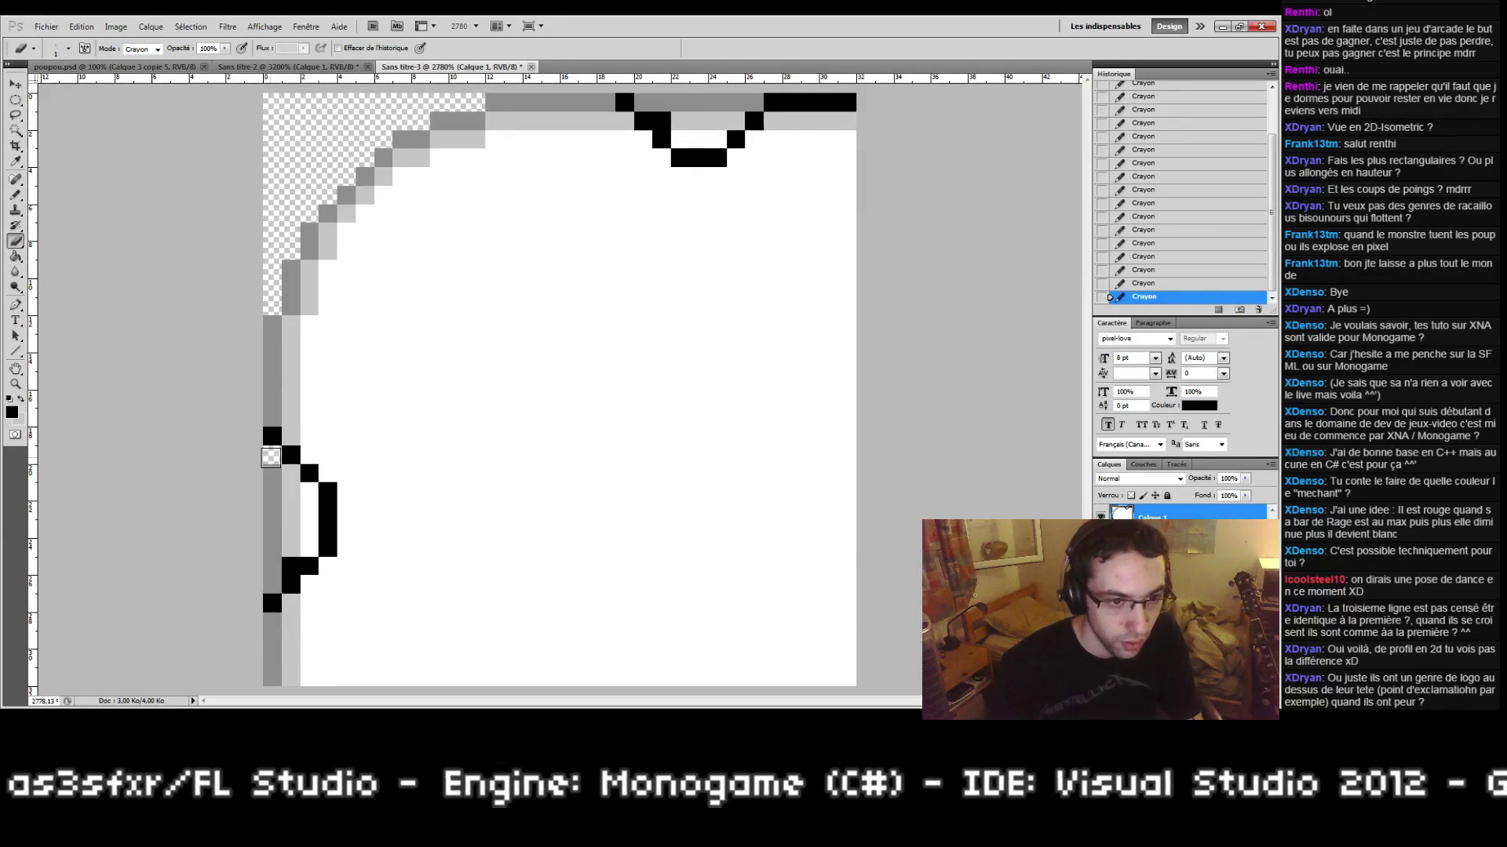
pyautogui.click(270, 458)
pyautogui.click(291, 474)
pyautogui.moveTo(307, 499)
pyautogui.mouseDown()
pyautogui.moveTo(269, 580)
pyautogui.moveTo(282, 532)
pyautogui.moveTo(270, 478)
pyautogui.moveTo(289, 514)
pyautogui.mouseUp()
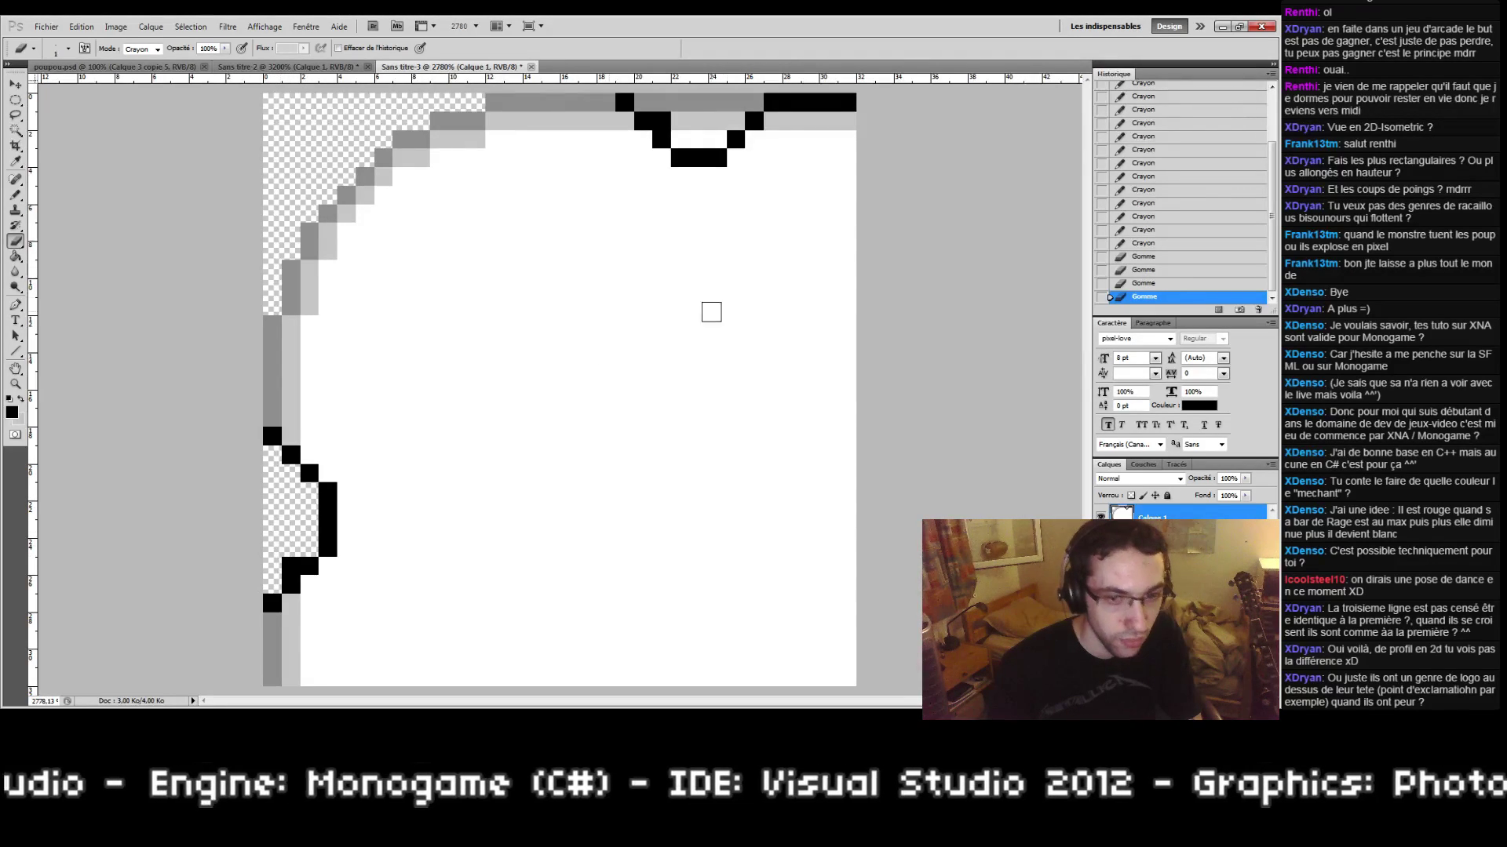
pyautogui.moveTo(647, 108); pyautogui.dragTo(691, 116)
pyautogui.moveTo(698, 125); pyautogui.dragTo(702, 114)
pyautogui.moveTo(704, 126); pyautogui.dragTo(757, 100)
# Step: Sample the outline grey #999999 as the foreground colour and recolour the black notch outlines with it
pyautogui.press('g')
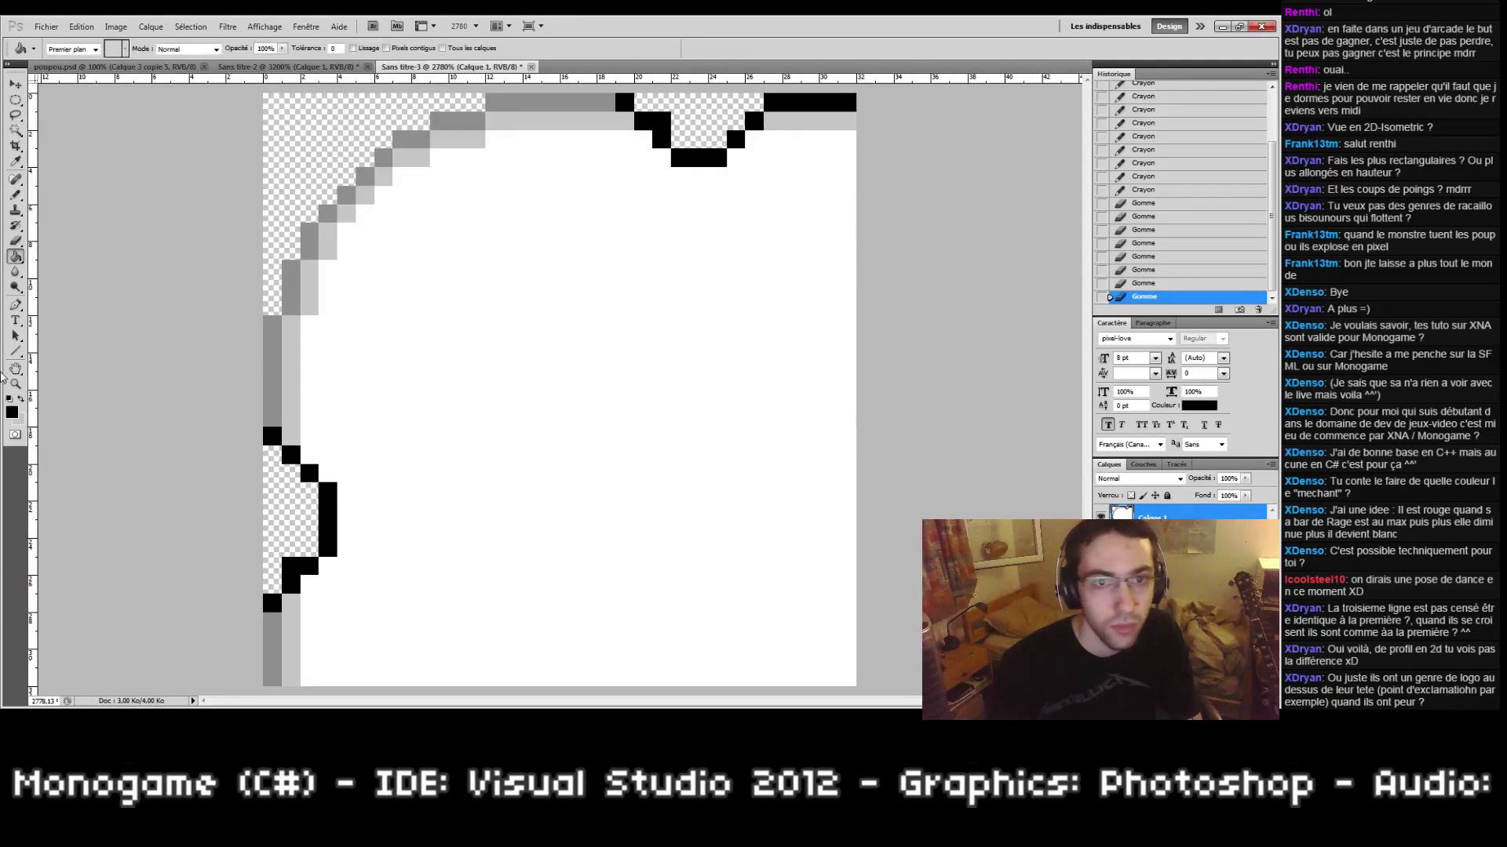
pyautogui.click(21, 399)
pyautogui.click(13, 412)
pyautogui.moveTo(329, 386); pyautogui.dragTo(270, 383)
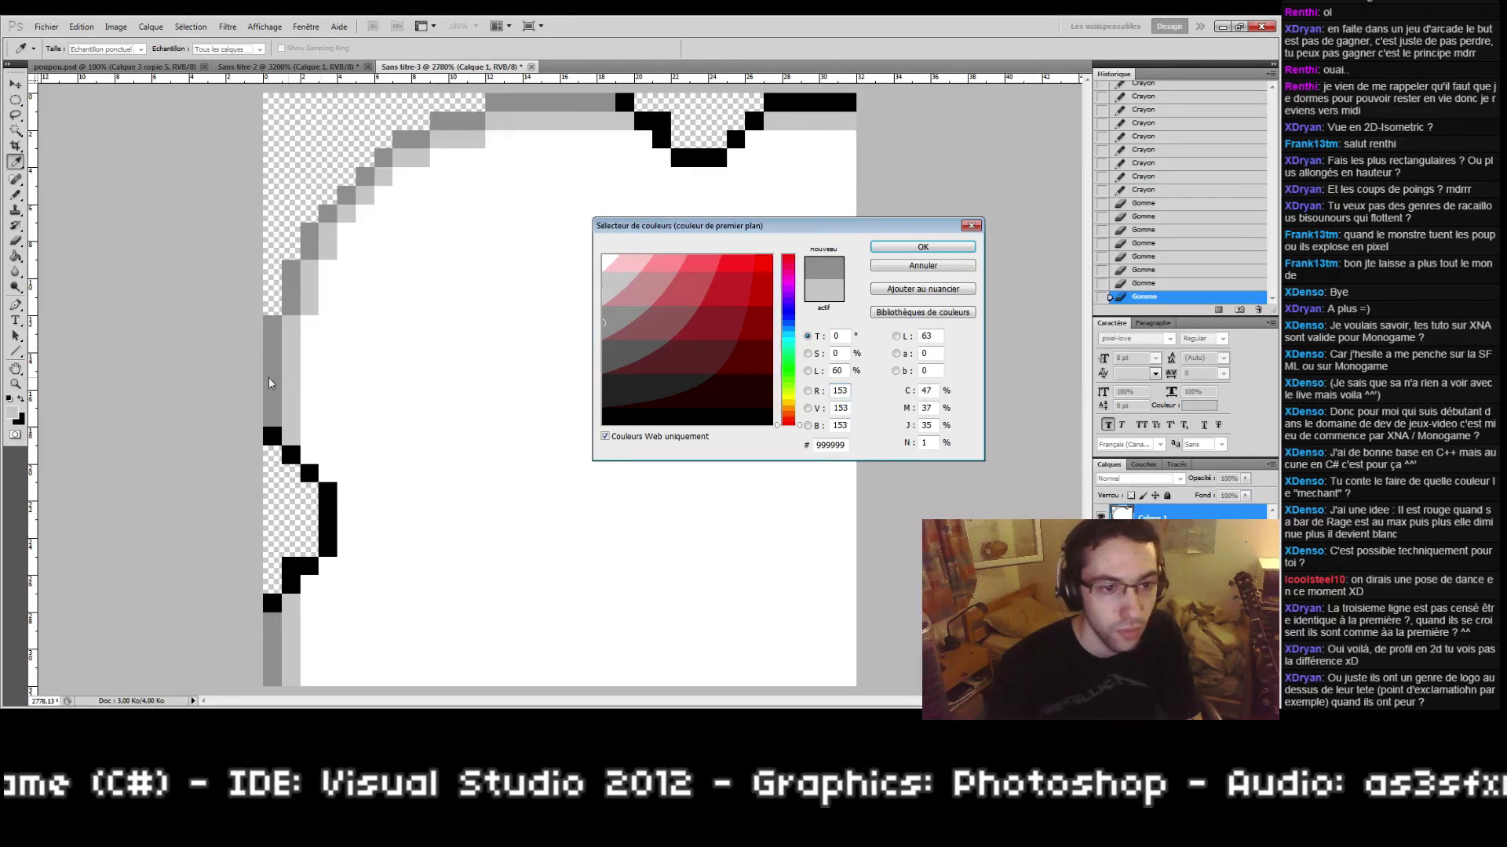
pyautogui.click(915, 248)
pyautogui.click(712, 159)
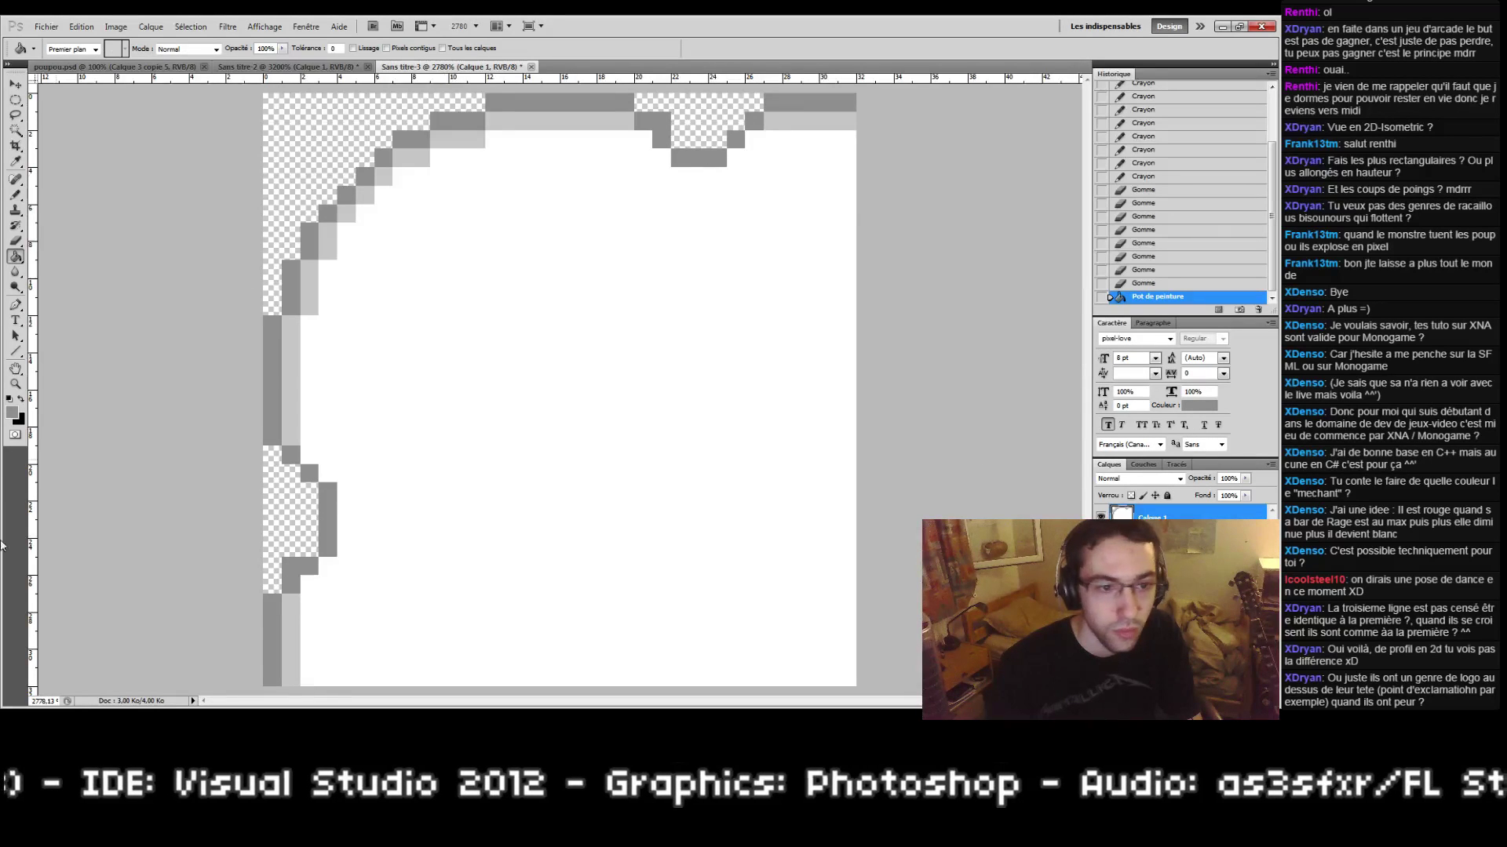
# Step: Sample the inner light grey as the foreground colour and pencil one-pixel shading along the inside of the left notch's outline
pyautogui.press('b')
pyautogui.press('x')
pyautogui.click(16, 411)
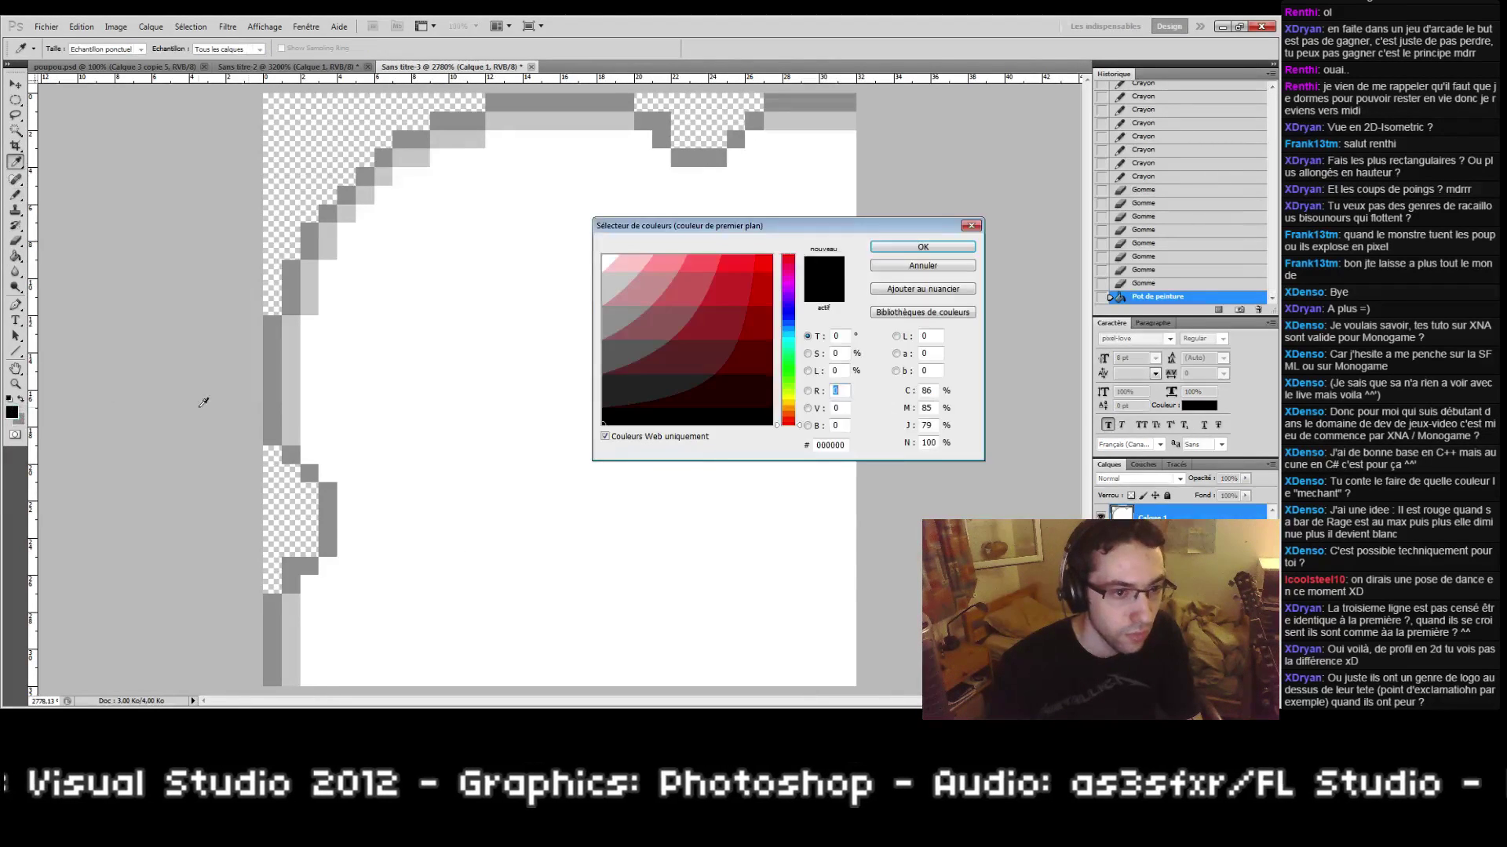
pyautogui.click(290, 397)
pyautogui.click(894, 250)
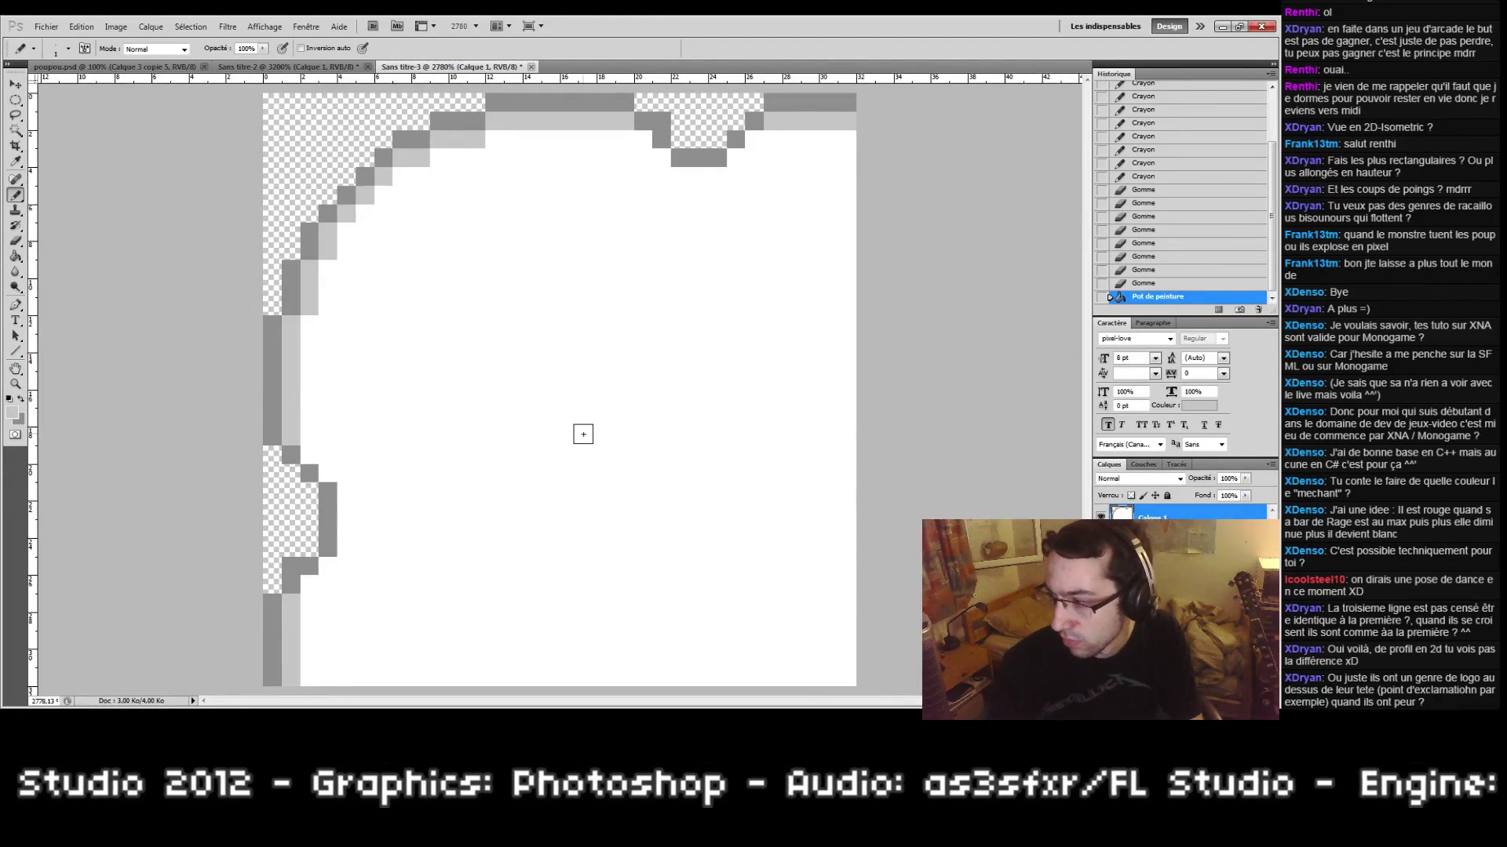
pyautogui.click(310, 456)
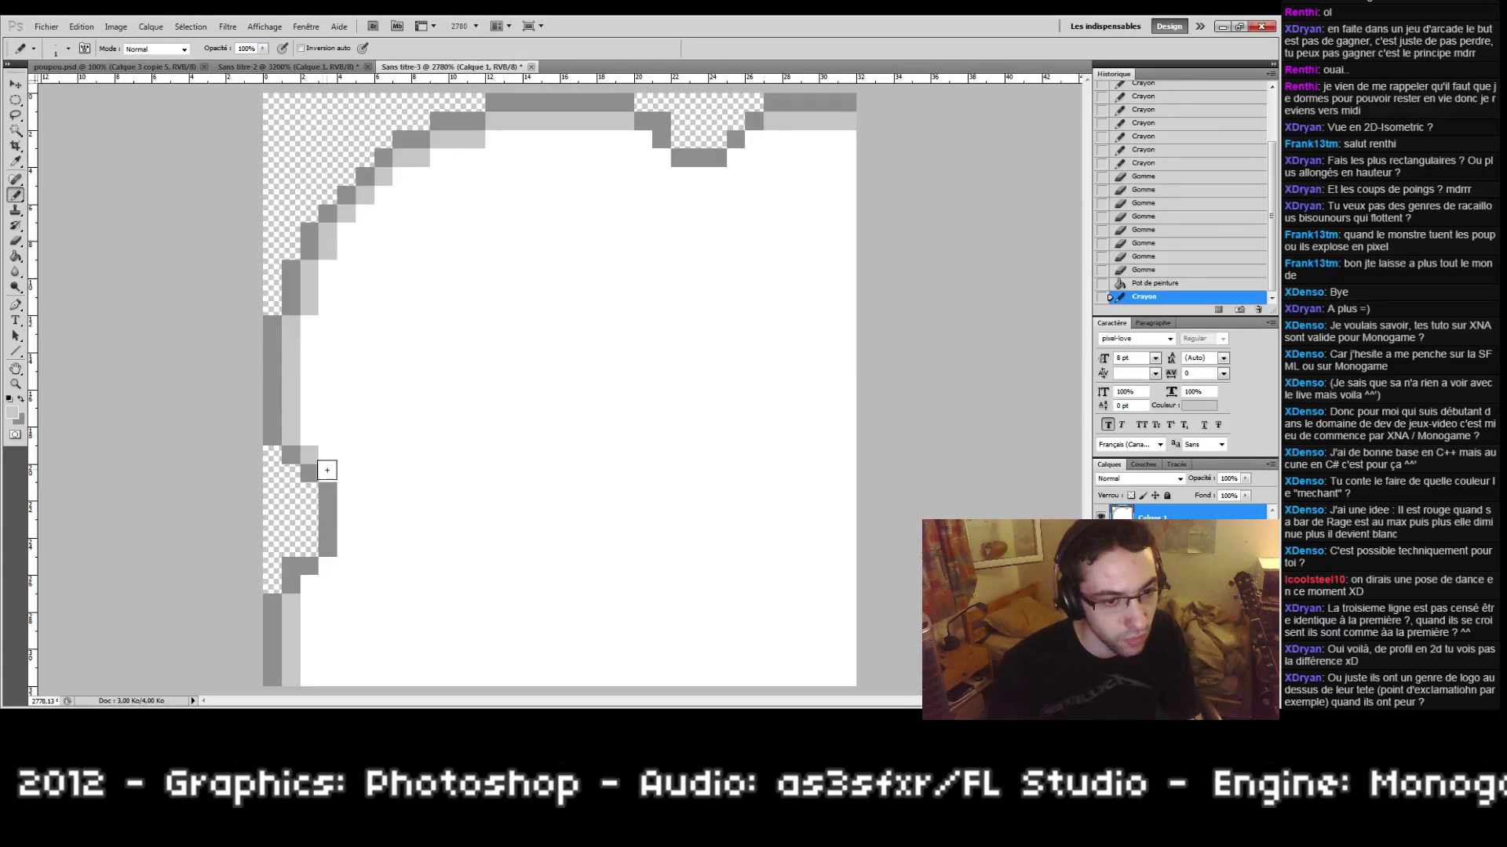
pyautogui.click(327, 471)
pyautogui.click(346, 495)
pyautogui.keyDown('shift'); pyautogui.click(346, 548); pyautogui.keyUp('shift')
pyautogui.click(331, 568)
pyautogui.click(327, 566)
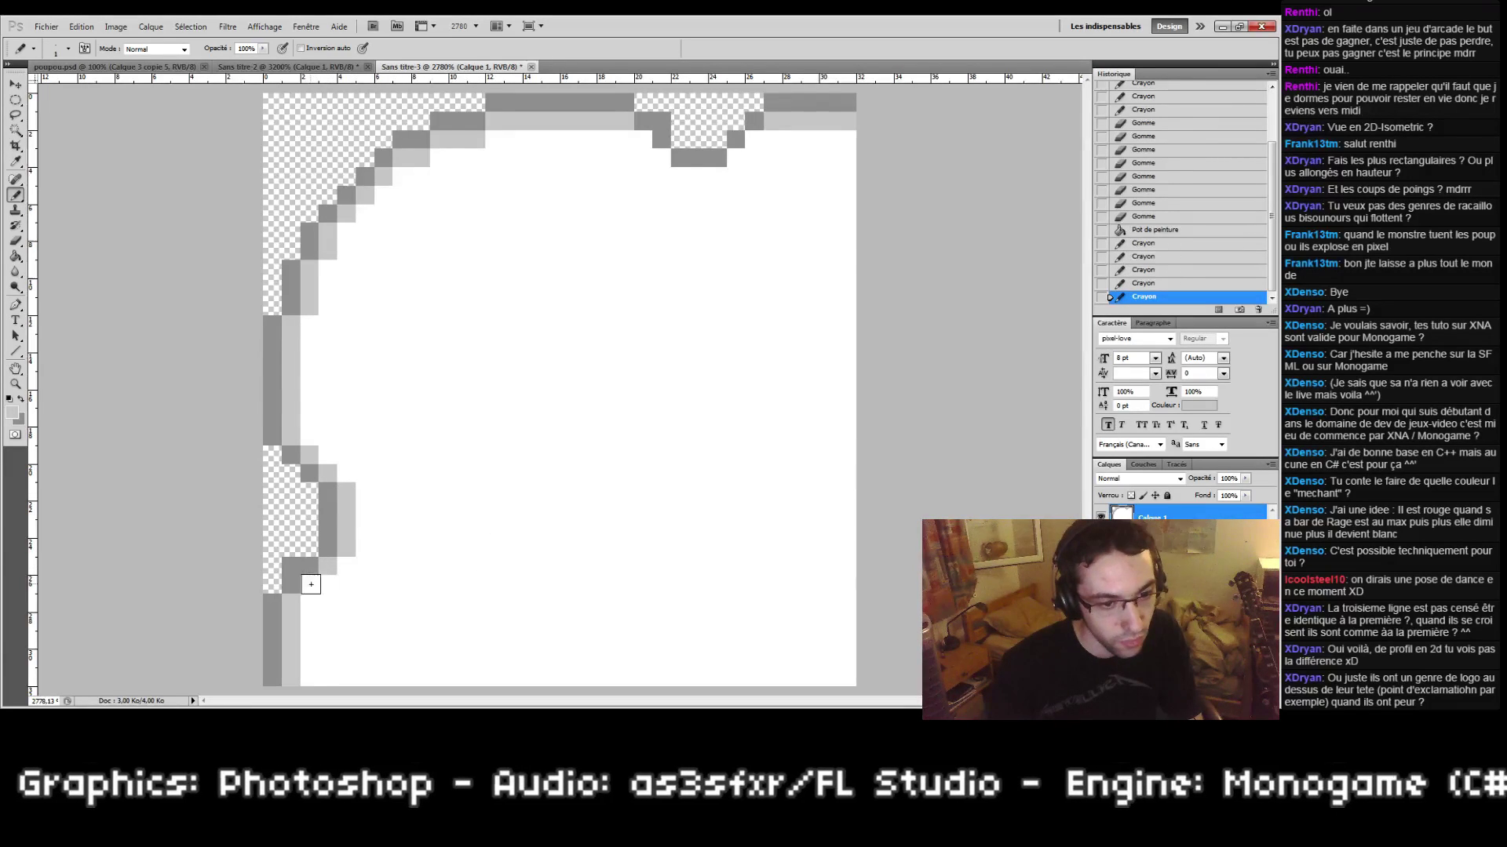
pyautogui.click(308, 586)
# Step: Pencil the one-pixel light grey shading beneath the top notch's outline and view the graphic at 100%
pyautogui.click(642, 140)
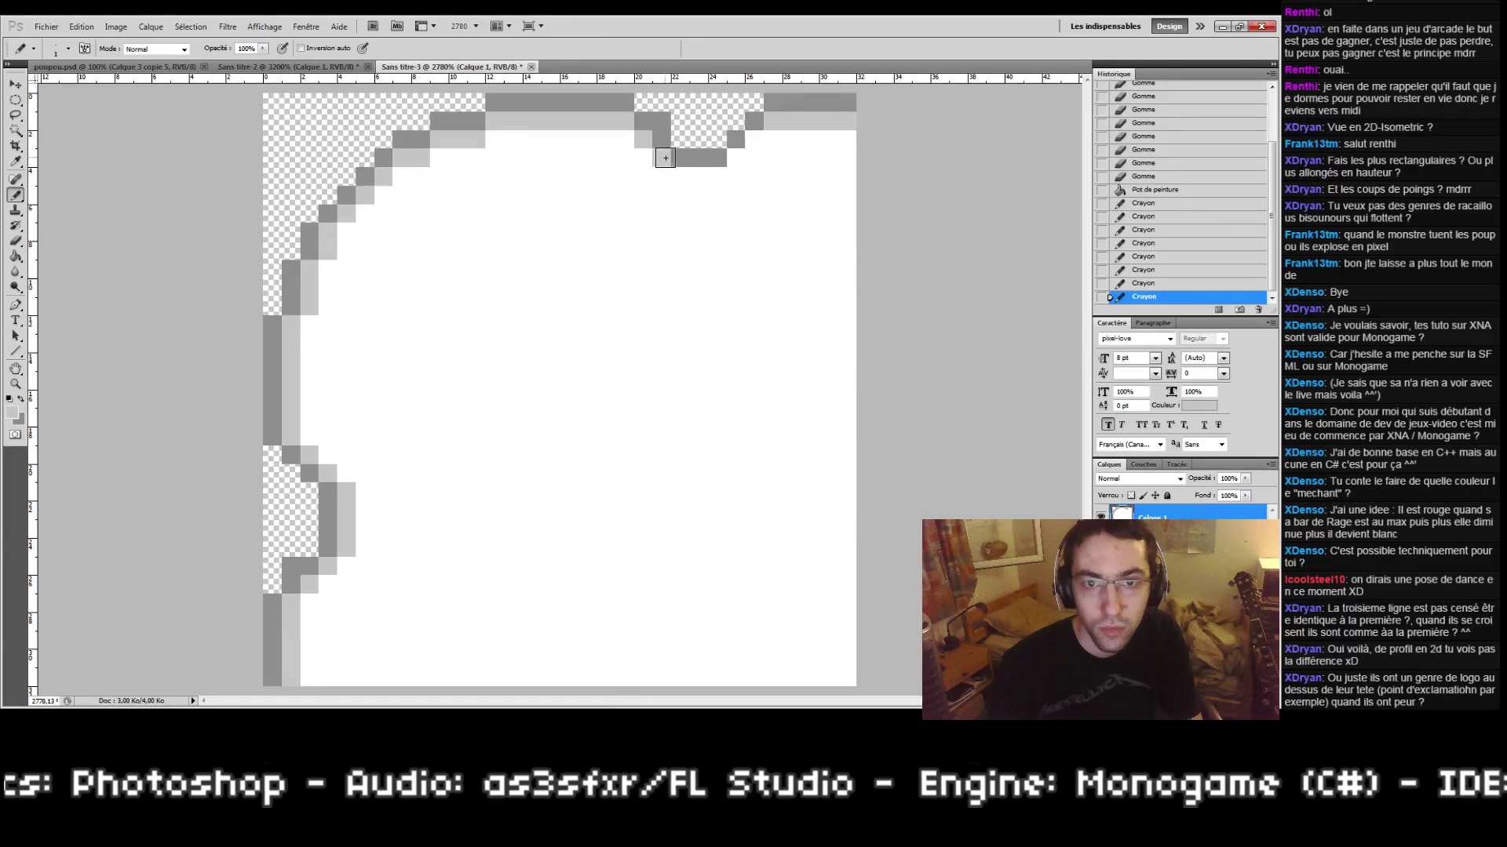
pyautogui.moveTo(680, 177); pyautogui.dragTo(700, 176)
pyautogui.click(718, 177)
pyautogui.click(735, 158)
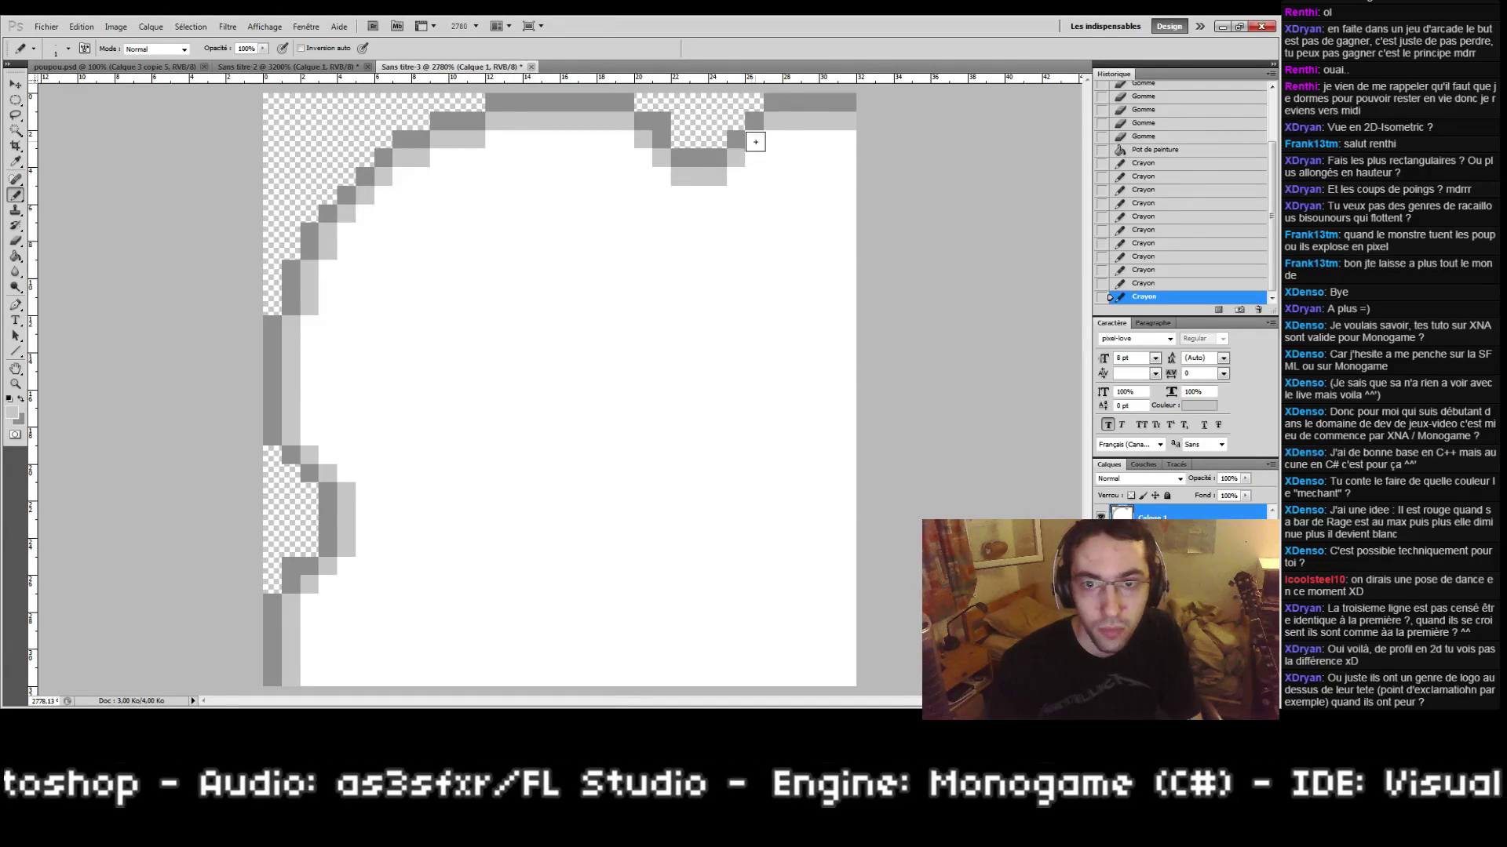
pyautogui.click(754, 139)
pyautogui.doubleClick(14, 386)
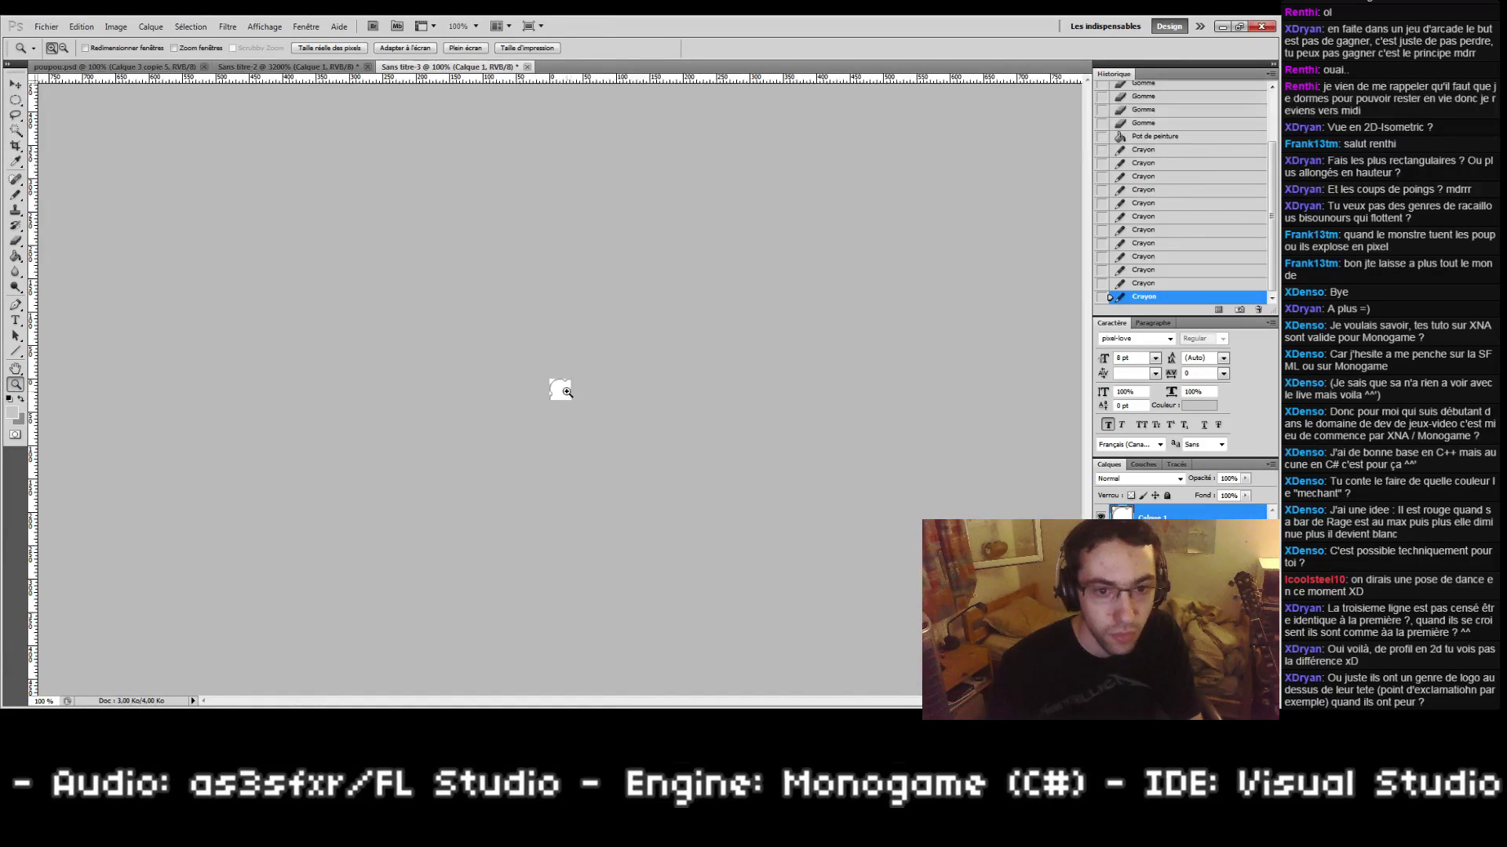
# Step: Make a circular selection about 15 pixels wide above and beside the left notch and fill it with the light grey shading colour
pyautogui.click(538, 515)
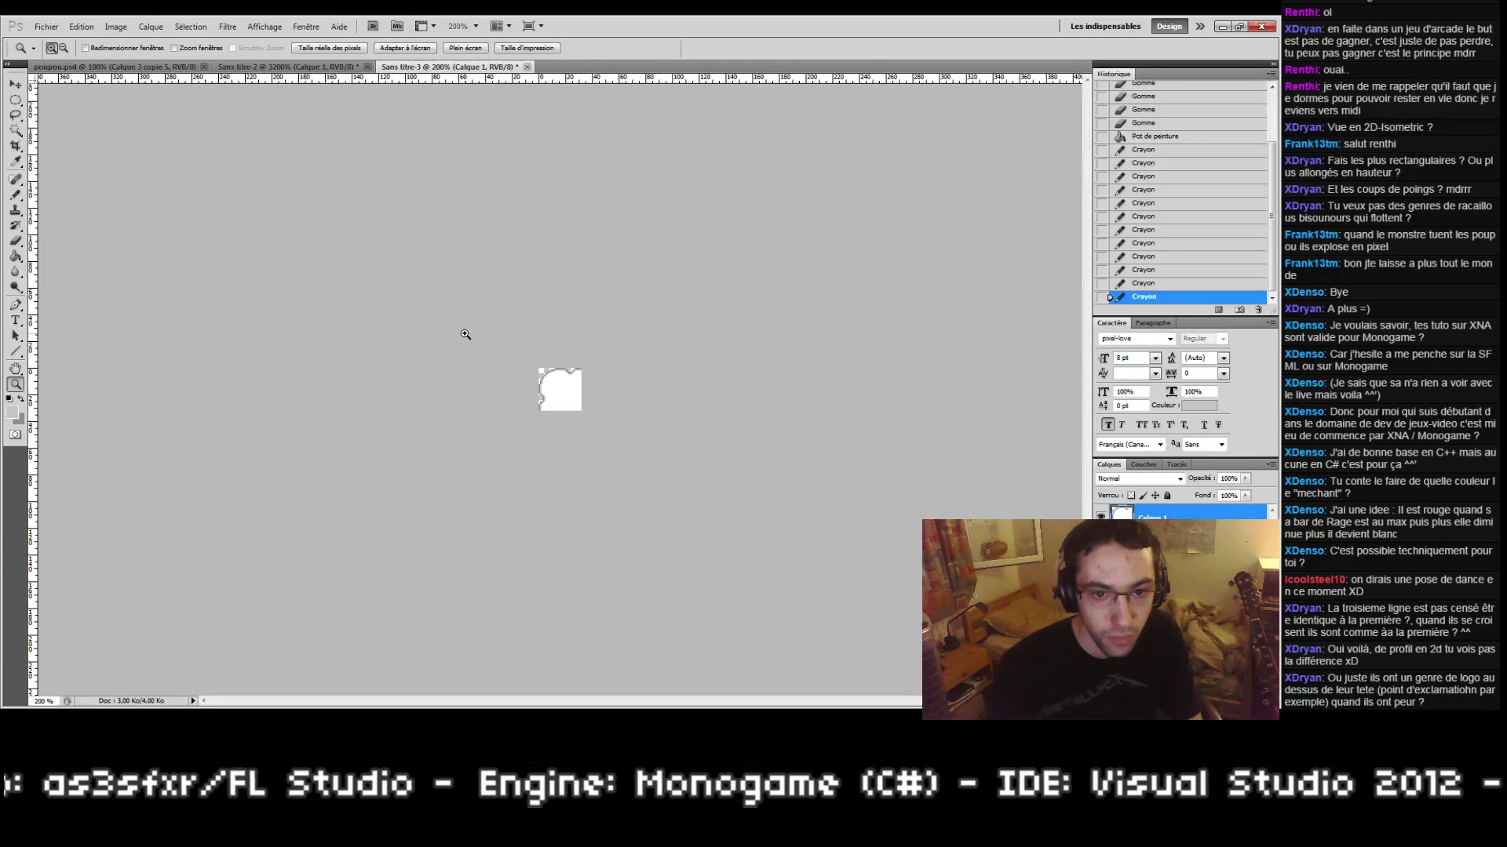
pyautogui.hotkey('ctrl', '0')
pyautogui.press('i')
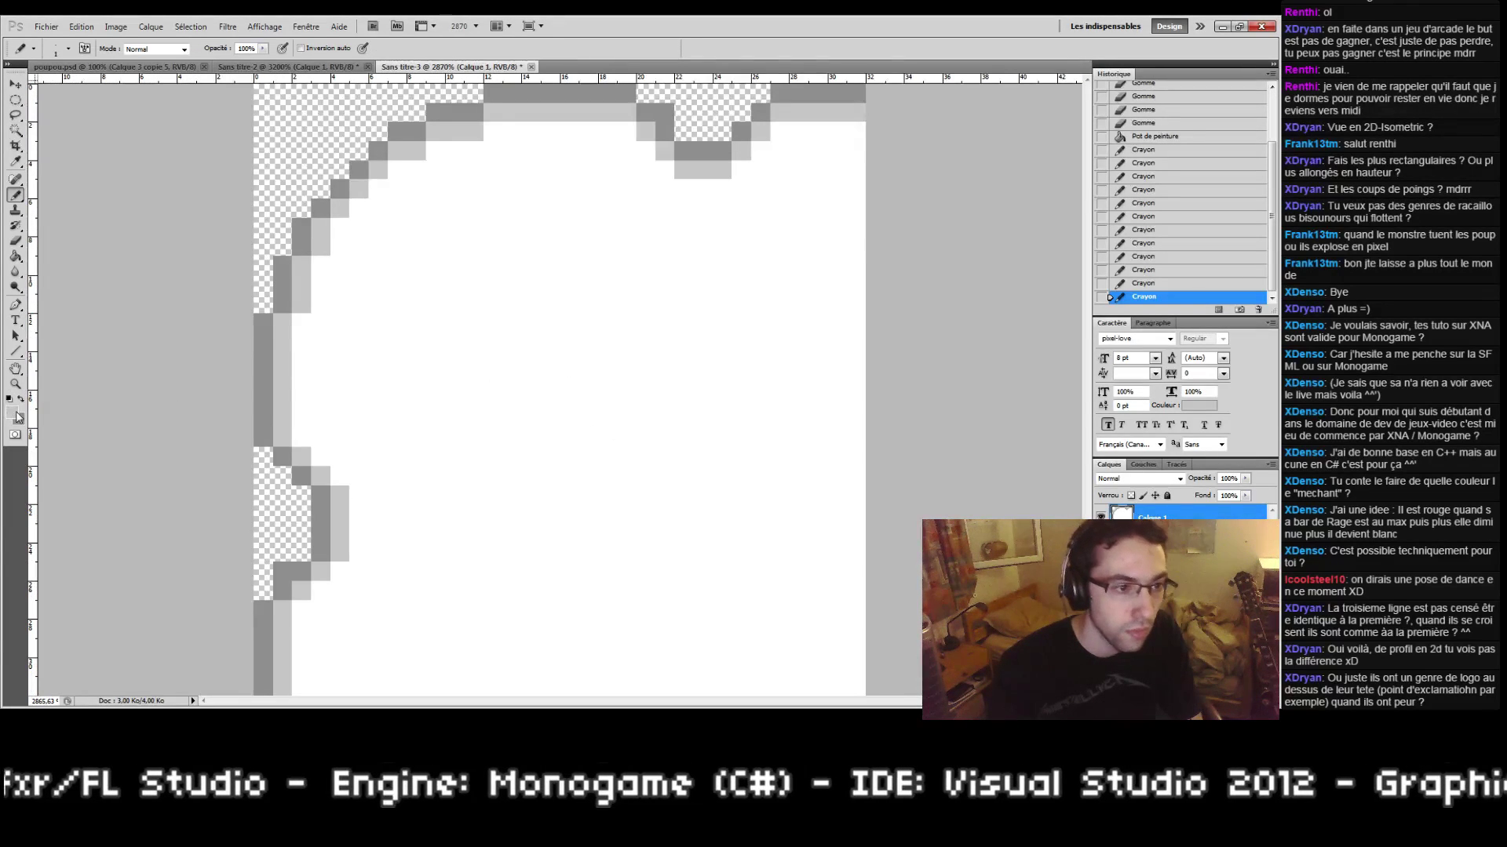
pyautogui.click(12, 412)
pyautogui.click(875, 265)
pyautogui.press('b')
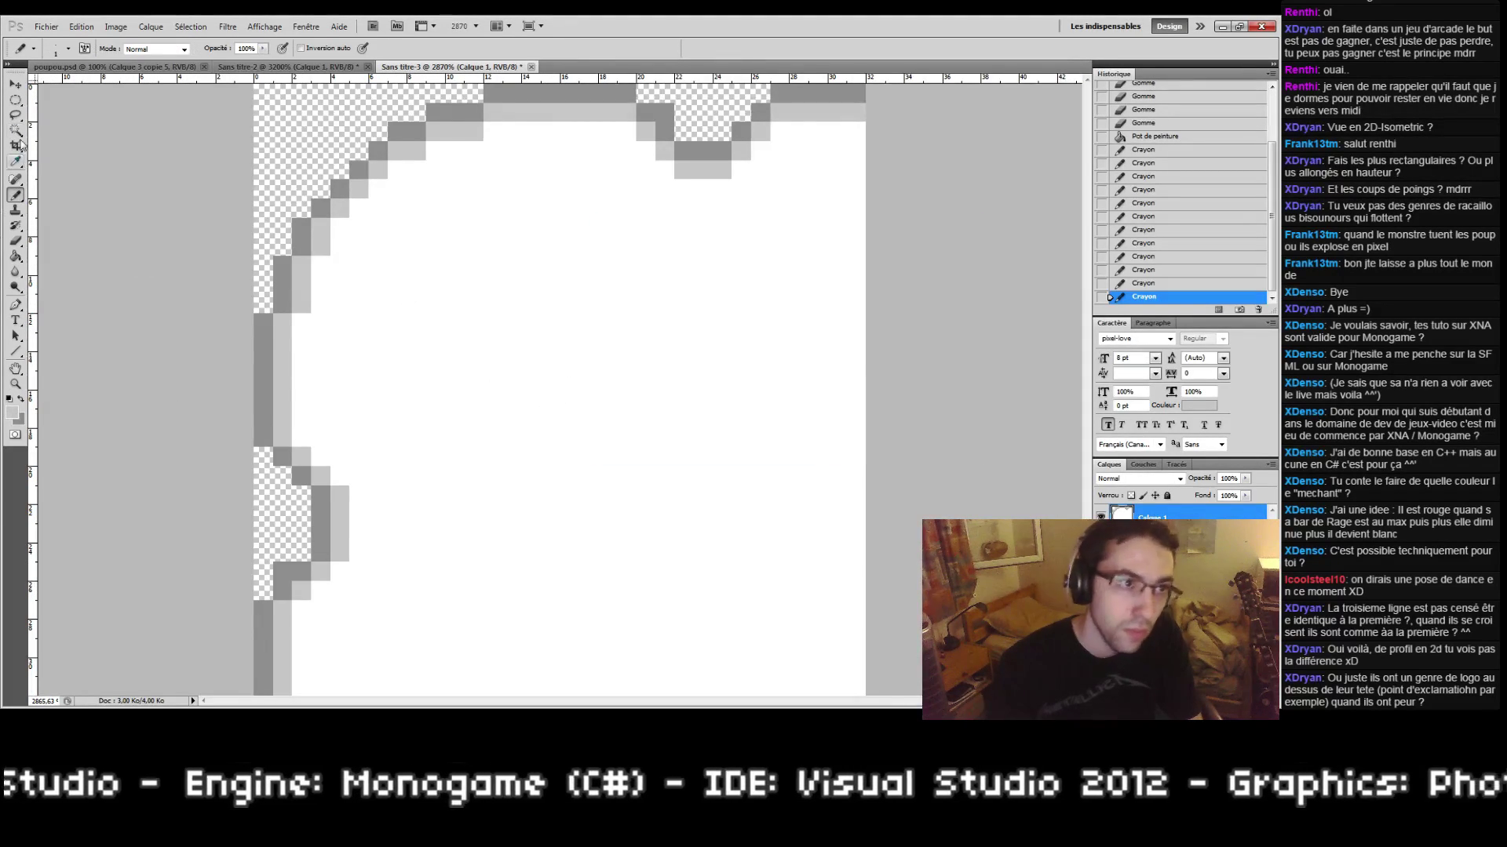
pyautogui.click(14, 102)
pyautogui.moveTo(595, 496); pyautogui.dragTo(444, 377)
pyautogui.press('g')
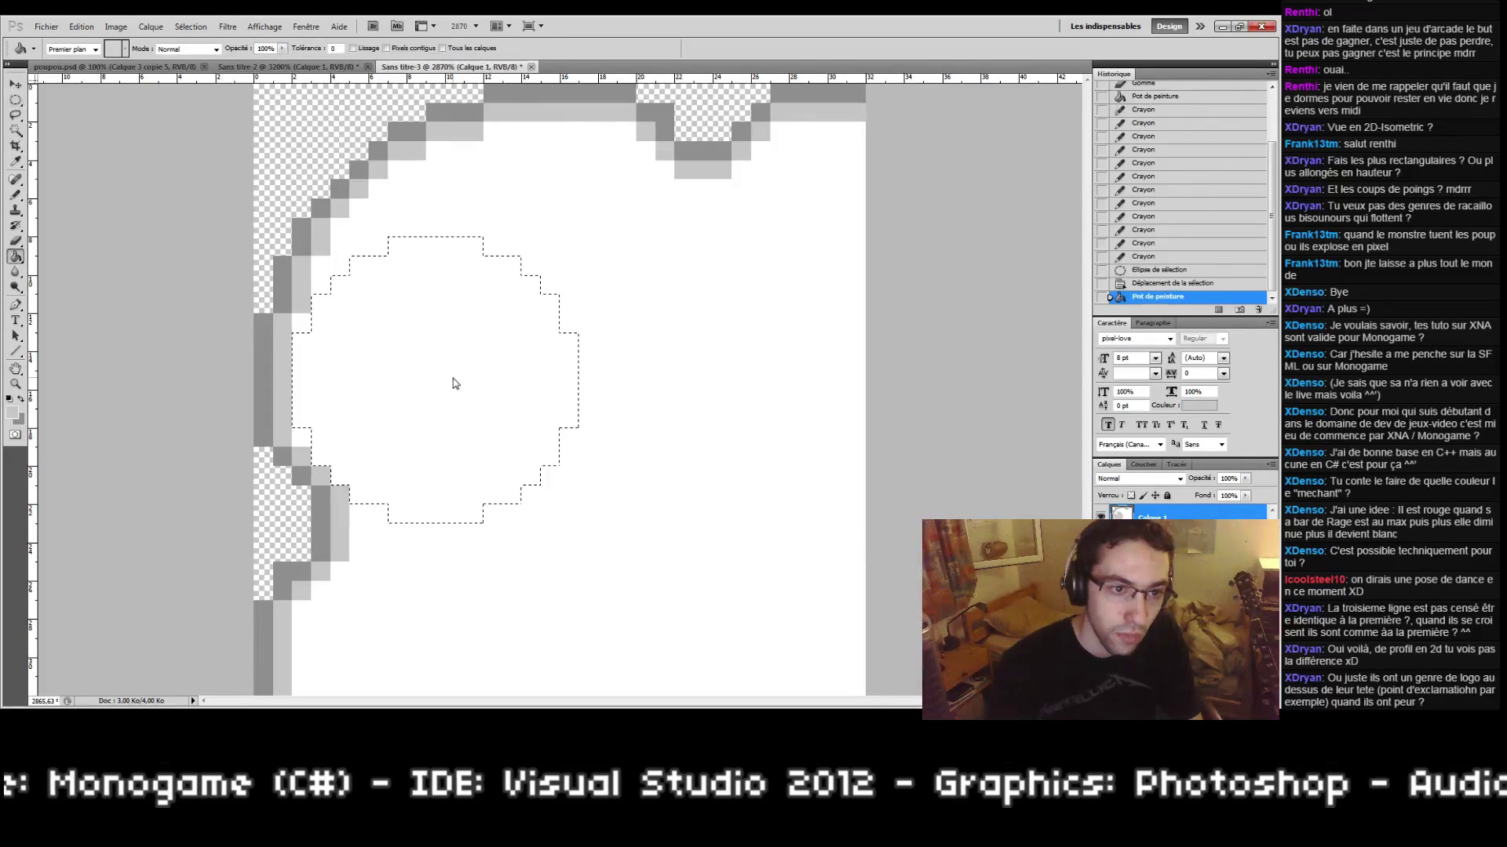
pyautogui.click(450, 389)
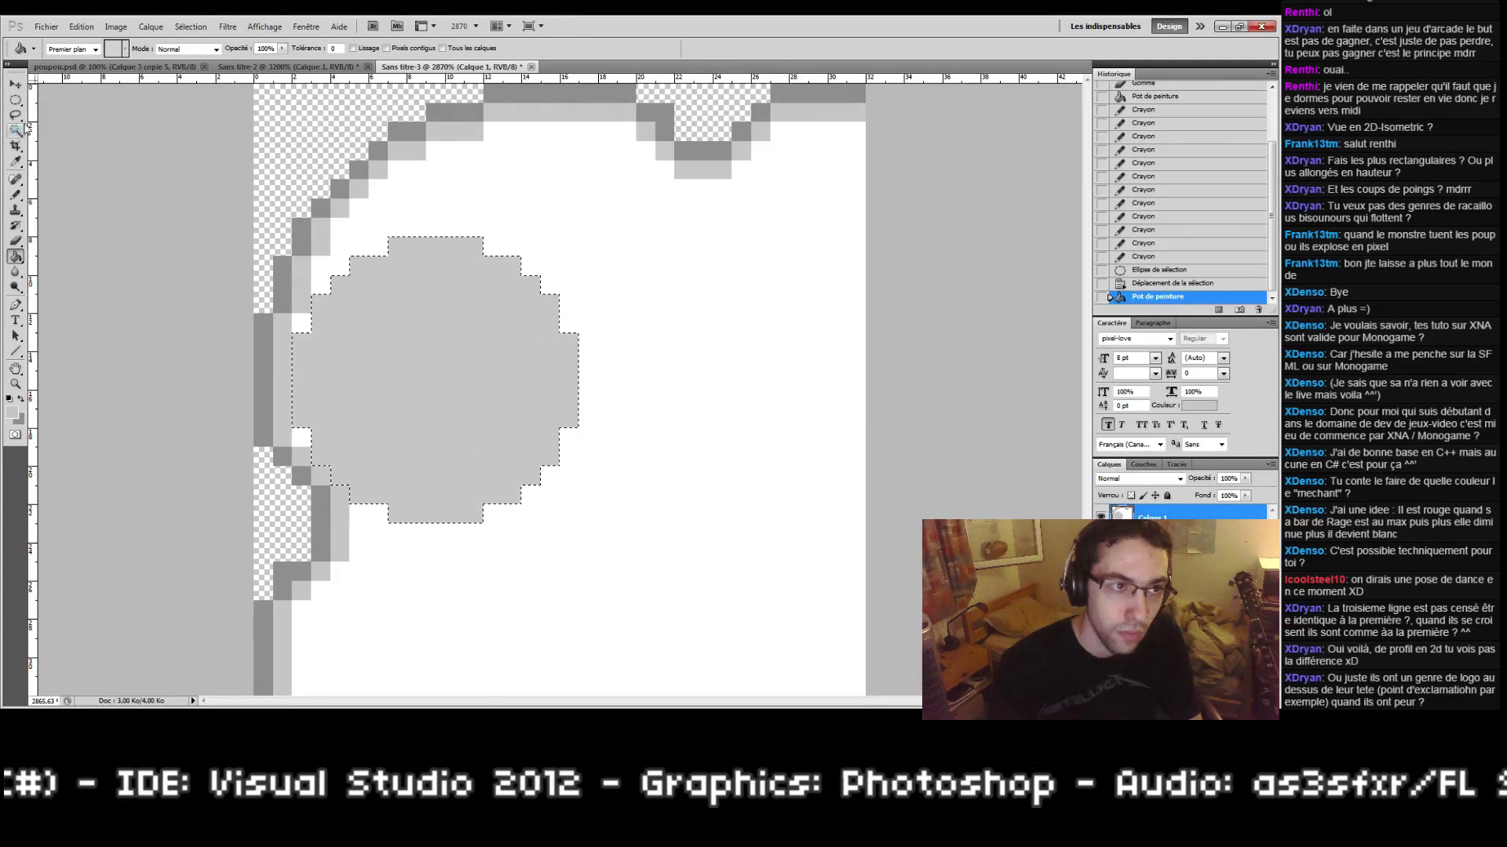
# Step: Shift the circular selection up and right so it overlaps the grey disc, and try filling it with light grey on the same layer
pyautogui.press('m')
pyautogui.moveTo(412, 360); pyautogui.dragTo(507, 245)
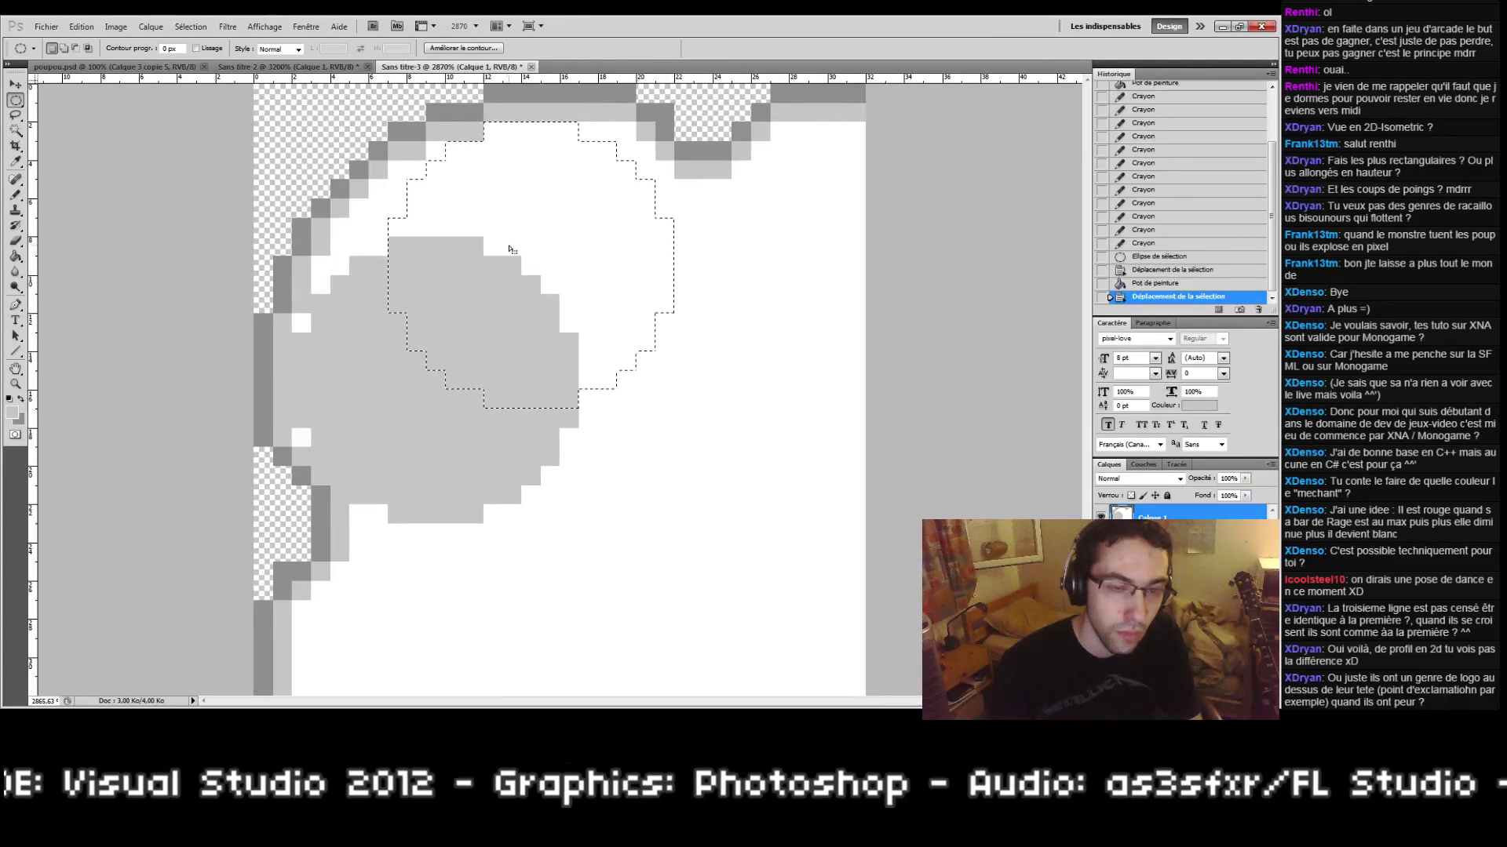
pyautogui.press('g')
pyautogui.click(521, 363)
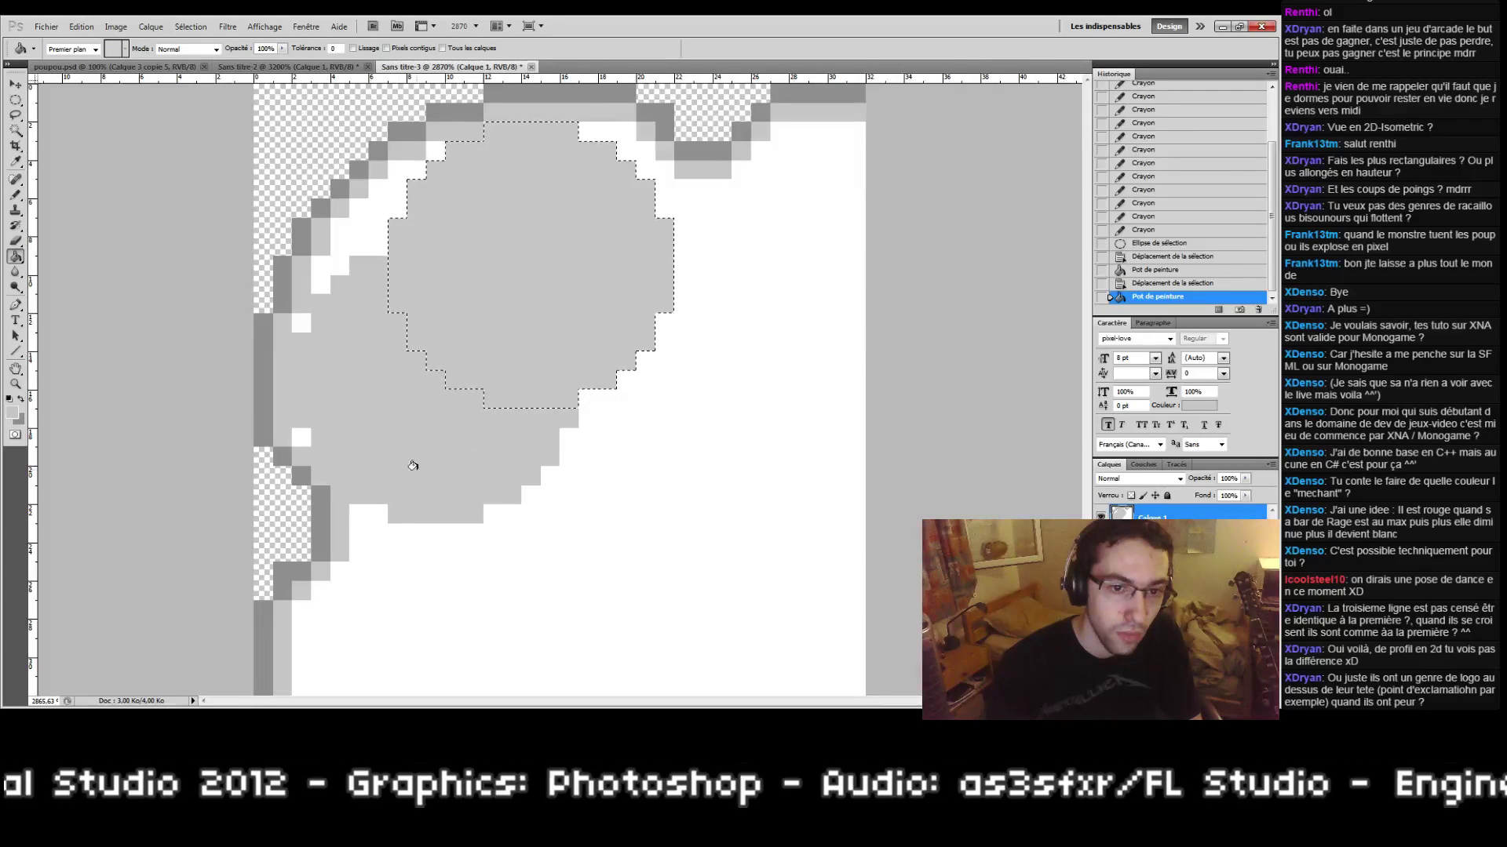
pyautogui.hotkey('ctrl', 'z')
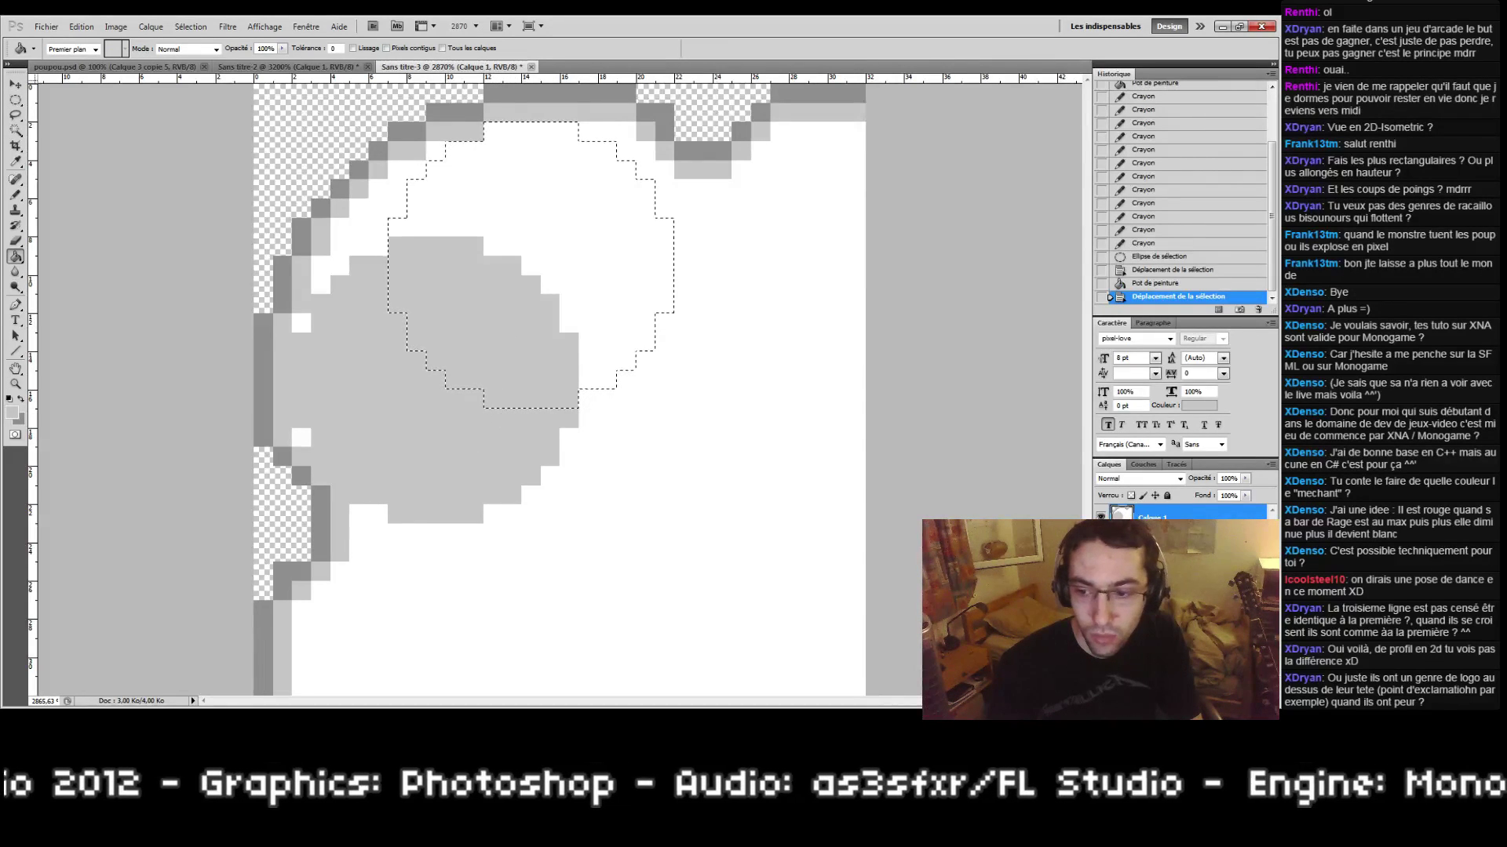
# Step: Add a new layer, fill the shifted circular selection with light grey there, deselect it and hide the layer
pyautogui.hotkey('ctrl', 'shift', 'alt', 'n')
pyautogui.click(640, 345)
pyautogui.hotkey('ctrl', 'd')
pyautogui.click(1101, 514)
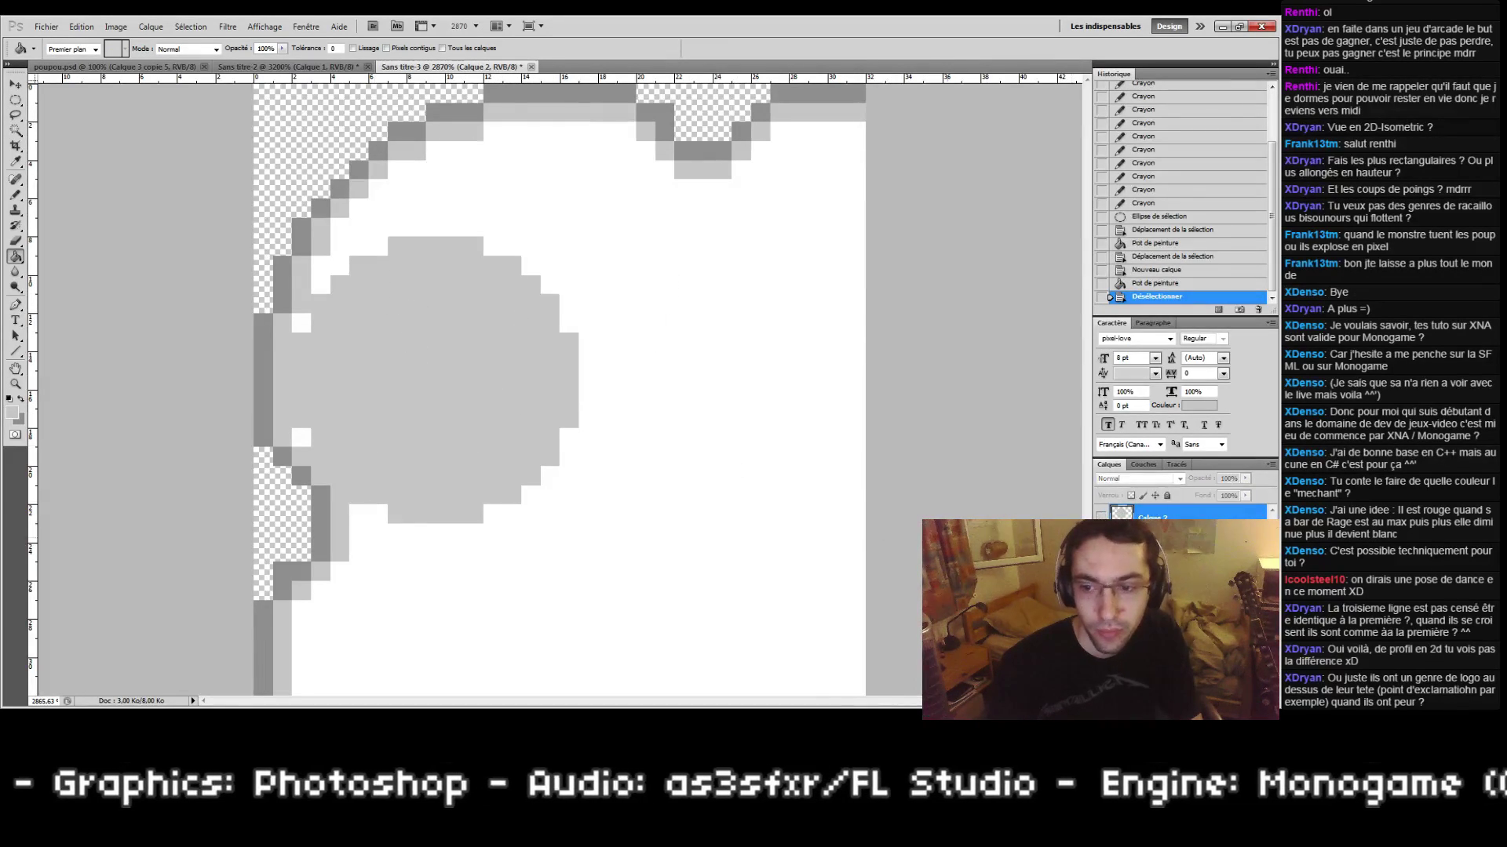
# Step: On Calque 1, pencil white inside the grey disc's edge, keeping a one-pixel arc along its right and lower sides
pyautogui.press('e')
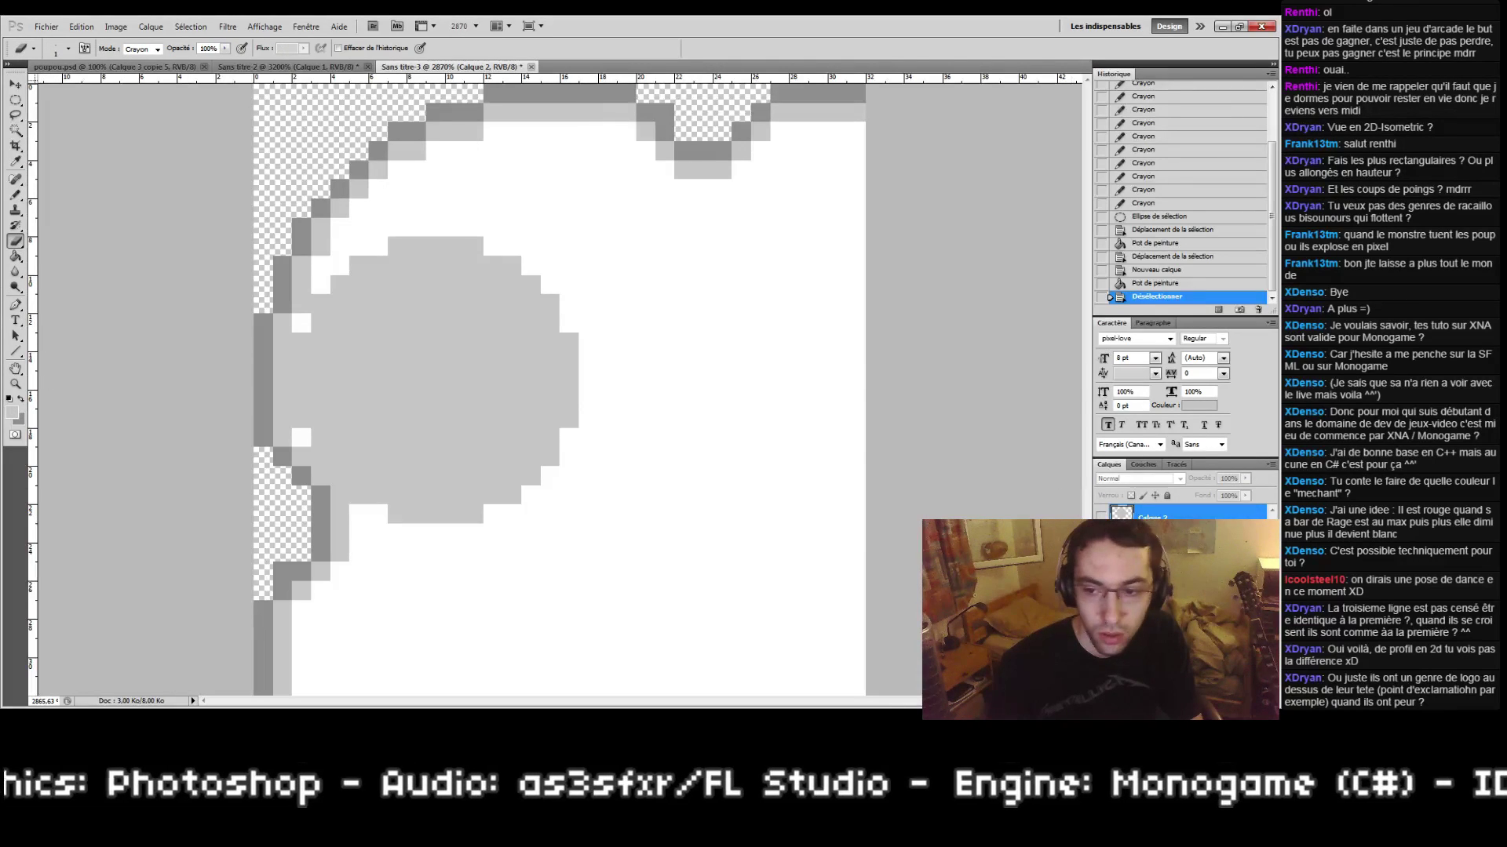
pyautogui.click(1161, 542)
pyautogui.press('b')
pyautogui.click(10, 400)
pyautogui.click(21, 400)
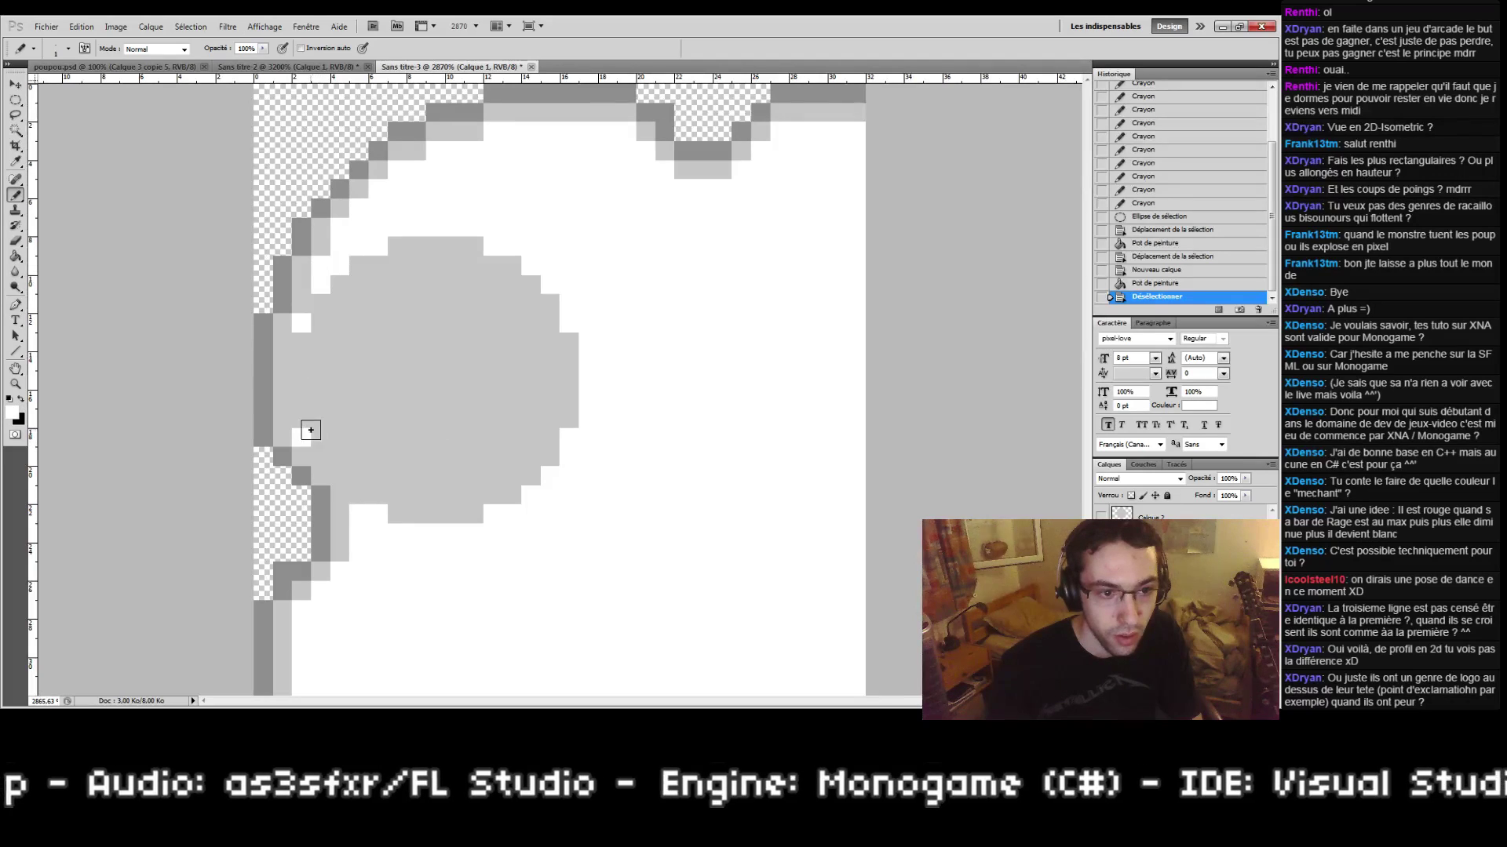
pyautogui.moveTo(310, 430)
pyautogui.mouseDown()
pyautogui.moveTo(309, 350)
pyautogui.moveTo(305, 410)
pyautogui.moveTo(325, 331)
pyautogui.moveTo(358, 281)
pyautogui.moveTo(393, 266)
pyautogui.moveTo(369, 268)
pyautogui.moveTo(429, 253)
pyautogui.moveTo(432, 270)
pyautogui.moveTo(463, 268)
pyautogui.moveTo(384, 282)
pyautogui.moveTo(514, 285)
pyautogui.moveTo(545, 350)
pyautogui.moveTo(543, 425)
pyautogui.moveTo(525, 454)
pyautogui.moveTo(474, 474)
pyautogui.moveTo(470, 494)
pyautogui.moveTo(337, 470)
pyautogui.moveTo(323, 441)
pyautogui.moveTo(335, 448)
pyautogui.moveTo(339, 310)
pyautogui.moveTo(459, 298)
pyautogui.moveTo(427, 294)
pyautogui.moveTo(493, 299)
pyautogui.moveTo(534, 354)
pyautogui.moveTo(506, 440)
pyautogui.mouseUp()
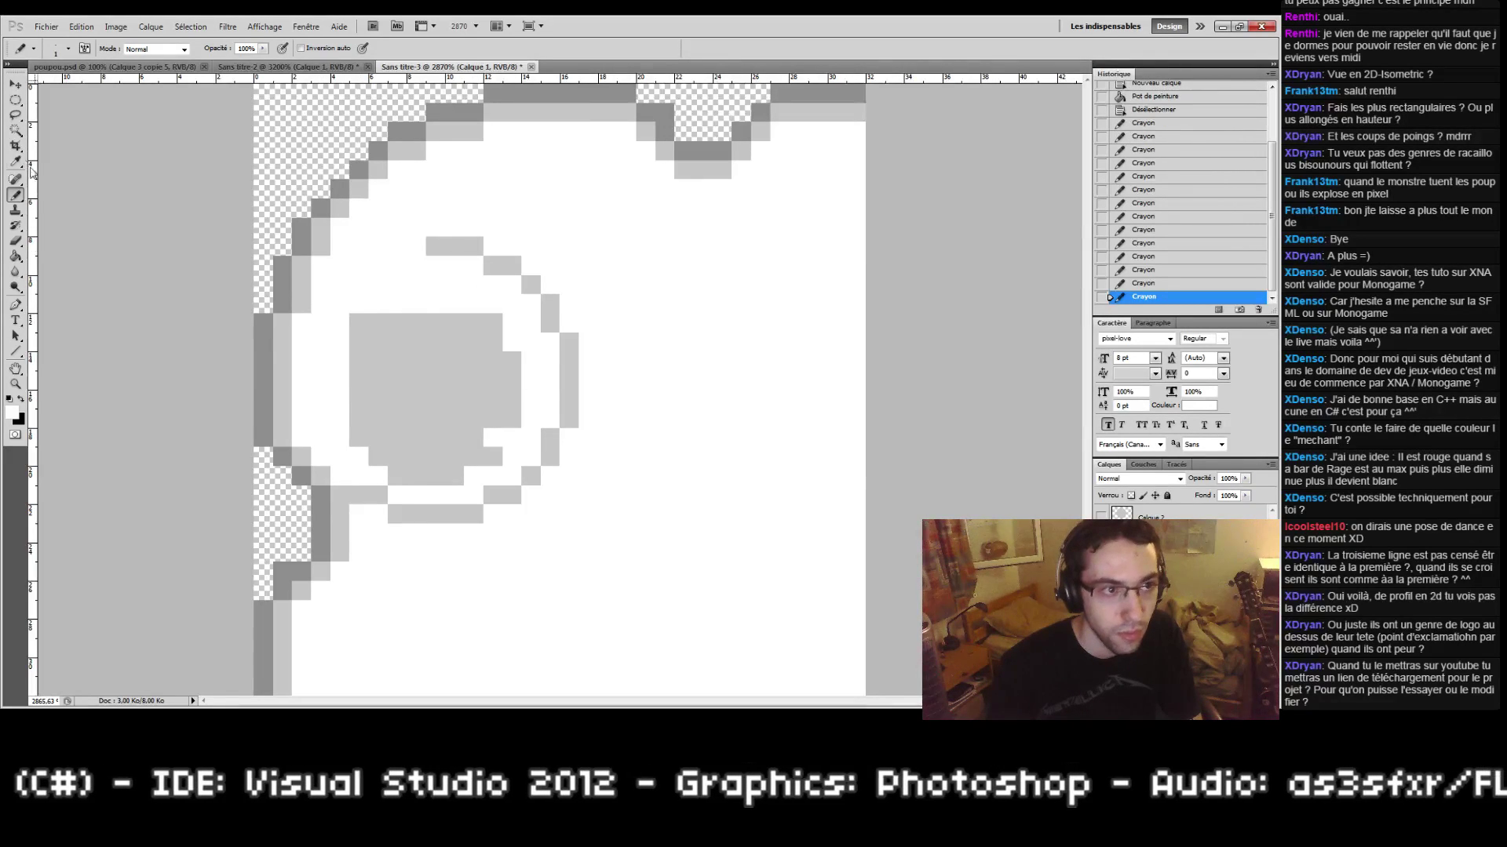
# Step: Select and delete the leftover grey block inside the arc, deselect, and fill the hole with white
pyautogui.click(16, 130)
pyautogui.click(418, 397)
pyautogui.press('Delete')
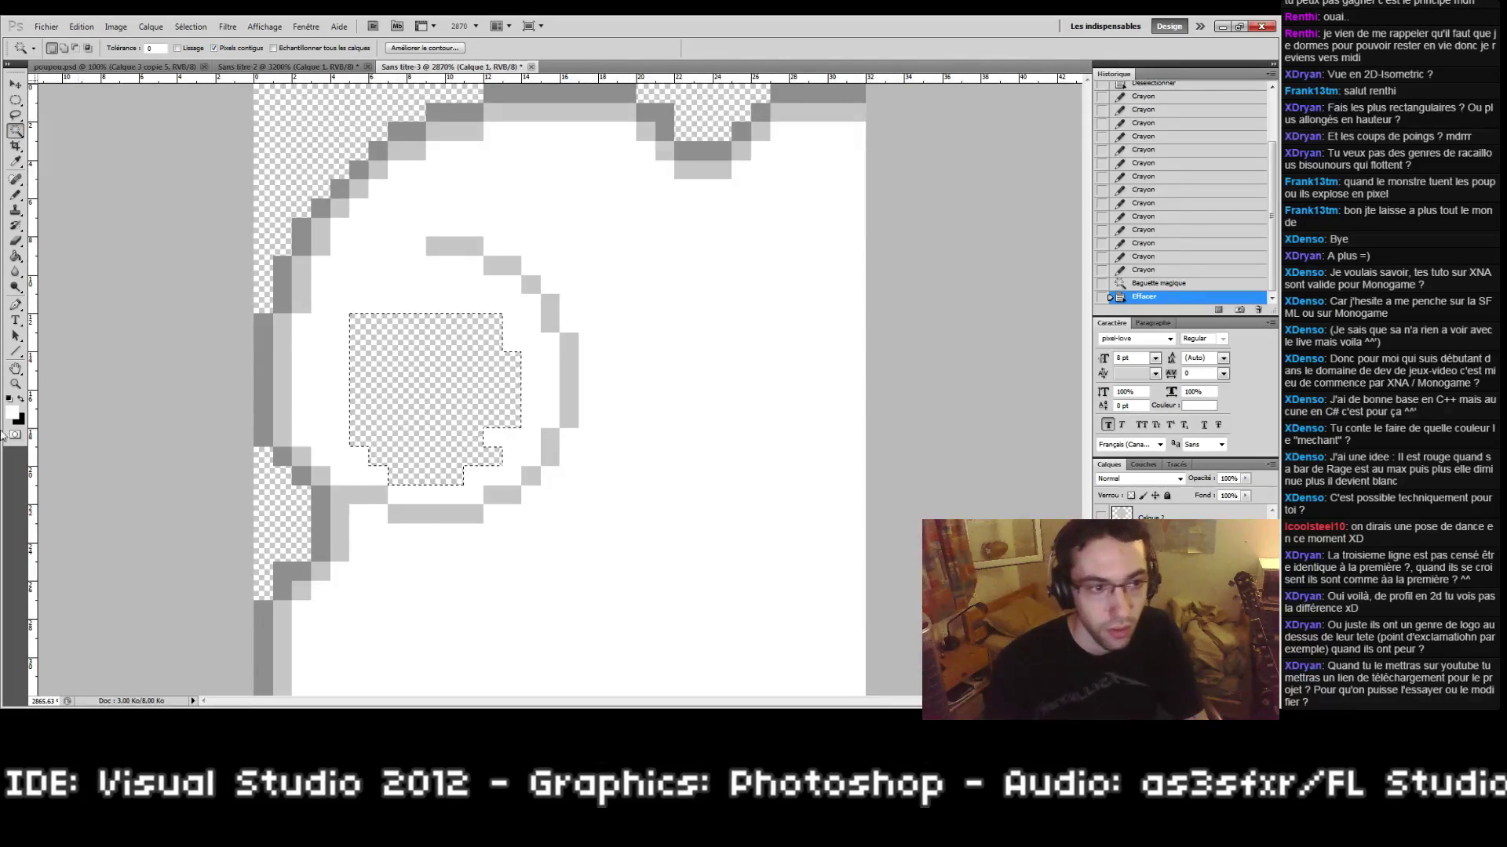
pyautogui.hotkey('ctrl', 'd')
pyautogui.press('g')
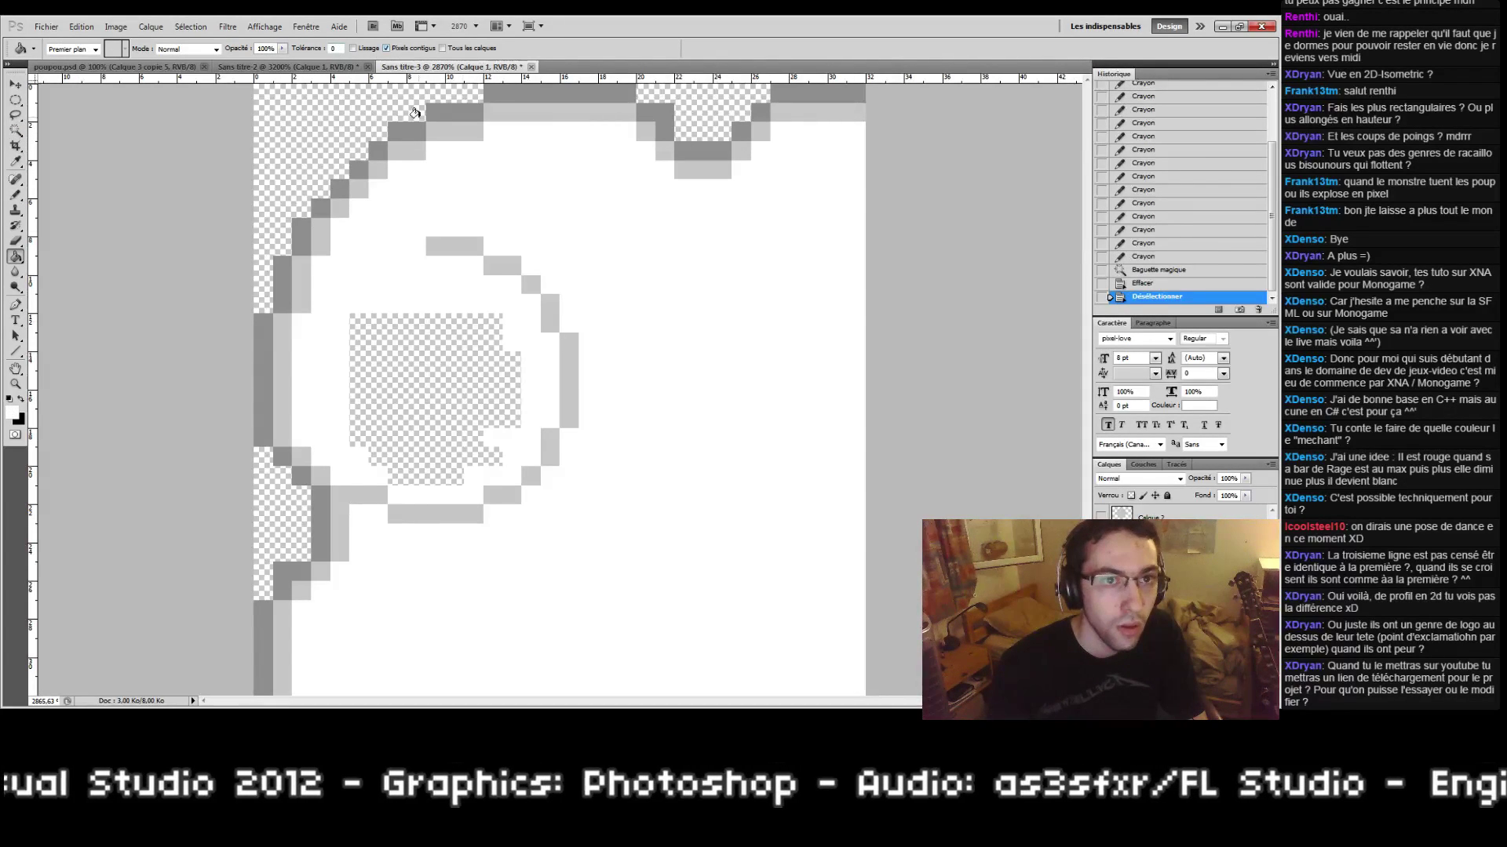
pyautogui.click(496, 439)
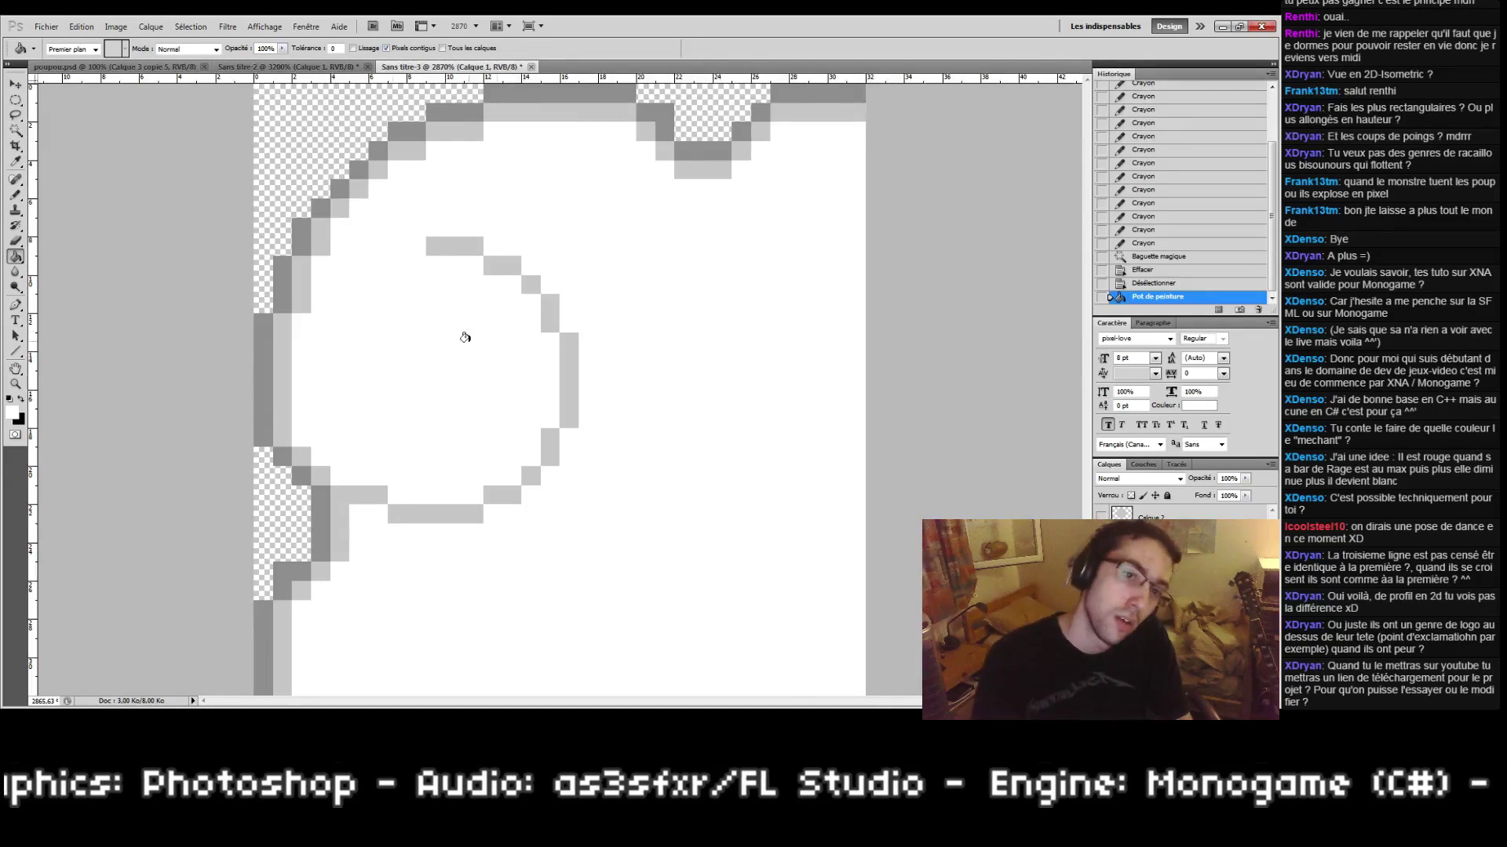
# Step: Pencil white over the horizontal grey pixels at the arc's upper end, leaving the arc starting on its diagonal part
pyautogui.press('b')
pyautogui.moveTo(436, 244); pyautogui.dragTo(477, 243)
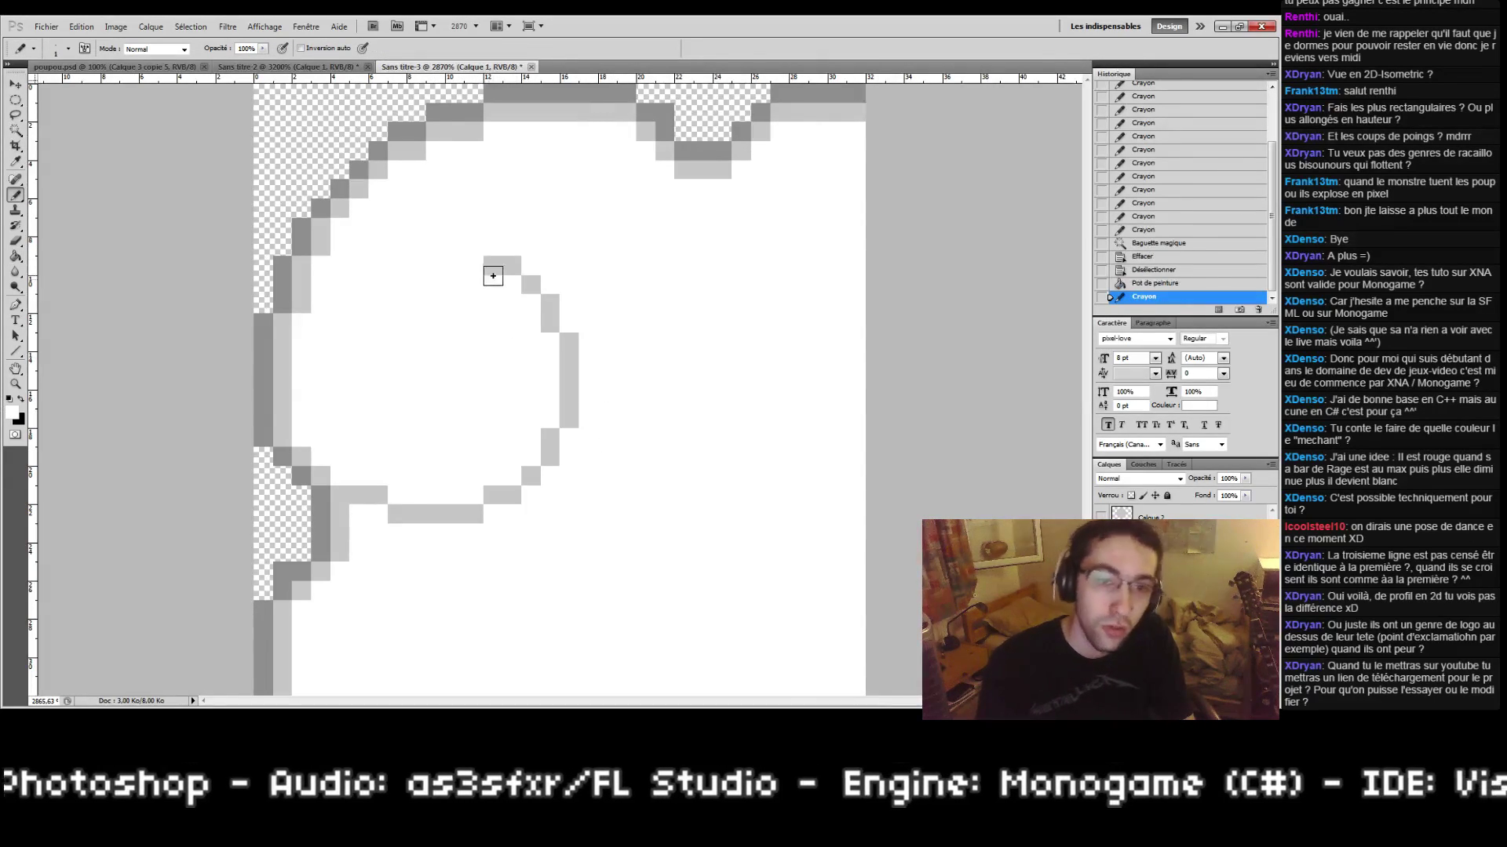
pyautogui.click(493, 265)
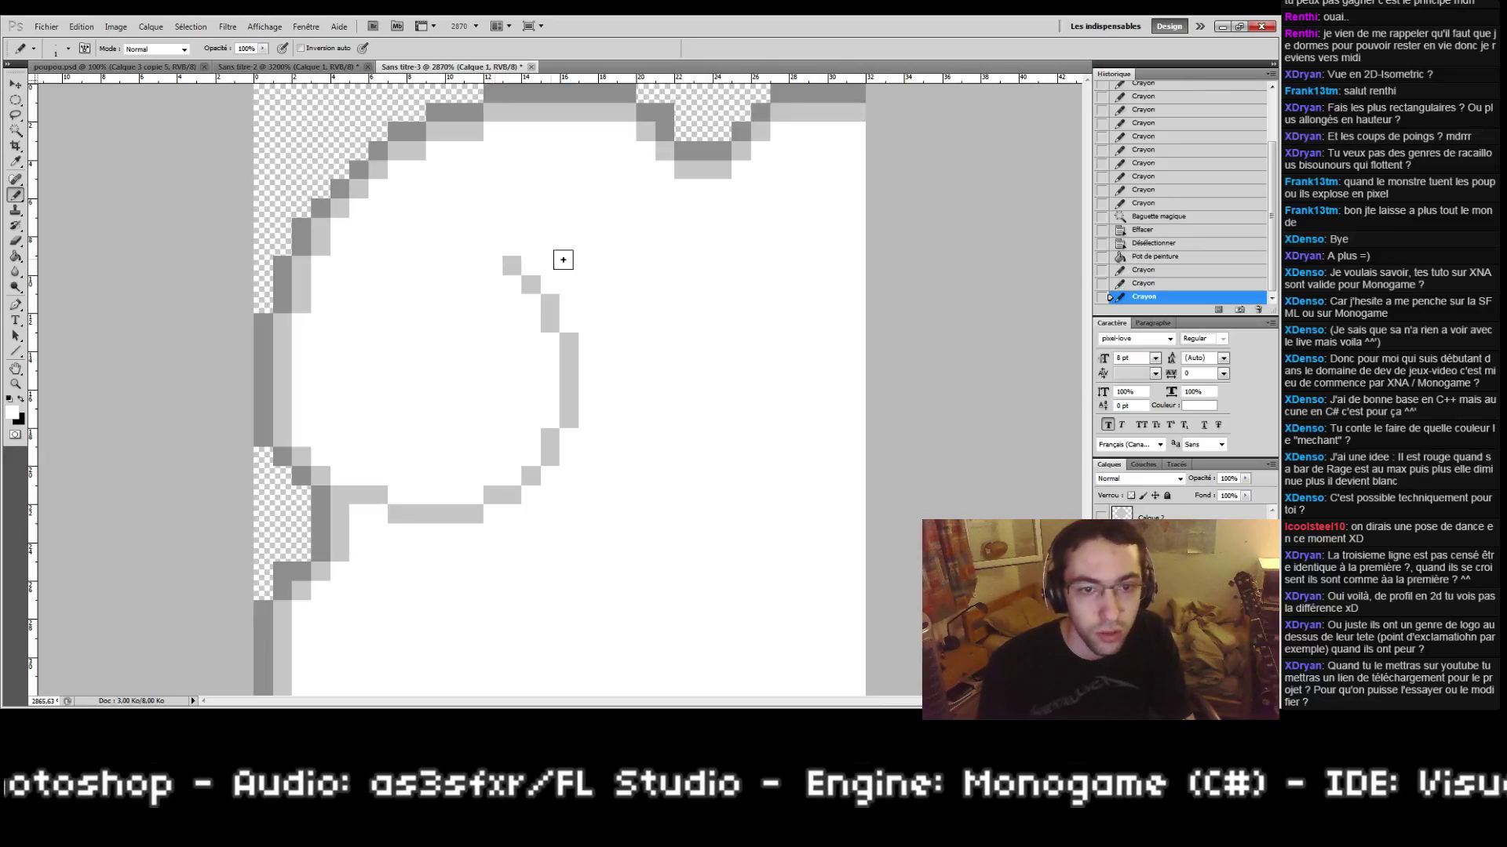
pyautogui.doubleClick(15, 385)
pyautogui.hotkey('ctrl', '0')
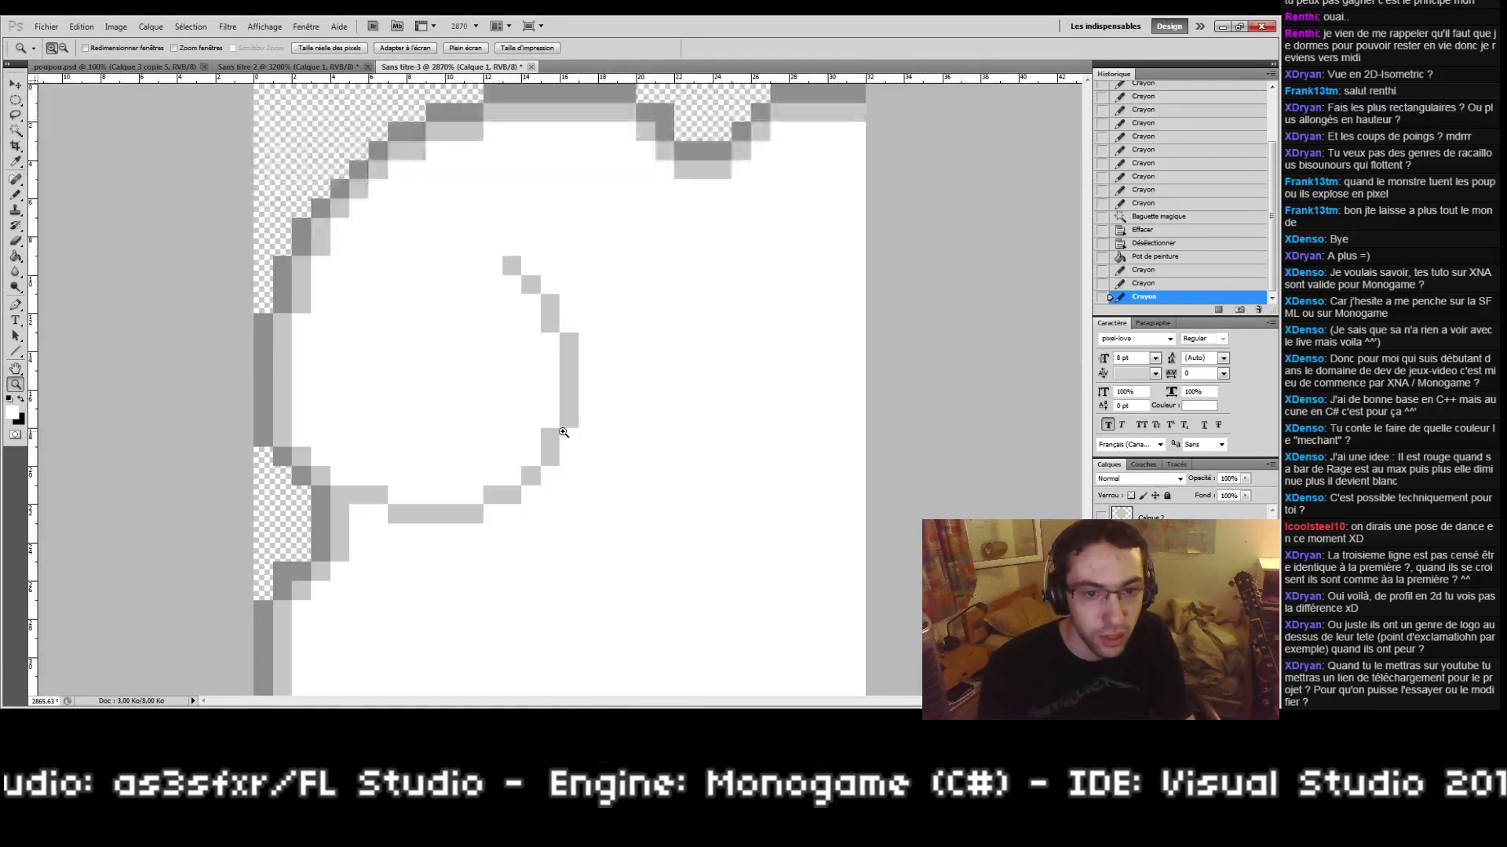
pyautogui.click(591, 405)
# Step: Erase the arc's topmost grey pixel, then pencil white over the gap and the diagonal pixels above the arc's vertical stretch
pyautogui.click(22, 400)
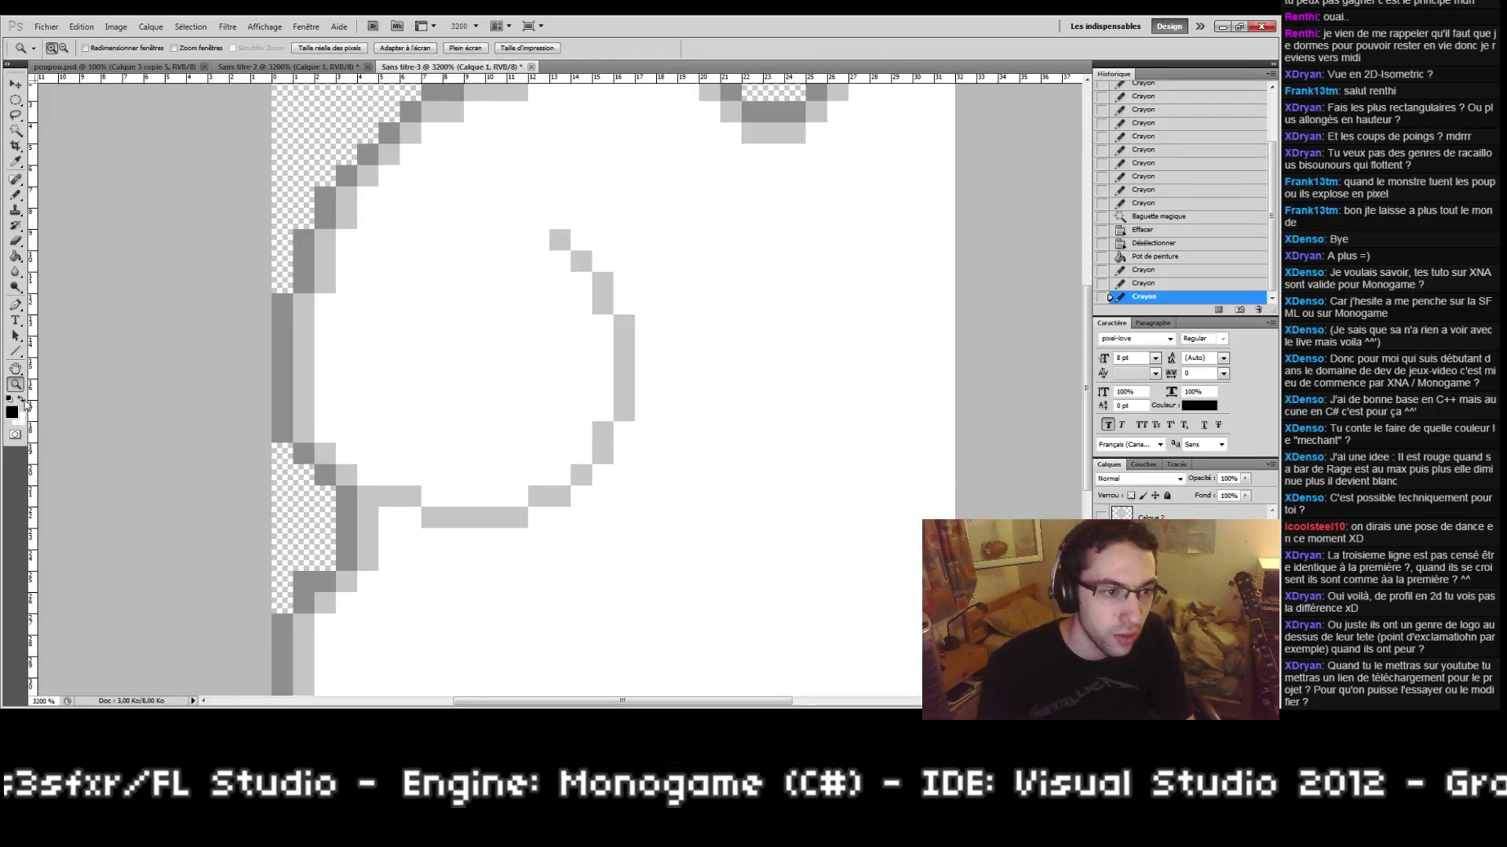
pyautogui.press('e')
pyautogui.moveTo(559, 236); pyautogui.dragTo(560, 287)
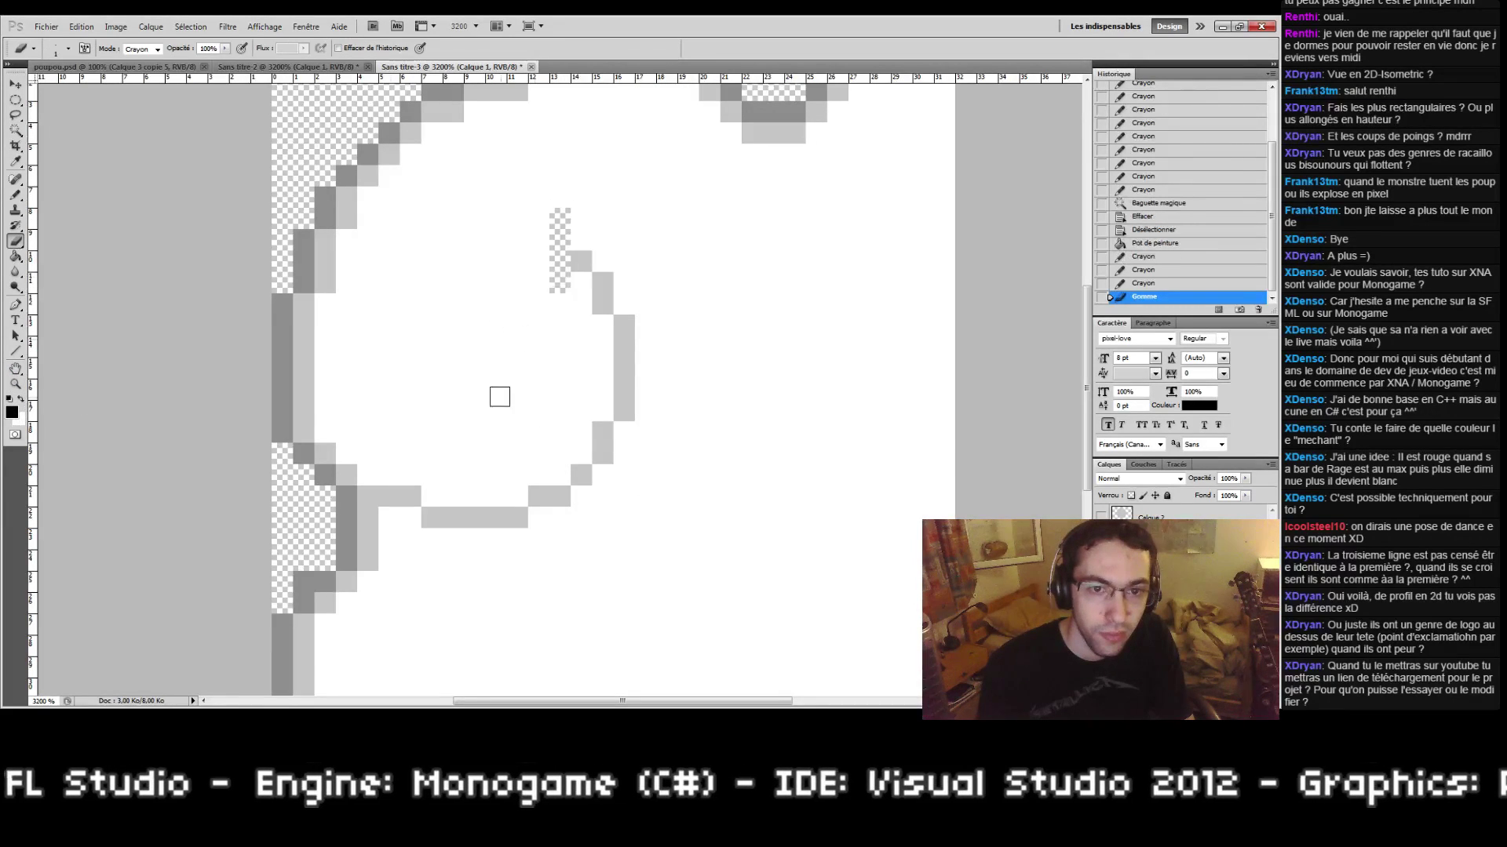
pyautogui.click(22, 401)
pyautogui.press('b')
pyautogui.moveTo(578, 181)
pyautogui.mouseDown()
pyautogui.moveTo(616, 235)
pyautogui.moveTo(602, 304)
pyautogui.mouseUp()
pyautogui.click(581, 261)
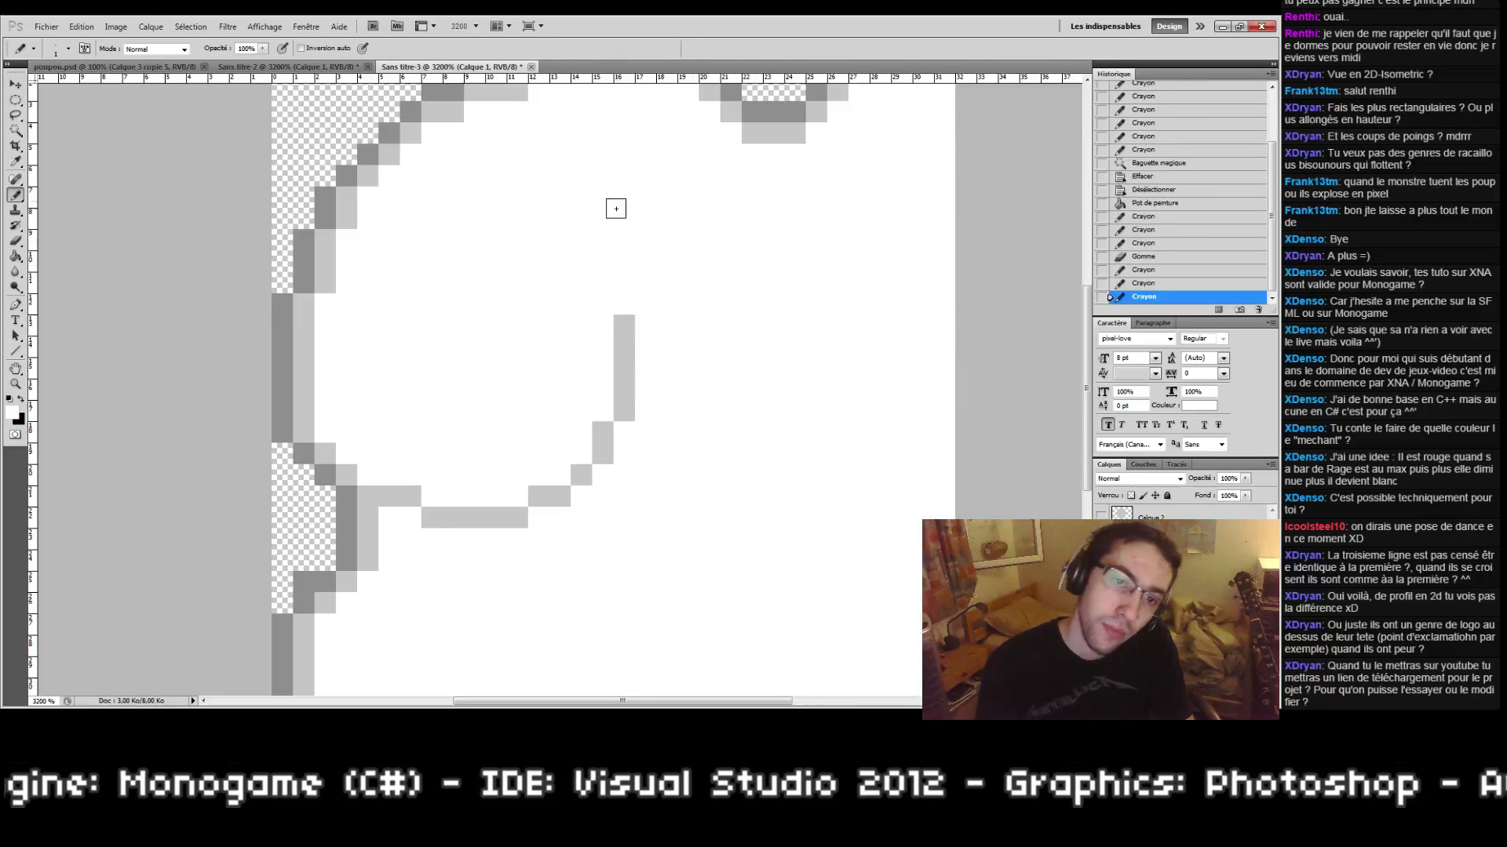
# Step: Remove the arc's vertical right stretch and the two-pixel segment below it, covering them with white and keeping only the bottom curve
pyautogui.moveTo(801, 275)
pyautogui.mouseDown()
pyautogui.moveTo(781, 413)
pyautogui.moveTo(643, 306)
pyautogui.moveTo(731, 408)
pyautogui.moveTo(703, 333)
pyautogui.mouseUp()
pyautogui.press('e')
pyautogui.moveTo(523, 330)
pyautogui.mouseDown()
pyautogui.moveTo(562, 525)
pyautogui.moveTo(550, 517)
pyautogui.mouseUp()
pyautogui.moveTo(538, 412); pyautogui.dragTo(530, 346)
pyautogui.moveTo(506, 420); pyautogui.dragTo(535, 495)
pyautogui.moveTo(625, 456); pyautogui.dragTo(645, 513)
pyautogui.moveTo(671, 323); pyautogui.dragTo(688, 366)
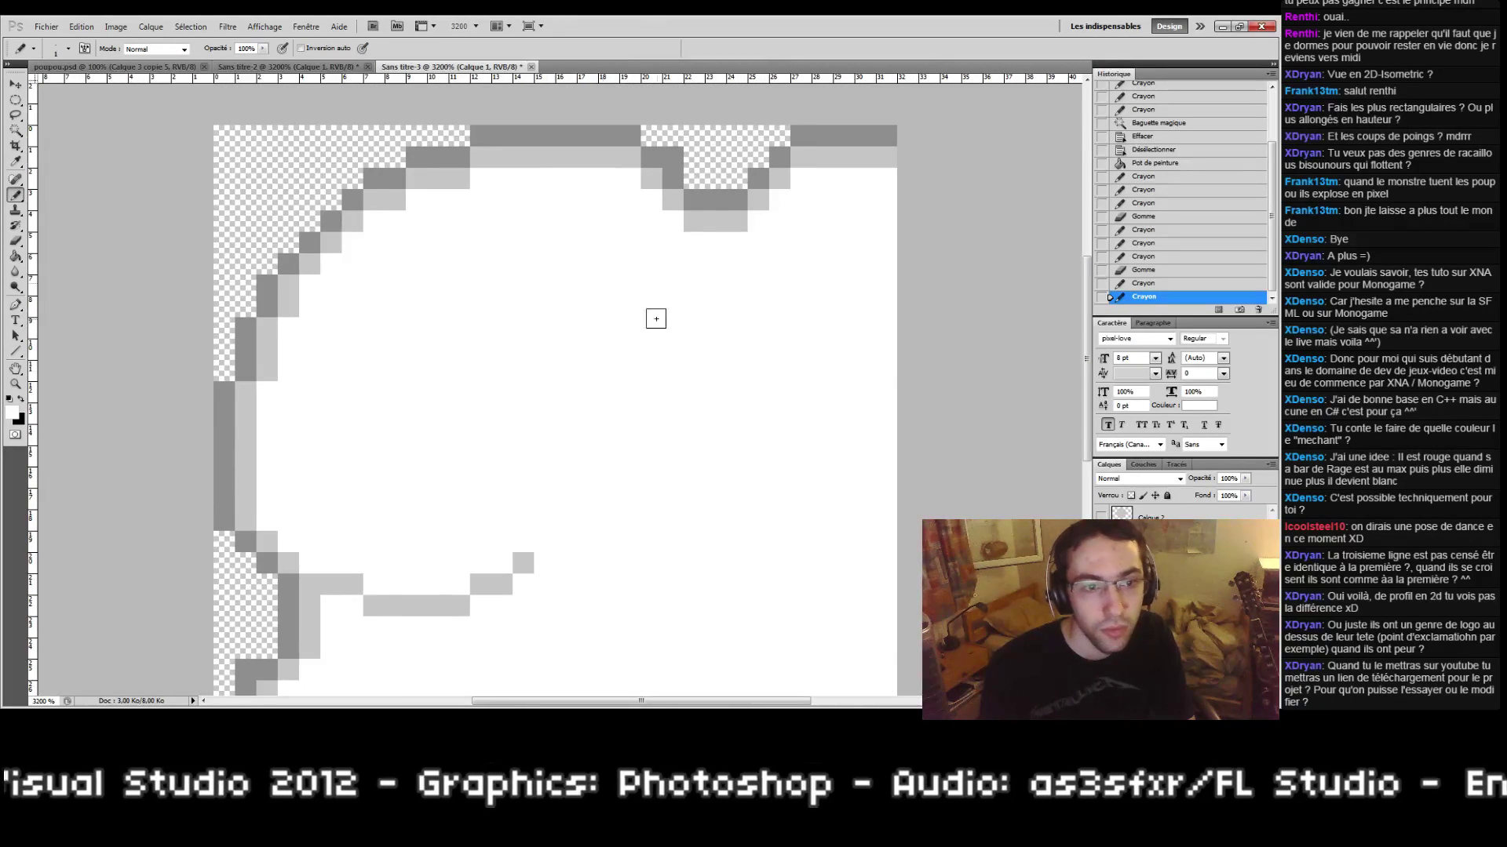
# Step: Merge the light grey circle layer Calque 2 with Calque 1
pyautogui.click(524, 328)
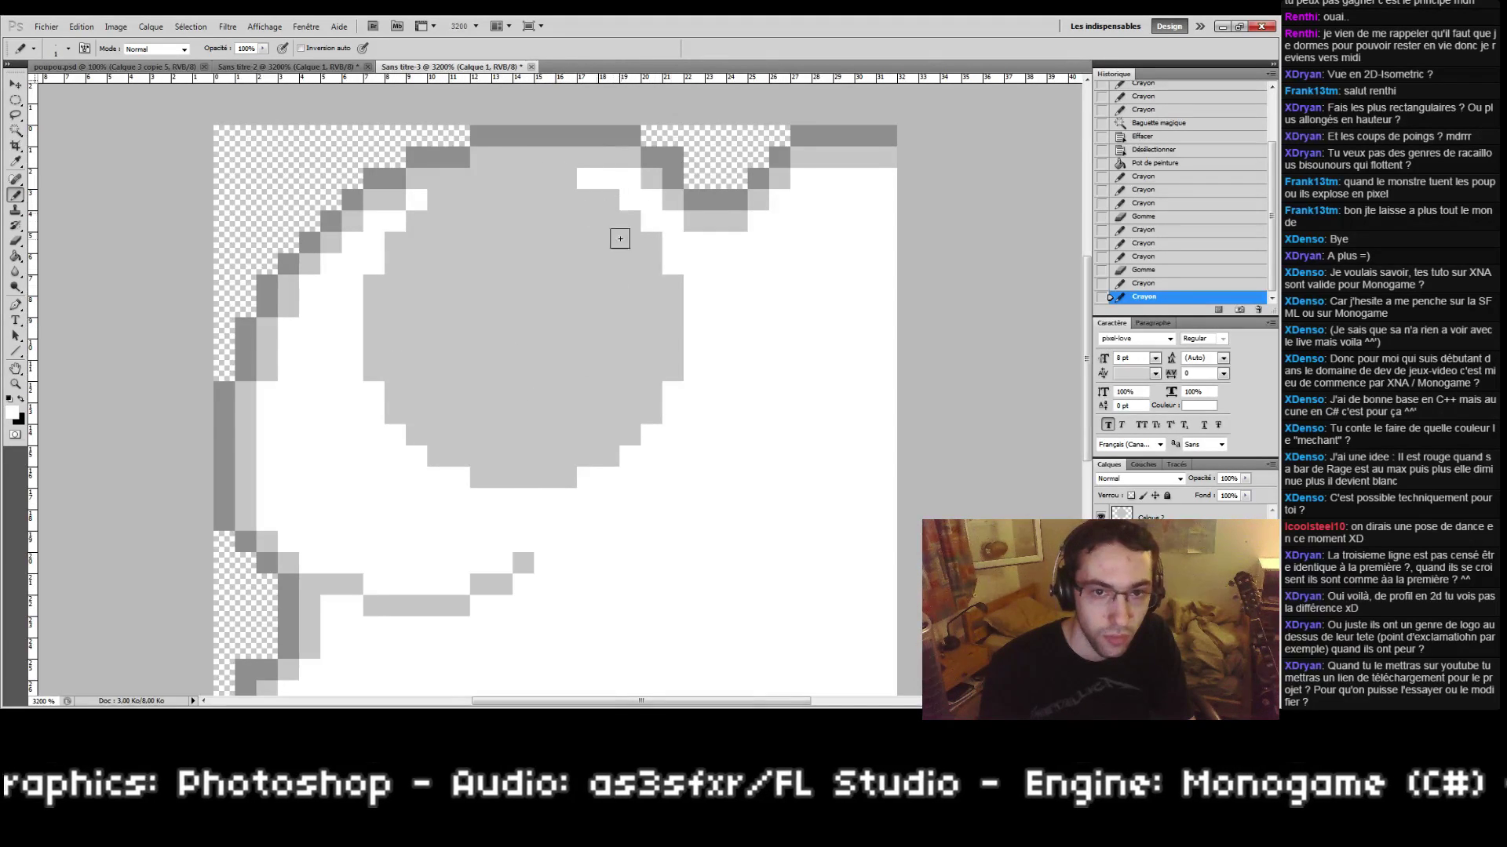
pyautogui.click(515, 163)
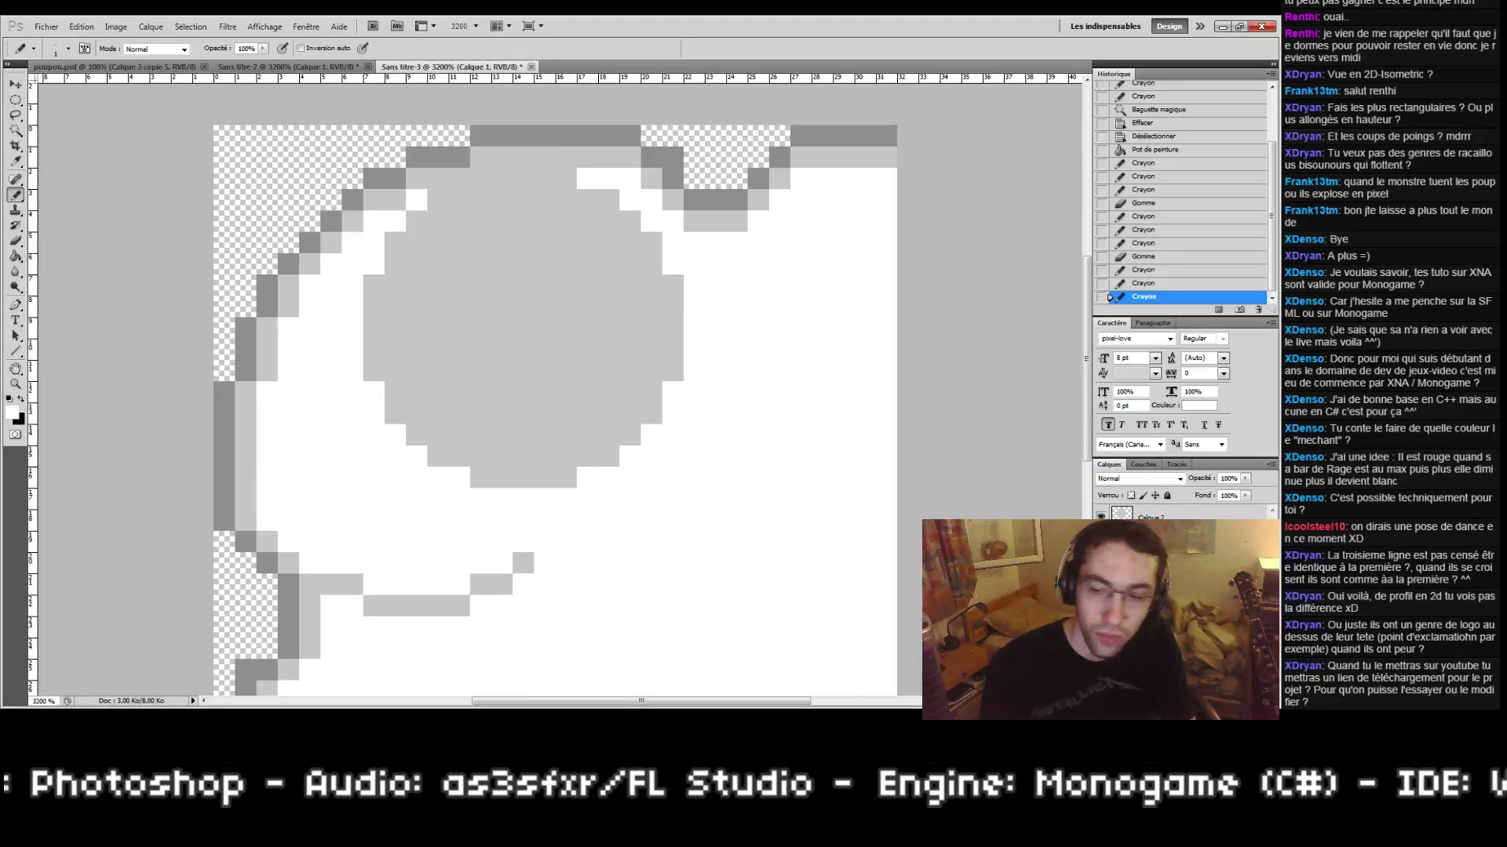
pyautogui.keyDown('shift'); pyautogui.click(1185, 515); pyautogui.keyUp('shift')
pyautogui.rightClick(1185, 515)
pyautogui.click(1161, 474)
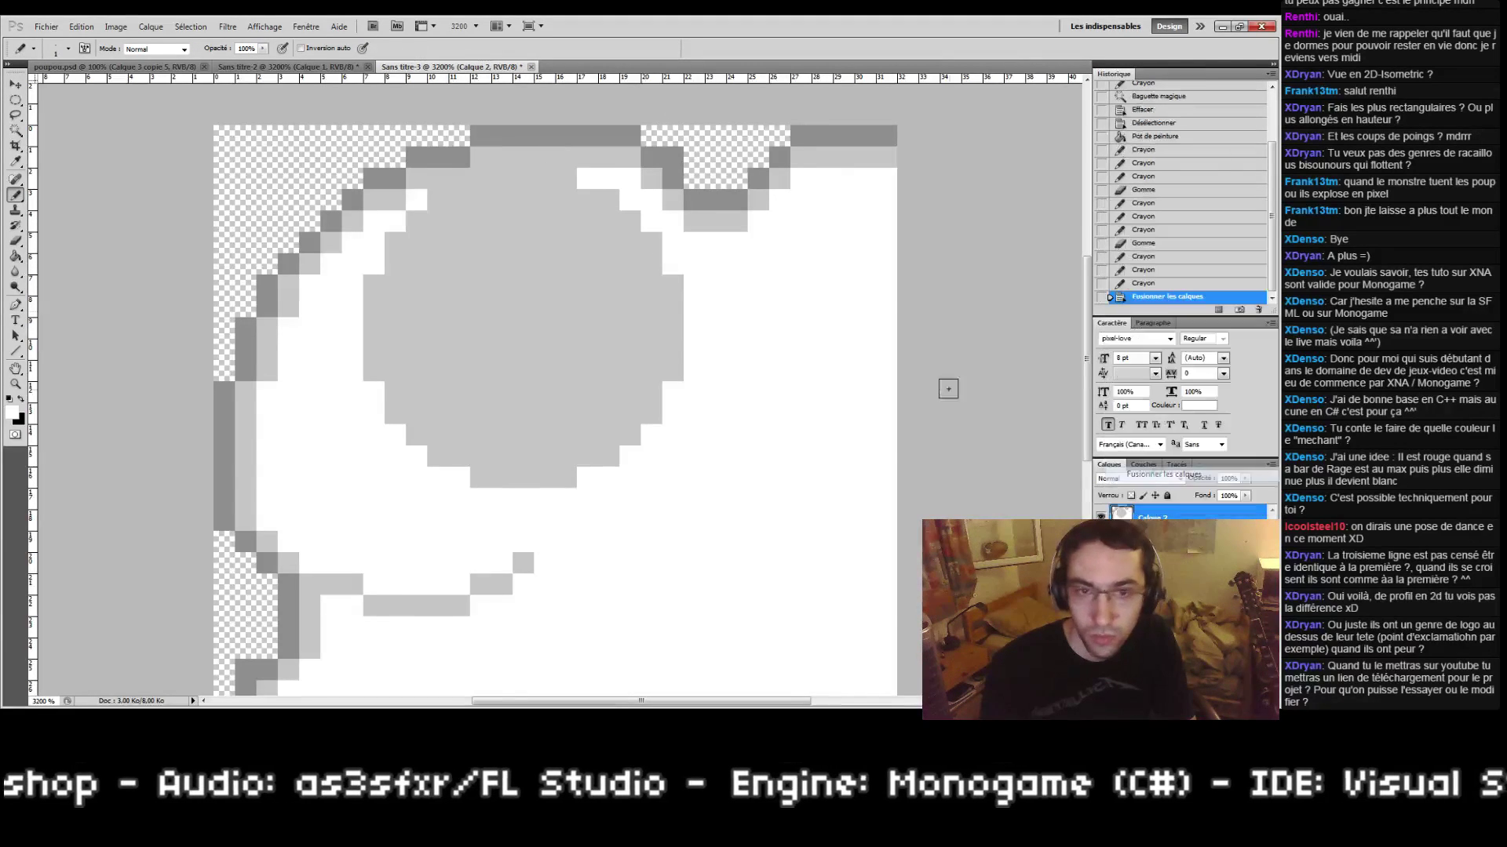
# Step: Cover the large light grey circle with white, filling its remaining area through a Magic Wand selection, and deselect
pyautogui.moveTo(505, 182); pyautogui.dragTo(592, 177)
pyautogui.moveTo(438, 201)
pyautogui.mouseDown()
pyautogui.moveTo(572, 196)
pyautogui.moveTo(619, 232)
pyautogui.moveTo(659, 440)
pyautogui.moveTo(589, 243)
pyautogui.moveTo(609, 325)
pyautogui.moveTo(566, 327)
pyautogui.mouseUp()
pyautogui.click(15, 129)
pyautogui.click(428, 357)
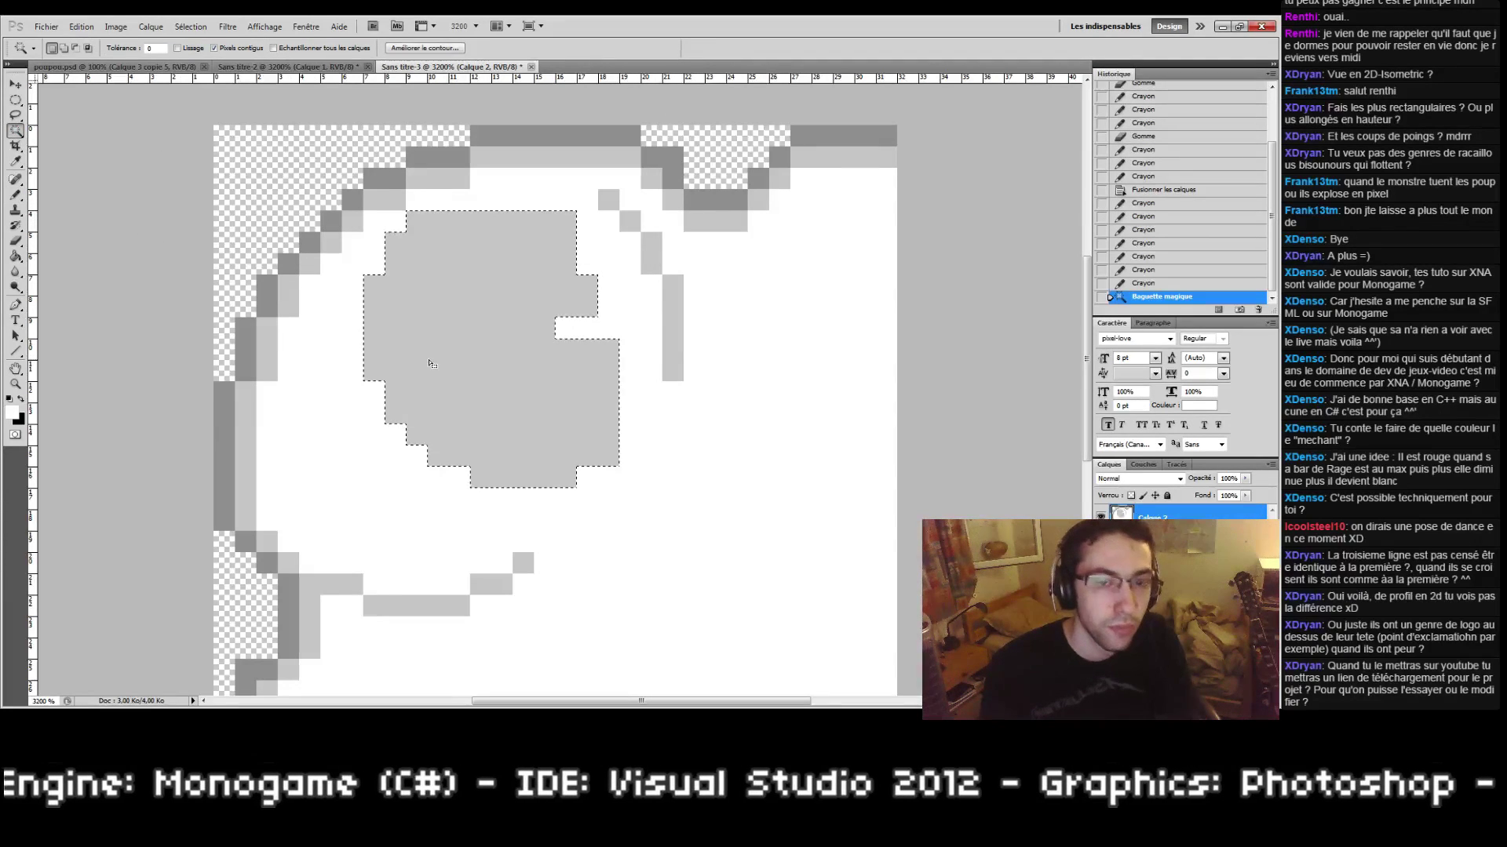
pyautogui.hotkey('ctrl', 'd')
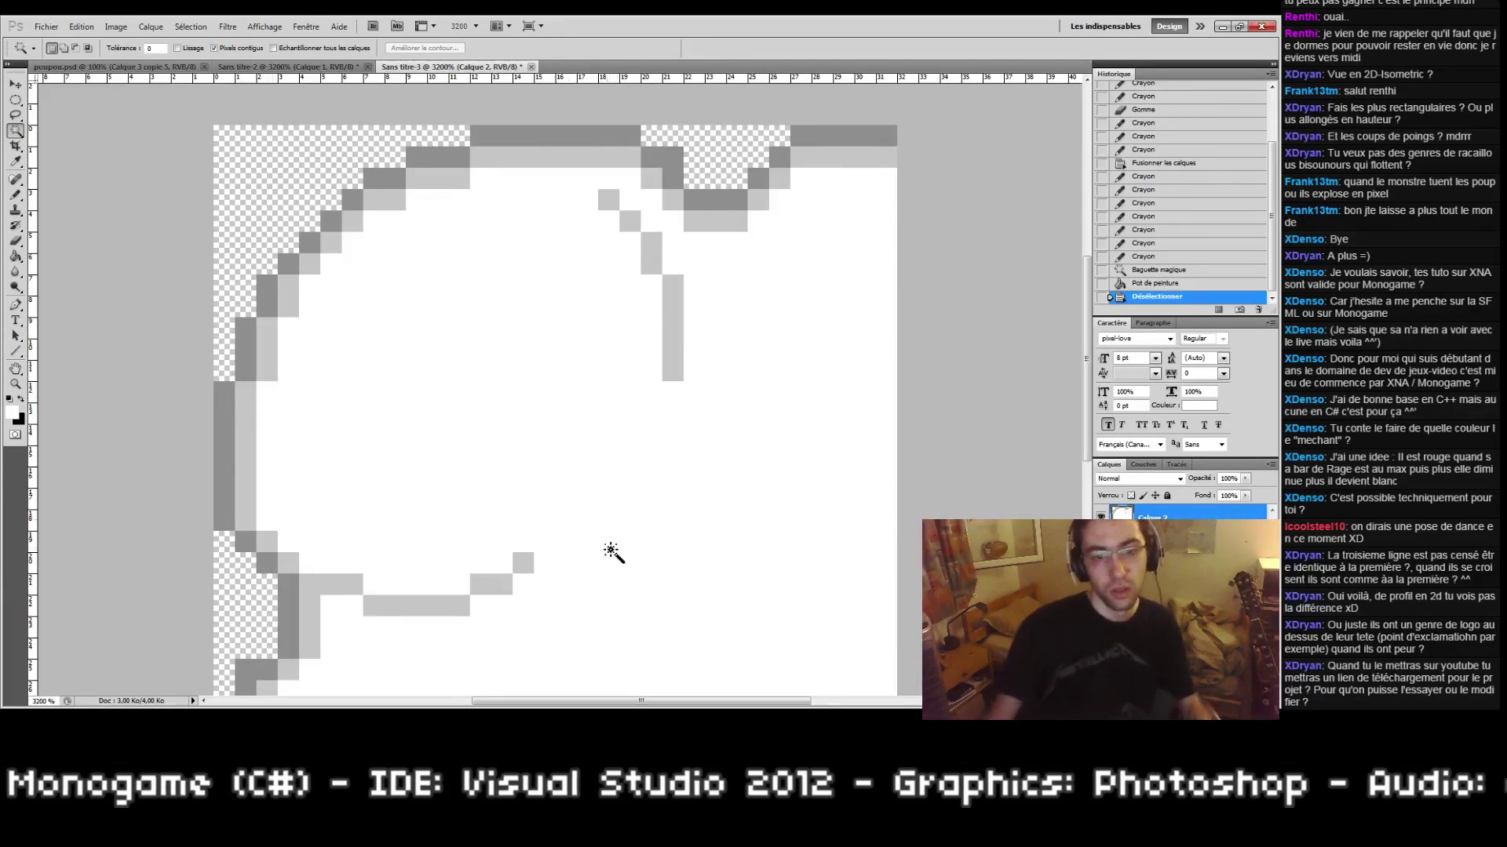
# Step: Set the background colour to light grey cccccc
pyautogui.doubleClick(15, 384)
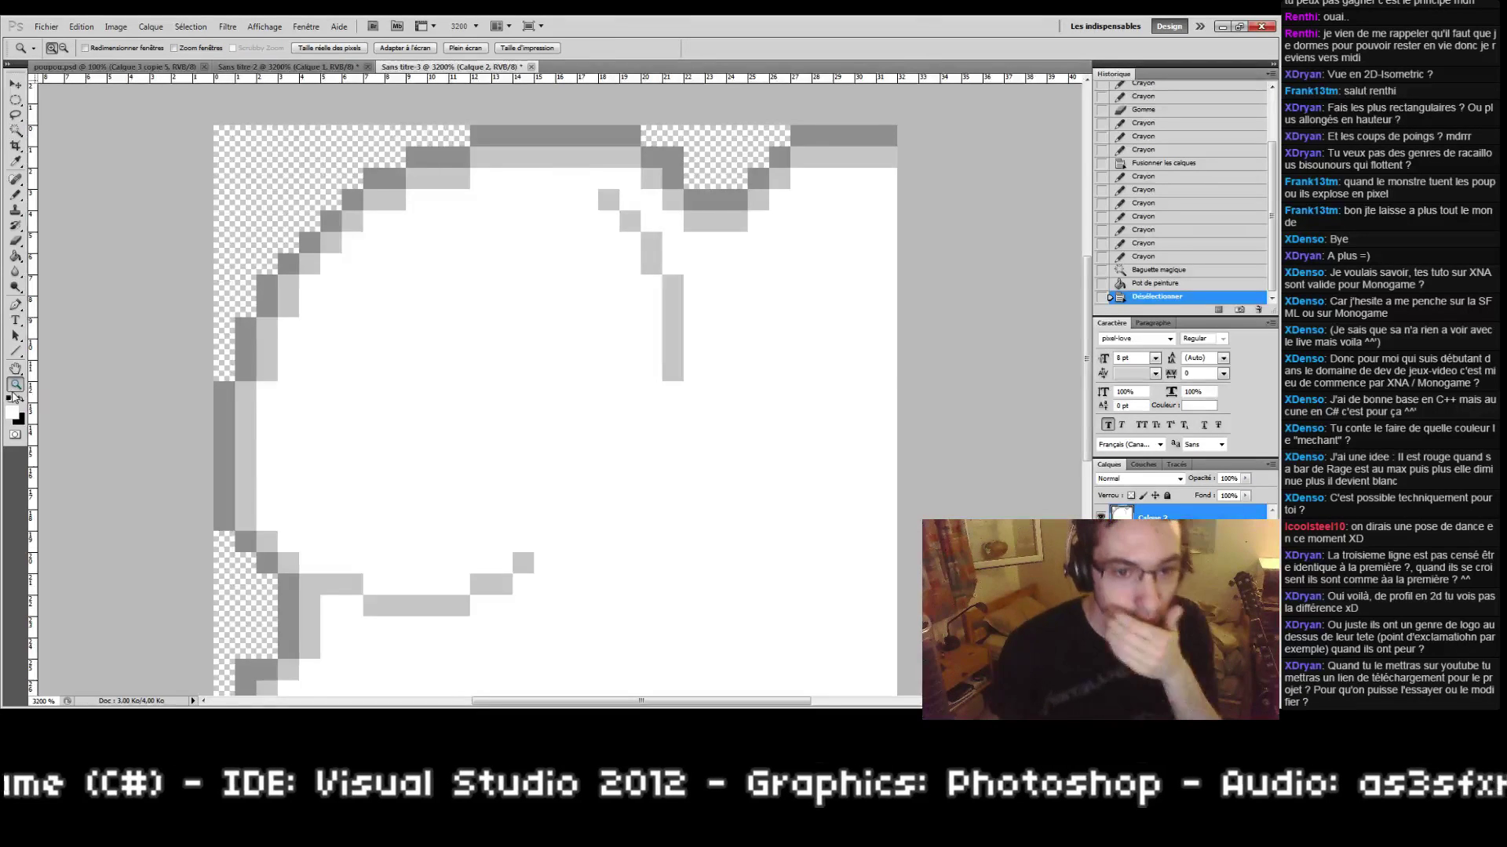
pyautogui.moveTo(542, 381)
pyautogui.mouseDown()
pyautogui.moveTo(571, 403)
pyautogui.moveTo(558, 404)
pyautogui.mouseUp()
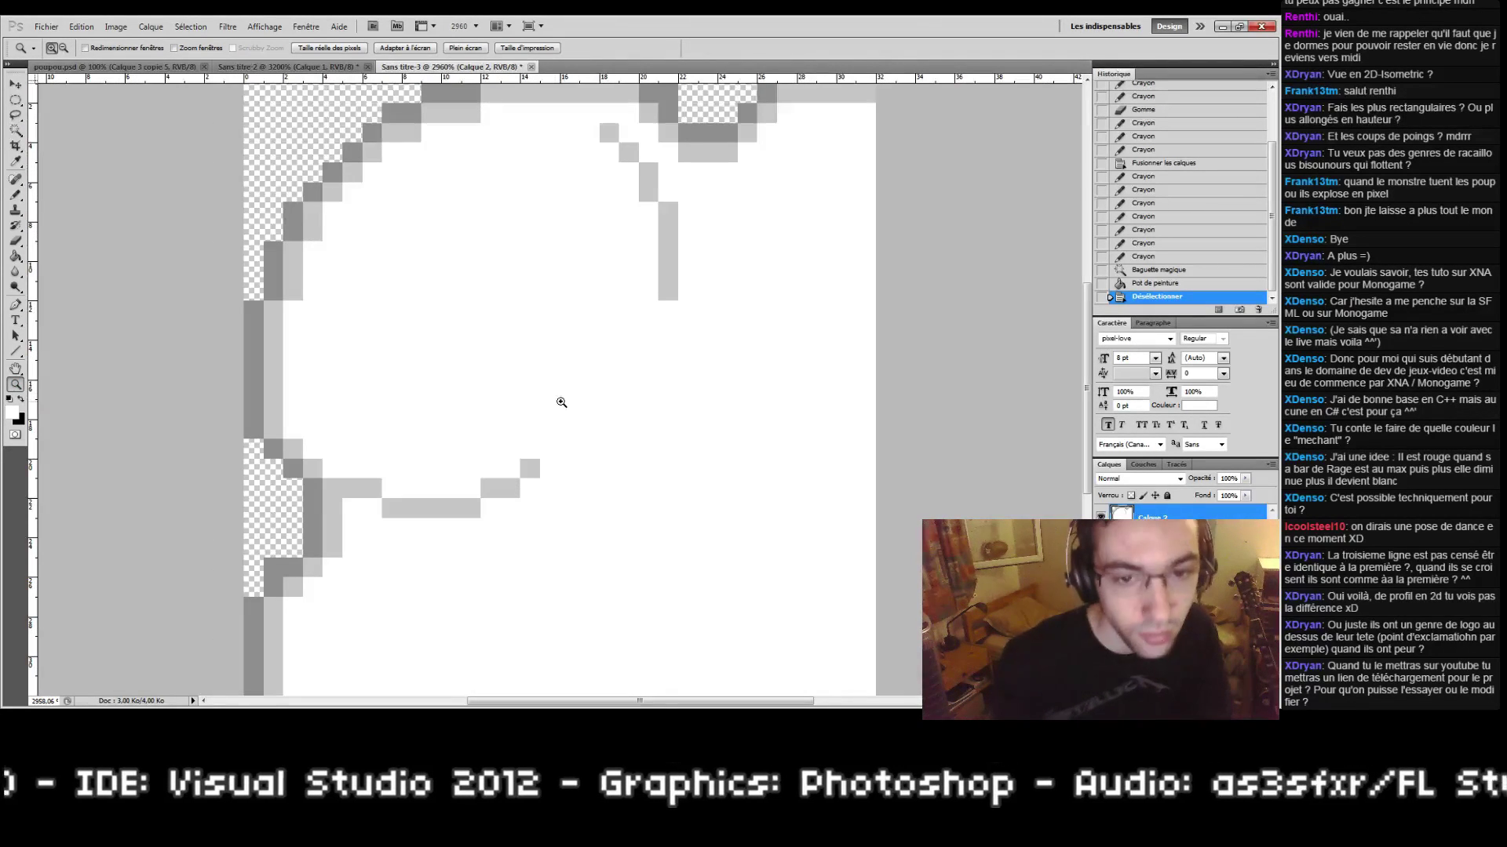
pyautogui.press('b')
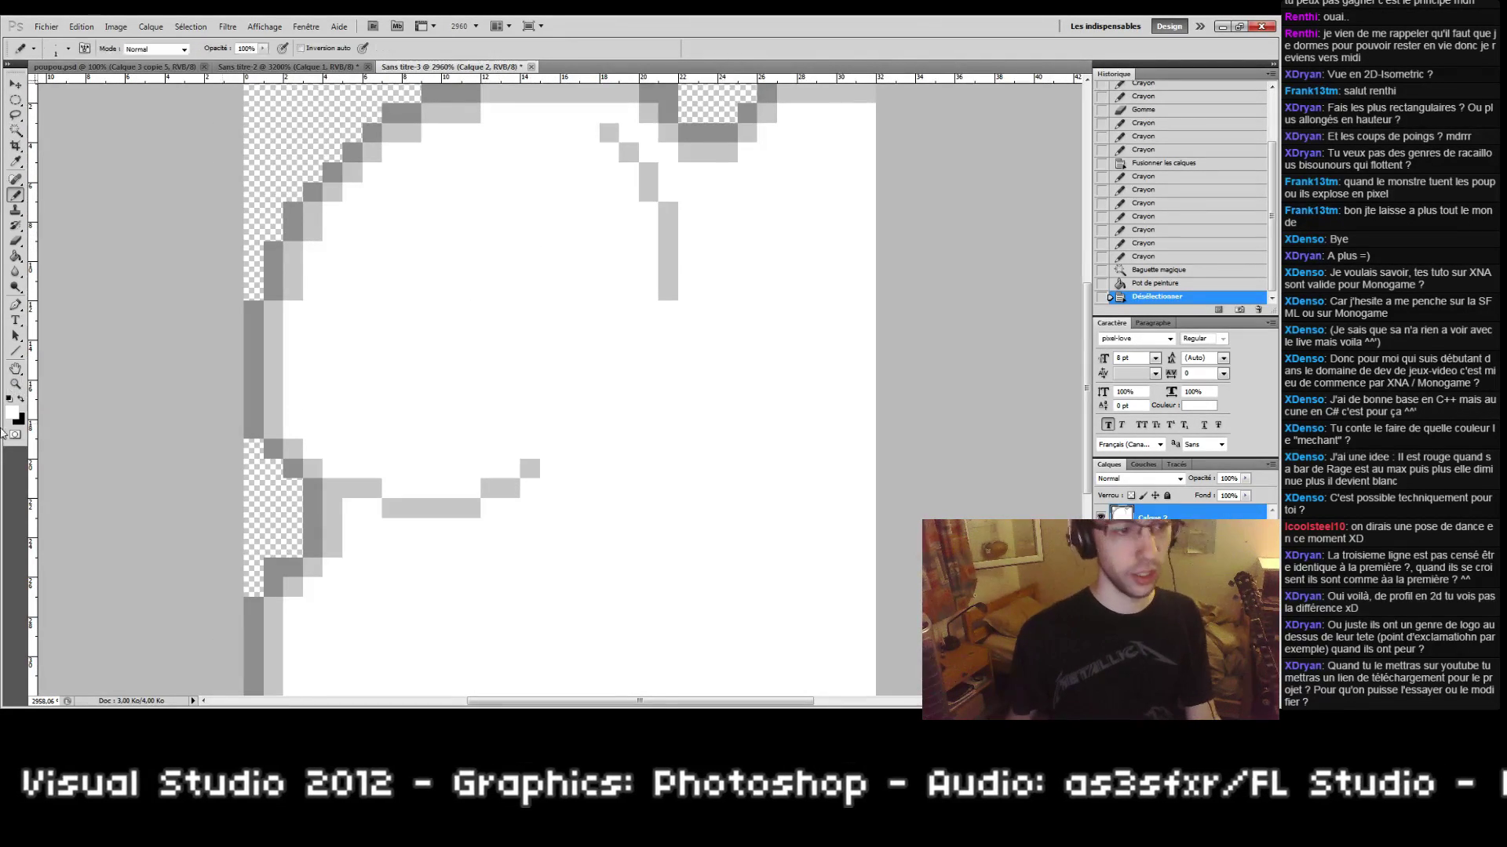
pyautogui.click(19, 419)
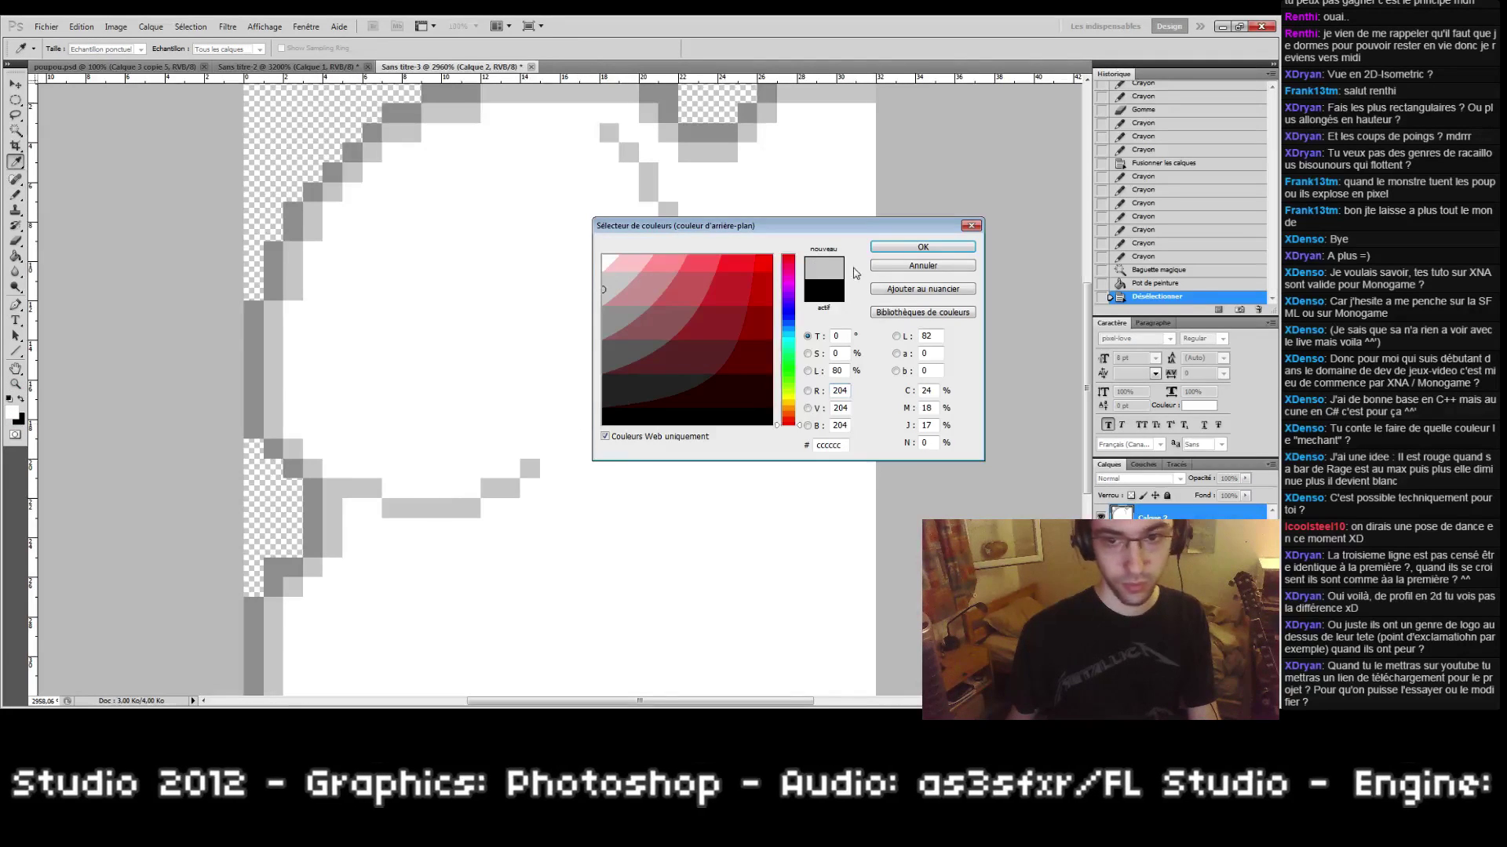
pyautogui.click(885, 250)
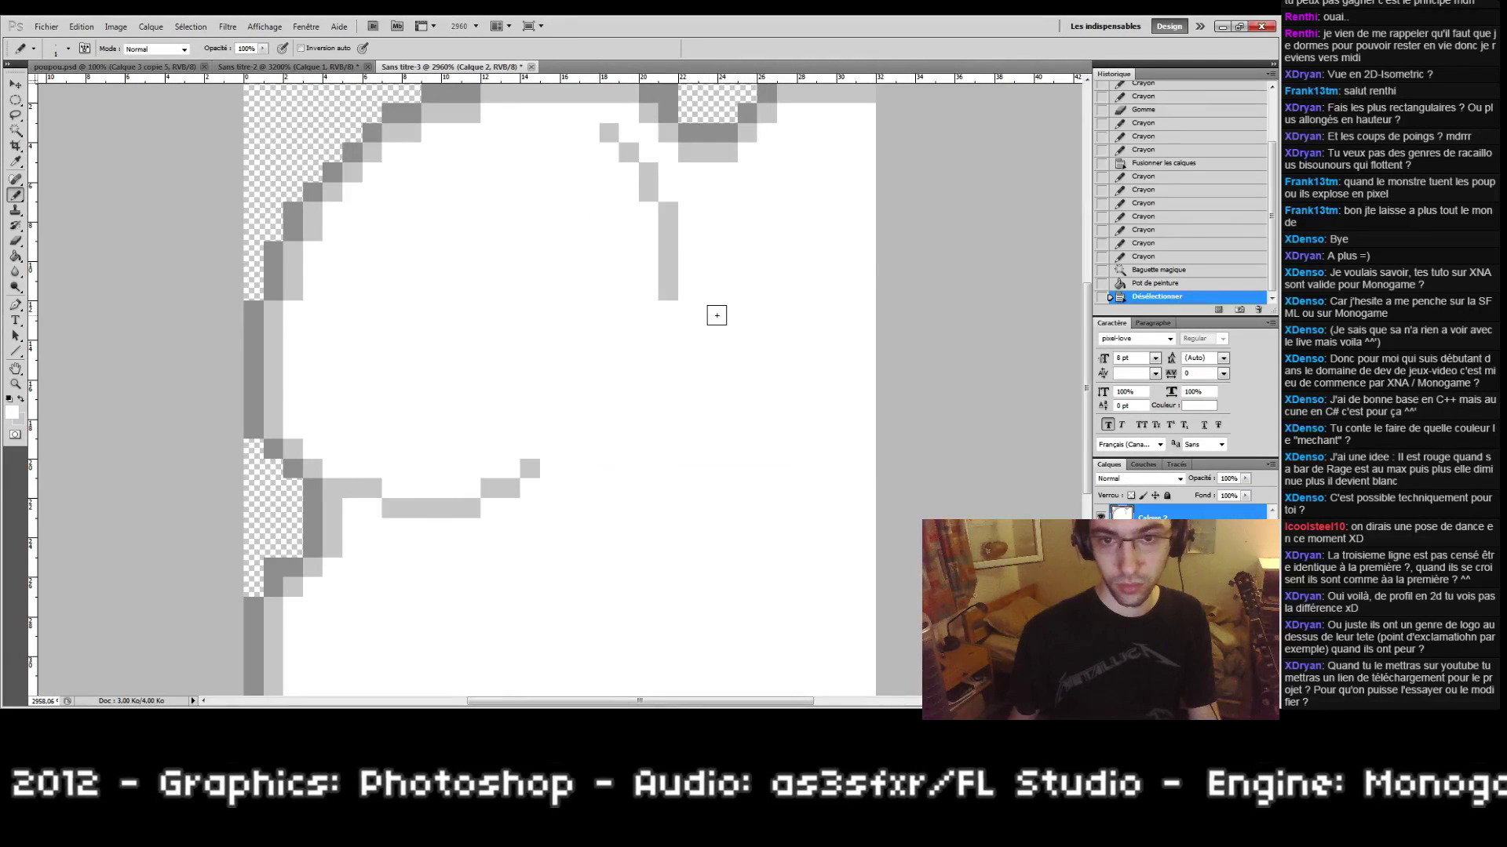
# Step: Remove the leftover light grey curve pixels inside the shape and paint the area solid white with the Pencil
pyautogui.press('e')
pyautogui.moveTo(533, 468); pyautogui.dragTo(491, 489)
pyautogui.press('b')
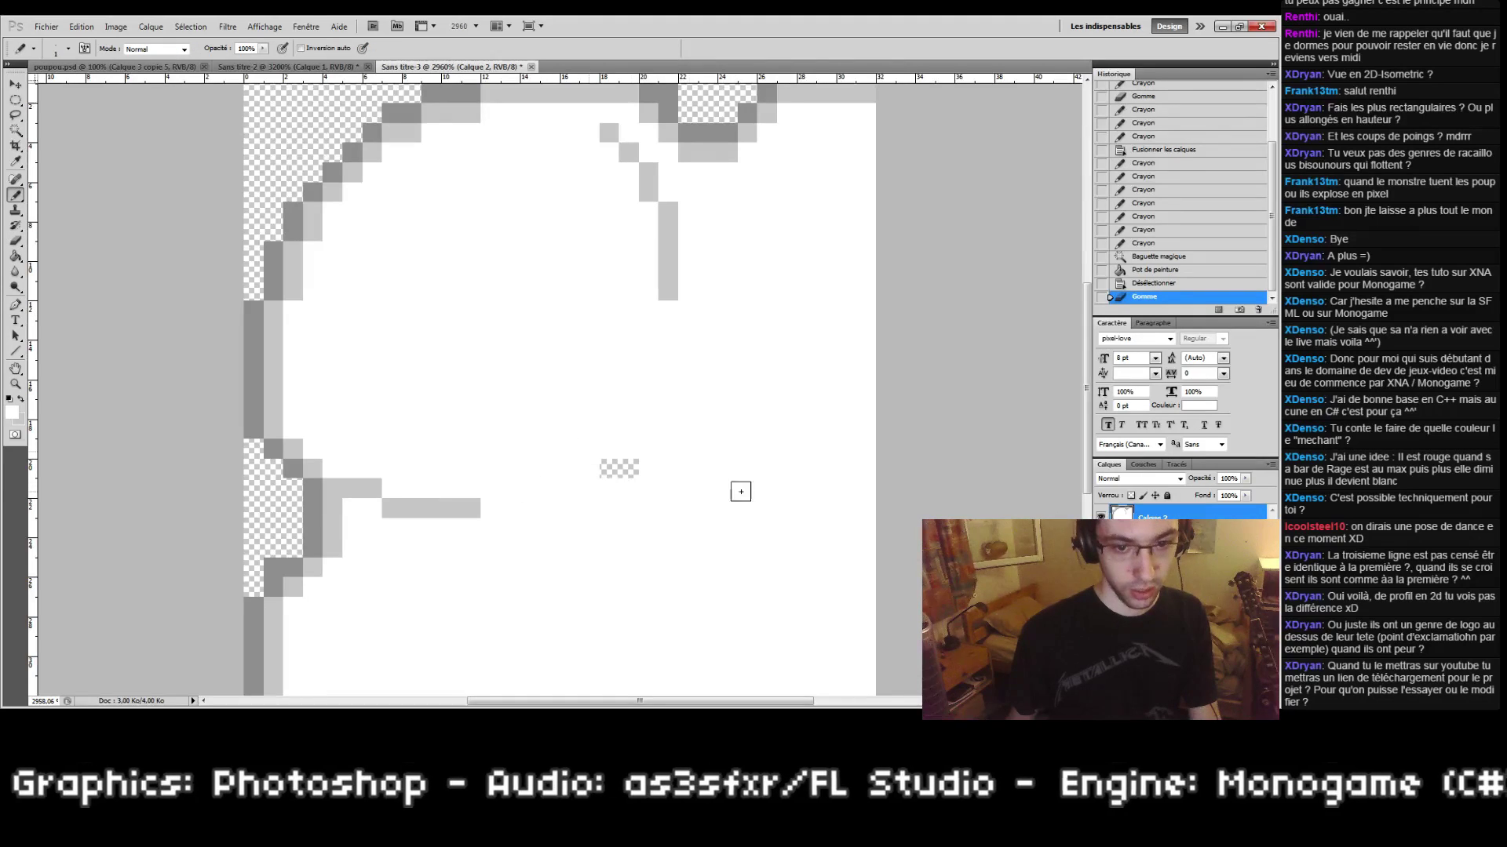
pyautogui.moveTo(610, 481)
pyautogui.mouseDown()
pyautogui.moveTo(359, 488)
pyautogui.moveTo(409, 499)
pyautogui.moveTo(438, 449)
pyautogui.moveTo(430, 494)
pyautogui.moveTo(671, 279)
pyautogui.moveTo(609, 133)
pyautogui.moveTo(679, 257)
pyautogui.moveTo(663, 208)
pyautogui.mouseUp()
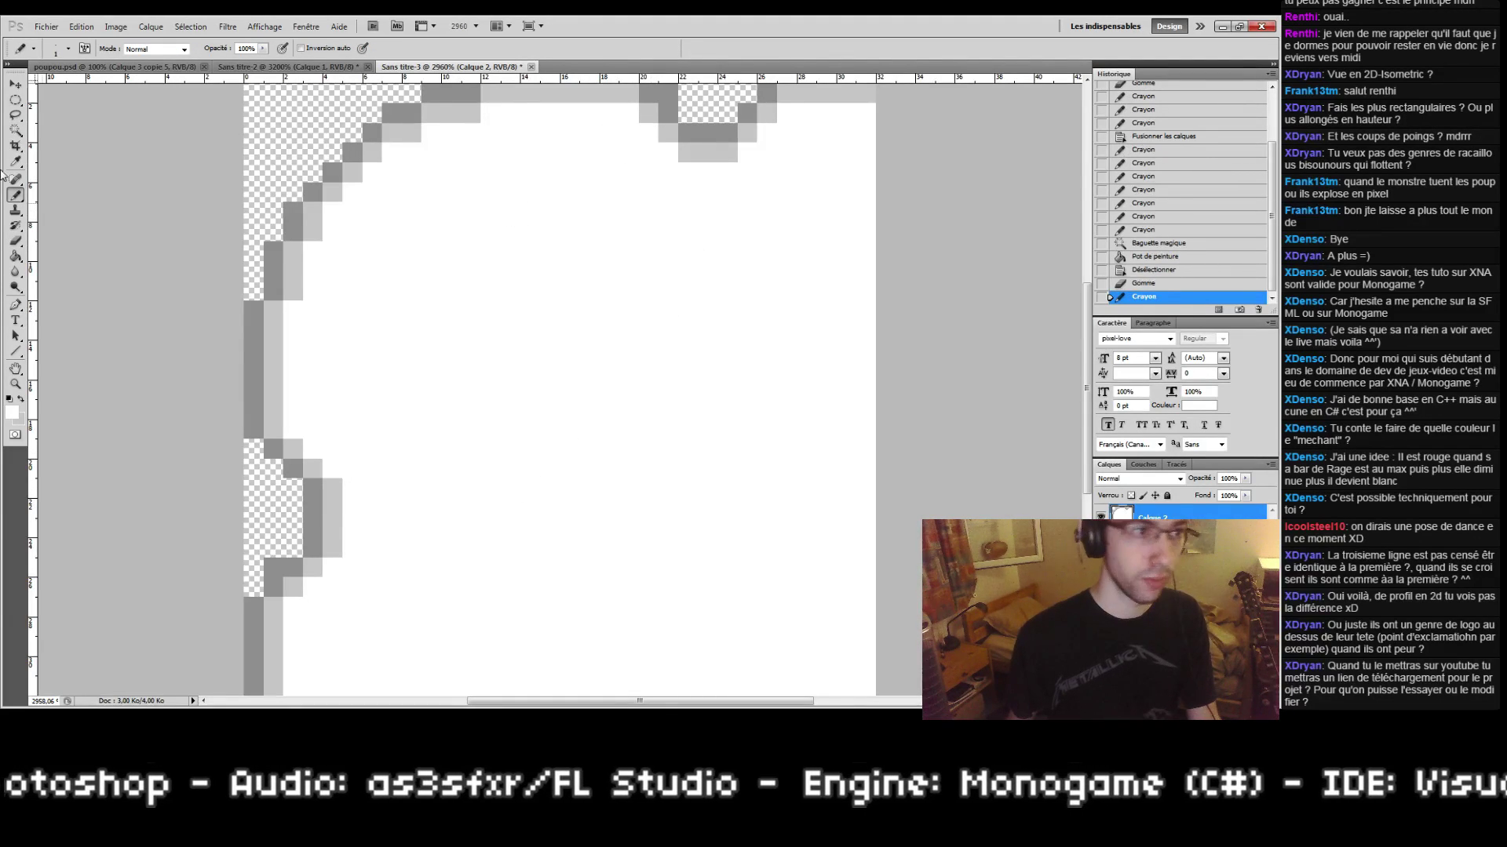
# Step: Select the white interior with the Magic Wand, apply the last Add Noise filter twice and deselect
pyautogui.click(15, 132)
pyautogui.click(628, 410)
pyautogui.hotkey('ctrl', 'f')
pyautogui.hotkey('ctrl', 'f')
pyautogui.hotkey('ctrl', 'd')
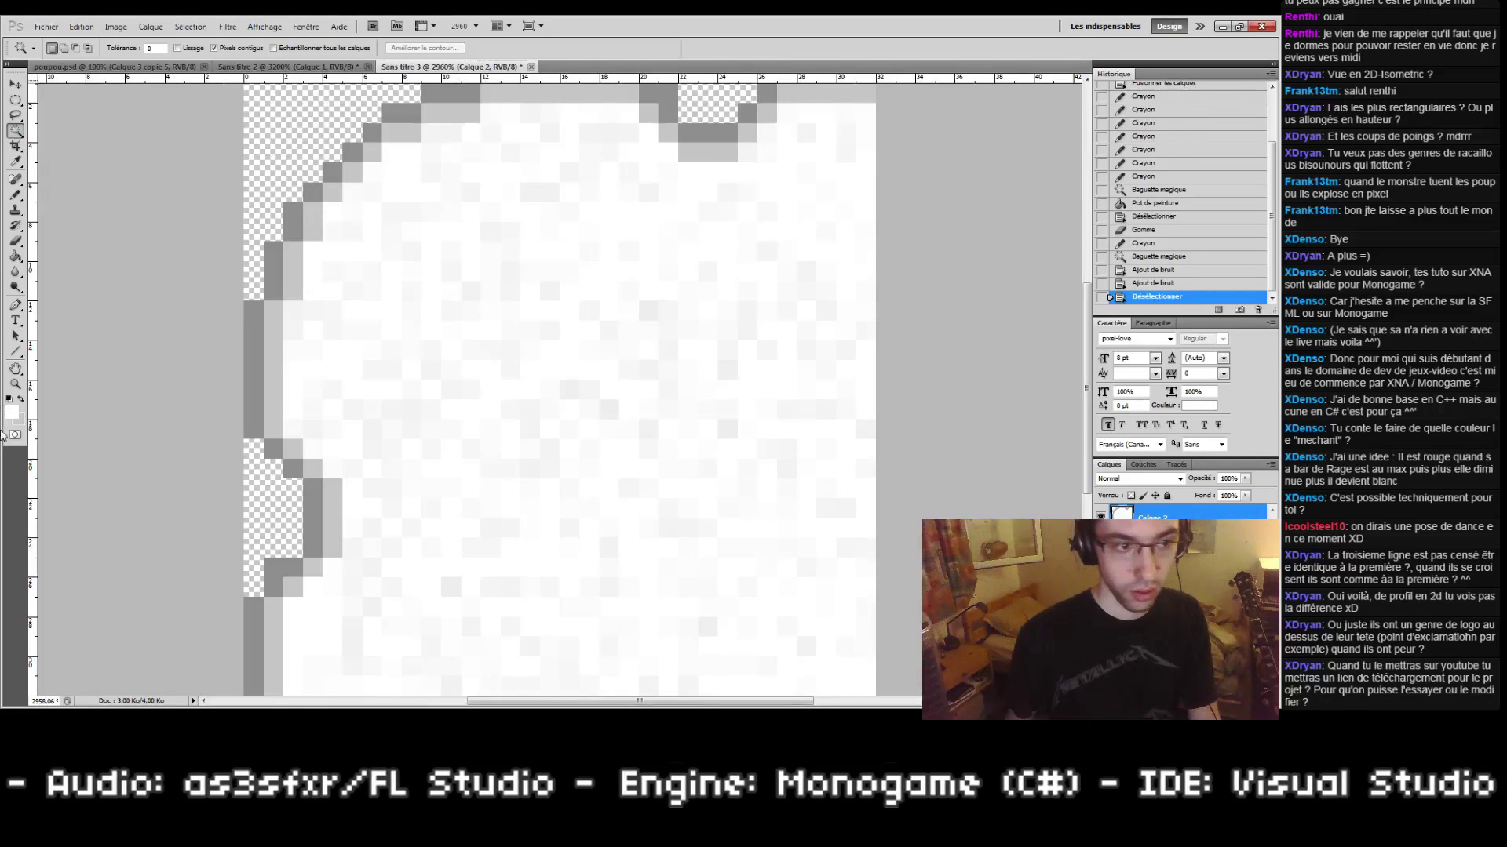
# Step: Examine how the noise-textured tile looks at 100% and 200% zoom
pyautogui.doubleClick(15, 368)
pyautogui.doubleClick(15, 384)
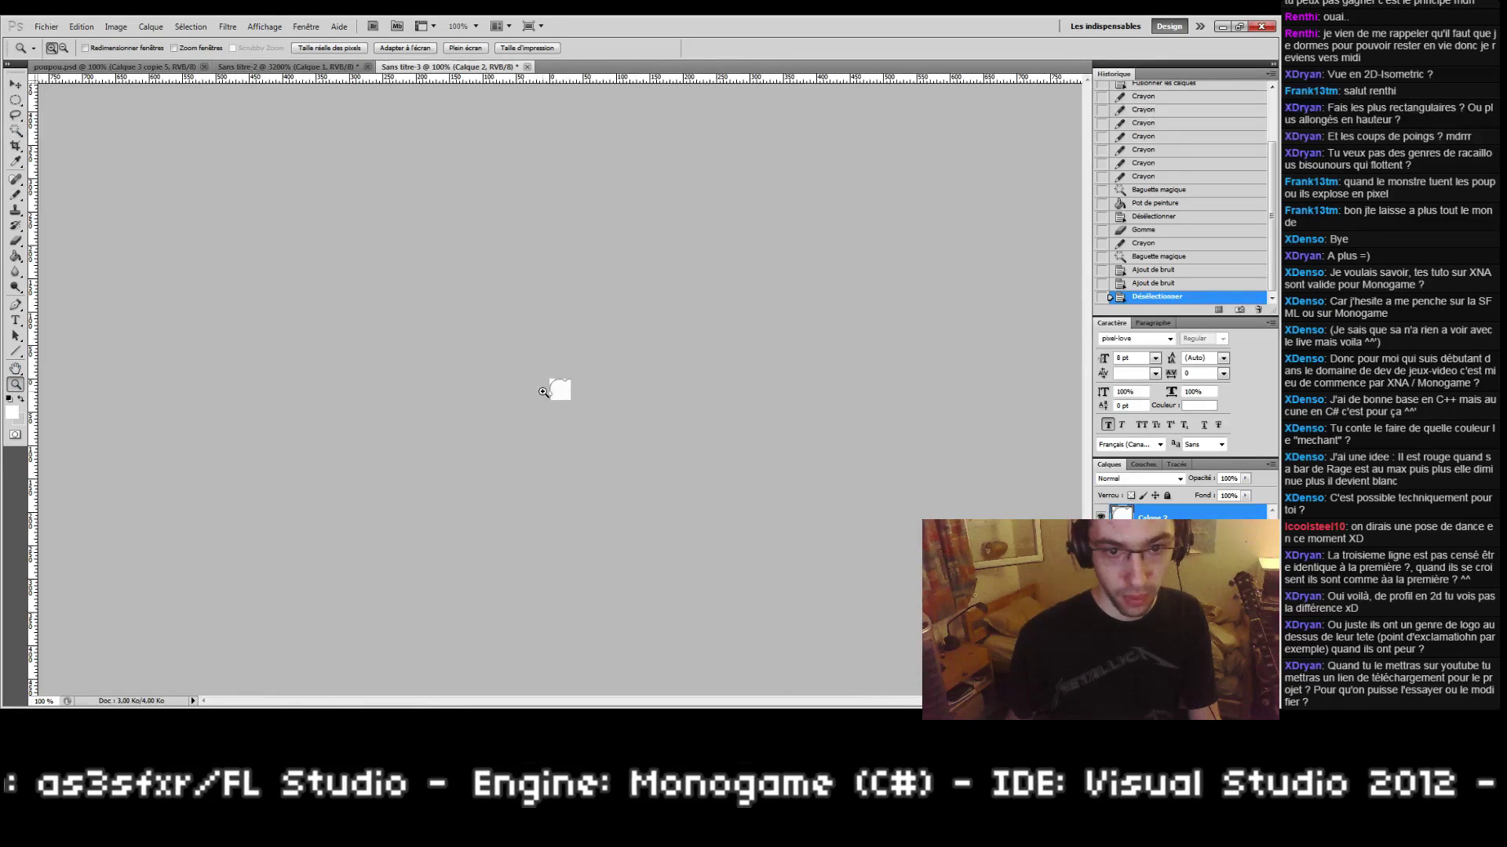
pyautogui.click(543, 392)
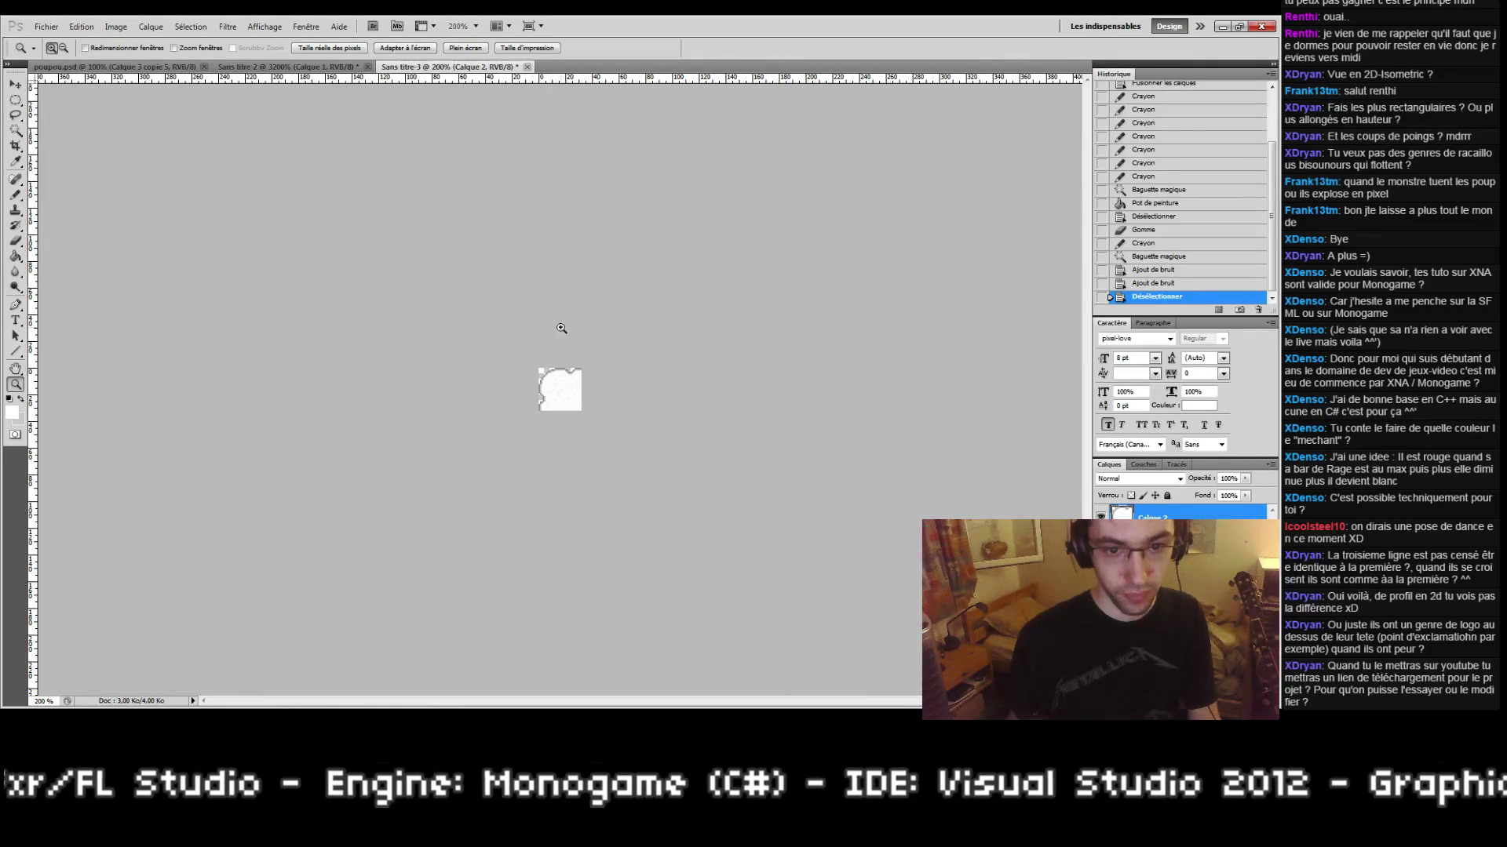
pyautogui.moveTo(563, 379); pyautogui.dragTo(632, 434)
pyautogui.moveTo(507, 404); pyautogui.dragTo(566, 416)
pyautogui.doubleClick(17, 385)
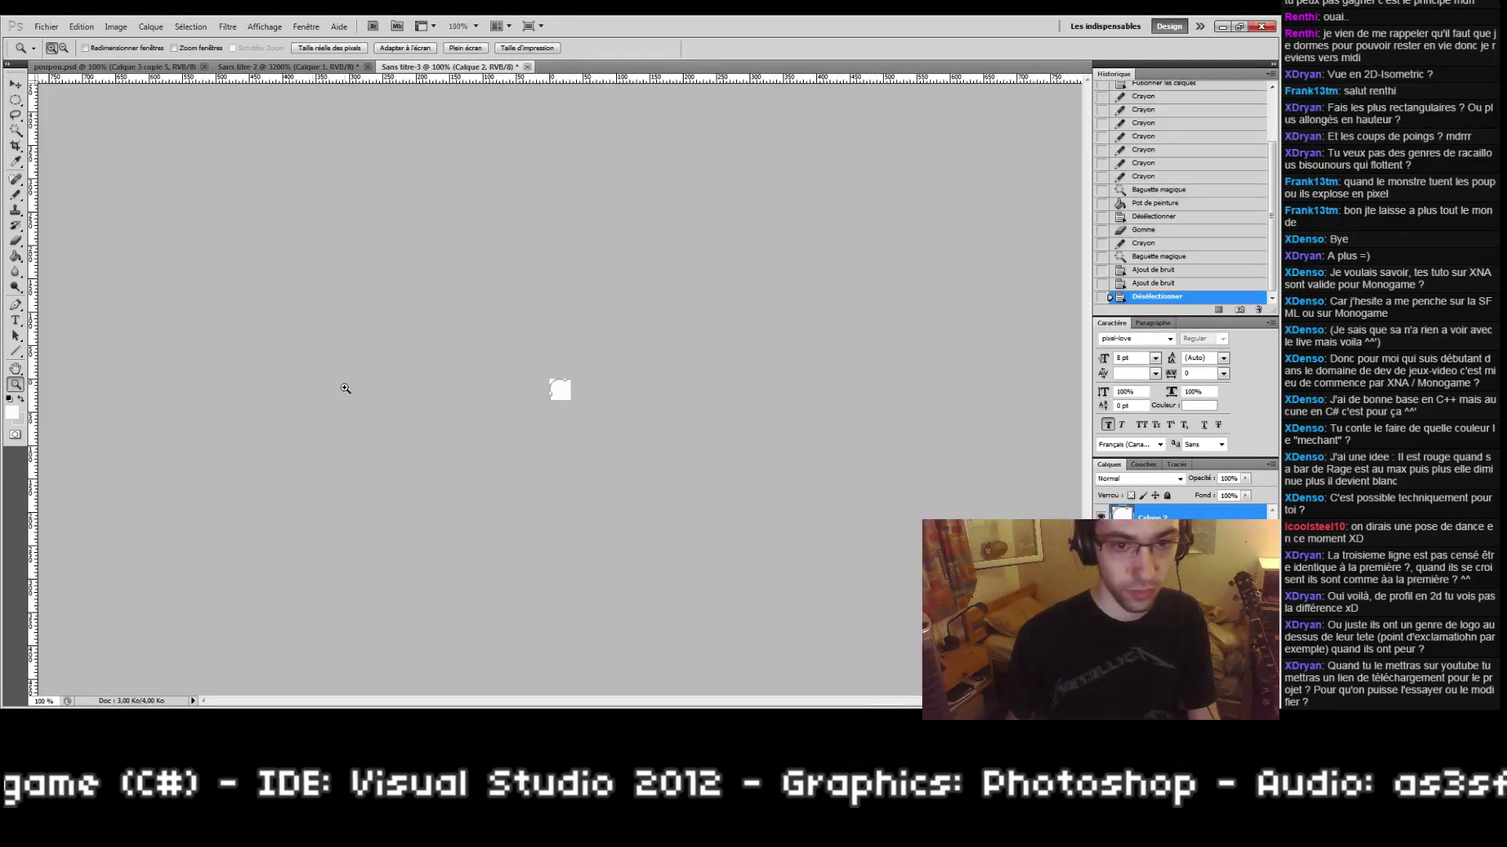
pyautogui.click(559, 389)
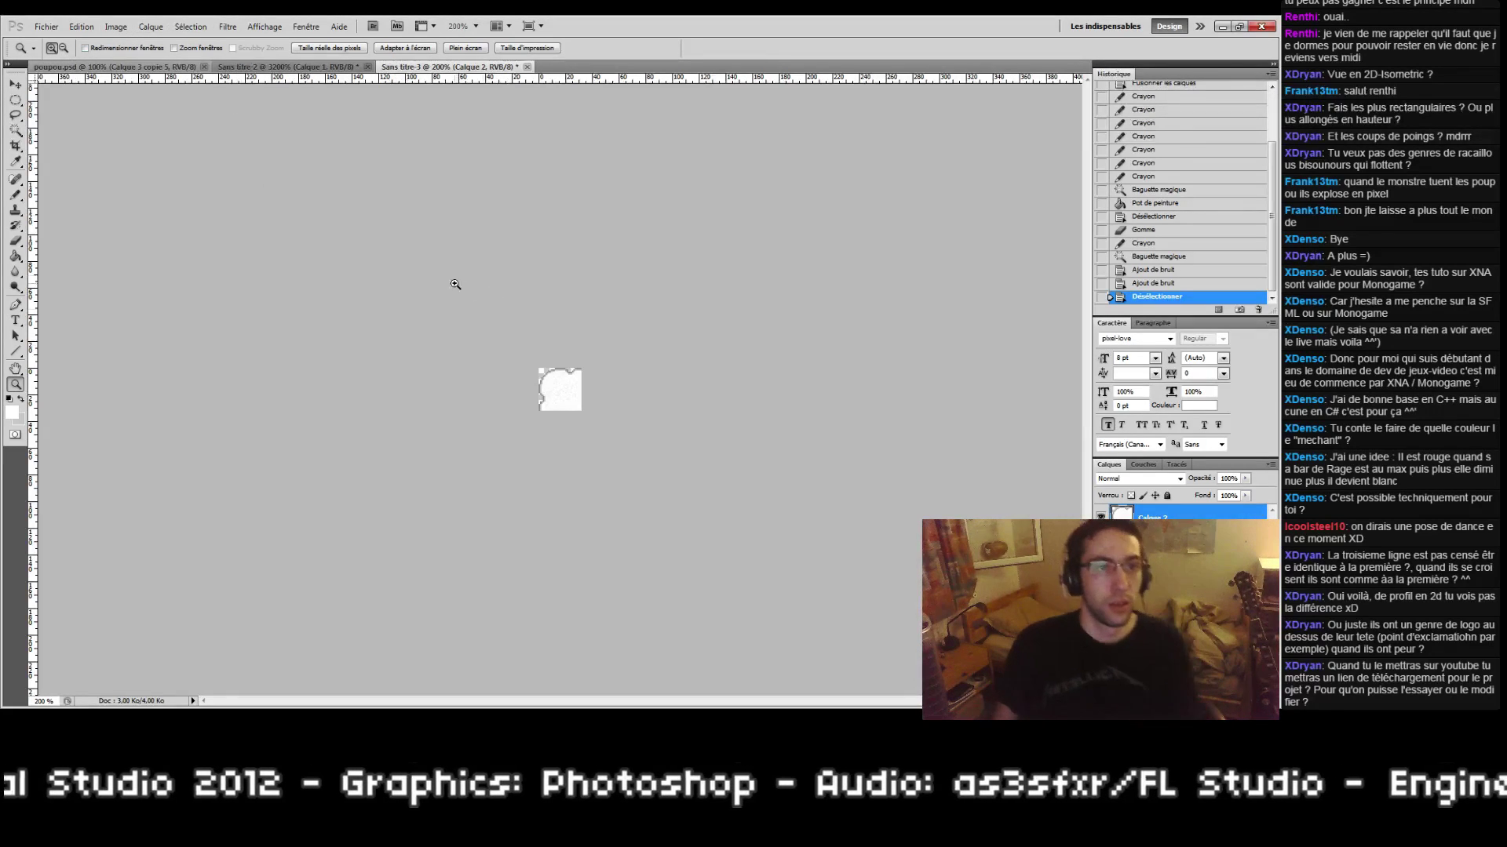
# Step: Save the document as environment.psd in the graphics folder, keeping maximum compatibility enabled
pyautogui.hotkey('ctrl', 's')
pyautogui.click(924, 214)
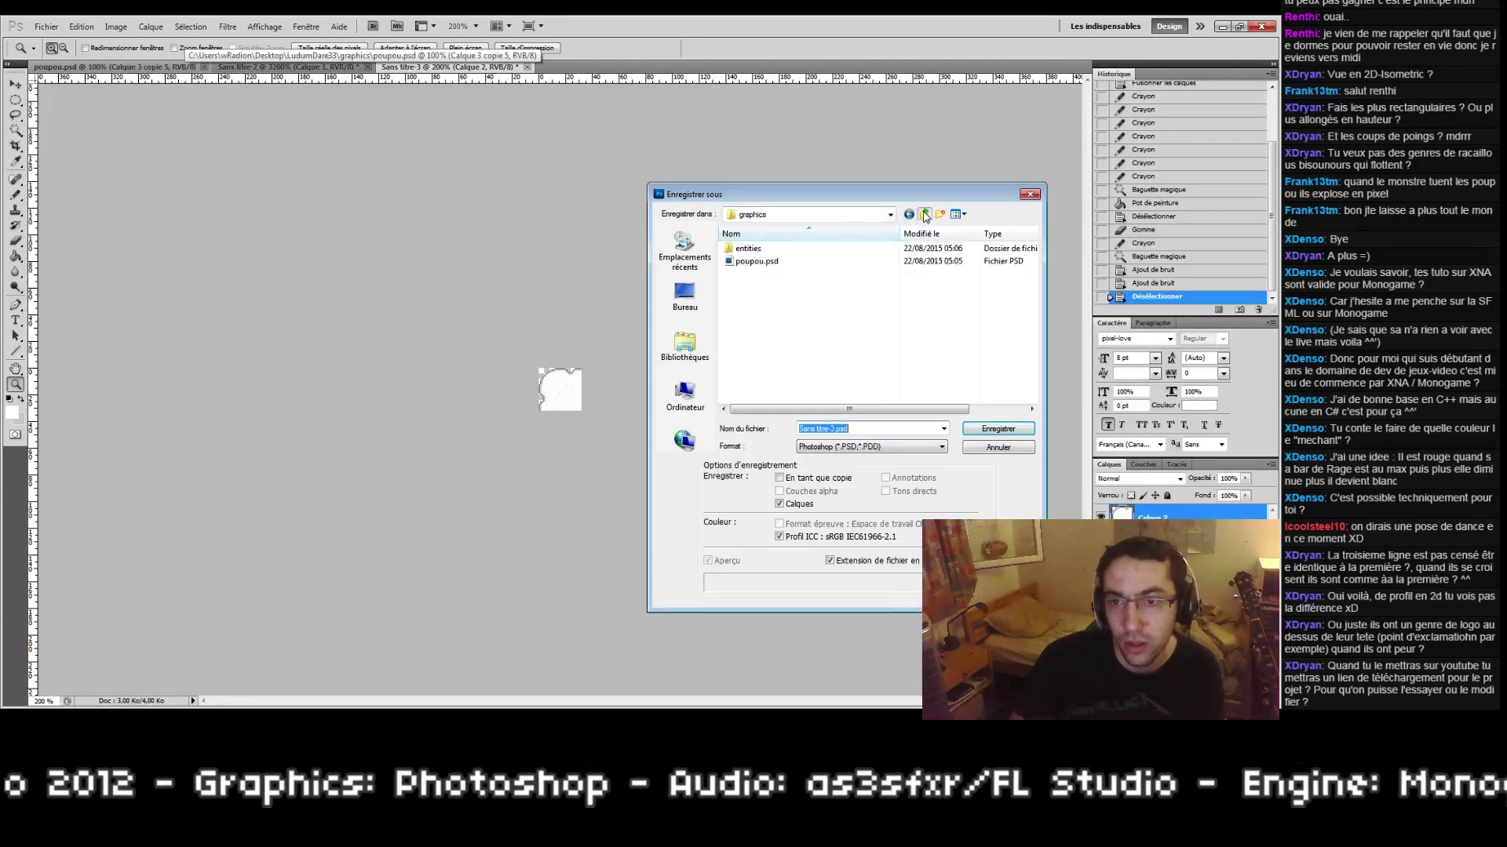
pyautogui.click(855, 424)
pyautogui.click(856, 424)
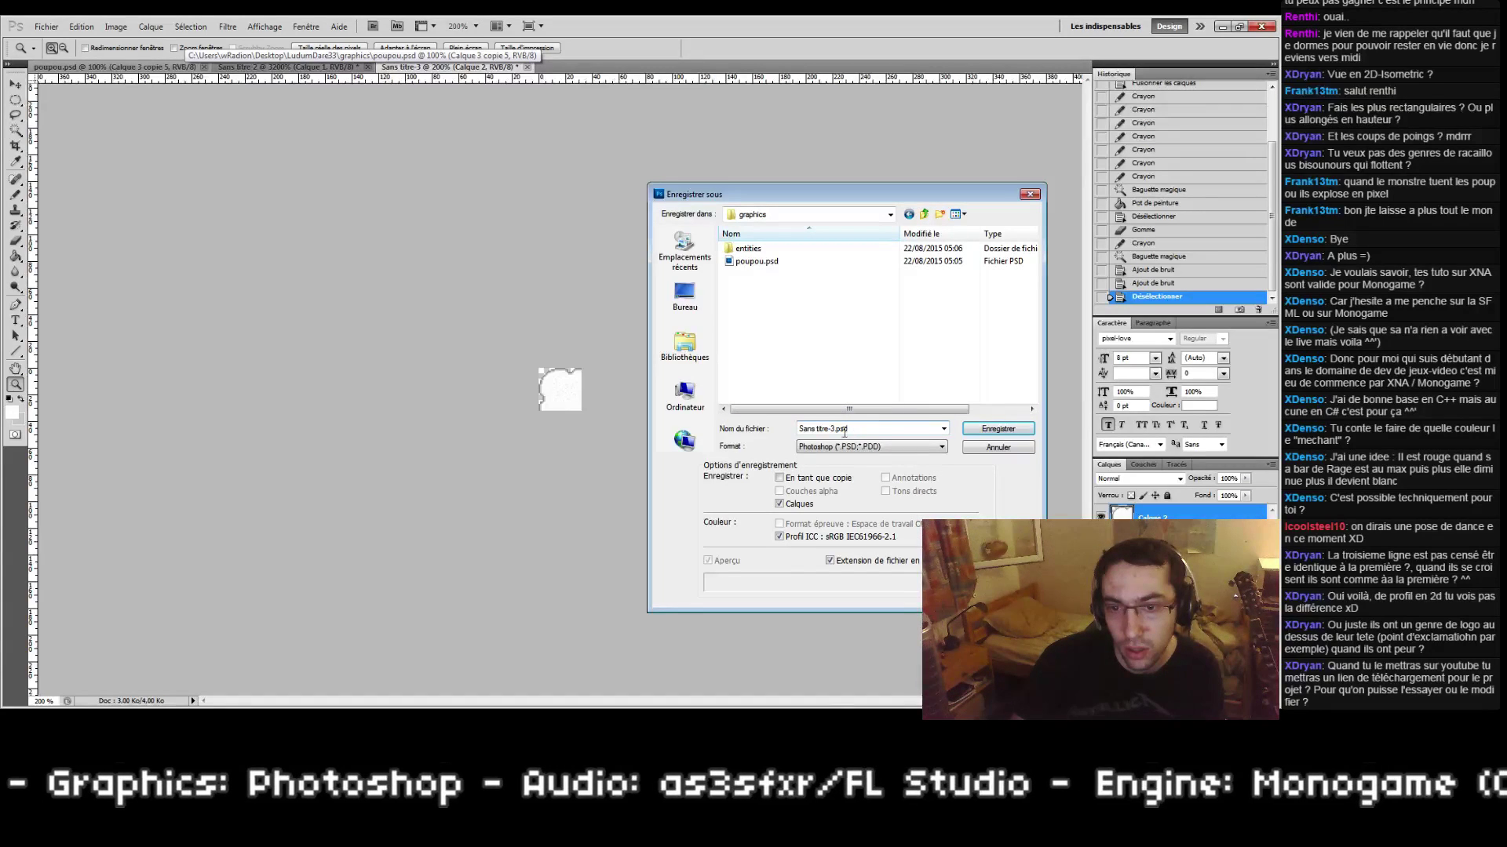
pyautogui.write('environment')
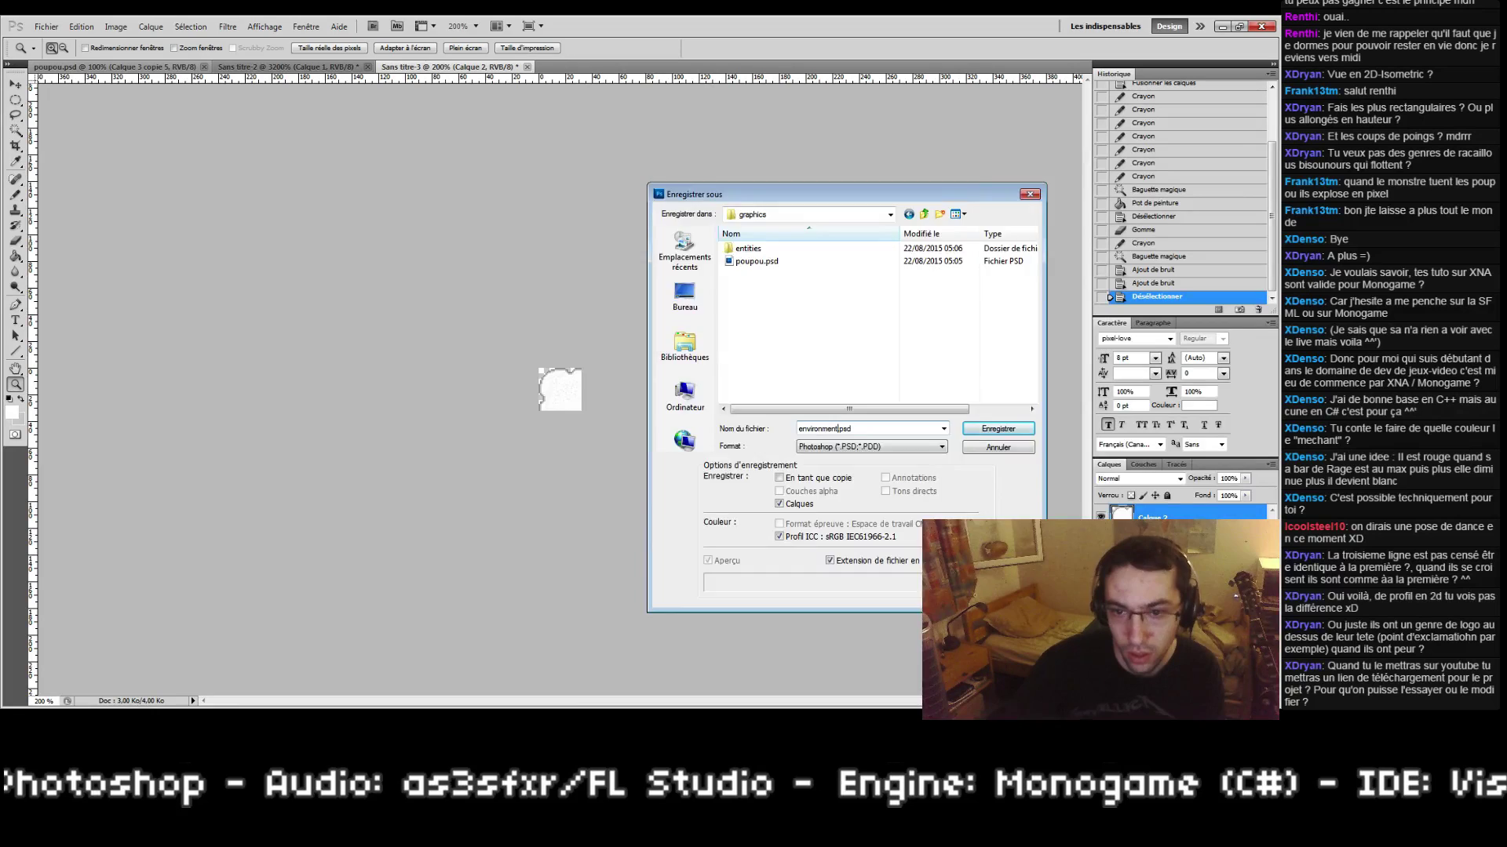
pyautogui.press('Return')
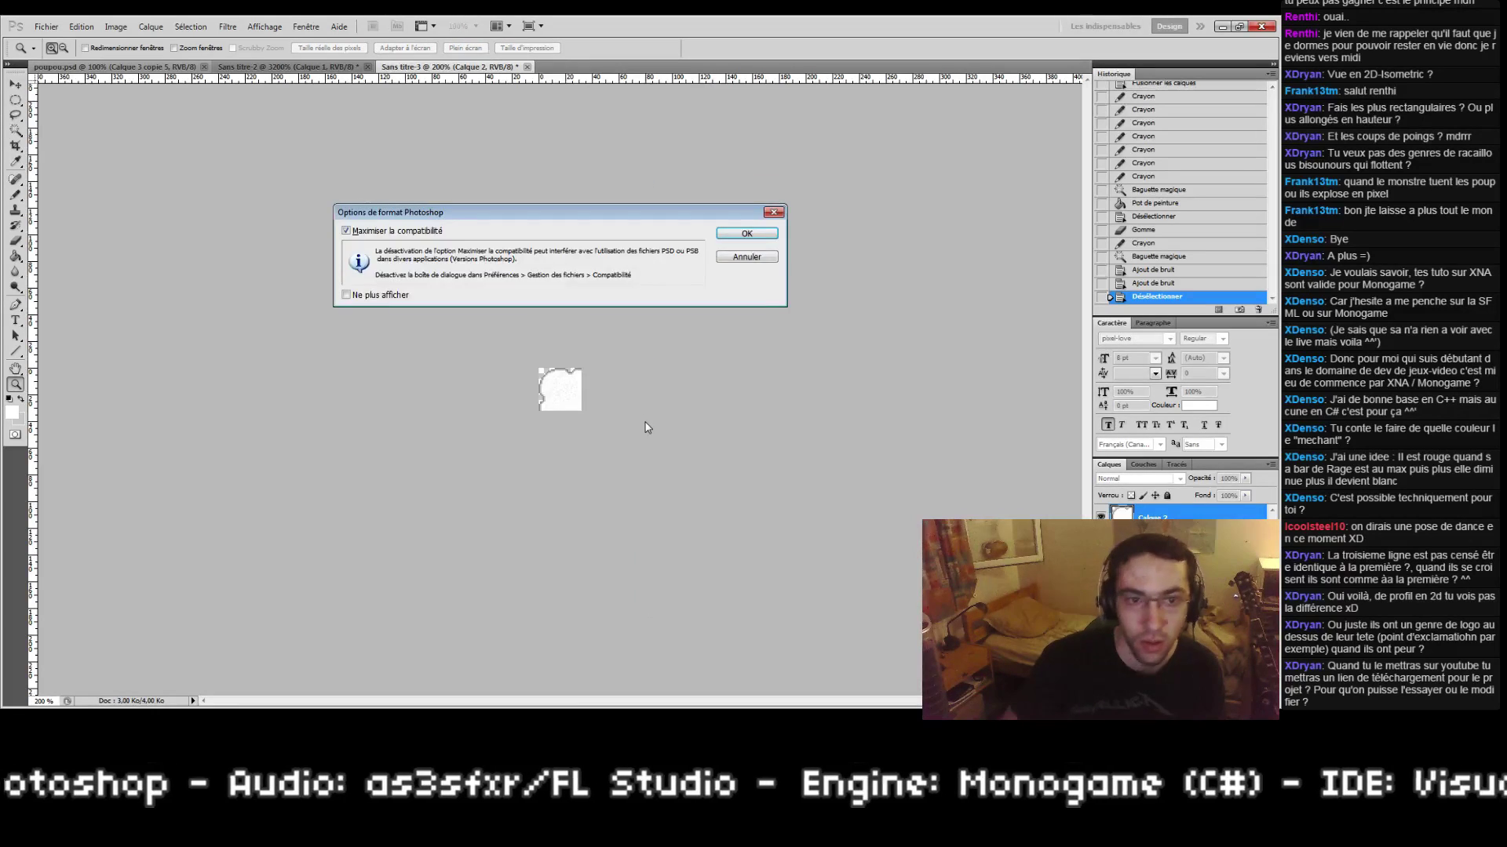
pyautogui.press('Return')
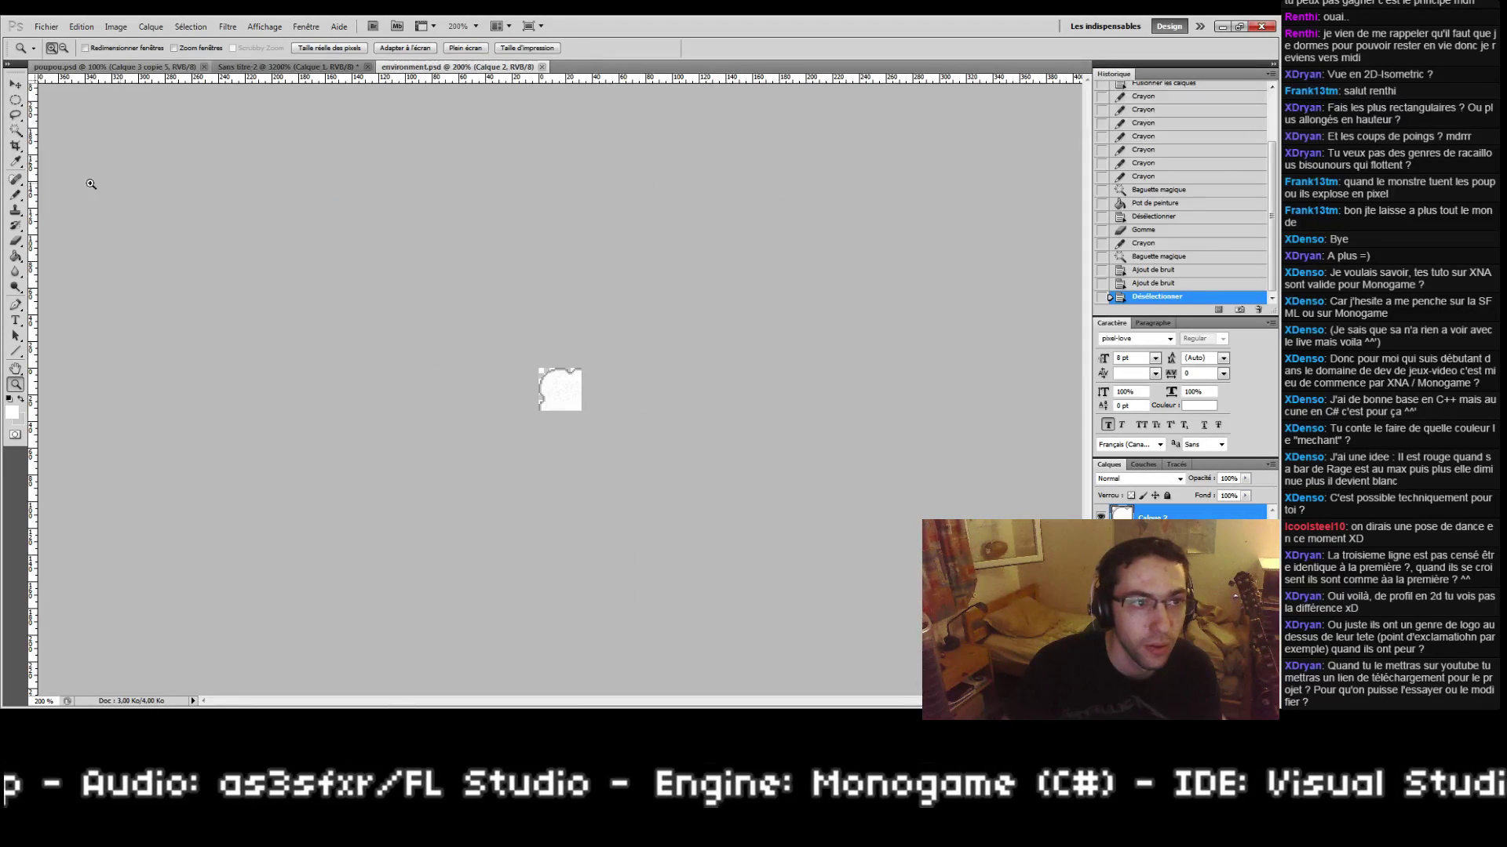
# Step: Enlarge the canvas to 96 by 96 pixels, anchoring the existing tile in the upper-left corner
pyautogui.click(151, 26)
pyautogui.moveTo(116, 26)
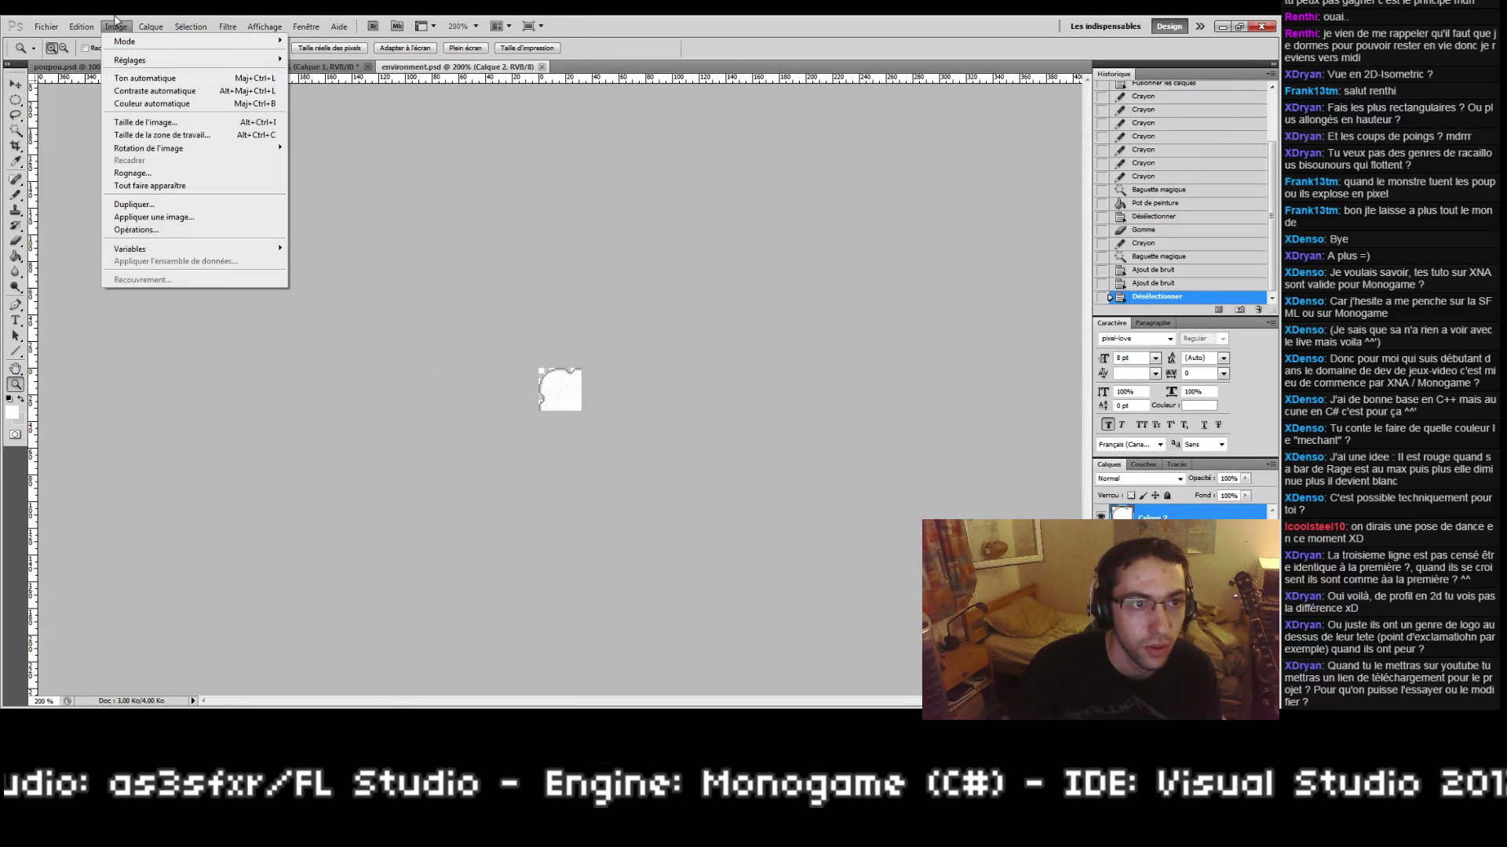
pyautogui.click(185, 135)
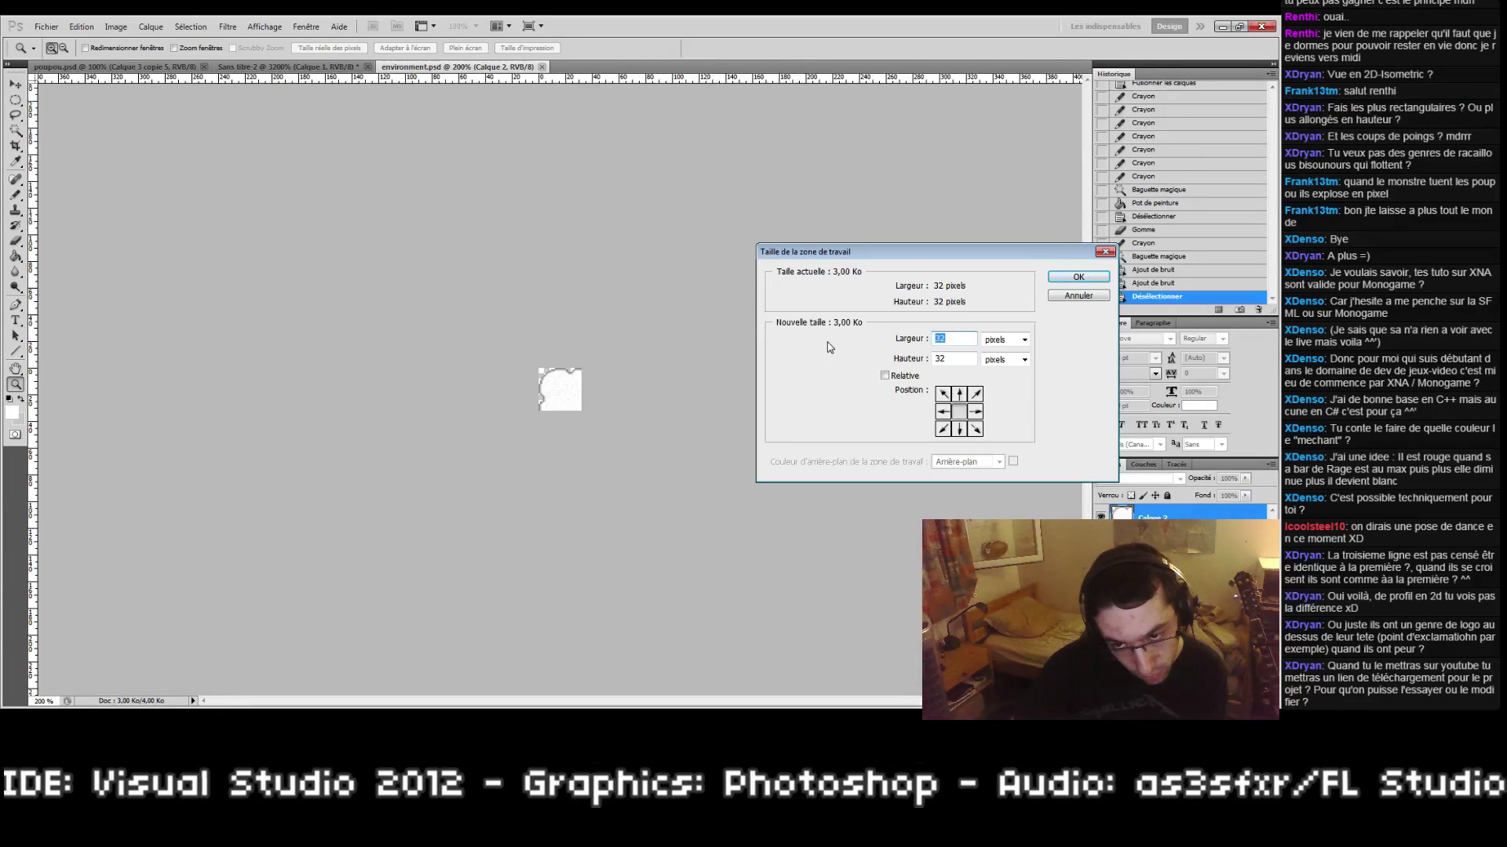
pyautogui.write('96')
pyautogui.press('Tab')
pyautogui.write('9')
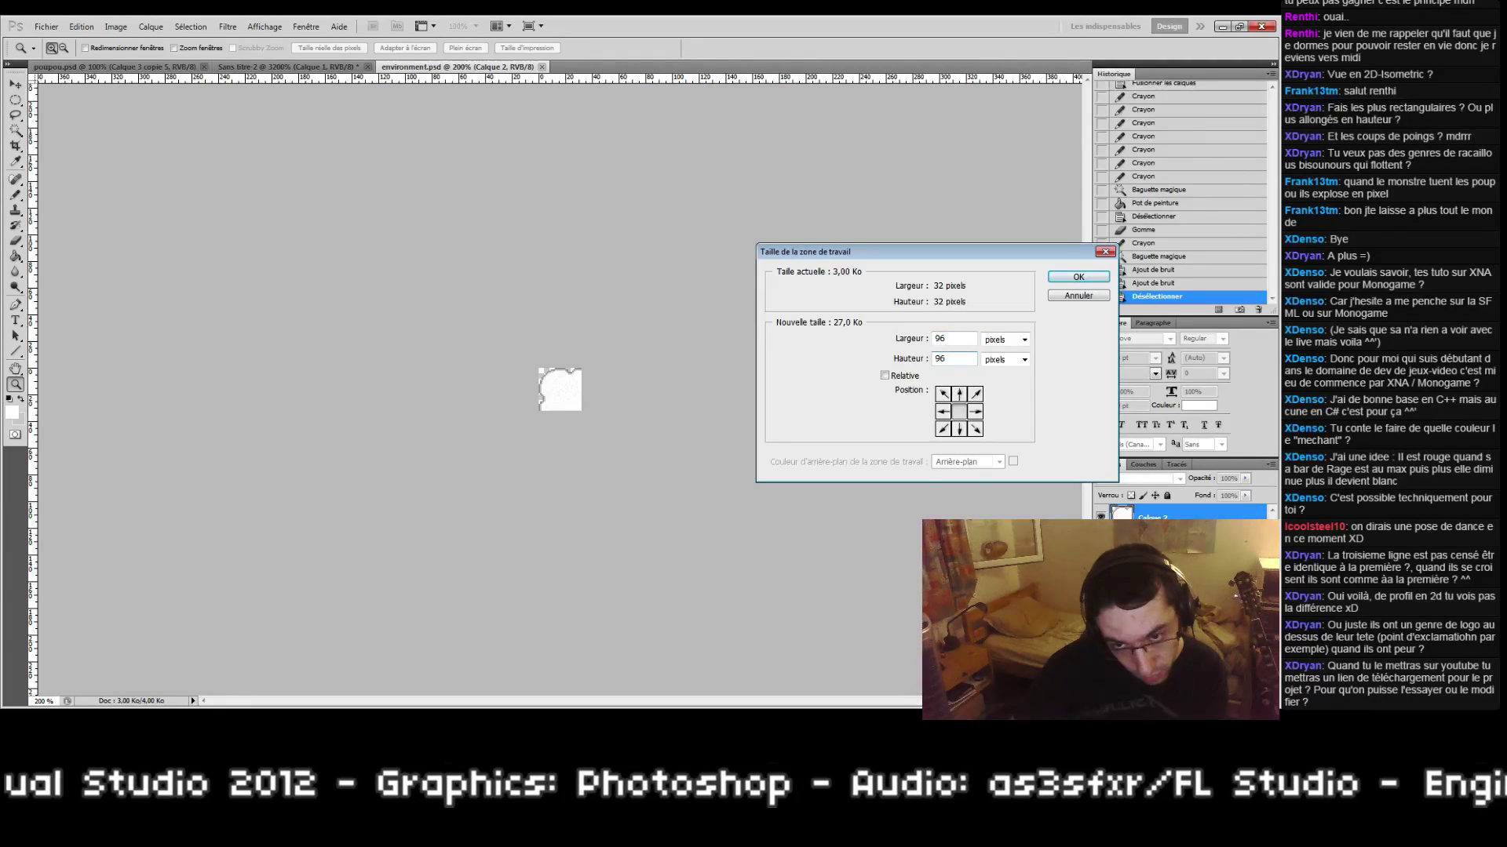
pyautogui.click(943, 394)
pyautogui.press('Return')
# Step: Add a new empty layer above the cloud tile
pyautogui.moveTo(479, 297); pyautogui.dragTo(612, 390)
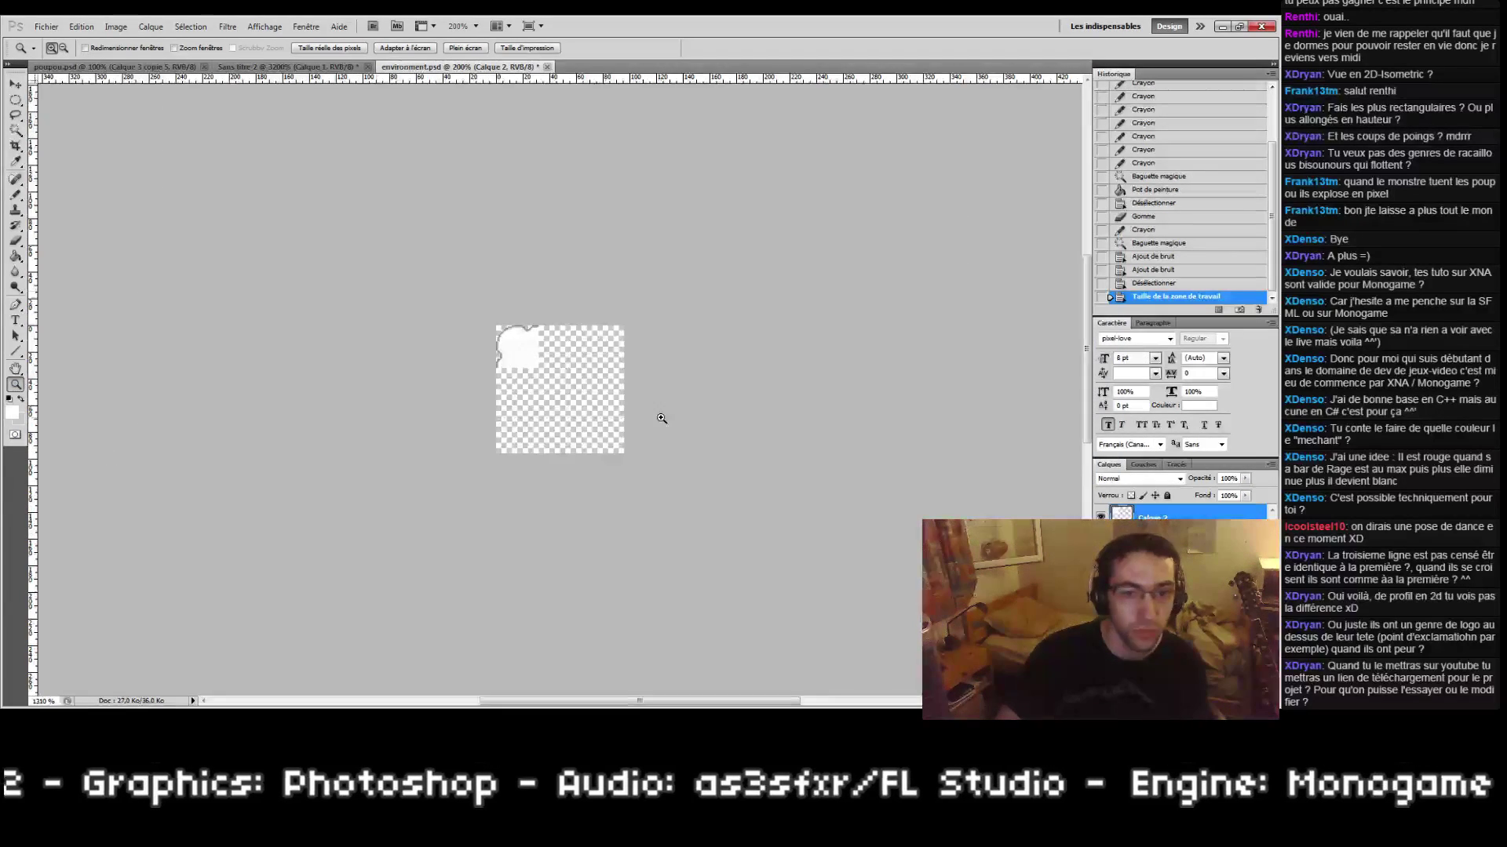
pyautogui.press('b')
pyautogui.moveTo(434, 443); pyautogui.dragTo(431, 376)
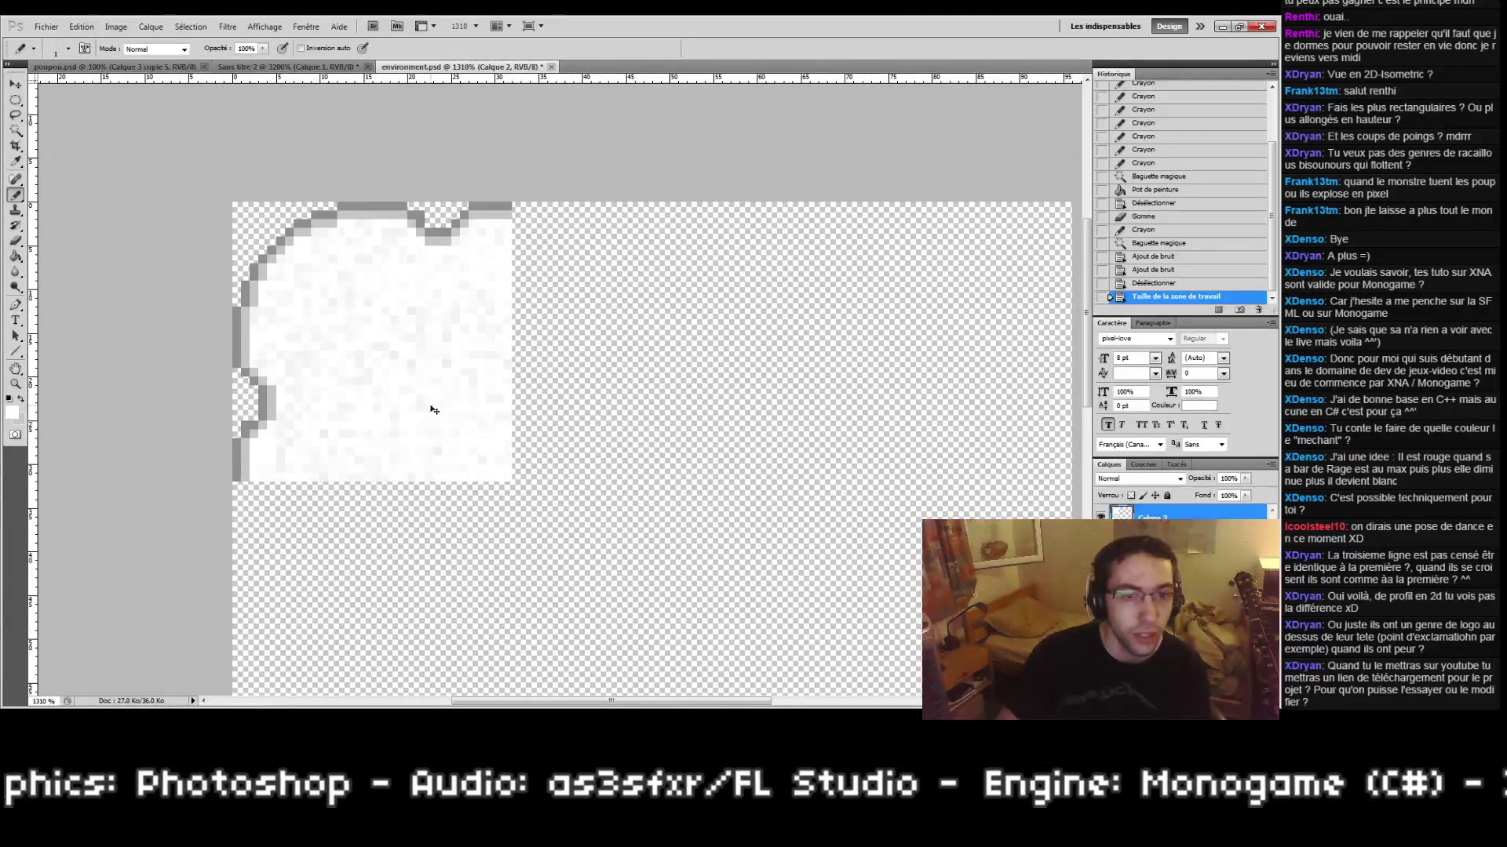
pyautogui.moveTo(357, 424); pyautogui.dragTo(412, 434)
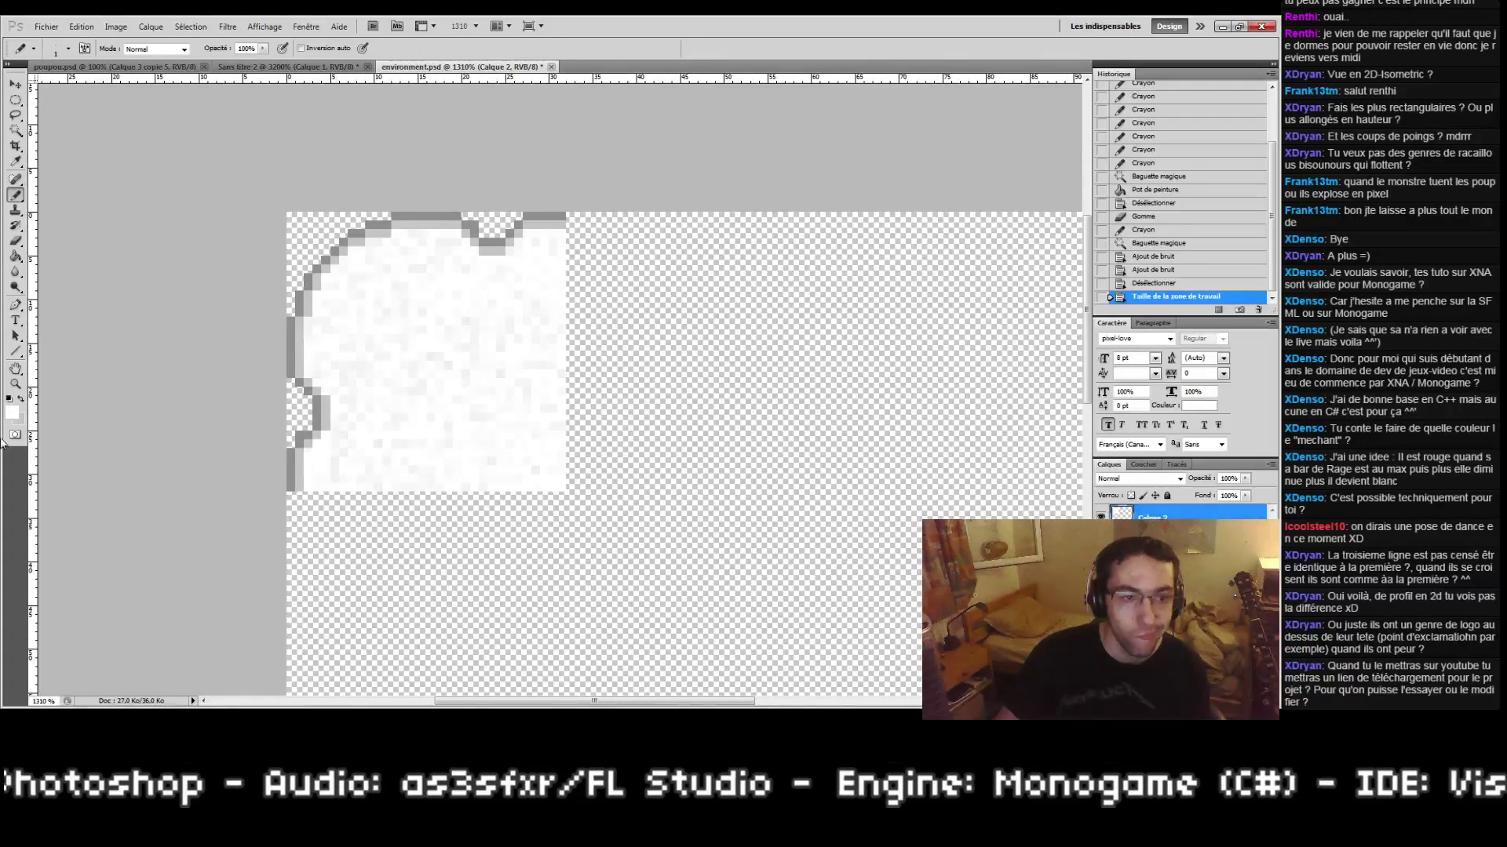
pyautogui.click(11, 386)
pyautogui.moveTo(359, 299); pyautogui.dragTo(359, 300)
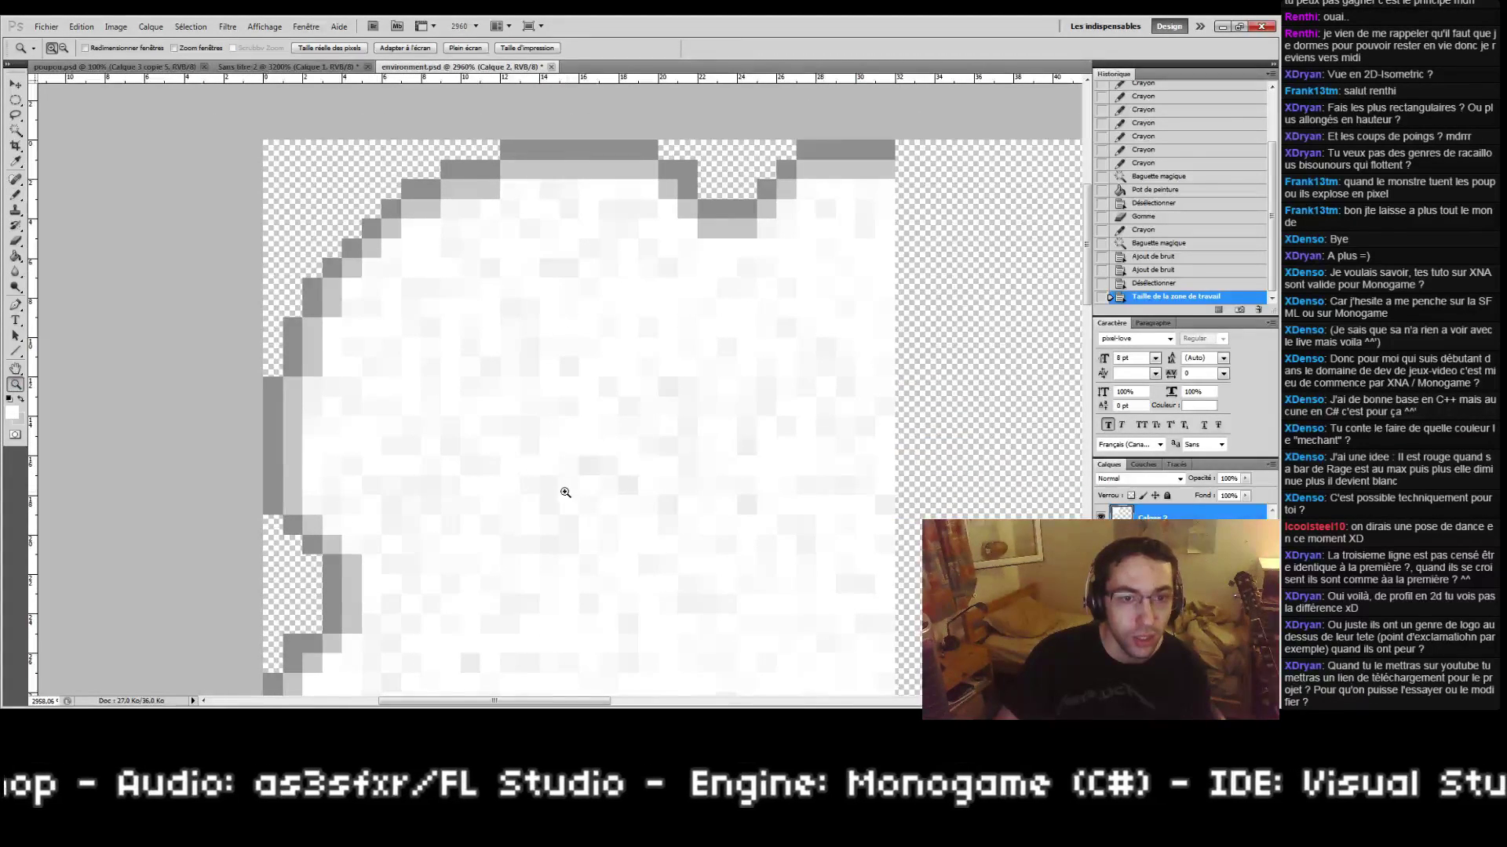
pyautogui.press('b')
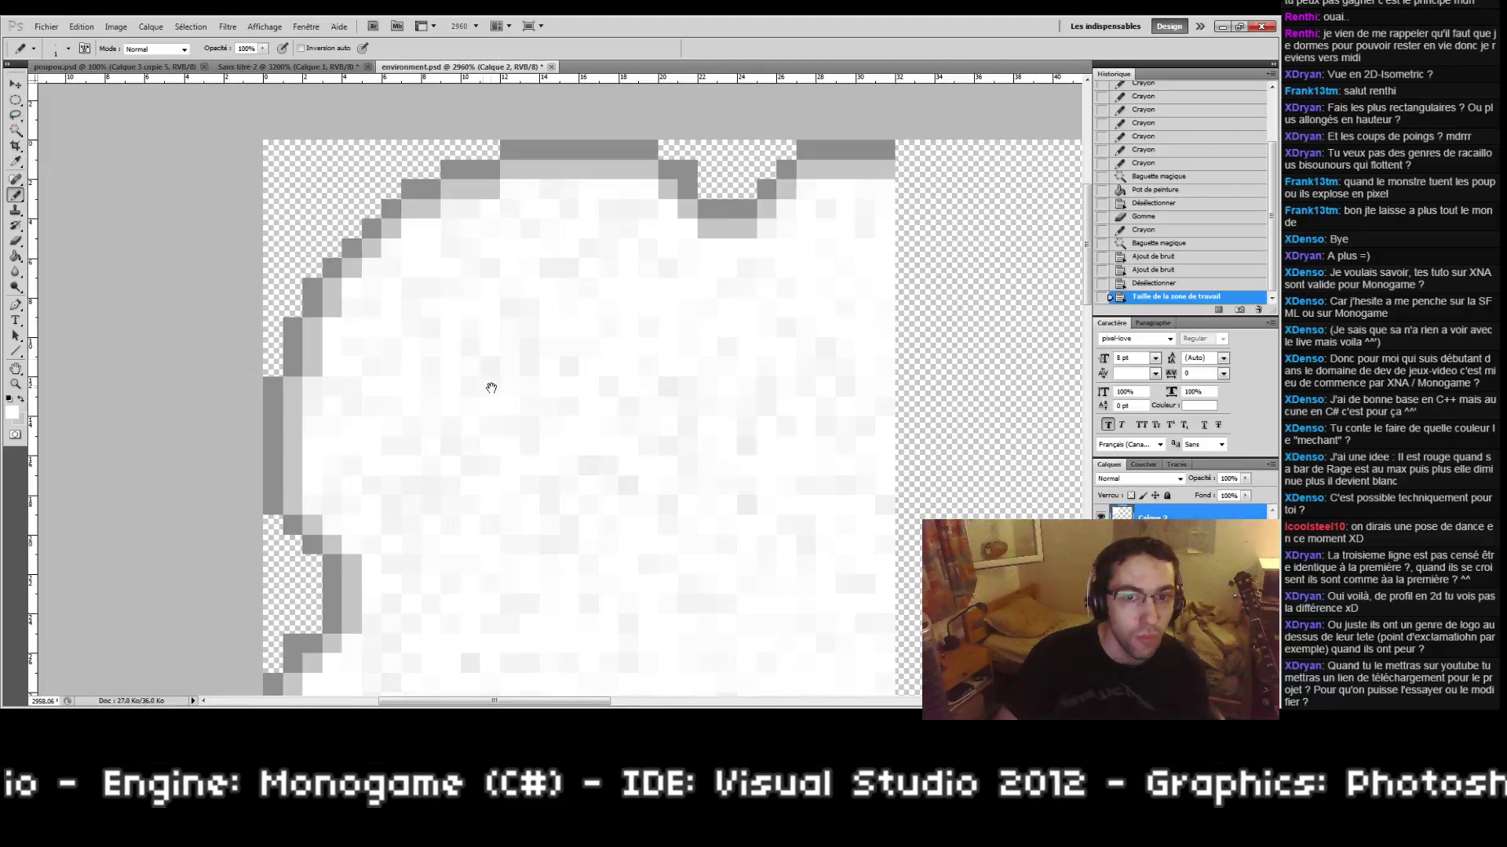
pyautogui.moveTo(491, 388); pyautogui.dragTo(426, 168)
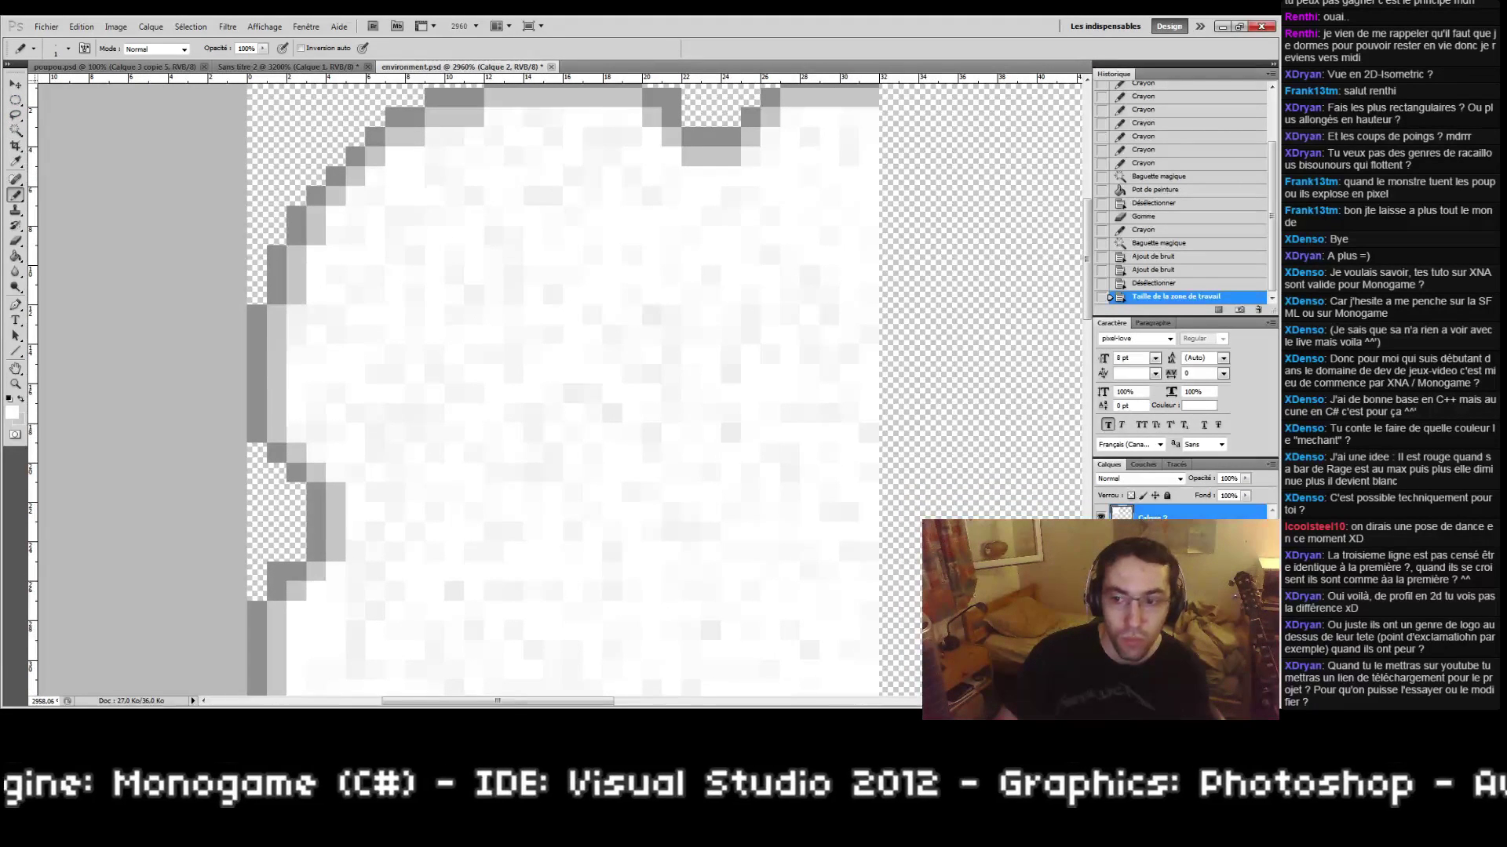
pyautogui.hotkey('ctrl', 'shift', 'alt', 'n')
# Step: Turn off the Magic Wand's contiguous option, try to select the tile's dark grey outline, and deselect
pyautogui.moveTo(188, 255); pyautogui.dragTo(239, 380)
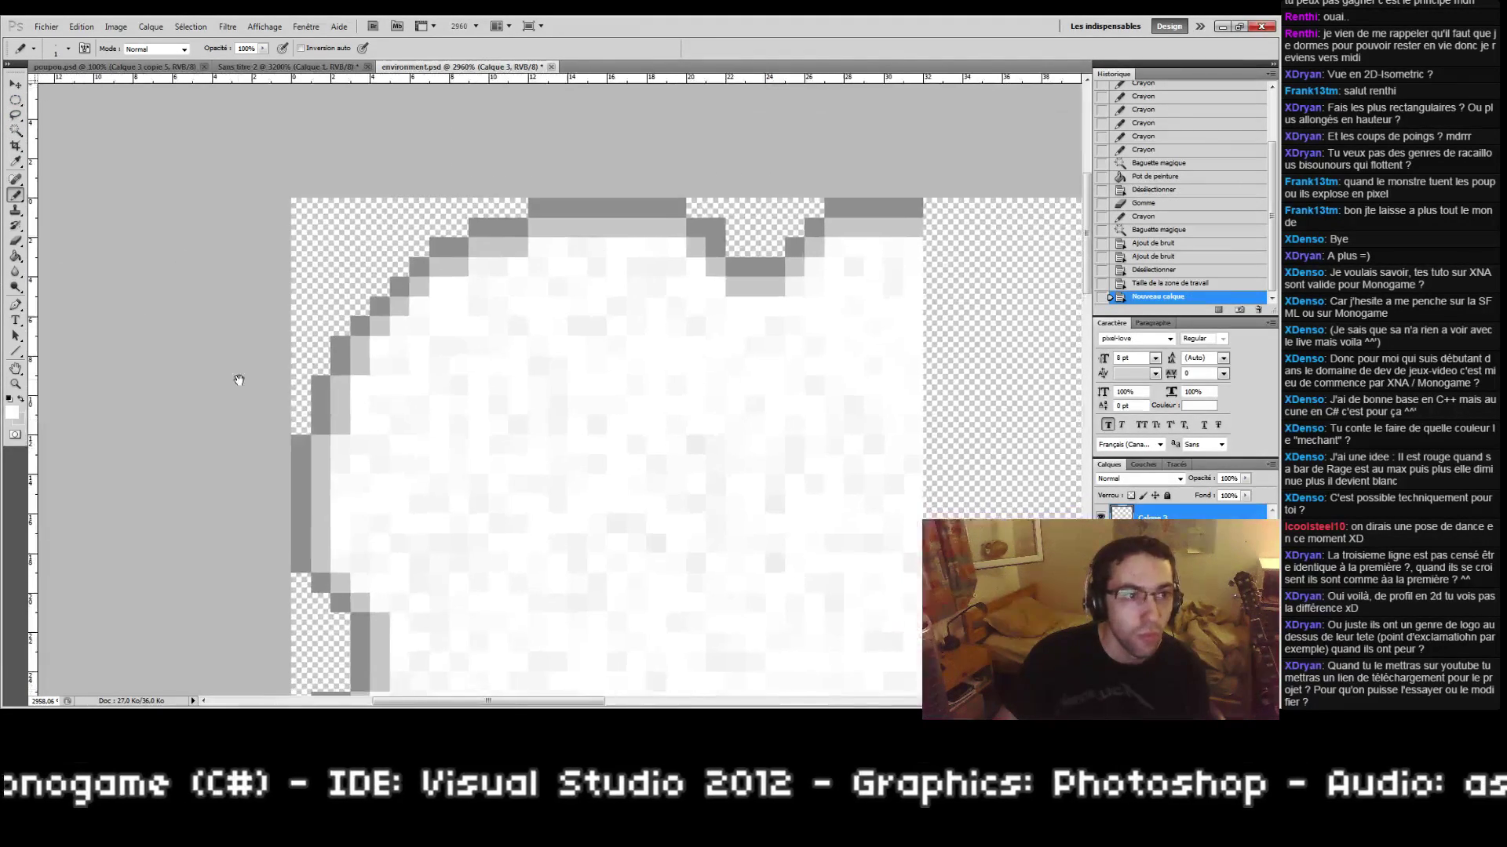
pyautogui.click(16, 100)
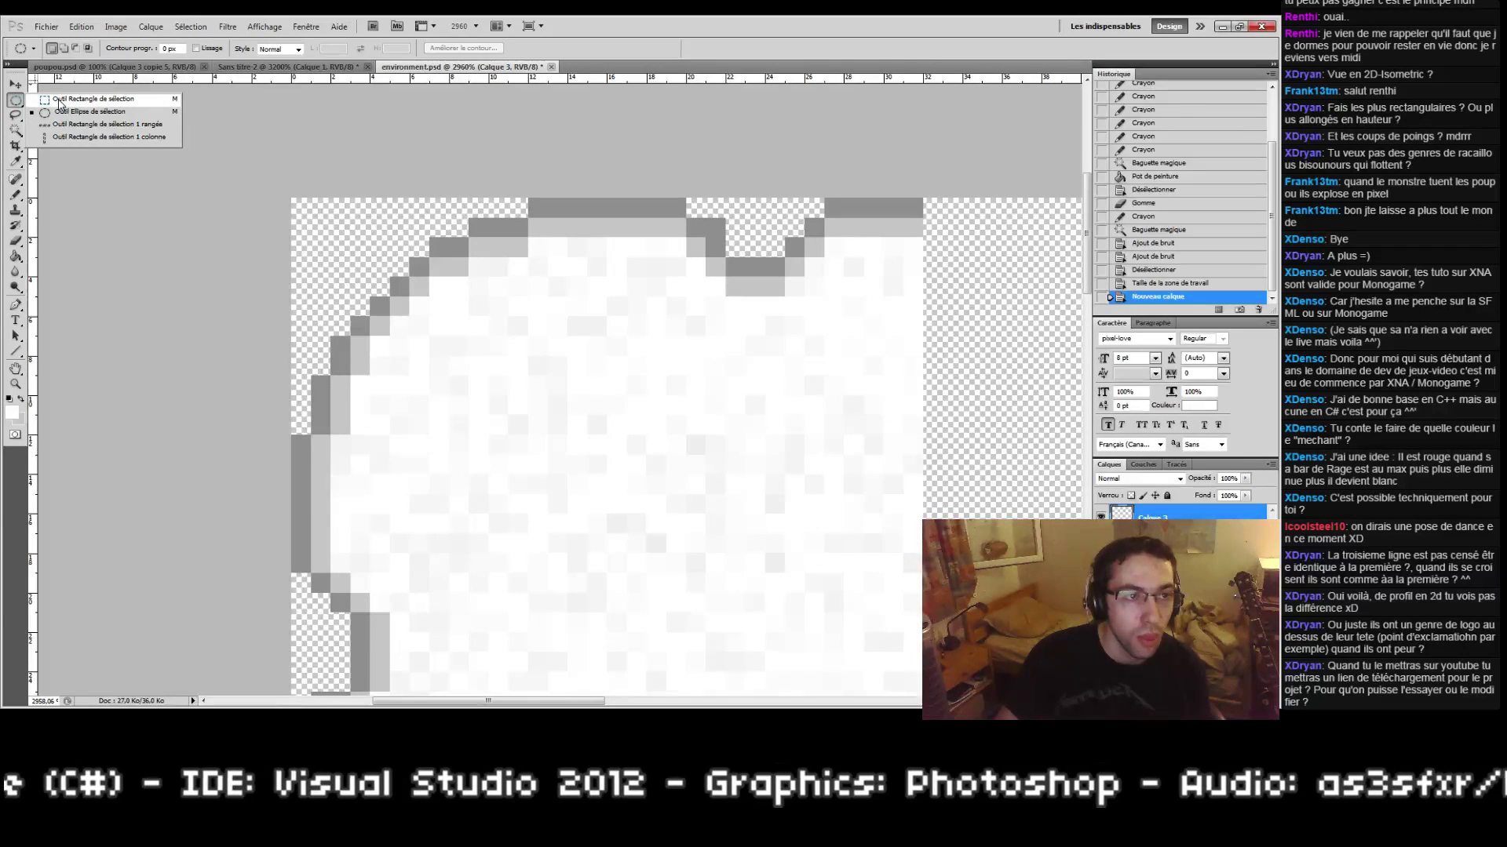
pyautogui.click(17, 133)
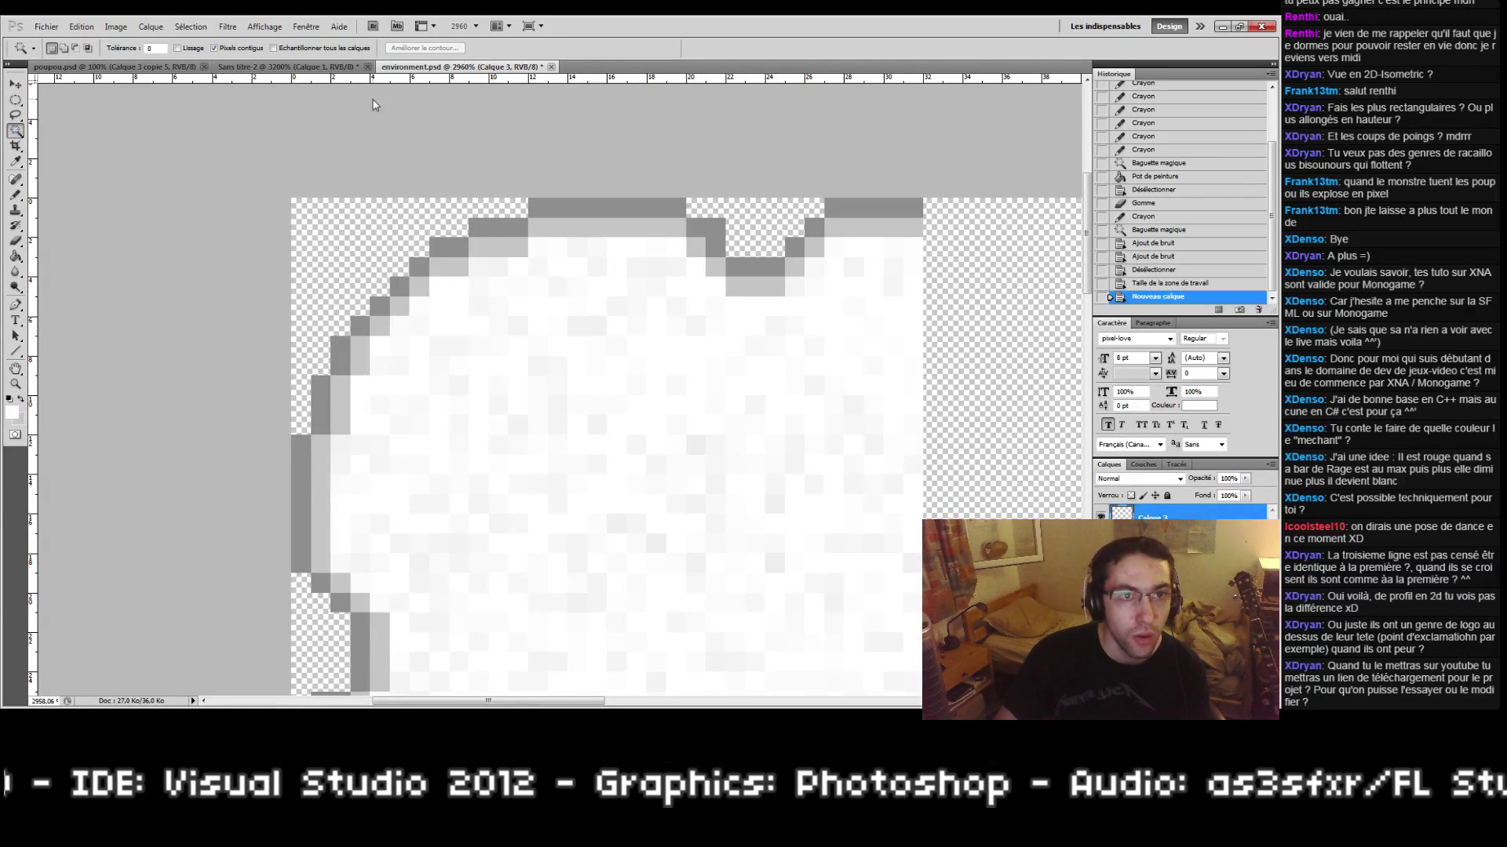
pyautogui.click(239, 48)
pyautogui.click(577, 203)
pyautogui.hotkey('ctrl', 'd')
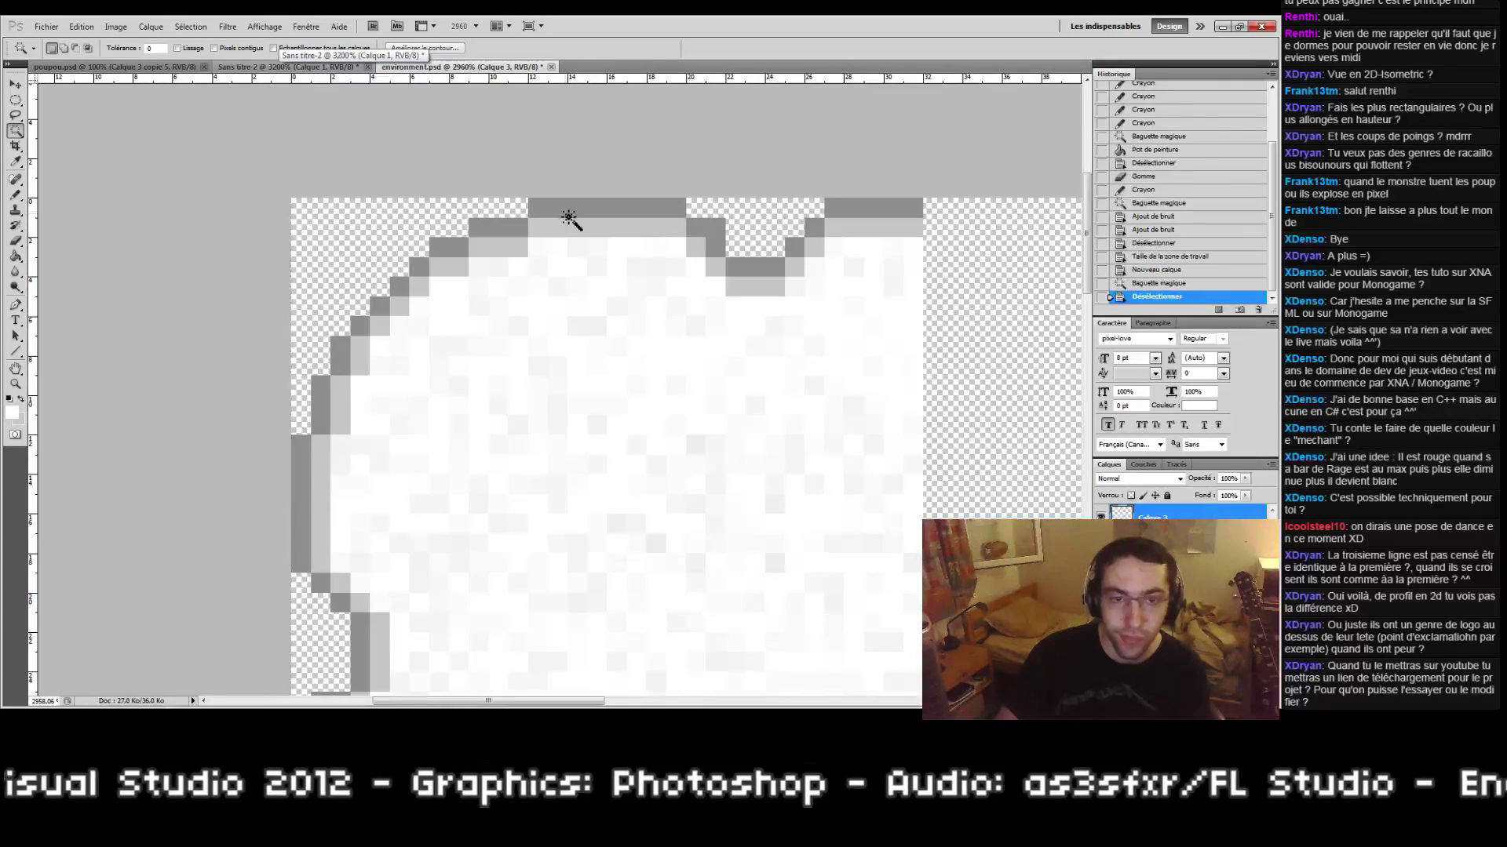
pyautogui.click(569, 220)
pyautogui.click(587, 242)
pyautogui.moveTo(813, 450); pyautogui.dragTo(777, 345)
pyautogui.hotkey('ctrl', 'd')
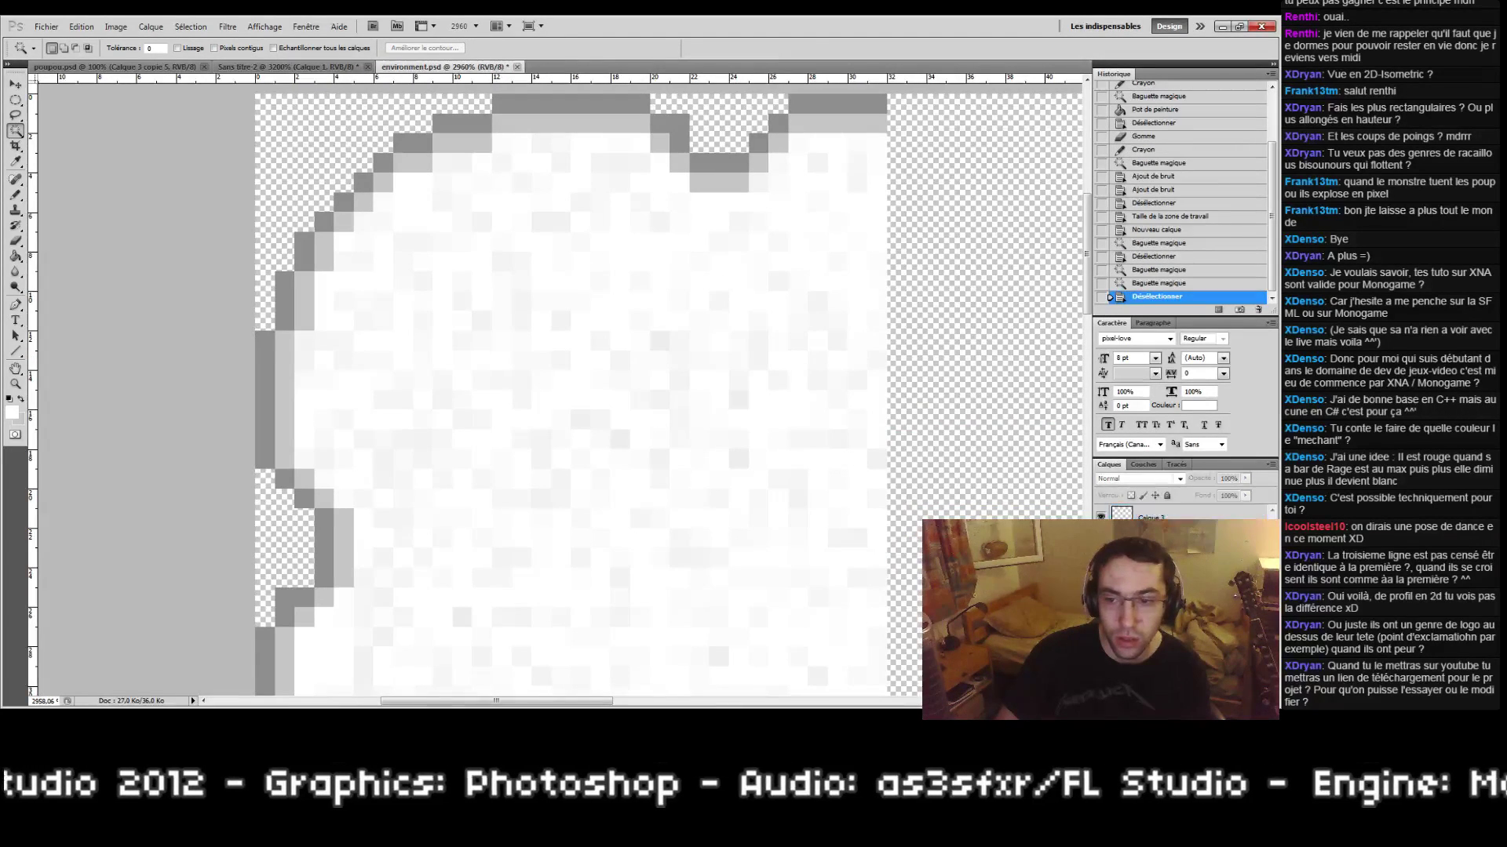
# Step: Select all the dark grey and light grey edge pixels on the cloud tile's layer
pyautogui.hotkey('alt', '[')
pyautogui.moveTo(495, 99); pyautogui.dragTo(556, 259)
pyautogui.click(588, 270)
pyautogui.keyDown('shift'); pyautogui.click(605, 288); pyautogui.keyUp('shift')
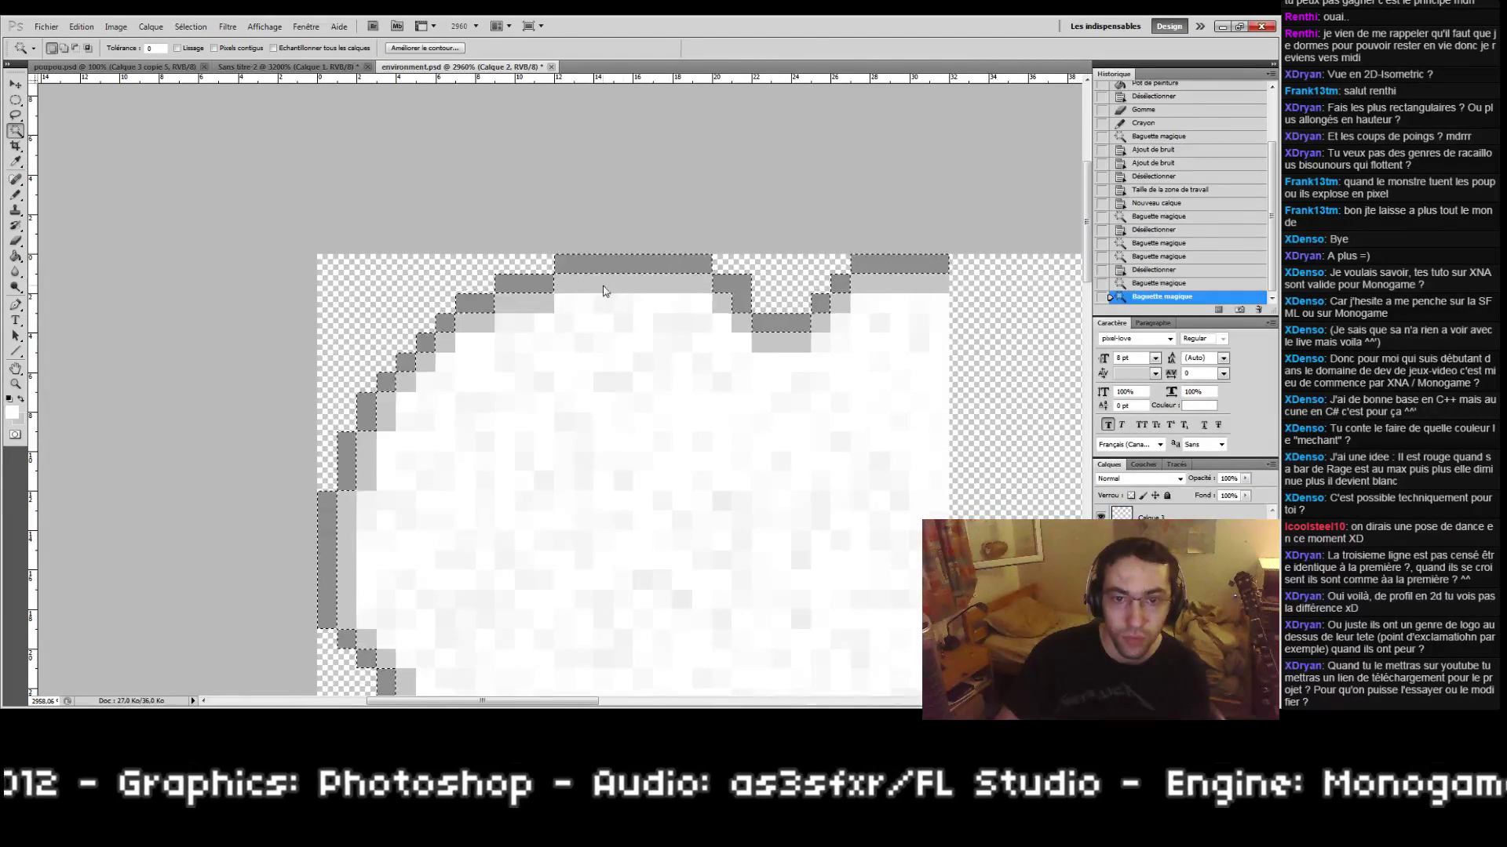
pyautogui.moveTo(861, 569); pyautogui.dragTo(794, 457)
# Step: Invert the selection and fill it with white on the empty upper layer
pyautogui.click(1153, 518)
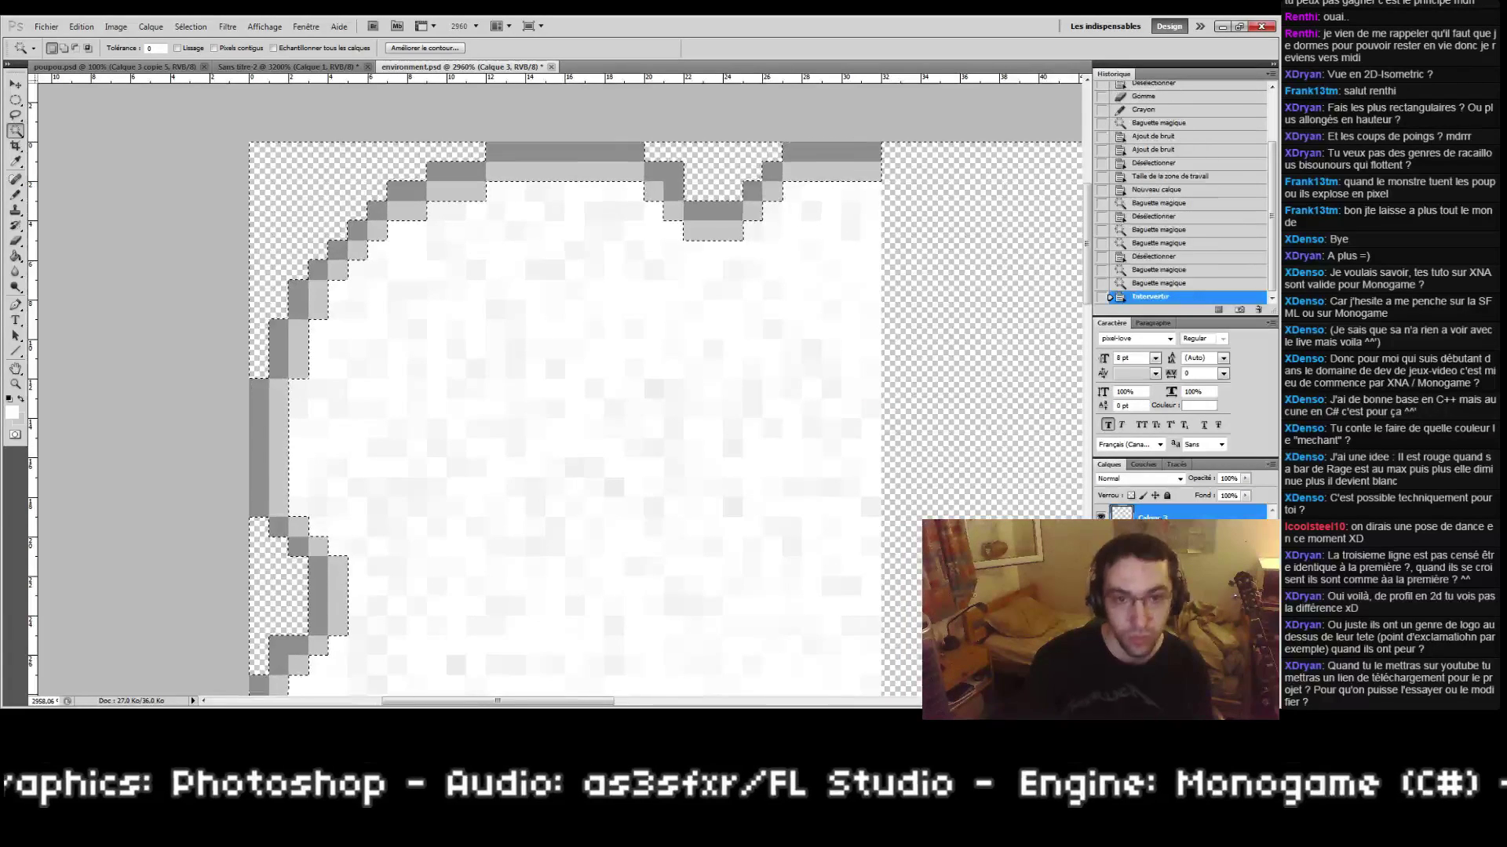
pyautogui.hotkey('ctrl', 'shift', 'i')
pyautogui.press('g')
pyautogui.click(363, 464)
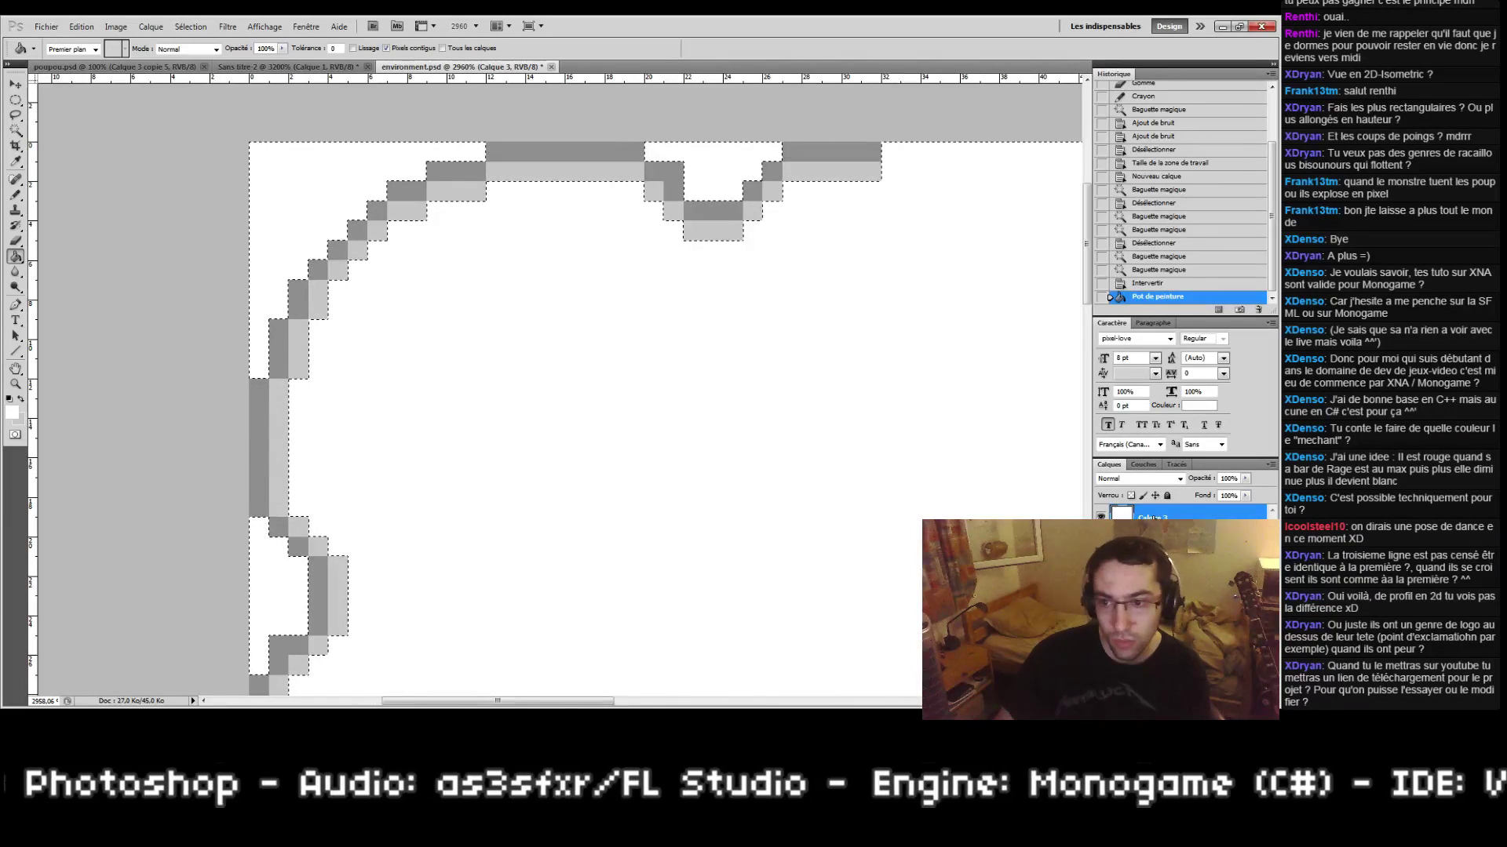
# Step: Clip the white layer to the tile layer below, clear the selection, and merge the two layers
pyautogui.rightClick(1177, 514)
pyautogui.click(1167, 366)
pyautogui.hotkey('ctrl', 'd')
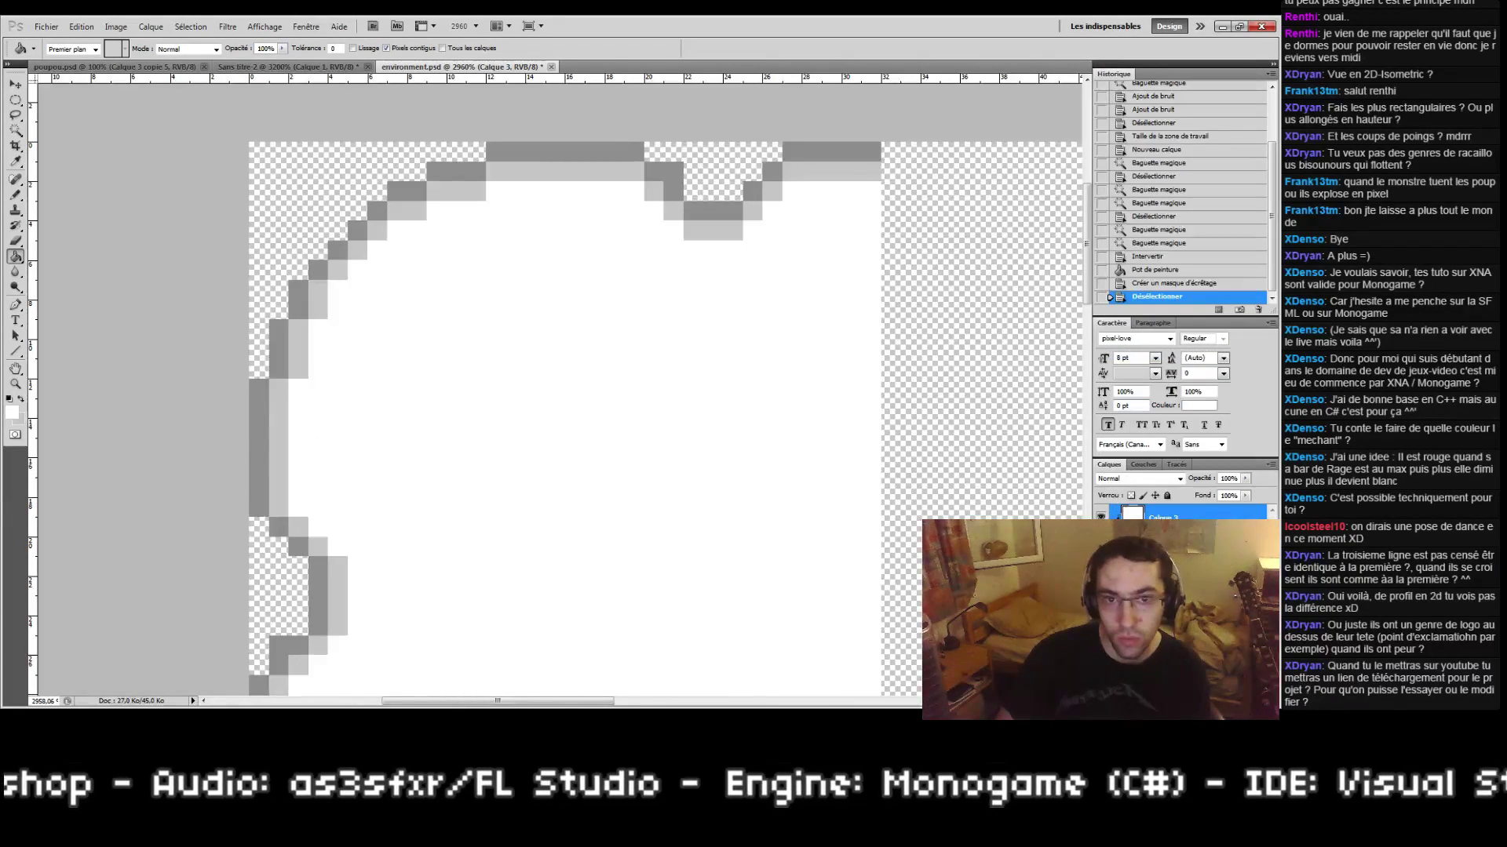
pyautogui.rightClick(1175, 506)
pyautogui.click(1195, 508)
pyautogui.moveTo(690, 442); pyautogui.dragTo(469, 275)
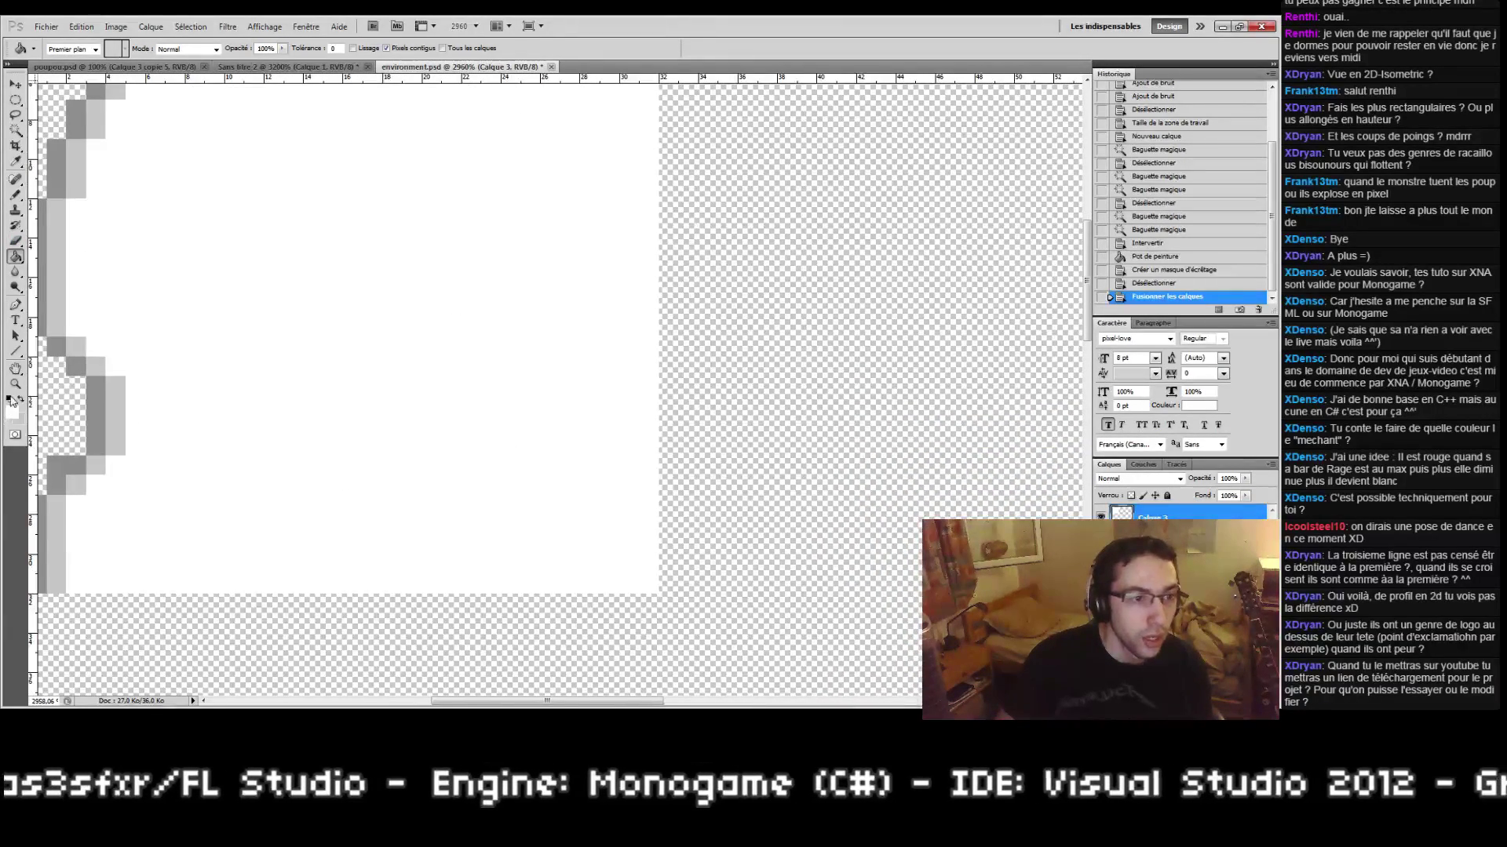
pyautogui.doubleClick(14, 386)
pyautogui.hotkey('ctrl', '0')
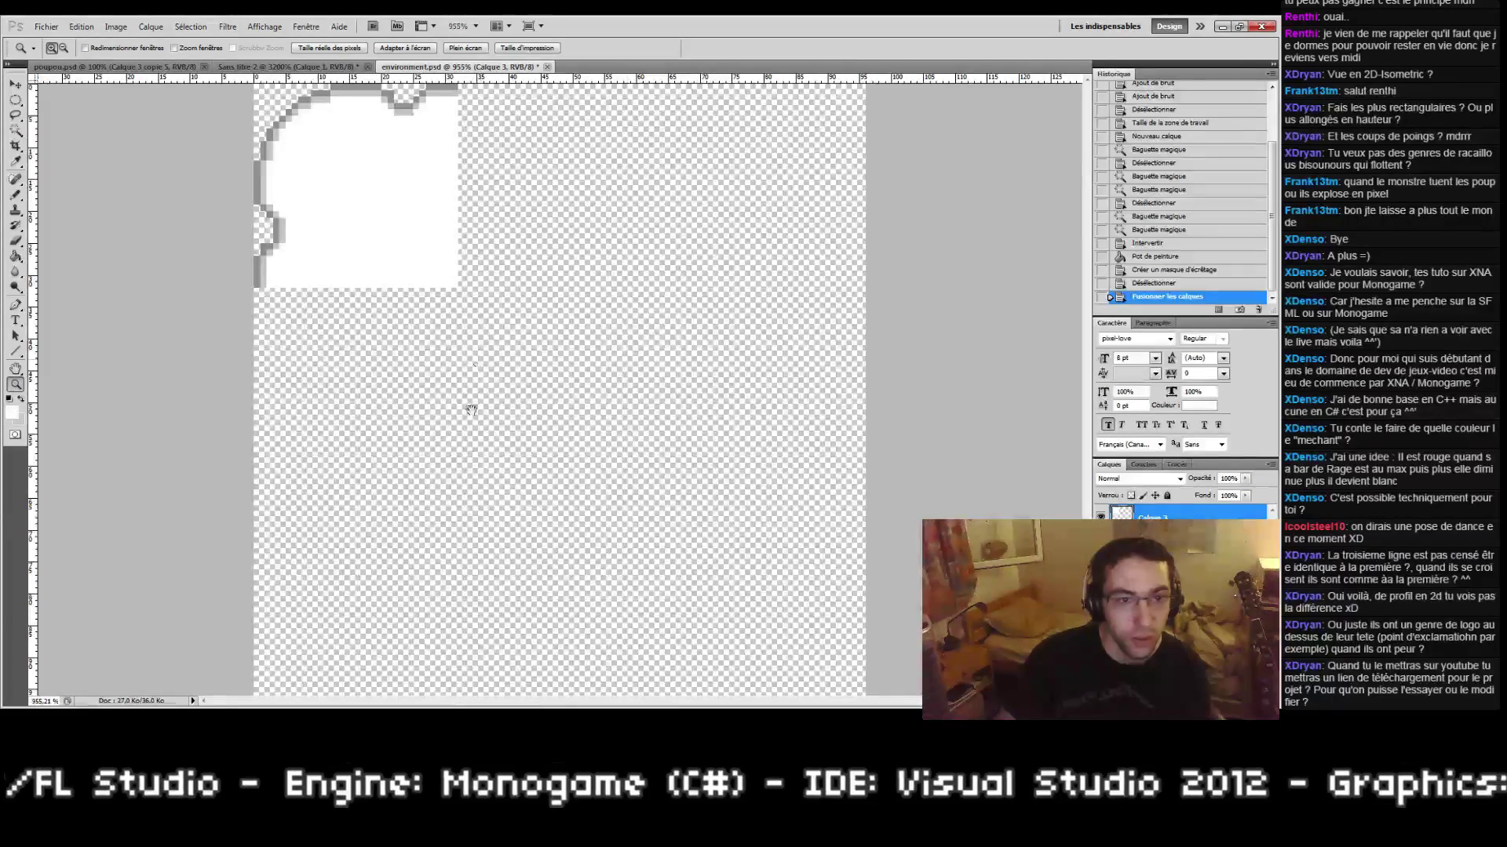
pyautogui.click(102, 29)
pyautogui.click(1239, 26)
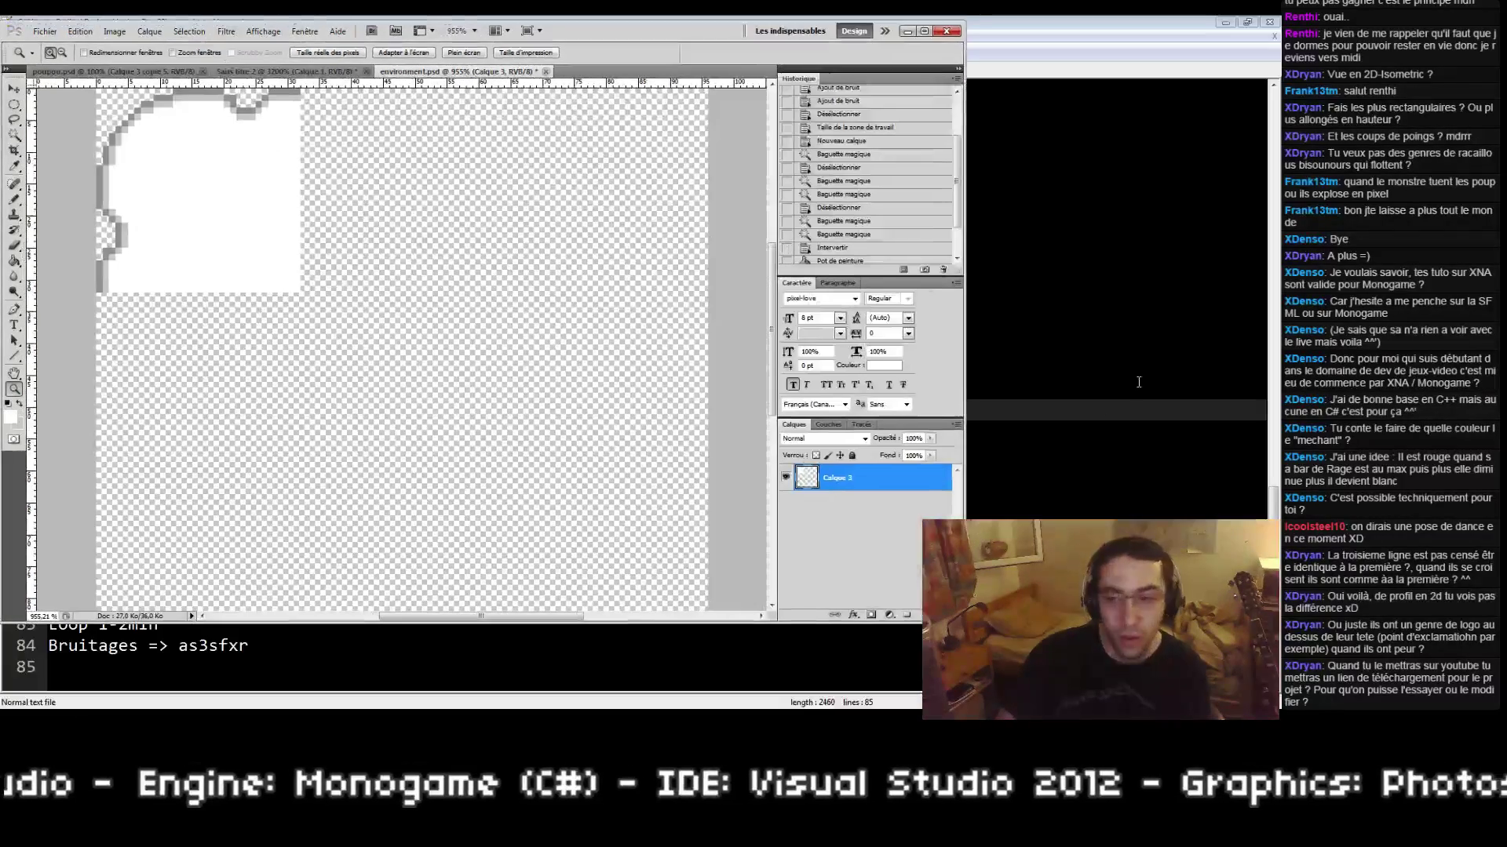
pyautogui.doubleClick(568, 35)
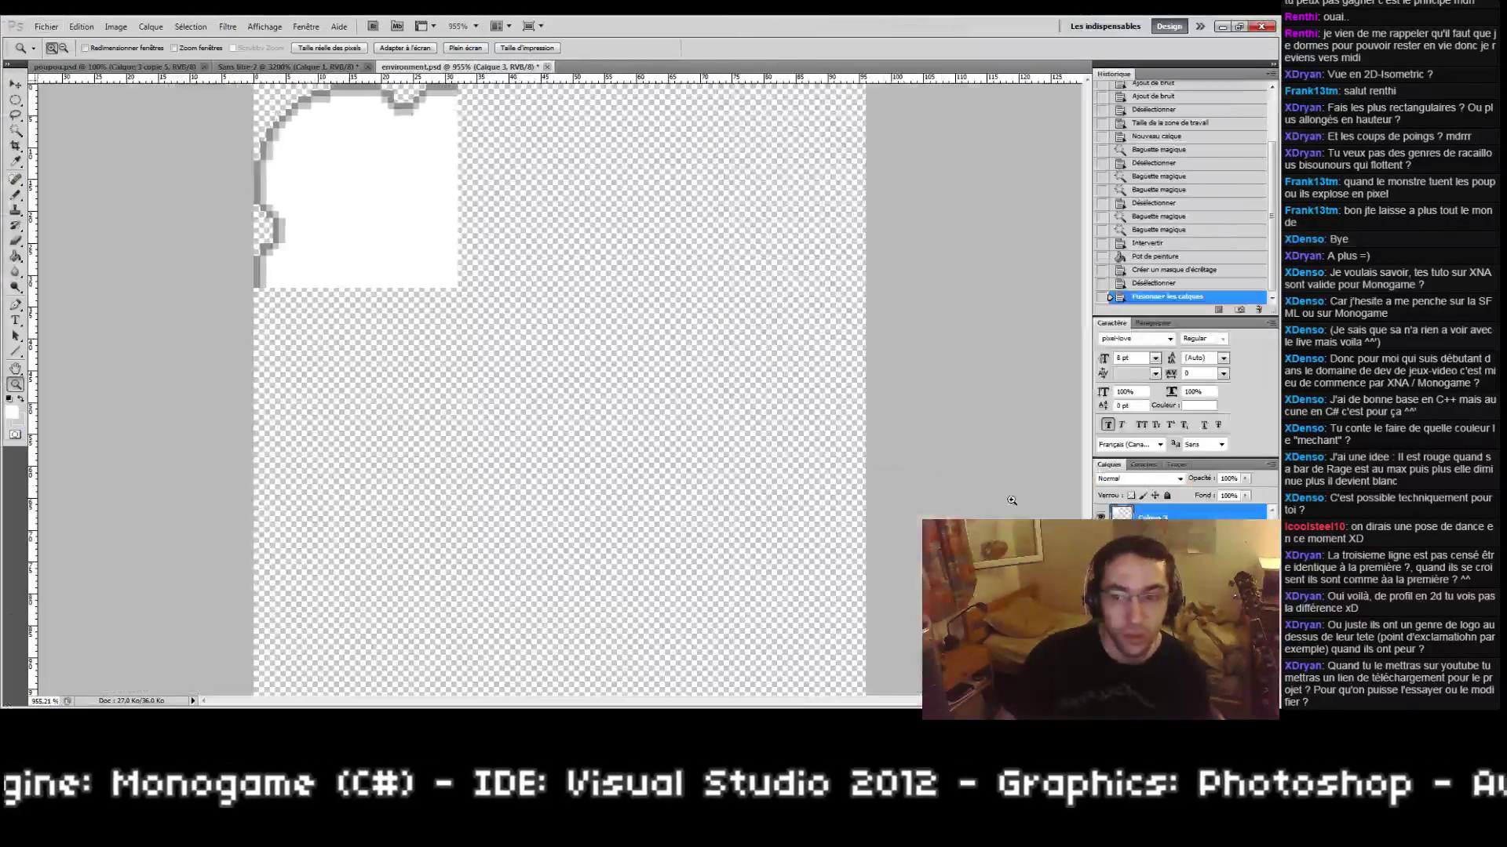
# Step: Duplicate the tile layer, then duplicate both resulting layers together to get four identical tile layers
pyautogui.rightClick(1161, 516)
pyautogui.click(1163, 247)
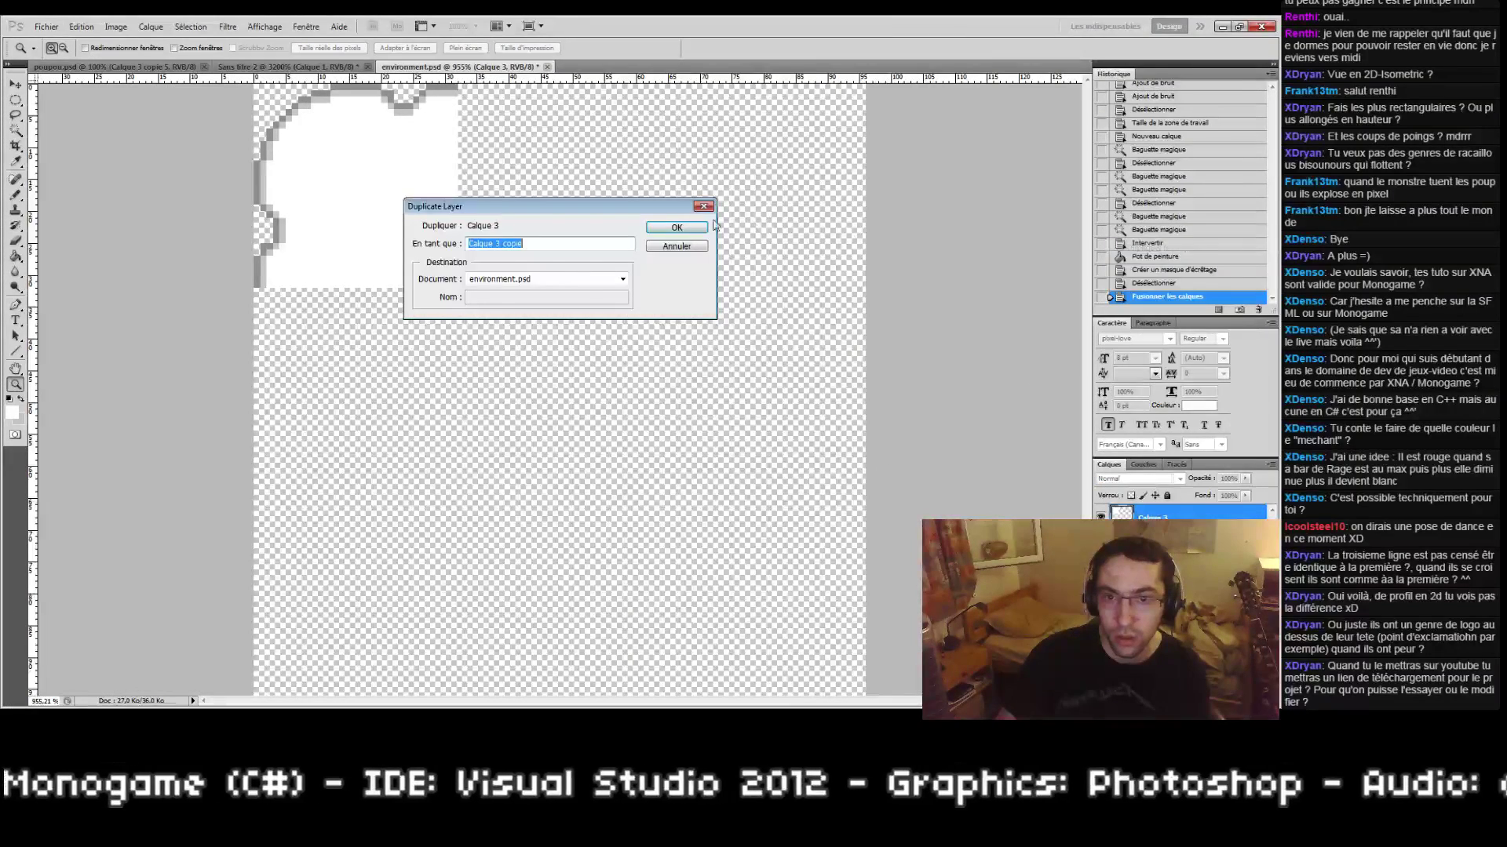
pyautogui.press('Return')
pyautogui.click(1153, 550)
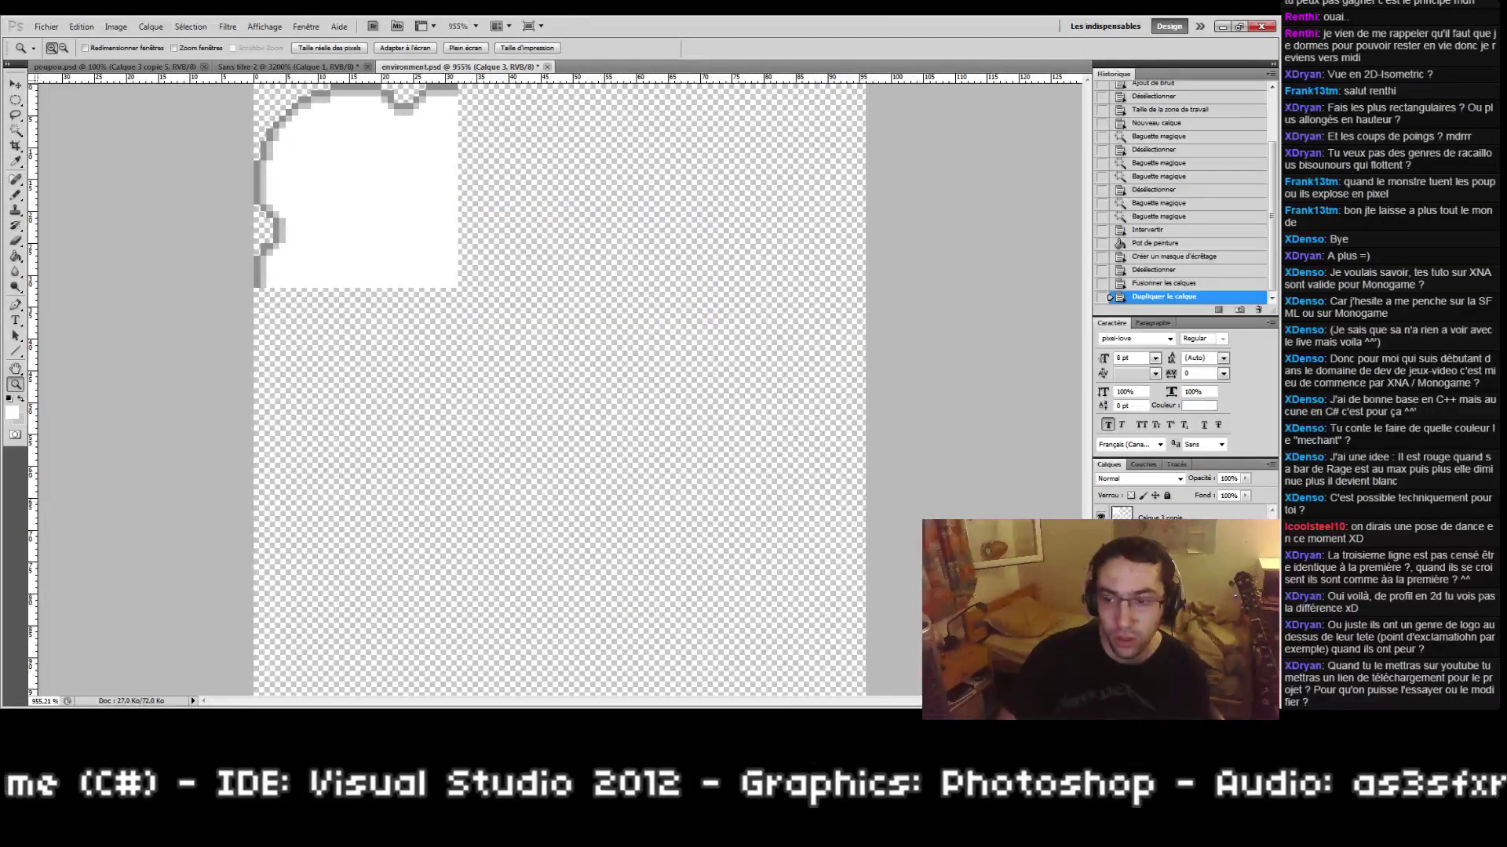
pyautogui.keyDown('ctrl'); pyautogui.click(1153, 518); pyautogui.keyUp('ctrl')
pyautogui.rightClick(1153, 524)
pyautogui.click(1143, 256)
pyautogui.press('Return')
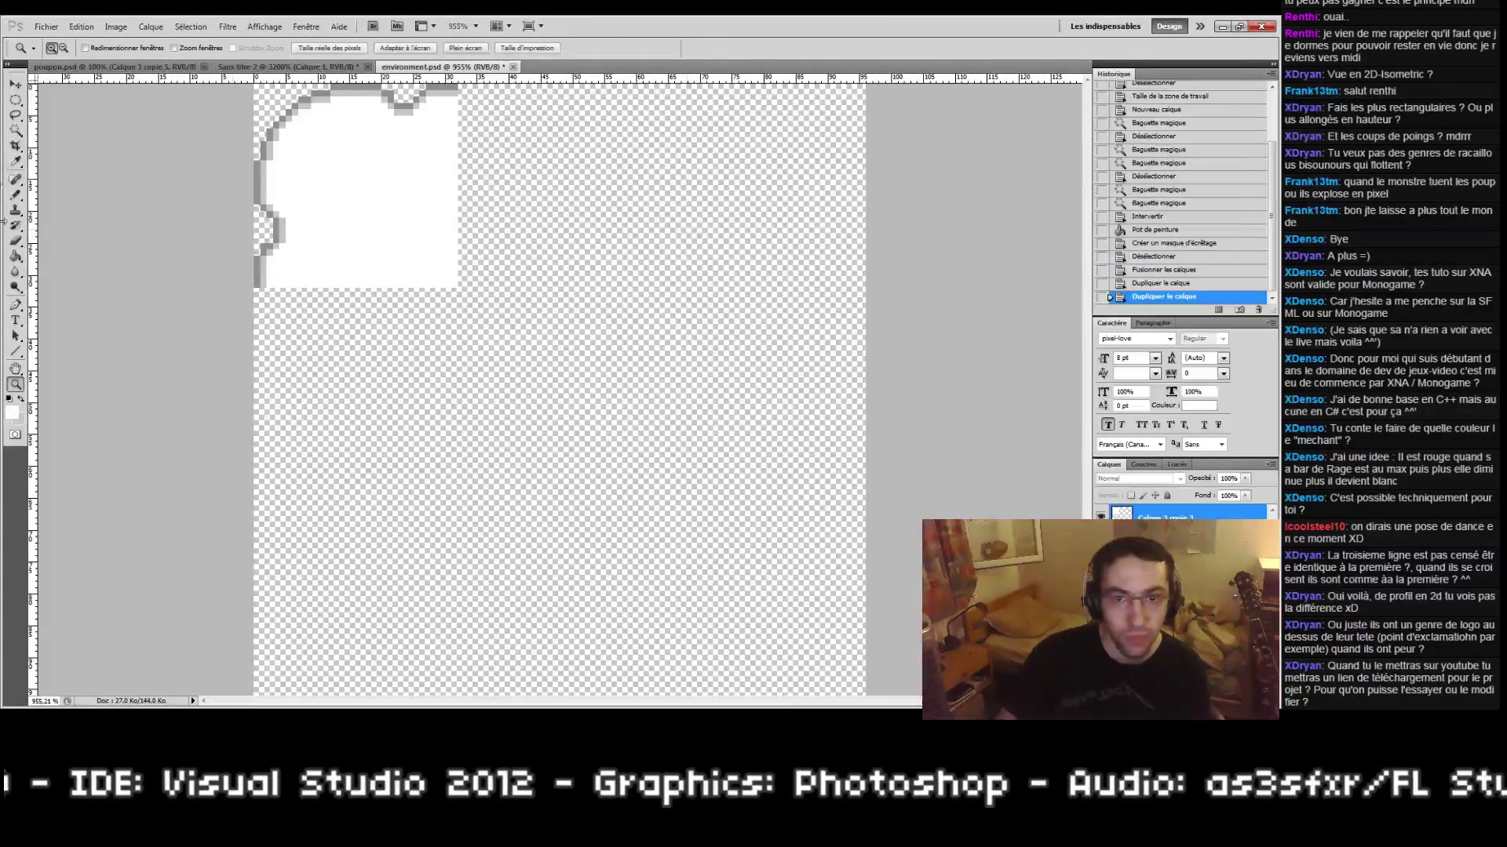
# Step: Flip the two selected tile copies horizontally and place them in the canvas's upper-right corner
pyautogui.press('v')
pyautogui.moveTo(503, 267); pyautogui.dragTo(803, 381)
pyautogui.click(81, 26)
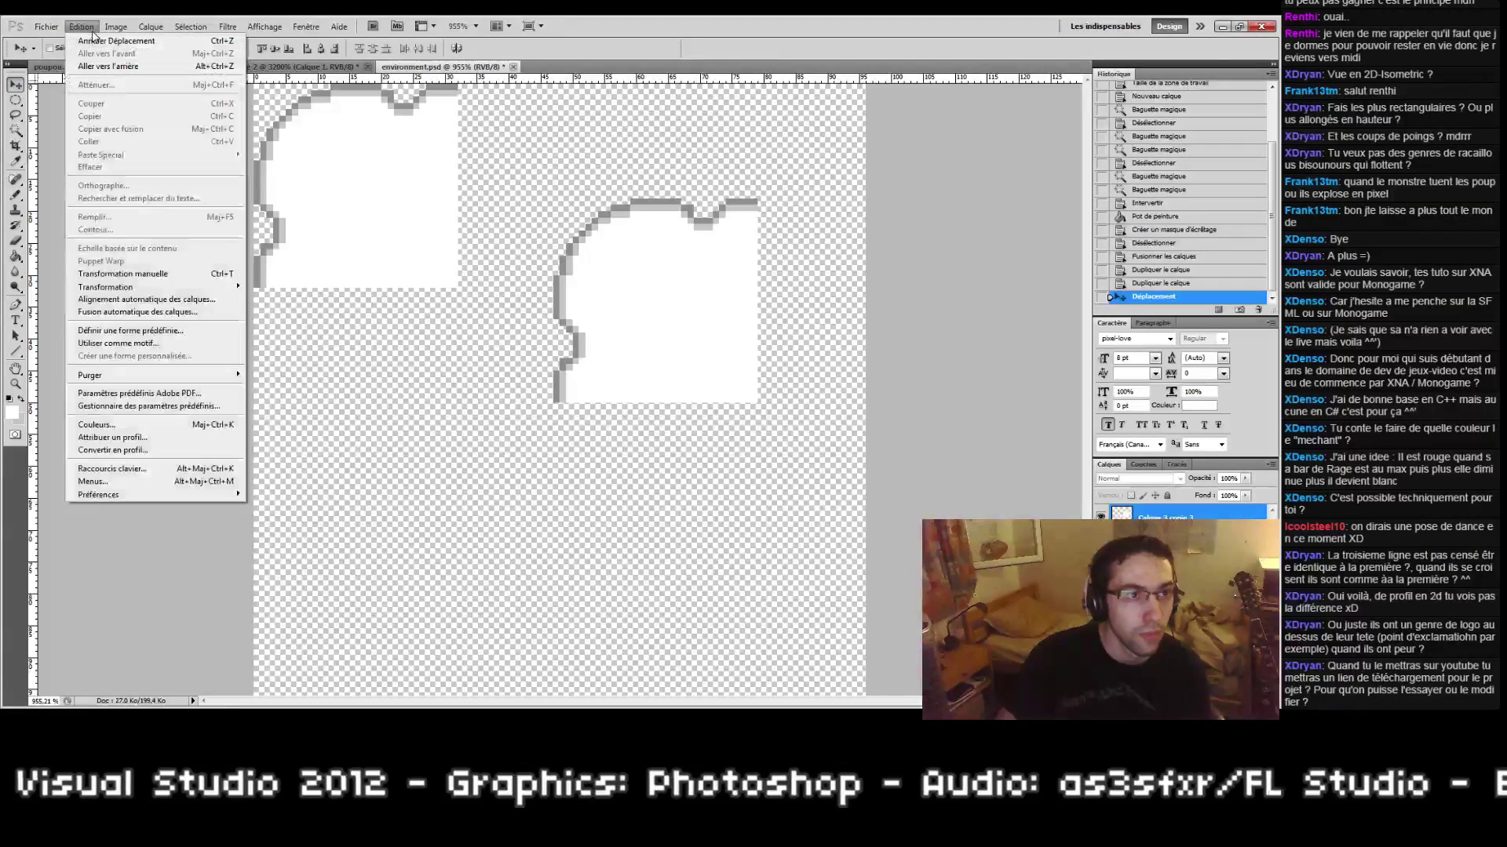
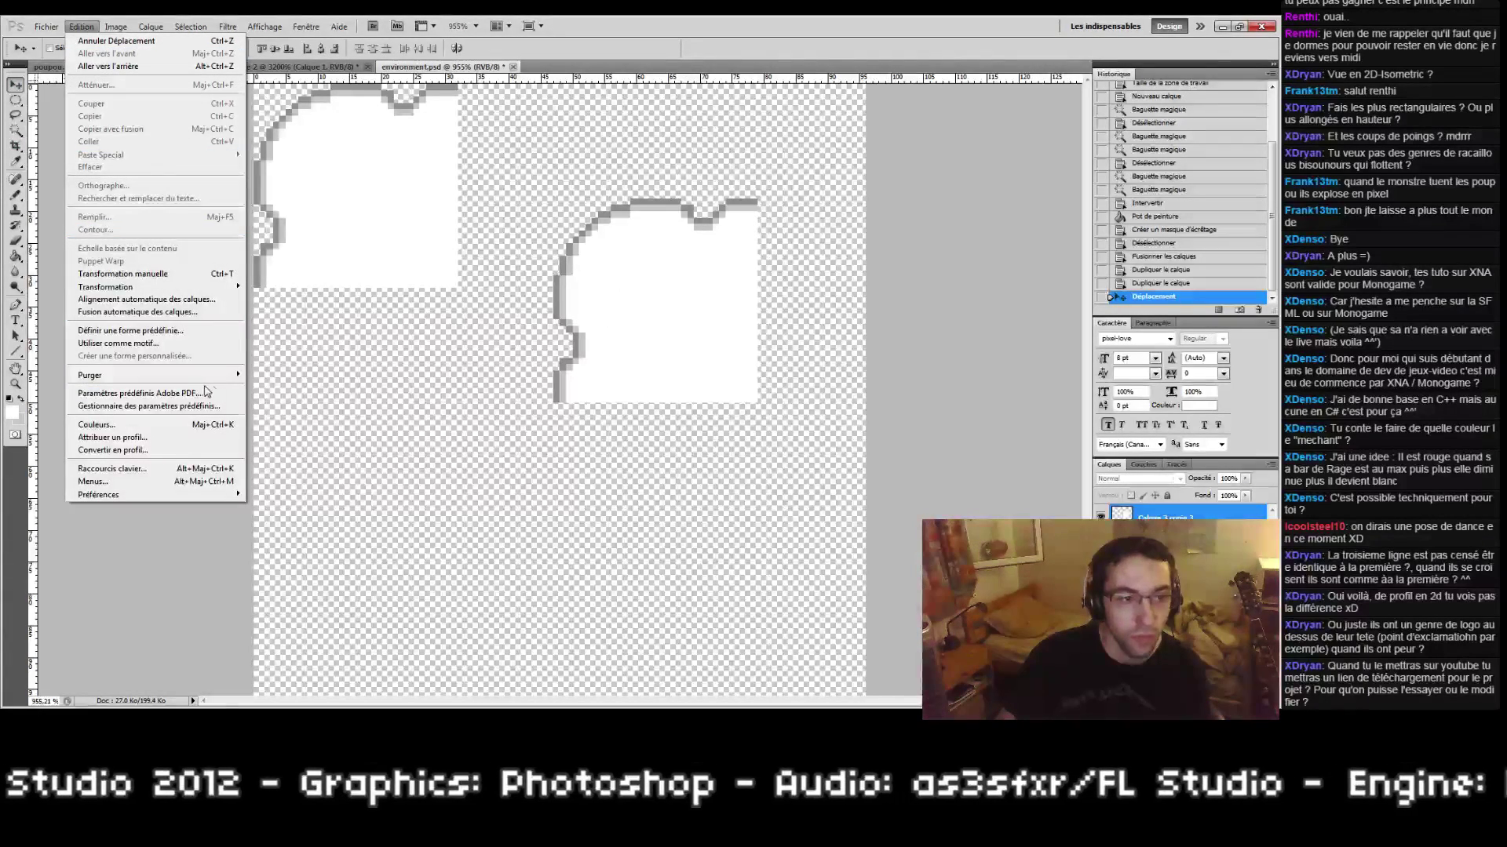
pyautogui.moveTo(157, 287)
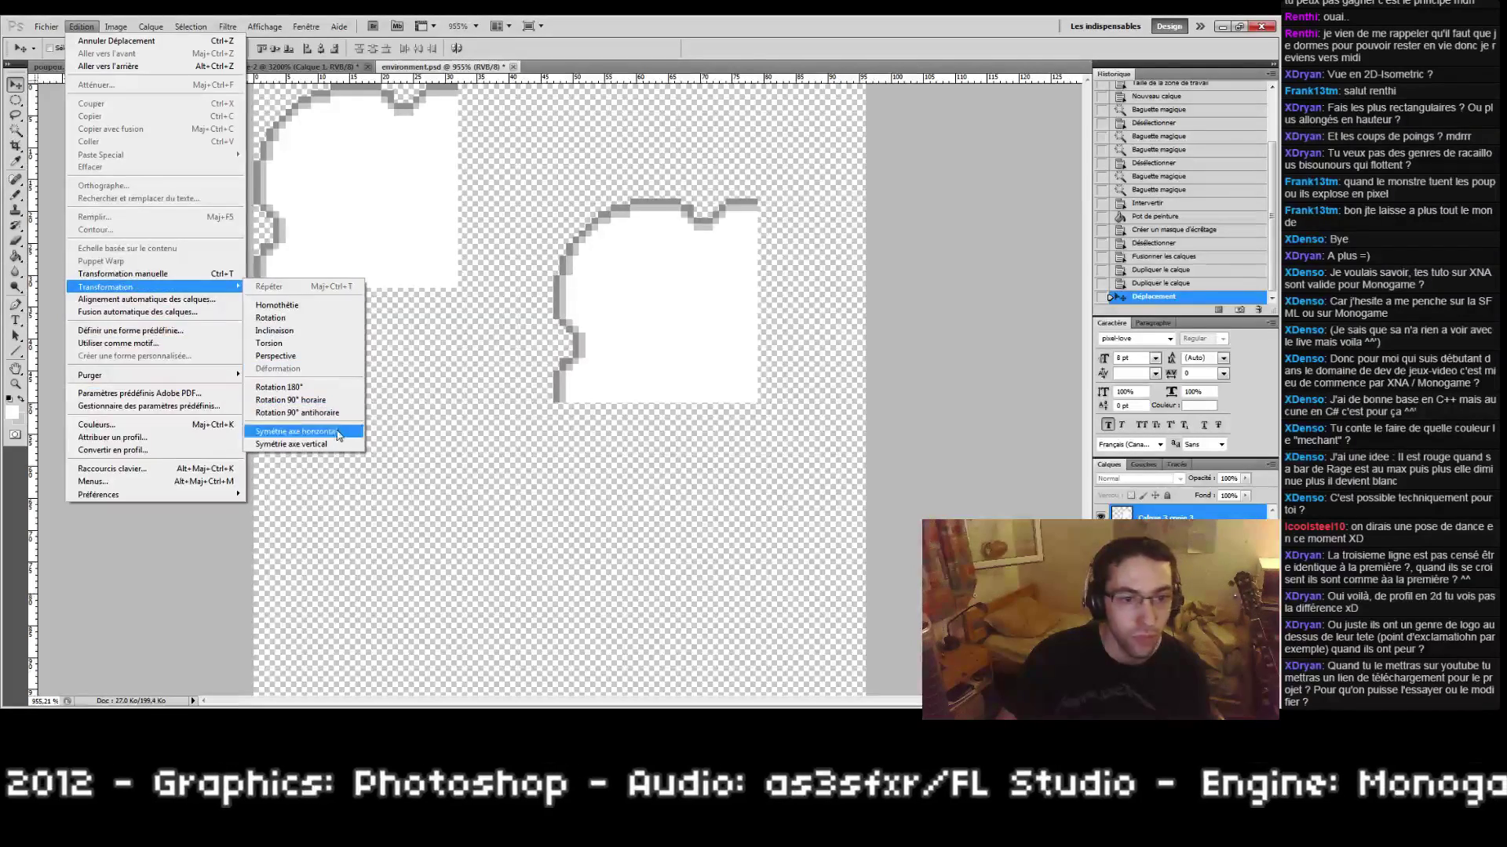
pyautogui.click(339, 436)
pyautogui.moveTo(639, 412); pyautogui.dragTo(746, 298)
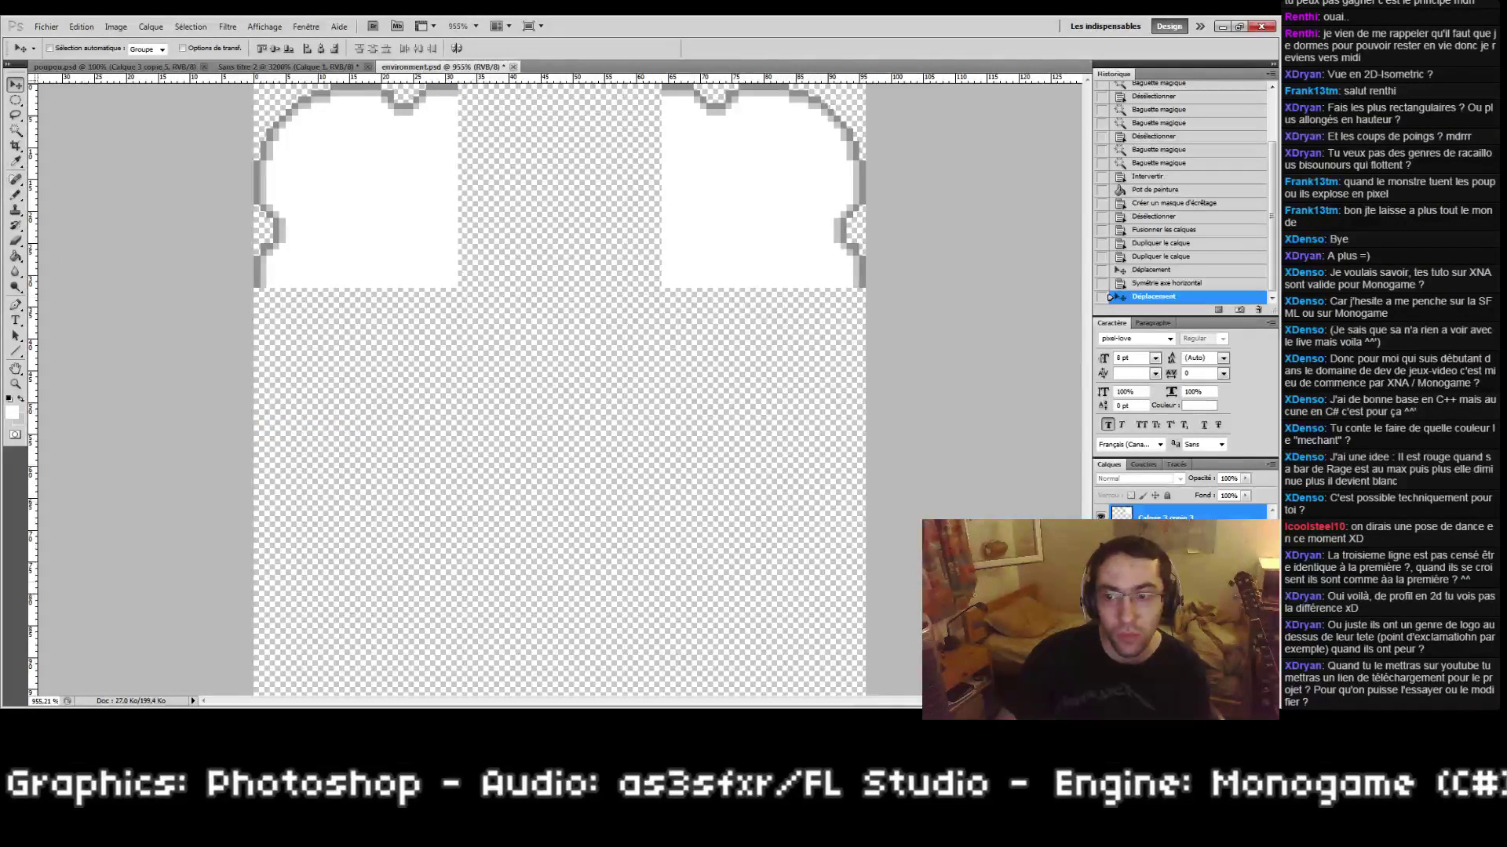
# Step: Flip one of the two upper-right tile copies vertically and place it in the canvas's lower-right corner
pyautogui.click(1177, 541)
pyautogui.moveTo(723, 364); pyautogui.dragTo(697, 643)
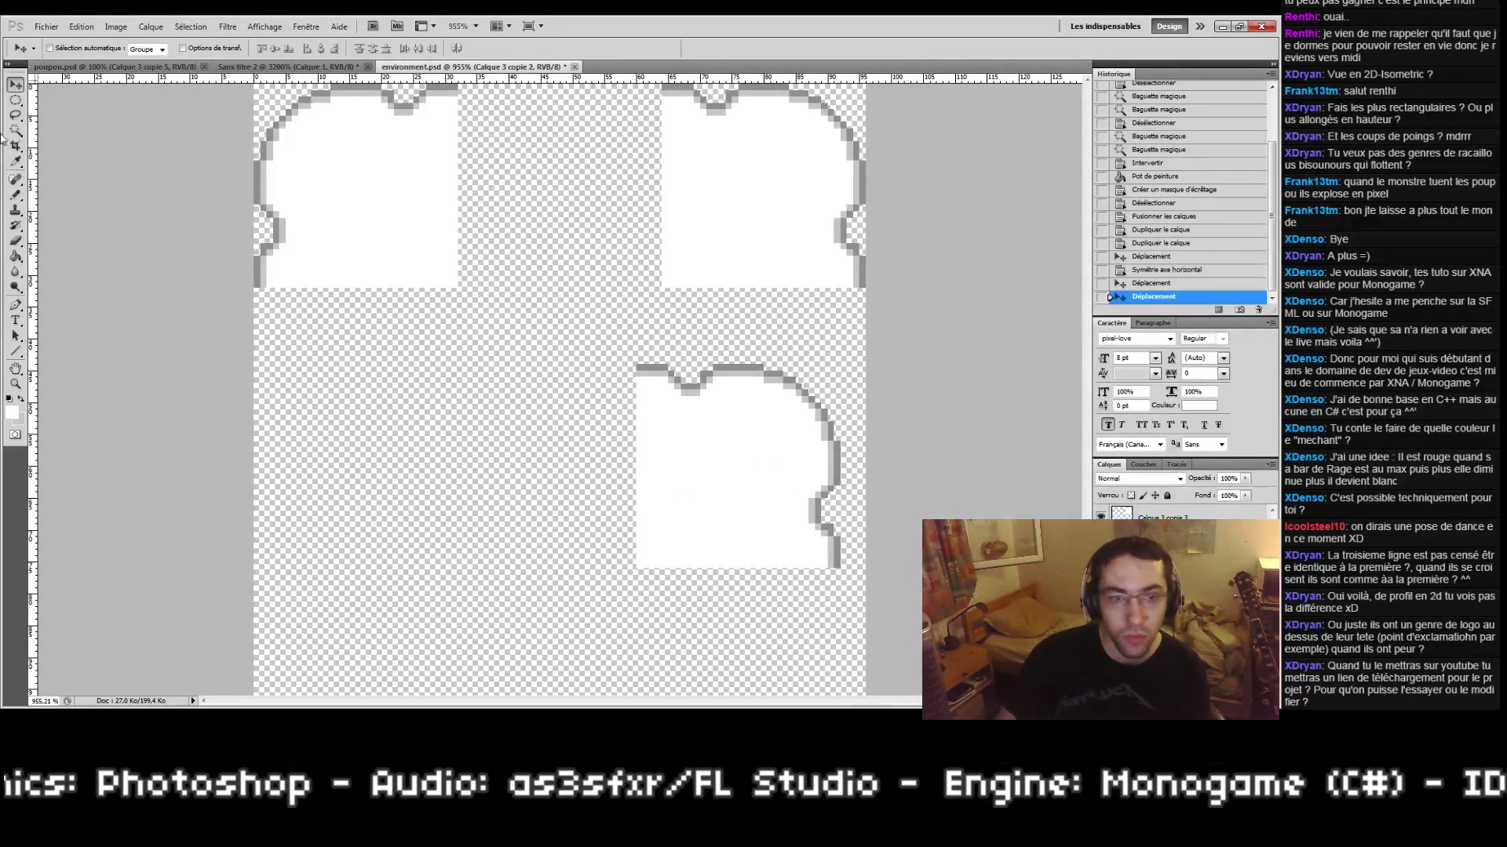
pyautogui.click(82, 26)
pyautogui.moveTo(157, 287)
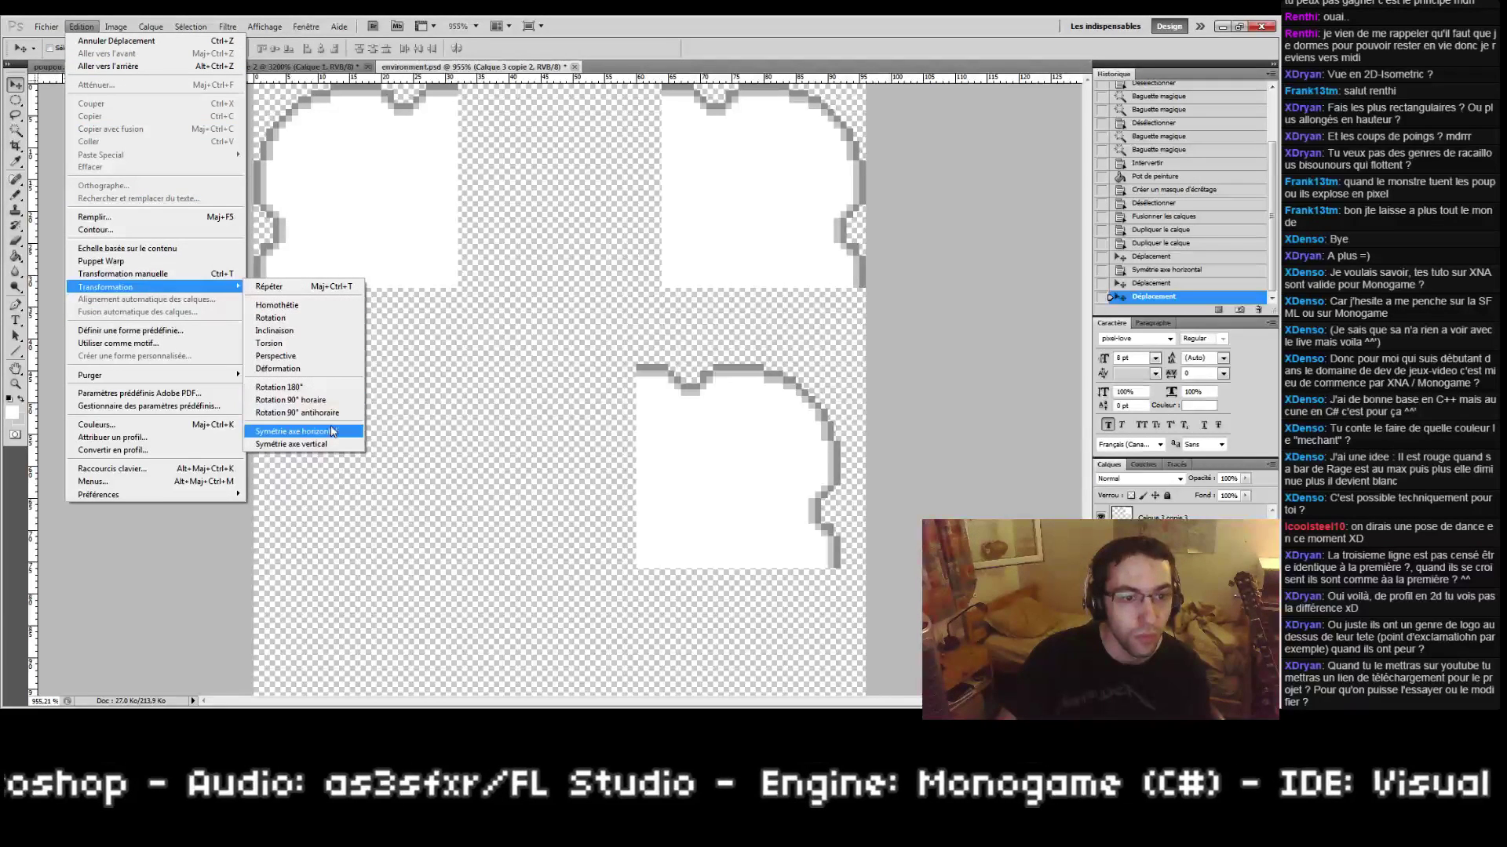
pyautogui.click(291, 445)
pyautogui.moveTo(813, 506); pyautogui.dragTo(830, 658)
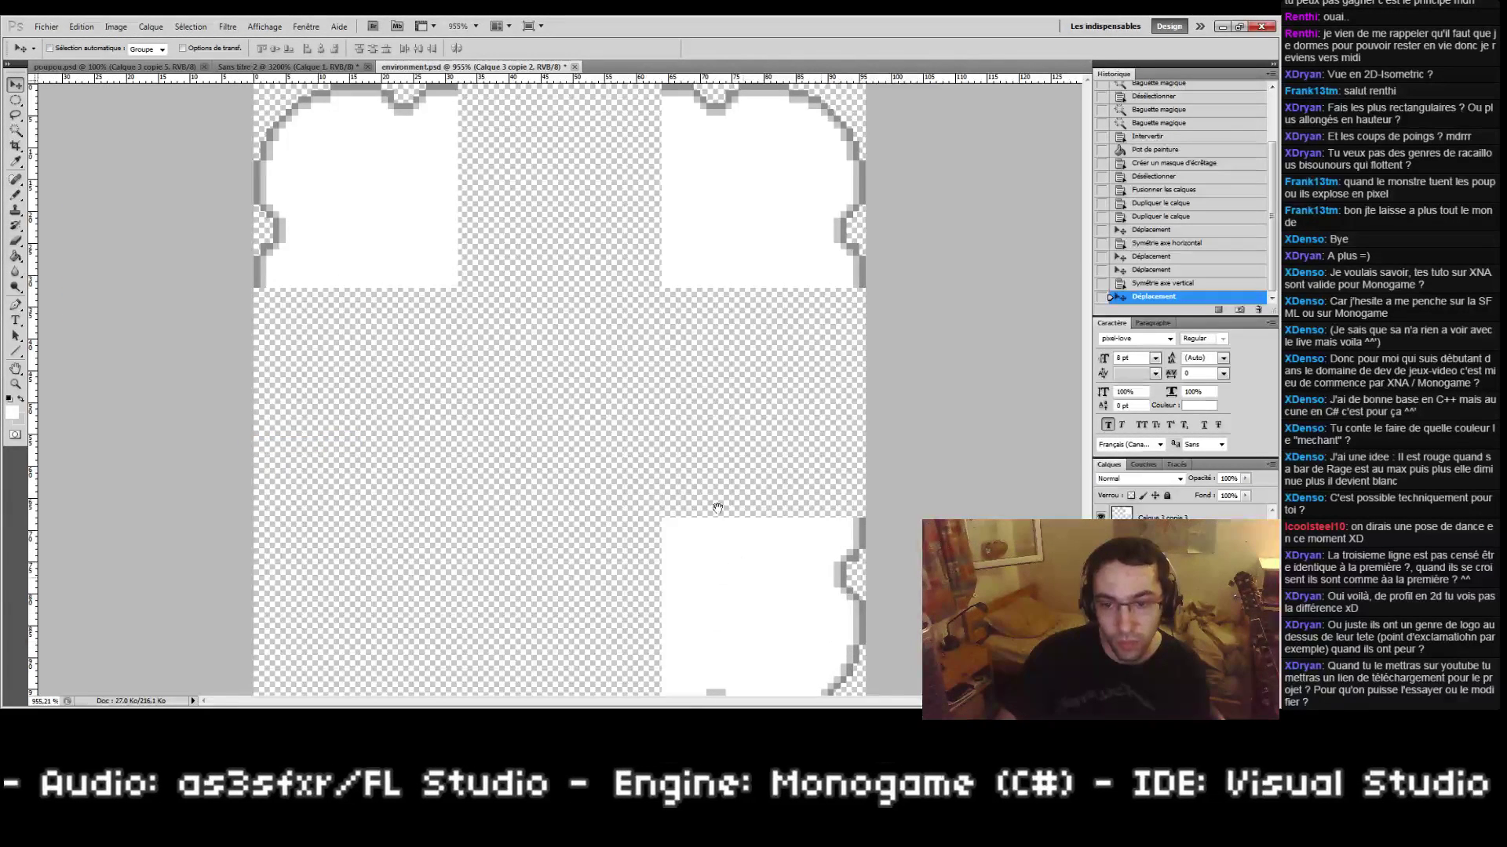
pyautogui.moveTo(770, 577); pyautogui.dragTo(770, 553)
pyautogui.doubleClick(16, 385)
pyautogui.doubleClick(15, 370)
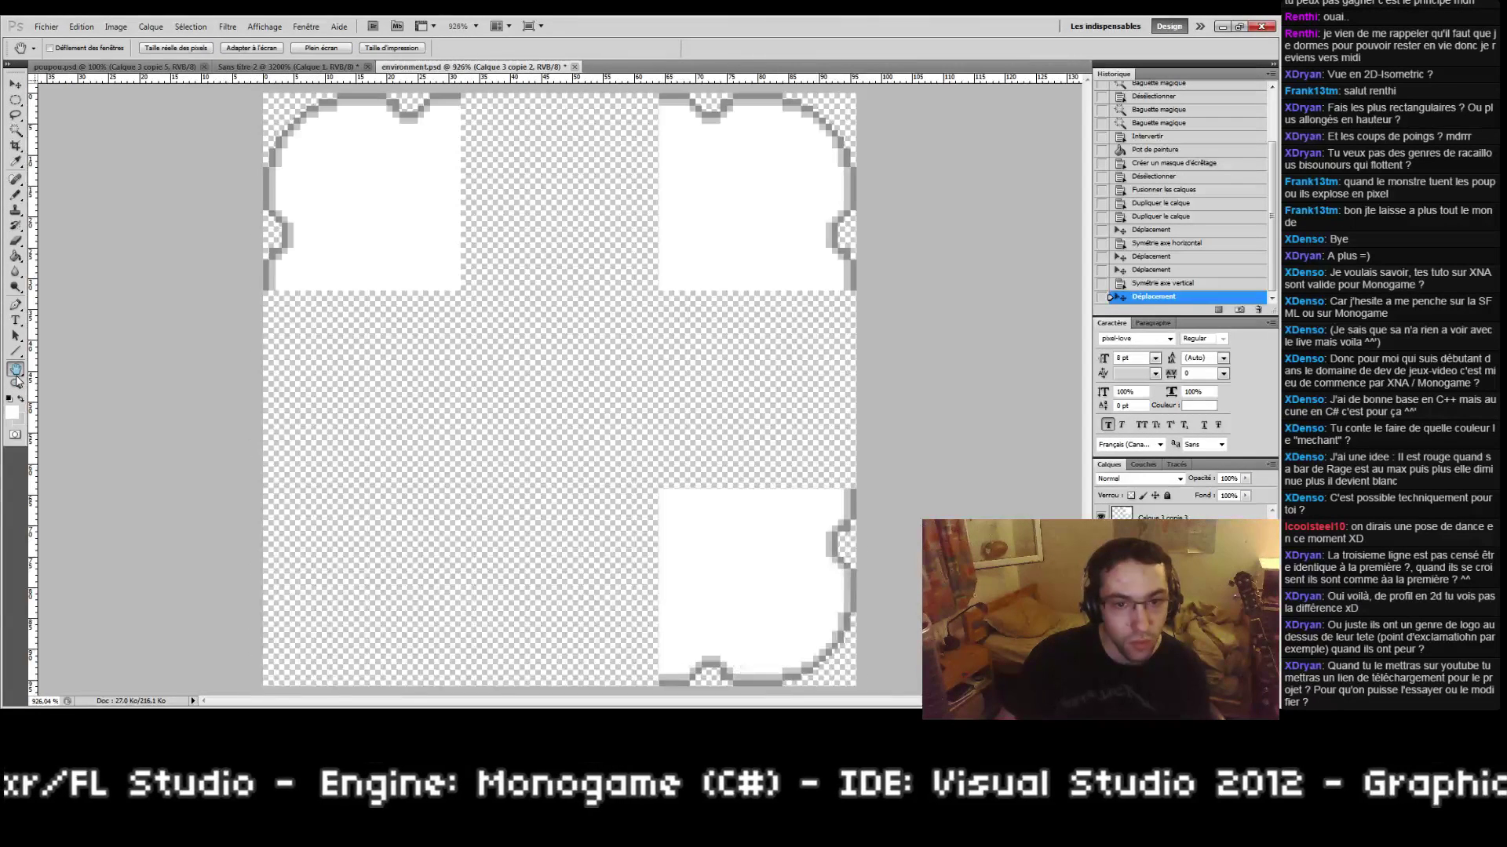
# Step: Flip the remaining upper-left tile copy vertically and place it in the canvas's lower-left corner
pyautogui.click(1164, 593)
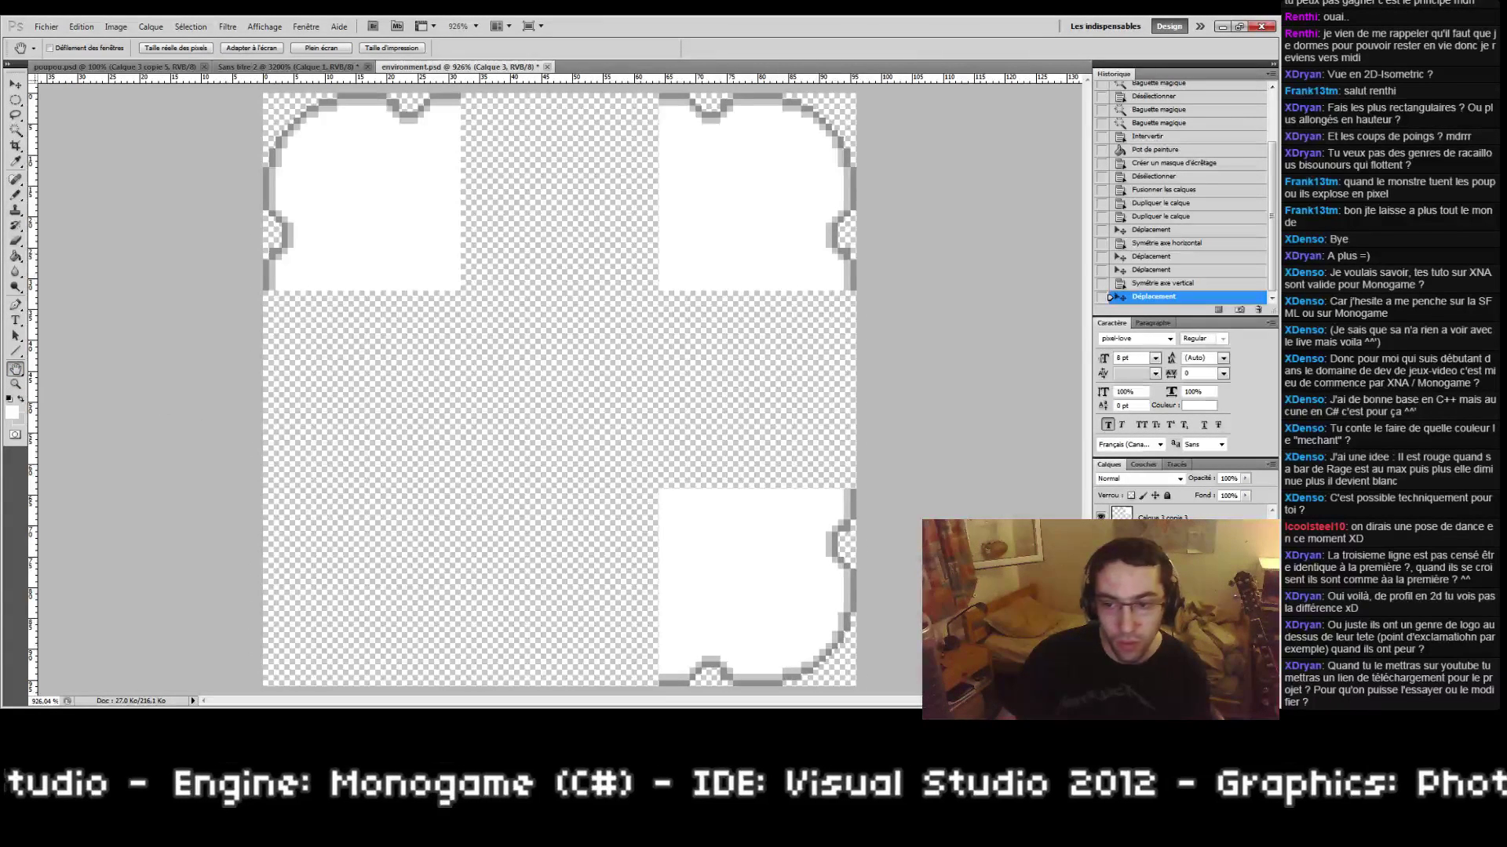
pyautogui.click(1163, 568)
pyautogui.click(14, 87)
pyautogui.moveTo(305, 230); pyautogui.dragTo(317, 515)
pyautogui.click(82, 28)
pyautogui.moveTo(194, 287)
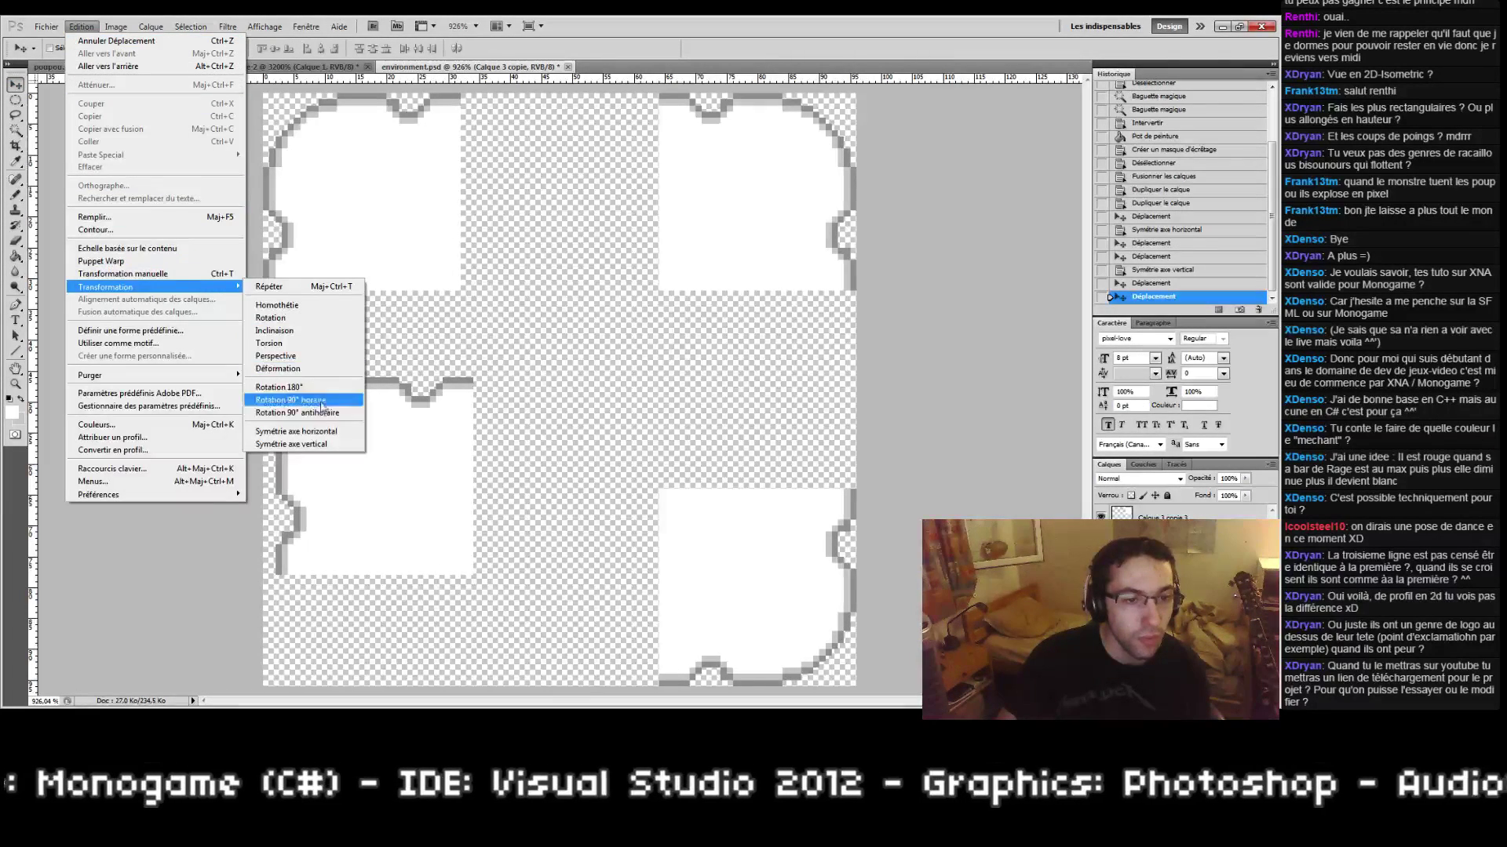
pyautogui.click(290, 442)
pyautogui.moveTo(400, 580); pyautogui.dragTo(399, 578)
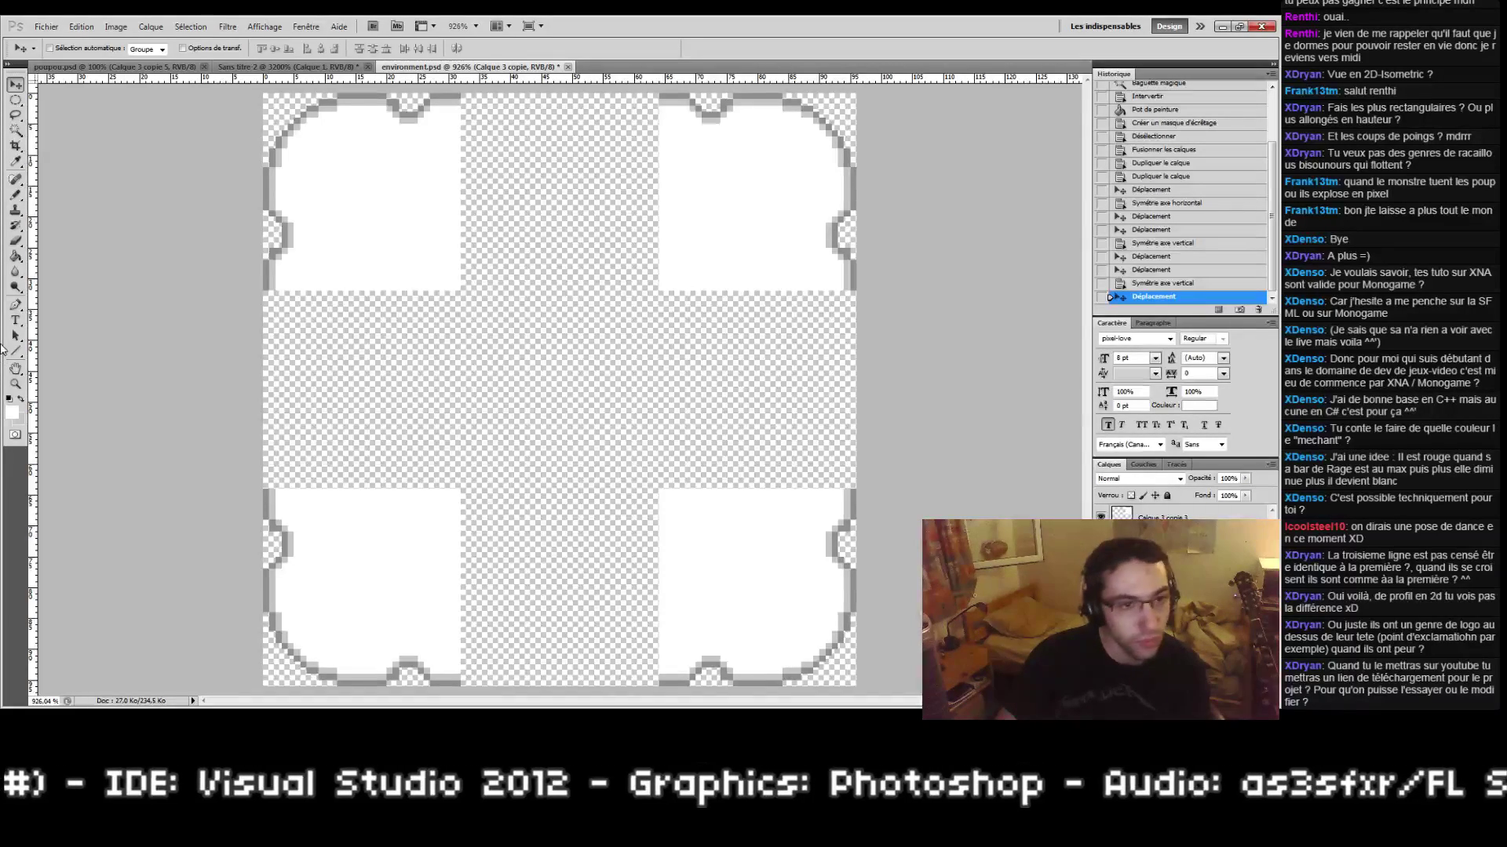
# Step: Set the foreground colour to the dark grey sampled from the upper-left tile's top outline
pyautogui.click(16, 386)
pyautogui.moveTo(339, 248); pyautogui.dragTo(586, 493)
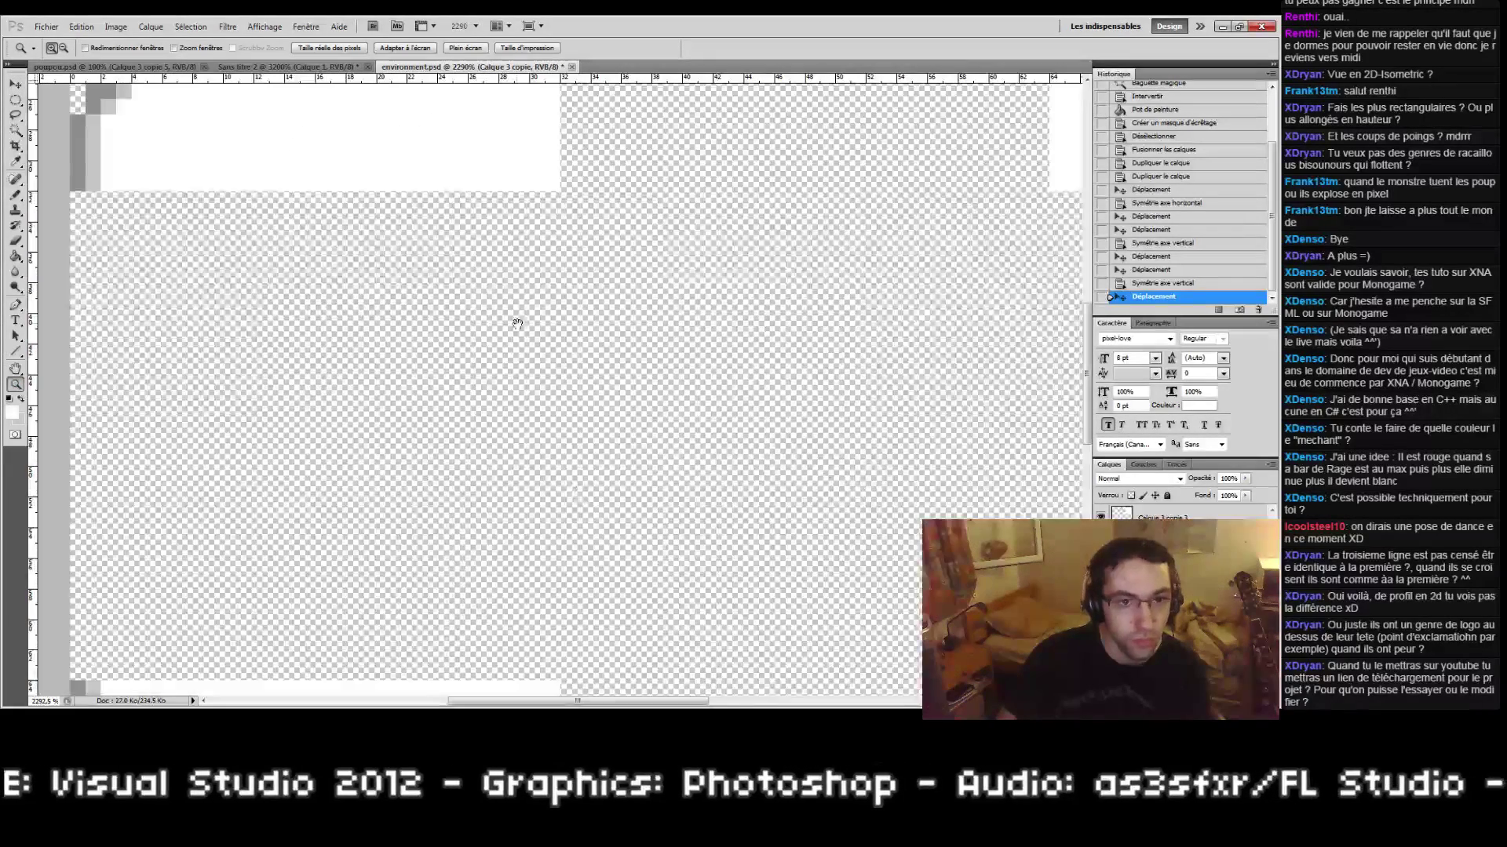
pyautogui.moveTo(518, 323); pyautogui.dragTo(523, 661)
pyautogui.moveTo(357, 278); pyautogui.dragTo(402, 476)
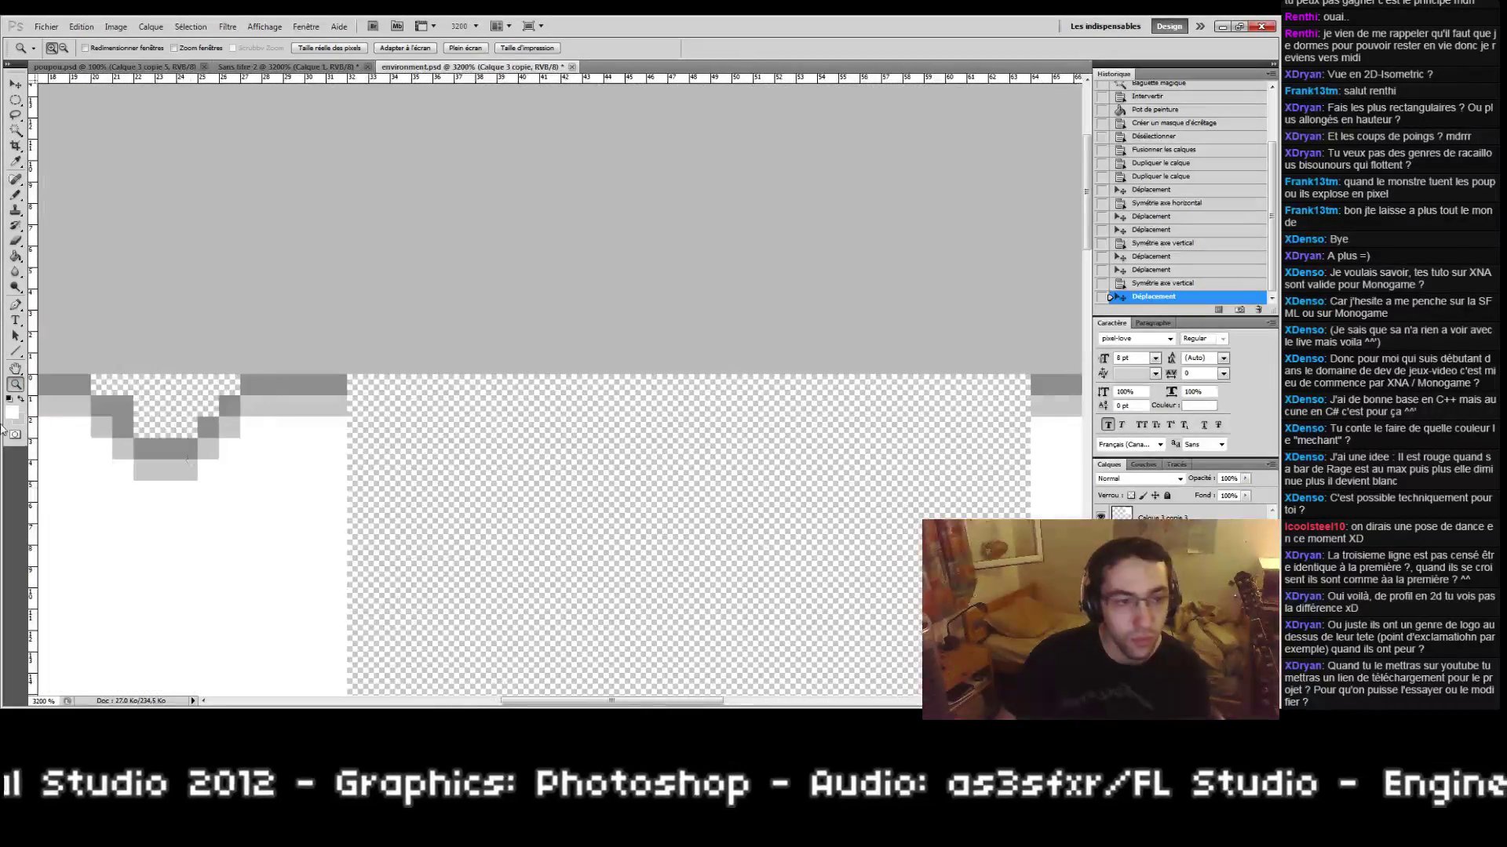
pyautogui.click(12, 414)
pyautogui.click(298, 387)
pyautogui.click(923, 251)
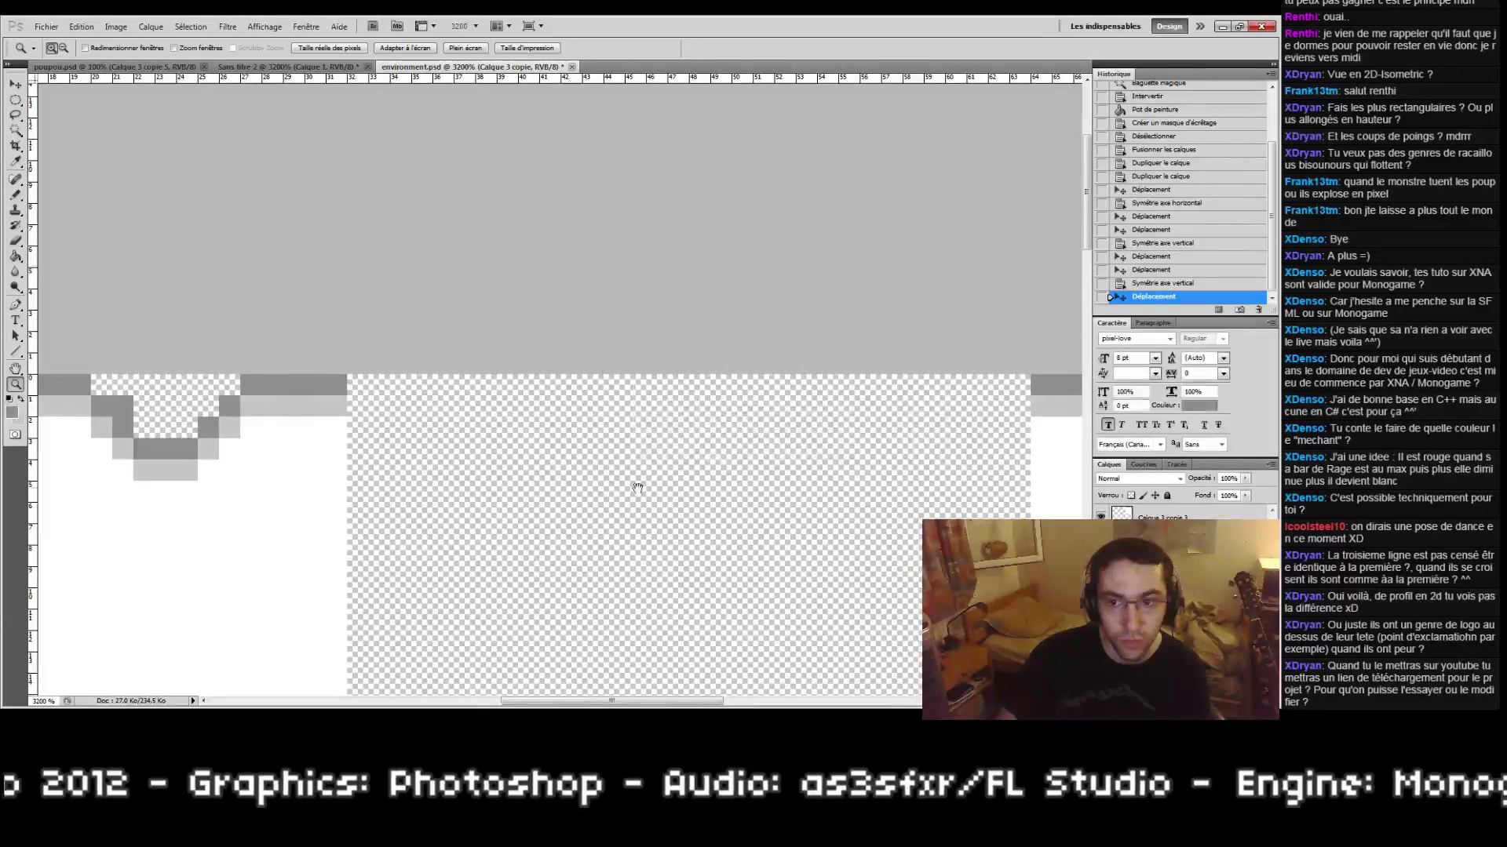
# Step: Pencil a dark grey top outline from the upper-left tile's edge, running six pixels flat and into a small stepped dip
pyautogui.moveTo(636, 487)
pyautogui.mouseDown()
pyautogui.moveTo(721, 375)
pyautogui.moveTo(374, 249)
pyautogui.moveTo(191, 65)
pyautogui.moveTo(3, 213)
pyautogui.moveTo(831, 396)
pyautogui.moveTo(747, 469)
pyautogui.mouseUp()
pyautogui.press('b')
pyautogui.moveTo(554, 354)
pyautogui.mouseDown()
pyautogui.moveTo(586, 349)
pyautogui.moveTo(537, 352)
pyautogui.mouseUp()
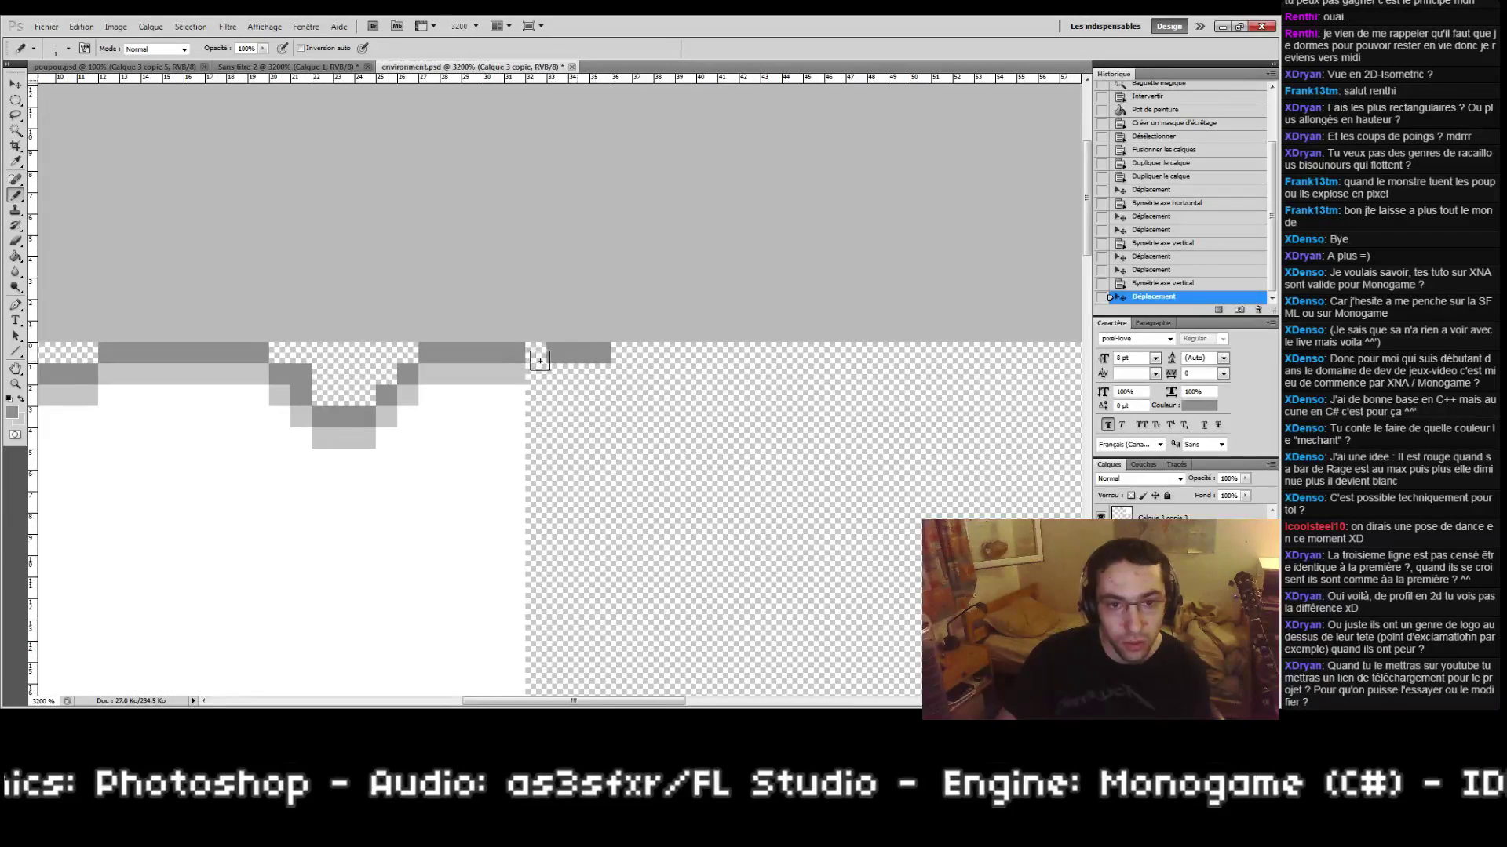
pyautogui.click(621, 352)
pyautogui.click(642, 353)
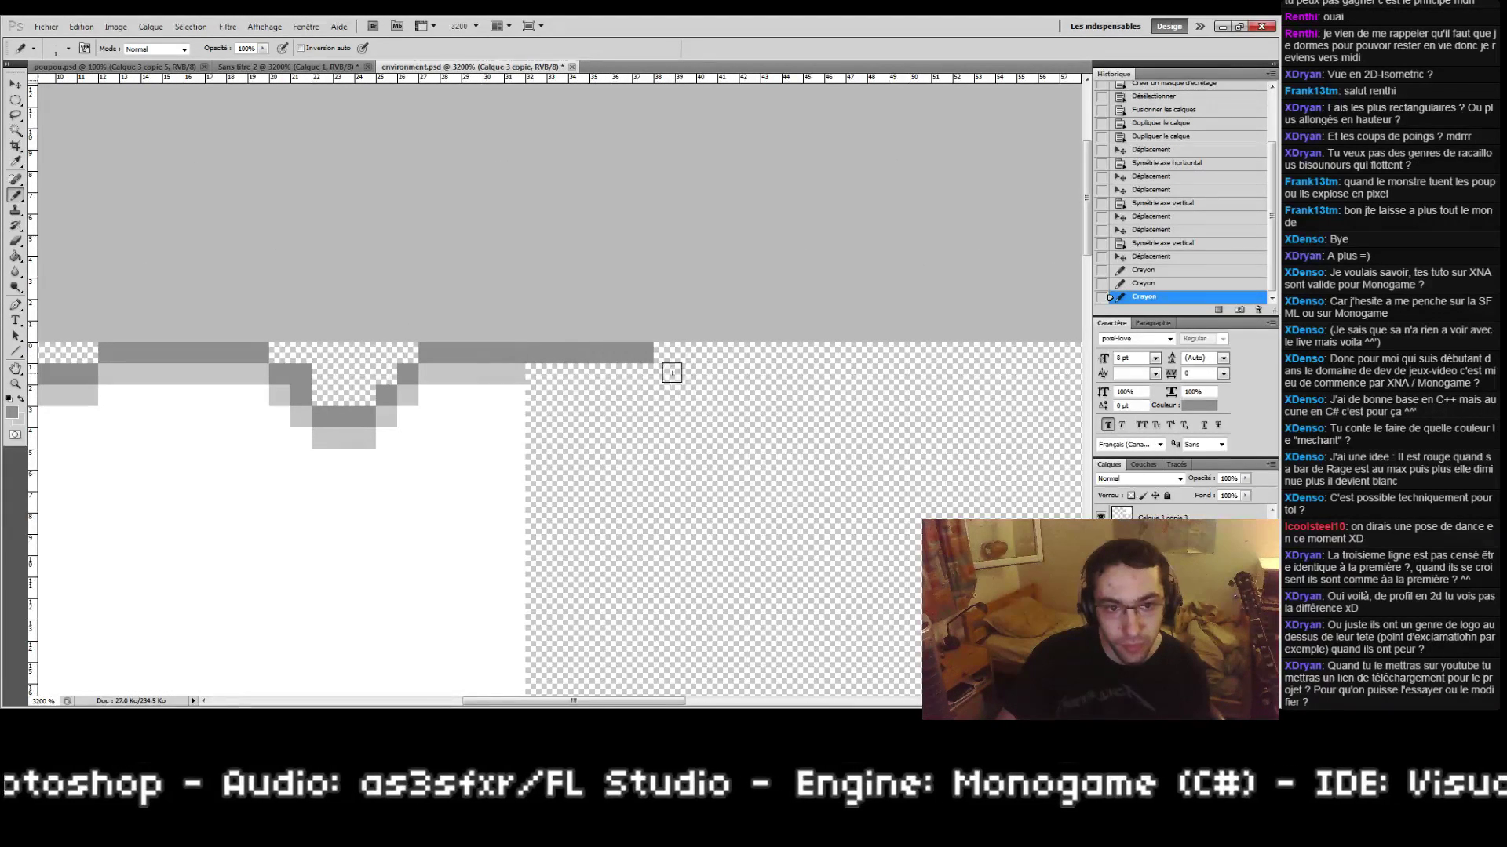
pyautogui.click(668, 373)
pyautogui.click(686, 393)
pyautogui.moveTo(709, 410); pyautogui.dragTo(738, 411)
pyautogui.hscroll(3, 691, 428)
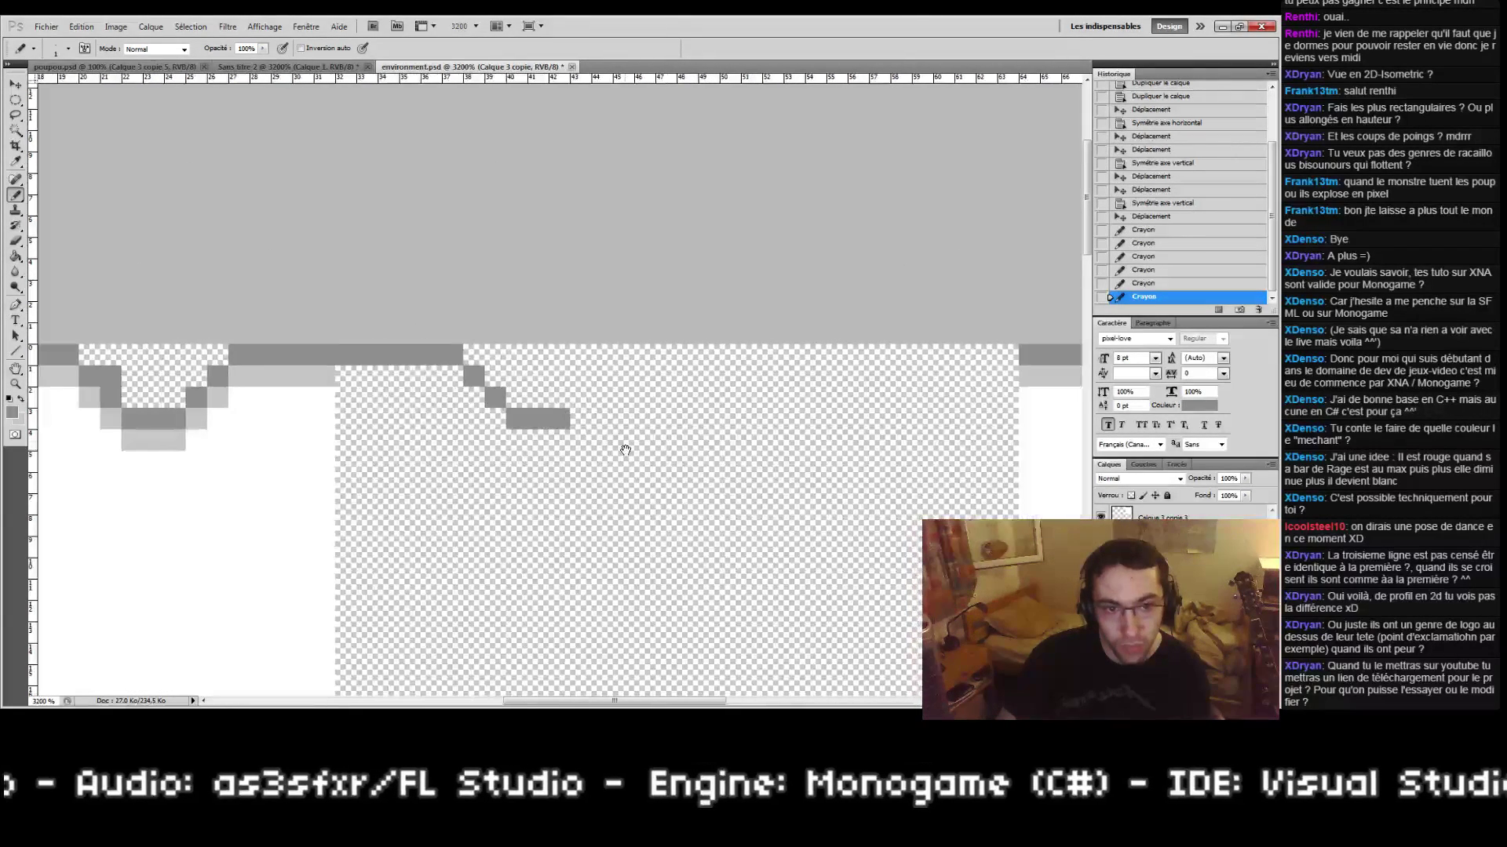
pyautogui.click(580, 397)
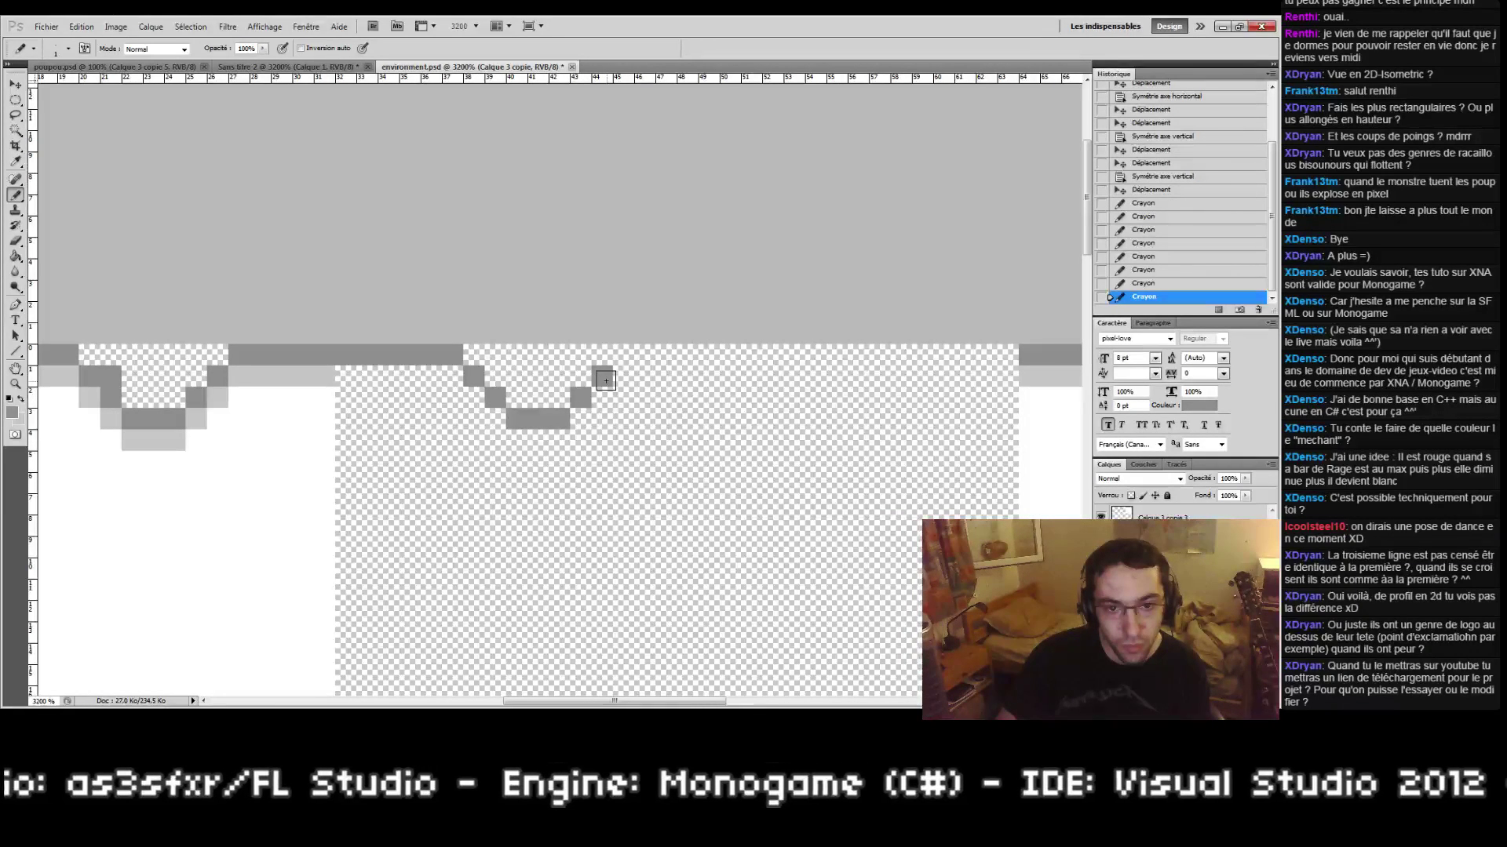
# Step: Continue the dark grey top outline through a flat bump and a second dip to the upper-right tile's edge
pyautogui.click(624, 378)
pyautogui.moveTo(645, 377); pyautogui.dragTo(667, 378)
pyautogui.click(688, 377)
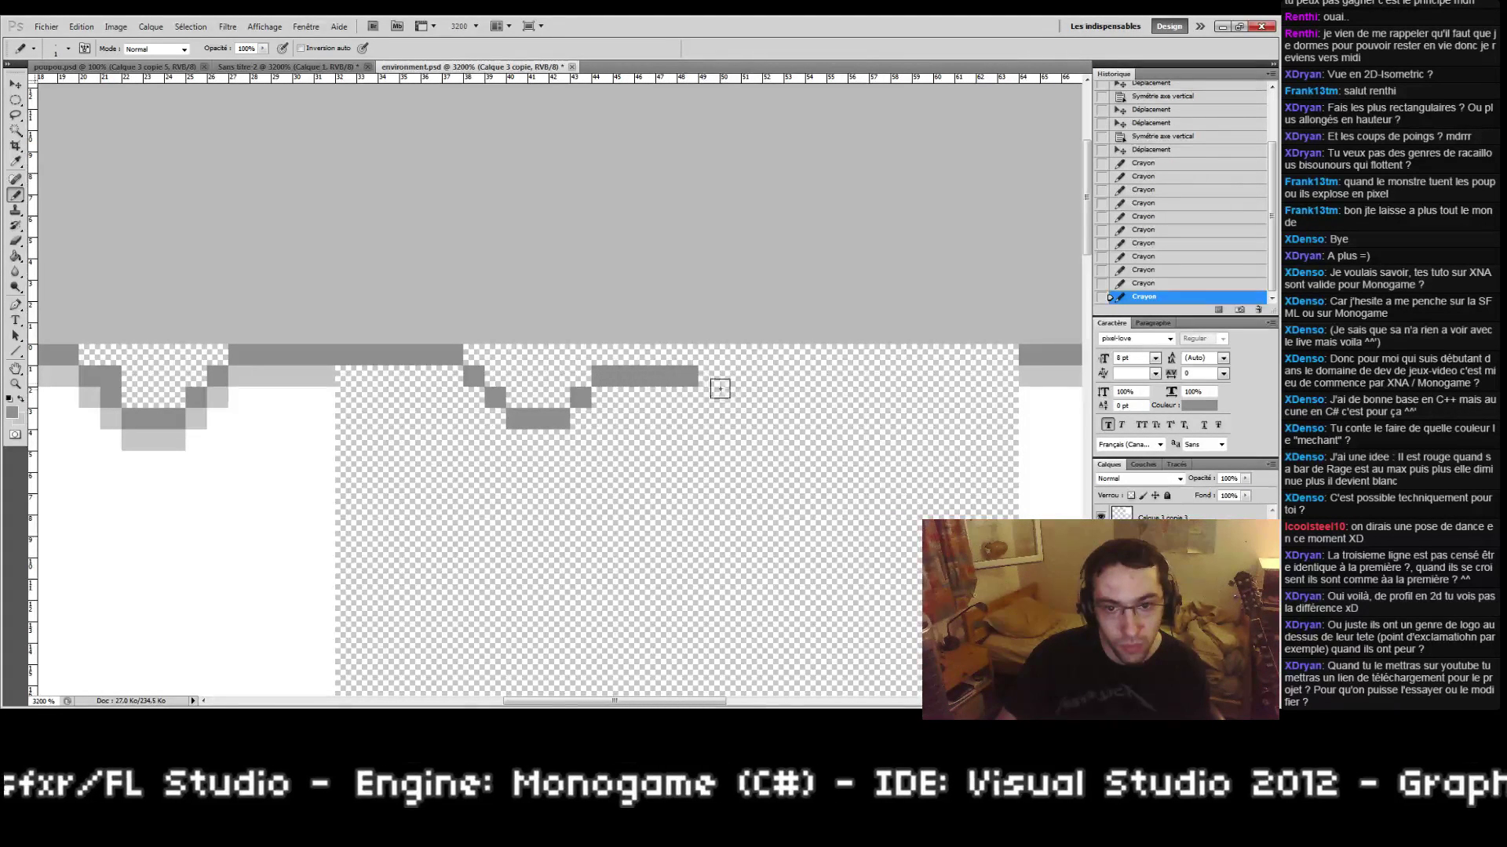
pyautogui.click(719, 400)
pyautogui.click(710, 398)
pyautogui.click(751, 418)
pyautogui.moveTo(773, 419); pyautogui.dragTo(820, 418)
pyautogui.click(838, 397)
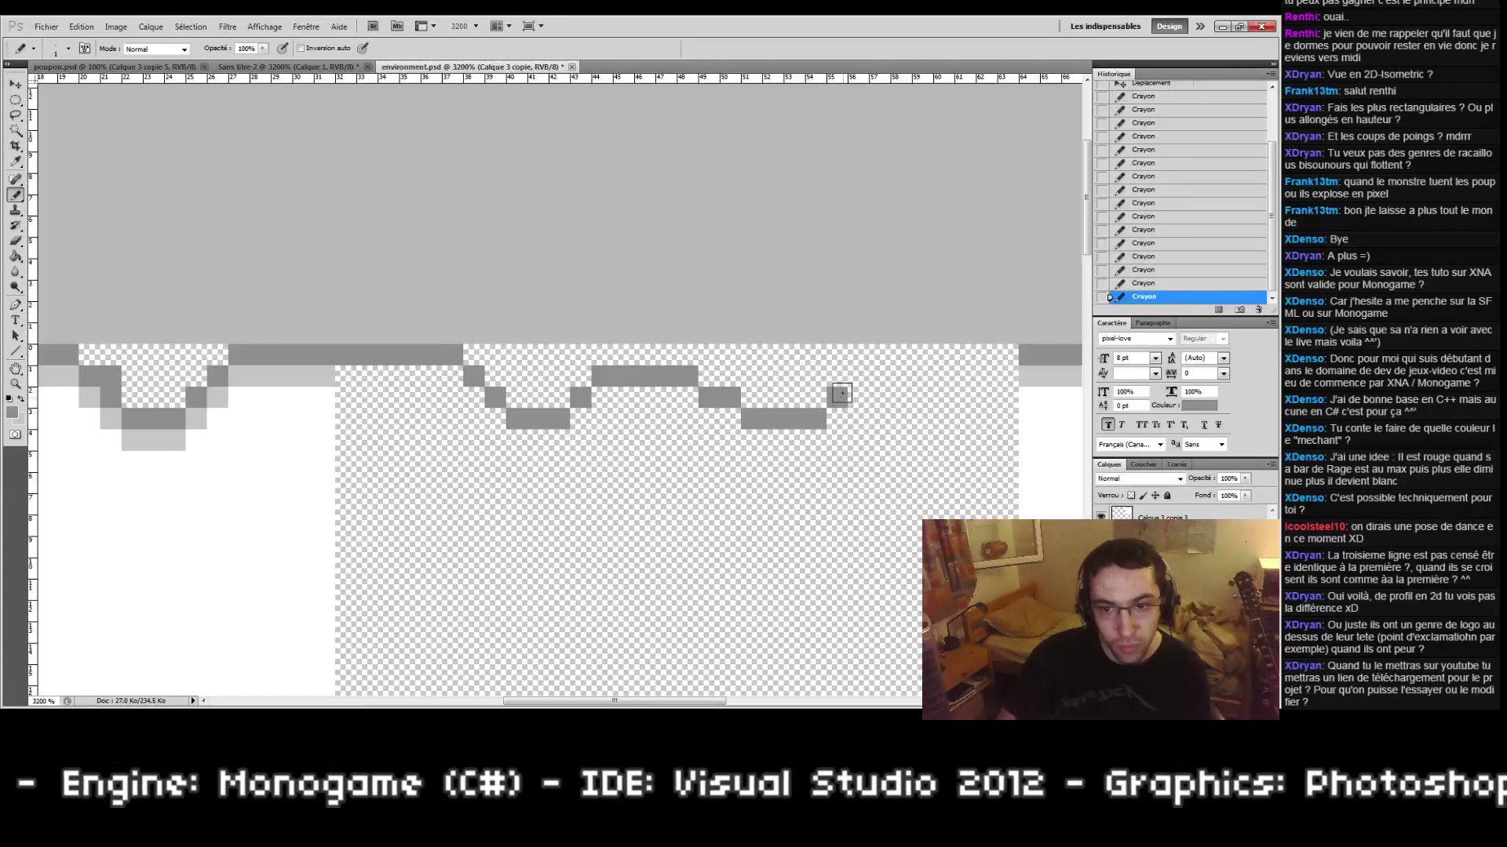
pyautogui.click(839, 378)
pyautogui.click(859, 375)
pyautogui.moveTo(883, 355); pyautogui.dragTo(1007, 355)
# Step: Switch the pencil to the edge's light grey and trace a shading line directly beneath the new dark top outline
pyautogui.moveTo(577, 461)
pyautogui.mouseDown()
pyautogui.moveTo(469, 330)
pyautogui.moveTo(588, 386)
pyautogui.mouseUp()
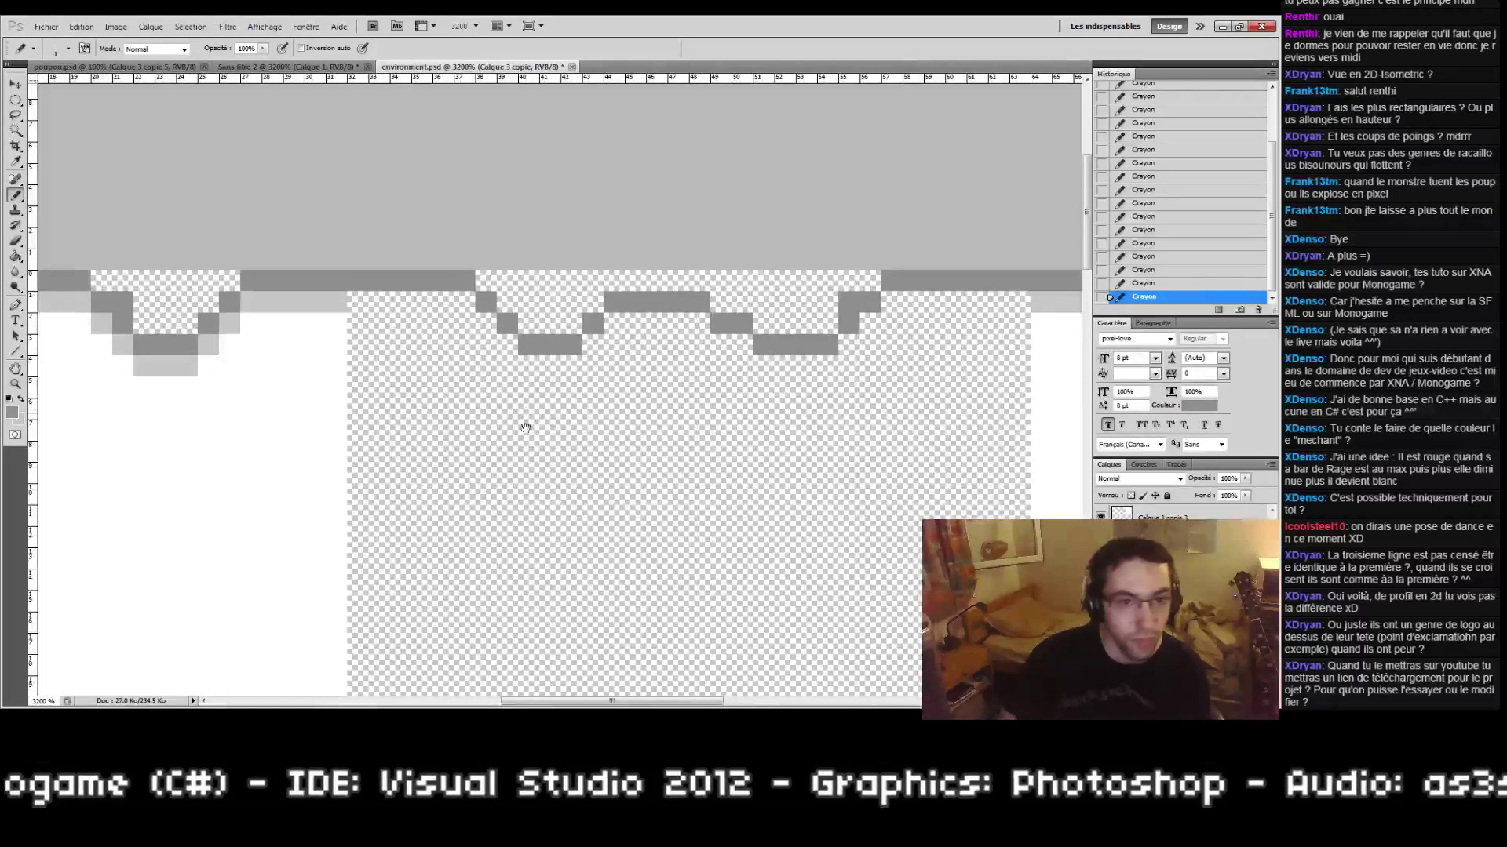
pyautogui.moveTo(313, 500); pyautogui.dragTo(276, 333)
pyautogui.click(21, 398)
pyautogui.moveTo(463, 307); pyautogui.dragTo(499, 475)
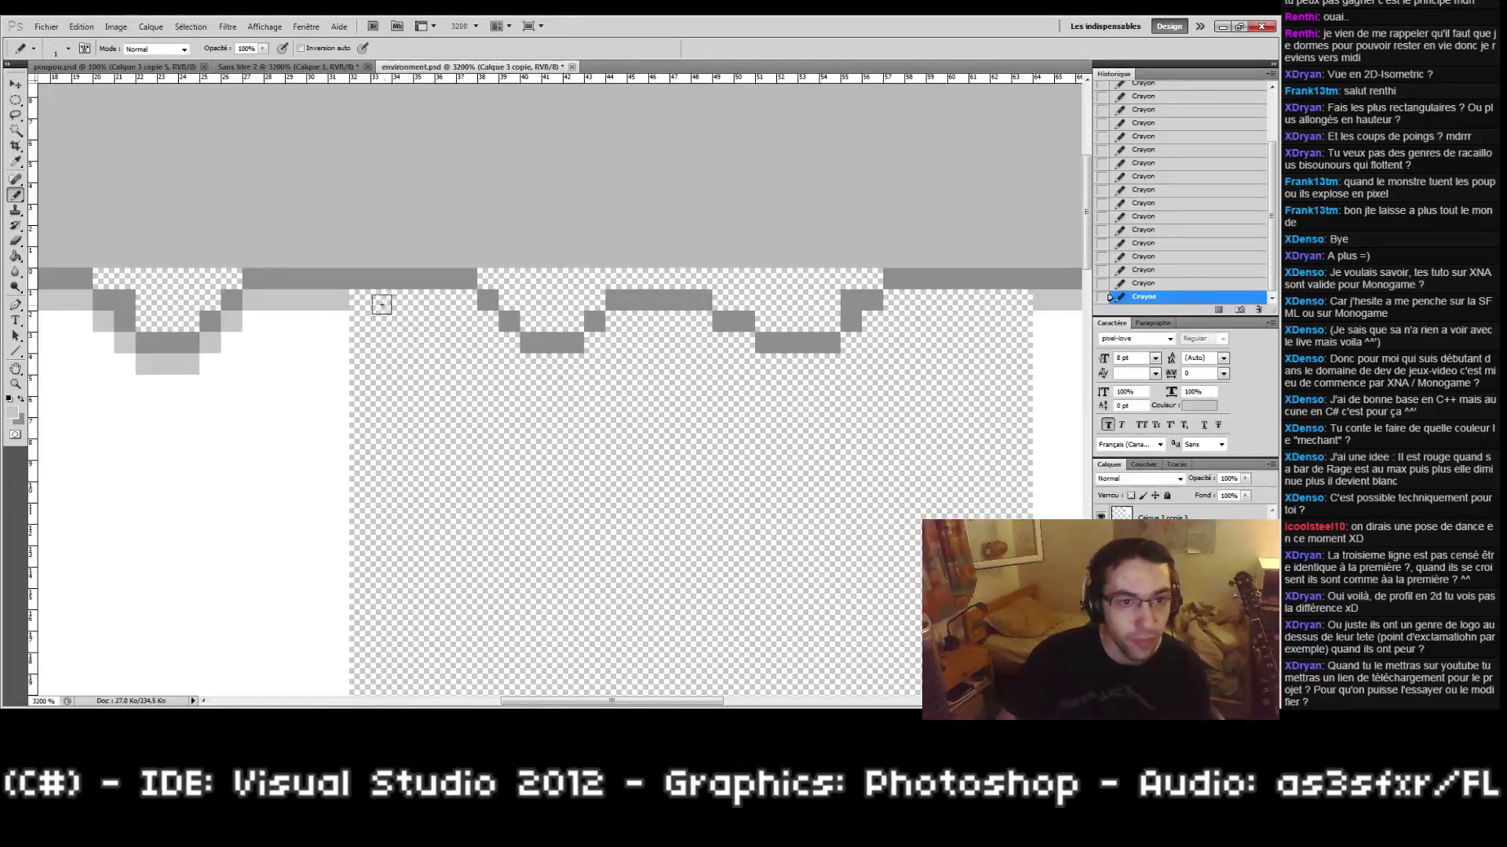
pyautogui.moveTo(360, 302)
pyautogui.mouseDown()
pyautogui.moveTo(459, 303)
pyautogui.moveTo(528, 355)
pyautogui.moveTo(511, 350)
pyautogui.moveTo(508, 337)
pyautogui.moveTo(584, 363)
pyautogui.moveTo(618, 319)
pyautogui.moveTo(699, 316)
pyautogui.moveTo(714, 342)
pyautogui.moveTo(771, 361)
pyautogui.moveTo(823, 361)
pyautogui.moveTo(864, 317)
pyautogui.mouseUp()
pyautogui.keyDown('shift'); pyautogui.click(1014, 296); pyautogui.keyUp('shift')
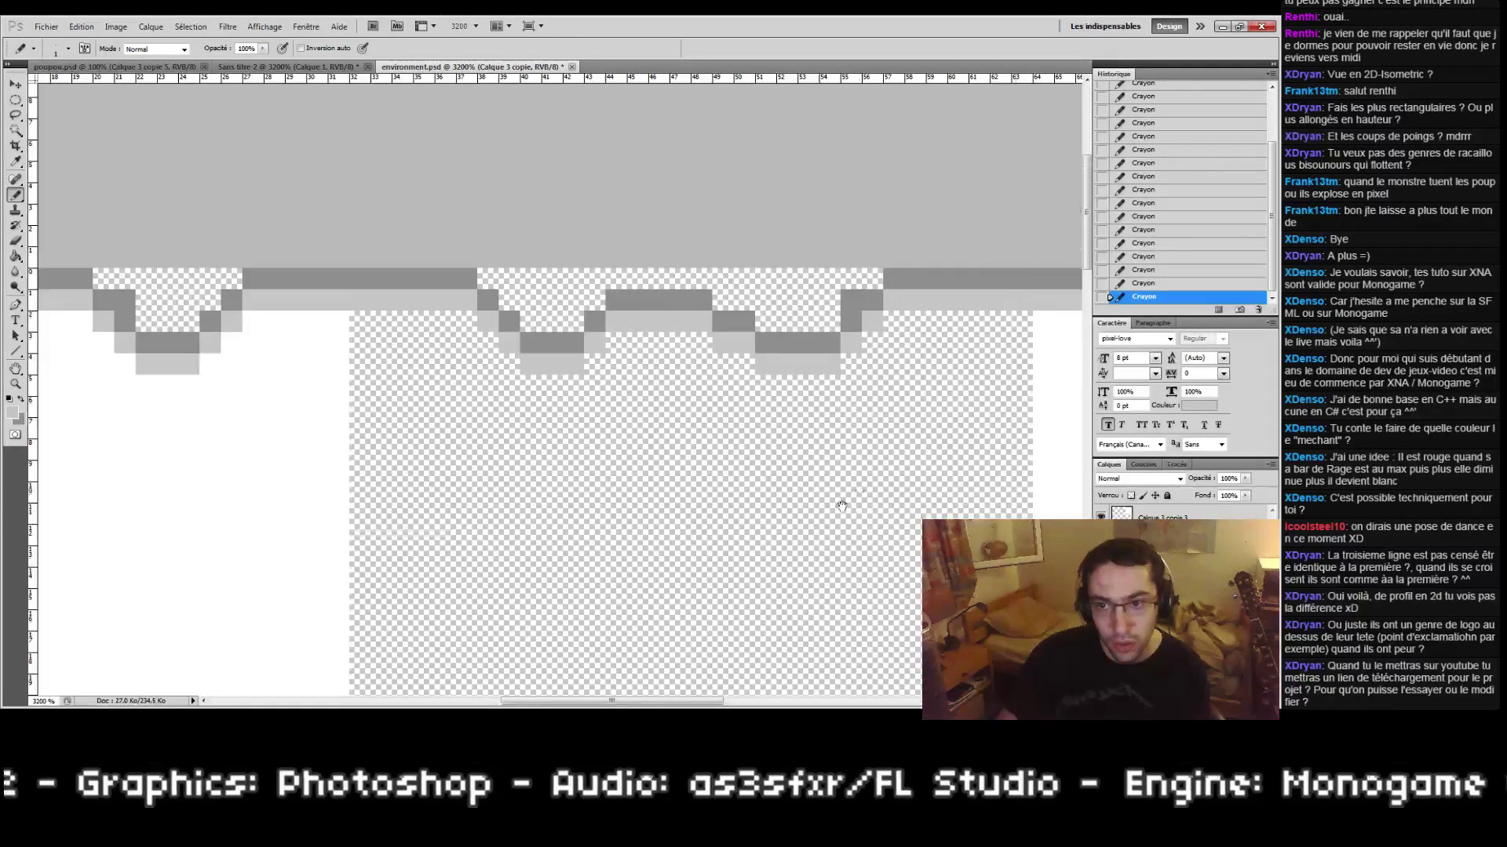
# Step: Erase the leftmost dark pixel of the central top bump and redraw it one pixel lower with light grey shading beneath
pyautogui.moveTo(841, 506)
pyautogui.mouseDown()
pyautogui.moveTo(711, 333)
pyautogui.moveTo(773, 129)
pyautogui.mouseUp()
pyautogui.moveTo(410, 419); pyautogui.dragTo(736, 182)
pyautogui.doubleClick(14, 384)
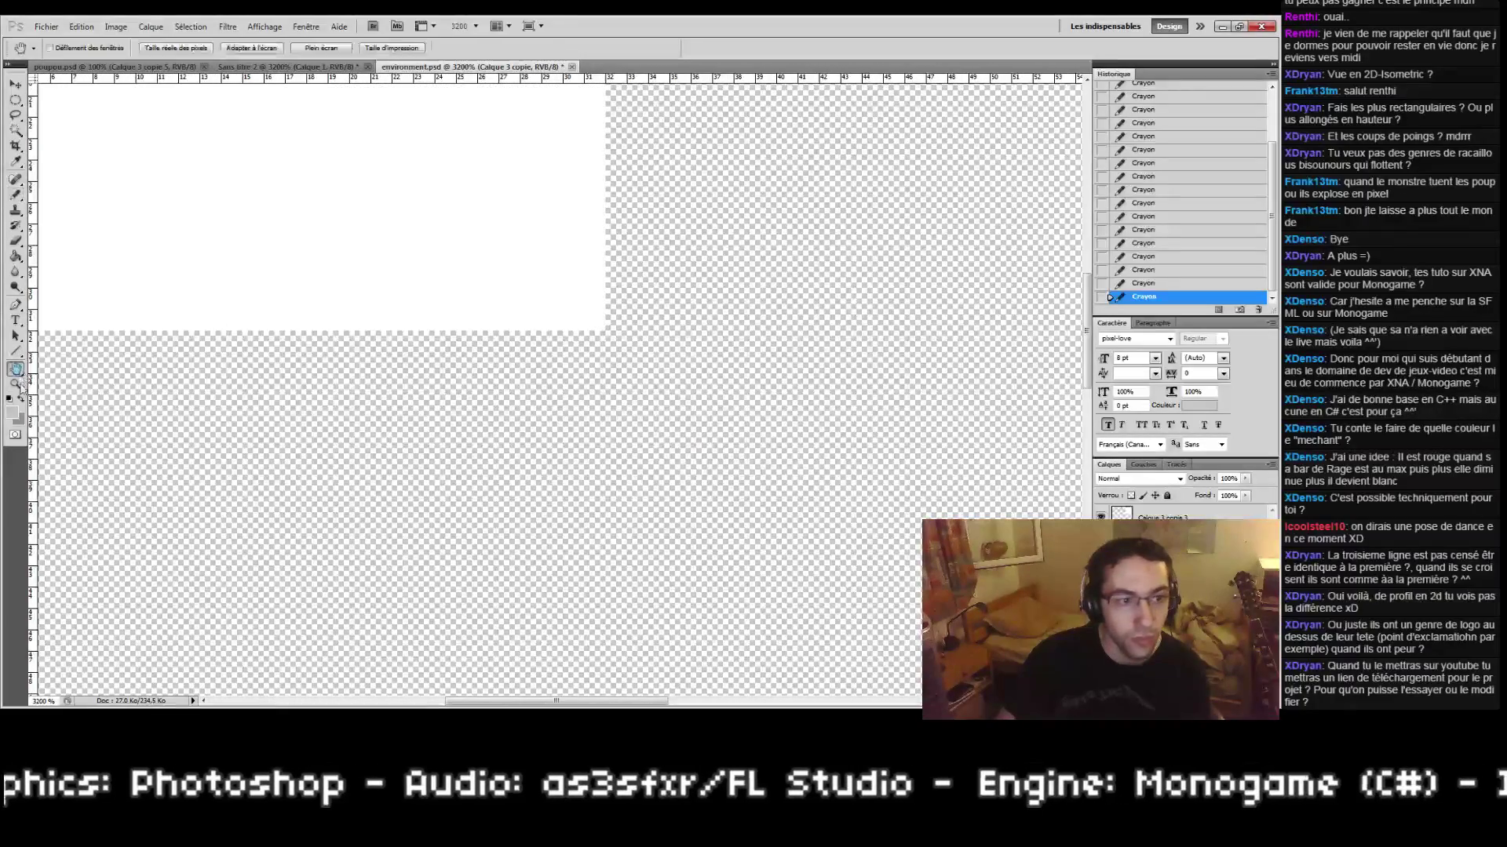
pyautogui.moveTo(576, 398); pyautogui.dragTo(576, 398)
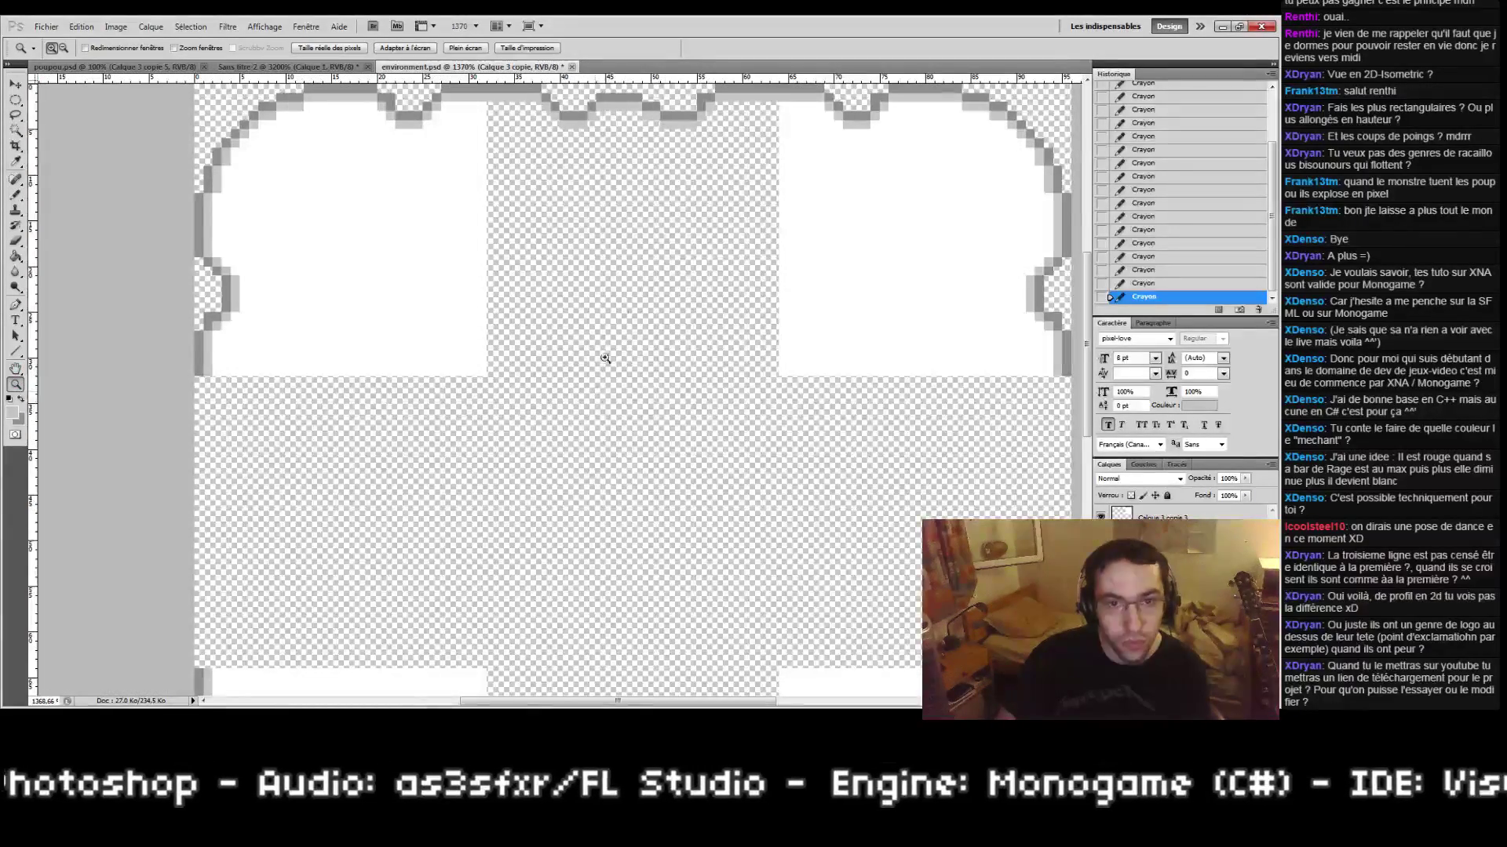
pyautogui.moveTo(680, 154); pyautogui.dragTo(679, 154)
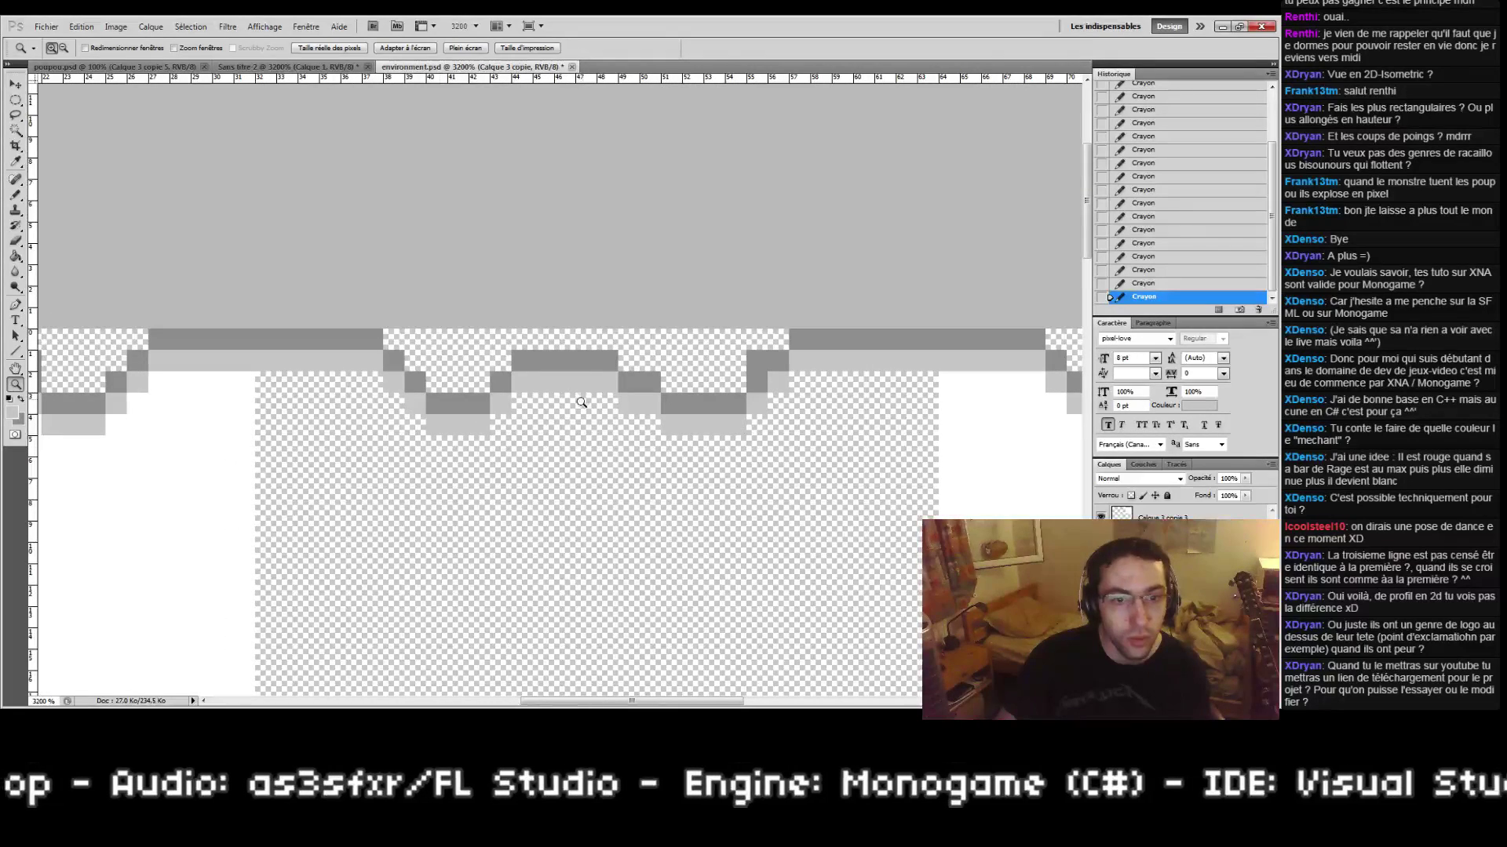
pyautogui.press('b')
pyautogui.click(516, 363)
pyautogui.click(19, 401)
pyautogui.press('b')
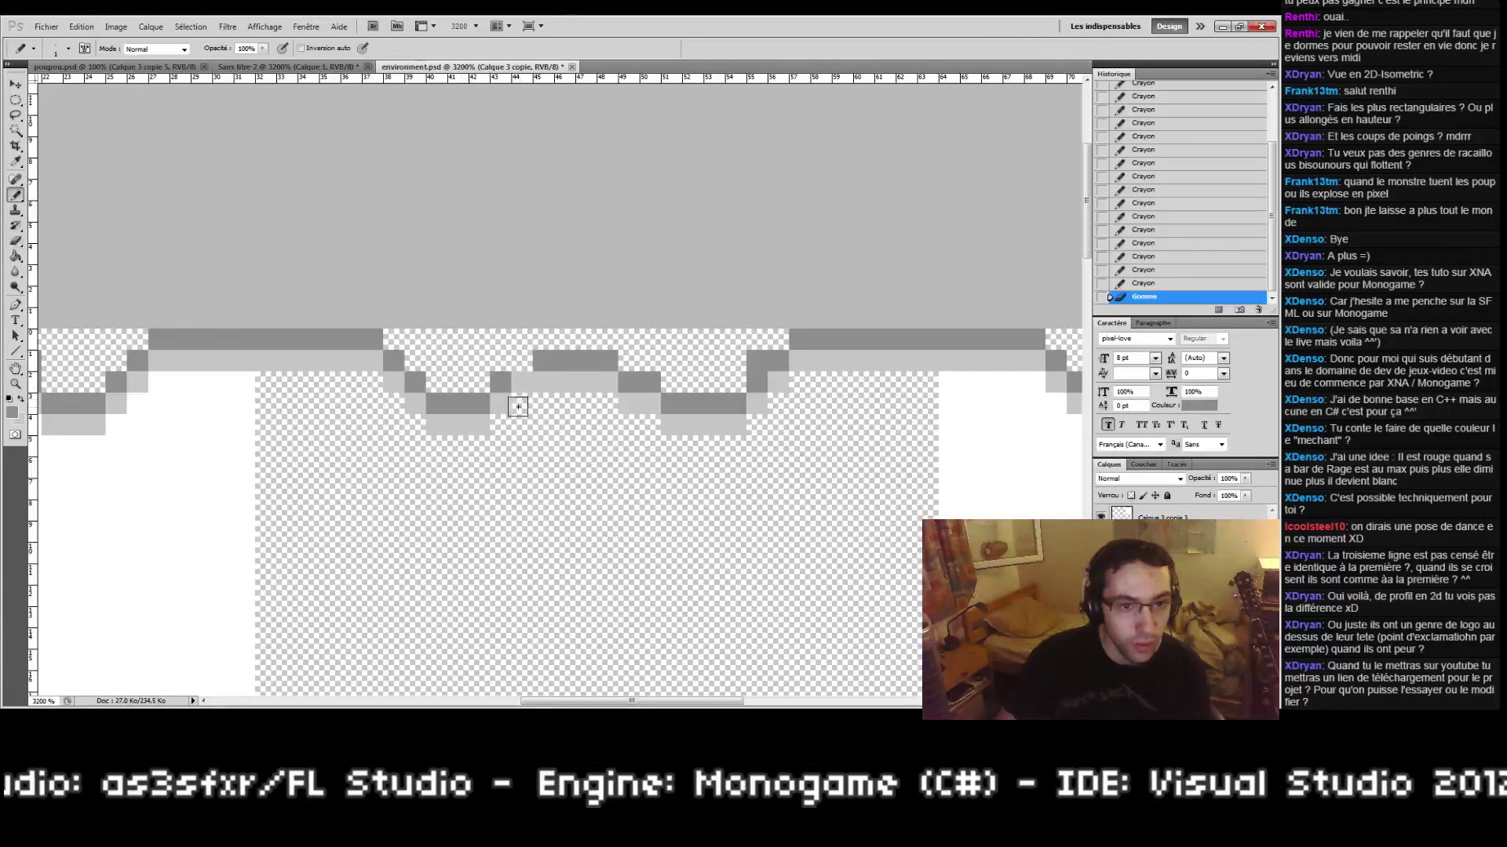
pyautogui.click(518, 380)
pyautogui.click(21, 398)
pyautogui.click(521, 403)
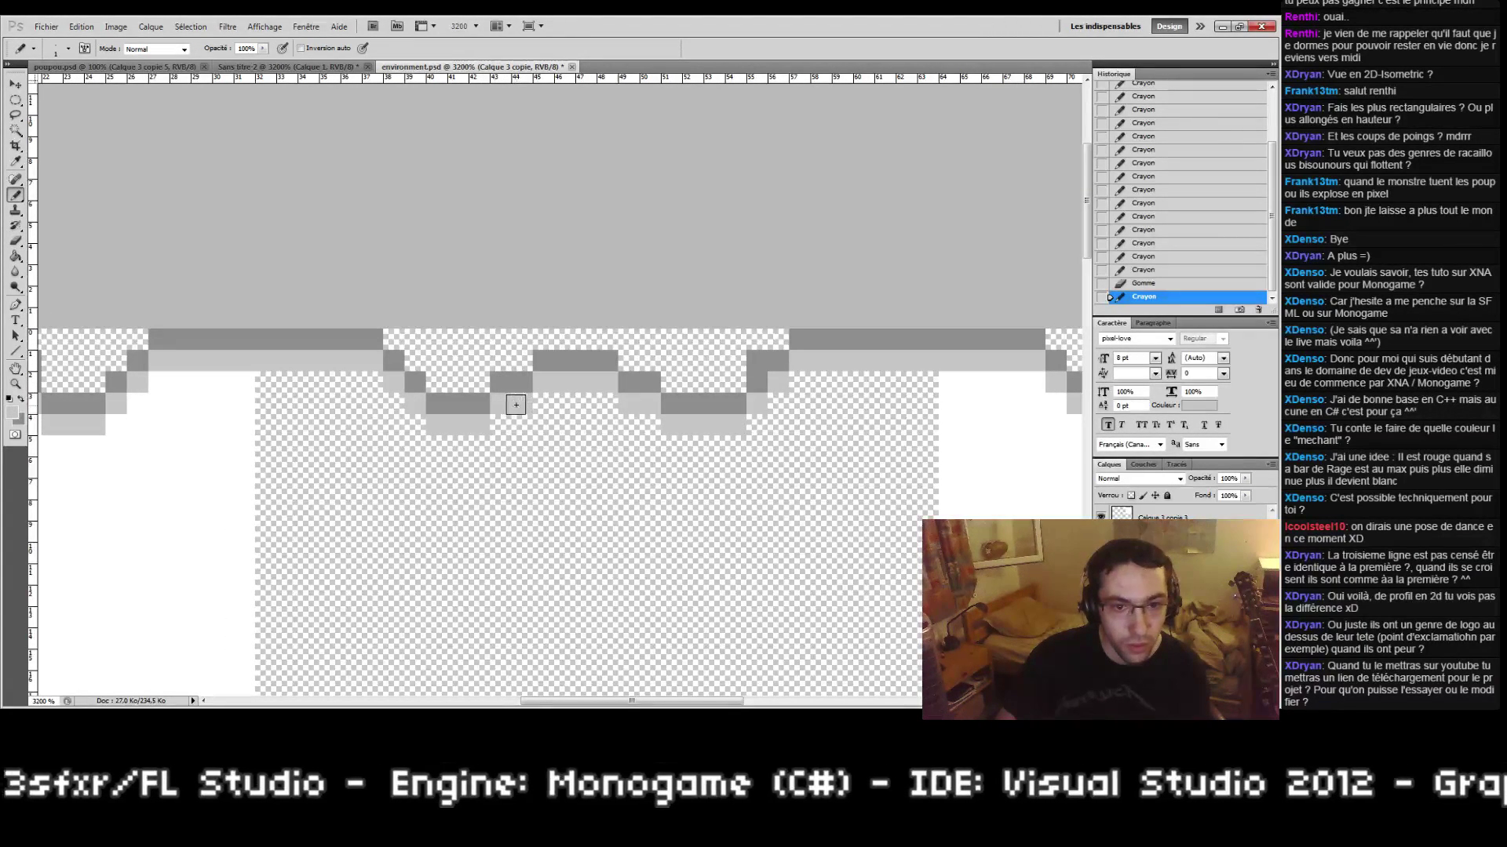
# Step: Recolour the dark step pixel beside each end of the central bump to light grey
pyautogui.click(15, 384)
pyautogui.doubleClick(16, 388)
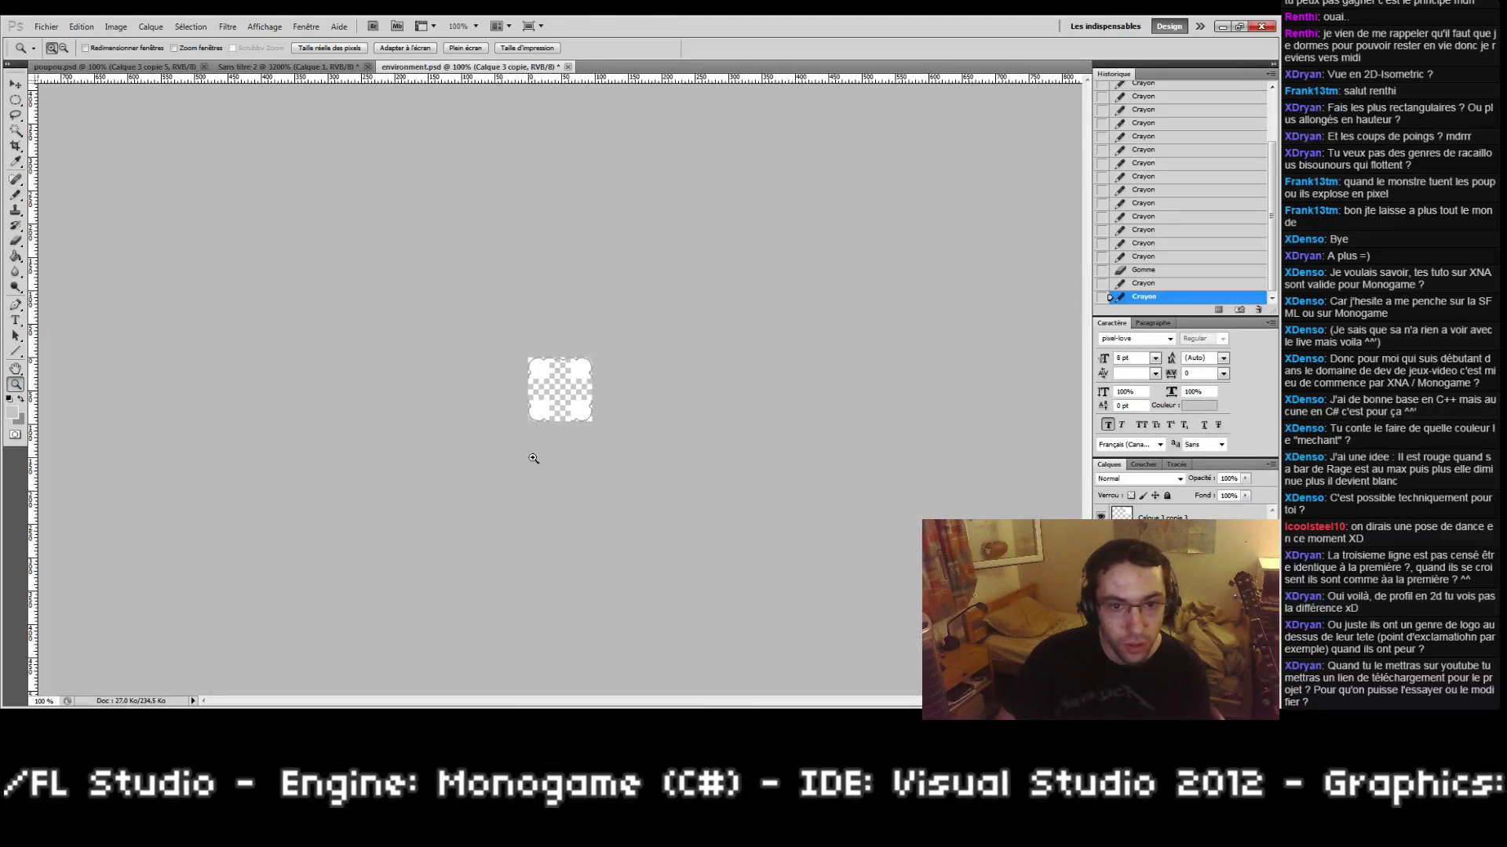
pyautogui.click(573, 398)
pyautogui.moveTo(546, 355); pyautogui.dragTo(595, 244)
pyautogui.moveTo(372, 210); pyautogui.dragTo(553, 391)
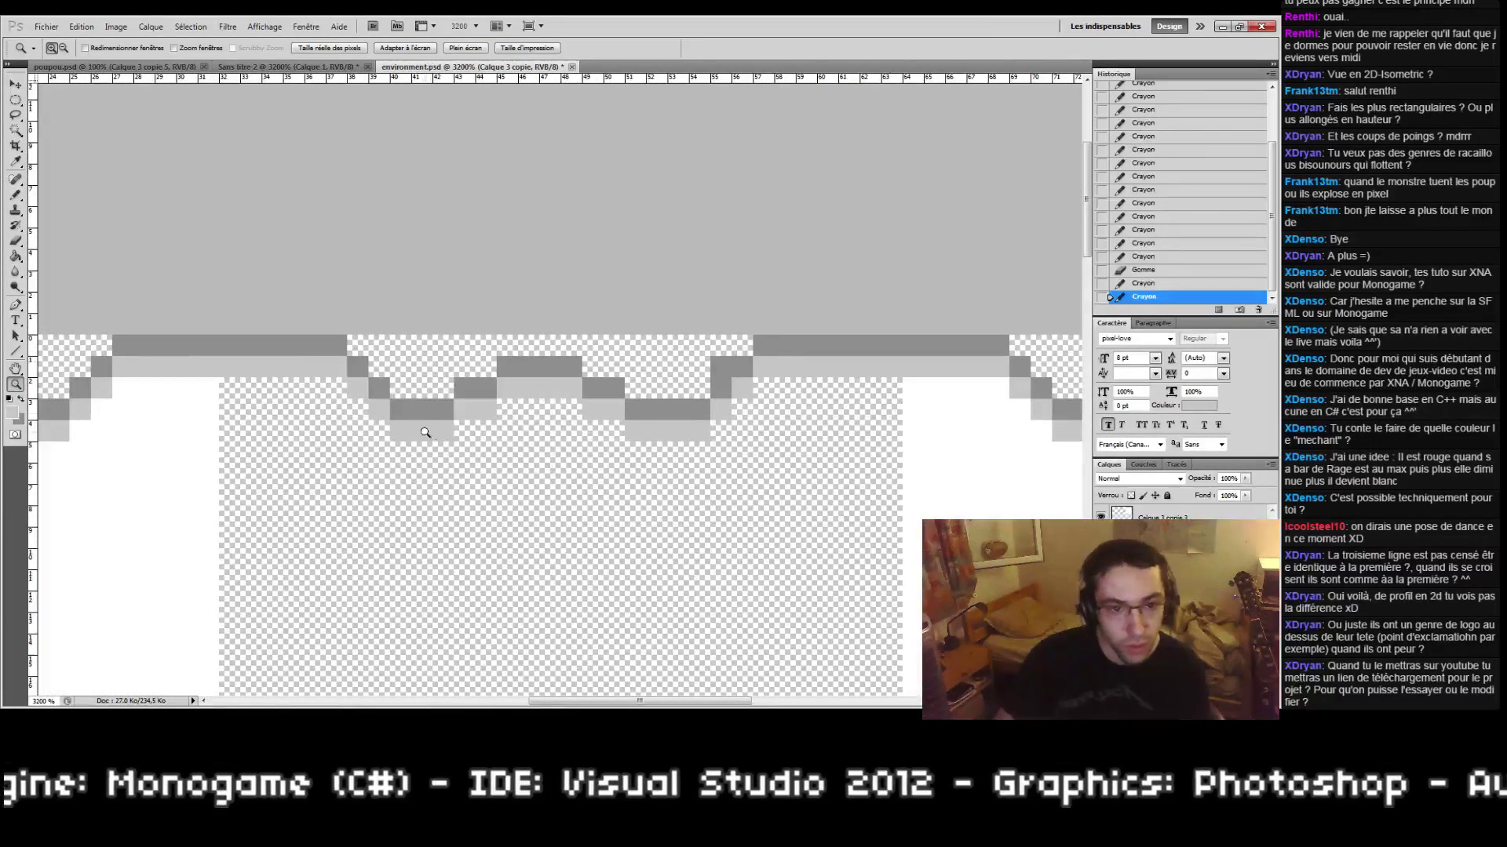
pyautogui.press('b')
pyautogui.click(438, 388)
pyautogui.press('e')
pyautogui.click(435, 388)
pyautogui.press('b')
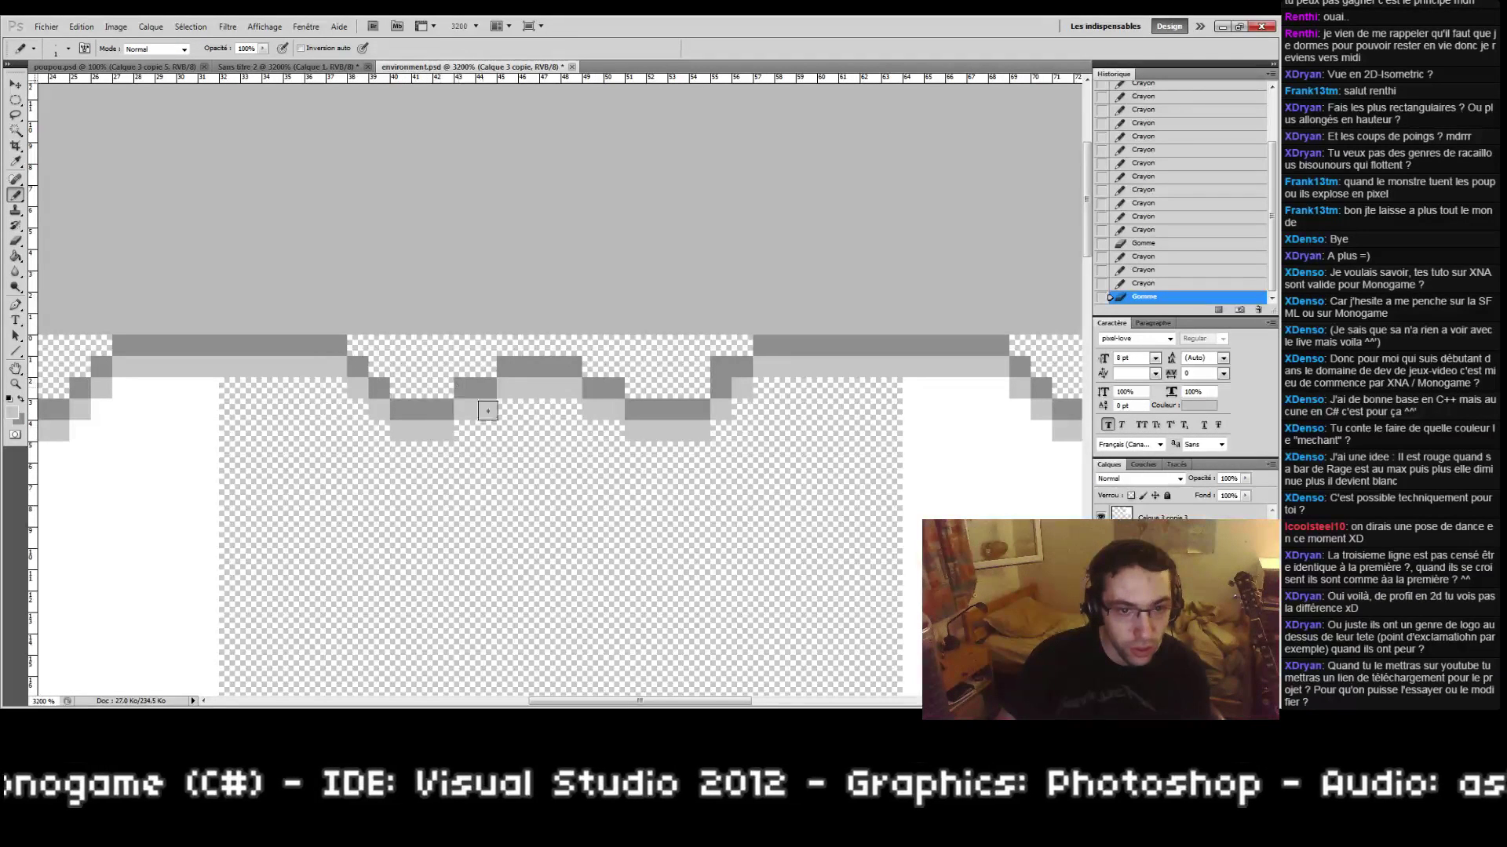
pyautogui.click(487, 388)
pyautogui.click(592, 388)
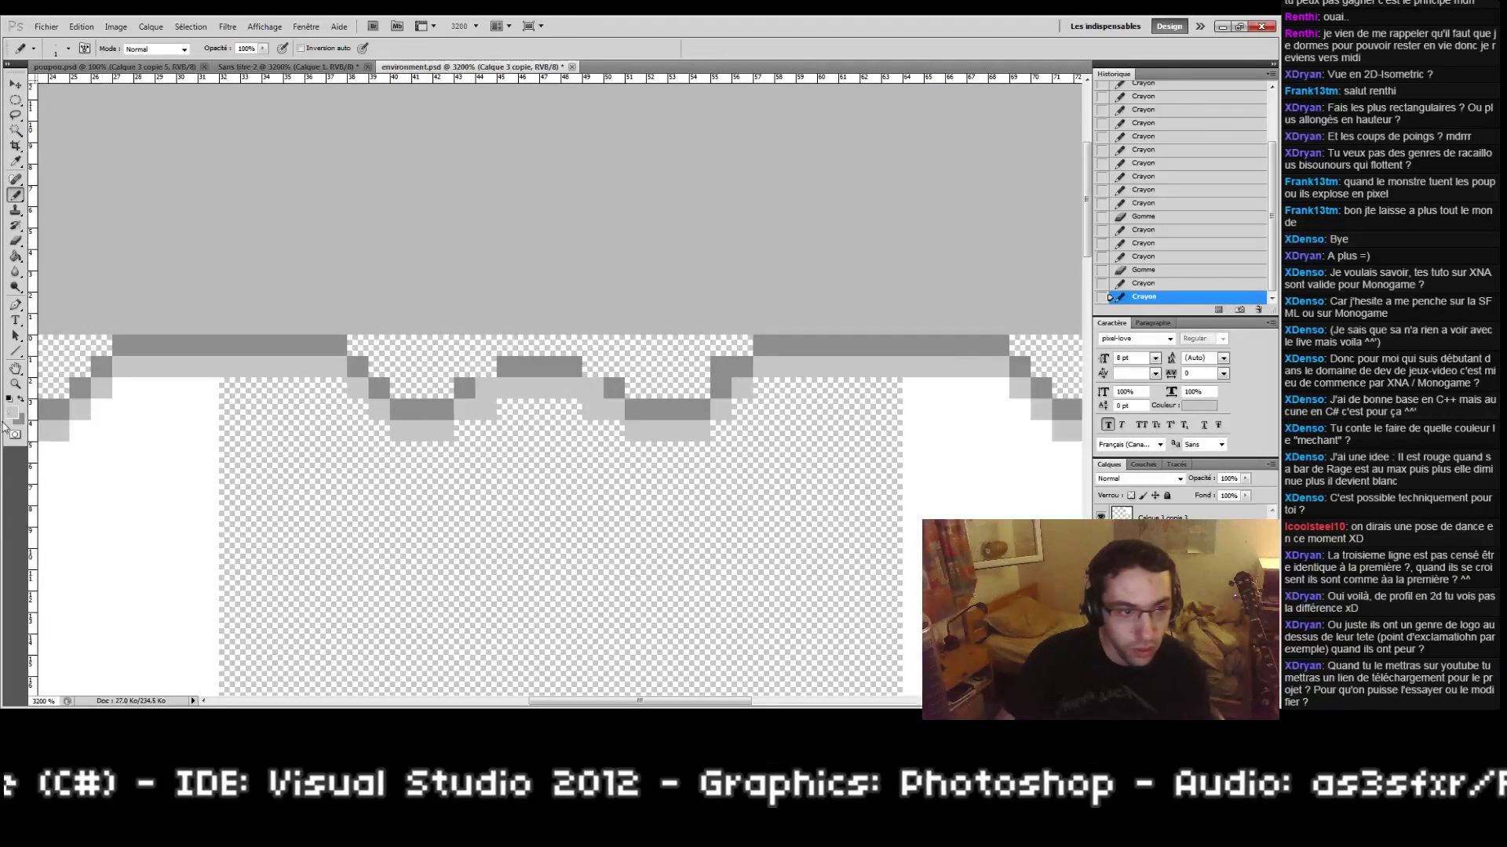
# Step: Pencil dark grey pixels to widen the central bump by one pixel at each end and extend its steps into both dips
pyautogui.click(23, 399)
pyautogui.click(441, 388)
pyautogui.click(486, 366)
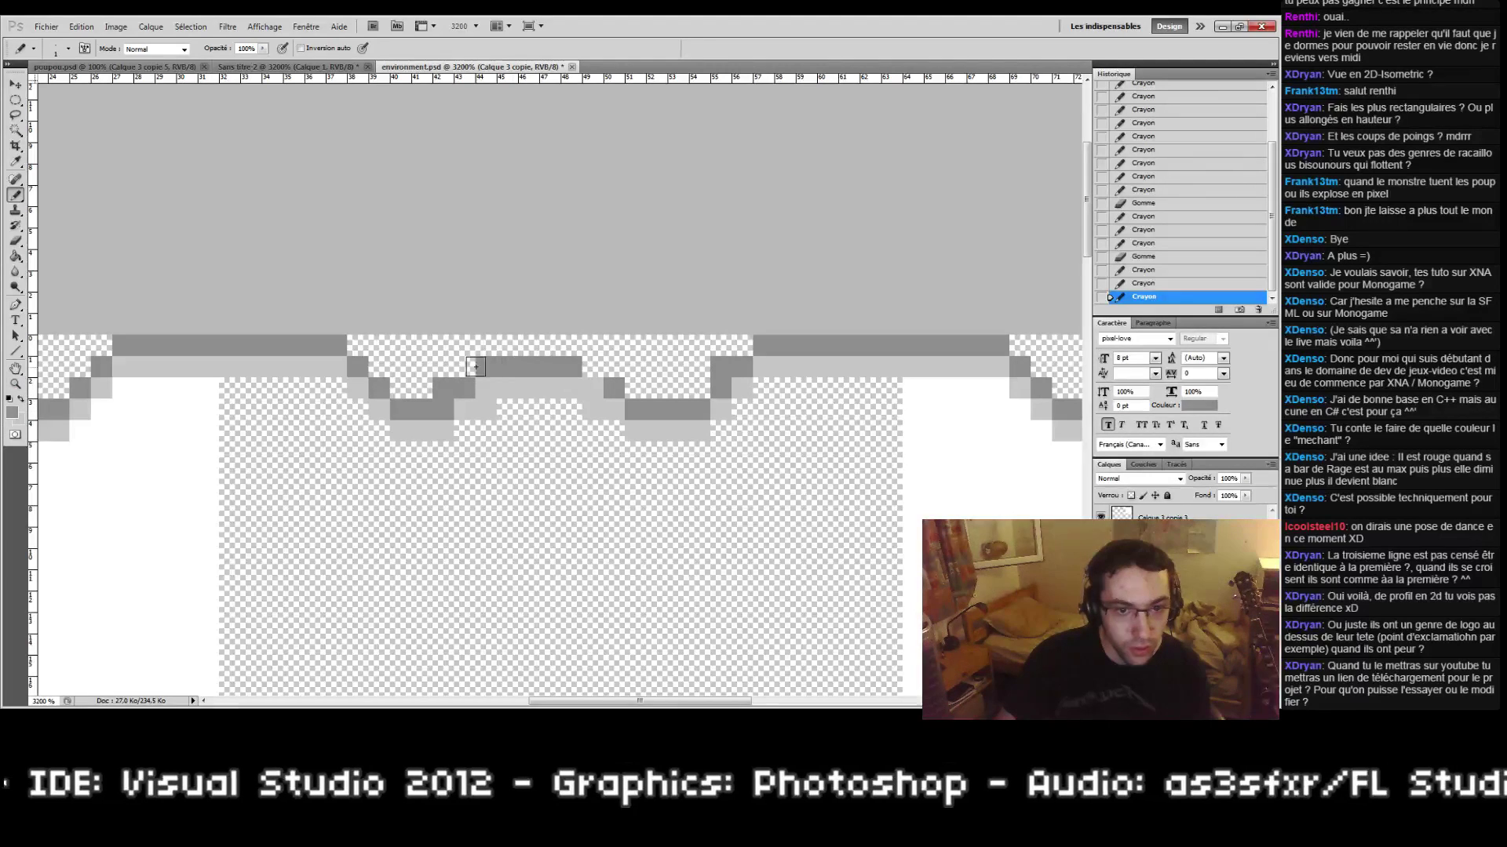
pyautogui.click(593, 367)
pyautogui.click(637, 390)
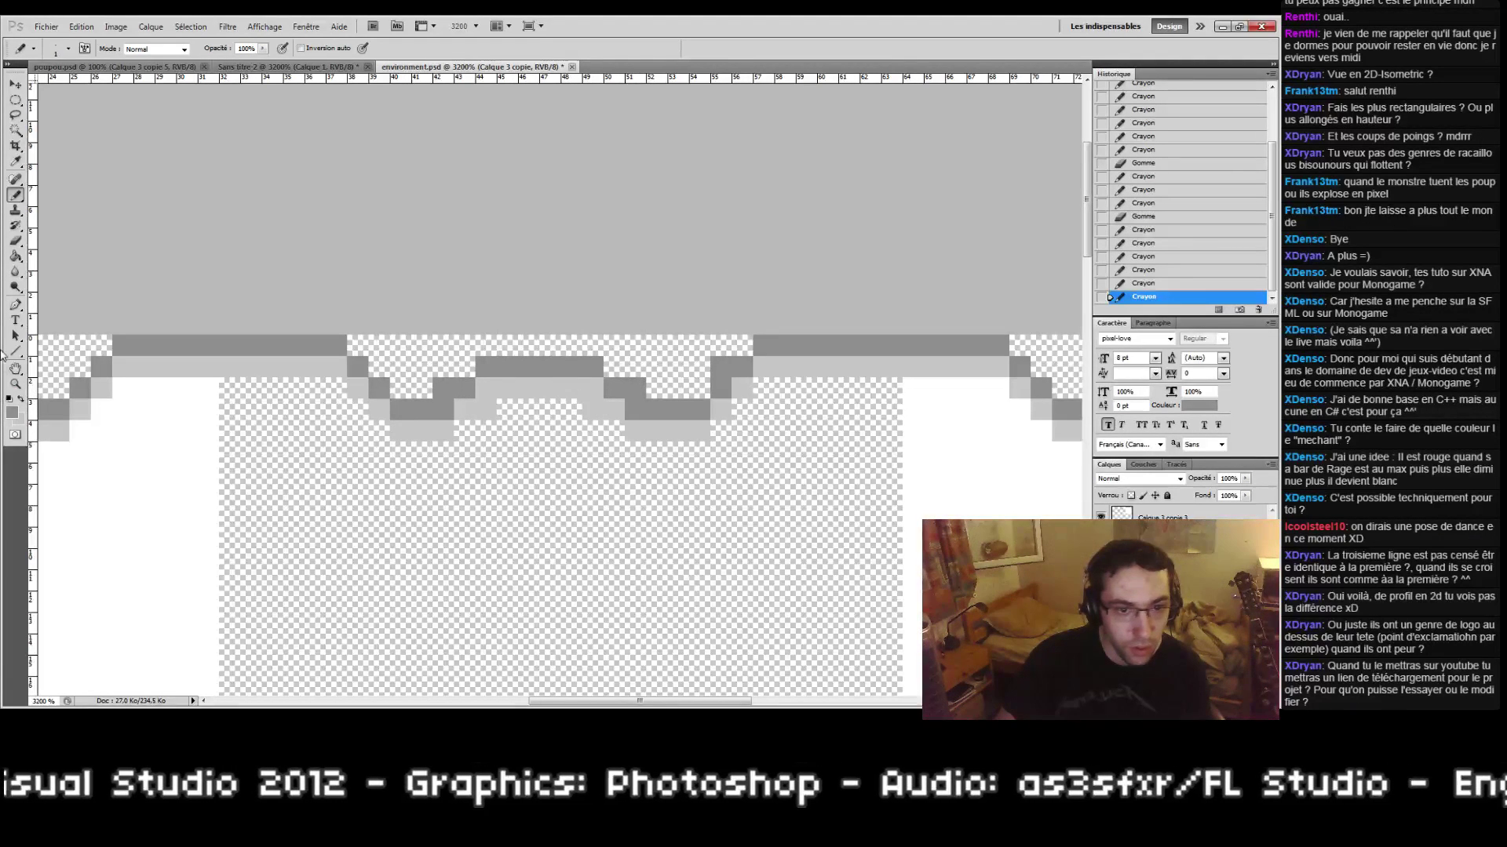
# Step: Turn the inner corner pixels of both dips light grey and erase the surplus shading pixels around them
pyautogui.click(22, 402)
pyautogui.moveTo(428, 406)
pyautogui.mouseDown()
pyautogui.moveTo(550, 418)
pyautogui.moveTo(625, 405)
pyautogui.mouseUp()
pyautogui.click(626, 405)
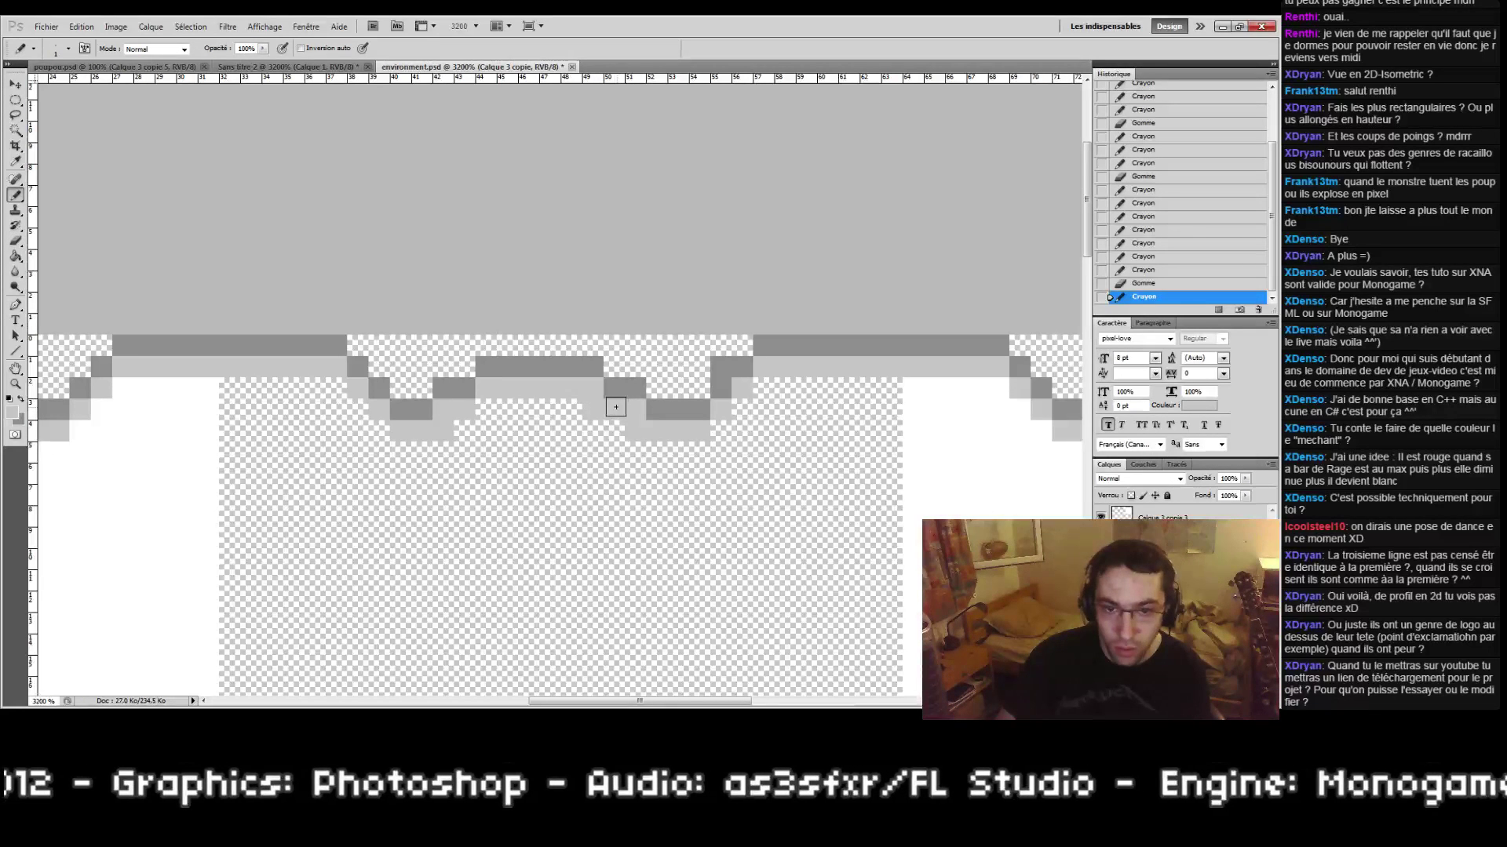
pyautogui.press('e')
pyautogui.click(593, 409)
# Step: Select the top middle tile between the two upper corner tiles, then copy and paste its edge as a new layer
pyautogui.doubleClick(16, 384)
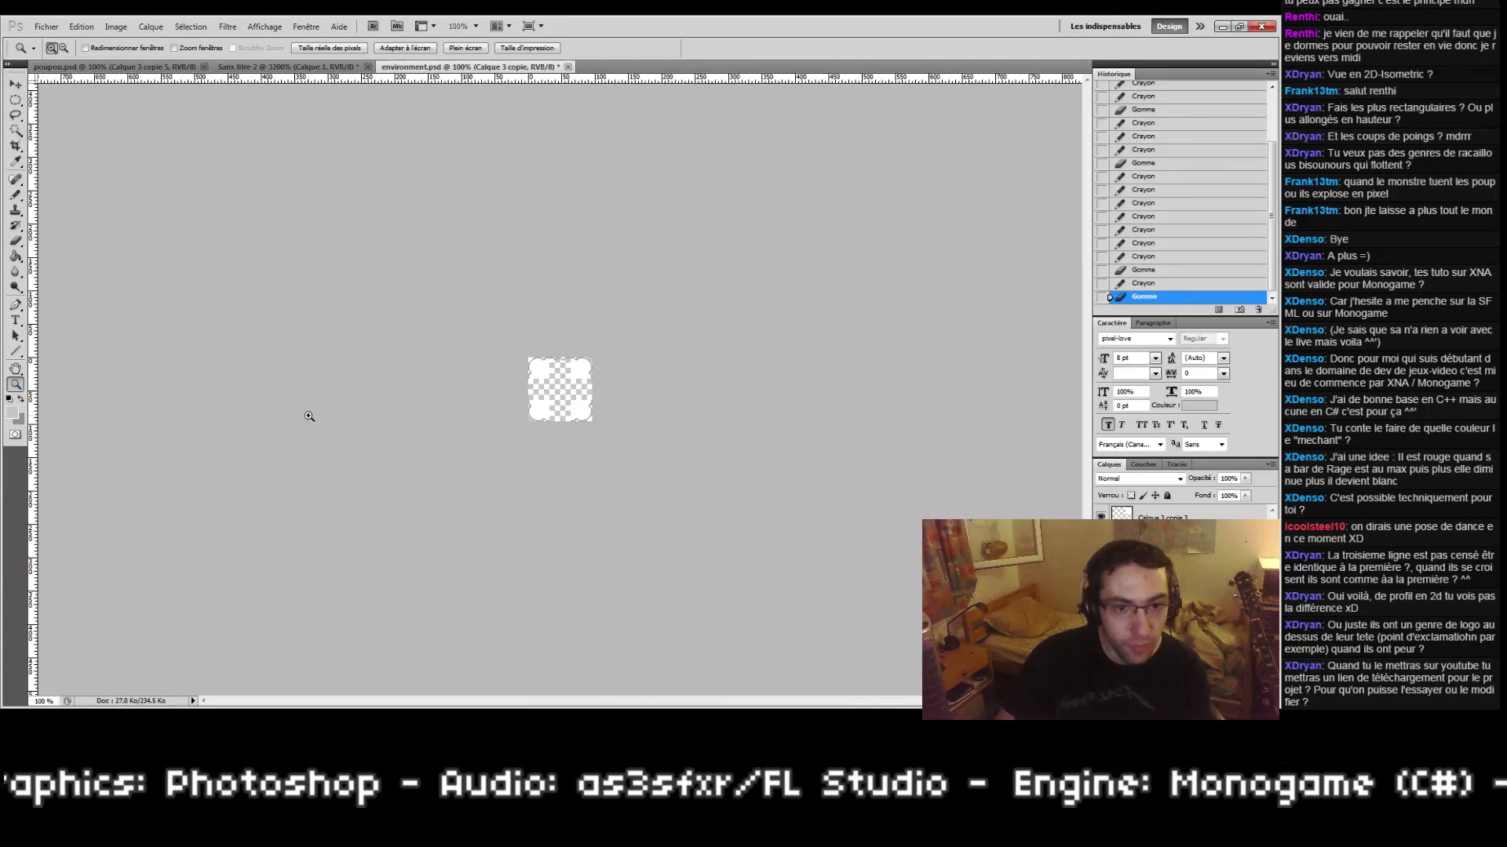
pyautogui.click(539, 400)
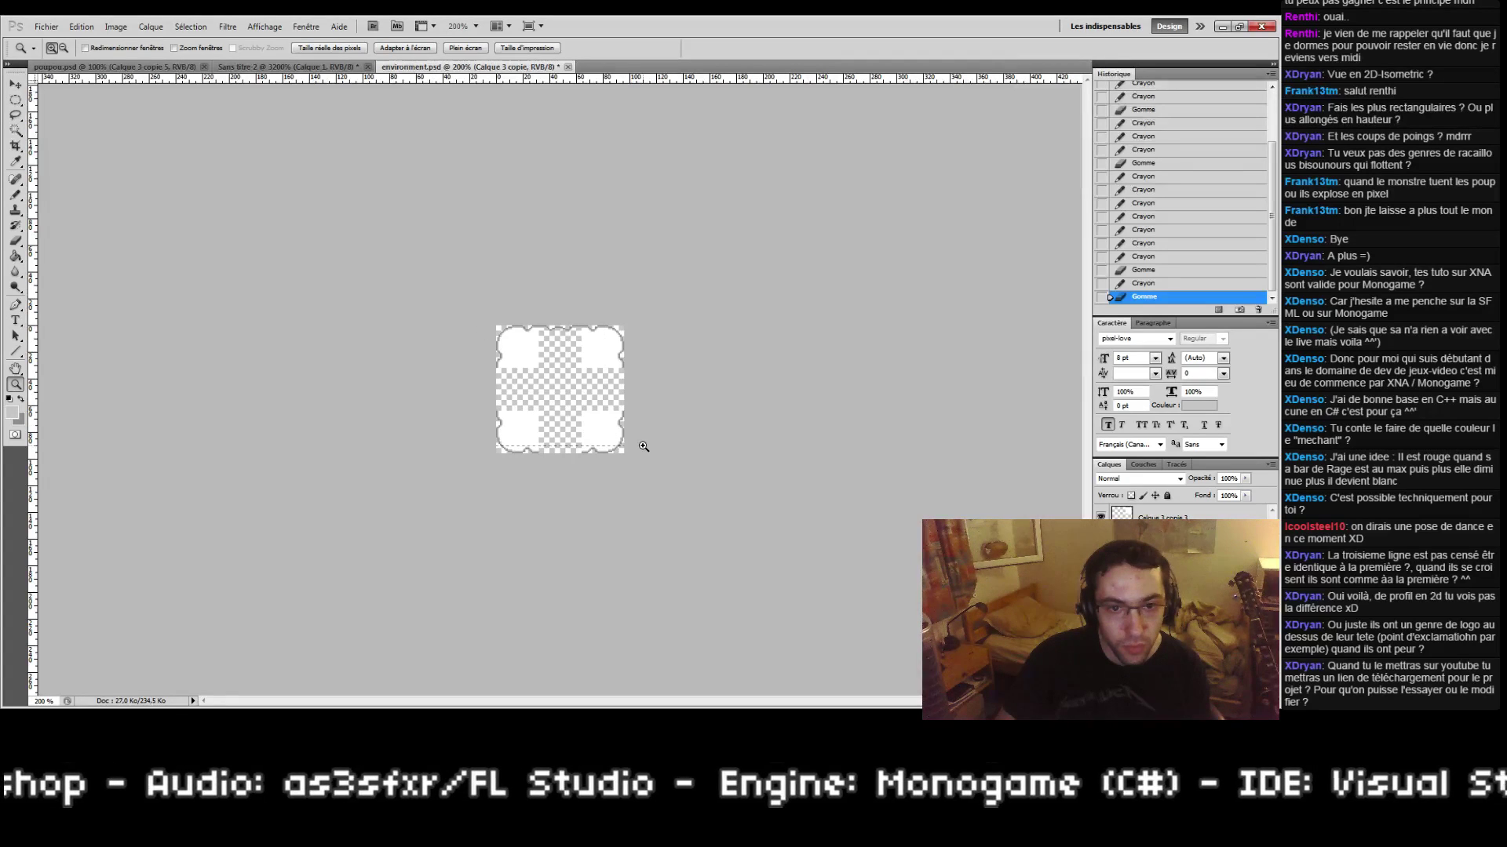
pyautogui.scroll(5, 644, 447)
pyautogui.moveTo(573, 230); pyautogui.dragTo(580, 386)
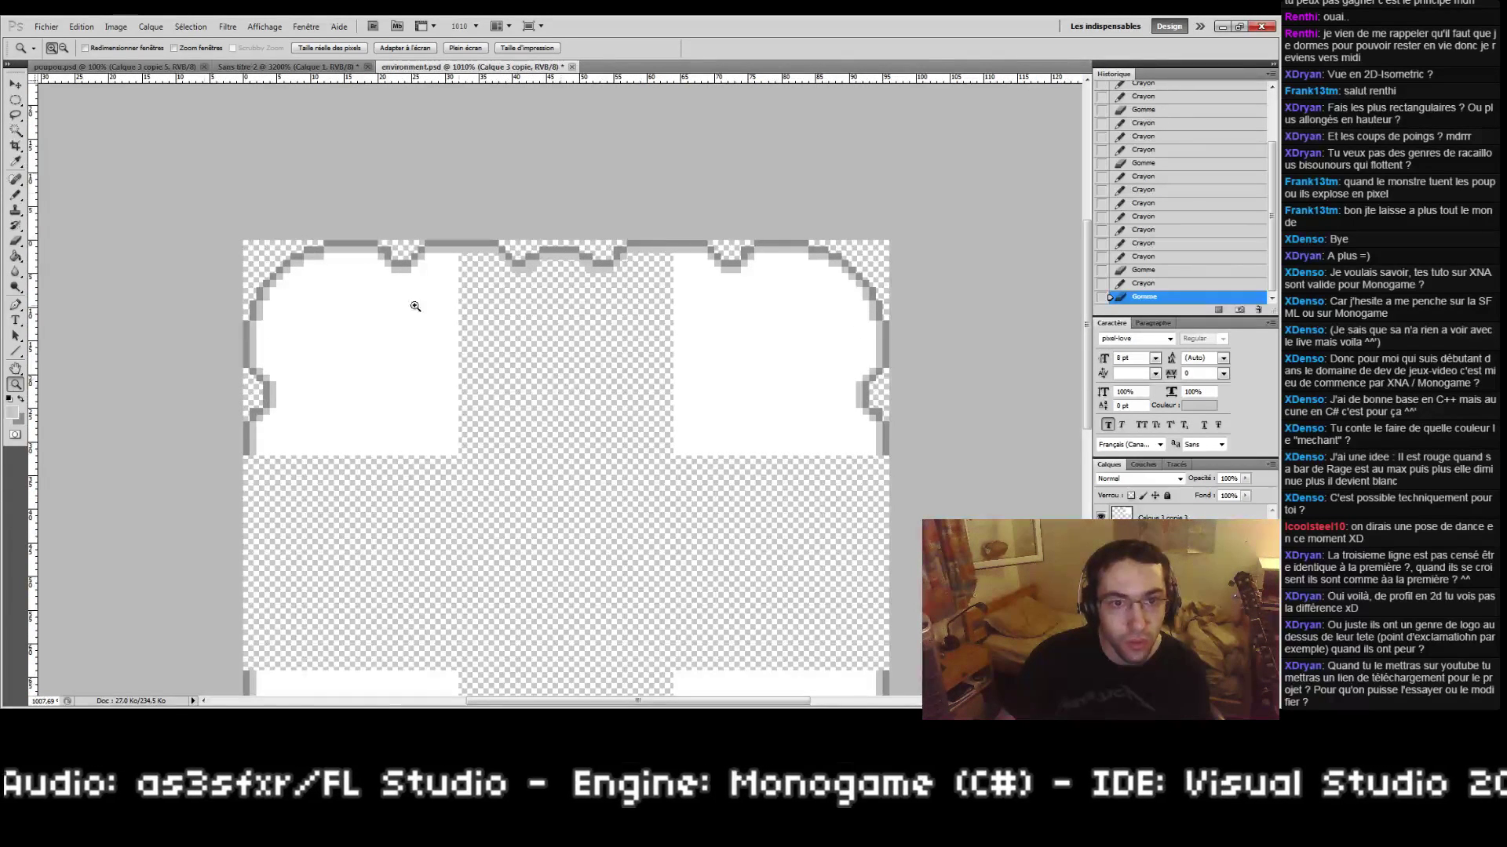
pyautogui.moveTo(14, 100); pyautogui.dragTo(58, 101)
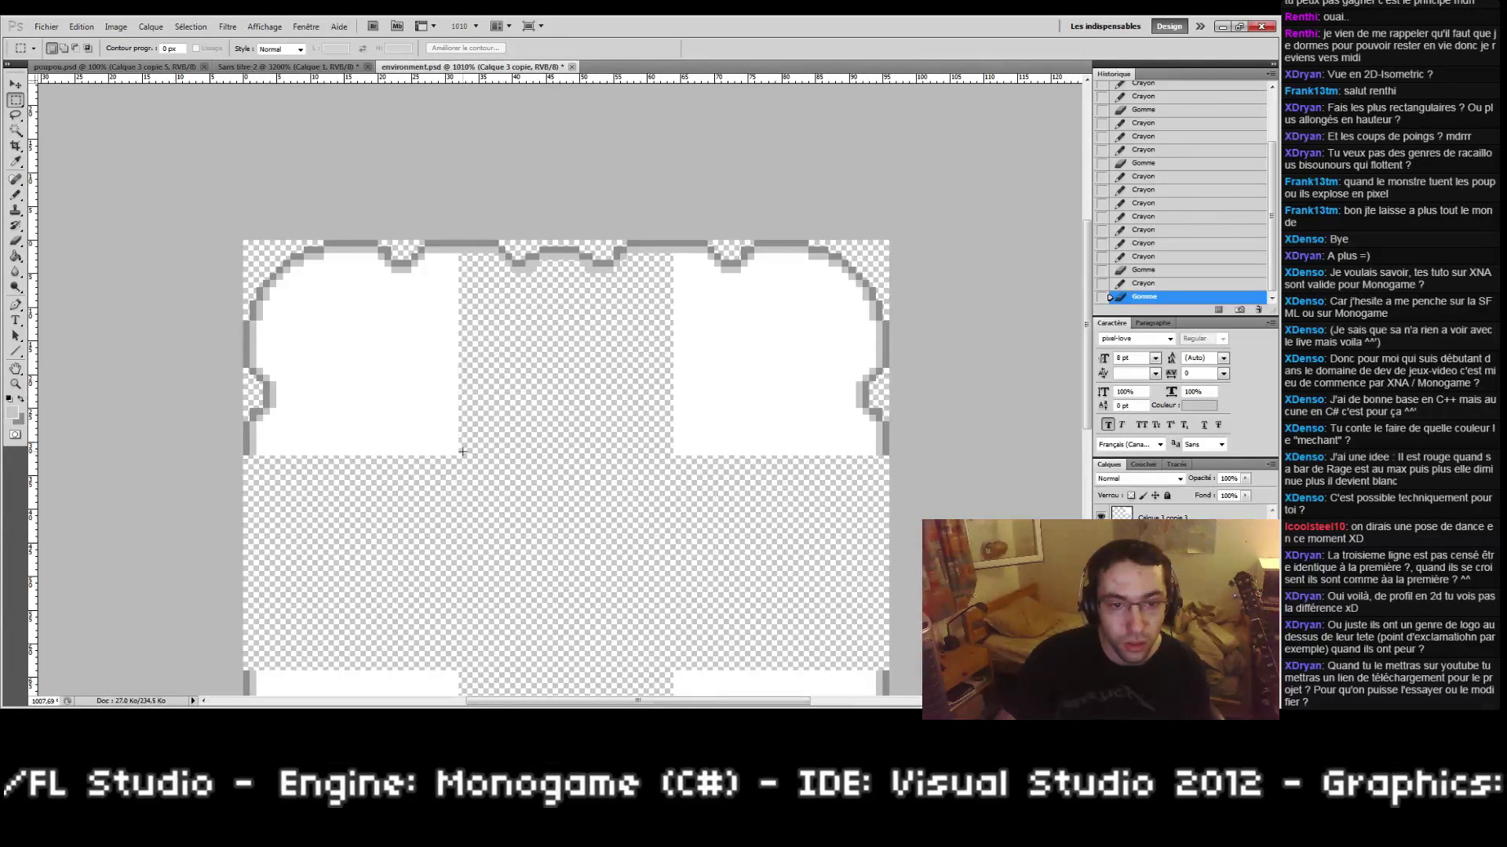
pyautogui.moveTo(670, 139); pyautogui.dragTo(671, 139)
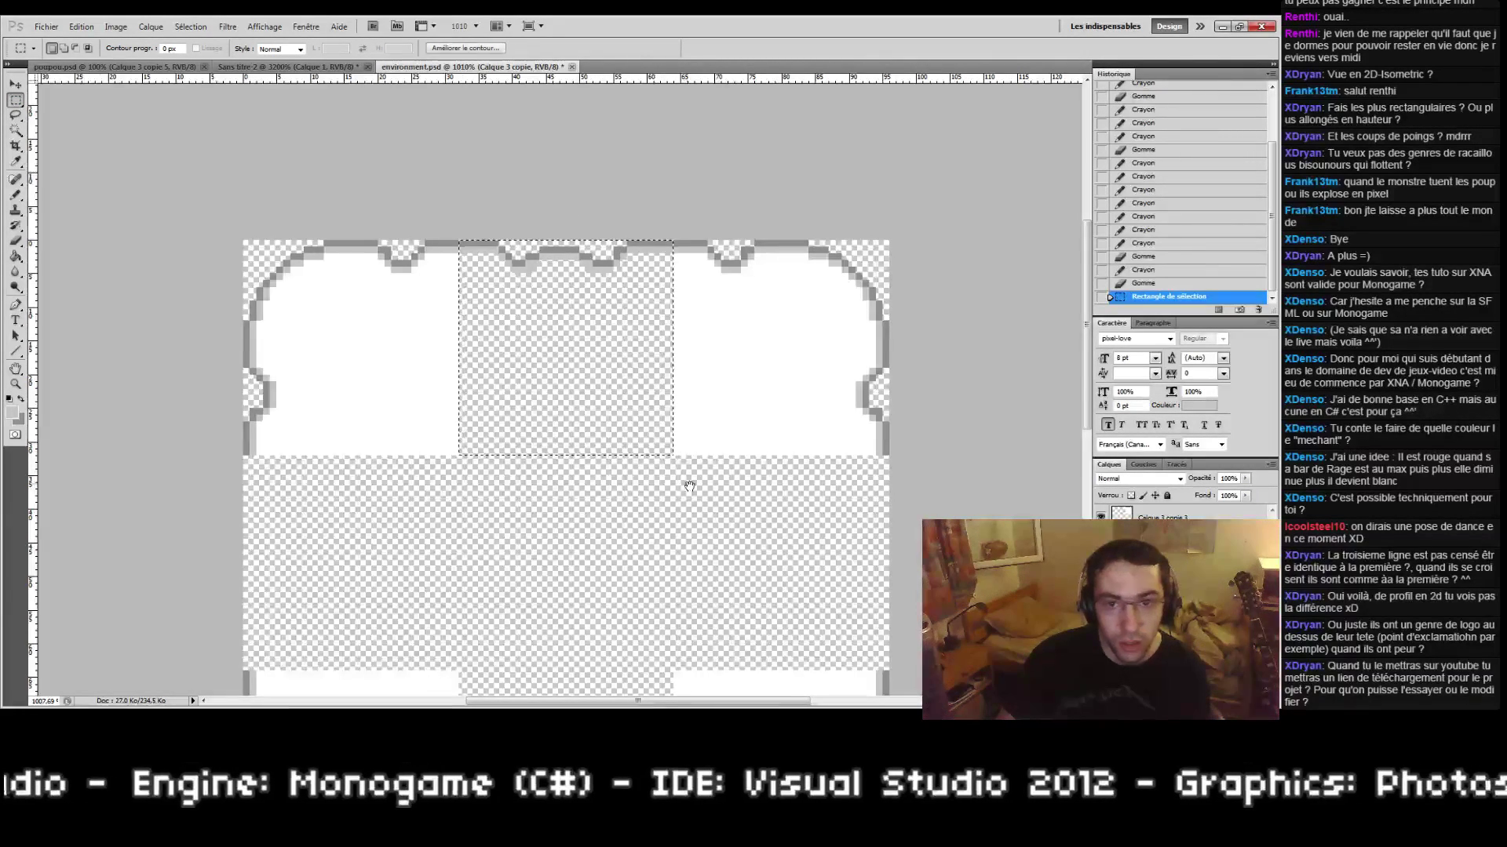
pyautogui.moveTo(689, 480); pyautogui.dragTo(687, 352)
pyautogui.hotkey('ctrl', 'c')
pyautogui.hotkey('ctrl', 'v')
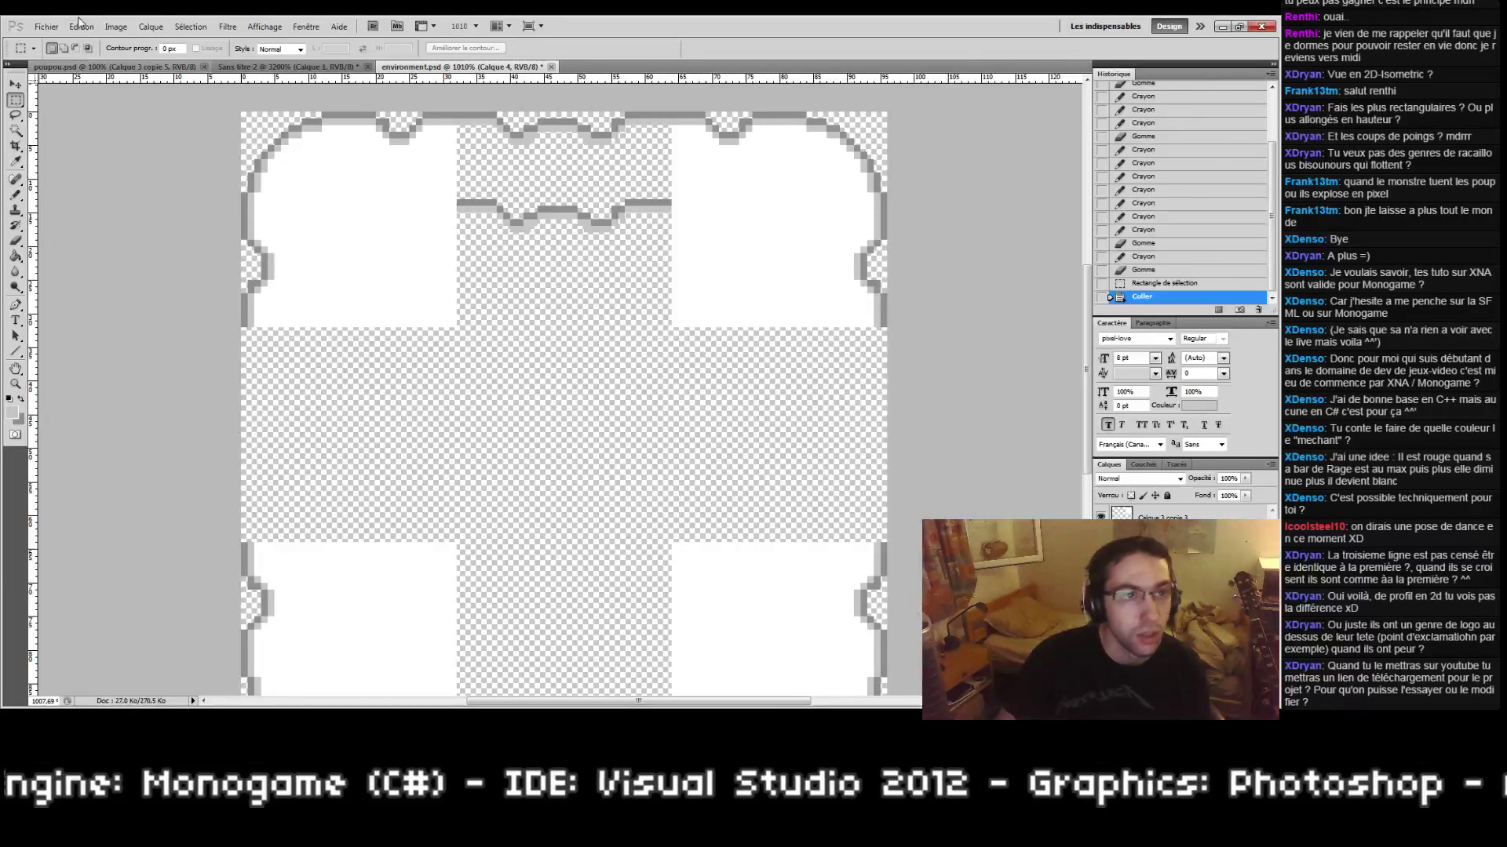
pyautogui.click(116, 26)
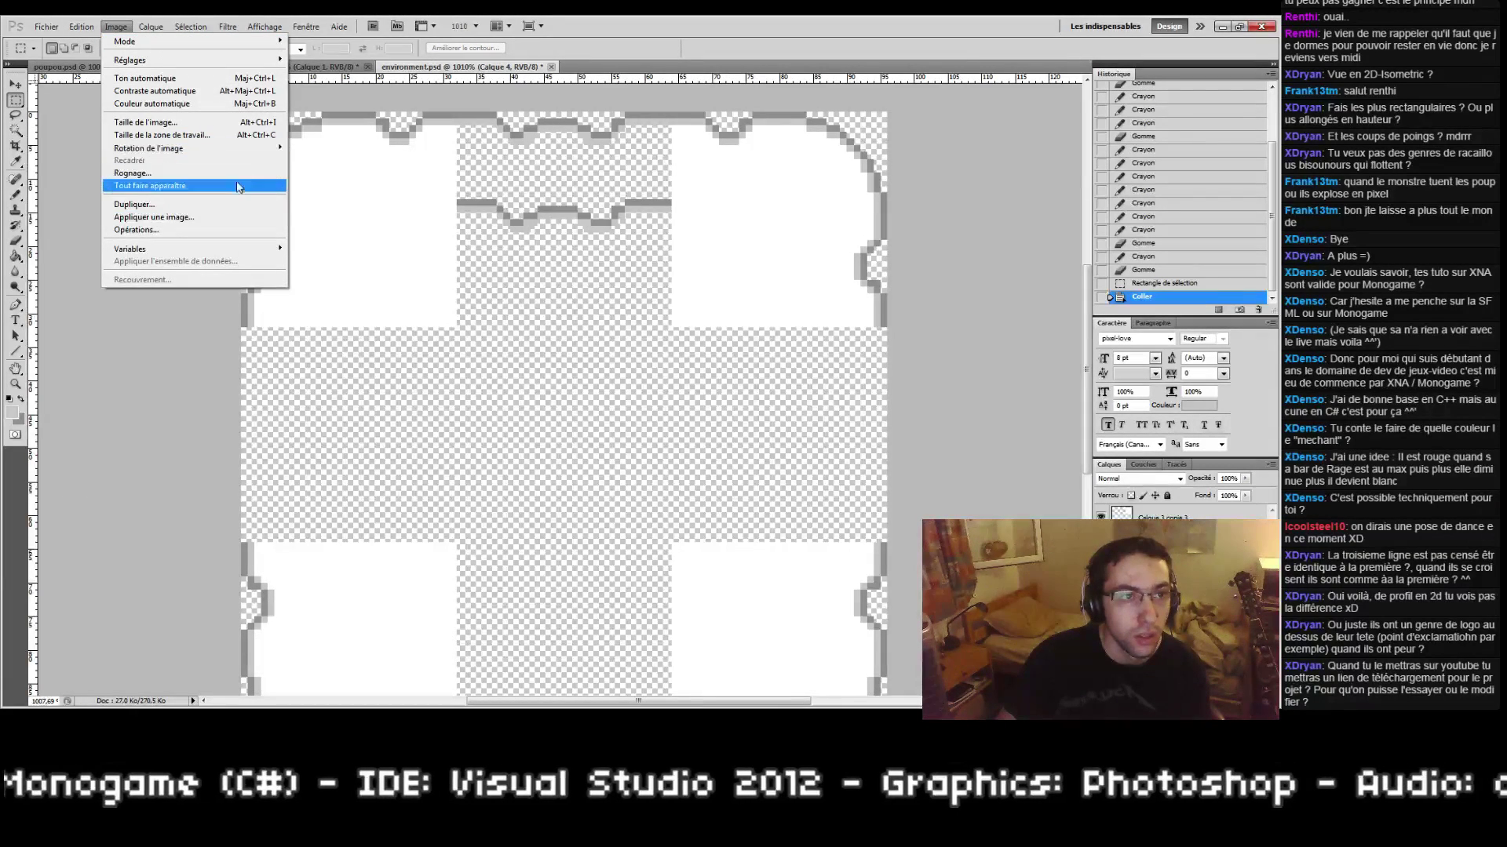
pyautogui.moveTo(89, 26)
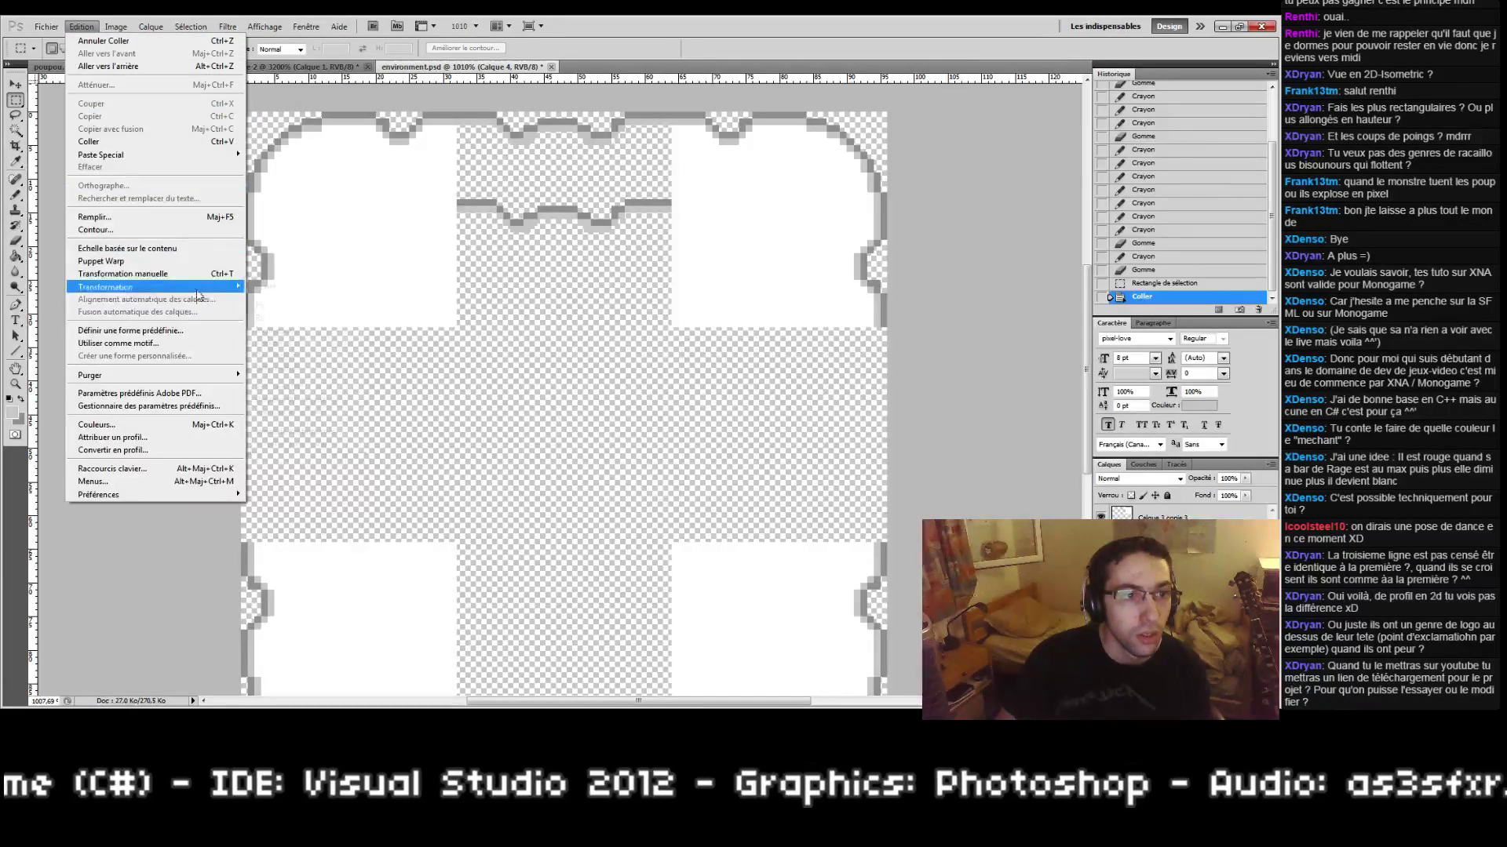
pyautogui.click(141, 274)
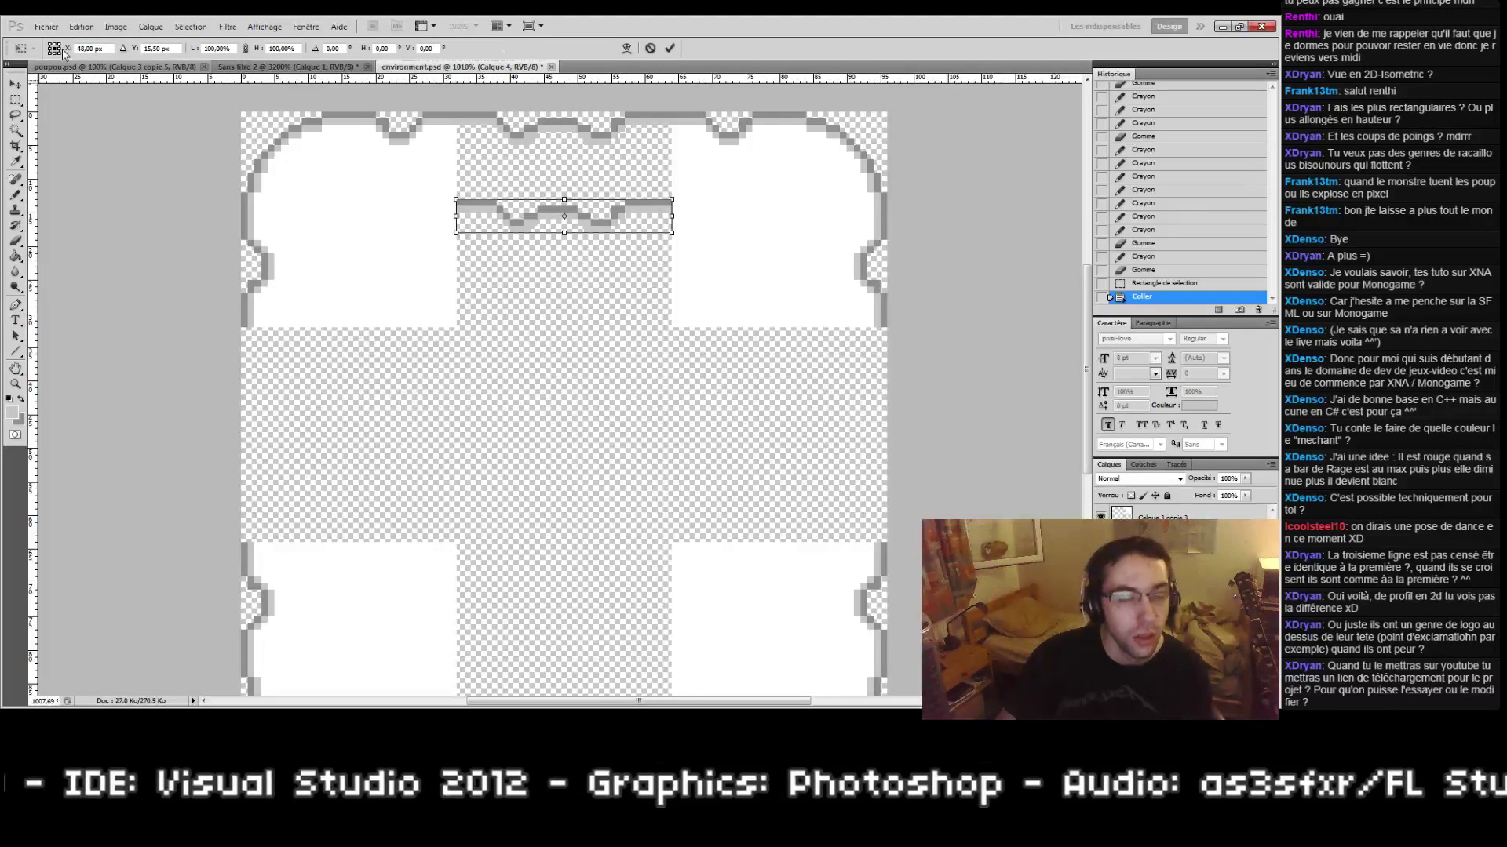
pyautogui.press('Escape')
# Step: Flip the pasted edge segment horizontally
pyautogui.click(81, 26)
pyautogui.moveTo(160, 287)
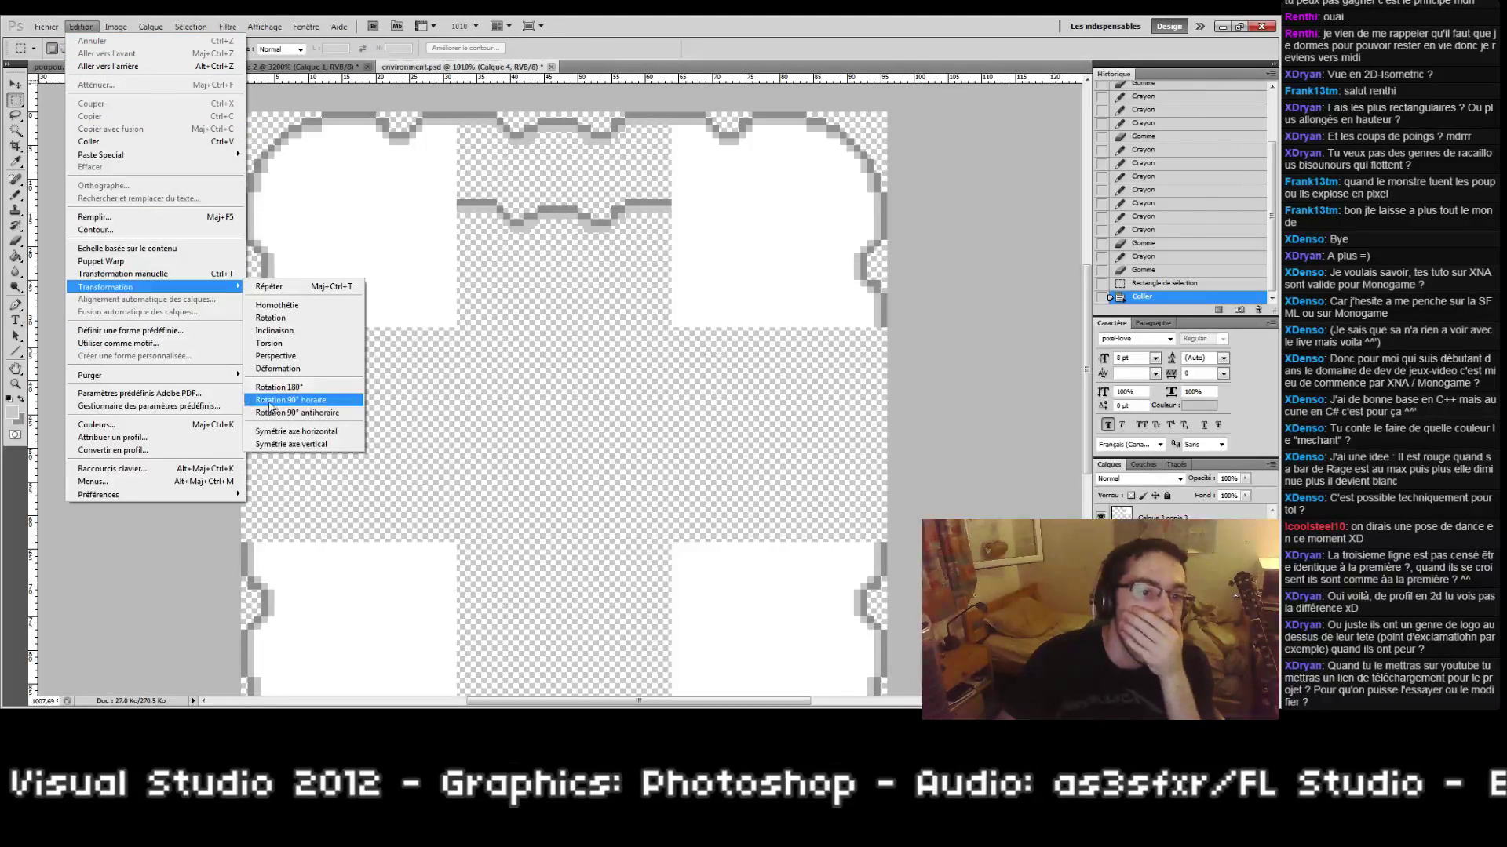
pyautogui.click(290, 431)
pyautogui.press('v')
pyautogui.moveTo(319, 209); pyautogui.dragTo(319, 413)
pyautogui.scroll(-1, 319, 413)
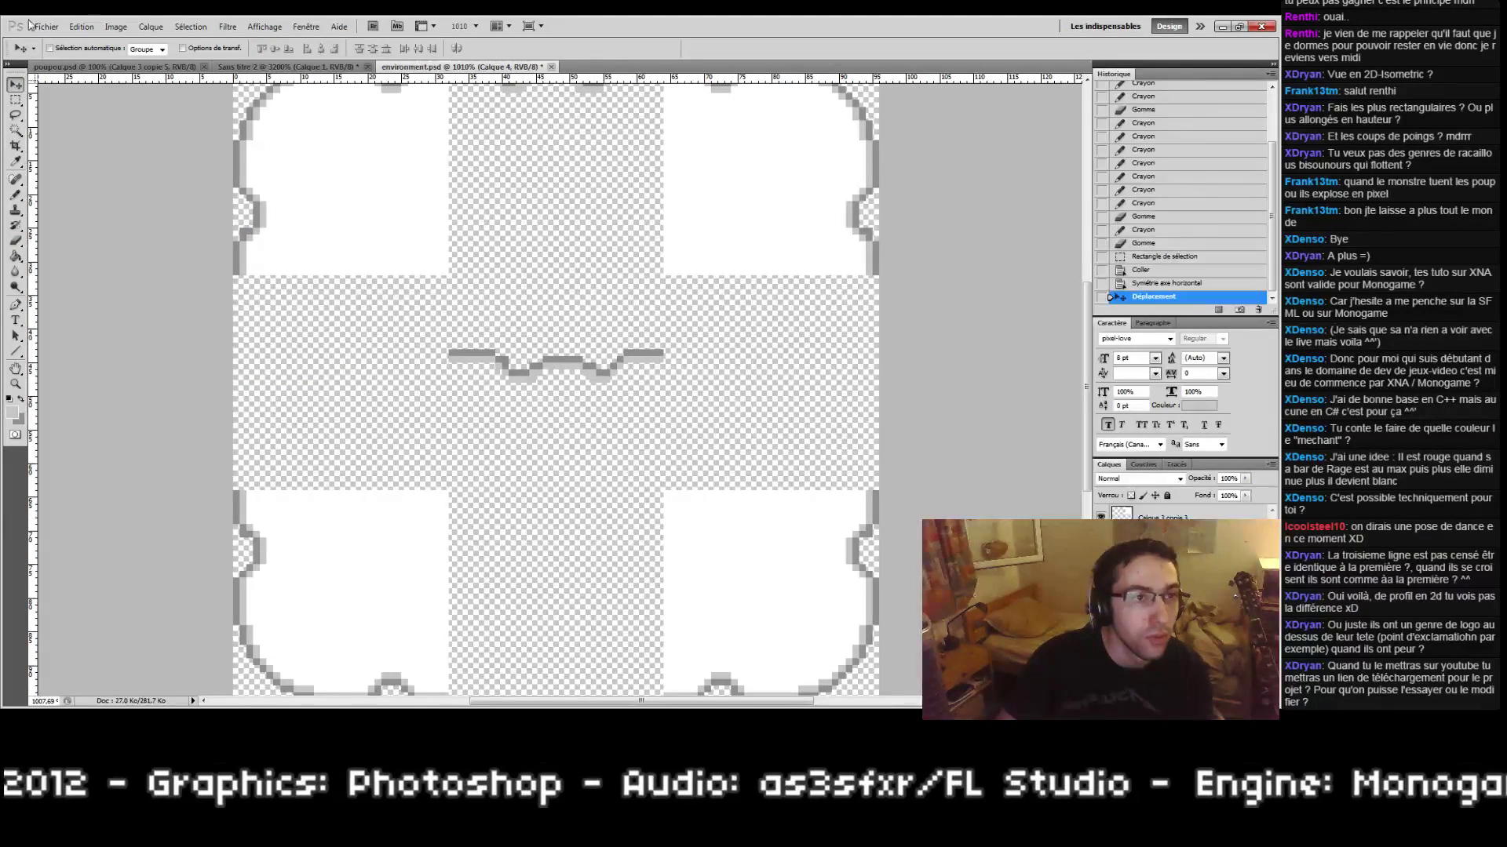
pyautogui.hotkey('ctrl', 'z')
# Step: Flip the pasted edge segment vertically and move it to the bottom edge between the two lower corner tiles
pyautogui.click(110, 27)
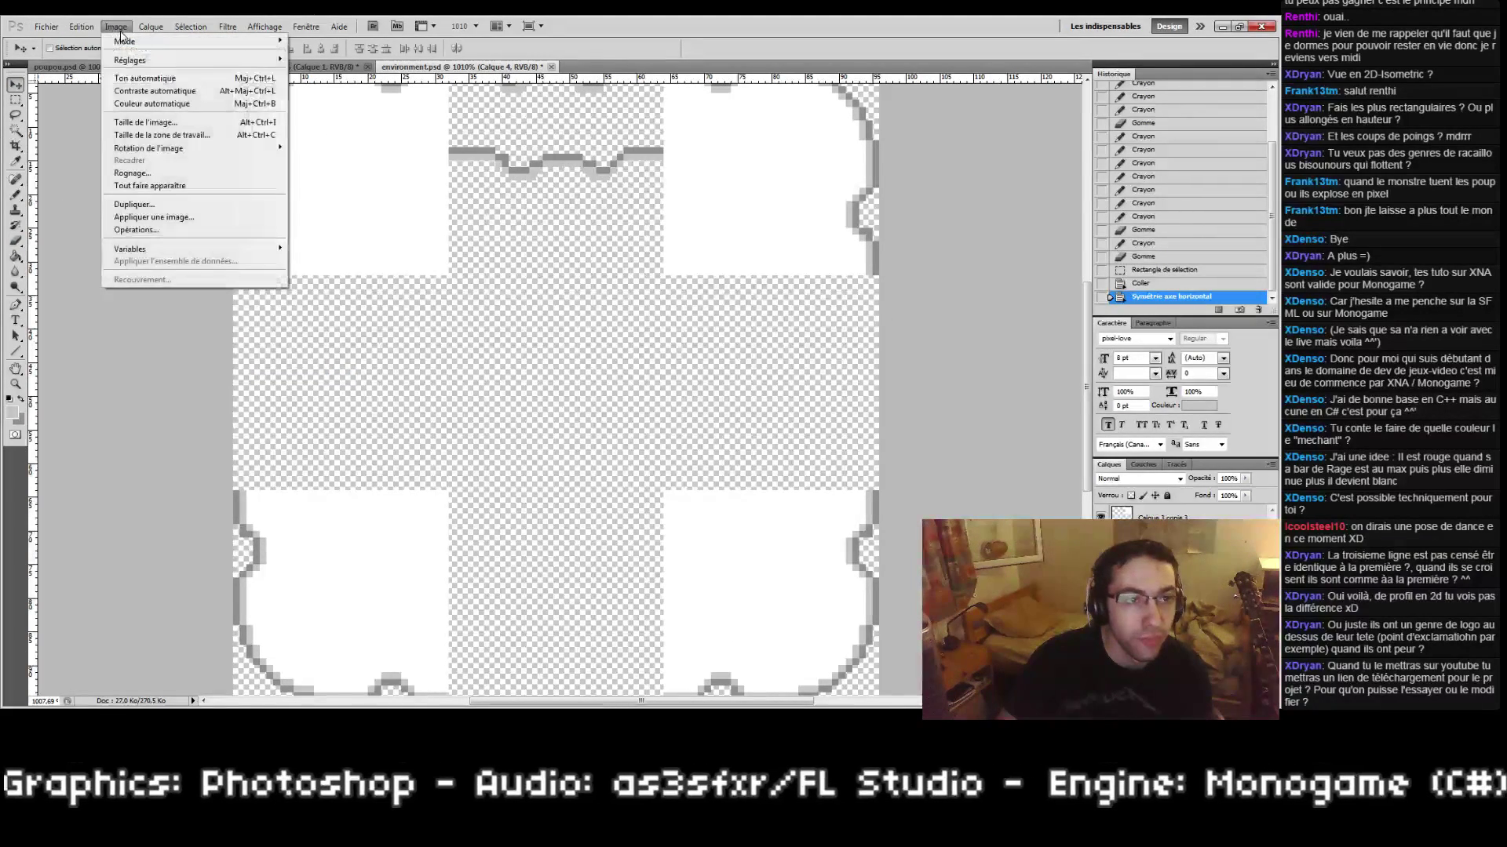
pyautogui.moveTo(81, 27)
pyautogui.moveTo(183, 290)
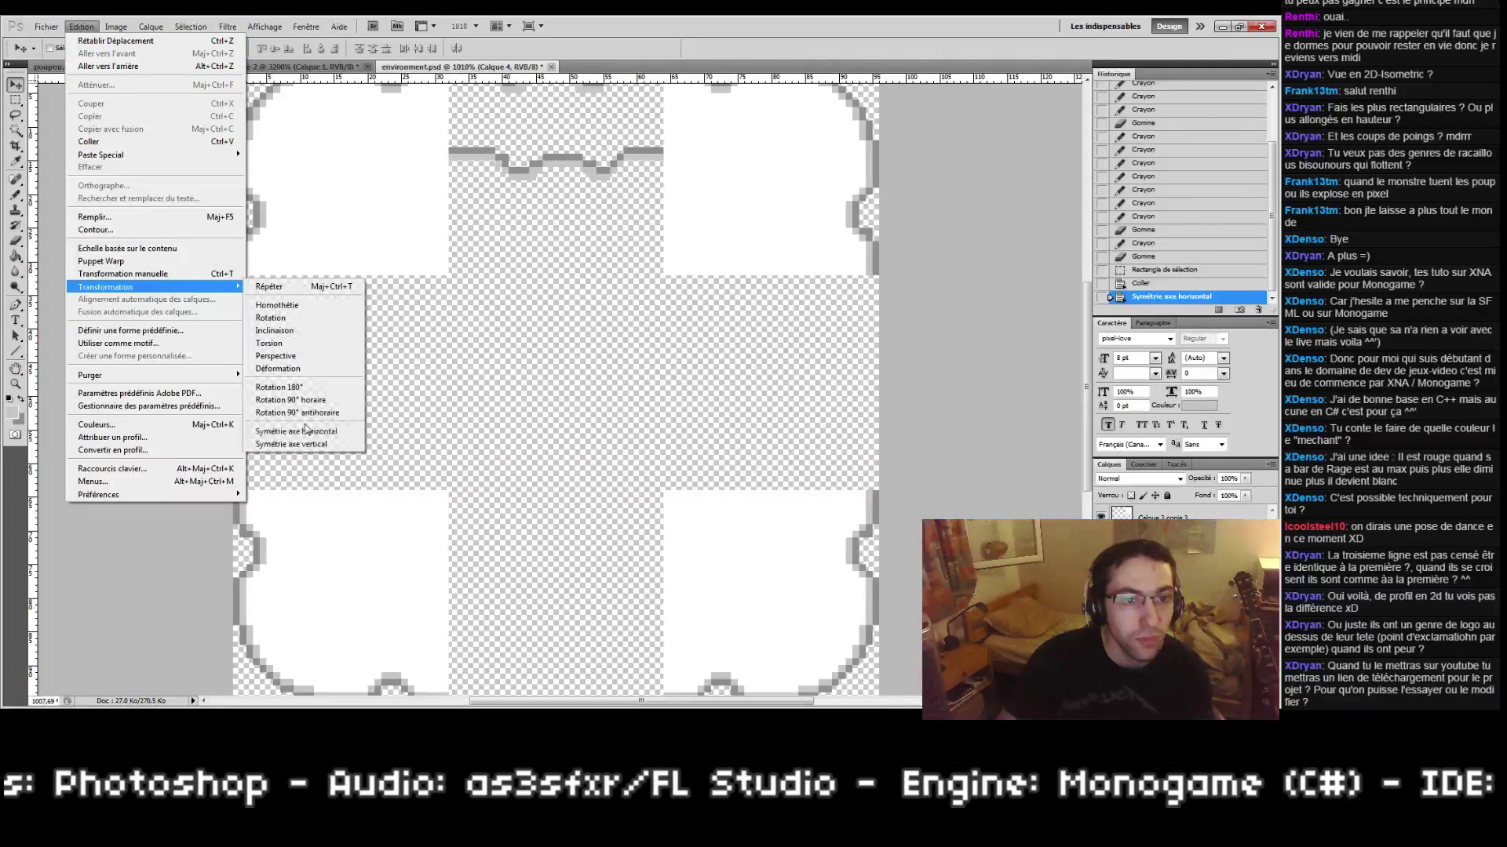
pyautogui.click(317, 445)
pyautogui.moveTo(556, 231); pyautogui.dragTo(556, 575)
pyautogui.moveTo(557, 575); pyautogui.dragTo(541, 419)
pyautogui.moveTo(541, 418); pyautogui.dragTo(541, 600)
pyautogui.moveTo(536, 372); pyautogui.dragTo(543, 553)
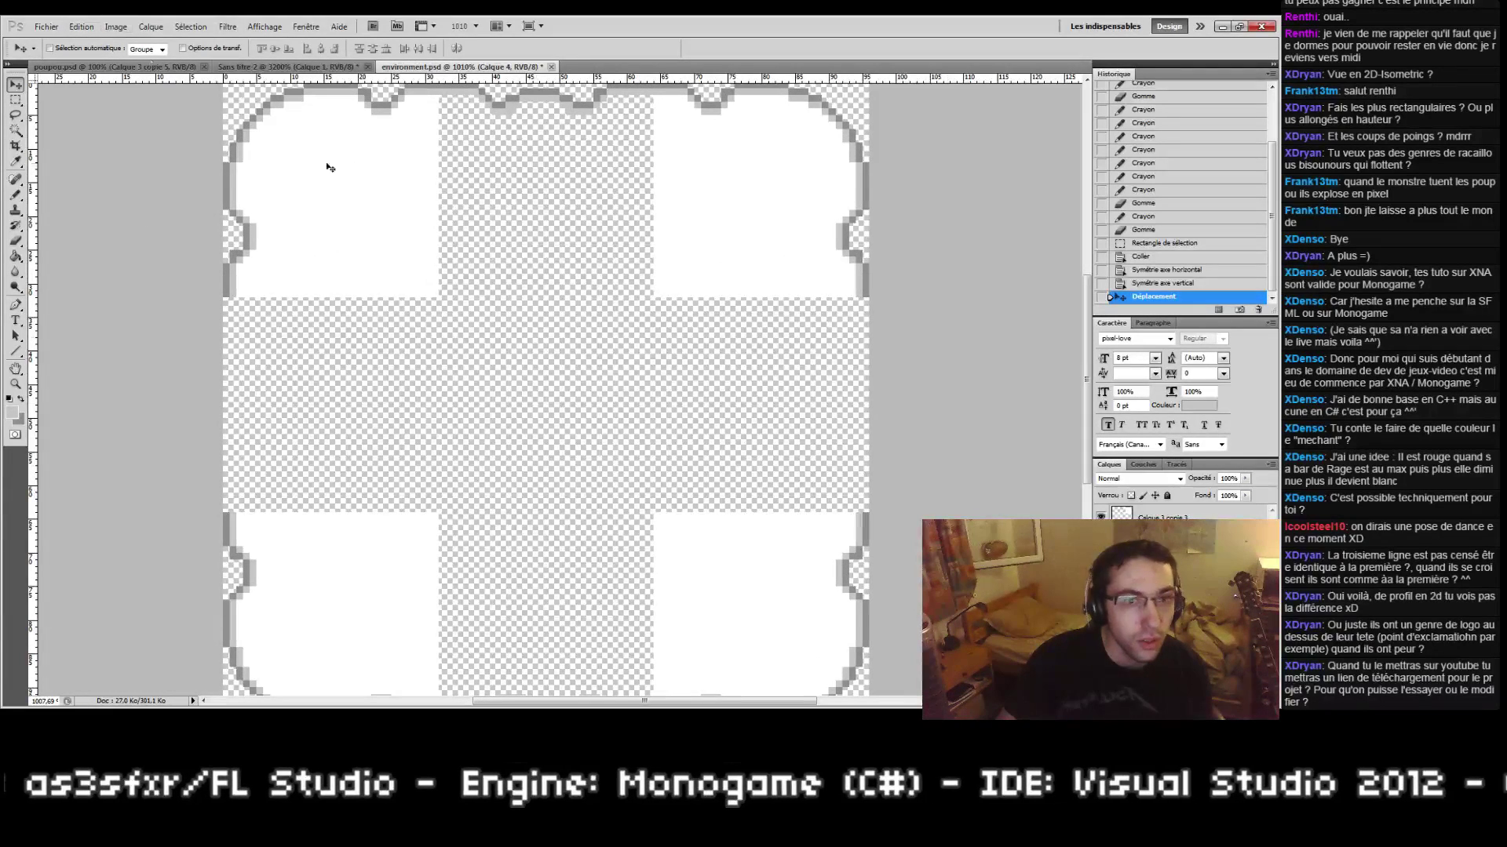
# Step: Duplicate the bottom edge layer and move the copy up into the empty middle of the tileset
pyautogui.rightClick(1111, 298)
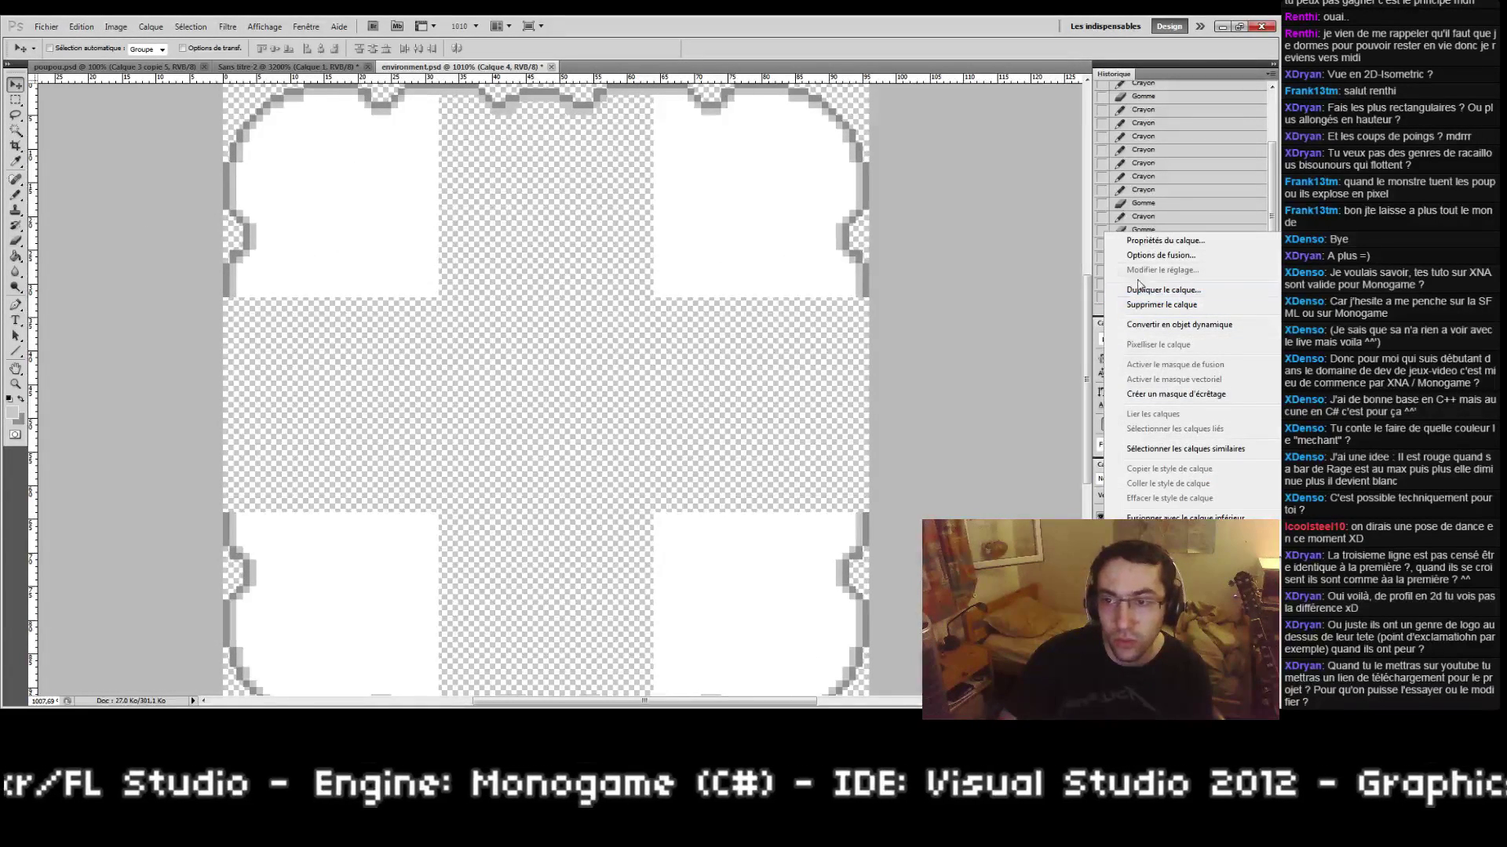
pyautogui.click(1153, 290)
pyautogui.click(674, 228)
pyautogui.moveTo(511, 488); pyautogui.dragTo(464, 196)
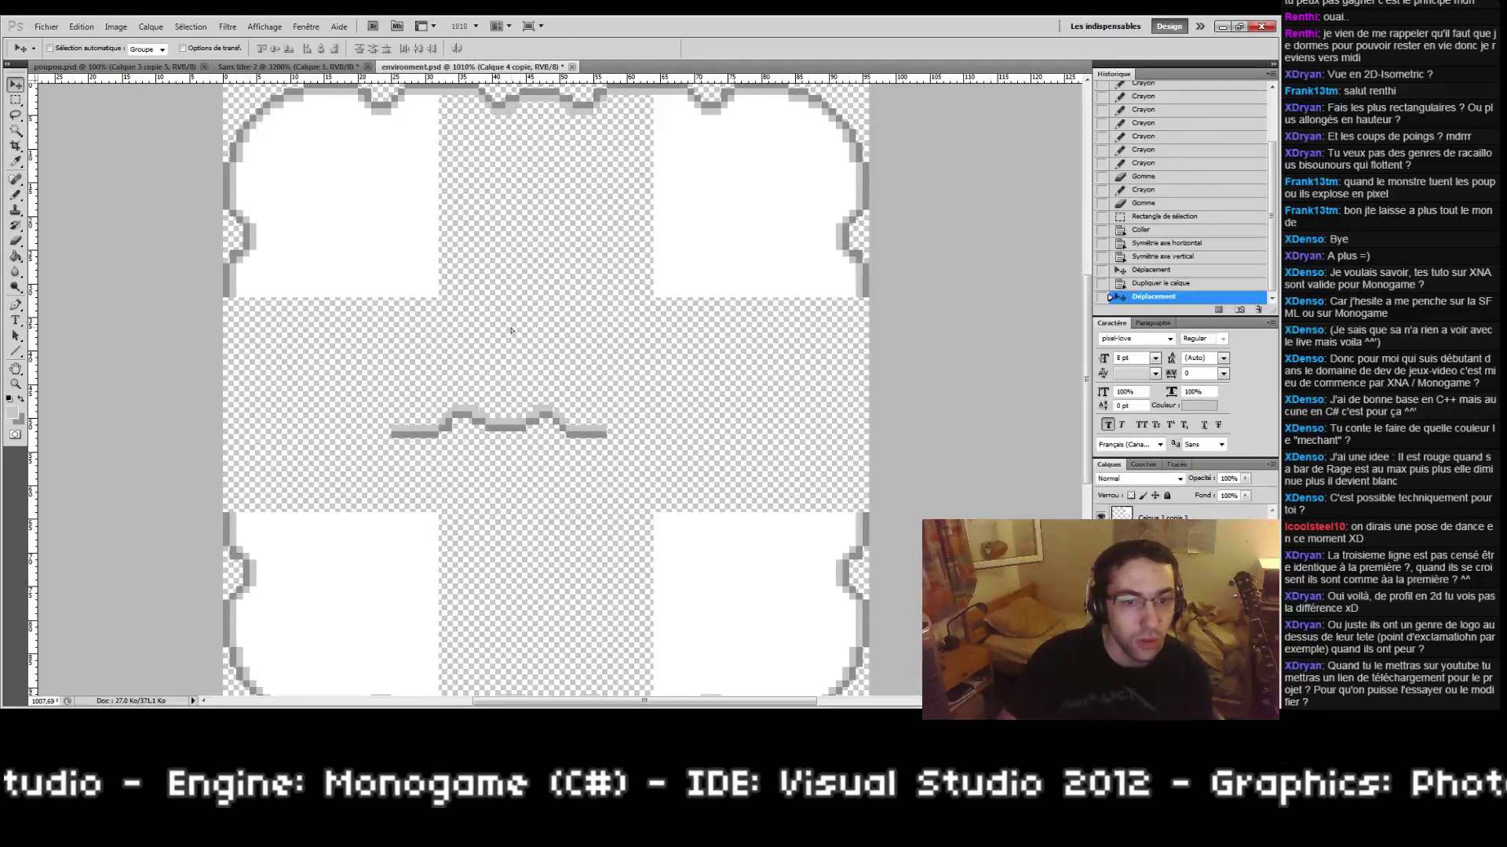
pyautogui.click(115, 26)
pyautogui.moveTo(220, 149)
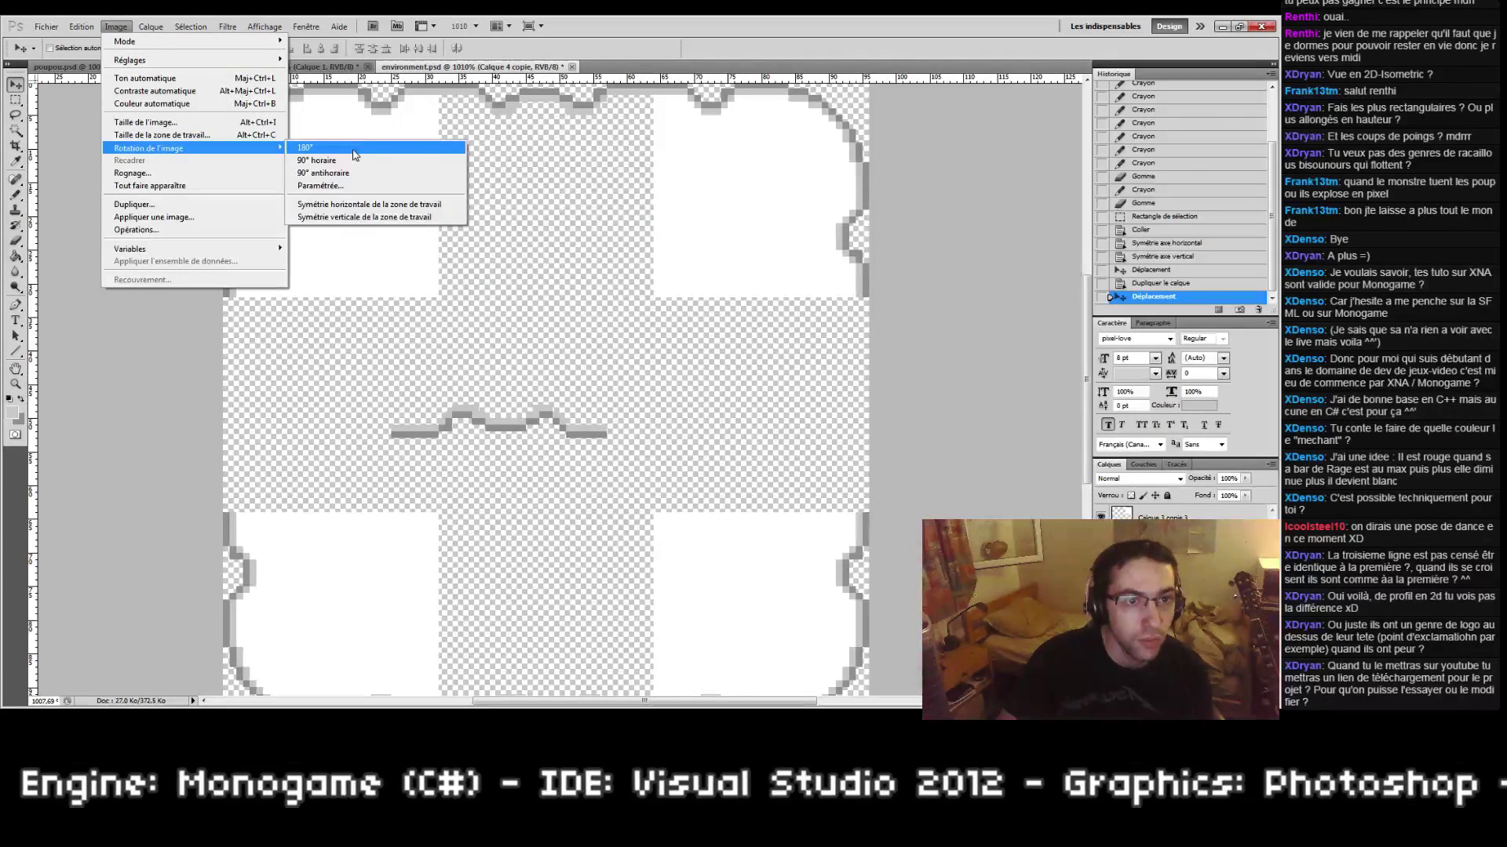
pyautogui.click(363, 162)
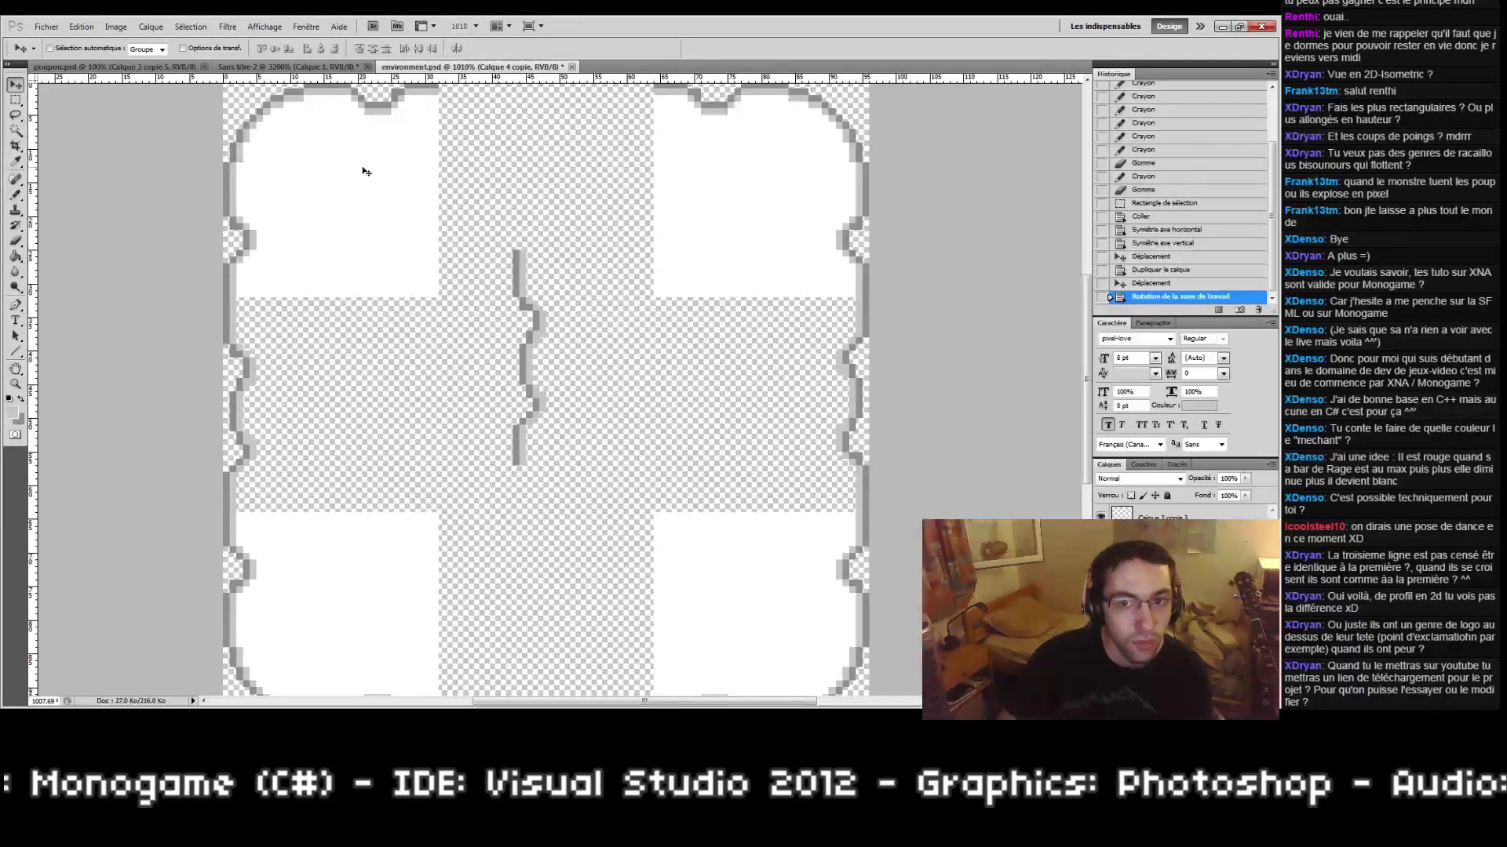
pyautogui.hotkey('ctrl', 'z')
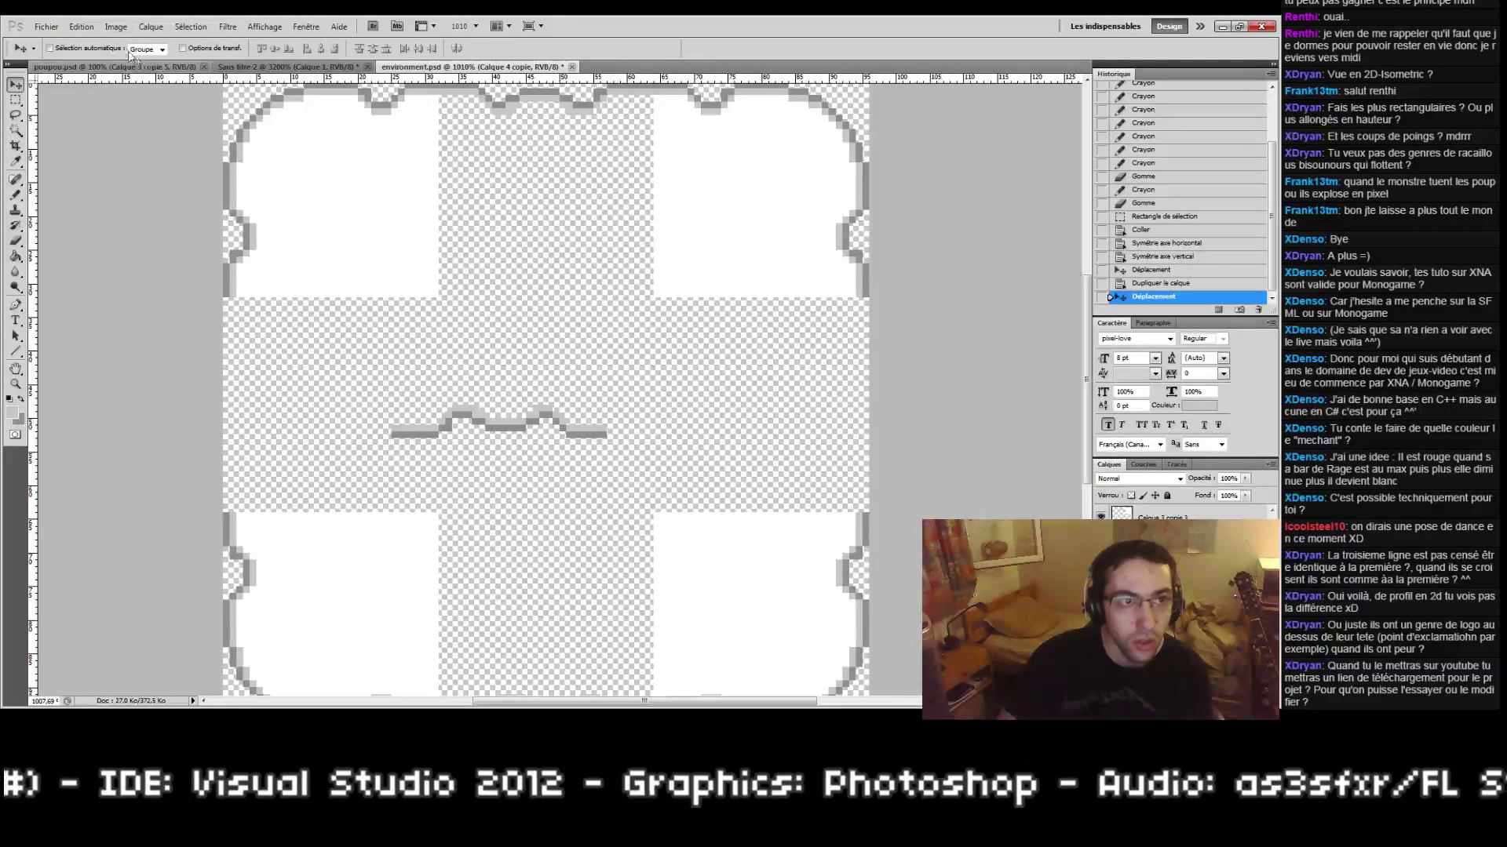
# Step: Rotate the copied edge segment 90° clockwise and place it on the left side between the two left corner tiles
pyautogui.click(81, 26)
pyautogui.moveTo(263, 287)
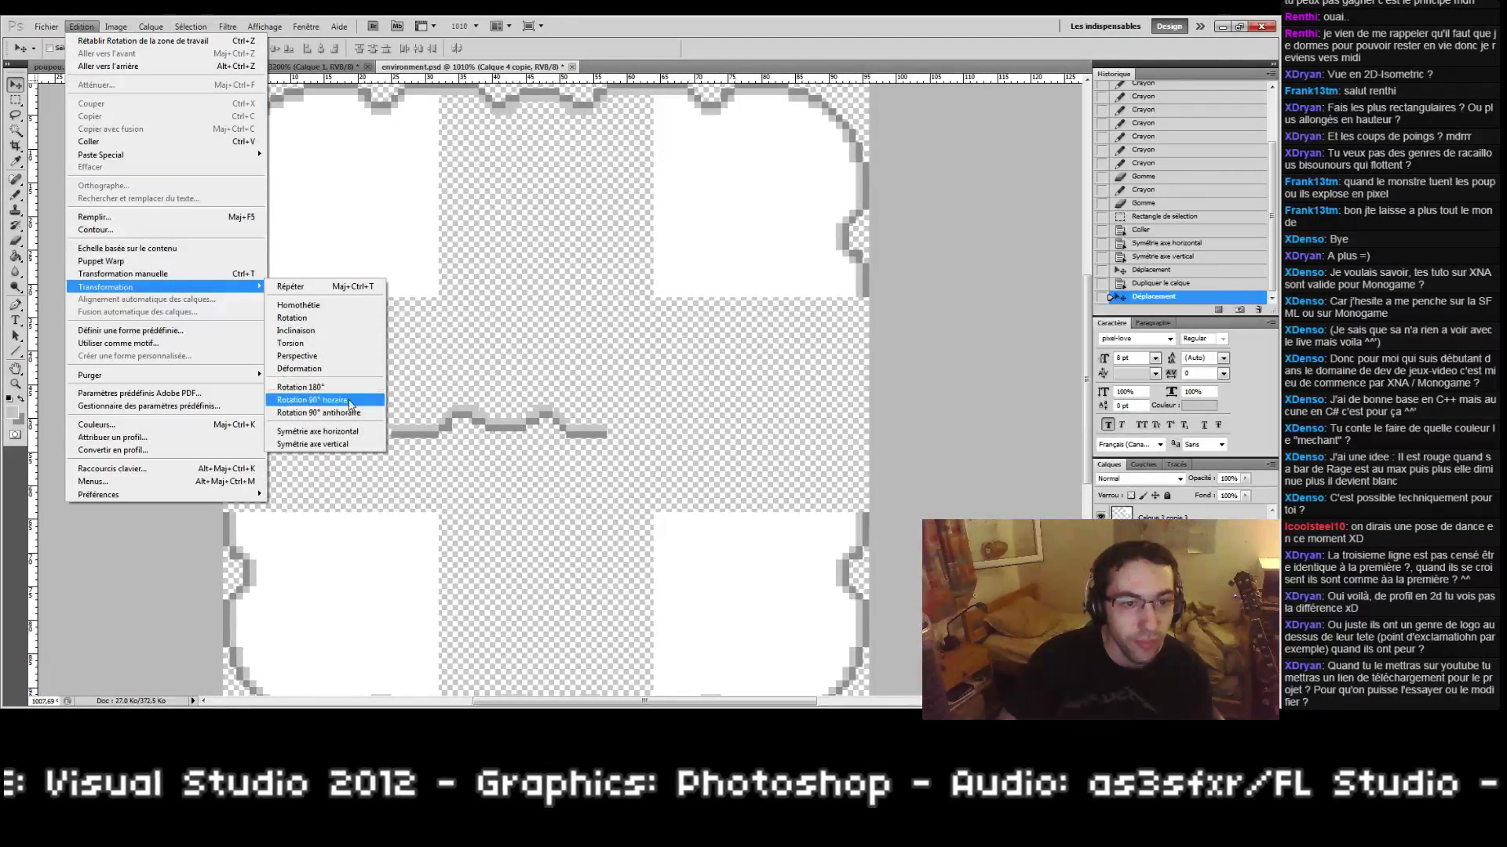
pyautogui.click(312, 399)
pyautogui.moveTo(492, 435); pyautogui.dragTo(226, 415)
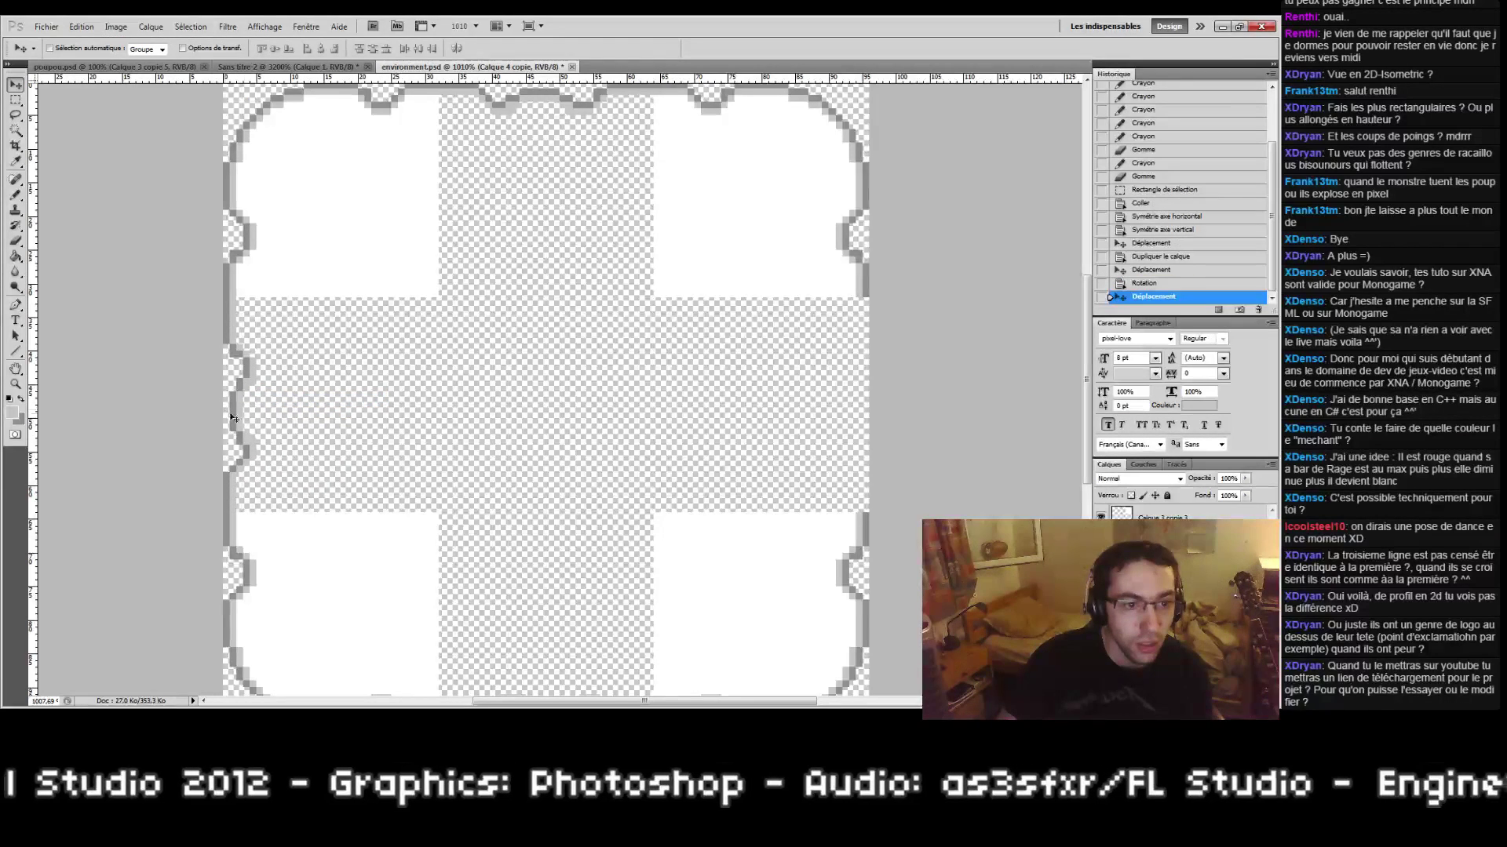
# Step: Duplicate the rotated left edge segment layer and move the copy across towards the right side of the tileset
pyautogui.rightClick(1161, 572)
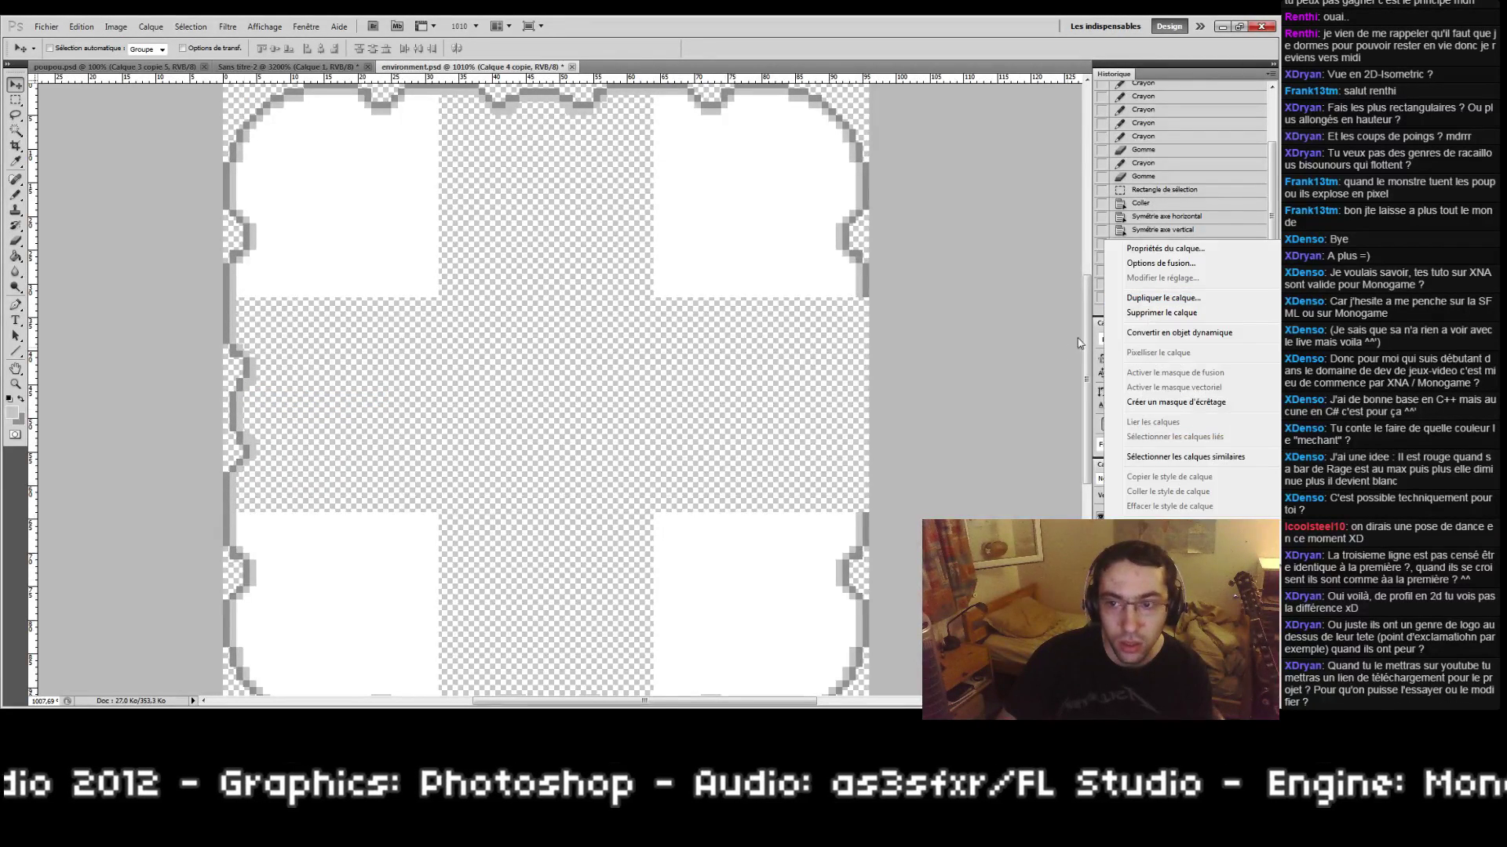
pyautogui.click(1142, 302)
pyautogui.click(678, 226)
pyautogui.moveTo(357, 324); pyautogui.dragTo(774, 357)
# Step: Flip the copied edge segment horizontally and place it on the right edge between the two right corner tiles
pyautogui.click(81, 27)
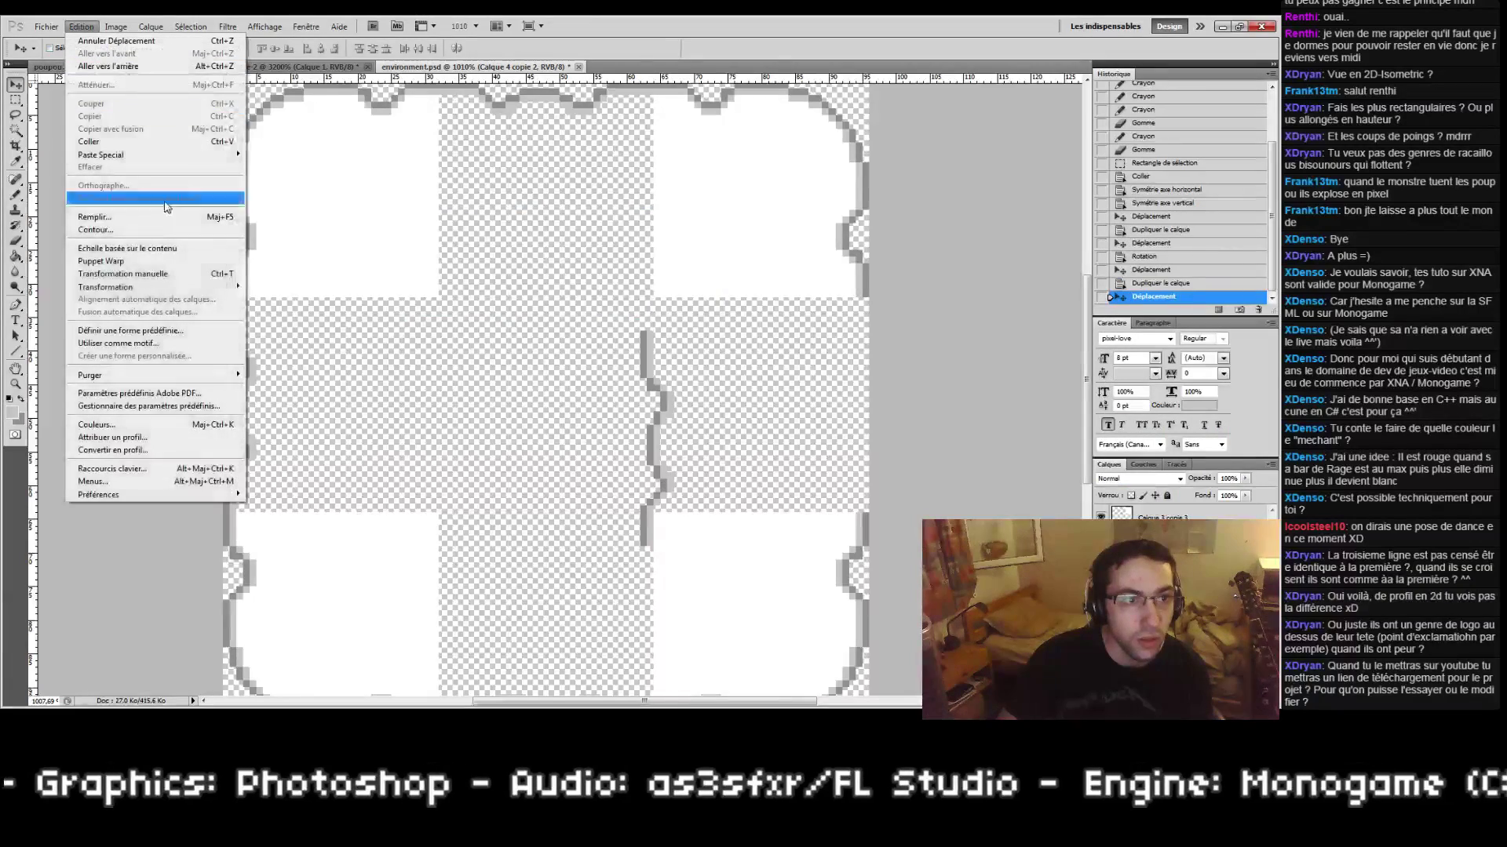
pyautogui.moveTo(105, 286)
pyautogui.click(298, 427)
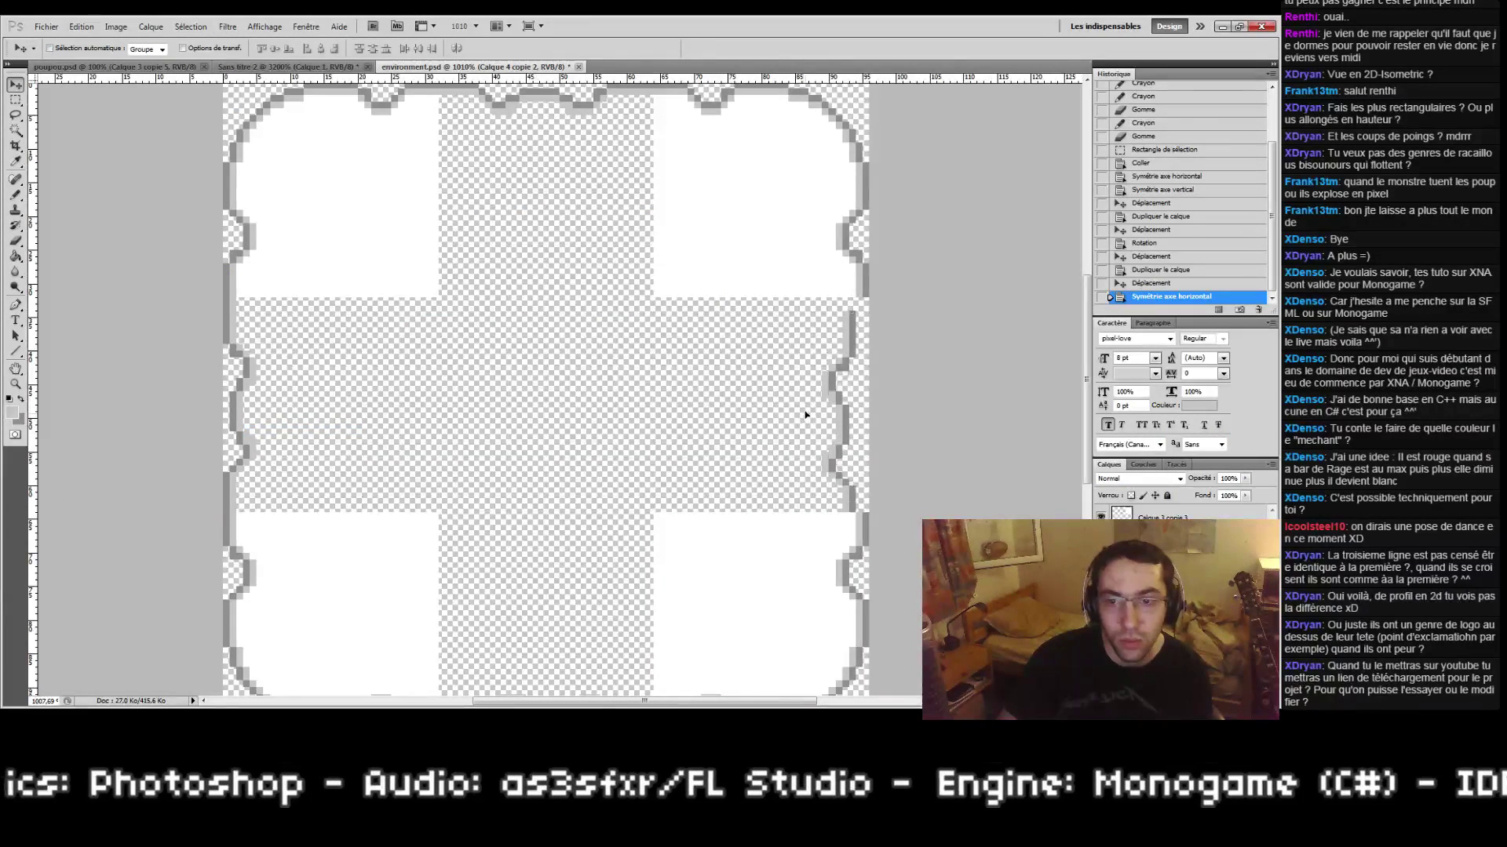
pyautogui.moveTo(799, 415); pyautogui.dragTo(792, 305)
# Step: Select all the corner and edge layers of the tileset and merge them into one layer
pyautogui.click(1177, 518)
pyautogui.scroll(-1, 524, 390)
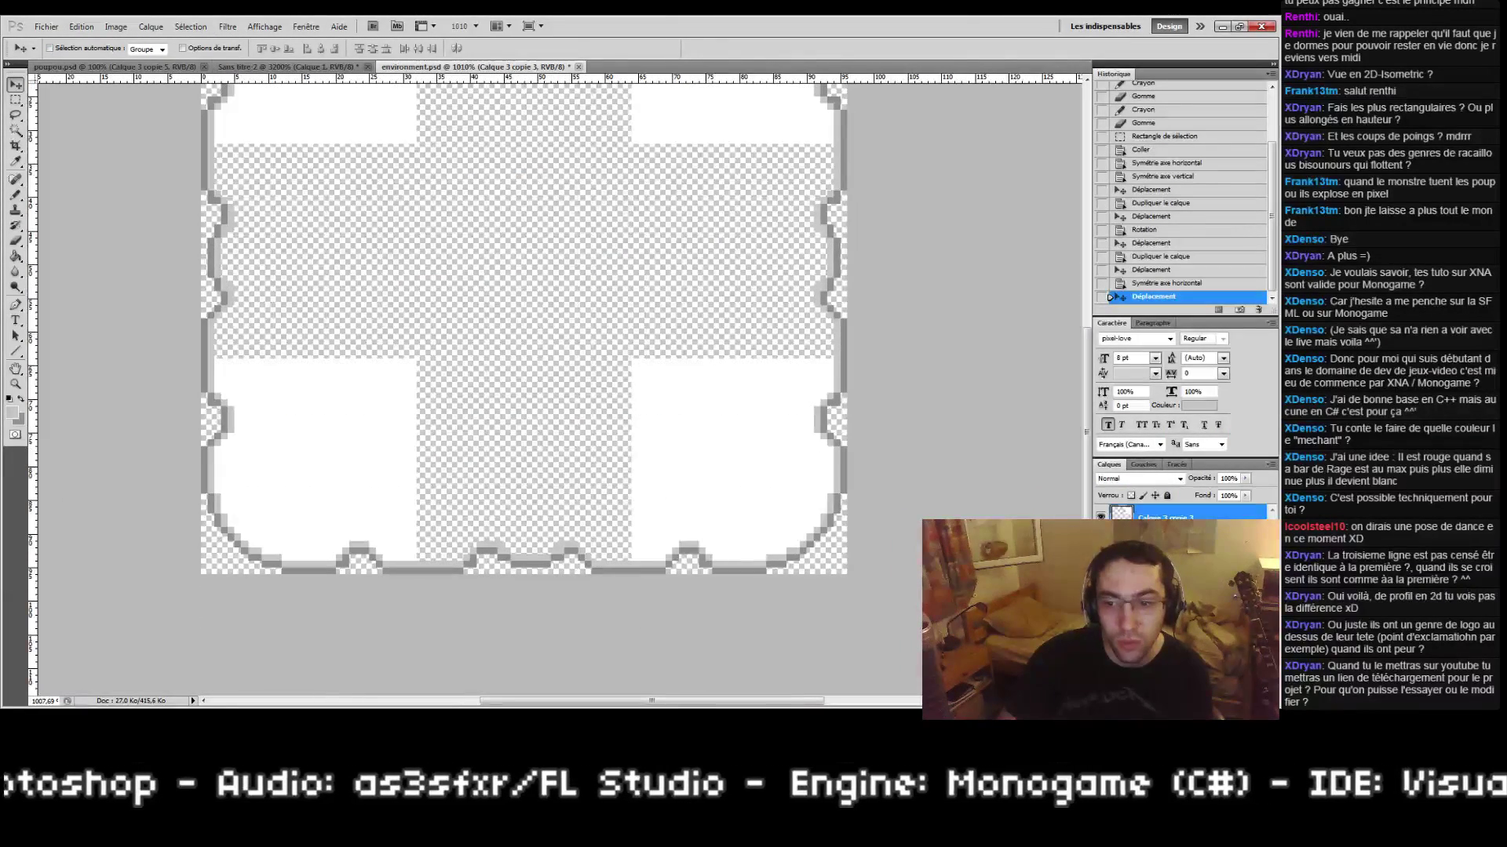
pyautogui.keyDown('shift'); pyautogui.click(1177, 578); pyautogui.keyUp('shift')
pyautogui.rightClick(1177, 579)
pyautogui.click(1177, 545)
# Step: Fill the transparent area inside the edge outline with white using the Paint Bucket
pyautogui.moveTo(499, 255); pyautogui.dragTo(547, 478)
pyautogui.press('g')
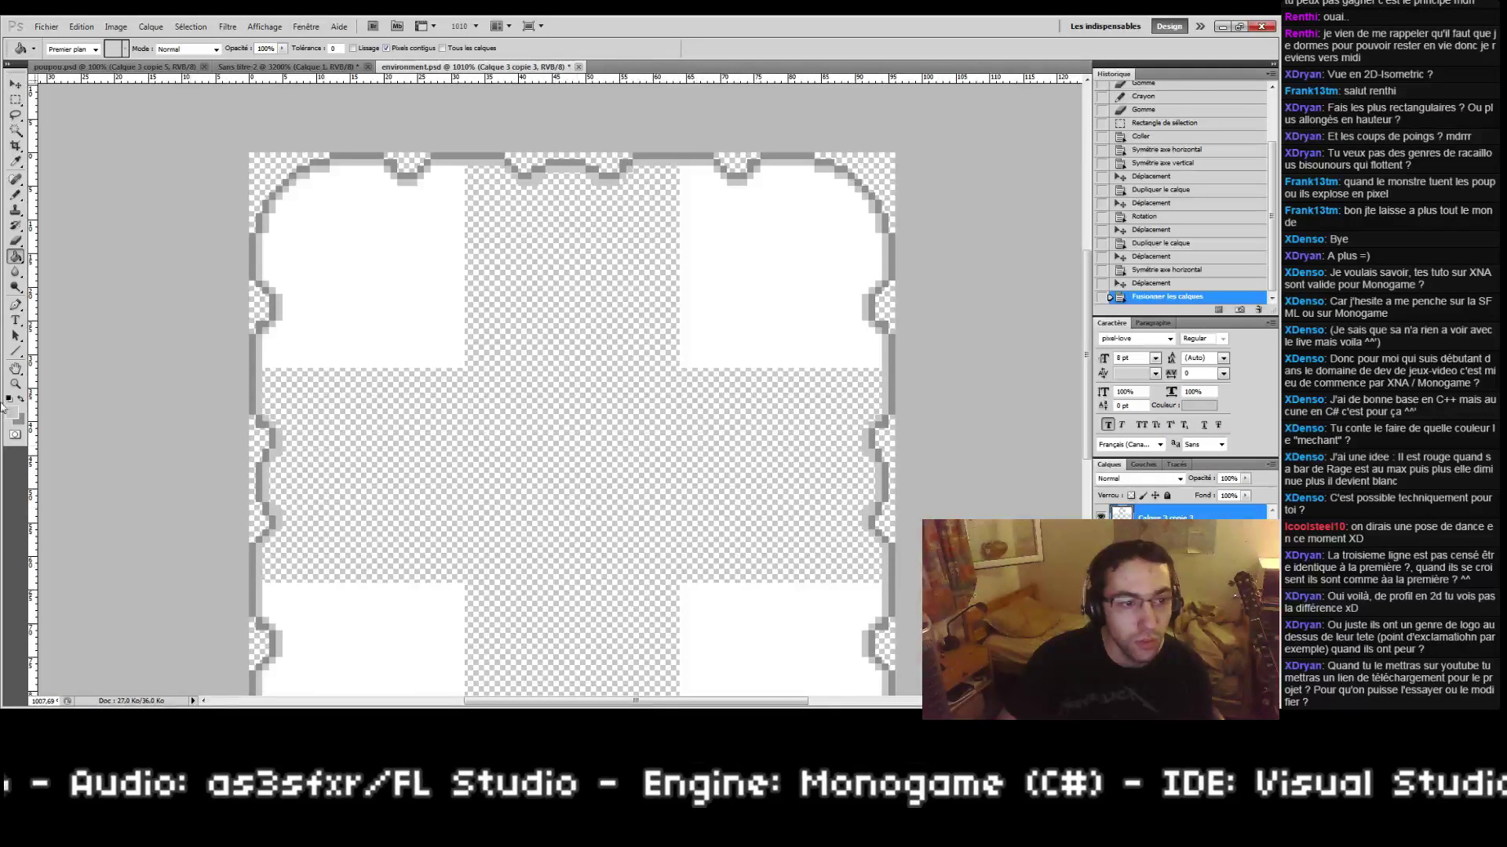
pyautogui.click(9, 399)
pyautogui.click(20, 398)
pyautogui.click(641, 421)
pyautogui.moveTo(642, 422); pyautogui.dragTo(602, 367)
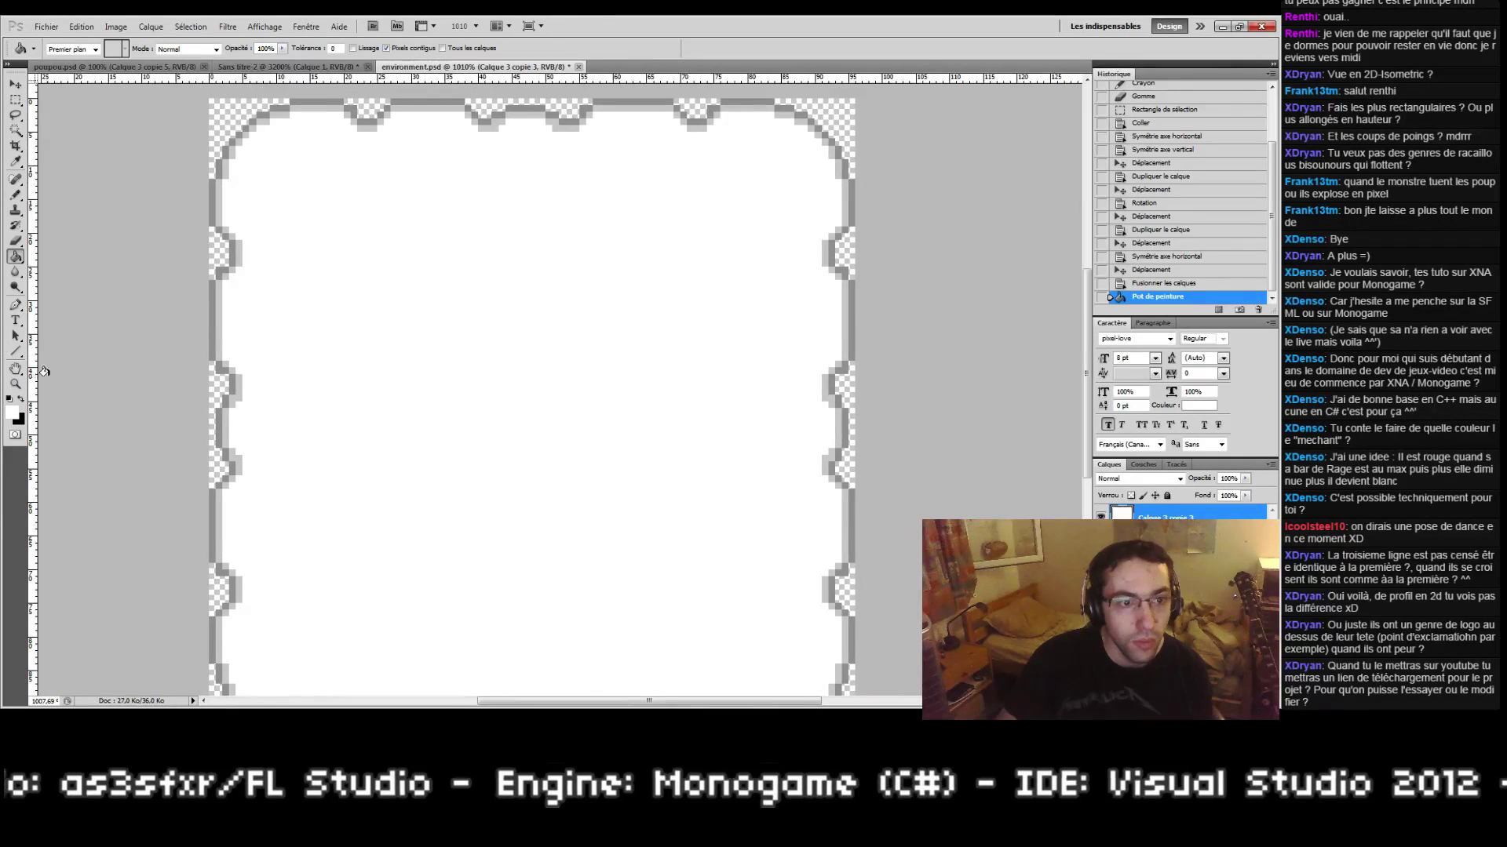
# Step: Try a noise texture by selecting the white interior with the Magic Wand, applying the Add Noise filter three times and deselecting
pyautogui.doubleClick(15, 384)
pyautogui.click(608, 397)
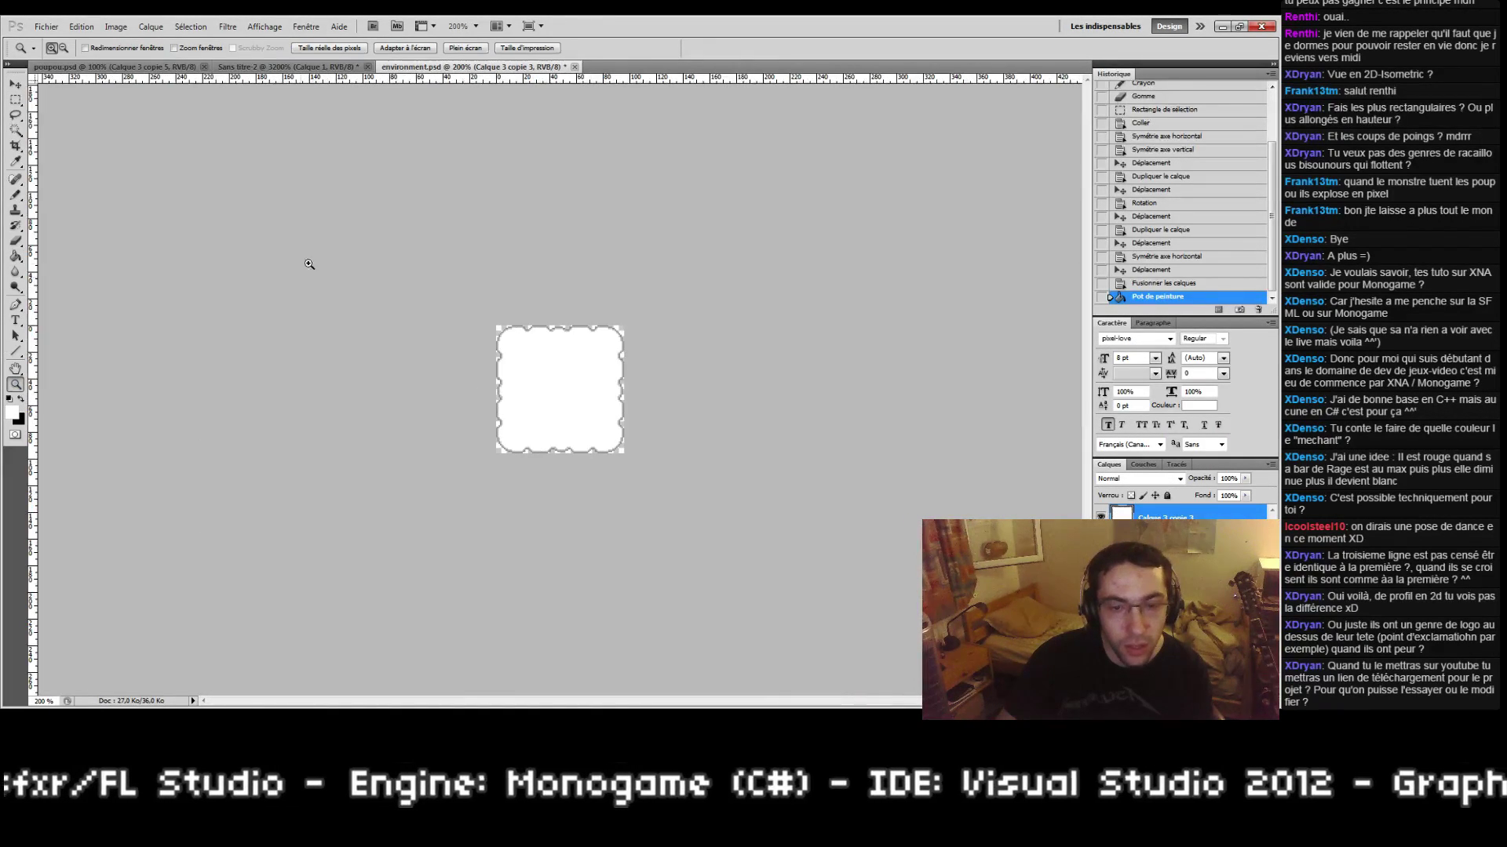
pyautogui.hotkey('ctrl', '0')
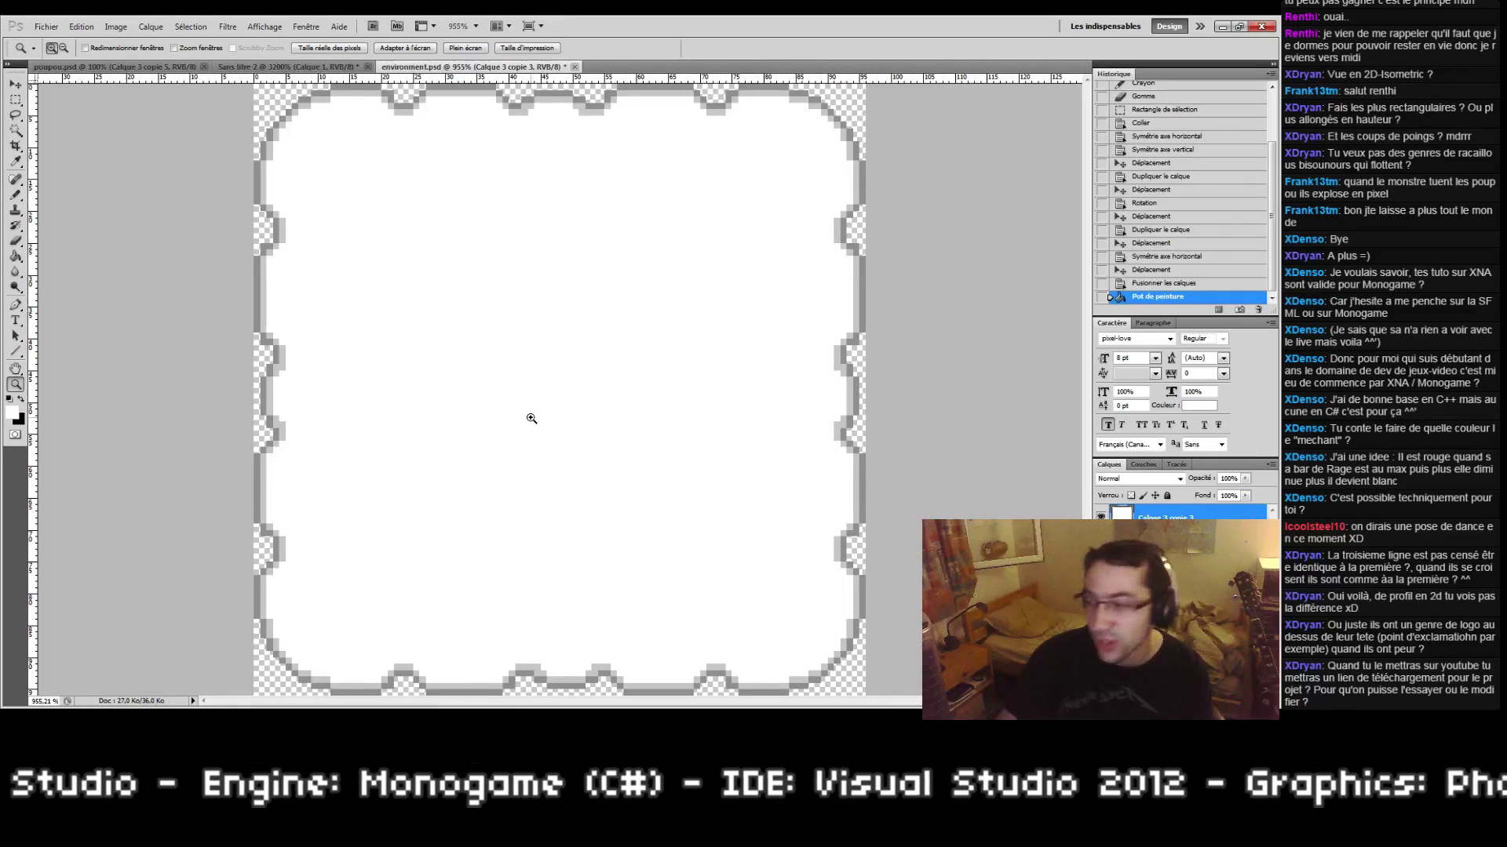
pyautogui.click(15, 130)
pyautogui.click(511, 379)
pyautogui.hotkey('ctrl', 'f')
pyautogui.hotkey('ctrl', 'f')
pyautogui.hotkey('ctrl', 'f')
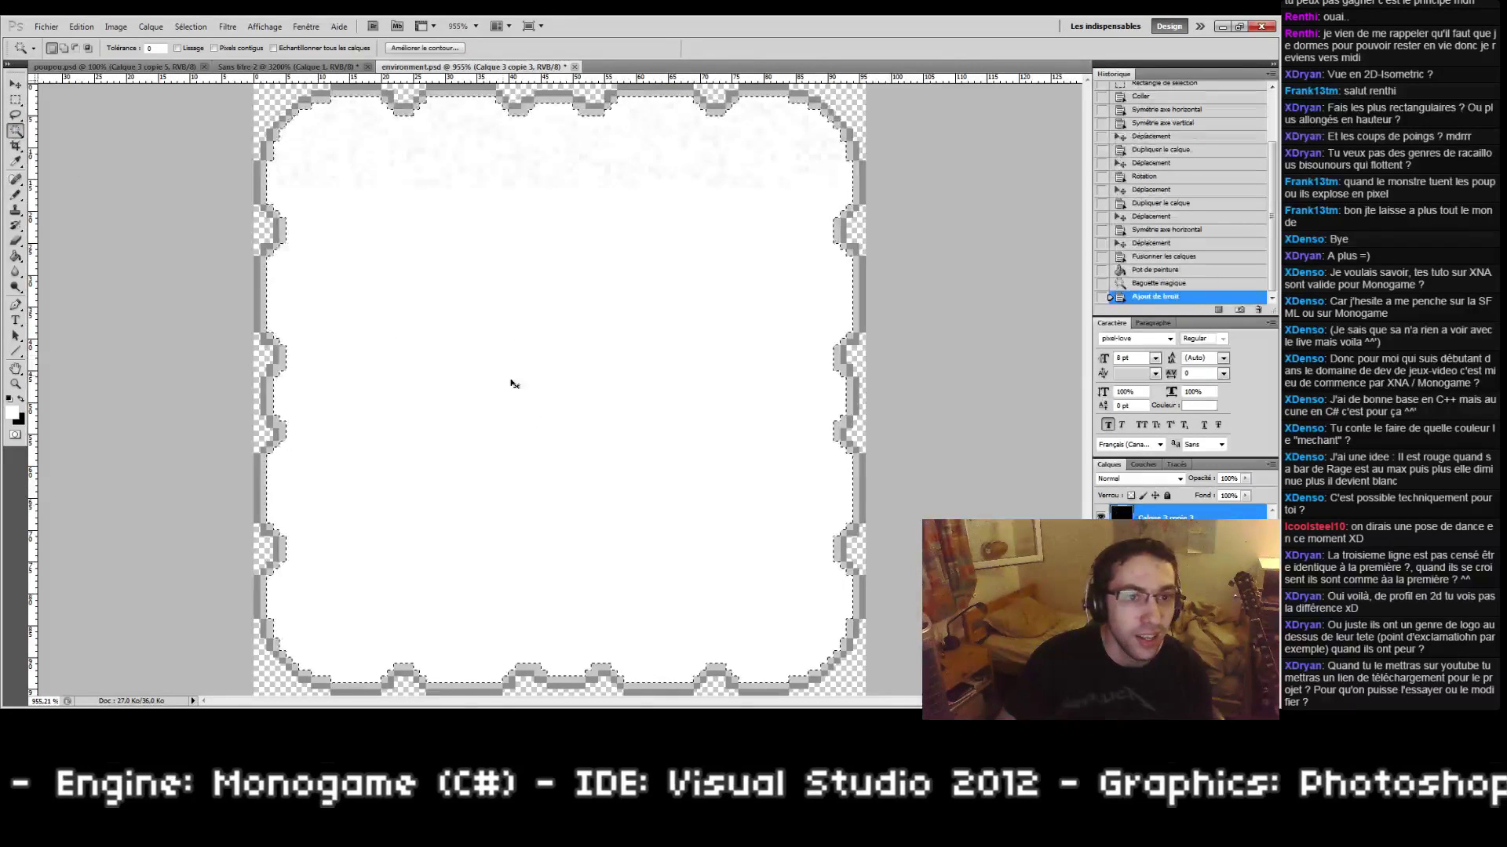
pyautogui.hotkey('ctrl', 'd')
# Step: Check the noise texture at reduced size, undo all three noise passes and clear the selection of the white interior
pyautogui.click(16, 384)
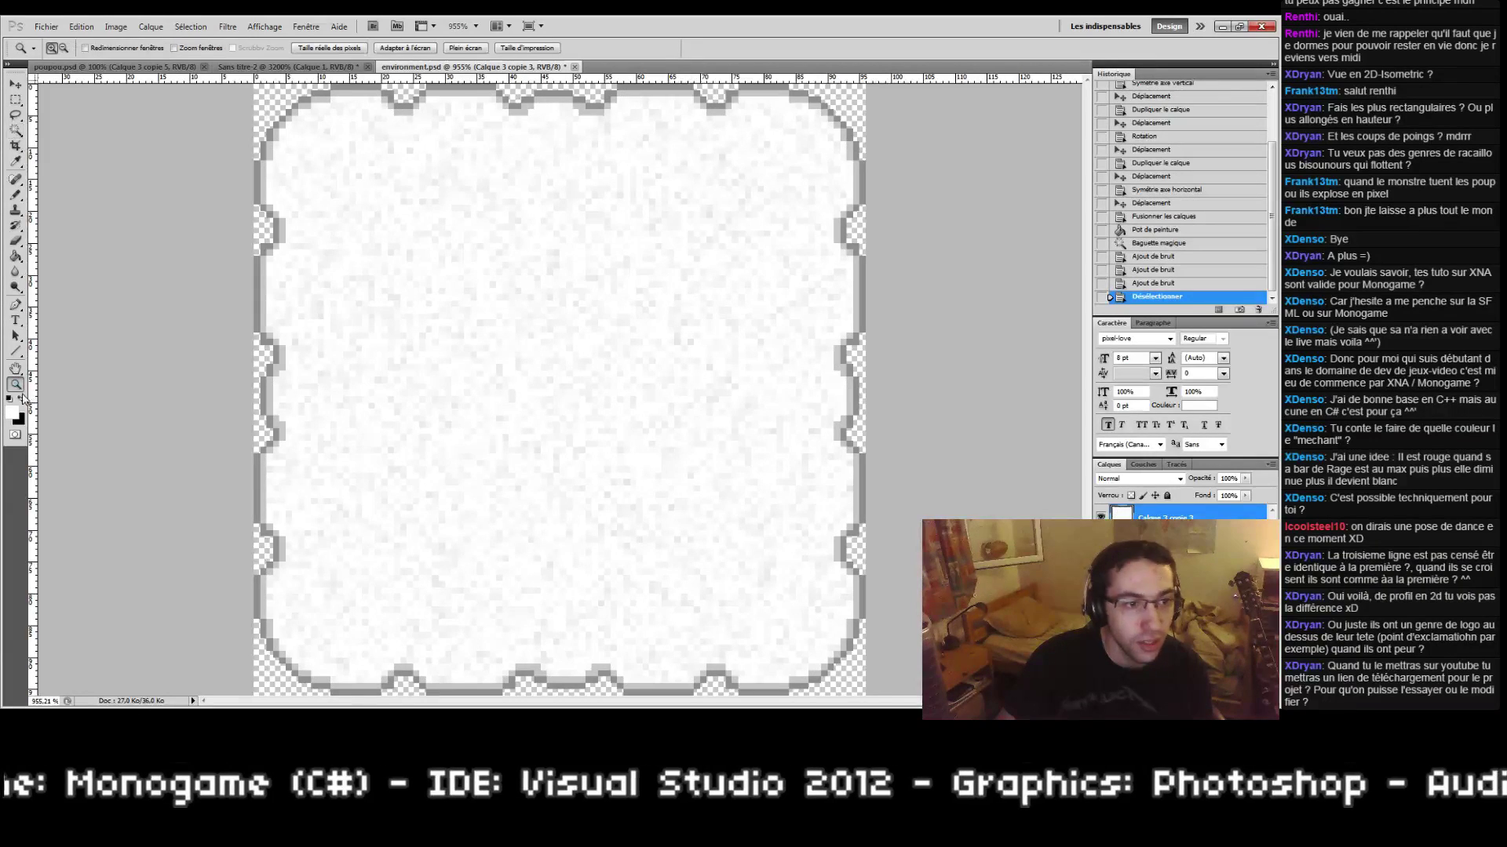
pyautogui.doubleClick(21, 390)
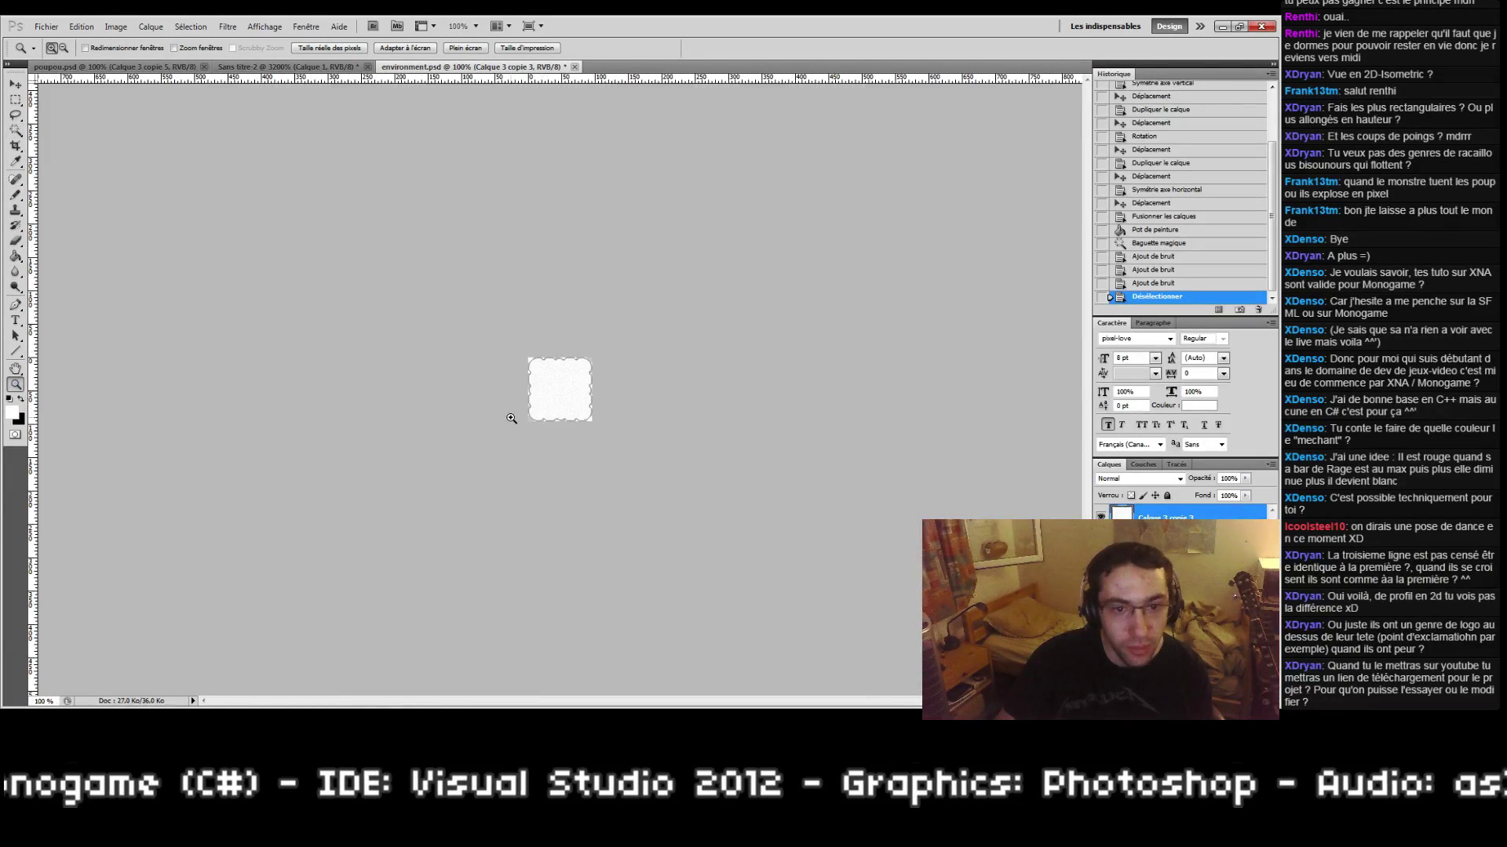
pyautogui.click(648, 535)
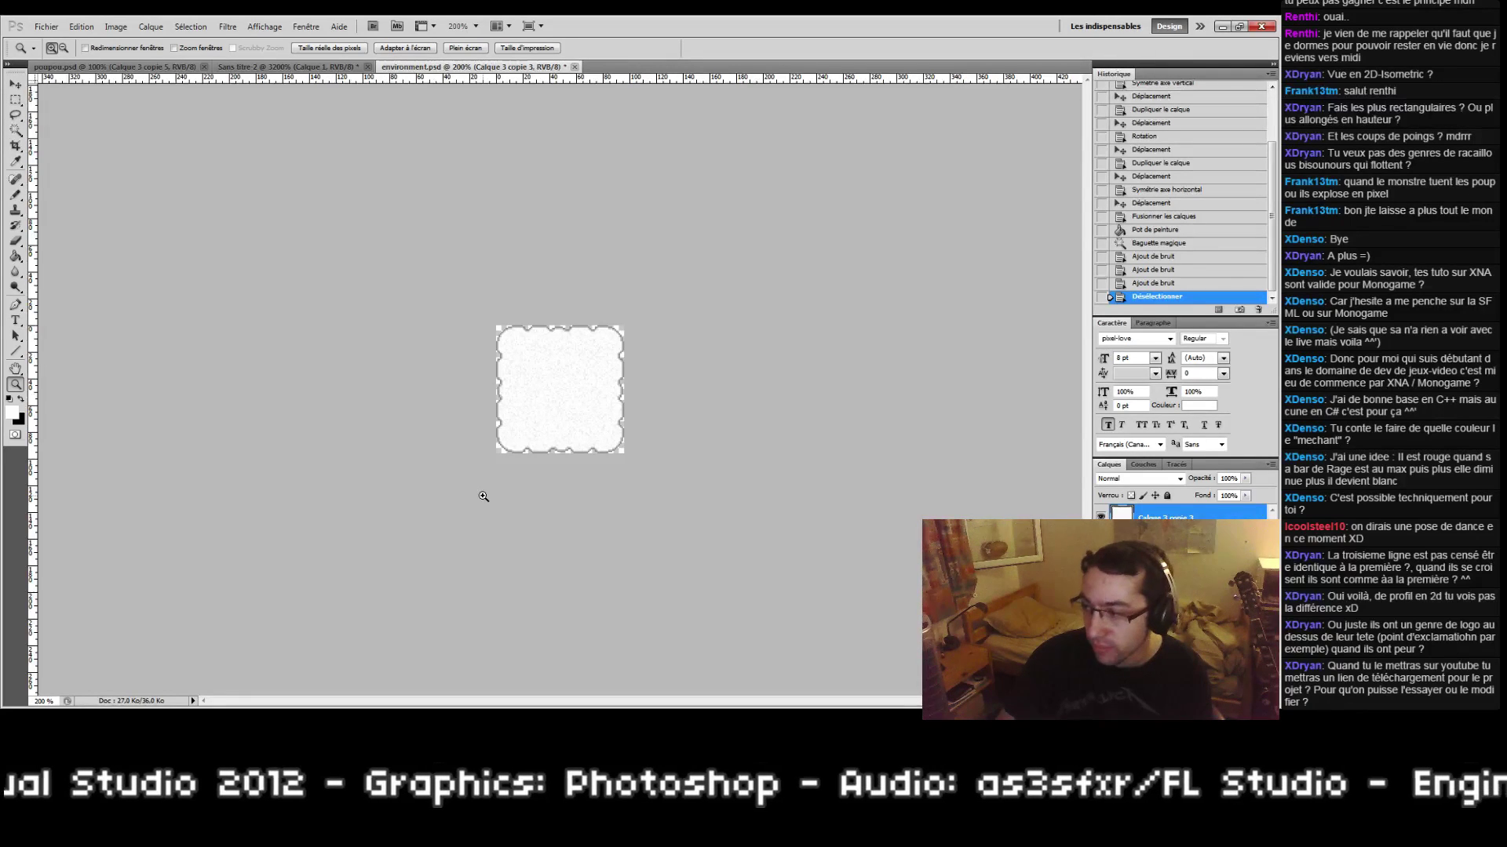
pyautogui.moveTo(447, 324); pyautogui.dragTo(549, 385)
pyautogui.scroll(1, 504, 430)
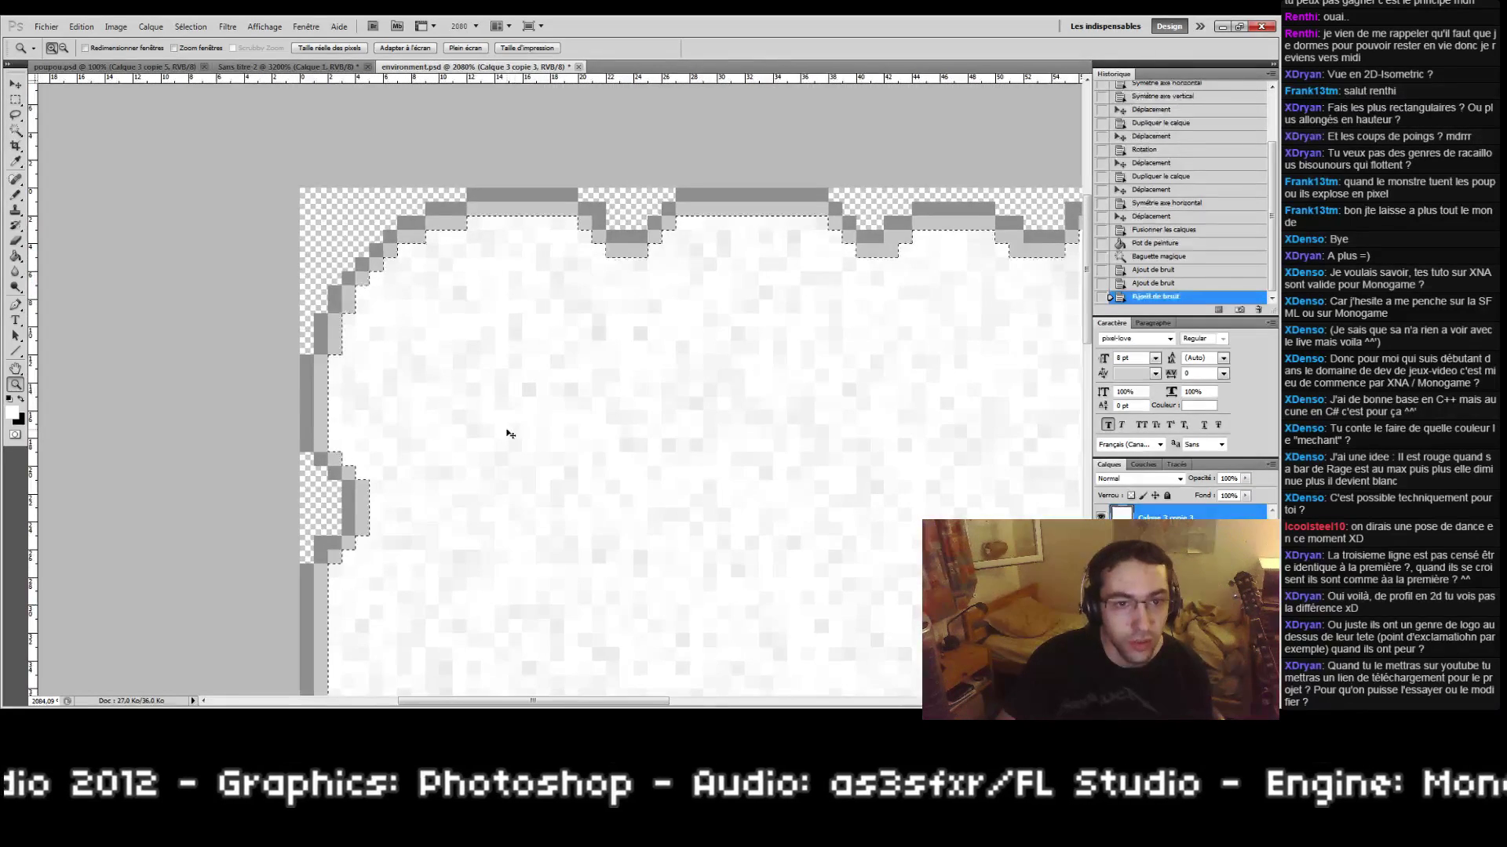
pyautogui.hotkey('ctrl', 'alt', 'z')
pyautogui.hotkey('ctrl', 'alt', 'z')
pyautogui.hotkey('ctrl', 'alt', 'z')
pyautogui.hotkey('ctrl', 'alt', 'z')
pyautogui.hotkey('ctrl', 'alt', 'd')
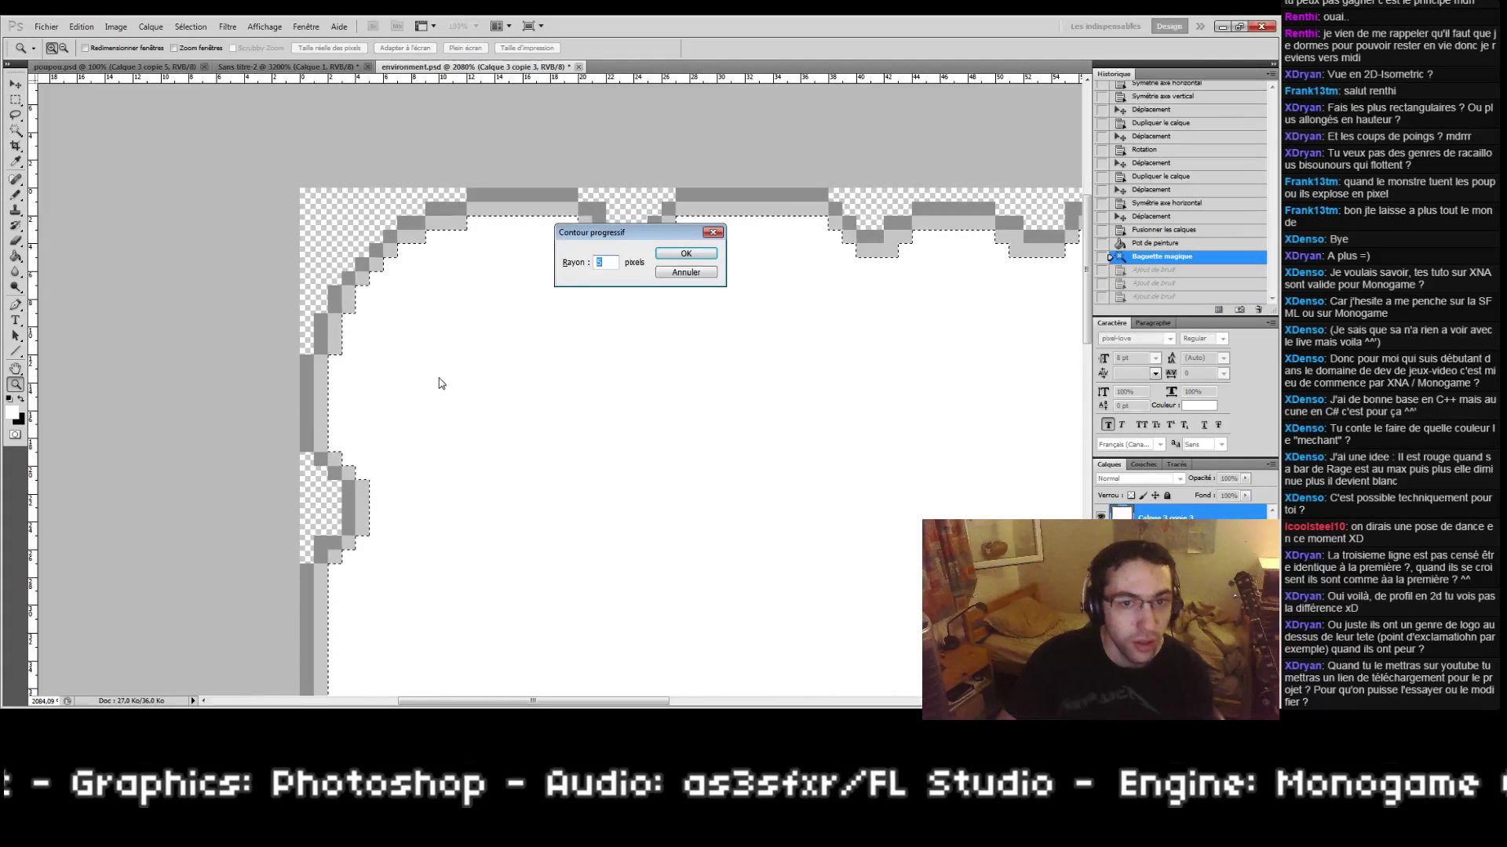
pyautogui.press('Escape')
pyautogui.hotkey('ctrl', 'd')
# Step: Set the foreground colour to the light grey cccccc sampled from the inner row of the edge outline
pyautogui.moveTo(437, 373)
pyautogui.mouseDown()
pyautogui.moveTo(567, 452)
pyautogui.moveTo(538, 509)
pyautogui.mouseUp()
pyautogui.click(541, 462)
pyautogui.press('b')
pyautogui.click(12, 411)
pyautogui.click(401, 410)
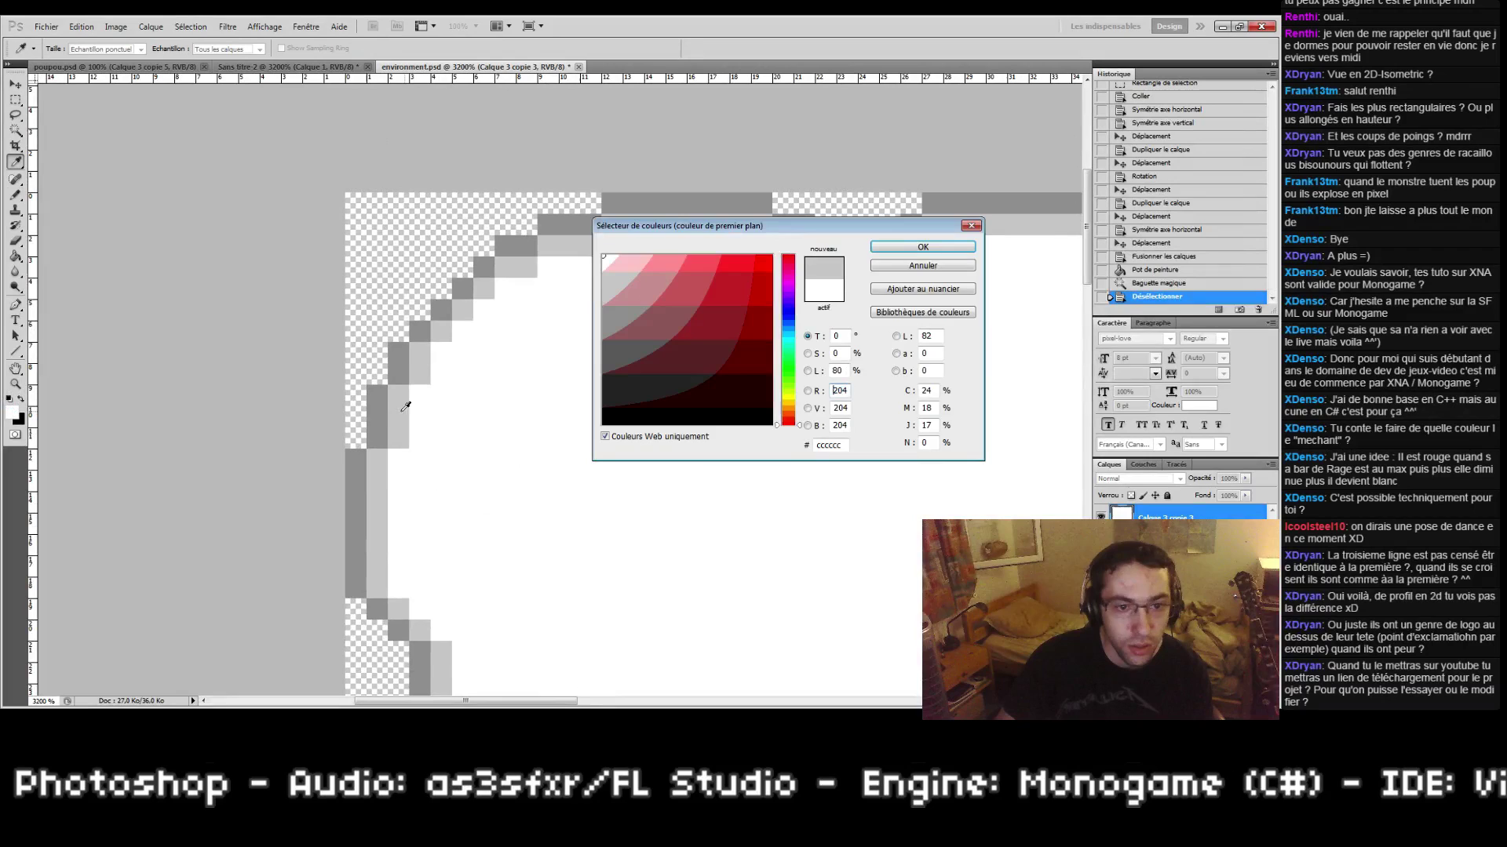
pyautogui.click(918, 249)
pyautogui.moveTo(808, 358); pyautogui.dragTo(650, 317)
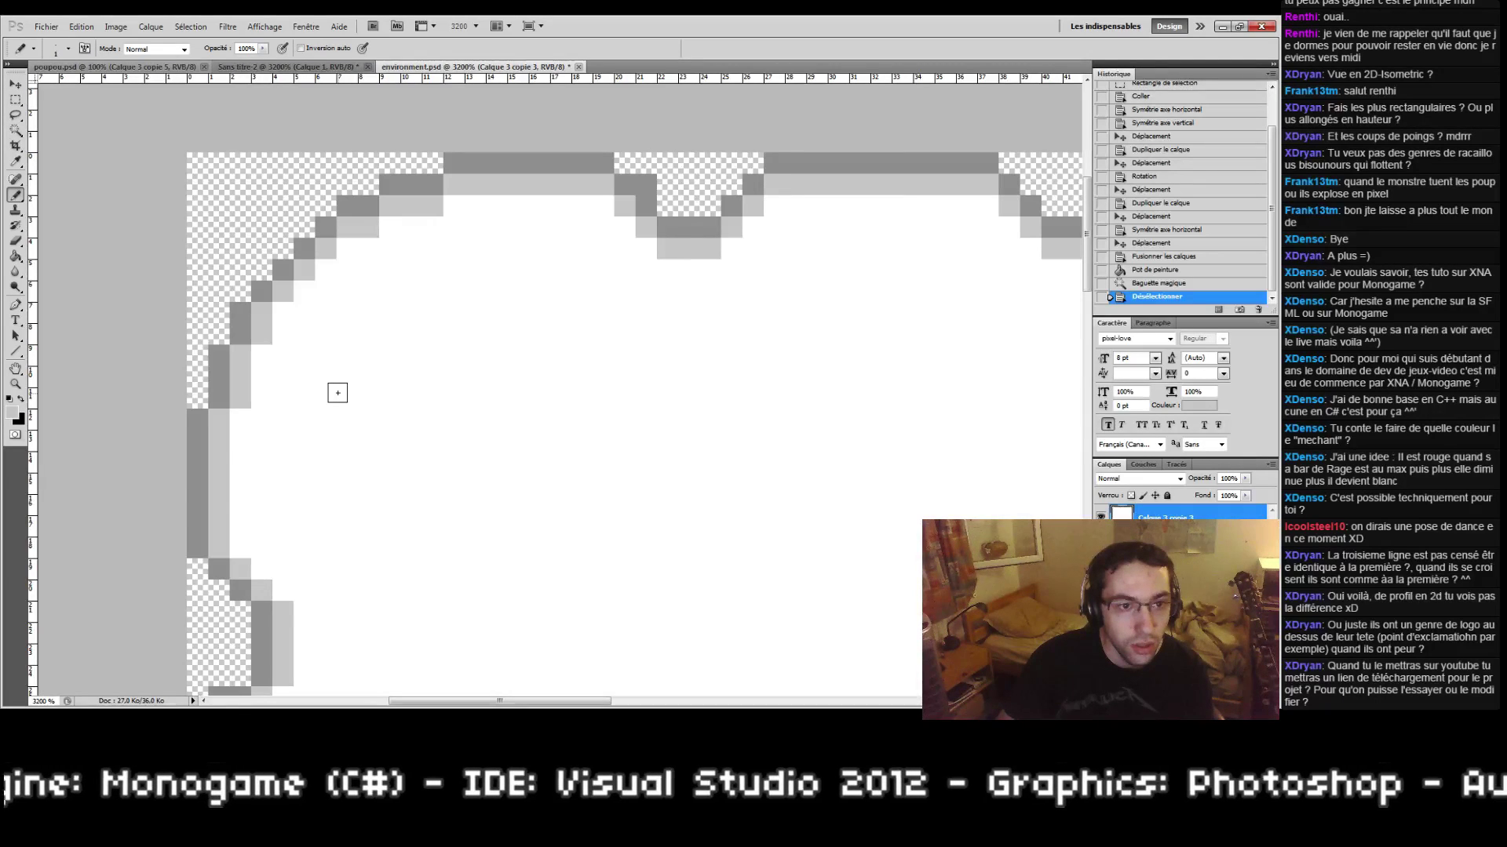
# Step: Select the white interior of the tileset with the Magic Wand and create a new layer
pyautogui.click(15, 130)
pyautogui.click(356, 247)
pyautogui.moveTo(522, 500)
pyautogui.mouseDown()
pyautogui.moveTo(509, 364)
pyautogui.moveTo(543, 511)
pyautogui.mouseUp()
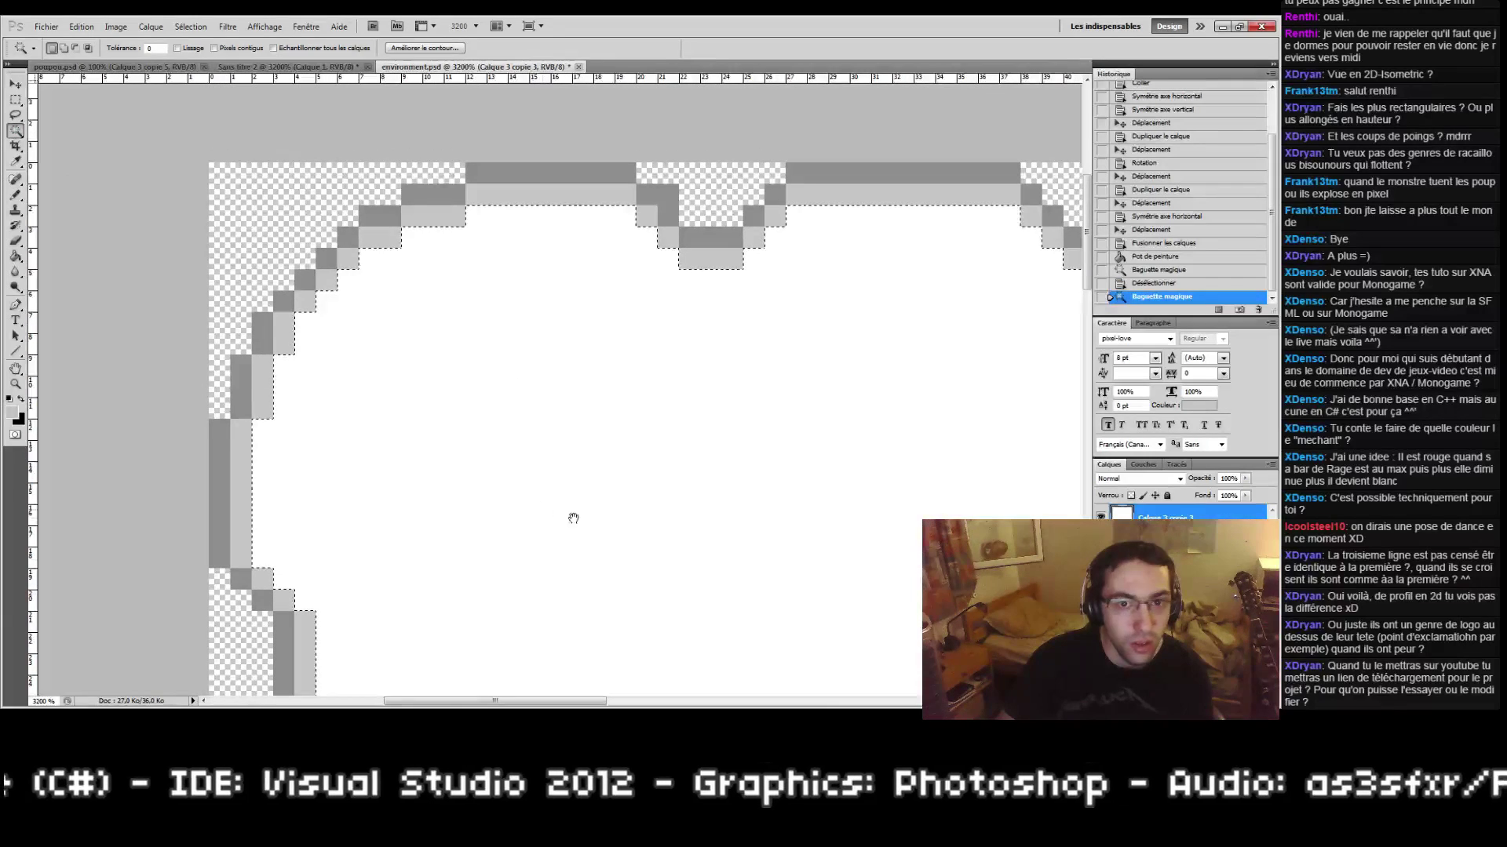
pyautogui.hotkey('ctrl', 'shift', 'alt', 'n')
pyautogui.press('g')
pyautogui.click(720, 566)
pyautogui.moveTo(720, 566); pyautogui.dragTo(542, 412)
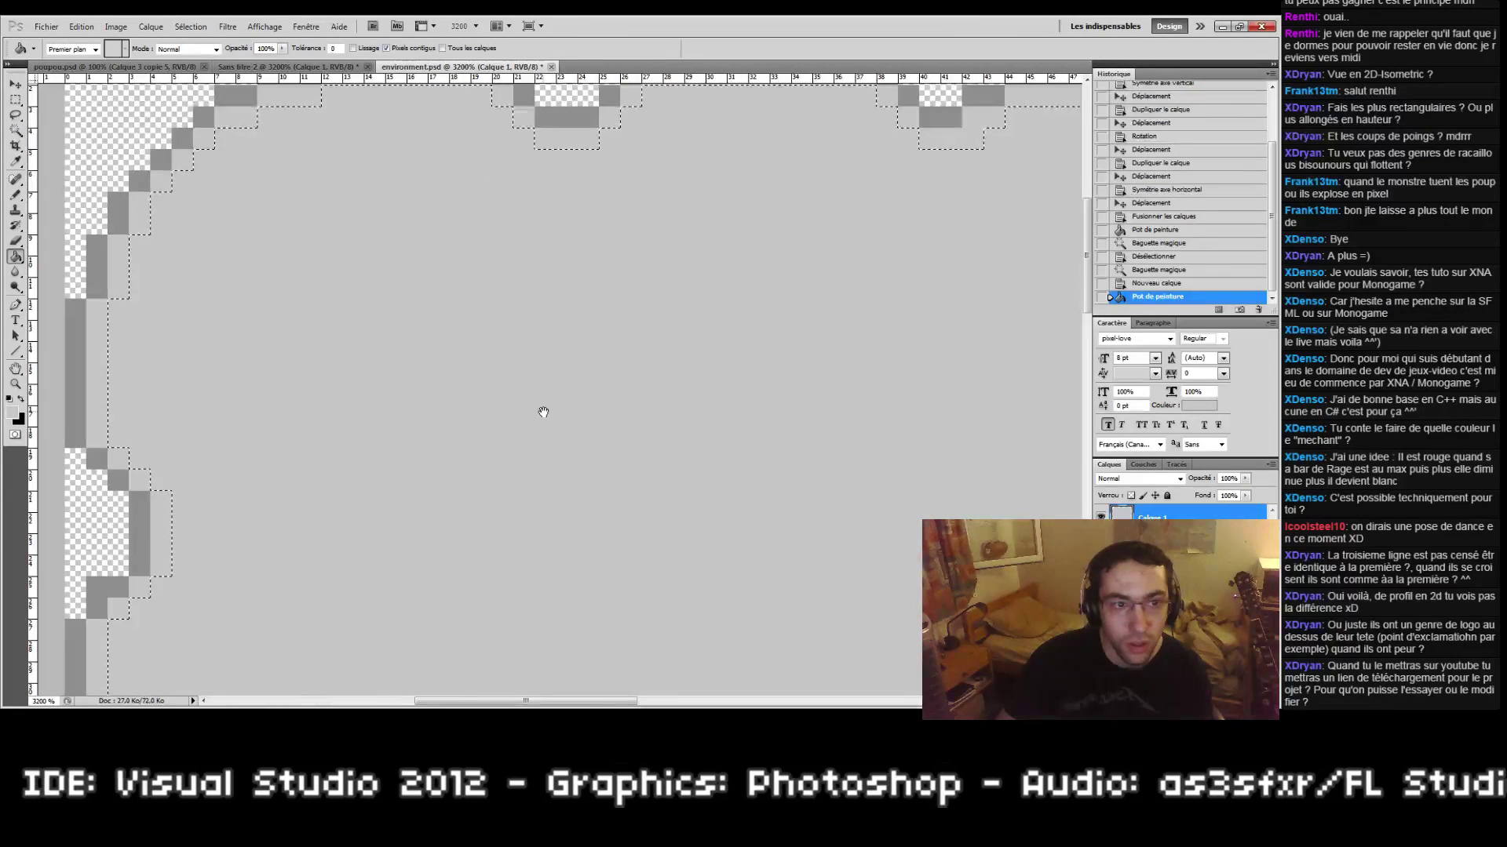
pyautogui.hotkey('ctrl', 'z')
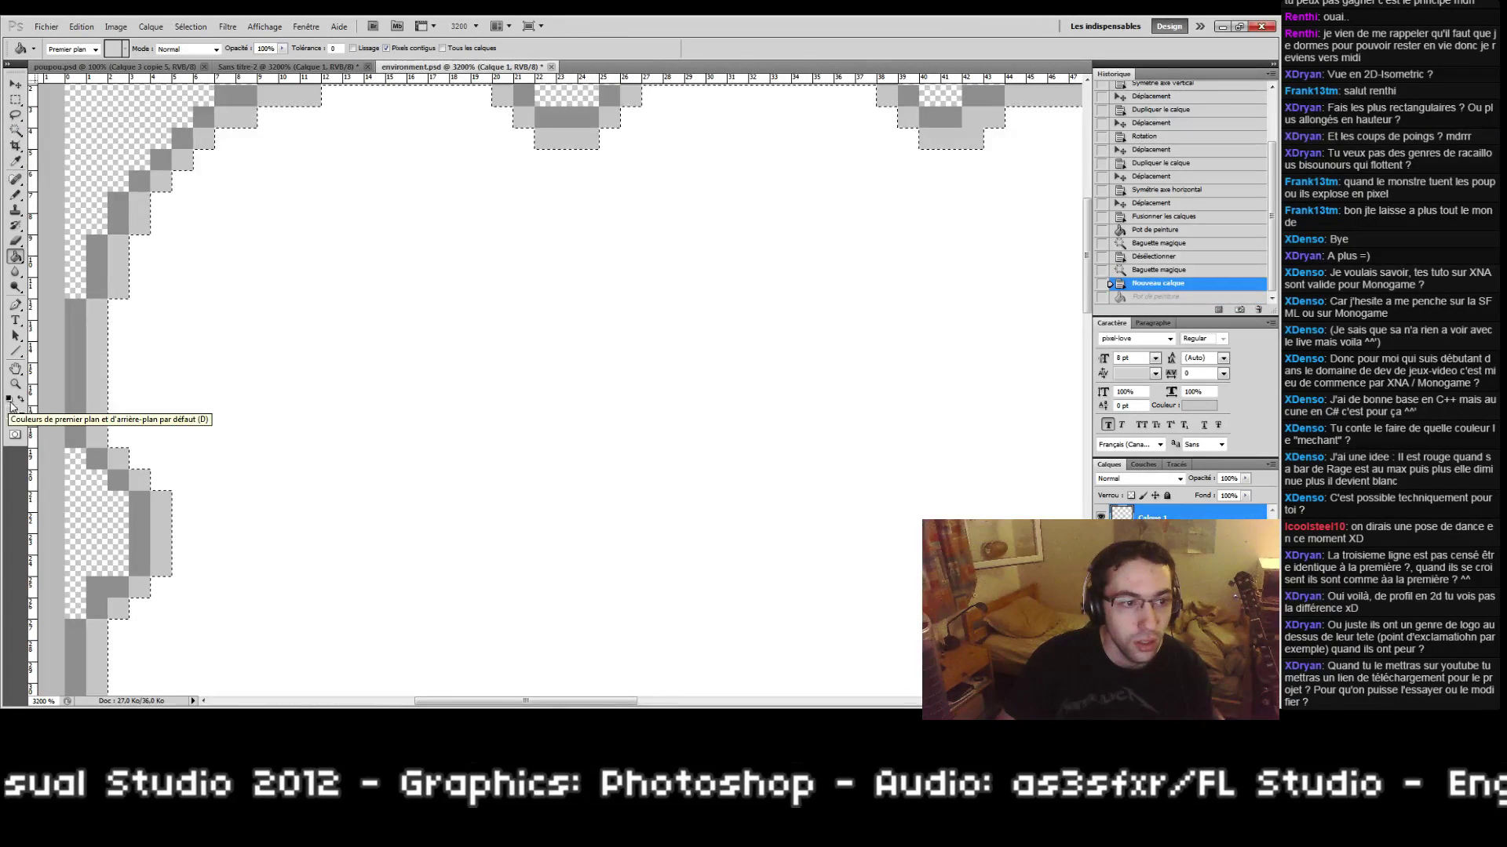
# Step: Fill the selected interior on the new layer with white and deselect
pyautogui.click(10, 399)
pyautogui.click(21, 399)
pyautogui.click(488, 404)
pyautogui.moveTo(324, 284); pyautogui.dragTo(484, 423)
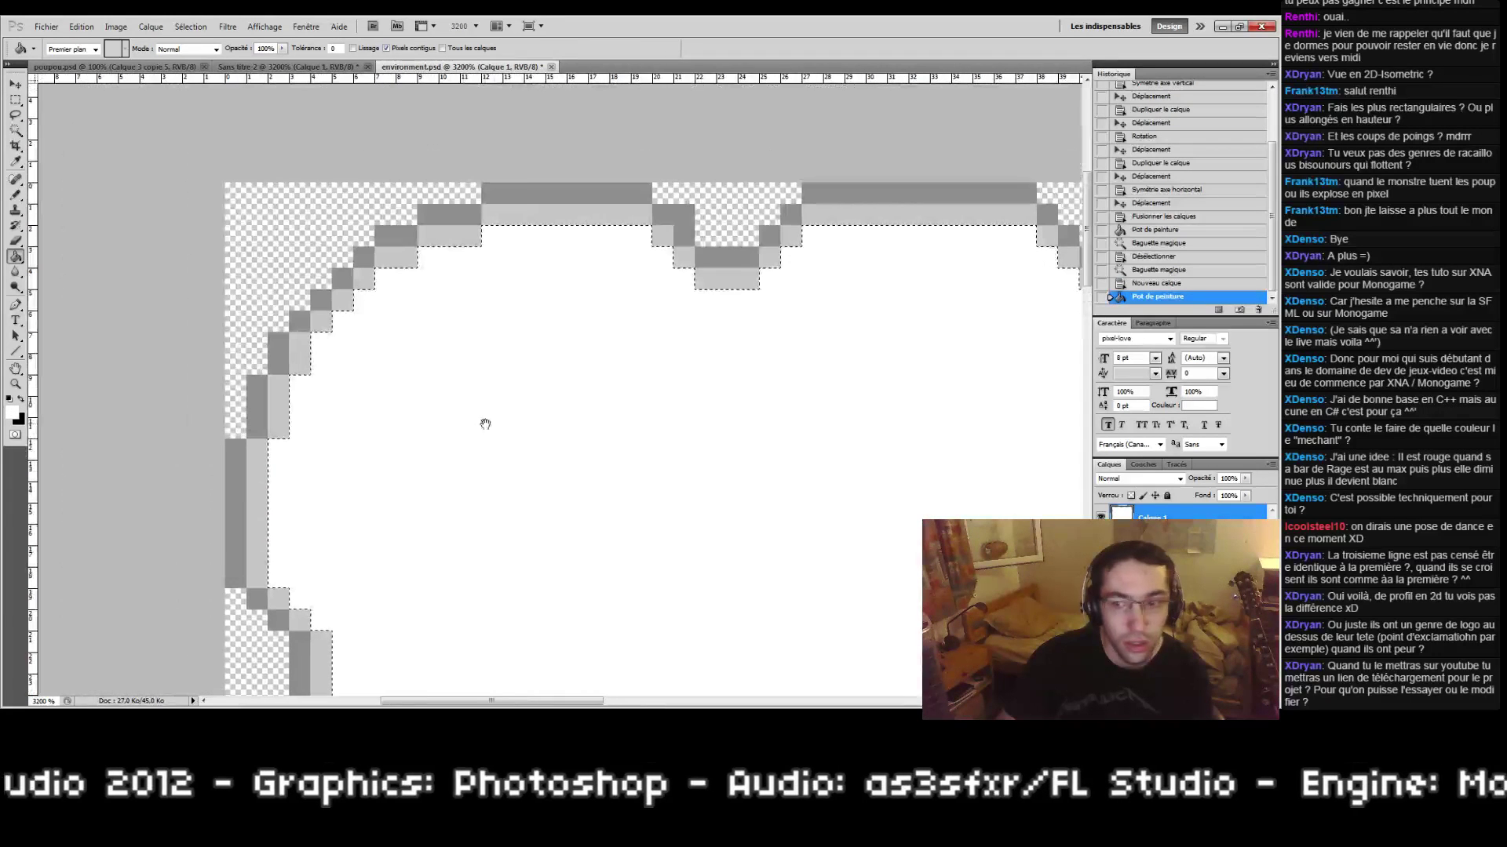
pyautogui.hotkey('ctrl', 'd')
# Step: Add a Stroke effect to the white interior layer, positioned inside with a size of 1 px
pyautogui.rightClick(1159, 517)
pyautogui.click(1134, 224)
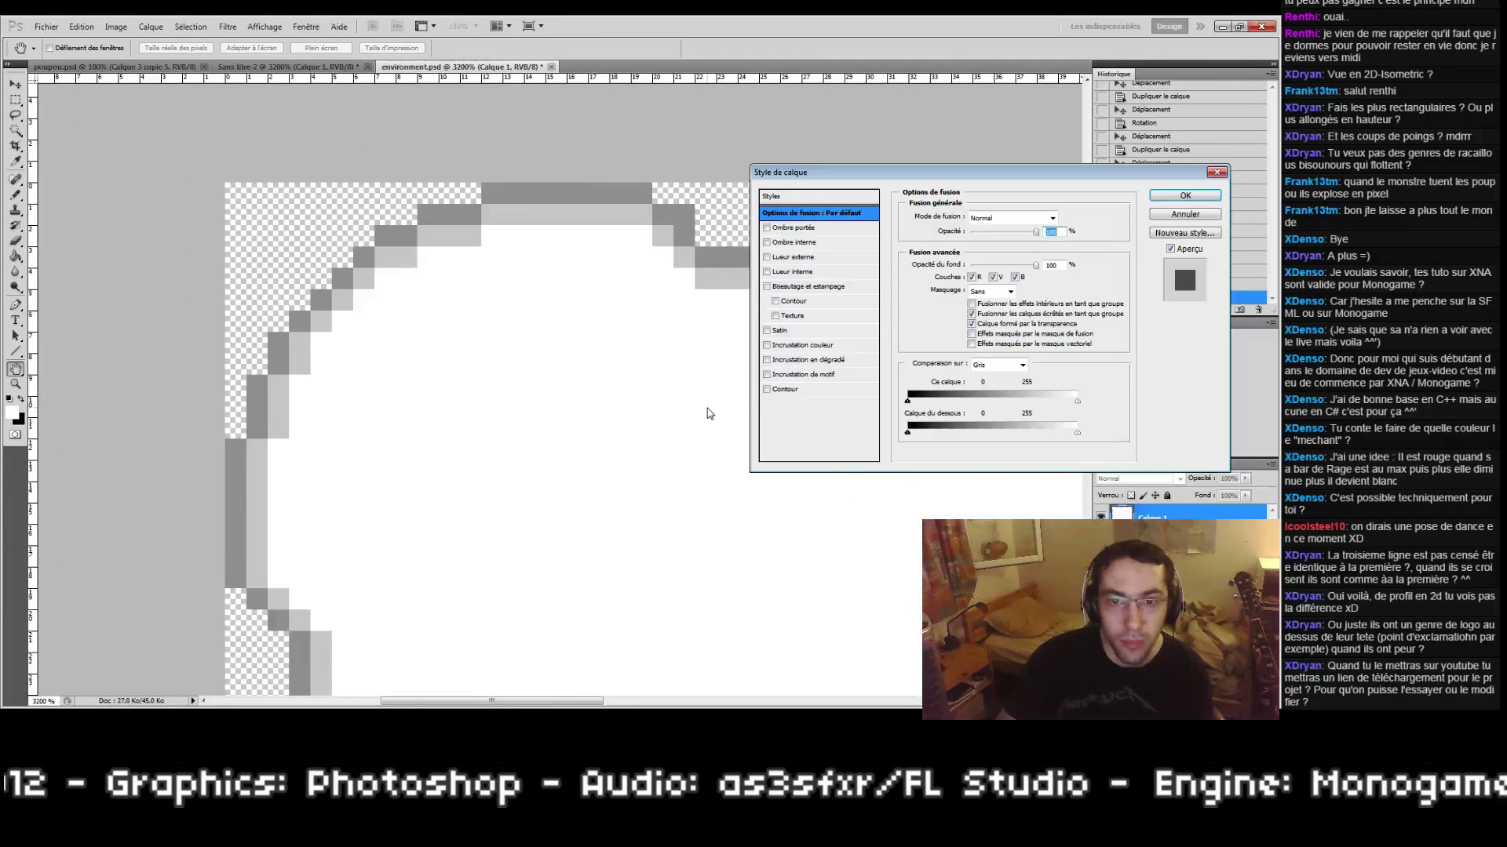
pyautogui.click(767, 390)
pyautogui.click(1008, 231)
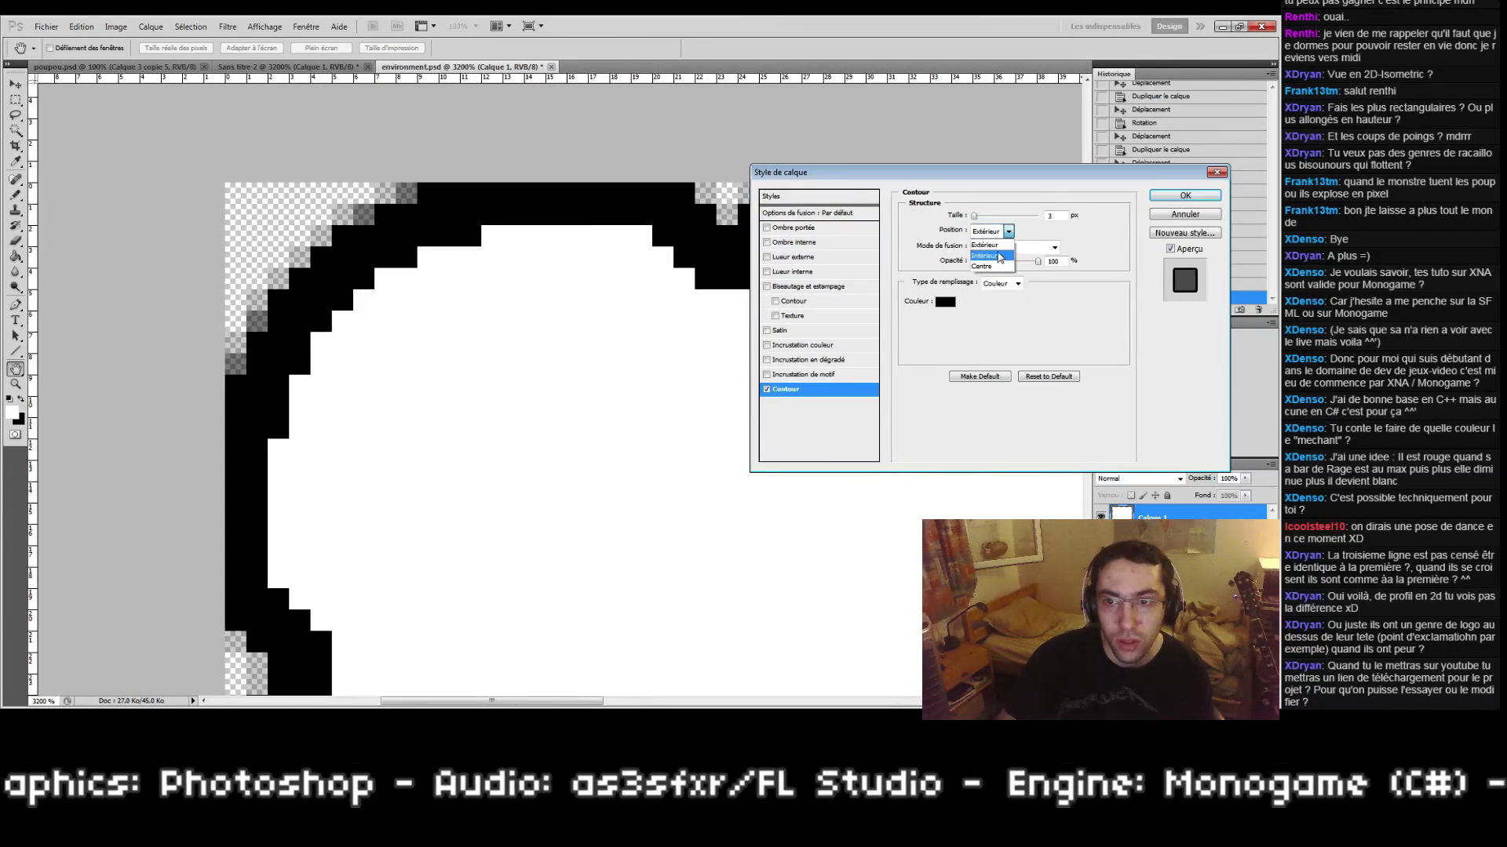
pyautogui.click(987, 242)
pyautogui.moveTo(973, 216); pyautogui.dragTo(970, 217)
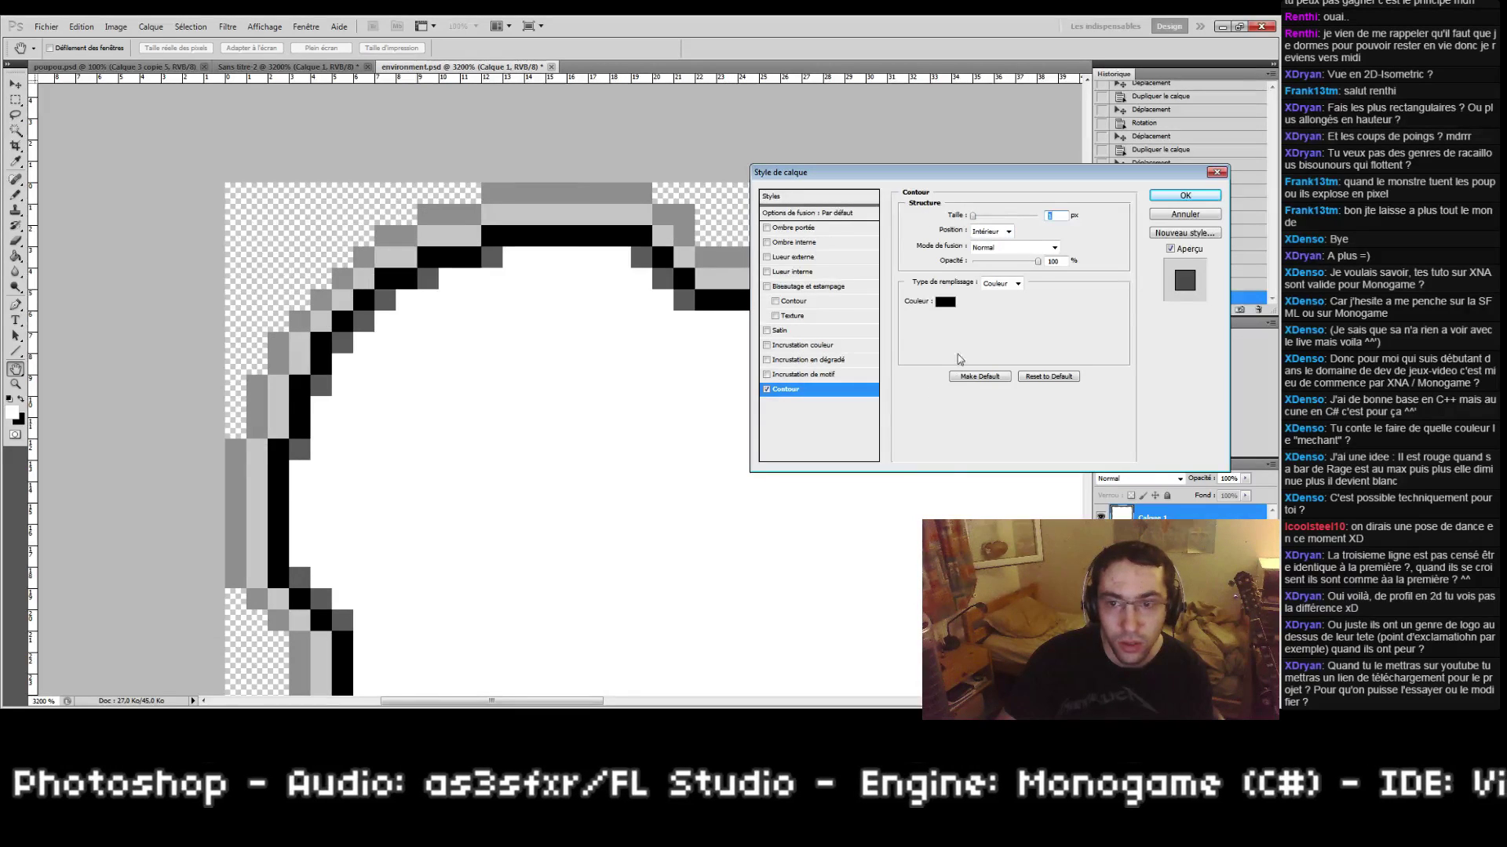
# Step: Set the stroke colour to the pale grey e3e3e3, without the web colour restriction, and apply the layer style
pyautogui.click(946, 302)
pyautogui.click(604, 277)
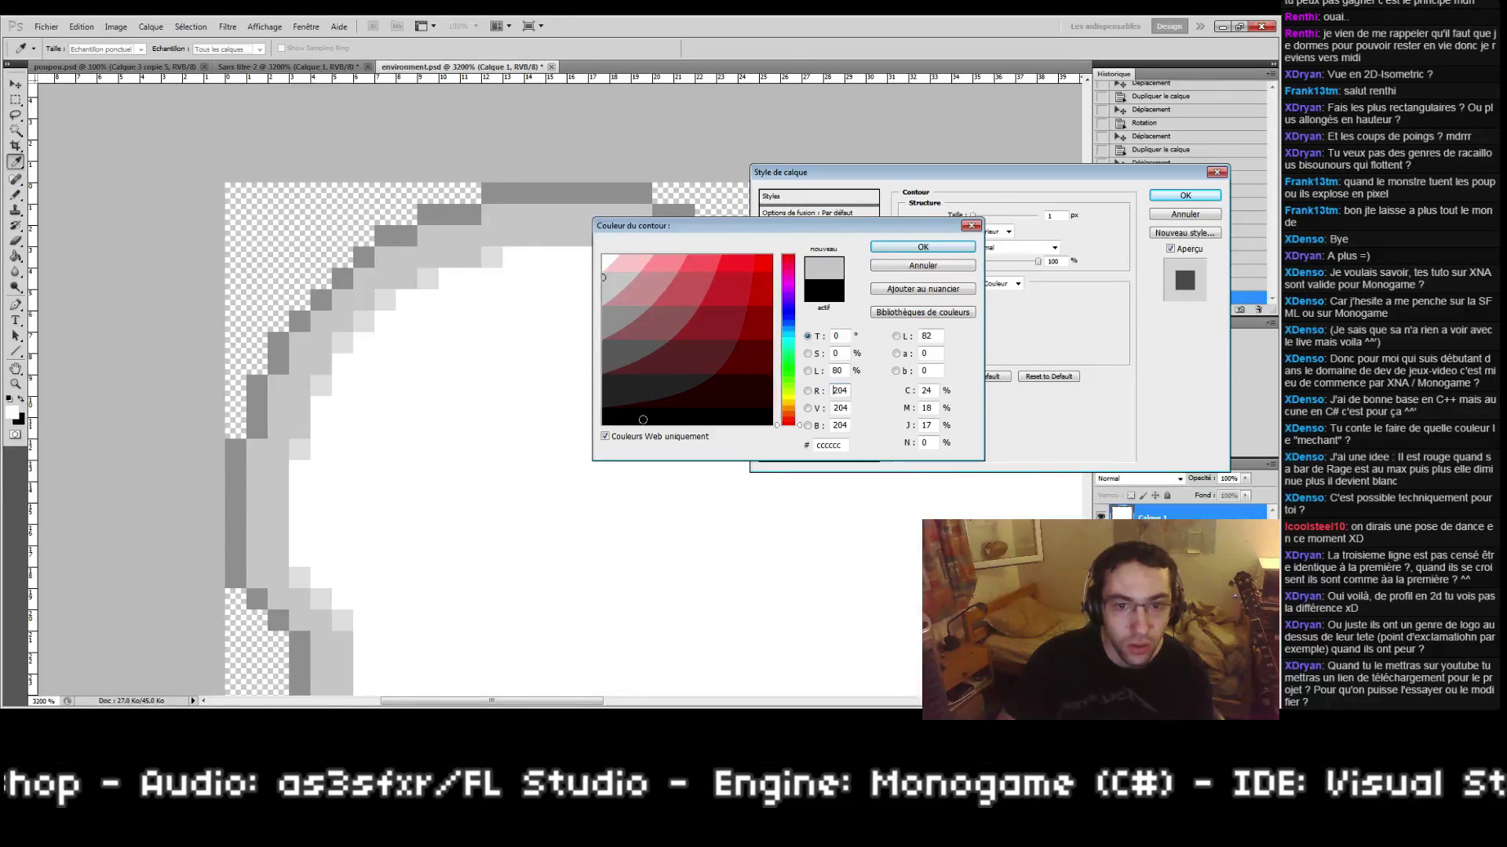
pyautogui.click(644, 437)
pyautogui.moveTo(603, 270); pyautogui.dragTo(568, 276)
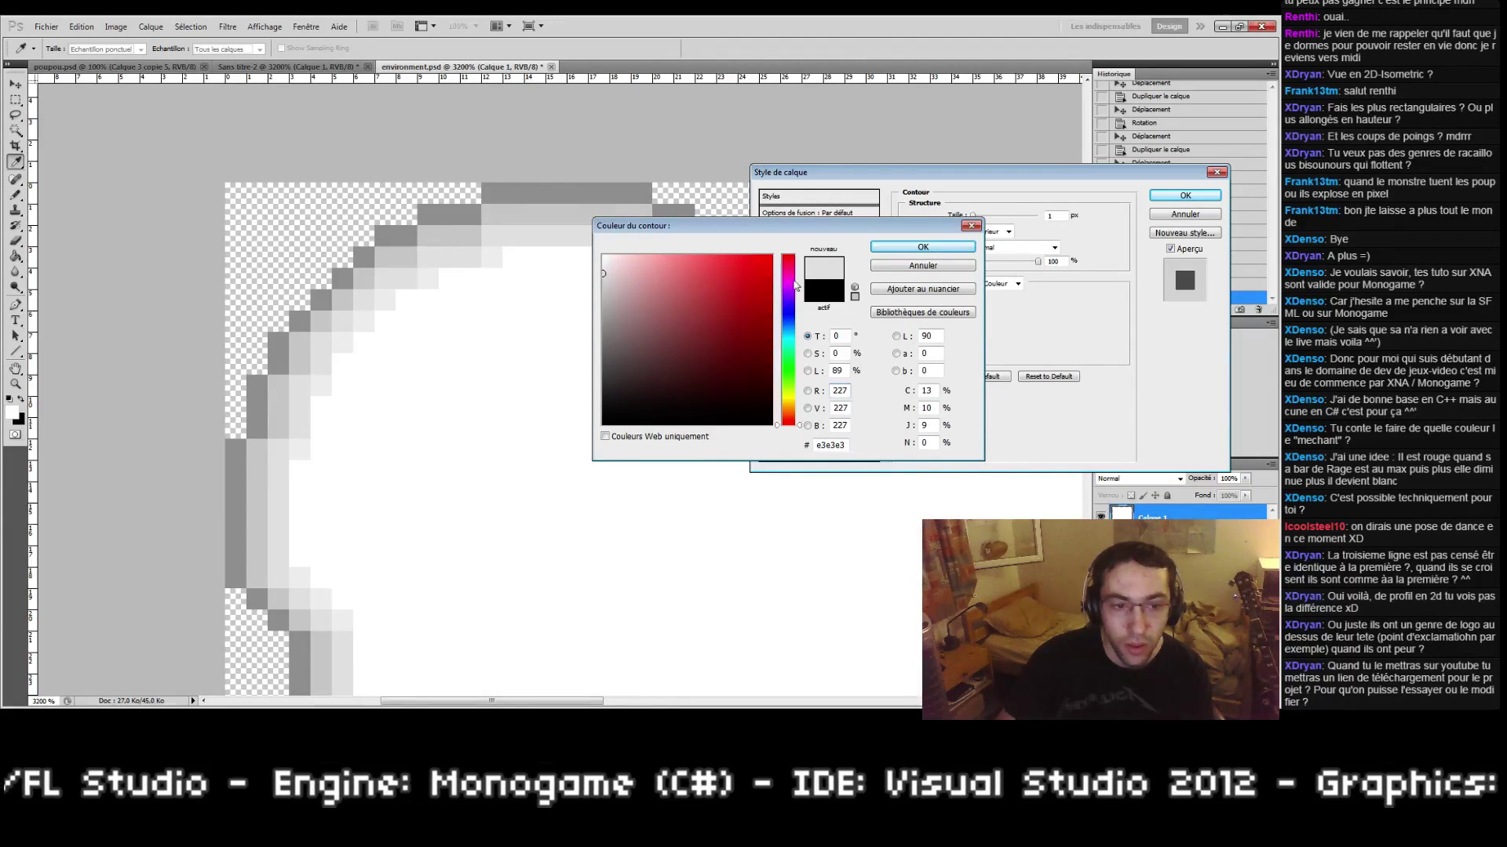
pyautogui.click(923, 246)
pyautogui.click(1185, 195)
# Step: Examine the softened inner border of the tileset at reduced size and close up around the upper left corner
pyautogui.moveTo(507, 404); pyautogui.dragTo(389, 318)
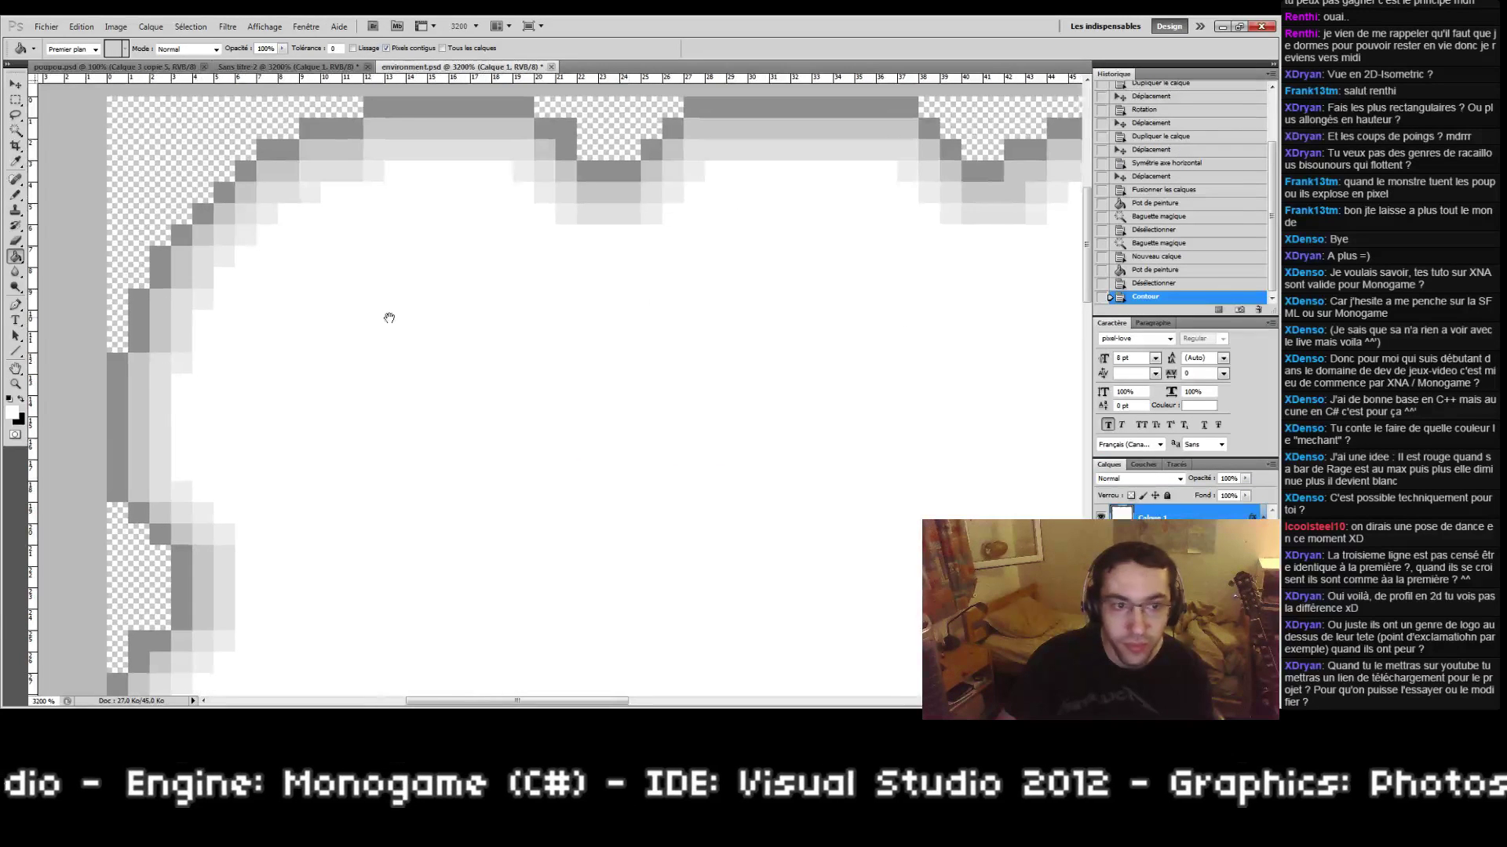
pyautogui.doubleClick(14, 383)
pyautogui.click(562, 406)
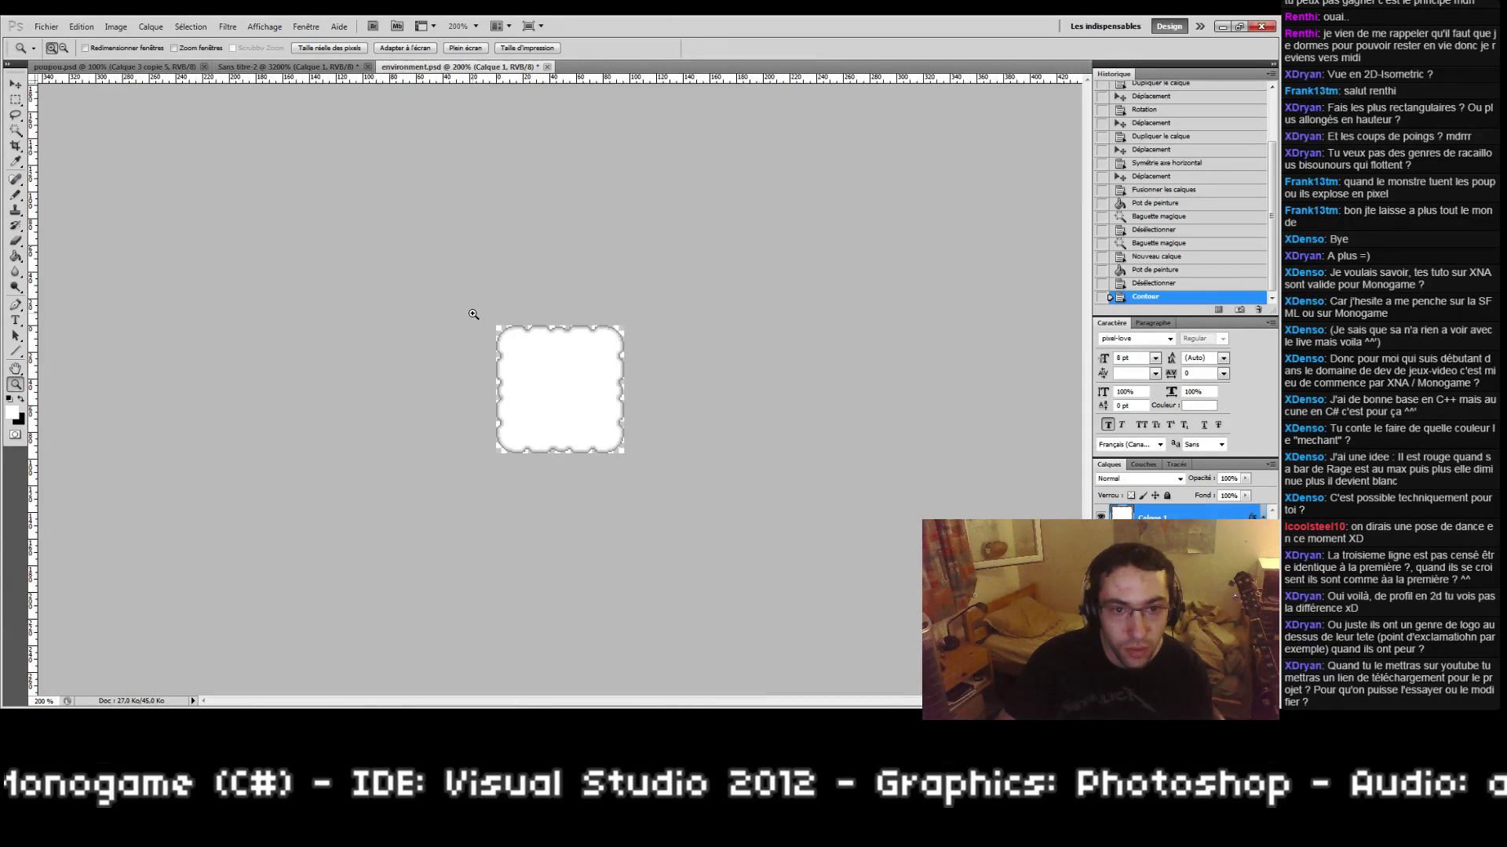
pyautogui.moveTo(628, 452); pyautogui.dragTo(487, 325)
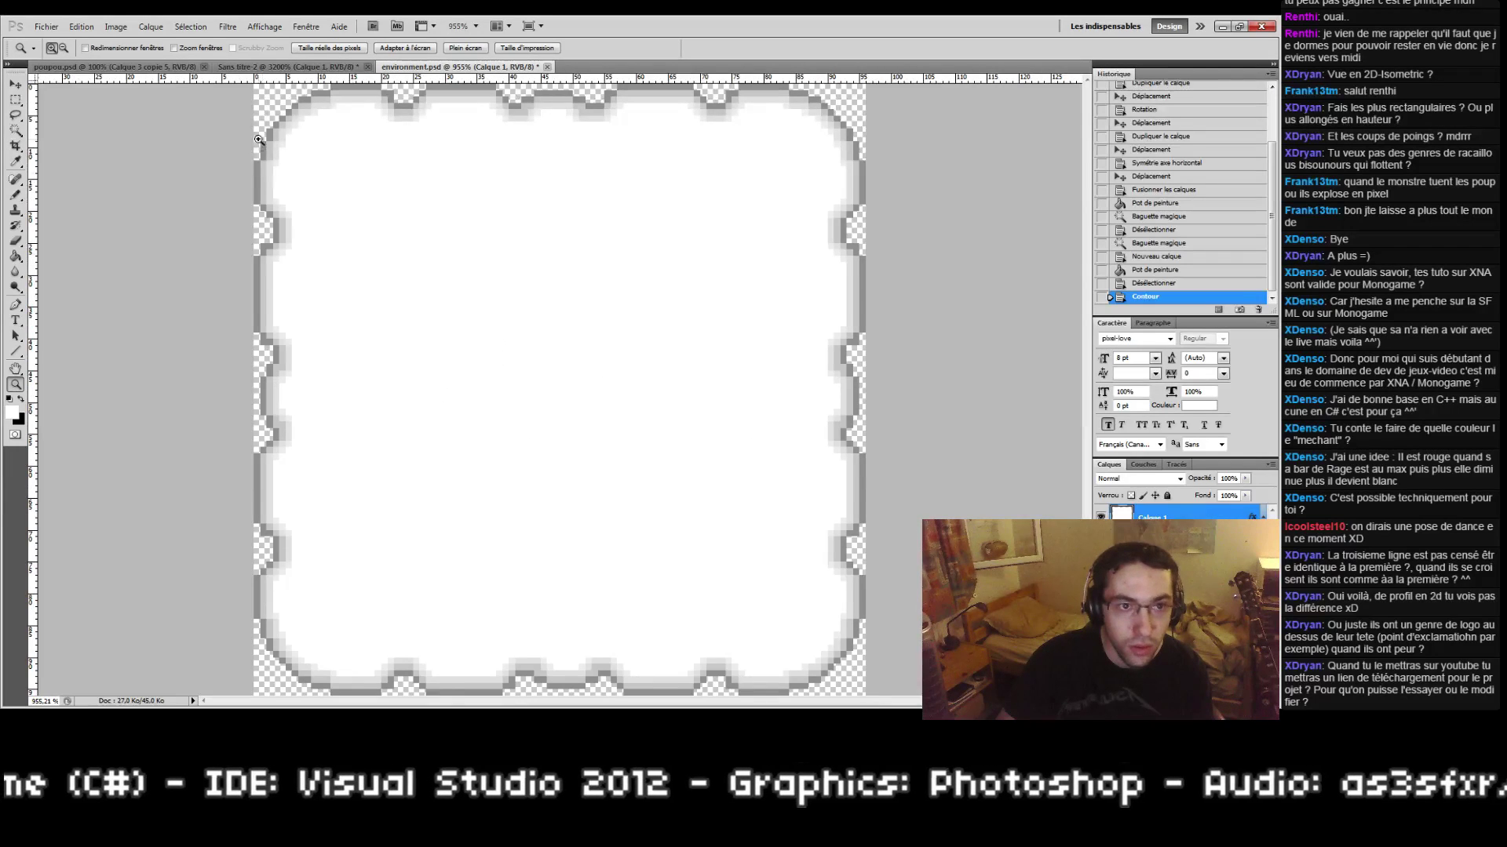
pyautogui.moveTo(283, 103); pyautogui.dragTo(404, 210)
pyautogui.moveTo(480, 269); pyautogui.dragTo(525, 368)
pyautogui.moveTo(666, 458); pyautogui.dragTo(590, 379)
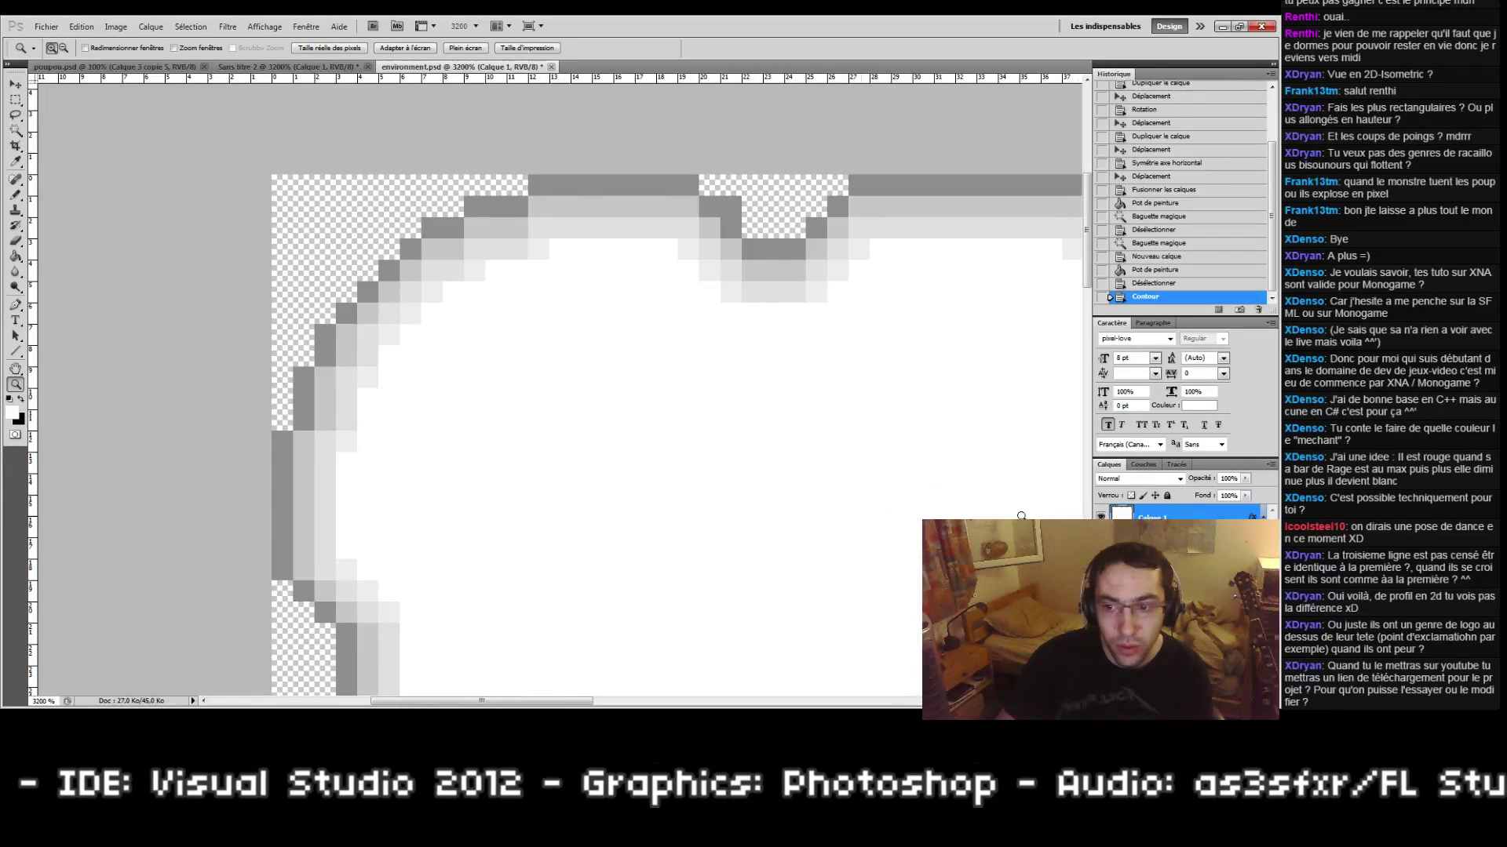
# Step: Enable an Inner Glow effect on the white interior layer and set its colour to black
pyautogui.rightClick(1147, 518)
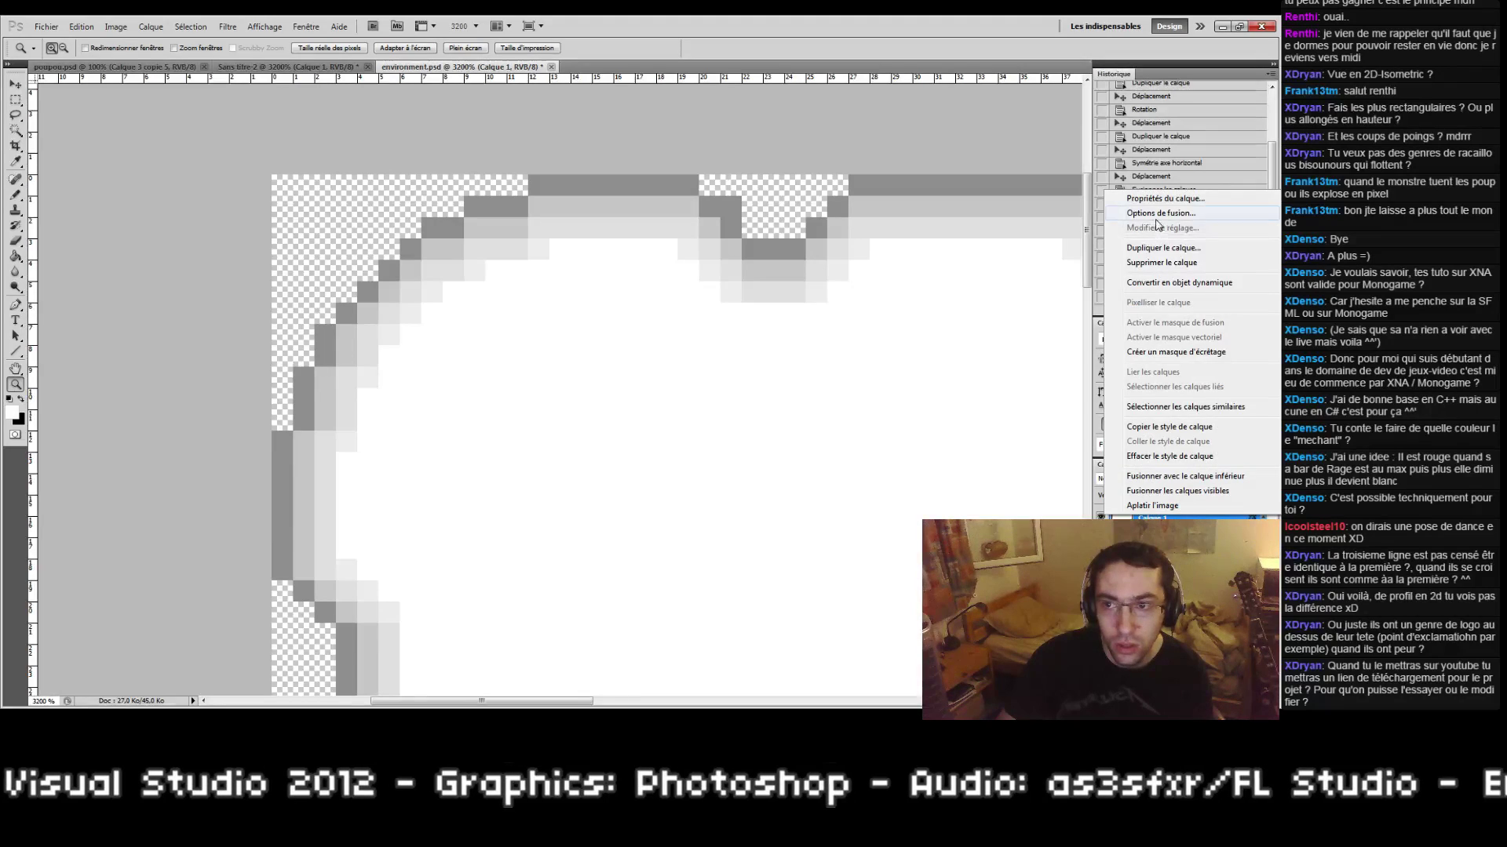
pyautogui.click(1146, 229)
pyautogui.click(766, 271)
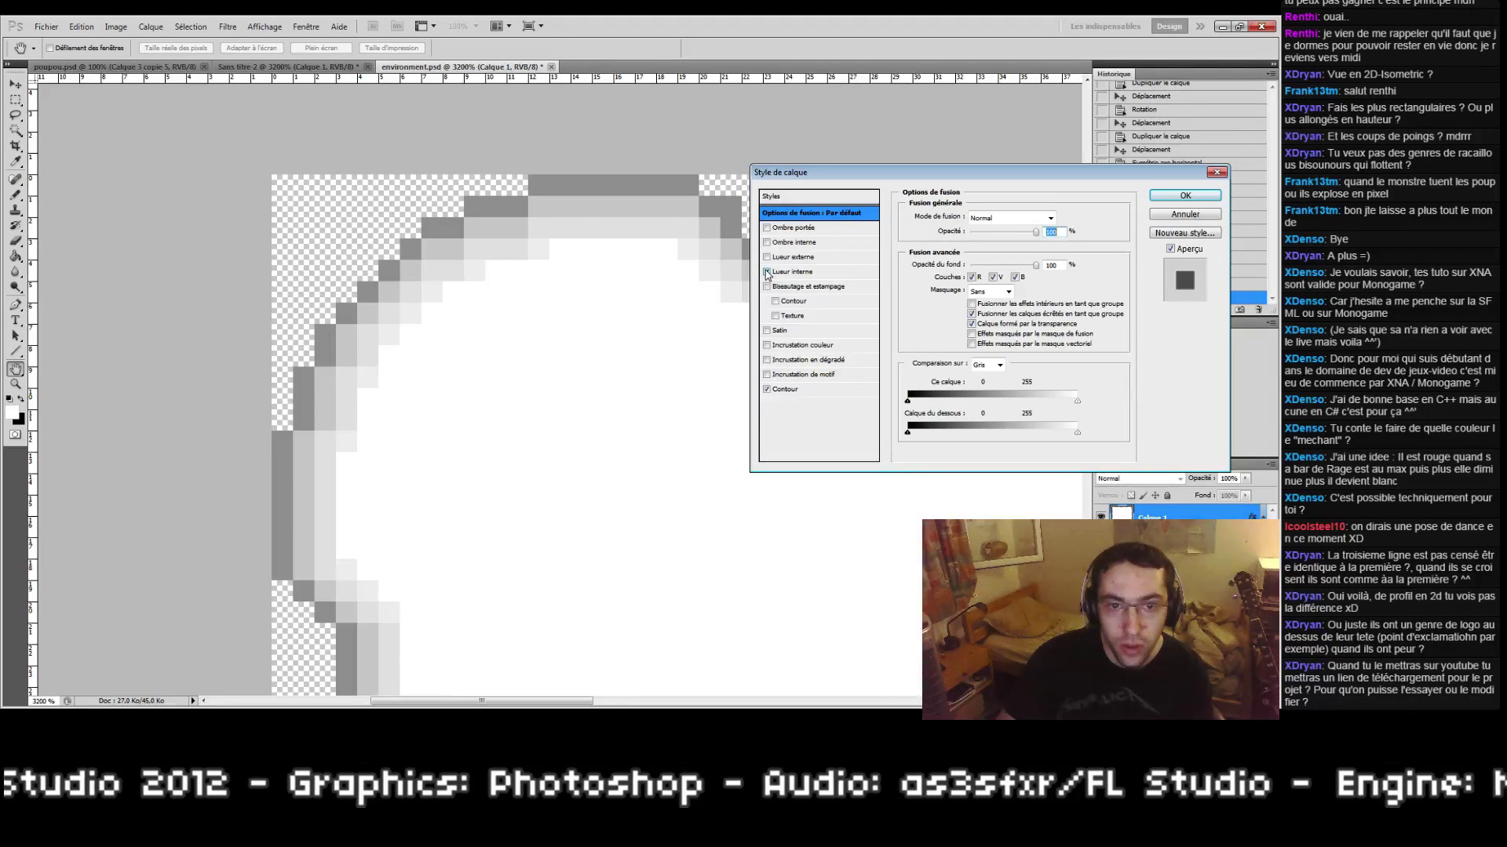
pyautogui.click(792, 273)
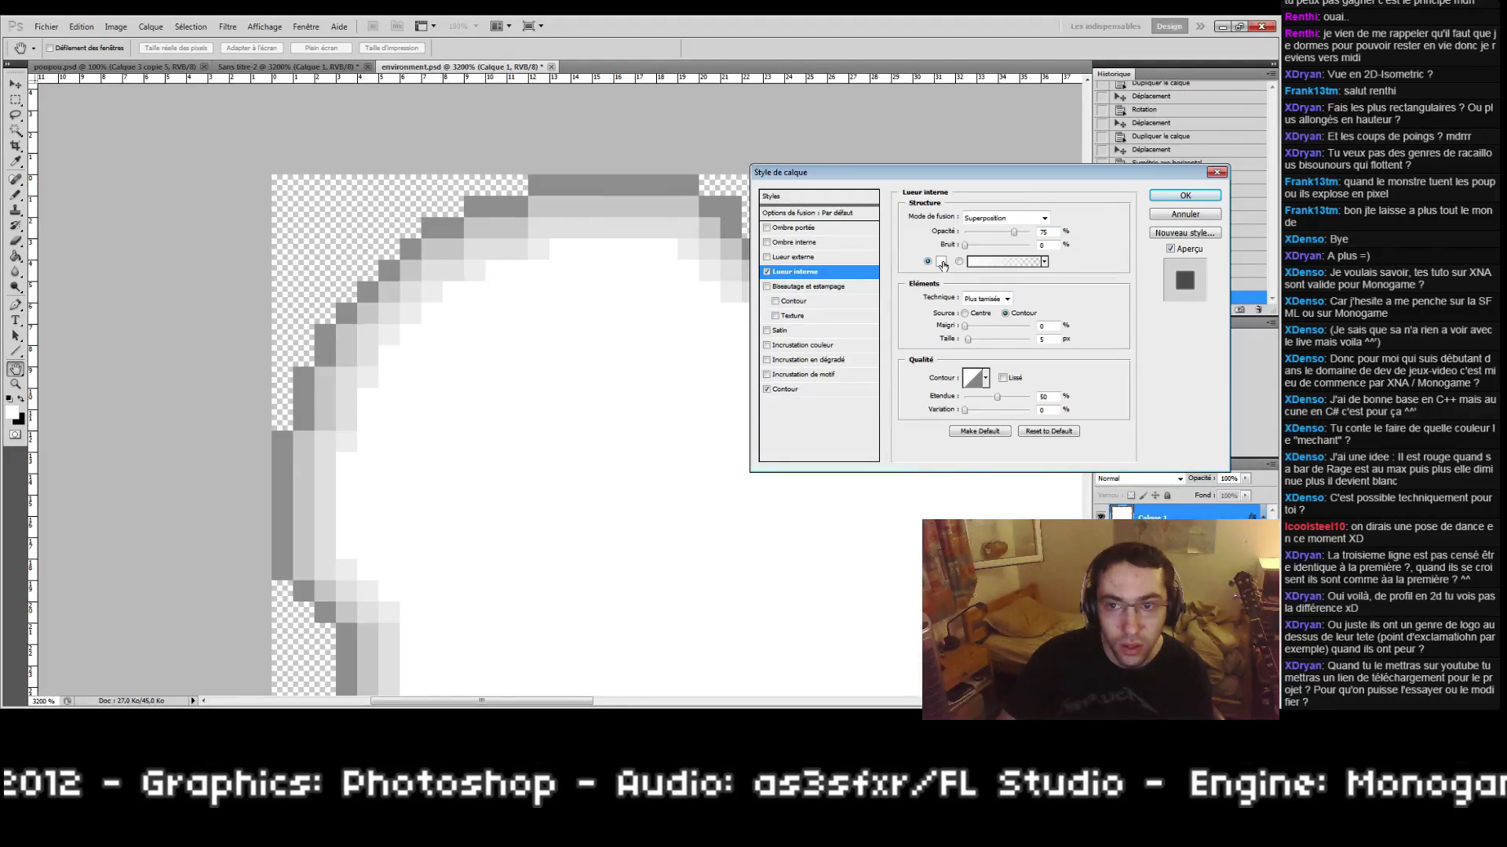
pyautogui.click(941, 262)
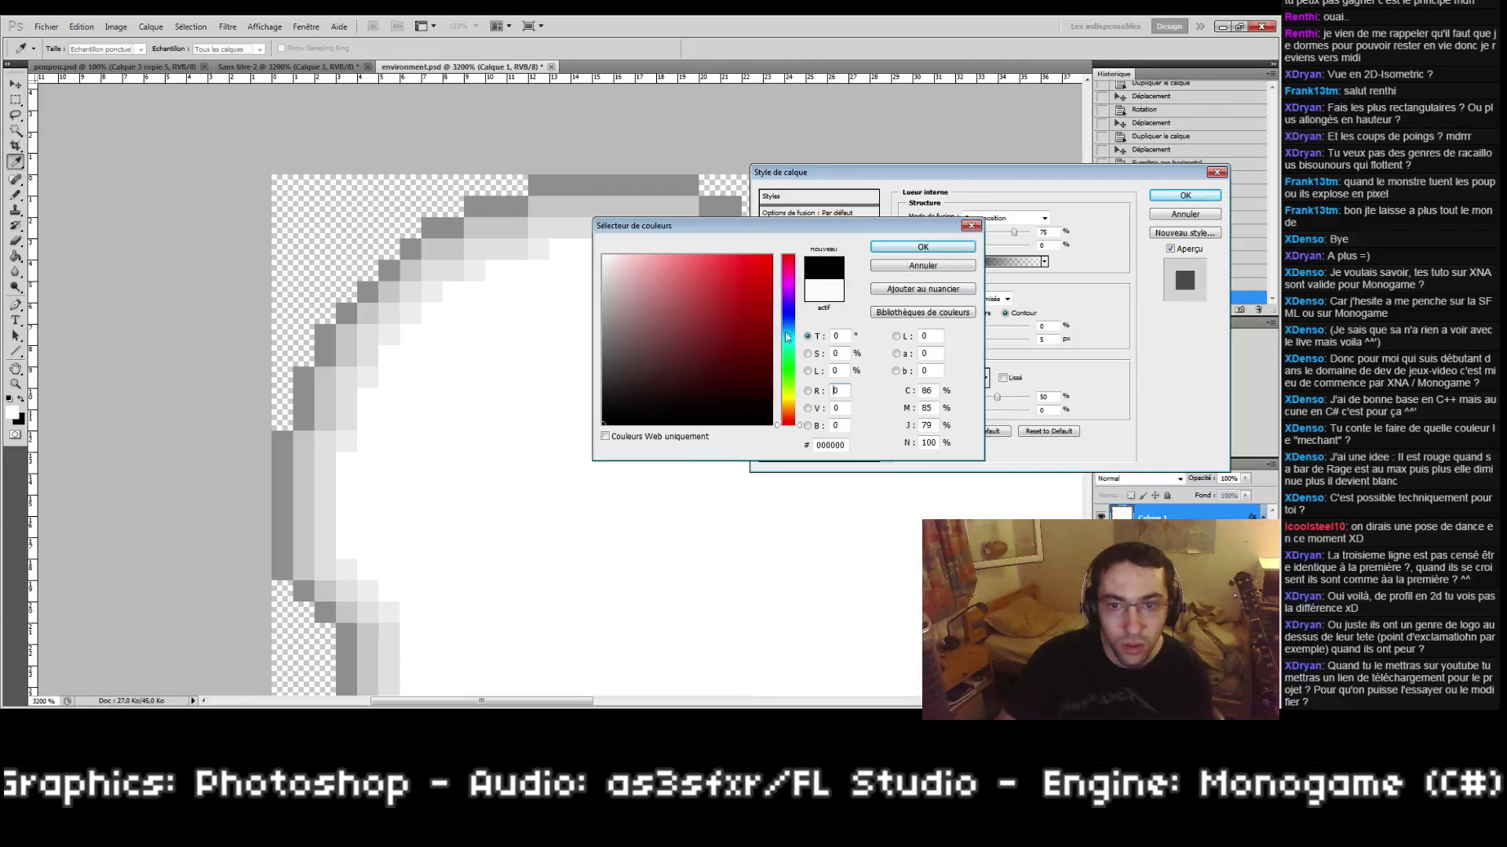
pyautogui.click(922, 247)
# Step: Set the Inner Glow's blend mode to Normal, lower its opacity to about 10%, and apply the layer style
pyautogui.click(1004, 217)
pyautogui.click(993, 225)
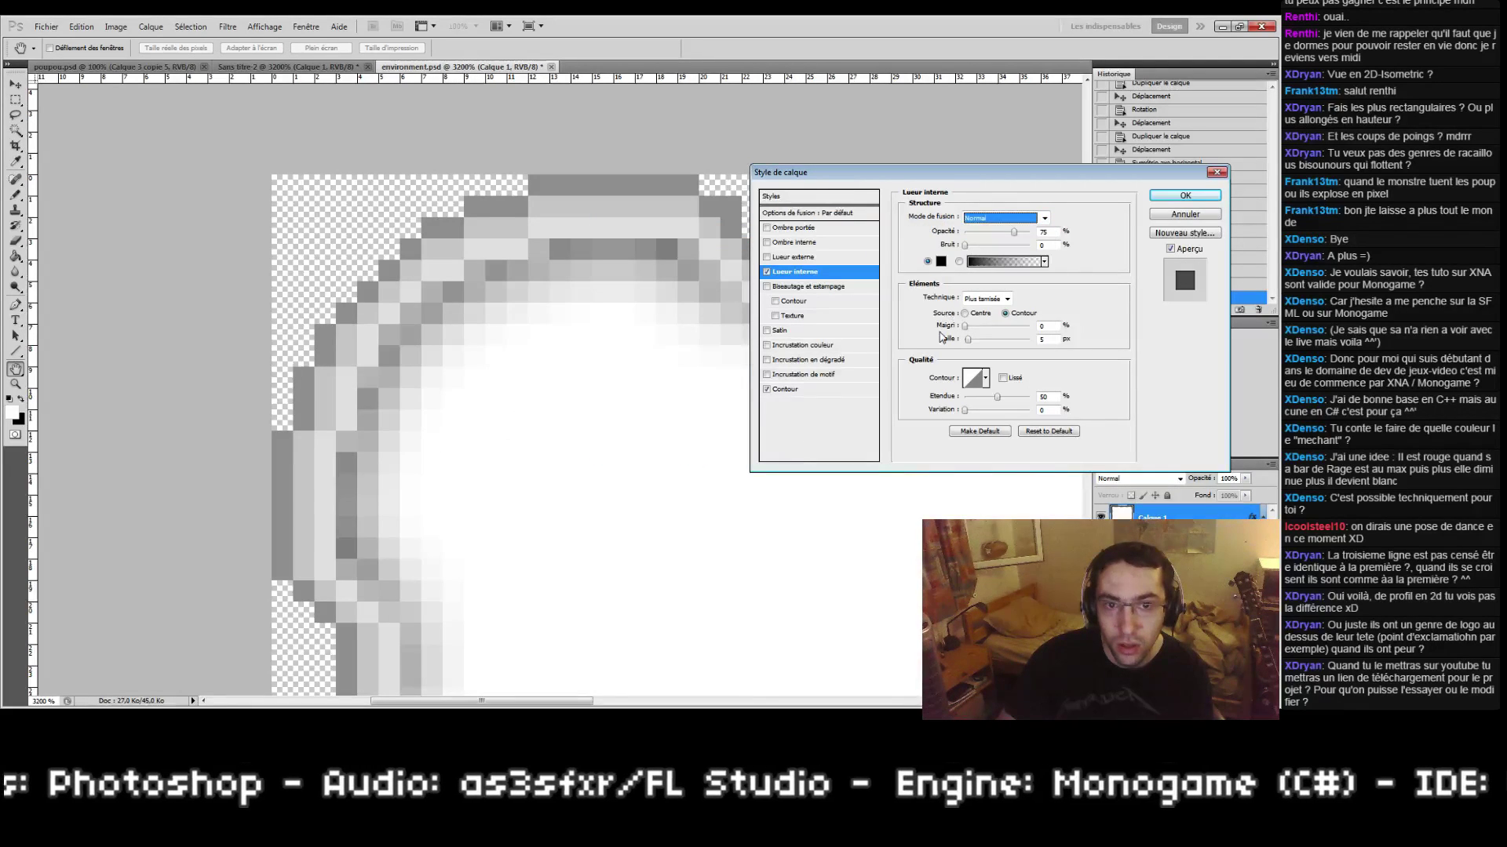
pyautogui.moveTo(1022, 237); pyautogui.dragTo(977, 246)
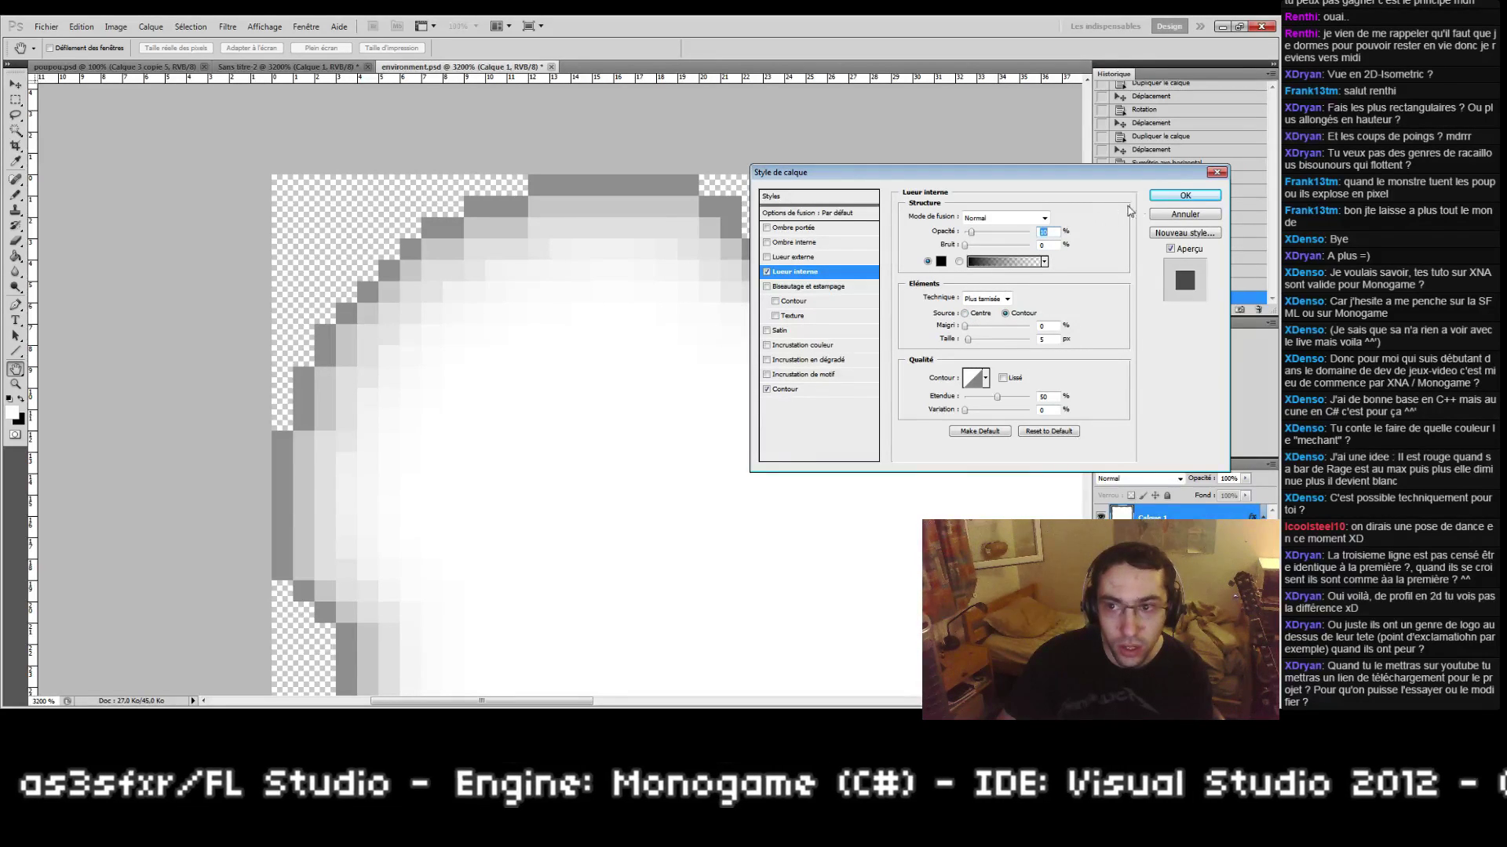
pyautogui.click(1161, 202)
# Step: Examine the shaded edge up close and the whole tileset at 100% and 200%, and look at poupou.psd for comparison
pyautogui.moveTo(809, 404); pyautogui.dragTo(390, 310)
pyautogui.moveTo(957, 410); pyautogui.dragTo(274, 425)
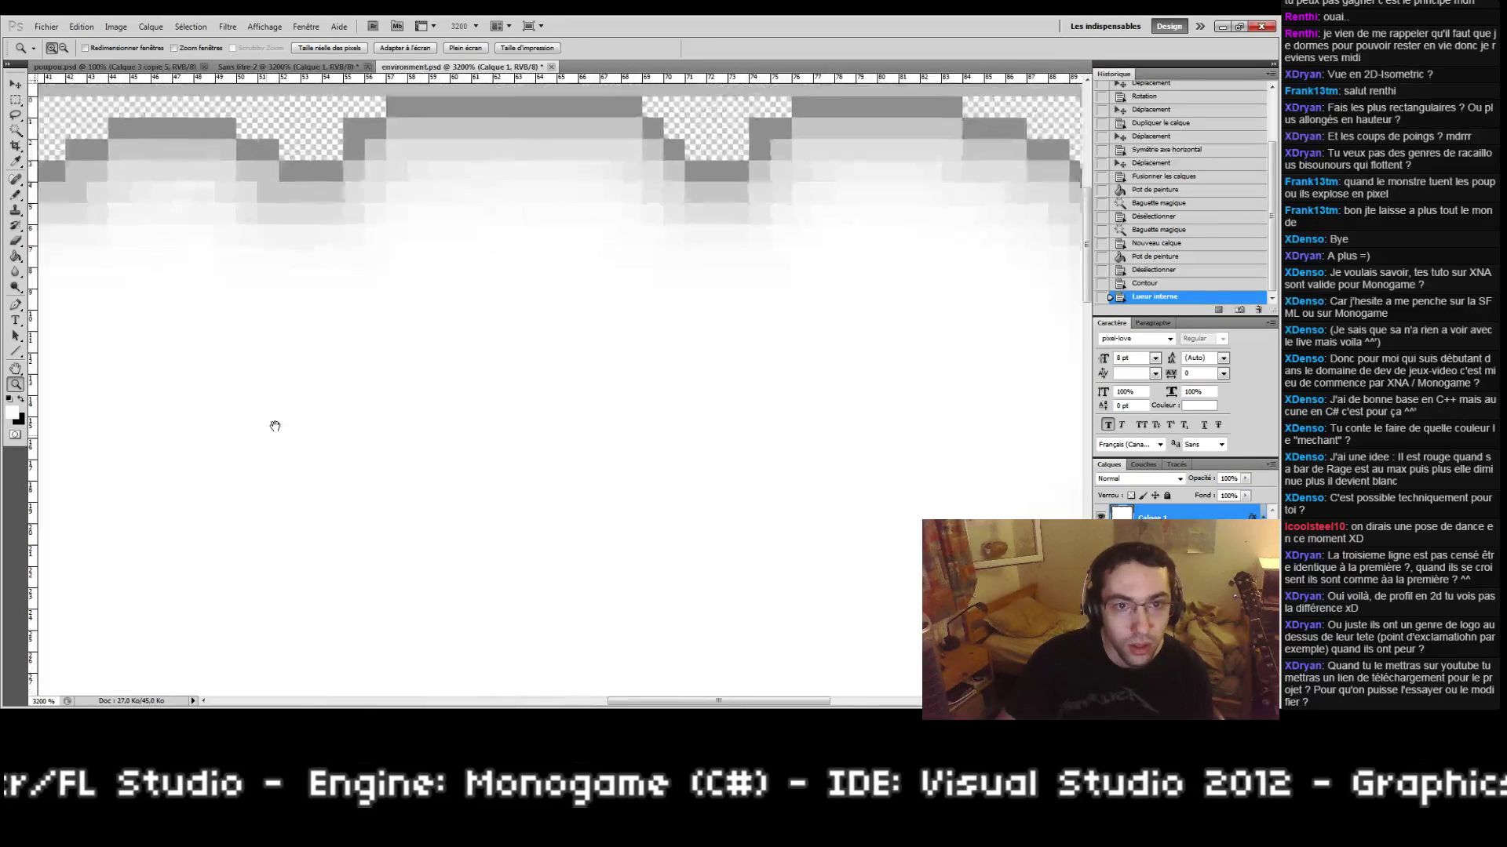
pyautogui.doubleClick(16, 385)
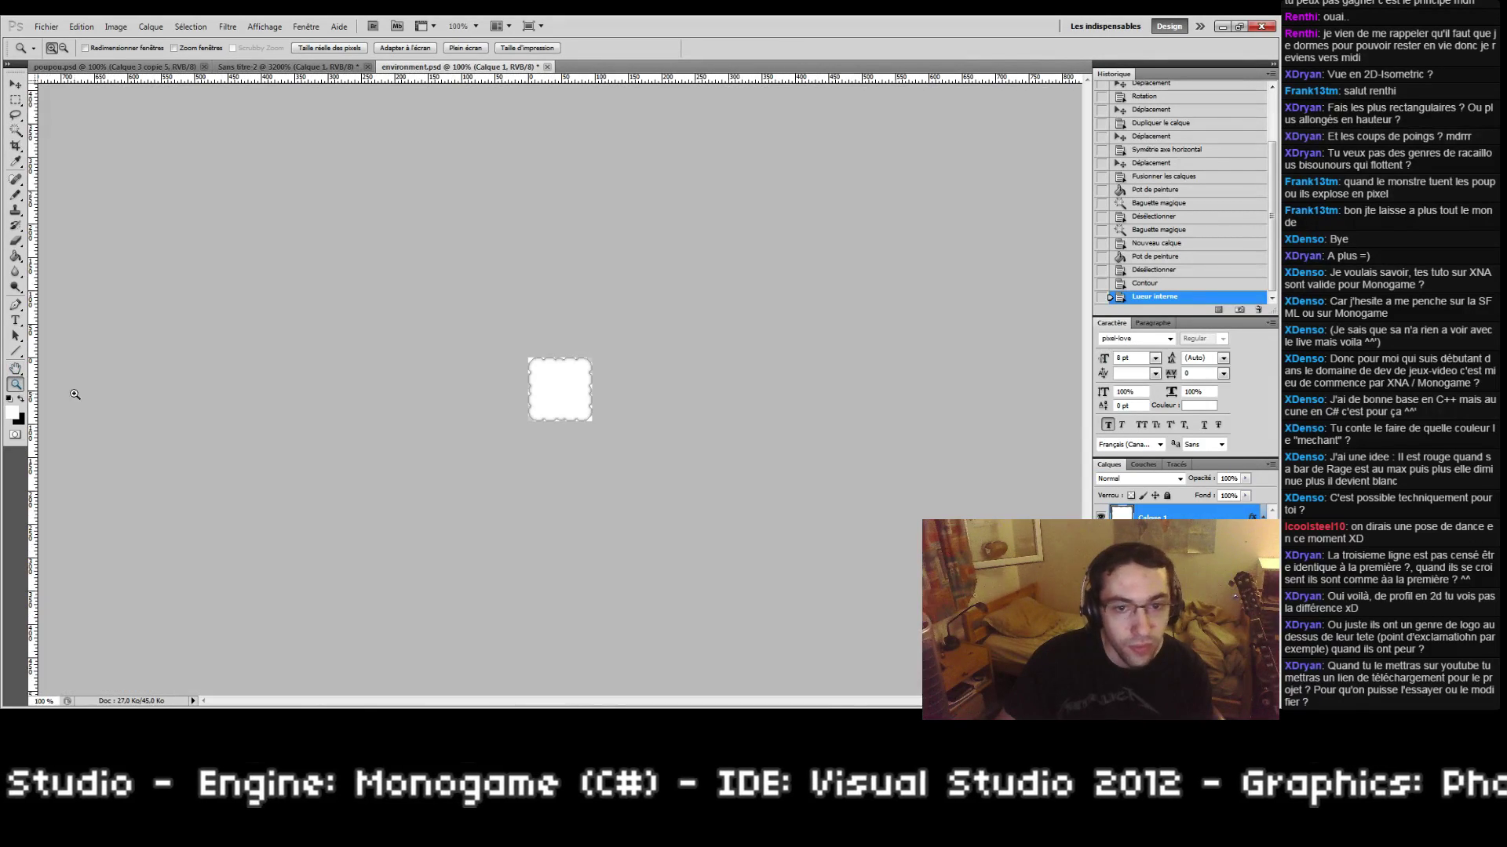
pyautogui.click(589, 412)
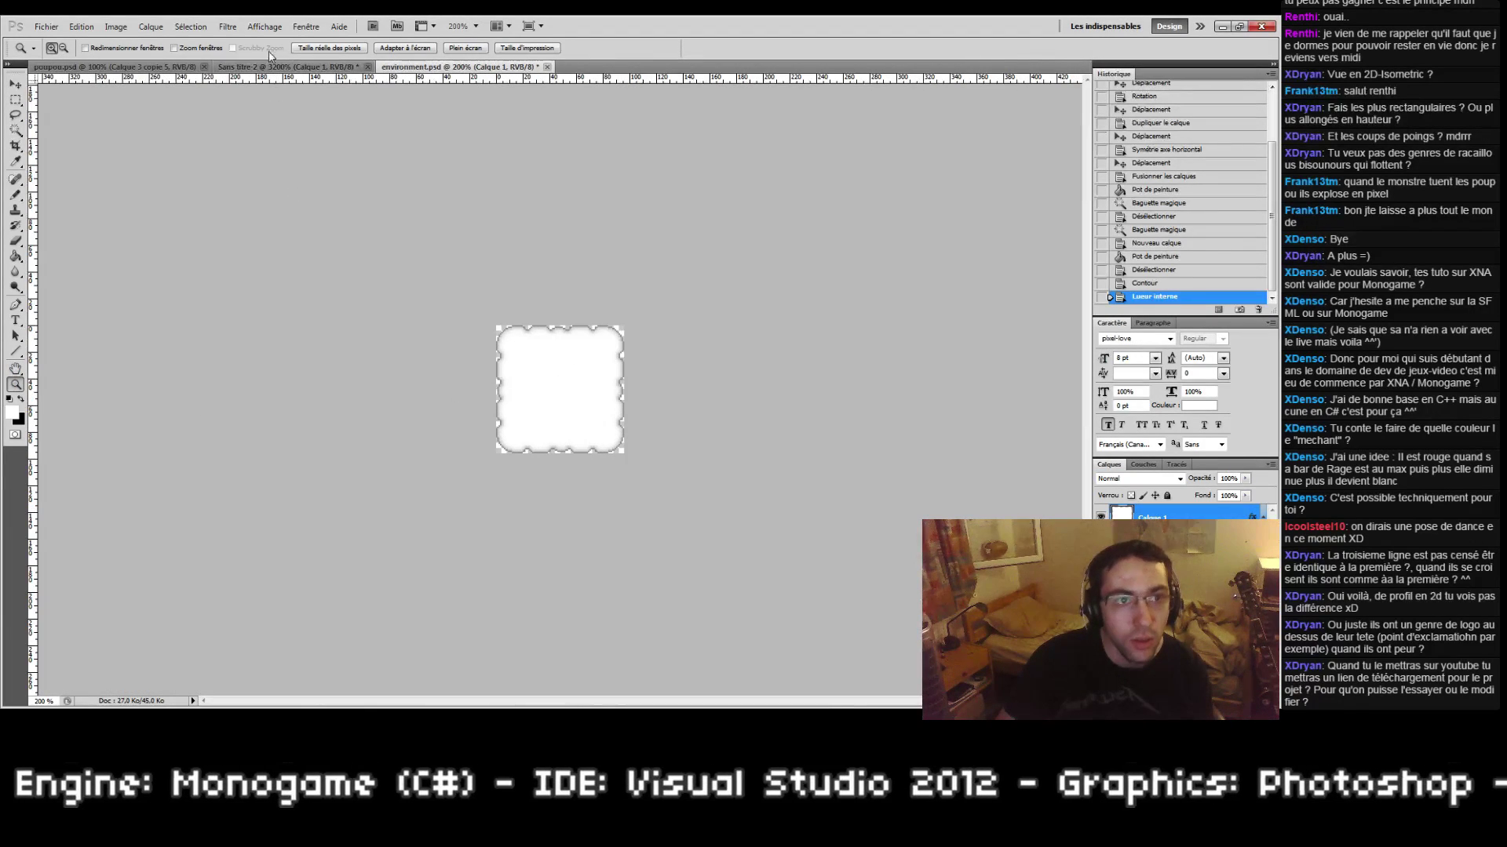
pyautogui.click(149, 68)
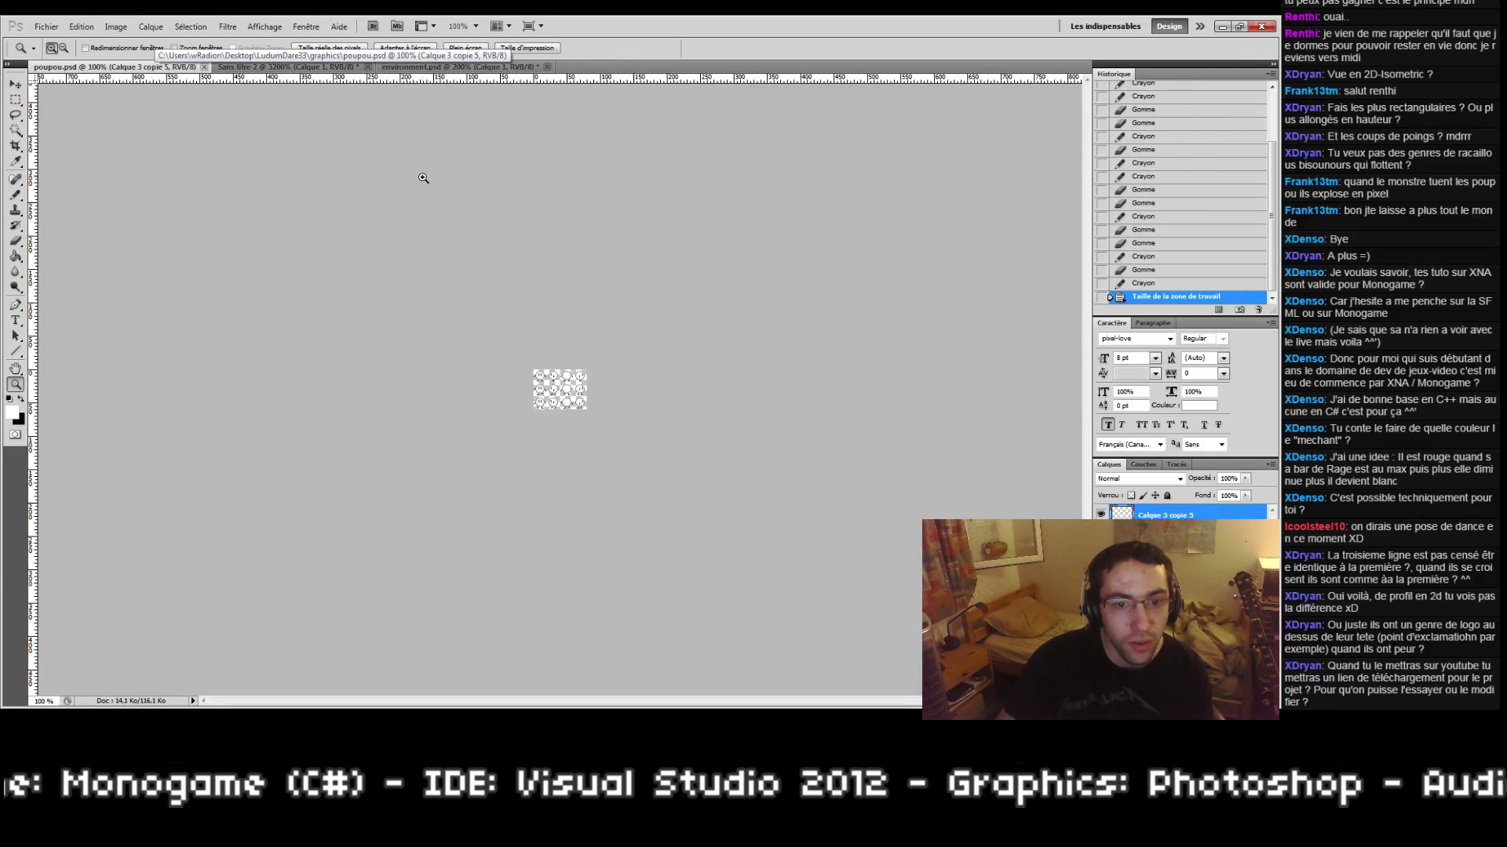
pyautogui.click(416, 67)
# Step: Merge the white interior layer and its effects with the grey outline layer
pyautogui.hotkey('ctrl', '0')
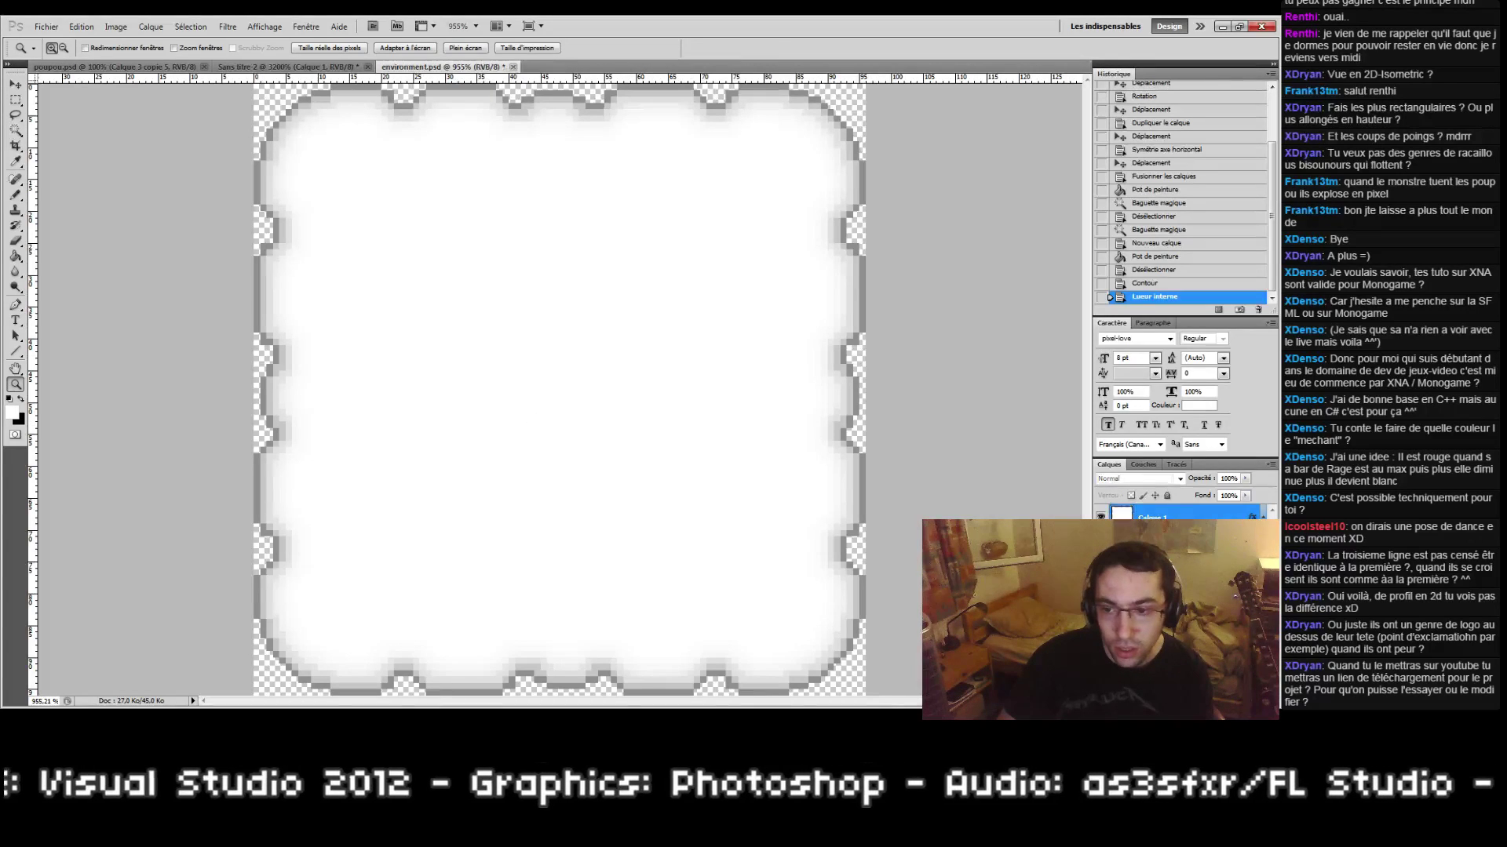
pyautogui.rightClick(1122, 518)
pyautogui.click(1161, 545)
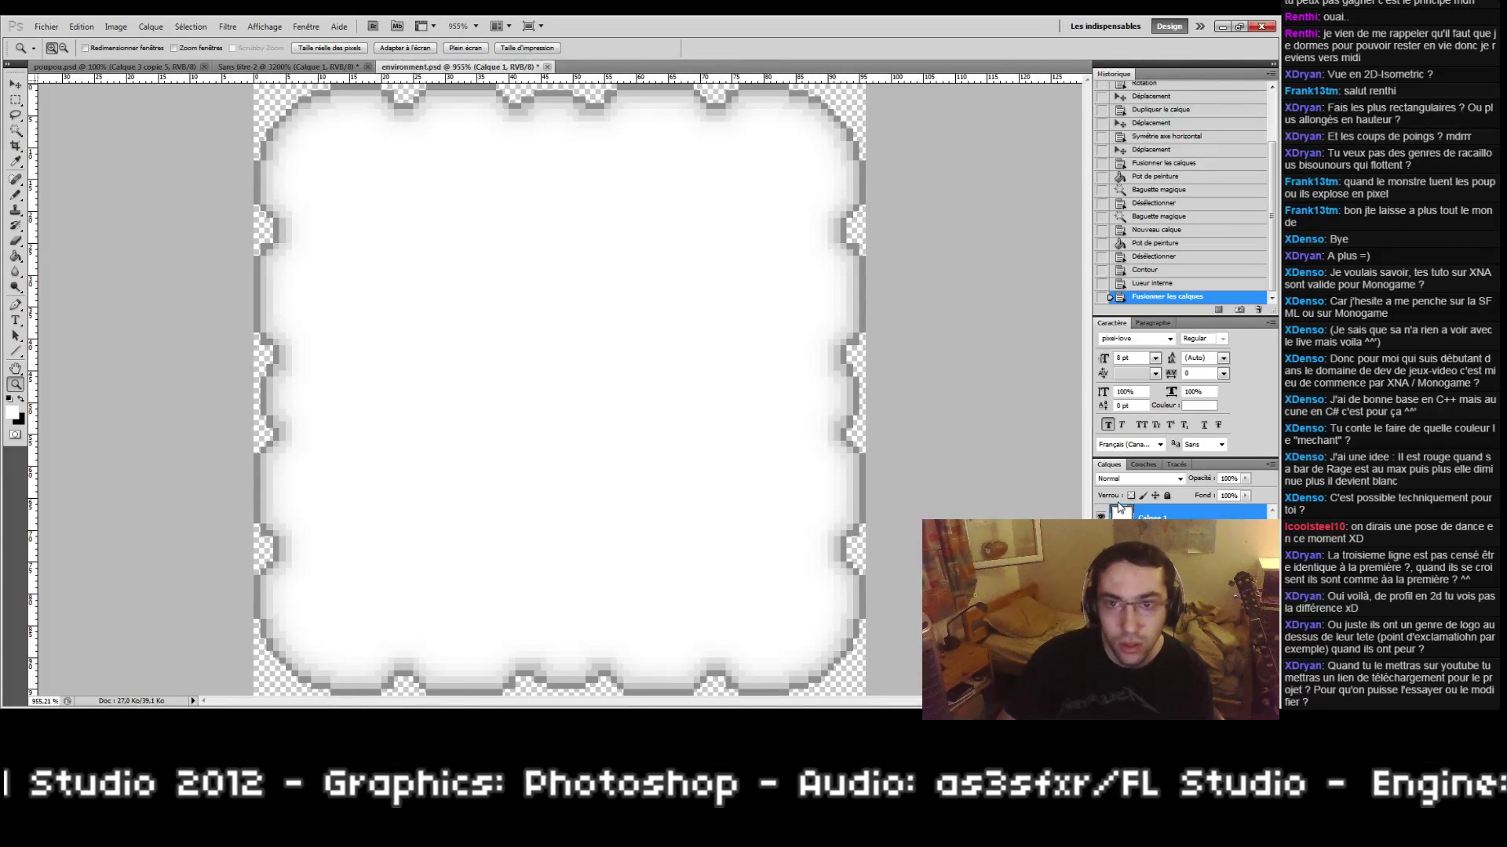
# Step: Try selecting the white interior with the Magic Wand at tolerance 0, without and with anti-aliasing, clearing each selection
pyautogui.press('g')
pyautogui.click(15, 132)
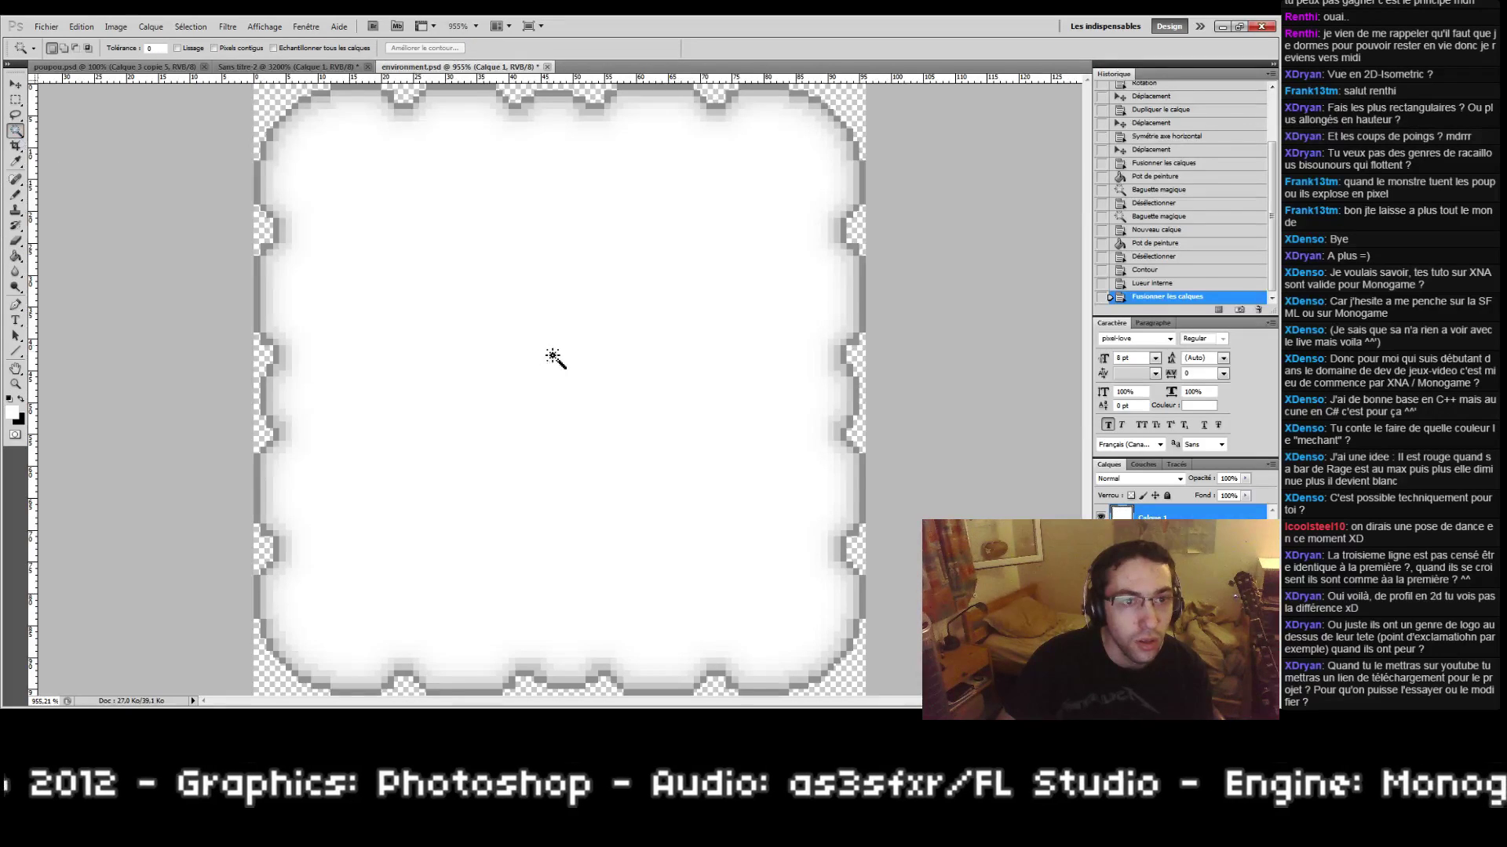
pyautogui.click(549, 354)
pyautogui.hotkey('ctrl', 'd')
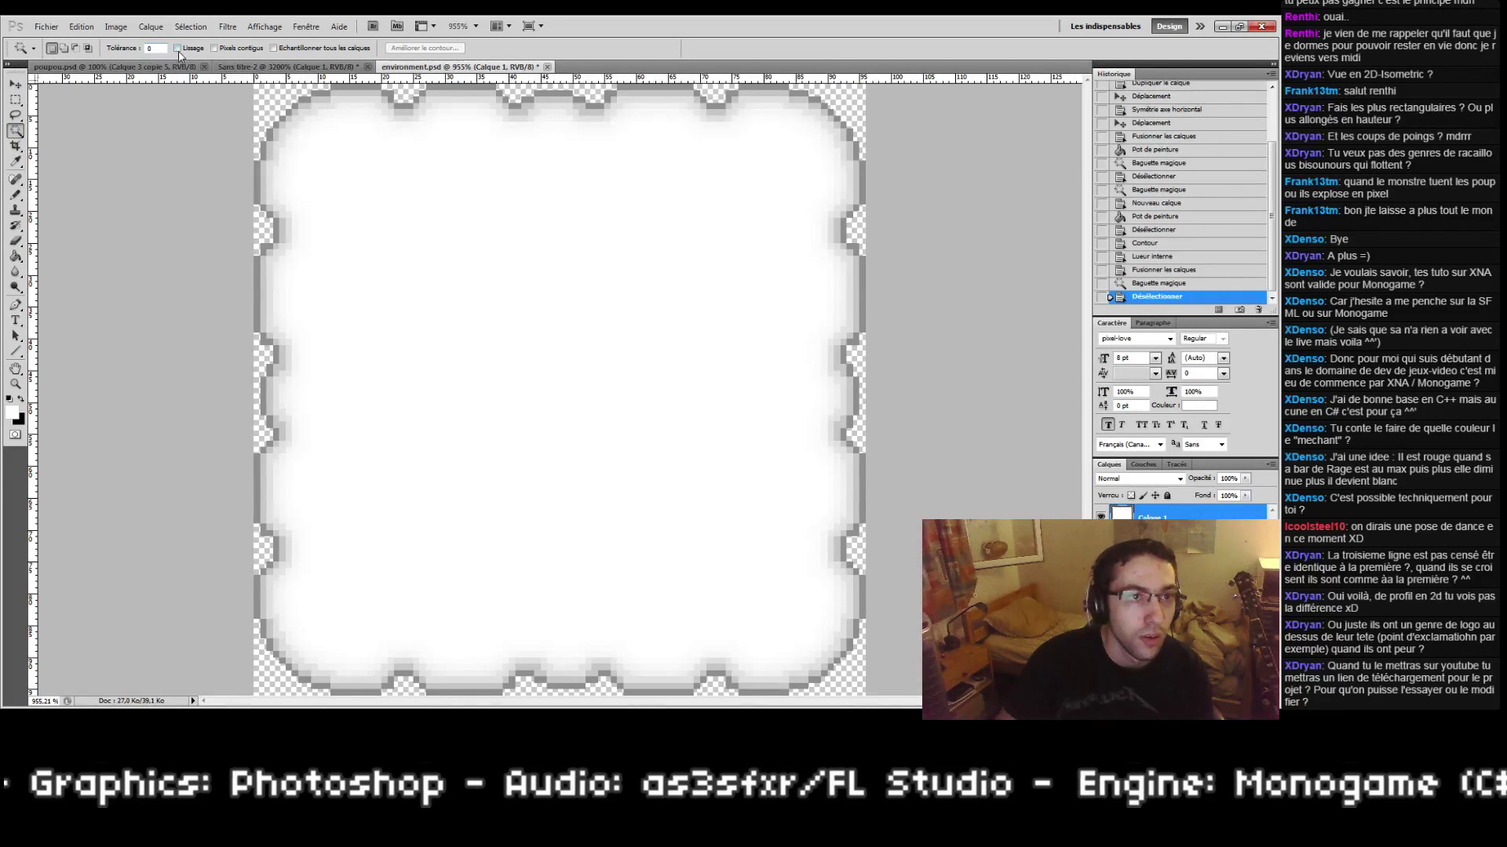
pyautogui.click(177, 49)
pyautogui.click(505, 295)
pyautogui.hotkey('ctrl', 'd')
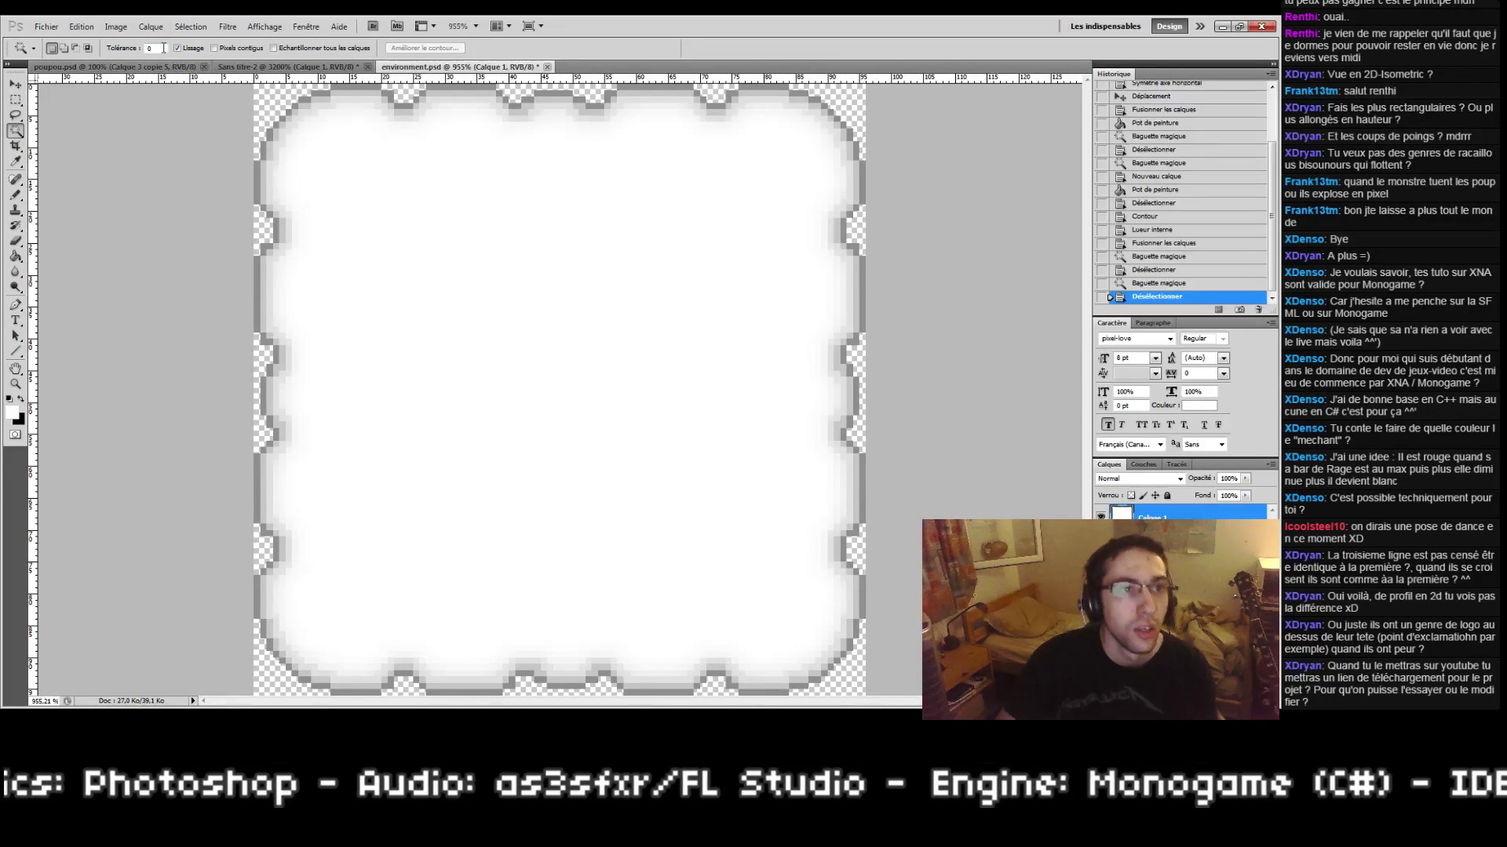
# Step: Select the interior with the Magic Wand at tolerance 25, then reselect it up to the outline with a higher tolerance
pyautogui.doubleClick(154, 49)
pyautogui.write('25')
pyautogui.click(504, 296)
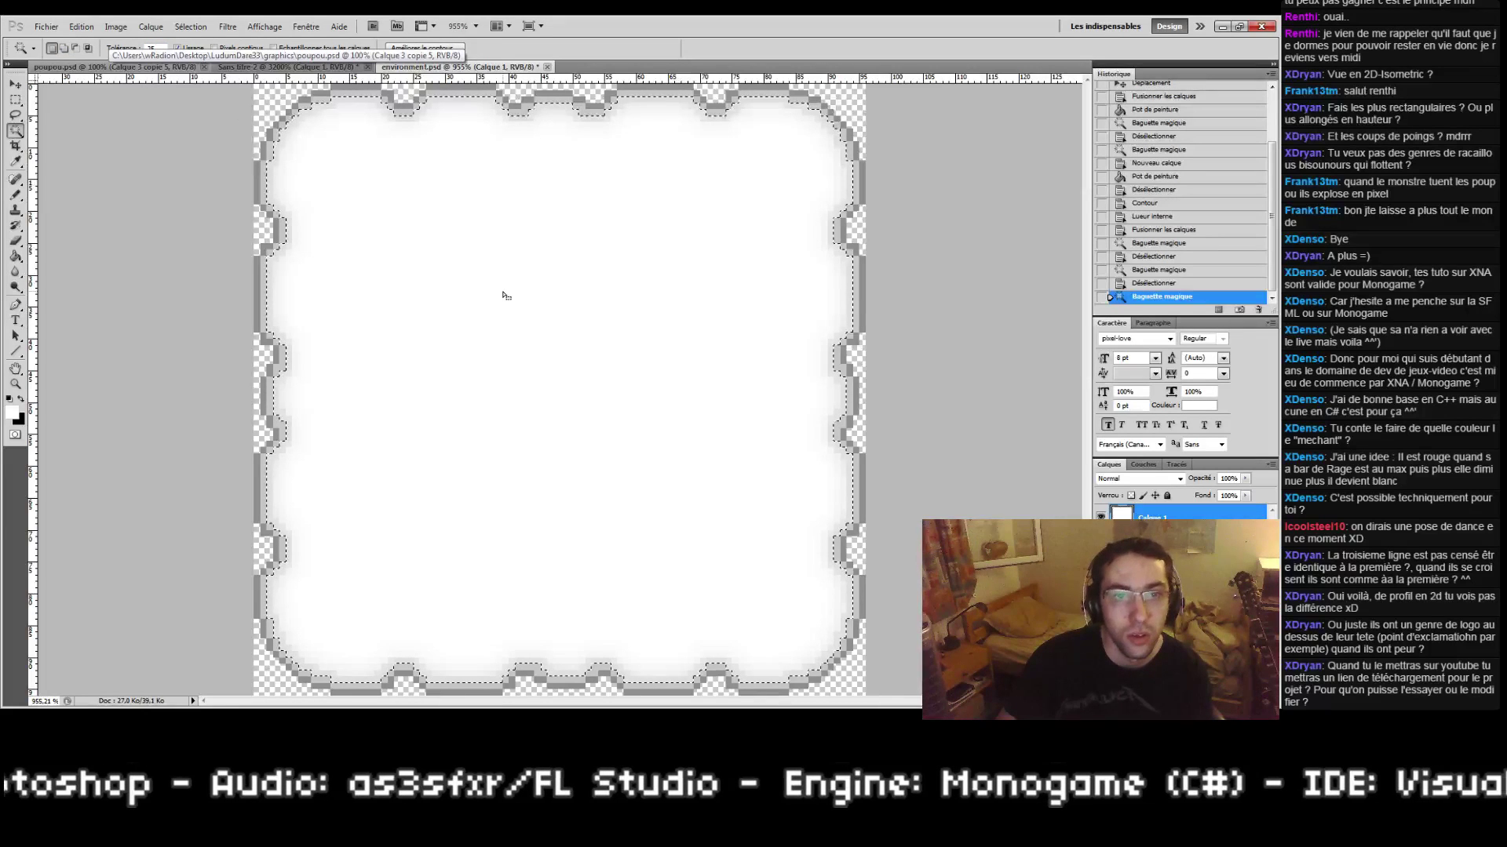
pyautogui.hotkey('ctrl', 'd')
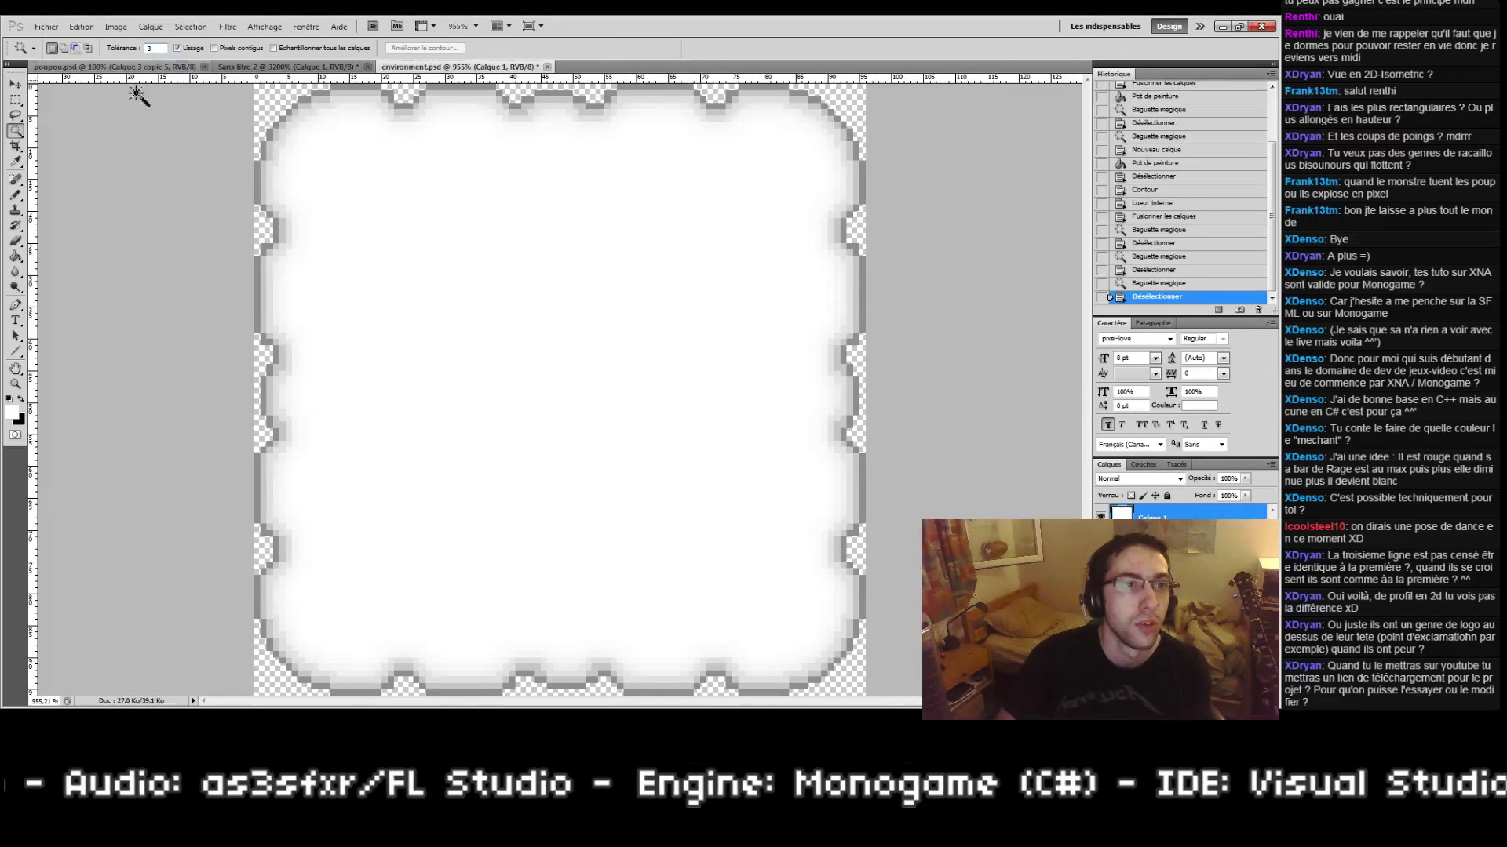
pyautogui.click(522, 278)
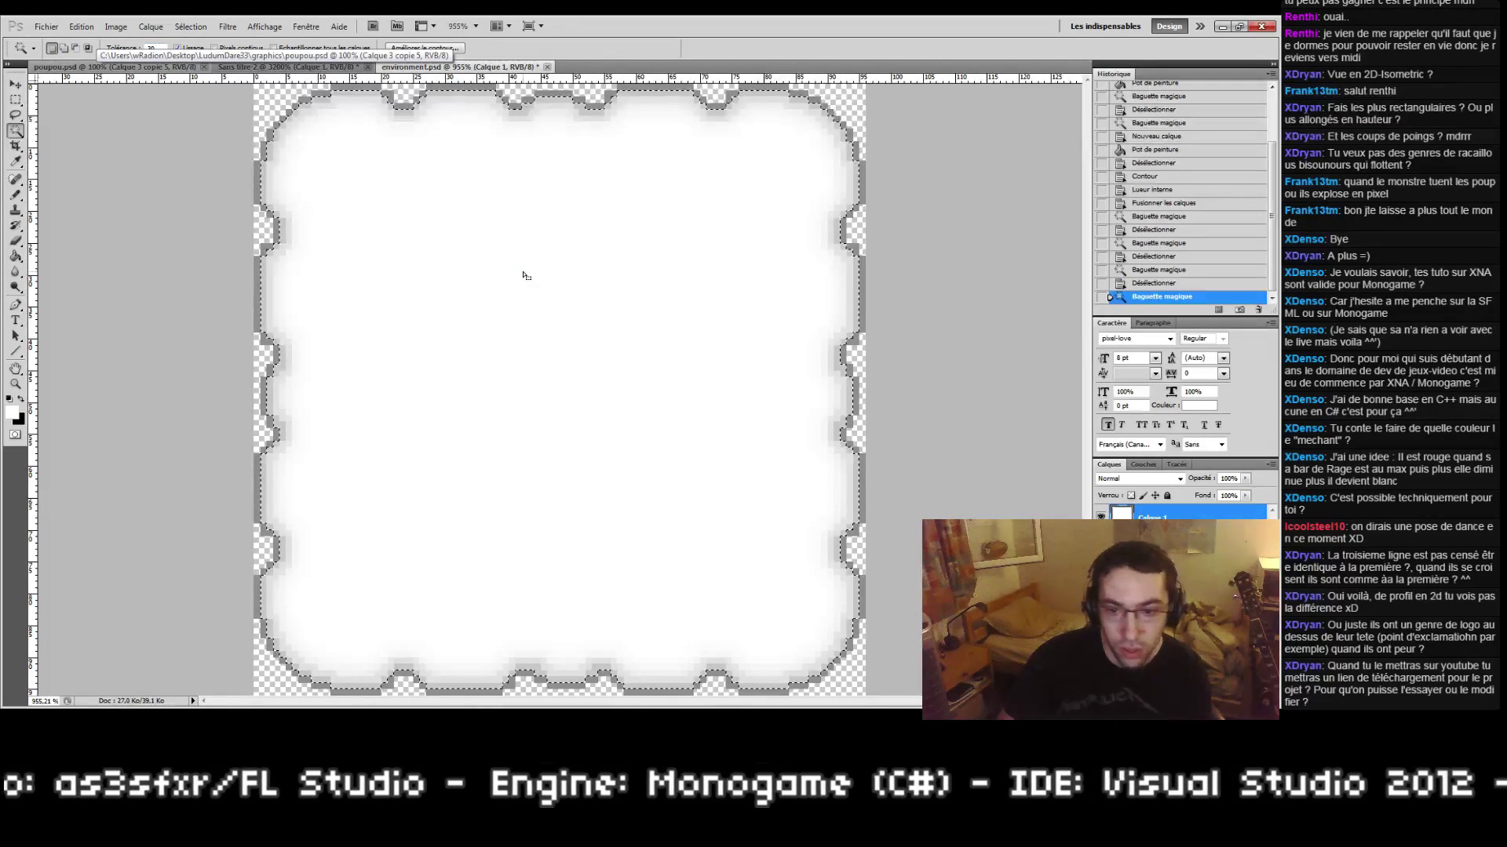
# Step: Apply the Add Noise filter twice to the selected interior, deselect it, and check the texture at 200%
pyautogui.hotkey('ctrl', 'f')
pyautogui.hotkey('ctrl', 'f')
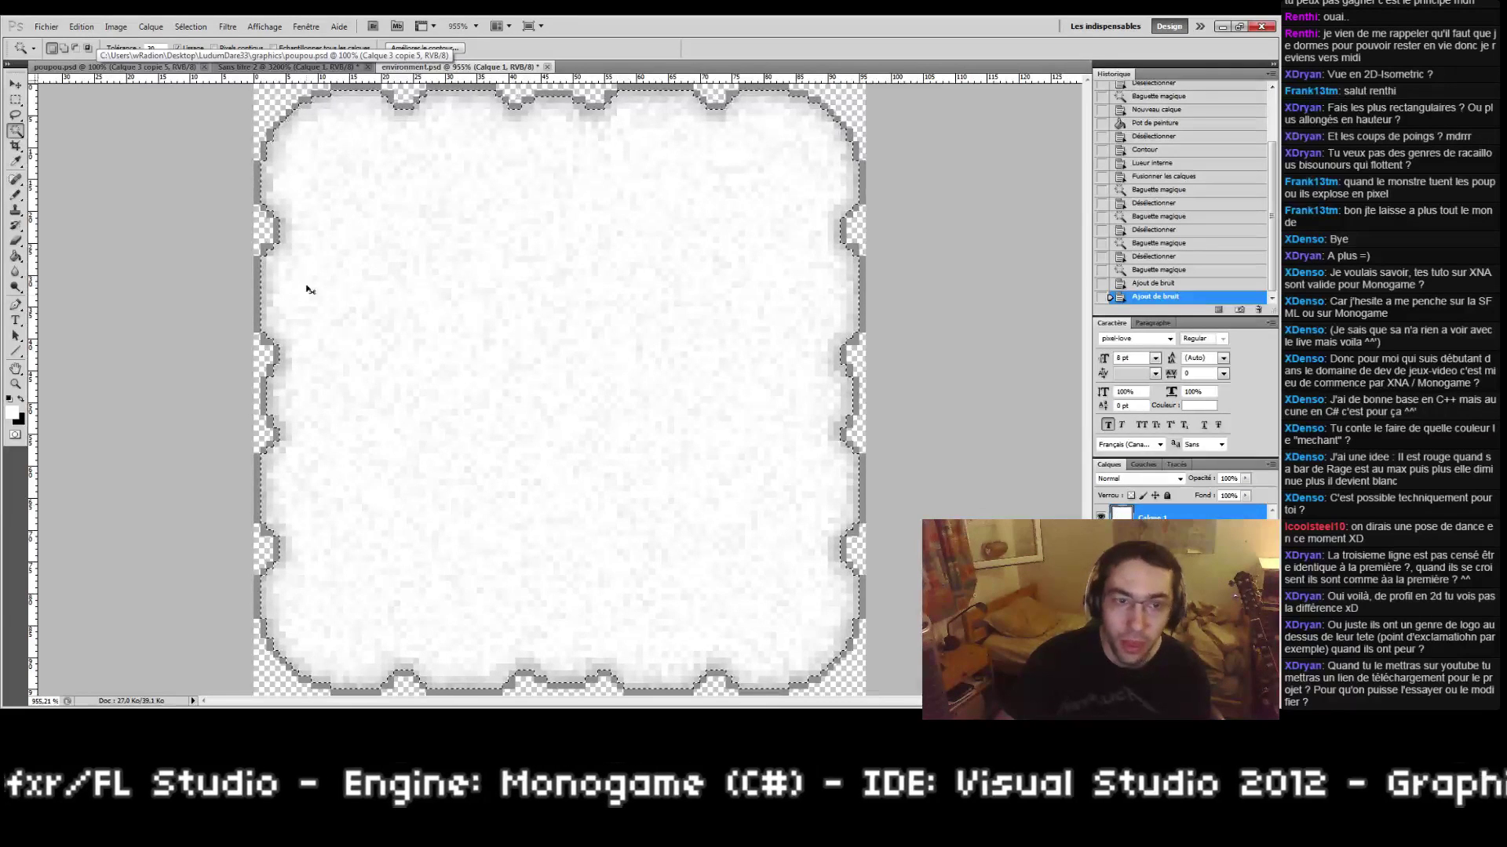
pyautogui.hotkey('ctrl', 'd')
pyautogui.doubleClick(11, 382)
pyautogui.click(542, 405)
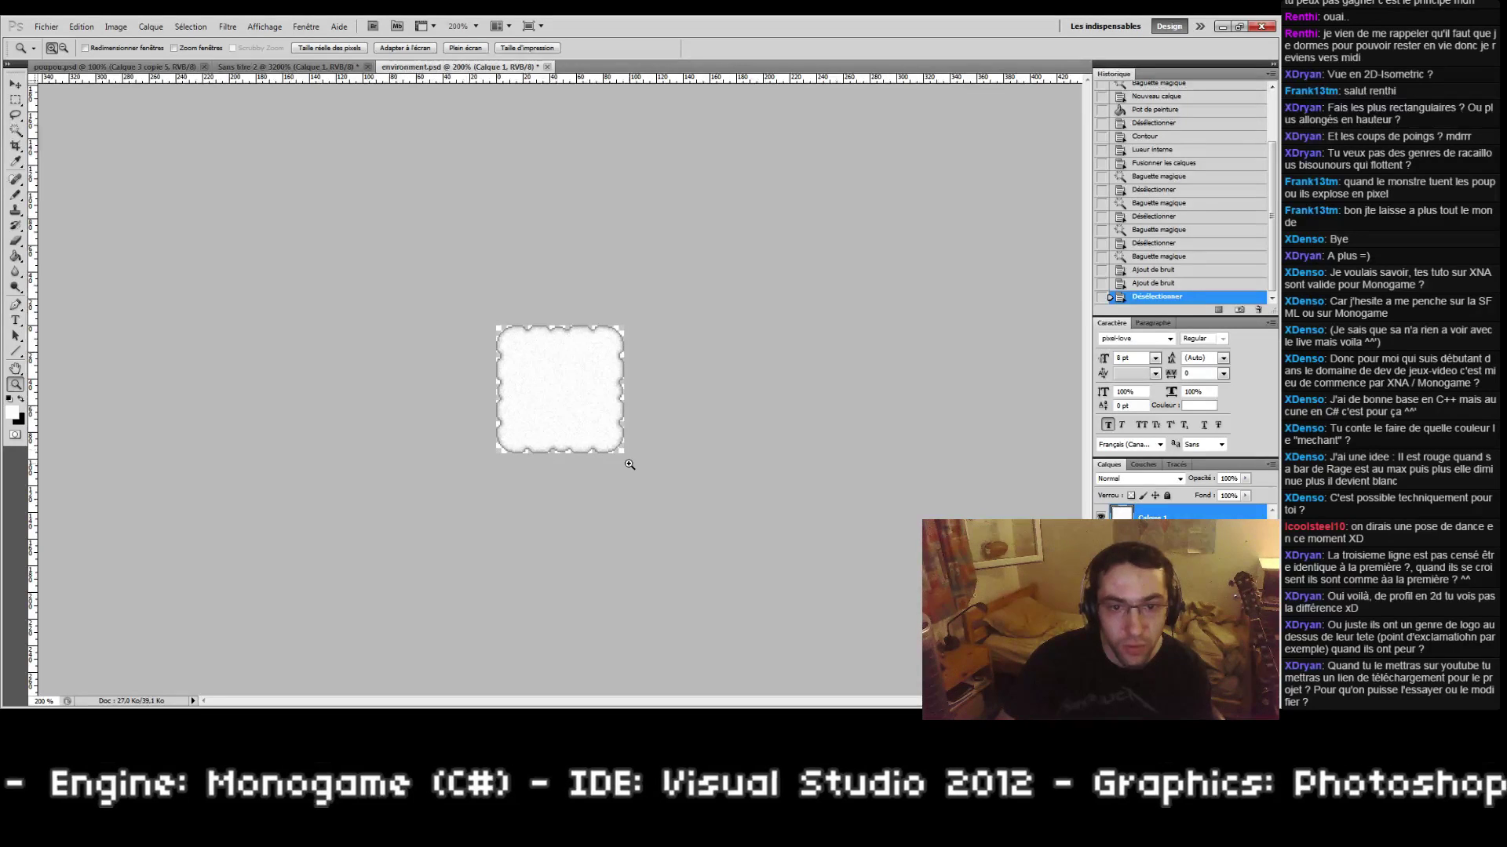
# Step: Undo both noise applications on the tileset and clear the selection
pyautogui.hotkey('ctrl', '0')
pyautogui.hotkey('ctrl', 'alt', 'z')
pyautogui.hotkey('ctrl', 'alt', 'z')
pyautogui.hotkey('ctrl', 'alt', 'z')
pyautogui.hotkey('ctrl', 'd')
# Step: Make black the foreground colour for the Pencil and add a new layer above the tileset
pyautogui.press('b')
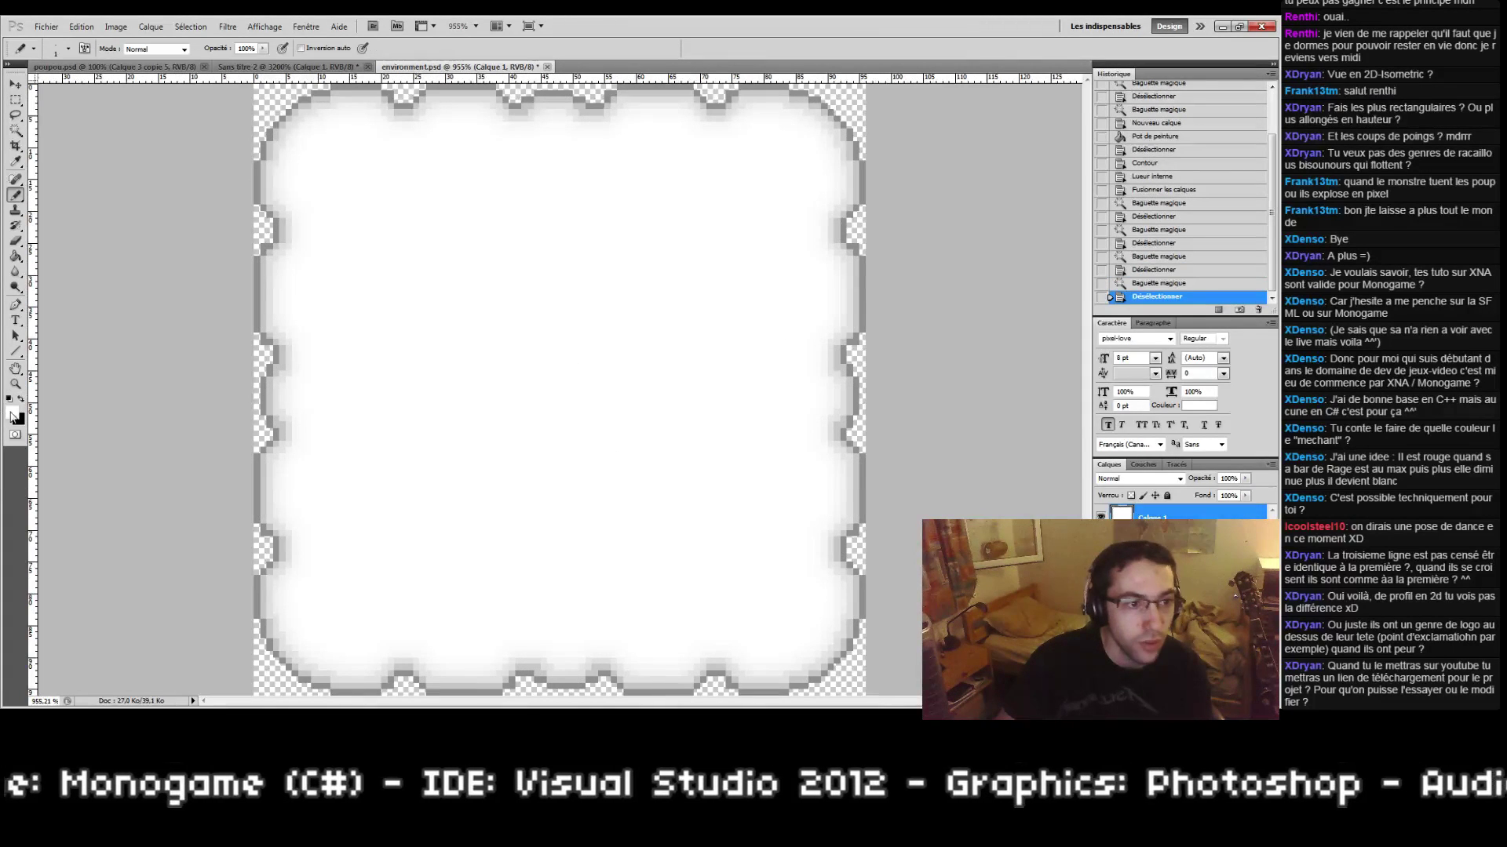
pyautogui.click(13, 414)
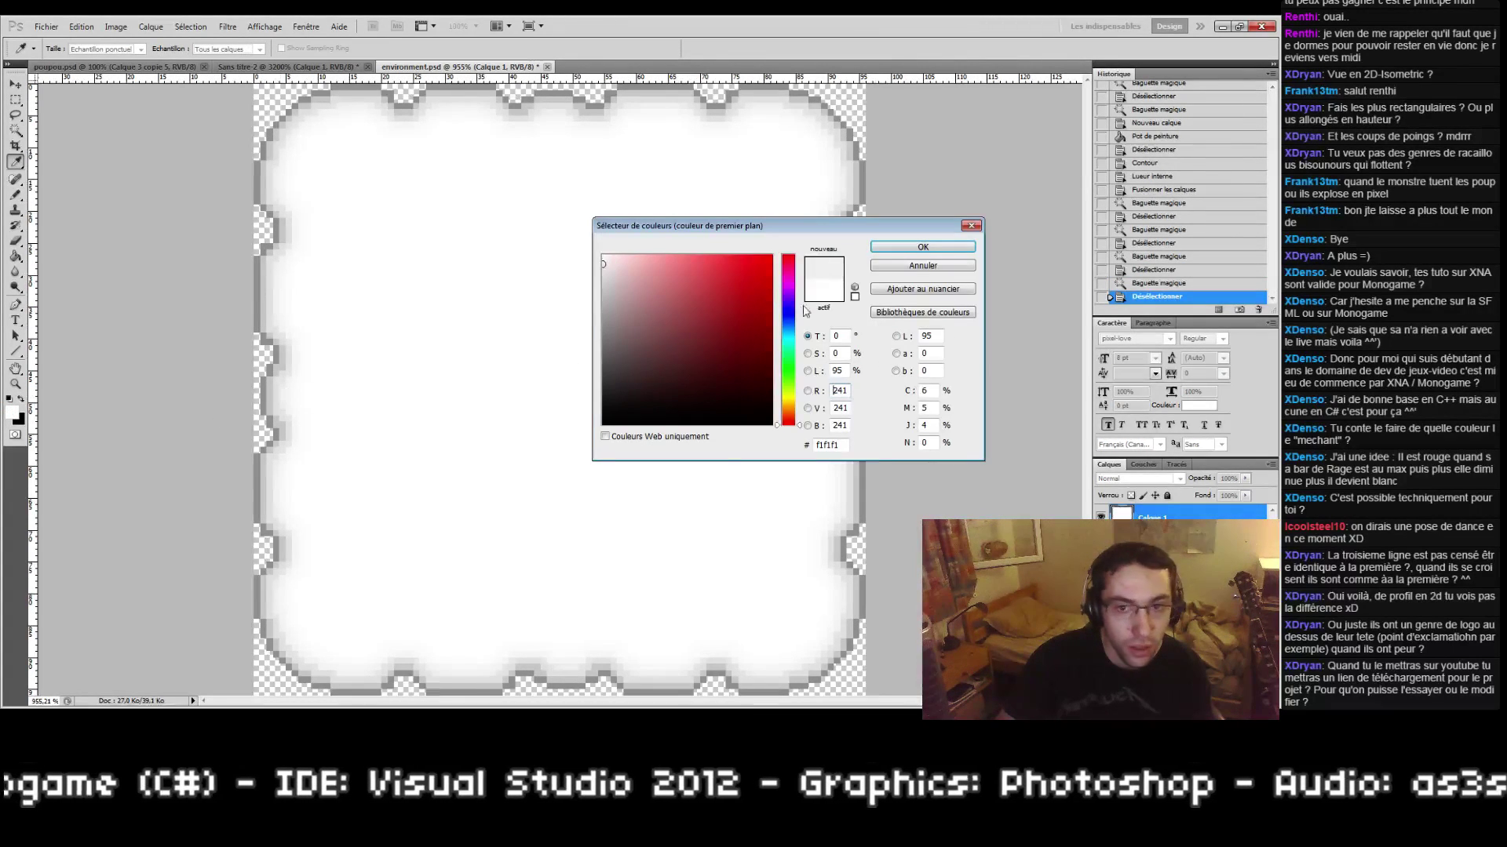
pyautogui.click(912, 268)
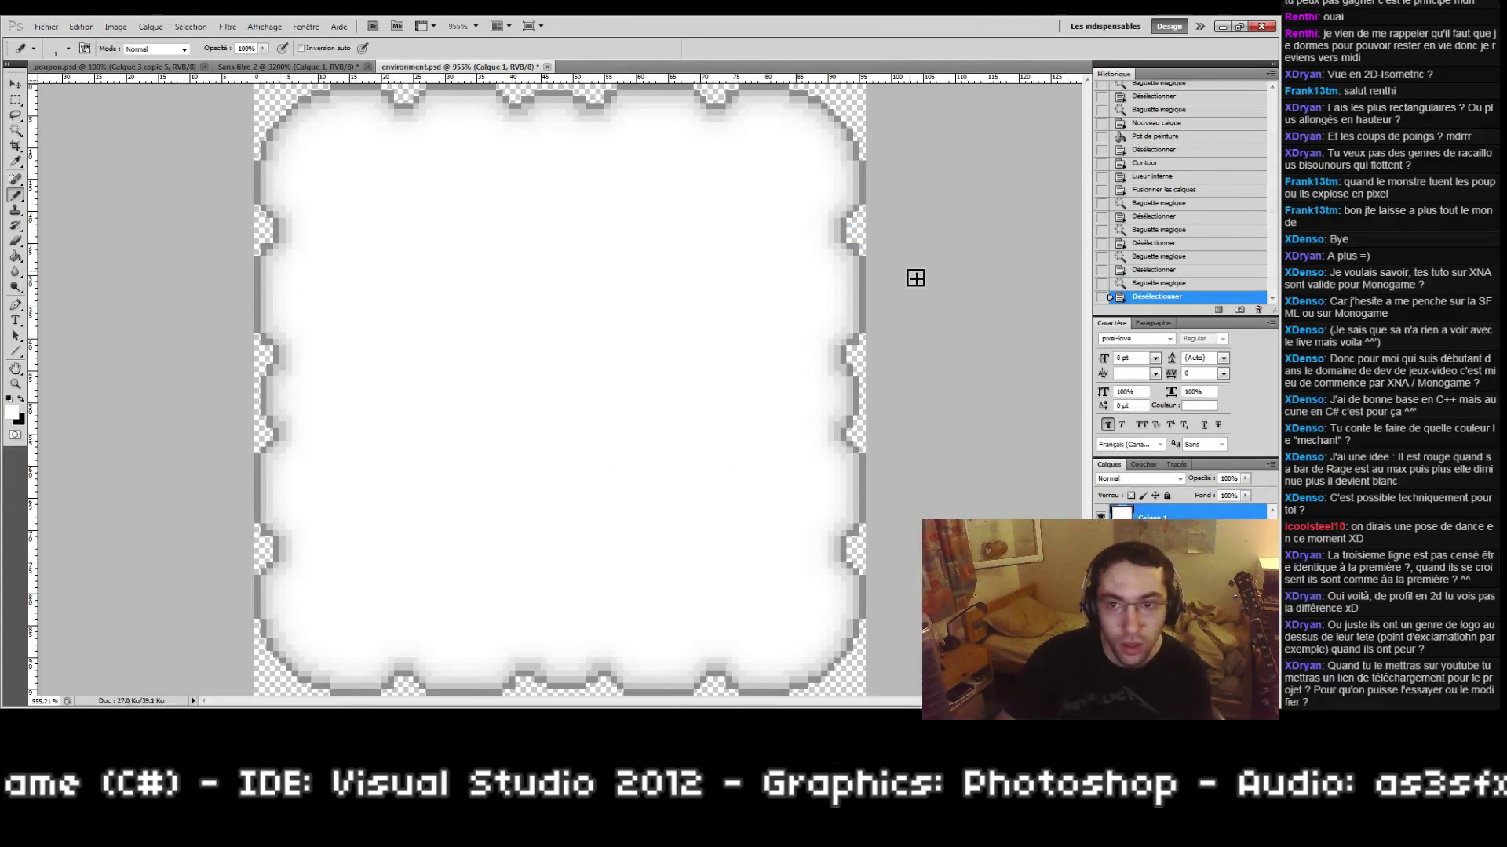
pyautogui.click(22, 400)
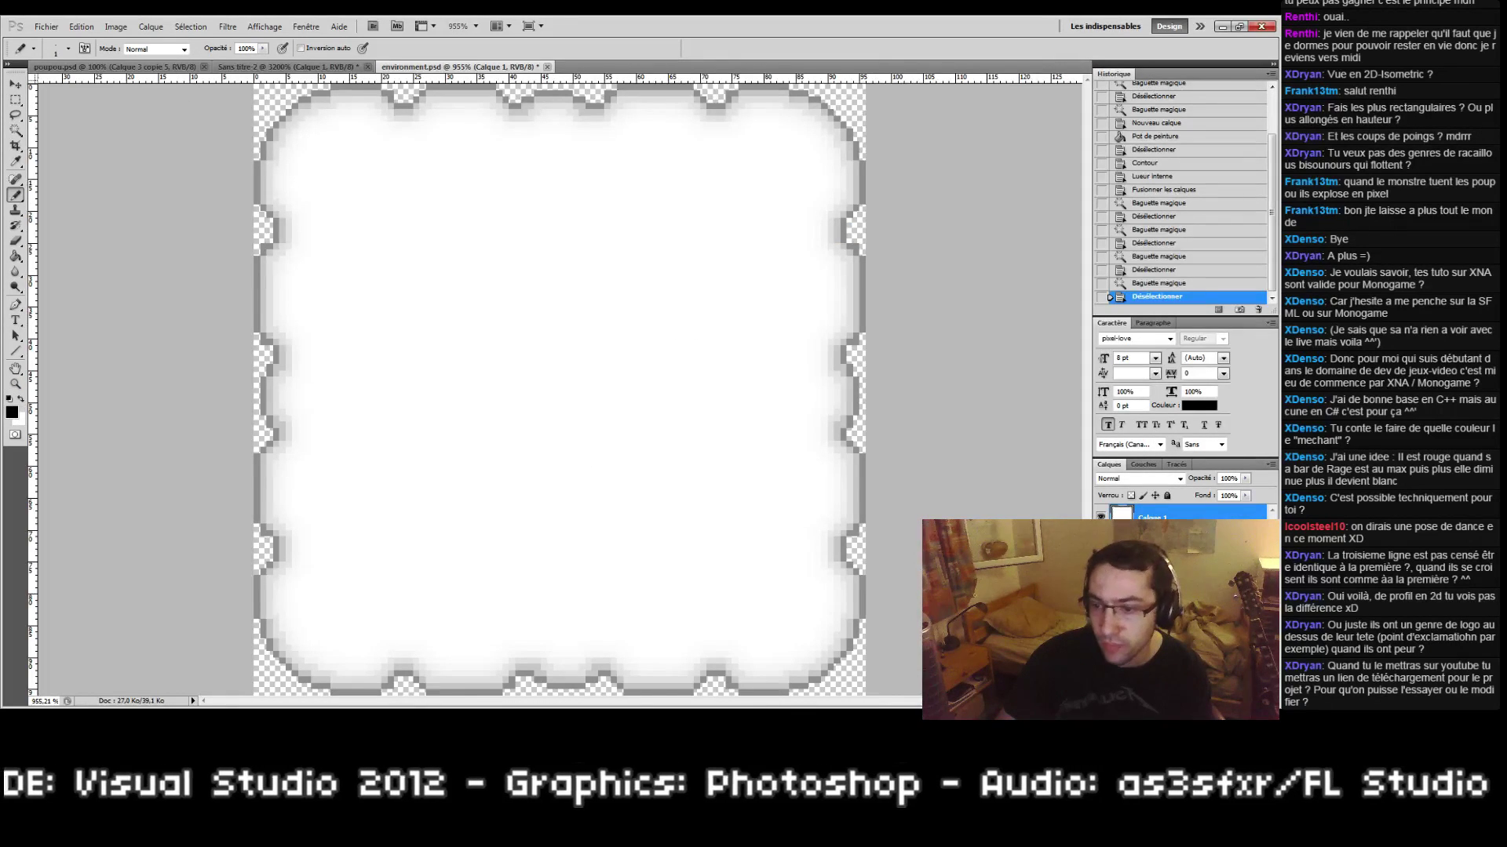
pyautogui.hotkey('ctrl', 'shift', 'alt', 'n')
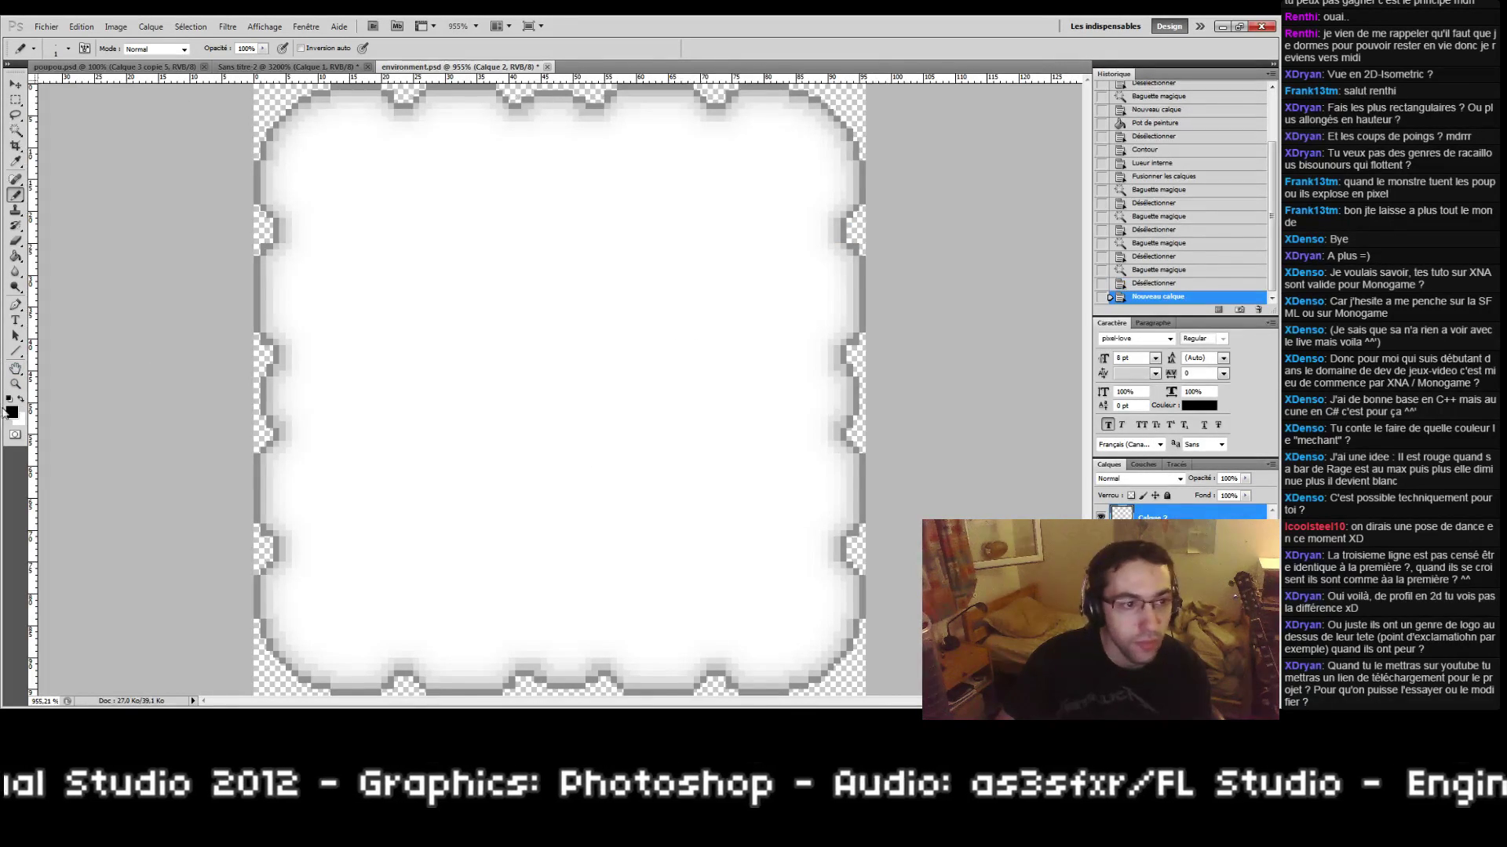
# Step: Draw a black plus sign 3 pixels wide and high inside the tileset's upper left corner
pyautogui.click(15, 384)
pyautogui.moveTo(360, 184)
pyautogui.mouseDown()
pyautogui.moveTo(460, 236)
pyautogui.moveTo(549, 399)
pyautogui.mouseUp()
pyautogui.press('g')
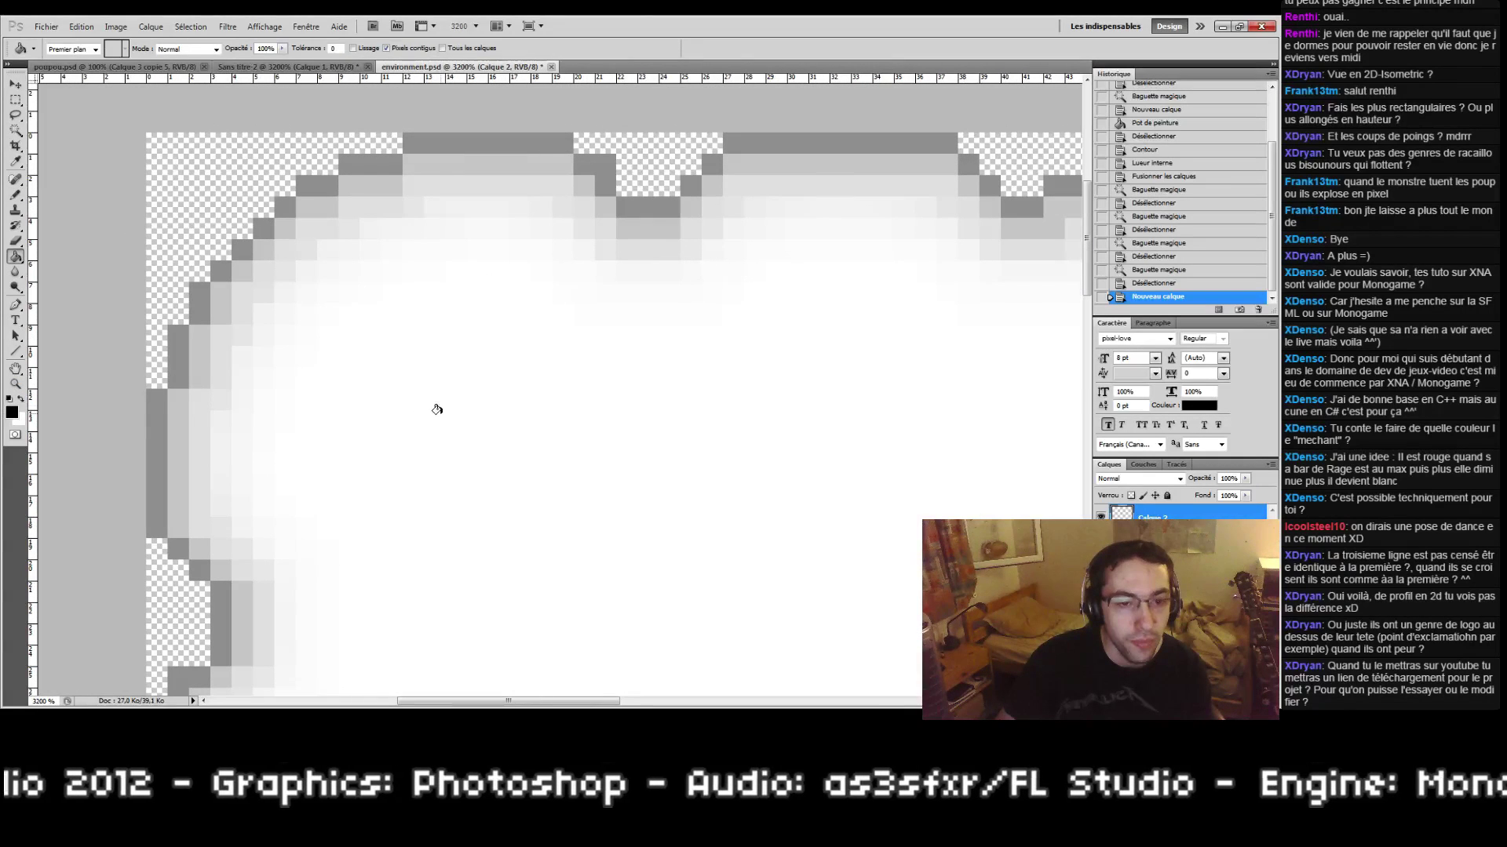
pyautogui.press('b')
pyautogui.moveTo(434, 356)
pyautogui.mouseDown()
pyautogui.moveTo(430, 409)
pyautogui.moveTo(445, 378)
pyautogui.moveTo(623, 491)
pyautogui.moveTo(473, 303)
pyautogui.moveTo(370, 362)
pyautogui.moveTo(390, 393)
pyautogui.mouseUp()
# Step: Try starting a second black mark below the first plus sign and undo it
pyautogui.scroll(-3, 447, 379)
pyautogui.hscroll(2, 447, 379)
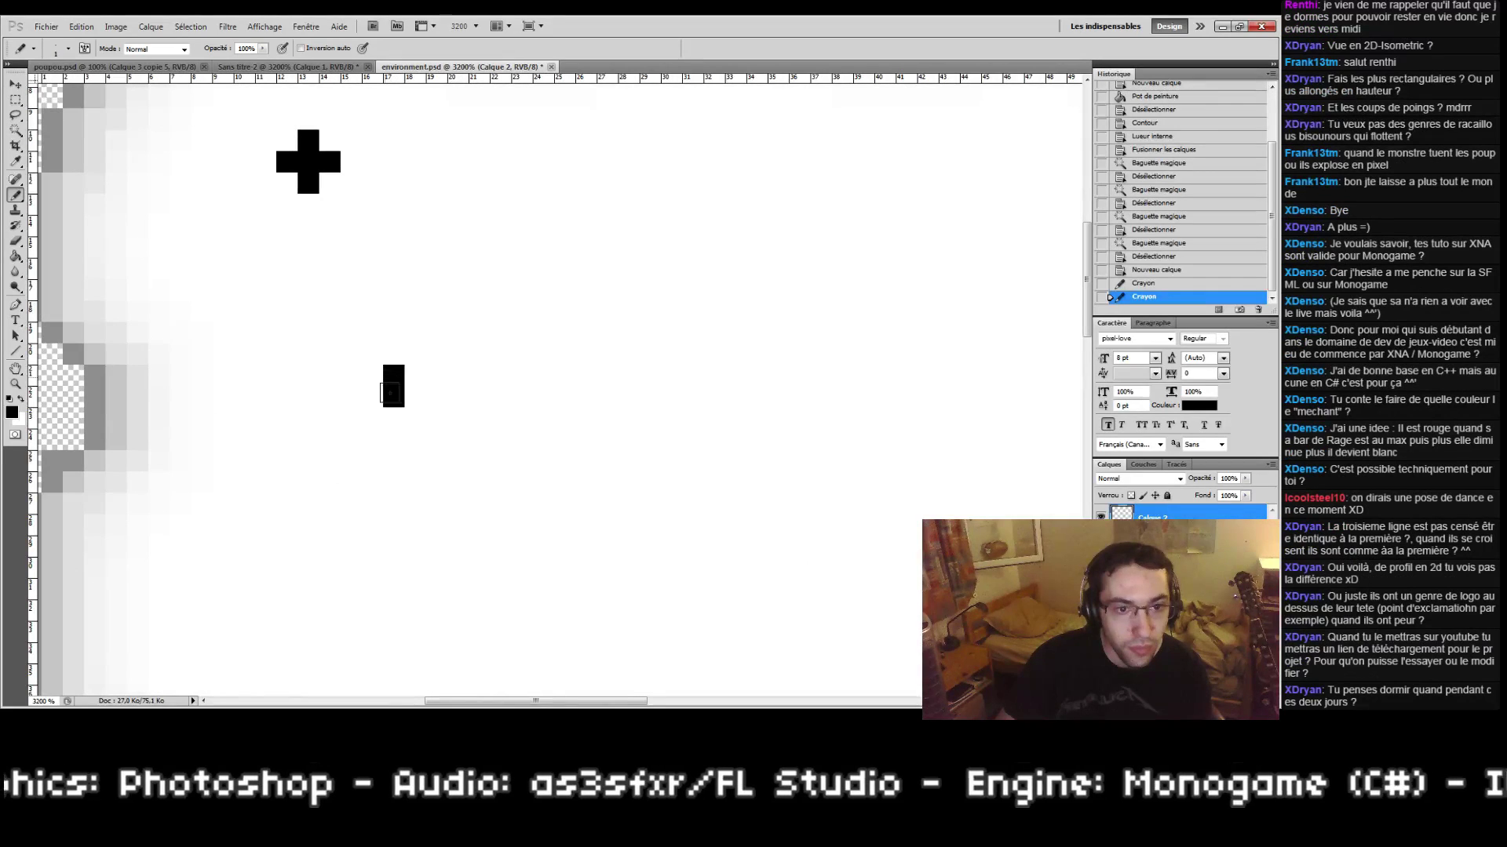
pyautogui.hotkey('ctrl', 'z')
pyautogui.scroll(3, 431, 427)
pyautogui.hscroll(2, 510, 369)
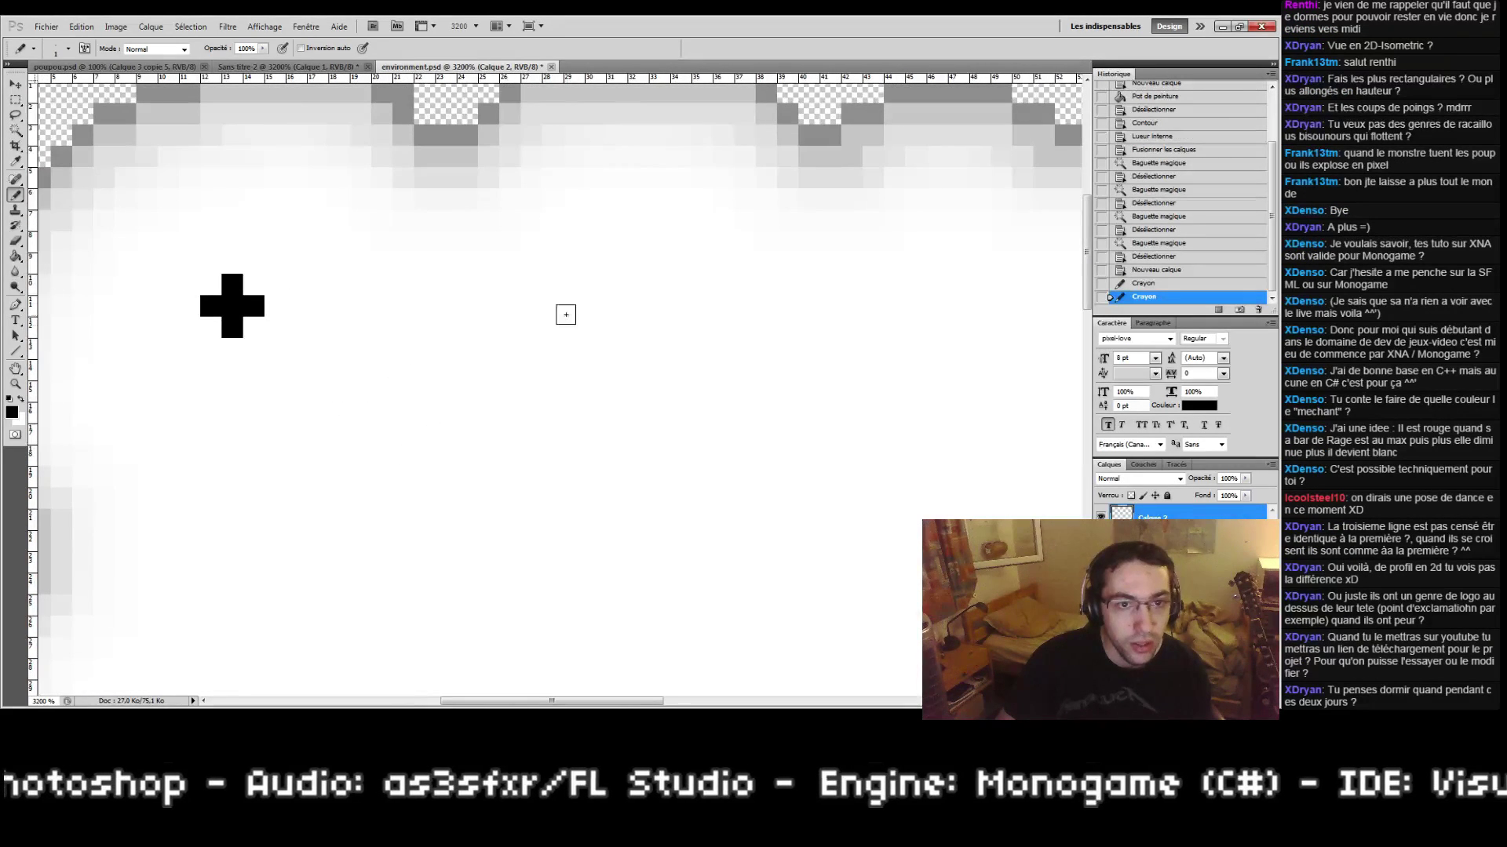
# Step: Check the guides and grid preferences without saving changes, and display the grid over the tileset
pyautogui.moveTo(579, 287); pyautogui.dragTo(694, 416)
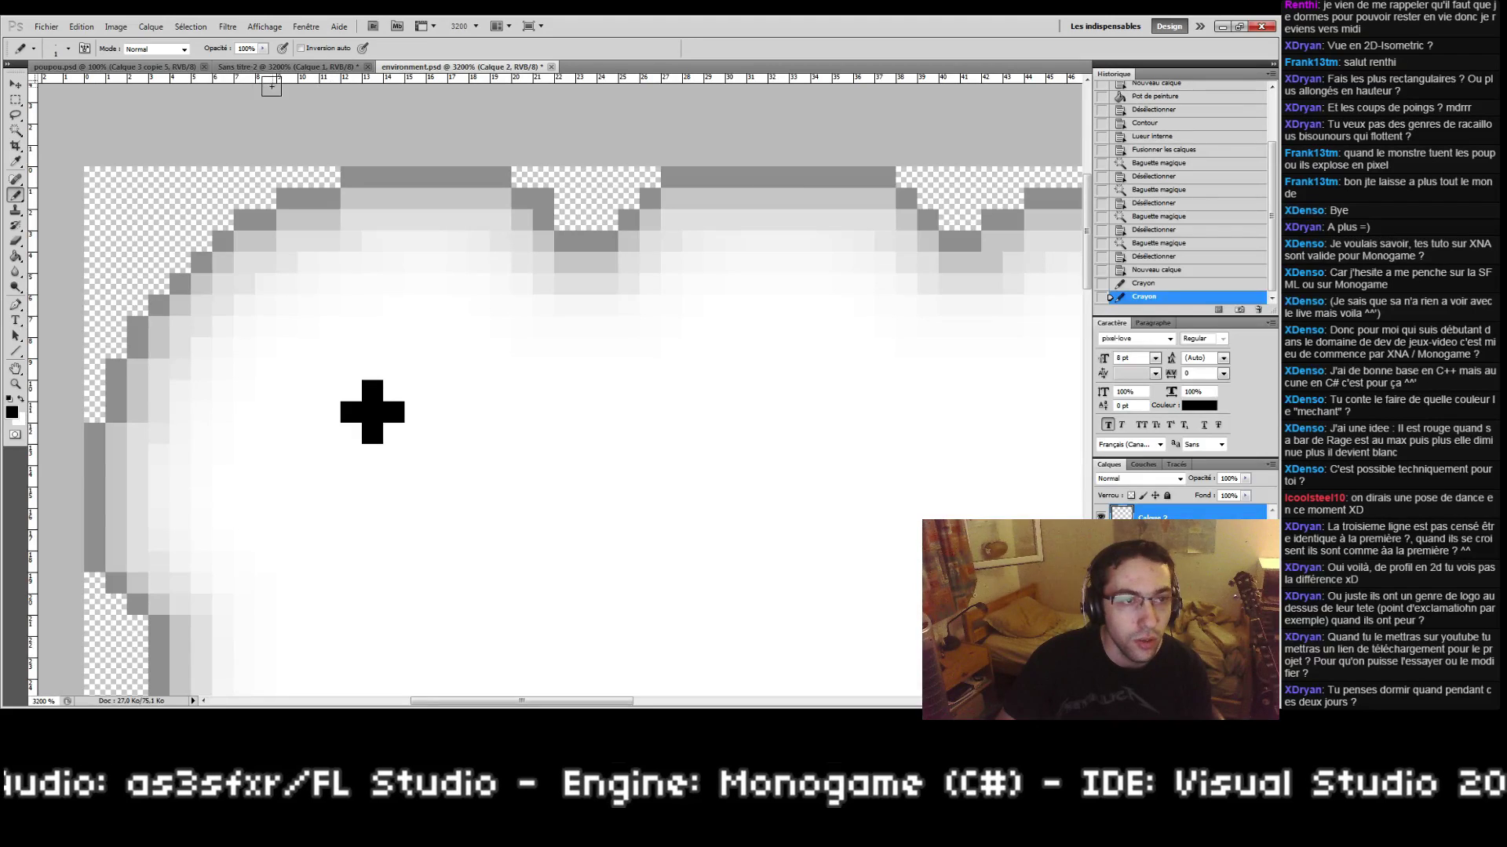
pyautogui.click(111, 28)
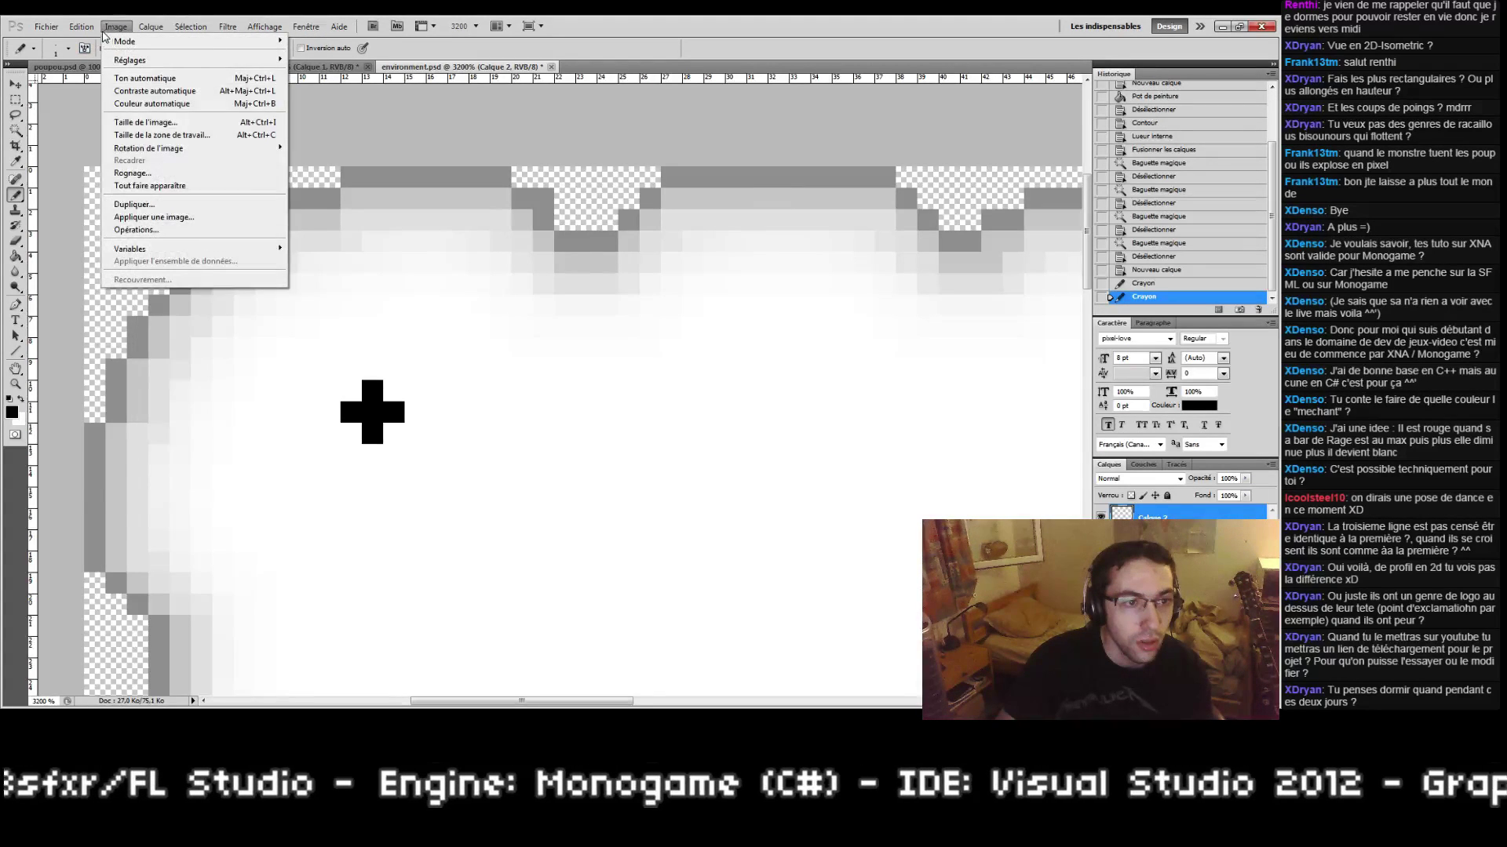
pyautogui.moveTo(196, 497)
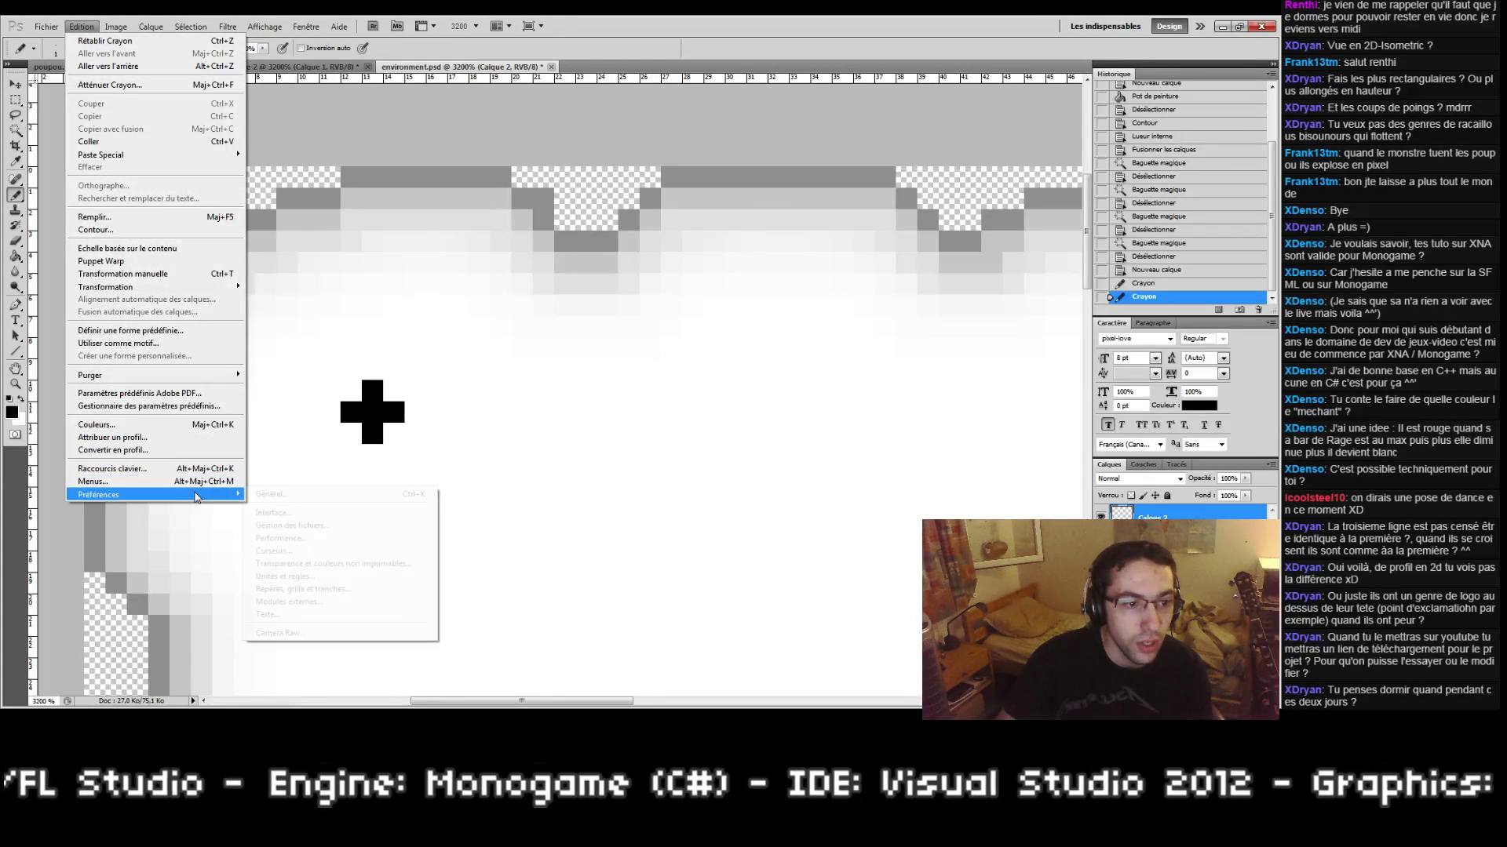
pyautogui.click(306, 589)
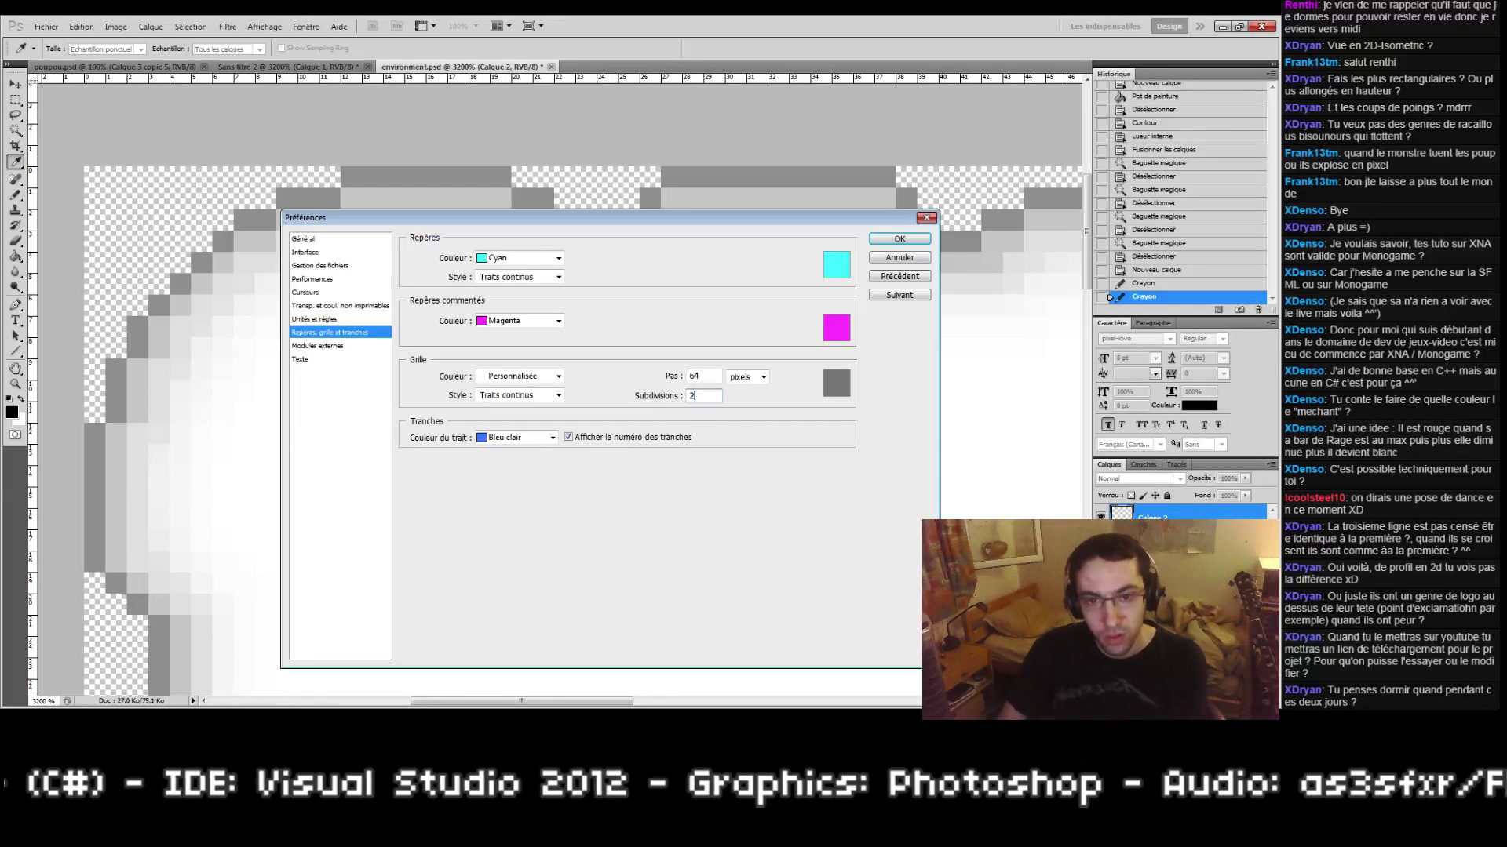
pyautogui.click(887, 259)
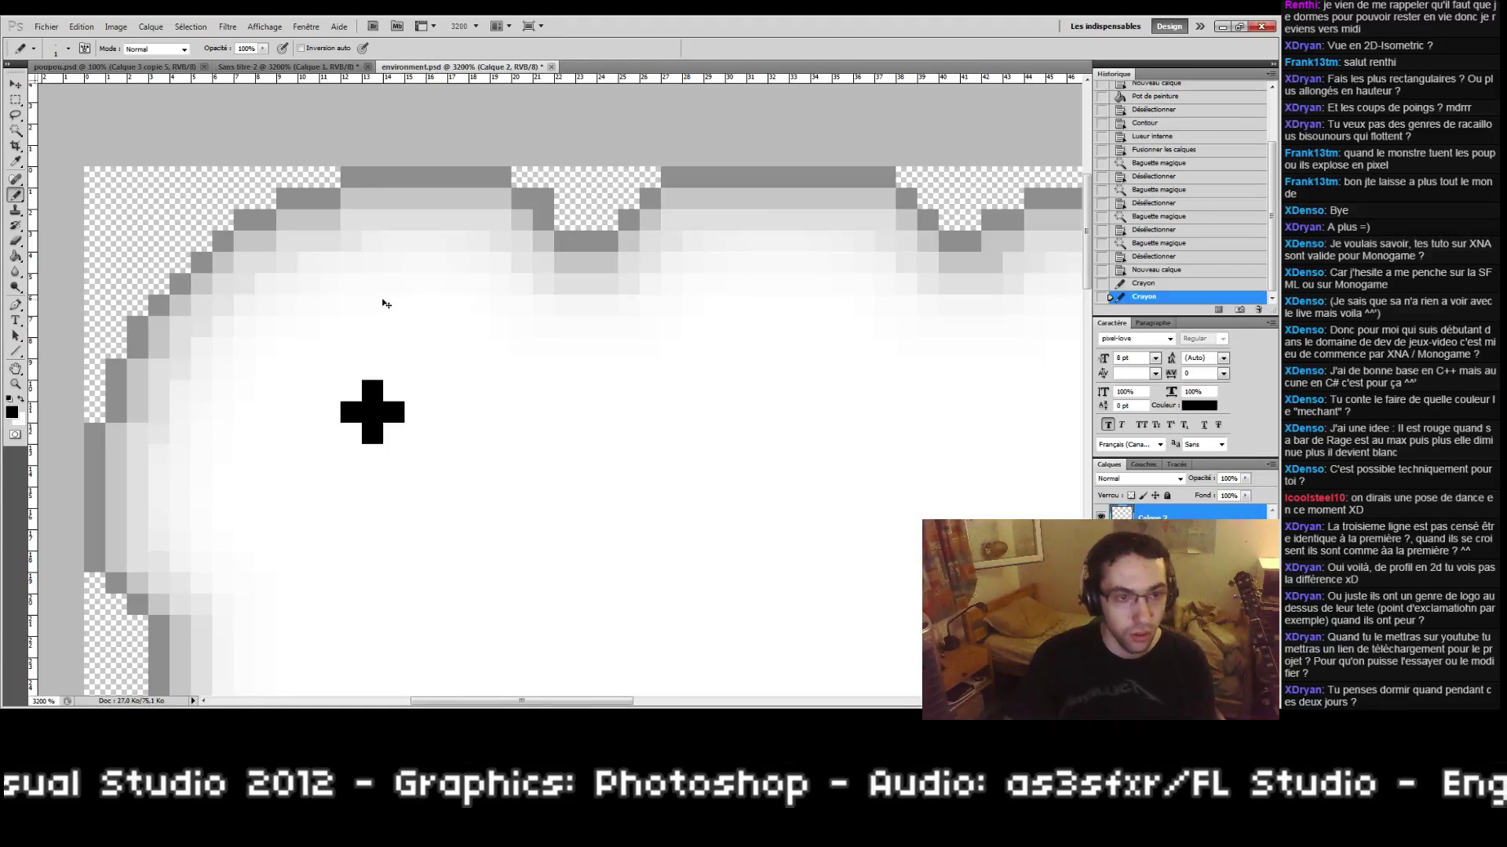
pyautogui.hotkey('ctrl', 'h')
# Step: Examine how the grid lines divide the tileset into cells
pyautogui.moveTo(704, 474); pyautogui.dragTo(731, 105)
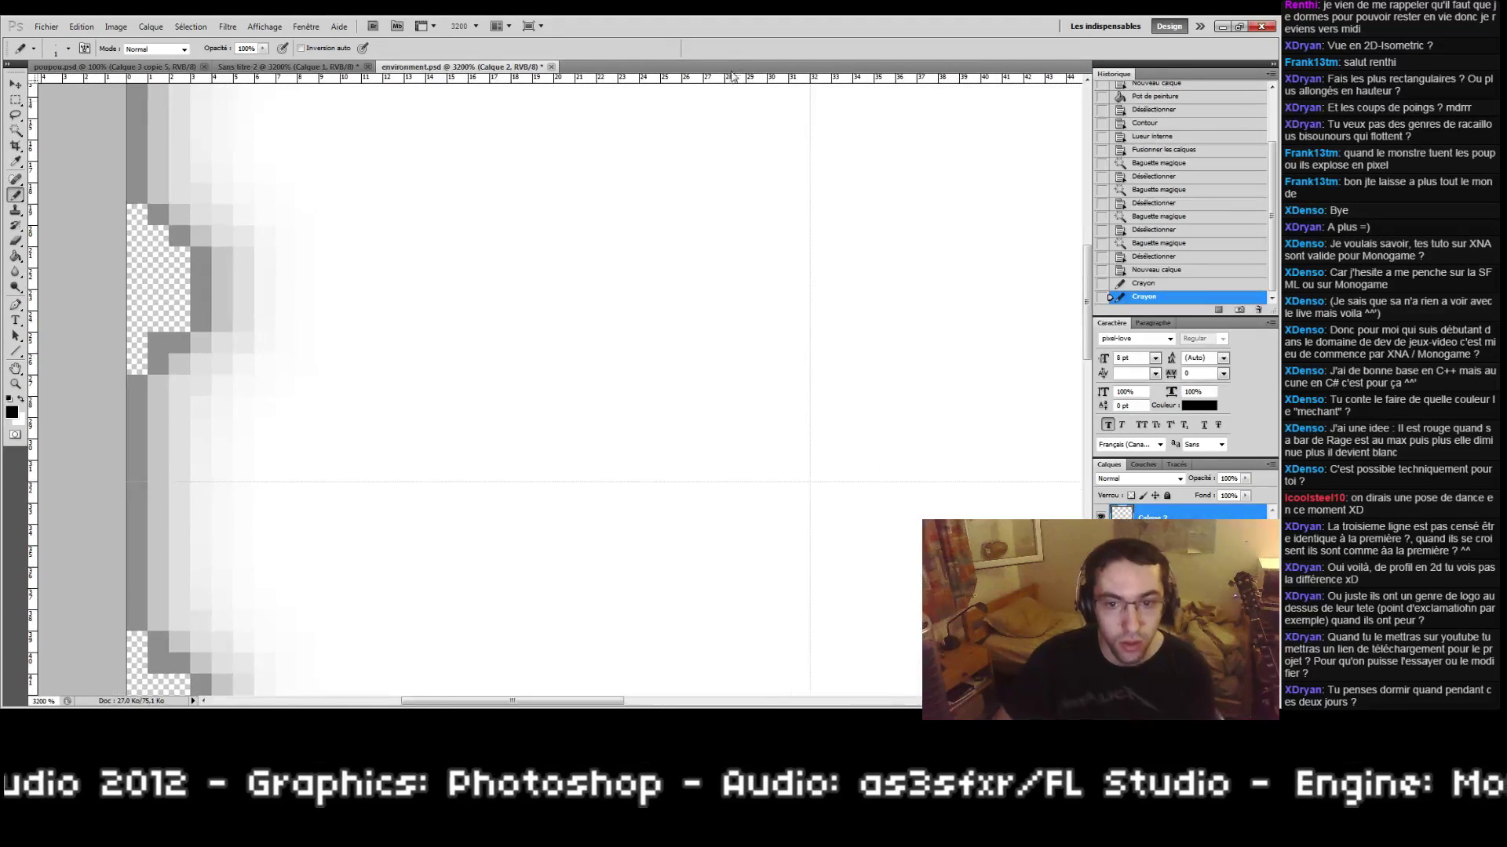
pyautogui.moveTo(738, 210); pyautogui.dragTo(503, 430)
pyautogui.moveTo(799, 414); pyautogui.dragTo(392, 439)
pyautogui.moveTo(706, 451); pyautogui.dragTo(259, 467)
pyautogui.moveTo(510, 469)
pyautogui.mouseDown()
pyautogui.moveTo(277, 470)
pyautogui.moveTo(722, 435)
pyautogui.mouseUp()
pyautogui.moveTo(330, 434); pyautogui.dragTo(743, 426)
pyautogui.moveTo(329, 416); pyautogui.dragTo(743, 408)
# Step: Draw a second 3 by 3 pixel black plus sign to the lower right of the first, undoing misdrawn pixels
pyautogui.moveTo(606, 322)
pyautogui.mouseDown()
pyautogui.moveTo(630, 299)
pyautogui.moveTo(654, 315)
pyautogui.moveTo(636, 303)
pyautogui.moveTo(638, 363)
pyautogui.mouseUp()
pyautogui.click(651, 315)
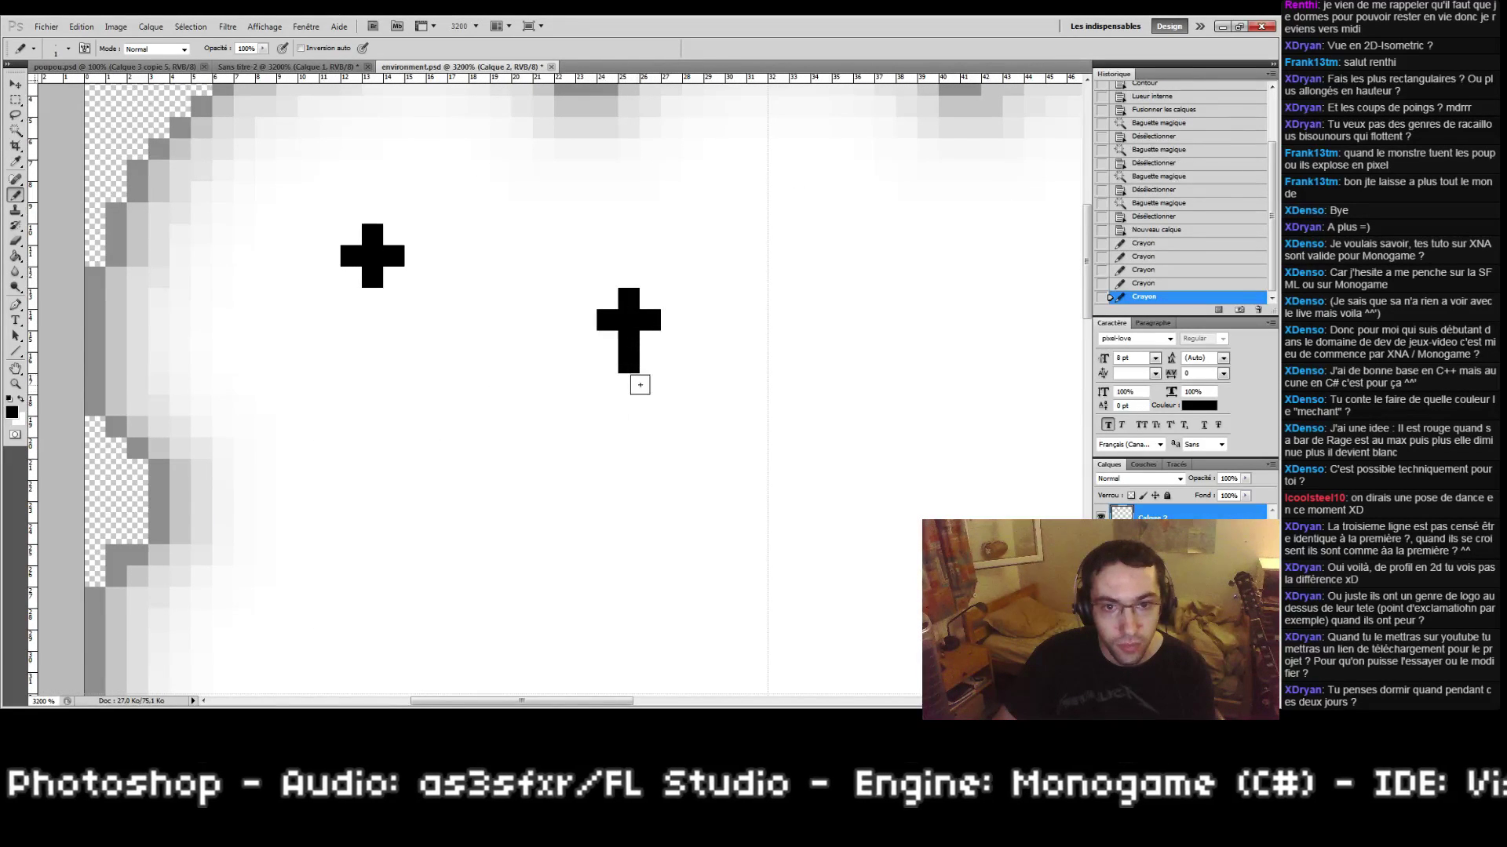
pyautogui.hotkey('ctrl', 'z')
pyautogui.moveTo(630, 302); pyautogui.dragTo(628, 363)
pyautogui.moveTo(582, 463); pyautogui.dragTo(604, 417)
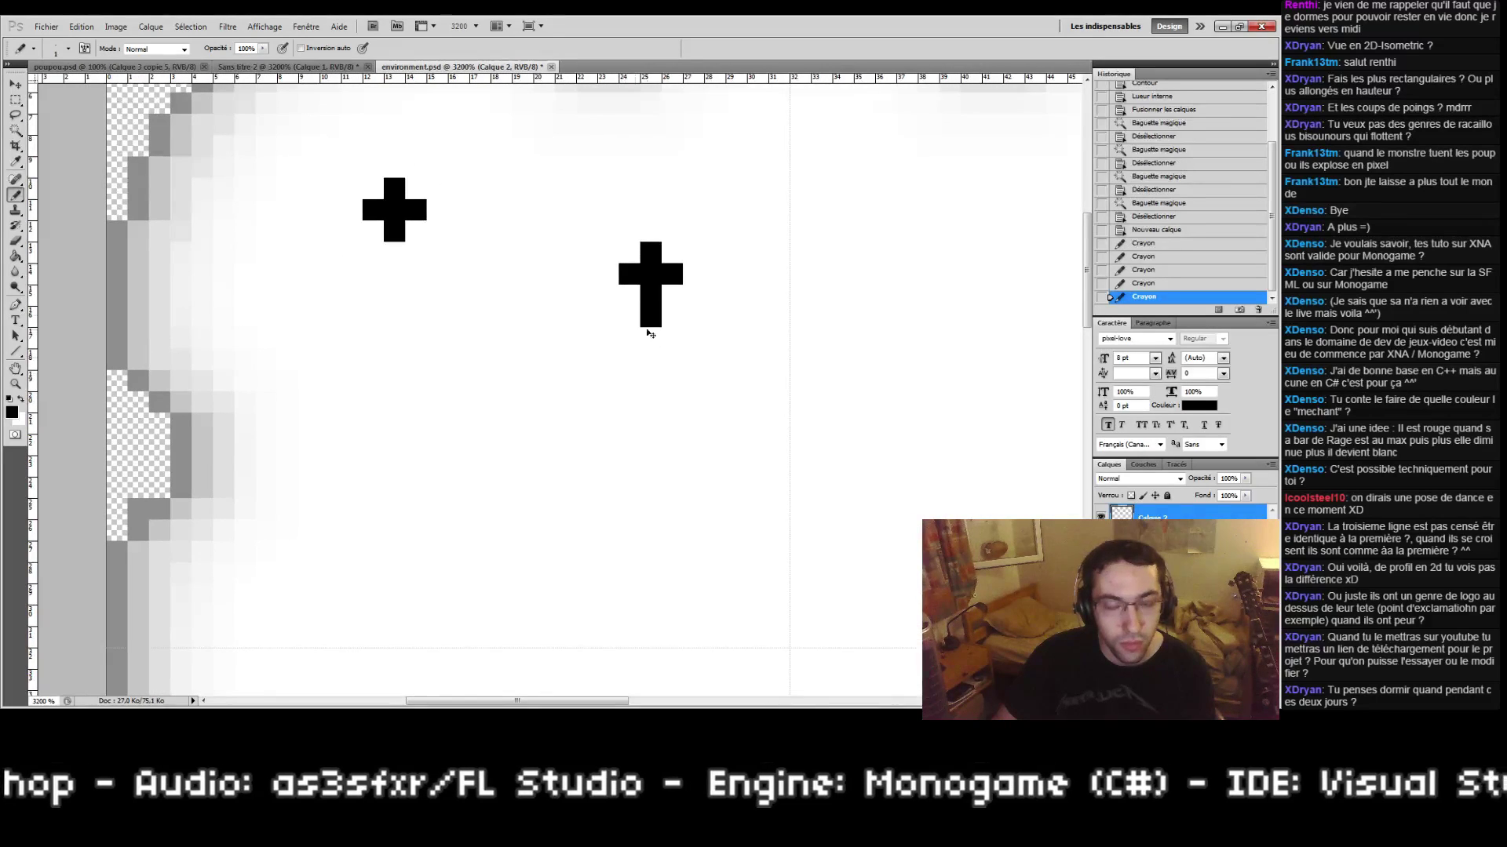
pyautogui.hotkey('ctrl', 'z')
pyautogui.moveTo(650, 294); pyautogui.dragTo(651, 251)
# Step: Draw two more 3 by 3 pixel black plus signs in the lower half of the upper left grid cell
pyautogui.moveTo(525, 403); pyautogui.dragTo(586, 360)
pyautogui.moveTo(454, 403)
pyautogui.mouseDown()
pyautogui.moveTo(494, 405)
pyautogui.moveTo(482, 390)
pyautogui.moveTo(476, 423)
pyautogui.mouseUp()
pyautogui.moveTo(711, 532); pyautogui.dragTo(763, 532)
pyautogui.moveTo(731, 502); pyautogui.dragTo(732, 561)
# Step: Draw three 3 by 3 pixel black plus signs staggered across the upper part of the top middle grid cell
pyautogui.moveTo(726, 420); pyautogui.dragTo(359, 527)
pyautogui.moveTo(579, 253); pyautogui.dragTo(621, 253)
pyautogui.moveTo(600, 231); pyautogui.dragTo(600, 274)
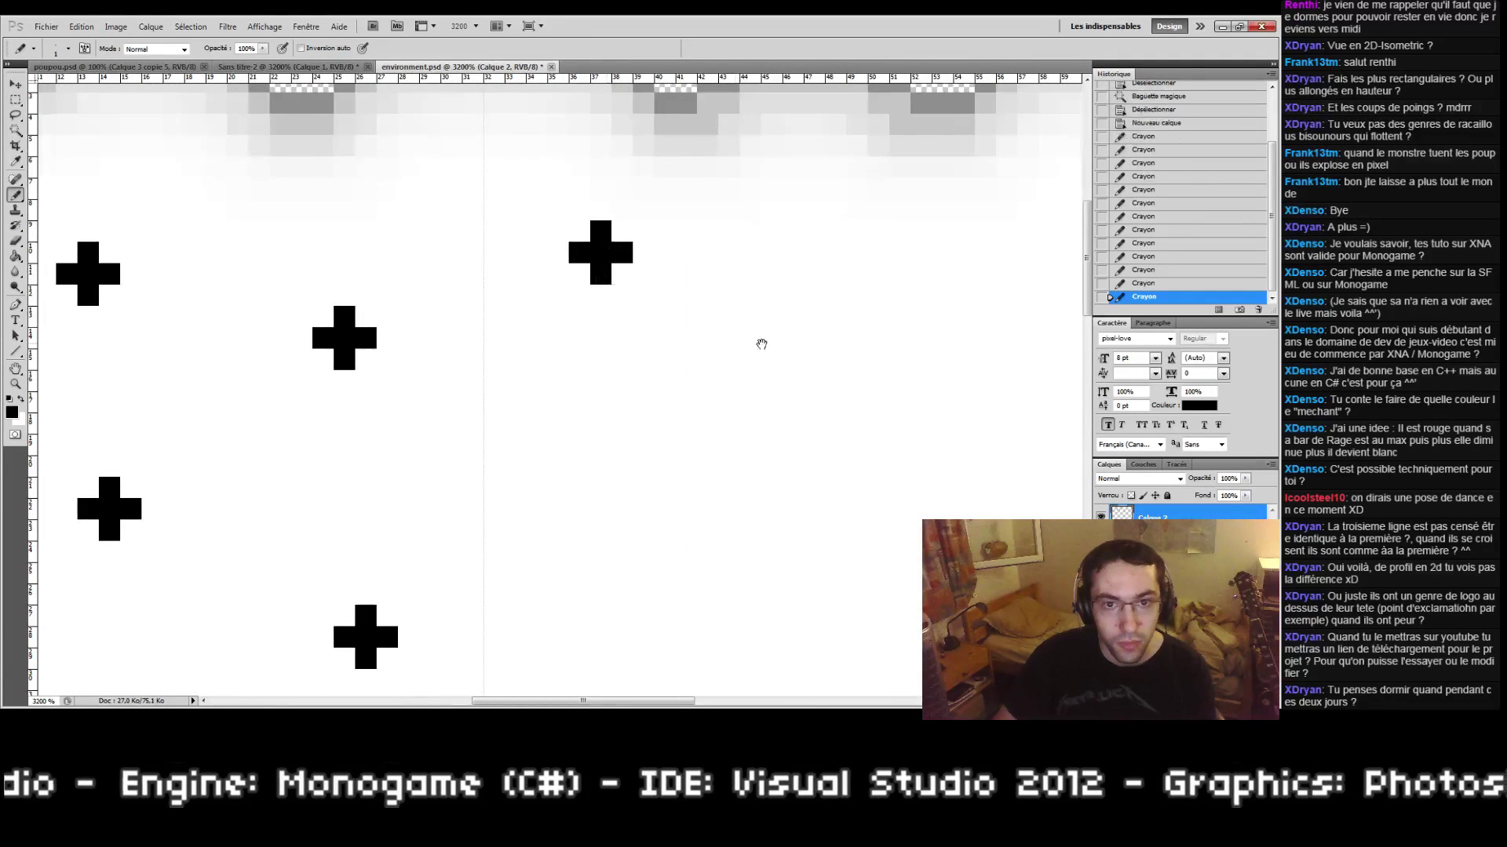
pyautogui.moveTo(761, 343)
pyautogui.mouseDown()
pyautogui.moveTo(589, 330)
pyautogui.moveTo(616, 336)
pyautogui.mouseUp()
pyautogui.moveTo(596, 314); pyautogui.dragTo(596, 357)
pyautogui.moveTo(751, 386); pyautogui.dragTo(559, 416)
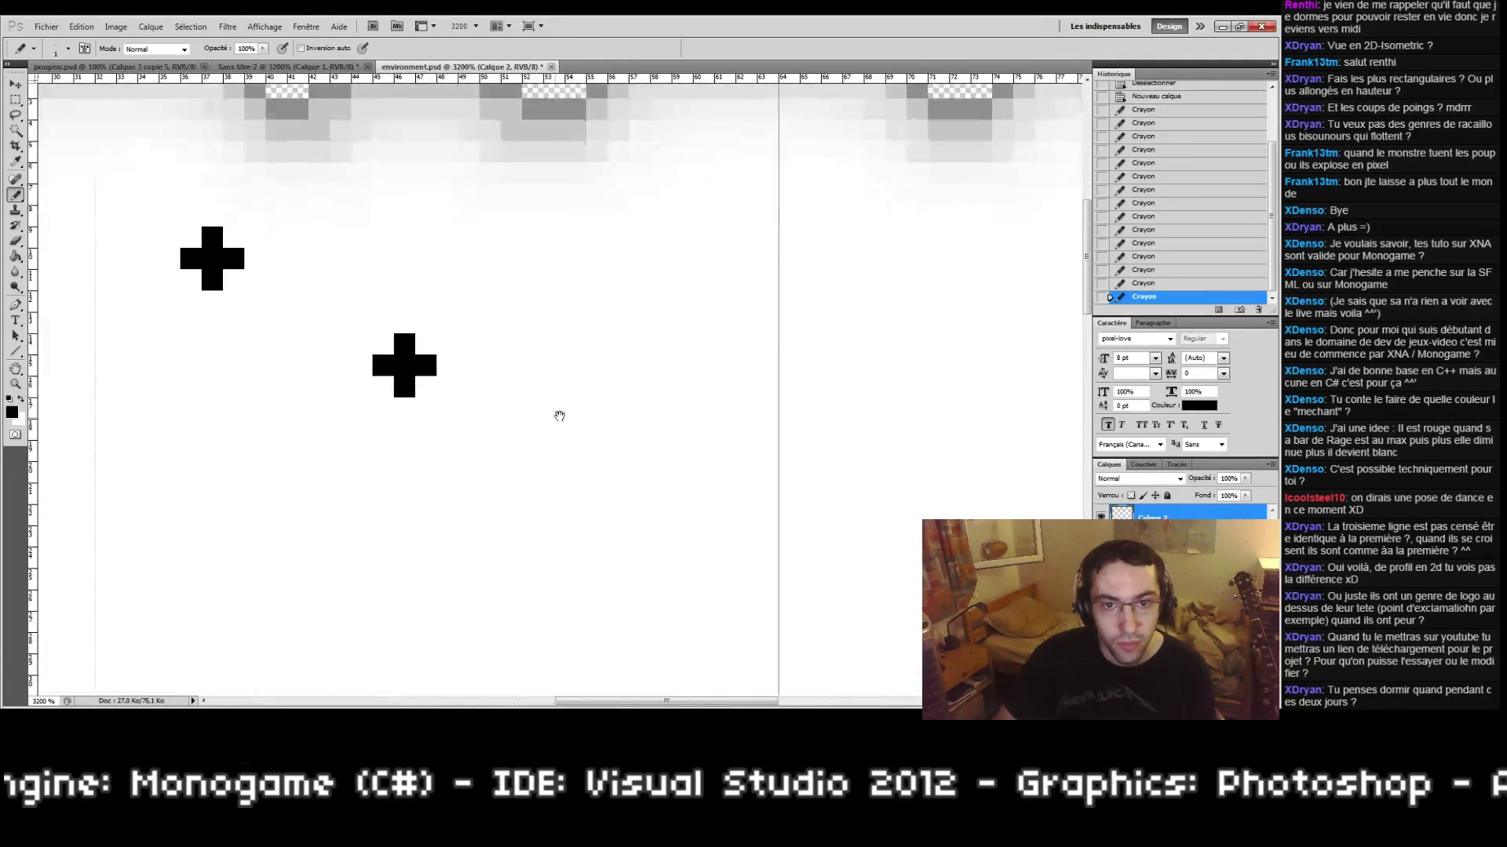
pyautogui.moveTo(637, 277)
pyautogui.mouseDown()
pyautogui.moveTo(680, 278)
pyautogui.moveTo(666, 298)
pyautogui.mouseUp()
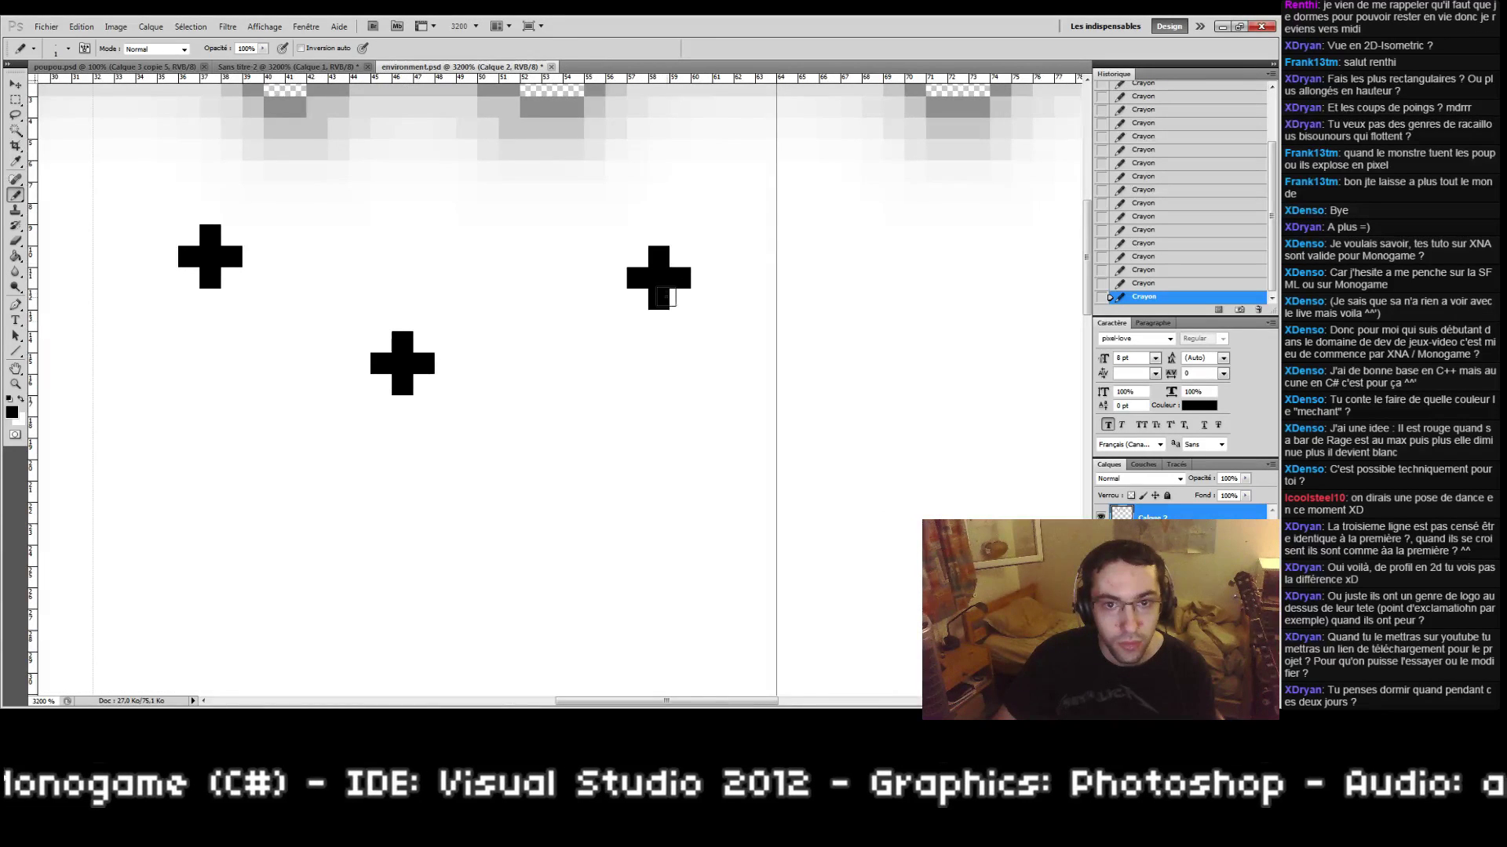
# Step: Draw two 3 by 3 pixel black plus signs in the middle of the top middle grid cell, one in each half
pyautogui.moveTo(599, 519)
pyautogui.mouseDown()
pyautogui.moveTo(660, 380)
pyautogui.moveTo(687, 368)
pyautogui.mouseUp()
pyautogui.hotkey('ctrl', 'z')
pyautogui.click(667, 346)
pyautogui.moveTo(713, 416); pyautogui.dragTo(708, 416)
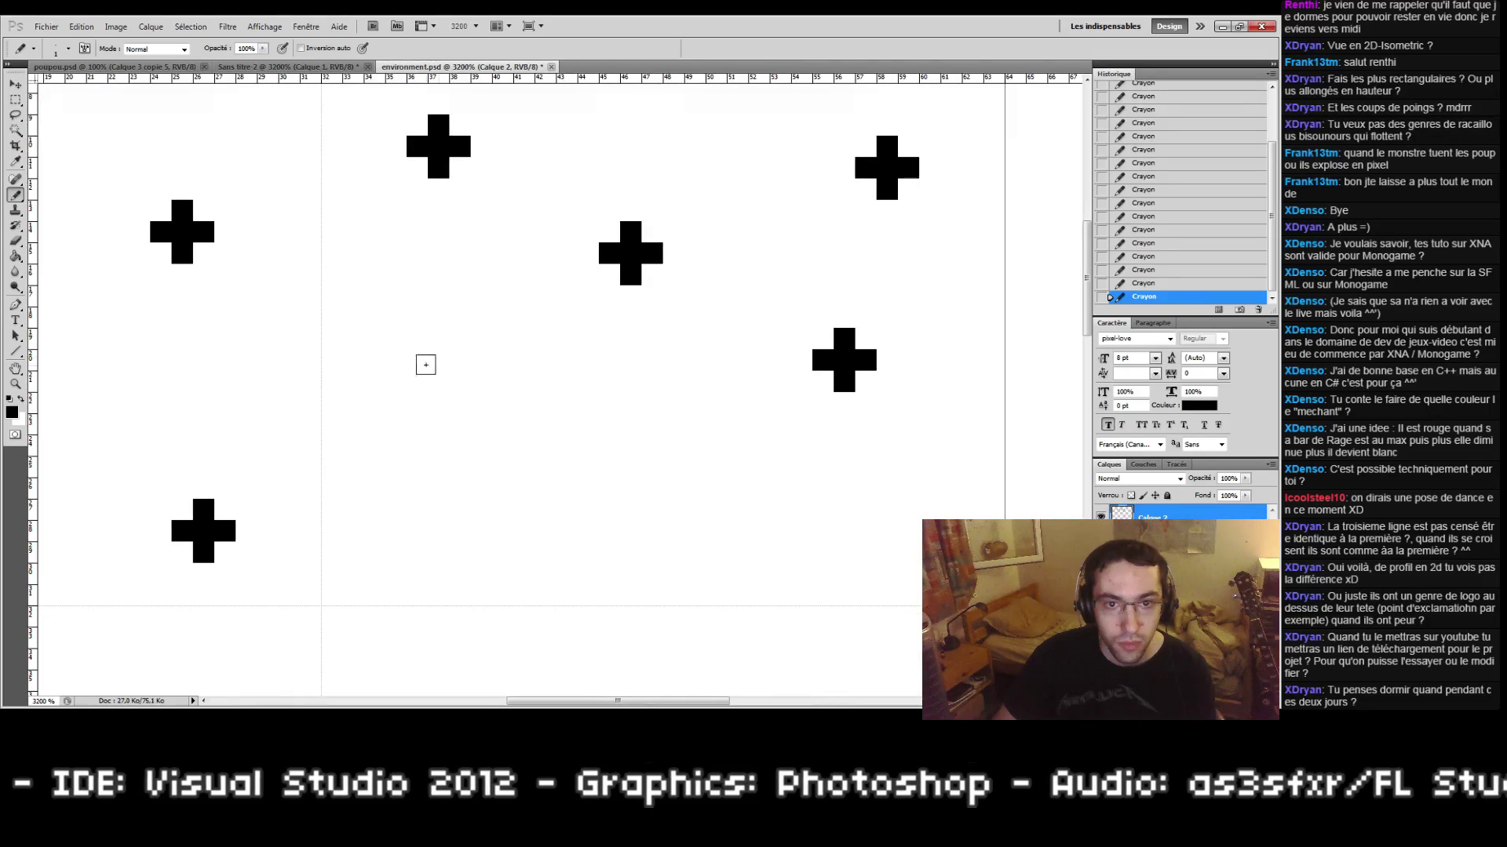
pyautogui.moveTo(374, 360)
pyautogui.mouseDown()
pyautogui.moveTo(417, 360)
pyautogui.moveTo(395, 381)
pyautogui.mouseUp()
# Step: Draw two 3 by 3 pixel black plus signs in the lower part of the top middle grid cell, undoing misdrawn pixels
pyautogui.moveTo(585, 472); pyautogui.dragTo(567, 424)
pyautogui.moveTo(487, 471)
pyautogui.mouseDown()
pyautogui.moveTo(550, 482)
pyautogui.moveTo(515, 471)
pyautogui.moveTo(548, 468)
pyautogui.mouseUp()
pyautogui.hotkey('ctrl', 'z')
pyautogui.click(527, 440)
pyautogui.click(527, 482)
pyautogui.moveTo(783, 513); pyautogui.dragTo(570, 504)
pyautogui.hotkey('ctrl', 'z')
pyautogui.click(592, 503)
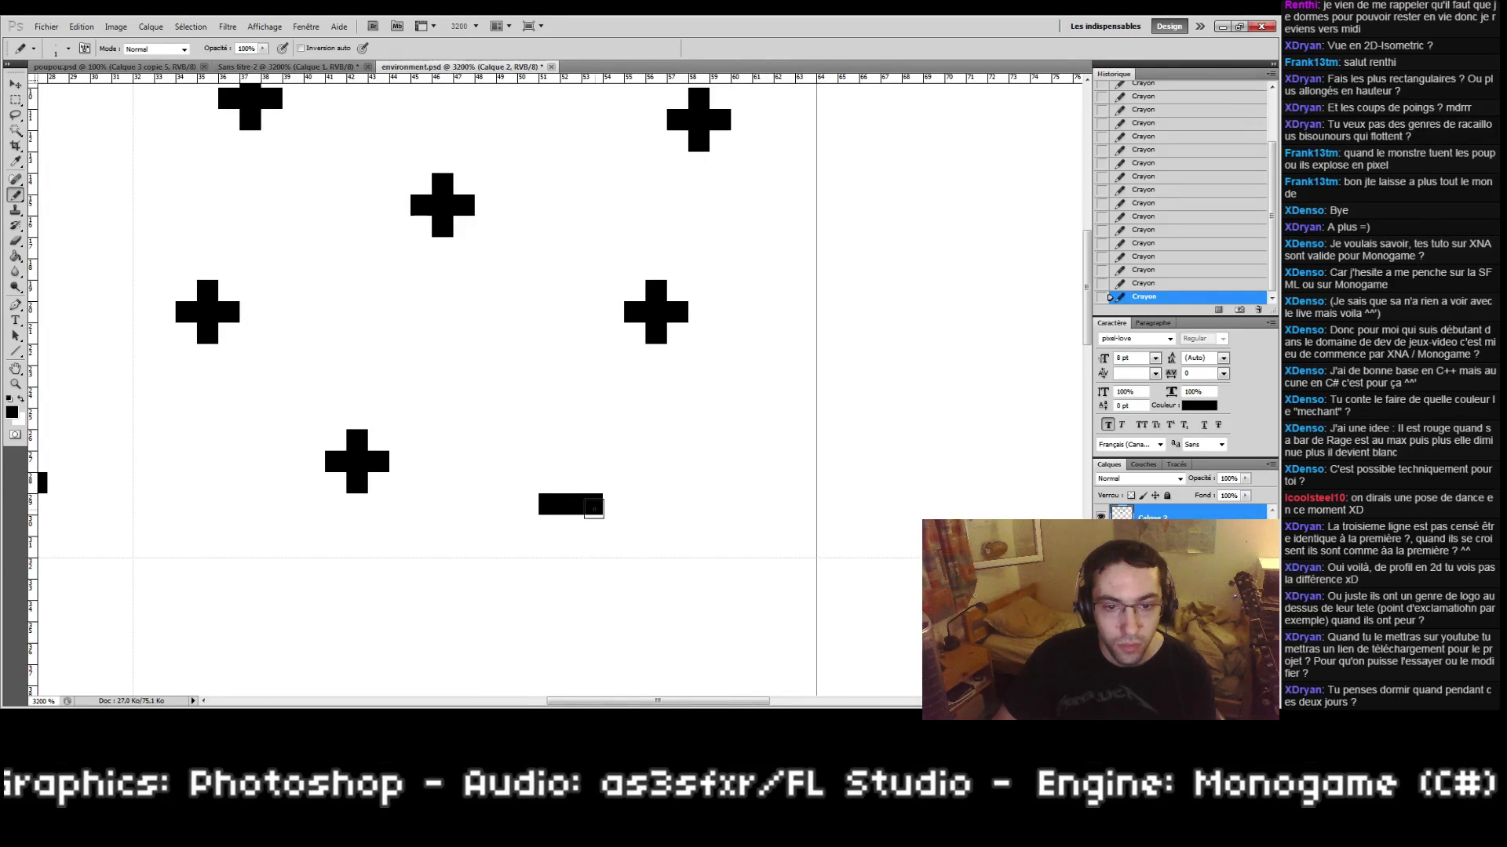
pyautogui.click(571, 482)
pyautogui.click(570, 525)
# Step: Draw matching 3 by 3 pixel black plus signs straddling the left and right vertical grid lines of the top middle cell at the same height
pyautogui.moveTo(371, 333)
pyautogui.mouseDown()
pyautogui.moveTo(582, 422)
pyautogui.moveTo(387, 470)
pyautogui.moveTo(397, 356)
pyautogui.mouseUp()
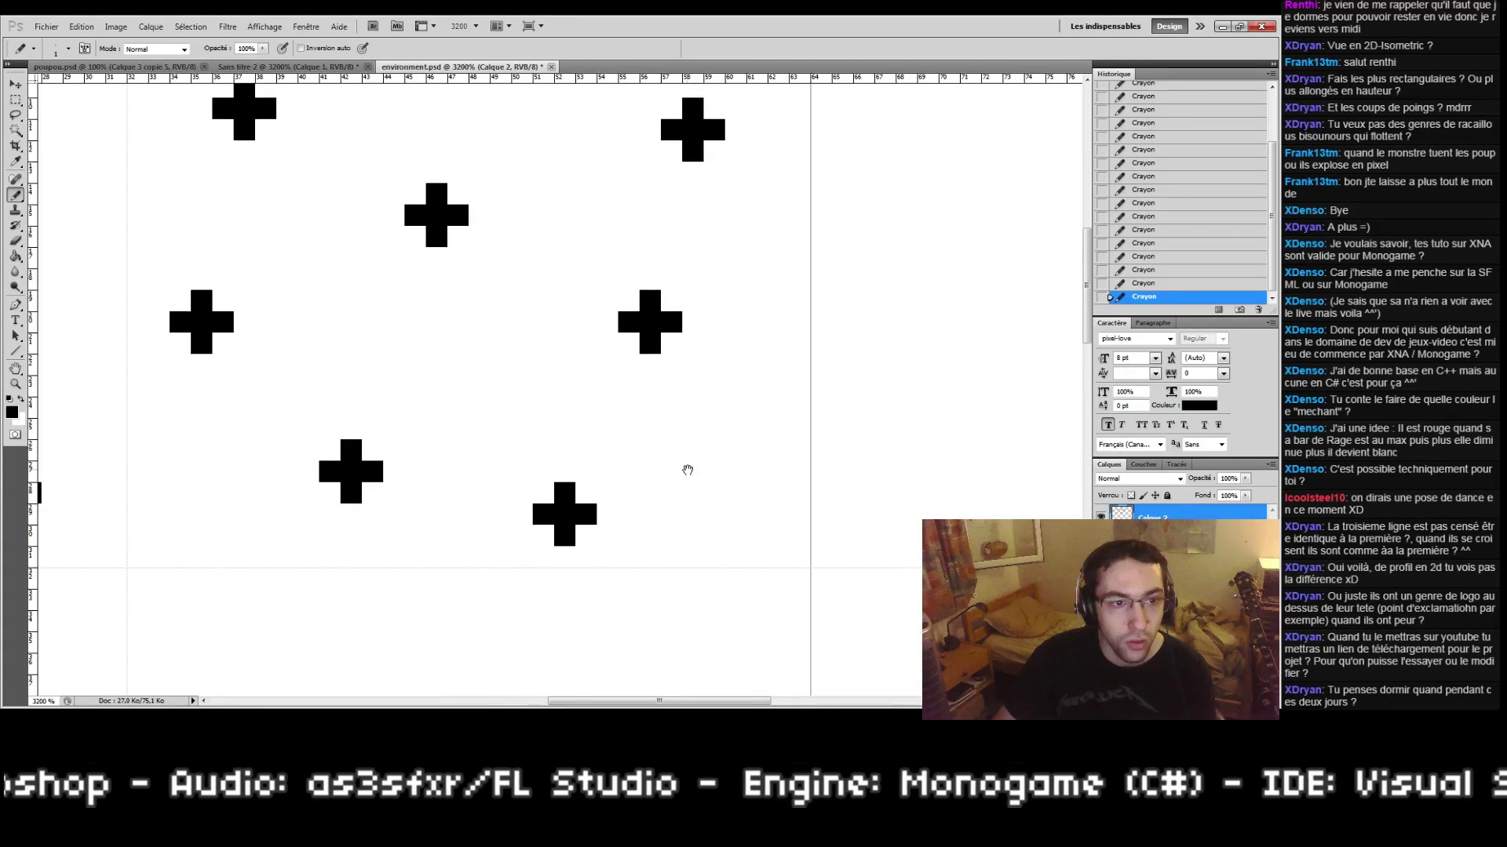
pyautogui.moveTo(716, 527); pyautogui.dragTo(621, 470)
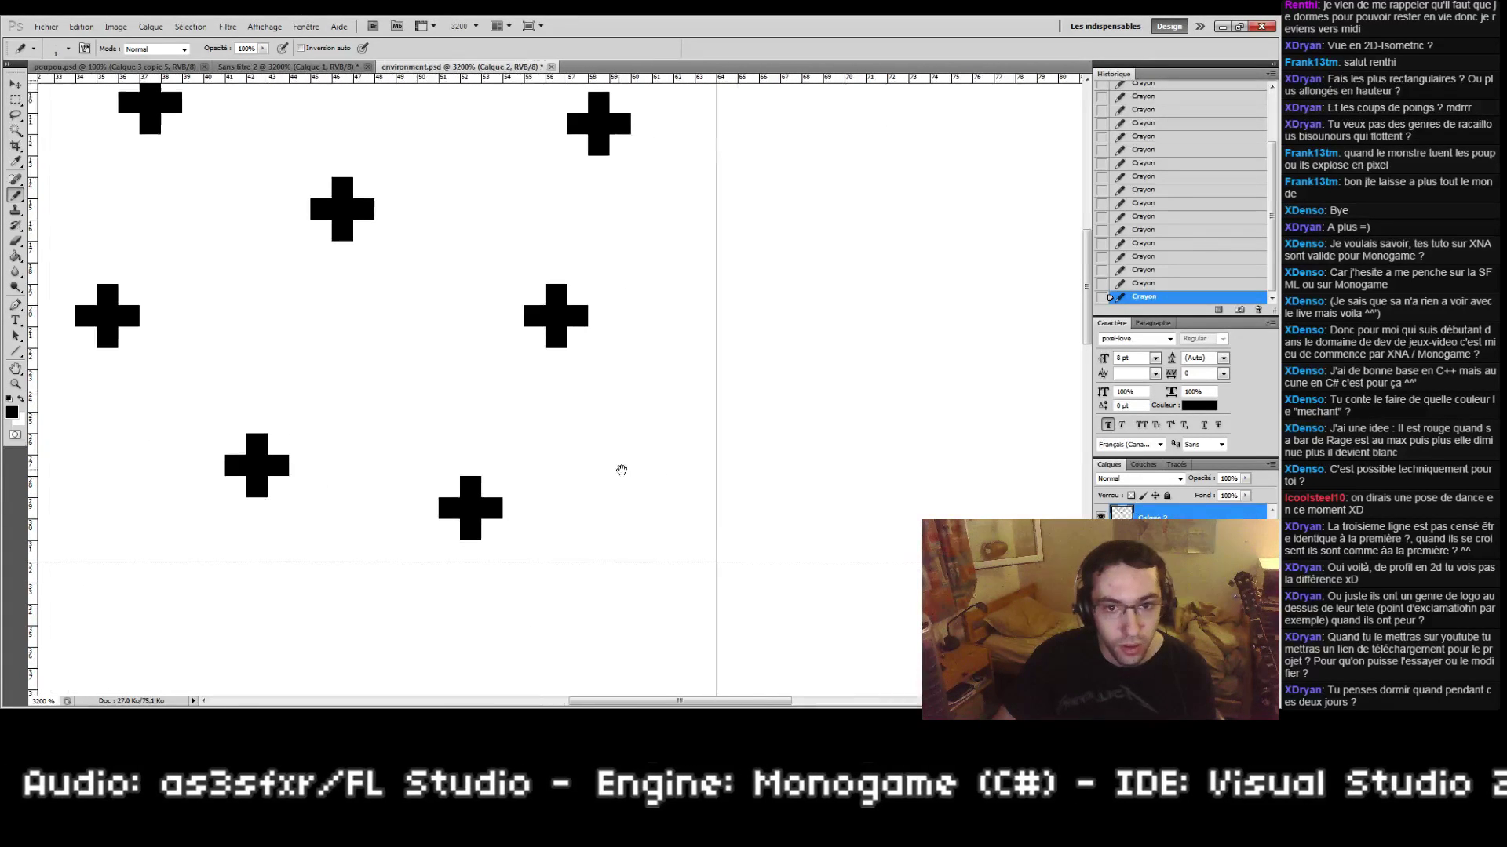
pyautogui.click(727, 444)
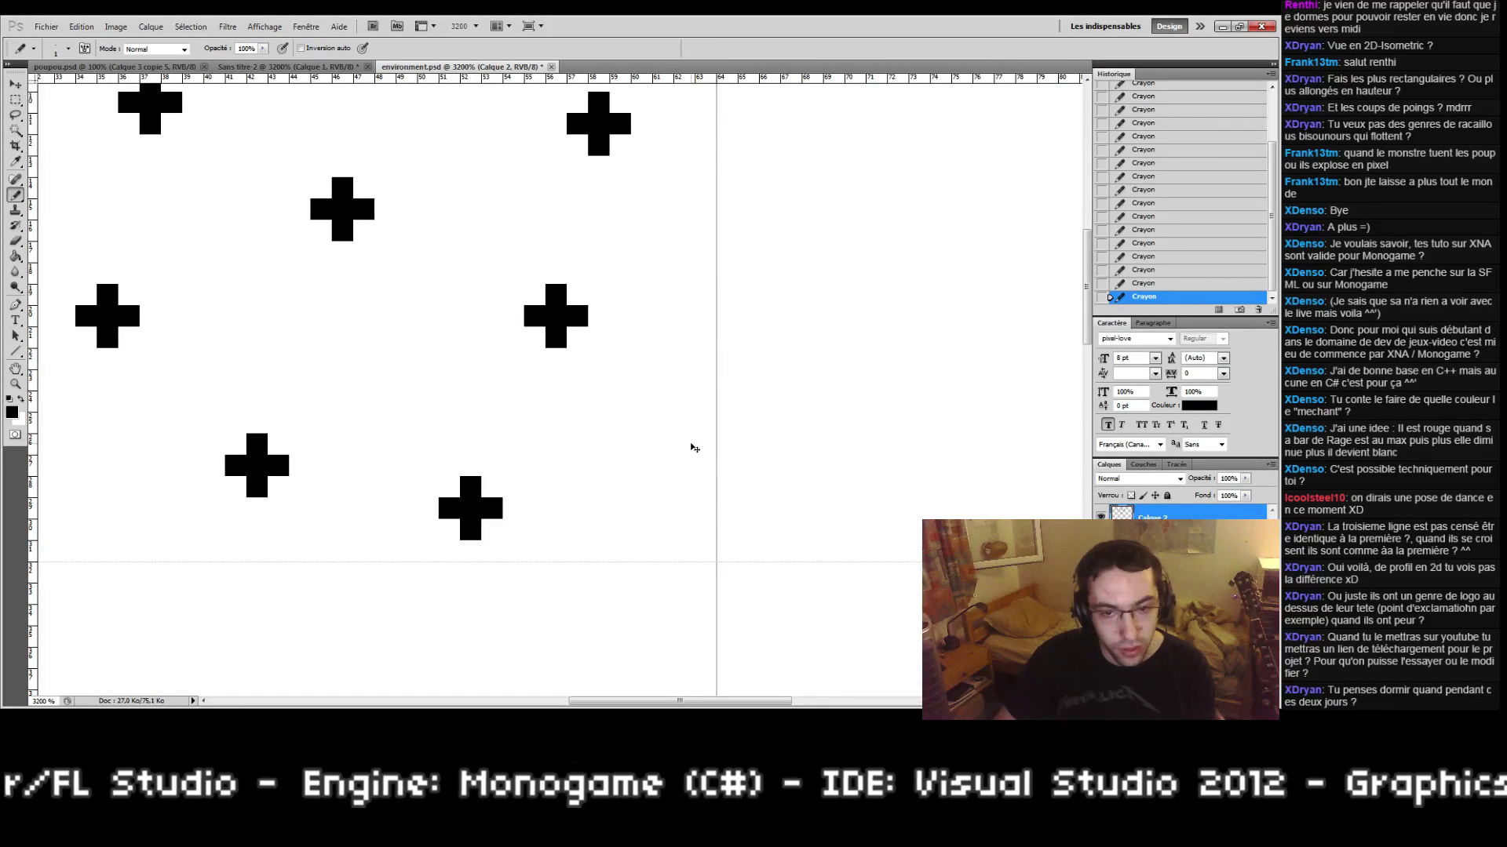
pyautogui.moveTo(401, 466); pyautogui.dragTo(591, 461)
pyautogui.moveTo(226, 412)
pyautogui.mouseDown()
pyautogui.moveTo(234, 459)
pyautogui.moveTo(255, 437)
pyautogui.moveTo(400, 432)
pyautogui.mouseUp()
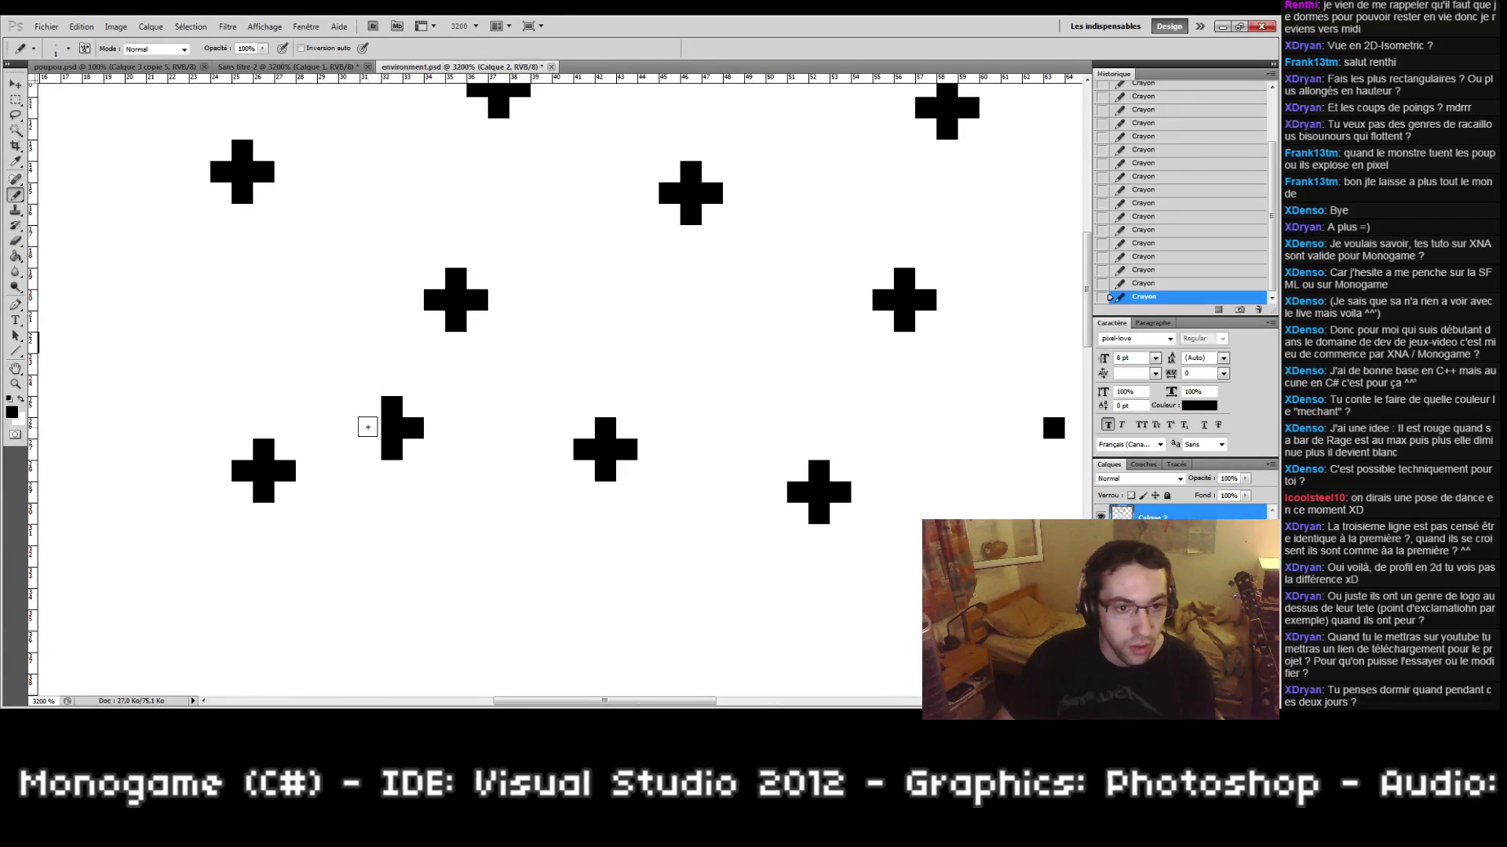
pyautogui.hotkey('ctrl', 'h')
pyautogui.moveTo(670, 423); pyautogui.dragTo(303, 417)
pyautogui.hotkey('ctrl', 'h')
pyautogui.moveTo(708, 406); pyautogui.dragTo(704, 433)
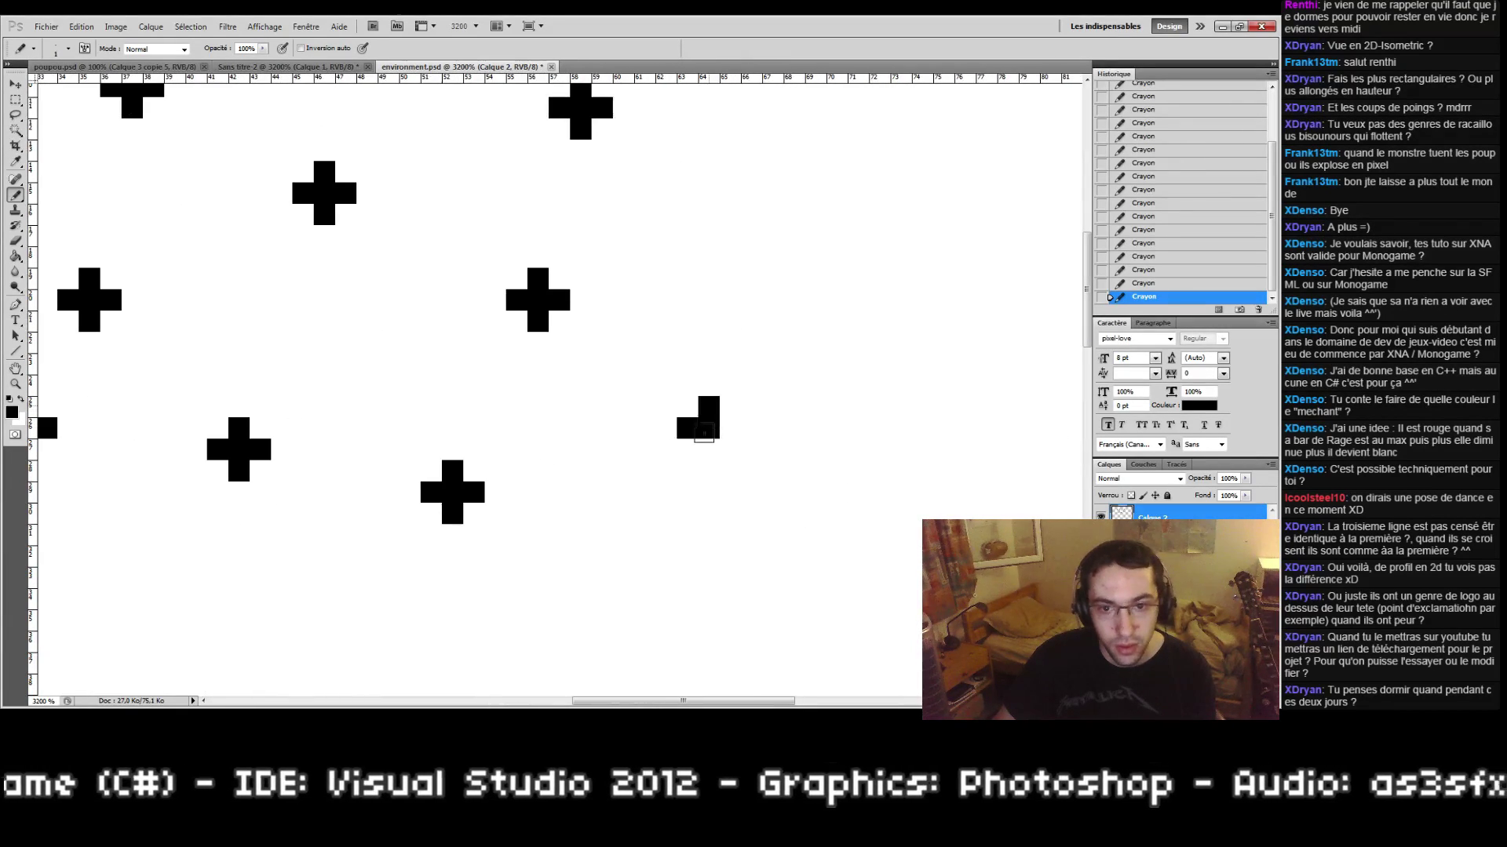
pyautogui.hotkey('ctrl', 'h')
pyautogui.moveTo(407, 467)
pyautogui.mouseDown()
pyautogui.moveTo(726, 437)
pyautogui.moveTo(581, 542)
pyautogui.mouseUp()
pyautogui.hotkey('ctrl', 'z')
pyautogui.moveTo(685, 326); pyautogui.dragTo(601, 520)
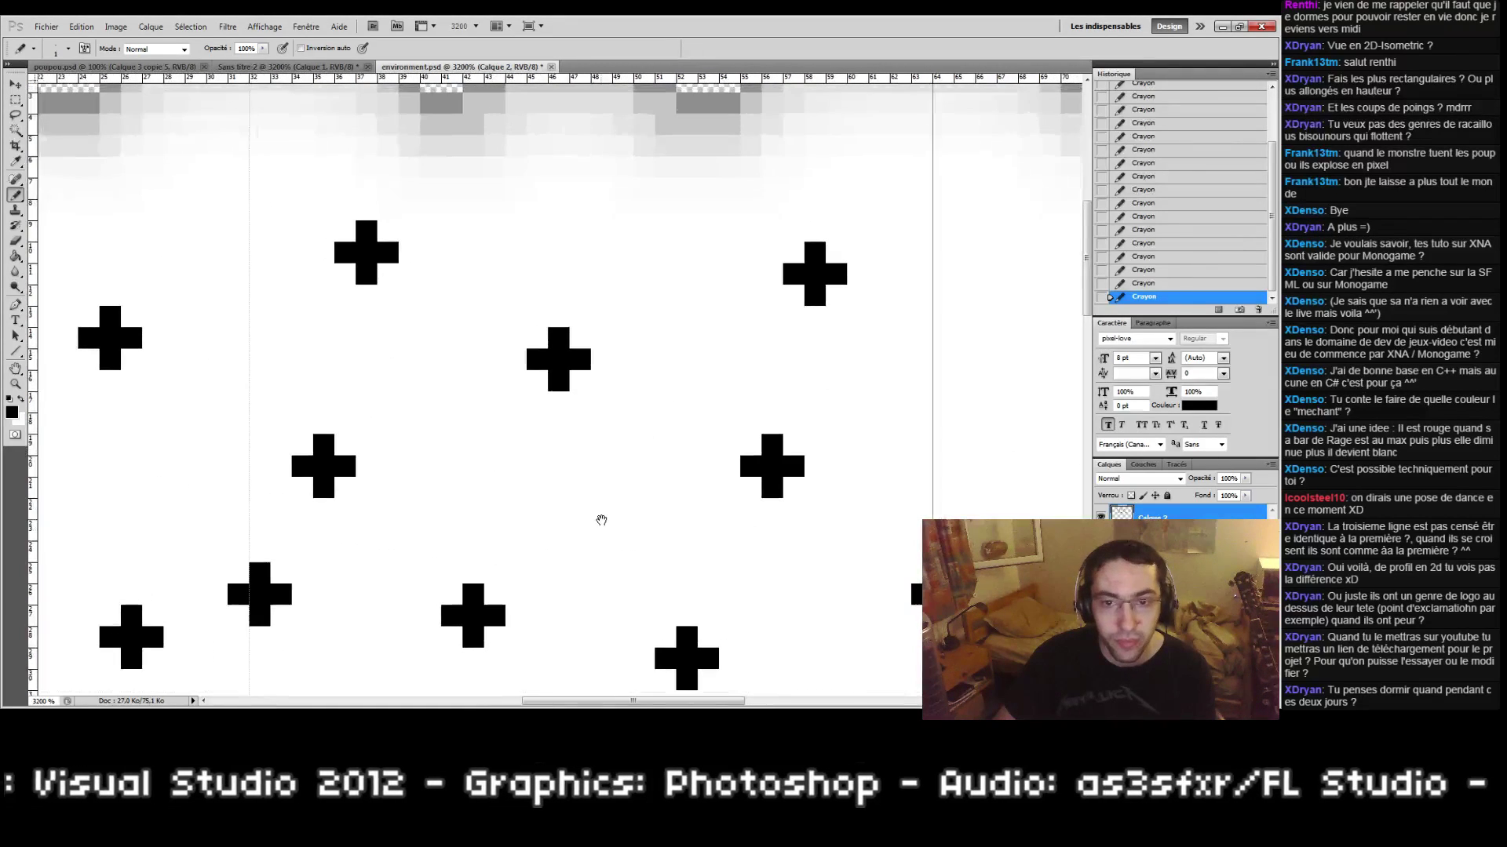
# Step: Draw a 3 by 3 pixel black plus sign across the horizontal grid line below the upper left cell, erasing the stray pixels
pyautogui.doubleClick(15, 385)
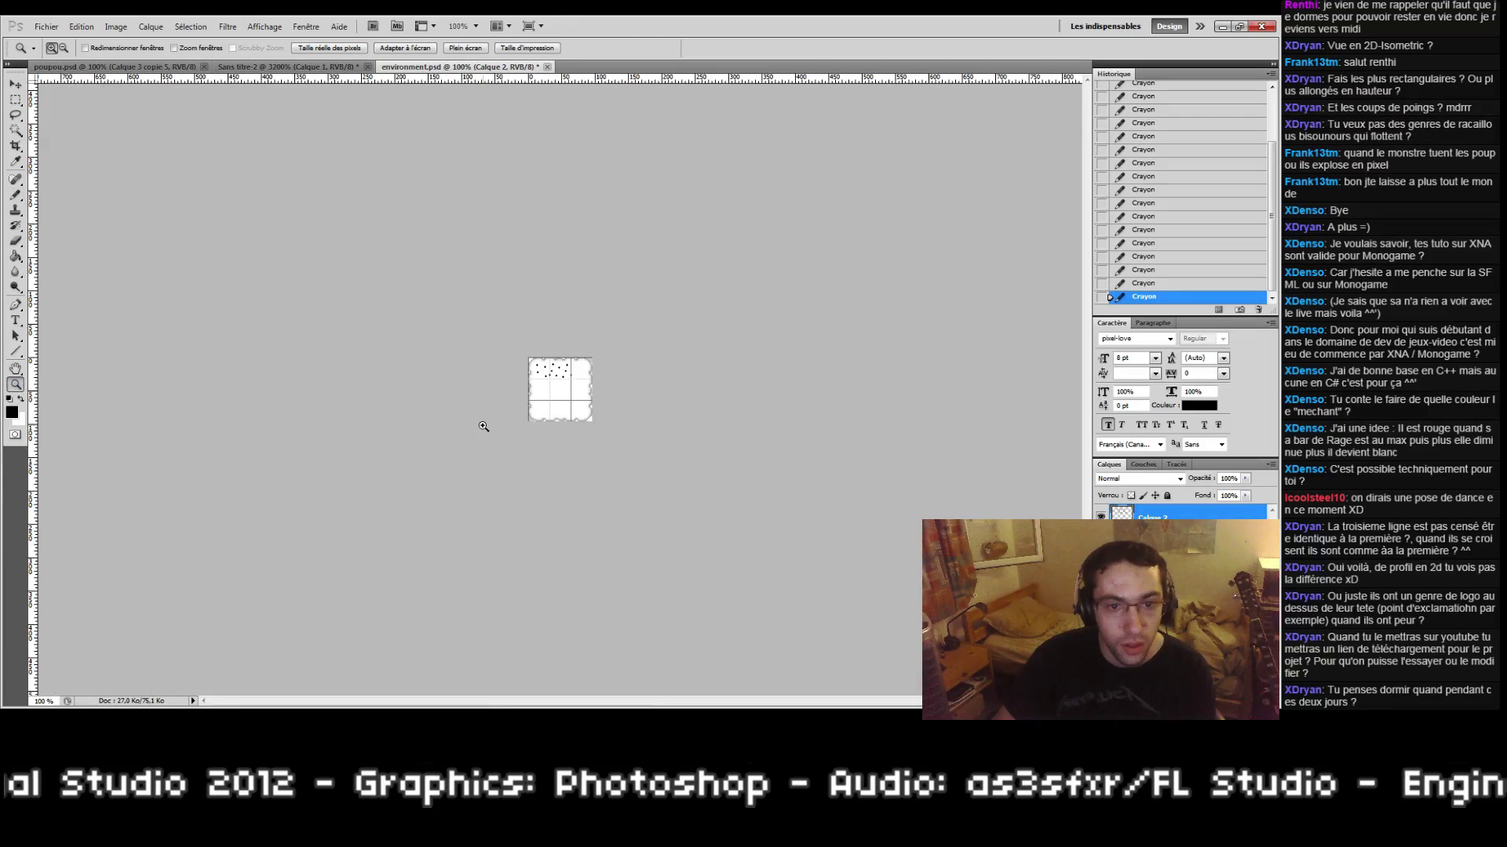
pyautogui.click(535, 396)
pyautogui.moveTo(498, 326)
pyautogui.mouseDown()
pyautogui.moveTo(613, 408)
pyautogui.moveTo(586, 443)
pyautogui.mouseUp()
pyautogui.click(471, 415)
pyautogui.press('e')
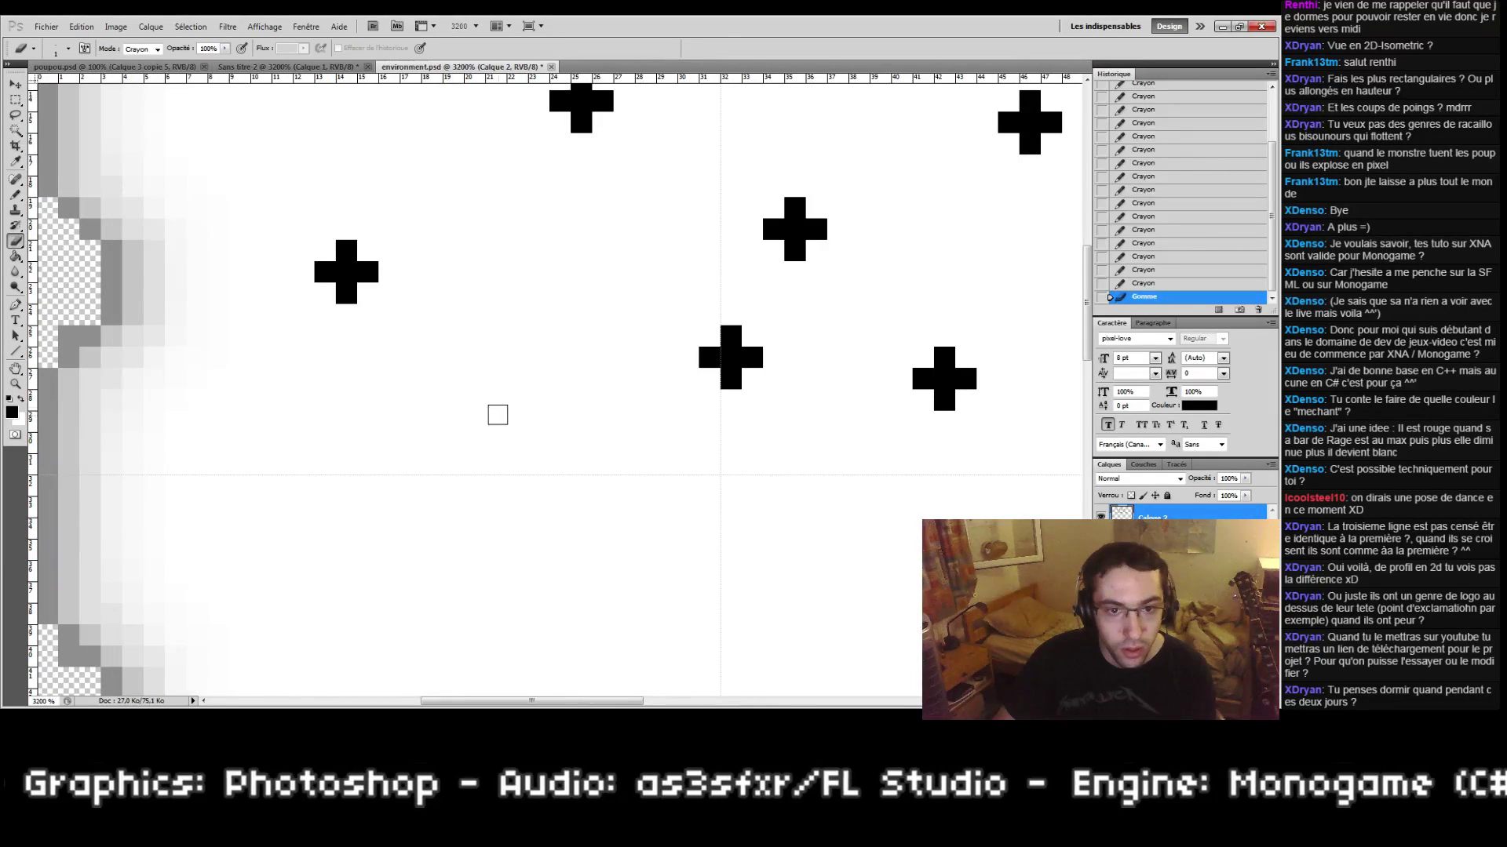
pyautogui.press('b')
pyautogui.moveTo(461, 463); pyautogui.dragTo(494, 450)
pyautogui.hotkey('ctrl', 'z')
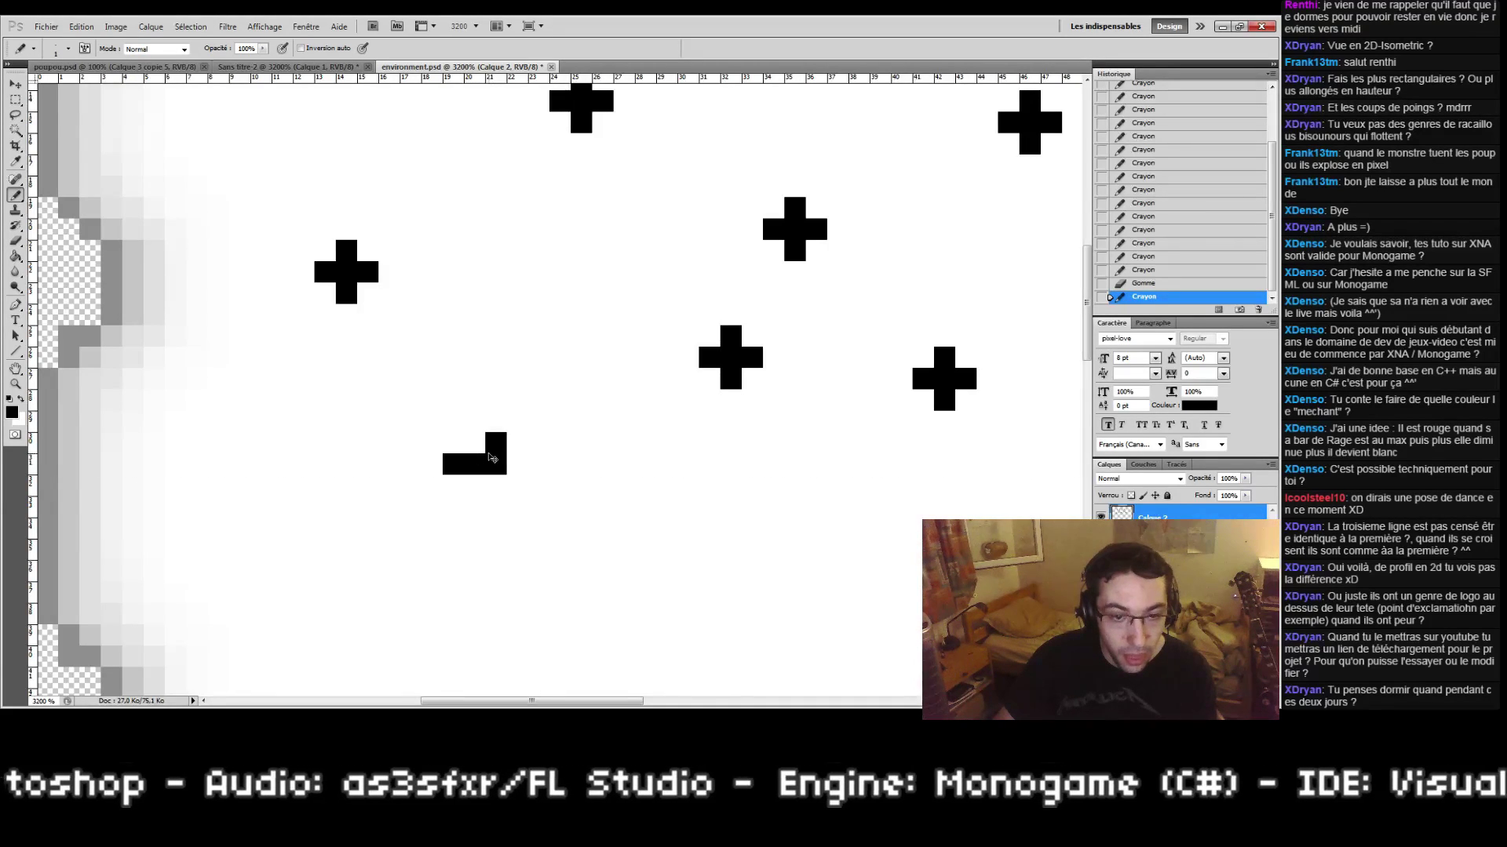
pyautogui.press('e')
pyautogui.click(493, 449)
pyautogui.press('b')
pyautogui.click(474, 444)
pyautogui.click(474, 483)
pyautogui.hotkey('ctrl', 'h')
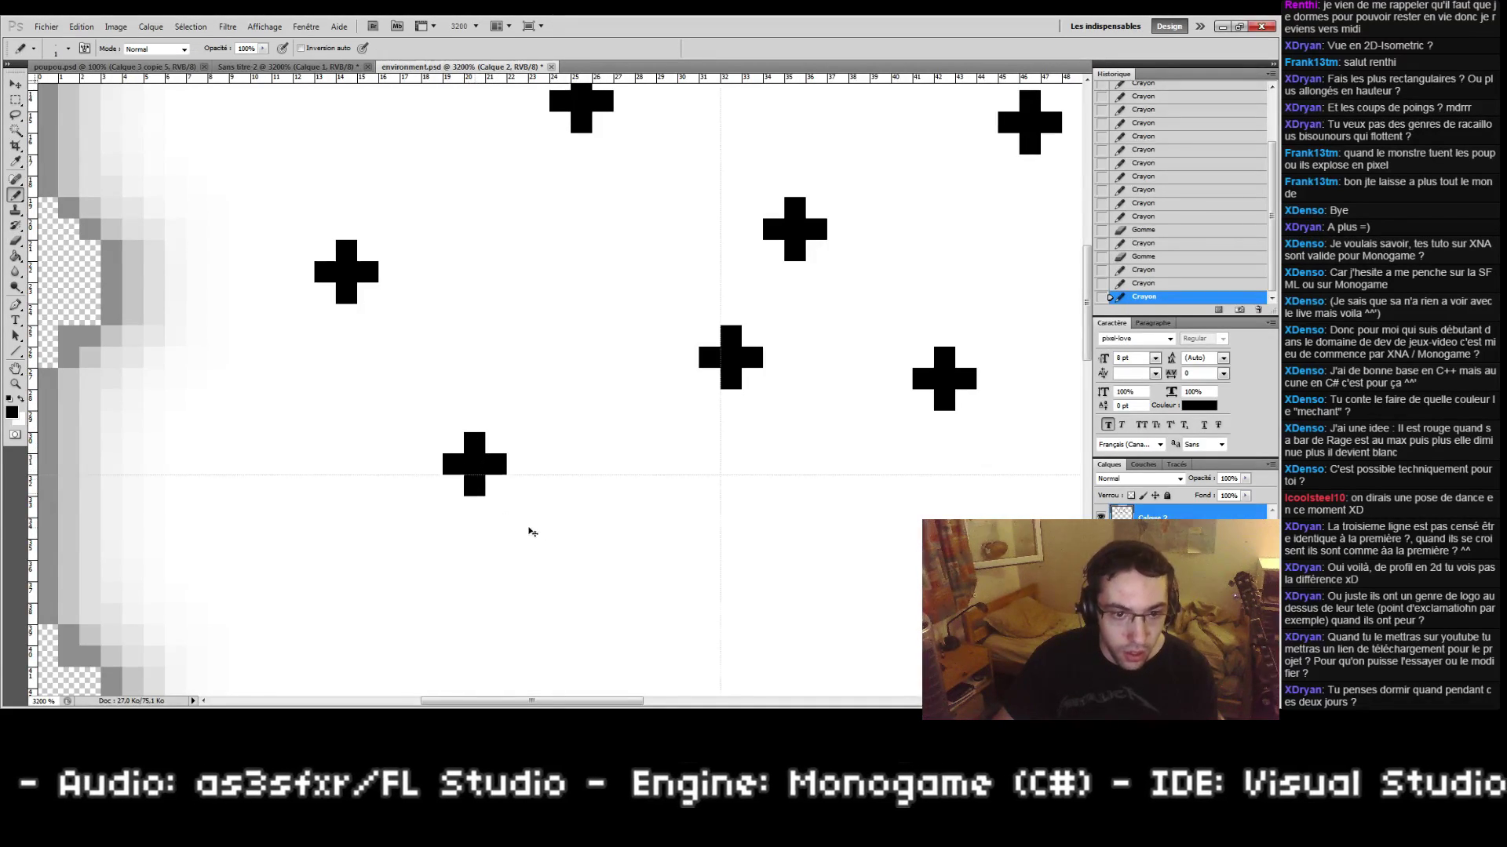
# Step: Draw a matching 3 by 3 pixel black plus sign across the lower grid line of the middle left cell, in the same column as the upper one
pyautogui.moveTo(539, 485); pyautogui.dragTo(538, 293)
pyautogui.hotkey('ctrl', 'z')
pyautogui.moveTo(518, 544); pyautogui.dragTo(572, 153)
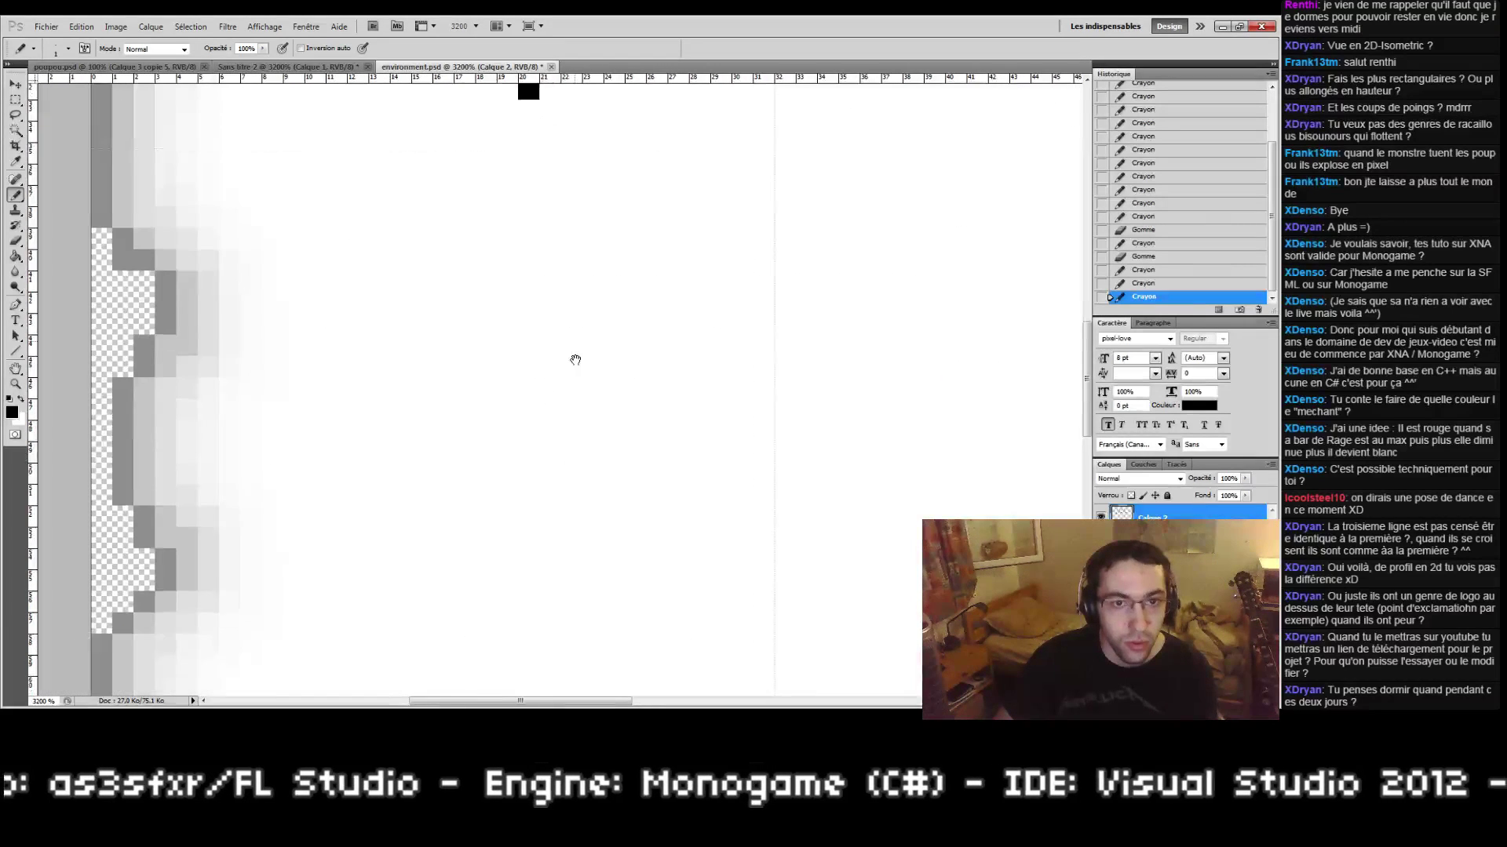
pyautogui.moveTo(559, 401)
pyautogui.mouseDown()
pyautogui.moveTo(561, 472)
pyautogui.moveTo(561, 340)
pyautogui.mouseUp()
pyautogui.moveTo(542, 153); pyautogui.dragTo(528, 230)
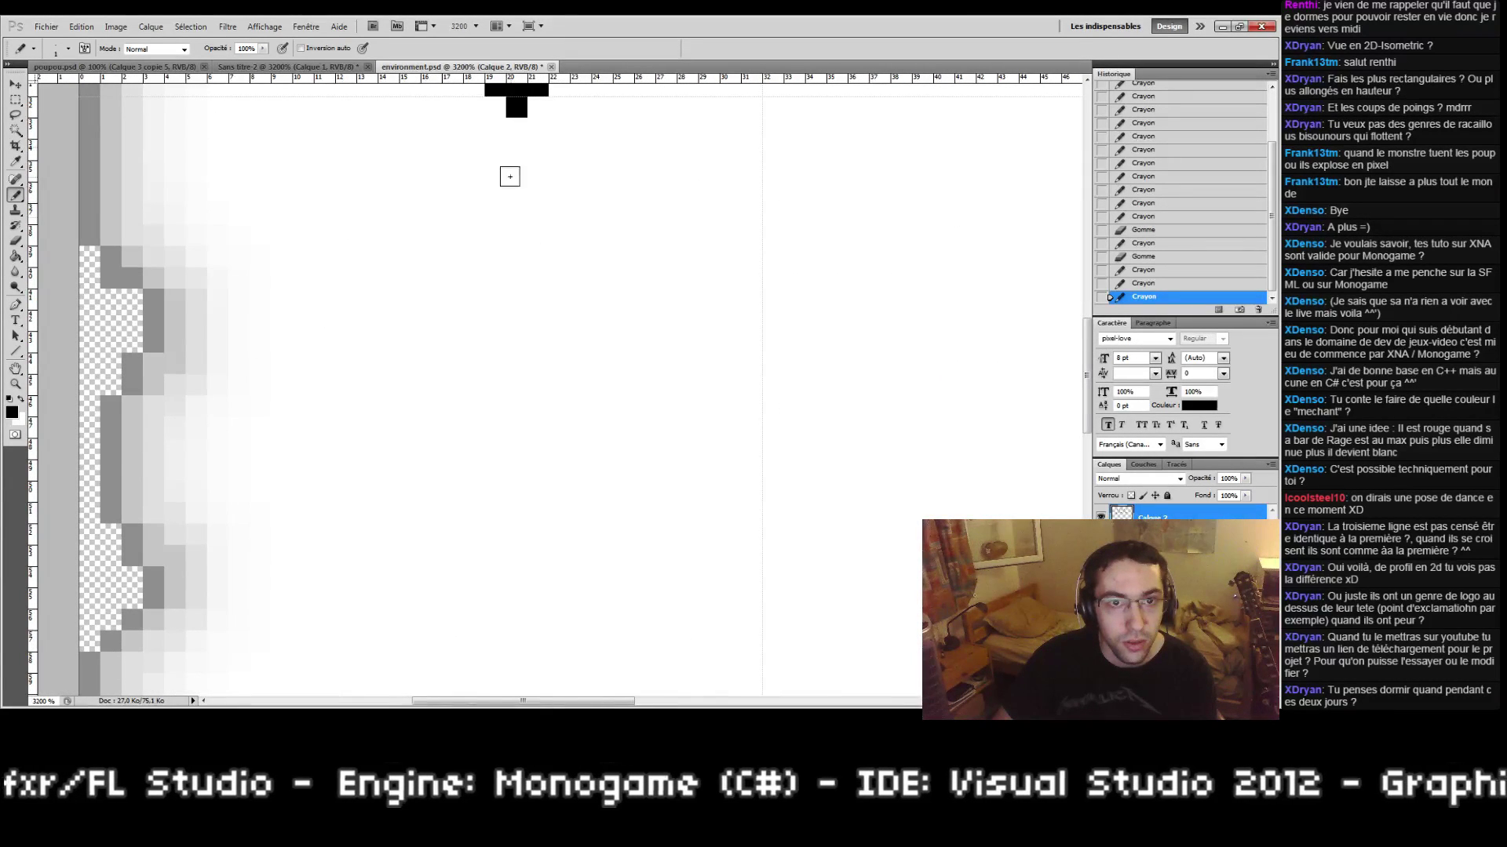
pyautogui.scroll(-5, 506, 359)
pyautogui.click(523, 541)
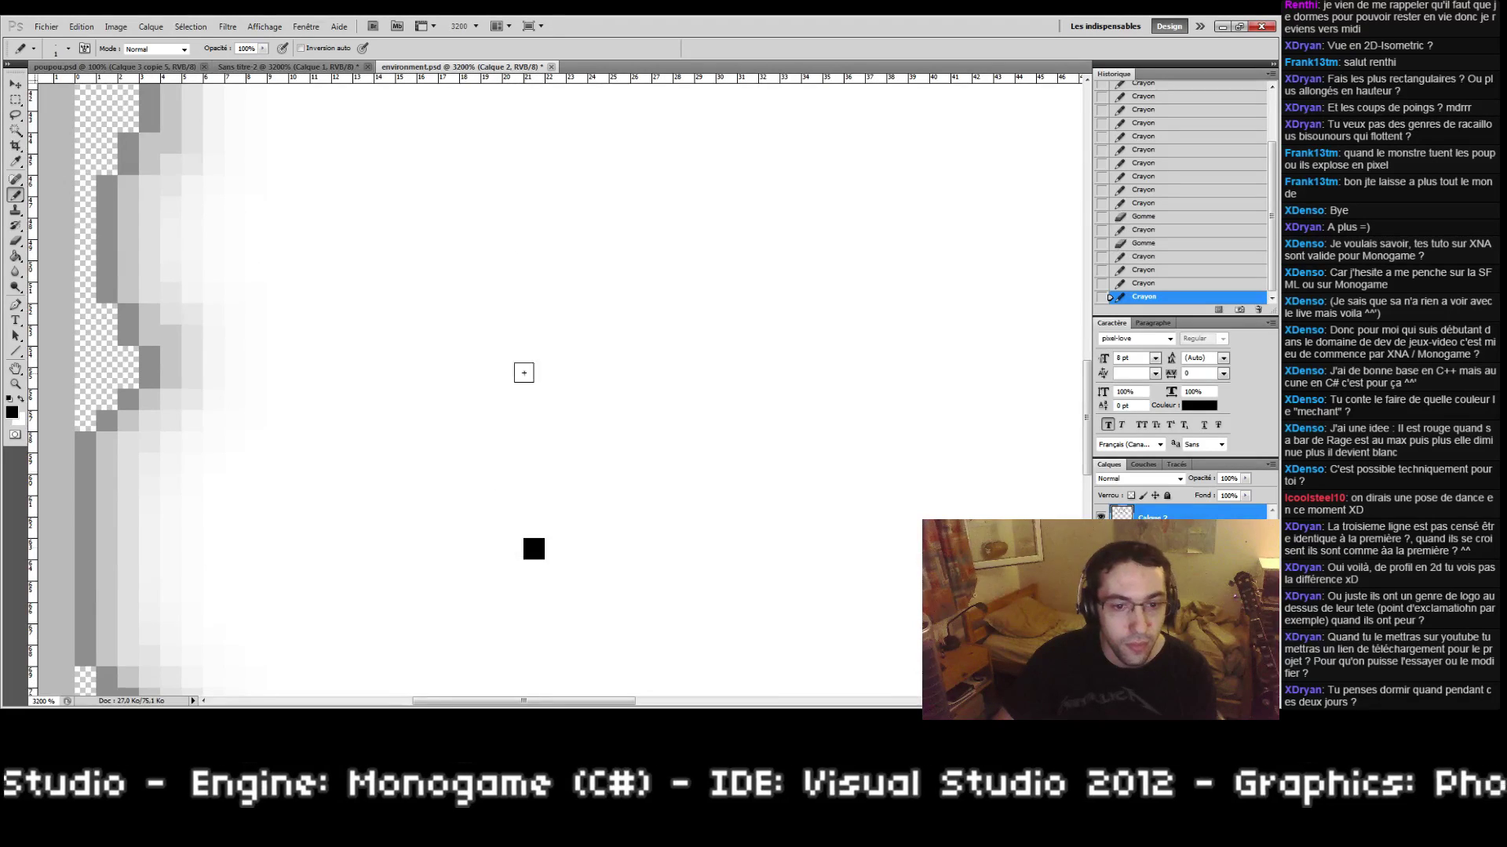
pyautogui.scroll(3, 521, 370)
pyautogui.scroll(-2, 531, 545)
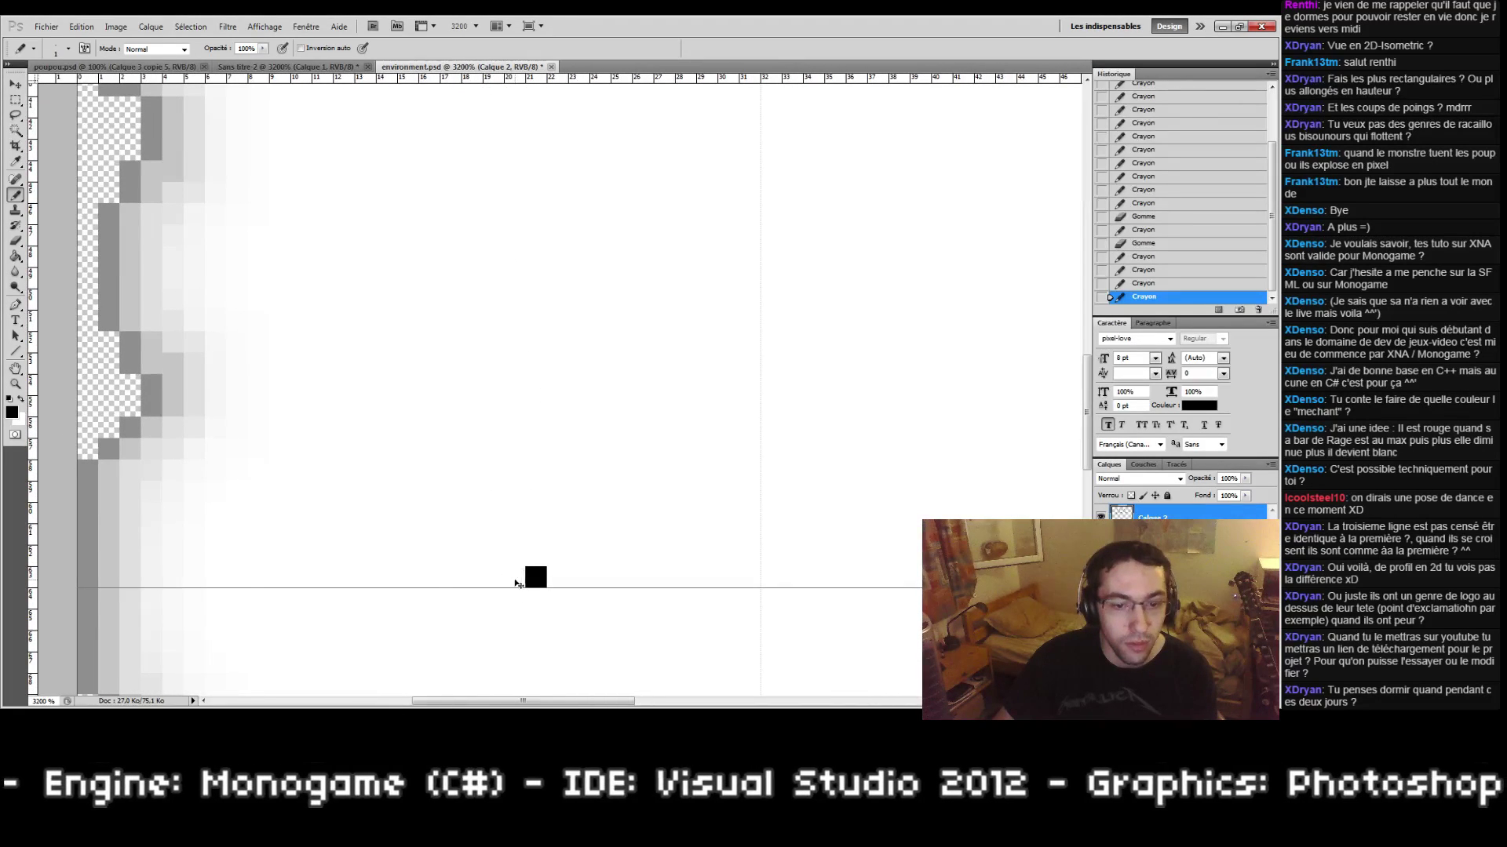
pyautogui.hotkey('ctrl', 'z')
pyautogui.click(514, 598)
pyautogui.hotkey('ctrl', 'h')
pyautogui.click(514, 576)
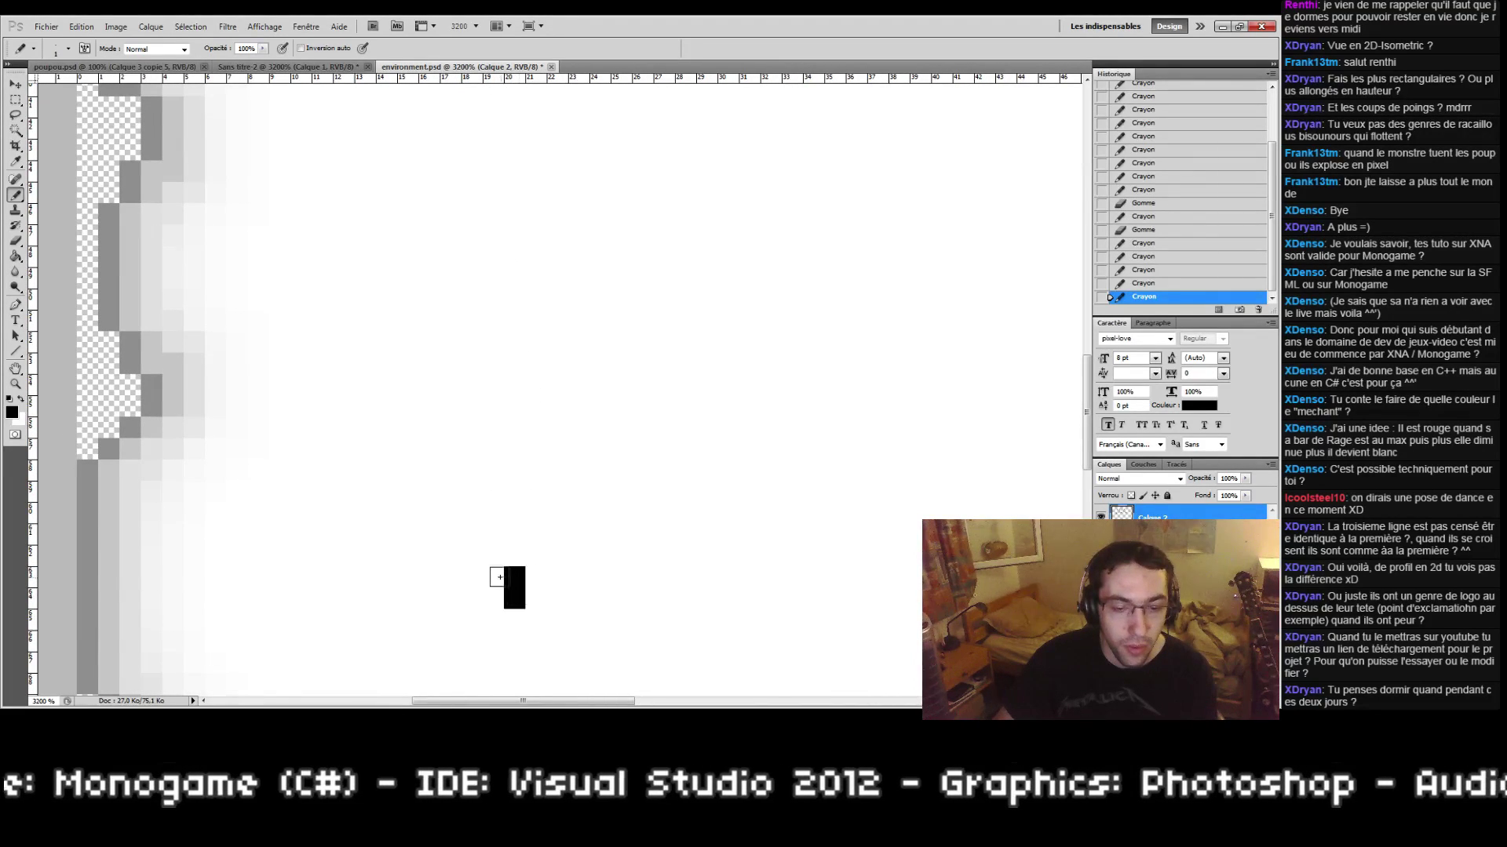
pyautogui.click(493, 577)
pyautogui.click(536, 577)
pyautogui.click(514, 556)
# Step: Try a straight vertical black line between the two left grid-line plus signs to check their column alignment, and undo it
pyautogui.scroll(-5, 603, 619)
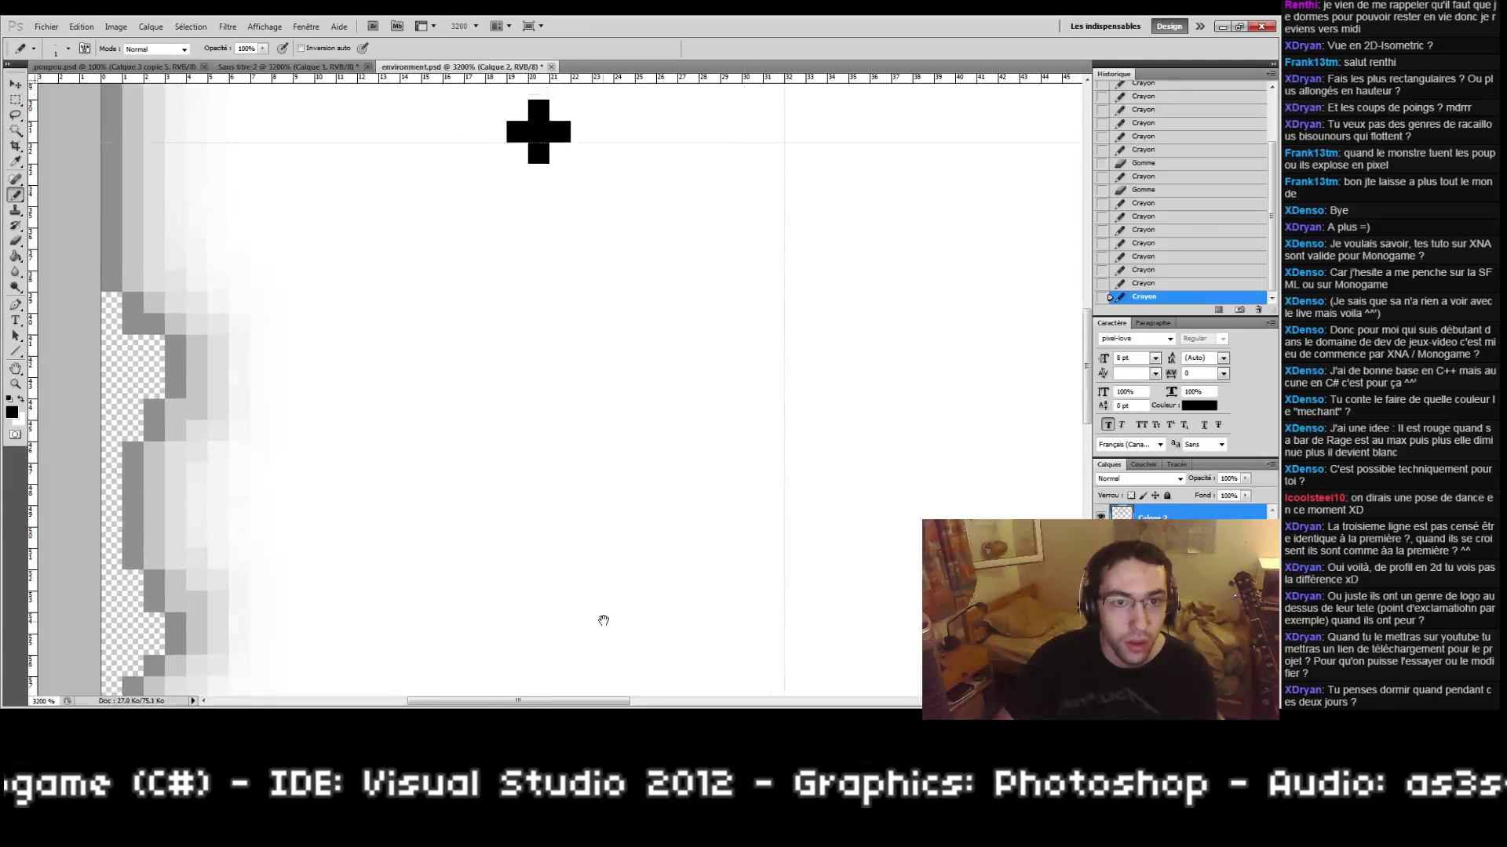
pyautogui.scroll(5, 593, 339)
pyautogui.scroll(-5, 471, 279)
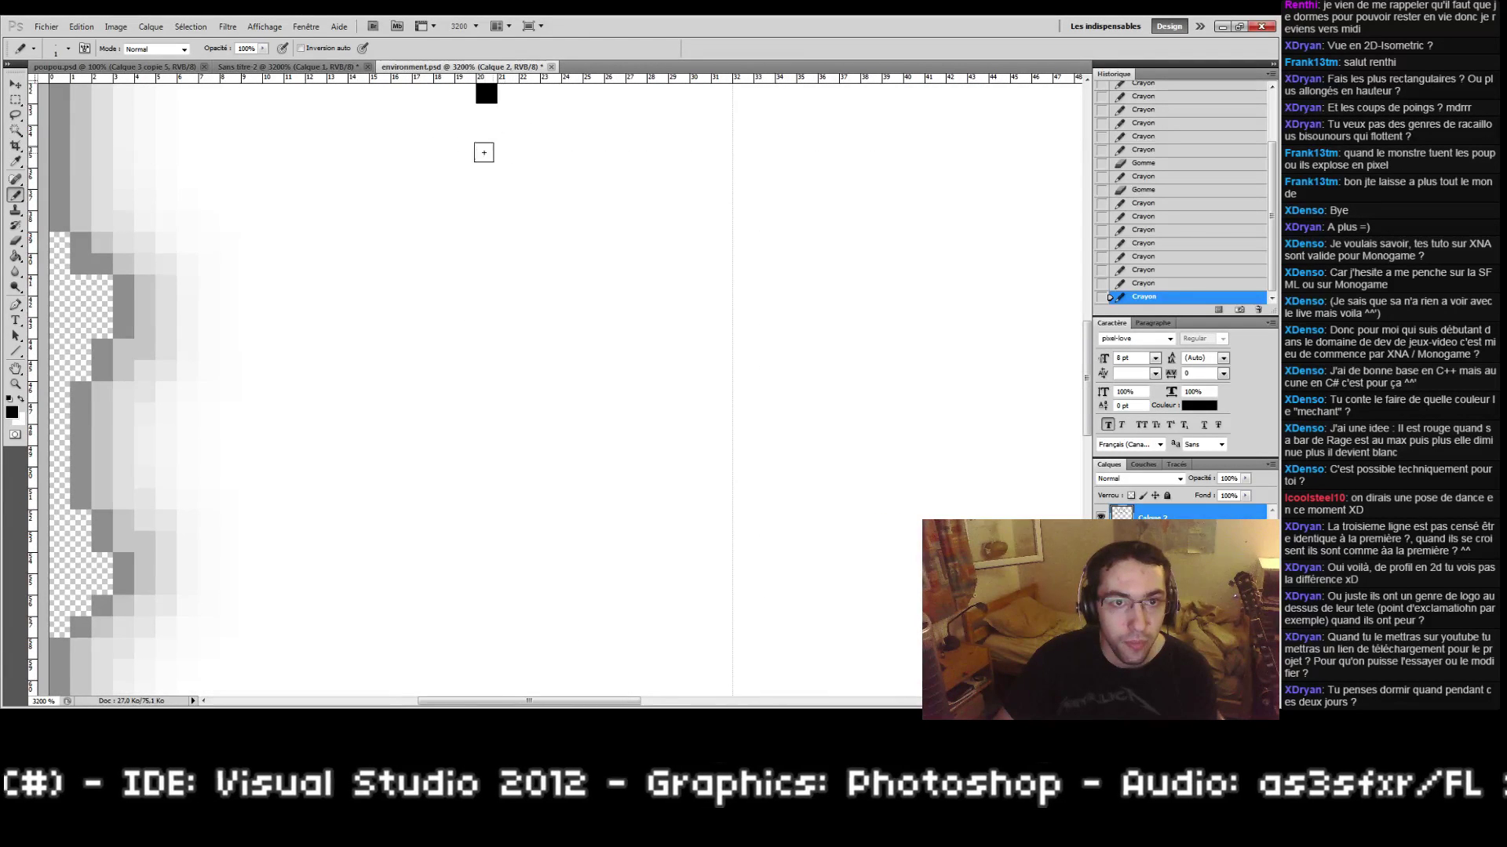
pyautogui.click(483, 152)
pyautogui.keyDown('shift'); pyautogui.click(485, 584); pyautogui.keyUp('shift')
pyautogui.moveTo(590, 536); pyautogui.dragTo(625, 266)
pyautogui.hotkey('ctrl', 'z')
pyautogui.moveTo(630, 179)
pyautogui.mouseDown()
pyautogui.moveTo(619, 499)
pyautogui.moveTo(455, 682)
pyautogui.mouseUp()
pyautogui.hotkey('ctrl', 'z')
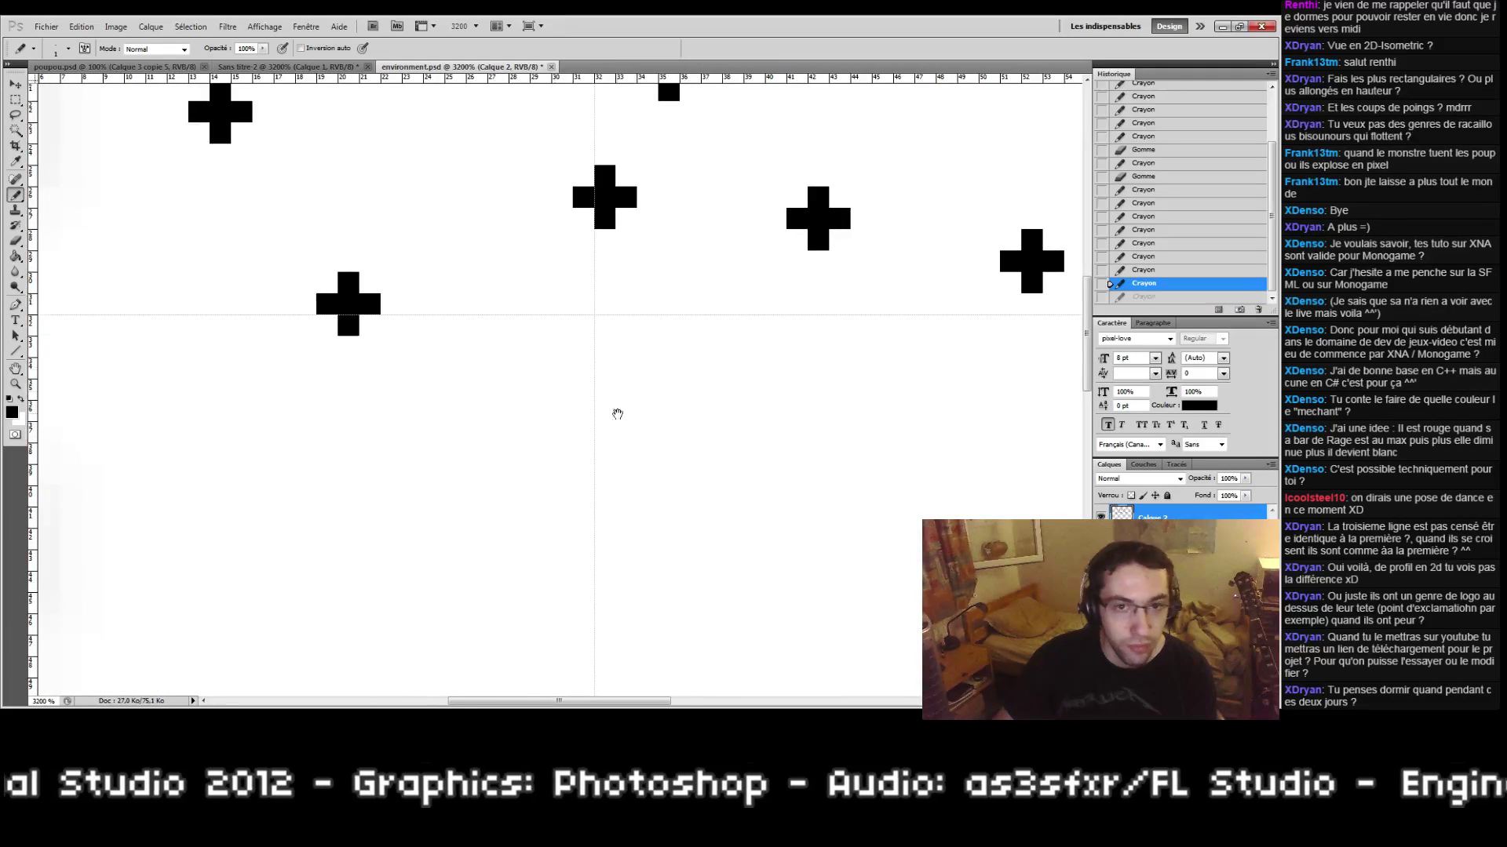
# Step: Draw three 3 by 3 pixel black plus signs staggered across the upper part of the upper right grid cell
pyautogui.moveTo(617, 413); pyautogui.dragTo(314, 551)
pyautogui.moveTo(641, 502); pyautogui.dragTo(295, 440)
pyautogui.moveTo(646, 450); pyautogui.dragTo(330, 521)
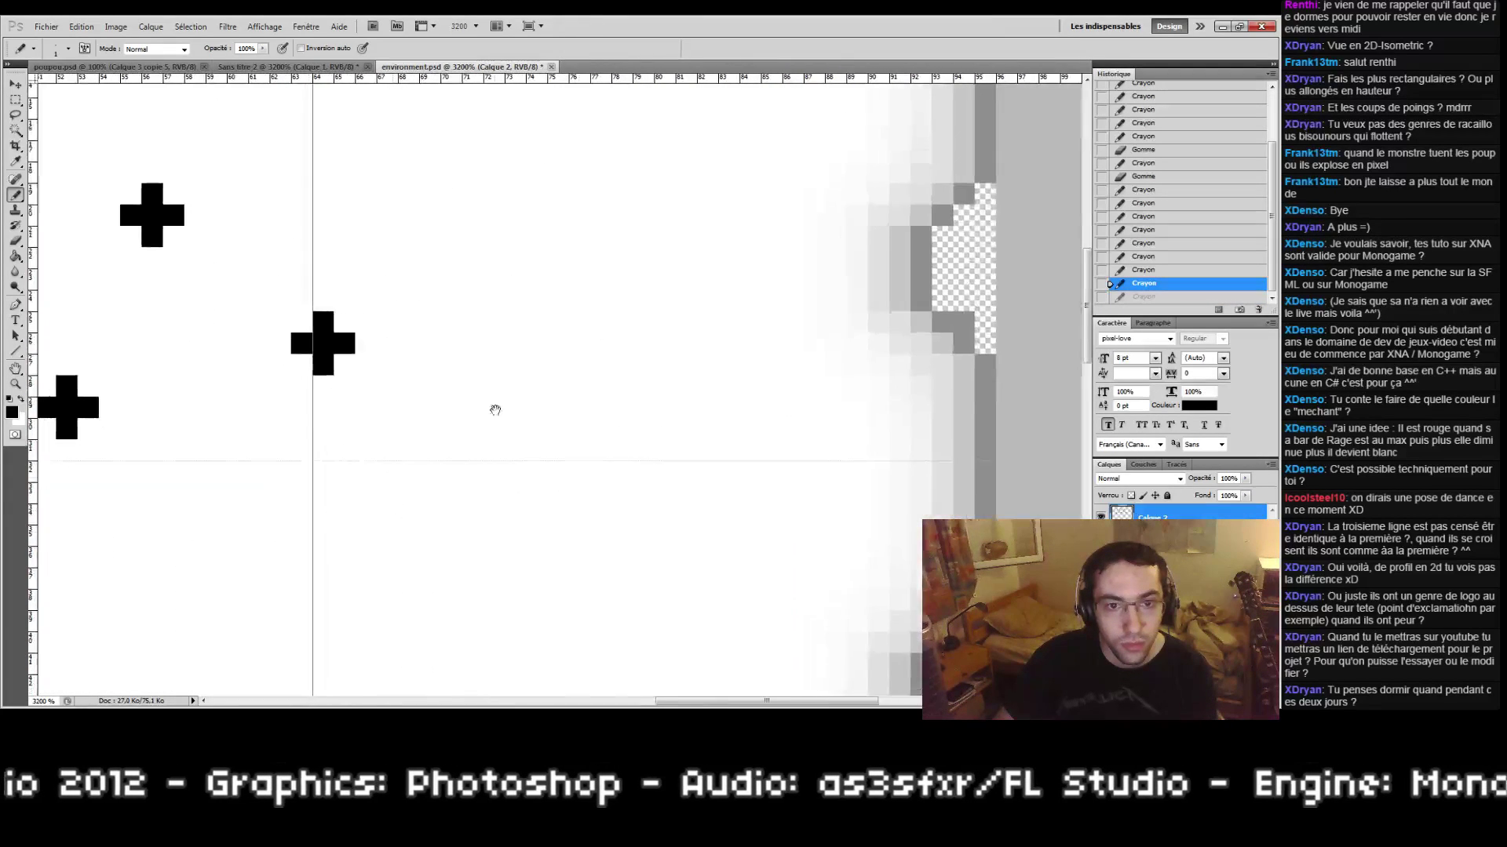
pyautogui.moveTo(574, 373); pyautogui.dragTo(539, 522)
pyautogui.moveTo(477, 246); pyautogui.dragTo(577, 379)
pyautogui.moveTo(472, 411)
pyautogui.mouseDown()
pyautogui.moveTo(515, 411)
pyautogui.moveTo(493, 411)
pyautogui.moveTo(494, 433)
pyautogui.mouseUp()
pyautogui.moveTo(664, 305); pyautogui.dragTo(707, 304)
pyautogui.moveTo(685, 285); pyautogui.dragTo(686, 326)
pyautogui.moveTo(748, 480)
pyautogui.mouseDown()
pyautogui.moveTo(660, 320)
pyautogui.moveTo(640, 358)
pyautogui.mouseUp()
pyautogui.moveTo(647, 476); pyautogui.dragTo(706, 347)
# Step: Draw two 3 by 3 pixel black plus signs at the base of the upper right cell, the second straddling its lower grid line
pyautogui.moveTo(551, 401); pyautogui.dragTo(582, 402)
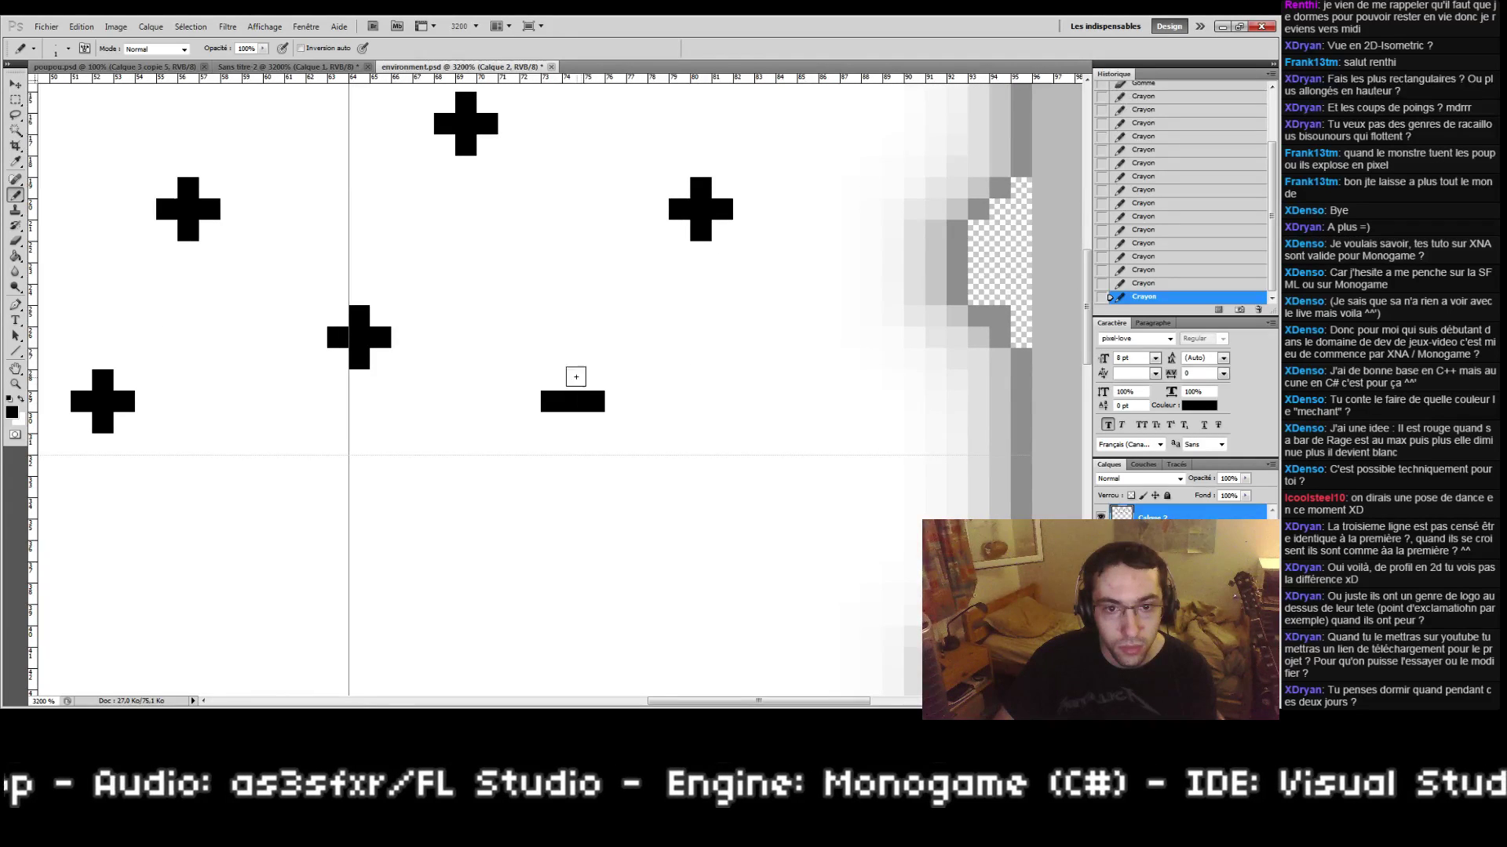
pyautogui.click(575, 376)
pyautogui.click(573, 423)
pyautogui.moveTo(805, 445); pyautogui.dragTo(824, 445)
pyautogui.click(807, 423)
pyautogui.click(808, 466)
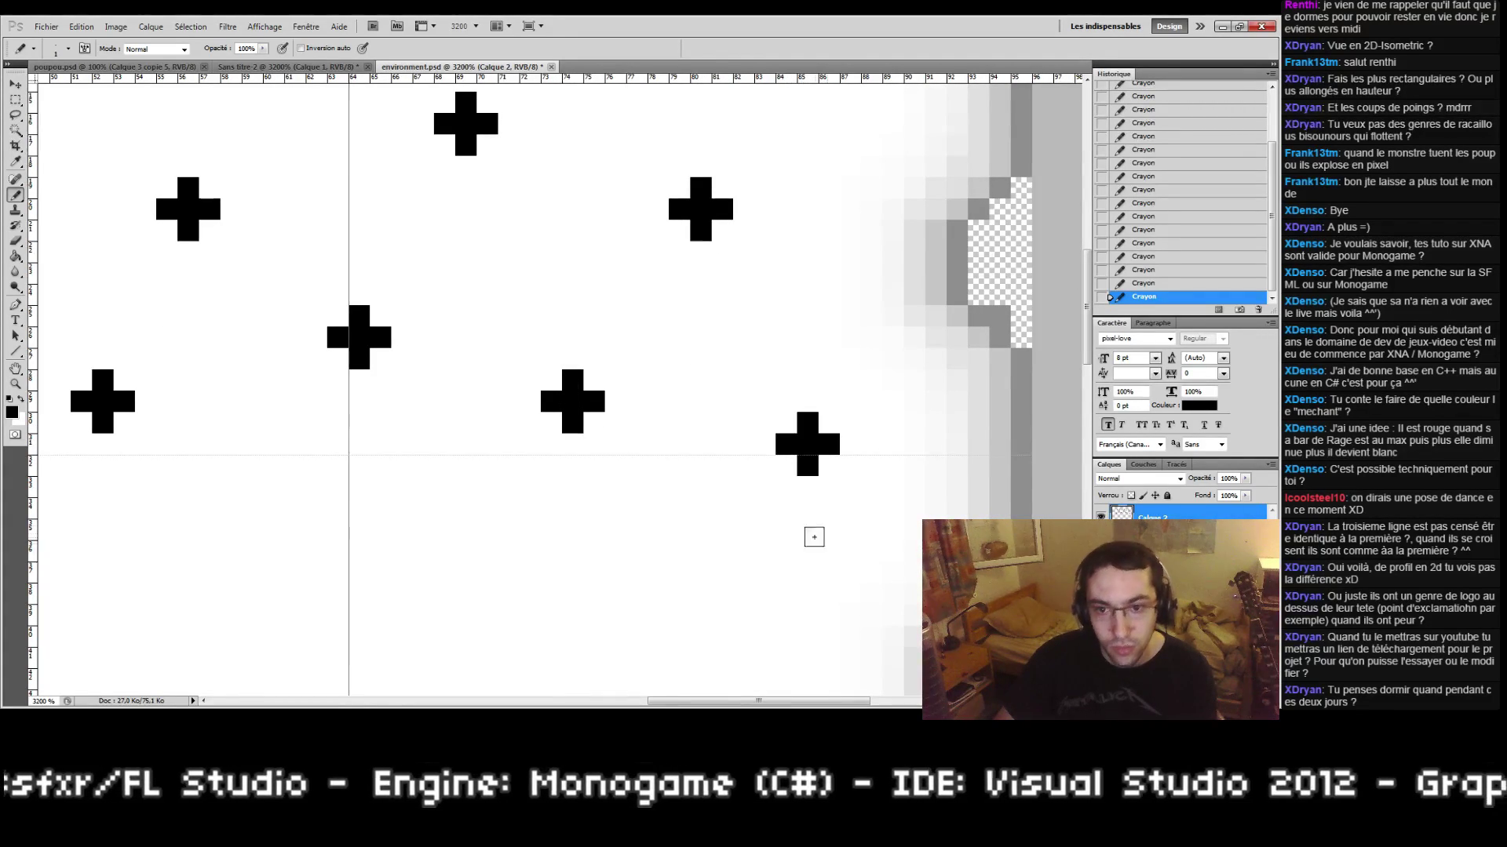
# Step: Draw a vertical guide line about 15 pixels long in the middle right cell and a matching plus sign on that cell's lower grid line in the same column
pyautogui.moveTo(794, 672)
pyautogui.mouseDown()
pyautogui.moveTo(760, 481)
pyautogui.moveTo(673, 338)
pyautogui.mouseUp()
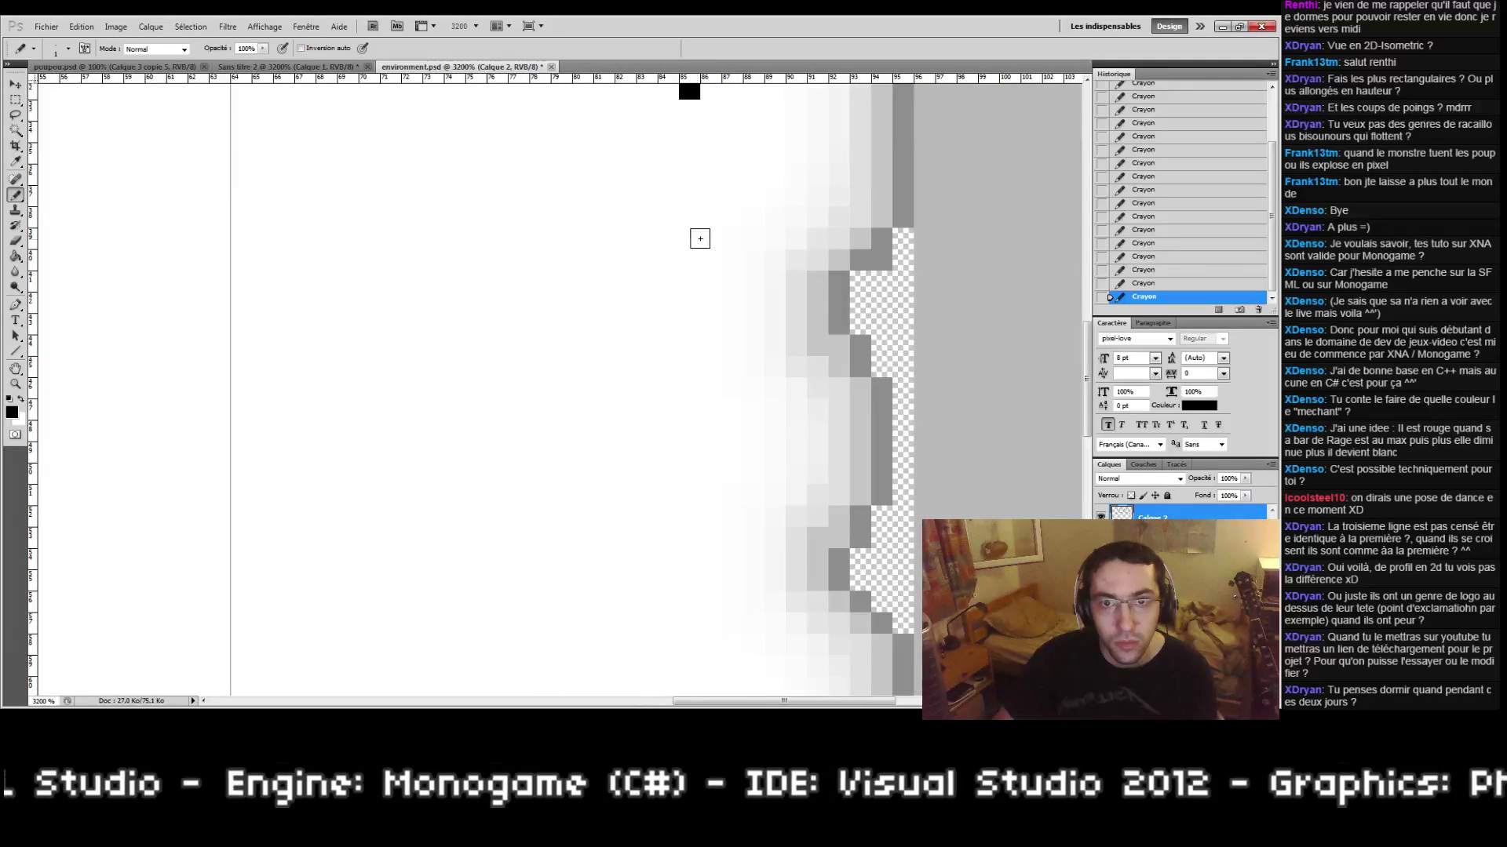
pyautogui.click(686, 237)
pyautogui.keyDown('shift'); pyautogui.click(687, 544); pyautogui.keyUp('shift')
pyautogui.moveTo(710, 651); pyautogui.dragTo(663, 444)
pyautogui.moveTo(648, 499); pyautogui.dragTo(616, 549)
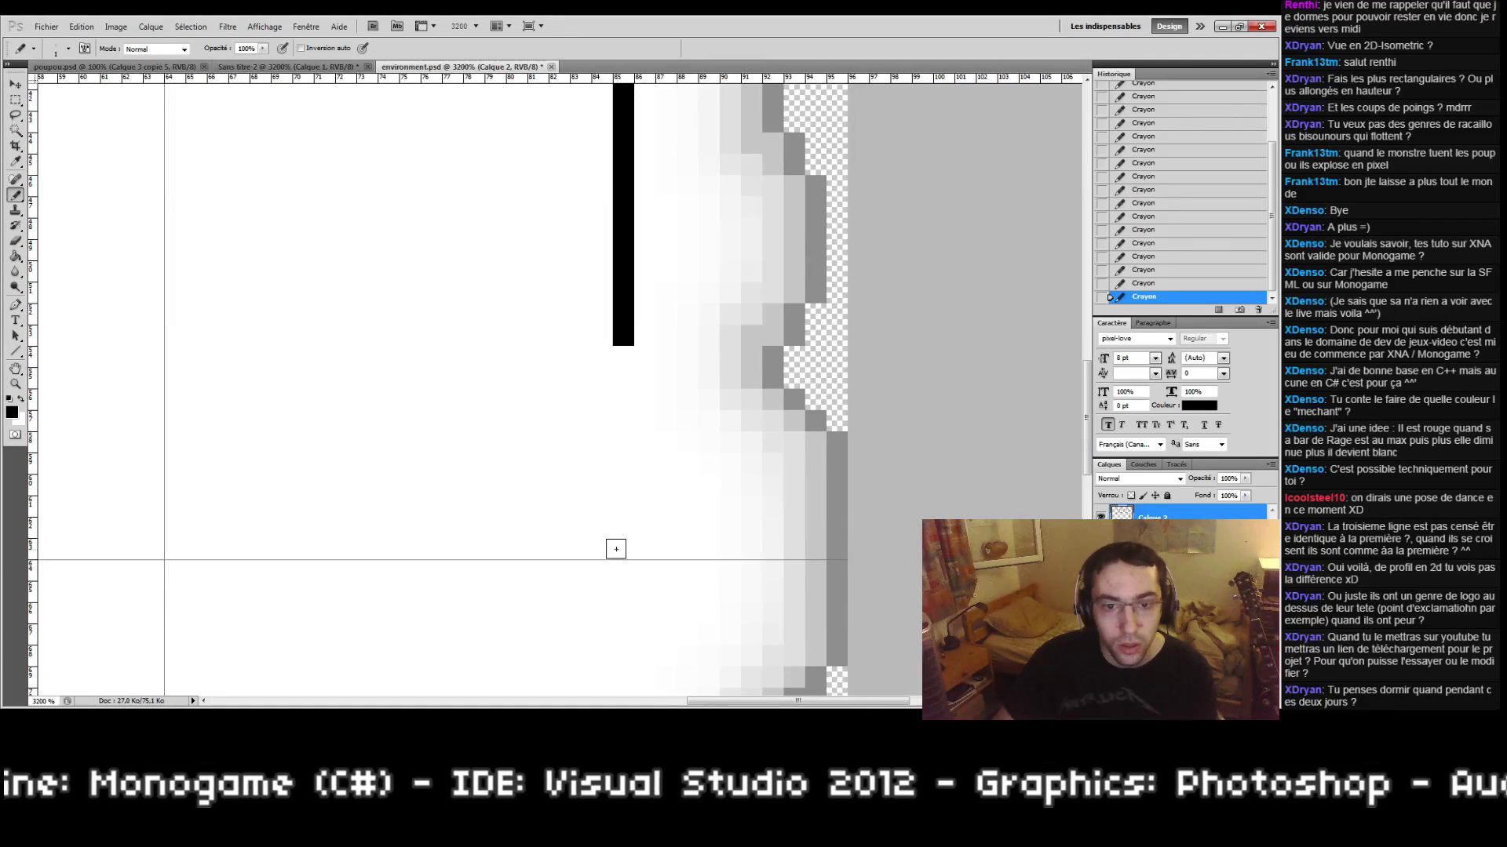
pyautogui.click(623, 548)
pyautogui.click(623, 528)
pyautogui.click(602, 549)
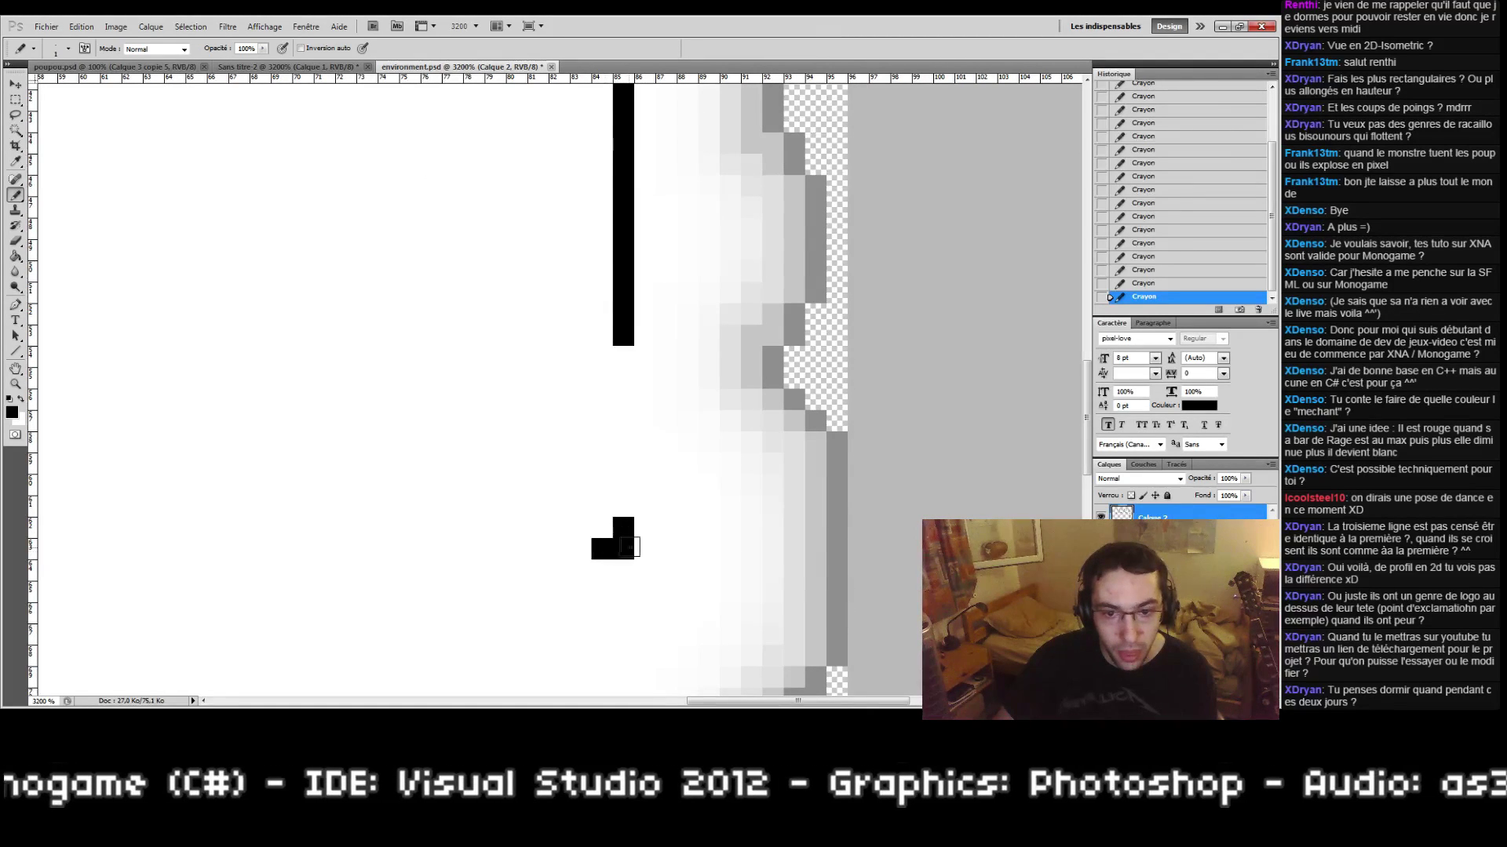
pyautogui.click(644, 549)
pyautogui.click(623, 570)
# Step: Erase the vertical black guide line from the middle right grid cell
pyautogui.hotkey('ctrl', 'h')
pyautogui.moveTo(674, 355); pyautogui.dragTo(723, 666)
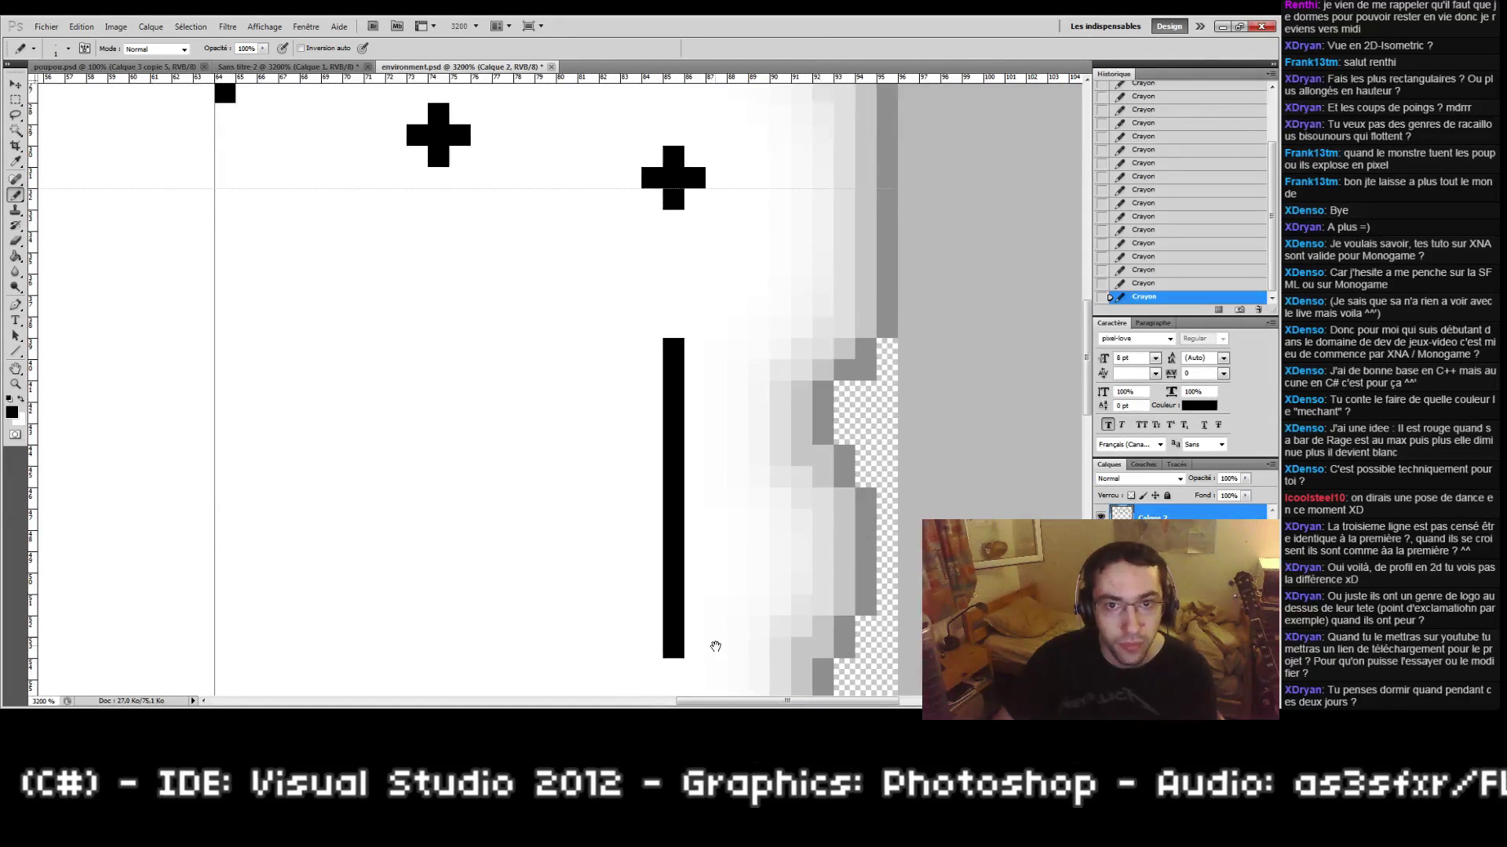
pyautogui.moveTo(700, 510); pyautogui.dragTo(685, 379)
pyautogui.press('e')
pyautogui.moveTo(657, 207); pyautogui.dragTo(656, 313)
pyautogui.keyDown('shift'); pyautogui.click(658, 517); pyautogui.keyUp('shift')
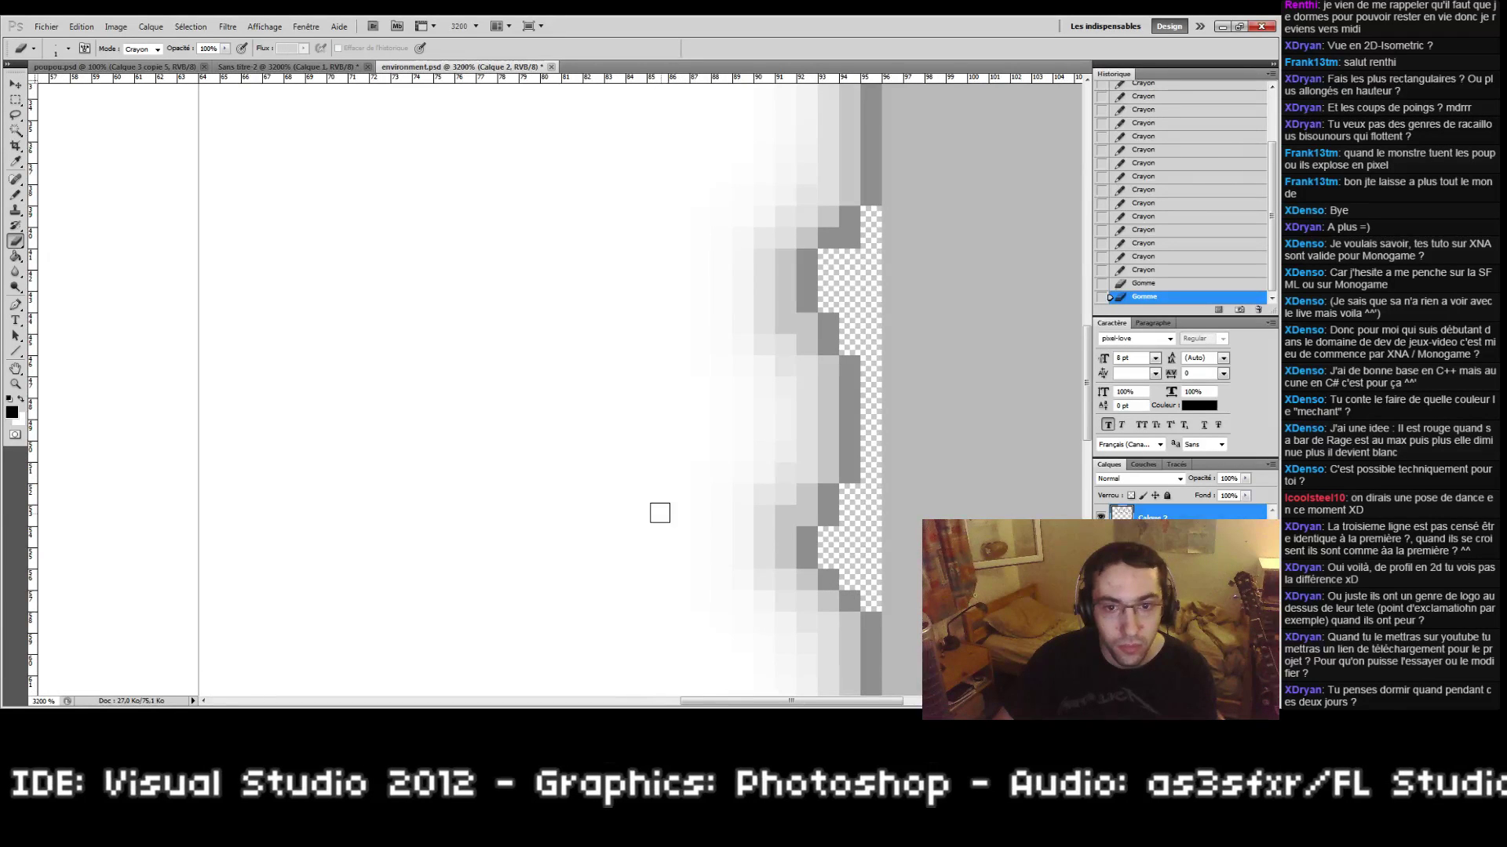
# Step: Examine the spread of plus signs over the whole tileset with the grid lines hidden
pyautogui.moveTo(478, 401); pyautogui.dragTo(603, 450)
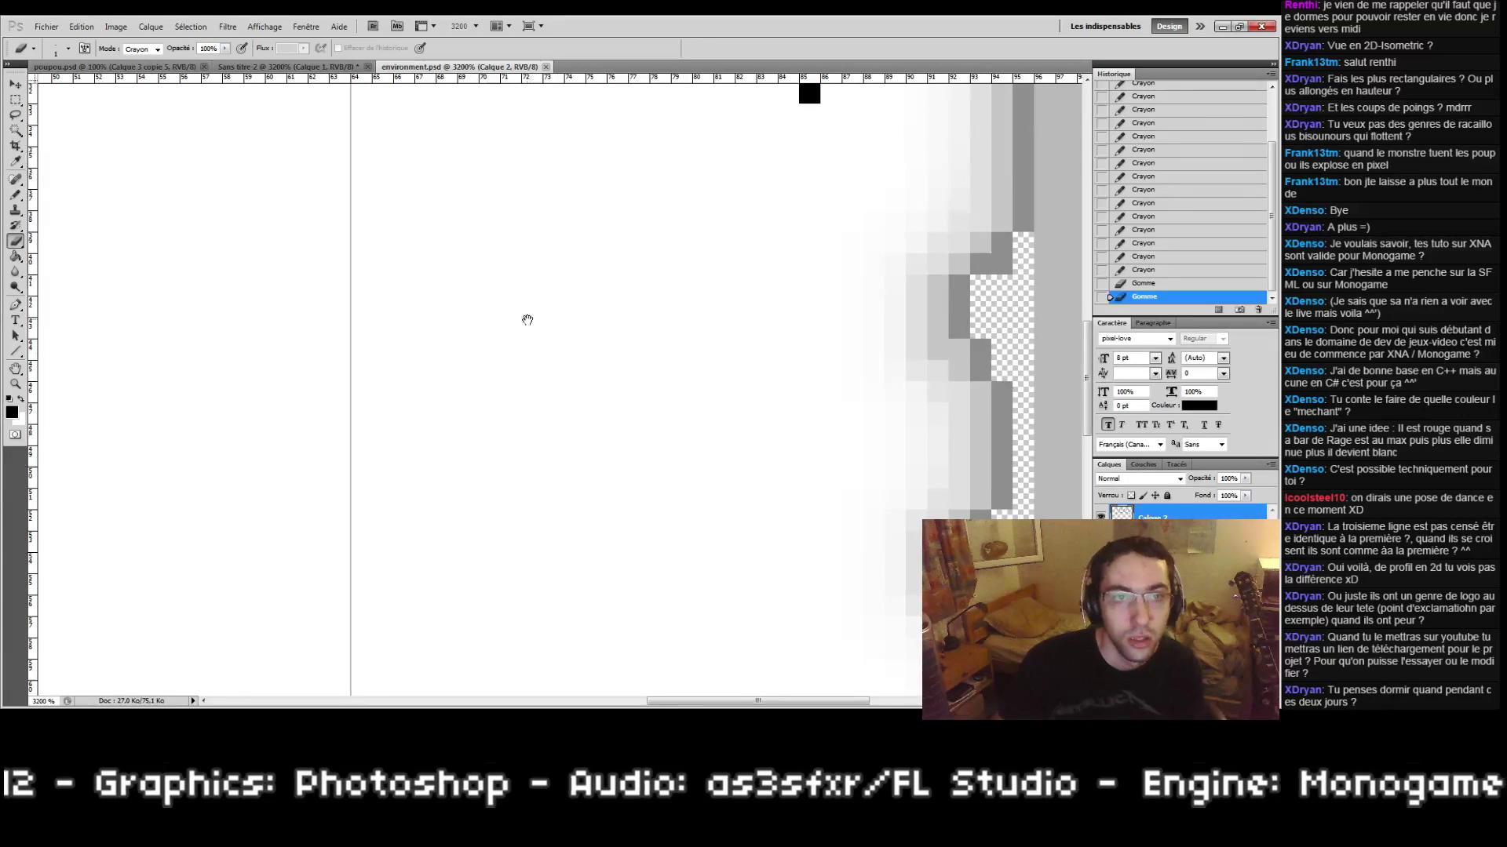
pyautogui.moveTo(527, 320); pyautogui.dragTo(538, 223)
pyautogui.moveTo(646, 431); pyautogui.dragTo(820, 256)
pyautogui.moveTo(276, 323); pyautogui.dragTo(637, 536)
pyautogui.moveTo(549, 314); pyautogui.dragTo(538, 536)
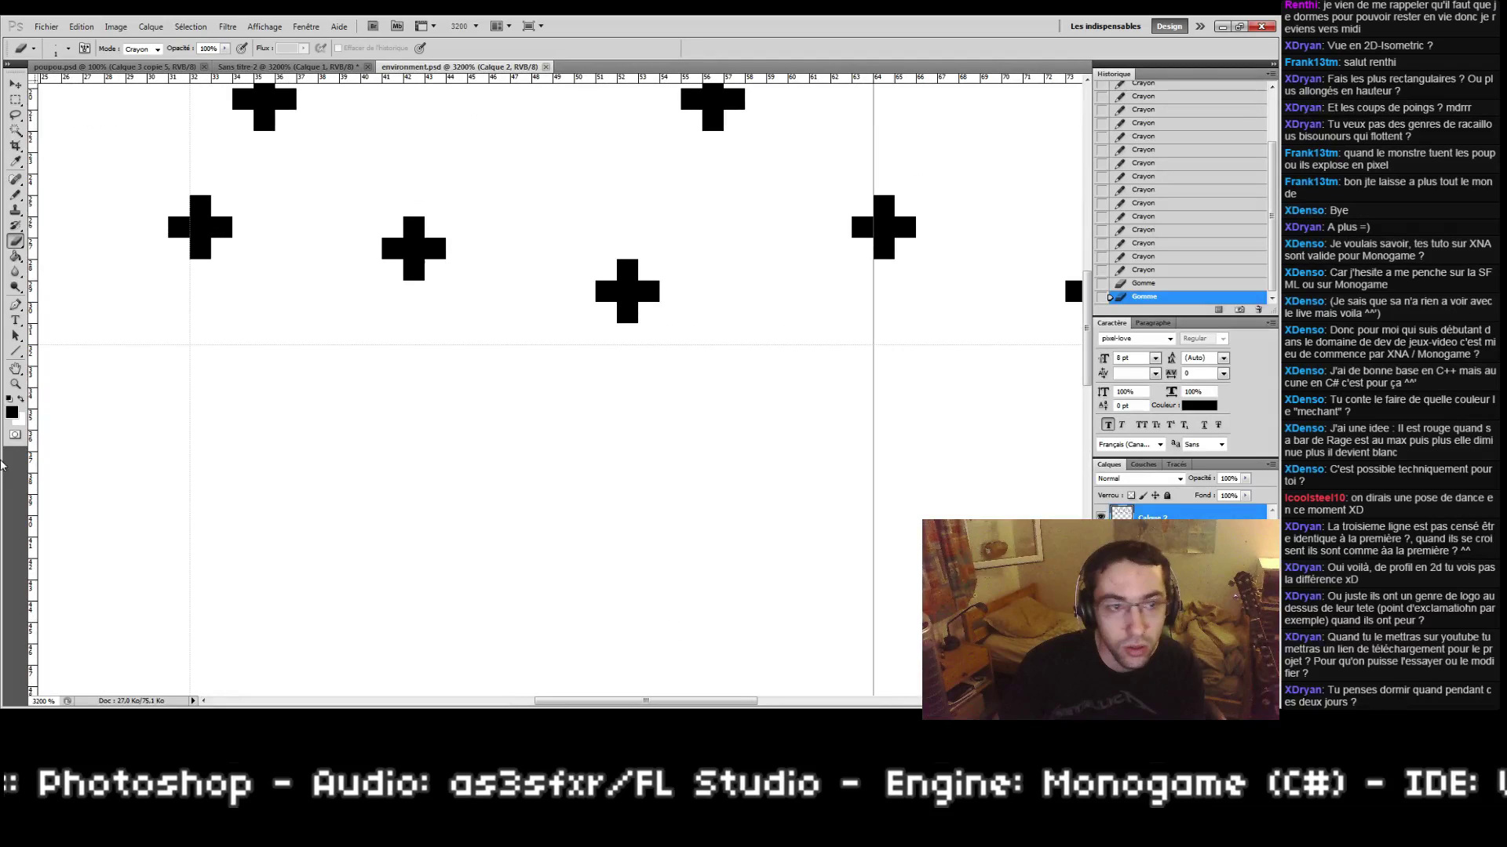
pyautogui.doubleClick(15, 383)
pyautogui.click(540, 392)
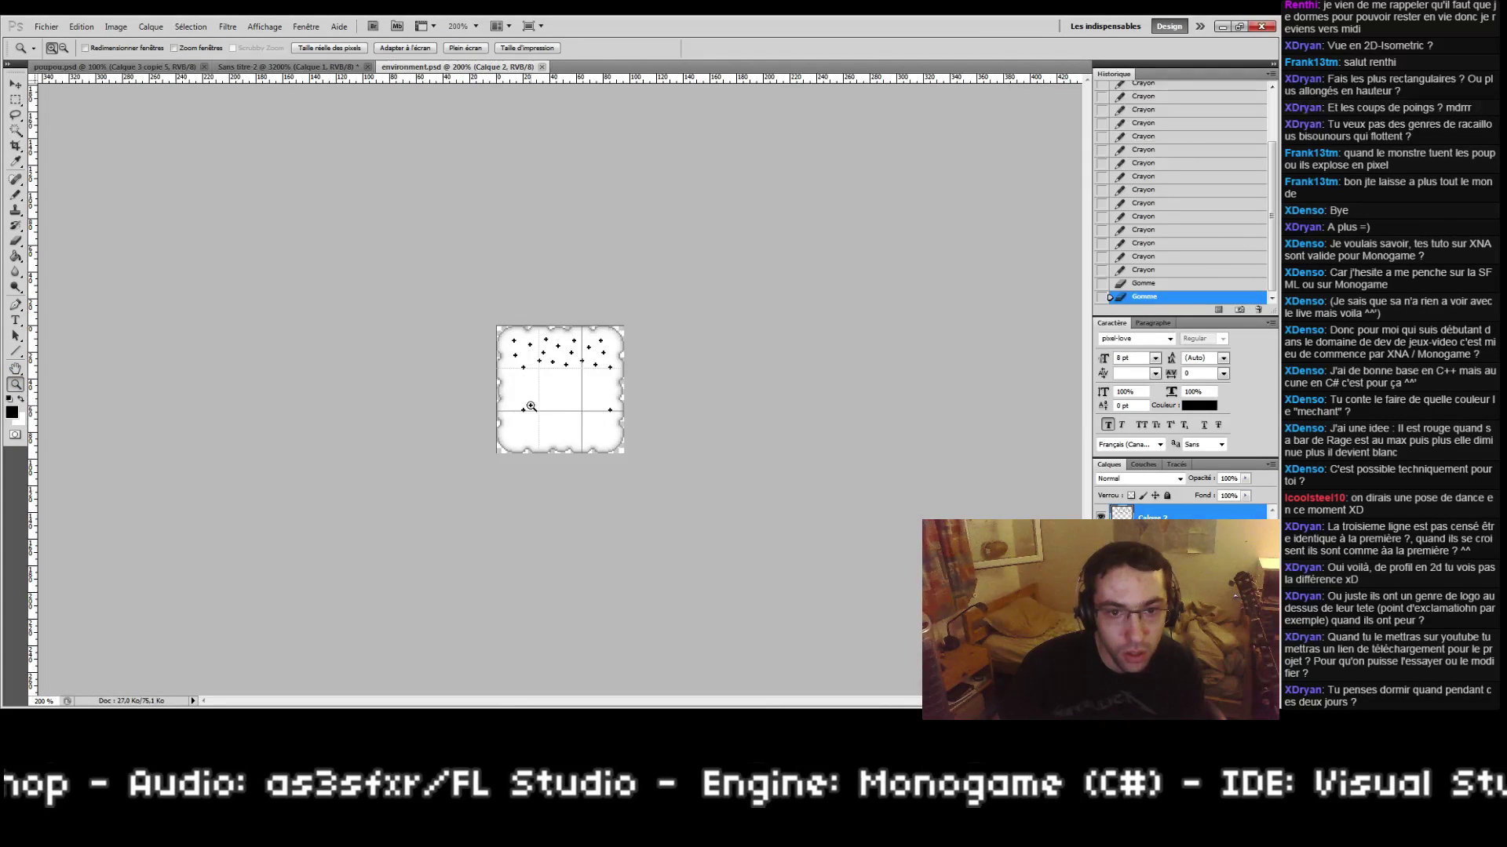
pyautogui.hotkey('ctrl', 'h')
pyautogui.moveTo(441, 325); pyautogui.dragTo(503, 413)
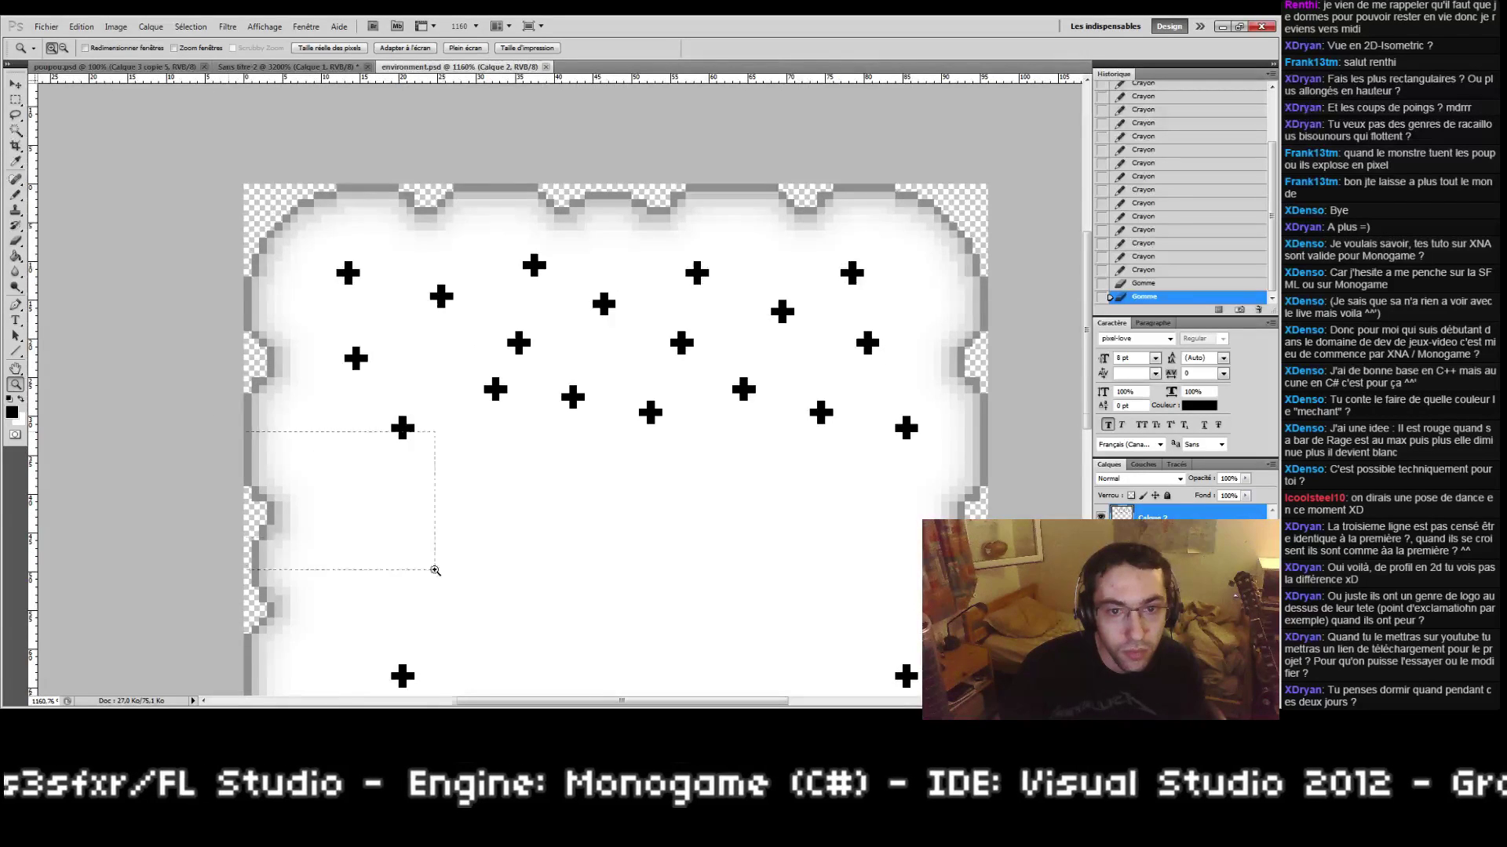
# Step: Draw two 3 by 3 pixel black plus signs in the upper part of the middle left cell, one near each side
pyautogui.moveTo(435, 571); pyautogui.dragTo(437, 571)
pyautogui.press('b')
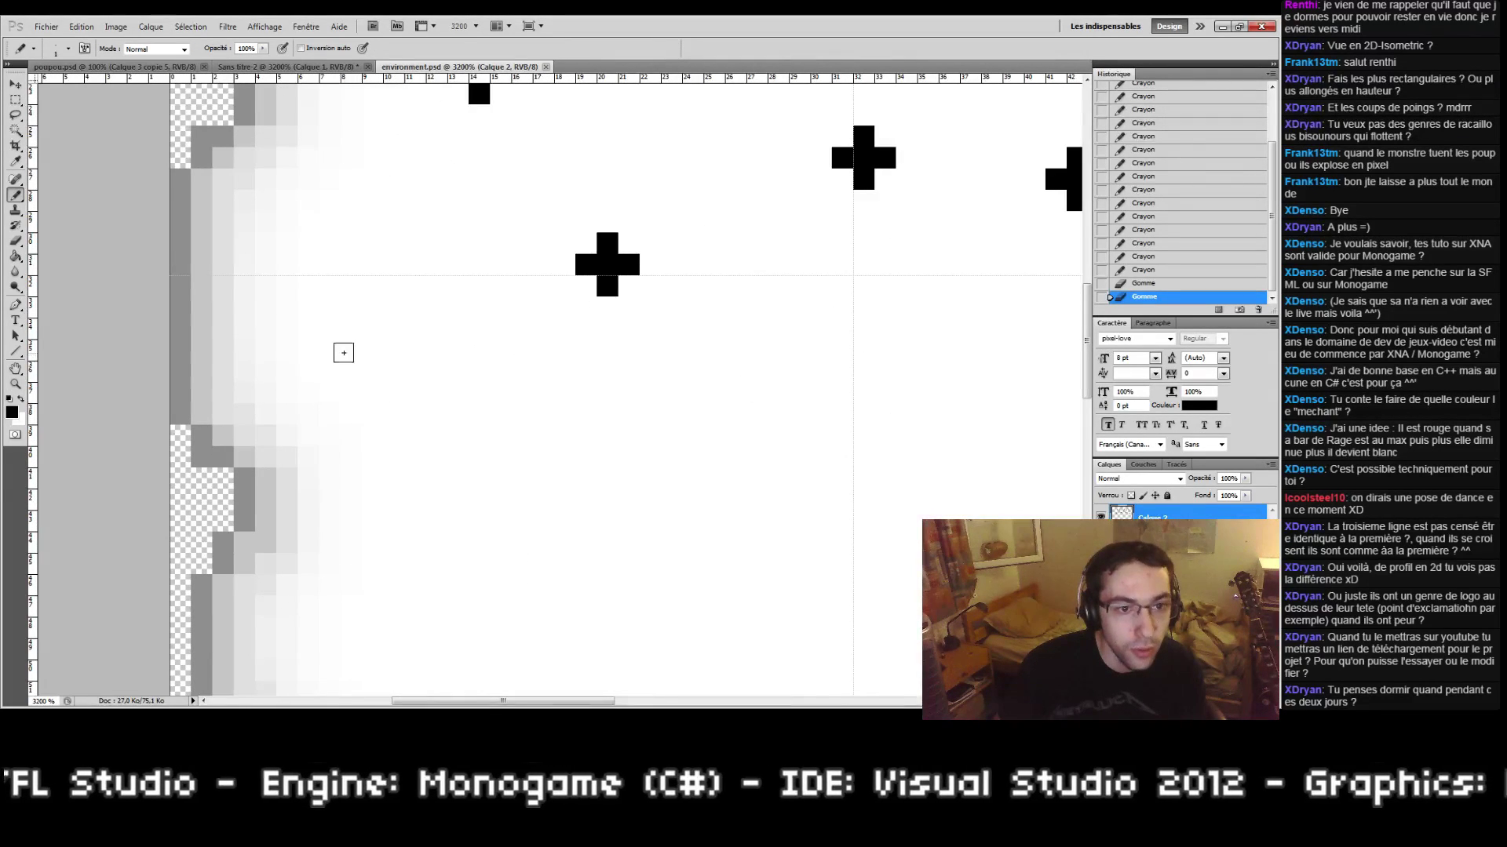
pyautogui.moveTo(343, 352)
pyautogui.mouseDown()
pyautogui.moveTo(394, 351)
pyautogui.moveTo(378, 355)
pyautogui.mouseUp()
pyautogui.moveTo(718, 438)
pyautogui.mouseDown()
pyautogui.moveTo(591, 402)
pyautogui.moveTo(653, 358)
pyautogui.moveTo(631, 378)
pyautogui.mouseUp()
pyautogui.hotkey('ctrl', 'z')
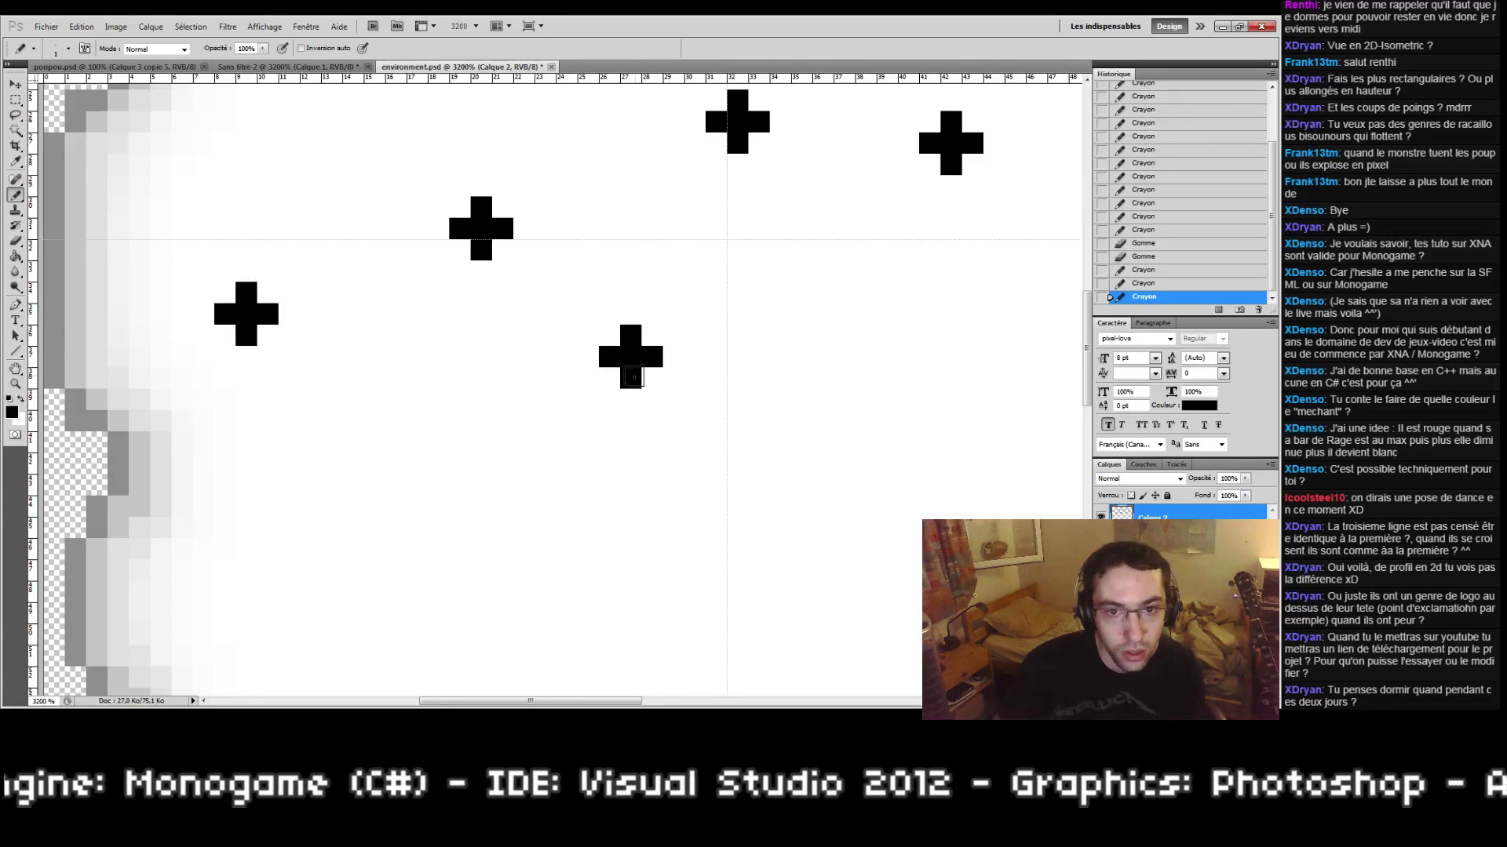
# Step: Draw two more black plus signs in the middle left cell, staggered diagonally downward between the upper pair
pyautogui.moveTo(362, 397)
pyautogui.mouseDown()
pyautogui.moveTo(413, 341)
pyautogui.moveTo(454, 365)
pyautogui.mouseUp()
pyautogui.hotkey('ctrl', 'z')
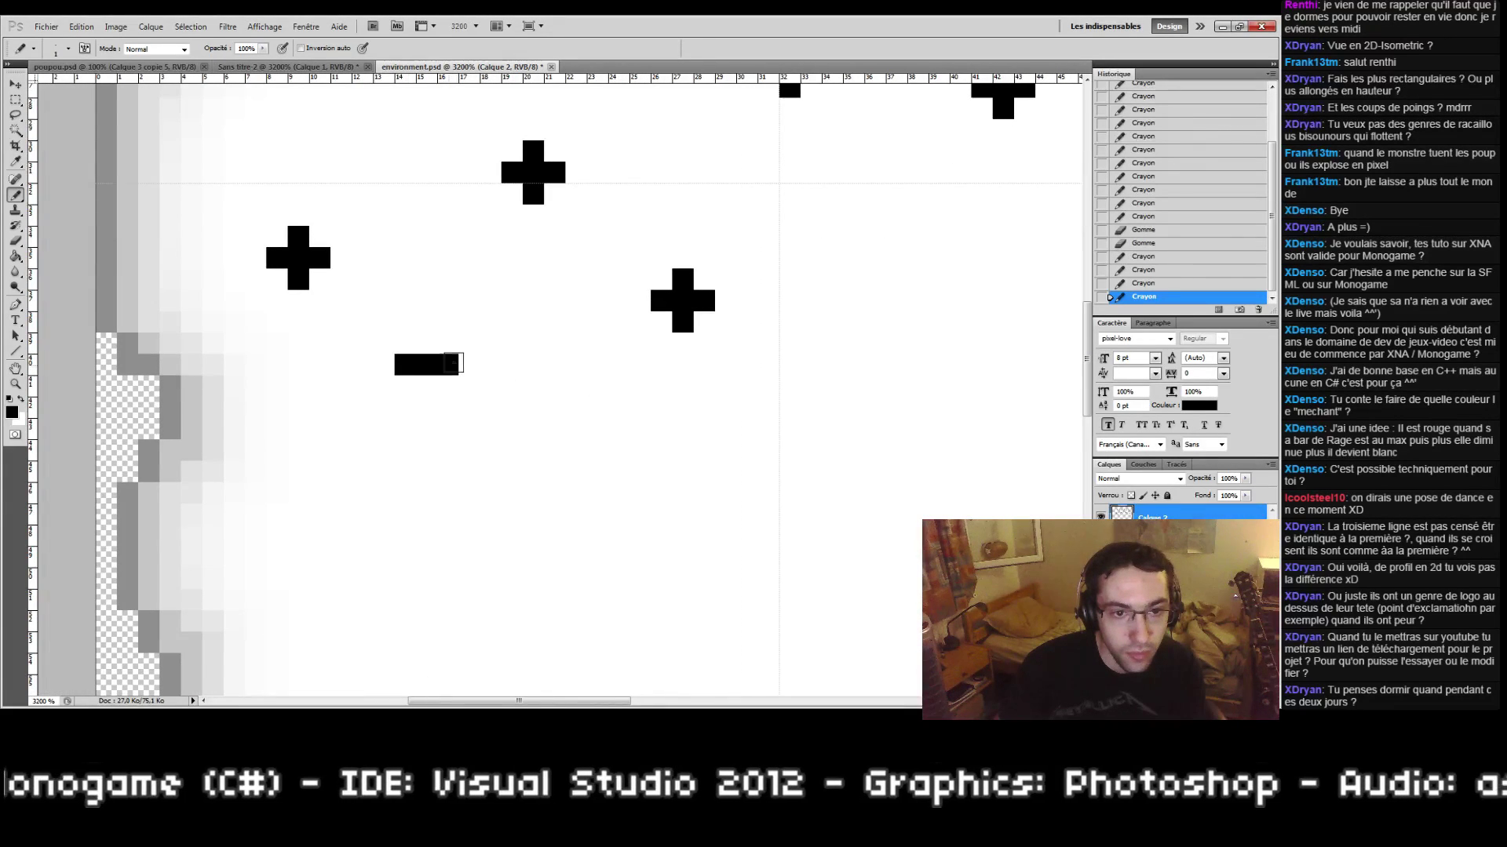
pyautogui.click(426, 343)
pyautogui.click(420, 387)
pyautogui.moveTo(606, 485)
pyautogui.mouseDown()
pyautogui.moveTo(509, 380)
pyautogui.moveTo(563, 345)
pyautogui.mouseUp()
pyautogui.click(543, 321)
pyautogui.click(543, 364)
# Step: Draw two plus signs at mid-height of the middle left cell, one beside the outer edge shading and one slightly lower toward the centre
pyautogui.moveTo(380, 433); pyautogui.dragTo(610, 346)
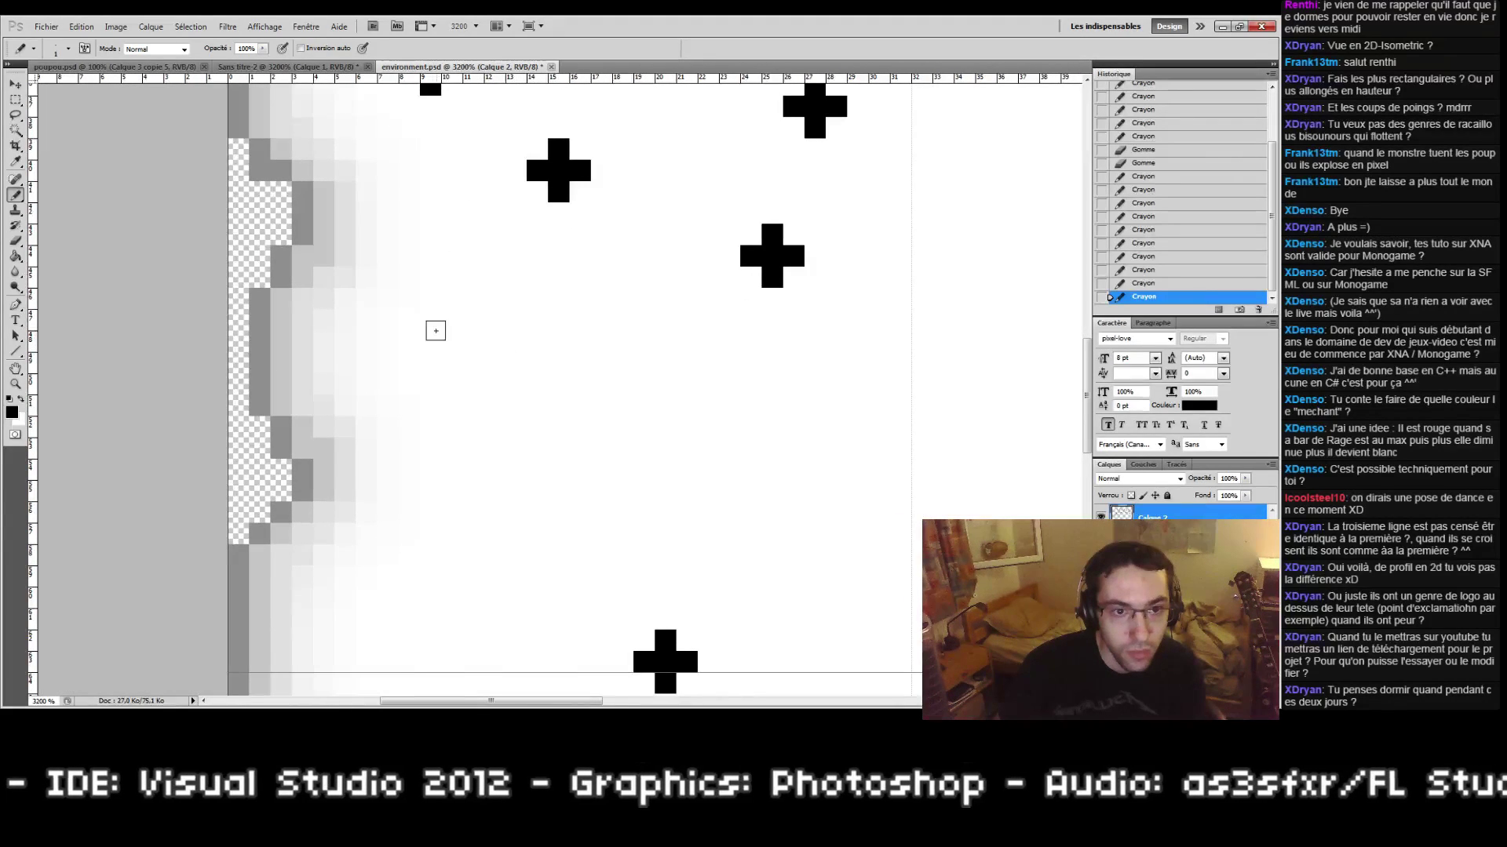
pyautogui.moveTo(433, 322); pyautogui.dragTo(475, 321)
pyautogui.click(451, 299)
pyautogui.click(451, 341)
pyautogui.moveTo(705, 421); pyautogui.dragTo(542, 419)
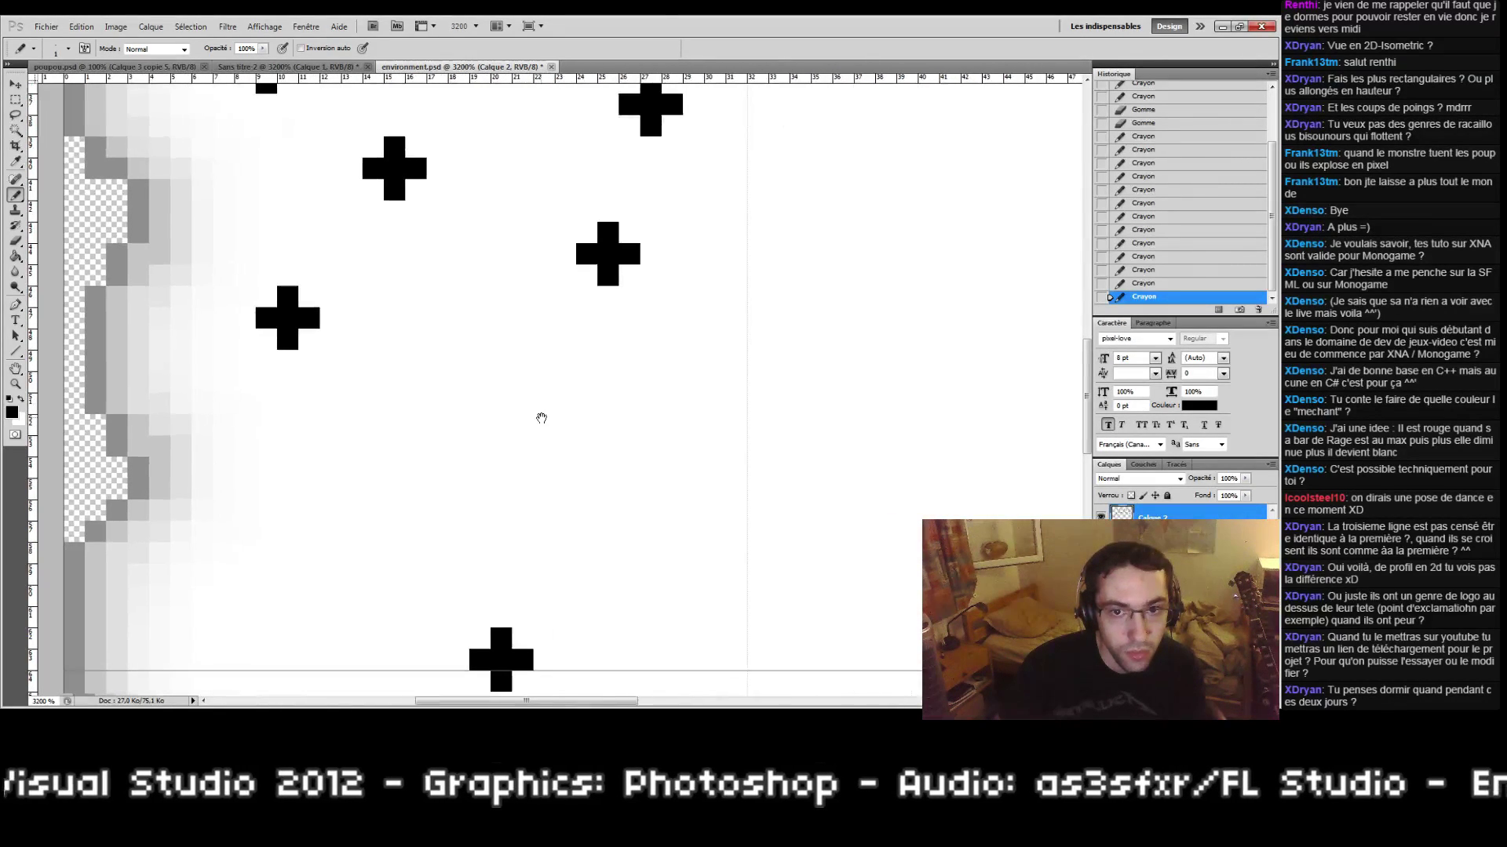
pyautogui.moveTo(457, 375); pyautogui.dragTo(491, 376)
pyautogui.click(477, 355)
pyautogui.click(477, 397)
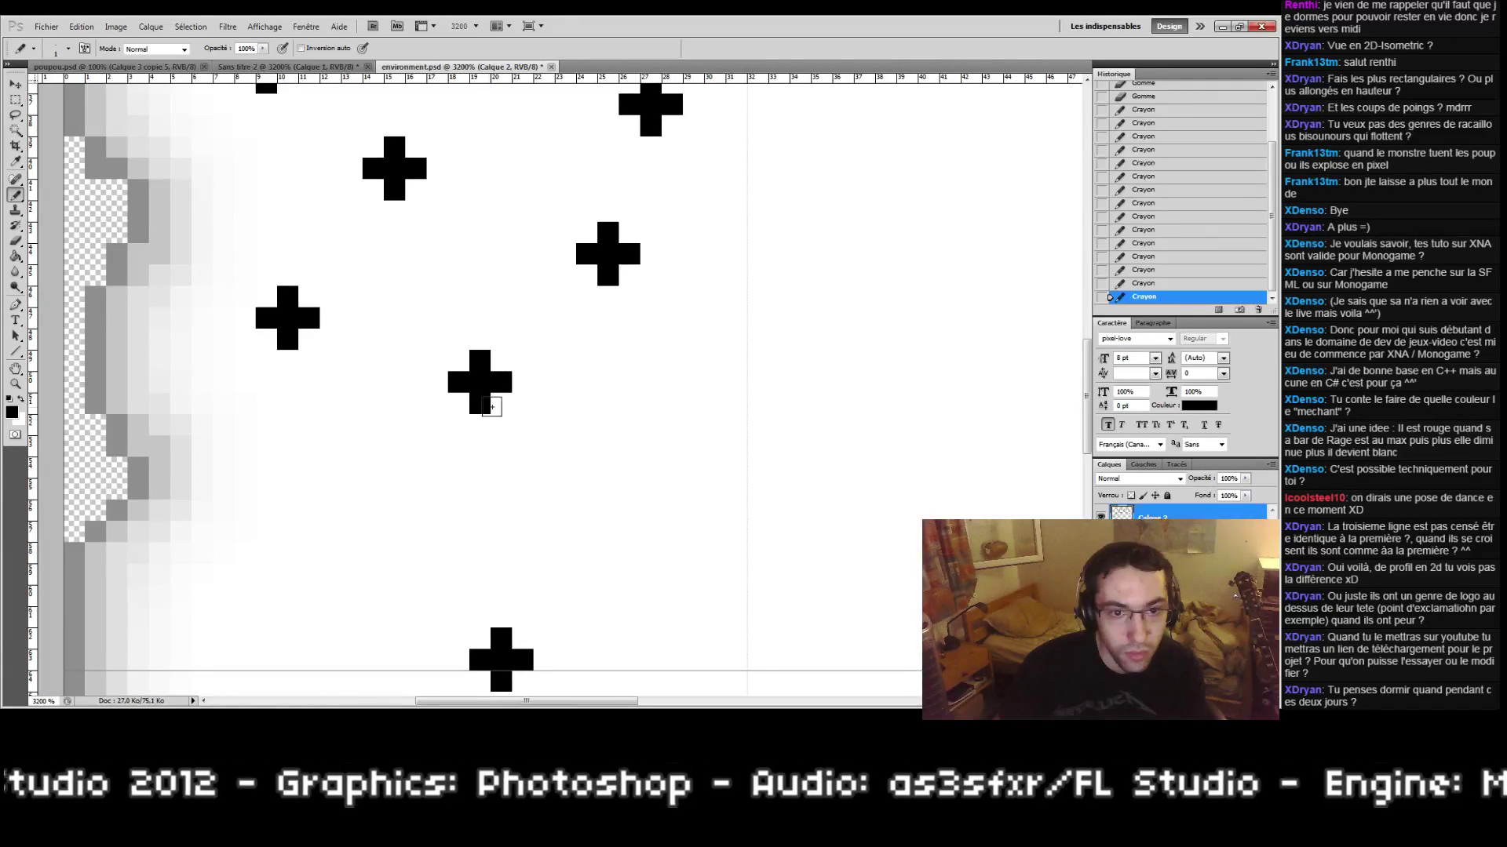
# Step: Draw two plus signs low in the middle left cell, one near its right grid line and one toward the outer edge
pyautogui.moveTo(626, 493)
pyautogui.mouseDown()
pyautogui.moveTo(546, 427)
pyautogui.moveTo(593, 441)
pyautogui.moveTo(592, 421)
pyautogui.mouseUp()
pyautogui.hotkey('ctrl', 'z')
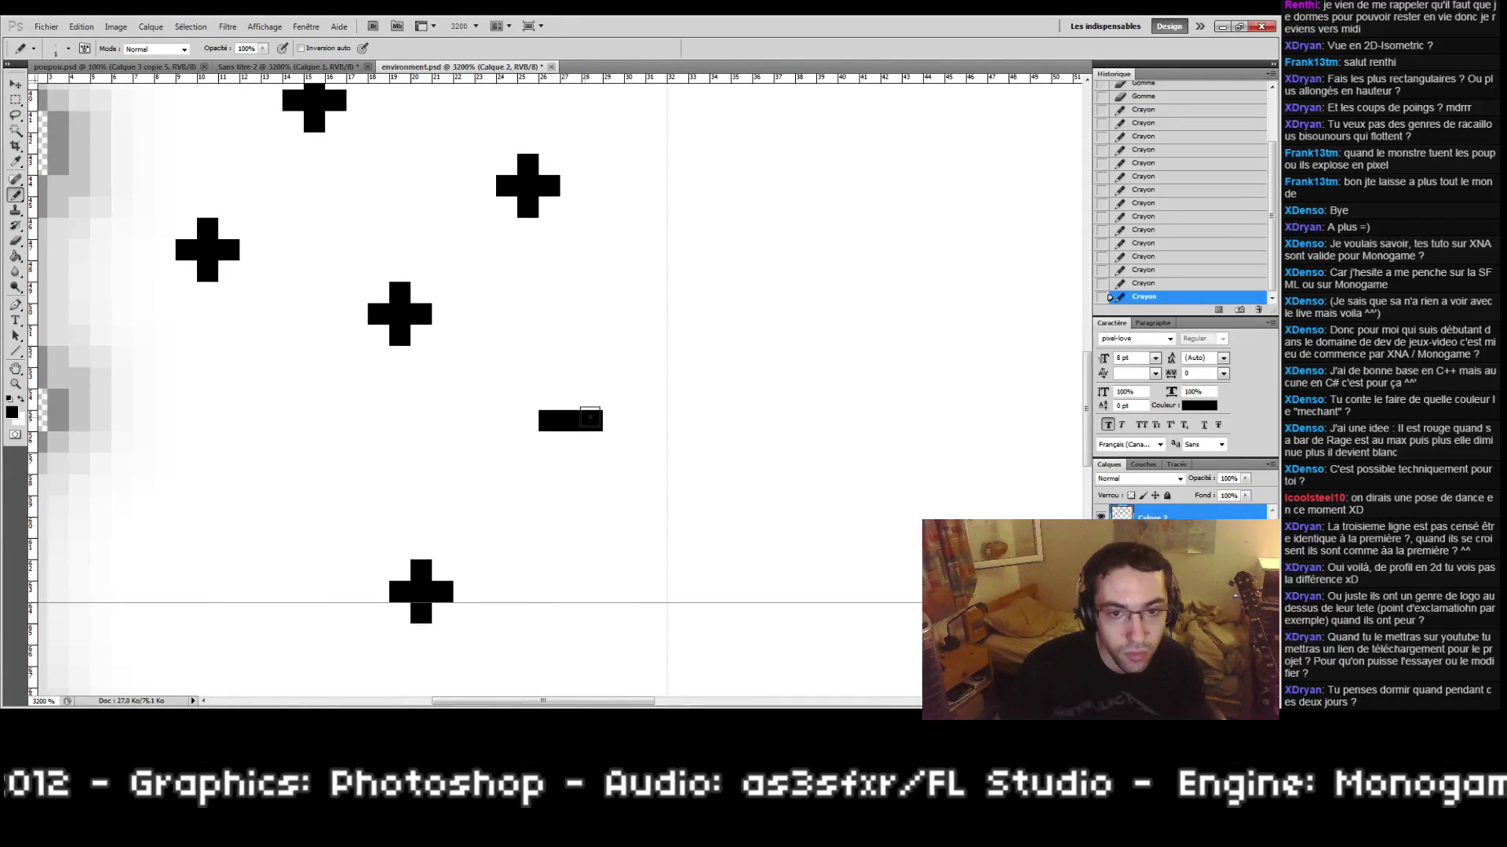
pyautogui.click(570, 399)
pyautogui.click(570, 442)
pyautogui.moveTo(376, 445)
pyautogui.mouseDown()
pyautogui.moveTo(562, 397)
pyautogui.moveTo(375, 437)
pyautogui.moveTo(409, 429)
pyautogui.moveTo(459, 458)
pyautogui.moveTo(435, 477)
pyautogui.mouseUp()
pyautogui.hotkey('ctrl', 'z')
pyautogui.hotkey('ctrl', 'z')
# Step: Draw three 3 by 3 pixel plus signs across the top of the centre cell, the middle one slightly lower
pyautogui.moveTo(665, 446)
pyautogui.mouseDown()
pyautogui.moveTo(458, 505)
pyautogui.moveTo(566, 546)
pyautogui.mouseUp()
pyautogui.moveTo(656, 470)
pyautogui.mouseDown()
pyautogui.moveTo(440, 548)
pyautogui.moveTo(358, 665)
pyautogui.mouseUp()
pyautogui.moveTo(593, 468); pyautogui.dragTo(546, 523)
pyautogui.moveTo(460, 296); pyautogui.dragTo(502, 296)
pyautogui.click(481, 275)
pyautogui.click(481, 317)
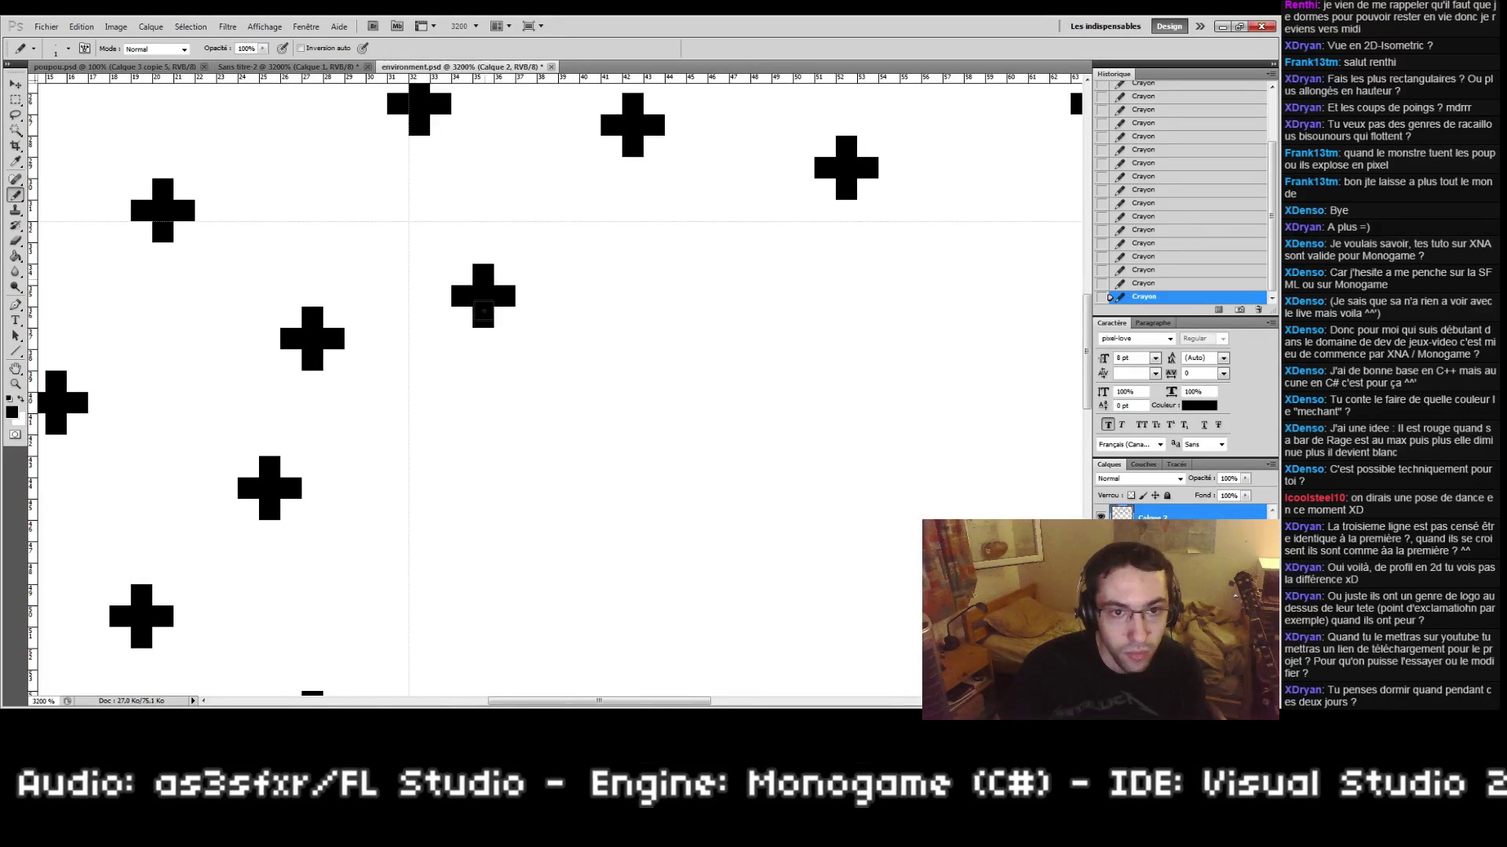
pyautogui.moveTo(594, 347)
pyautogui.mouseDown()
pyautogui.moveTo(445, 348)
pyautogui.moveTo(523, 360)
pyautogui.moveTo(501, 382)
pyautogui.mouseUp()
pyautogui.moveTo(574, 369); pyautogui.dragTo(426, 377)
pyautogui.moveTo(524, 298); pyautogui.dragTo(566, 298)
pyautogui.click(546, 277)
pyautogui.click(545, 319)
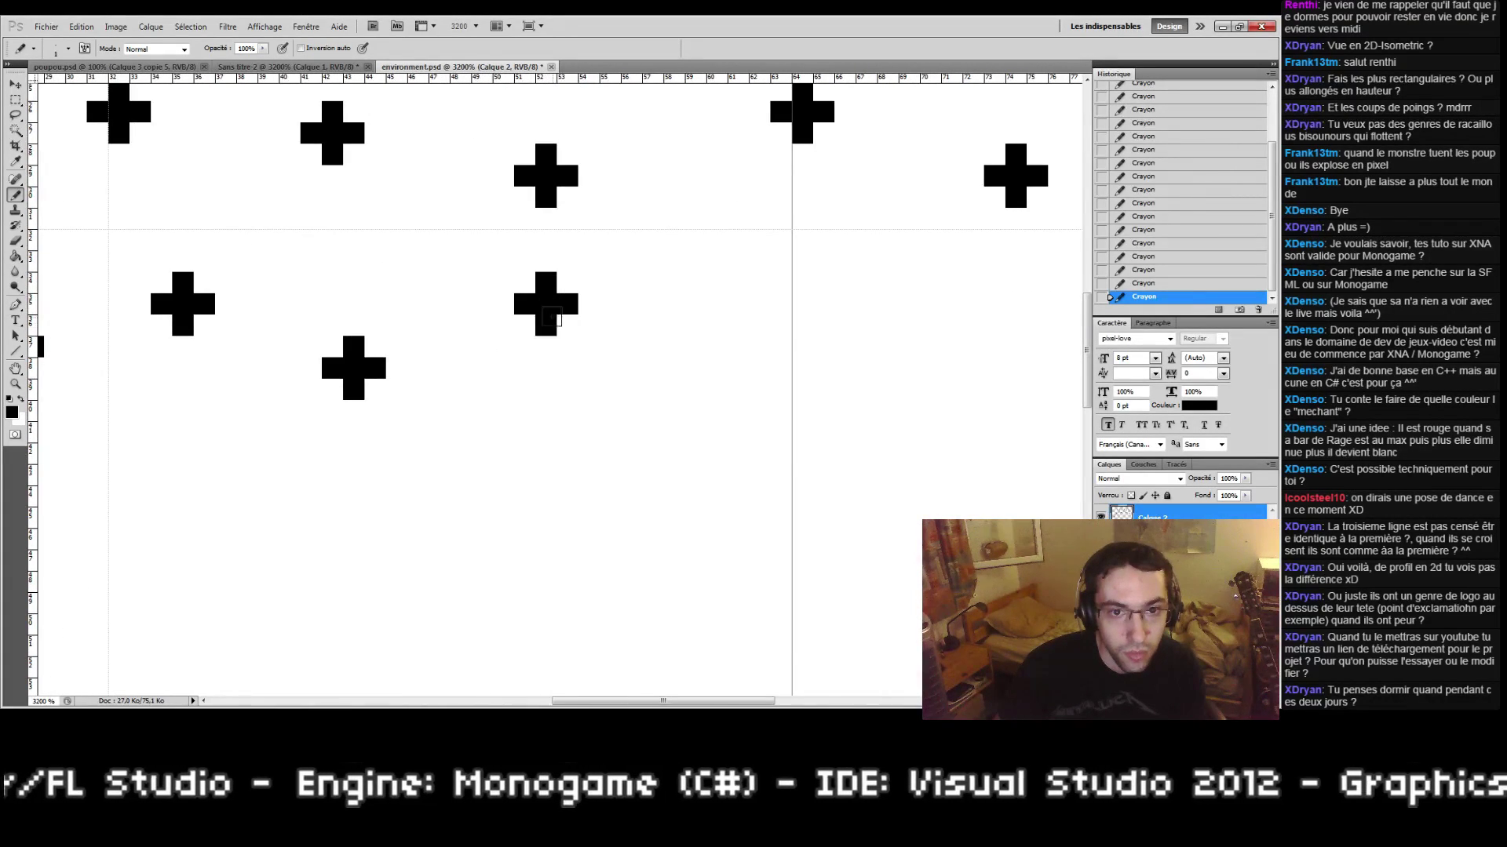
pyautogui.moveTo(296, 478); pyautogui.dragTo(542, 348)
pyautogui.moveTo(414, 365); pyautogui.dragTo(452, 366)
pyautogui.click(430, 385)
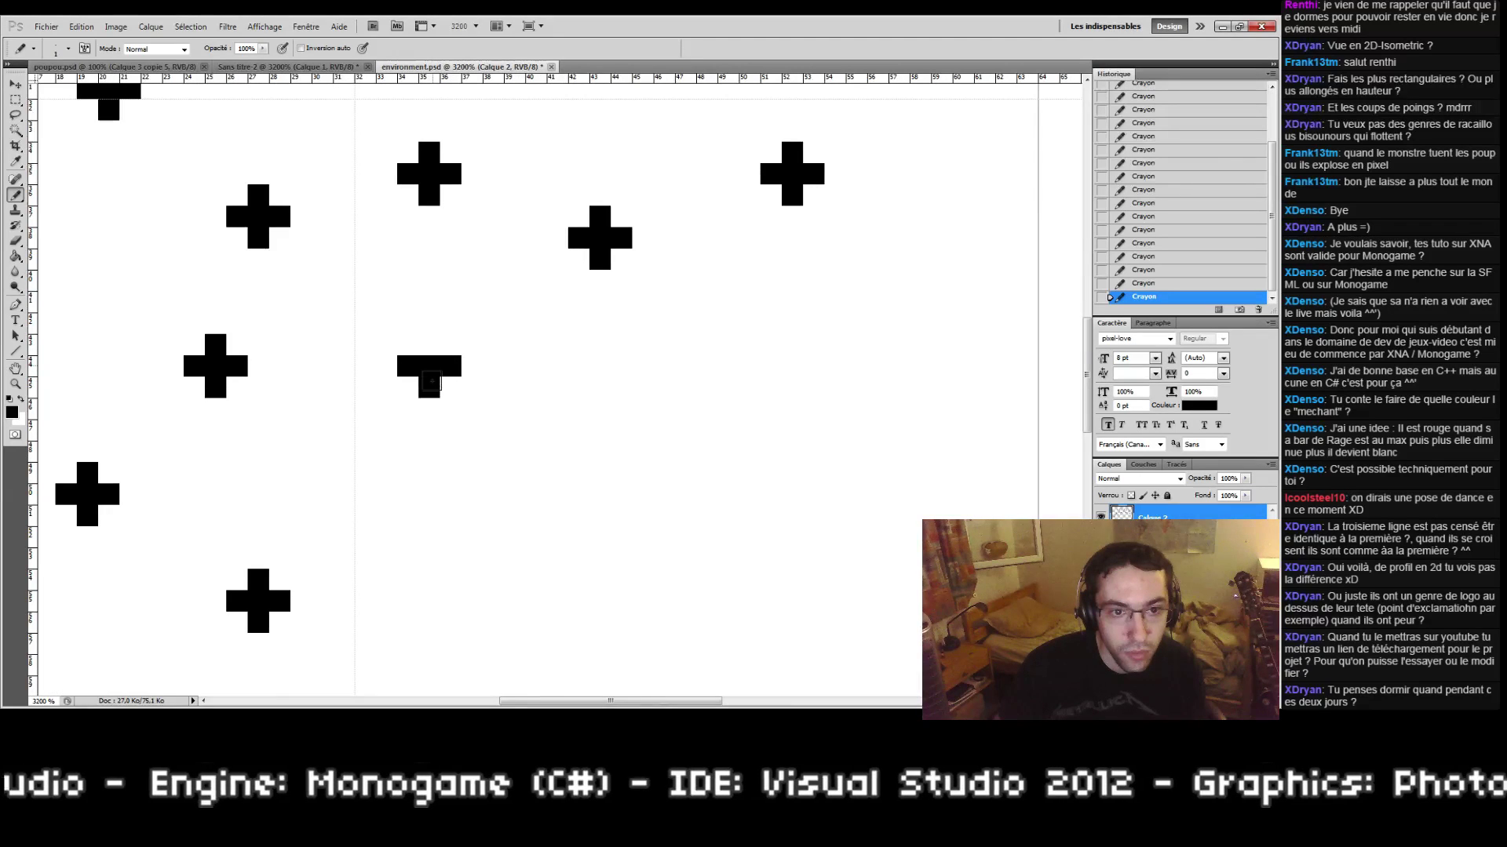
pyautogui.moveTo(575, 458); pyautogui.dragTo(463, 387)
pyautogui.hotkey('ctrl', 'alt', 'z')
pyautogui.hotkey('ctrl', 'alt', 'z')
pyautogui.hotkey('ctrl', 'alt', 'z')
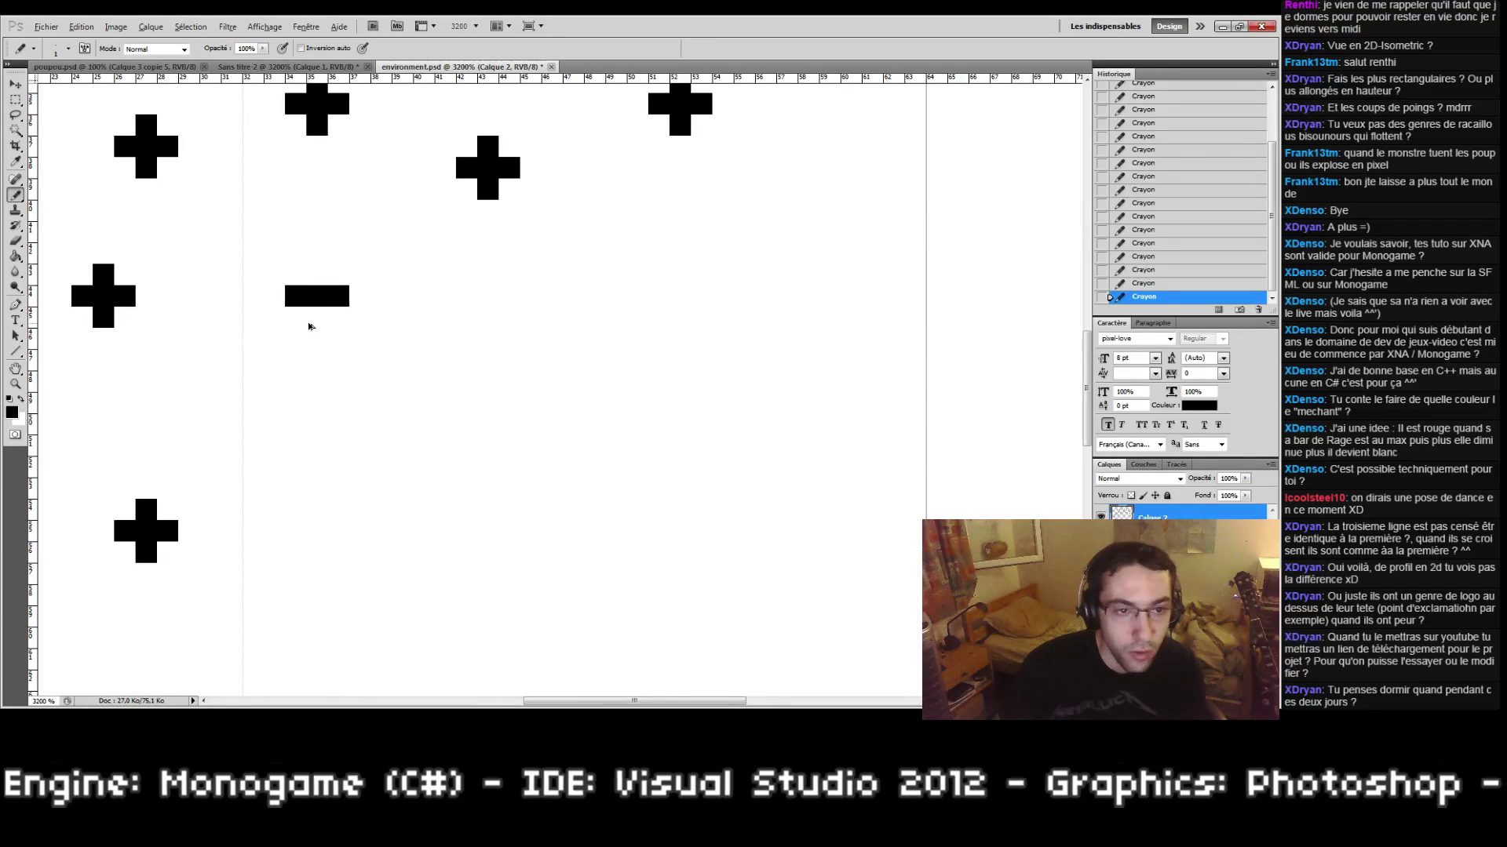
# Step: Draw two plus signs in the left half of the centre cell, the second about 7 pixels right and 5 pixels lower
pyautogui.moveTo(339, 325); pyautogui.dragTo(360, 332)
pyautogui.hotkey('ctrl', 'z')
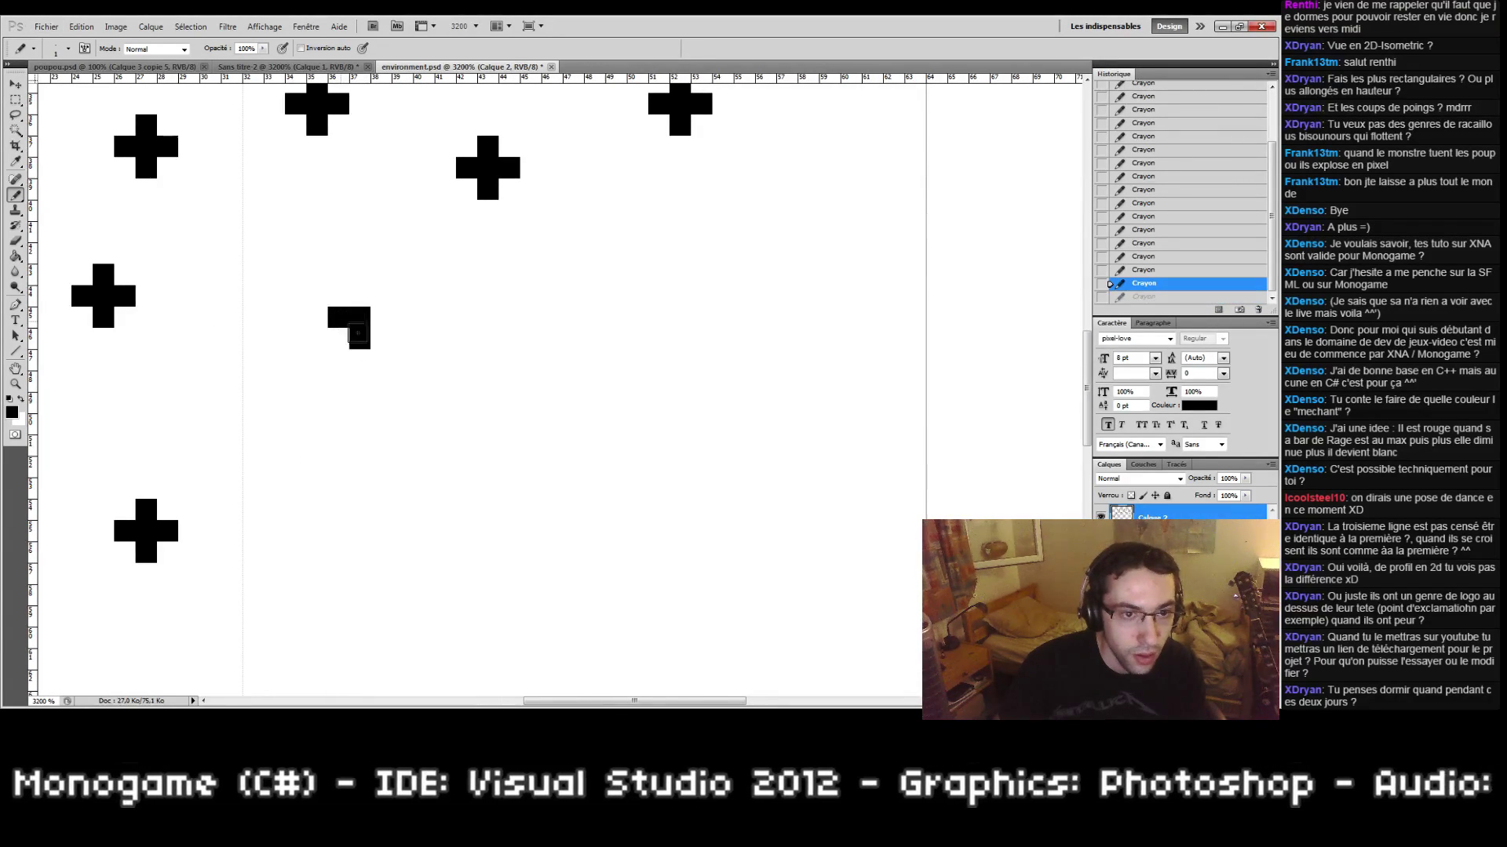
pyautogui.click(381, 323)
pyautogui.click(360, 295)
pyautogui.moveTo(464, 399); pyautogui.dragTo(431, 360)
pyautogui.moveTo(455, 385); pyautogui.dragTo(479, 385)
pyautogui.moveTo(455, 343)
pyautogui.mouseDown()
pyautogui.moveTo(477, 406)
pyautogui.moveTo(557, 362)
pyautogui.mouseUp()
pyautogui.hotkey('ctrl', 'z')
pyautogui.click(492, 385)
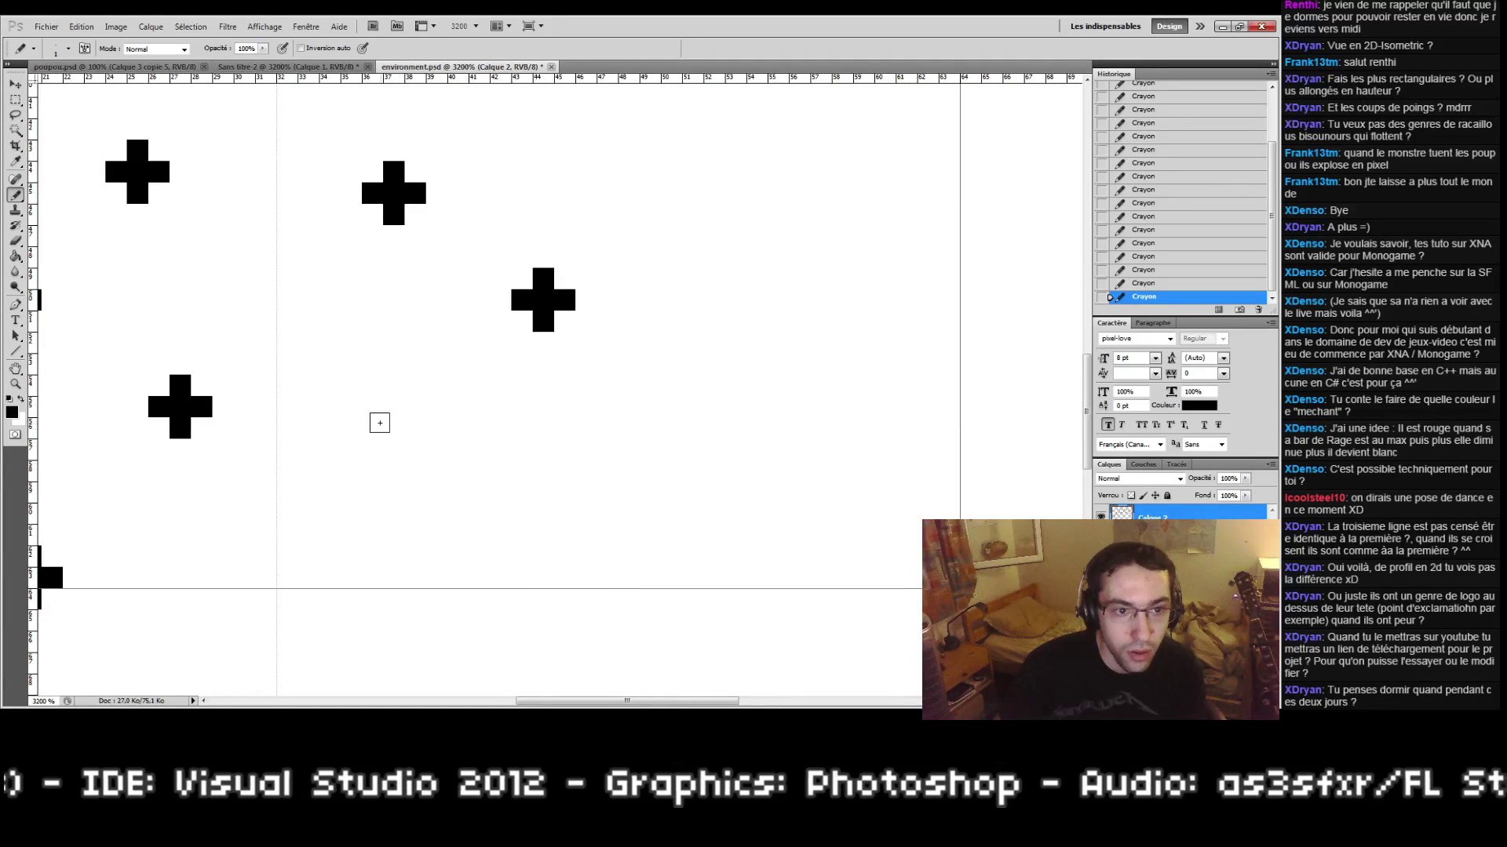
# Step: Draw two plus signs along the bottom of the centre cell, one near its left grid line and one just right of the middle
pyautogui.click(372, 471)
pyautogui.click(393, 470)
pyautogui.moveTo(414, 470)
pyautogui.mouseDown()
pyautogui.moveTo(392, 444)
pyautogui.moveTo(393, 492)
pyautogui.mouseUp()
pyautogui.hotkey('ctrl', 'z')
pyautogui.click(414, 470)
pyautogui.moveTo(681, 423); pyautogui.dragTo(401, 467)
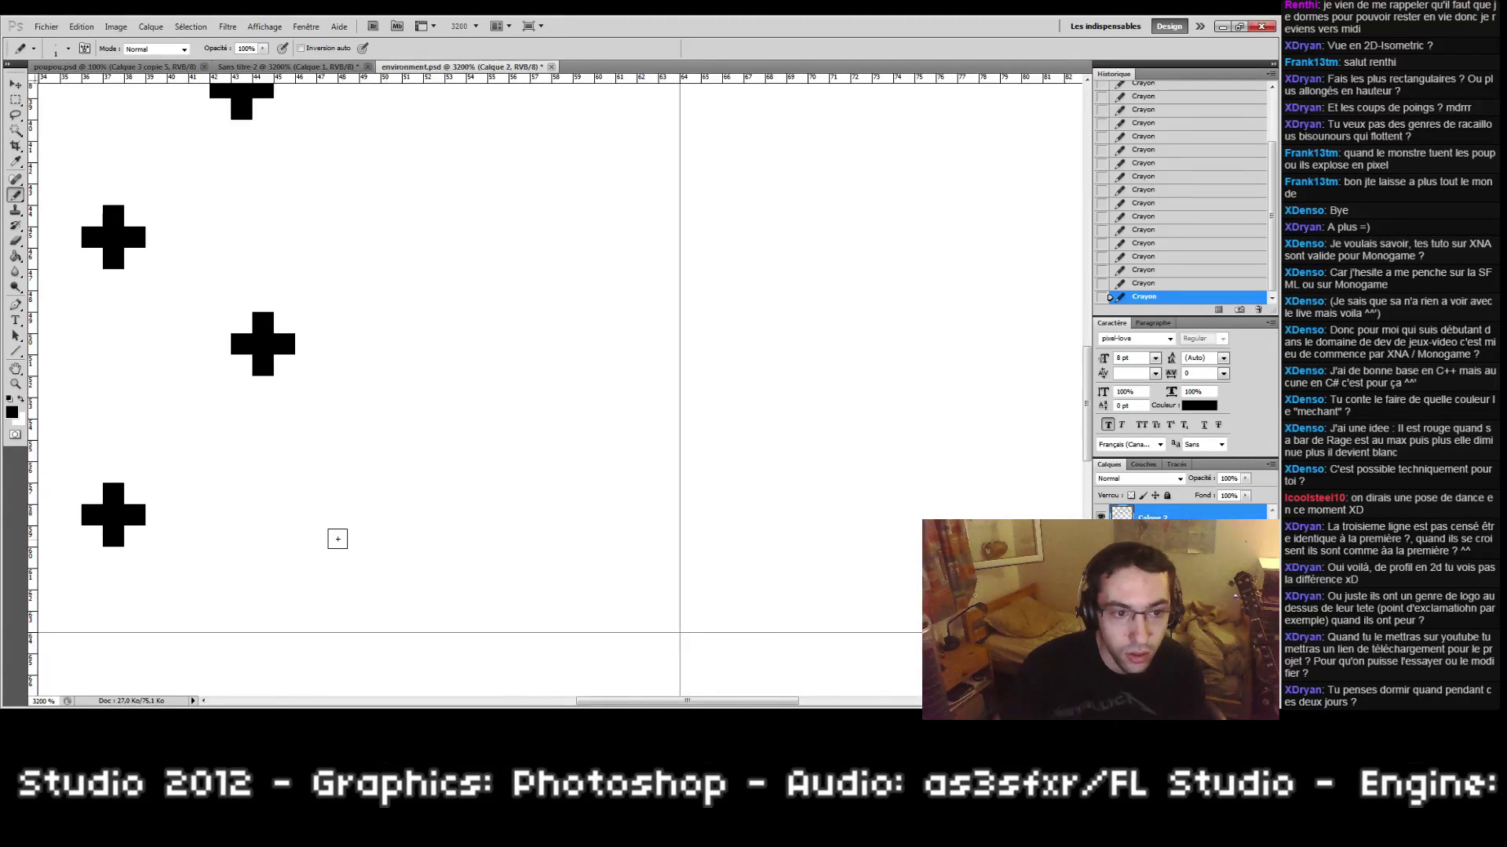
pyautogui.moveTo(346, 552); pyautogui.dragTo(392, 551)
pyautogui.moveTo(372, 532); pyautogui.dragTo(377, 574)
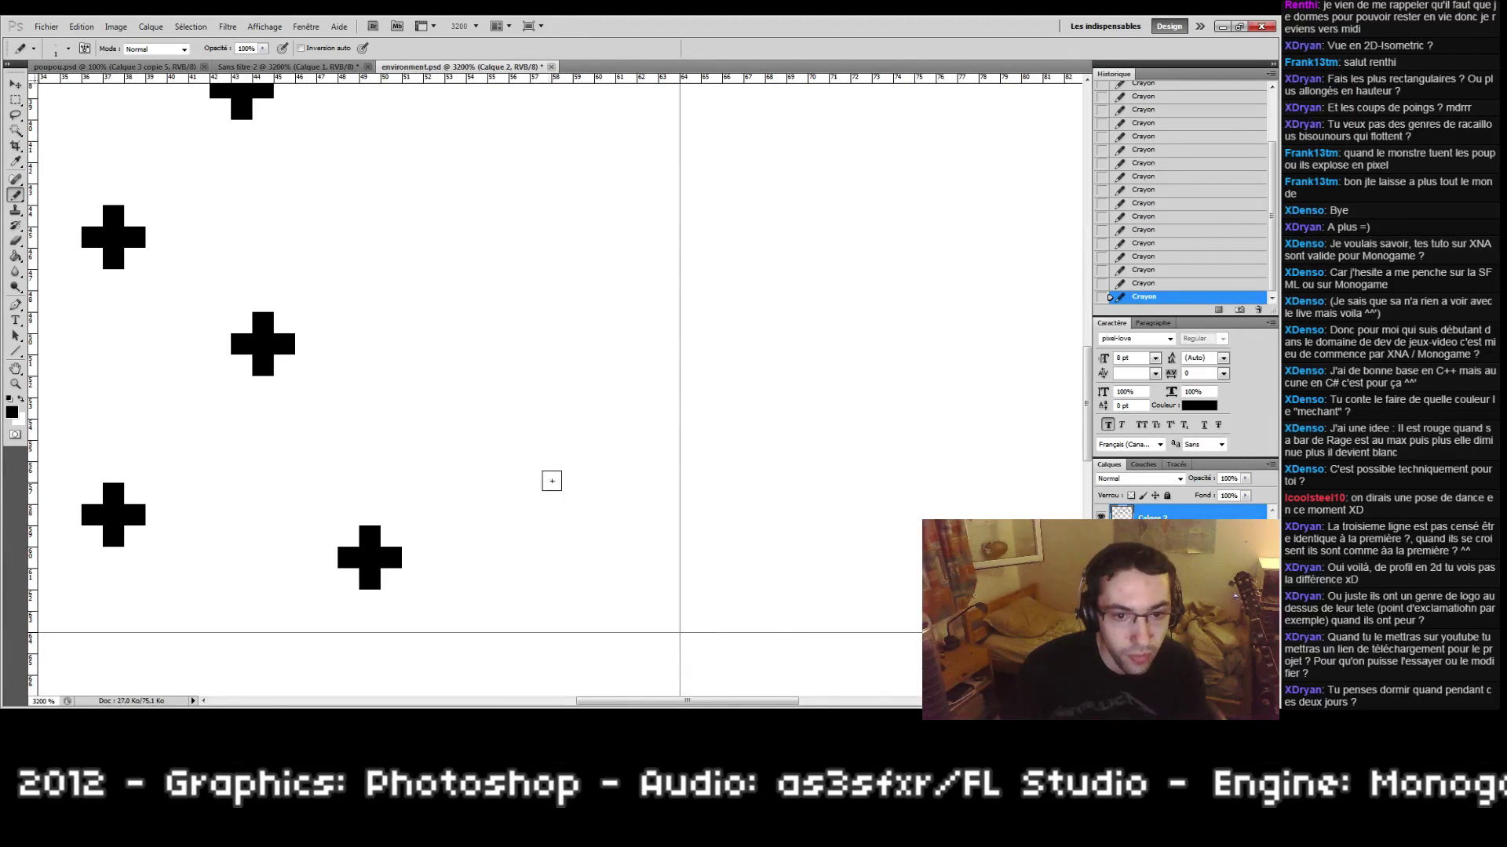
# Step: Draw a plus sign near the centre cell's lower right corner and another one up and to the left of it
pyautogui.moveTo(552, 472); pyautogui.dragTo(610, 465)
pyautogui.hotkey('ctrl', 'alt', 'z')
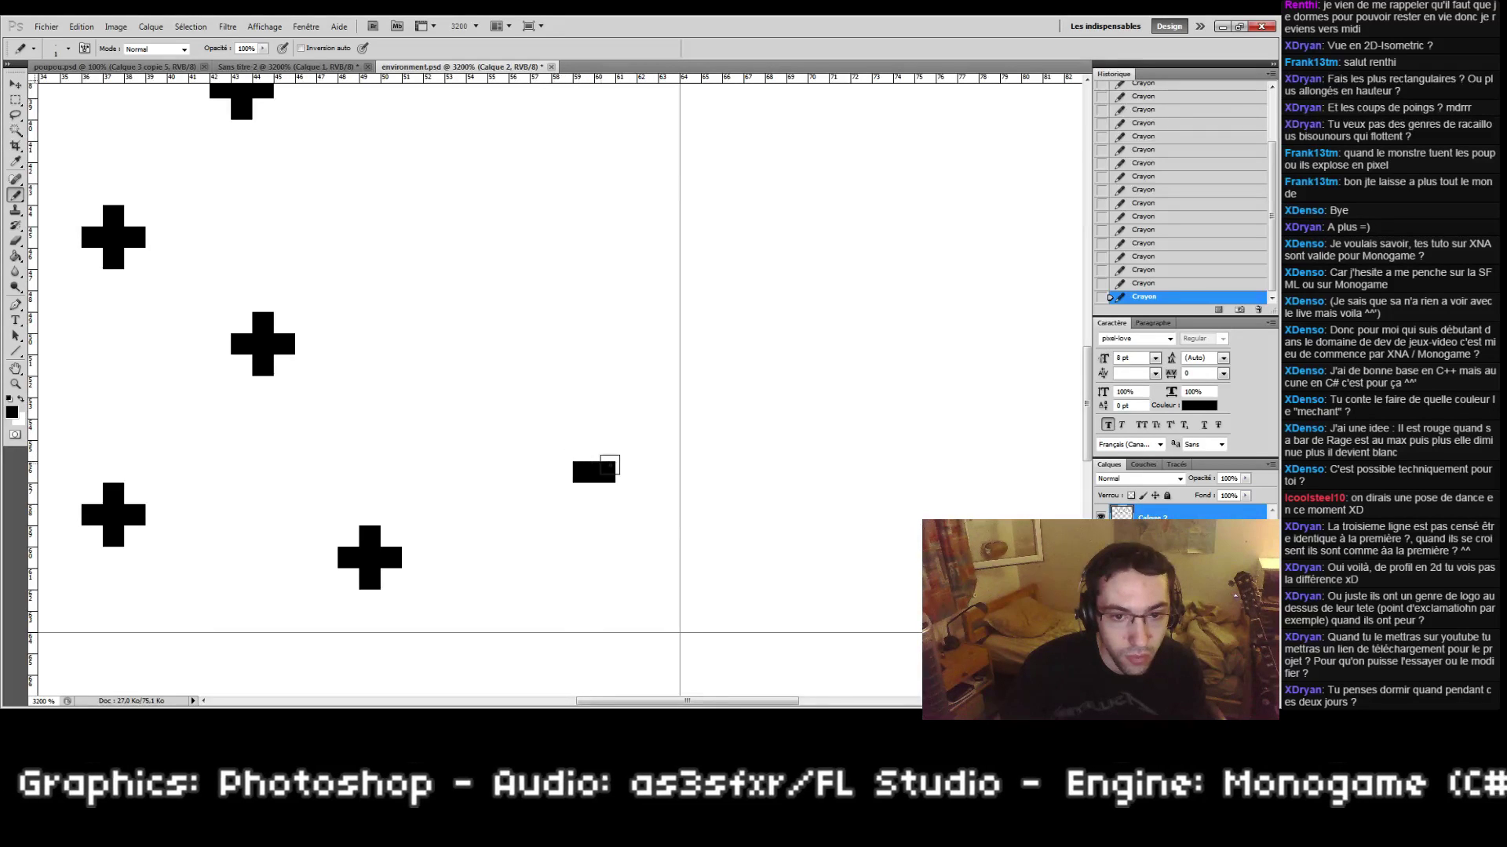
pyautogui.click(605, 451)
pyautogui.click(613, 491)
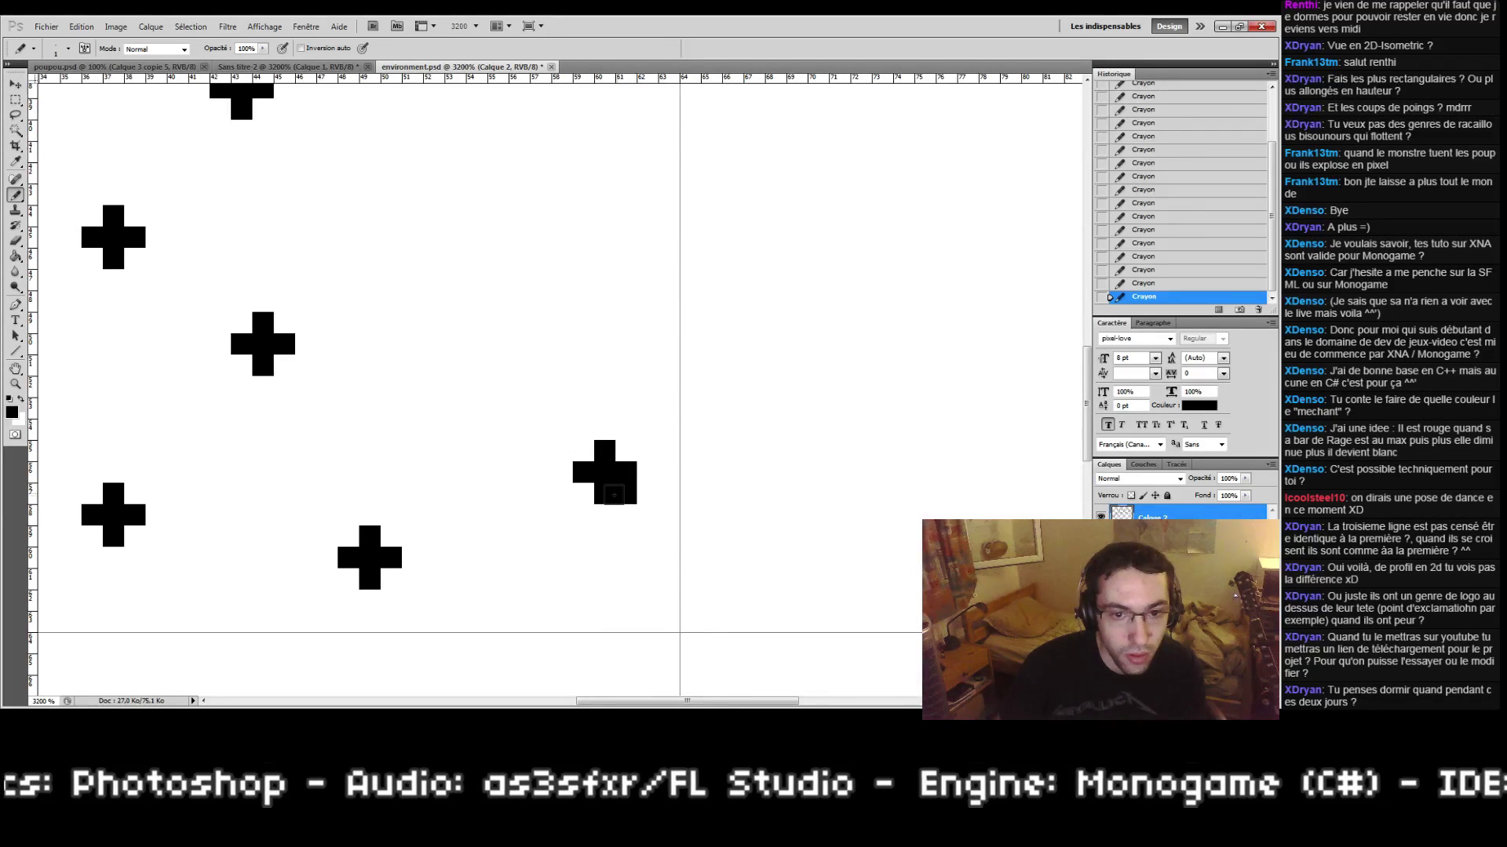
pyautogui.scroll(3, 563, 469)
pyautogui.hscroll(-3, 563, 468)
pyautogui.moveTo(554, 441); pyautogui.dragTo(596, 444)
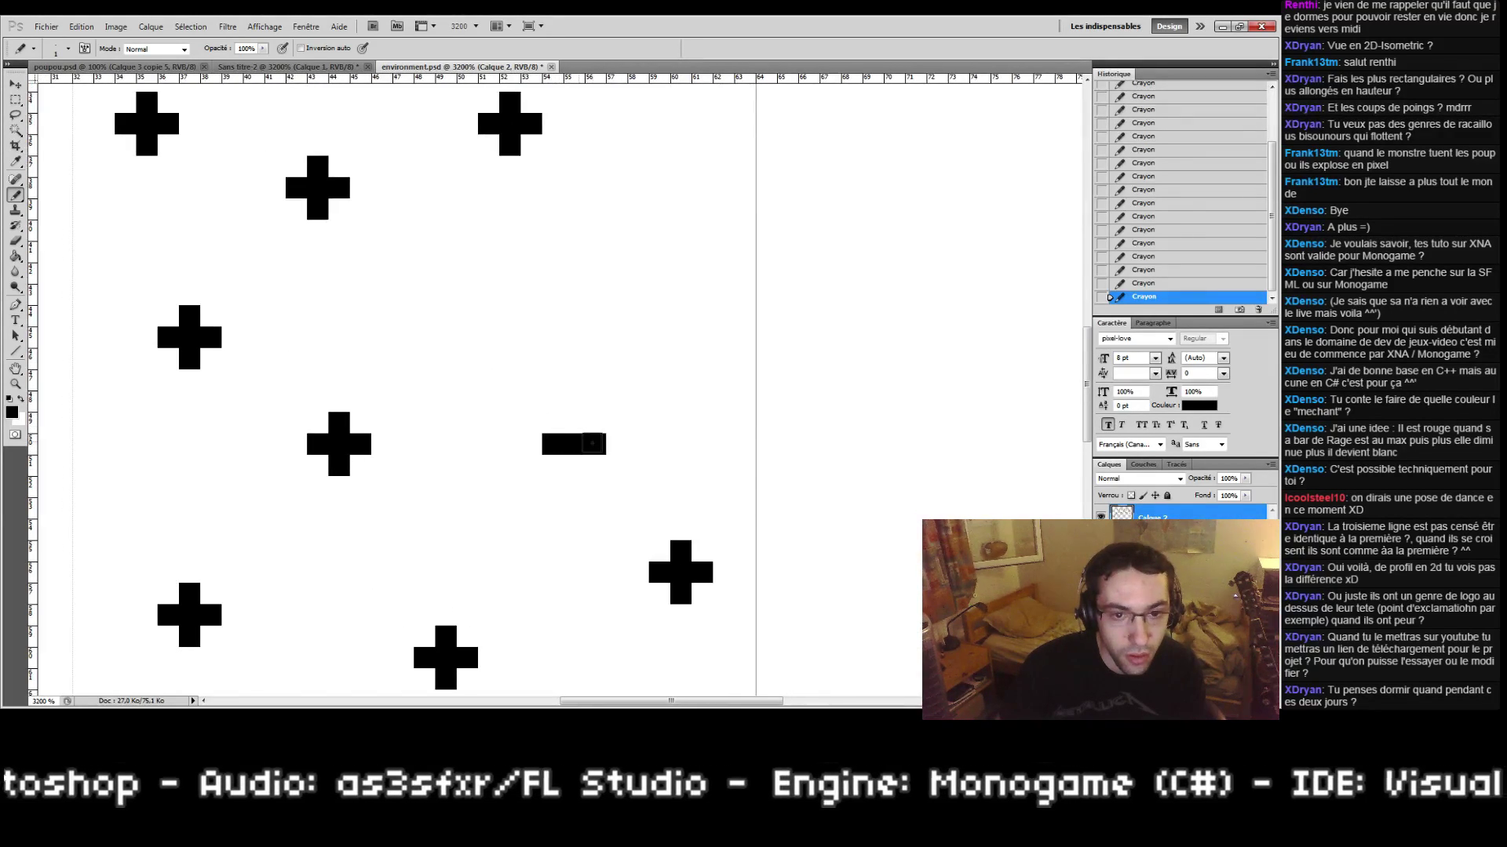
pyautogui.click(574, 422)
# Step: Draw a plus sign right of the centre cell's middle and another one near its upper right corner
pyautogui.moveTo(541, 373)
pyautogui.mouseDown()
pyautogui.moveTo(575, 426)
pyautogui.moveTo(544, 368)
pyautogui.mouseUp()
pyautogui.click(522, 347)
pyautogui.click(521, 389)
pyautogui.moveTo(644, 357)
pyautogui.mouseDown()
pyautogui.moveTo(636, 388)
pyautogui.moveTo(515, 458)
pyautogui.mouseUp()
pyautogui.click(562, 361)
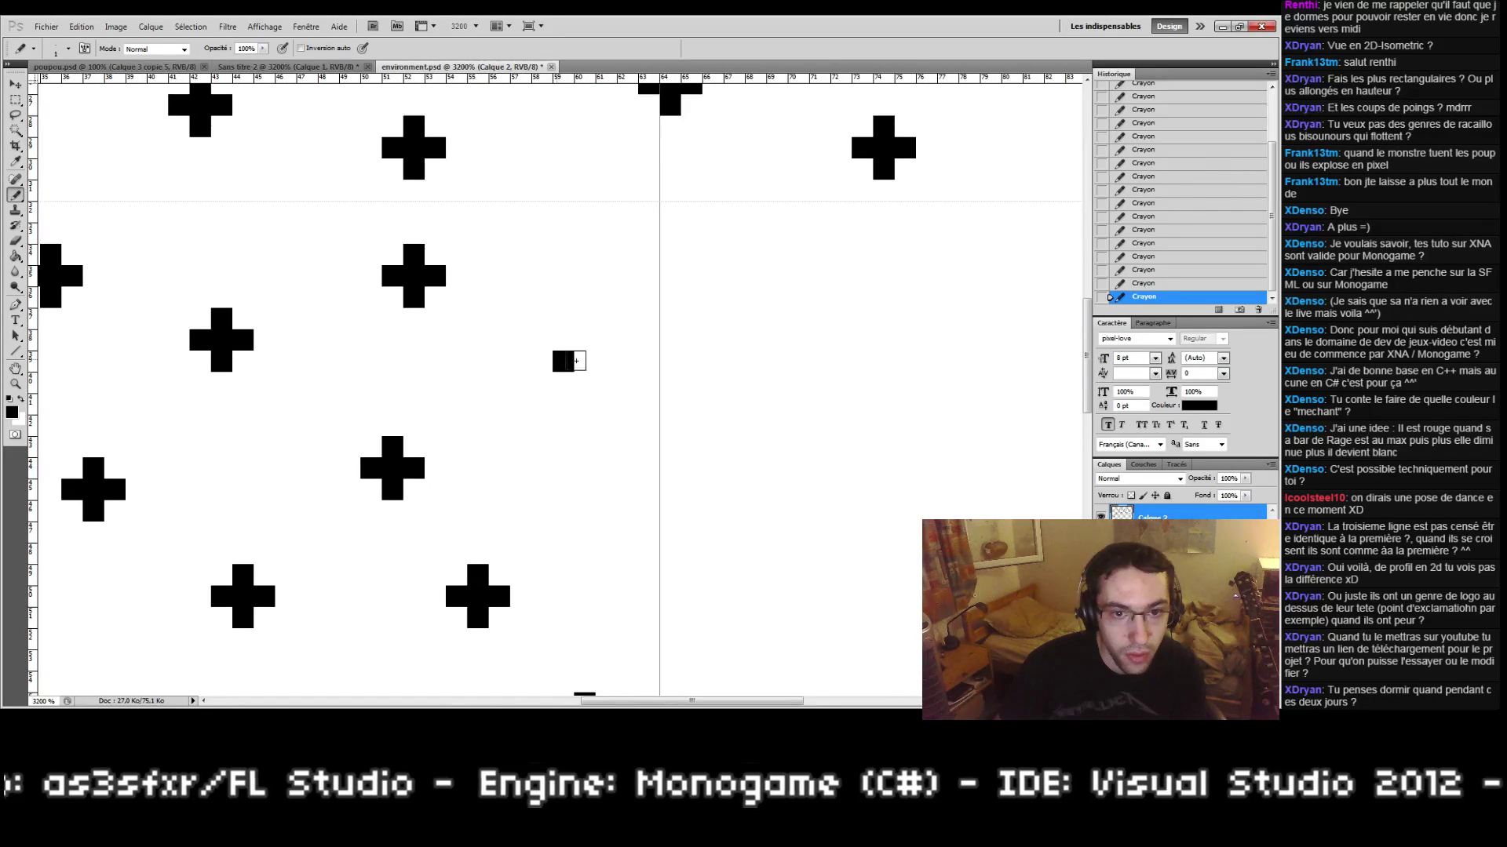
pyautogui.click(590, 342)
pyautogui.click(585, 383)
pyautogui.moveTo(626, 406); pyautogui.dragTo(745, 310)
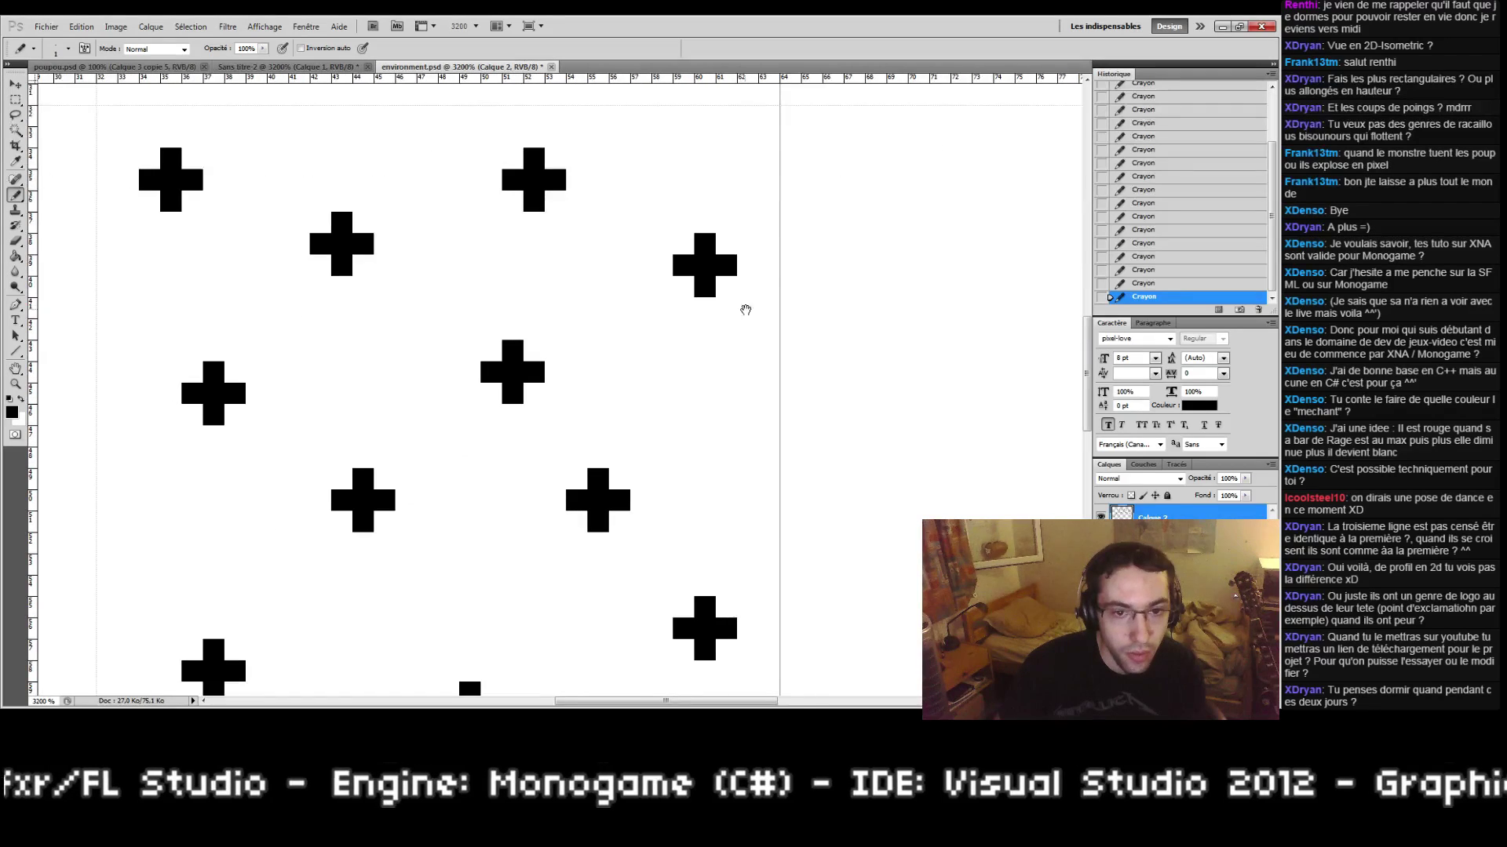
# Step: Hide the grid lines and draw a plus sign in the empty gap in the lower right part of the upper left cell
pyautogui.doubleClick(15, 384)
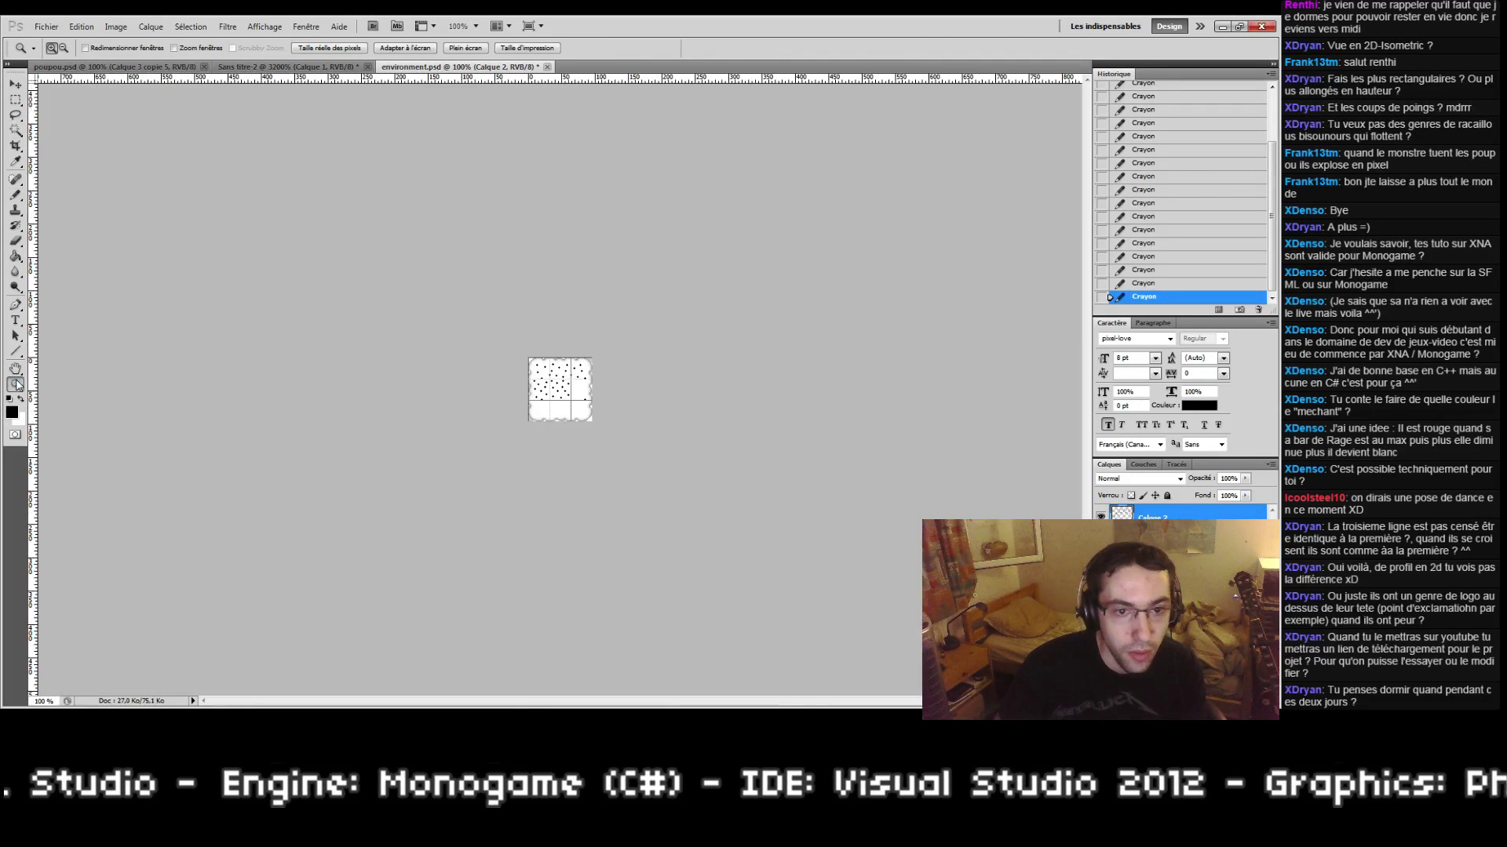
pyautogui.click(548, 385)
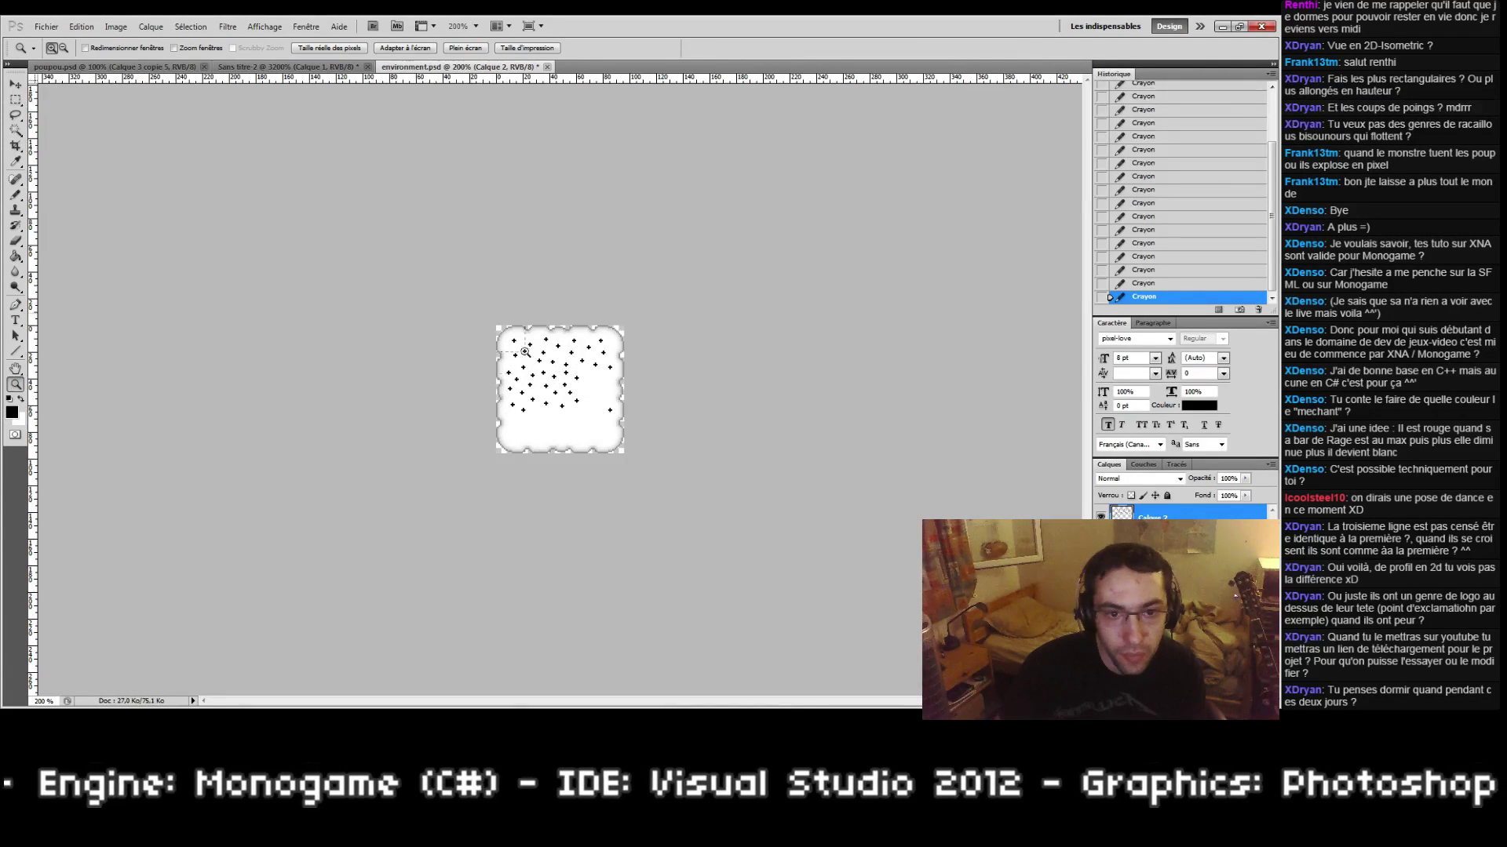
pyautogui.moveTo(525, 352); pyautogui.dragTo(573, 396)
pyautogui.moveTo(403, 292)
pyautogui.mouseDown()
pyautogui.moveTo(569, 416)
pyautogui.moveTo(590, 370)
pyautogui.moveTo(586, 386)
pyautogui.mouseUp()
pyautogui.press('b')
pyautogui.click(549, 369)
pyautogui.hotkey('ctrl', 'z')
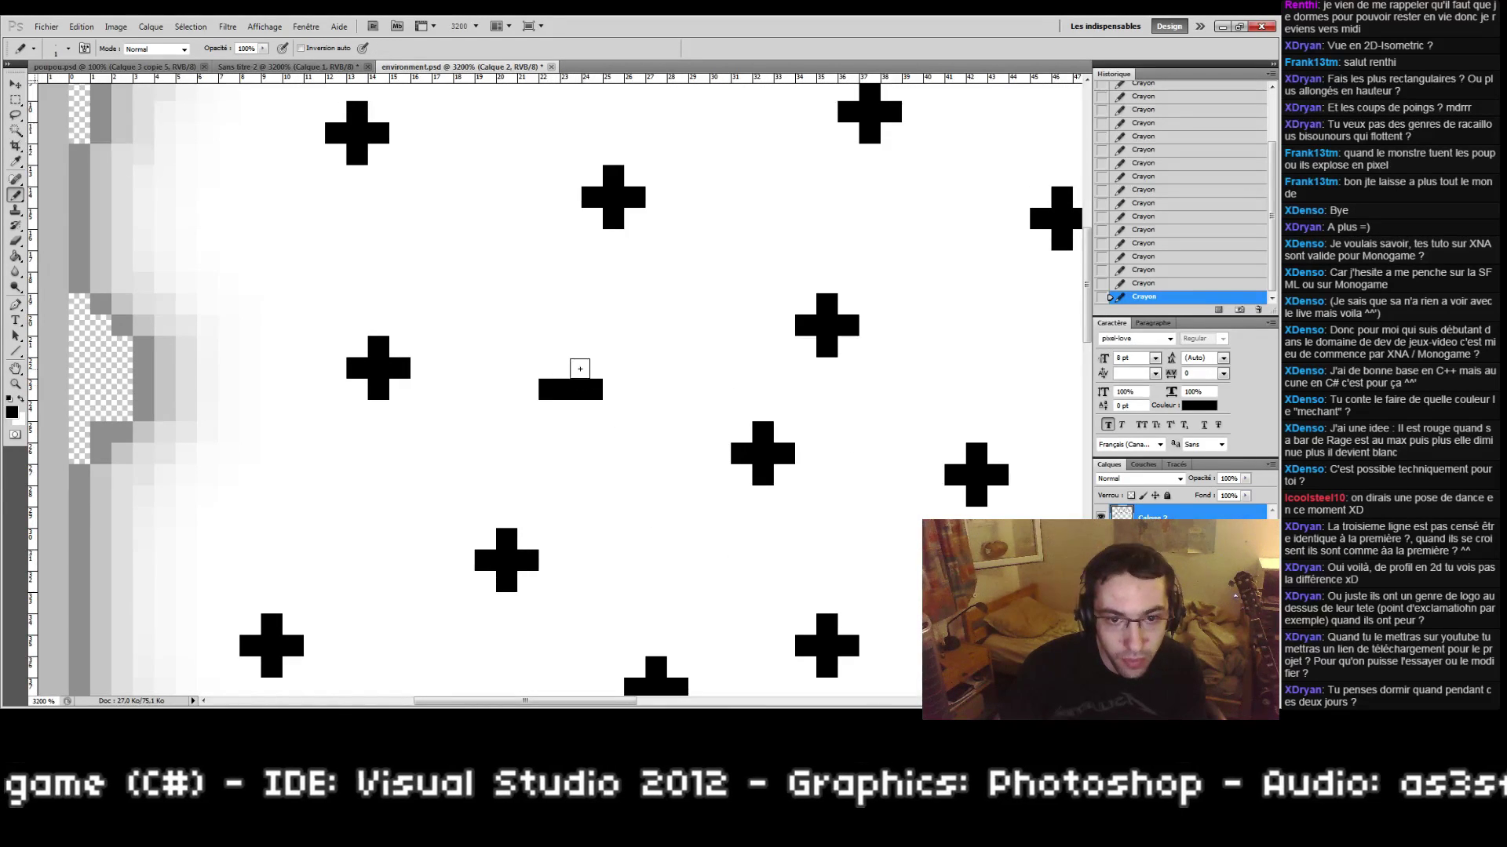
# Step: Examine the spread of plus signs across the upper and middle cells for remaining gaps
pyautogui.hscroll(10, 482, 383)
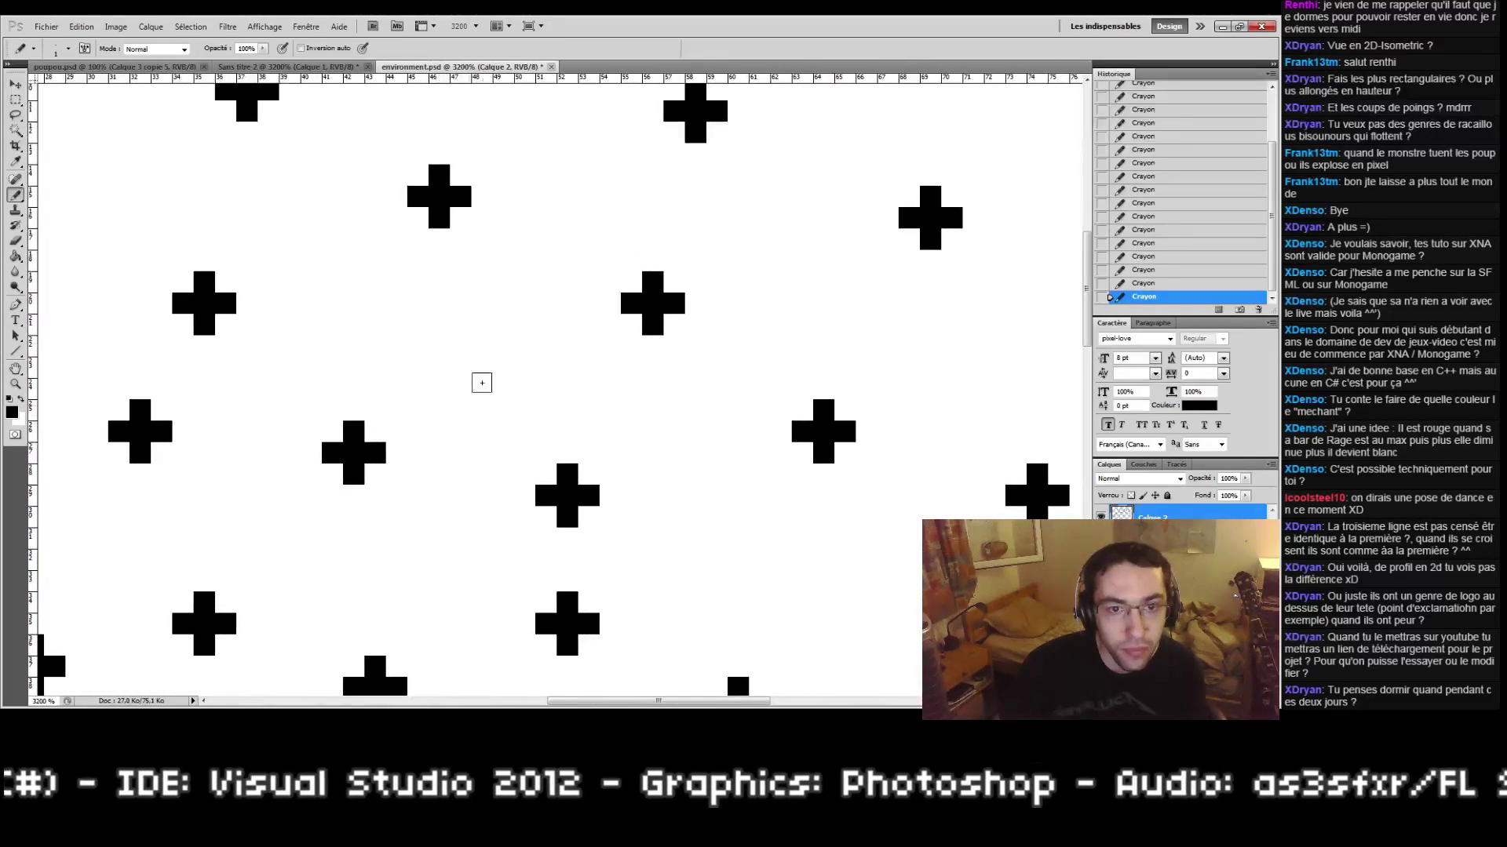
pyautogui.scroll(-3, 482, 383)
pyautogui.hscroll(3, 552, 360)
pyautogui.doubleClick(16, 384)
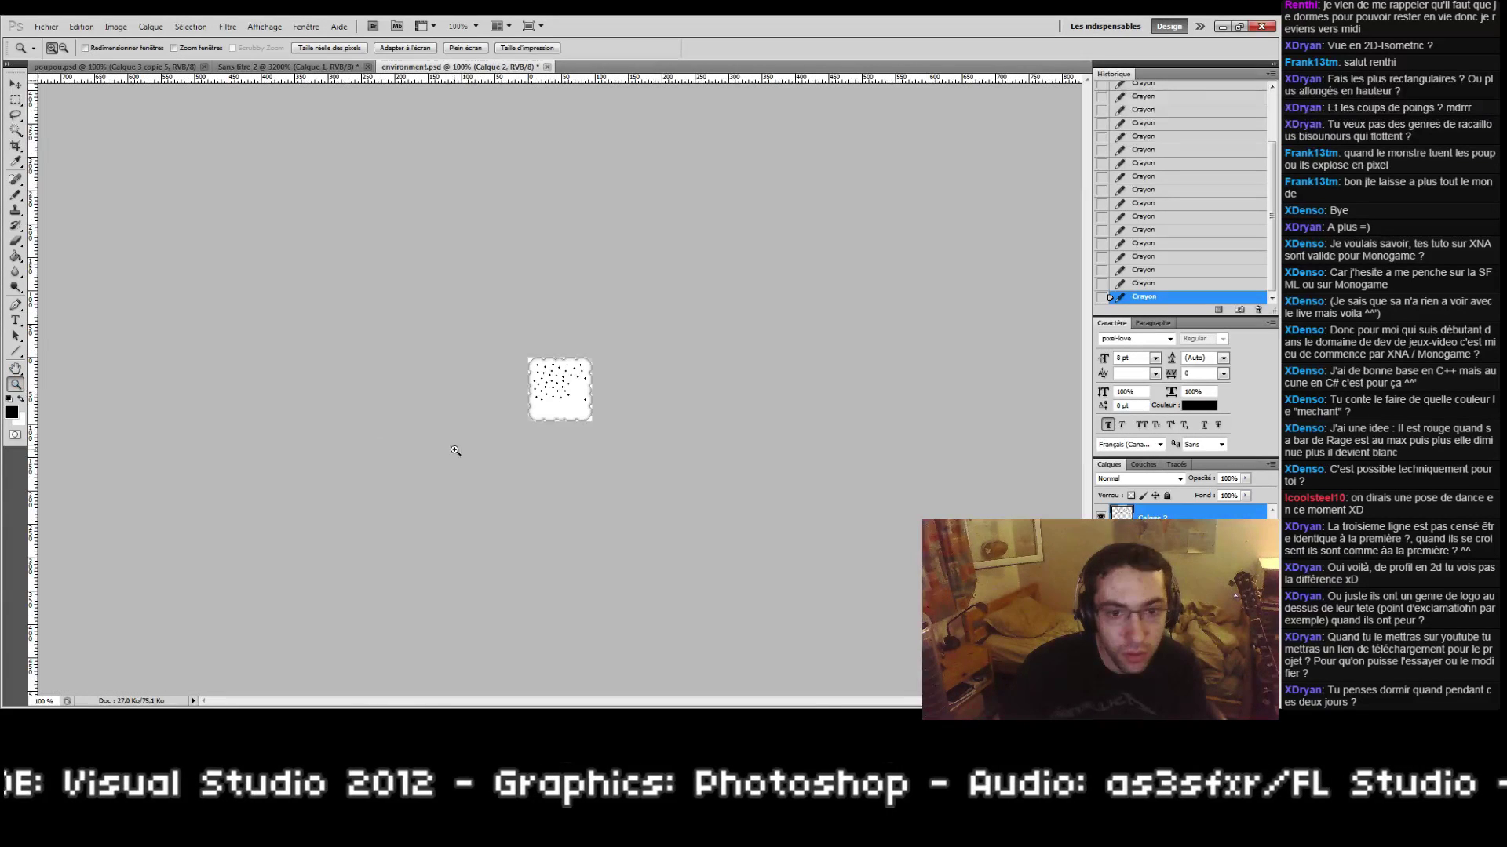
pyautogui.moveTo(592, 420); pyautogui.dragTo(592, 420)
pyautogui.moveTo(694, 352); pyautogui.dragTo(709, 452)
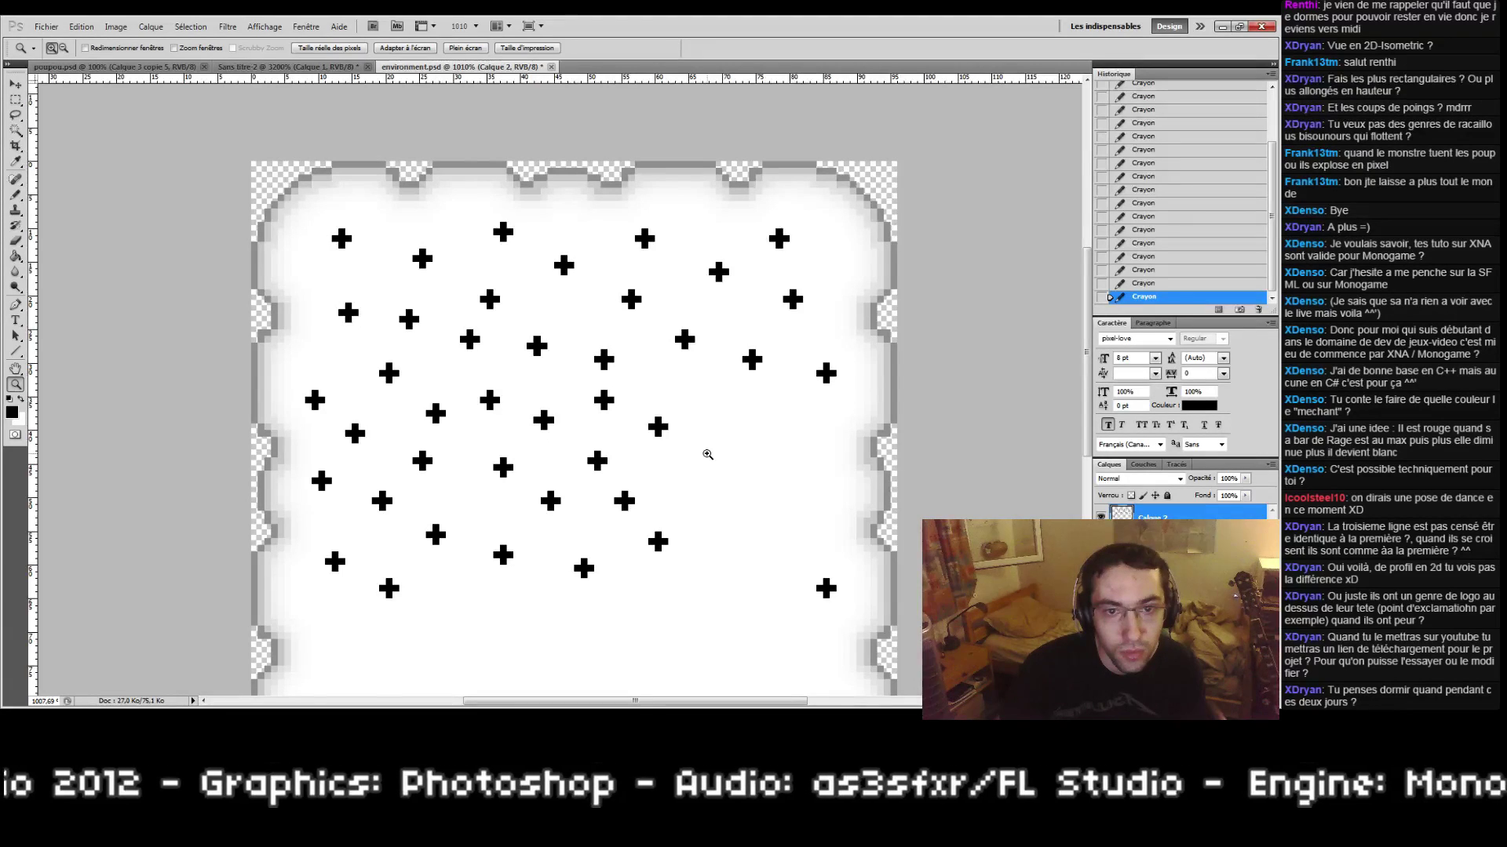
pyautogui.scroll(-3, 671, 502)
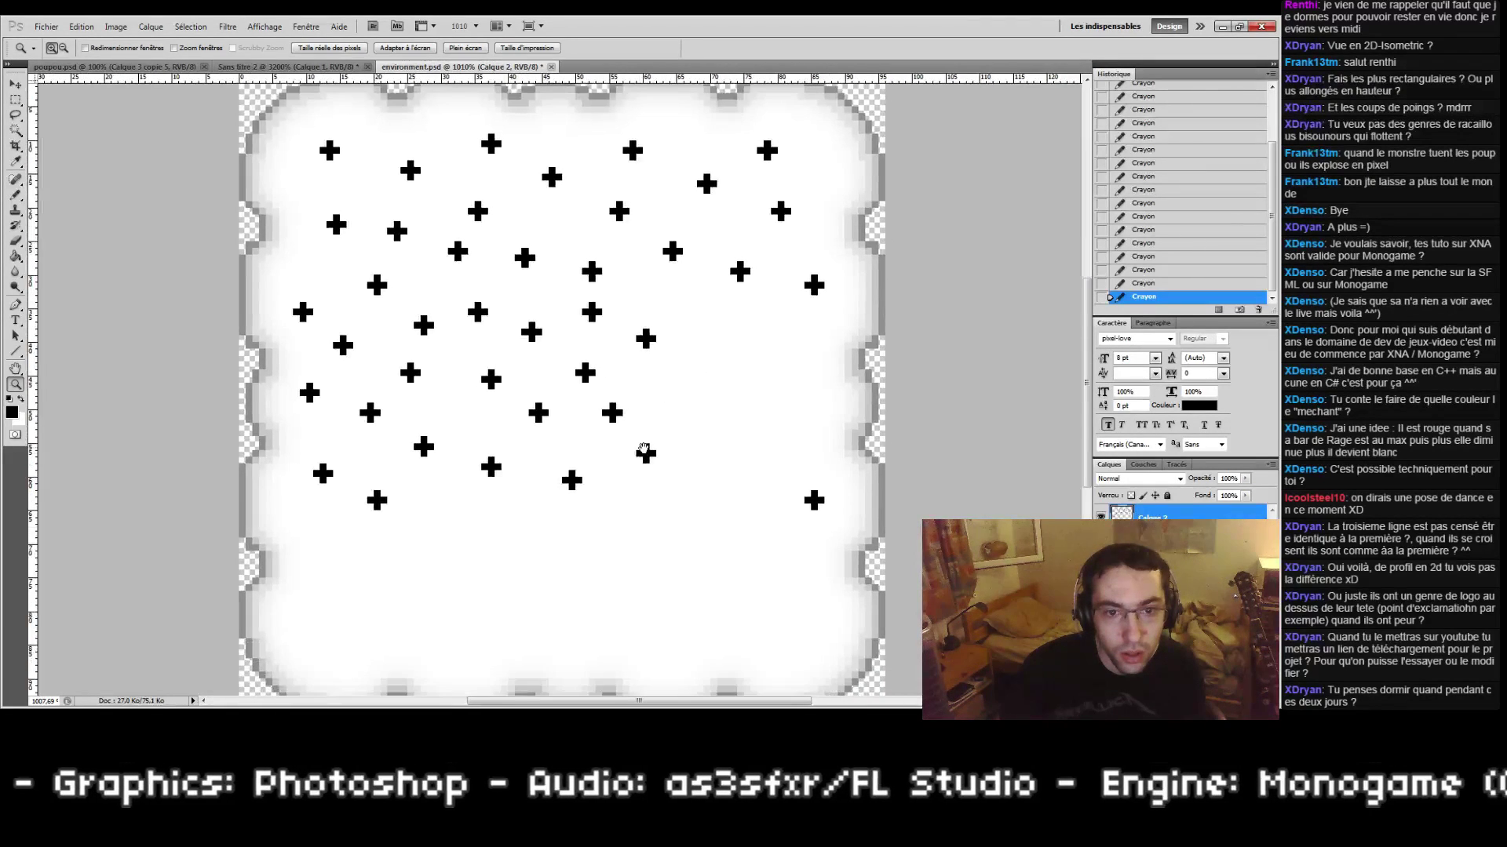
# Step: Show the grid lines again and draw a plus sign in the empty gap near the middle of the upper middle cell
pyautogui.hotkey('ctrl', "'")
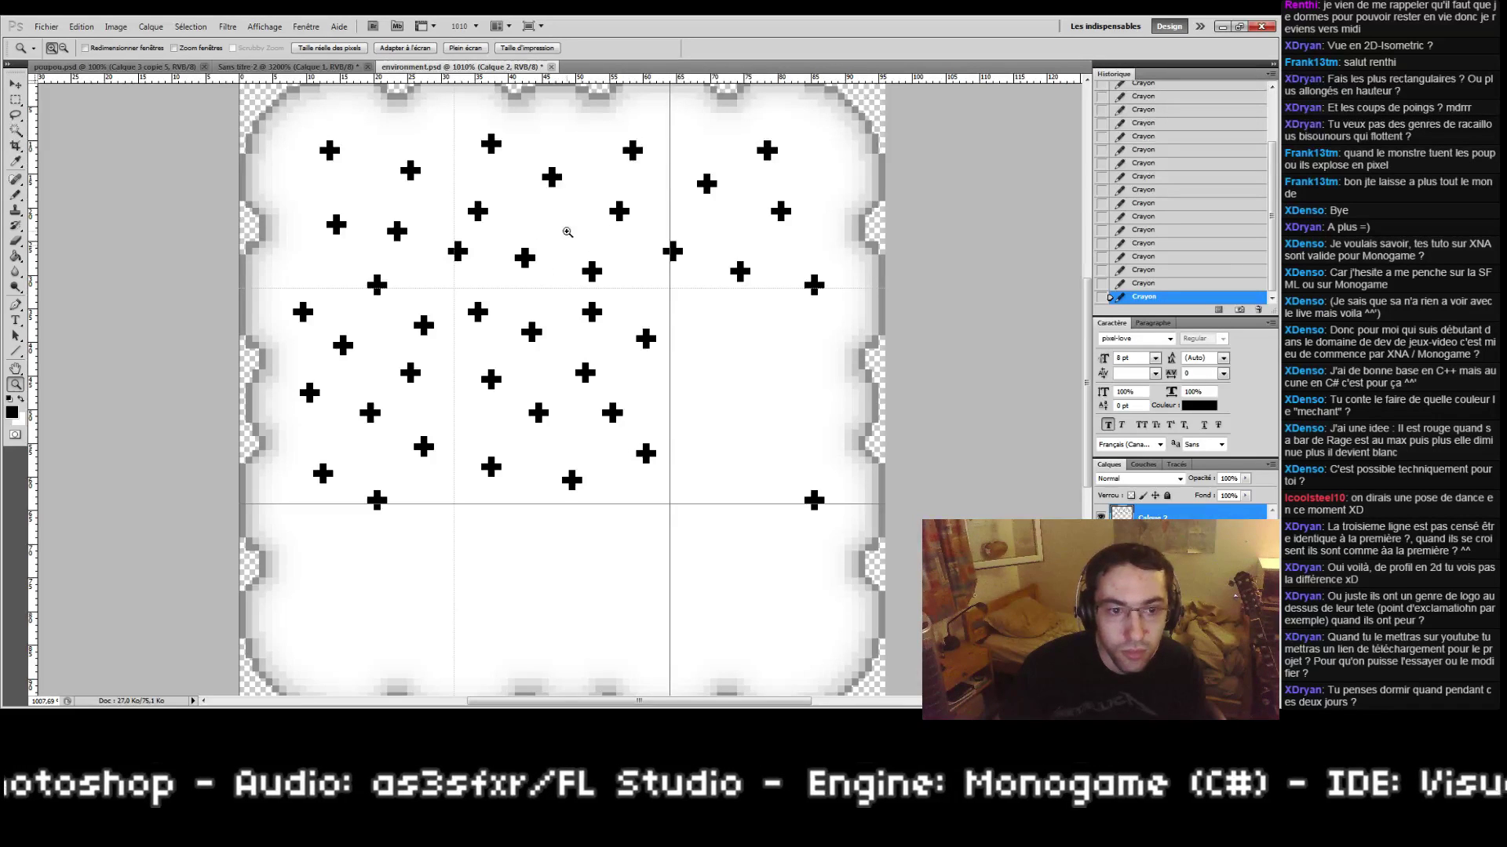
pyautogui.moveTo(536, 202); pyautogui.dragTo(578, 246)
pyautogui.press('b')
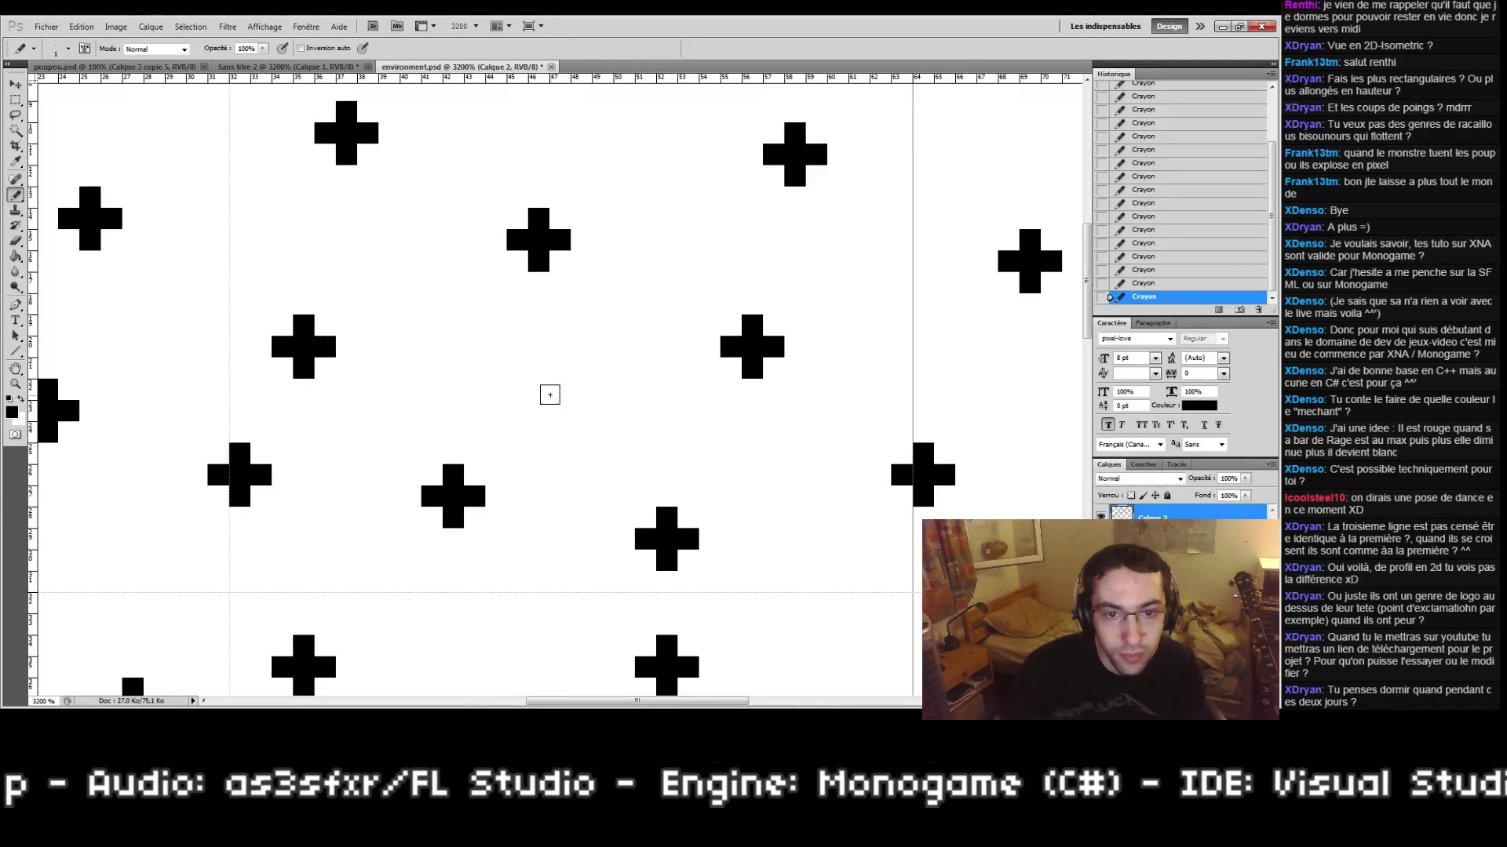
pyautogui.moveTo(559, 391); pyautogui.dragTo(603, 390)
pyautogui.moveTo(583, 371); pyautogui.dragTo(583, 410)
pyautogui.press('space')
pyautogui.moveTo(694, 469)
pyautogui.mouseDown()
pyautogui.moveTo(657, 429)
pyautogui.moveTo(588, 399)
pyautogui.mouseUp()
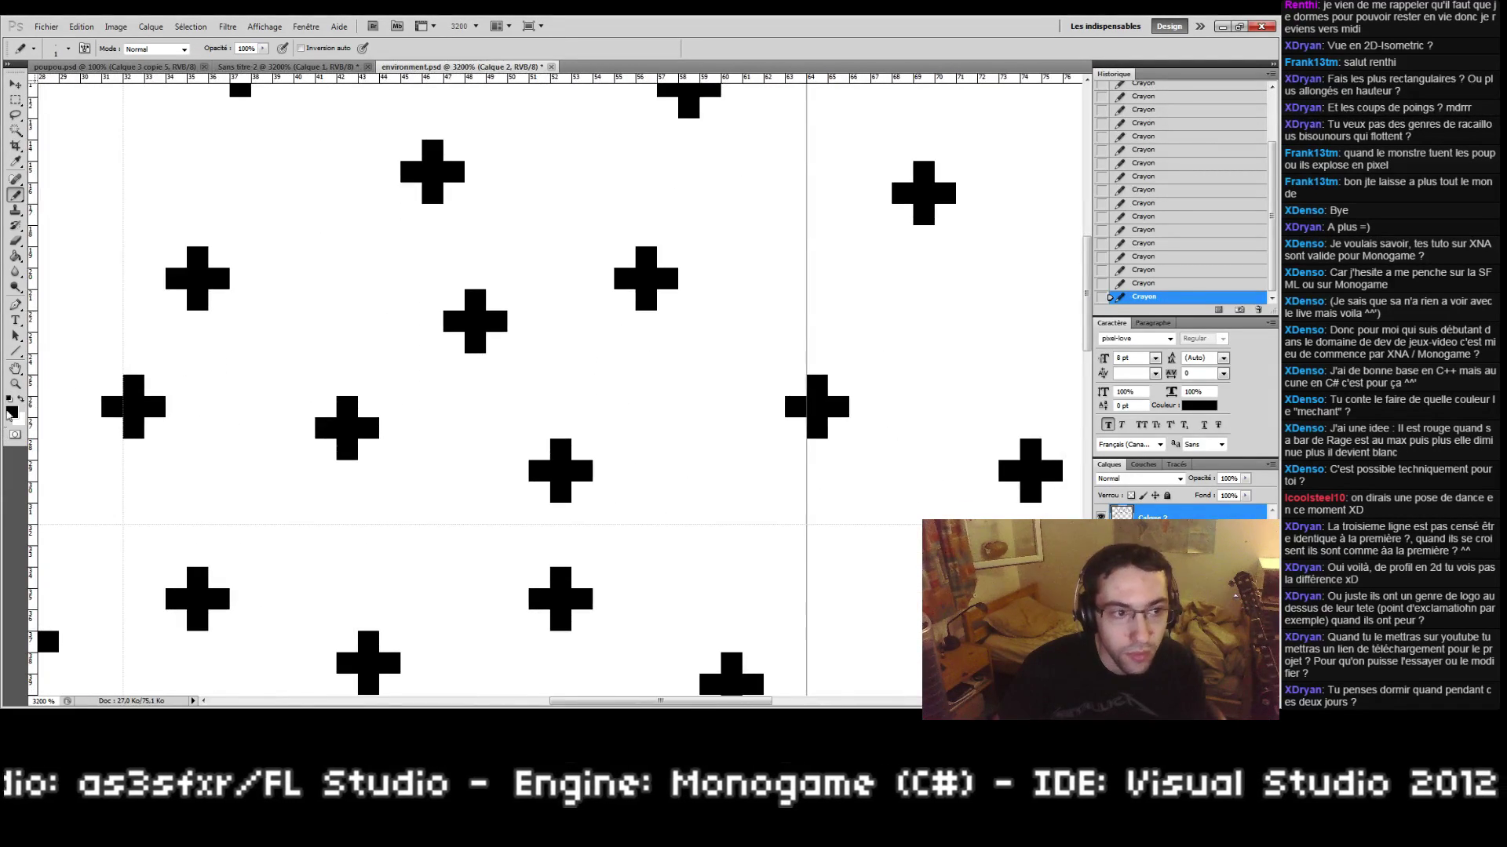
# Step: Examine the plus-sign spacing in the finished cells and around the still empty middle right cell
pyautogui.doubleClick(14, 384)
pyautogui.click(560, 404)
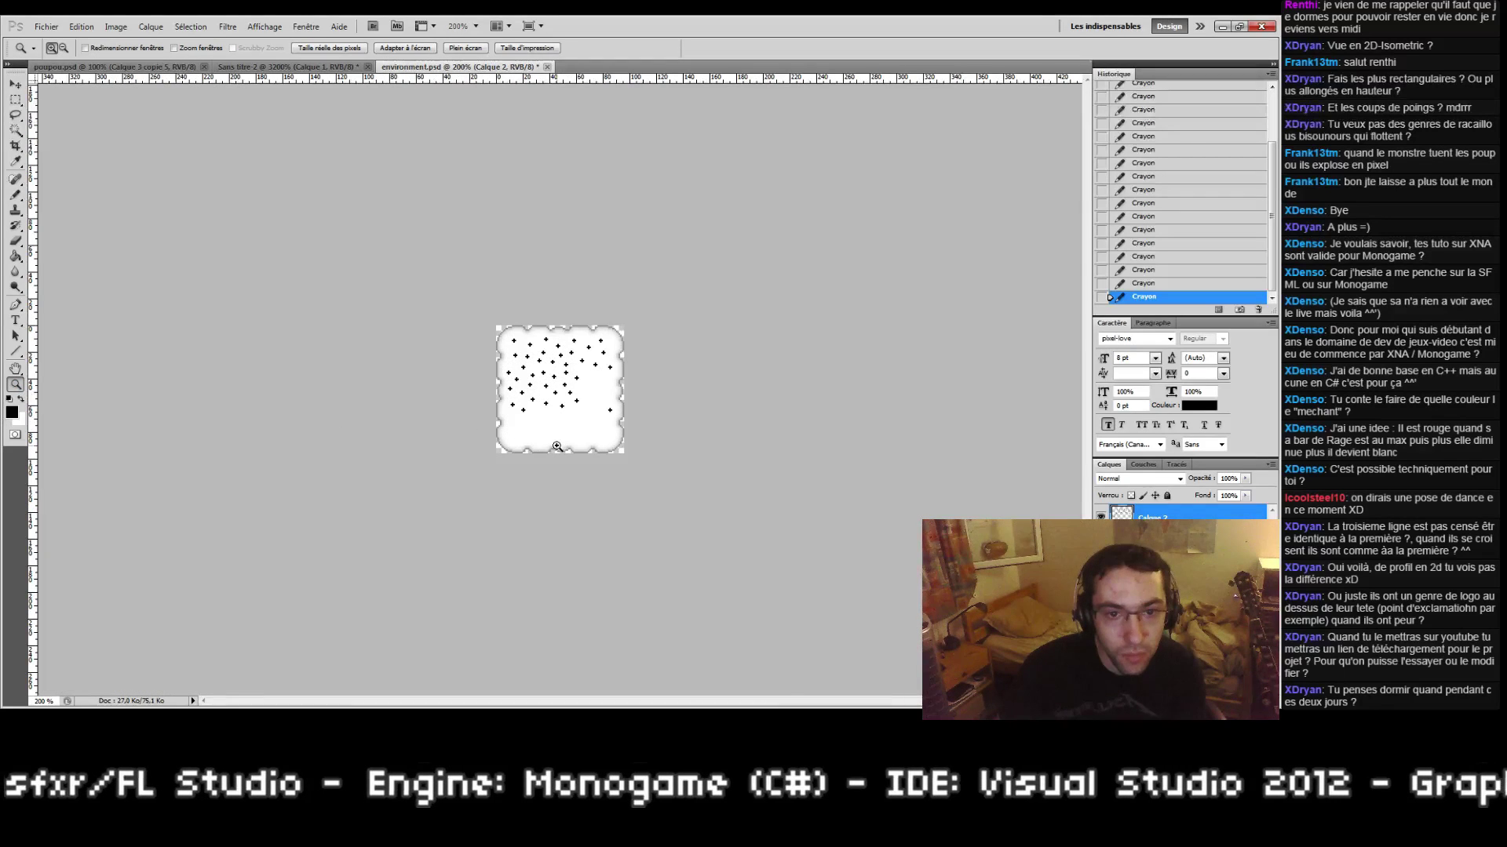
pyautogui.moveTo(605, 420); pyautogui.dragTo(605, 420)
pyautogui.press('space')
pyautogui.moveTo(656, 388); pyautogui.dragTo(529, 504)
pyautogui.moveTo(641, 417); pyautogui.dragTo(568, 535)
pyautogui.press('b')
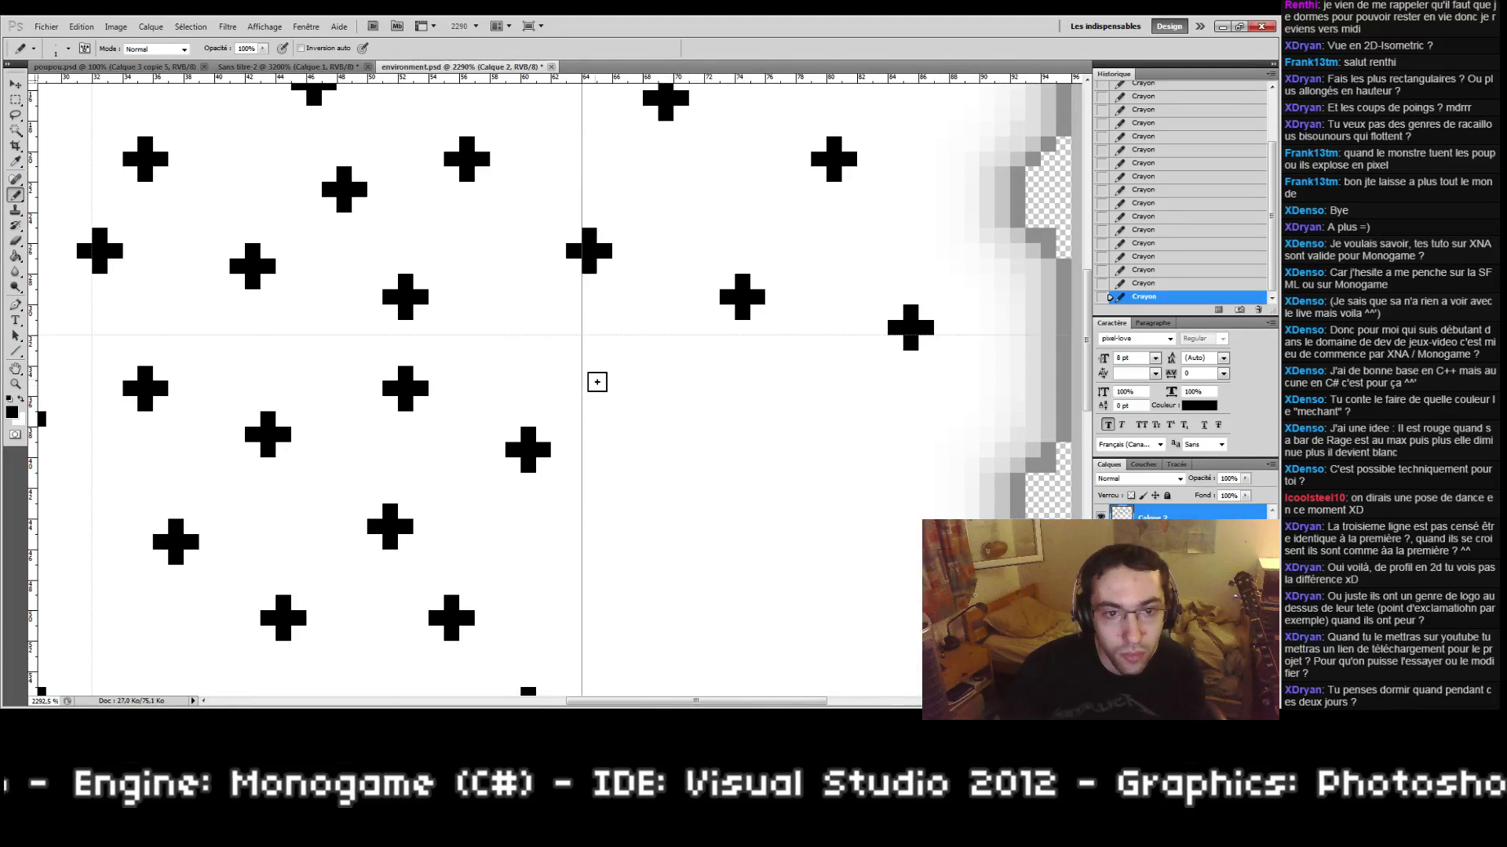
pyautogui.press('space')
pyautogui.moveTo(610, 458); pyautogui.dragTo(702, 234)
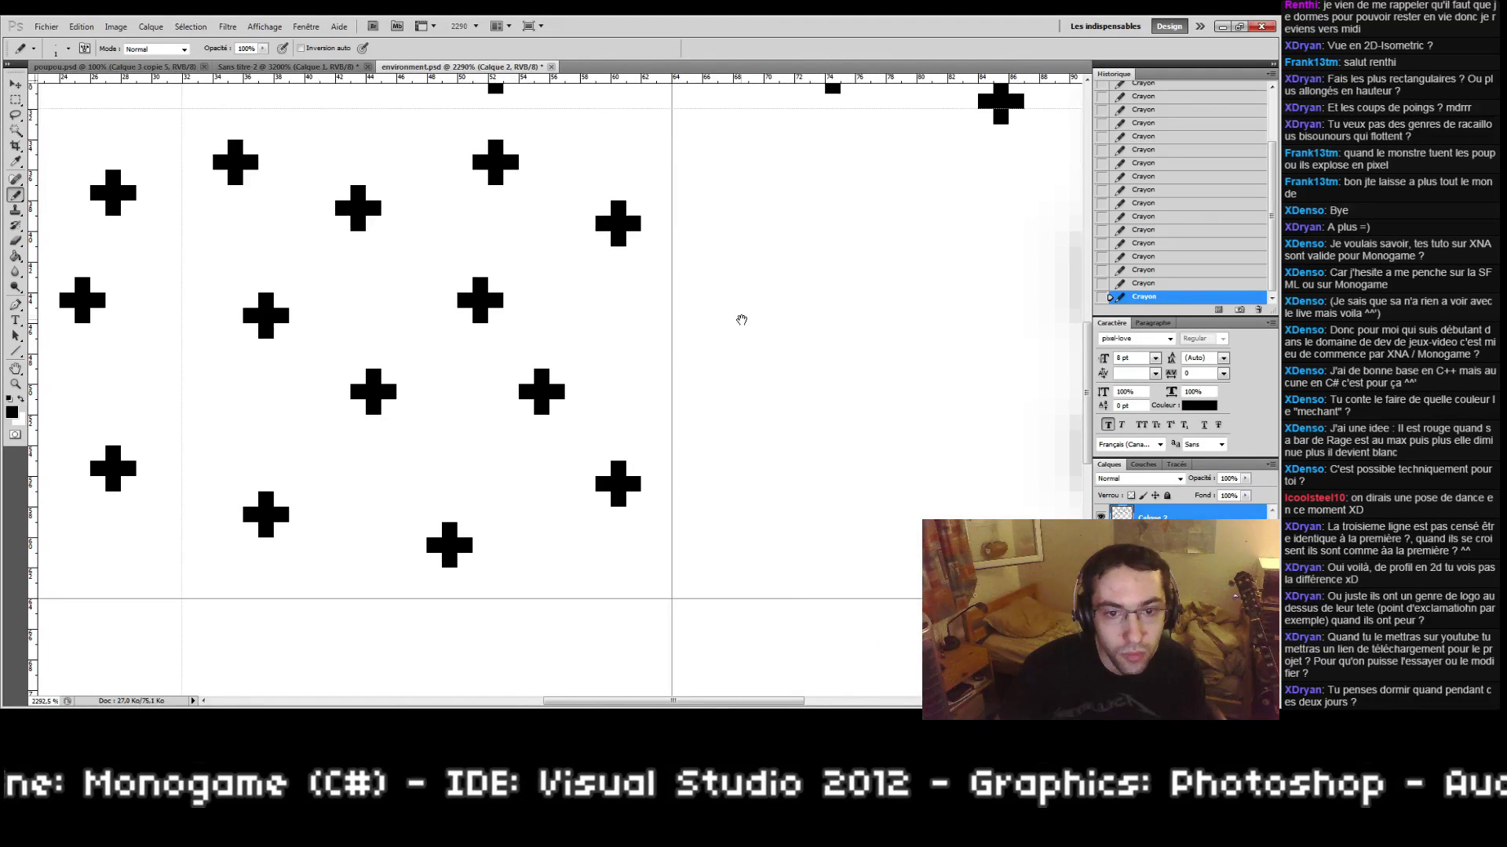
pyautogui.moveTo(745, 334); pyautogui.dragTo(554, 338)
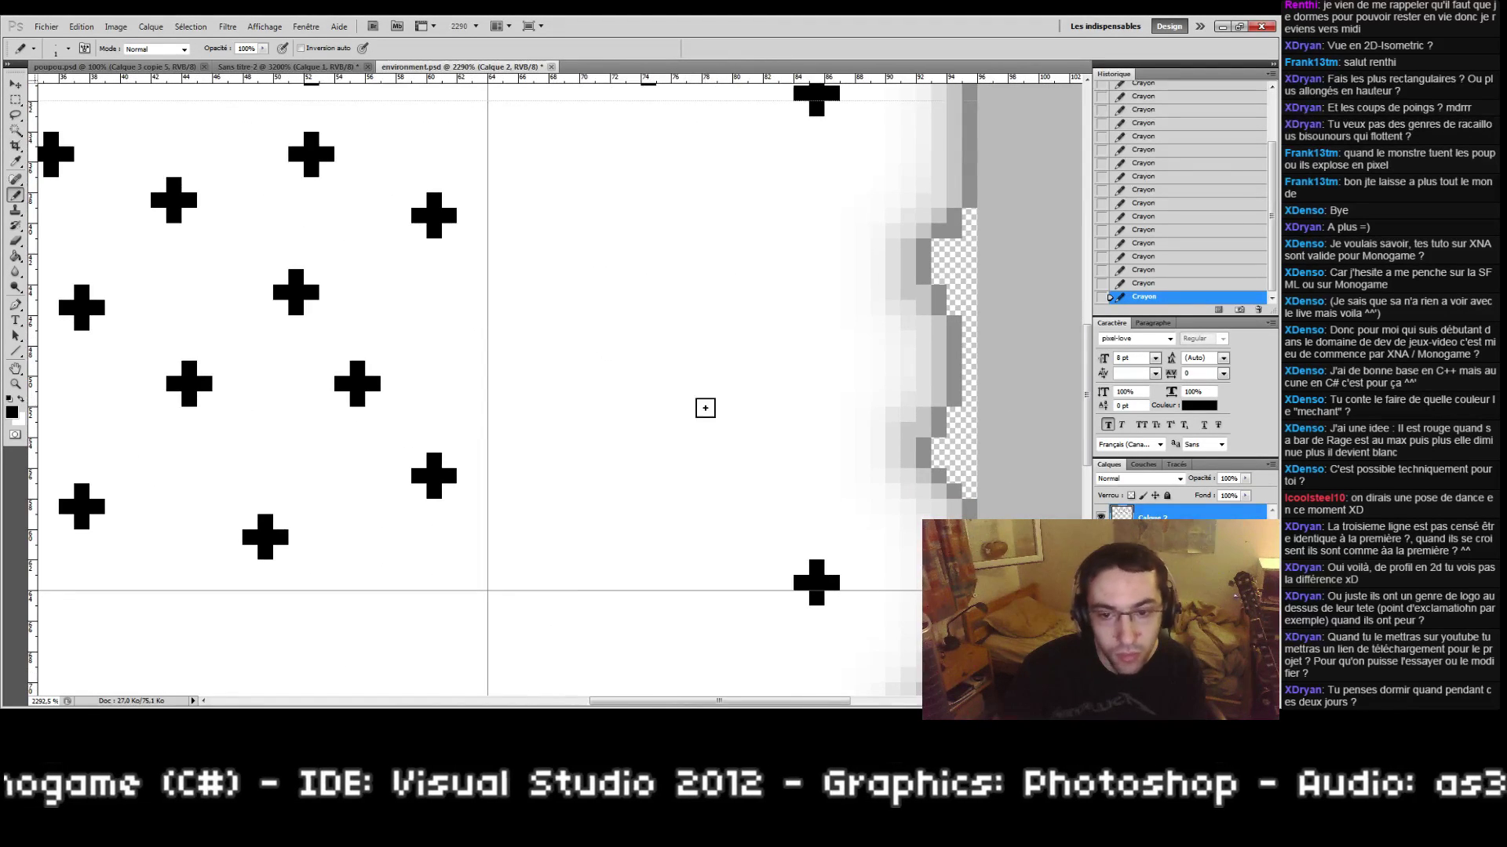
pyautogui.press('space')
pyautogui.moveTo(460, 371)
pyautogui.mouseDown()
pyautogui.moveTo(868, 430)
pyautogui.moveTo(915, 537)
pyautogui.moveTo(787, 518)
pyautogui.moveTo(765, 489)
pyautogui.mouseUp()
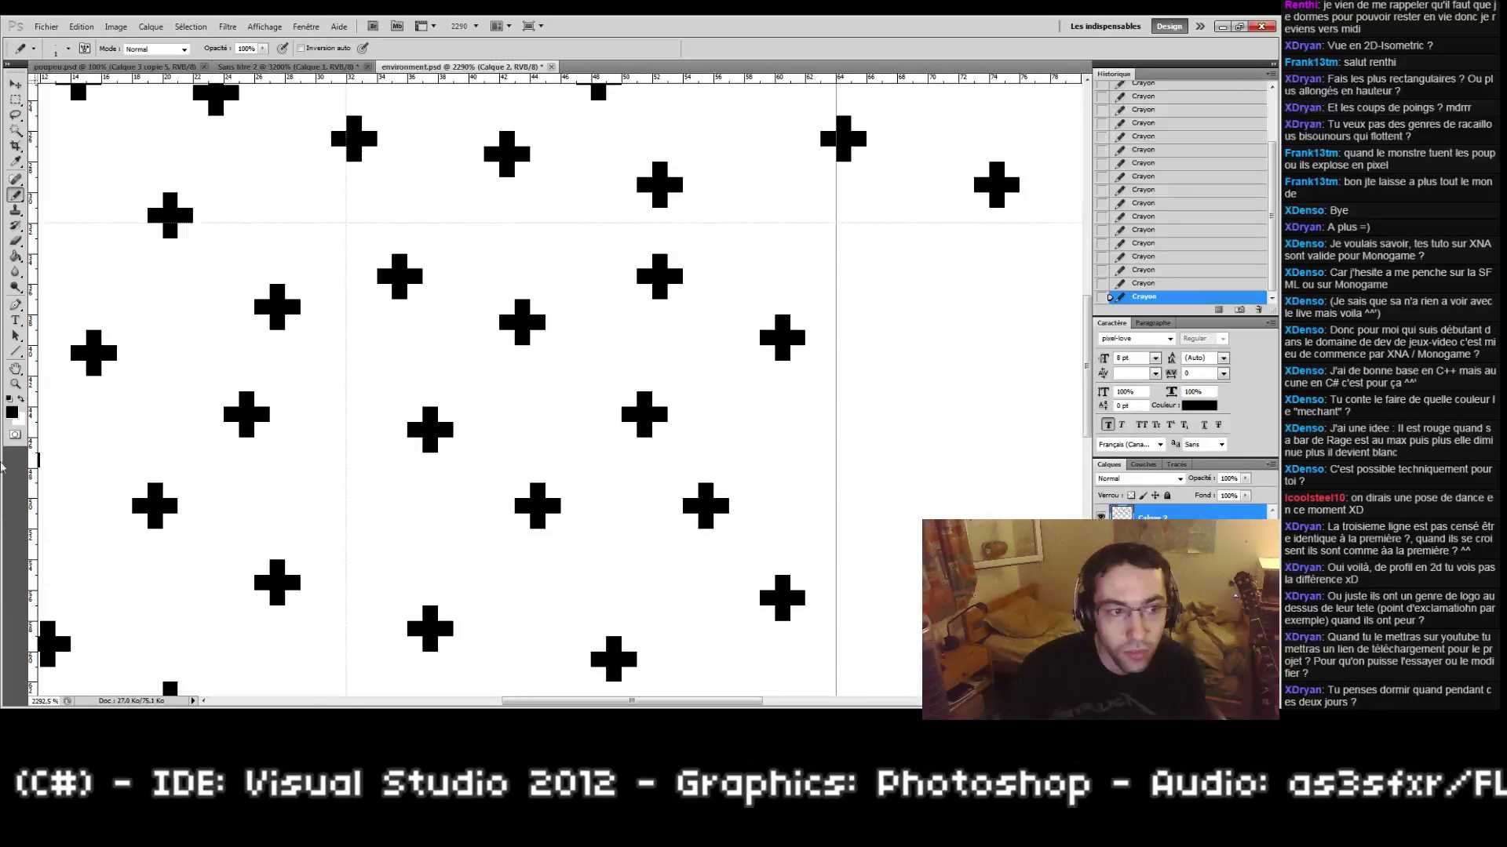
# Step: Draw a plus sign with the pencil near the upper left corner of the middle right cell
pyautogui.doubleClick(15, 384)
pyautogui.press('space')
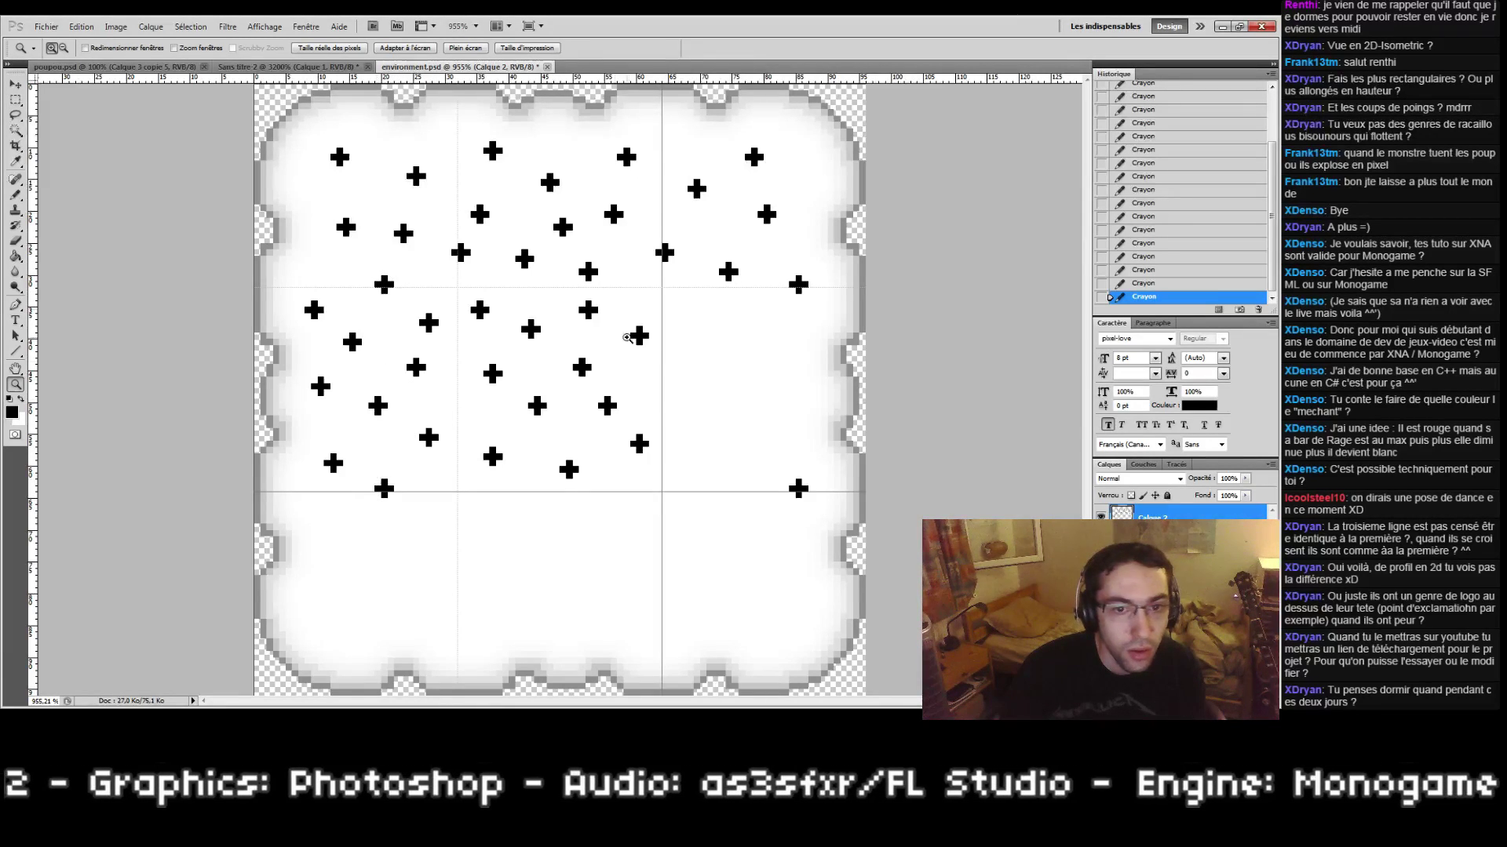
pyautogui.moveTo(626, 338); pyautogui.dragTo(717, 336)
pyautogui.press('b')
pyautogui.moveTo(369, 362)
pyautogui.mouseDown()
pyautogui.moveTo(404, 358)
pyautogui.moveTo(389, 382)
pyautogui.mouseUp()
pyautogui.click(405, 378)
pyautogui.hotkey('ctrl', 'z')
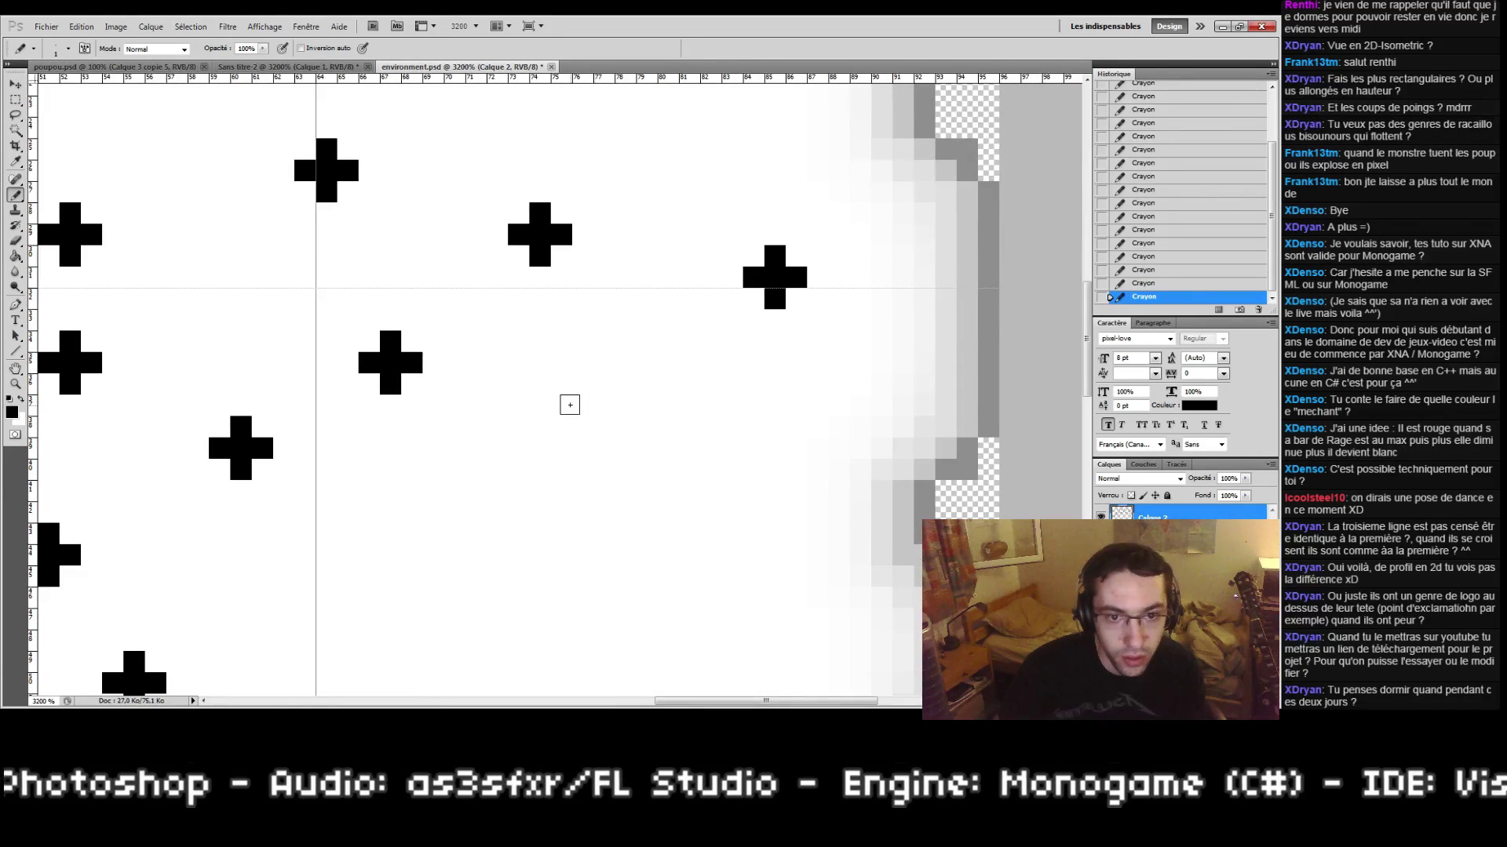
# Step: Draw two more plus signs across the upper part of the middle right cell, stepping down toward the cloud's right edge
pyautogui.moveTo(570, 405)
pyautogui.mouseDown()
pyautogui.moveTo(609, 405)
pyautogui.moveTo(596, 388)
pyautogui.moveTo(598, 413)
pyautogui.moveTo(580, 383)
pyautogui.moveTo(583, 424)
pyautogui.mouseUp()
pyautogui.hotkey('ctrl', 'z')
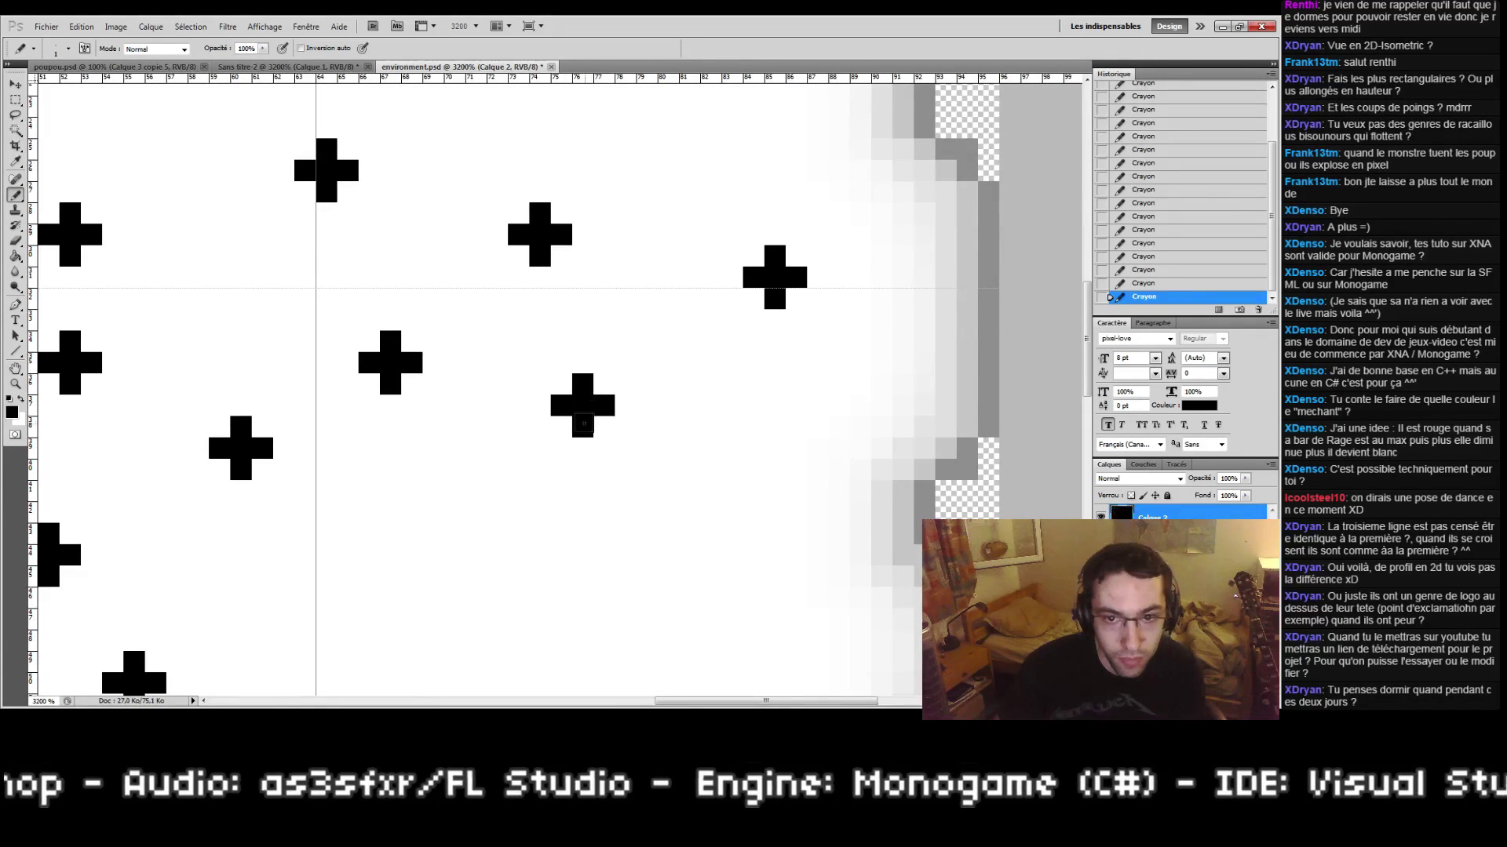
pyautogui.moveTo(737, 469)
pyautogui.mouseDown()
pyautogui.moveTo(639, 393)
pyautogui.moveTo(680, 393)
pyautogui.moveTo(655, 393)
pyautogui.moveTo(656, 415)
pyautogui.mouseUp()
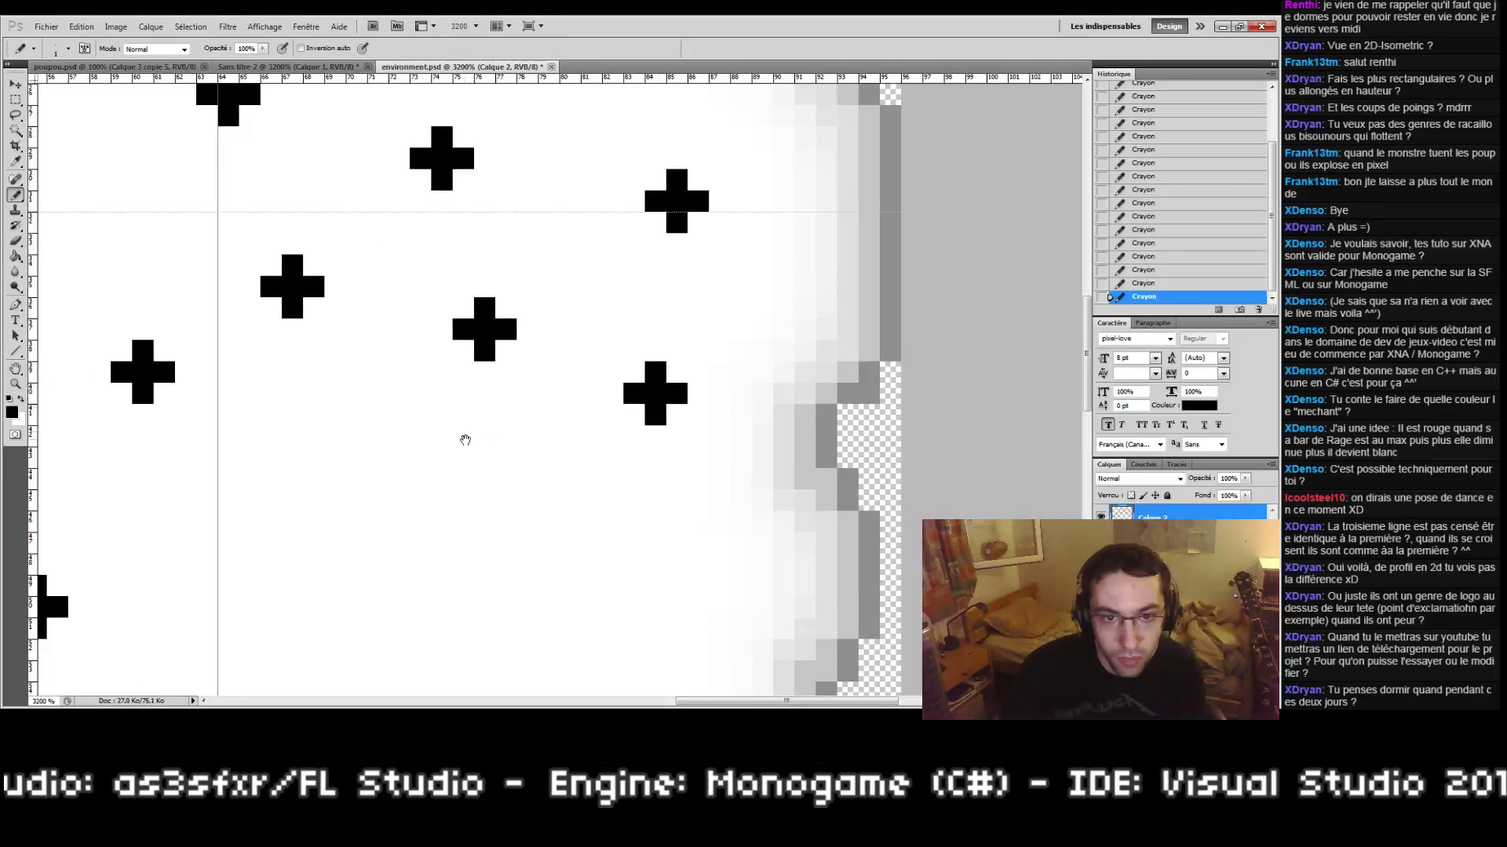
# Step: Draw a descending row of three plus signs through the middle of the middle right cell, from its left border toward the cloud's edge
pyautogui.moveTo(465, 440); pyautogui.dragTo(586, 358)
pyautogui.moveTo(412, 375)
pyautogui.mouseDown()
pyautogui.moveTo(454, 375)
pyautogui.moveTo(433, 375)
pyautogui.moveTo(433, 396)
pyautogui.mouseUp()
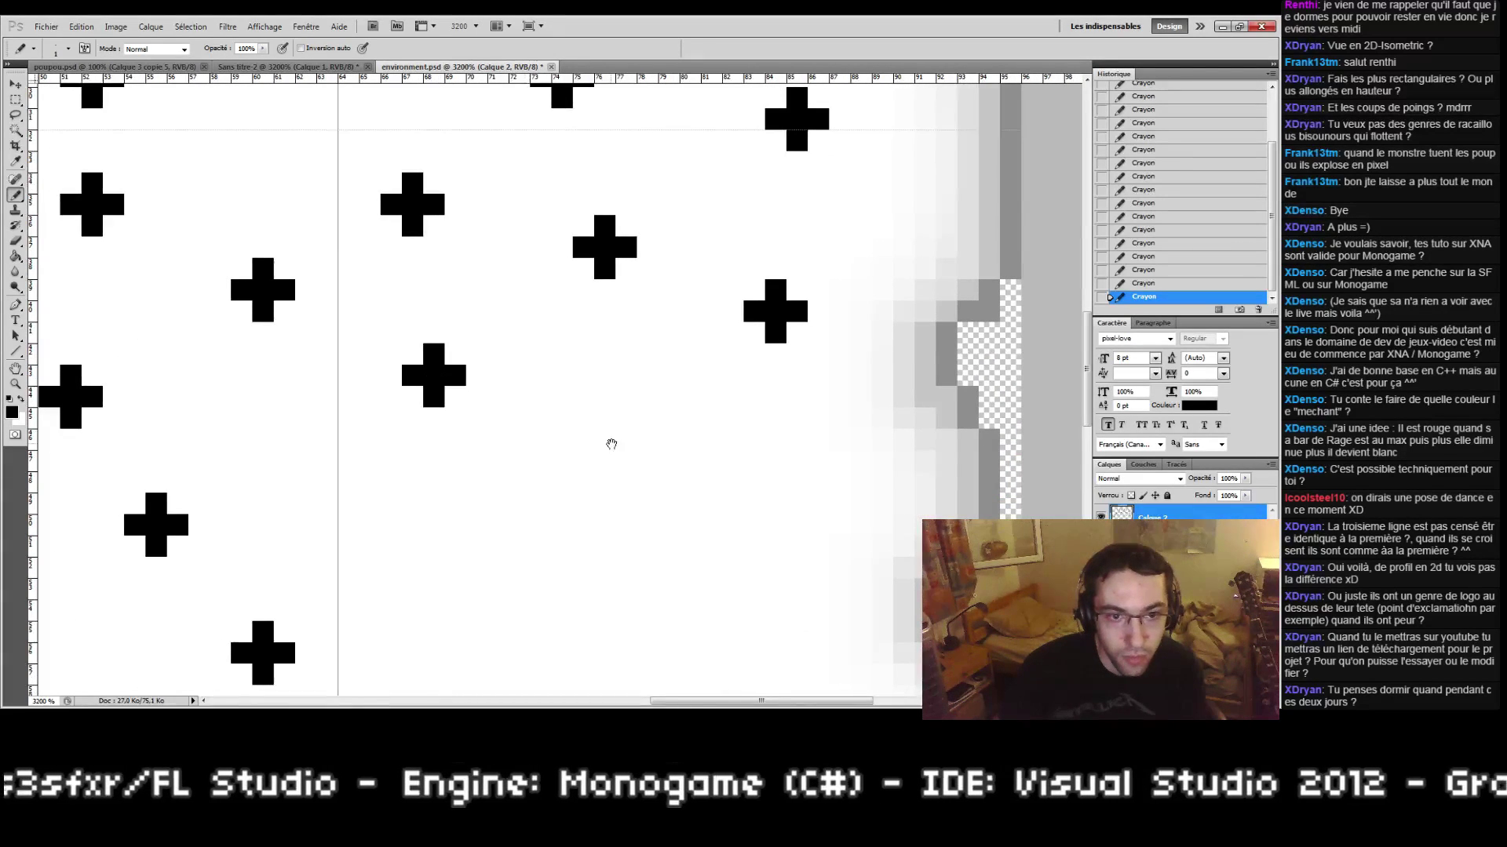
pyautogui.moveTo(611, 444)
pyautogui.mouseDown()
pyautogui.moveTo(581, 400)
pyautogui.moveTo(598, 373)
pyautogui.moveTo(559, 375)
pyautogui.moveTo(562, 350)
pyautogui.moveTo(552, 396)
pyautogui.moveTo(421, 351)
pyautogui.mouseUp()
pyautogui.hotkey('ctrl', 'z')
pyautogui.click(573, 375)
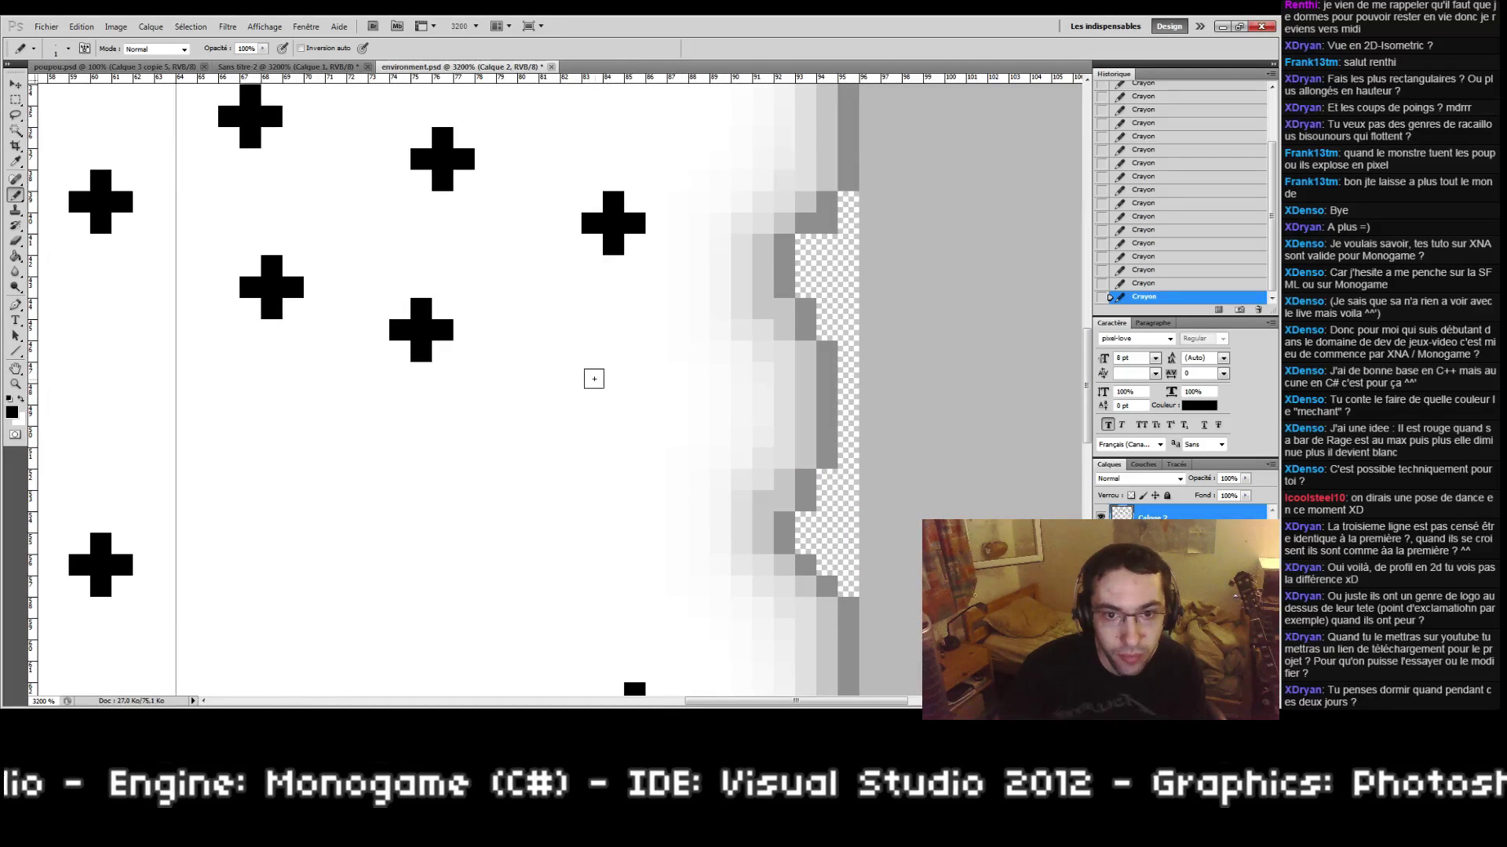
pyautogui.moveTo(572, 373)
pyautogui.mouseDown()
pyautogui.moveTo(599, 386)
pyautogui.moveTo(564, 397)
pyautogui.moveTo(570, 417)
pyautogui.mouseUp()
pyautogui.moveTo(542, 454); pyautogui.dragTo(624, 329)
pyautogui.moveTo(310, 311)
pyautogui.mouseDown()
pyautogui.moveTo(344, 310)
pyautogui.moveTo(342, 295)
pyautogui.moveTo(345, 326)
pyautogui.moveTo(321, 290)
pyautogui.moveTo(328, 338)
pyautogui.mouseUp()
pyautogui.hotkey('ctrl', 'z')
pyautogui.moveTo(413, 250); pyautogui.dragTo(429, 411)
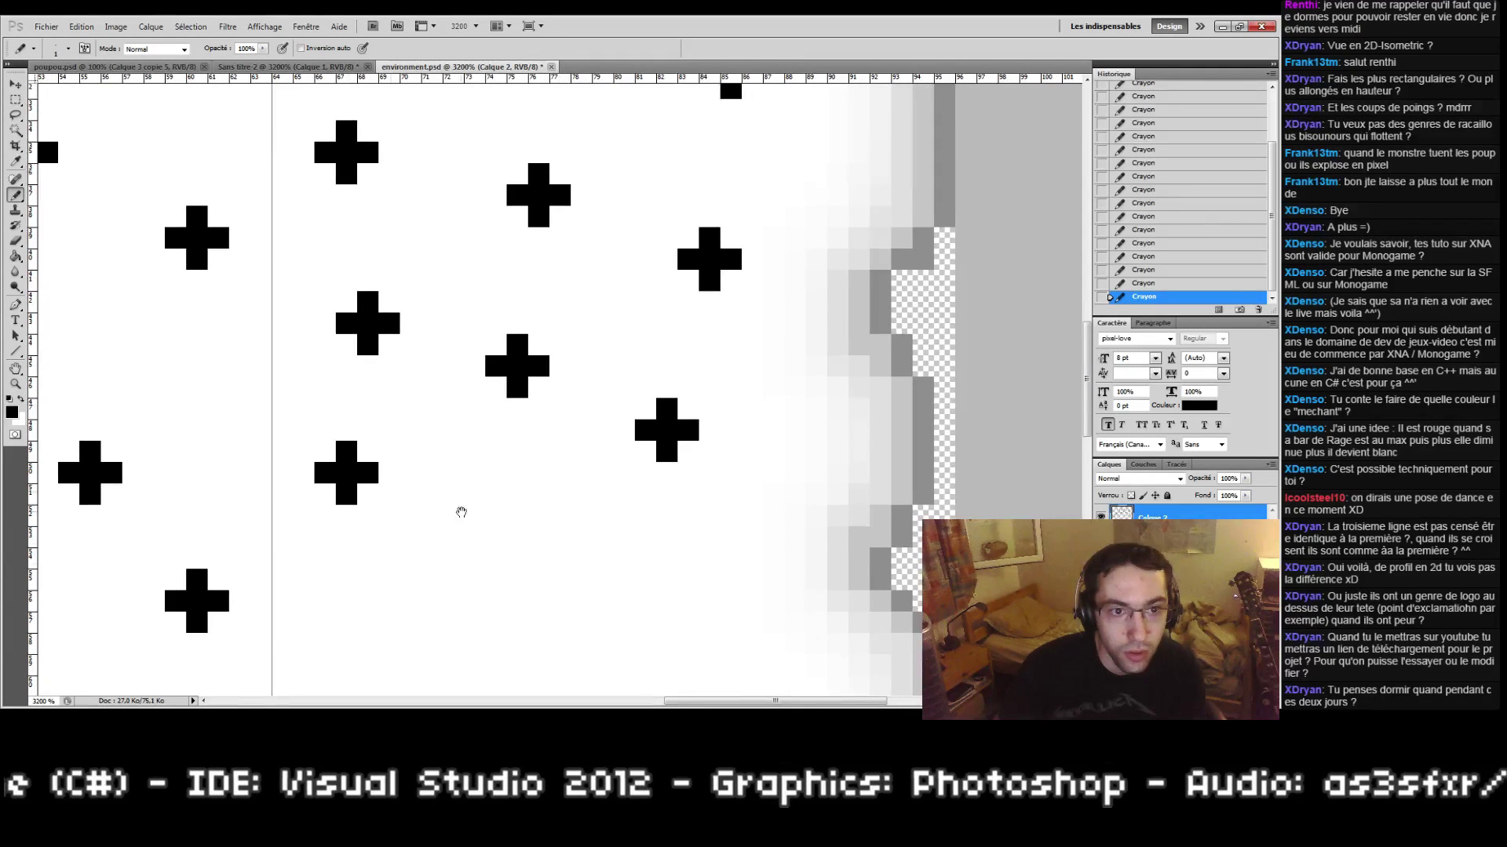
pyautogui.moveTo(461, 513); pyautogui.dragTo(450, 390)
pyautogui.hotkey('ctrl', 'z')
pyautogui.hotkey('ctrl', 'alt', 'z')
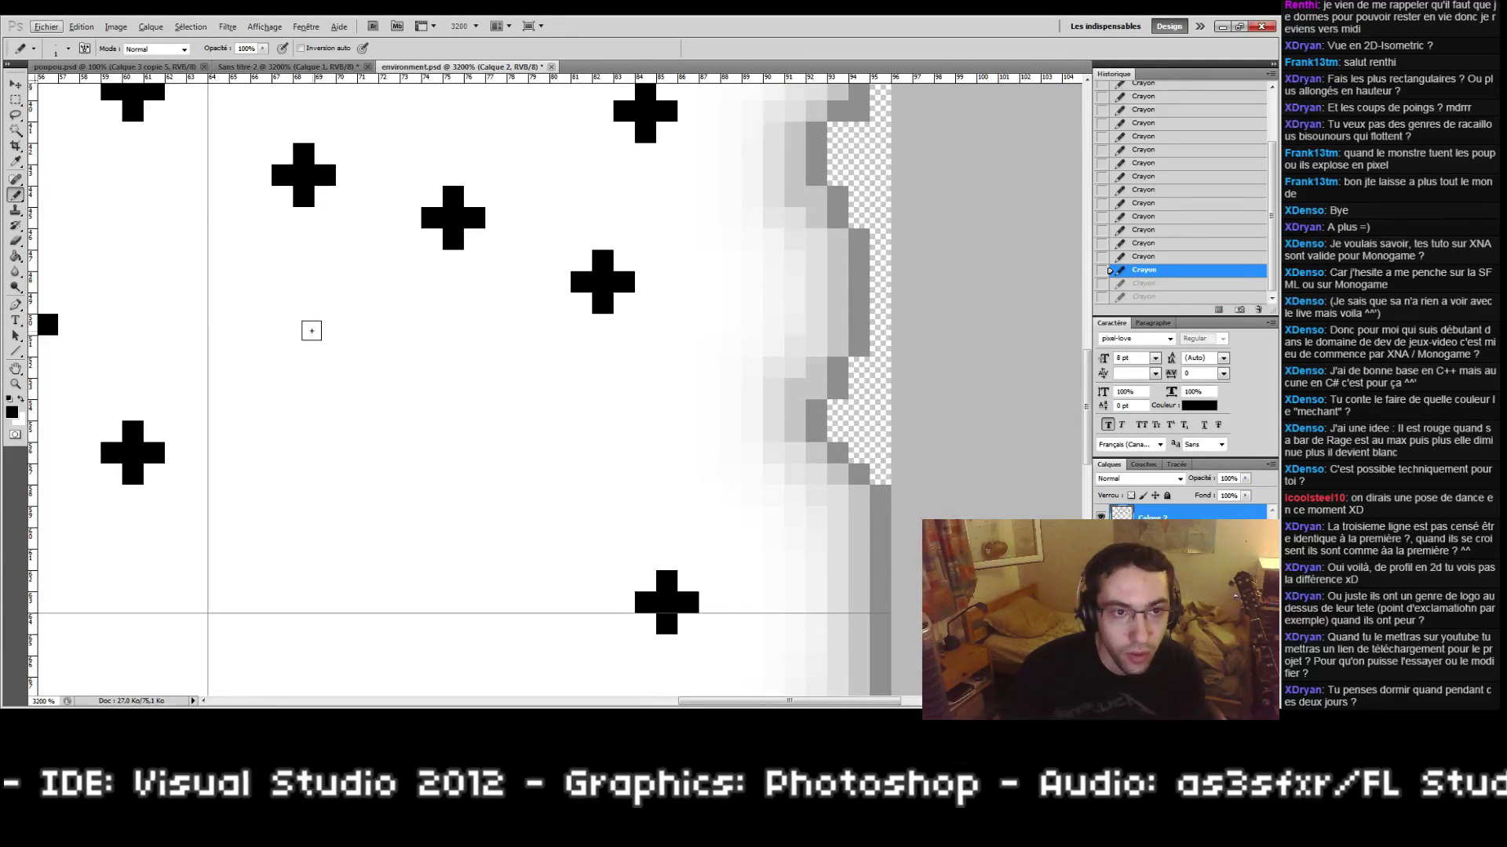
# Step: Draw a plus sign in the left part of the middle right cell below the descending row, and another near its lower left corner
pyautogui.moveTo(321, 326)
pyautogui.mouseDown()
pyautogui.moveTo(368, 325)
pyautogui.moveTo(348, 346)
pyautogui.mouseUp()
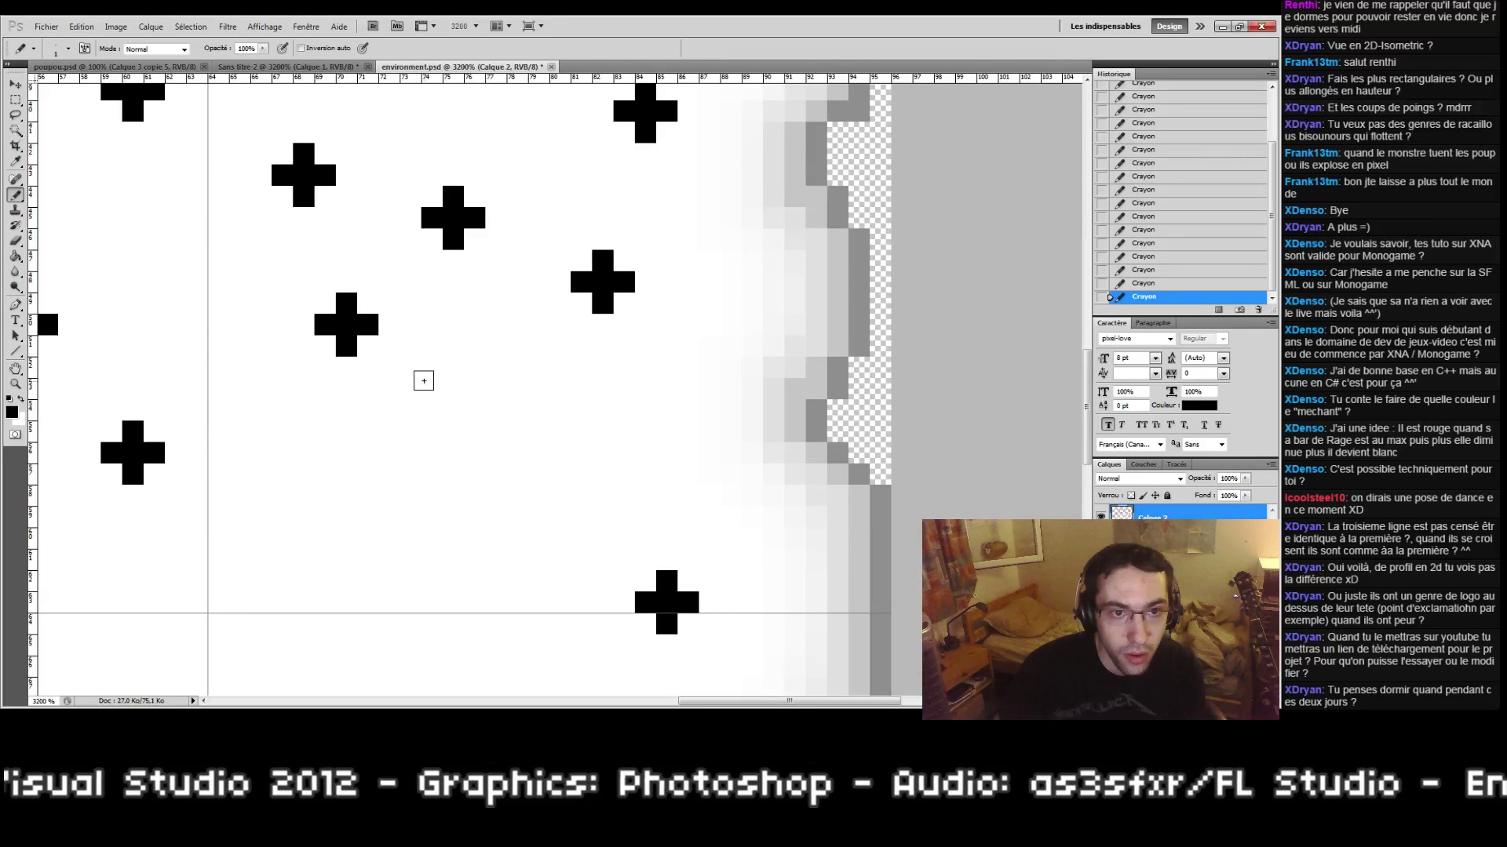
pyautogui.moveTo(430, 388); pyautogui.dragTo(539, 345)
pyautogui.hotkey('ctrl', 'z')
pyautogui.moveTo(562, 412); pyautogui.dragTo(634, 338)
pyautogui.moveTo(311, 441)
pyautogui.mouseDown()
pyautogui.moveTo(350, 437)
pyautogui.moveTo(338, 421)
pyautogui.moveTo(338, 465)
pyautogui.mouseUp()
pyautogui.scroll(2, 502, 463)
pyautogui.hscroll(2, 503, 463)
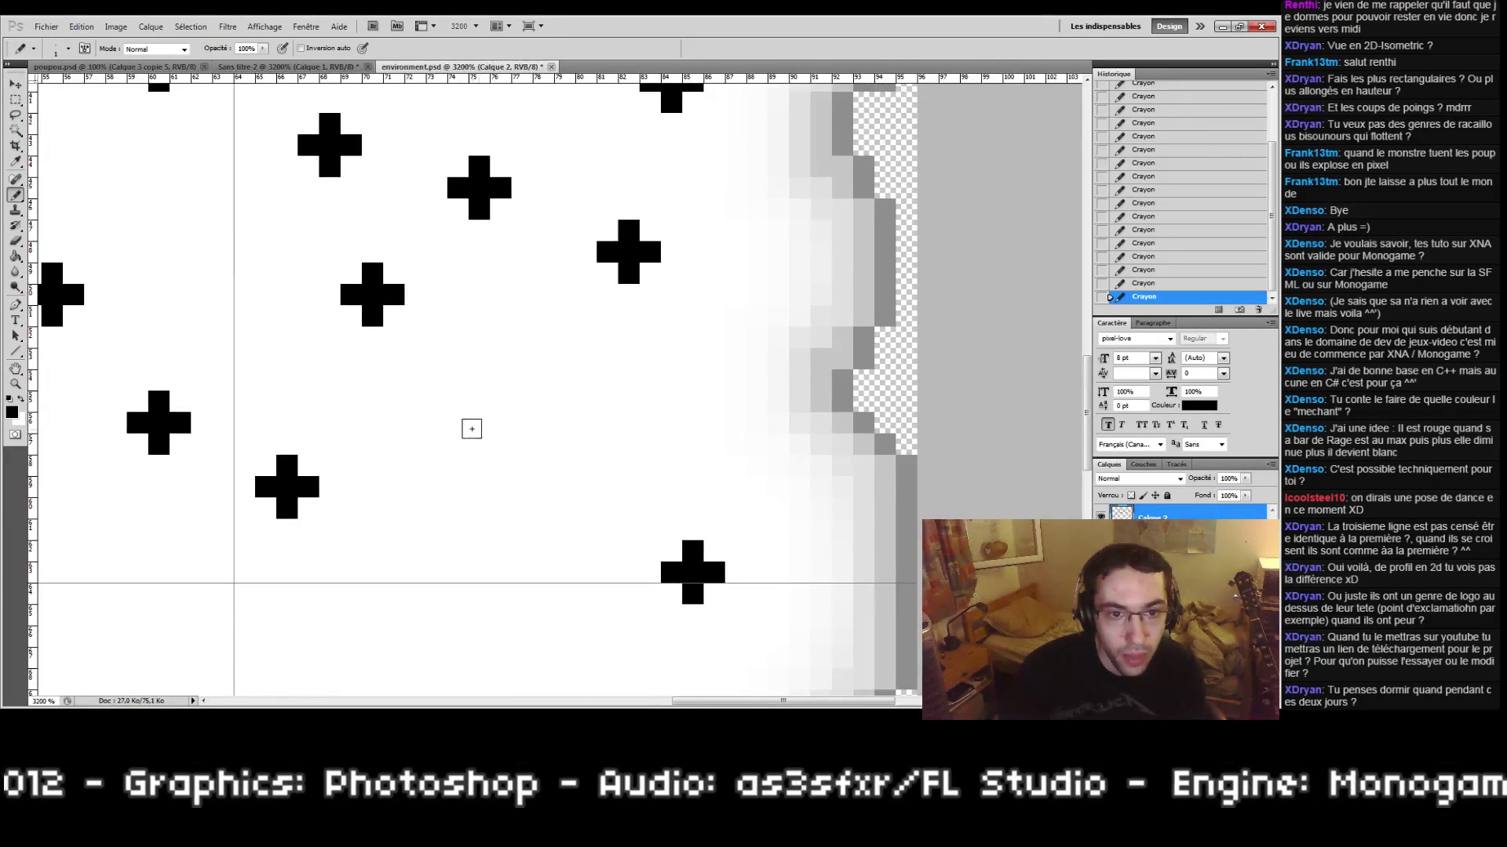
# Step: Draw a plus sign in the gap at the centre of the middle right cell's lower half
pyautogui.click(481, 355)
pyautogui.hotkey('ctrl', 'z')
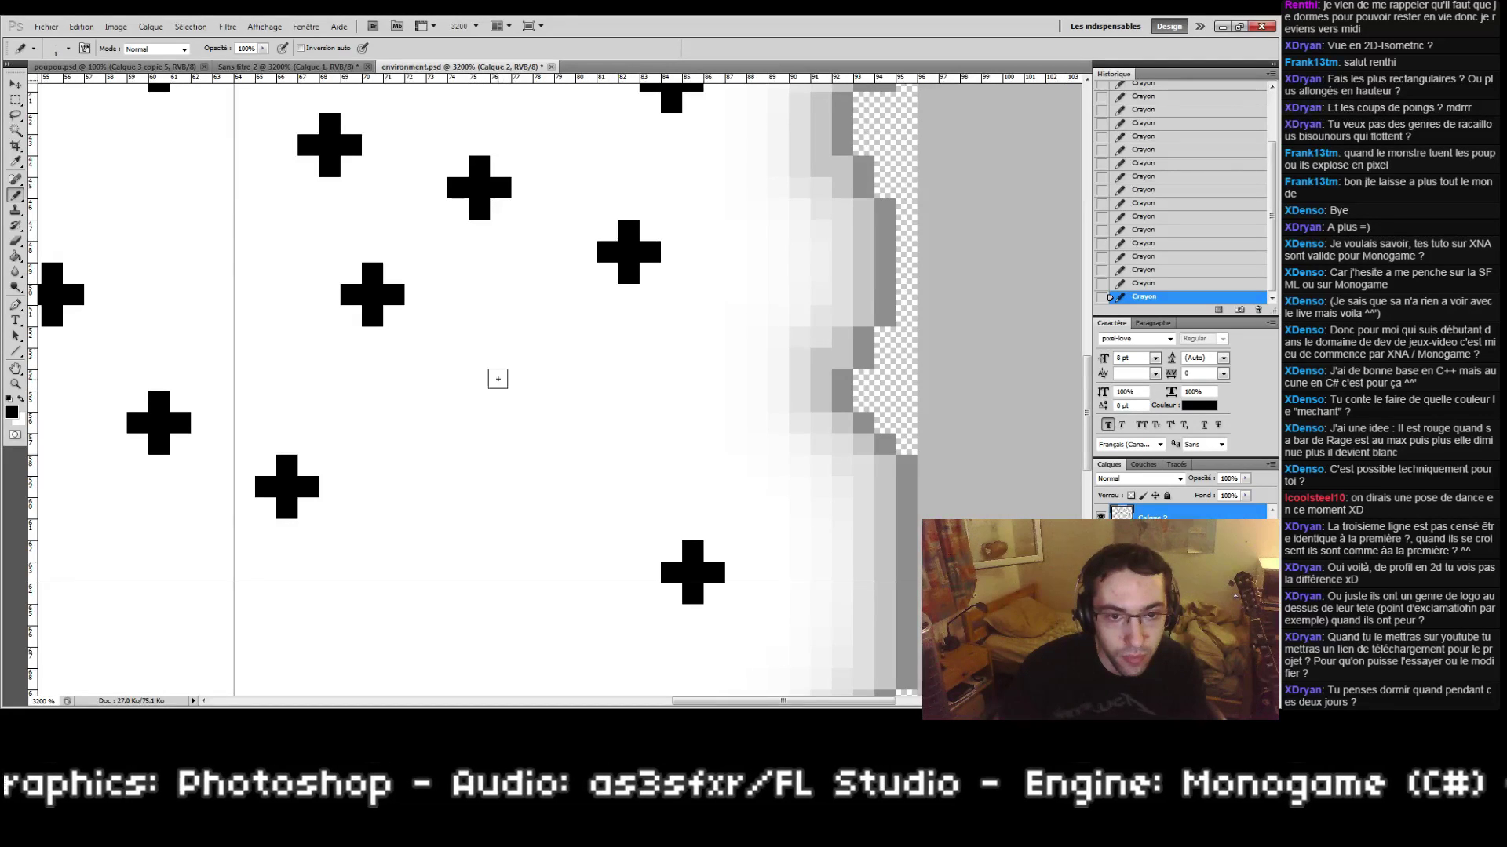
pyautogui.moveTo(494, 379)
pyautogui.mouseDown()
pyautogui.moveTo(546, 379)
pyautogui.moveTo(529, 360)
pyautogui.mouseUp()
pyautogui.click(522, 401)
# Step: Draw a plus sign just above the bottom border of the middle right cell, between the lower left plus and the border plus
pyautogui.scroll(-4, 549, 463)
pyautogui.hscroll(-2, 549, 463)
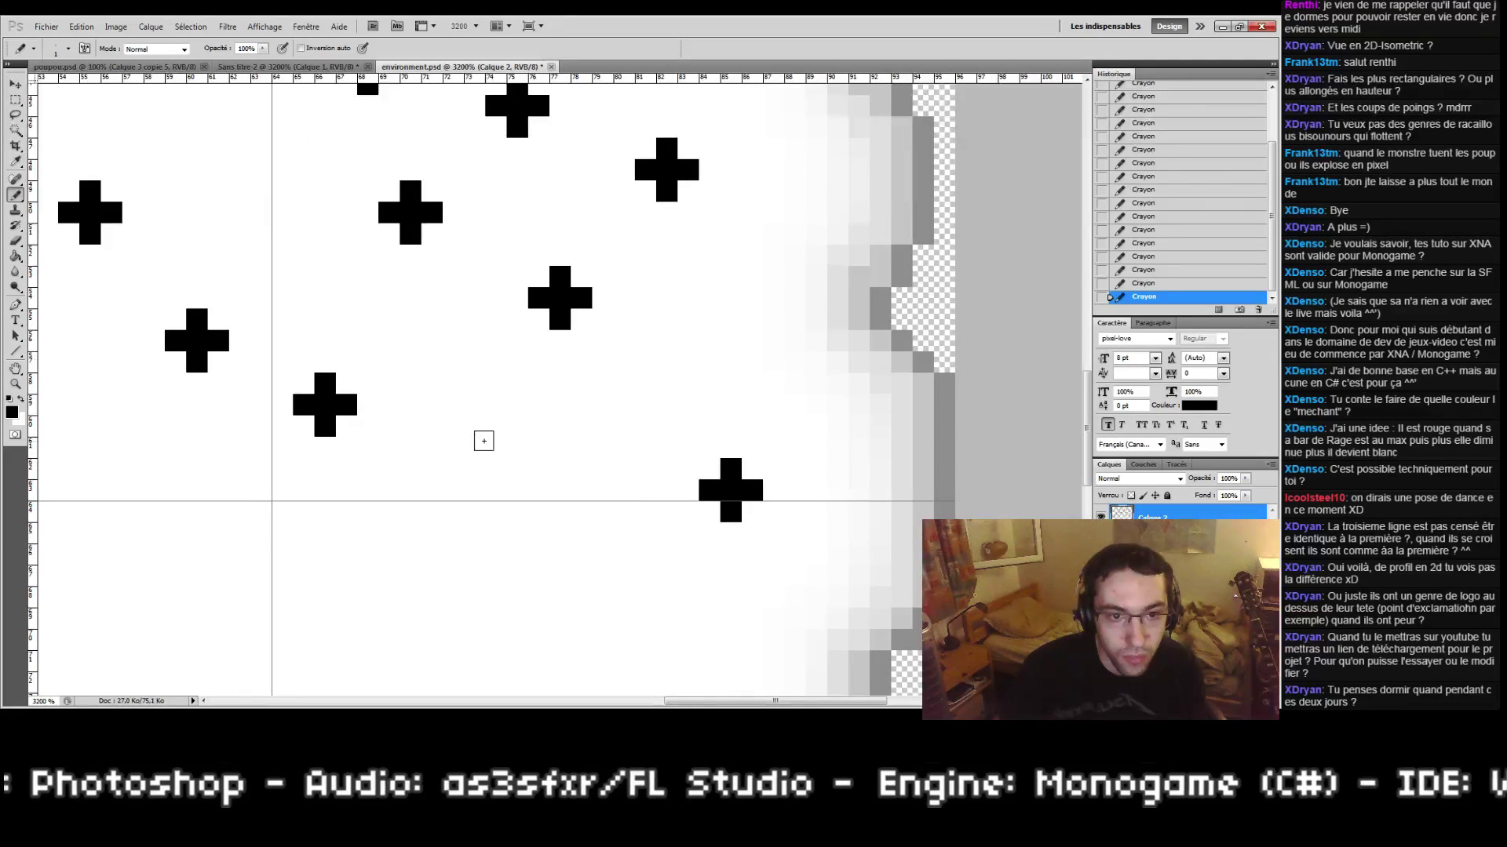
pyautogui.moveTo(476, 439); pyautogui.dragTo(507, 437)
pyautogui.click(495, 426)
pyautogui.click(495, 469)
pyautogui.scroll(-15, 494, 471)
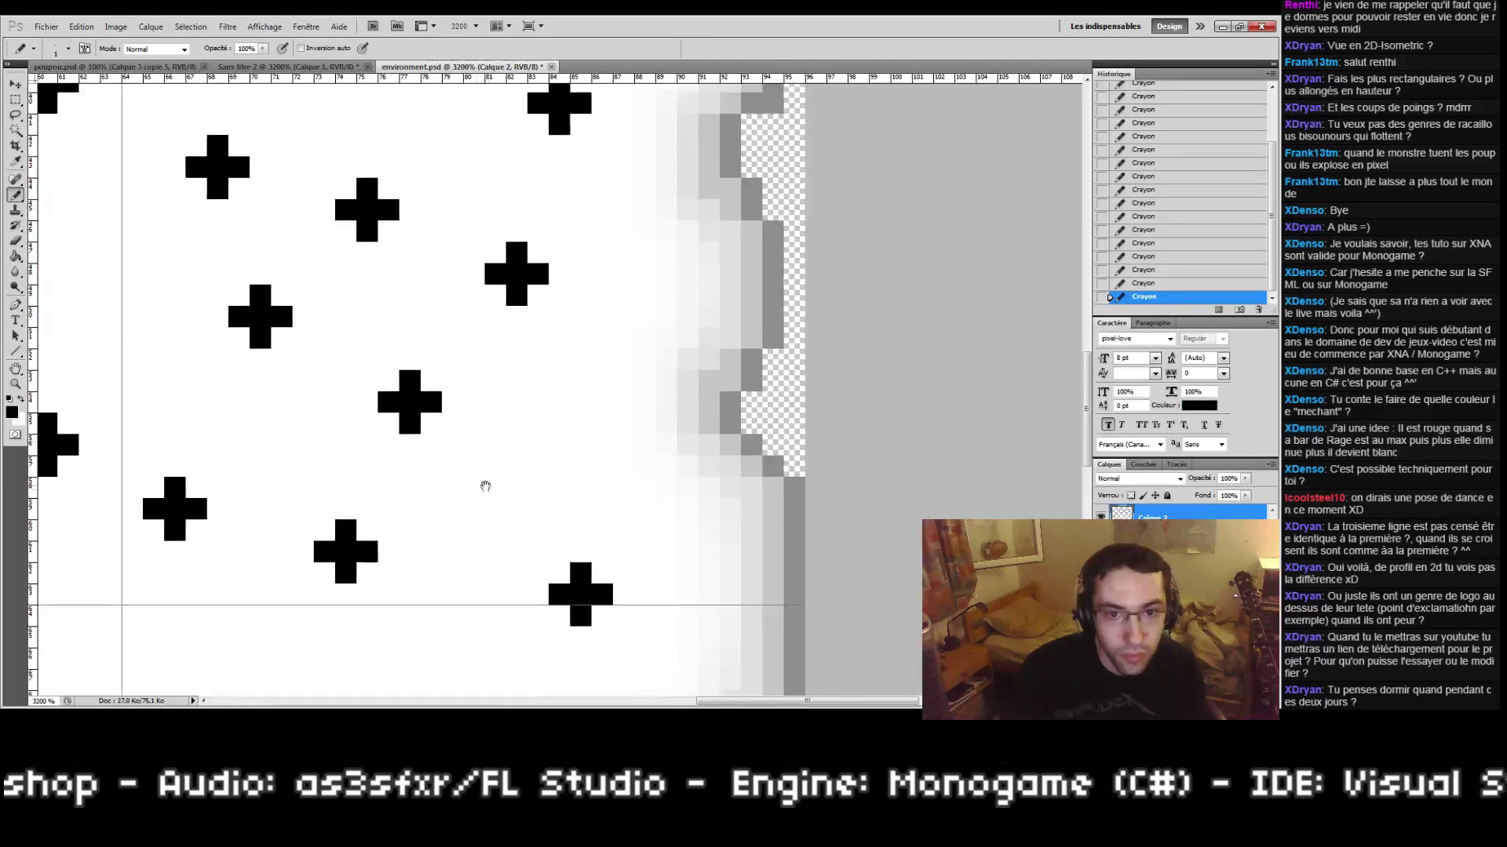
pyautogui.hscroll(2, 640, 415)
pyautogui.moveTo(640, 416); pyautogui.dragTo(676, 355)
# Step: Check the whole tileset at reduced zoom, and draw a plus sign in the upper left part of the empty lower left cell
pyautogui.doubleClick(16, 384)
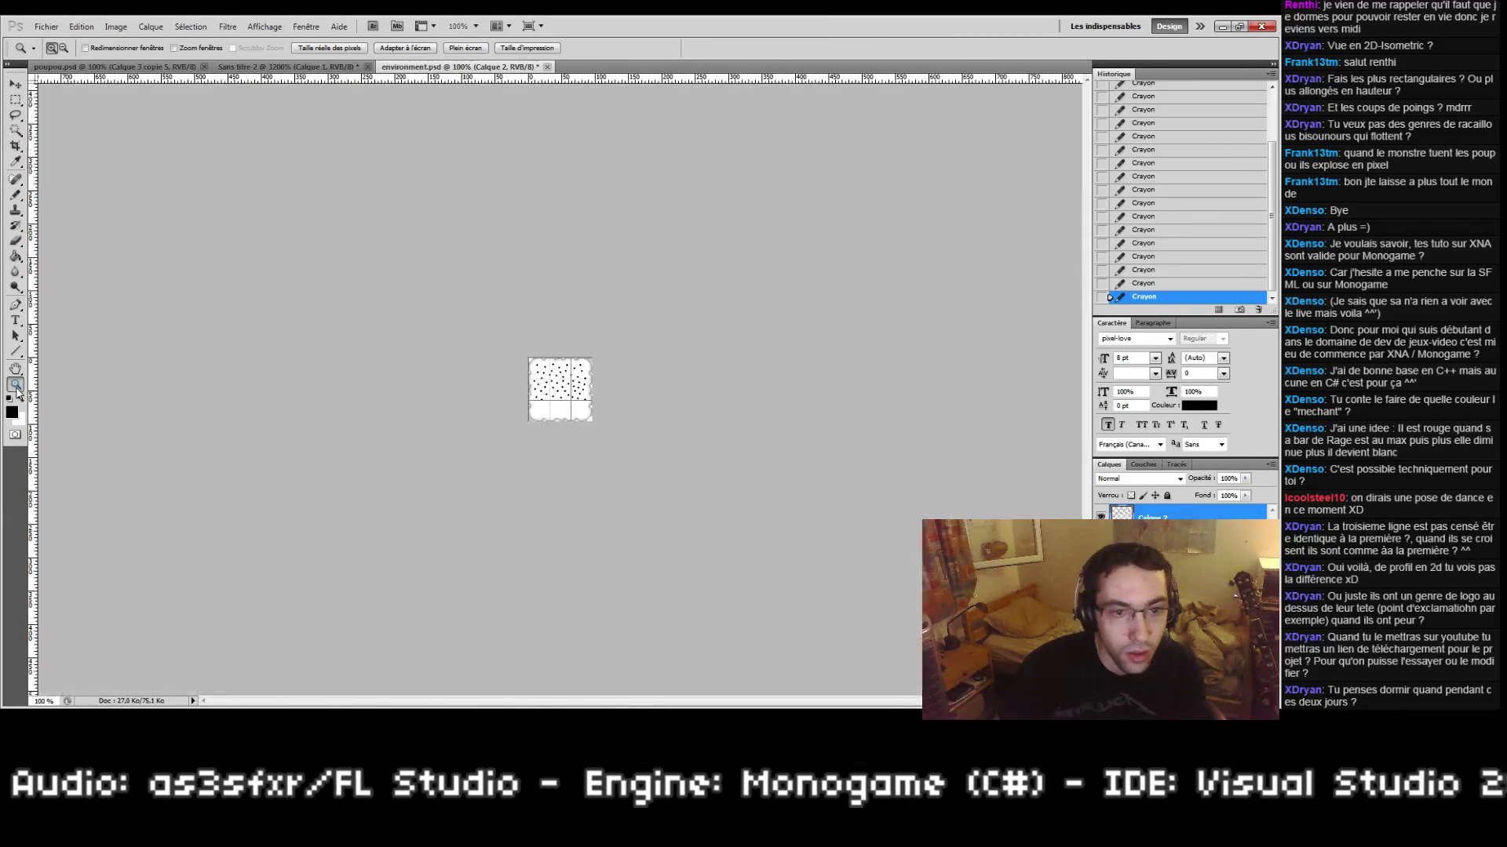
pyautogui.click(549, 416)
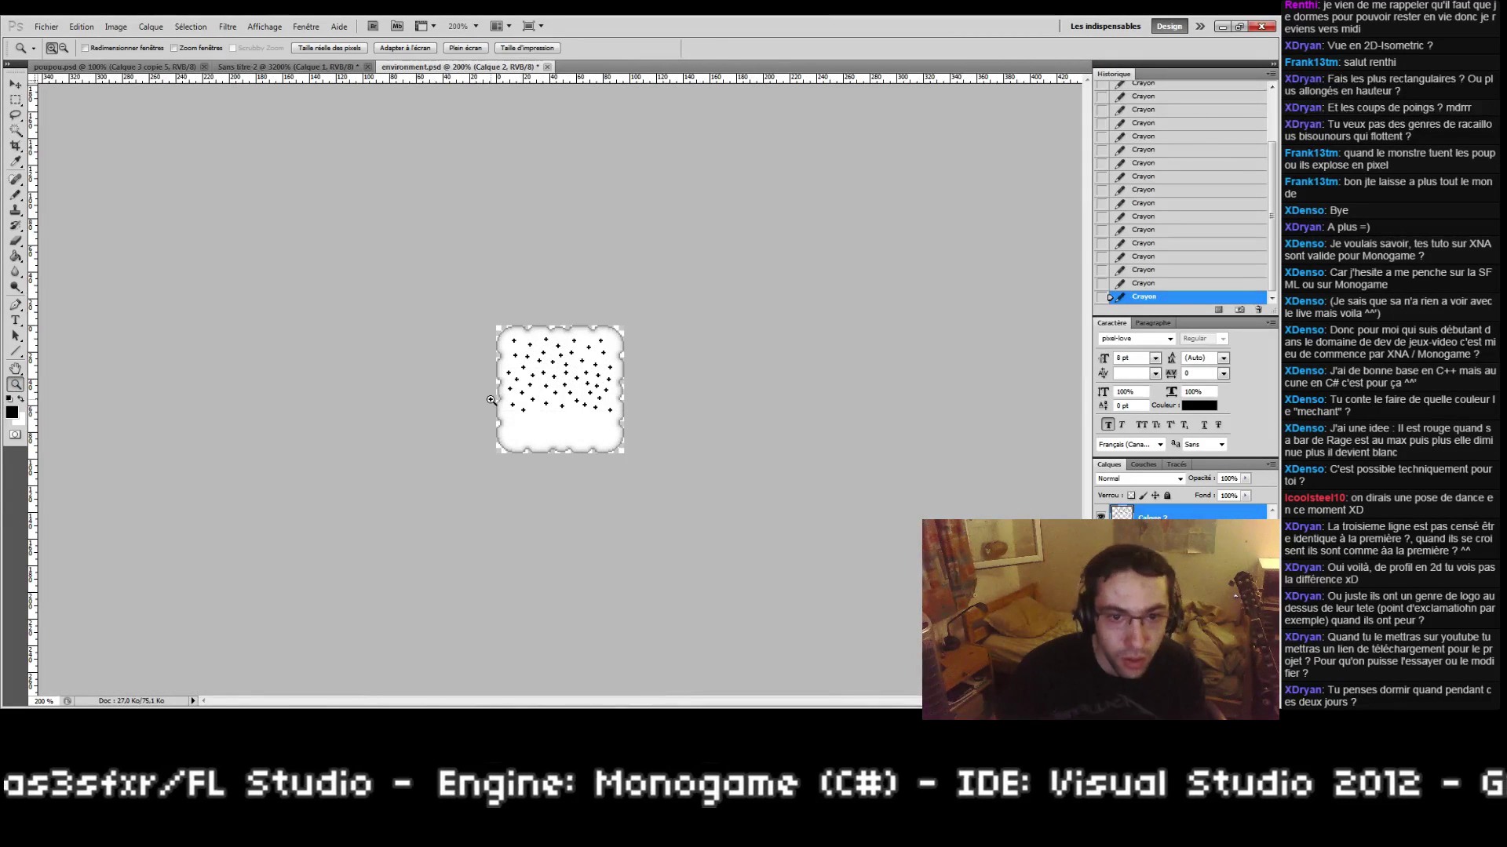
pyautogui.moveTo(496, 402); pyautogui.dragTo(574, 446)
pyautogui.moveTo(400, 392); pyautogui.dragTo(651, 340)
pyautogui.press('b')
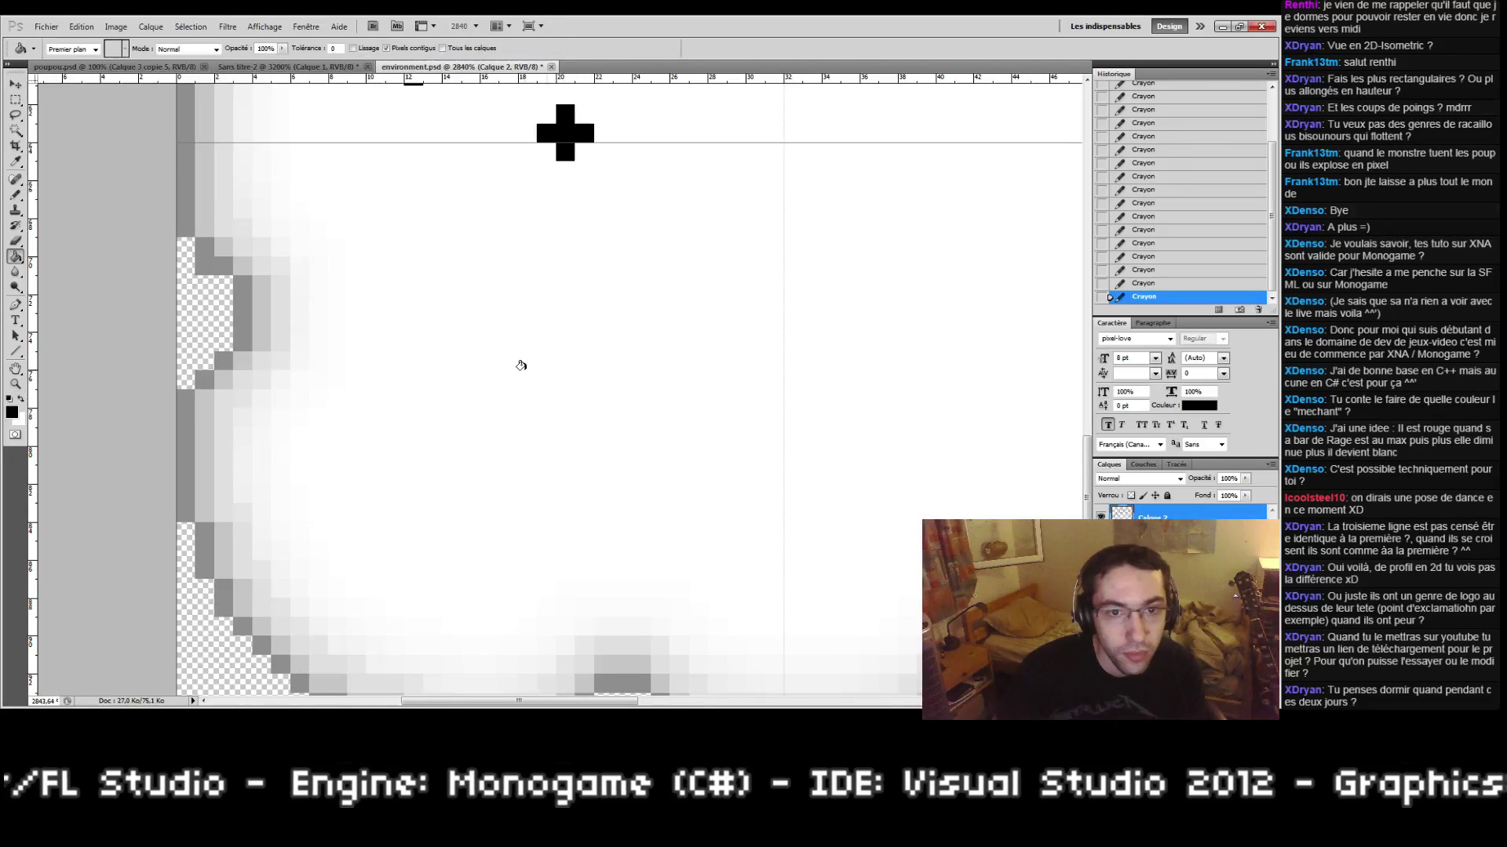
pyautogui.click(397, 208)
pyautogui.click(432, 209)
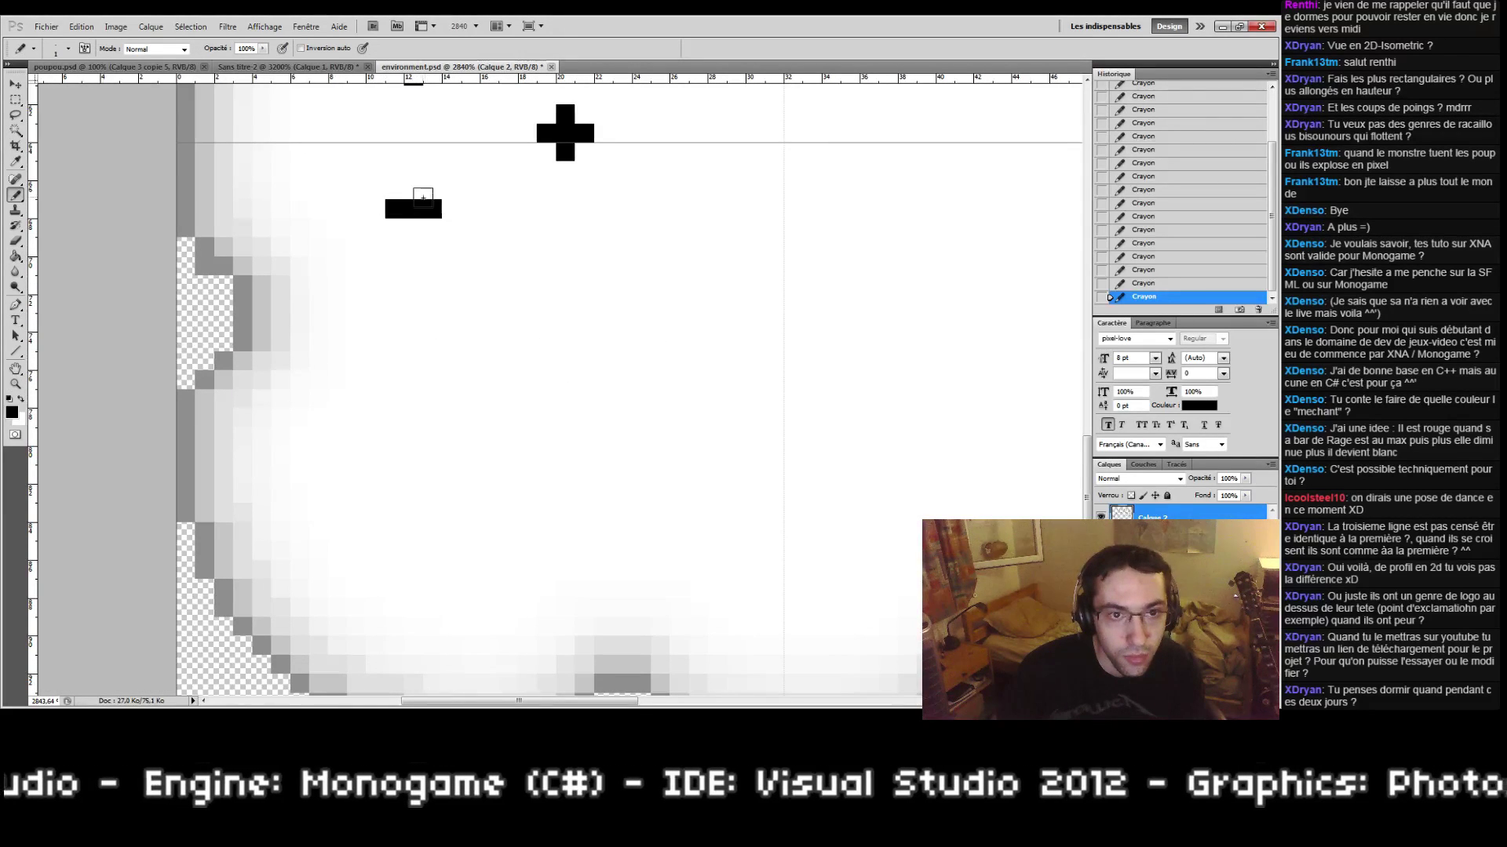
pyautogui.click(414, 190)
pyautogui.click(414, 227)
# Step: Draw a plus sign diagonally down and right of the first one in the lower left cell
pyautogui.click(528, 284)
pyautogui.click(546, 284)
pyautogui.click(565, 284)
pyautogui.click(546, 265)
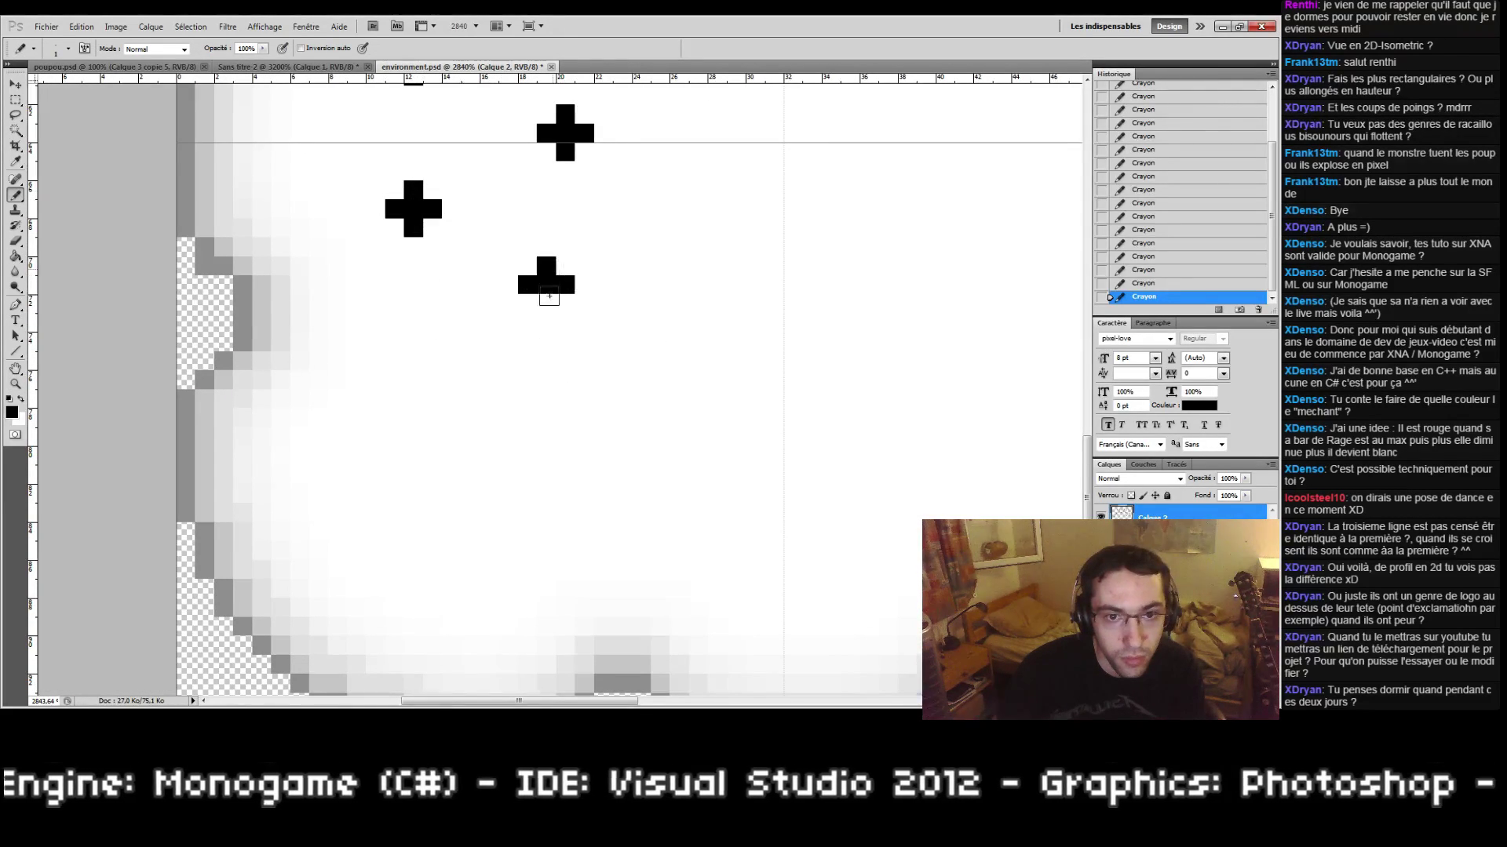
pyautogui.click(546, 303)
# Step: Draw a plus sign at mid-height in the left part of the lower left cell
pyautogui.click(376, 380)
pyautogui.click(394, 380)
pyautogui.click(394, 361)
pyautogui.click(394, 399)
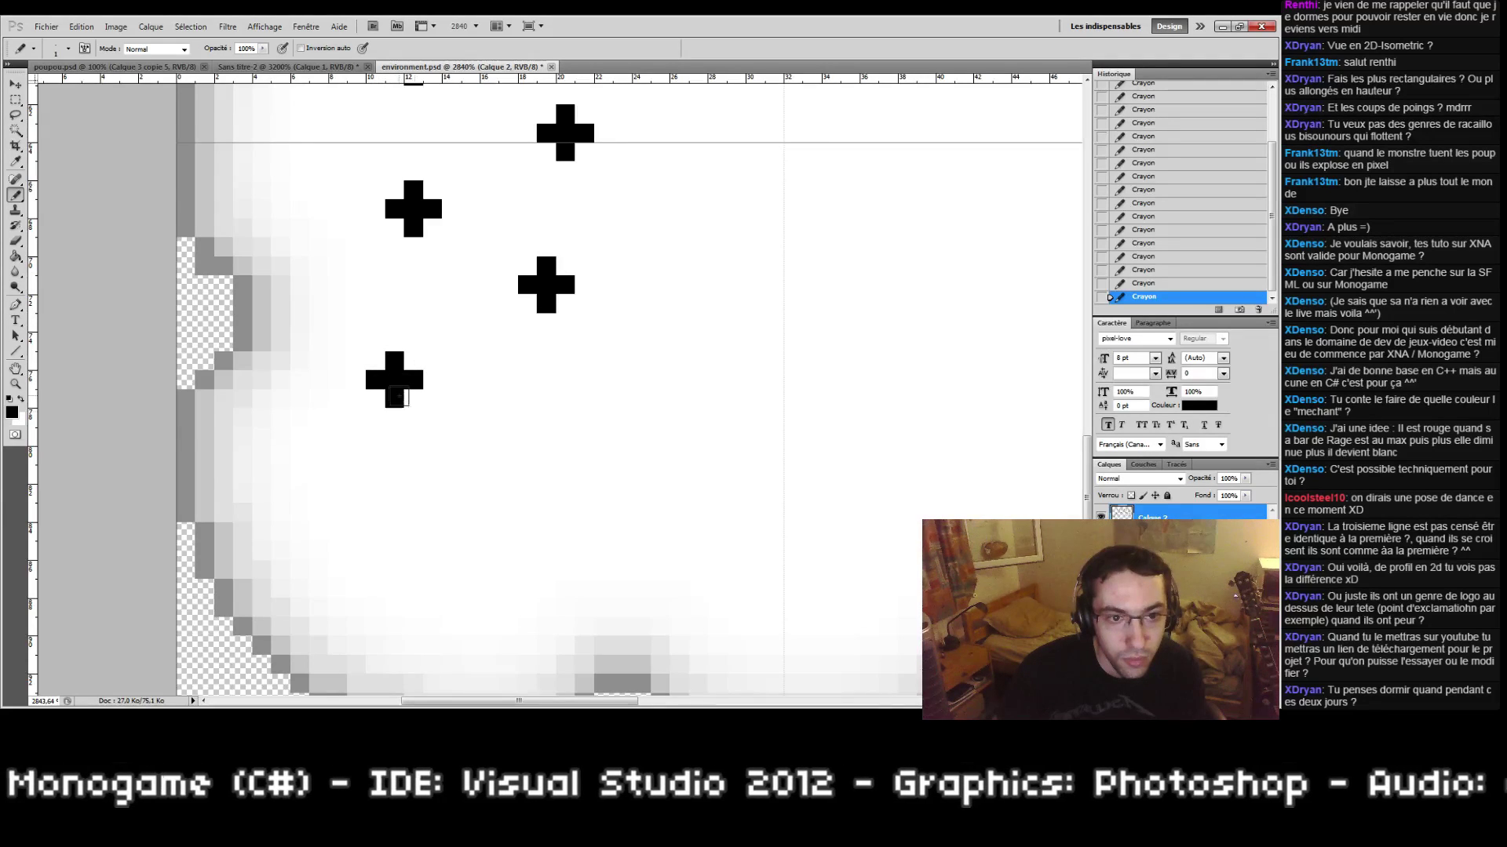
# Step: Draw a plus sign in the upper right part of the lower left cell
pyautogui.moveTo(596, 426); pyautogui.dragTo(454, 475)
pyautogui.click(550, 296)
pyautogui.click(568, 296)
pyautogui.click(587, 296)
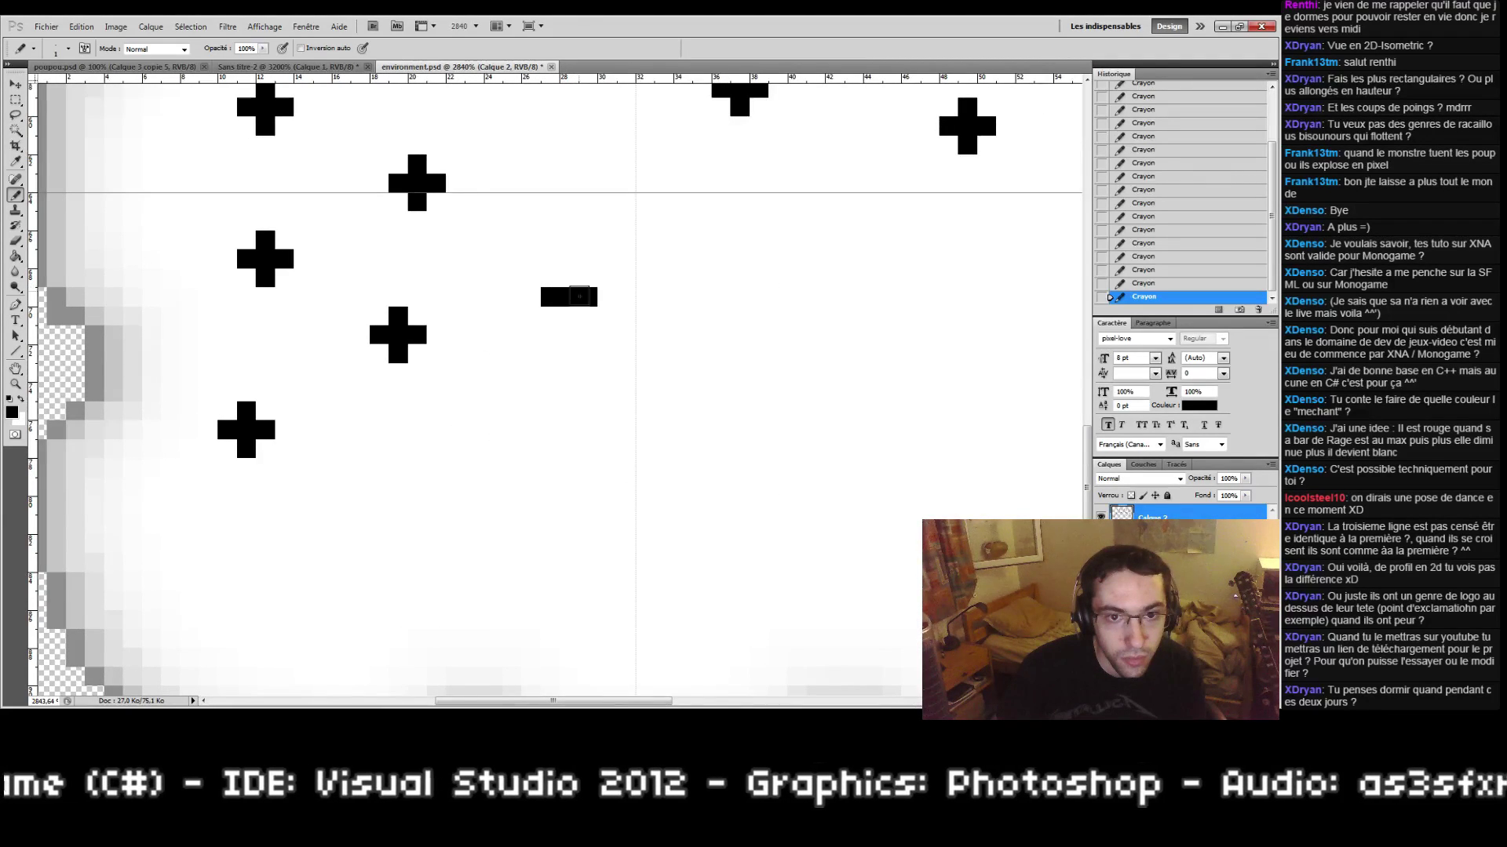
pyautogui.click(569, 277)
pyautogui.click(569, 314)
# Step: Draw a plus sign at mid-height in the right part of the lower left cell, below the upper right one
pyautogui.moveTo(590, 418); pyautogui.dragTo(577, 313)
pyautogui.click(516, 323)
pyautogui.click(535, 323)
pyautogui.click(554, 323)
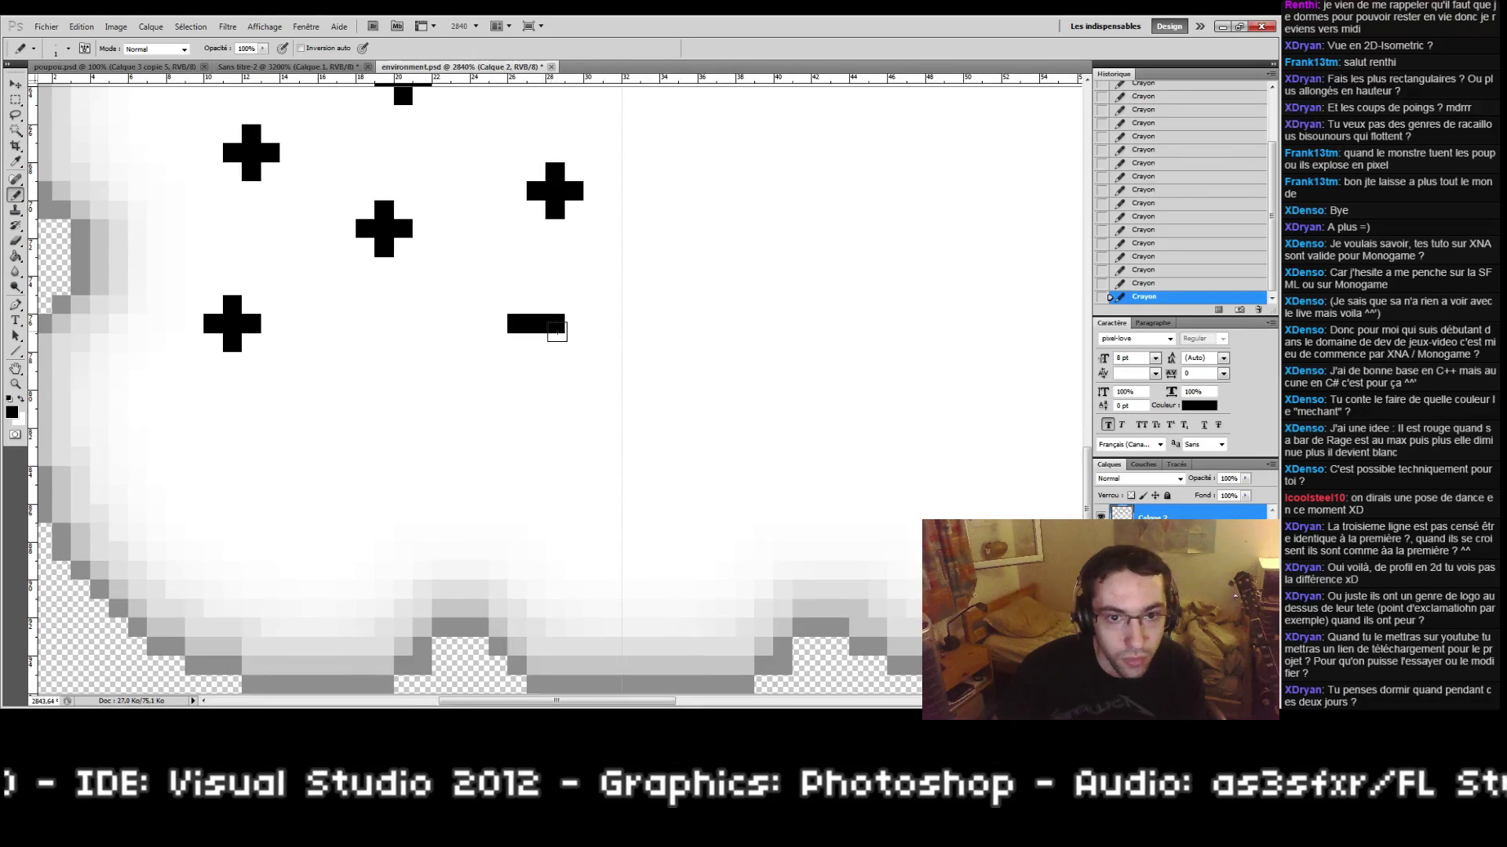
pyautogui.moveTo(405, 399); pyautogui.dragTo(450, 368)
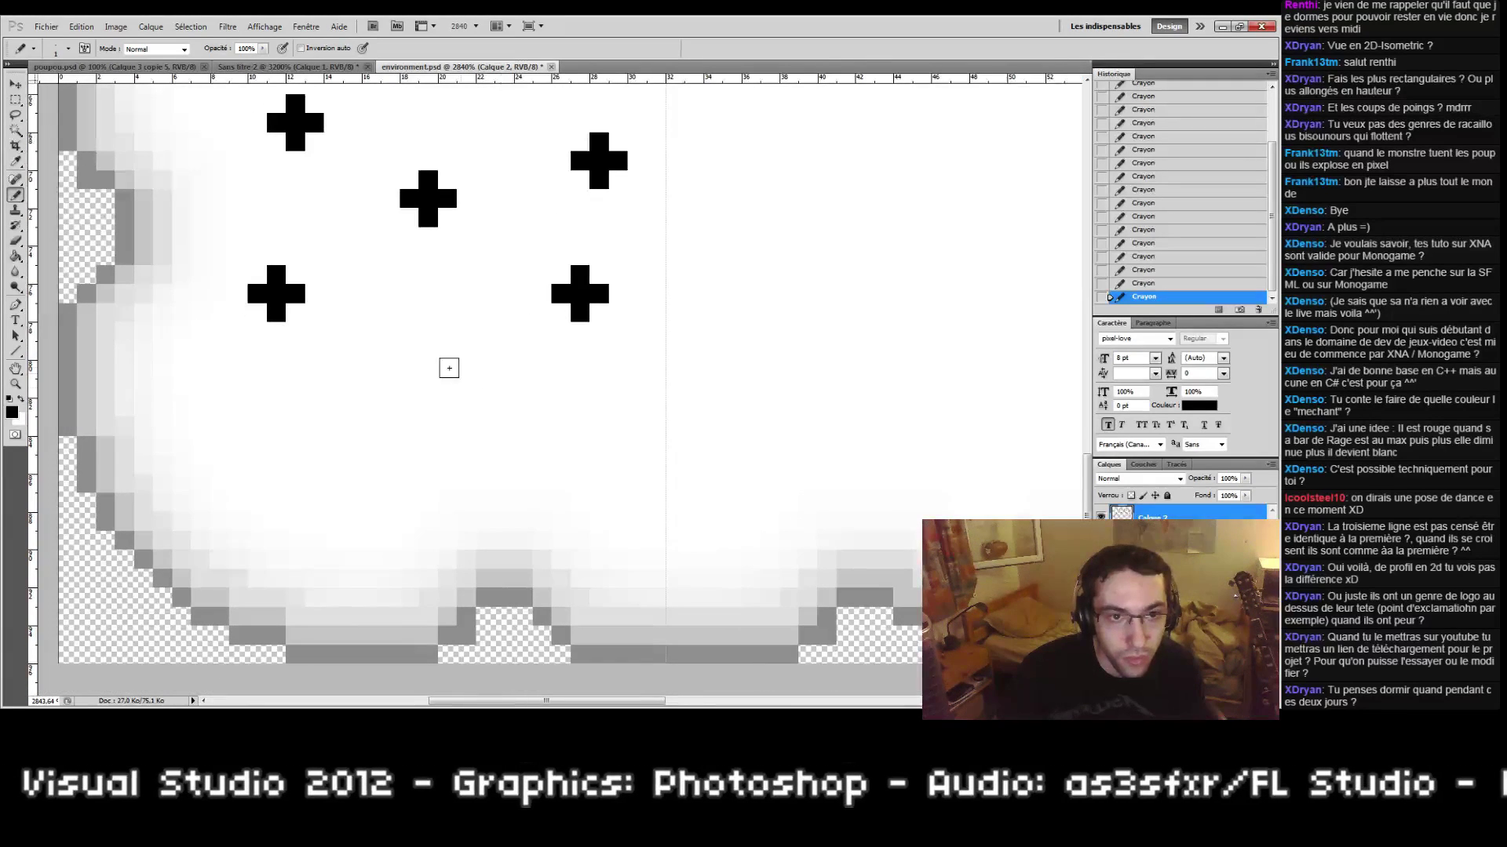
# Step: Draw a plus sign below the centre of the lower left cell, between the two mid-height plus signs
pyautogui.click(427, 388)
pyautogui.click(448, 389)
pyautogui.click(466, 389)
pyautogui.click(448, 369)
pyautogui.click(447, 407)
# Step: Draw a plus sign in the lower left part of the lower left cell, inside the rounded cloud corner
pyautogui.moveTo(447, 428); pyautogui.dragTo(509, 405)
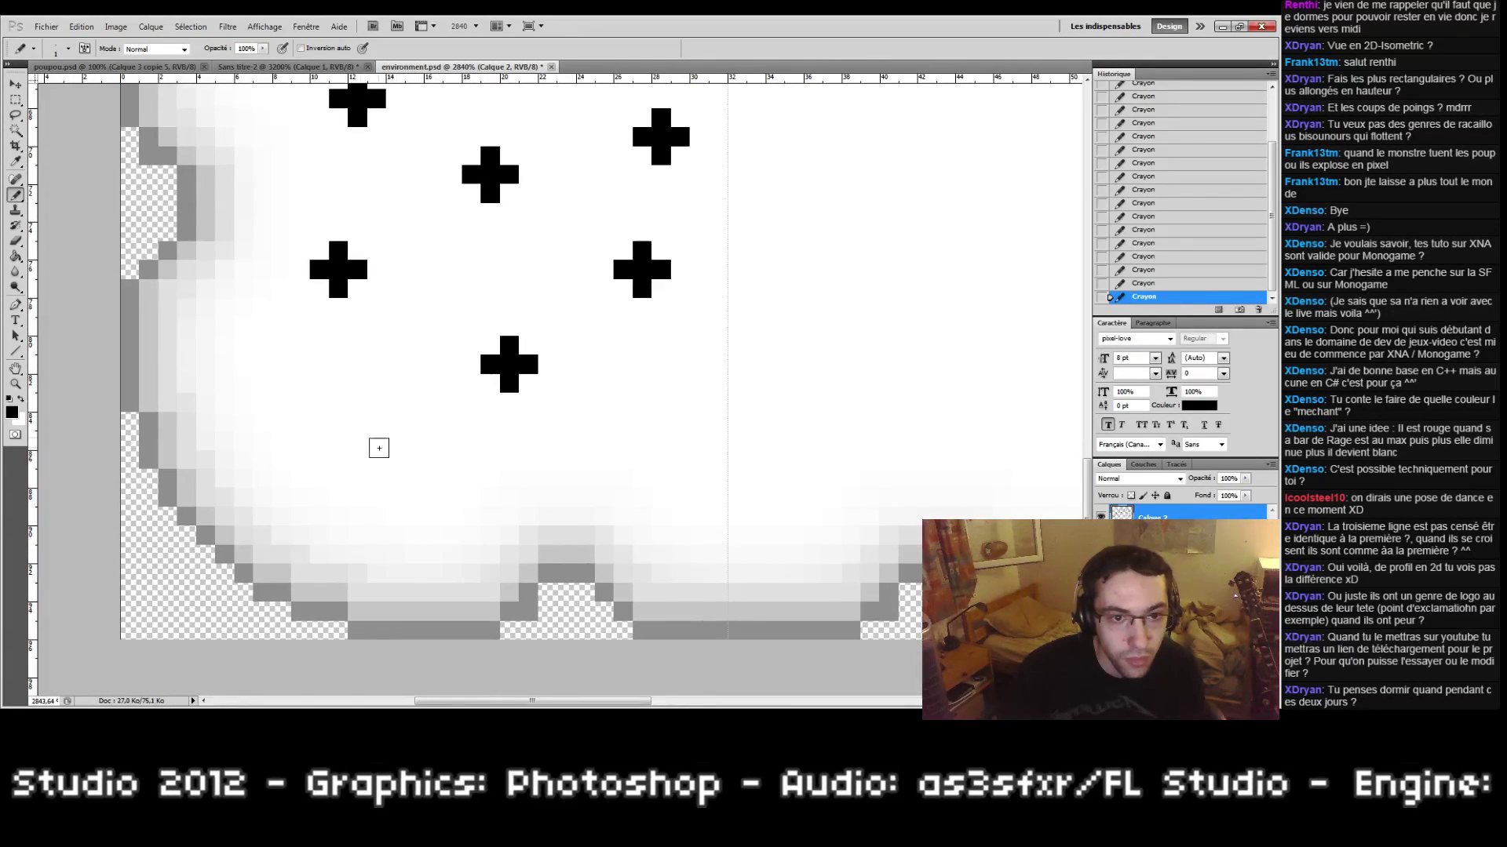
pyautogui.click(338, 421)
pyautogui.click(357, 421)
pyautogui.click(376, 422)
pyautogui.click(357, 403)
pyautogui.click(357, 440)
# Step: Draw a plus sign against the right border in the lower part of the lower left cell, erasing the extra pixel beyond the border
pyautogui.moveTo(646, 419)
pyautogui.mouseDown()
pyautogui.moveTo(474, 482)
pyautogui.moveTo(564, 465)
pyautogui.mouseUp()
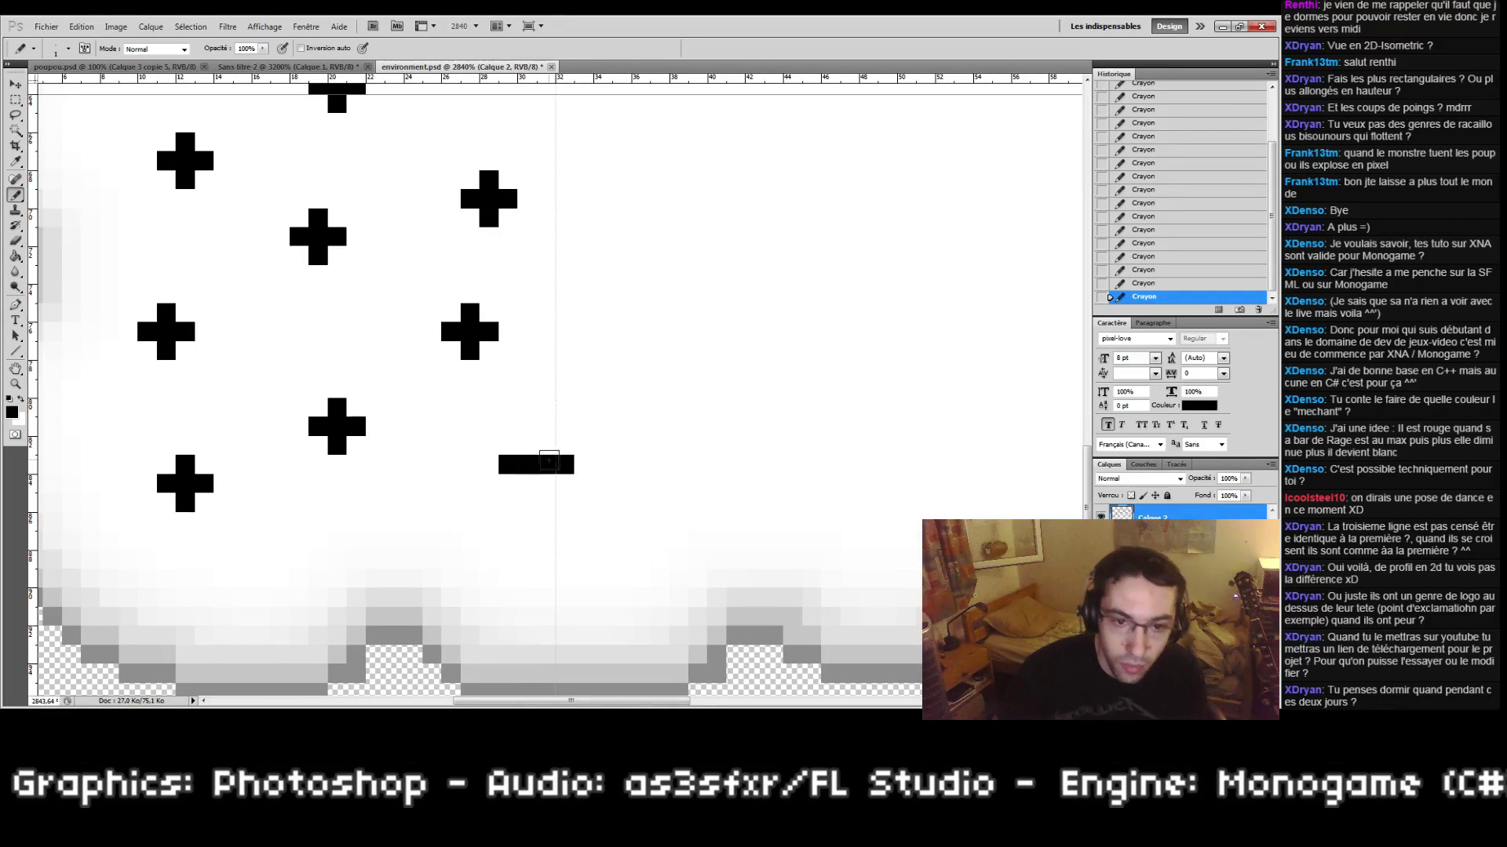
pyautogui.press('e')
pyautogui.click(564, 465)
pyautogui.press('b')
pyautogui.click(526, 446)
pyautogui.click(527, 483)
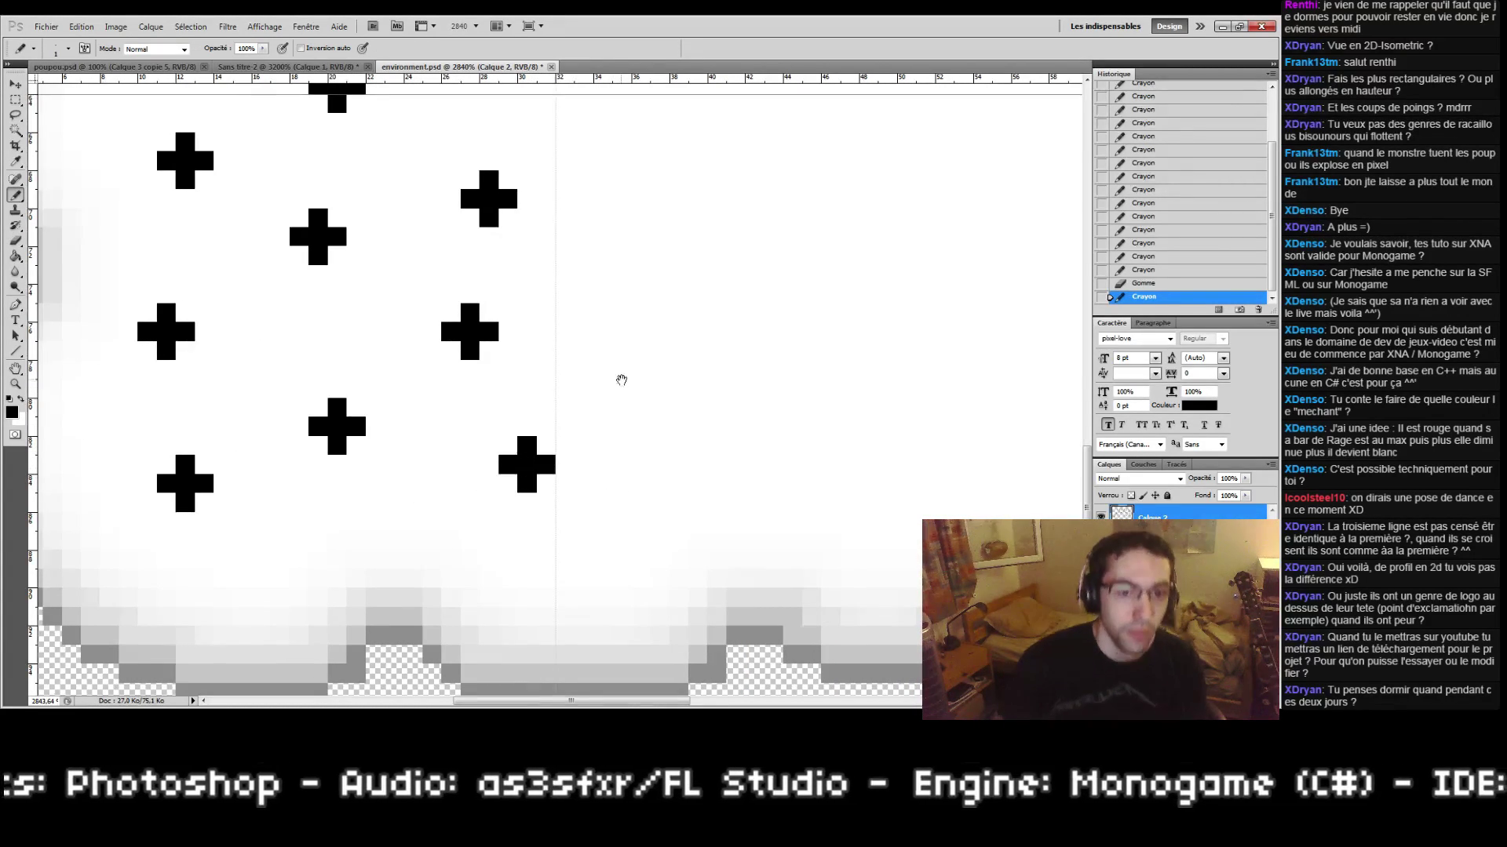
# Step: Draw a plus sign near the upper left corner of the lower middle cell
pyautogui.moveTo(621, 380); pyautogui.dragTo(645, 459)
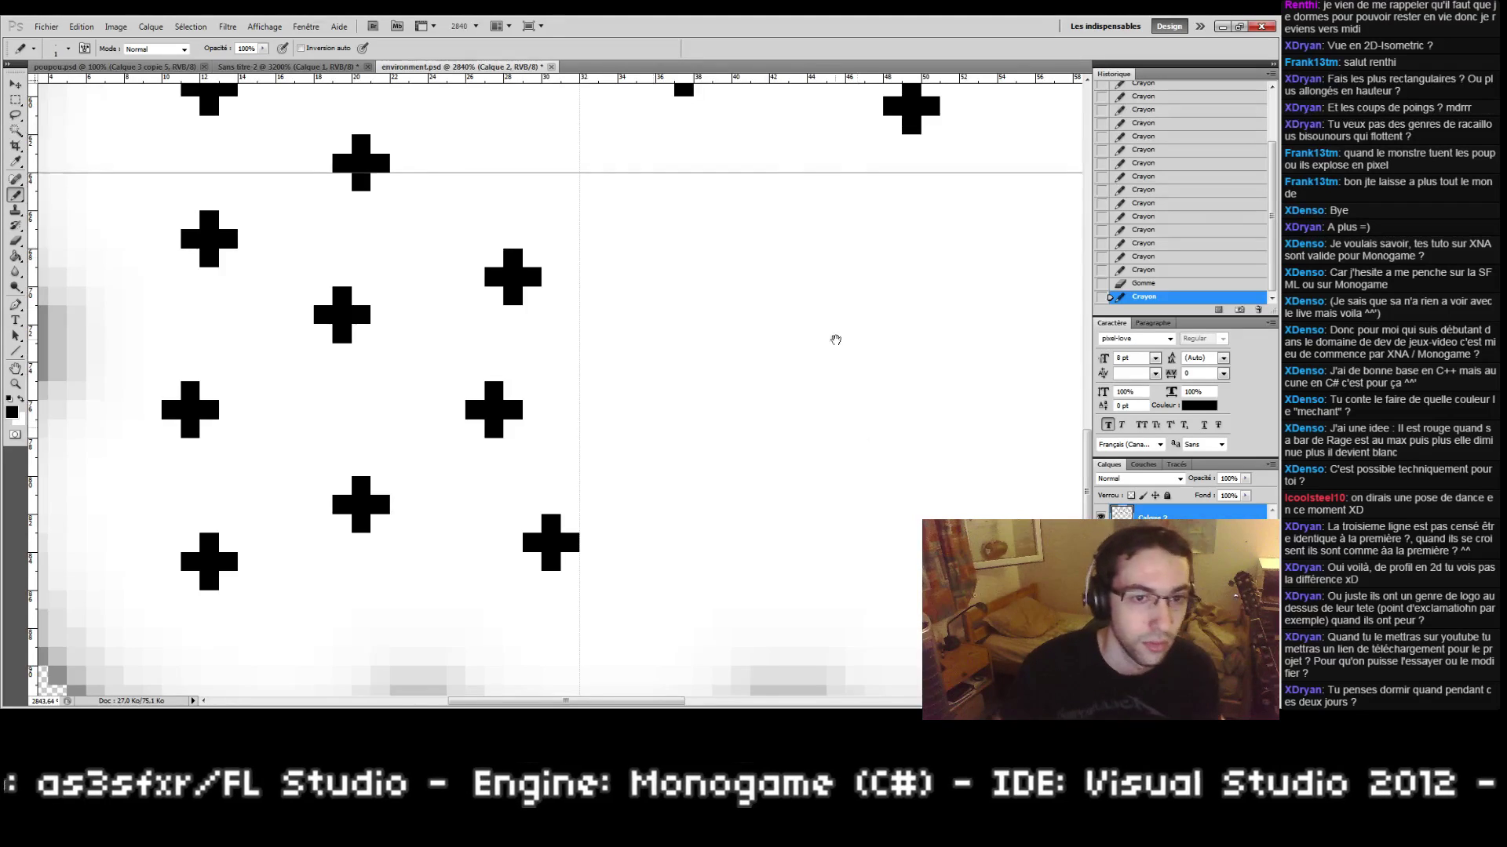
pyautogui.moveTo(836, 340); pyautogui.dragTo(671, 475)
pyautogui.moveTo(491, 354)
pyautogui.mouseDown()
pyautogui.moveTo(538, 356)
pyautogui.moveTo(506, 368)
pyautogui.mouseUp()
pyautogui.hotkey('ctrl', 'z')
pyautogui.hotkey('ctrl', 'z')
pyautogui.moveTo(503, 554); pyautogui.dragTo(525, 440)
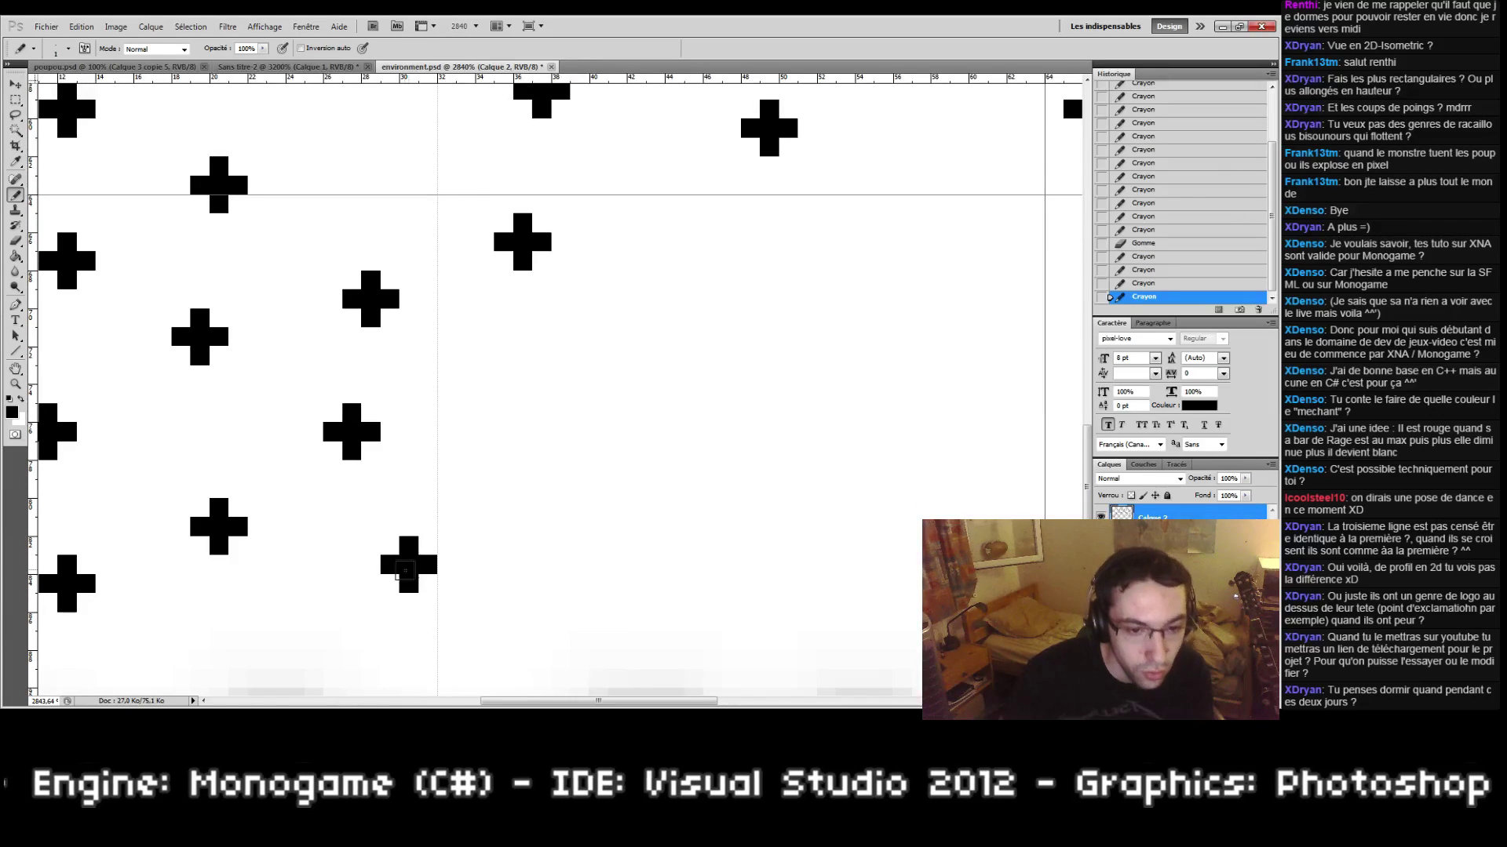
# Step: Erase the plus sign at the lower left cell's right border and redraw it one pixel to the right, crossing the border
pyautogui.press('e')
pyautogui.moveTo(405, 571)
pyautogui.mouseDown()
pyautogui.moveTo(406, 558)
pyautogui.moveTo(406, 577)
pyautogui.moveTo(390, 564)
pyautogui.mouseUp()
pyautogui.press('b')
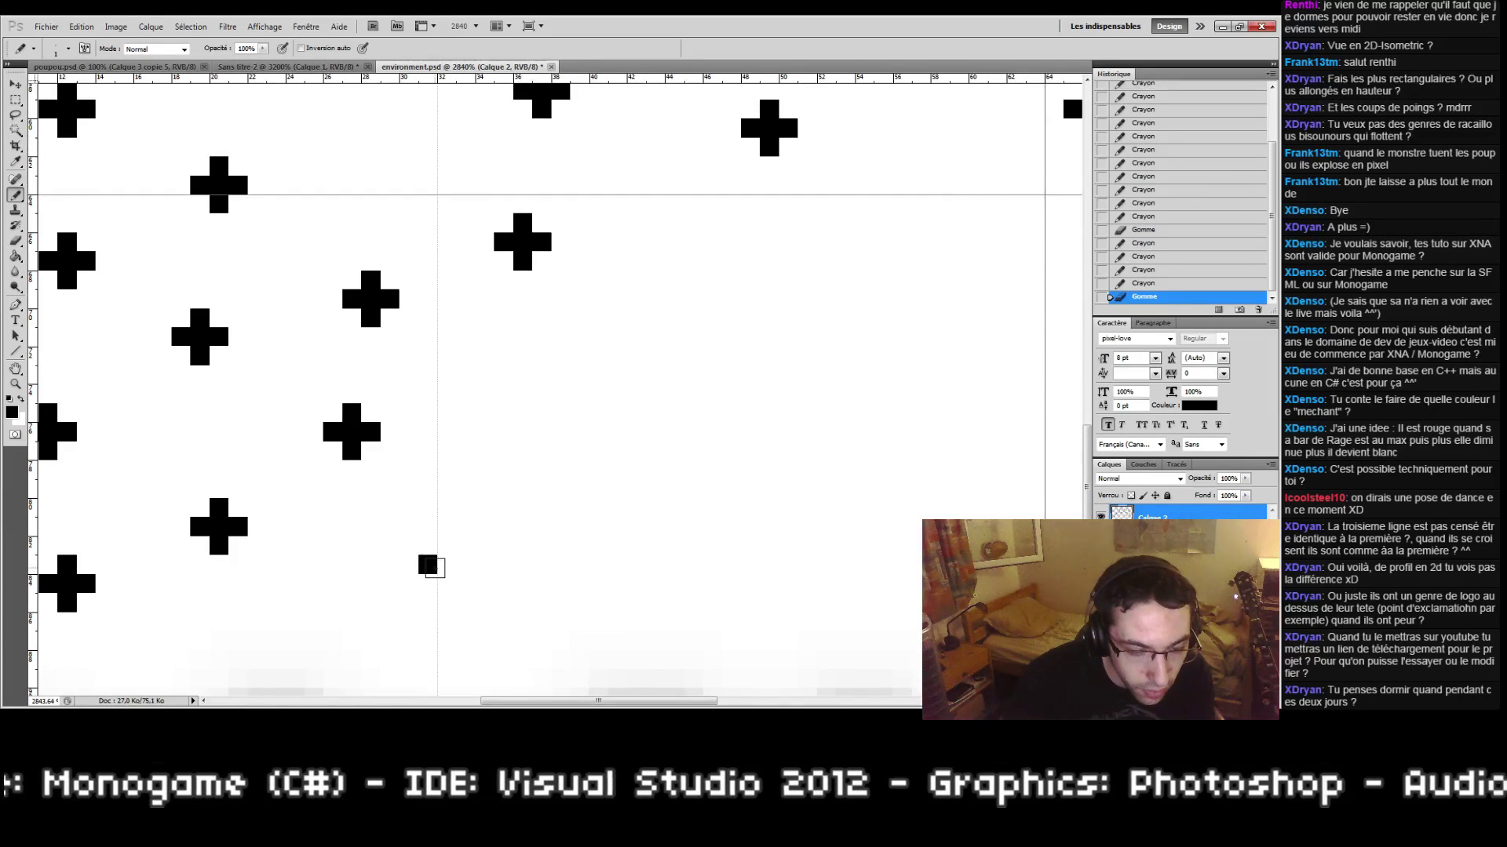
pyautogui.click(445, 565)
pyautogui.click(410, 564)
pyautogui.click(427, 547)
pyautogui.click(427, 583)
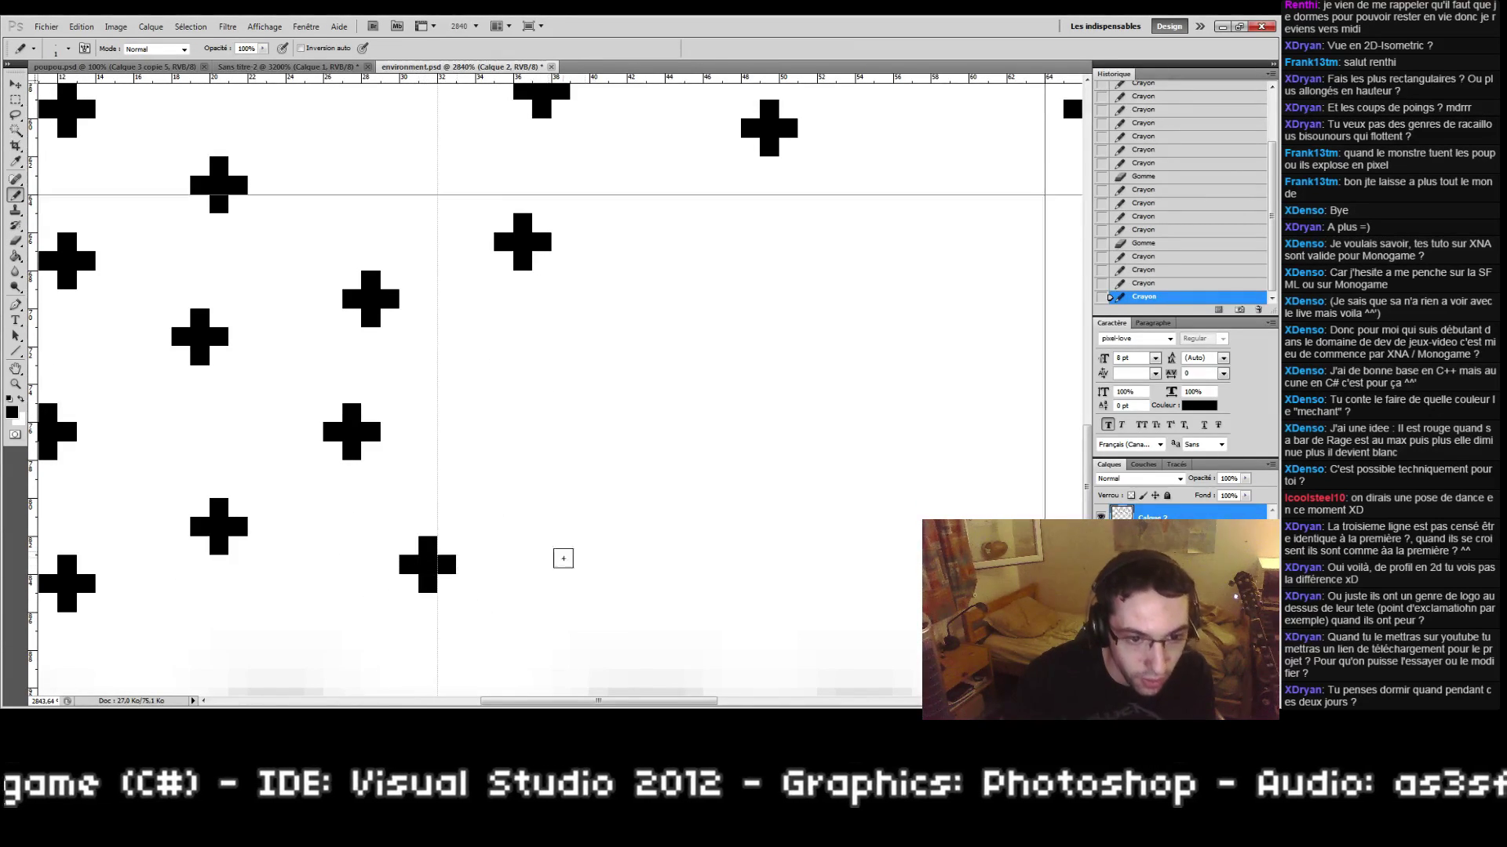
# Step: Draw a matching plus sign at the same height across the border between the lower middle and lower right cells
pyautogui.moveTo(564, 559); pyautogui.dragTo(342, 528)
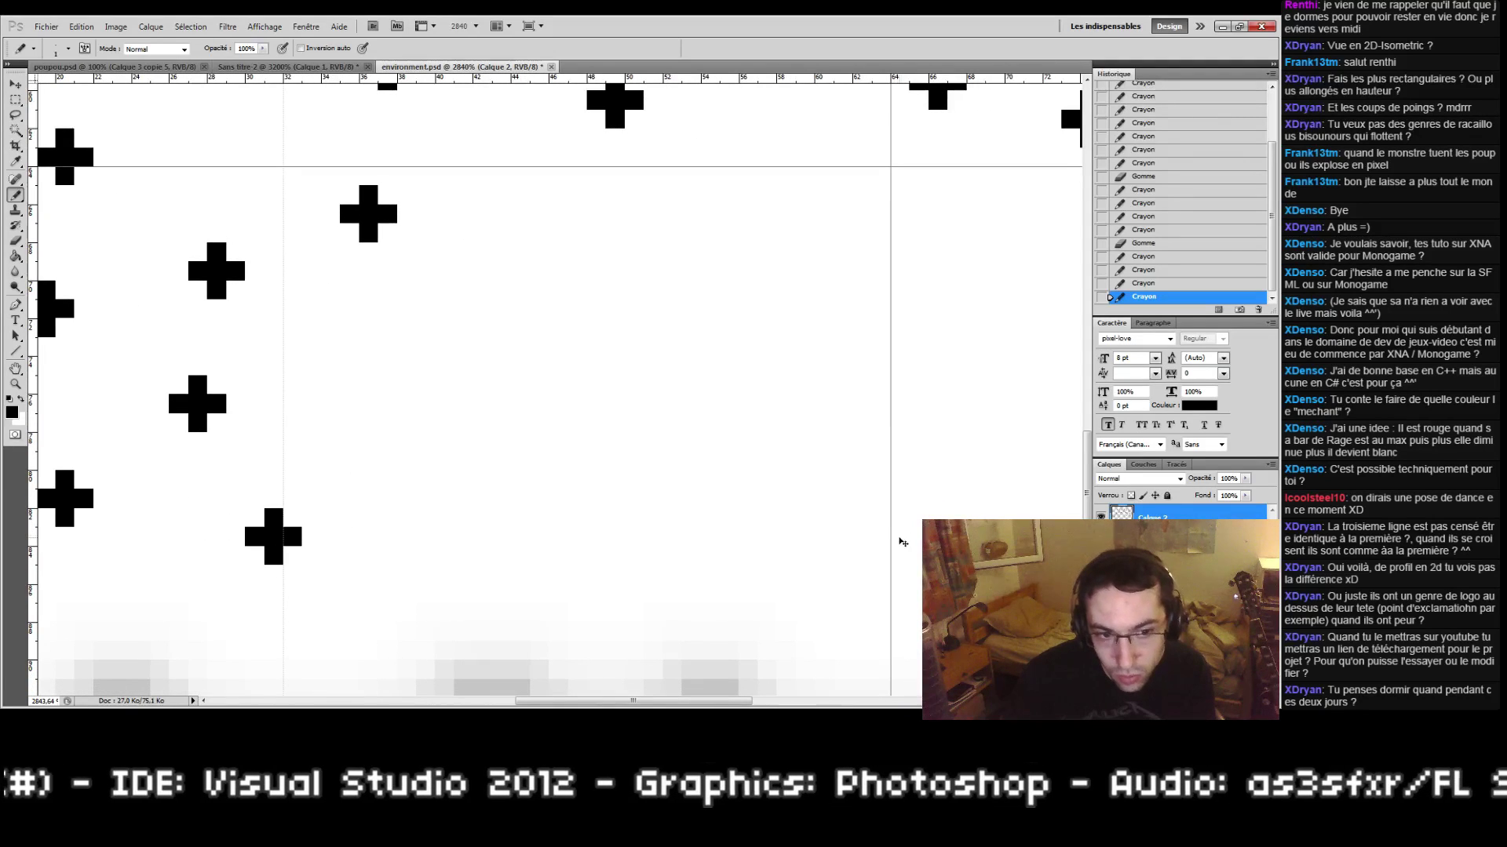
pyautogui.click(880, 538)
pyautogui.click(861, 537)
pyautogui.click(880, 518)
pyautogui.click(887, 540)
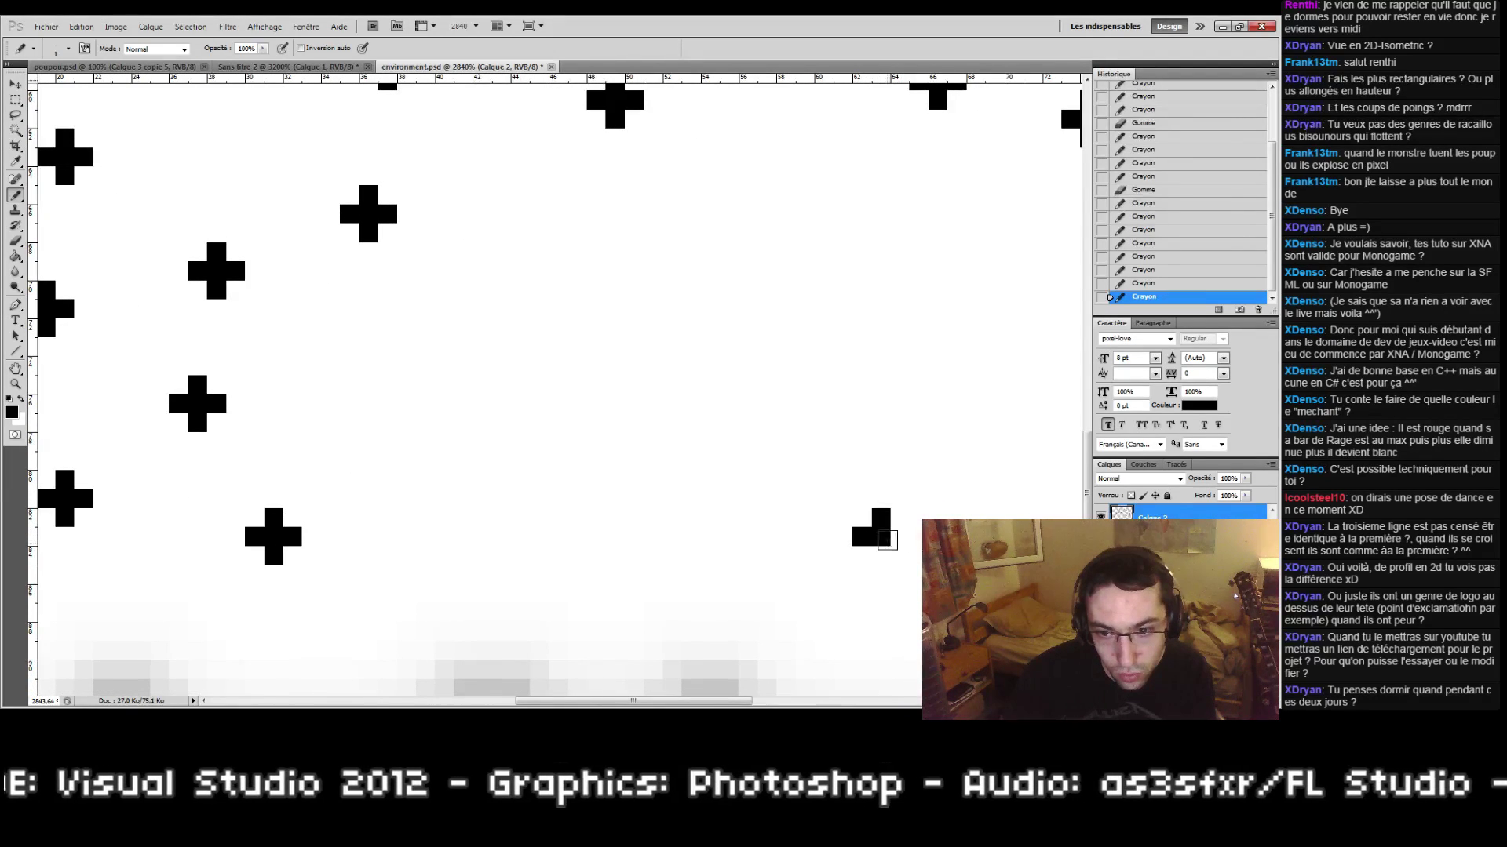
pyautogui.click(881, 555)
pyautogui.click(899, 537)
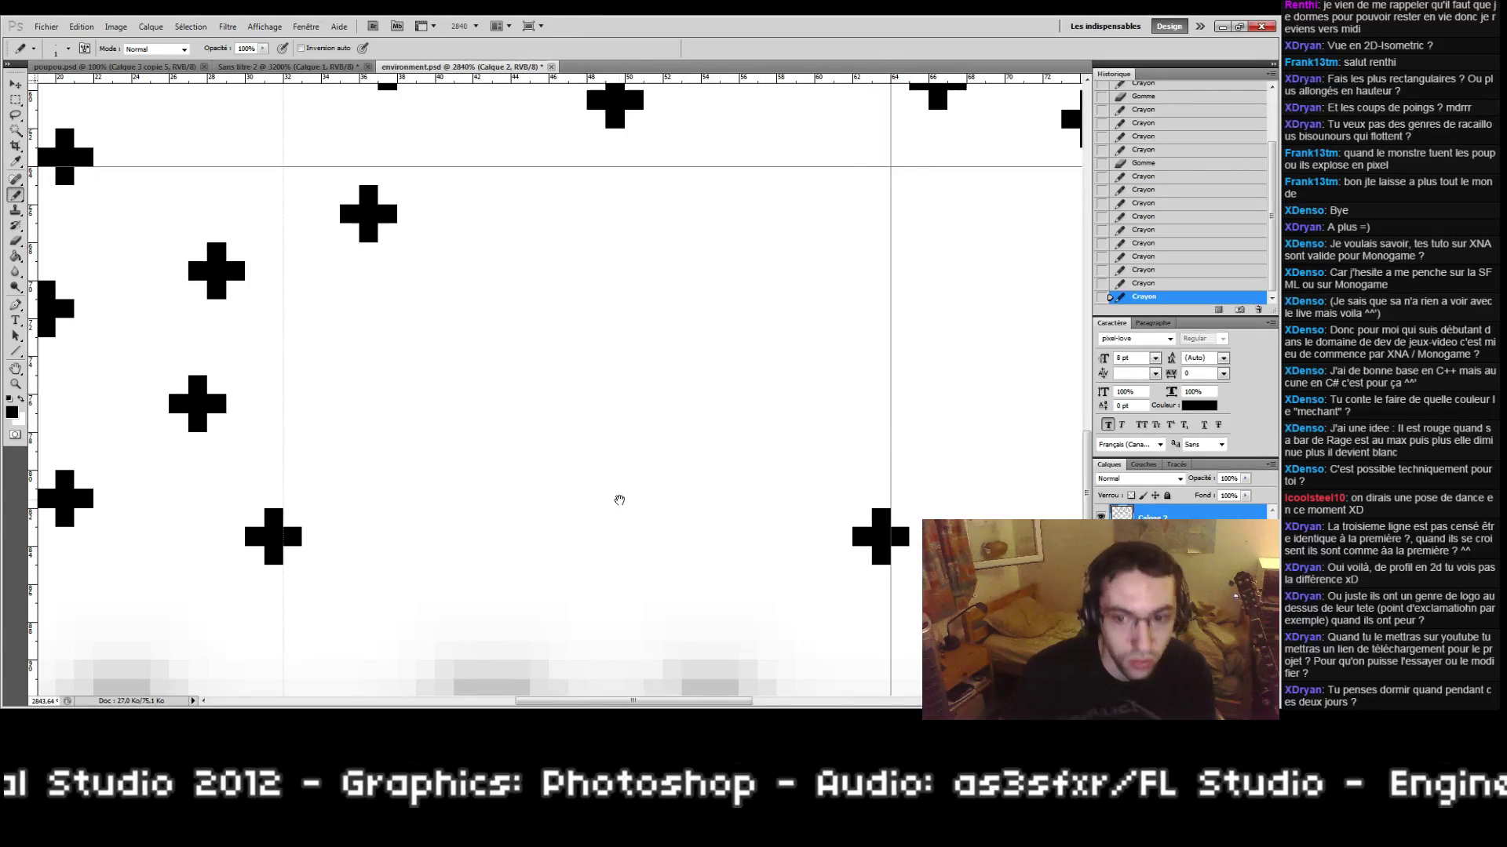
# Step: Draw a plus sign at mid-height in the left part of the lower middle cell
pyautogui.moveTo(619, 499); pyautogui.dragTo(266, 474)
pyautogui.moveTo(359, 426); pyautogui.dragTo(326, 562)
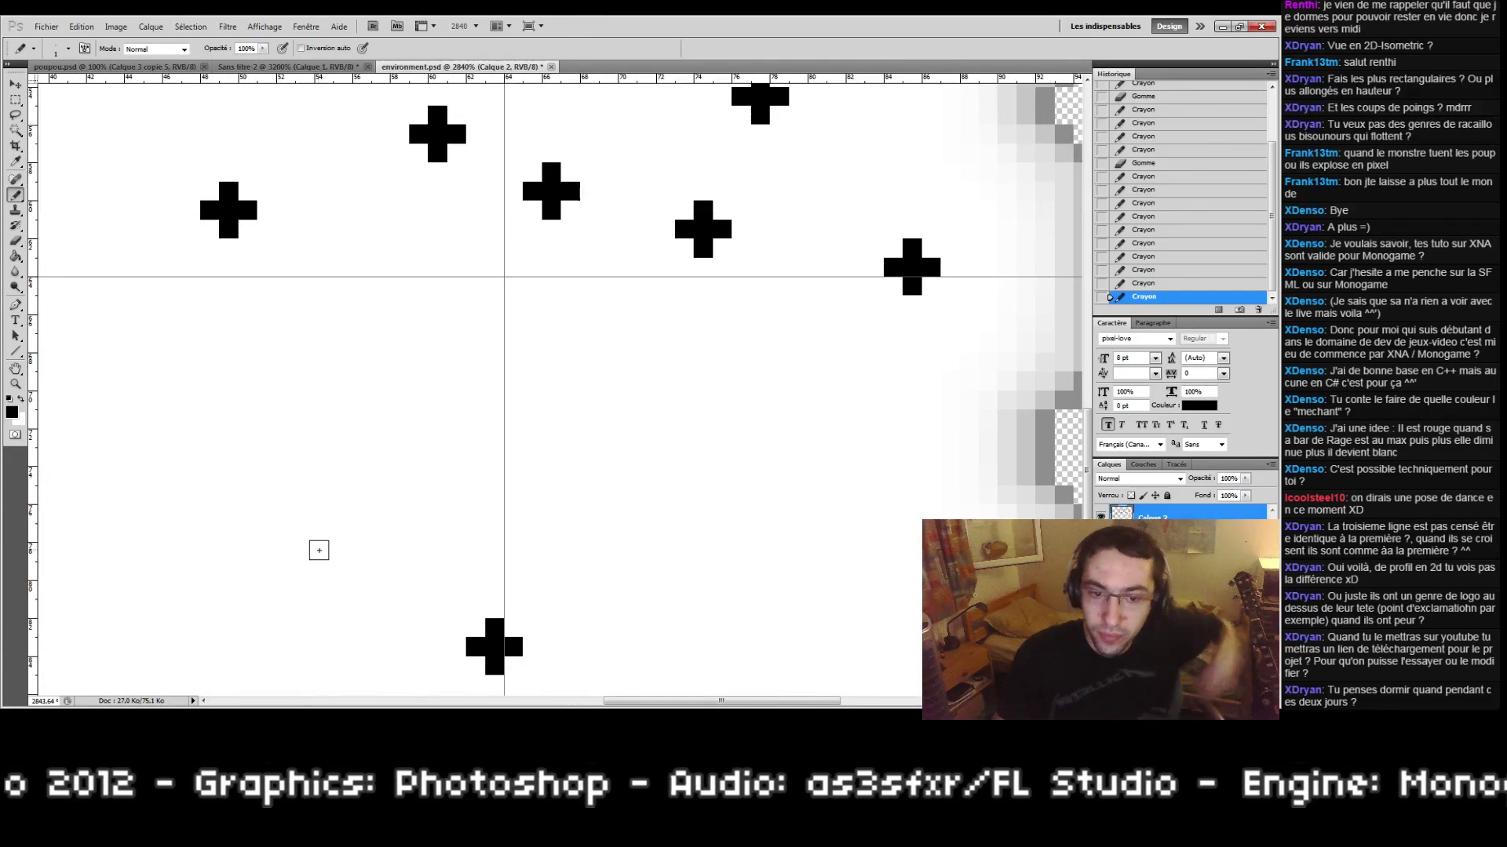
pyautogui.moveTo(481, 468); pyautogui.dragTo(811, 423)
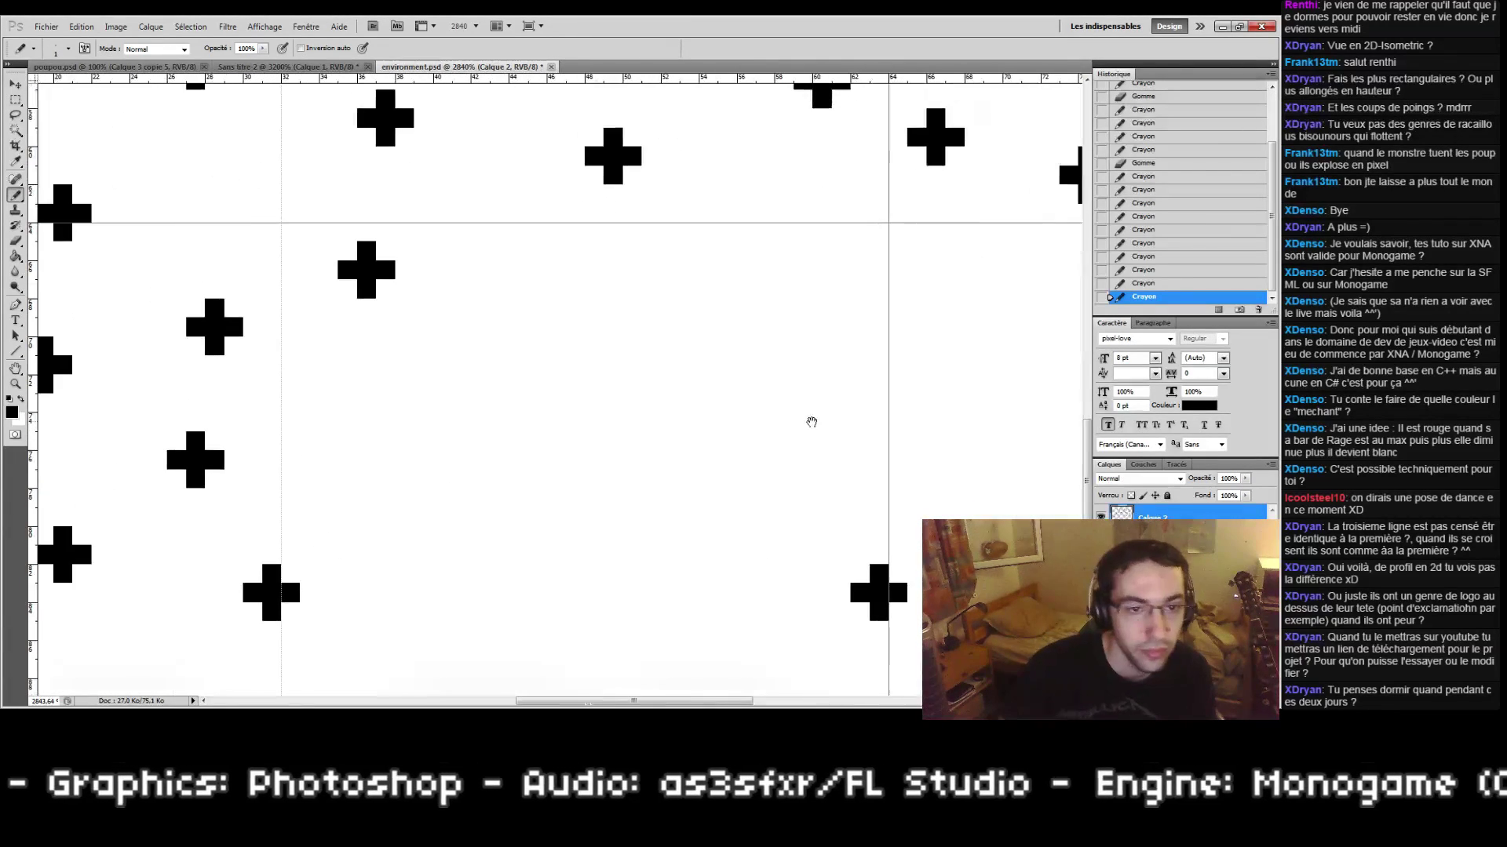
pyautogui.moveTo(347, 405)
pyautogui.mouseDown()
pyautogui.moveTo(385, 401)
pyautogui.moveTo(361, 399)
pyautogui.moveTo(347, 422)
pyautogui.mouseUp()
pyautogui.hotkey('ctrl', 'z')
# Step: Draw two plus signs along the upper edge of the lower middle cell, one near the middle and one in its right part
pyautogui.moveTo(517, 296)
pyautogui.mouseDown()
pyautogui.moveTo(403, 350)
pyautogui.moveTo(442, 343)
pyautogui.moveTo(439, 362)
pyautogui.moveTo(423, 324)
pyautogui.mouseUp()
pyautogui.hotkey('ctrl', 'z')
pyautogui.moveTo(587, 325); pyautogui.dragTo(632, 324)
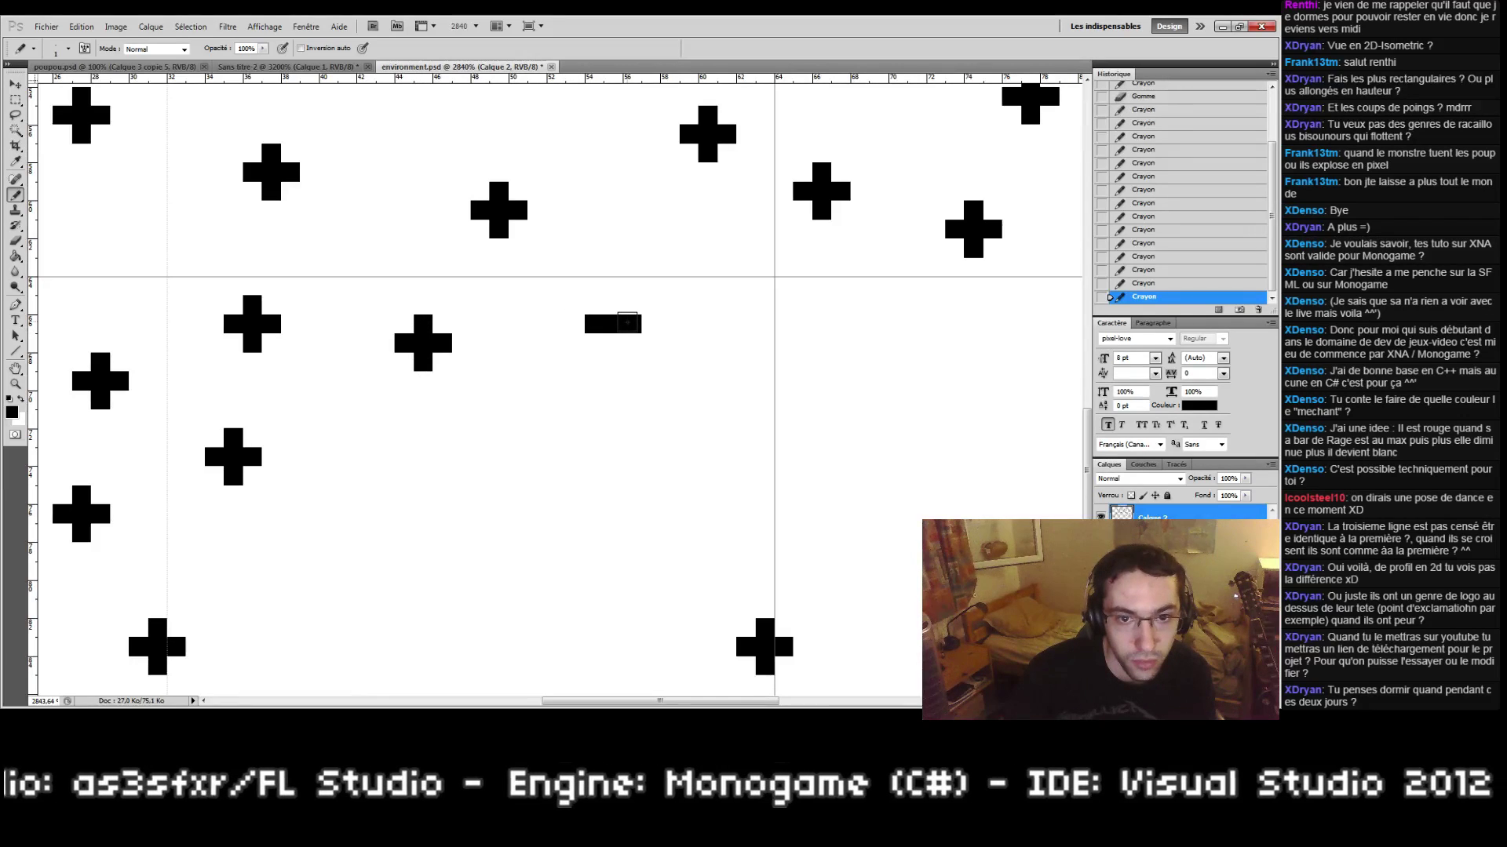
pyautogui.click(613, 305)
pyautogui.click(617, 343)
# Step: Draw two plus signs in the lower middle cell's upper half, one just right of the middle and one lower to the left
pyautogui.moveTo(676, 416); pyautogui.dragTo(672, 340)
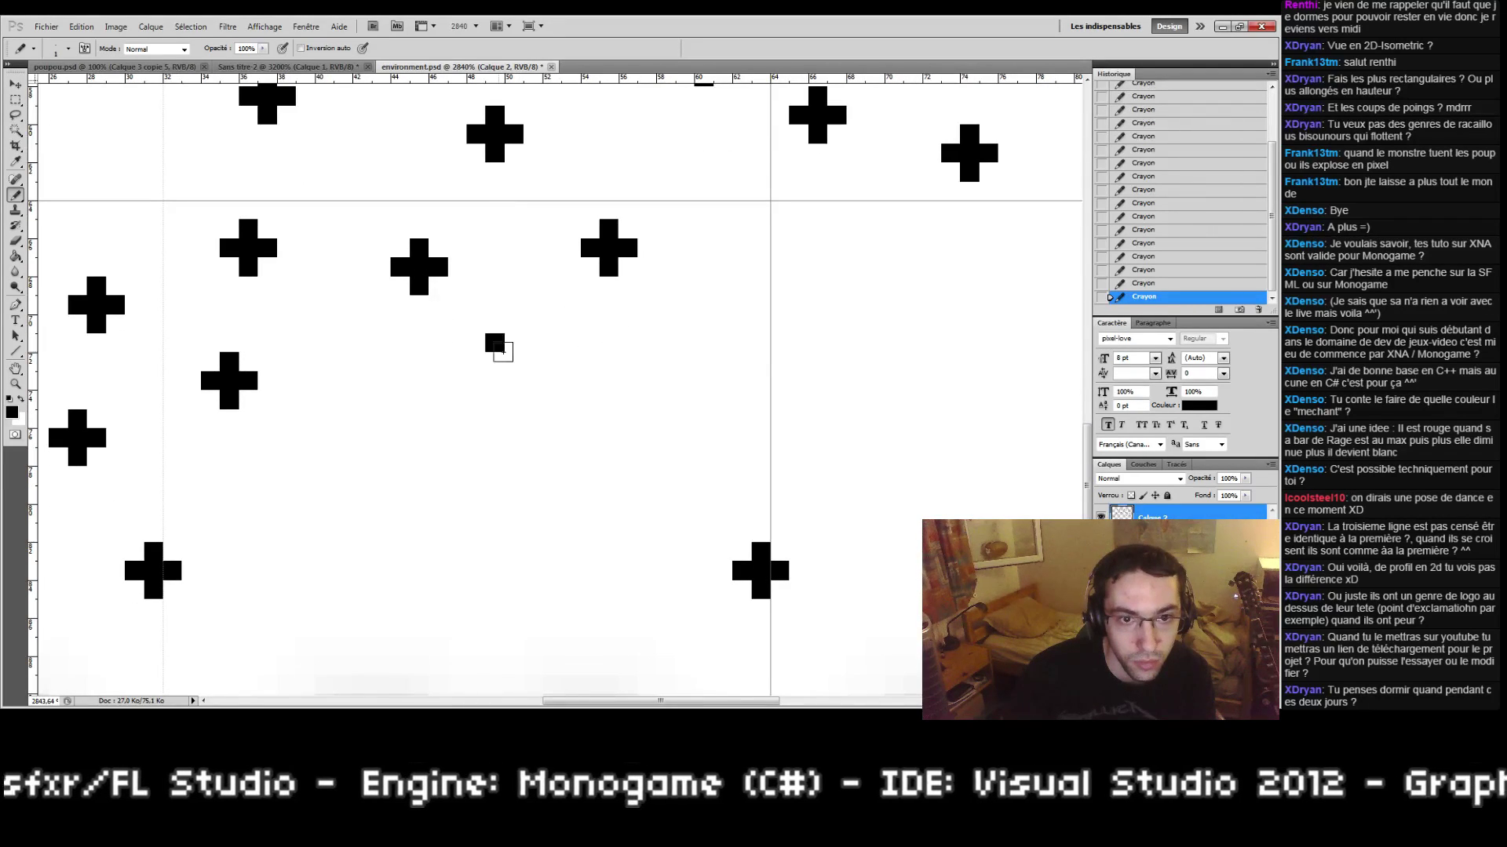
pyautogui.moveTo(504, 345); pyautogui.dragTo(533, 360)
pyautogui.hotkey('ctrl', 'z')
pyautogui.click(514, 343)
pyautogui.click(514, 380)
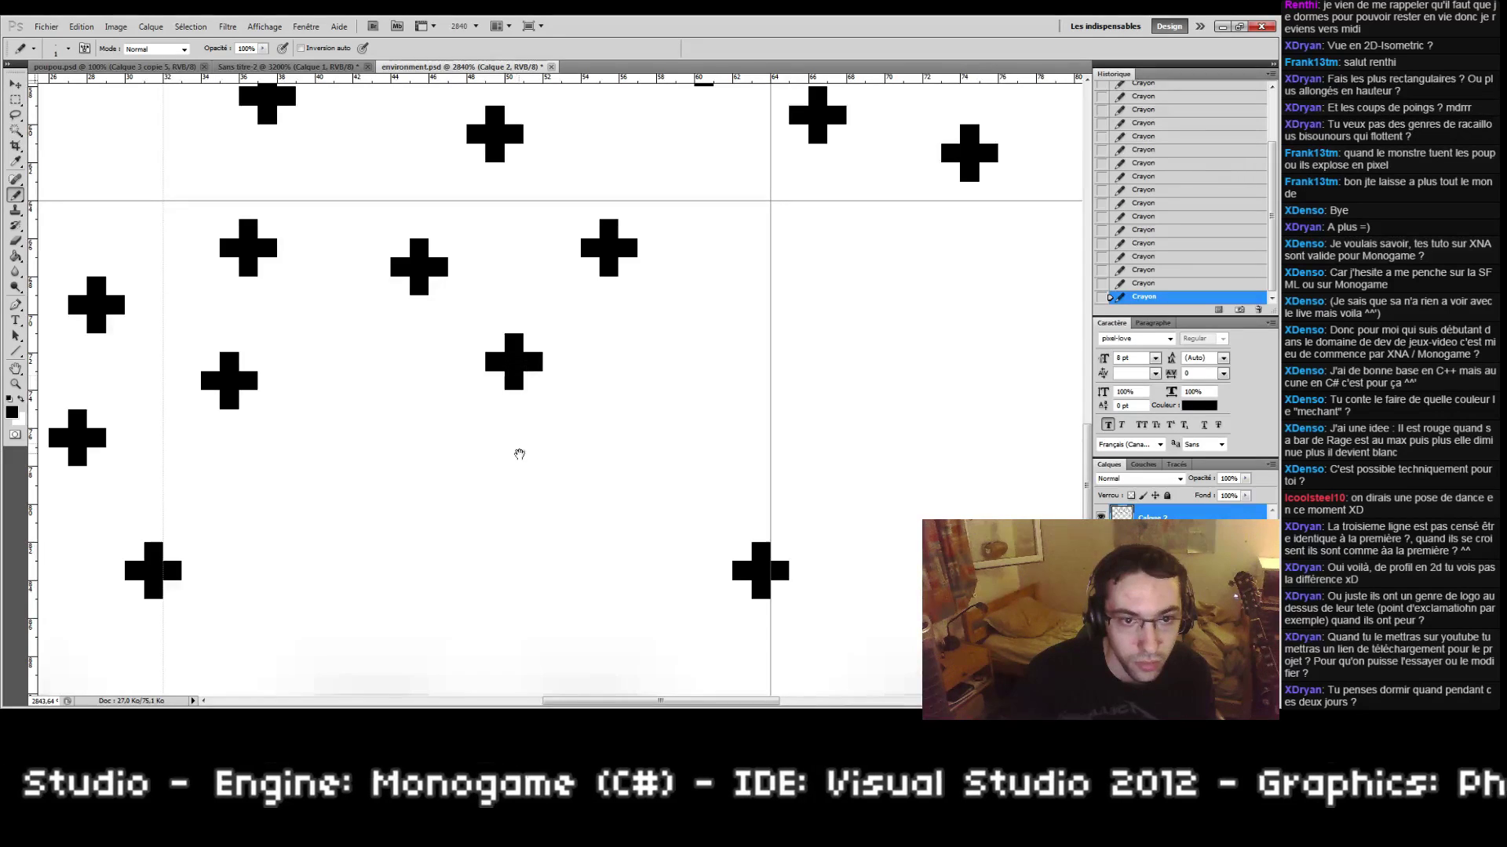
pyautogui.moveTo(518, 454); pyautogui.dragTo(634, 363)
pyautogui.moveTo(449, 332); pyautogui.dragTo(483, 329)
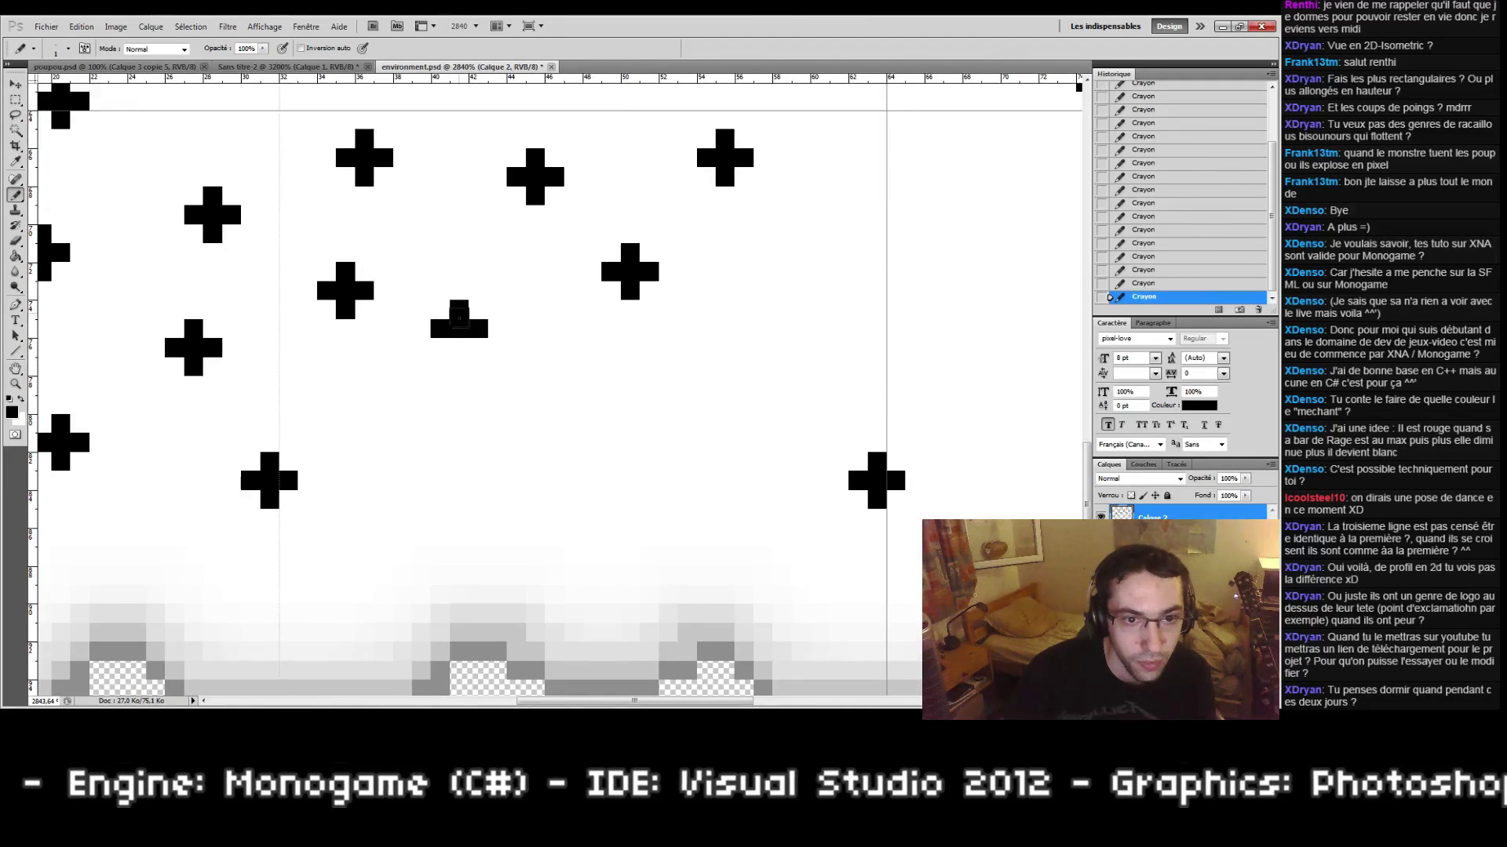
# Step: Draw a plus sign in the left part of the lower middle cell, slightly below mid-height
pyautogui.moveTo(613, 432); pyautogui.dragTo(530, 401)
pyautogui.moveTo(299, 429)
pyautogui.mouseDown()
pyautogui.moveTo(360, 441)
pyautogui.moveTo(336, 424)
pyautogui.moveTo(324, 438)
pyautogui.moveTo(317, 414)
pyautogui.moveTo(318, 444)
pyautogui.moveTo(354, 448)
pyautogui.moveTo(335, 461)
pyautogui.moveTo(318, 432)
pyautogui.moveTo(347, 436)
pyautogui.moveTo(340, 415)
pyautogui.moveTo(336, 449)
pyautogui.mouseUp()
pyautogui.hotkey('ctrl', 'z')
pyautogui.hotkey('ctrl', 'z')
pyautogui.hotkey('ctrl', 'z')
pyautogui.hotkey('ctrl', 'alt', 'z')
pyautogui.click(355, 448)
pyautogui.hotkey('ctrl', 'alt', 'z')
pyautogui.hotkey('ctrl', 'alt', 'z')
pyautogui.hotkey('ctrl', 'alt', 'z')
# Step: Draw a plus sign at the centre of the lower middle cell
pyautogui.moveTo(526, 419); pyautogui.dragTo(418, 460)
pyautogui.moveTo(363, 412); pyautogui.dragTo(403, 411)
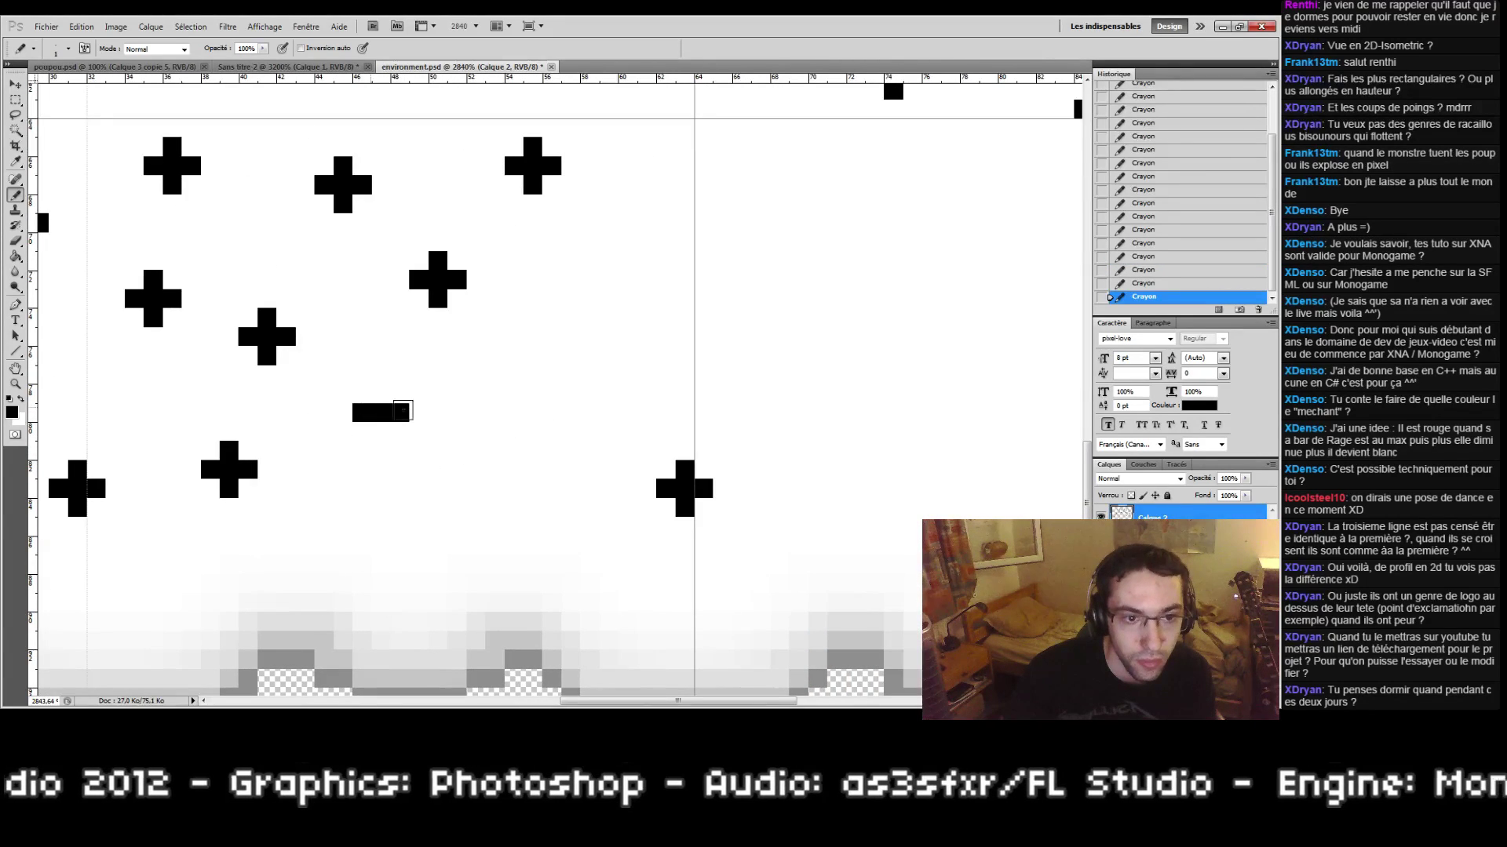
pyautogui.click(380, 432)
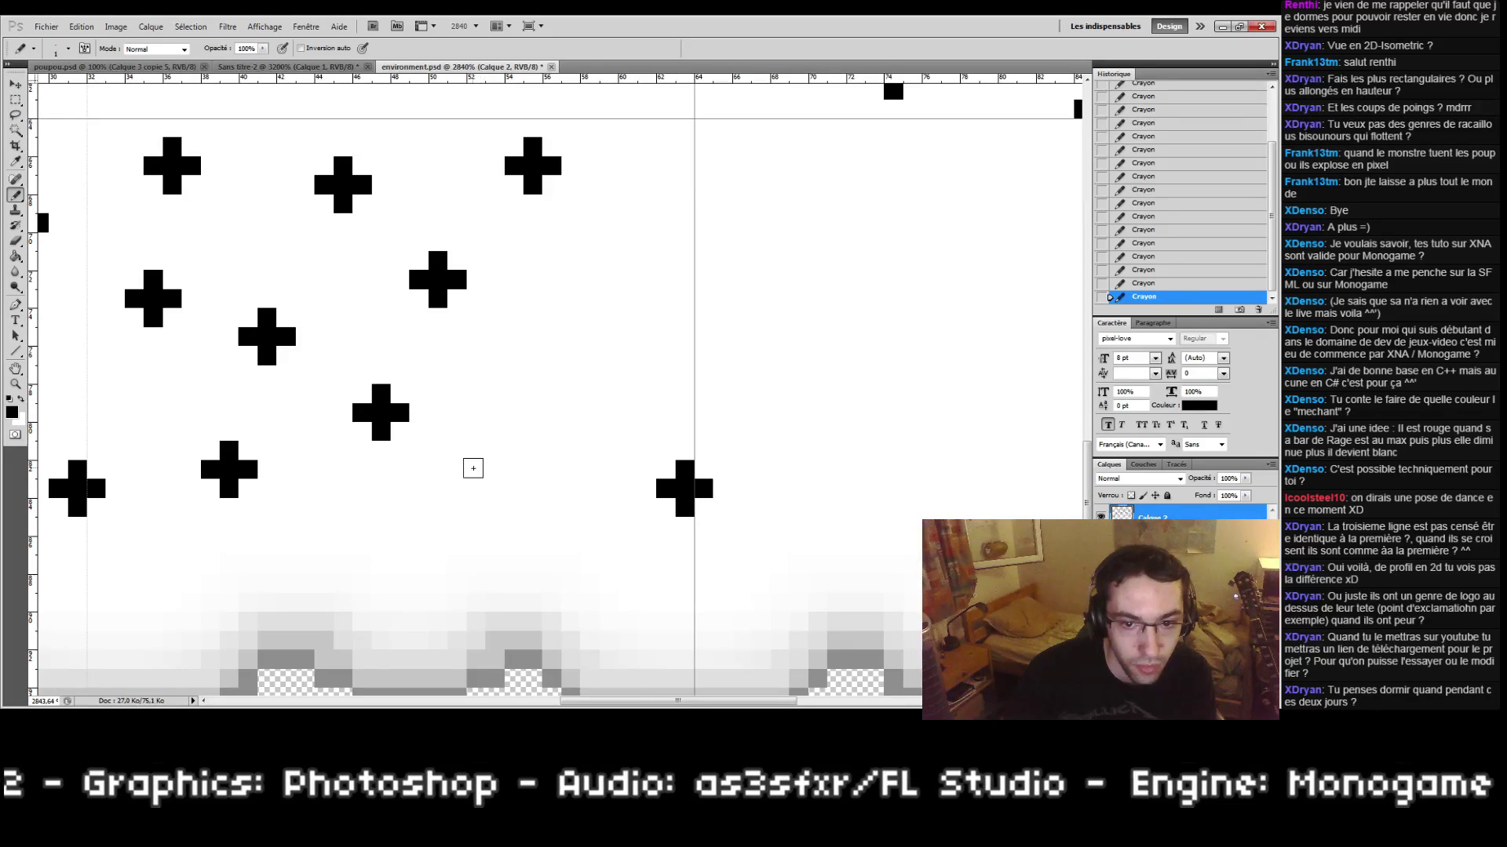
# Step: Draw a plus sign below and to the right of the lower middle cell's centre, replacing a misplaced attempt
pyautogui.moveTo(473, 468)
pyautogui.mouseDown()
pyautogui.moveTo(514, 470)
pyautogui.moveTo(495, 508)
pyautogui.mouseUp()
pyautogui.click(495, 451)
pyautogui.click(494, 488)
pyautogui.hotkey('ctrl', 'alt', 'z')
pyautogui.hotkey('ctrl', 'alt', 'z')
pyautogui.moveTo(413, 578); pyautogui.dragTo(452, 579)
pyautogui.click(431, 560)
pyautogui.click(431, 598)
# Step: Draw two plus signs in the lower middle cell's right part, one above mid-height and one higher near the right border
pyautogui.moveTo(473, 444)
pyautogui.mouseDown()
pyautogui.moveTo(426, 490)
pyautogui.moveTo(463, 475)
pyautogui.mouseUp()
pyautogui.click(441, 454)
pyautogui.click(440, 492)
pyautogui.moveTo(523, 426); pyautogui.dragTo(511, 492)
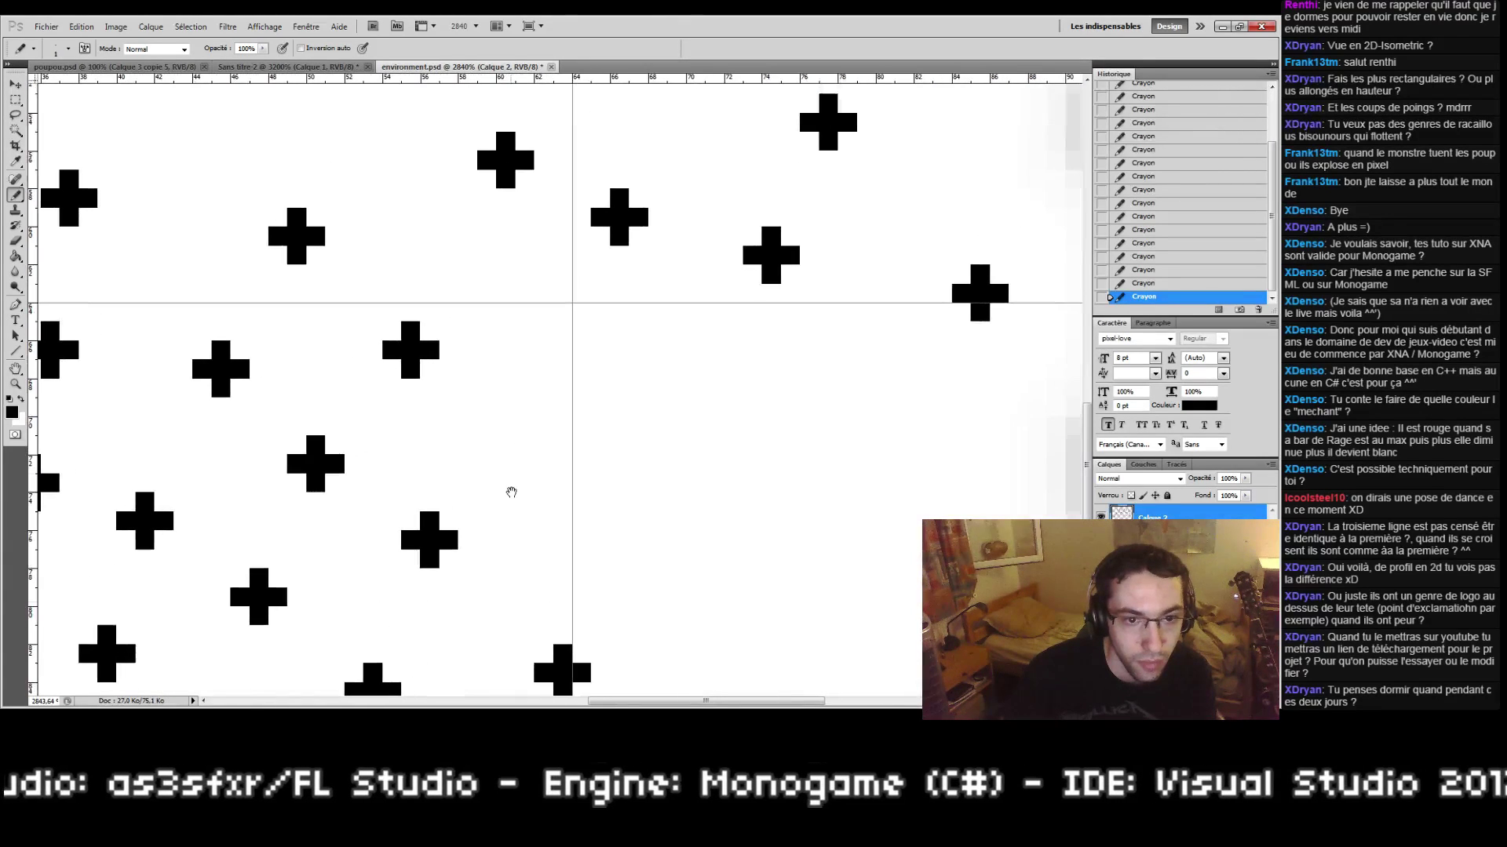
pyautogui.moveTo(505, 406); pyautogui.dragTo(552, 405)
pyautogui.click(524, 388)
pyautogui.click(524, 425)
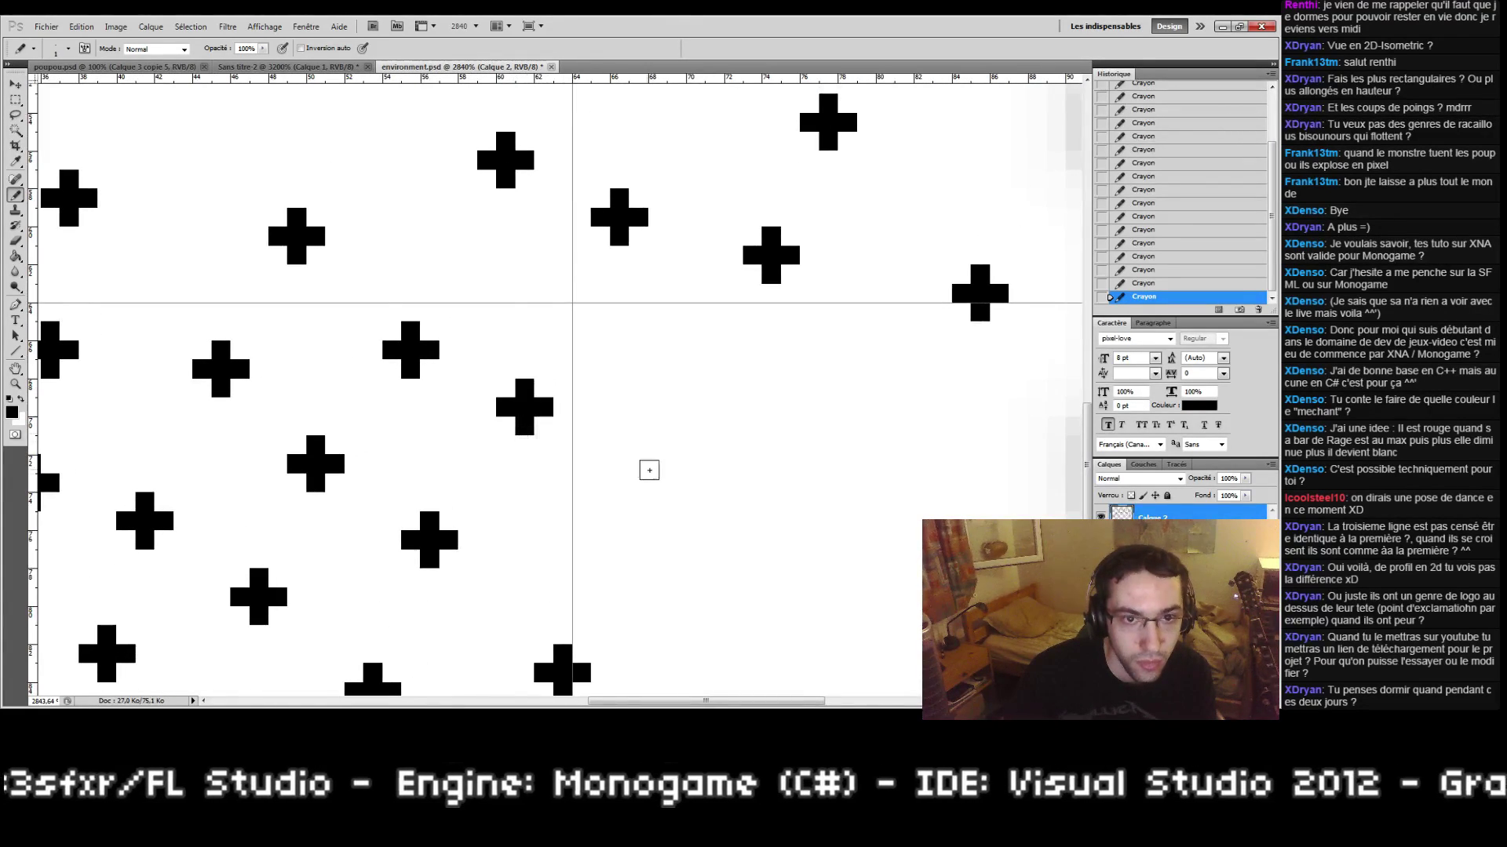
# Step: Review the whole tileset and draw a plus sign across the central cell's left border, just below mid-height
pyautogui.moveTo(629, 456)
pyautogui.mouseDown()
pyautogui.moveTo(605, 337)
pyautogui.moveTo(796, 281)
pyautogui.mouseUp()
pyautogui.doubleClick(15, 384)
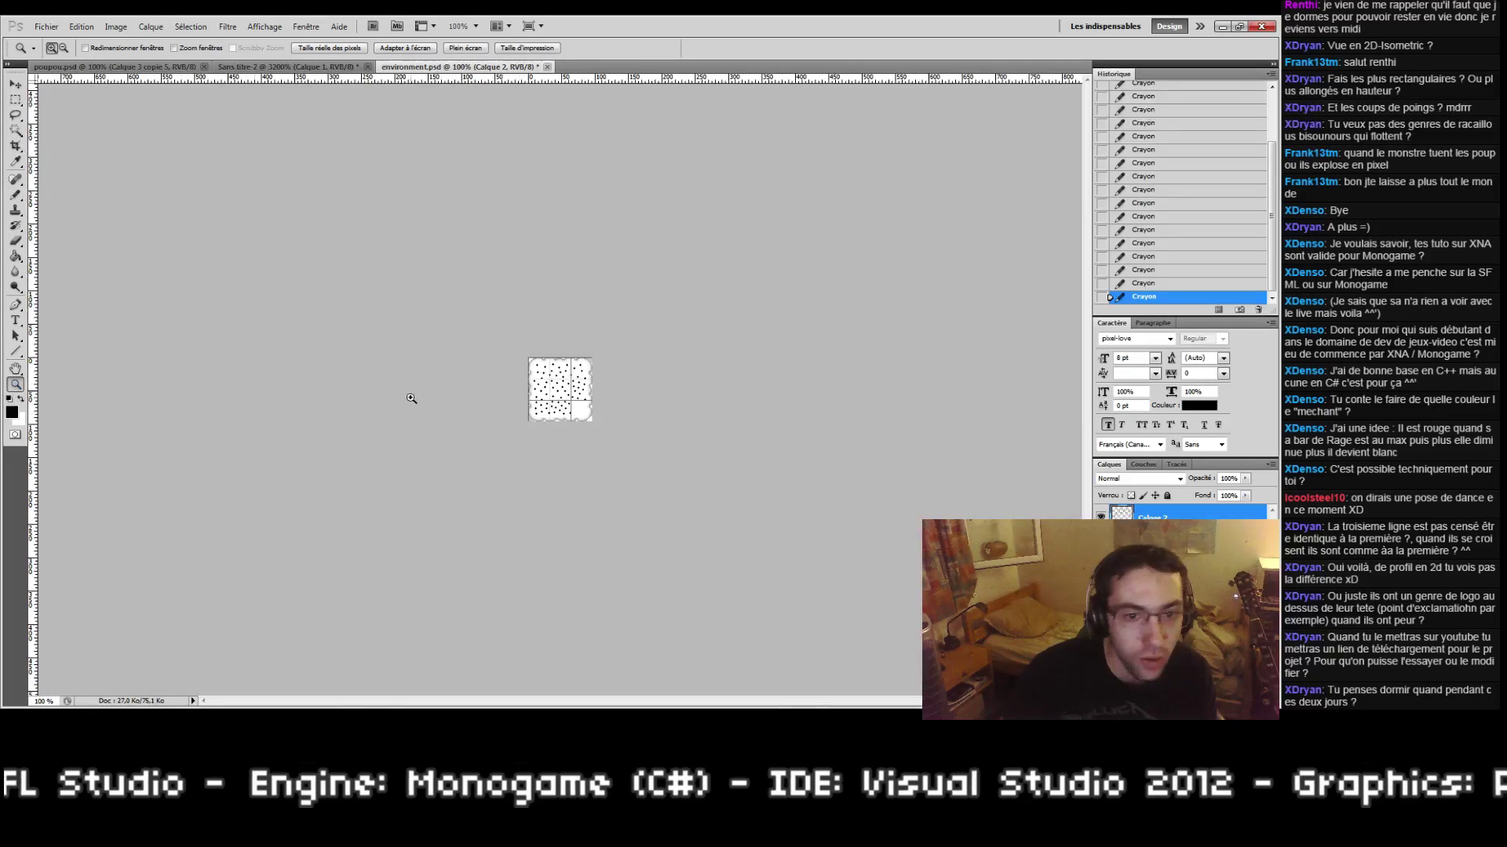
pyautogui.click(577, 390)
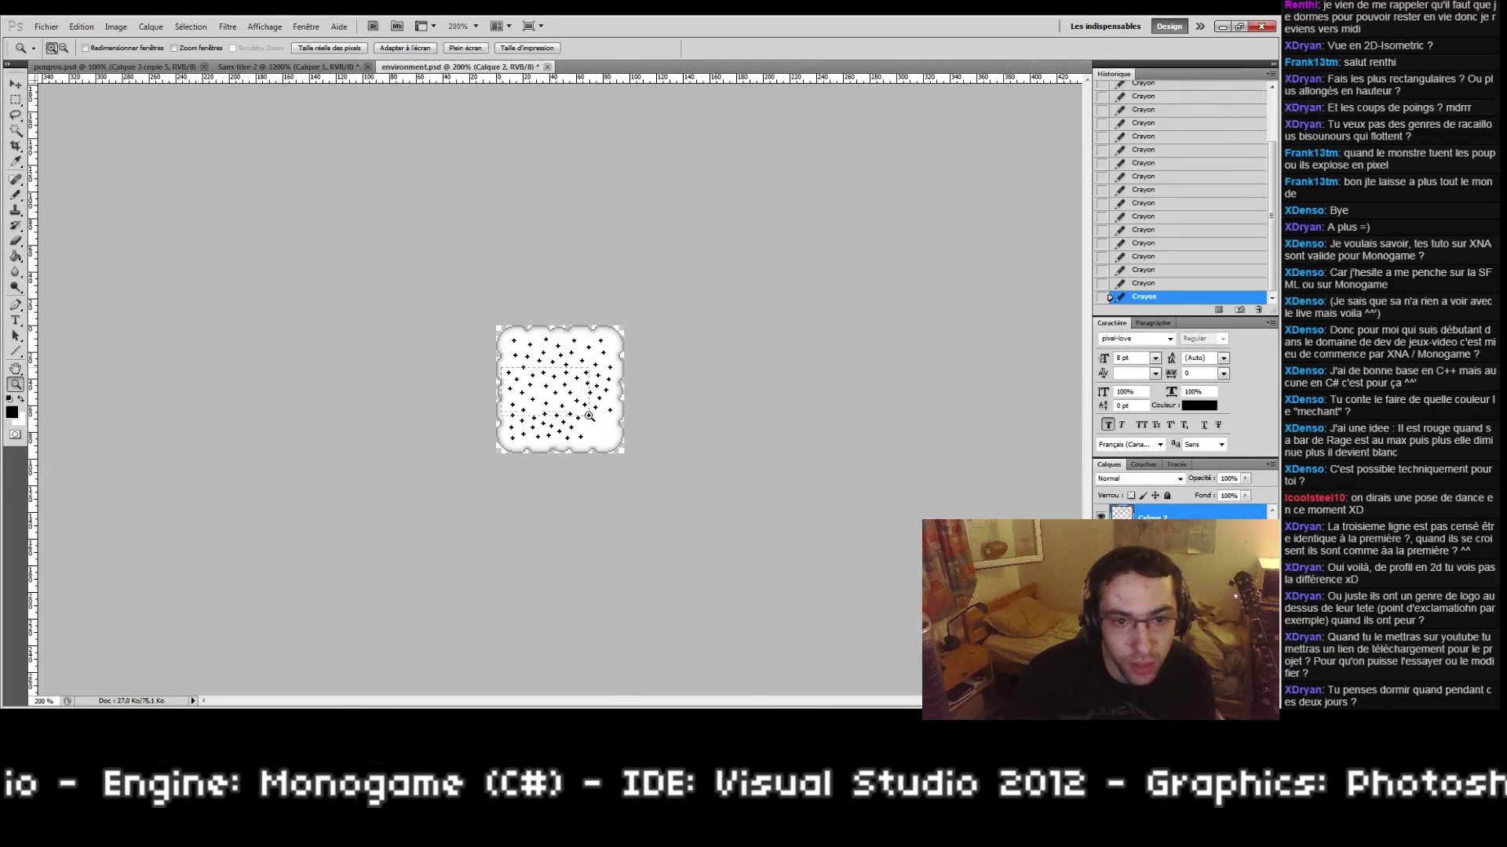
pyautogui.moveTo(590, 416); pyautogui.dragTo(590, 417)
pyautogui.press('b')
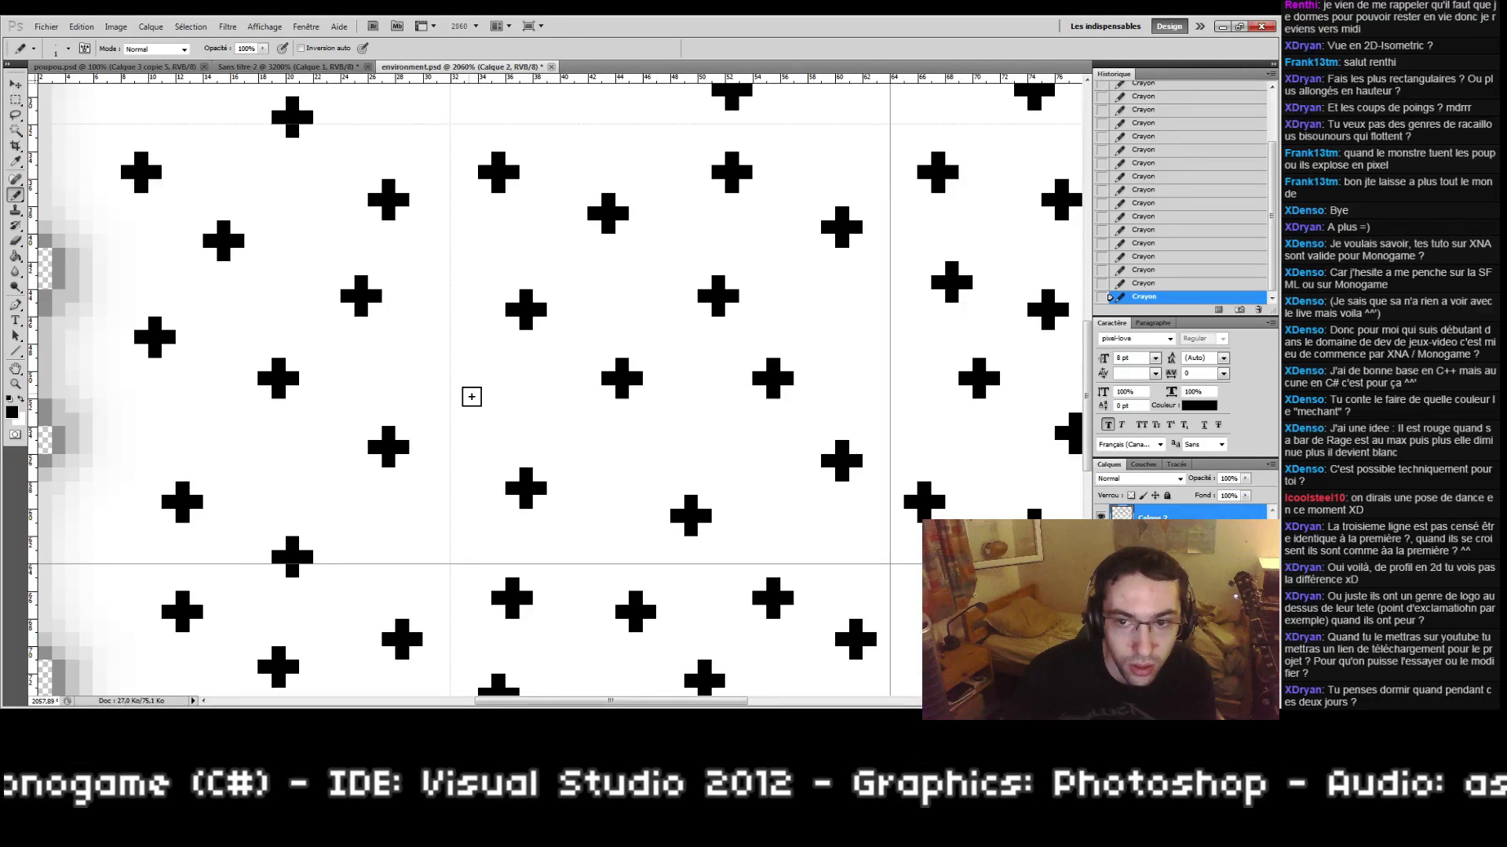
pyautogui.hotkey('ctrl', 'h')
pyautogui.click(459, 366)
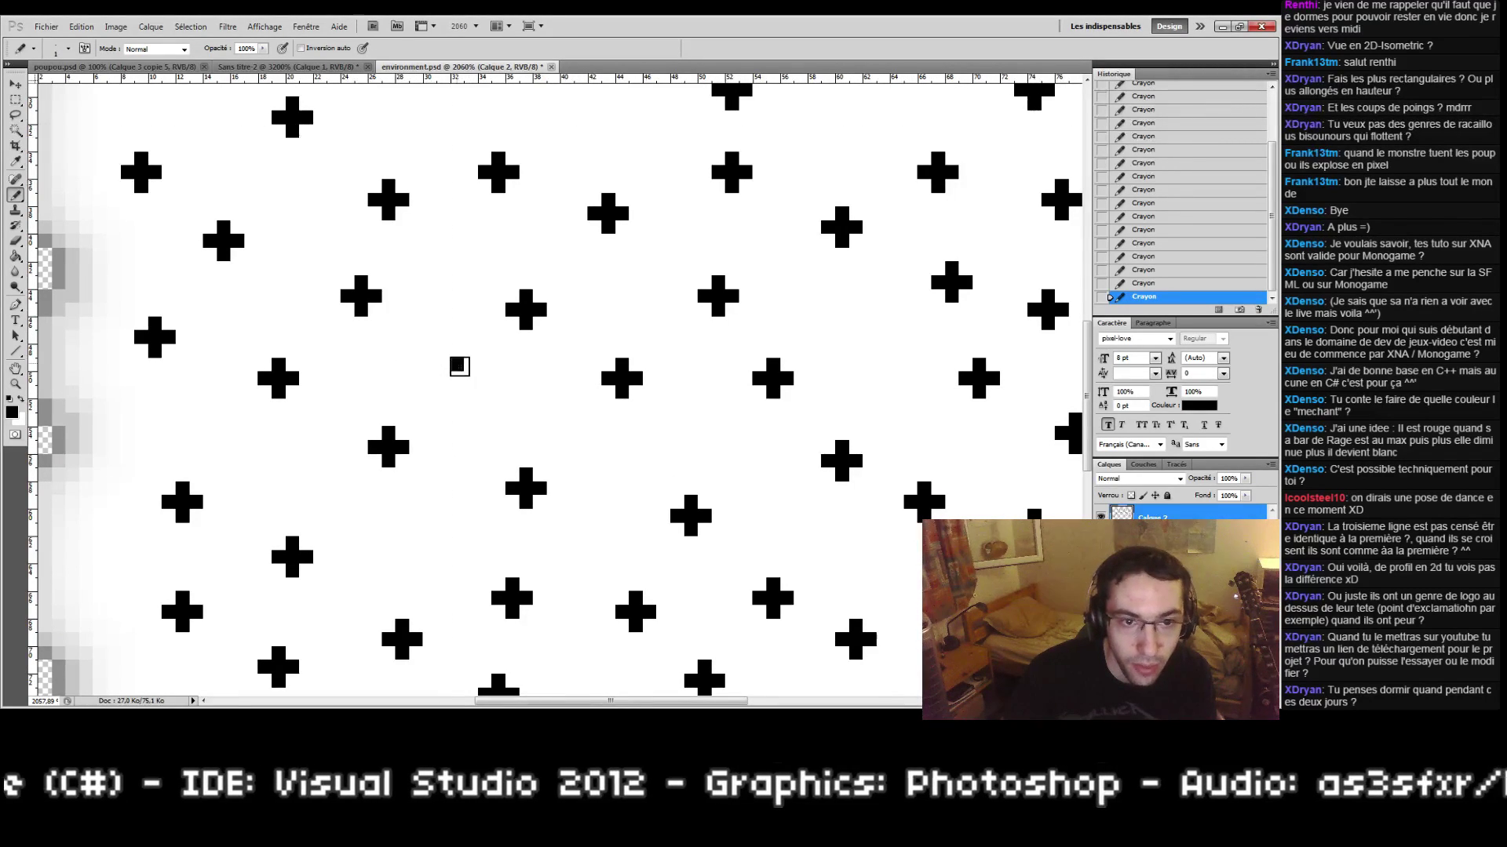
pyautogui.hotkey('ctrl', 'h')
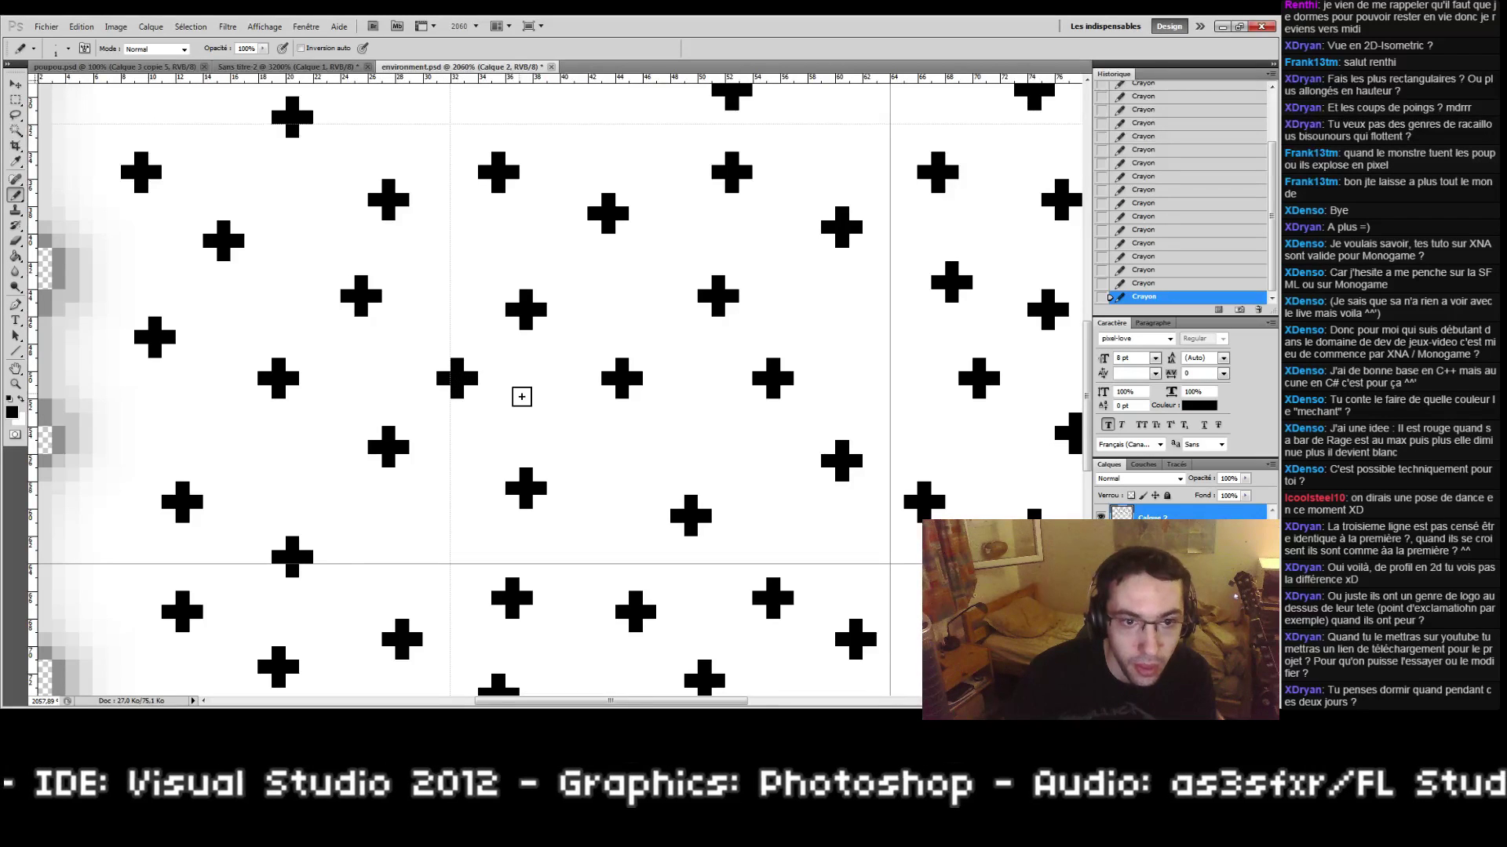
pyautogui.moveTo(523, 399); pyautogui.dragTo(459, 430)
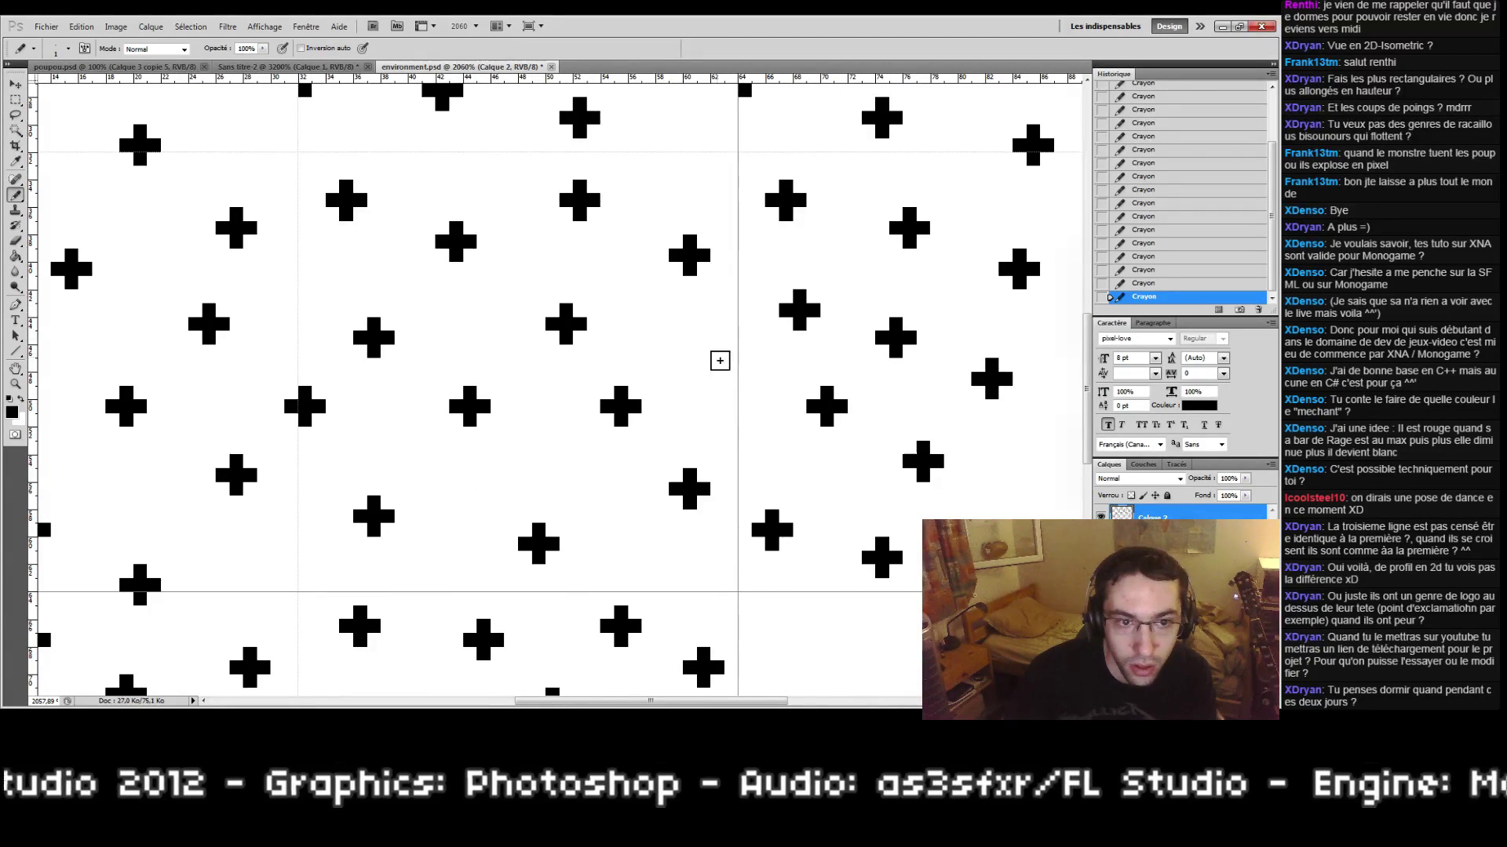
pyautogui.moveTo(730, 334); pyautogui.dragTo(731, 355)
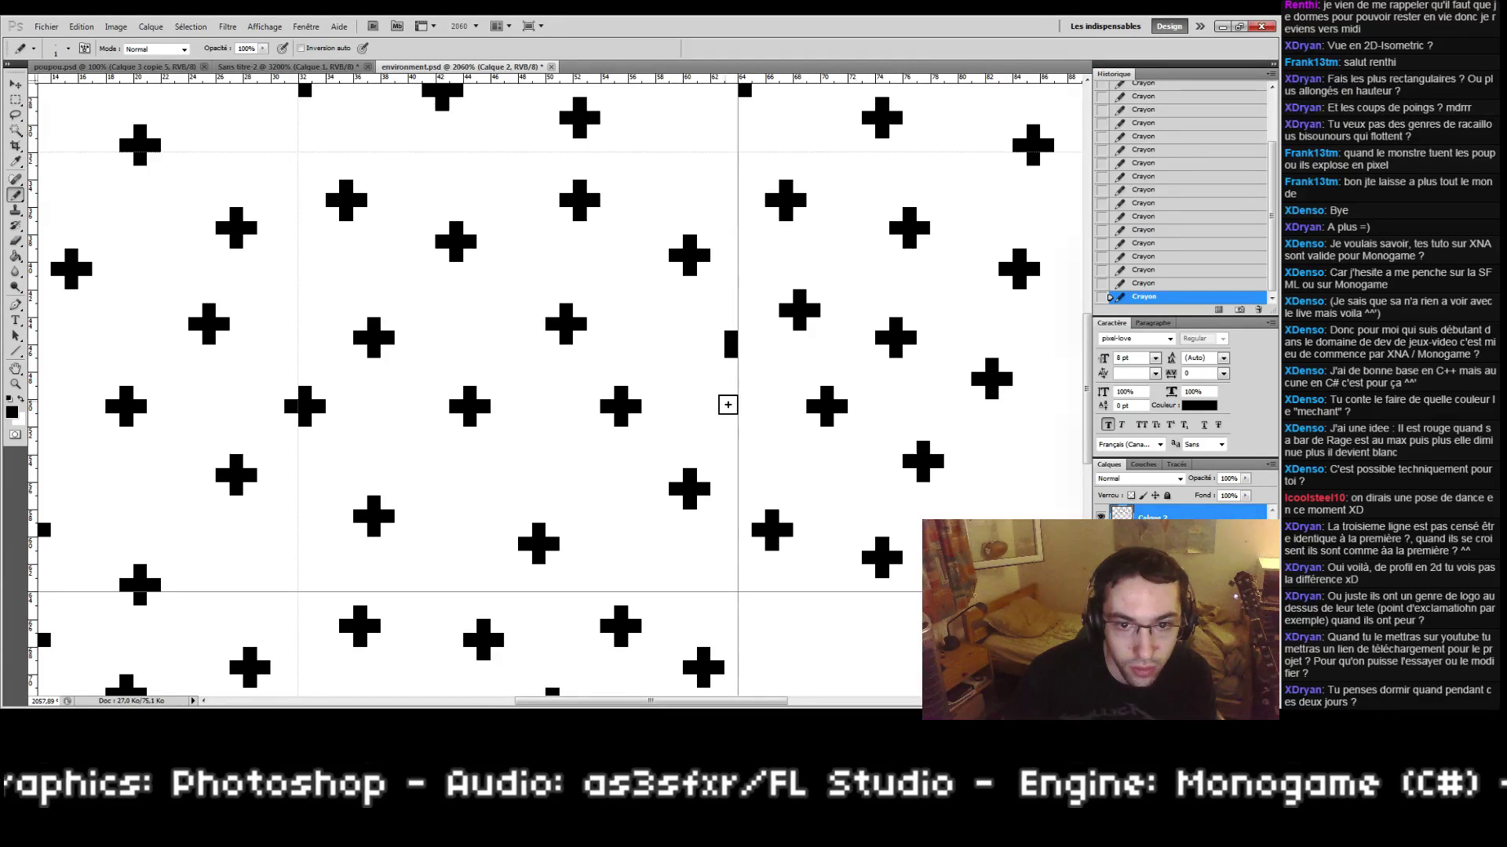
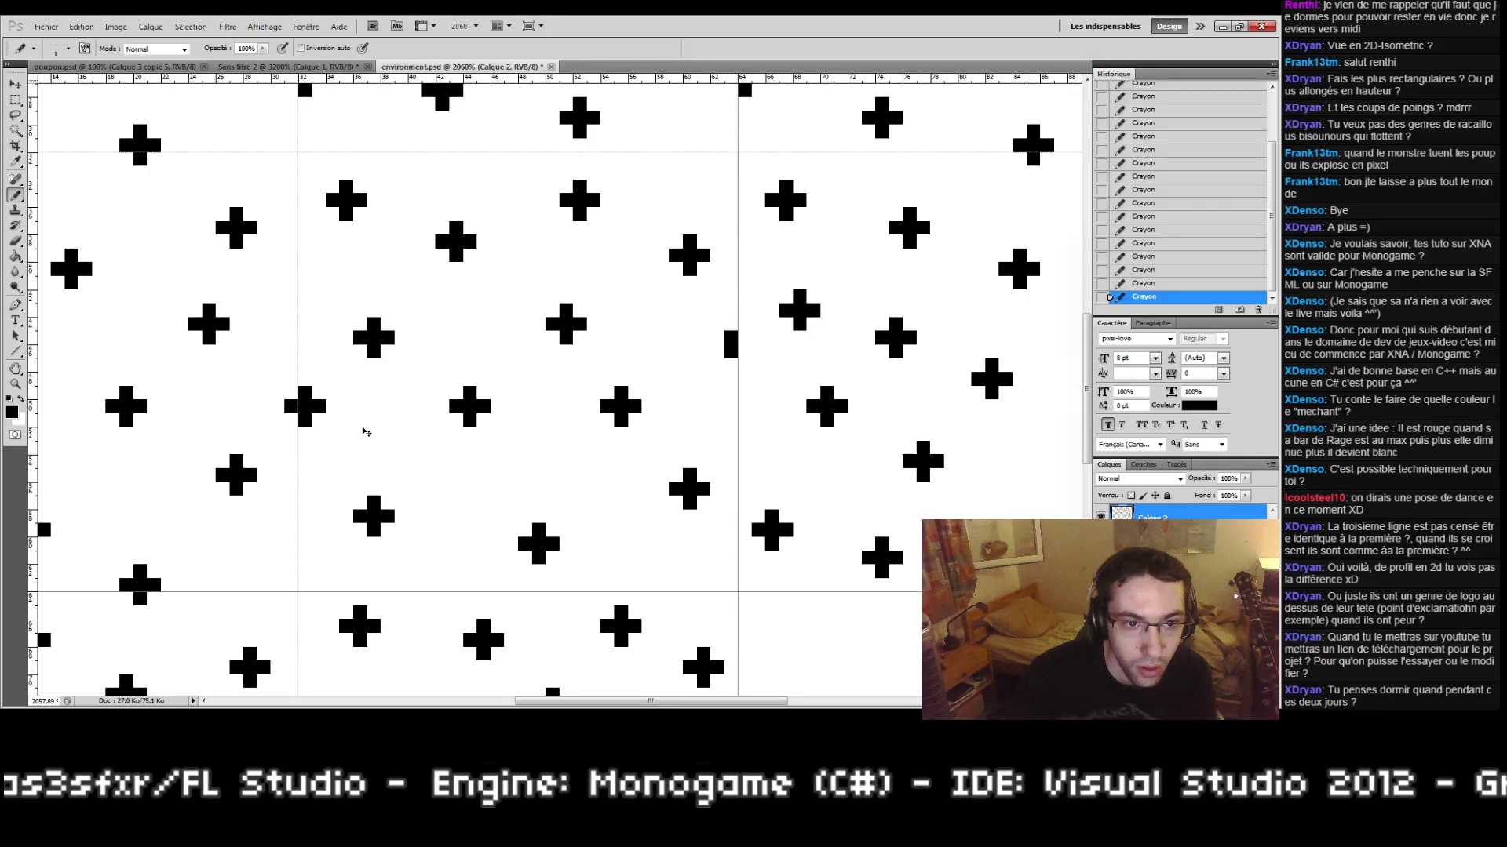
pyautogui.hotkey('ctrl', 'h')
pyautogui.press('e')
pyautogui.moveTo(731, 339); pyautogui.dragTo(731, 353)
# Step: Draw a plus sign at mid-height in the central cell, its arm just reaching the cell's right border
pyautogui.press('g')
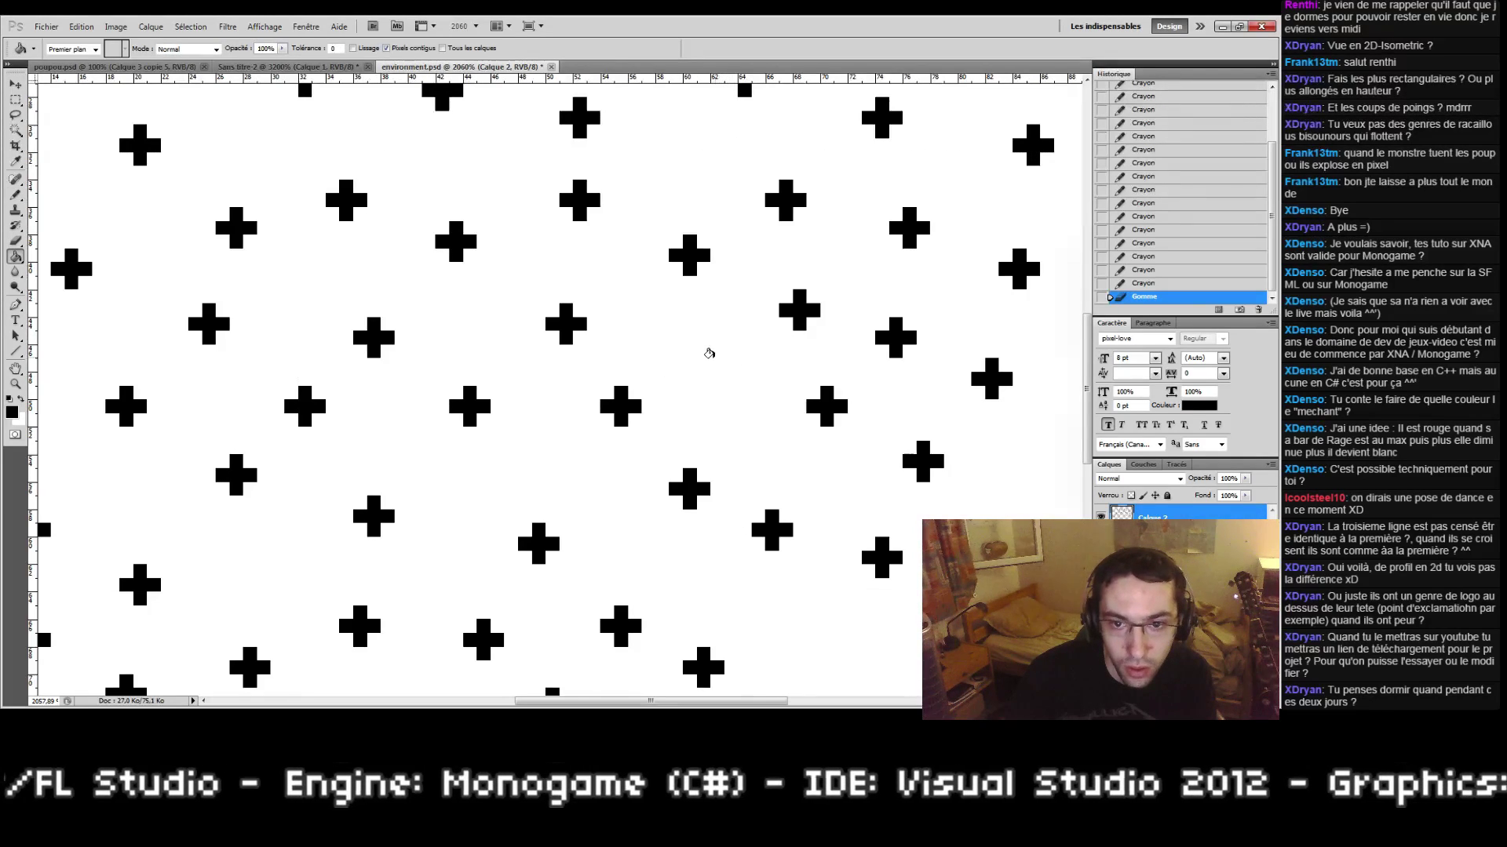
pyautogui.press('b')
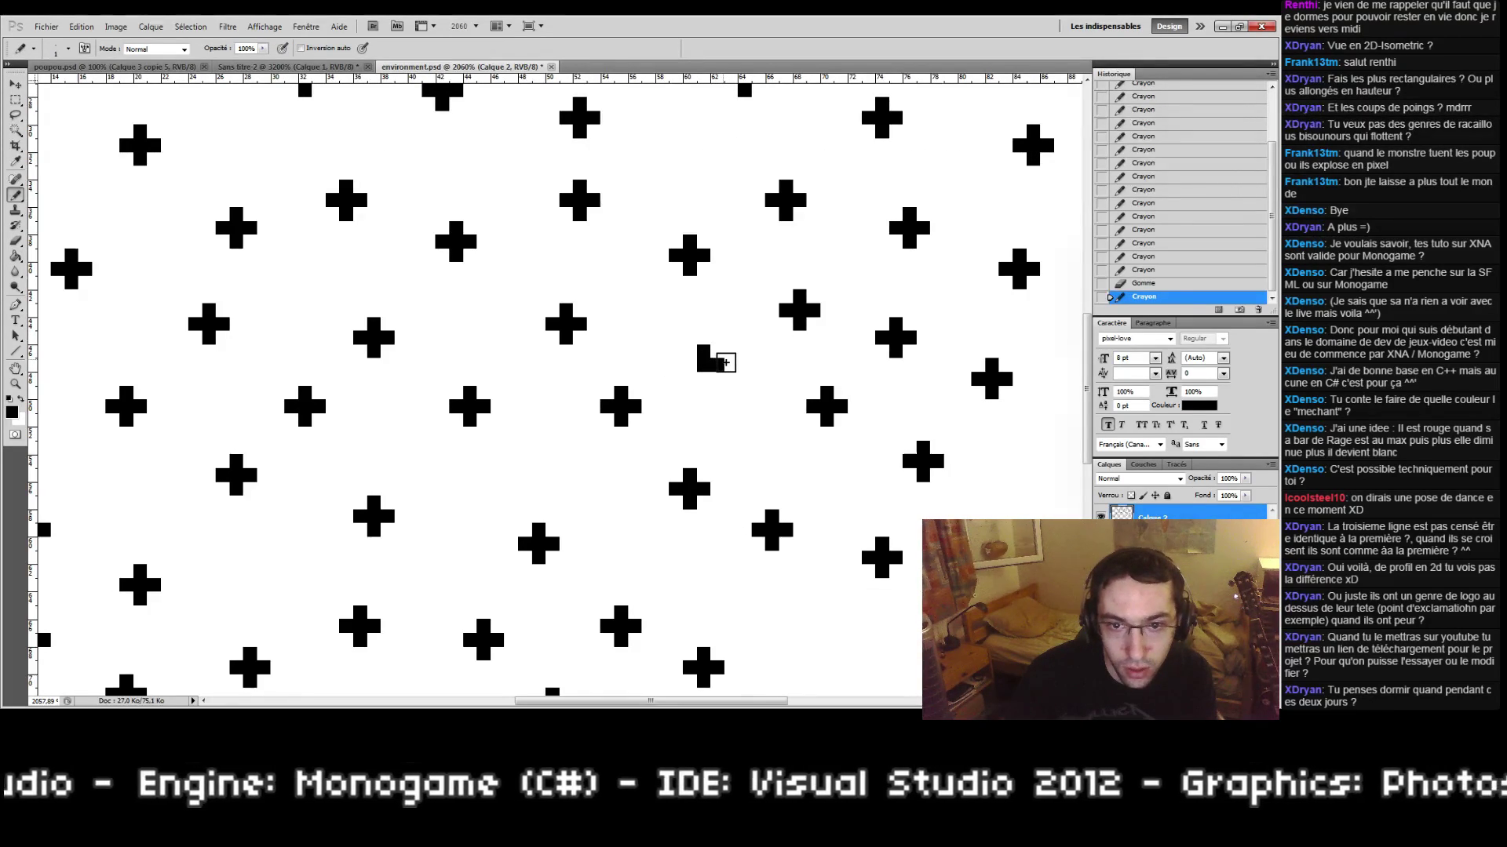
pyautogui.hotkey('ctrl', 'z')
pyautogui.moveTo(703, 366)
pyautogui.mouseDown()
pyautogui.moveTo(731, 365)
pyautogui.moveTo(717, 379)
pyautogui.mouseUp()
pyautogui.hotkey('ctrl', 'z')
pyautogui.hotkey('ctrl', 'h')
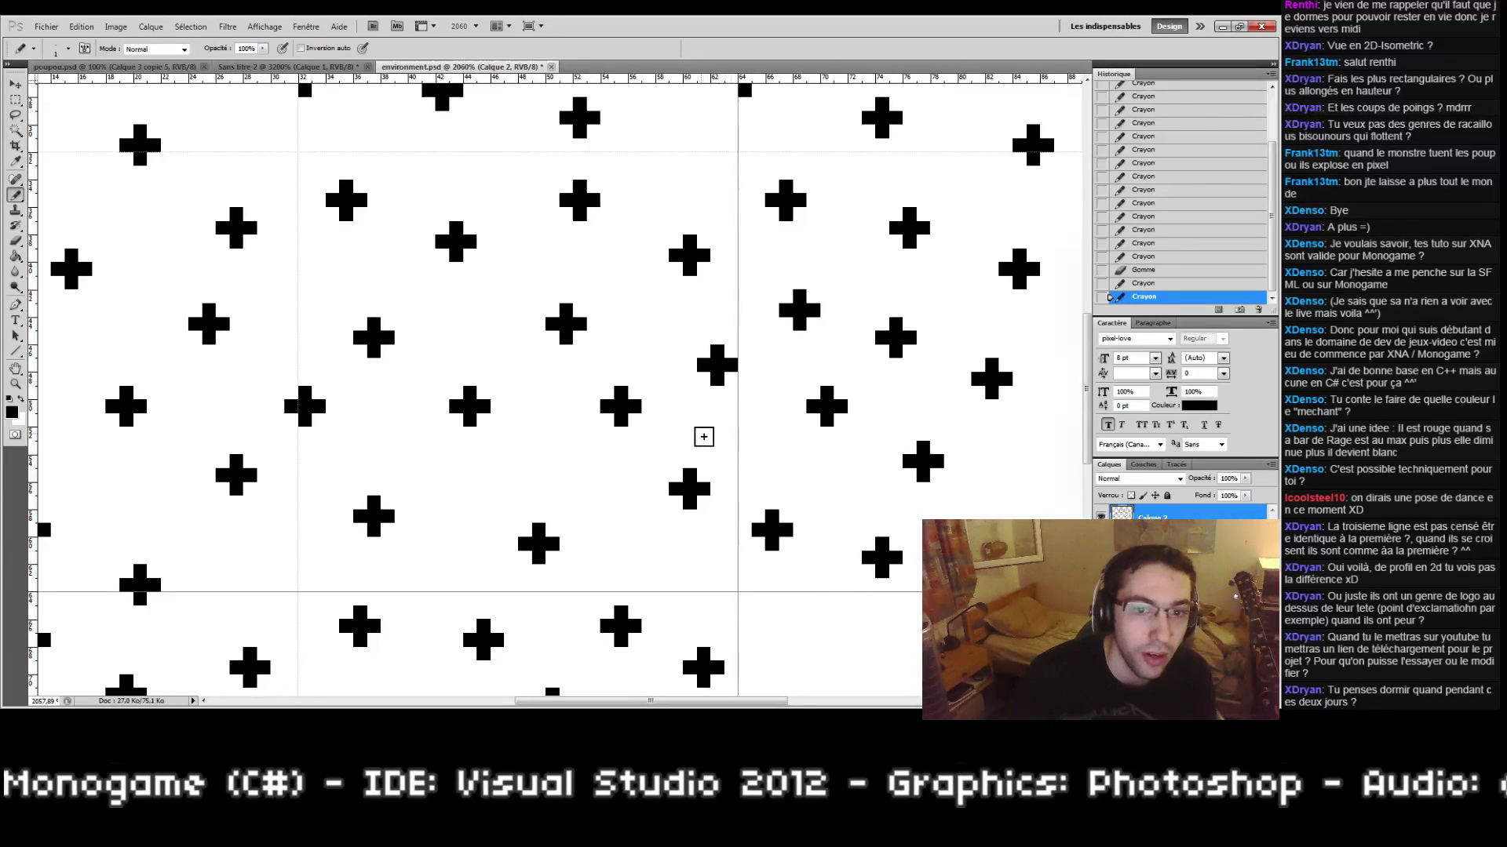
# Step: Erase the plus sign crossing the central cell's left border and redraw it one pixel right and down, inside the cell
pyautogui.moveTo(482, 427); pyautogui.dragTo(649, 409)
pyautogui.hotkey('ctrl', 'h')
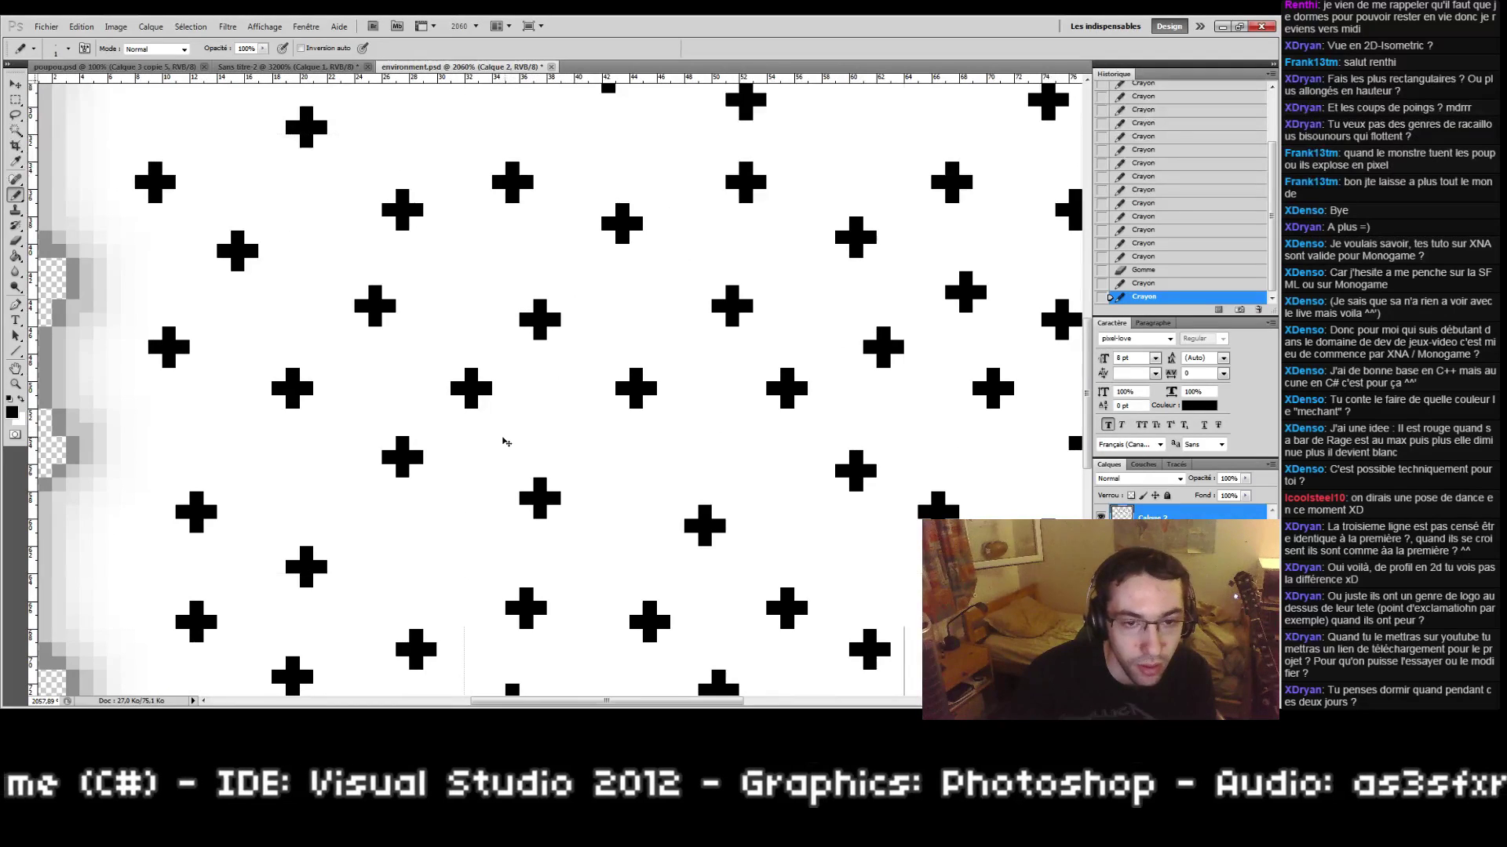
pyautogui.press('e')
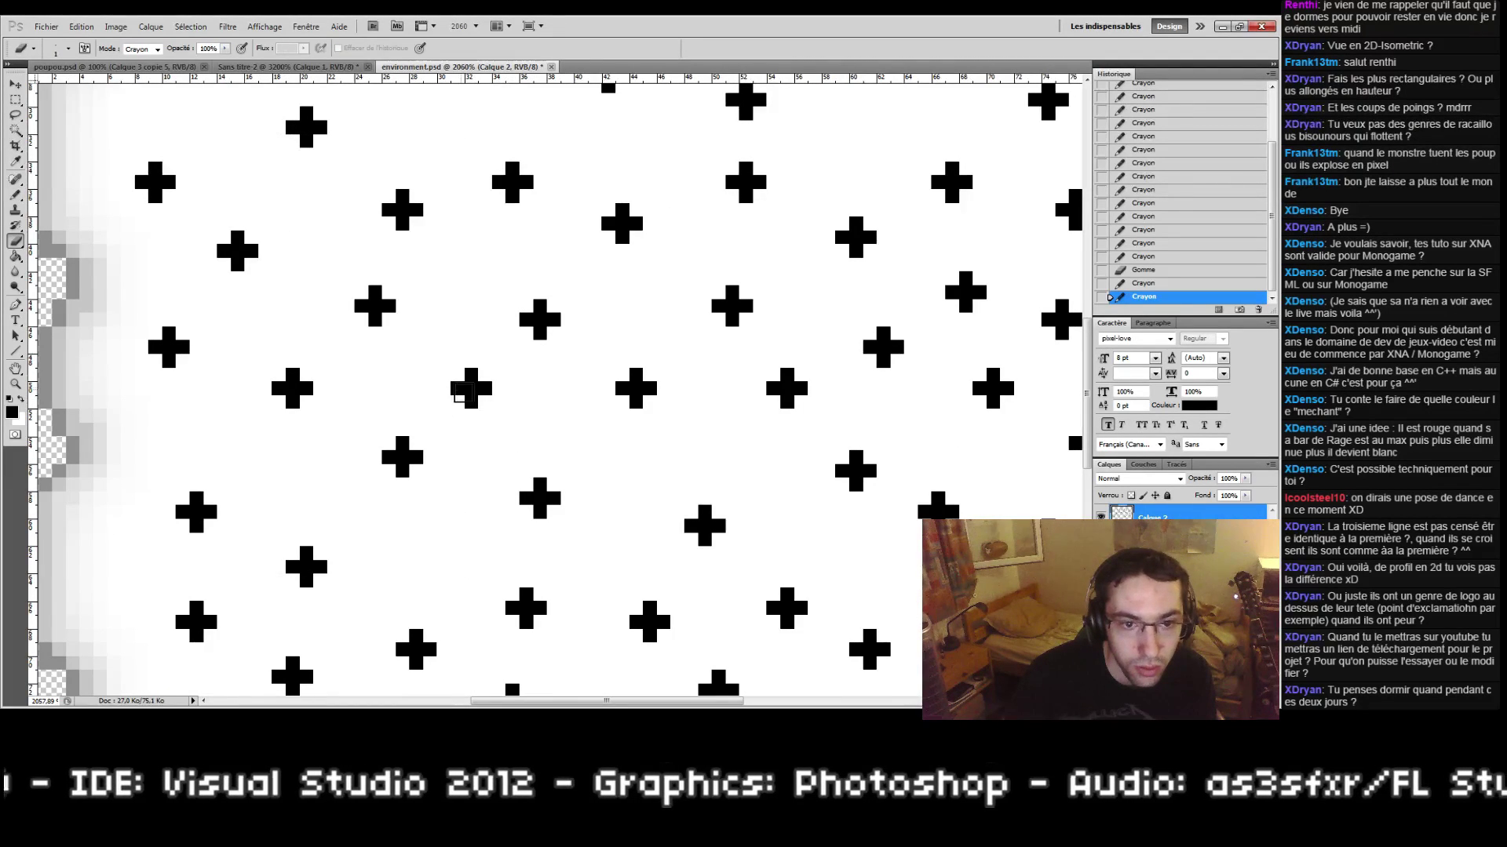
pyautogui.hotkey('ctrl', 'h')
pyautogui.hotkey('ctrl', 'h')
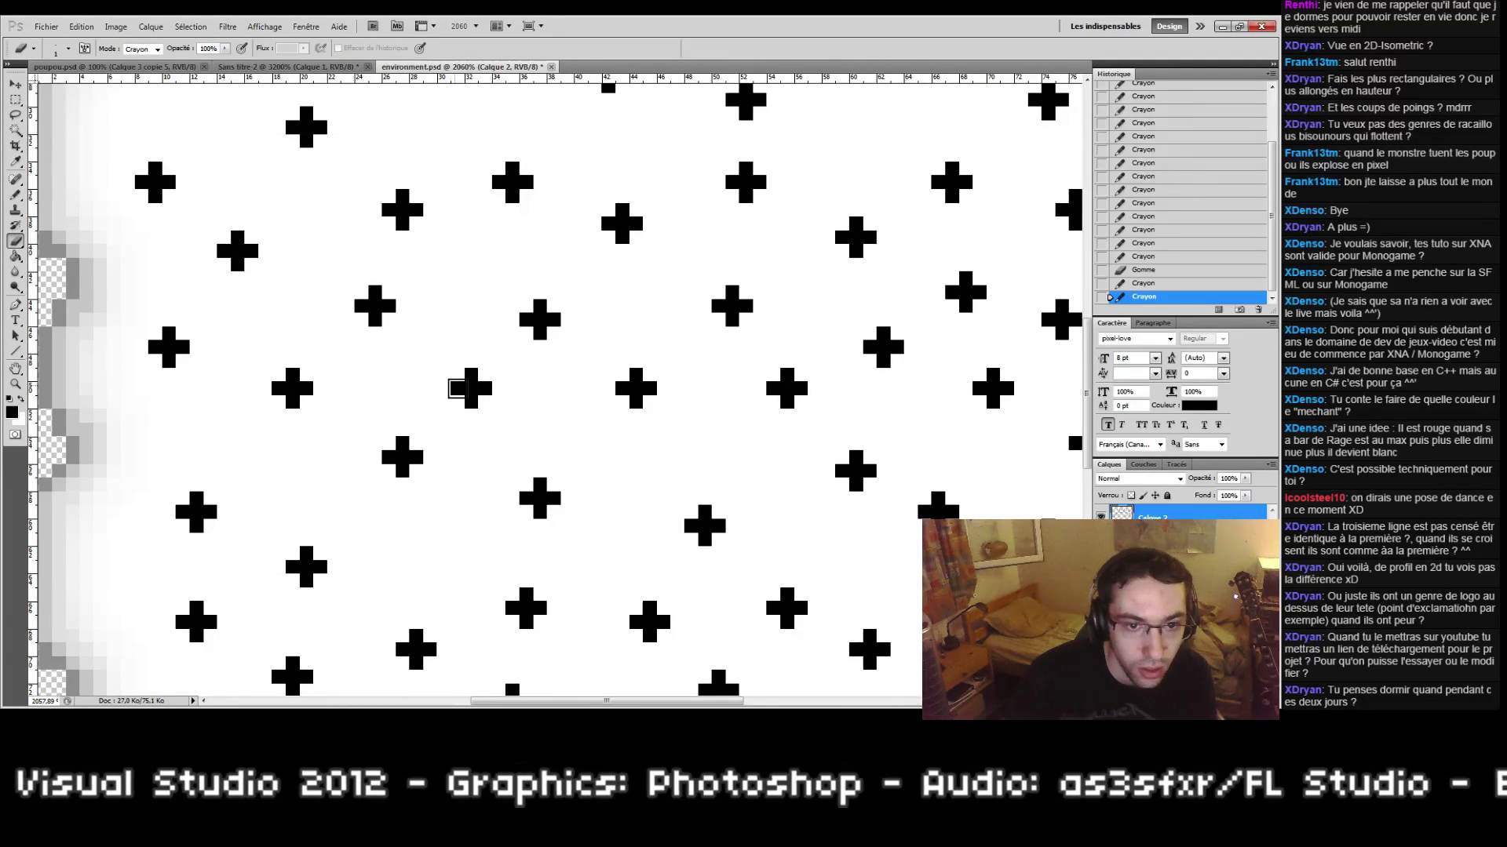
pyautogui.moveTo(461, 387)
pyautogui.mouseDown()
pyautogui.moveTo(569, 415)
pyautogui.moveTo(426, 417)
pyautogui.mouseUp()
pyautogui.press('b')
pyautogui.click(496, 416)
pyautogui.press('e')
pyautogui.click(498, 416)
pyautogui.press('b')
pyautogui.click(486, 416)
pyautogui.hotkey('ctrl', 'h')
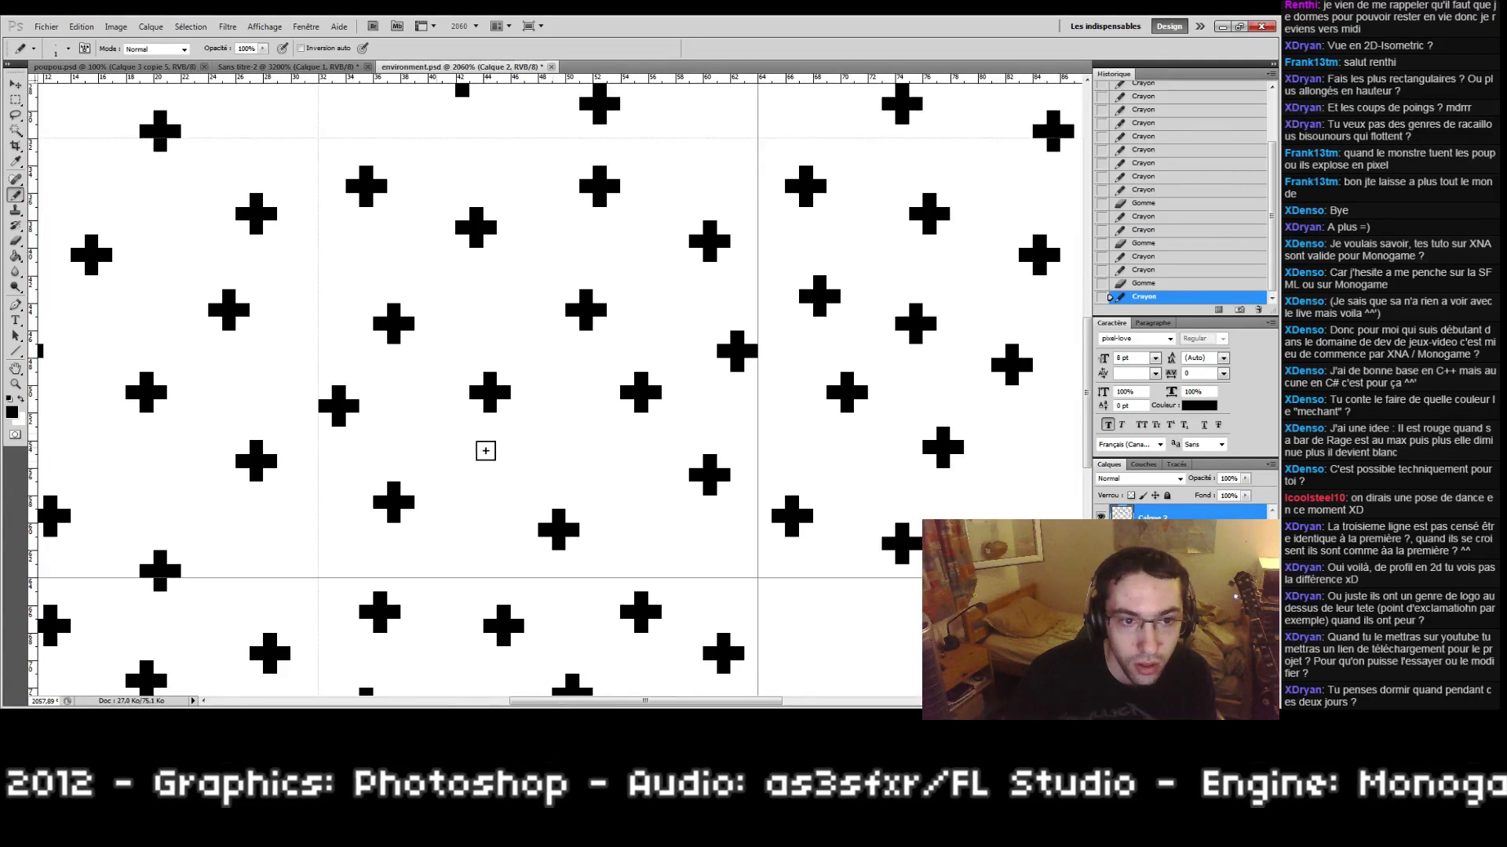
# Step: Select the central cell along the guides and copy its plus signs into a new document
pyautogui.moveTo(694, 456)
pyautogui.mouseDown()
pyautogui.moveTo(698, 479)
pyautogui.moveTo(610, 400)
pyautogui.moveTo(618, 464)
pyautogui.mouseUp()
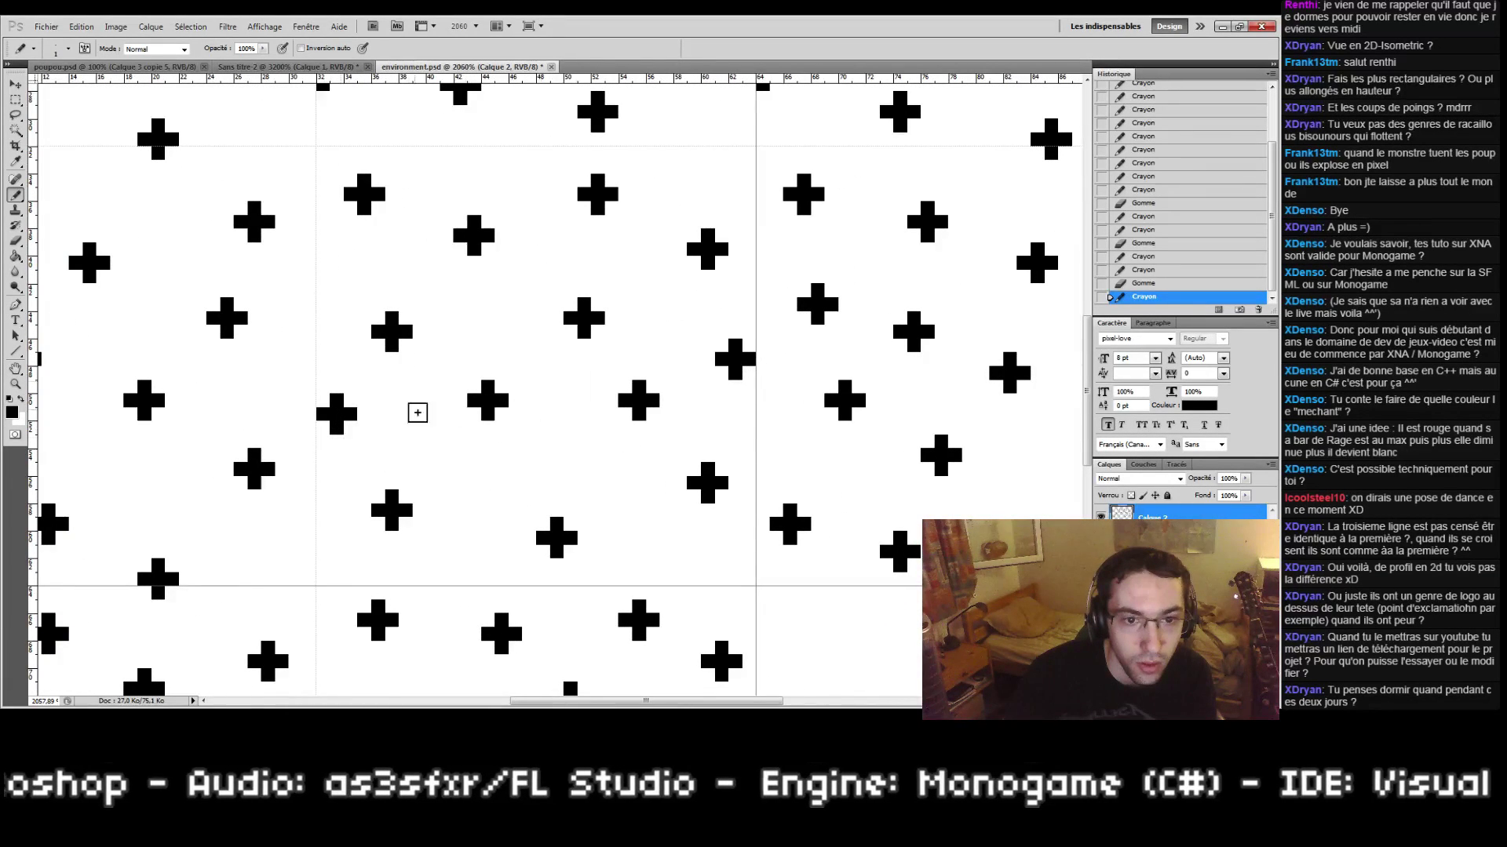
pyautogui.scroll(3, 549, 348)
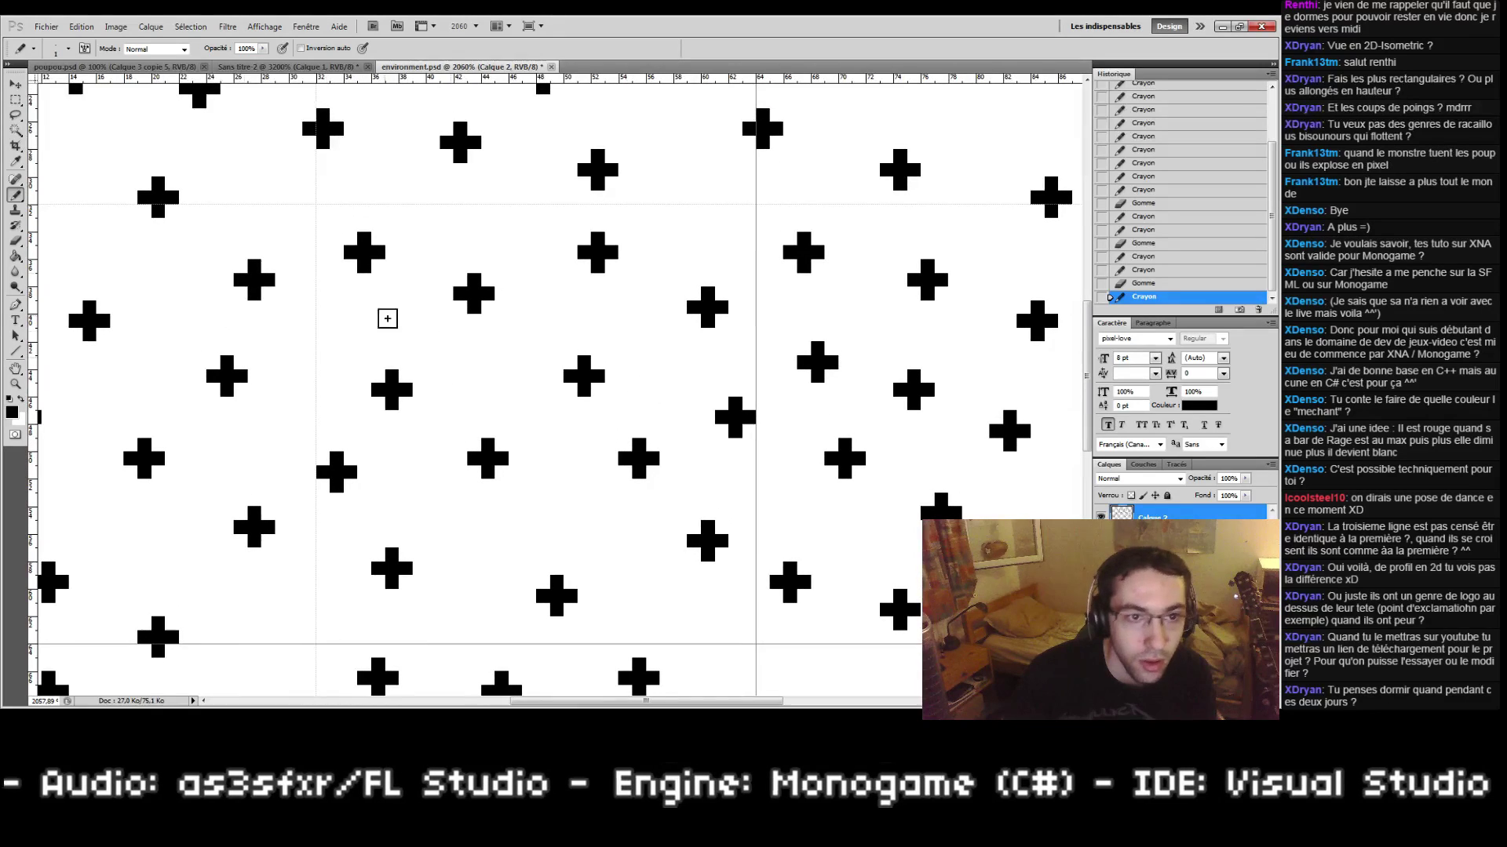
pyautogui.click(15, 100)
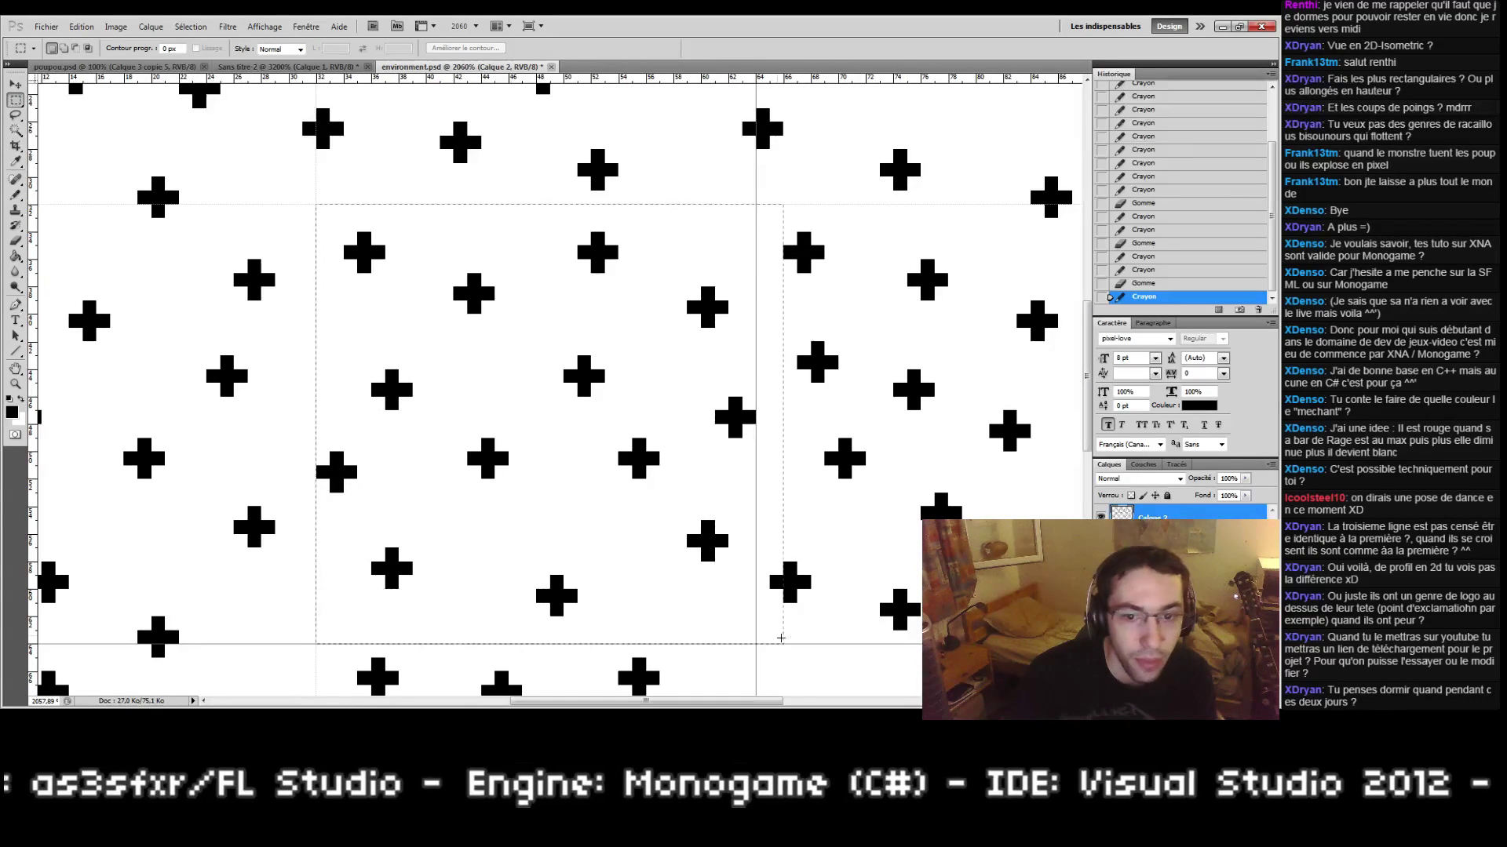
pyautogui.moveTo(755, 641); pyautogui.dragTo(755, 642)
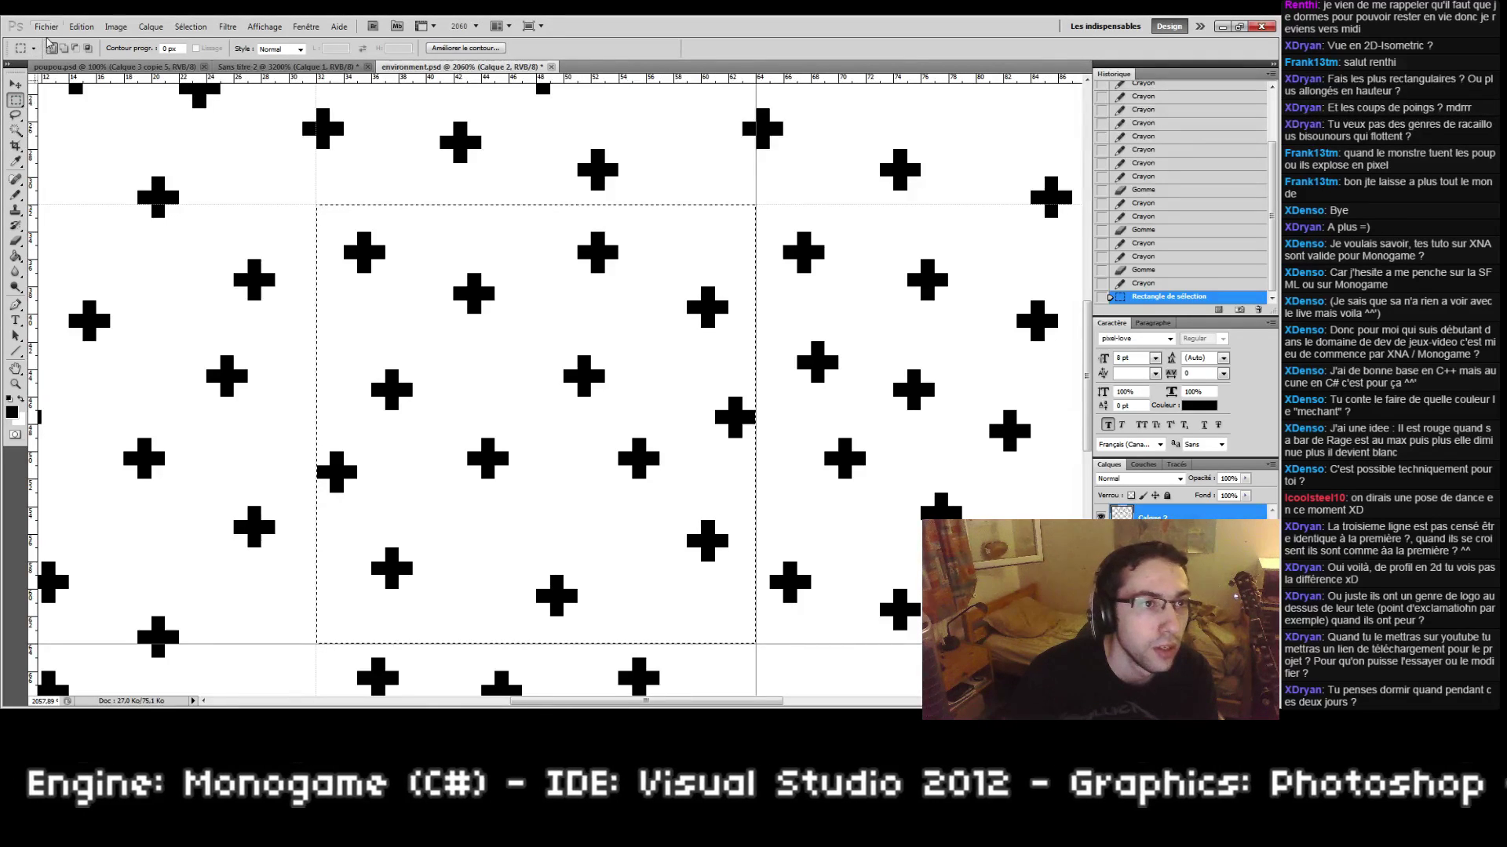
pyautogui.click(47, 28)
pyautogui.click(62, 39)
pyautogui.press('Return')
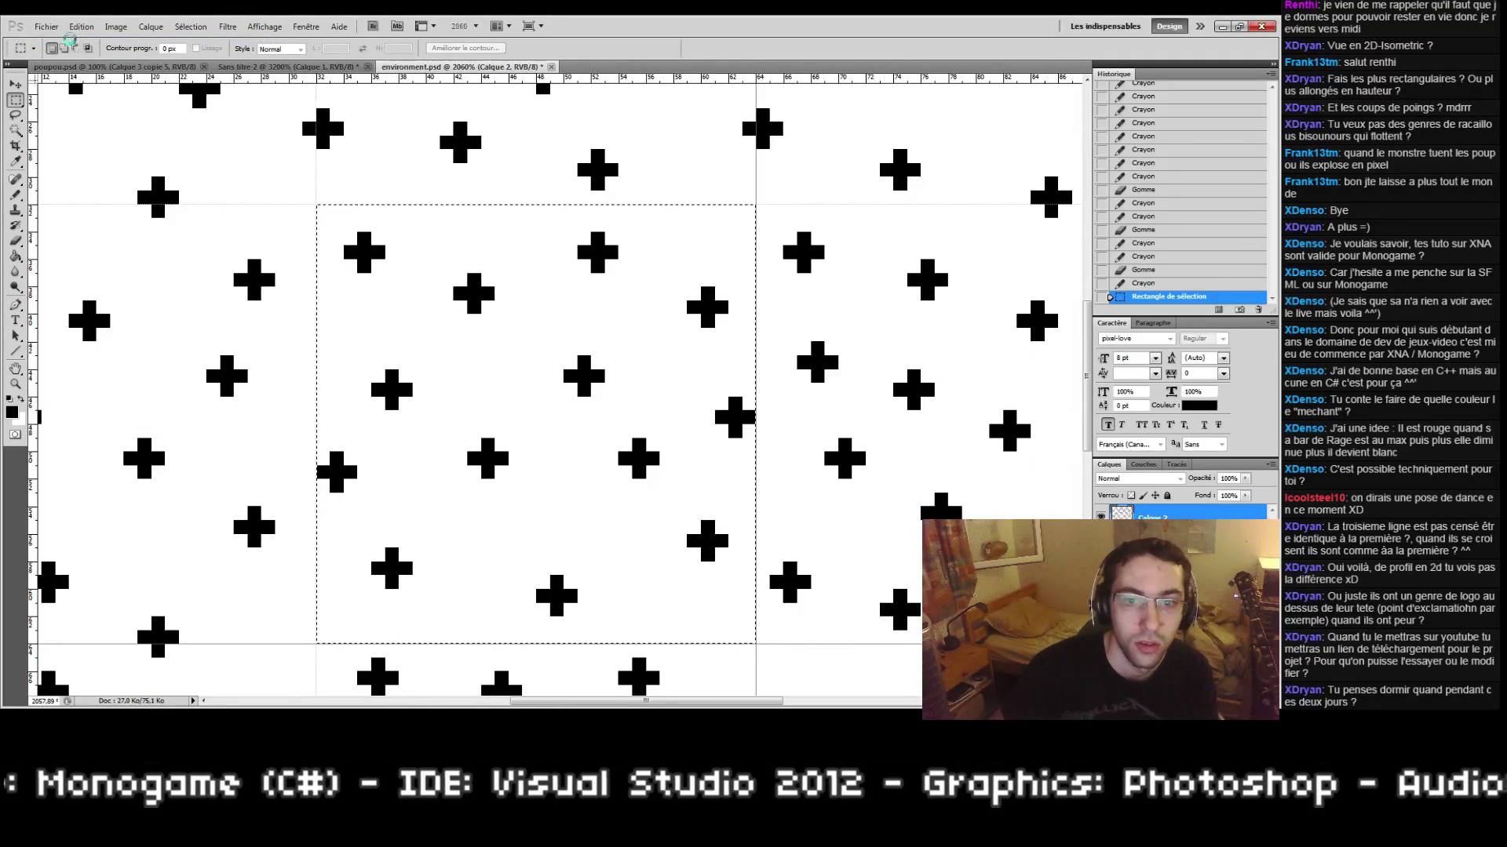
pyautogui.hotkey('ctrl', 'v')
pyautogui.click(15, 384)
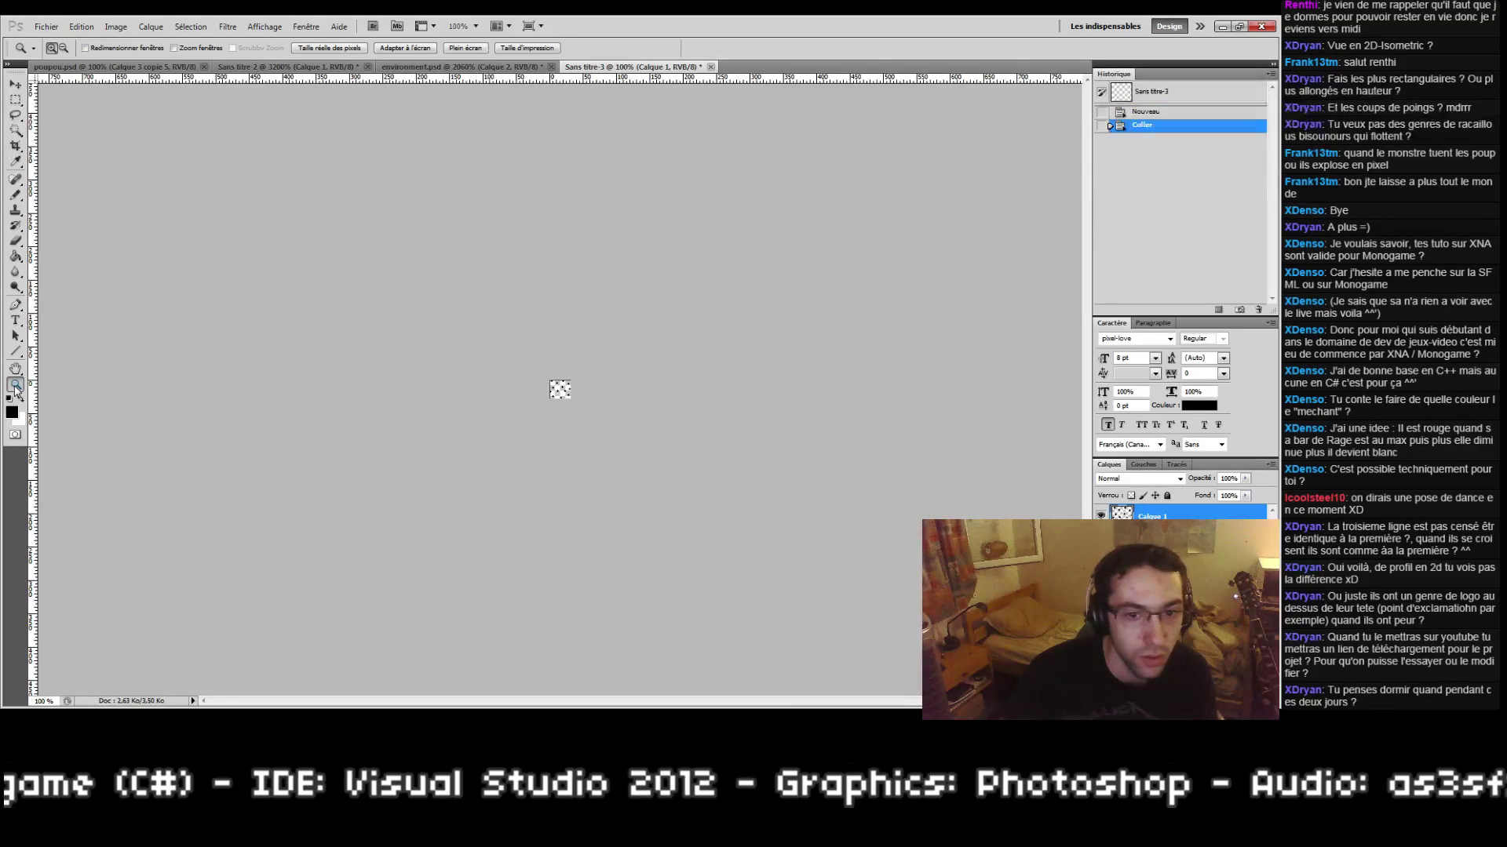
pyautogui.doubleClick(16, 368)
# Step: Set the new document's canvas height to 32 pixels
pyautogui.click(115, 27)
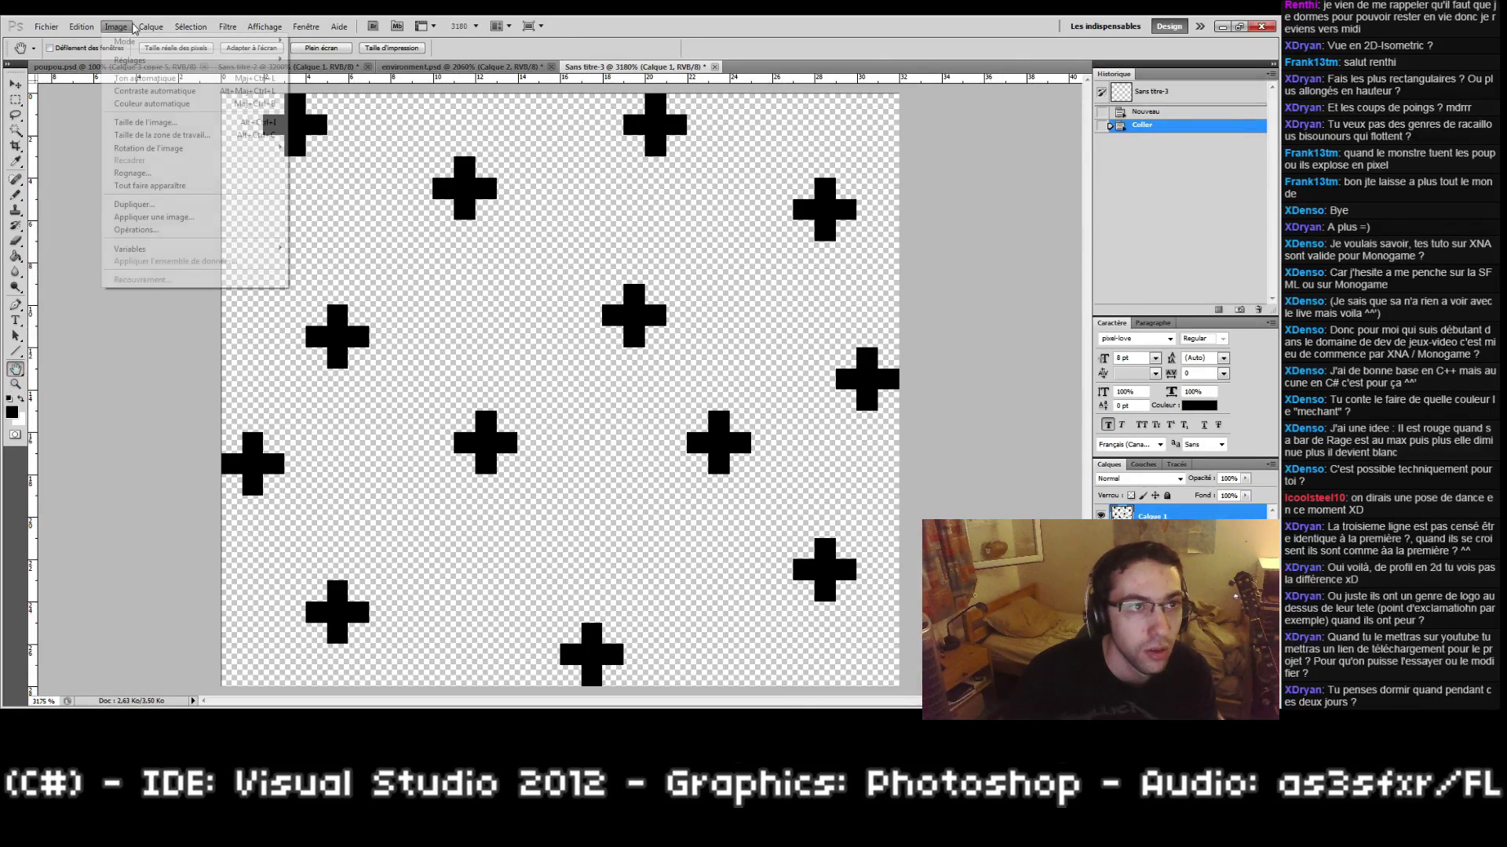
pyautogui.click(168, 135)
pyautogui.press('Tab')
pyautogui.press('Tab')
pyautogui.press('Tab')
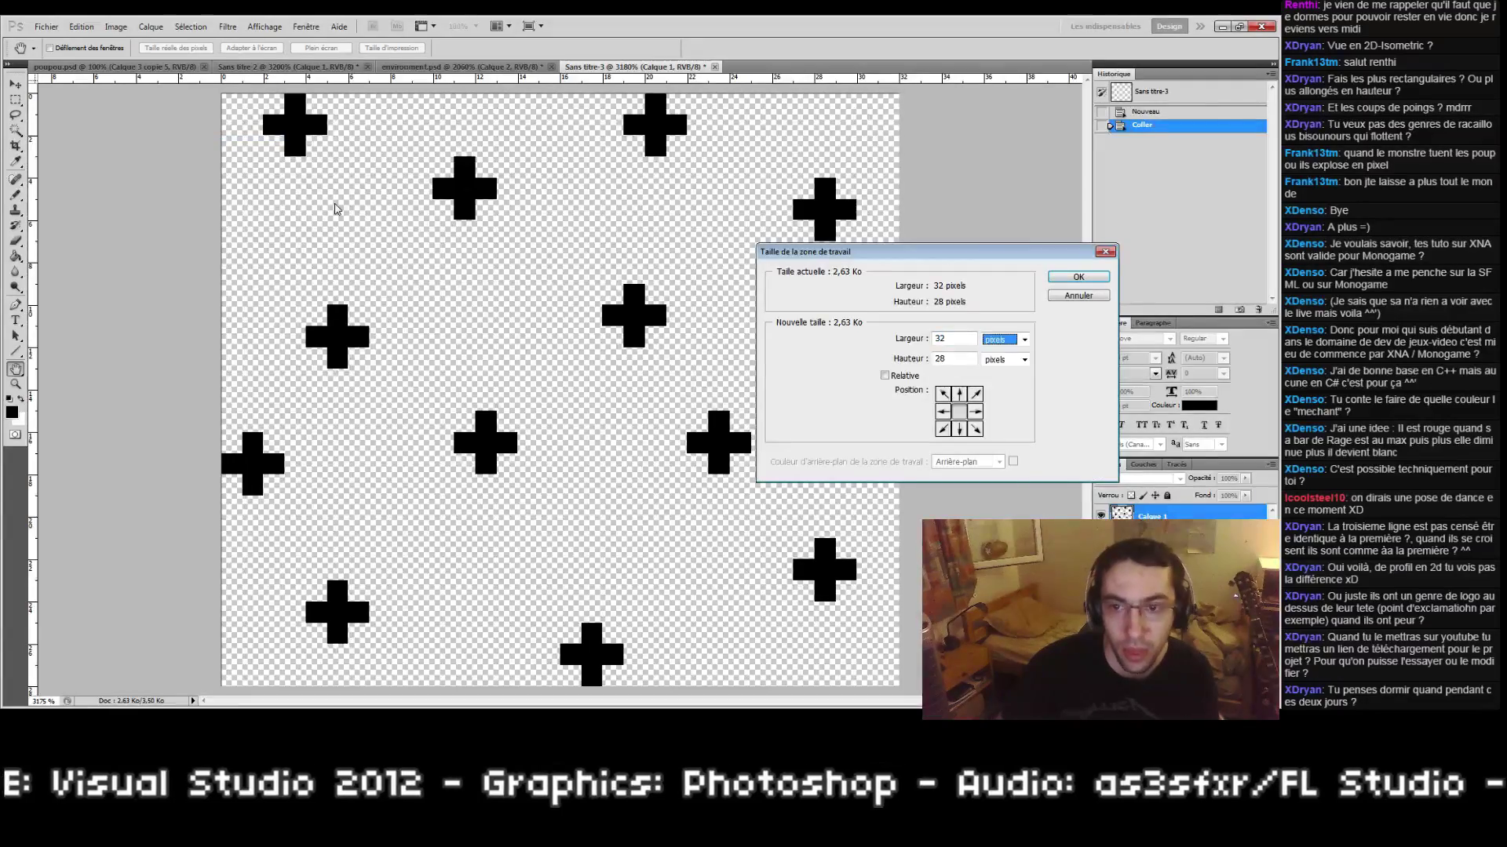
pyautogui.write('32')
pyautogui.press('Return')
# Step: Compare the new tile with the tileset's central cell and fill its transparent background with white
pyautogui.moveTo(629, 474); pyautogui.dragTo(616, 351)
pyautogui.click(463, 67)
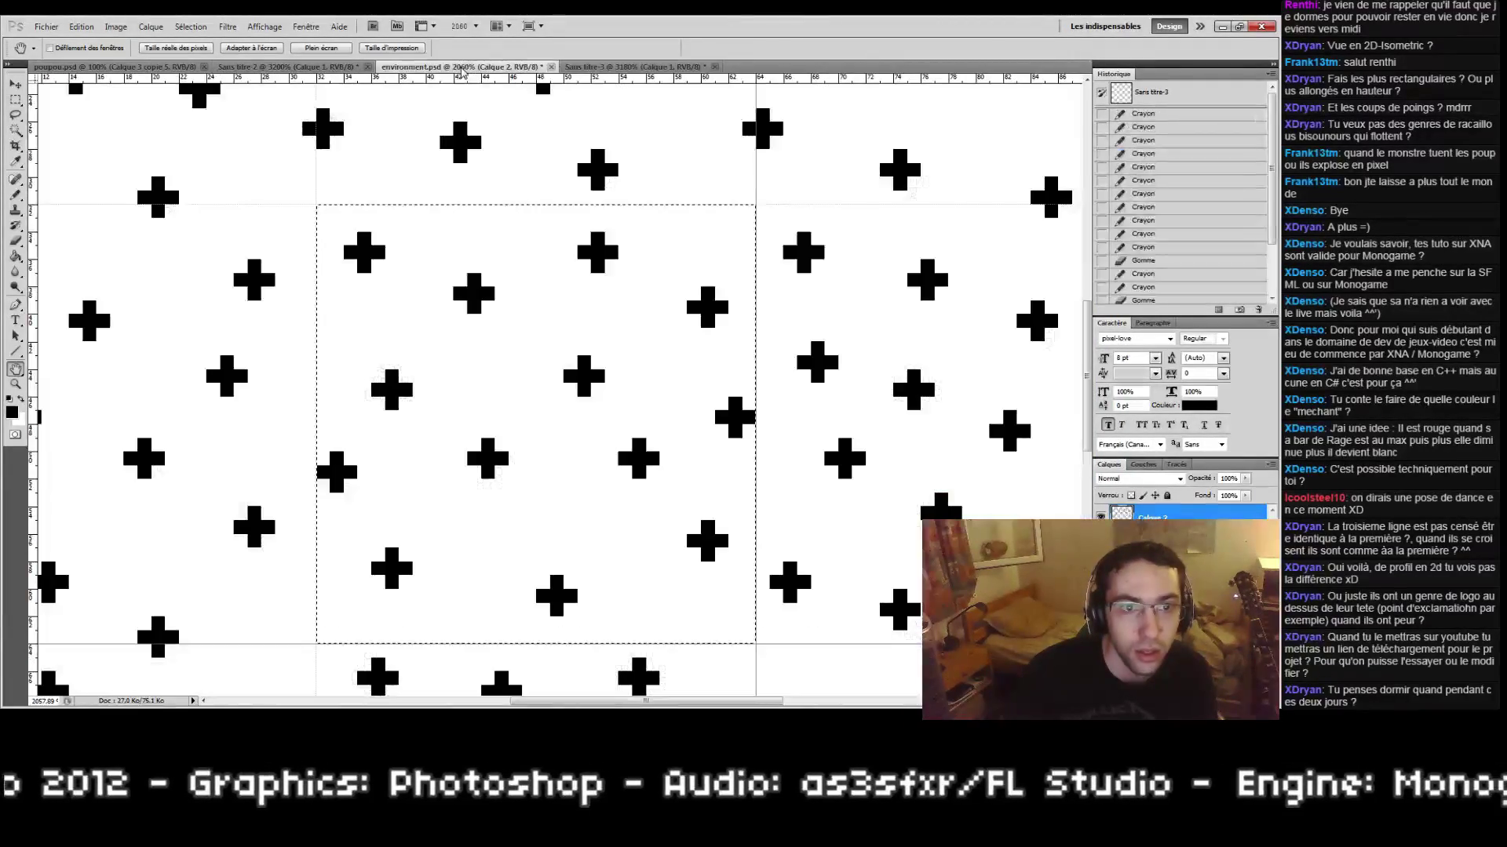
pyautogui.click(596, 67)
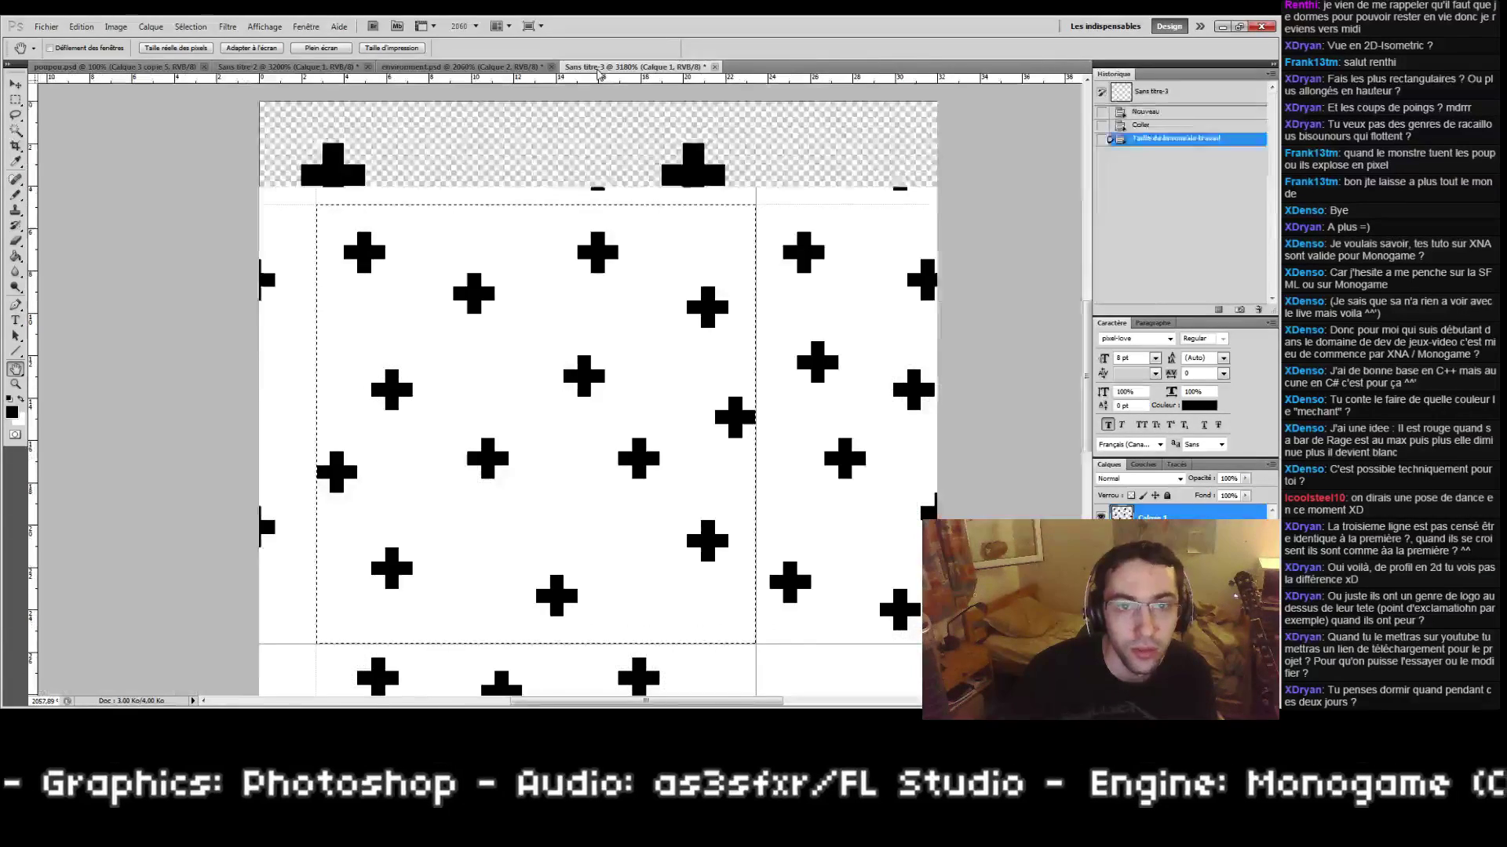
pyautogui.press('g')
pyautogui.click(21, 400)
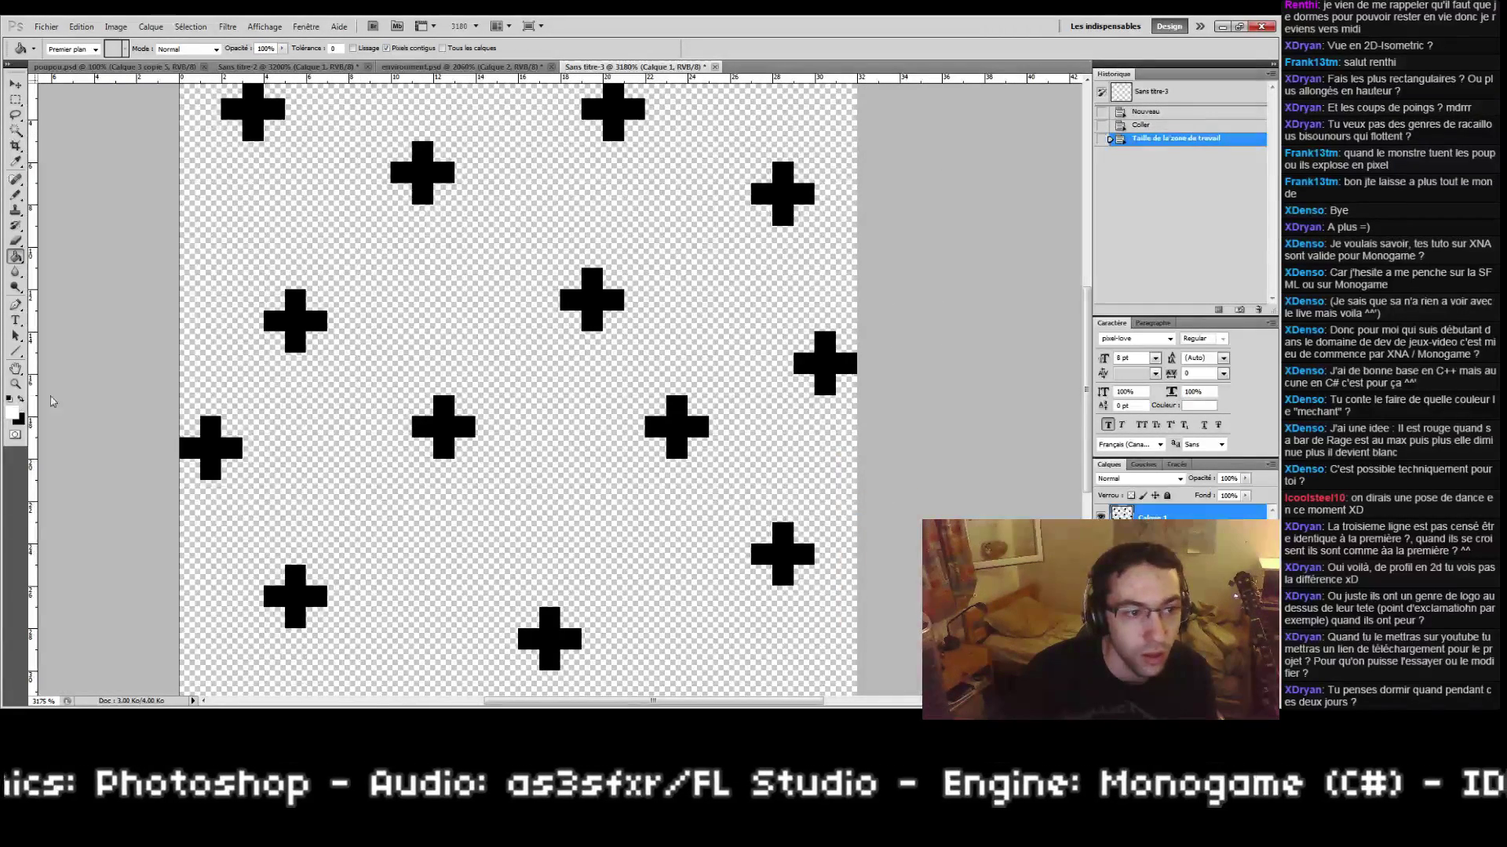
pyautogui.click(367, 401)
# Step: Define the white-backed 32 by 32 plus-sign tile as a fill pattern
pyautogui.click(81, 26)
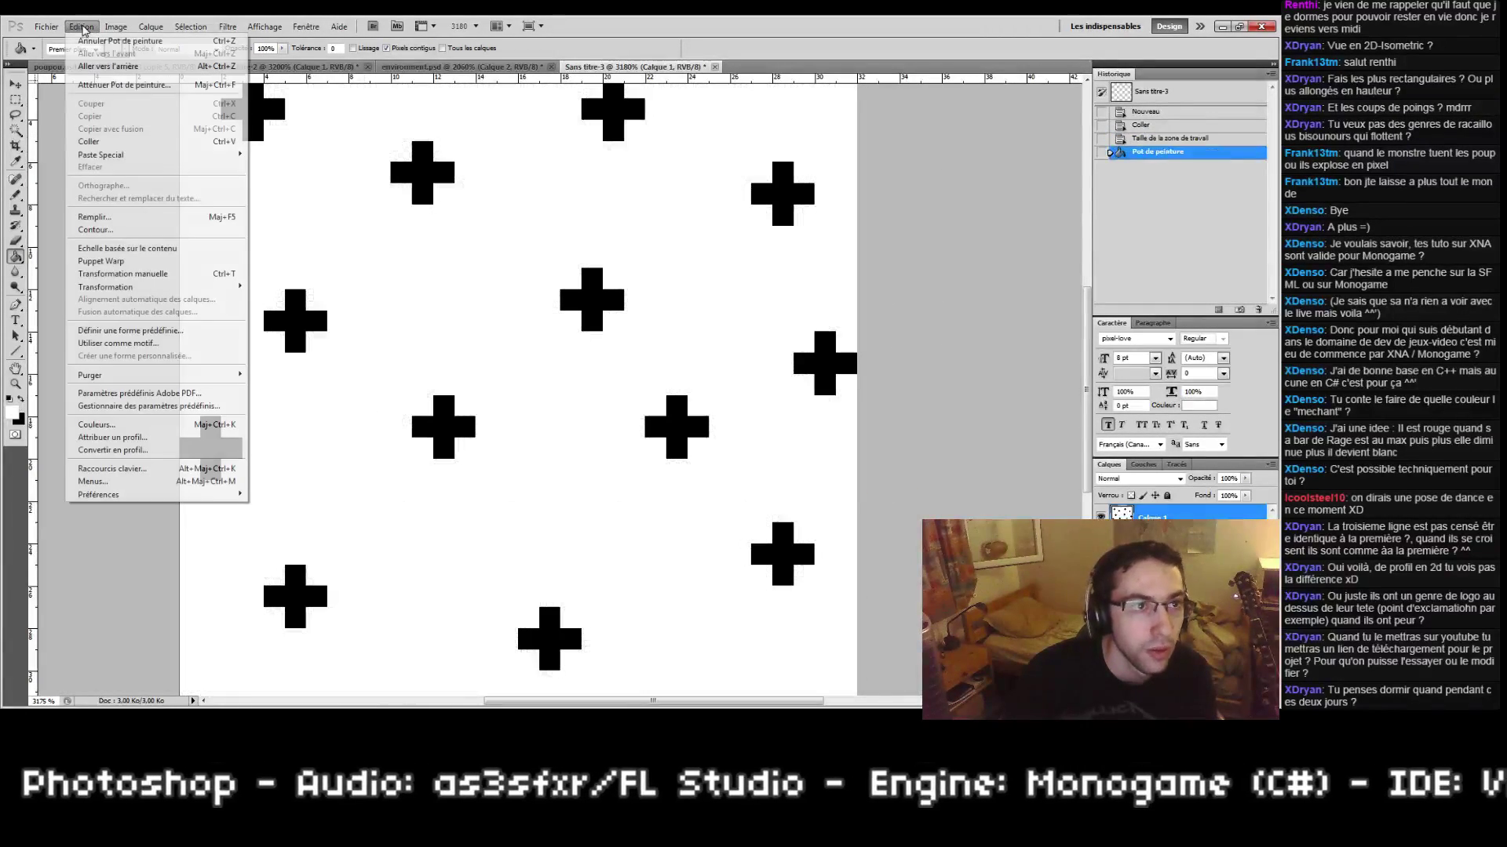
pyautogui.click(176, 343)
pyautogui.click(773, 256)
pyautogui.hotkey('ctrl', 't')
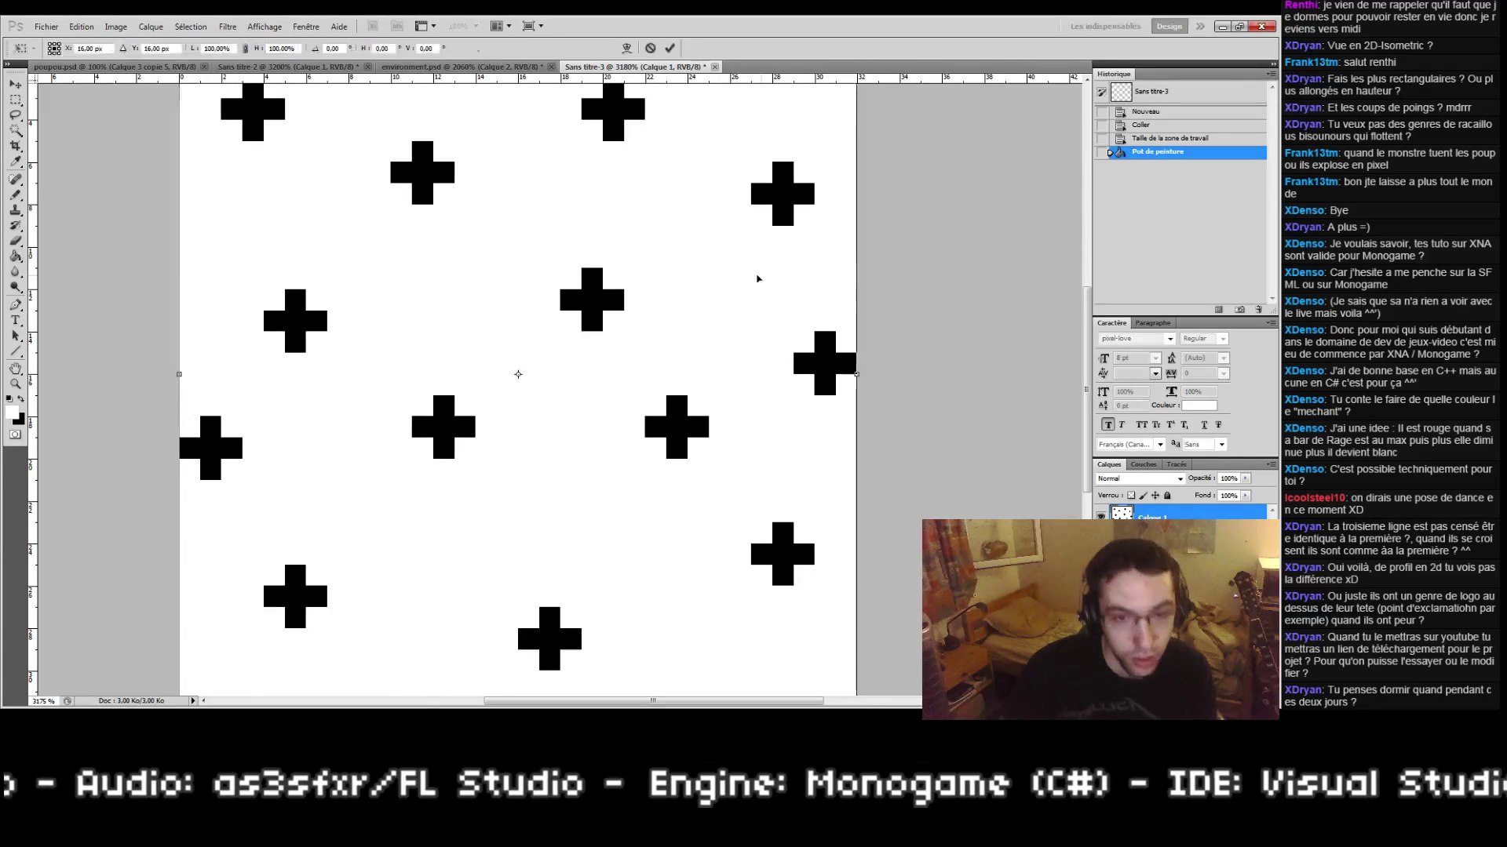
pyautogui.press('Escape')
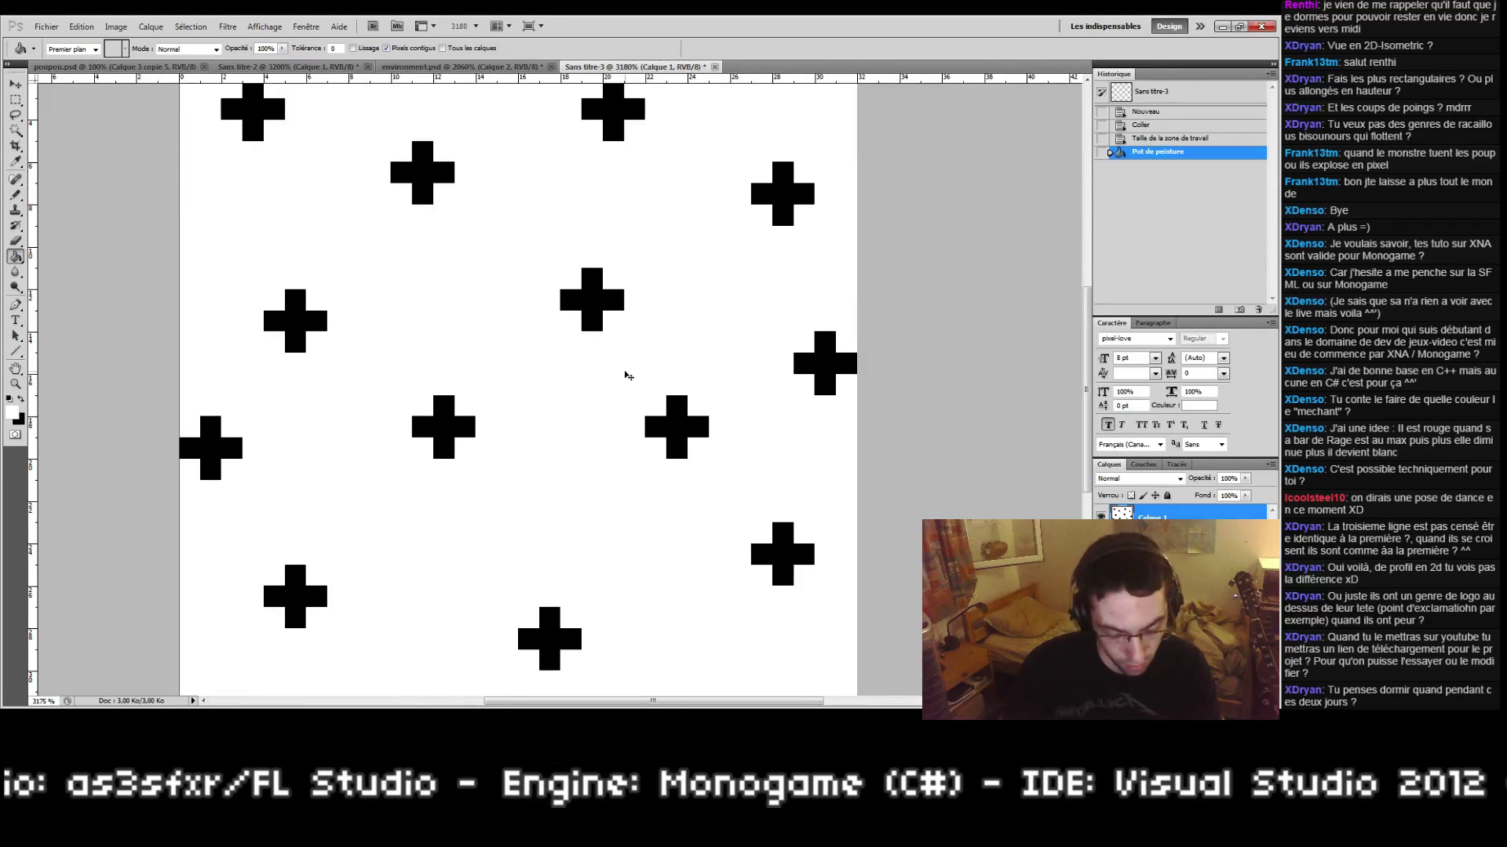
pyautogui.hotkey('ctrl', 'n')
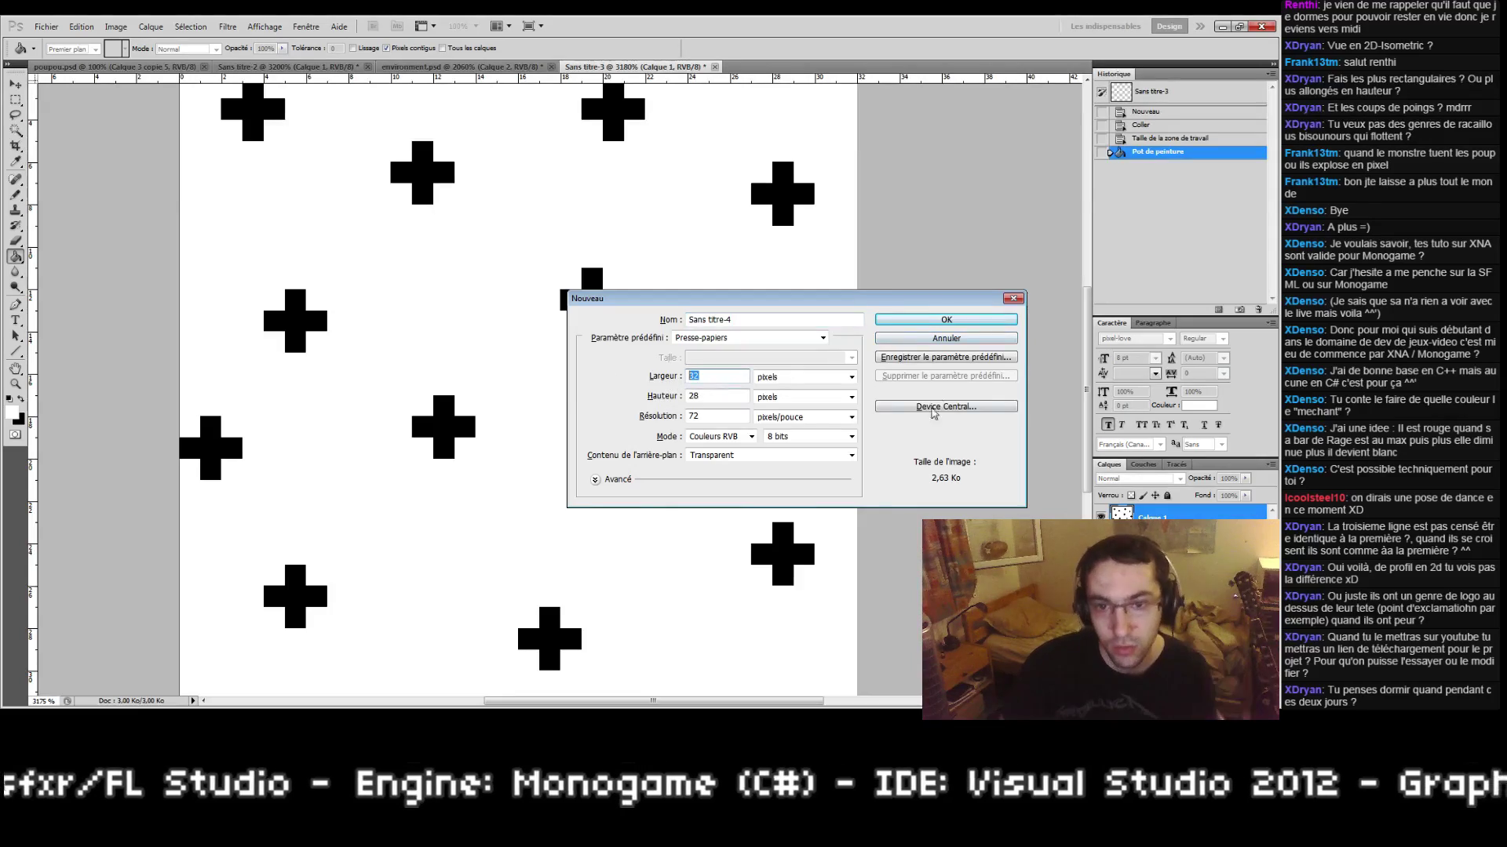
pyautogui.press('Escape')
# Step: Fill the blank canvas of Sans titre-2 with the new plus-sign pattern and inspect how it repeats at several magnifications
pyautogui.click(288, 67)
pyautogui.click(71, 49)
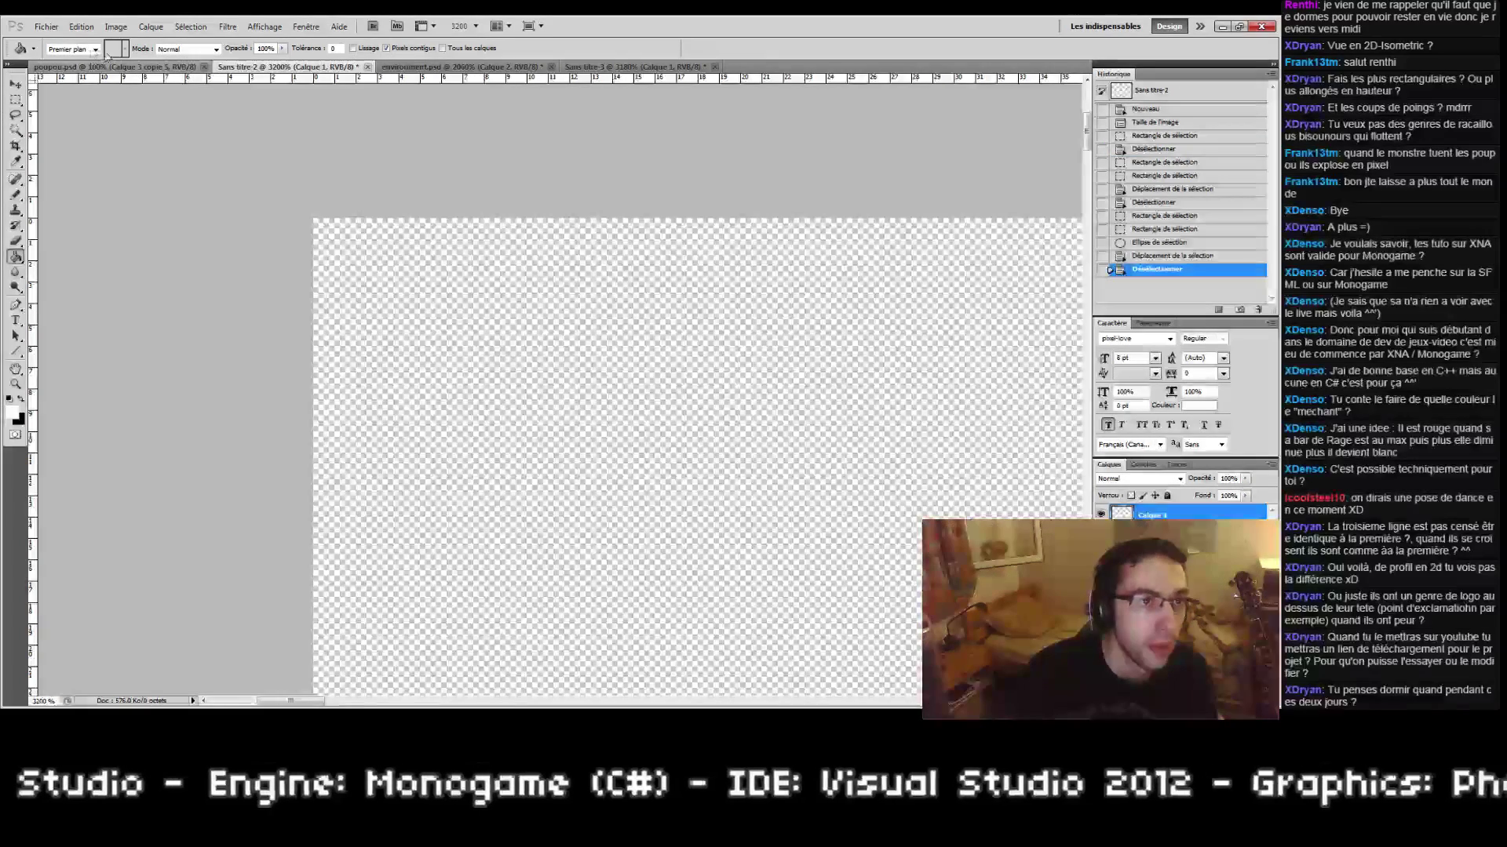
pyautogui.click(62, 66)
pyautogui.click(114, 51)
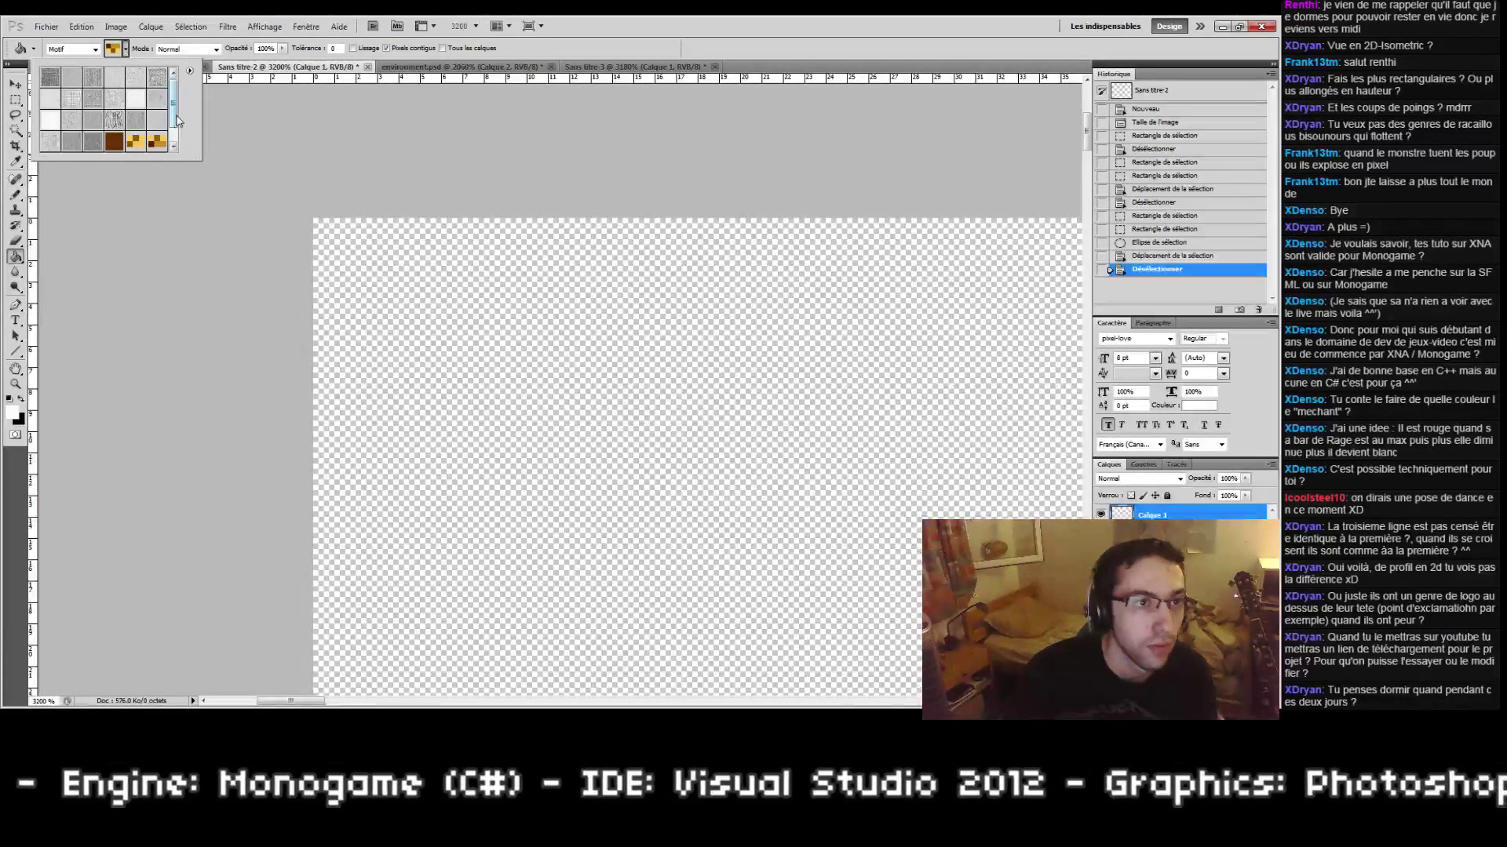
pyautogui.scroll(-1, 118, 118)
pyautogui.click(71, 142)
pyautogui.click(451, 364)
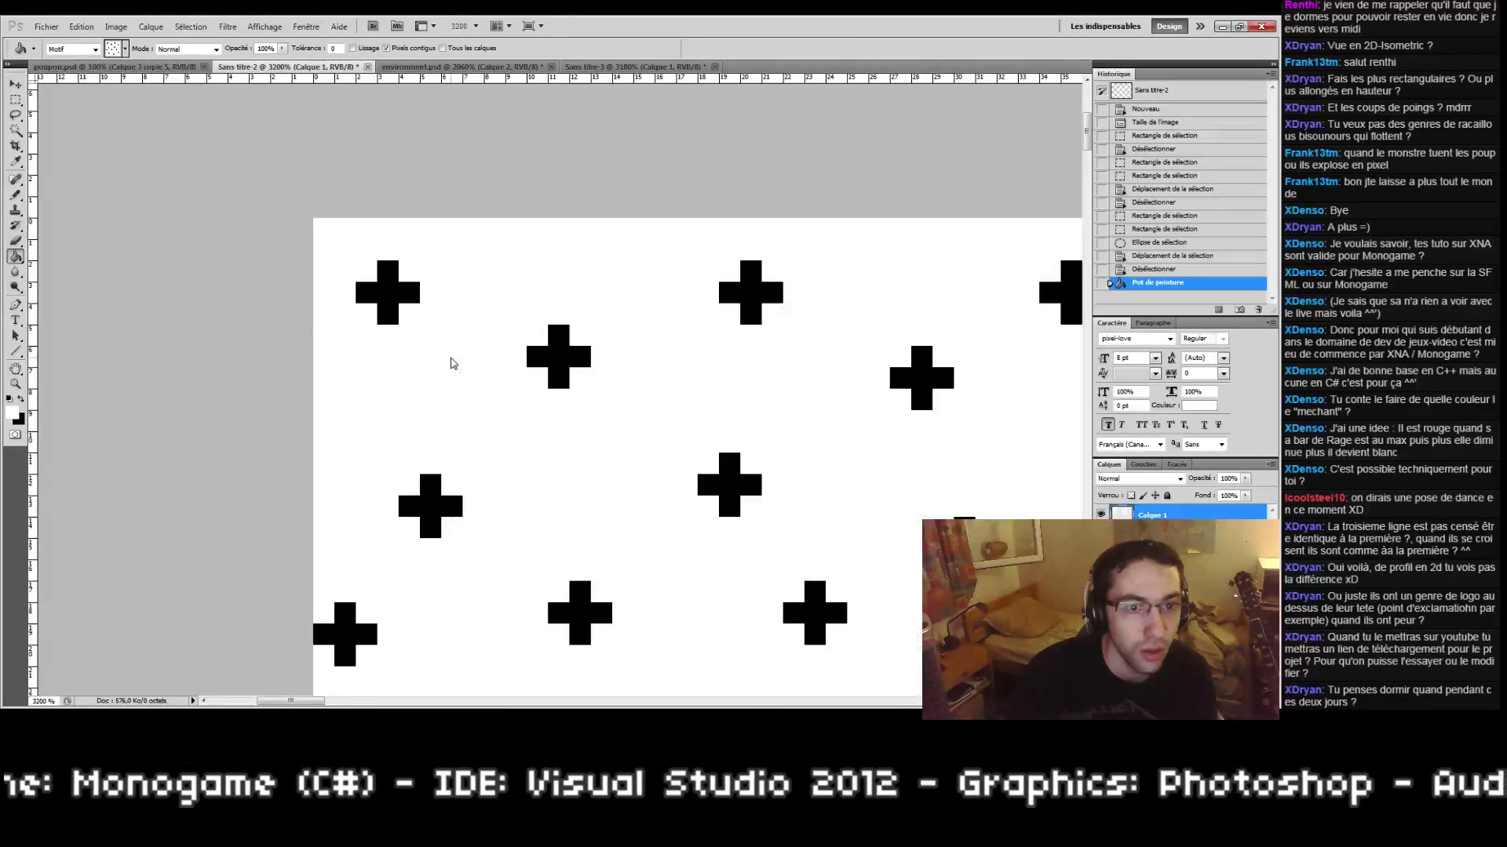
pyautogui.doubleClick(15, 383)
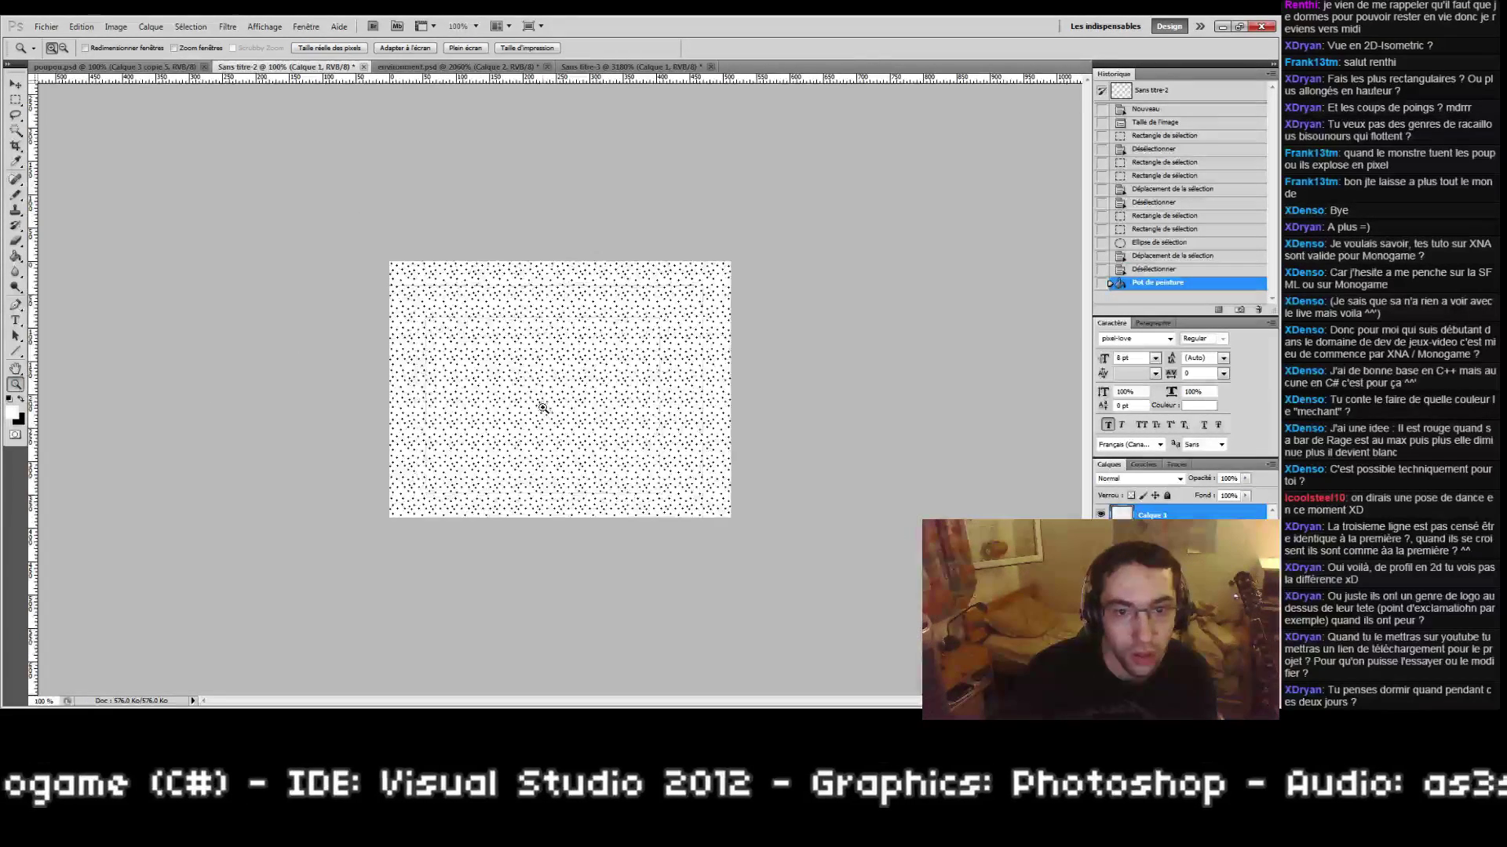
pyautogui.click(542, 407)
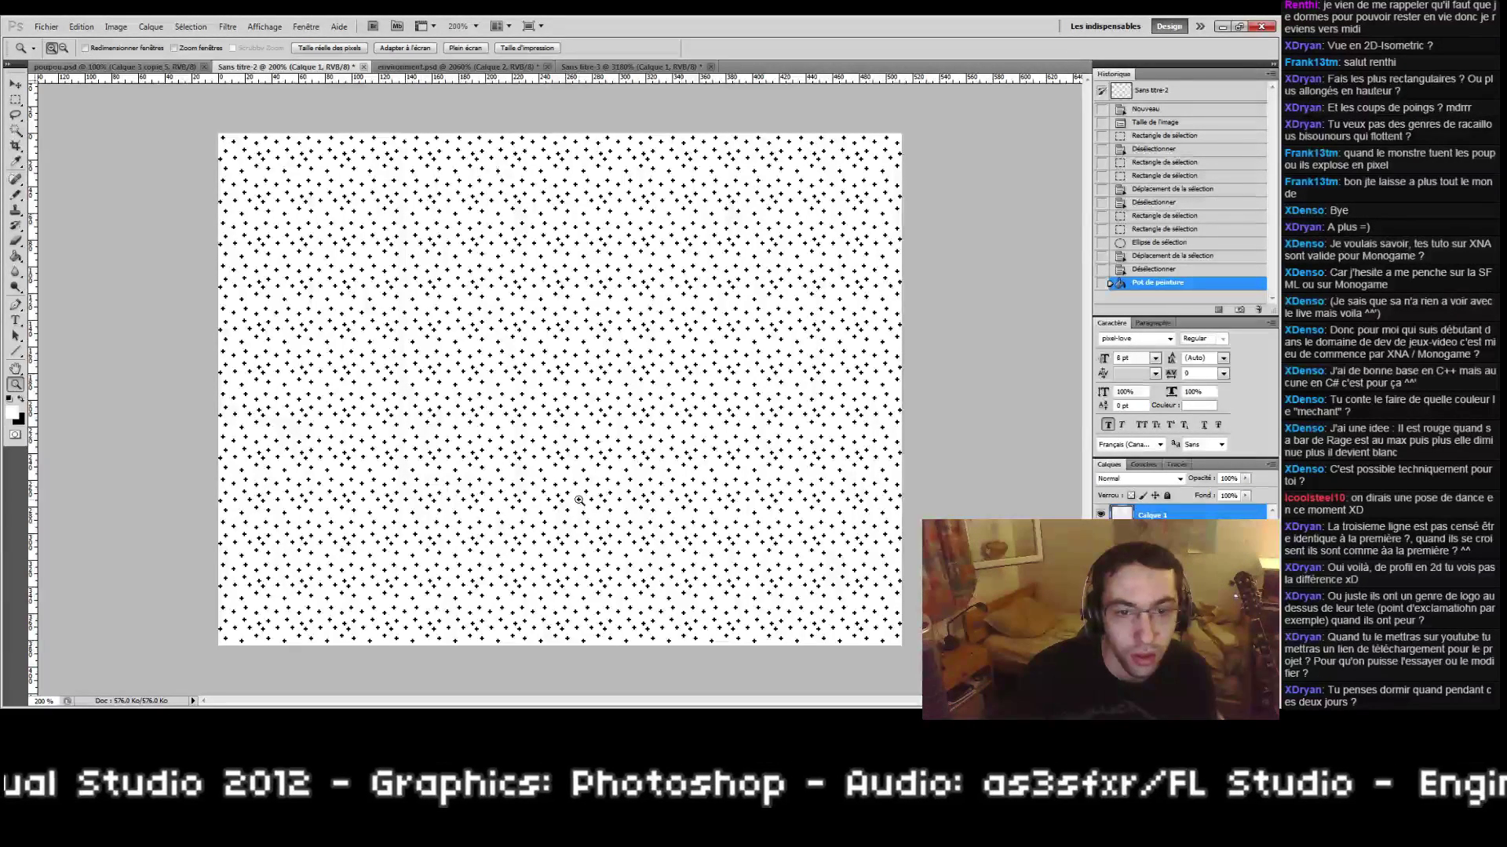
pyautogui.doubleClick(14, 389)
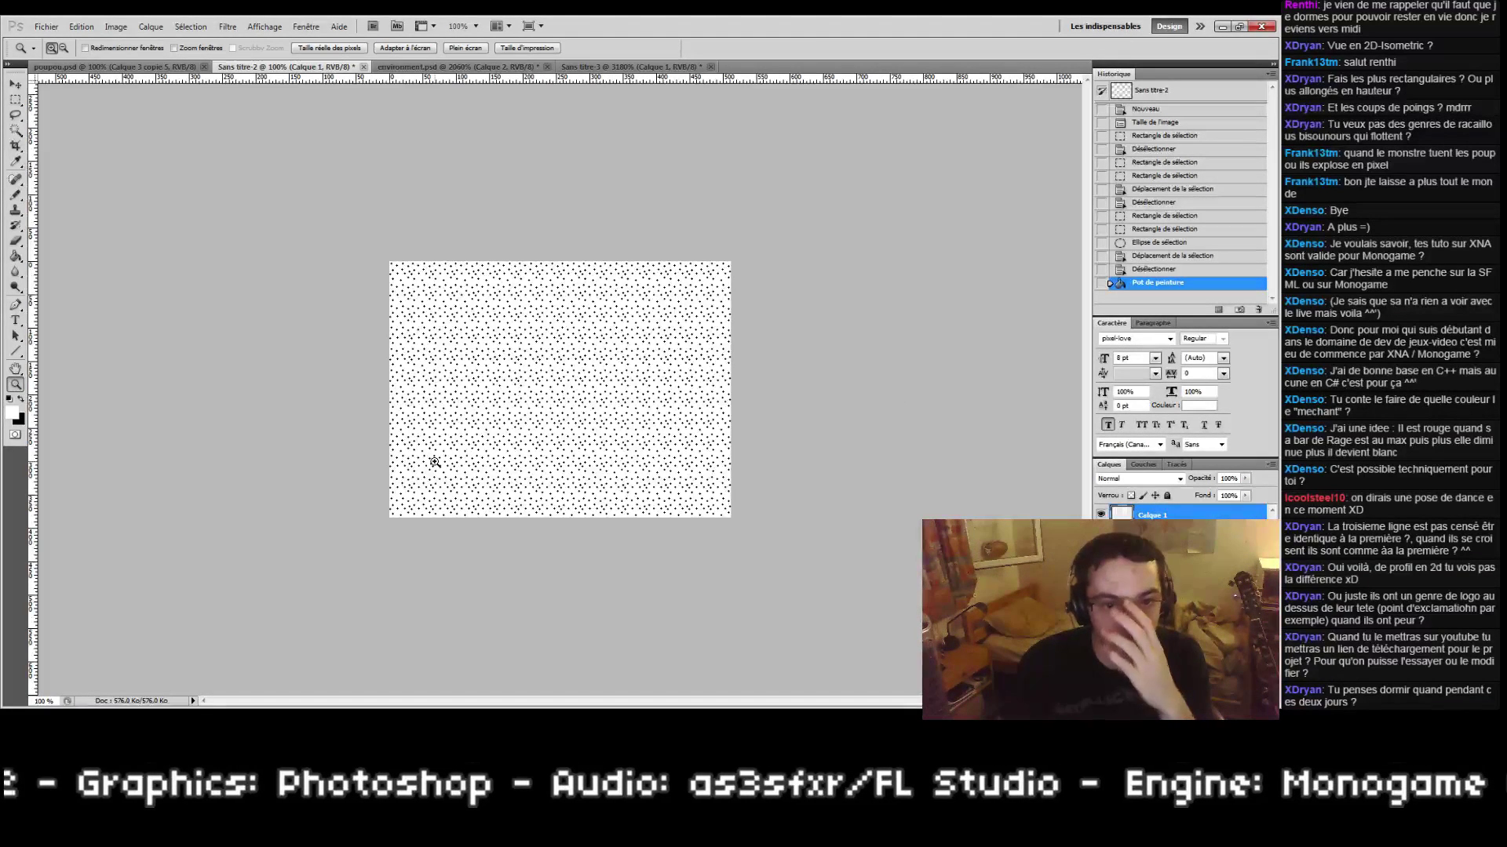
pyautogui.moveTo(449, 426); pyautogui.dragTo(520, 393)
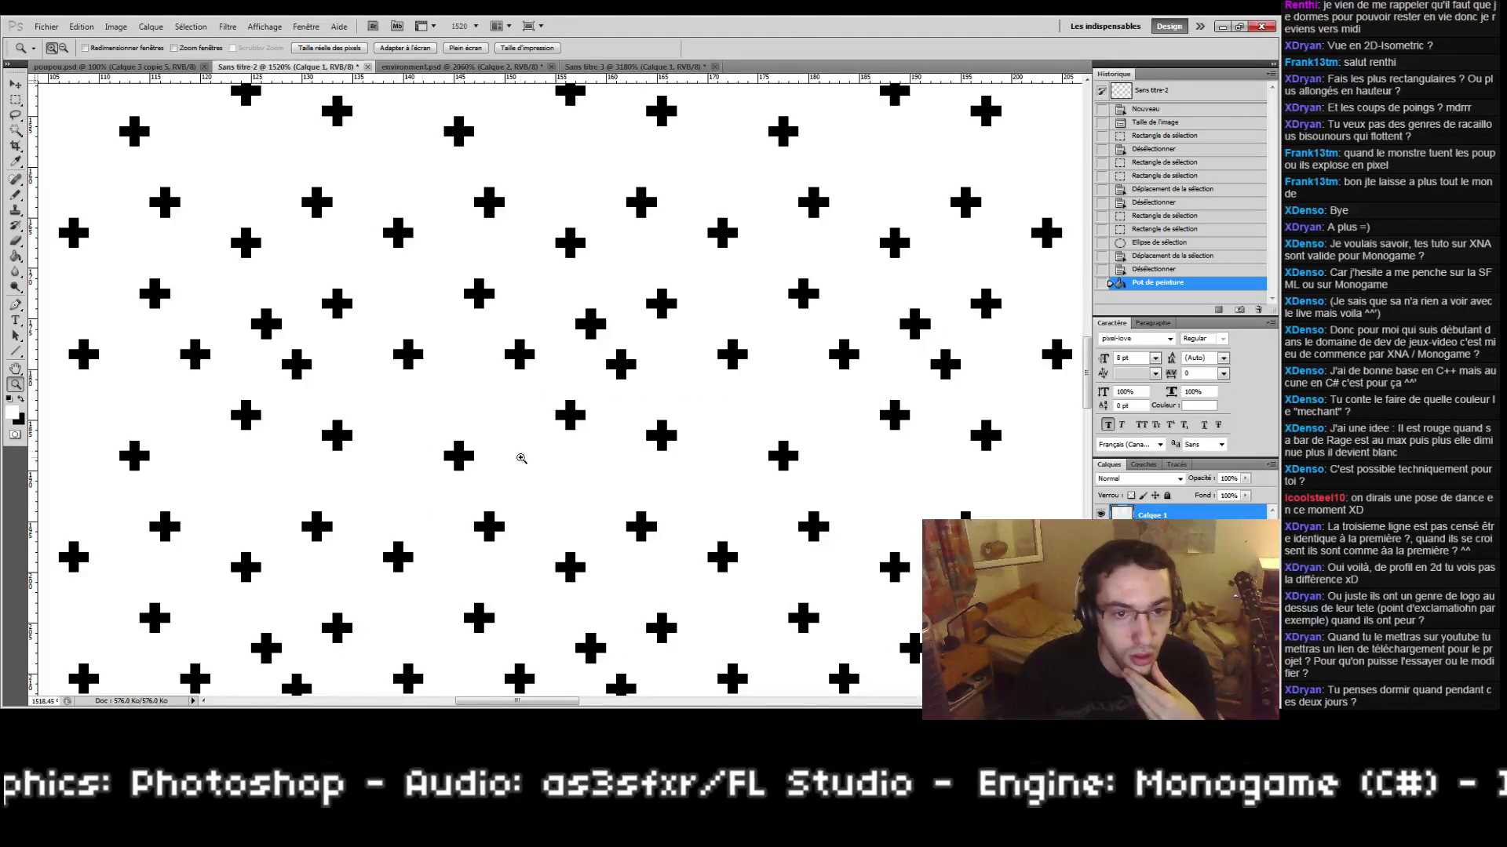
# Step: Close both test documents, Sans titre-2 and Sans titre-3, without saving them
pyautogui.click(366, 67)
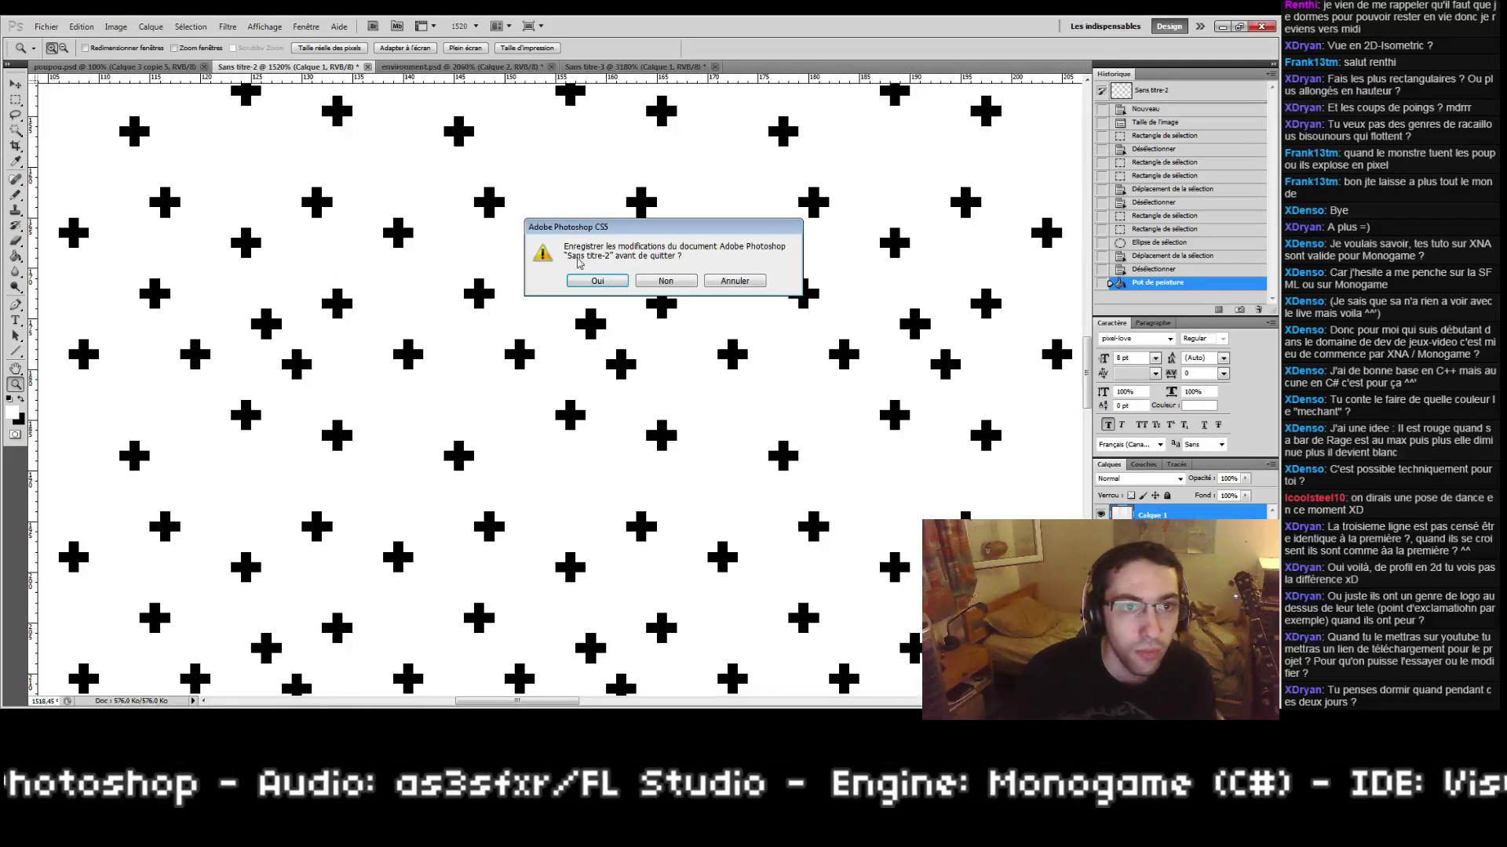
pyautogui.click(688, 278)
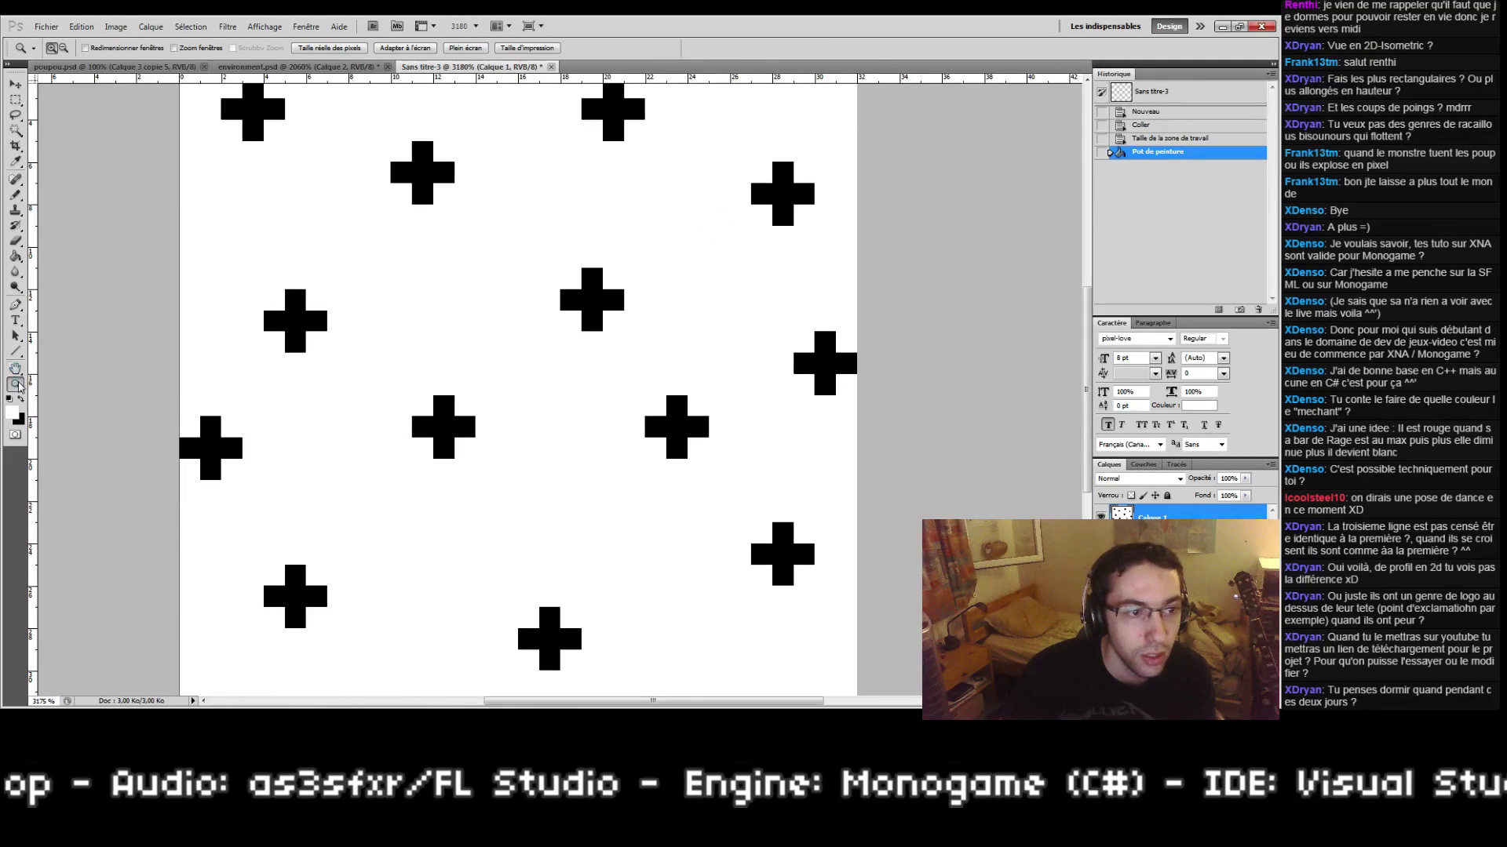
pyautogui.doubleClick(16, 384)
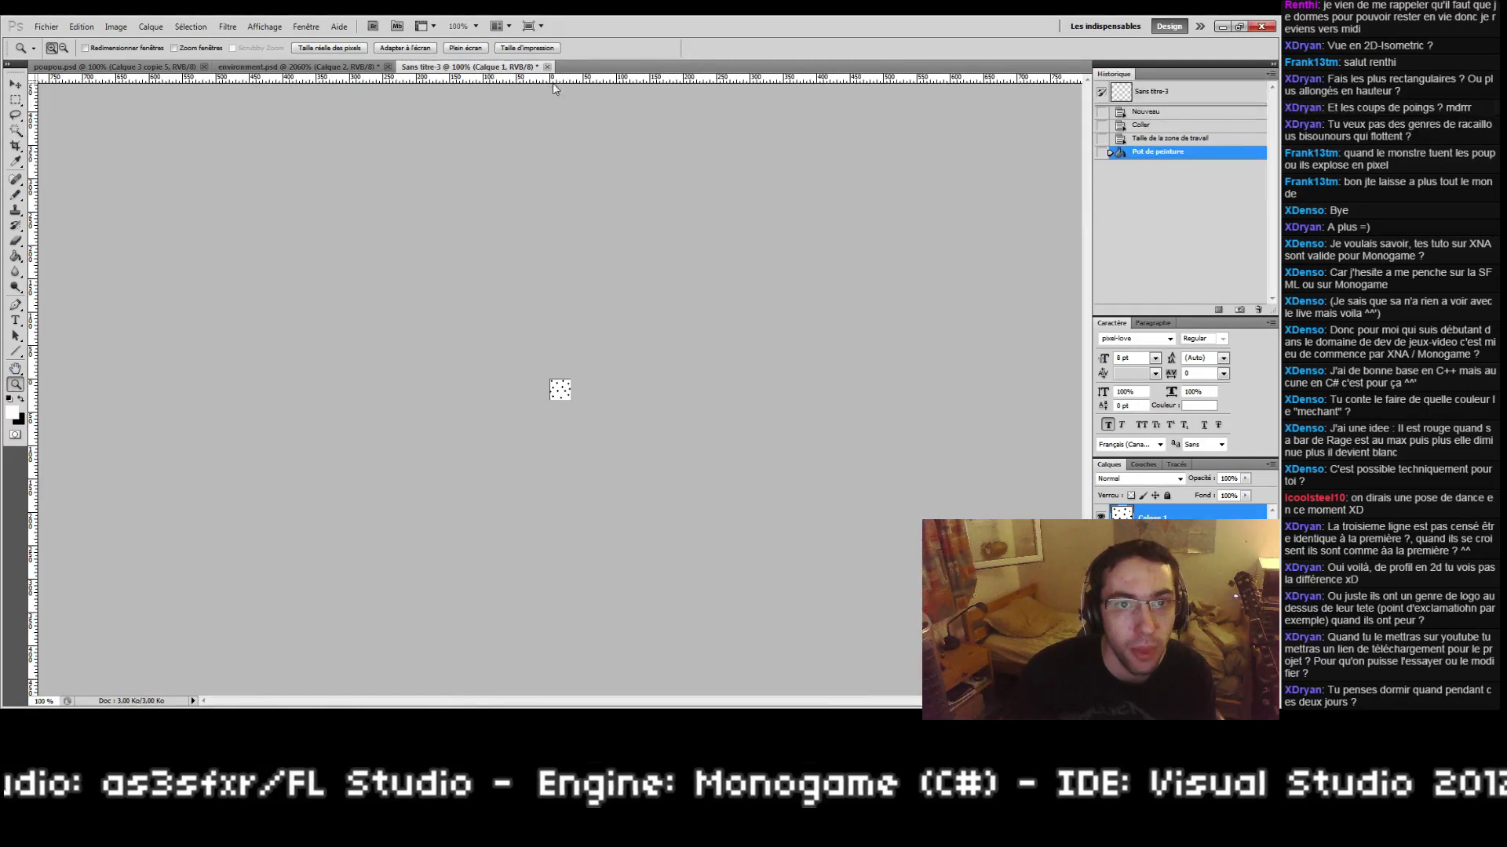
pyautogui.click(547, 67)
pyautogui.click(666, 283)
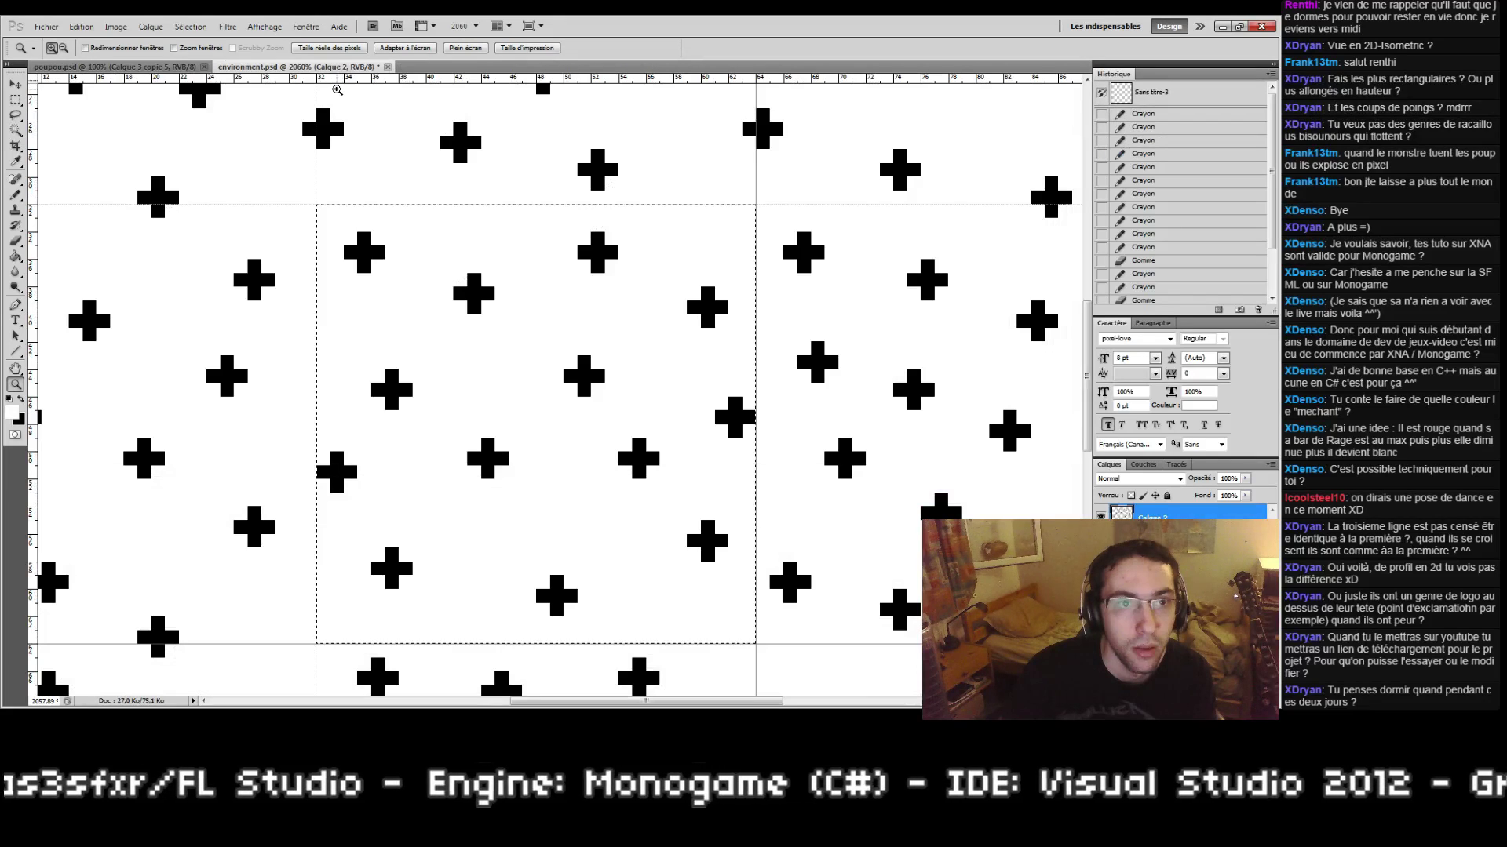
# Step: Deselect the central cell in the tileset and switch the pencil colour to black for drawing in the lower-right cell
pyautogui.doubleClick(15, 386)
pyautogui.moveTo(566, 396); pyautogui.dragTo(605, 424)
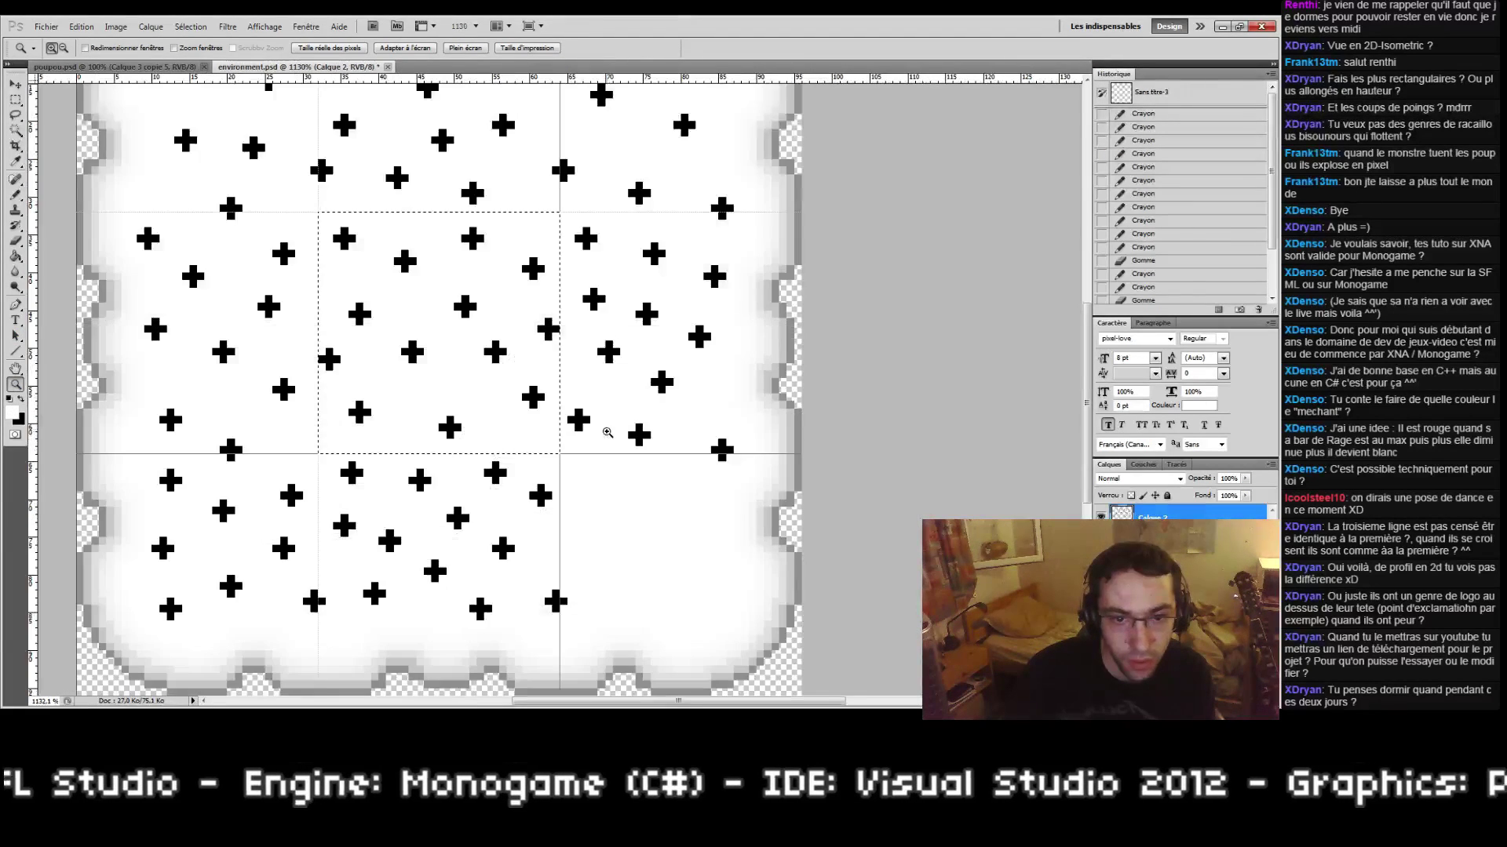
pyautogui.hotkey('ctrl', 'd')
pyautogui.moveTo(588, 529); pyautogui.dragTo(562, 457)
pyautogui.moveTo(510, 380)
pyautogui.mouseDown()
pyautogui.moveTo(708, 540)
pyautogui.moveTo(719, 575)
pyautogui.mouseUp()
pyautogui.press('b')
pyautogui.moveTo(473, 314); pyautogui.dragTo(512, 464)
pyautogui.click(484, 336)
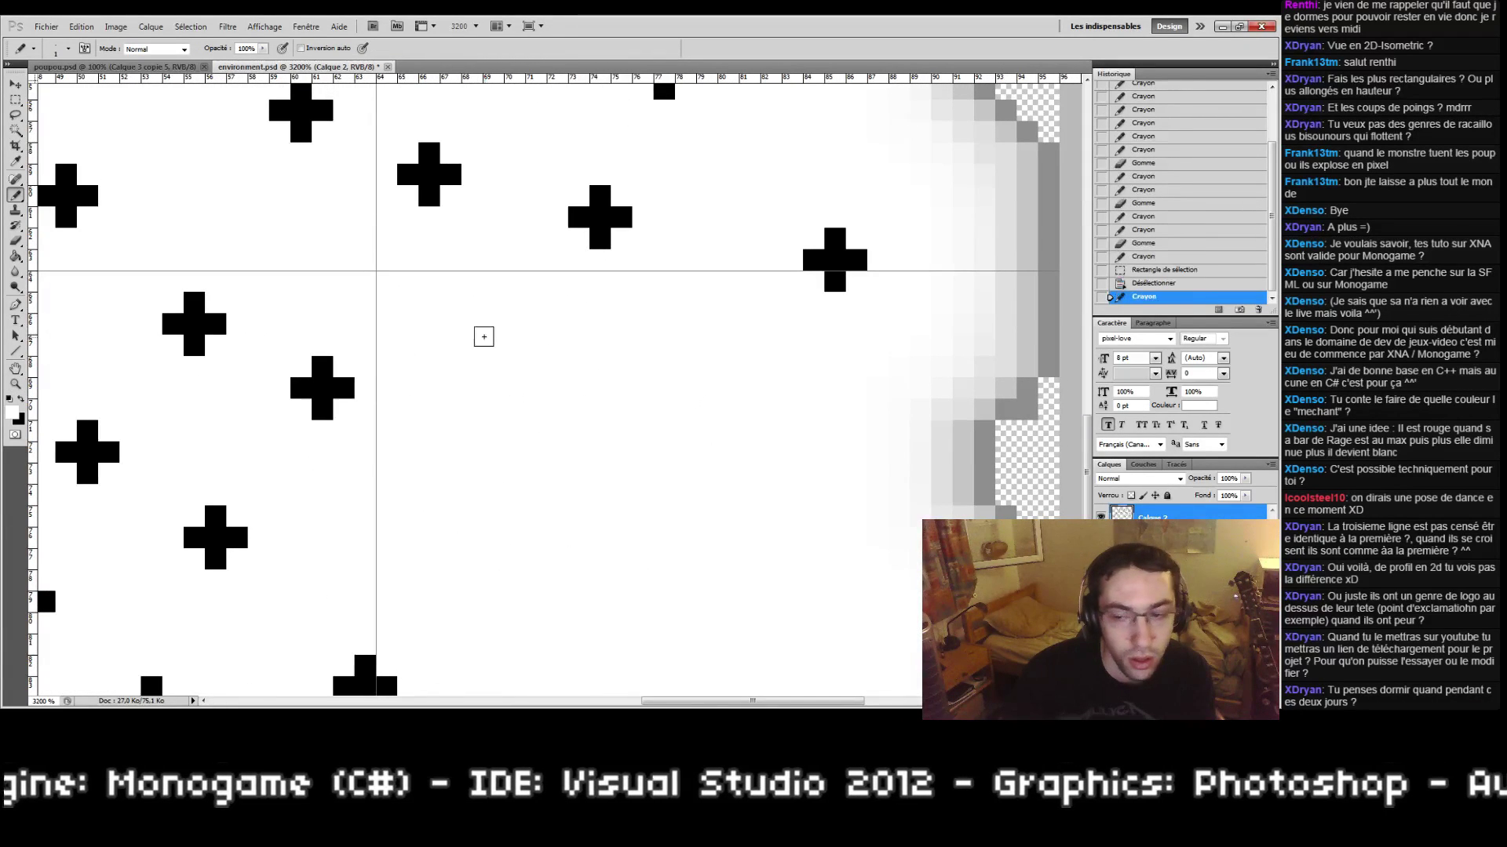
pyautogui.hotkey('ctrl', 'z')
pyautogui.press('e')
pyautogui.click(444, 361)
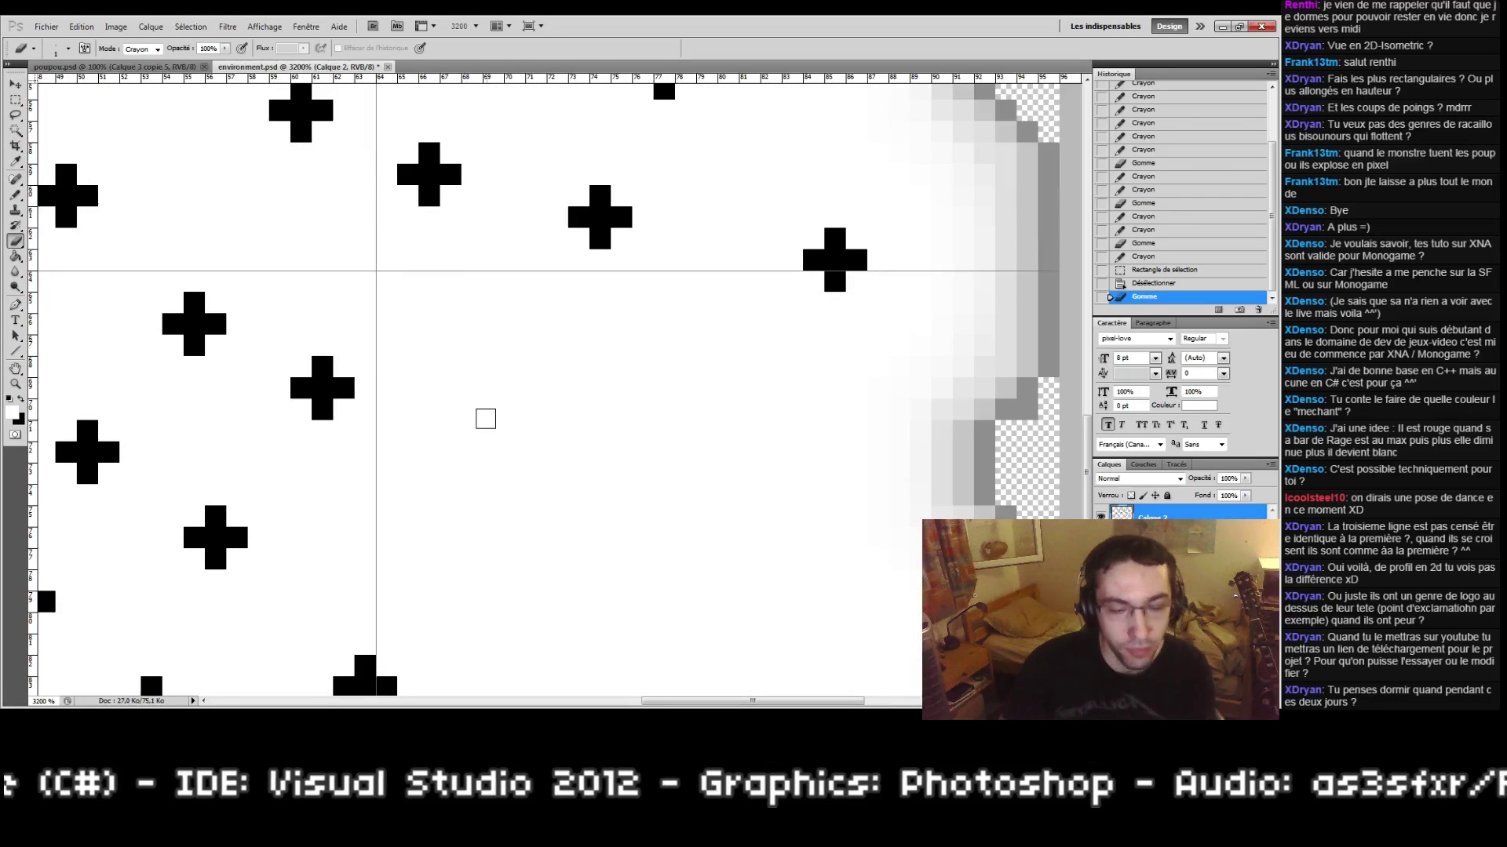
pyautogui.press('b')
pyautogui.click(516, 347)
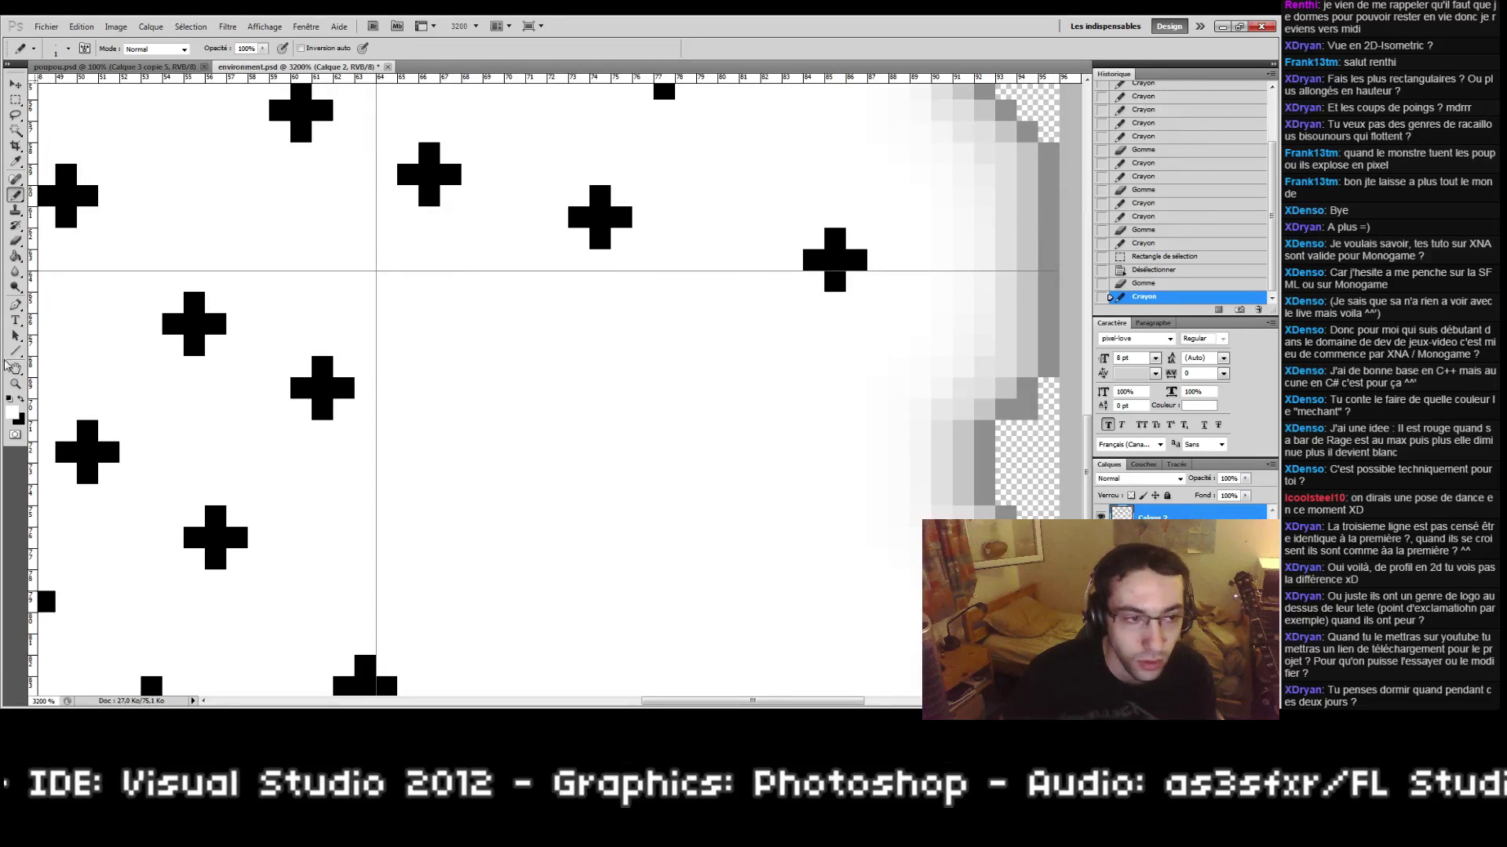
pyautogui.click(20, 399)
# Step: Draw two black three-pixel plus signs, one below the other, near the lower-right cell's upper-left corner
pyautogui.moveTo(472, 346); pyautogui.dragTo(536, 345)
pyautogui.moveTo(494, 323); pyautogui.dragTo(500, 362)
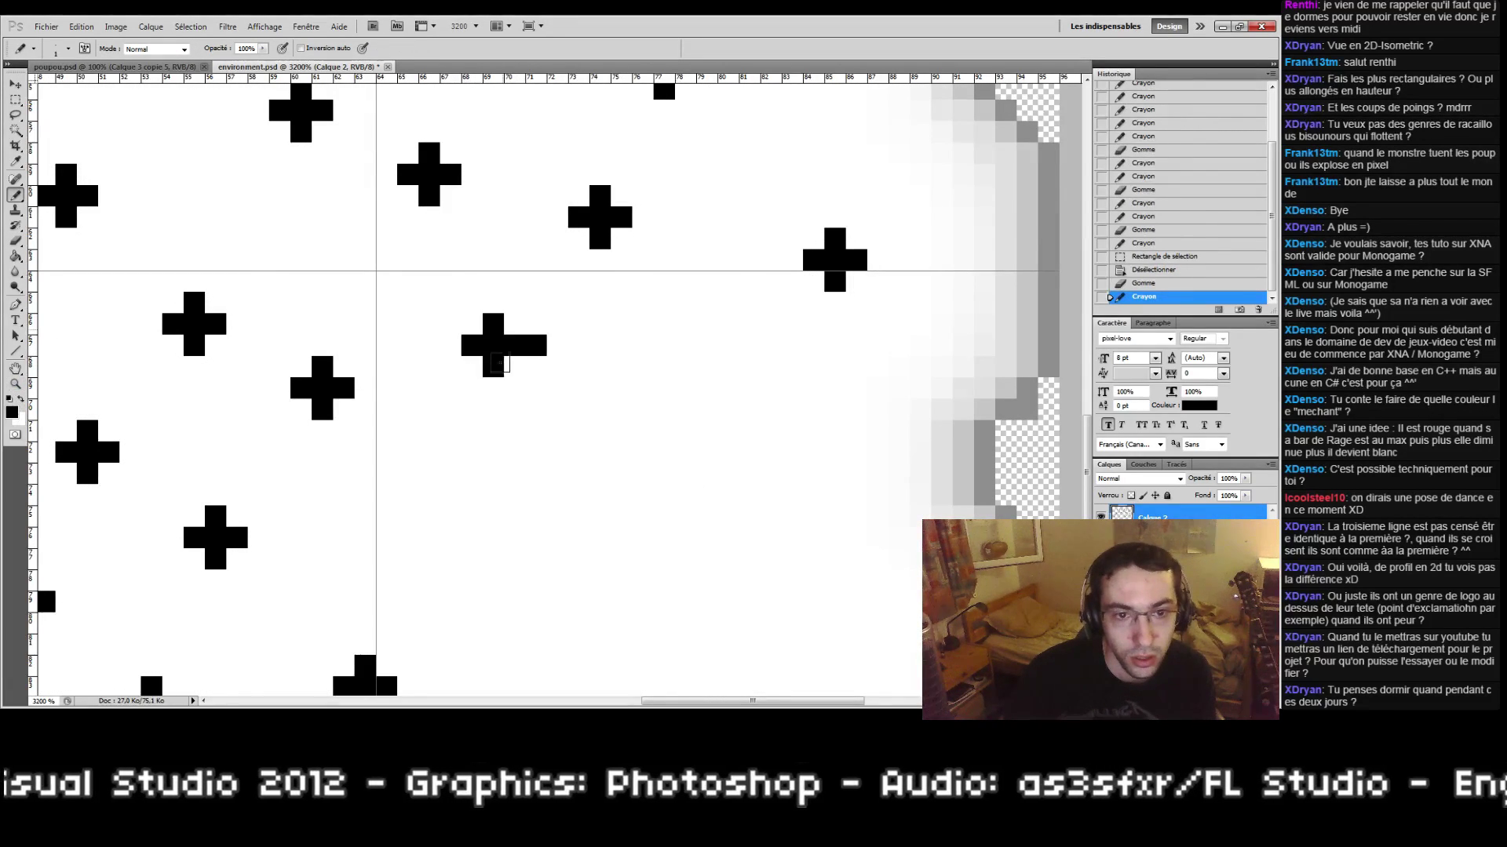
pyautogui.press('e')
pyautogui.click(535, 344)
pyautogui.moveTo(606, 474); pyautogui.dragTo(541, 370)
pyautogui.press('b')
pyautogui.moveTo(392, 386); pyautogui.dragTo(430, 388)
pyautogui.moveTo(408, 369); pyautogui.dragTo(409, 412)
# Step: Draw a plus sign to the right of the lower-right cell's upper plus sign, erasing the stray pixel
pyautogui.moveTo(559, 387); pyautogui.dragTo(468, 443)
pyautogui.moveTo(488, 319); pyautogui.dragTo(527, 304)
pyautogui.click(506, 297)
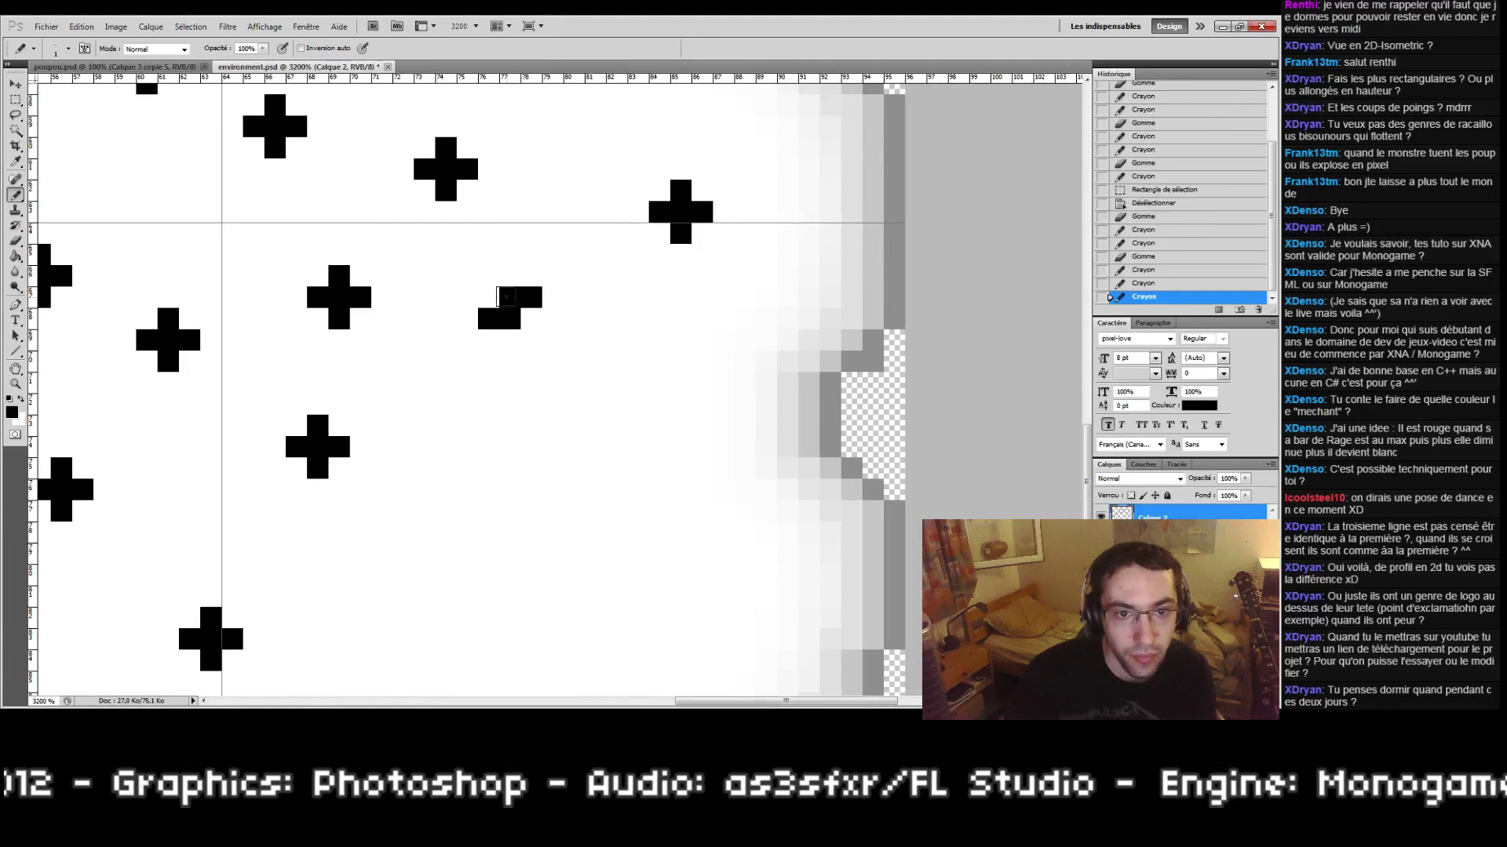
pyautogui.press('e')
pyautogui.click(531, 298)
pyautogui.press('b')
pyautogui.click(530, 318)
pyautogui.click(510, 340)
# Step: Draw two more plus signs in the lower-right cell, one nearer the cloud's right edge and one near the cell's middle
pyautogui.moveTo(642, 393)
pyautogui.mouseDown()
pyautogui.moveTo(524, 345)
pyautogui.moveTo(540, 336)
pyautogui.moveTo(520, 355)
pyautogui.mouseUp()
pyautogui.press('e')
pyautogui.click(538, 337)
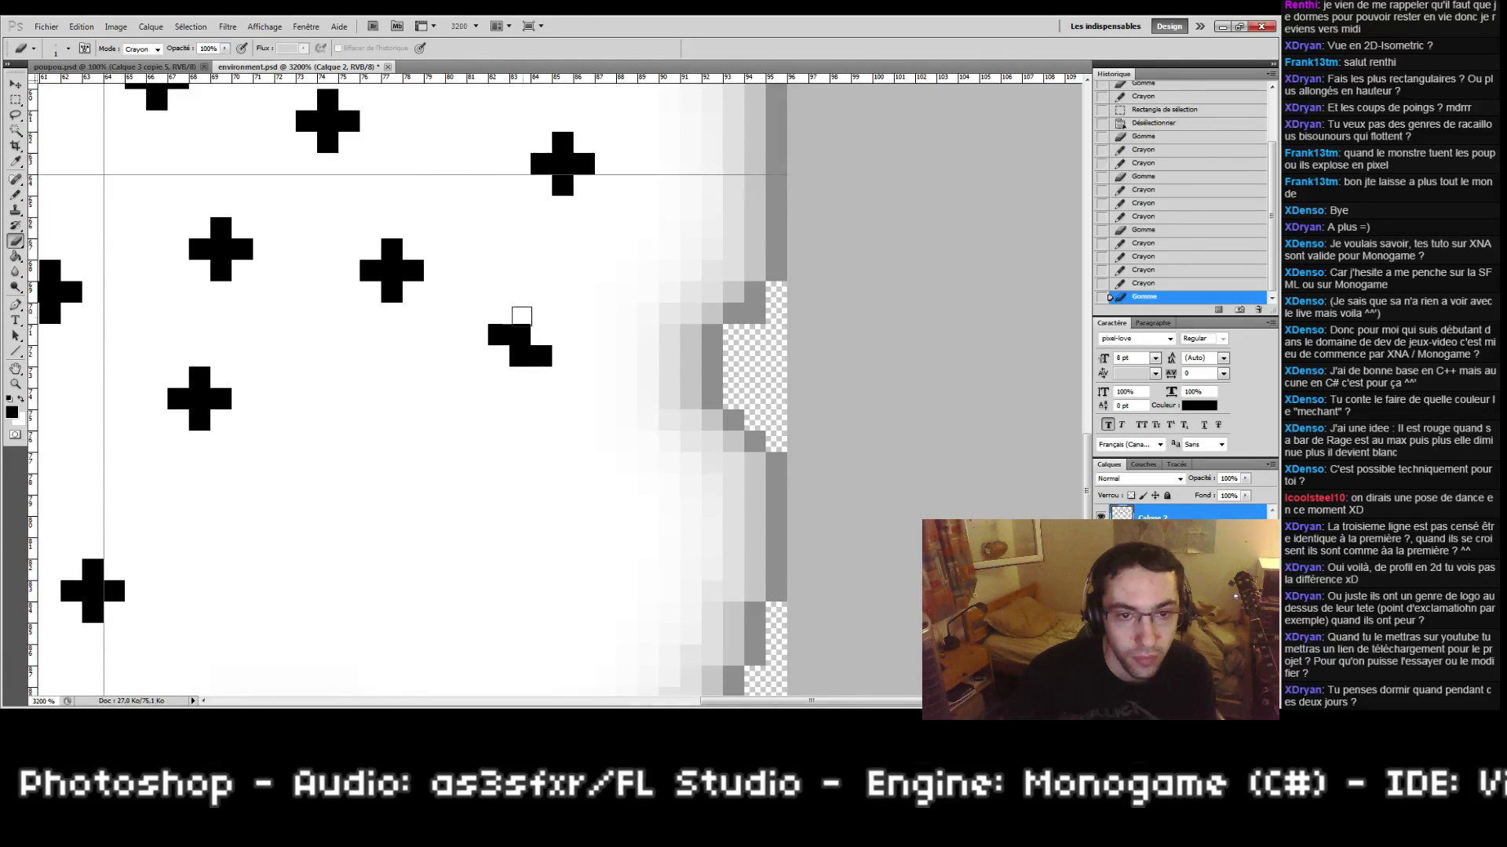
pyautogui.click(545, 374)
pyautogui.press('b')
pyautogui.press('e')
pyautogui.click(541, 356)
pyautogui.press('b')
pyautogui.click(541, 334)
pyautogui.click(520, 313)
pyautogui.moveTo(332, 425)
pyautogui.mouseDown()
pyautogui.moveTo(409, 351)
pyautogui.moveTo(452, 350)
pyautogui.moveTo(387, 342)
pyautogui.mouseUp()
pyautogui.click(431, 329)
pyautogui.click(430, 372)
# Step: Draw a plus sign in the lower-right cell below the one nearest the cloud's right edge, shifting its bar one pixel left
pyautogui.moveTo(533, 380); pyautogui.dragTo(575, 380)
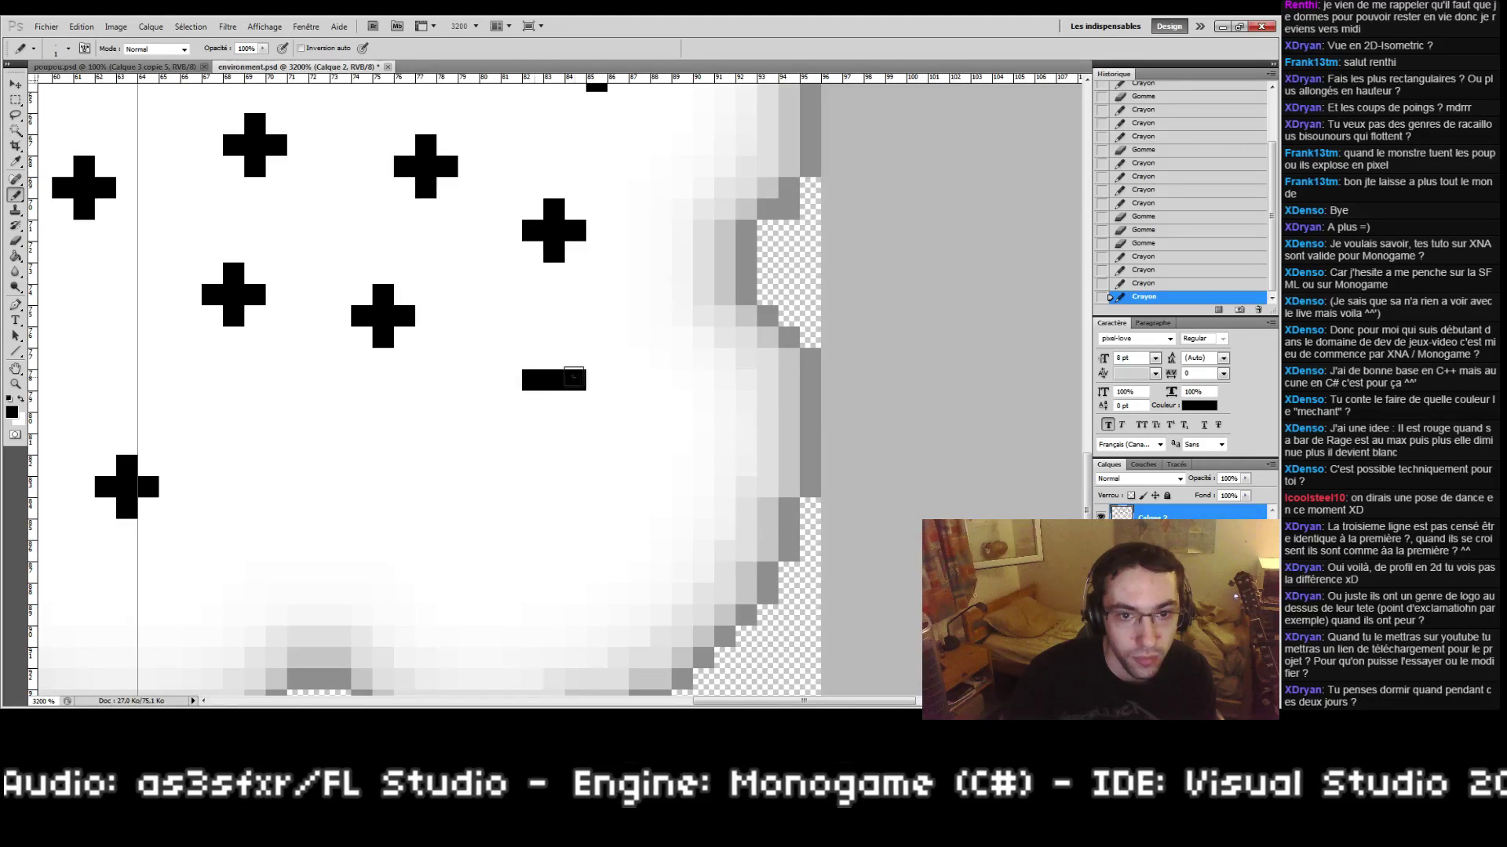
pyautogui.press('e')
pyautogui.click(513, 380)
pyautogui.press('b')
pyautogui.click(511, 380)
pyautogui.press('e')
pyautogui.click(575, 380)
pyautogui.press('b')
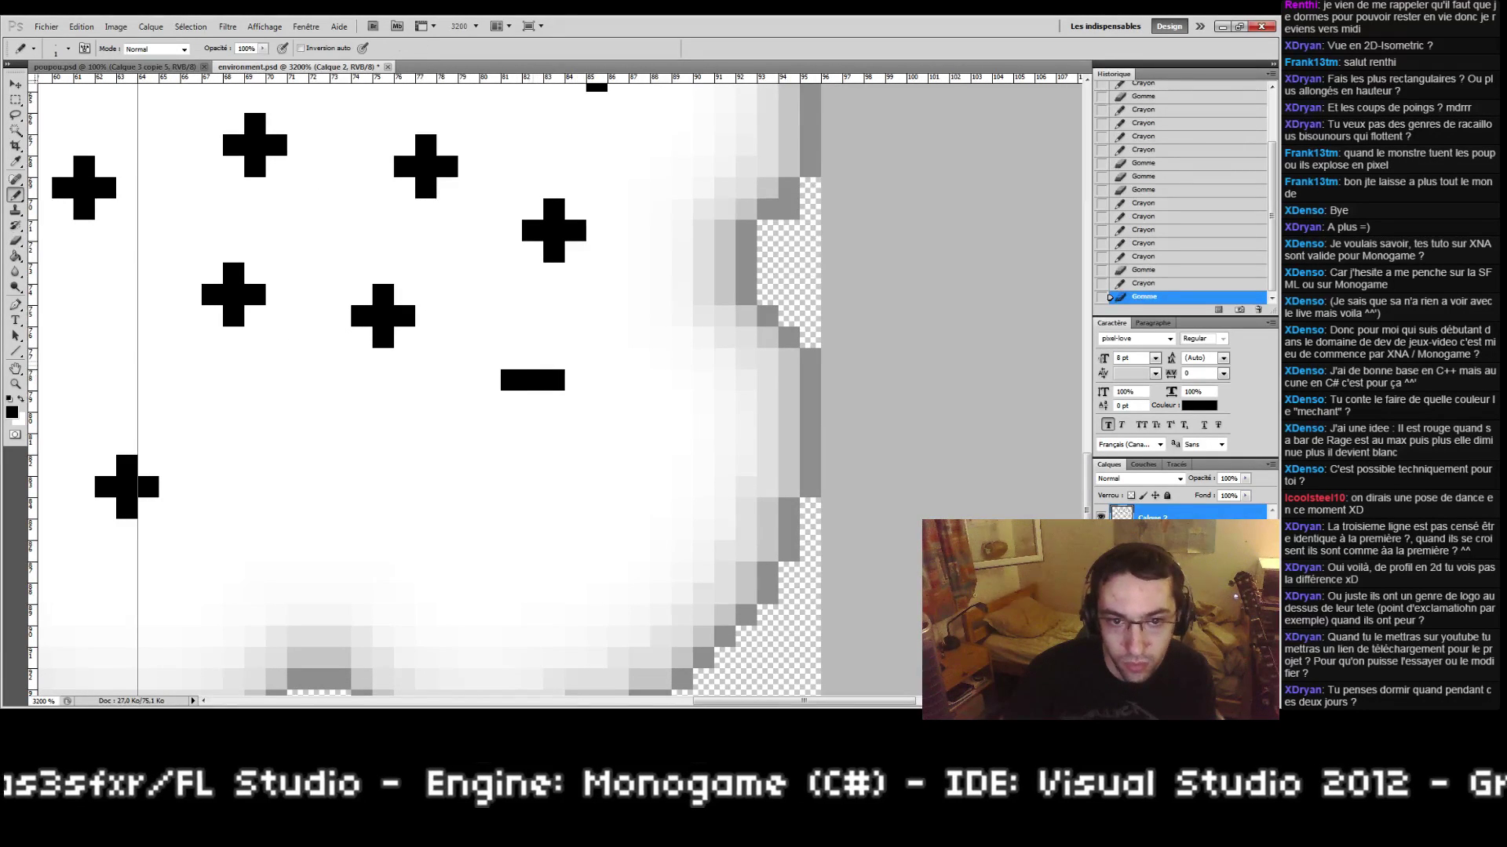
pyautogui.click(532, 359)
pyautogui.click(533, 401)
# Step: Draw two plus signs along the bottom of the lower-right cell, one near the cloud's corner and one near the vertical guide
pyautogui.moveTo(532, 401); pyautogui.dragTo(496, 368)
pyautogui.moveTo(451, 496); pyautogui.dragTo(495, 497)
pyautogui.click(473, 475)
pyautogui.click(473, 517)
pyautogui.moveTo(293, 471)
pyautogui.mouseDown()
pyautogui.moveTo(491, 469)
pyautogui.moveTo(436, 427)
pyautogui.moveTo(473, 431)
pyautogui.mouseUp()
pyautogui.click(451, 409)
pyautogui.click(451, 452)
# Step: Draw a plus sign in the gap at the upper-middle cell's lower-right corner and show the guides
pyautogui.click(15, 368)
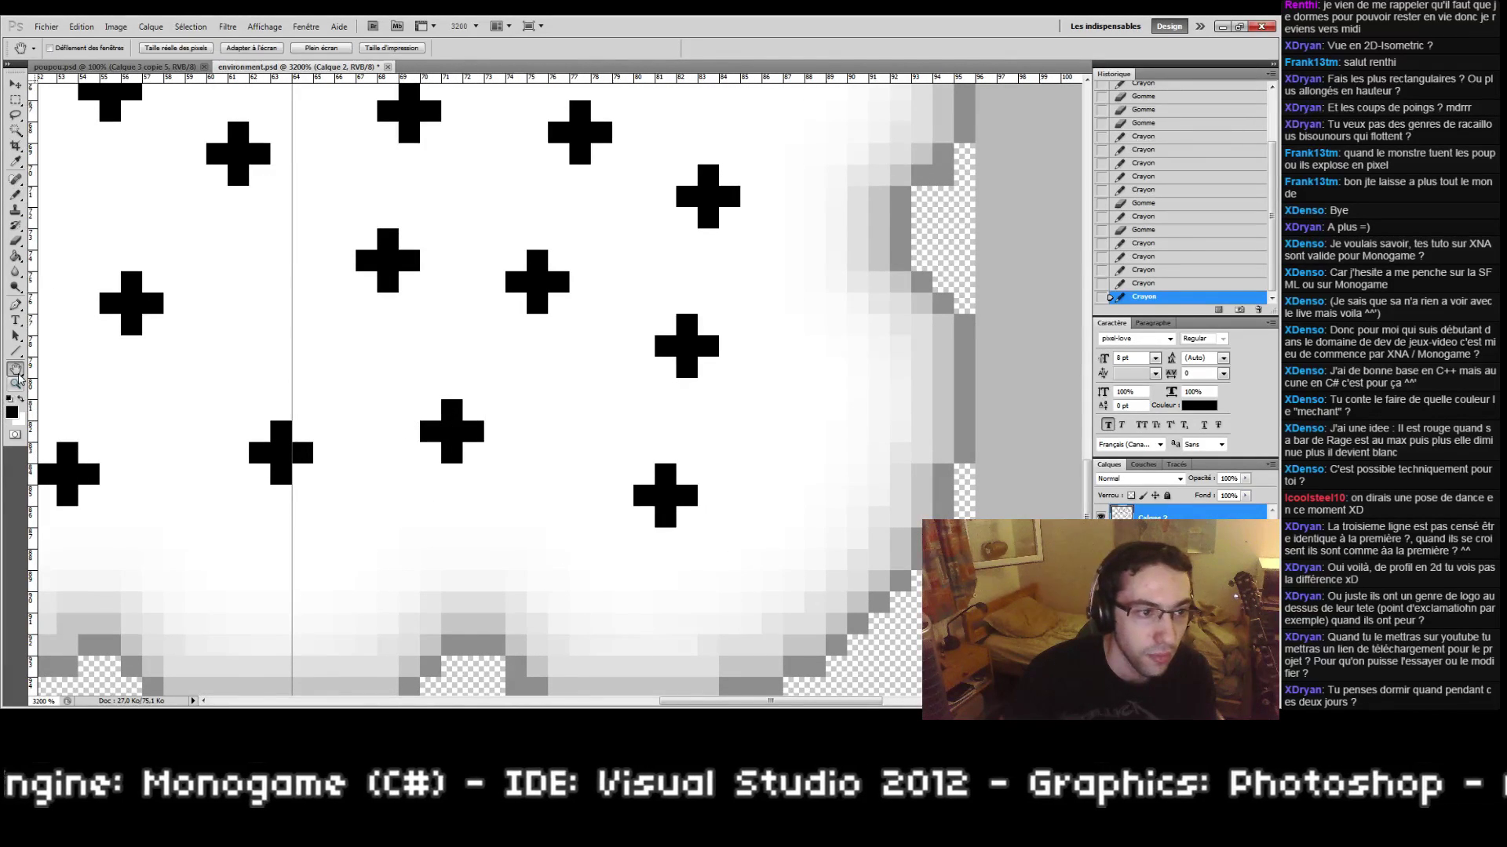
pyautogui.doubleClick(16, 384)
pyautogui.click(566, 380)
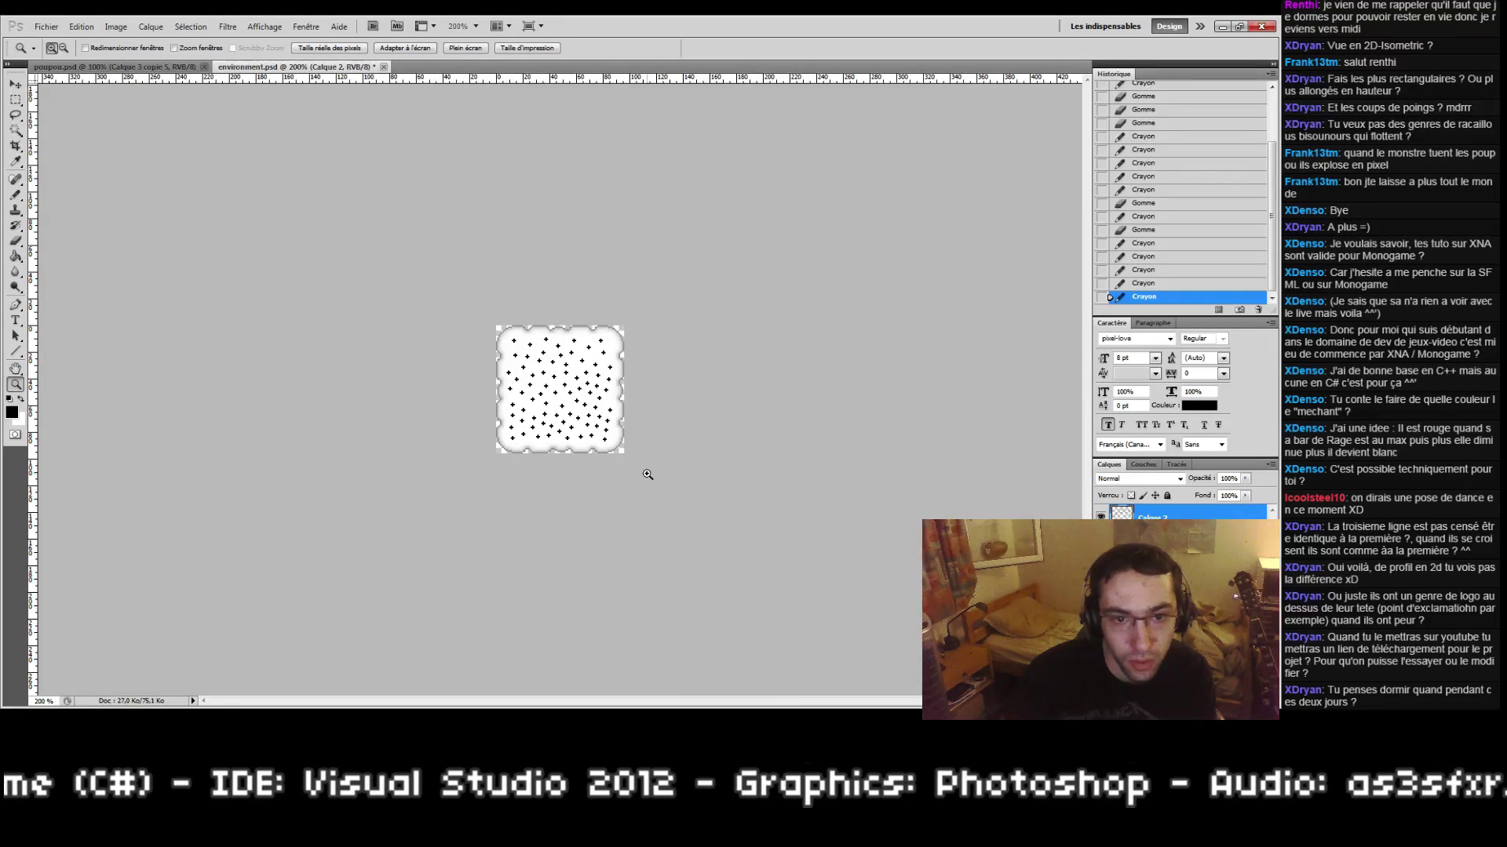
pyautogui.hotkey('ctrl', '0')
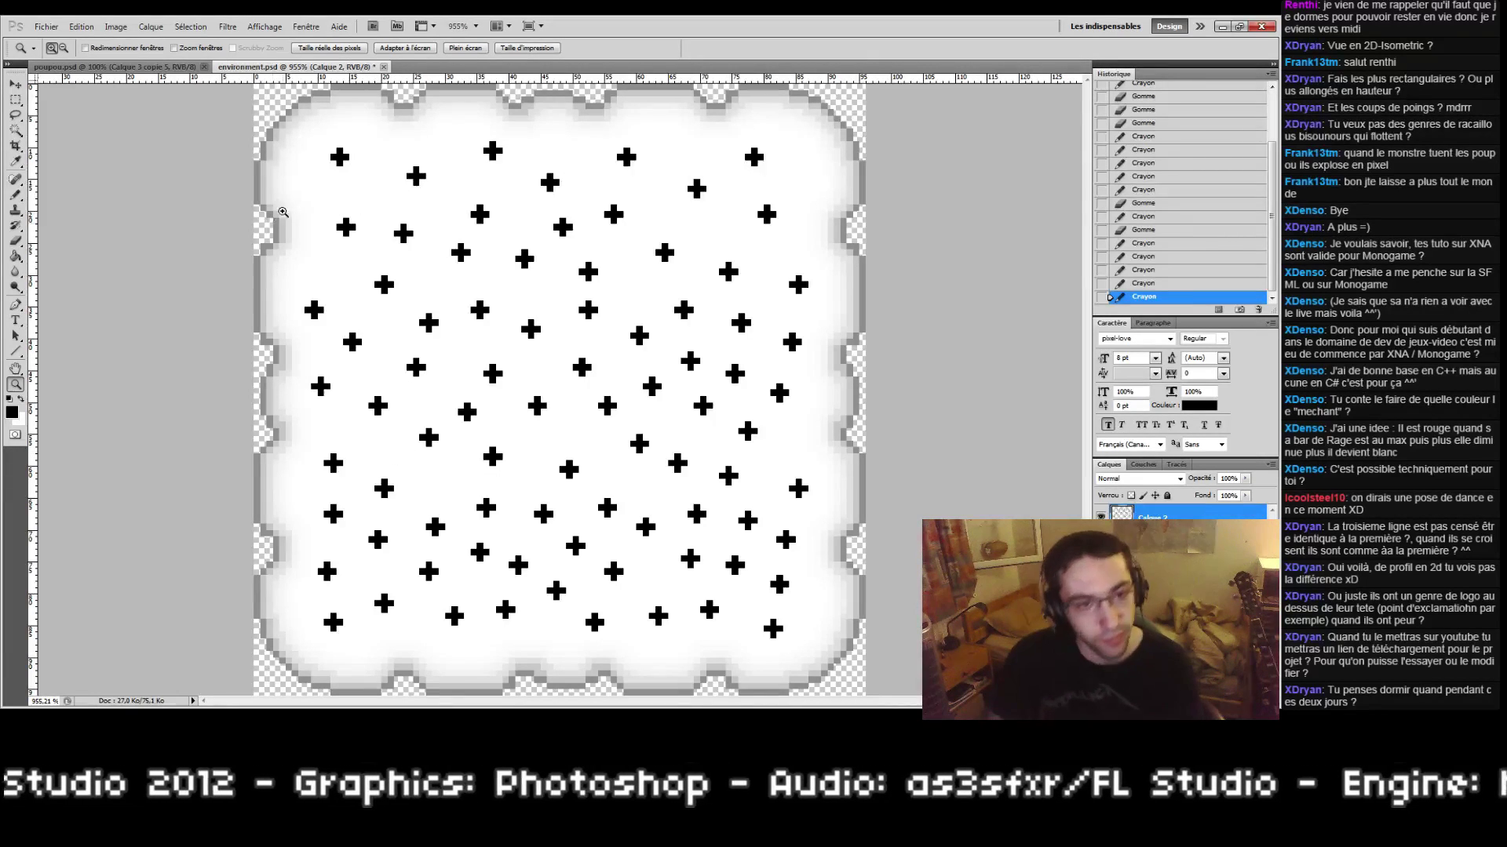
pyautogui.click(660, 212)
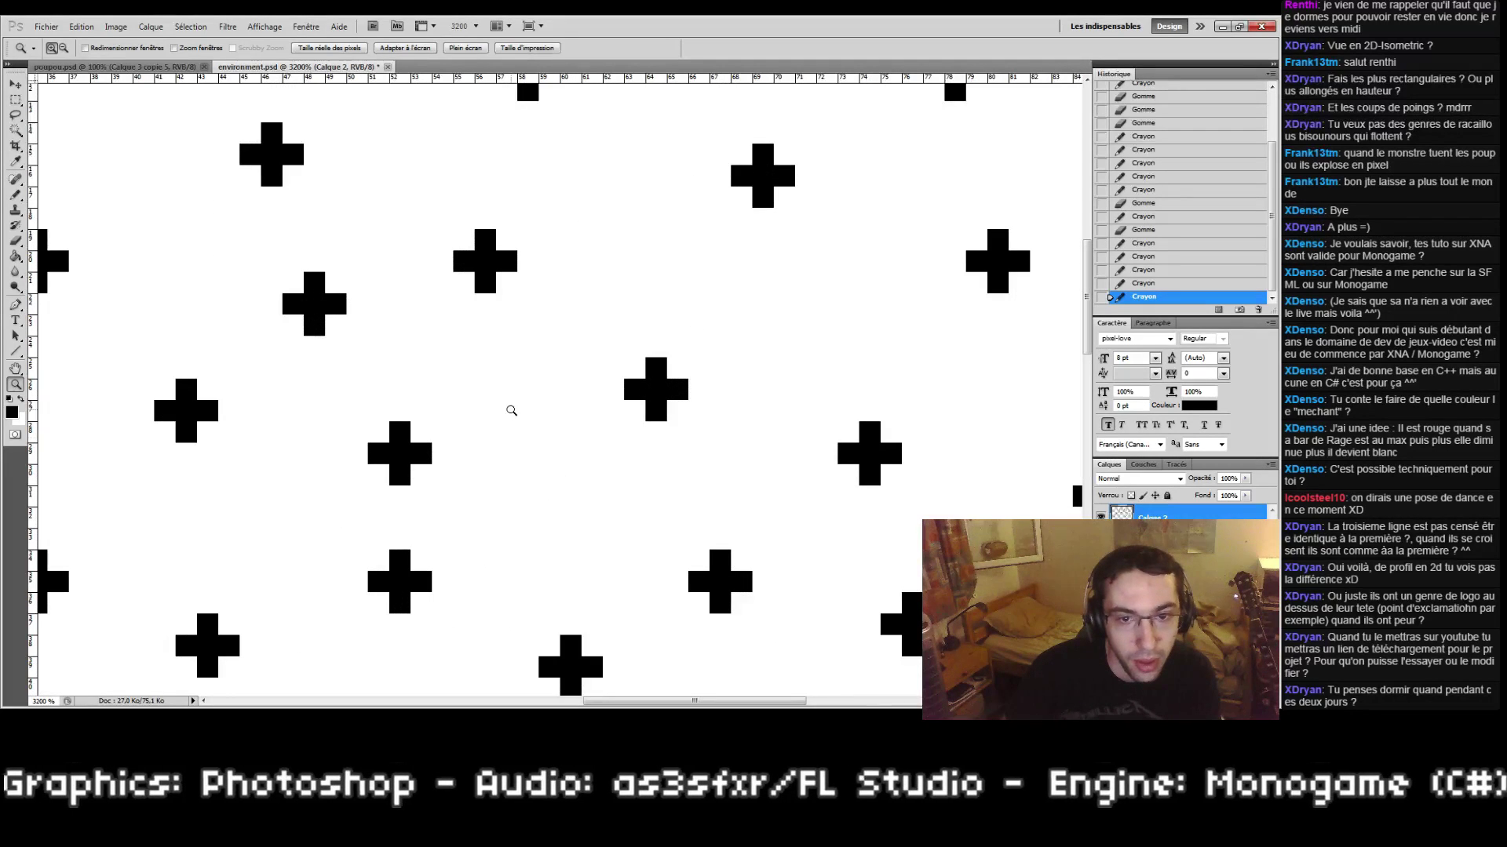
pyautogui.press('b')
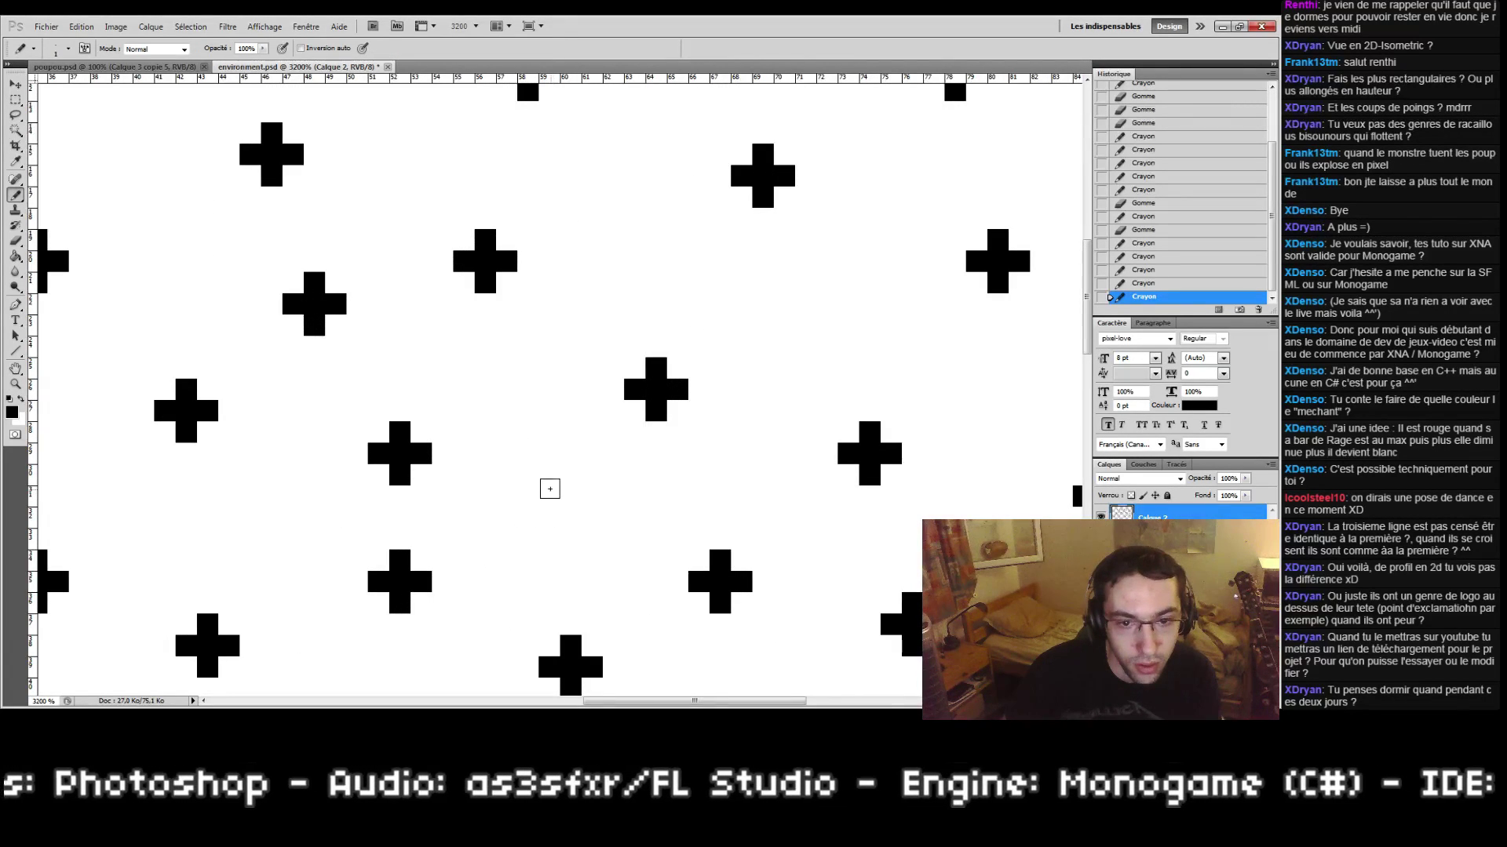
pyautogui.moveTo(549, 478)
pyautogui.mouseDown()
pyautogui.moveTo(581, 465)
pyautogui.moveTo(571, 496)
pyautogui.mouseUp()
pyautogui.click(592, 474)
pyautogui.hotkey('ctrl', 'h')
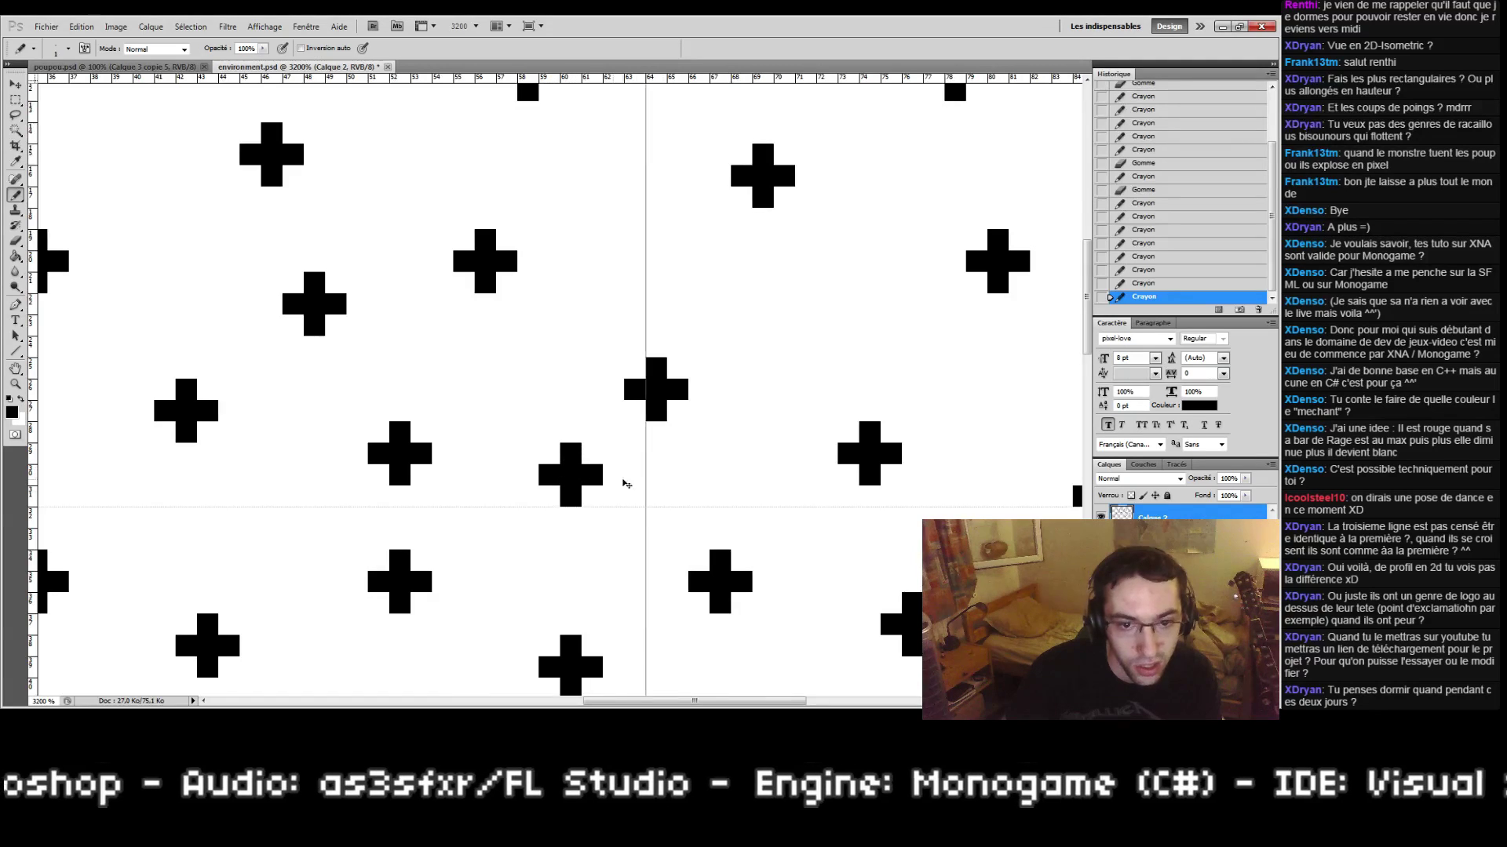
# Step: Draw a plus sign in the gap in the middle of the upper-right cell and erase the stray pixel
pyautogui.moveTo(605, 323); pyautogui.dragTo(437, 440)
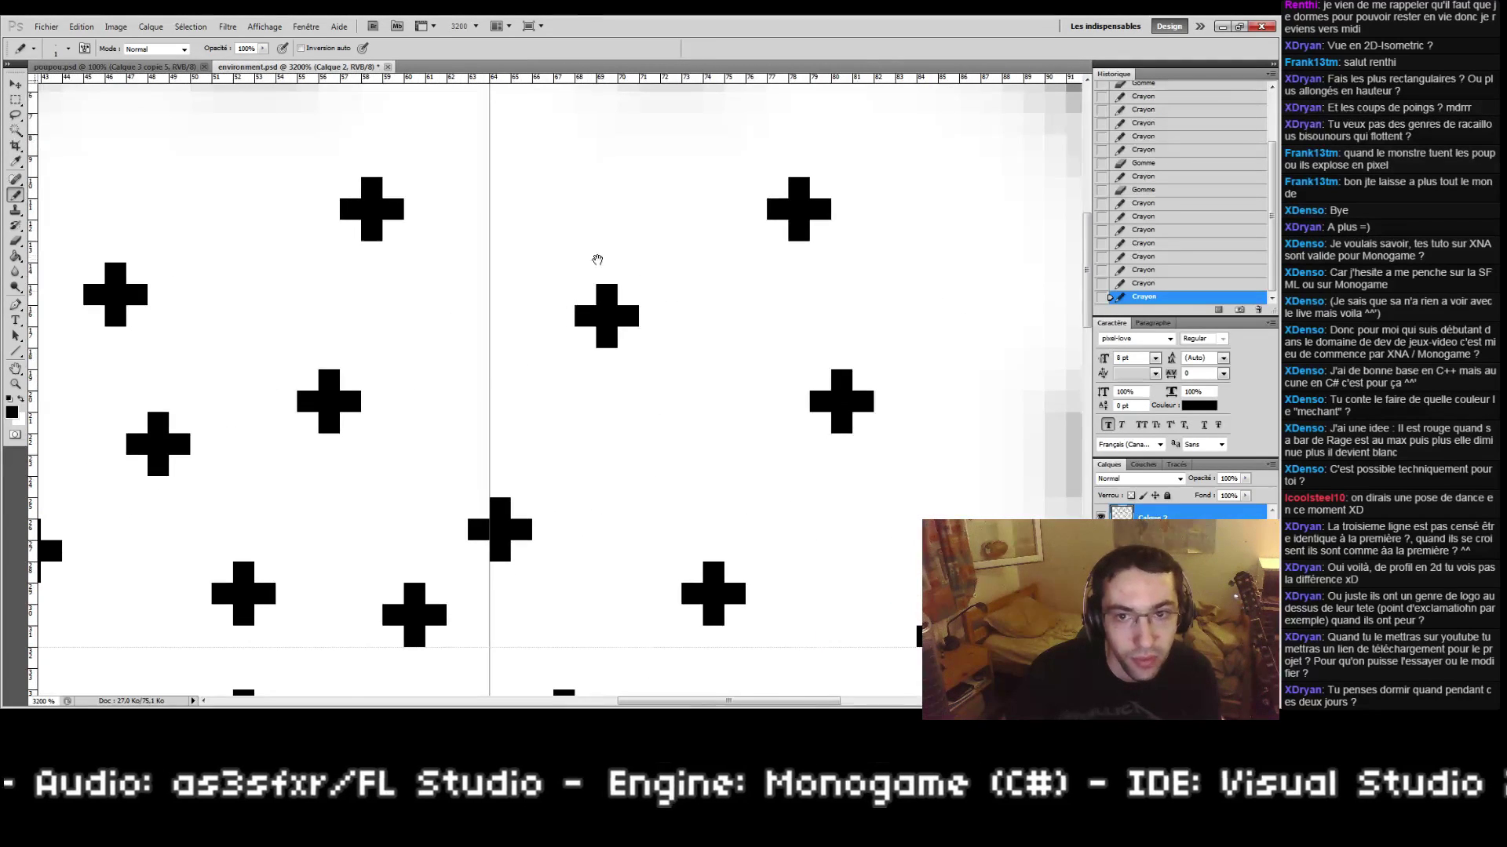
pyautogui.moveTo(597, 260); pyautogui.dragTo(401, 248)
pyautogui.click(453, 432)
pyautogui.keyDown('shift'); pyautogui.click(495, 432); pyautogui.keyUp('shift')
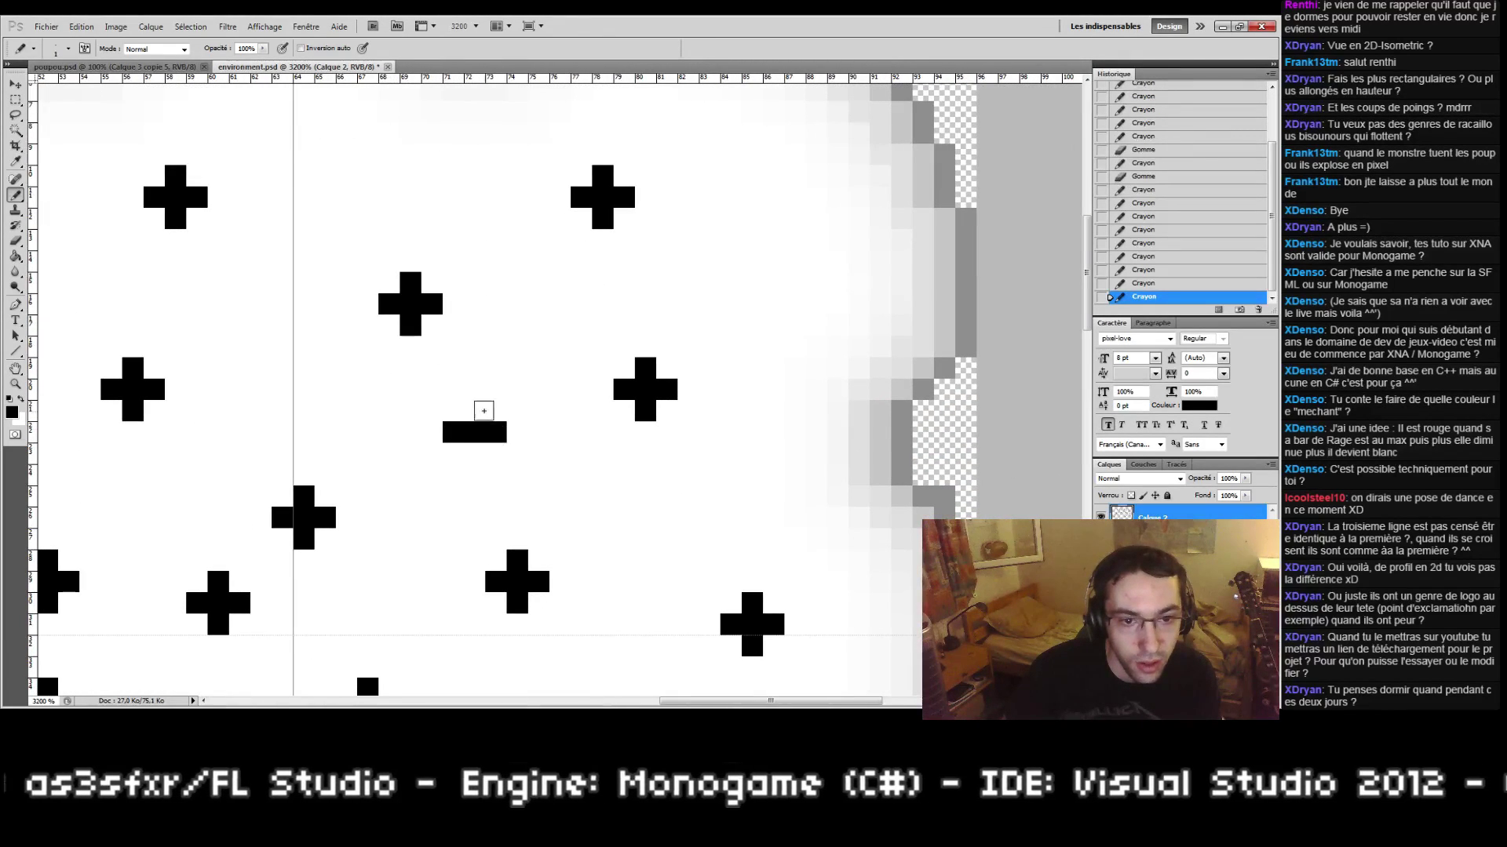
pyautogui.moveTo(483, 410); pyautogui.dragTo(498, 451)
pyautogui.press('e')
pyautogui.click(497, 453)
# Step: Draw a plus sign near the cloud's top edge, just right of the vertical guide in the upper-right cell
pyautogui.moveTo(376, 191)
pyautogui.mouseDown()
pyautogui.moveTo(455, 353)
pyautogui.moveTo(446, 316)
pyautogui.mouseUp()
pyautogui.press('b')
pyautogui.press('b')
pyautogui.moveTo(424, 295)
pyautogui.mouseDown()
pyautogui.moveTo(441, 335)
pyautogui.moveTo(455, 307)
pyautogui.moveTo(568, 249)
pyautogui.mouseUp()
pyautogui.press('e')
pyautogui.click(445, 337)
pyautogui.press('b')
pyautogui.click(424, 337)
# Step: Examine the distribution of plus signs across the whole tileset
pyautogui.click(15, 384)
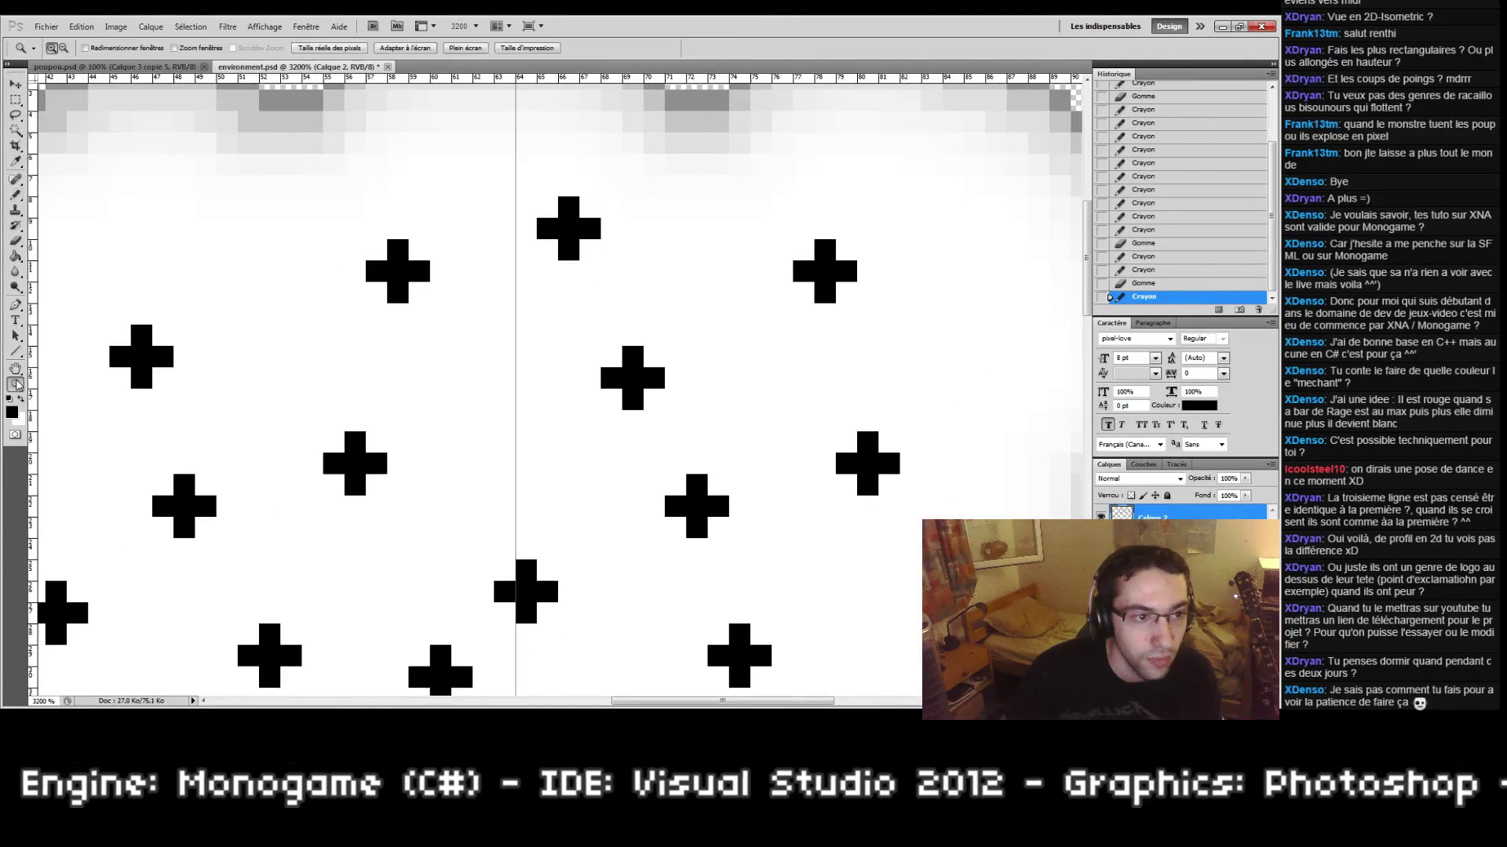
pyautogui.click(16, 384)
pyautogui.click(550, 424)
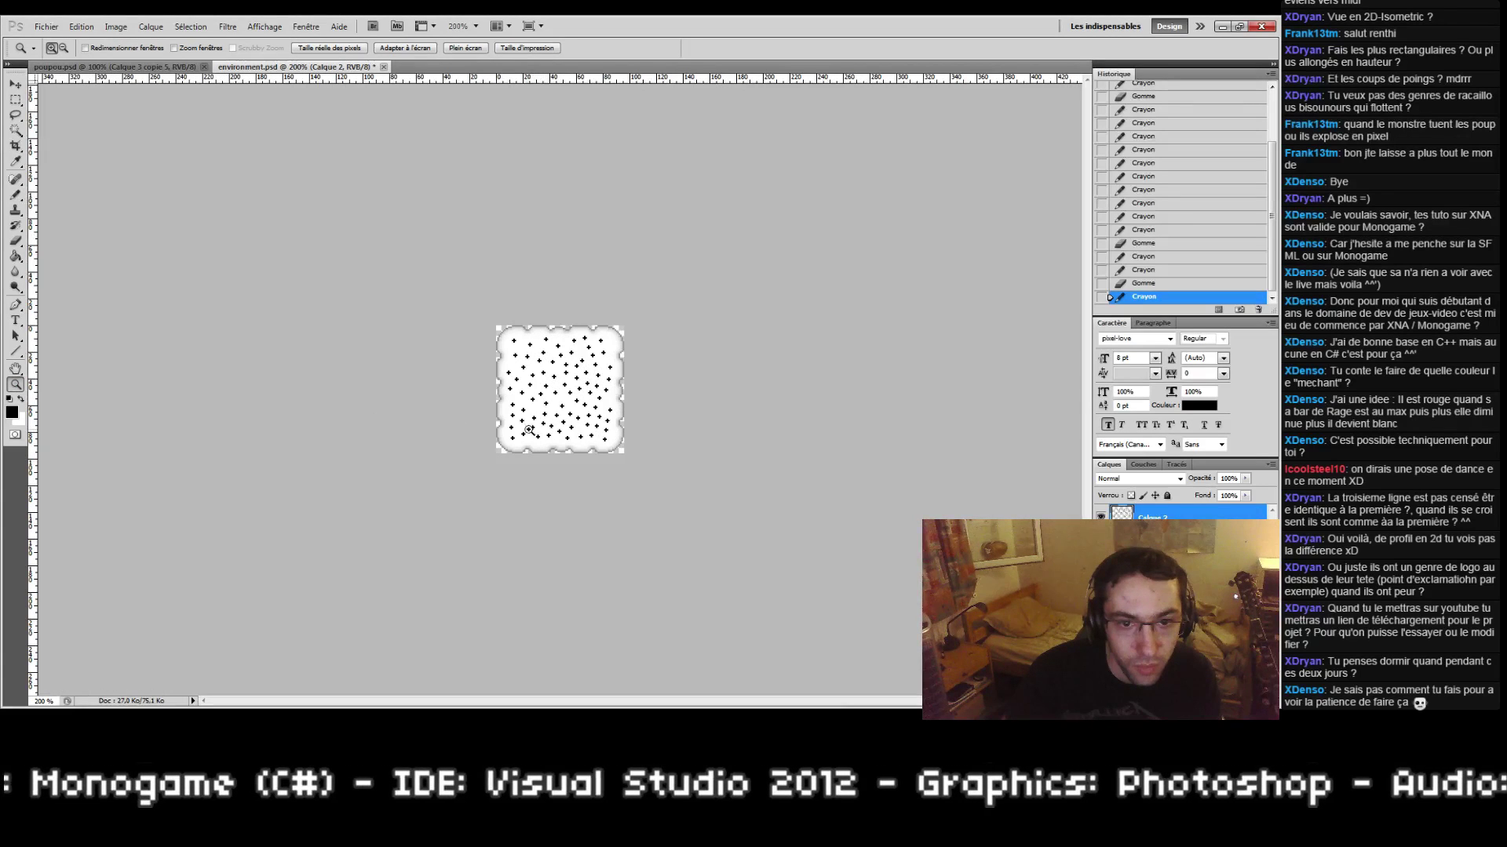
pyautogui.moveTo(494, 326); pyautogui.dragTo(615, 421)
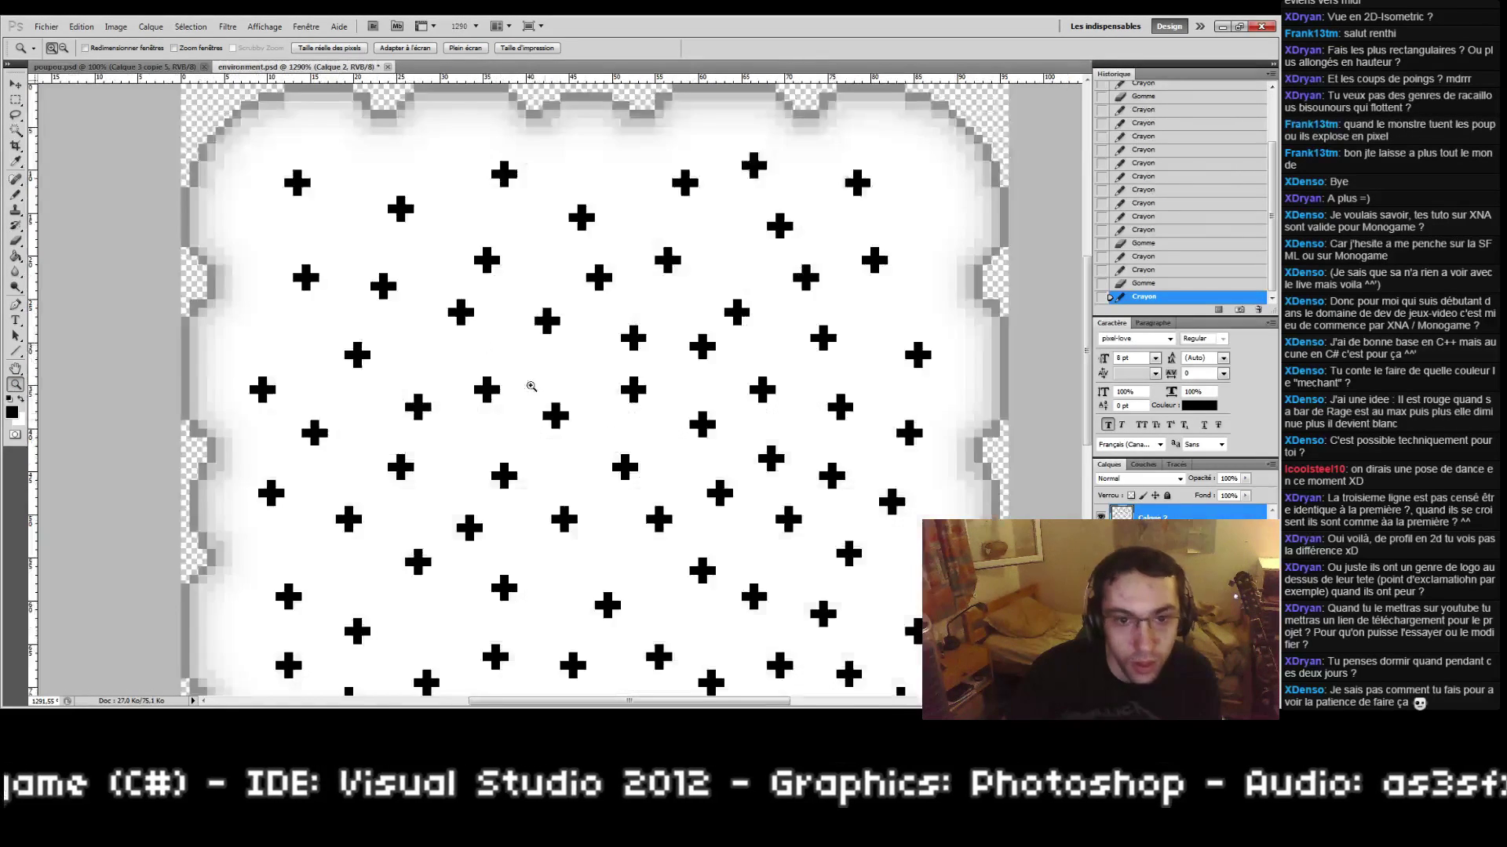
# Step: Set the foreground colour to pale yellow fff9c5 for filling the plus signs
pyautogui.press('g')
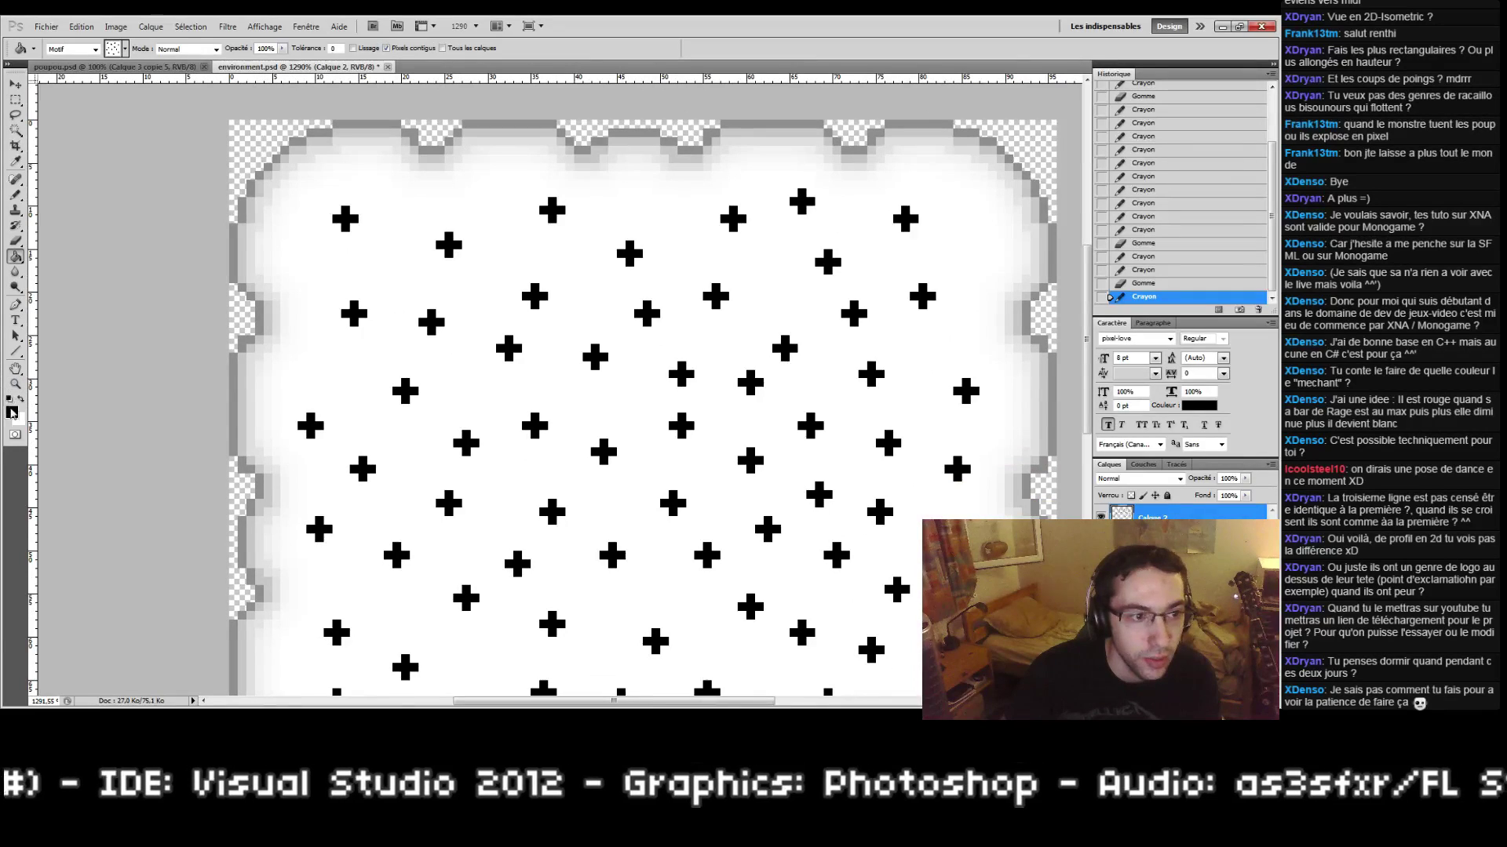
pyautogui.click(12, 412)
pyautogui.click(788, 404)
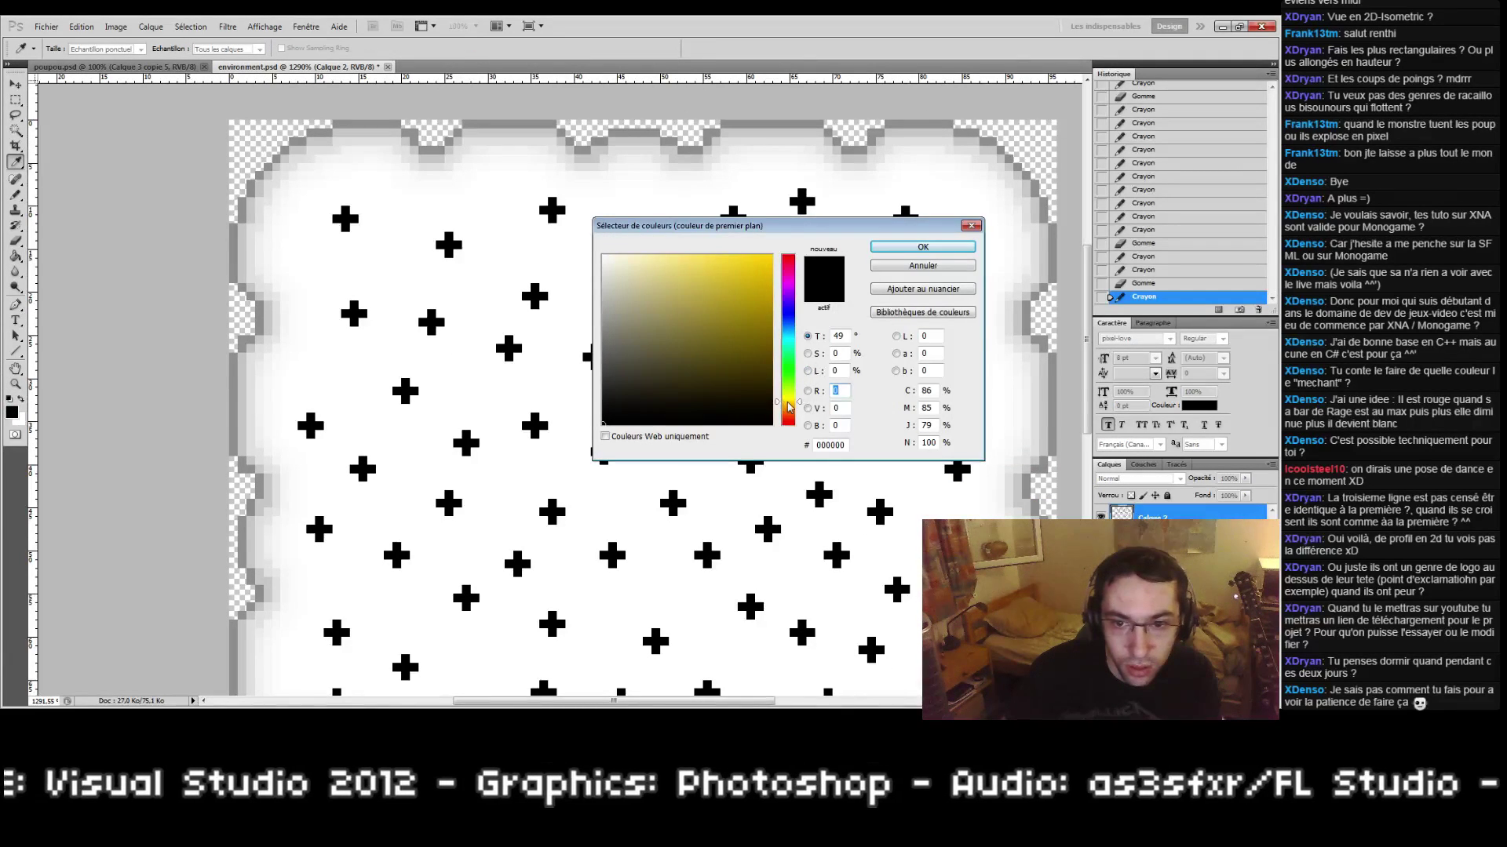
pyautogui.moveTo(789, 406); pyautogui.dragTo(791, 404)
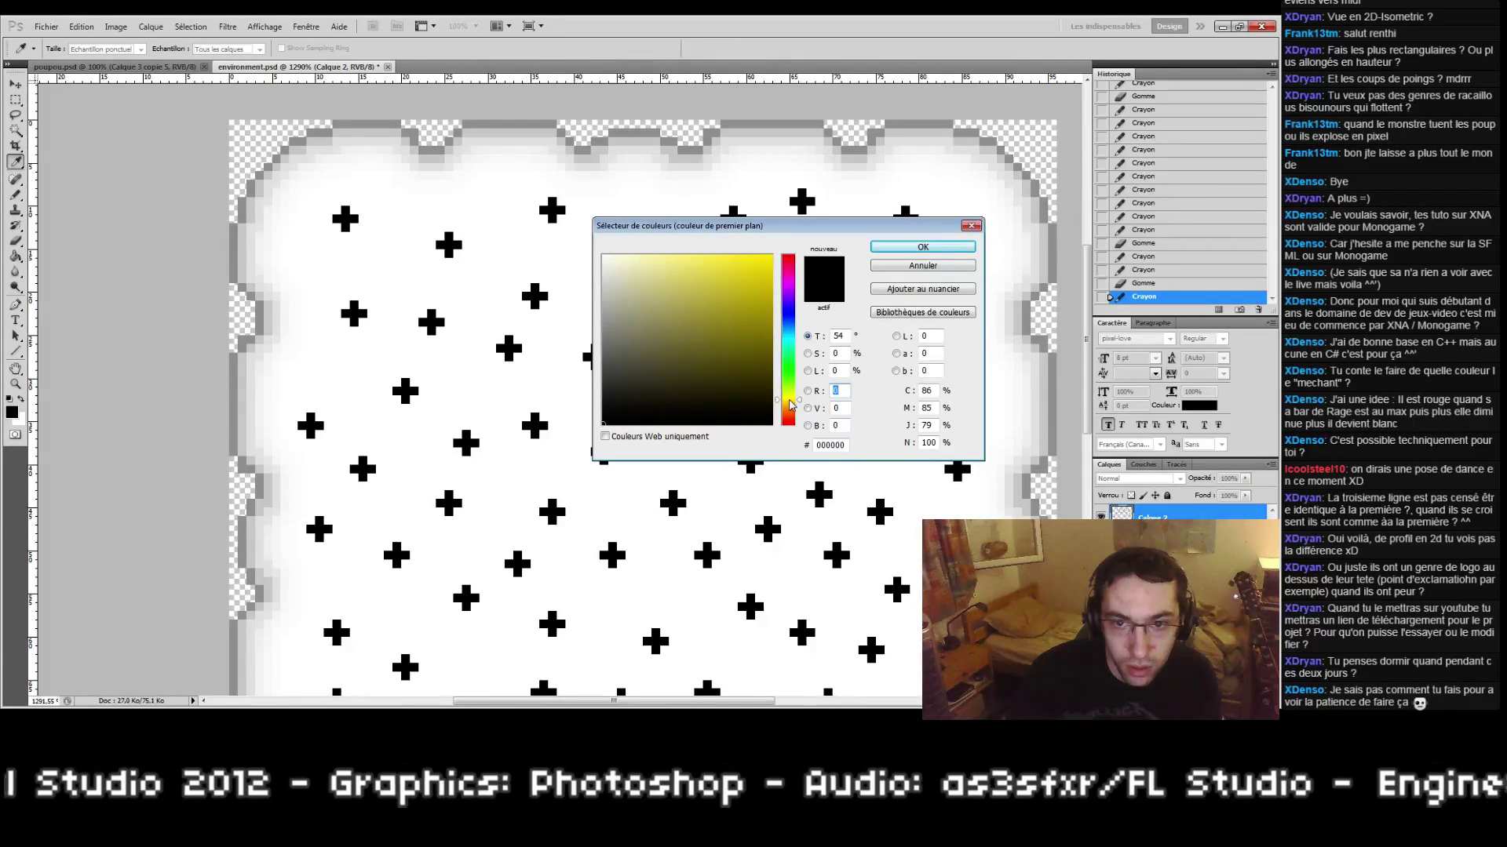
pyautogui.moveTo(651, 267)
pyautogui.mouseDown()
pyautogui.moveTo(667, 211)
pyautogui.moveTo(645, 207)
pyautogui.mouseUp()
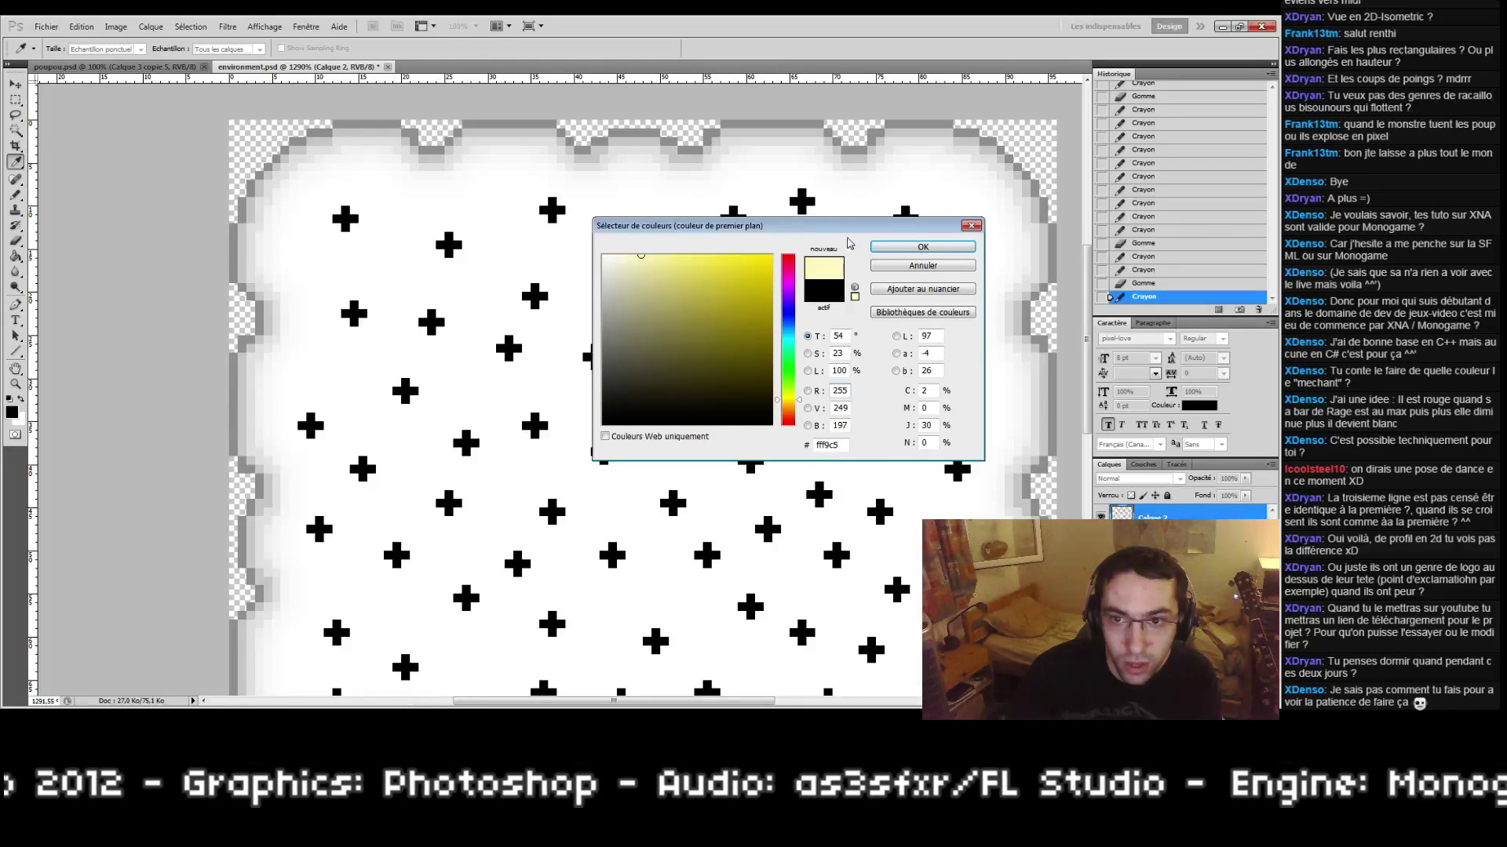
pyautogui.click(883, 249)
# Step: Switch the Paint Bucket's fill source from pattern to foreground colour and recolour all the plus signs pale yellow
pyautogui.press('g')
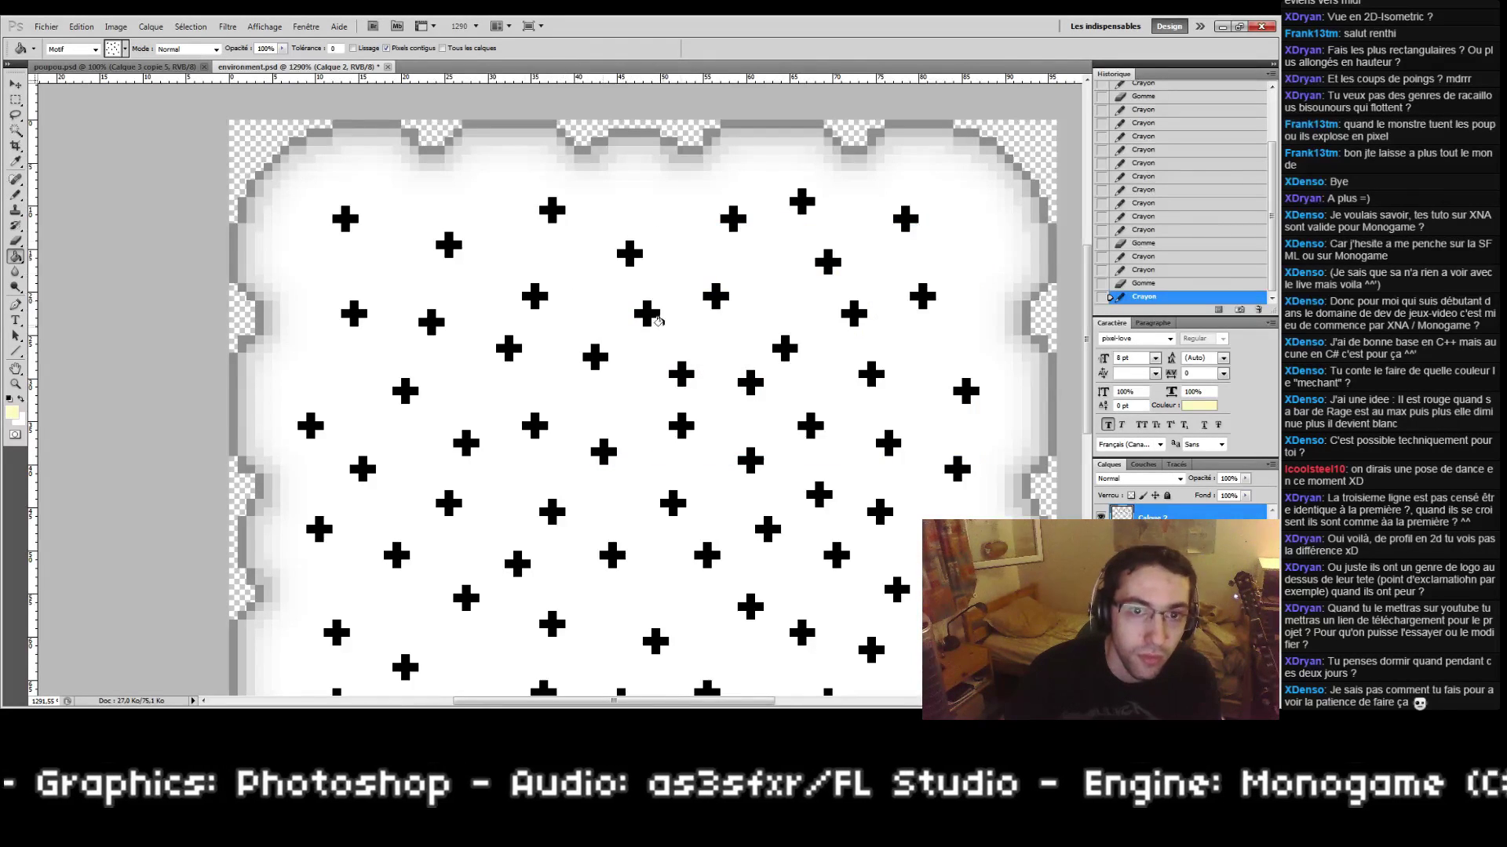
pyautogui.click(73, 48)
pyautogui.click(78, 62)
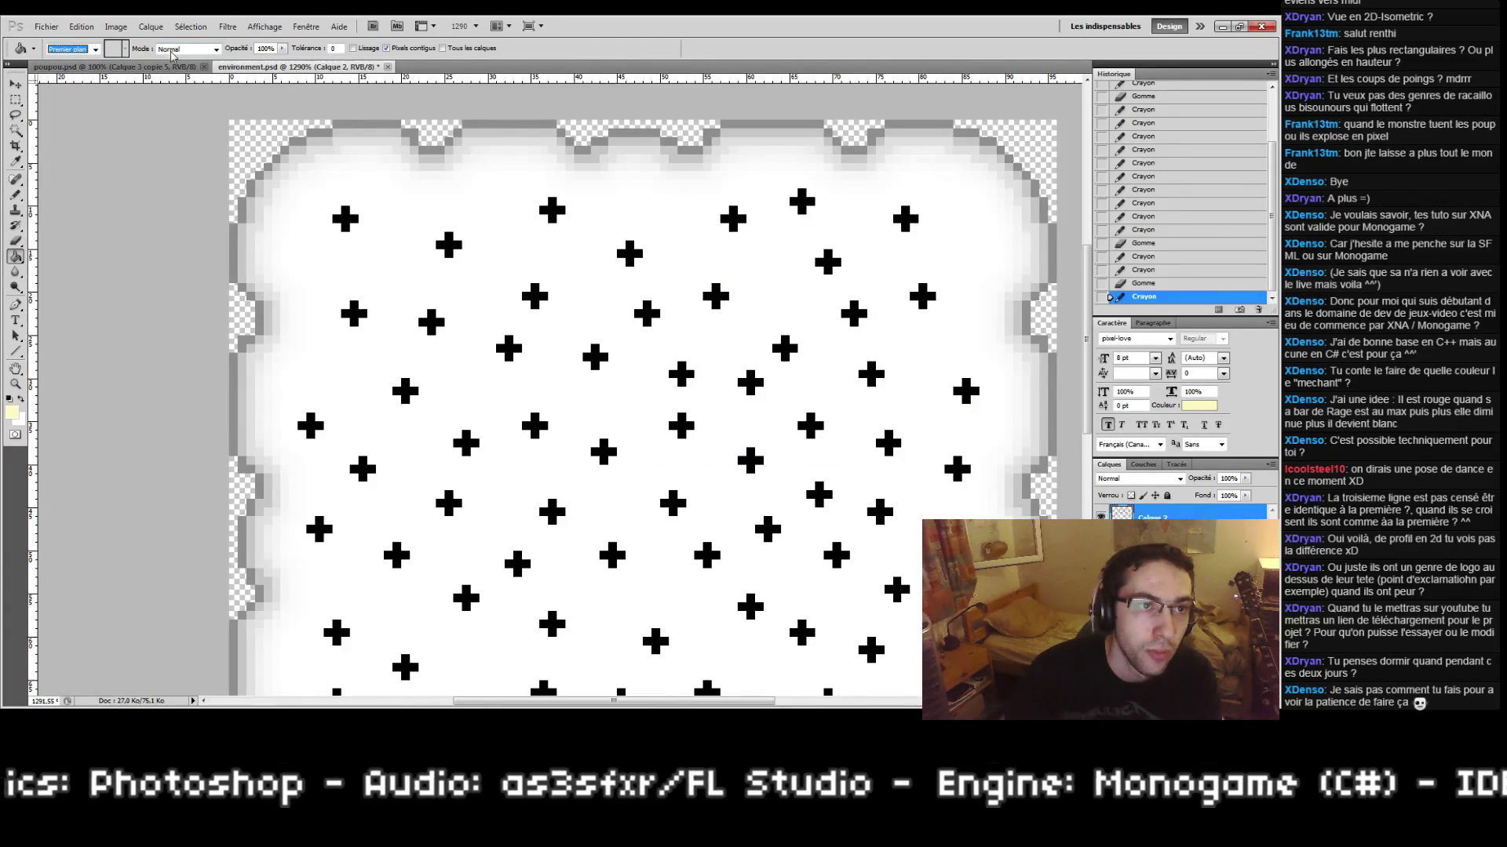
pyautogui.click(445, 245)
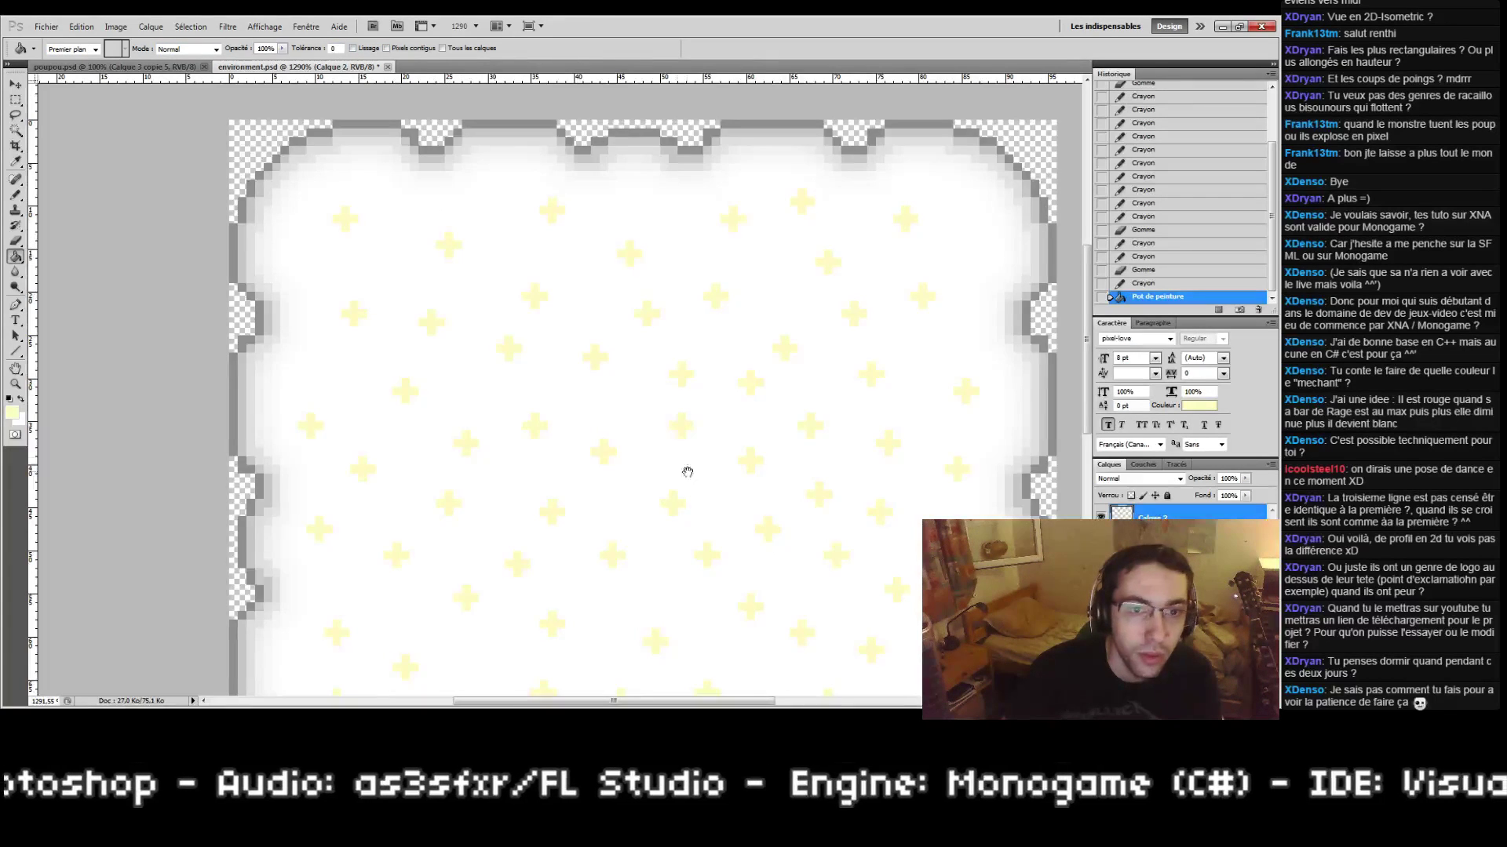
# Step: Add 10% Gaussian colour noise to the plus-sign layer Calque 2
pyautogui.moveTo(686, 471); pyautogui.dragTo(580, 315)
pyautogui.doubleClick(11, 384)
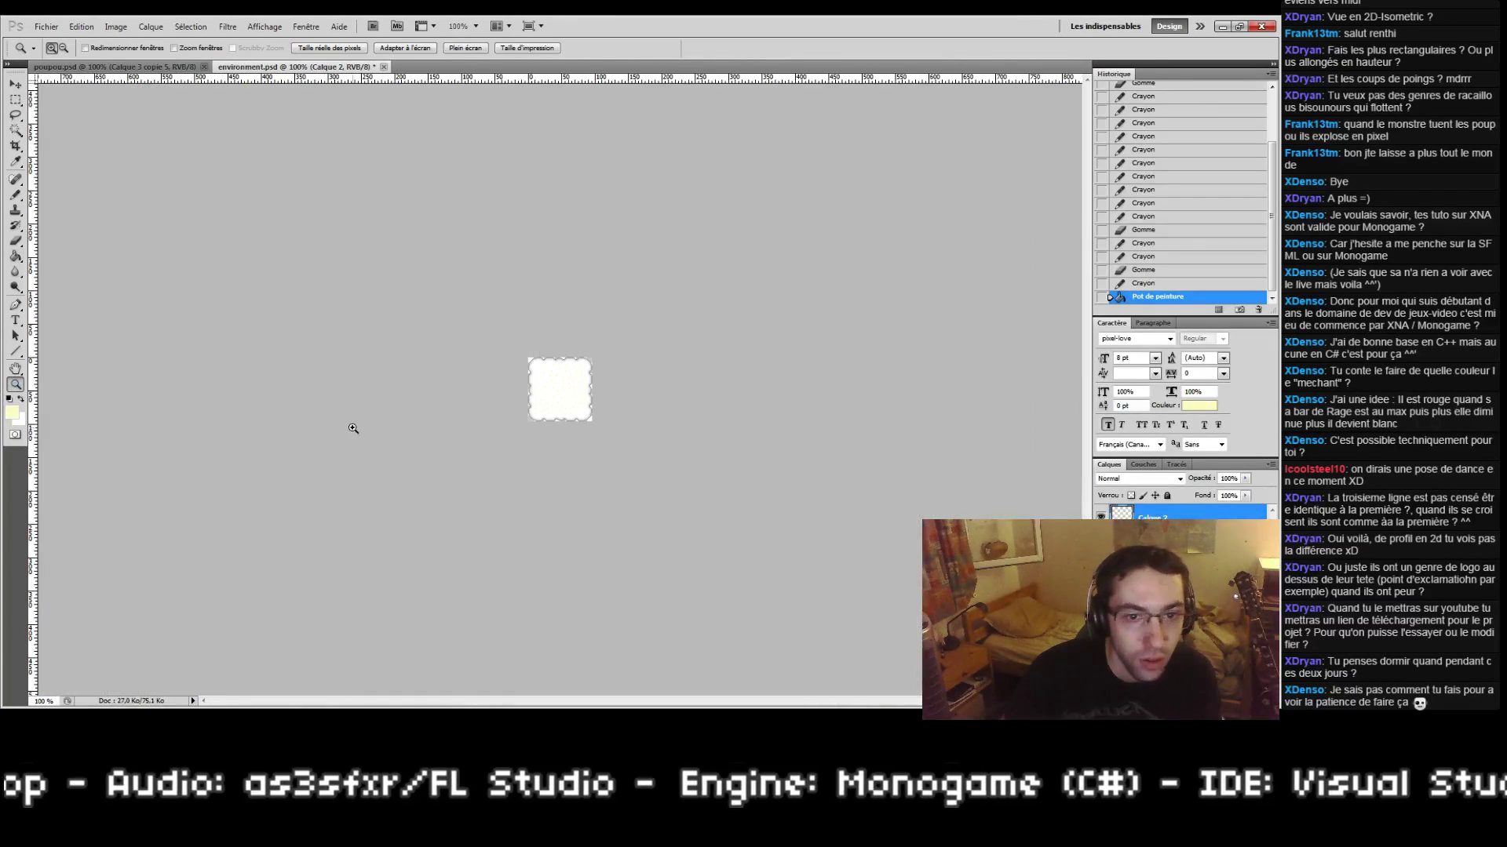
pyautogui.click(549, 400)
pyautogui.moveTo(597, 421); pyautogui.dragTo(597, 420)
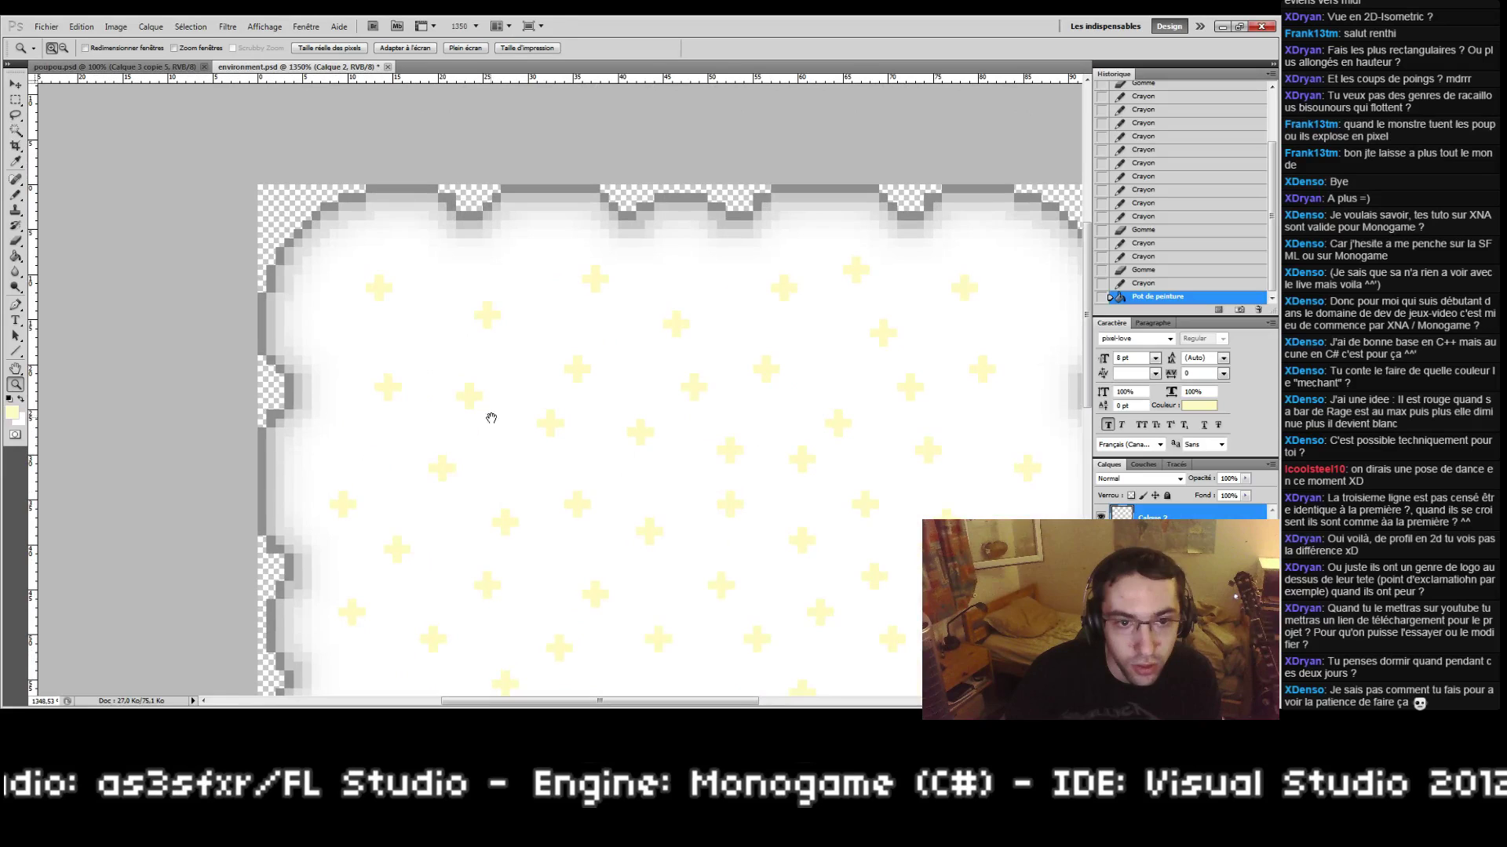
pyautogui.click(219, 28)
pyautogui.moveTo(346, 155)
pyautogui.click(412, 163)
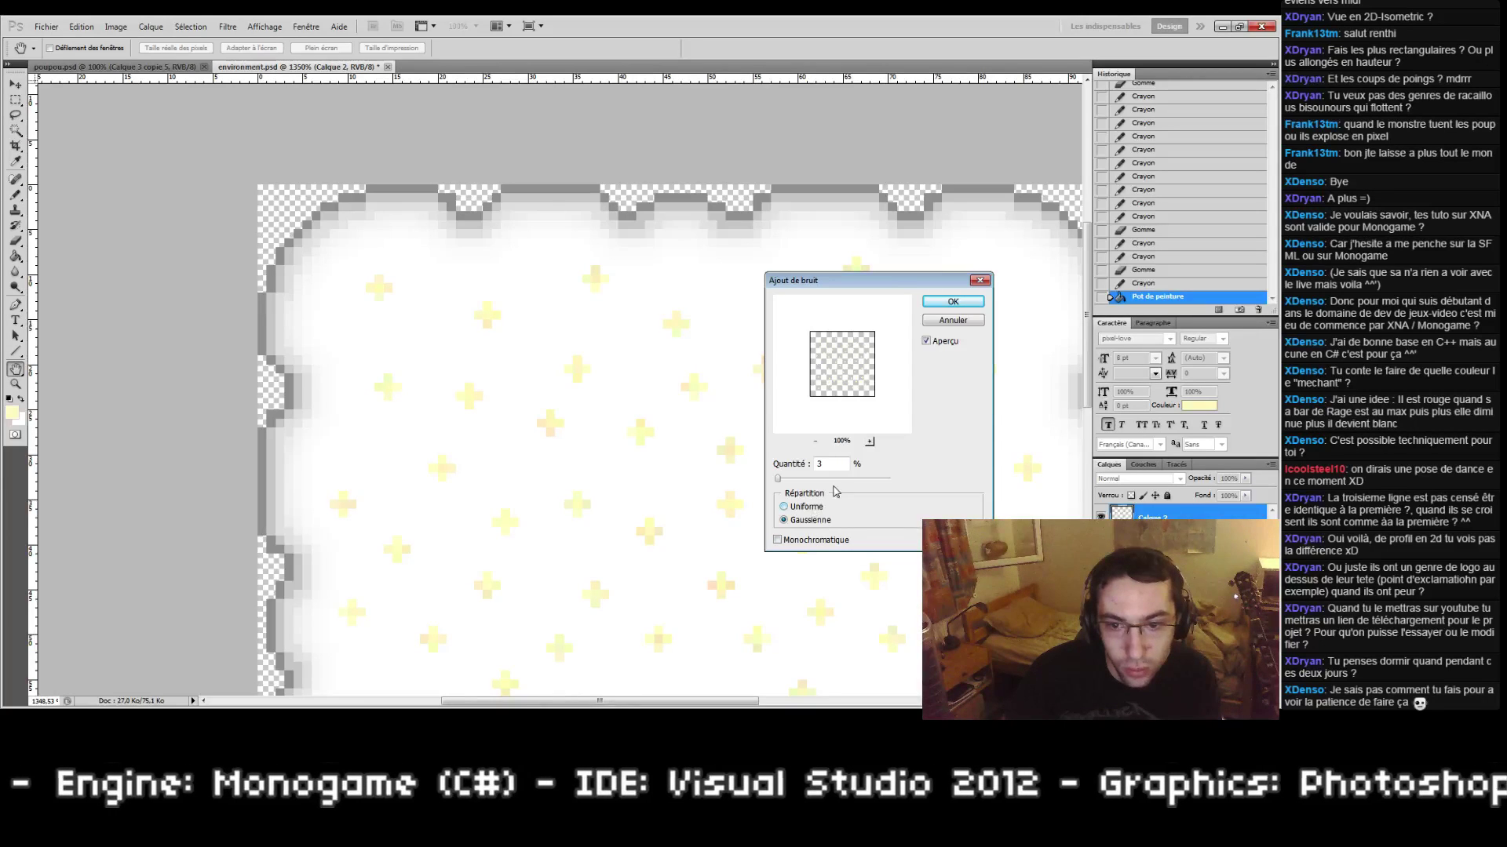
pyautogui.write('10')
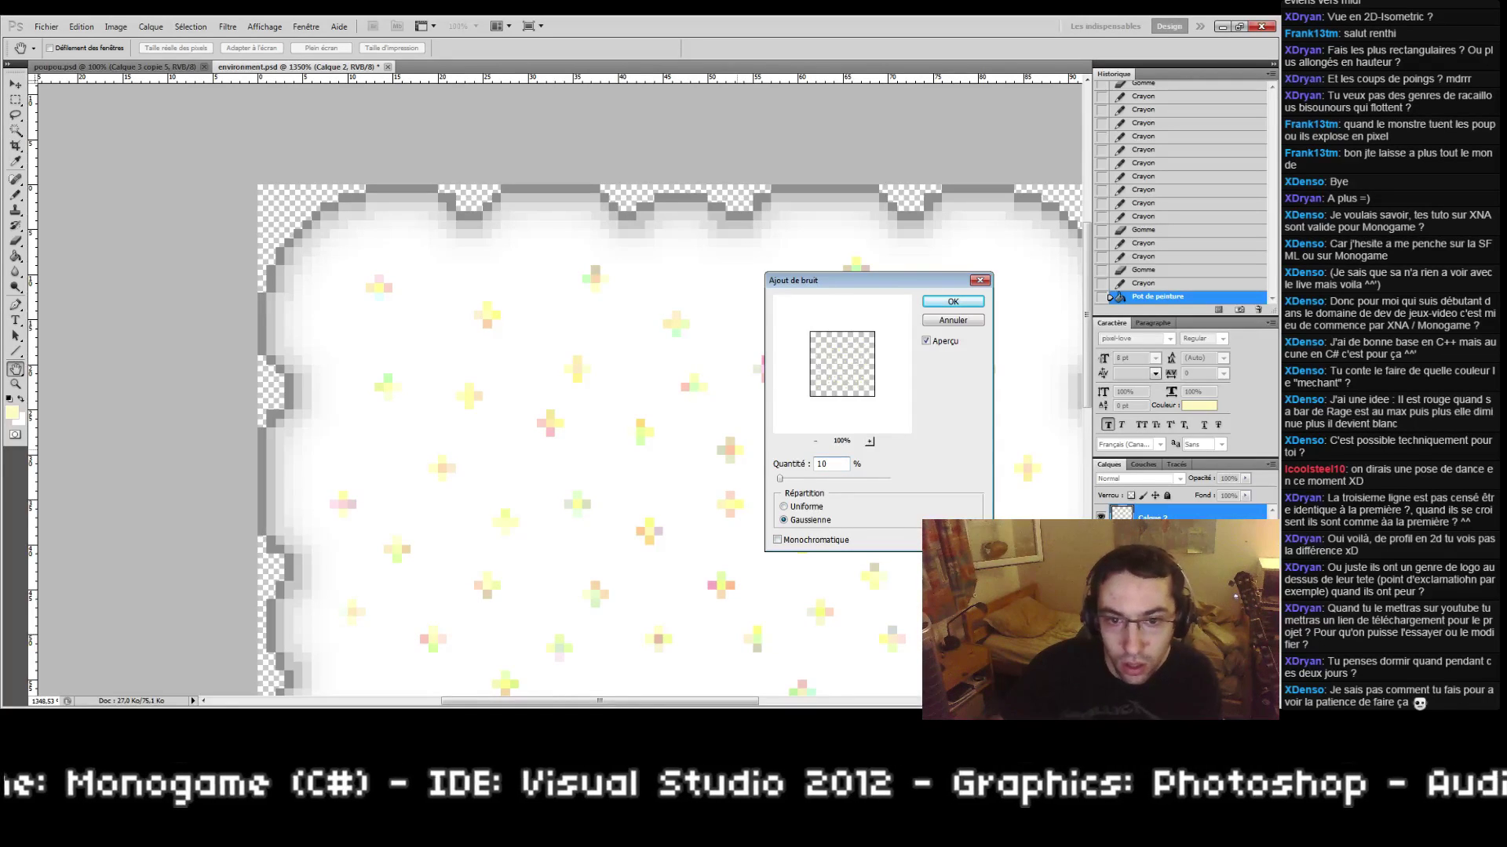
pyautogui.moveTo(782, 291); pyautogui.dragTo(44, 383)
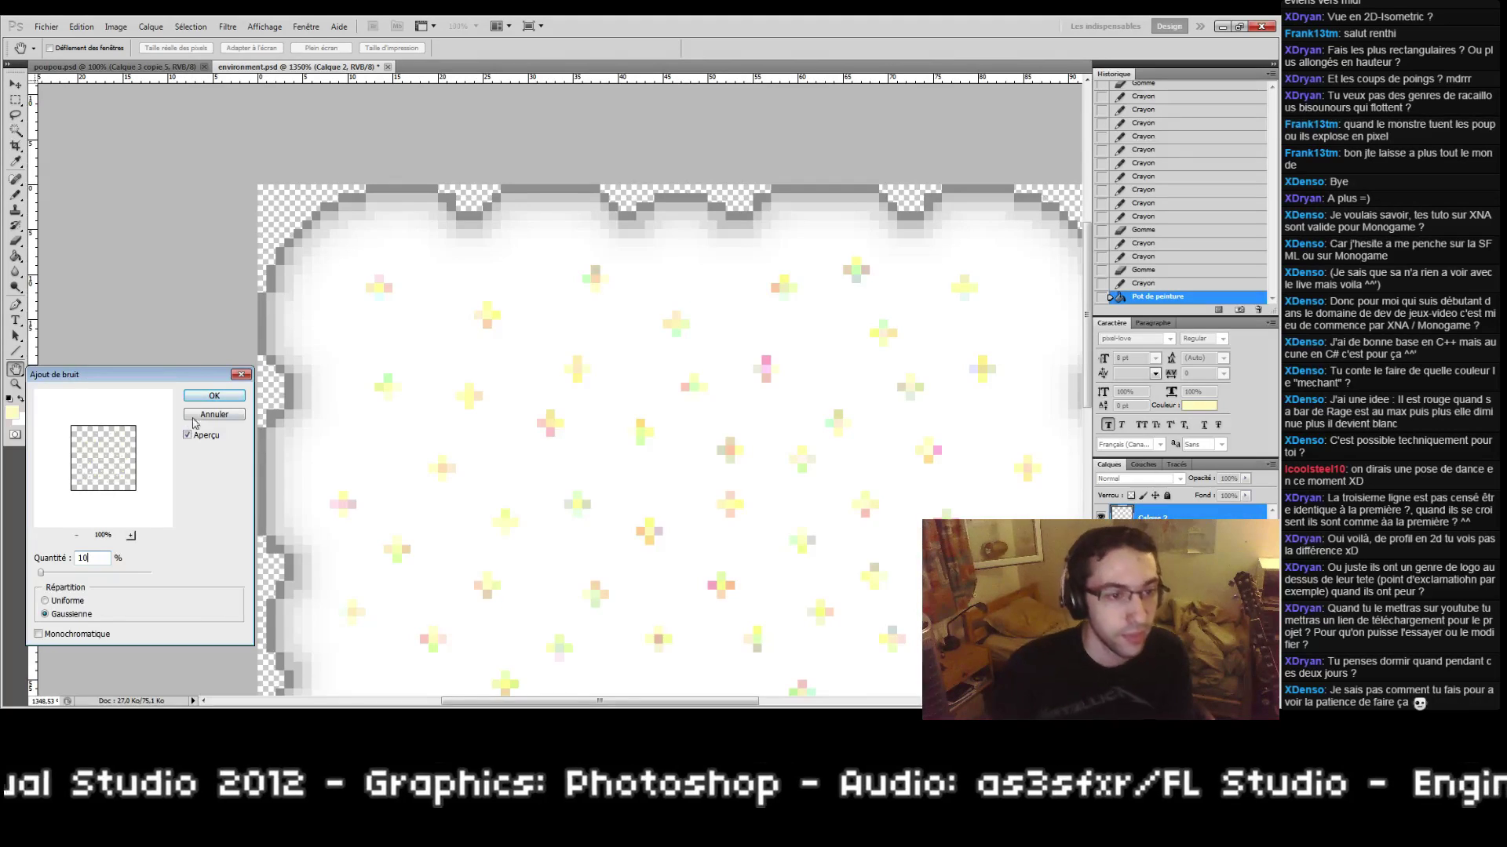
pyautogui.click(212, 396)
# Step: Check the speckled plus signs at reduced size and lower the opacity of layer Calque 2 to 40%
pyautogui.doubleClick(17, 386)
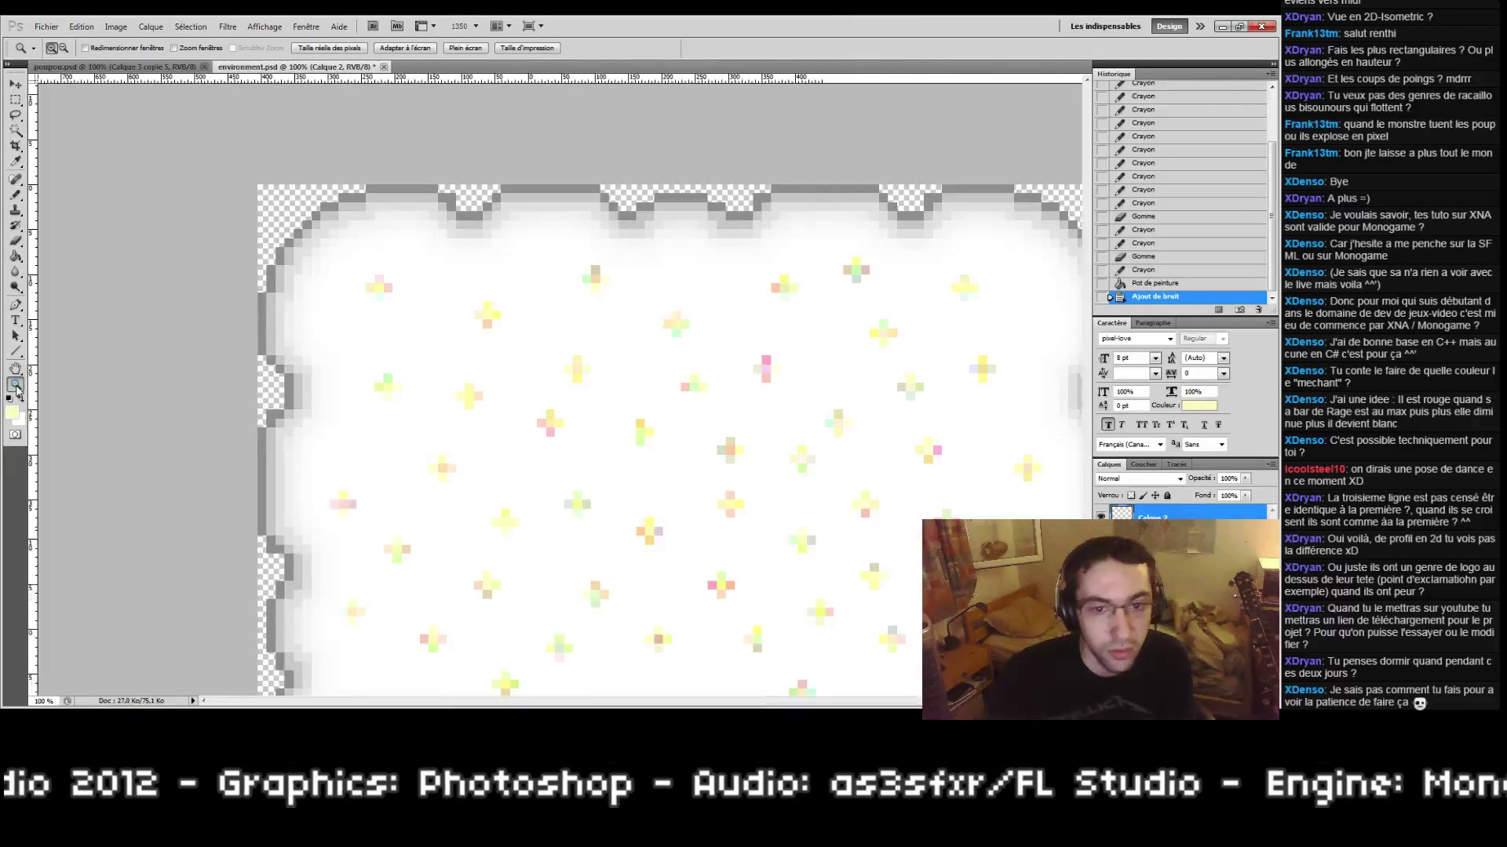
pyautogui.click(562, 428)
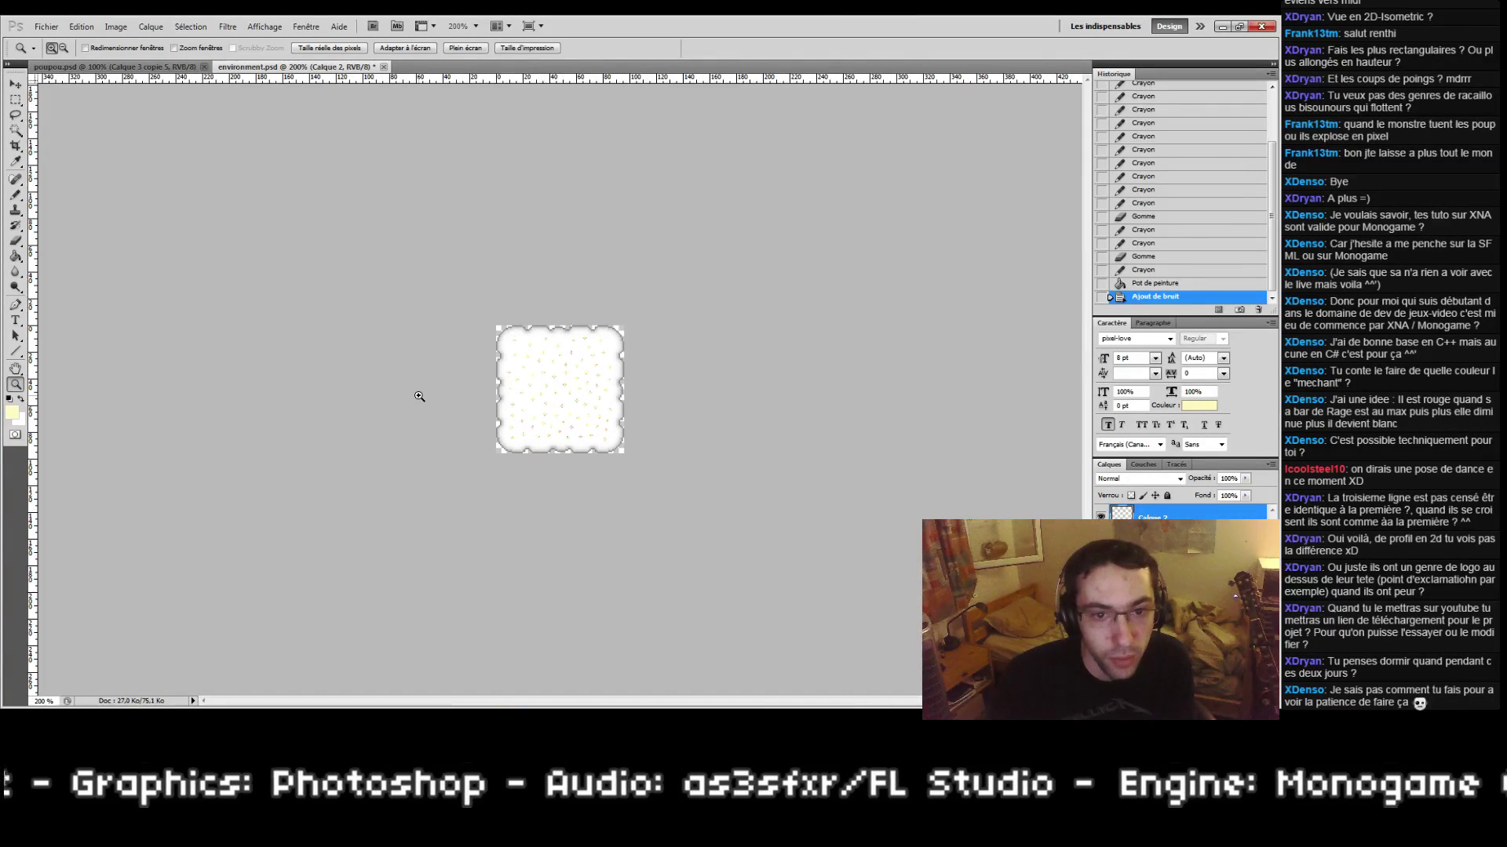
pyautogui.scroll(5, 565, 430)
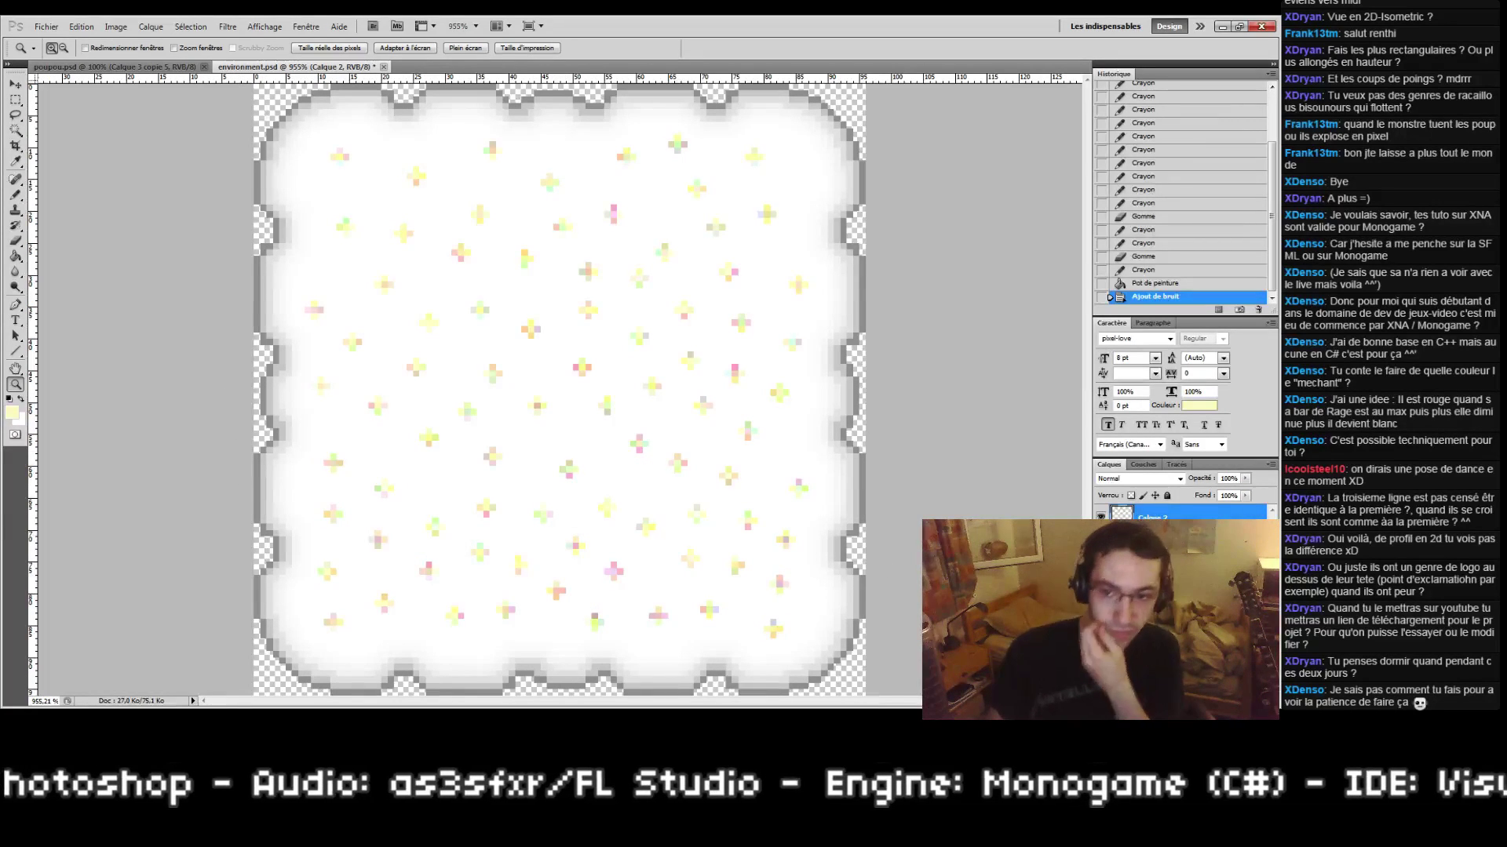
pyautogui.write('5')
pyautogui.press('Return')
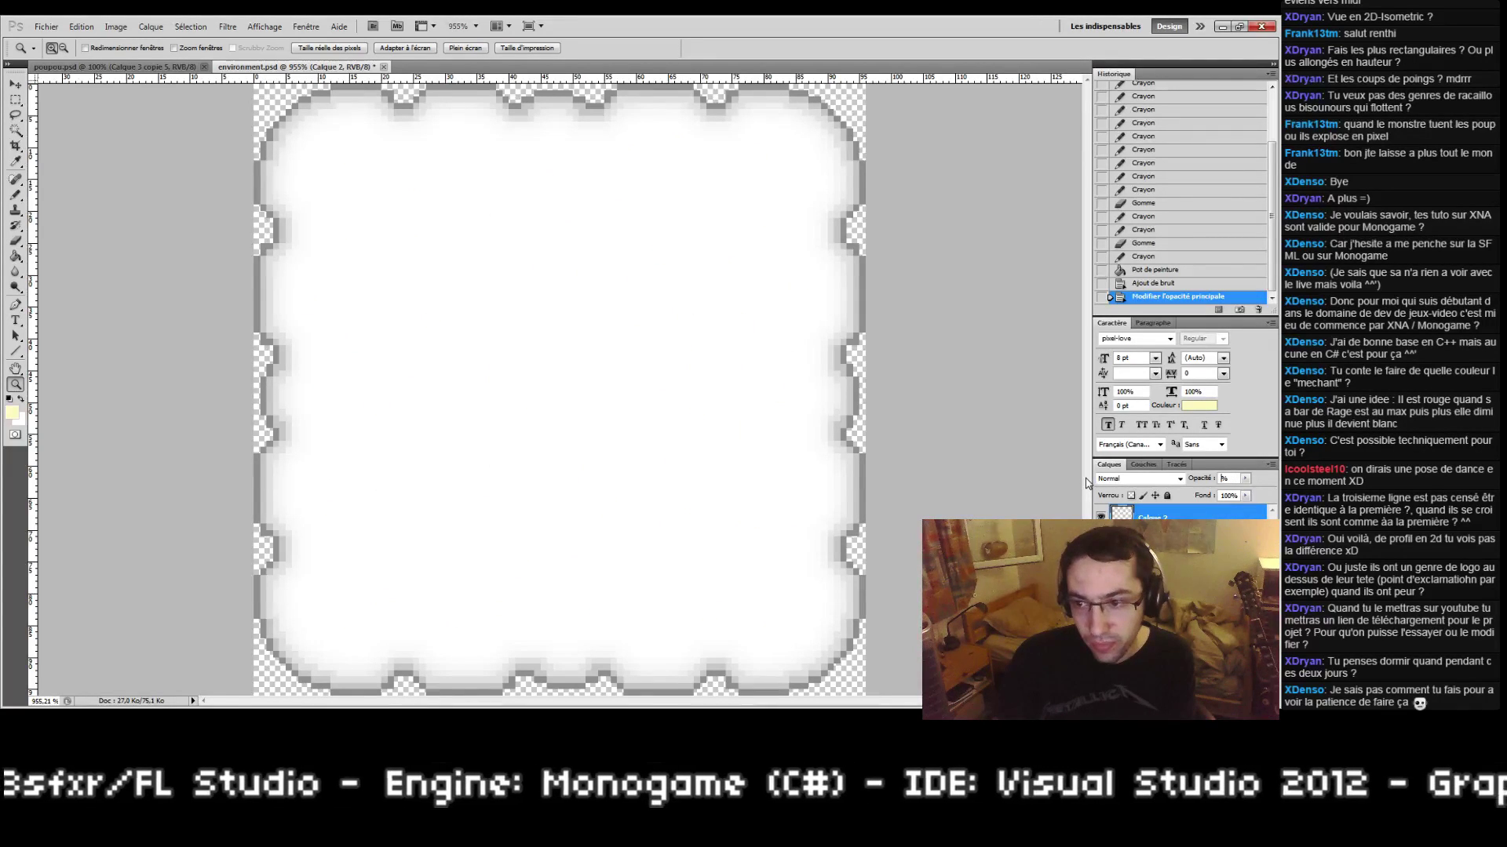
pyautogui.write('40')
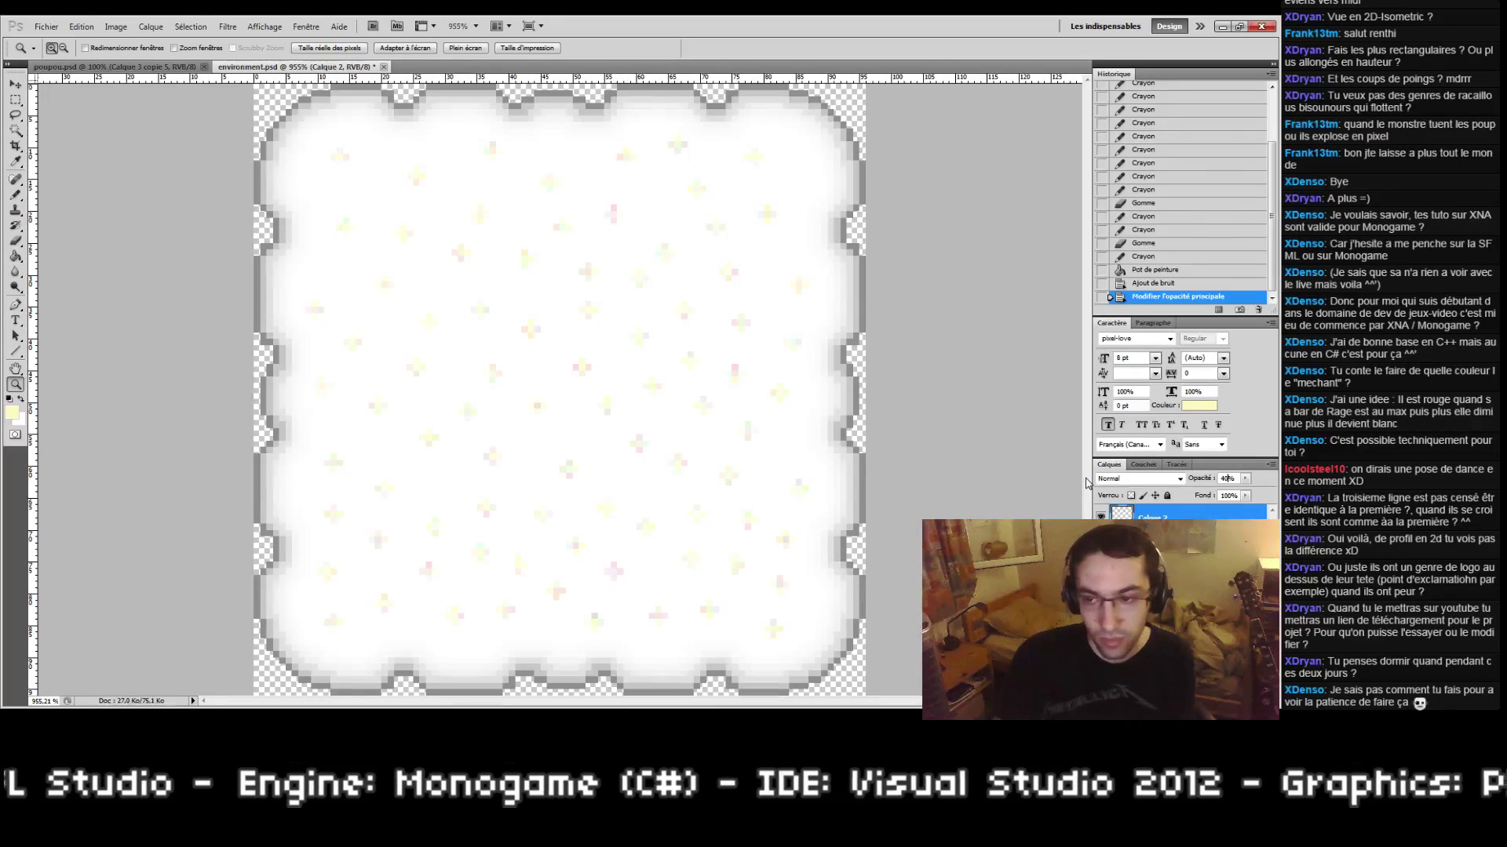
# Step: Set the opacity of the speckle layer Calque 2 to 50%
pyautogui.press('BackSpace')
pyautogui.press('BackSpace')
pyautogui.write('60')
pyautogui.press('BackSpace')
pyautogui.press('BackSpace')
pyautogui.write('50')
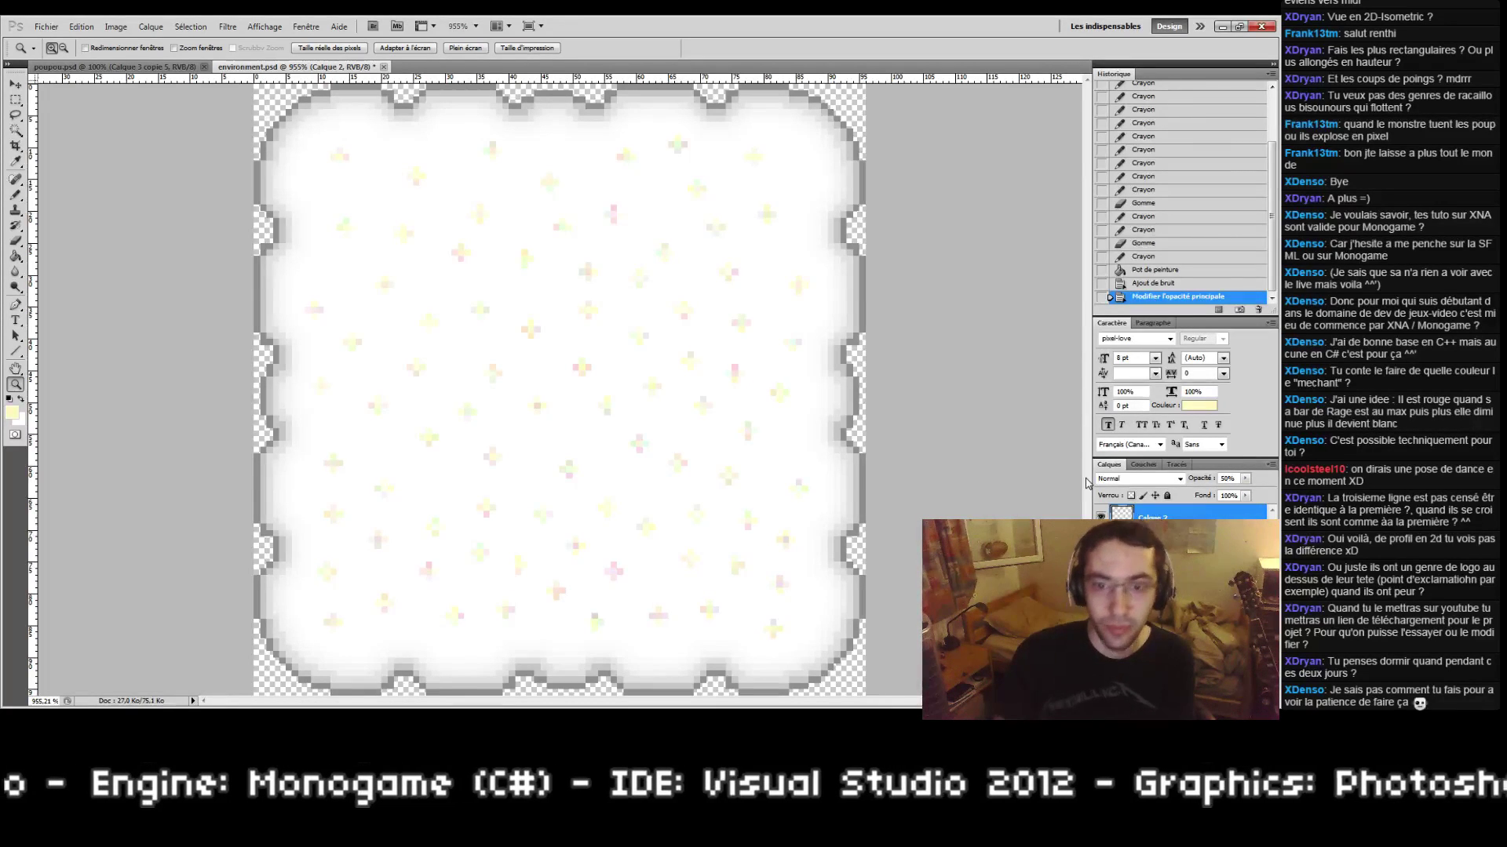
pyautogui.doubleClick(15, 385)
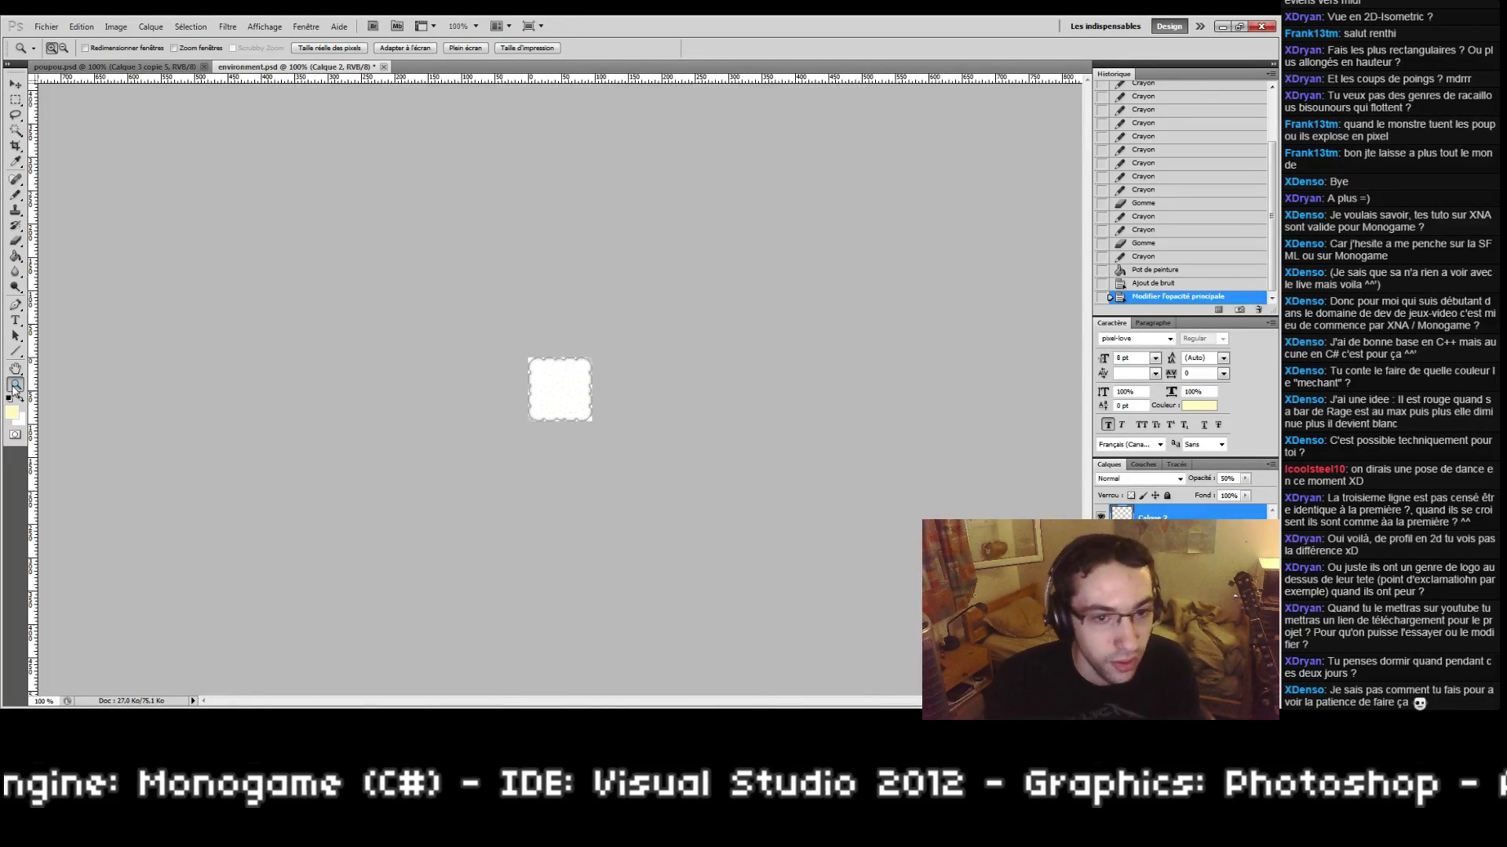
pyautogui.click(546, 406)
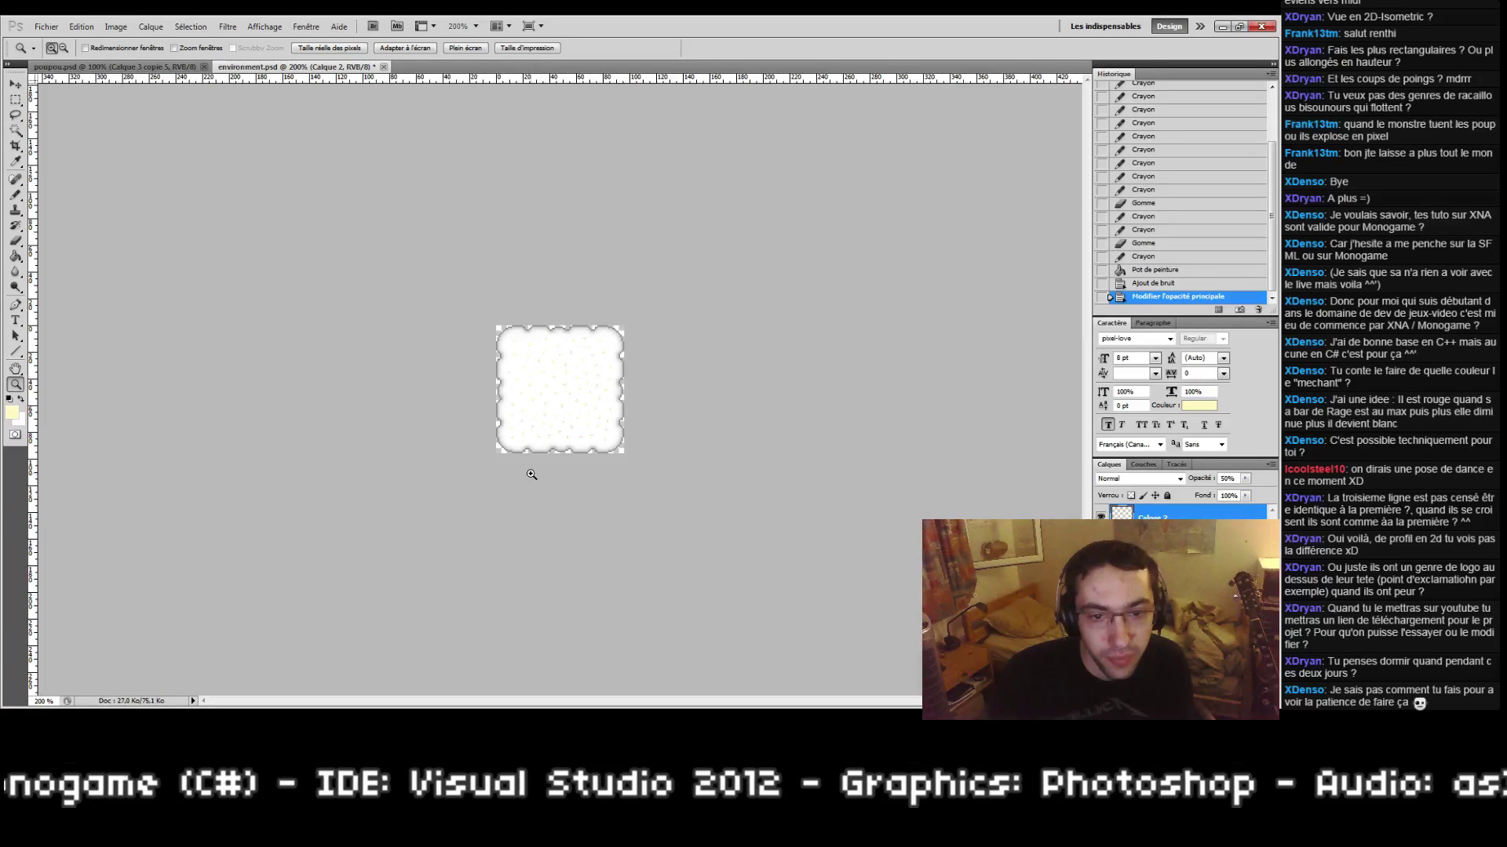
# Step: Add a new layer above the cloud tile and fill it with light pink
pyautogui.hotkey('ctrl', 'shift', 'alt', 'n')
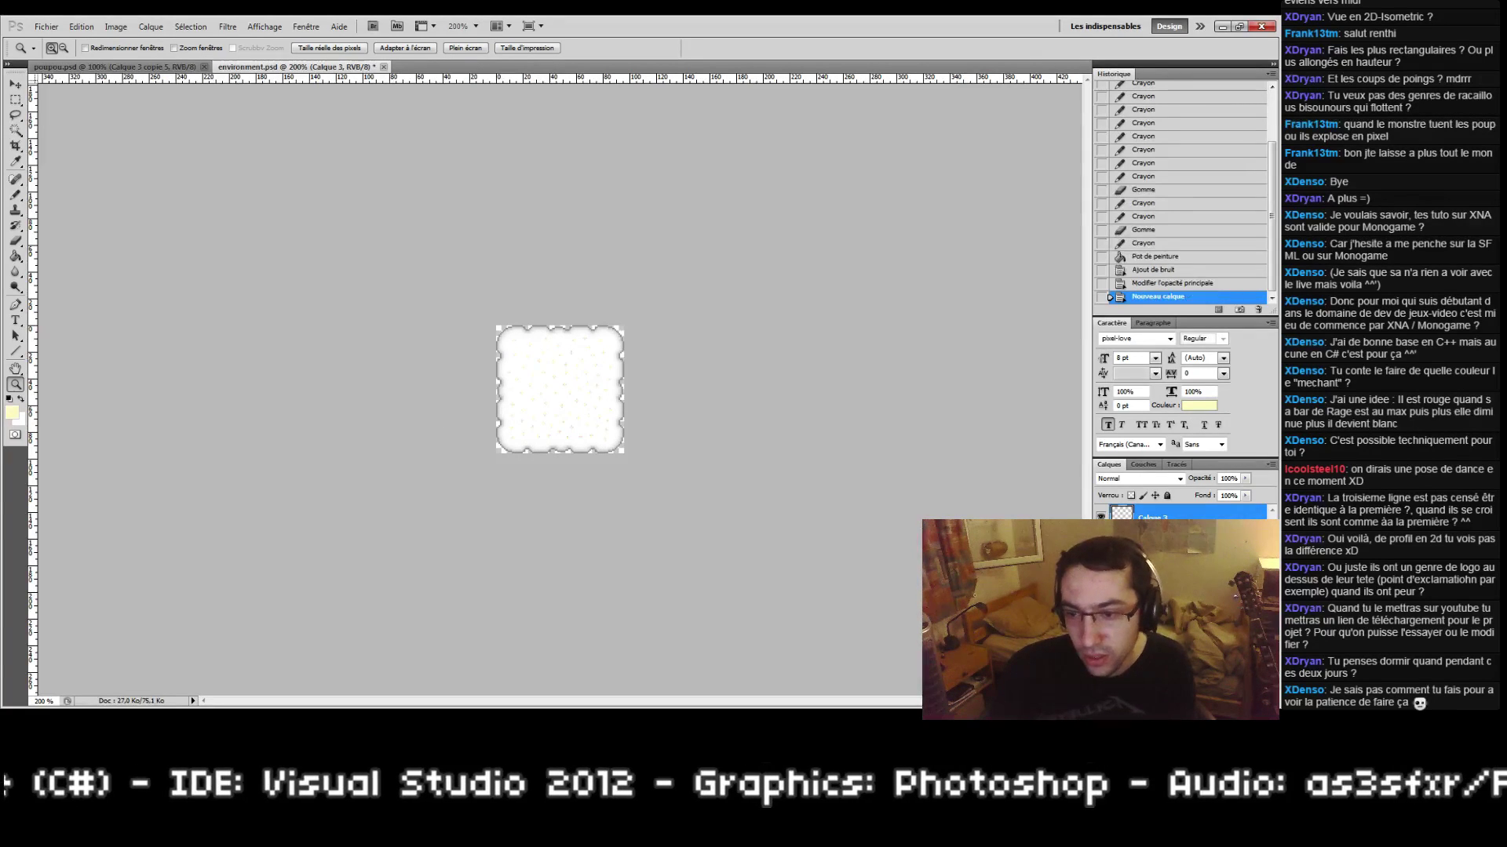
pyautogui.click(15, 256)
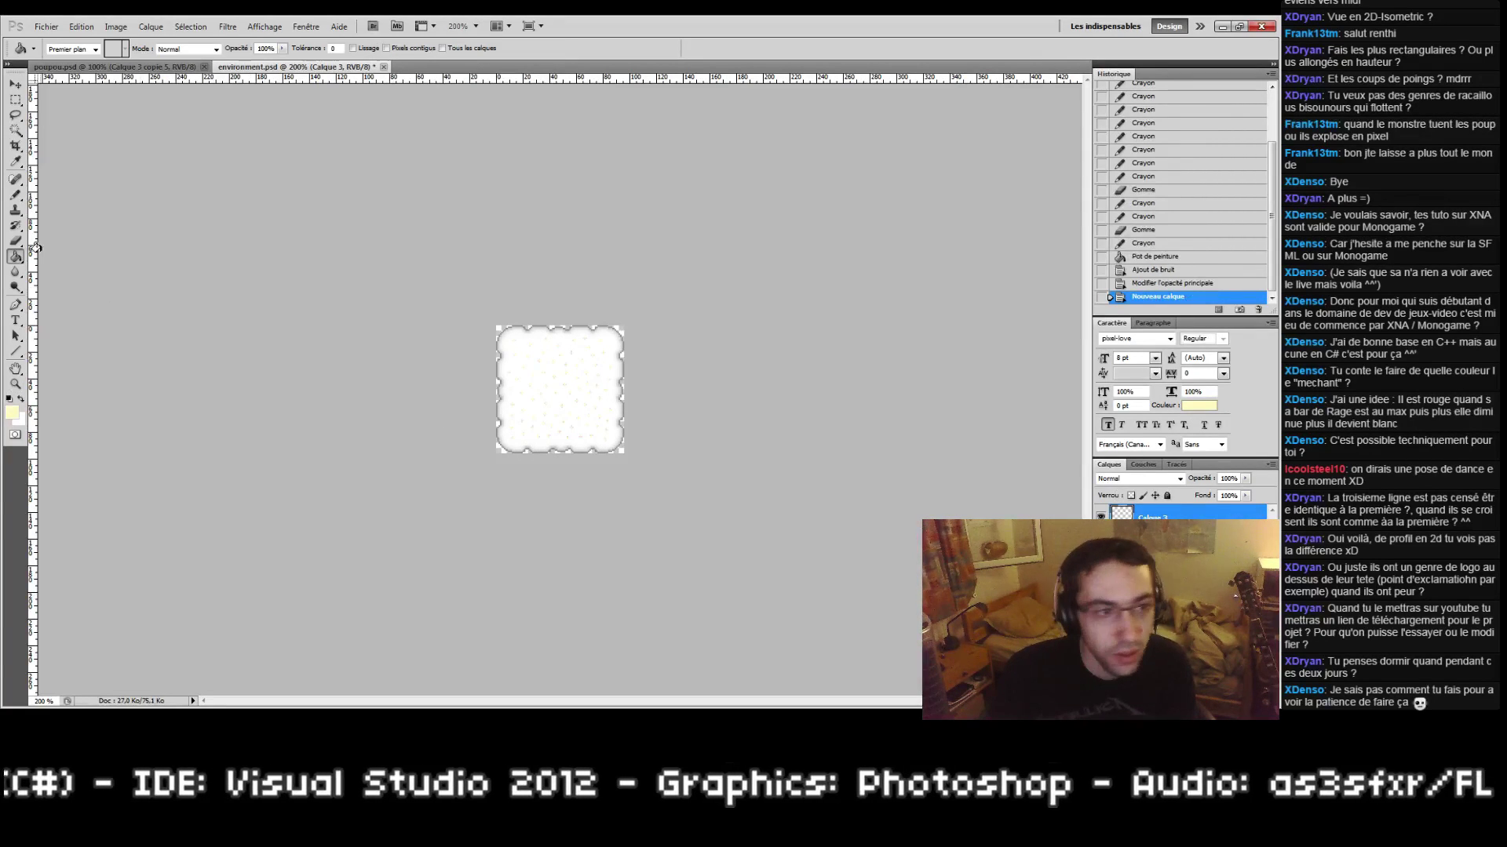
pyautogui.press('d')
pyautogui.click(13, 407)
pyautogui.click(792, 287)
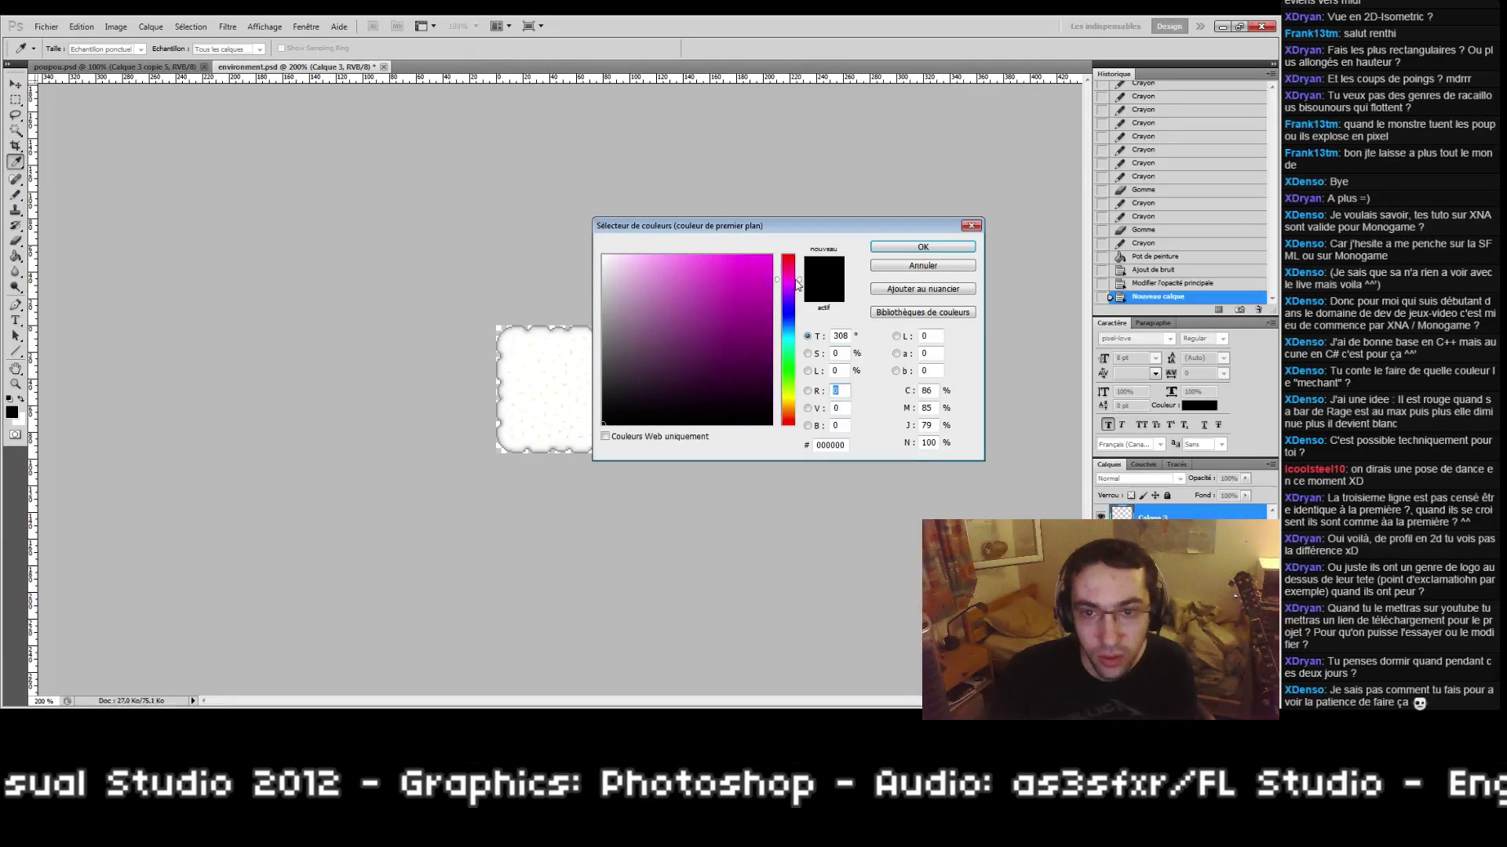
pyautogui.moveTo(681, 281); pyautogui.dragTo(659, 211)
pyautogui.click(878, 248)
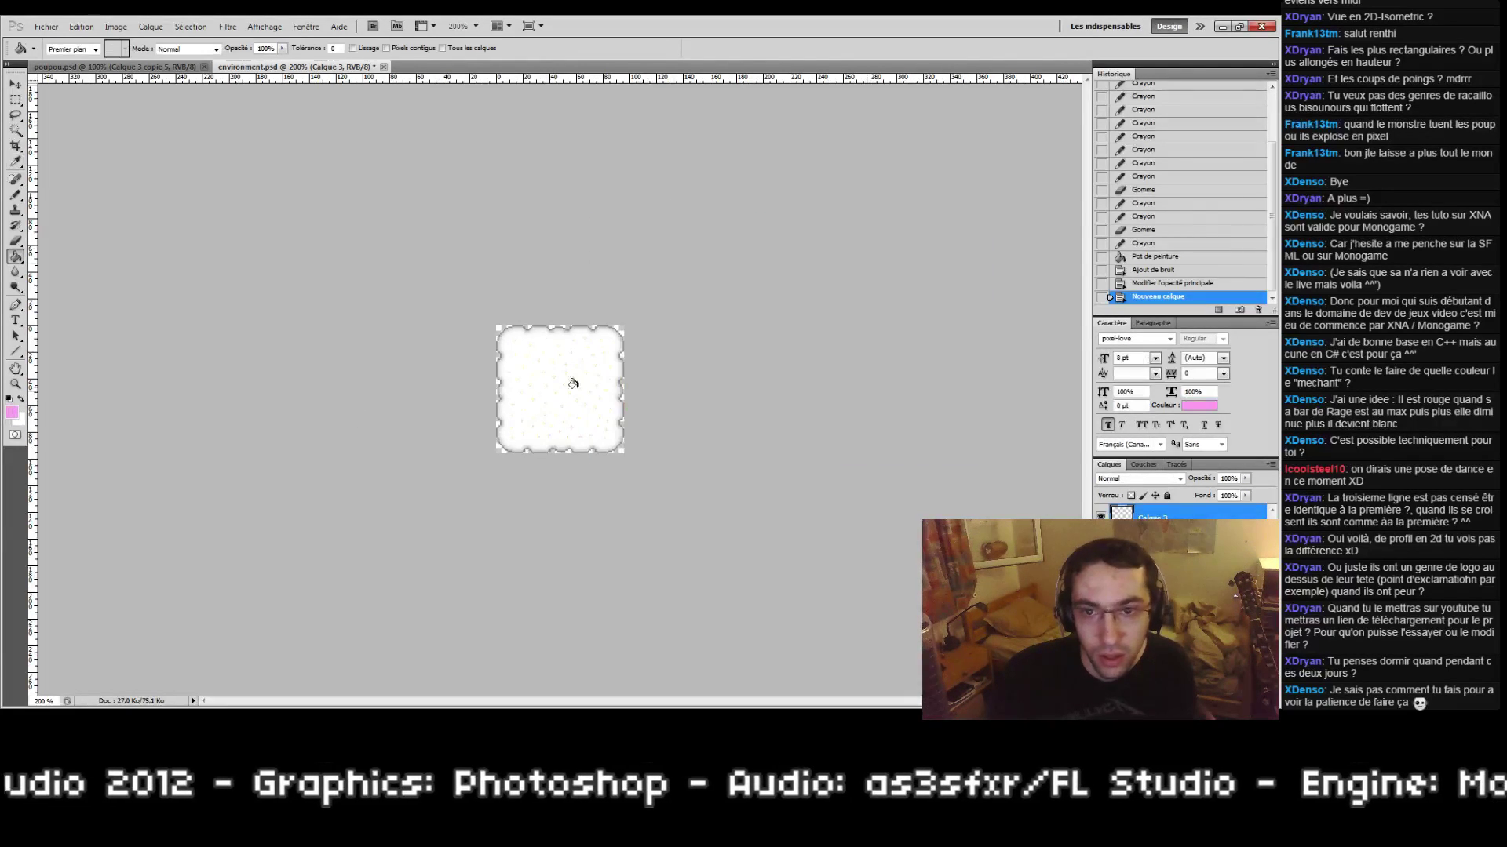
pyautogui.click(572, 380)
# Step: Try a series of blend modes on the pink layer, settling on Densité linéaire +
pyautogui.click(1159, 479)
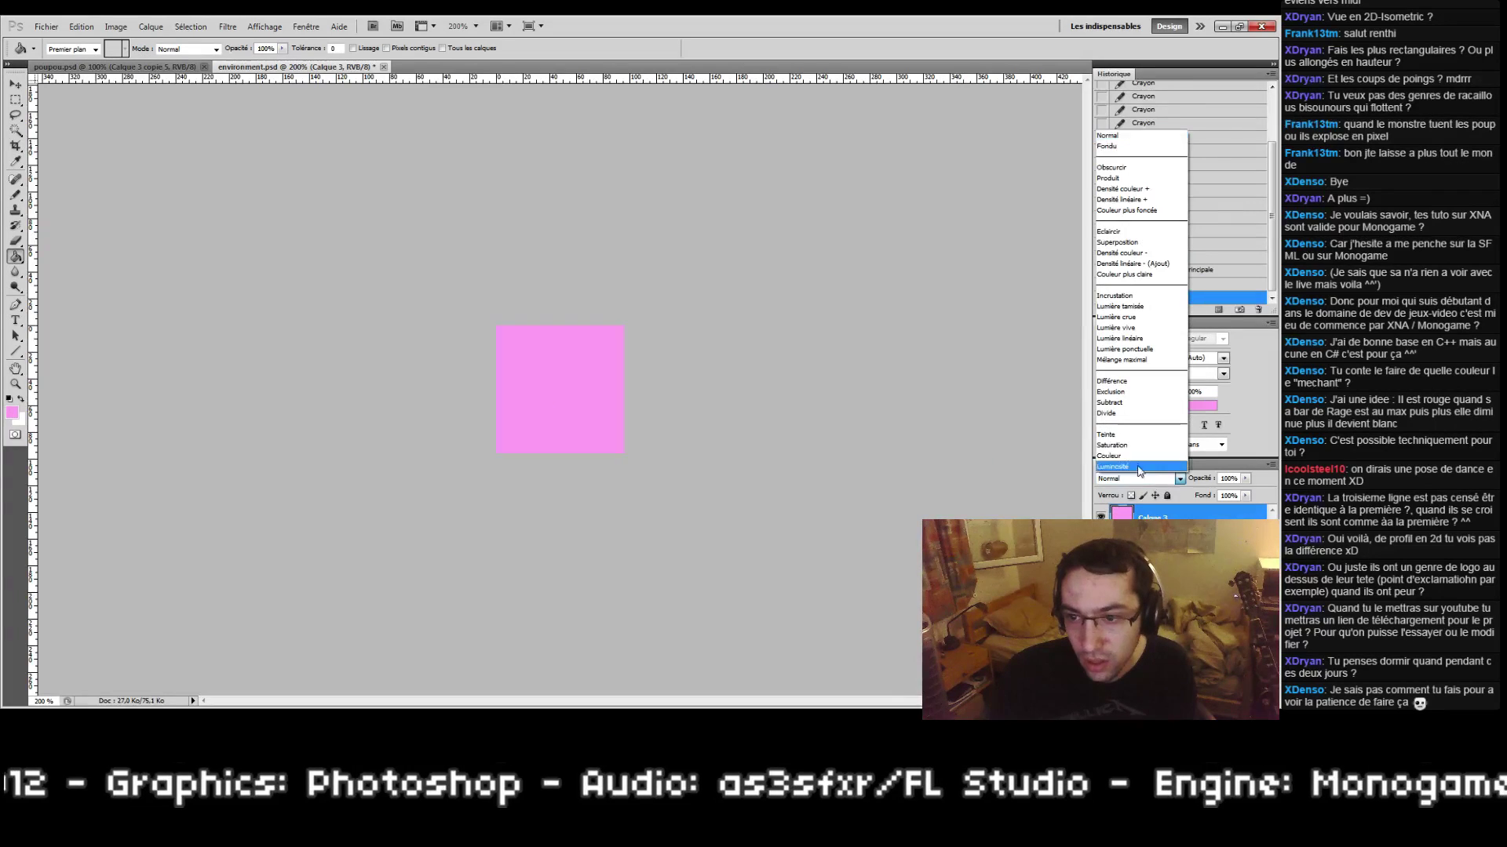
pyautogui.click(1142, 438)
pyautogui.press('Down')
pyautogui.press('Down')
pyautogui.press('Down')
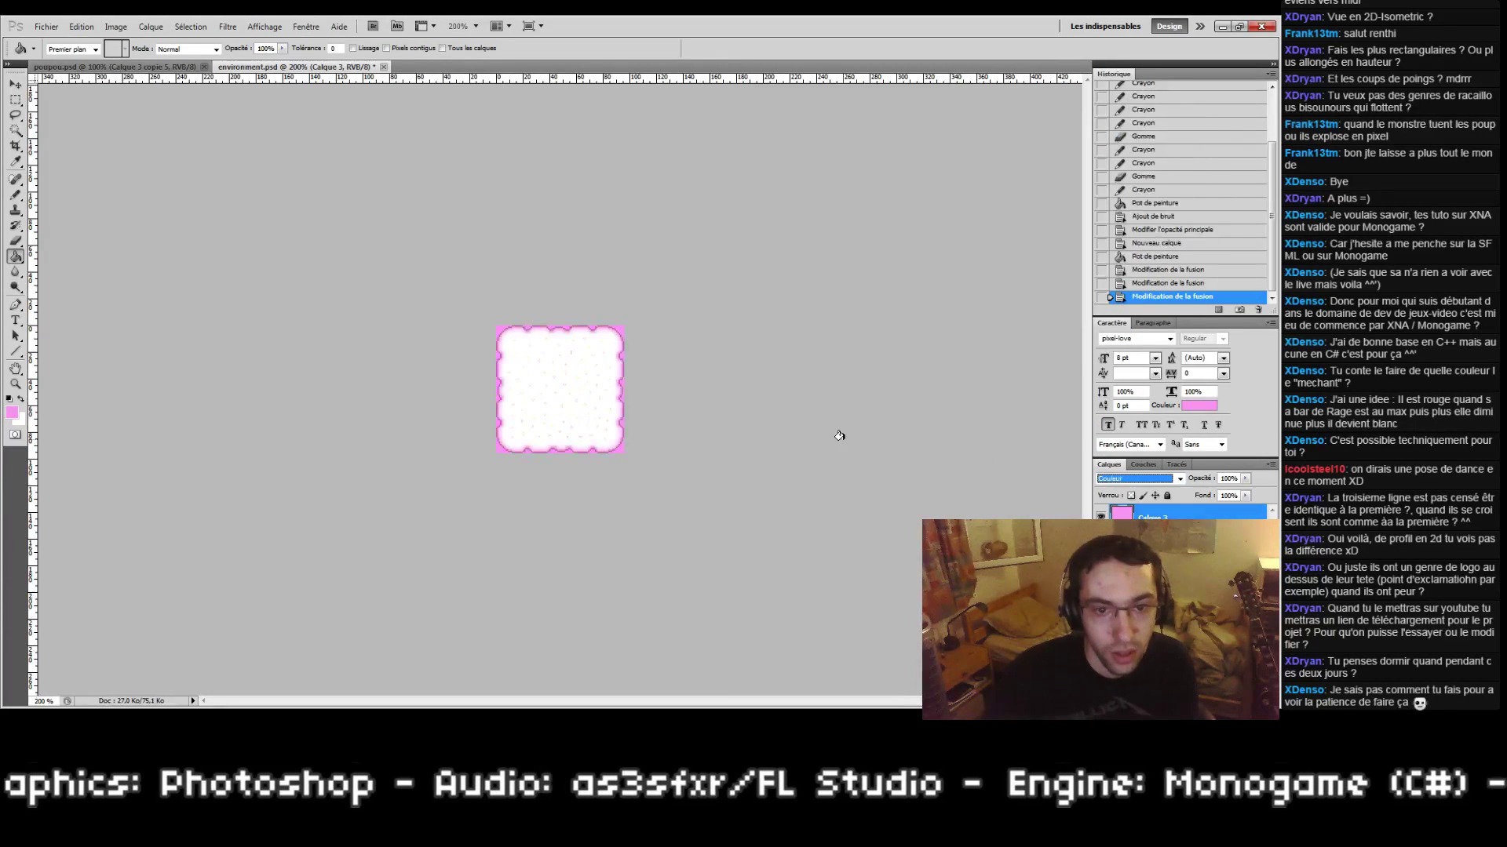
pyautogui.press('Up')
pyautogui.press('Up')
pyautogui.press('Up')
pyautogui.press('Up')
pyautogui.press('Up')
pyautogui.press('Up')
pyautogui.press('Up')
pyautogui.press('Up')
pyautogui.press('Up')
pyautogui.press('Up')
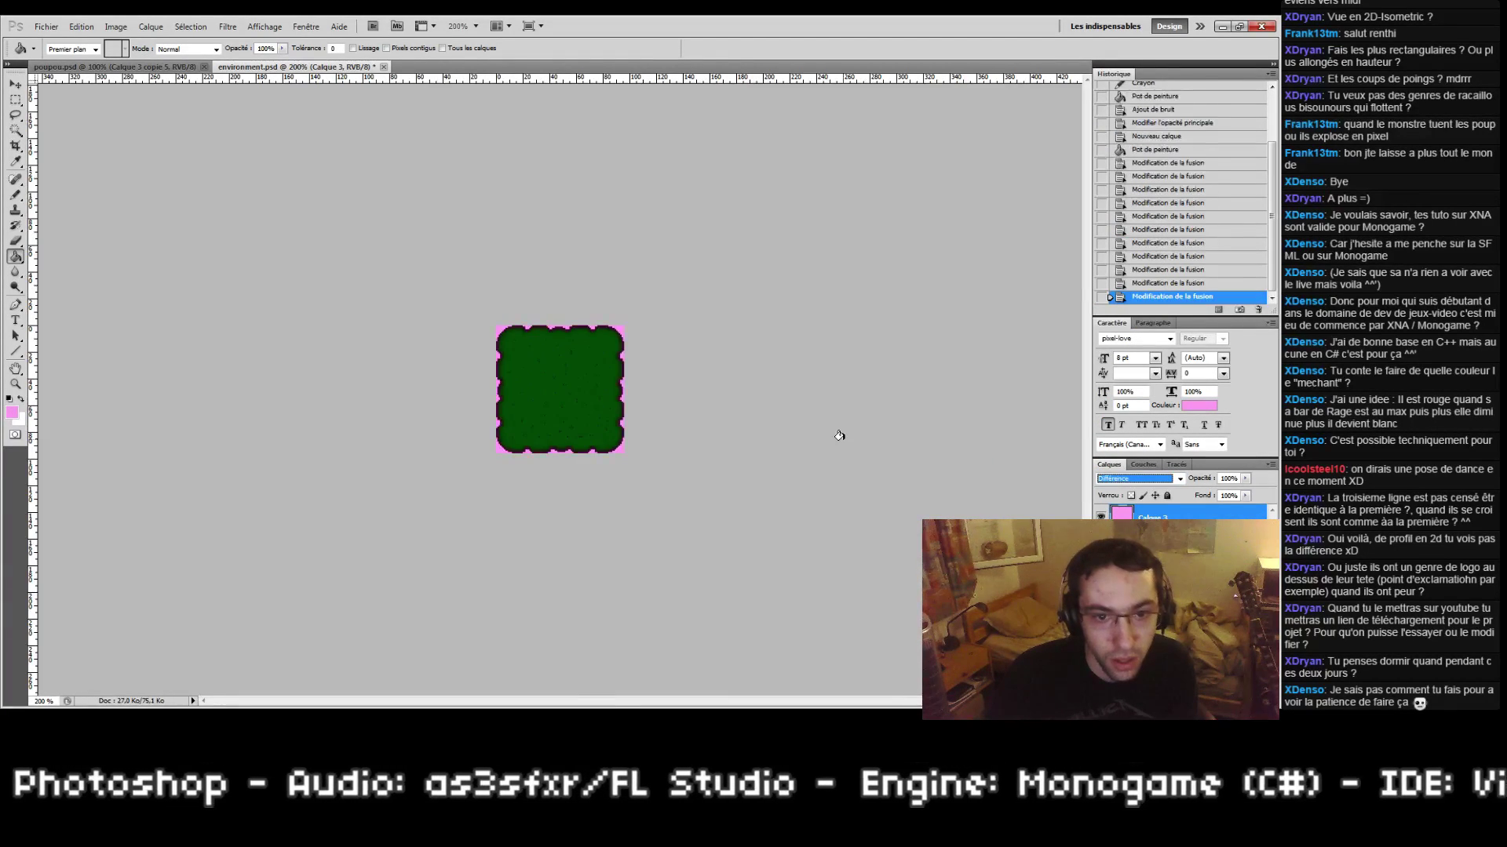
pyautogui.press('Up')
pyautogui.press('Up')
pyautogui.press('Up')
pyautogui.press('Up')
pyautogui.press('Up')
pyautogui.press('Up')
pyautogui.press('Up')
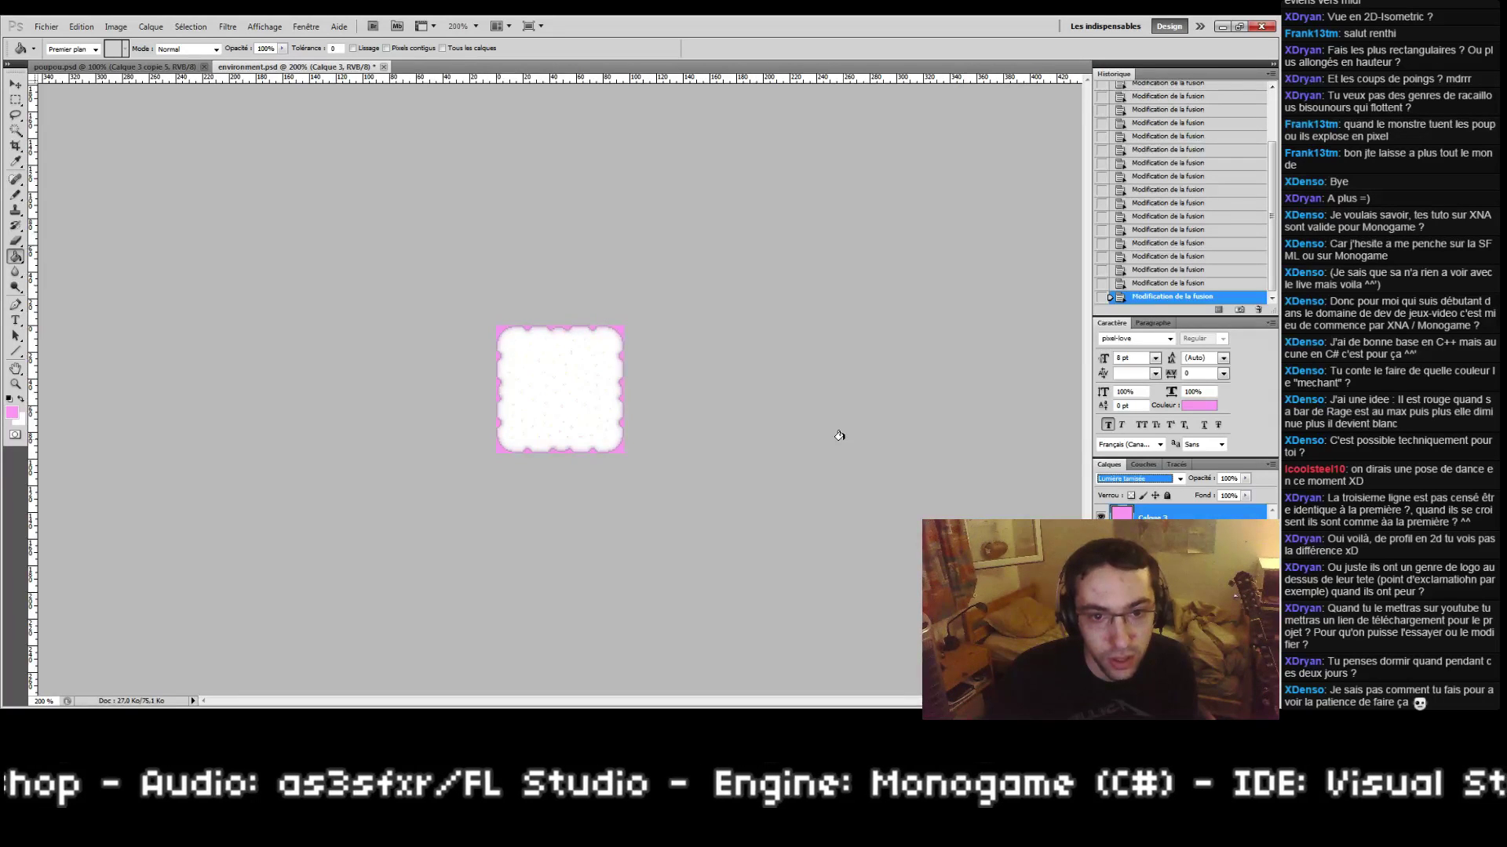
pyautogui.press('Up')
pyautogui.press('Up')
pyautogui.press('Up')
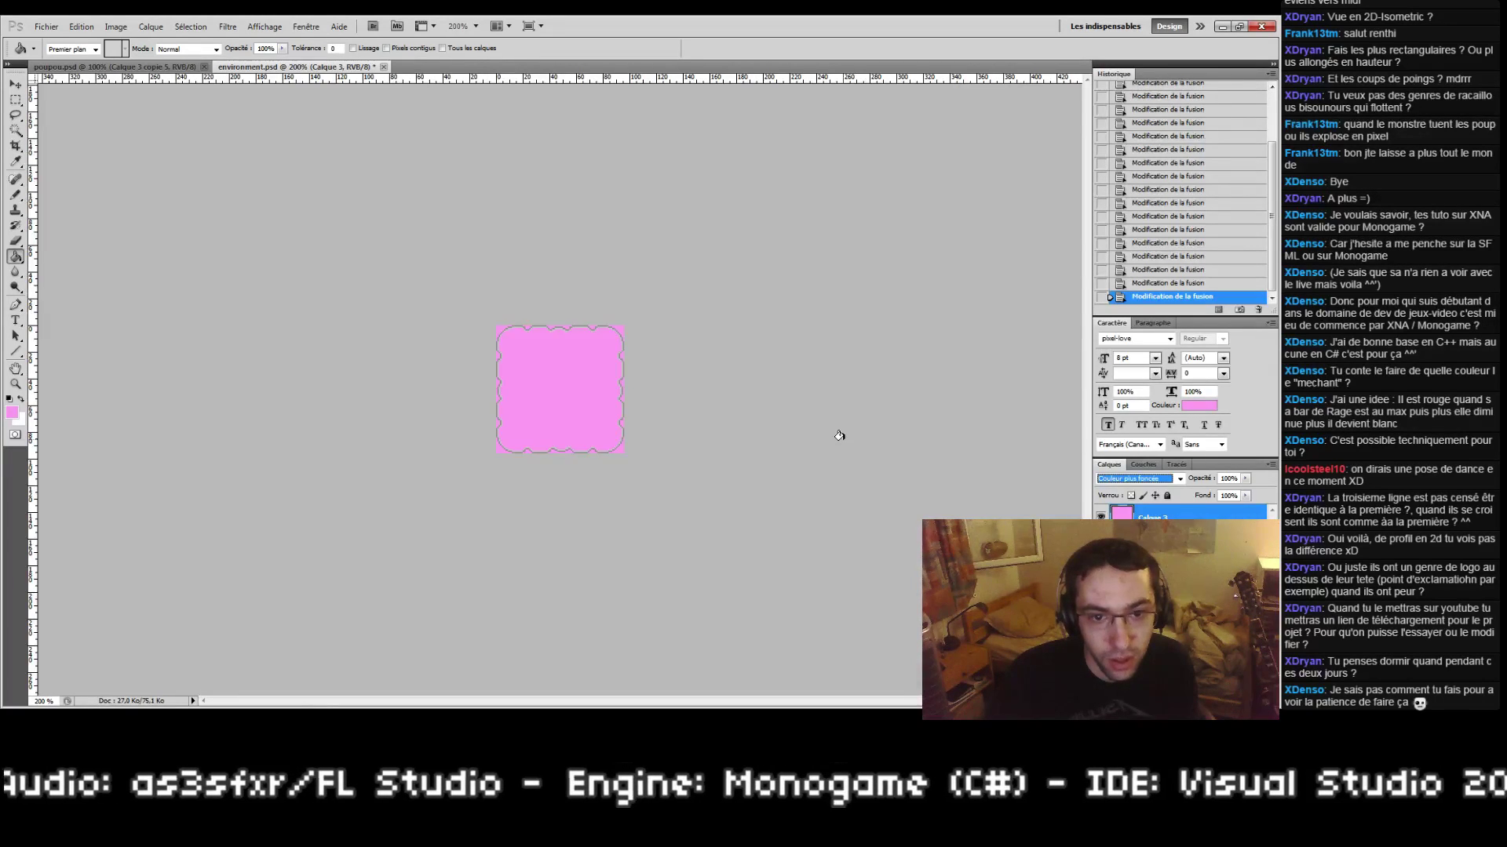
pyautogui.press('Down')
pyautogui.press('Up')
pyautogui.press('Up')
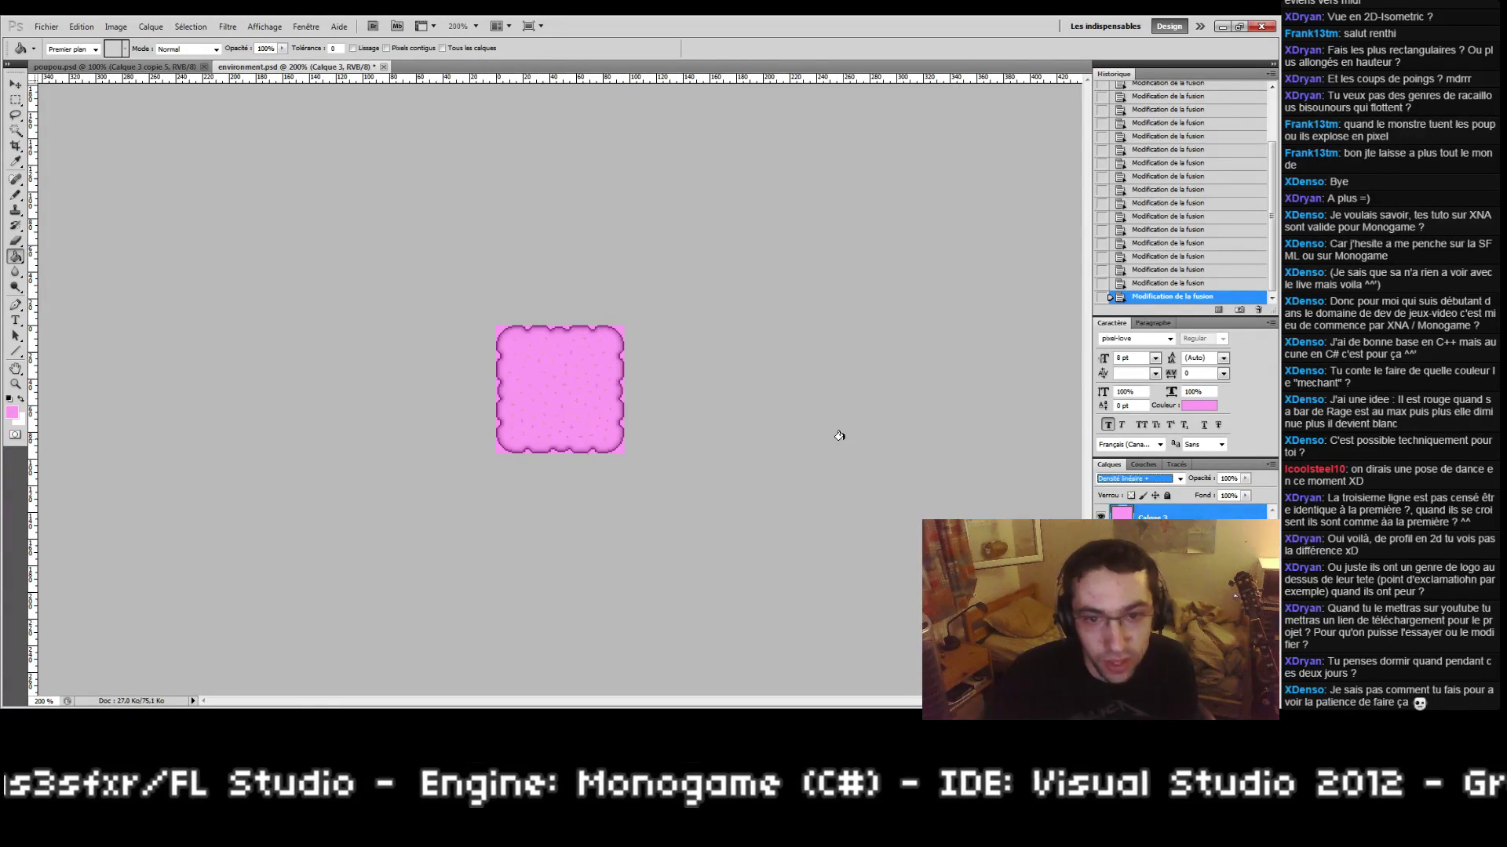
pyautogui.press('Up')
pyautogui.press('Down')
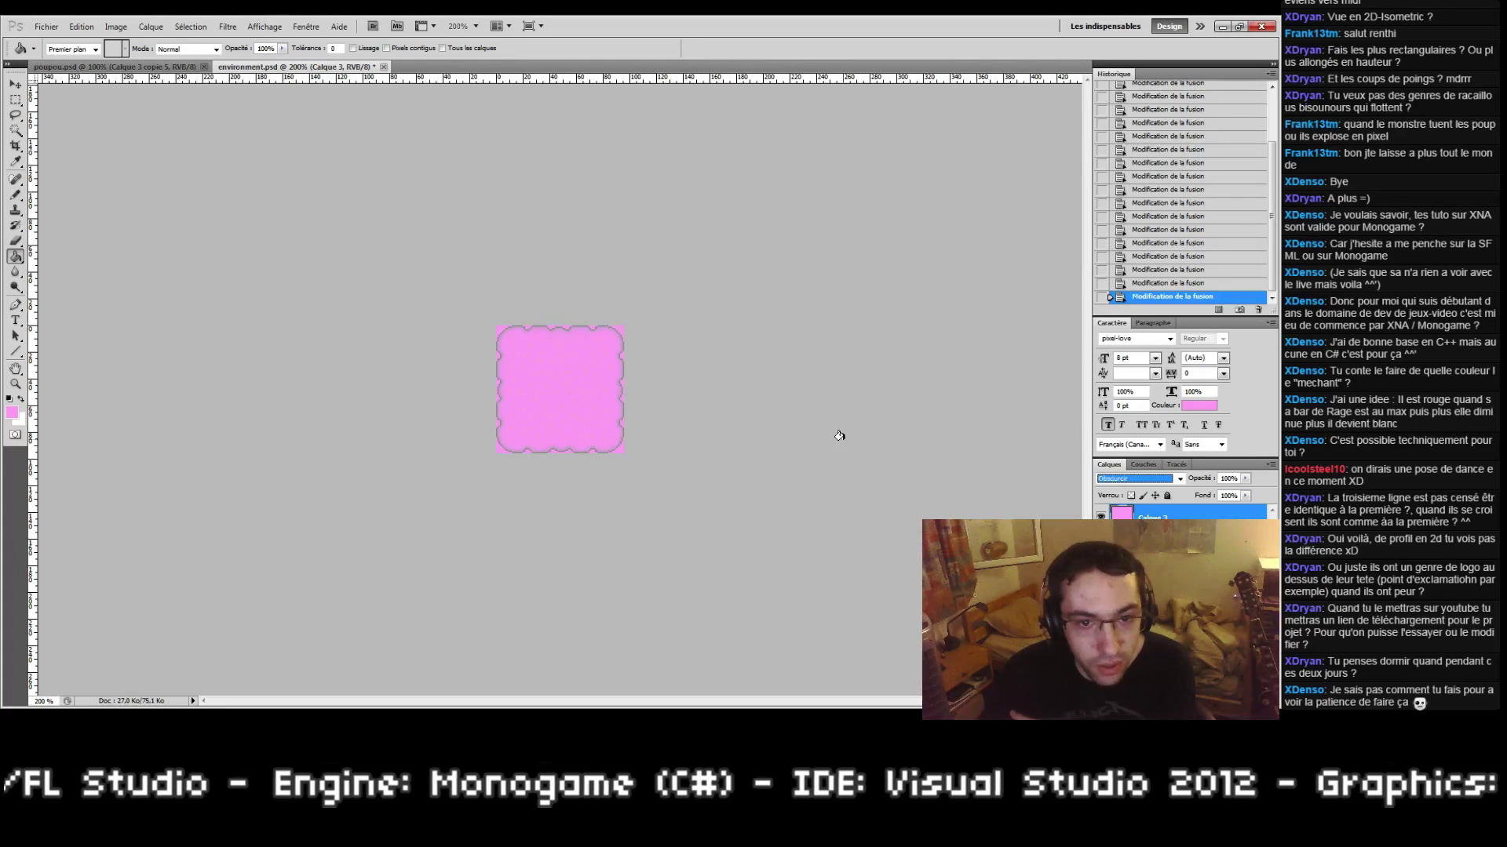
pyautogui.press('Up')
pyautogui.press('Down')
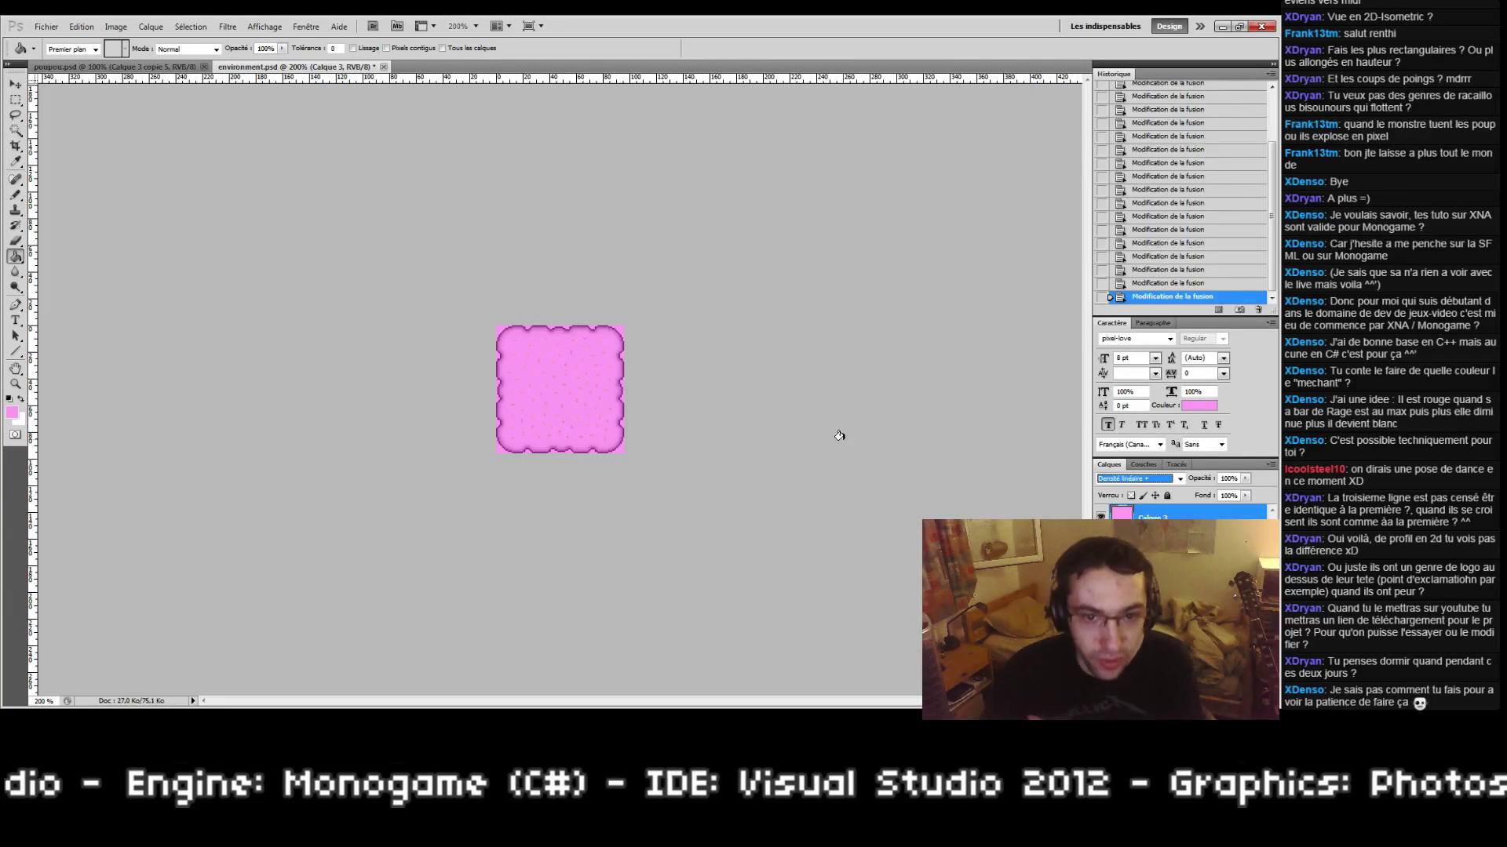
# Step: Inspect the pink tint on the cloud tile and delete the pink layer
pyautogui.click(13, 385)
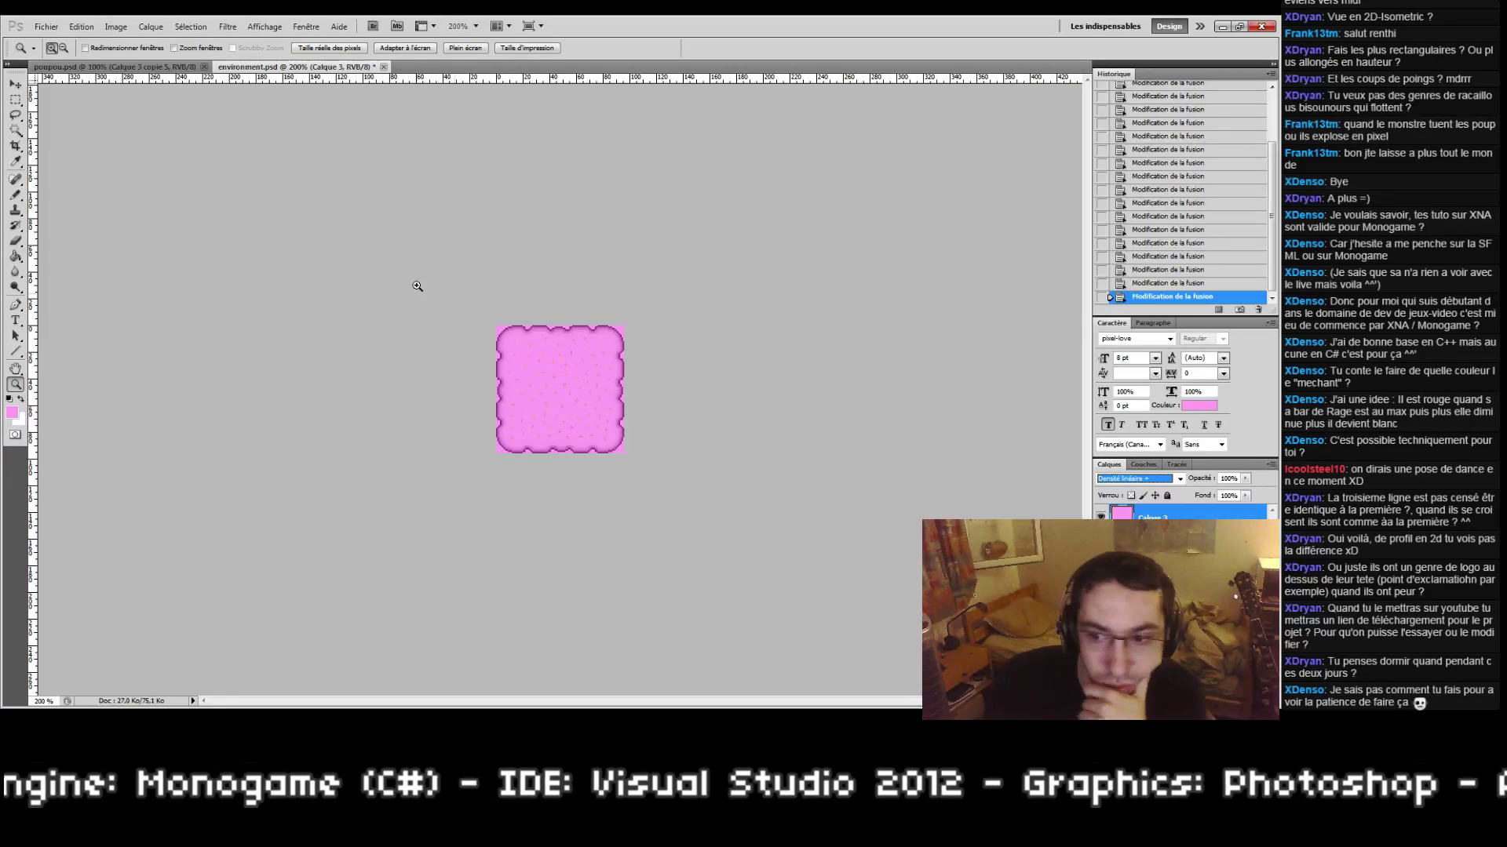
pyautogui.moveTo(417, 287); pyautogui.dragTo(632, 488)
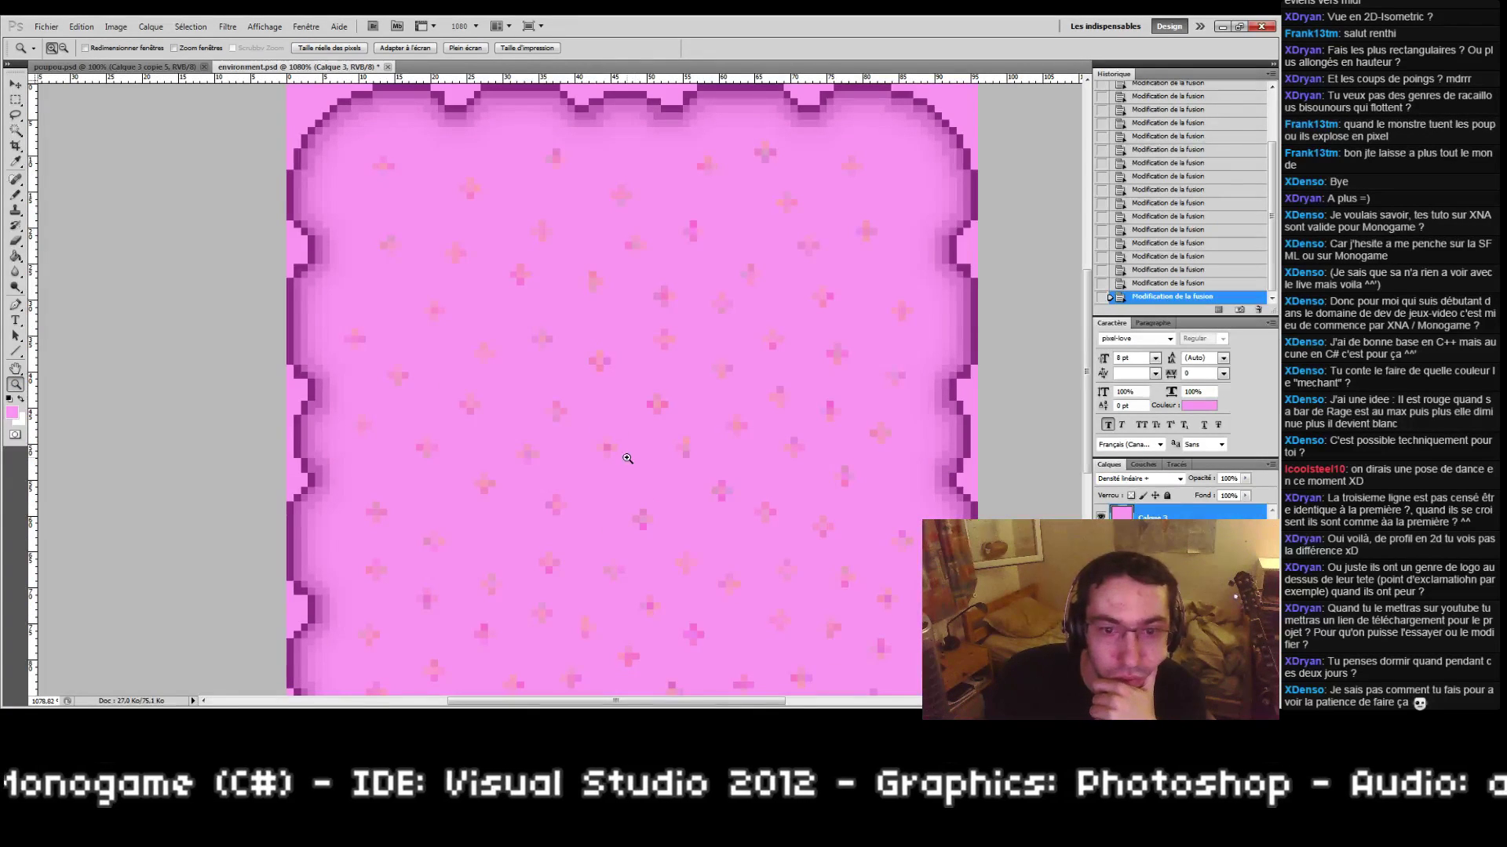
pyautogui.doubleClick(12, 387)
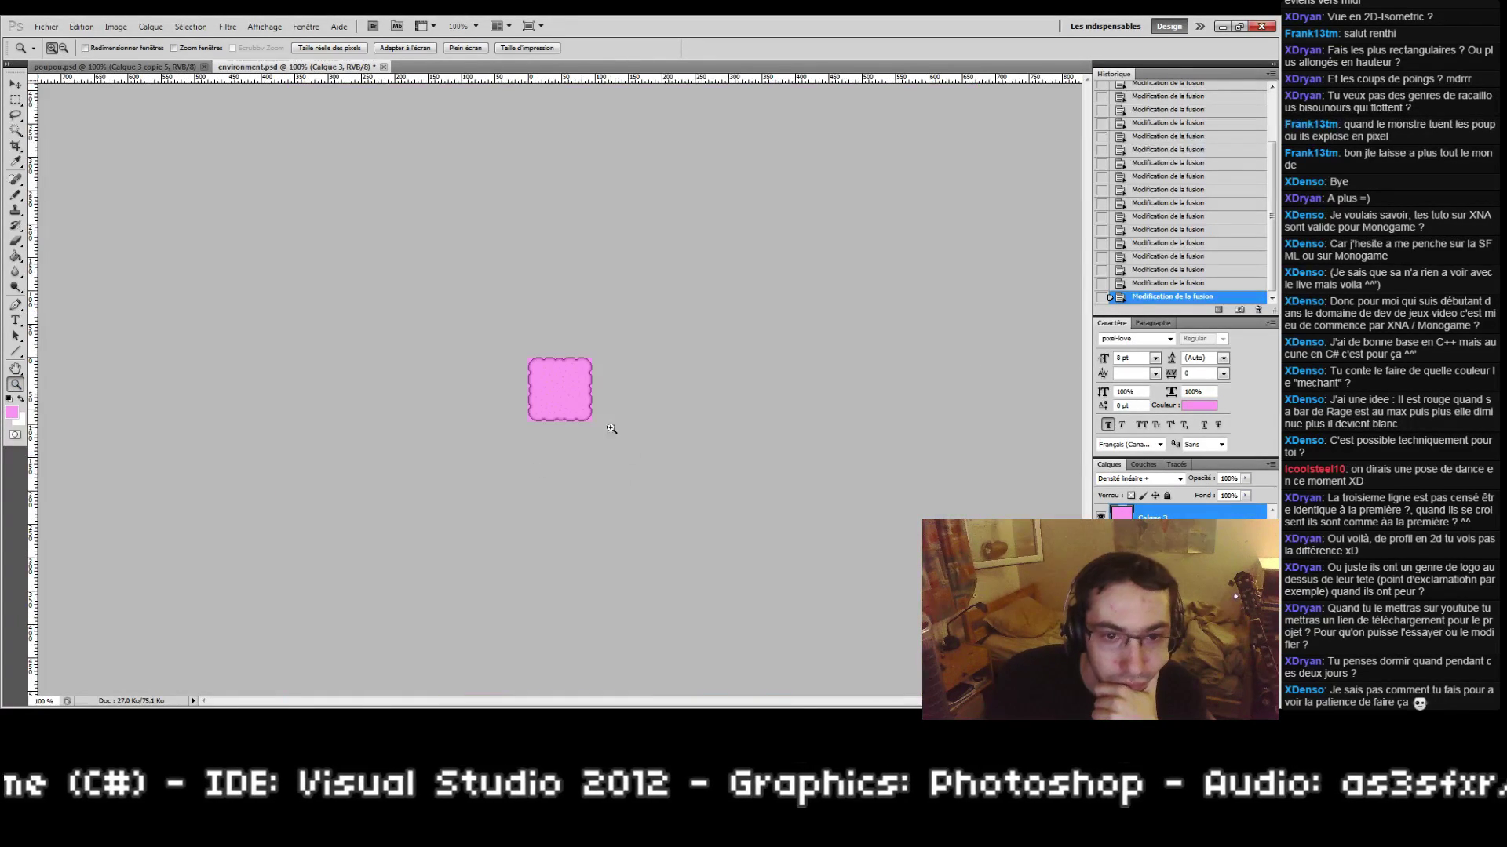
pyautogui.click(541, 440)
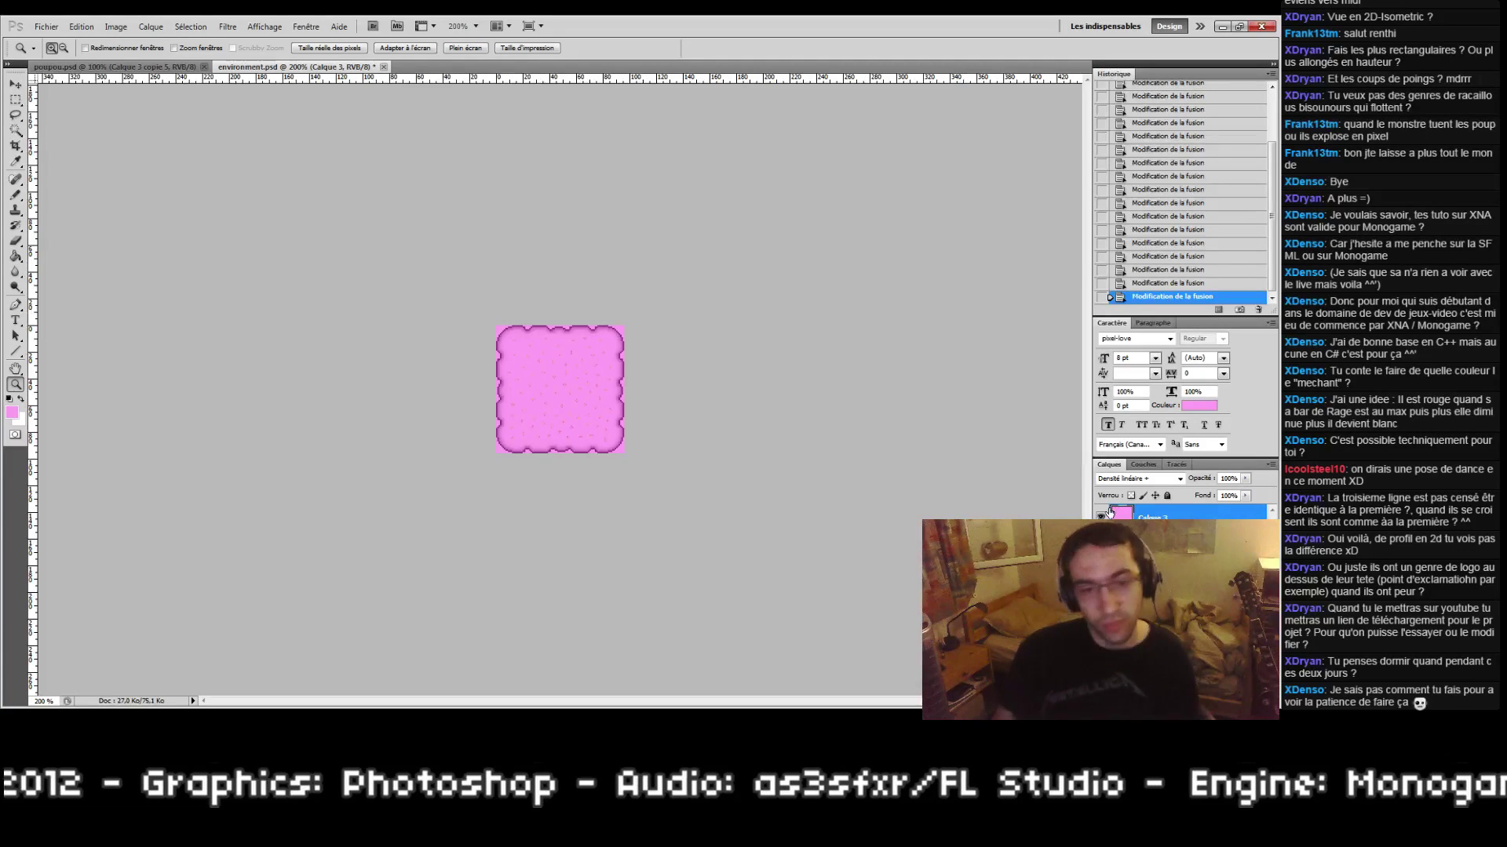
pyautogui.press('Delete')
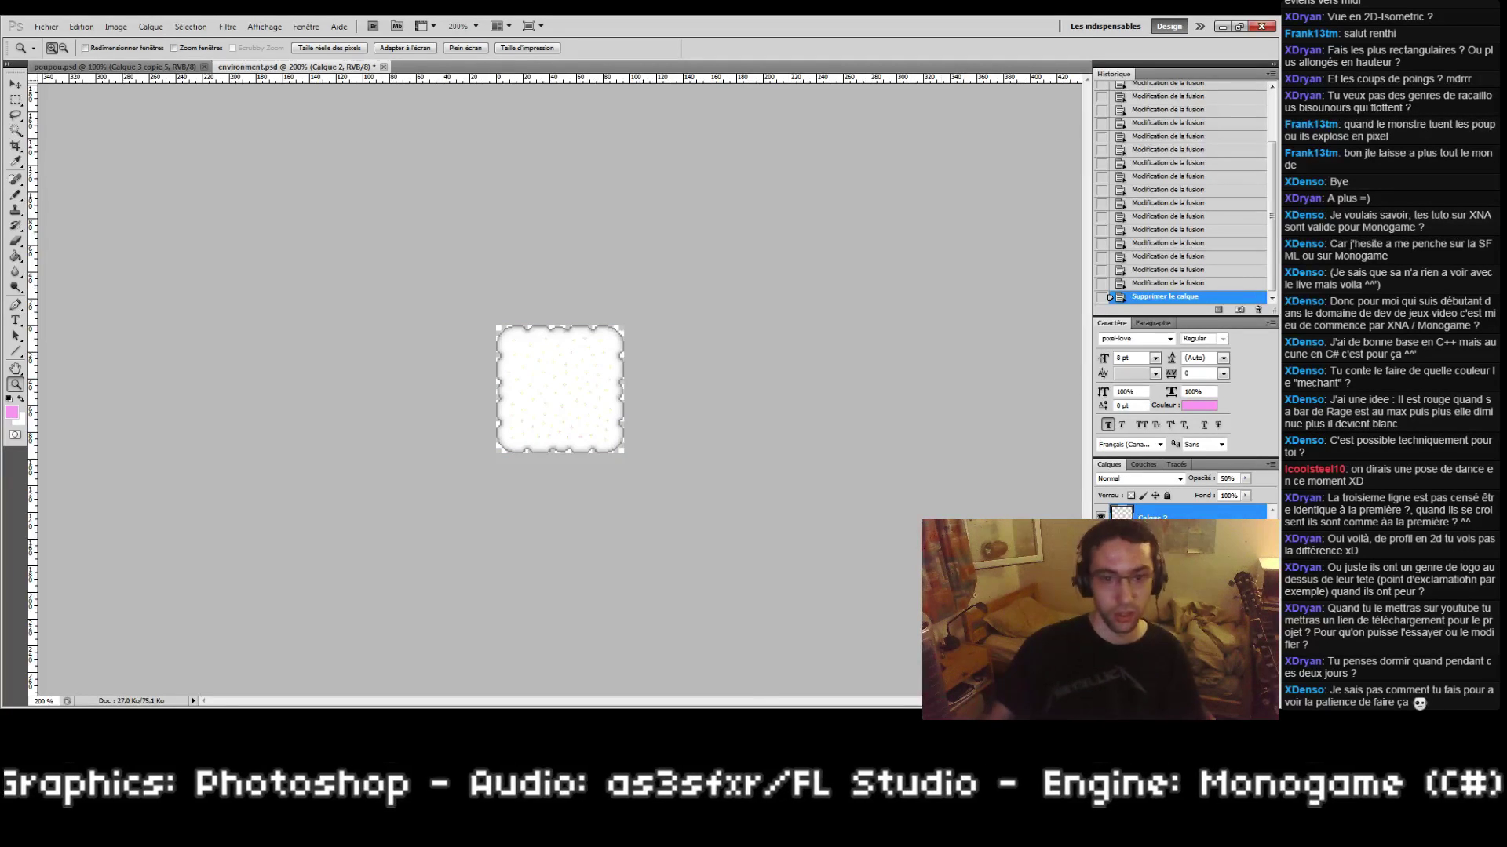
# Step: Start saving a PNG copy of the tile and create a folder named environment inside graphics as its destination
pyautogui.click(46, 26)
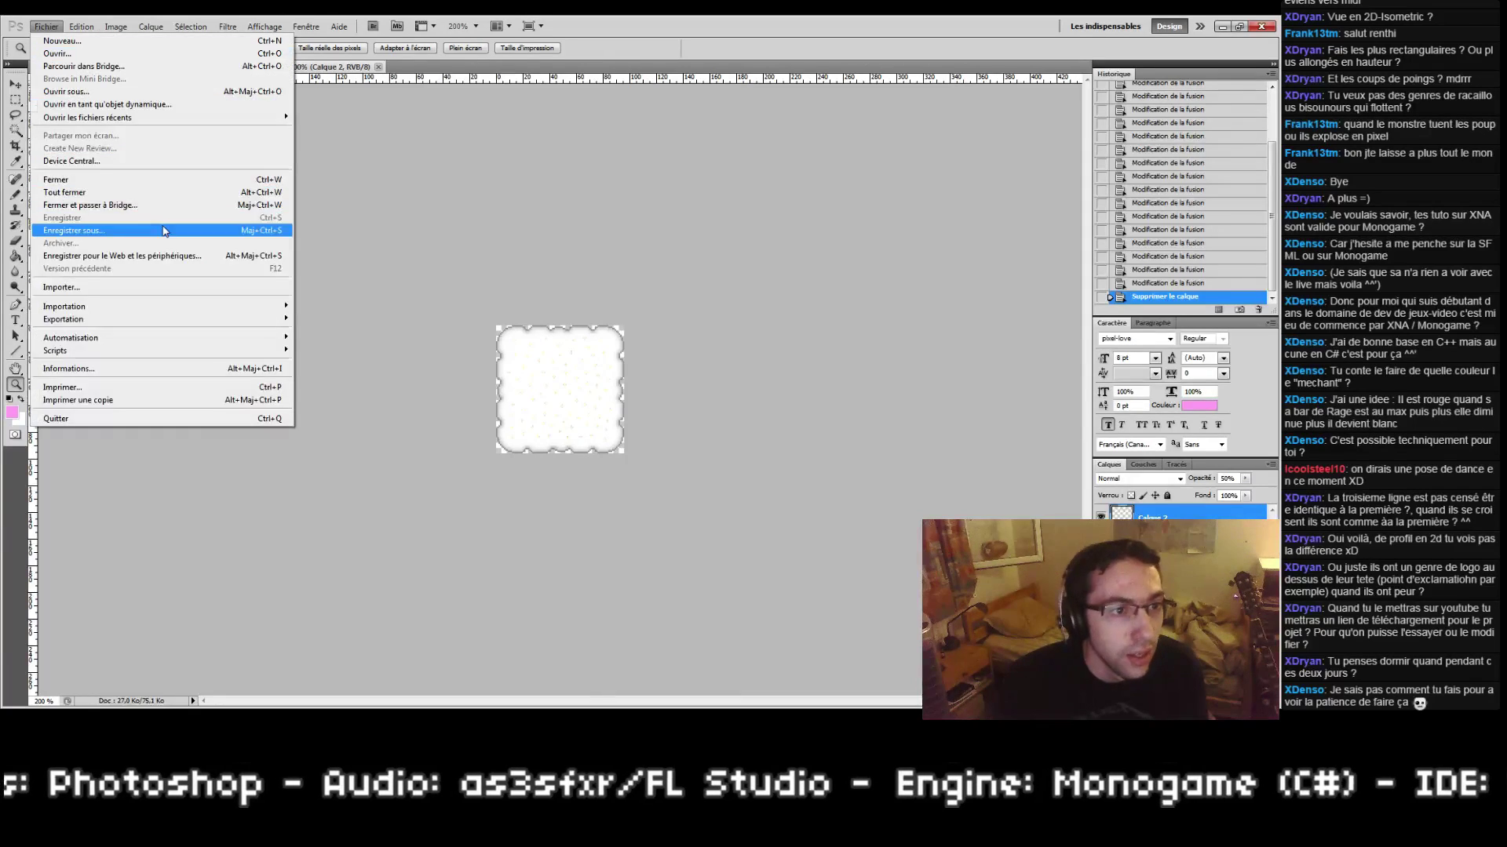
pyautogui.click(164, 230)
pyautogui.click(846, 446)
pyautogui.click(851, 566)
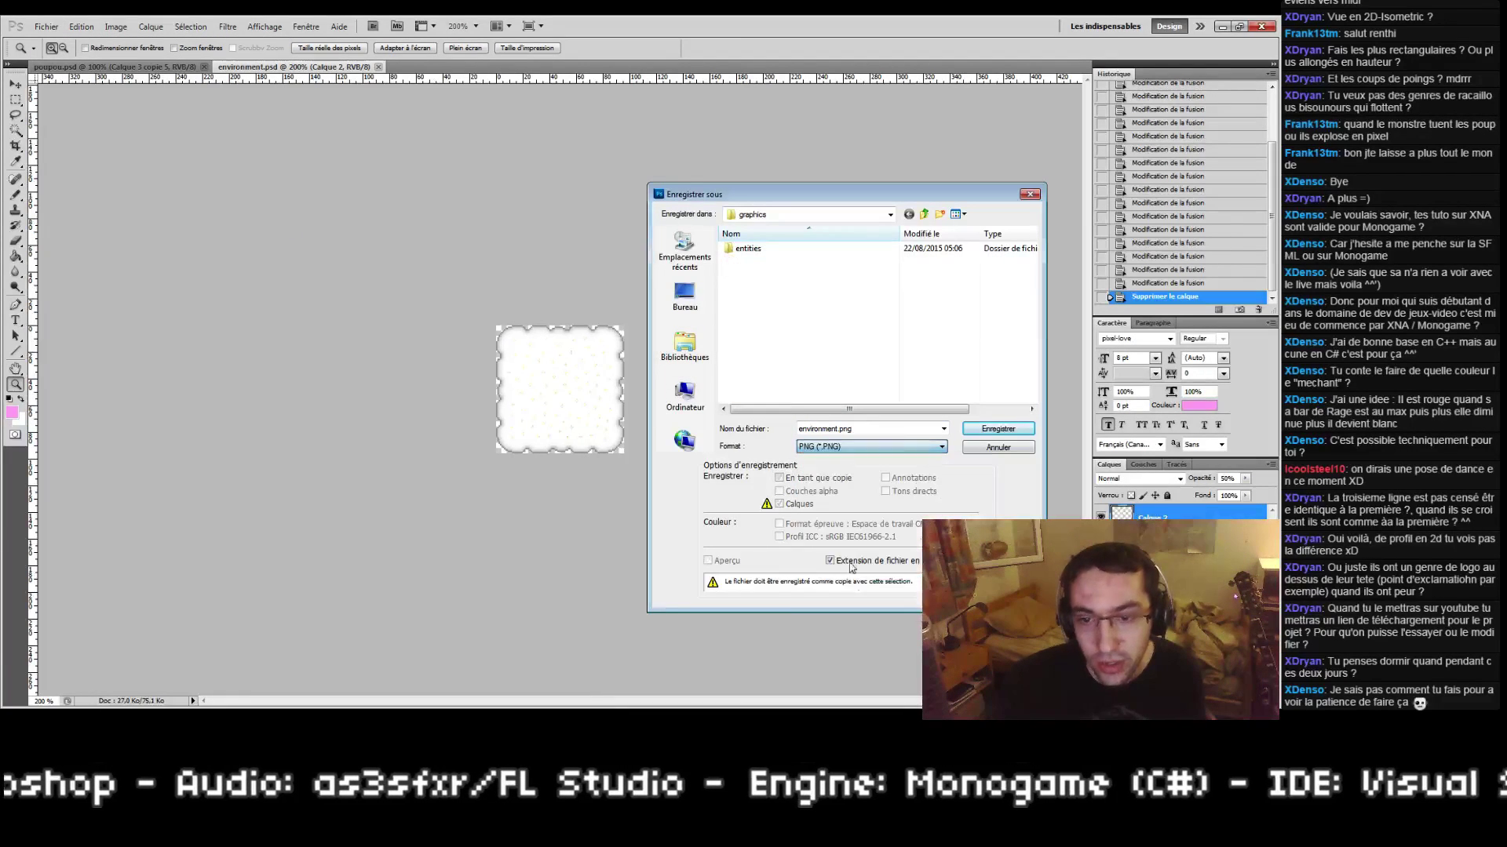
pyautogui.click(939, 214)
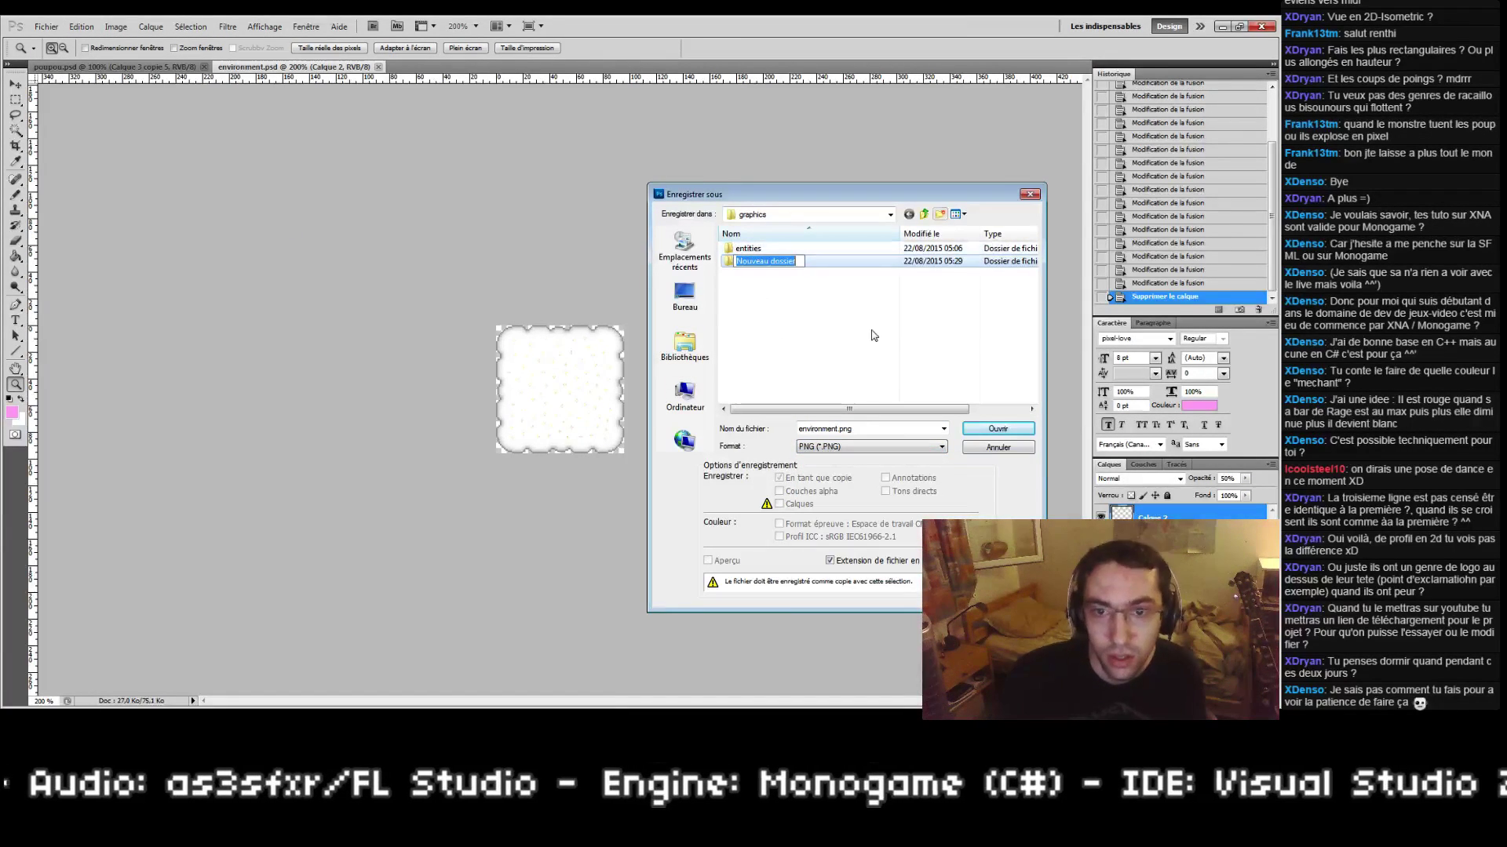
pyautogui.write('environment')
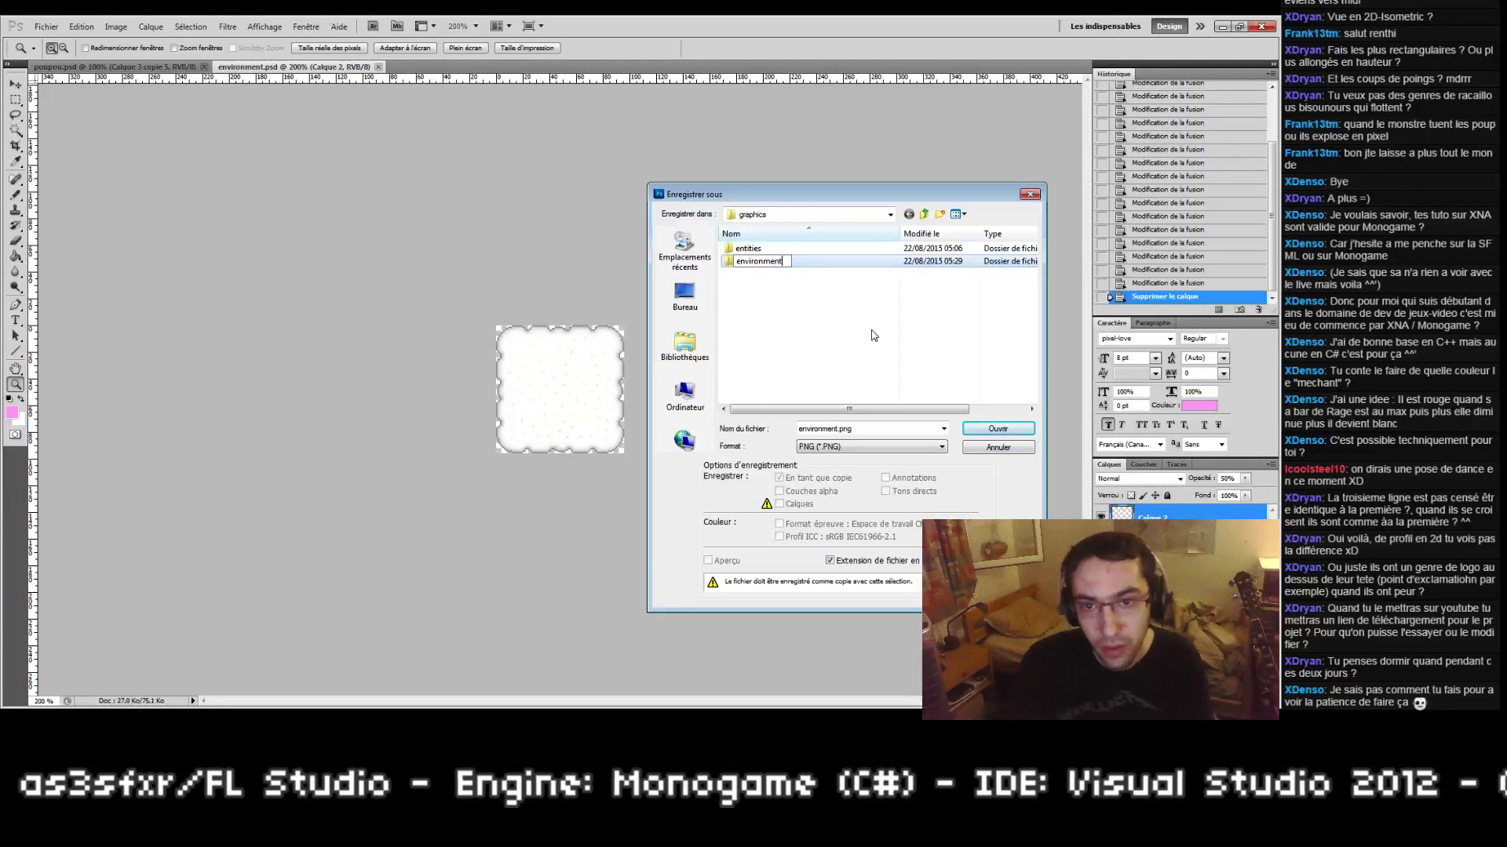
pyautogui.press('Return')
pyautogui.press('Return')
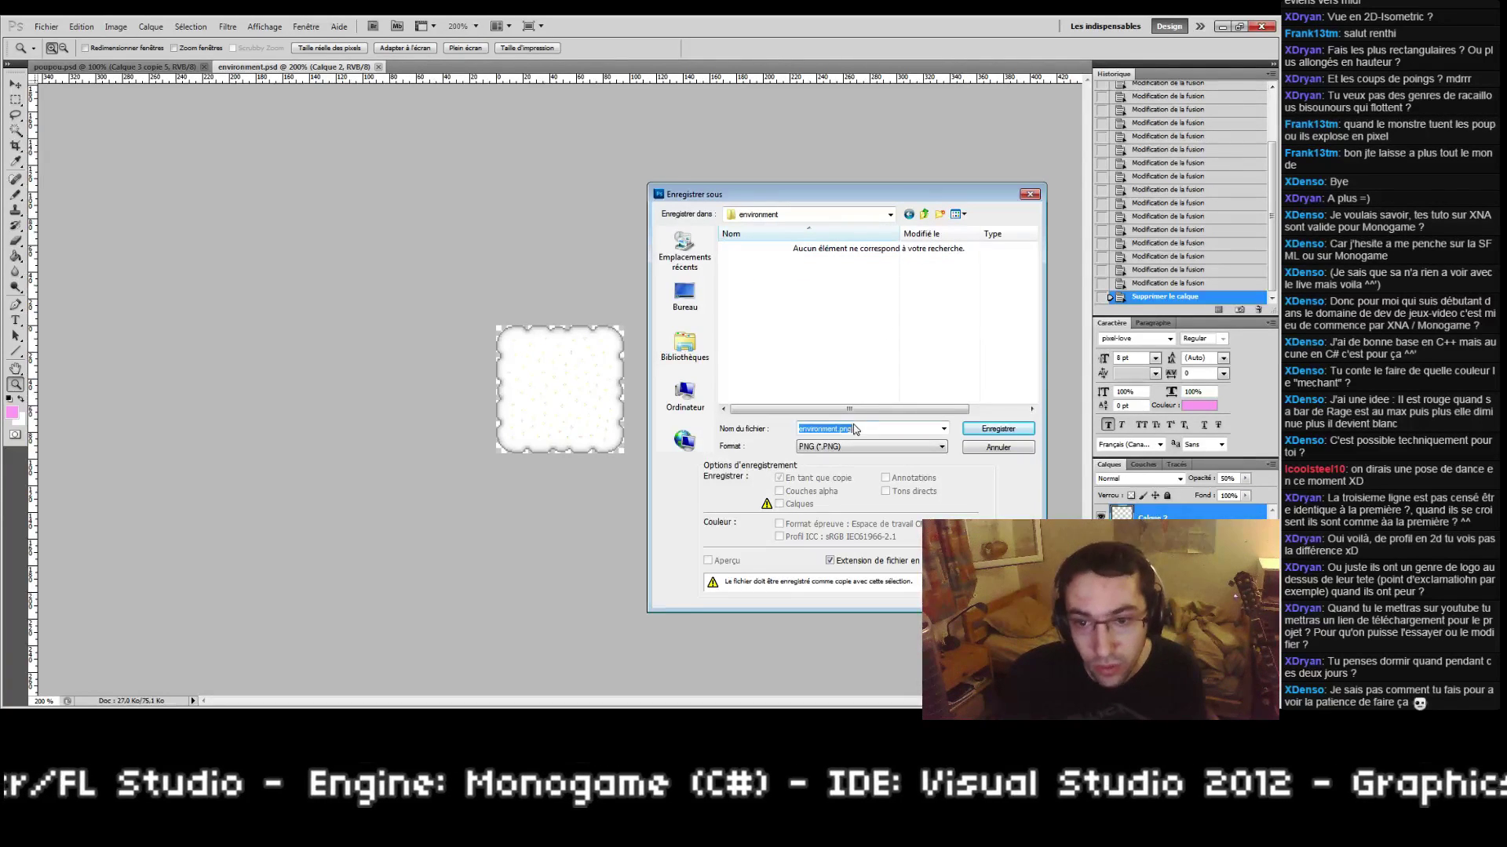
# Step: Name the PNG cloud.png and save it in the environment folder without interlacing
pyautogui.click(878, 434)
pyautogui.doubleClick(836, 428)
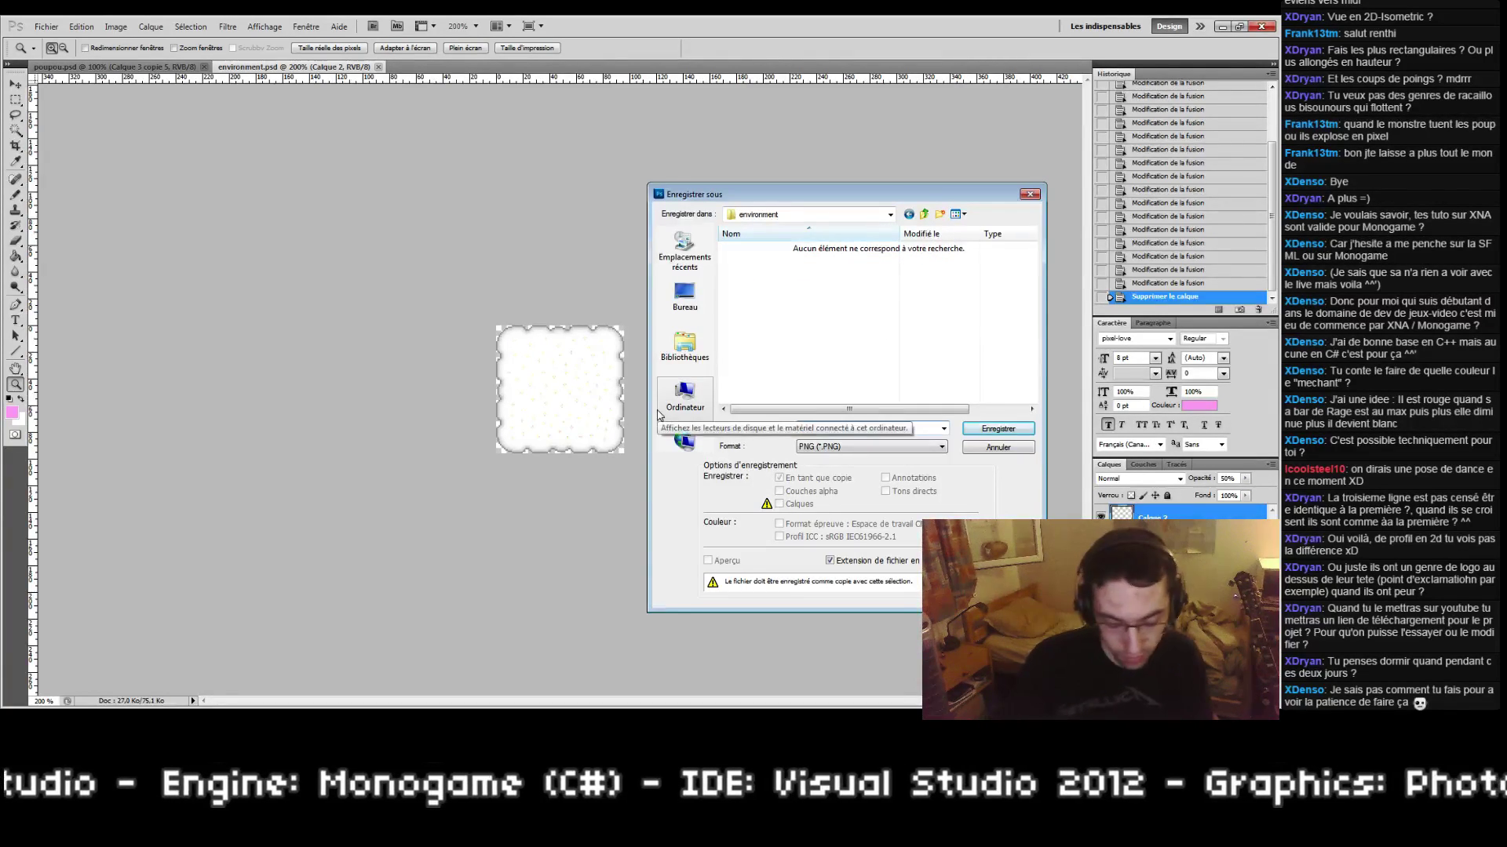
pyautogui.write('clouds')
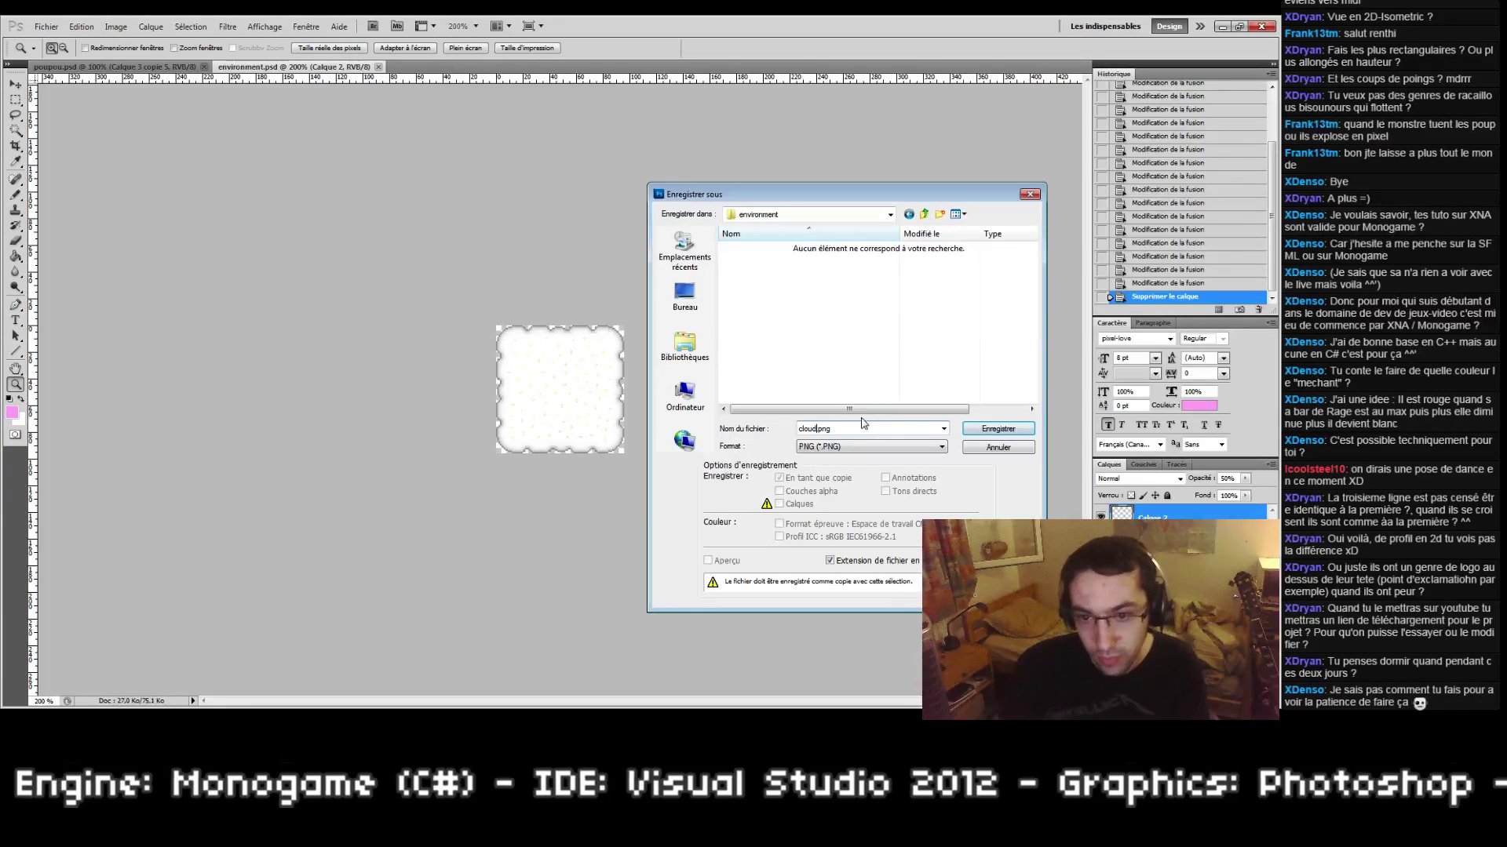
pyautogui.click(998, 430)
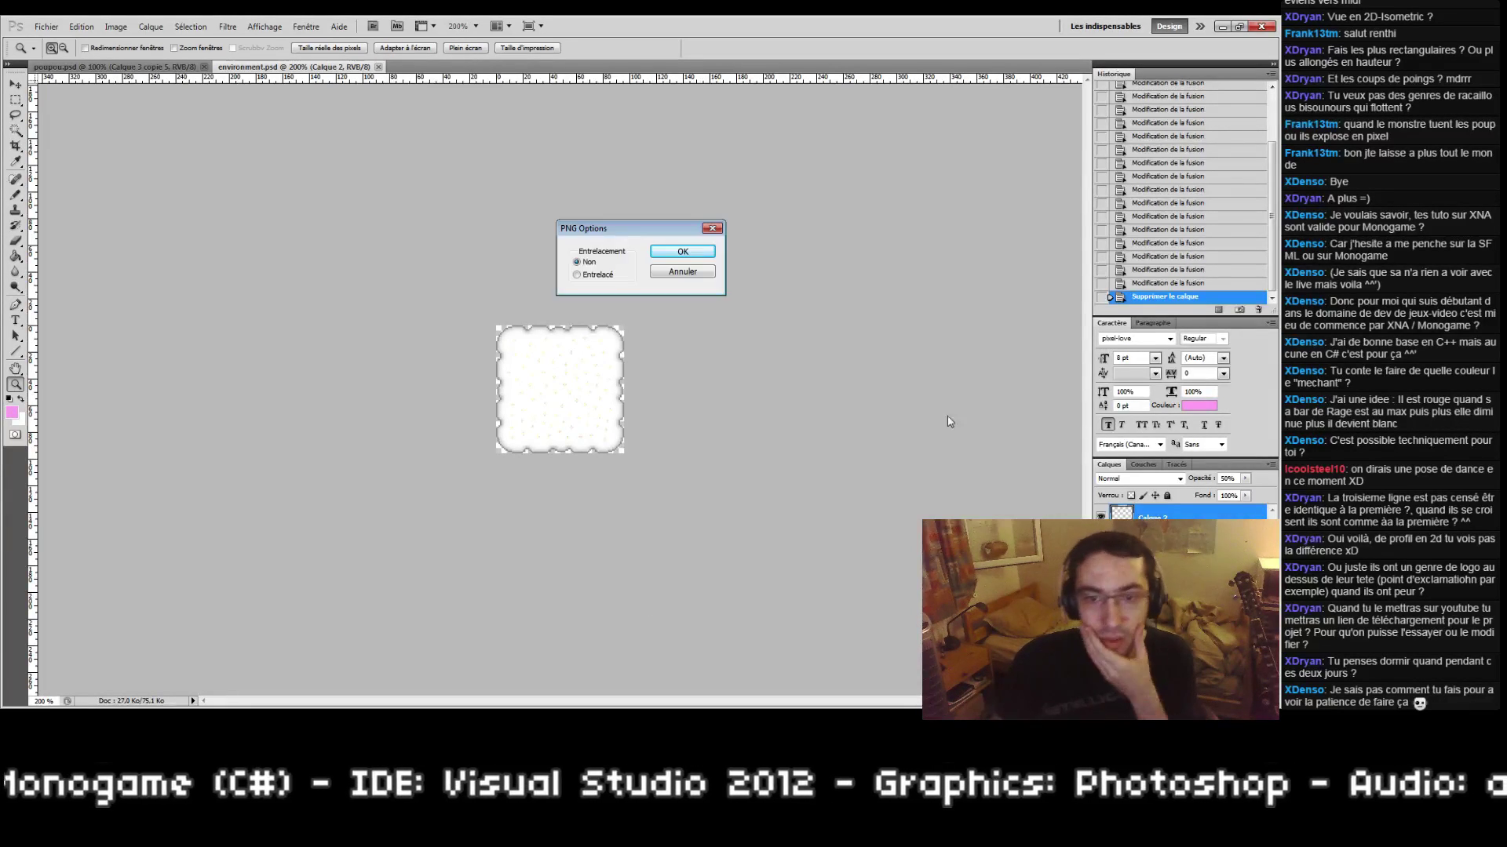
pyautogui.click(681, 254)
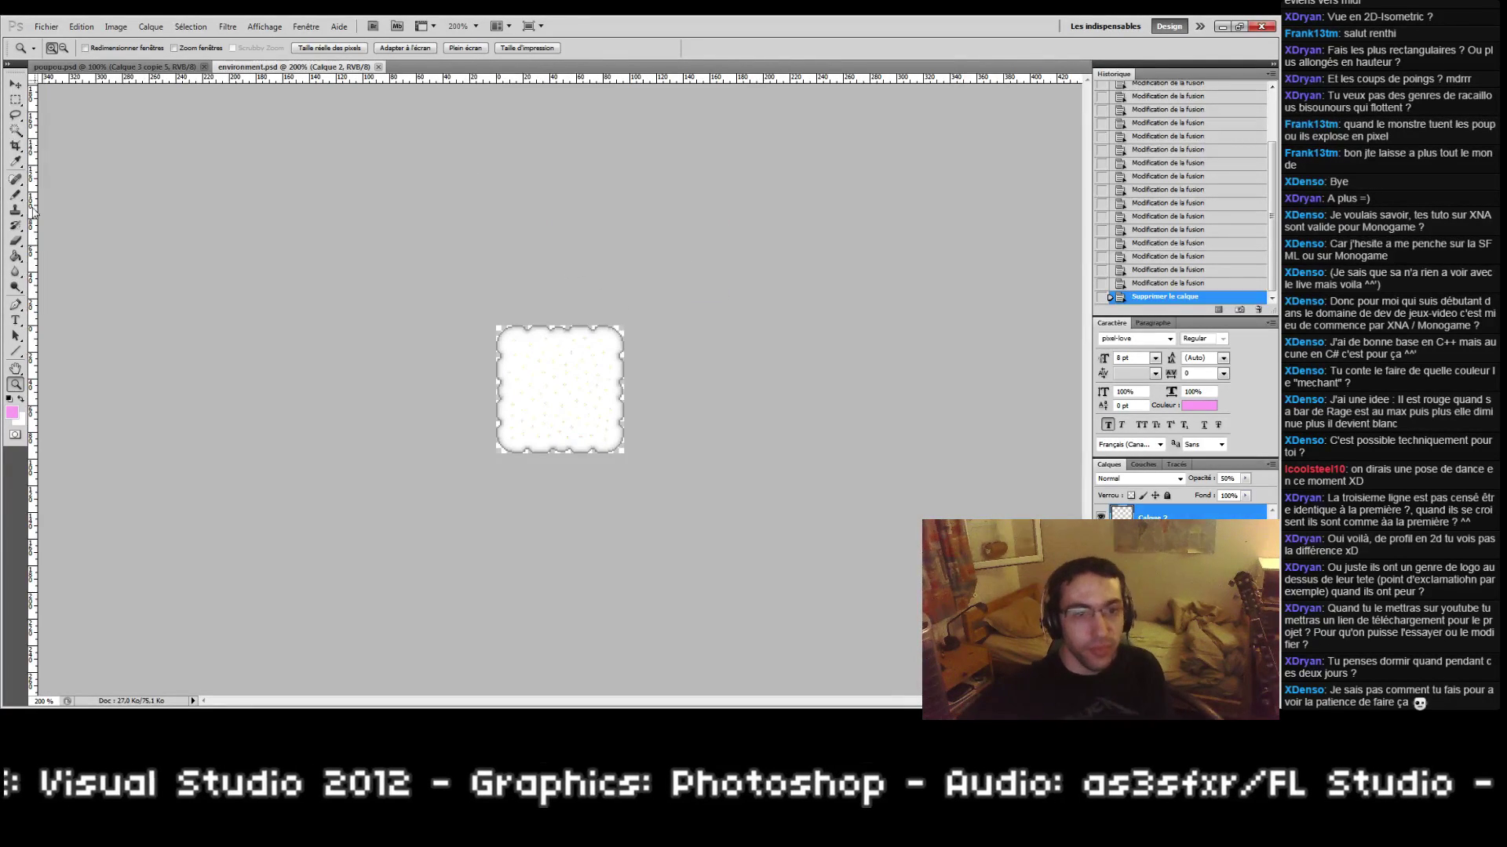
# Step: Compare the character sprite sheet with the cloud tile in environment.psd, viewing both at 200%
pyautogui.click(117, 67)
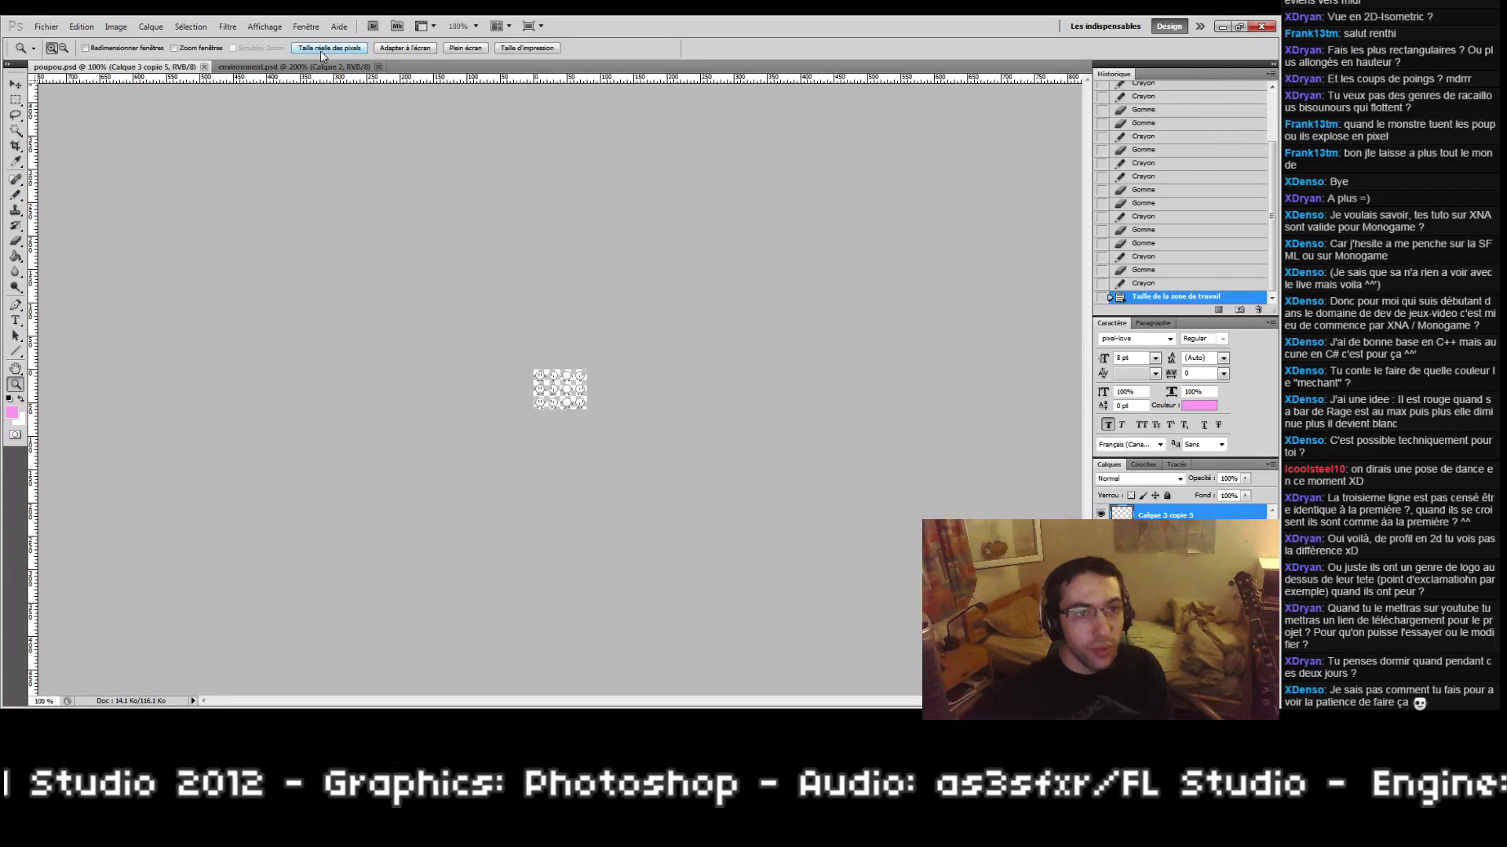
pyautogui.click(296, 67)
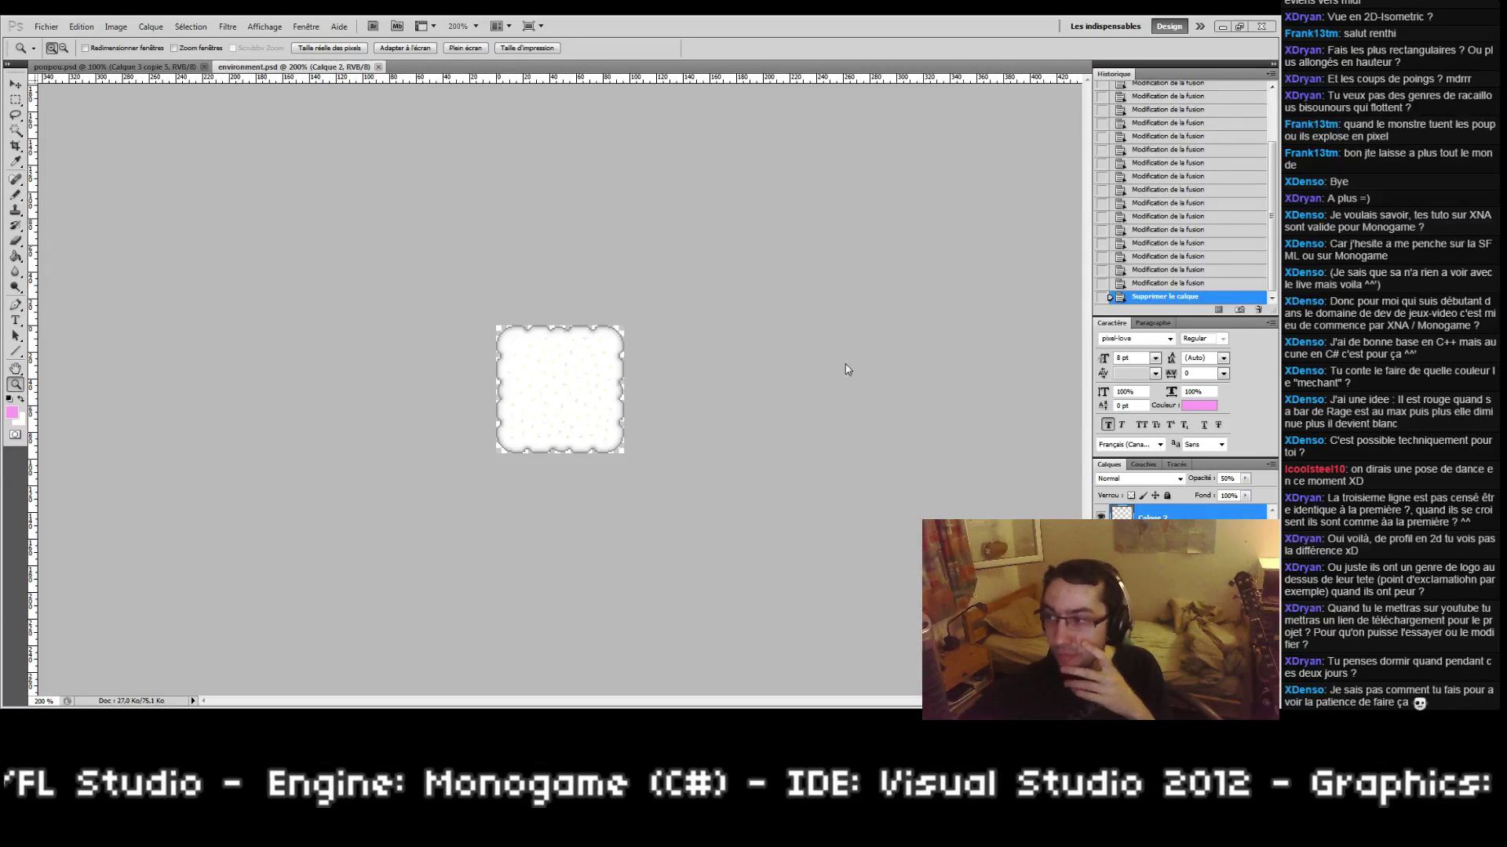
pyautogui.click(140, 71)
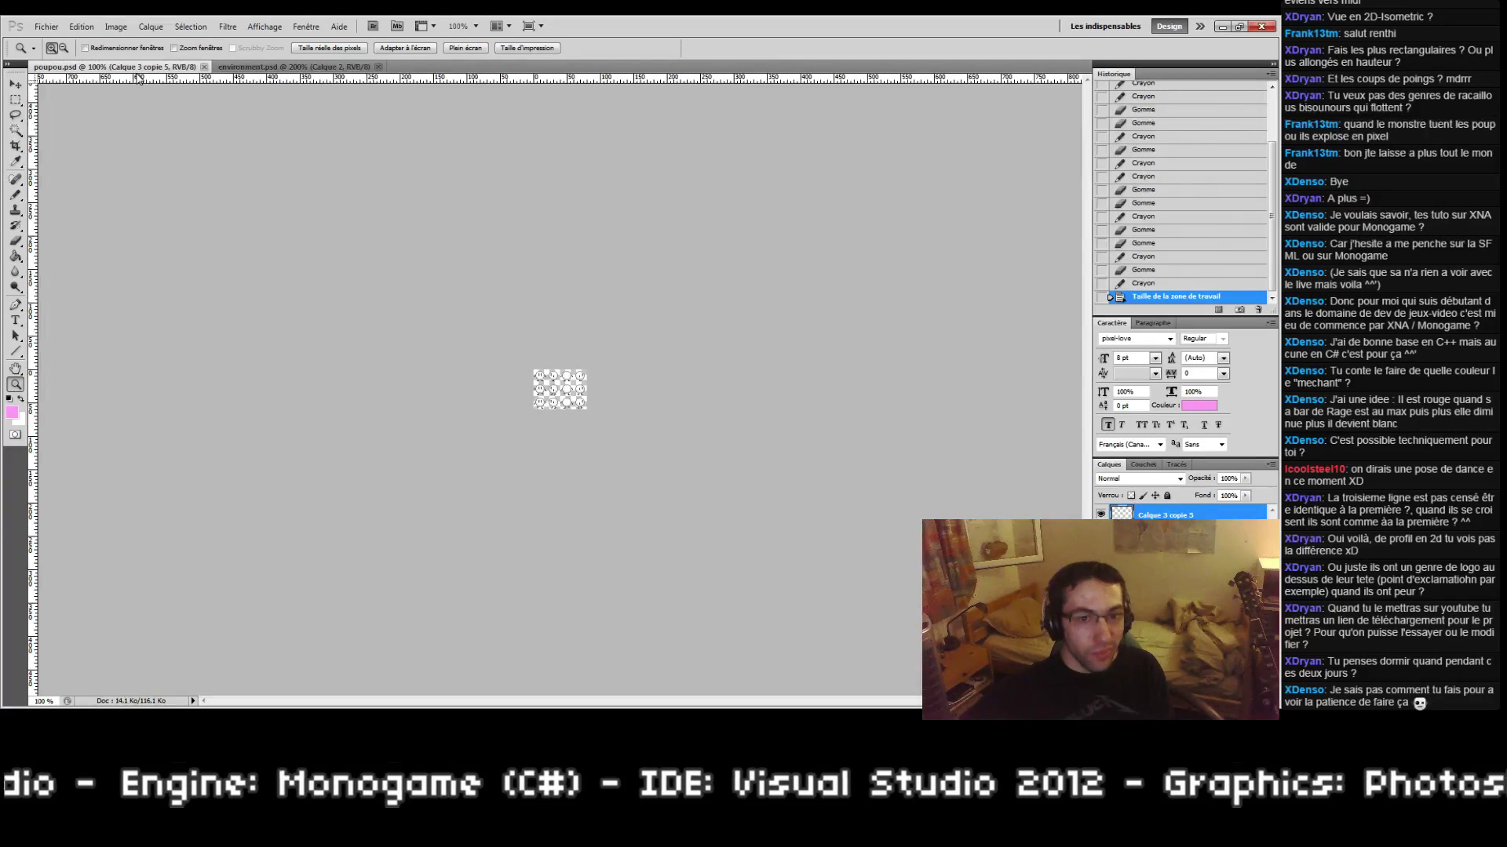
pyautogui.click(577, 387)
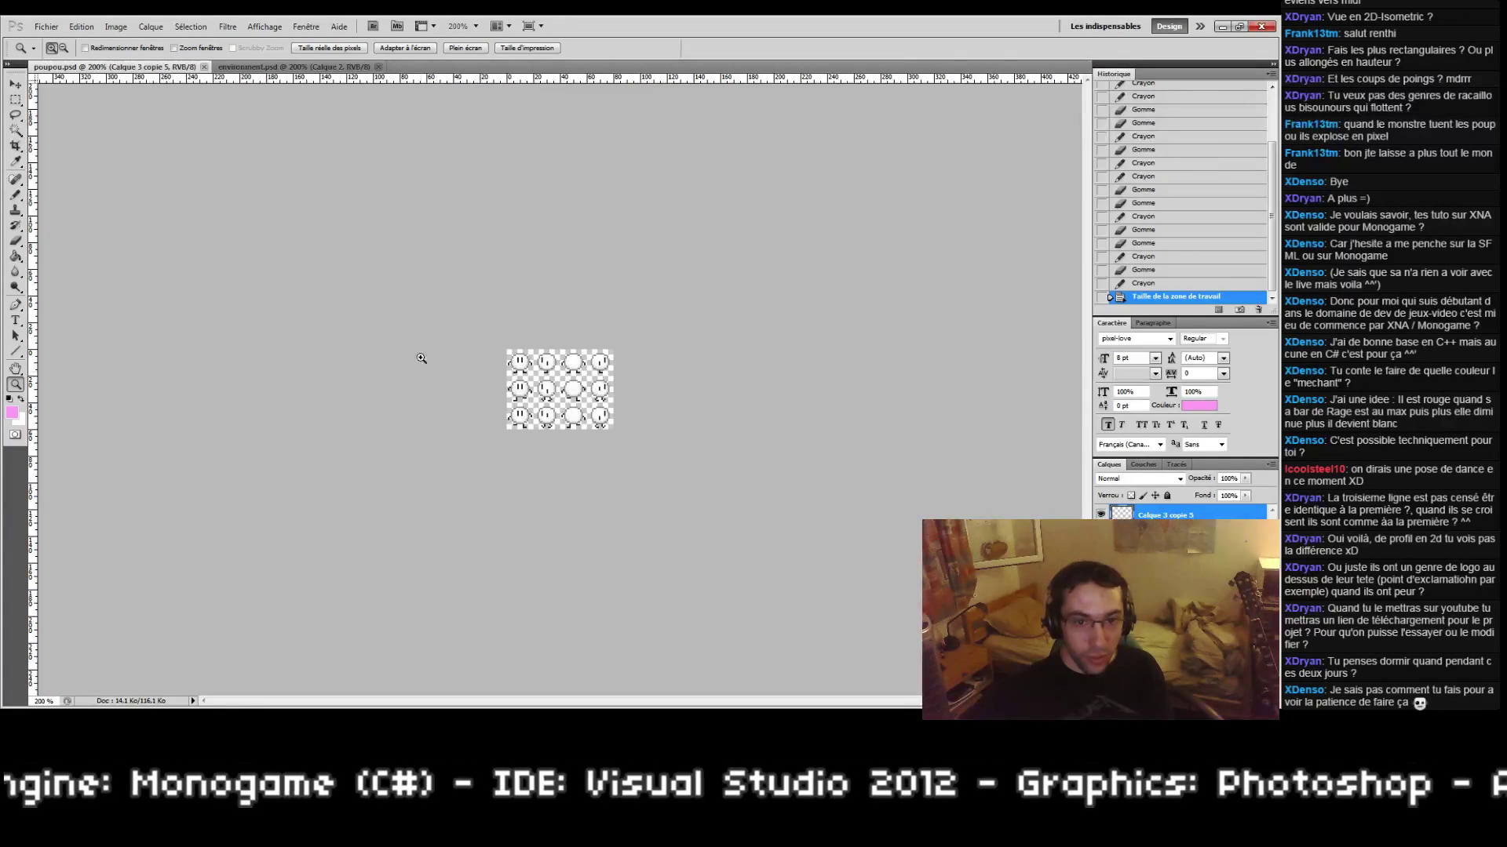
pyautogui.click(249, 67)
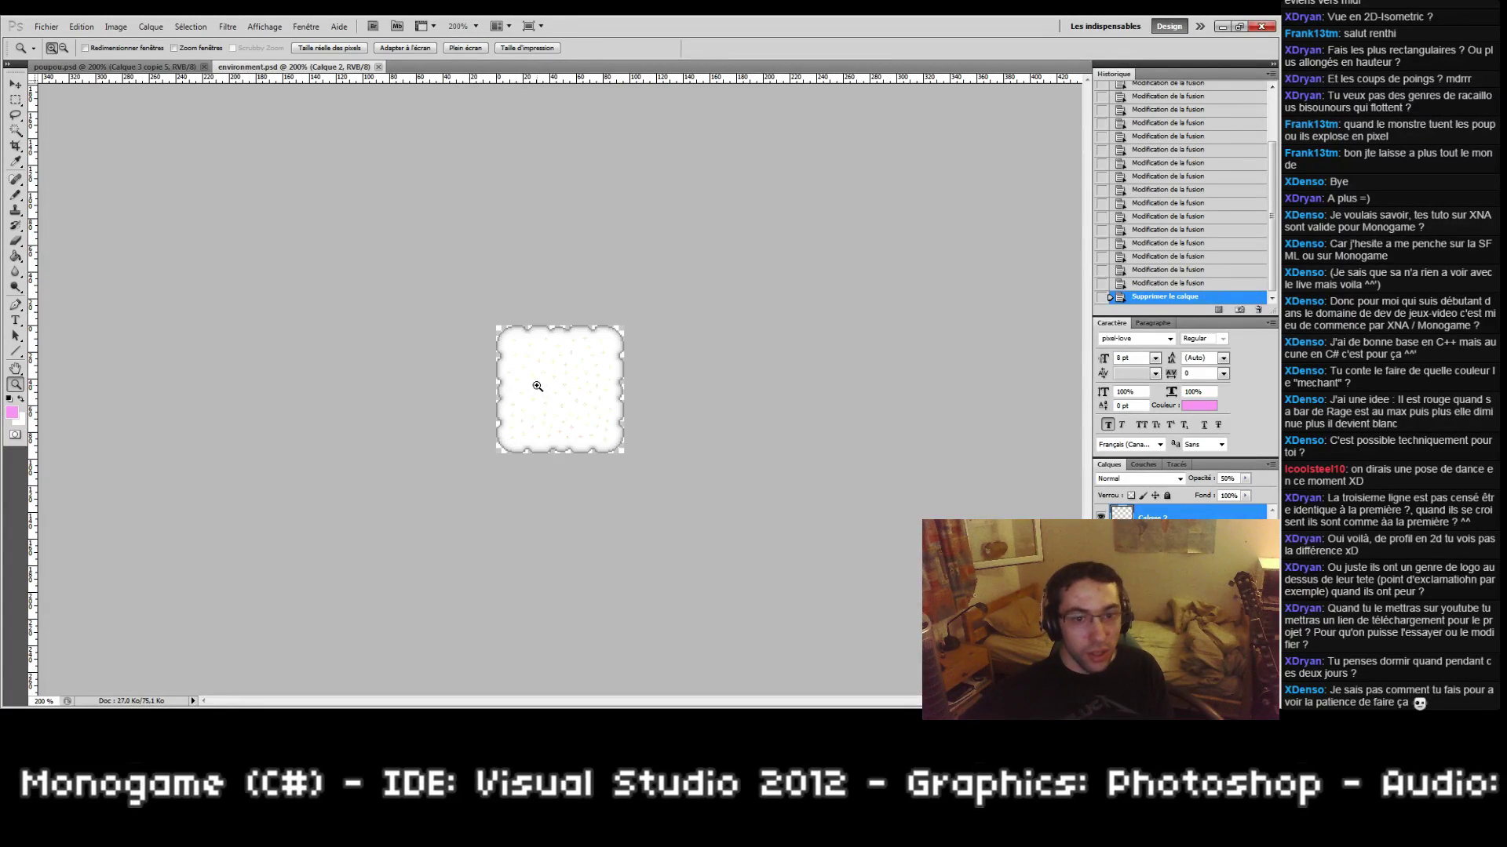
pyautogui.click(117, 68)
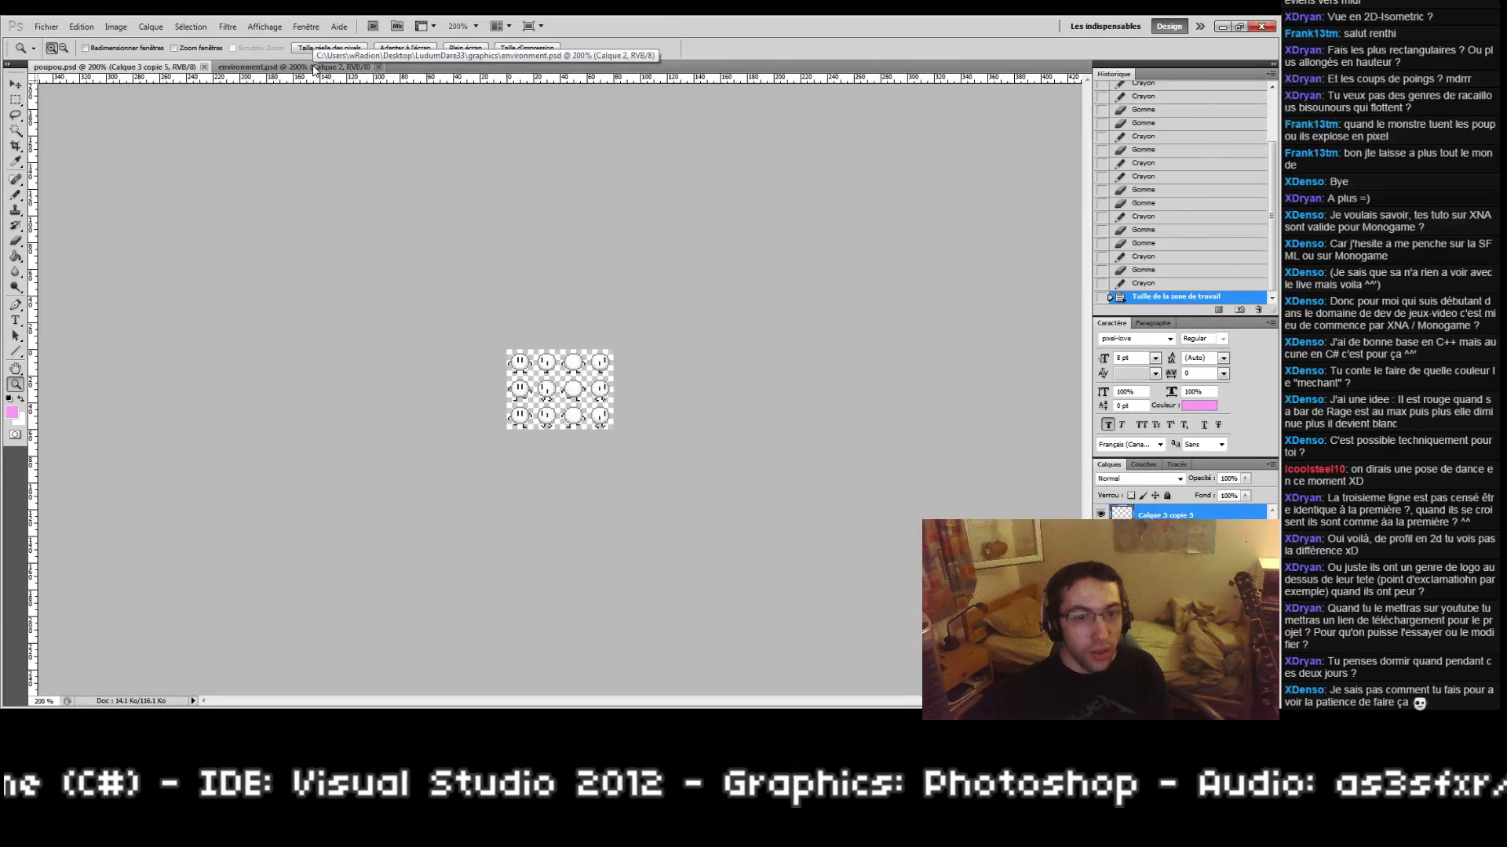
# Step: Compare the poupou sprite sheet with the cloud tile again and read the game design notes in general.txt in Notepad++
pyautogui.click(313, 67)
pyautogui.click(177, 69)
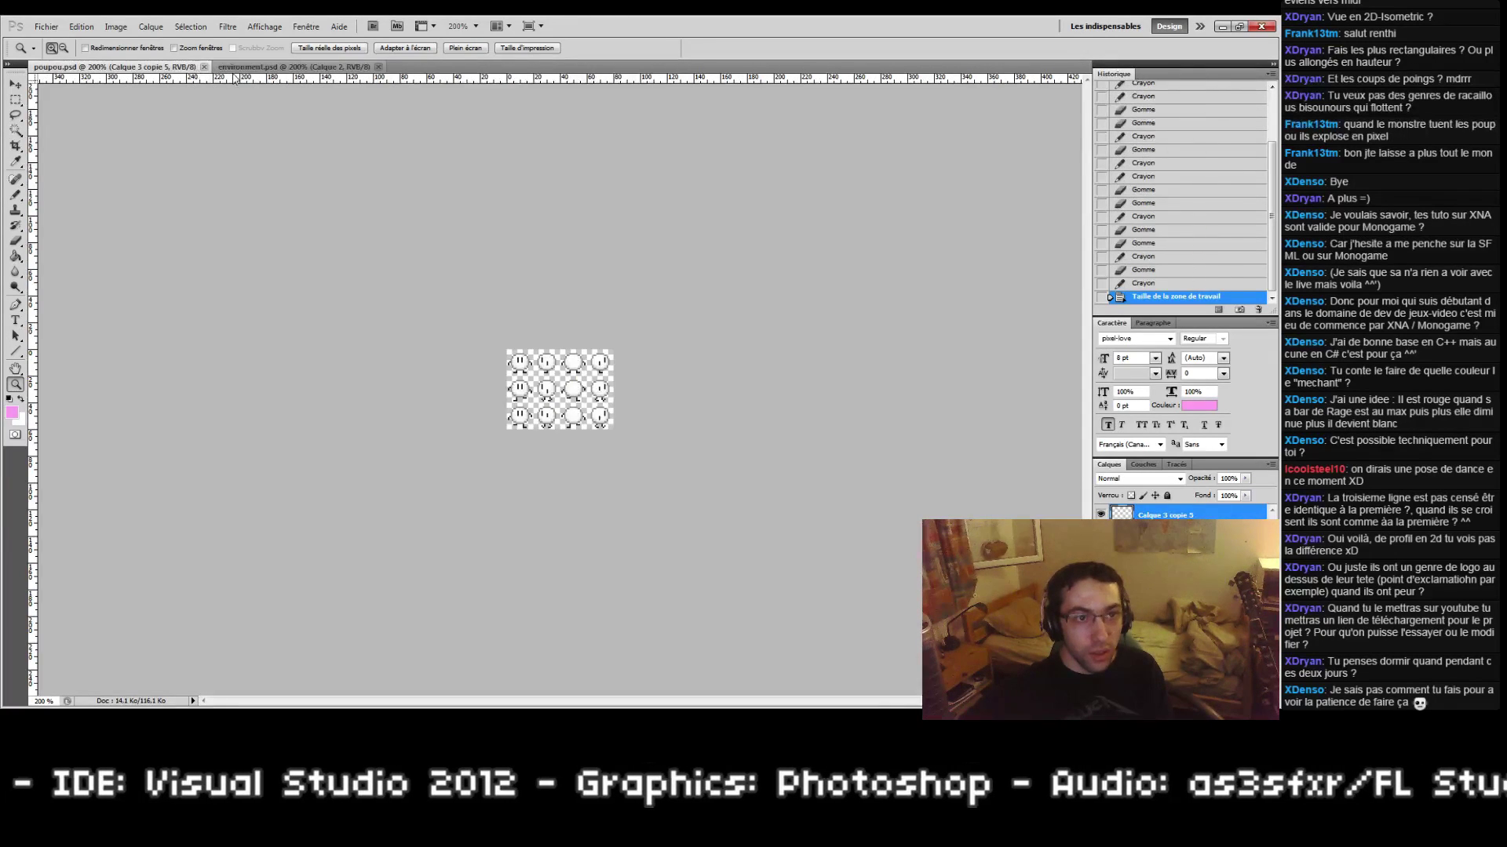
pyautogui.click(239, 67)
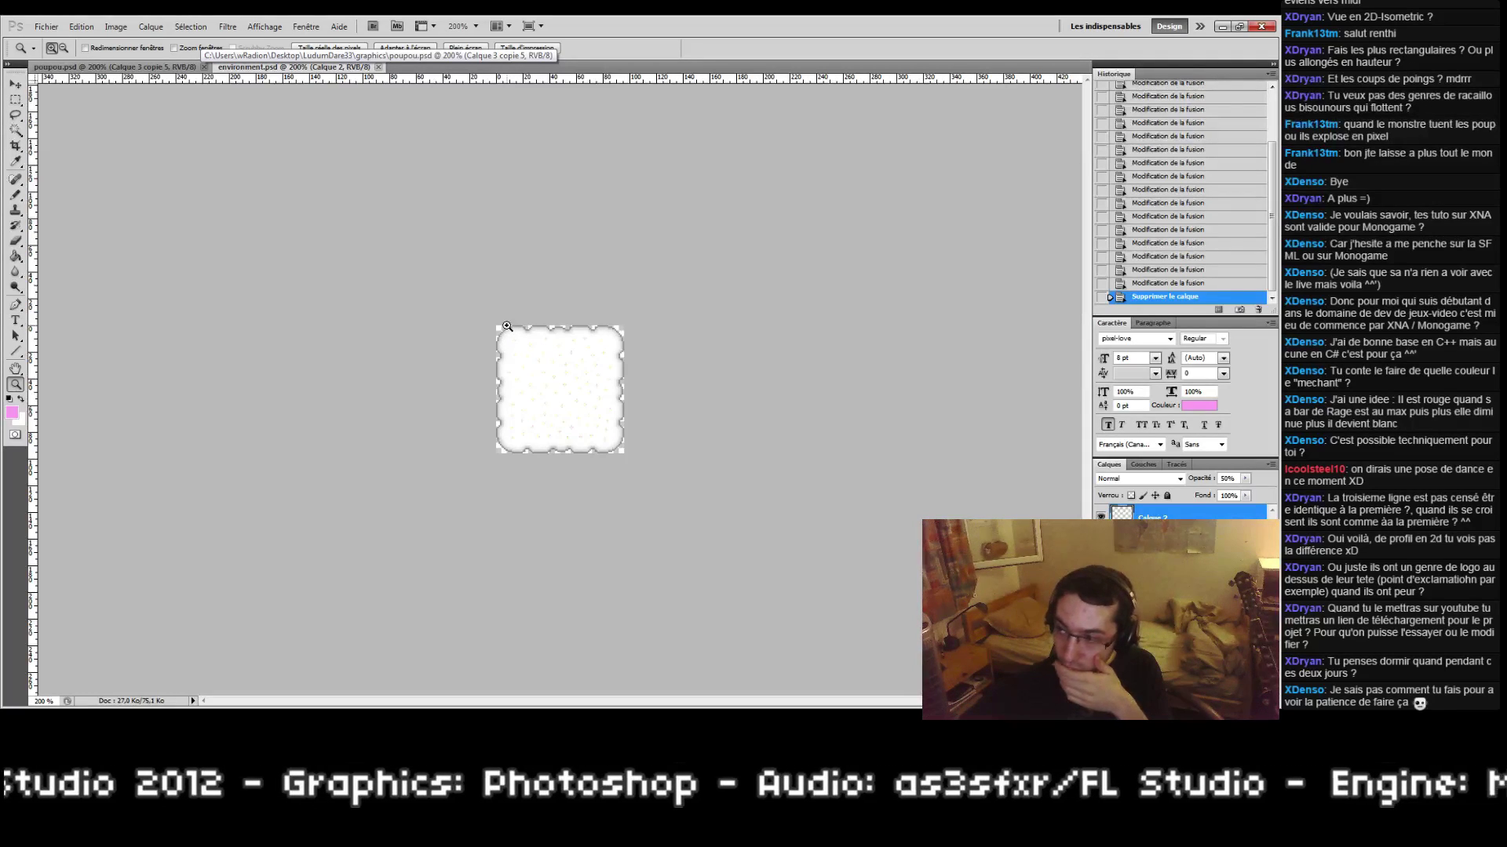
pyautogui.hotkey('alt', 'Tab')
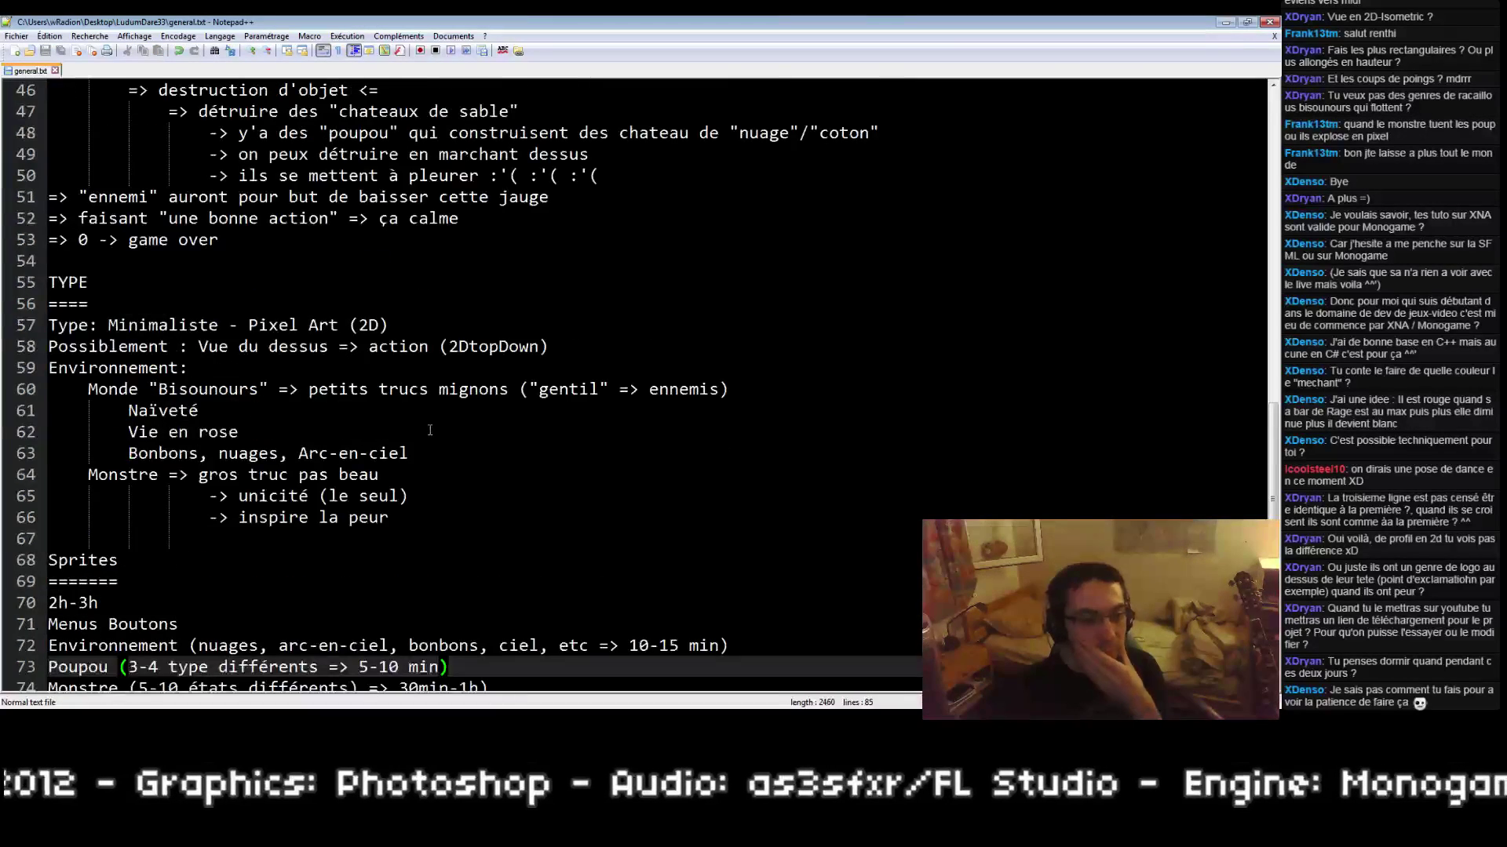
pyautogui.scroll(15, 413, 426)
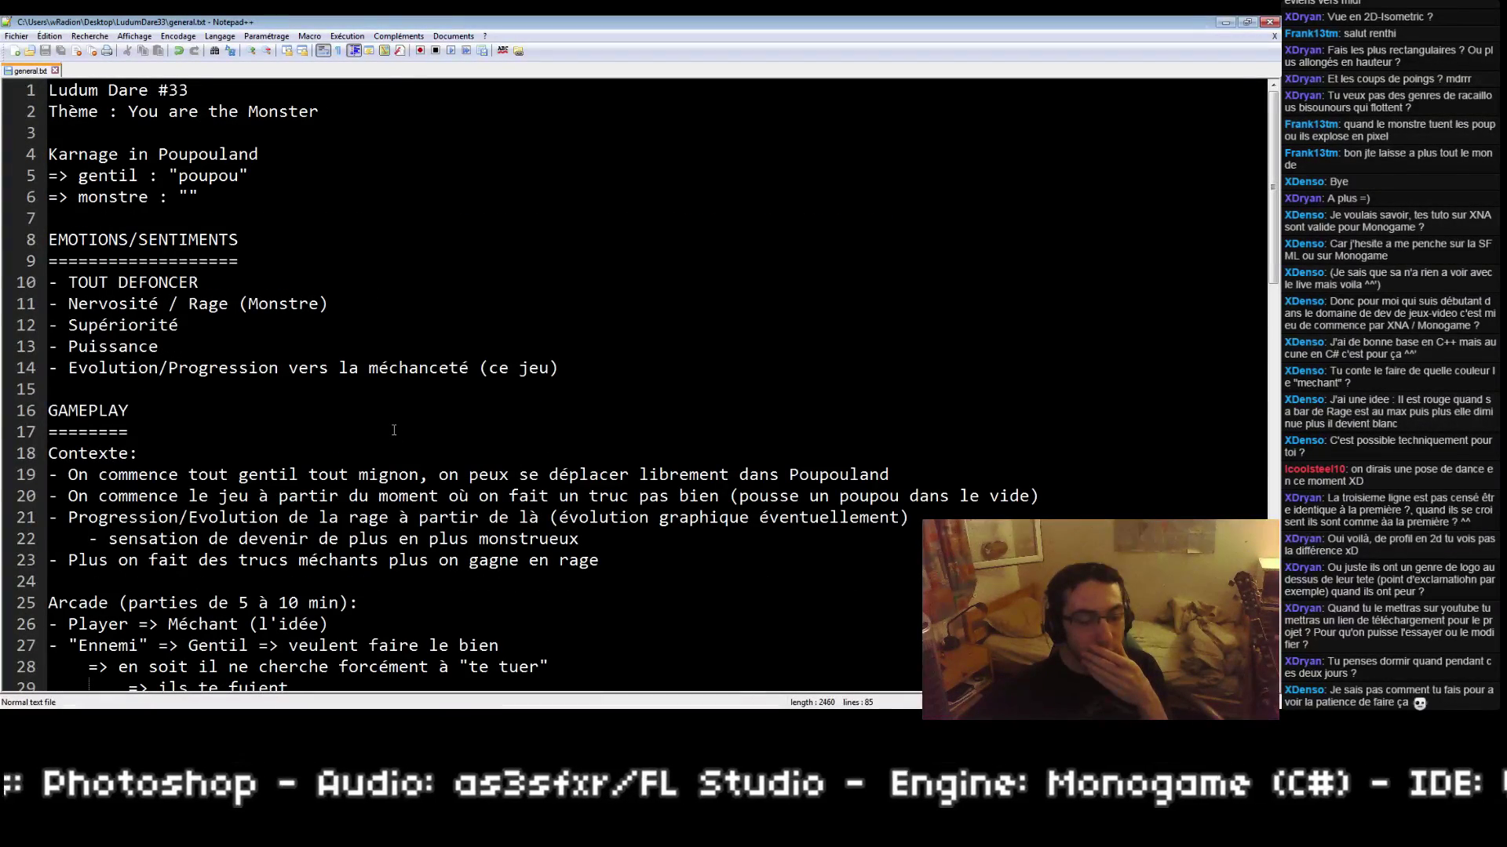
pyautogui.scroll(-15, 393, 429)
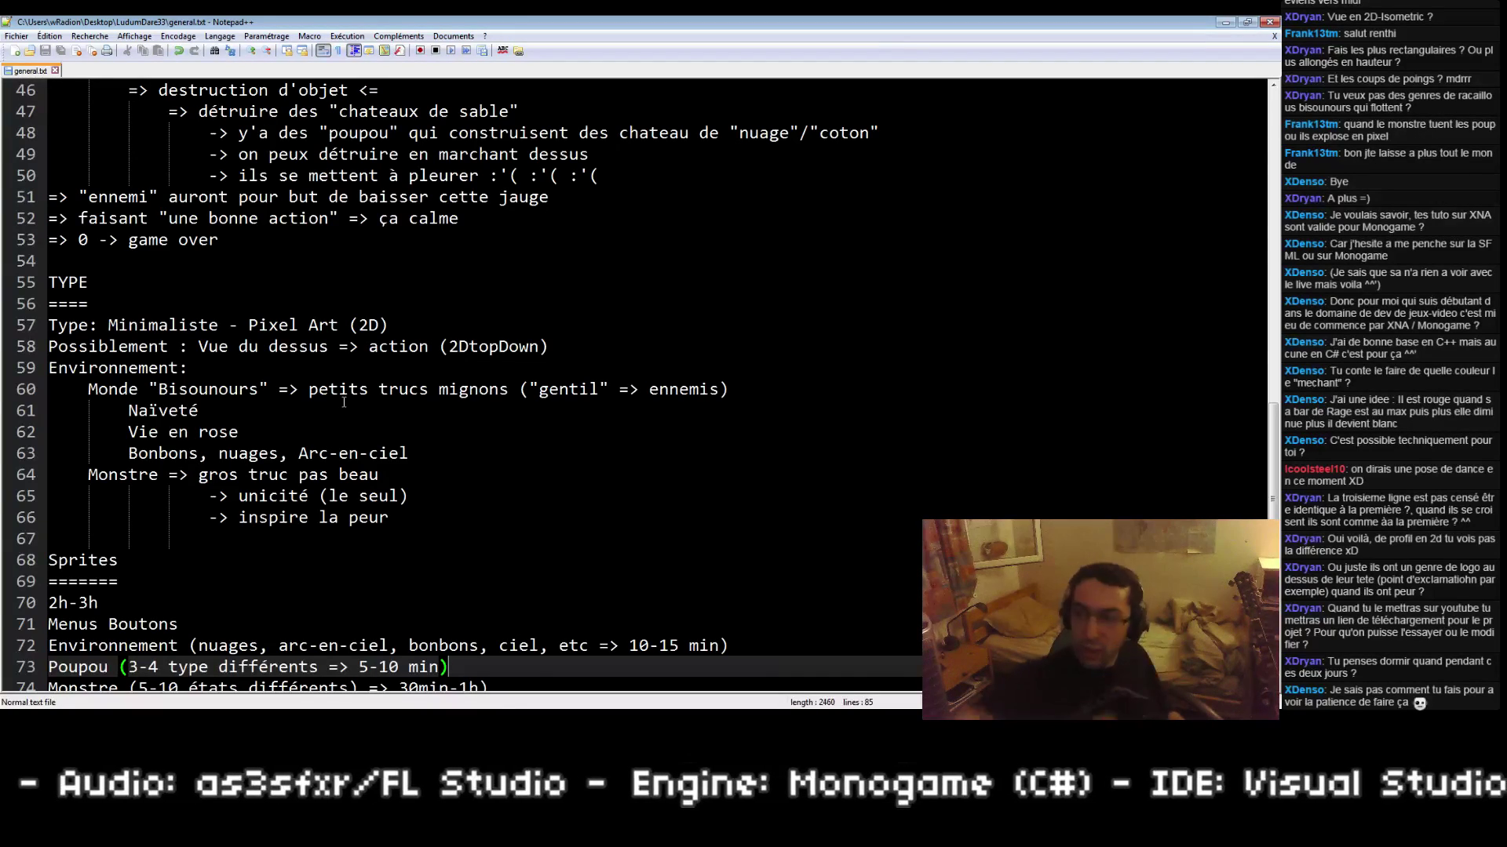
pyautogui.scroll(14, 605, 385)
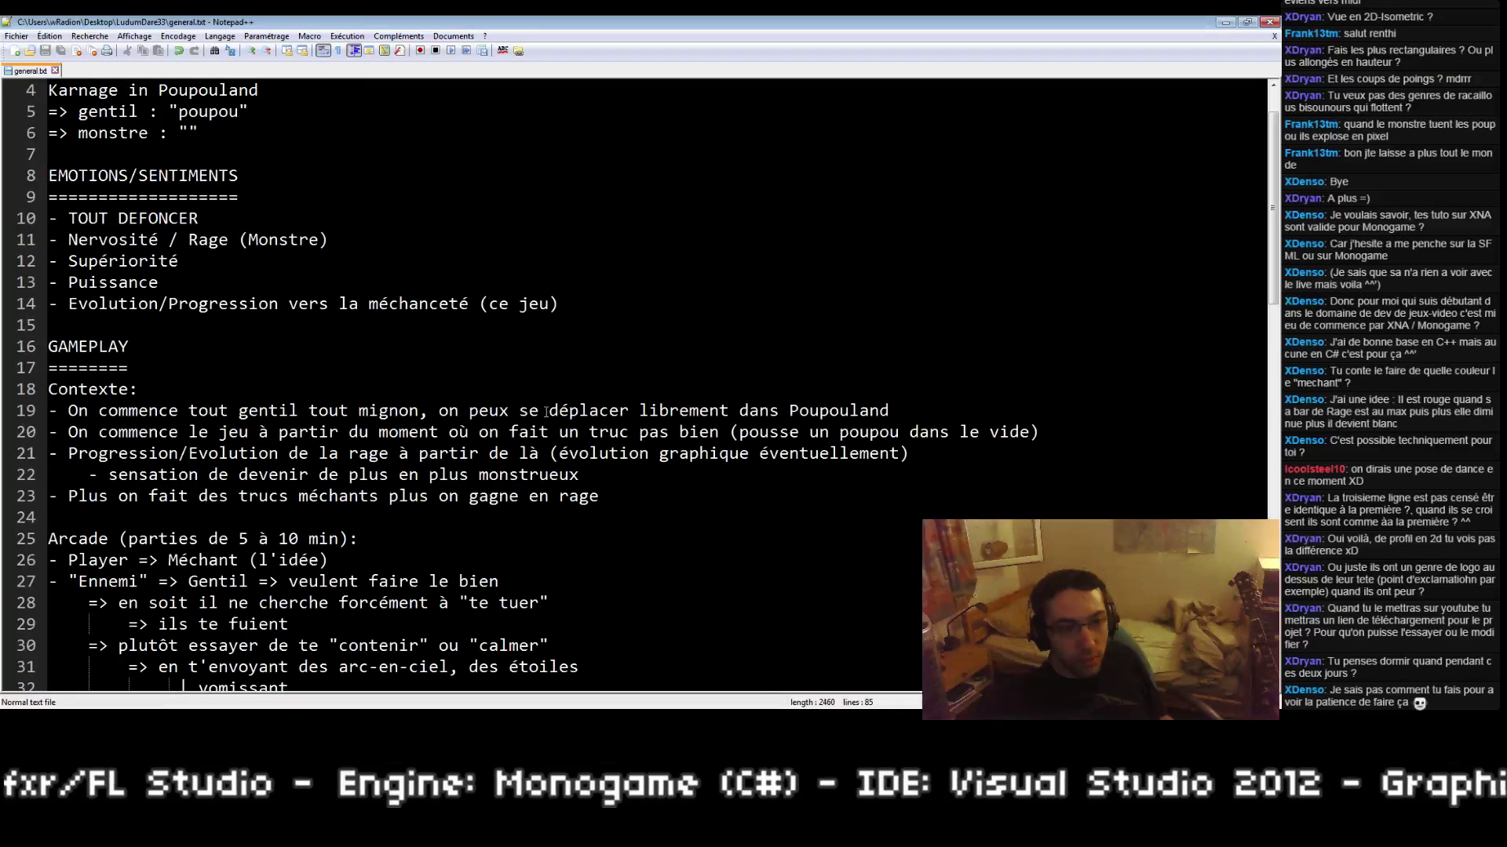
pyautogui.scroll(1, 546, 412)
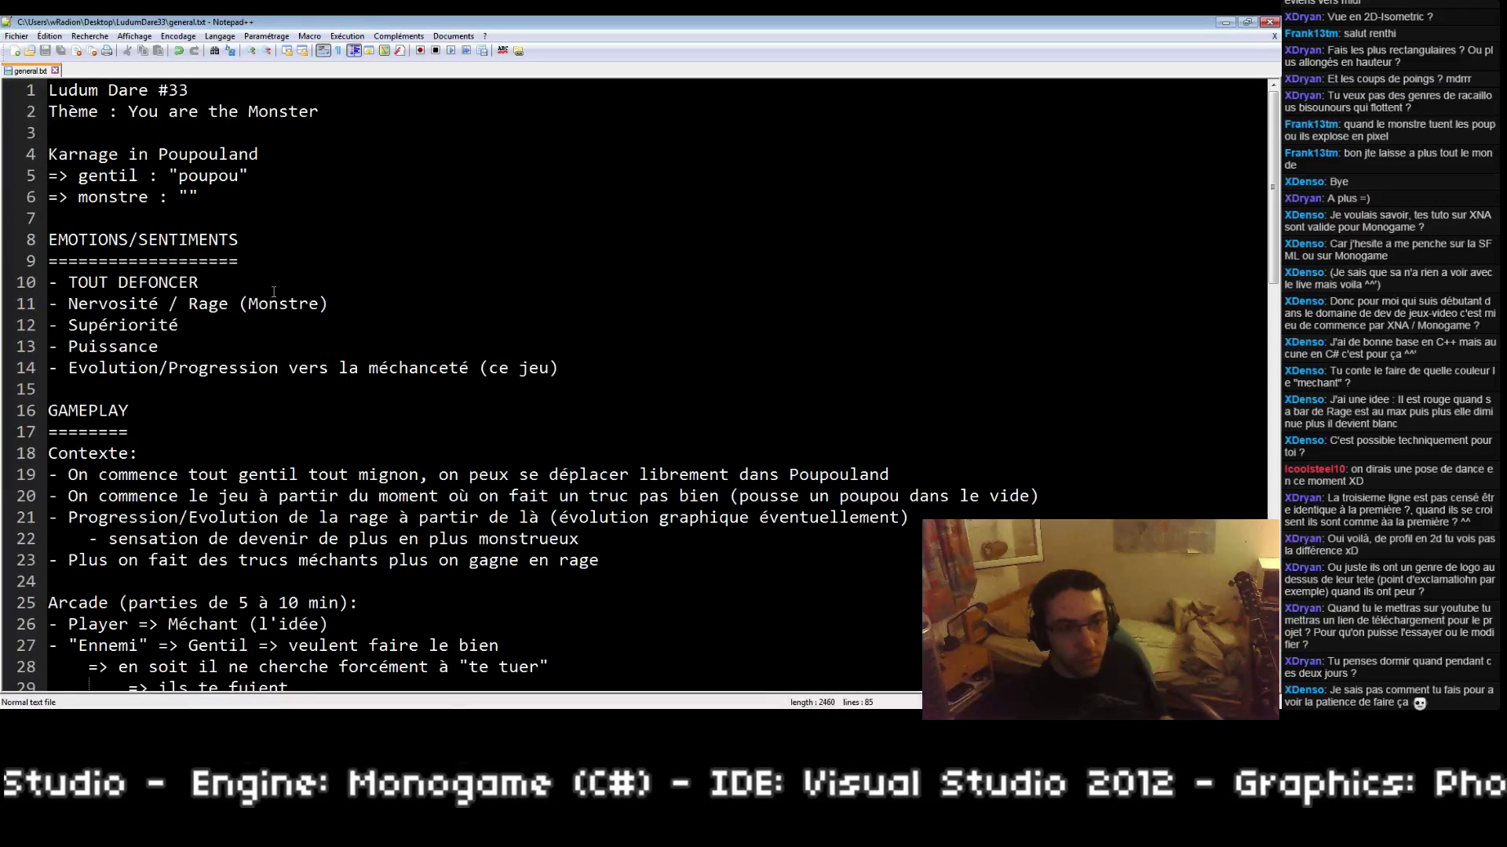
pyautogui.hotkey('alt', 'Tab')
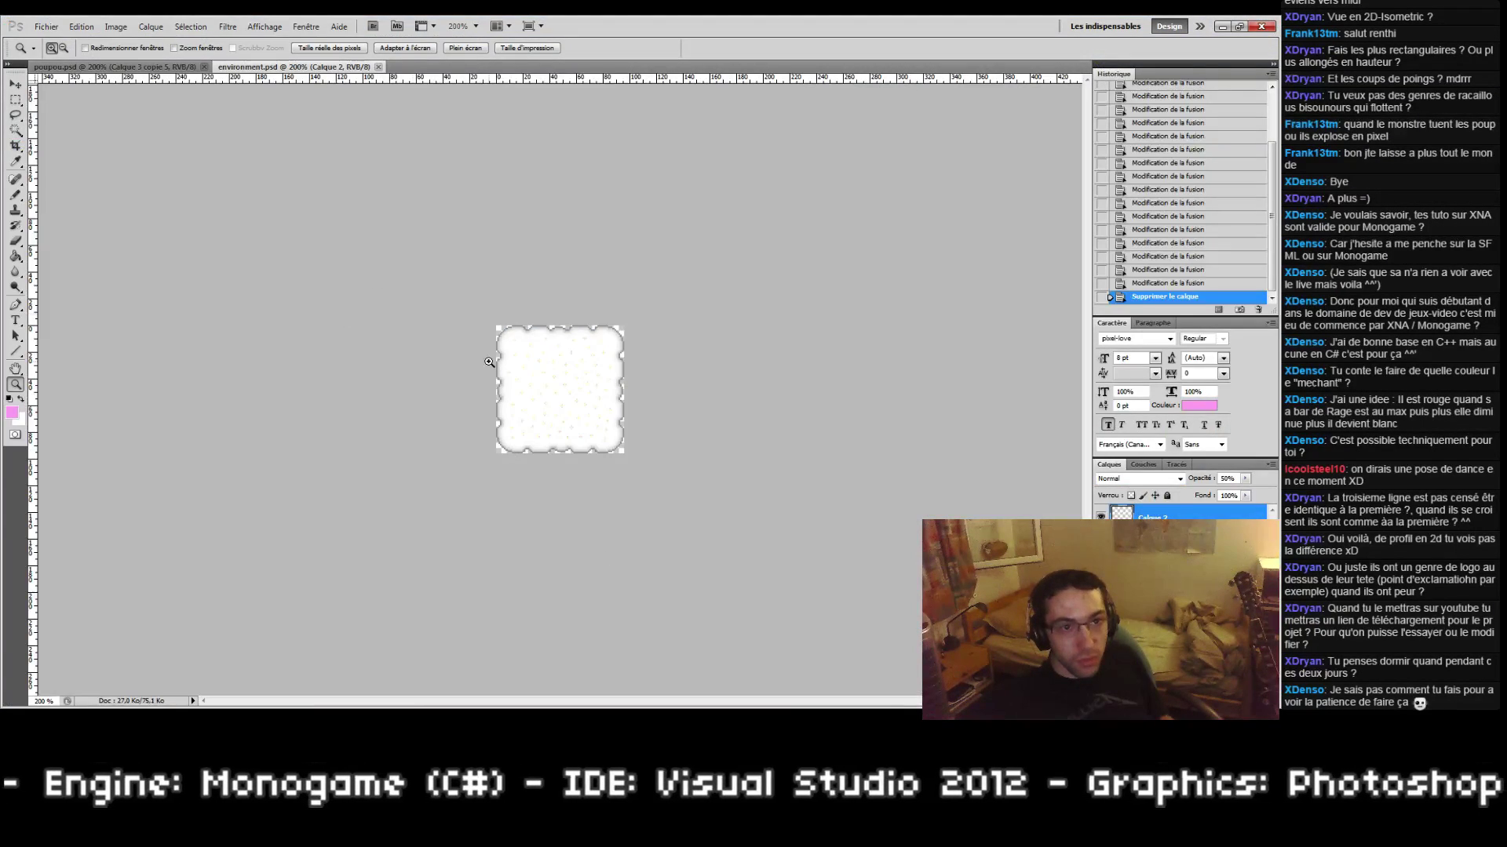
# Step: Examine the cloud tile's edges and speckles up close and at 200%, alongside the enlarged poupou character sprites
pyautogui.moveTo(494, 333); pyautogui.dragTo(558, 432)
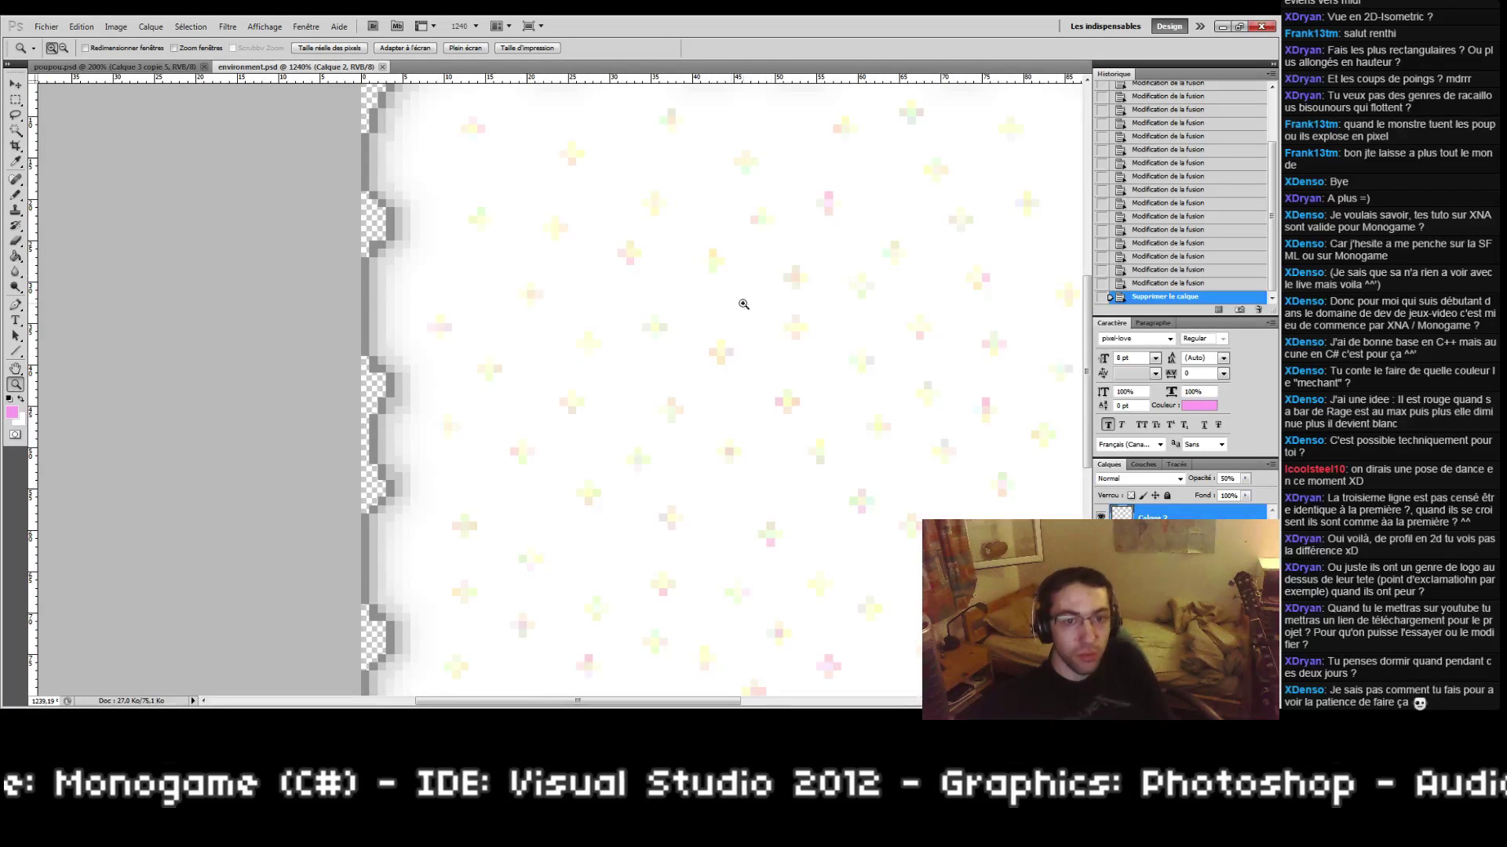
pyautogui.moveTo(761, 249); pyautogui.dragTo(703, 509)
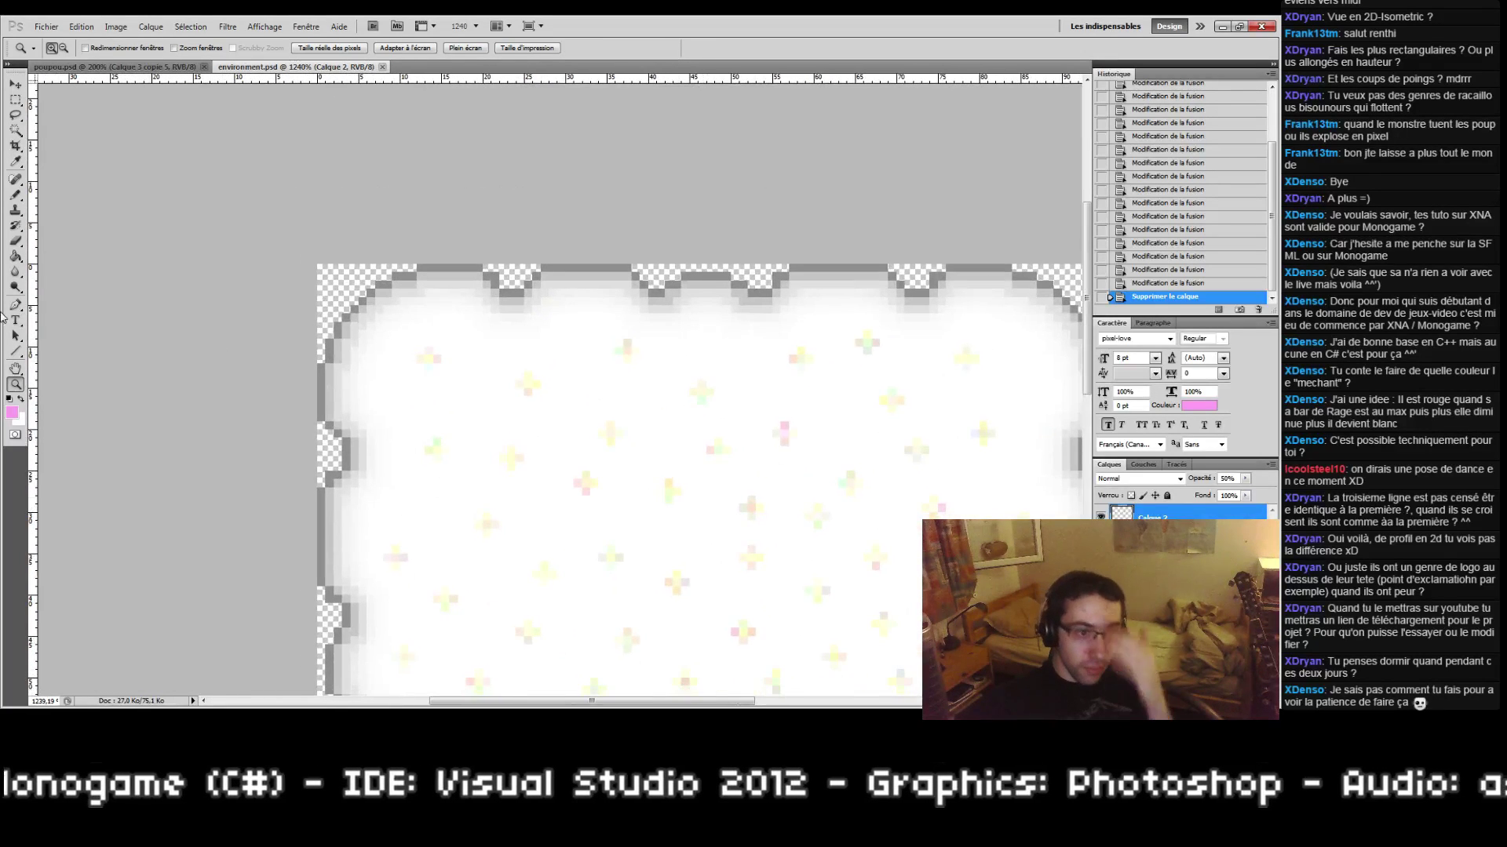
pyautogui.doubleClick(16, 385)
pyautogui.click(534, 378)
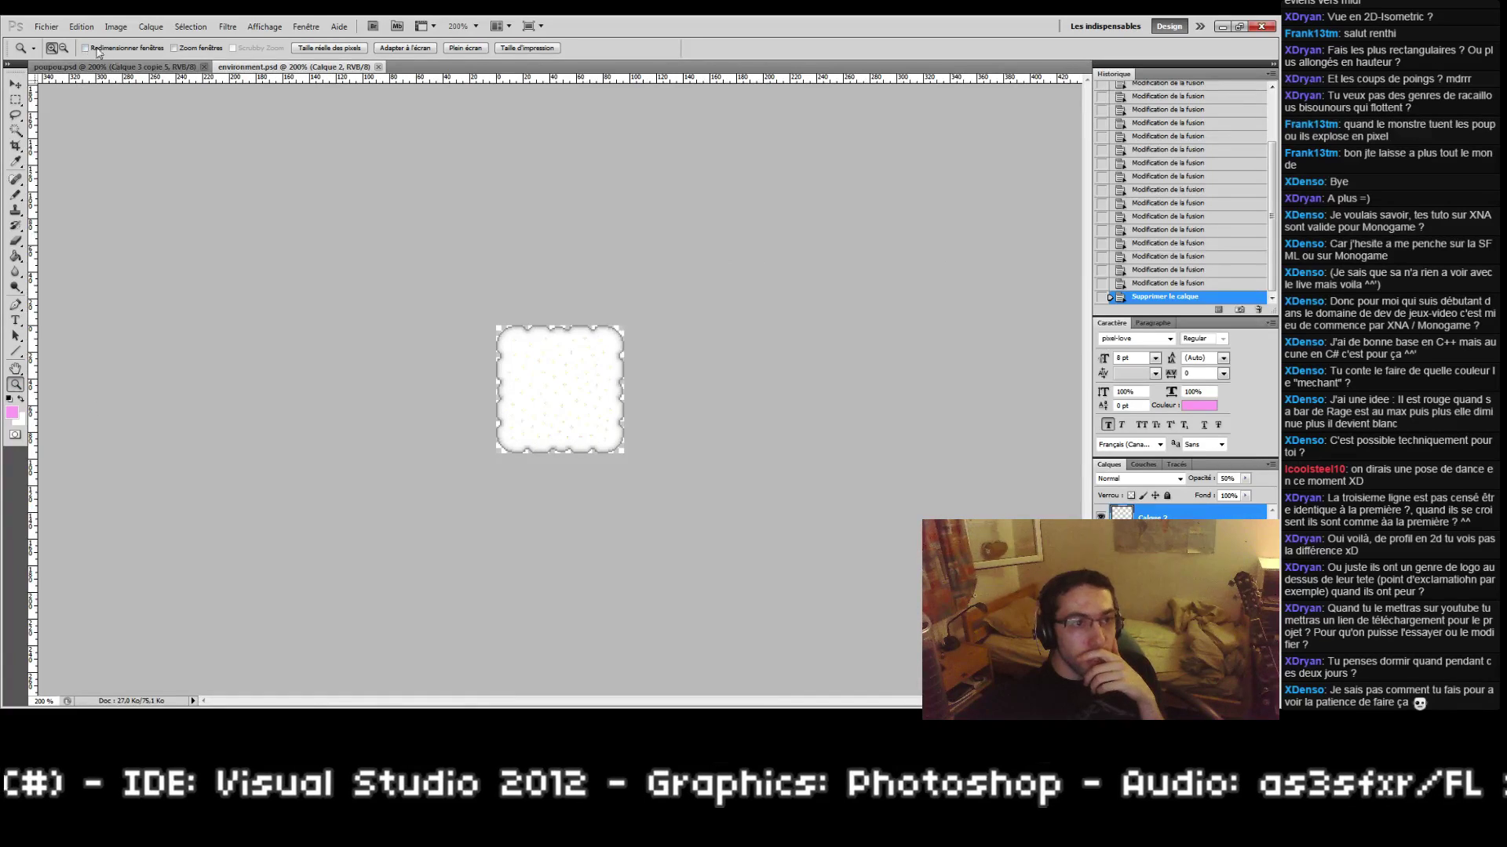
pyautogui.click(129, 67)
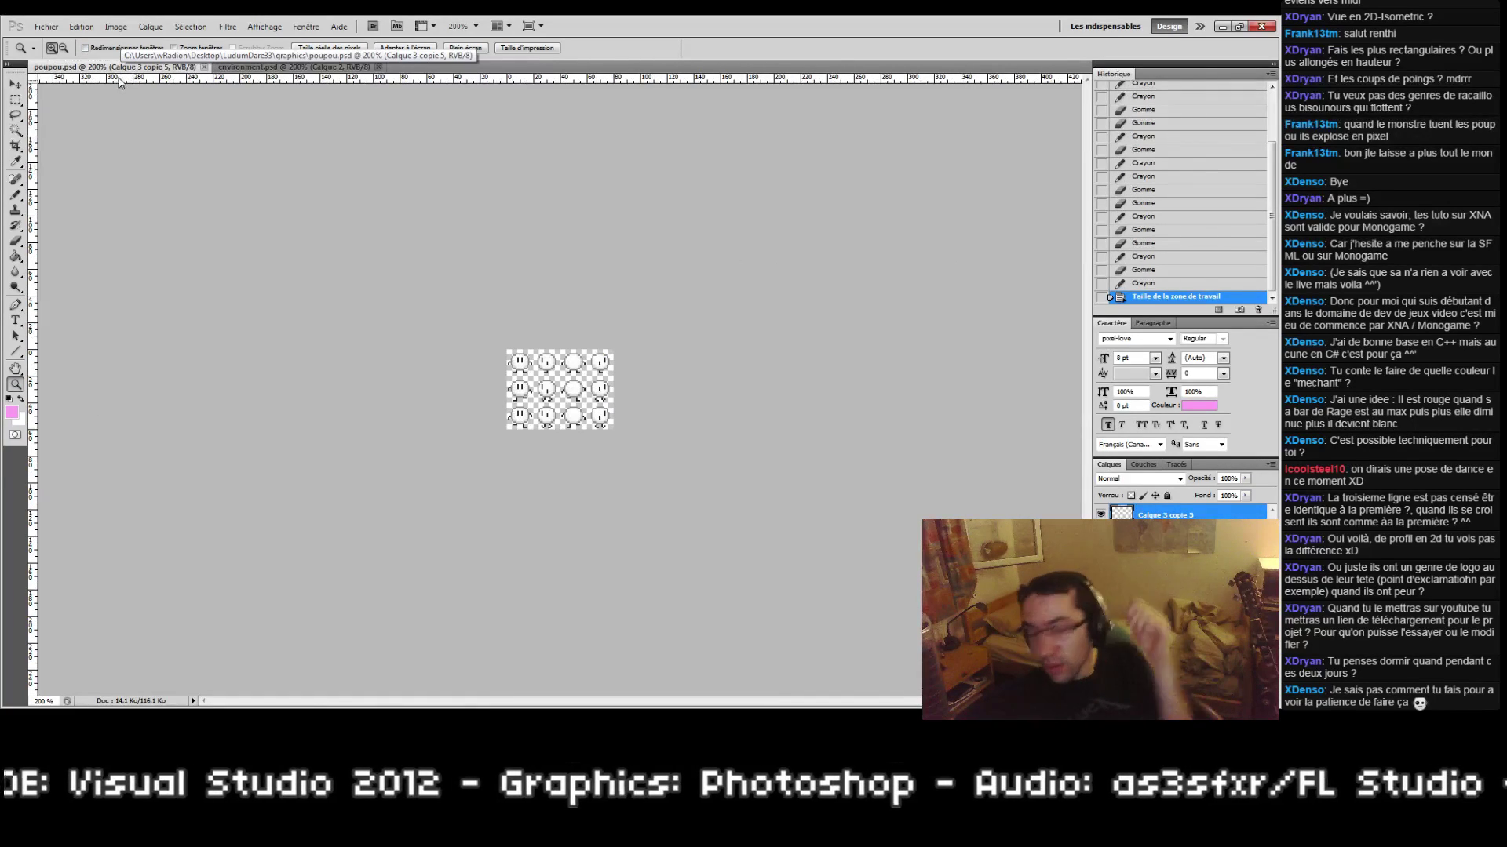
pyautogui.moveTo(585, 416); pyautogui.dragTo(632, 430)
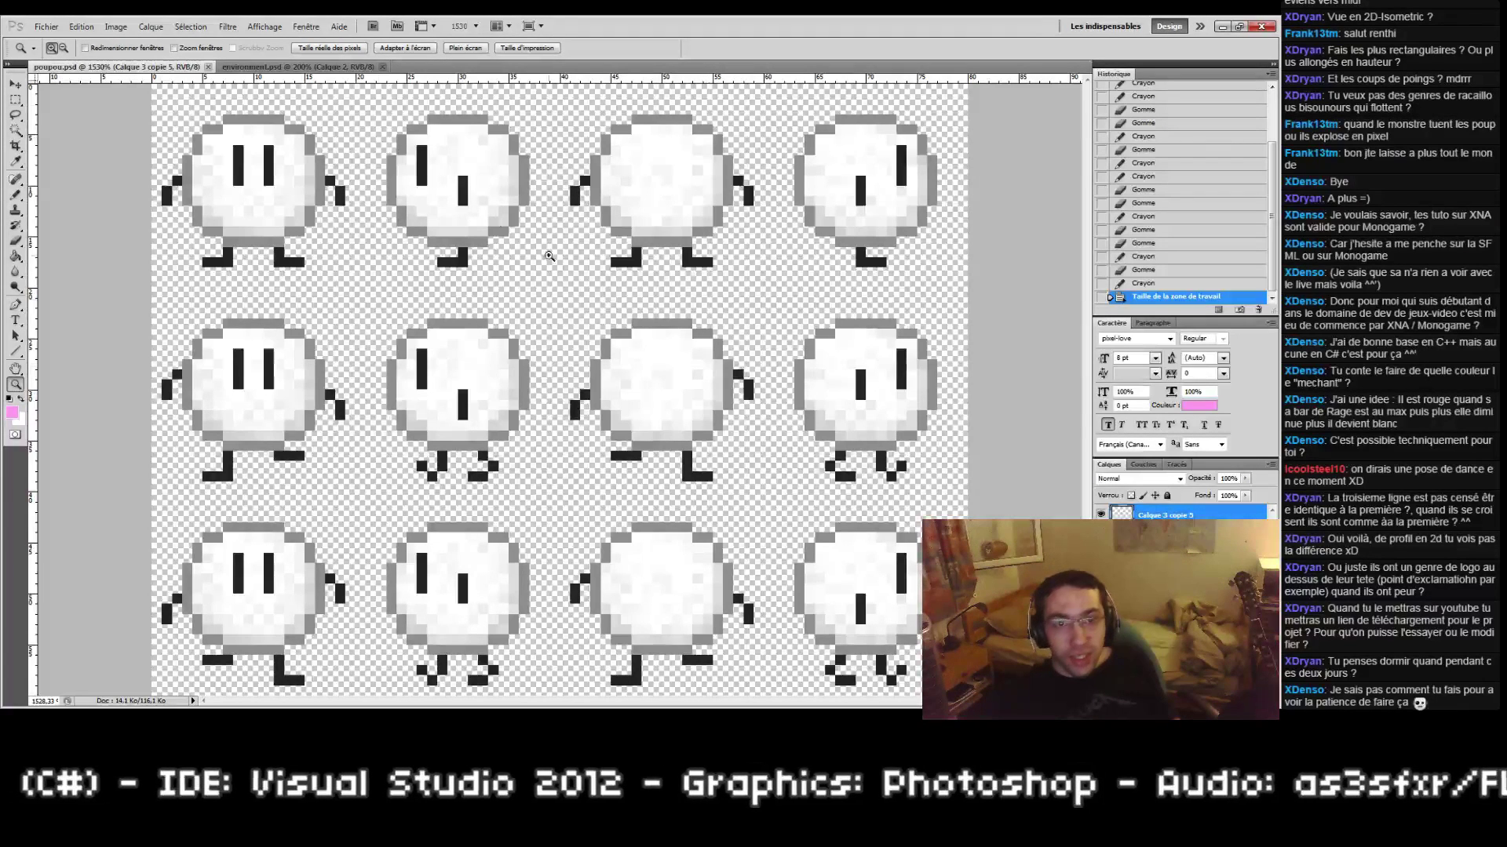
pyautogui.click(310, 67)
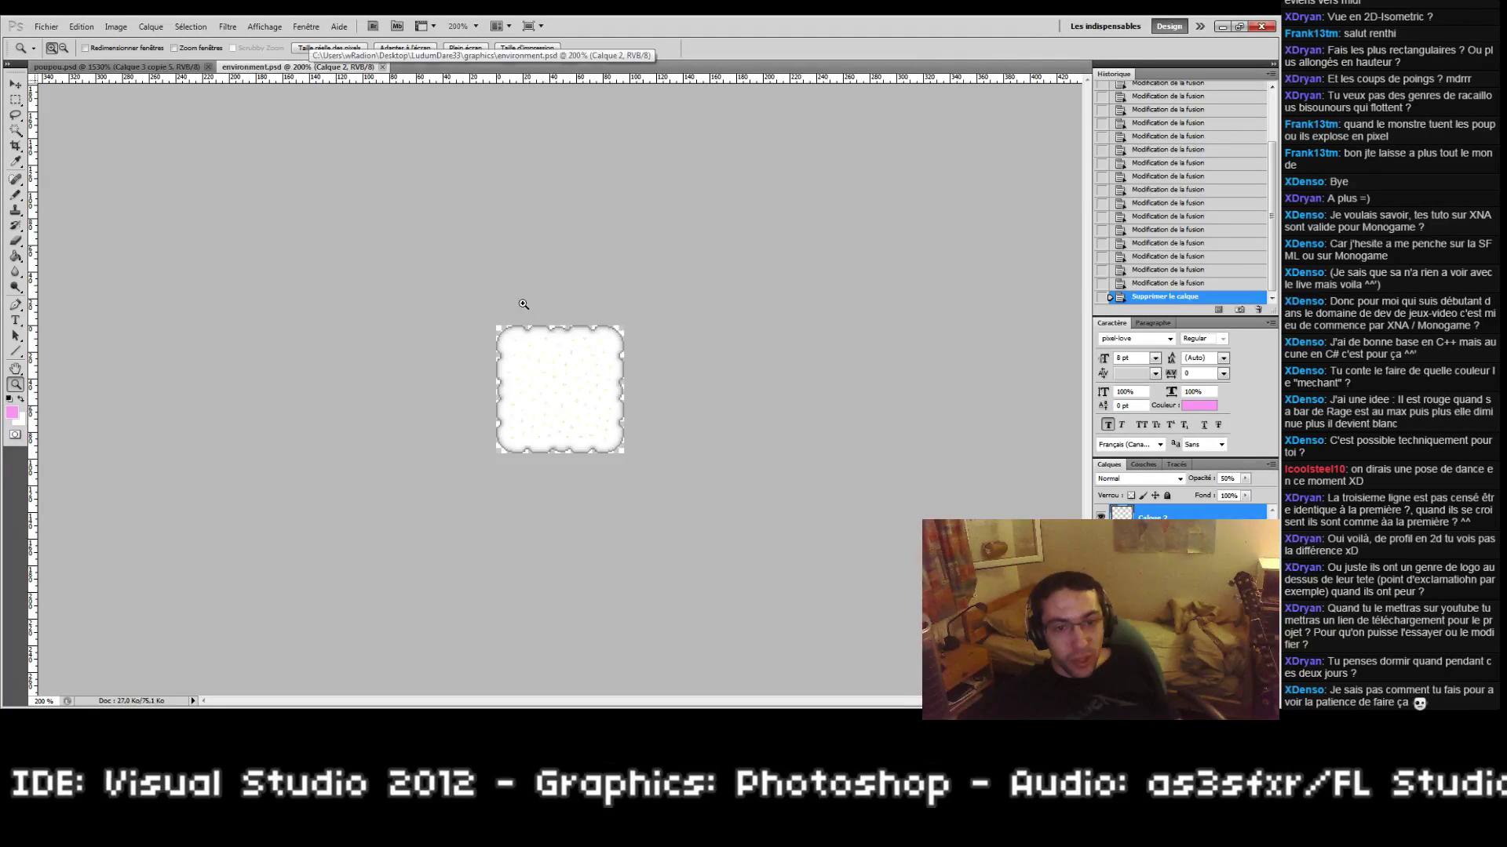
pyautogui.hotkey('ctrl', '0')
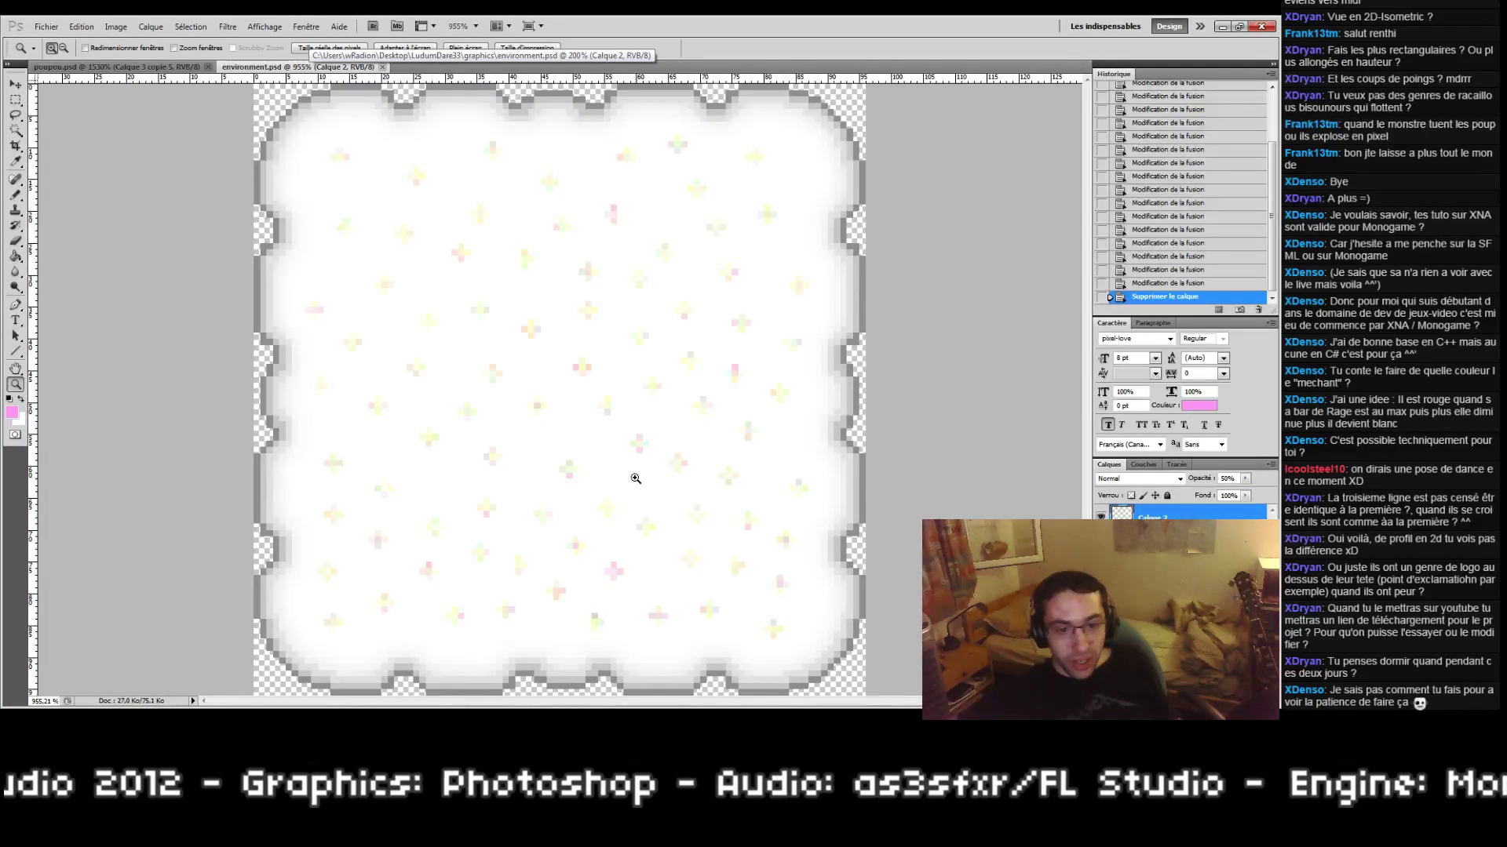
pyautogui.doubleClick(16, 385)
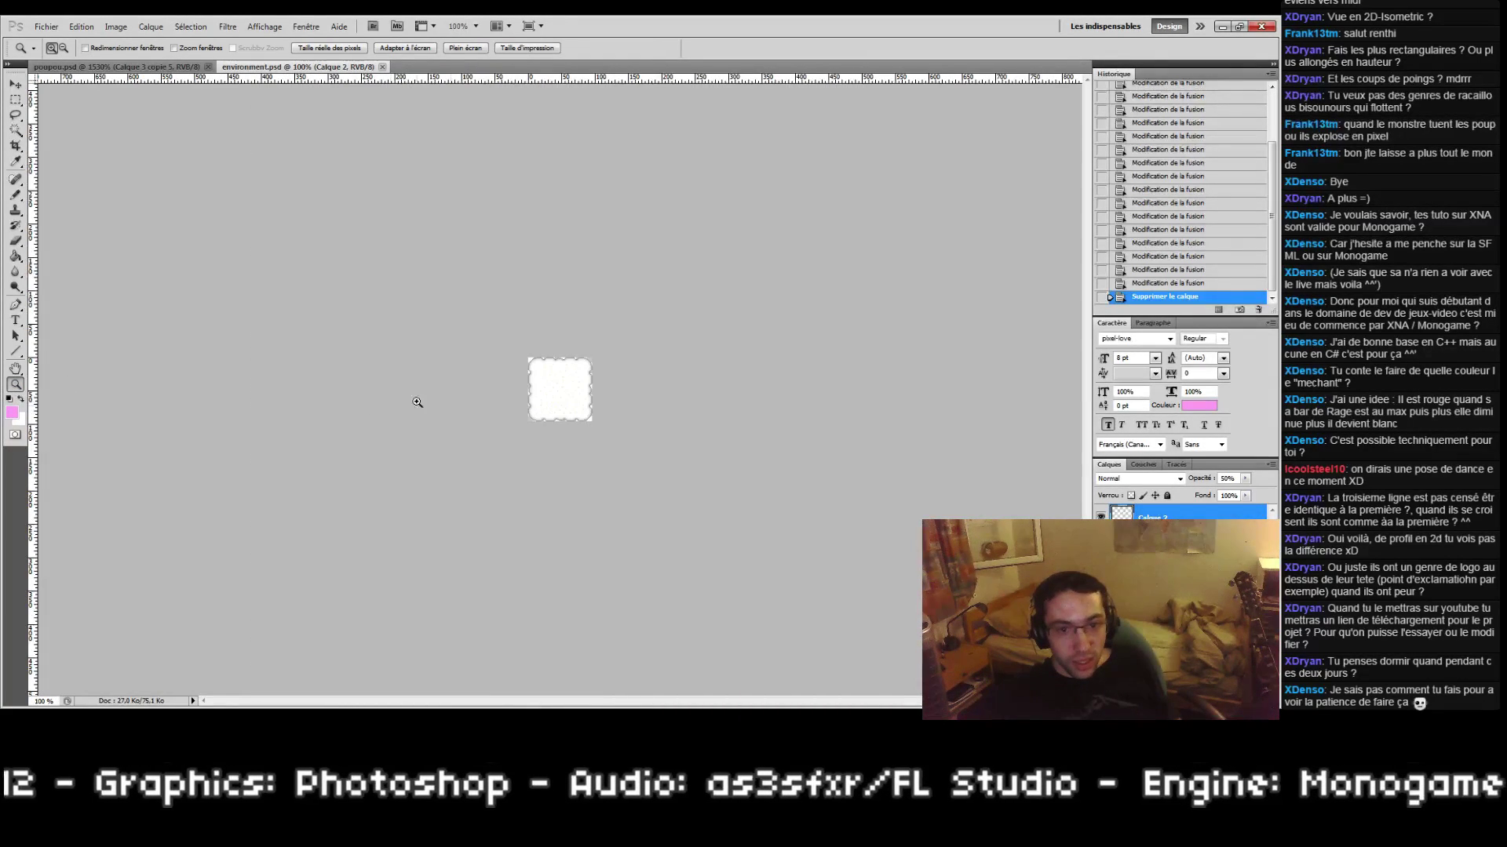
pyautogui.click(514, 394)
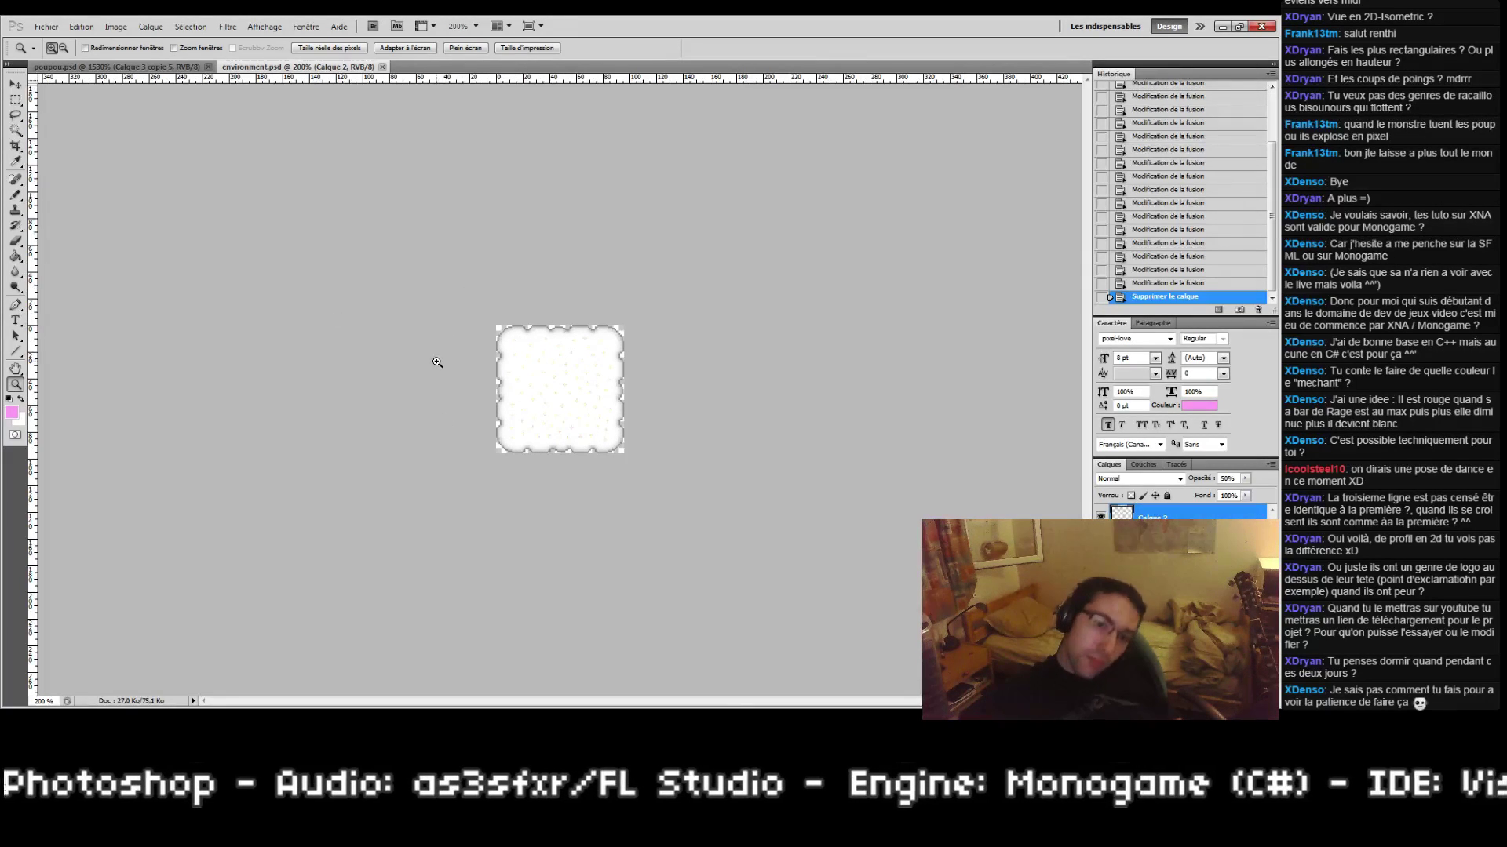
pyautogui.click(160, 67)
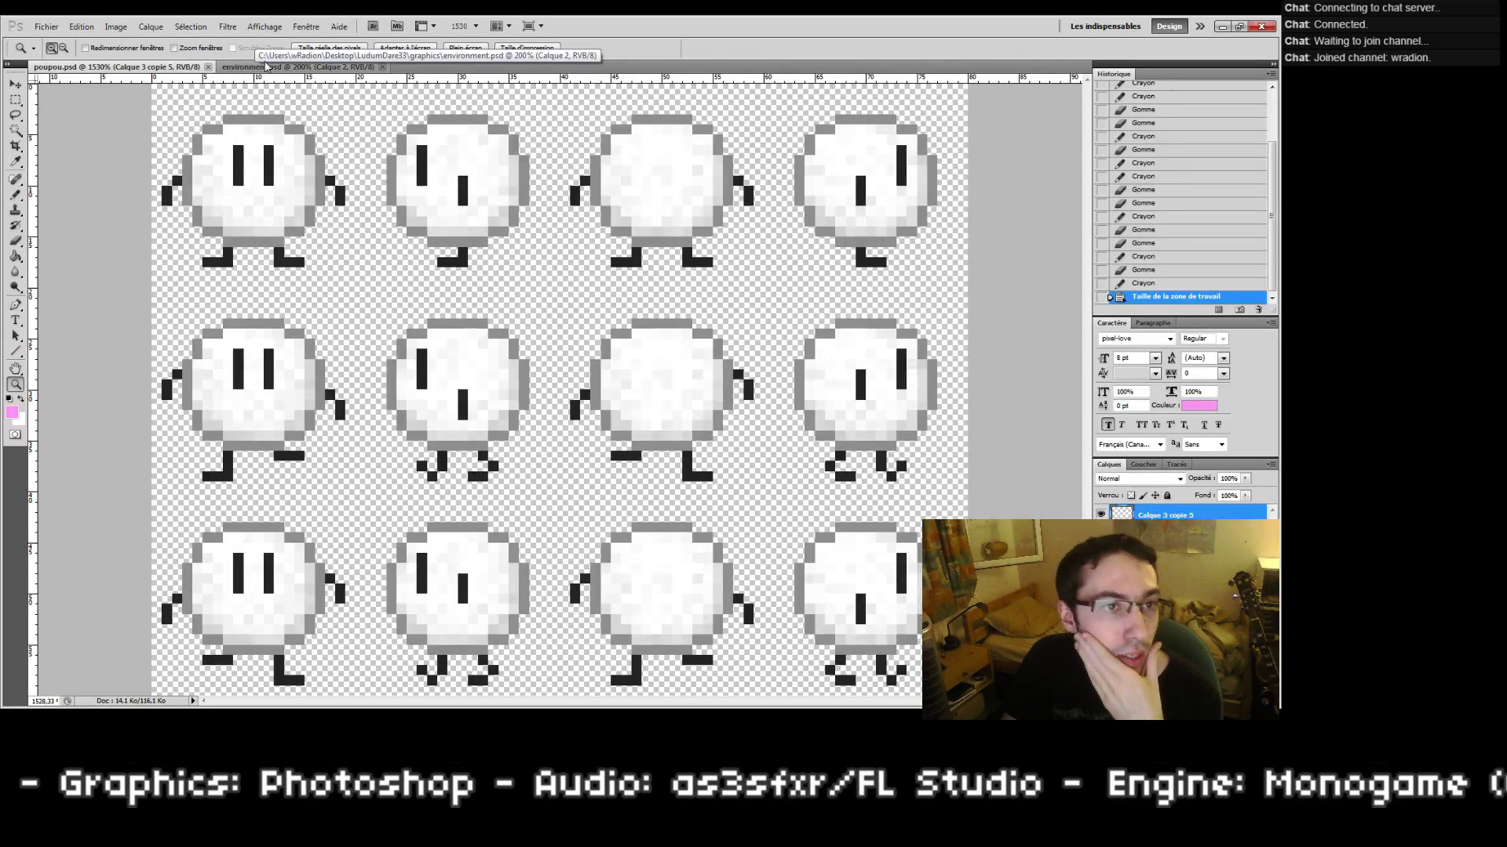
# Step: Switch to Notepad++ and check the gameplay notes on enemies and the rage gauge in general.txt
pyautogui.hotkey('alt', 'Tab')
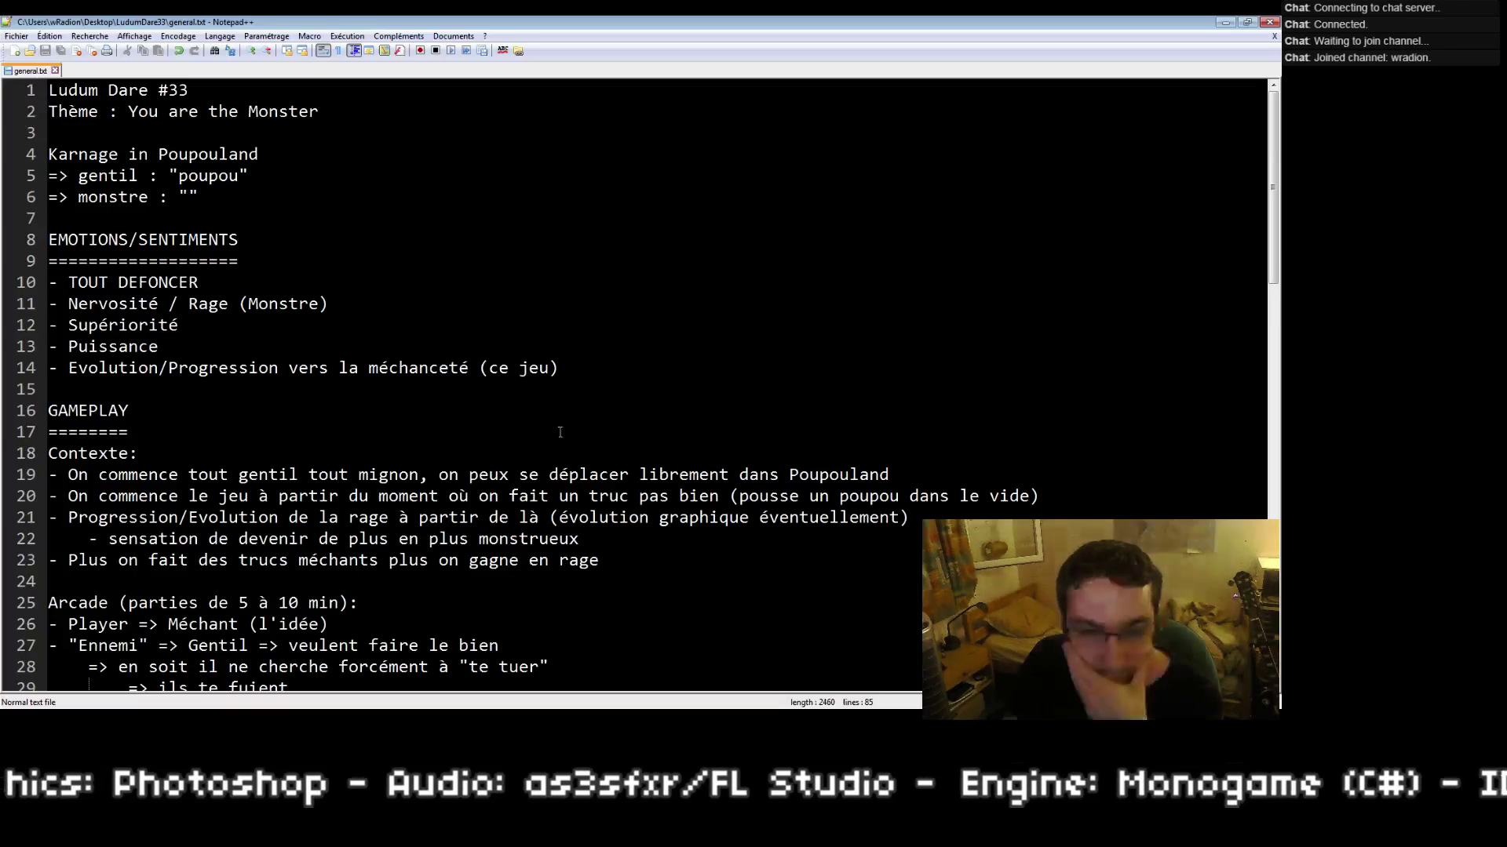
pyautogui.scroll(-7, 546, 428)
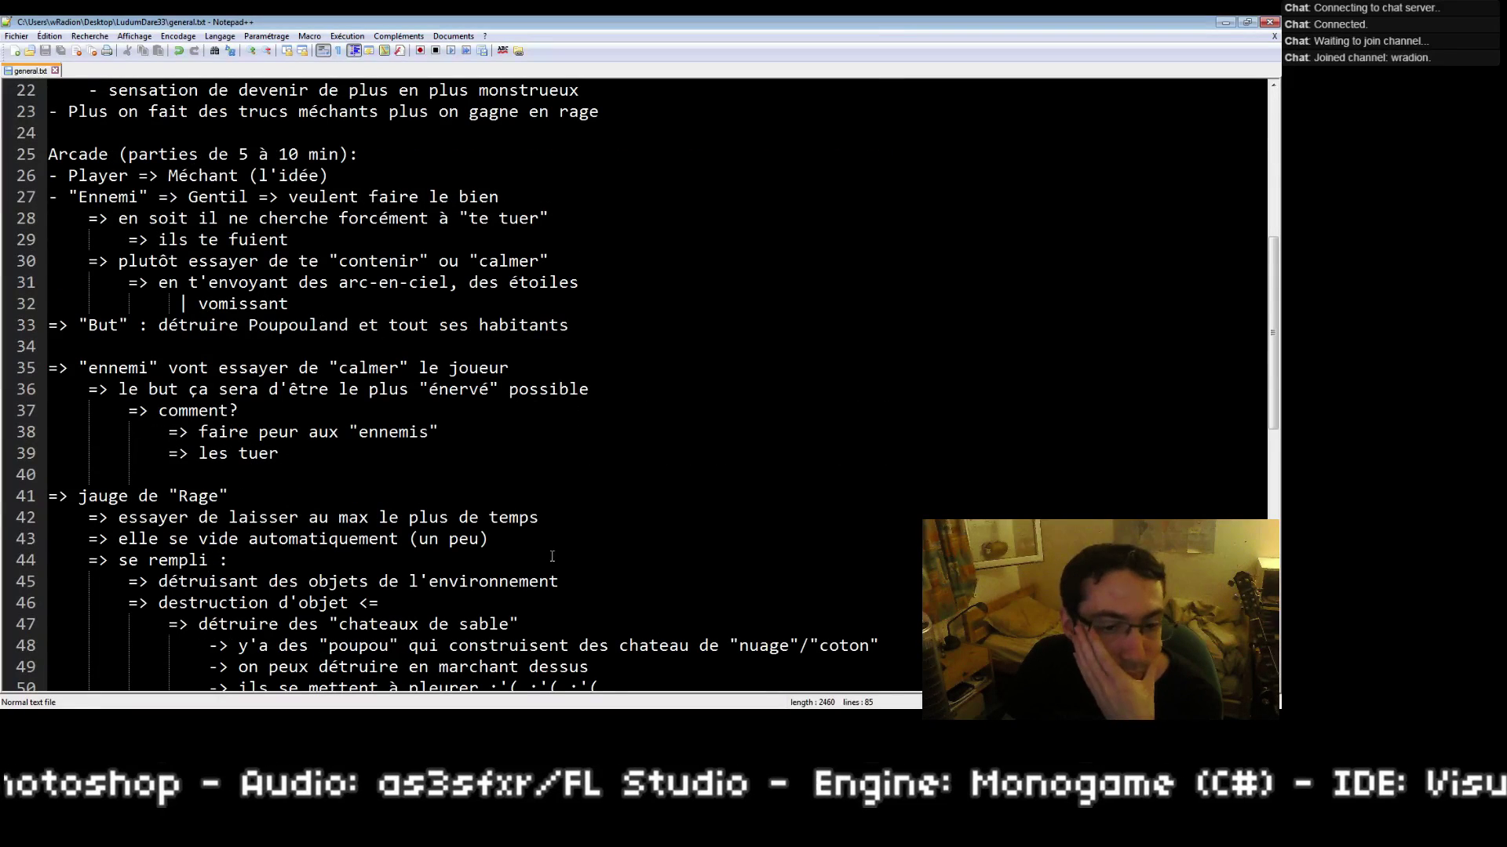
pyautogui.hotkey('alt', 'Tab')
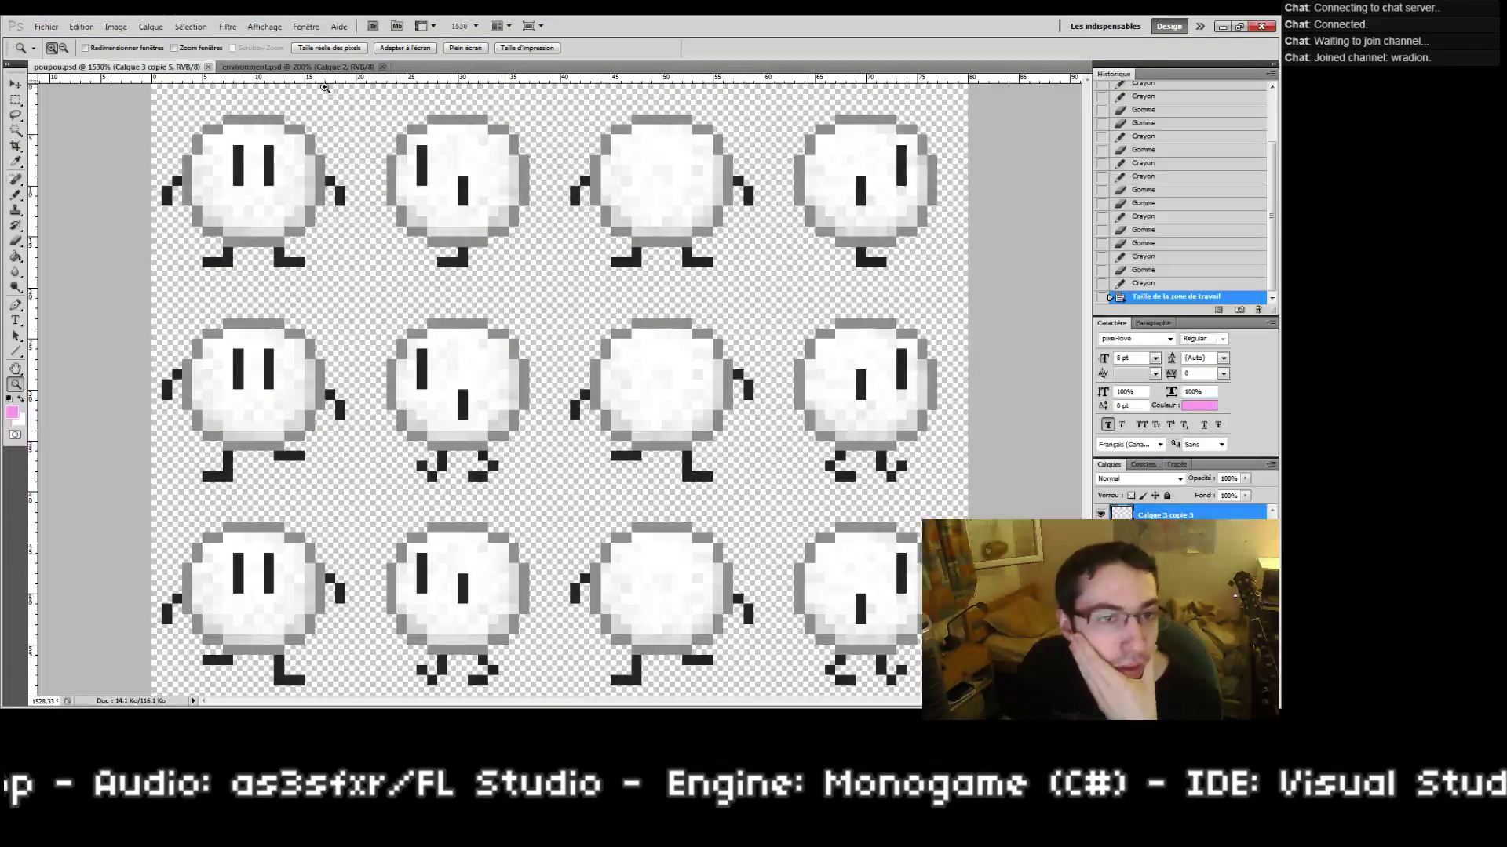
# Step: Save the poupou sprite sheet as monster.psd in the graphics folder with maximized compatibility
pyautogui.click(46, 28)
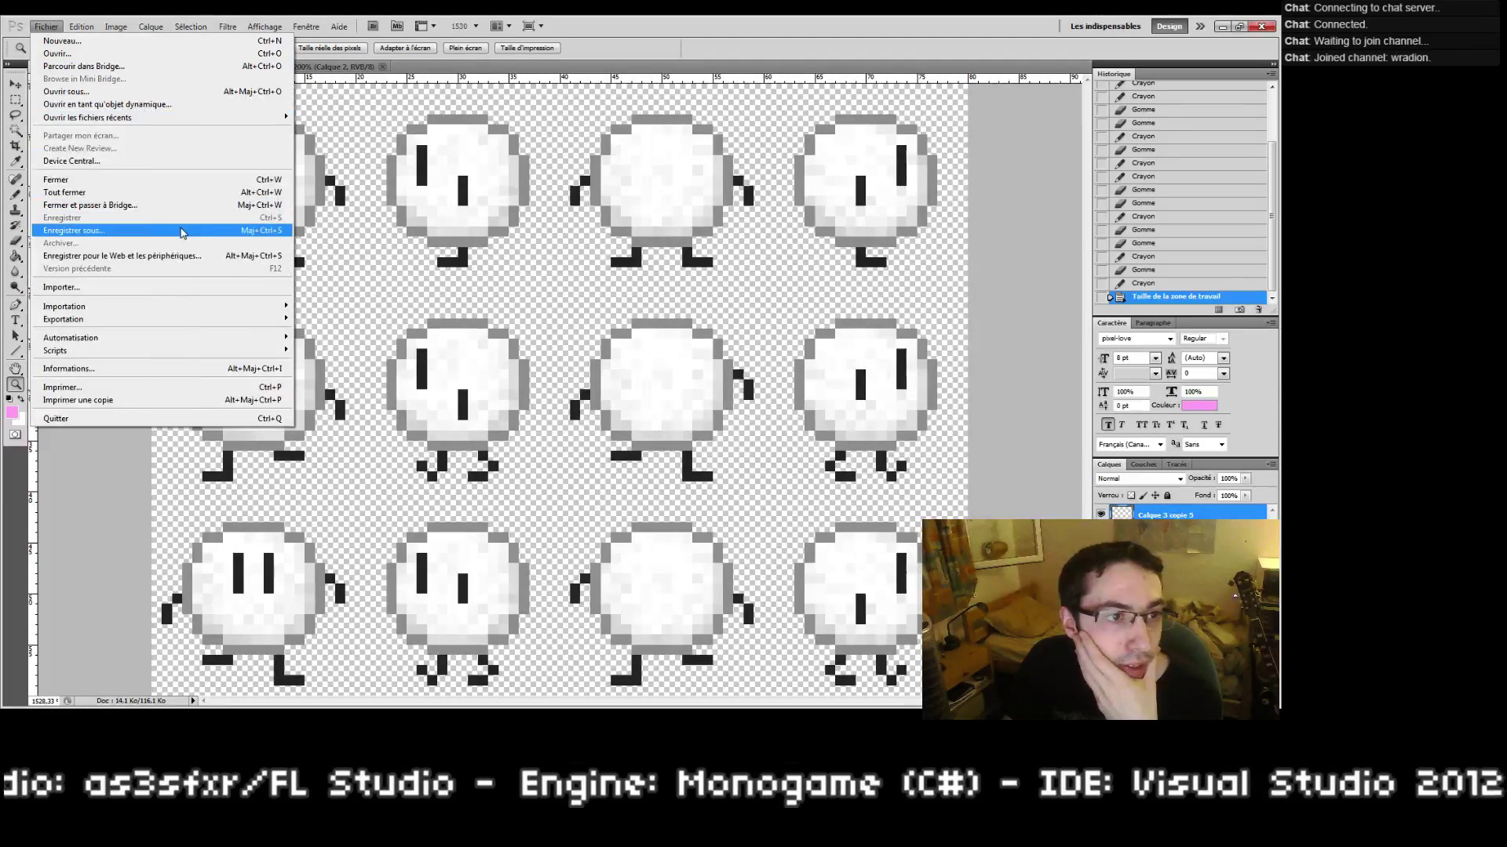
pyautogui.click(117, 231)
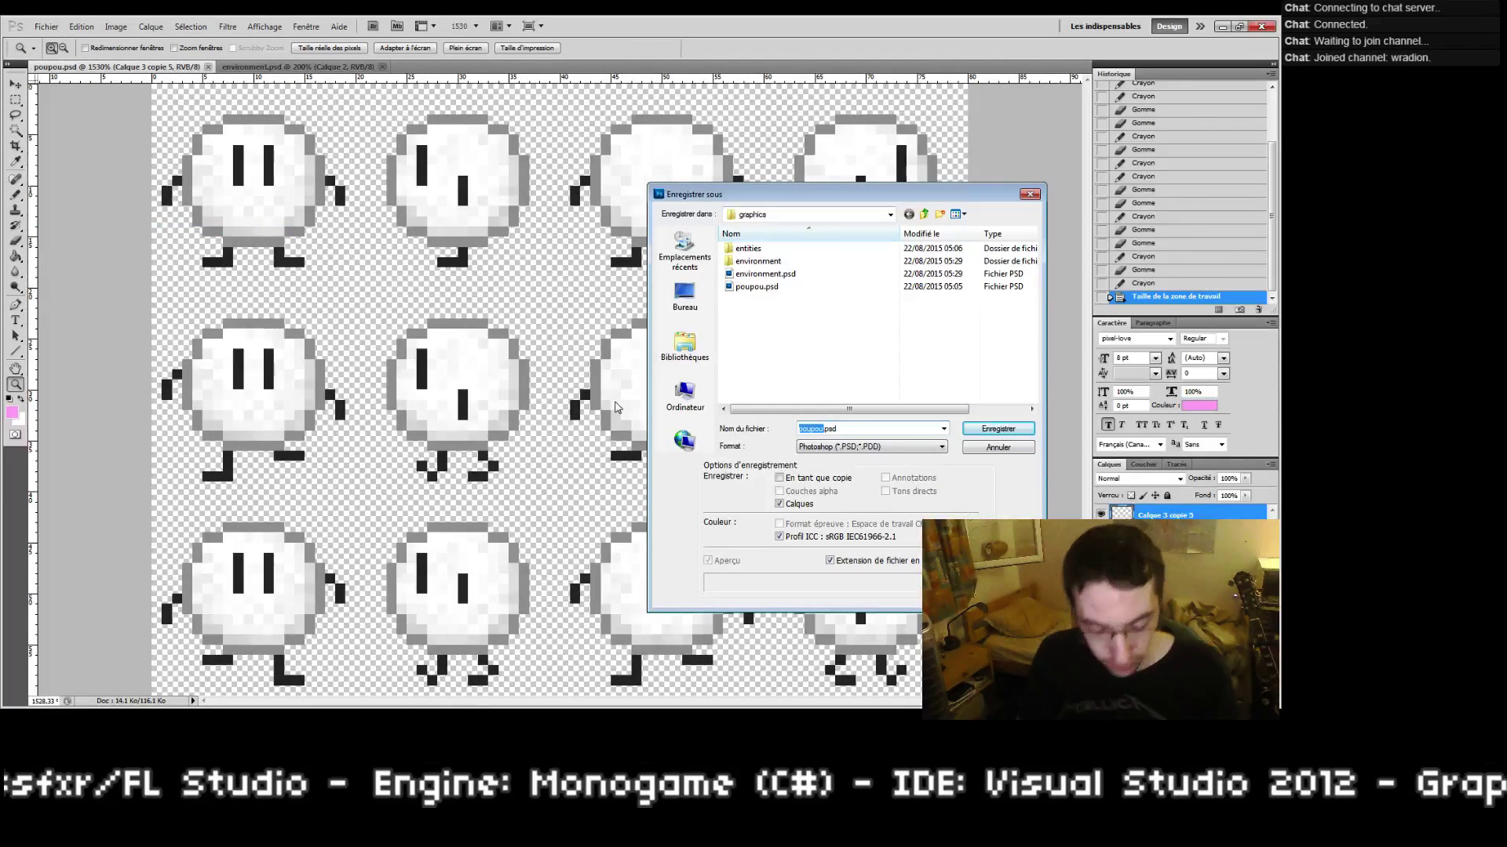
pyautogui.write('monster')
pyautogui.press('Return')
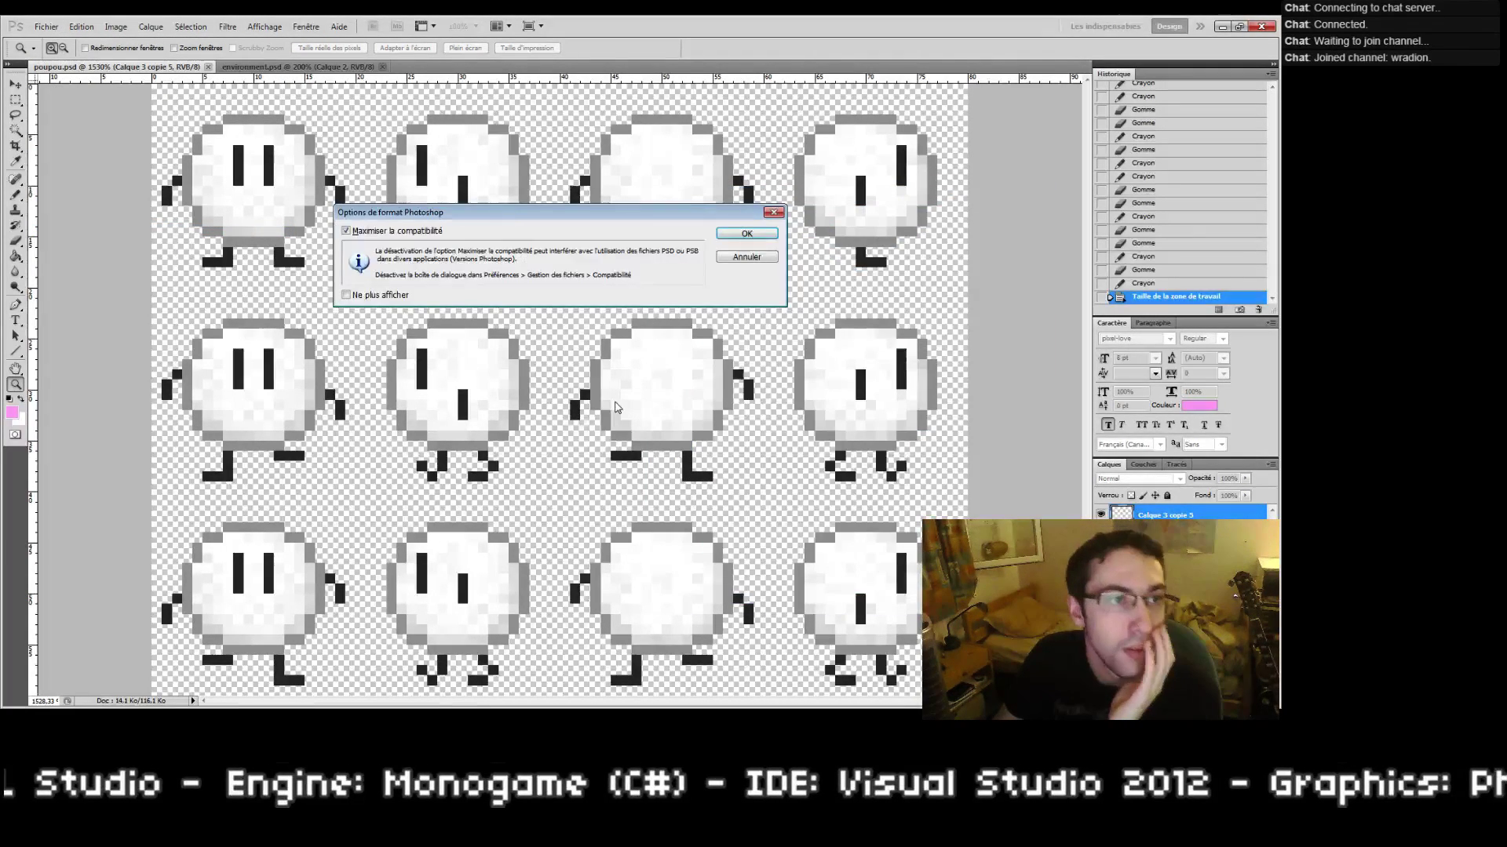
pyautogui.press('Return')
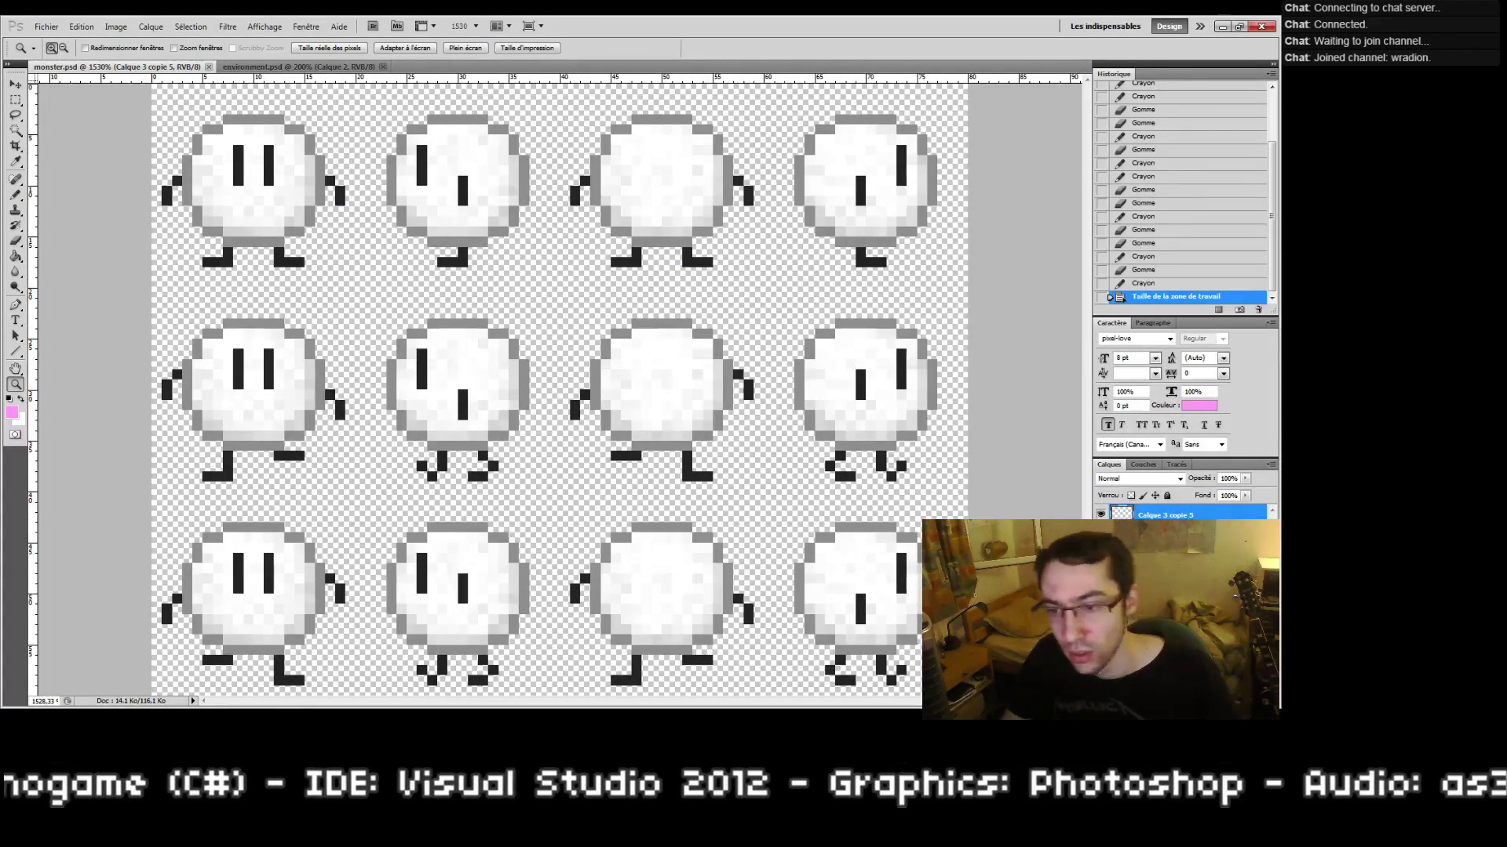
pyautogui.keyDown('shift'); pyautogui.click(1166, 559); pyautogui.keyUp('shift')
pyautogui.rightClick(1165, 559)
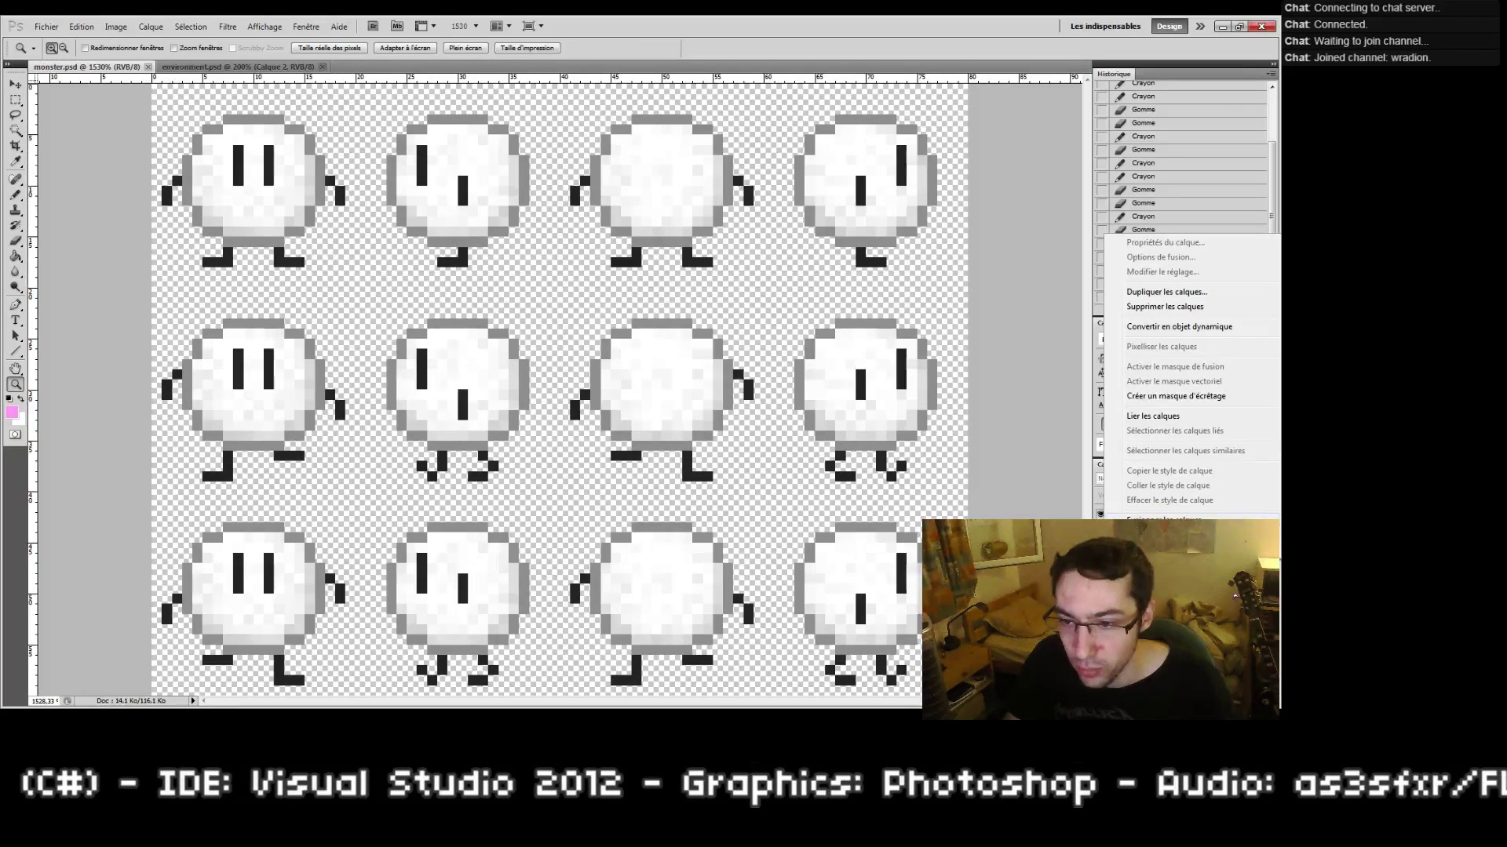
pyautogui.click(1164, 520)
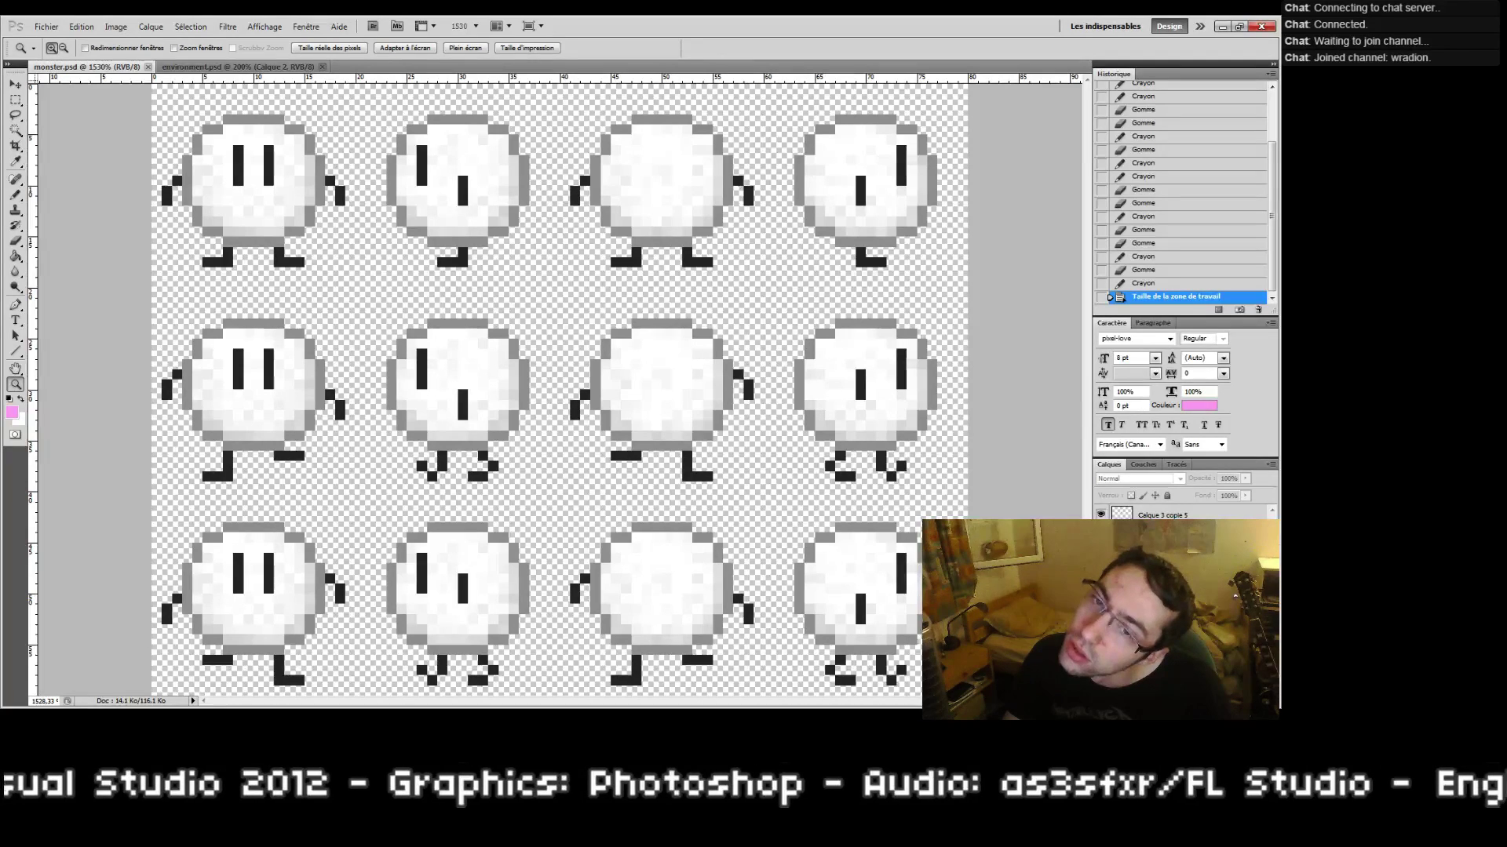
# Step: Select a single sprite layer, sample the first front-facing sprite's grey outline as the foreground colour and ready the Pencil
pyautogui.click(1165, 558)
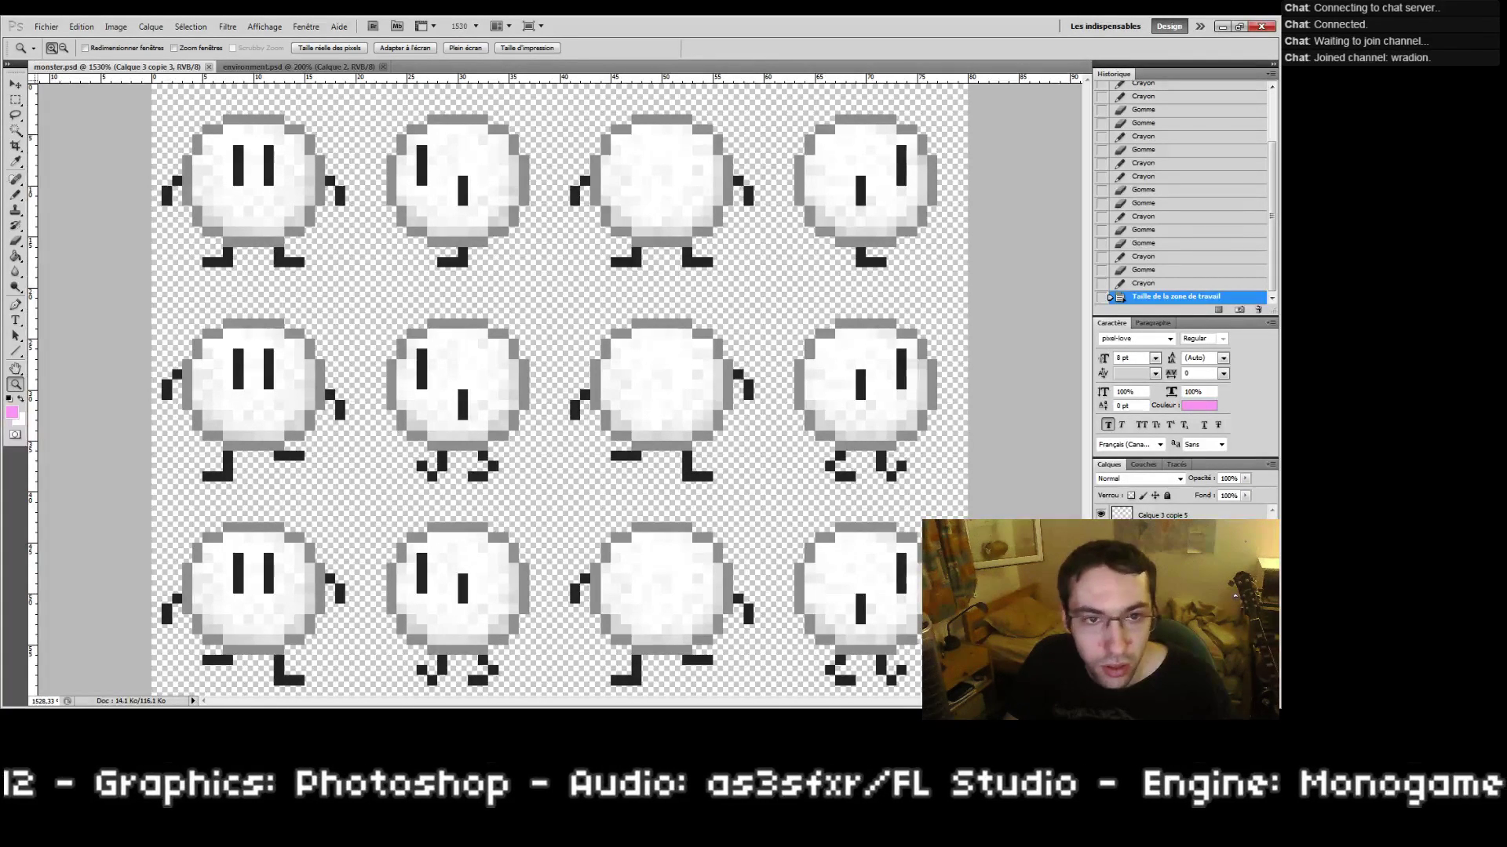
pyautogui.moveTo(150, 134); pyautogui.dragTo(369, 348)
pyautogui.moveTo(688, 541); pyautogui.dragTo(643, 489)
pyautogui.press('i')
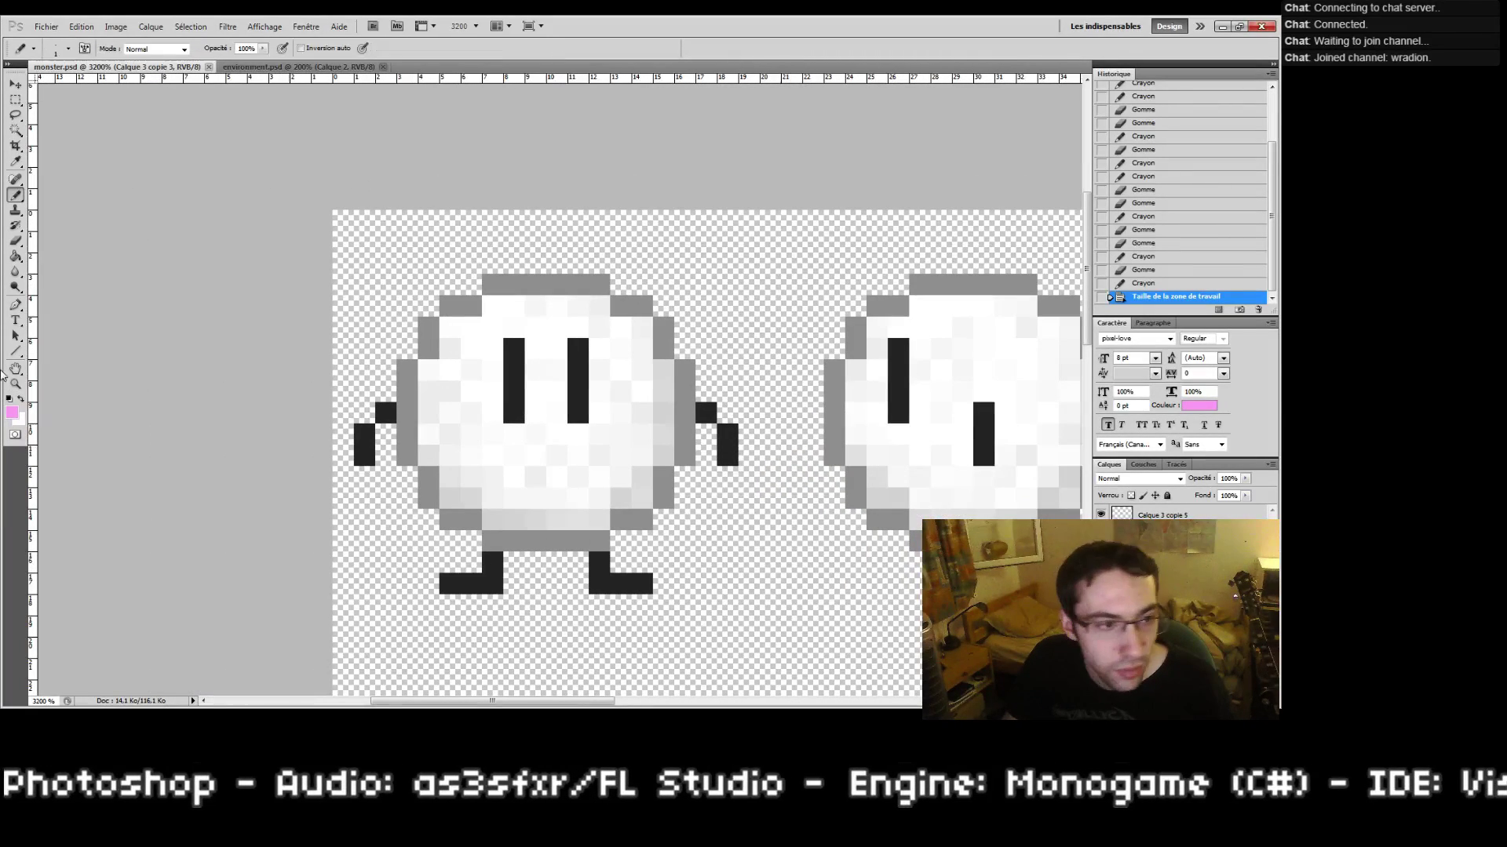
pyautogui.click(12, 413)
pyautogui.click(502, 290)
pyautogui.click(918, 248)
pyautogui.press('b')
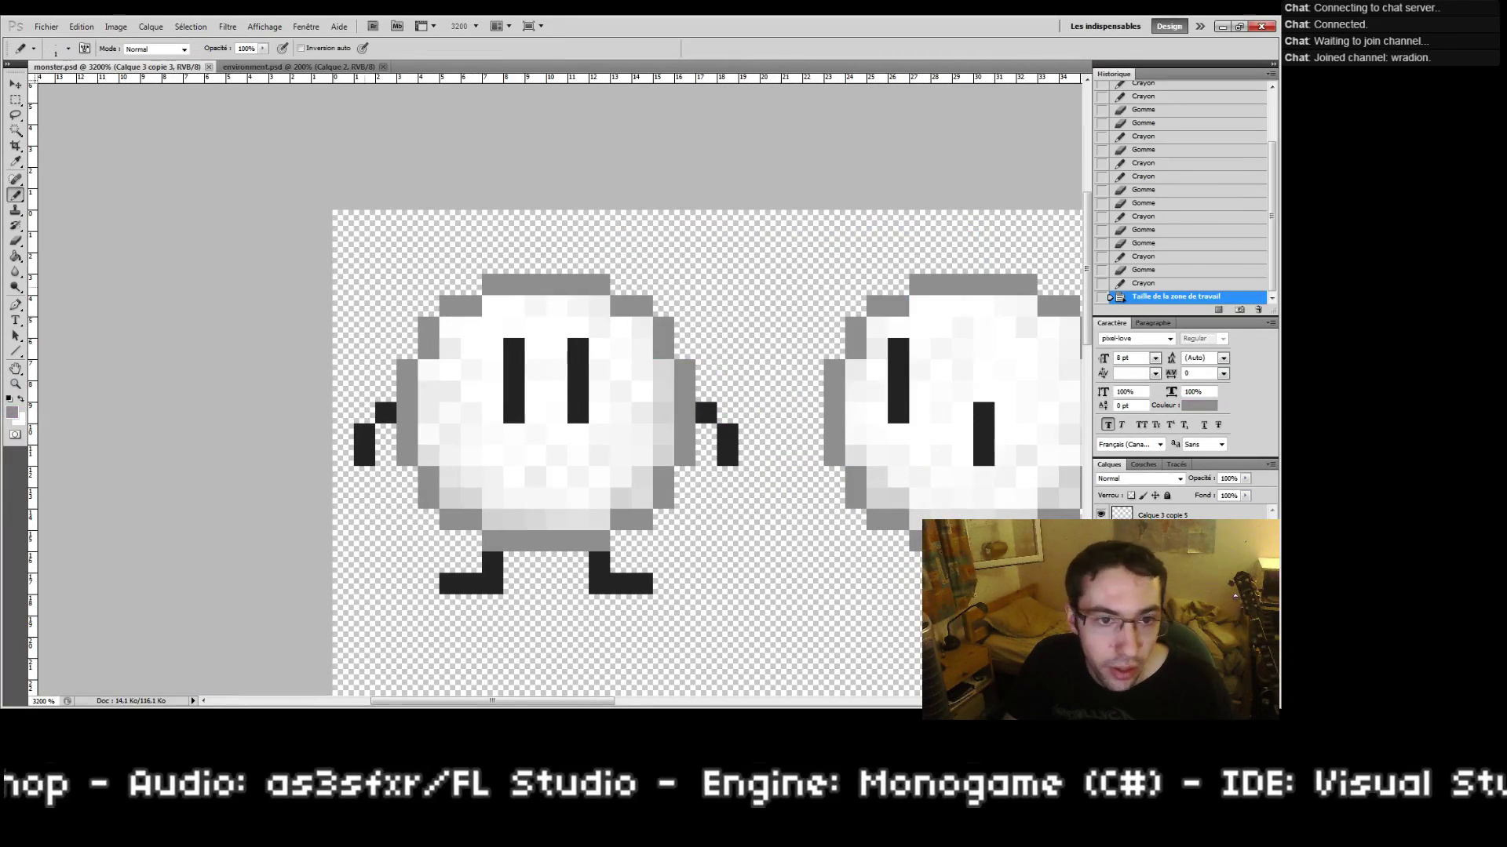
# Step: Square off the first front-facing sprite's body by adding one grey outline pixel at each of its four diagonal corners
pyautogui.click(424, 299)
pyautogui.click(662, 306)
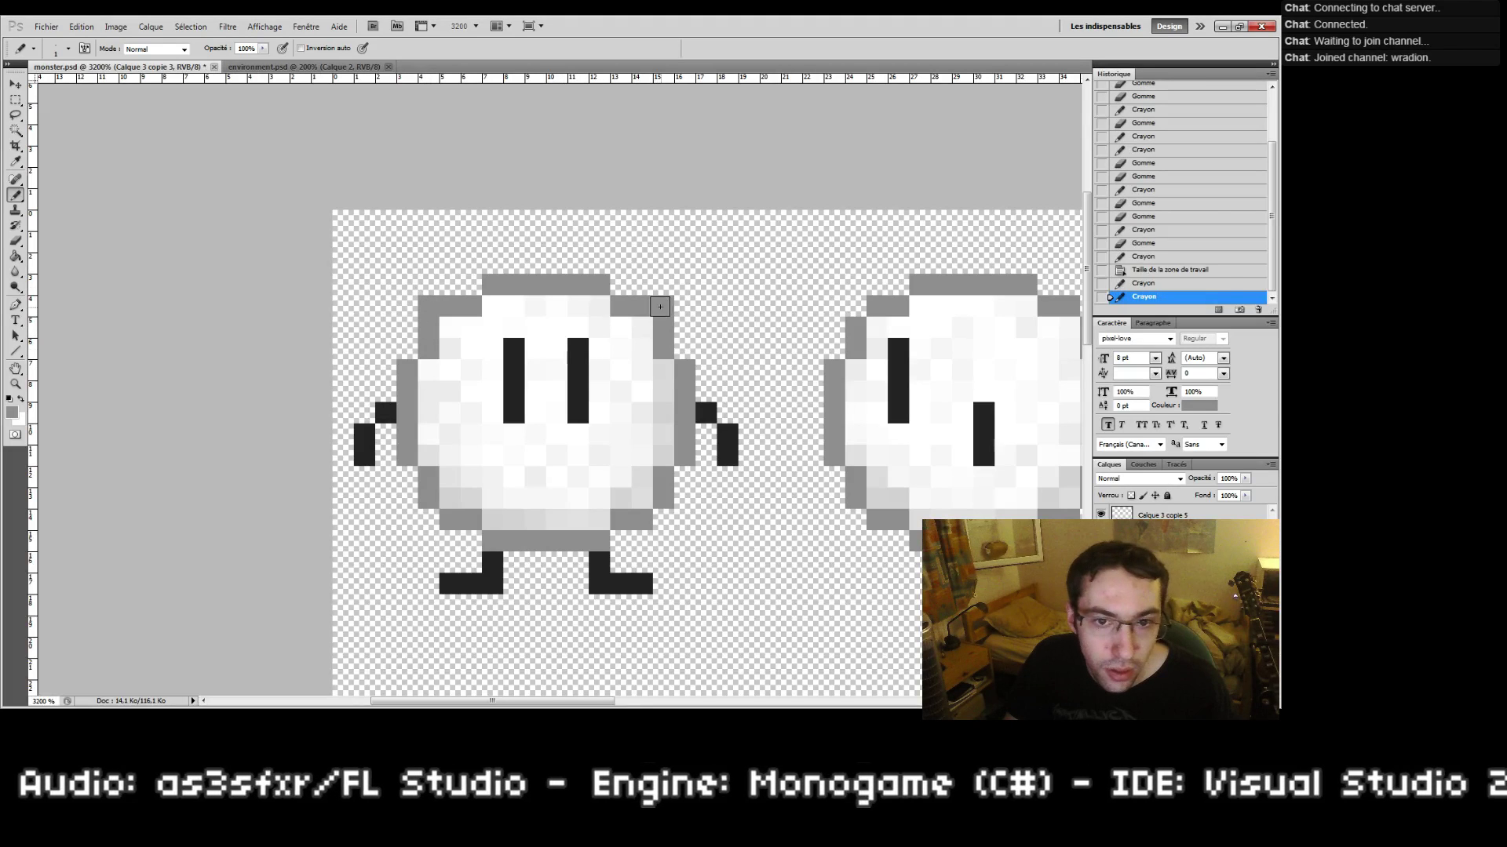
pyautogui.click(662, 520)
pyautogui.click(428, 520)
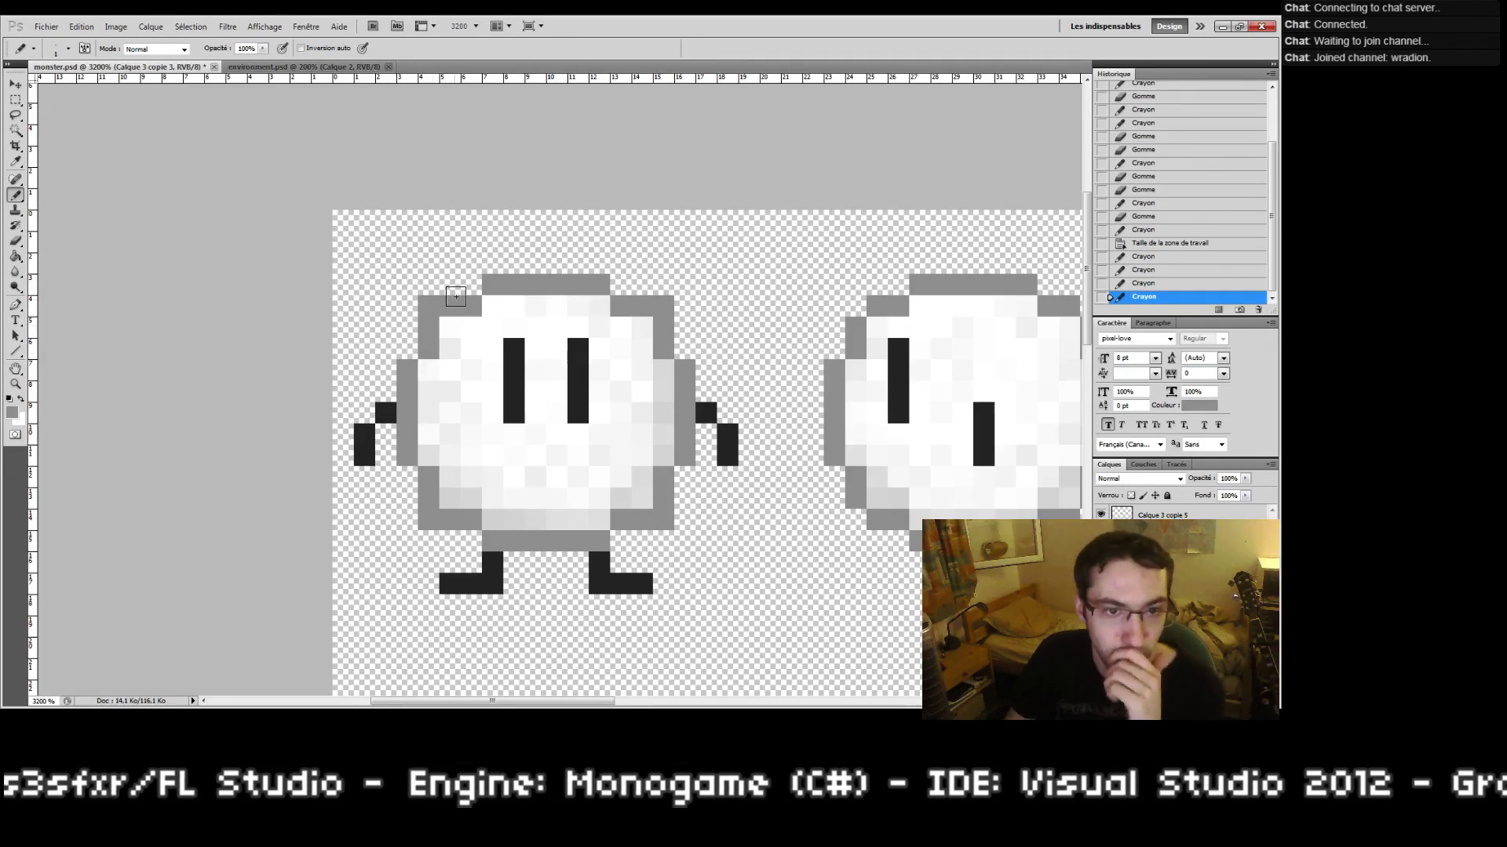
# Step: Add grey outline spikes around the first front-facing sprite: two-pixel bumps at top and bottom centre and single pixels beside each diagonal corner
pyautogui.click(548, 270)
pyautogui.click(542, 270)
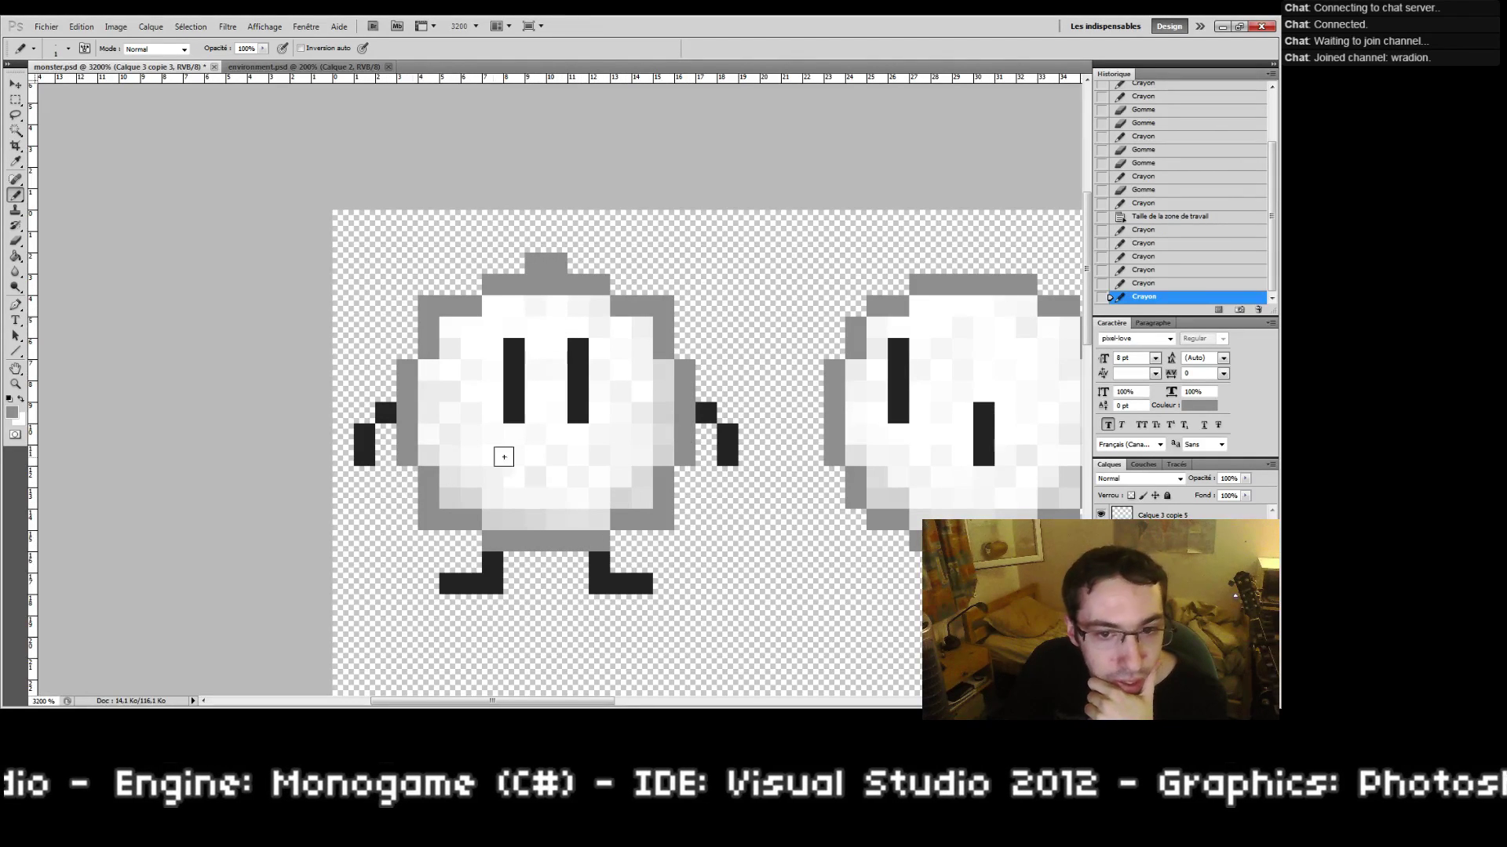
pyautogui.click(411, 500)
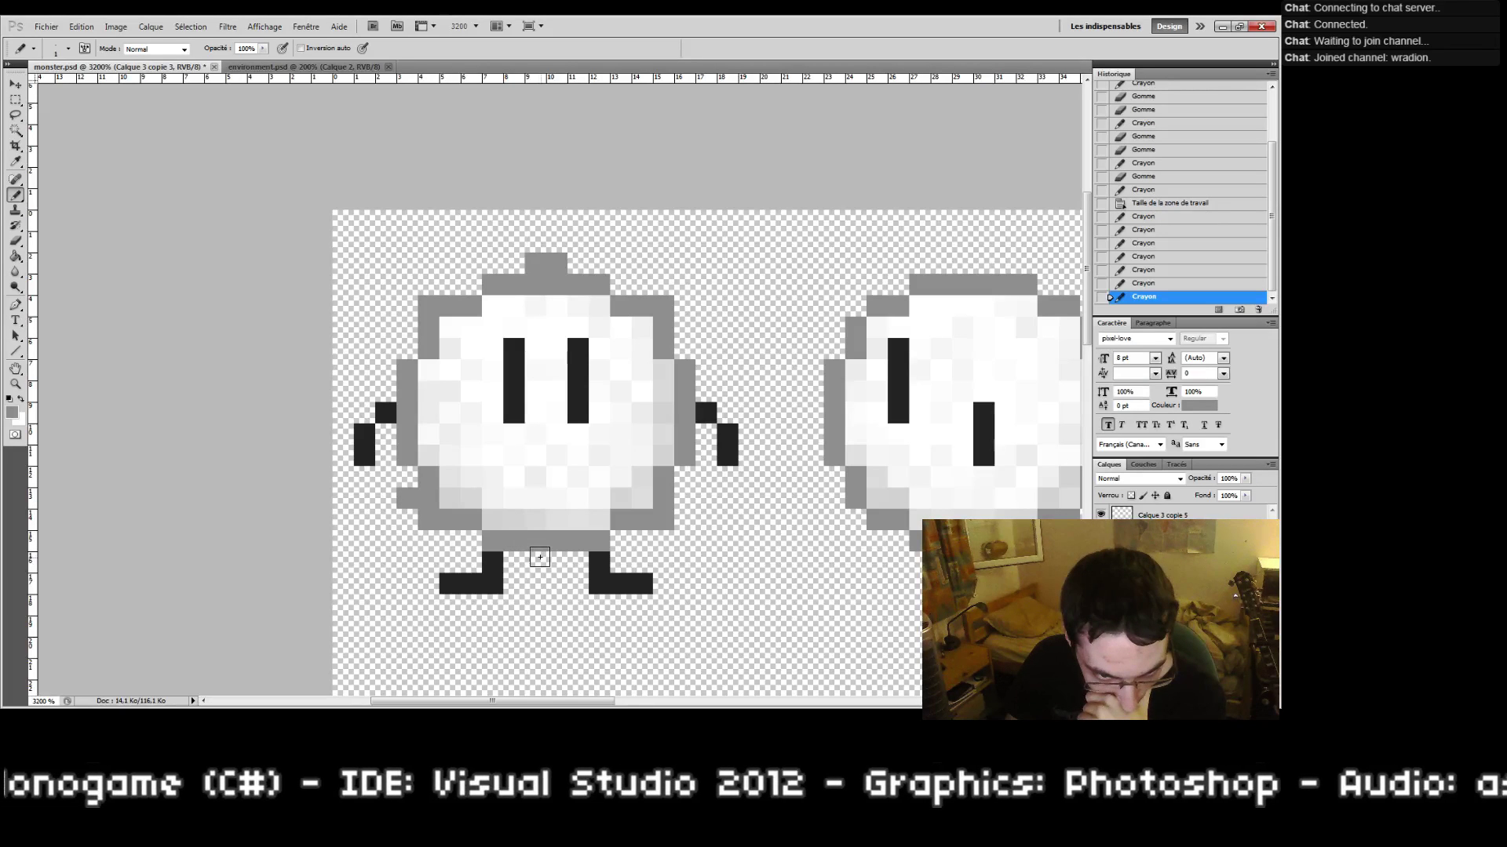
pyautogui.click(548, 557)
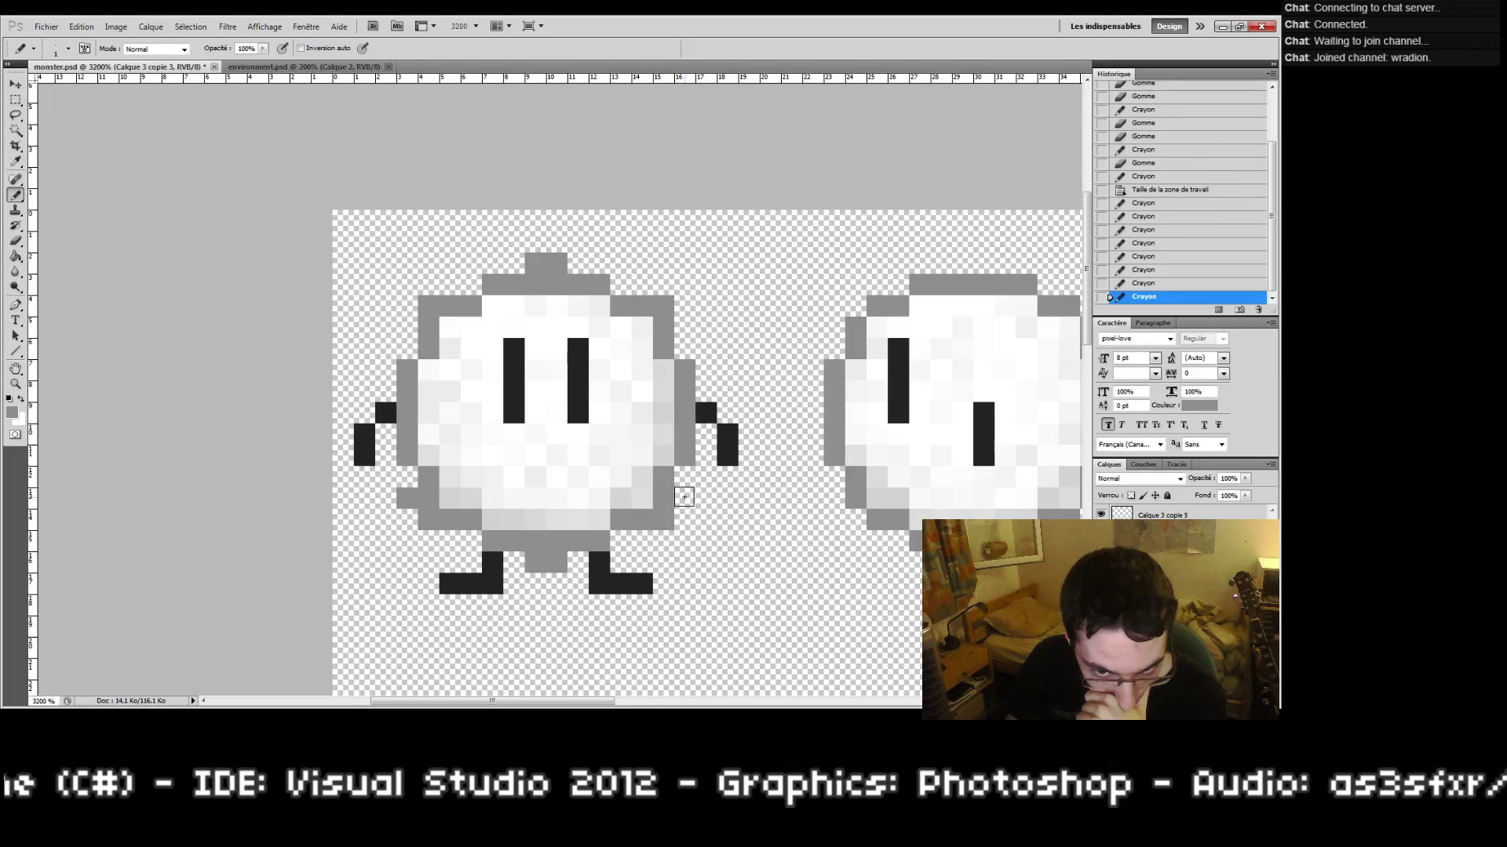
pyautogui.click(684, 497)
pyautogui.click(678, 332)
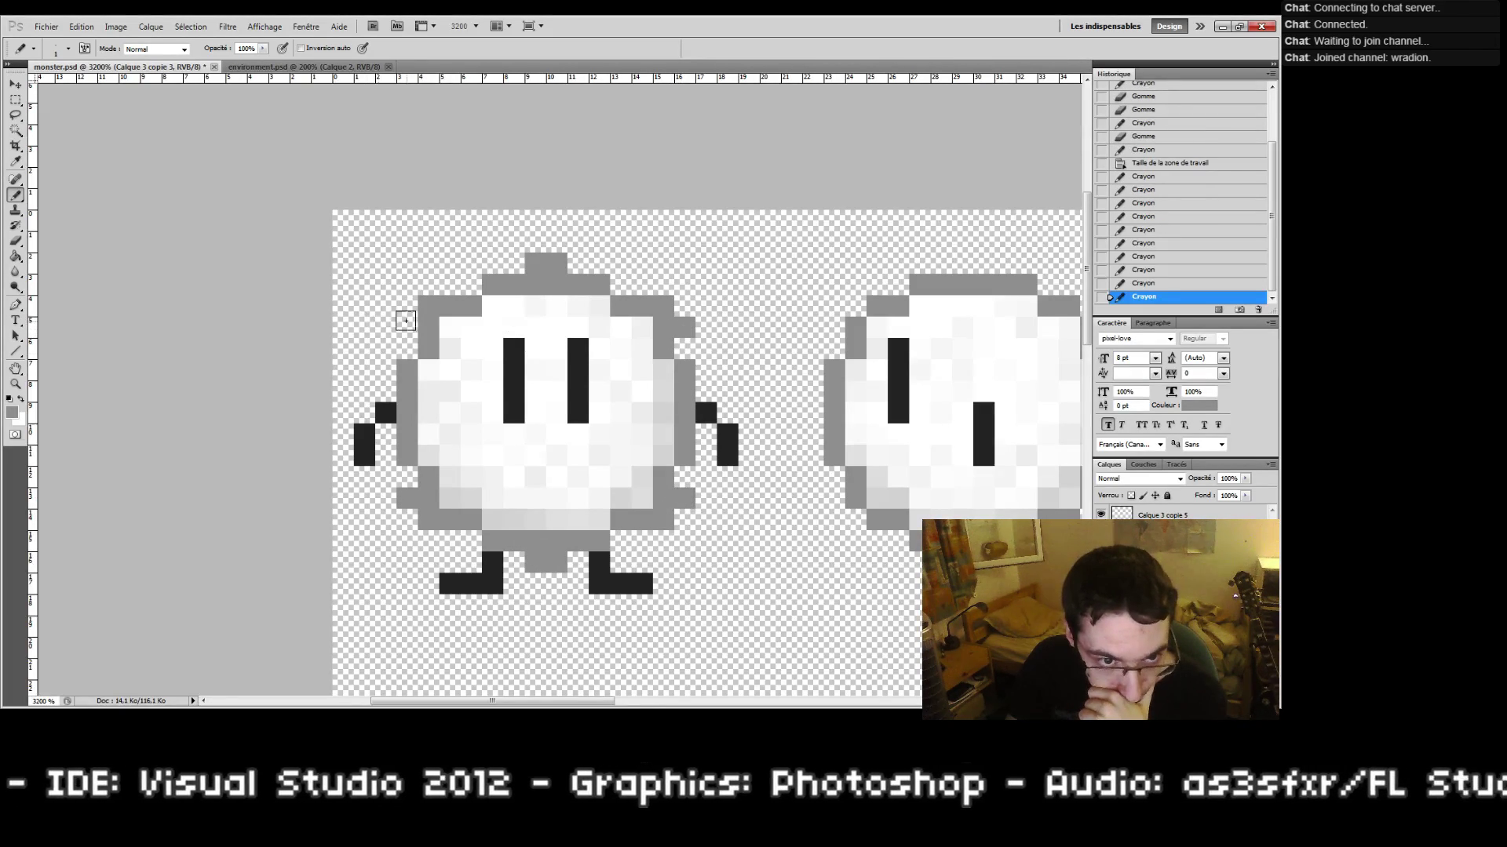
pyautogui.click(406, 325)
pyautogui.click(450, 284)
pyautogui.click(646, 286)
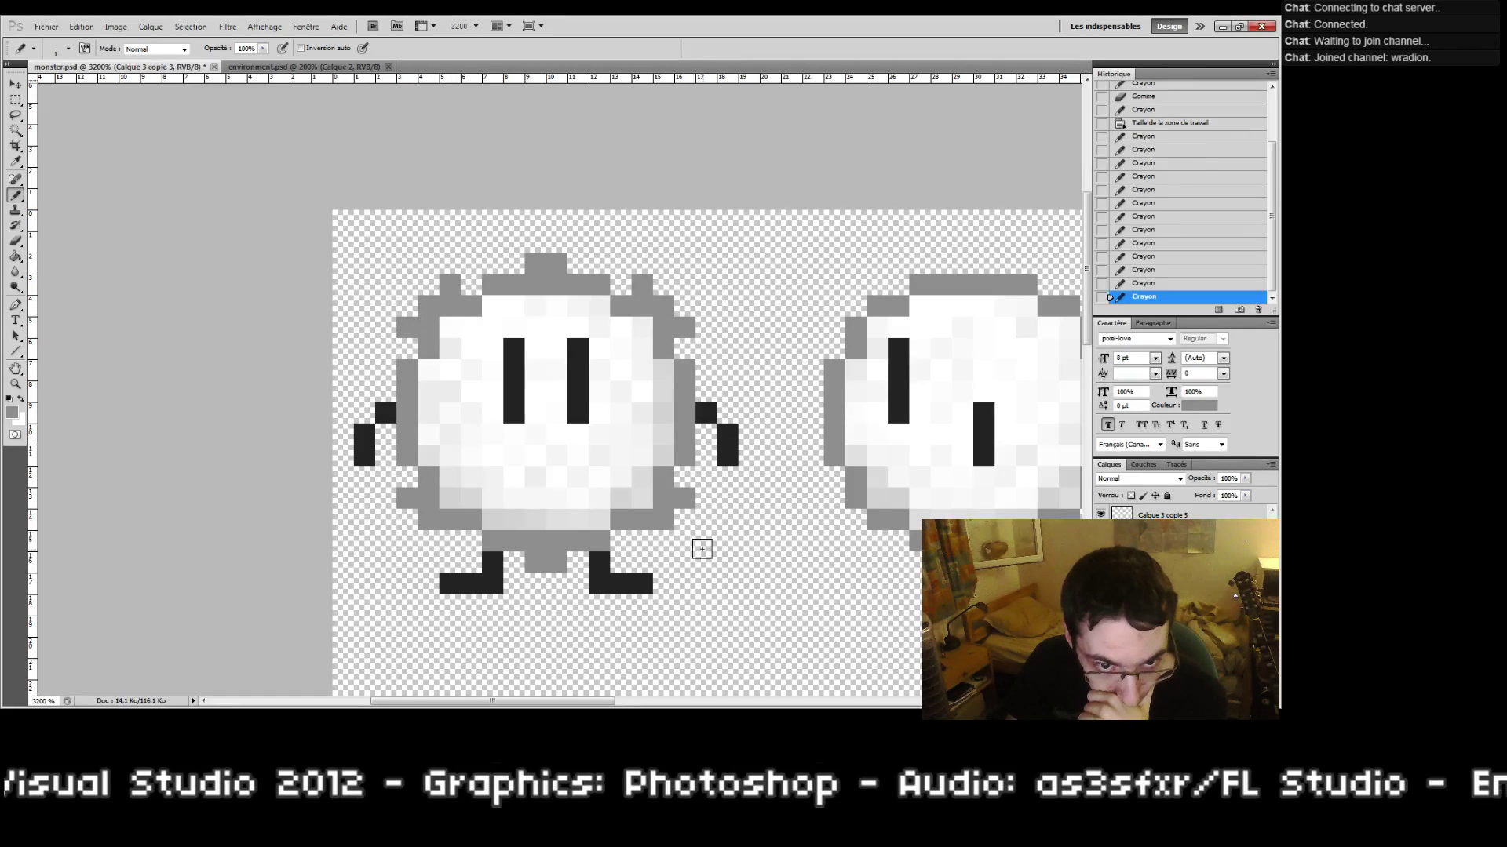
pyautogui.click(646, 541)
pyautogui.click(446, 539)
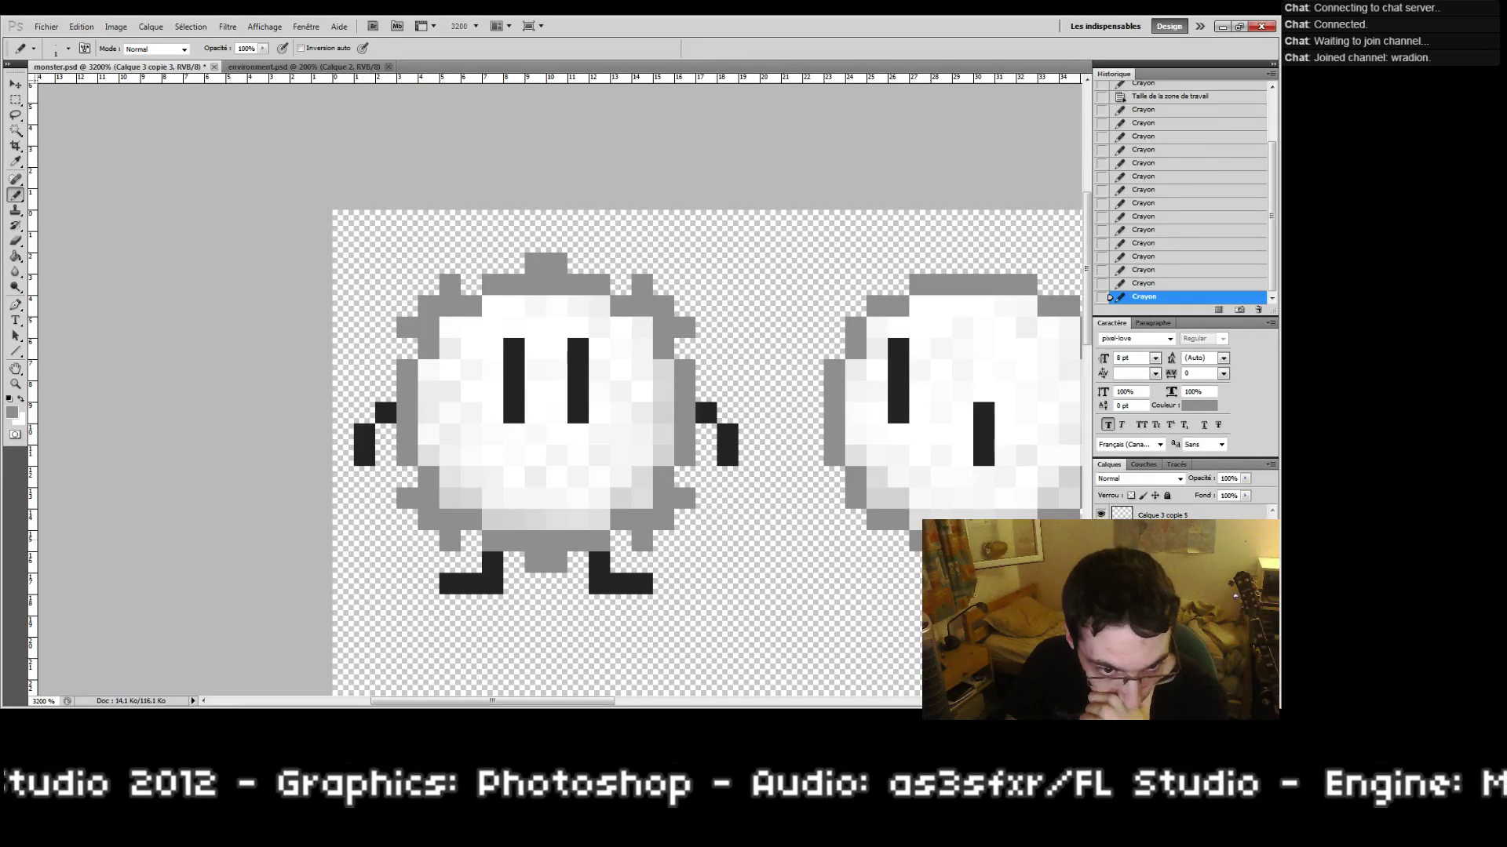
pyautogui.press('i')
pyautogui.click(11, 410)
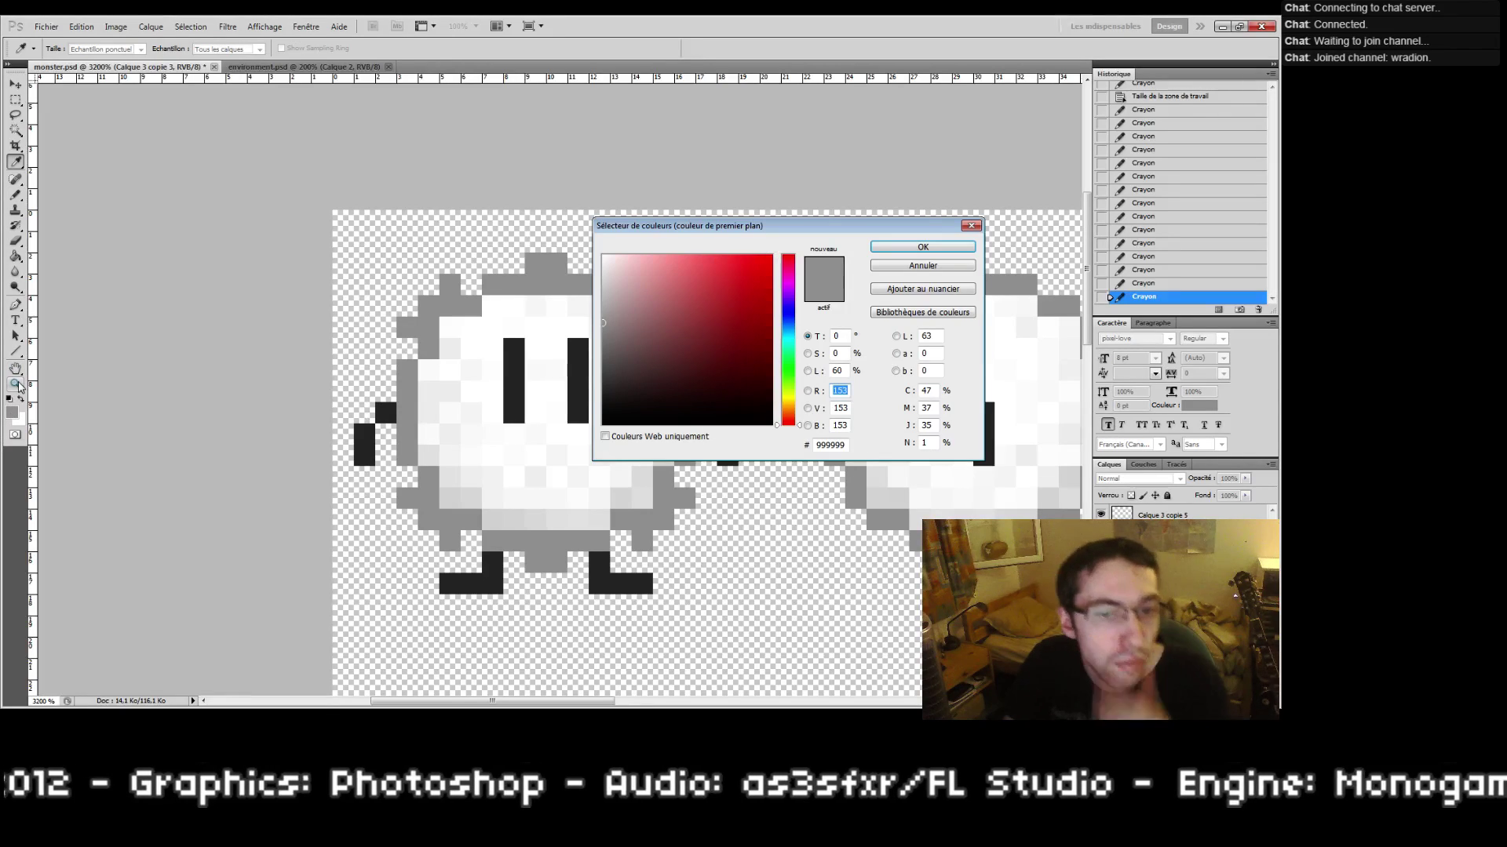
pyautogui.press('Escape')
# Step: Sample the body's light grey (ededed) and pencil light pixels inside the grey diagonal corners of the first front-facing sprite
pyautogui.doubleClick(15, 385)
pyautogui.click(536, 378)
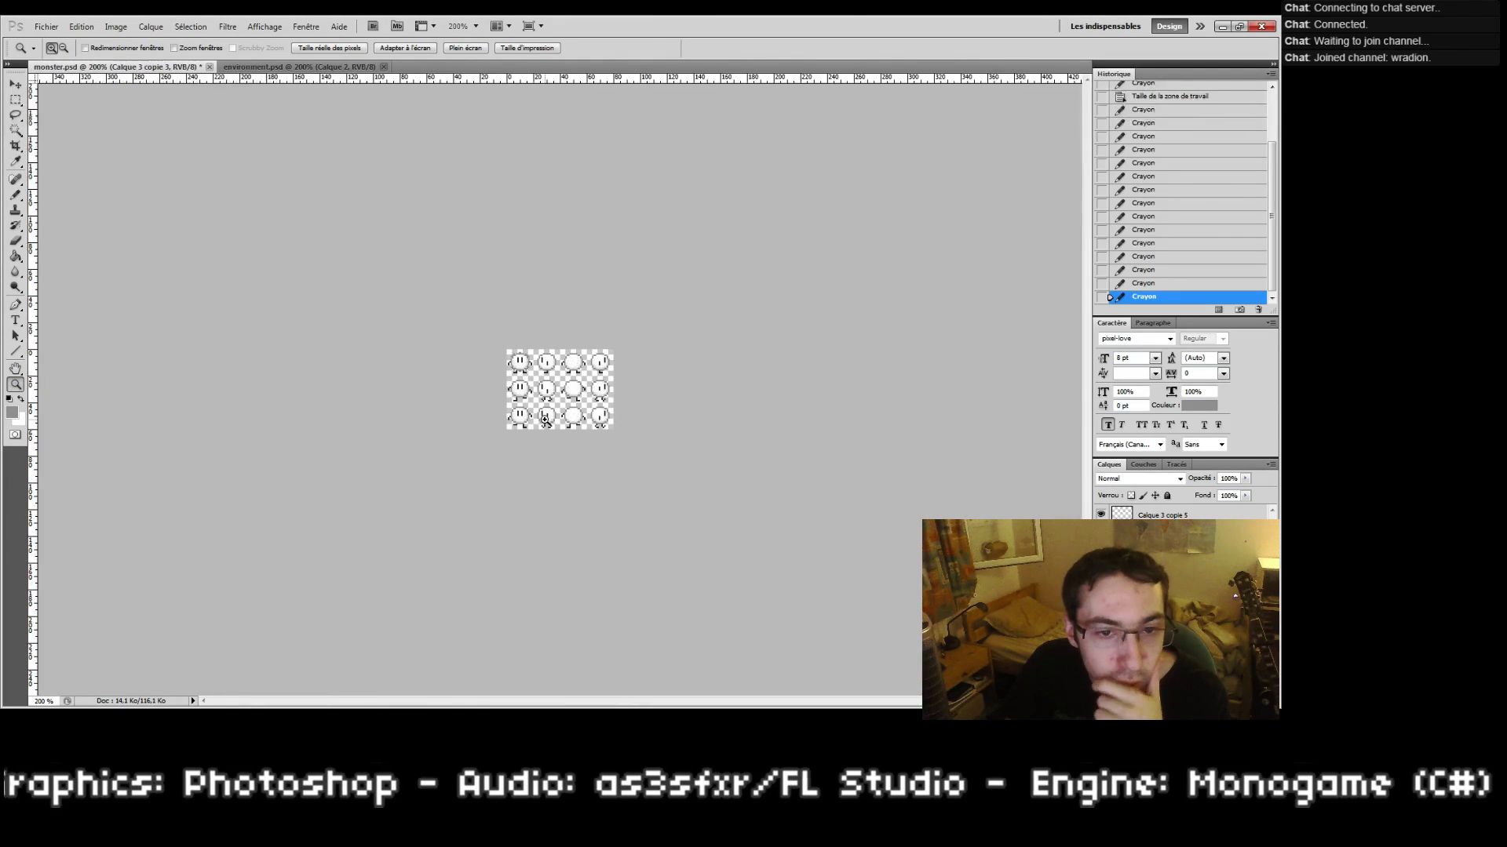
pyautogui.moveTo(519, 366); pyautogui.dragTo(532, 387)
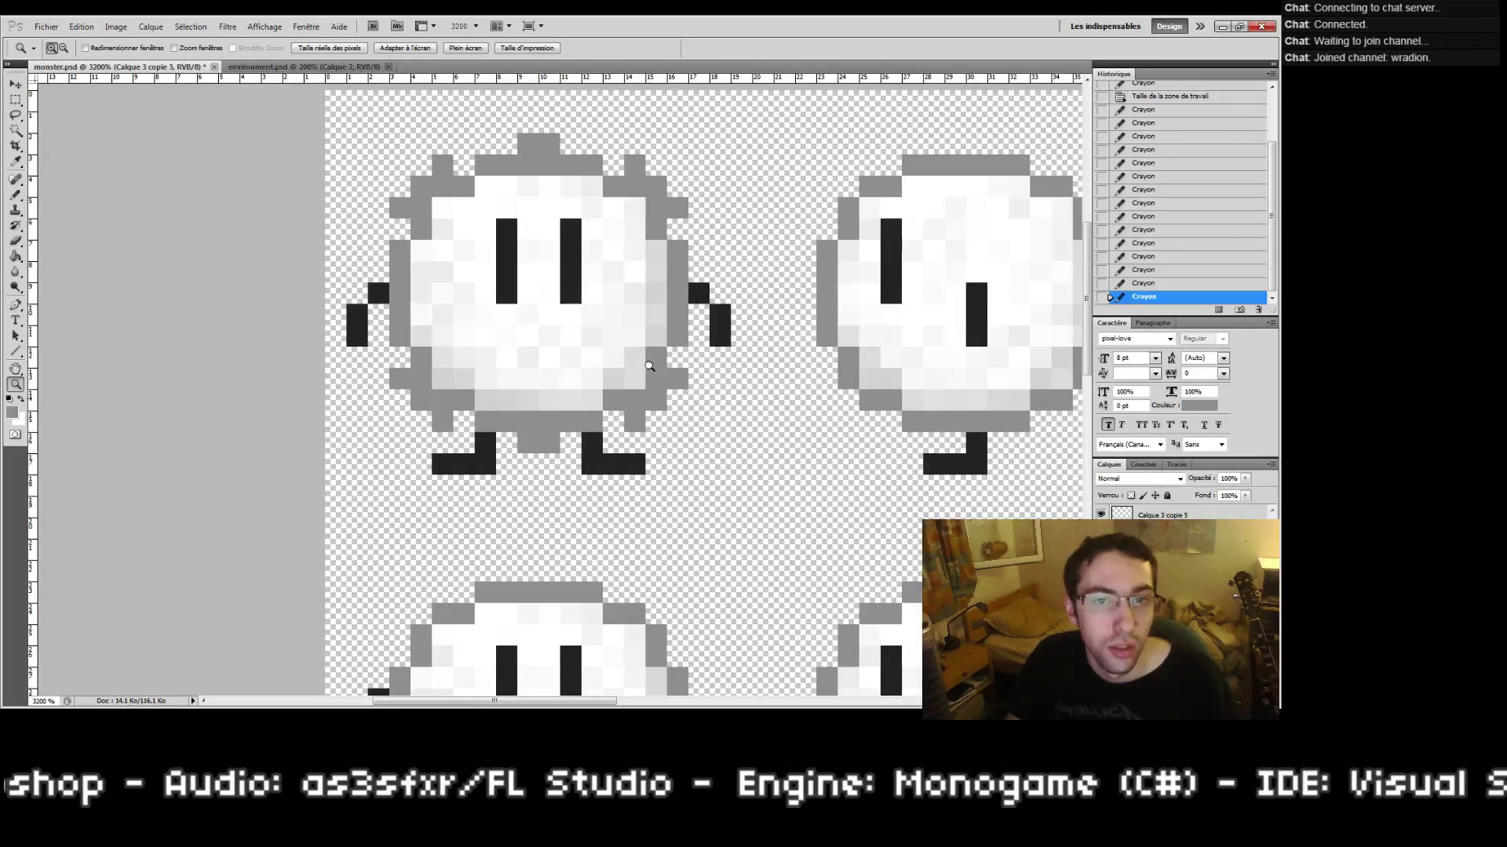
pyautogui.moveTo(393, 242); pyautogui.dragTo(447, 316)
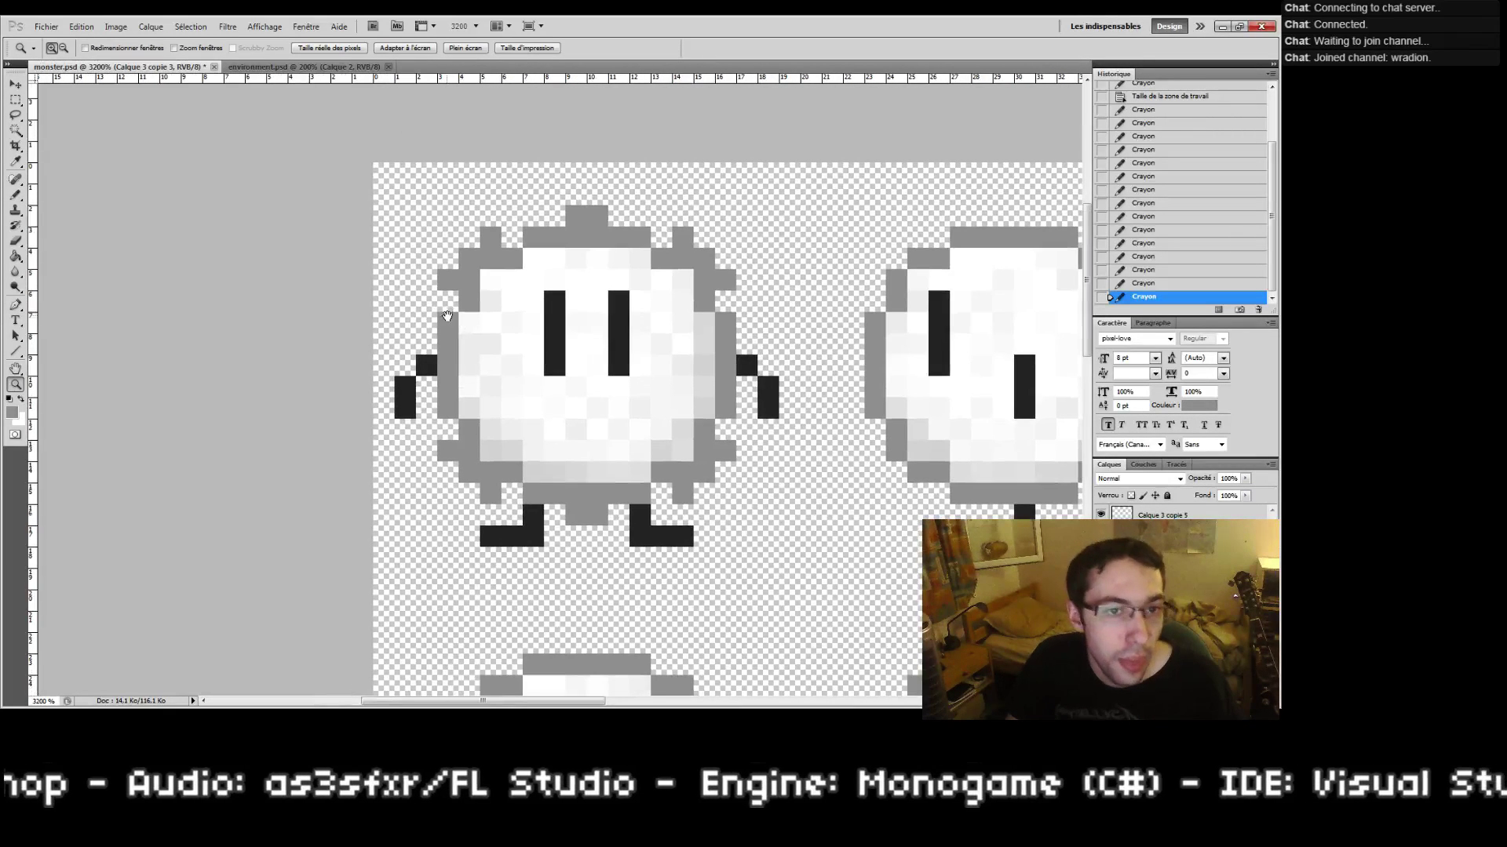
pyautogui.click(13, 411)
pyautogui.click(500, 294)
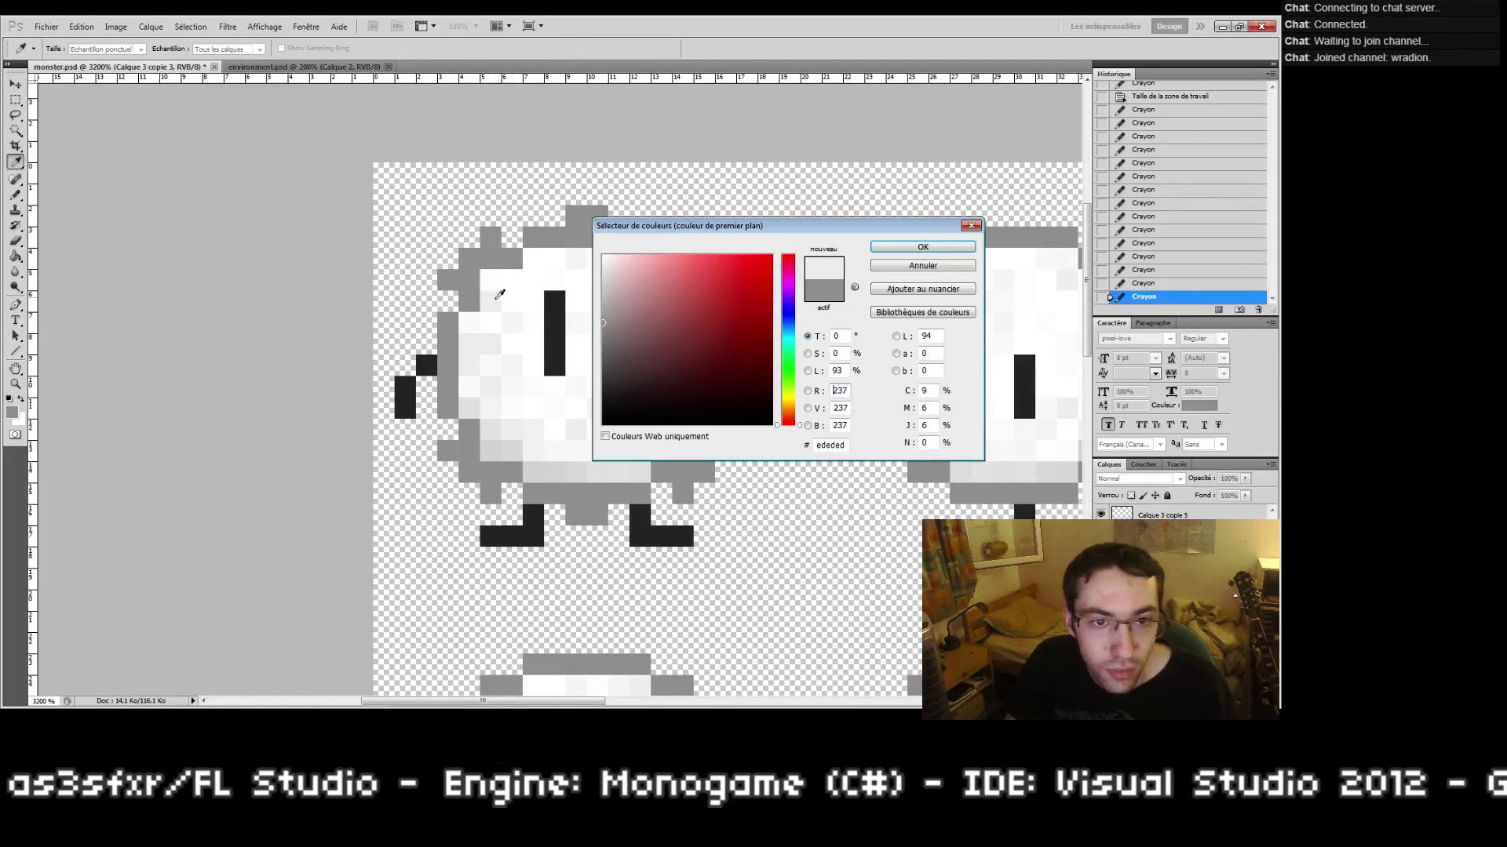
pyautogui.click(911, 249)
pyautogui.press('b')
pyautogui.click(468, 279)
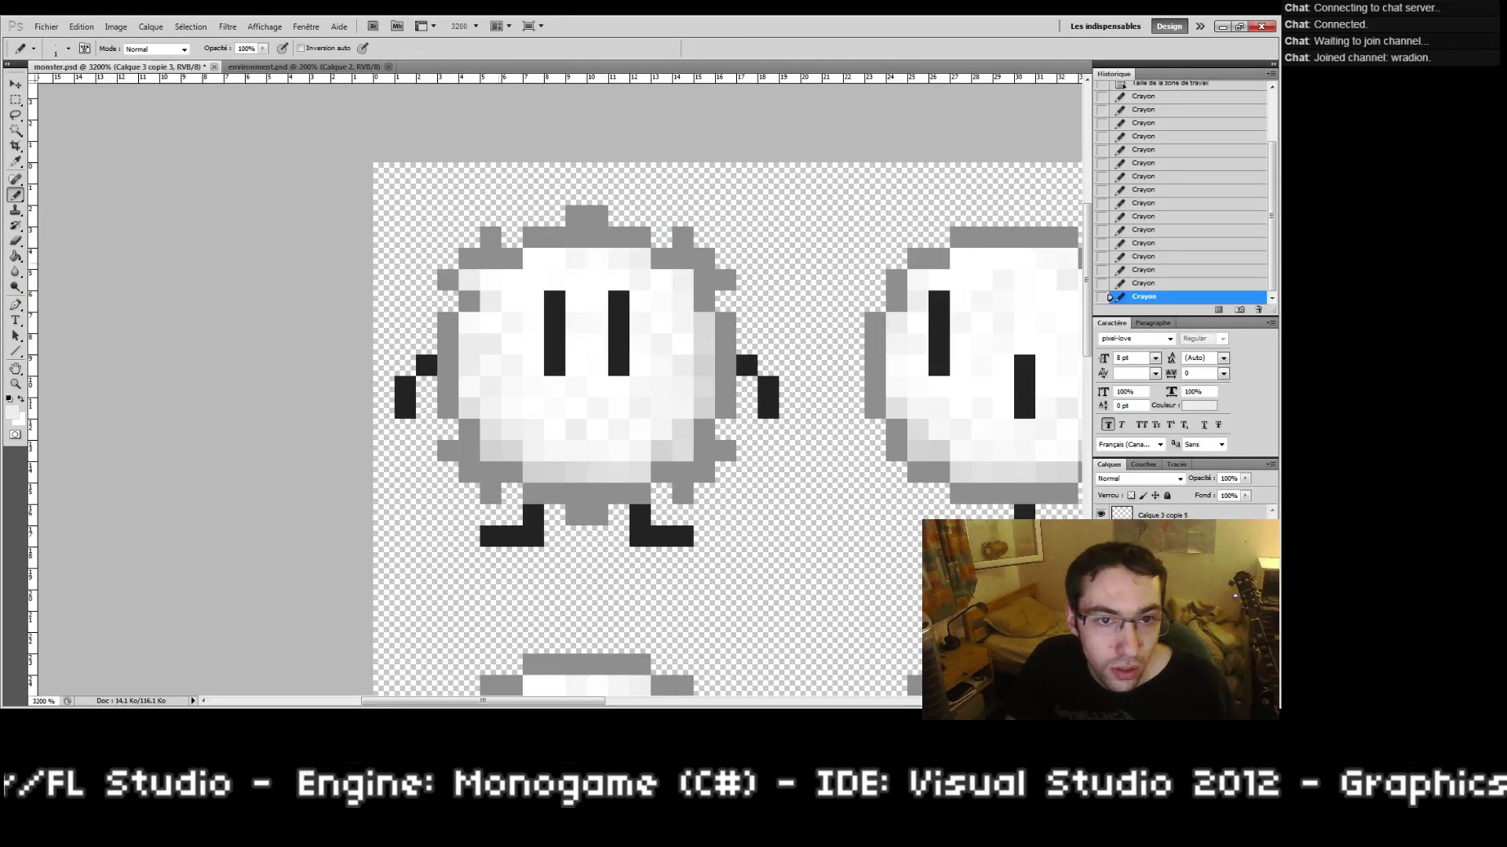
pyautogui.click(491, 259)
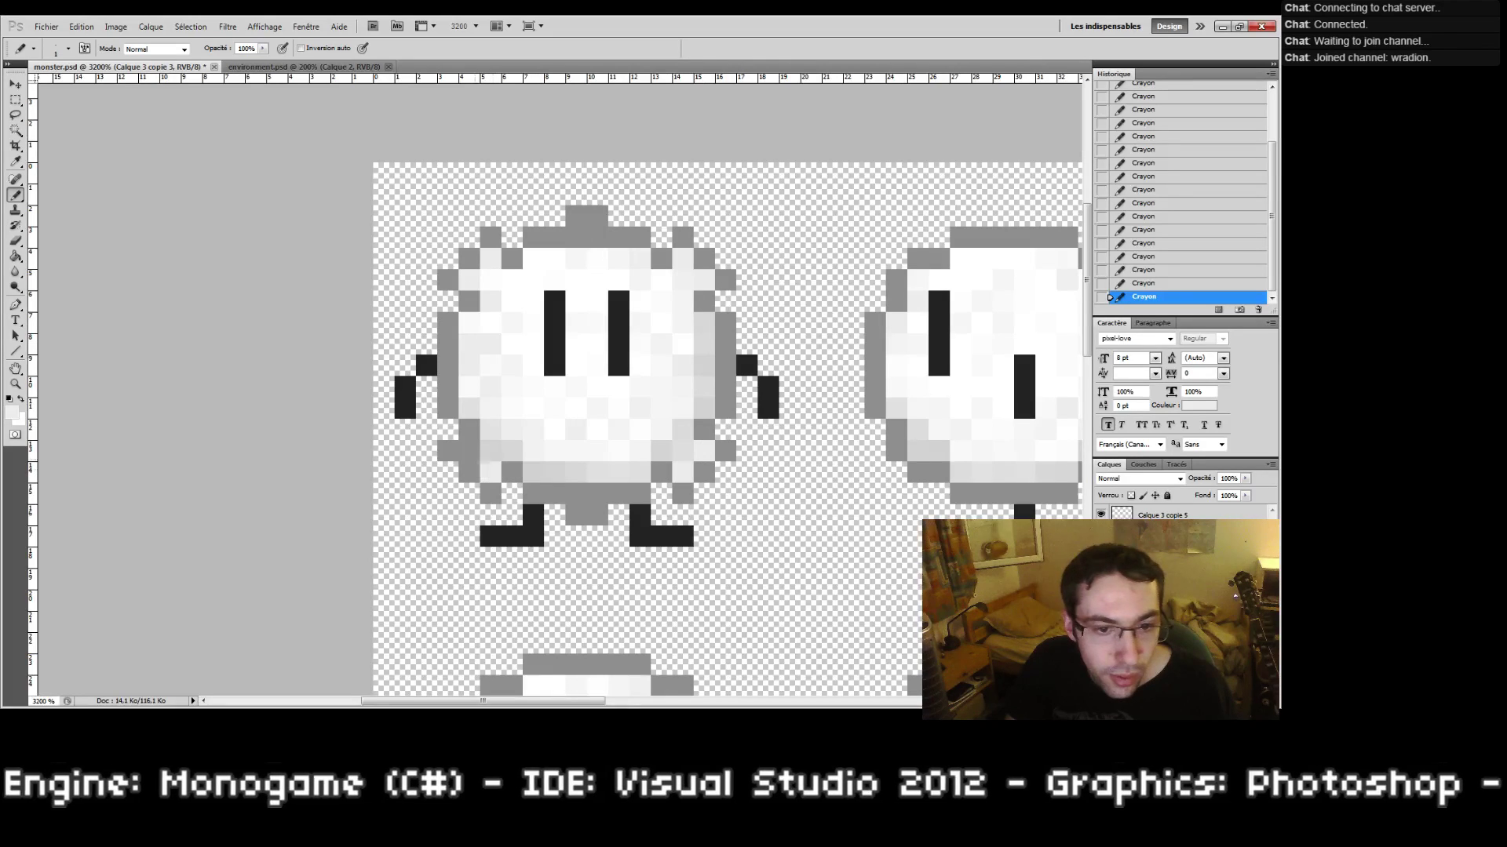
# Step: Sample the outline grey (999999) as the foreground colour and ready the Pencil on the first front-facing sprite
pyautogui.doubleClick(15, 385)
pyautogui.click(533, 375)
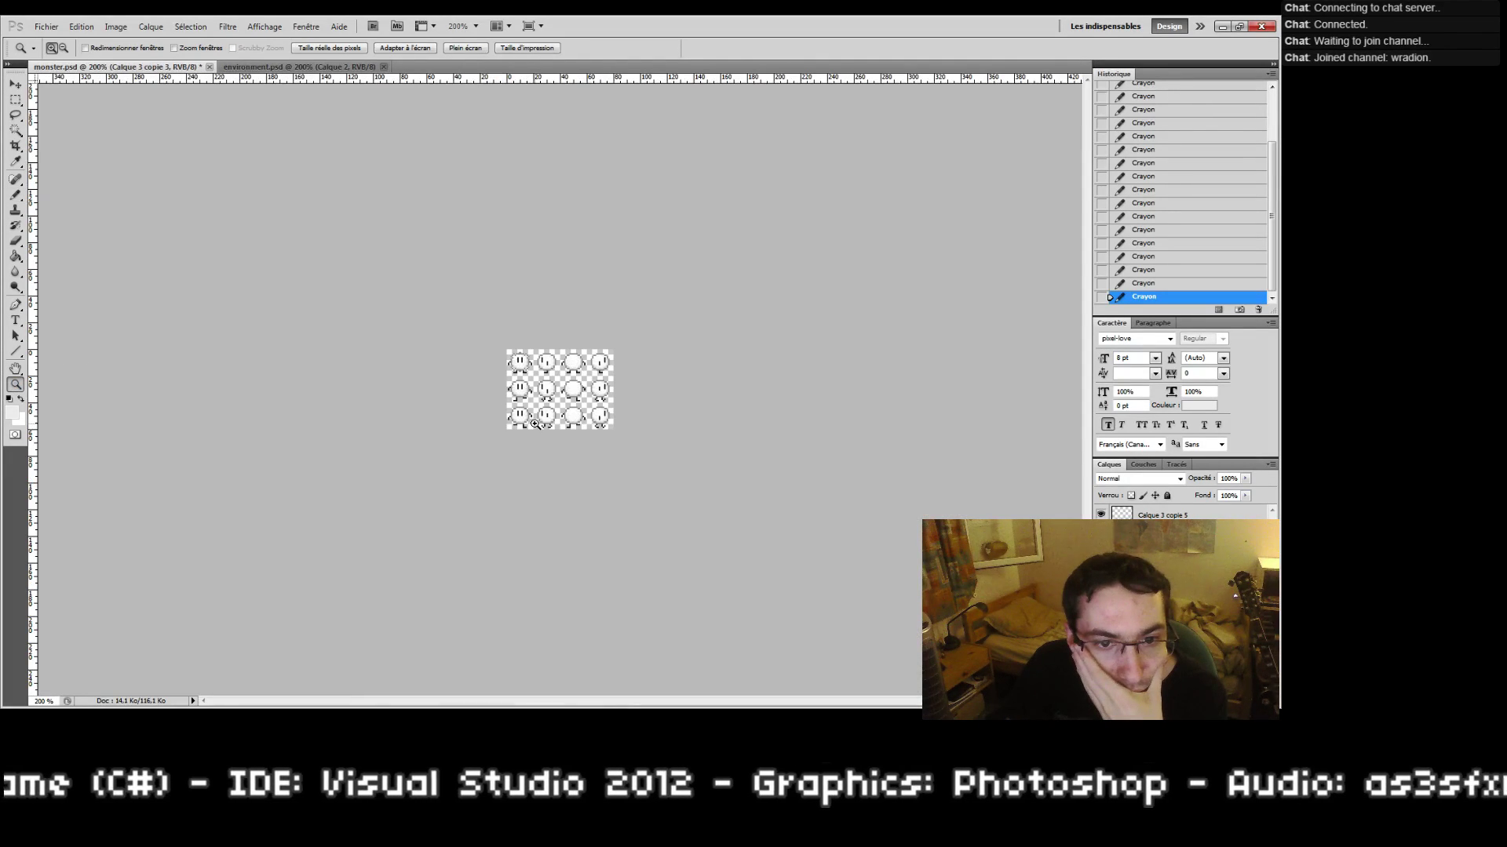
pyautogui.moveTo(491, 354); pyautogui.dragTo(532, 374)
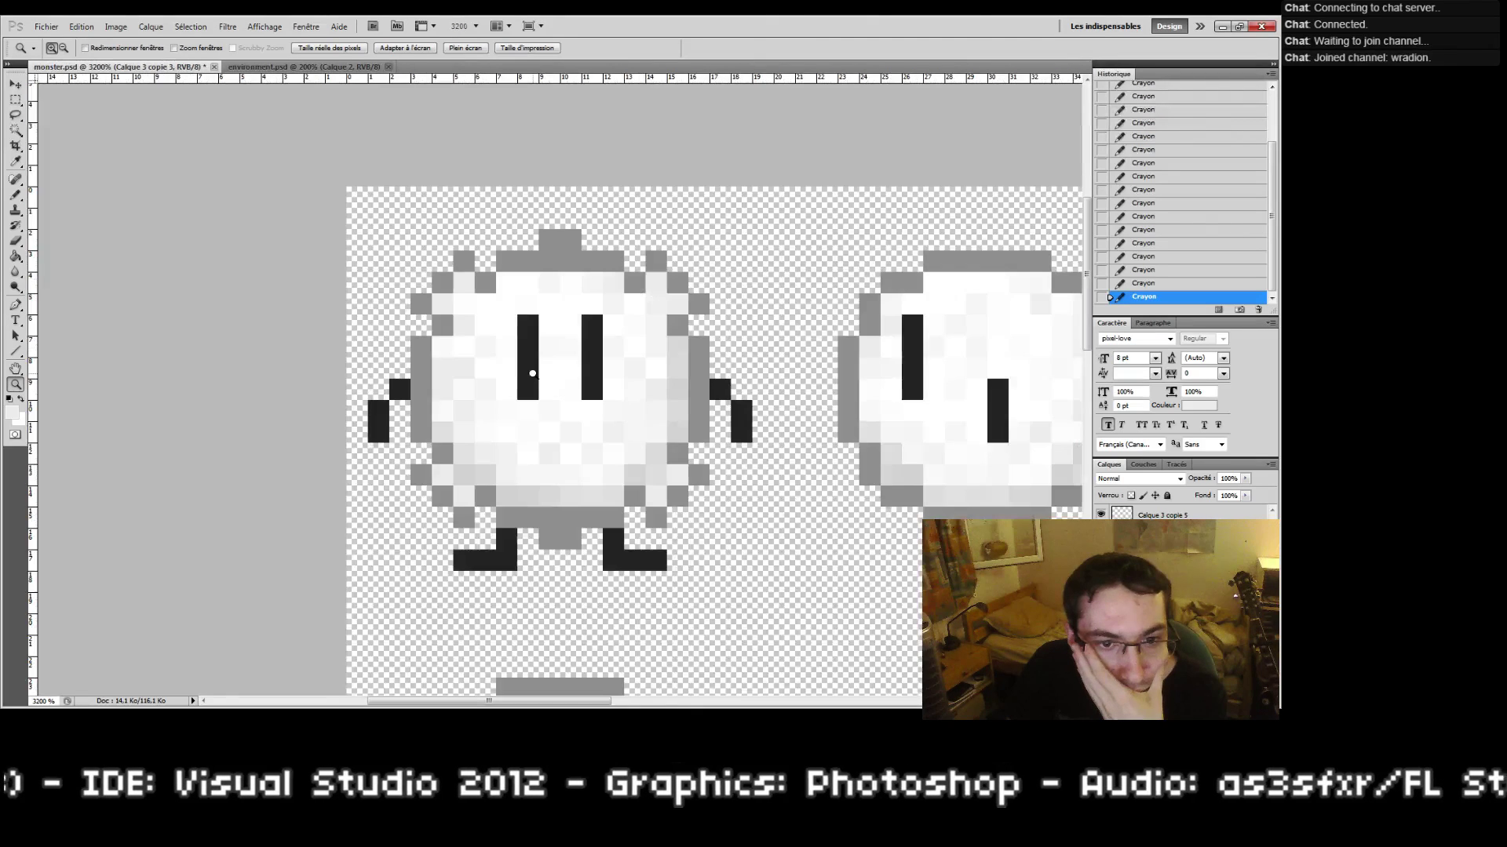
pyautogui.click(12, 410)
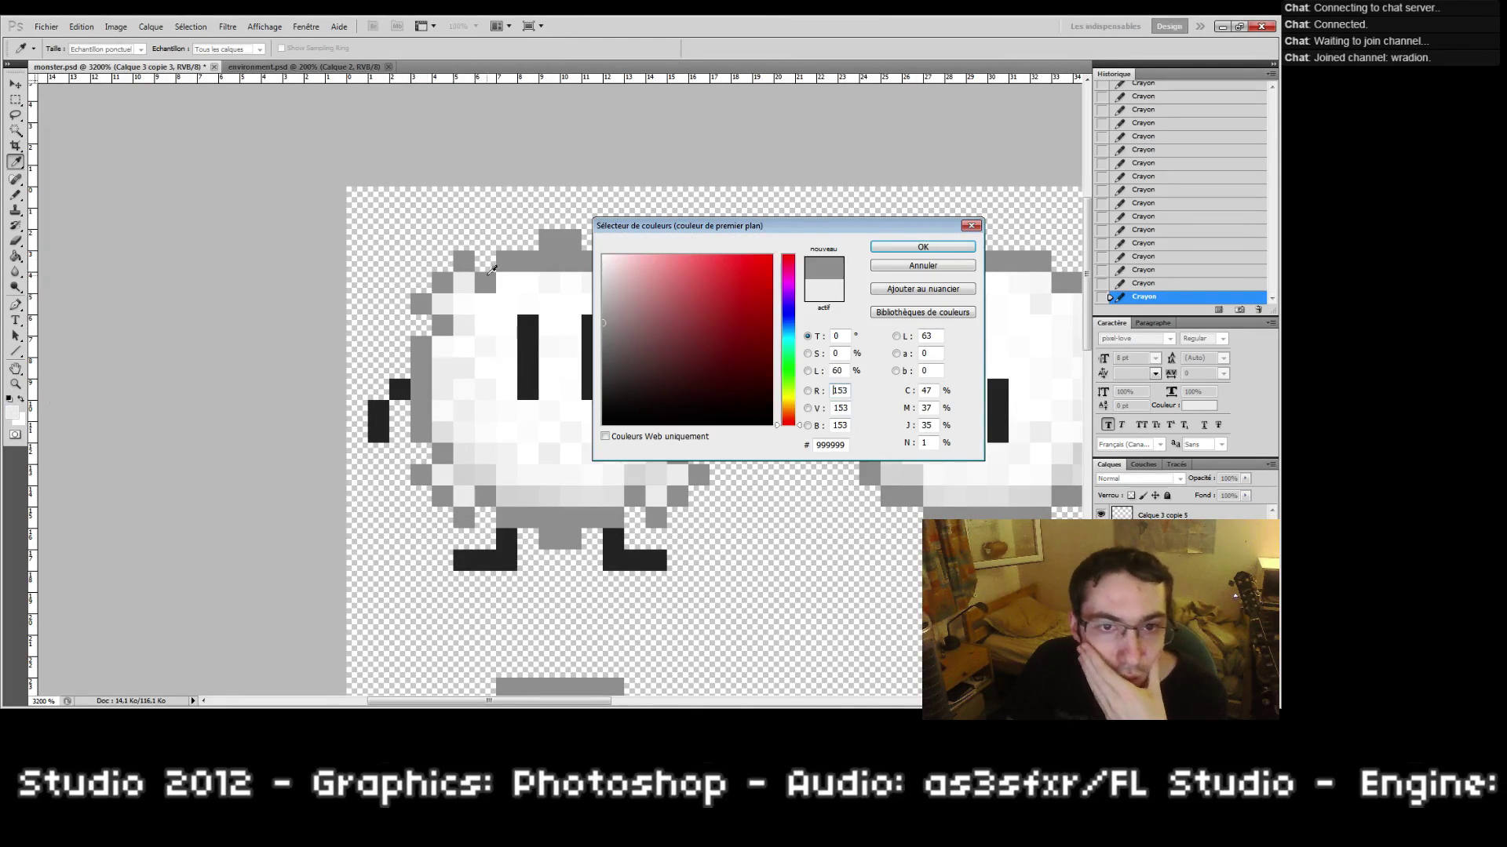
pyautogui.click(924, 247)
pyautogui.press('b')
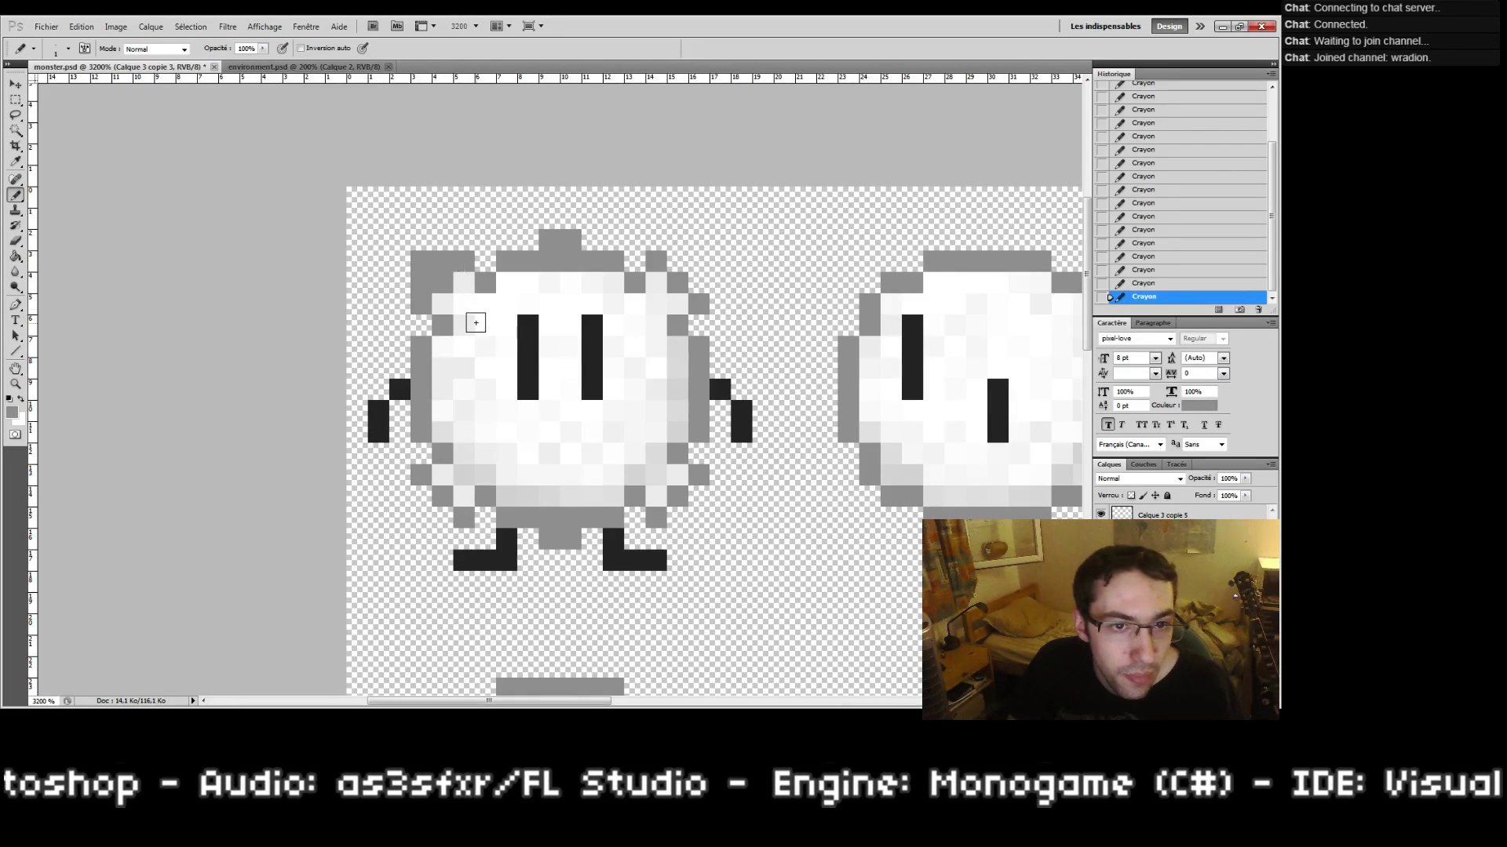
# Step: Try squaring off the first sprite's two upper corners with grey pixels and undo those strokes
pyautogui.moveTo(689, 262); pyautogui.dragTo(693, 282)
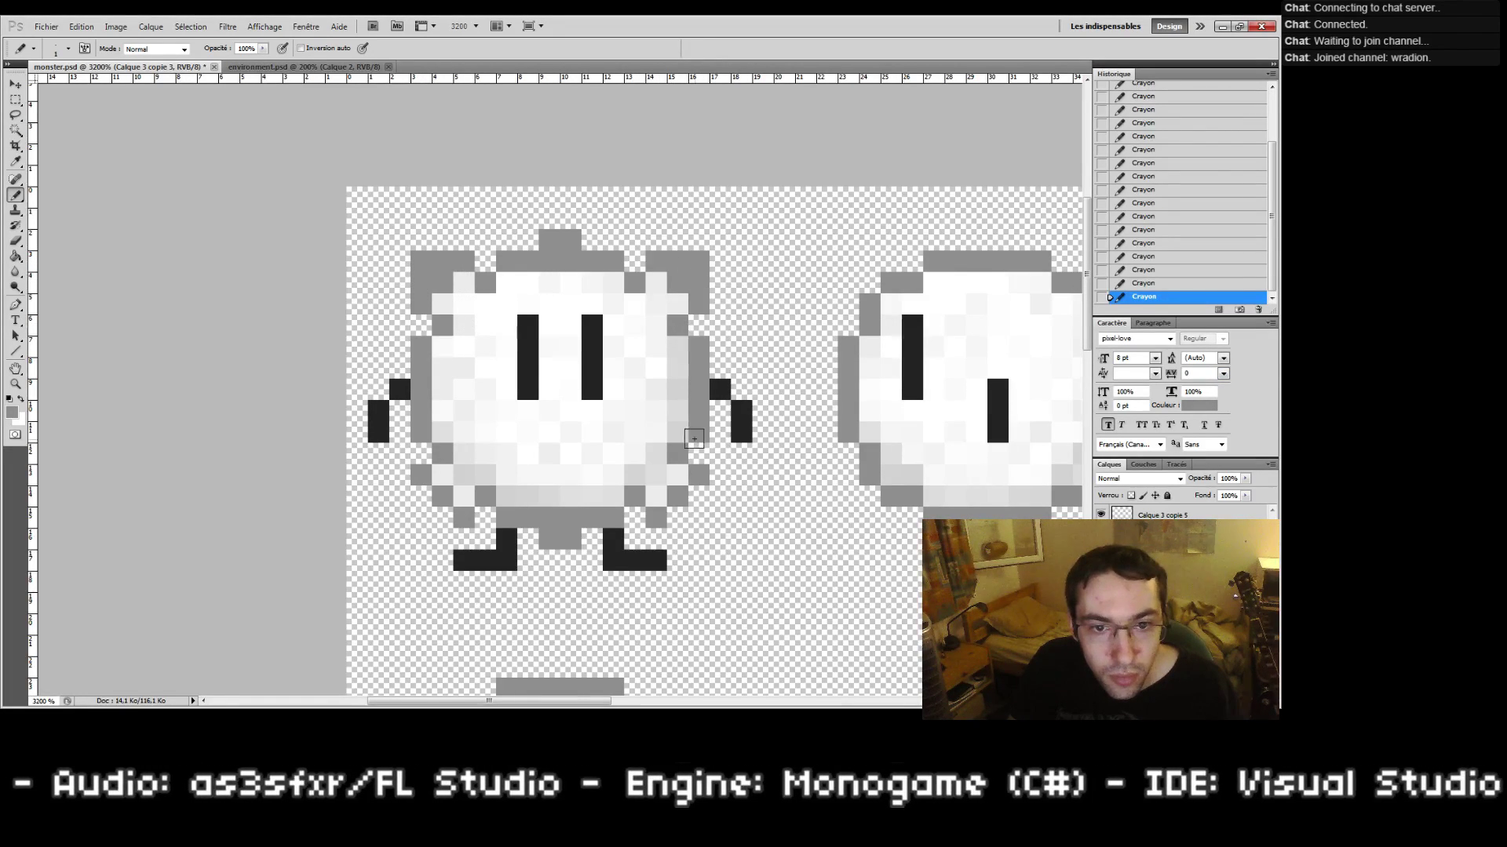
pyautogui.hotkey('ctrl', 'alt', 'z')
pyautogui.hotkey('ctrl', 'alt', 'z')
pyautogui.hotkey('ctrl', 'alt', 'z')
pyautogui.hotkey('ctrl', 'alt', 'z')
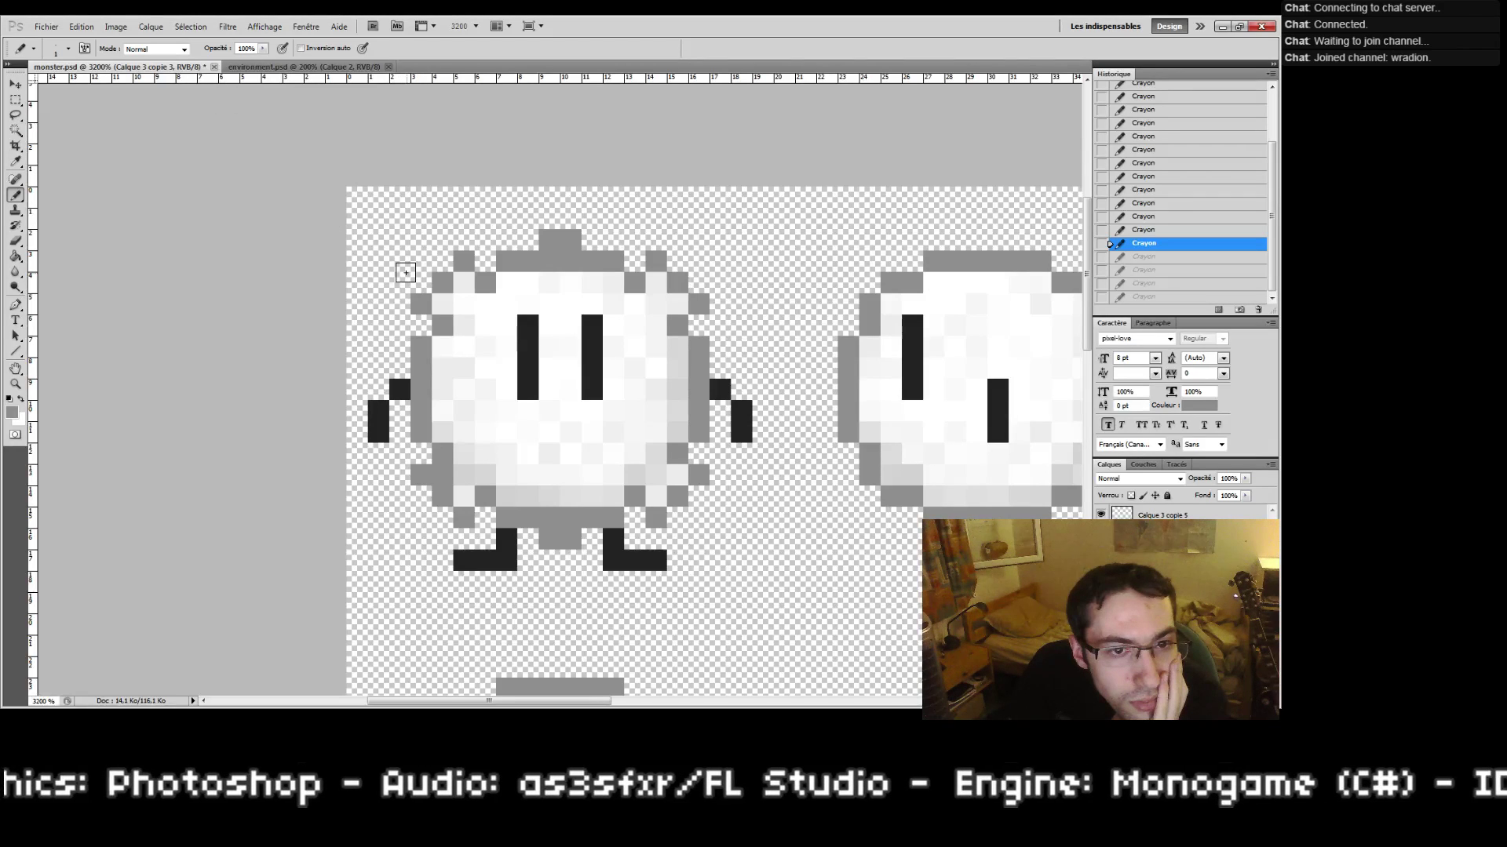
# Step: Fill the gaps between the spikes at all four diagonal corners of the first sprite with grey outline pixels
pyautogui.moveTo(421, 282); pyautogui.dragTo(444, 263)
pyautogui.moveTo(669, 266); pyautogui.dragTo(701, 277)
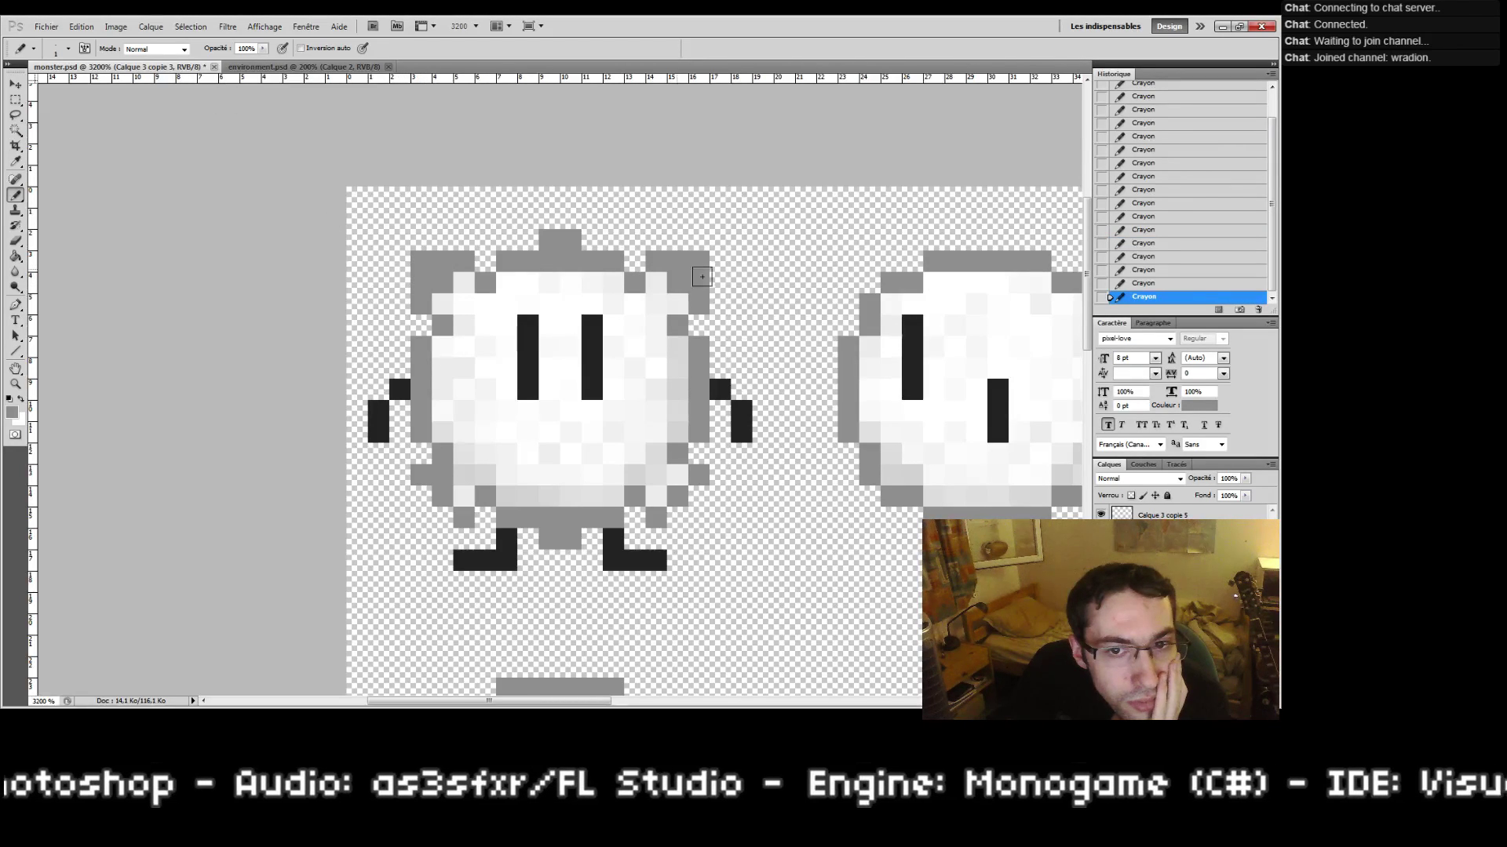
pyautogui.click(707, 498)
pyautogui.click(678, 517)
pyautogui.moveTo(420, 494)
pyautogui.mouseDown()
pyautogui.moveTo(438, 505)
pyautogui.moveTo(426, 513)
pyautogui.mouseUp()
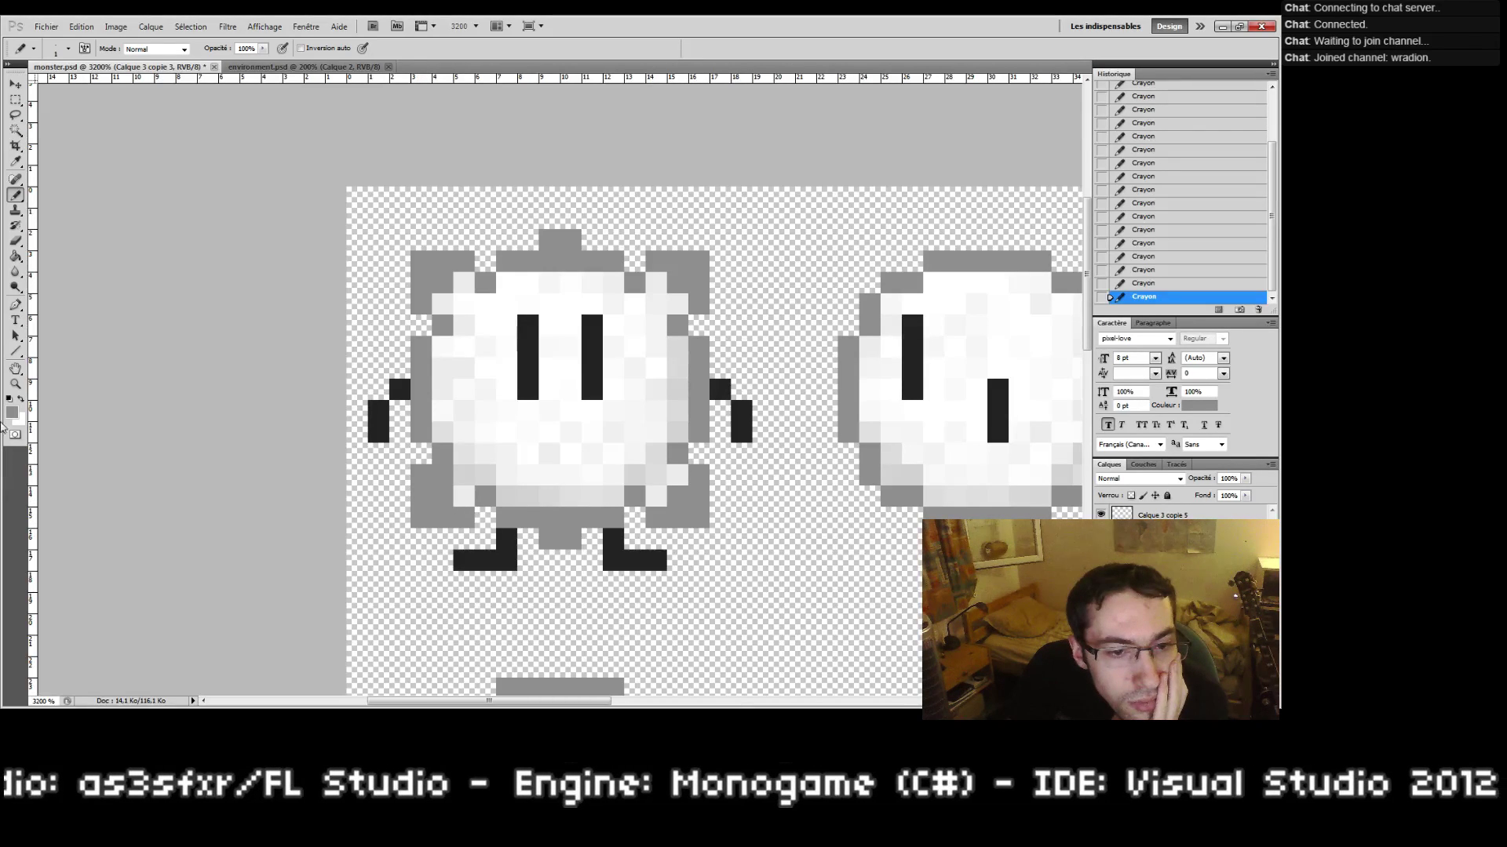
# Step: Extend the first sprite's upper-left corner outward into a diagonal grey spike ending in a single-pixel tip
pyautogui.doubleClick(15, 384)
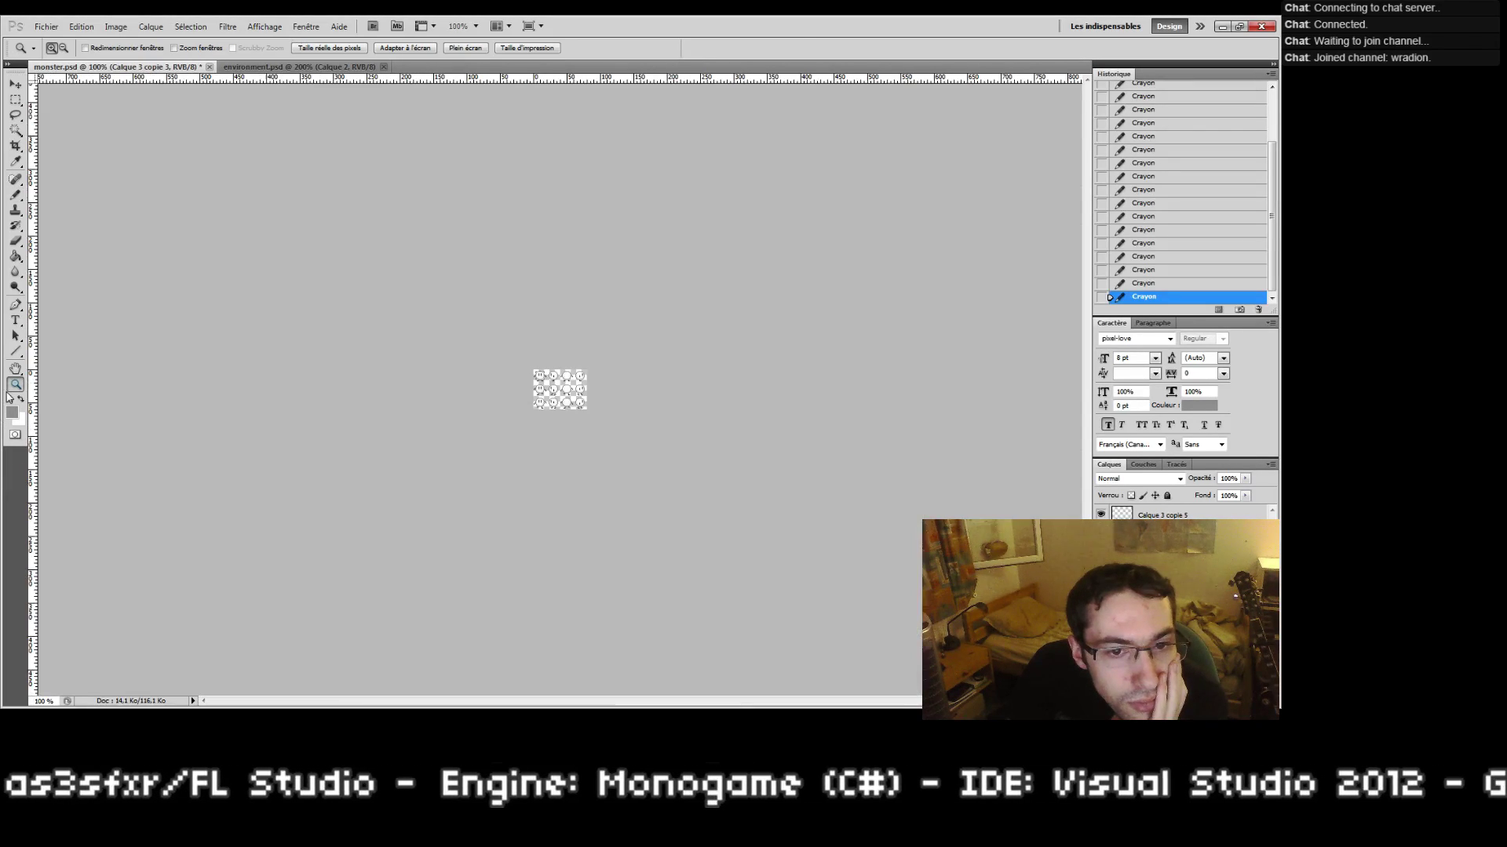
pyautogui.click(534, 396)
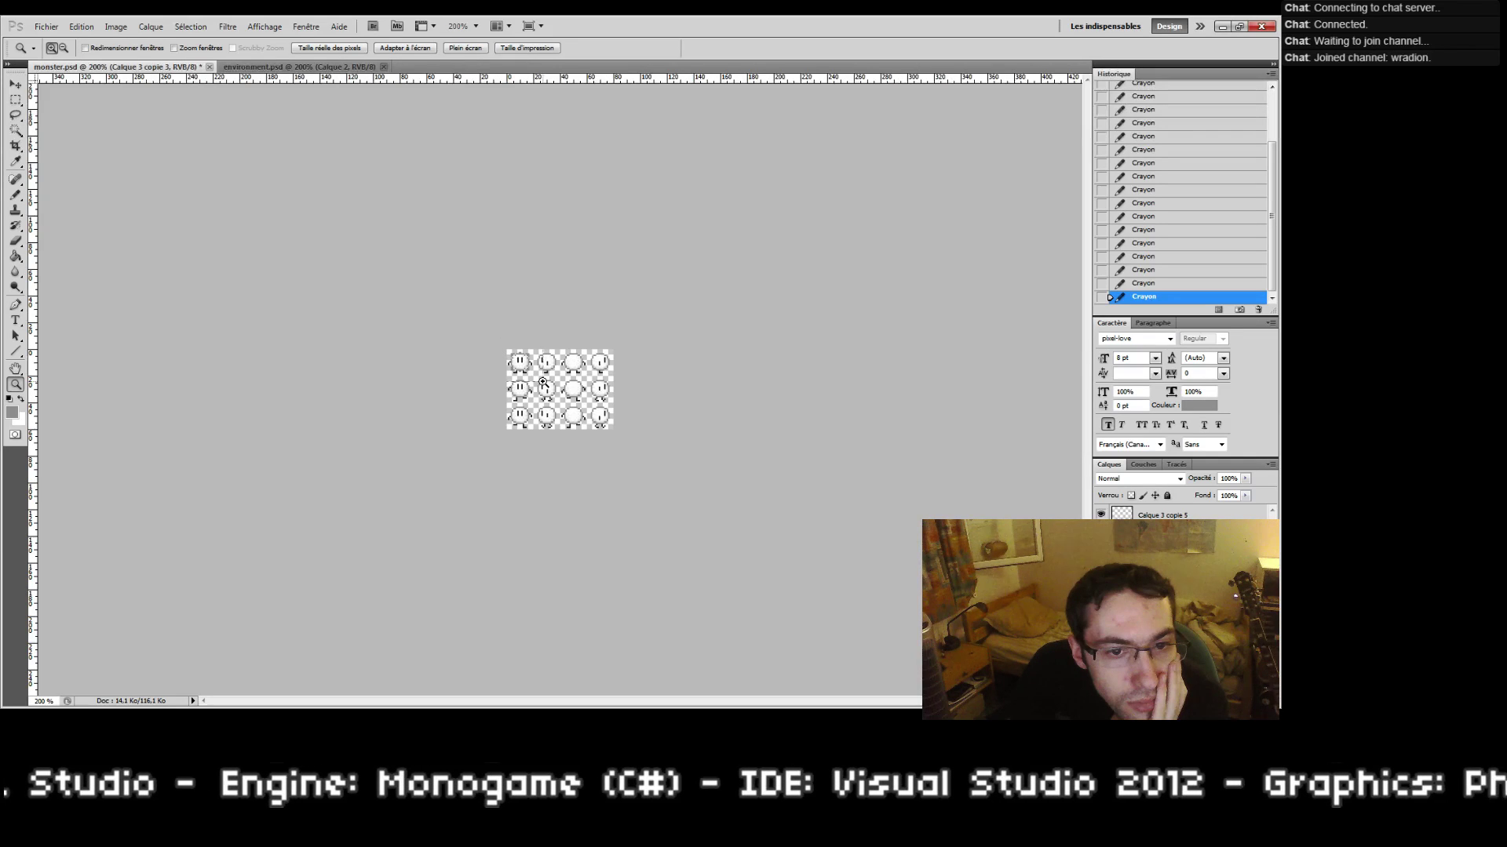
pyautogui.moveTo(543, 382); pyautogui.dragTo(533, 383)
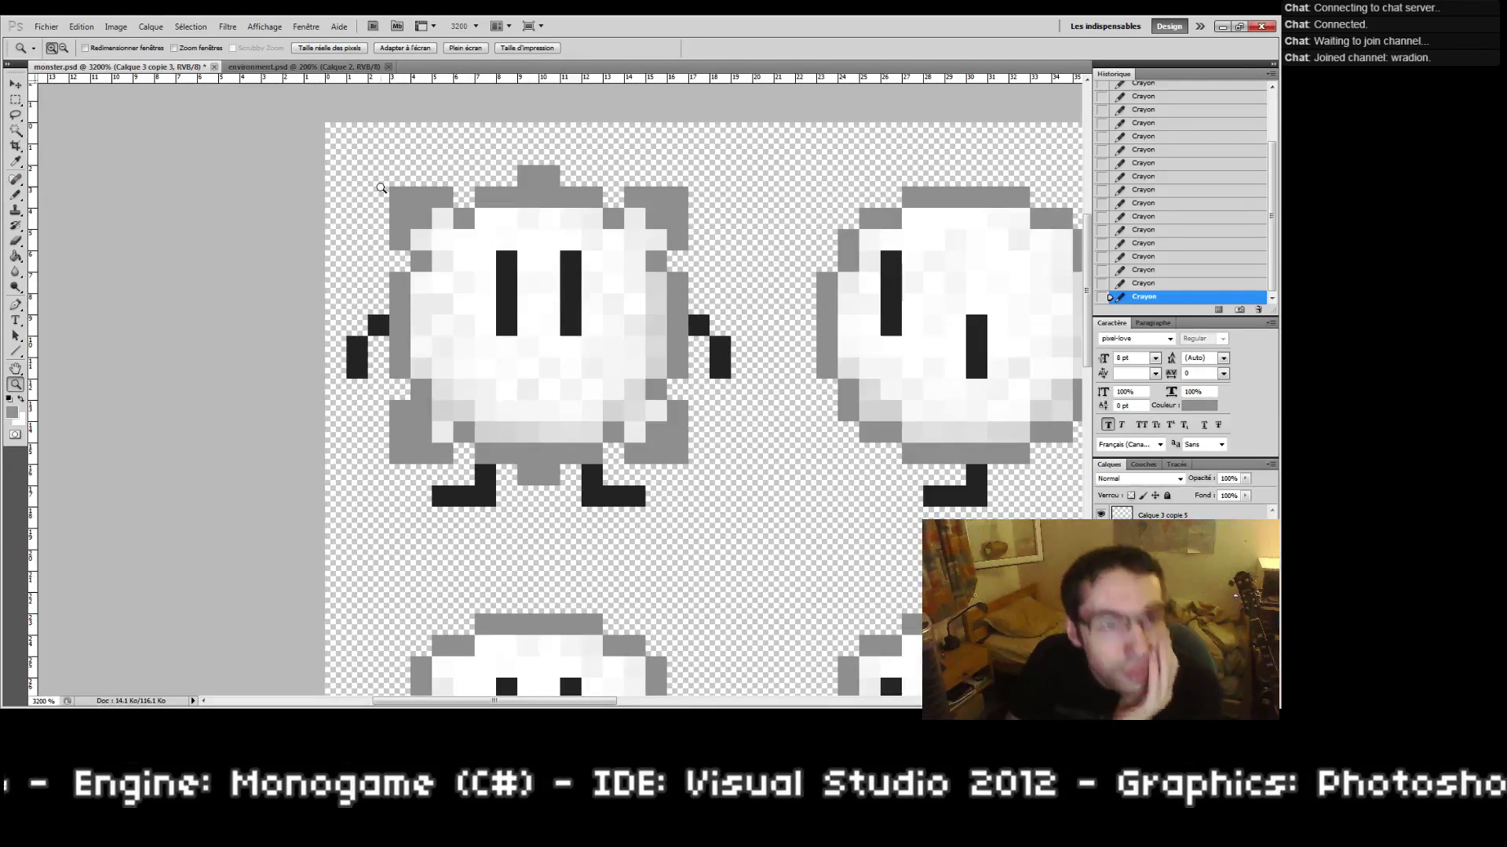
pyautogui.press('b')
pyautogui.click(377, 187)
pyautogui.click(399, 176)
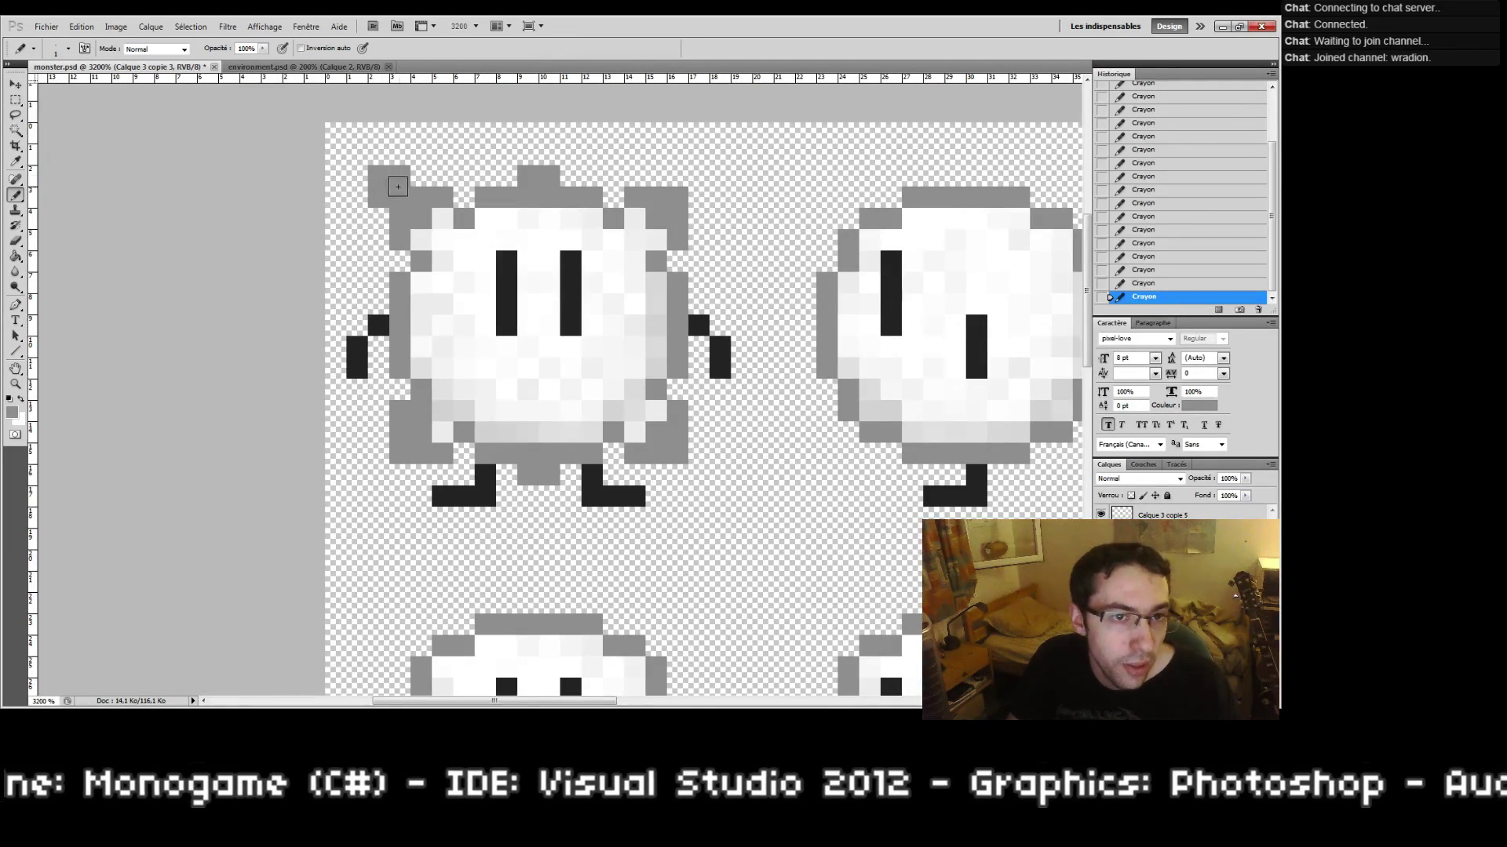
pyautogui.click(357, 156)
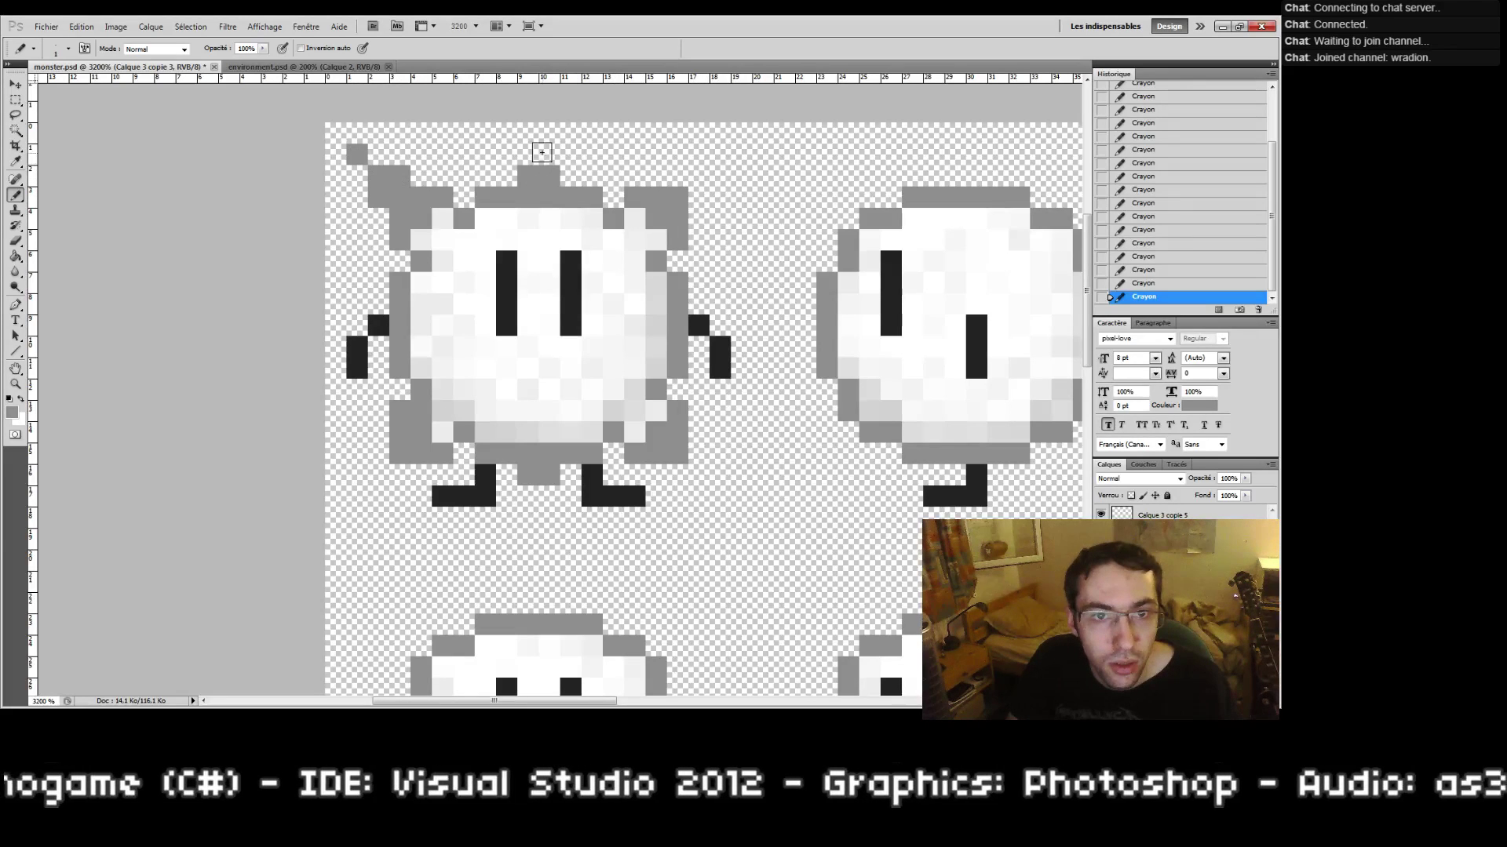
# Step: Widen the first sprite's top-centre spike by one grey pixel per side and raise it by a two-pixel row, undoing any further height
pyautogui.click(571, 176)
pyautogui.click(506, 175)
pyautogui.click(528, 154)
pyautogui.click(549, 155)
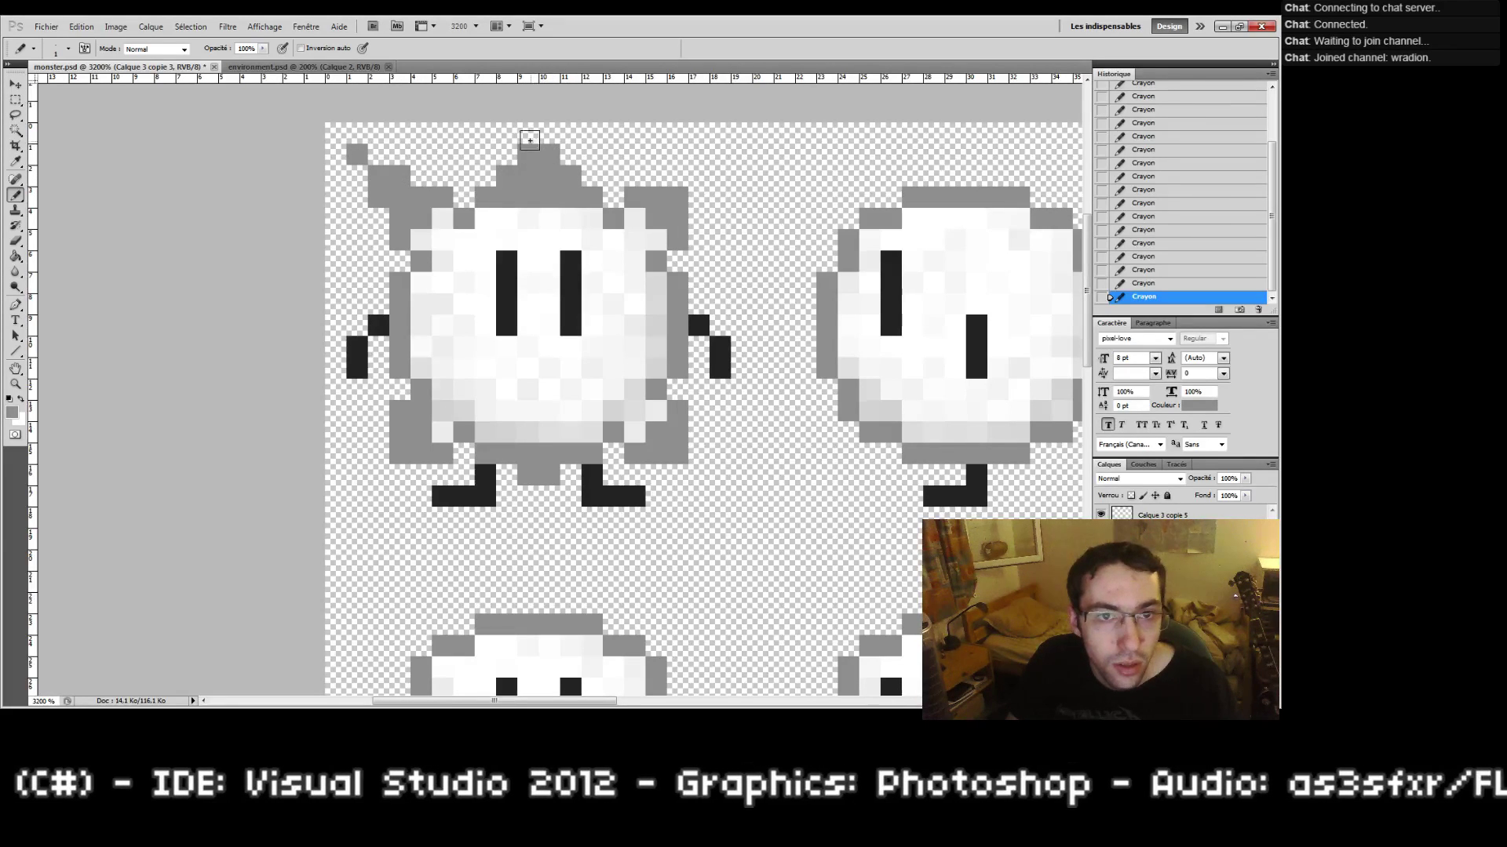
pyautogui.click(527, 134)
pyautogui.click(547, 133)
pyautogui.hotkey('ctrl', 'z')
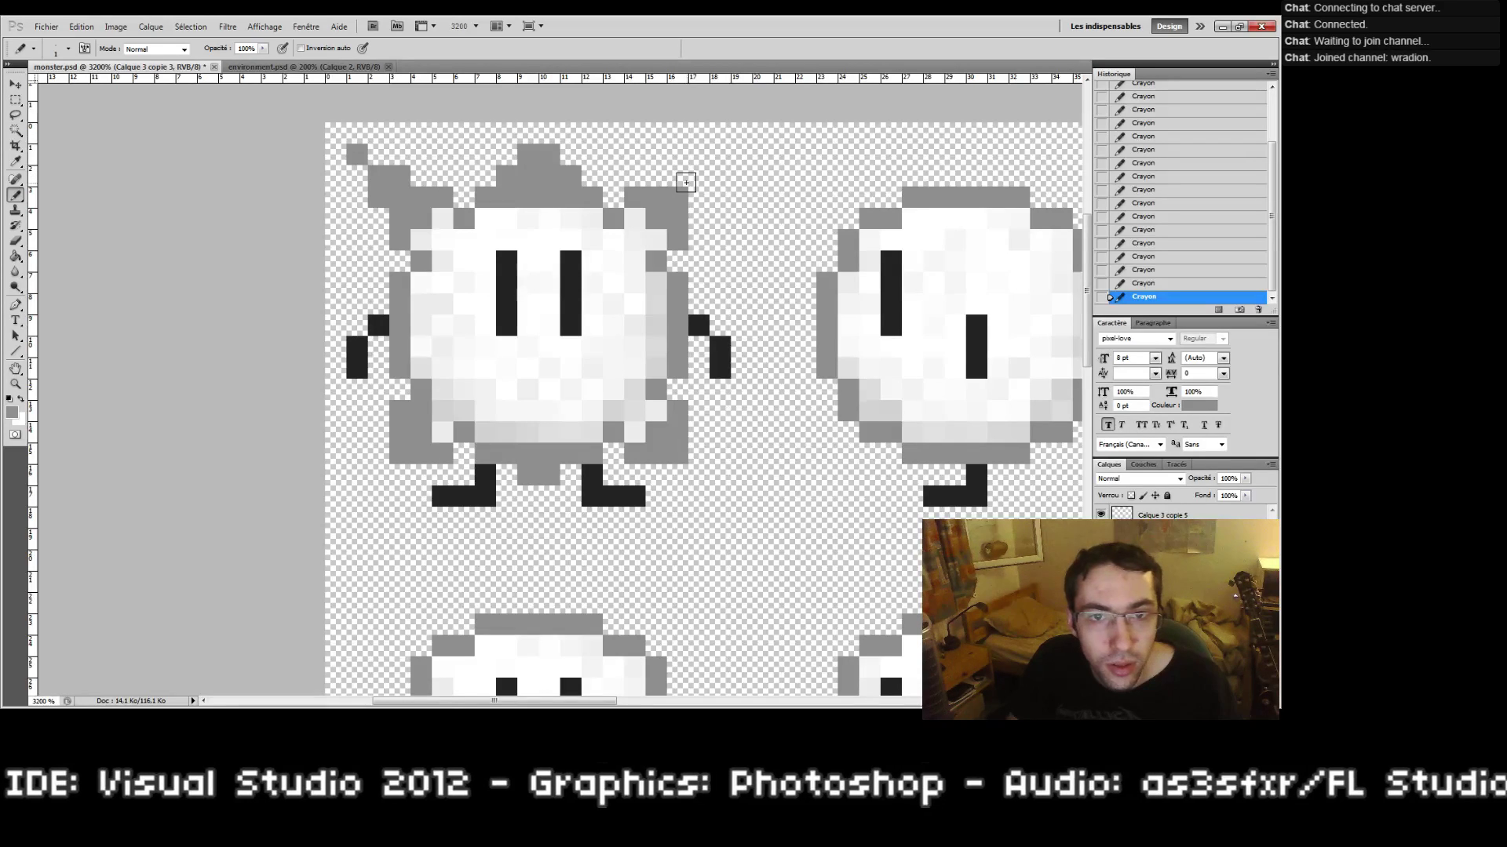
# Step: Draw matching diagonal grey spikes with single-pixel tips on the first sprite's upper-right, lower-right and lower-left corners
pyautogui.click(679, 181)
pyautogui.moveTo(679, 181)
pyautogui.mouseDown()
pyautogui.moveTo(698, 196)
pyautogui.moveTo(720, 155)
pyautogui.mouseUp()
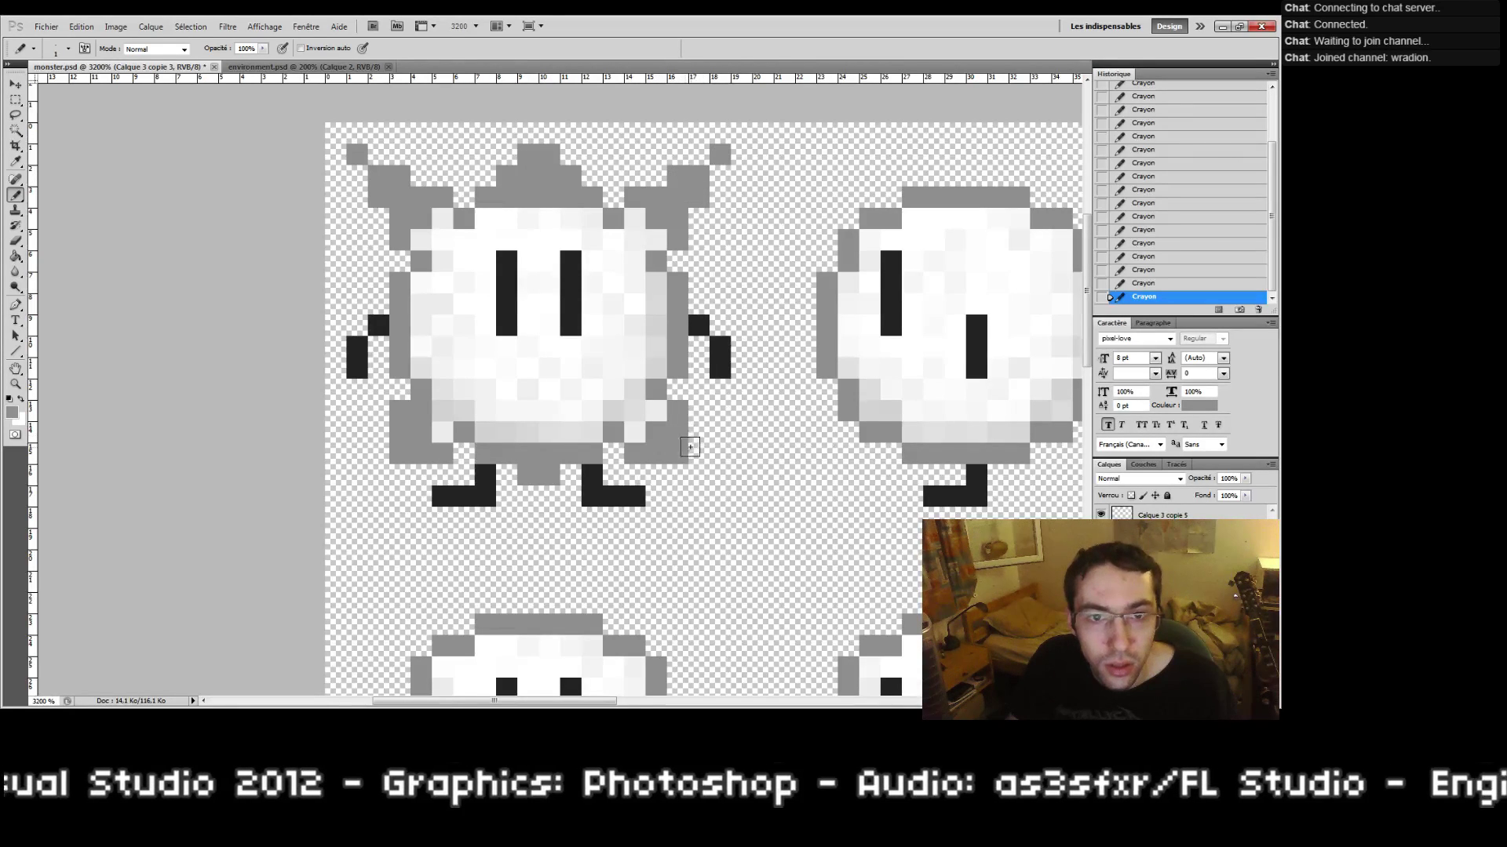
pyautogui.moveTo(694, 461); pyautogui.dragTo(720, 494)
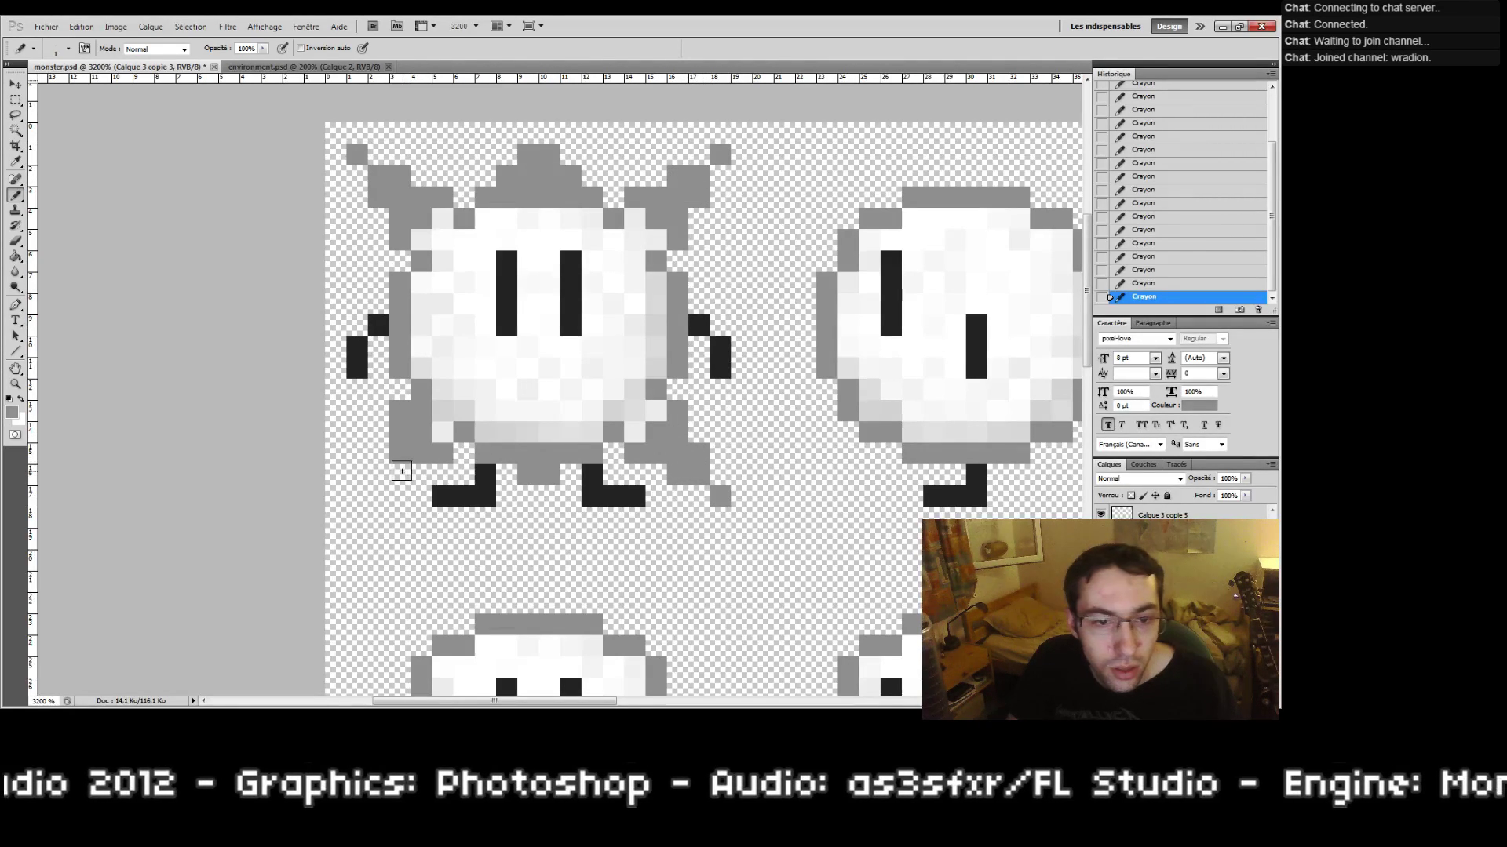
pyautogui.moveTo(377, 451)
pyautogui.mouseDown()
pyautogui.moveTo(387, 463)
pyautogui.moveTo(357, 496)
pyautogui.mouseUp()
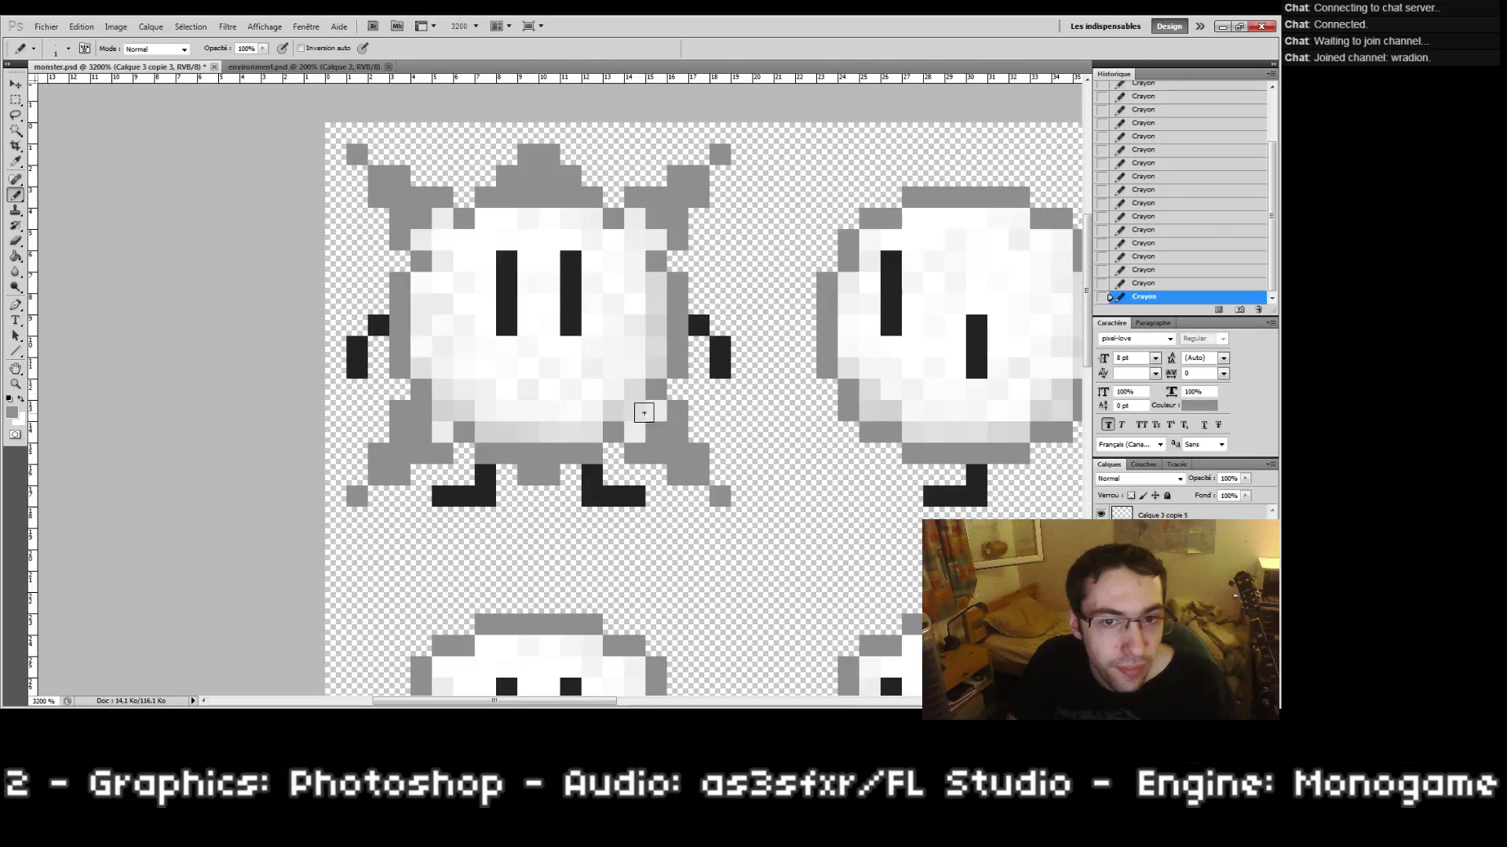
# Step: Sample the dark eye colour, then add one outer pixel beside each of the first sprite's eyes and a two-pixel bridge between them
pyautogui.doubleClick(15, 383)
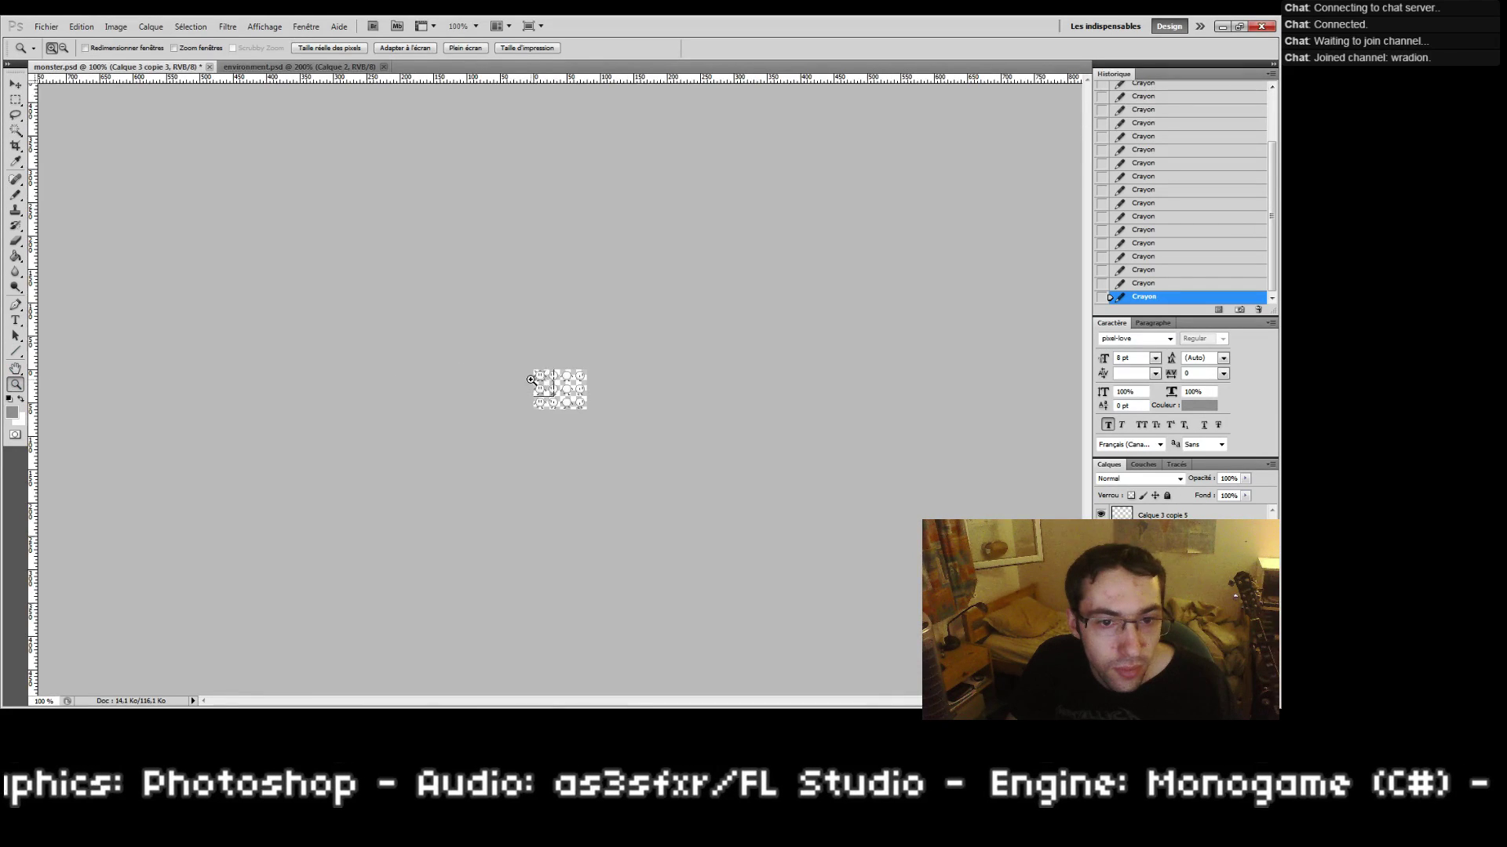
pyautogui.click(513, 376)
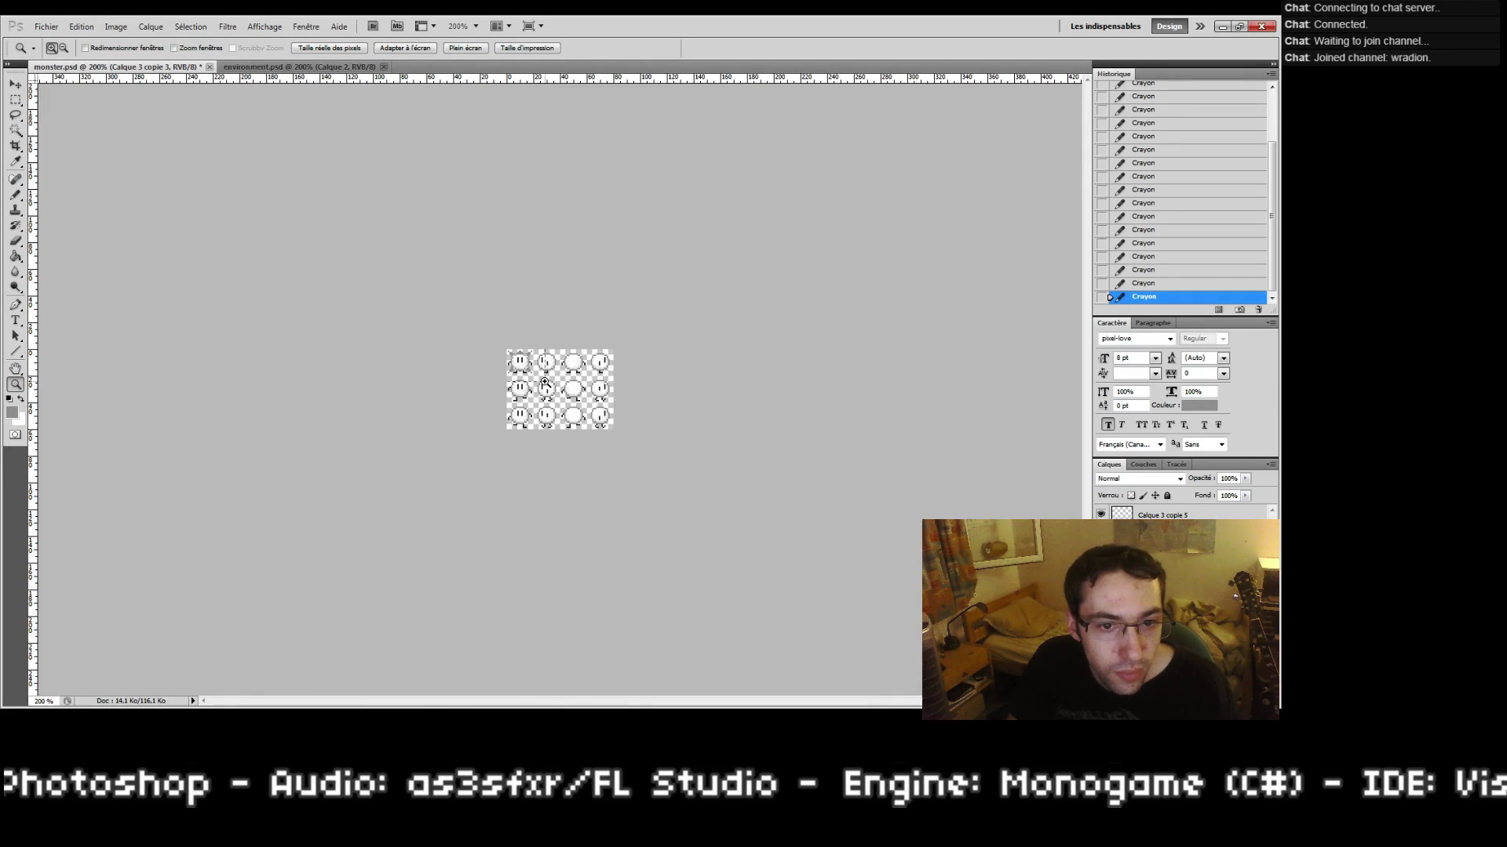
pyautogui.moveTo(544, 382); pyautogui.dragTo(533, 383)
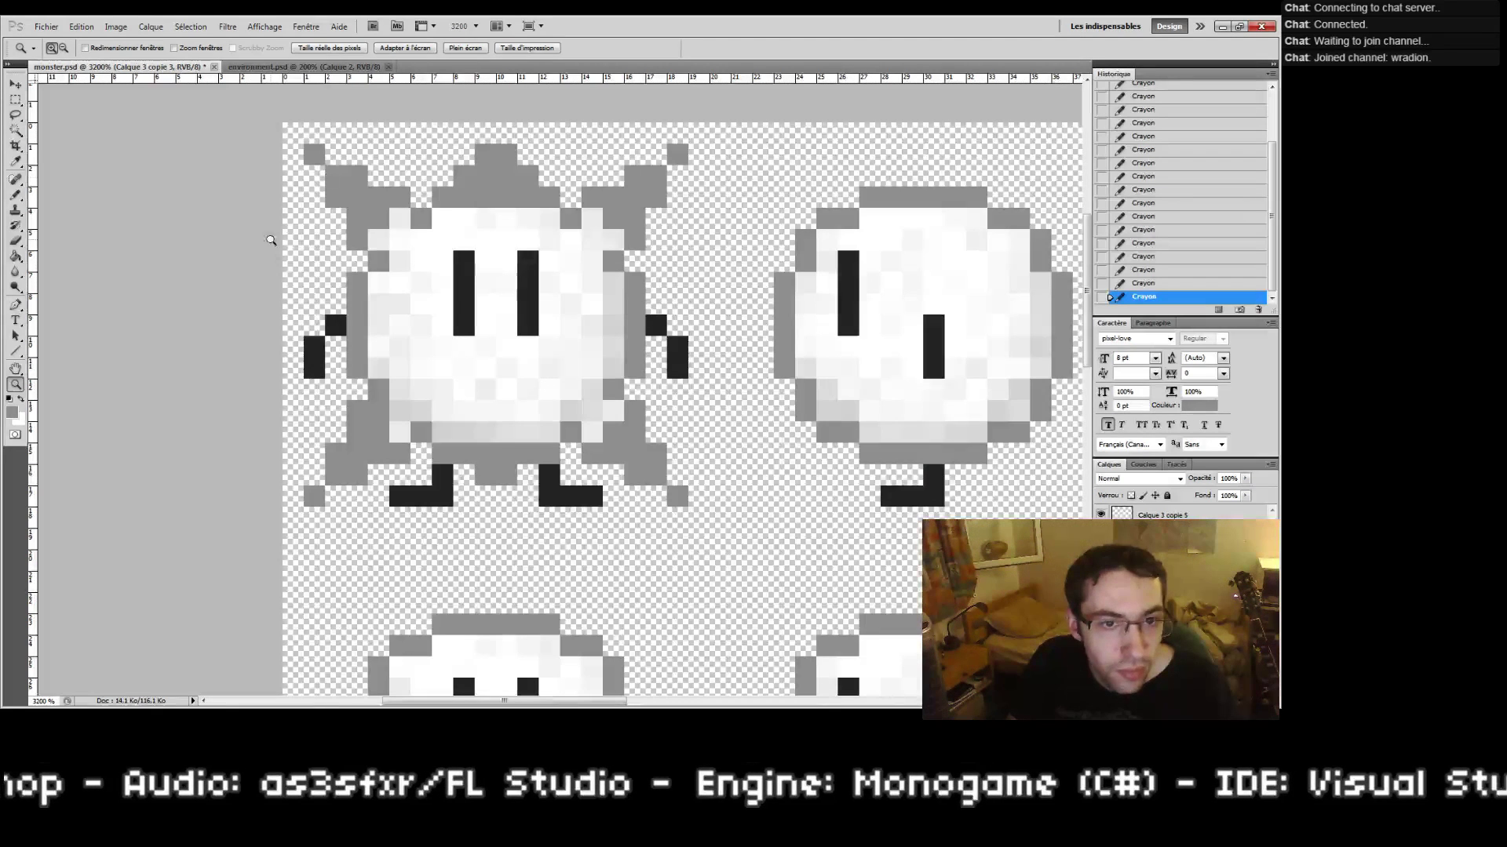
pyautogui.click(10, 414)
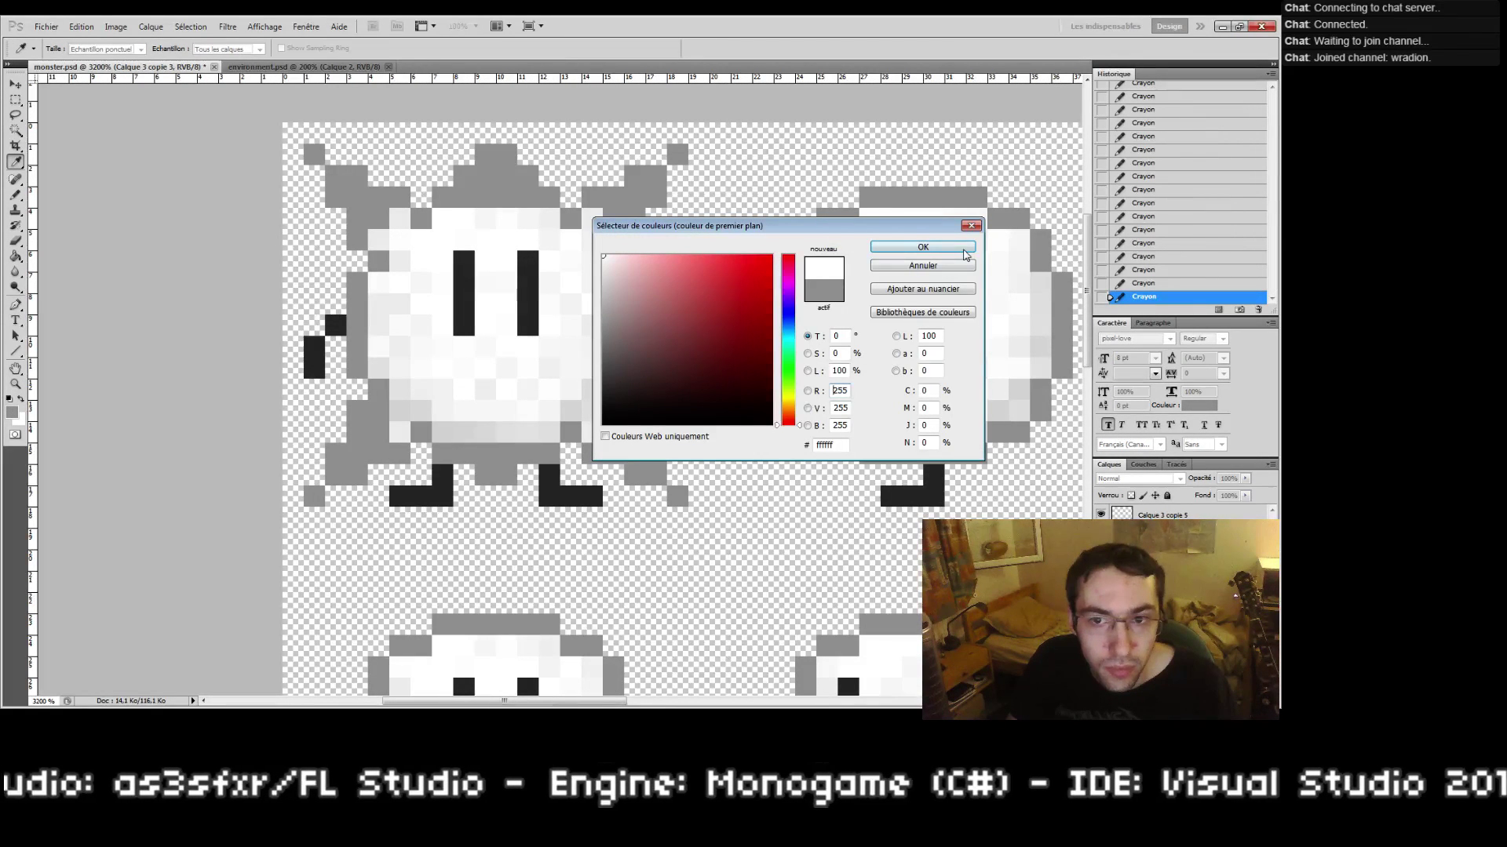
pyautogui.click(453, 285)
pyautogui.press('Return')
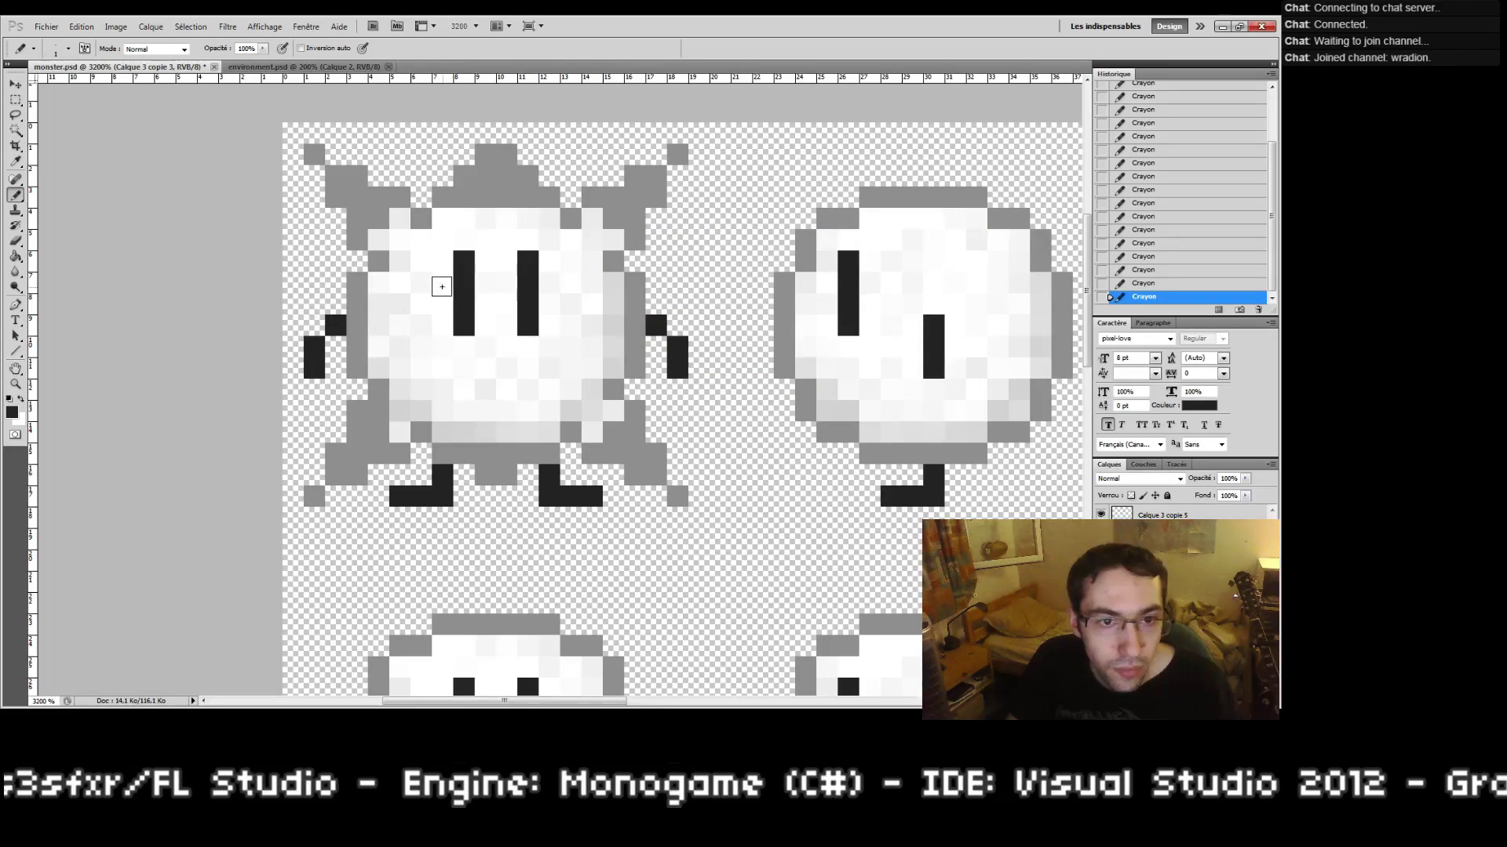
pyautogui.click(442, 282)
pyautogui.hotkey('ctrl', 'z')
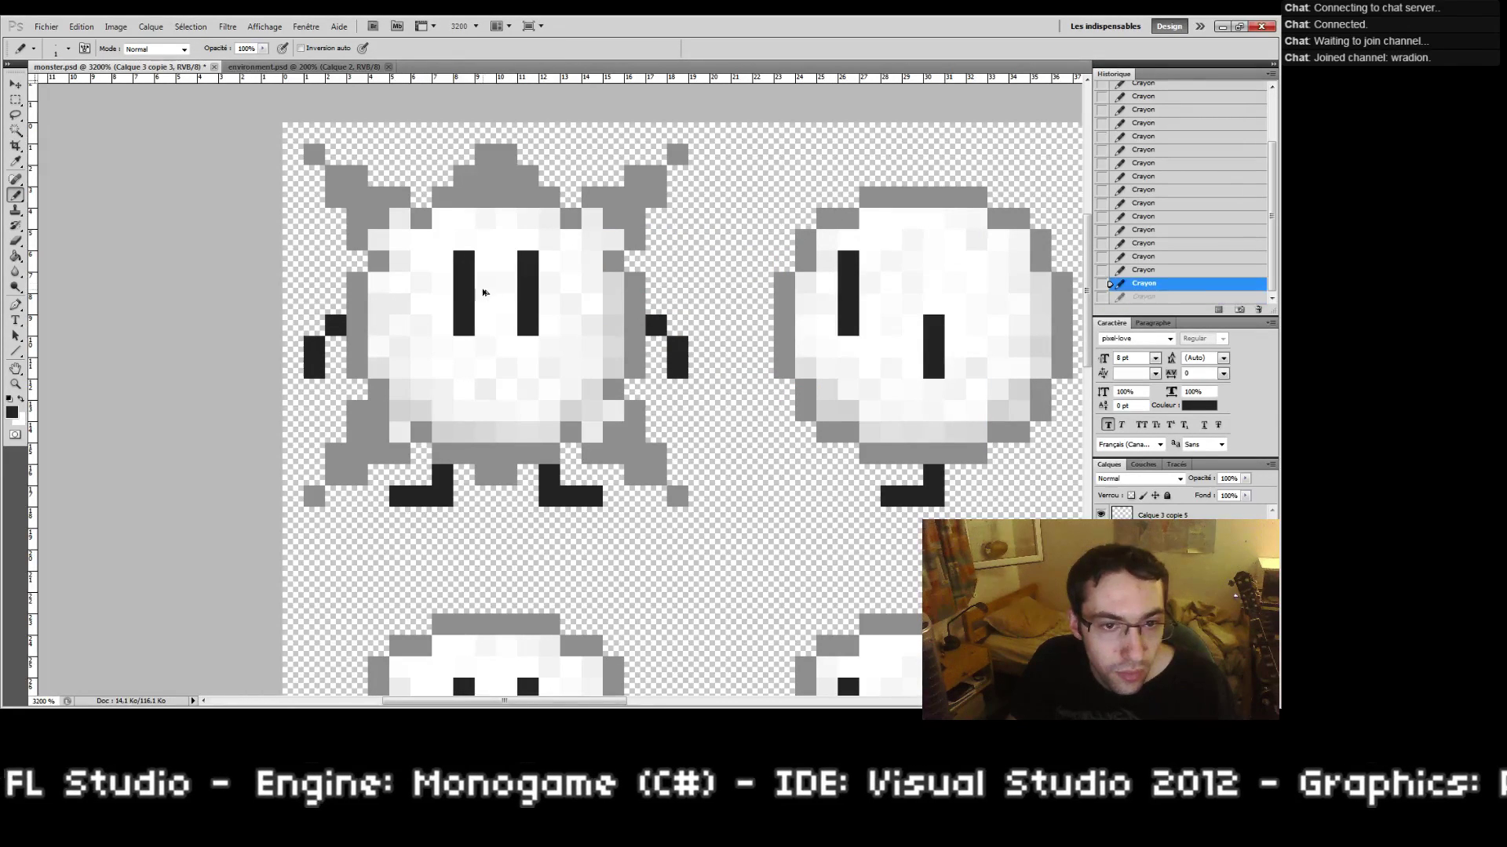
pyautogui.click(480, 303)
pyautogui.click(442, 283)
pyautogui.click(506, 303)
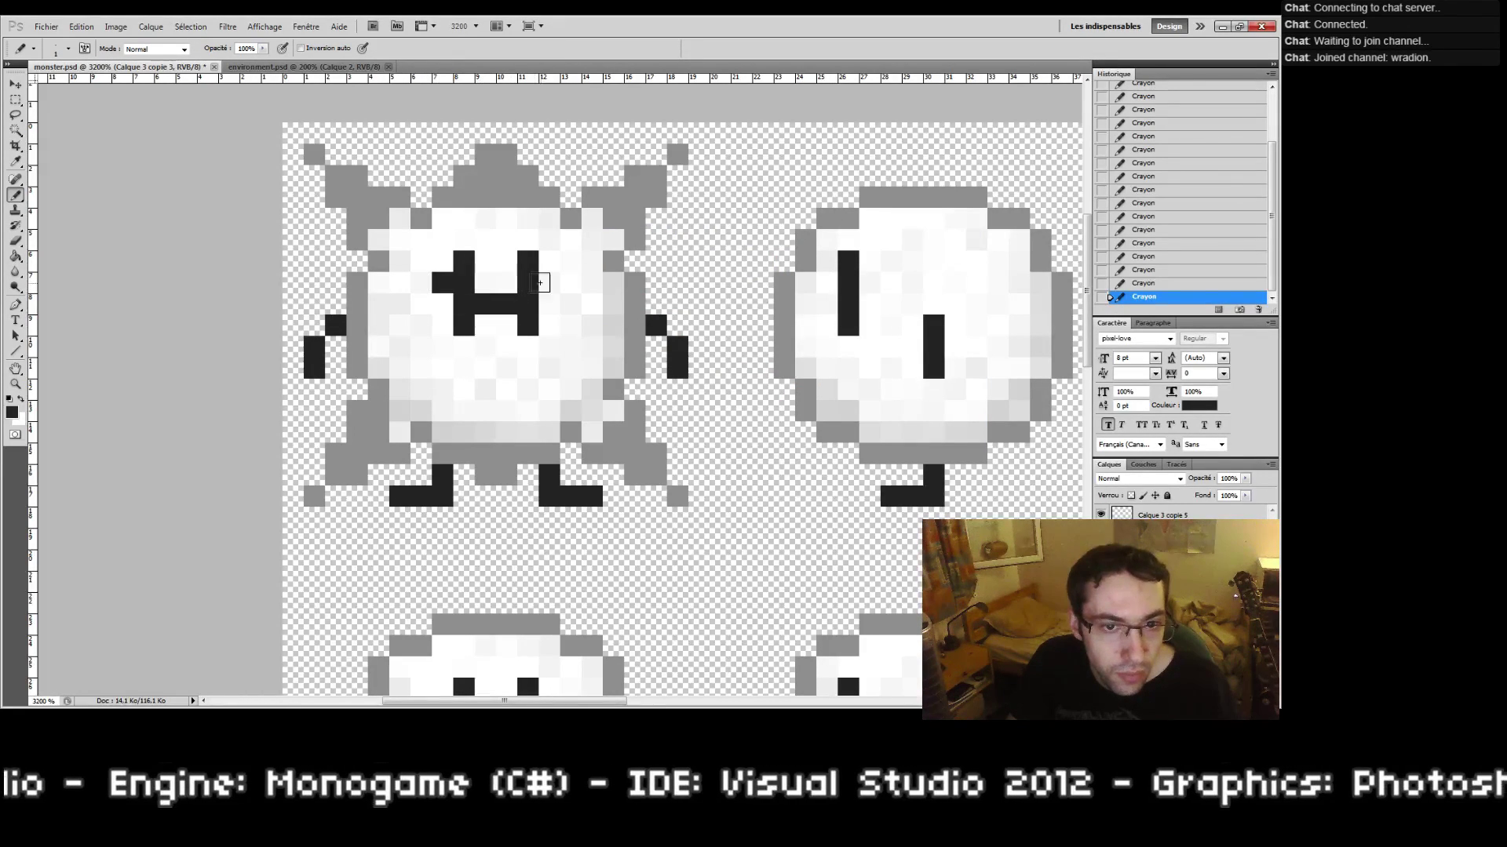
pyautogui.click(548, 283)
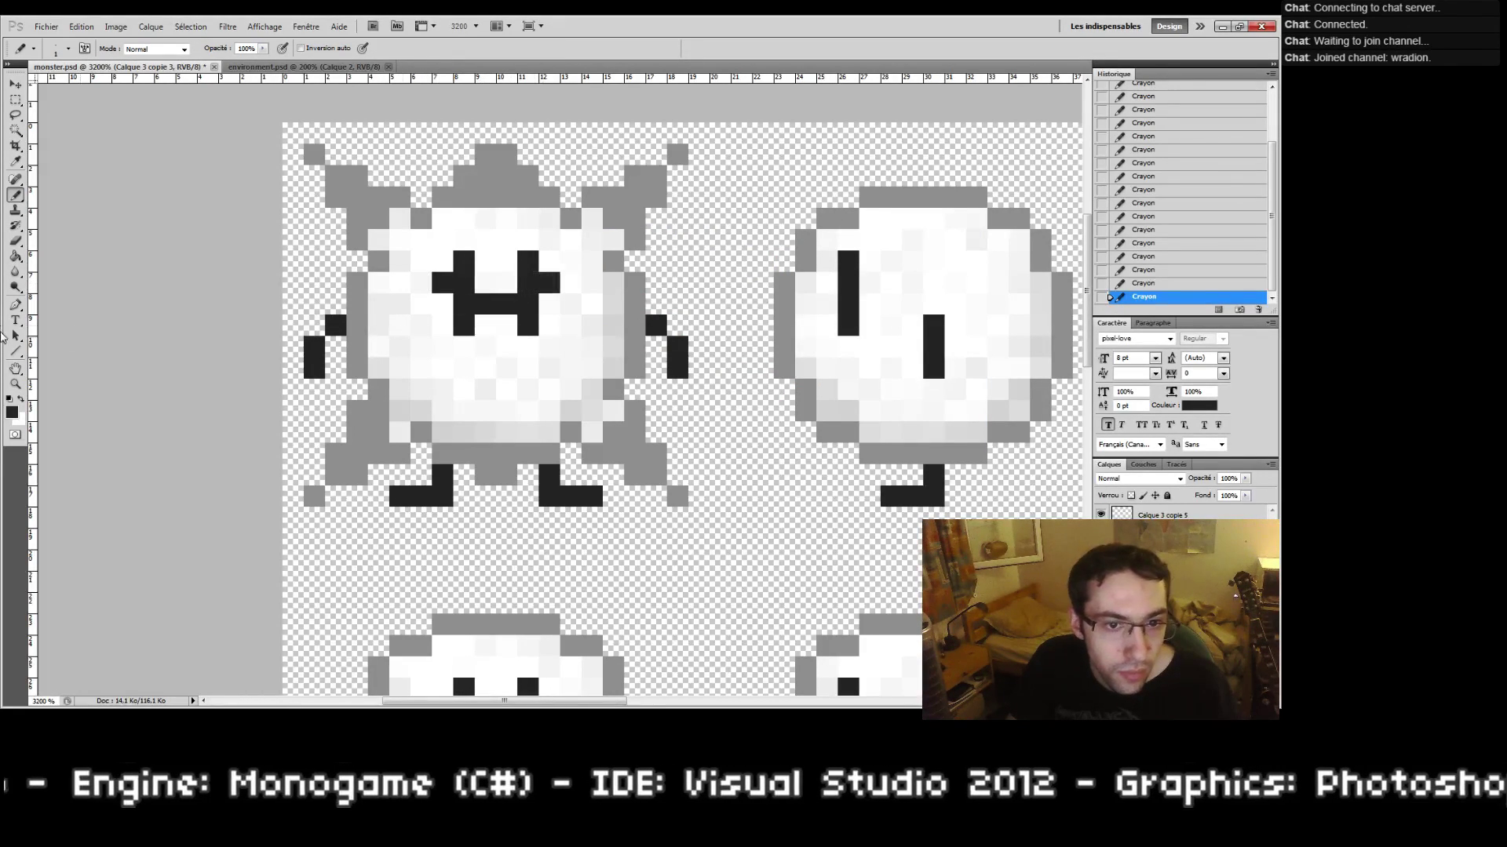
# Step: Paint white over the top two pixels of both eyes and the bridge between them, leaving slanted angry eyes on the first sprite
pyautogui.click(11, 415)
pyautogui.click(602, 255)
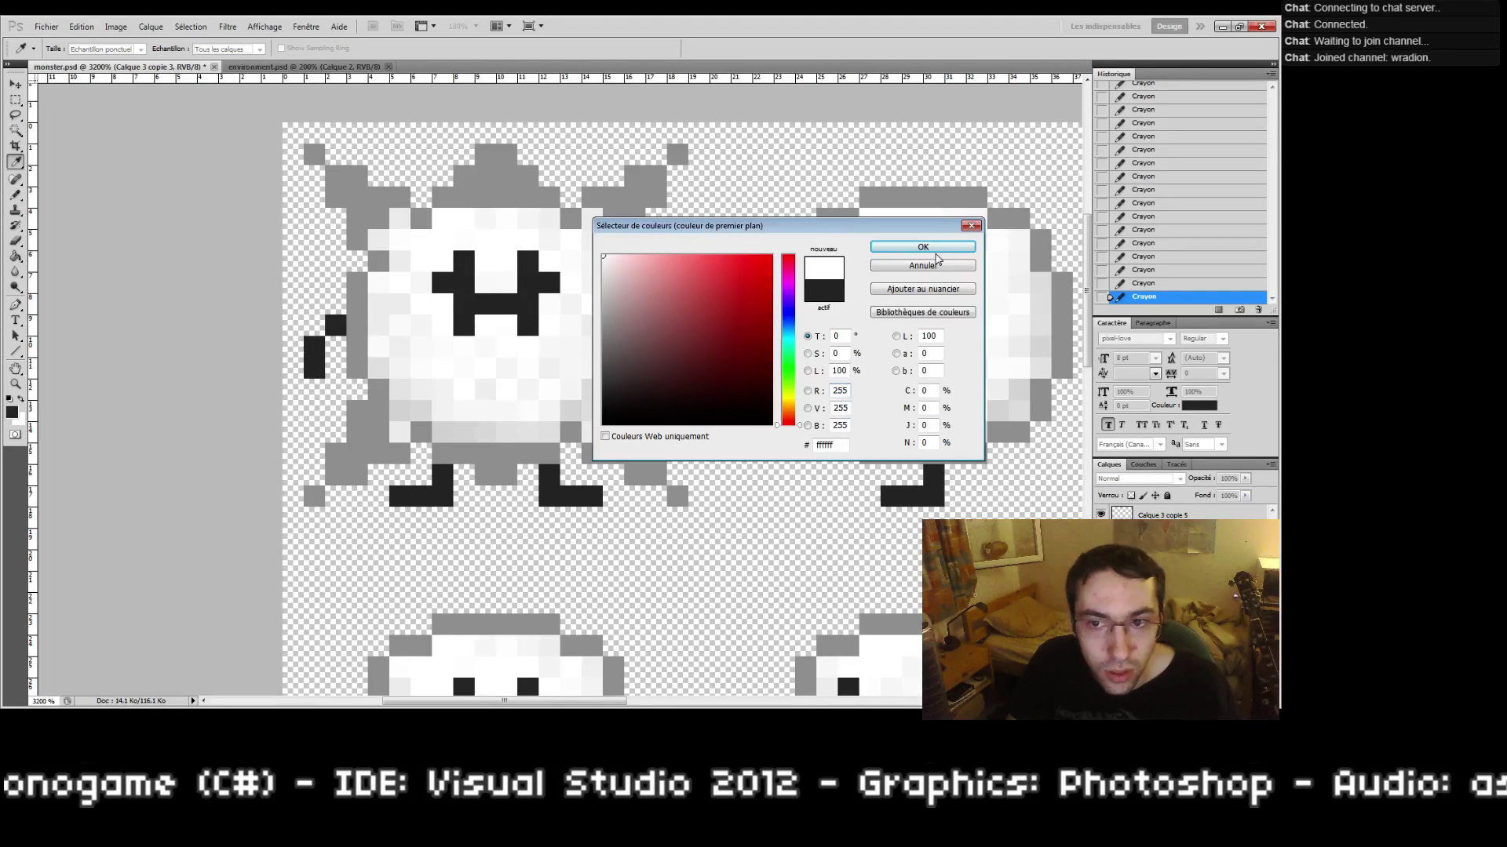
pyautogui.click(924, 247)
pyautogui.moveTo(464, 283)
pyautogui.mouseDown()
pyautogui.moveTo(515, 259)
pyautogui.moveTo(524, 272)
pyautogui.moveTo(485, 303)
pyautogui.mouseUp()
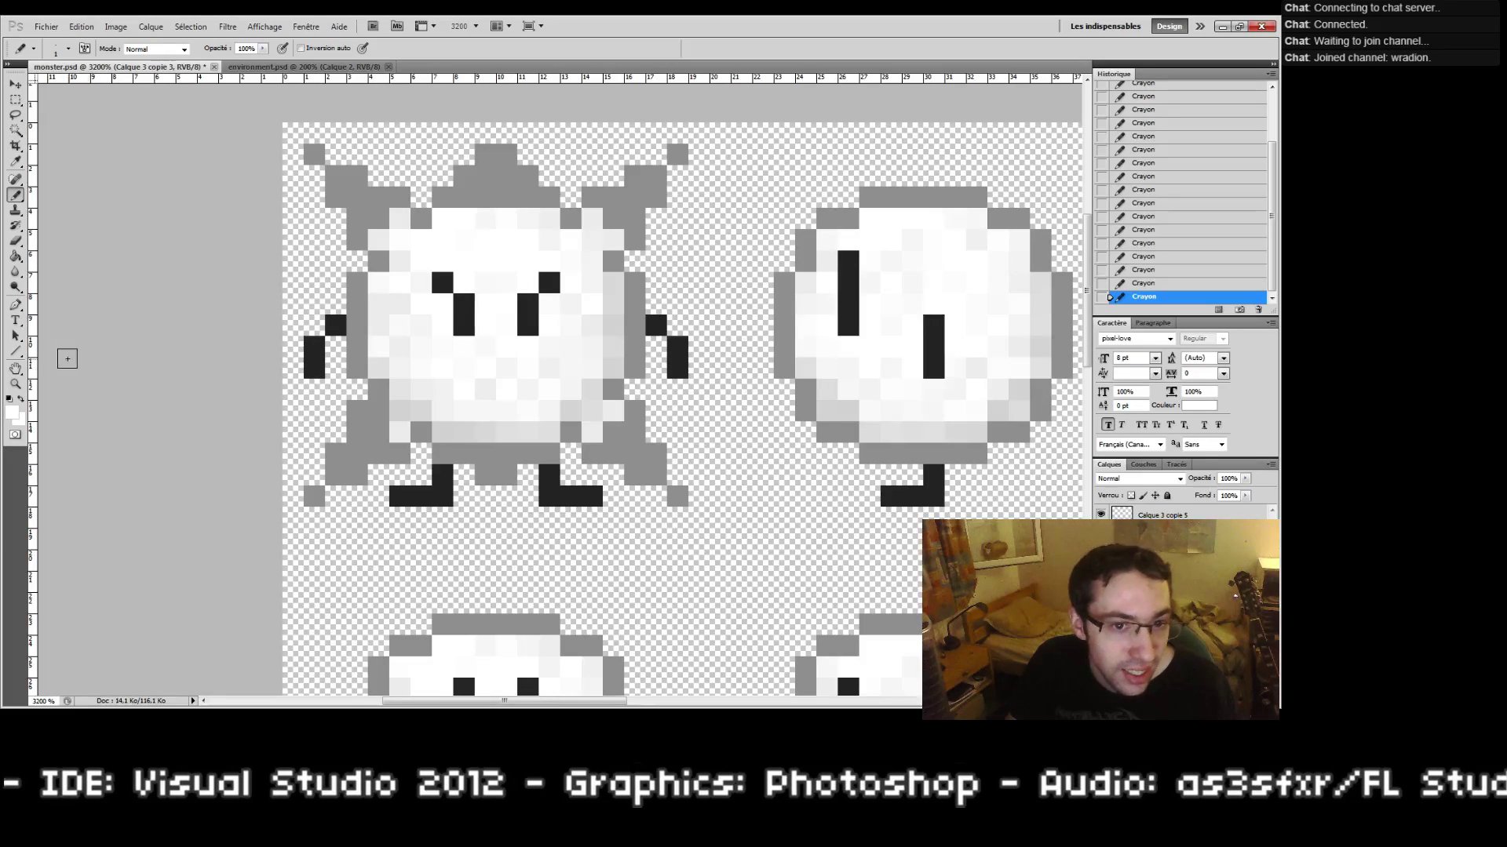
# Step: Draw a frowning mouth below the first sprite's eyes in the dark eye colour: a two-pixel bar with one pixel at each lower corner
pyautogui.doubleClick(14, 384)
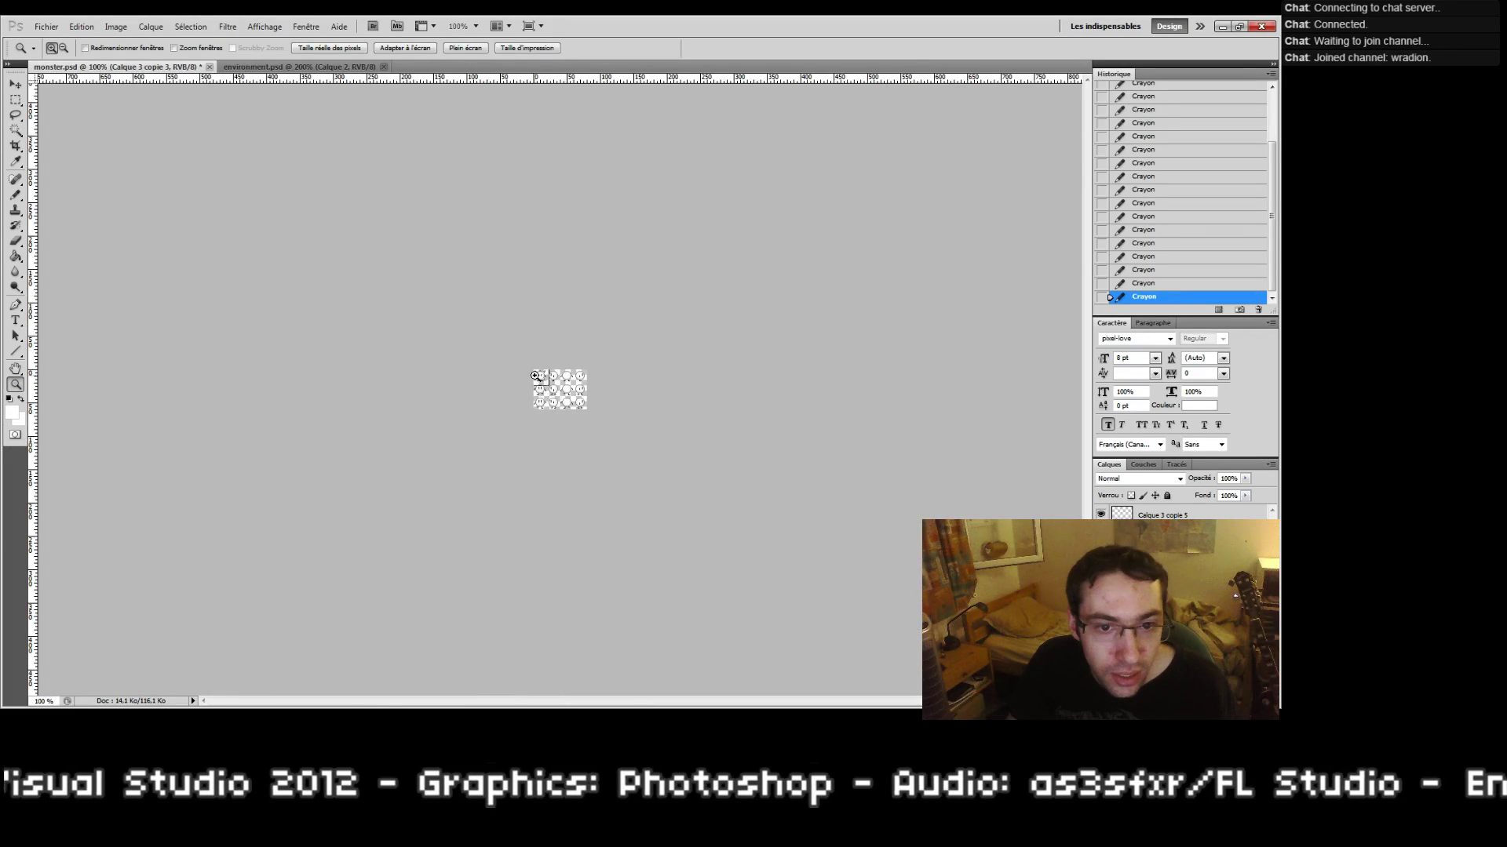
pyautogui.click(538, 426)
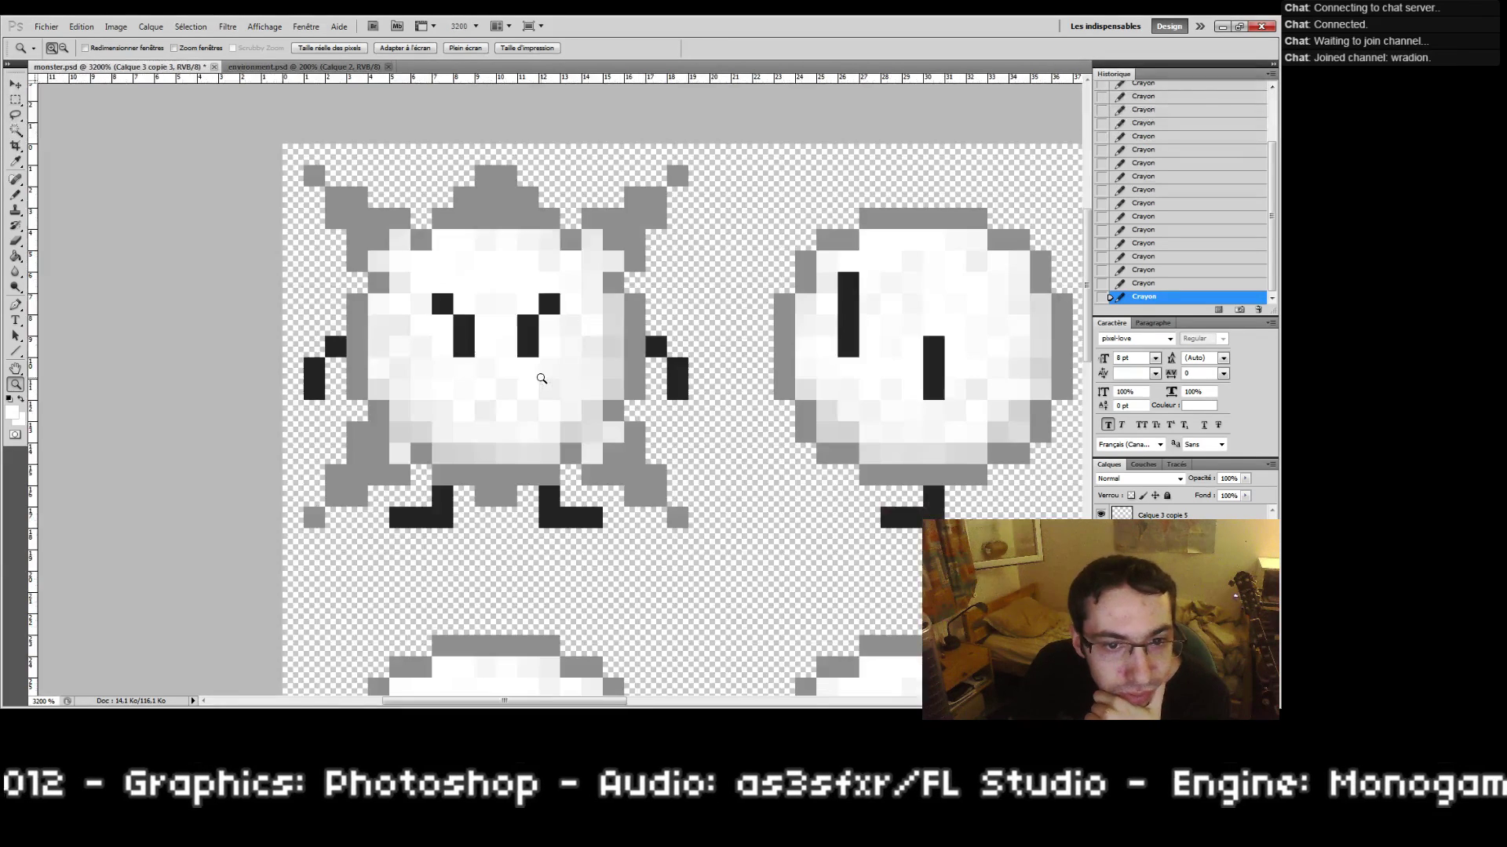
pyautogui.moveTo(500, 349); pyautogui.dragTo(540, 380)
pyautogui.click(9, 399)
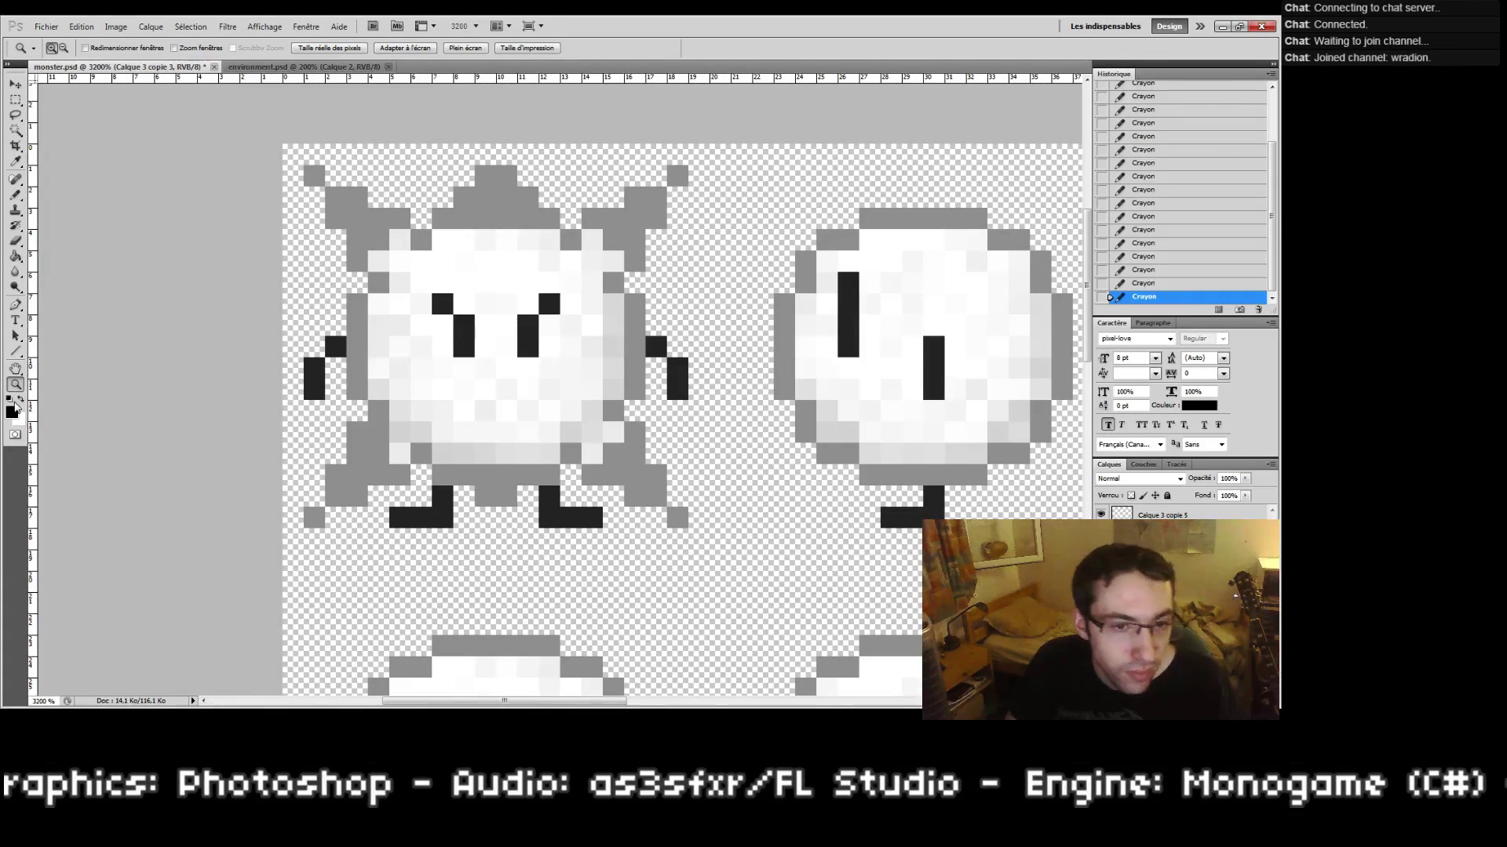
pyautogui.click(19, 411)
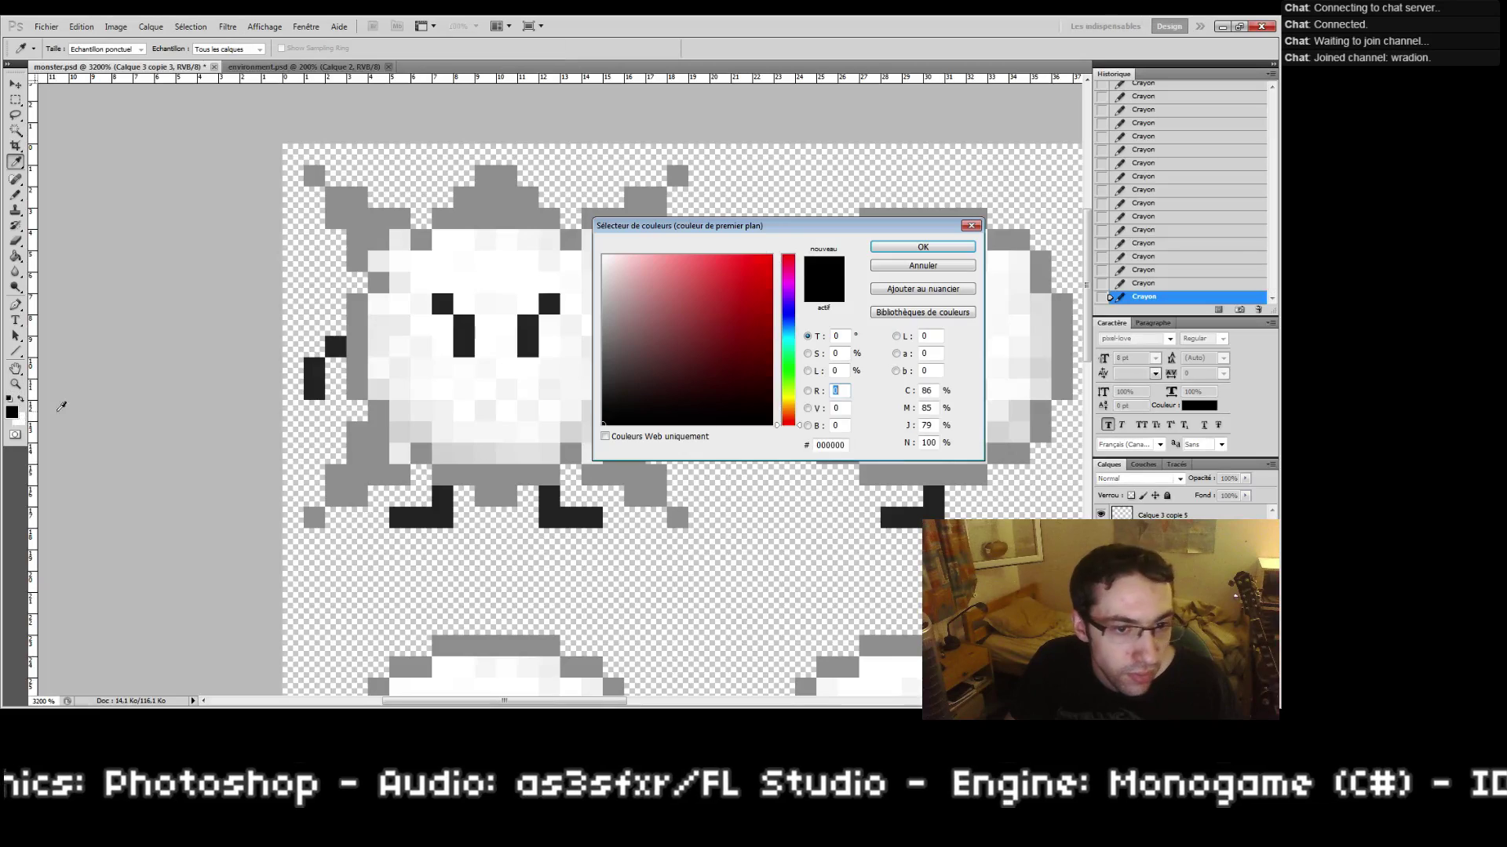
pyautogui.click(902, 246)
pyautogui.press('b')
pyautogui.moveTo(485, 390); pyautogui.dragTo(506, 390)
pyautogui.click(463, 411)
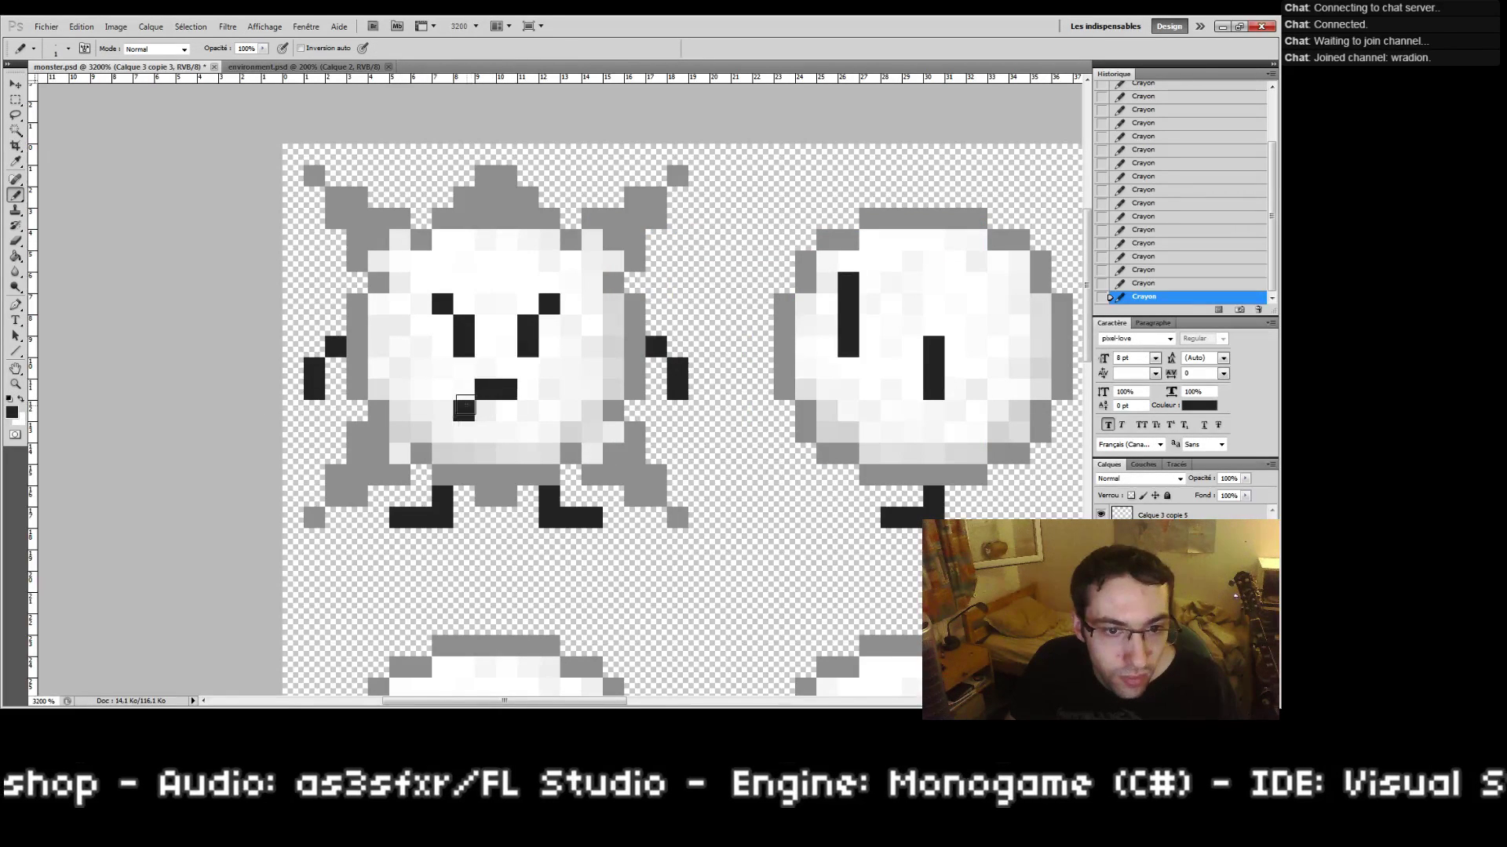
pyautogui.click(528, 410)
# Step: Undo the first sprite's mouth and try redrawing the same frown one pixel lower
pyautogui.doubleClick(15, 384)
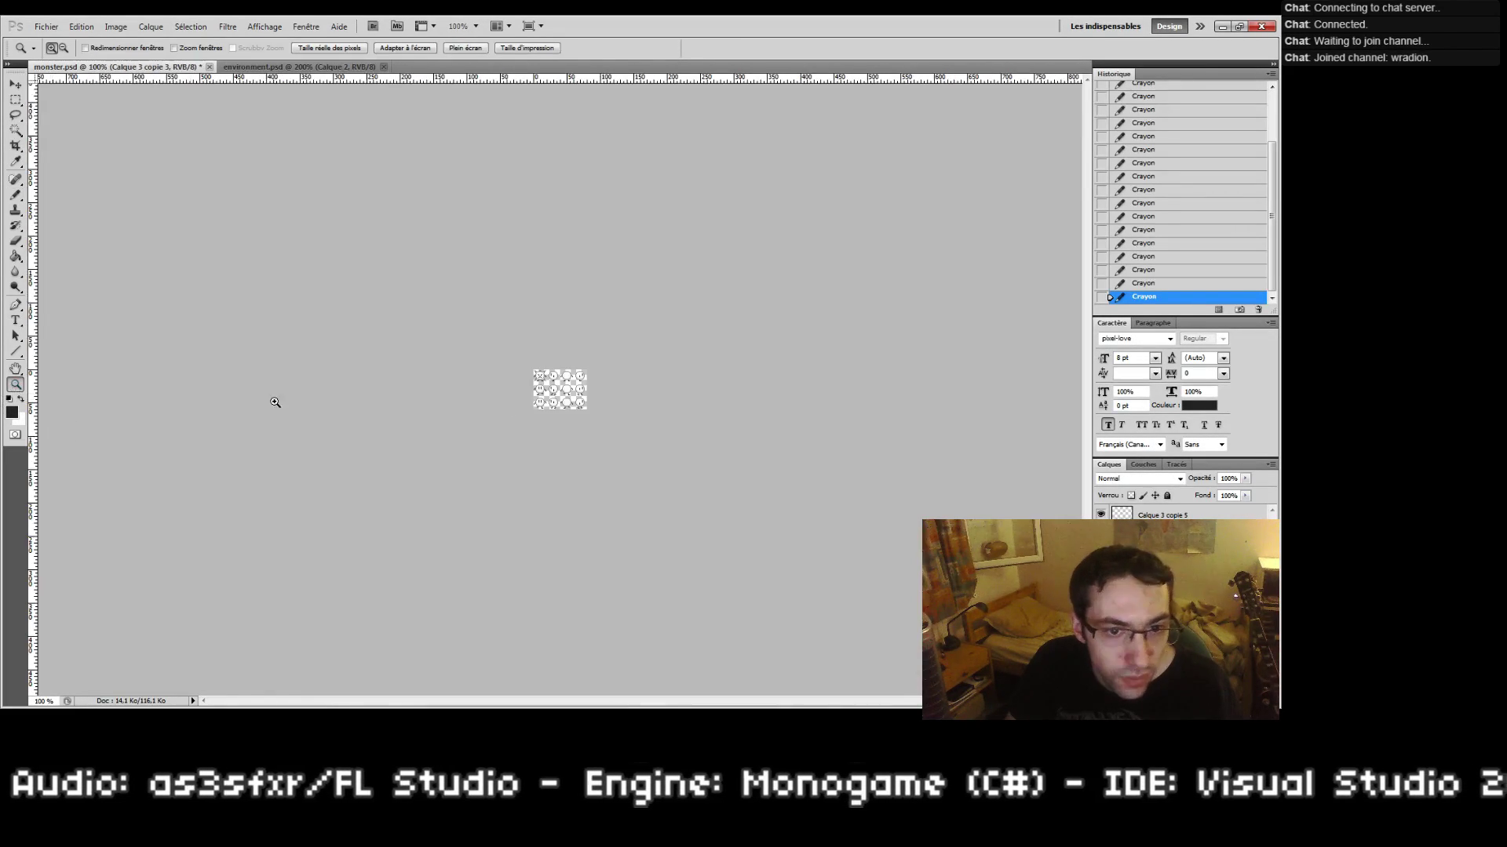
pyautogui.moveTo(511, 360); pyautogui.dragTo(565, 394)
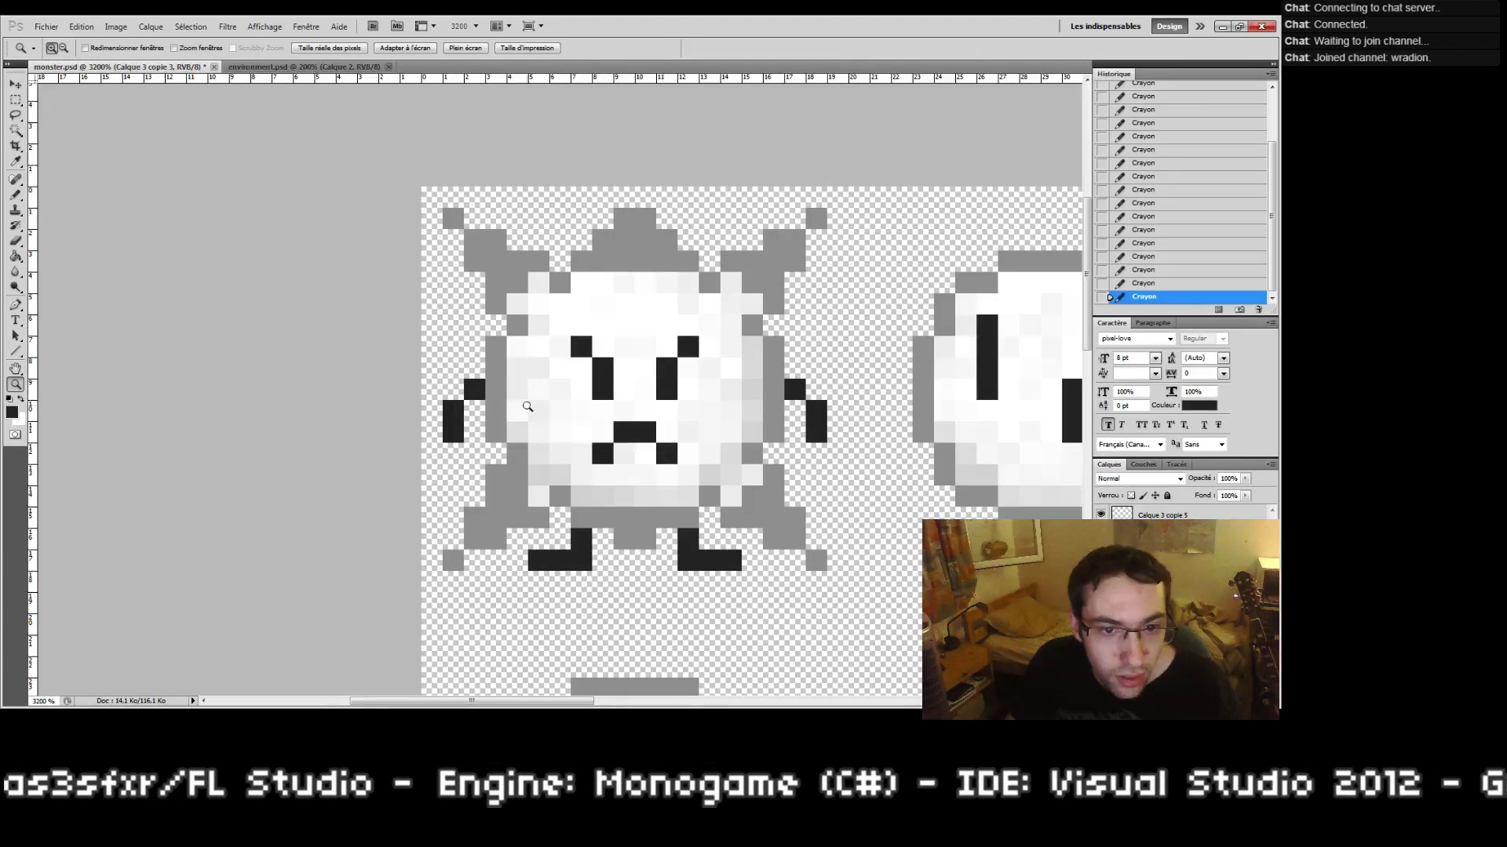
pyautogui.hotkey('ctrl', 'alt', 'z')
pyautogui.hotkey('ctrl', 'alt', 'z')
pyautogui.hotkey('ctrl', 'alt', 'z')
pyautogui.press('b')
pyautogui.moveTo(603, 454)
pyautogui.mouseDown()
pyautogui.moveTo(666, 454)
pyautogui.moveTo(622, 459)
pyautogui.moveTo(653, 460)
pyautogui.mouseUp()
pyautogui.hotkey('ctrl', 'alt', 'z')
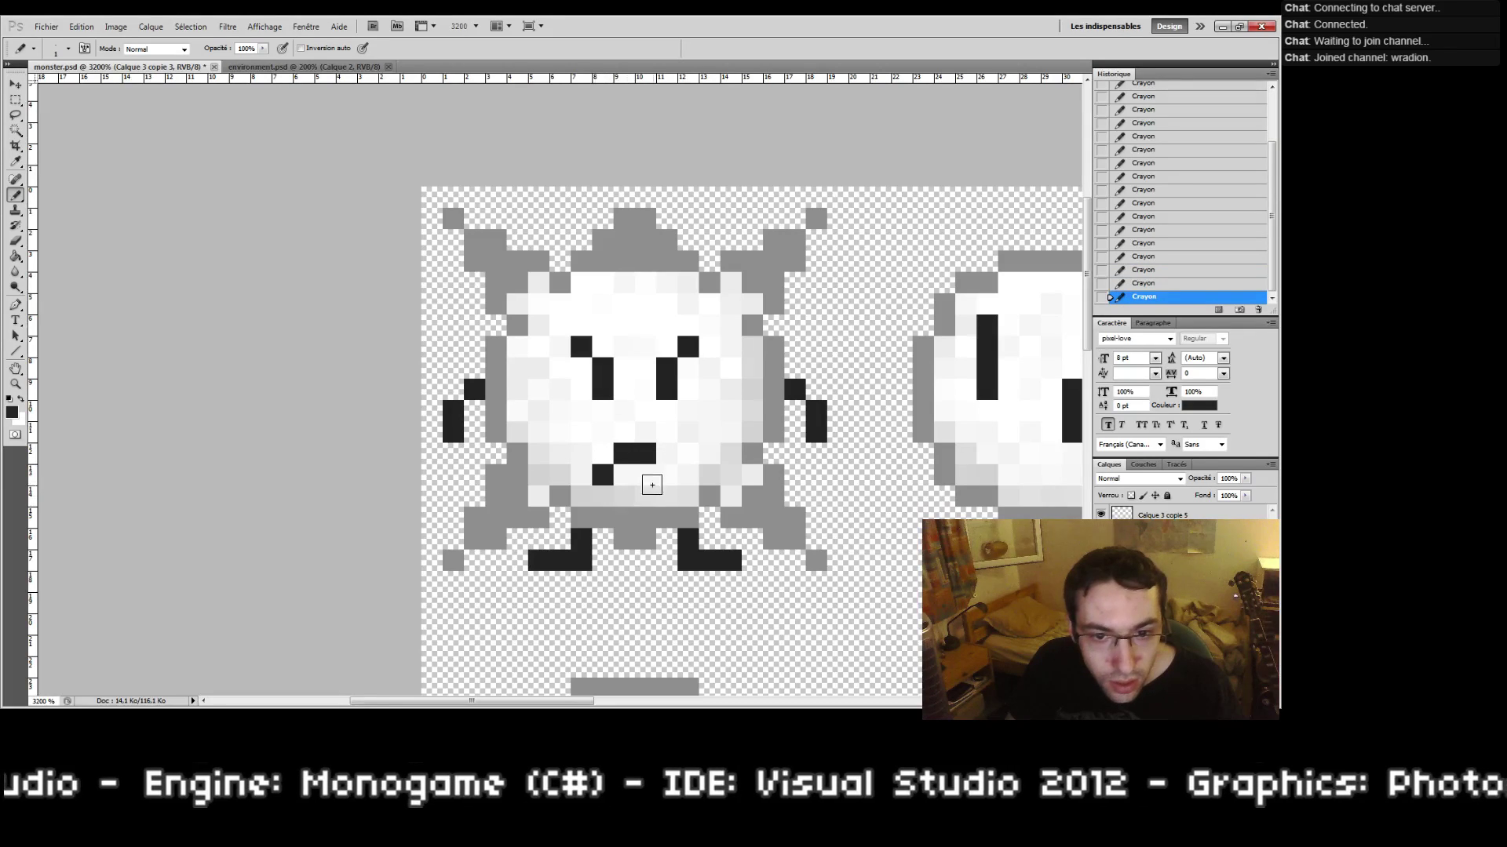
# Step: Undo the lowered mouth and redraw the frown one pixel higher, with a two-pixel bar and a single pixel at each lower corner
pyautogui.doubleClick(16, 385)
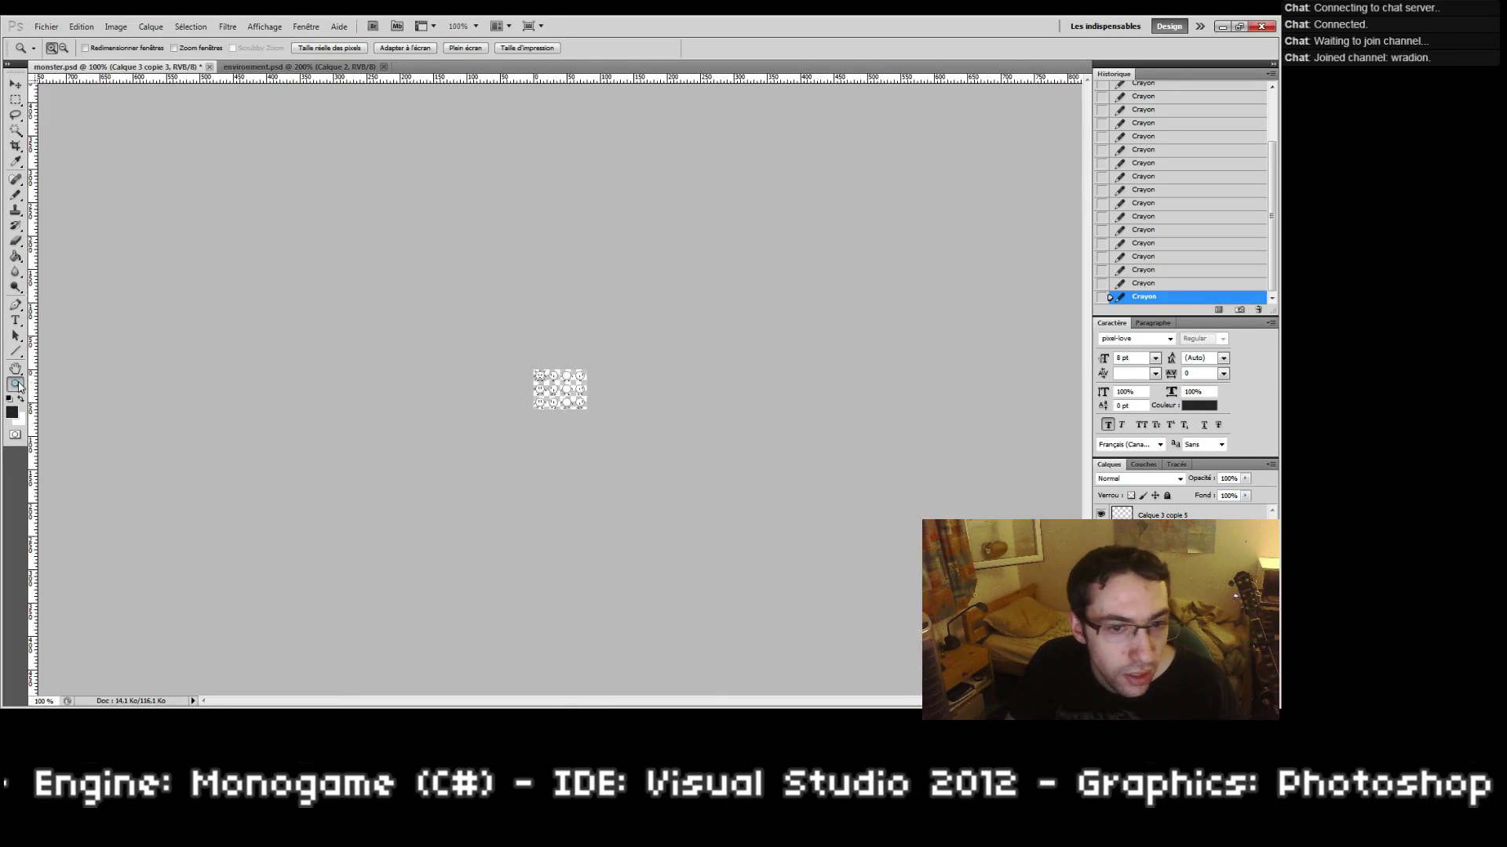
pyautogui.click(541, 395)
pyautogui.moveTo(497, 354); pyautogui.dragTo(546, 389)
pyautogui.hotkey('ctrl', 'alt', 'z')
pyautogui.hotkey('ctrl', 'alt', 'z')
pyautogui.hotkey('ctrl', 'alt', 'z')
pyautogui.hotkey('ctrl', 'alt', 'z')
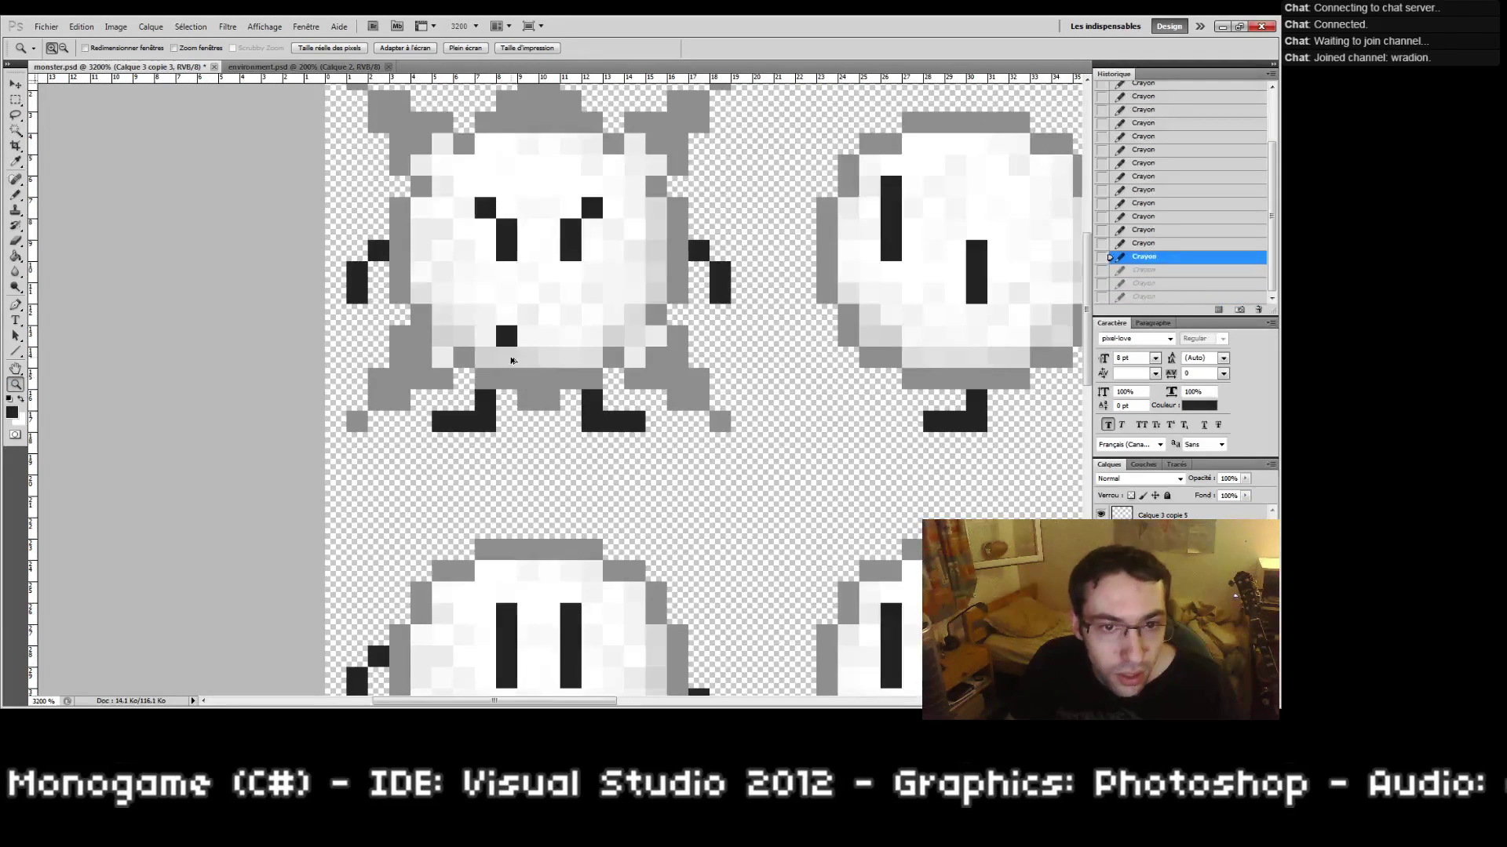
pyautogui.press('b')
pyautogui.moveTo(528, 293)
pyautogui.mouseDown()
pyautogui.moveTo(551, 297)
pyautogui.moveTo(629, 394)
pyautogui.moveTo(620, 376)
pyautogui.moveTo(577, 394)
pyautogui.mouseUp()
pyautogui.click(507, 313)
pyautogui.click(570, 315)
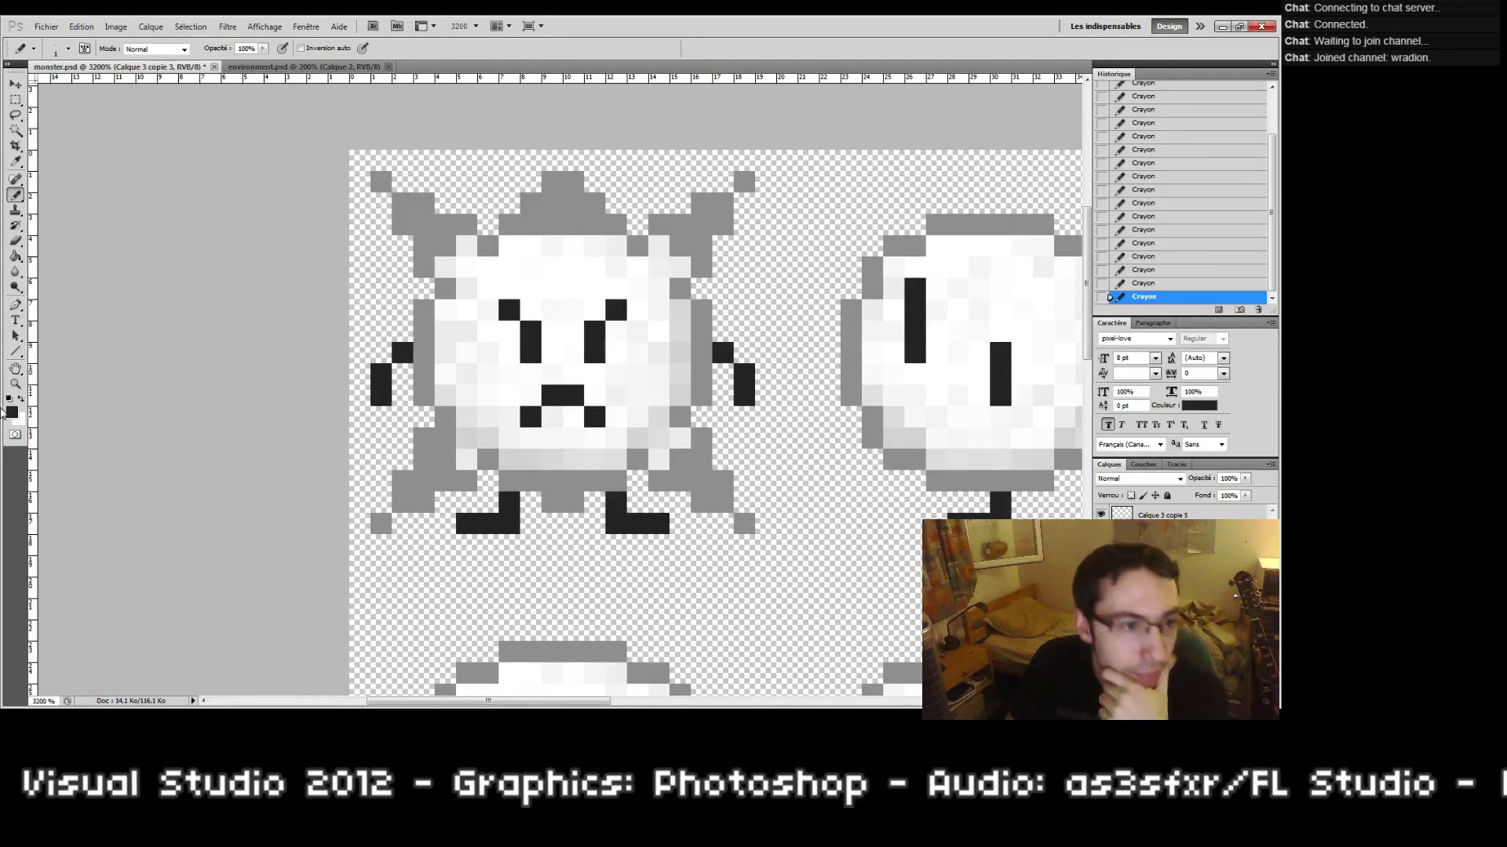
# Step: Make white the foreground colour and try a Magic Wand selection of the first sprite's white body
pyautogui.click(9, 412)
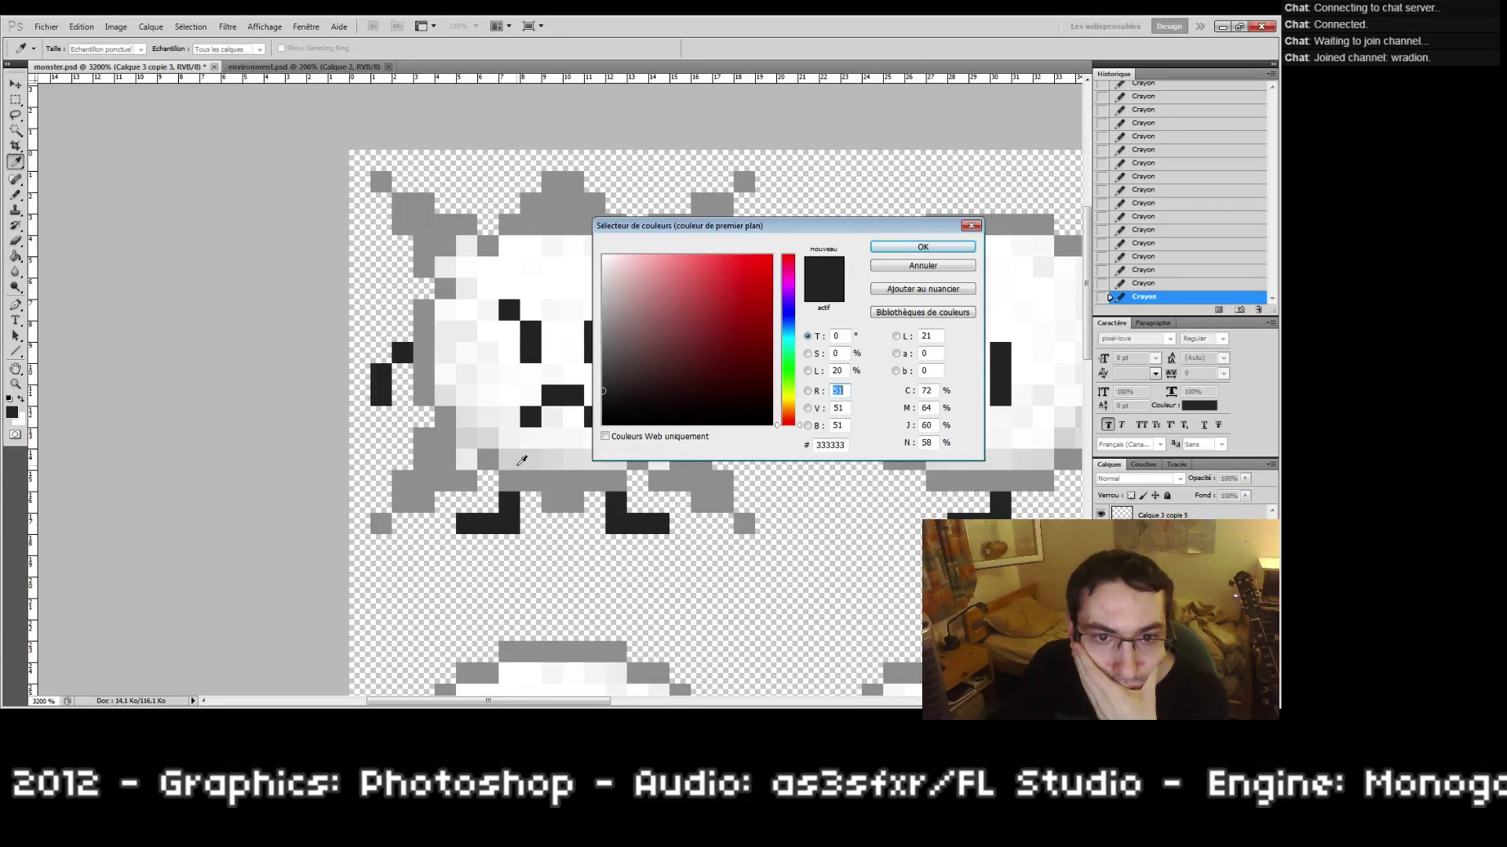
pyautogui.click(926, 266)
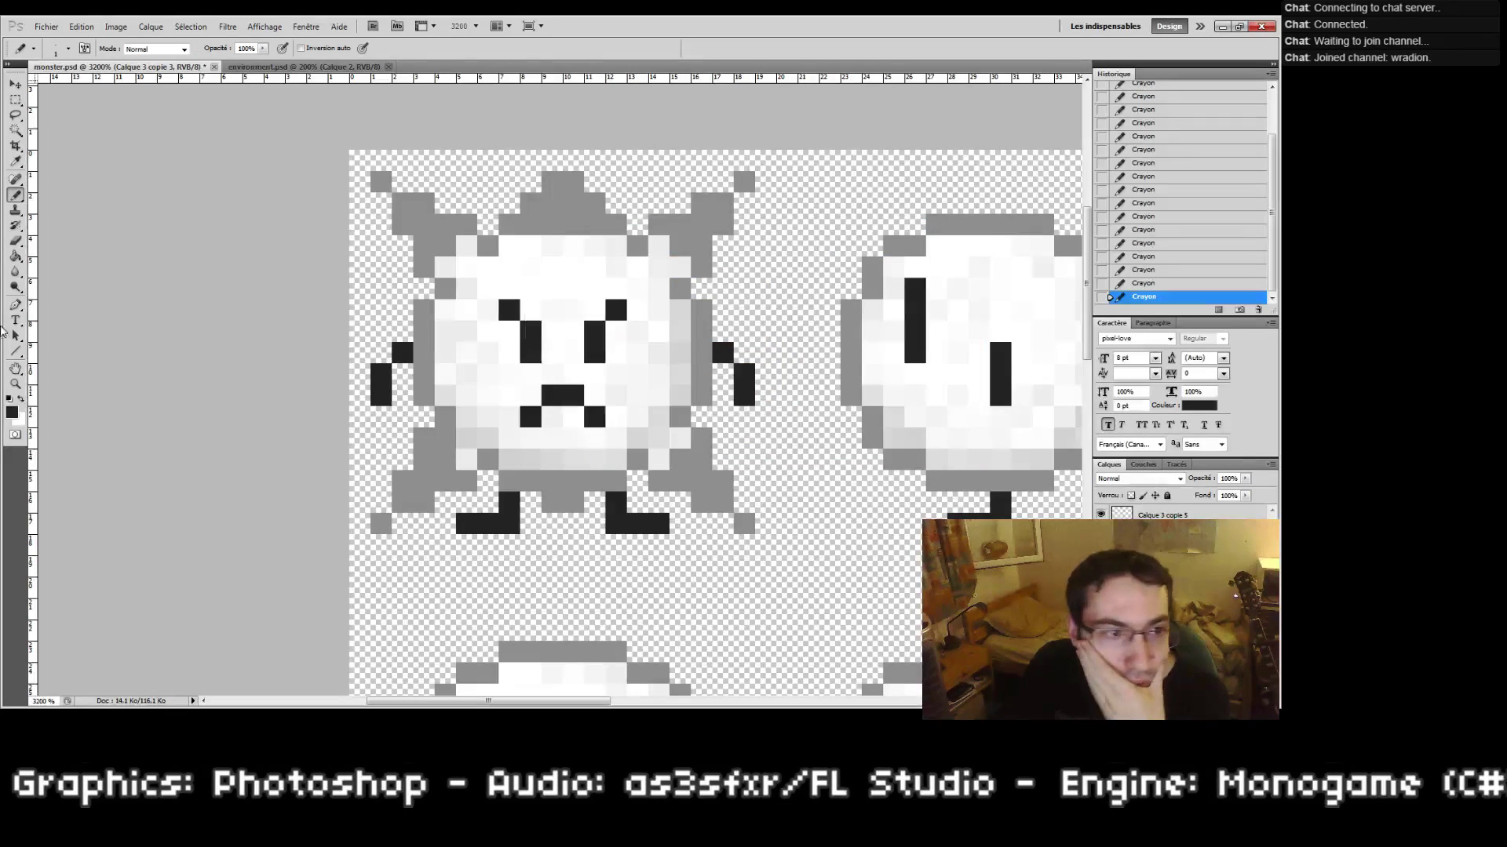
pyautogui.click(21, 401)
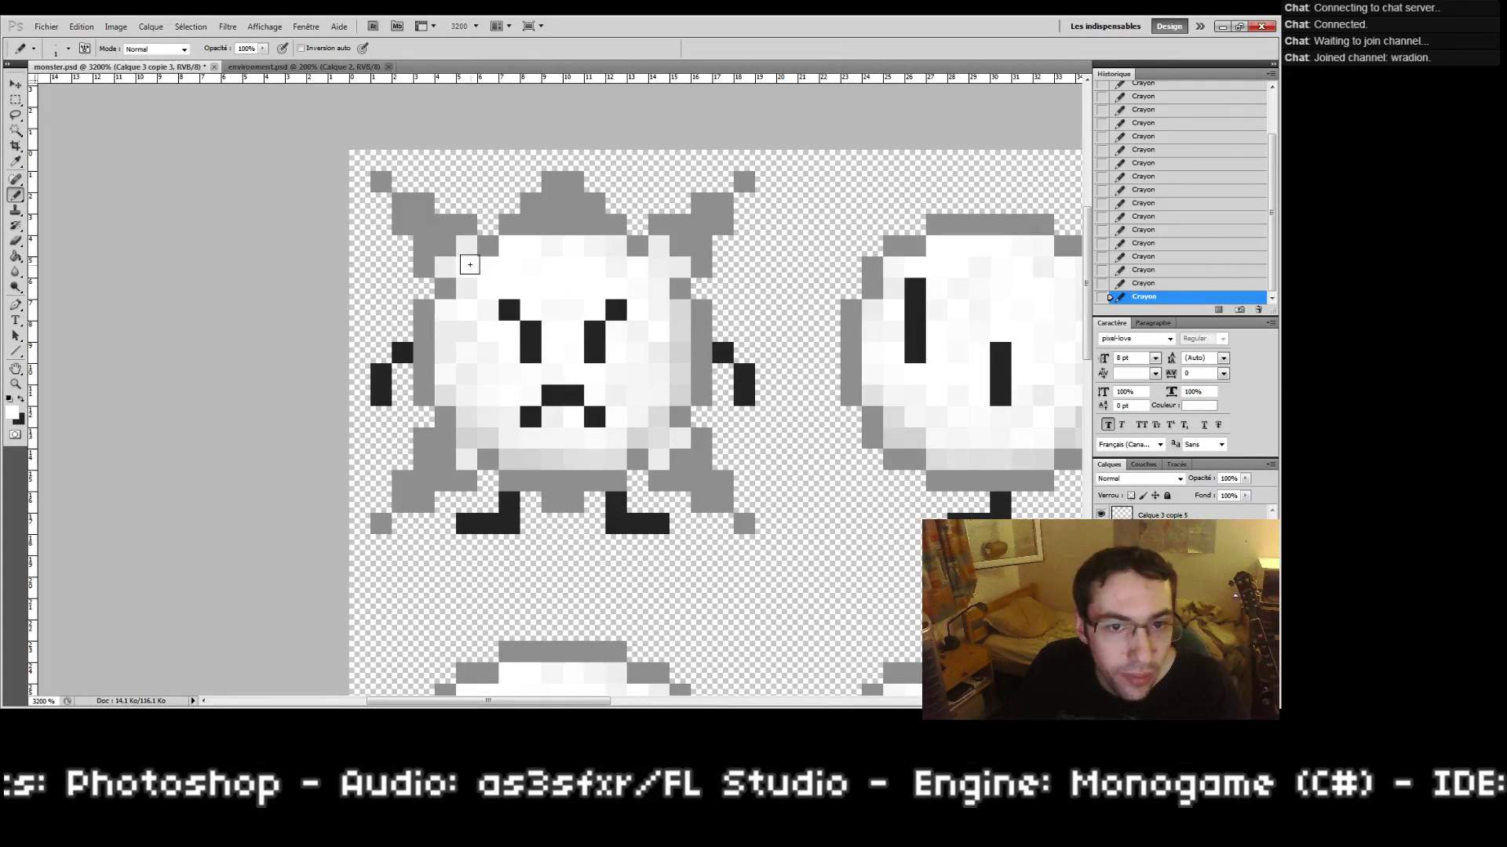
pyautogui.click(15, 130)
pyautogui.click(510, 283)
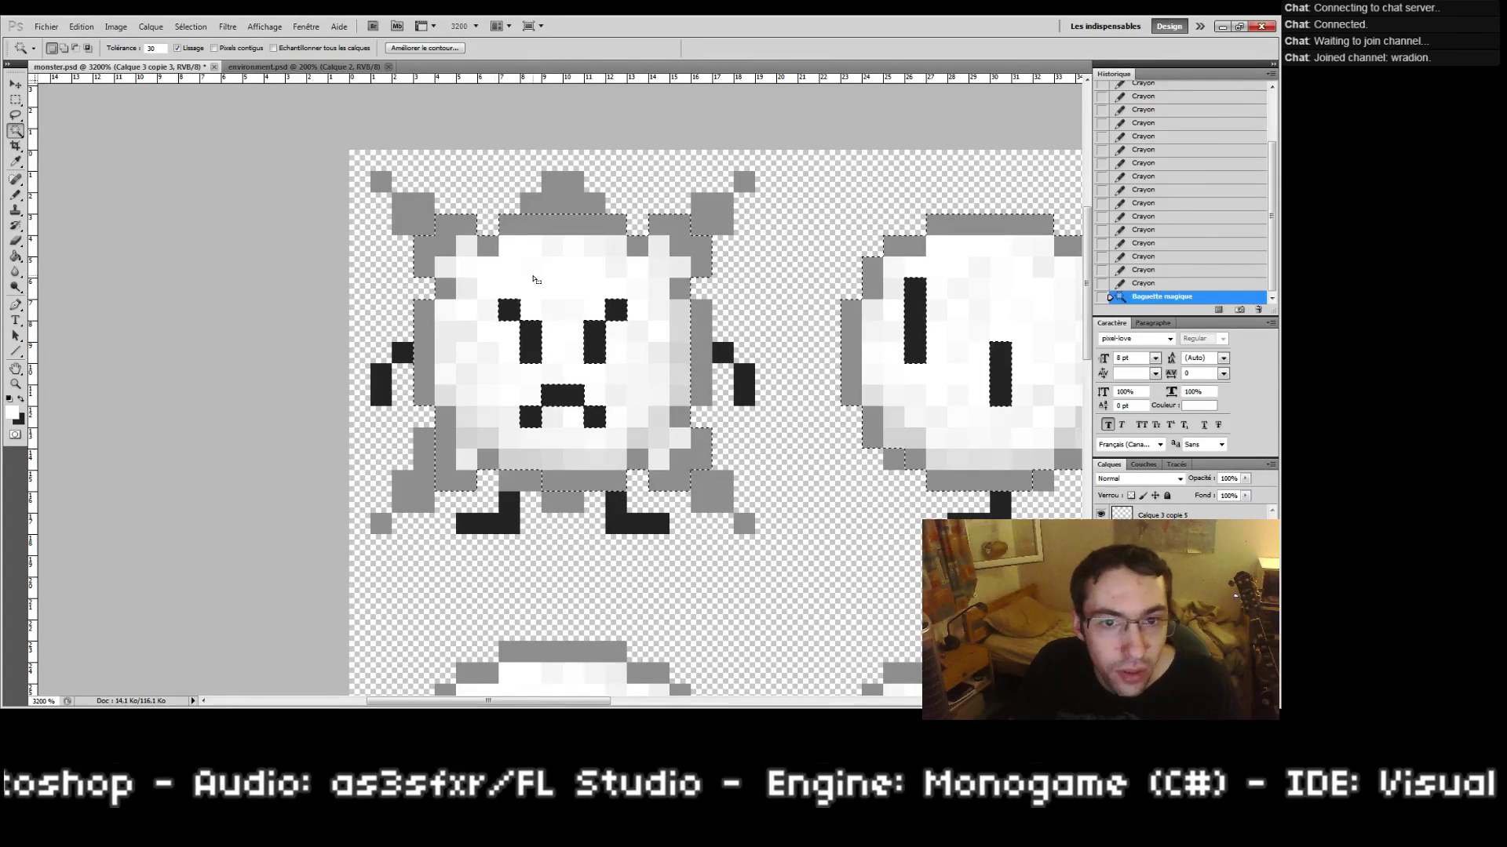
pyautogui.hotkey('ctrl', 'd')
# Step: Select the sprites' near-white body pixels with the Magic Wand, fill them with white on a new layer and clear the selection
pyautogui.click(526, 250)
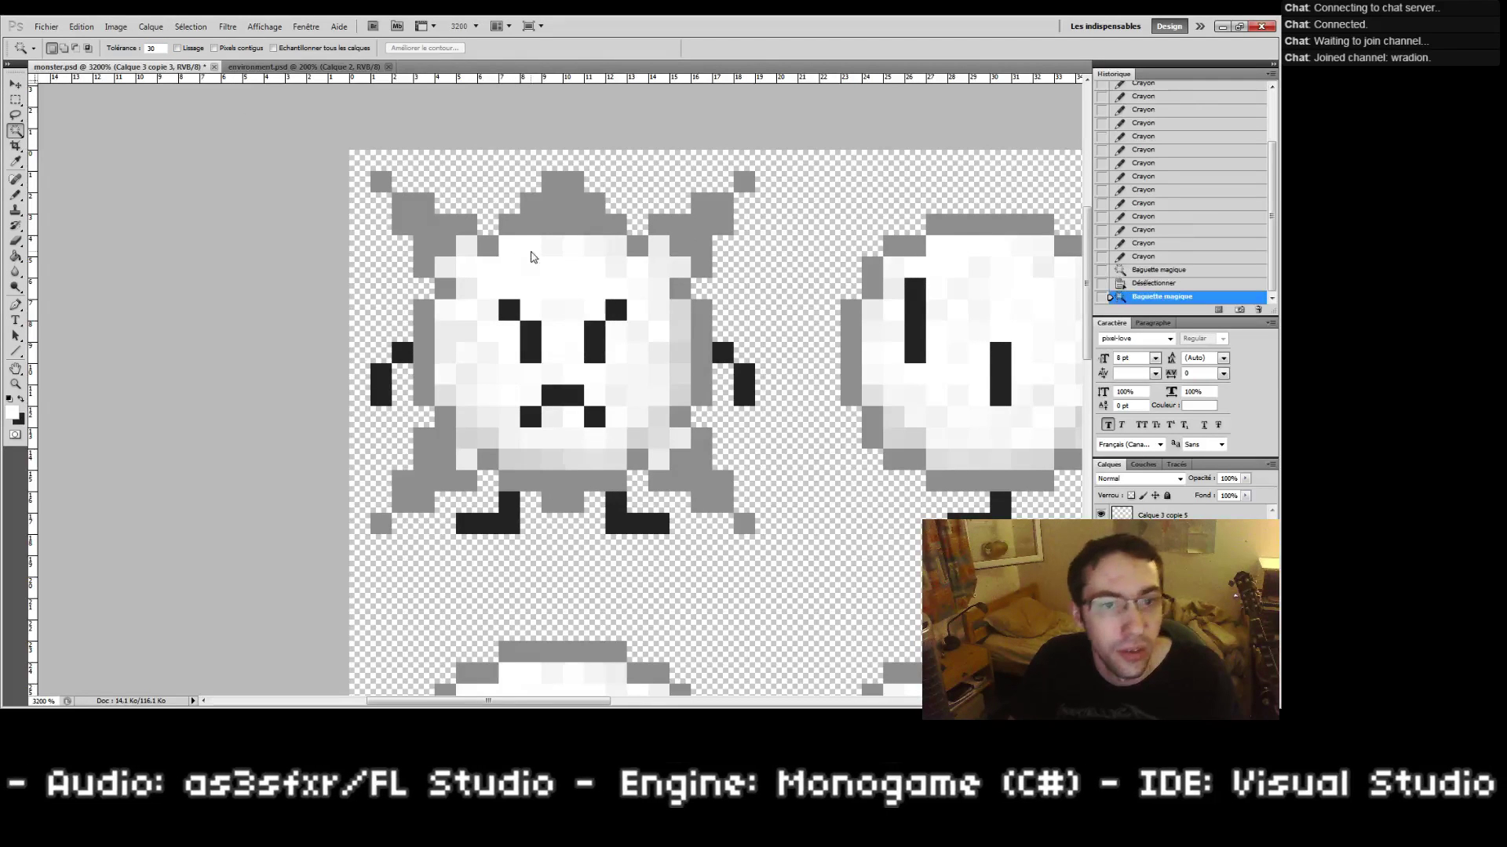
pyautogui.press('g')
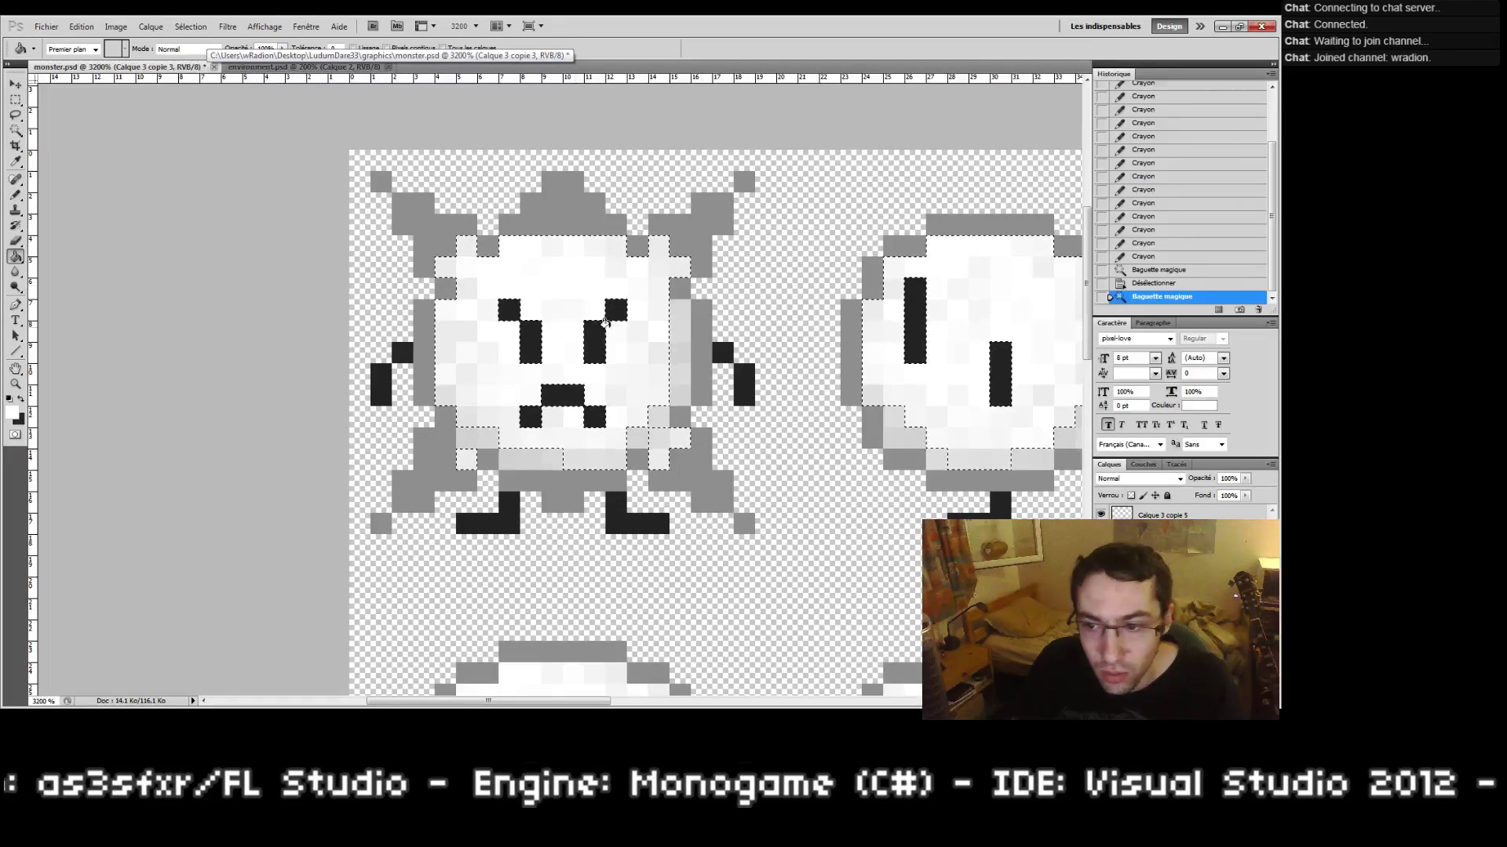
pyautogui.hotkey('ctrl', 'shift', 'alt', 'n')
pyautogui.click(615, 371)
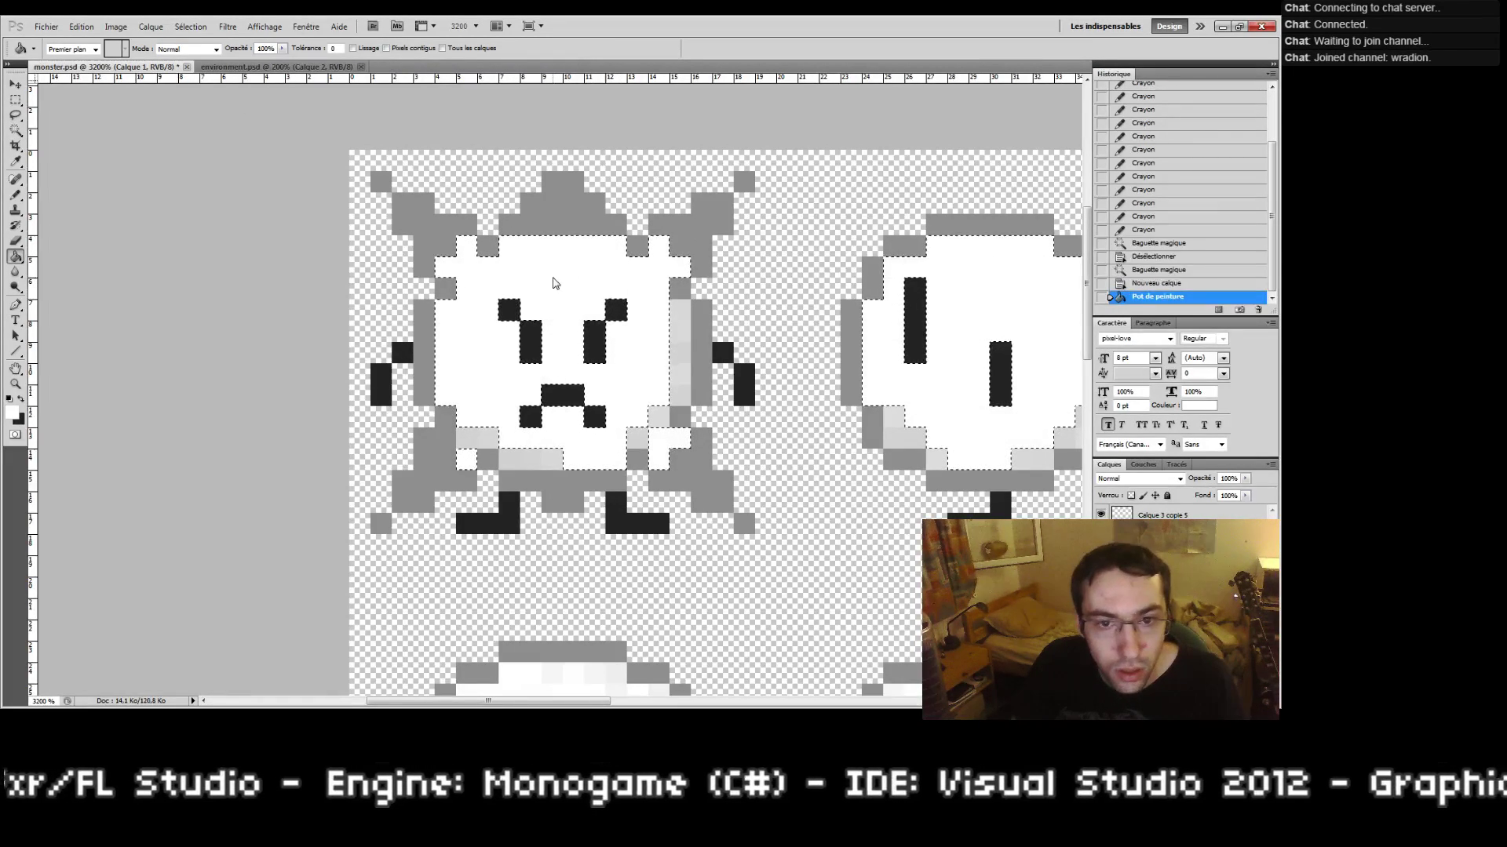
pyautogui.moveTo(717, 427)
pyautogui.mouseDown()
pyautogui.moveTo(500, 274)
pyautogui.moveTo(211, 498)
pyautogui.moveTo(120, 497)
pyautogui.mouseUp()
pyautogui.moveTo(671, 488); pyautogui.dragTo(899, 478)
pyautogui.moveTo(389, 461); pyautogui.dragTo(797, 468)
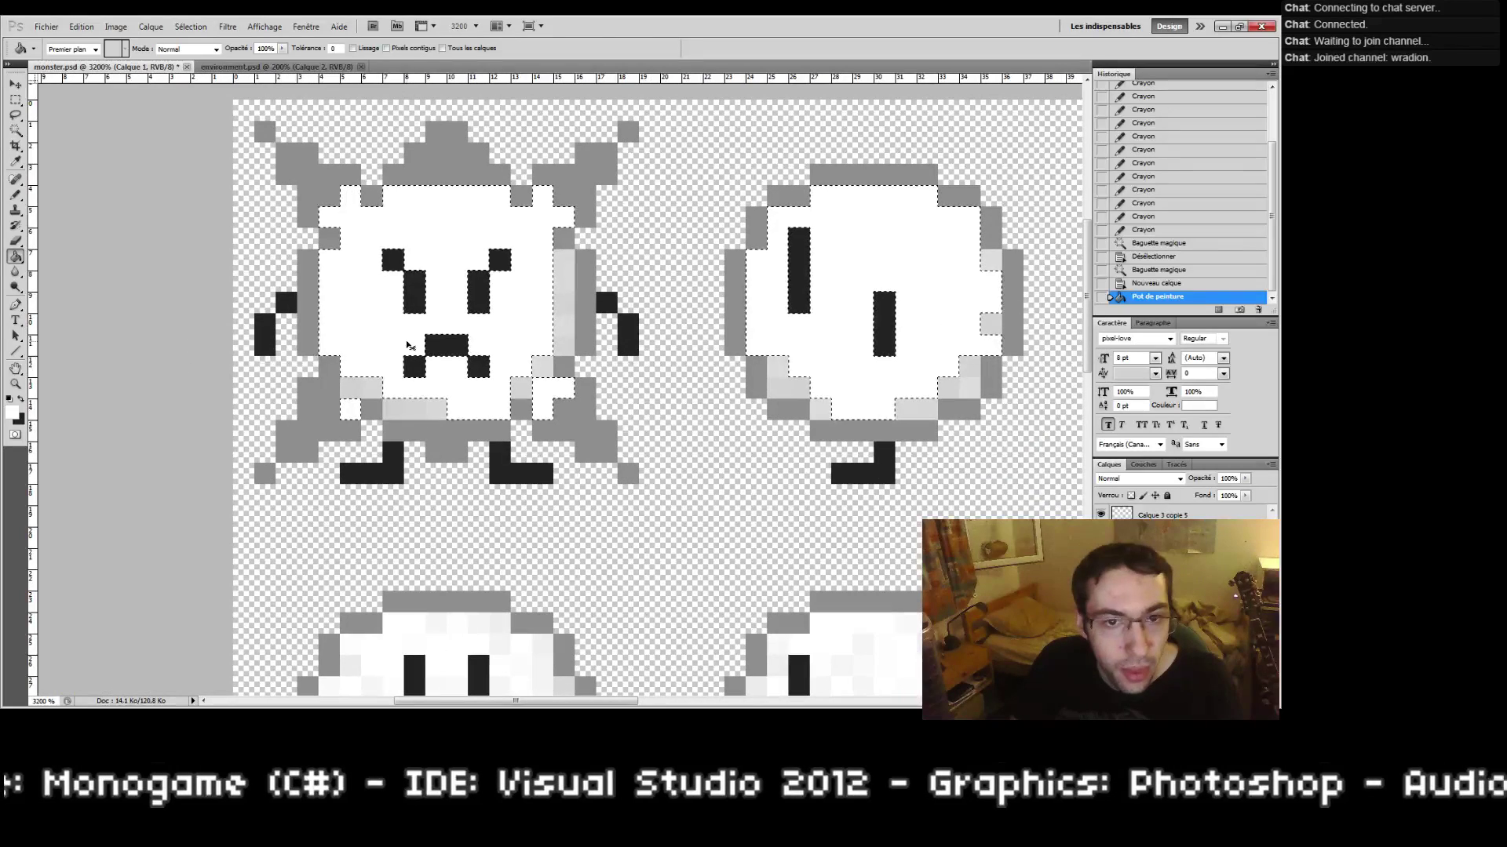
pyautogui.hotkey('ctrl', 'd')
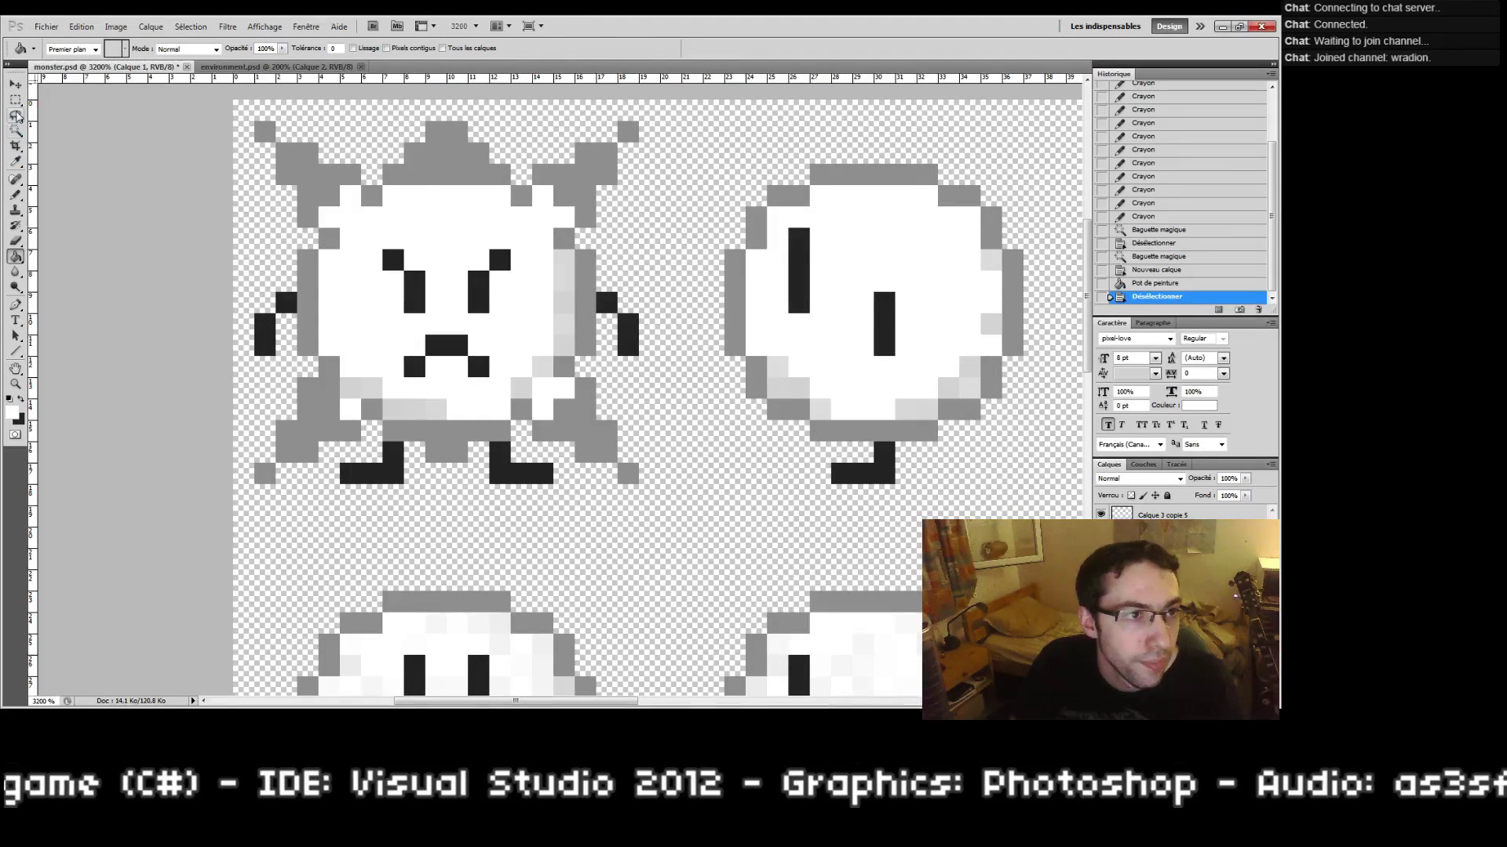
pyautogui.click(16, 130)
pyautogui.click(550, 314)
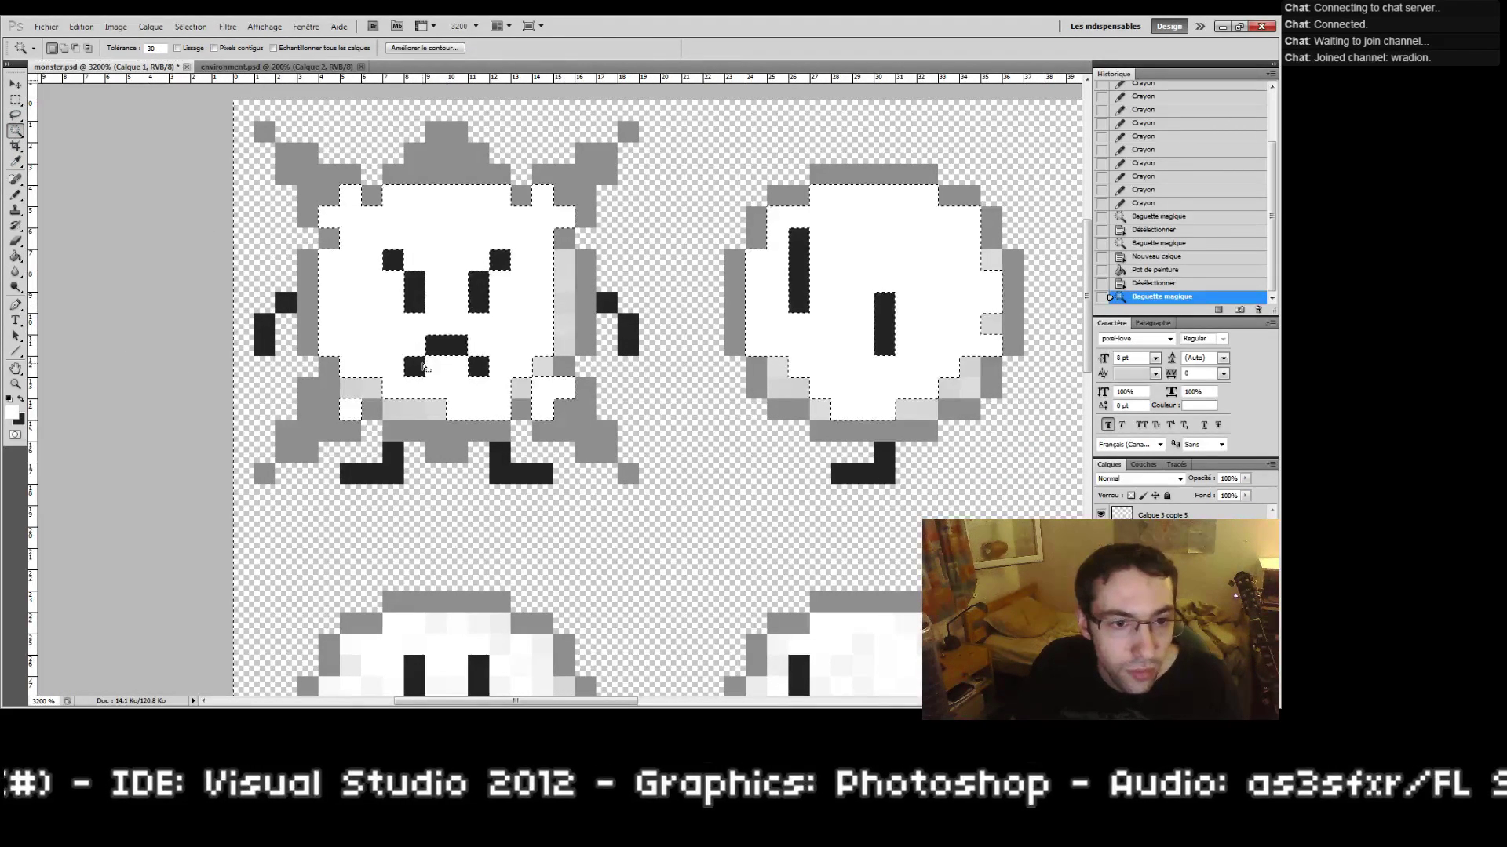
pyautogui.moveTo(552, 430); pyautogui.dragTo(642, 500)
pyautogui.hotkey('ctrl', 'd')
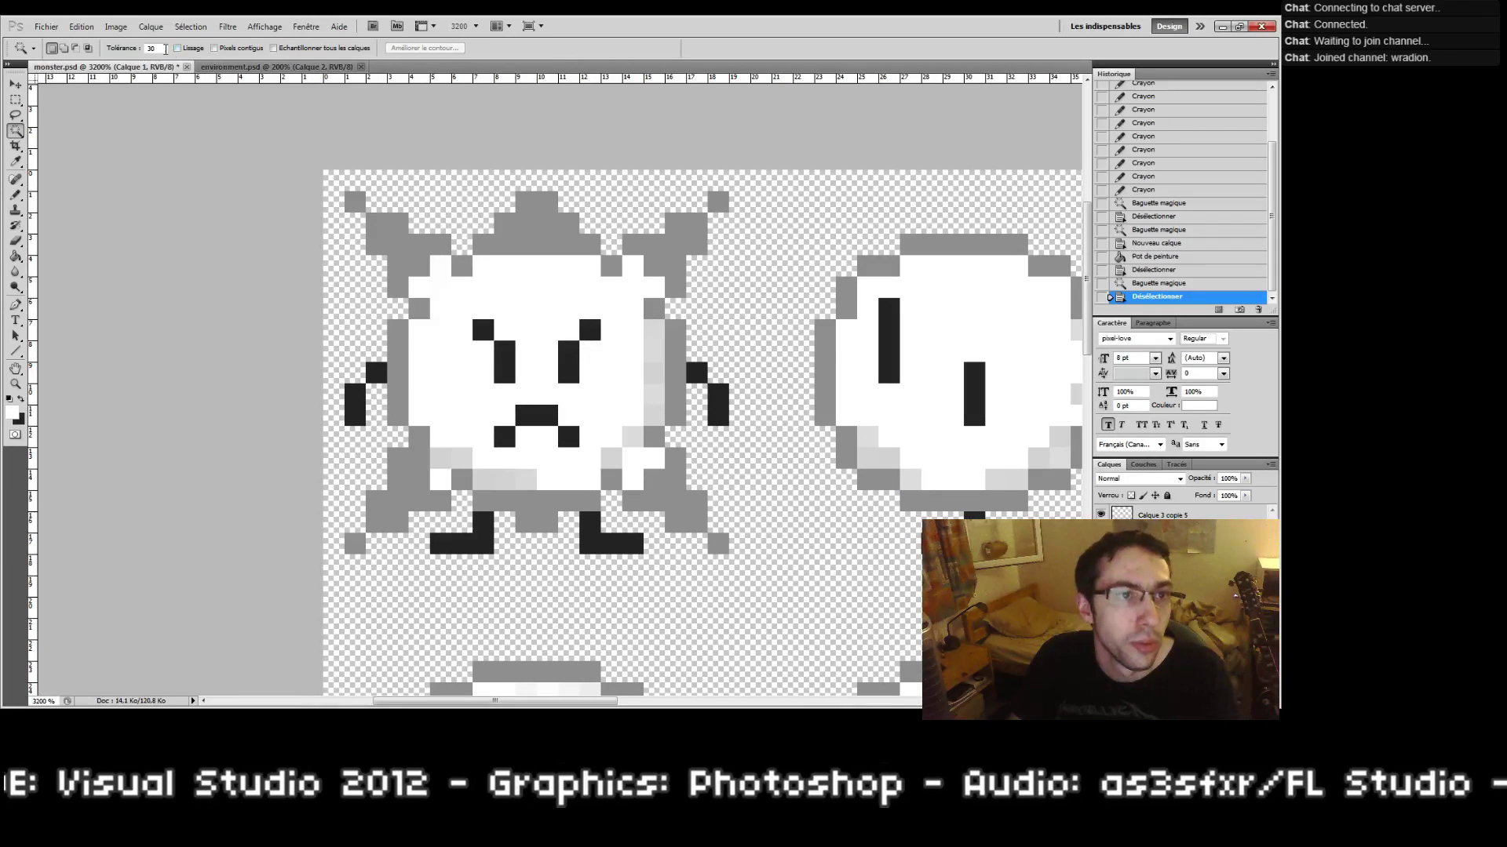
# Step: Set the Magic Wand tolerance to 10, try to select and delete the light grey shading along the first sprite's right edge, and undo the deletion
pyautogui.click(657, 375)
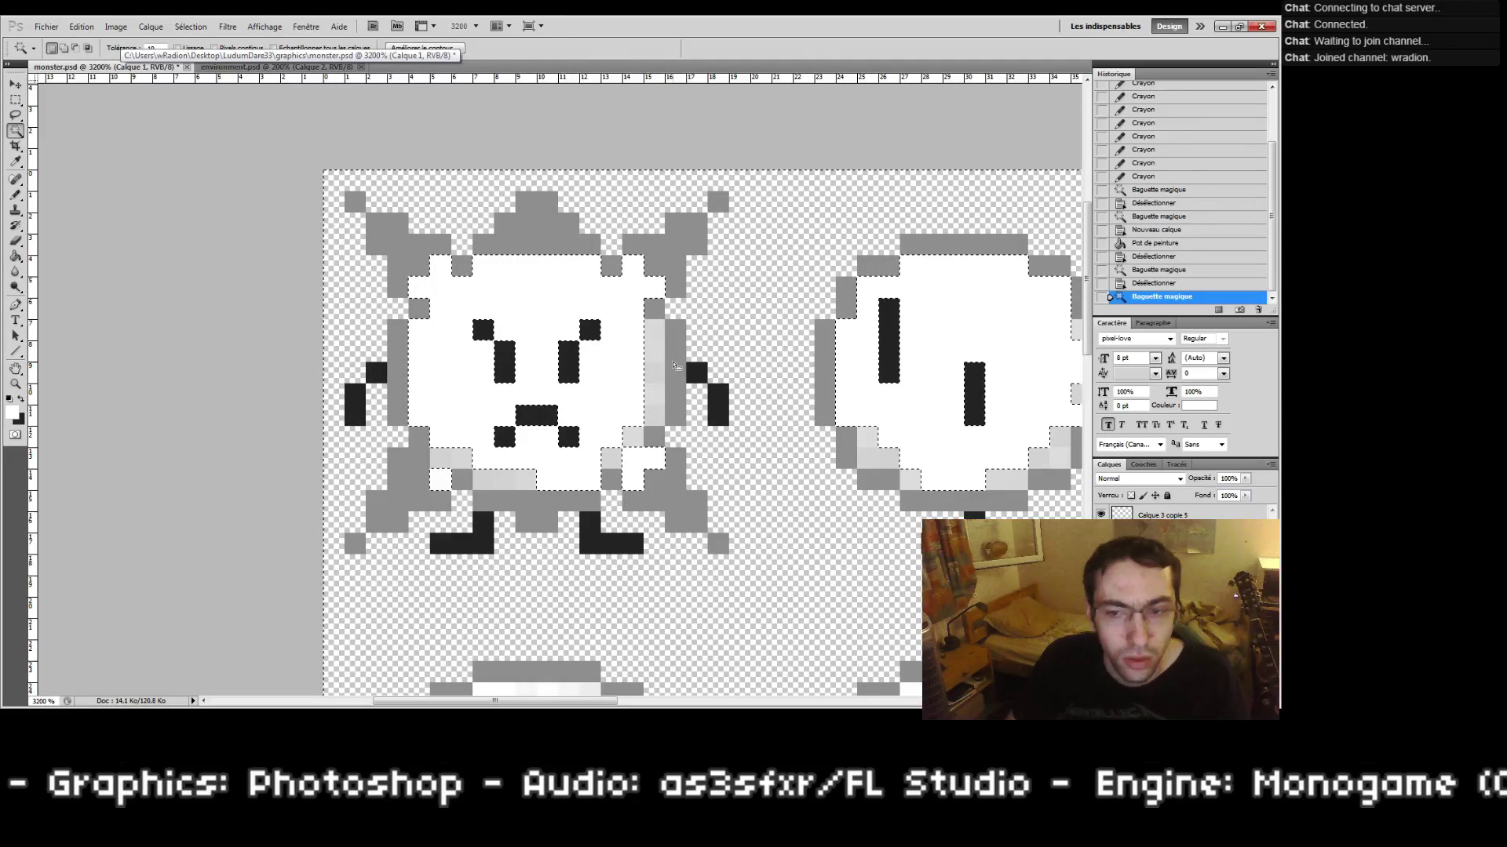
pyautogui.press('Delete')
pyautogui.hotkey('ctrl', 'd')
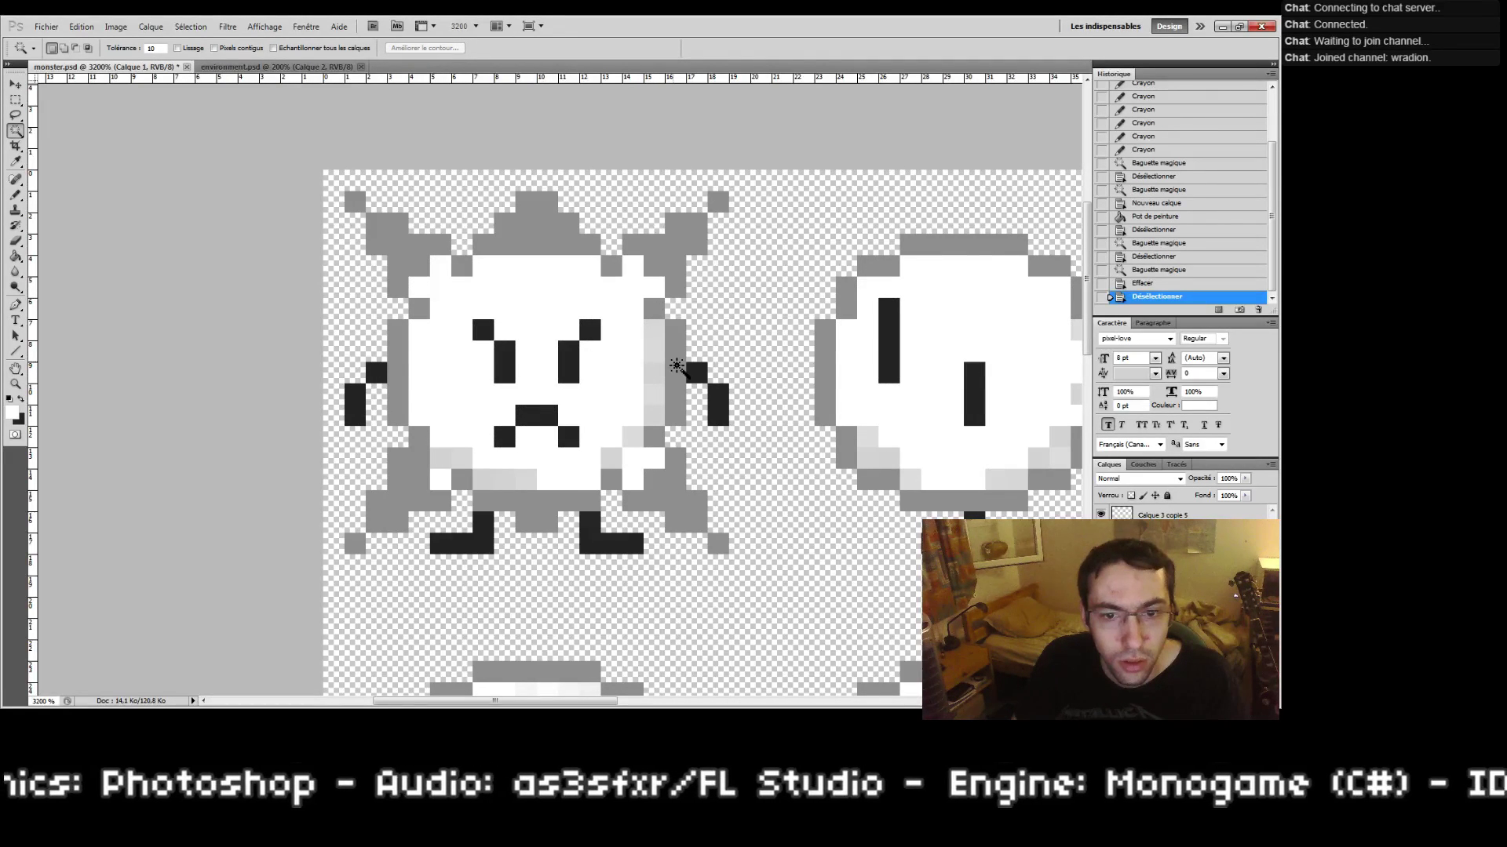
pyautogui.hotkey('ctrl', 'alt', 'z')
pyautogui.hotkey('ctrl', 'alt', 'z')
pyautogui.hotkey('ctrl', 'd')
pyautogui.moveTo(766, 388); pyautogui.dragTo(671, 398)
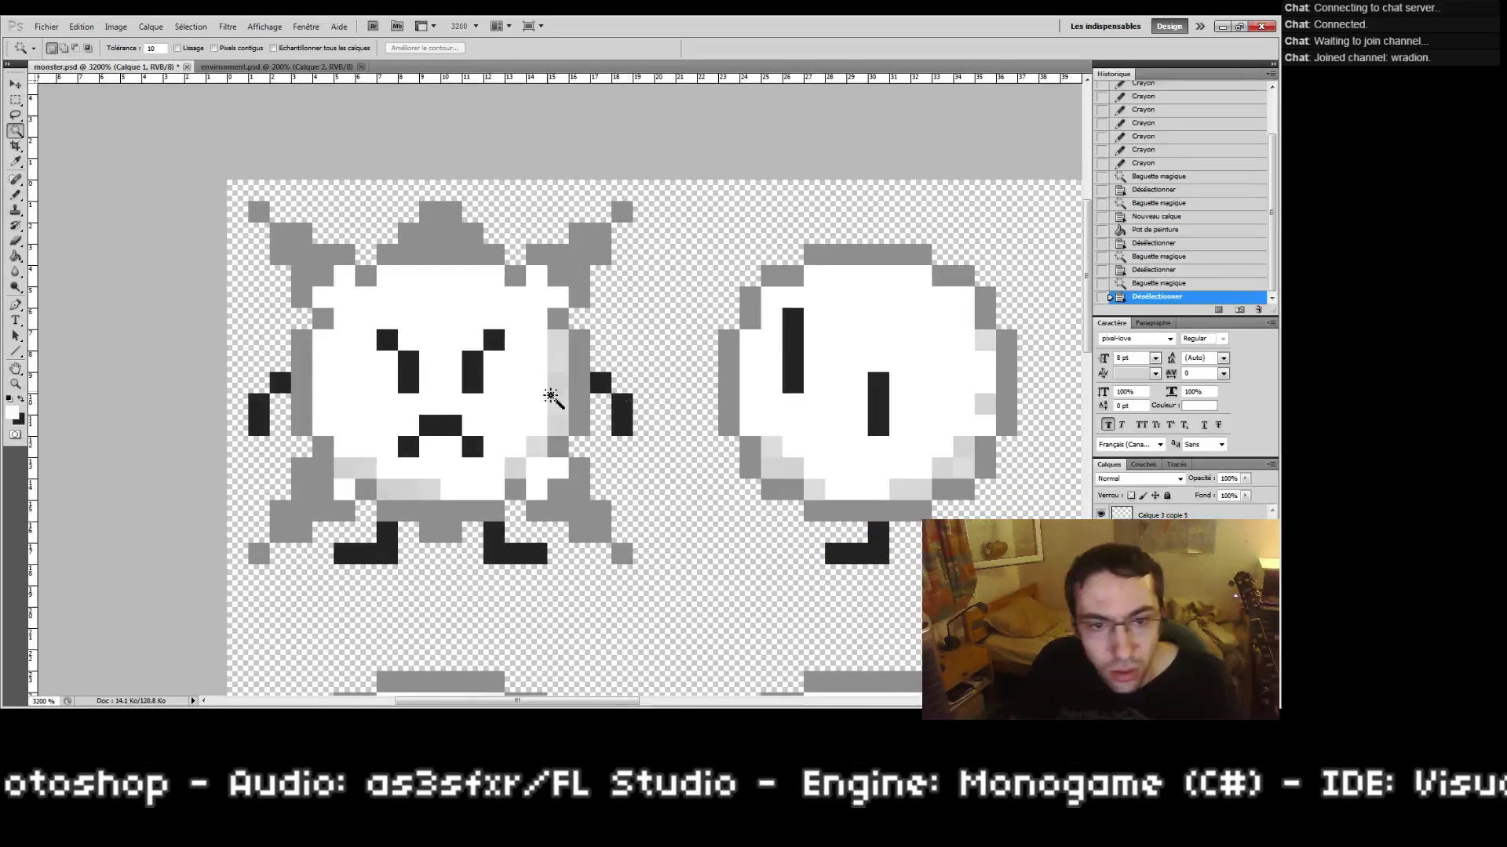
# Step: Try Magic Wand selections of the first sprite's right-edge shading and its white body, clearing each selection
pyautogui.click(552, 397)
pyautogui.hotkey('ctrl', 'd')
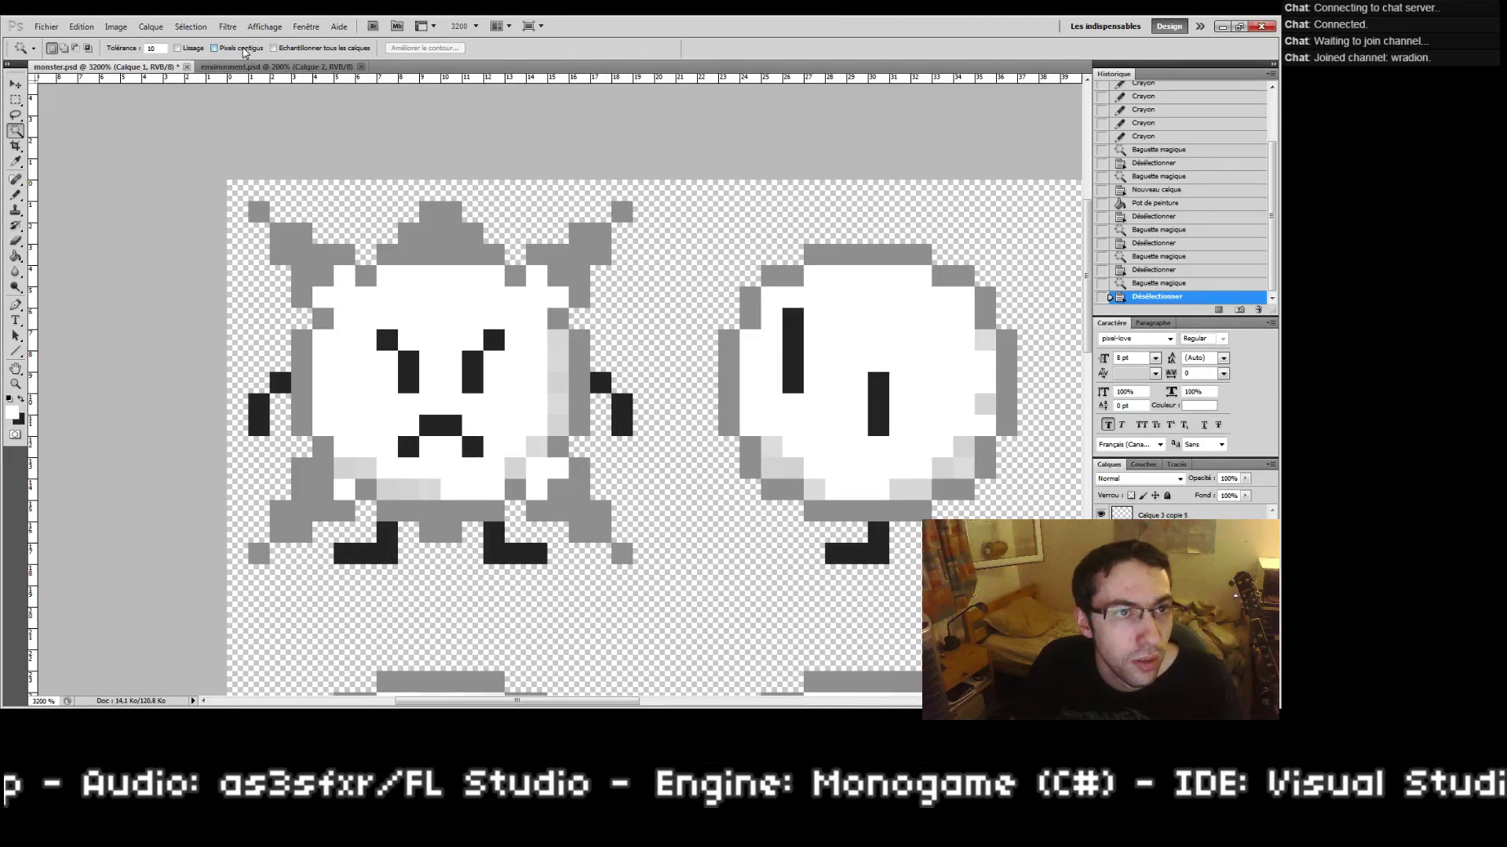
pyautogui.click(214, 48)
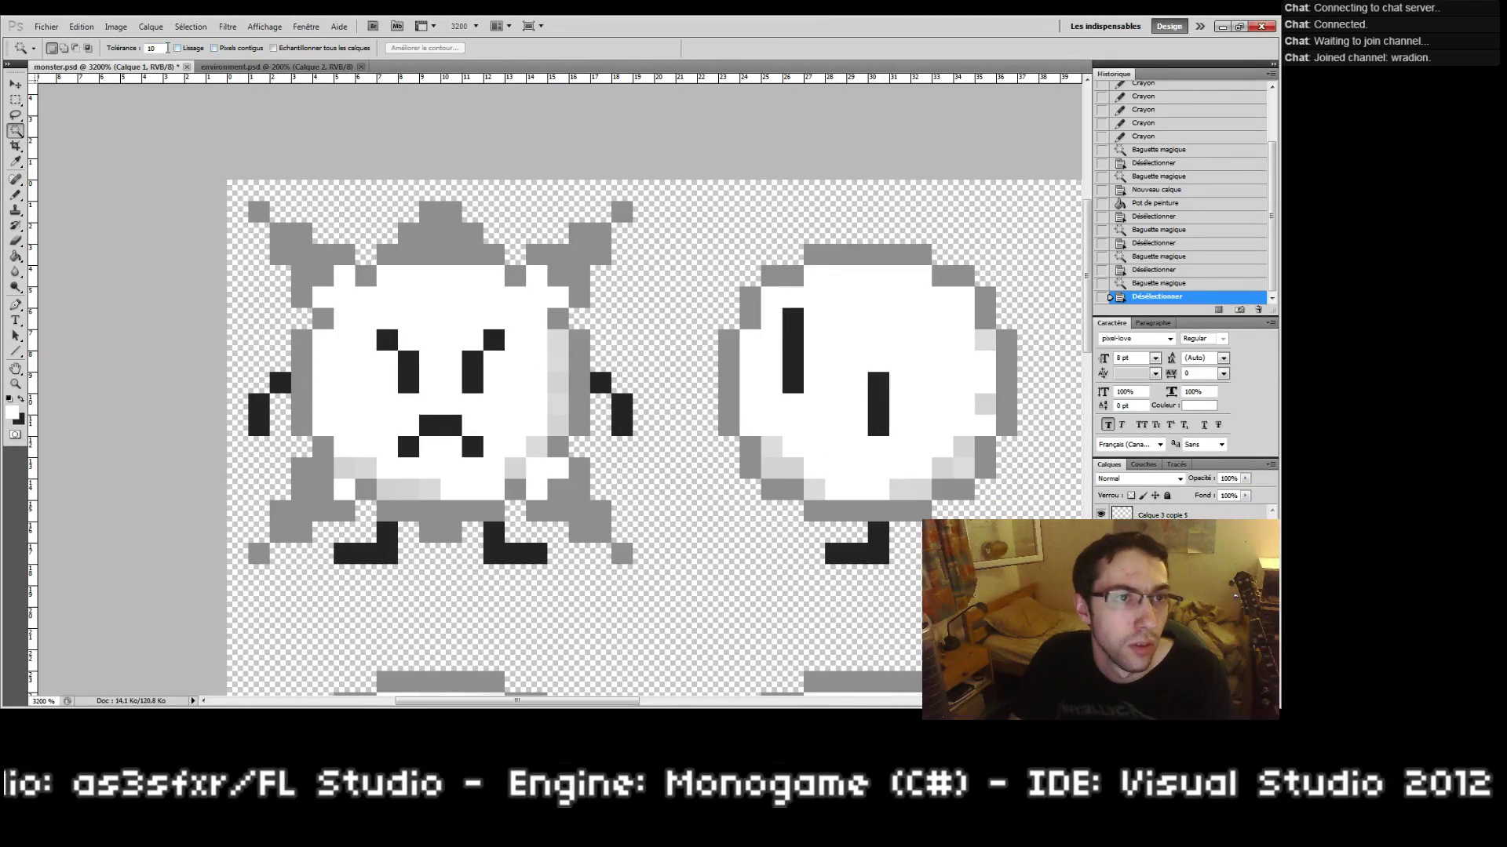
pyautogui.click(456, 317)
pyautogui.hotkey('ctrl', 'd')
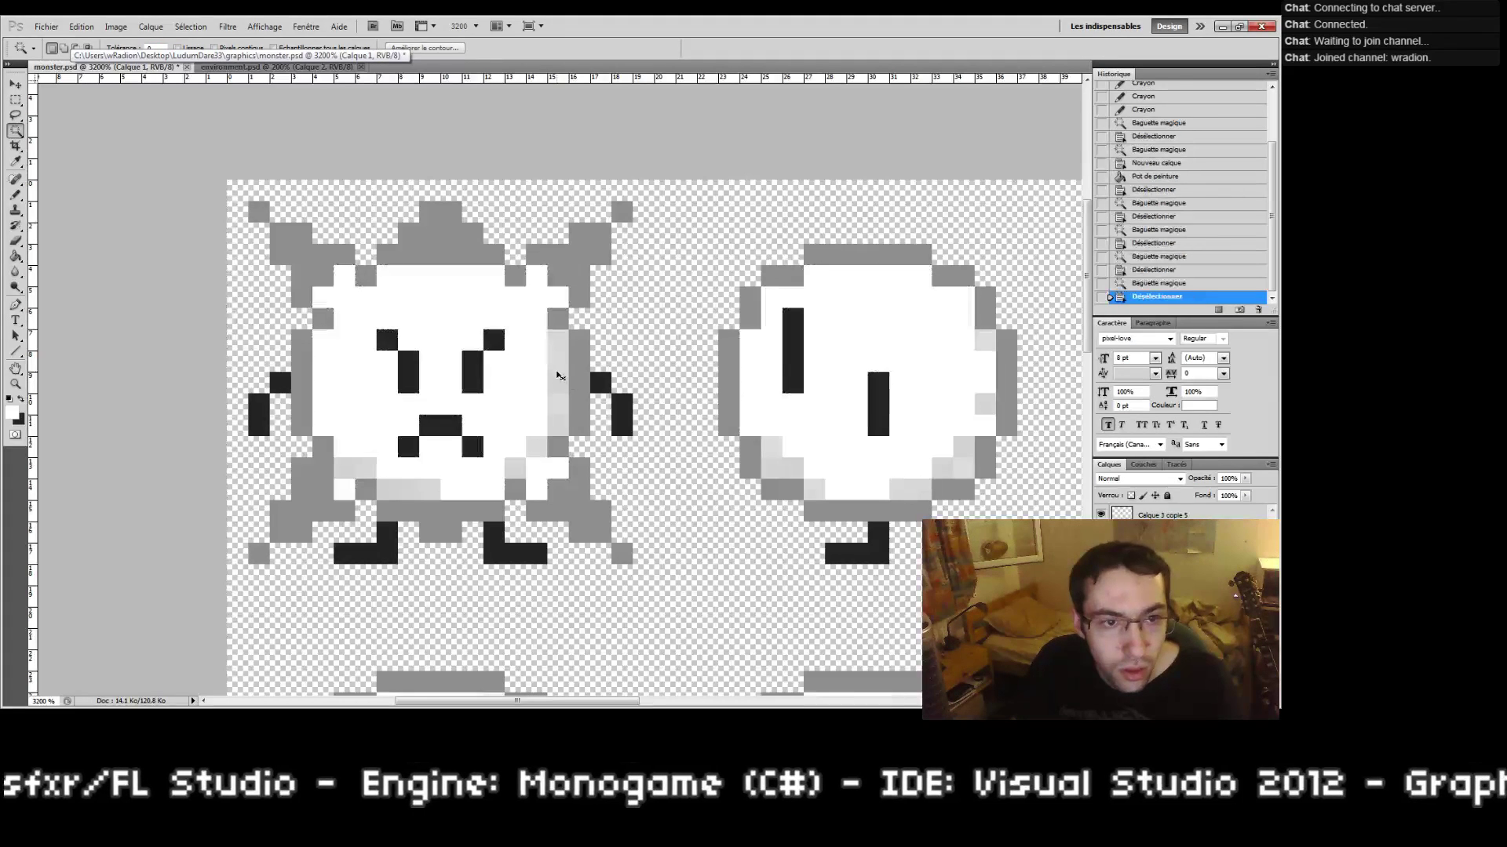
pyautogui.click(559, 369)
pyautogui.moveTo(599, 400); pyautogui.dragTo(657, 357)
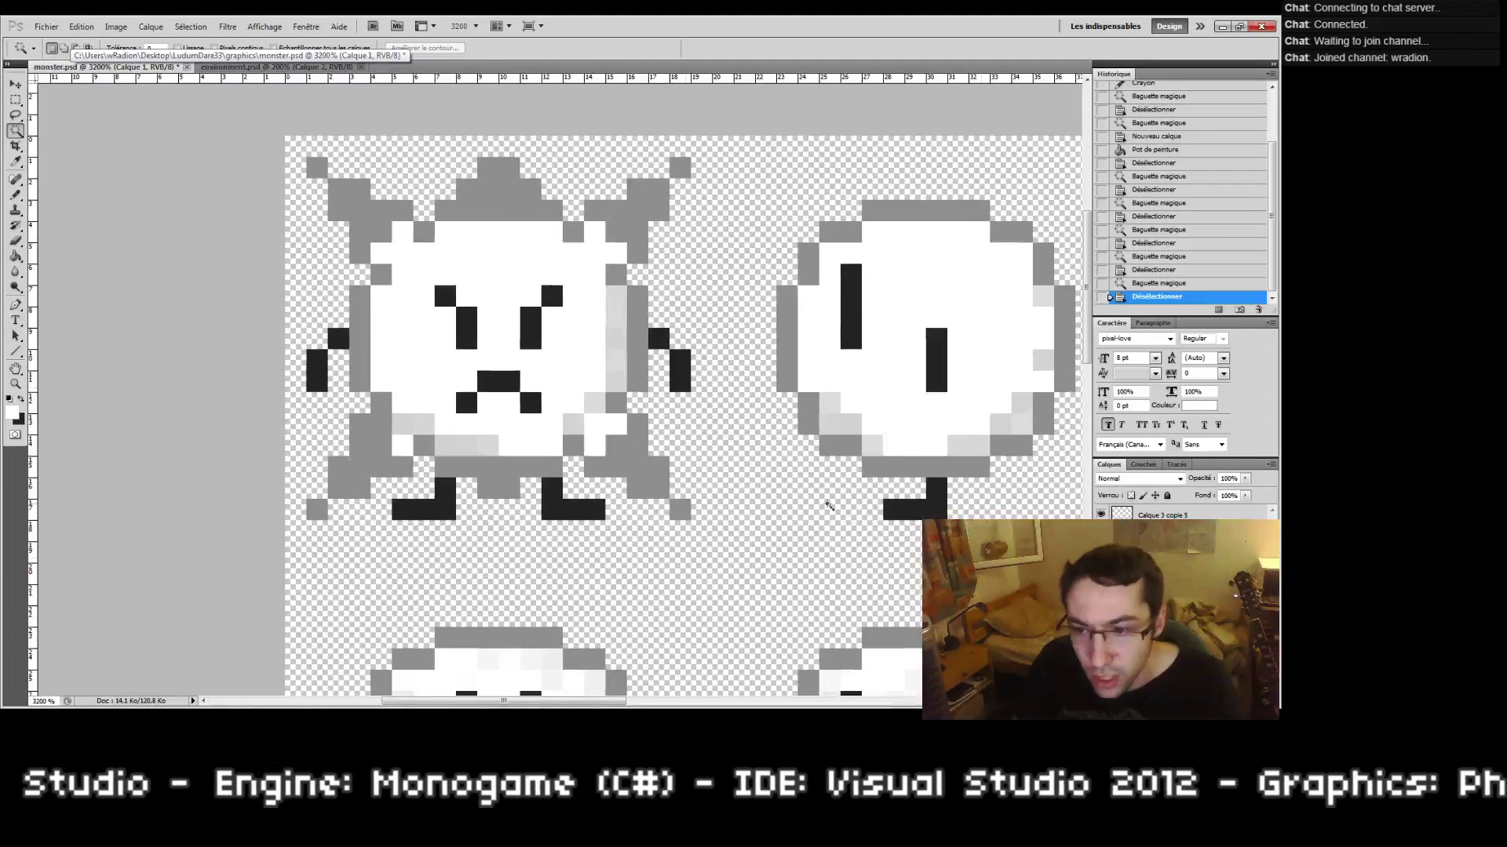
# Step: On layer Calque 3 copie 3, select the sprites' light grey edge shading with the Magic Wand at a tolerance of 10
pyautogui.click(1100, 627)
pyautogui.click(1101, 628)
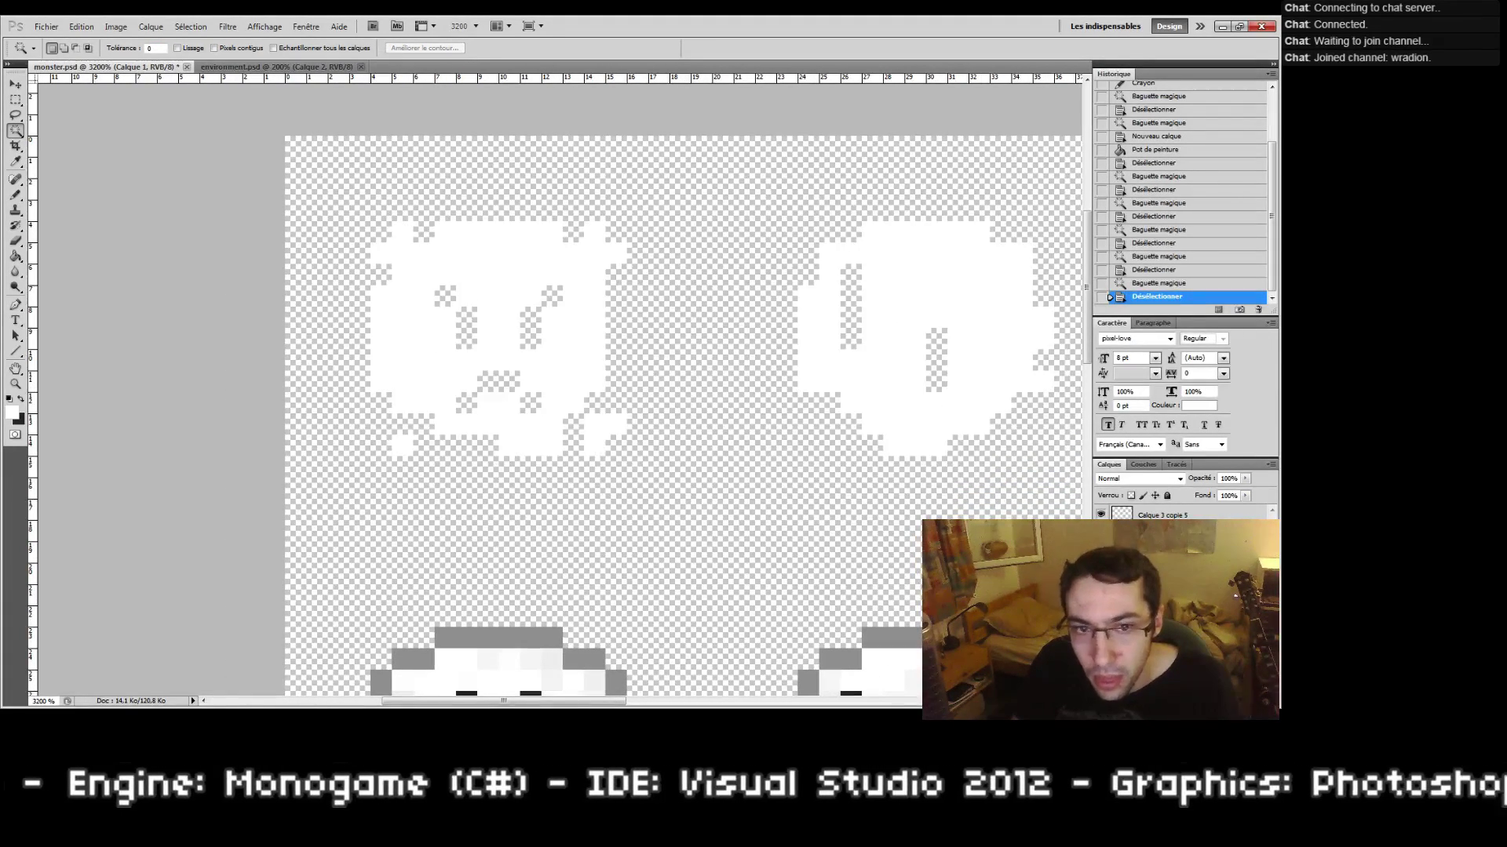
pyautogui.click(1162, 557)
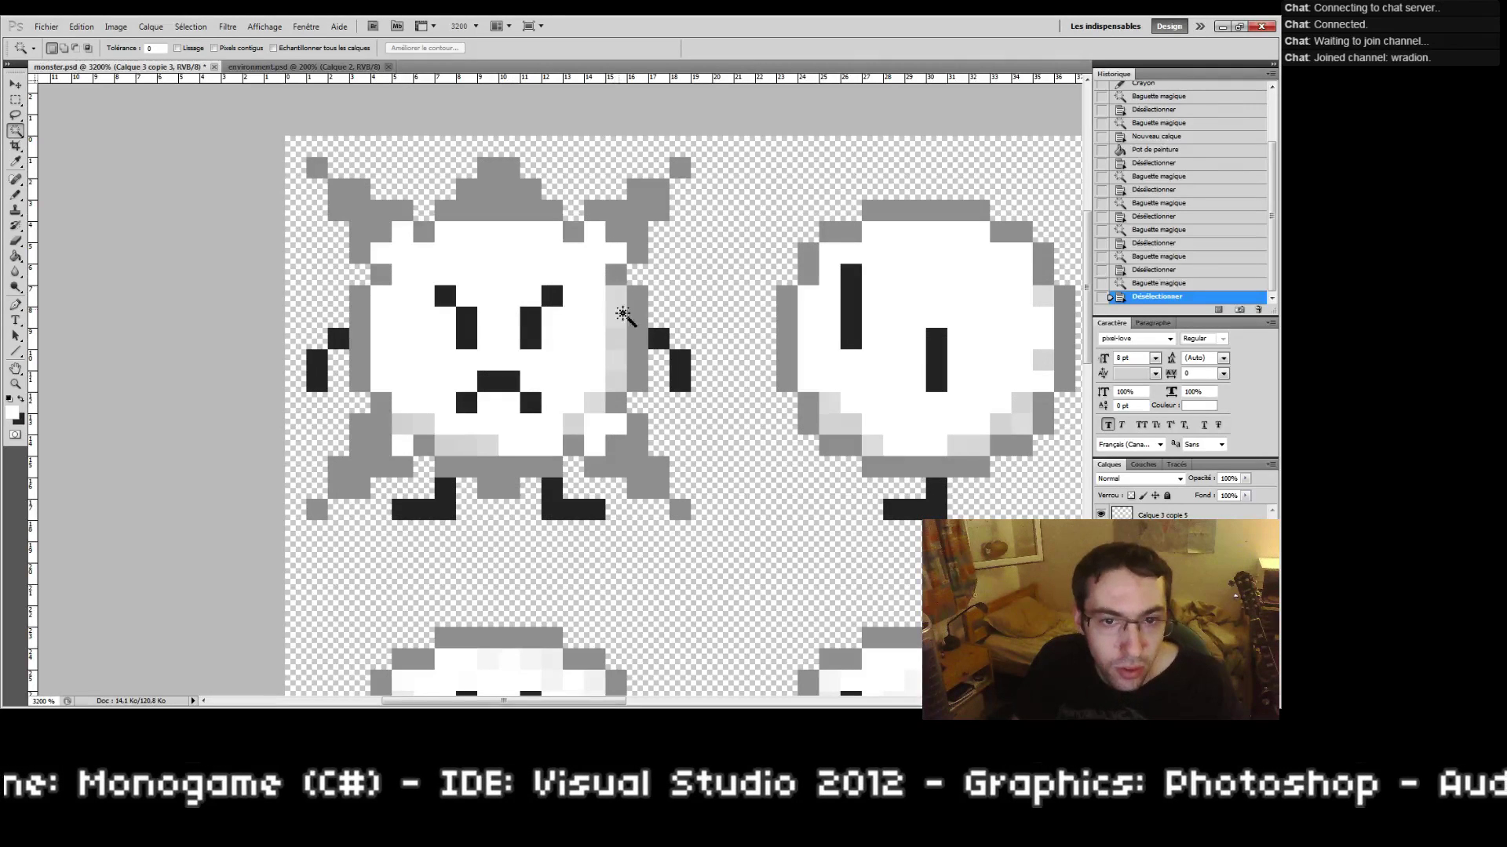
pyautogui.click(619, 317)
pyautogui.hotkey('ctrl', 'd')
pyautogui.click(149, 49)
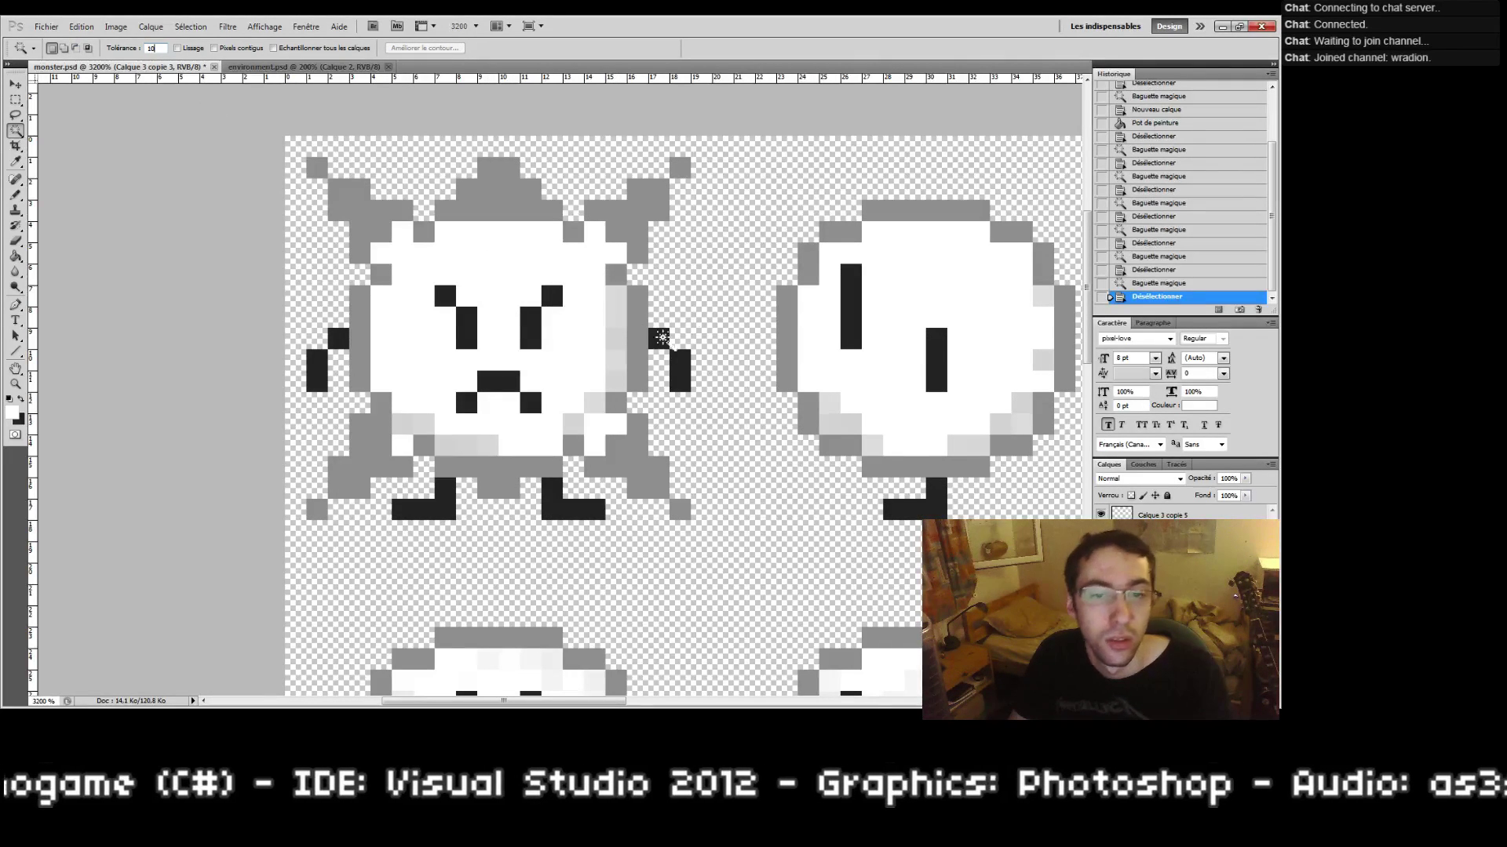
pyautogui.click(620, 331)
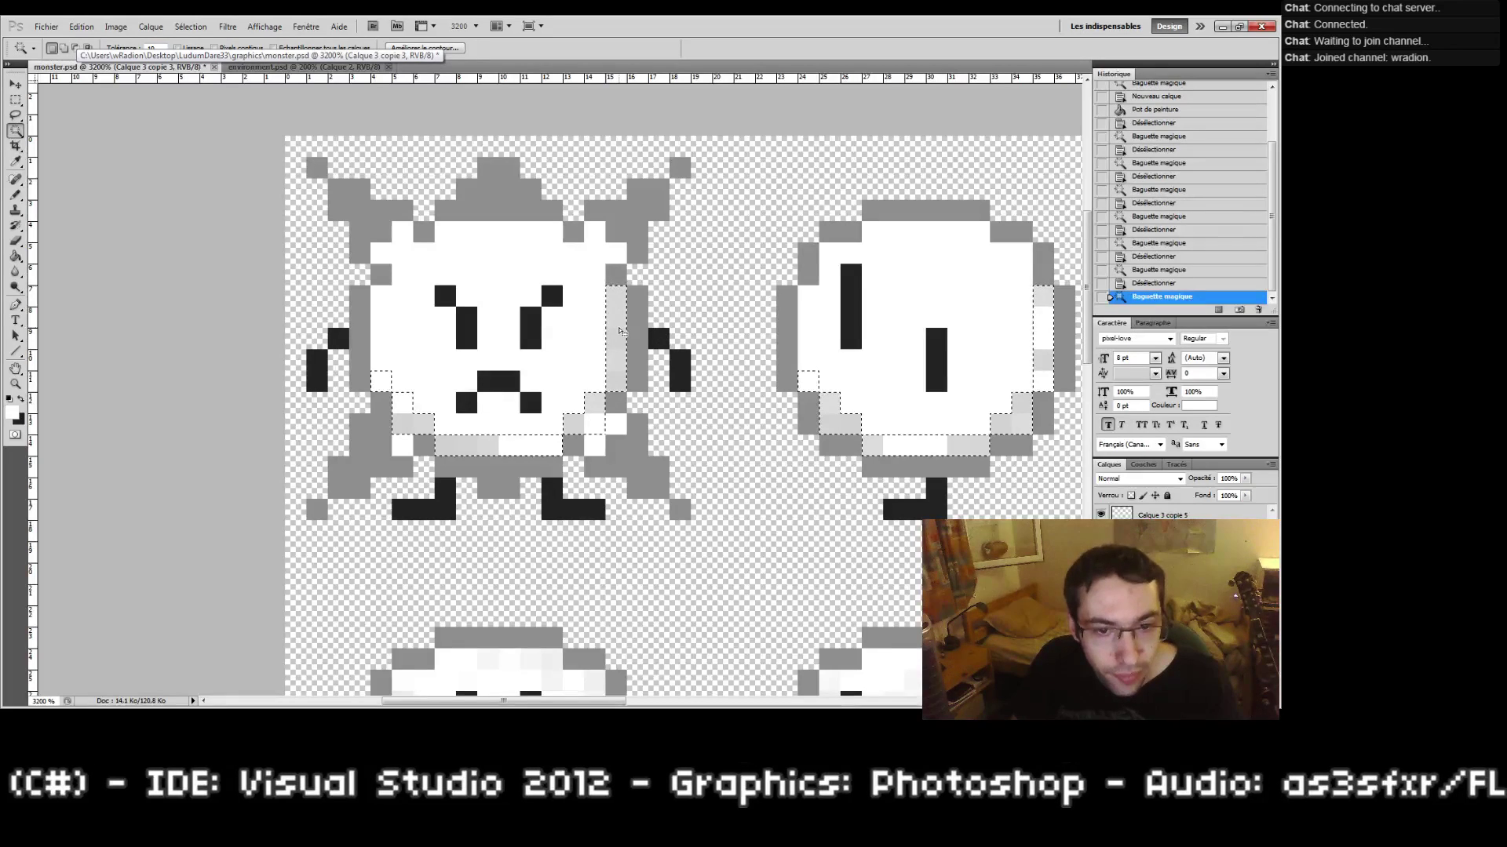
# Step: Fill the selected shading areas with white on layer Calque 1 using the Paint Bucket, and clear the selection
pyautogui.press('g')
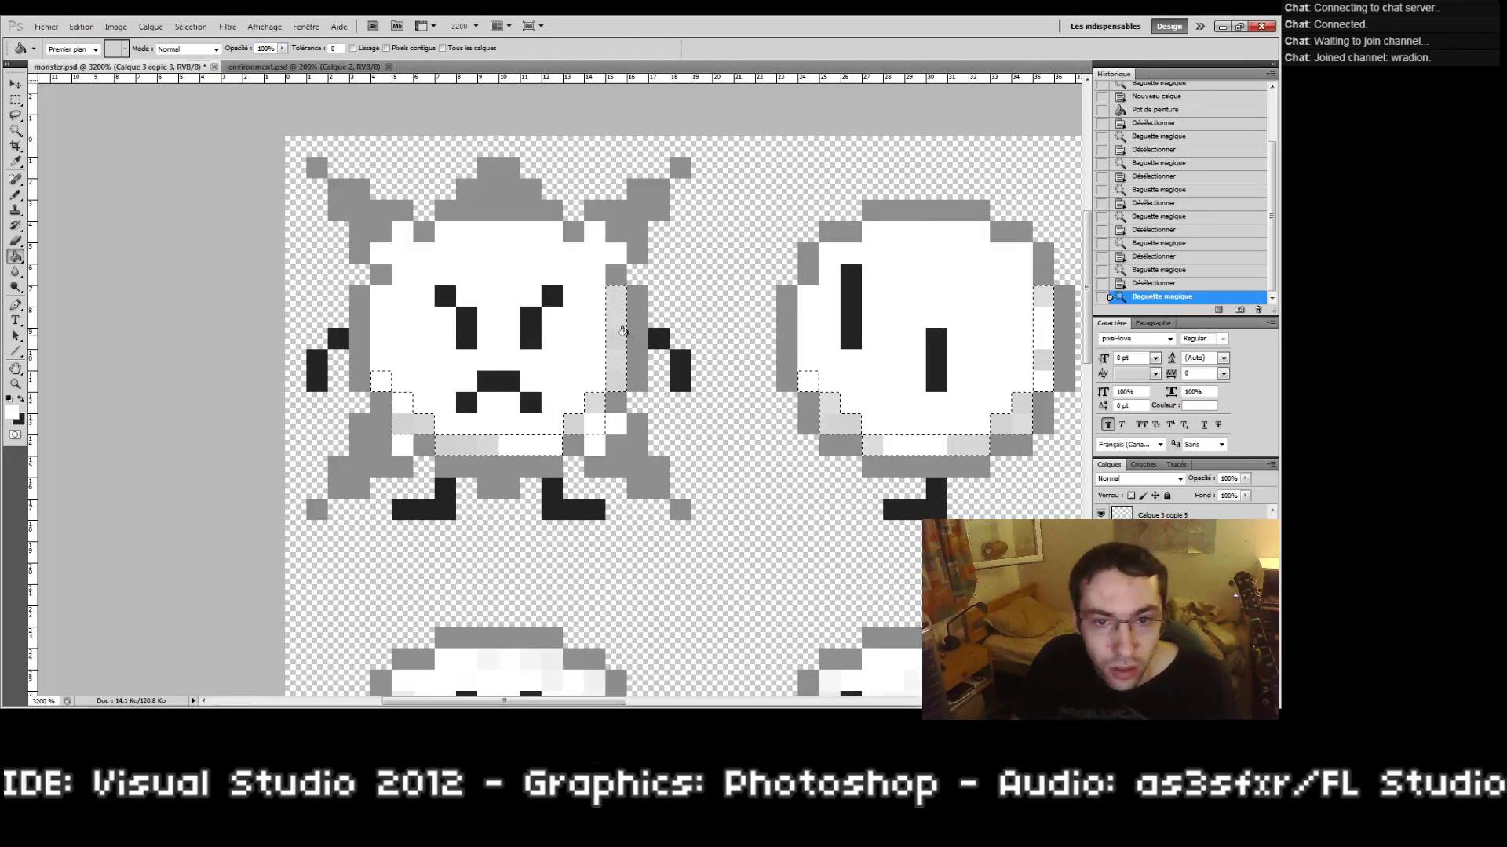
pyautogui.keyDown('ctrl'); pyautogui.click(597, 367); pyautogui.keyUp('ctrl')
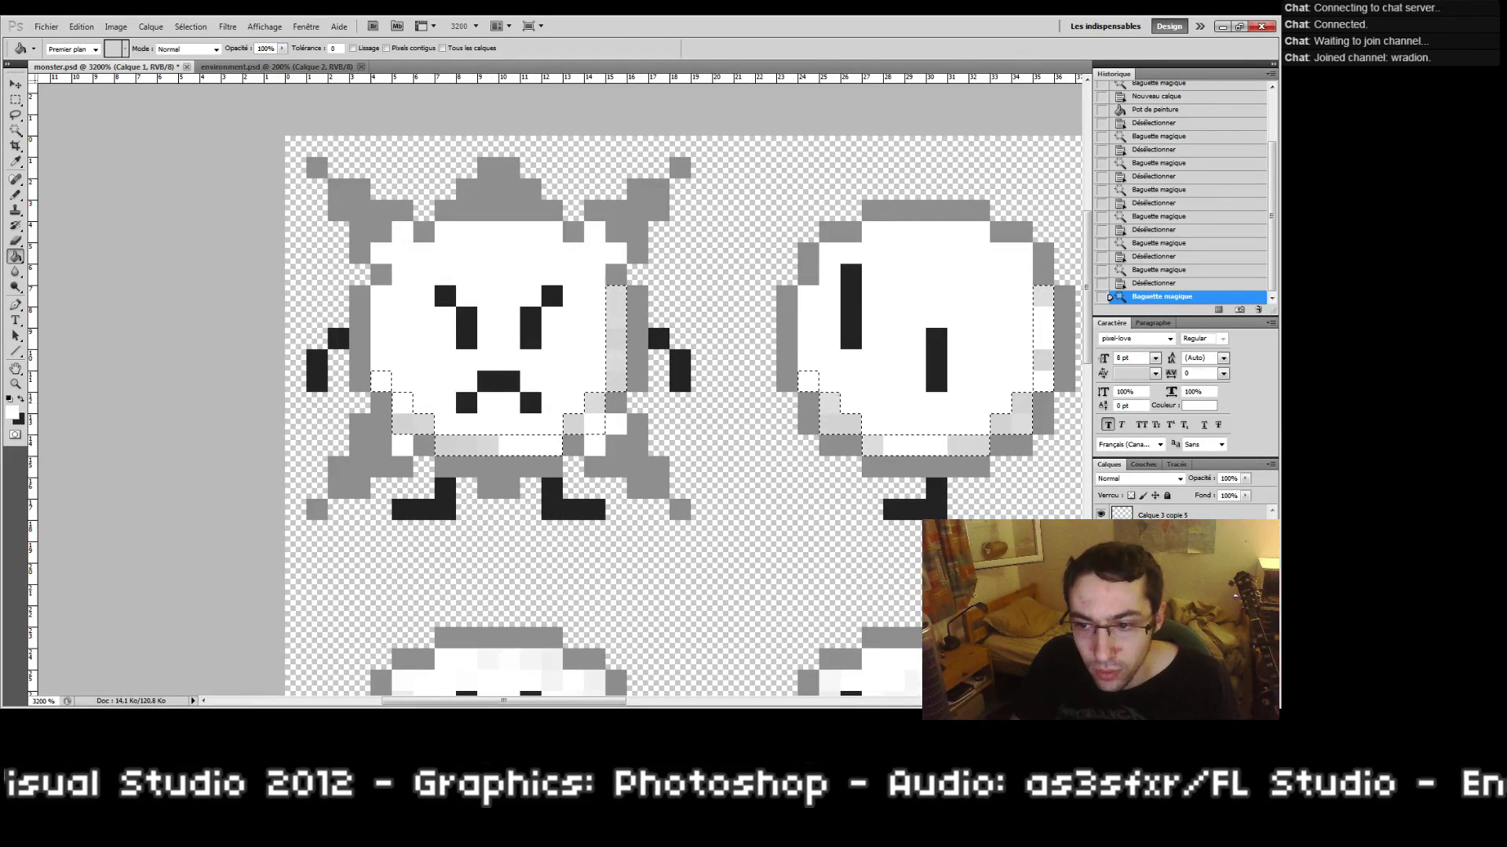
pyautogui.click(605, 360)
pyautogui.hscroll(10, 313, 396)
pyautogui.hotkey('ctrl', 'd')
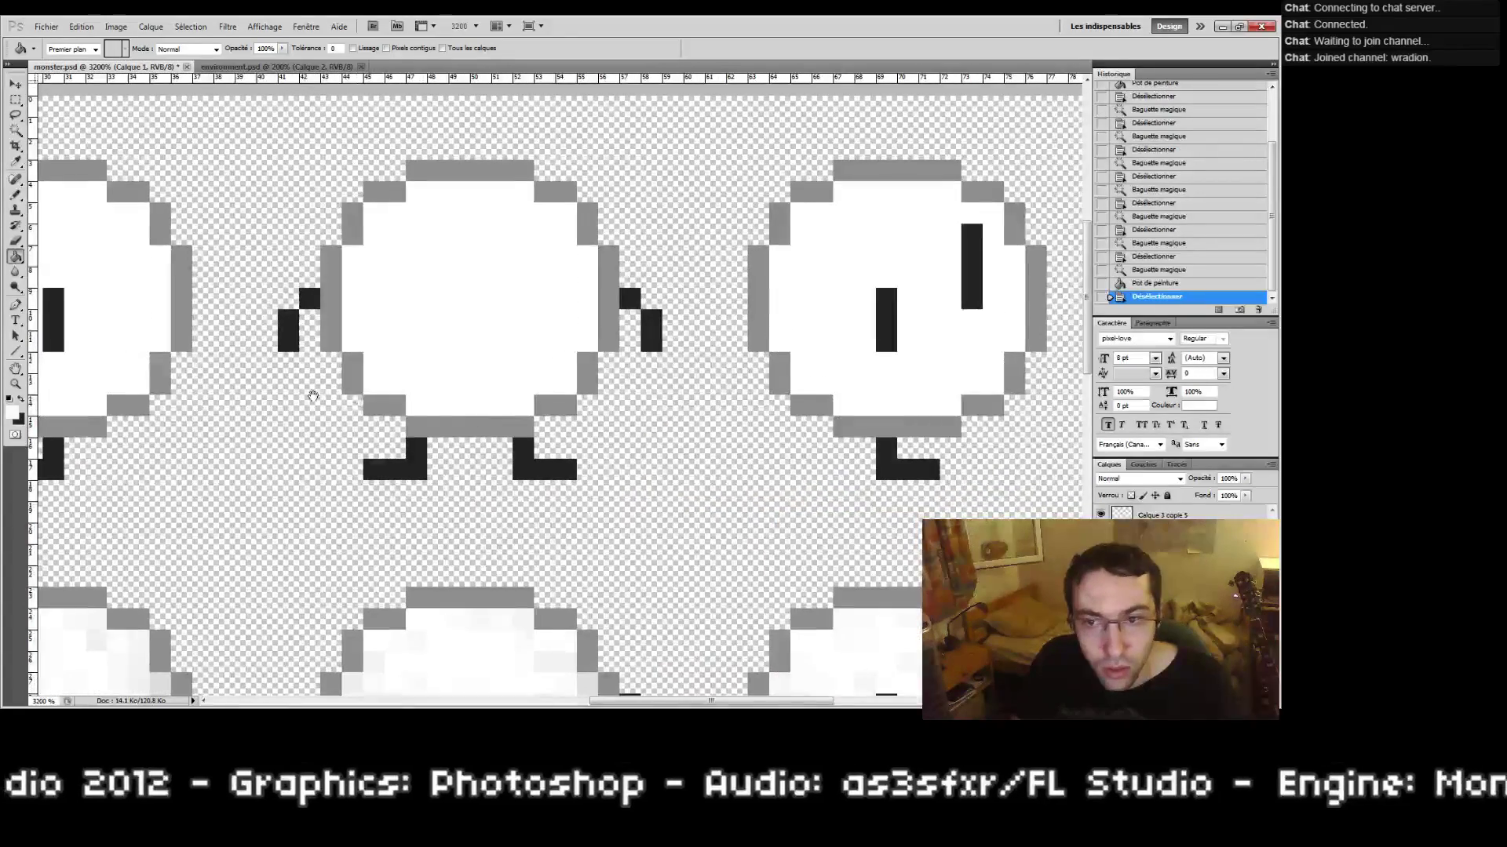
pyautogui.moveTo(313, 396); pyautogui.dragTo(898, 444)
# Step: Keep white ffffff as the Pencil's foreground colour and merge the white fill layer with the sprite layer
pyautogui.press('b')
pyautogui.click(11, 414)
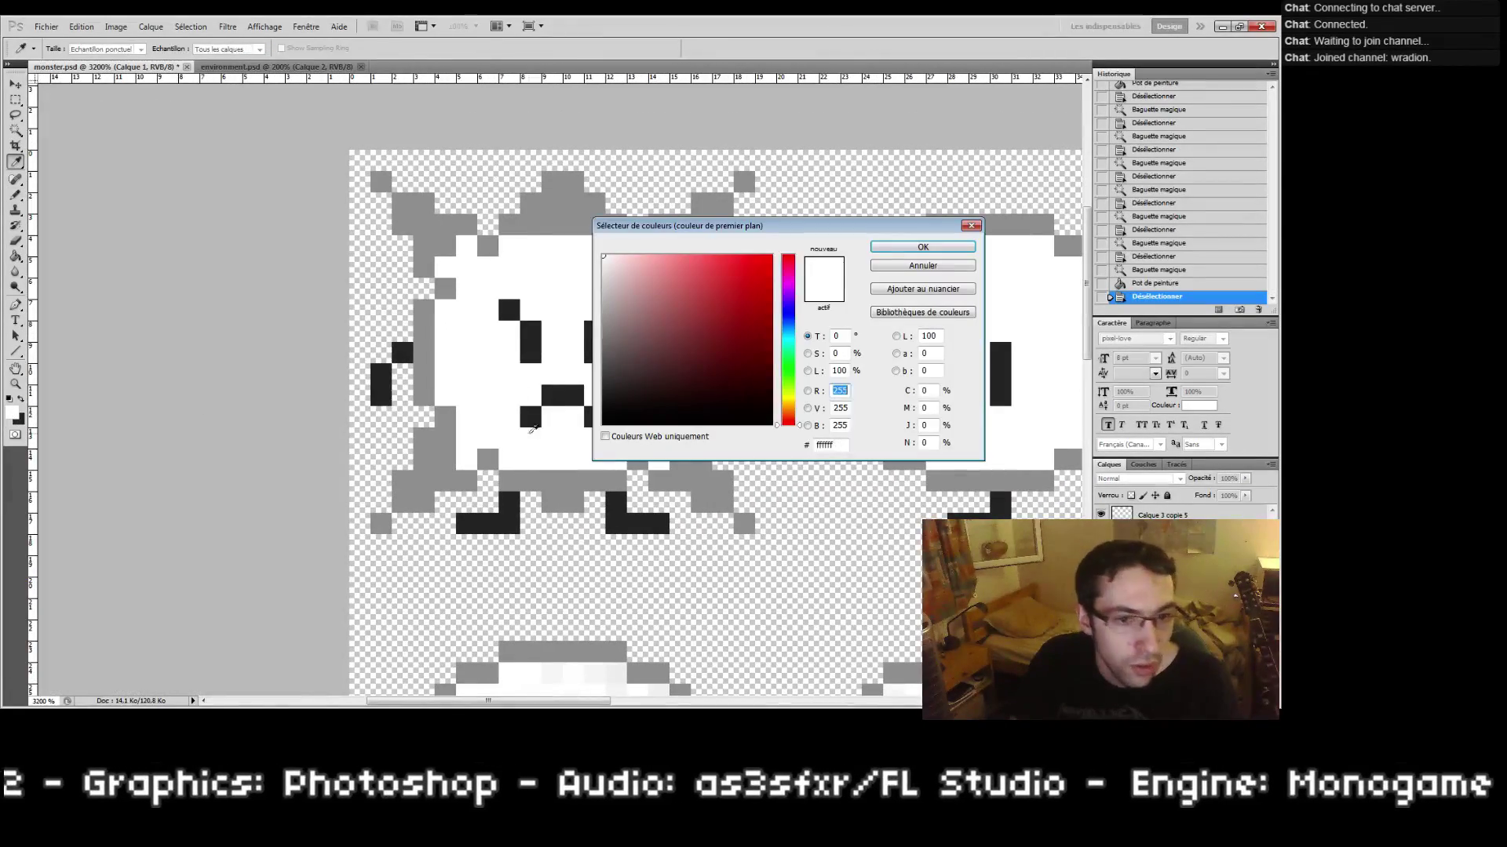
pyautogui.click(934, 248)
pyautogui.press('b')
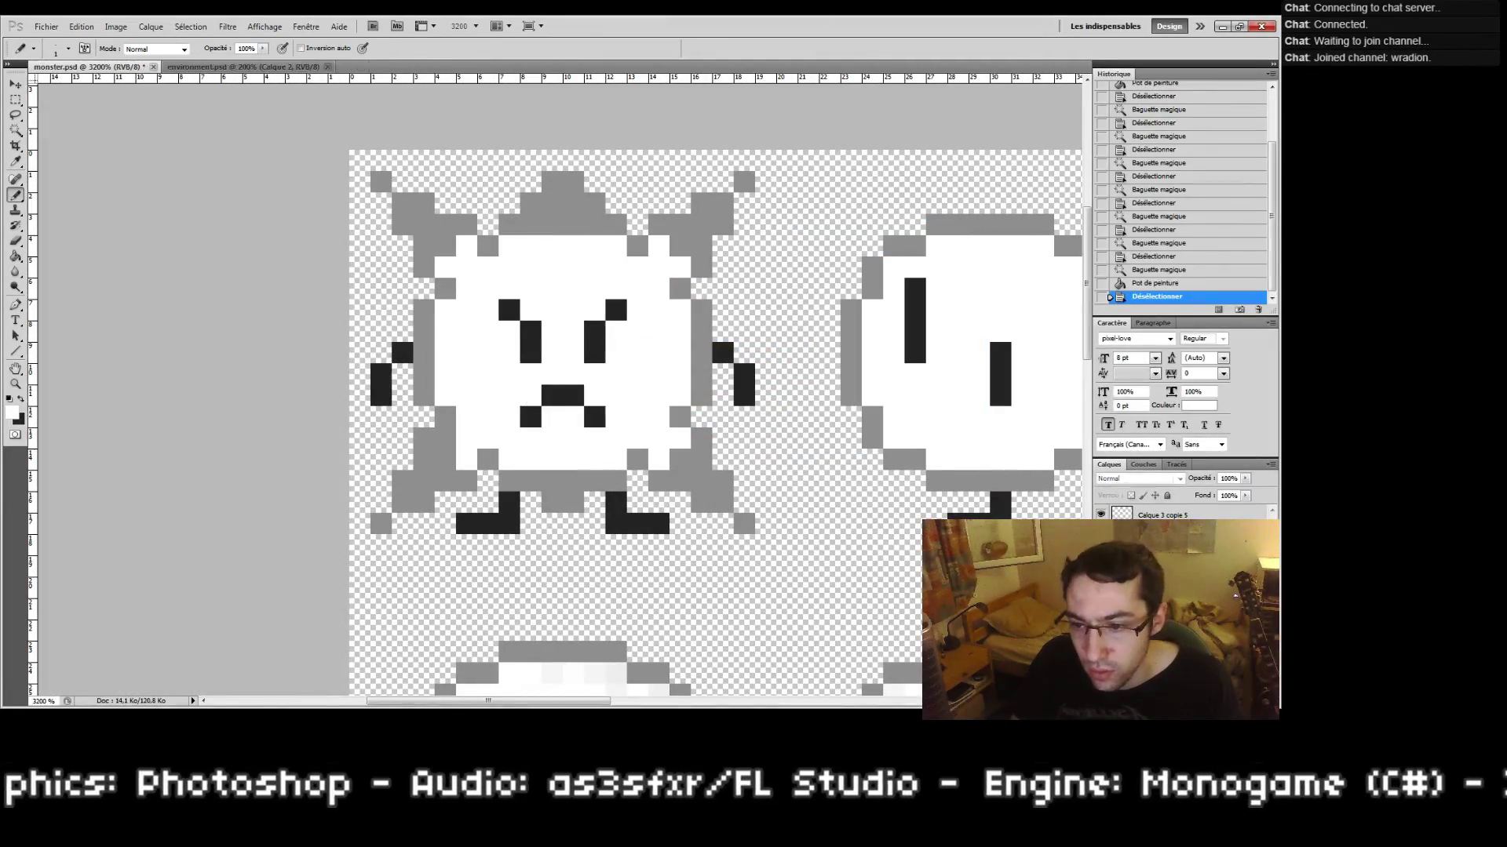
pyautogui.hotkey('ctrl', 'e')
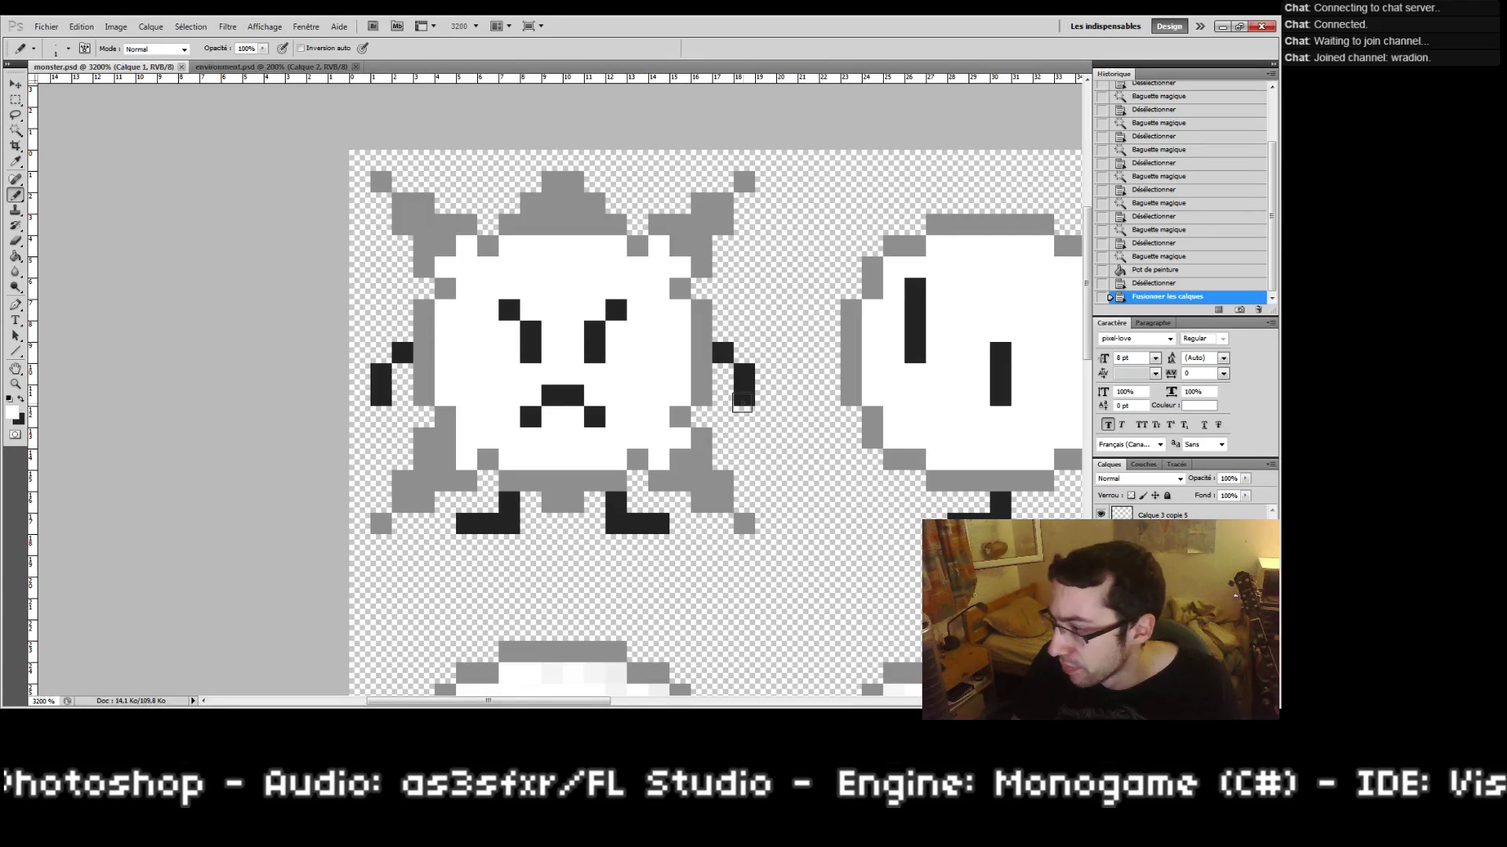
# Step: Pencil white pixels into the insides of the first sprite's two lower corner spikes, leaving a grey outline
pyautogui.click(439, 450)
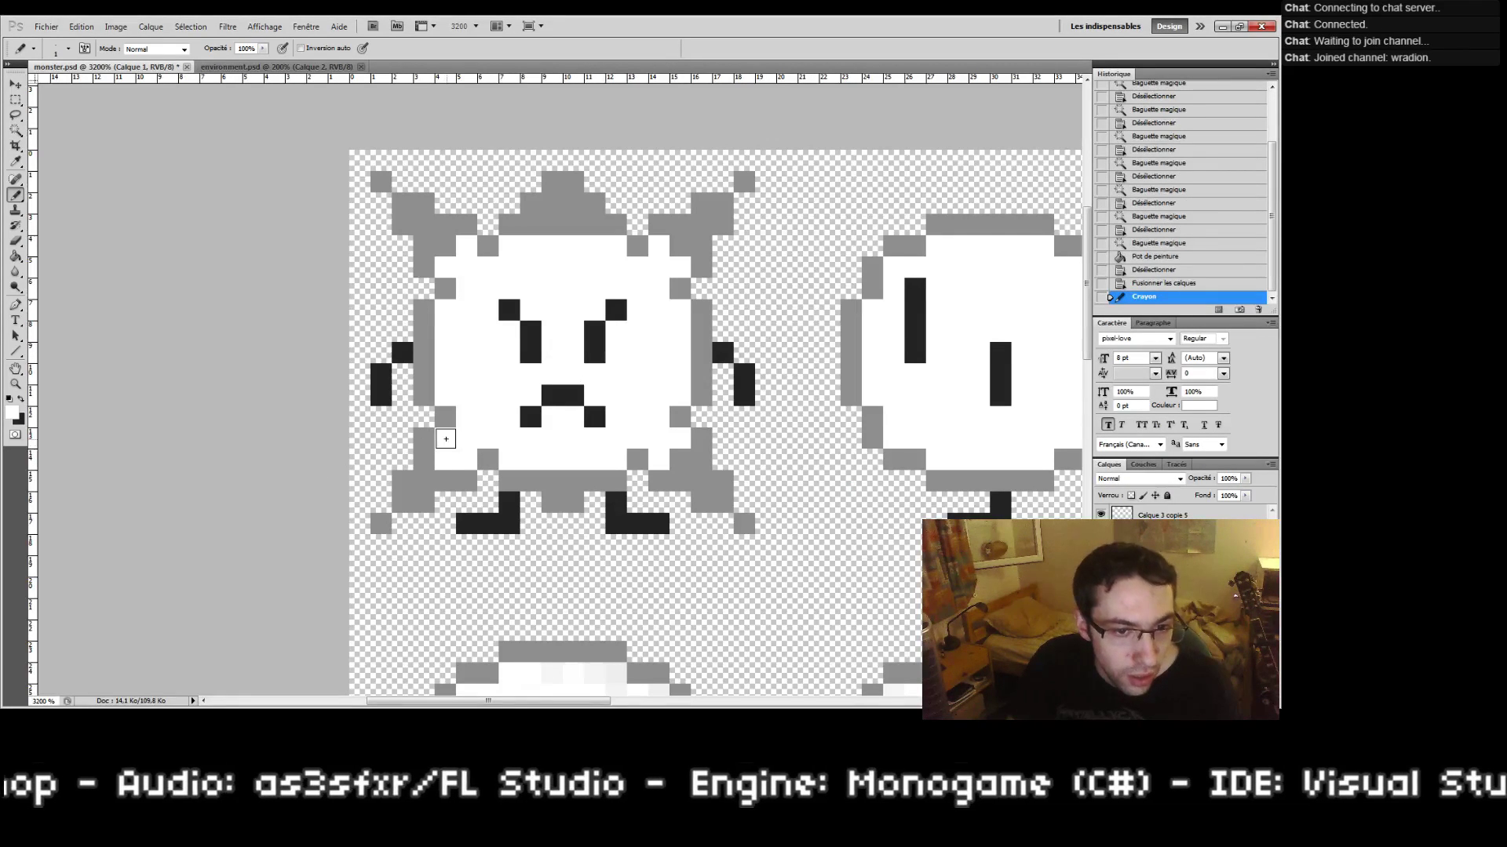
pyautogui.click(443, 438)
pyautogui.click(424, 481)
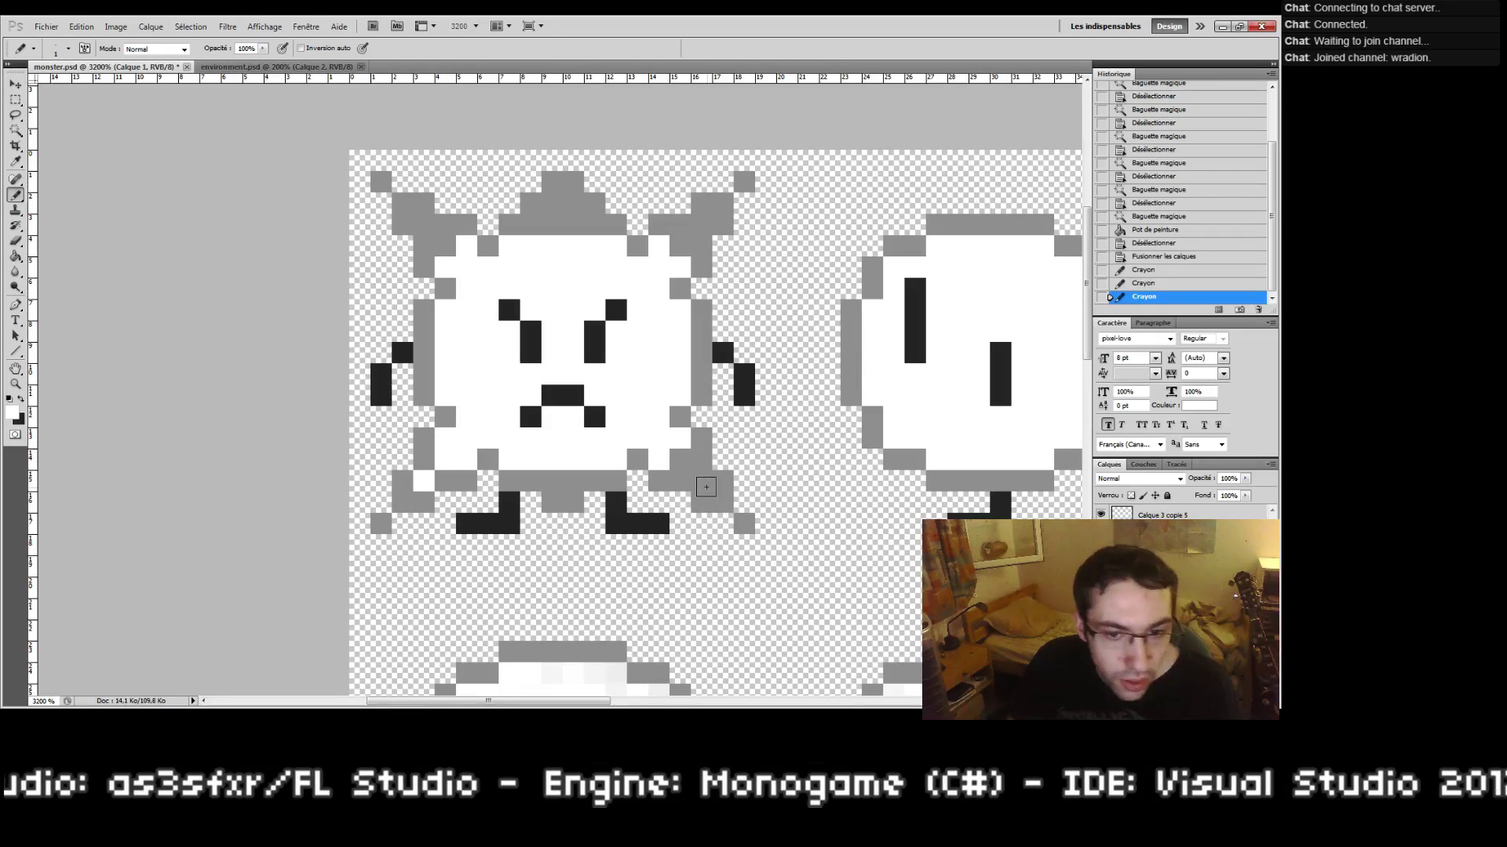
pyautogui.click(680, 460)
pyautogui.click(701, 481)
pyautogui.moveTo(589, 278); pyautogui.dragTo(604, 352)
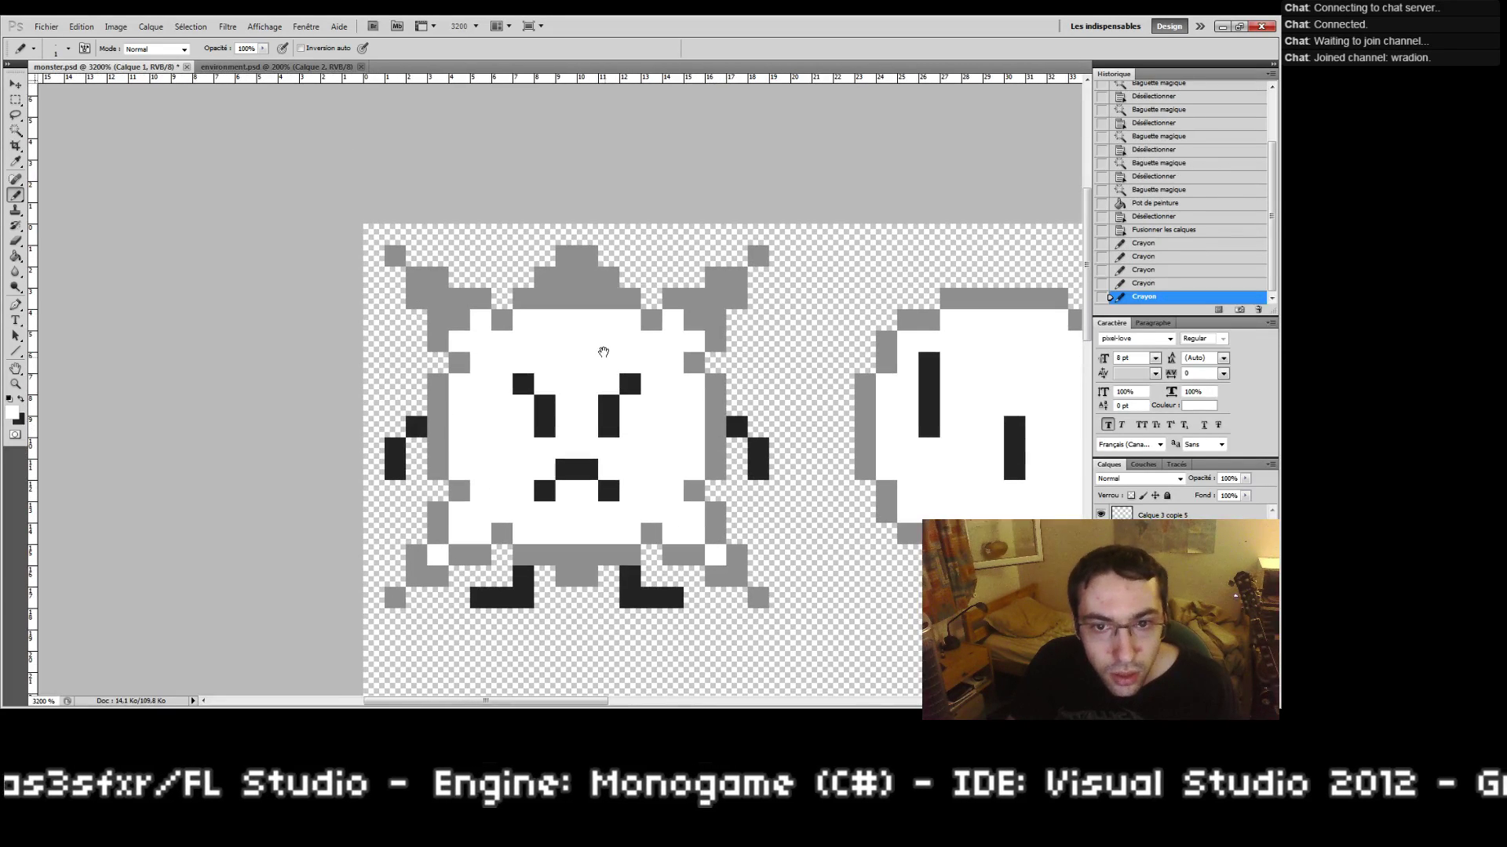
# Step: Pencil the insides of the first sprite's two upper corner spikes and top centre spike white, leaving a grey outline
pyautogui.click(458, 319)
pyautogui.click(437, 298)
pyautogui.moveTo(546, 298); pyautogui.dragTo(585, 296)
pyautogui.click(594, 297)
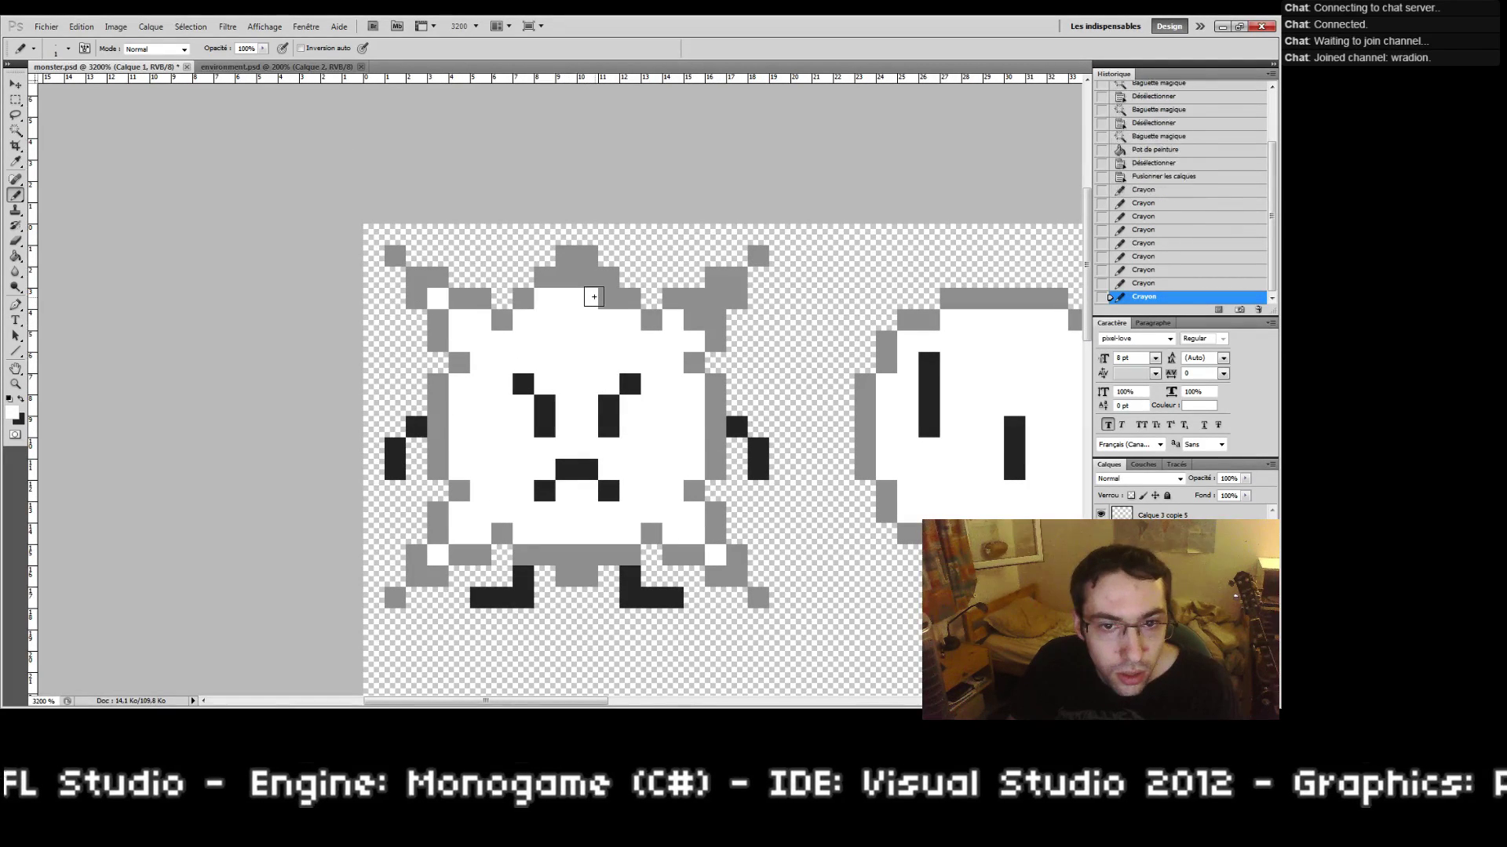
pyautogui.click(607, 299)
pyautogui.click(565, 278)
pyautogui.click(586, 277)
pyautogui.click(710, 299)
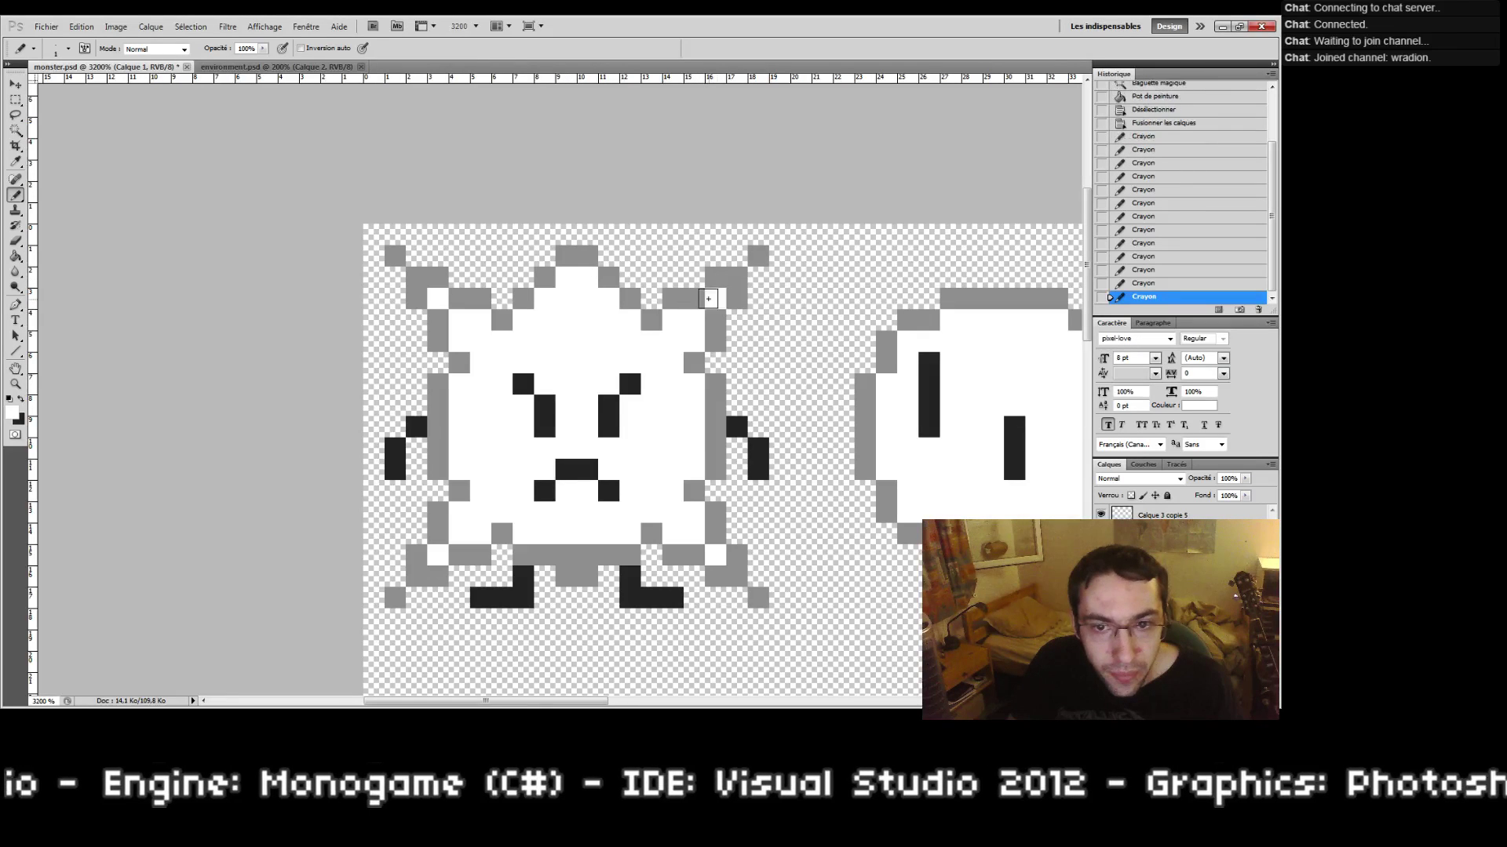
# Step: Erase the single grey tip pixel at each of the first sprite's four corner spikes
pyautogui.doubleClick(15, 384)
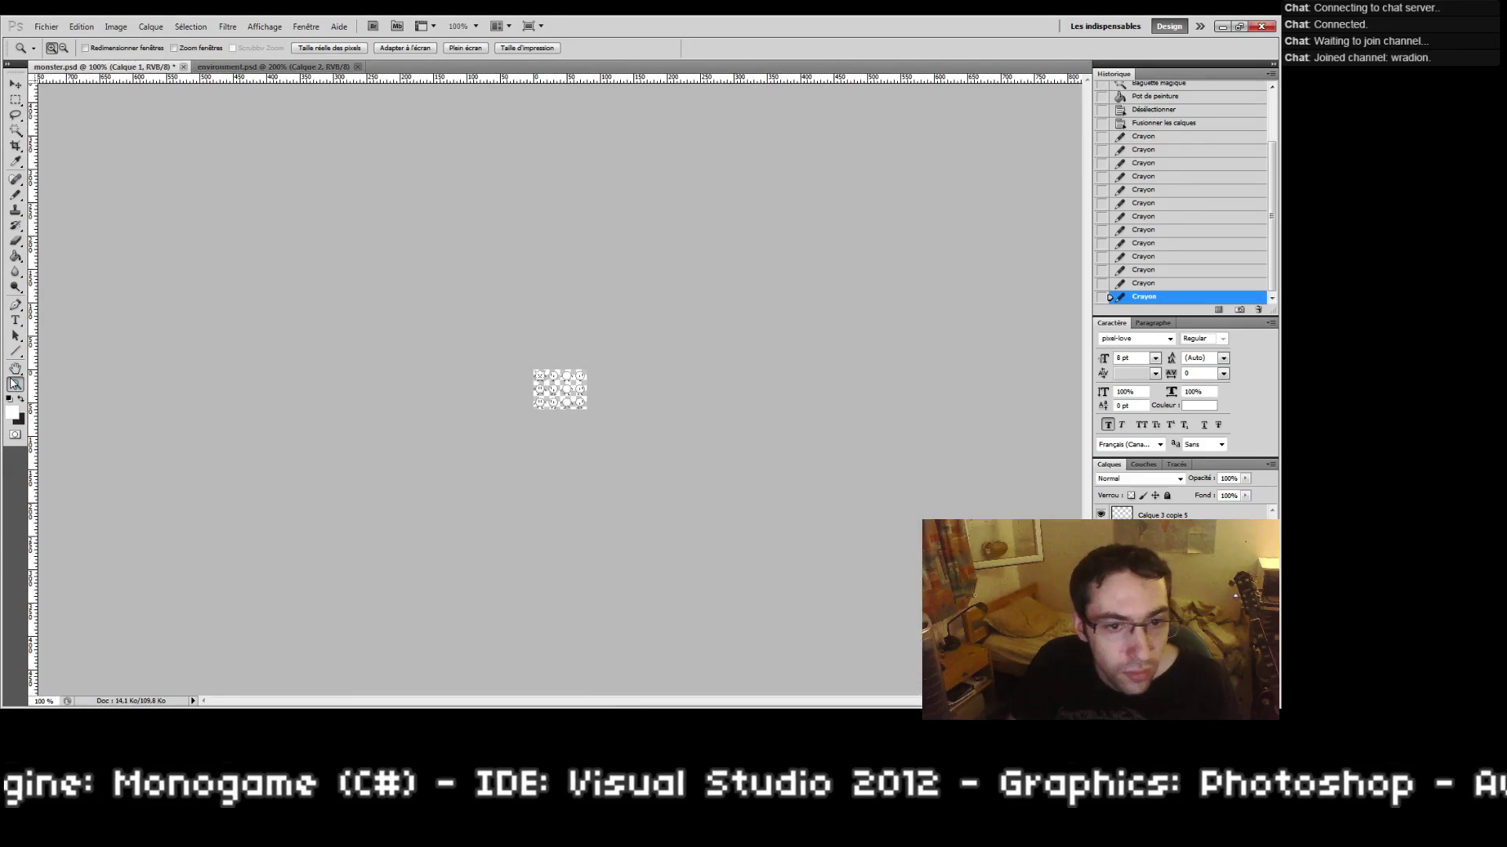
pyautogui.click(541, 384)
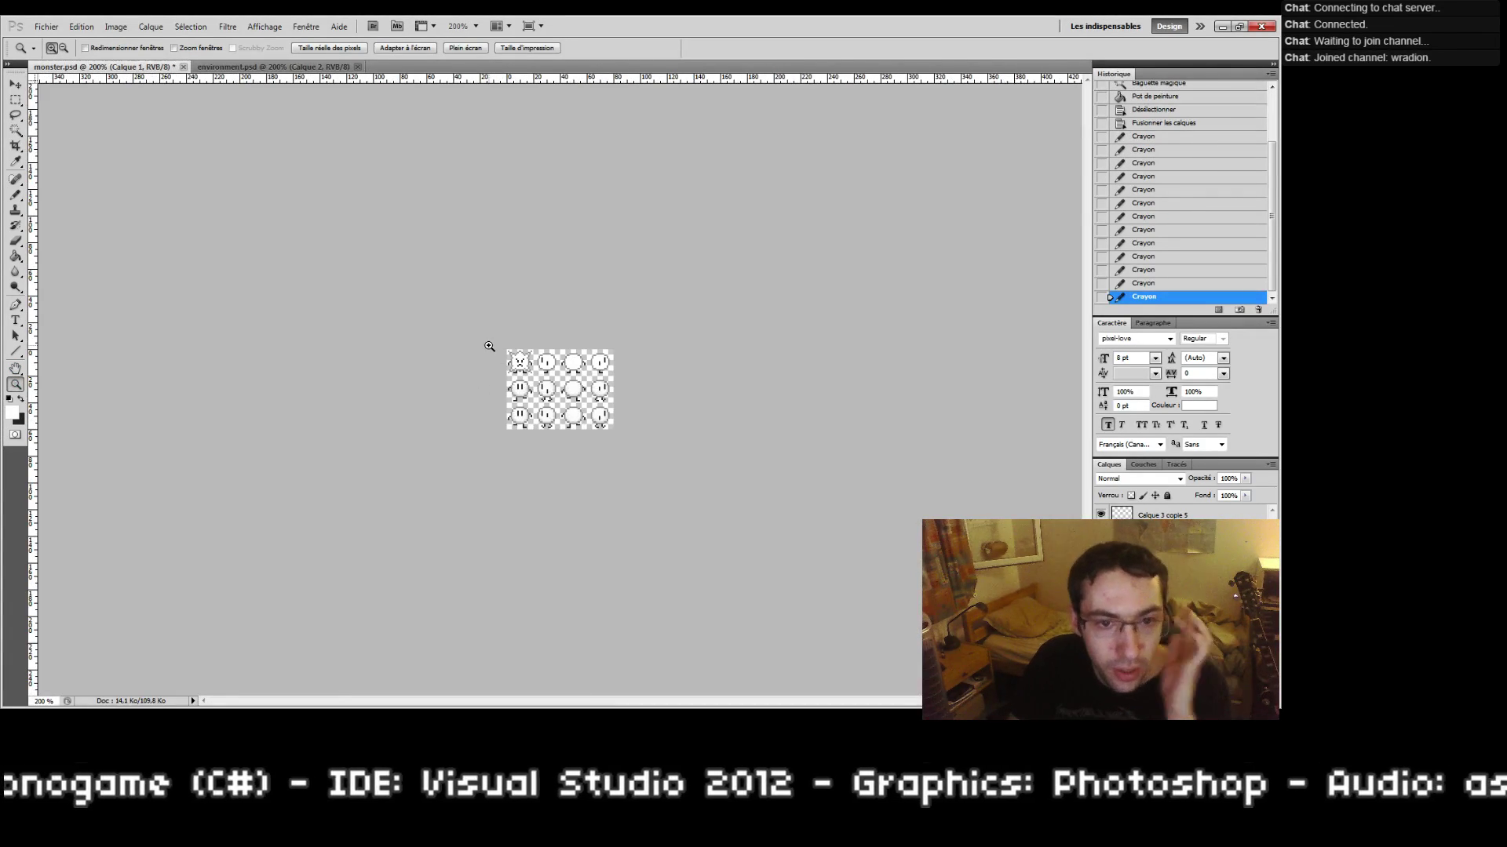
pyautogui.moveTo(495, 351); pyautogui.dragTo(537, 387)
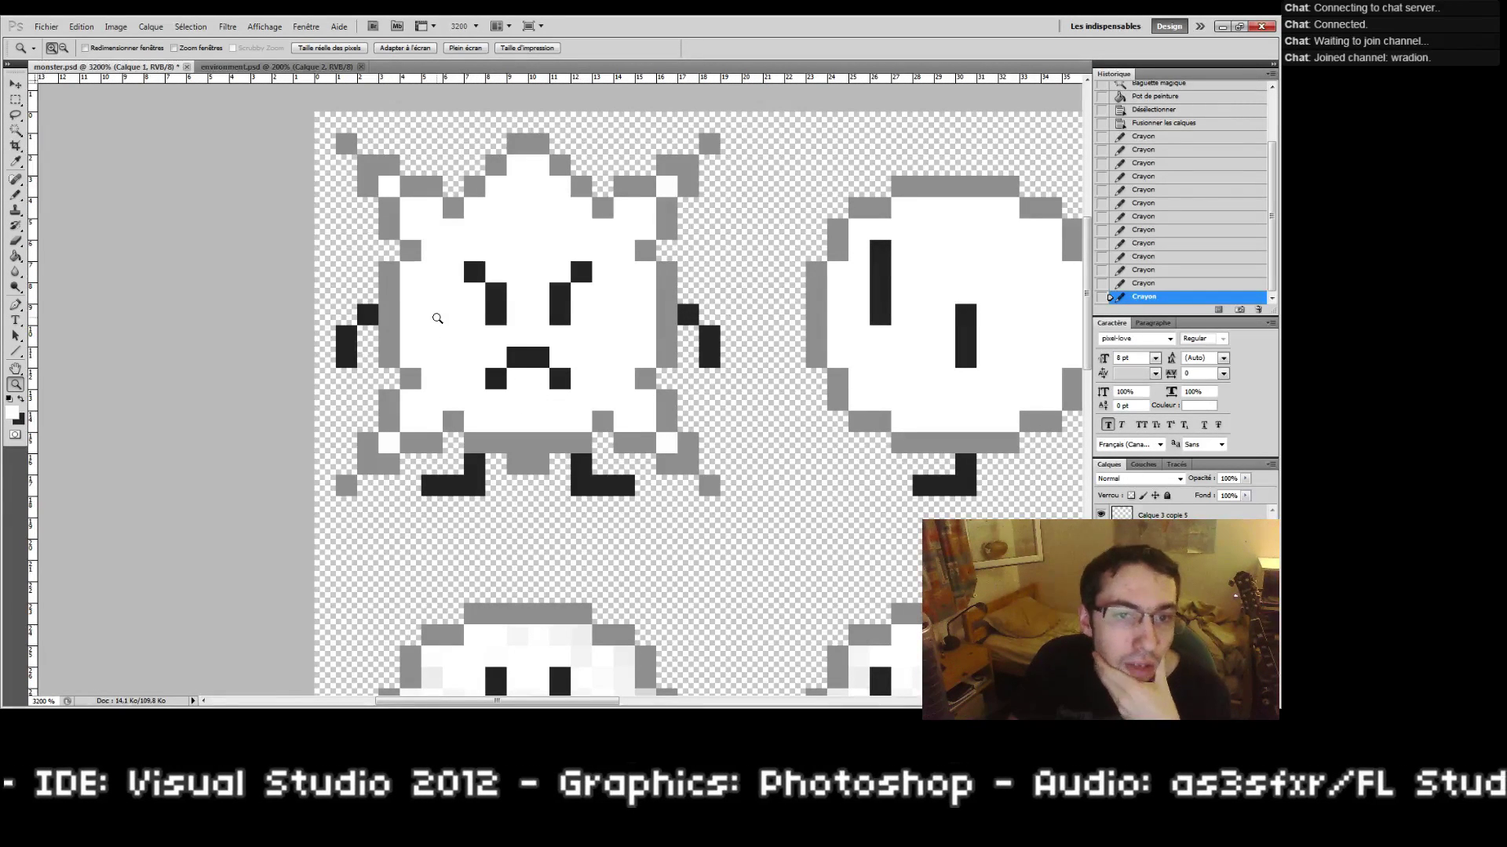
pyautogui.press('e')
pyautogui.click(347, 144)
pyautogui.click(709, 143)
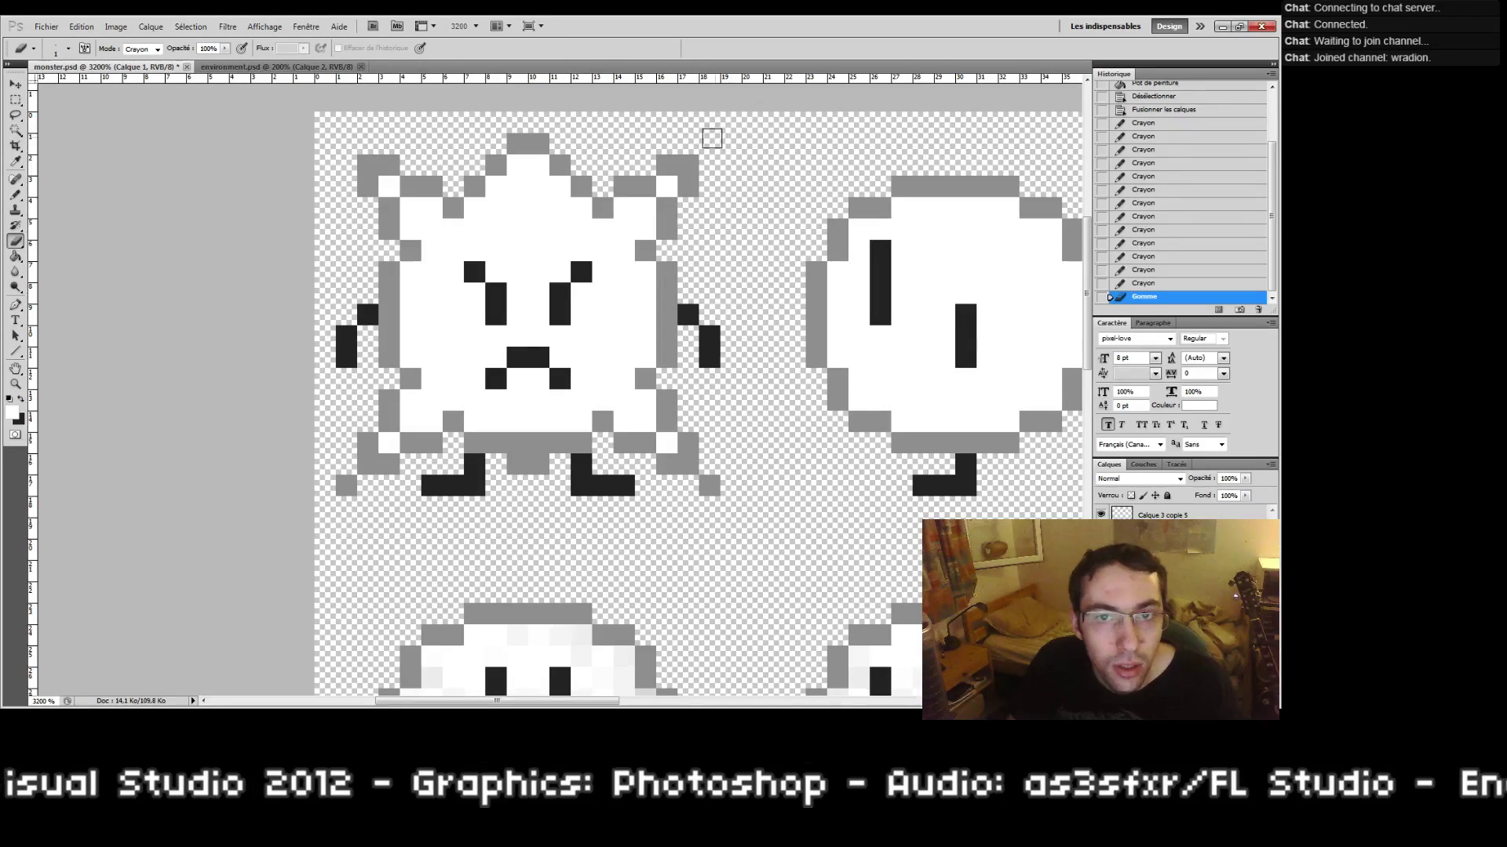
pyautogui.click(708, 485)
pyautogui.click(346, 485)
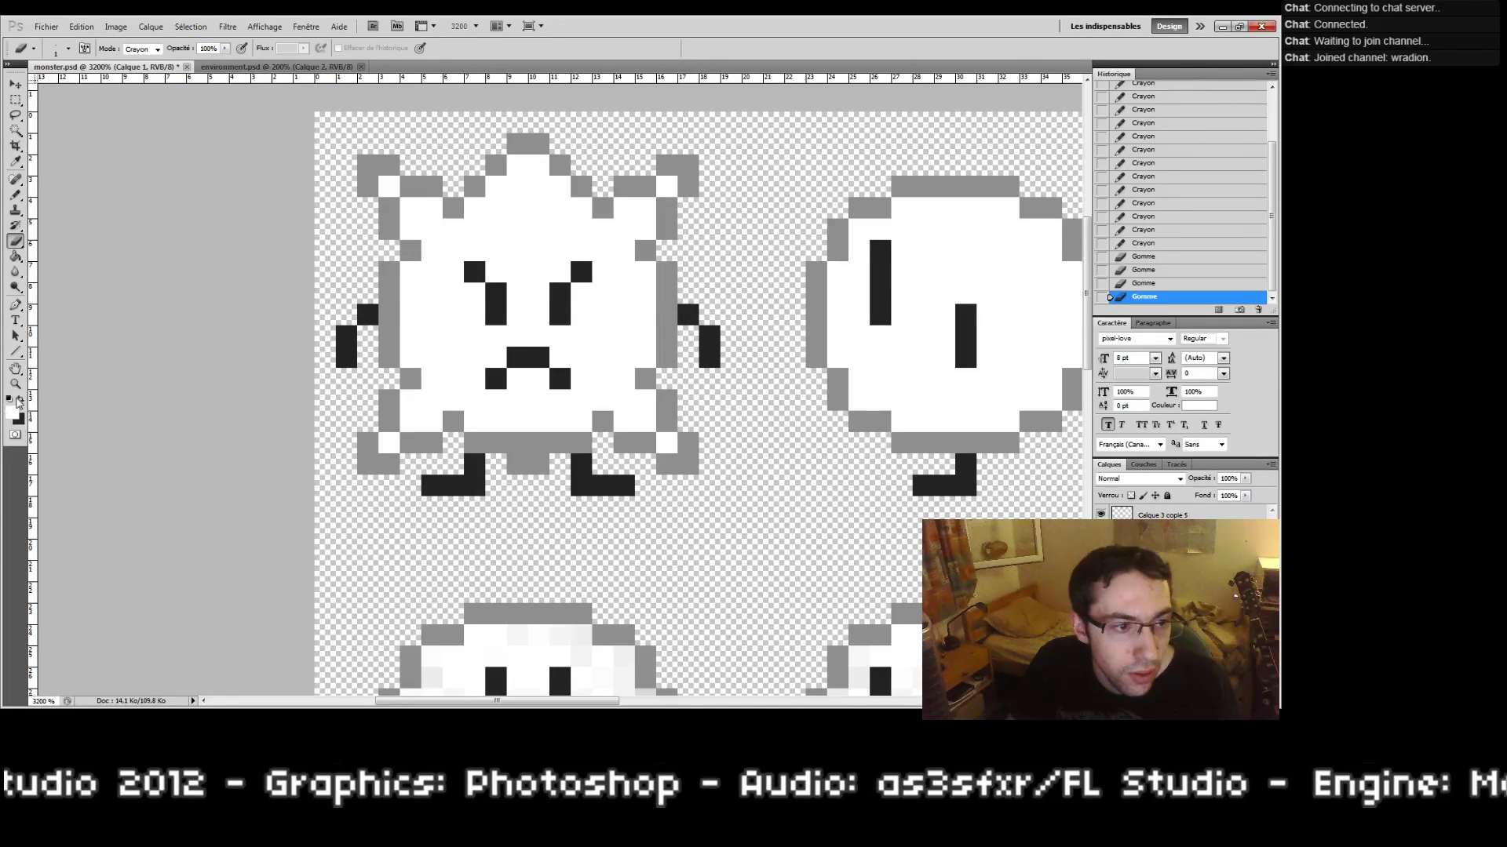
# Step: Restrict the colour picker to web colours and set the foreground colour to light grey cccccc
pyautogui.doubleClick(15, 383)
pyautogui.click(537, 372)
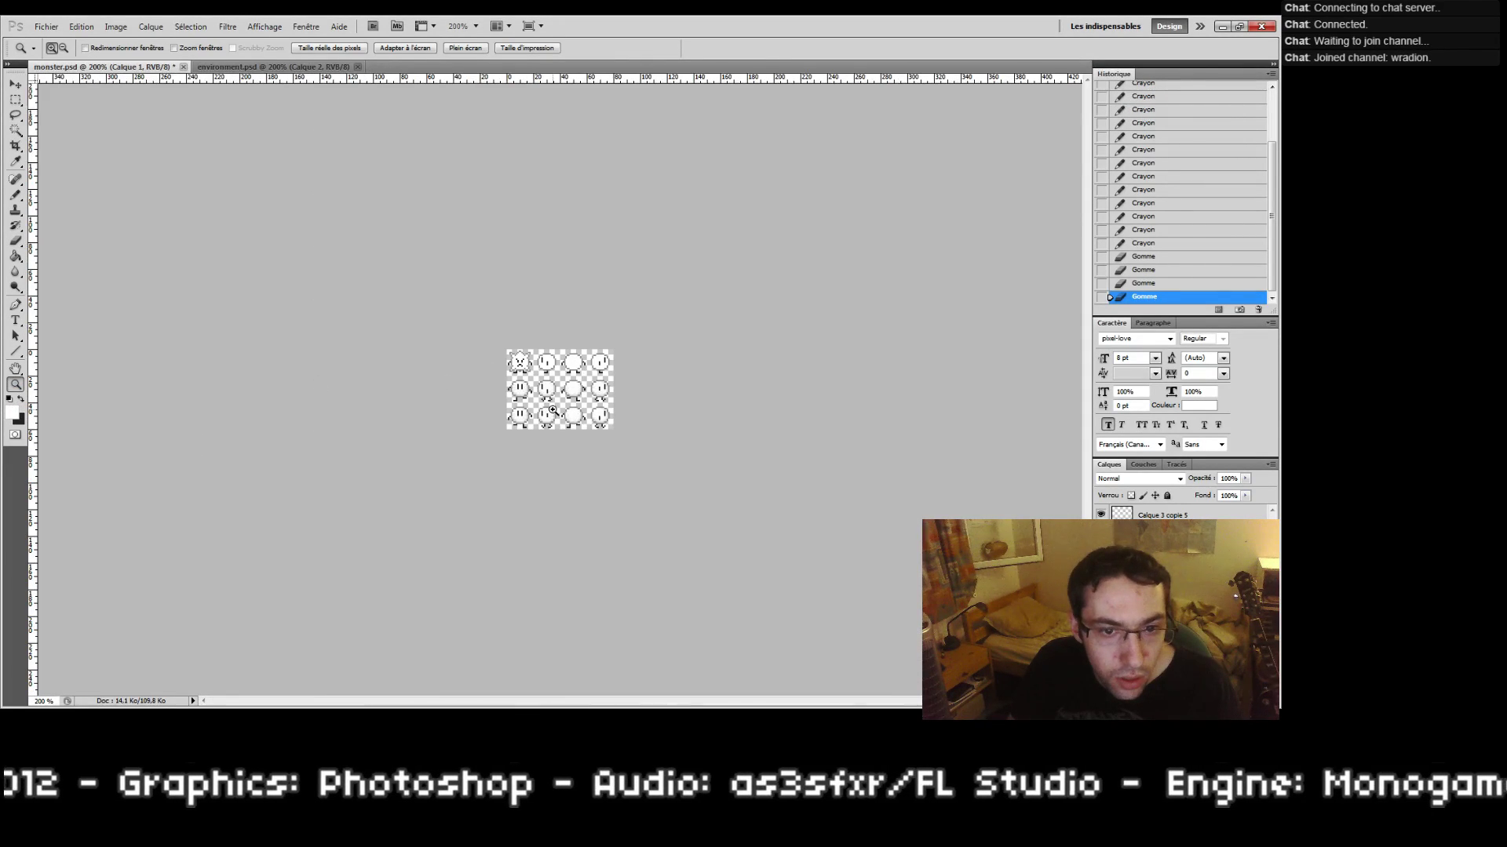
pyautogui.moveTo(534, 380); pyautogui.dragTo(534, 380)
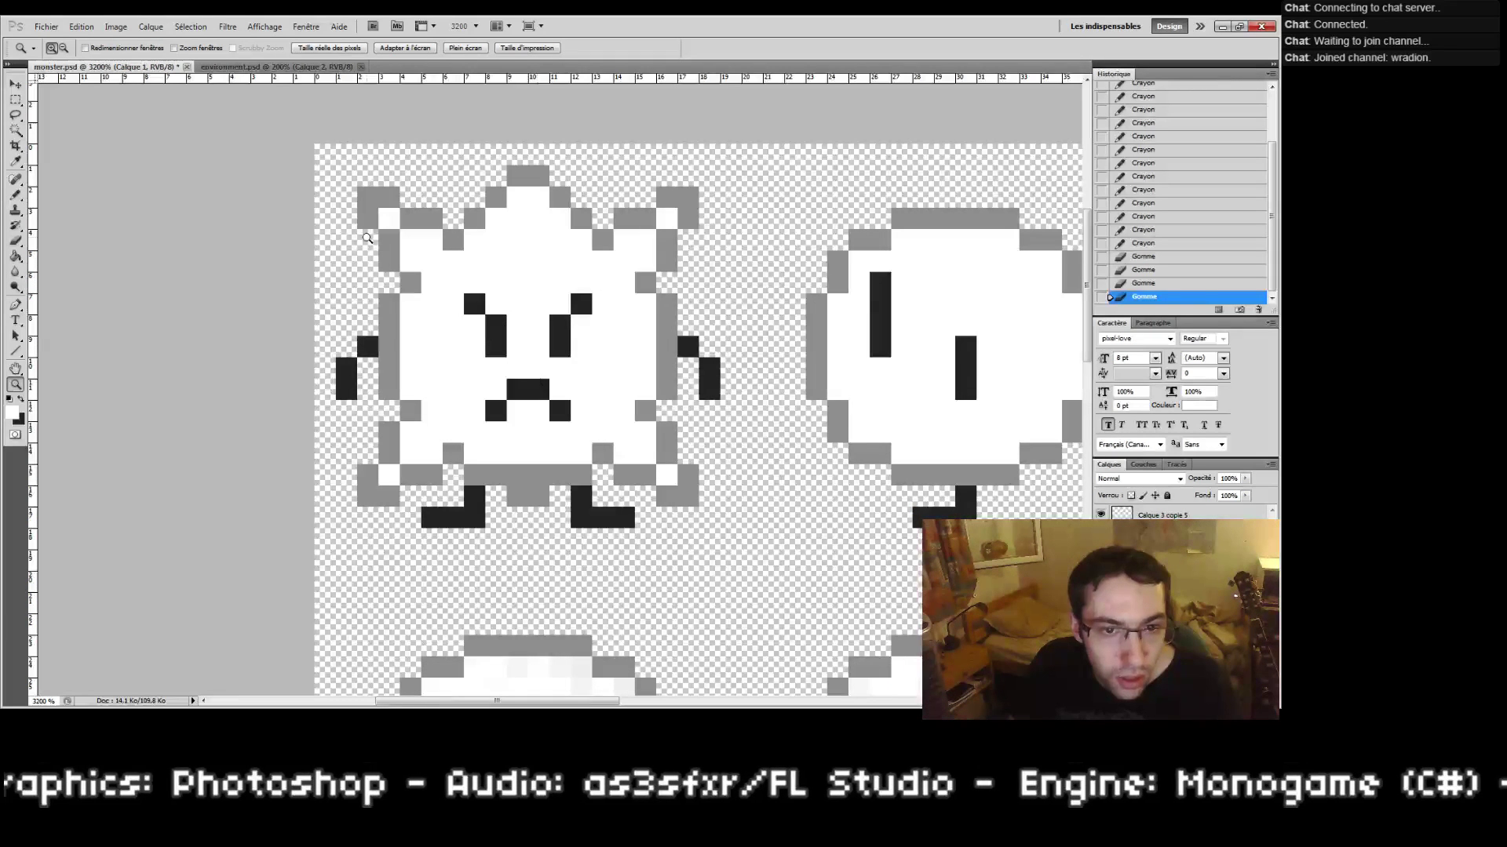
pyautogui.moveTo(625, 324); pyautogui.dragTo(645, 412)
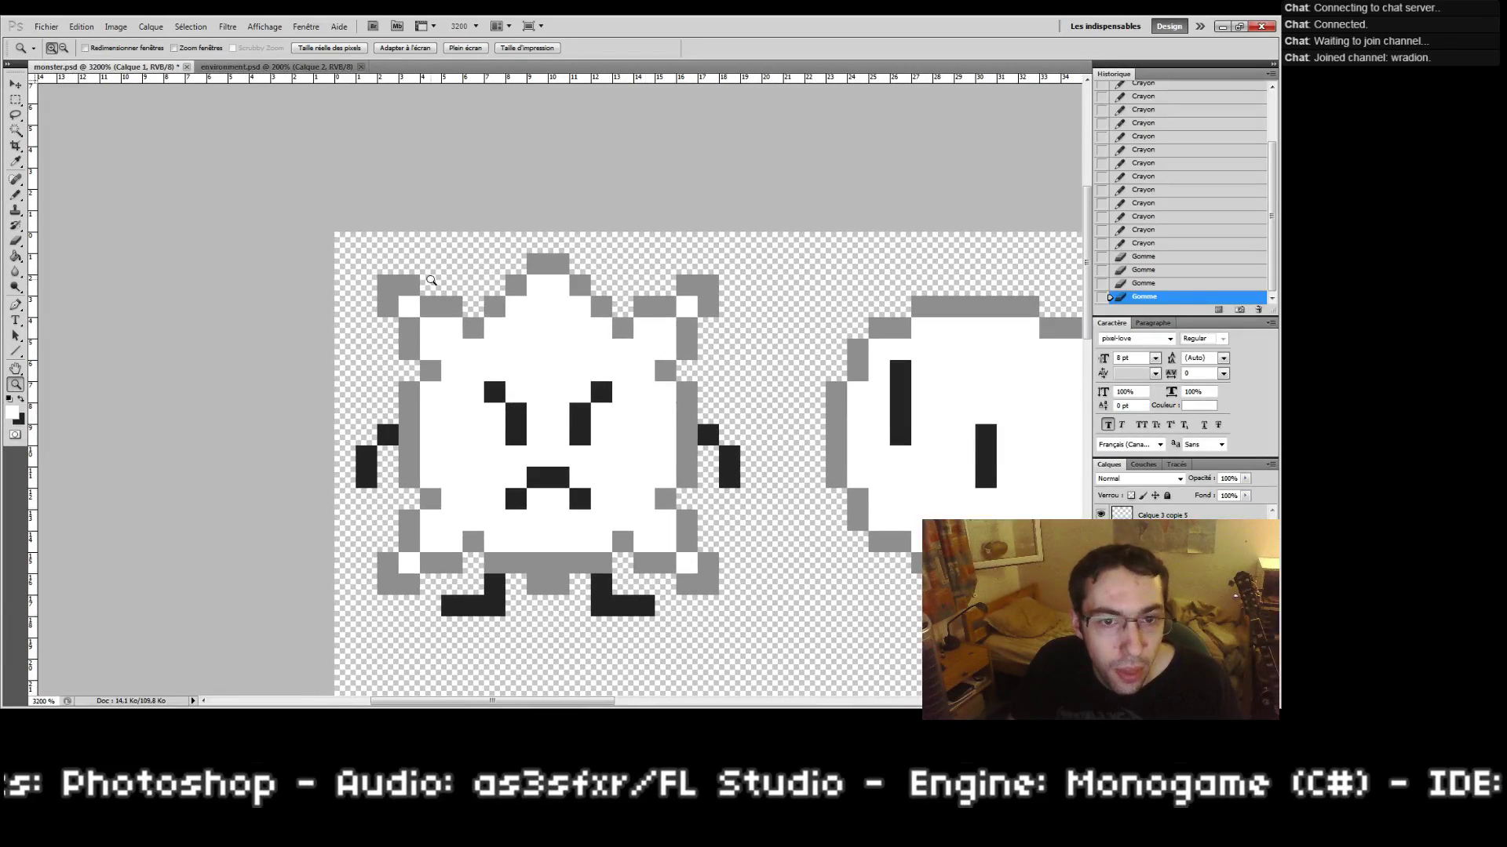
pyautogui.click(11, 412)
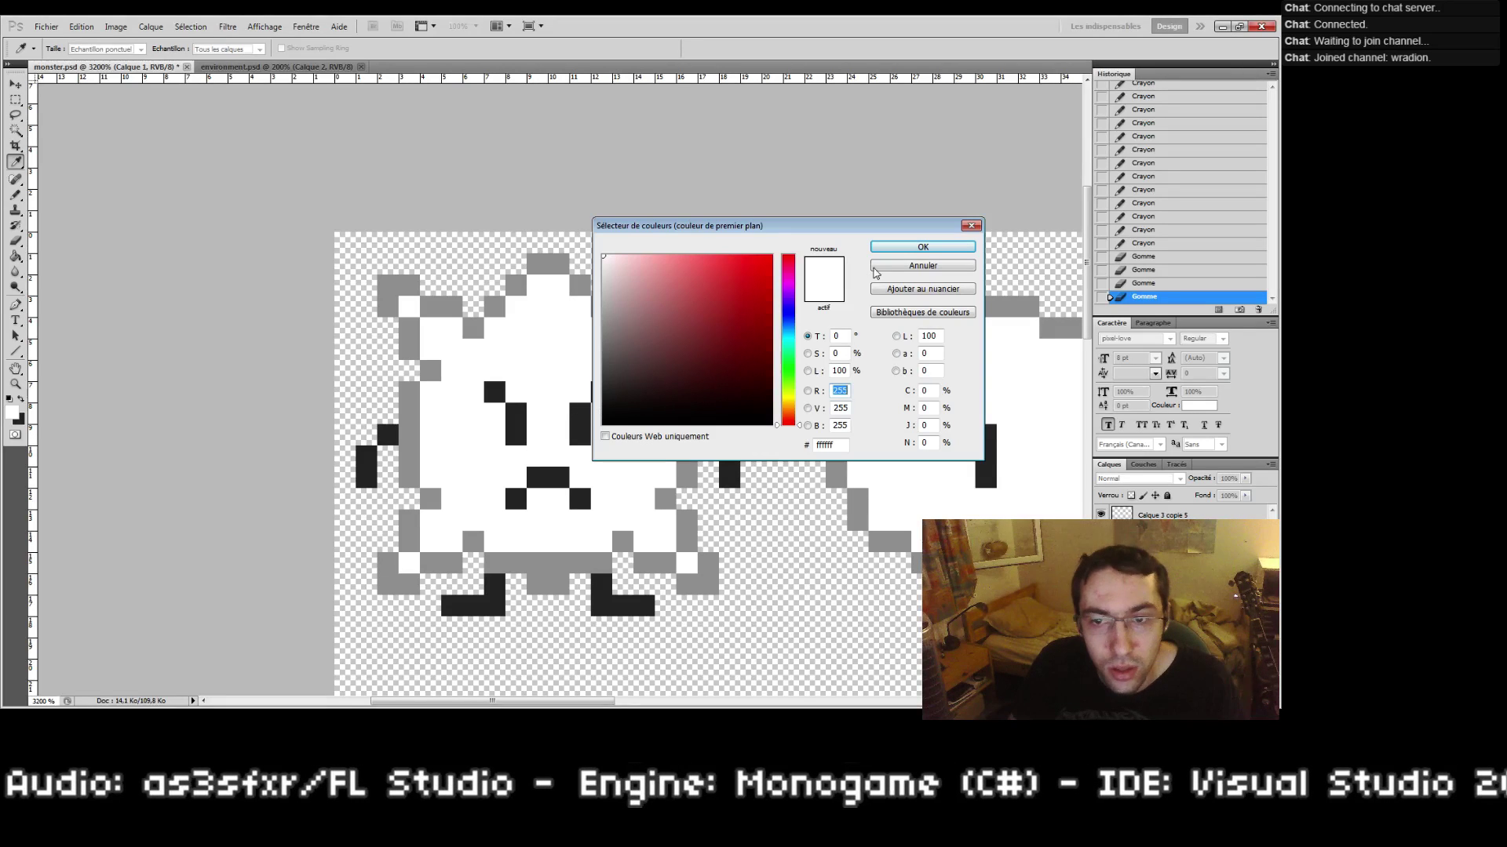
pyautogui.click(626, 442)
pyautogui.click(601, 273)
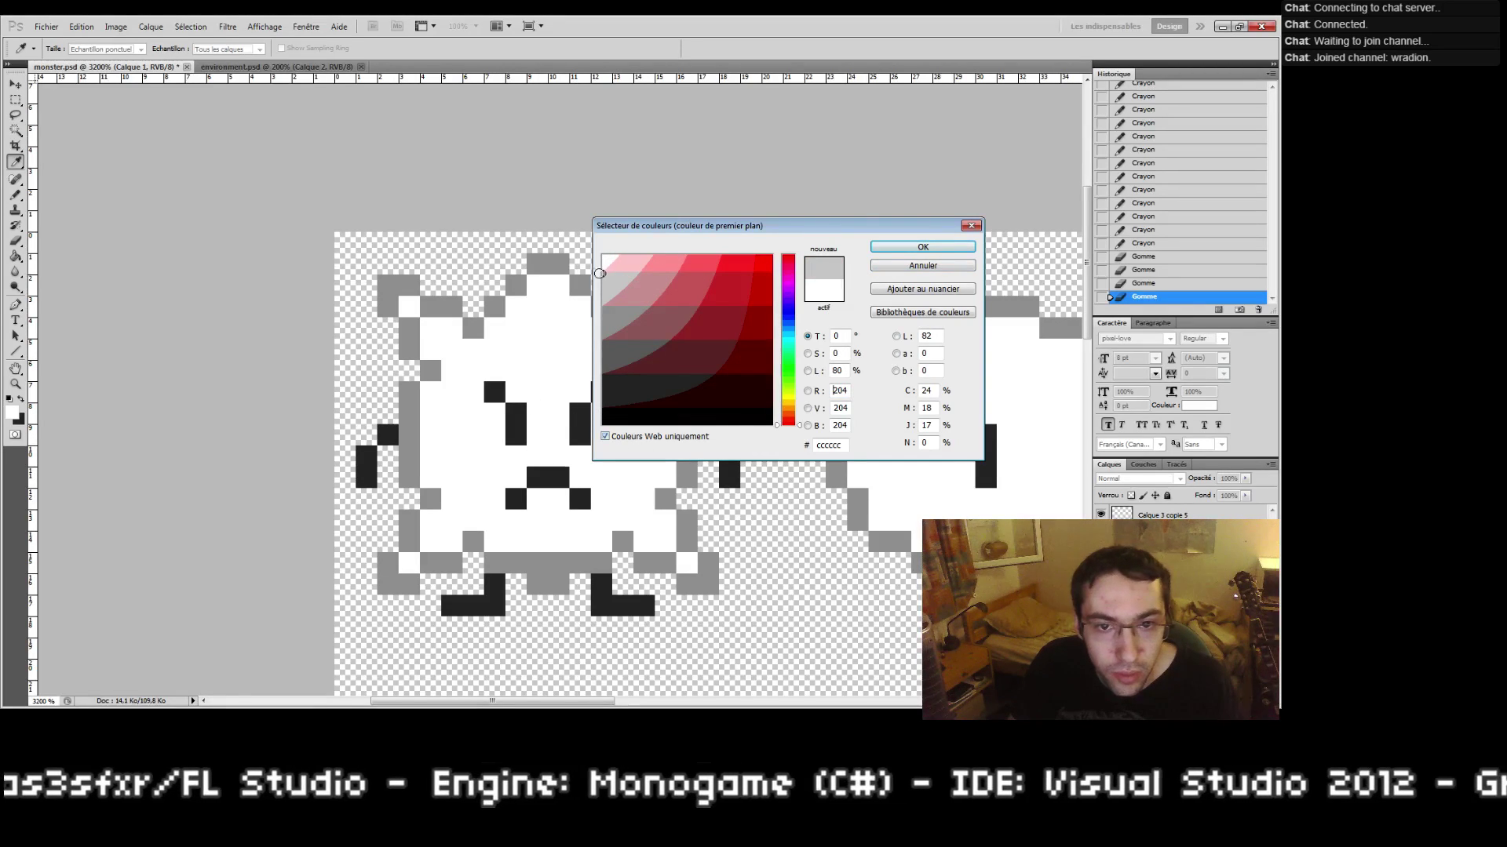
pyautogui.click(922, 265)
pyautogui.click(12, 411)
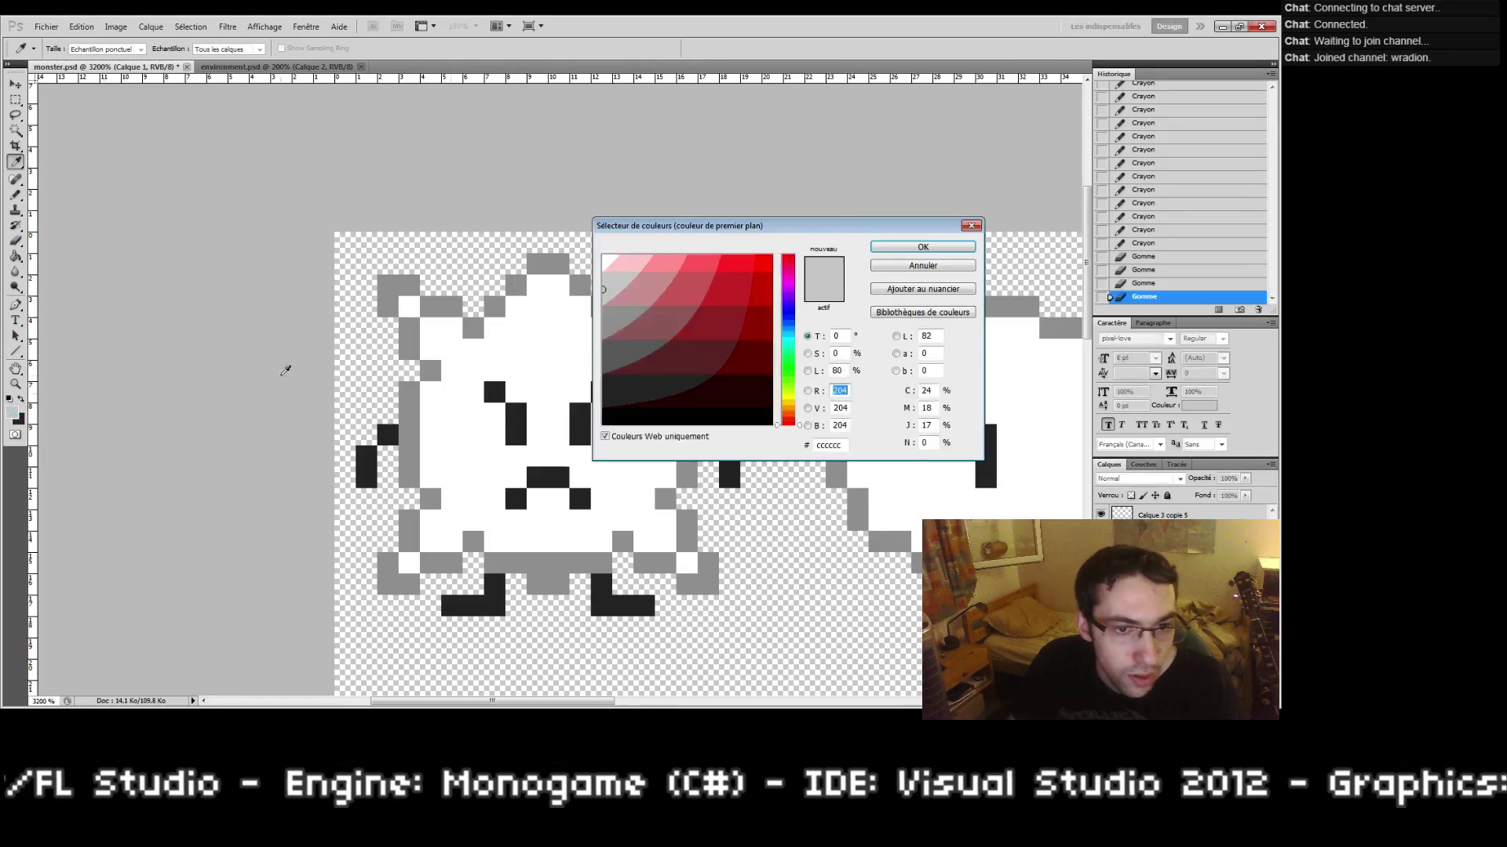
pyautogui.click(613, 296)
pyautogui.moveTo(613, 296); pyautogui.dragTo(589, 280)
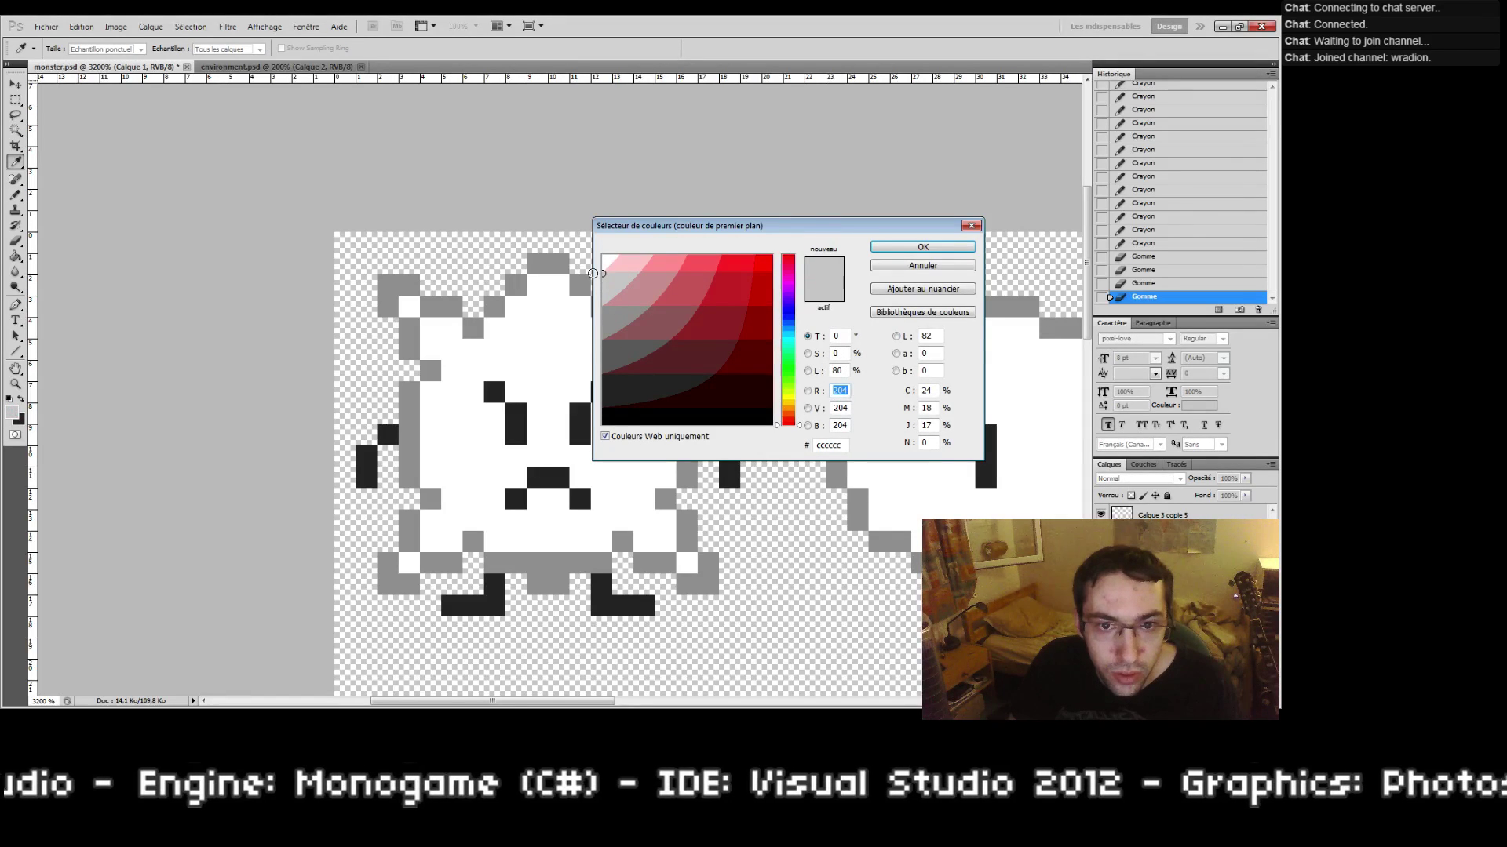
pyautogui.click(922, 247)
# Step: Try shading the first sprite's upper-left spike and adjoining body with light grey pixels, and undo those pencil strokes
pyautogui.moveTo(408, 306); pyautogui.dragTo(430, 328)
pyautogui.click(451, 328)
pyautogui.click(452, 349)
pyautogui.click(451, 370)
pyautogui.click(473, 349)
pyautogui.click(494, 328)
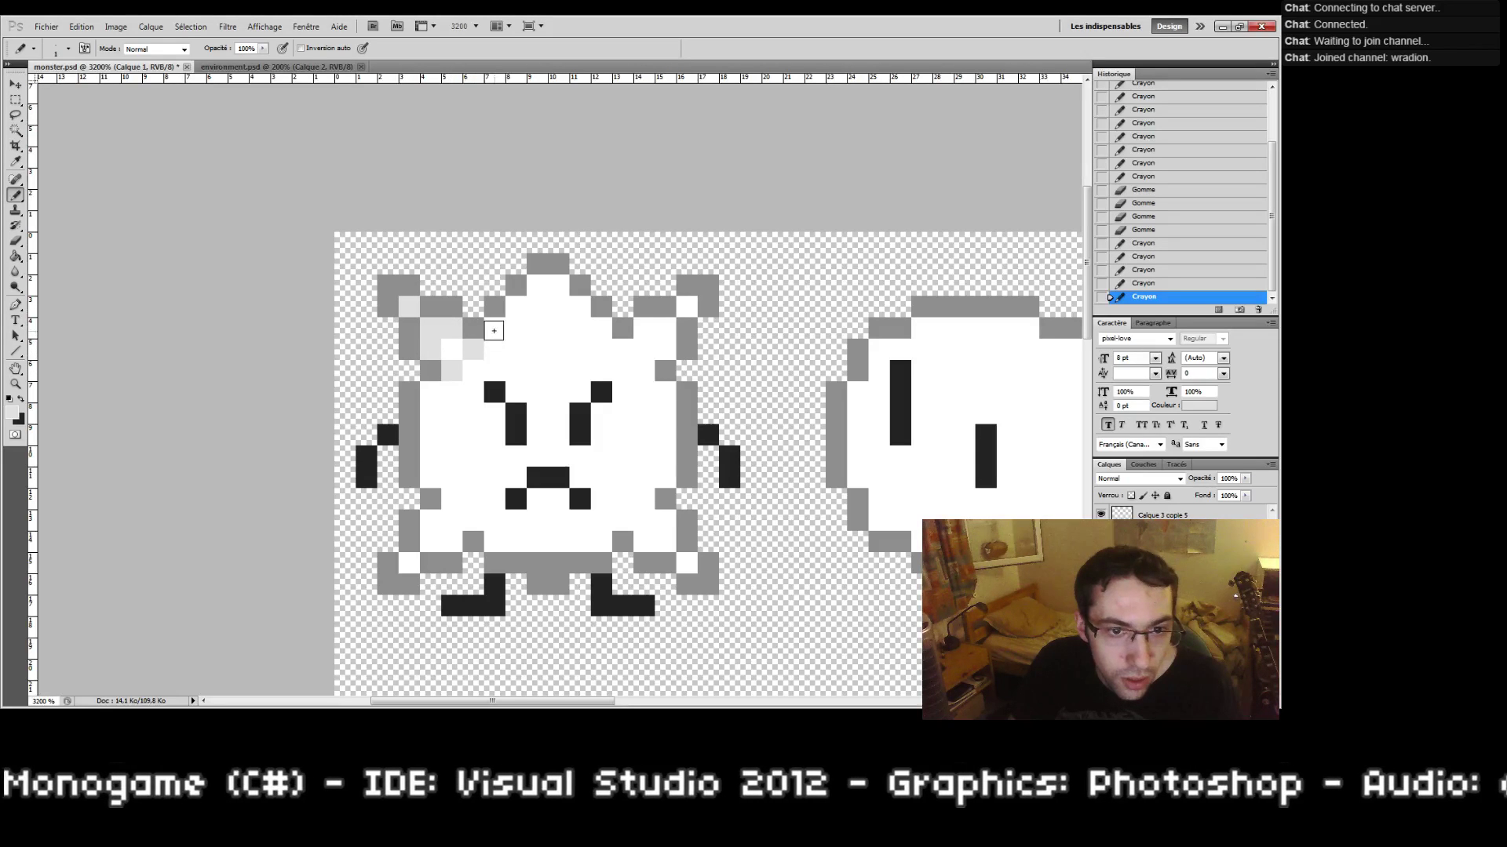
pyautogui.hotkey('ctrl', 'alt', 'z')
pyautogui.hotkey('ctrl', 'alt', 'z')
pyautogui.hotkey('ctrl', 'alt', 'z')
pyautogui.hotkey('ctrl', 'alt', 'z')
pyautogui.hotkey('ctrl', 'alt', 'z')
pyautogui.hotkey('ctrl', 'alt', 'z')
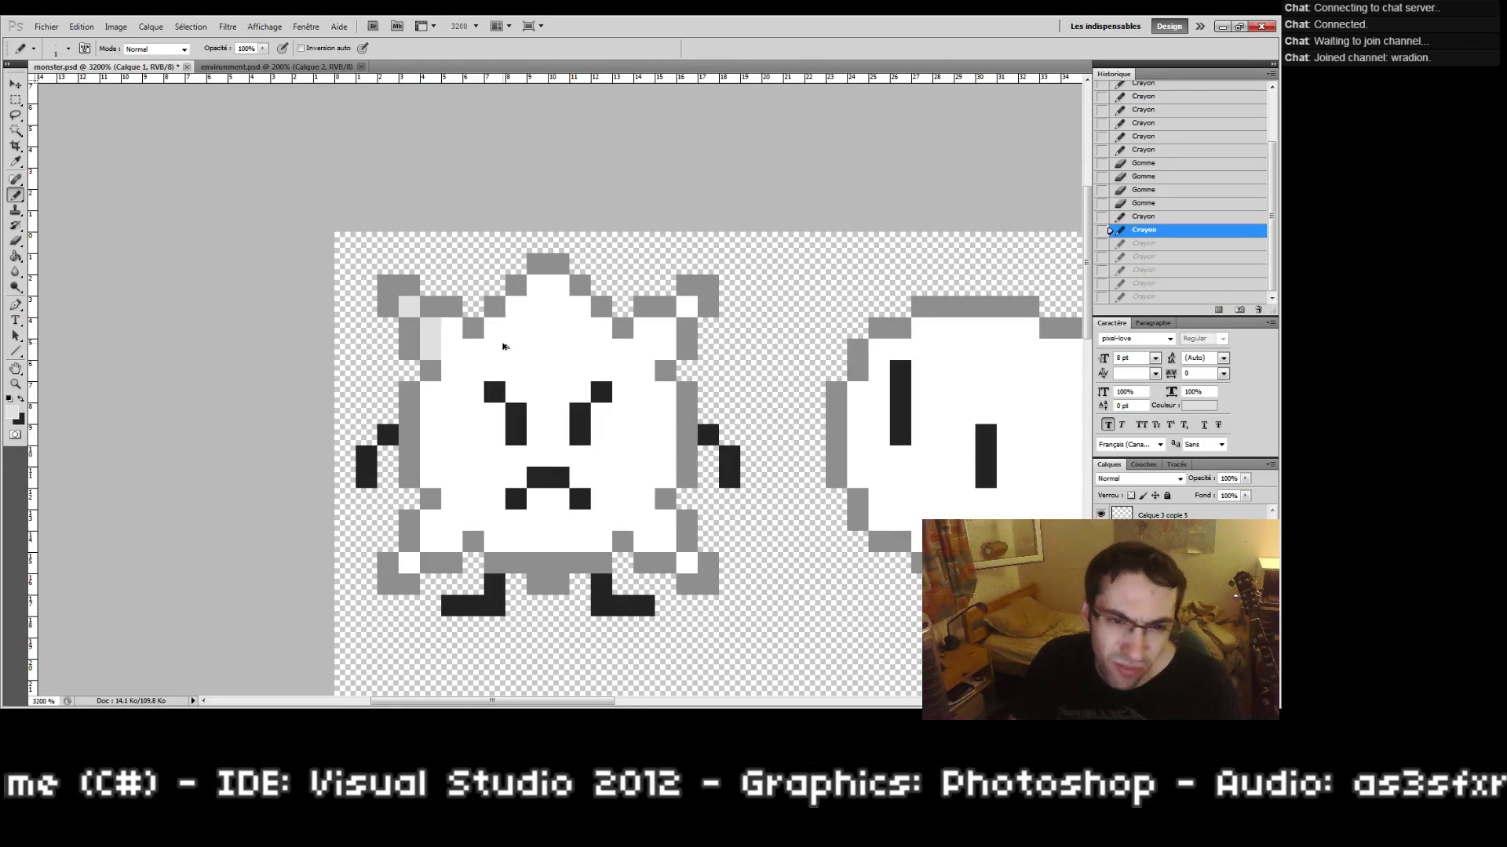
pyautogui.hotkey('ctrl', 'alt', 'z')
# Step: Pencil light grey shading along the first sprite's lower body edge, around the lower-right corner and up the right edge
pyautogui.click(687, 564)
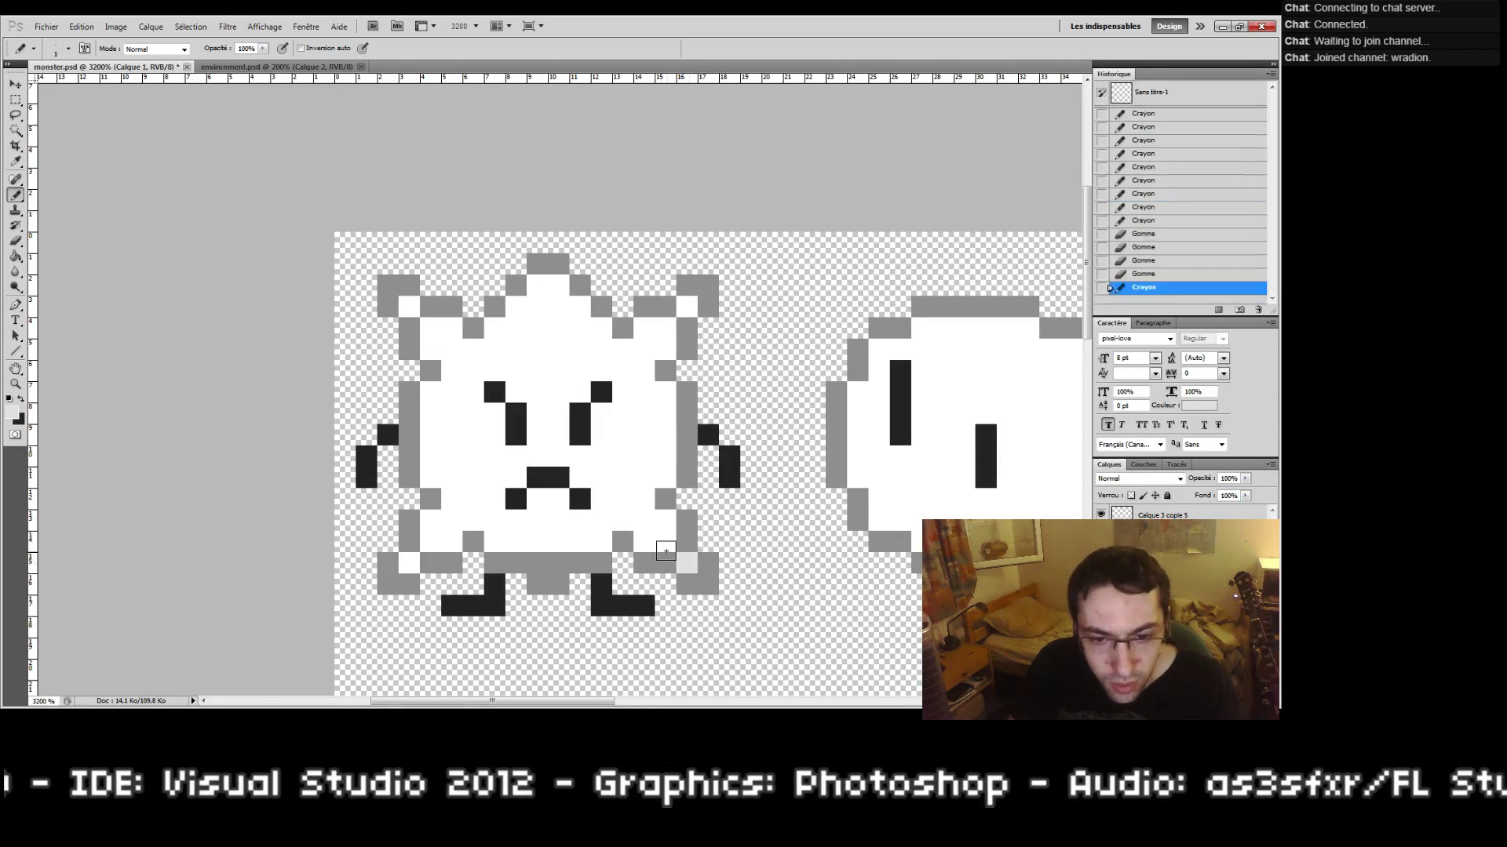
pyautogui.click(665, 521)
pyautogui.click(647, 537)
pyautogui.moveTo(583, 539); pyautogui.dragTo(497, 539)
pyautogui.click(595, 536)
pyautogui.moveTo(628, 519)
pyautogui.mouseDown()
pyautogui.moveTo(663, 475)
pyautogui.moveTo(652, 323)
pyautogui.mouseUp()
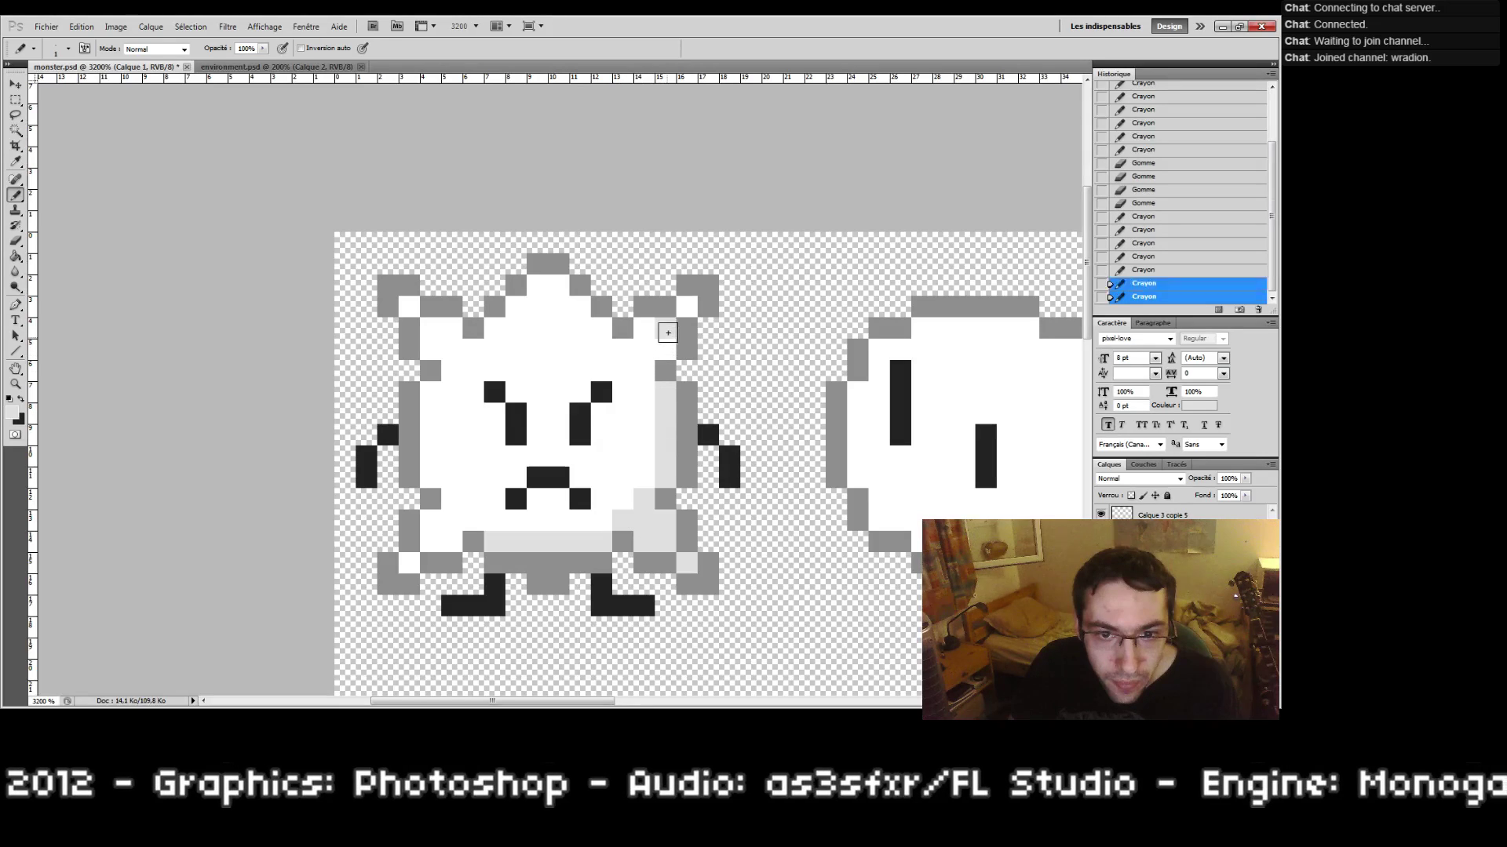
# Step: Pencil light grey shading into the first sprite's upper-right spike and widen the shading down the body's right side to the lower corner
pyautogui.click(684, 307)
pyautogui.click(646, 364)
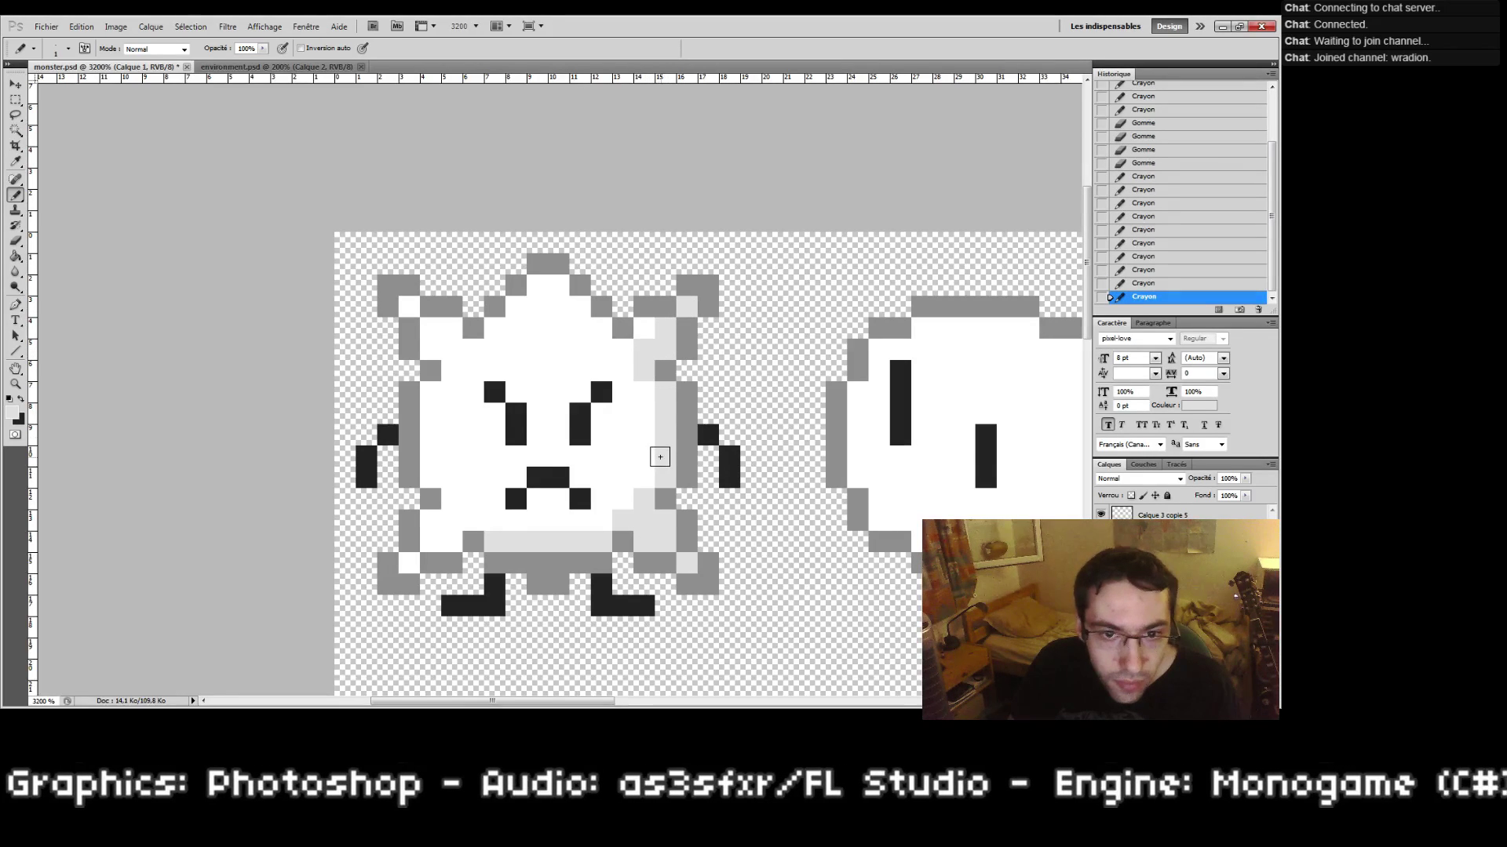
pyautogui.click(644, 392)
pyautogui.click(646, 470)
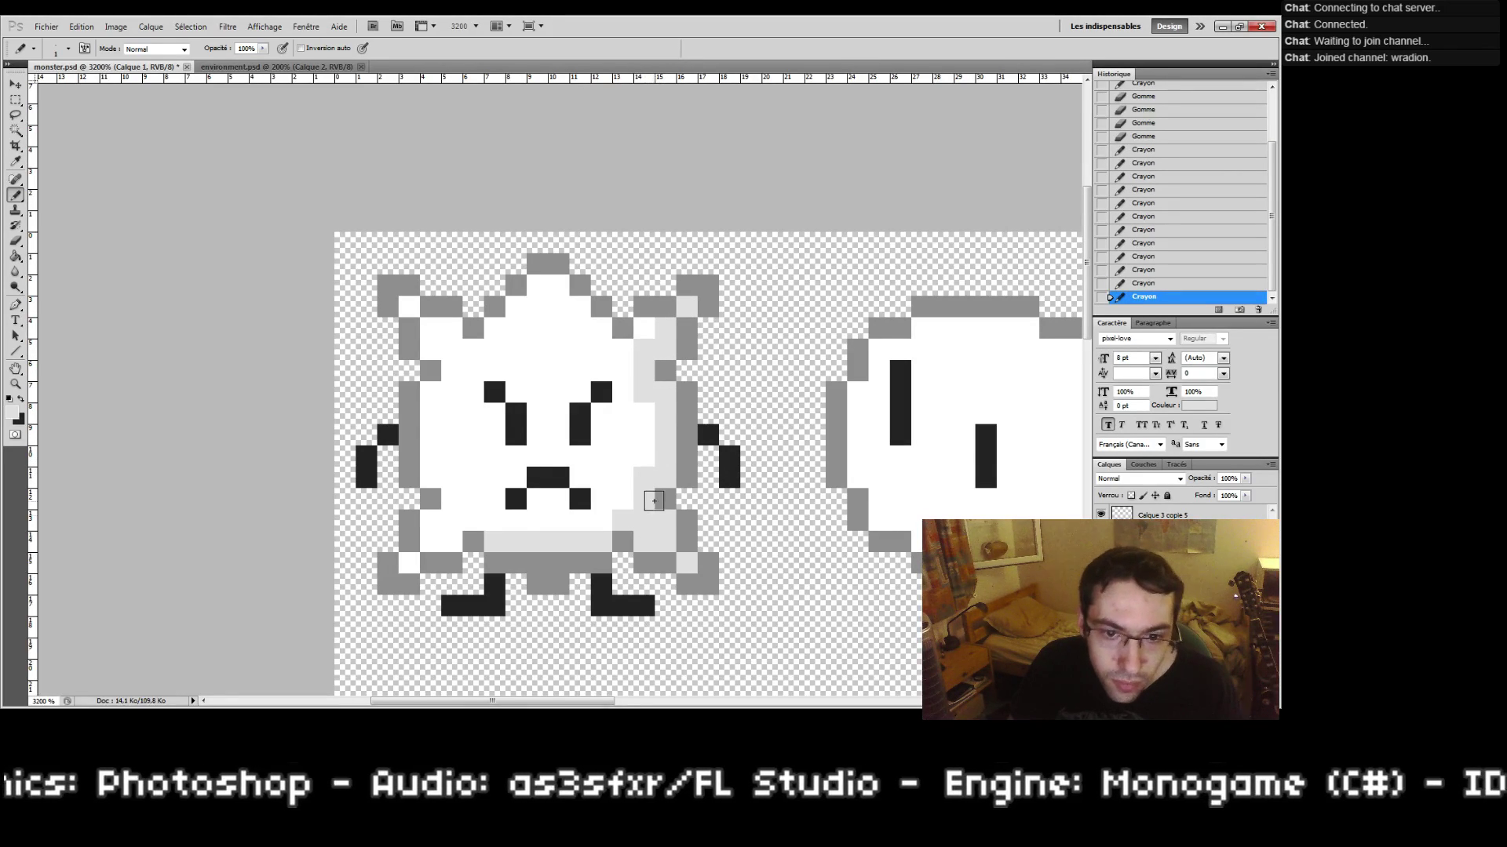
pyautogui.click(601, 520)
pyautogui.click(627, 507)
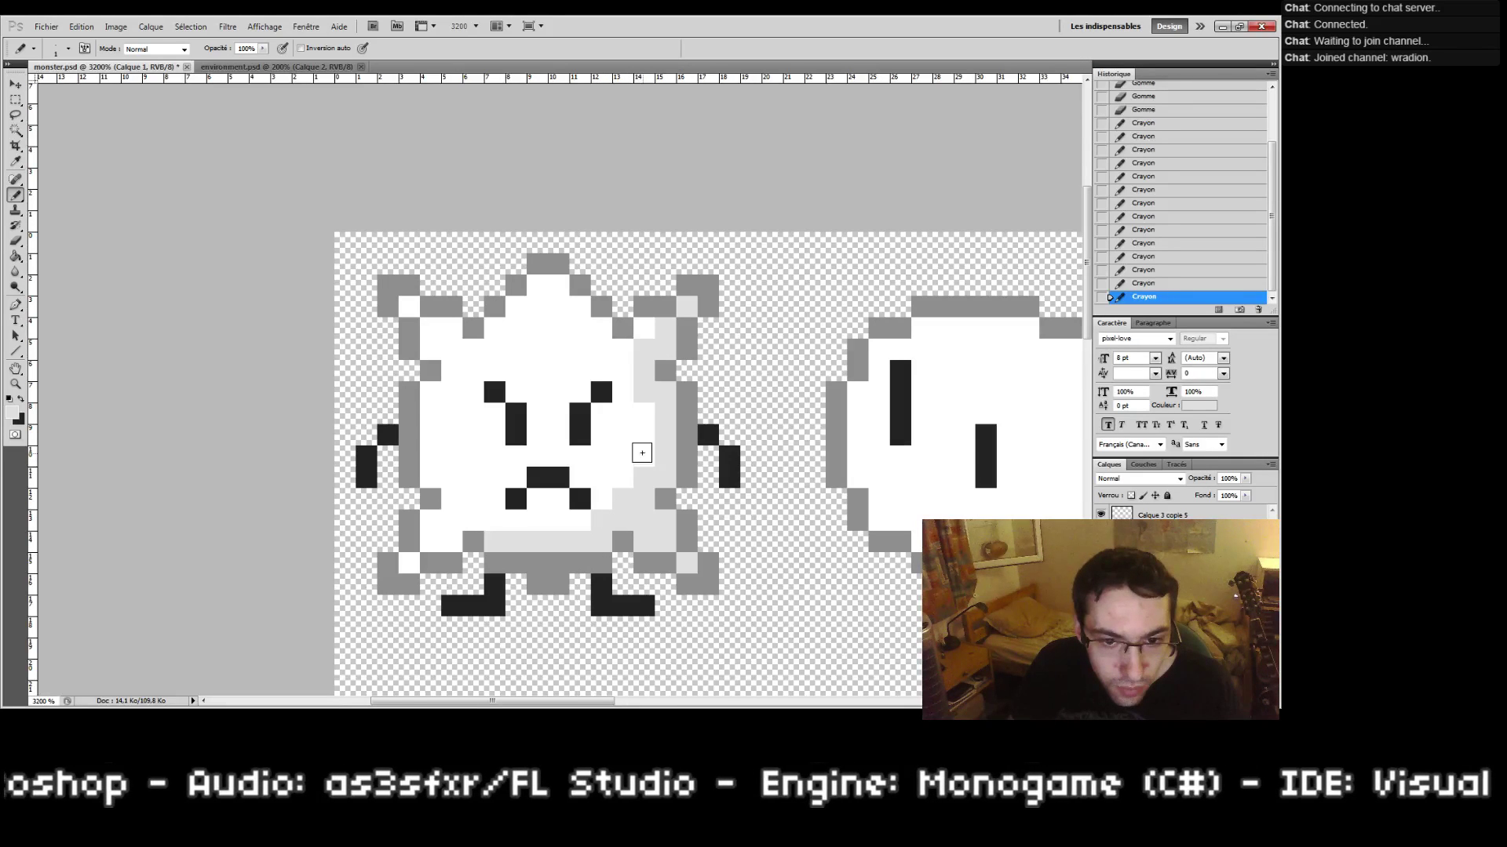
# Step: Extend the light grey shading along the first sprite's lower body, into the lower-left spike and up the lower-left edge
pyautogui.click(580, 521)
pyautogui.click(493, 522)
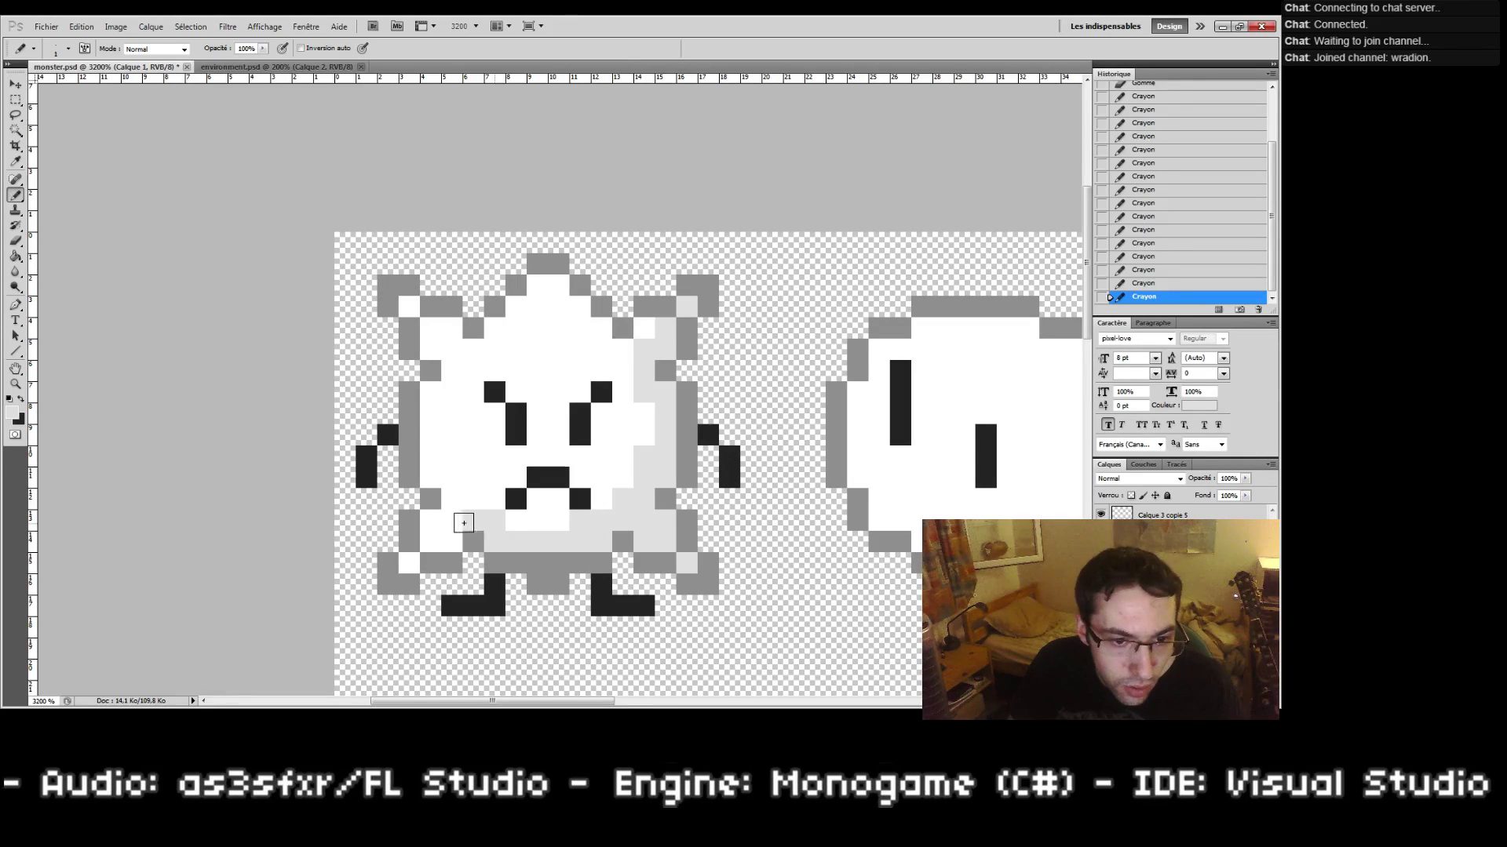
pyautogui.moveTo(464, 524)
pyautogui.mouseDown()
pyautogui.moveTo(438, 523)
pyautogui.moveTo(431, 542)
pyautogui.mouseUp()
pyautogui.hotkey('ctrl', 'z')
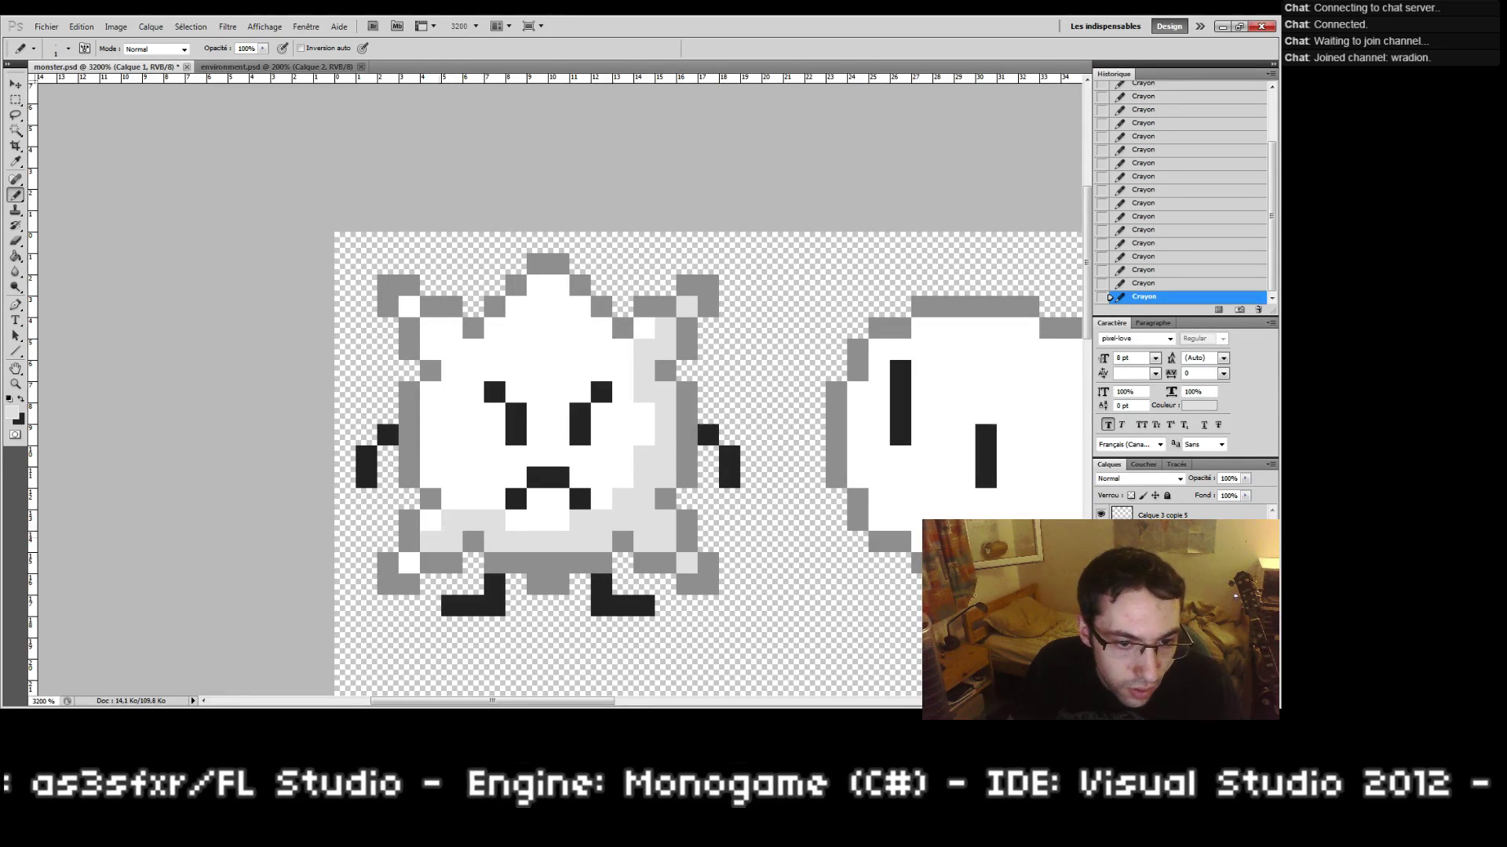
pyautogui.click(411, 567)
pyautogui.click(432, 479)
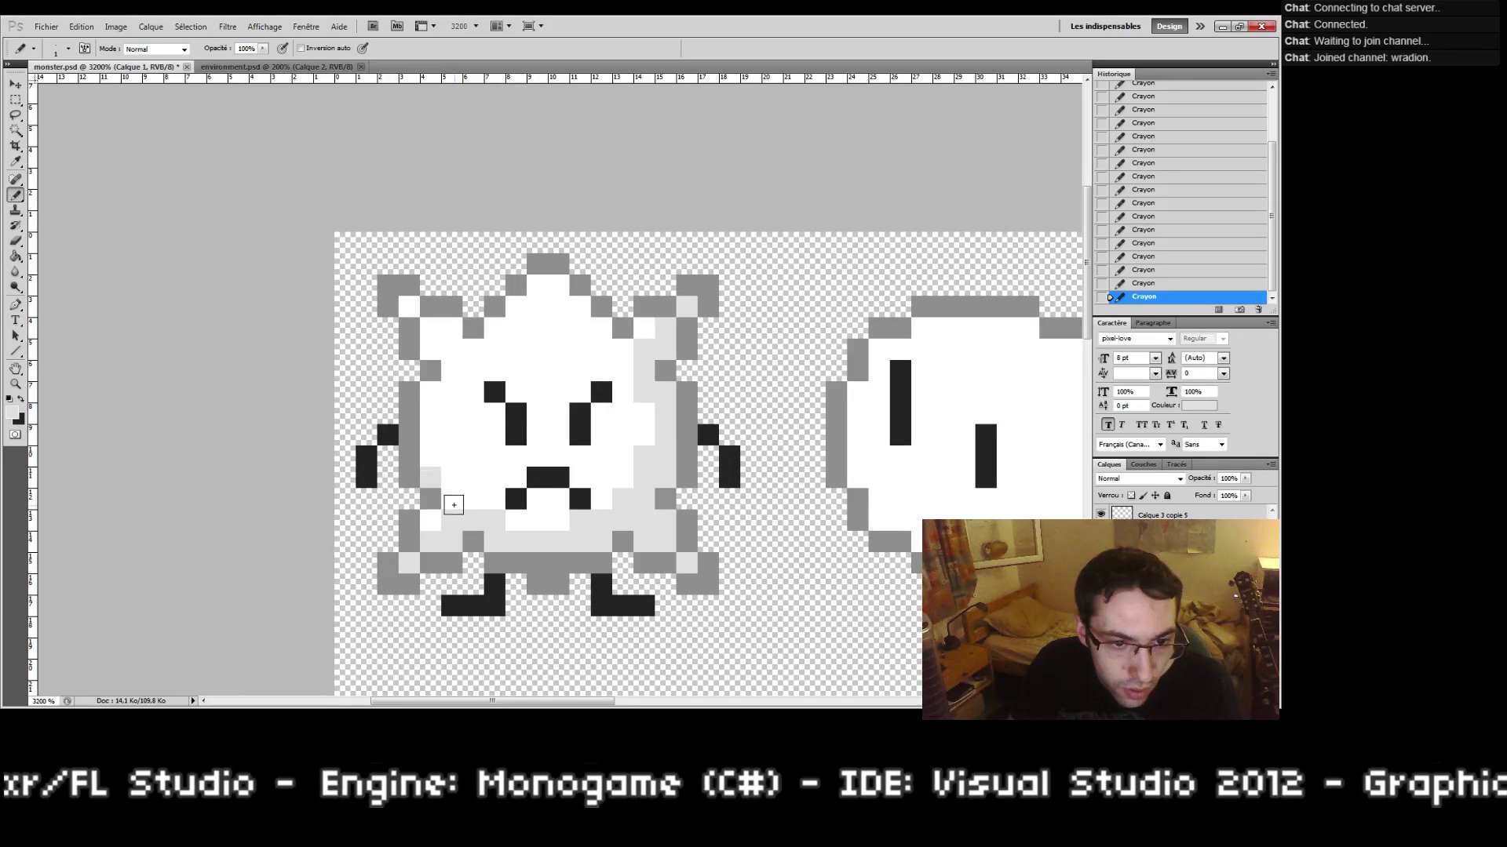
pyautogui.click(452, 504)
pyautogui.click(509, 522)
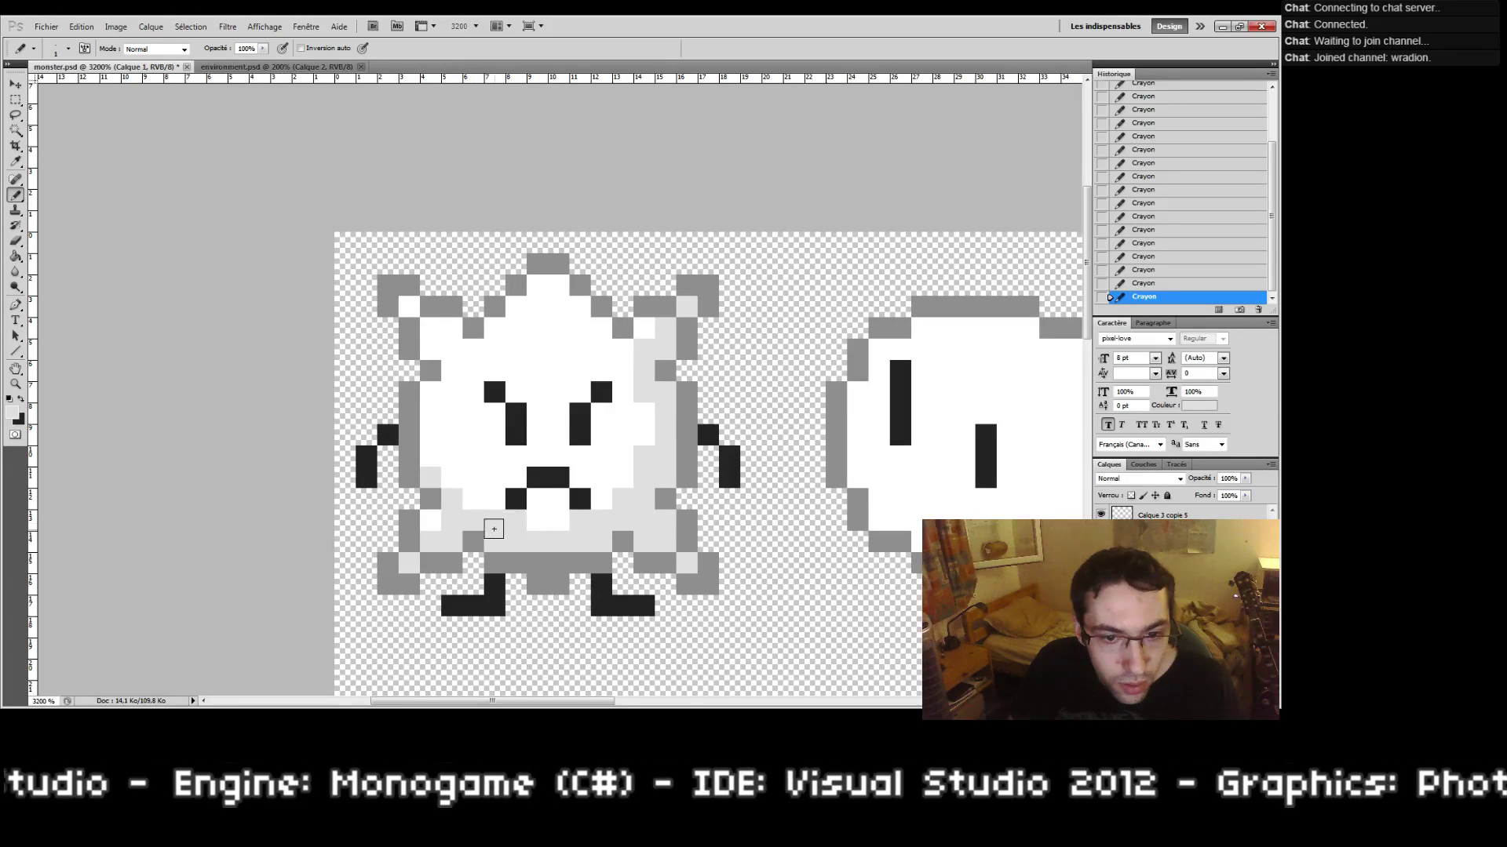
pyautogui.moveTo(428, 473); pyautogui.dragTo(455, 487)
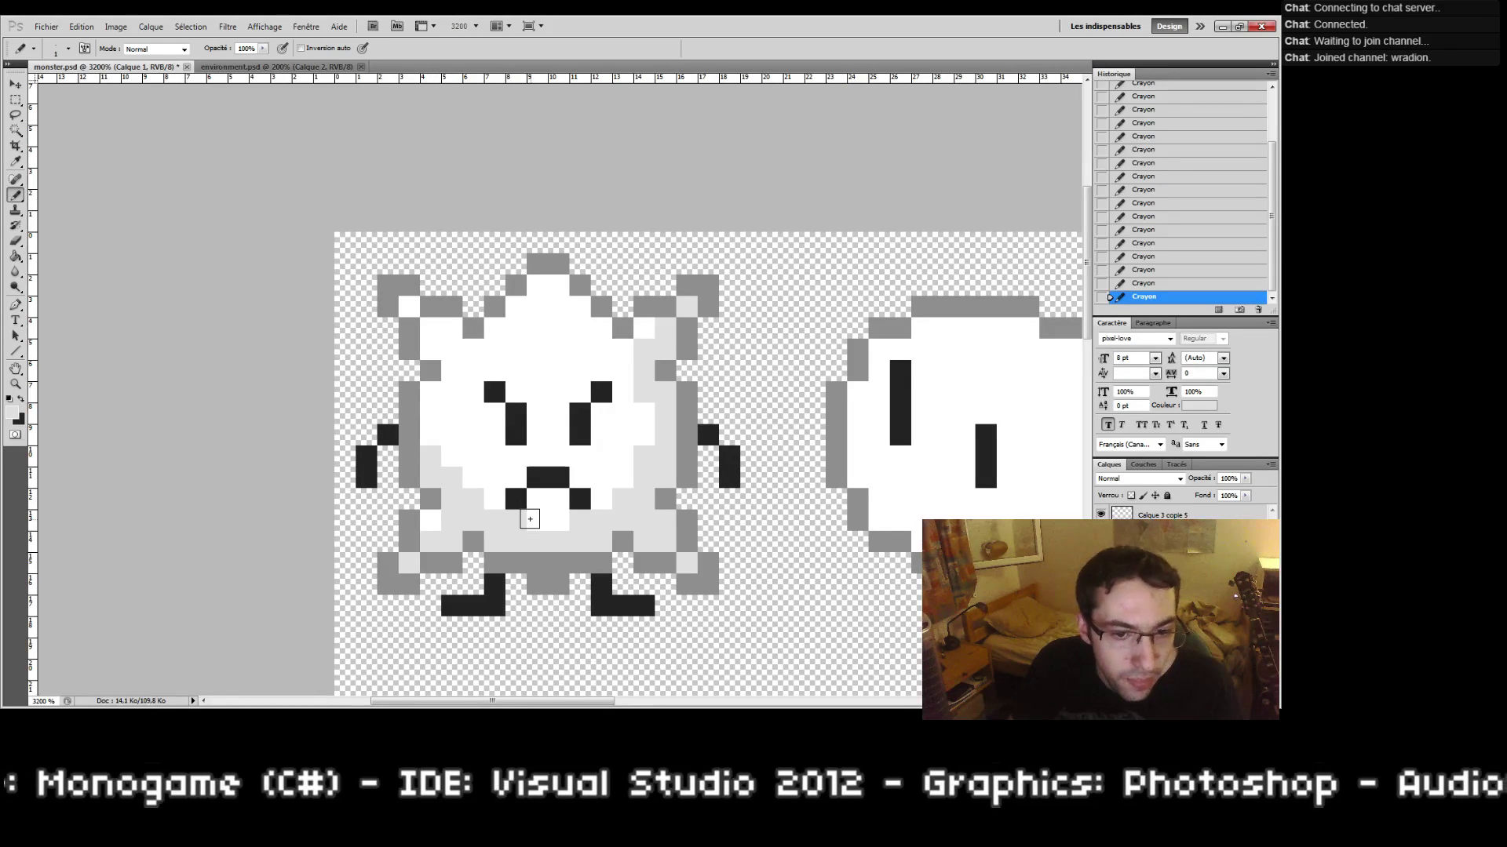
# Step: Set the foreground colour to ececec and pencil a lighter transition along the inner border of the first sprite's shading
pyautogui.click(12, 413)
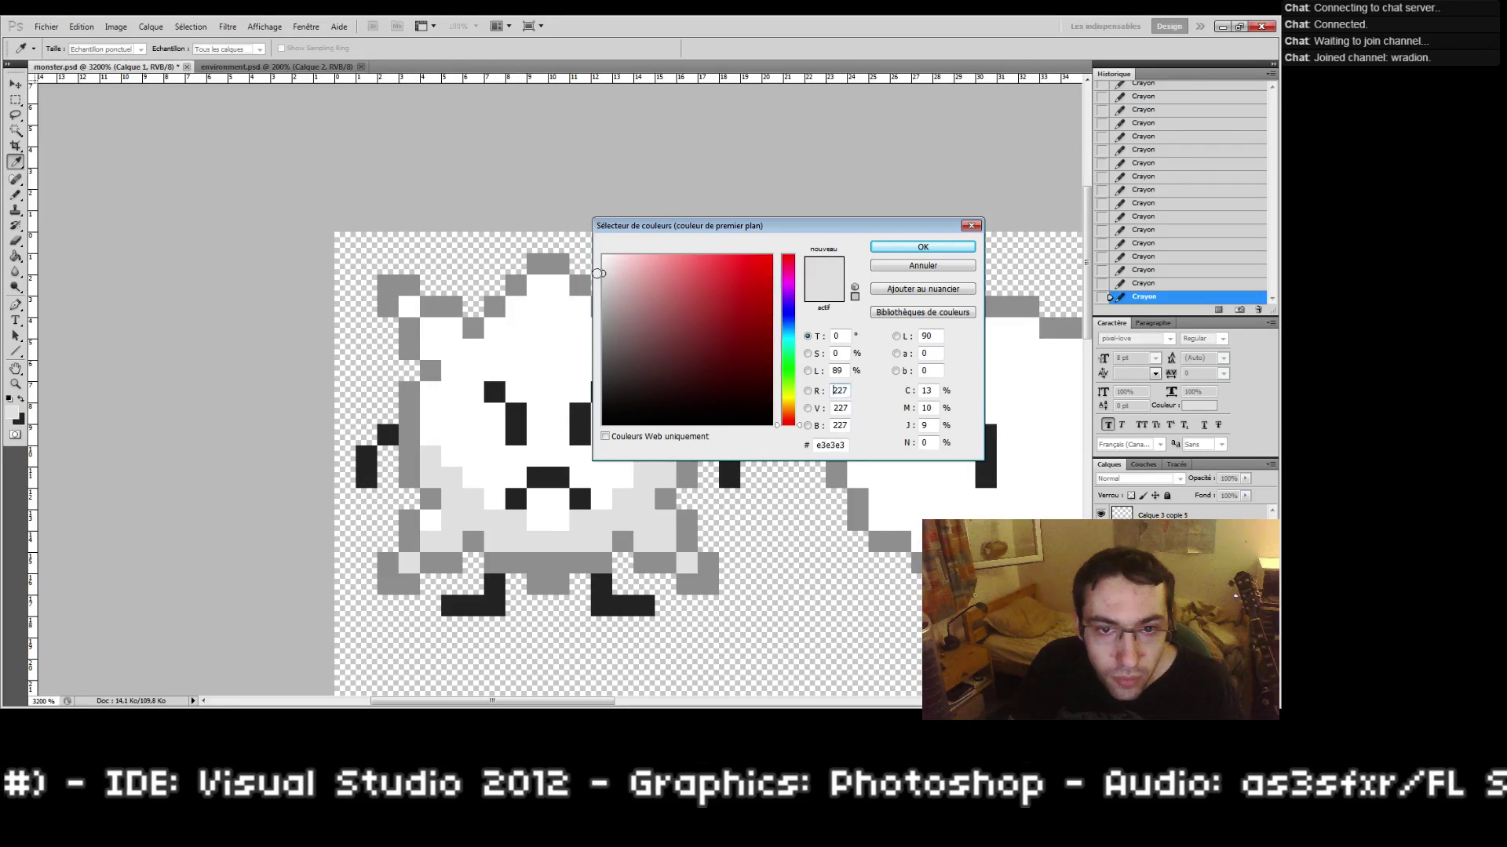
pyautogui.moveTo(598, 274); pyautogui.dragTo(573, 268)
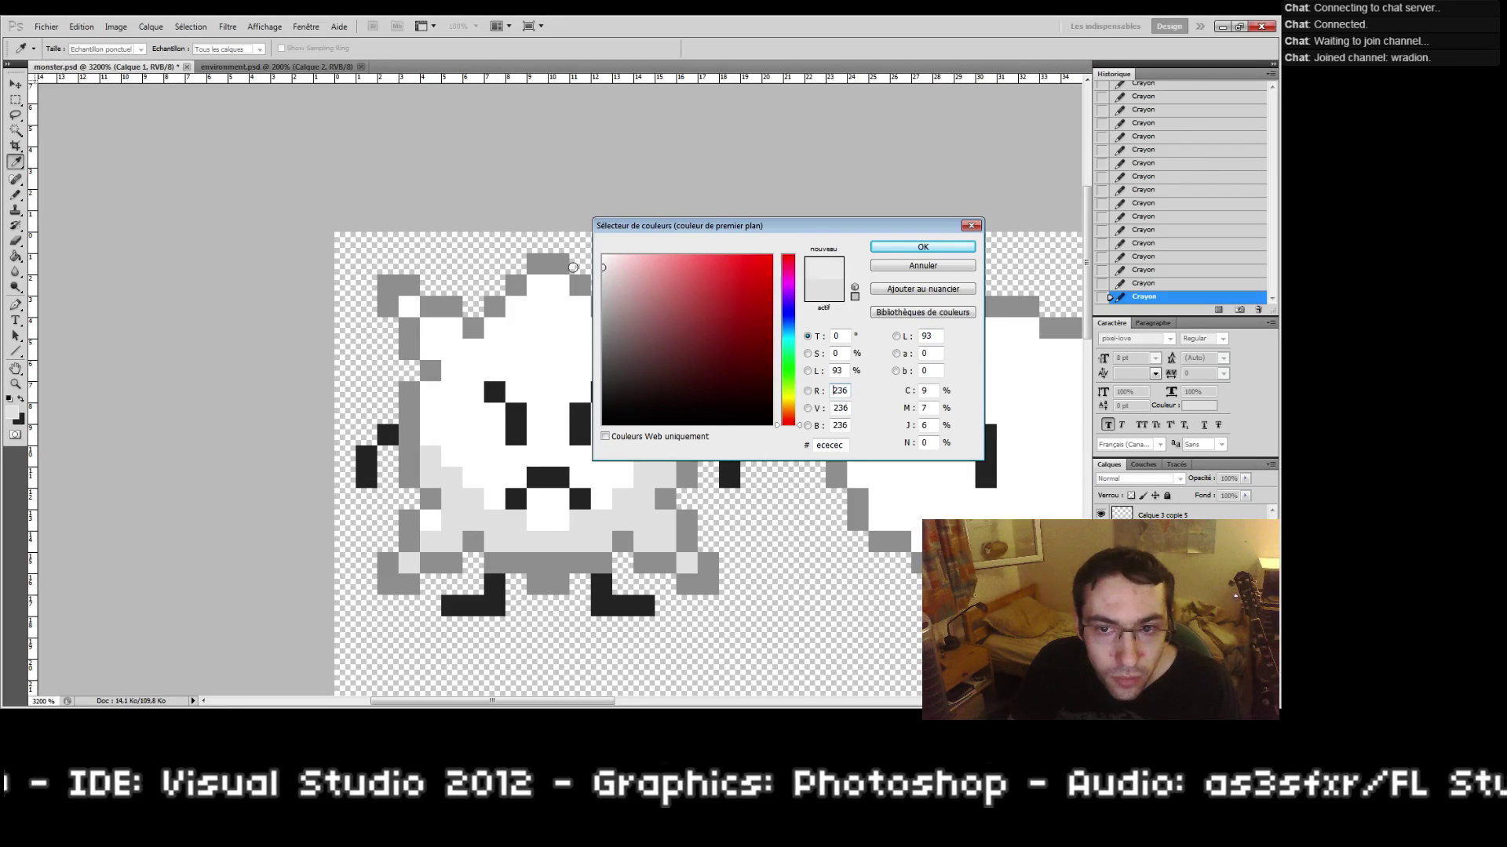
pyautogui.click(887, 245)
pyautogui.moveTo(435, 436); pyautogui.dragTo(430, 393)
pyautogui.click(450, 453)
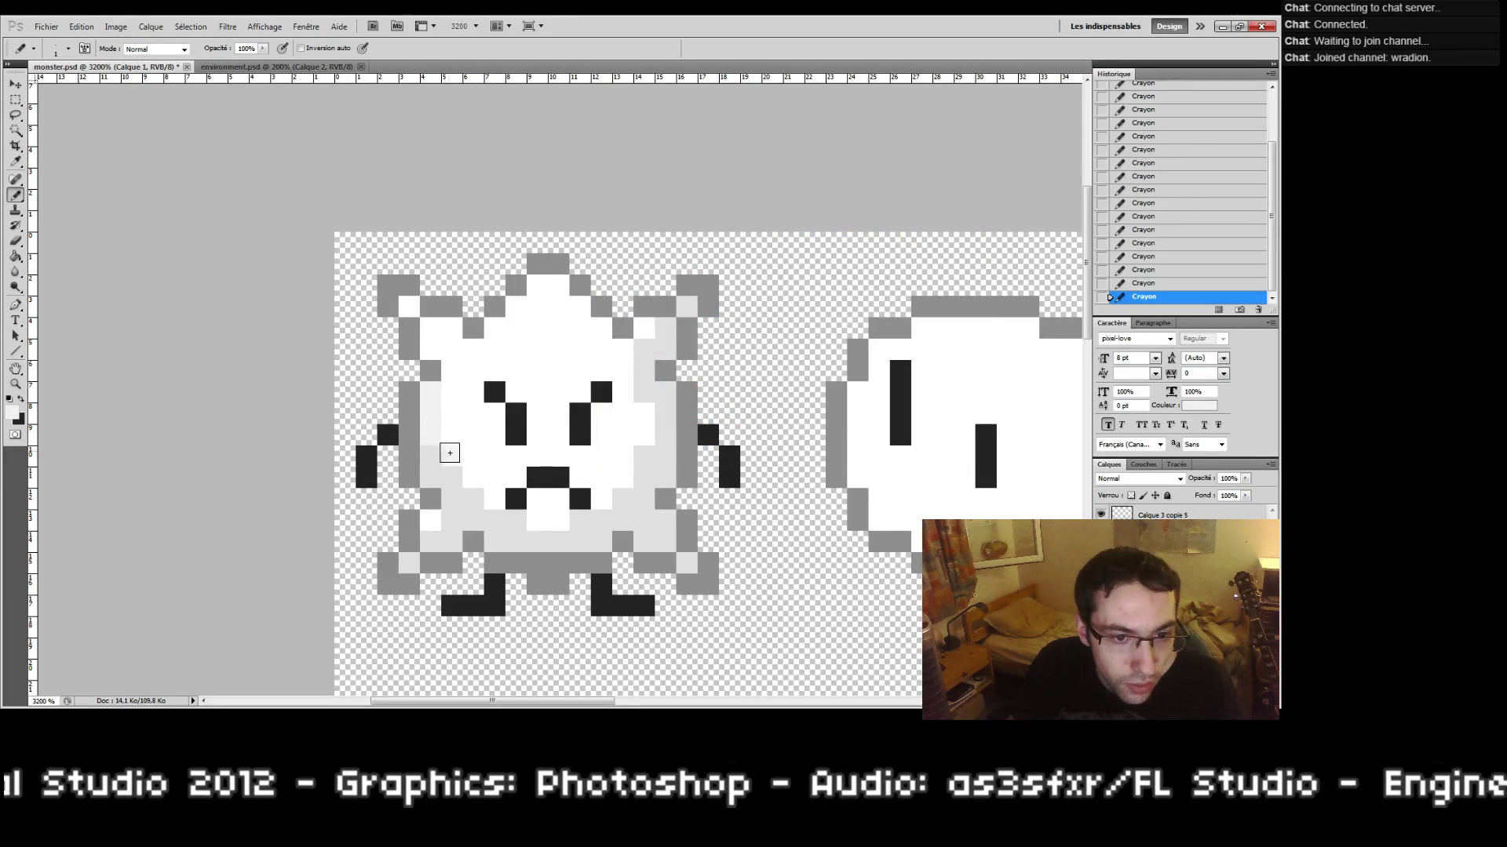
pyautogui.moveTo(450, 453)
pyautogui.mouseDown()
pyautogui.moveTo(491, 501)
pyautogui.moveTo(534, 514)
pyautogui.moveTo(596, 497)
pyautogui.moveTo(638, 441)
pyautogui.moveTo(624, 380)
pyautogui.moveTo(641, 334)
pyautogui.mouseUp()
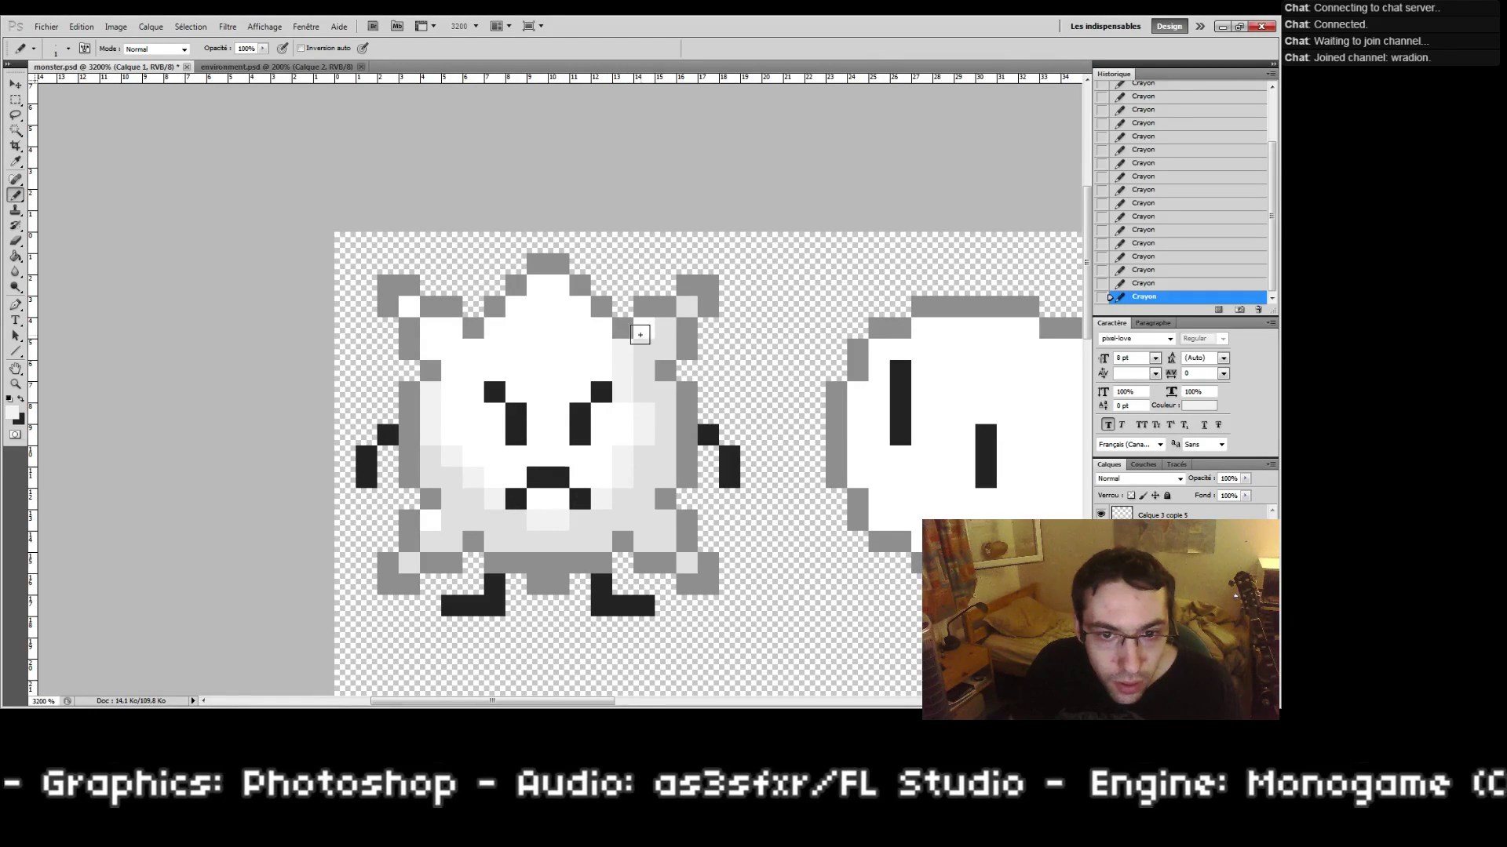
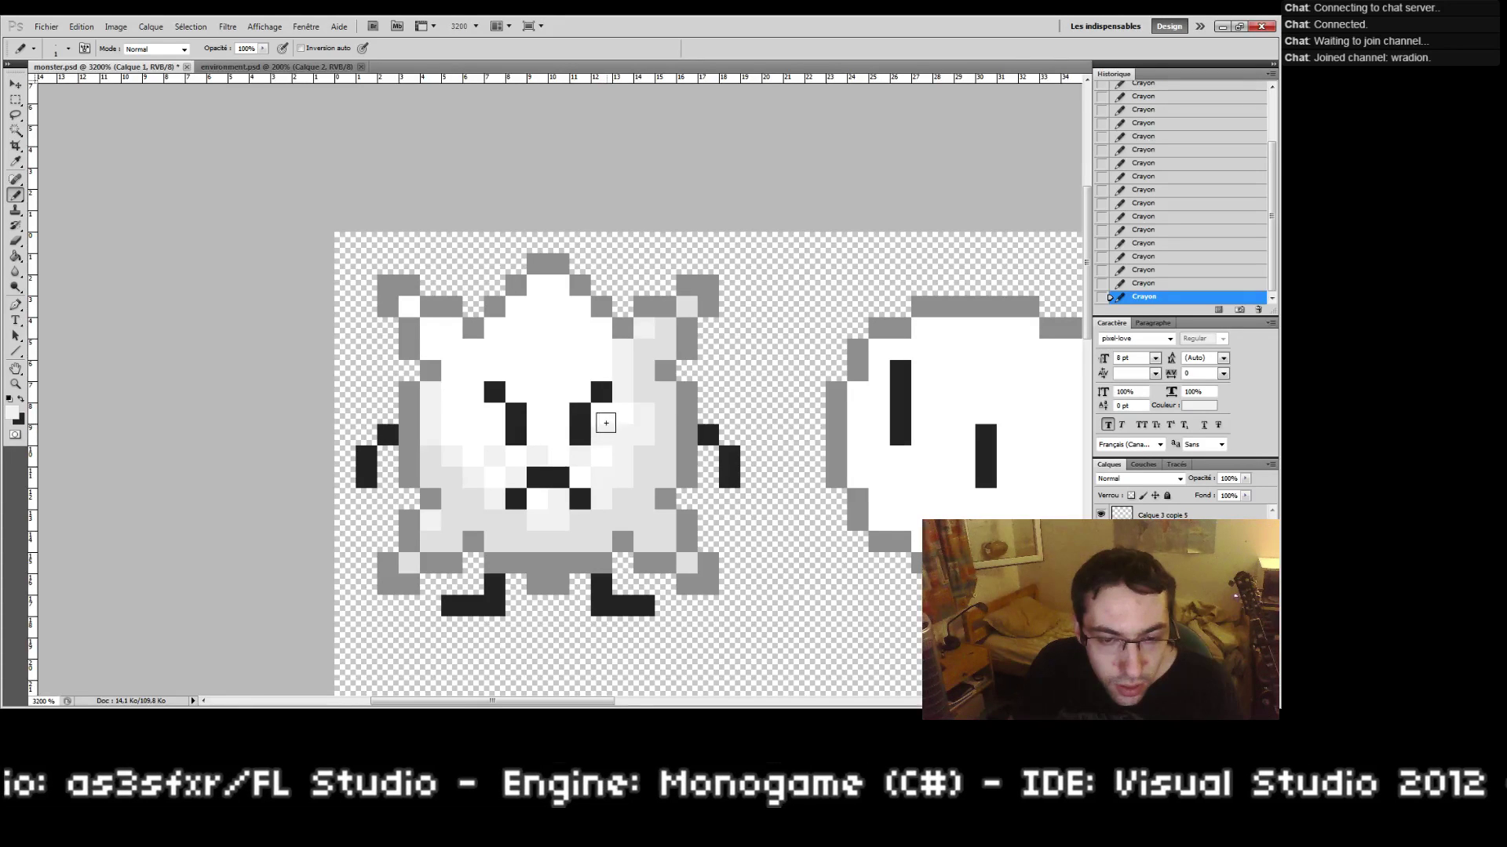
# Step: Undo and redo the latest pencil strokes to compare the shading, and add lighter grey pixels below the first sprite's top spike
pyautogui.hotkey('ctrl', 'alt', 'z')
pyautogui.hotkey('ctrl', 'alt', 'z')
pyautogui.hotkey('ctrl', 'shift', 'z')
pyautogui.hotkey('ctrl', 'shift', 'z')
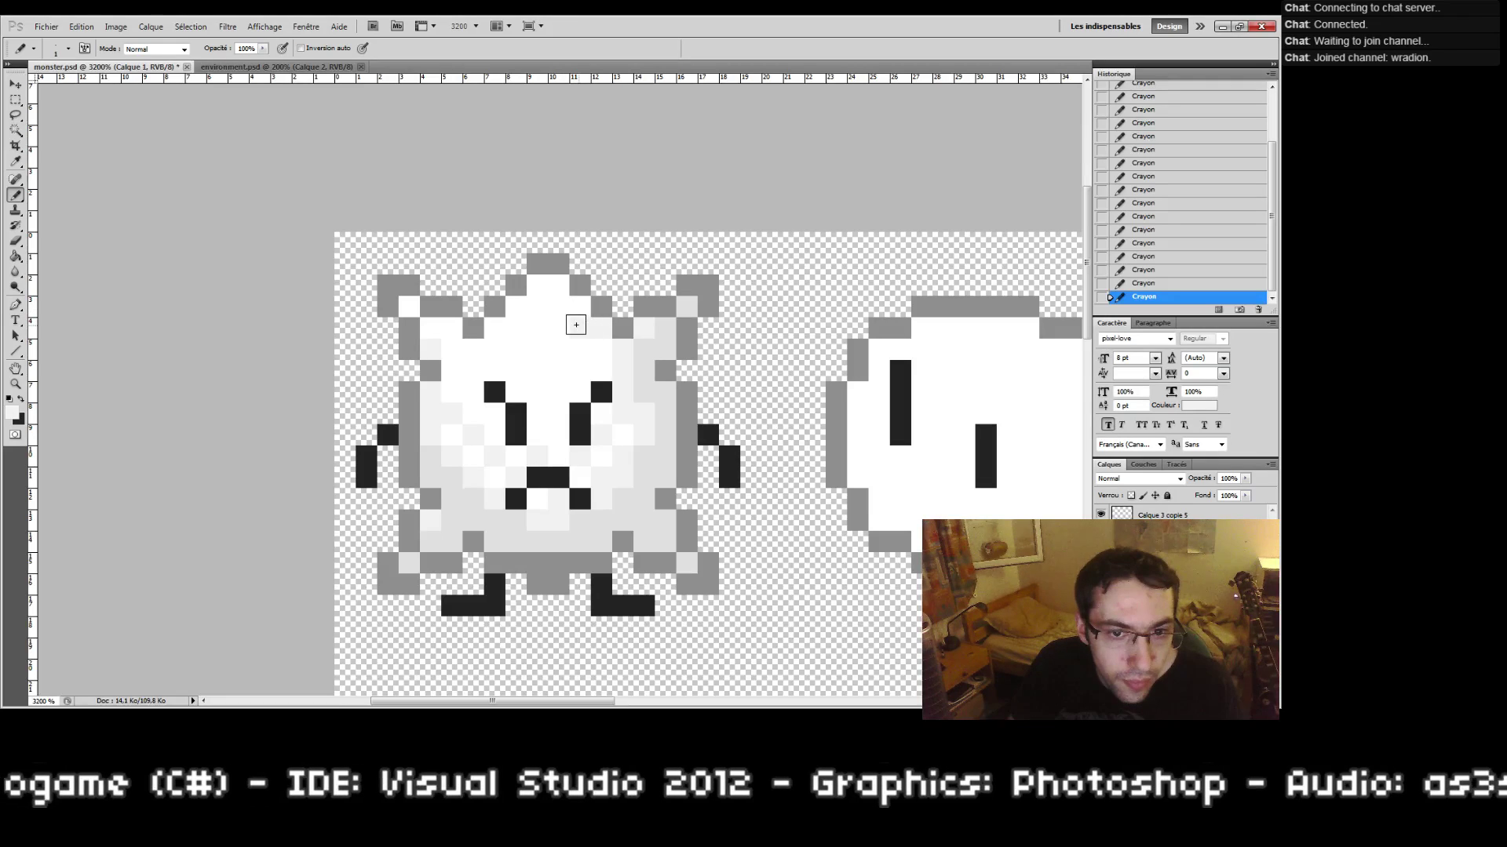
pyautogui.moveTo(576, 325); pyautogui.dragTo(558, 327)
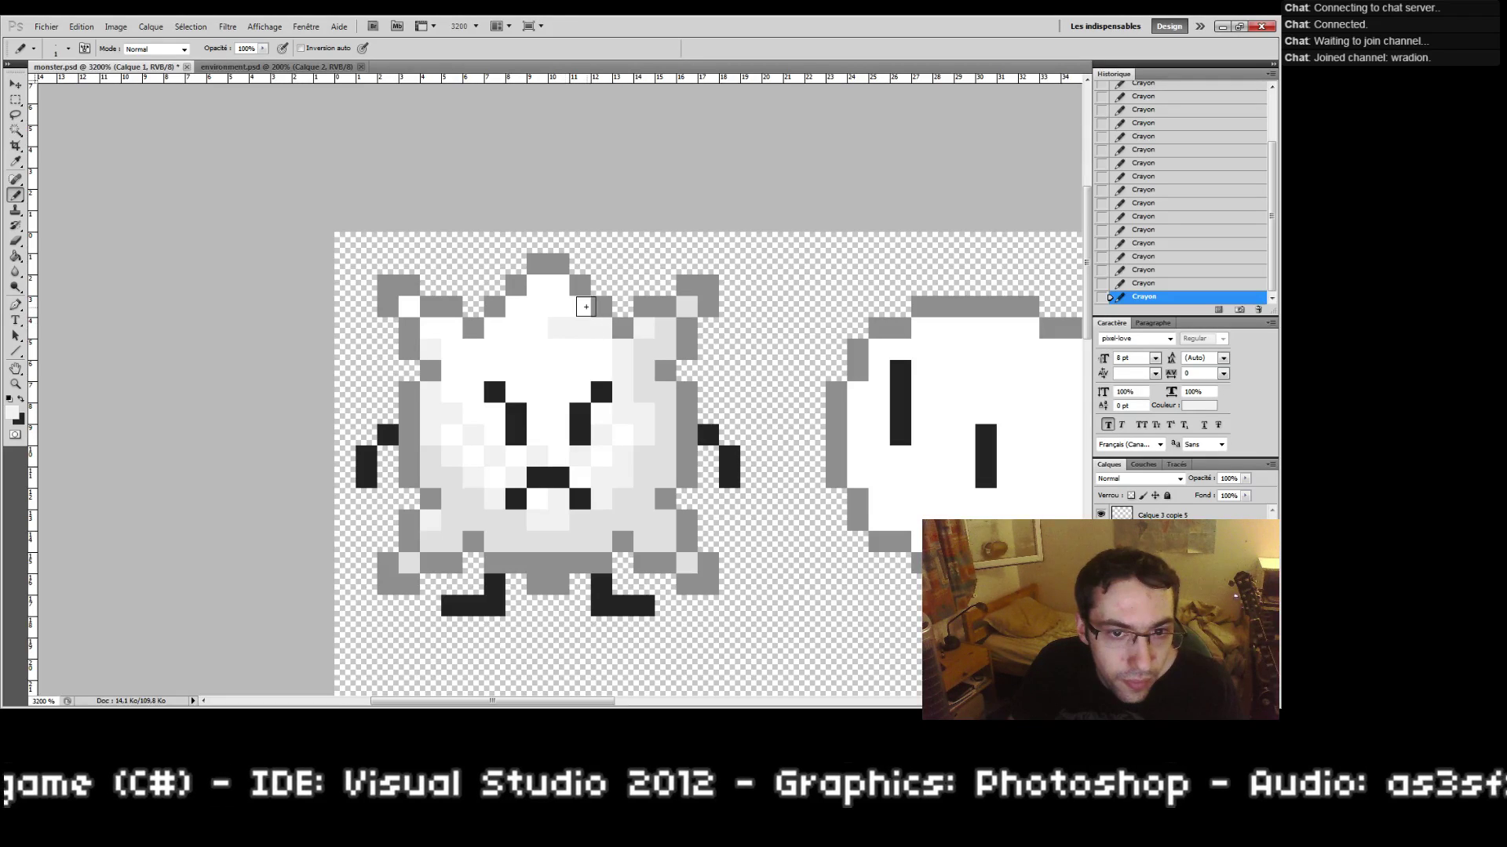
# Step: Check the first sprite at small scale and rework the pixel shading beneath its mouth and on the lower-right body with the Pencil
pyautogui.doubleClick(15, 383)
pyautogui.click(541, 409)
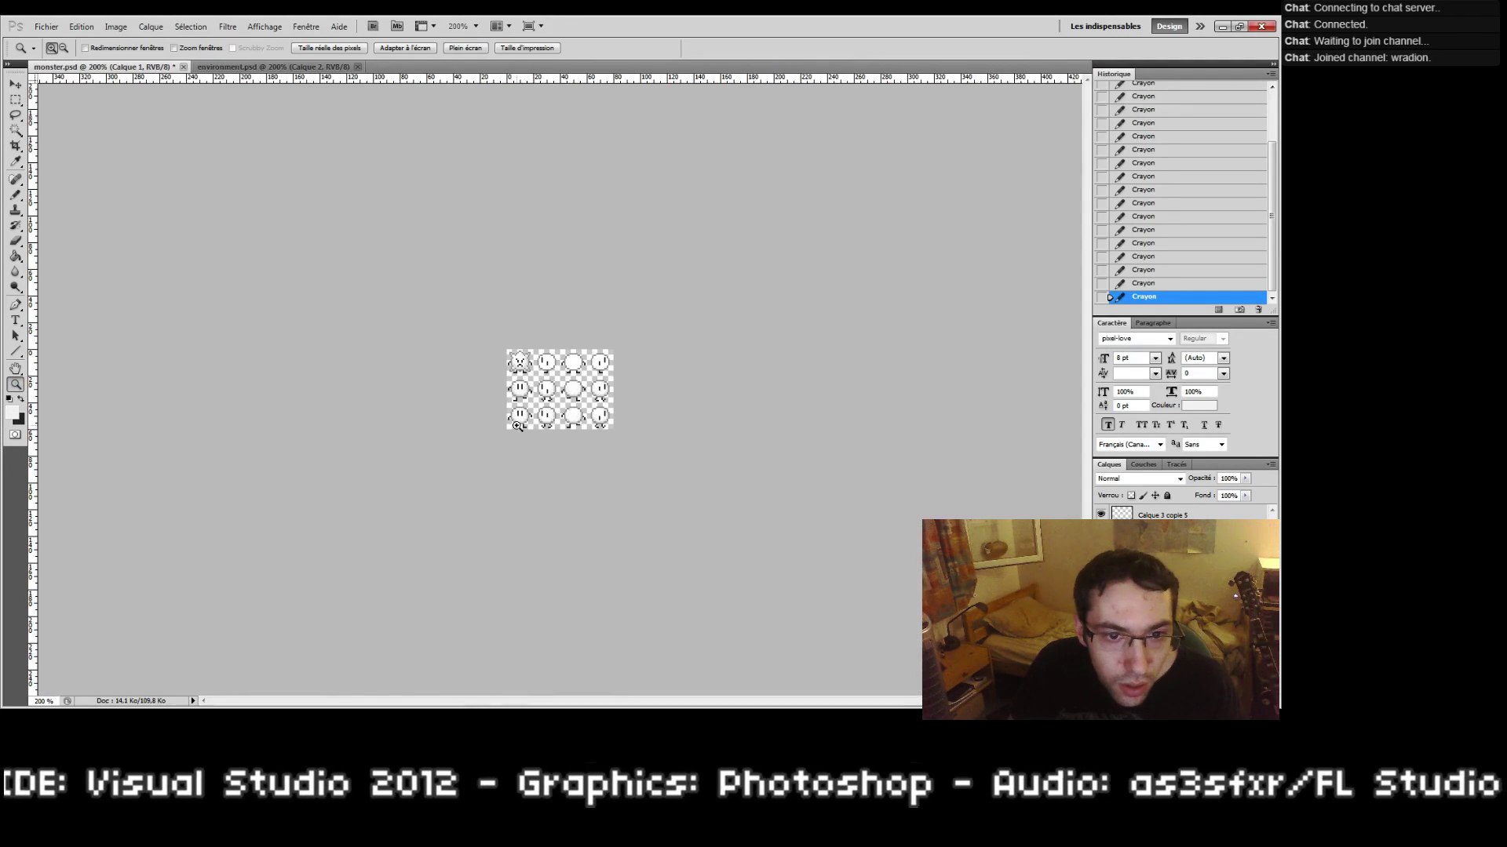
pyautogui.moveTo(537, 377); pyautogui.dragTo(538, 378)
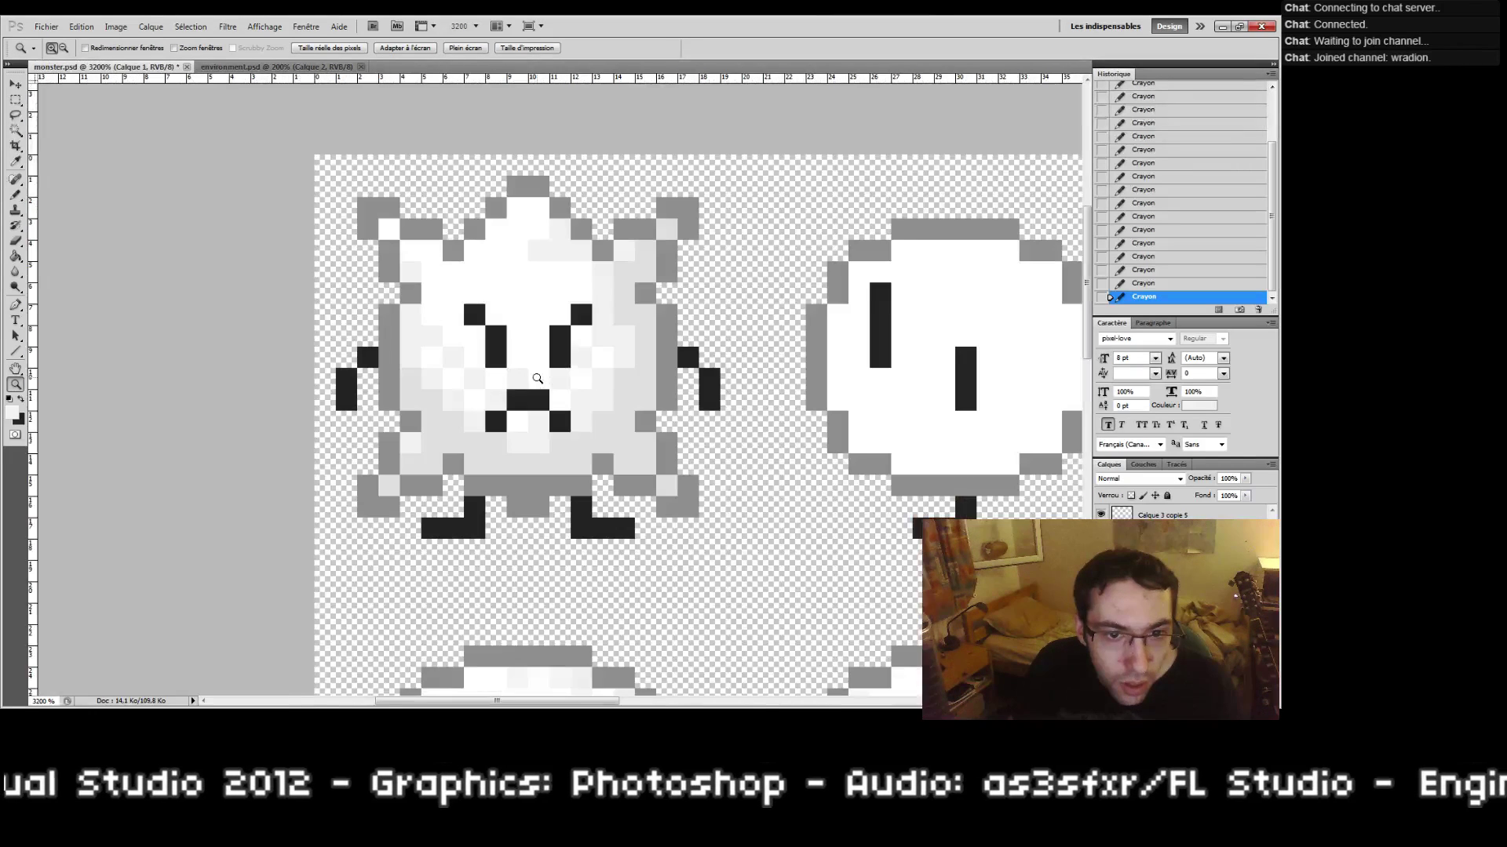
pyautogui.moveTo(503, 298); pyautogui.dragTo(553, 396)
pyautogui.moveTo(636, 533); pyautogui.dragTo(606, 503)
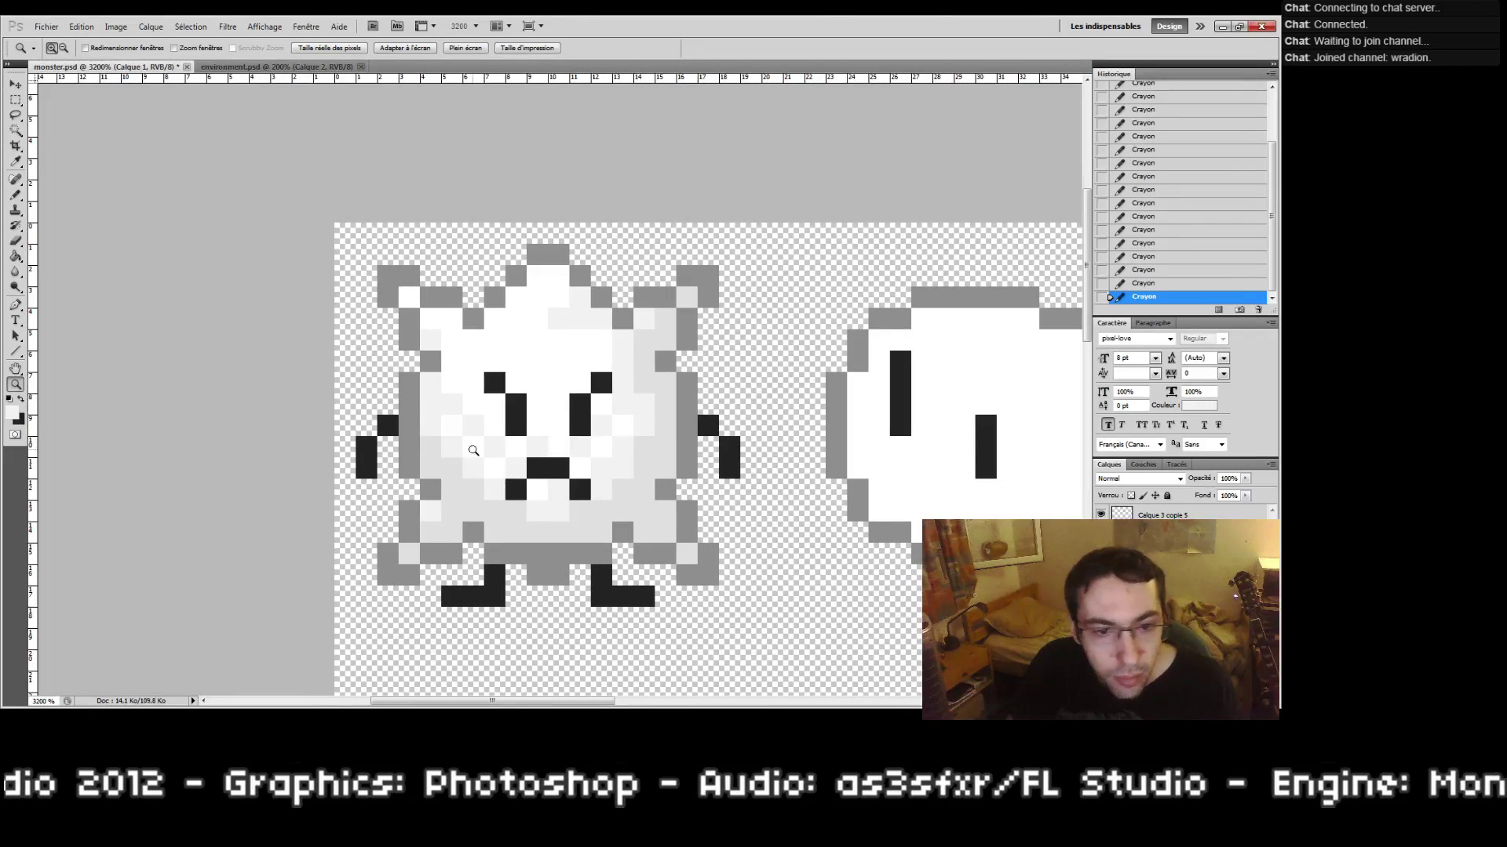
pyautogui.press('g')
pyautogui.press('b')
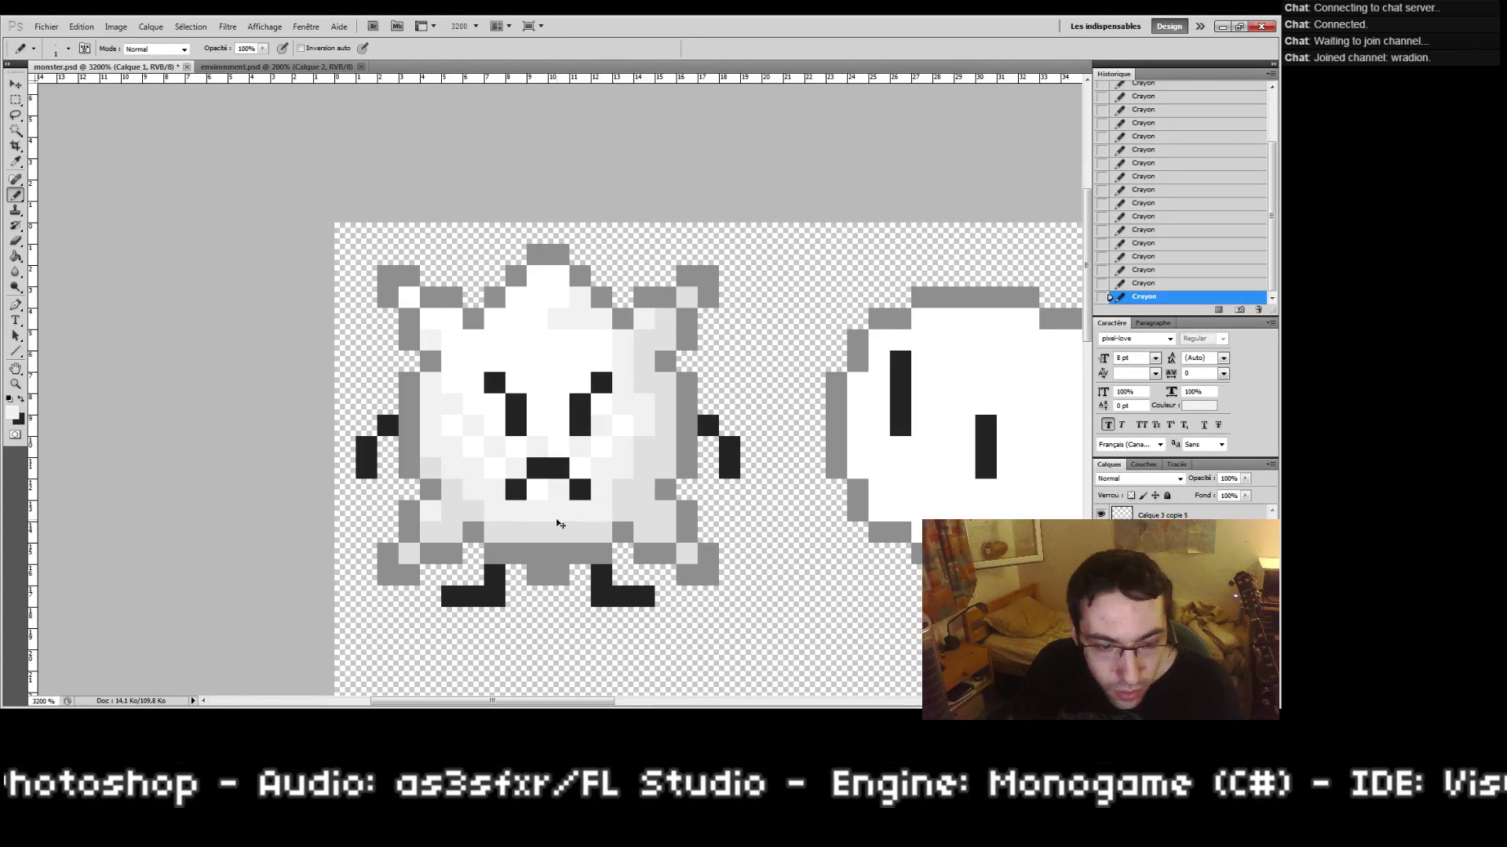
pyautogui.hotkey('ctrl', 'alt', 'z')
pyautogui.hotkey('ctrl', 'alt', 'z')
pyautogui.click(521, 508)
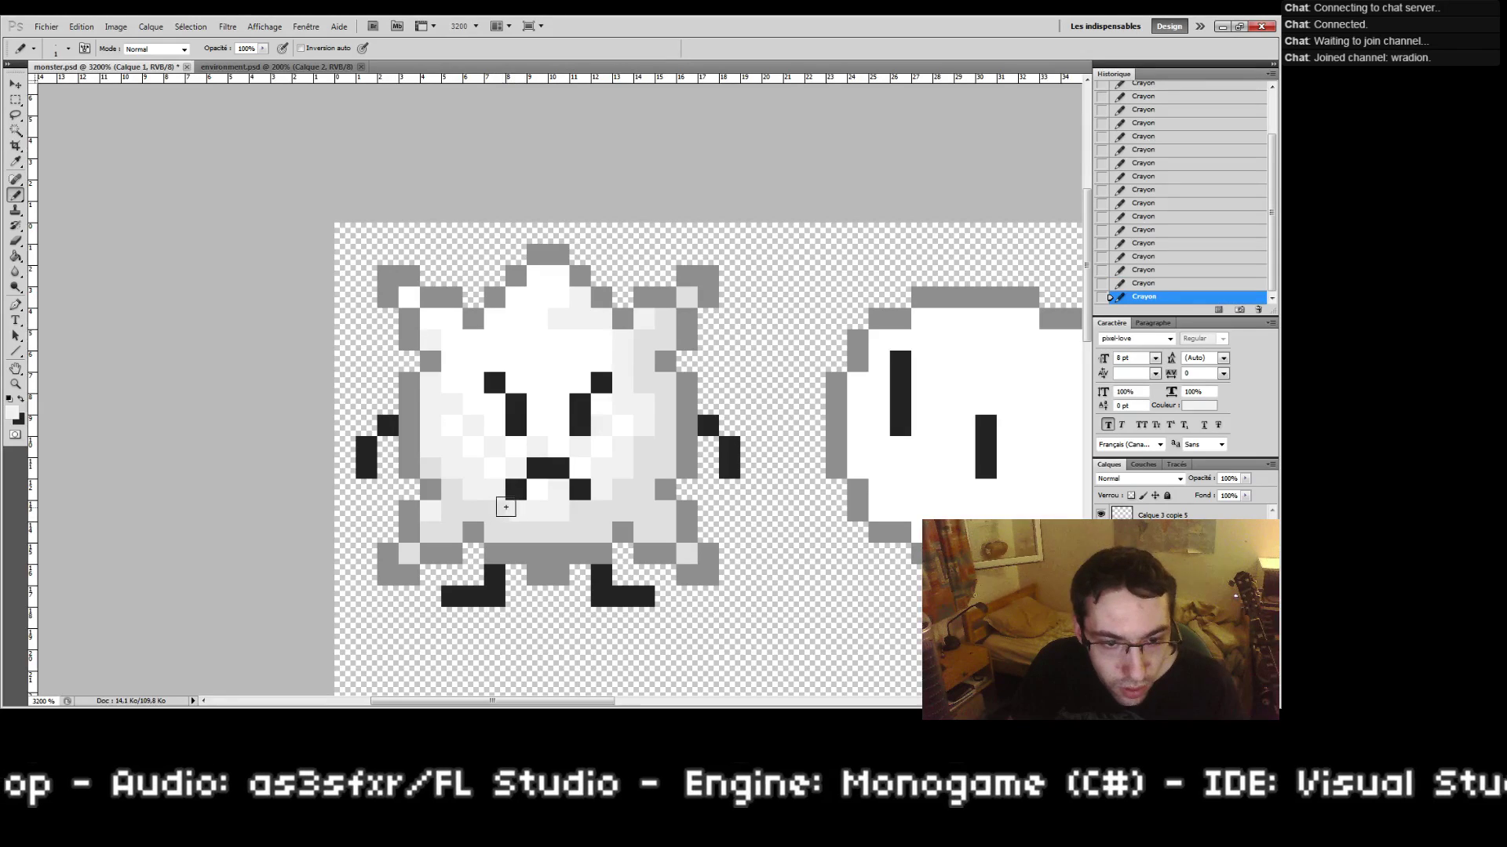
pyautogui.click(581, 510)
pyautogui.click(622, 494)
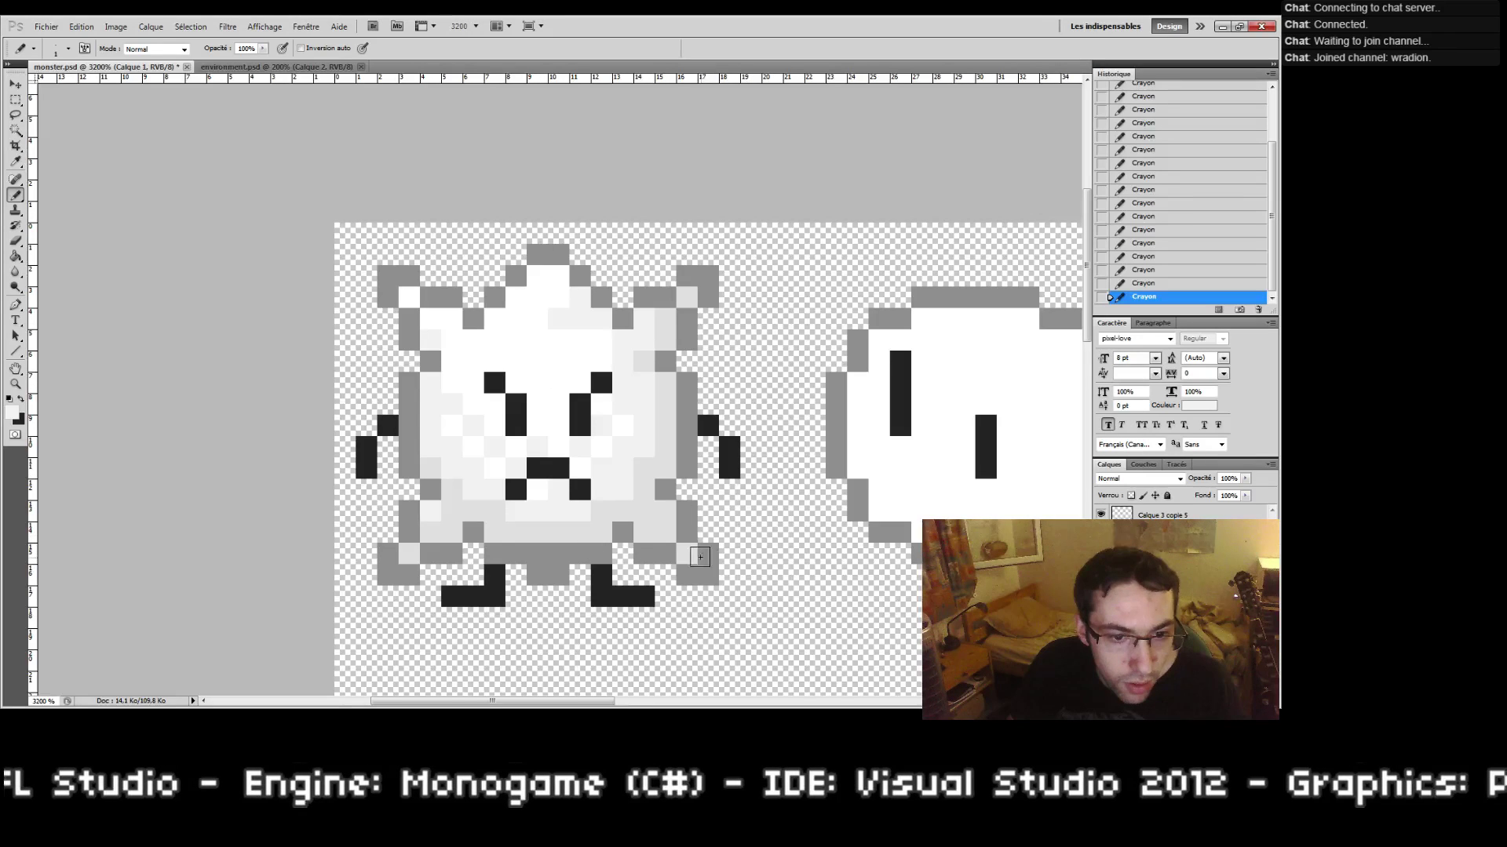
pyautogui.doubleClick(15, 384)
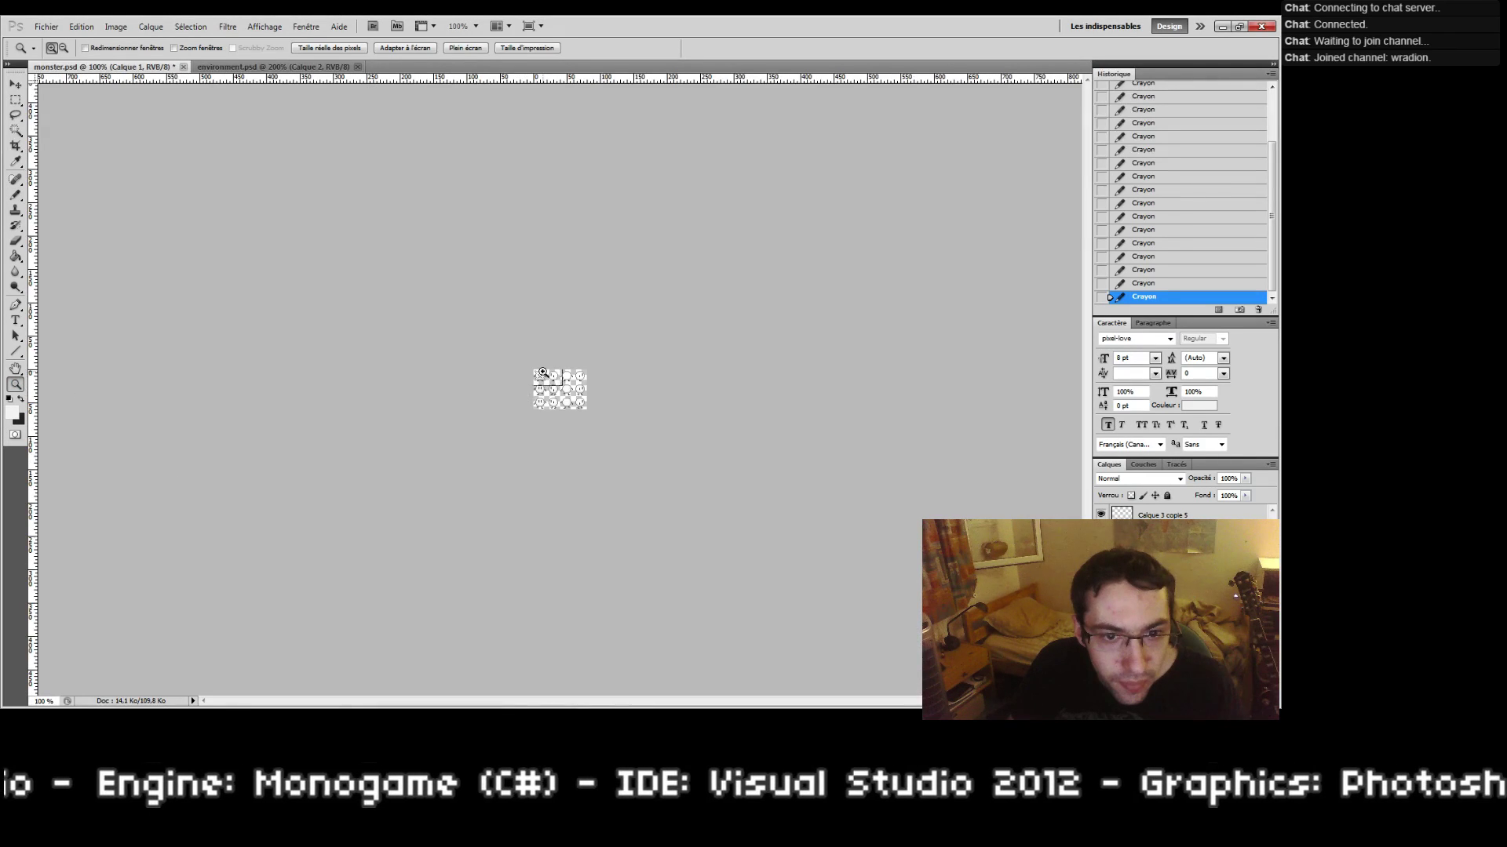
pyautogui.click(542, 372)
pyautogui.moveTo(528, 371); pyautogui.dragTo(641, 481)
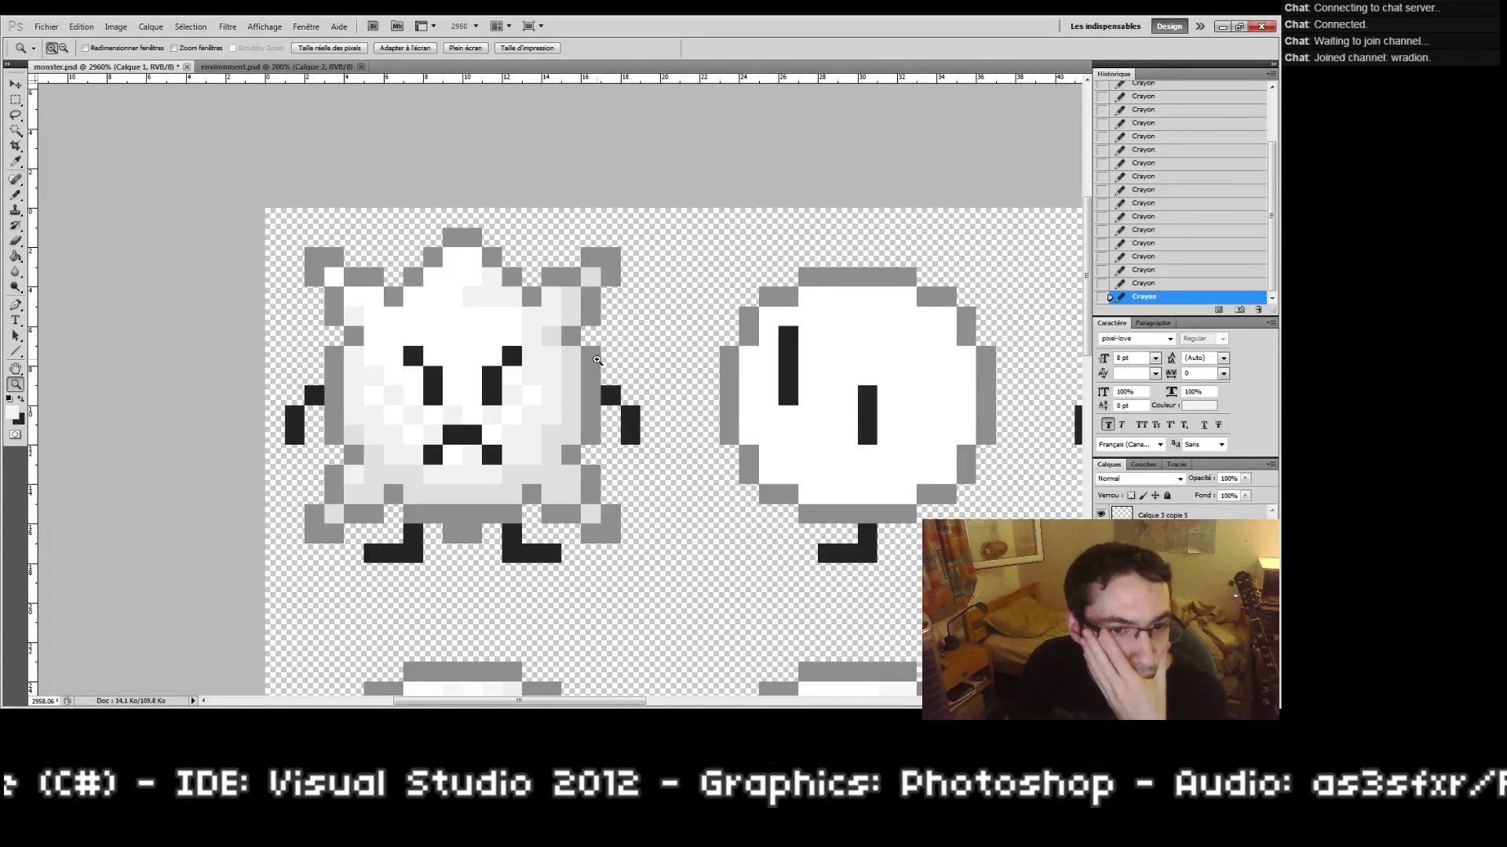
pyautogui.click(16, 101)
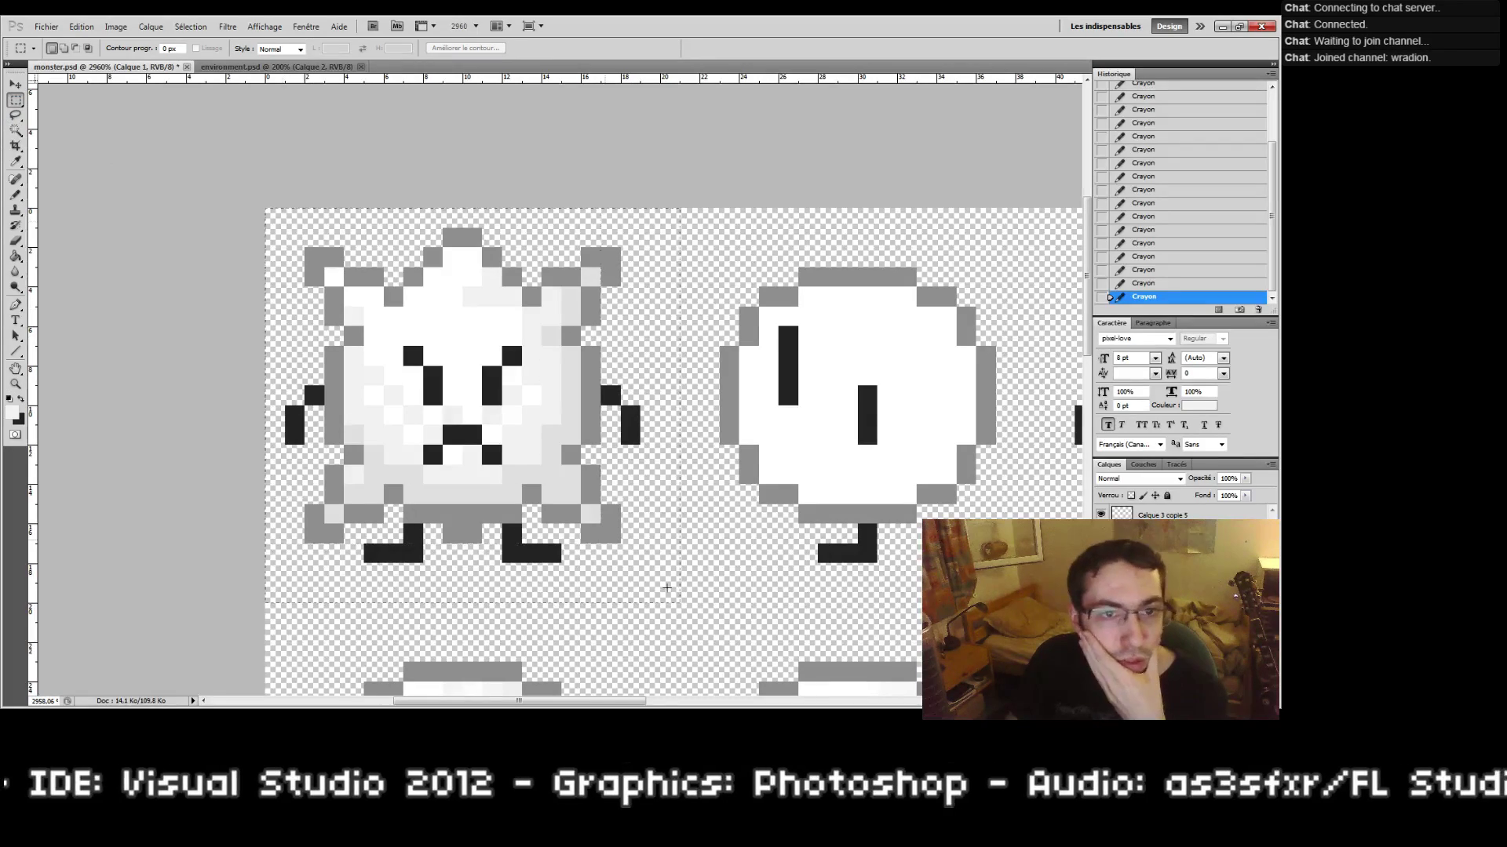
pyautogui.moveTo(667, 587); pyautogui.dragTo(680, 602)
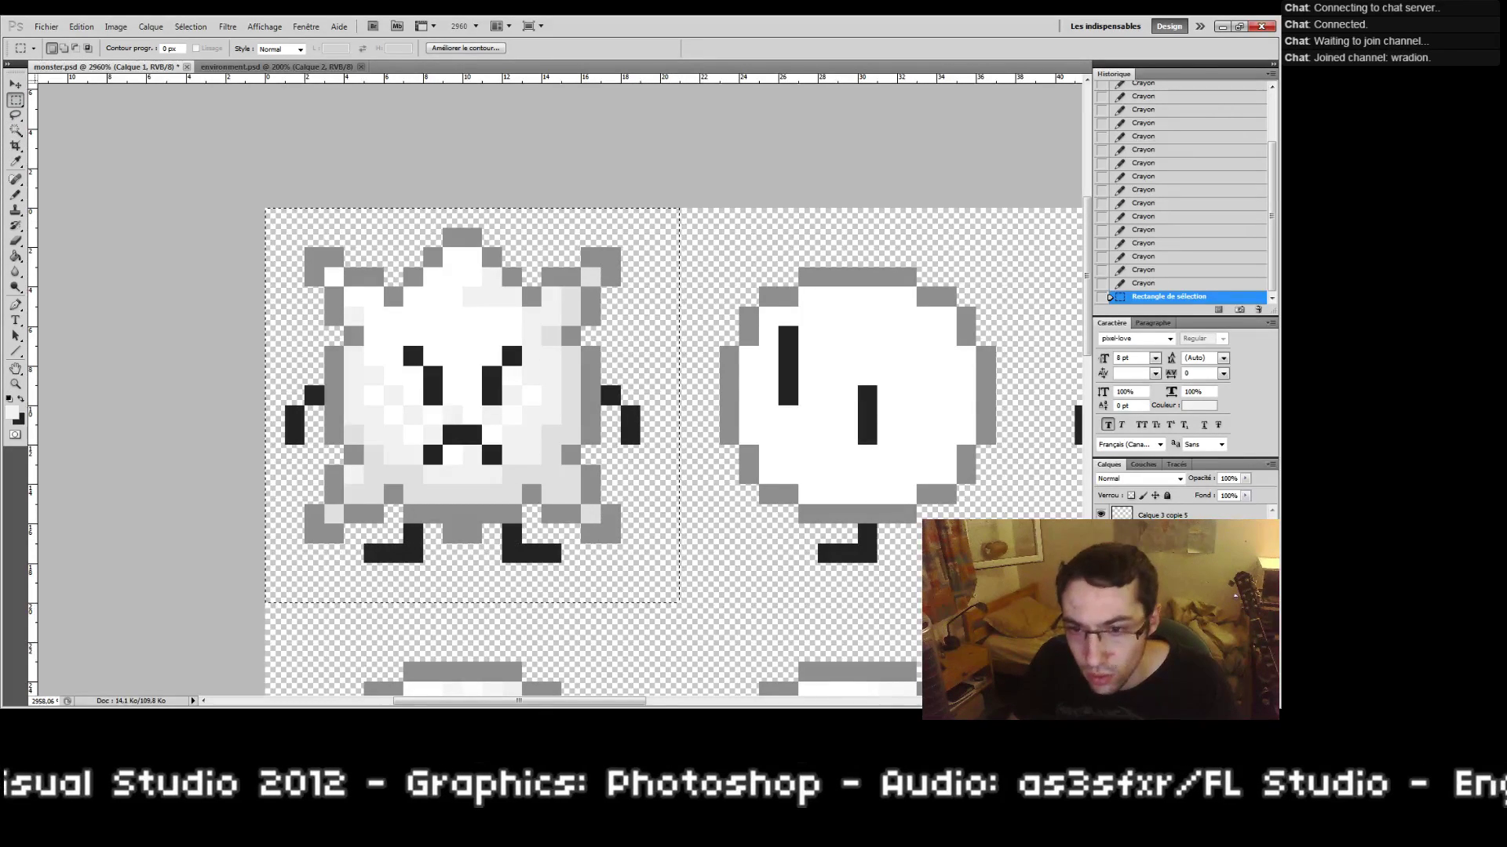
pyautogui.moveTo(875, 549); pyautogui.dragTo(649, 516)
pyautogui.hotkey('ctrl', 'd')
# Step: Extend the layer selection up to Calque 3 copie 5 and merge the selected sprite layers
pyautogui.keyDown('shift'); pyautogui.click(1159, 516); pyautogui.keyUp('shift')
pyautogui.rightClick(1159, 516)
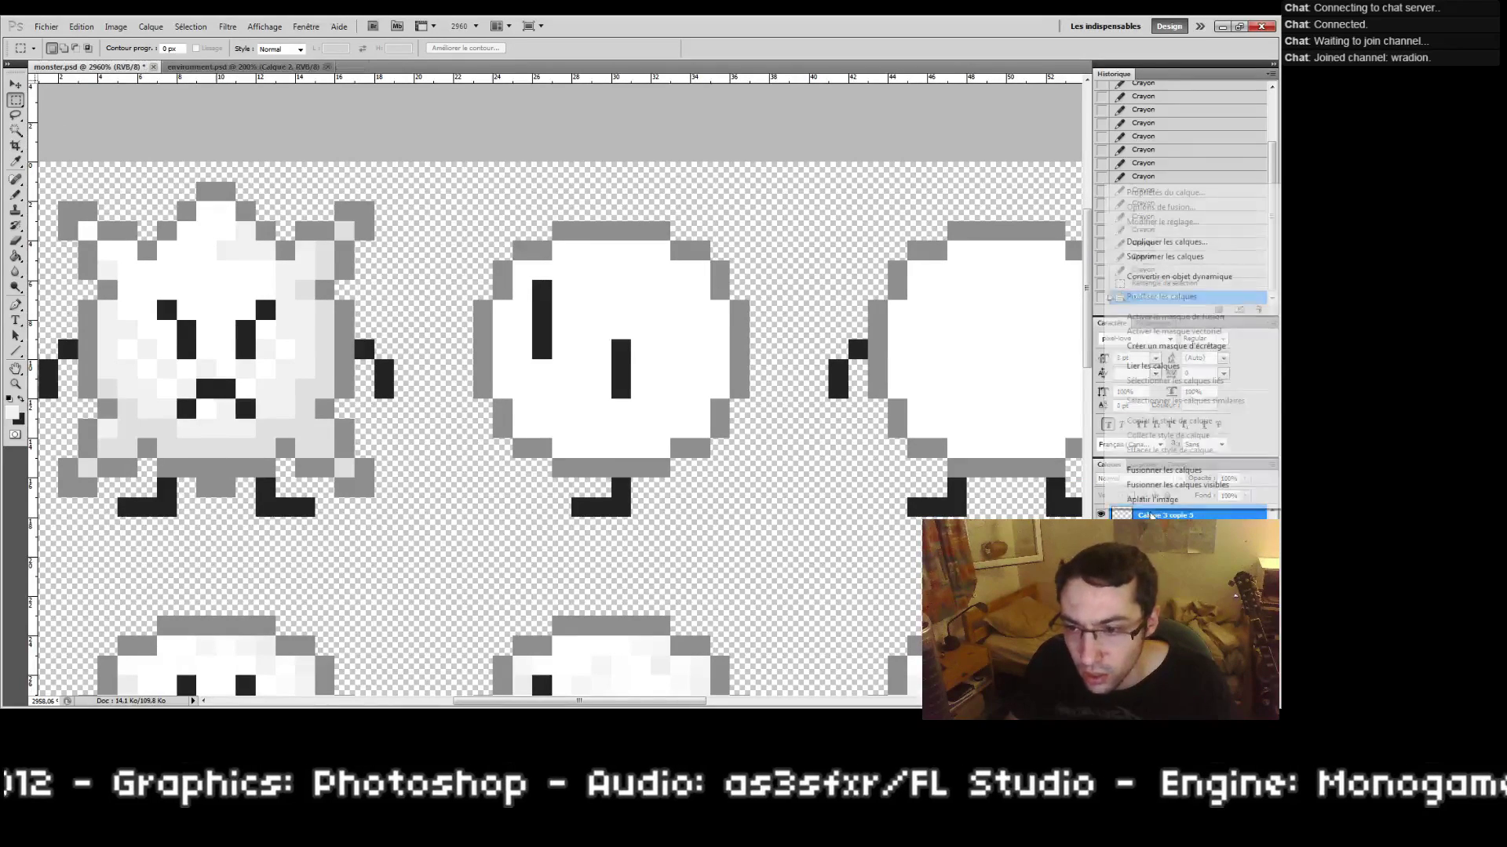
pyautogui.click(1166, 471)
pyautogui.moveTo(701, 484); pyautogui.dragTo(630, 504)
pyautogui.click(16, 130)
pyautogui.click(655, 317)
pyautogui.moveTo(511, 502); pyautogui.dragTo(613, 444)
pyautogui.hotkey('ctrl', 'd')
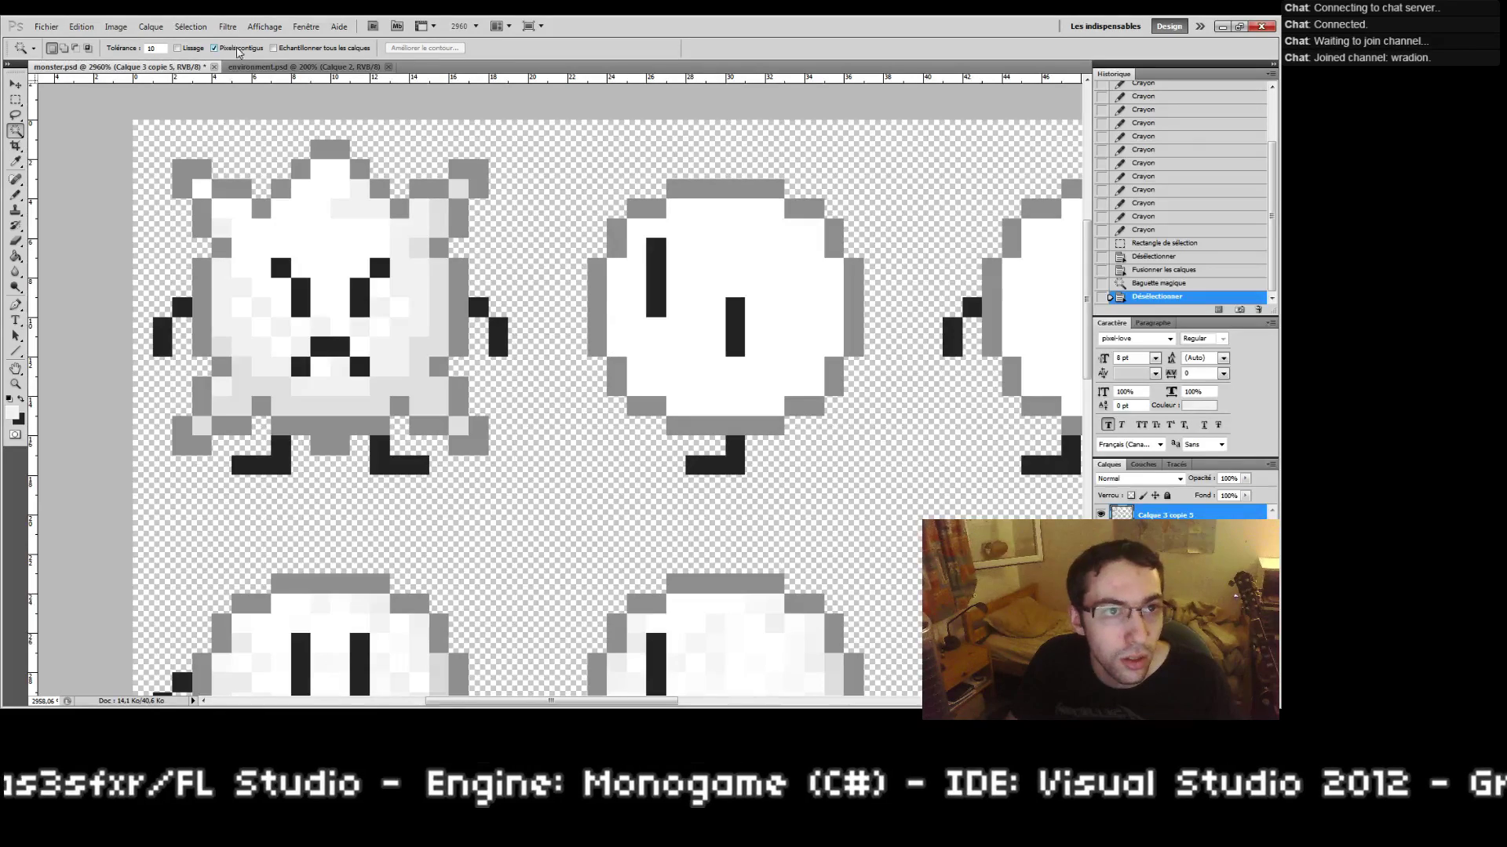
pyautogui.click(682, 335)
pyautogui.hscroll(5, 730, 342)
pyautogui.keyDown('shift'); pyautogui.click(706, 331); pyautogui.keyUp('shift')
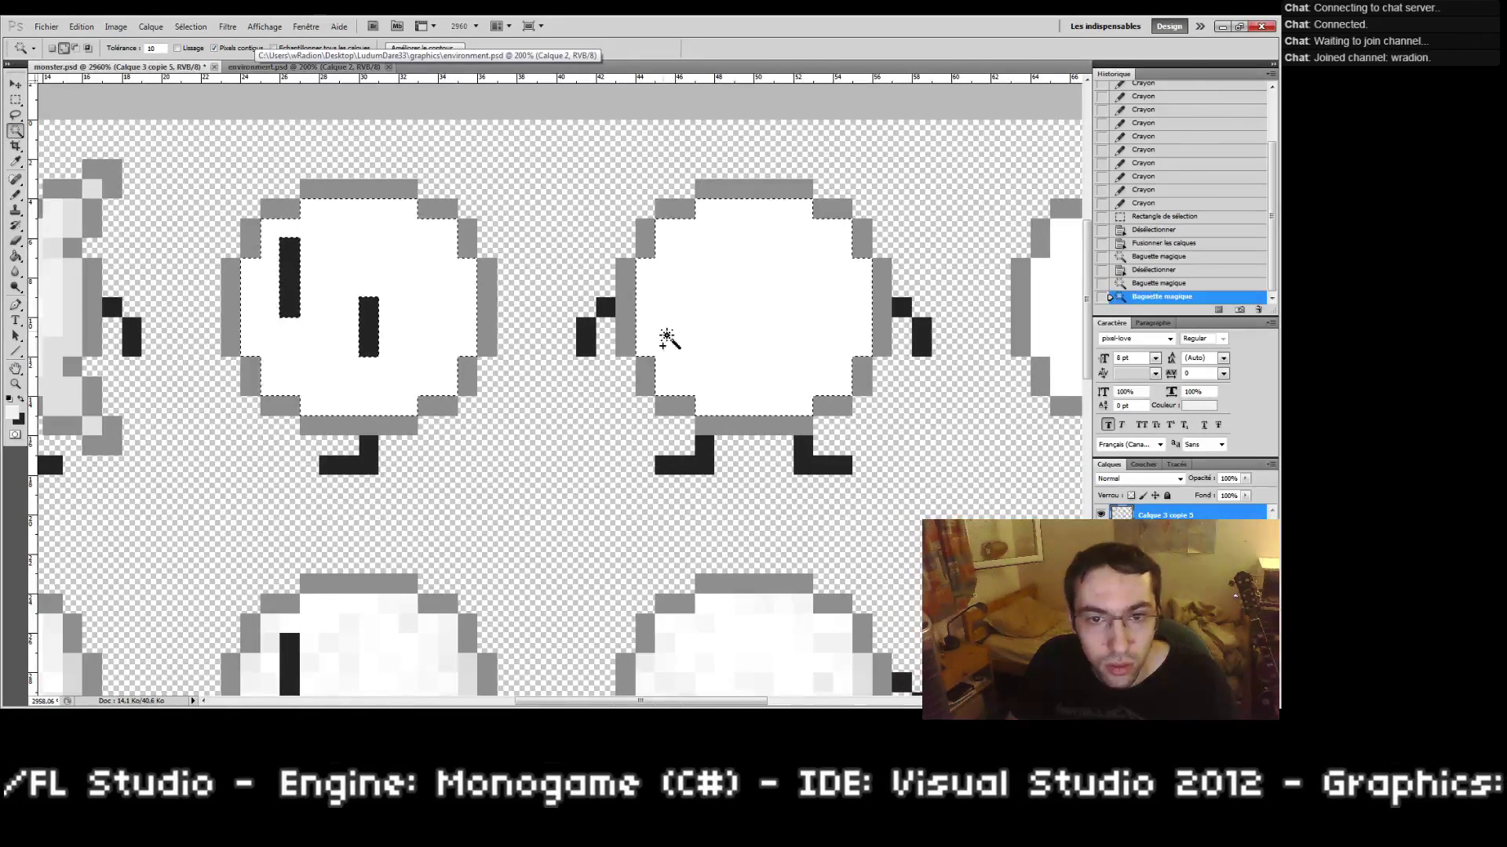
pyautogui.keyDown('shift'); pyautogui.click(630, 318); pyautogui.keyUp('shift')
pyautogui.hotkey('ctrl', 'd')
pyautogui.hscroll(-5, 549, 345)
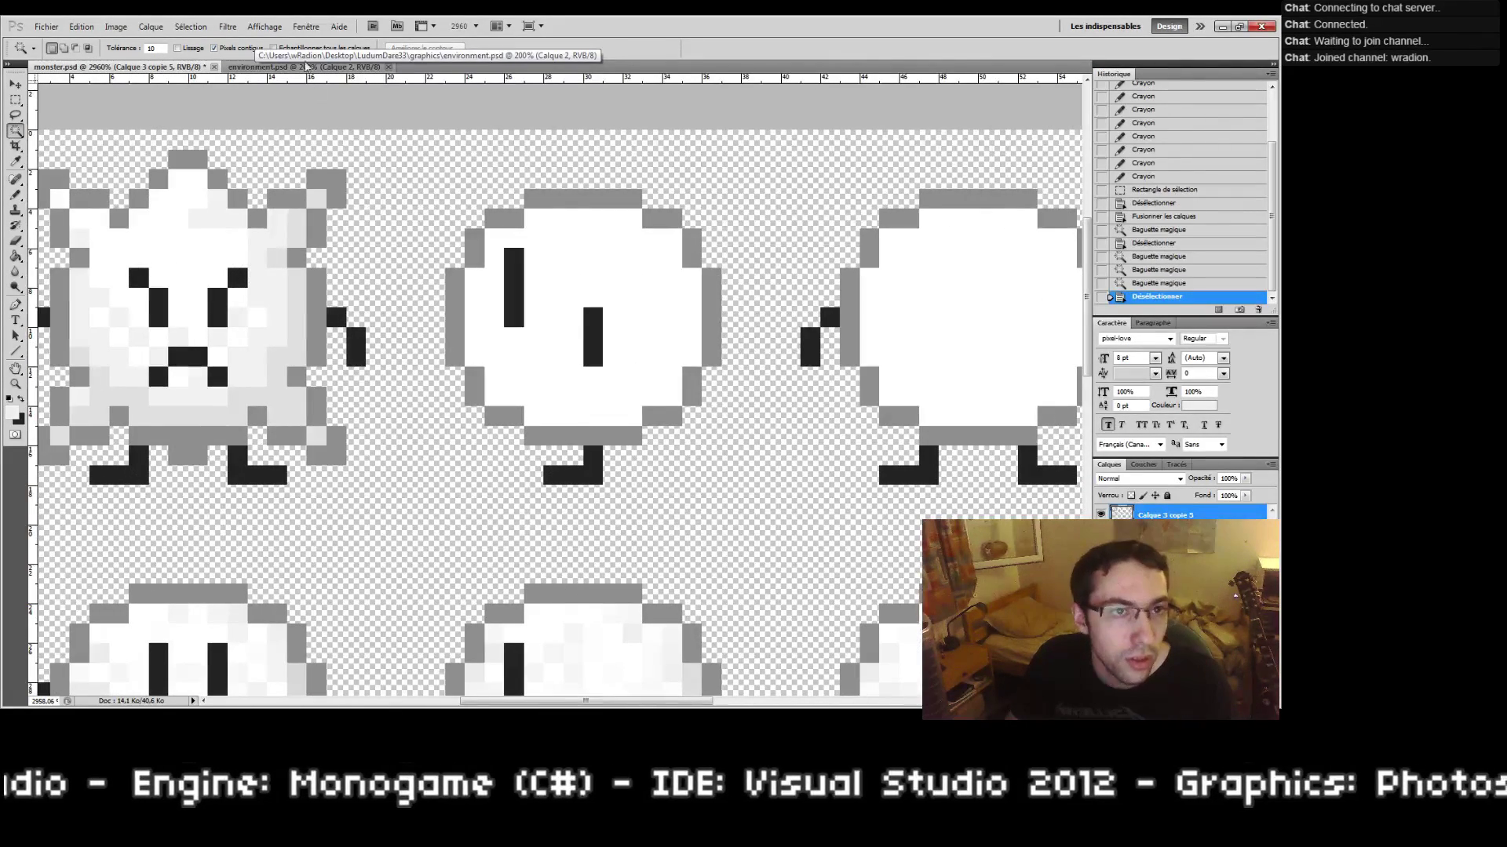
# Step: Set the Magic Wand to tolerance 0 without contiguous pixels, and try selecting the grey outline colour across all sprites
pyautogui.click(133, 49)
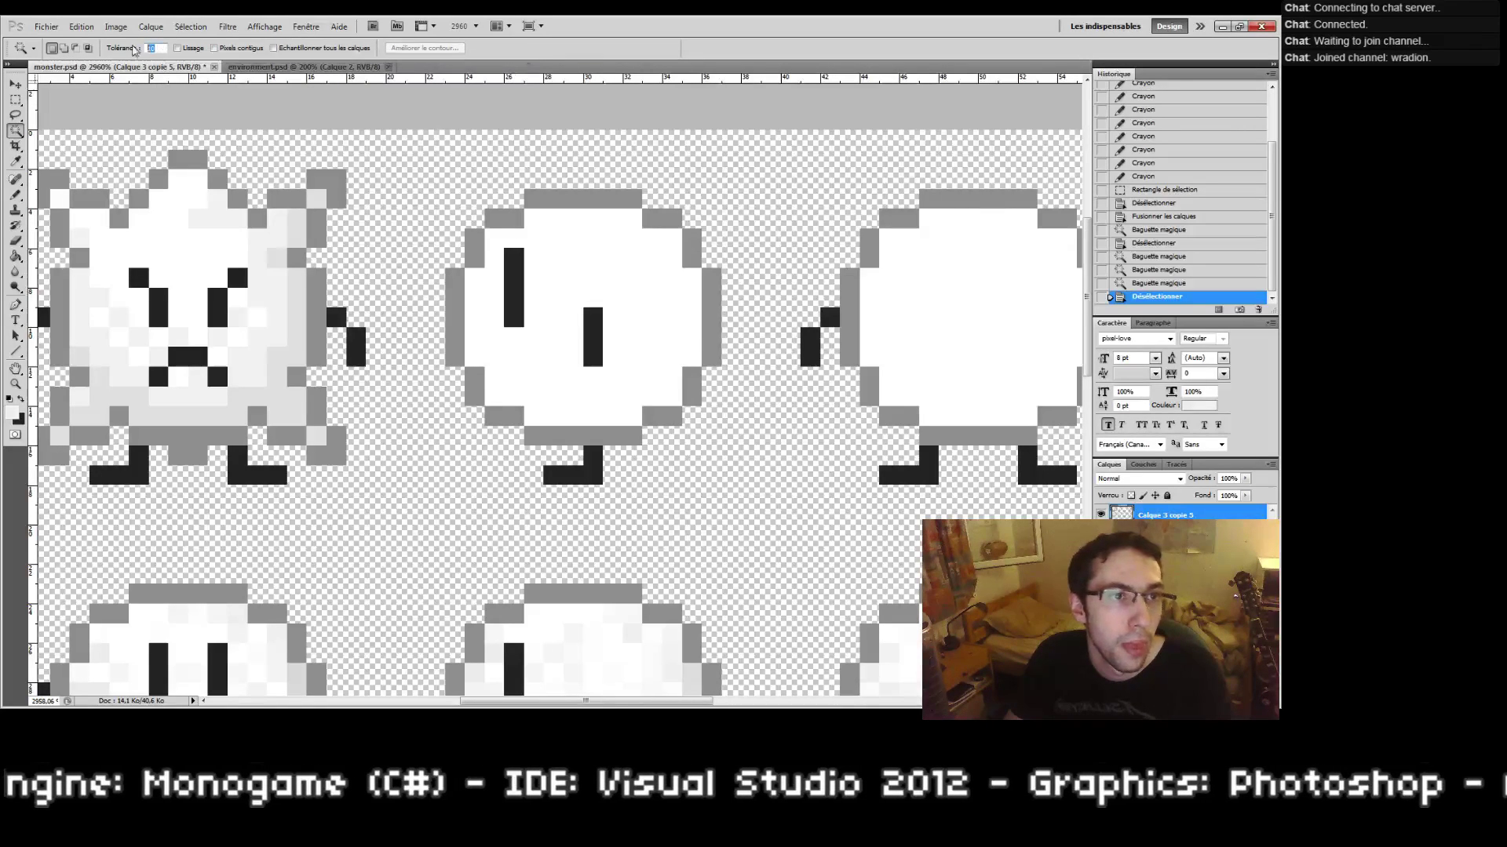
pyautogui.write('0')
pyautogui.click(567, 206)
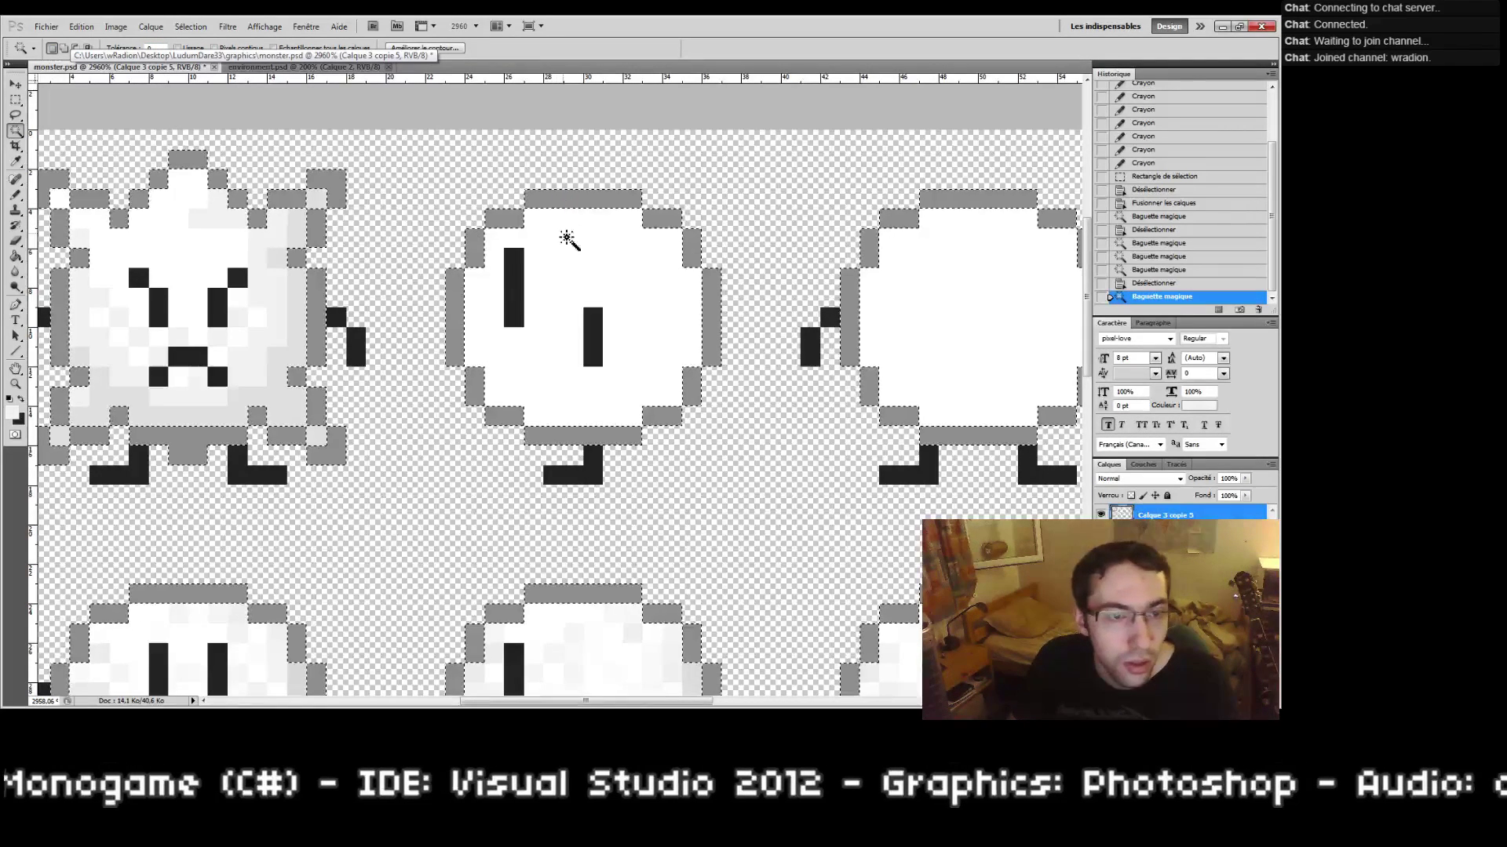
pyautogui.hotkey('ctrl', 'd')
# Step: Select the area around the first sprite with the rectangular marquee, cut it and paste it onto its own layer
pyautogui.moveTo(419, 339); pyautogui.dragTo(620, 390)
pyautogui.press('m')
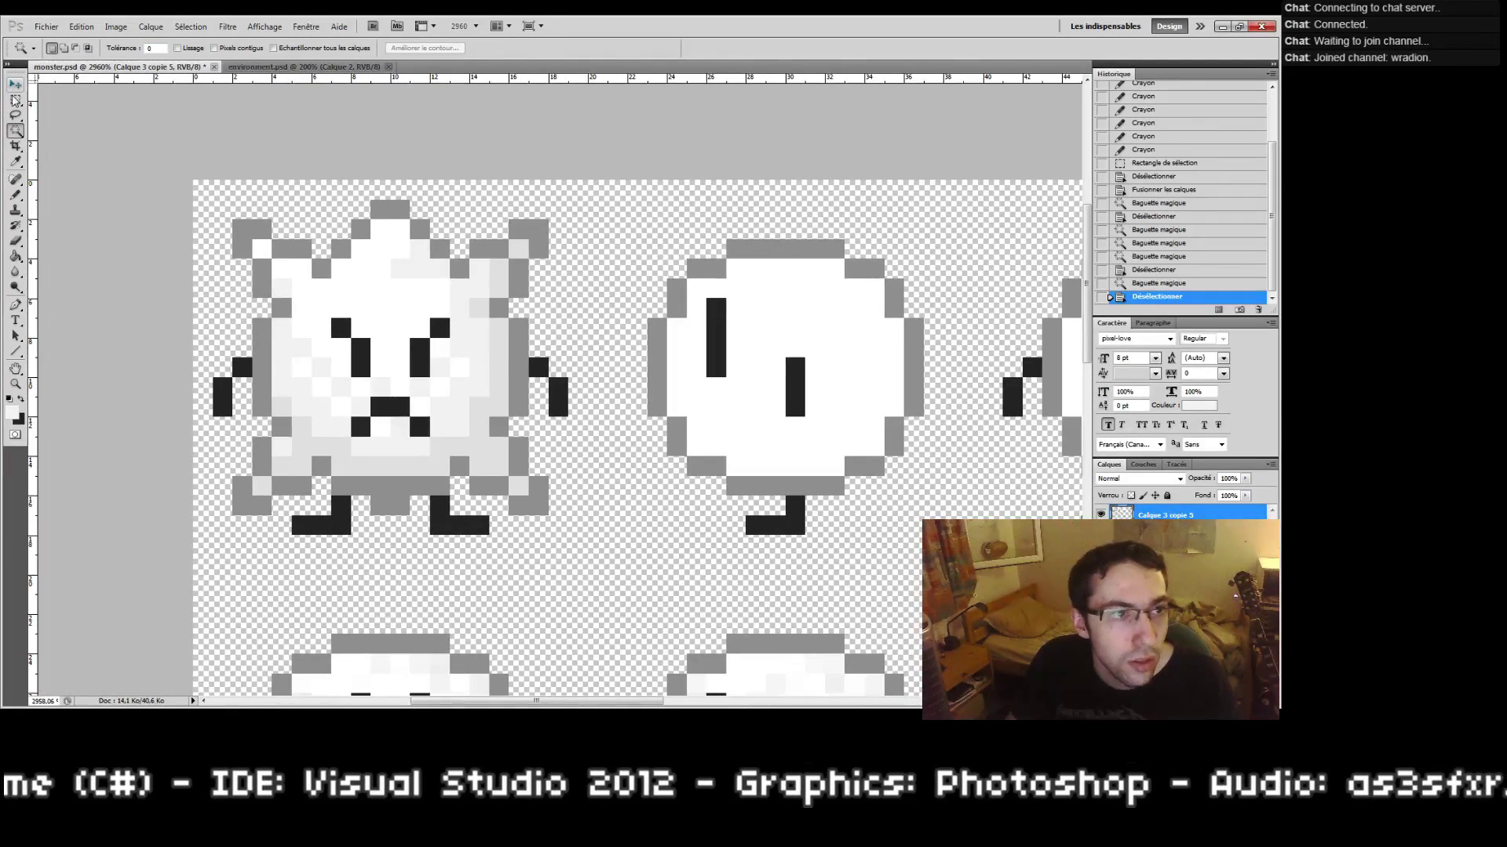
pyautogui.moveTo(603, 574); pyautogui.dragTo(606, 574)
pyautogui.hotkey('ctrl', 'x')
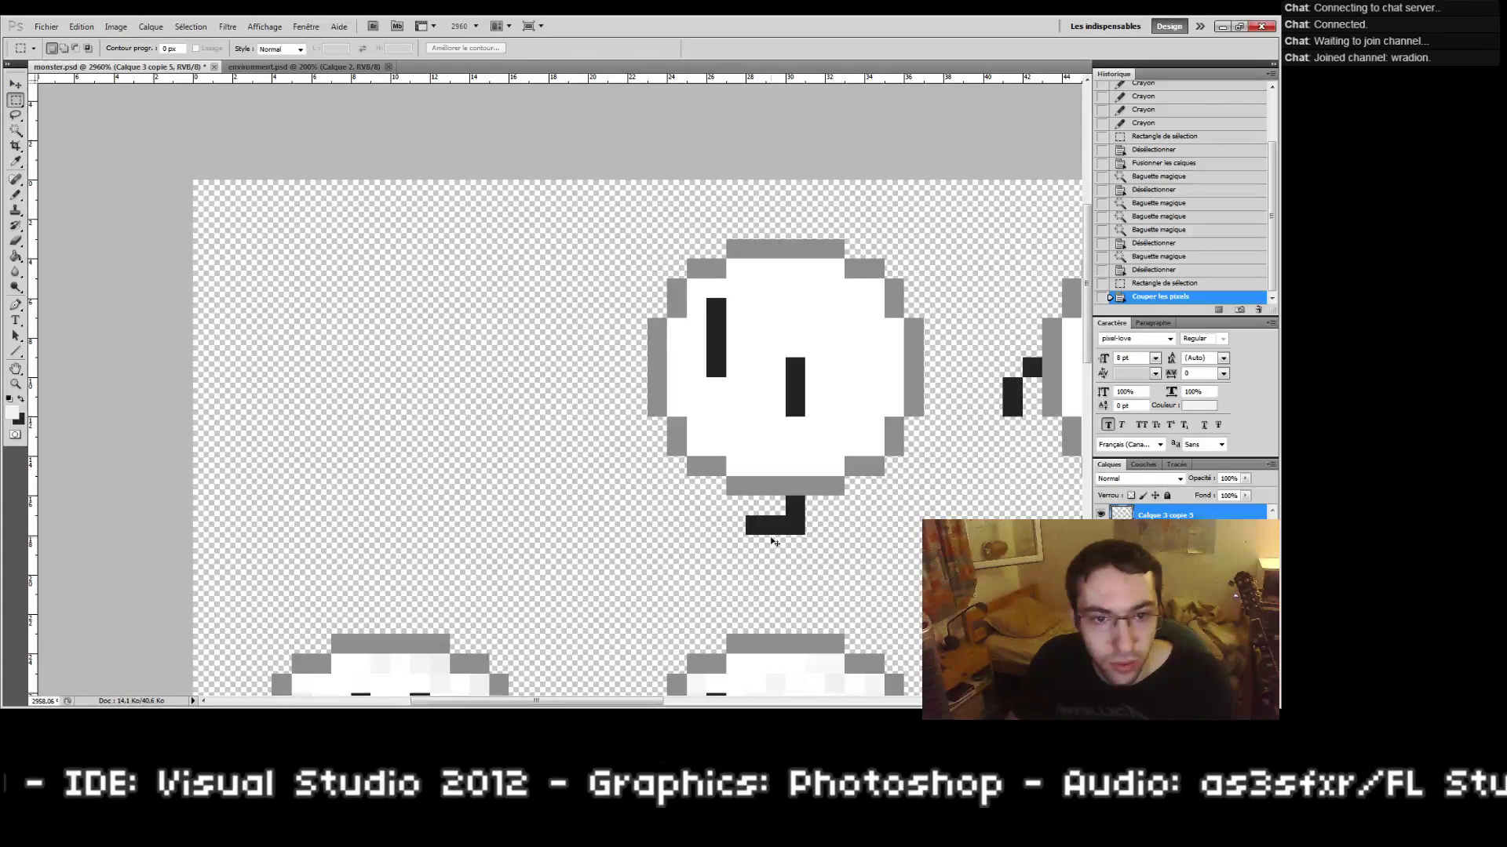
pyautogui.hotkey('ctrl', 'v')
# Step: Show the cyan cell-grid layer and position the pasted spiky monster within the first cell, slightly lower than its original place
pyautogui.click(16, 85)
pyautogui.moveTo(549, 393); pyautogui.dragTo(371, 373)
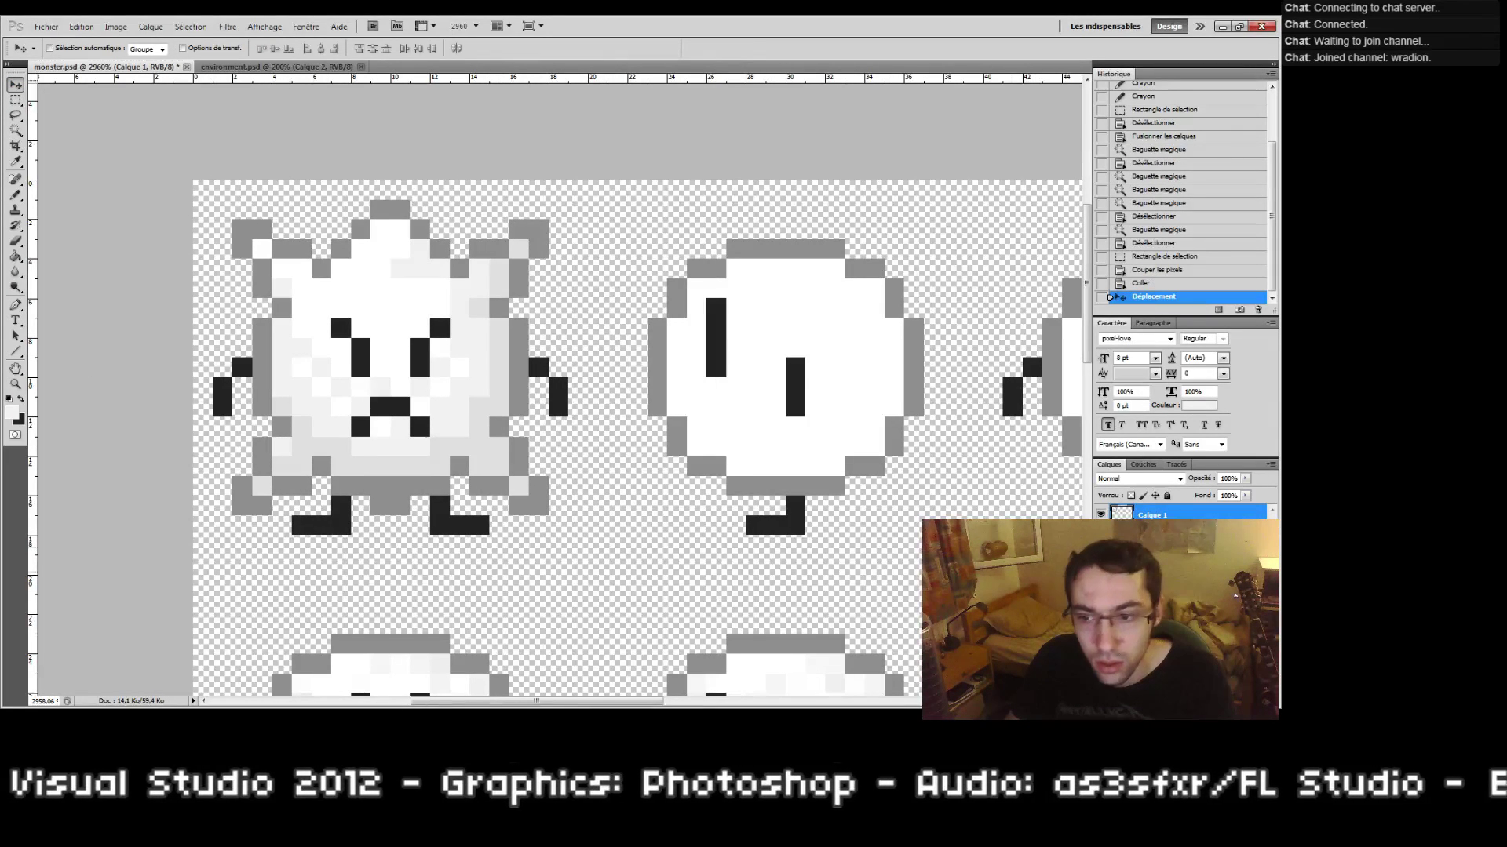
pyautogui.click(1101, 566)
pyautogui.moveTo(550, 471); pyautogui.dragTo(533, 493)
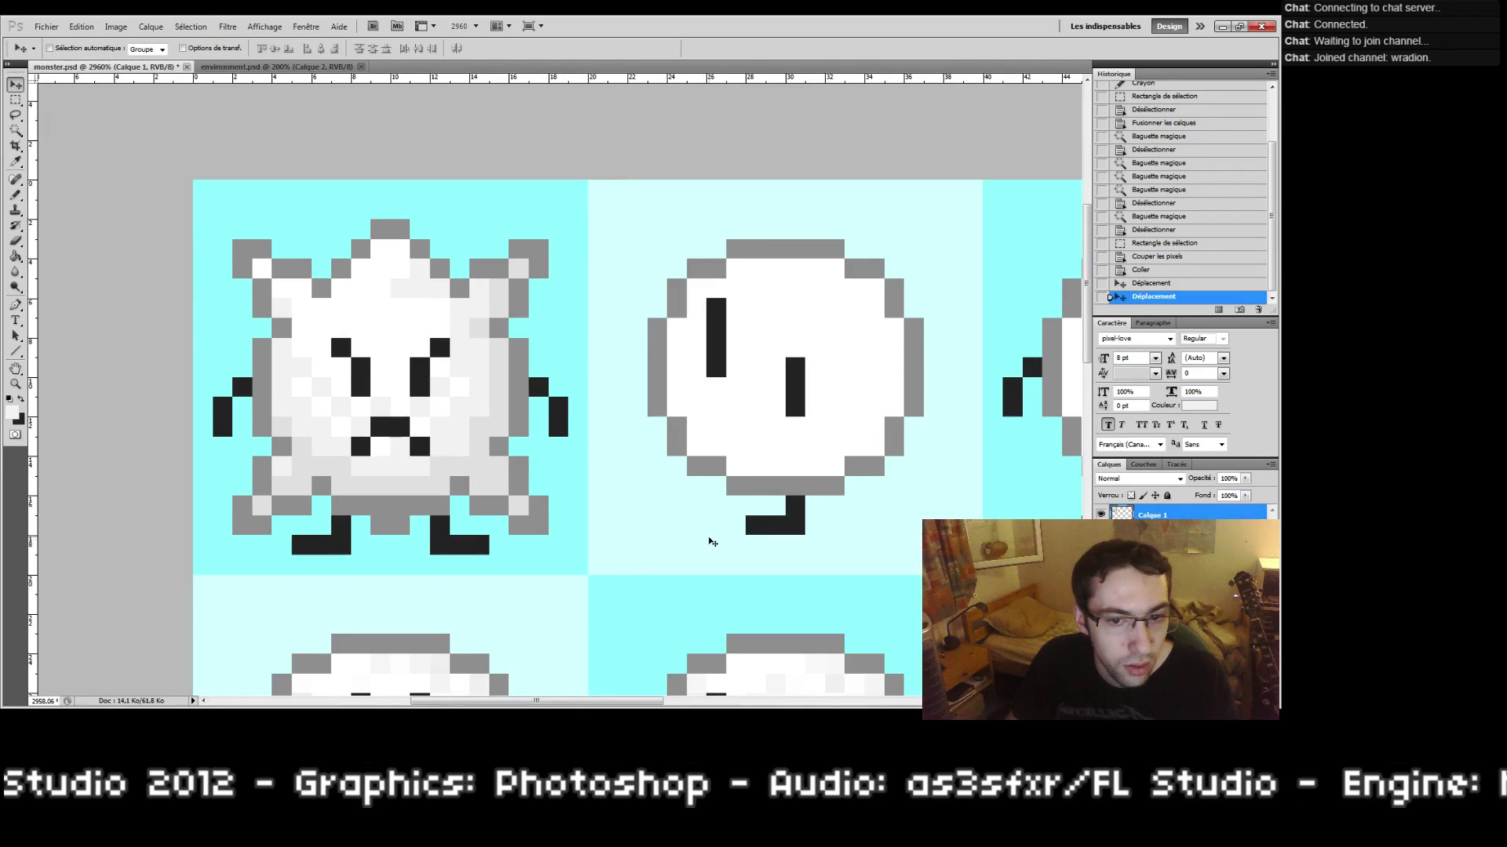
# Step: Nudge the spiky monster up one pixel within the first cell and check it against the neighbouring sprites
pyautogui.press('Down')
pyautogui.press('Up')
pyautogui.press('Up')
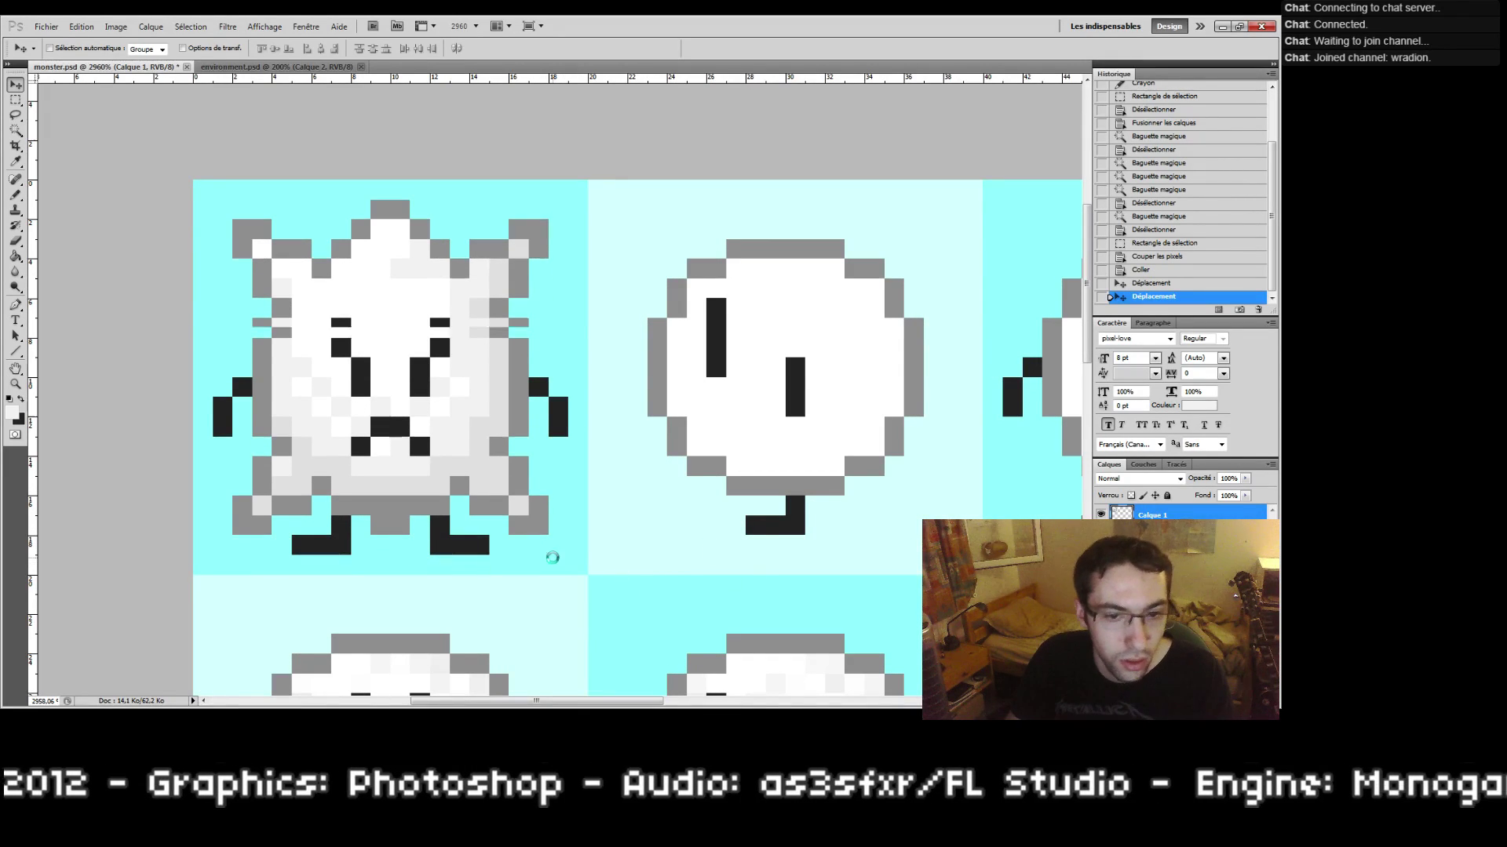
pyautogui.moveTo(554, 560); pyautogui.dragTo(605, 272)
pyautogui.moveTo(555, 481); pyautogui.dragTo(249, 448)
pyautogui.moveTo(769, 302); pyautogui.dragTo(723, 525)
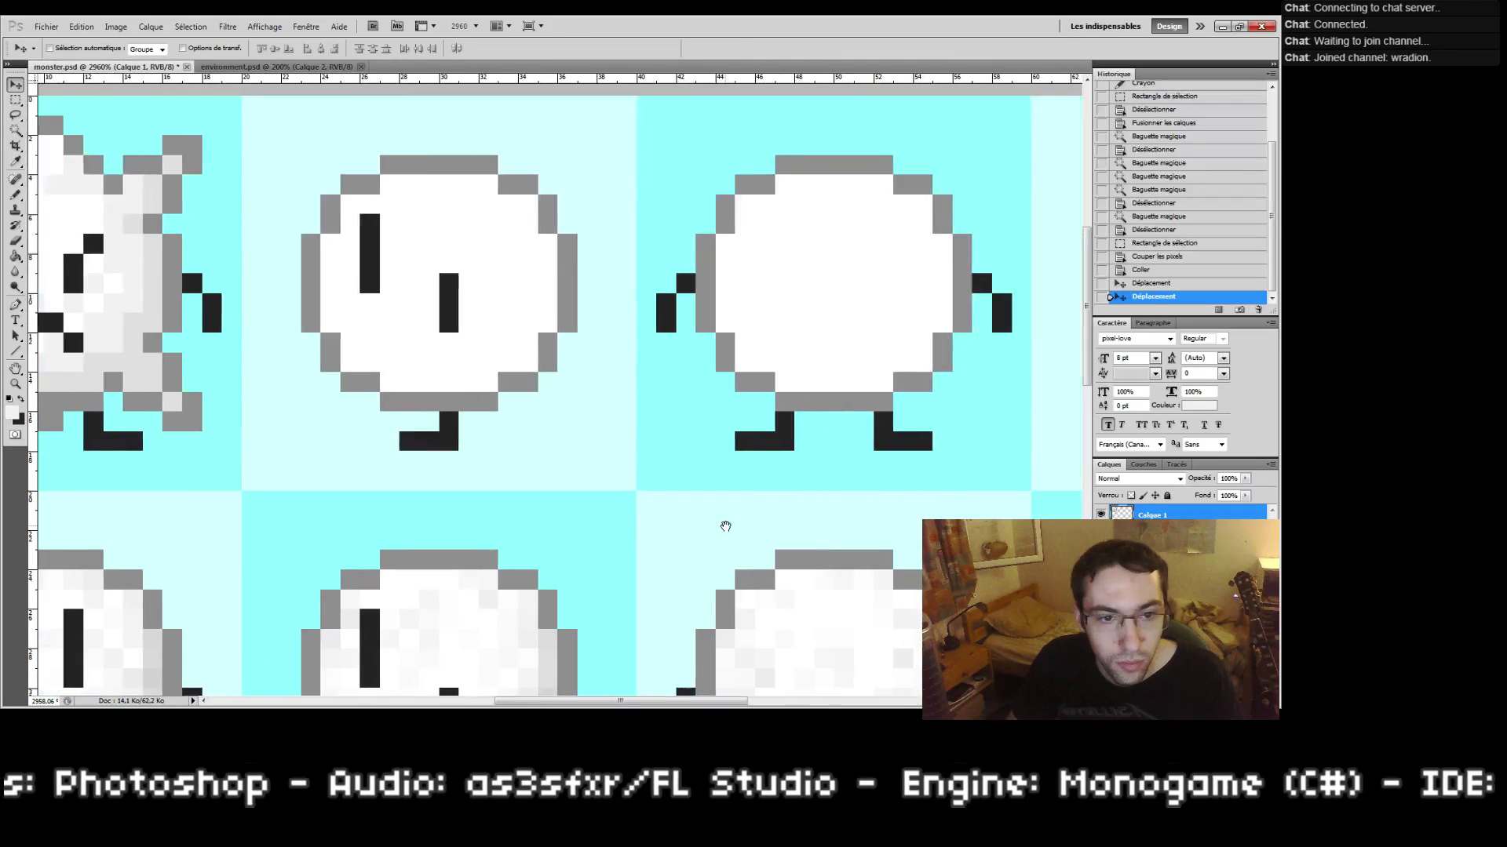
pyautogui.moveTo(447, 485); pyautogui.dragTo(760, 488)
pyautogui.moveTo(562, 489)
pyautogui.mouseDown()
pyautogui.moveTo(730, 514)
pyautogui.moveTo(535, 495)
pyautogui.mouseUp()
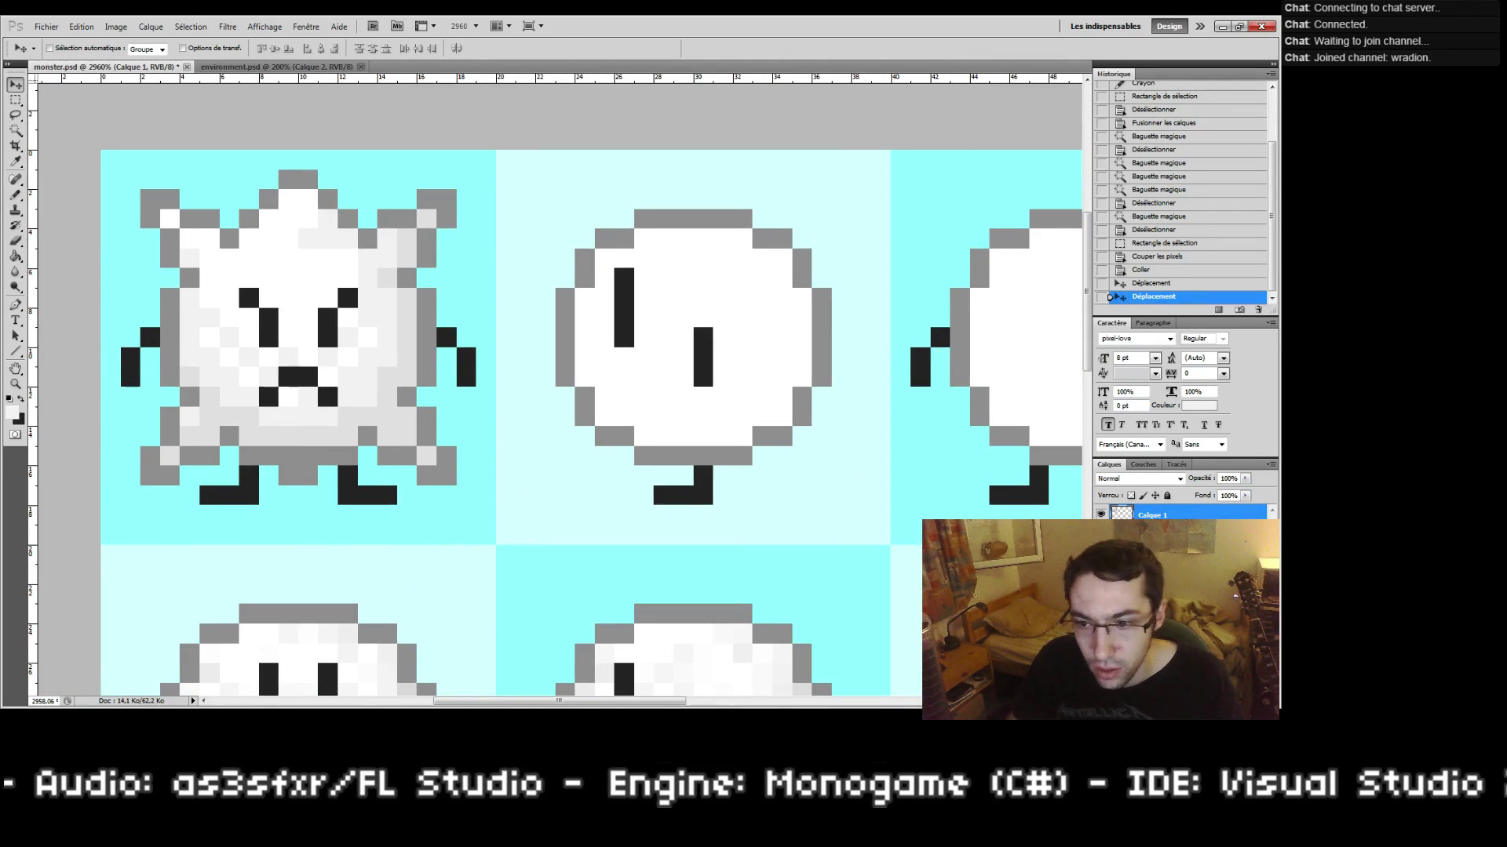
# Step: Hide the cell grid and delete the white fill and grey outline of the old round sprites on Calque 3 copie 5
pyautogui.click(1101, 534)
pyautogui.click(1152, 535)
pyautogui.moveTo(669, 464); pyautogui.dragTo(511, 483)
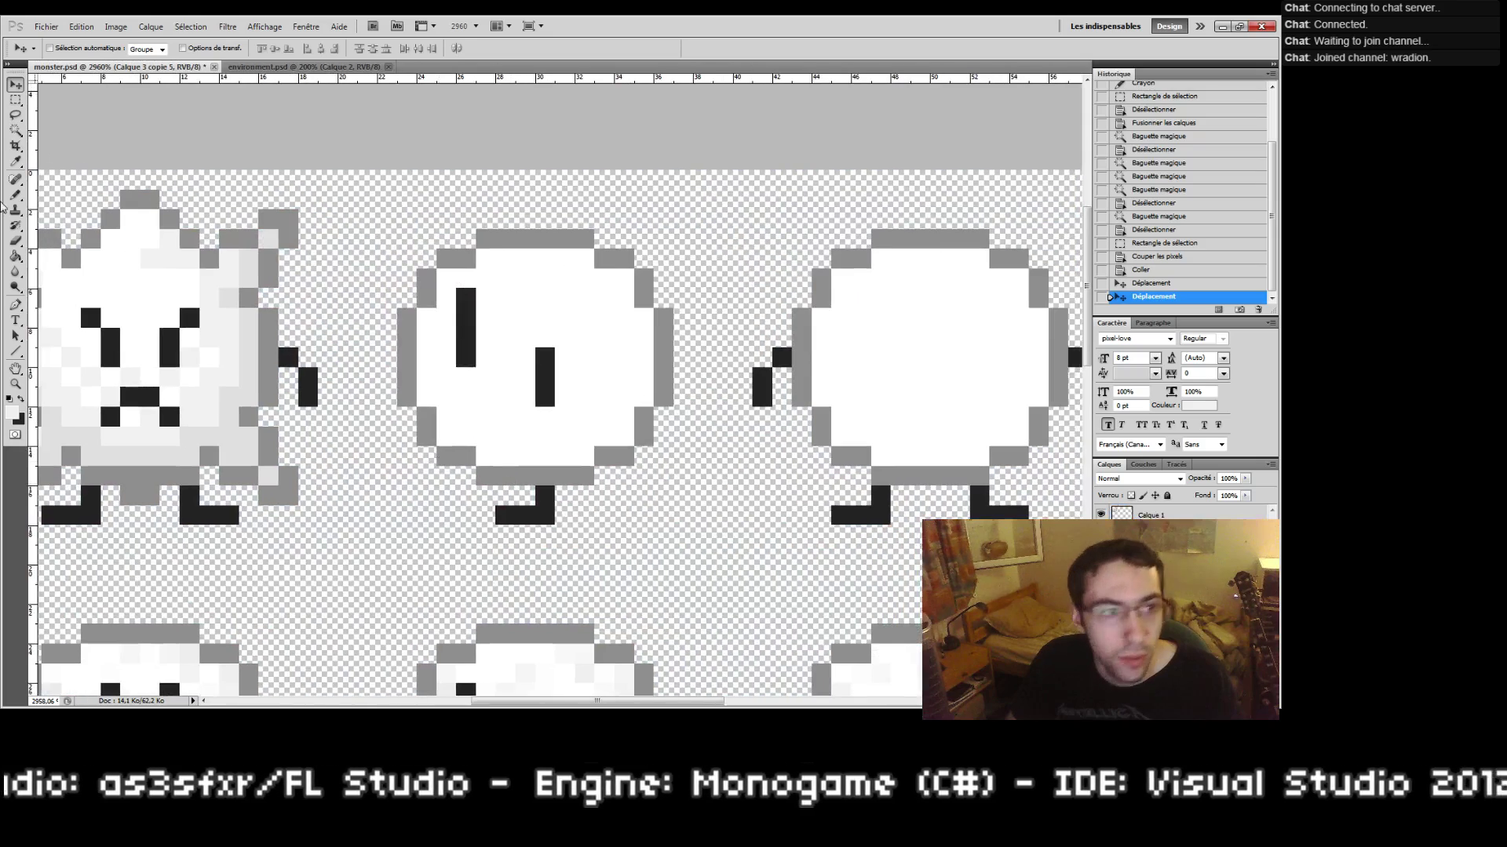
pyautogui.click(15, 129)
pyautogui.click(557, 326)
pyautogui.keyDown('shift'); pyautogui.click(636, 302); pyautogui.keyUp('shift')
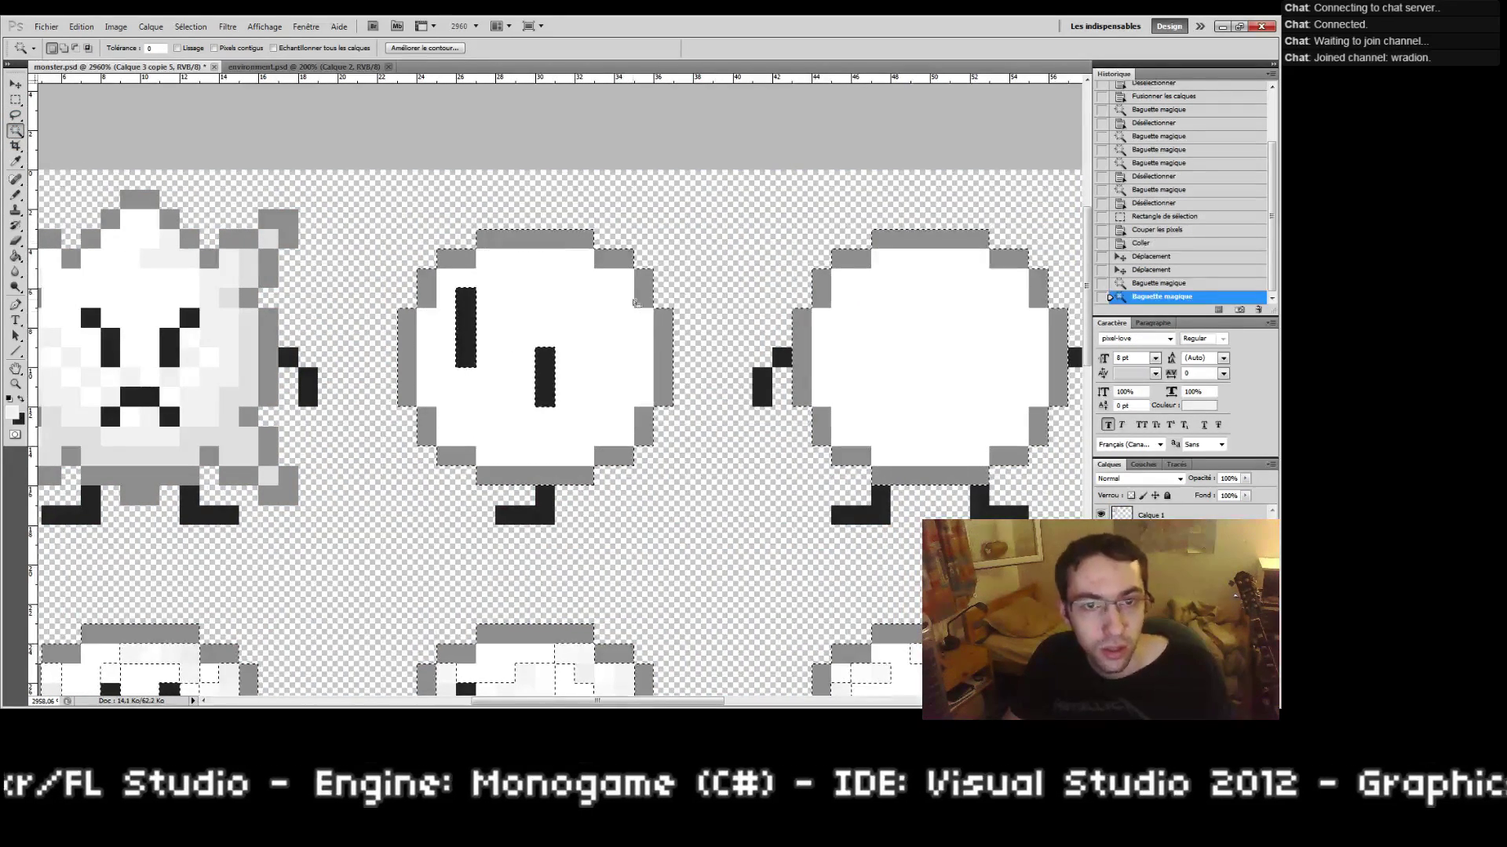
pyautogui.press('Delete')
pyautogui.moveTo(669, 580); pyautogui.dragTo(685, 329)
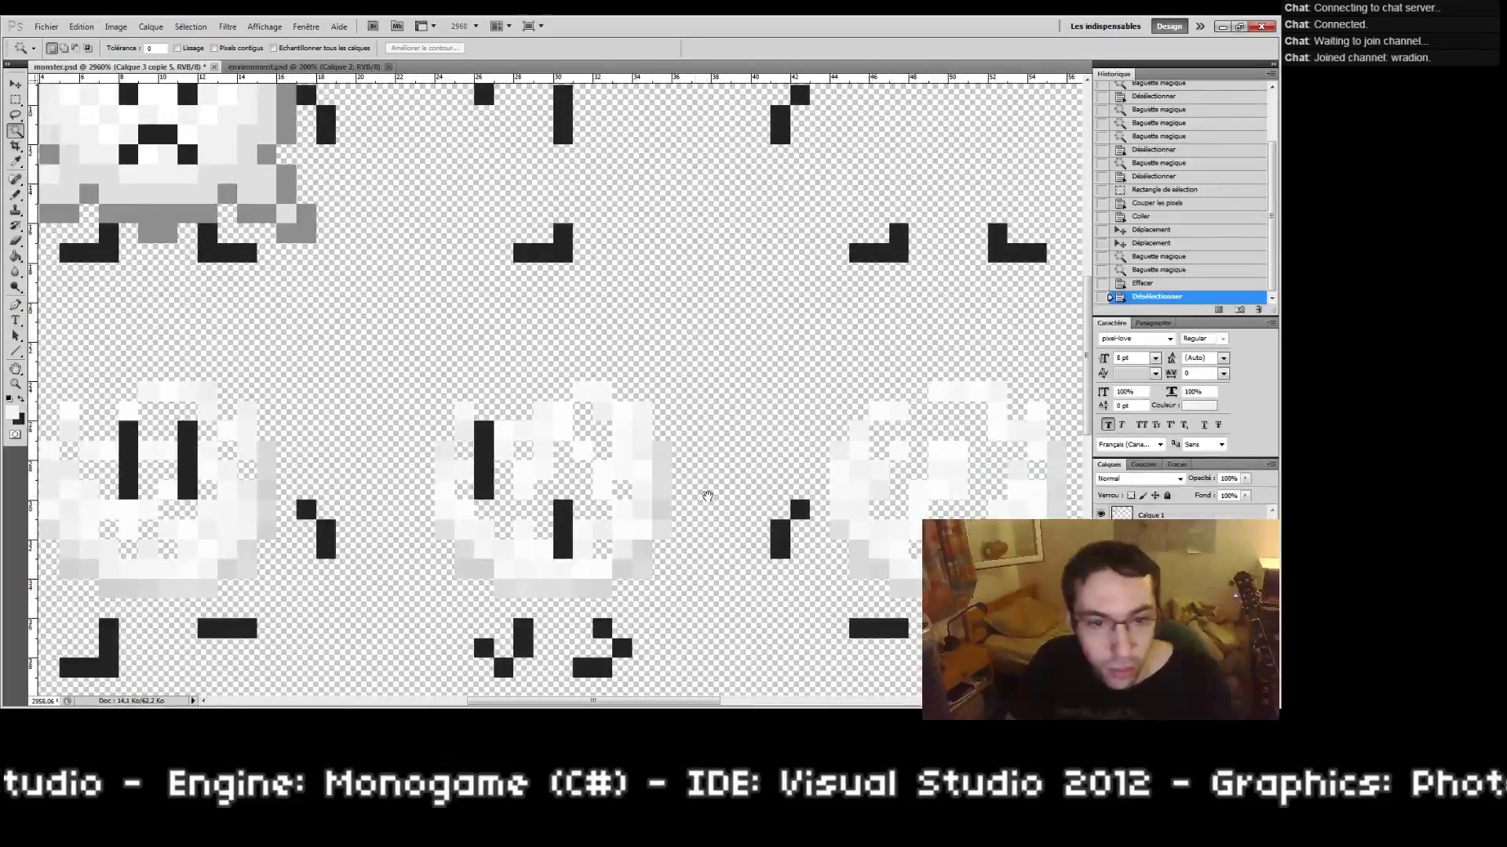
# Step: Set the Magic Wand tolerance to 50 and delete the remaining light grey body pixels, keeping only the sprites' black eyes and limbs
pyautogui.moveTo(706, 494); pyautogui.dragTo(868, 373)
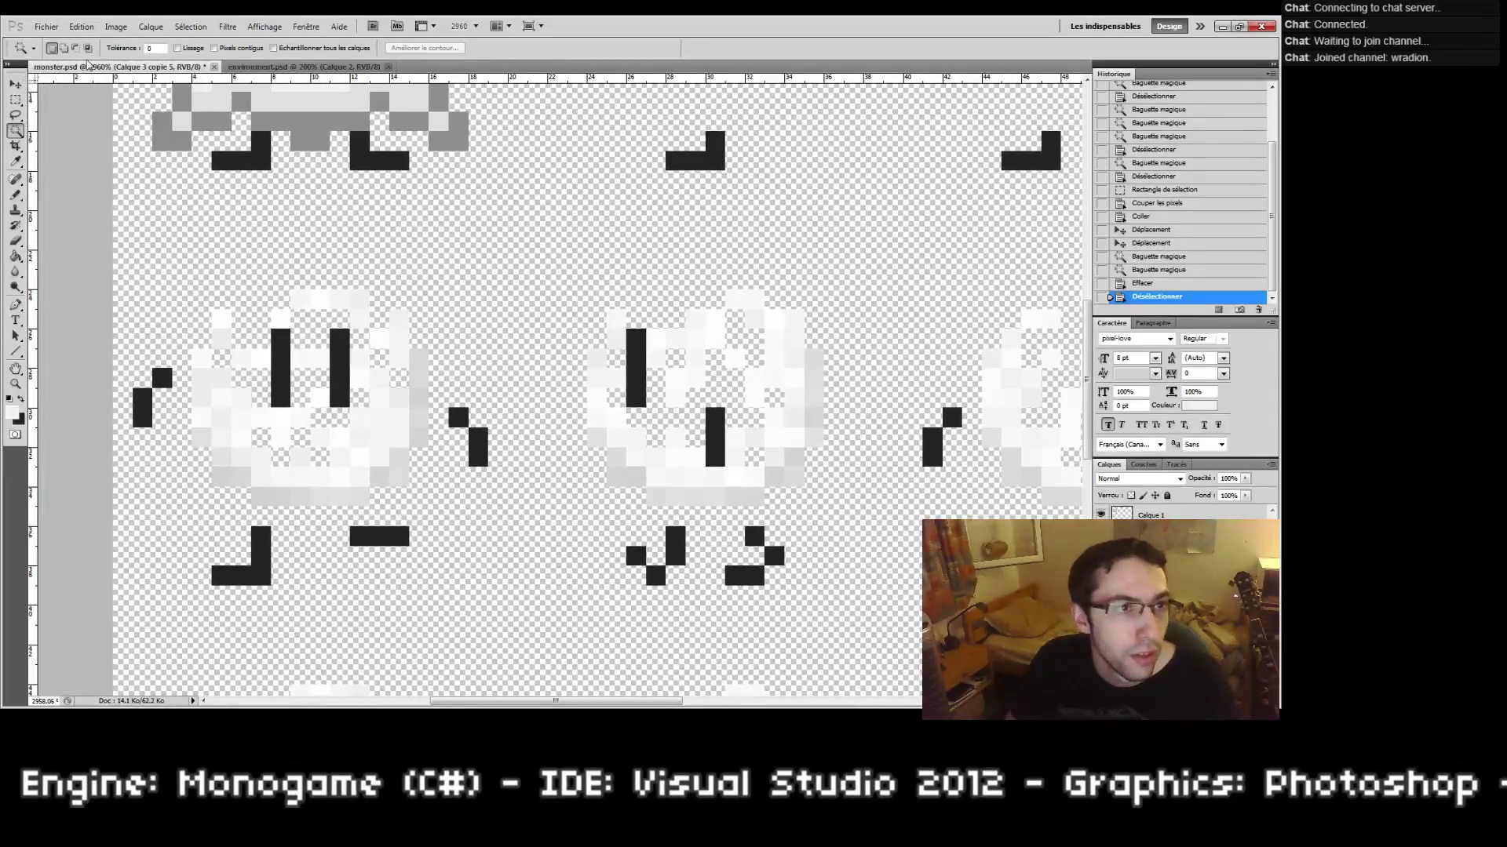
pyautogui.write('50')
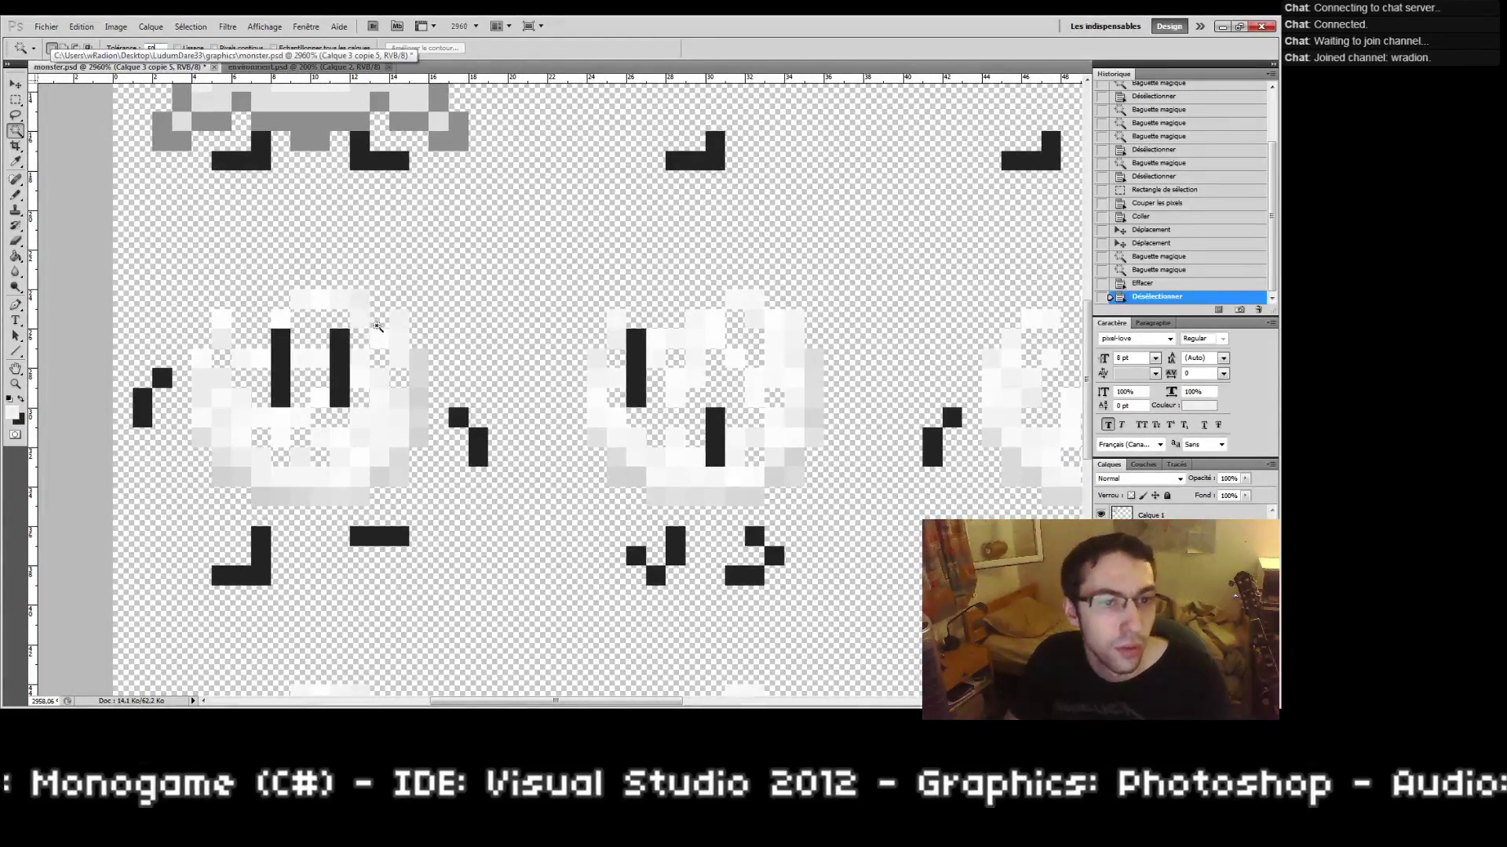
pyautogui.click(383, 351)
pyautogui.press('Delete')
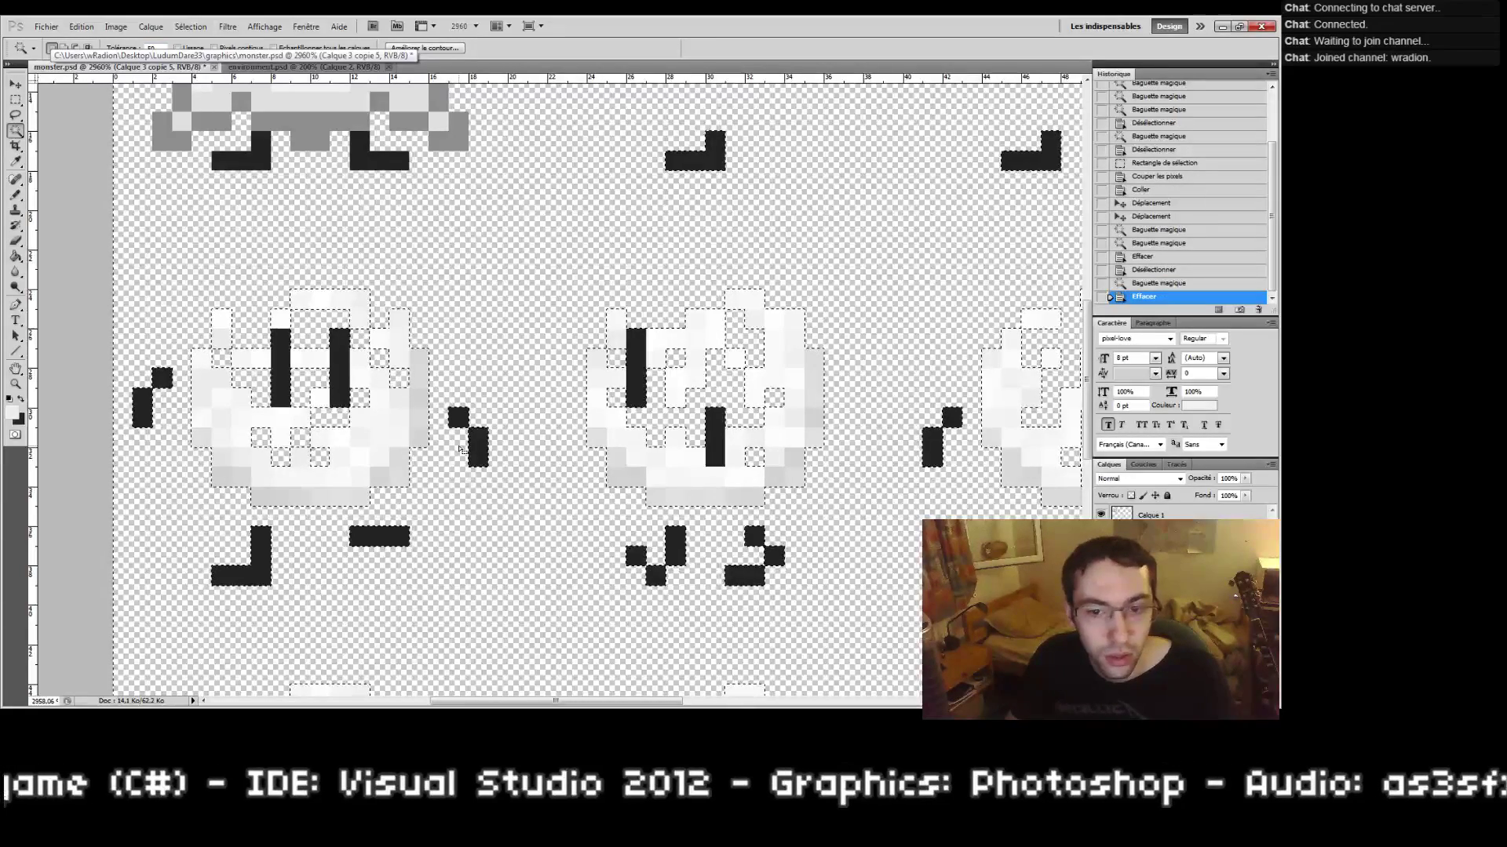
pyautogui.hotkey('ctrl', 'alt', 'z')
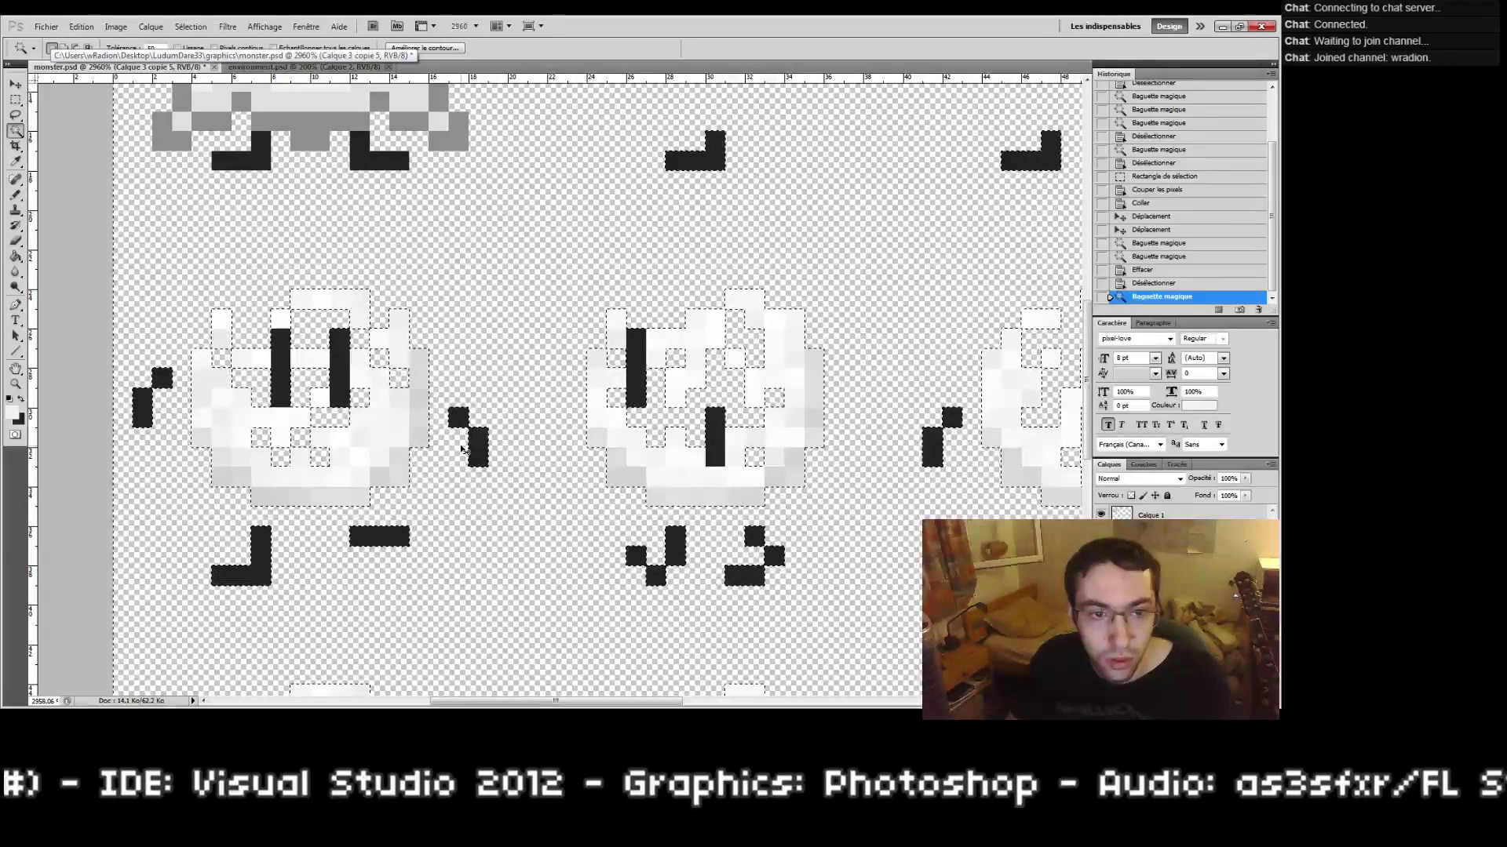
pyautogui.hotkey('ctrl', 'alt', 'z')
pyautogui.moveTo(586, 518); pyautogui.dragTo(634, 314)
pyautogui.click(538, 427)
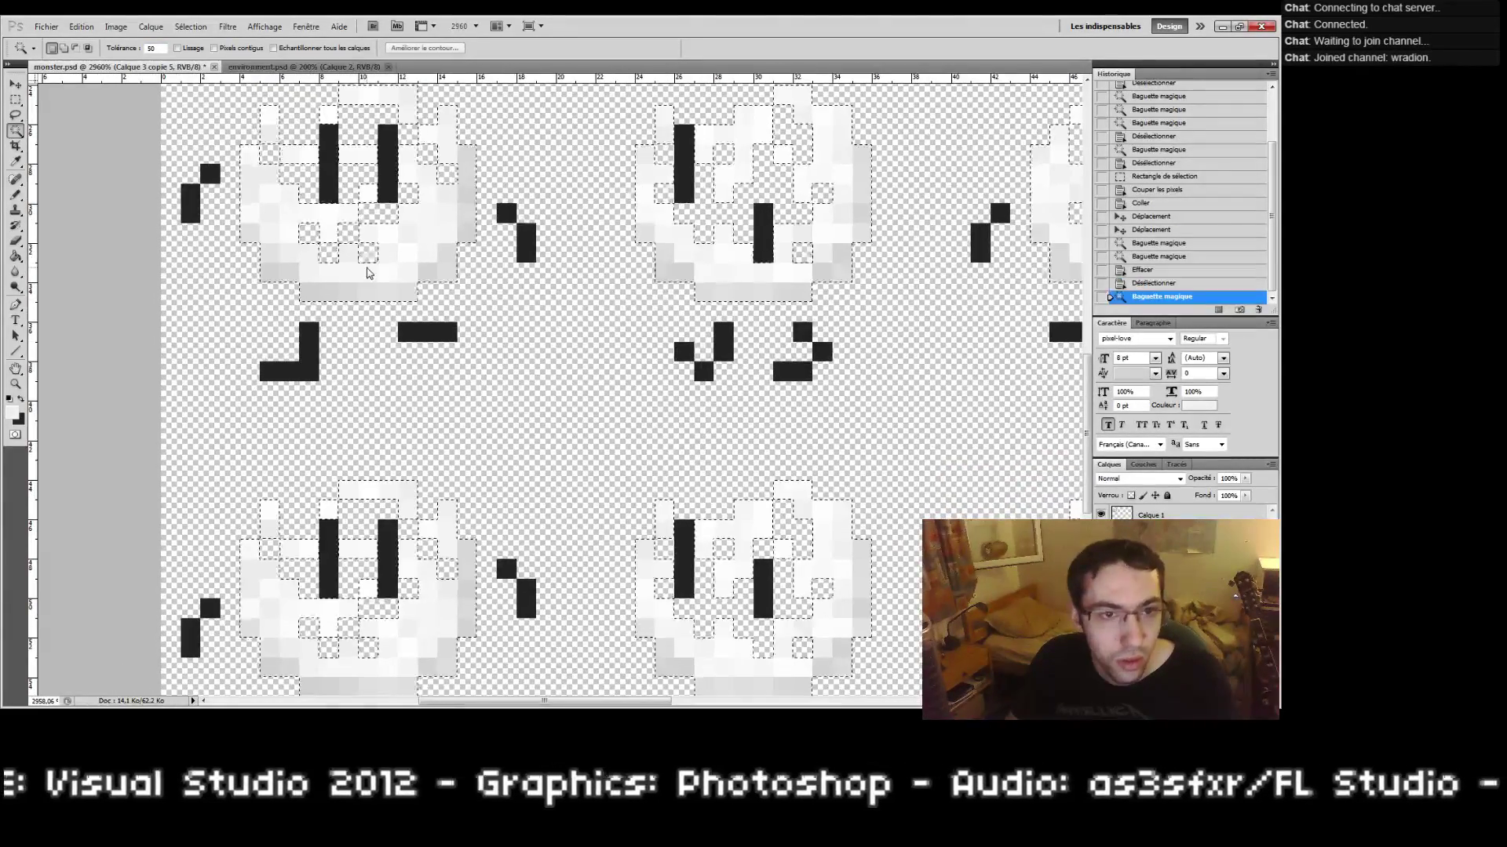
pyautogui.press('Delete')
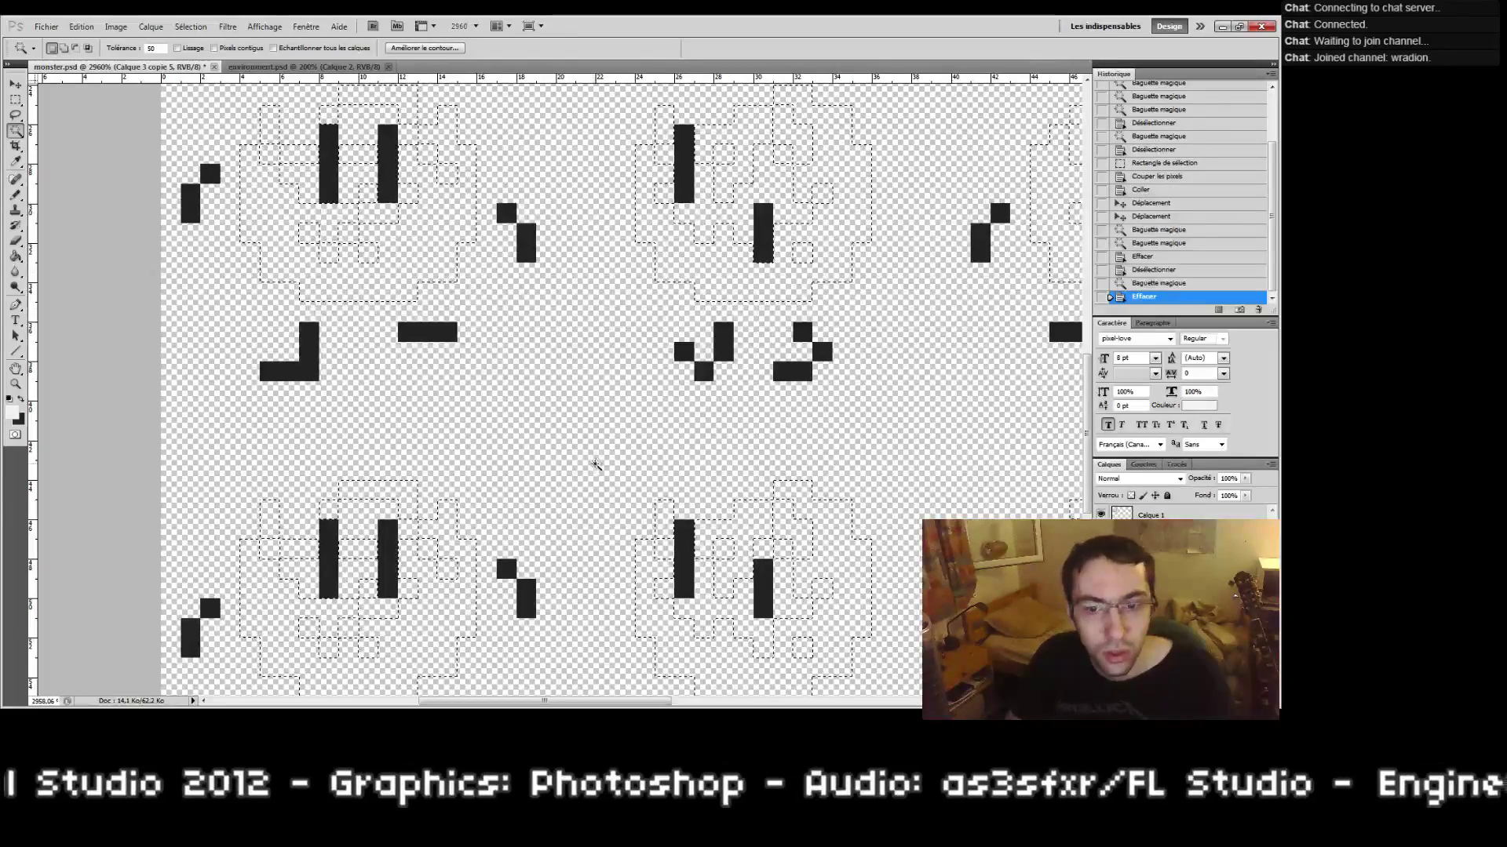
pyautogui.hotkey('ctrl', 'd')
pyautogui.moveTo(787, 519); pyautogui.dragTo(714, 275)
pyautogui.moveTo(991, 315); pyautogui.dragTo(222, 576)
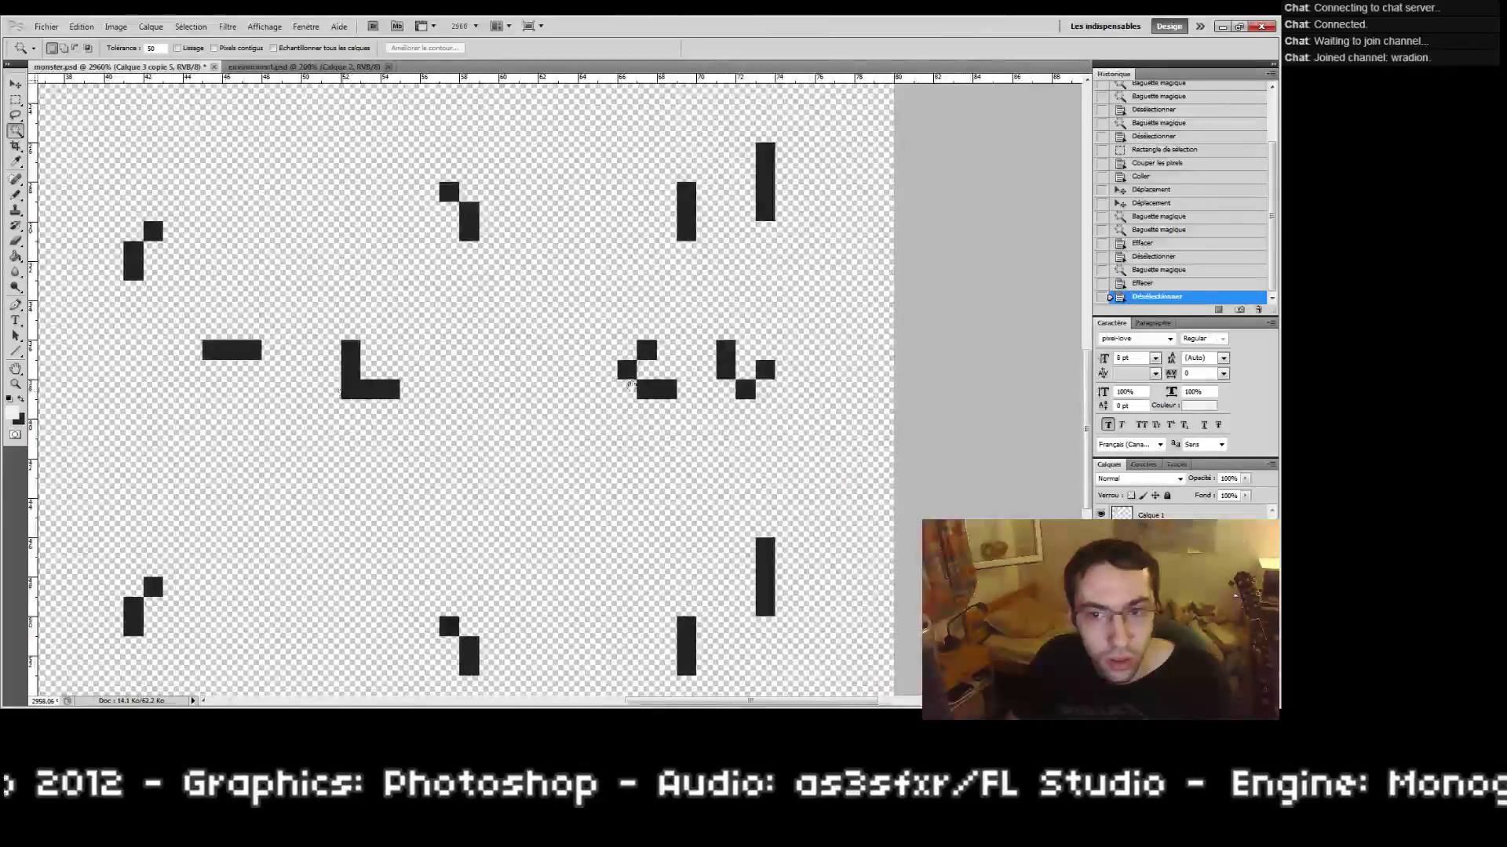
pyautogui.moveTo(540, 215); pyautogui.dragTo(417, 407)
pyautogui.moveTo(257, 290); pyautogui.dragTo(756, 576)
pyautogui.moveTo(520, 459); pyautogui.dragTo(1052, 522)
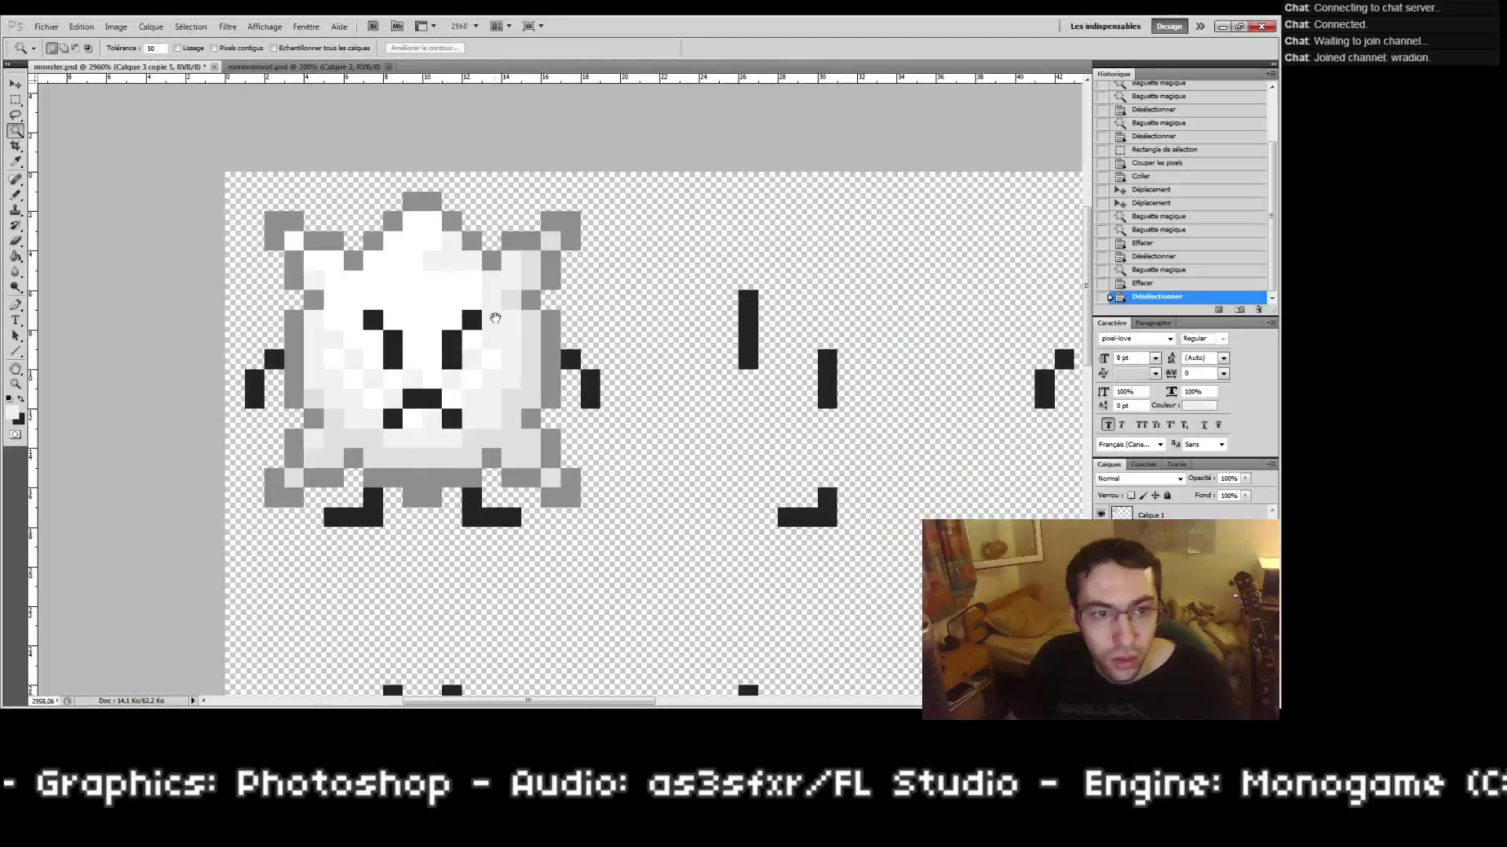
# Step: Copy the spiky monster from Calque 1 onto a new layer and show only that layer
pyautogui.click(1192, 516)
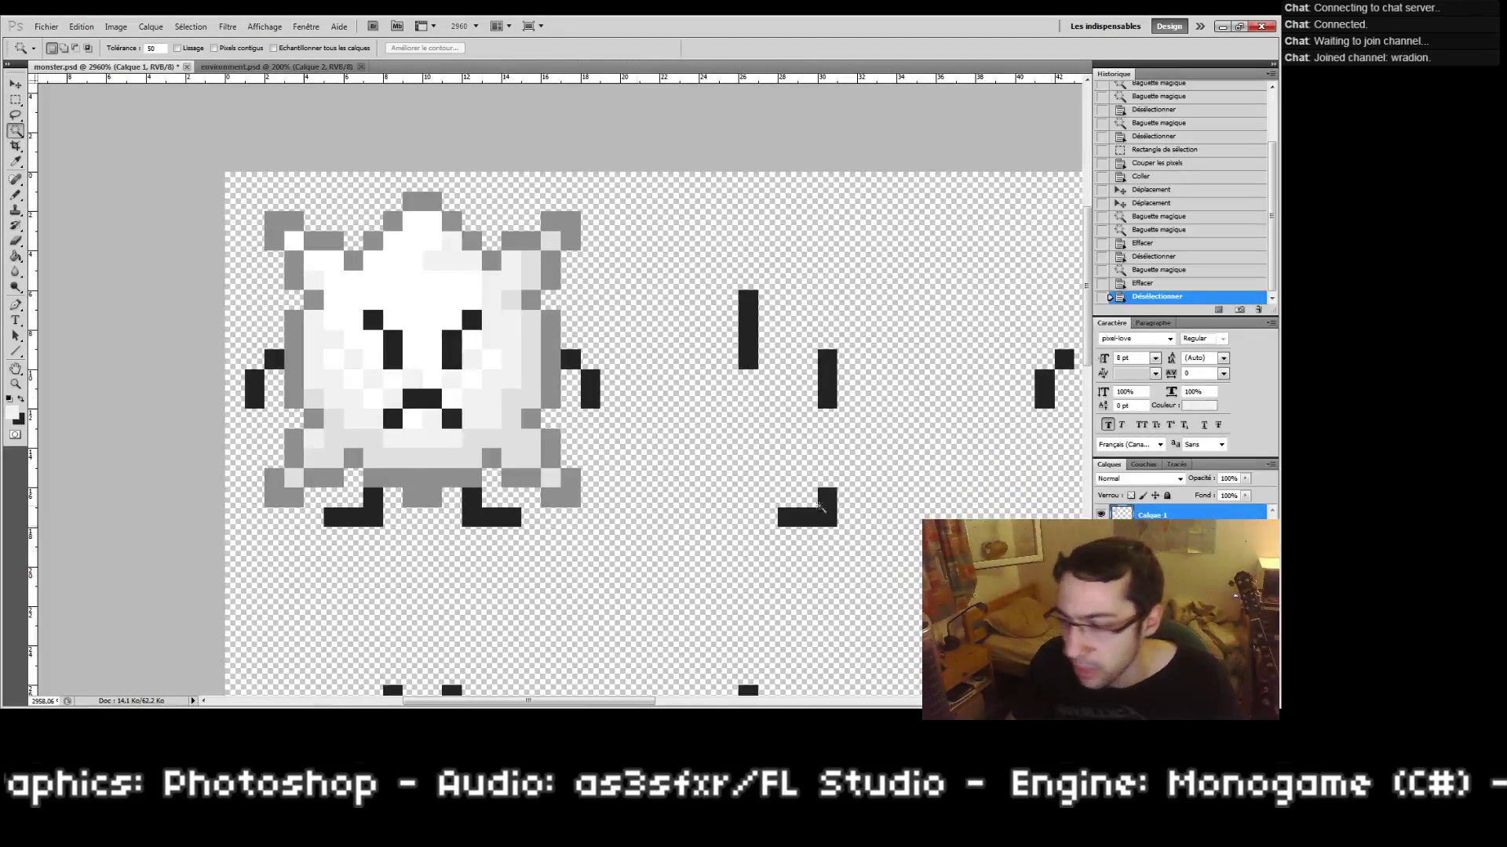
pyautogui.click(15, 101)
pyautogui.moveTo(597, 536); pyautogui.dragTo(598, 538)
pyautogui.hotkey('ctrl', 'c')
pyautogui.hotkey('ctrl', 'v')
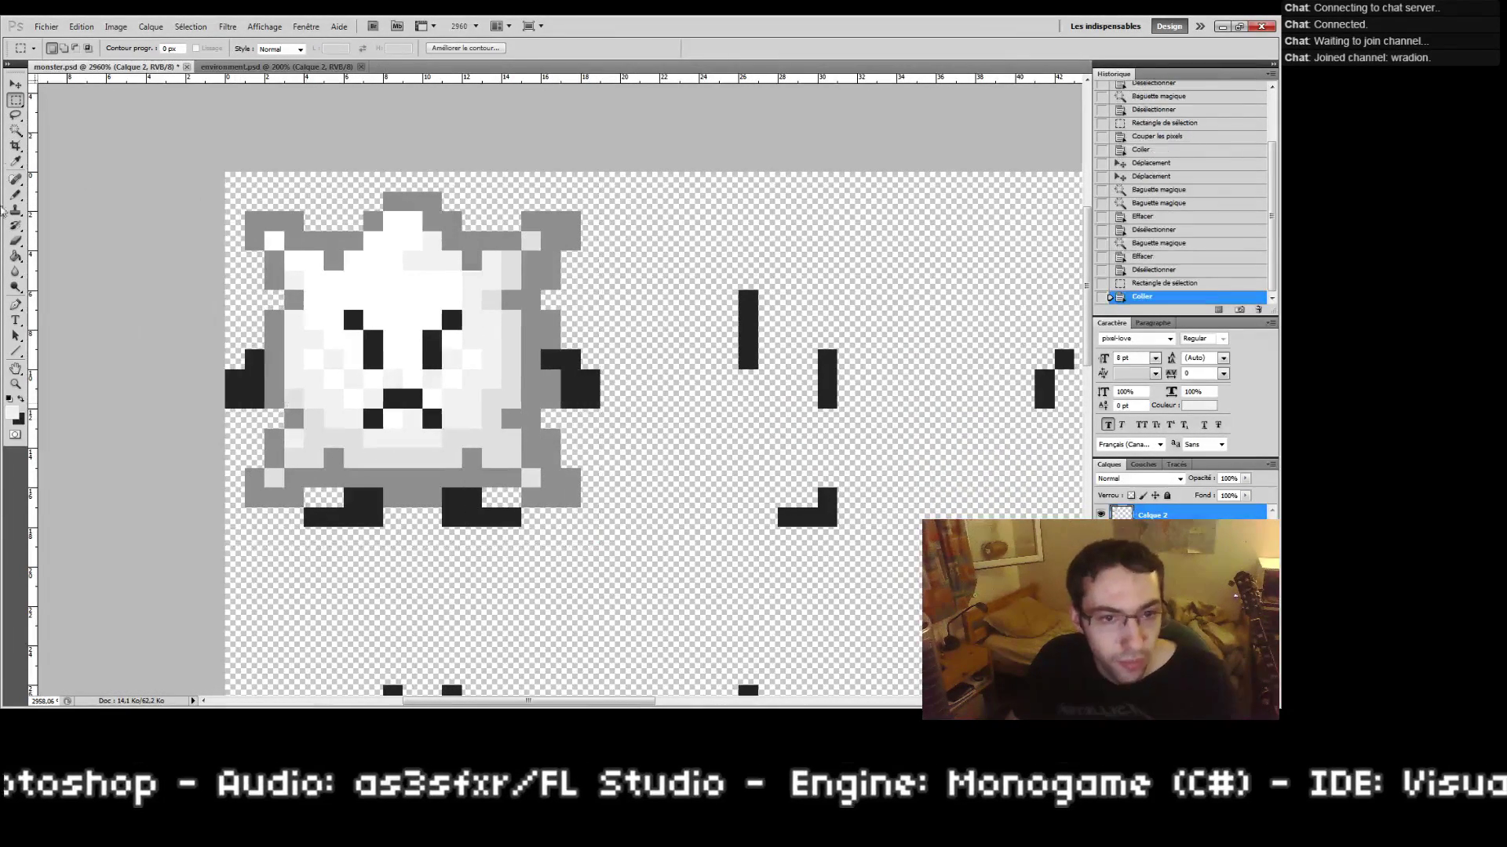
pyautogui.press('v')
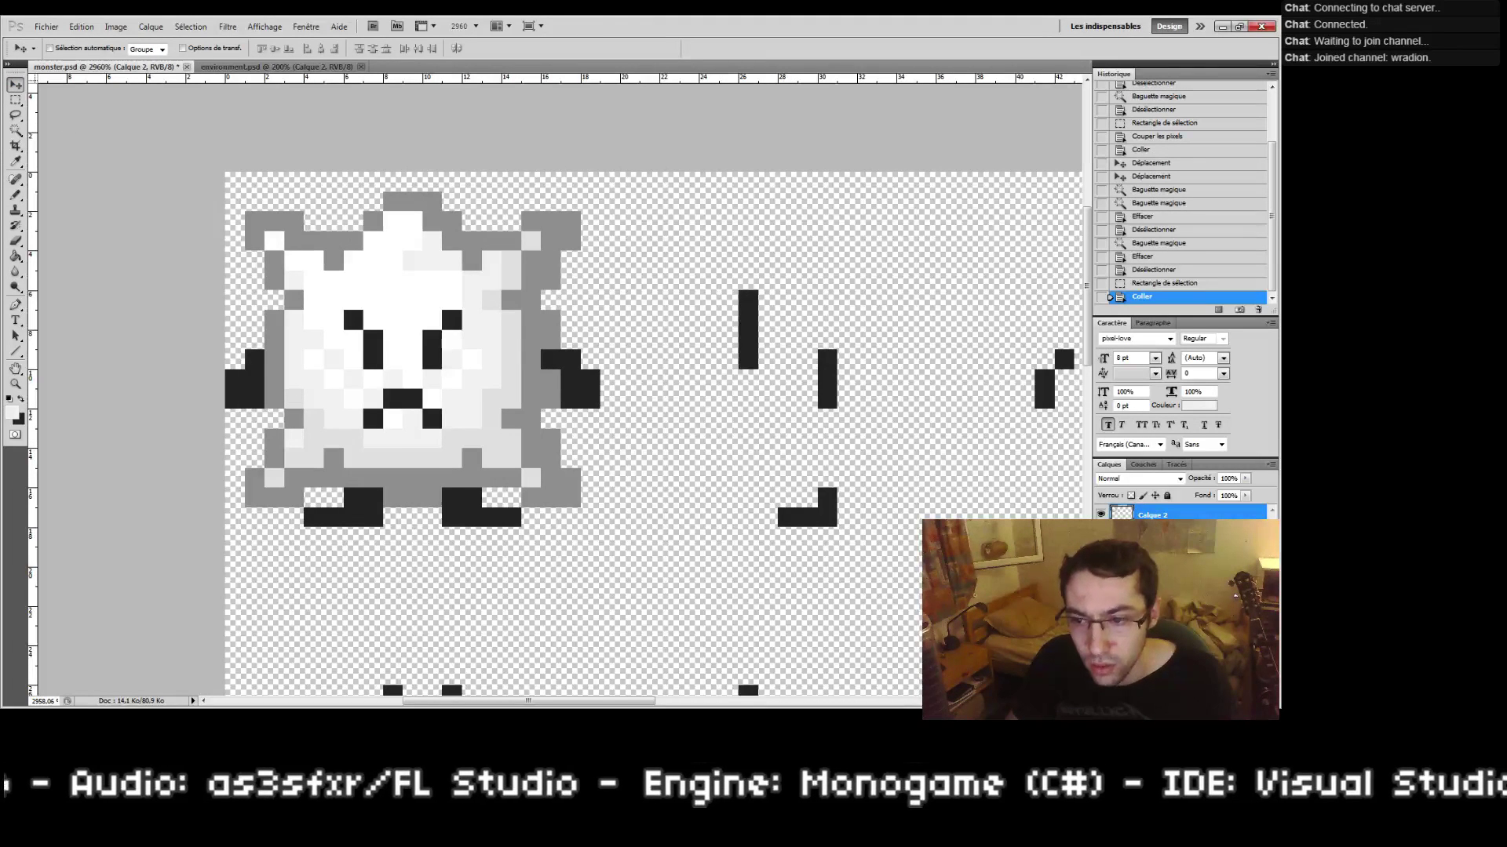
pyautogui.press('Left')
# Step: Paint over the copied monster's mouth, eyes and eyebrows with white using the Pencil
pyautogui.press('b')
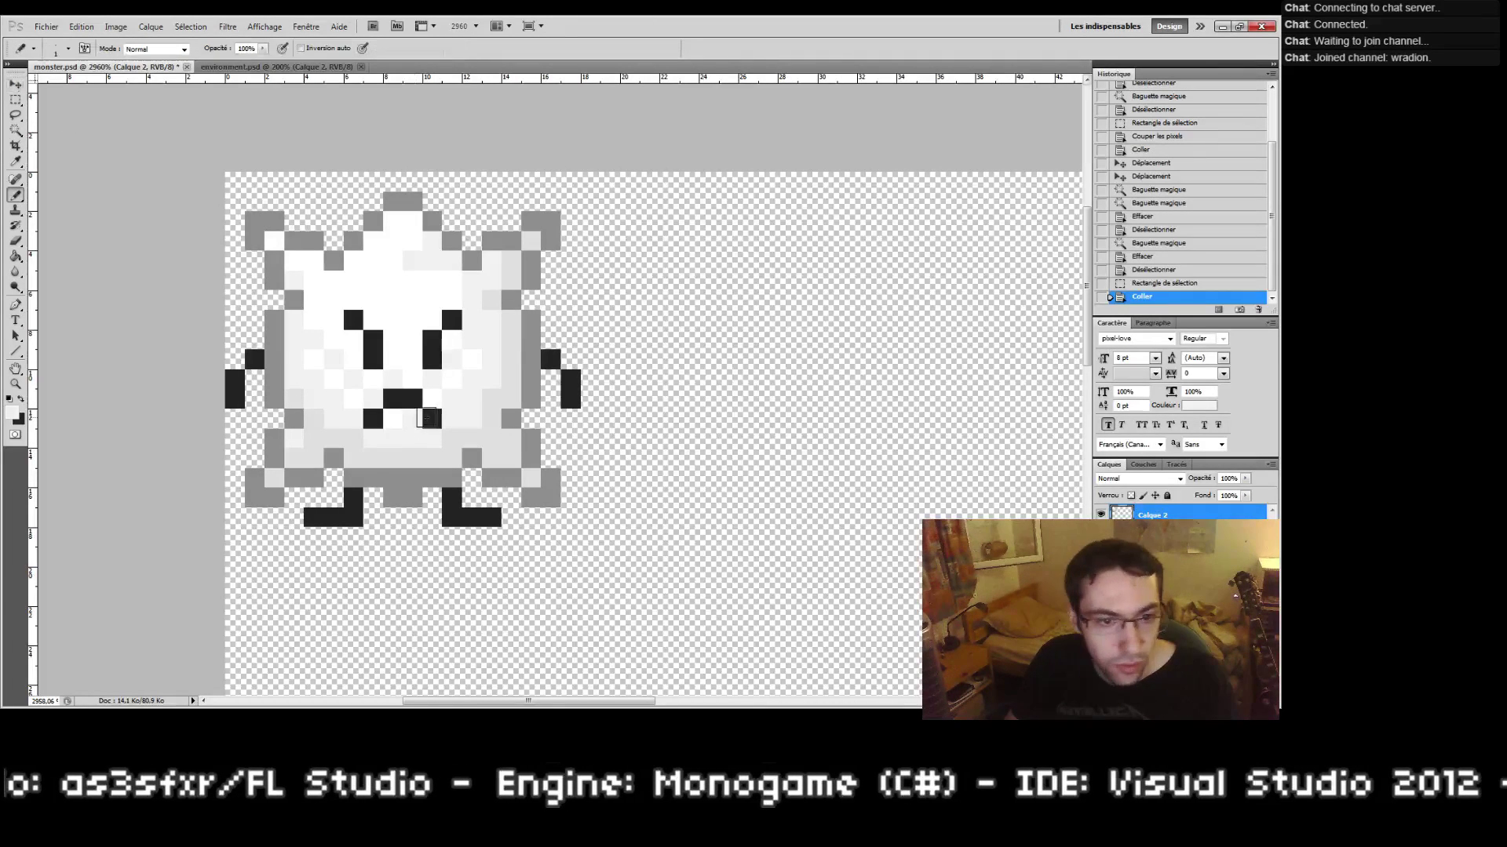
pyautogui.click(14, 412)
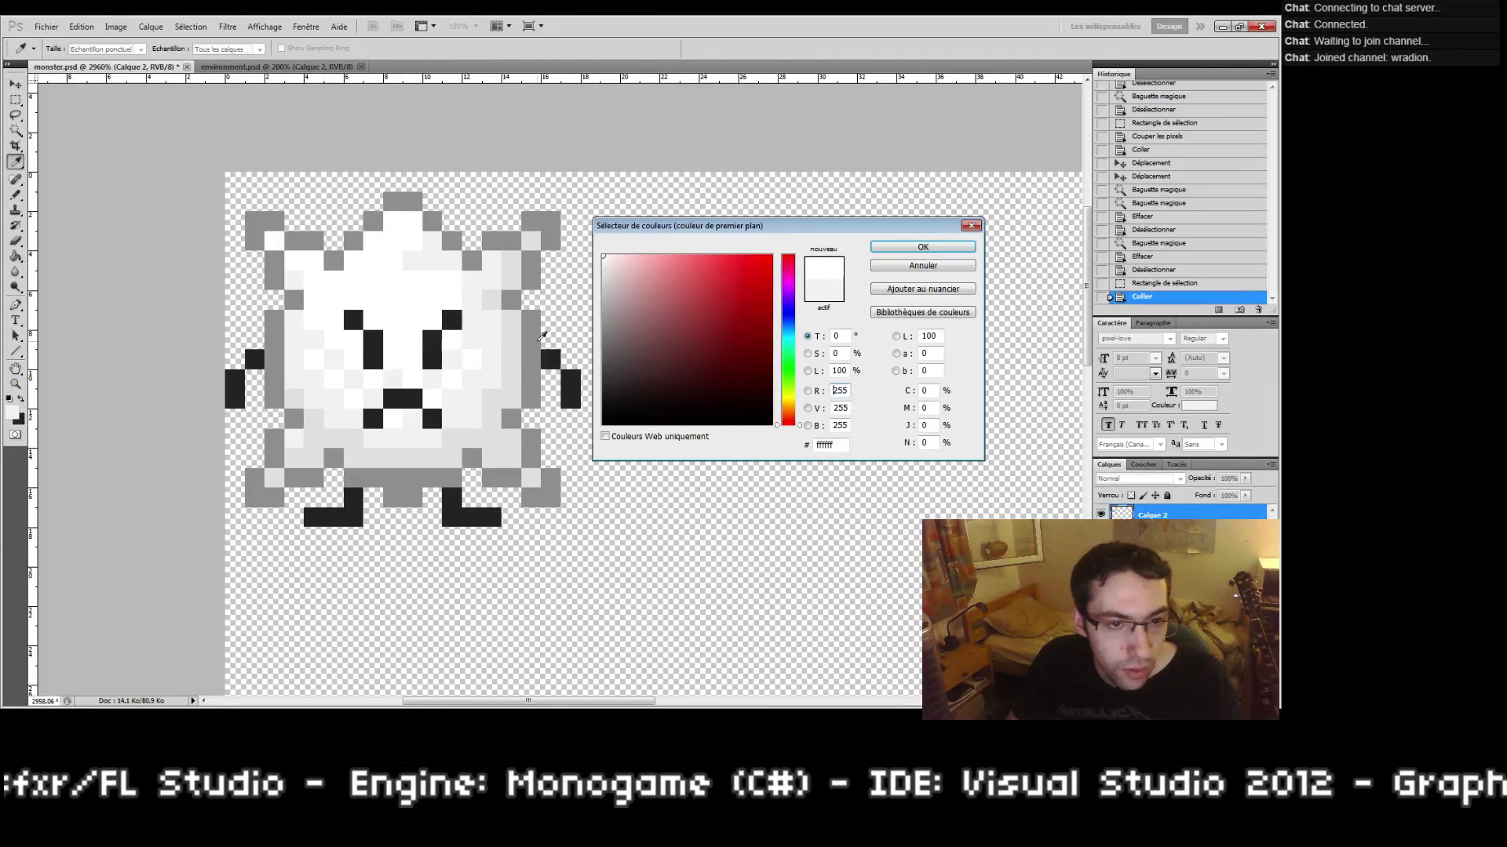
pyautogui.click(917, 253)
pyautogui.click(372, 418)
pyautogui.moveTo(392, 398); pyautogui.dragTo(411, 398)
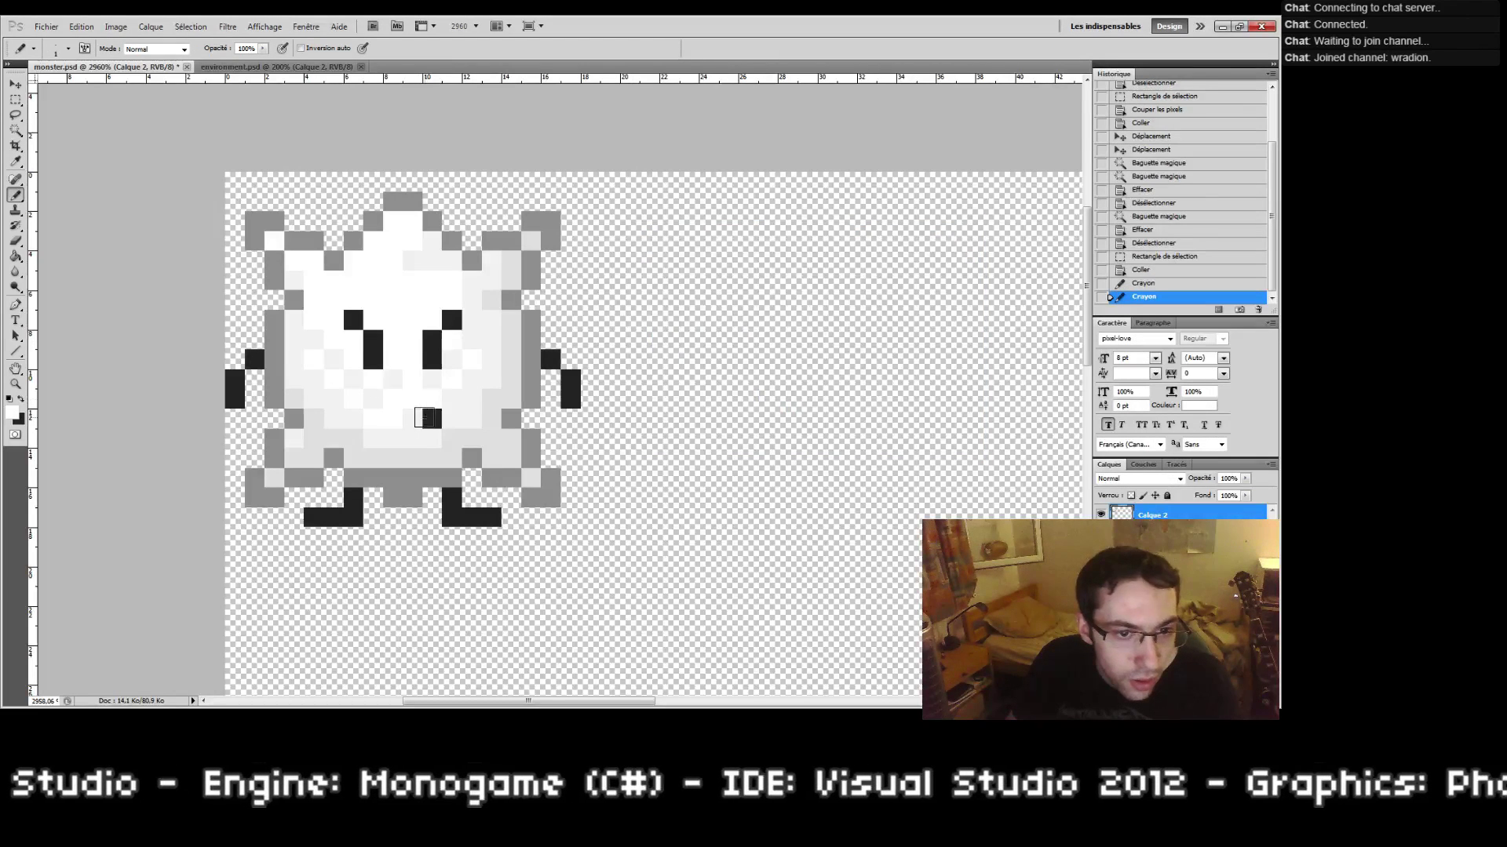
pyautogui.click(431, 418)
pyautogui.moveTo(366, 345)
pyautogui.mouseDown()
pyautogui.moveTo(360, 329)
pyautogui.moveTo(372, 359)
pyautogui.moveTo(432, 339)
pyautogui.mouseUp()
pyautogui.click(446, 327)
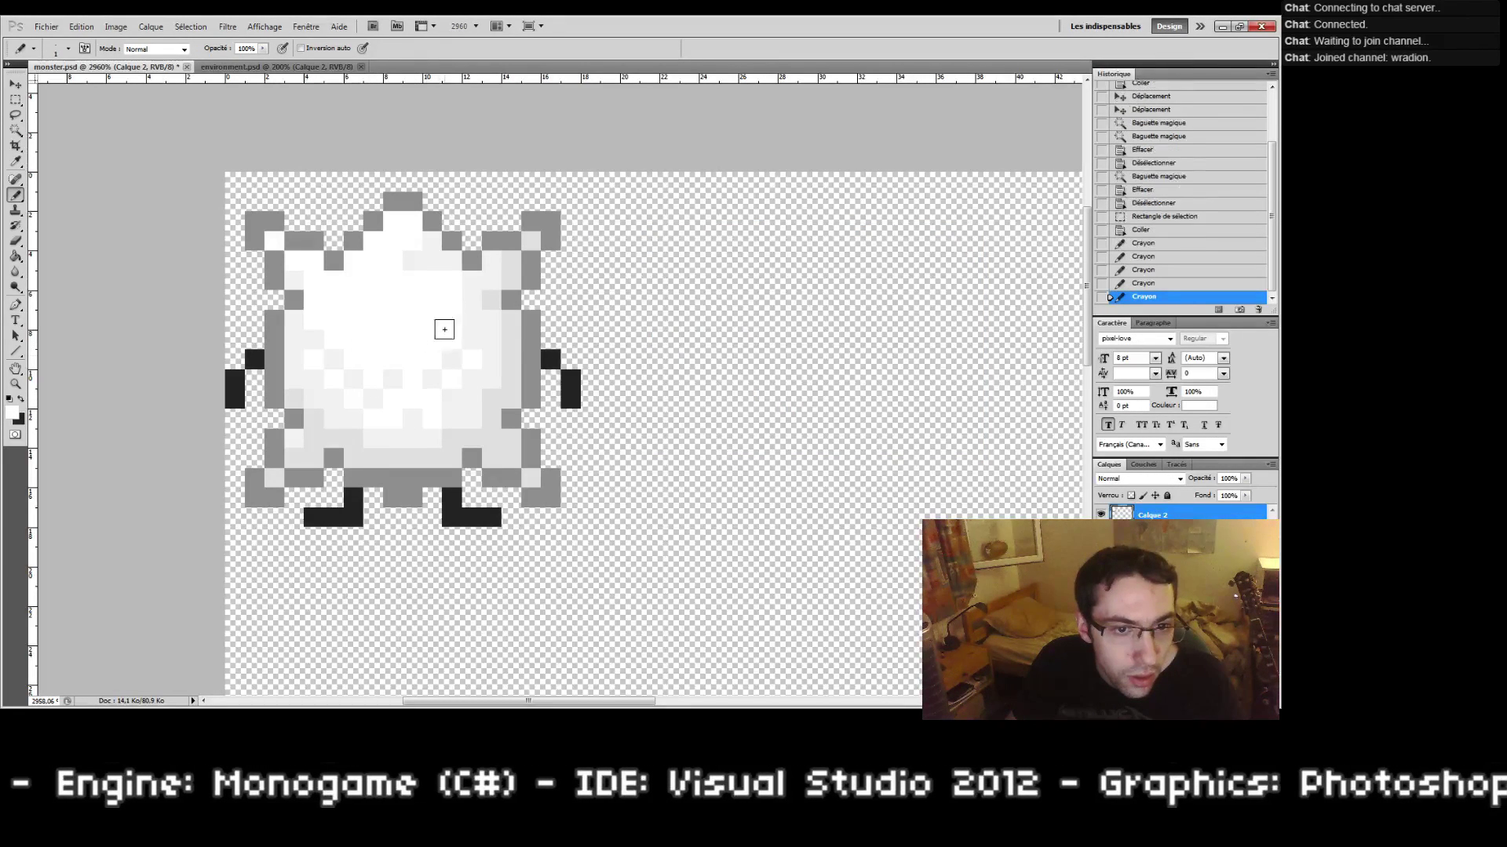
# Step: Erase both arms and both legs of the copied monster, leaving only the blank spiky body
pyautogui.press('e')
pyautogui.moveTo(553, 361); pyautogui.dragTo(571, 396)
pyautogui.moveTo(490, 516); pyautogui.dragTo(451, 495)
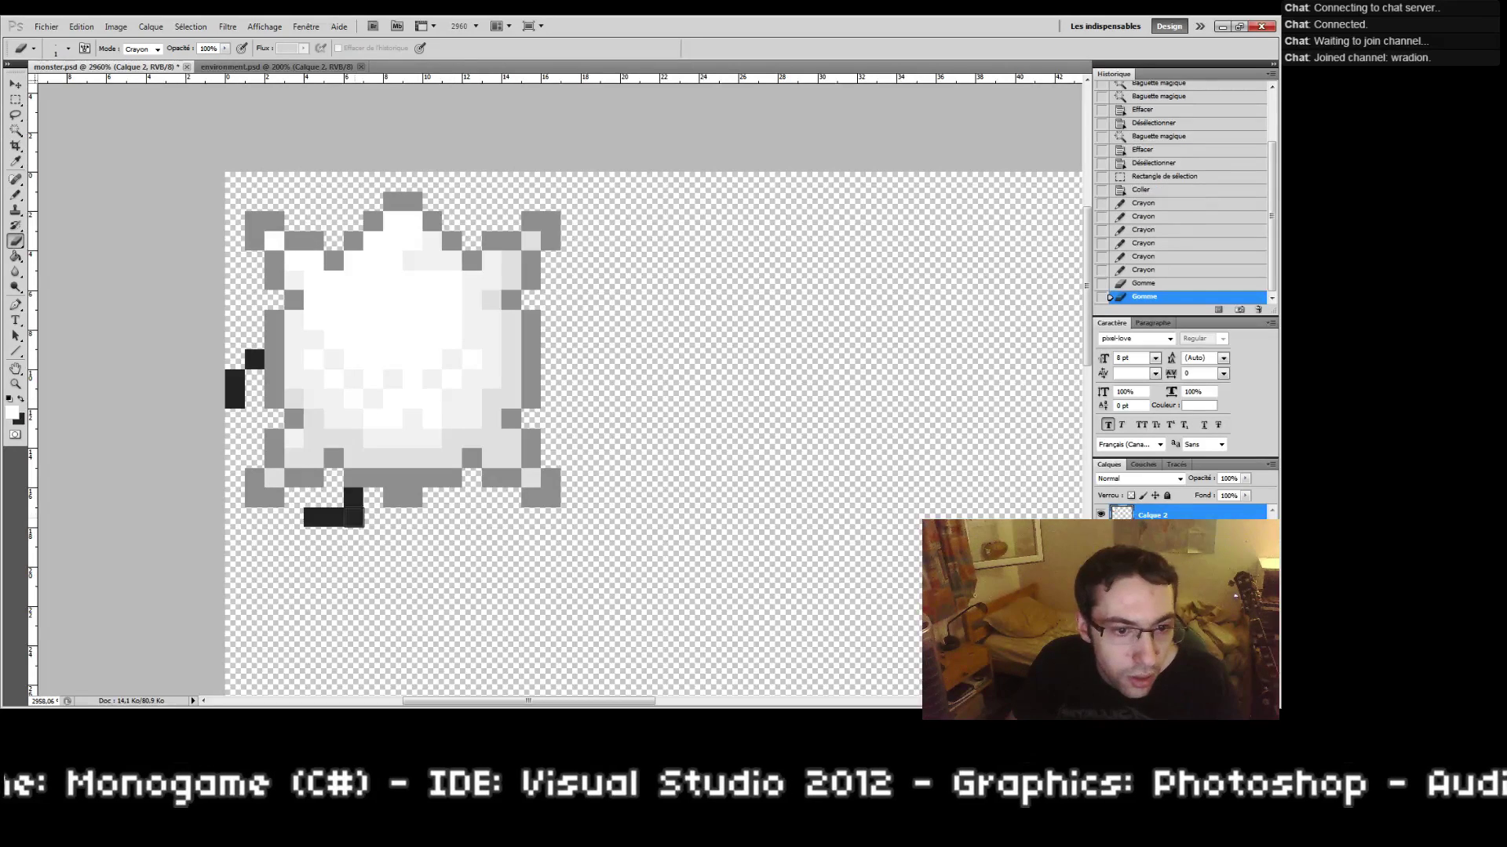
pyautogui.moveTo(353, 497); pyautogui.dragTo(329, 515)
pyautogui.click(314, 516)
pyautogui.click(235, 378)
pyautogui.moveTo(235, 398); pyautogui.dragTo(252, 357)
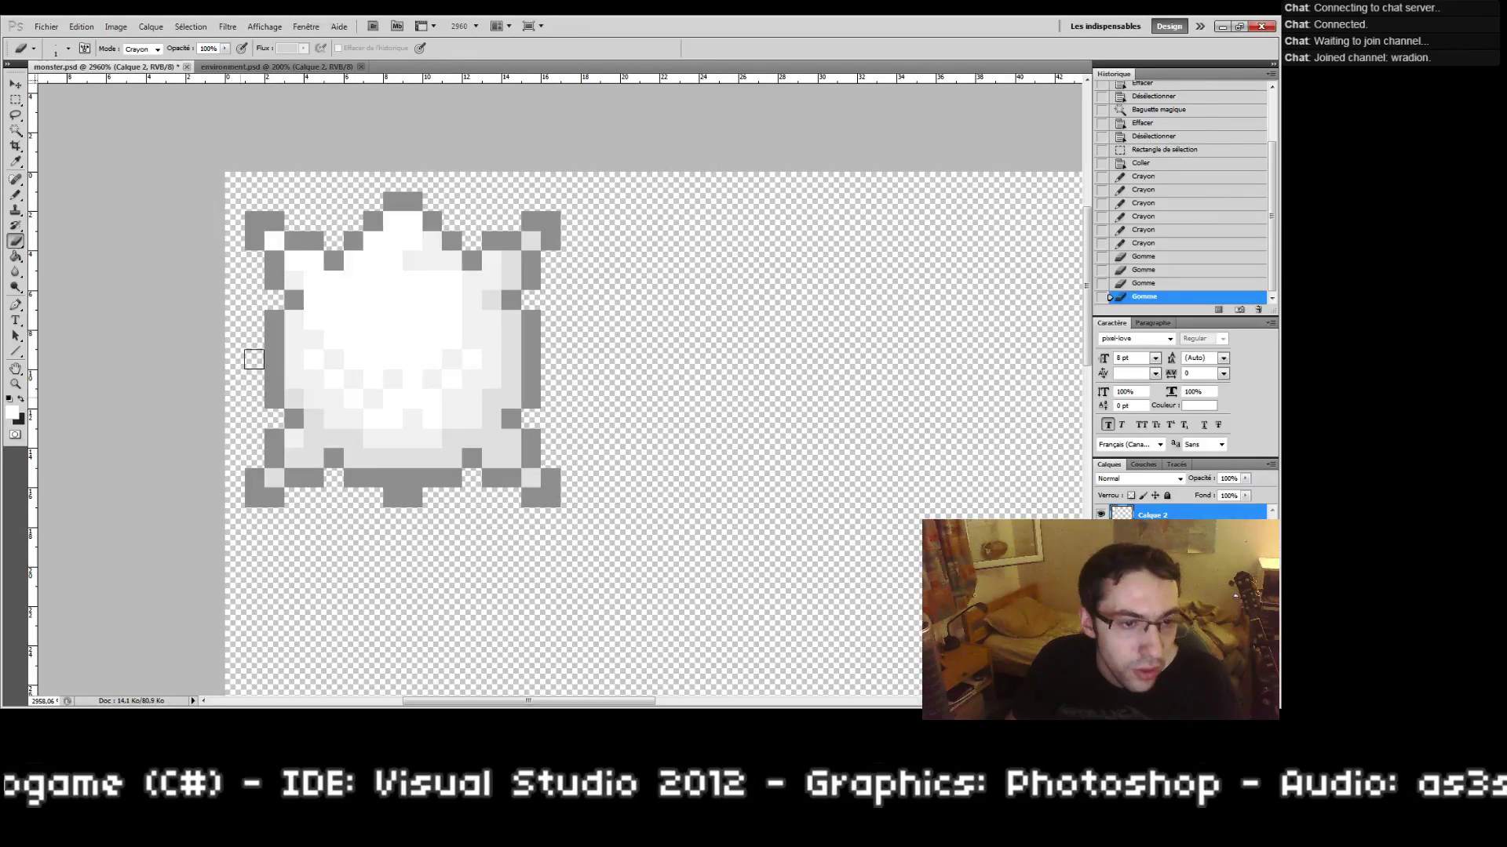
# Step: Set the foreground colour to f2f2f2 and pencil light grey pixels over the old mouth area to complete the body's dithered shading
pyautogui.click(12, 411)
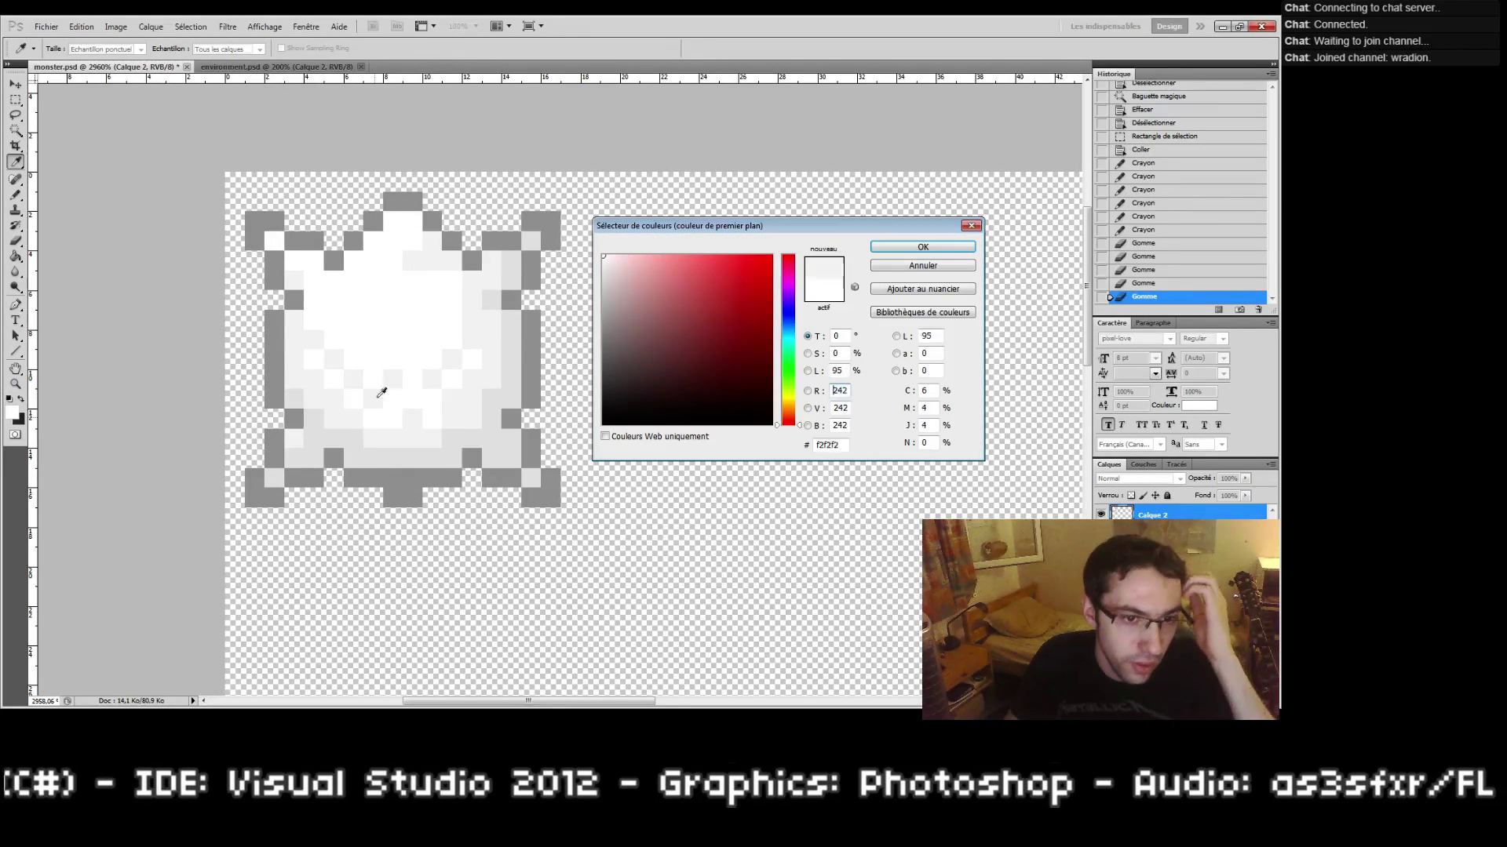
pyautogui.click(910, 249)
pyautogui.press('b')
pyautogui.click(401, 398)
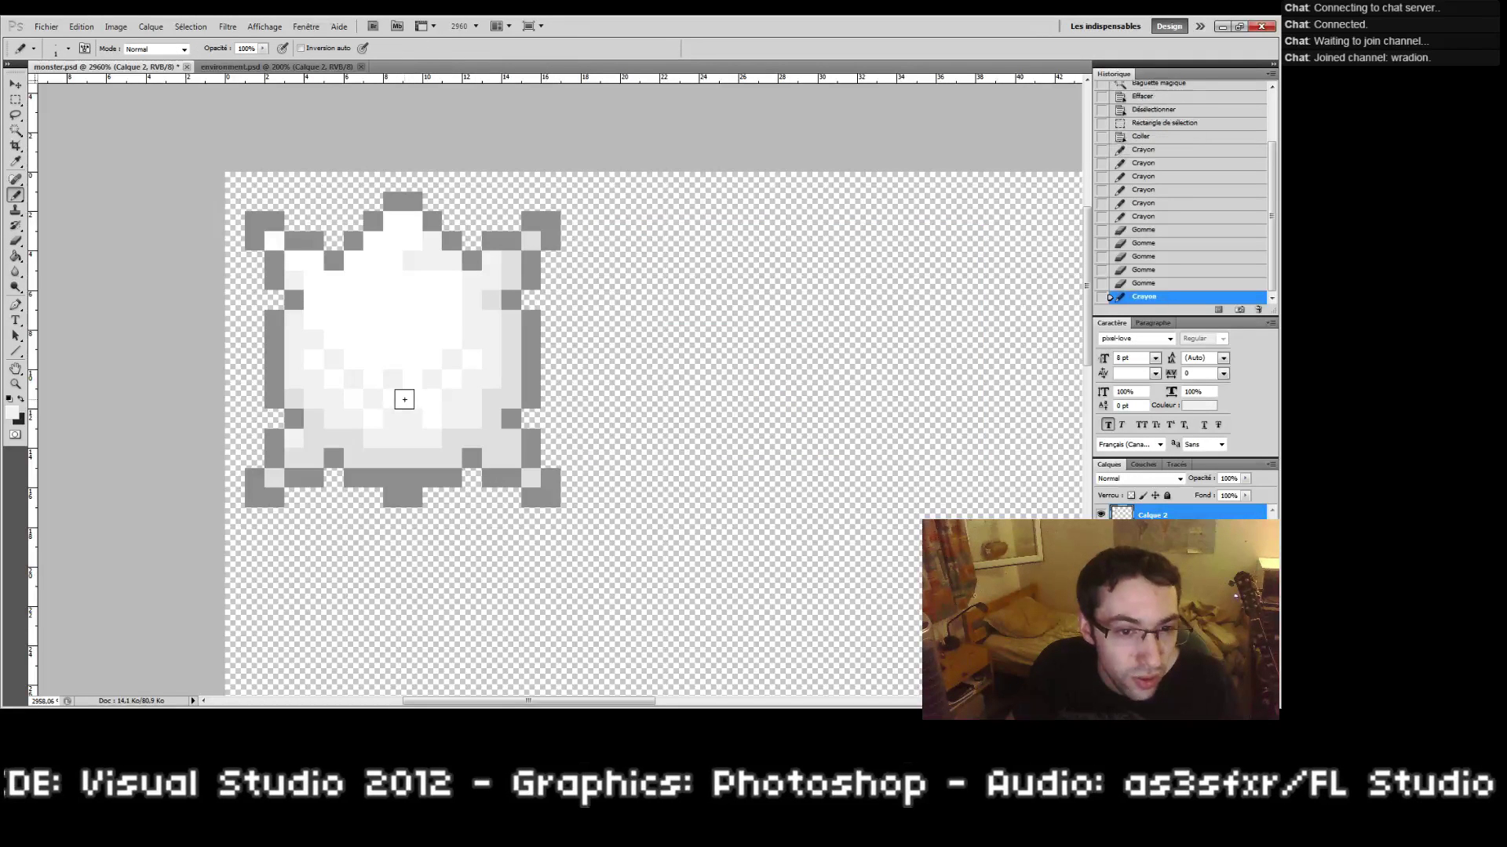
pyautogui.click(403, 399)
pyautogui.hotkey('ctrl', 'alt', 'z')
pyautogui.hotkey('ctrl', 'alt', 'z')
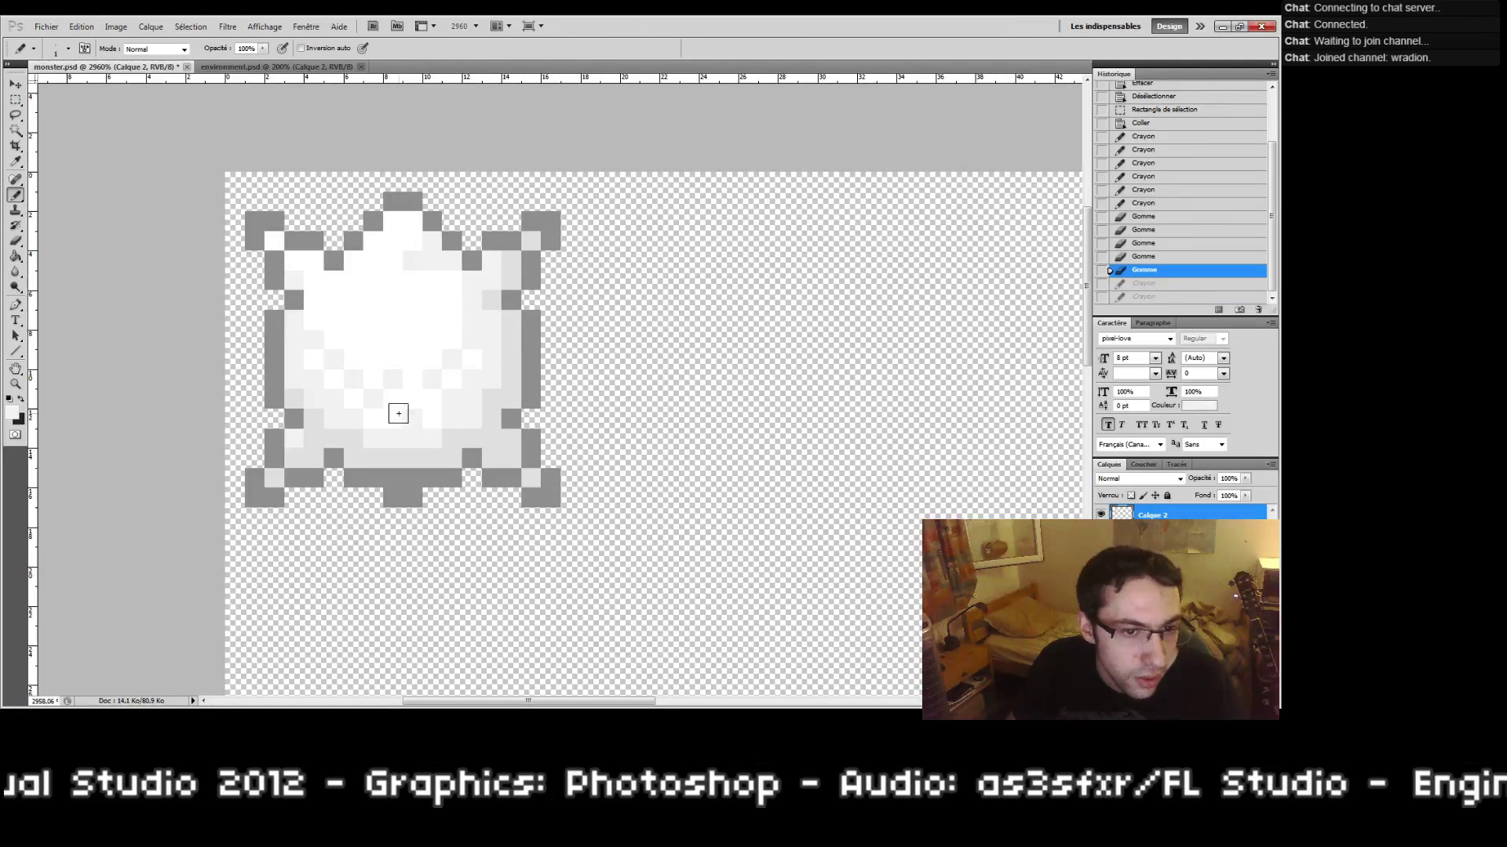
pyautogui.click(399, 414)
pyautogui.click(400, 406)
pyautogui.hotkey('ctrl', 'alt', 'z')
pyautogui.click(413, 407)
pyautogui.click(431, 430)
pyautogui.click(430, 418)
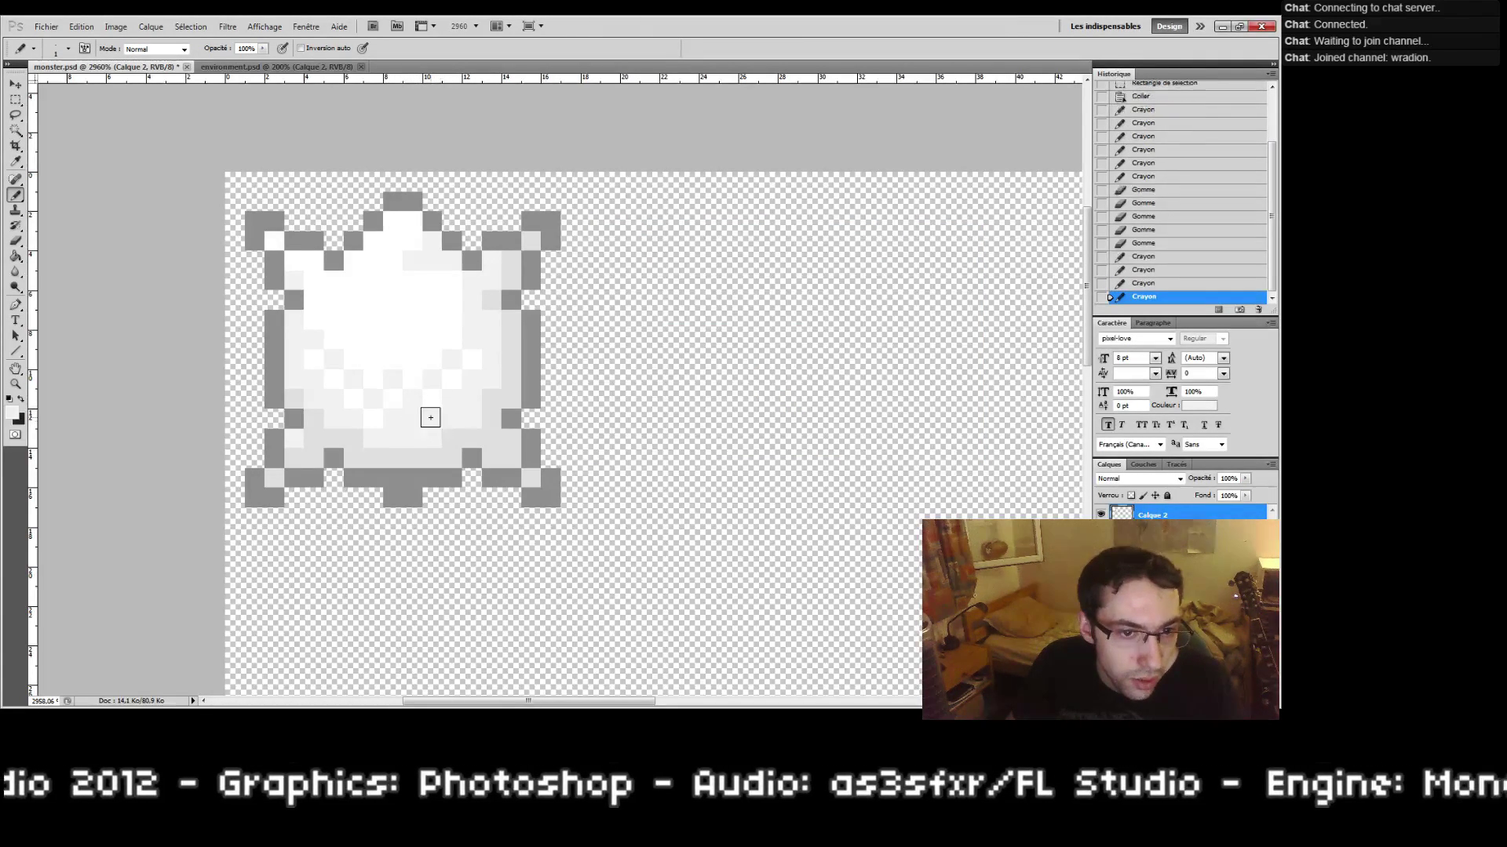
pyautogui.click(363, 417)
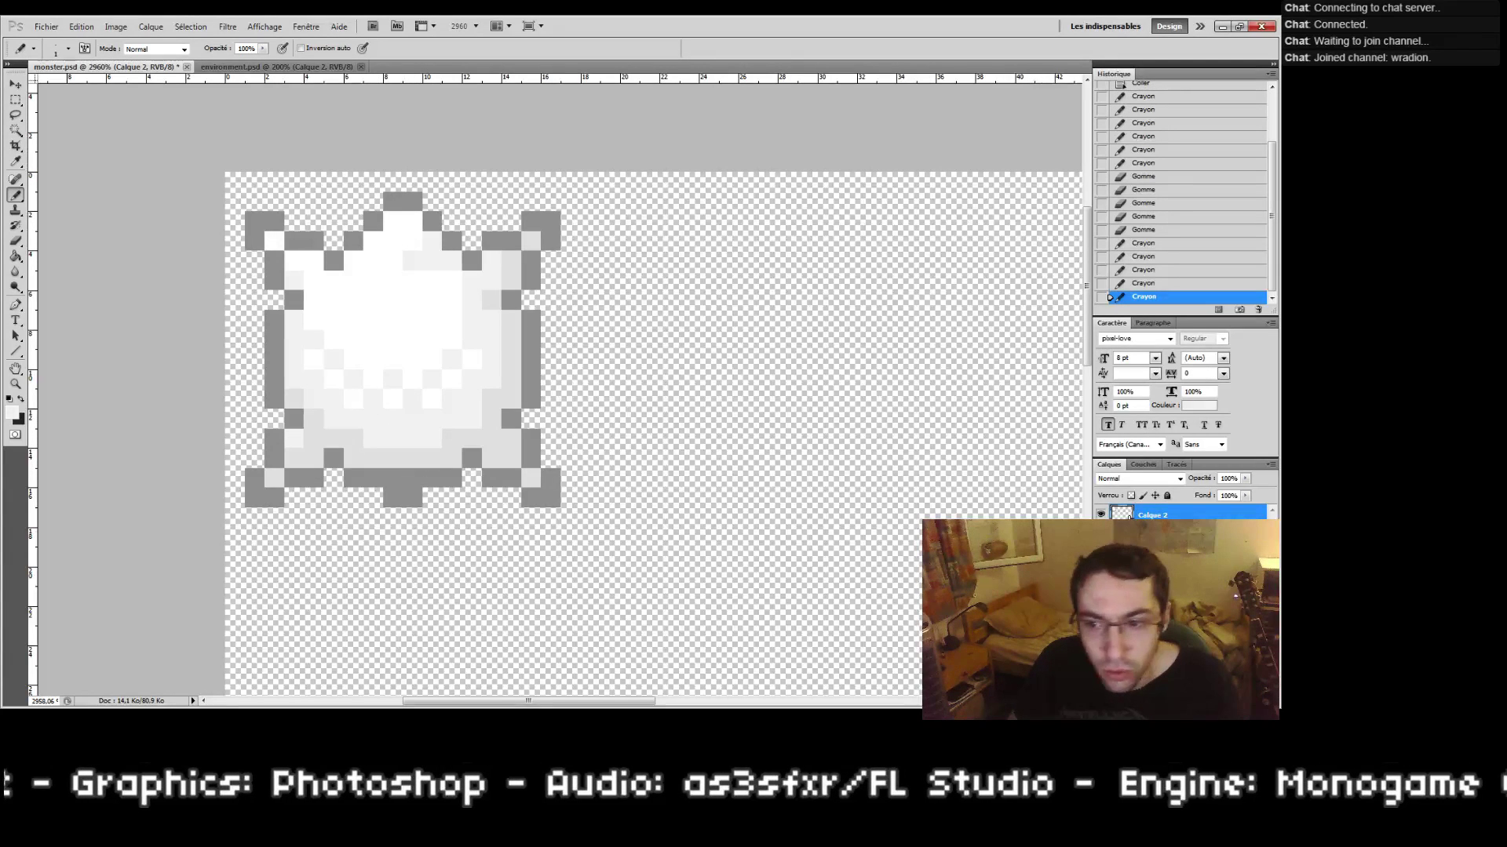
# Step: Recolour the white pixel inside the original monster's mouth on Calque 1 light grey, then show only the blank body copy again
pyautogui.click(1101, 514)
pyautogui.click(1101, 534)
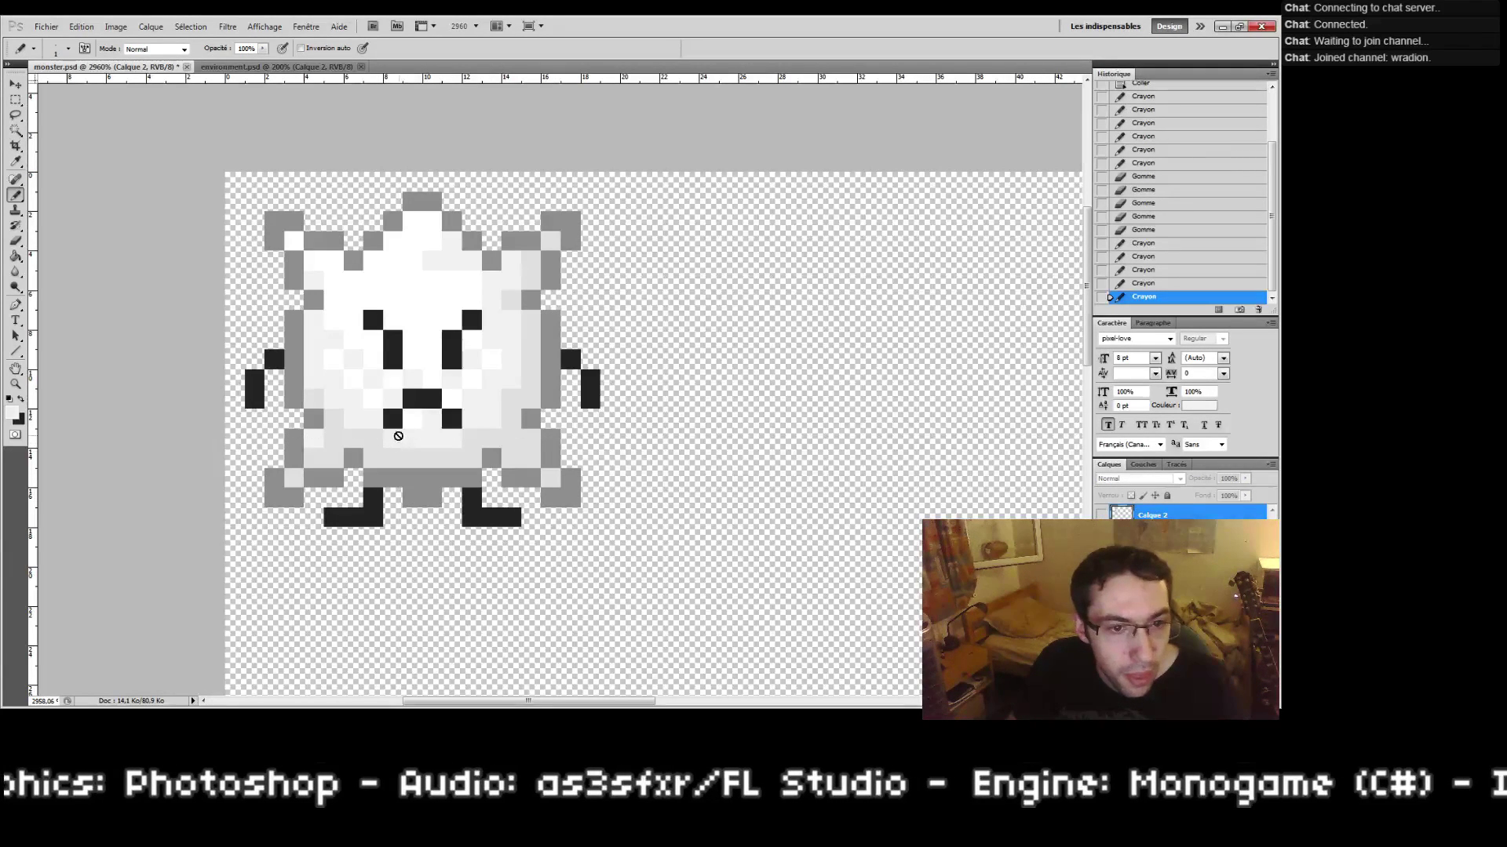
pyautogui.click(1151, 535)
pyautogui.click(413, 419)
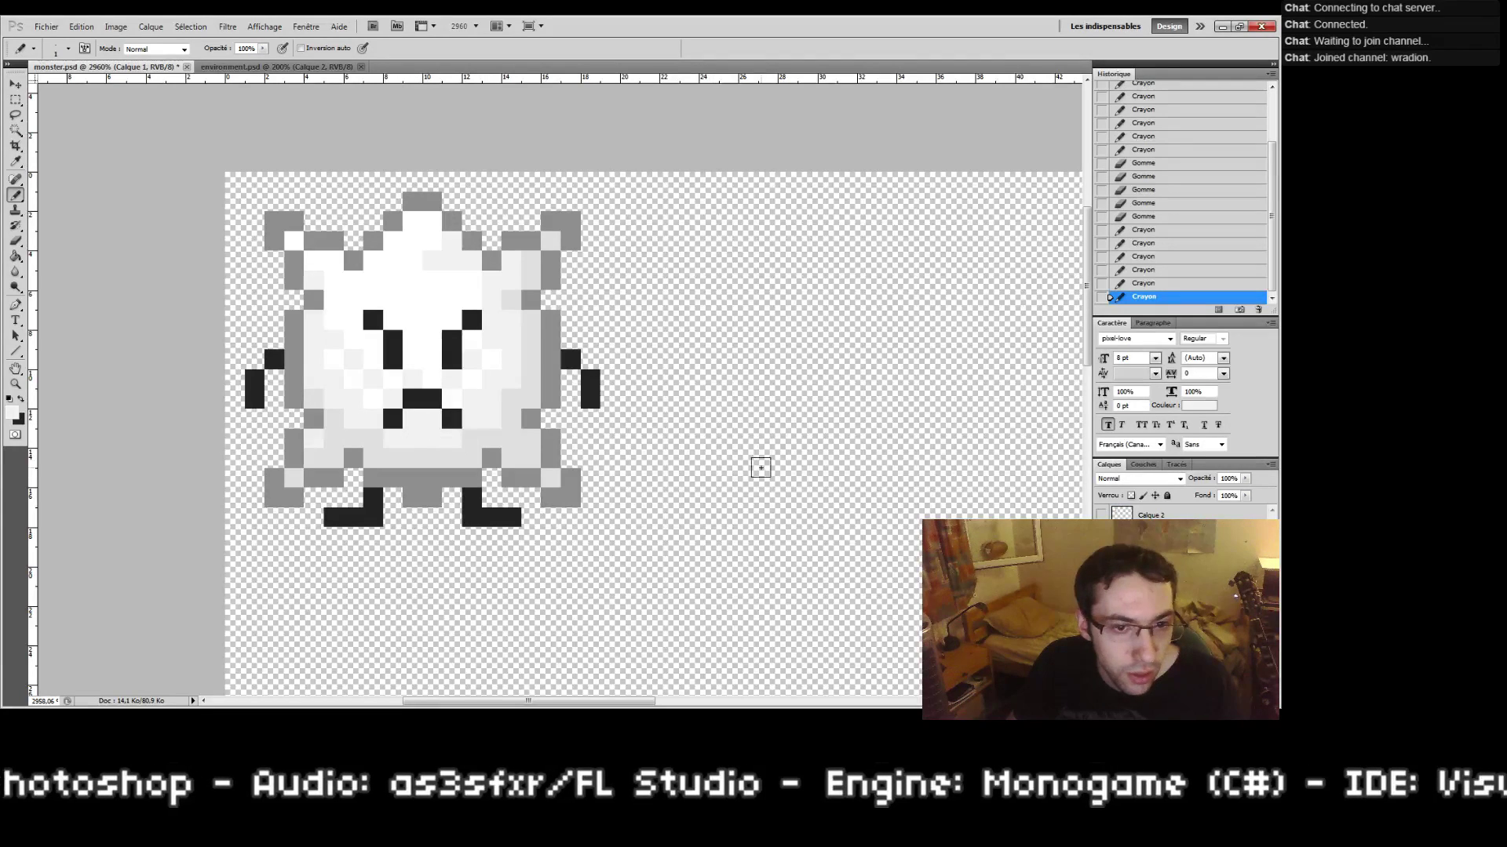
pyautogui.click(1101, 514)
pyautogui.click(1101, 514)
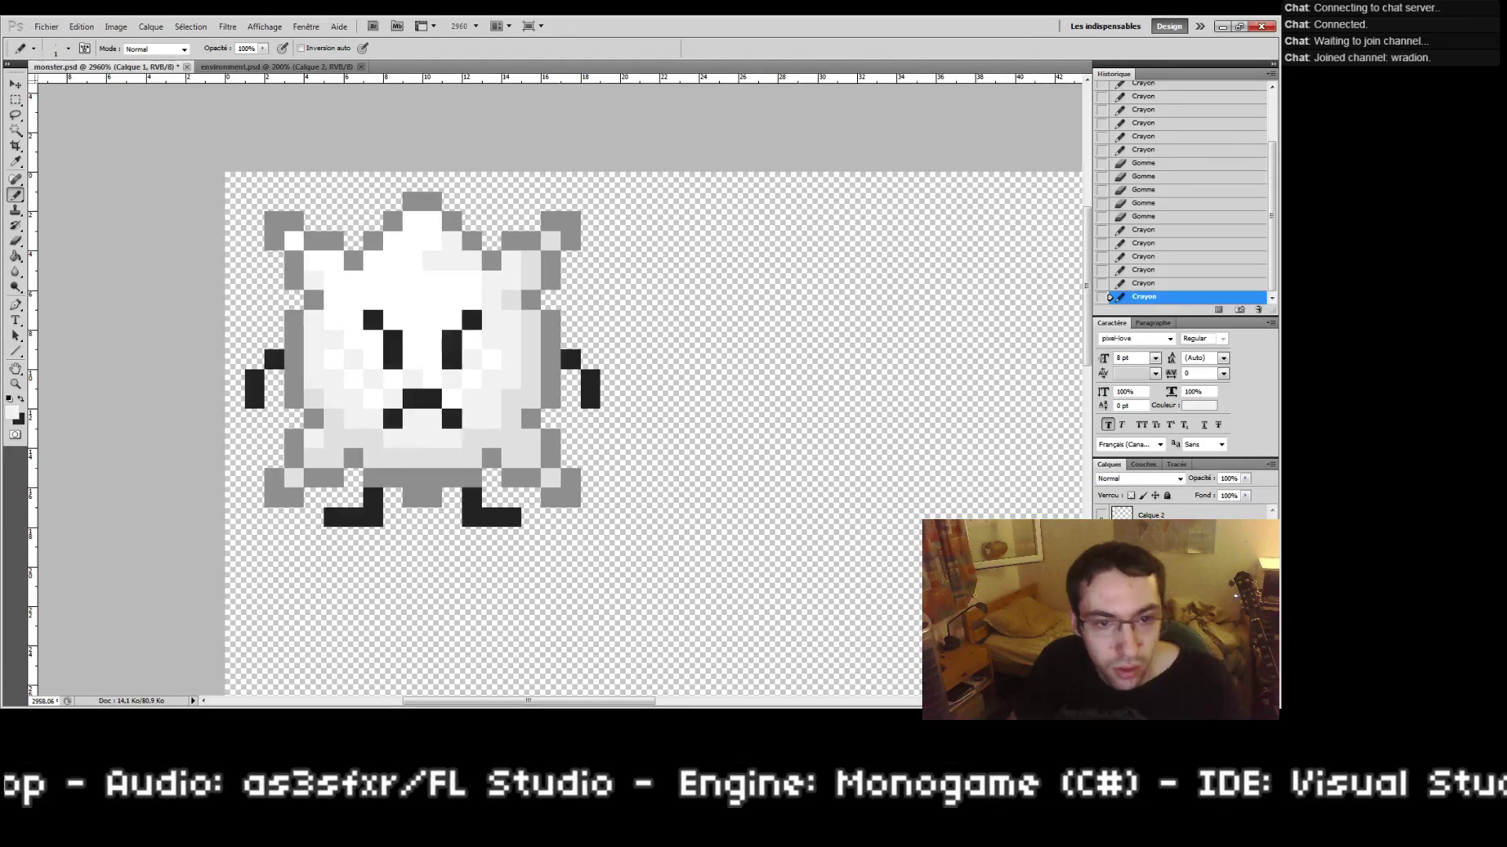
pyautogui.click(1101, 534)
pyautogui.click(1101, 514)
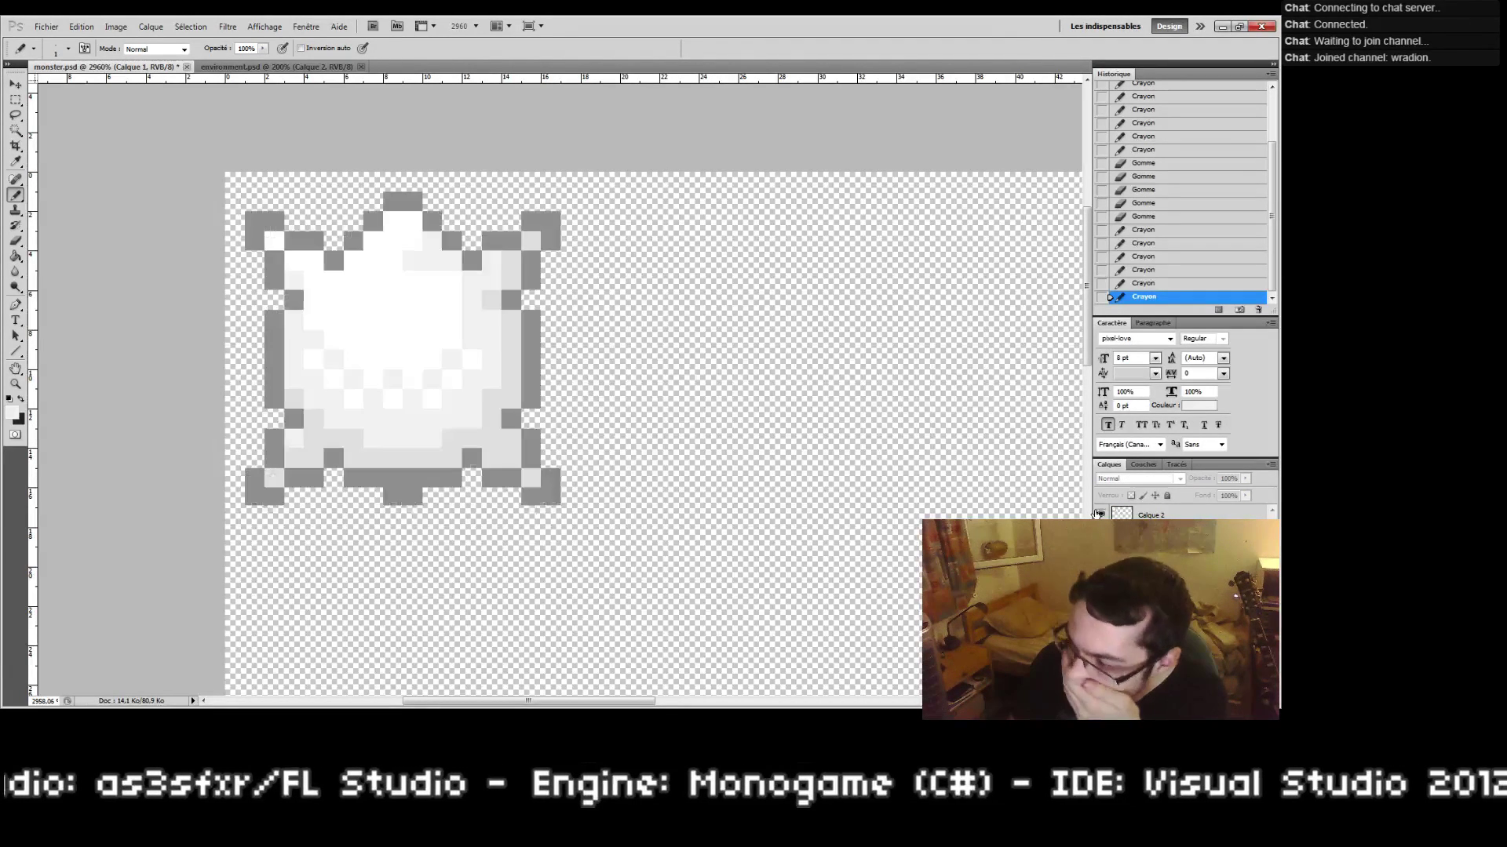
# Step: Show the cell grid and place the blank spiky body in the second cell, behind the existing eyes and foot
pyautogui.click(1166, 517)
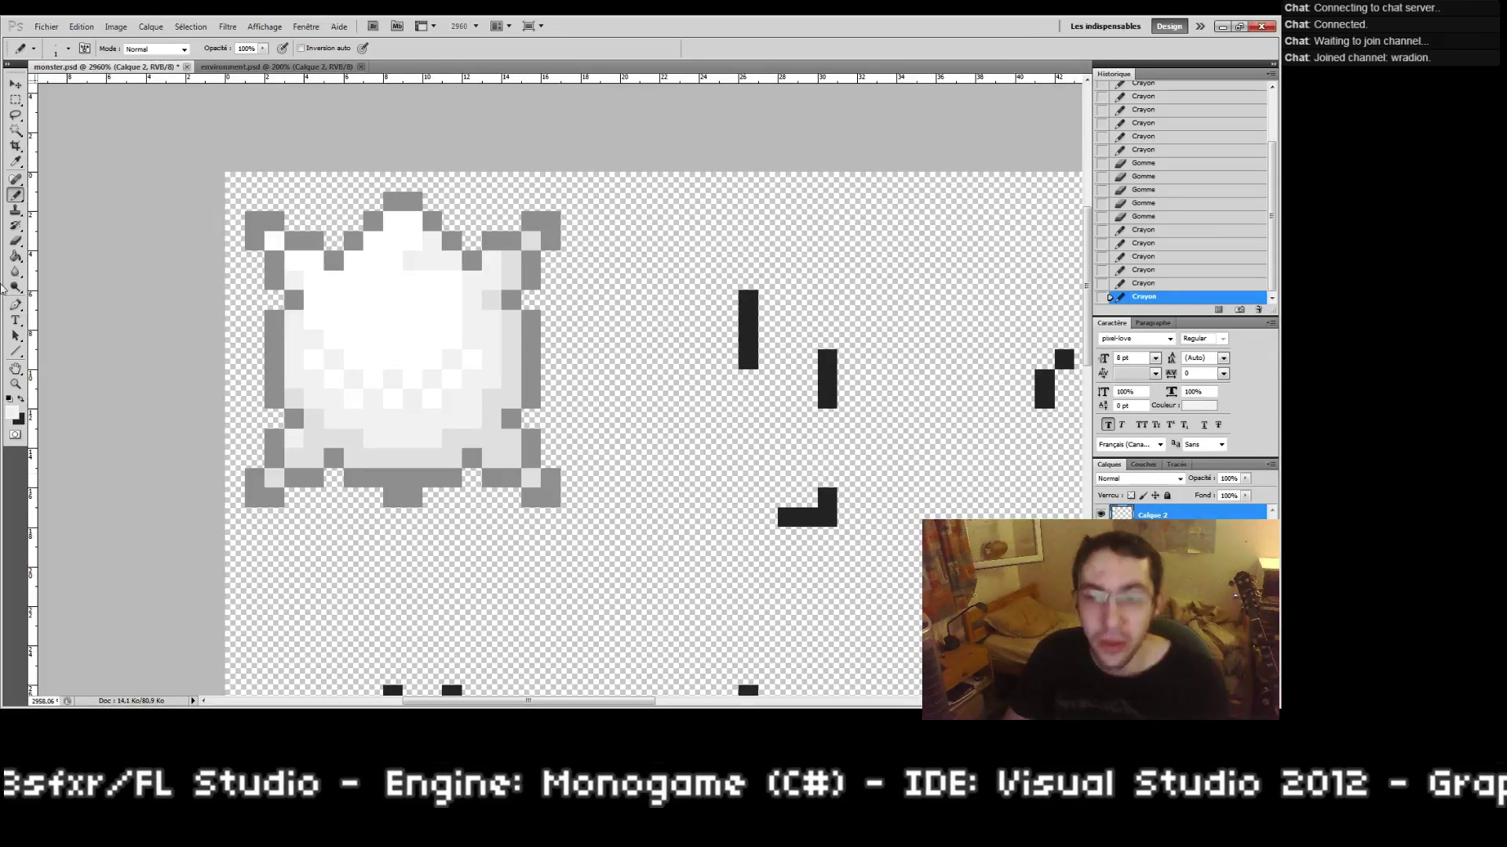
pyautogui.click(17, 85)
pyautogui.moveTo(624, 396); pyautogui.dragTo(373, 346)
pyautogui.moveTo(196, 296); pyautogui.dragTo(628, 316)
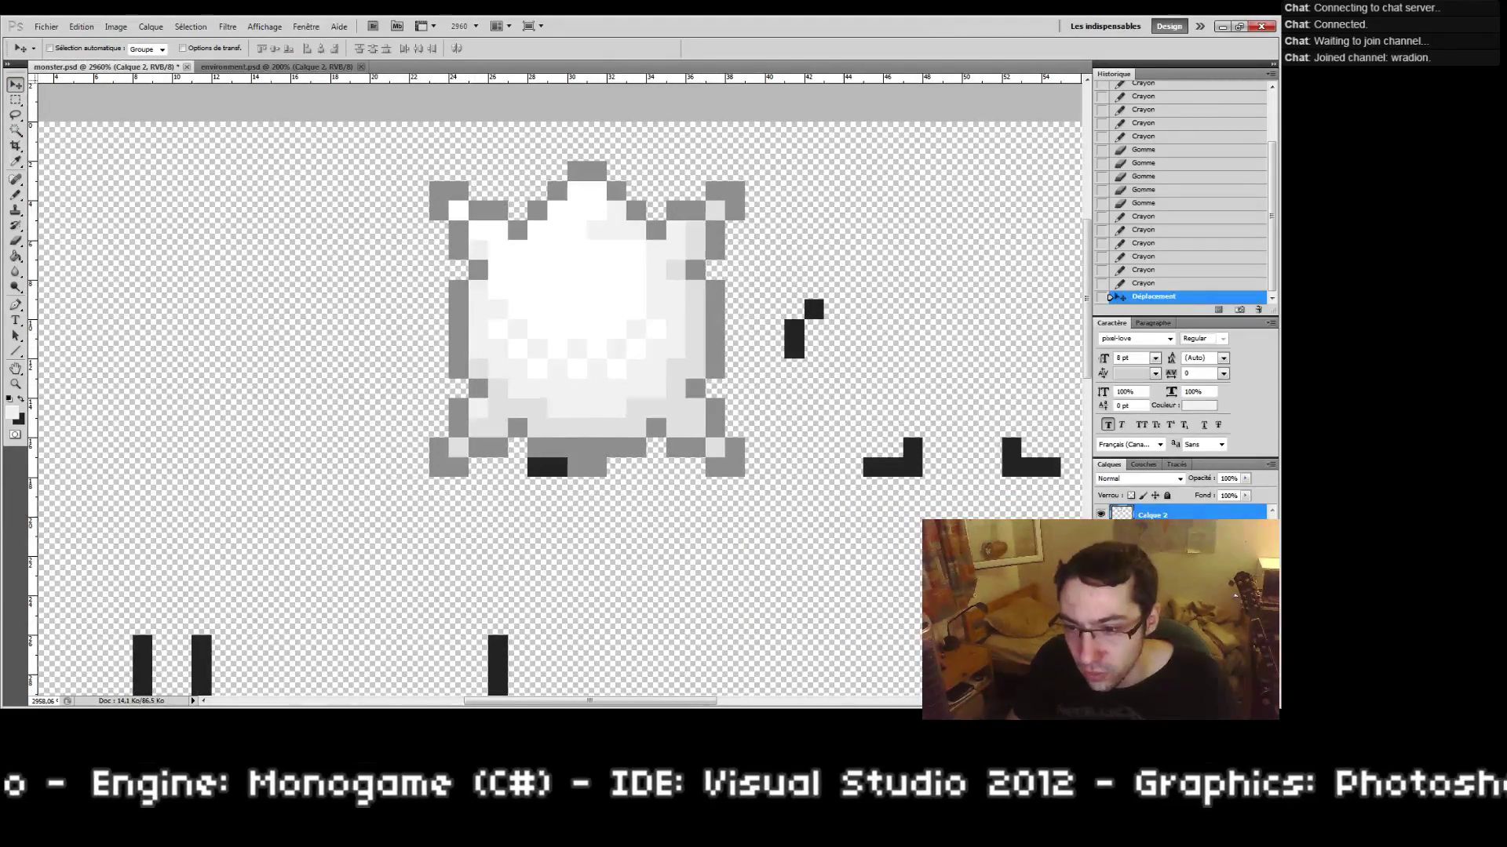
pyautogui.hotkey('ctrl', '[')
pyautogui.click(1101, 596)
pyautogui.press('Left')
pyautogui.press('Left')
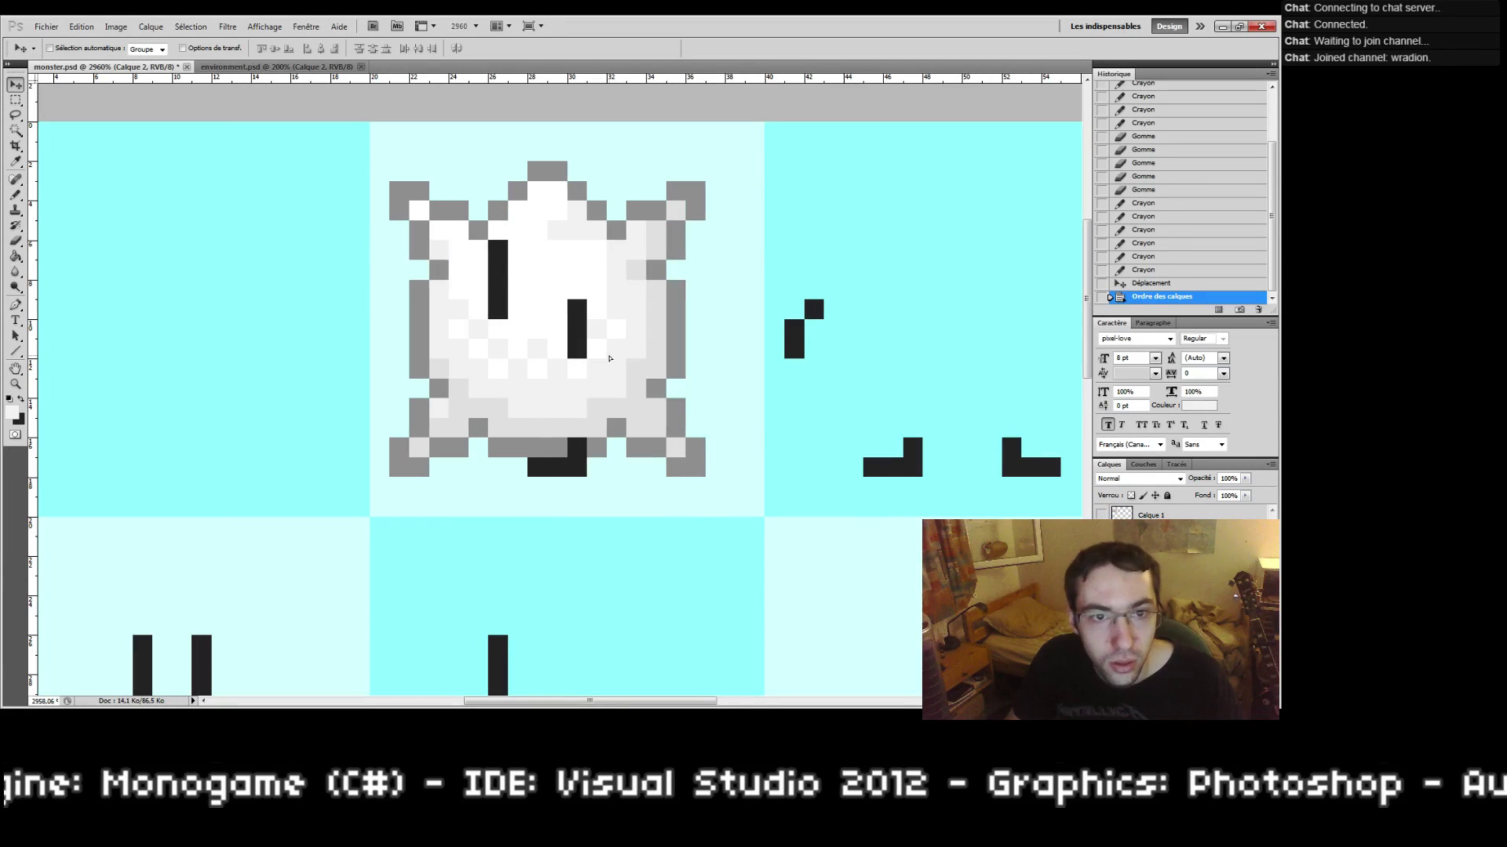
# Step: Nudge the second cell's blank body one pixel right and up, show Calque 1 again, and reapply the last Offset filter
pyautogui.press('Right')
pyautogui.press('Up')
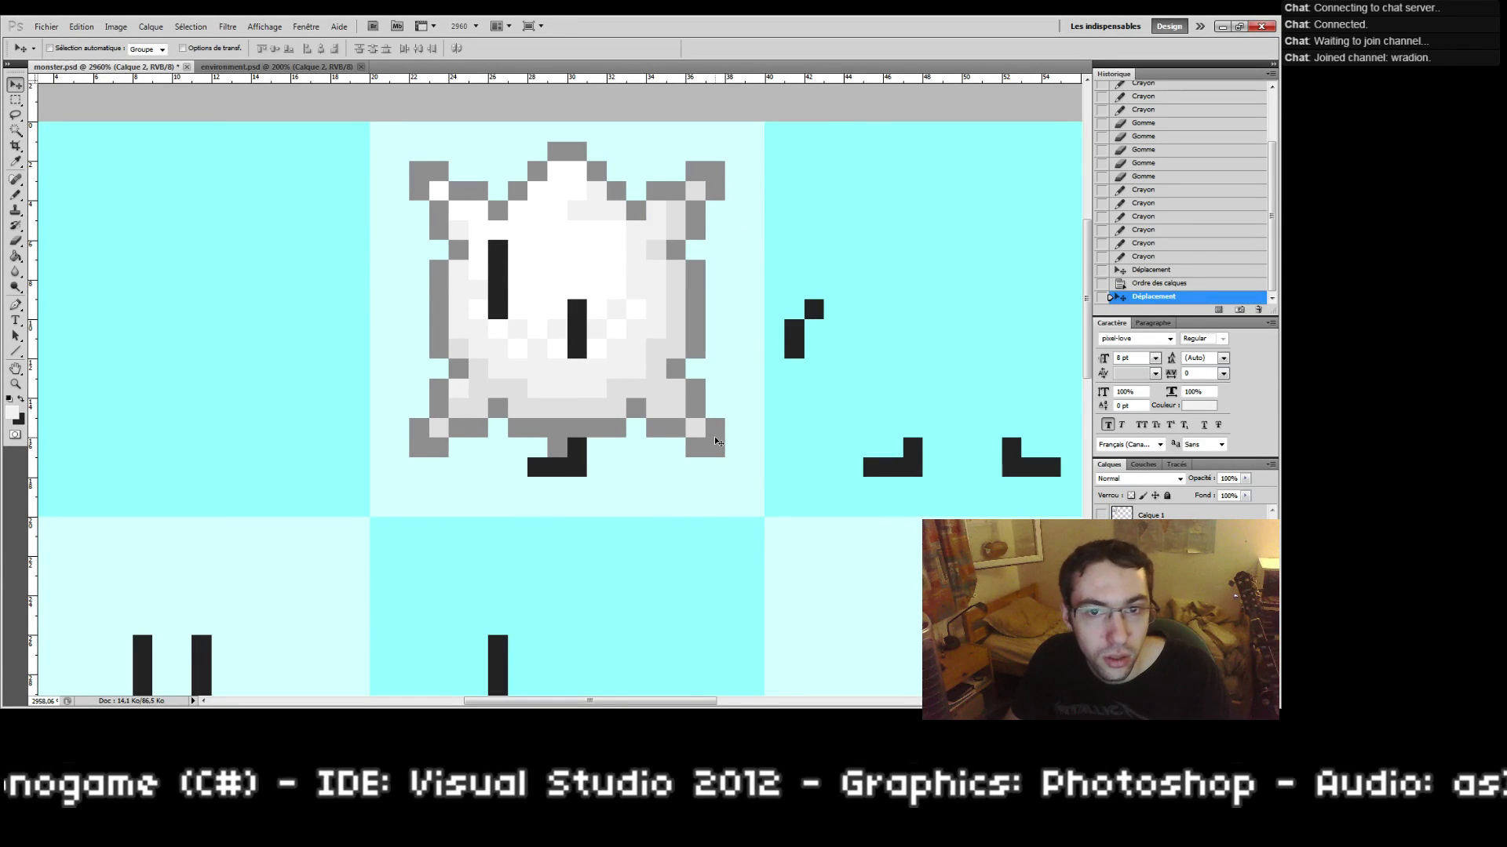
pyautogui.moveTo(524, 387); pyautogui.dragTo(687, 462)
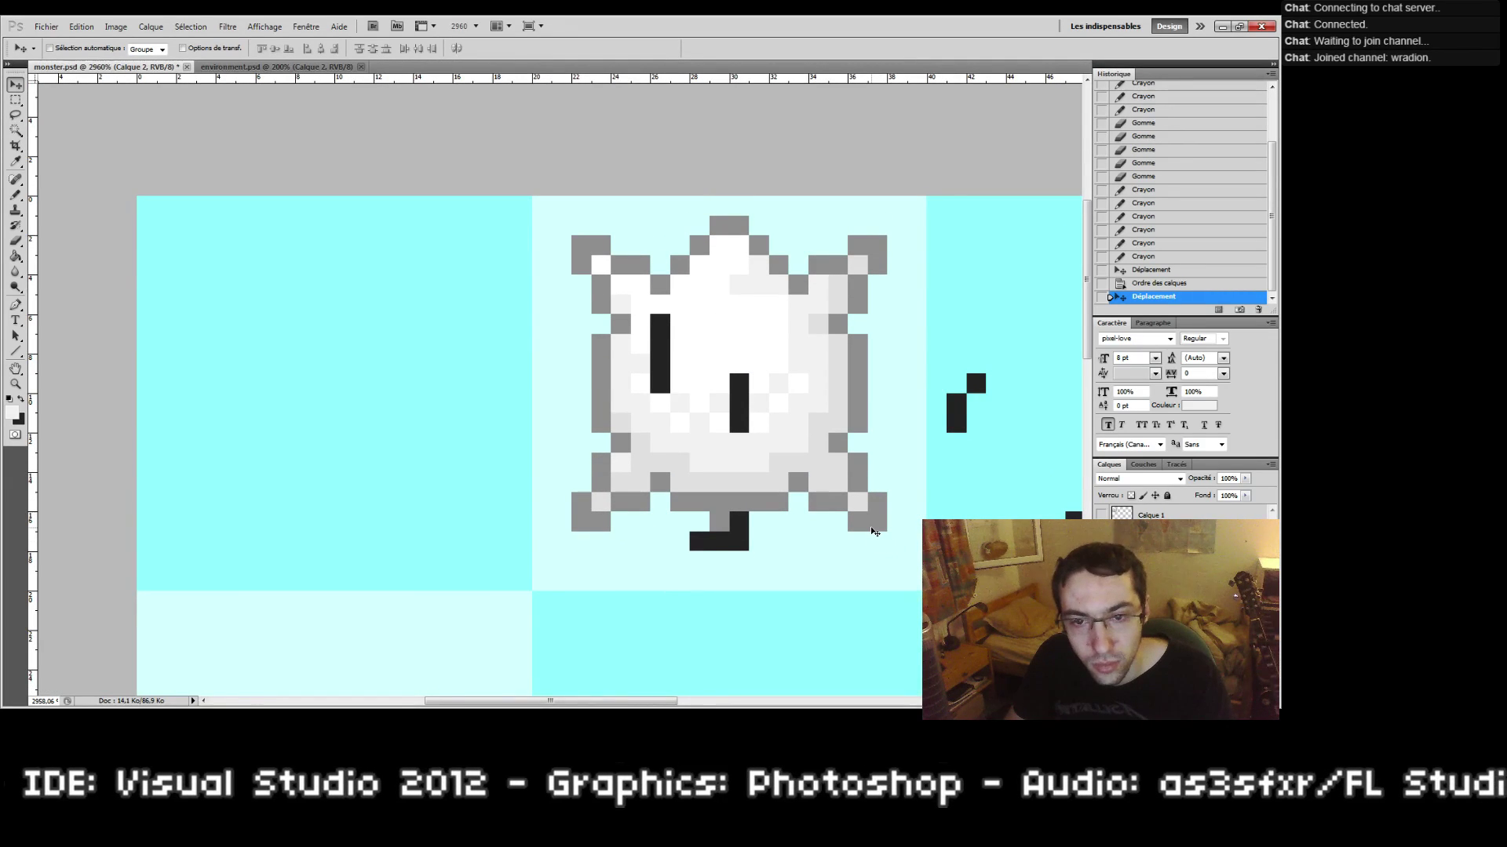
pyautogui.click(1101, 515)
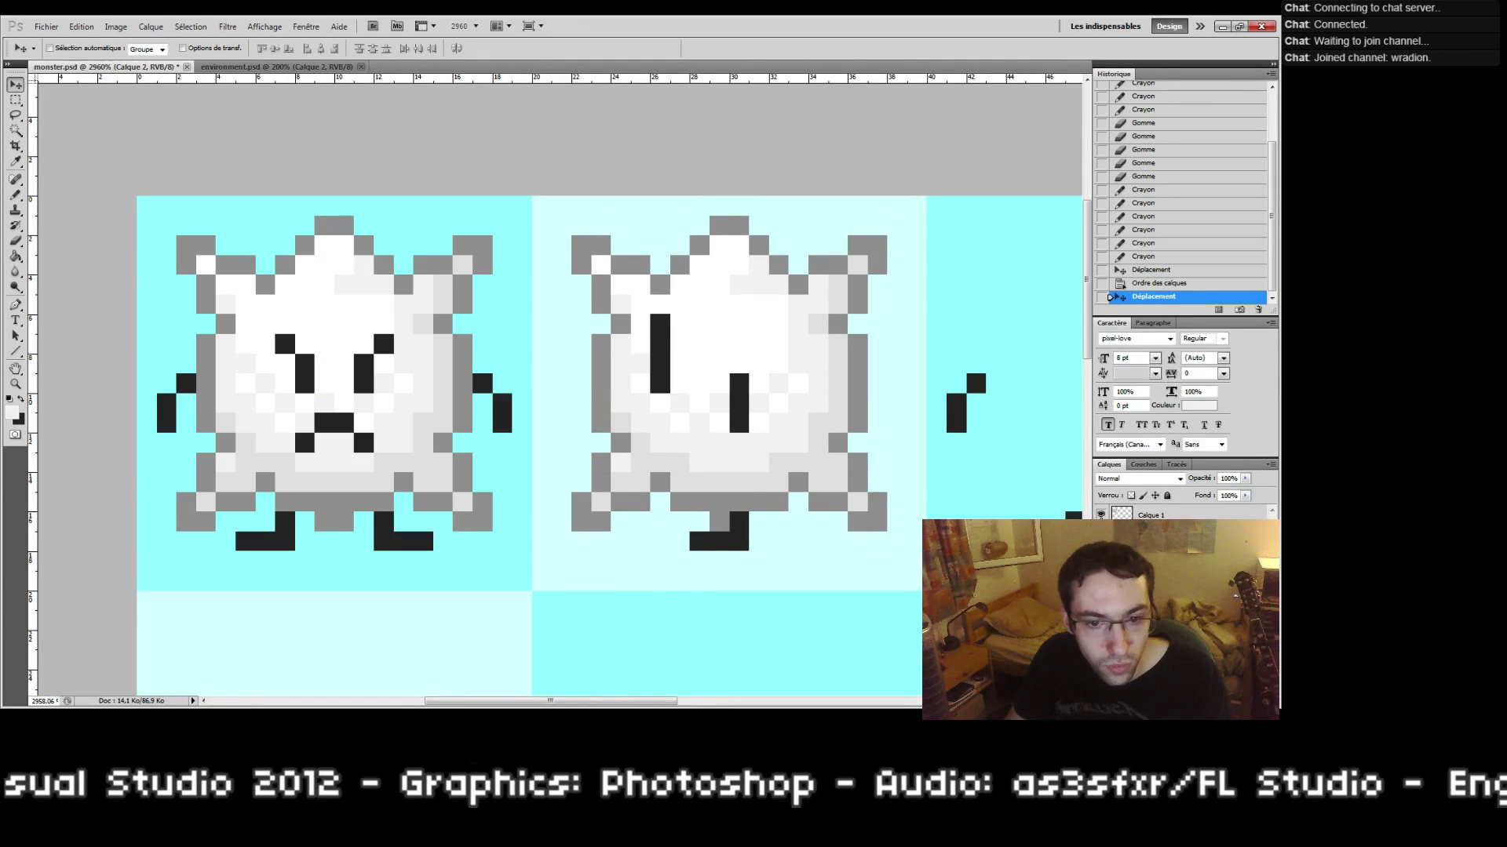
pyautogui.hotkey('ctrl', 'f')
# Step: Duplicate the blank body layer Calque 2 and place the copy in the first row's third cell, aligned with the neighbouring bodies
pyautogui.moveTo(880, 502); pyautogui.dragTo(642, 471)
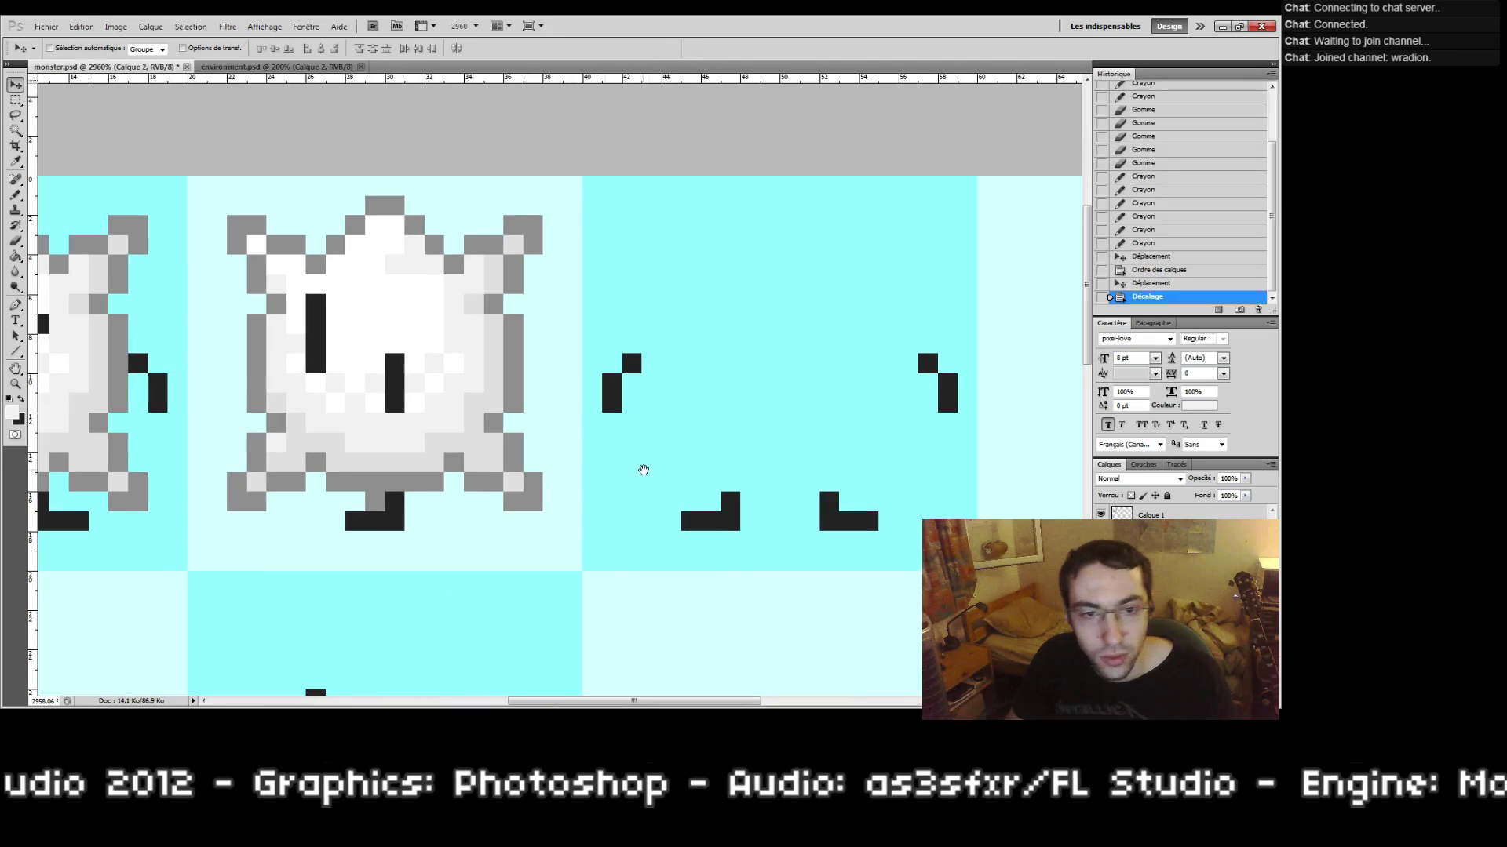
pyautogui.moveTo(439, 440); pyautogui.dragTo(567, 465)
pyautogui.click(15, 384)
pyautogui.doubleClick(16, 384)
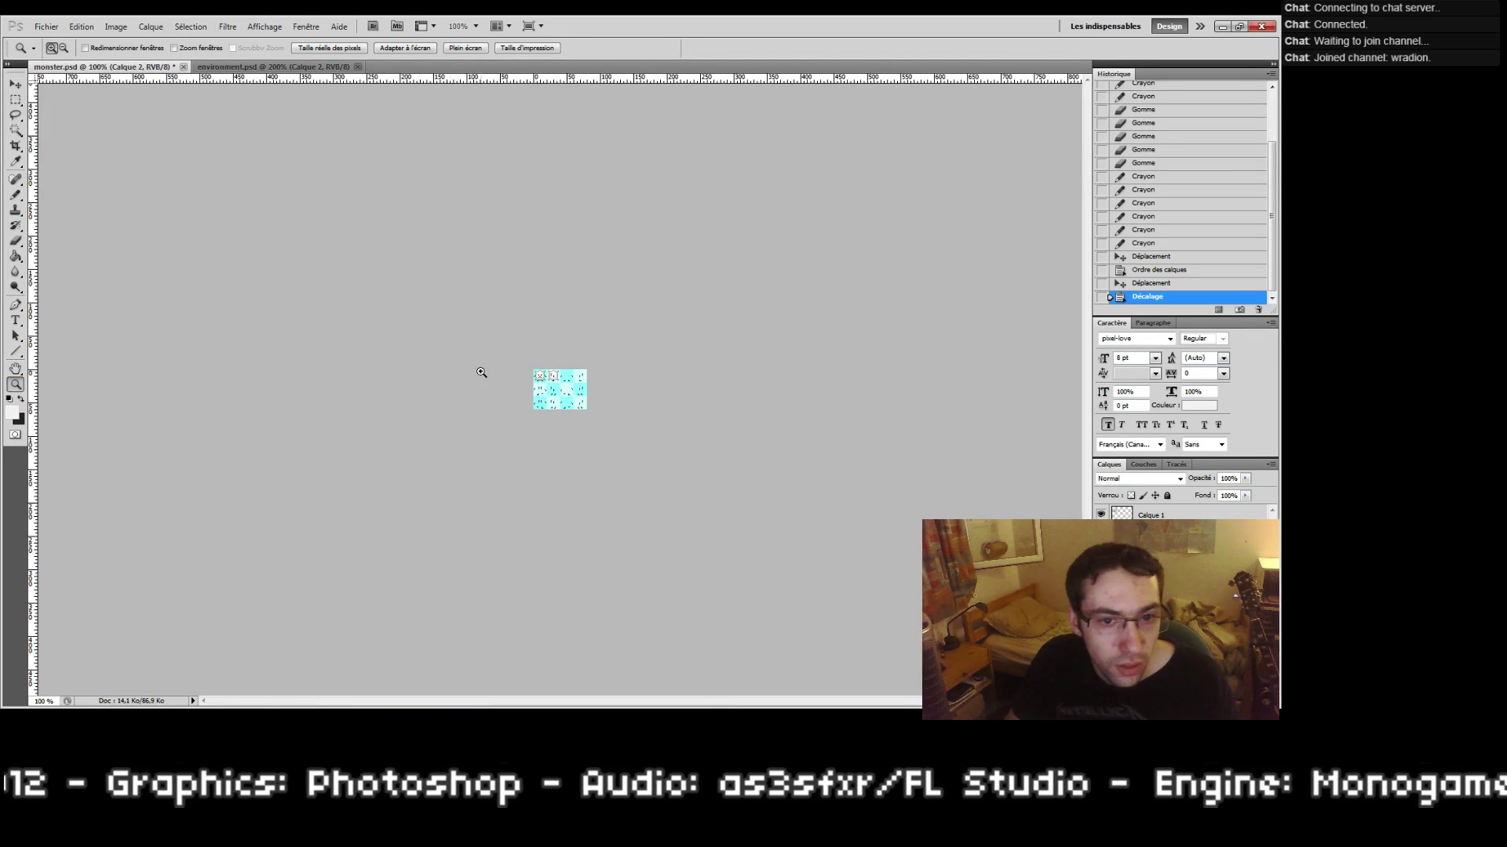
pyautogui.click(529, 382)
pyautogui.moveTo(495, 347); pyautogui.dragTo(582, 410)
pyautogui.scroll(1, 549, 424)
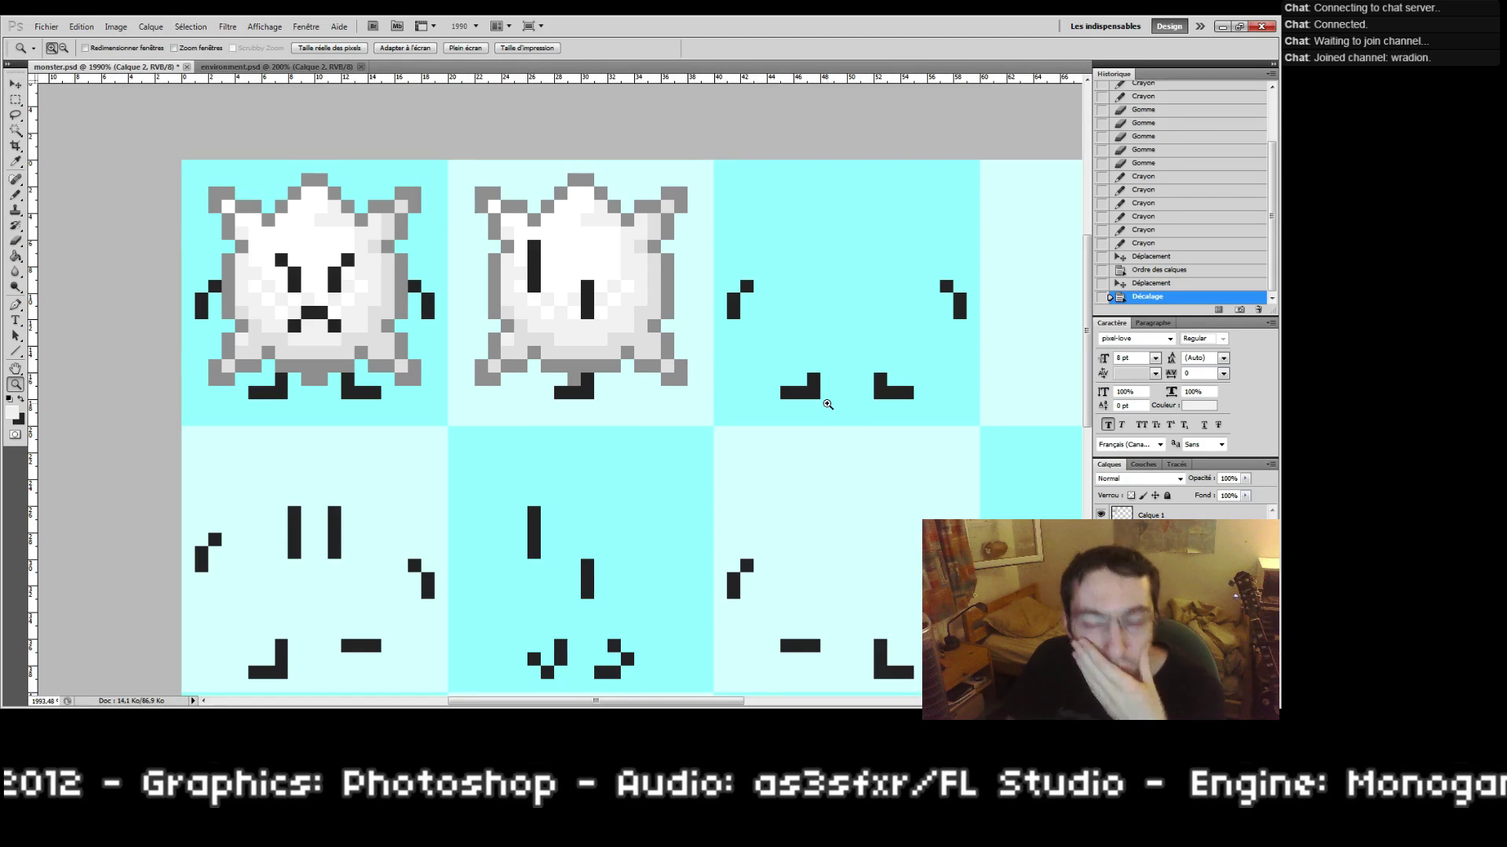
pyautogui.moveTo(803, 361); pyautogui.dragTo(587, 416)
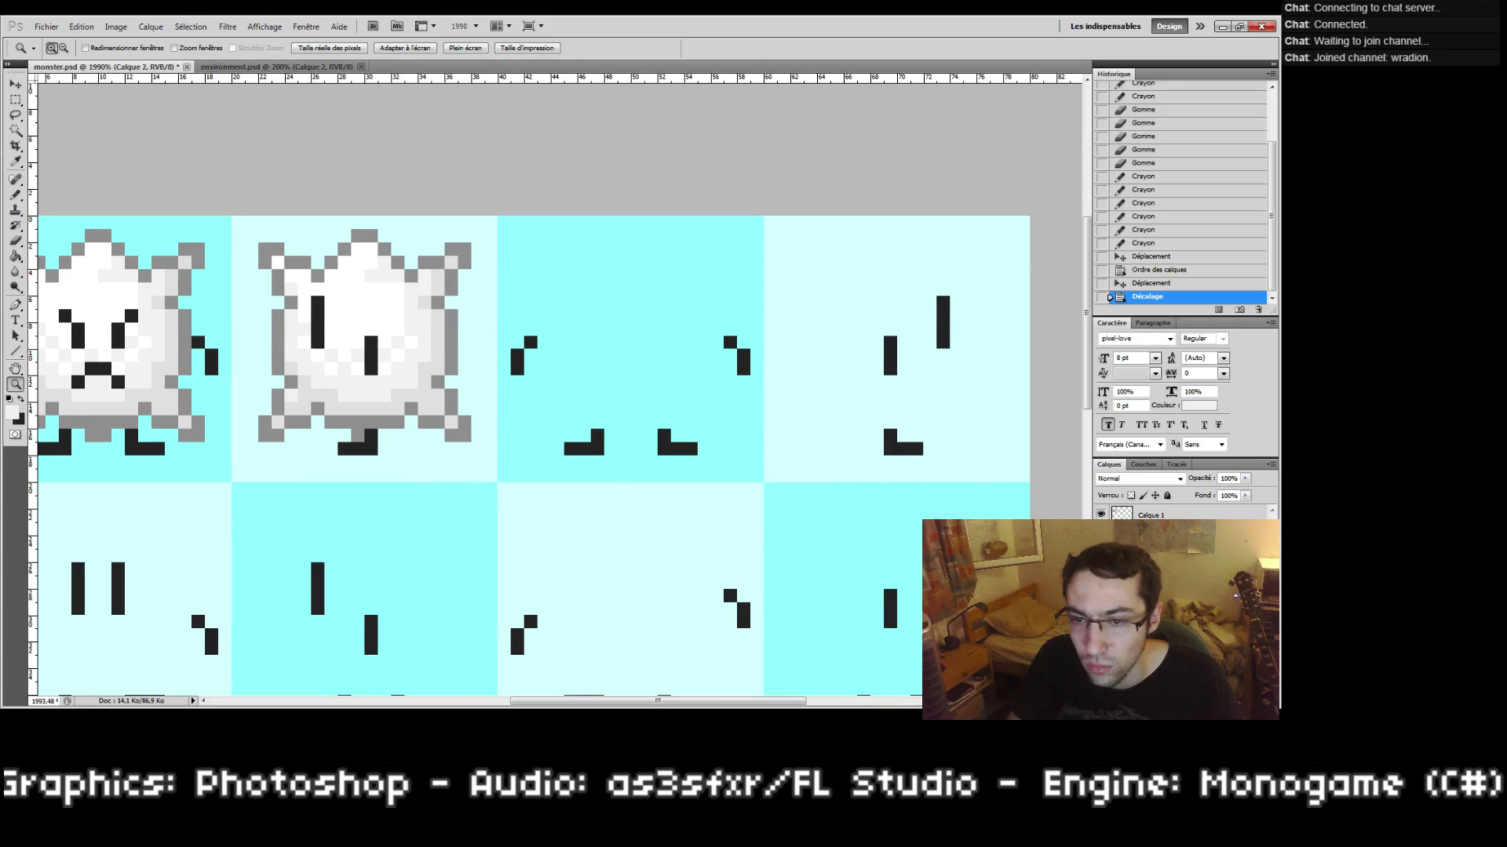
pyautogui.rightClick(1130, 521)
pyautogui.click(1145, 297)
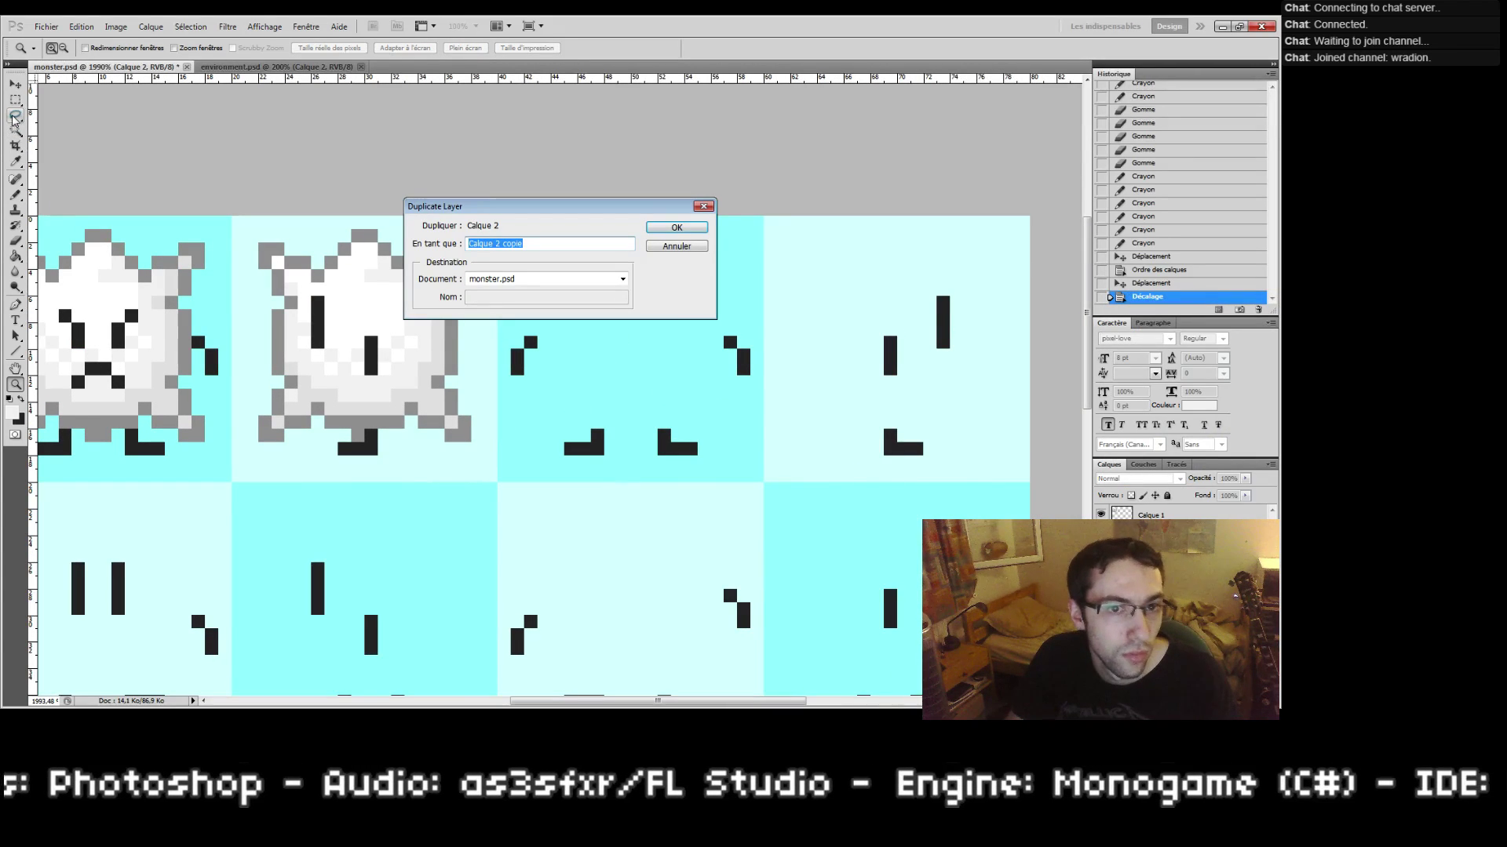
pyautogui.press('Return')
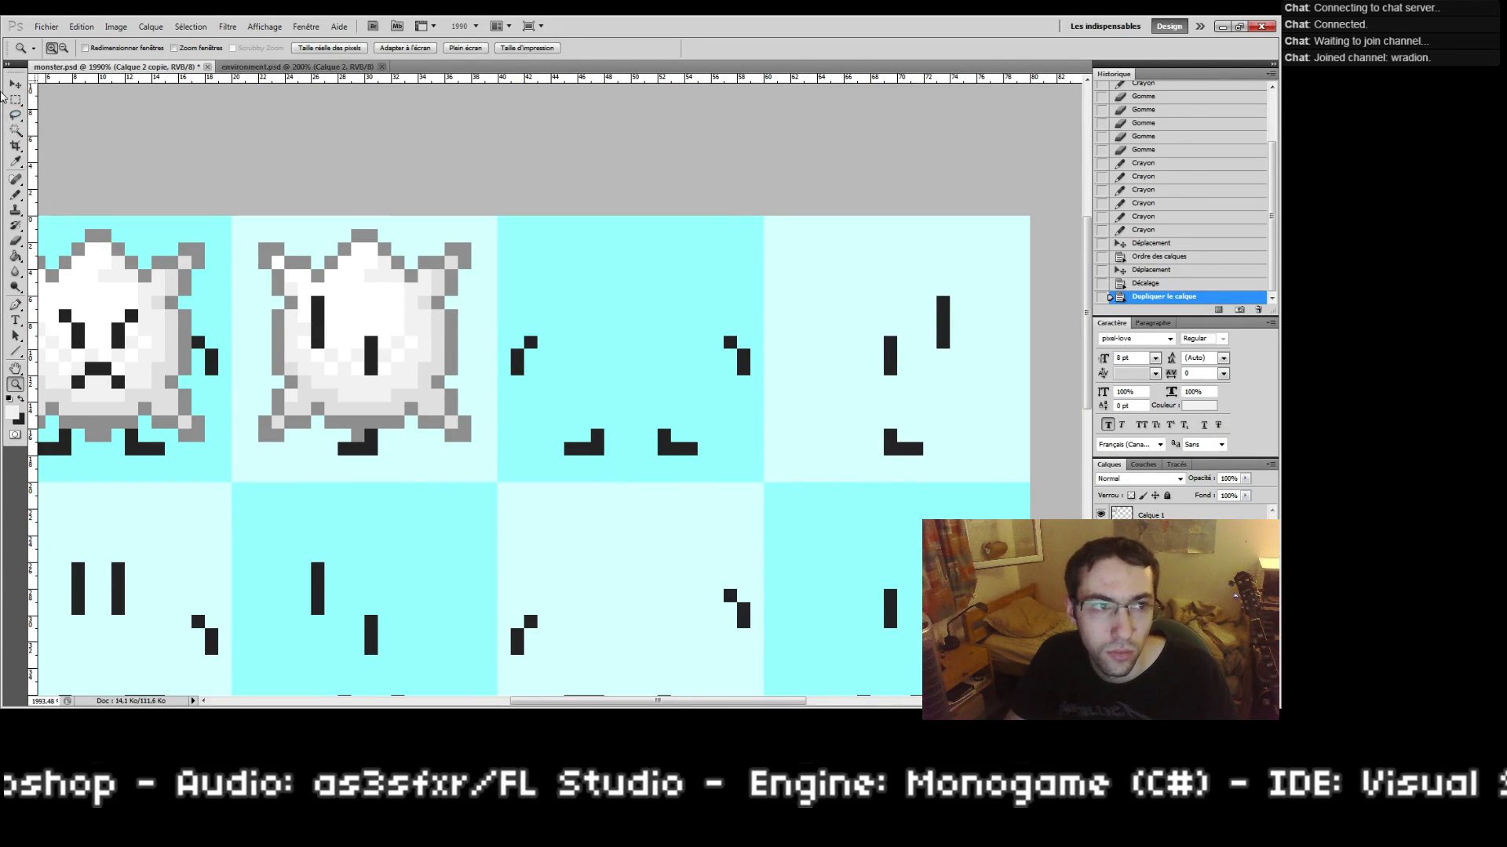
pyautogui.click(15, 85)
pyautogui.moveTo(122, 310); pyautogui.dragTo(393, 326)
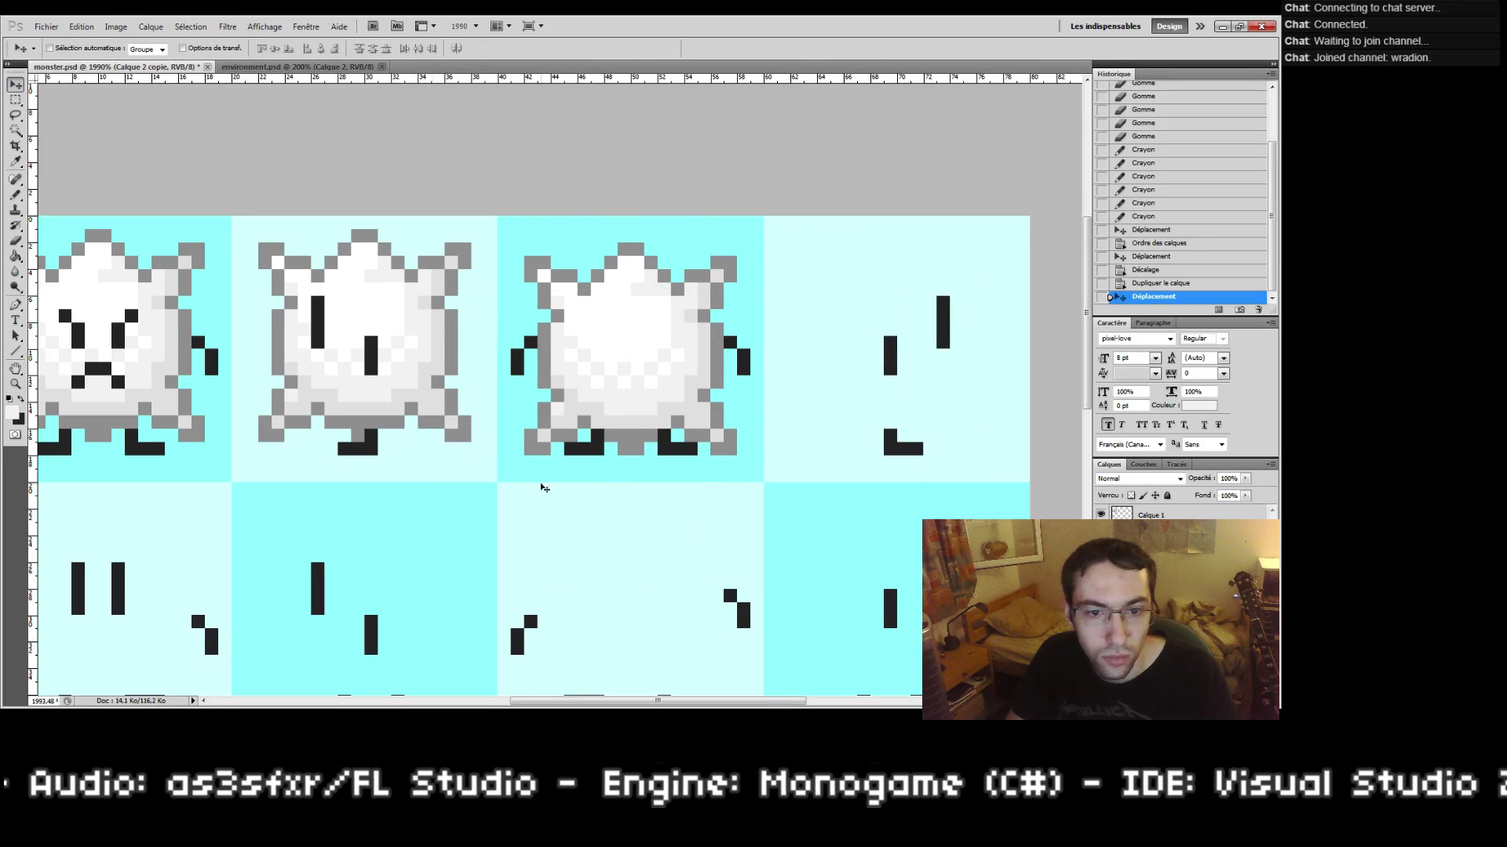
pyautogui.press('Up')
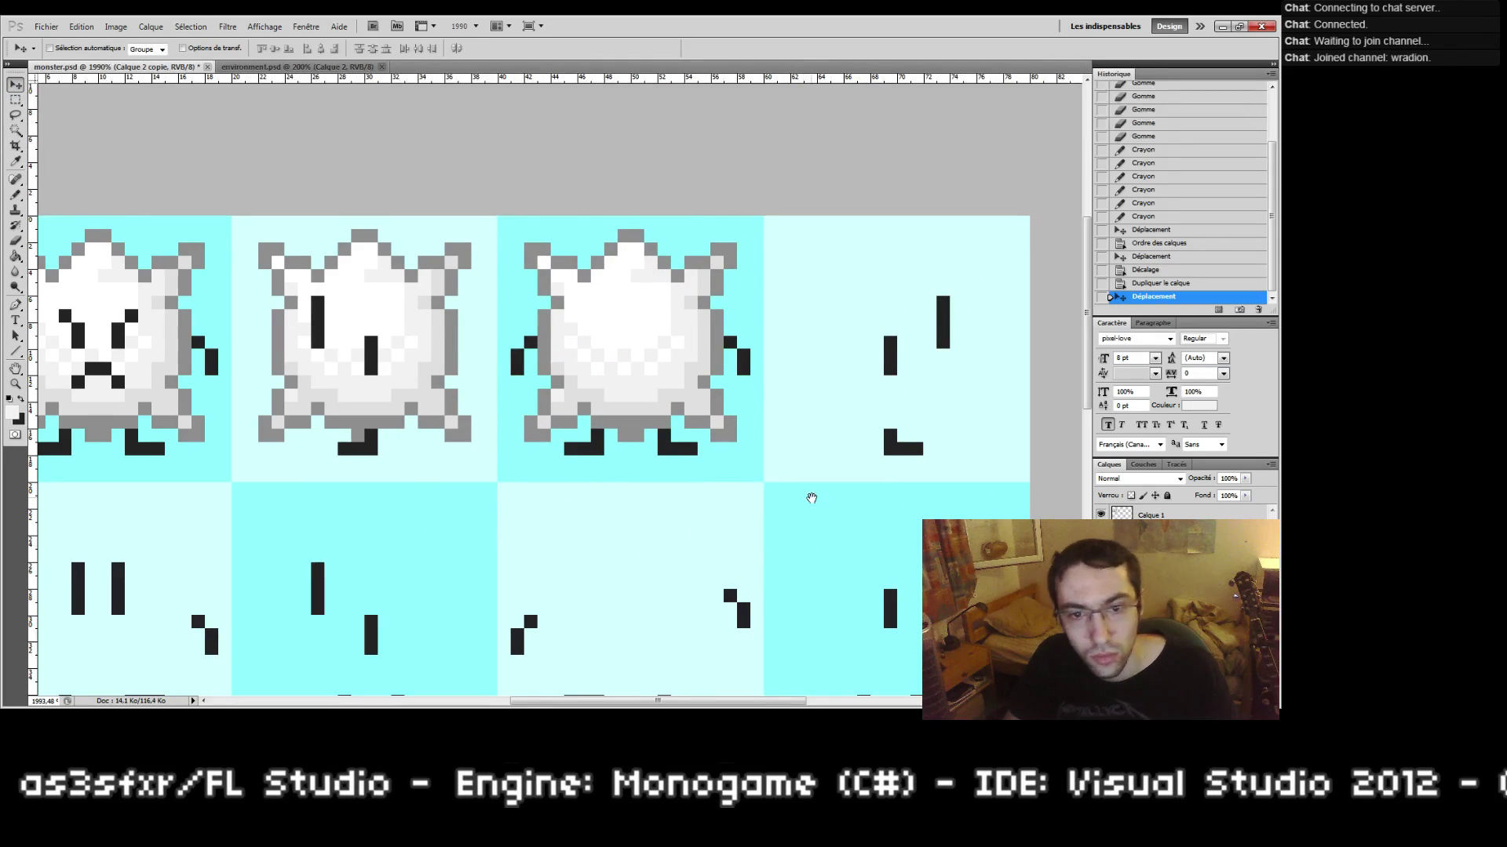
# Step: Merge the layers holding the blank bodies of the second and third cells into one layer
pyautogui.moveTo(811, 499); pyautogui.dragTo(629, 461)
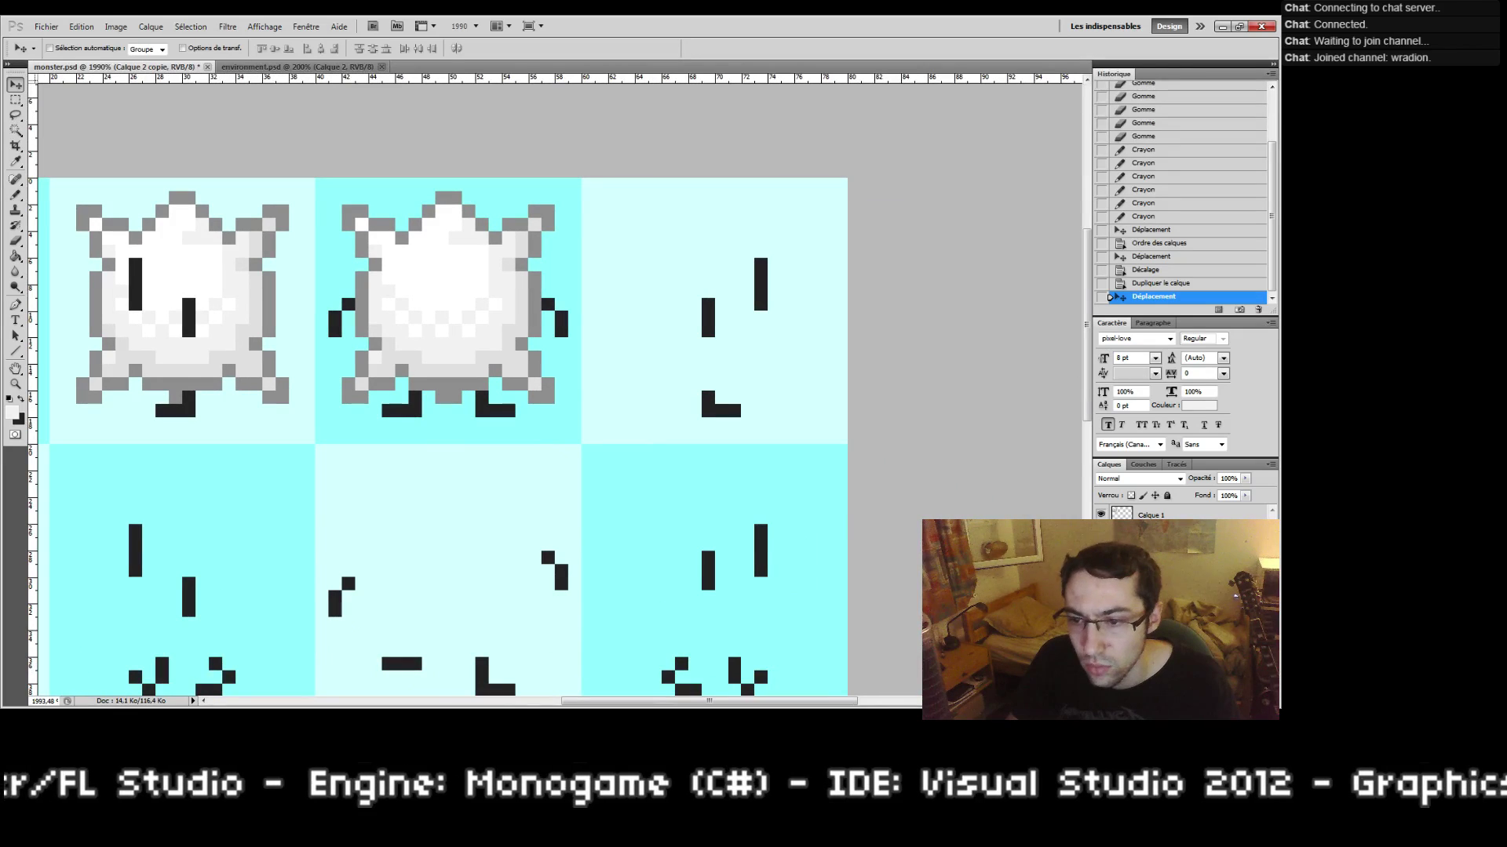
pyautogui.keyDown('shift'); pyautogui.click(1177, 575); pyautogui.keyUp('shift')
pyautogui.rightClick(1177, 574)
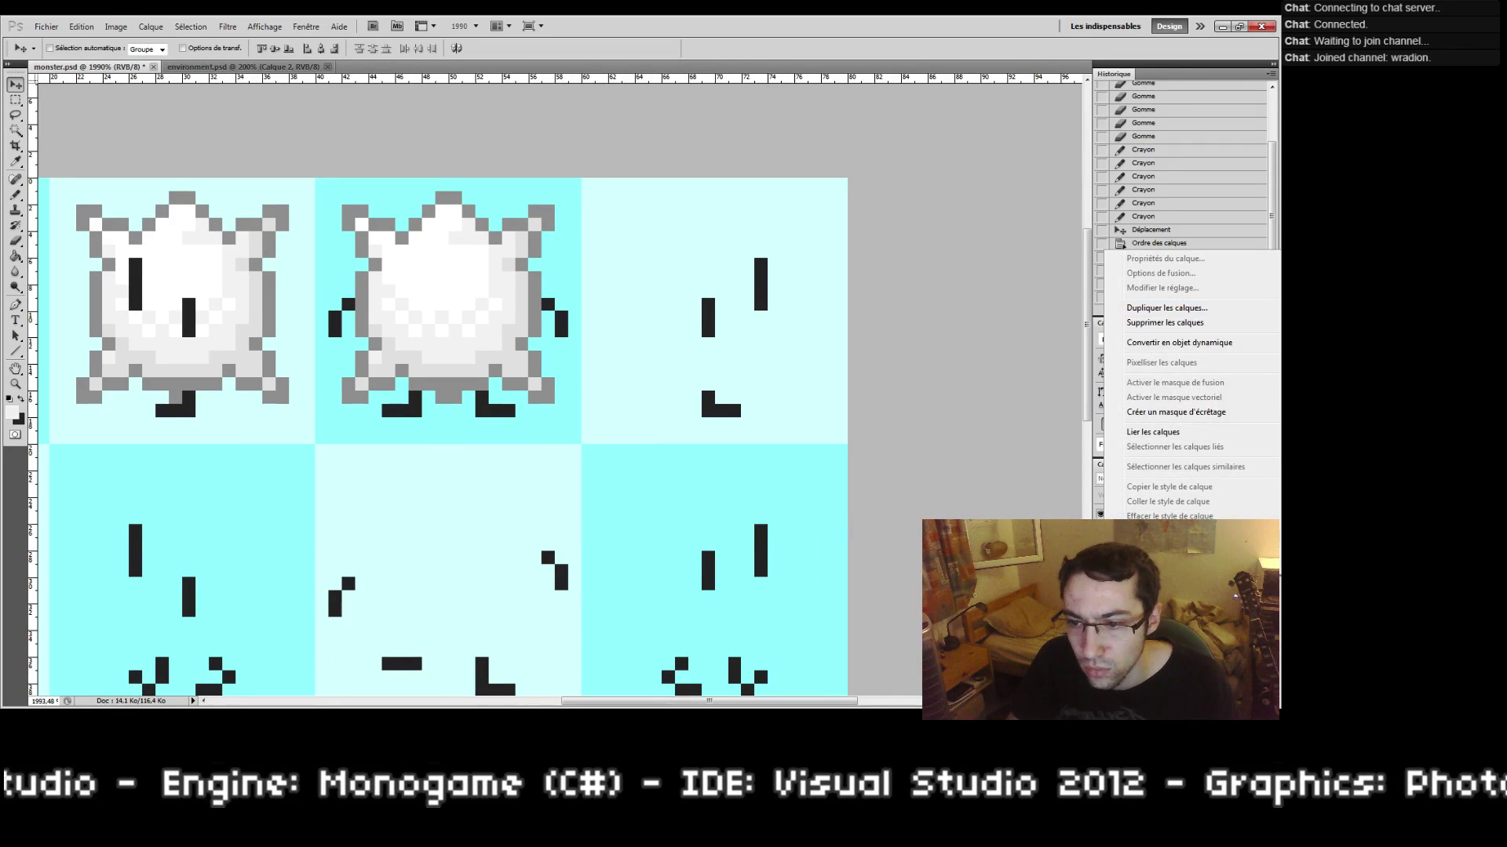
pyautogui.click(1165, 536)
# Step: Duplicate the merged body layer and shift the copy one cell to the right, filling the first row's fourth cell
pyautogui.rightClick(1178, 552)
pyautogui.click(1165, 285)
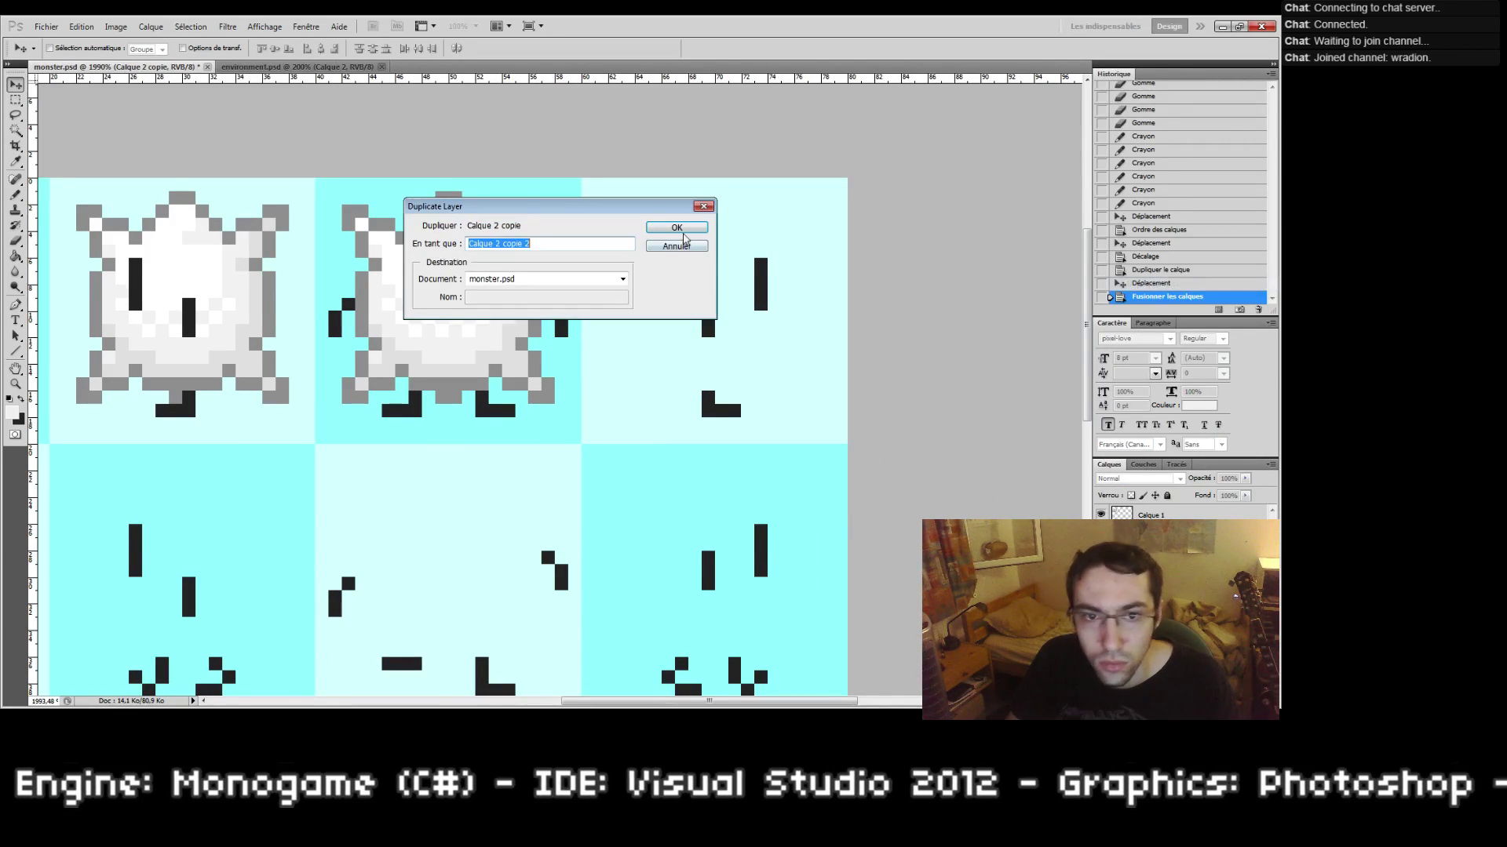
pyautogui.click(674, 229)
pyautogui.moveTo(295, 356); pyautogui.dragTo(560, 358)
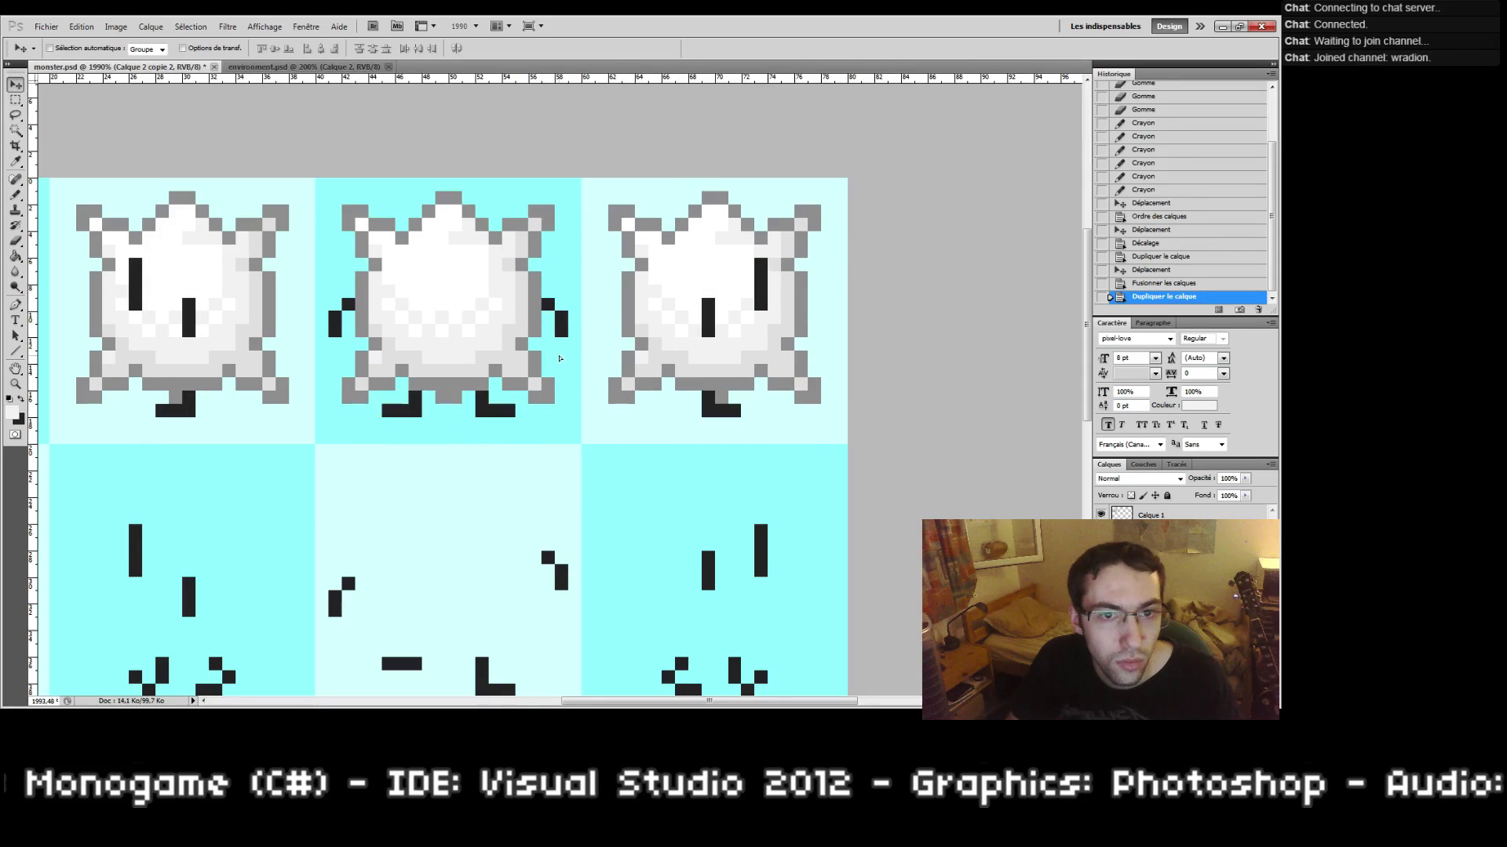
# Step: Reorder the new body copy in the layer stack and merge it with the other blank body layer
pyautogui.moveTo(411, 478); pyautogui.dragTo(697, 437)
pyautogui.moveTo(1177, 552); pyautogui.dragTo(1177, 585)
pyautogui.keyDown('shift'); pyautogui.click(1177, 552); pyautogui.keyUp('shift')
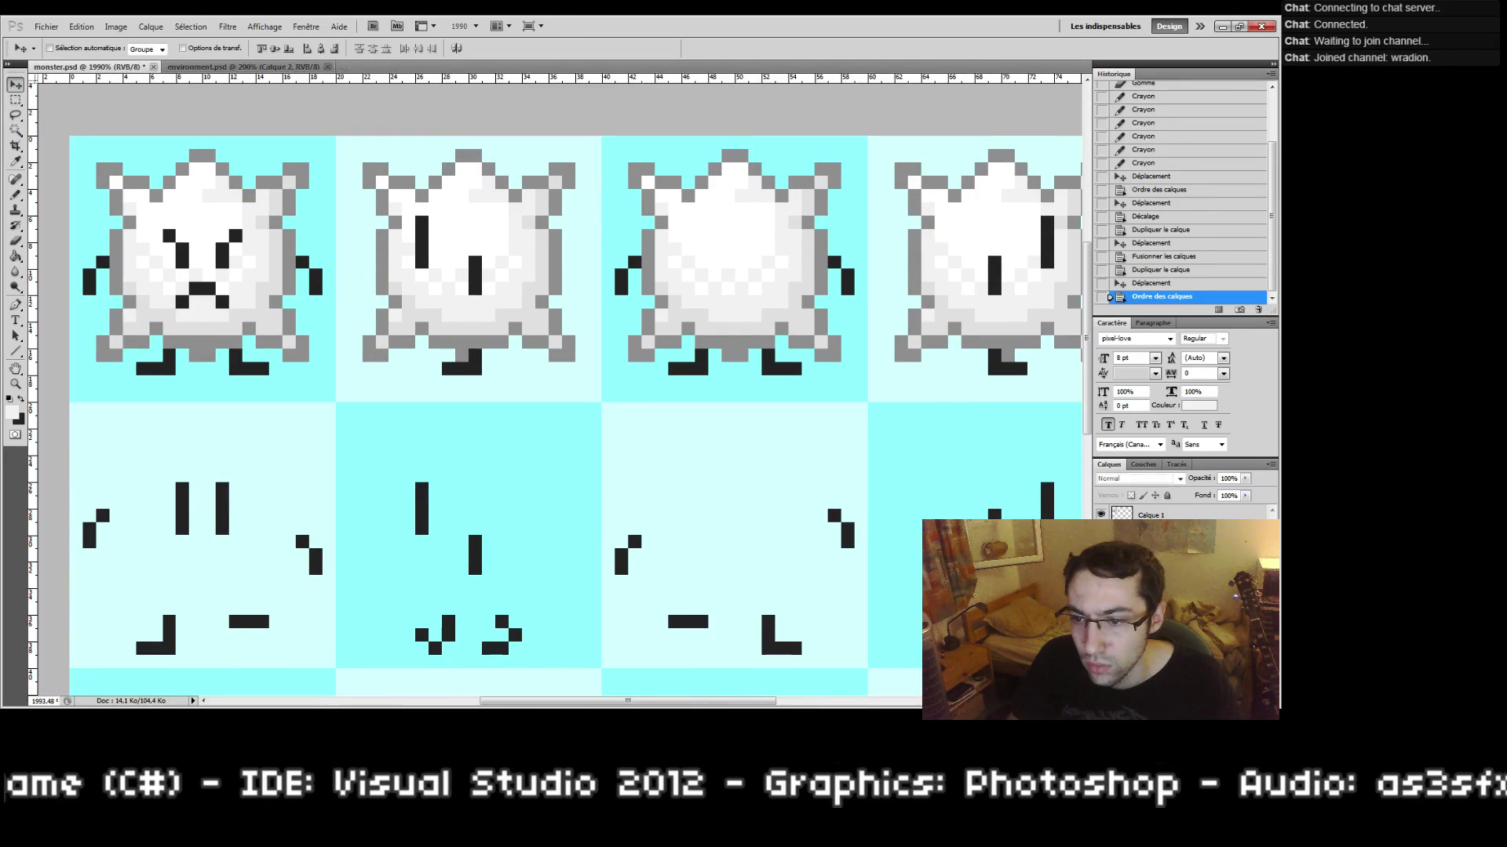
pyautogui.rightClick(1177, 574)
pyautogui.click(1165, 538)
# Step: Duplicate the merged first-row body layer and place the copy one row down, aligned with the second row's last three cells
pyautogui.rightClick(1177, 552)
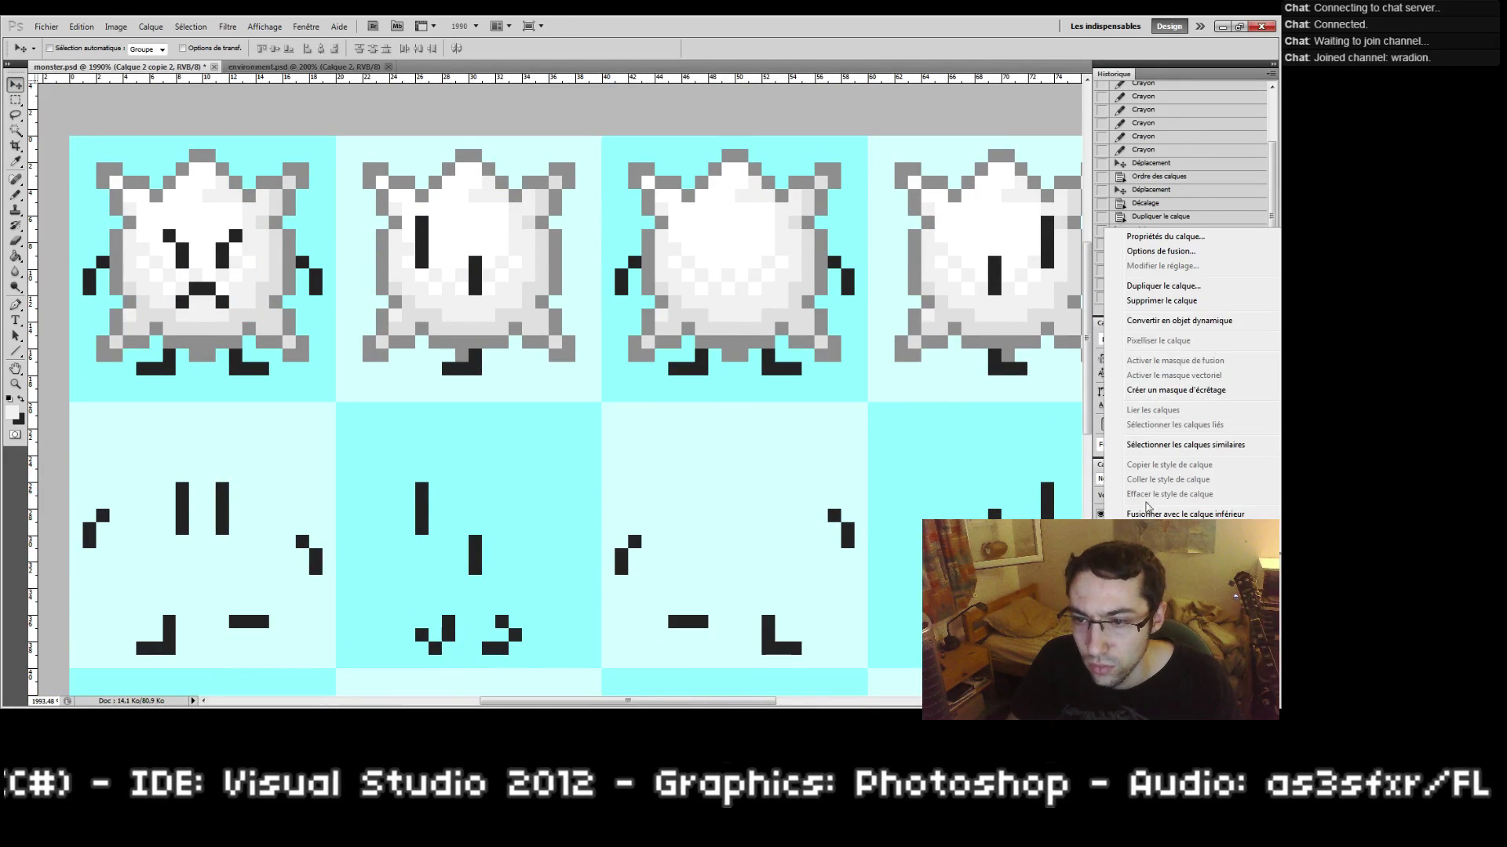
pyautogui.click(1165, 286)
pyautogui.press('Return')
pyautogui.moveTo(489, 251); pyautogui.dragTo(479, 546)
pyautogui.moveTo(594, 596); pyautogui.dragTo(559, 446)
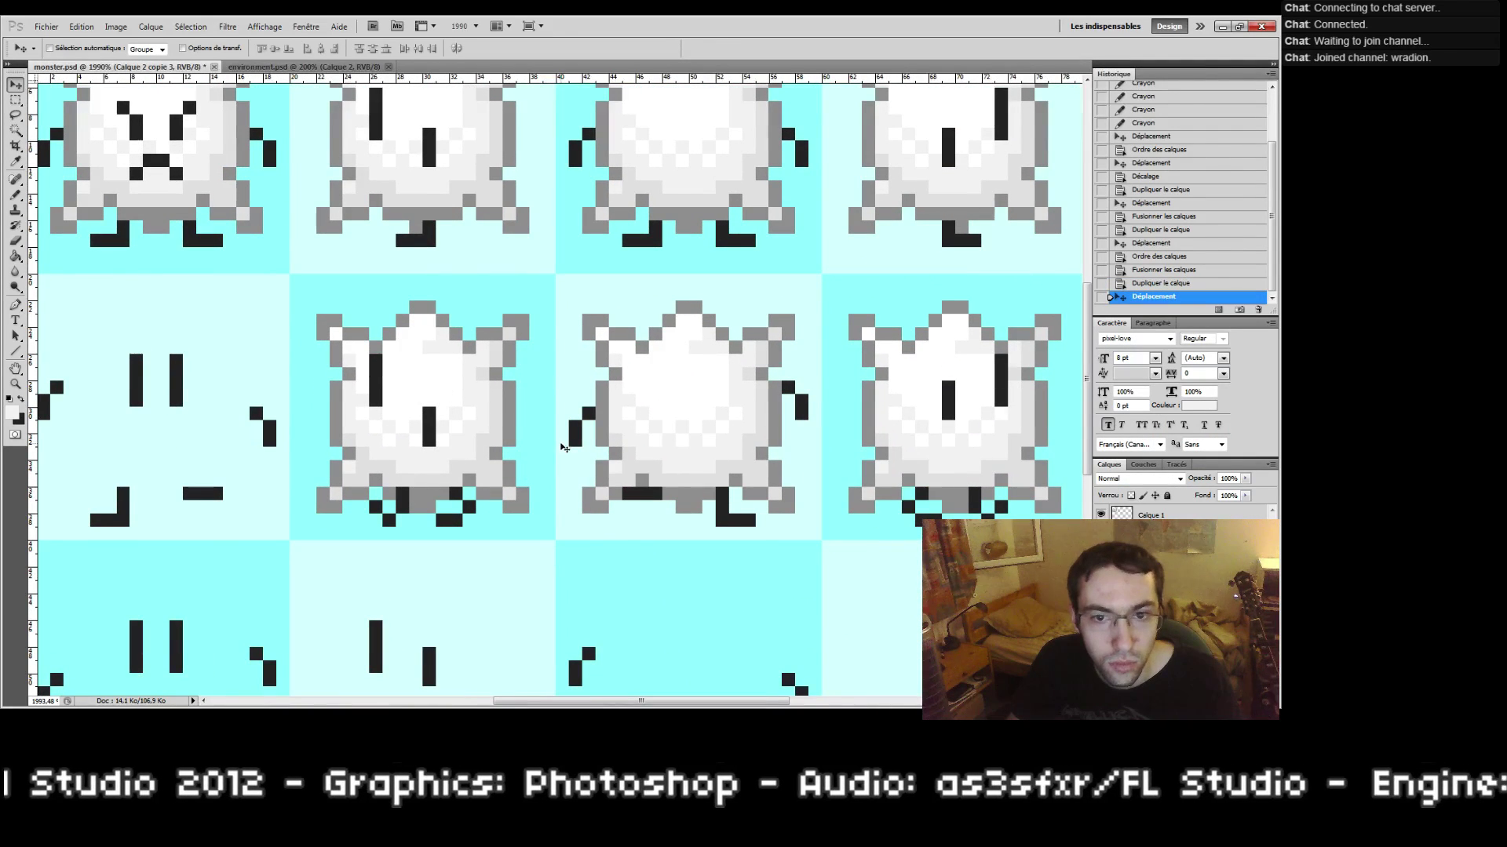
pyautogui.moveTo(579, 544); pyautogui.dragTo(593, 613)
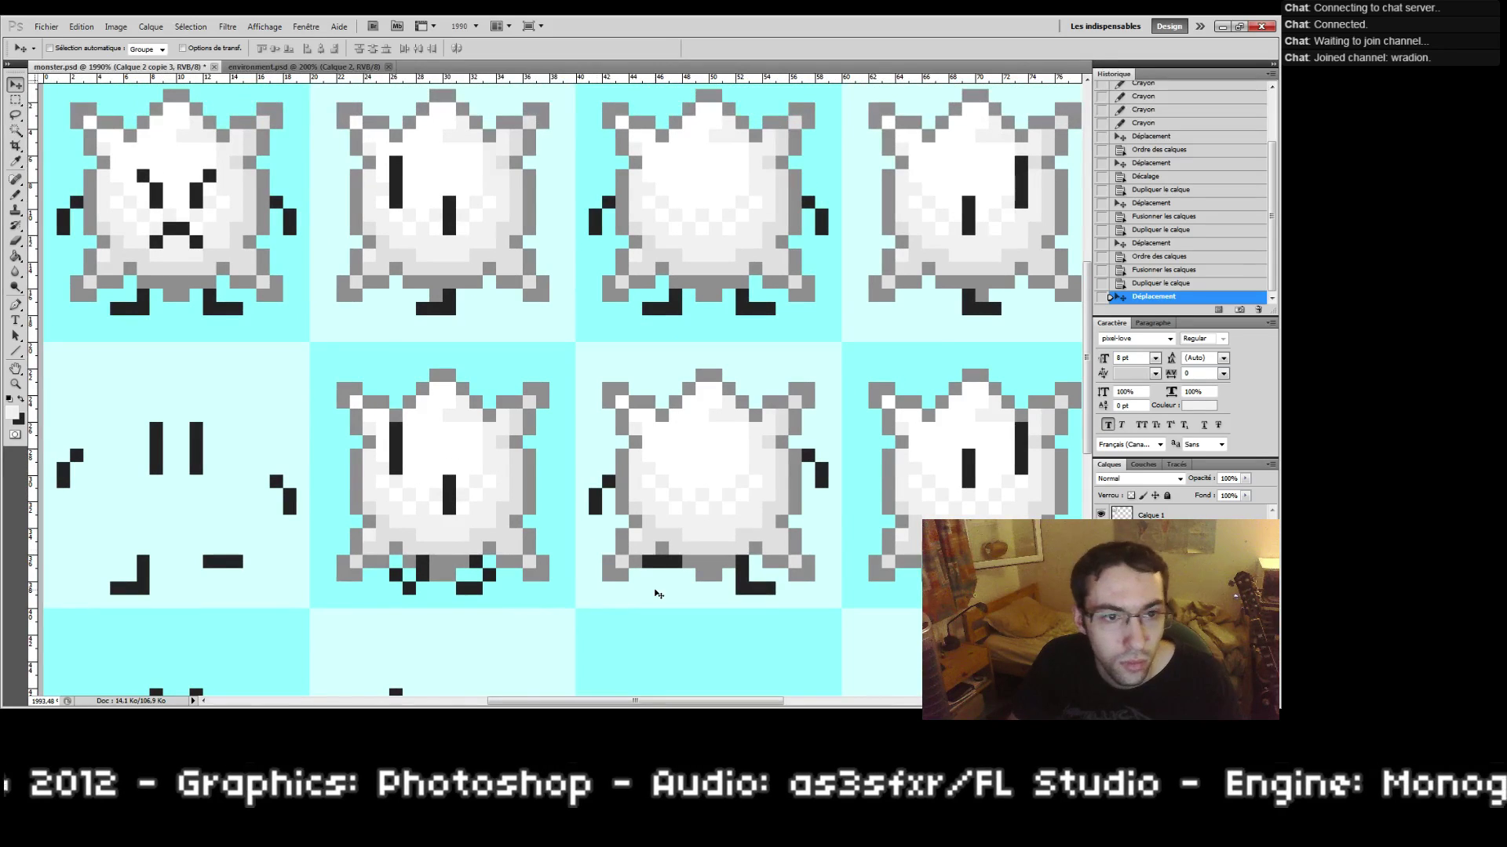
pyautogui.press('Up')
pyautogui.scroll(-1, 657, 594)
pyautogui.hscroll(2, 707, 634)
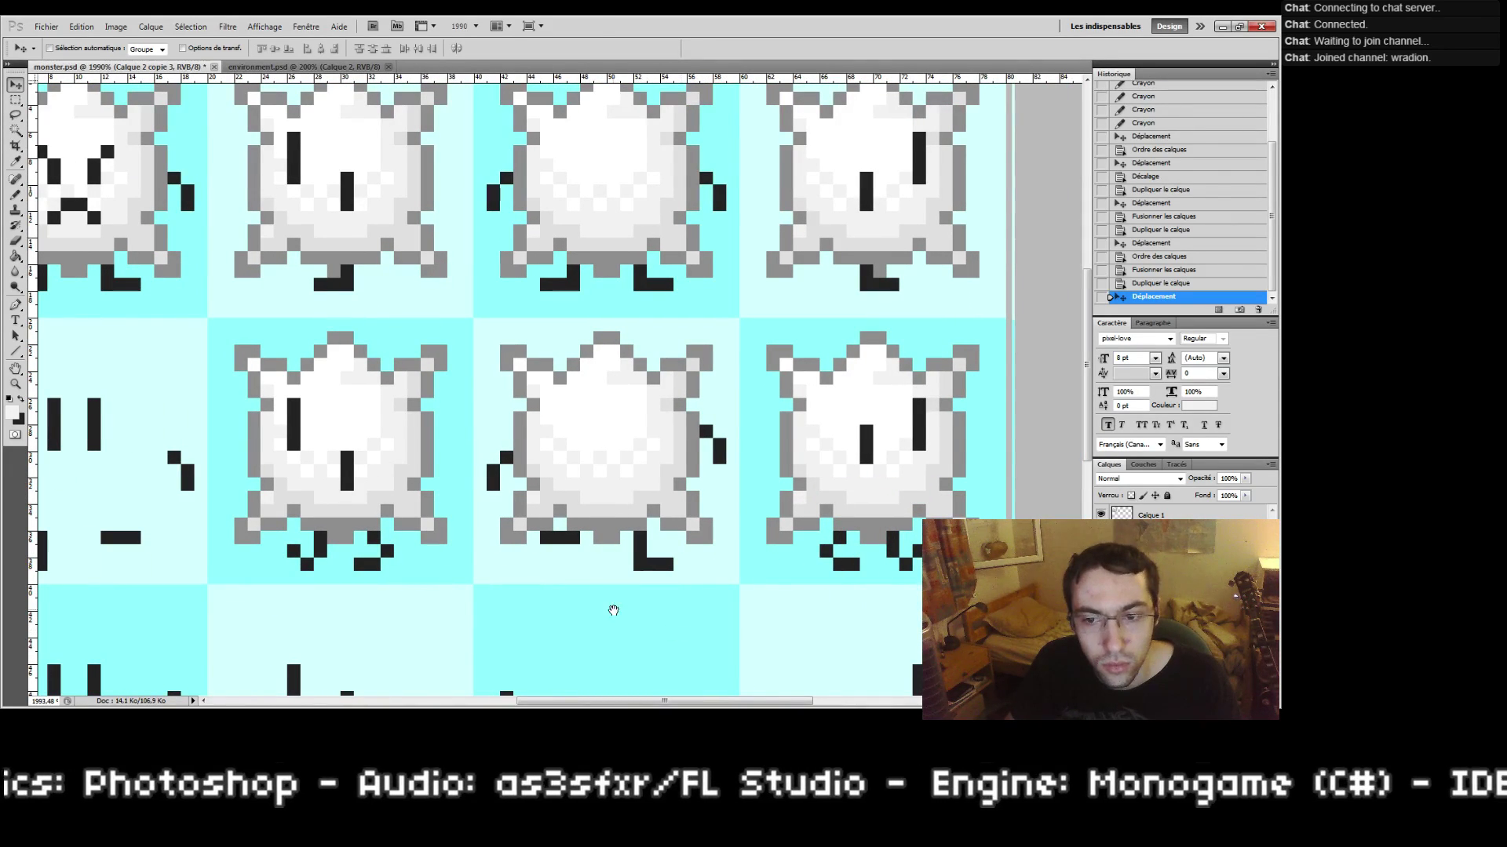
pyautogui.moveTo(553, 604); pyautogui.dragTo(632, 440)
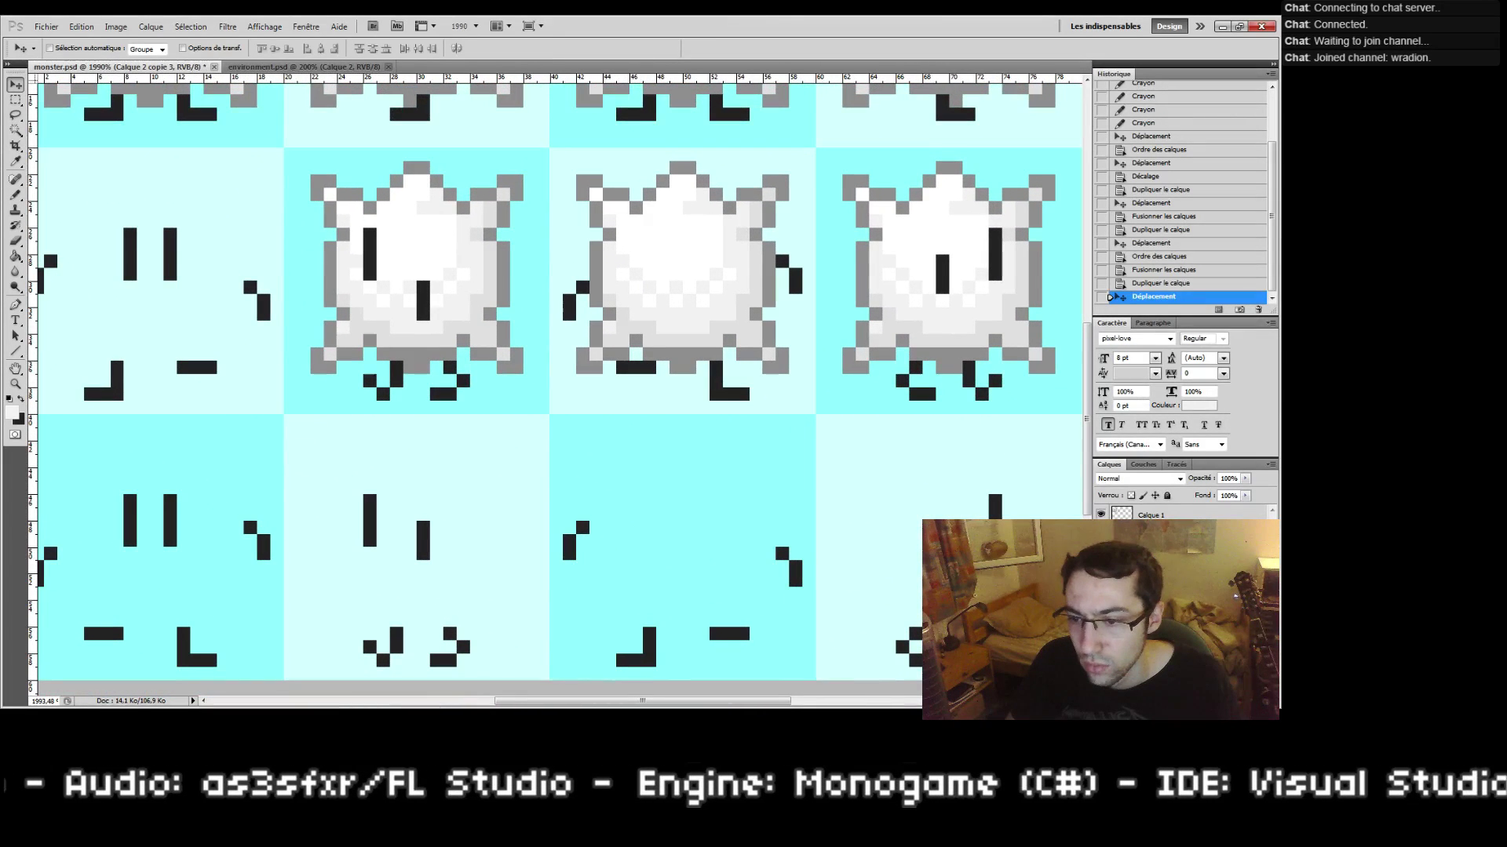
pyautogui.click(1162, 596)
pyautogui.rightClick(1161, 596)
pyautogui.click(1161, 565)
pyautogui.click(1161, 565)
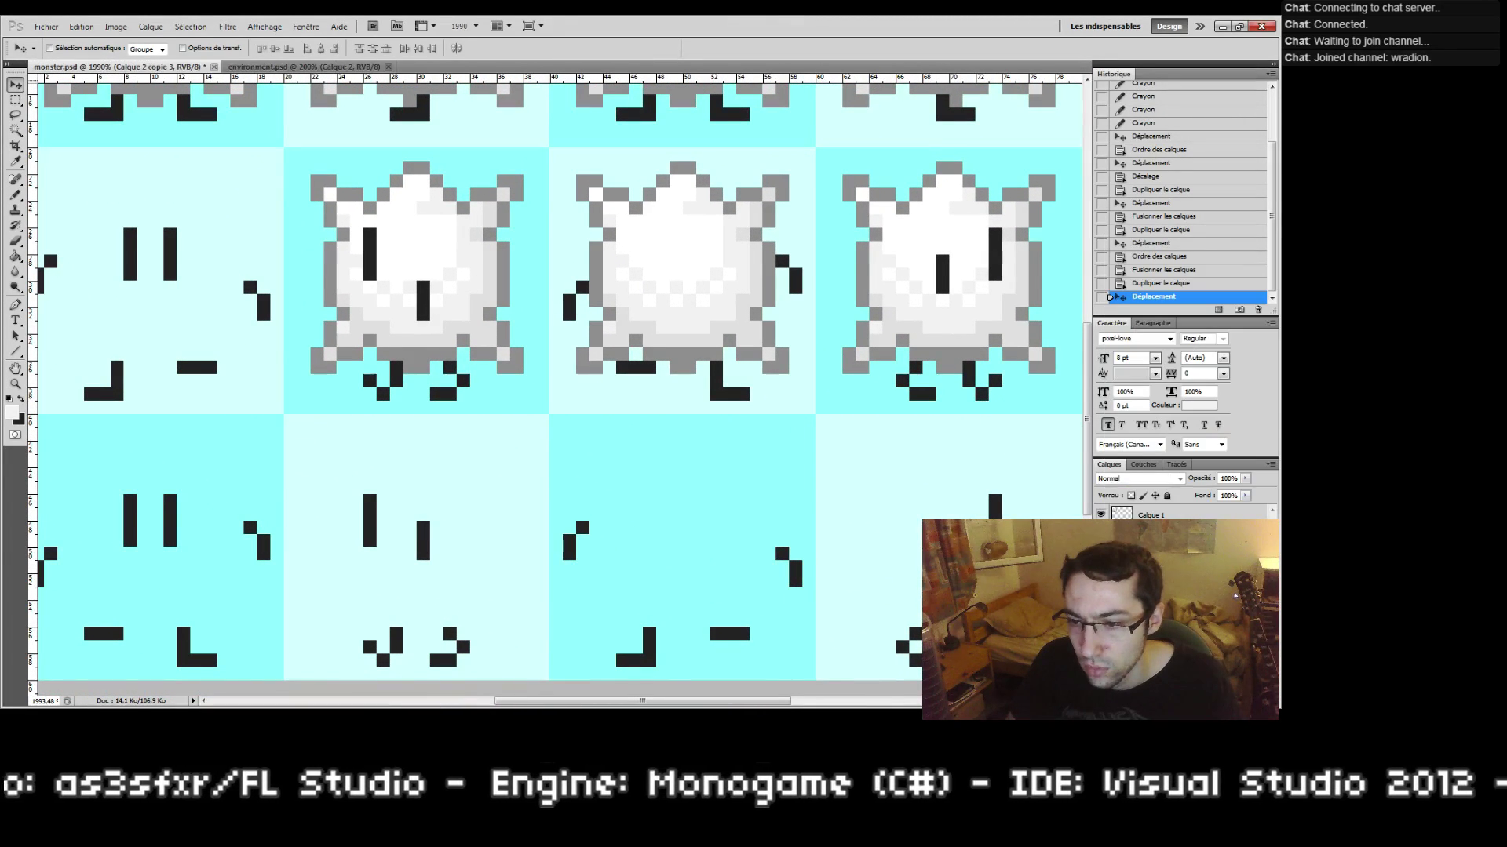
pyautogui.rightClick(1161, 563)
pyautogui.click(1169, 309)
pyautogui.press('Escape')
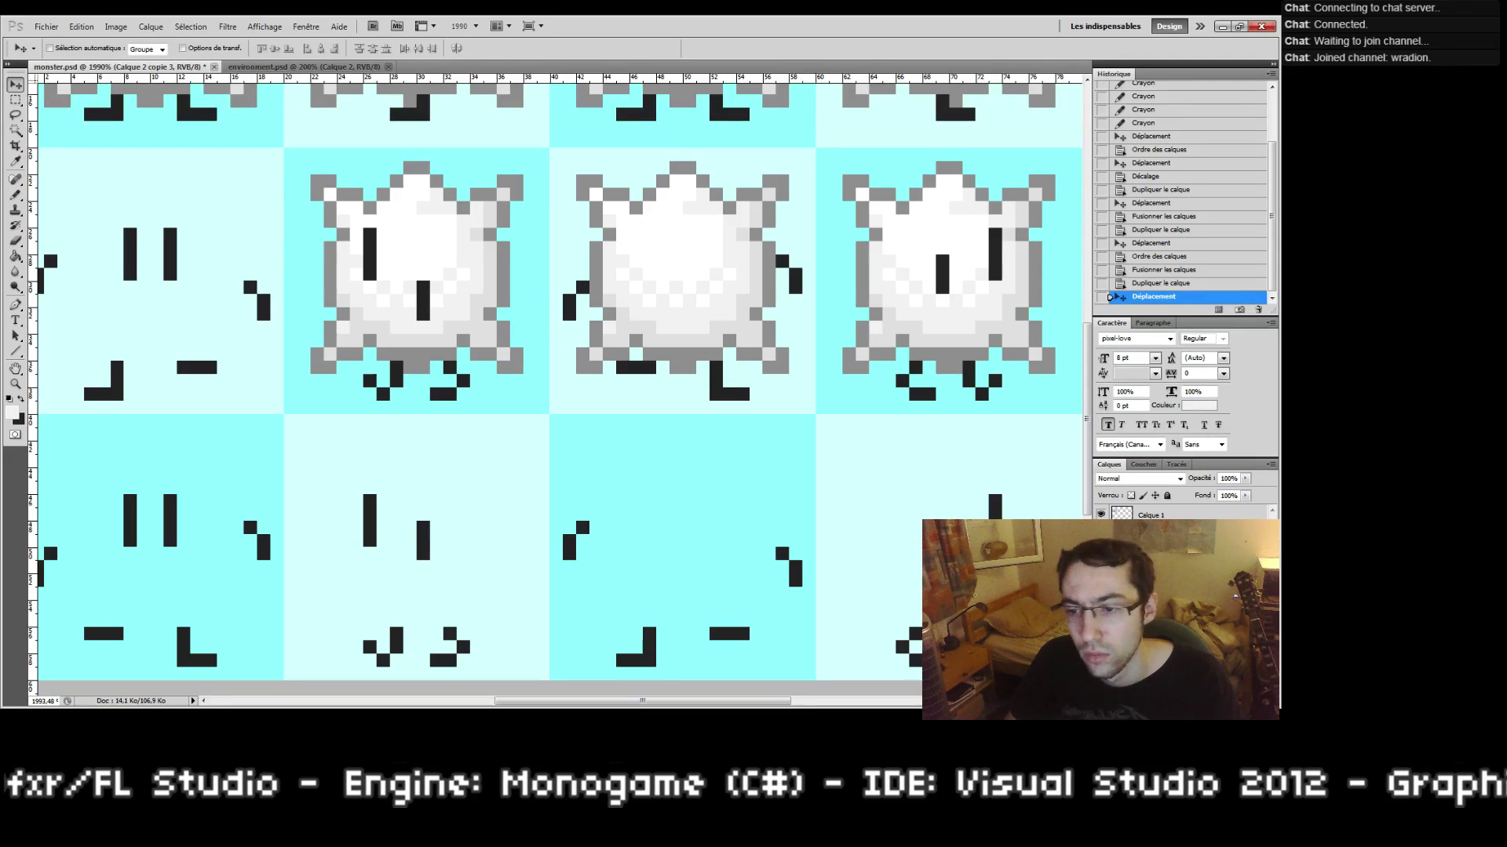
# Step: Duplicate the second-row body layer and place the copy one row down, behind the third row's eyes and limbs
pyautogui.rightClick(1109, 296)
pyautogui.click(1138, 265)
pyautogui.click(671, 235)
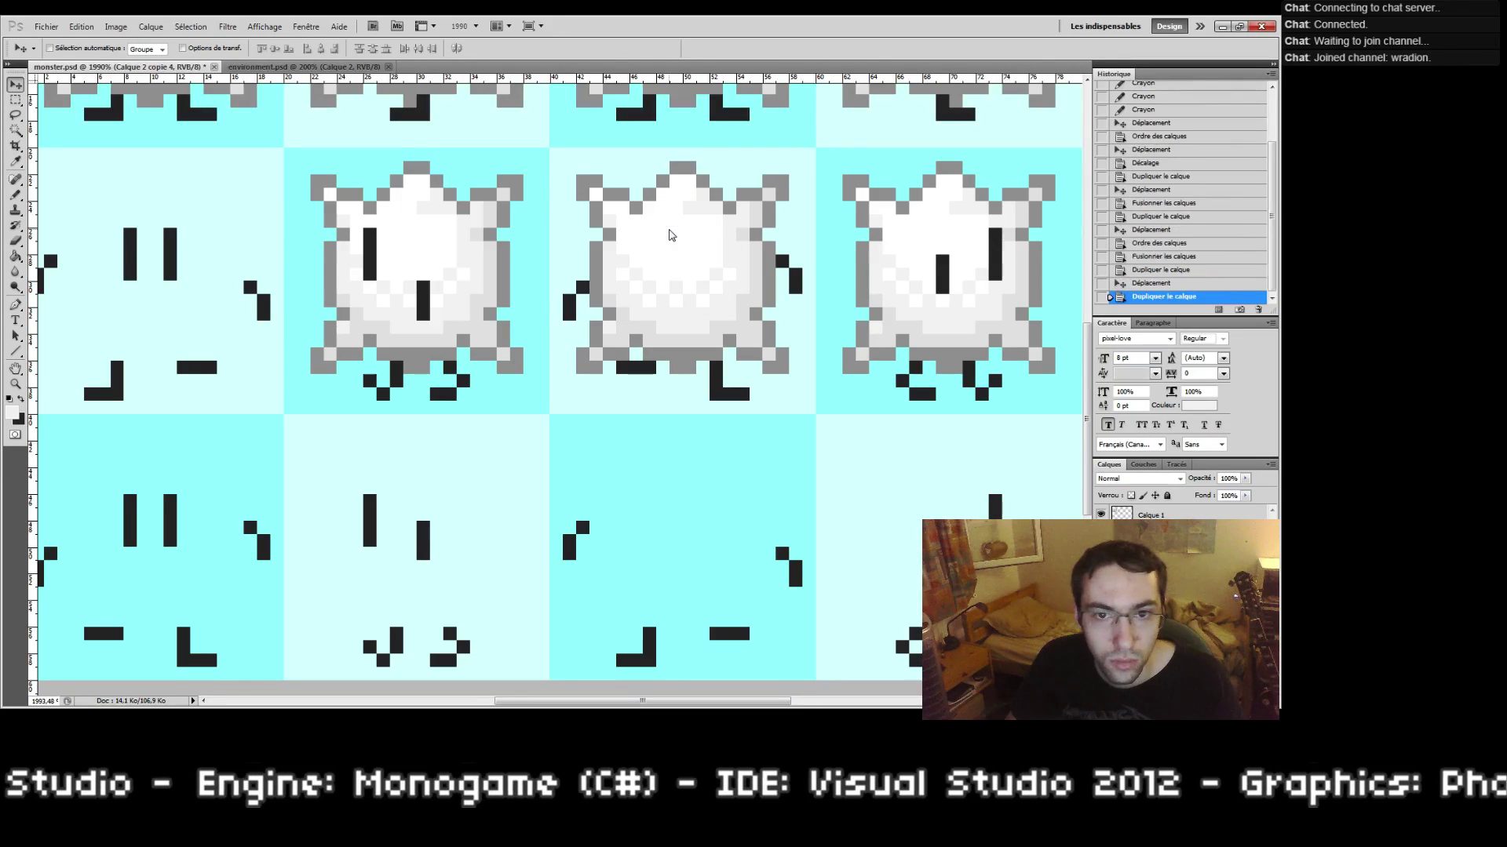
pyautogui.moveTo(594, 336); pyautogui.dragTo(596, 604)
# Step: Merge the second-row and third-row blank body layers into one layer
pyautogui.moveTo(521, 337); pyautogui.dragTo(908, 159)
pyautogui.keyDown('shift'); pyautogui.click(1161, 590); pyautogui.keyUp('shift')
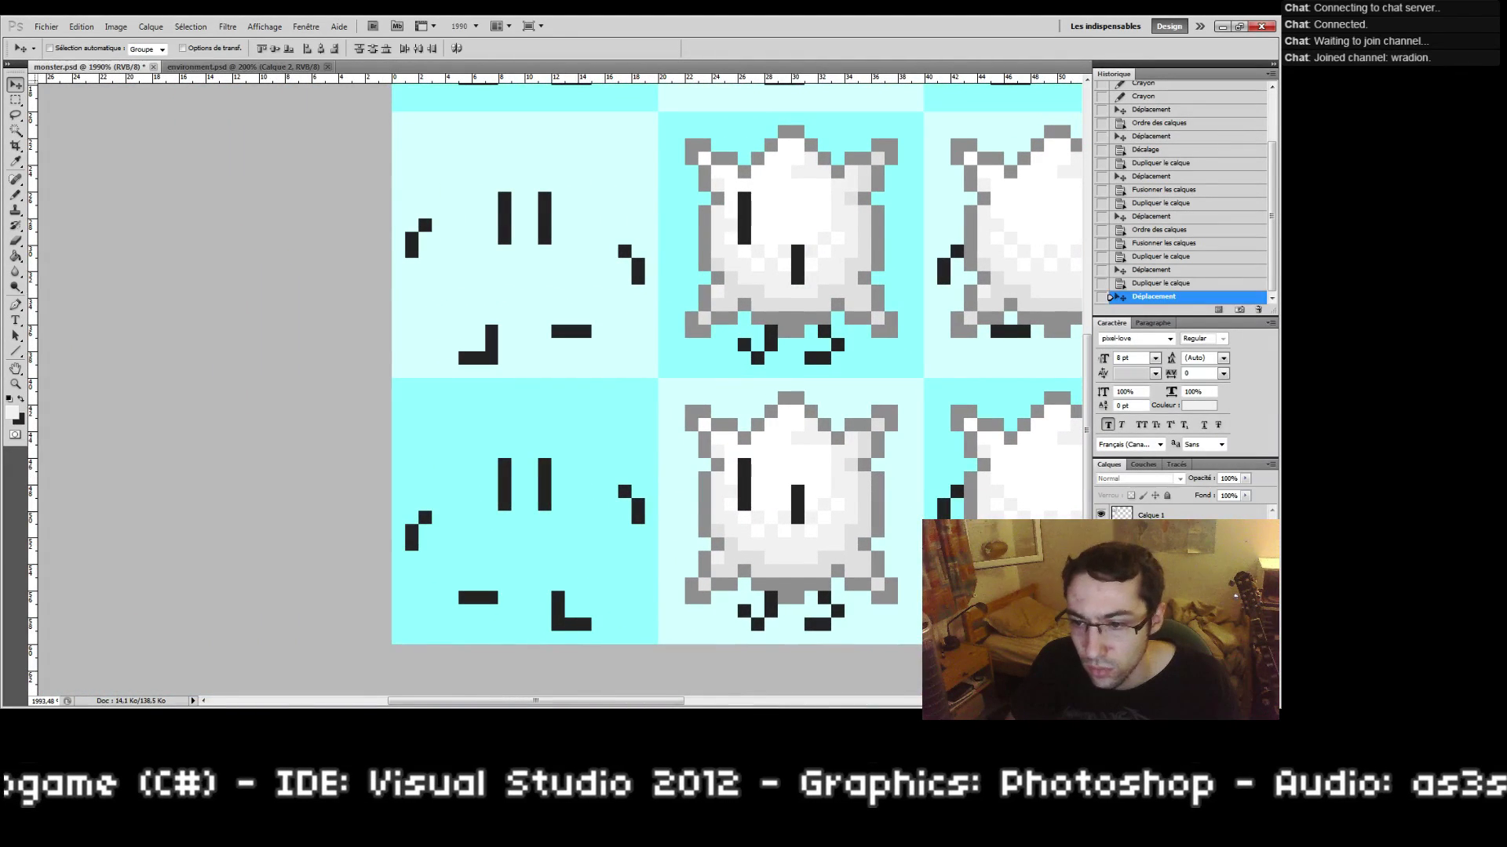
pyautogui.rightClick(1161, 593)
pyautogui.click(1165, 553)
# Step: Duplicate the merged two-row body layer and shift the copy one cell left, filling the first column's second and third rows
pyautogui.rightClick(1161, 560)
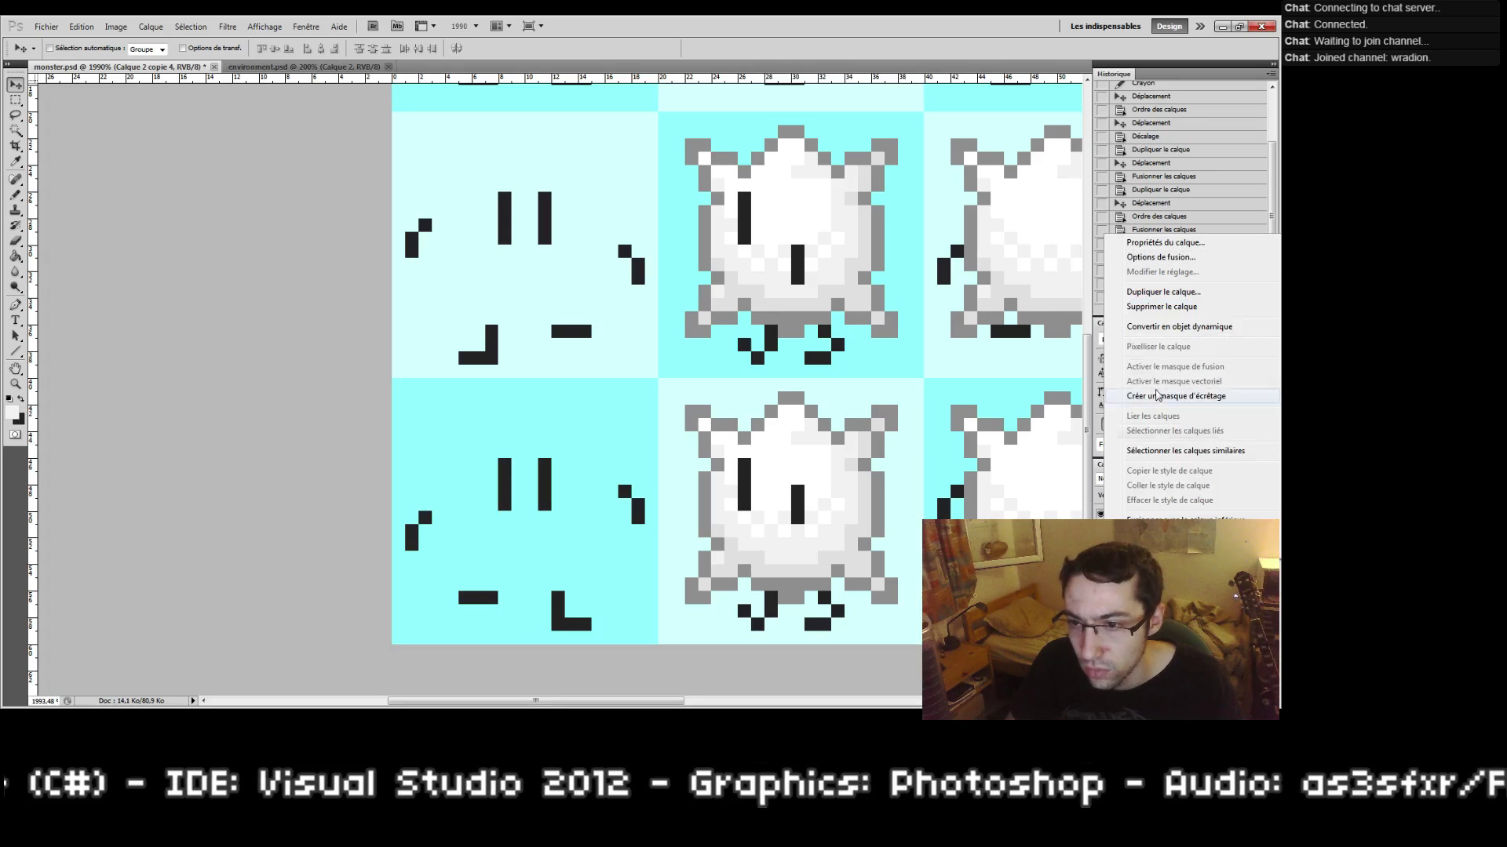
pyautogui.click(1163, 291)
pyautogui.press('Return')
pyautogui.moveTo(814, 288); pyautogui.dragTo(552, 289)
pyautogui.moveTo(759, 88); pyautogui.dragTo(747, 408)
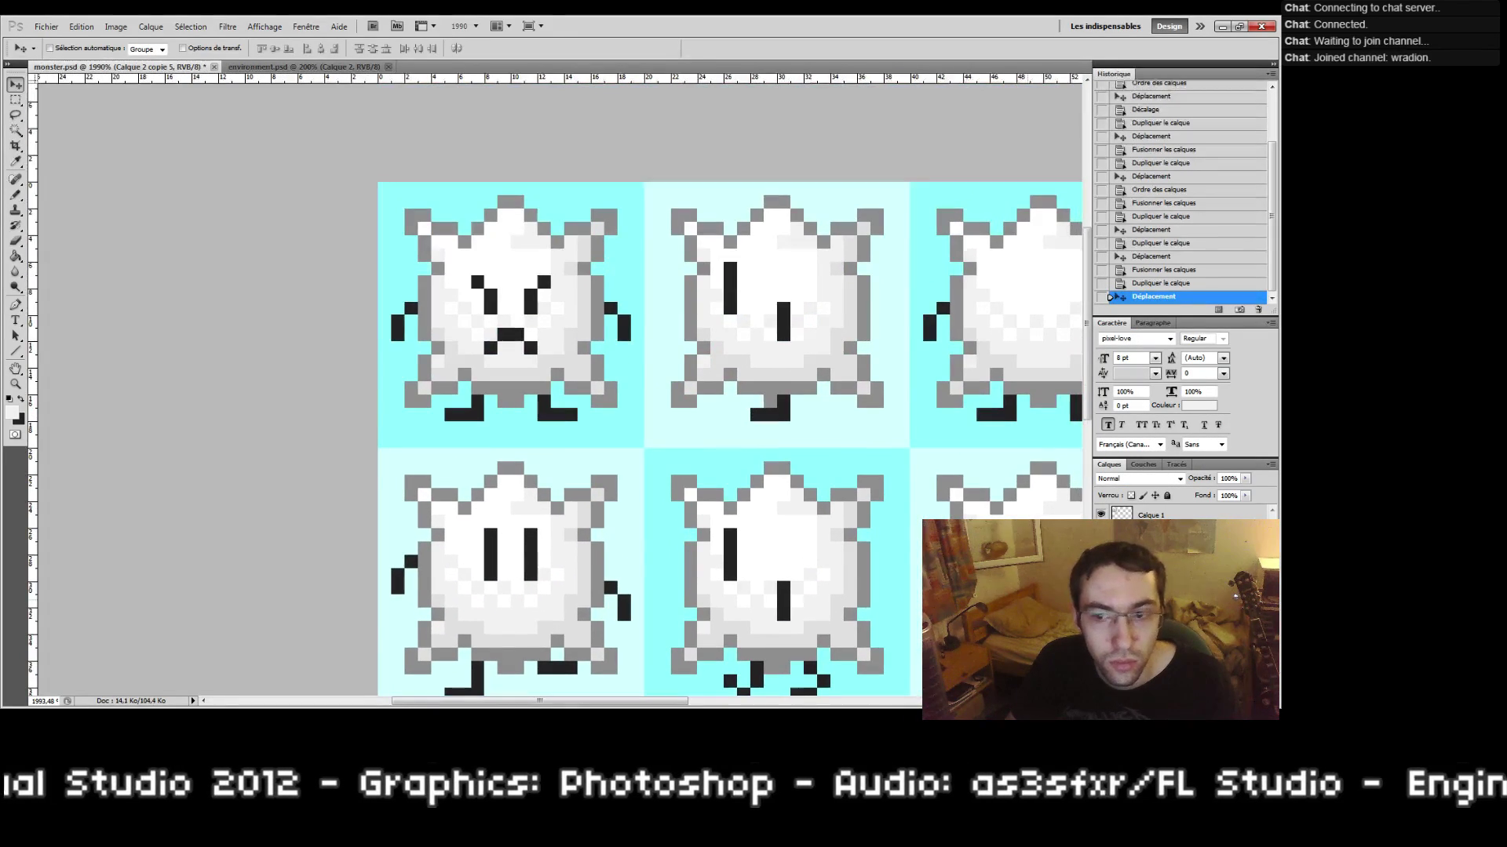
pyautogui.click(1101, 535)
pyautogui.click(1101, 535)
# Step: Merge the shifted copy with the two-row blank body layer it was duplicated from
pyautogui.moveTo(807, 565); pyautogui.dragTo(837, 282)
pyautogui.keyDown('shift'); pyautogui.click(1167, 576); pyautogui.keyUp('shift')
pyautogui.rightClick(1168, 576)
pyautogui.click(1168, 532)
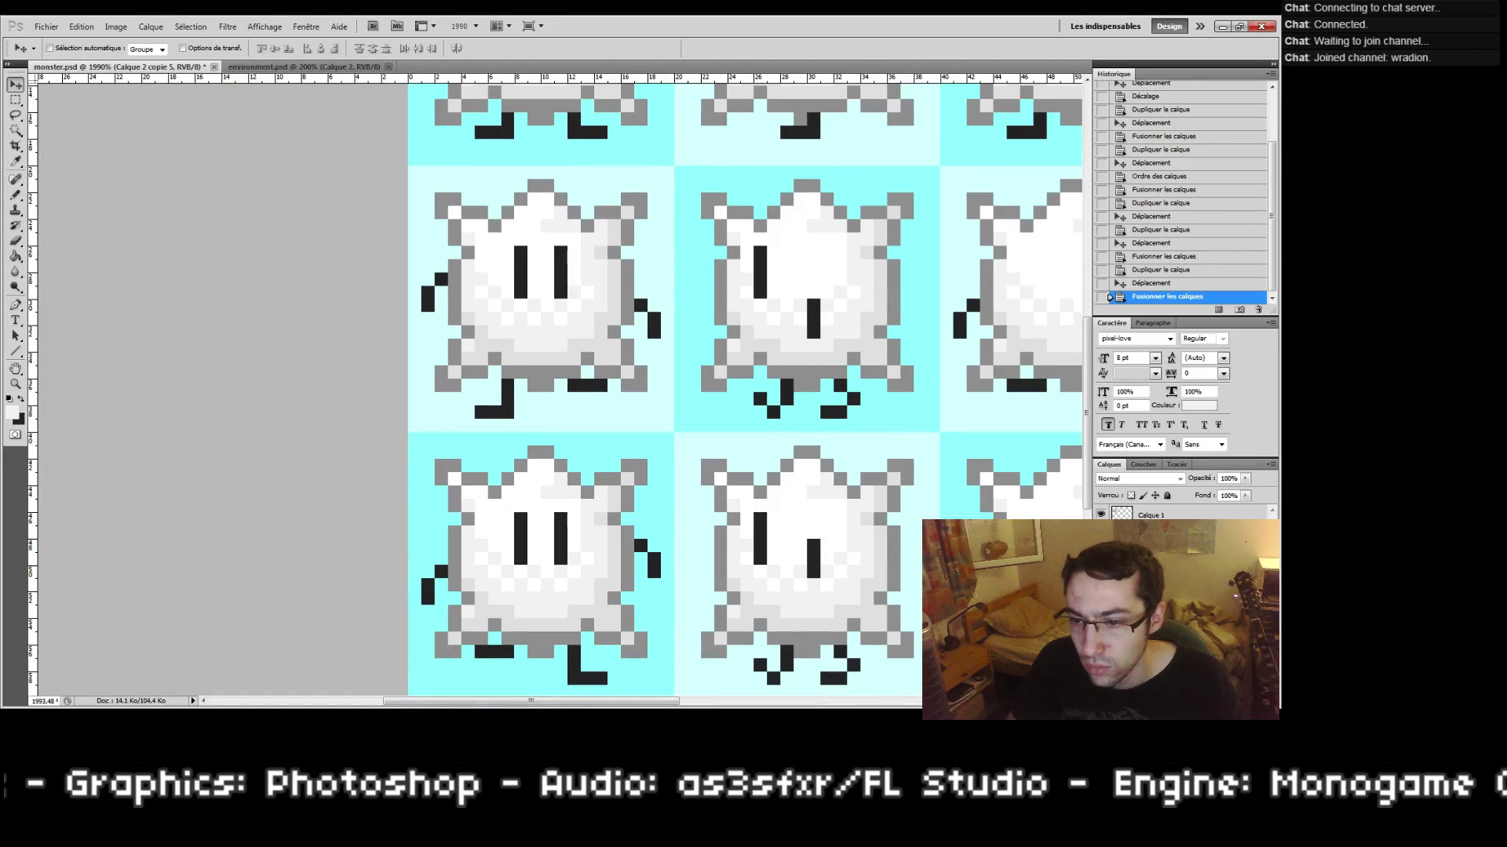
# Step: Merge the remaining body layers together and into Calque 1
pyautogui.keyDown('shift'); pyautogui.click(1168, 535); pyautogui.keyUp('shift')
pyautogui.rightClick(1167, 535)
pyautogui.click(1167, 493)
pyautogui.keyDown('shift'); pyautogui.click(1166, 517); pyautogui.keyUp('shift')
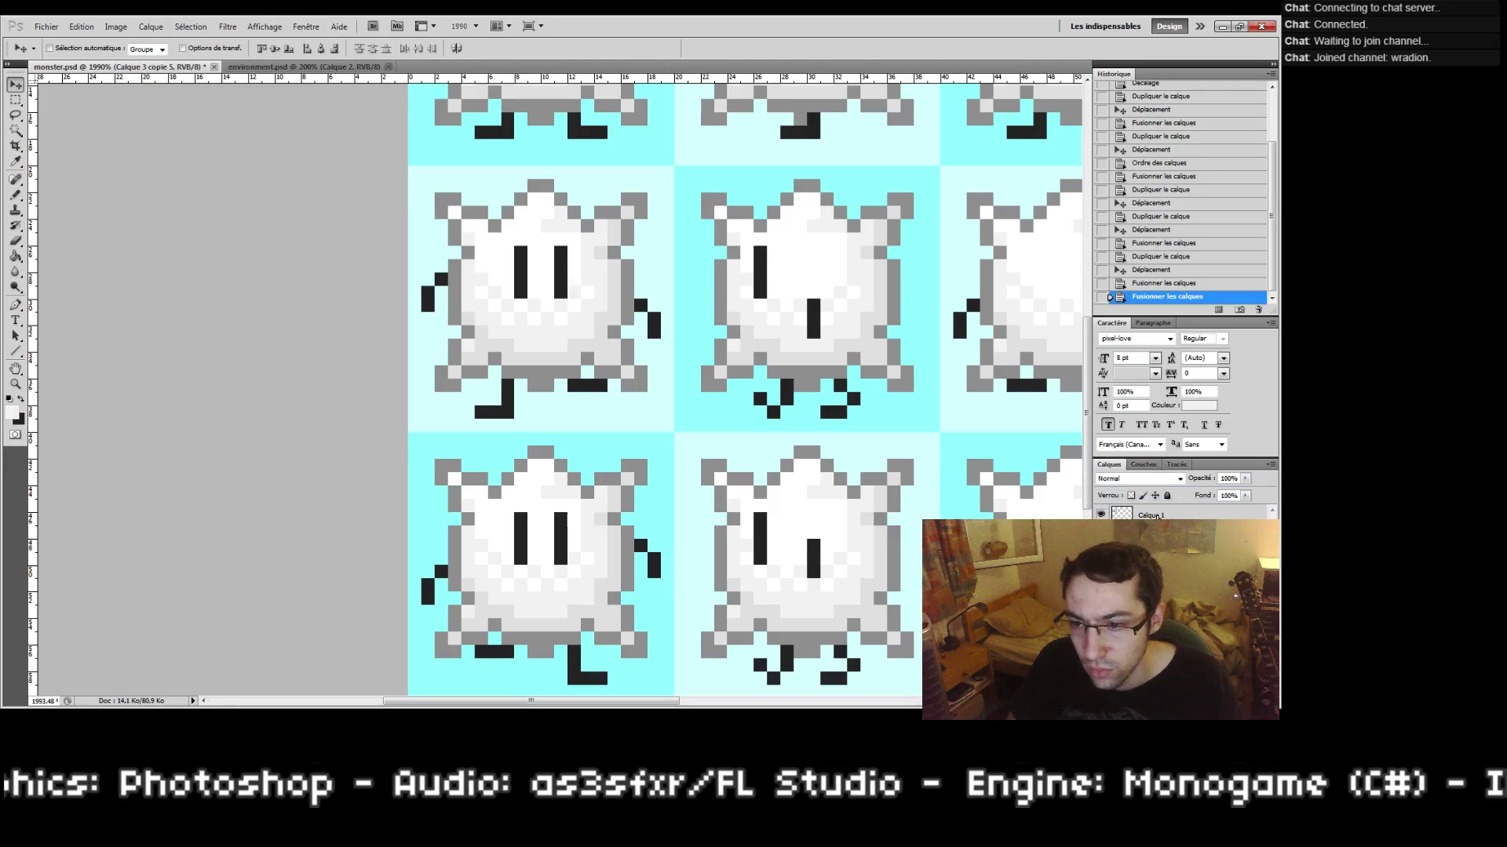
pyautogui.rightClick(1167, 518)
pyautogui.click(1158, 479)
# Step: Activate the Pencil tool and swap the foreground and background colours to make the dark colour active
pyautogui.moveTo(849, 260); pyautogui.dragTo(733, 502)
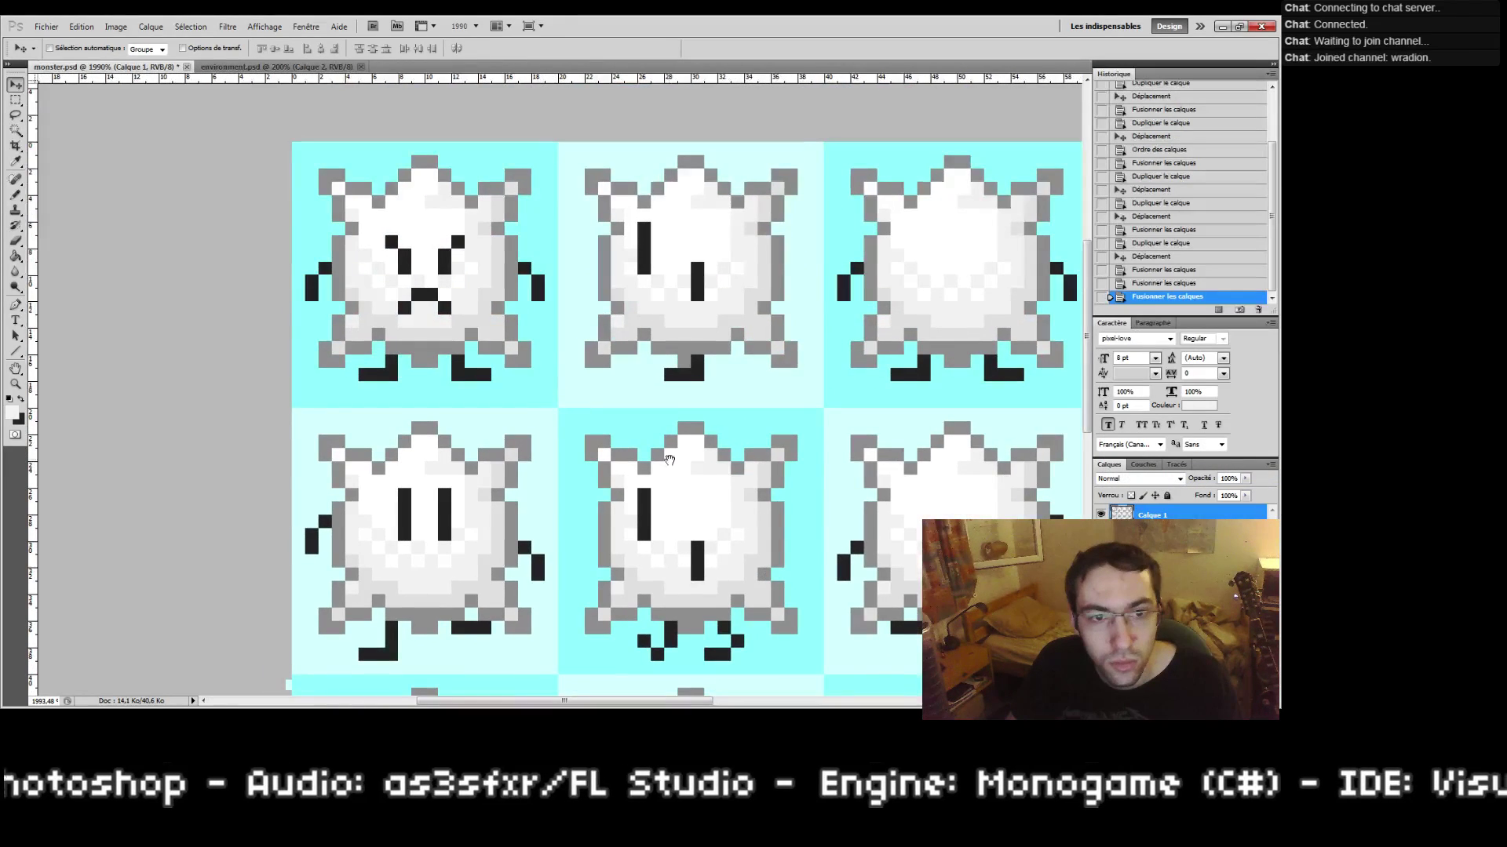
pyautogui.moveTo(670, 460); pyautogui.dragTo(229, 283)
pyautogui.moveTo(373, 454); pyautogui.dragTo(723, 440)
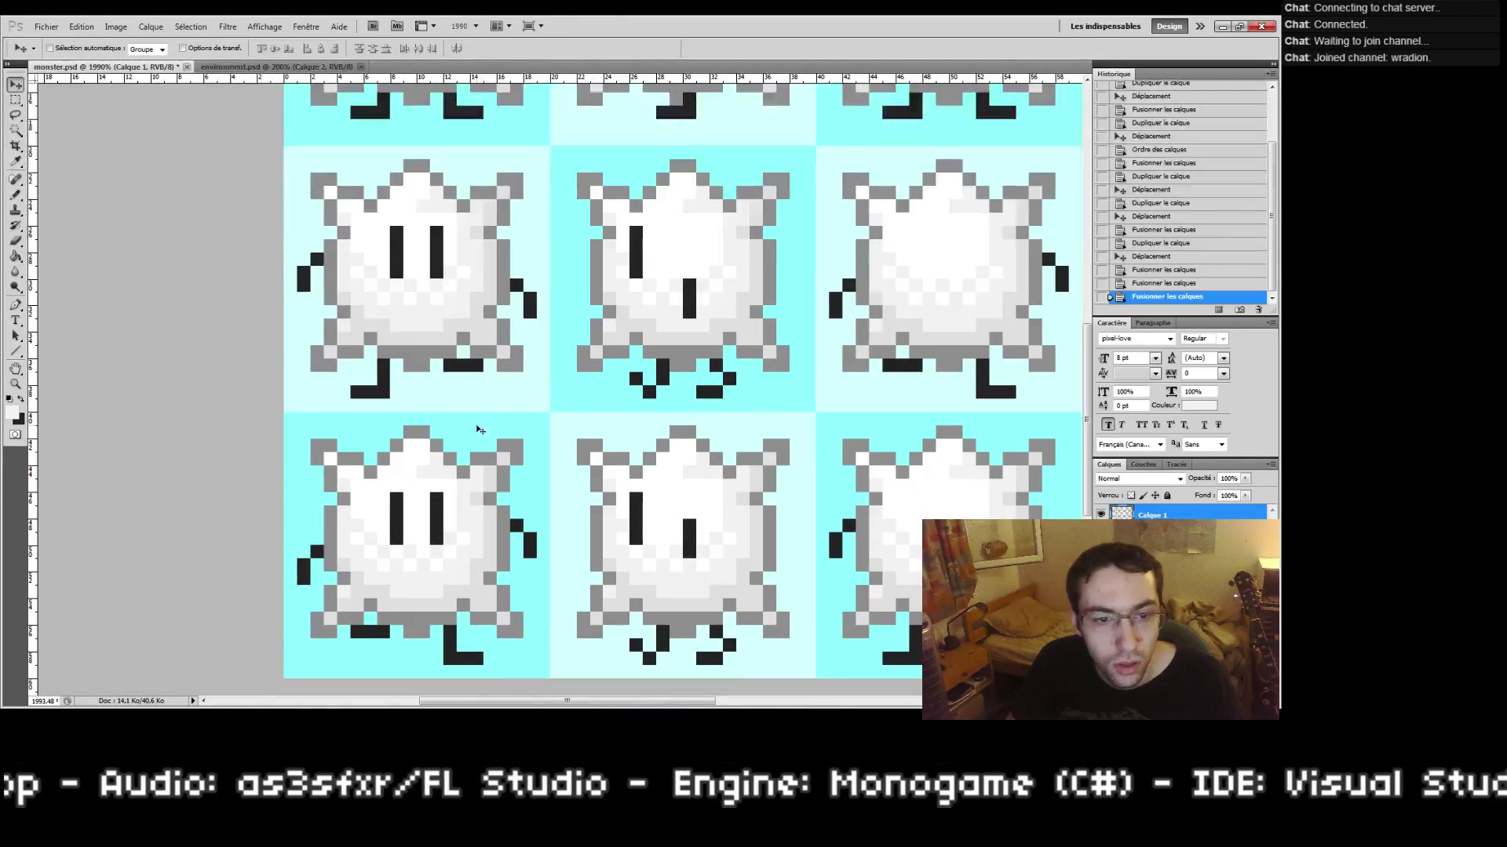
pyautogui.press('b')
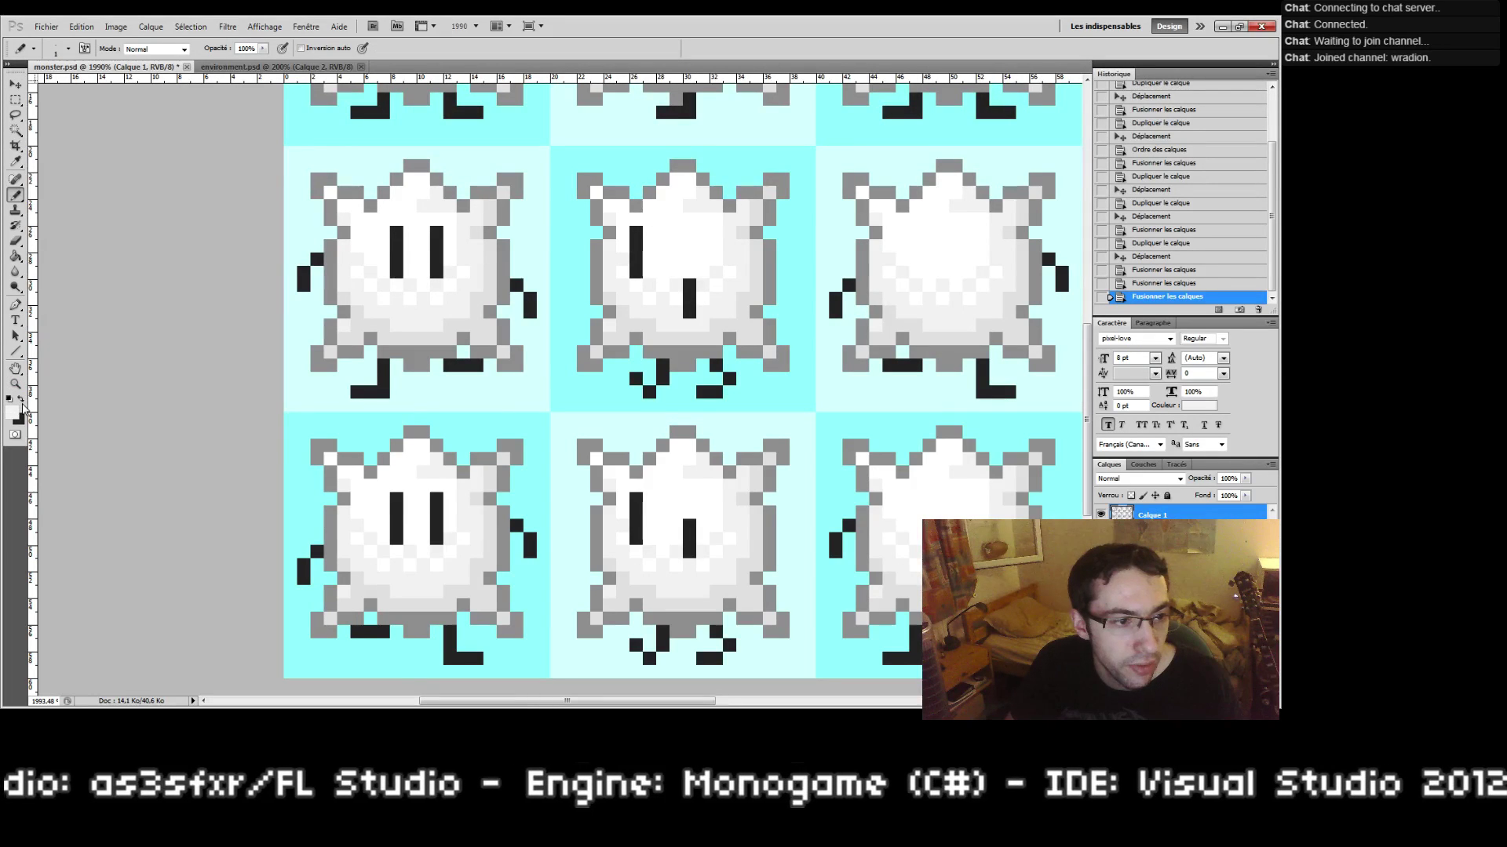
pyautogui.click(22, 400)
# Step: Undo the last two layer merges
pyautogui.moveTo(437, 228); pyautogui.dragTo(488, 457)
pyautogui.hotkey('ctrl', 'alt', 'z')
pyautogui.hotkey('ctrl', 'alt', 'z')
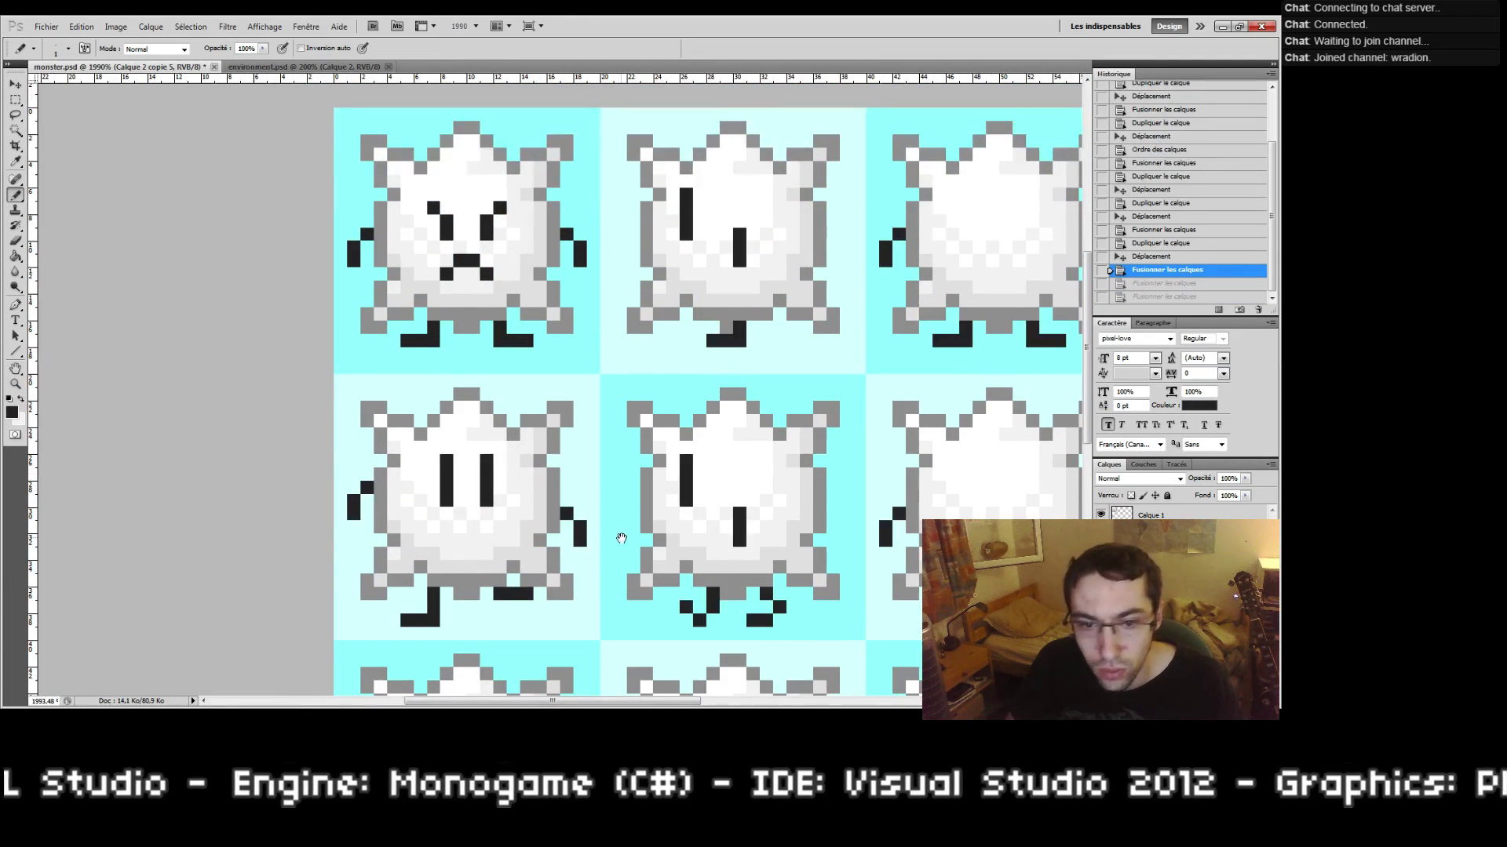
# Step: Try the Eraser on the eyes of the second row's first monster, and undo both erasures
pyautogui.moveTo(444, 465); pyautogui.dragTo(522, 337)
pyautogui.press('e')
pyautogui.click(522, 337)
pyautogui.click(555, 369)
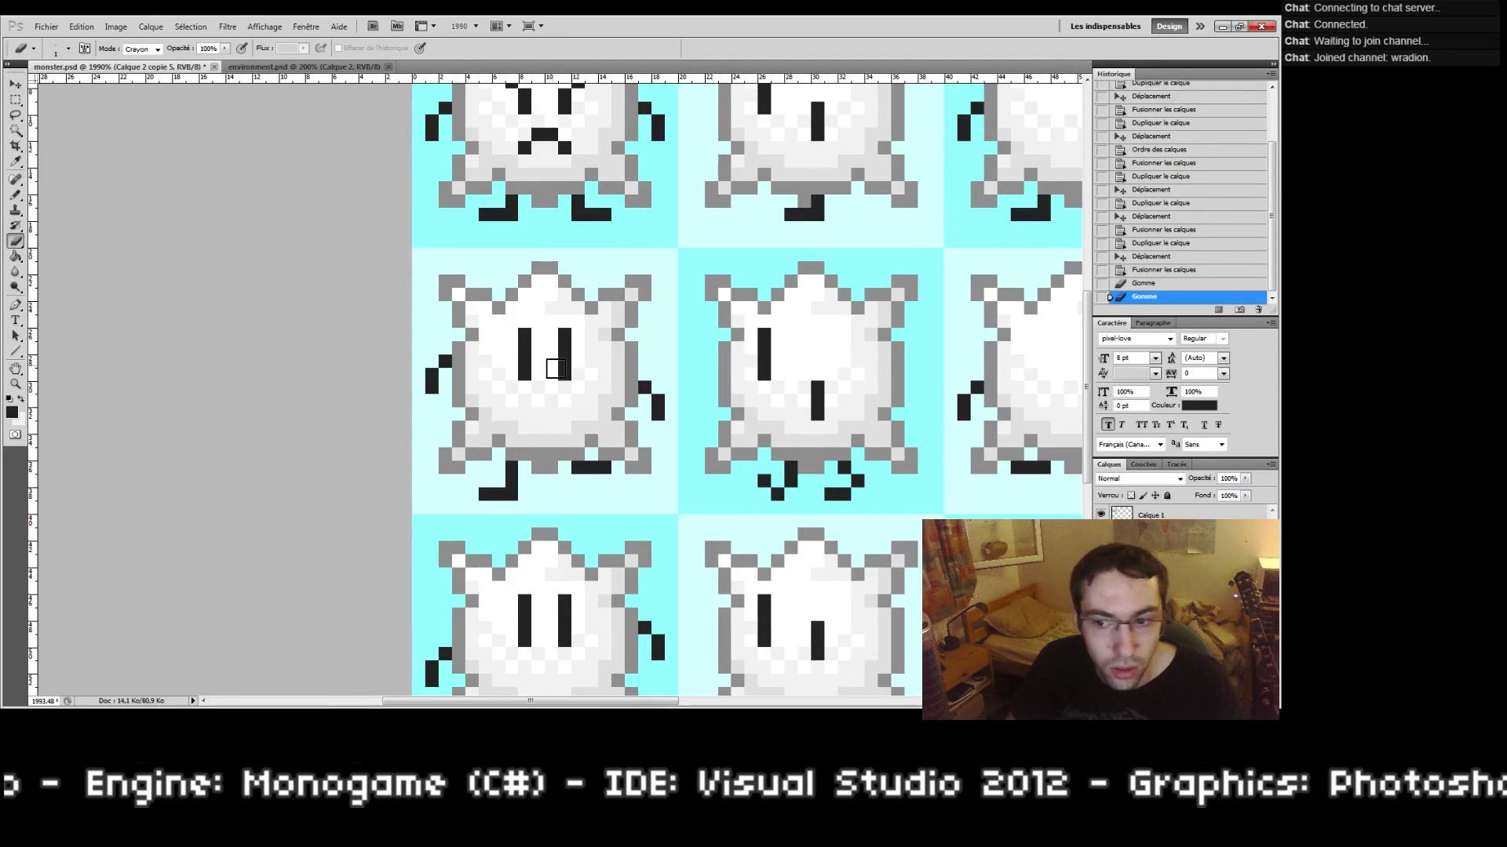
pyautogui.hotkey('ctrl', 'alt', 'z')
pyautogui.hotkey('ctrl', 'alt', 'z')
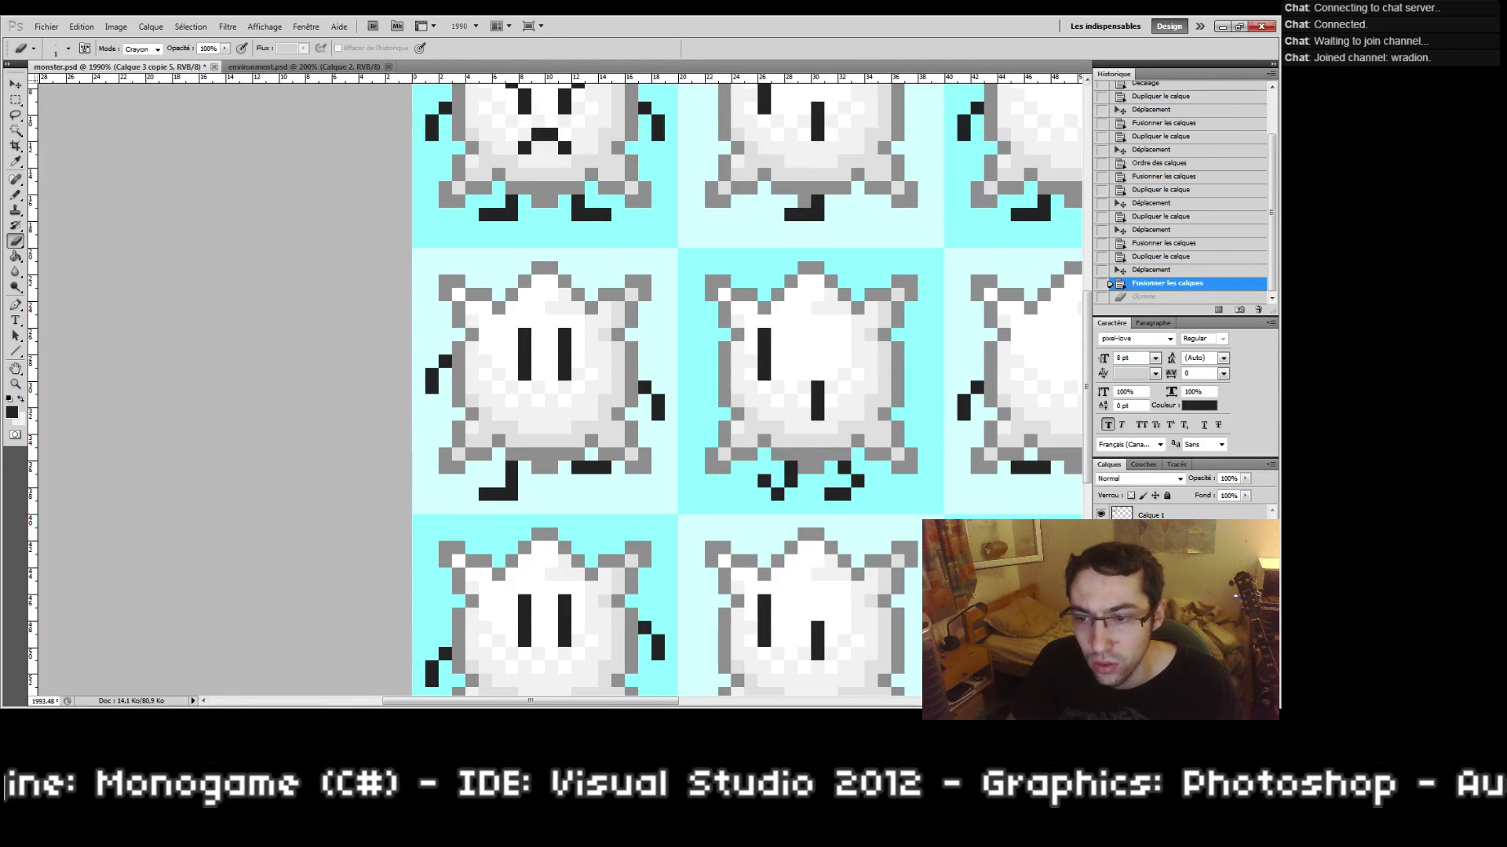
# Step: Shorten both eyes of the second row's first monster from the top and add outward-slanting dark brow pixels above them
pyautogui.click(1101, 534)
pyautogui.click(1101, 535)
pyautogui.moveTo(463, 431); pyautogui.dragTo(507, 499)
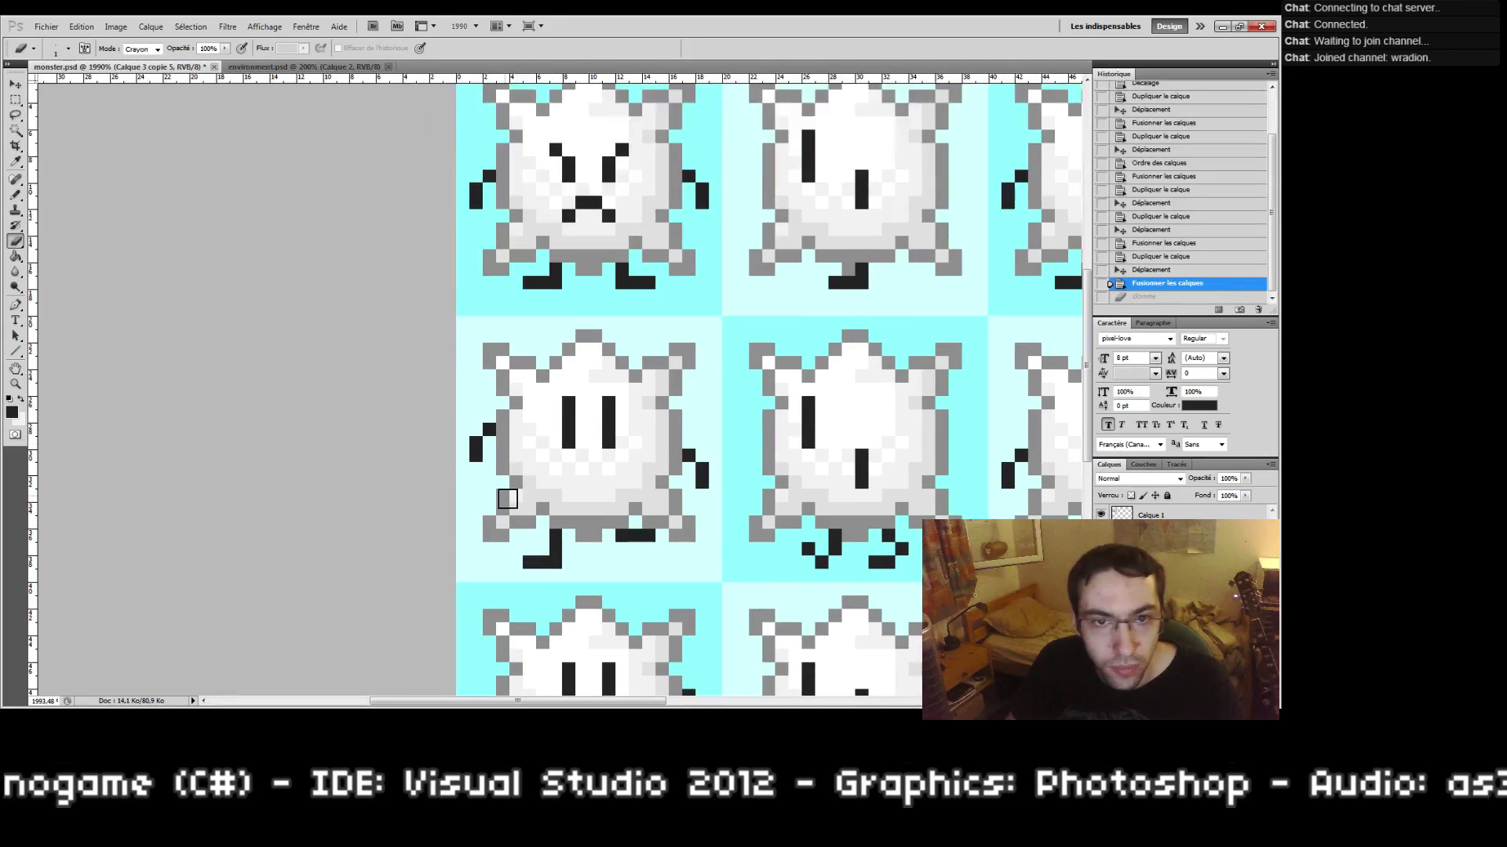
pyautogui.click(570, 411)
pyautogui.click(569, 418)
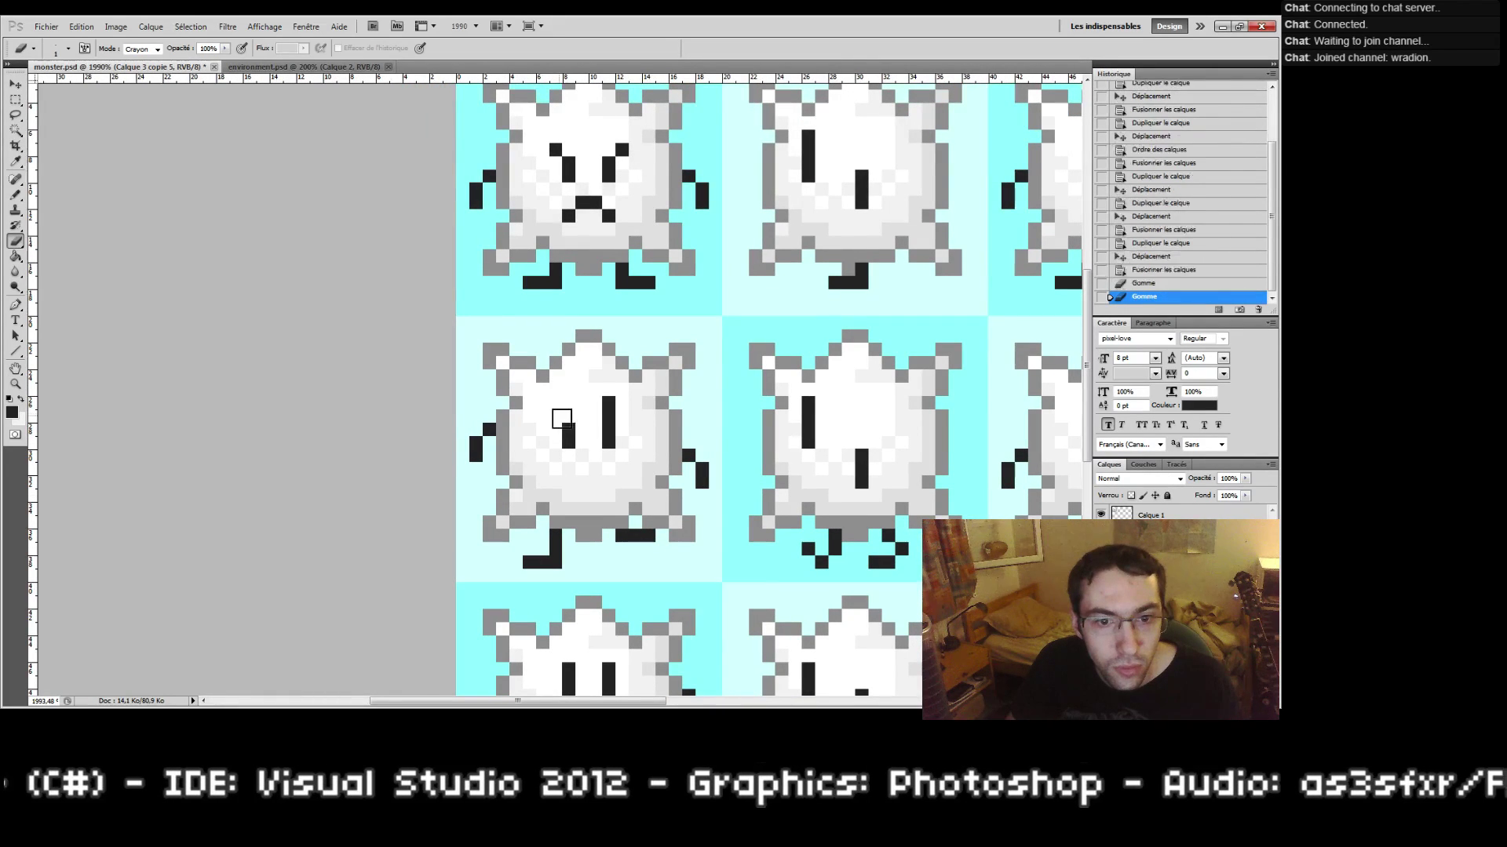
pyautogui.press('b')
pyautogui.click(556, 415)
pyautogui.press('e')
pyautogui.moveTo(608, 416); pyautogui.dragTo(608, 417)
pyautogui.press('b')
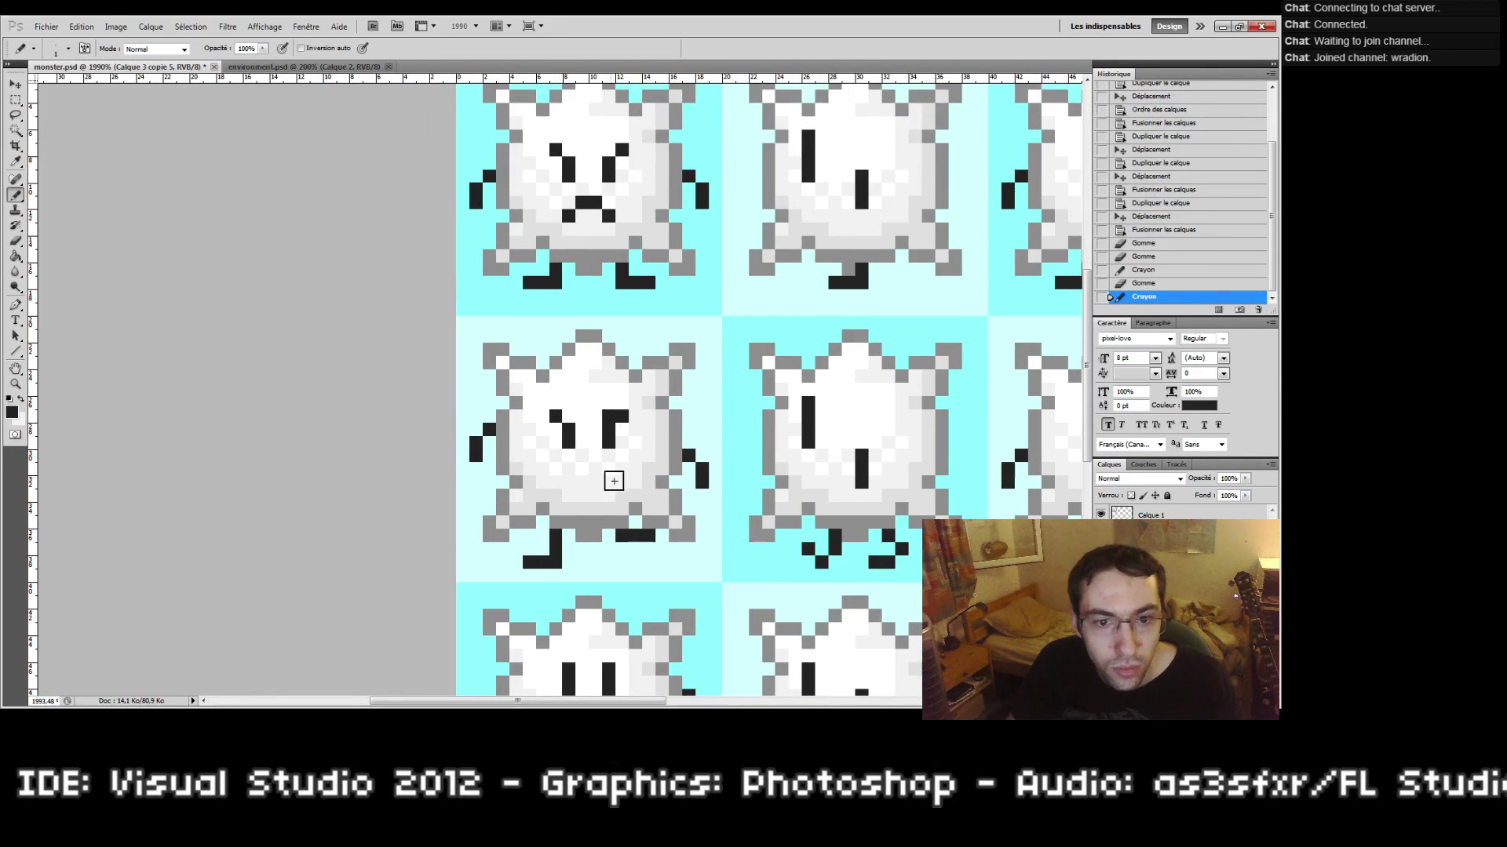
pyautogui.press('e')
pyautogui.click(609, 416)
pyautogui.press('b')
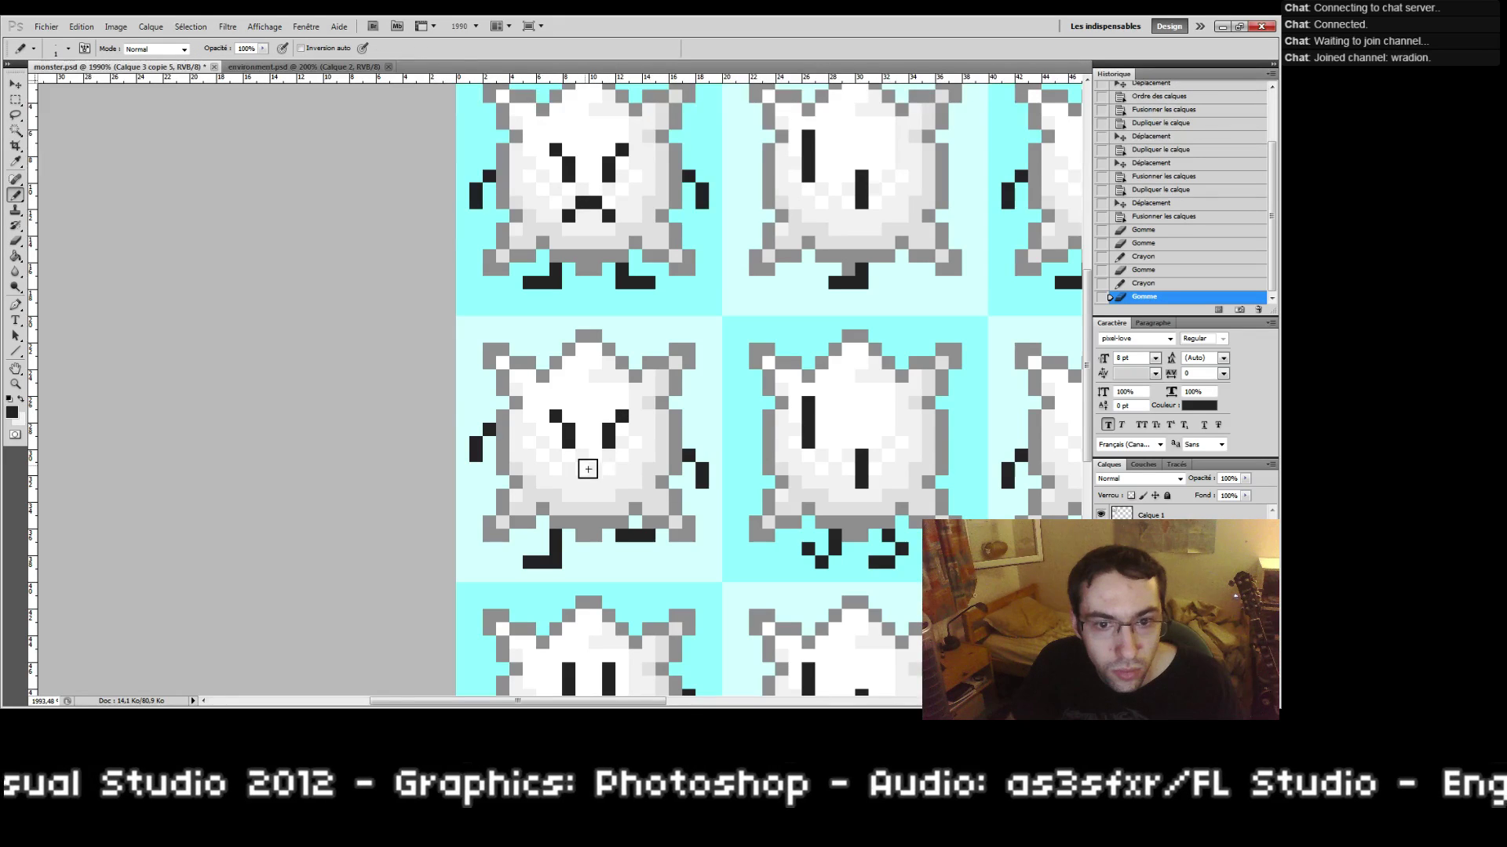
# Step: Draw a frowning mouth in dark pixels below the eyes of the second row's first monster
pyautogui.moveTo(588, 469); pyautogui.dragTo(596, 469)
pyautogui.click(569, 481)
pyautogui.click(610, 481)
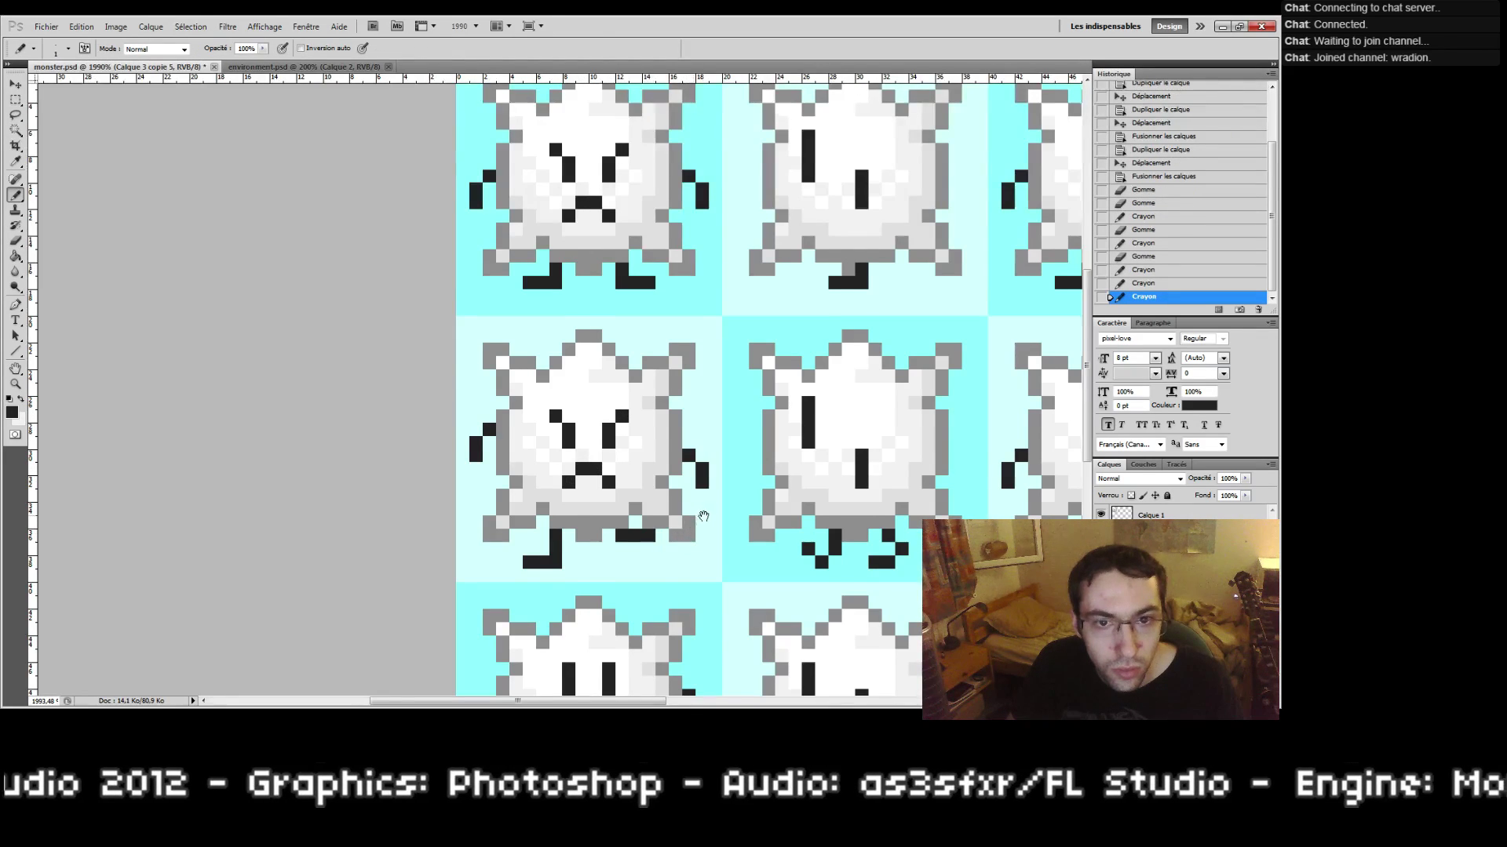
# Step: Give the second row's second monster an angry profile: shorten its left eye, add a slanted brow pixel and draw two mouth pixels
pyautogui.moveTo(703, 516); pyautogui.dragTo(490, 536)
pyautogui.press('e')
pyautogui.click(584, 448)
pyautogui.click(584, 435)
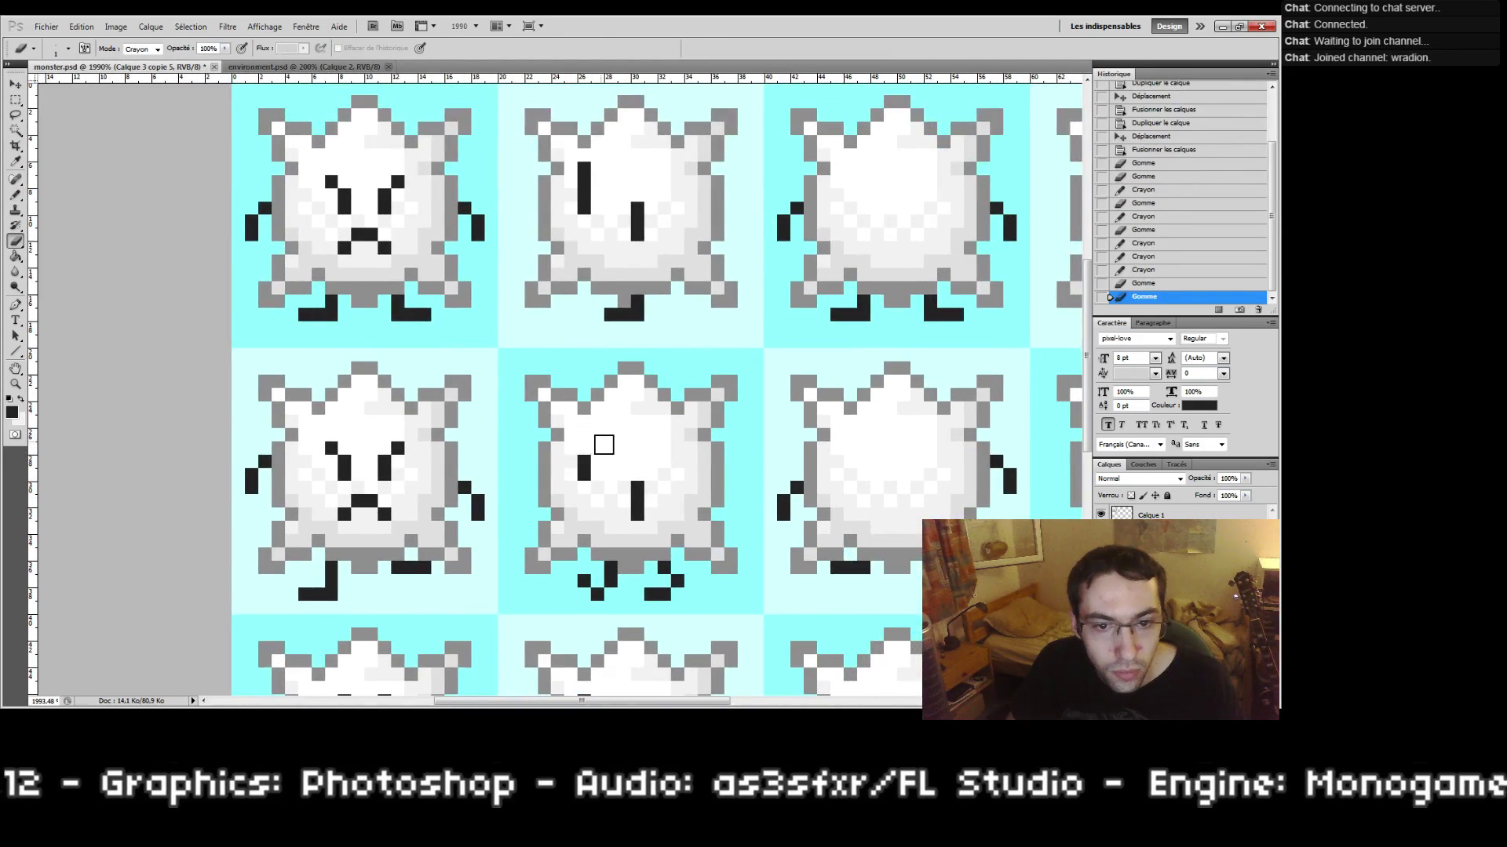
pyautogui.press('b')
pyautogui.click(596, 448)
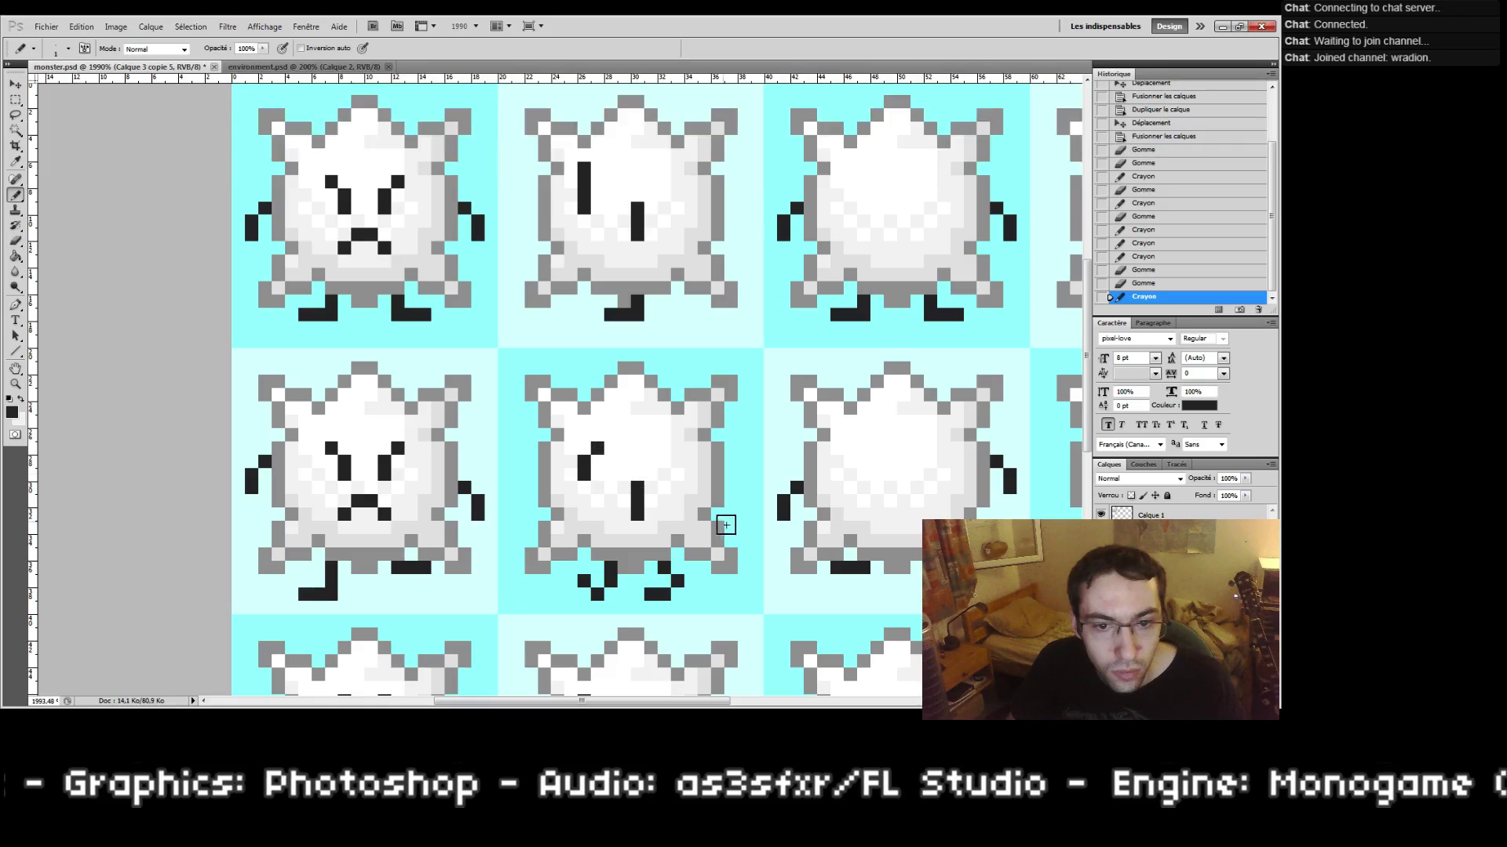
pyautogui.click(584, 502)
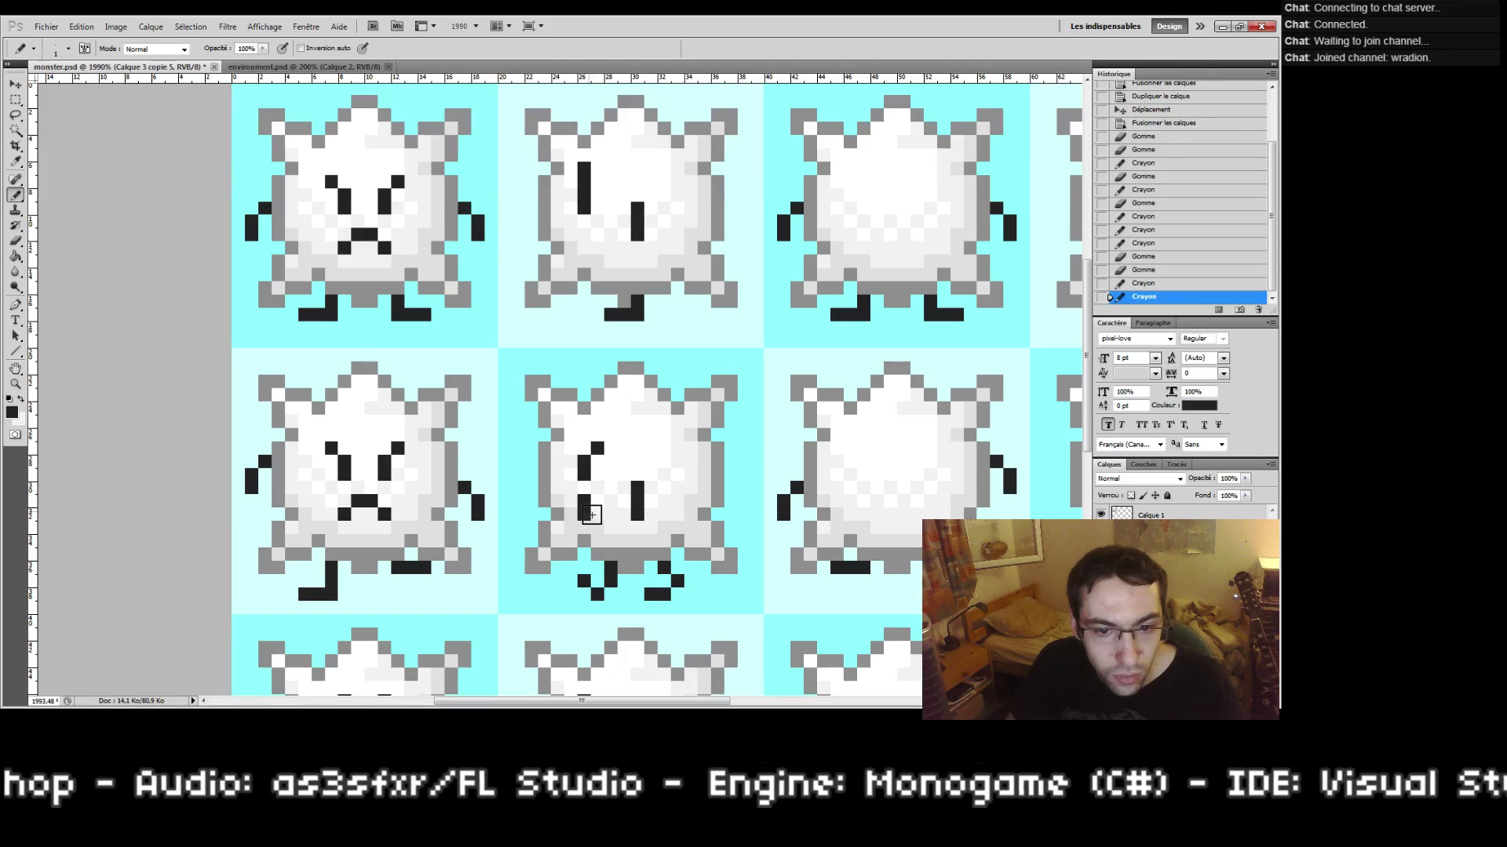
pyautogui.click(600, 513)
# Step: Redraw the first row's second monster with a shortened left eye, a slanted brow pixel and two diagonal mouth pixels
pyautogui.doubleClick(16, 386)
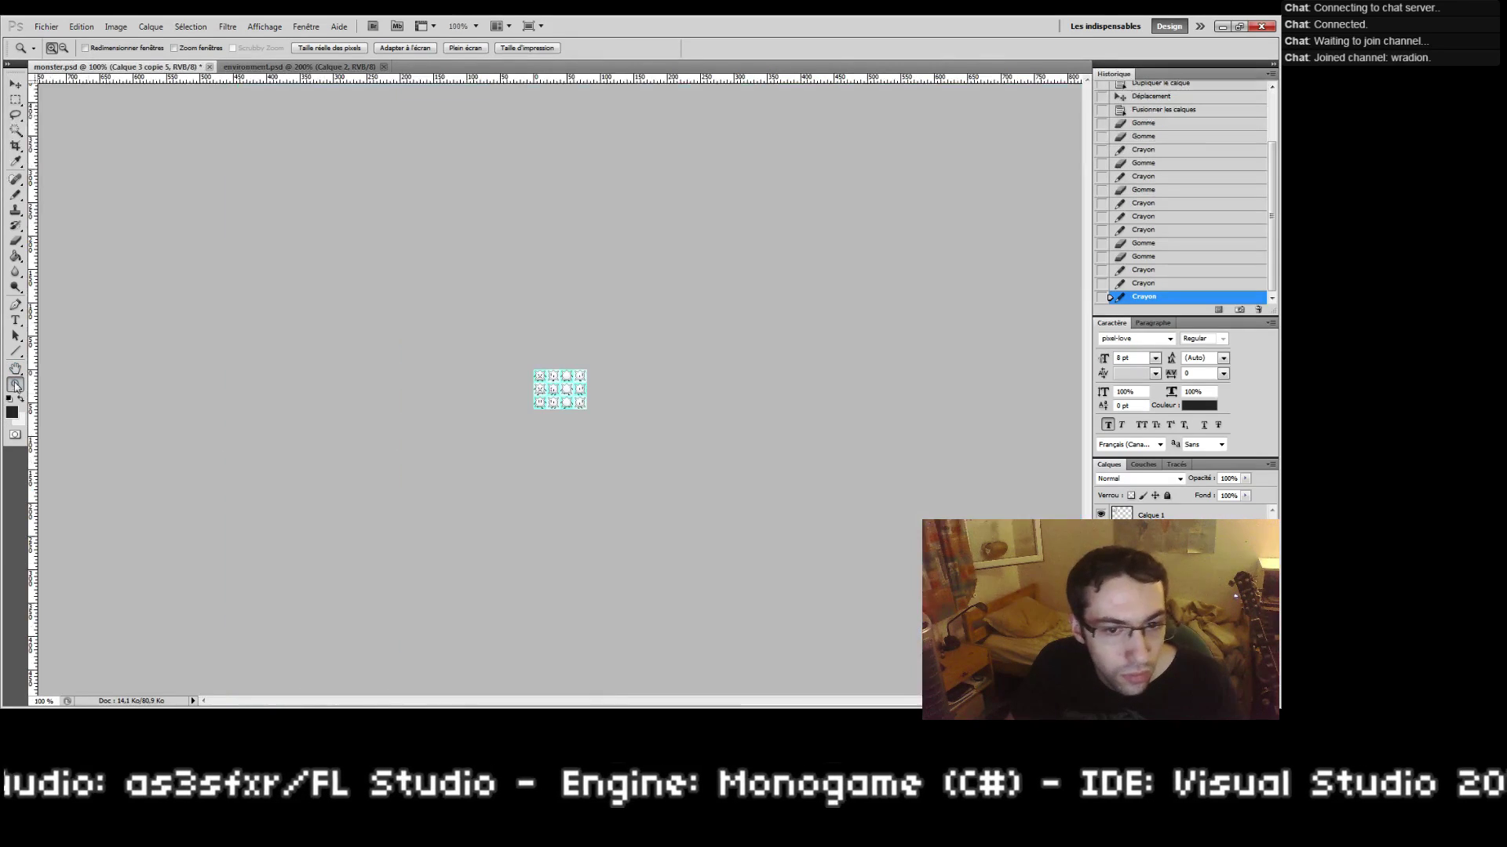
pyautogui.click(542, 401)
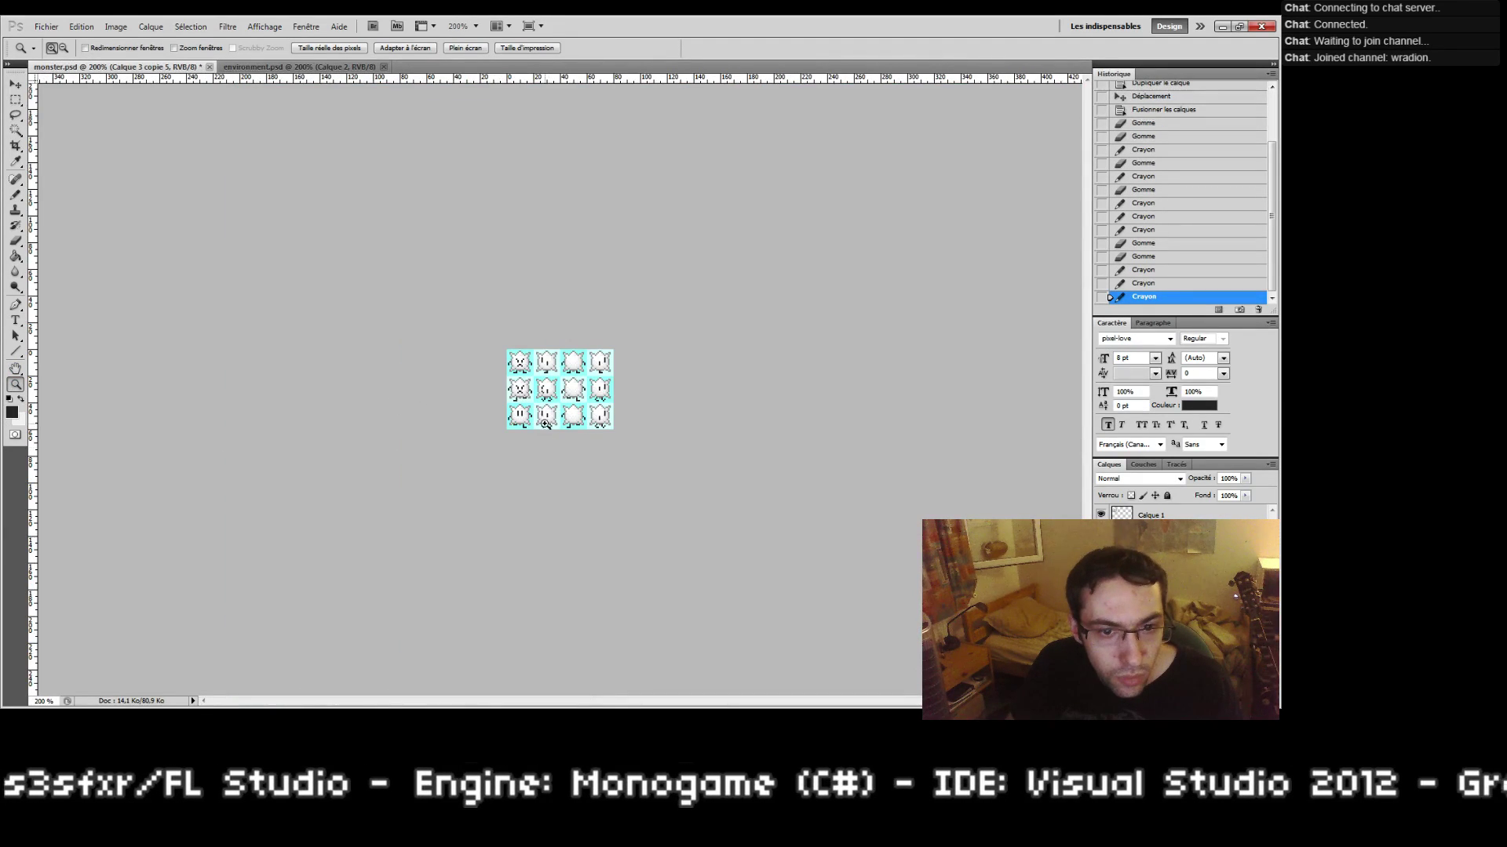
pyautogui.moveTo(514, 362); pyautogui.dragTo(580, 393)
pyautogui.moveTo(499, 178); pyautogui.dragTo(583, 404)
pyautogui.press('e')
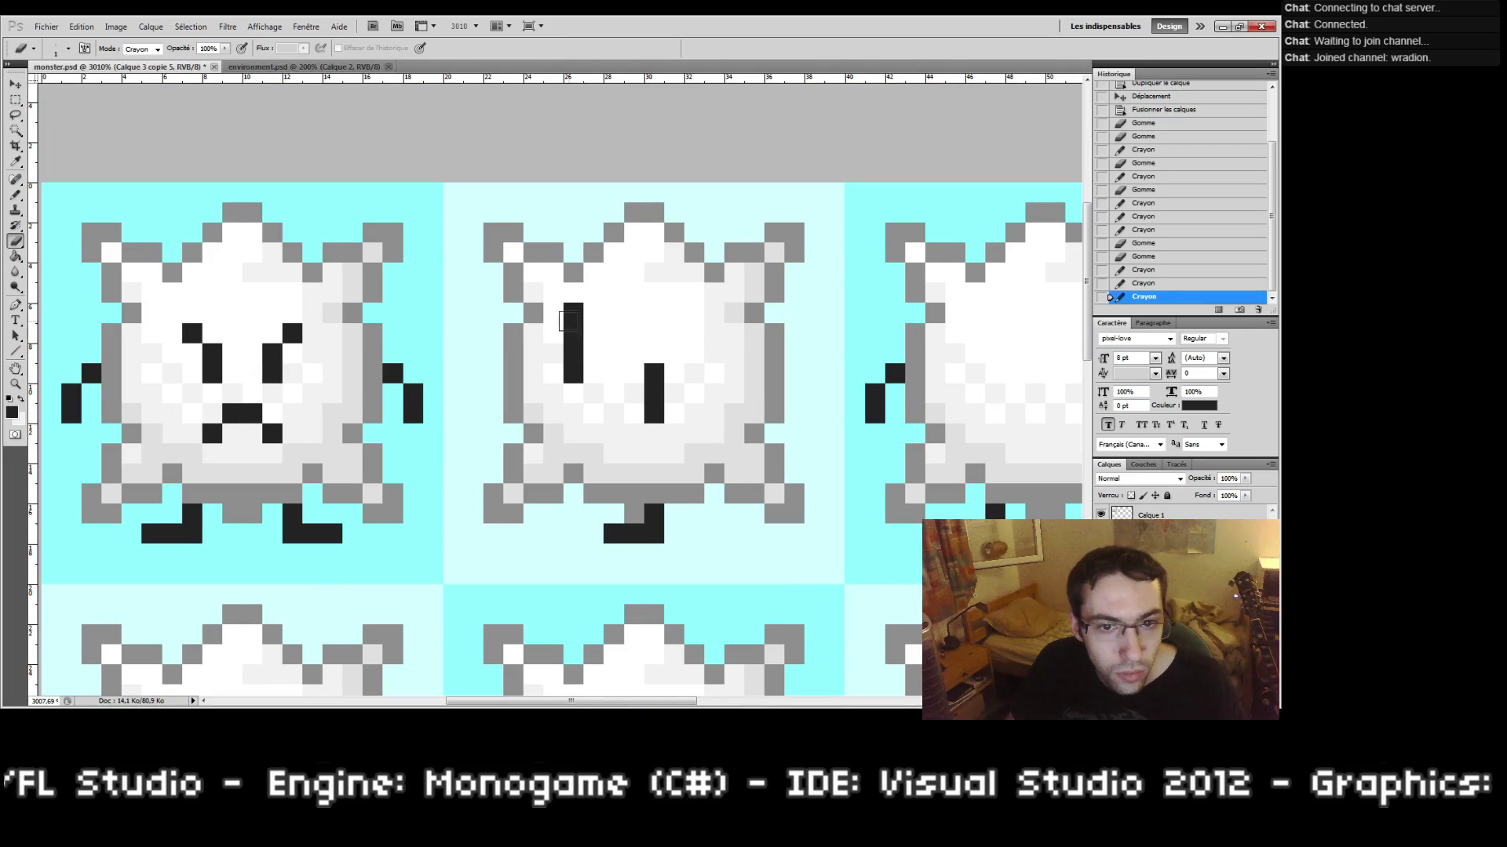
pyautogui.click(573, 314)
pyautogui.click(572, 335)
pyautogui.press('b')
pyautogui.click(594, 331)
pyautogui.click(582, 415)
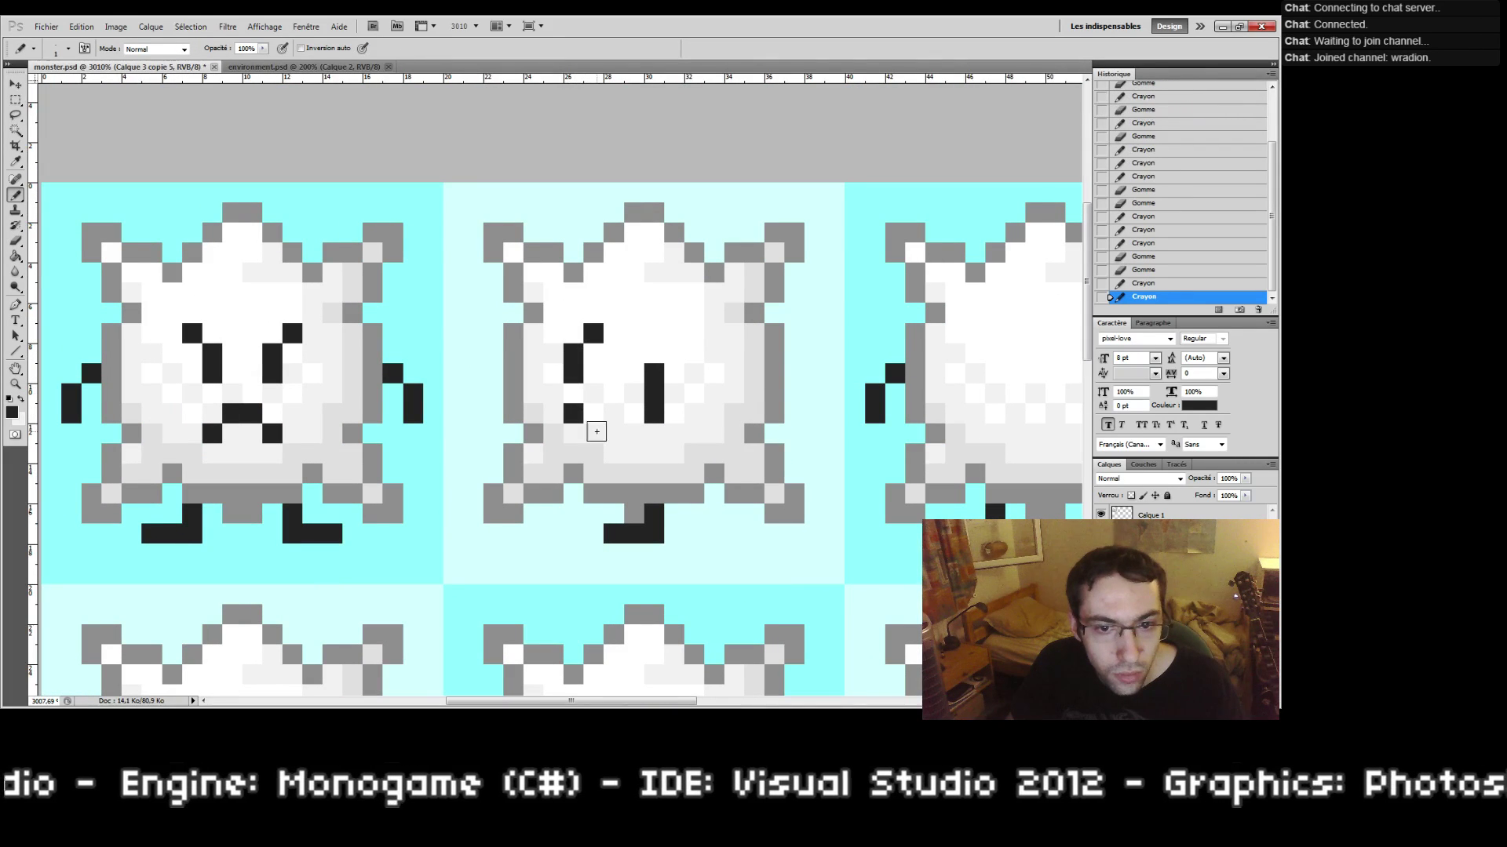
pyautogui.click(594, 433)
# Step: Draw two diagonal mouth pixels below the right eye of the first row's fourth monster
pyautogui.moveTo(846, 404)
pyautogui.mouseDown()
pyautogui.moveTo(558, 455)
pyautogui.moveTo(513, 440)
pyautogui.mouseUp()
pyautogui.moveTo(1061, 438)
pyautogui.mouseDown()
pyautogui.moveTo(770, 370)
pyautogui.moveTo(512, 386)
pyautogui.mouseUp()
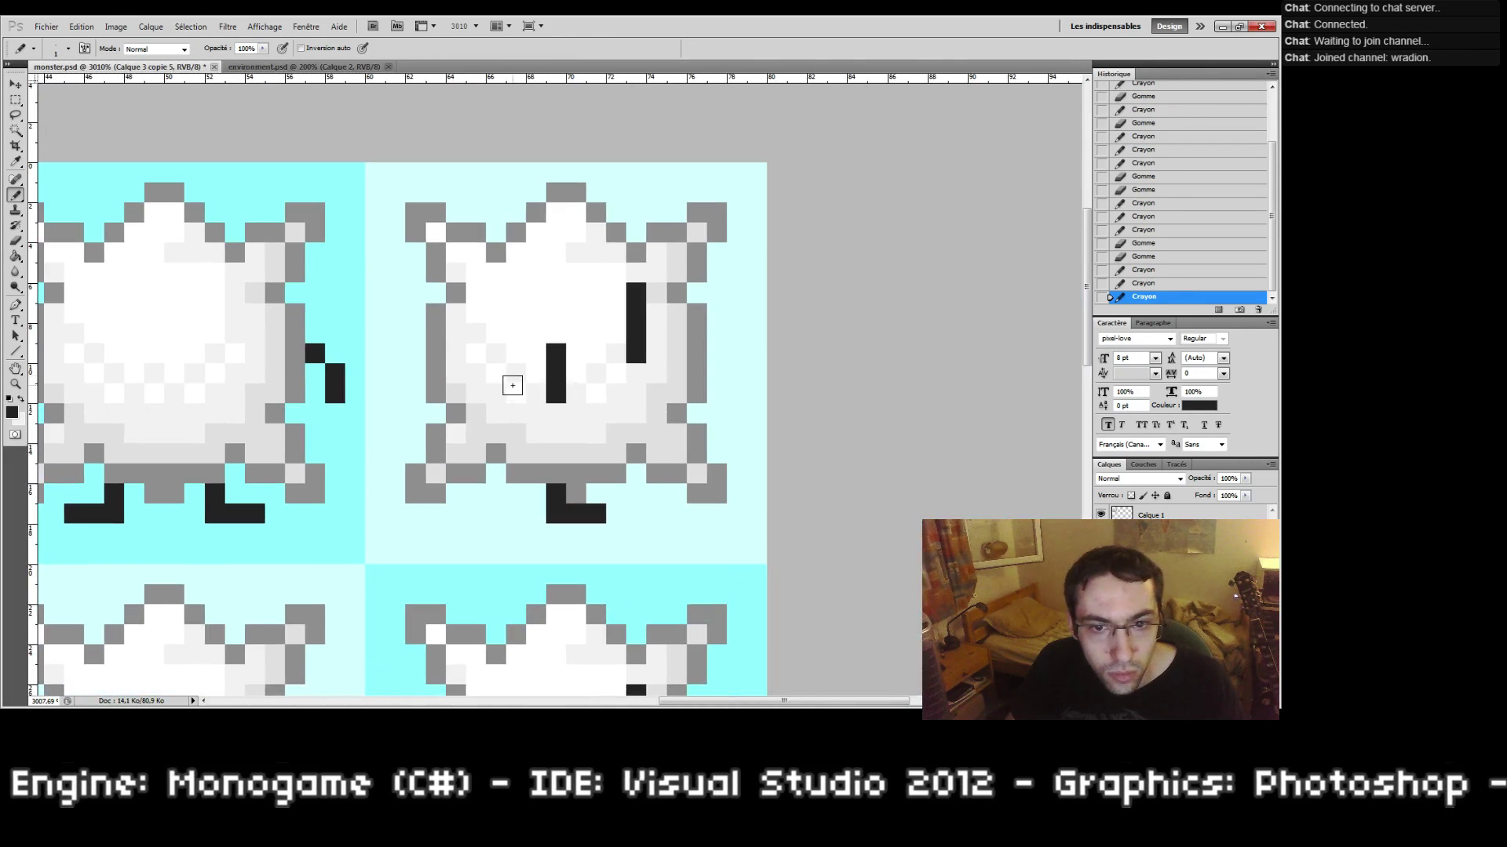
pyautogui.click(636, 392)
pyautogui.click(616, 412)
# Step: Shorten the right eye of the first row's fourth monster and place one brow pixel diagonally above its inner side
pyautogui.press('e')
pyautogui.click(636, 312)
pyautogui.moveTo(636, 299); pyautogui.dragTo(634, 294)
pyautogui.press('b')
pyautogui.click(597, 314)
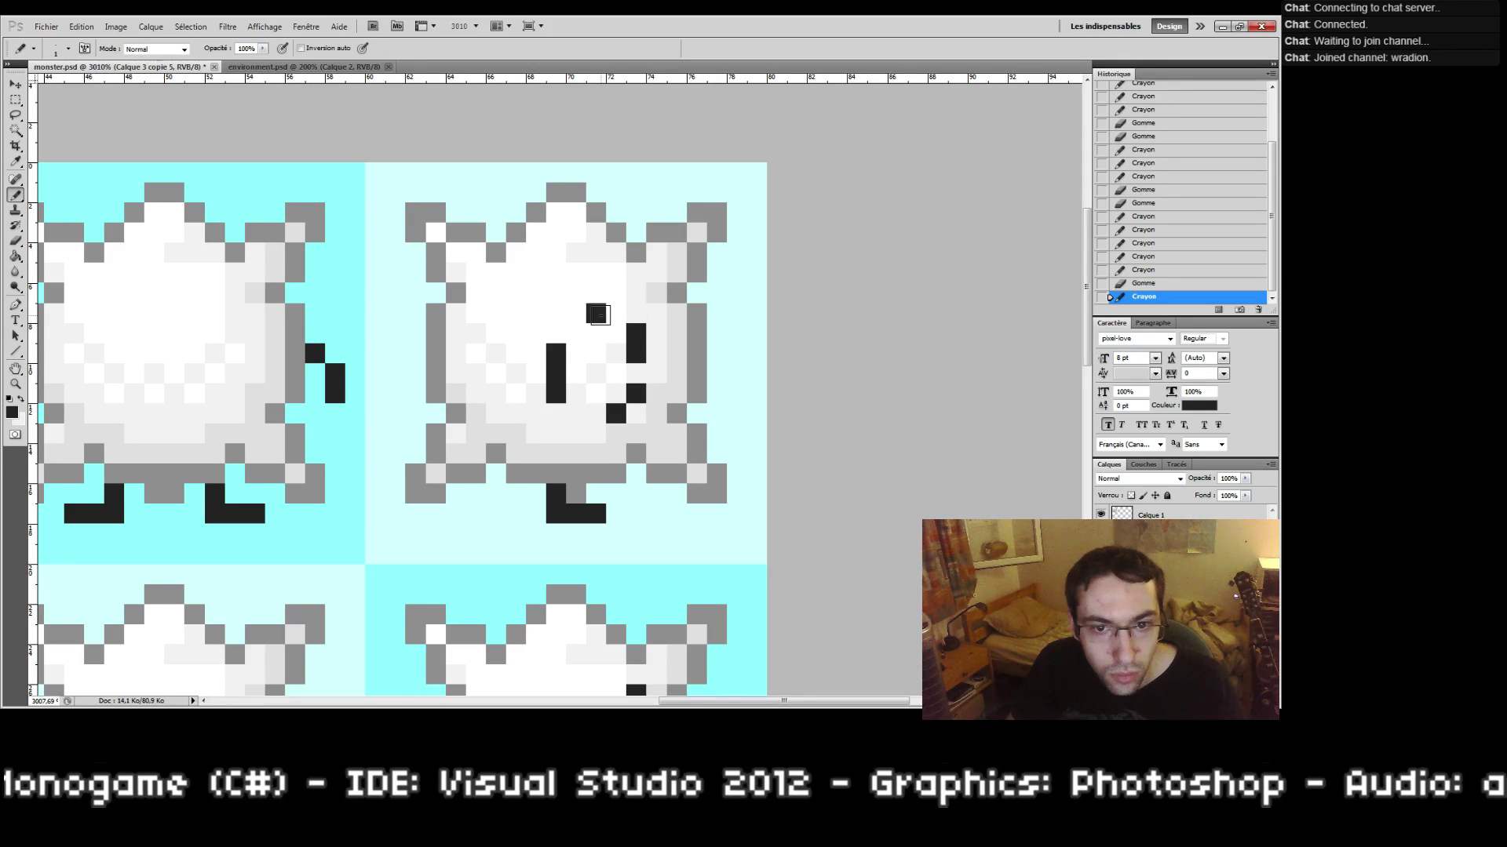
pyautogui.press('e')
pyautogui.click(599, 313)
pyautogui.press('b')
pyautogui.click(630, 312)
pyautogui.press('e')
pyautogui.click(635, 312)
pyautogui.press('b')
pyautogui.click(616, 314)
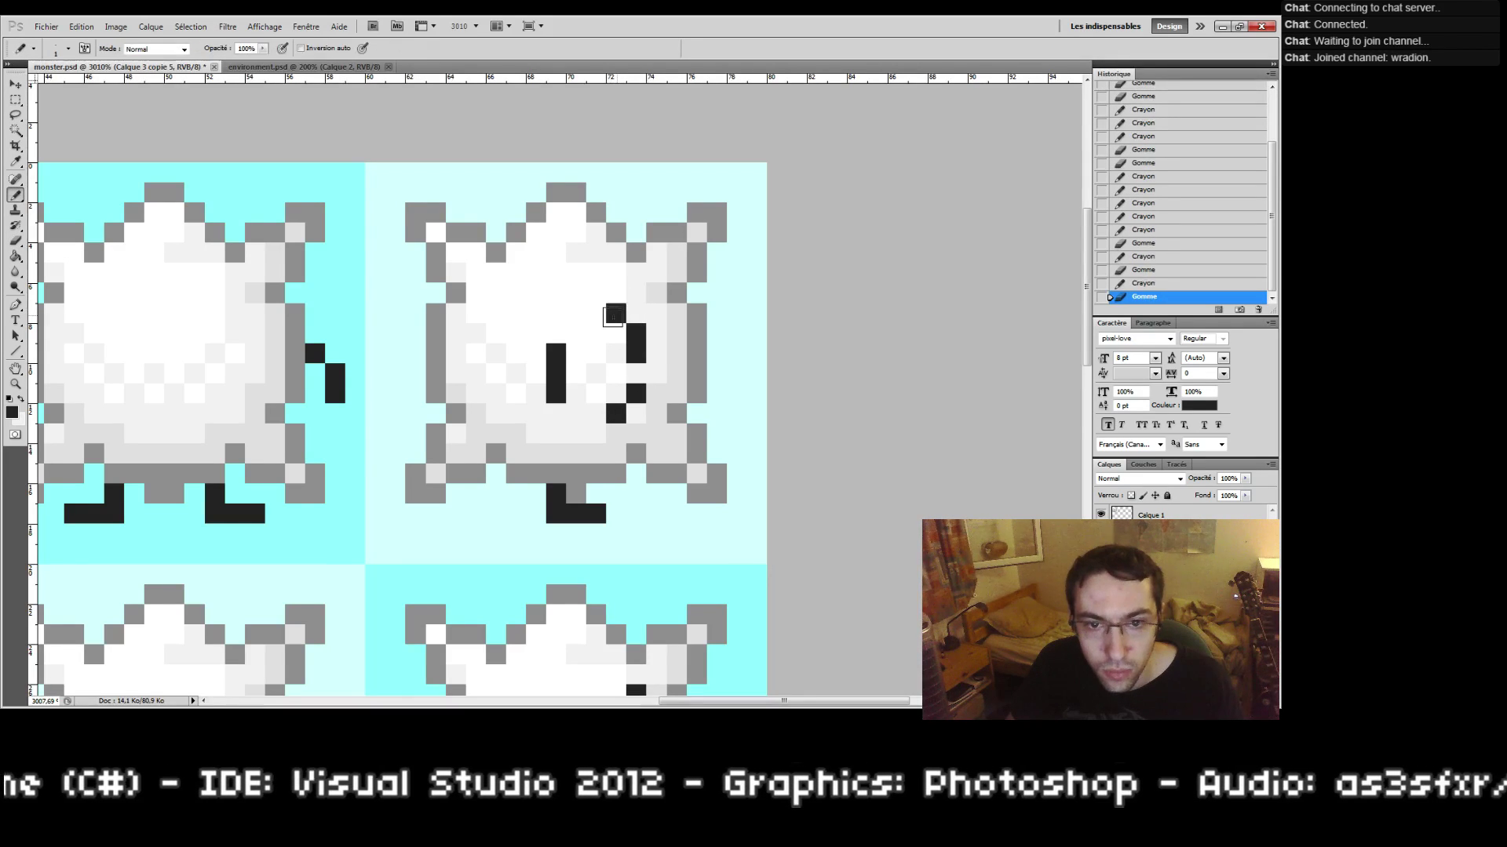
# Step: Redraw the second row's fourth monster with a shortened right eye, an inner brow pixel and two diagonal mouth pixels
pyautogui.moveTo(604, 483)
pyautogui.mouseDown()
pyautogui.moveTo(618, 251)
pyautogui.moveTo(606, 140)
pyautogui.mouseUp()
pyautogui.press('e')
pyautogui.moveTo(638, 352); pyautogui.dragTo(631, 371)
pyautogui.press('b')
pyautogui.click(618, 372)
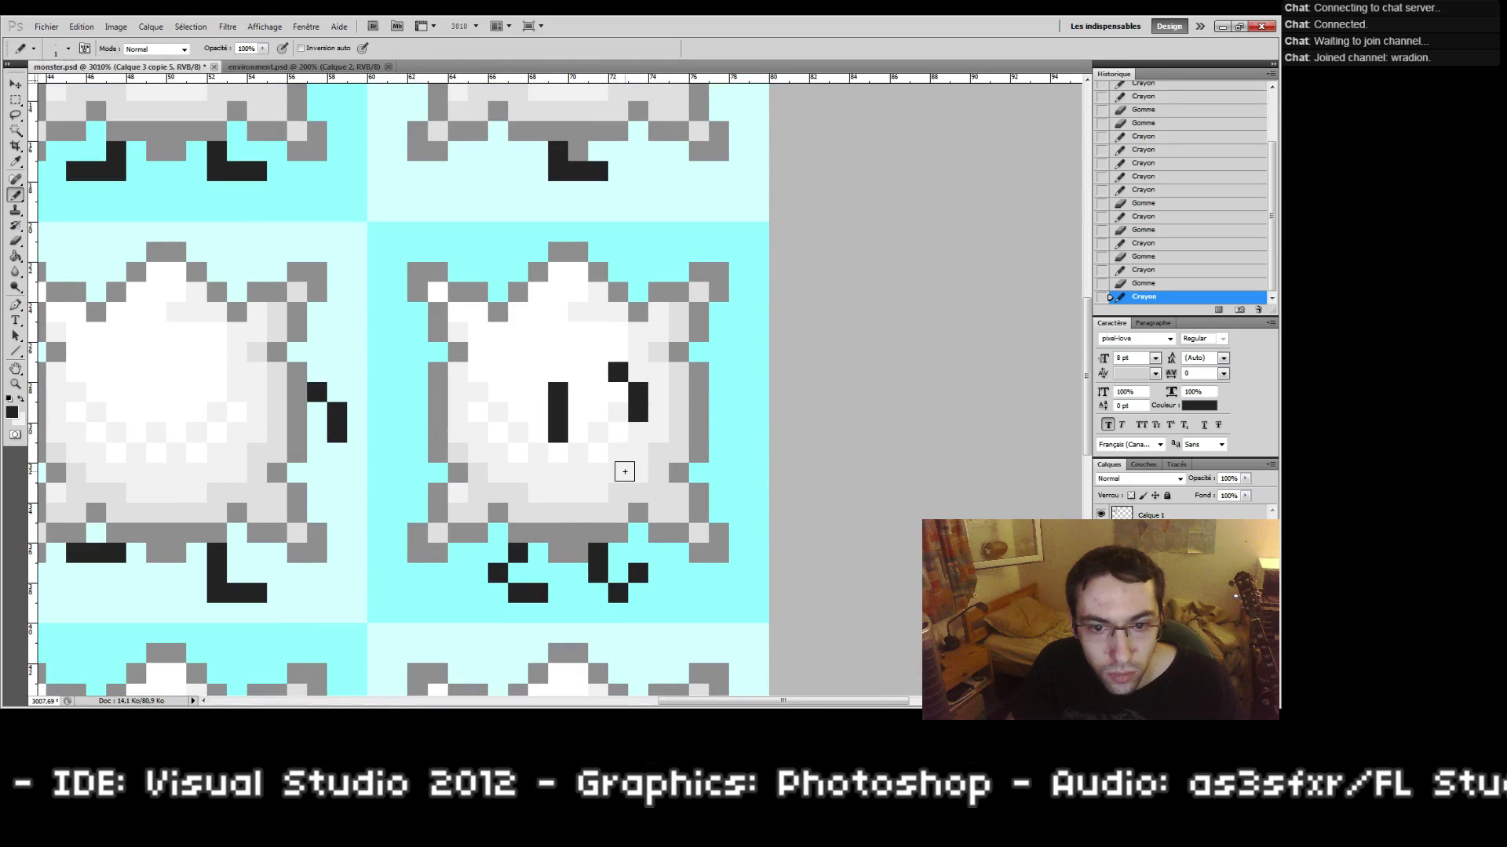
pyautogui.click(638, 452)
pyautogui.click(618, 472)
# Step: Redraw the third row's fourth monster with a shortened right eye, an inner brow pixel and two diagonal mouth pixels
pyautogui.moveTo(605, 512); pyautogui.dragTo(690, 174)
pyautogui.moveTo(711, 364); pyautogui.dragTo(711, 347)
pyautogui.press('e')
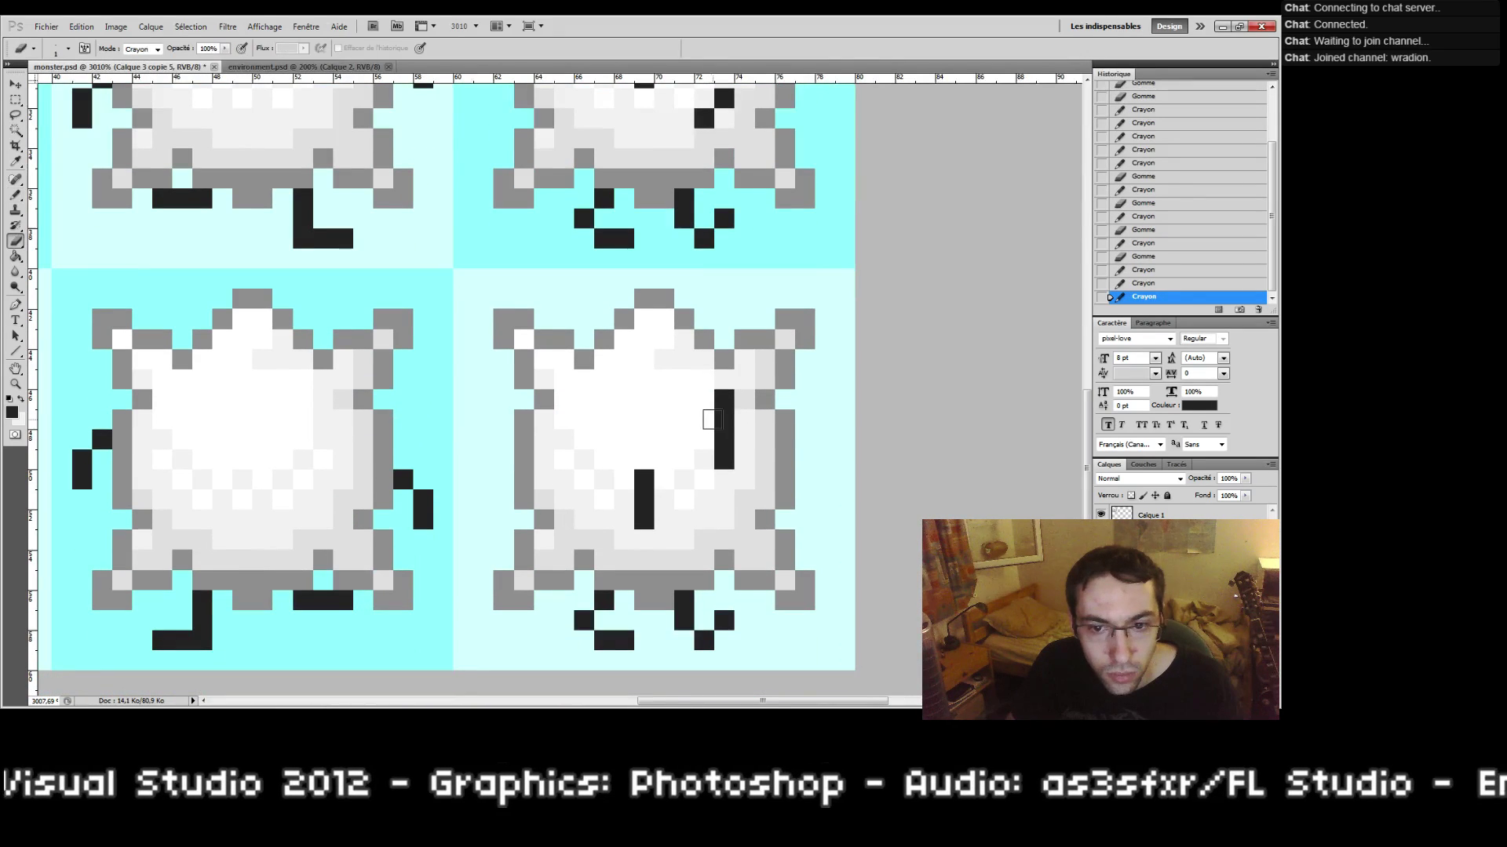
pyautogui.click(723, 400)
pyautogui.press('b')
pyautogui.click(703, 419)
pyautogui.click(723, 499)
pyautogui.click(703, 519)
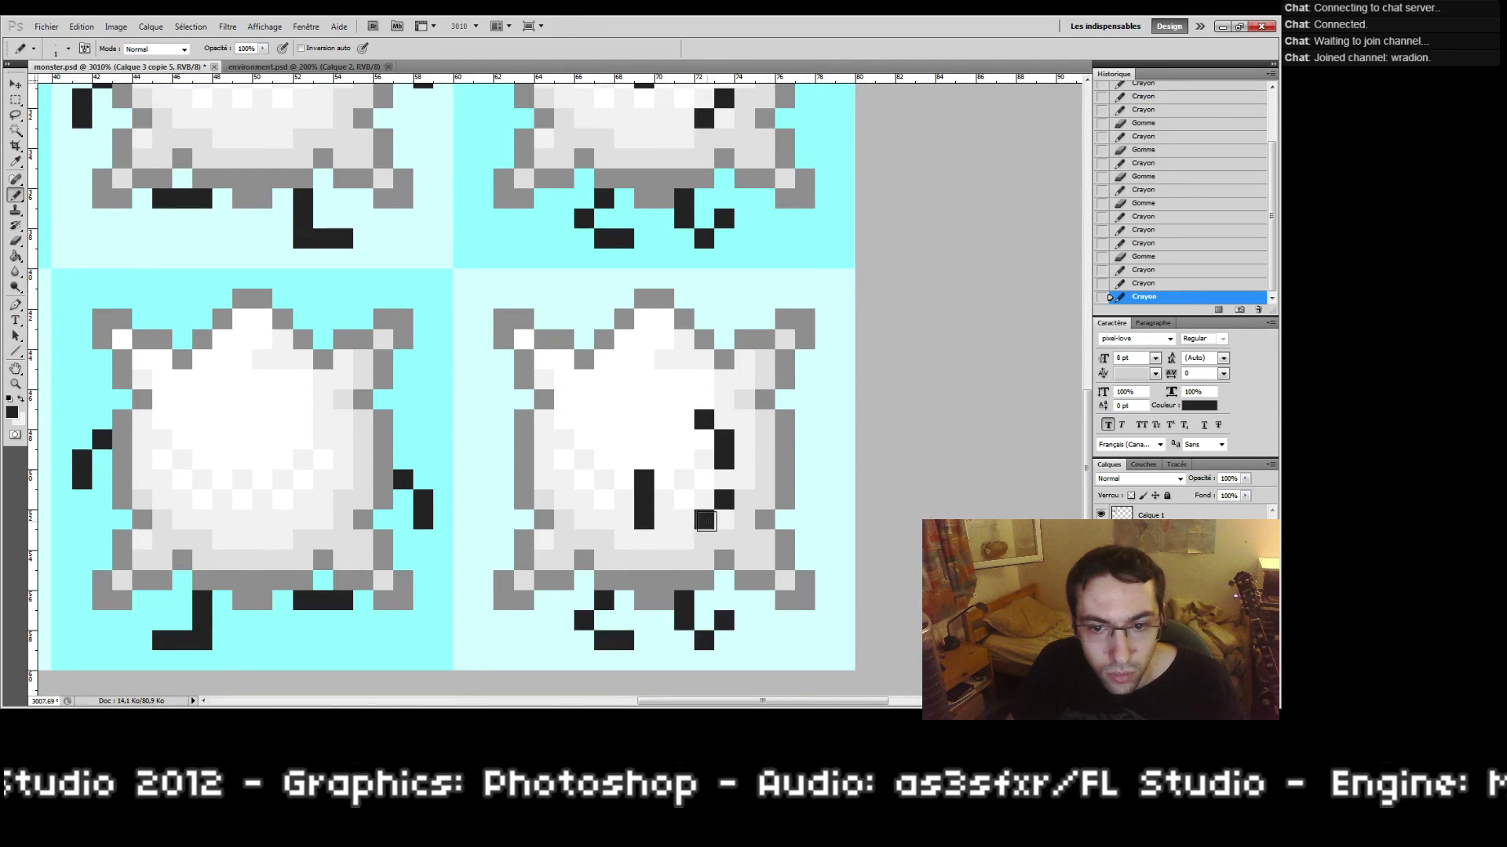
# Step: Redraw the third row's second monster with a shortened left eye, a slanted brow pixel and two diagonal mouth pixels
pyautogui.moveTo(689, 560)
pyautogui.mouseDown()
pyautogui.moveTo(716, 400)
pyautogui.moveTo(1027, 505)
pyautogui.mouseUp()
pyautogui.moveTo(289, 460); pyautogui.dragTo(839, 486)
pyautogui.press('e')
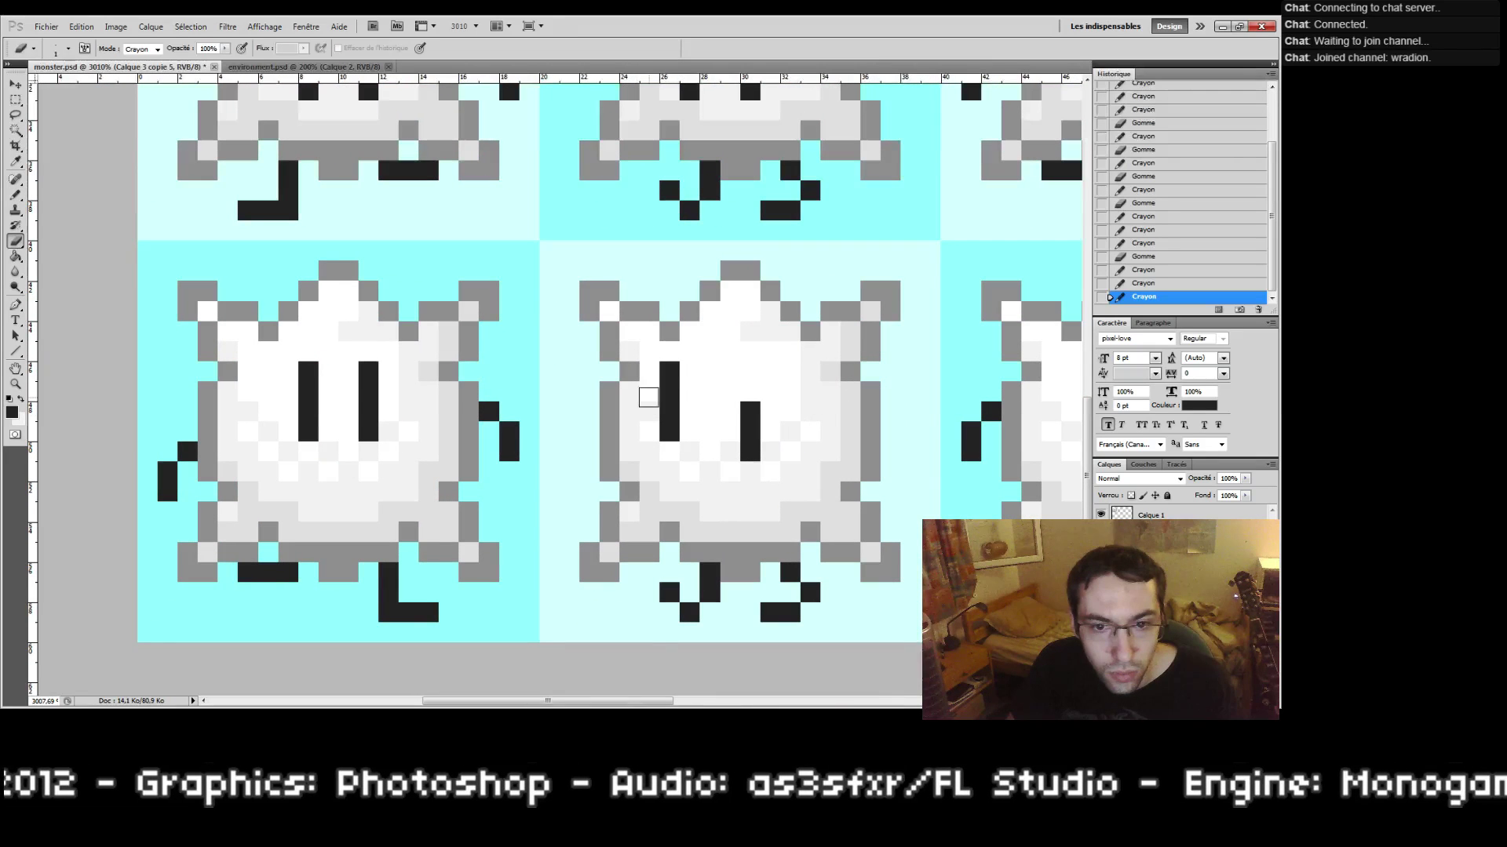
pyautogui.moveTo(666, 393)
pyautogui.mouseDown()
pyautogui.moveTo(669, 377)
pyautogui.moveTo(695, 416)
pyautogui.mouseUp()
pyautogui.click(677, 391)
pyautogui.click(691, 389)
pyautogui.press('b')
pyautogui.press('e')
pyautogui.click(694, 415)
pyautogui.press('b')
pyautogui.click(669, 472)
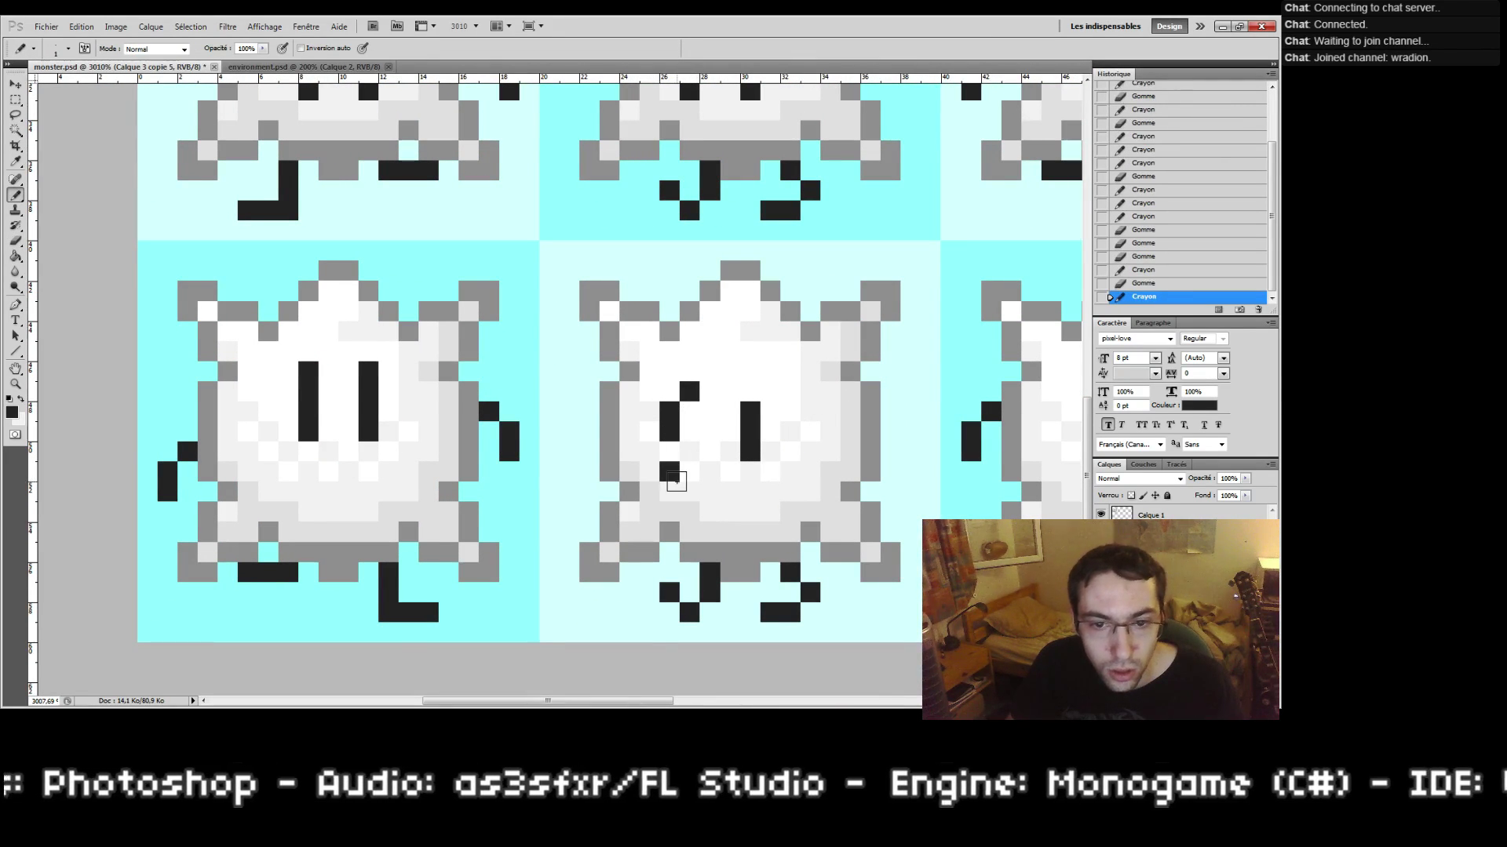
pyautogui.click(685, 488)
pyautogui.click(688, 495)
# Step: Shorten both eyes of the third row's first monster and add outward-slanting brow pixels above them
pyautogui.moveTo(663, 497); pyautogui.dragTo(985, 544)
pyautogui.press('e')
pyautogui.click(626, 421)
pyautogui.press('b')
pyautogui.moveTo(622, 430); pyautogui.dragTo(686, 435)
pyautogui.click(610, 435)
pyautogui.press('e')
pyautogui.press('b')
pyautogui.click(706, 437)
# Step: Draw a frowning mouth on the third row's first monster and erase its stray pixels
pyautogui.moveTo(626, 519); pyautogui.dragTo(689, 535)
pyautogui.press('e')
pyautogui.click(631, 520)
pyautogui.press('b')
pyautogui.click(628, 535)
pyautogui.press('e')
pyautogui.click(688, 518)
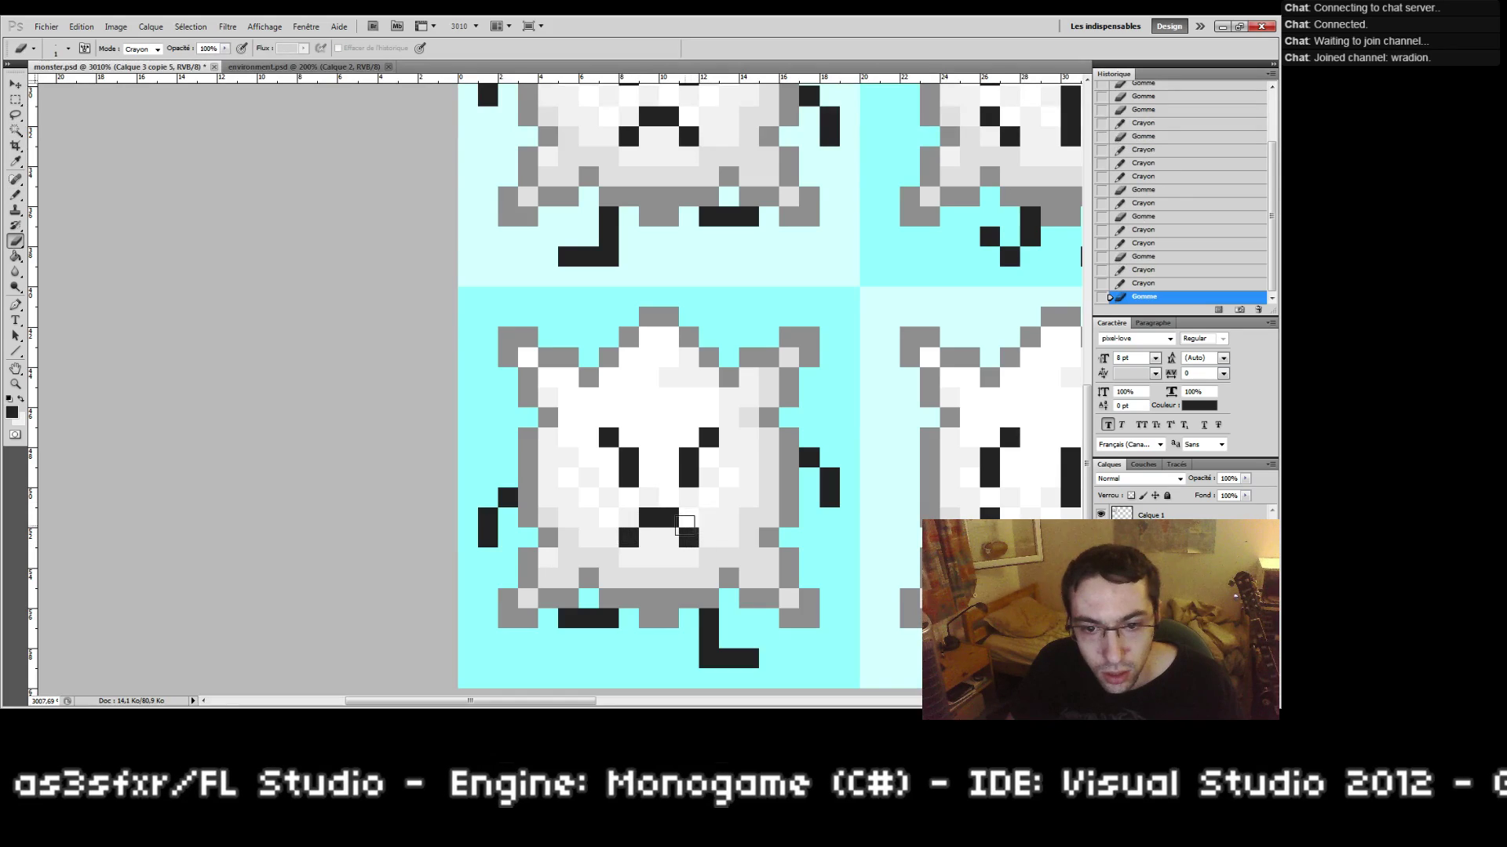
# Step: Hide the cyan checkered background layer and save monster.psd
pyautogui.moveTo(821, 358); pyautogui.dragTo(541, 586)
pyautogui.moveTo(673, 440); pyautogui.dragTo(434, 568)
pyautogui.moveTo(499, 460); pyautogui.dragTo(413, 460)
pyautogui.doubleClick(15, 383)
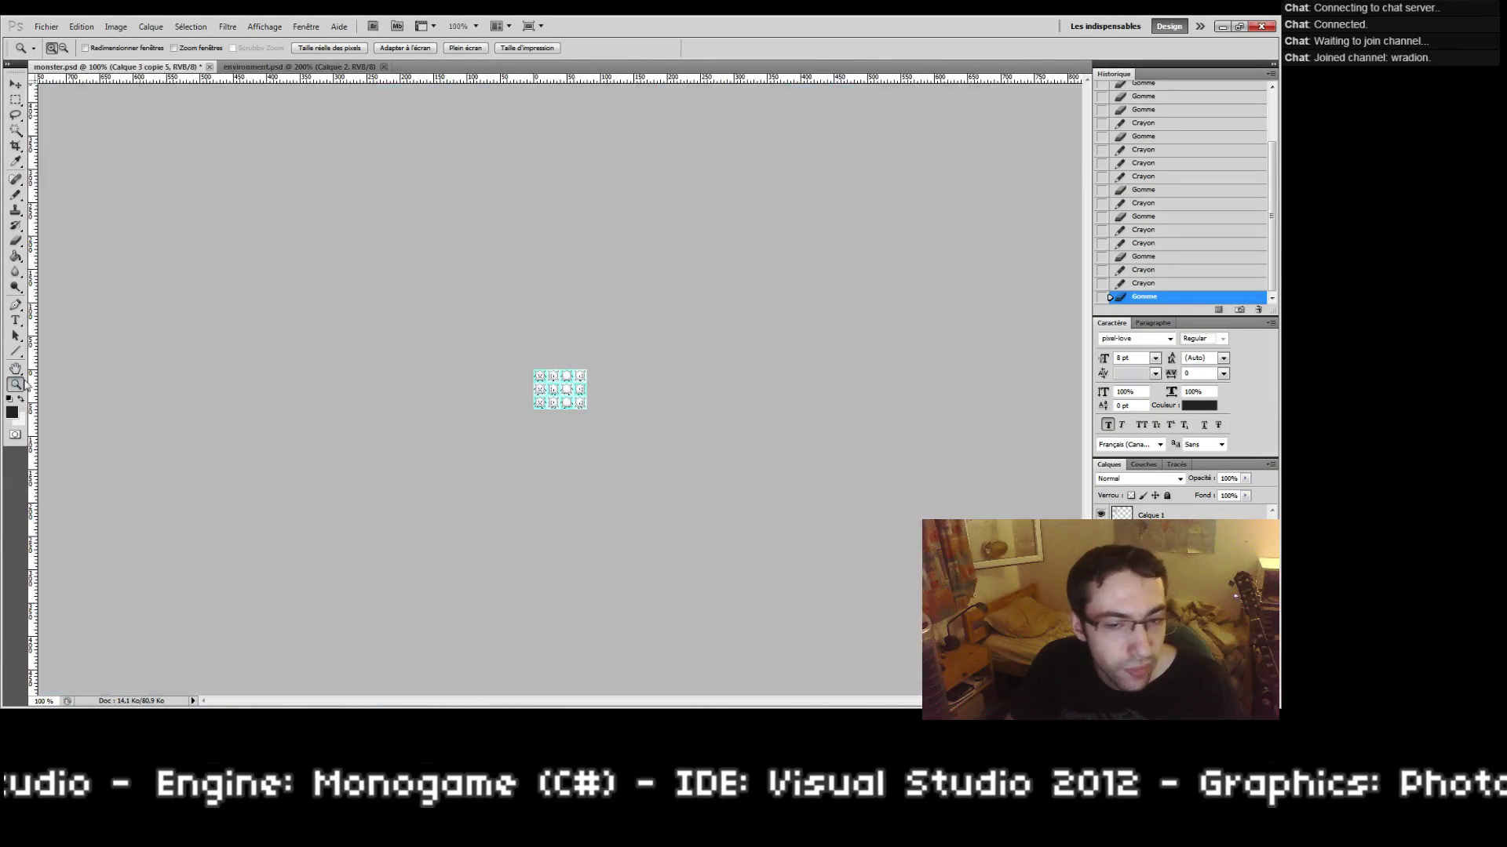
pyautogui.click(534, 391)
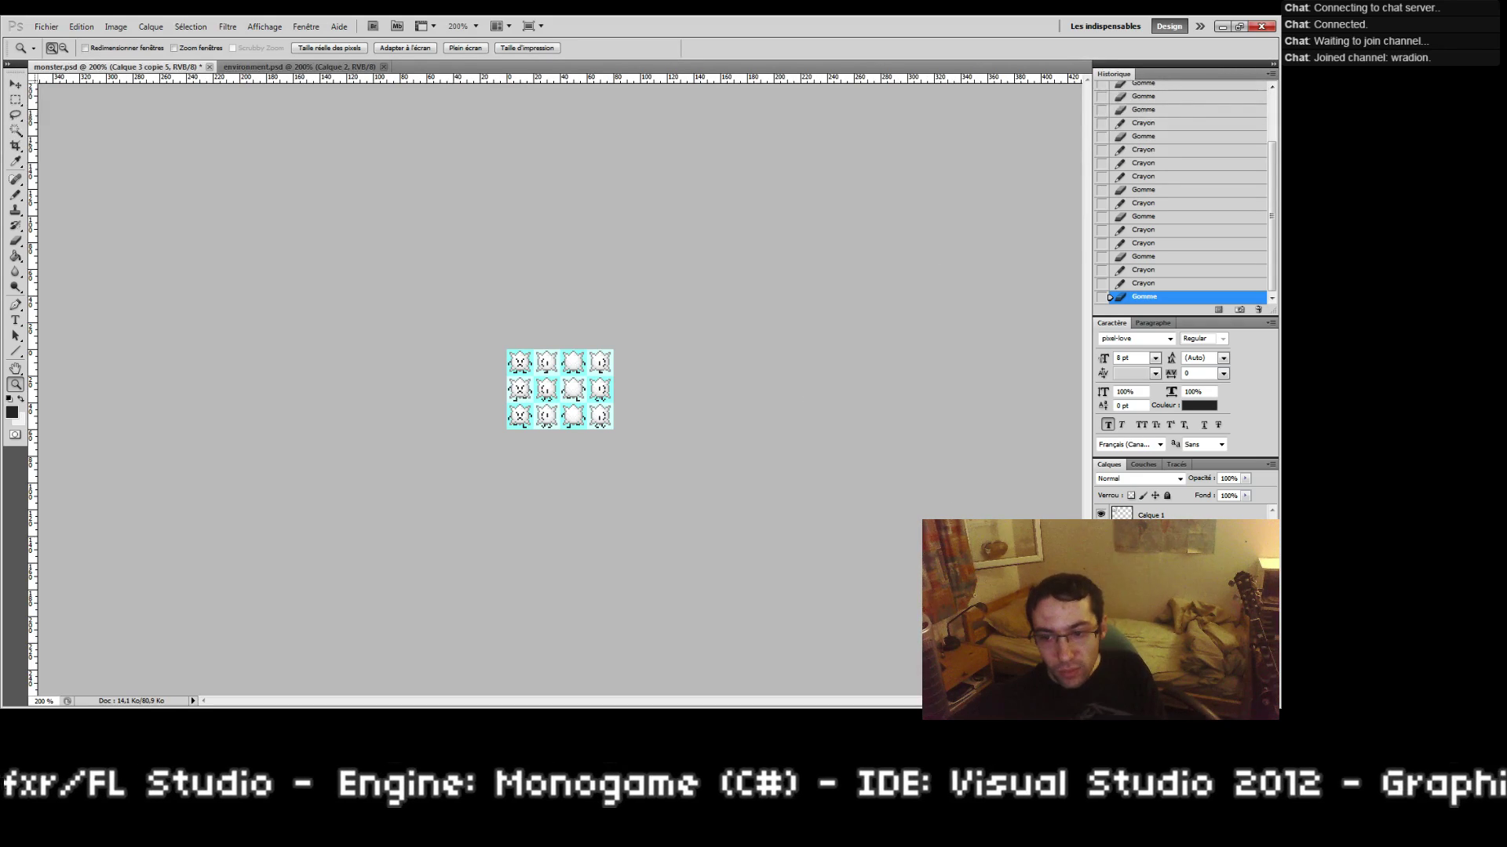
pyautogui.click(1101, 667)
pyautogui.hotkey('ctrl', 's')
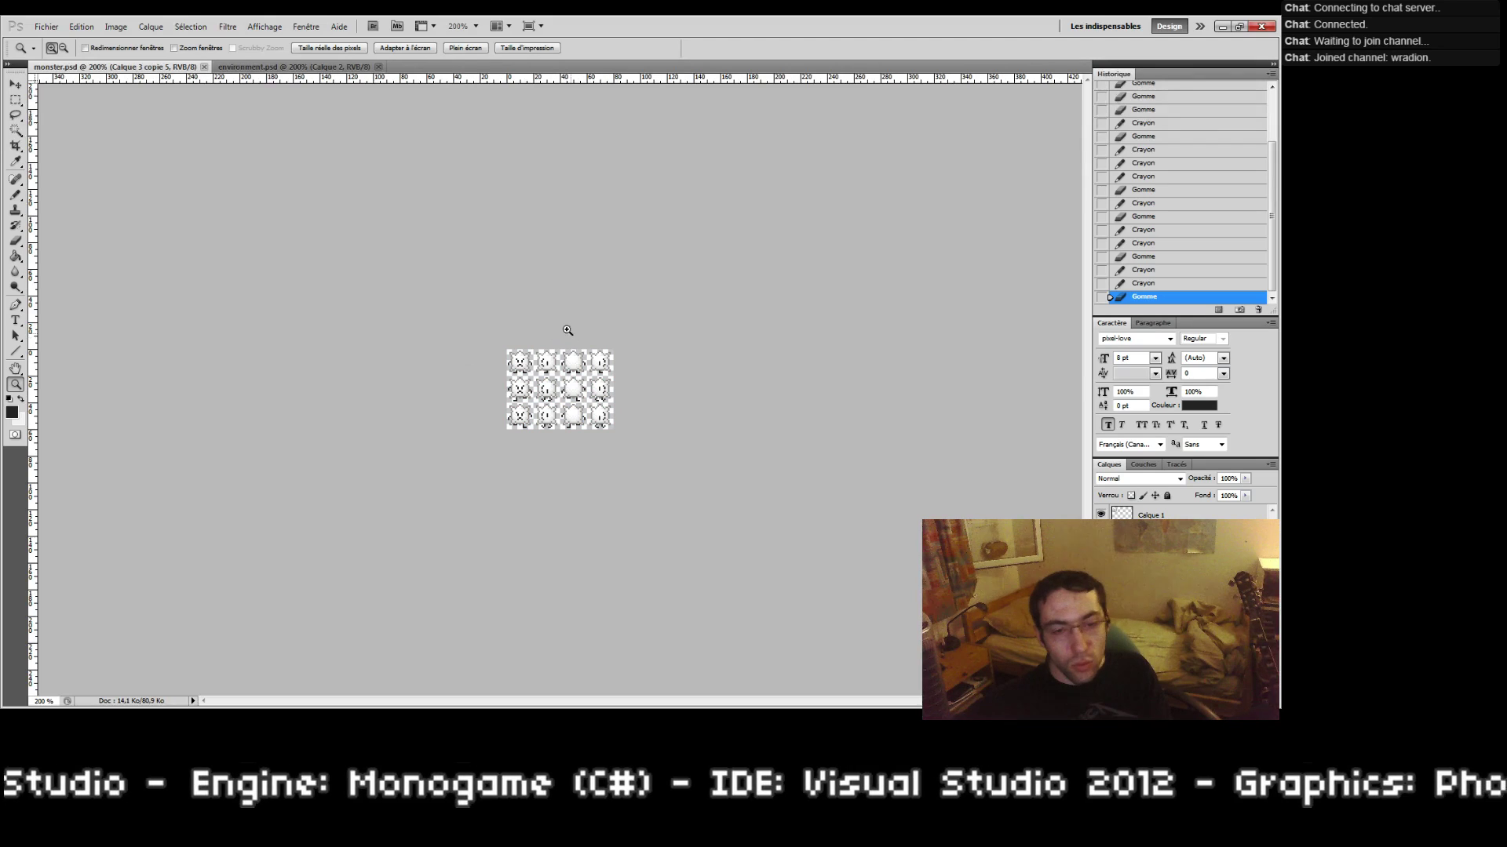
# Step: Examine the finished monster sprites up close and at small scale, and compare them with the environment.psd artwork
pyautogui.click(235, 68)
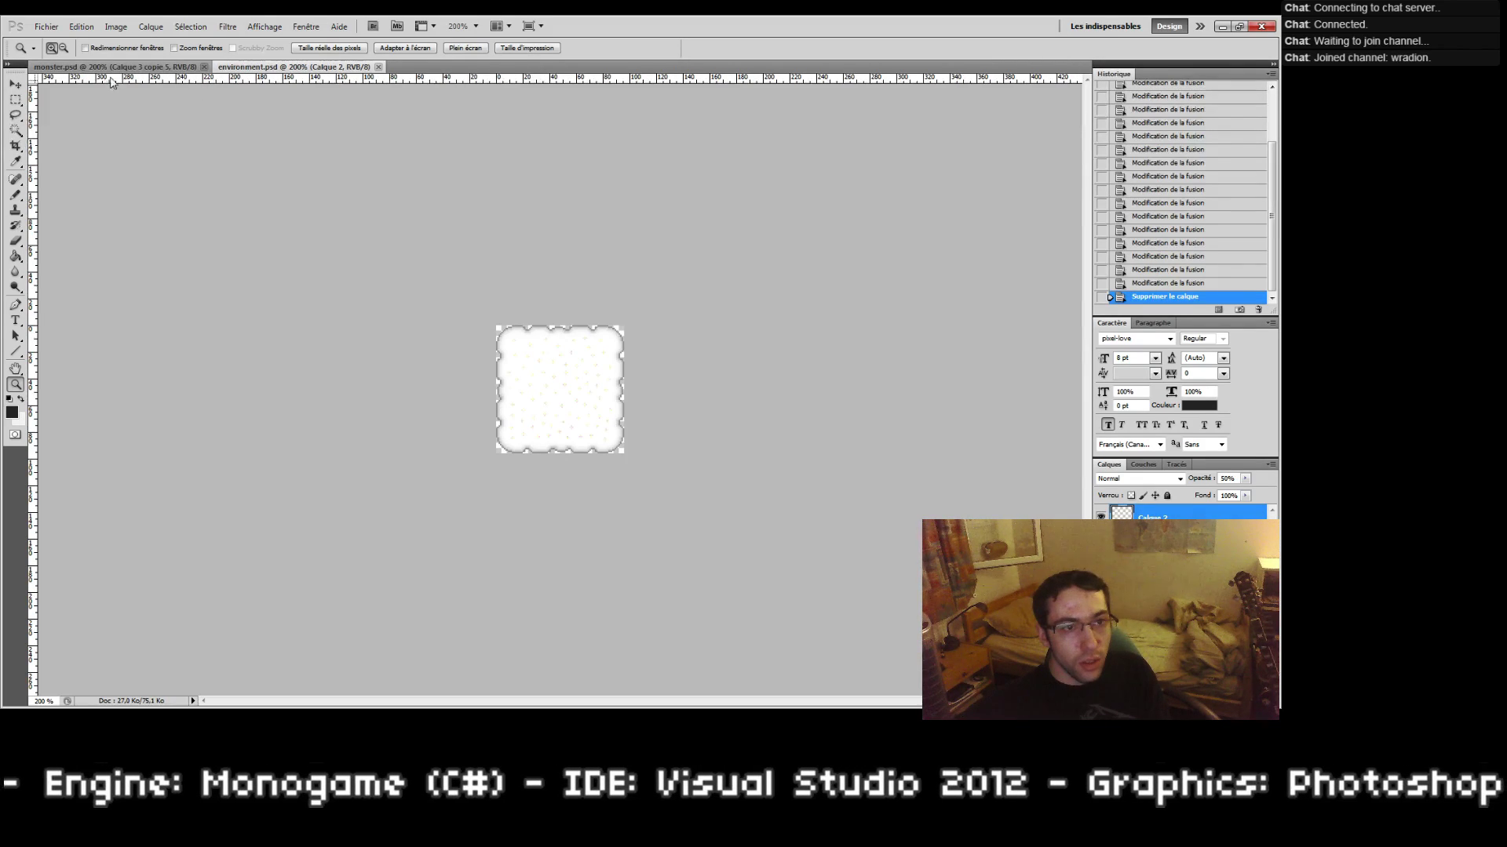
pyautogui.click(122, 68)
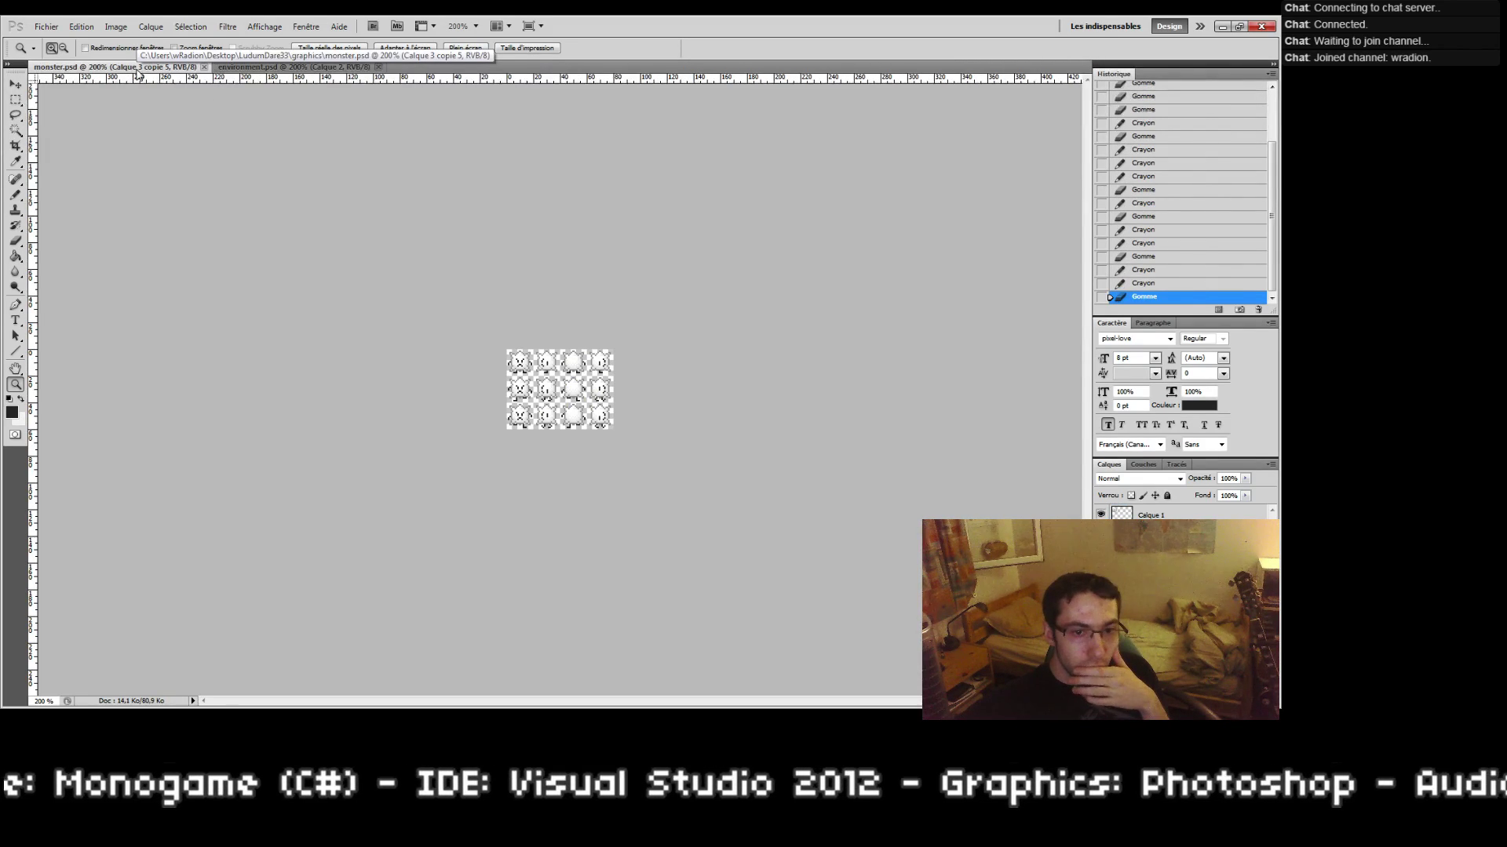
pyautogui.moveTo(509, 351); pyautogui.dragTo(579, 409)
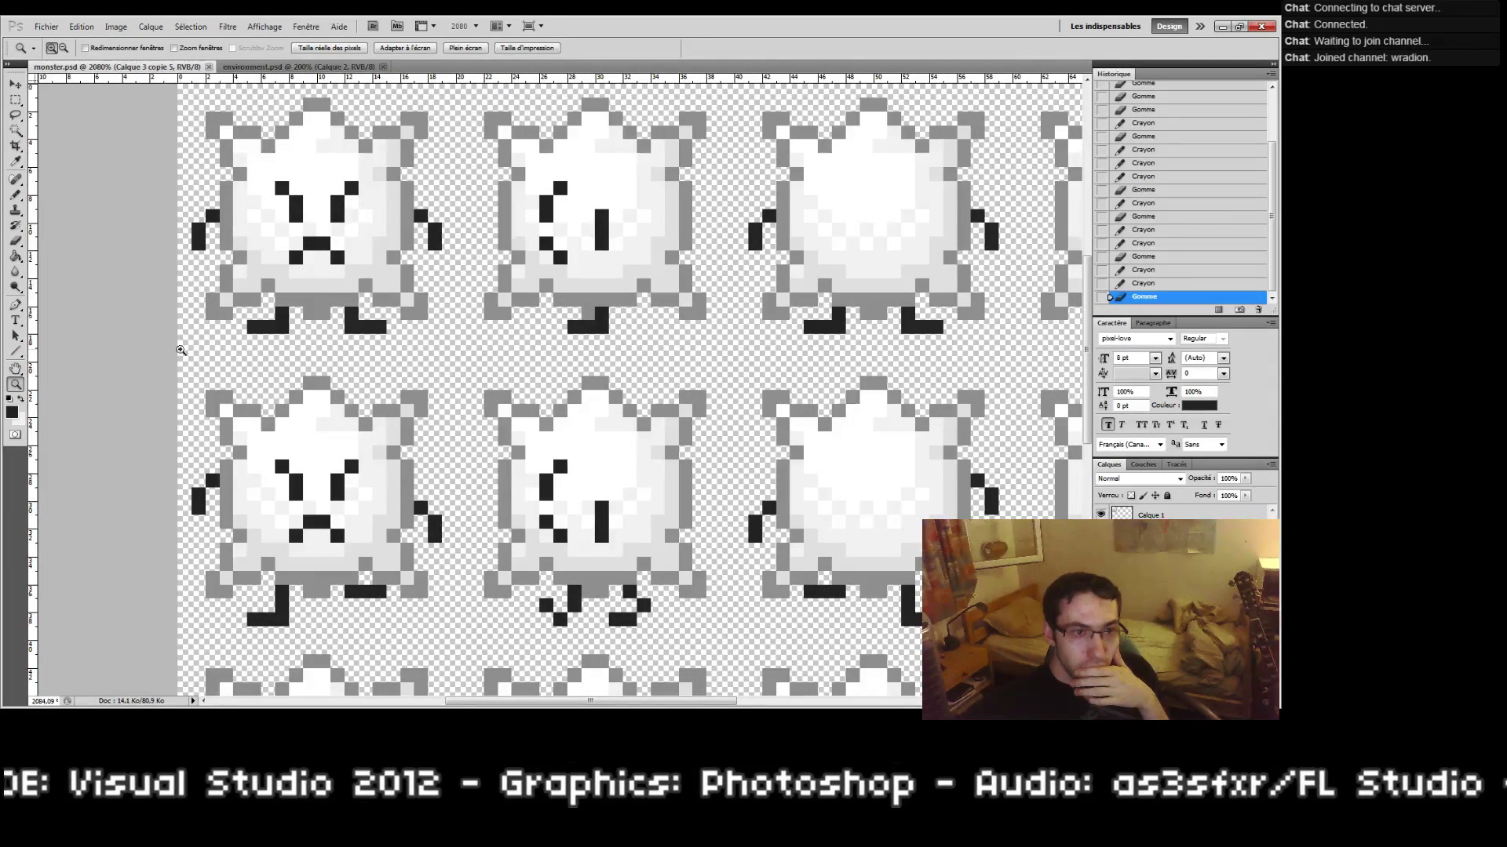
pyautogui.doubleClick(15, 386)
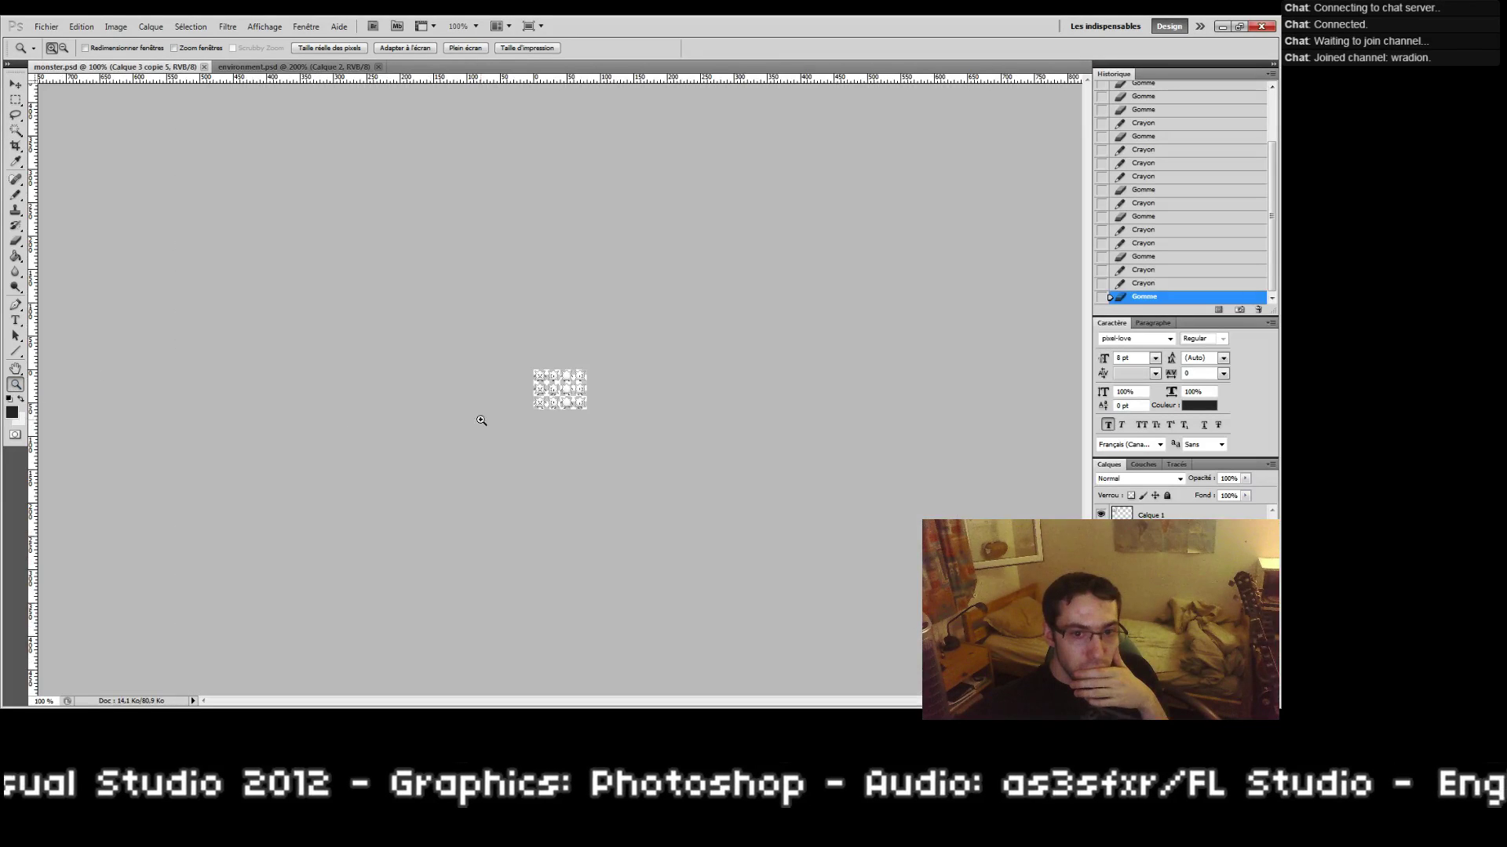
pyautogui.click(535, 393)
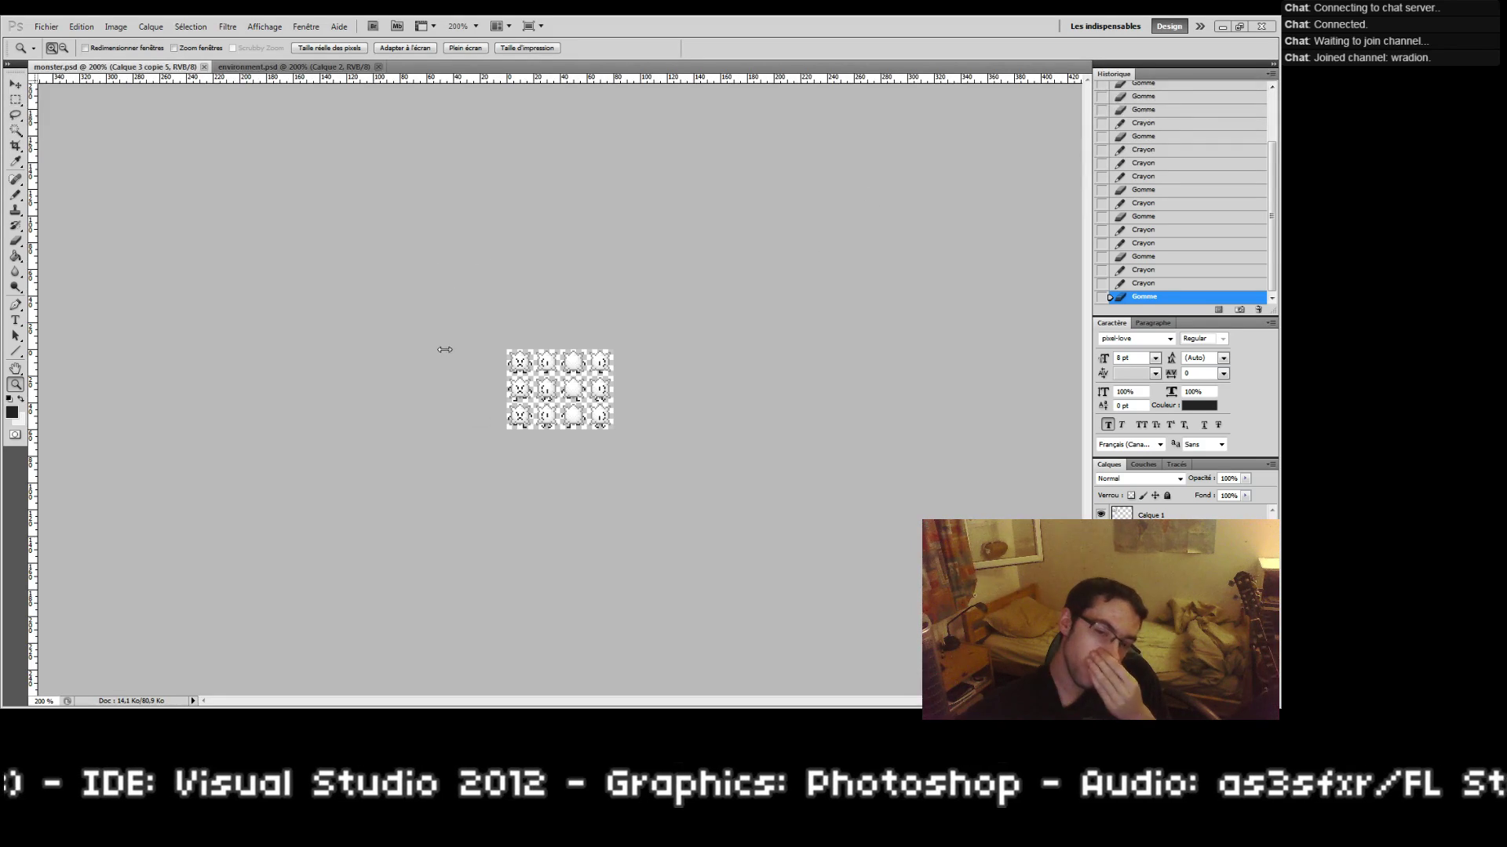
pyautogui.moveTo(847, 700)
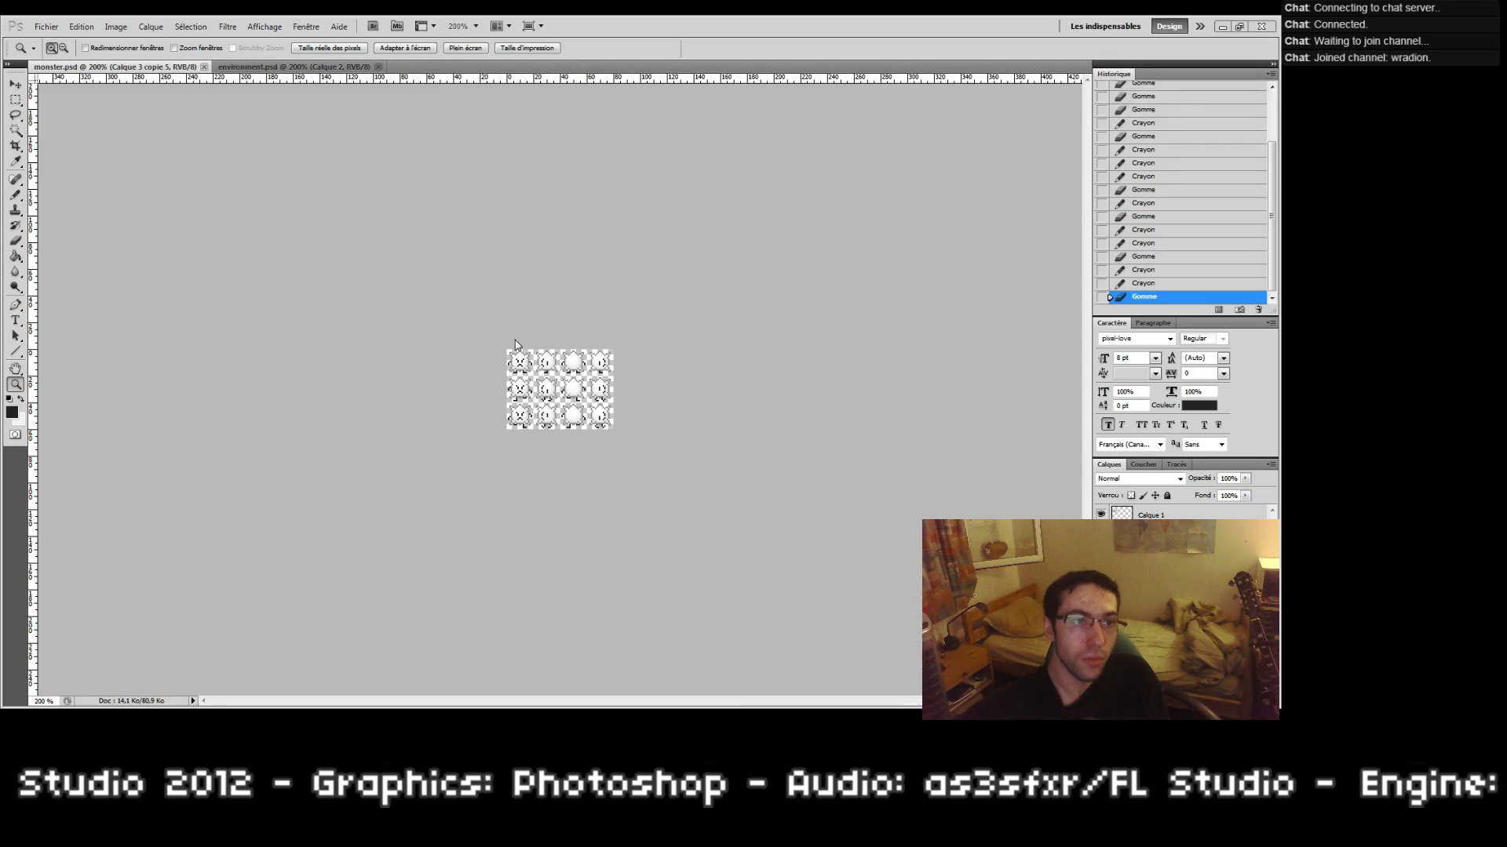
pyautogui.click(259, 68)
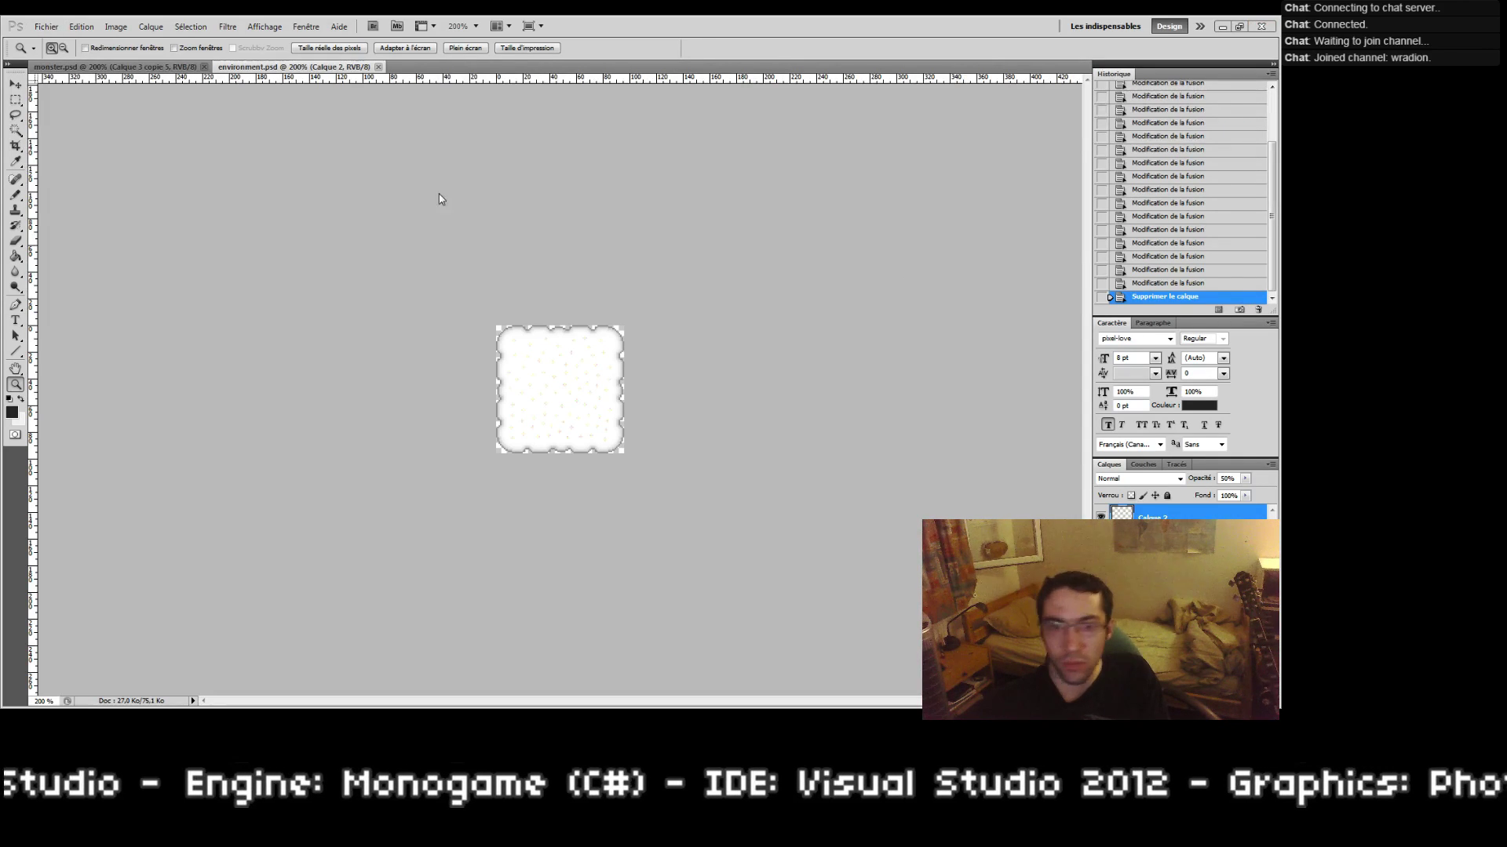
pyautogui.click(149, 67)
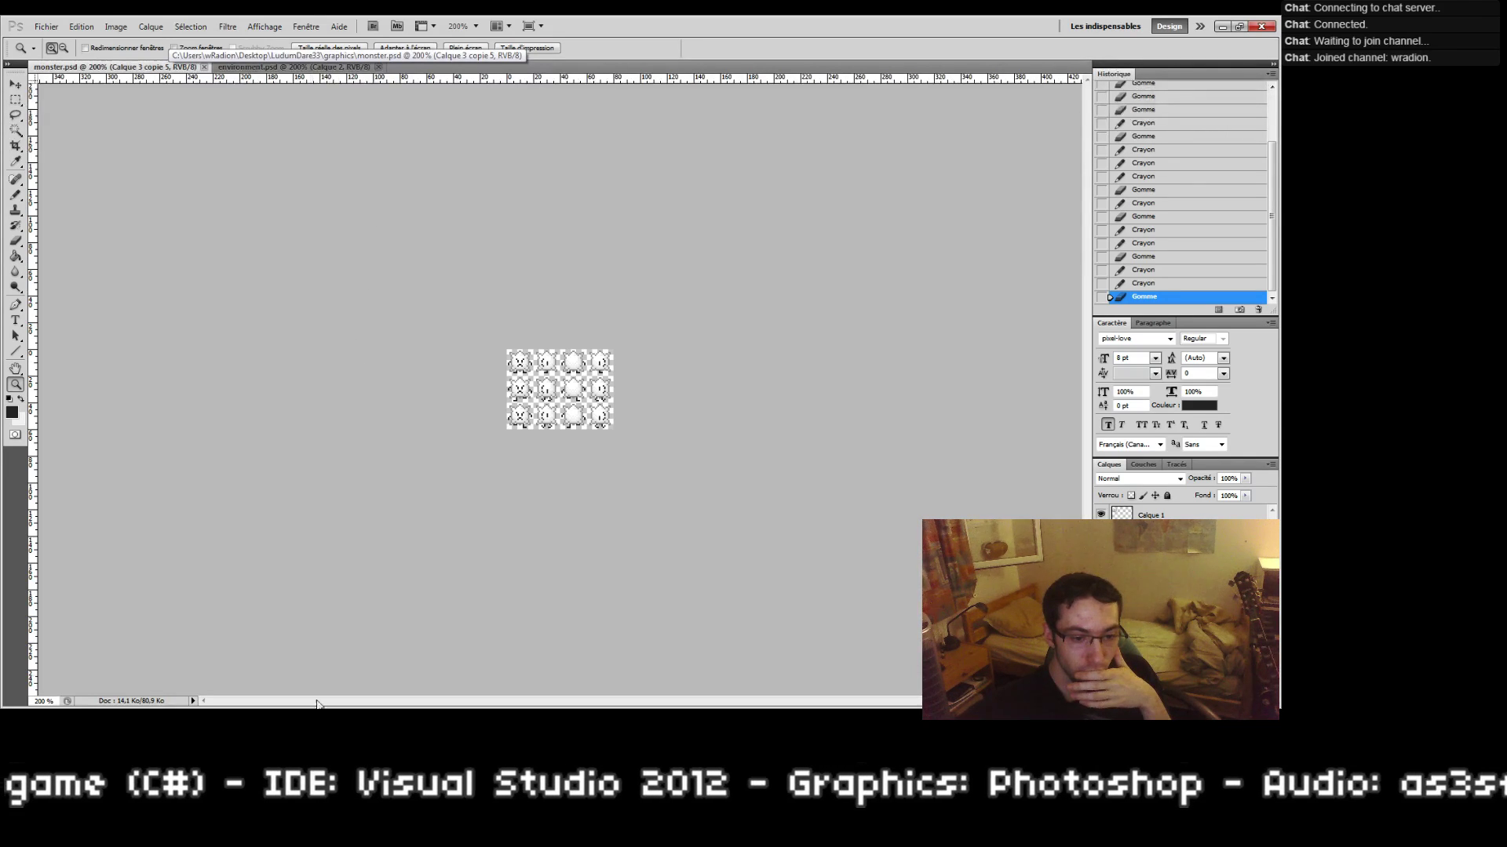
# Step: Look at the Game1.cs code in Visual Studio and switch to the general.txt notes in Notepad++
pyautogui.hotkey('alt', 'Tab')
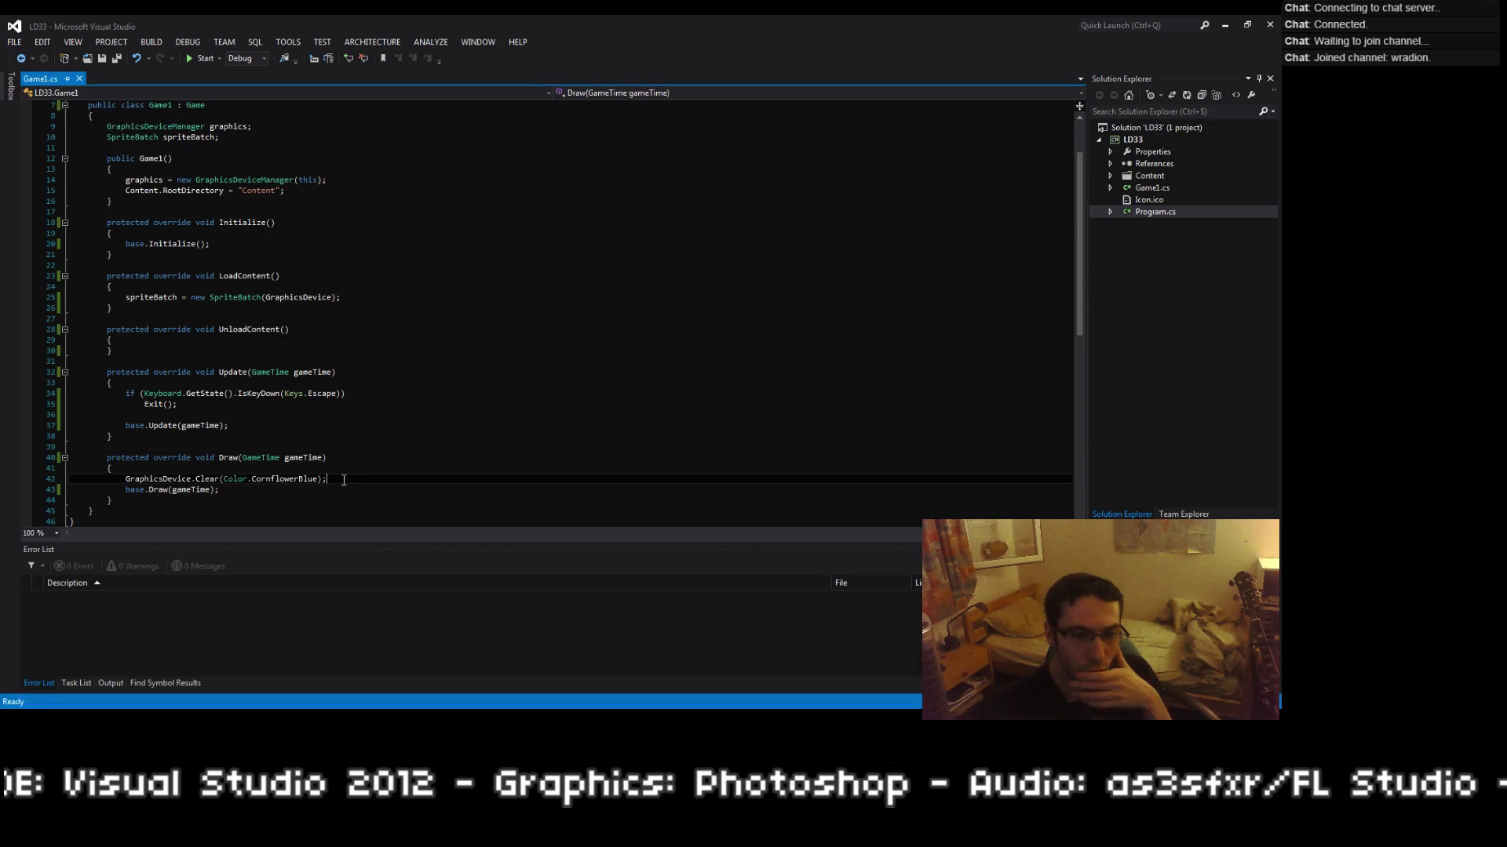
pyautogui.hotkey('alt', 'Tab')
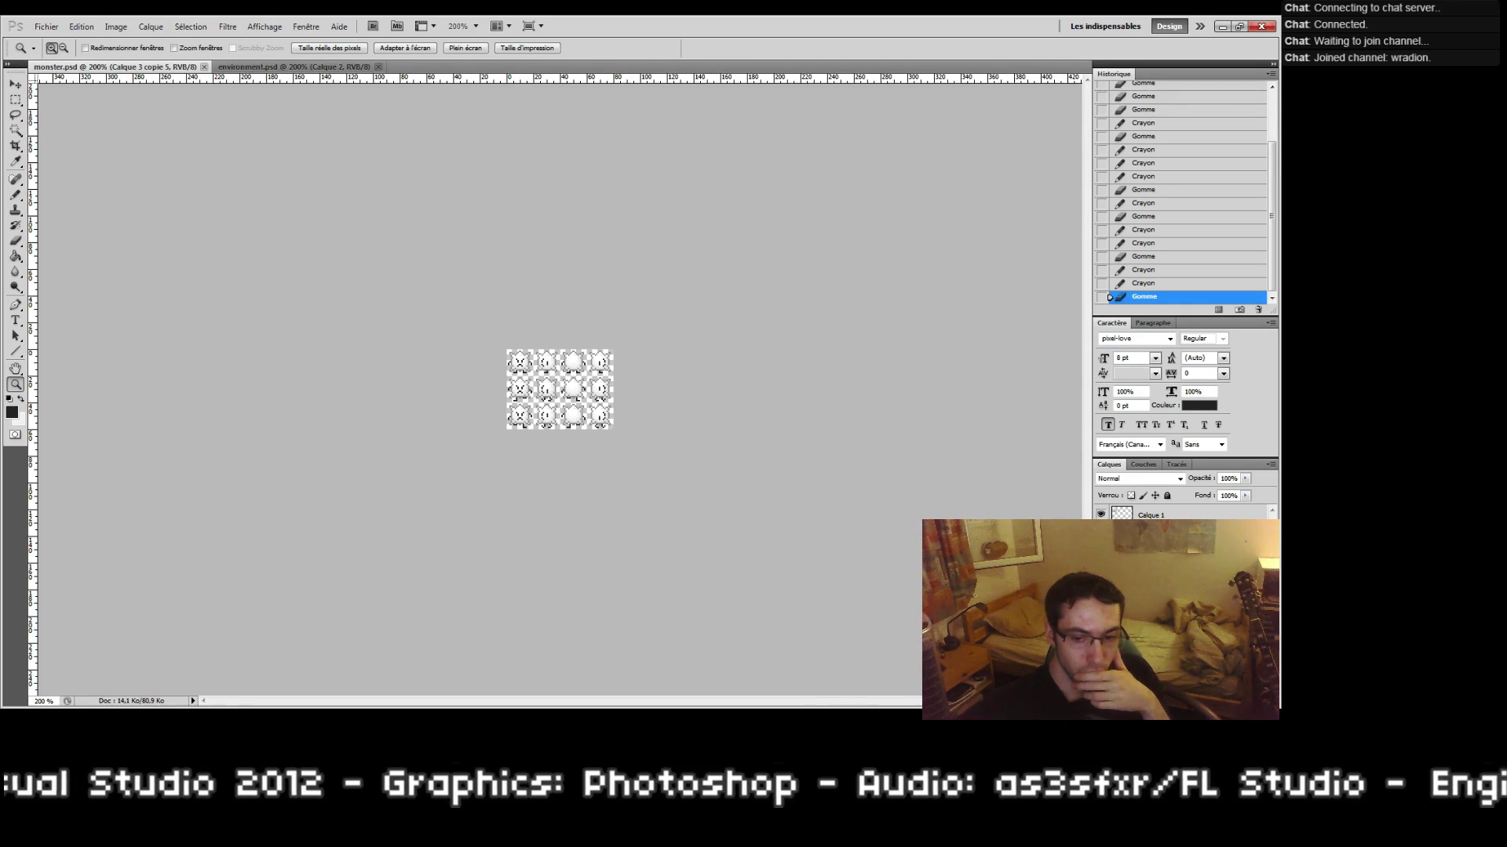
pyautogui.hotkey('alt', 'Tab')
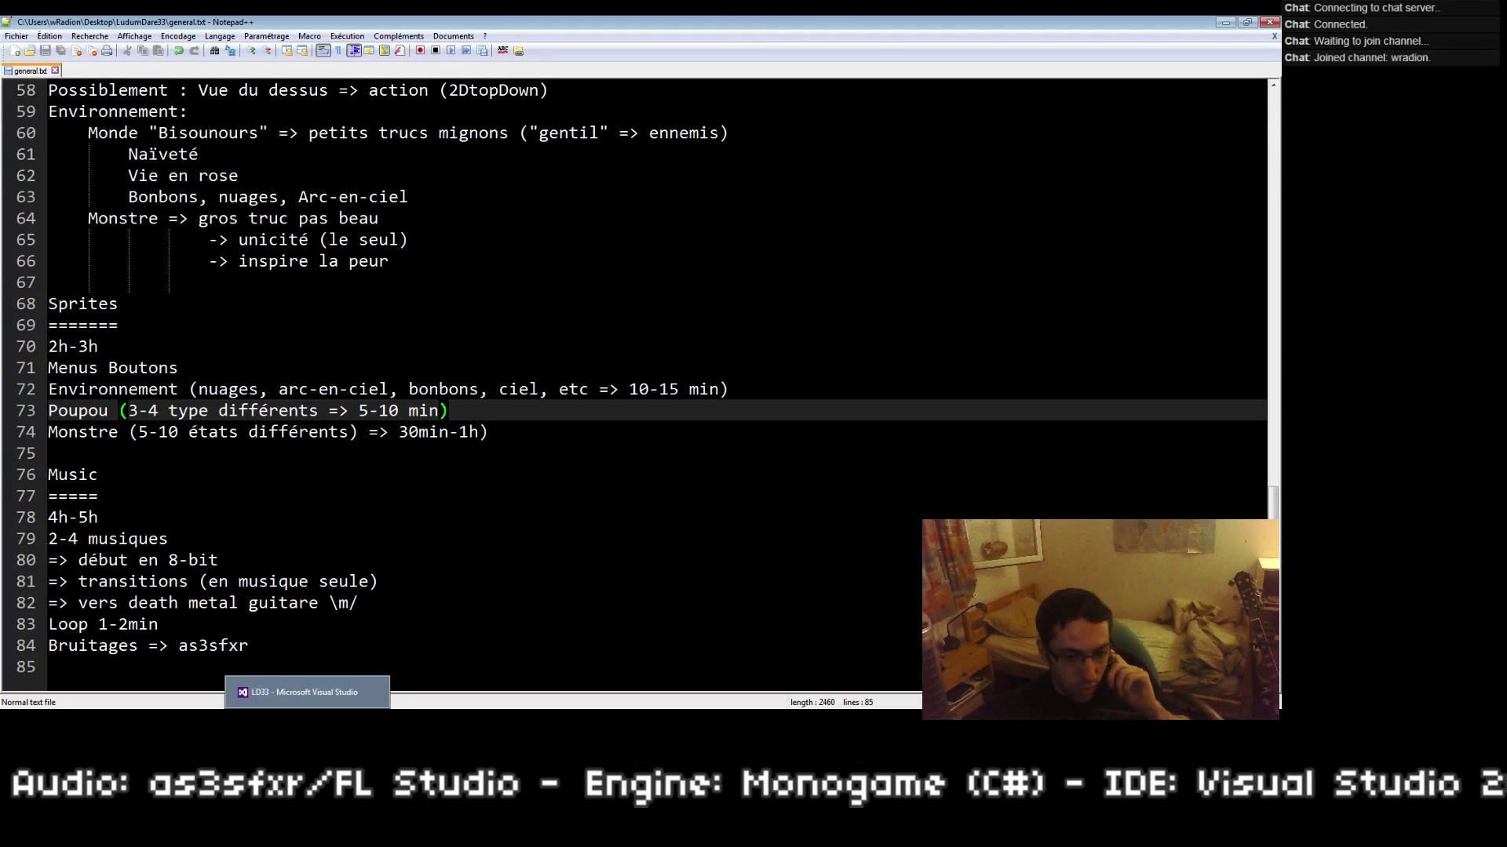
# Step: Switch to Photoshop and create a new transparent document 1024 pixels wide and 768 pixels high
pyautogui.click(307, 694)
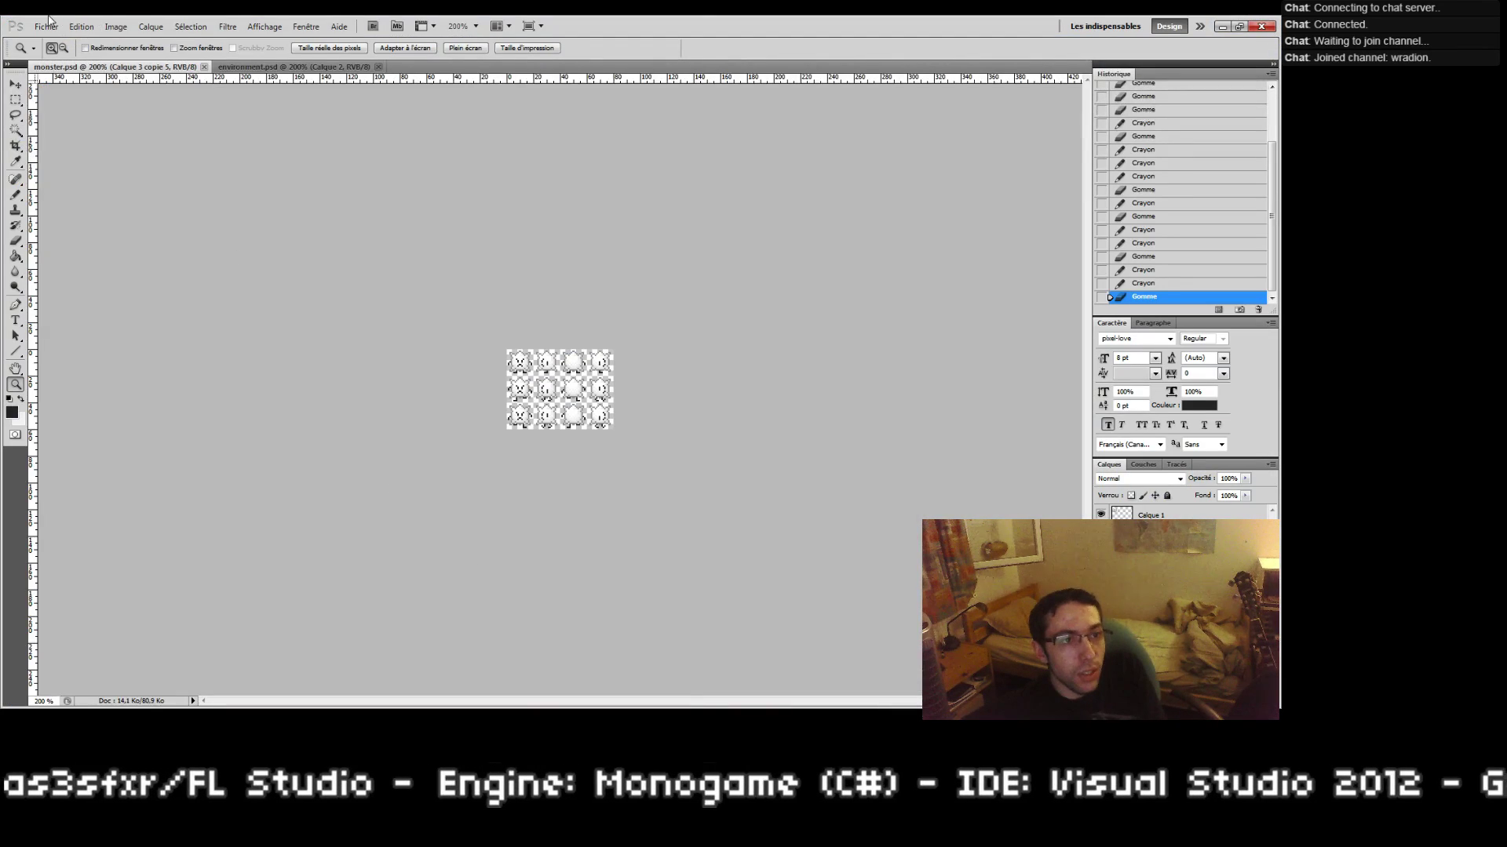
pyautogui.click(218, 67)
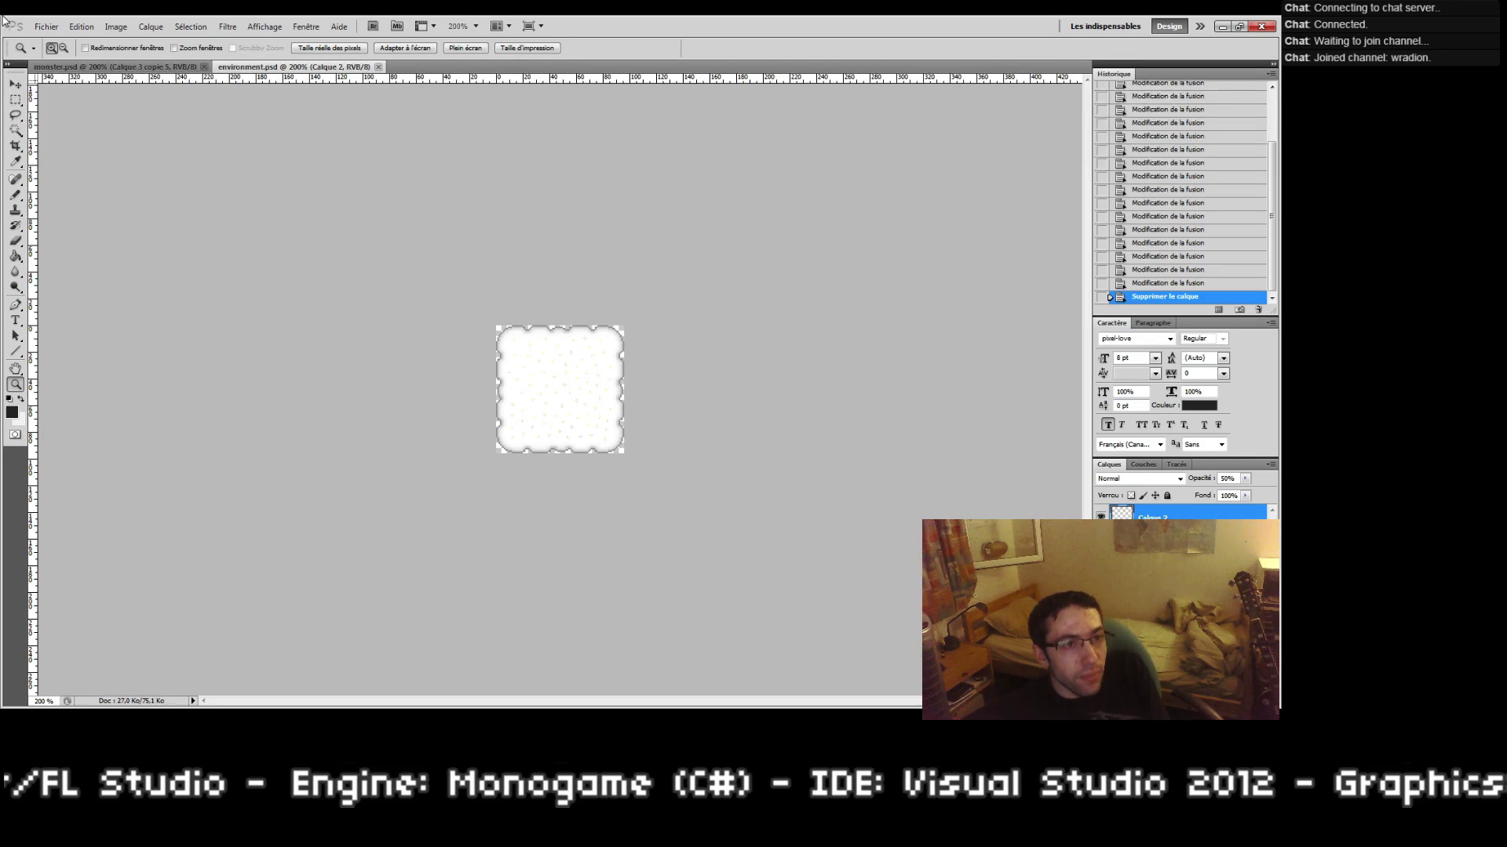
pyautogui.click(47, 27)
pyautogui.click(67, 45)
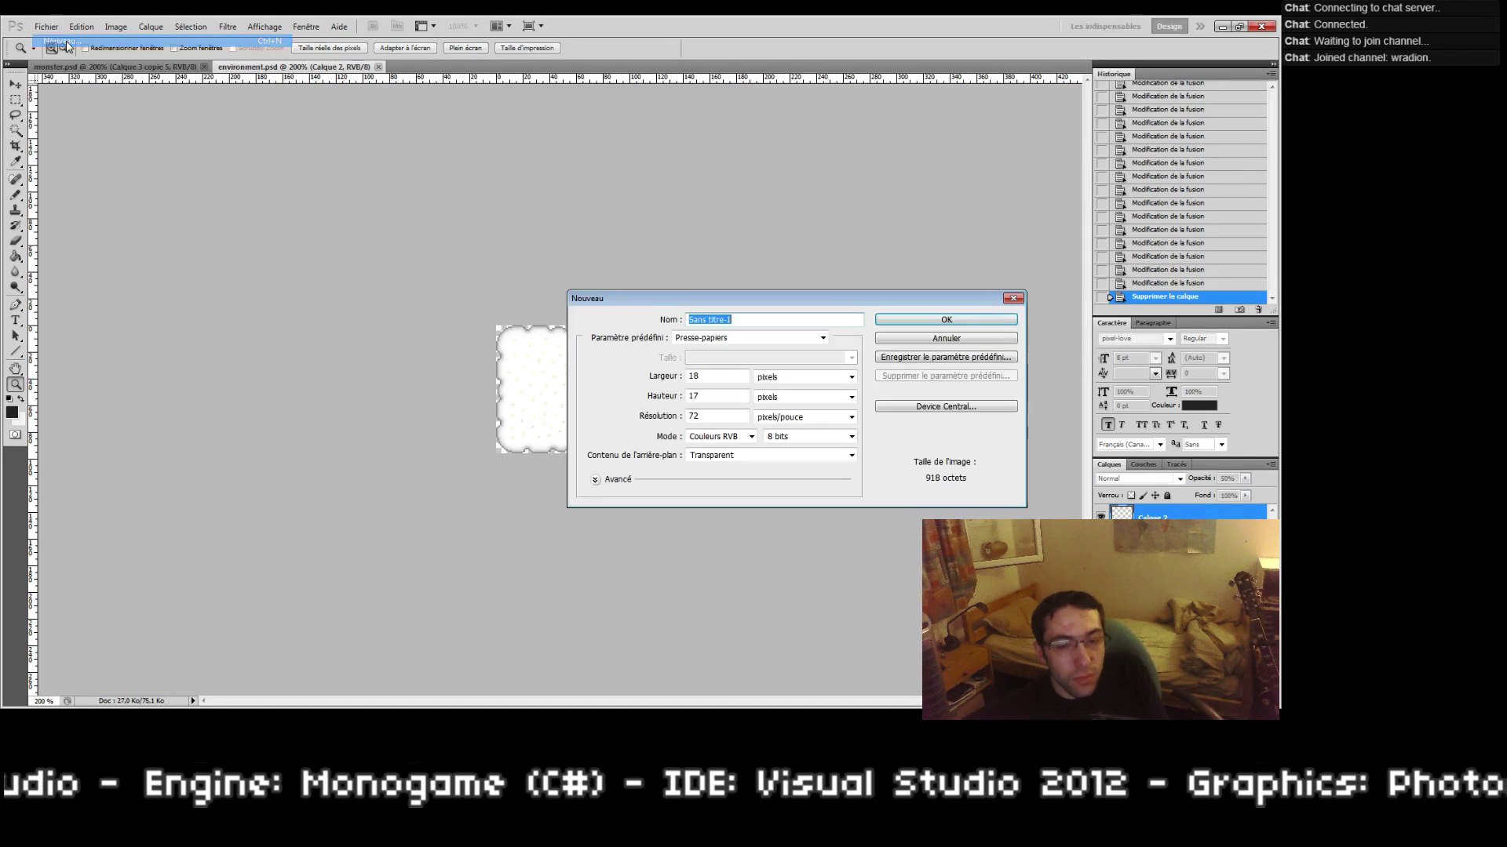
pyautogui.press('Tab')
pyautogui.press('Tab')
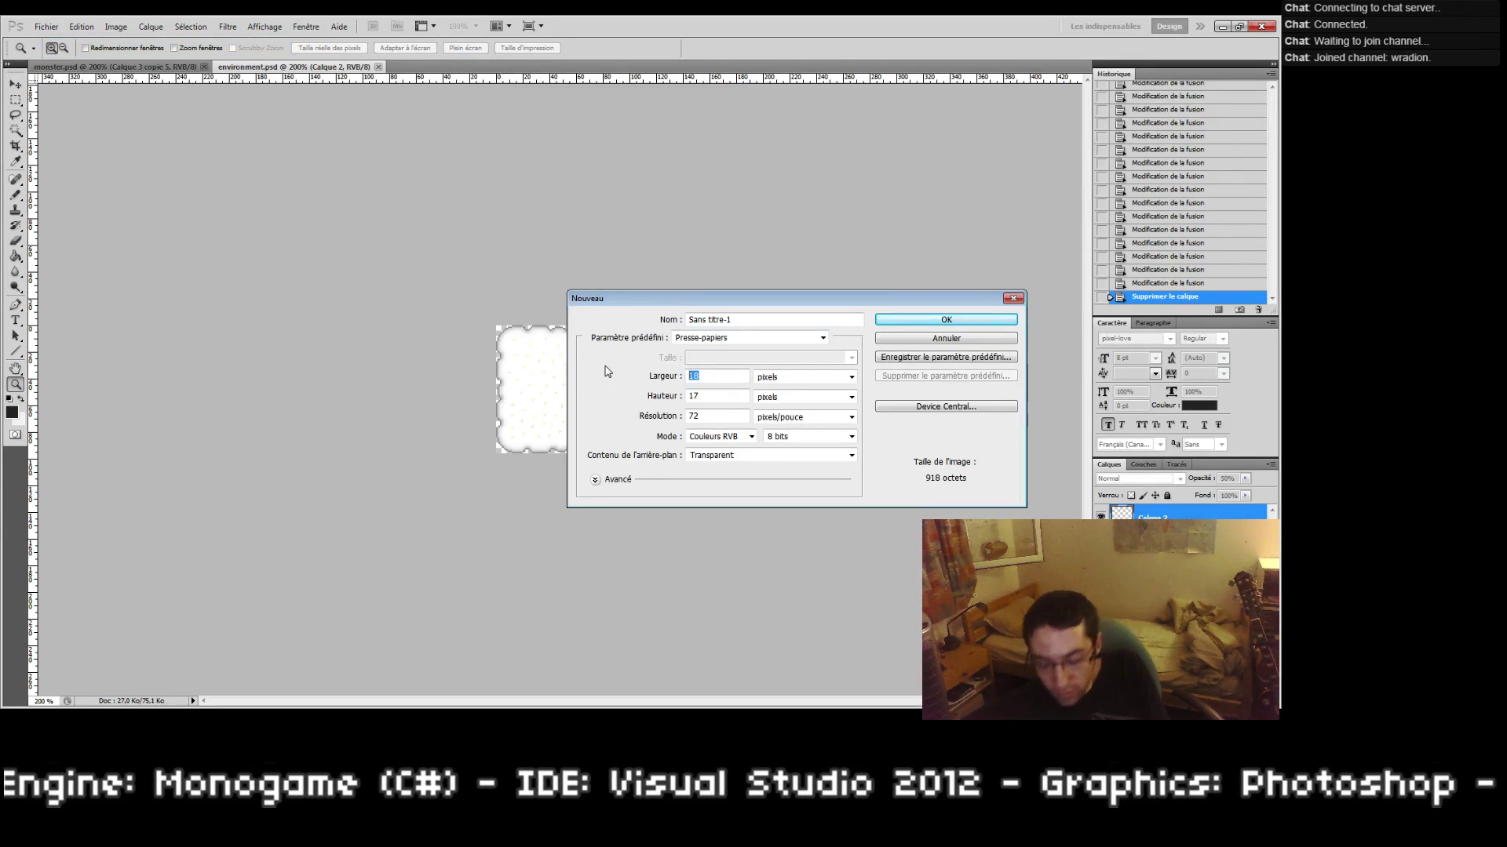
pyautogui.write('1024')
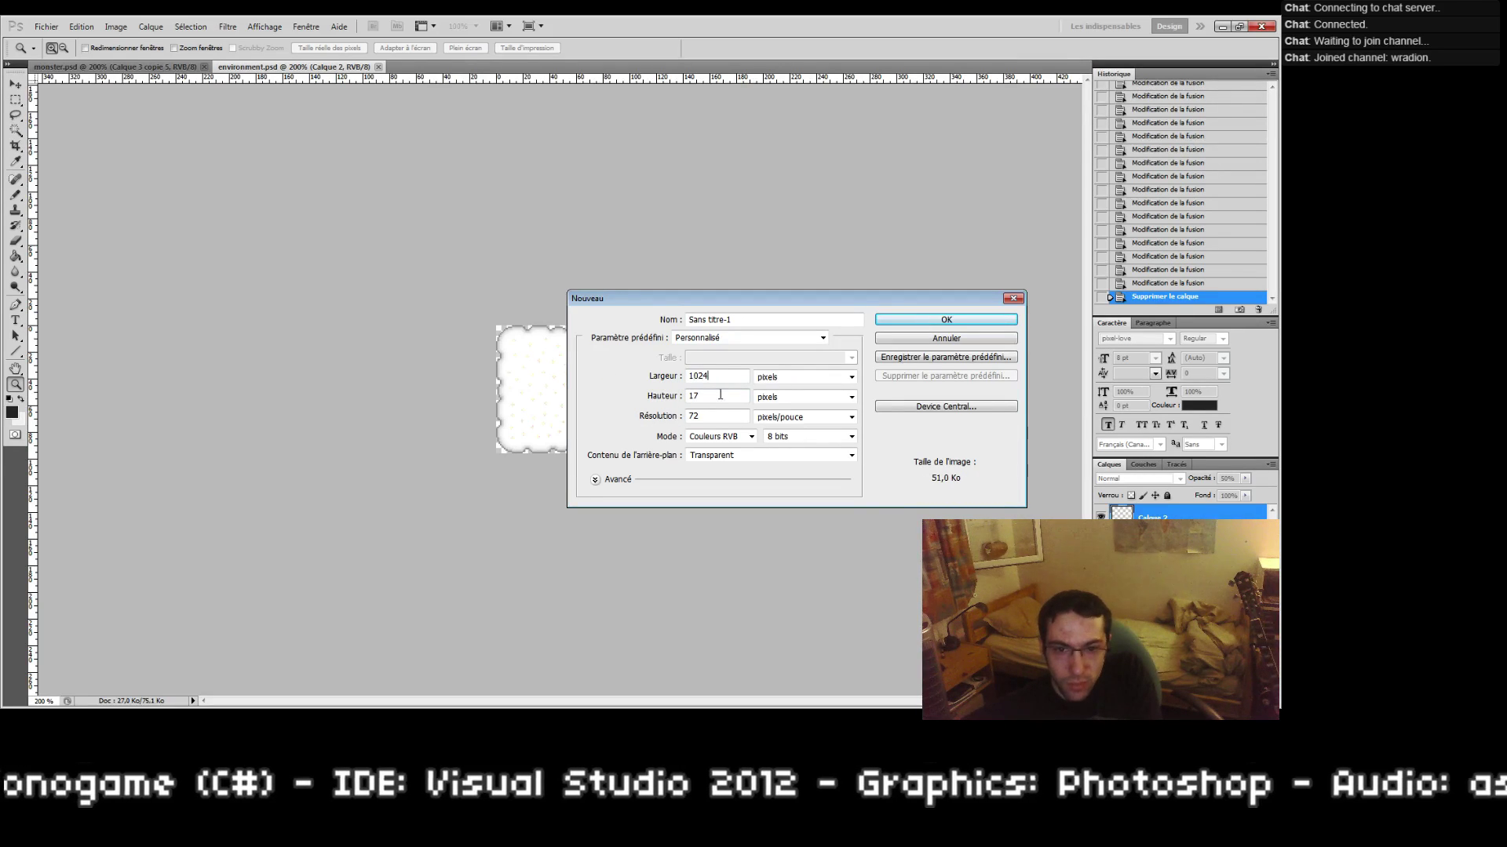
pyautogui.press('Tab')
pyautogui.write('768')
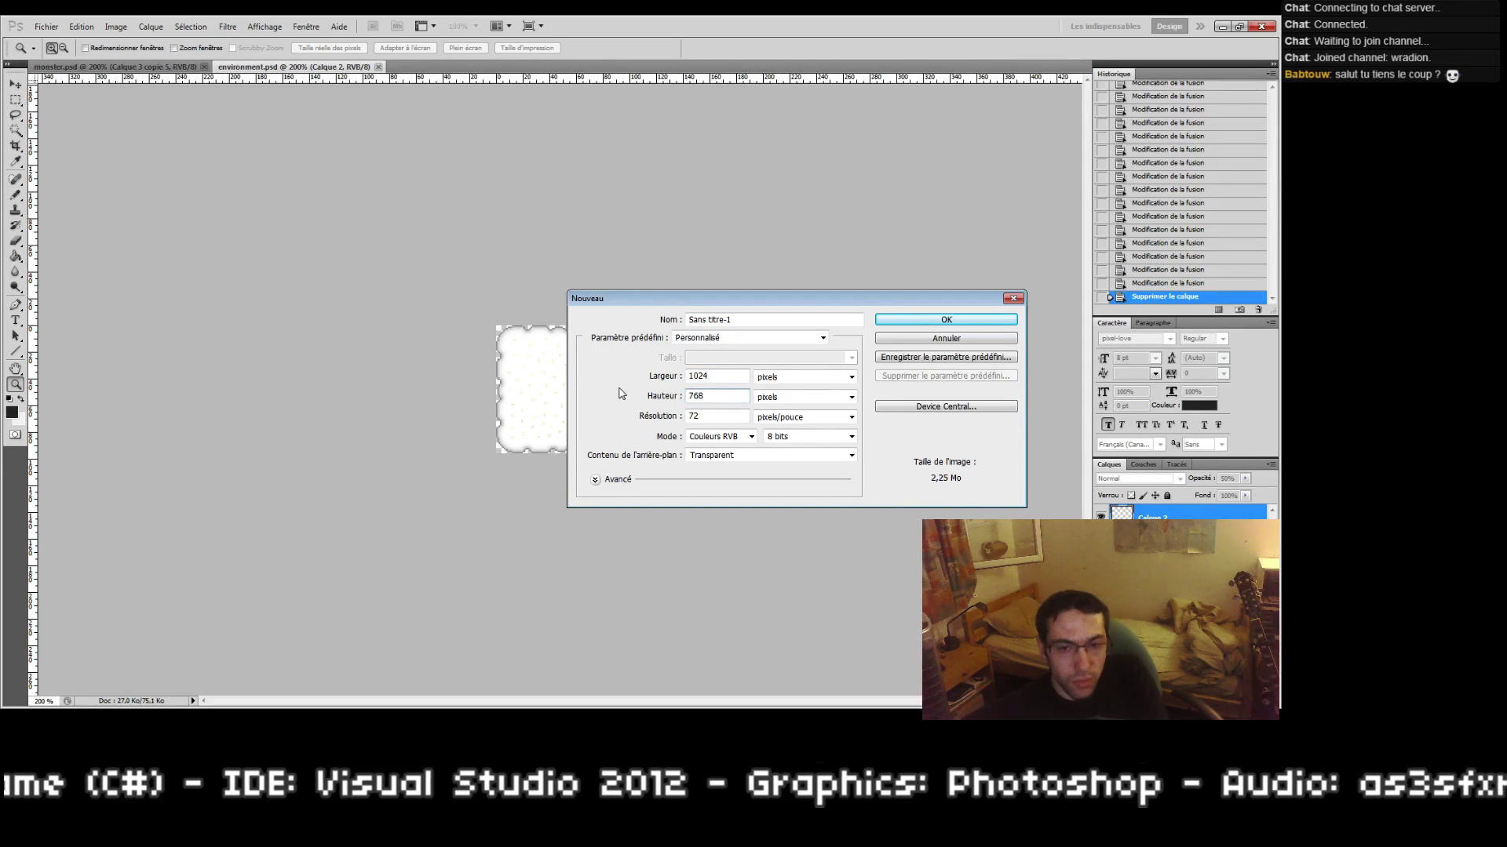
pyautogui.press('Return')
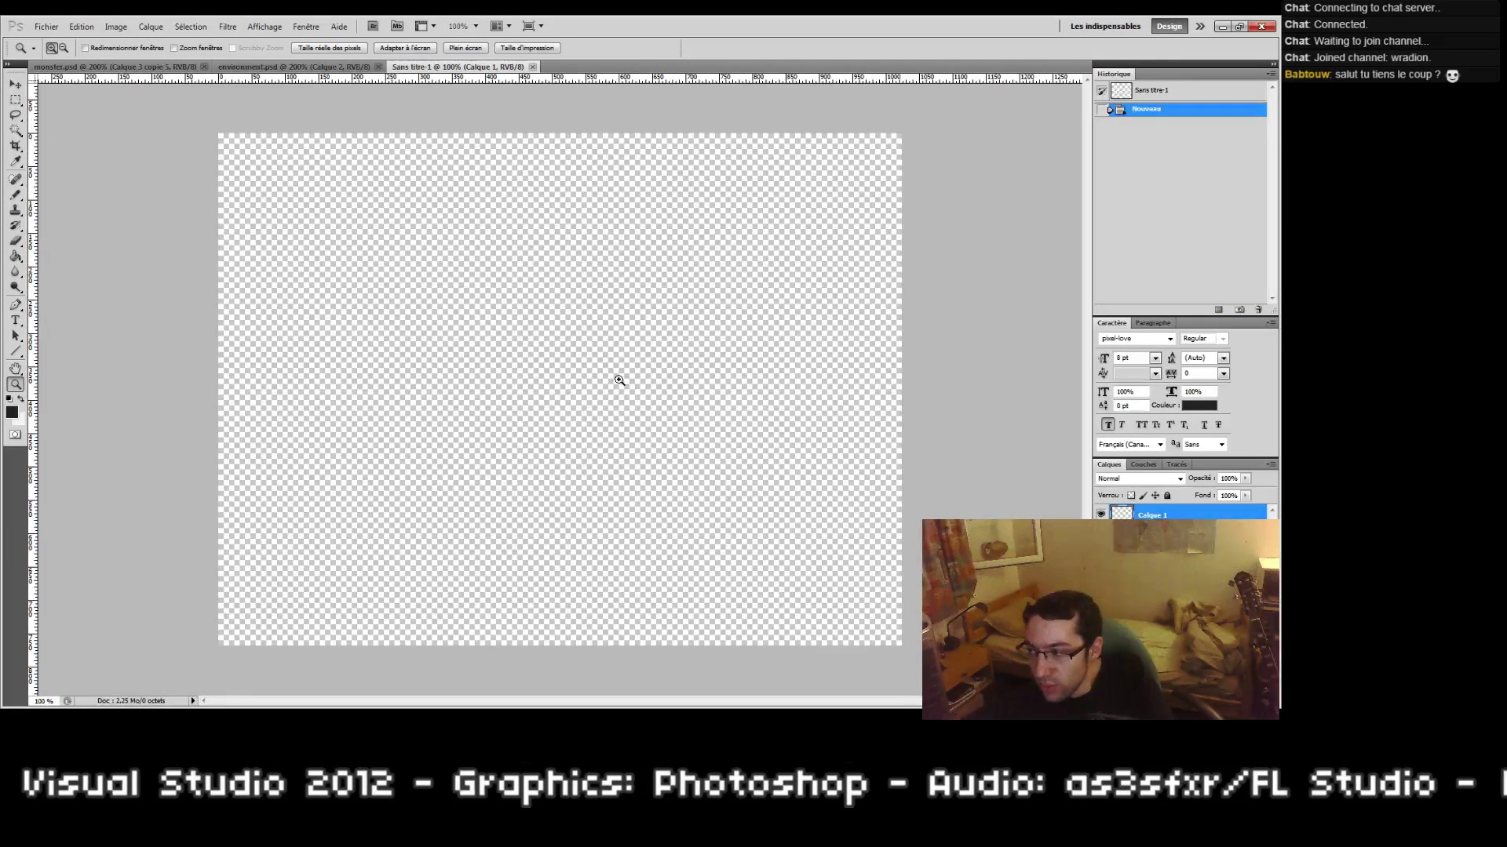
pyautogui.click(115, 26)
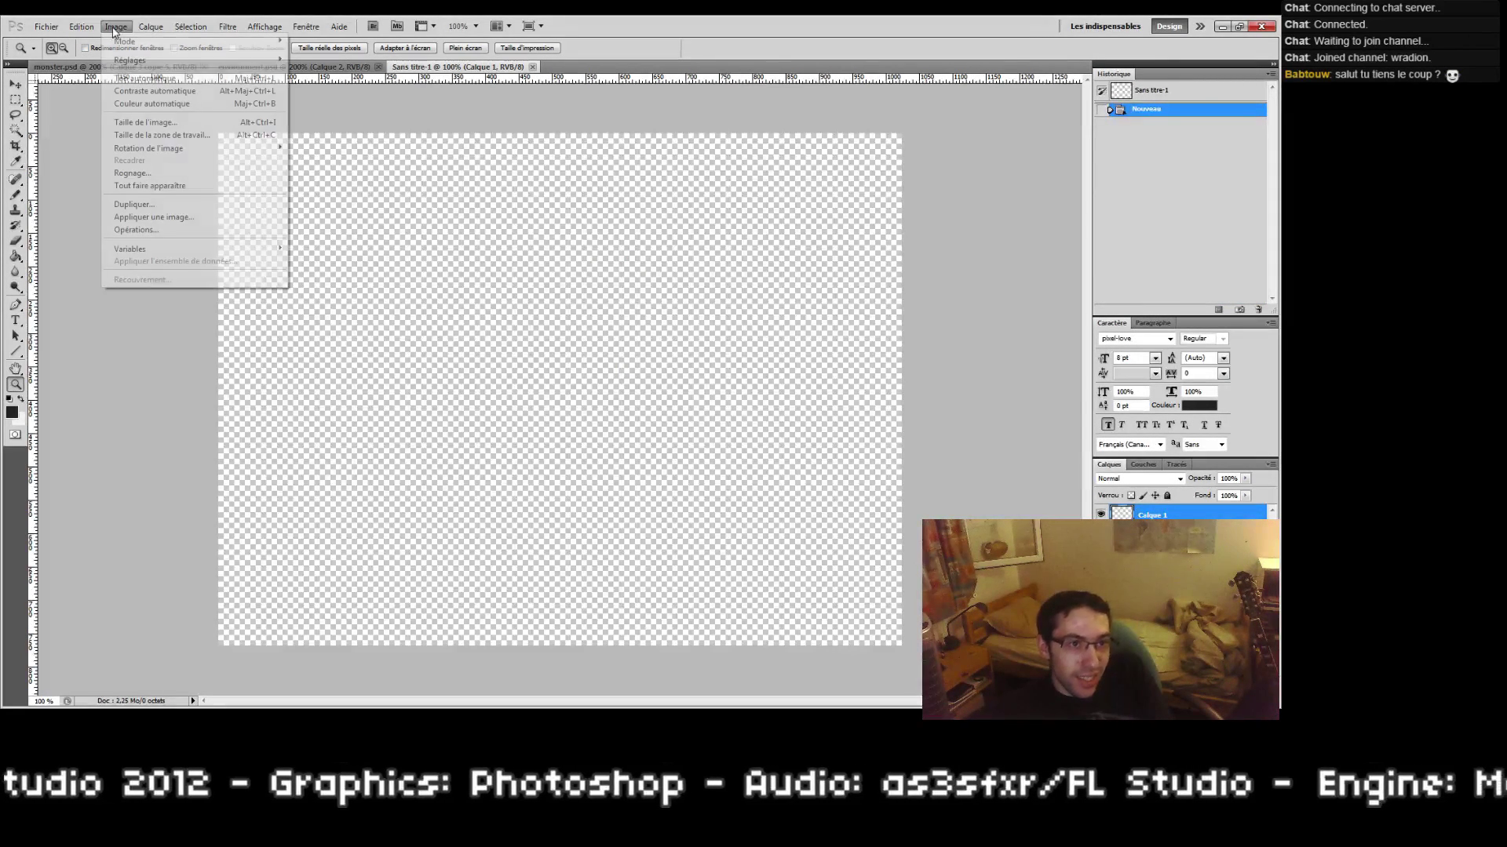
pyautogui.click(175, 135)
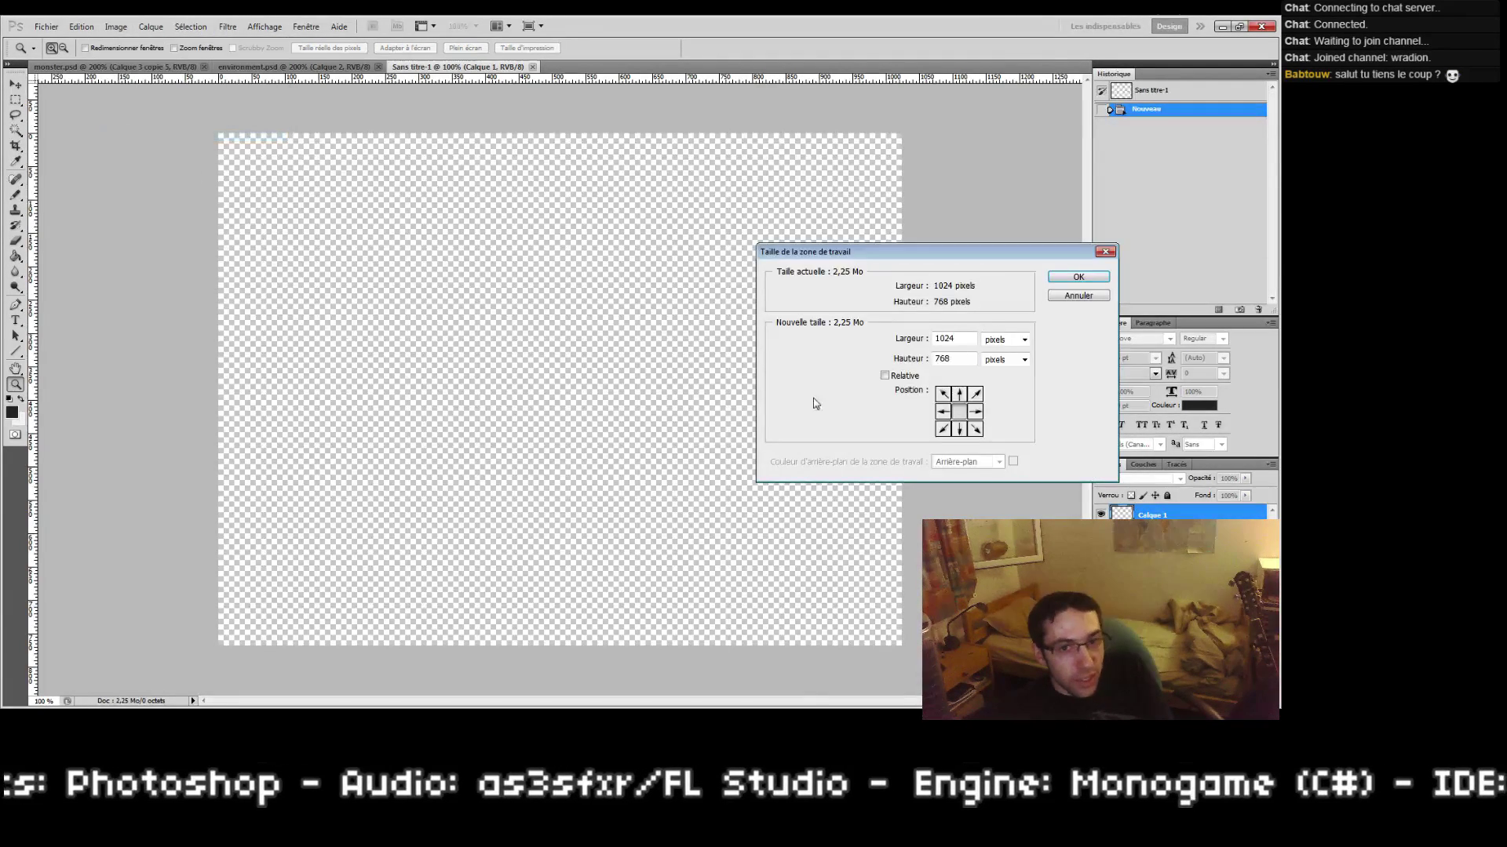
pyautogui.doubleClick(938, 343)
pyautogui.write('512')
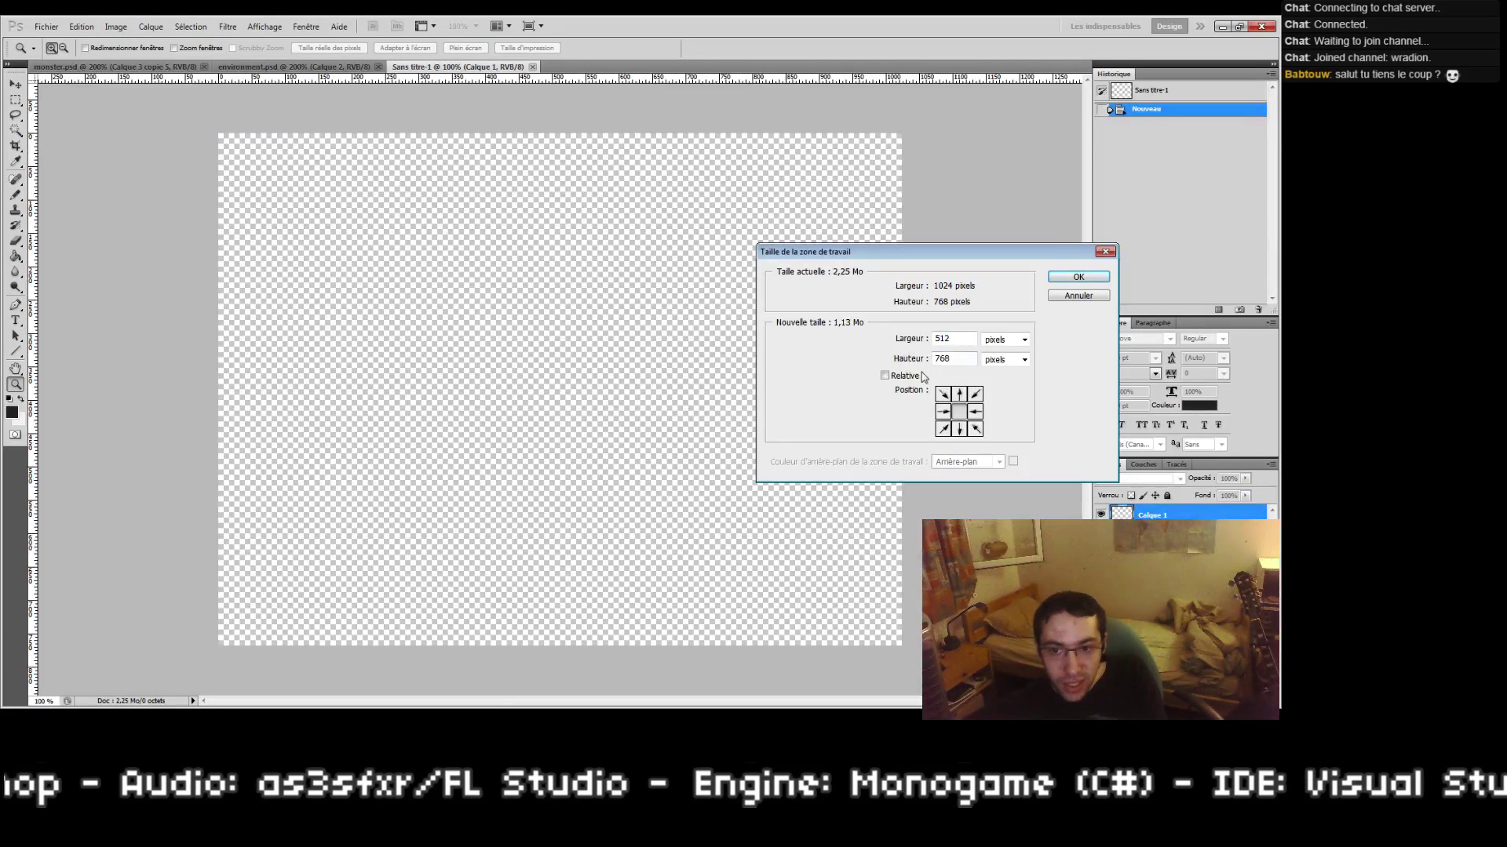
pyautogui.click(903, 376)
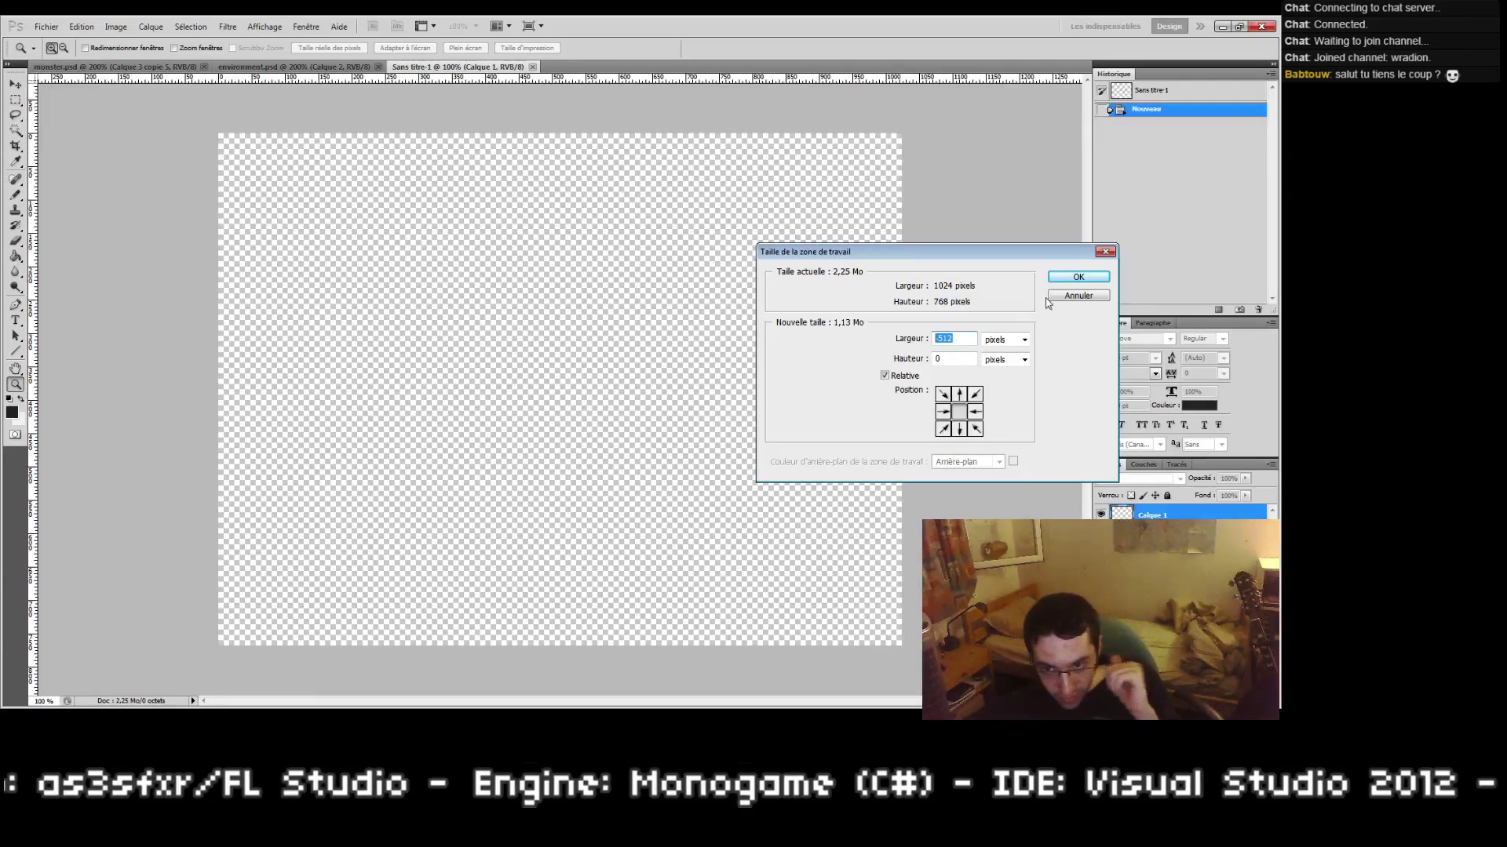
pyautogui.click(1069, 296)
# Step: Resize the new image to 512 pixels wide, keeping its proportions
pyautogui.click(115, 26)
pyautogui.click(183, 123)
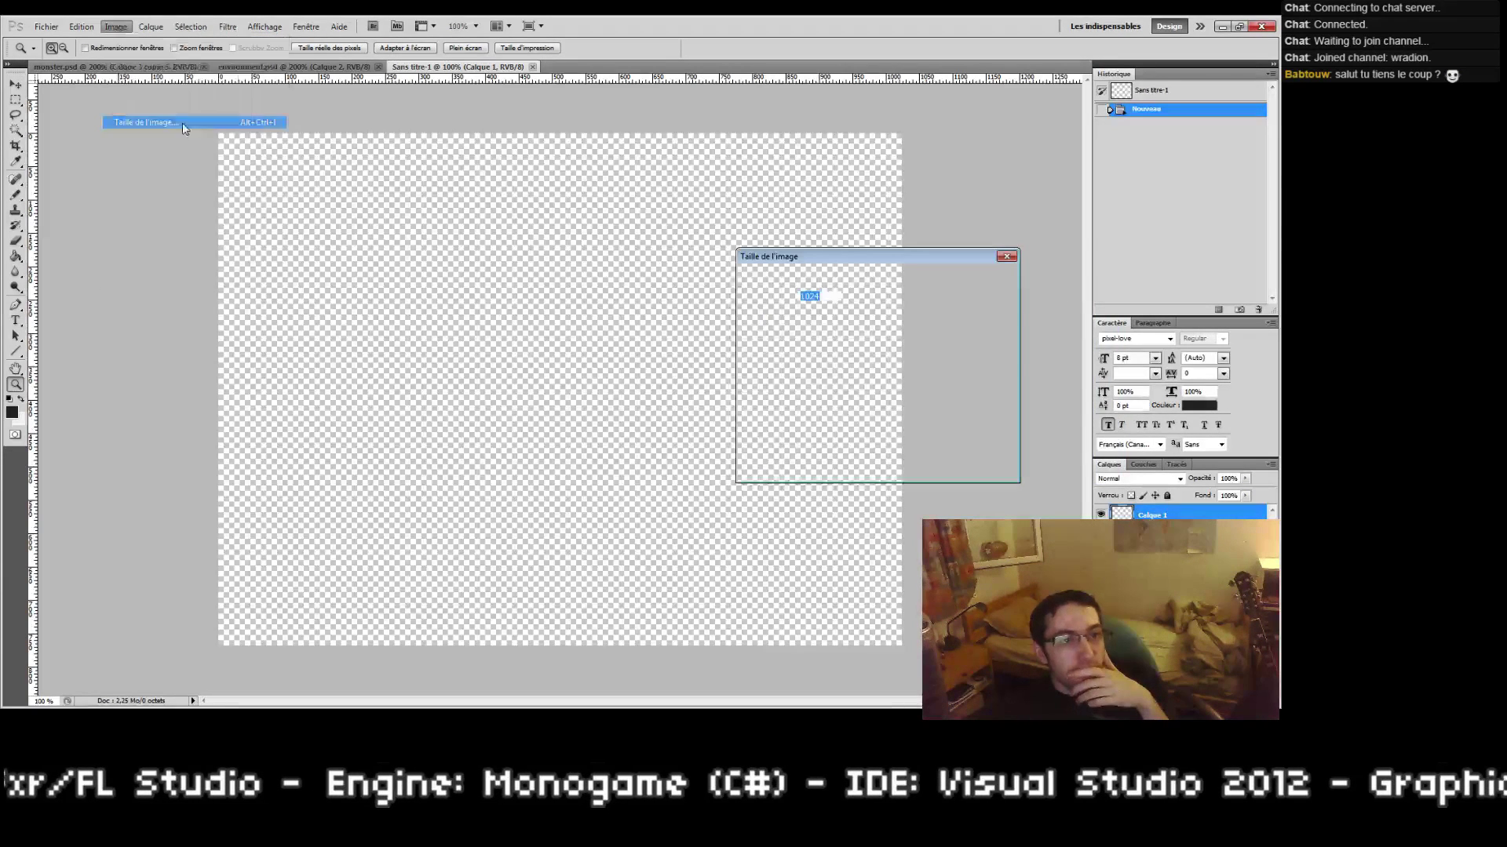
pyautogui.write('512')
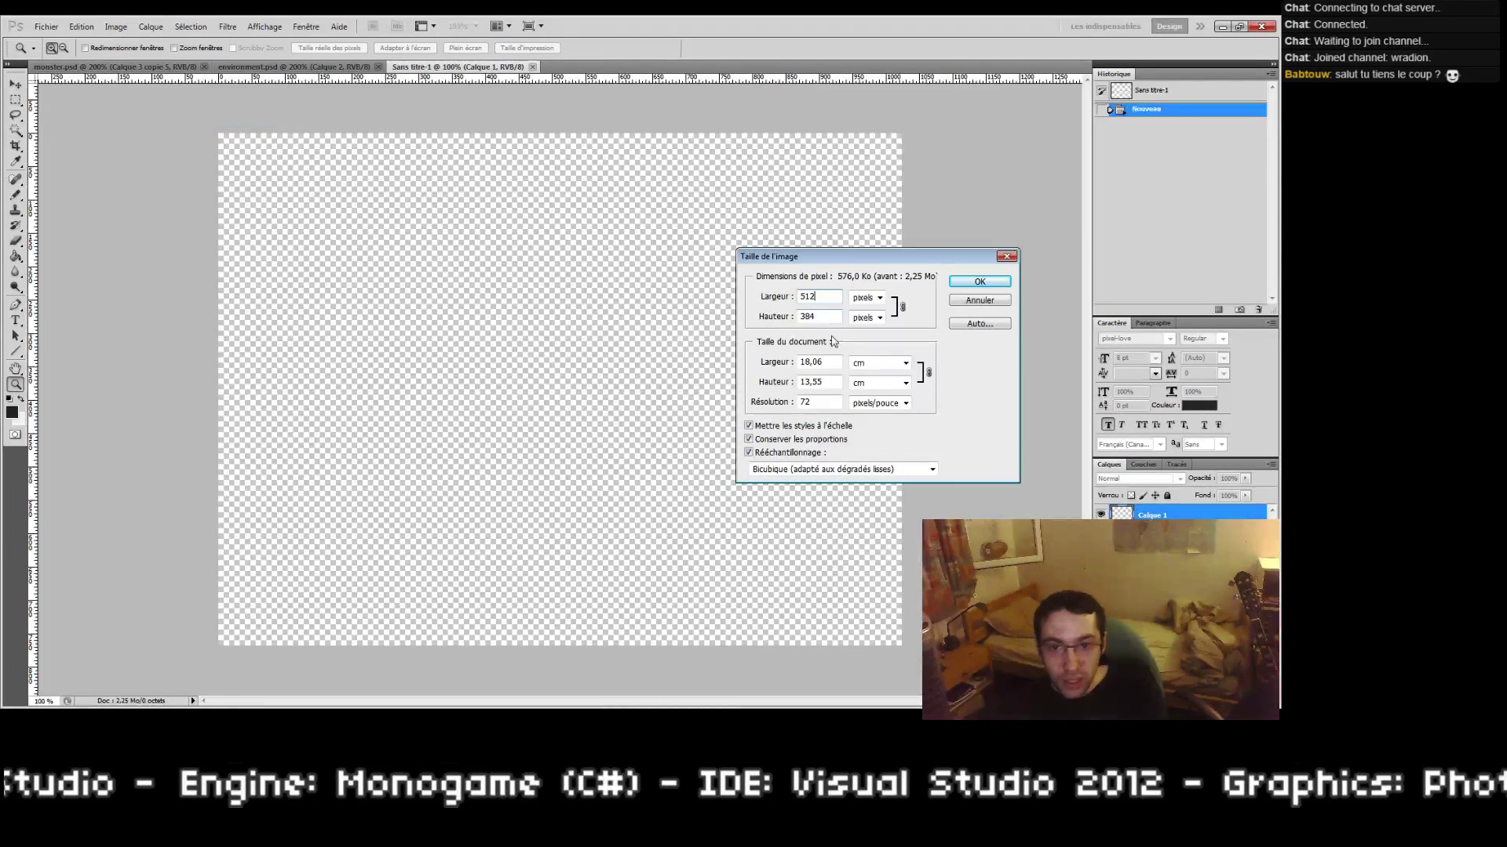
pyautogui.press('Return')
# Step: Reset the colours to default and add the text "Karnage" in black 8 pt pixel-love font on the canvas's upper half
pyautogui.moveTo(403, 273); pyautogui.dragTo(538, 346)
pyautogui.click(9, 399)
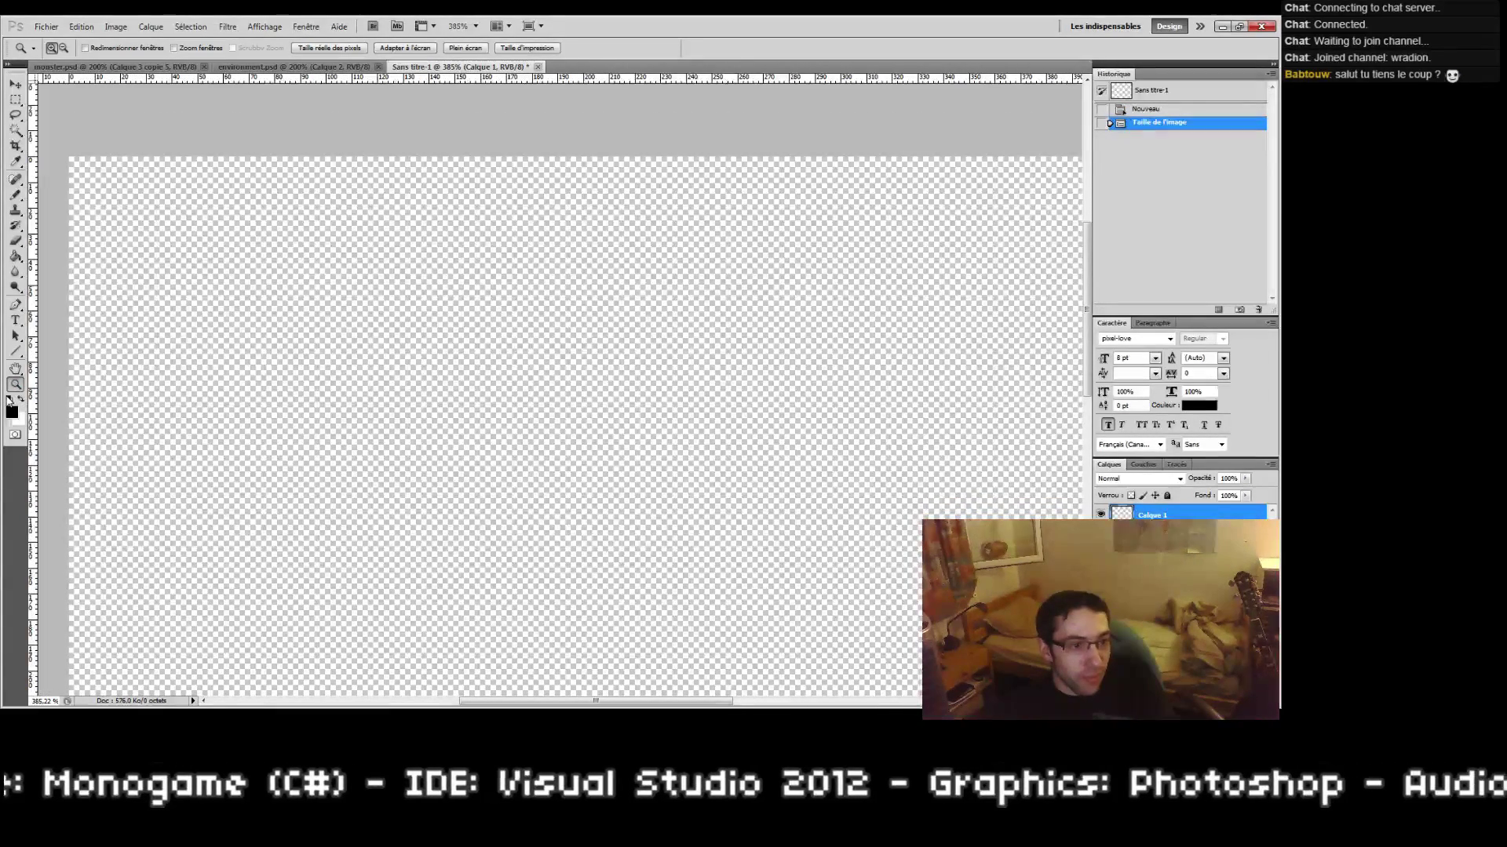
pyautogui.click(15, 320)
pyautogui.click(520, 351)
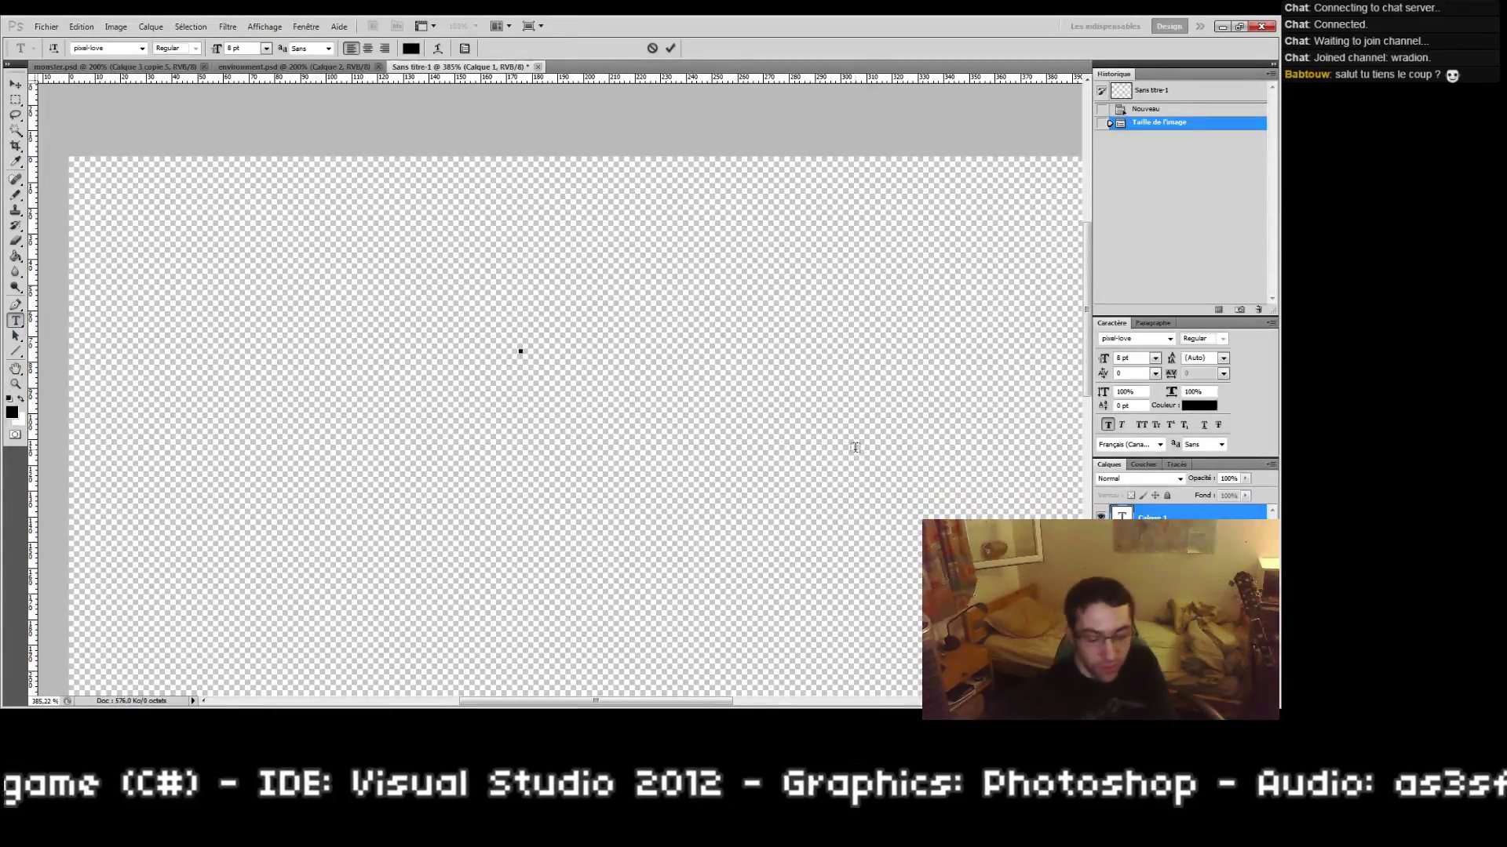
pyautogui.write('Karnage')
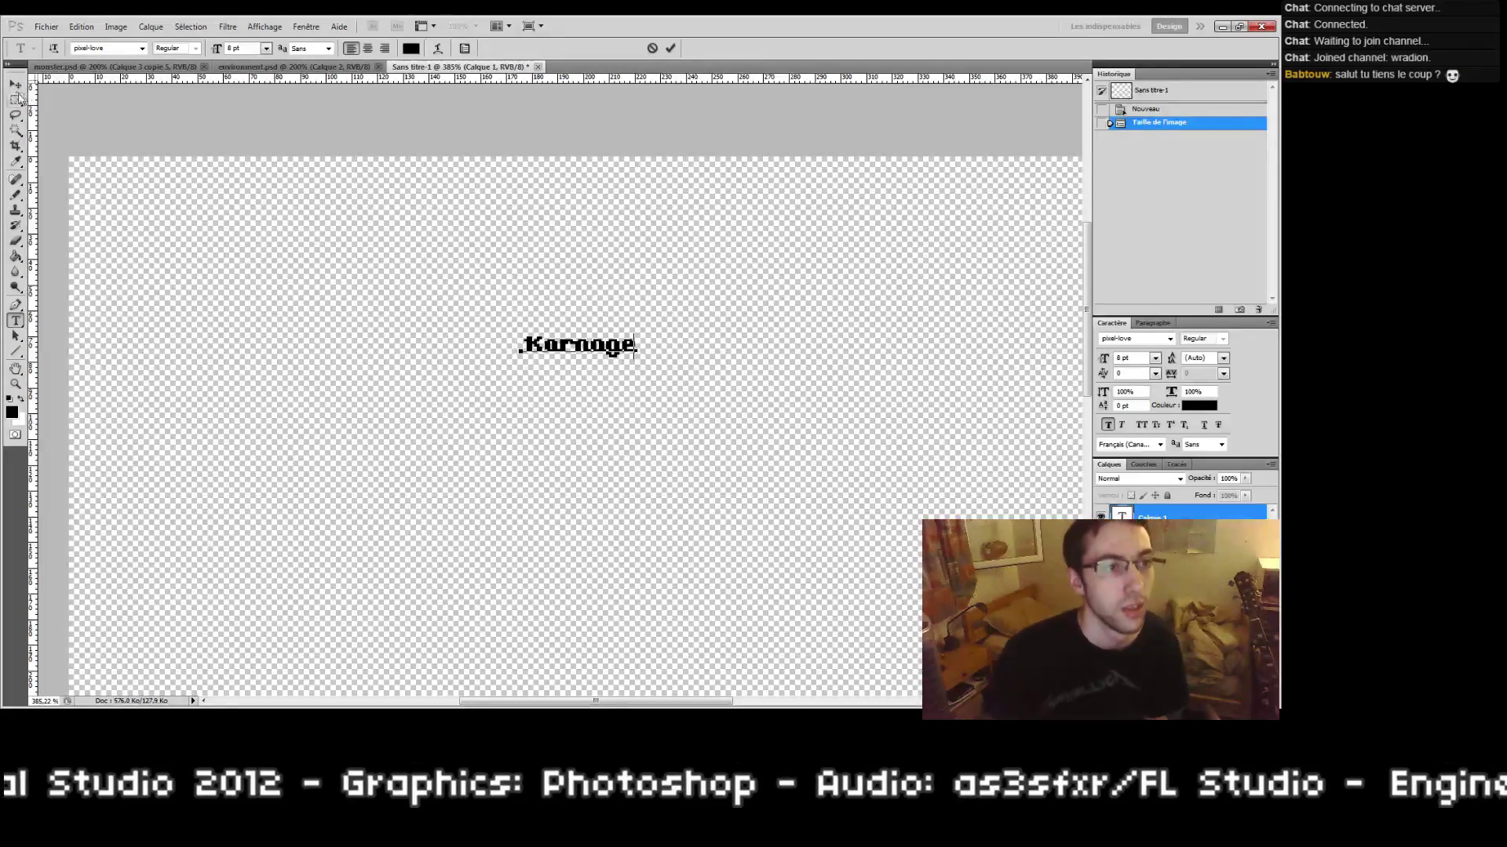
pyautogui.click(18, 98)
pyautogui.click(15, 321)
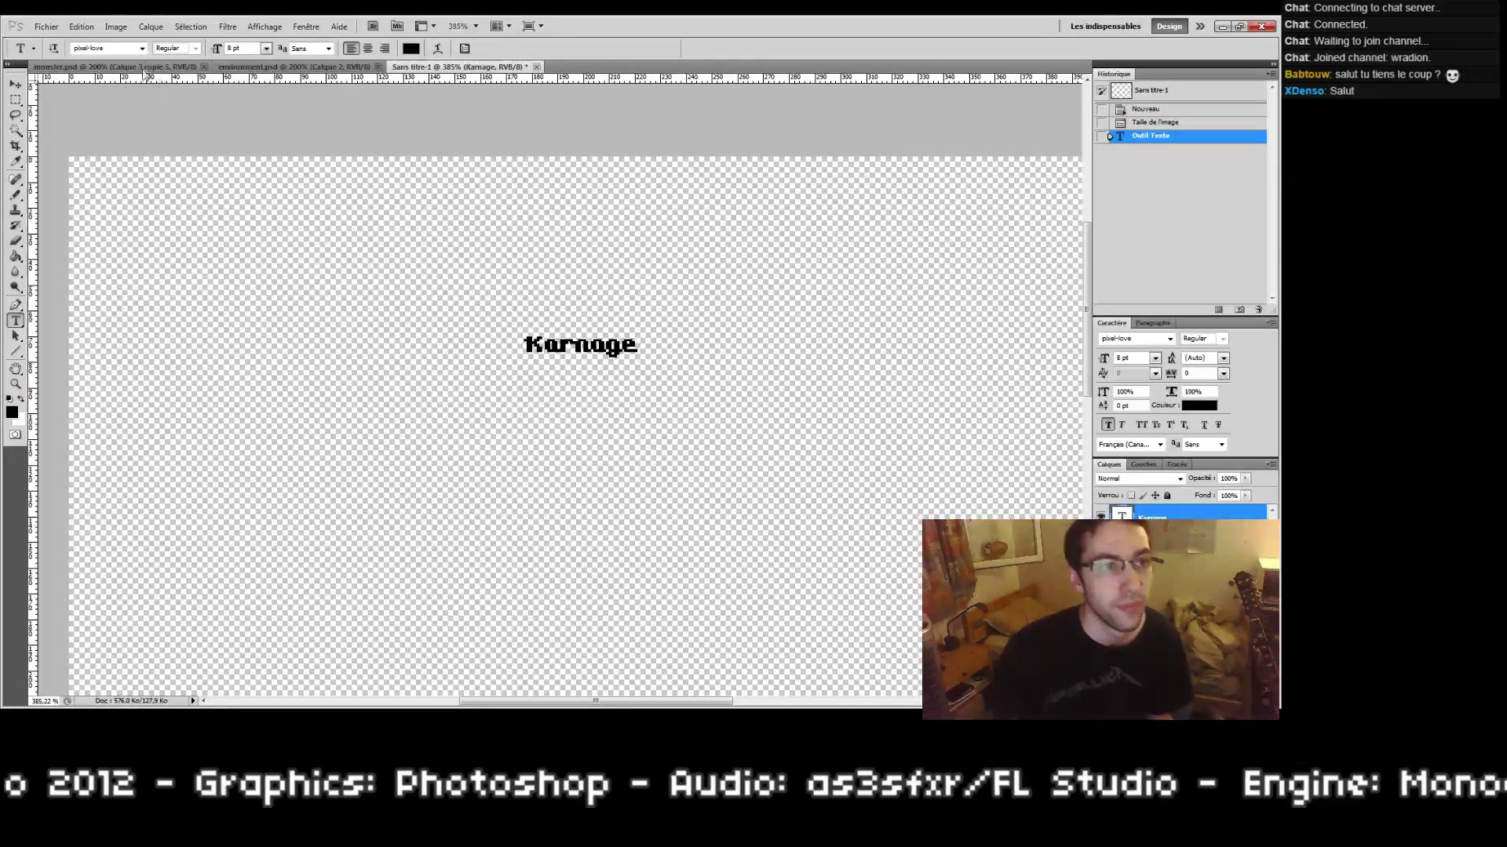
pyautogui.click(144, 50)
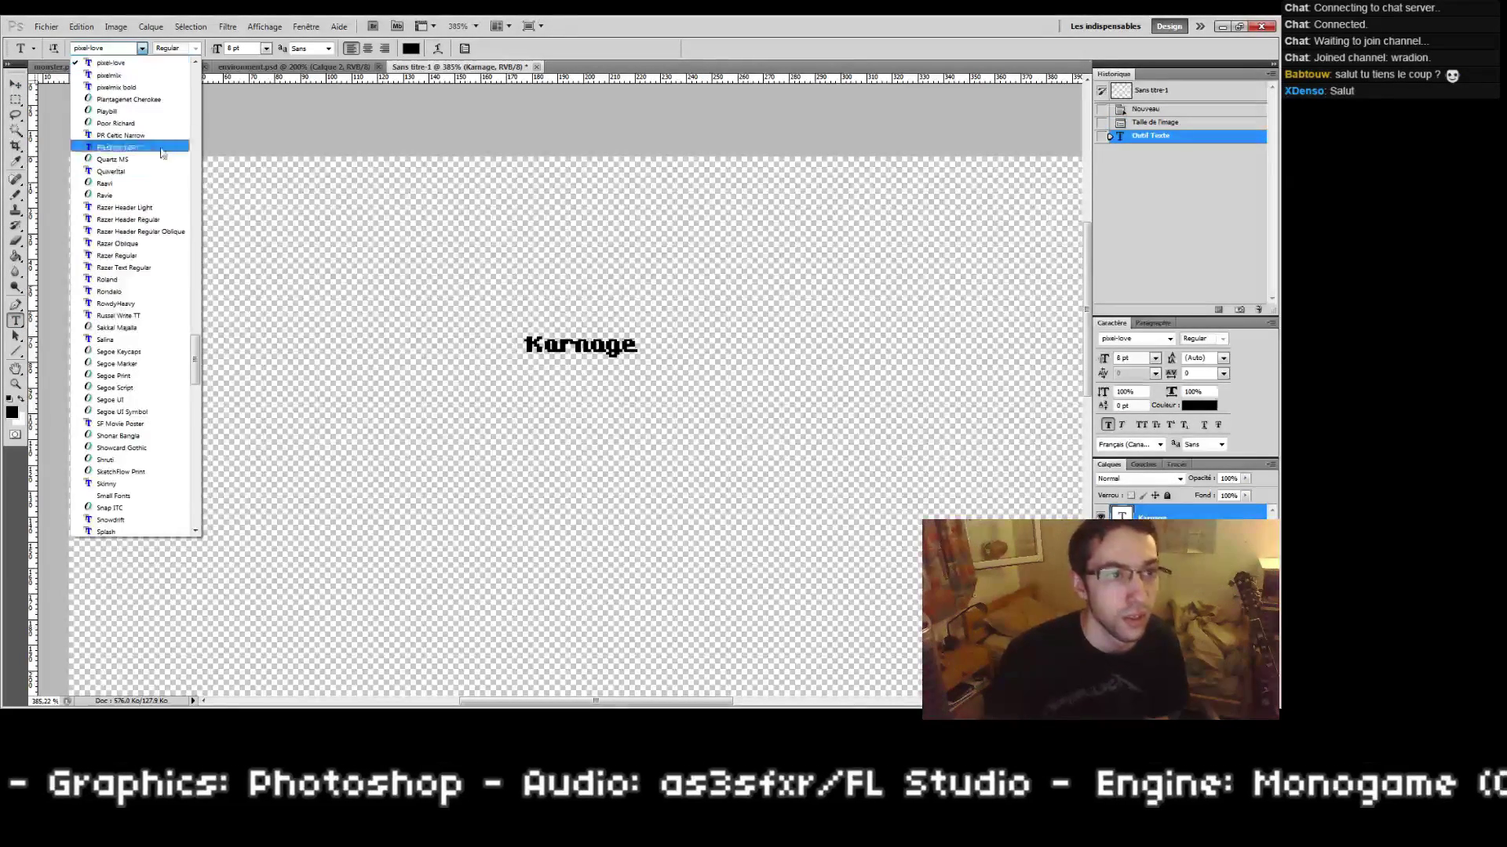
pyautogui.click(141, 48)
pyautogui.click(524, 379)
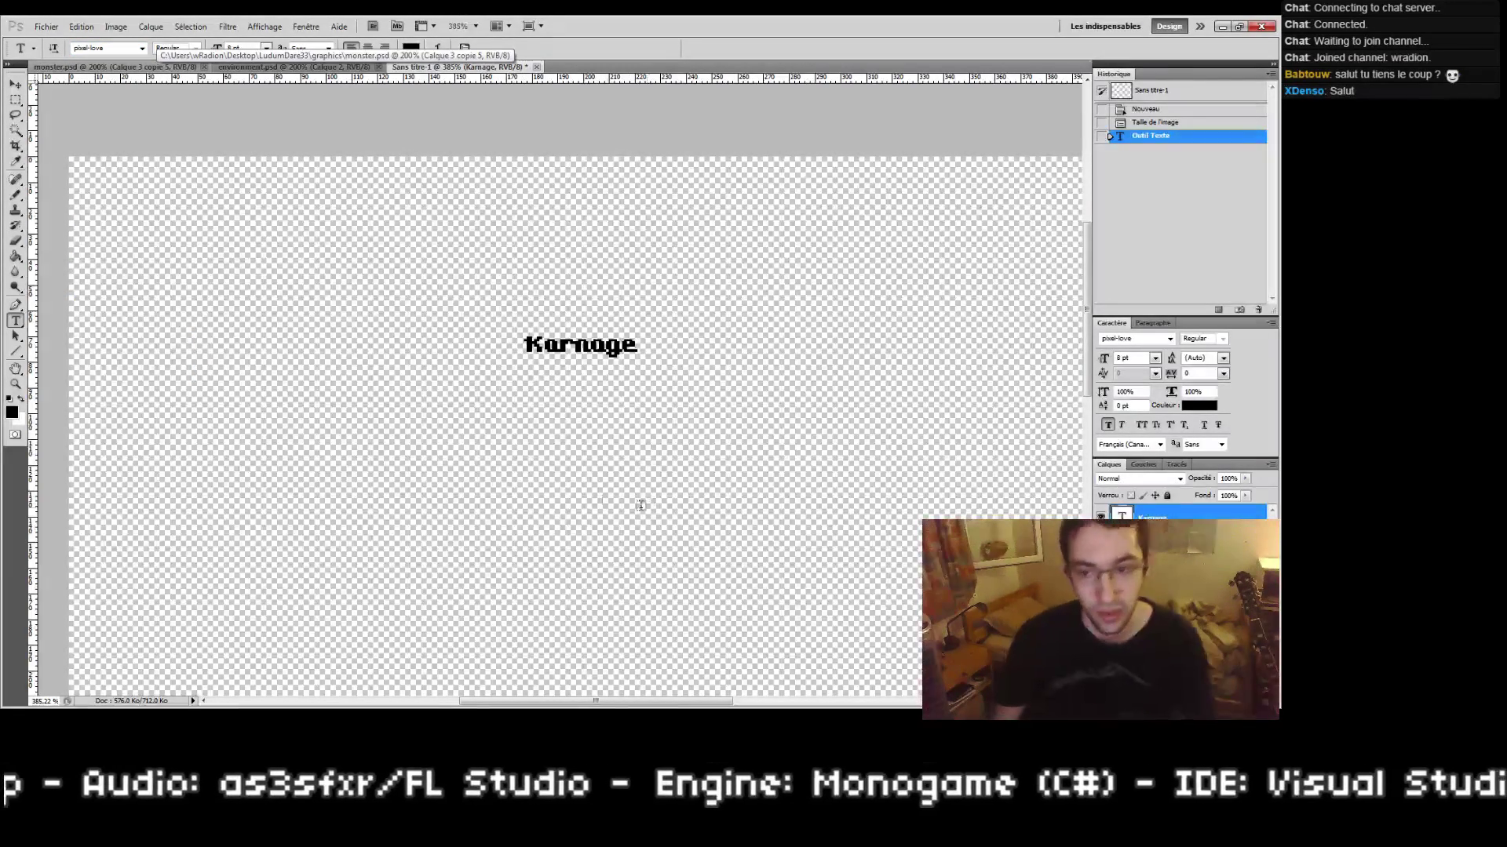
# Step: Add the text "Poupouland" as a separate layer below the word "Karnage"
pyautogui.moveTo(640, 505); pyautogui.dragTo(590, 566)
pyautogui.write('Poupouland')
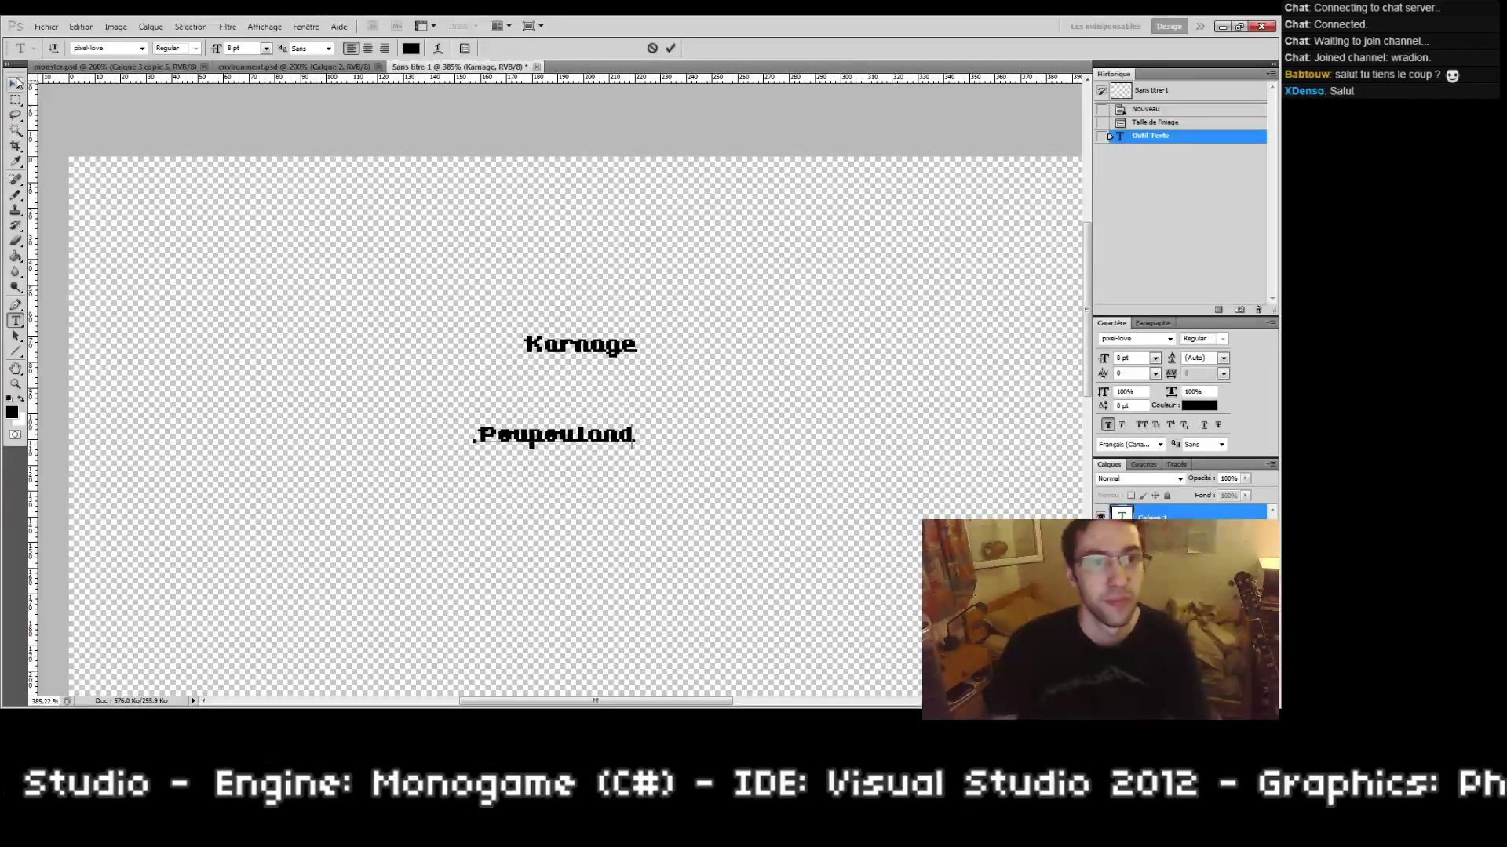
pyautogui.click(16, 84)
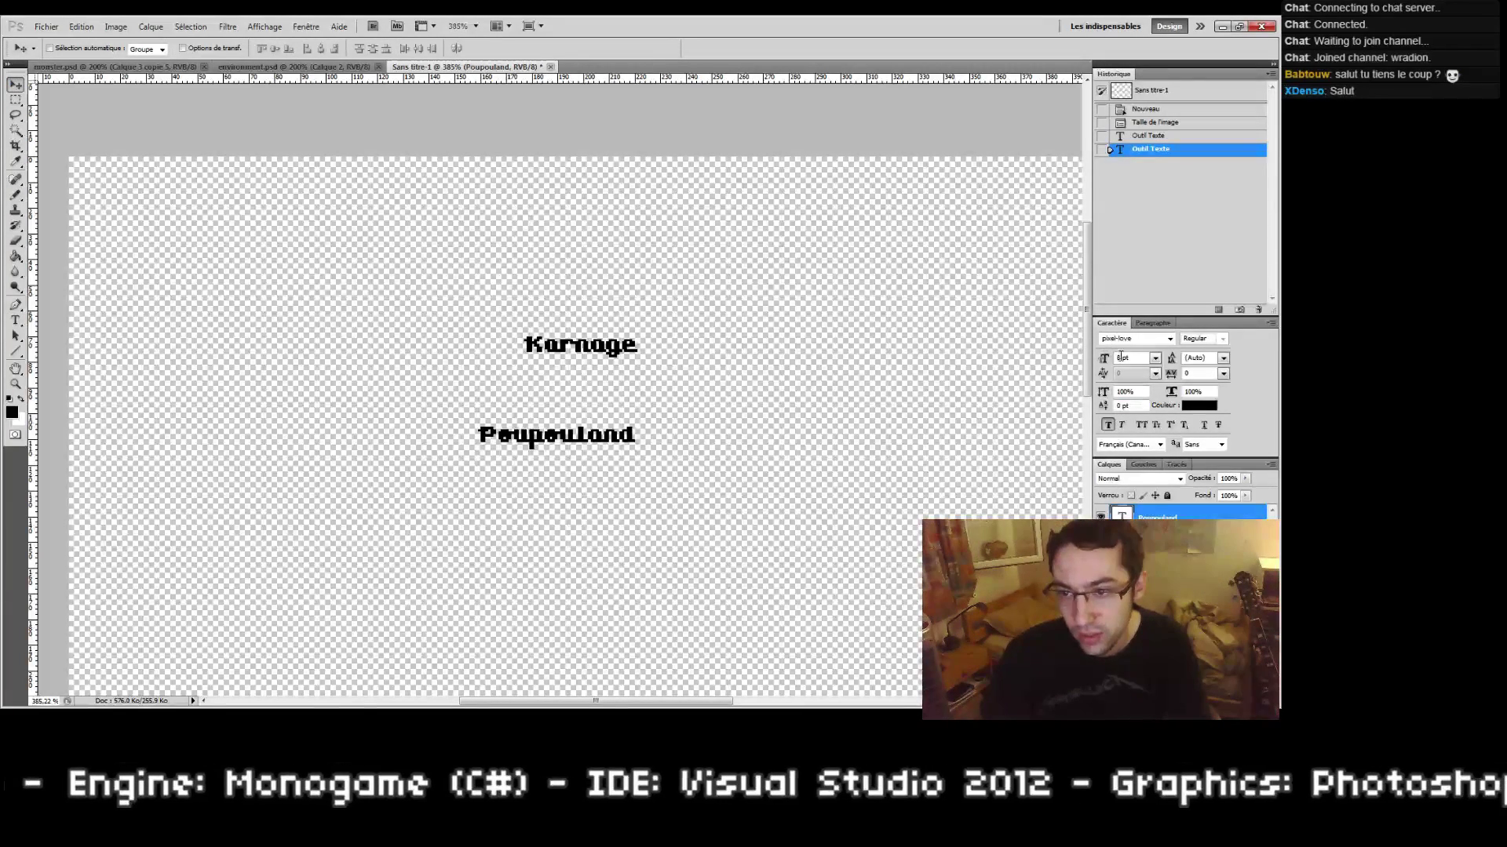
# Step: Enlarge the "Poupouland" text to 26 pt and reposition it with a gap beneath "Karnage"
pyautogui.press('Return')
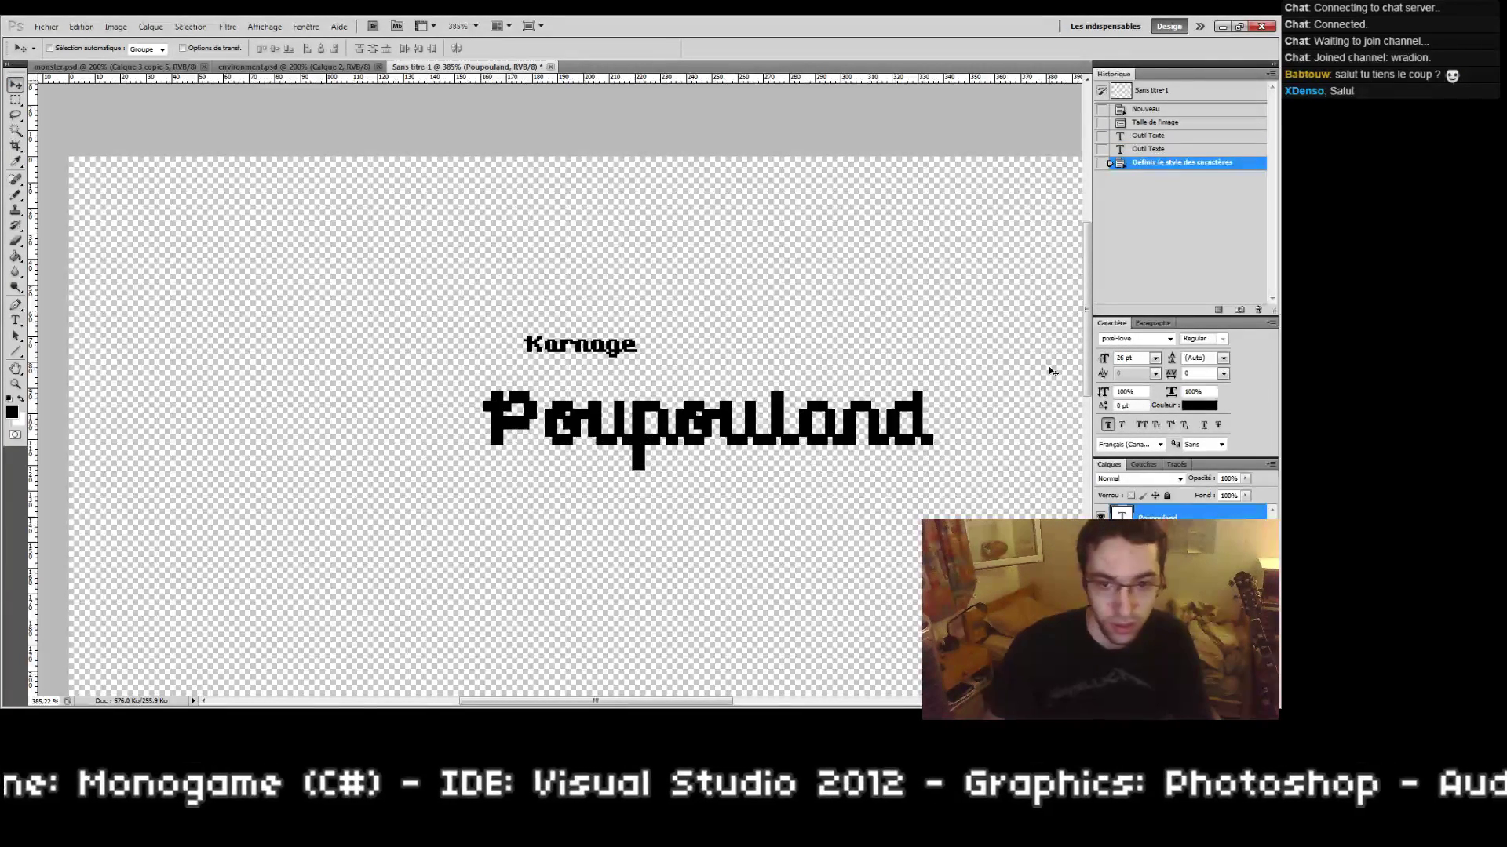
pyautogui.moveTo(680, 465)
pyautogui.mouseDown()
pyautogui.moveTo(649, 515)
pyautogui.moveTo(658, 459)
pyautogui.mouseUp()
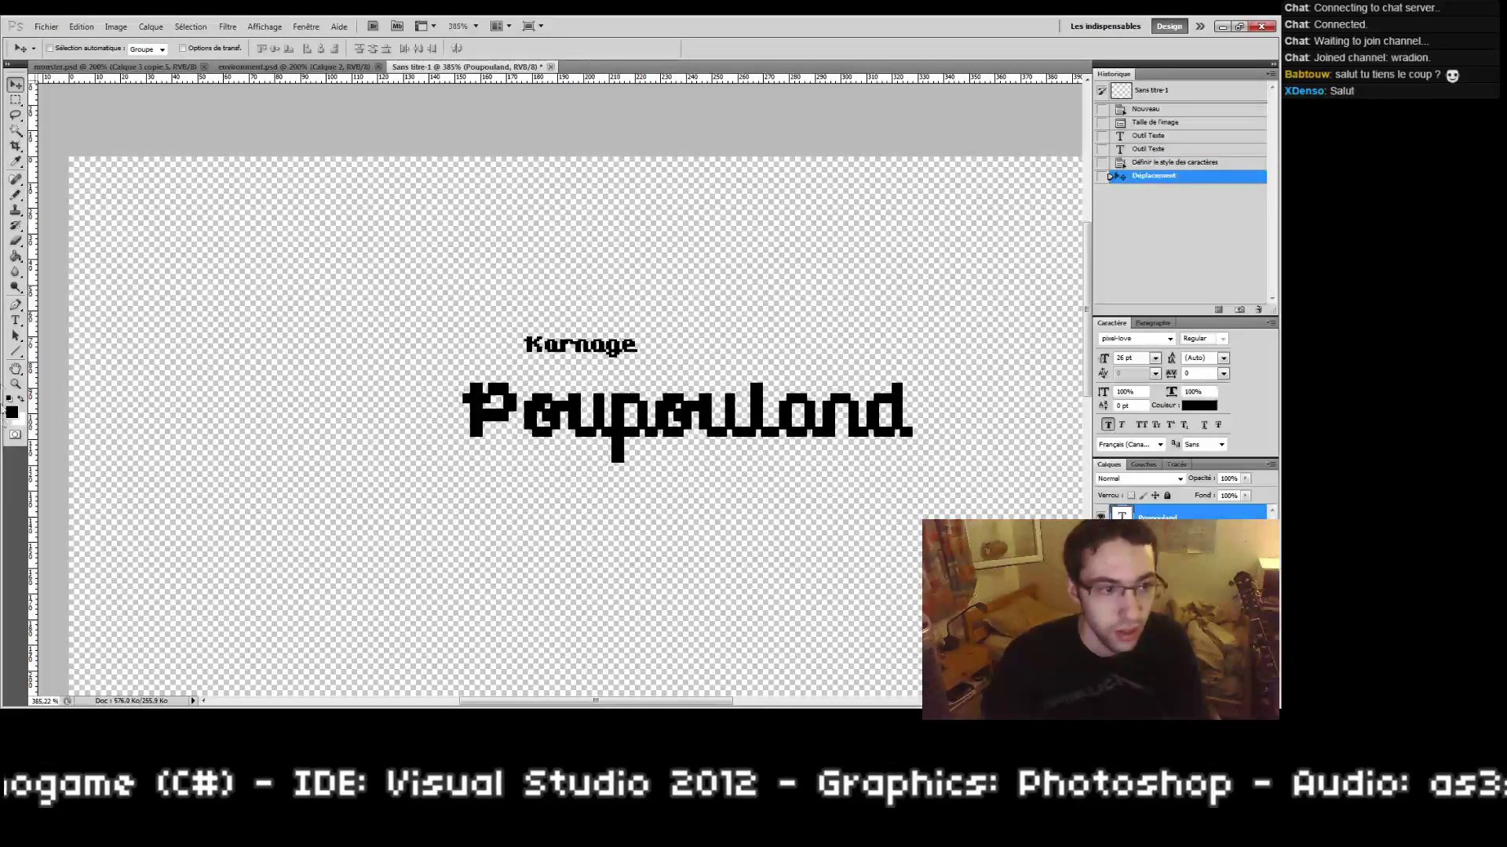
pyautogui.click(15, 368)
pyautogui.doubleClick(15, 384)
pyautogui.click(541, 347)
pyautogui.hotkey('ctrl', '+')
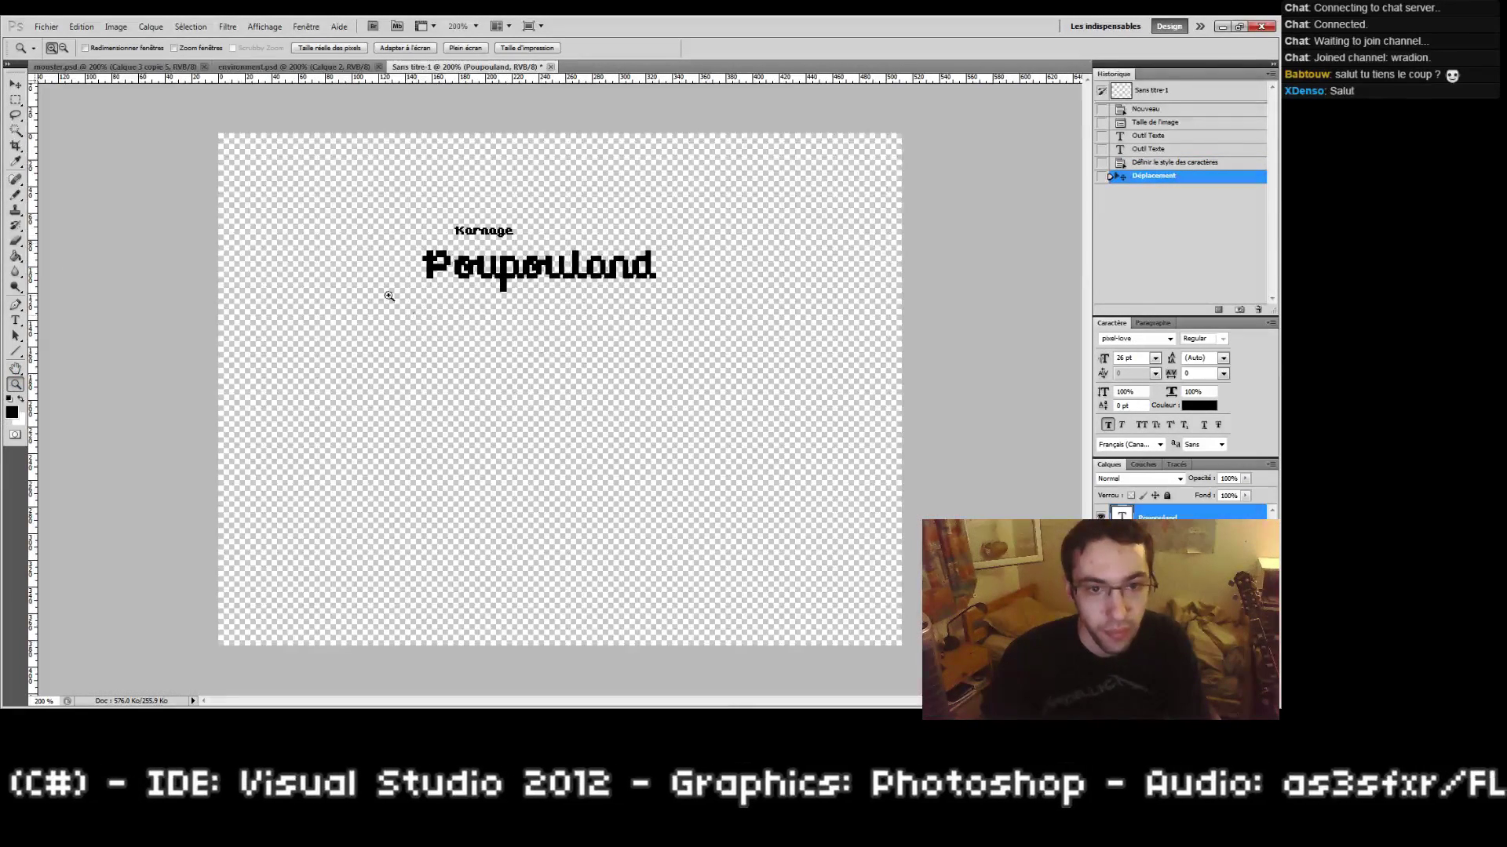
pyautogui.click(14, 84)
pyautogui.moveTo(470, 304); pyautogui.dragTo(513, 335)
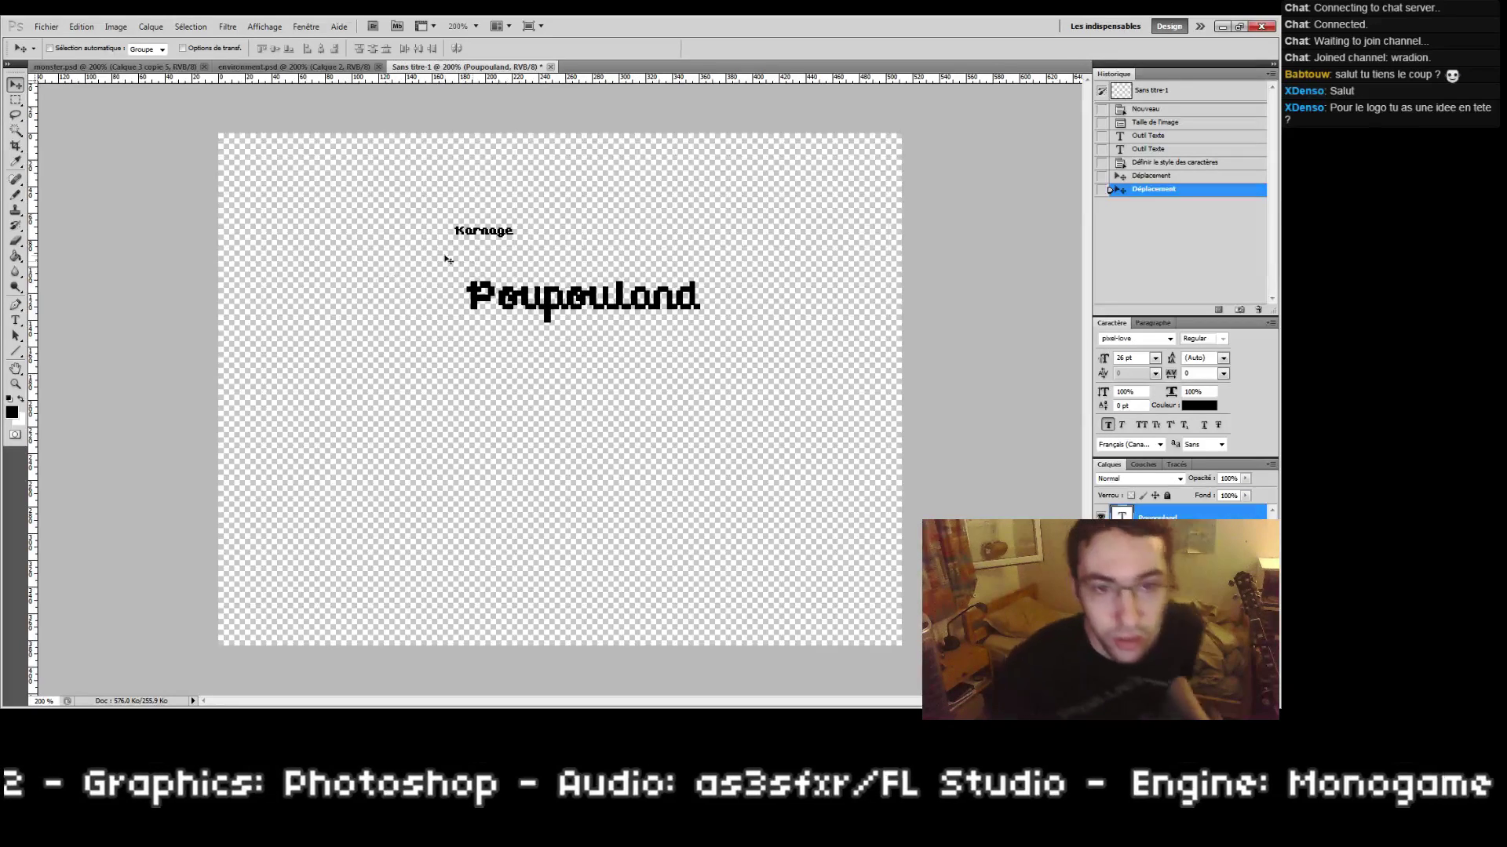
# Step: Set the "Poupouland" text size to 32 pt and shift it slightly down and to the left
pyautogui.click(1123, 357)
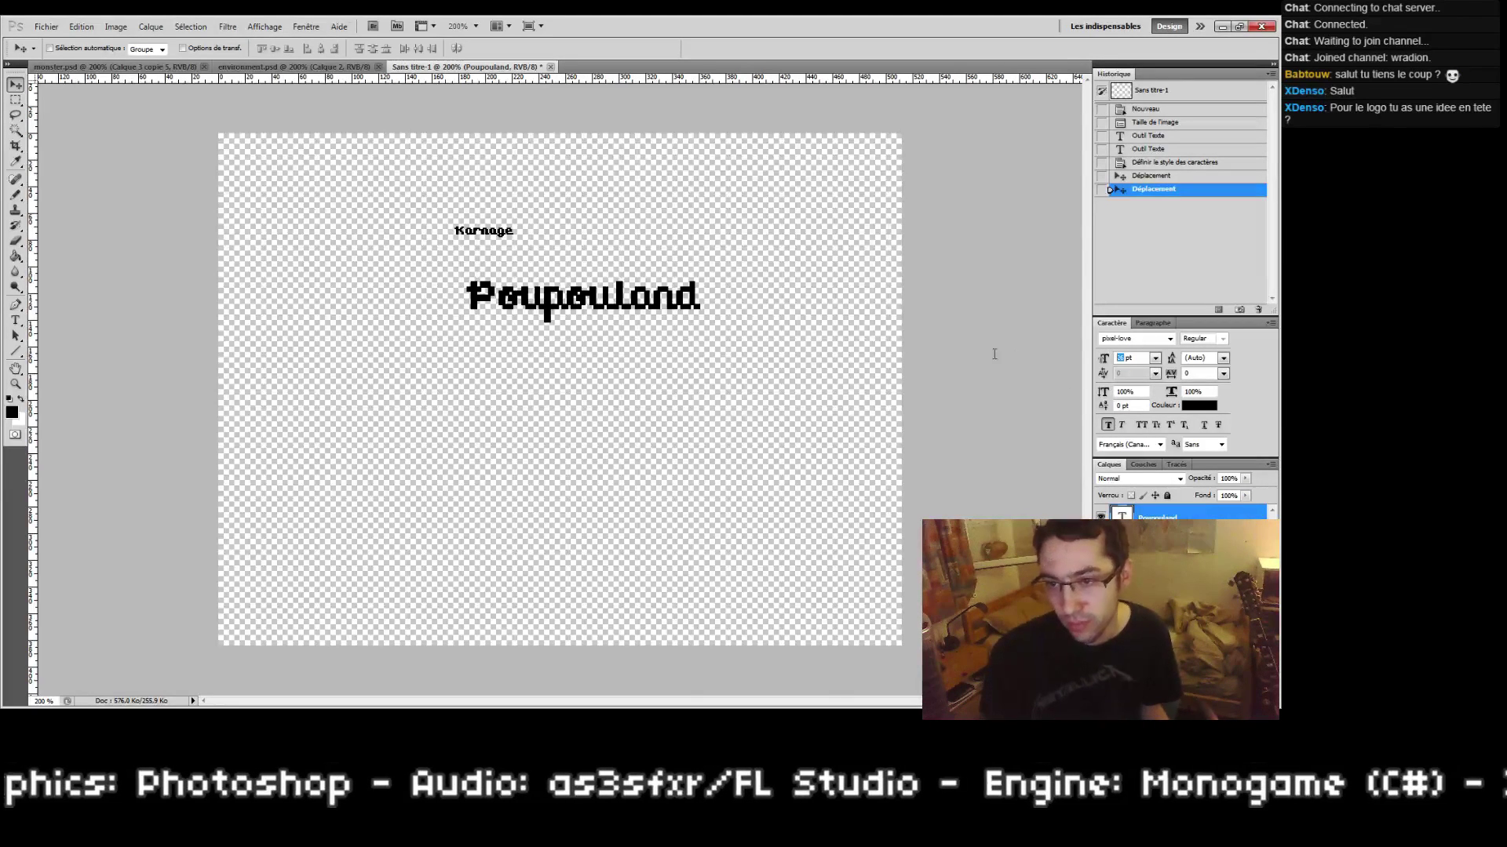
pyautogui.write('32')
pyautogui.press('Return')
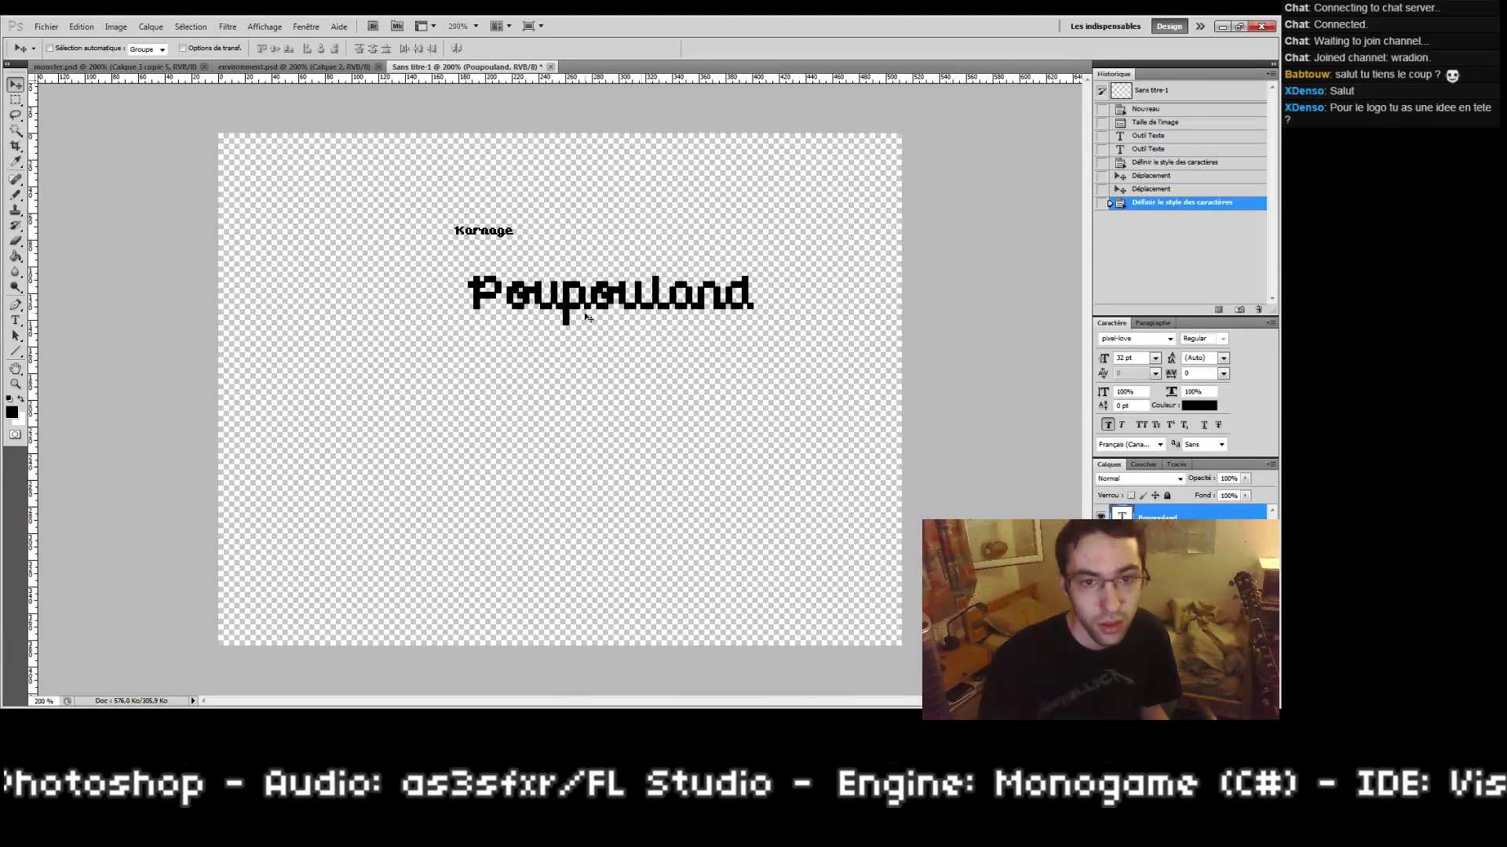
pyautogui.moveTo(552, 313); pyautogui.dragTo(528, 329)
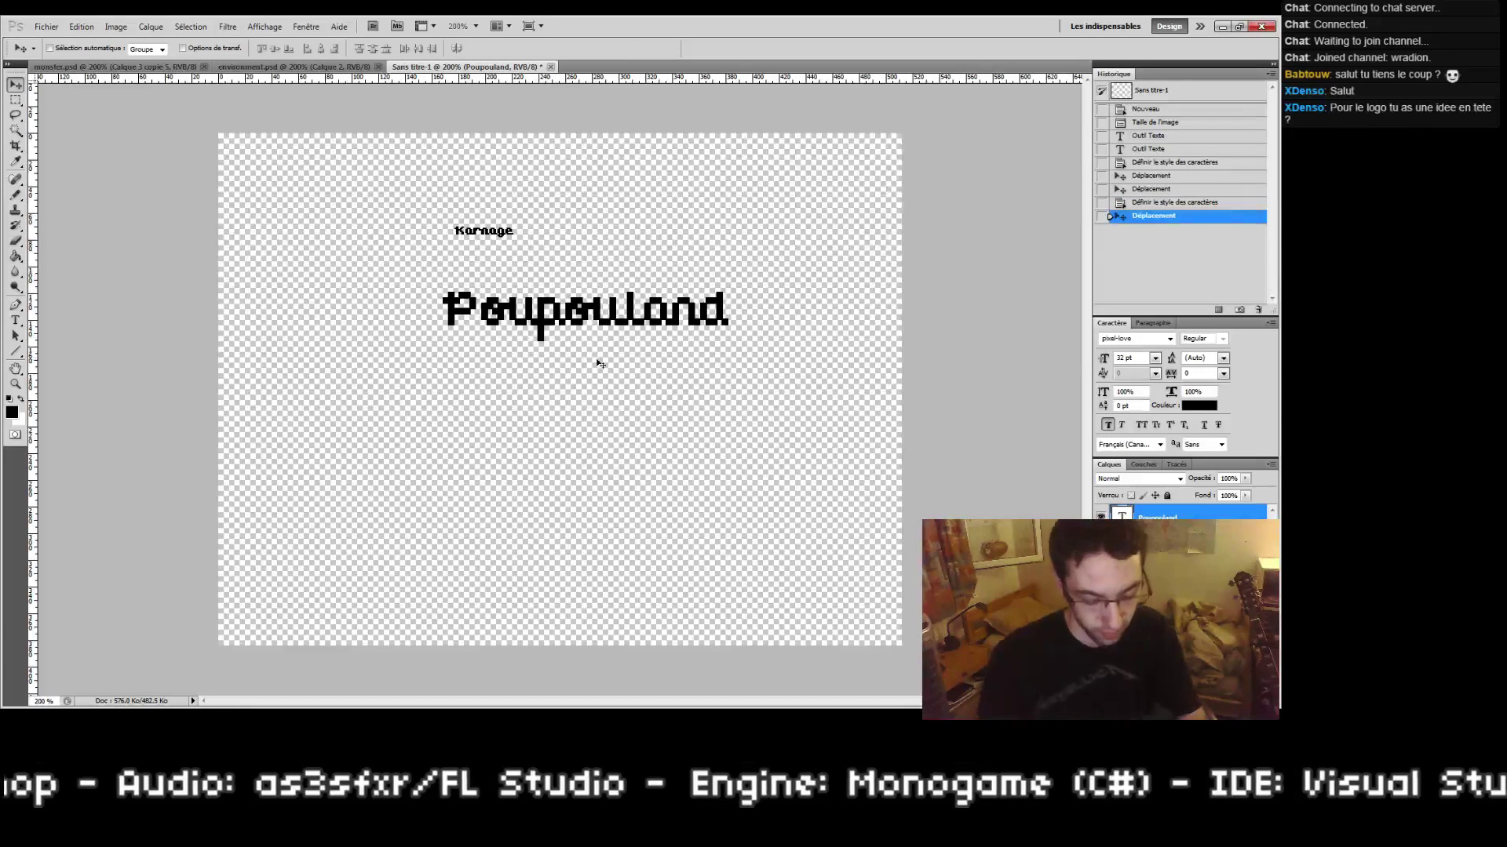
# Step: Try to tilt the "Poupouland" text counter-clockwise with Free Transform, and undo the rotation
pyautogui.hotkey('ctrl', 't')
pyautogui.moveTo(825, 298); pyautogui.dragTo(781, 243)
pyautogui.press('Return')
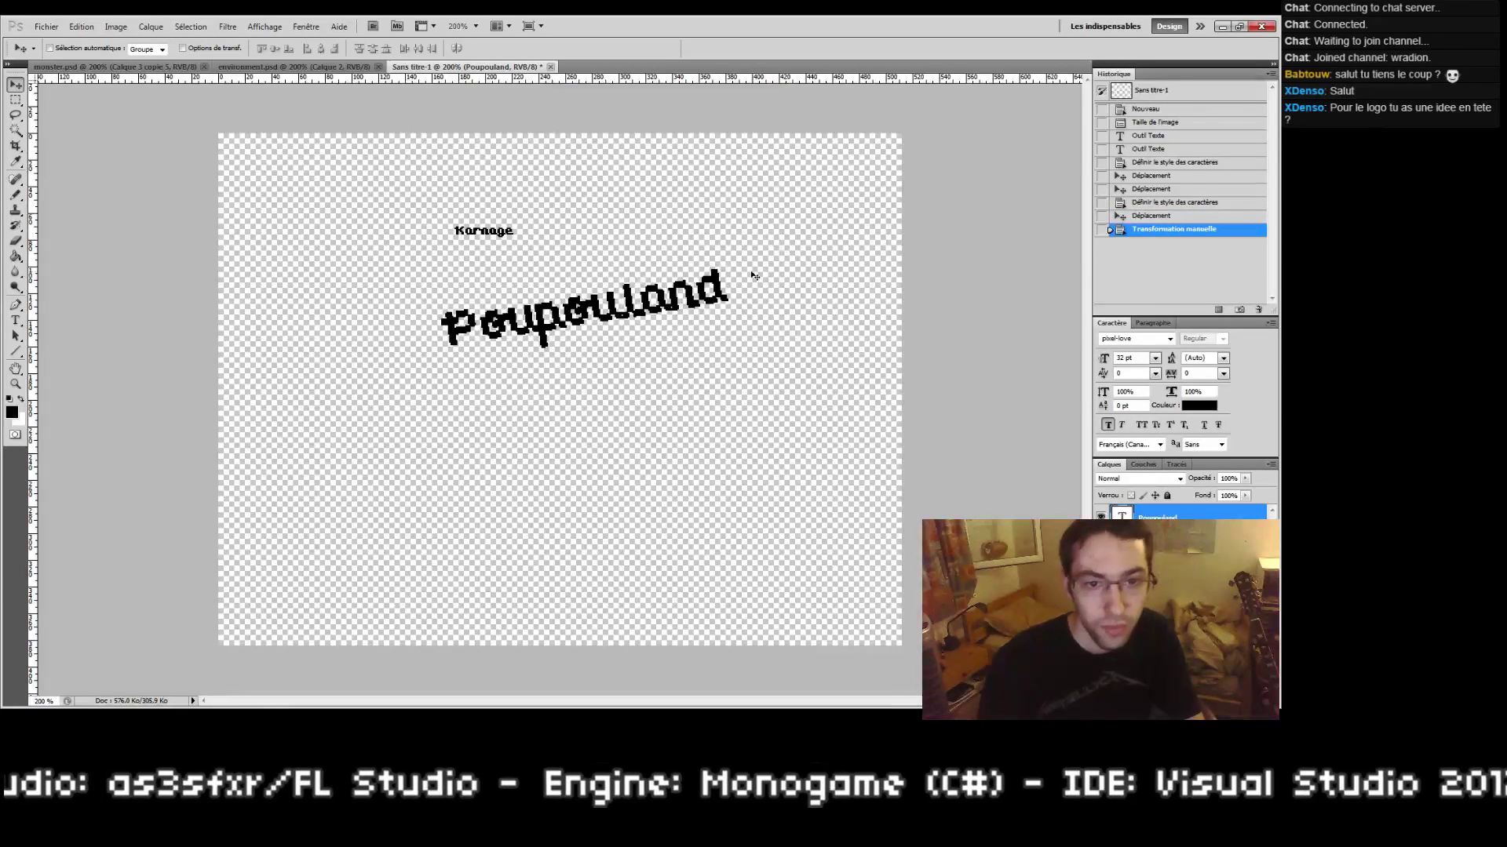
pyautogui.hotkey('ctrl', 'z')
pyautogui.hotkey('ctrl', 't')
pyautogui.moveTo(763, 272); pyautogui.dragTo(743, 259)
pyautogui.press('Escape')
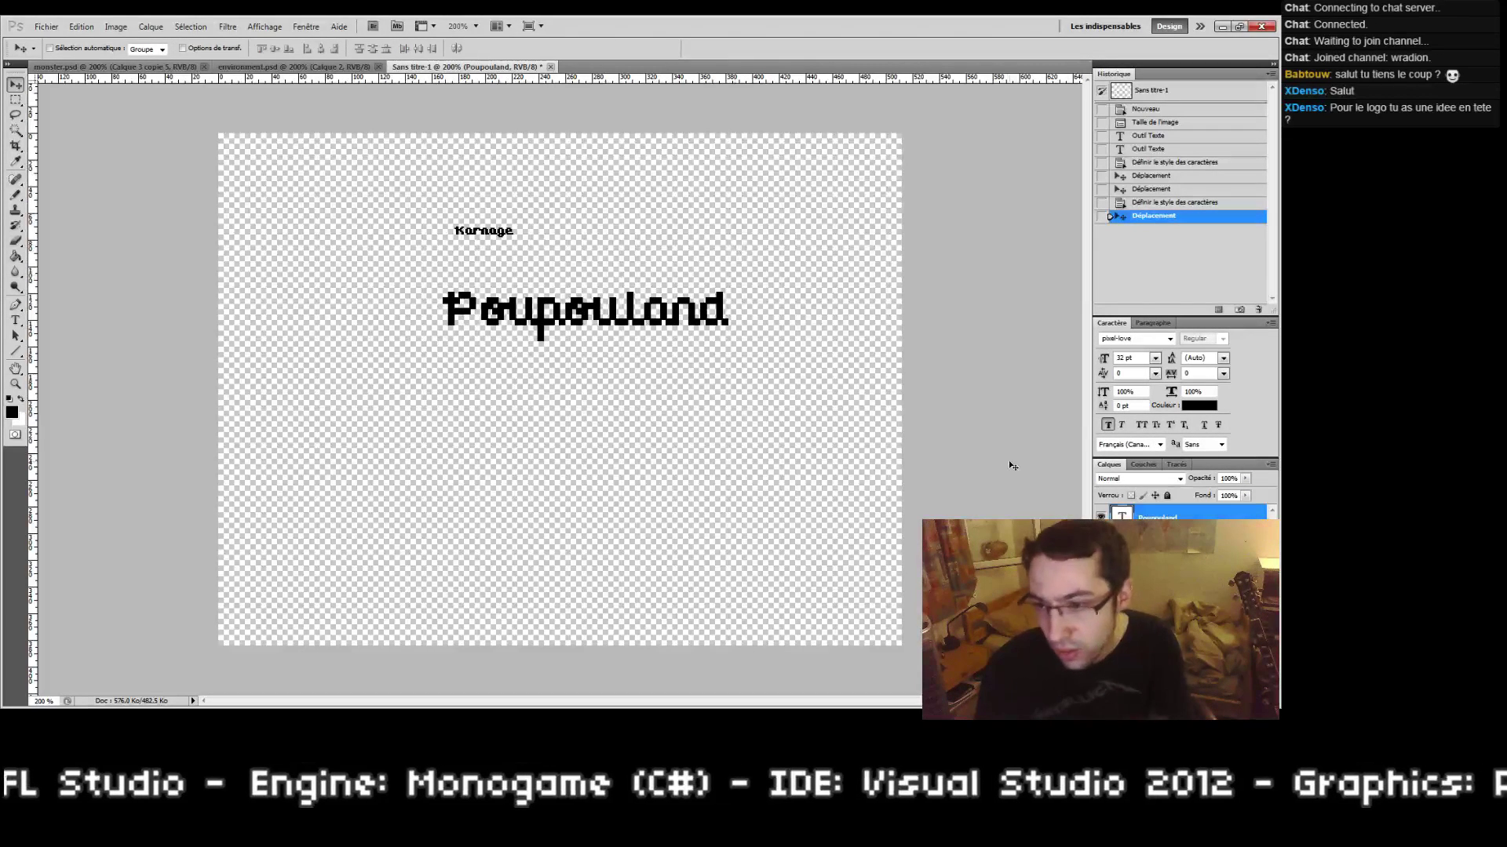
# Step: Tighten the letter spacing of the "Poupouland" text, trying a tracking of -100 before choosing -50
pyautogui.click(1156, 425)
pyautogui.click(1156, 425)
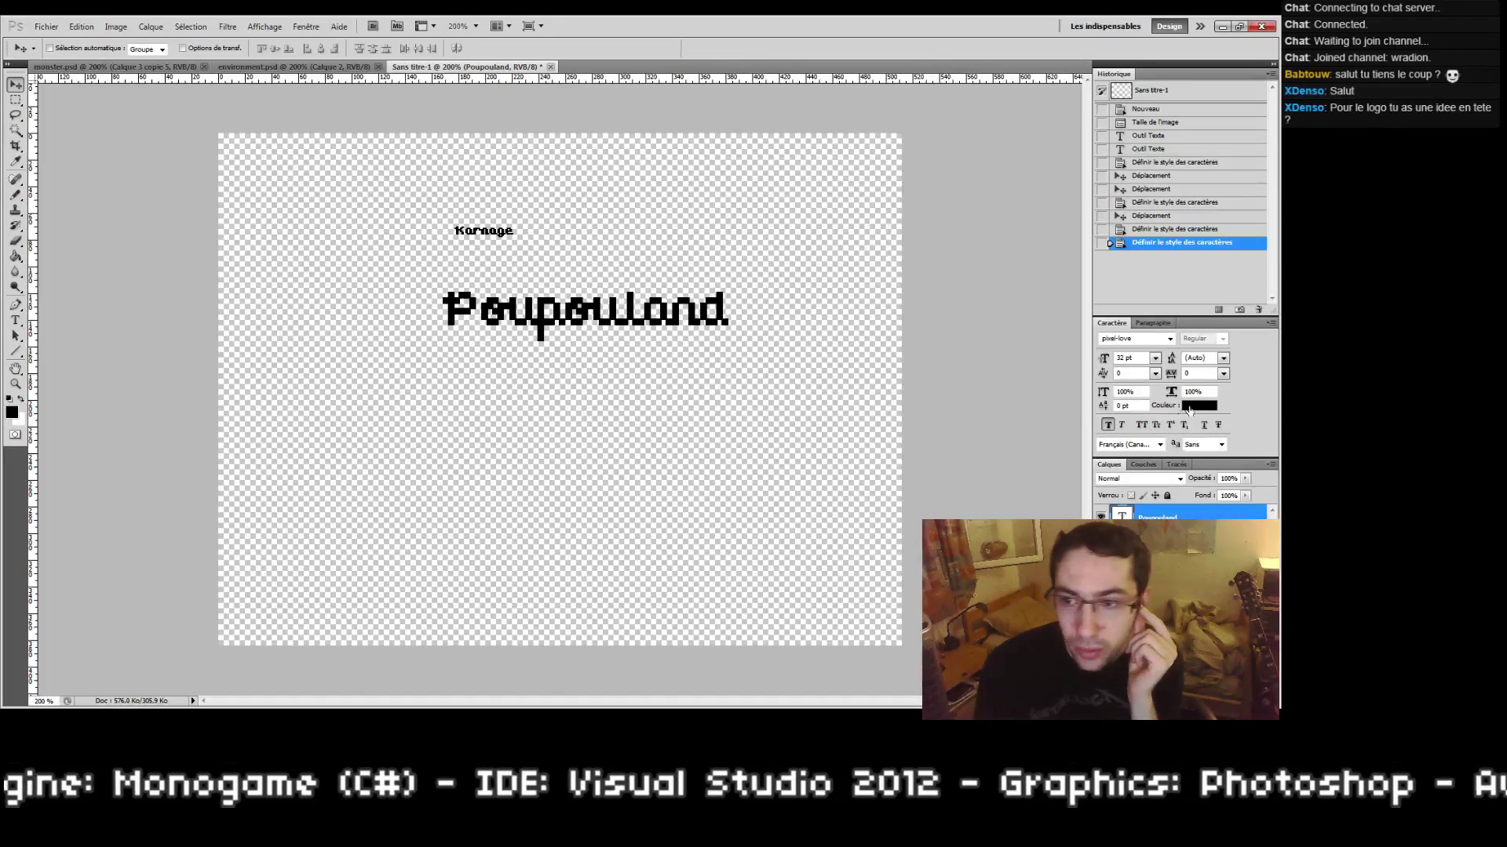
pyautogui.click(1223, 373)
pyautogui.click(1230, 389)
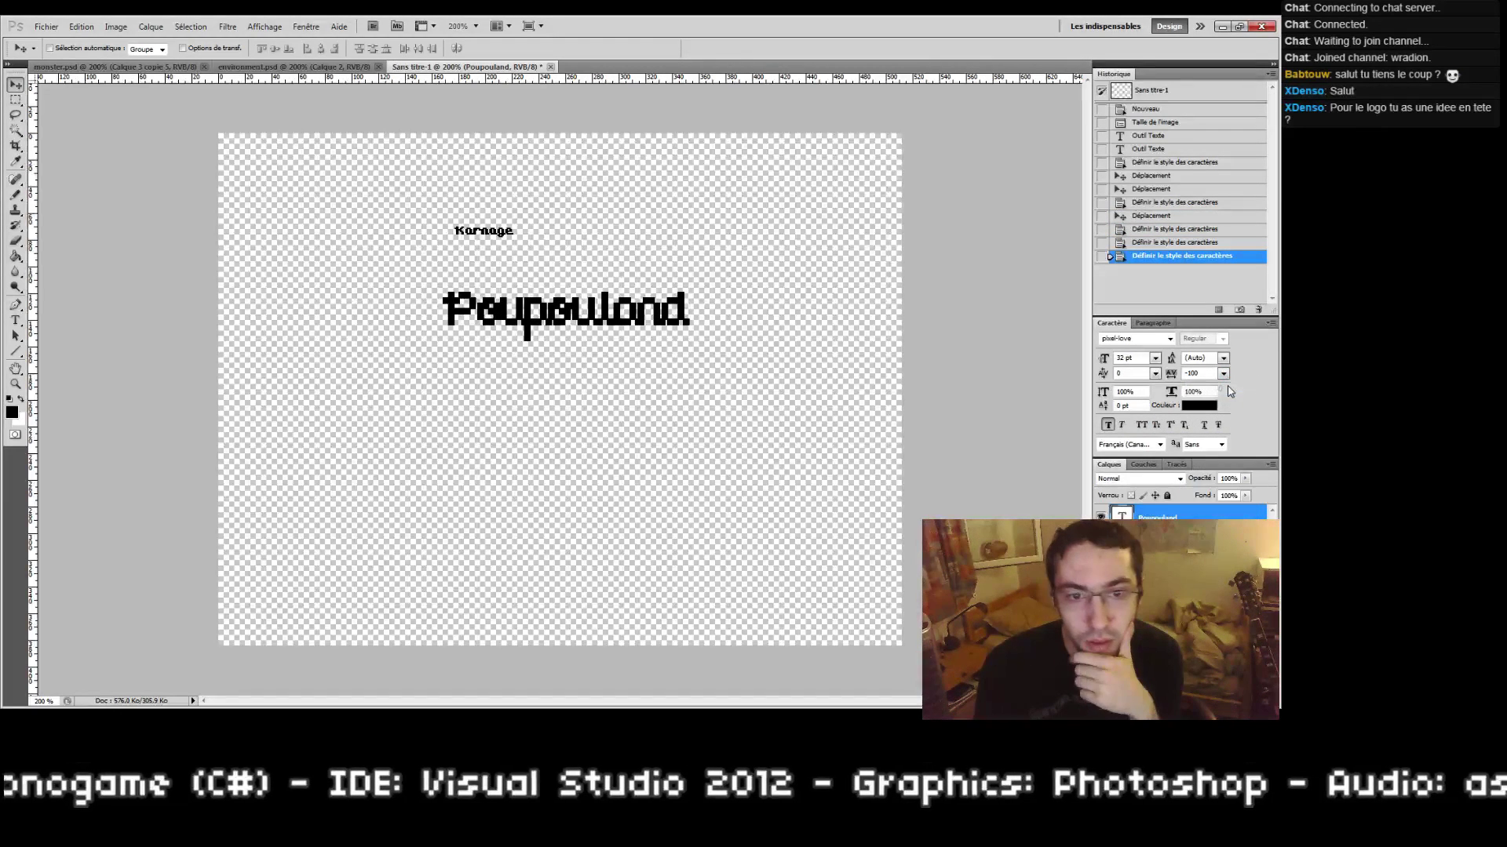
pyautogui.click(1223, 373)
pyautogui.click(1229, 421)
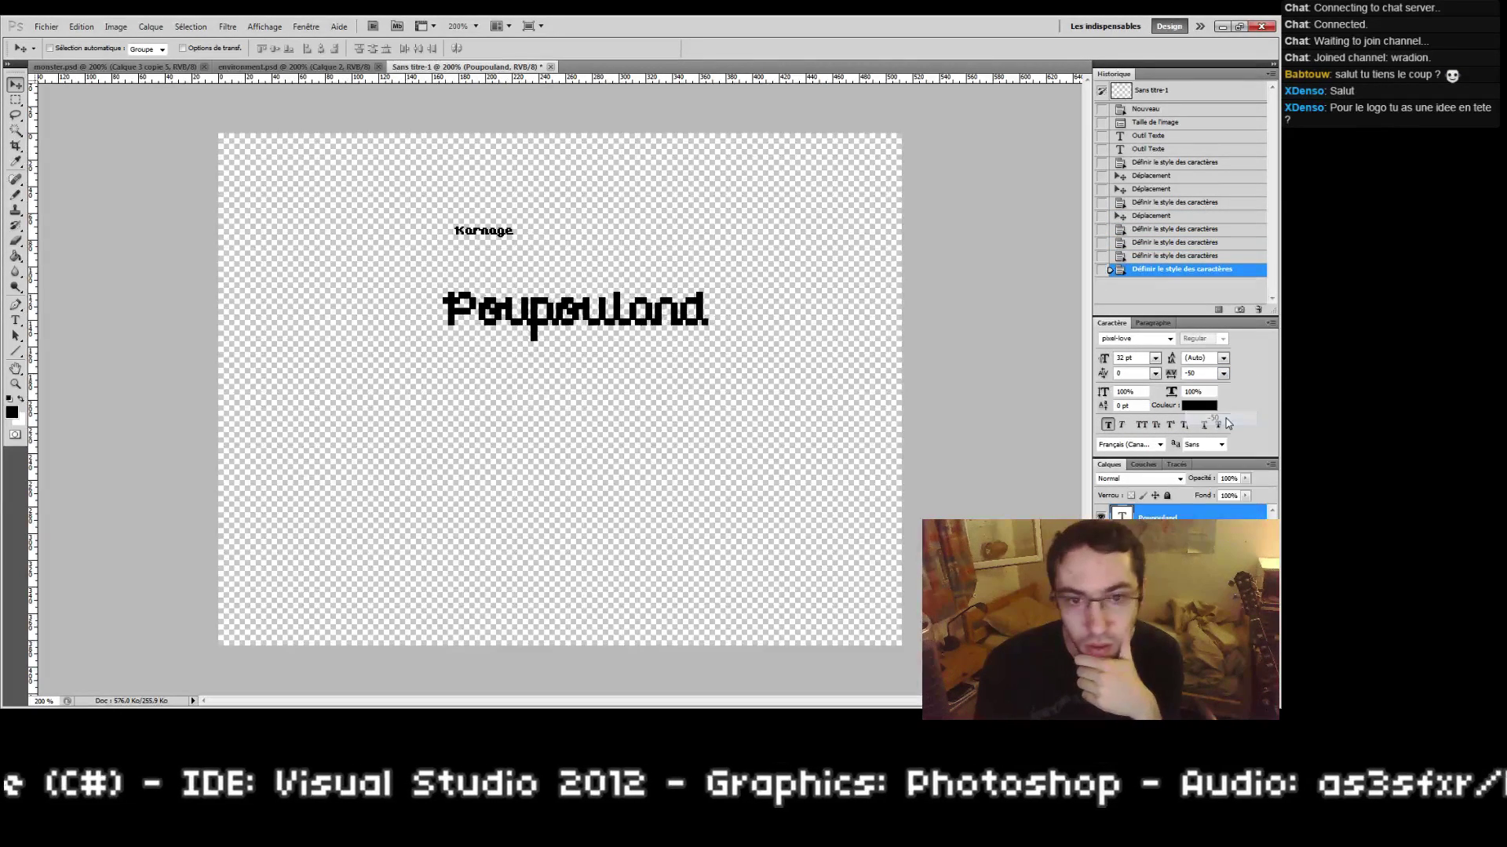
pyautogui.click(1223, 359)
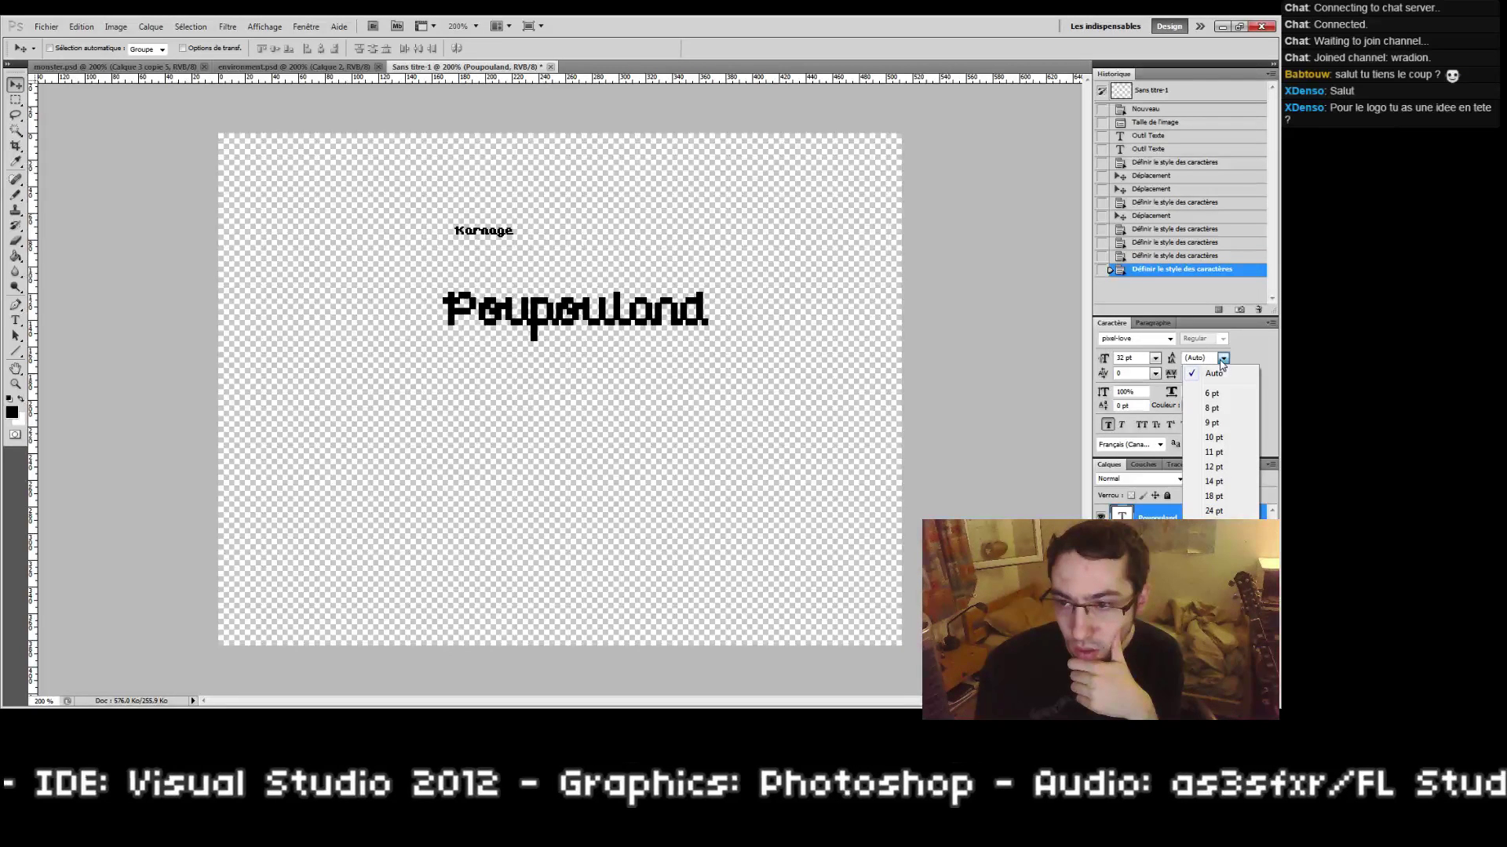
pyautogui.click(1224, 360)
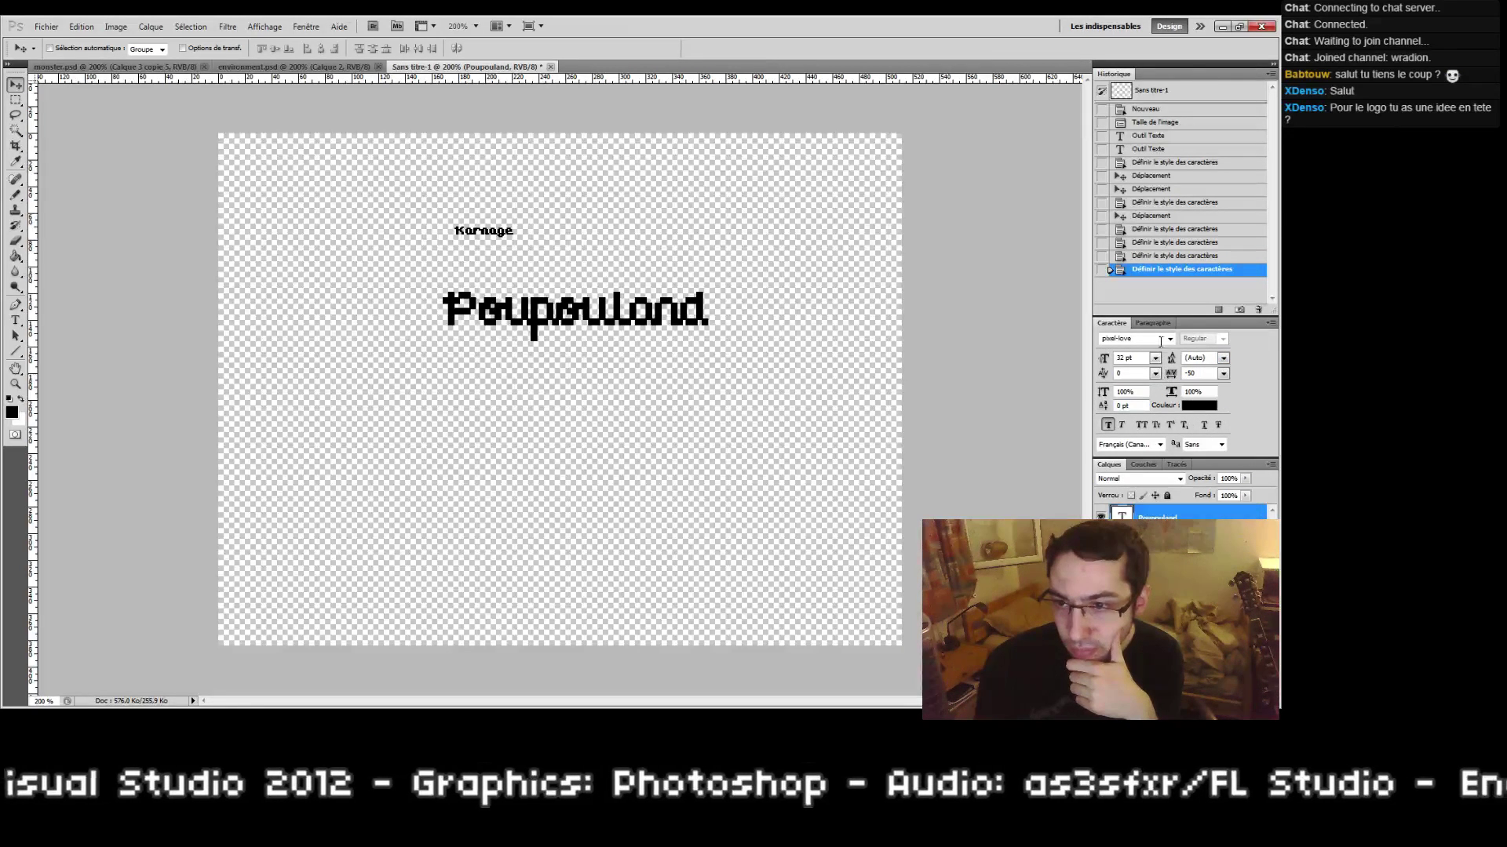
# Step: Set the "Poupouland" text's anti-aliasing to Sans and its language to Canadian French
pyautogui.click(1221, 444)
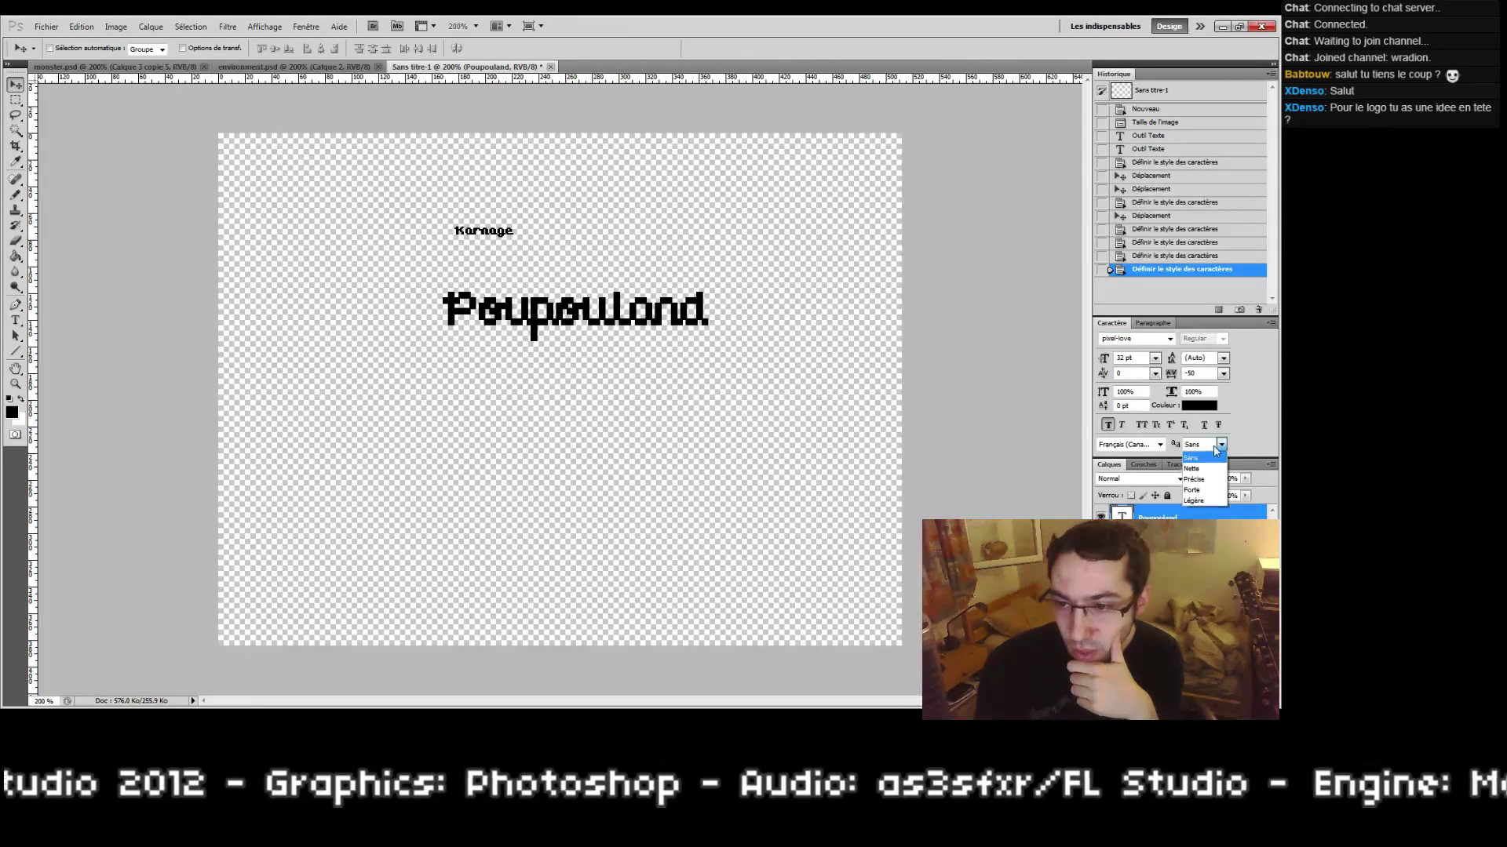
pyautogui.click(1196, 445)
pyautogui.click(1160, 444)
pyautogui.click(1130, 430)
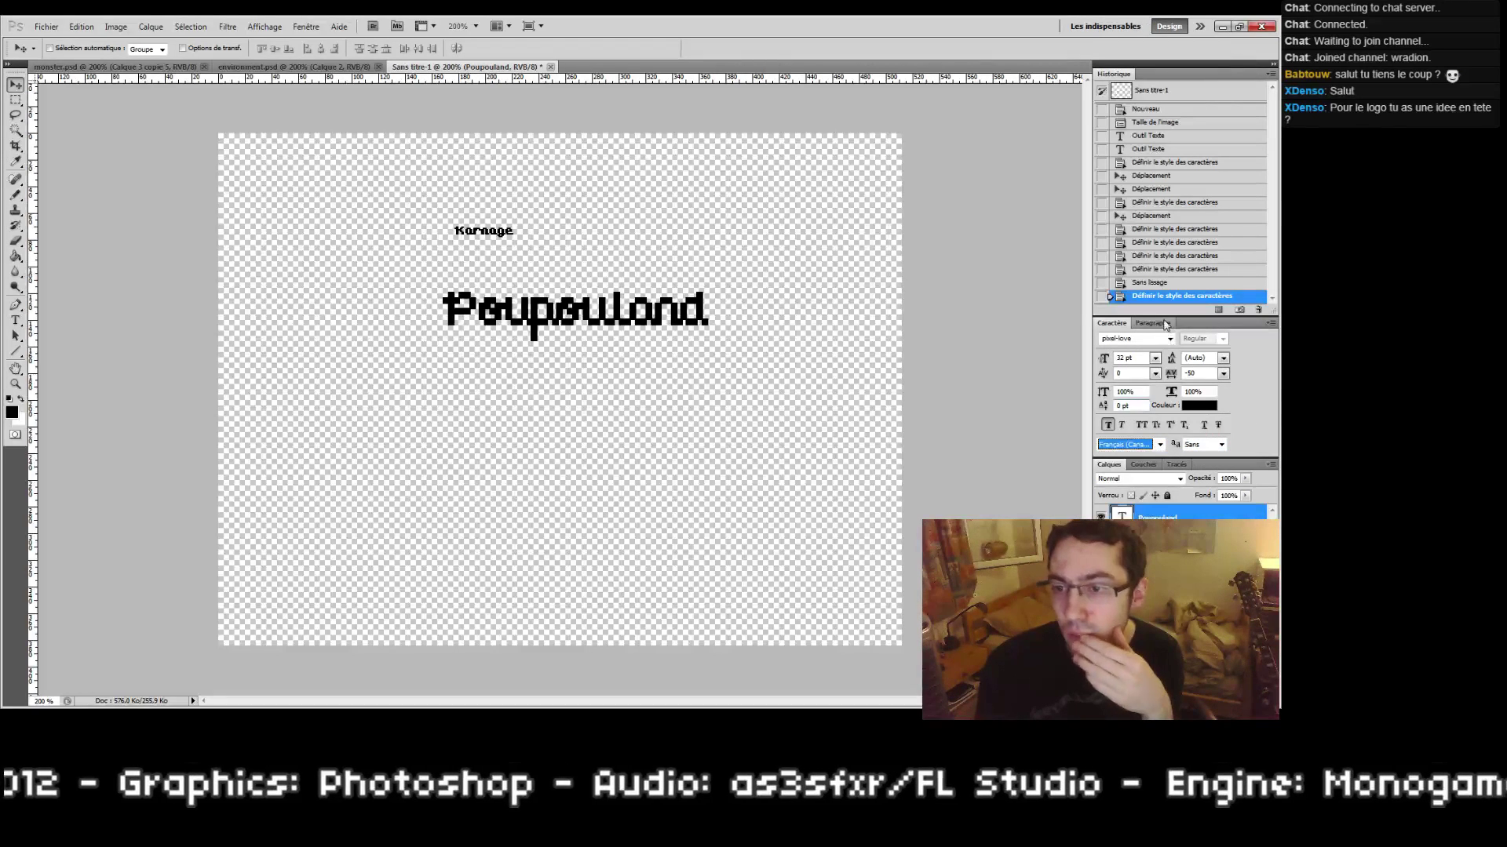
# Step: Try to skew the "Poupouland" text so its end slants upward by about 7 degrees, and cancel the transform
pyautogui.click(81, 26)
pyautogui.moveTo(185, 289)
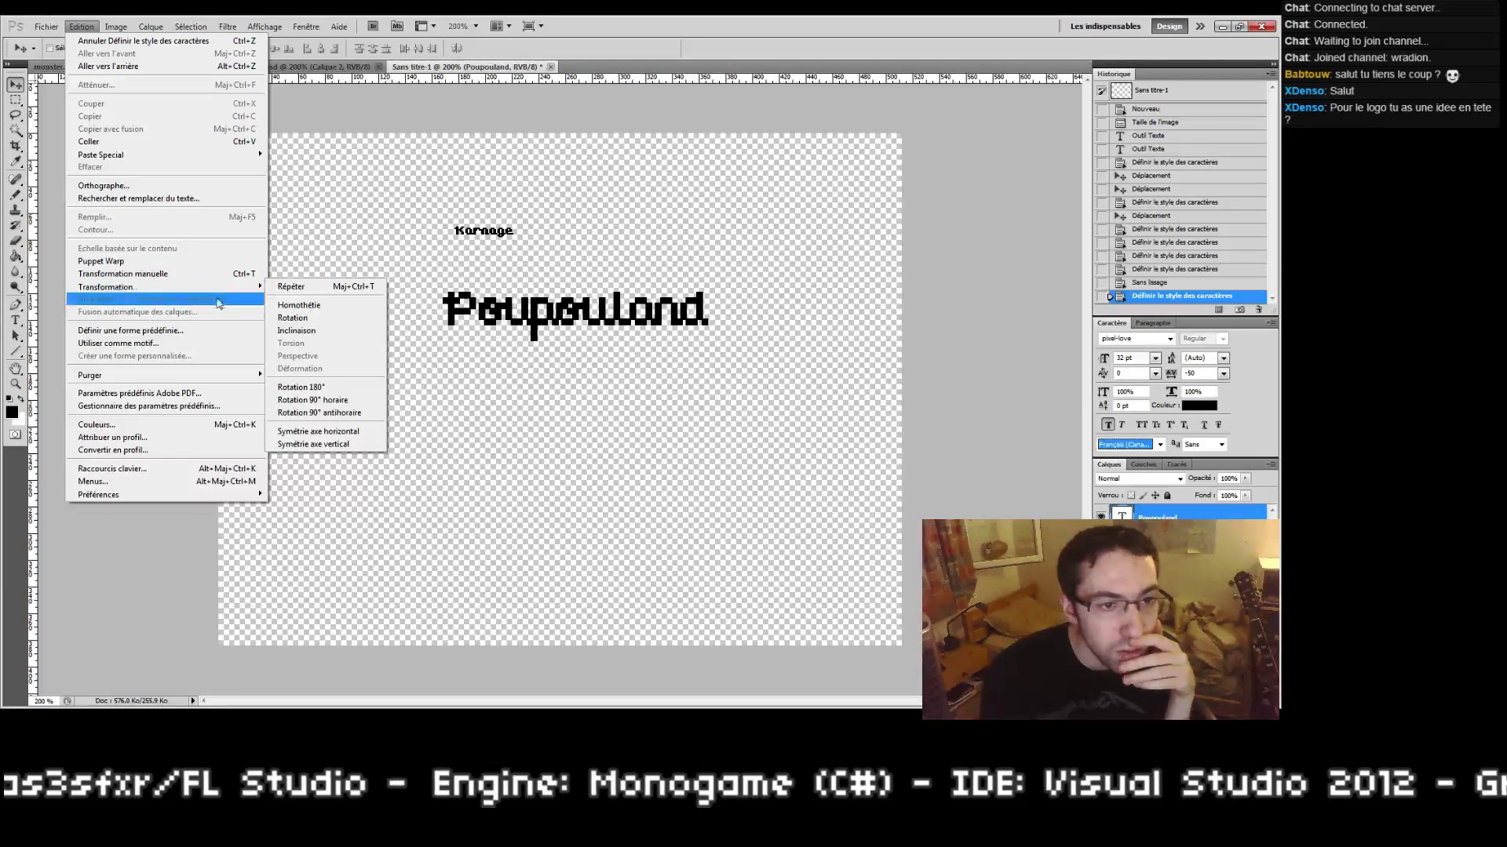
pyautogui.click(298, 330)
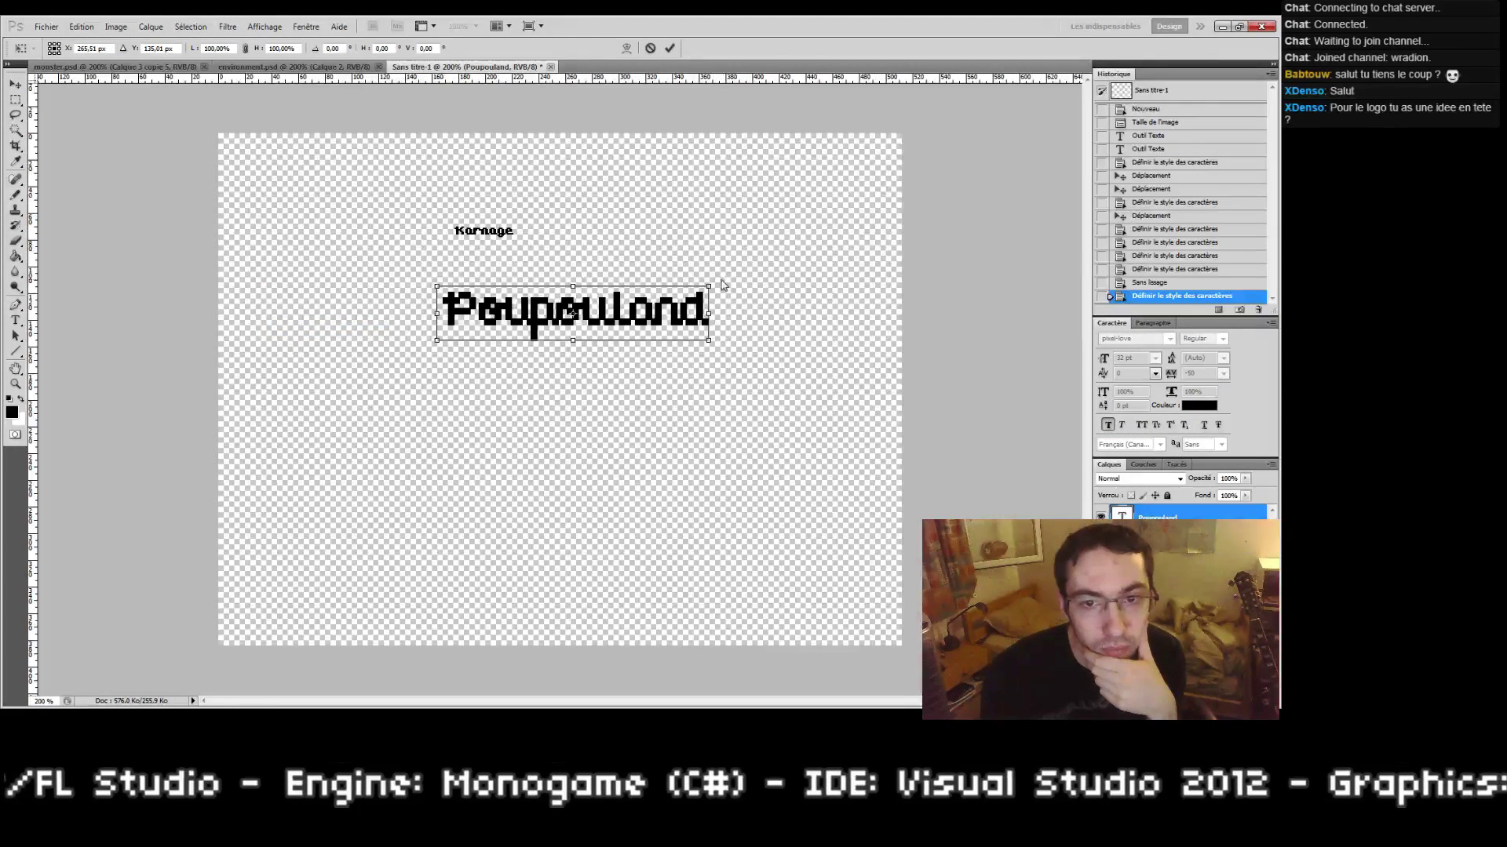
pyautogui.moveTo(694, 292); pyautogui.dragTo(710, 296)
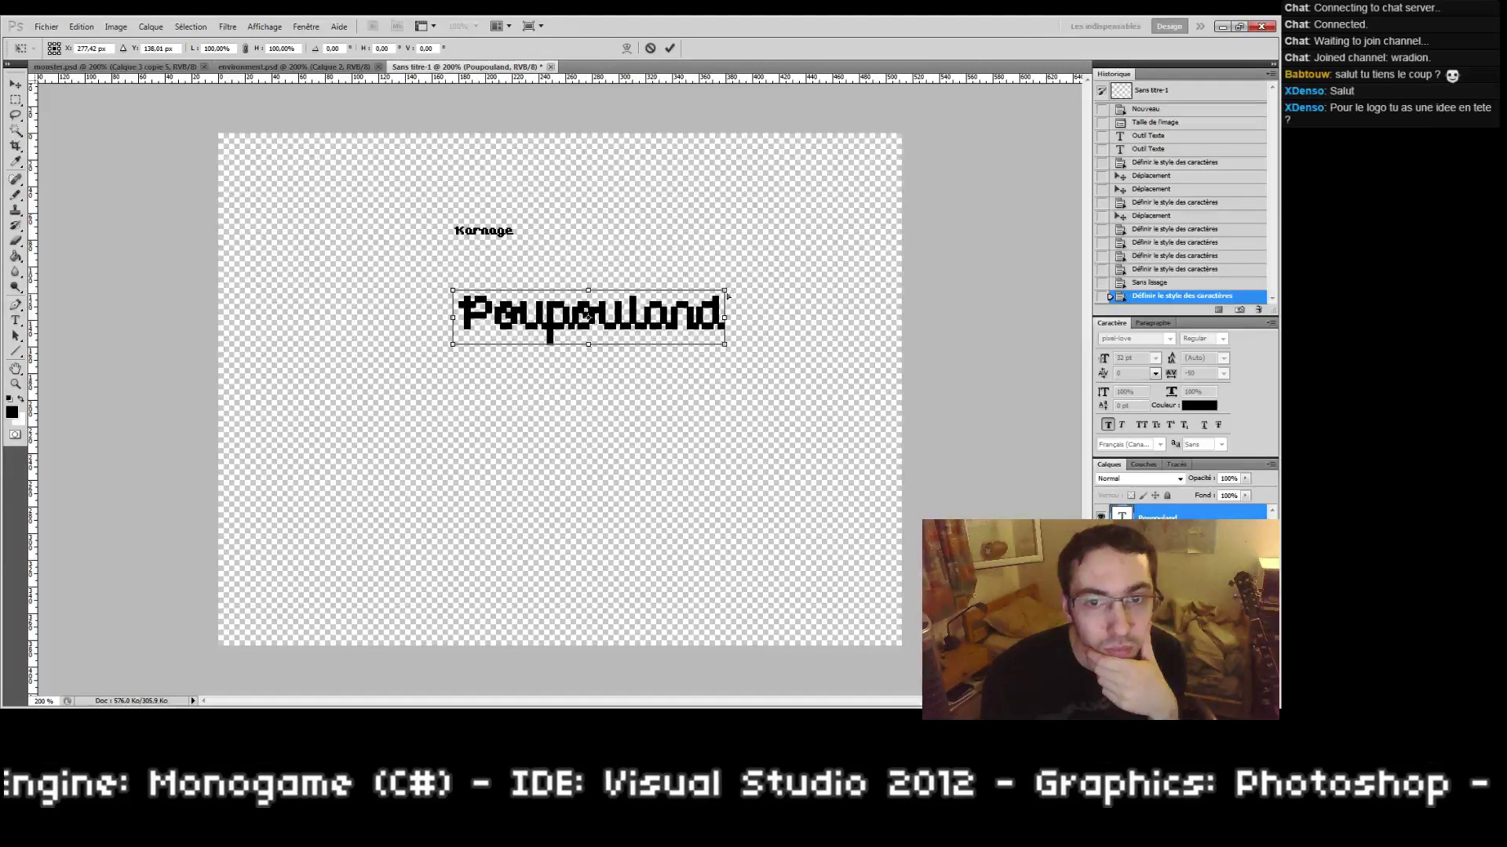
pyautogui.moveTo(727, 293); pyautogui.dragTo(703, 261)
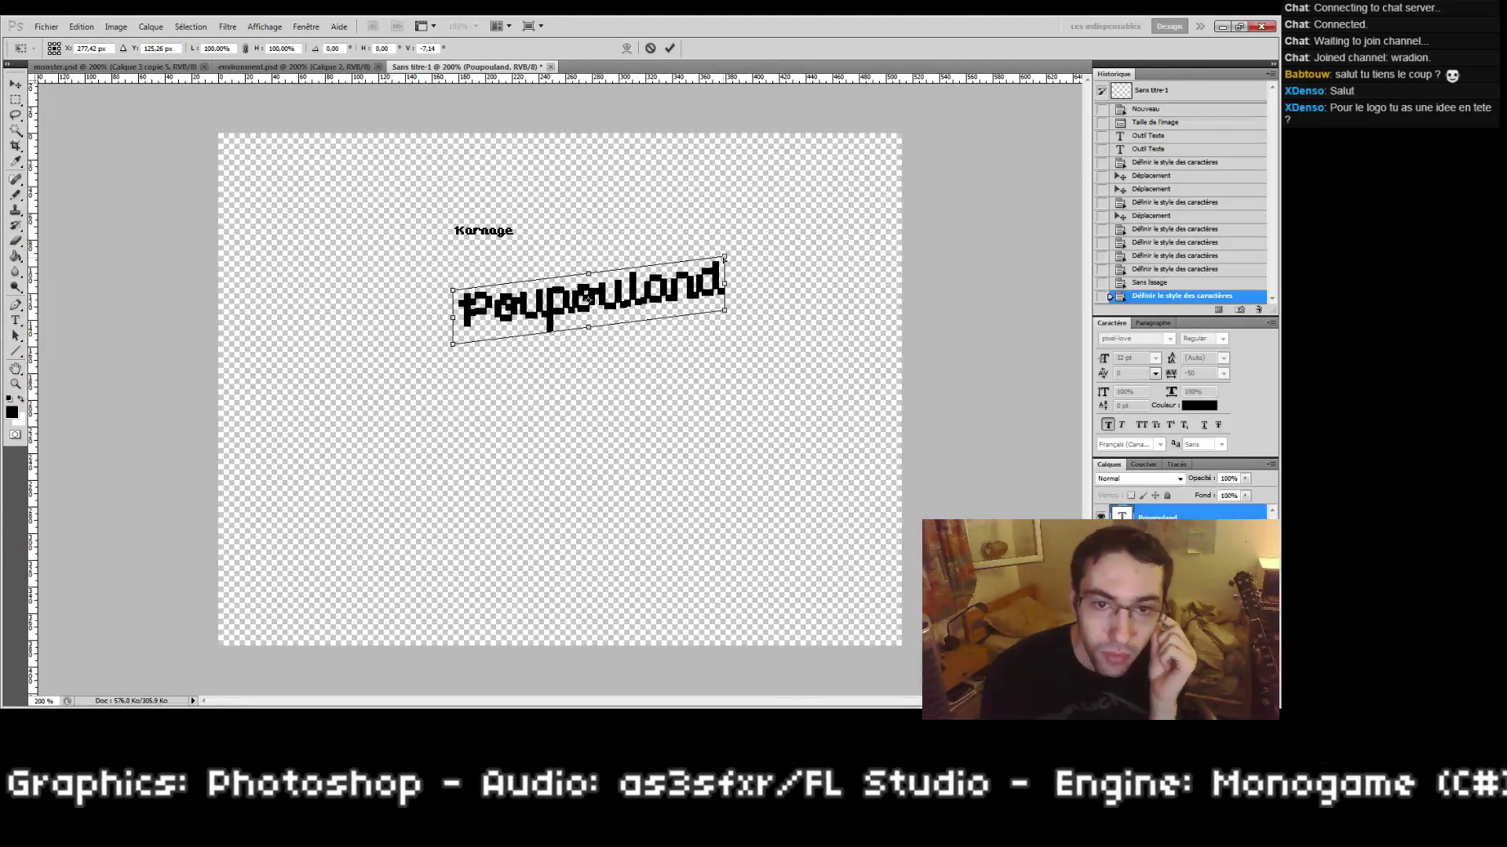
pyautogui.click(648, 51)
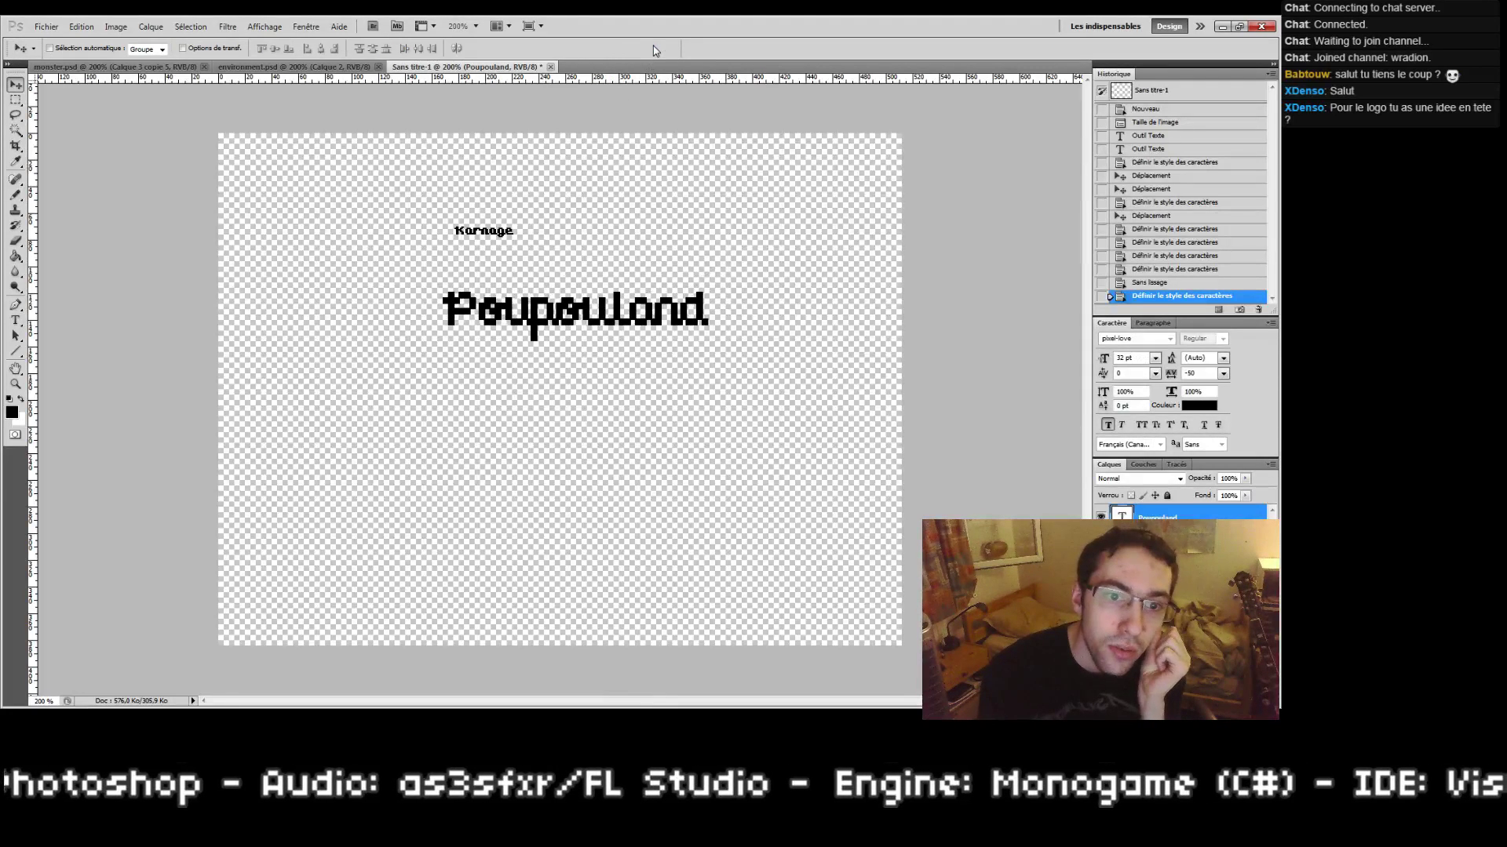
pyautogui.click(114, 26)
pyautogui.moveTo(82, 27)
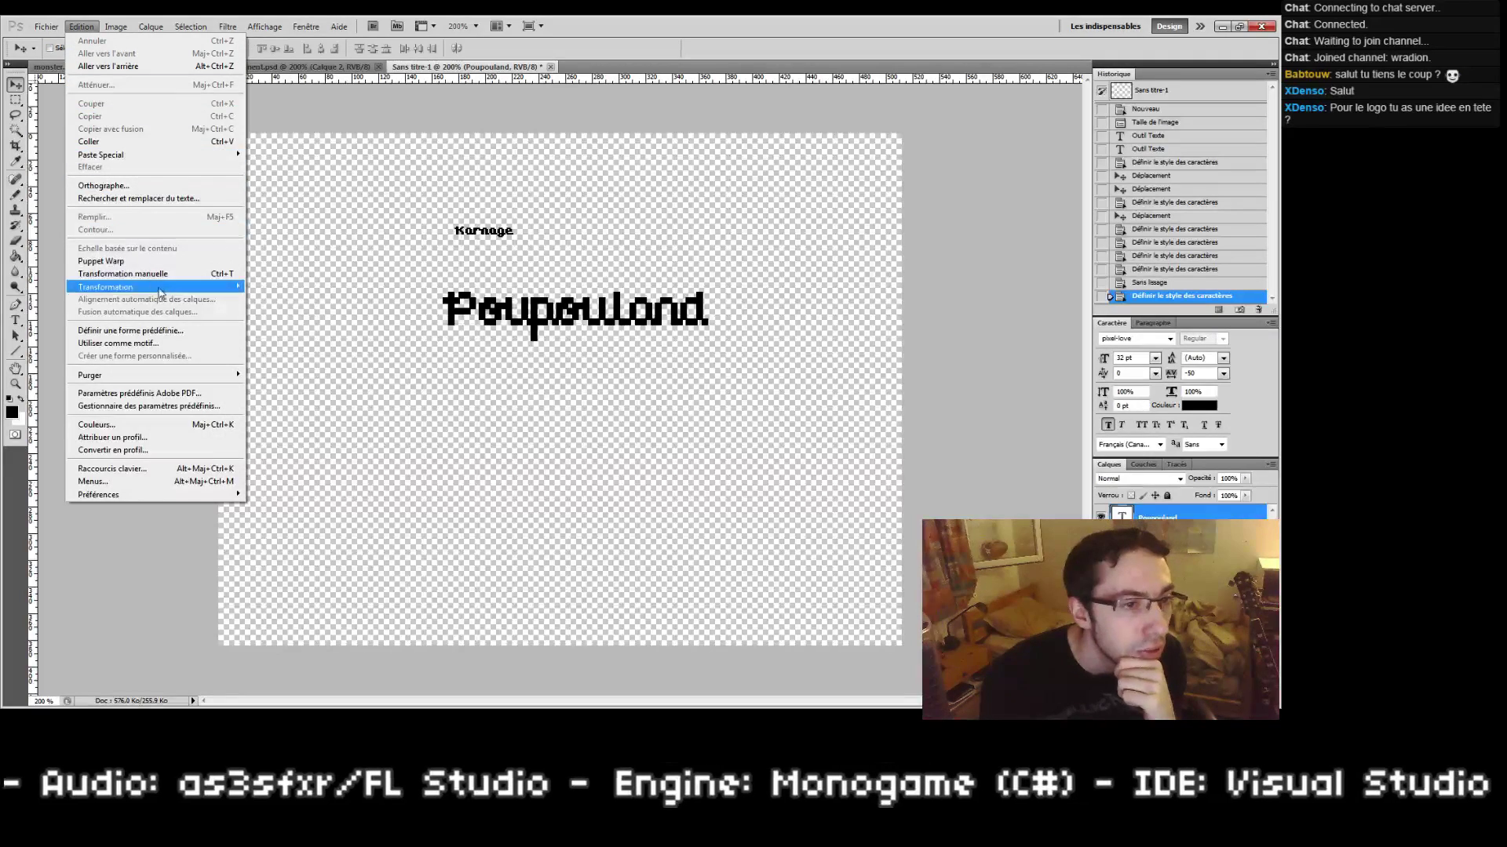
pyautogui.click(178, 273)
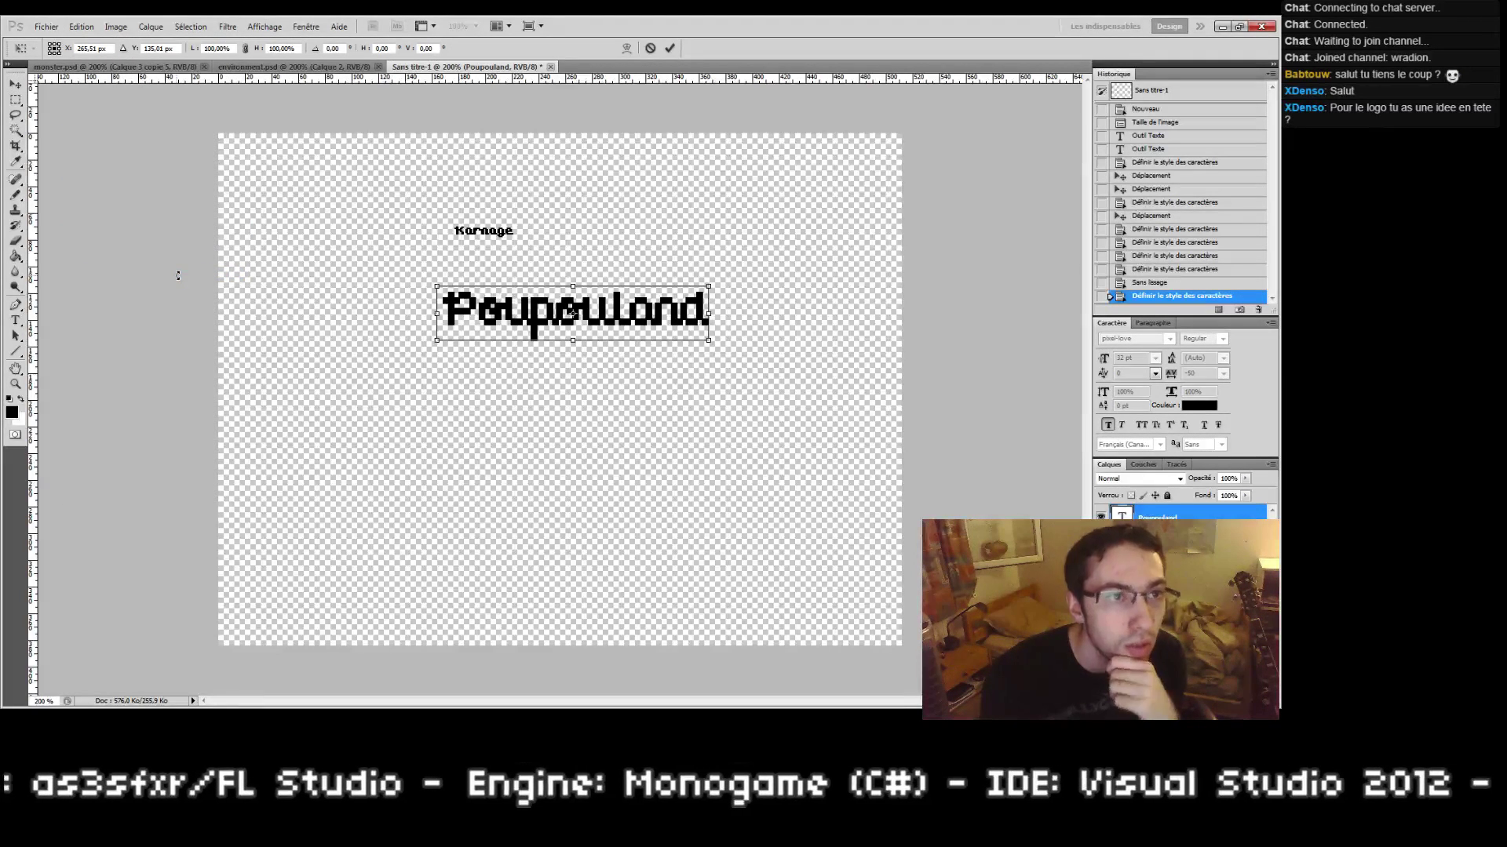
pyautogui.press('Escape')
# Step: Try to warp the "Poupouland" text with the text warp command, and remove its faux bold style
pyautogui.click(81, 27)
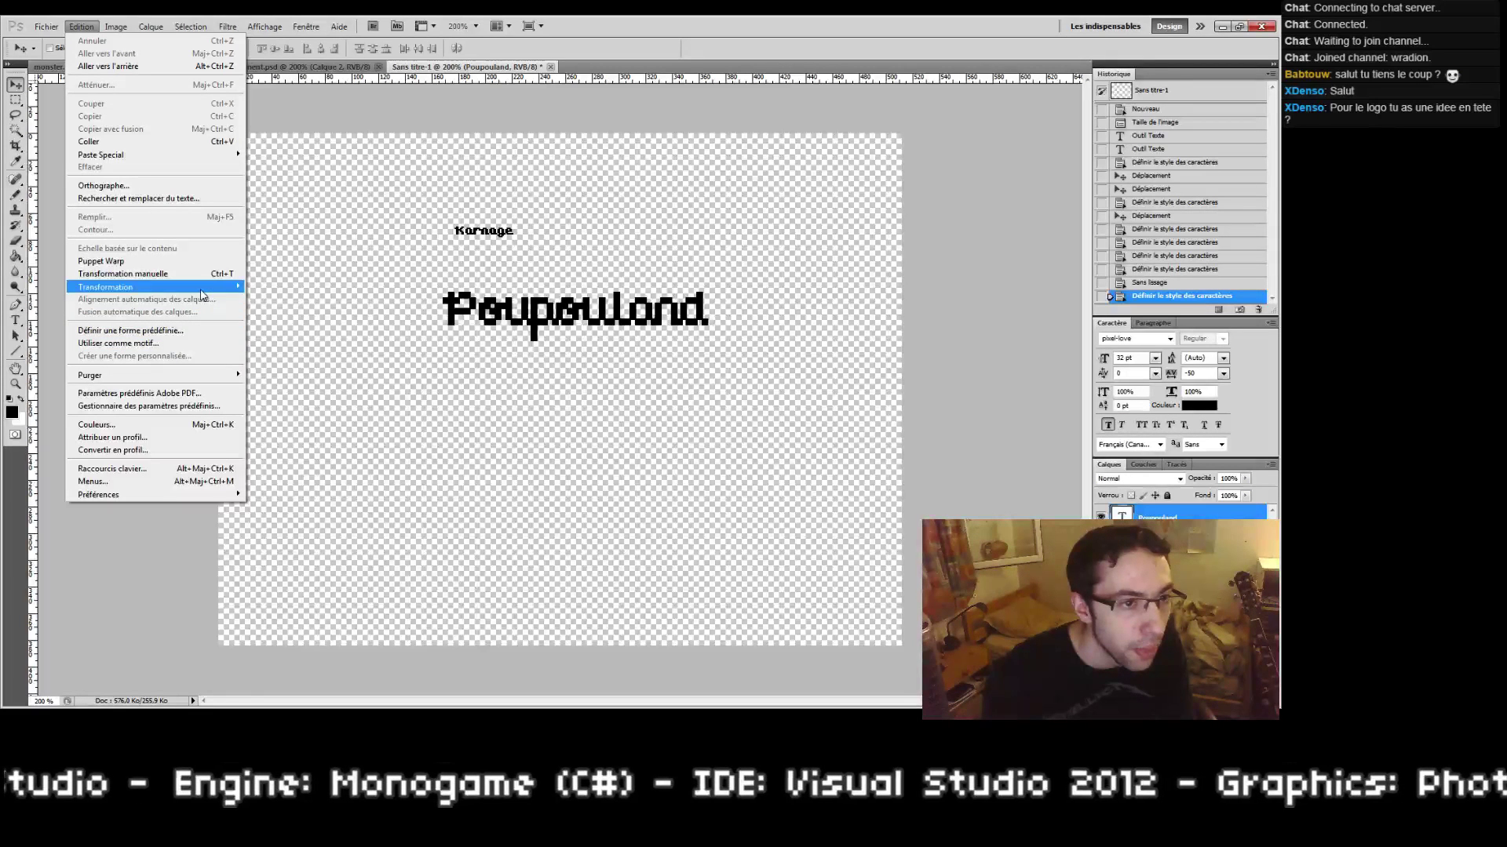
pyautogui.moveTo(201, 289)
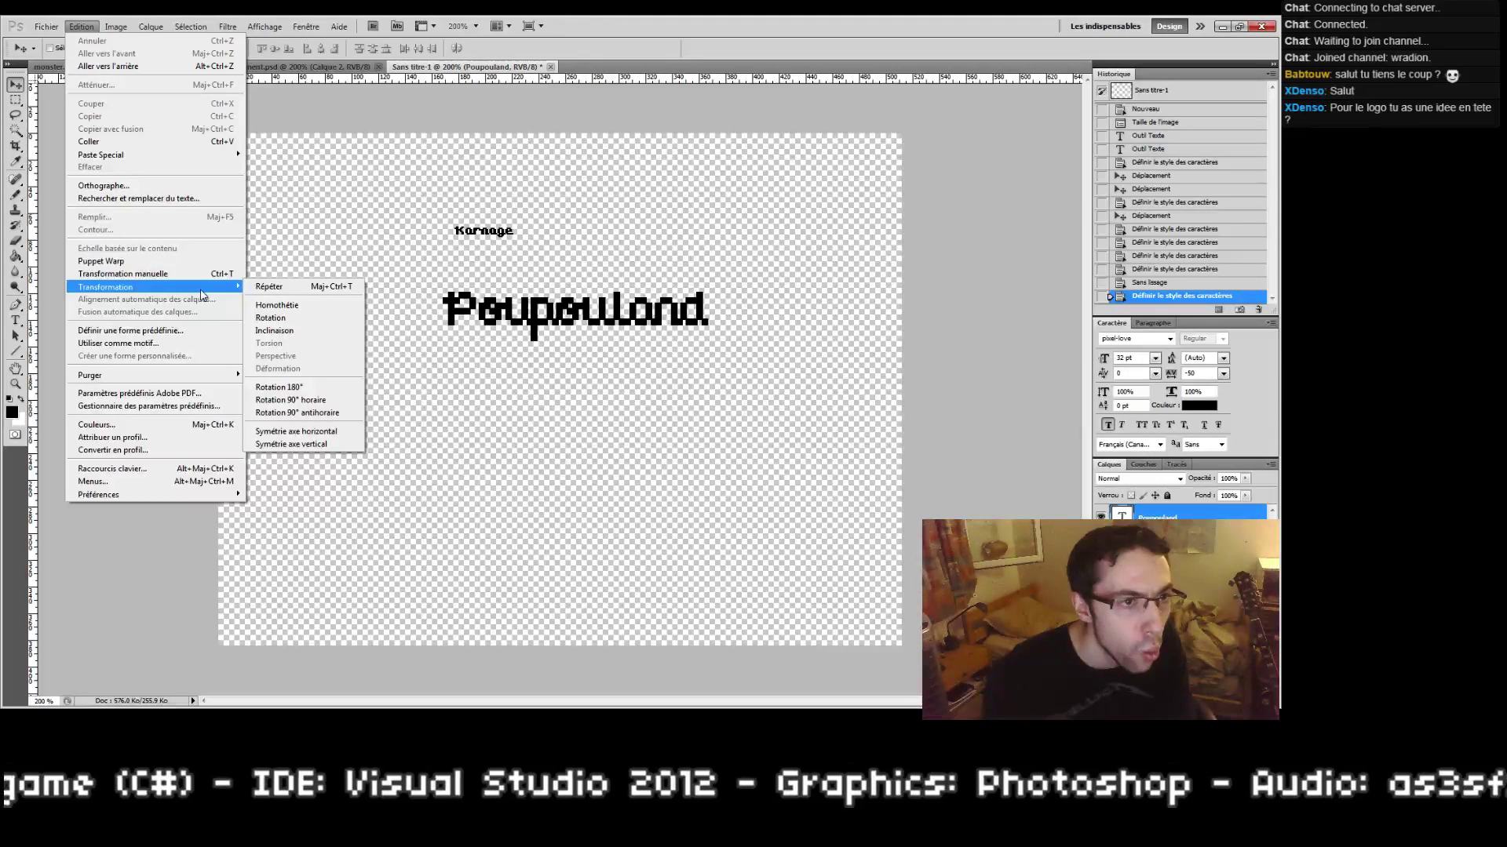
pyautogui.moveTo(110, 30)
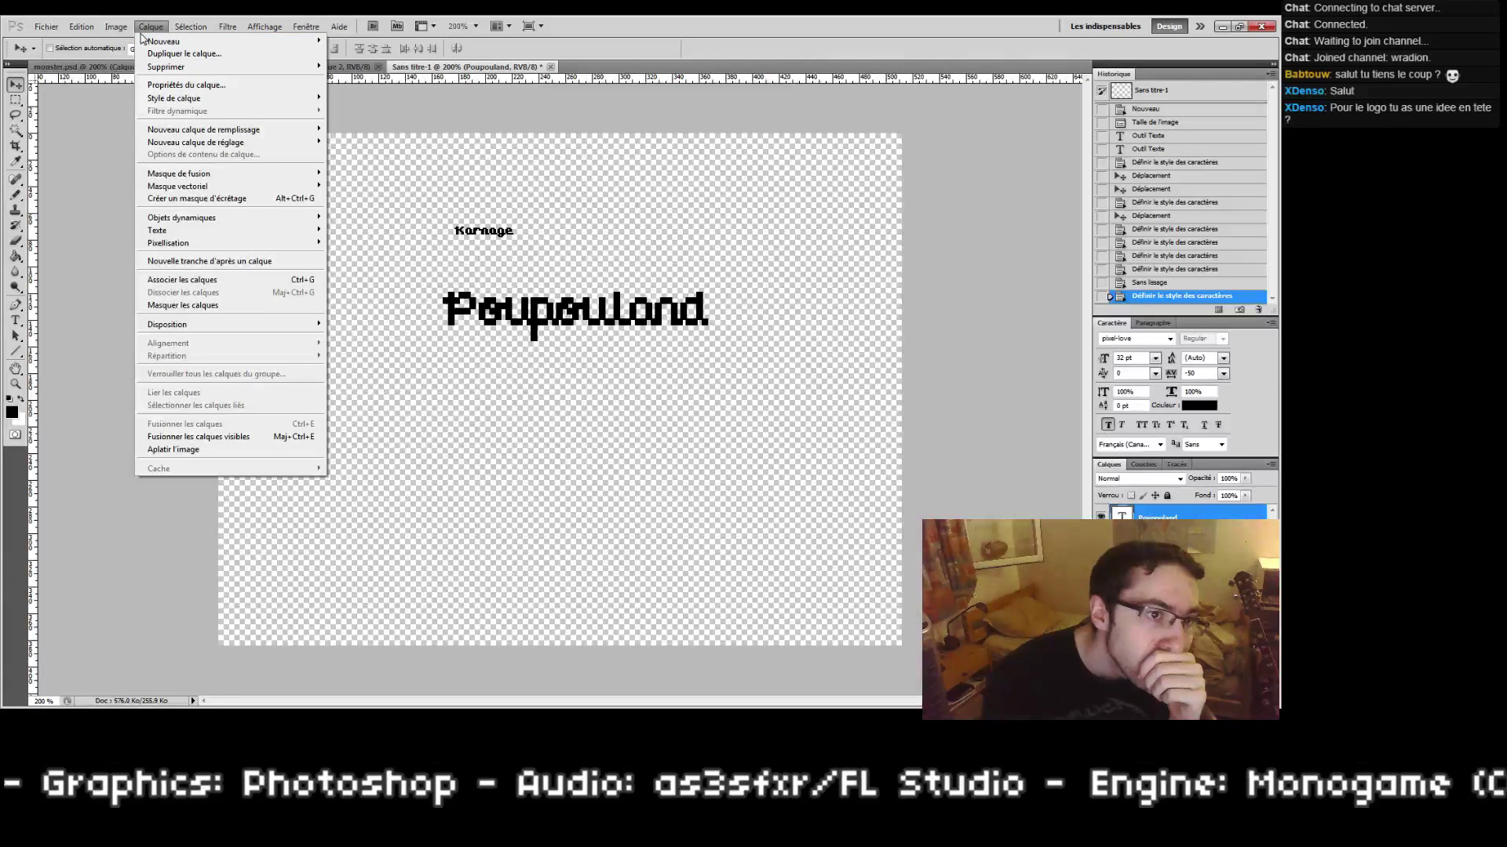
pyautogui.moveTo(243, 232)
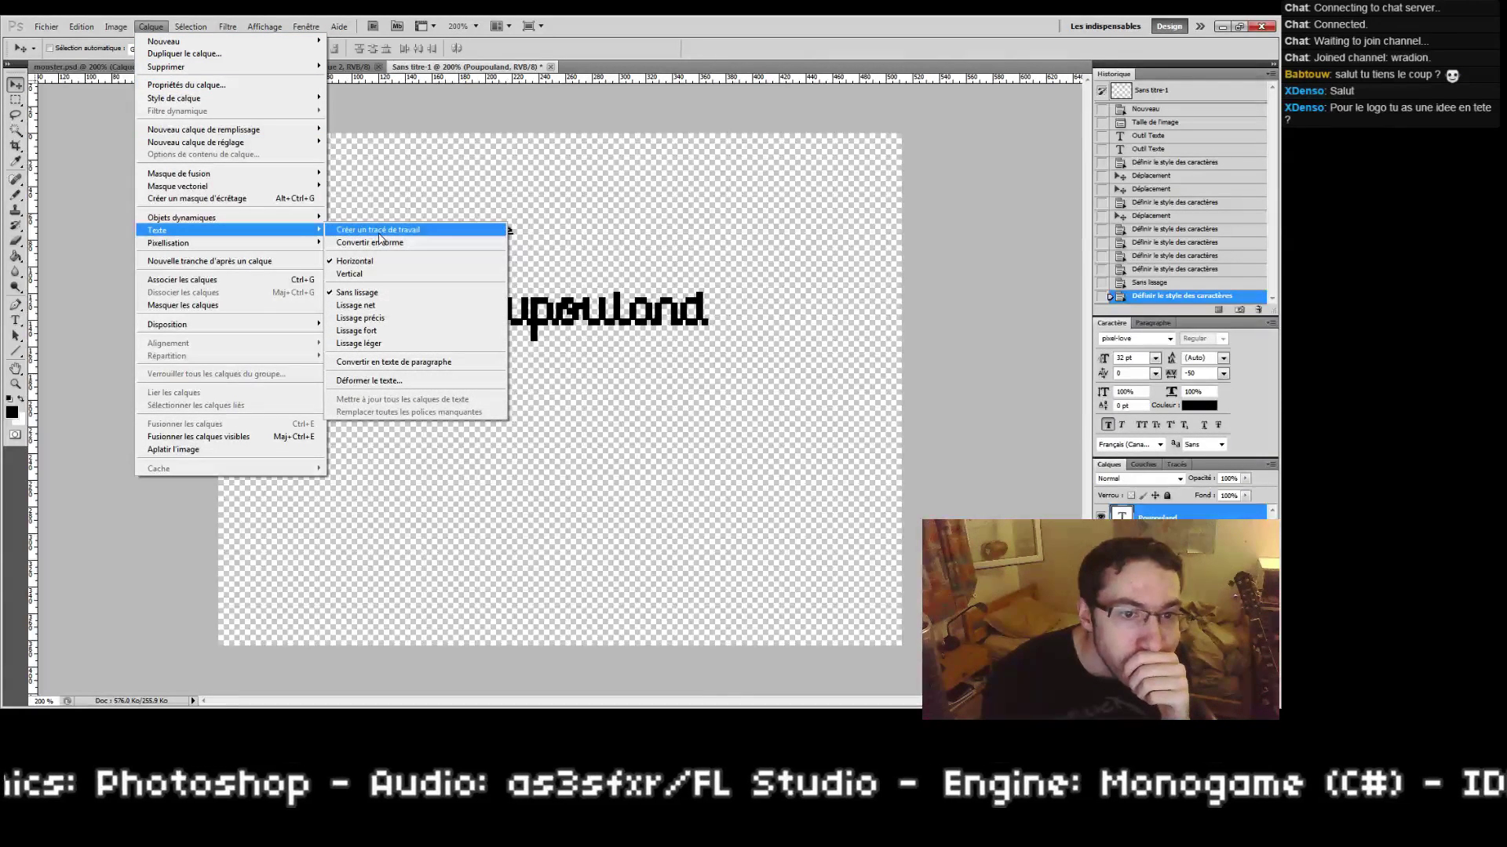
pyautogui.click(369, 380)
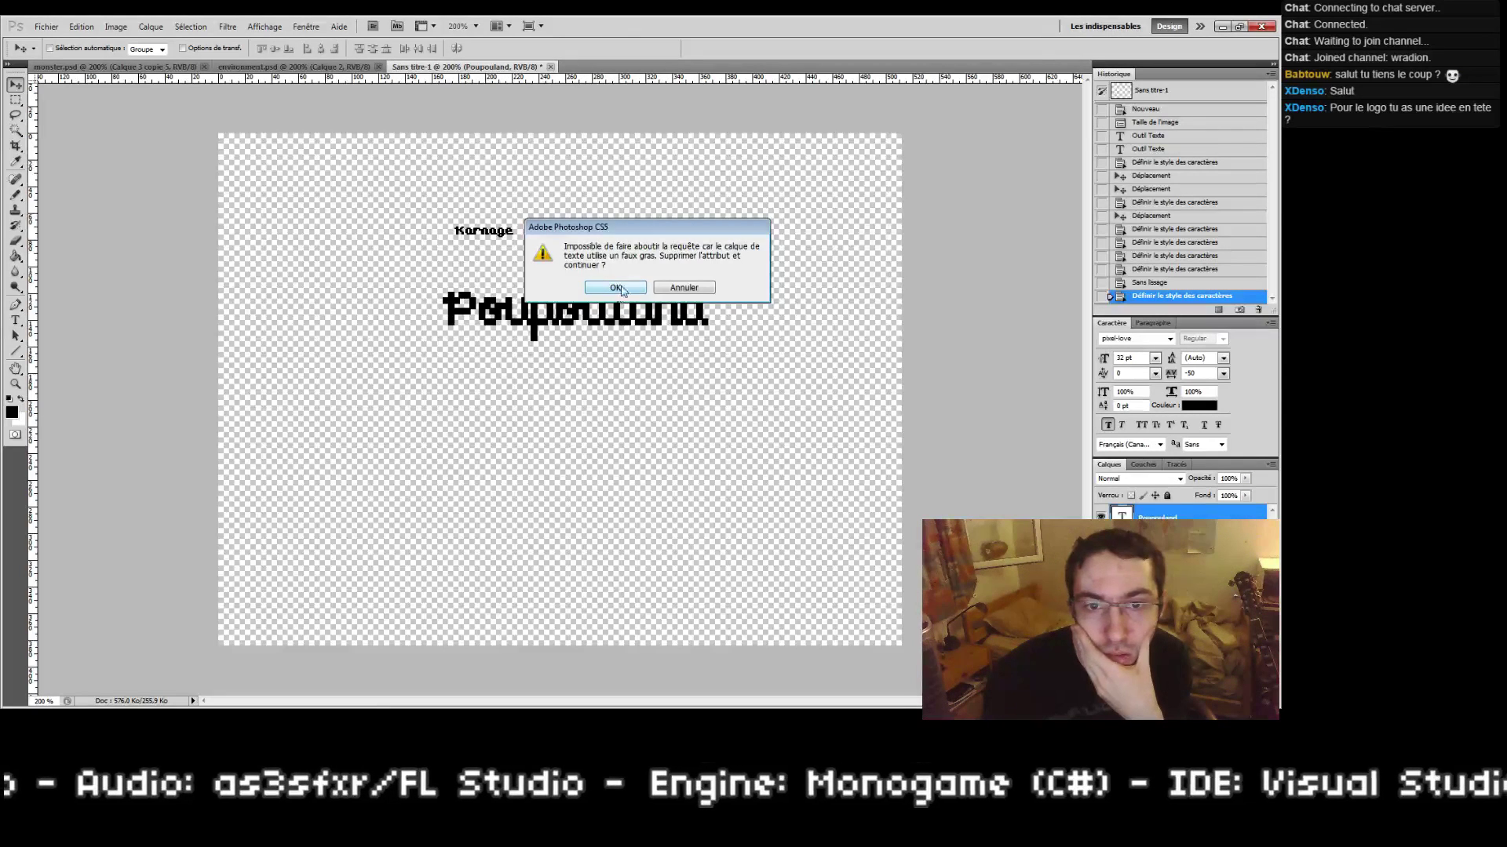
pyautogui.click(616, 288)
pyautogui.click(1106, 424)
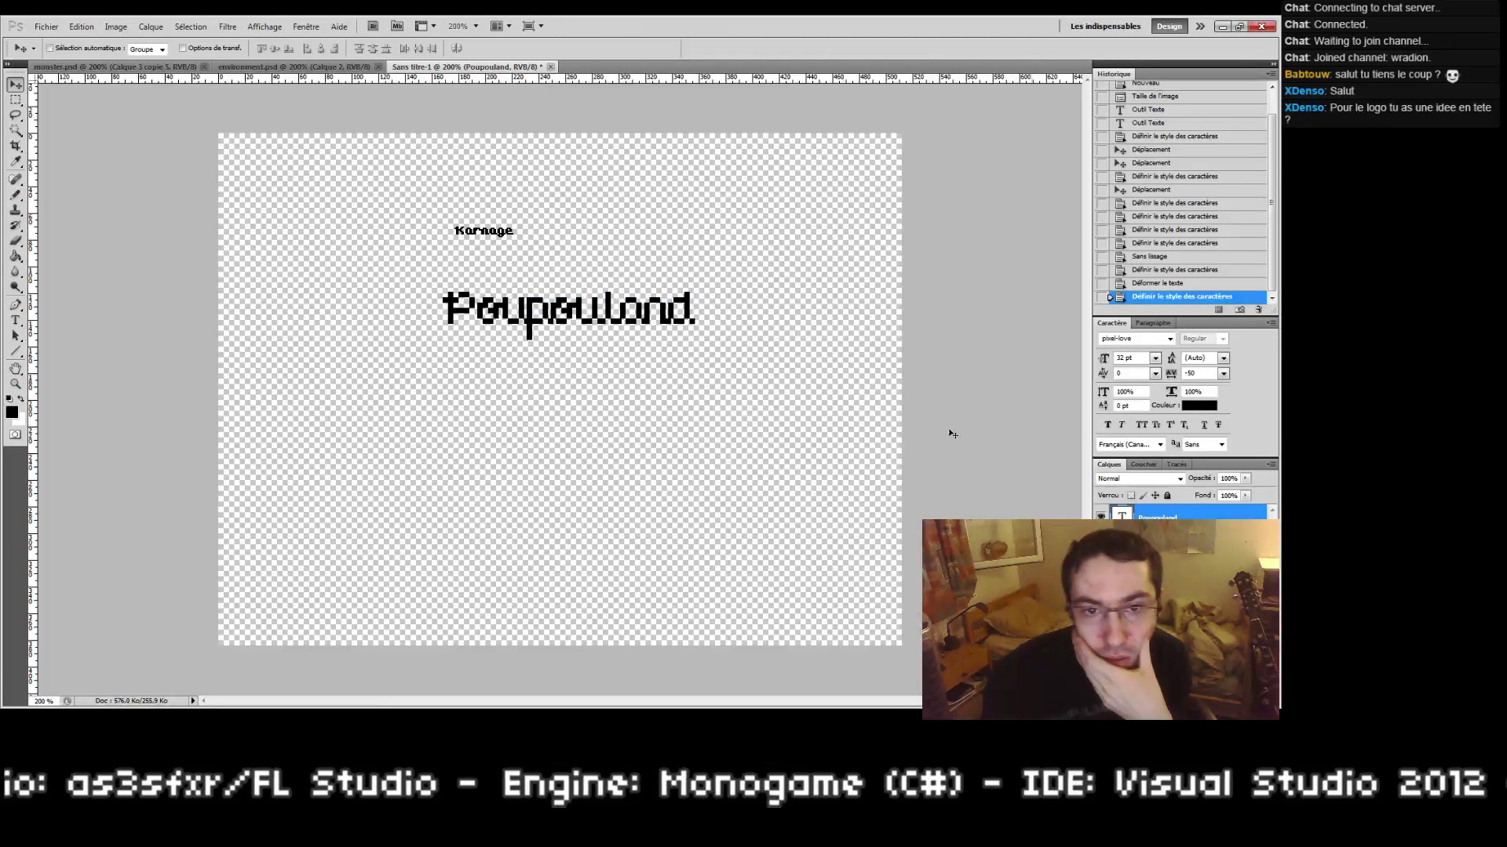
# Step: Shift the "Poupouland" text slightly down and to the right, and open its font size for editing
pyautogui.moveTo(612, 346); pyautogui.dragTo(623, 350)
pyautogui.click(1146, 359)
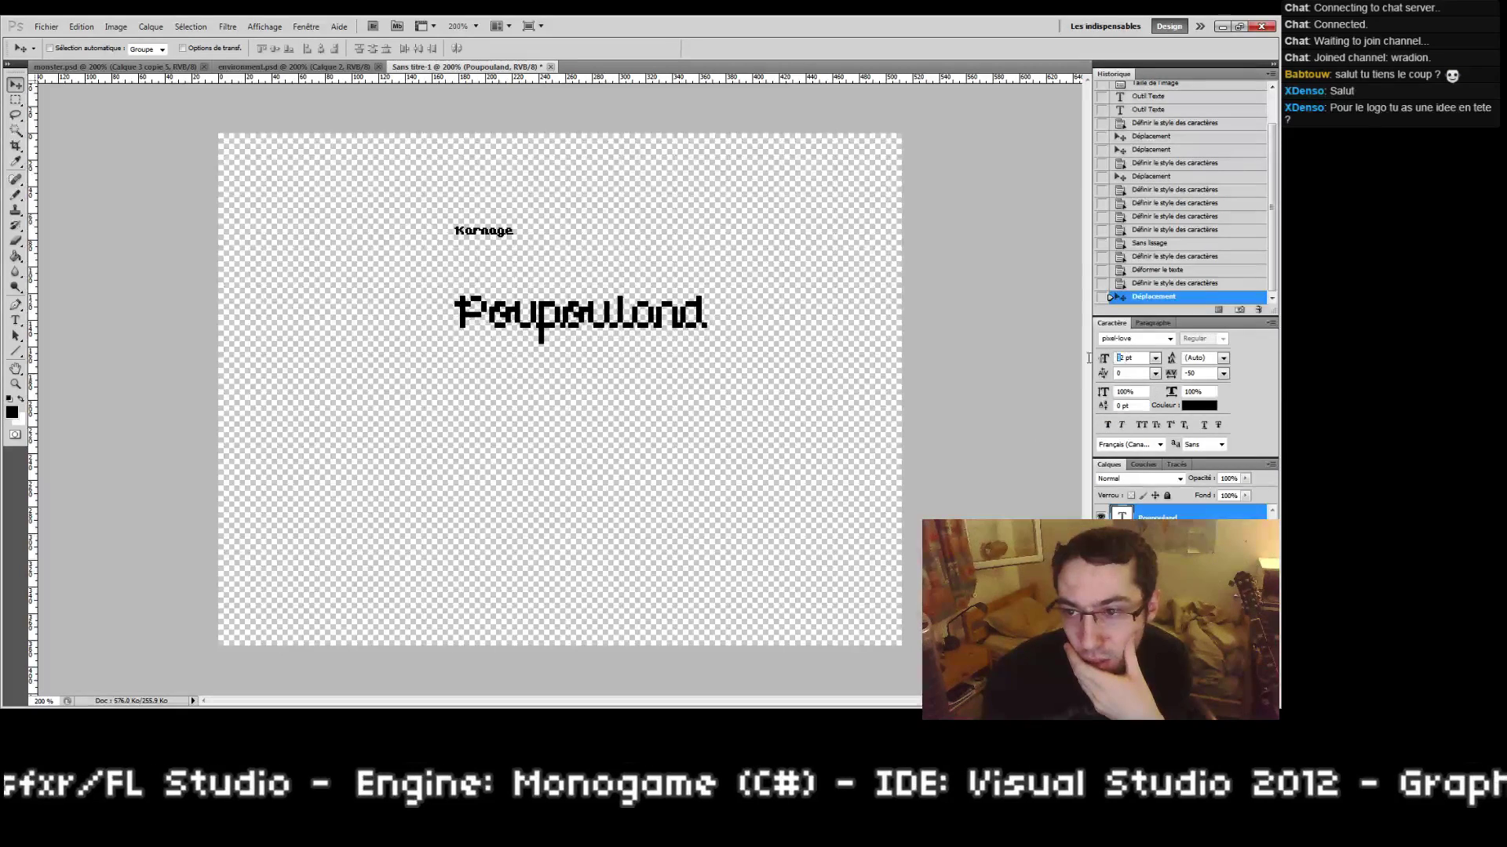
# Step: Set the "Poupouland" text size to 40 pt and move the word slightly to the left
pyautogui.write('5')
pyautogui.press('BackSpace')
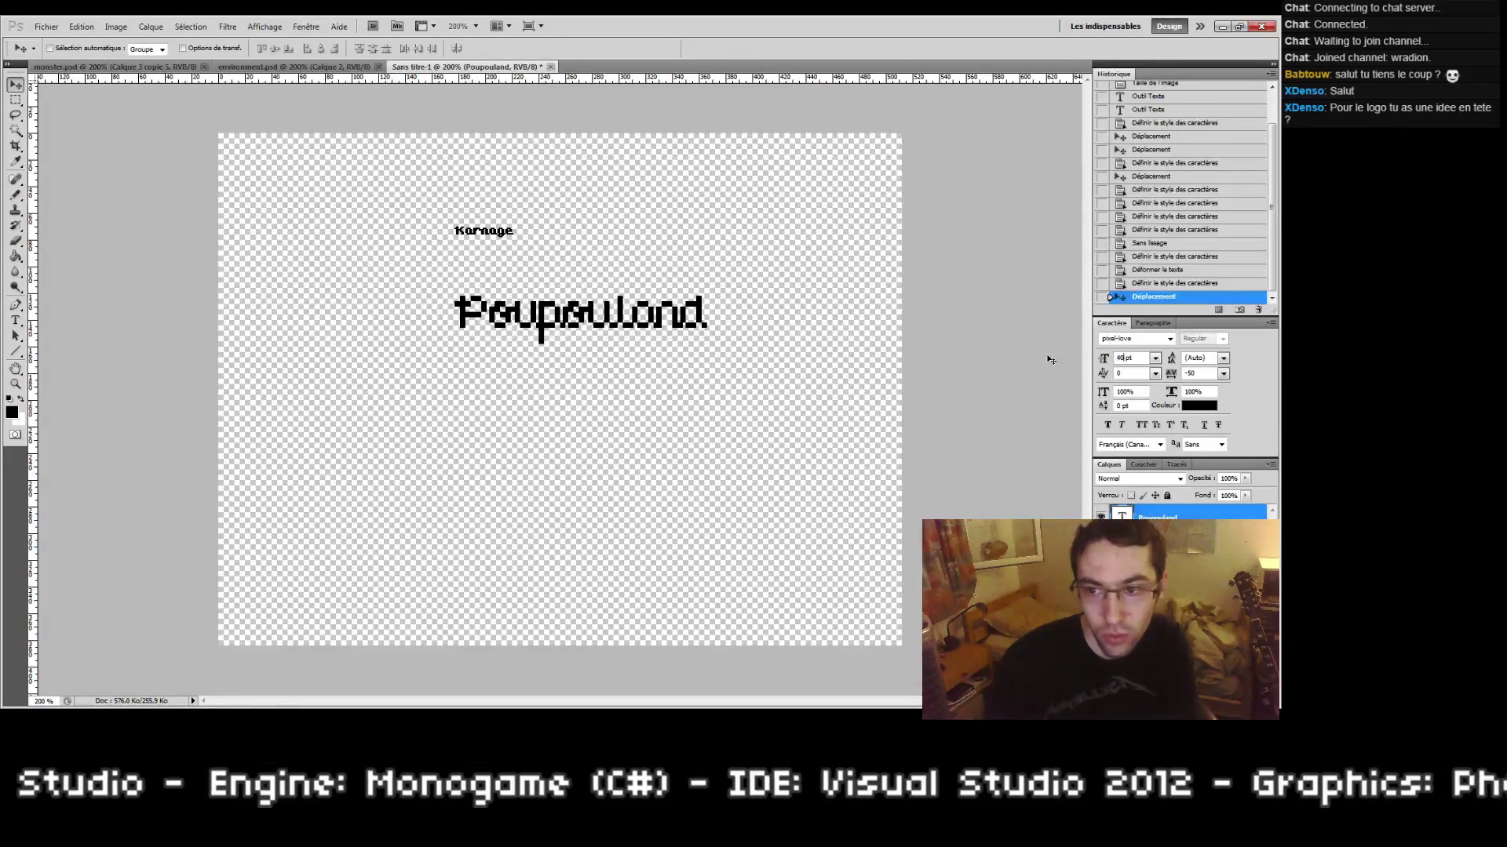
pyautogui.write('40')
pyautogui.press('Return')
pyautogui.moveTo(720, 299); pyautogui.dragTo(681, 306)
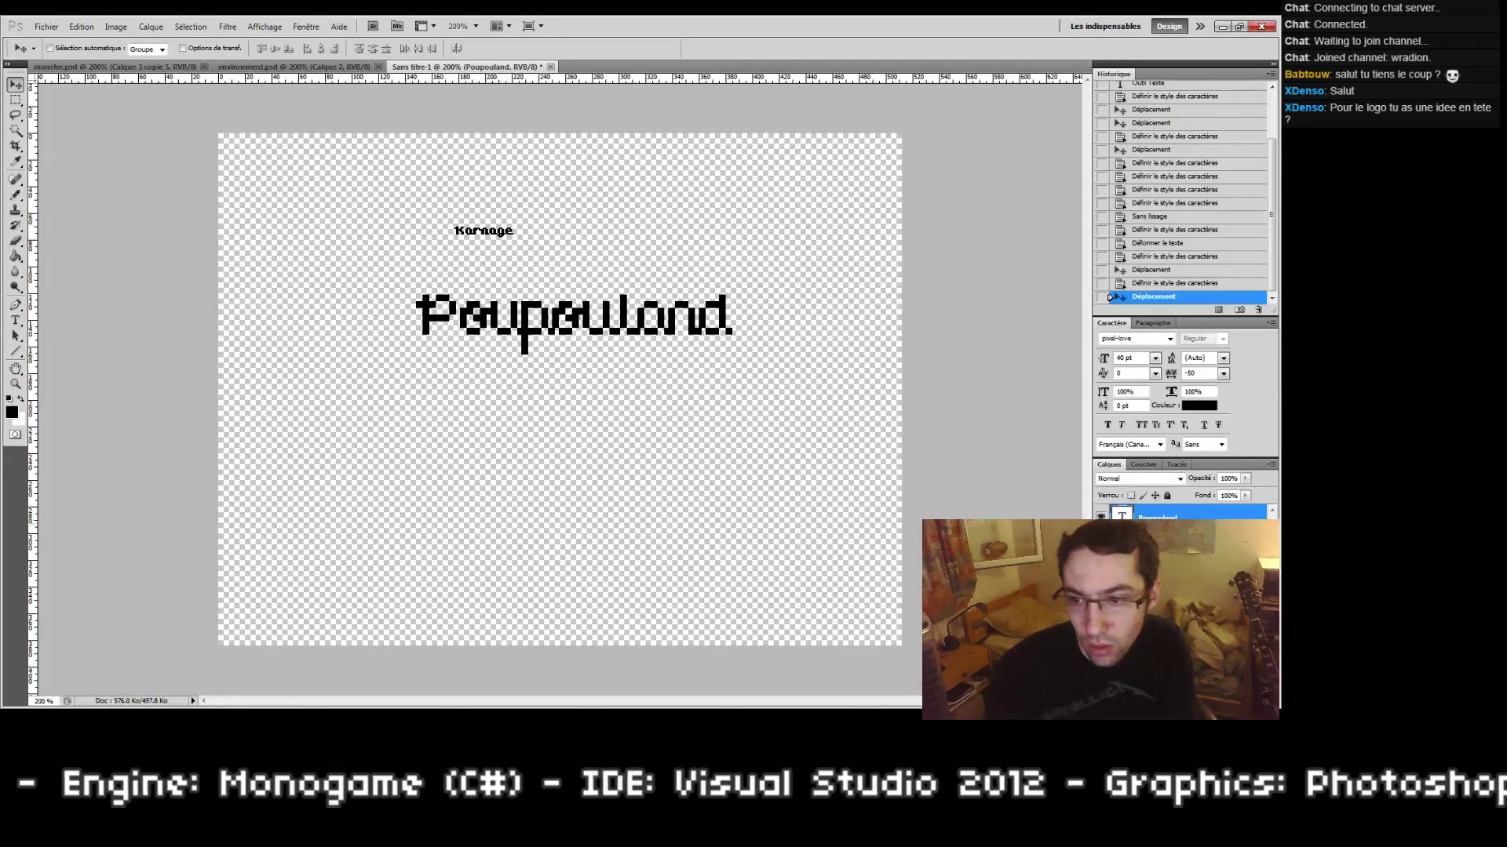
# Step: Start warping the "Poupouland" text and try the Arc and Renflement warp styles
pyautogui.click(82, 26)
pyautogui.moveTo(149, 292)
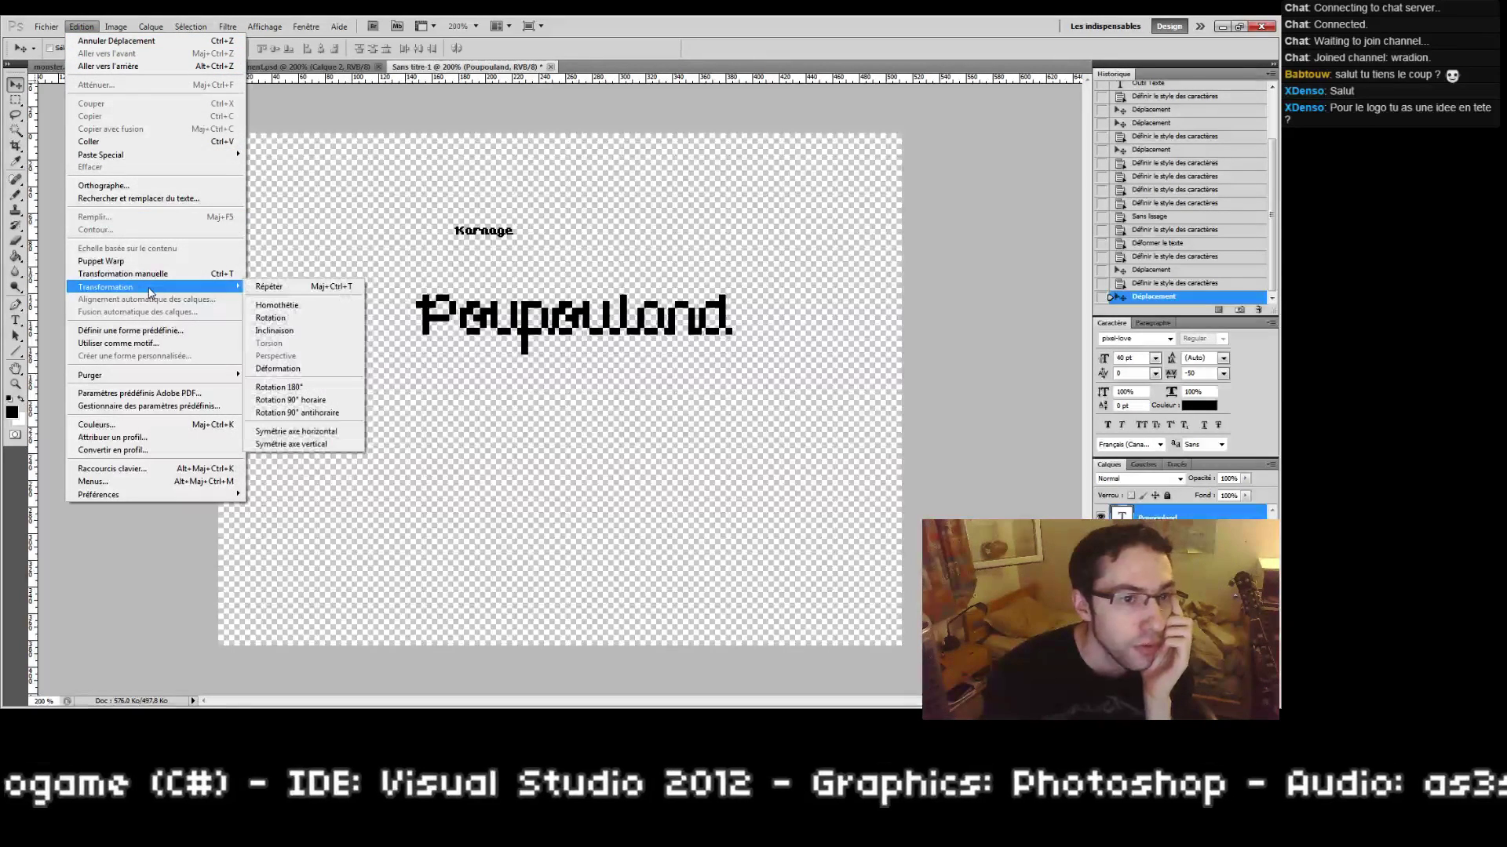
pyautogui.click(278, 368)
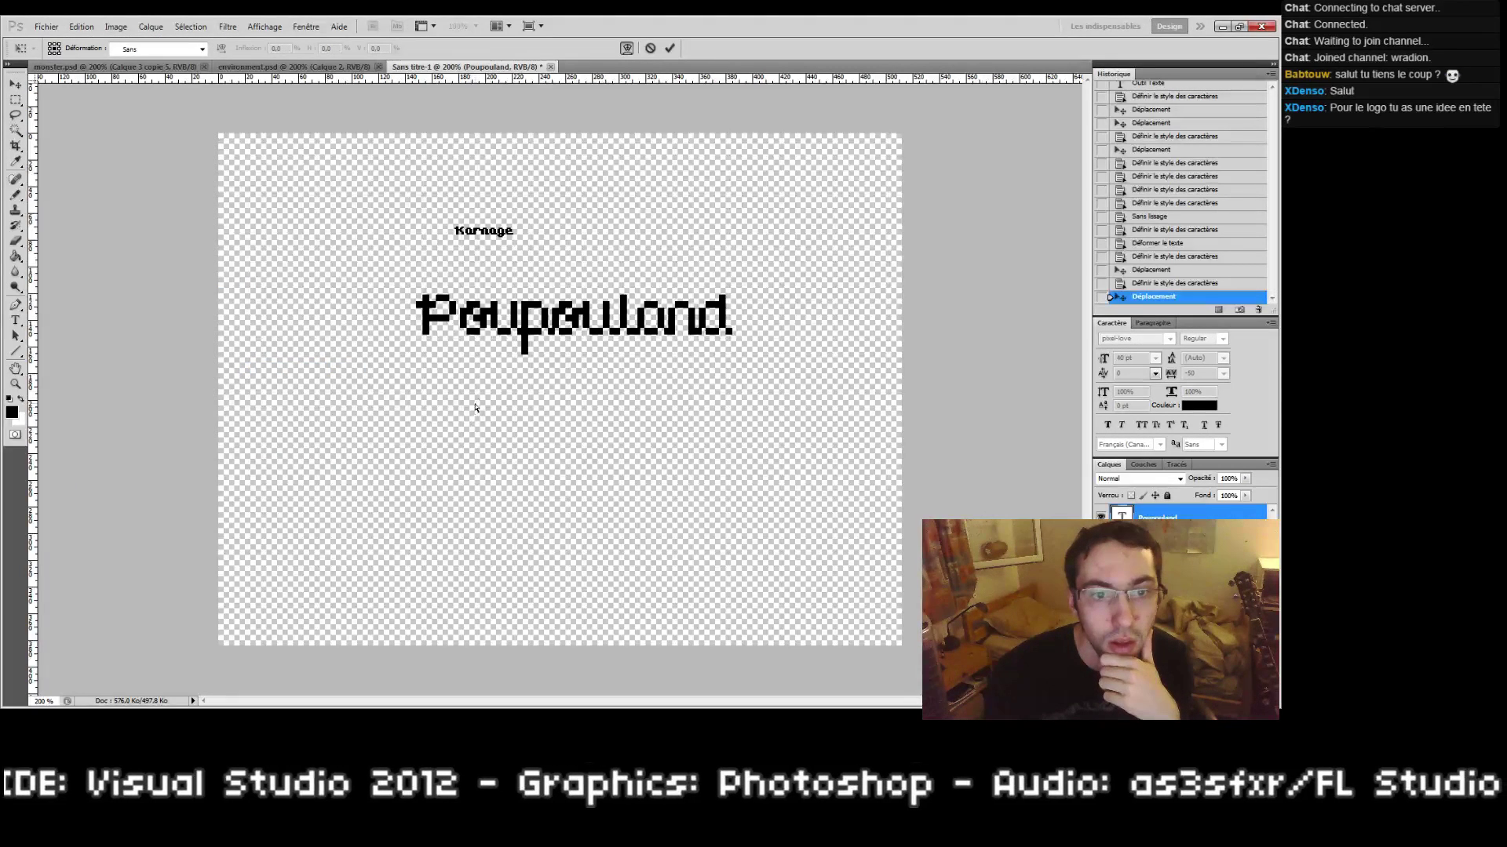
pyautogui.moveTo(540, 331)
pyautogui.mouseDown()
pyautogui.moveTo(534, 366)
pyautogui.moveTo(501, 306)
pyautogui.moveTo(526, 327)
pyautogui.mouseUp()
pyautogui.click(176, 49)
pyautogui.click(187, 105)
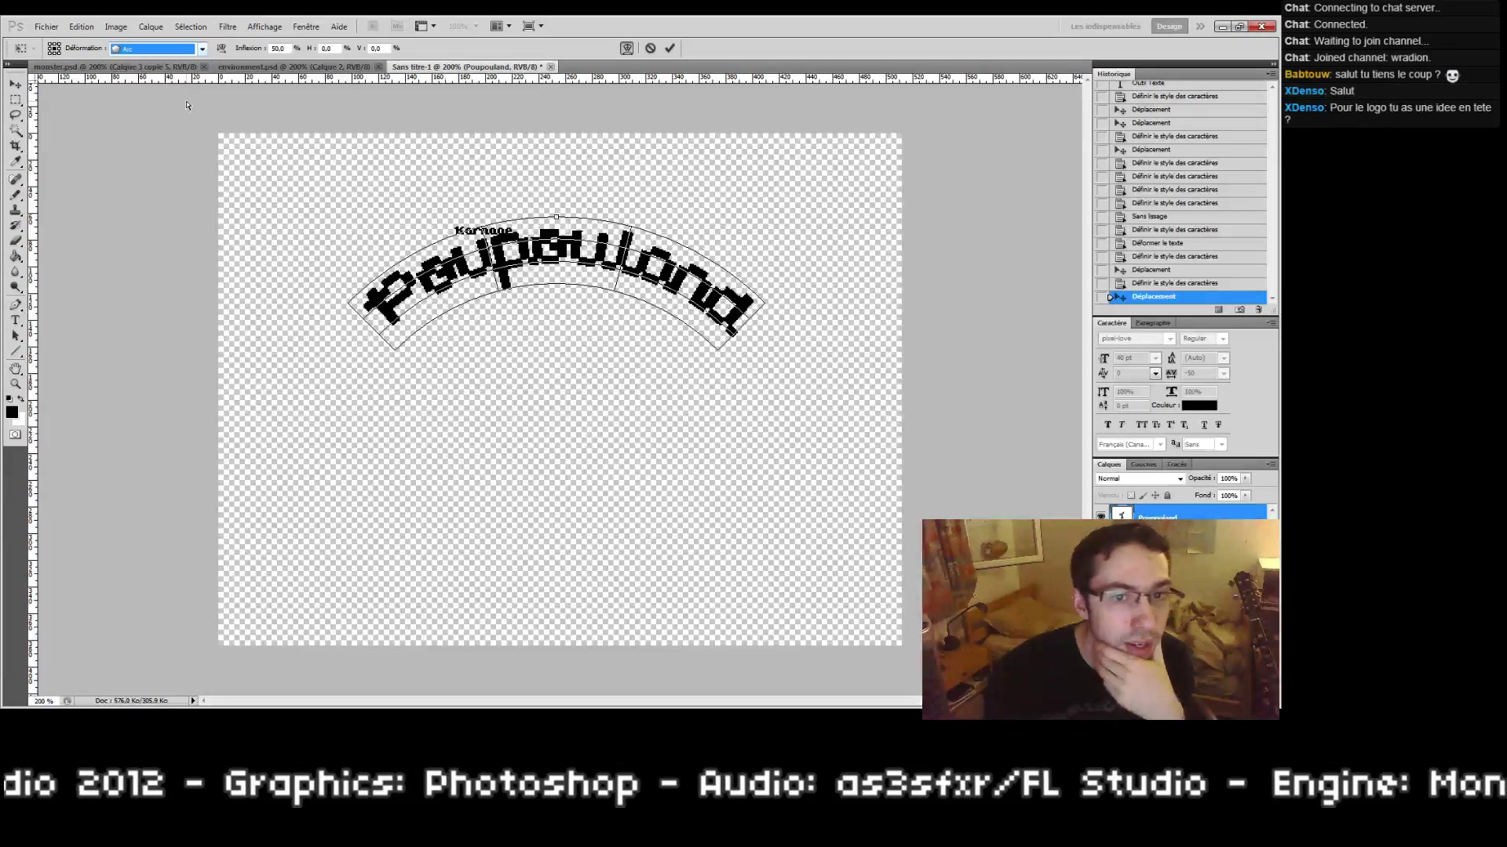
pyautogui.click(196, 48)
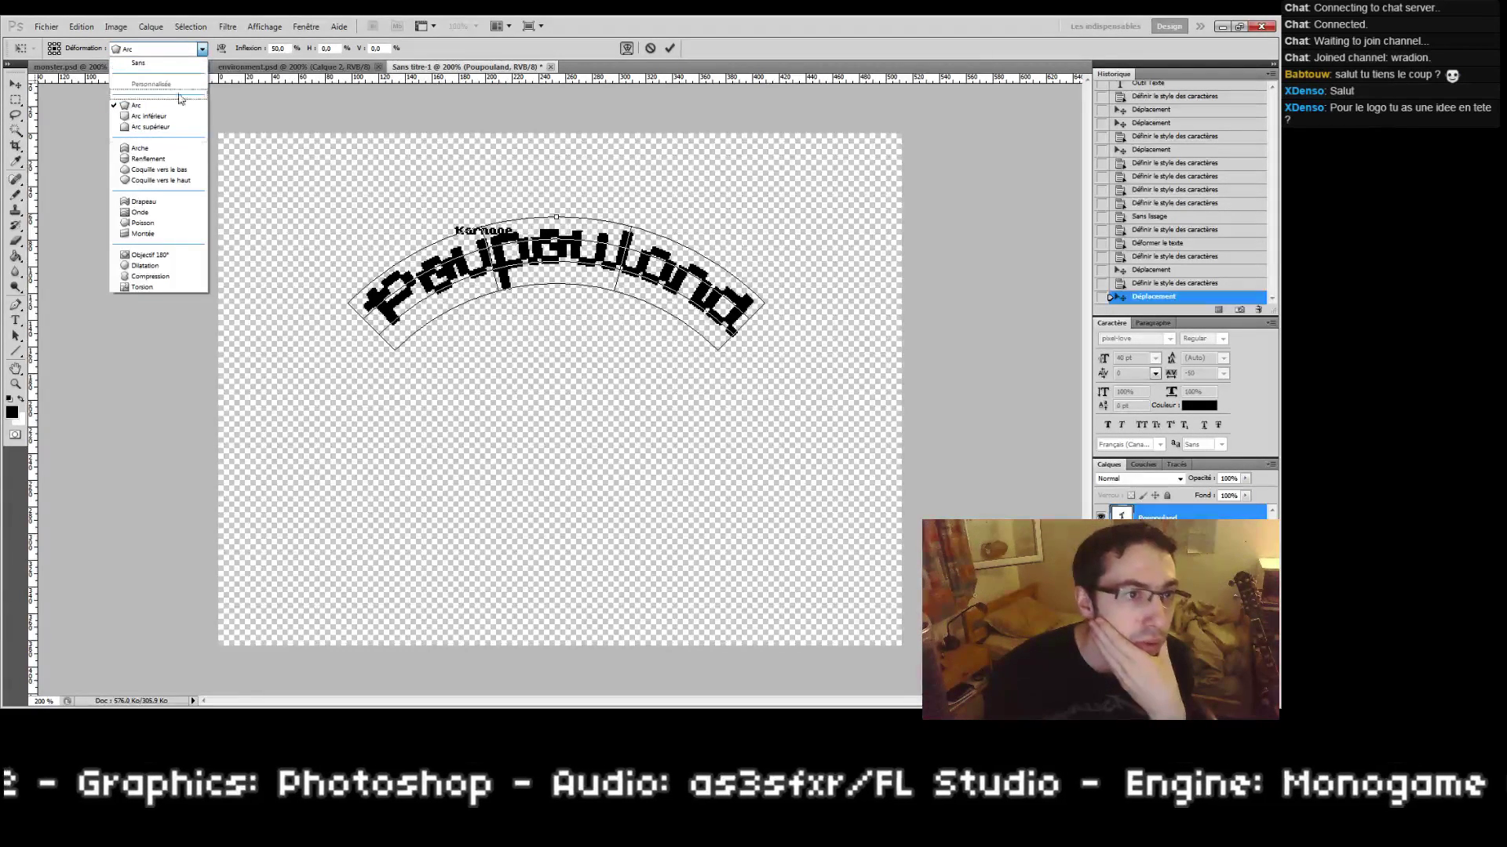
pyautogui.click(177, 158)
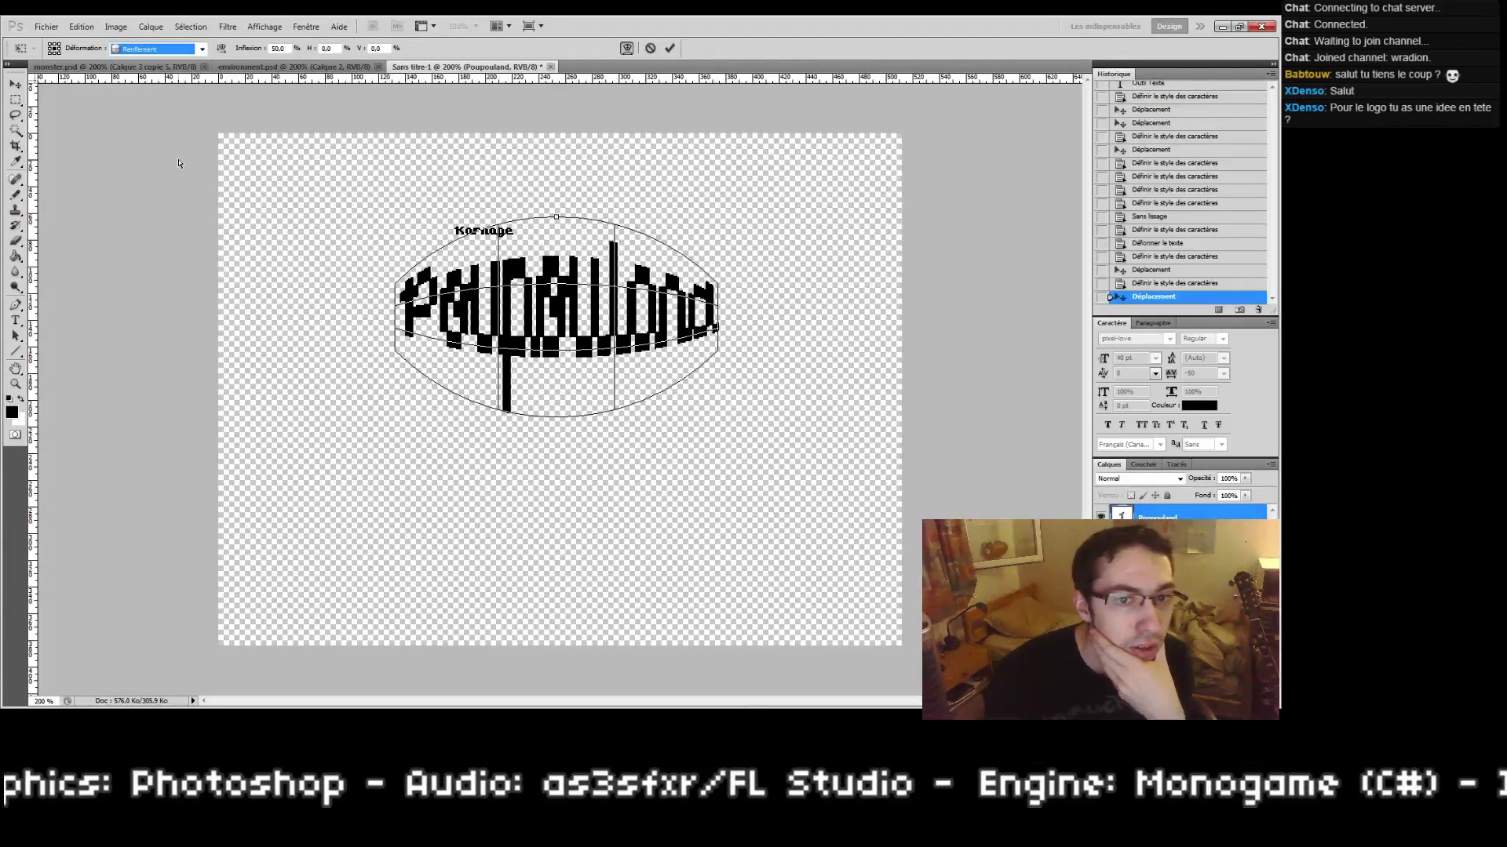
# Step: Compare the Onde and Drapeau warps, apply Onde to "Poupouland", and move the word slightly up and to the right
pyautogui.click(189, 49)
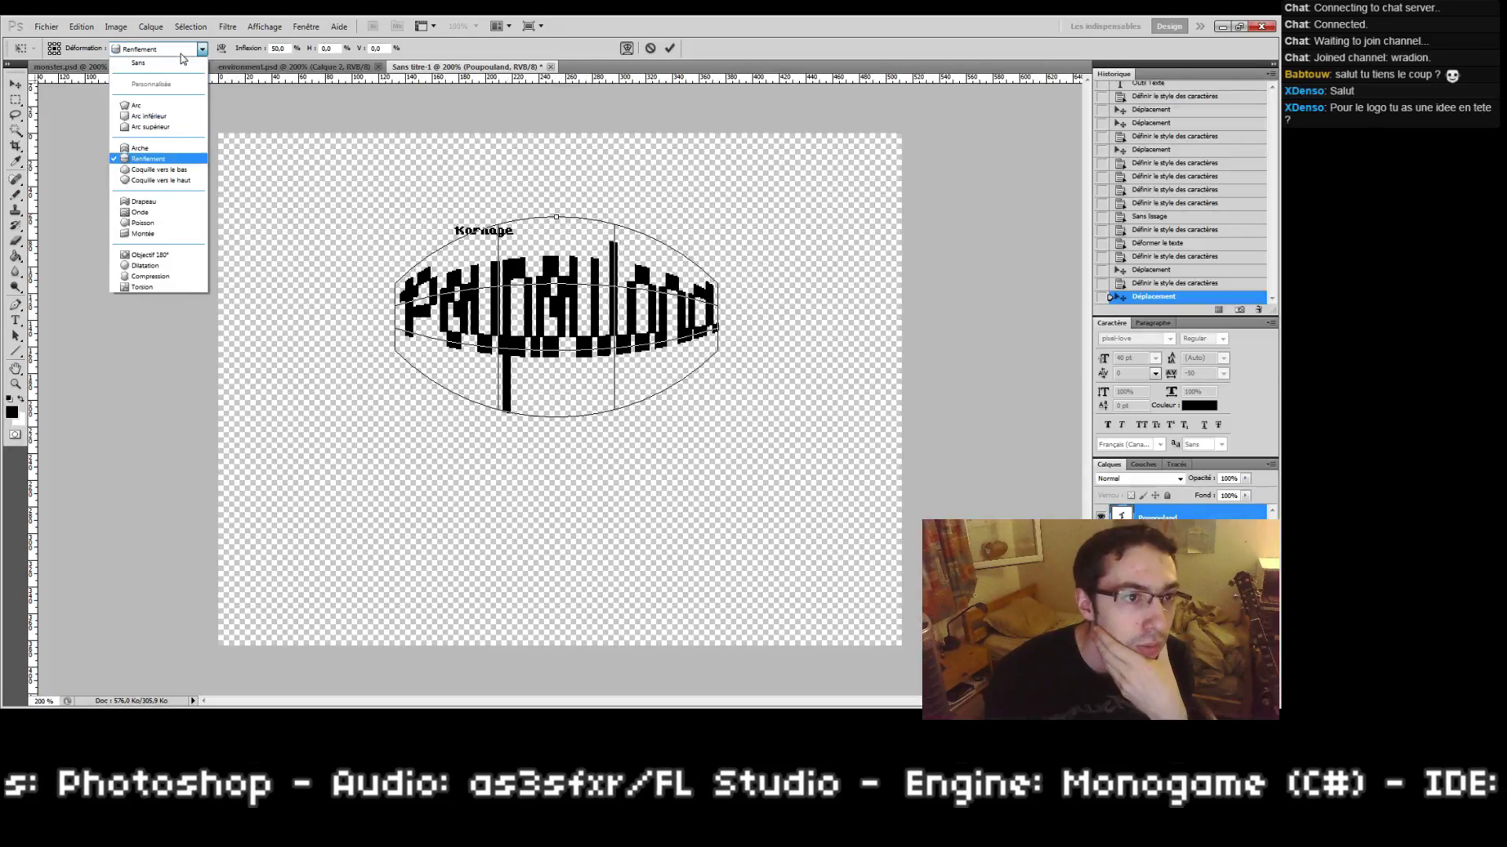
pyautogui.click(168, 212)
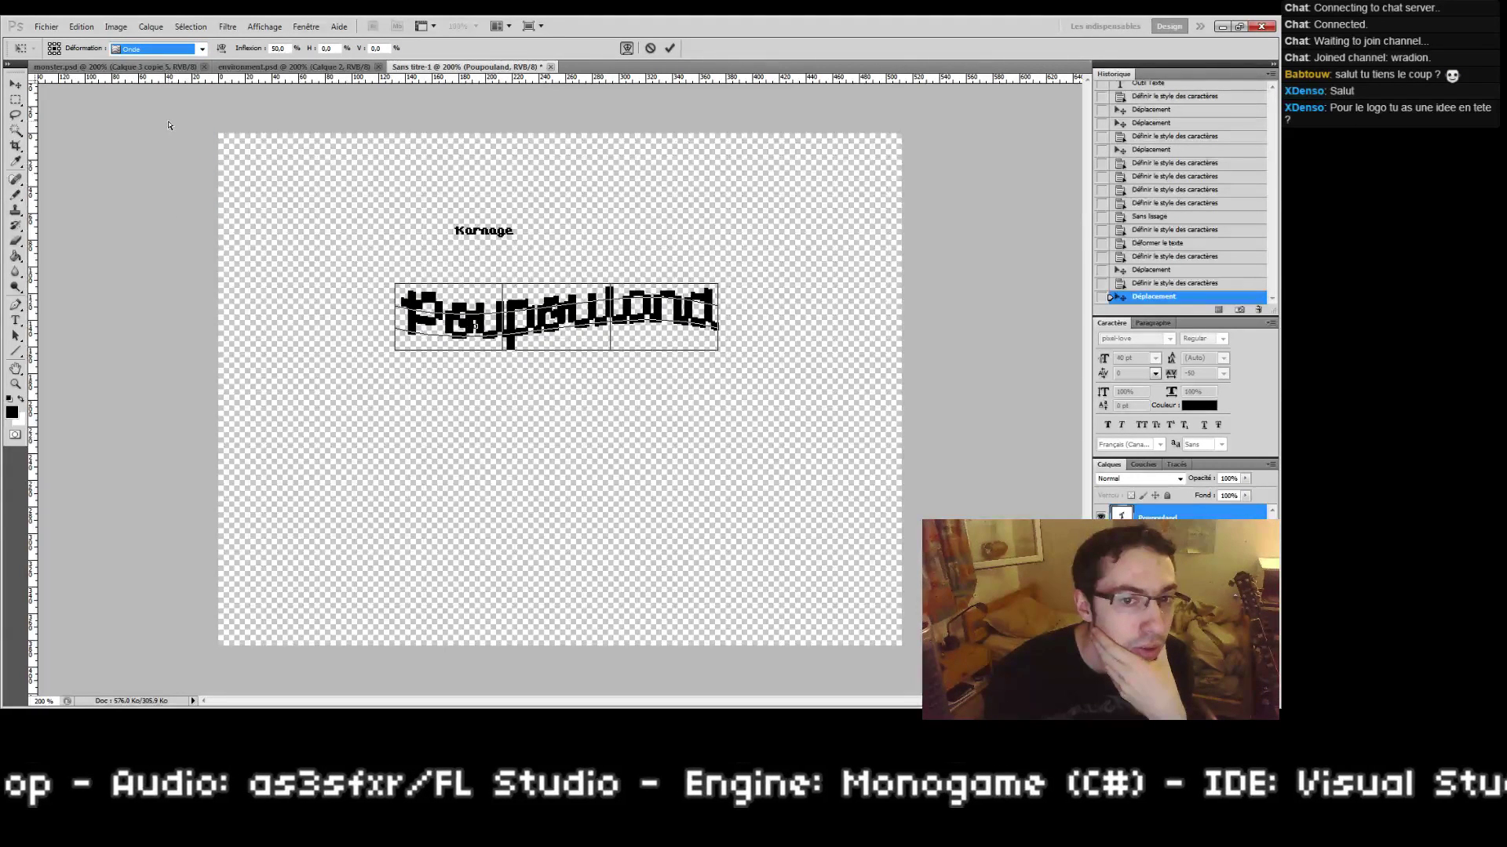
pyautogui.click(160, 49)
pyautogui.click(165, 199)
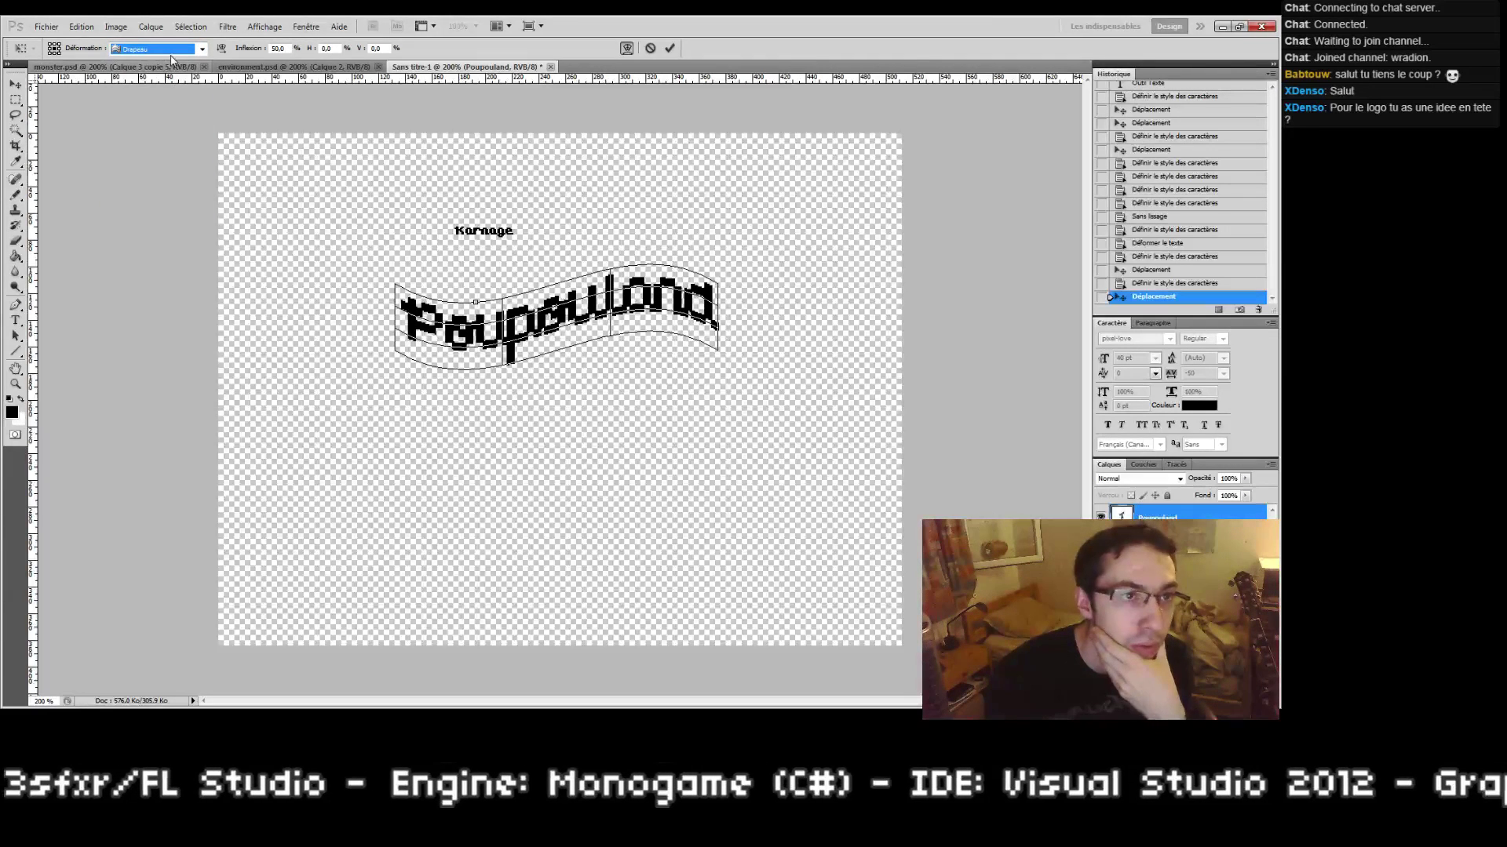
pyautogui.click(161, 49)
pyautogui.click(183, 212)
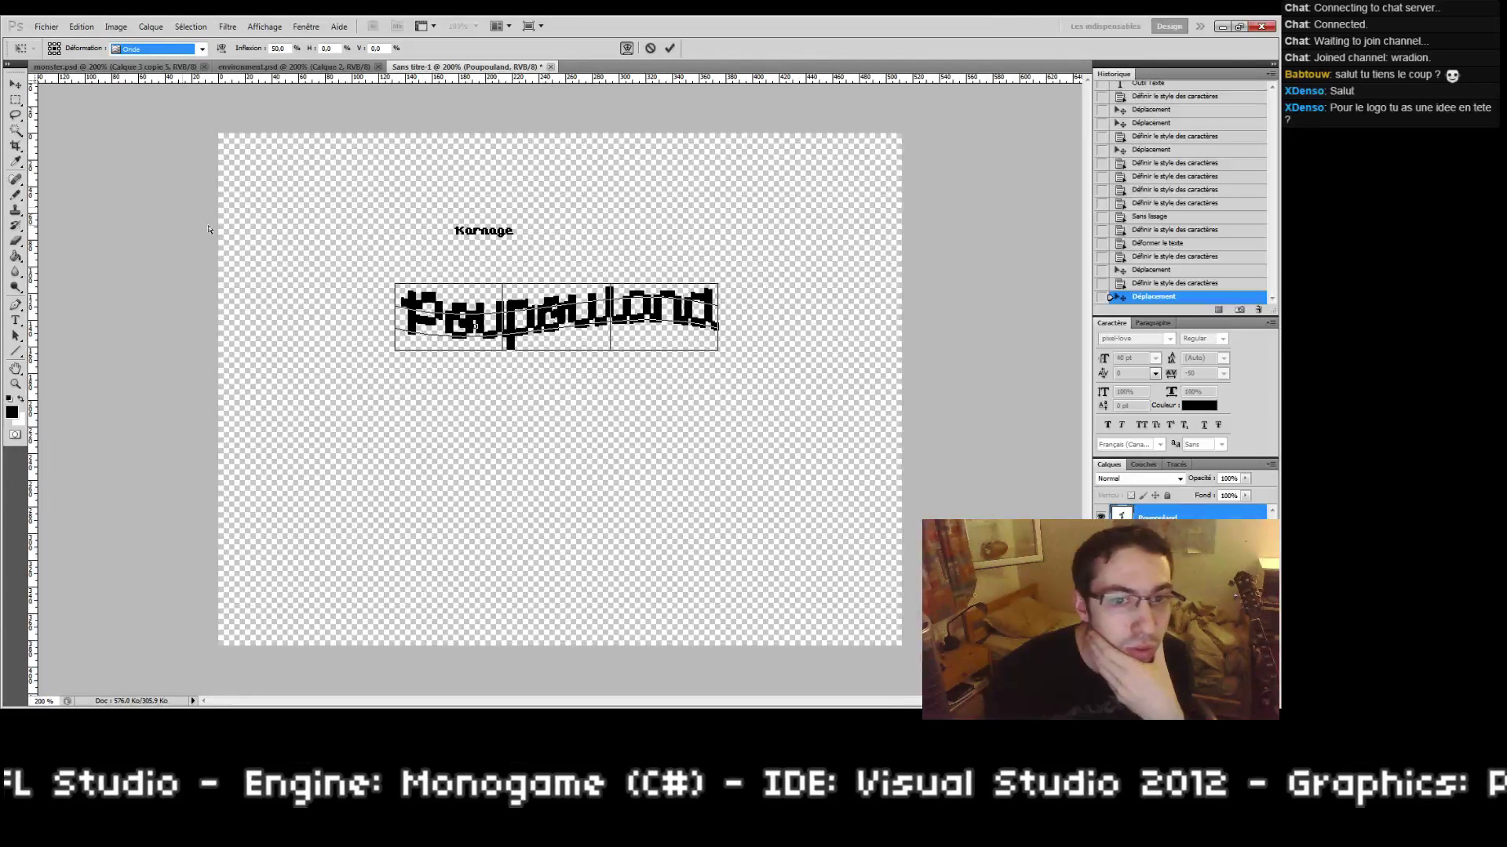
pyautogui.click(672, 50)
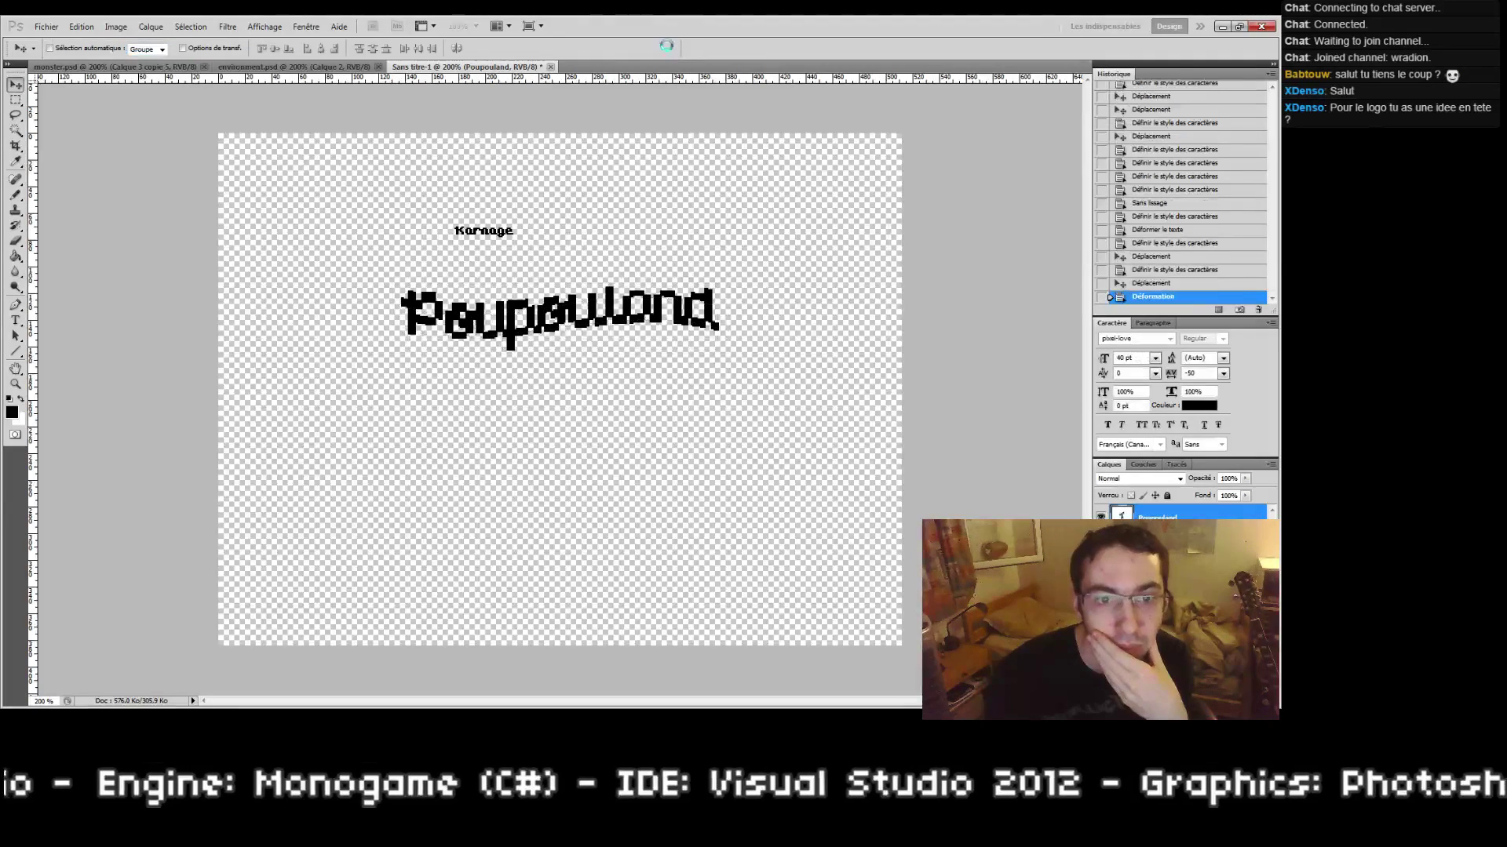
pyautogui.moveTo(578, 367); pyautogui.dragTo(615, 355)
# Step: Change the "Karnage" text's font to pixelmix and shift the word slightly up and left
pyautogui.hotkey('alt', '[')
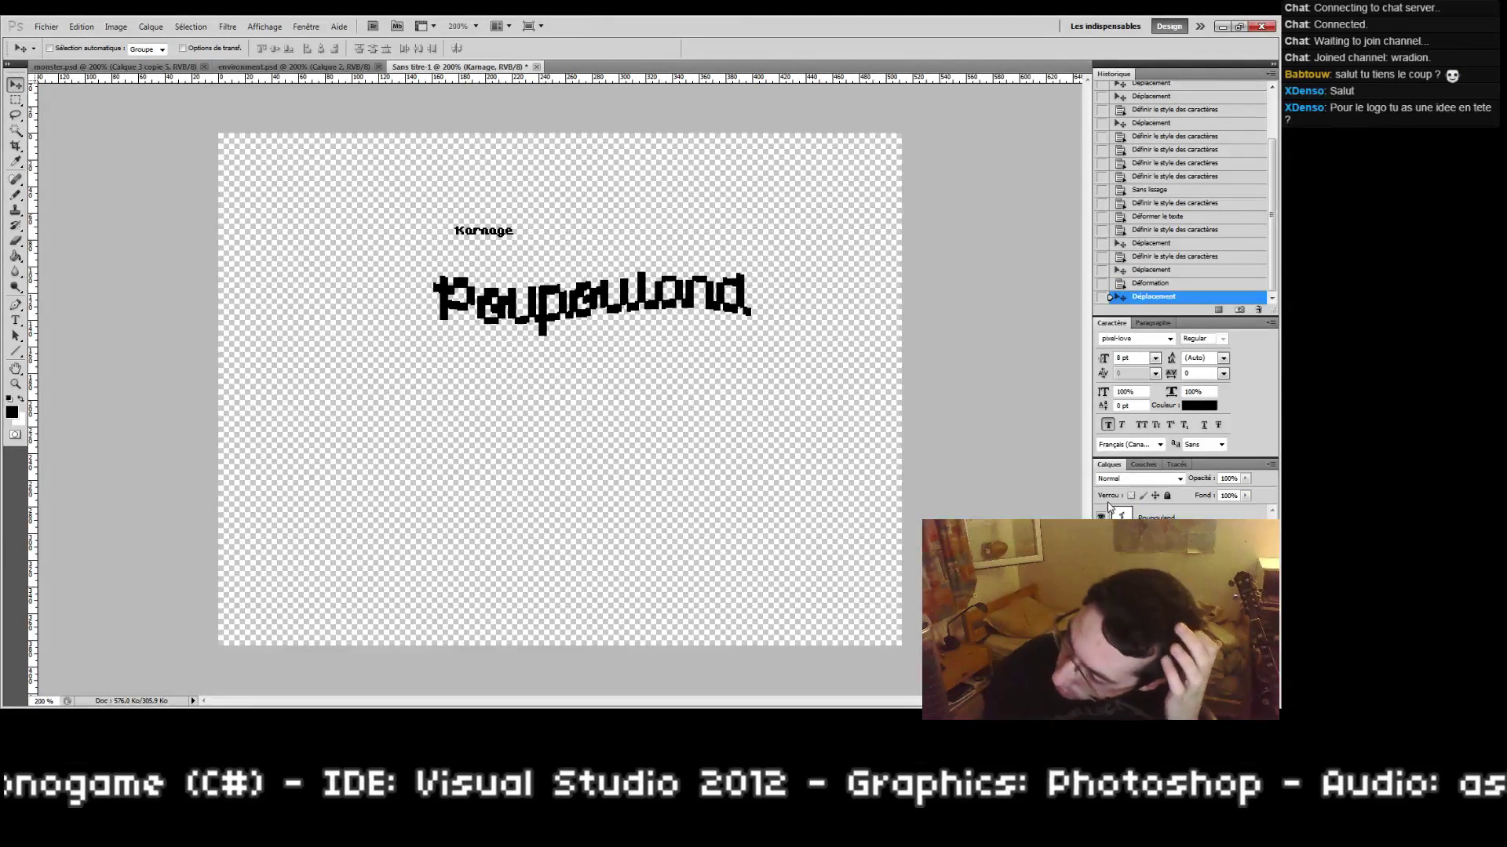
pyautogui.click(1170, 338)
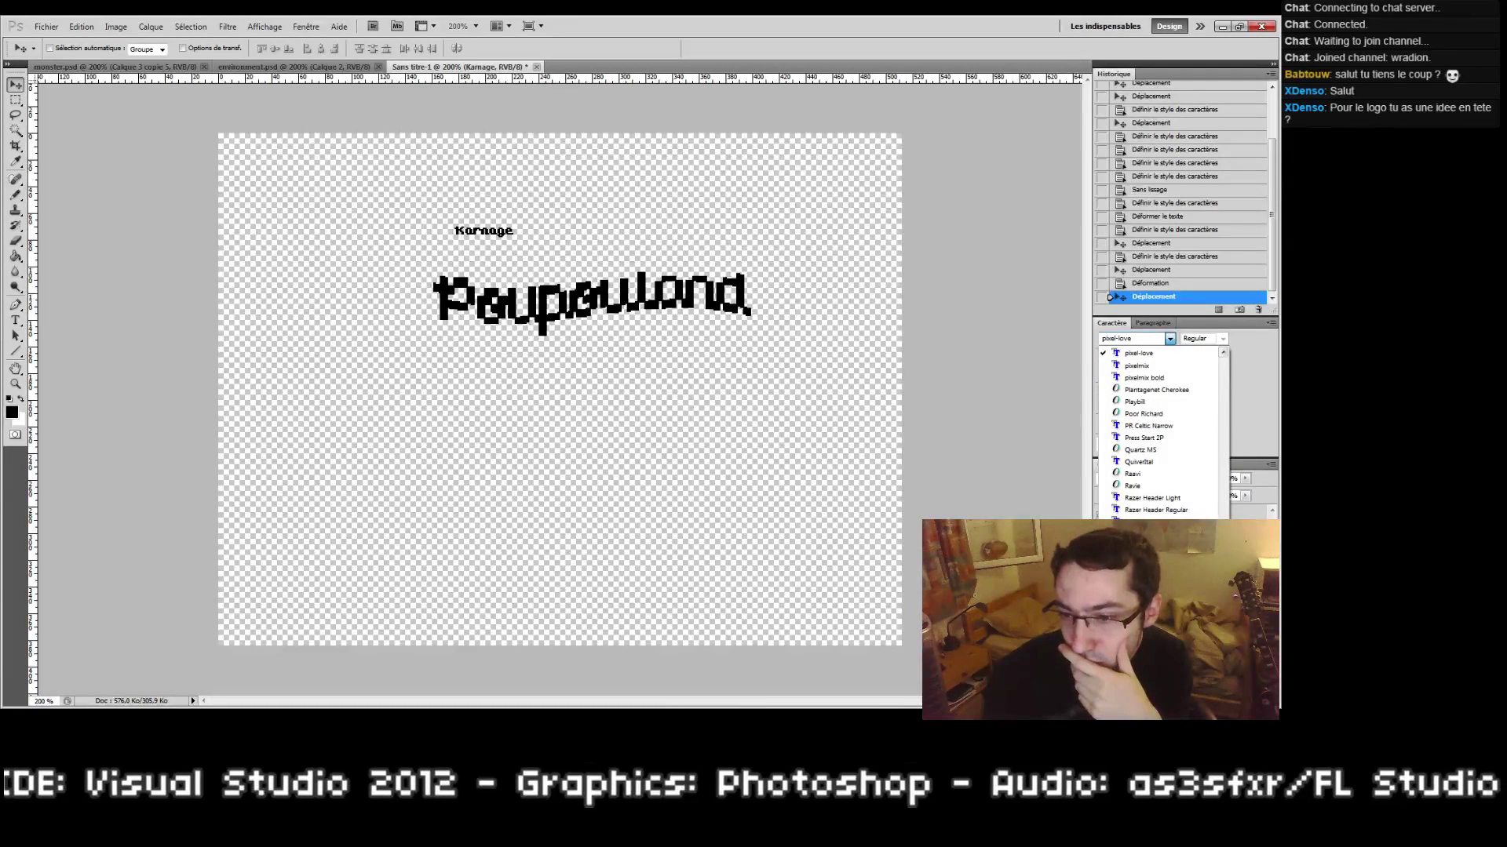
pyautogui.click(1187, 366)
pyautogui.moveTo(485, 260)
pyautogui.mouseDown()
pyautogui.moveTo(493, 279)
pyautogui.moveTo(474, 258)
pyautogui.mouseUp()
# Step: Try 30 pt for "Karnage", settle on 24 pt, and nudge the word slightly down toward "Poupouland"
pyautogui.click(1155, 359)
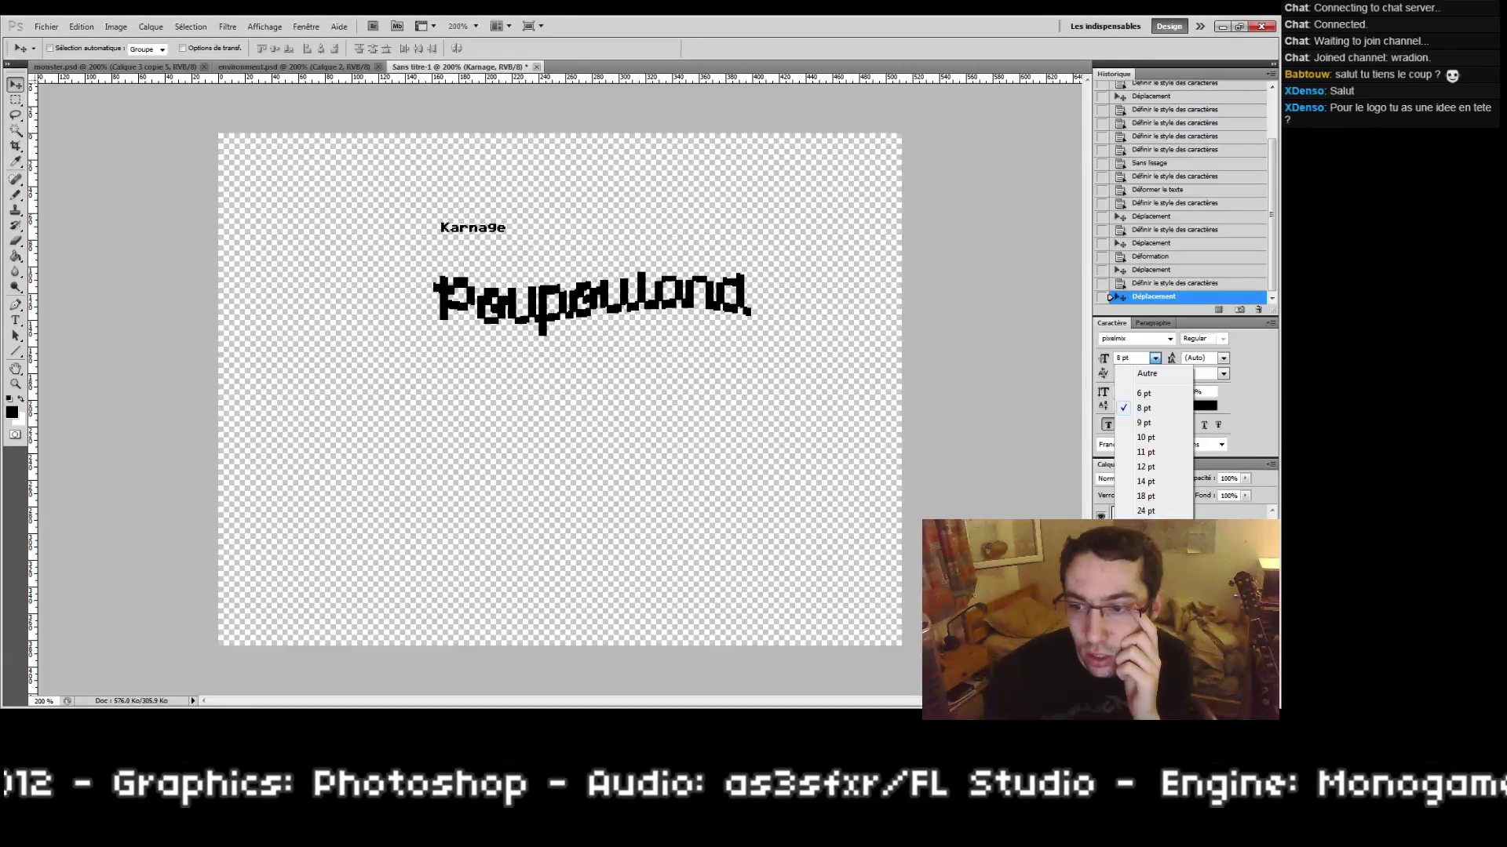
pyautogui.click(1152, 525)
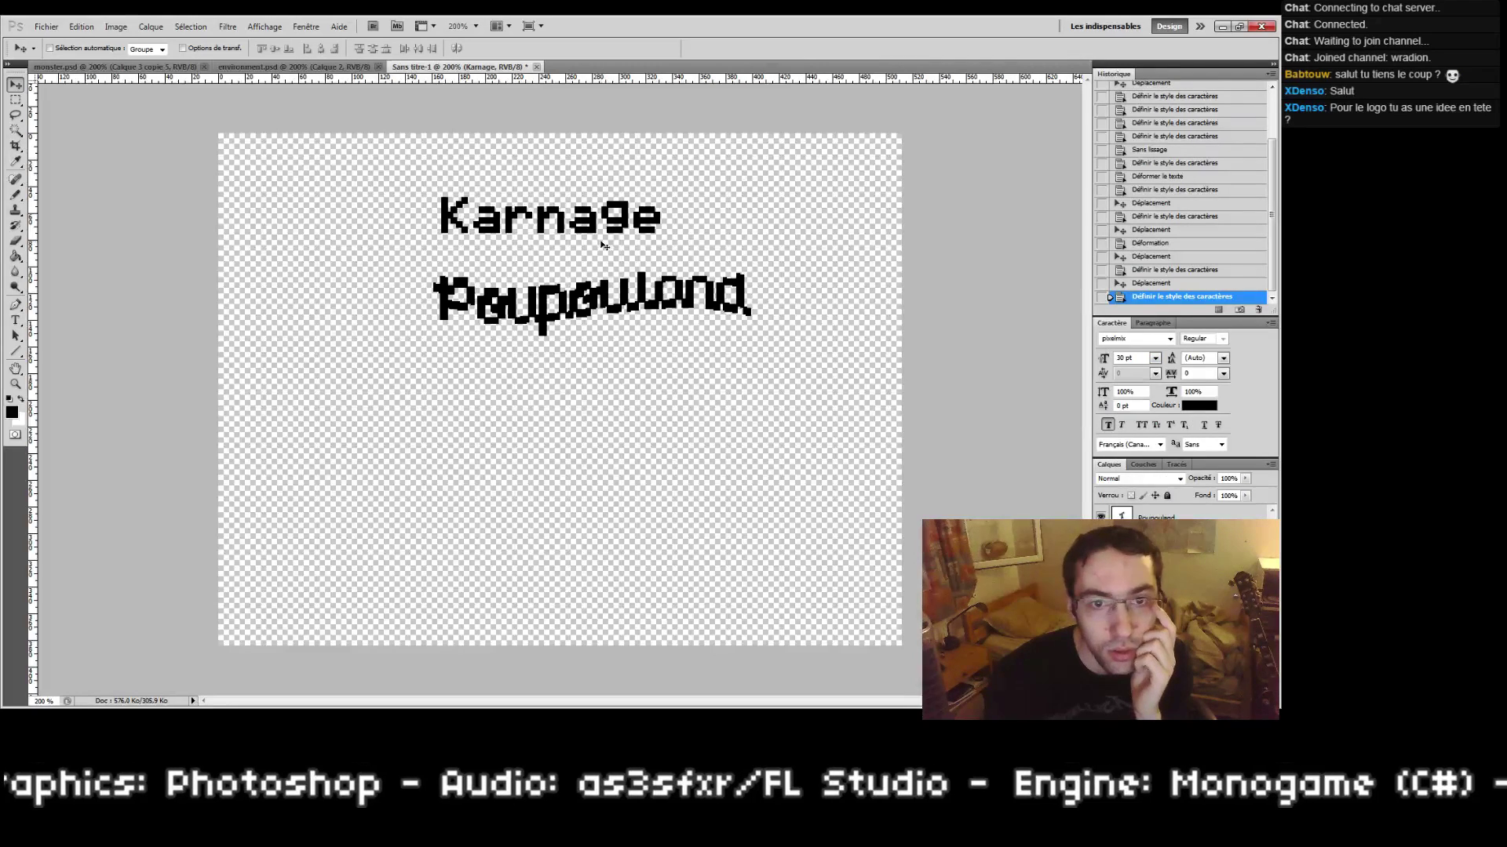
pyautogui.click(1155, 358)
pyautogui.click(1152, 511)
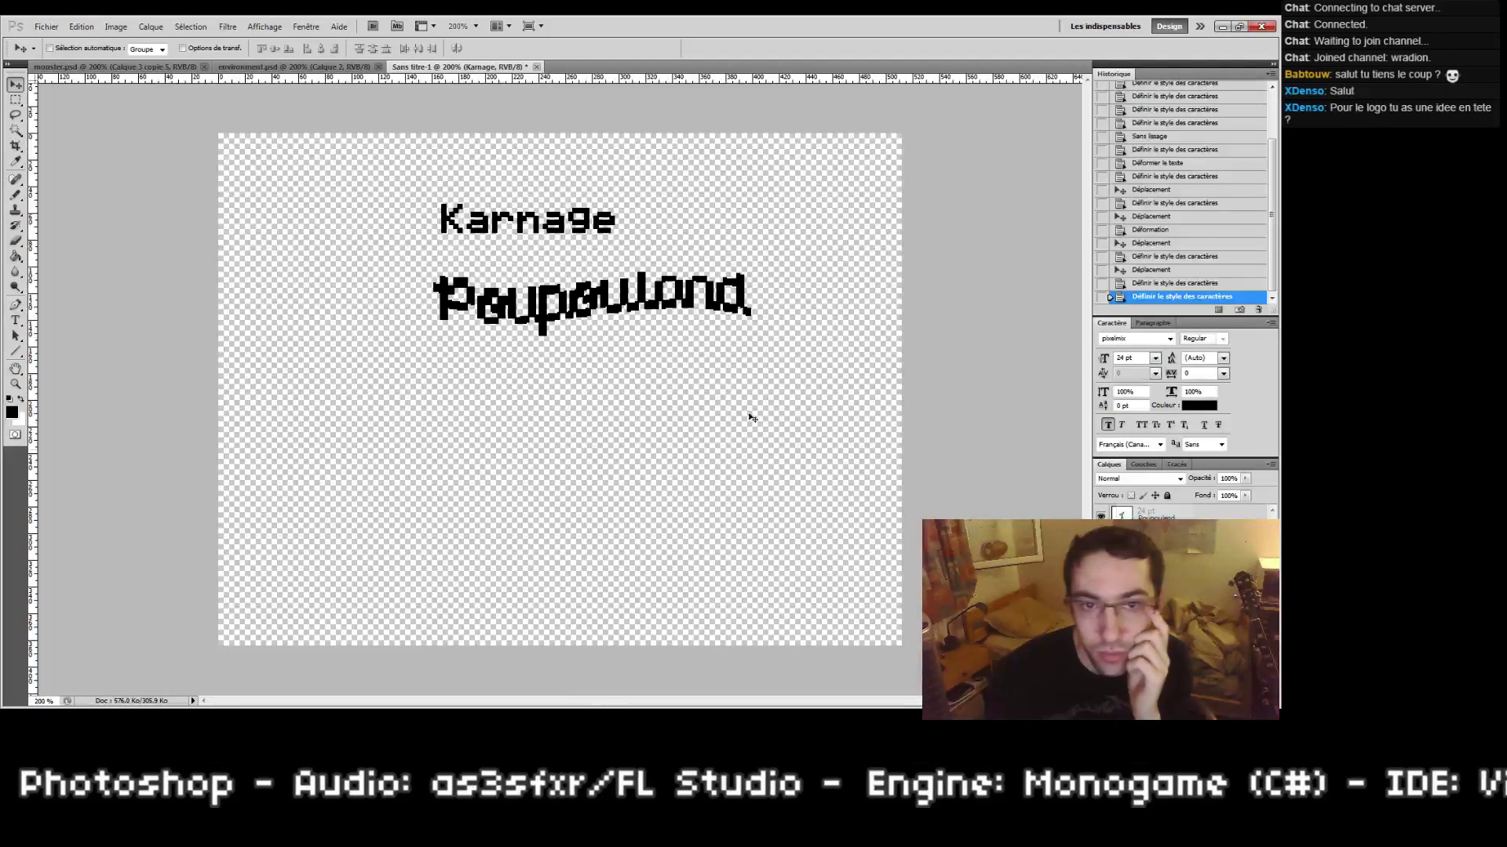
pyautogui.moveTo(543, 269); pyautogui.dragTo(547, 278)
# Step: Turn off faux bold on "Karnage" and try all caps and small caps before returning to normal case
pyautogui.click(1107, 424)
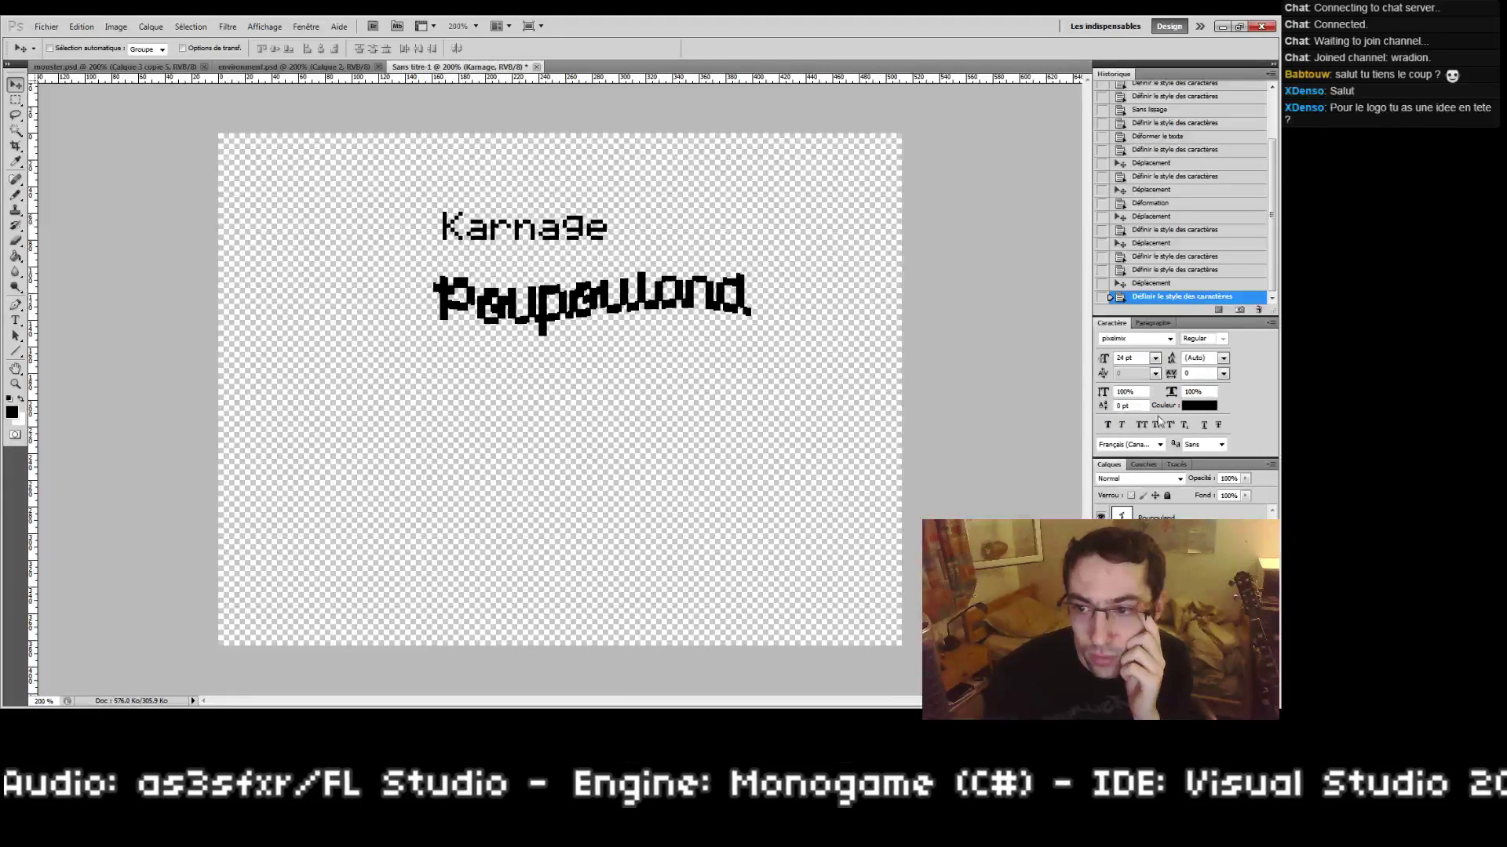
pyautogui.click(1142, 425)
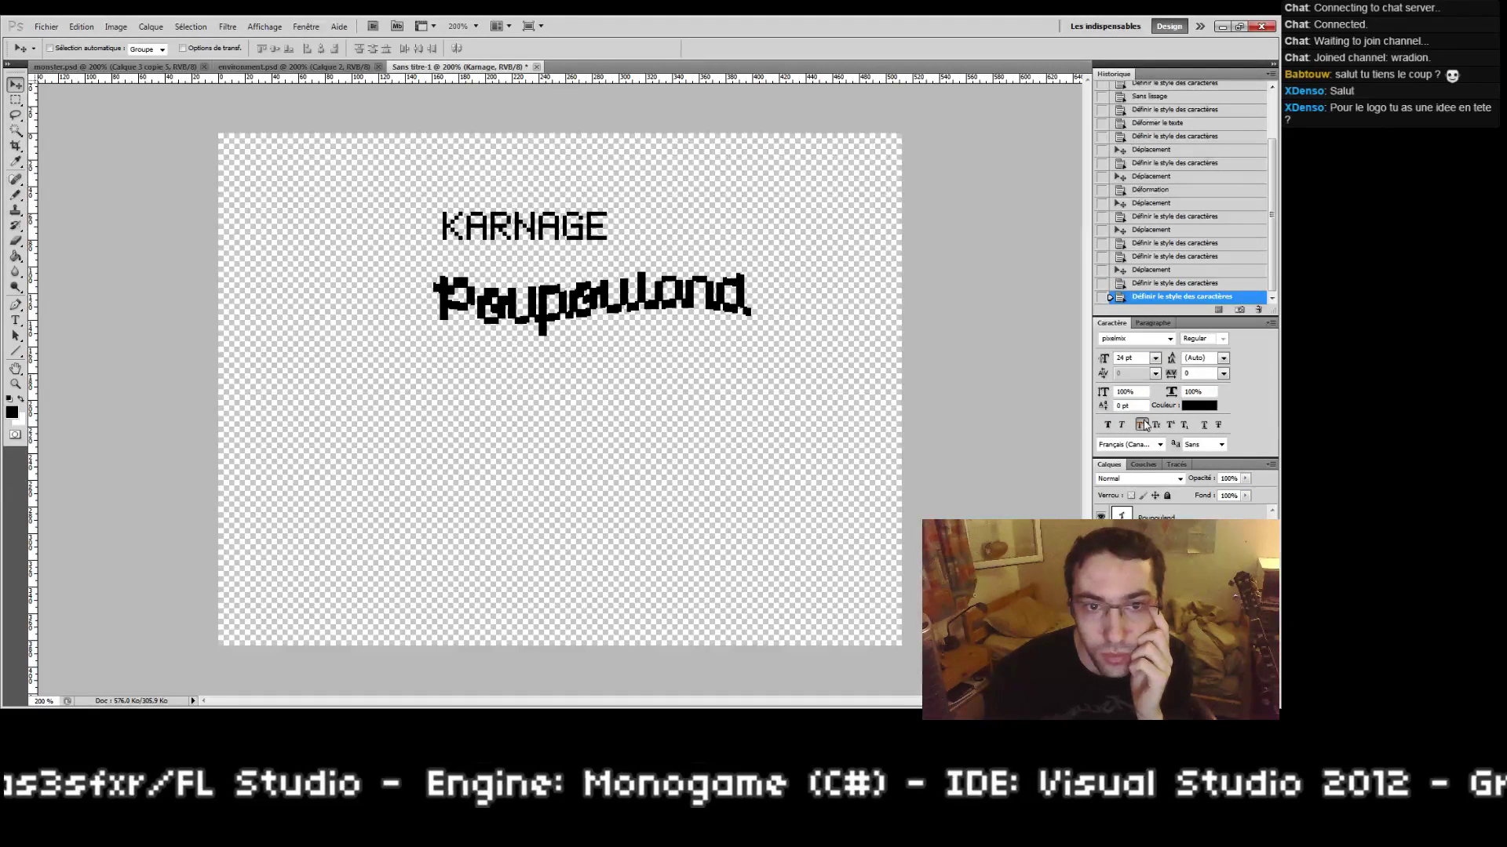
pyautogui.click(1155, 425)
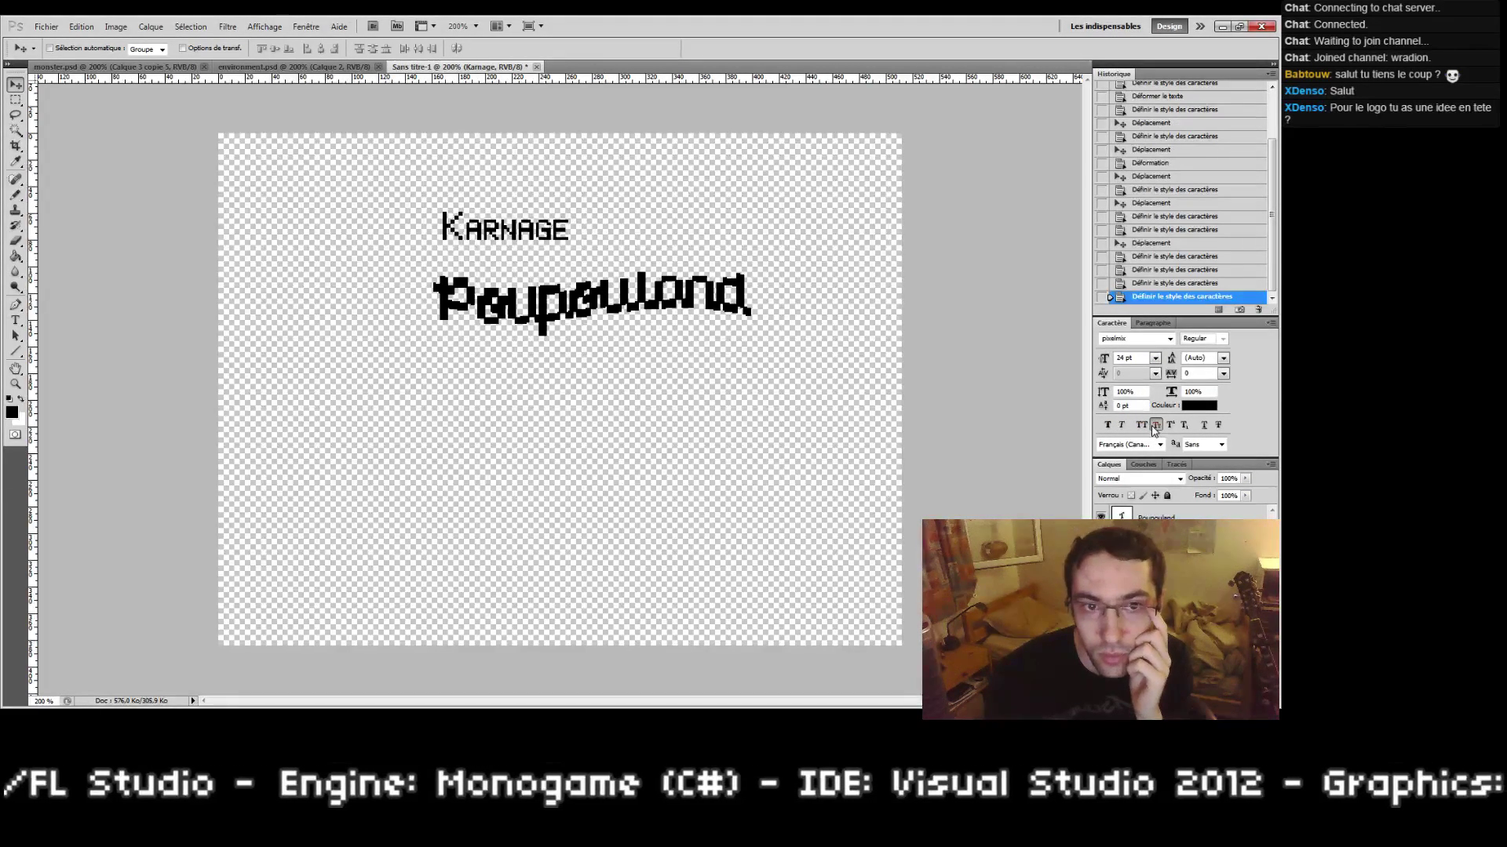
pyautogui.click(1155, 424)
# Step: Try the 04b03 font on "Karnage", then return the word to pixelmix with faux bold
pyautogui.click(1170, 338)
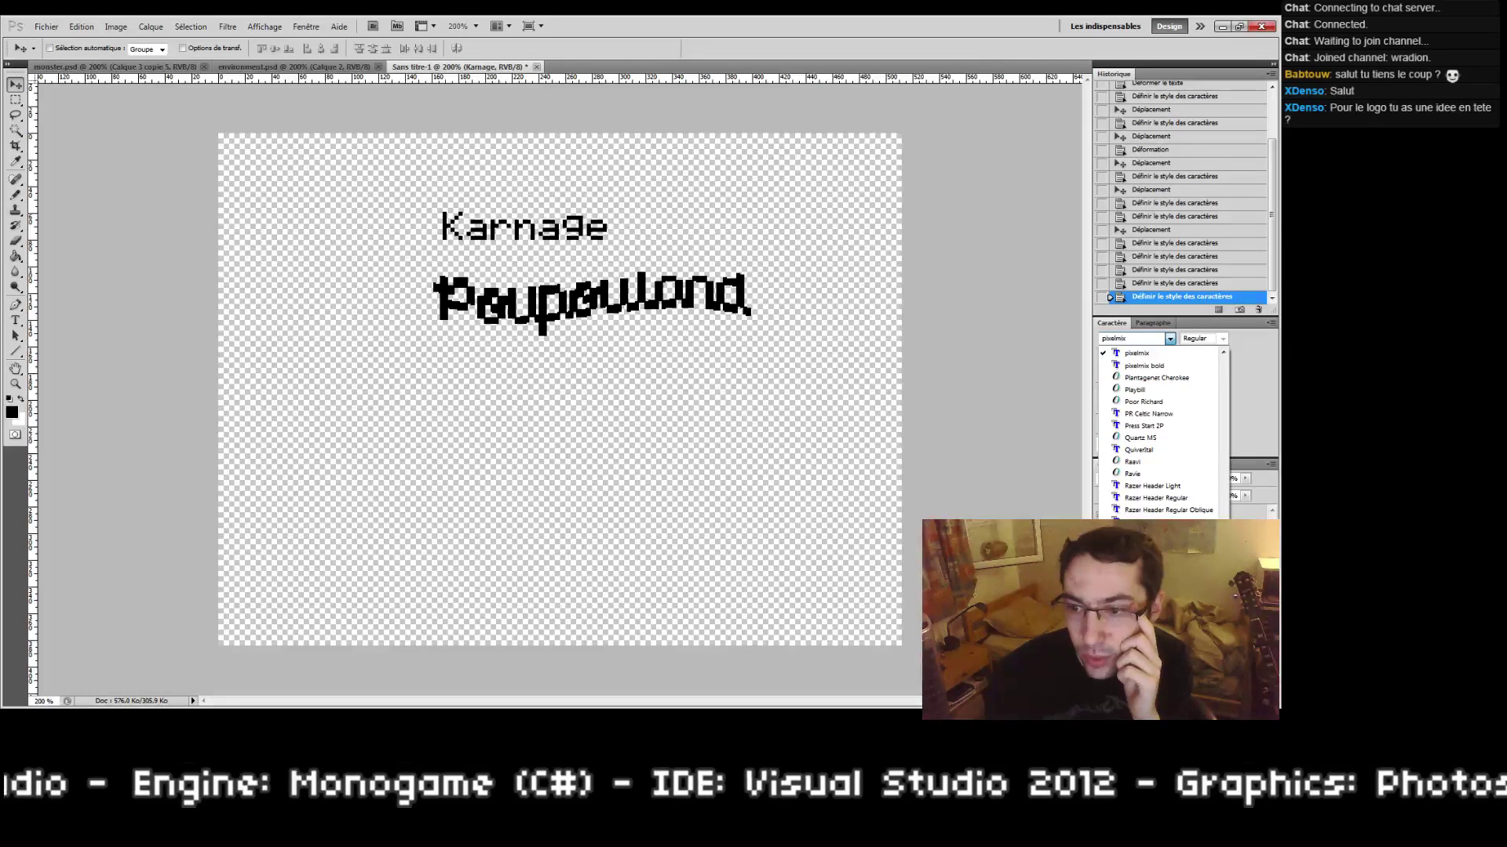
pyautogui.scroll(10, 1161, 431)
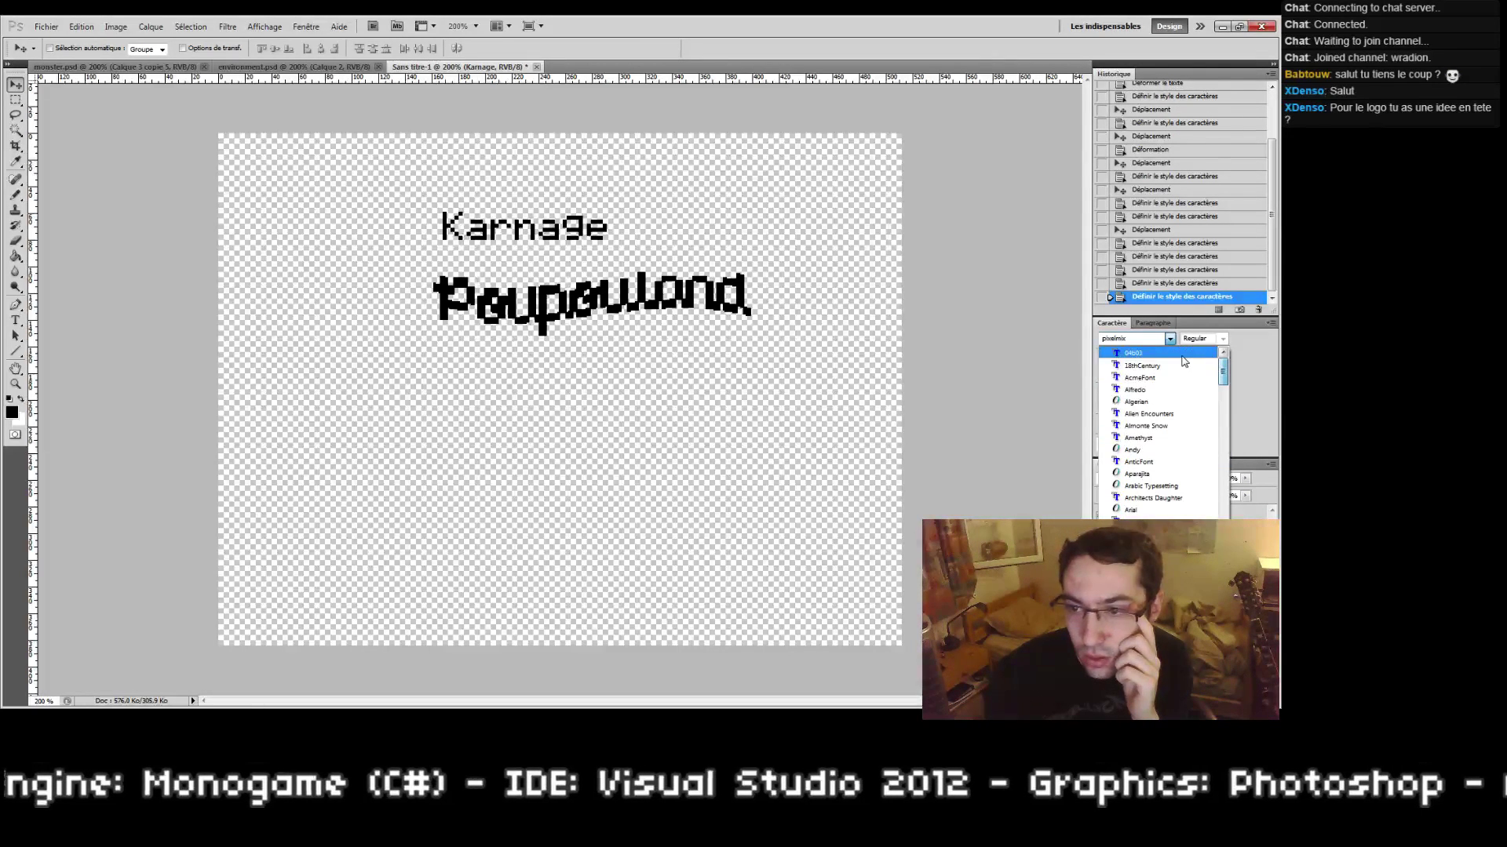
pyautogui.click(1162, 355)
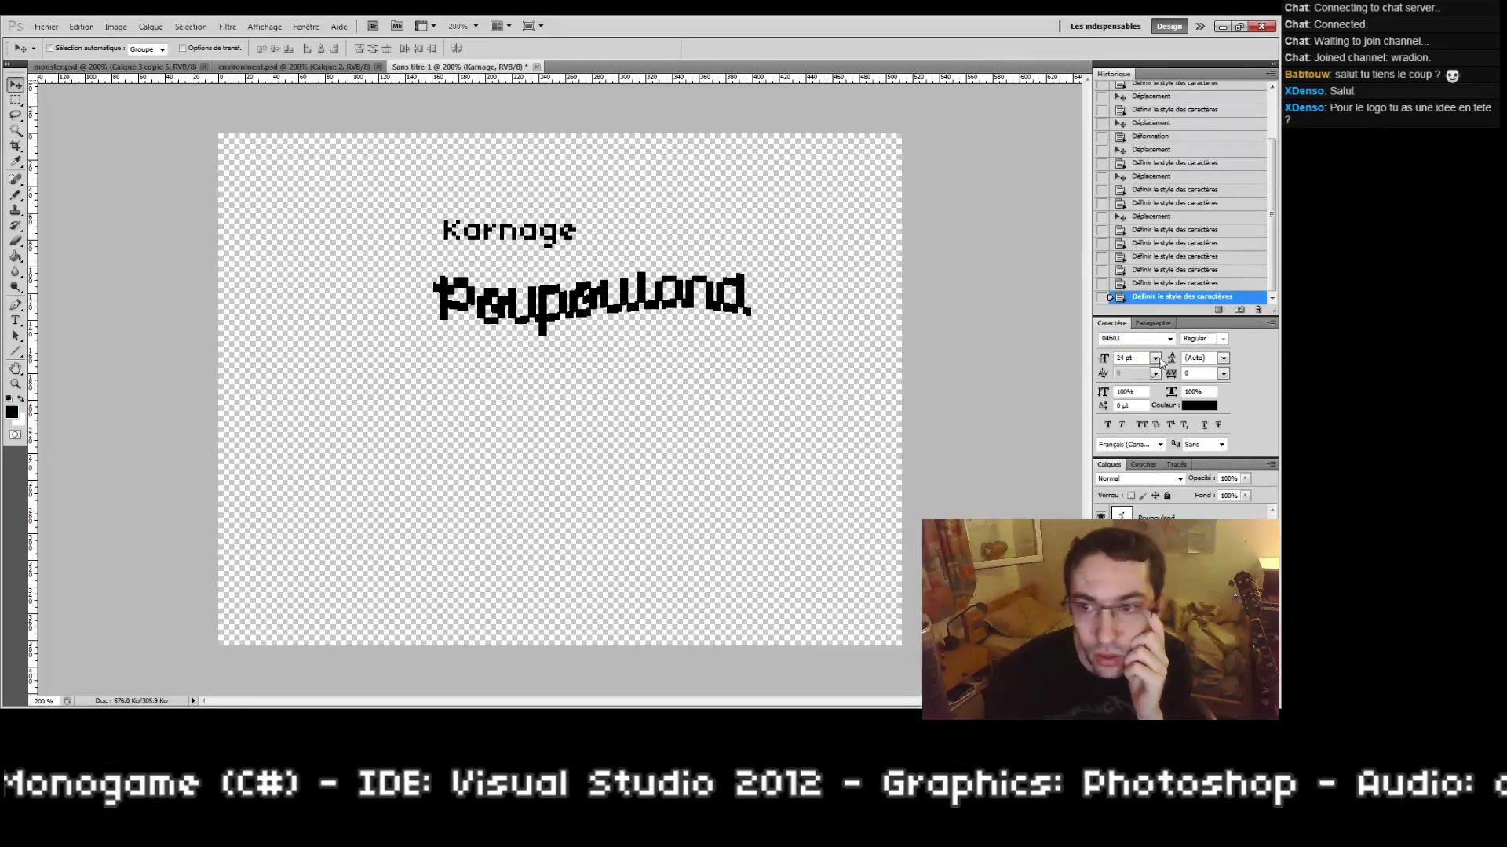
pyautogui.click(1170, 338)
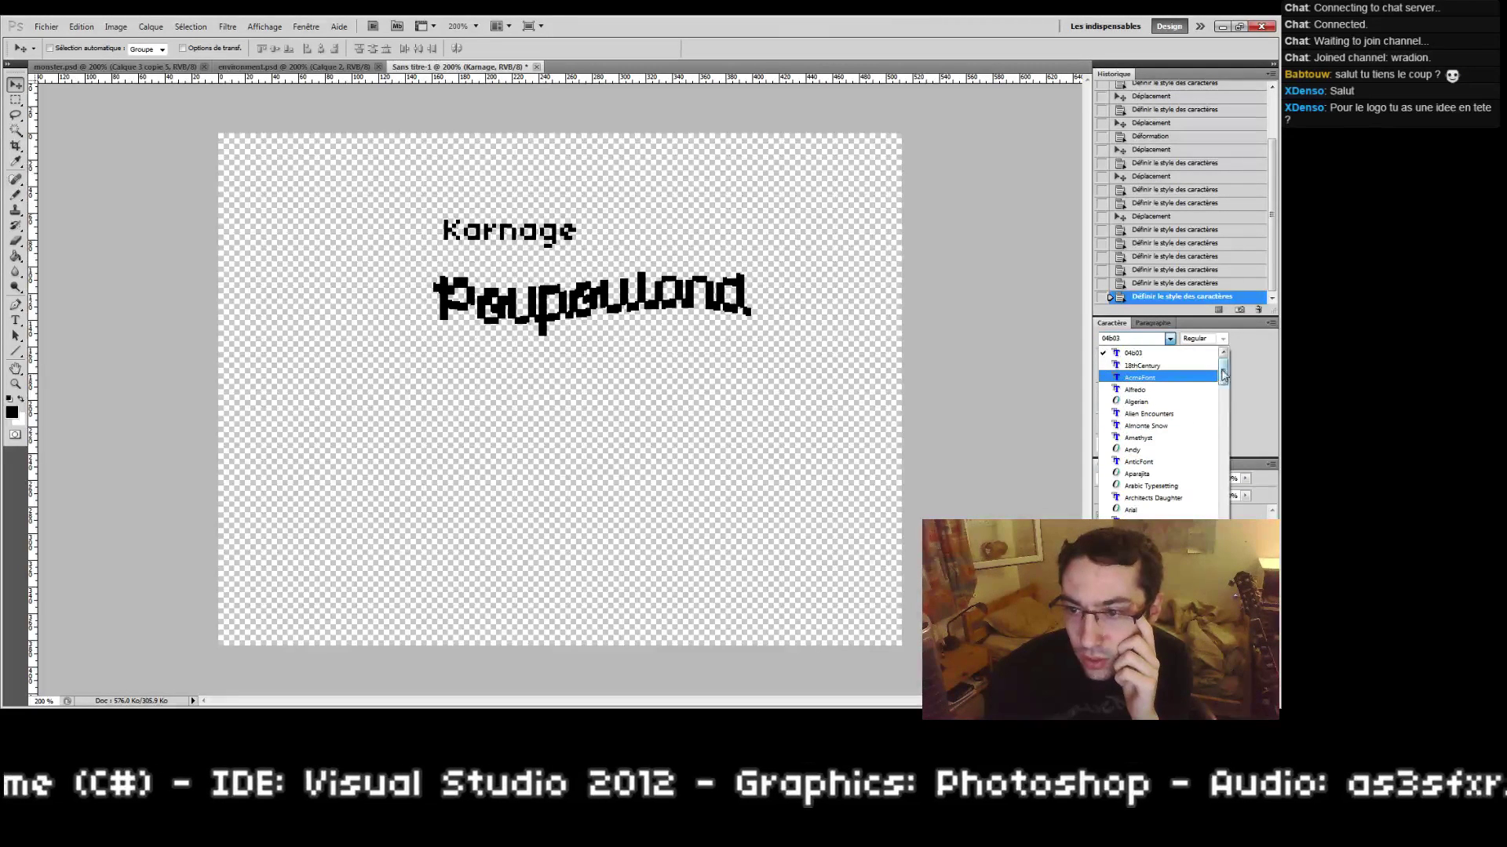
pyautogui.moveTo(1222, 372); pyautogui.dragTo(1222, 589)
pyautogui.scroll(3, 1148, 457)
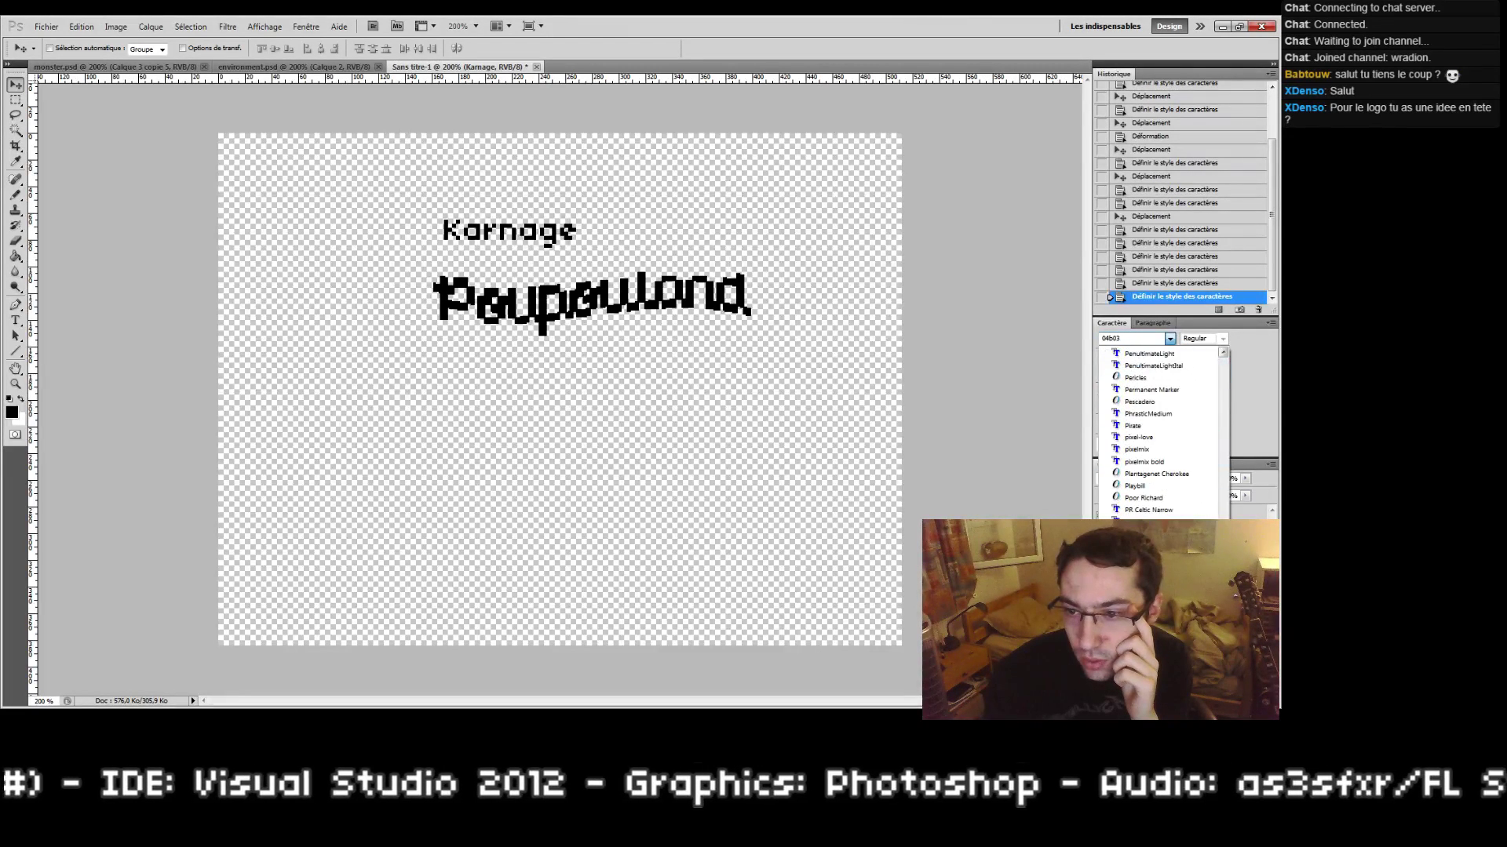
pyautogui.click(1148, 452)
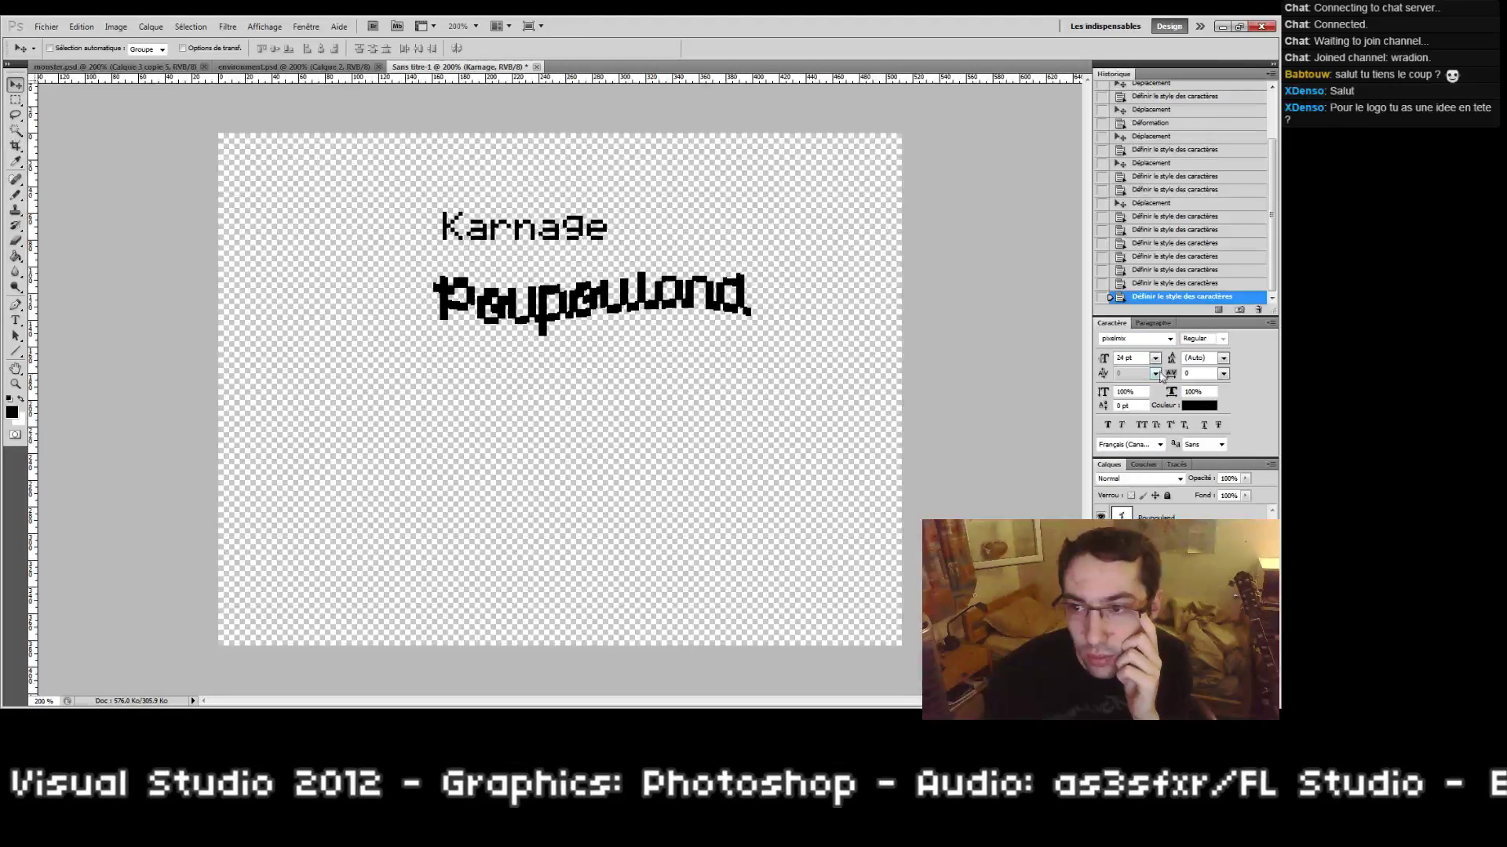
pyautogui.click(1107, 425)
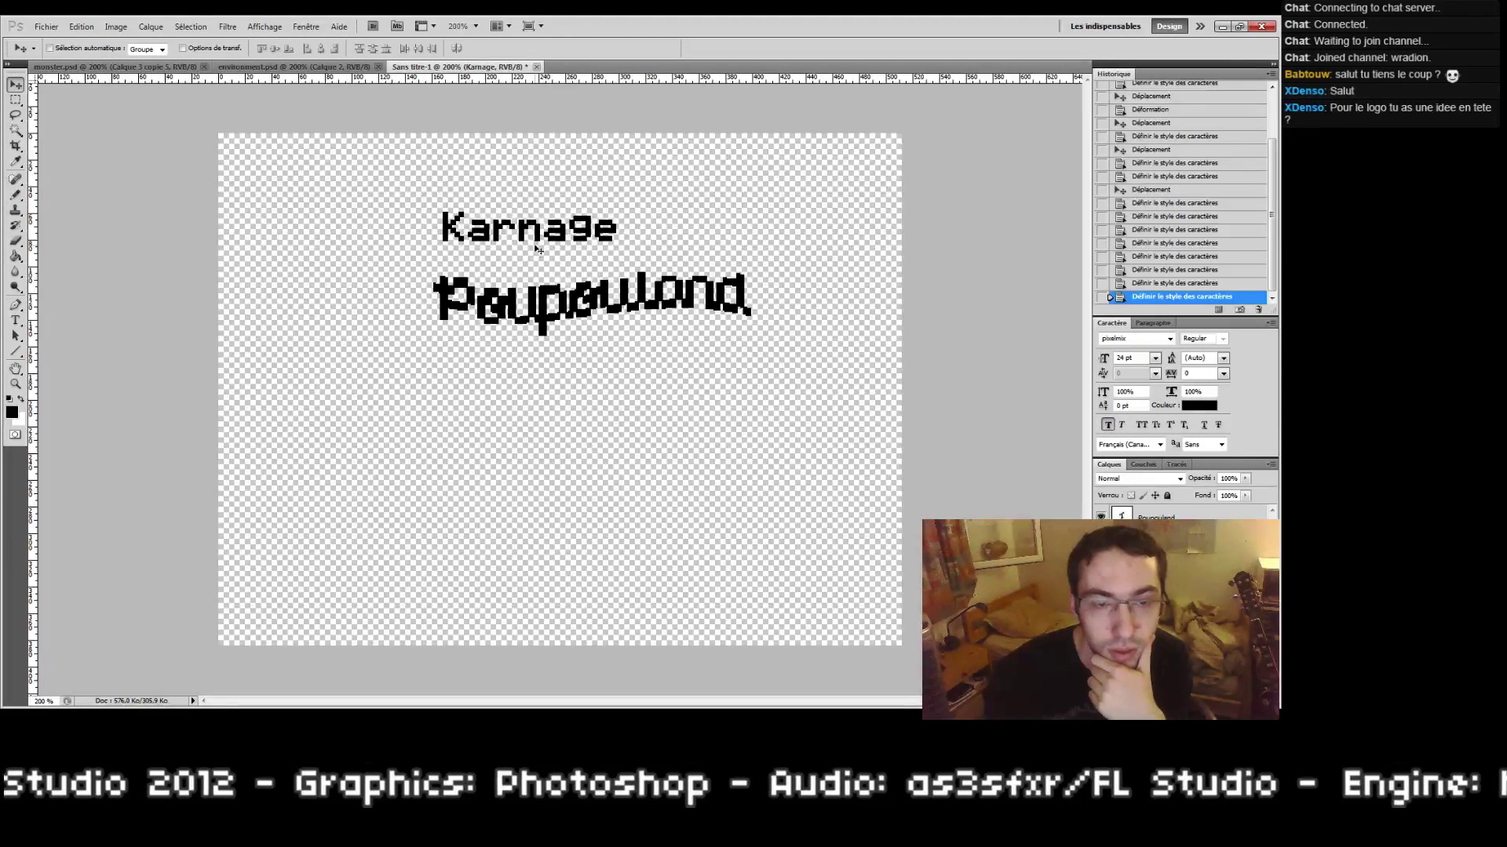
# Step: Move "Karnage" down close above "Poupouland", with the left edges of both words aligned
pyautogui.moveTo(536, 250)
pyautogui.mouseDown()
pyautogui.moveTo(520, 258)
pyautogui.moveTo(540, 270)
pyautogui.mouseUp()
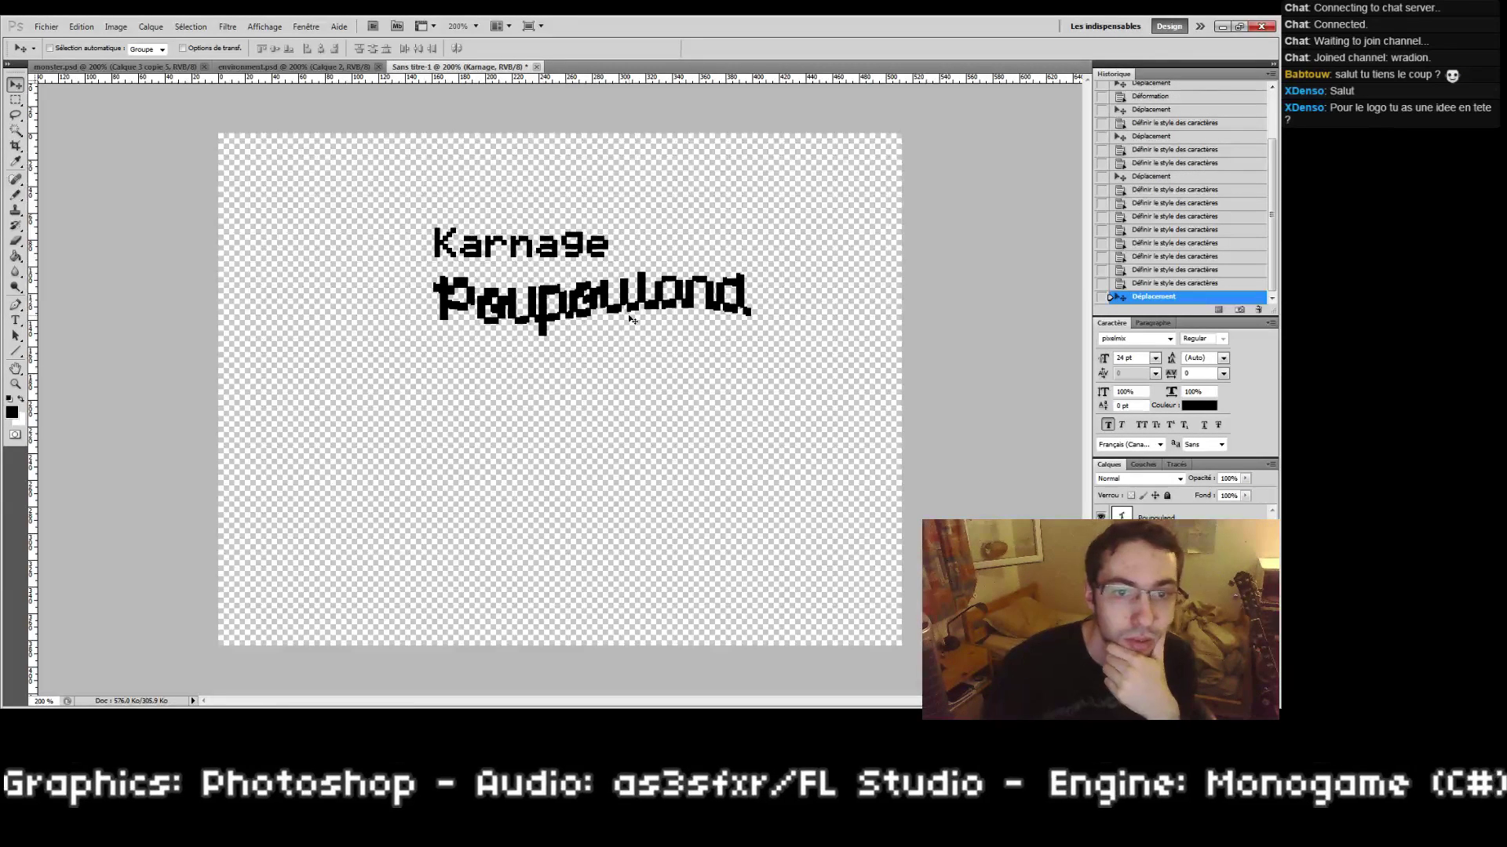
pyautogui.press('Up')
pyautogui.press('Up')
pyautogui.press('Up')
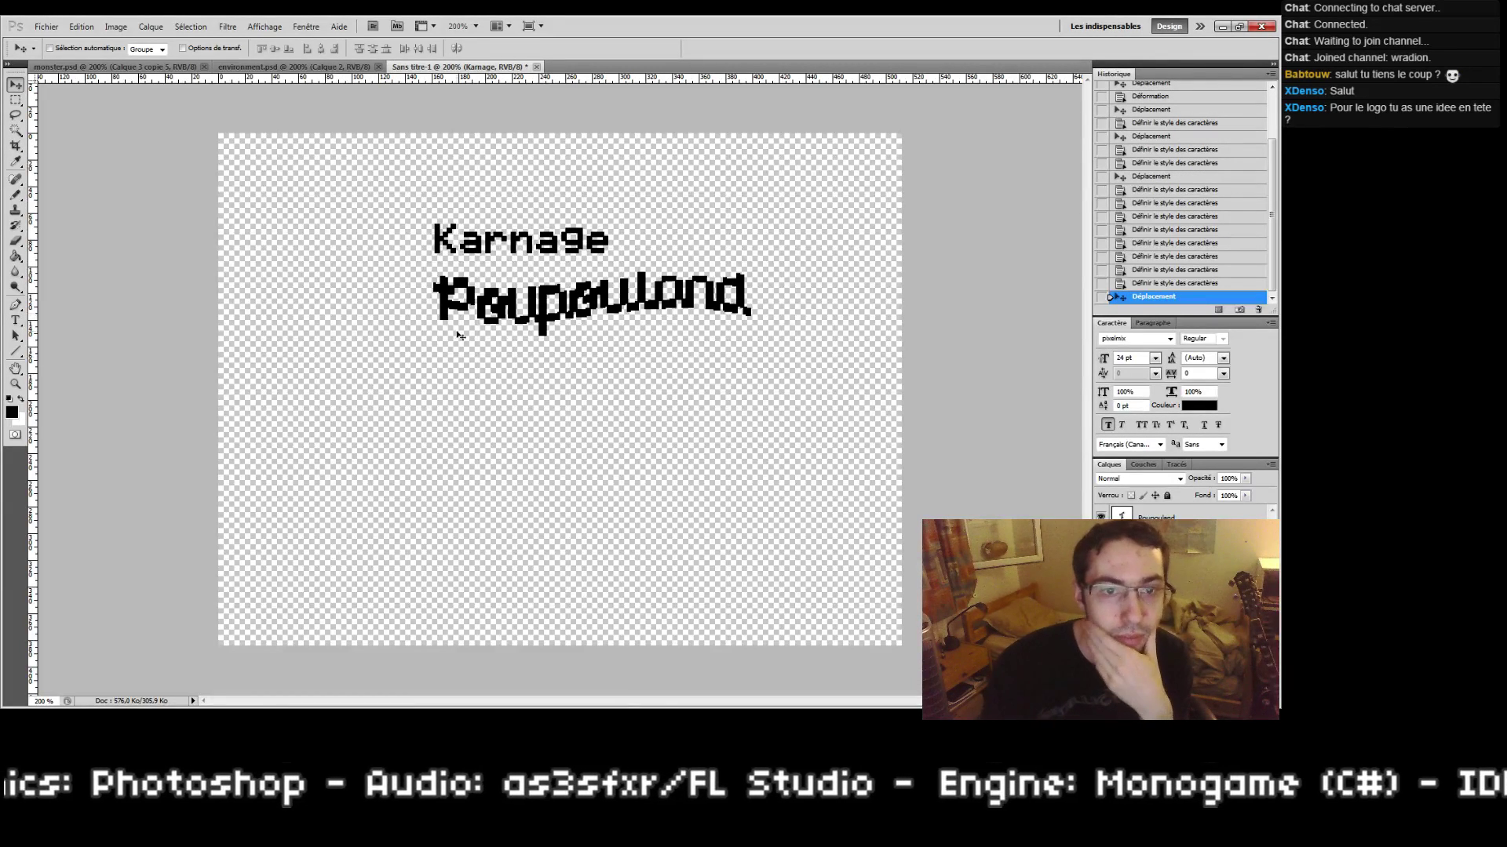
# Step: Add a separate text layer reading "IN" in the empty area below "Poupouland"
pyautogui.click(15, 320)
pyautogui.click(456, 445)
pyautogui.write('IN')
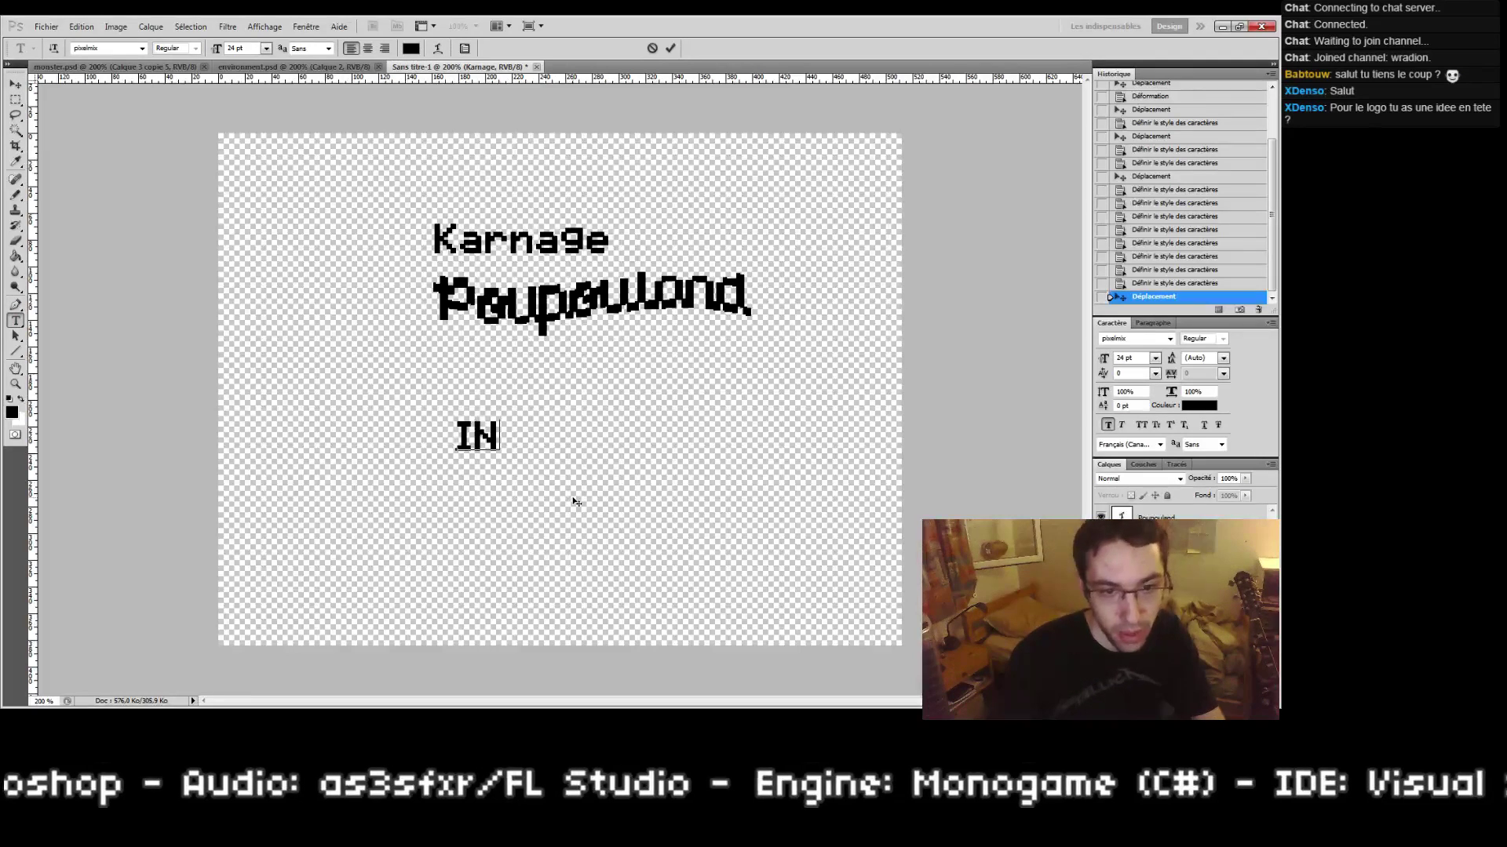
pyautogui.click(14, 85)
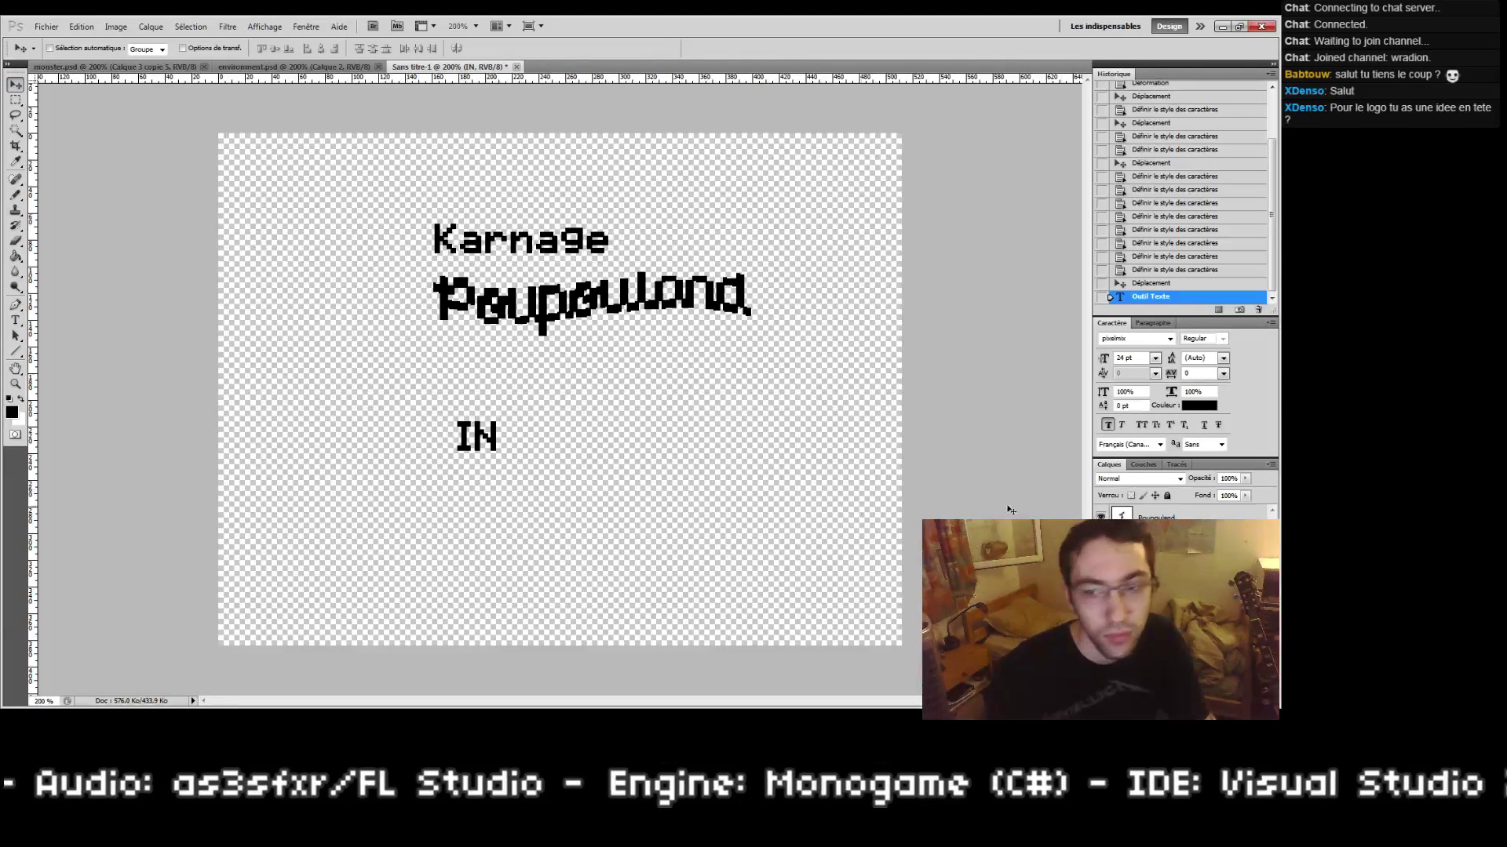
# Step: Remove faux bold from the "IN" text and reduce its size to 8 pt
pyautogui.click(1107, 425)
pyautogui.click(1155, 358)
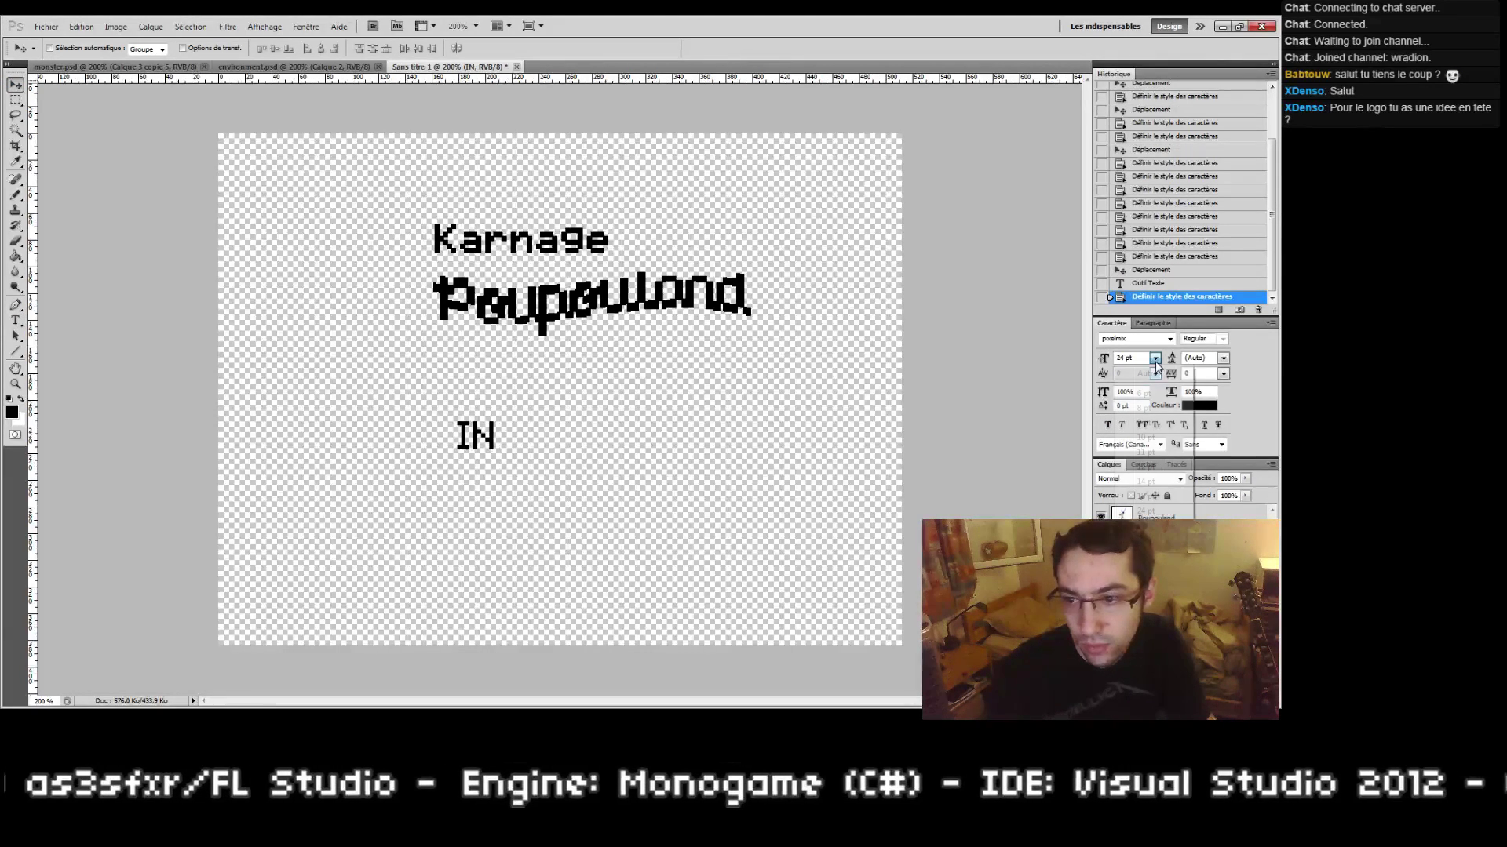
pyautogui.click(1156, 471)
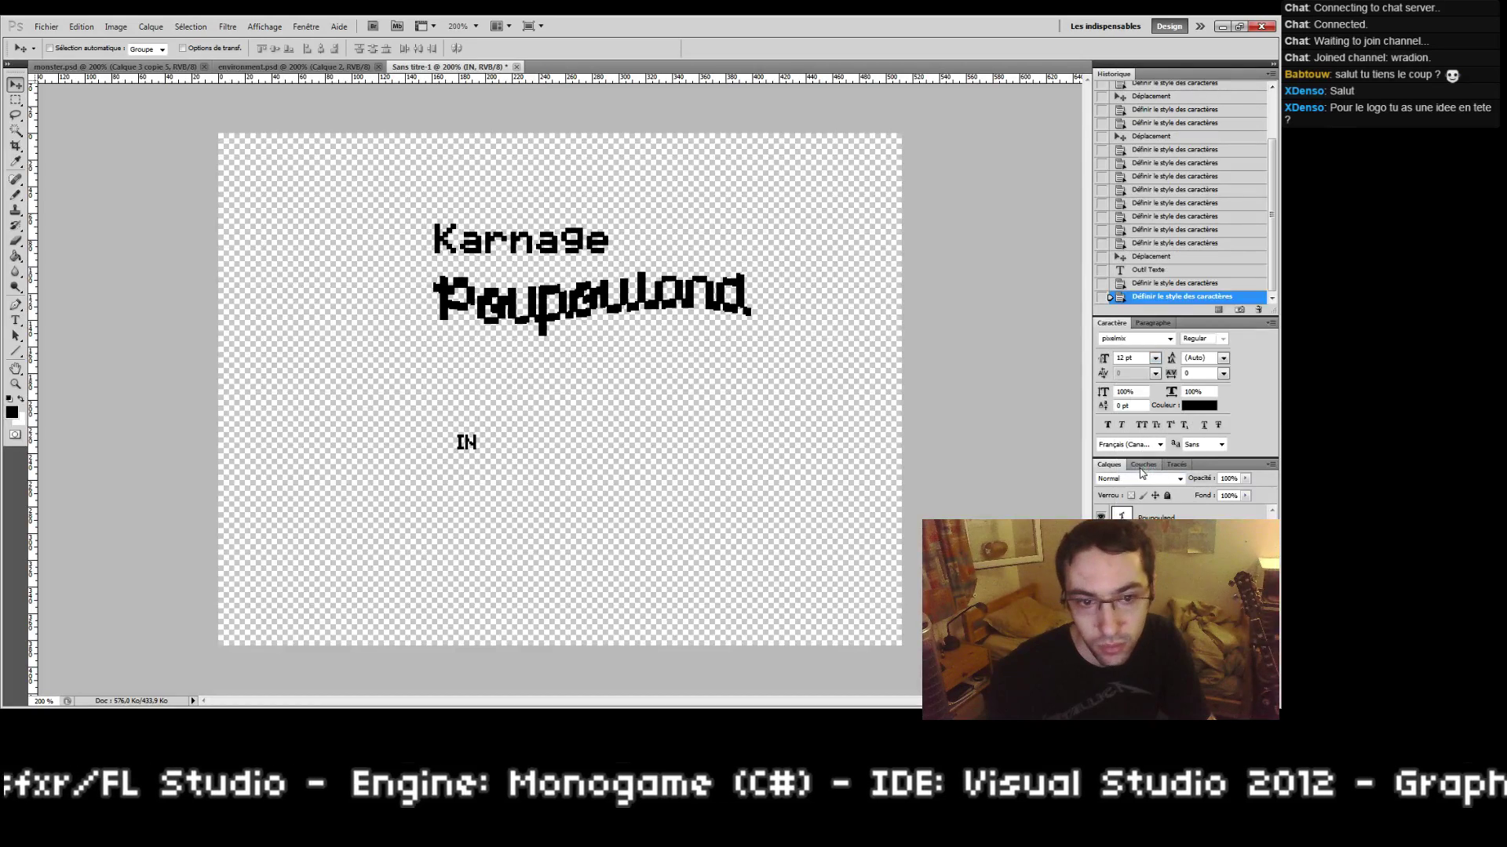
pyautogui.click(1155, 358)
pyautogui.click(1152, 409)
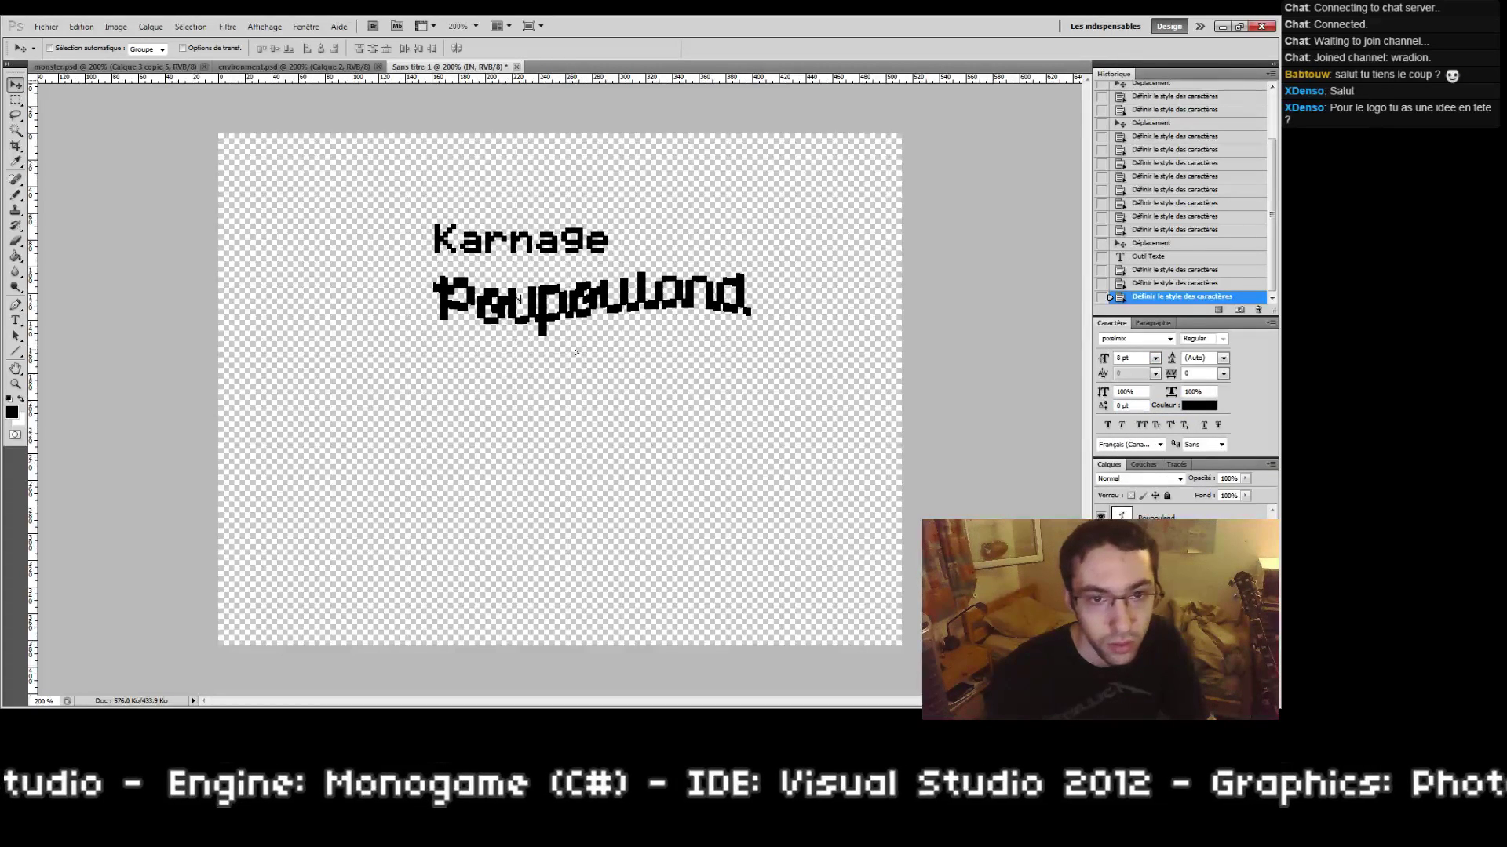
# Step: Place the small "IN" text in the gap between "Karnage" and "Poupouland"
pyautogui.moveTo(575, 352); pyautogui.dragTo(569, 318)
pyautogui.press('Down')
pyautogui.press('Left')
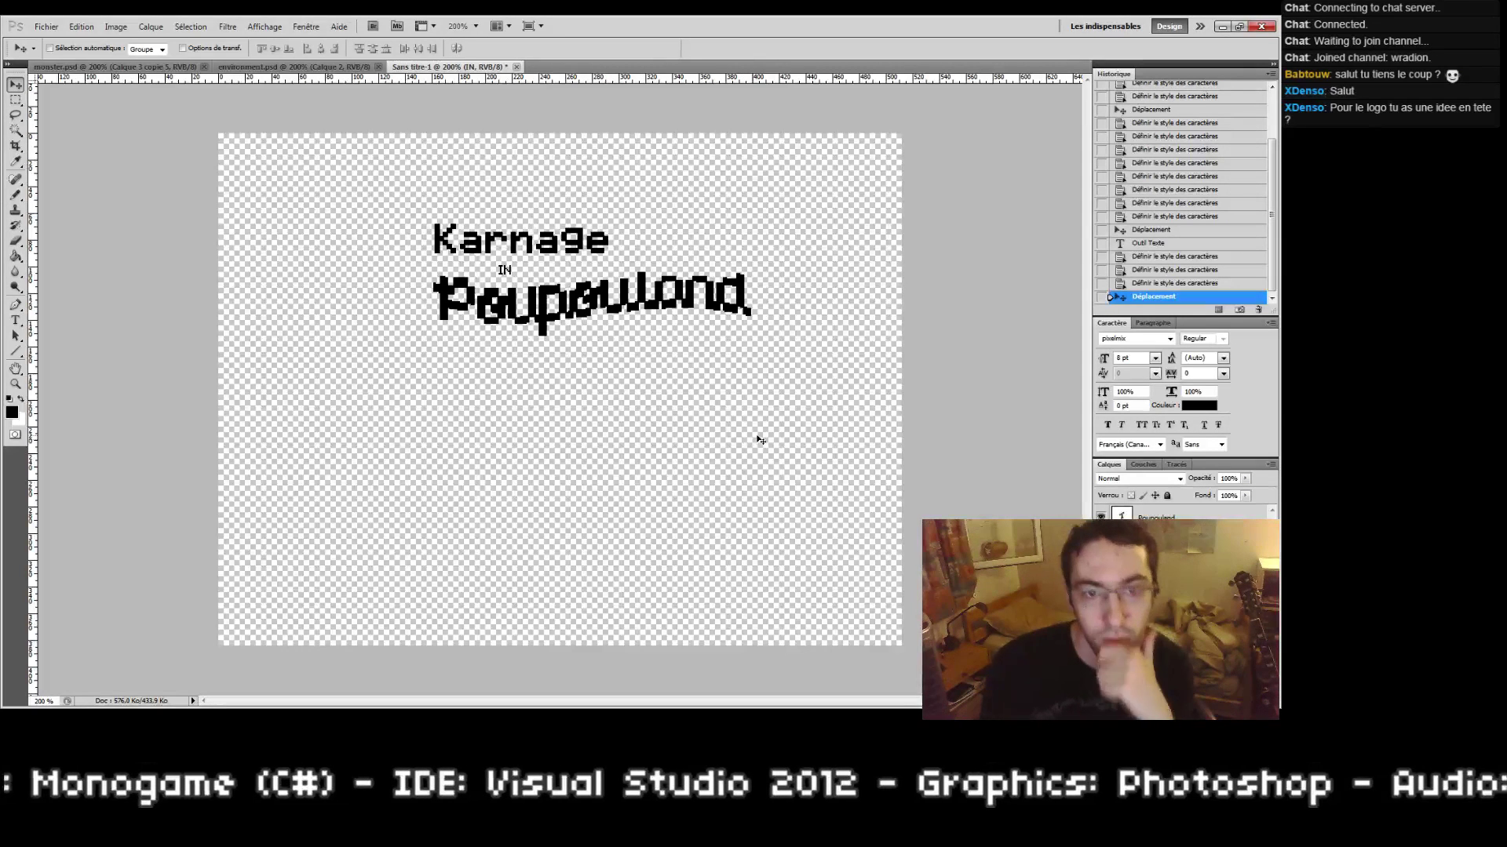
# Step: Nudge the "IN" text slightly to the left and apply faux bold to it
pyautogui.press('Left')
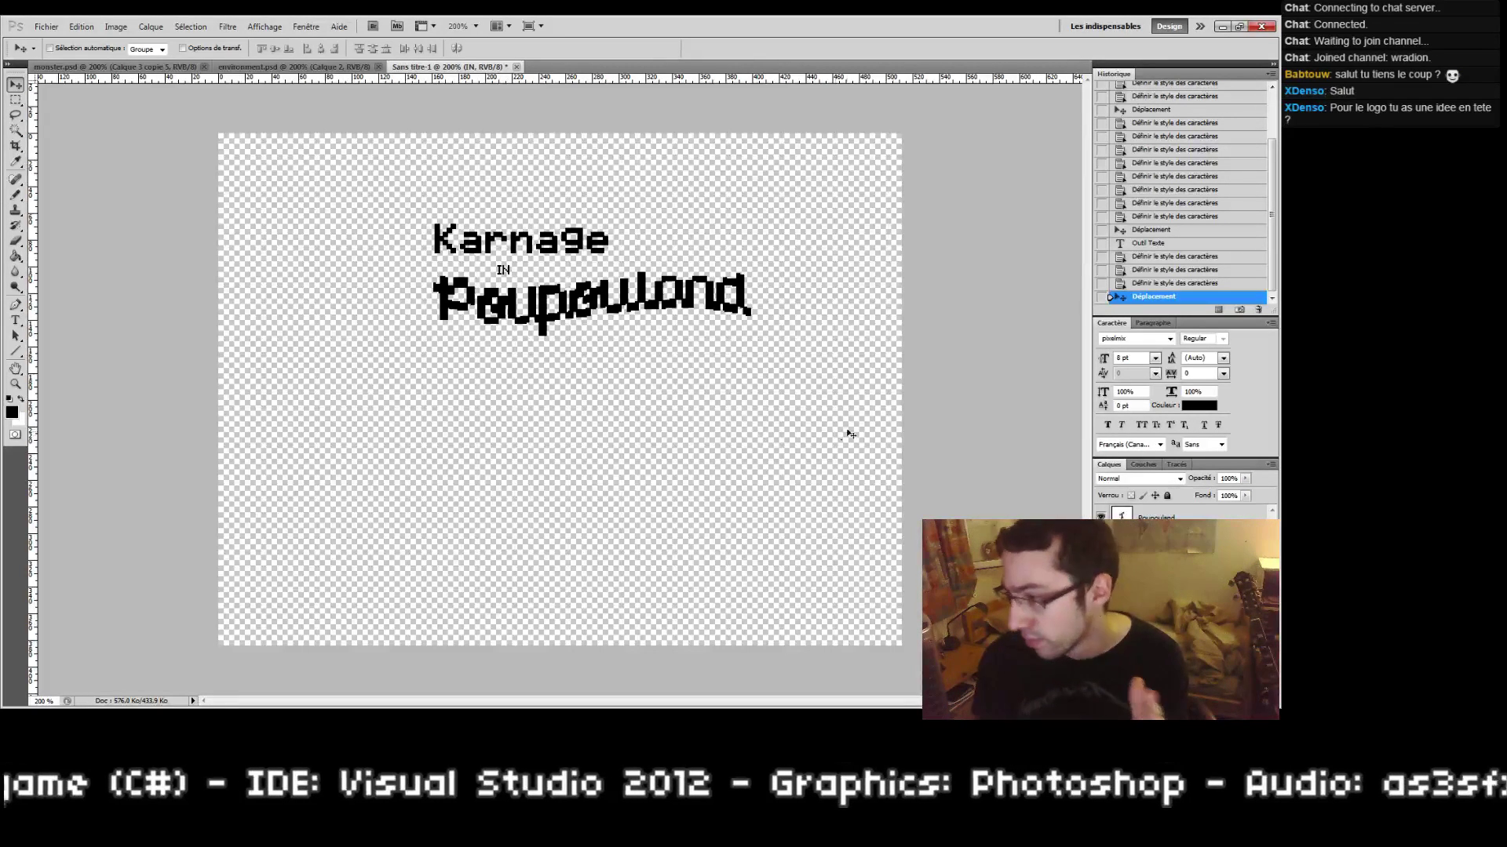
pyautogui.click(1107, 424)
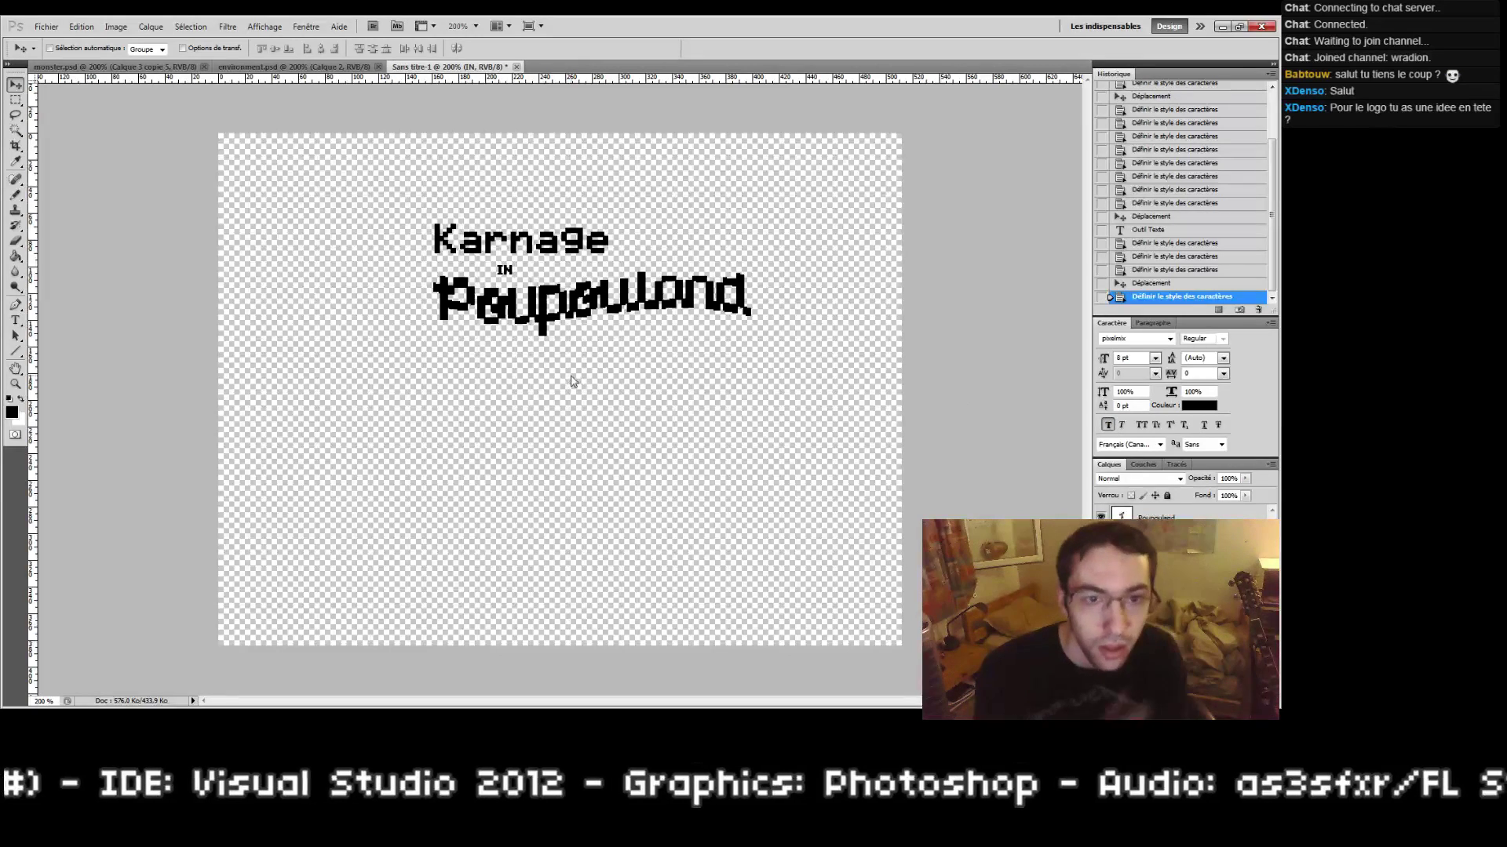
pyautogui.press('Left')
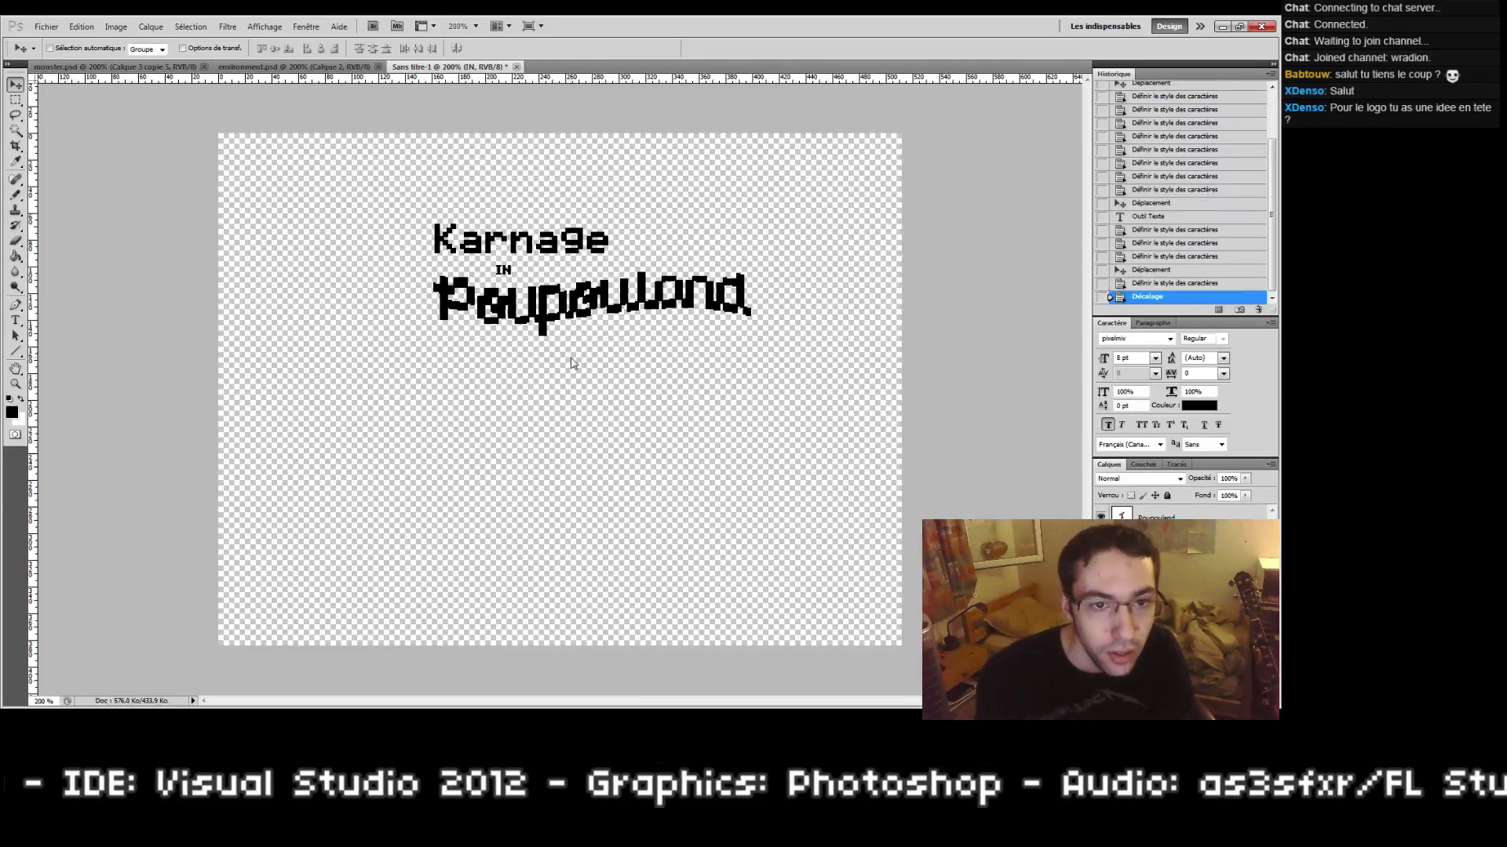
# Step: Enlarge the "IN" text, trying 10, 12 and 14 pt before settling on 16 pt
pyautogui.click(1155, 358)
pyautogui.click(1152, 438)
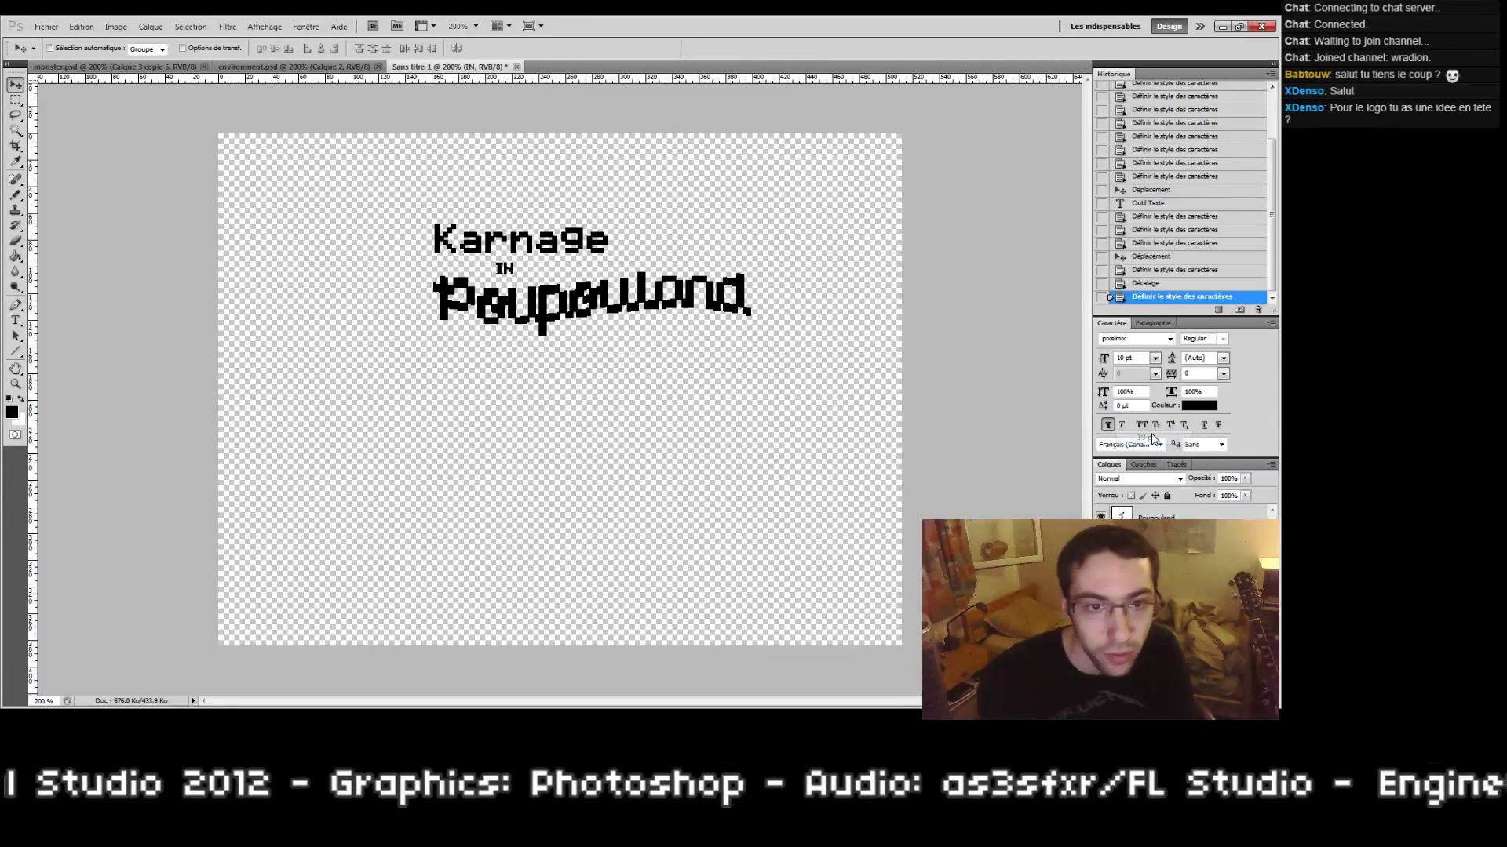
pyautogui.click(1155, 358)
pyautogui.click(1159, 465)
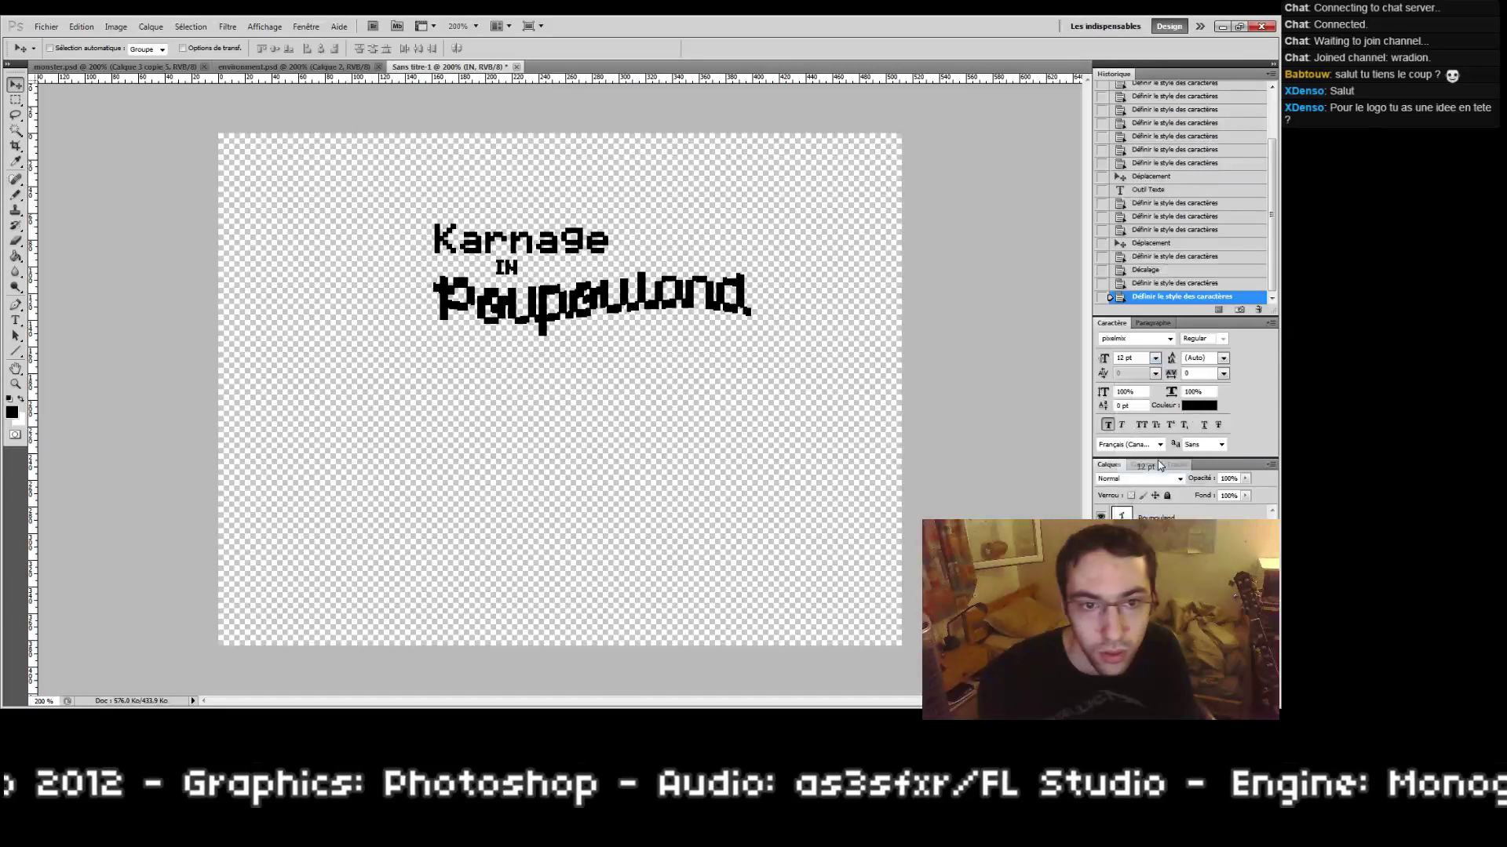
pyautogui.click(1155, 357)
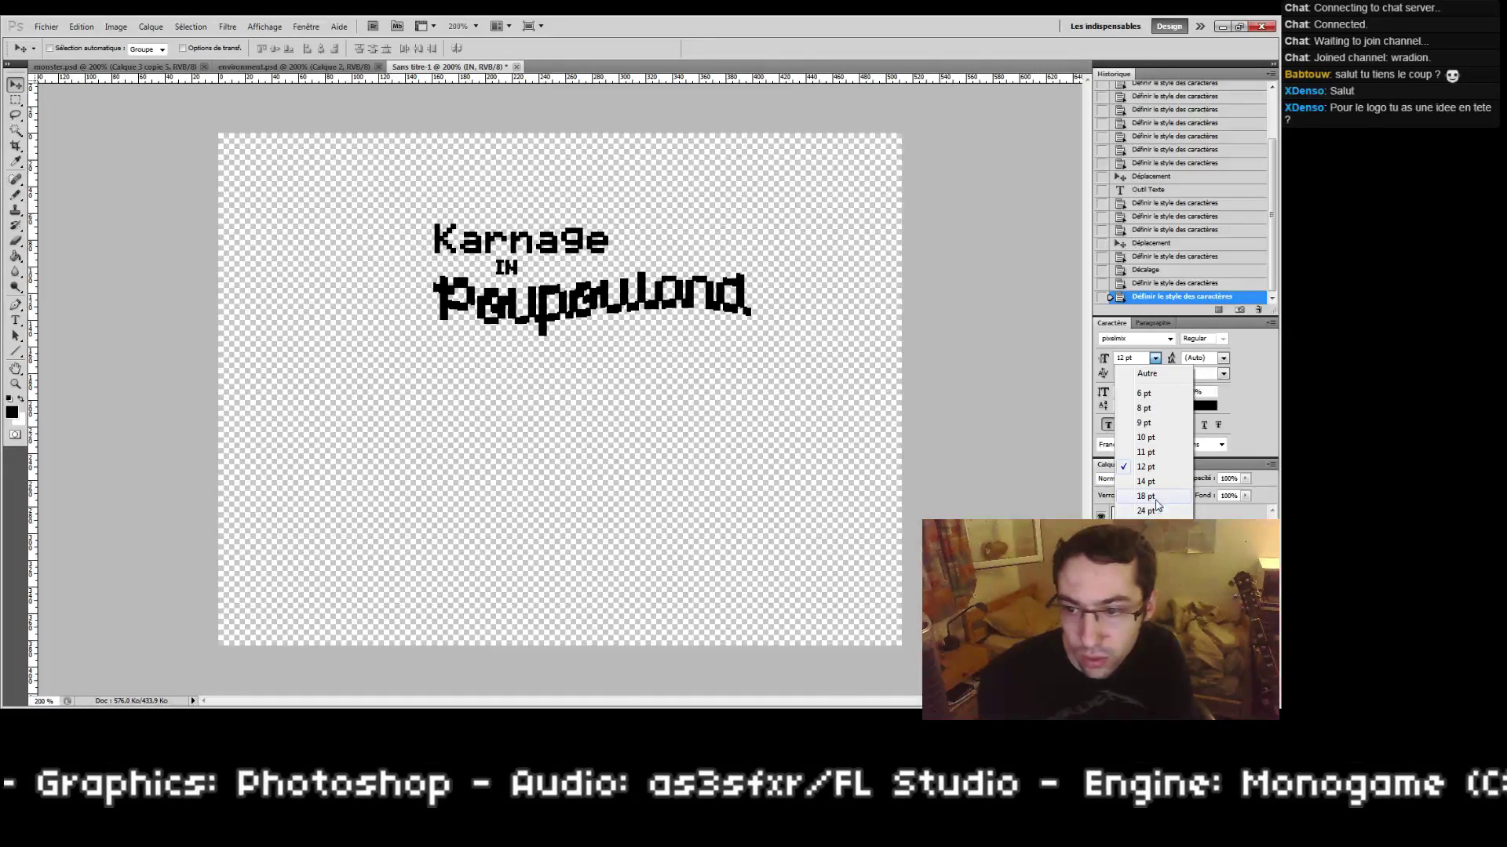
pyautogui.click(1150, 481)
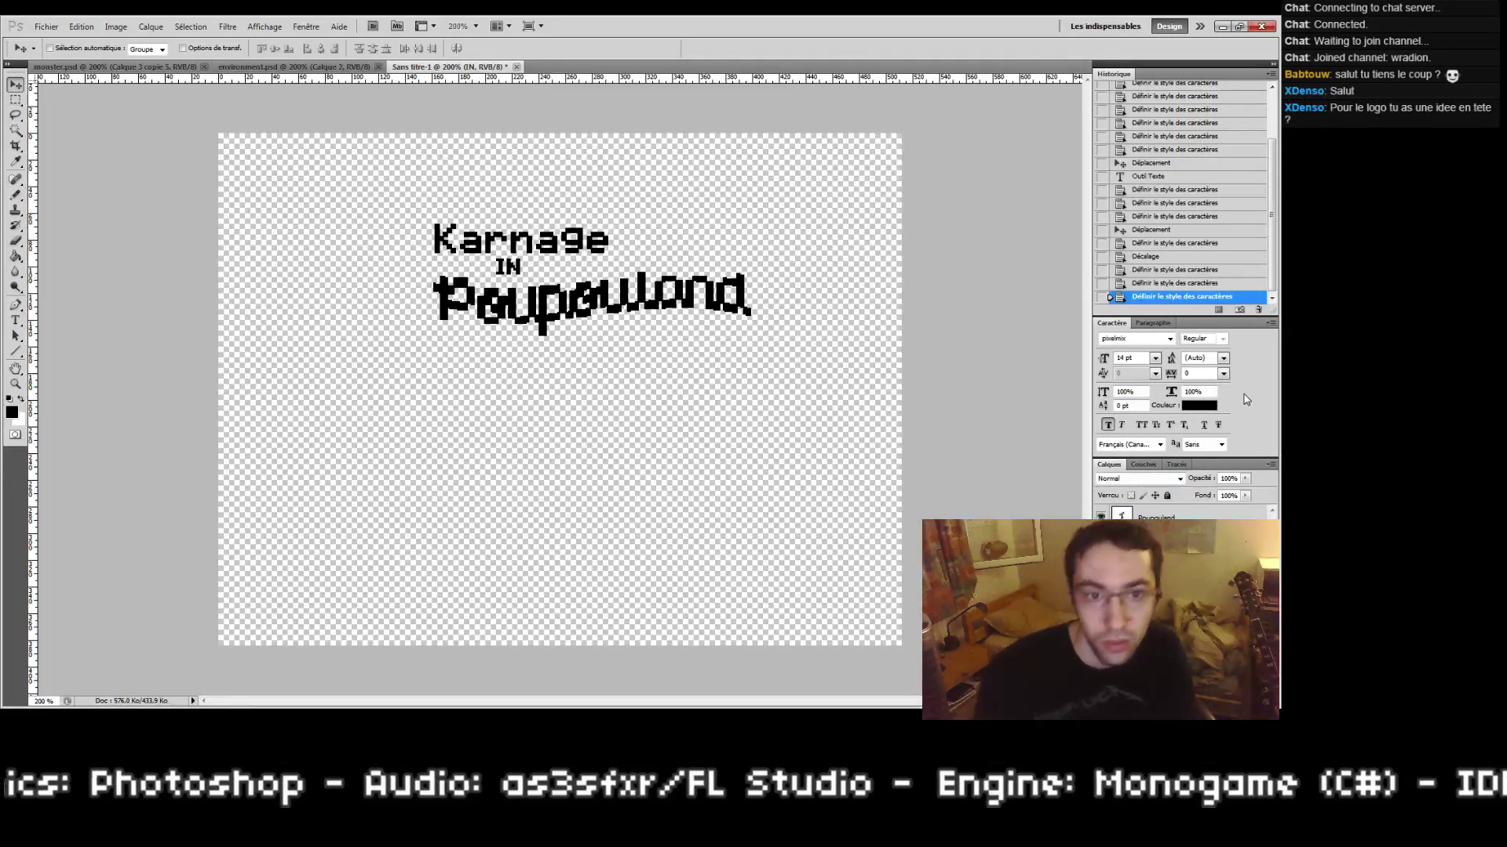
pyautogui.write('6')
pyautogui.press('Return')
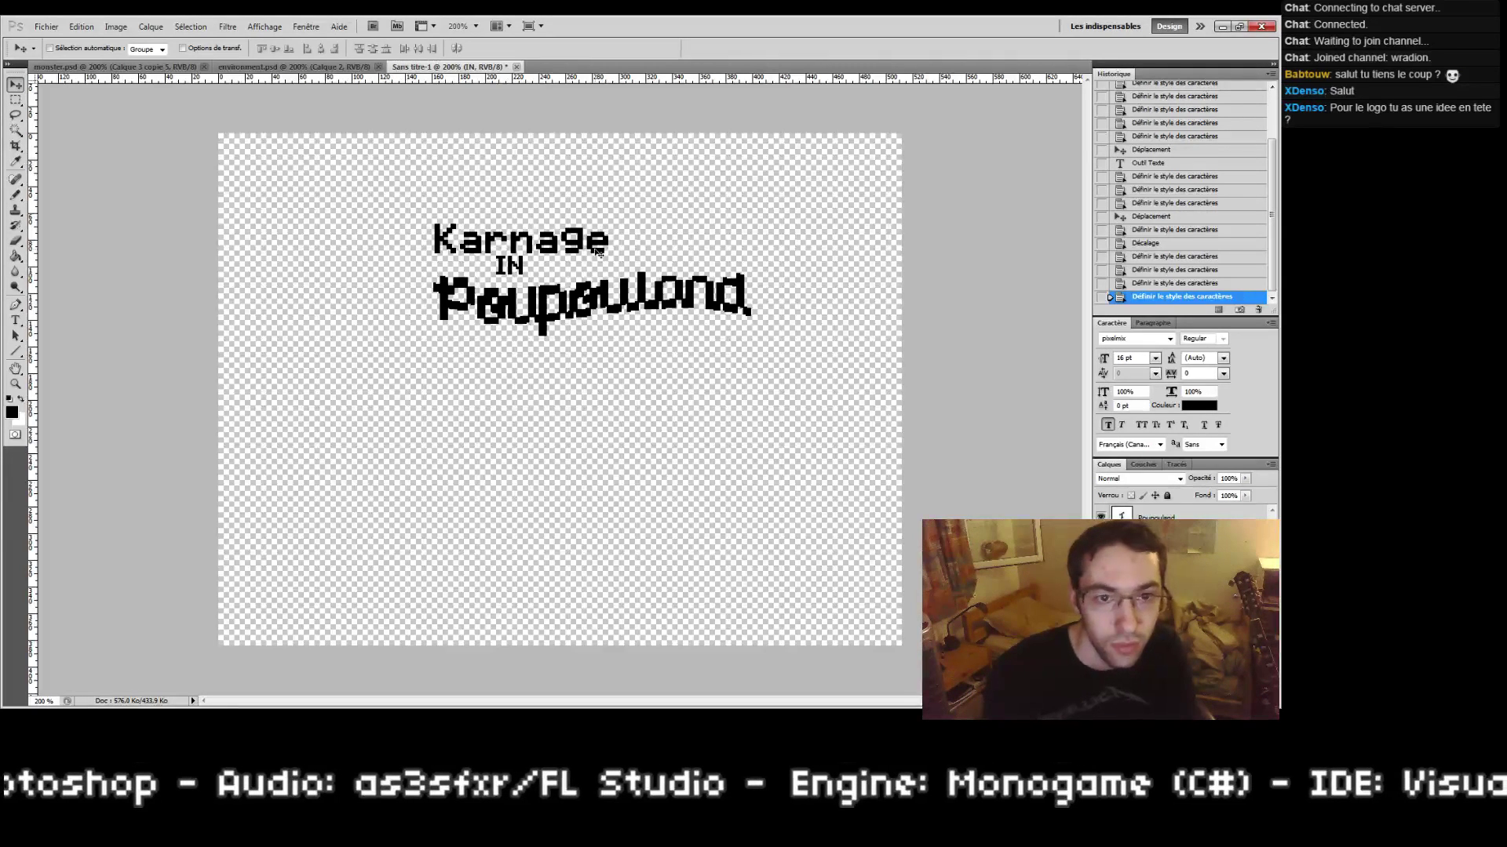
# Step: Nudge the enlarged "IN" down and to the left so it sits evenly between "Karnage" and "Poupouland"
pyautogui.press('Down')
pyautogui.press('Left')
pyautogui.press('Down')
pyautogui.press('Left')
pyautogui.press('Down')
pyautogui.press('Left')
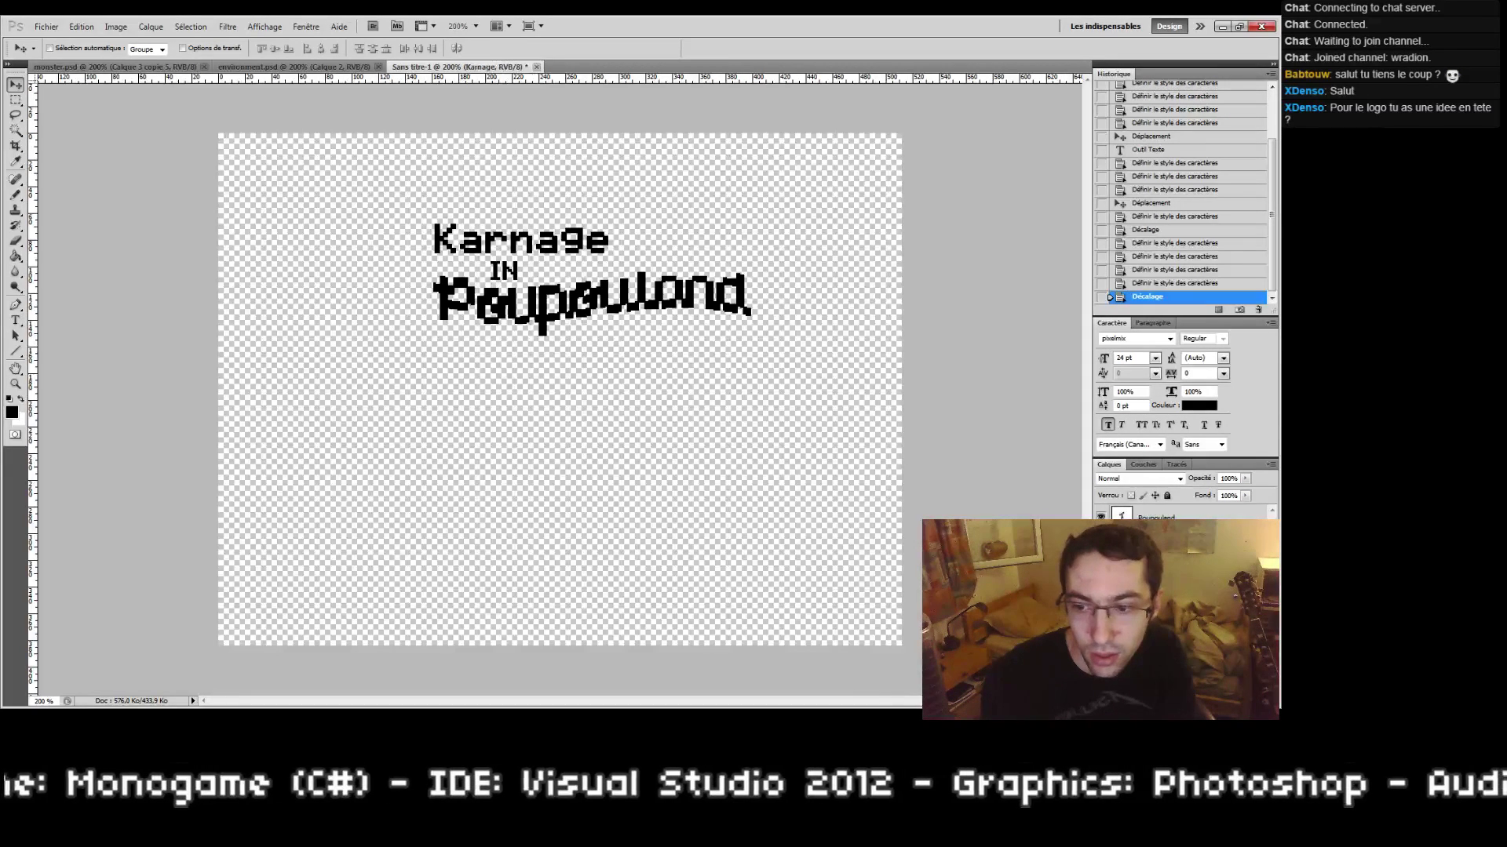
# Step: Try the different anti-aliasing modes on the "Poupouland" text and return it to no anti-aliasing
pyautogui.click(1162, 514)
pyautogui.click(1221, 444)
pyautogui.click(1214, 480)
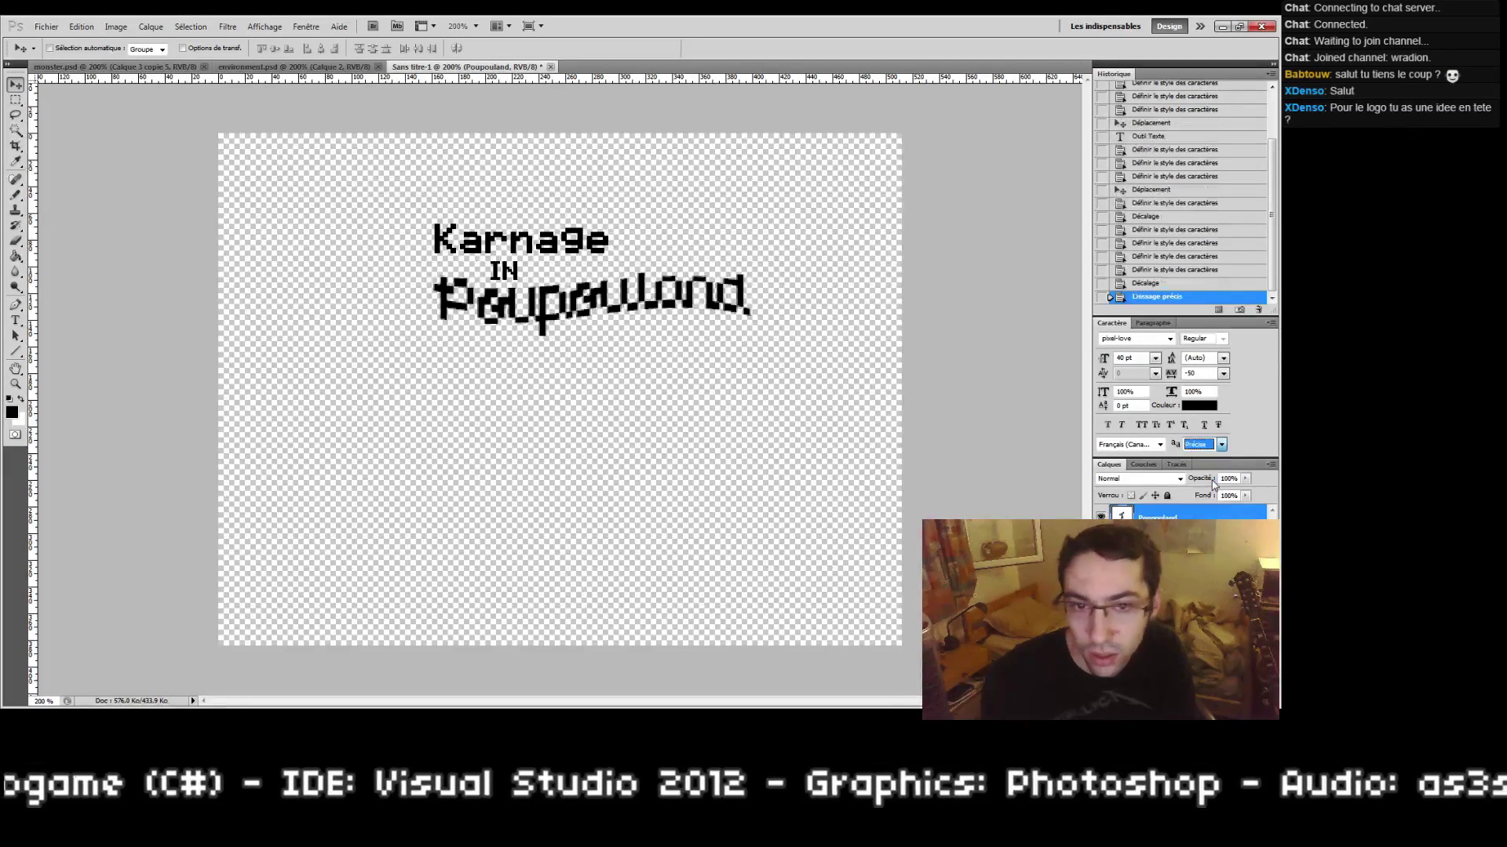
pyautogui.click(1221, 444)
pyautogui.click(1192, 468)
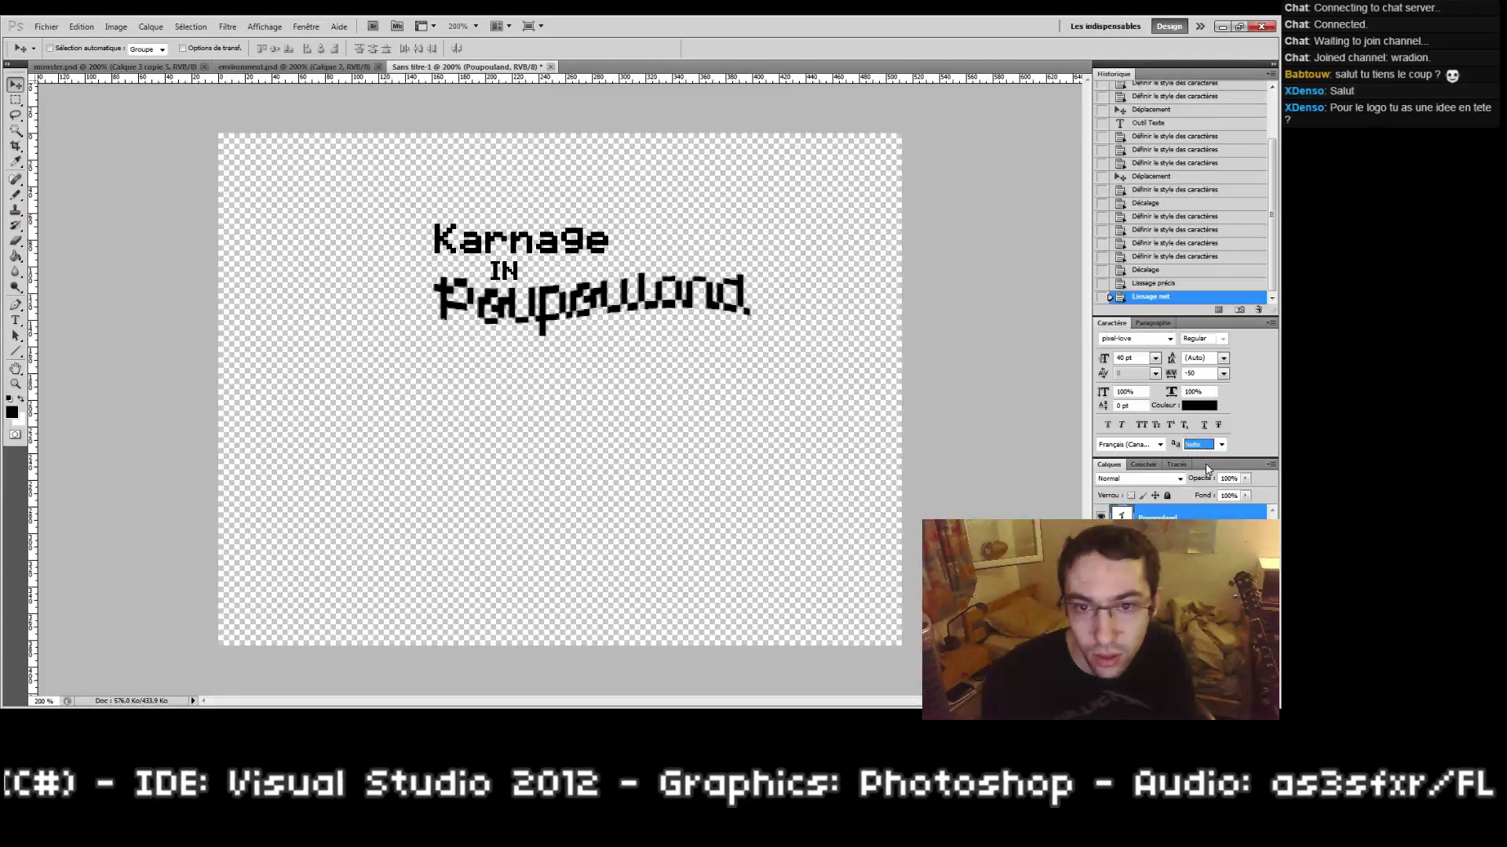
pyautogui.press('Up')
pyautogui.press('Down')
pyautogui.press('Down')
pyautogui.press('Down')
pyautogui.press('Down')
pyautogui.press('Up')
pyautogui.press('Up')
pyautogui.press('Up')
pyautogui.press('Up')
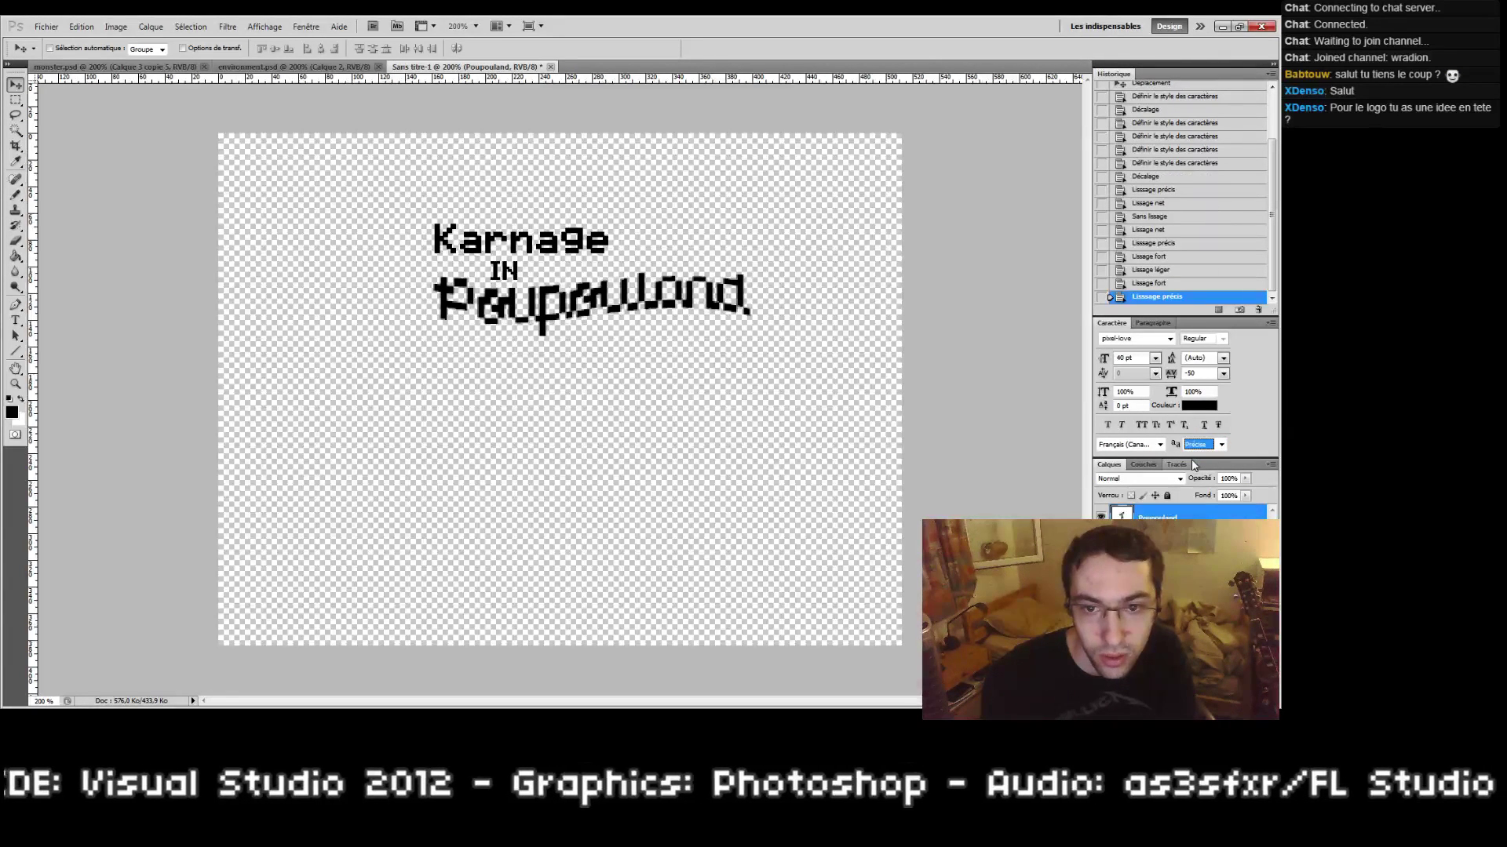
pyautogui.click(1177, 596)
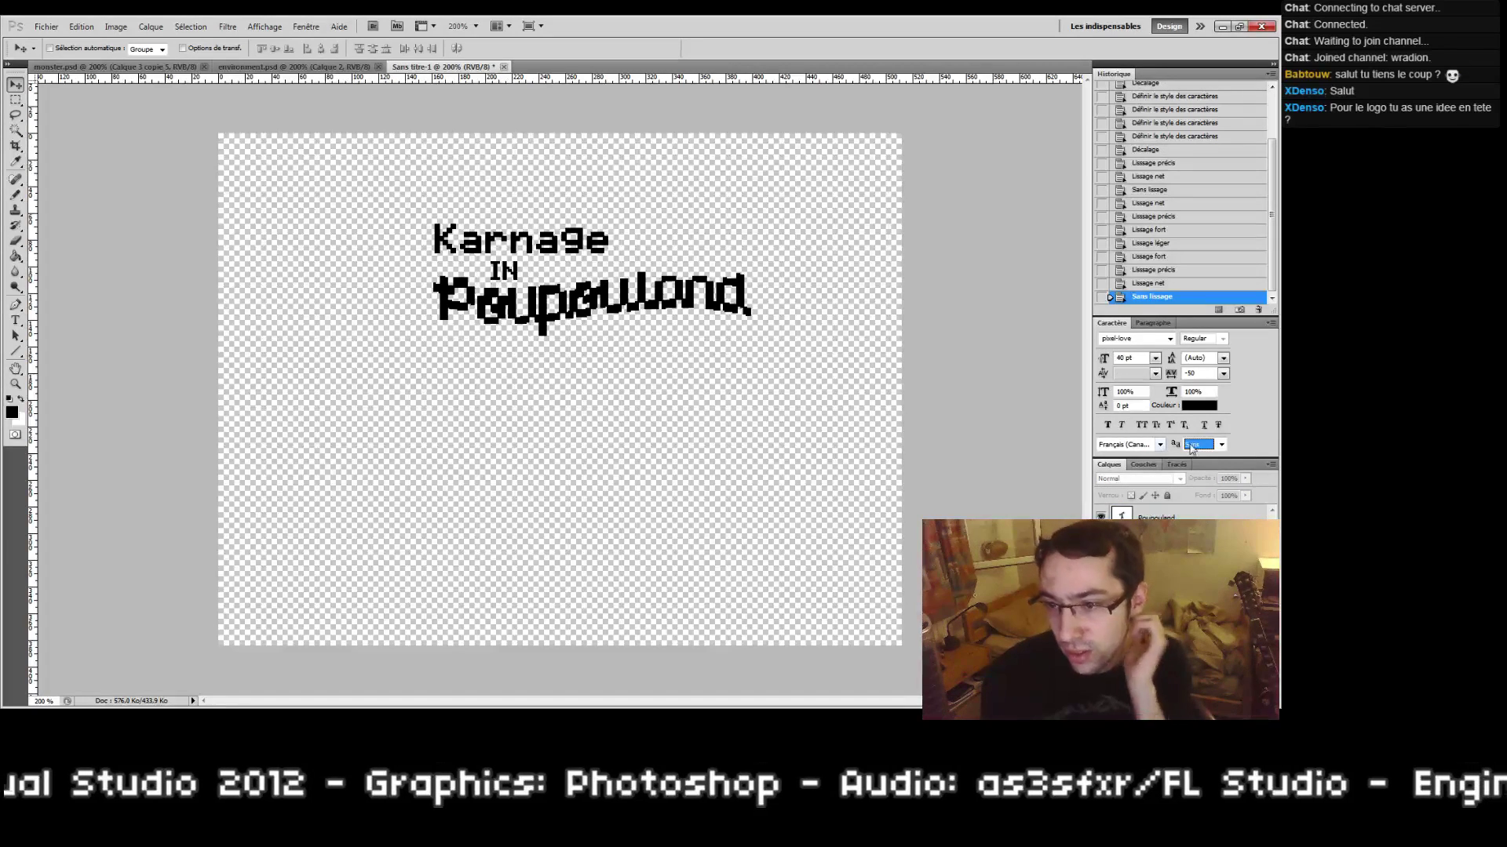
# Step: Tighten the tracking of the "Karnage" text, trying -50 and -100 before settling on -75
pyautogui.click(1168, 516)
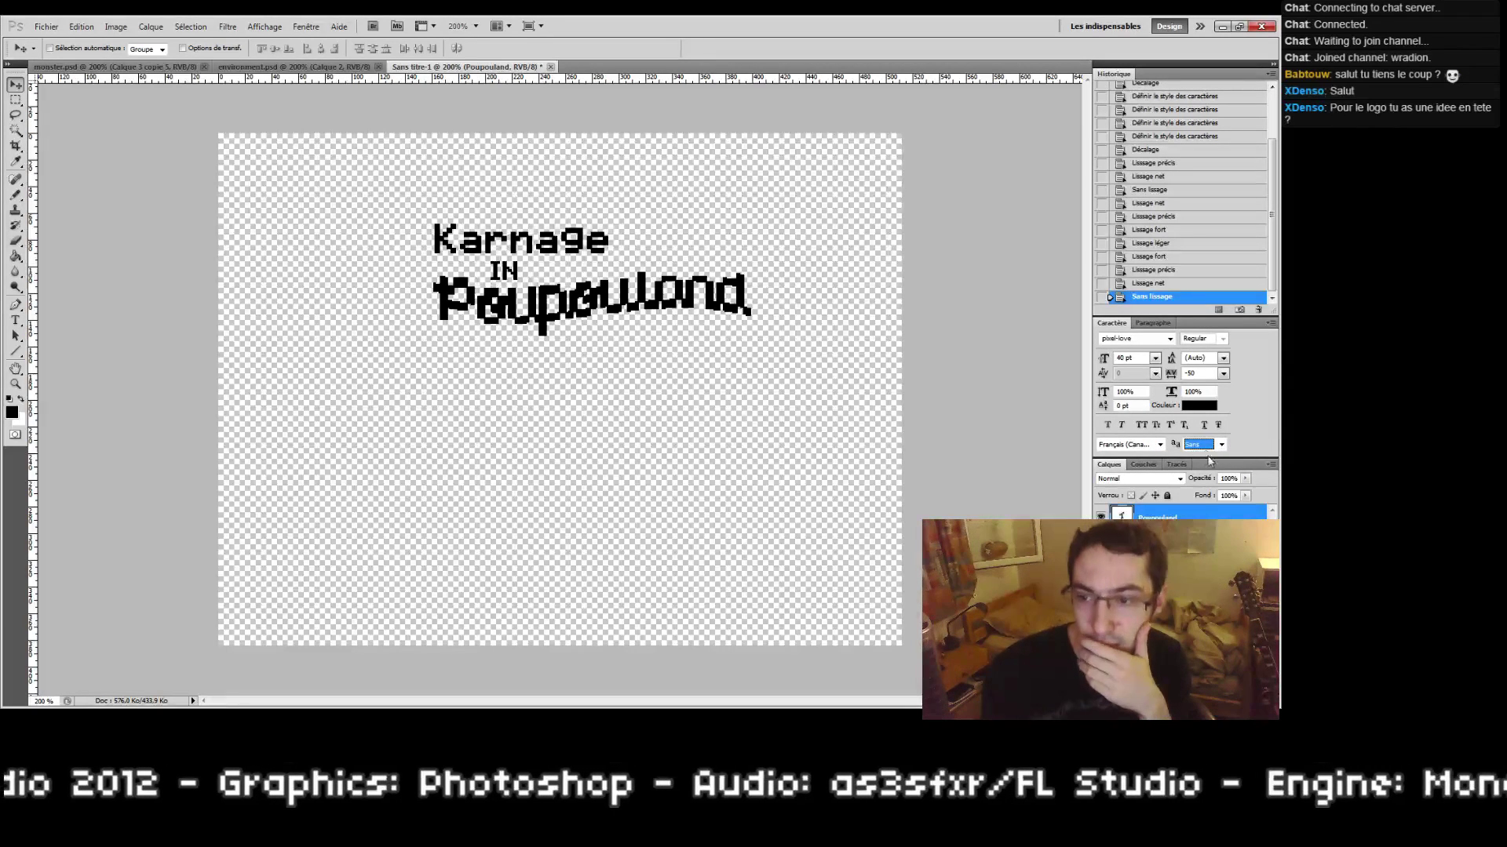
pyautogui.click(1168, 544)
pyautogui.click(1167, 572)
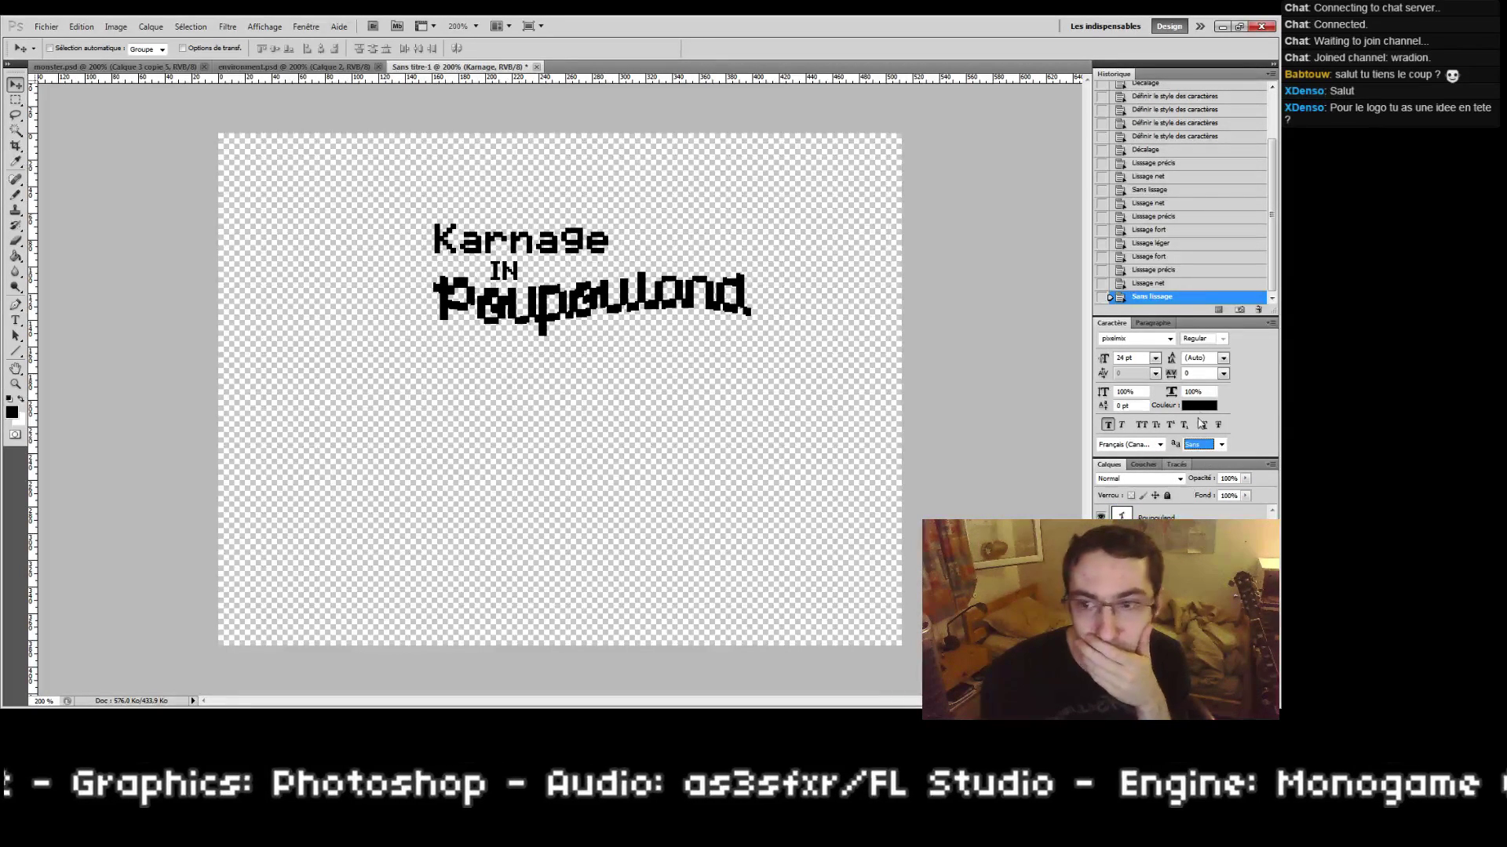
pyautogui.click(1223, 374)
pyautogui.click(1218, 418)
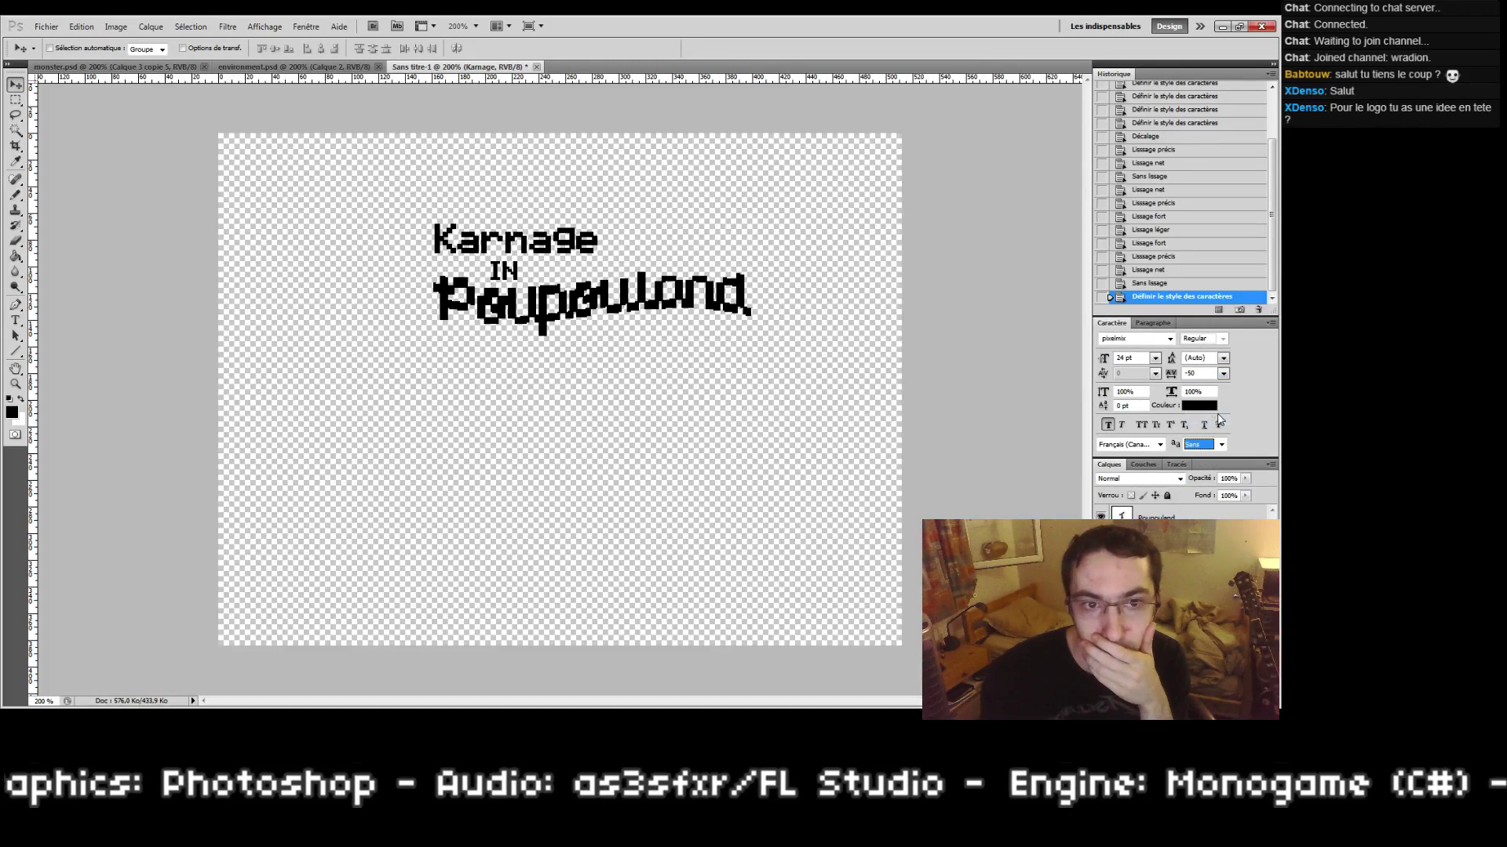
pyautogui.click(1223, 374)
pyautogui.click(1226, 395)
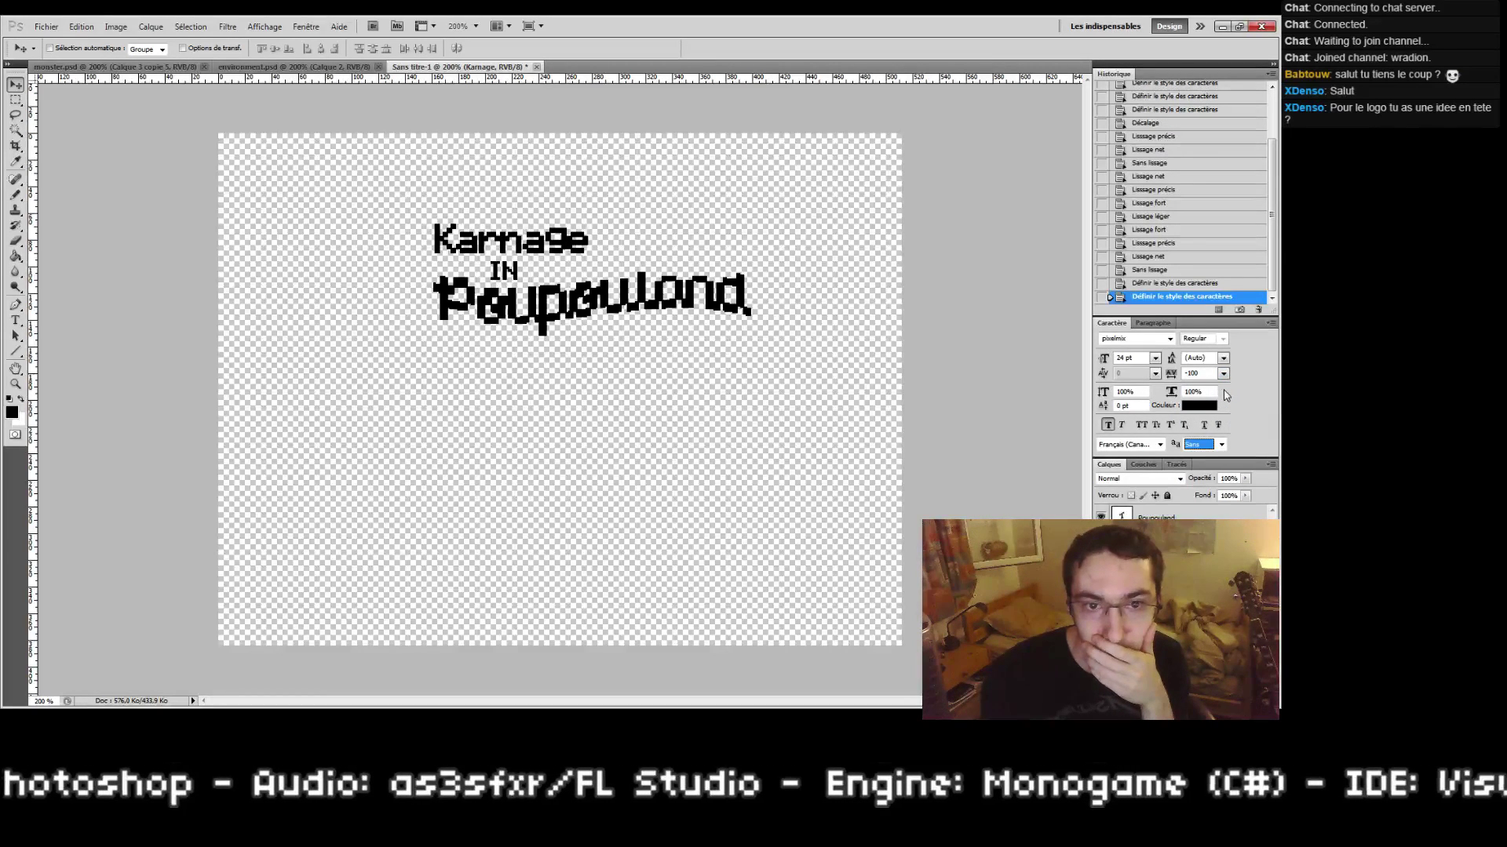
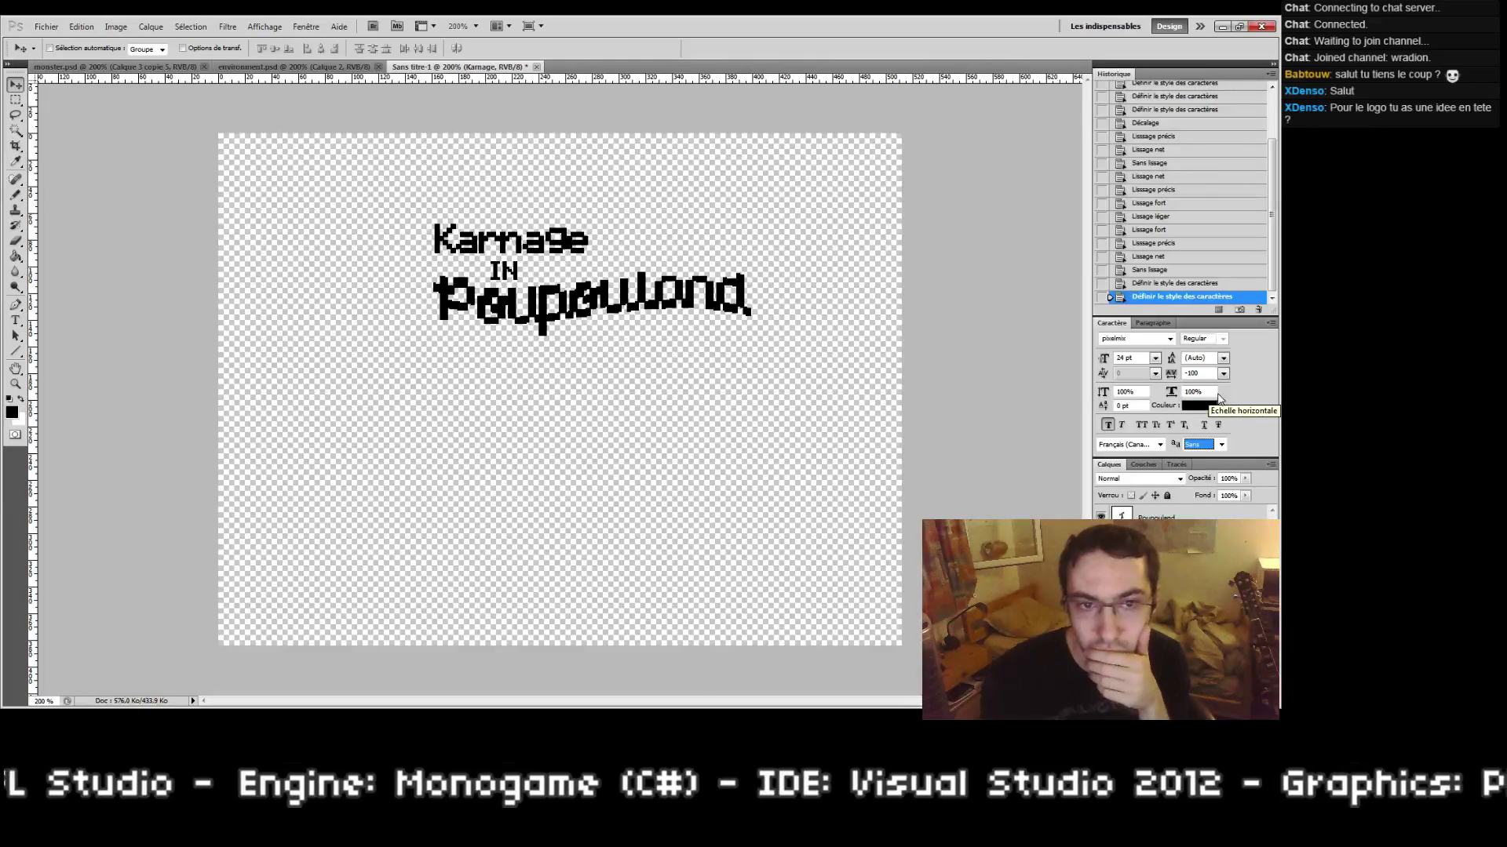
pyautogui.click(1223, 373)
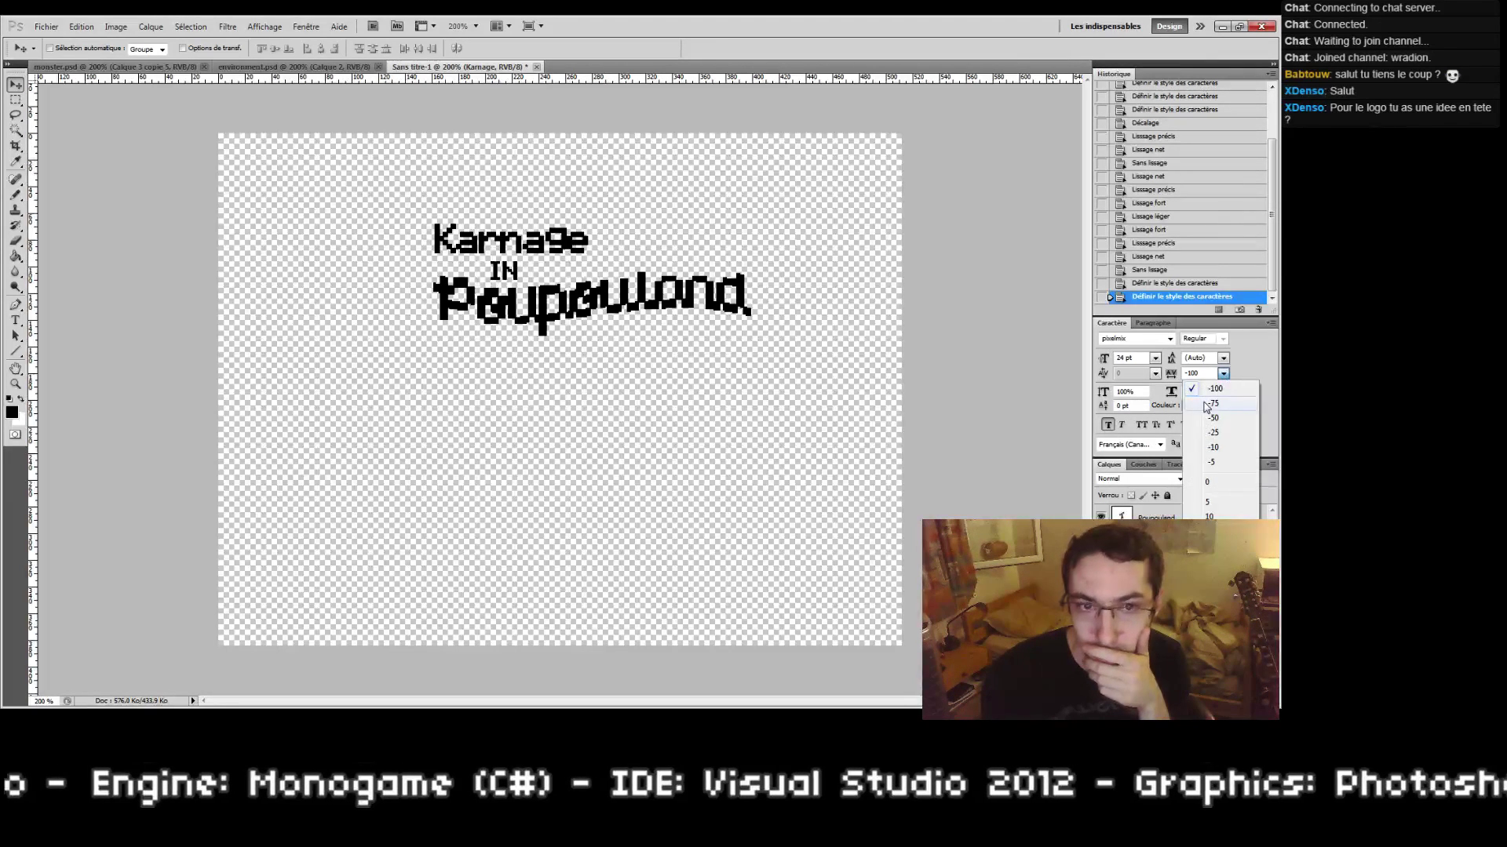
pyautogui.click(1203, 406)
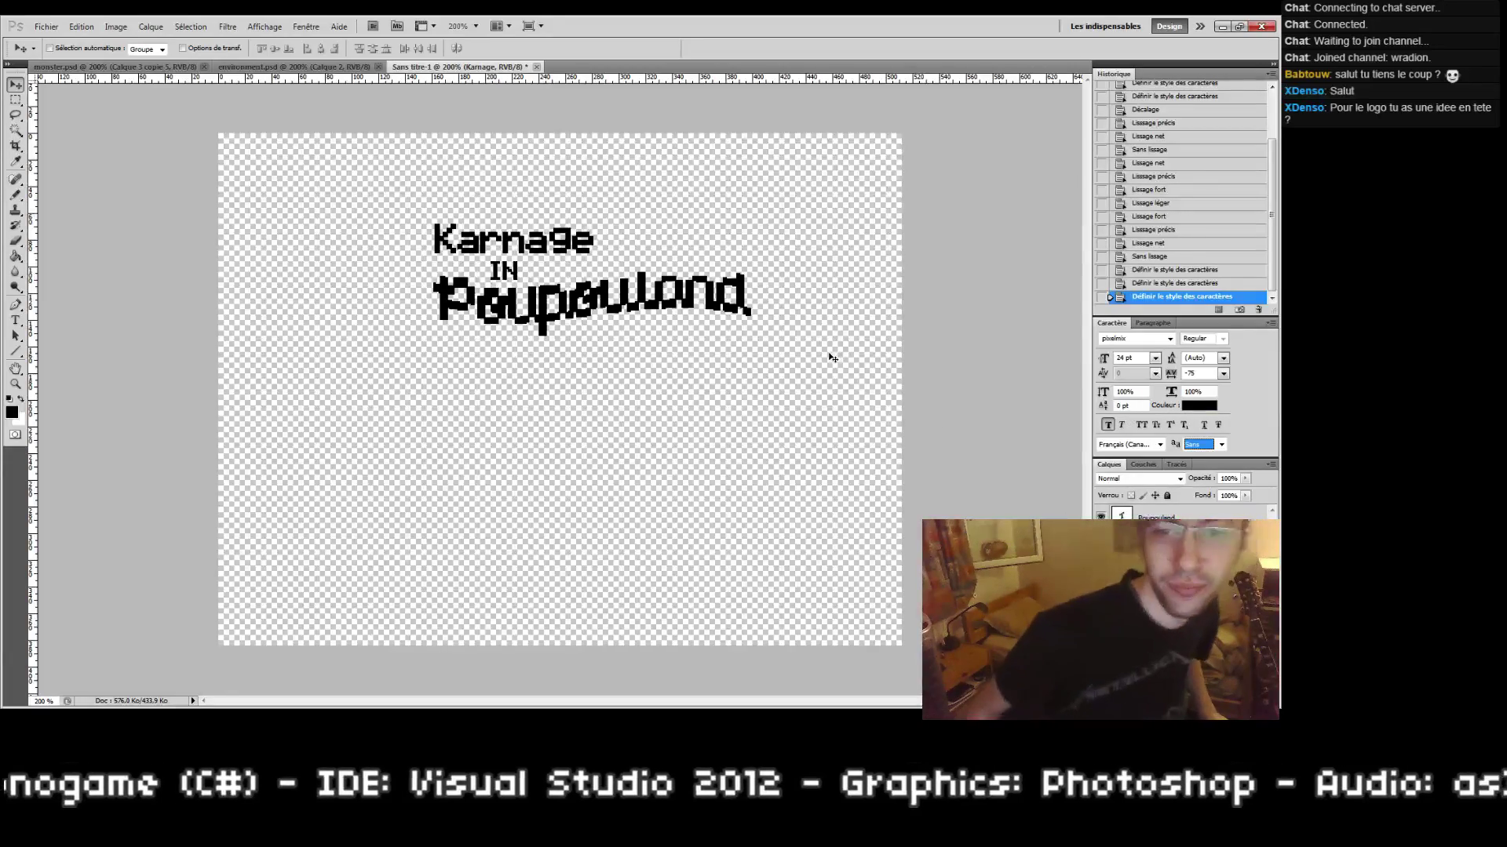
# Step: Place a vertical guide along the left edge of the "Poupouland" text
pyautogui.click(13, 386)
pyautogui.moveTo(300, 187); pyautogui.dragTo(321, 295)
pyautogui.click(1185, 516)
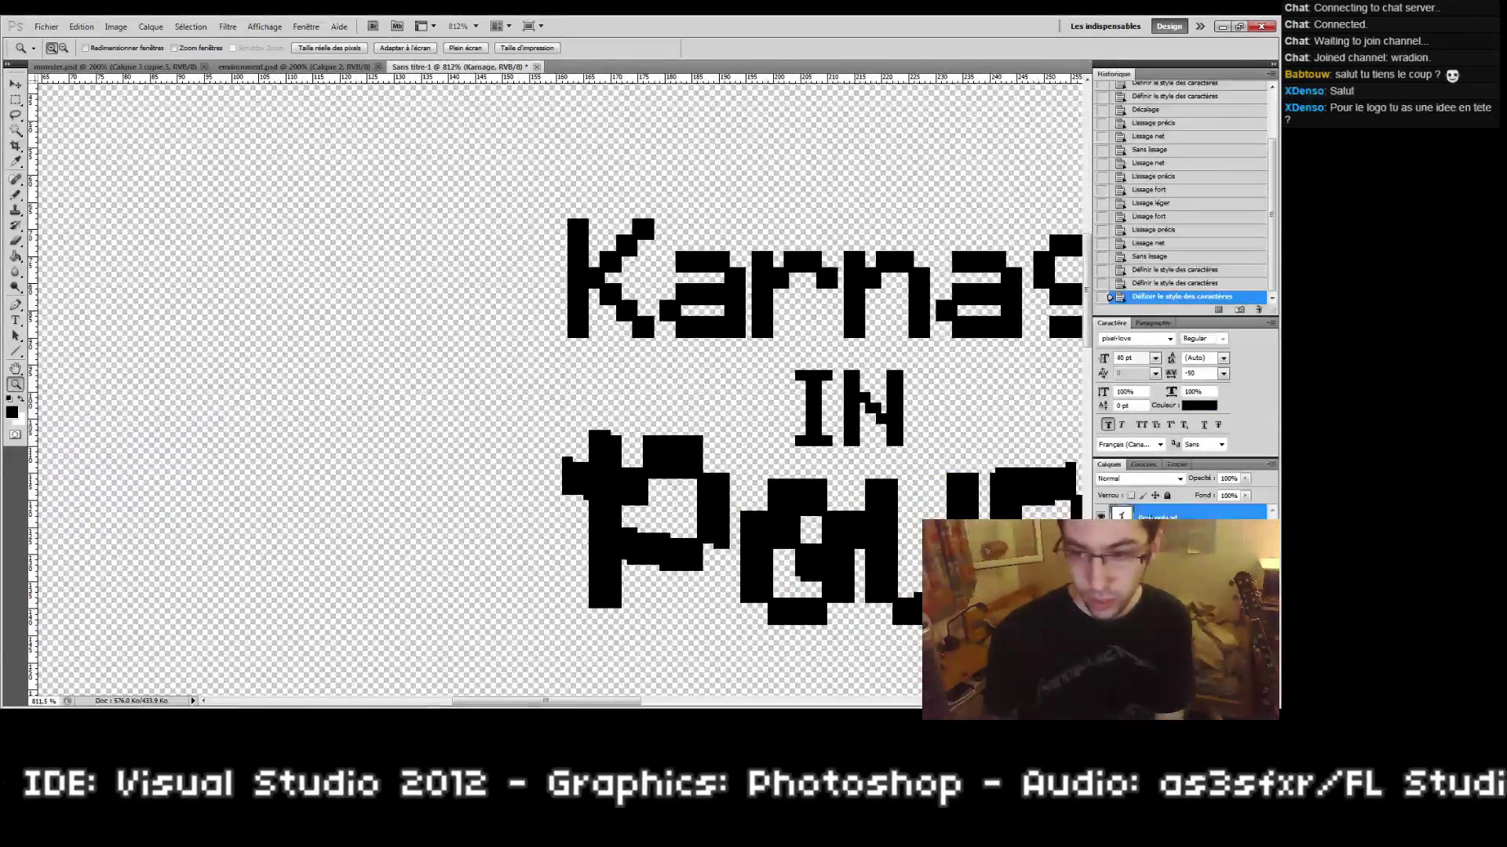
pyautogui.moveTo(33, 386); pyautogui.dragTo(562, 437)
pyautogui.hscroll(3, 562, 437)
# Step: Align the left edge of "Karnage" with the vertical guide, keeping the word just above "IN"
pyautogui.click(15, 84)
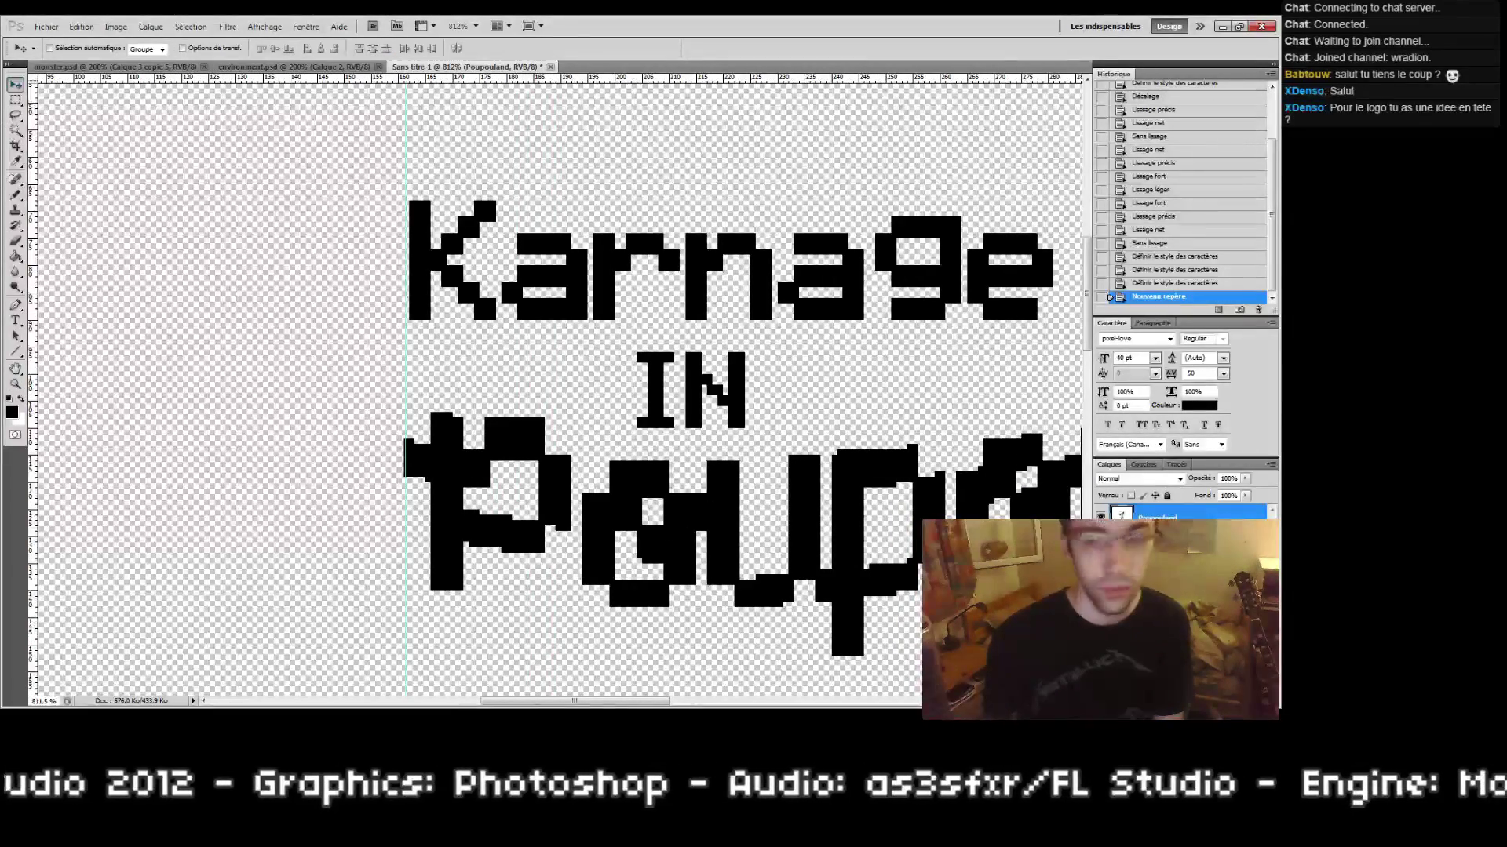
pyautogui.moveTo(524, 292)
pyautogui.mouseDown()
pyautogui.moveTo(551, 314)
pyautogui.moveTo(518, 283)
pyautogui.mouseUp()
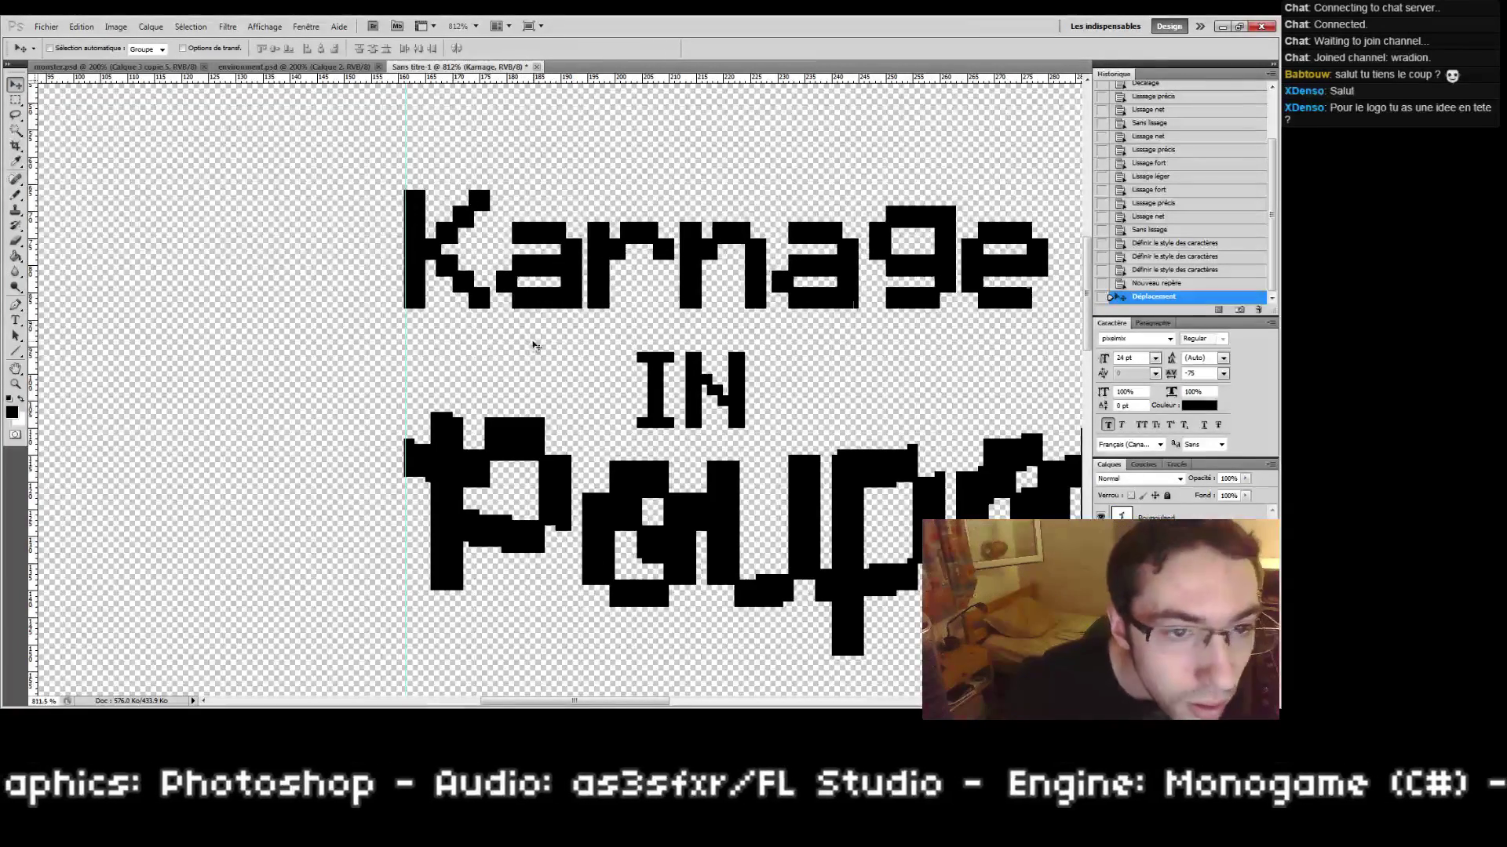
pyautogui.moveTo(539, 337); pyautogui.dragTo(549, 353)
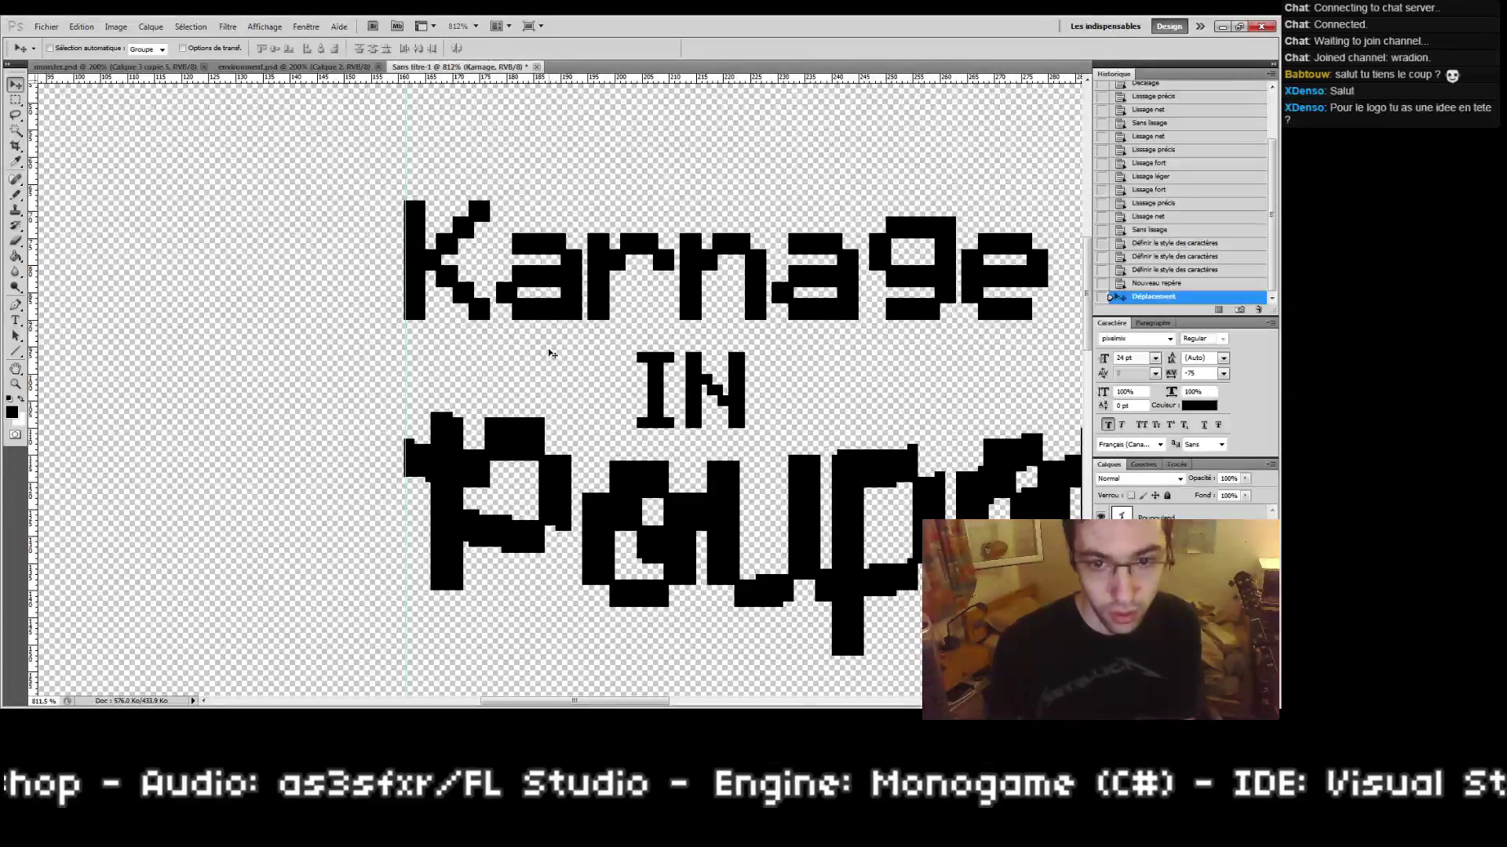
pyautogui.hotkey('ctrl', "'")
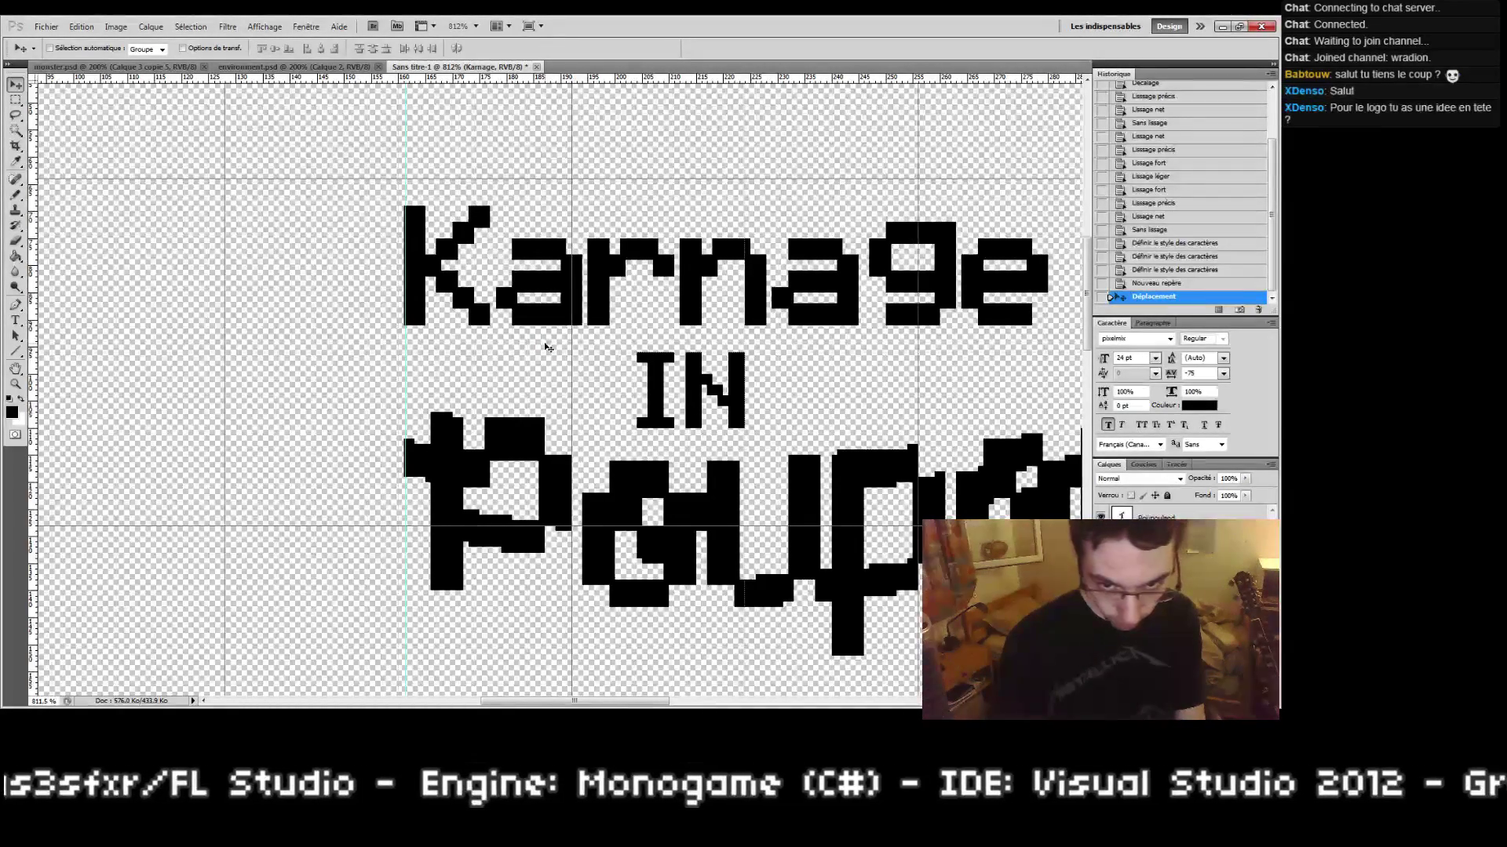
pyautogui.press('Up')
pyautogui.hotkey('ctrl', "'")
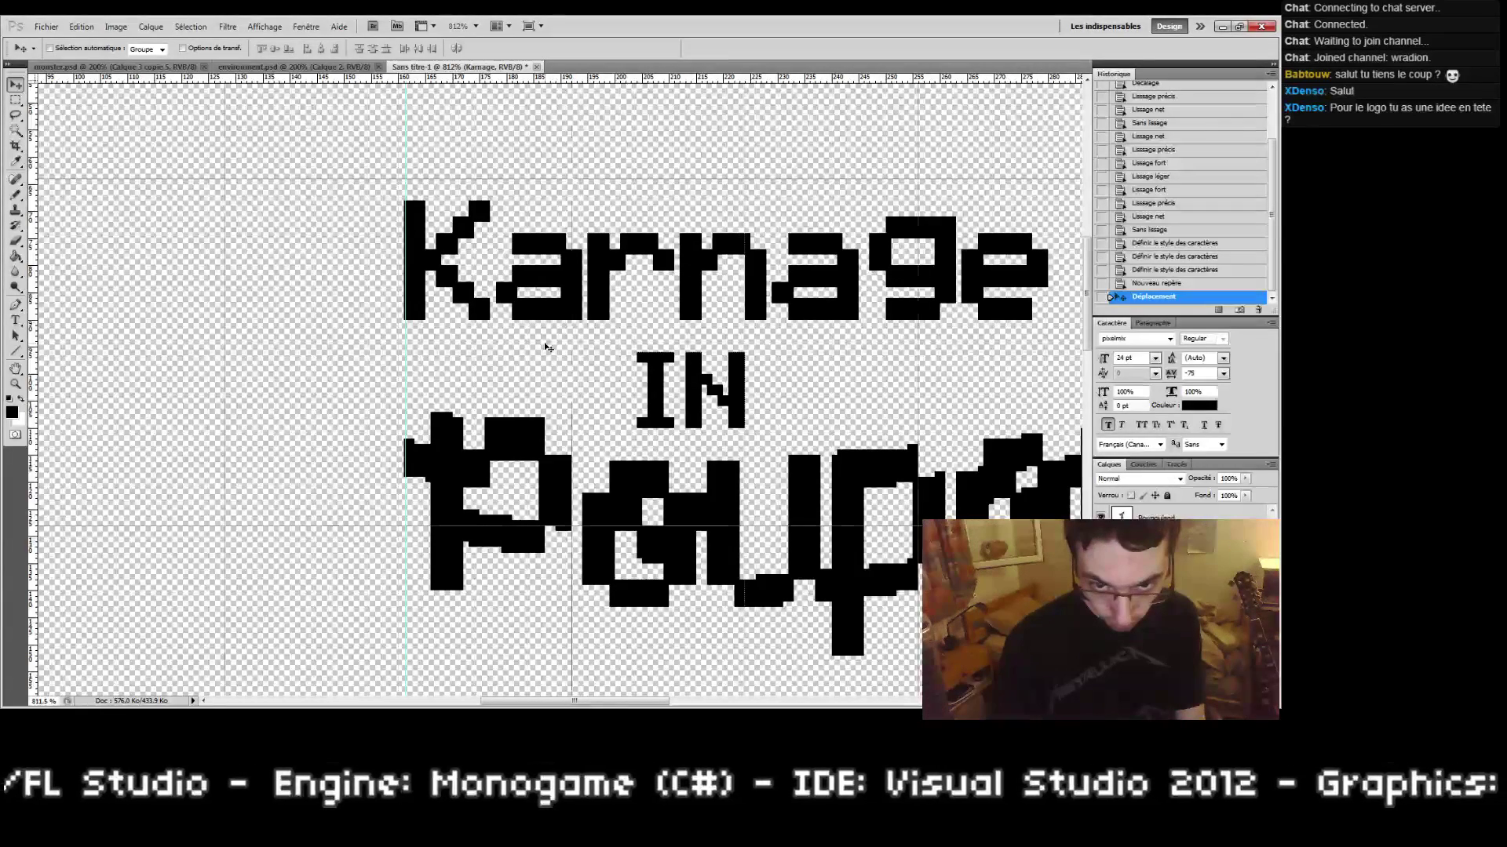
pyautogui.press('Up')
pyautogui.press('Down')
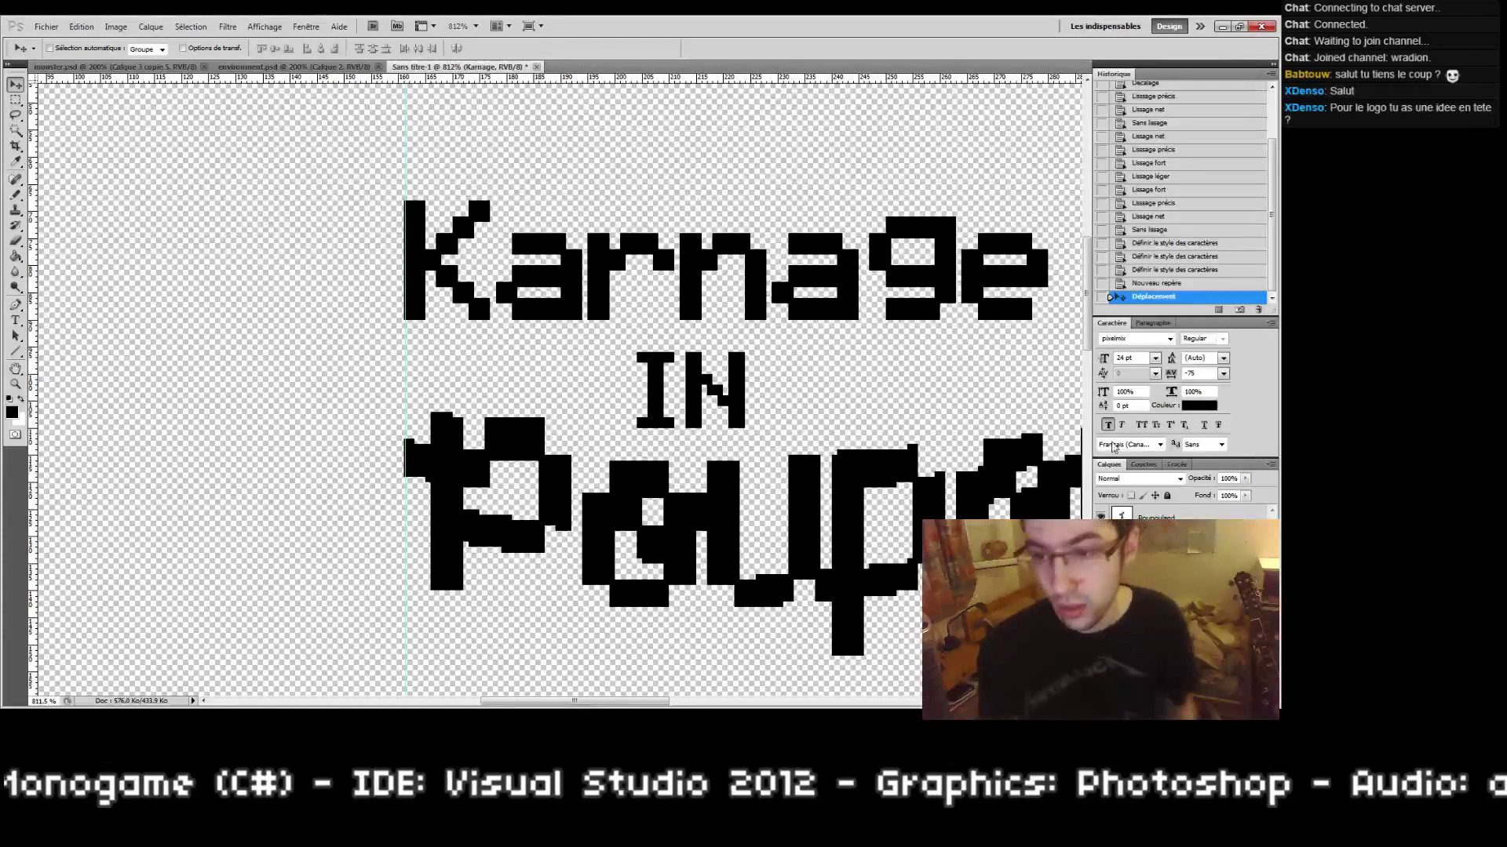
# Step: Try all caps and small caps on the "Karnage" text and return it to mixed case
pyautogui.click(1142, 425)
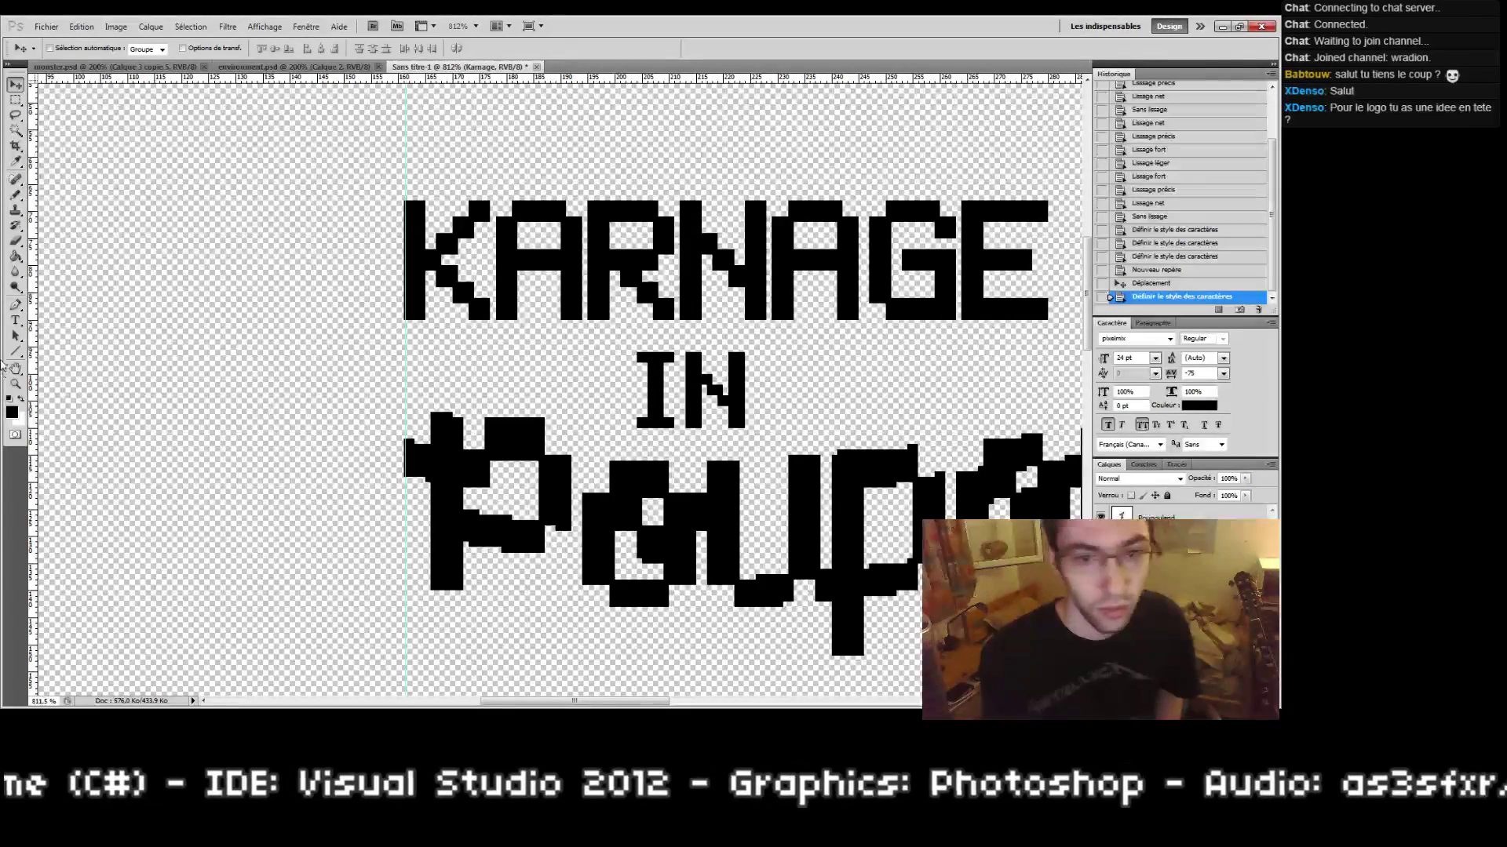
pyautogui.doubleClick(16, 385)
pyautogui.click(519, 359)
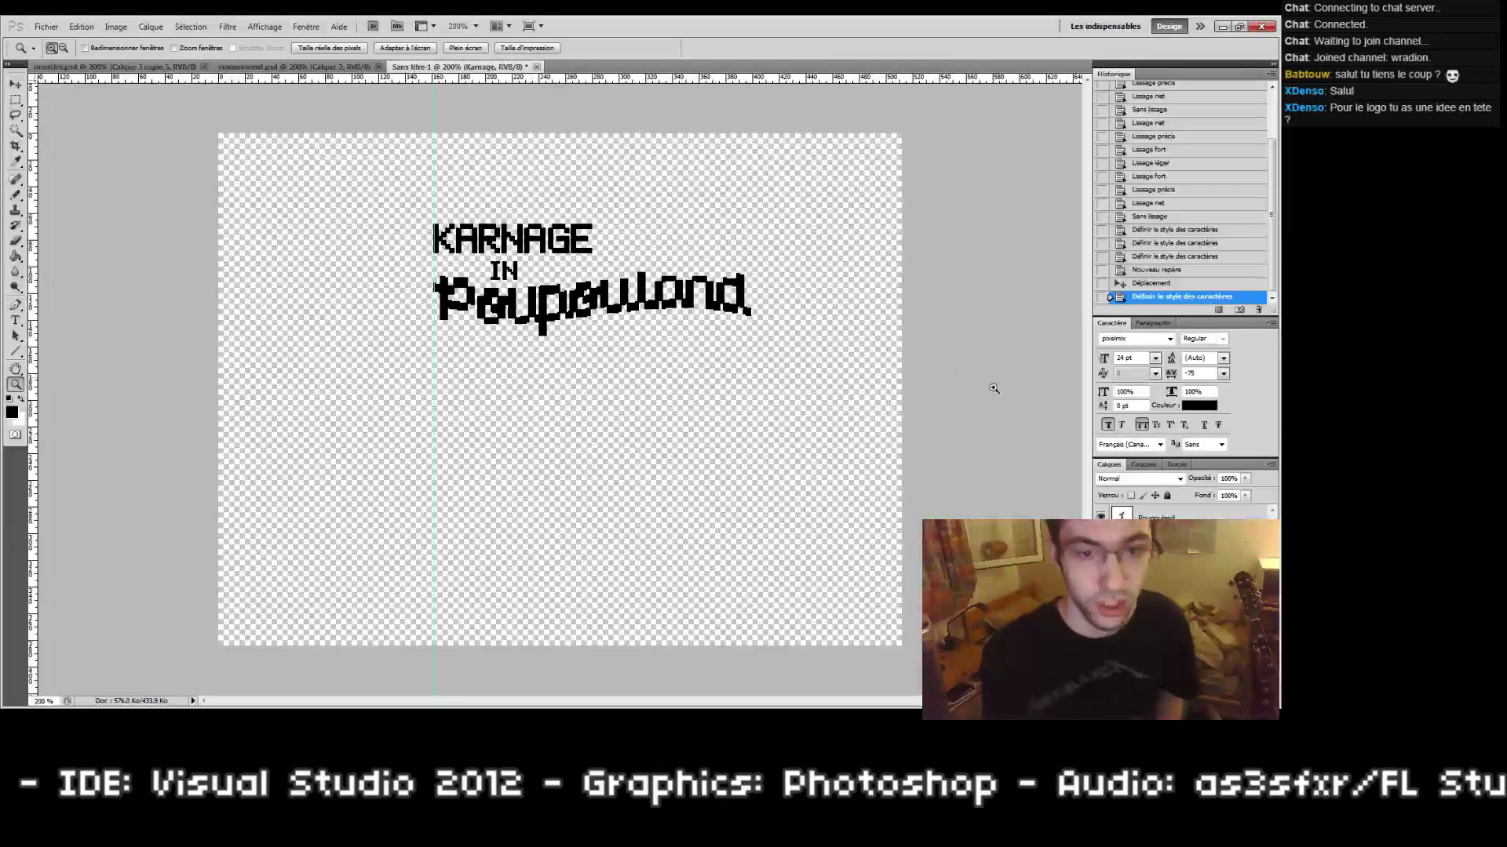
pyautogui.click(1142, 424)
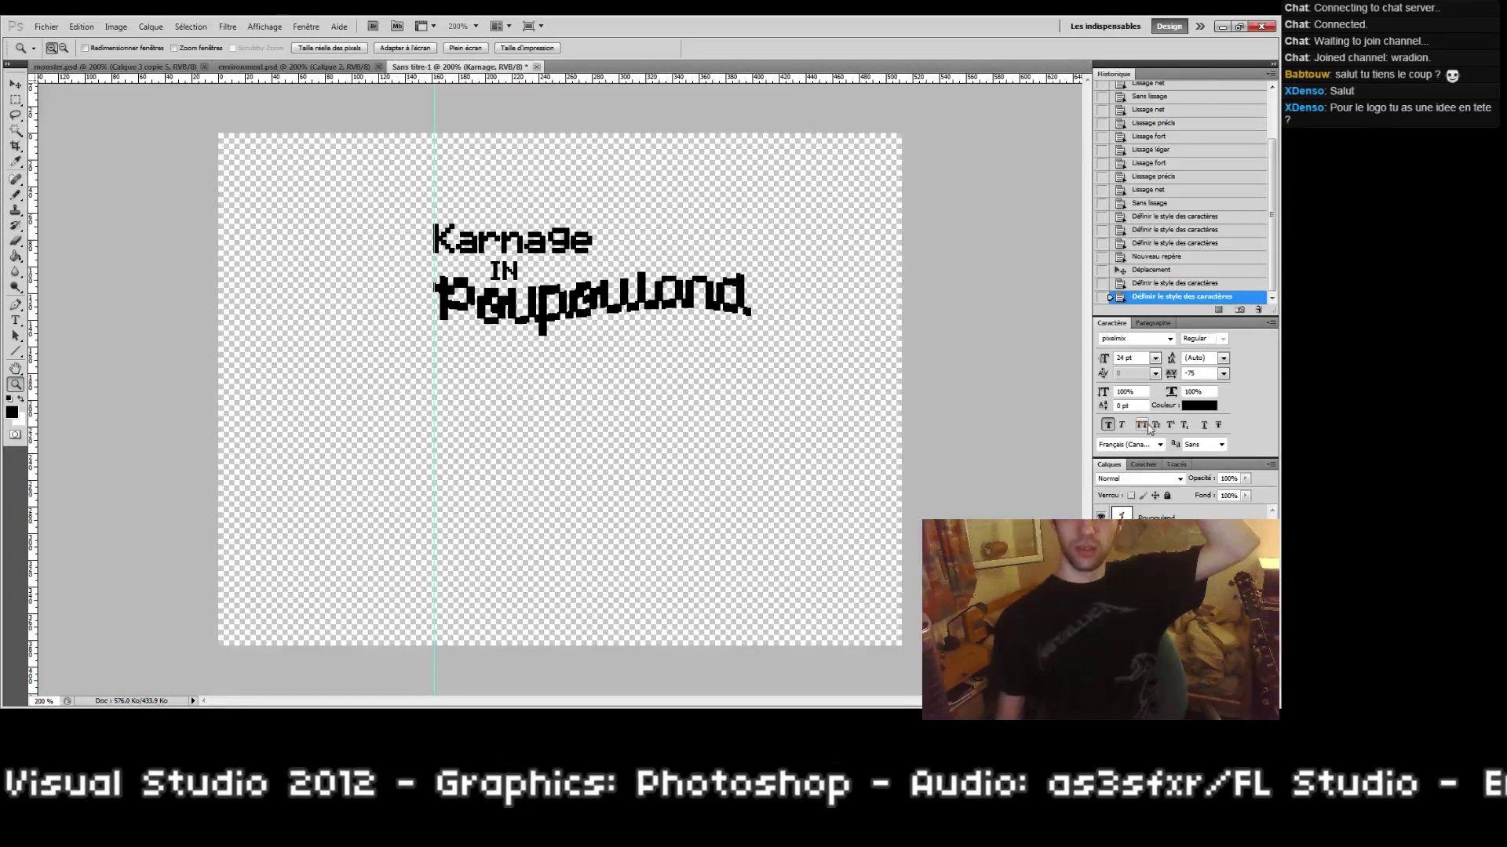
pyautogui.click(1156, 425)
pyautogui.click(1156, 424)
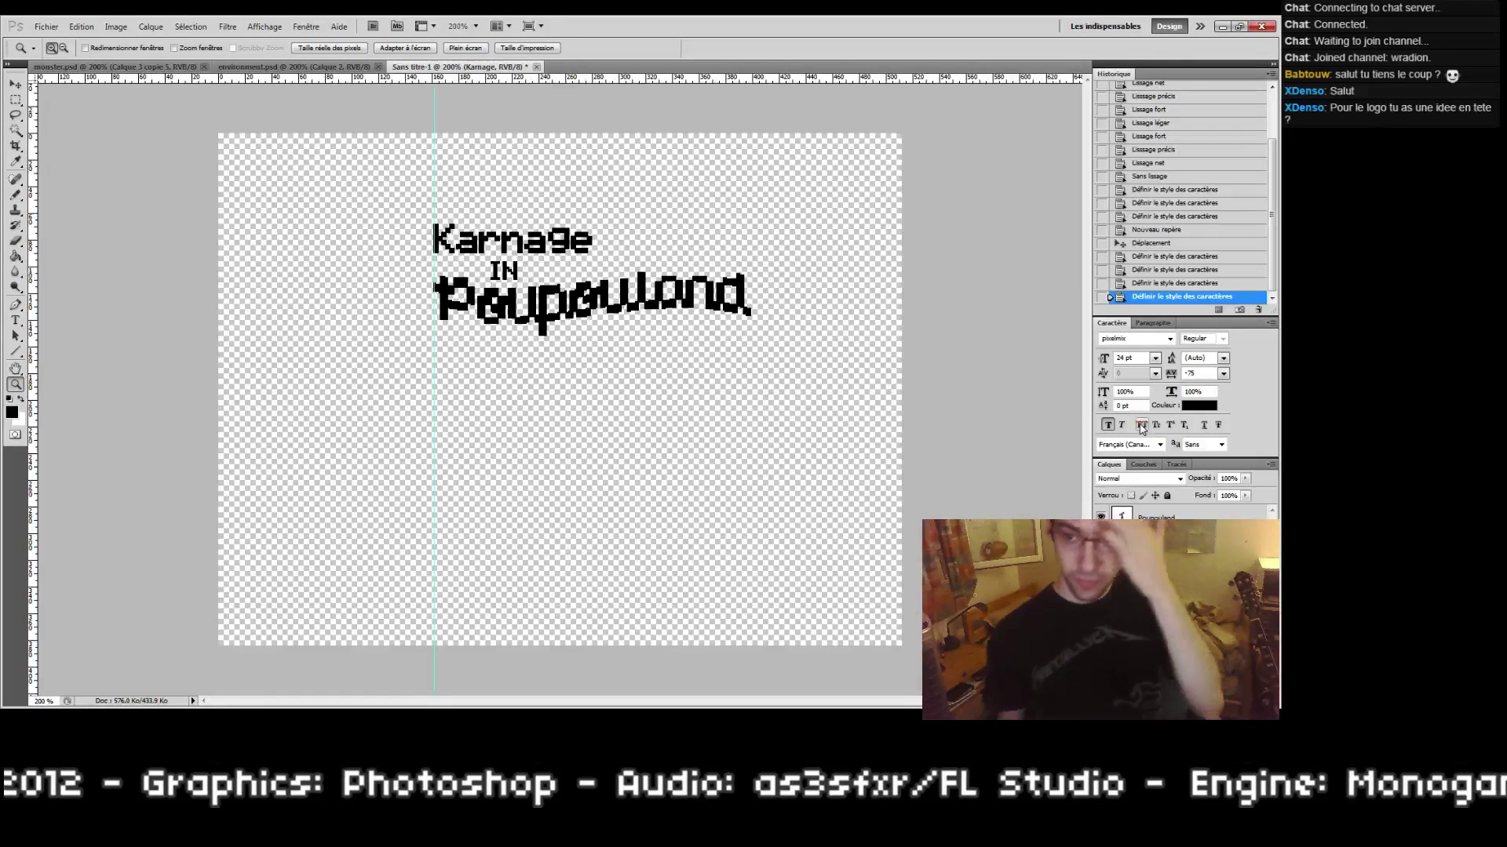
pyautogui.click(1139, 425)
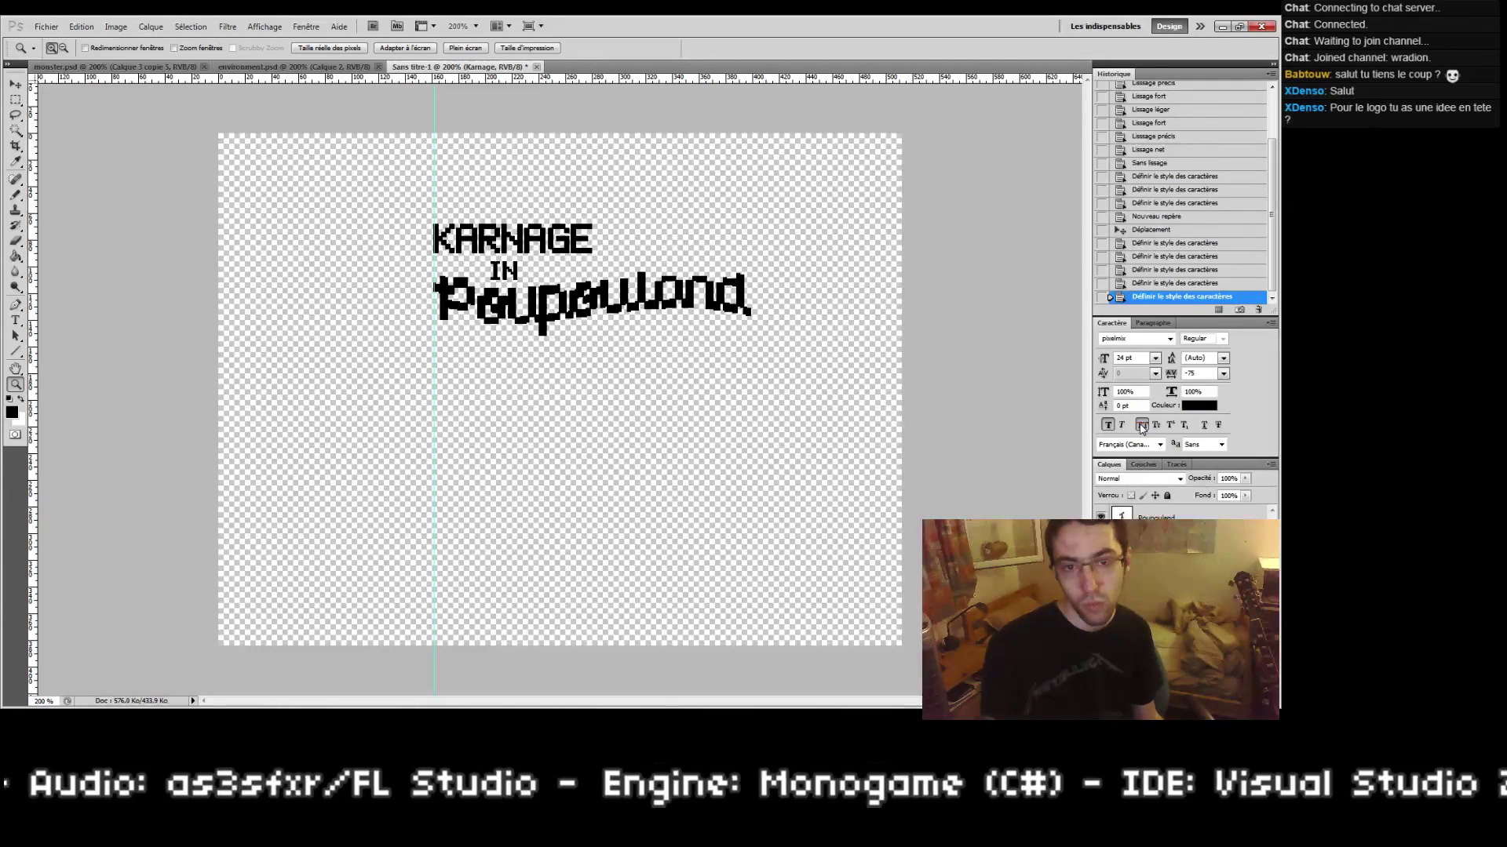
pyautogui.click(1142, 427)
pyautogui.click(1142, 426)
pyautogui.click(1142, 426)
pyautogui.click(1141, 426)
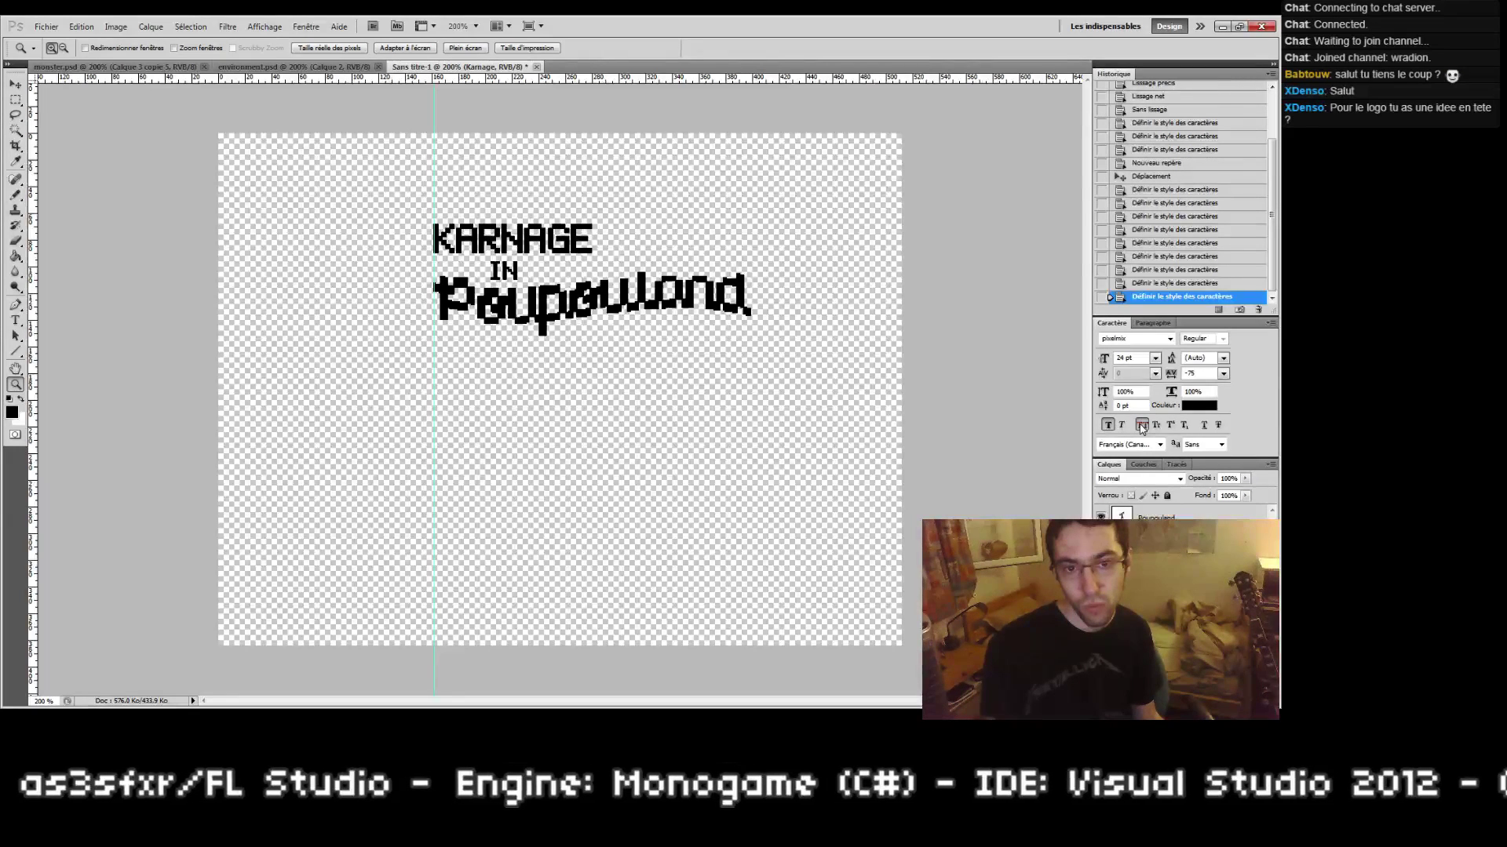
pyautogui.click(1142, 426)
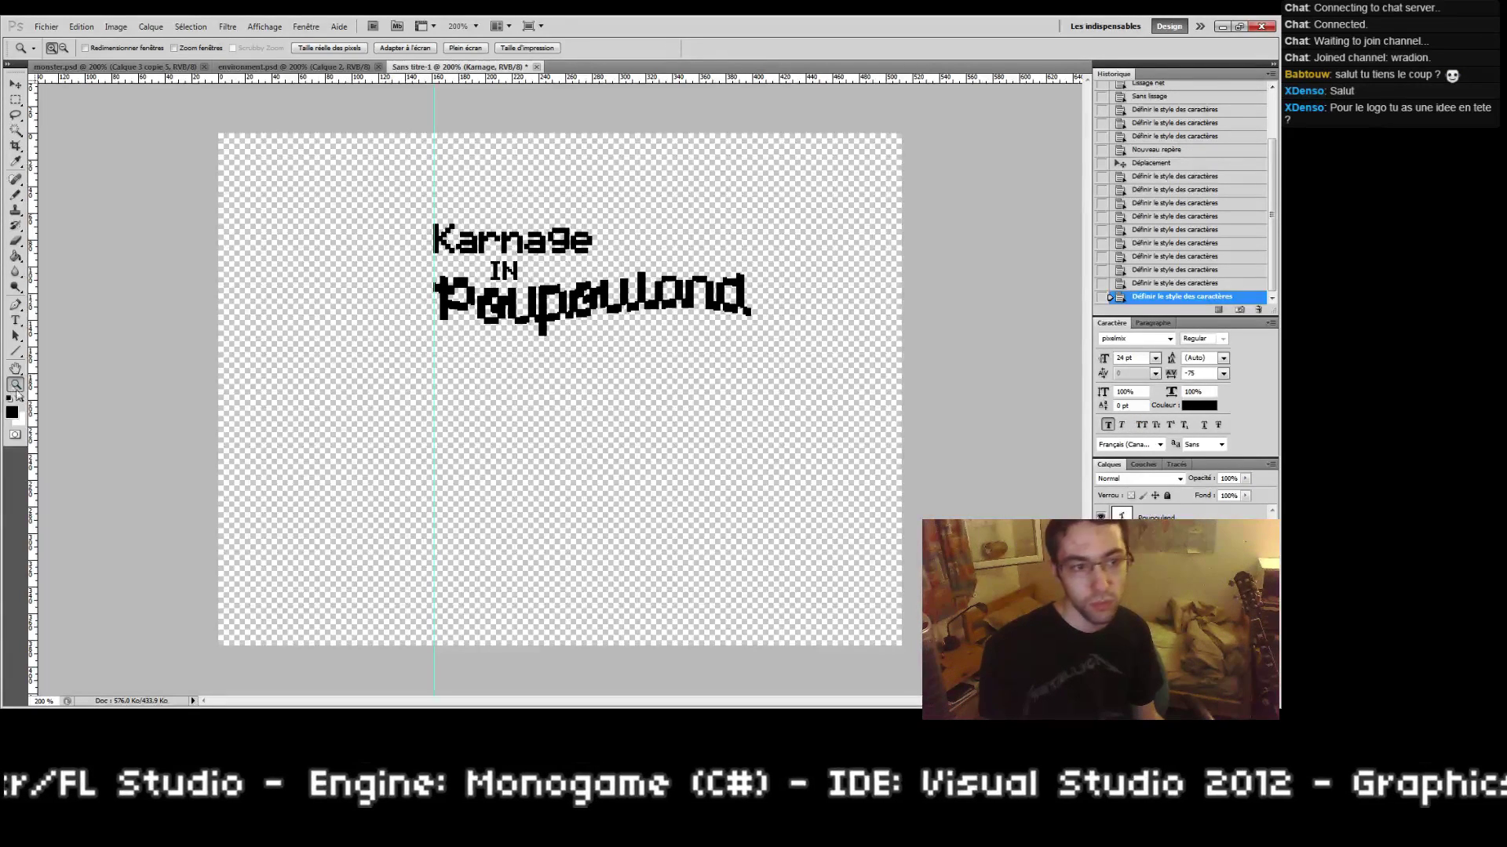
pyautogui.moveTo(784, 336); pyautogui.dragTo(785, 335)
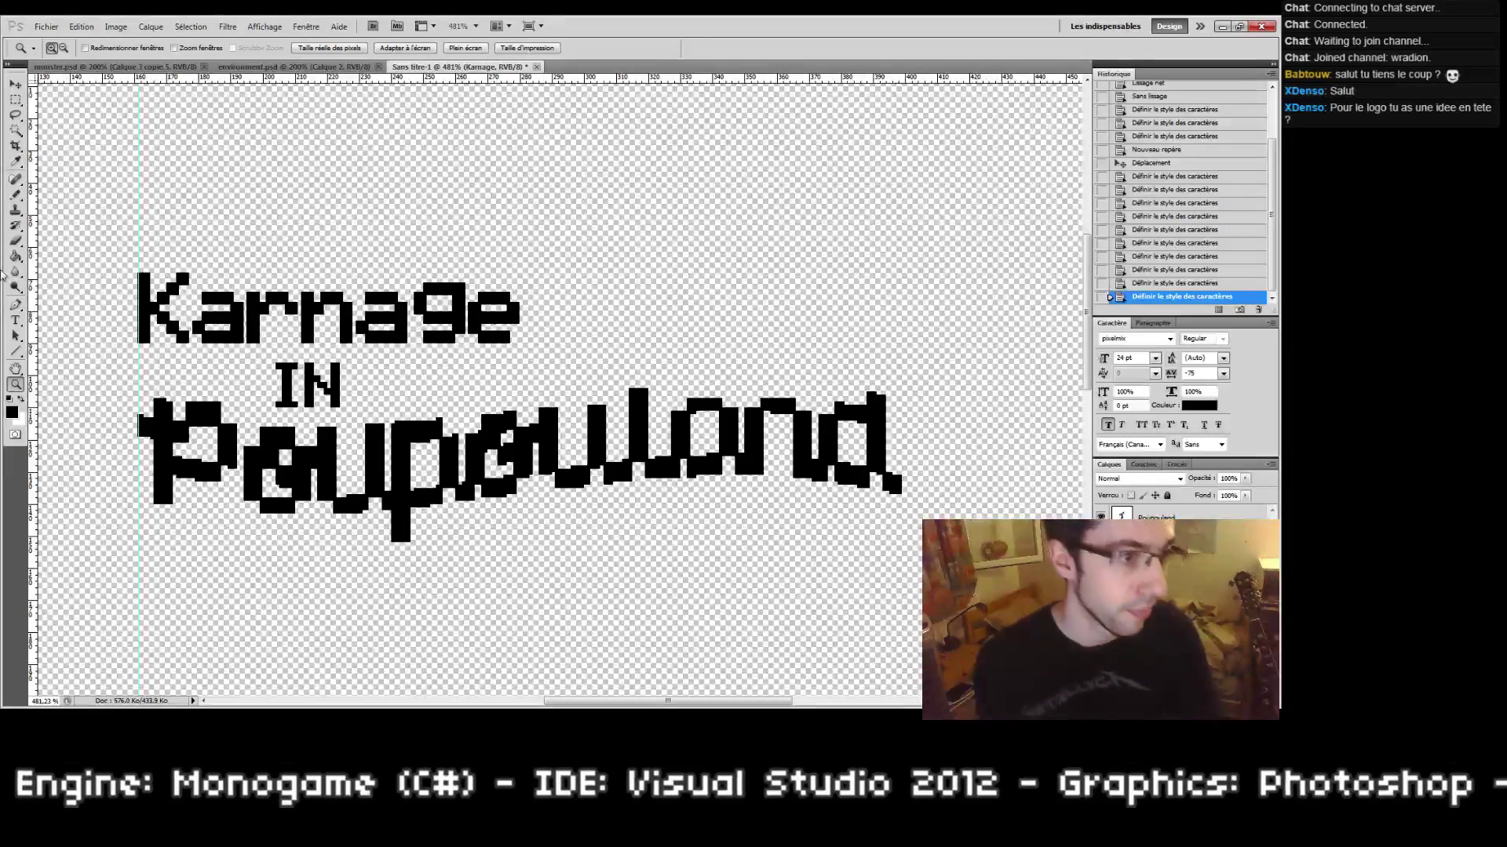
pyautogui.press('u')
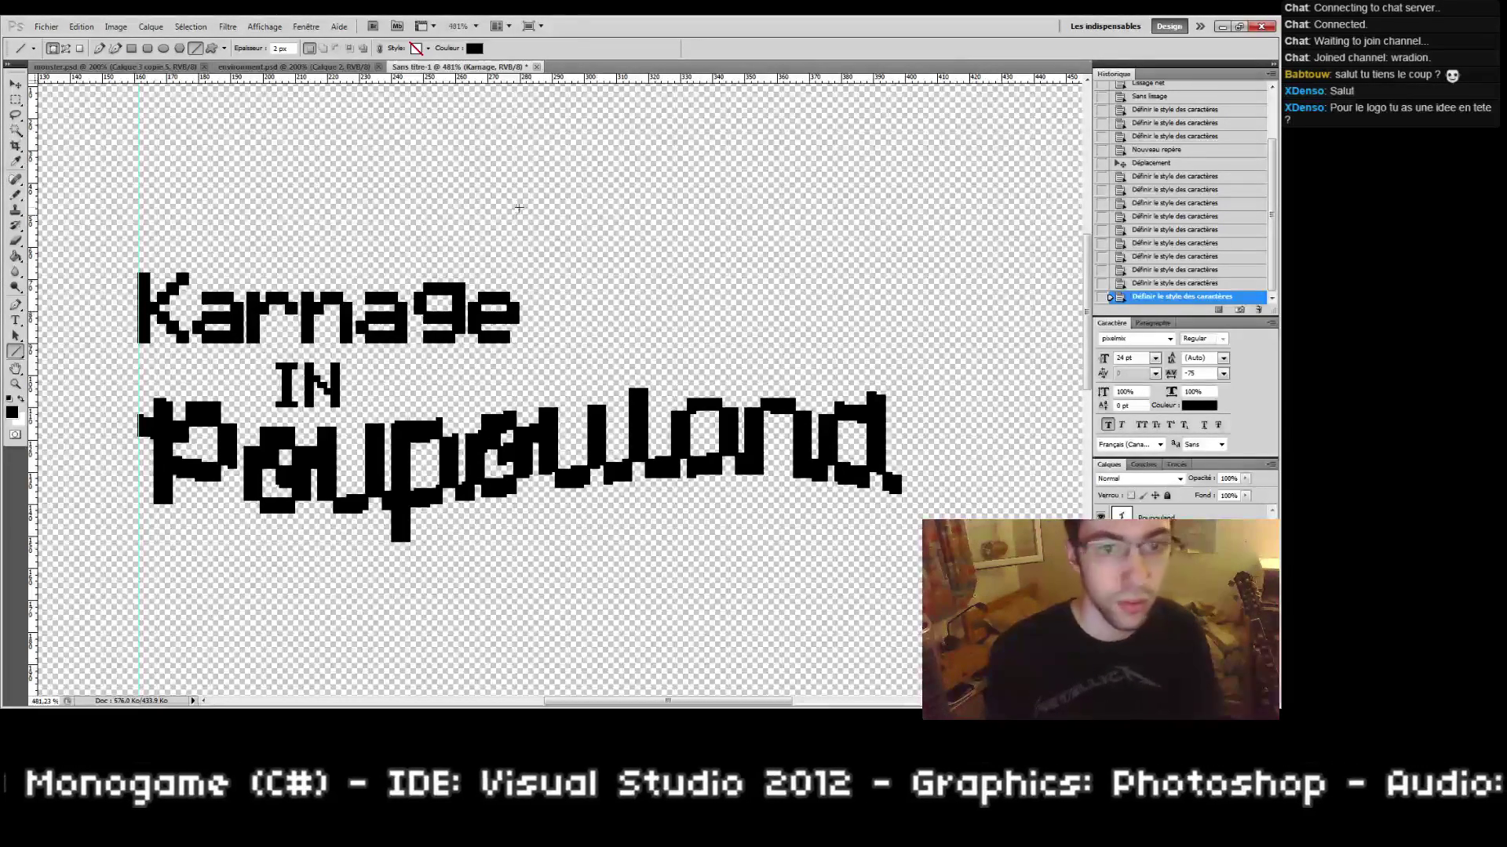
pyautogui.moveTo(517, 213)
pyautogui.mouseDown()
pyautogui.moveTo(868, 338)
pyautogui.moveTo(916, 332)
pyautogui.mouseUp()
pyautogui.hotkey('ctrl', 'z')
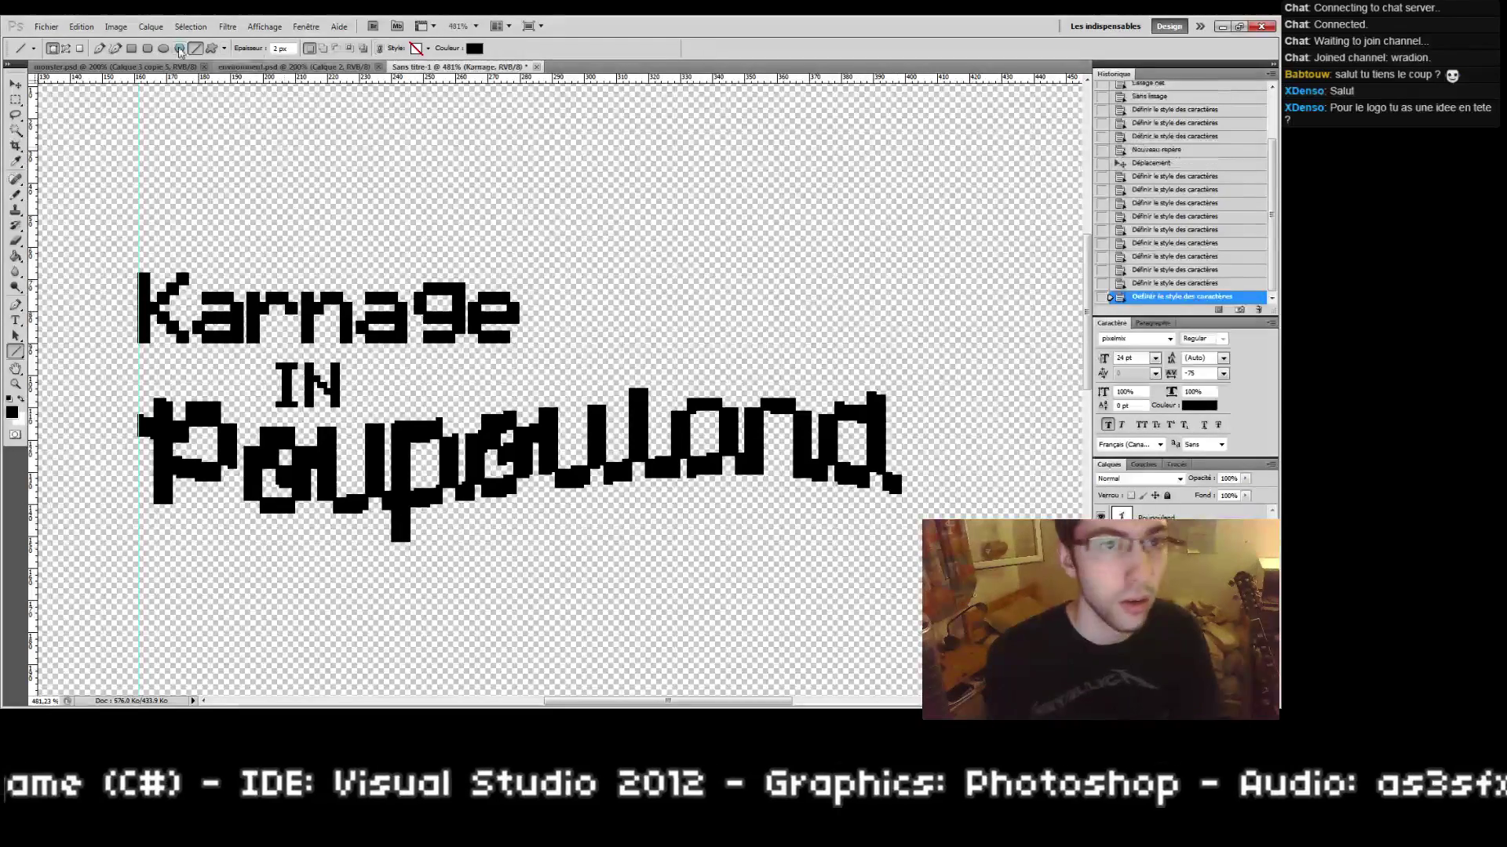
pyautogui.press('Return')
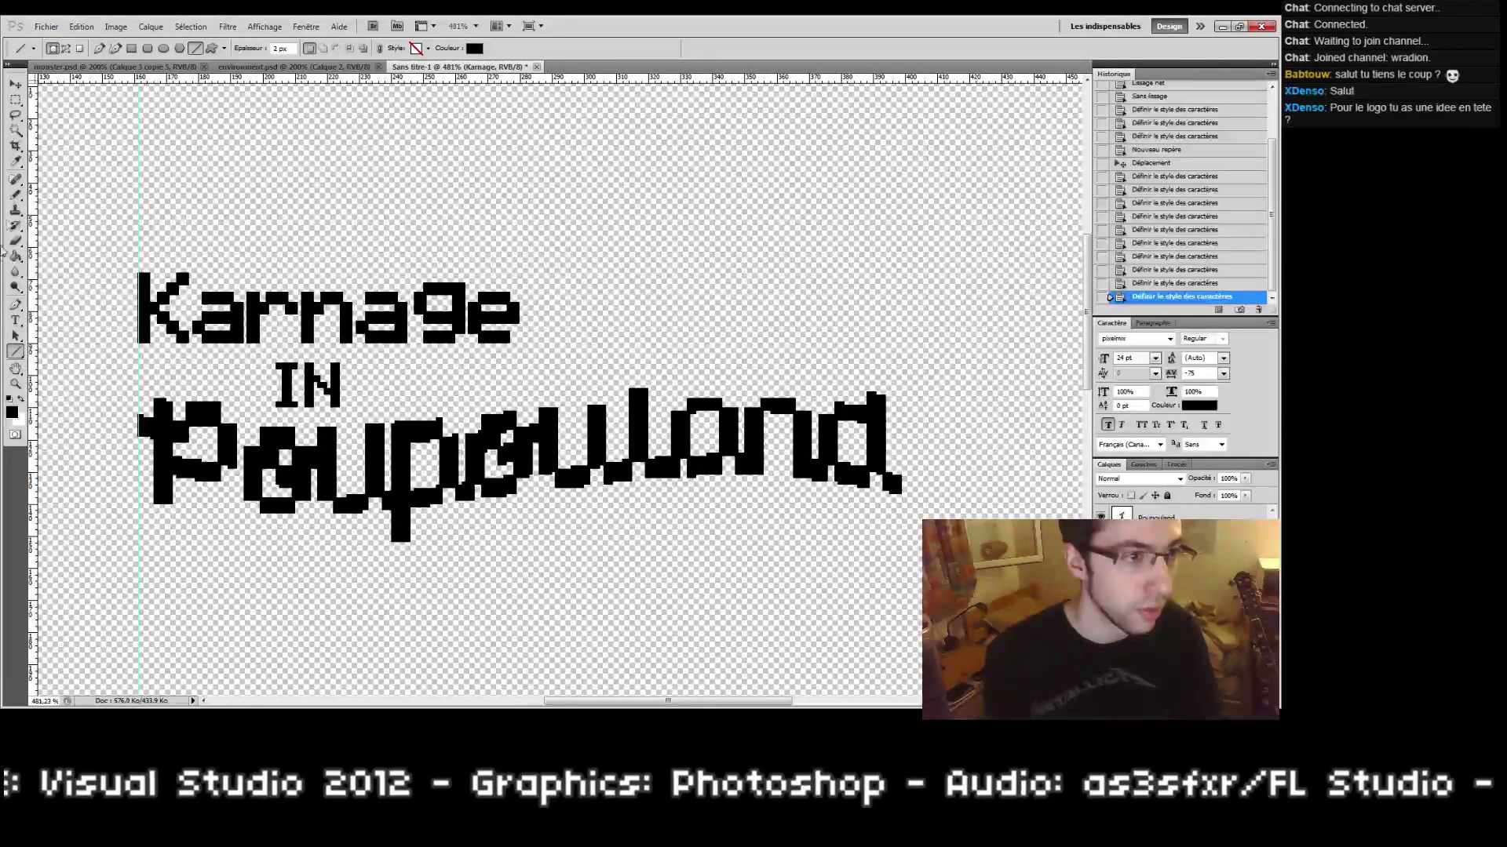
# Step: Draw a thin diagonal pencil line on a new layer, sloping down from the upper end of "Karnage" toward the end of "Poupouland"
pyautogui.press('b')
pyautogui.click(1177, 515)
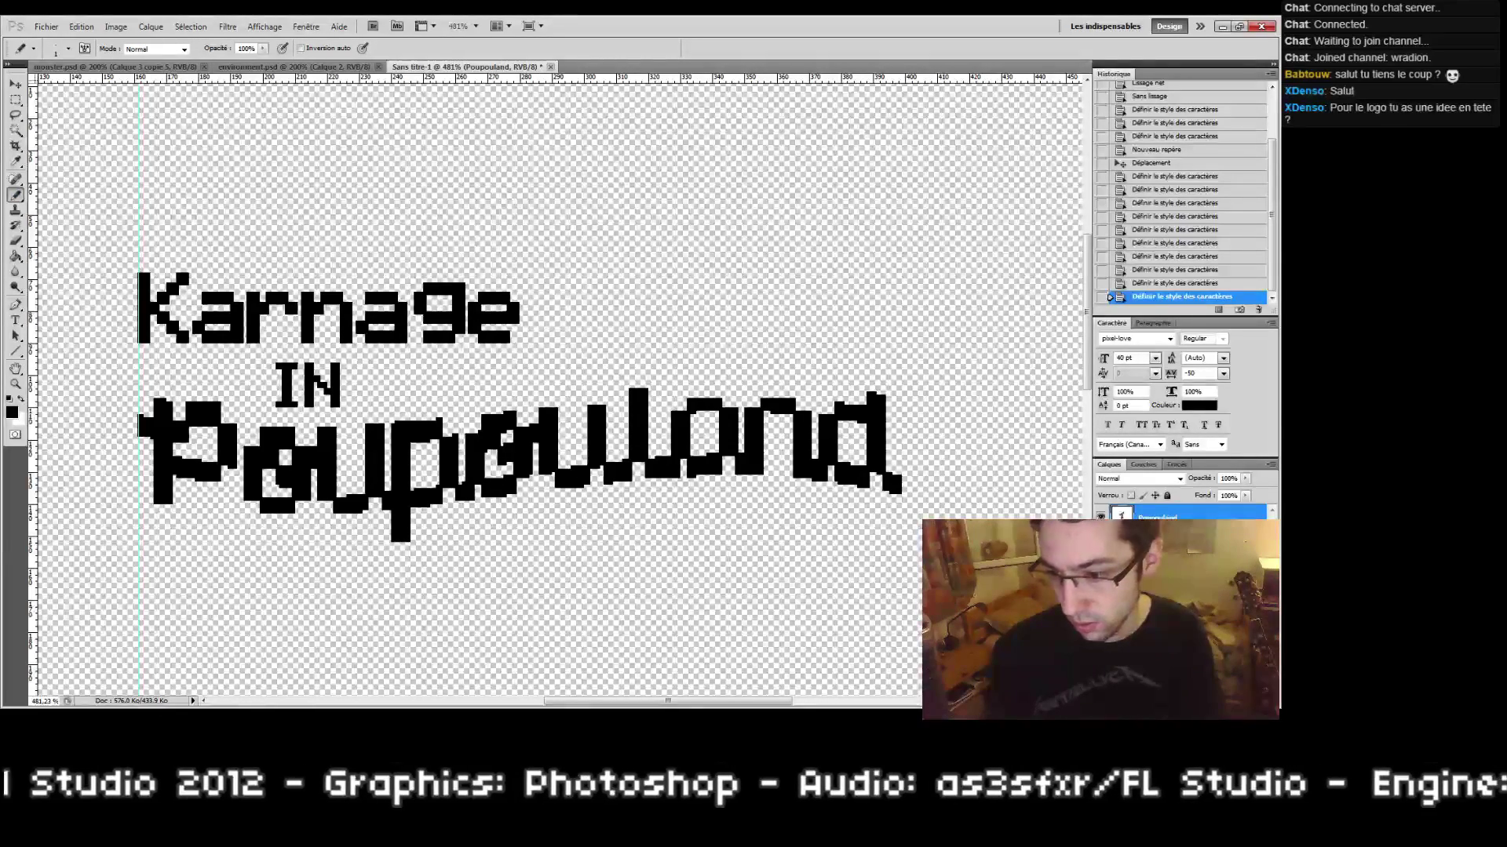
pyautogui.hotkey('ctrl', 'shift', 'alt', 'n')
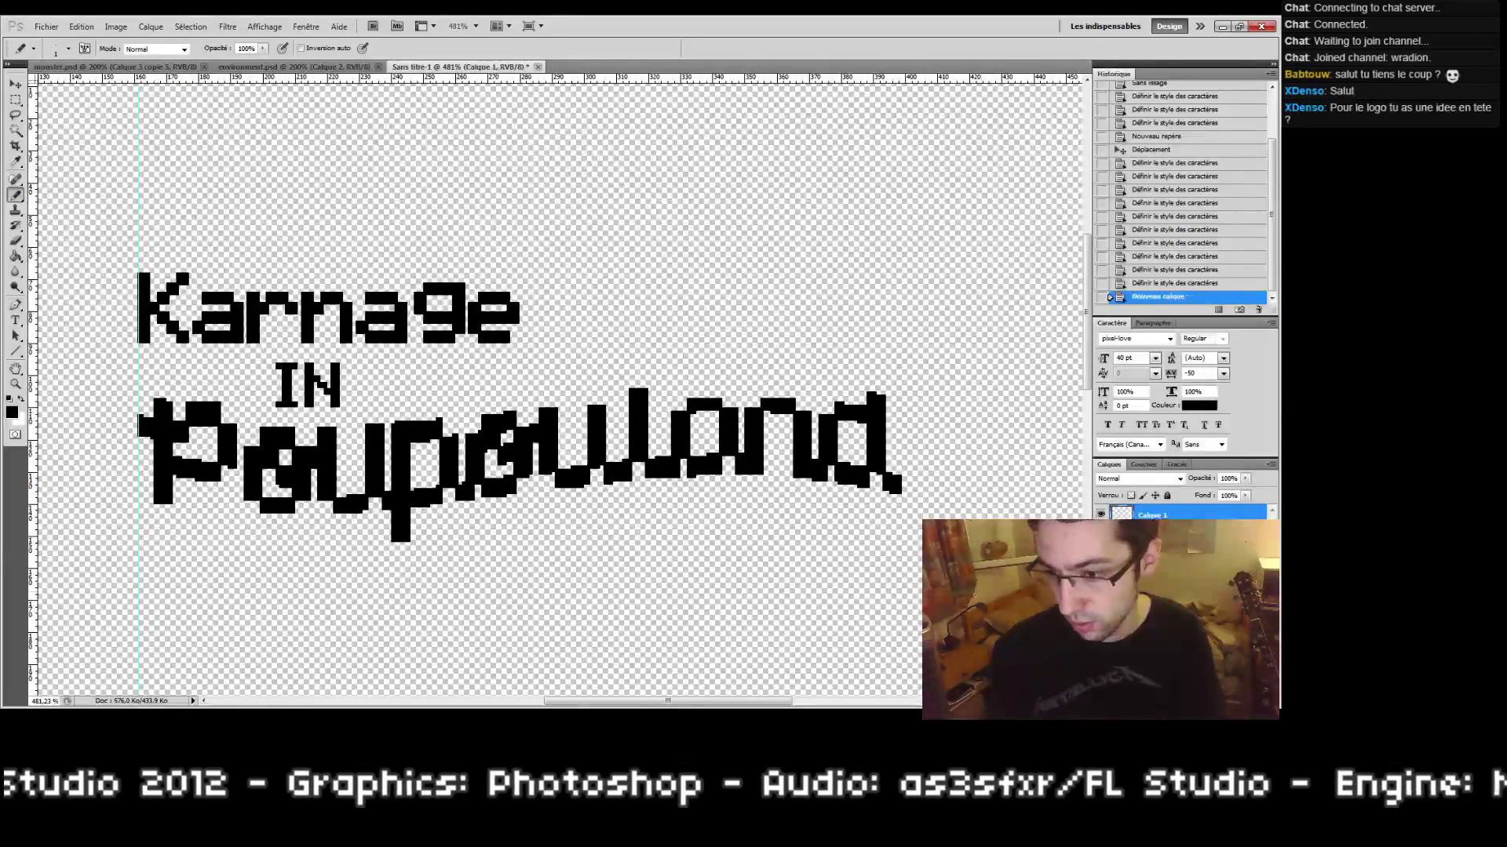
pyautogui.click(534, 252)
pyautogui.keyDown('shift'); pyautogui.click(876, 332); pyautogui.keyUp('shift')
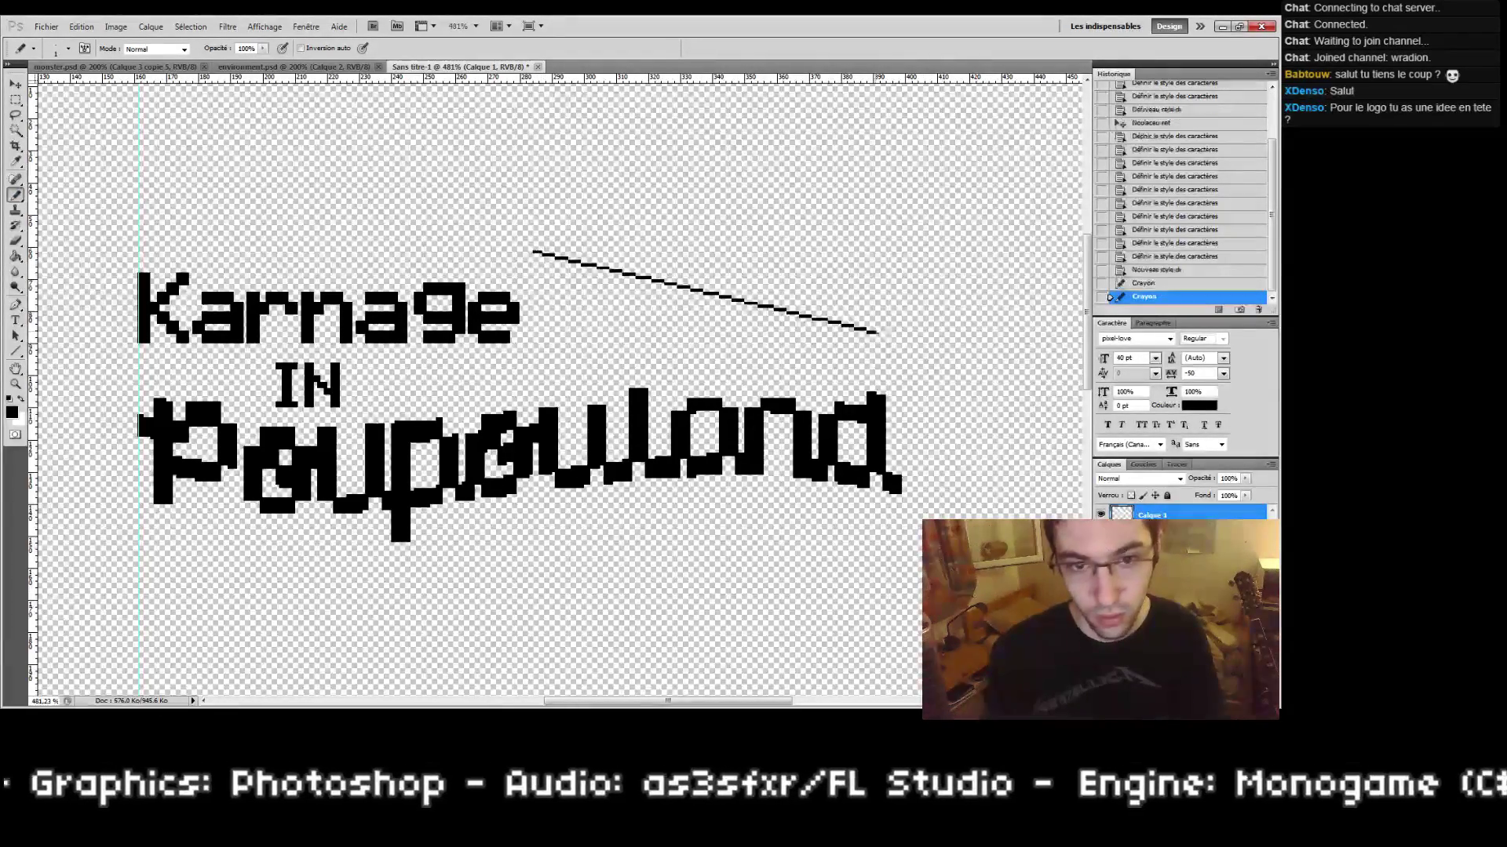
# Step: Try to warp the diagonal pencil line into an arc reaching down to the last letter of "Poupouland"
pyautogui.click(81, 25)
pyautogui.moveTo(196, 287)
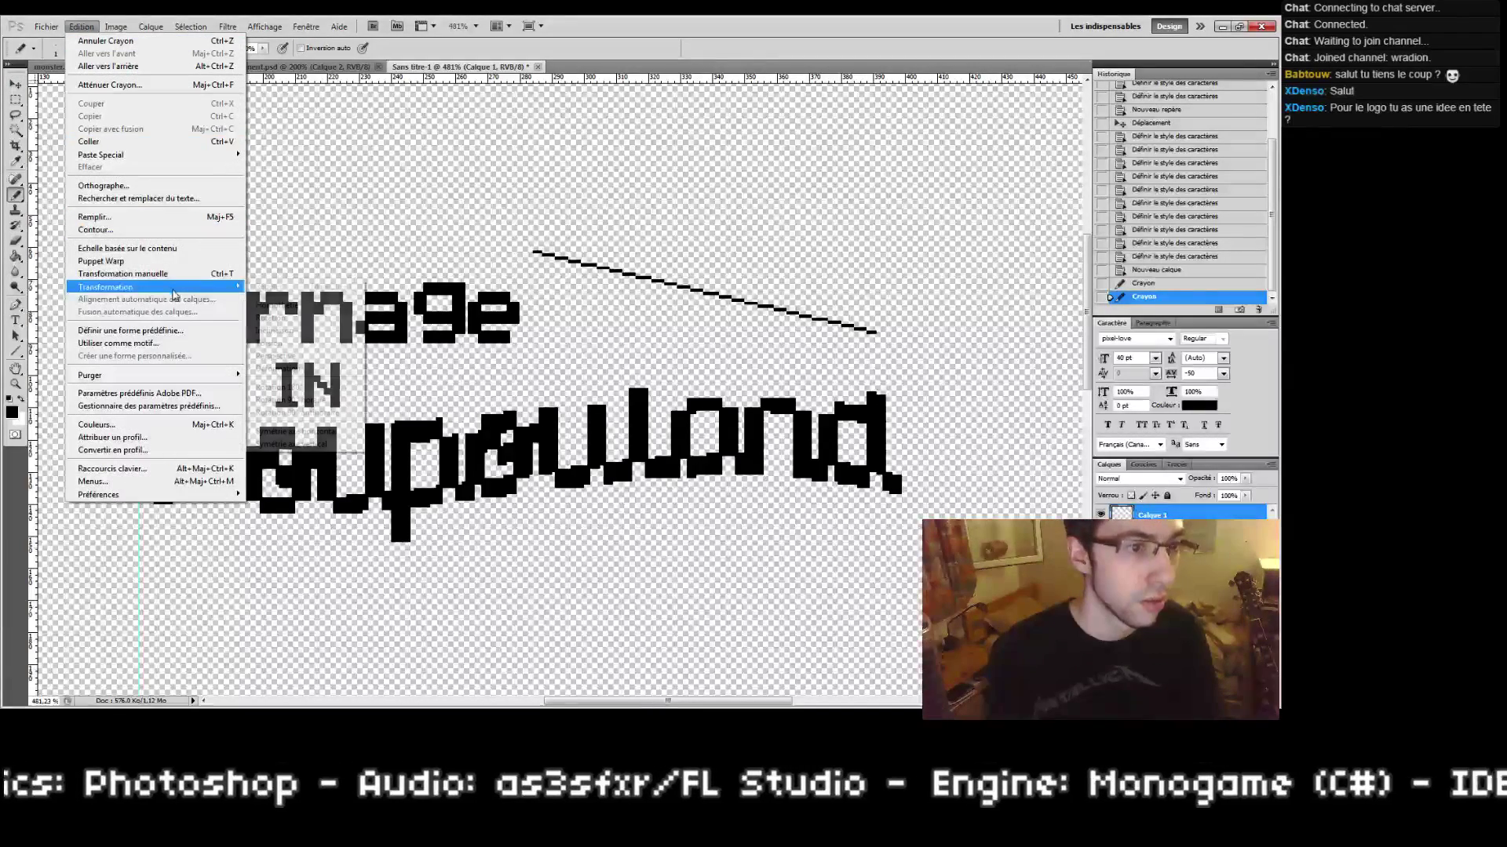
pyautogui.click(294, 368)
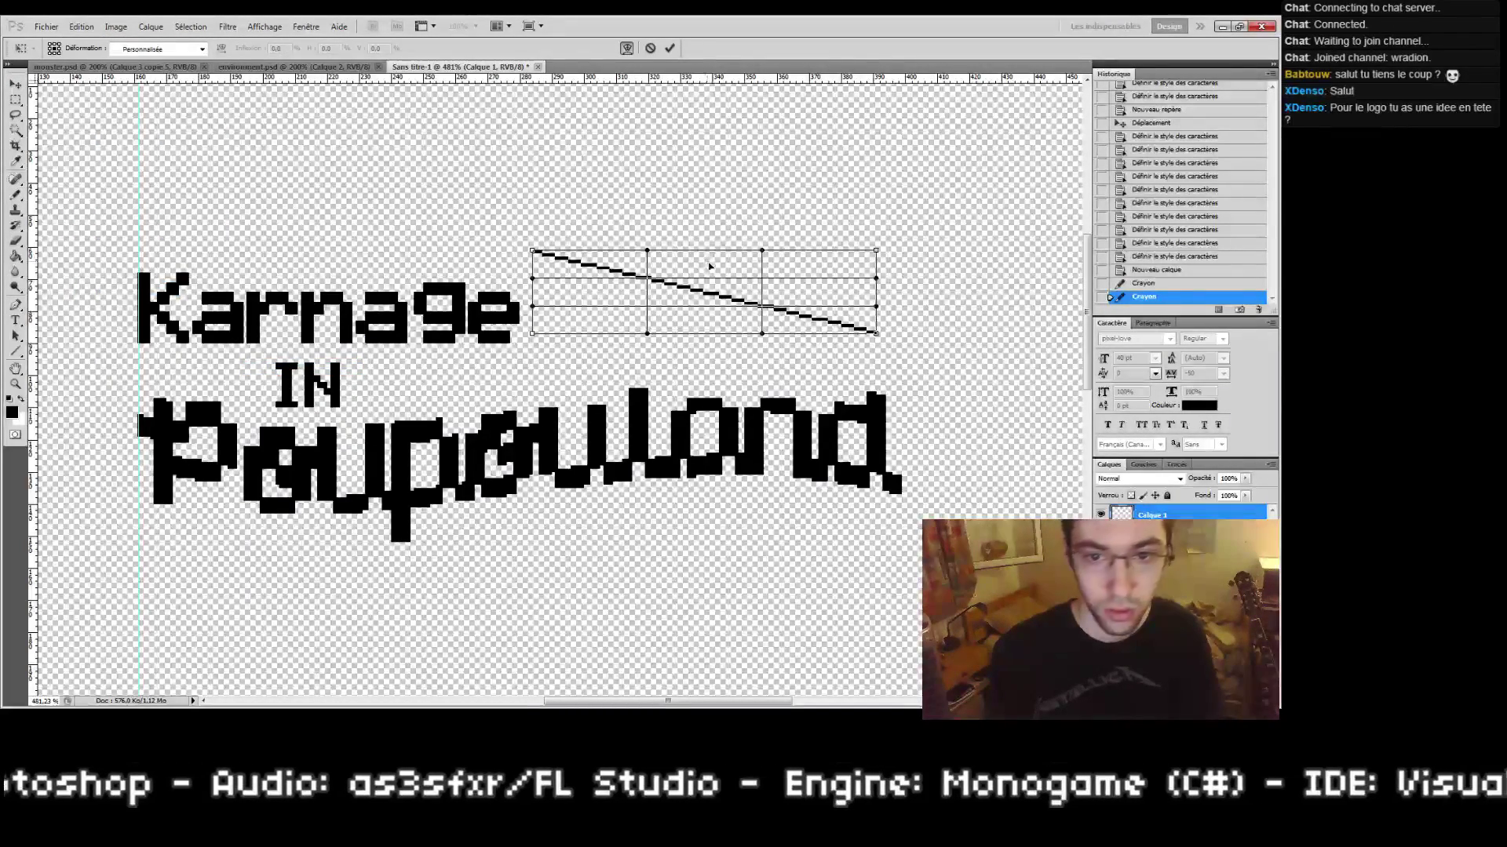
pyautogui.moveTo(710, 267)
pyautogui.mouseDown()
pyautogui.moveTo(726, 231)
pyautogui.moveTo(761, 240)
pyautogui.mouseUp()
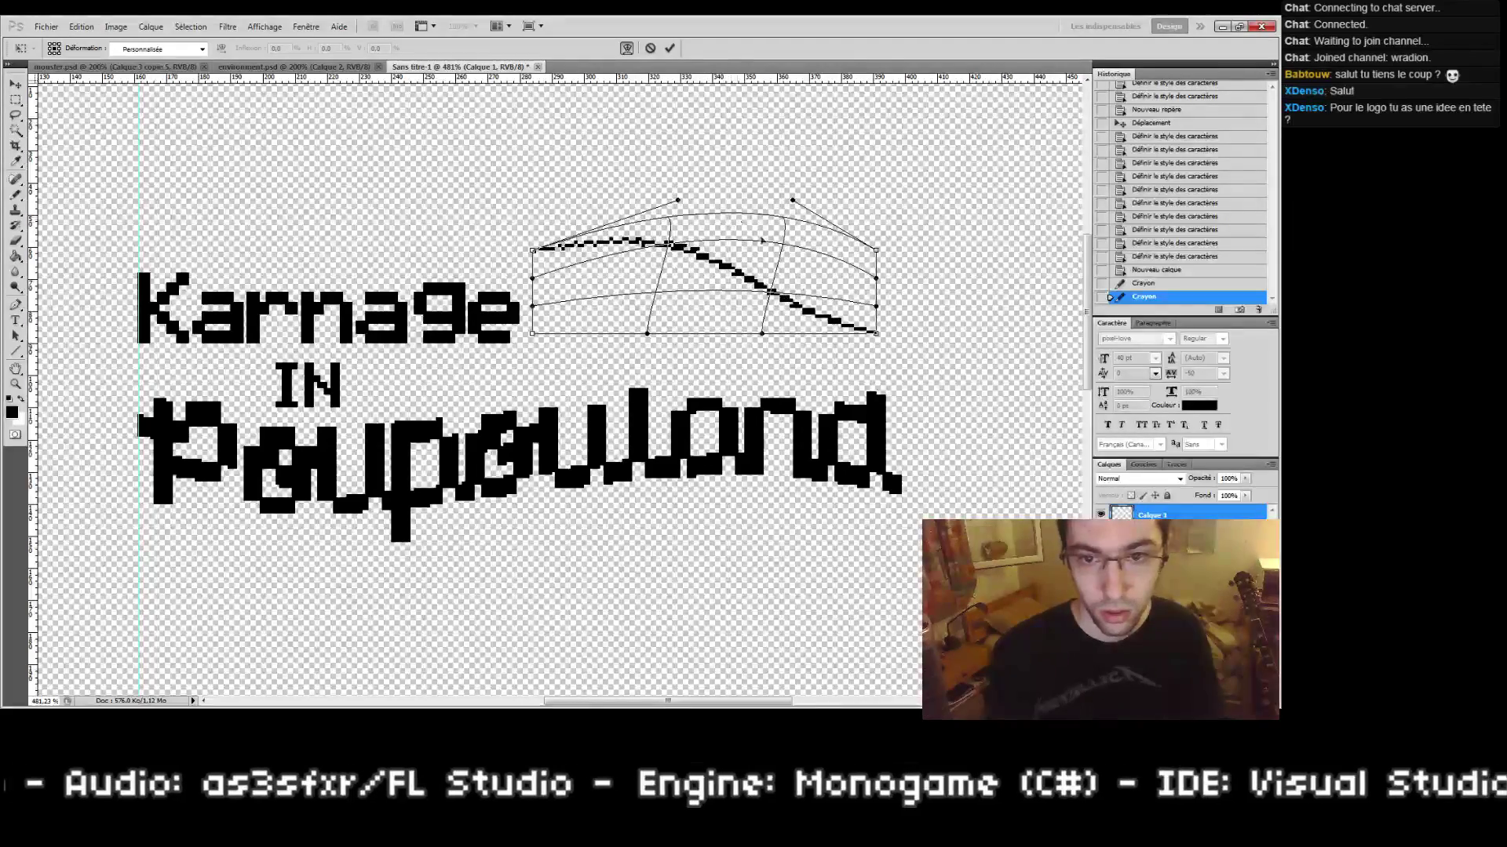
pyautogui.moveTo(837, 322)
pyautogui.mouseDown()
pyautogui.moveTo(857, 317)
pyautogui.moveTo(924, 416)
pyautogui.mouseUp()
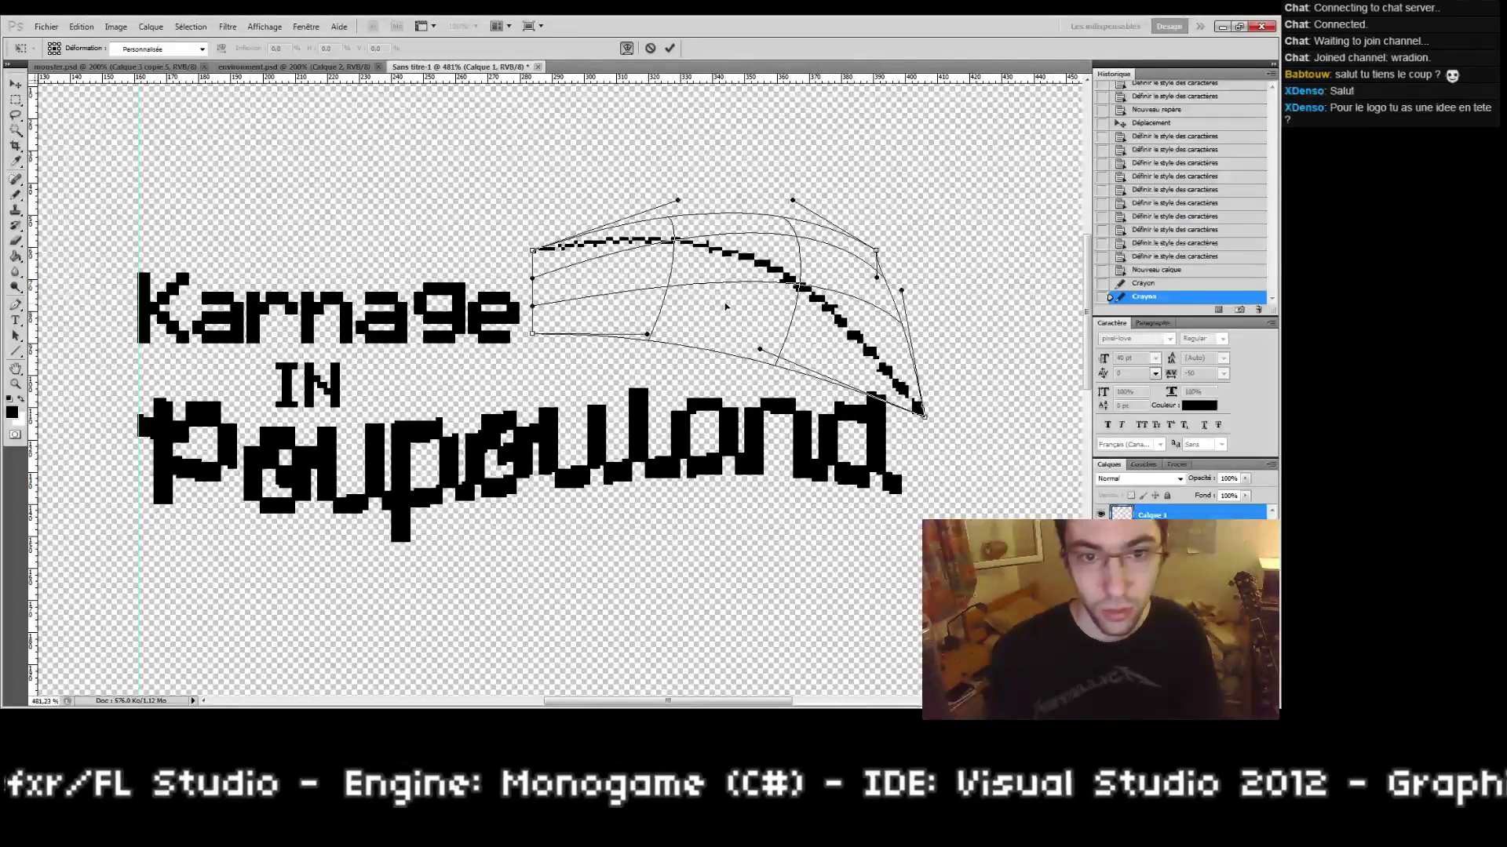
pyautogui.moveTo(533, 251); pyautogui.dragTo(496, 254)
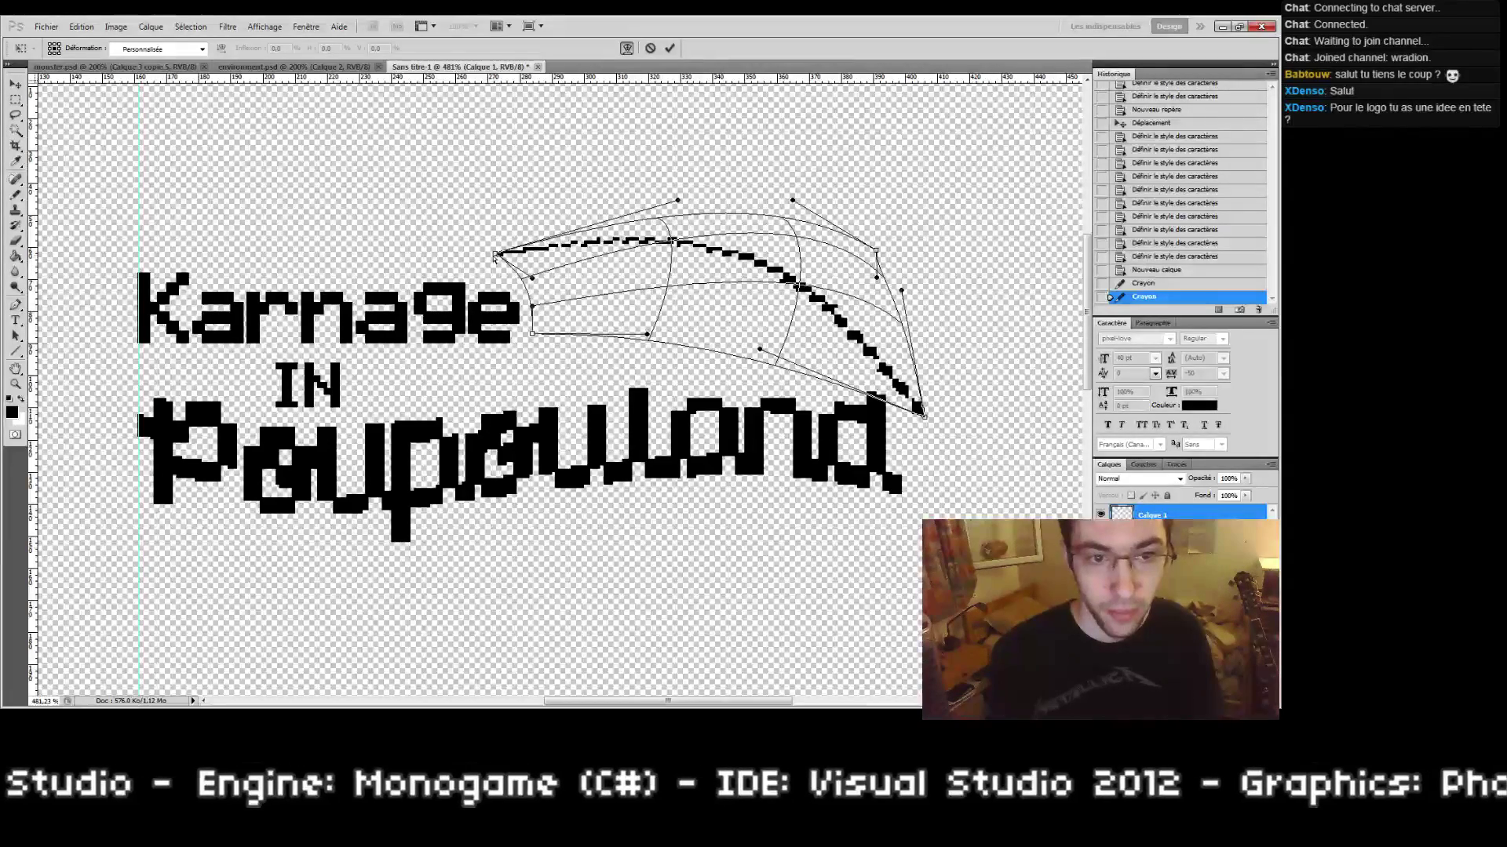
pyautogui.press('Return')
pyautogui.hotkey('ctrl', 'z')
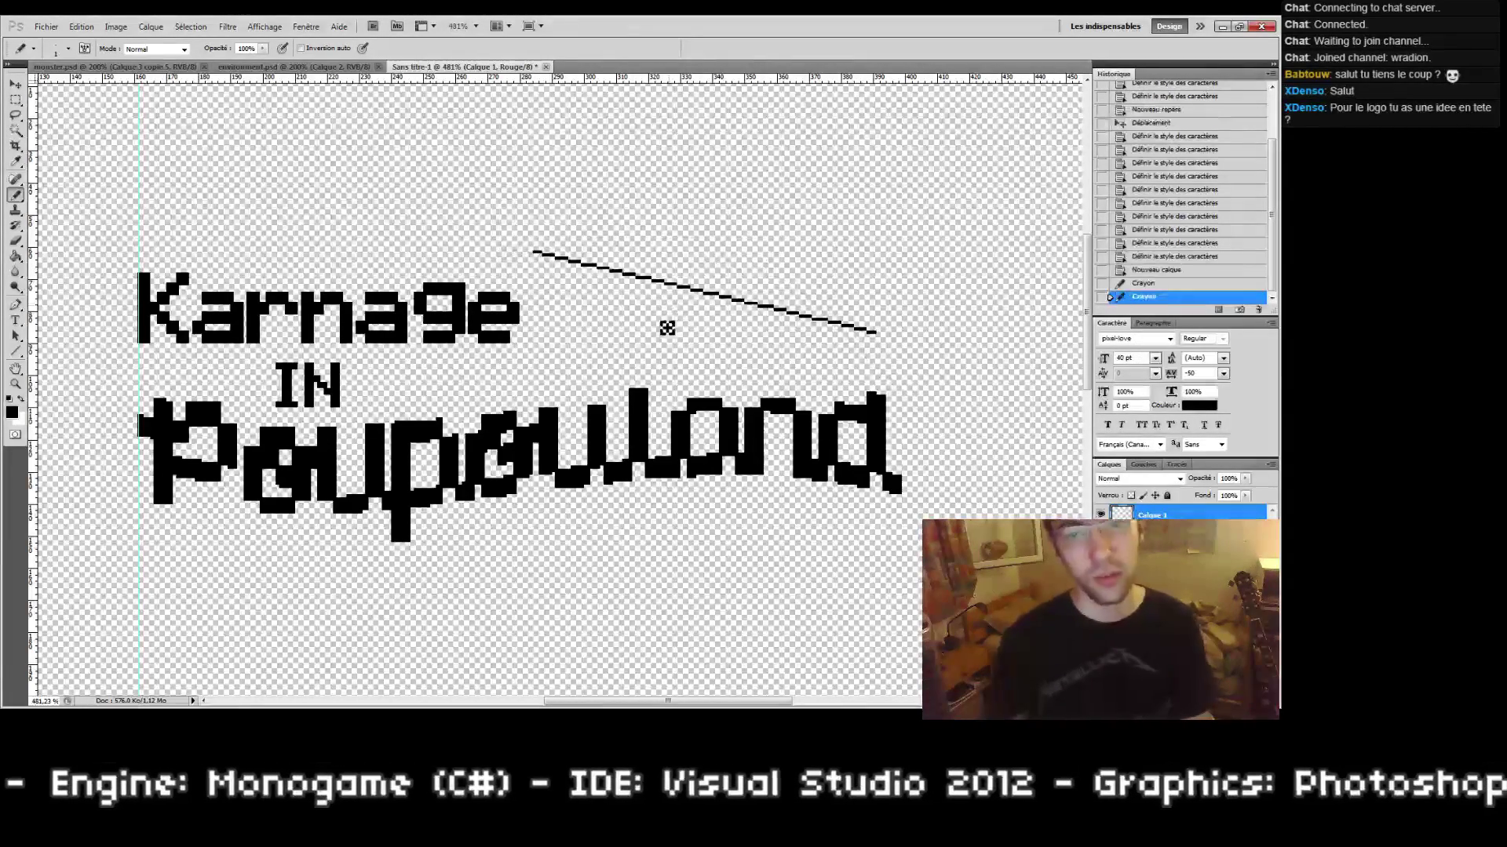
# Step: Delete the layer holding the diagonal pencil line
pyautogui.click(81, 26)
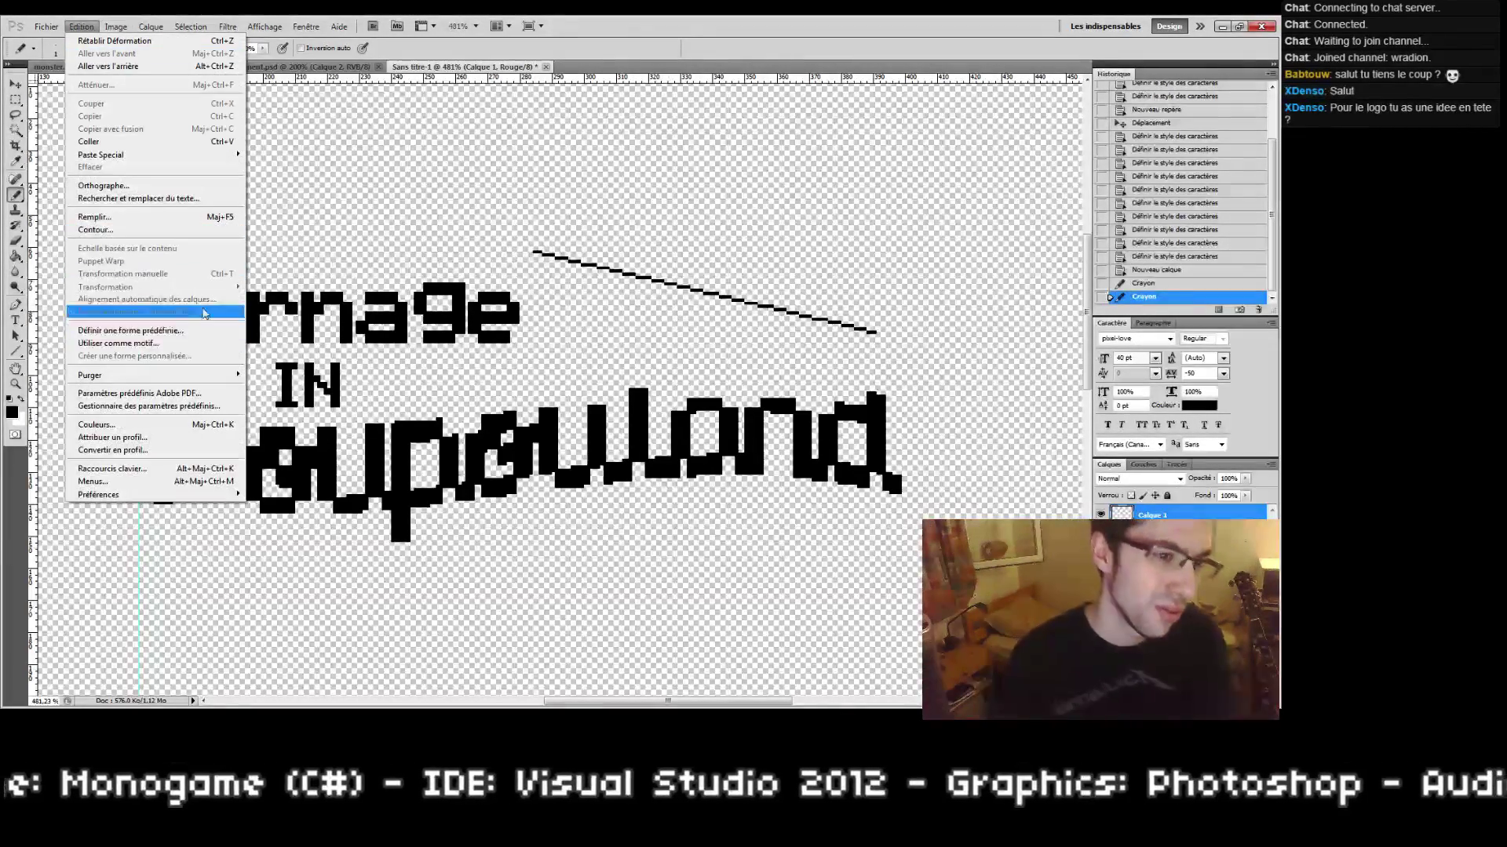
pyautogui.click(666, 120)
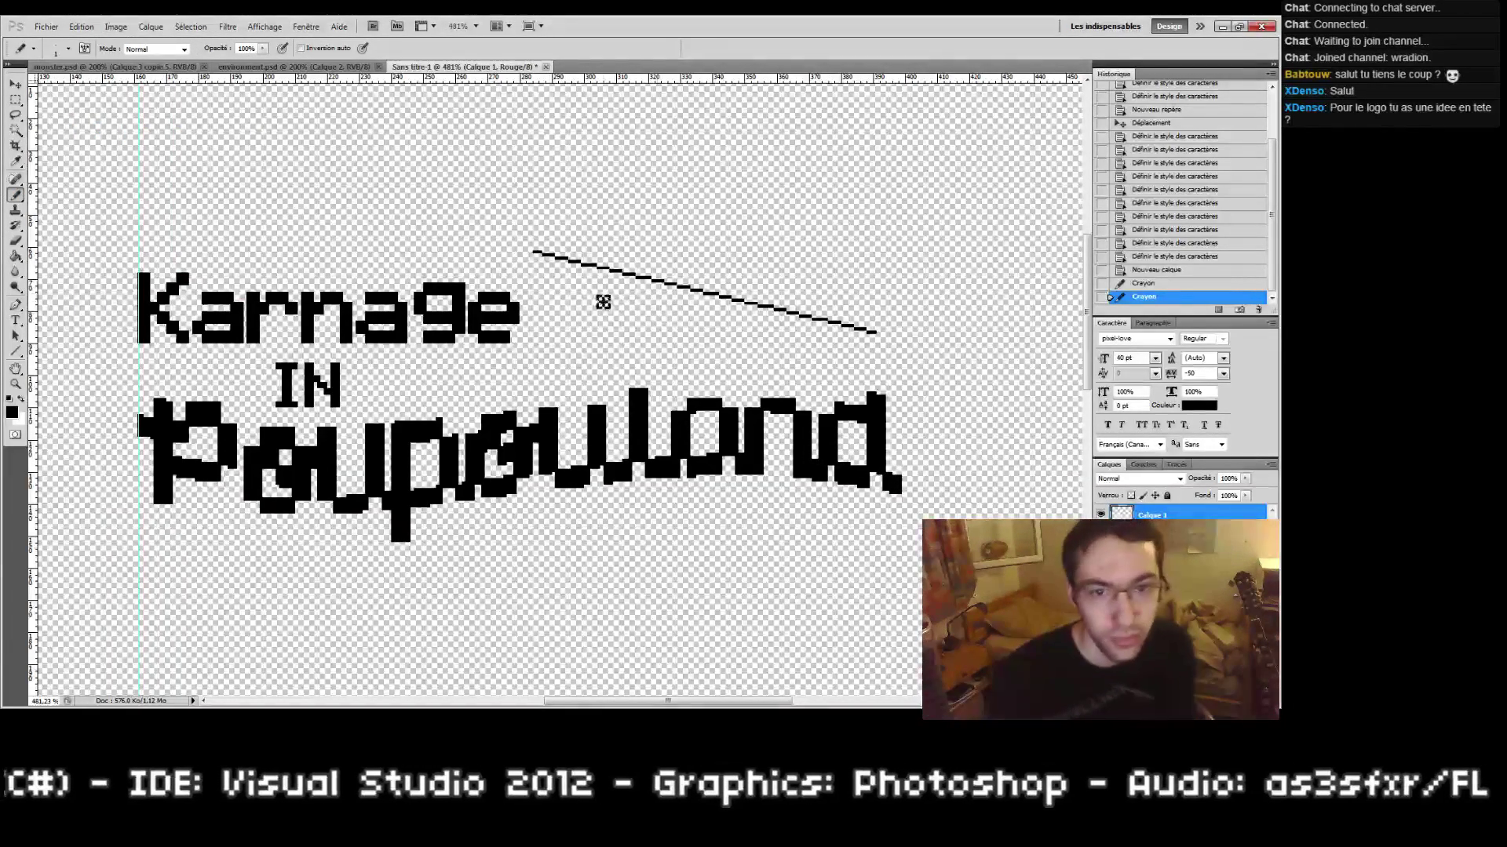
pyautogui.click(783, 338)
pyautogui.press('Delete')
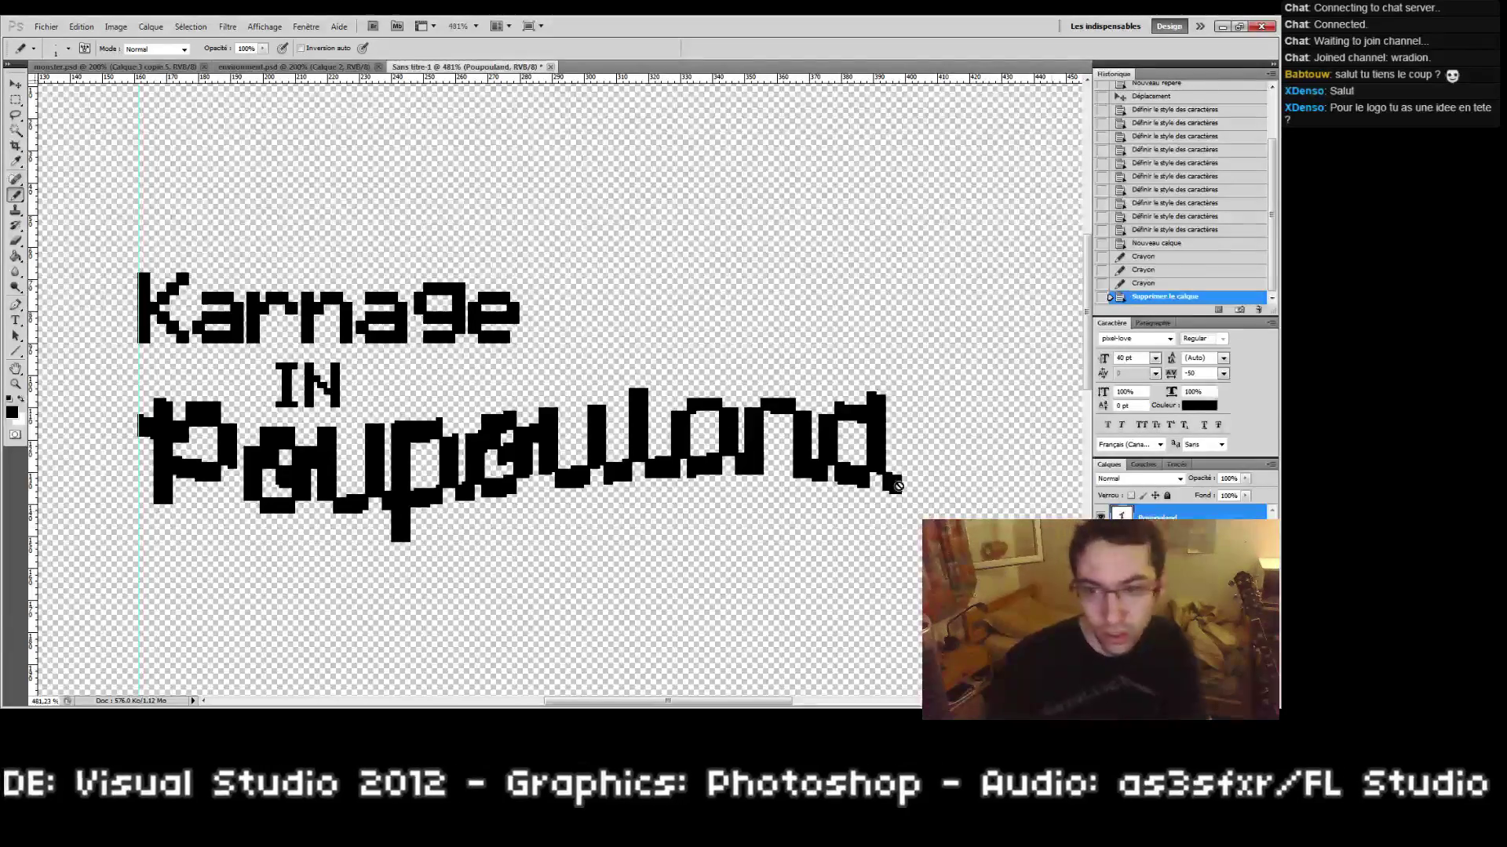
# Step: Draw a black cloud custom shape covering "IN" and the first half of "Poupouland"
pyautogui.moveTo(394, 403)
pyautogui.mouseDown()
pyautogui.moveTo(526, 402)
pyautogui.moveTo(511, 401)
pyautogui.mouseUp()
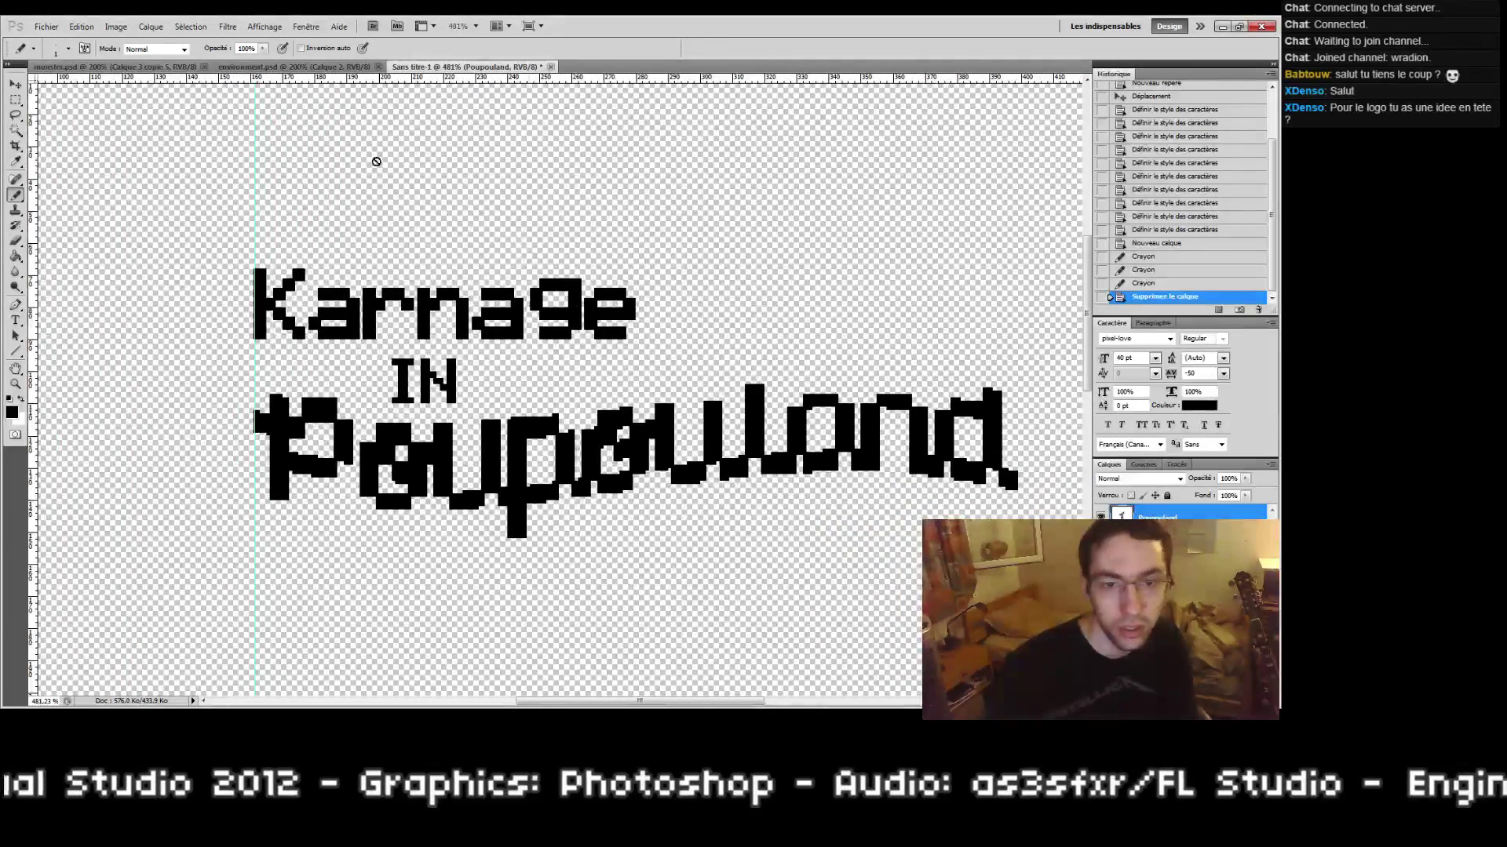
pyautogui.click(15, 353)
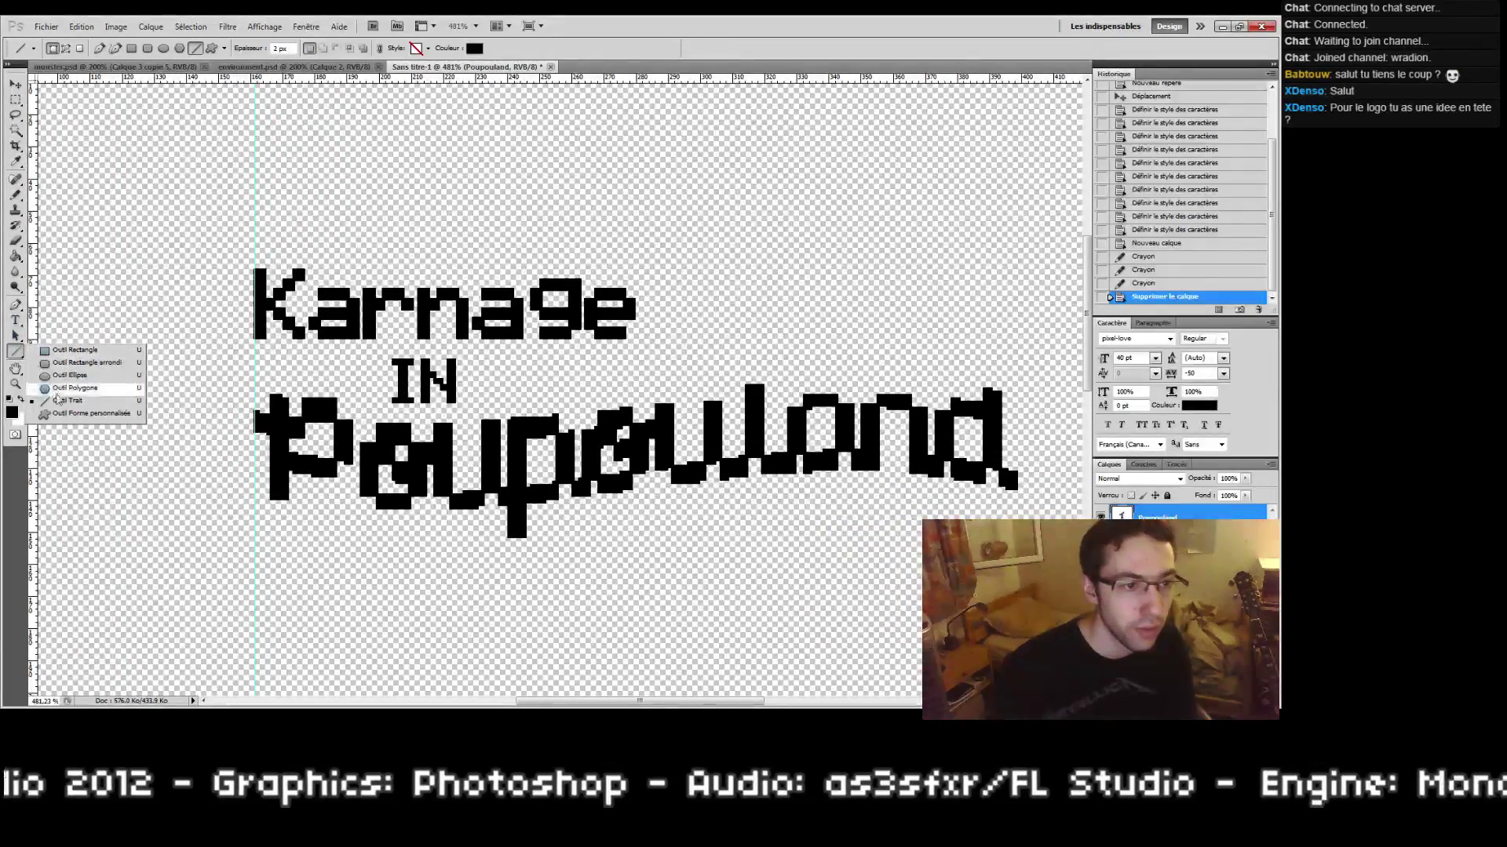
pyautogui.click(87, 413)
pyautogui.click(271, 51)
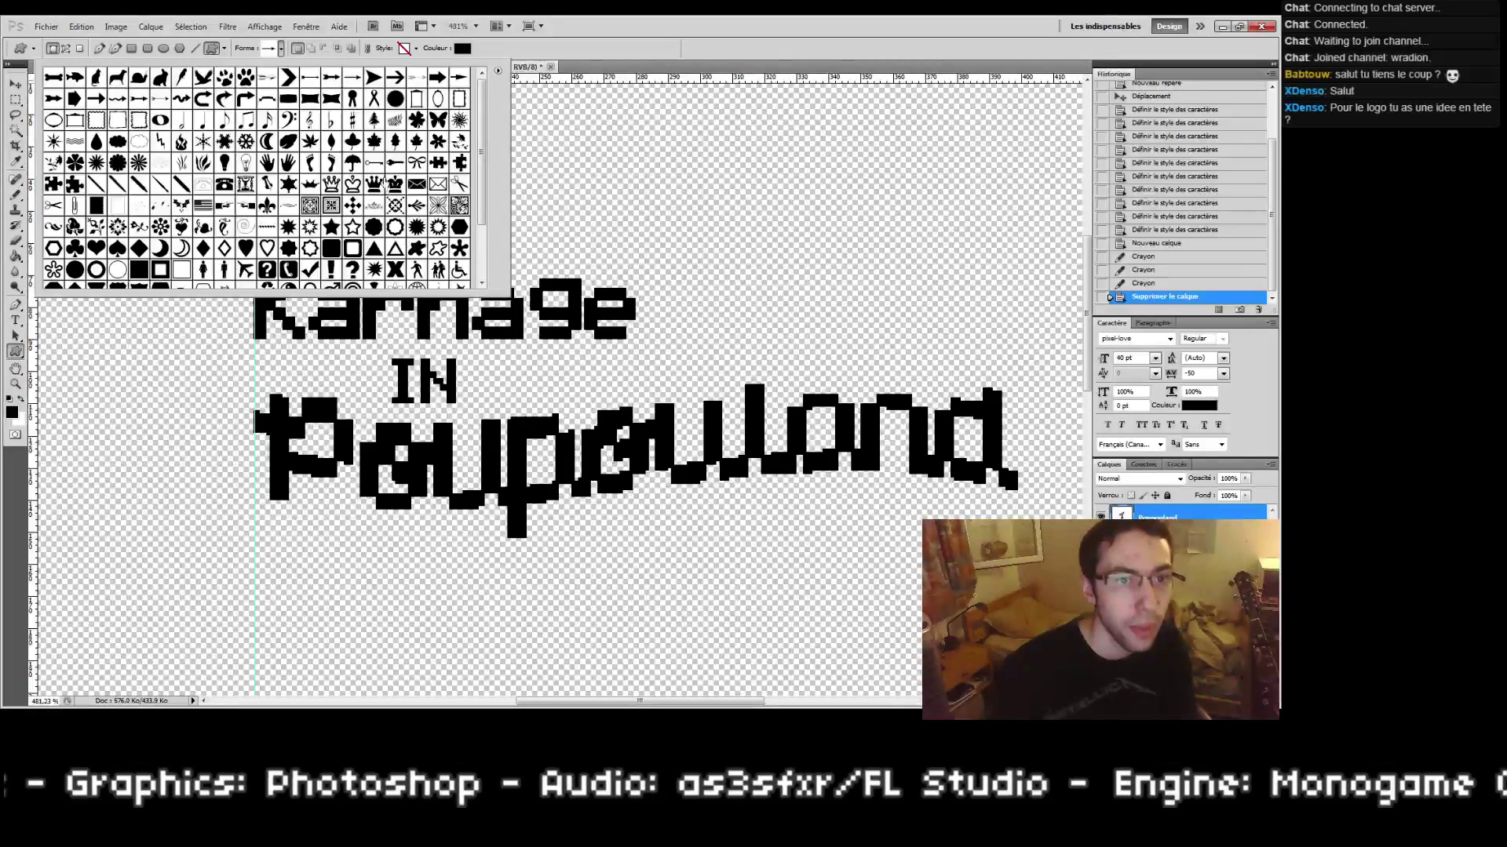
pyautogui.scroll(-3, 388, 189)
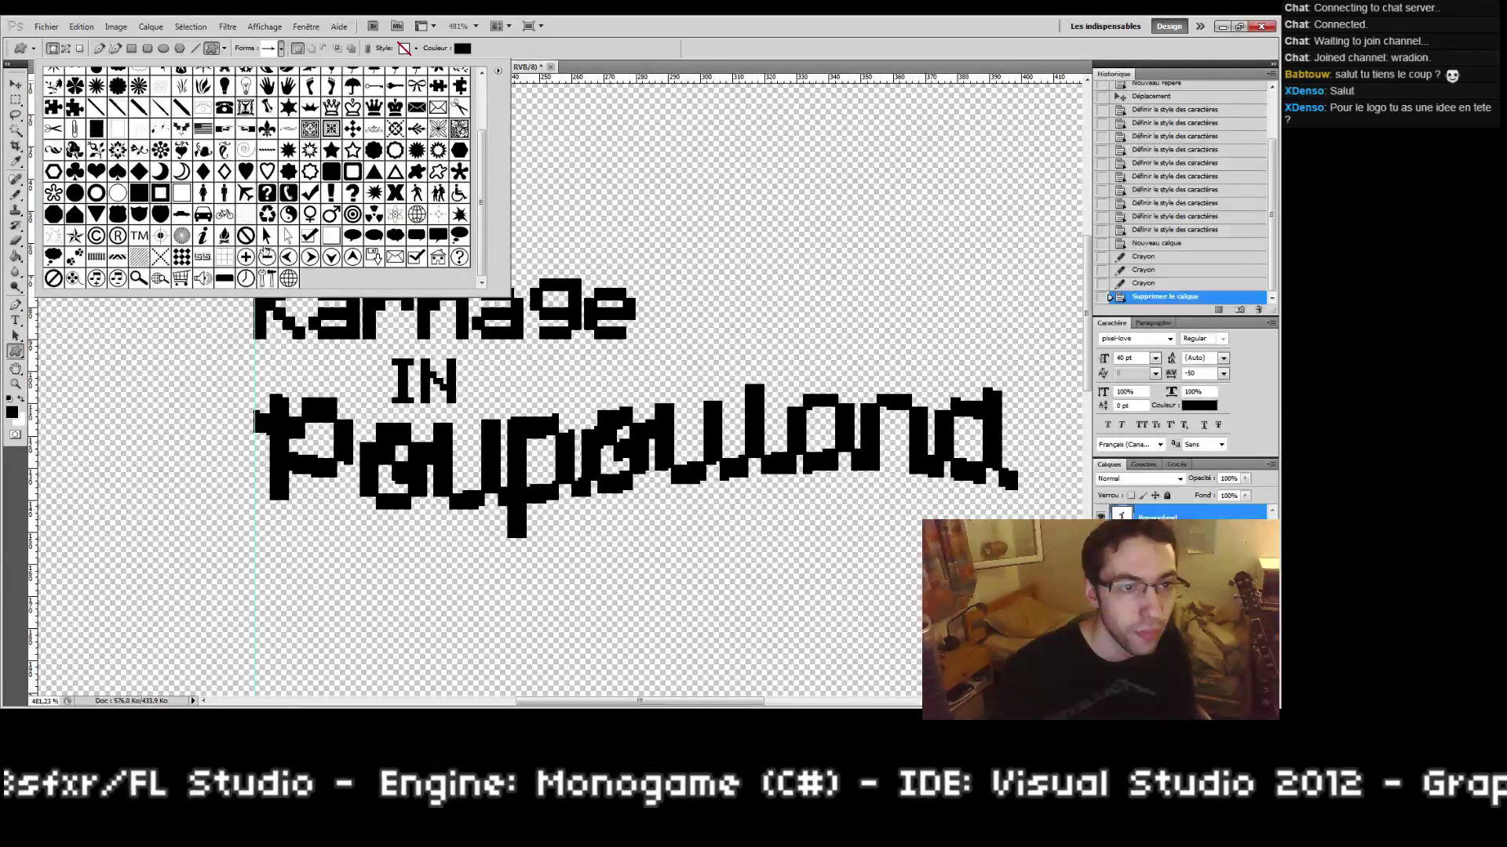
pyautogui.scroll(2, 257, 250)
pyautogui.scroll(2, 256, 260)
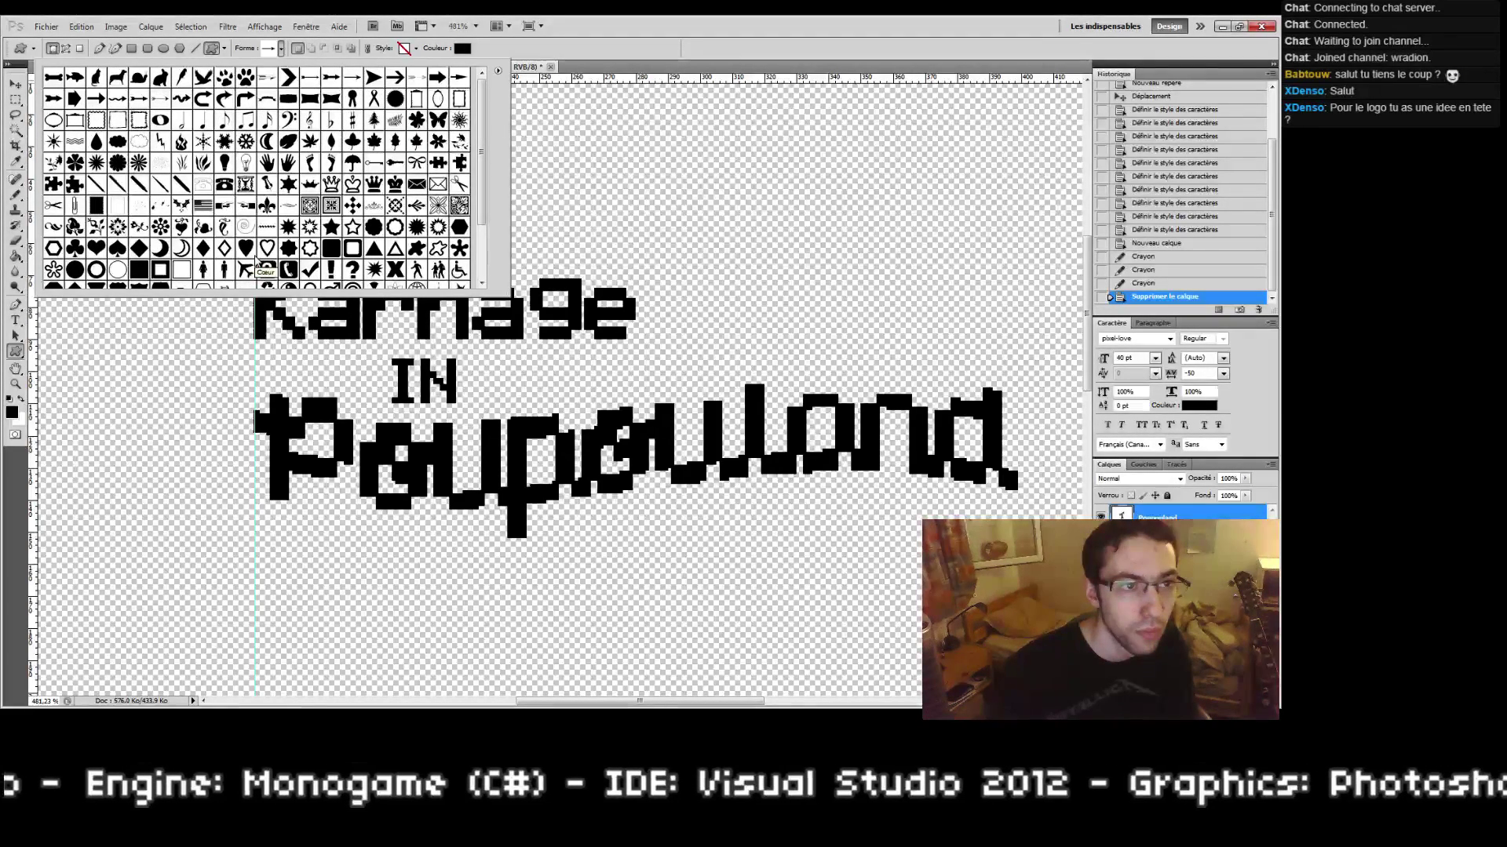
pyautogui.click(118, 144)
pyautogui.click(1177, 620)
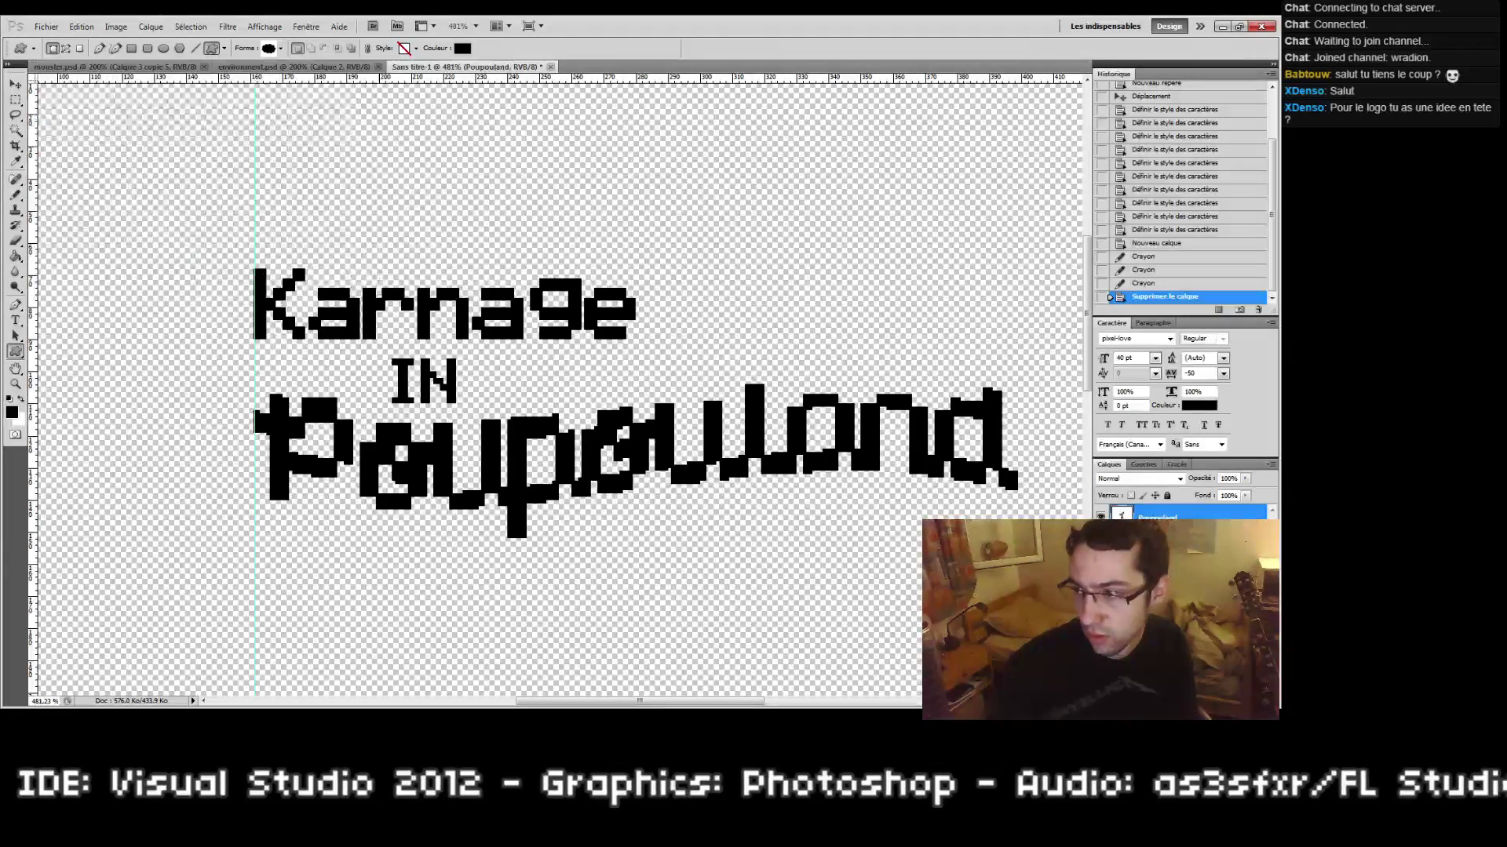
pyautogui.moveTo(219, 334); pyautogui.dragTo(588, 599)
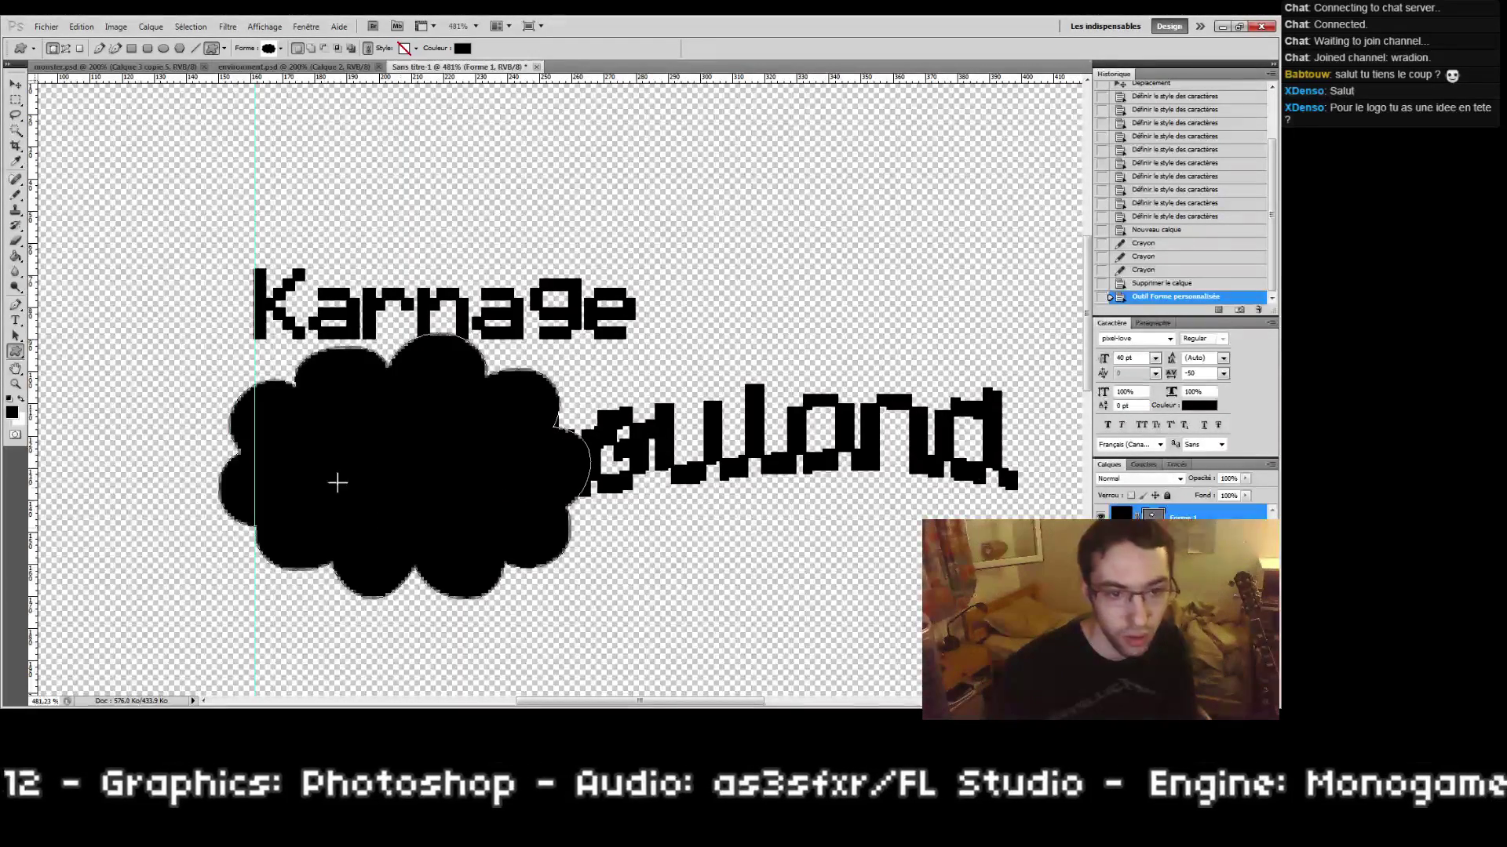
# Step: Reposition the cloud shape around the start of "Poupouland" and lower its layer beneath the "Poupouland" text layer
pyautogui.click(15, 85)
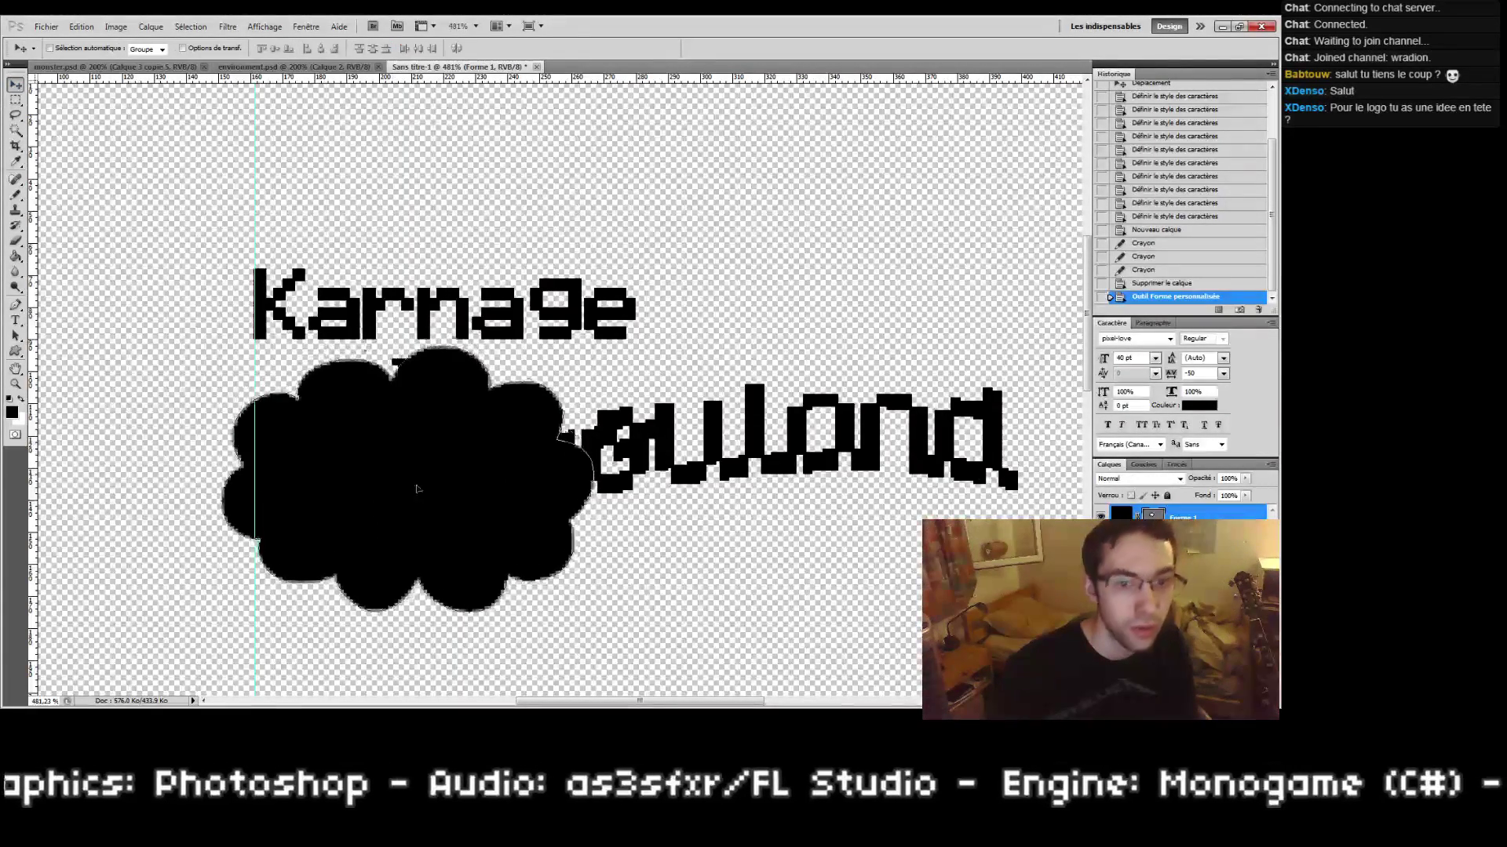
pyautogui.moveTo(412, 470); pyautogui.dragTo(403, 474)
pyautogui.moveTo(665, 552); pyautogui.dragTo(585, 514)
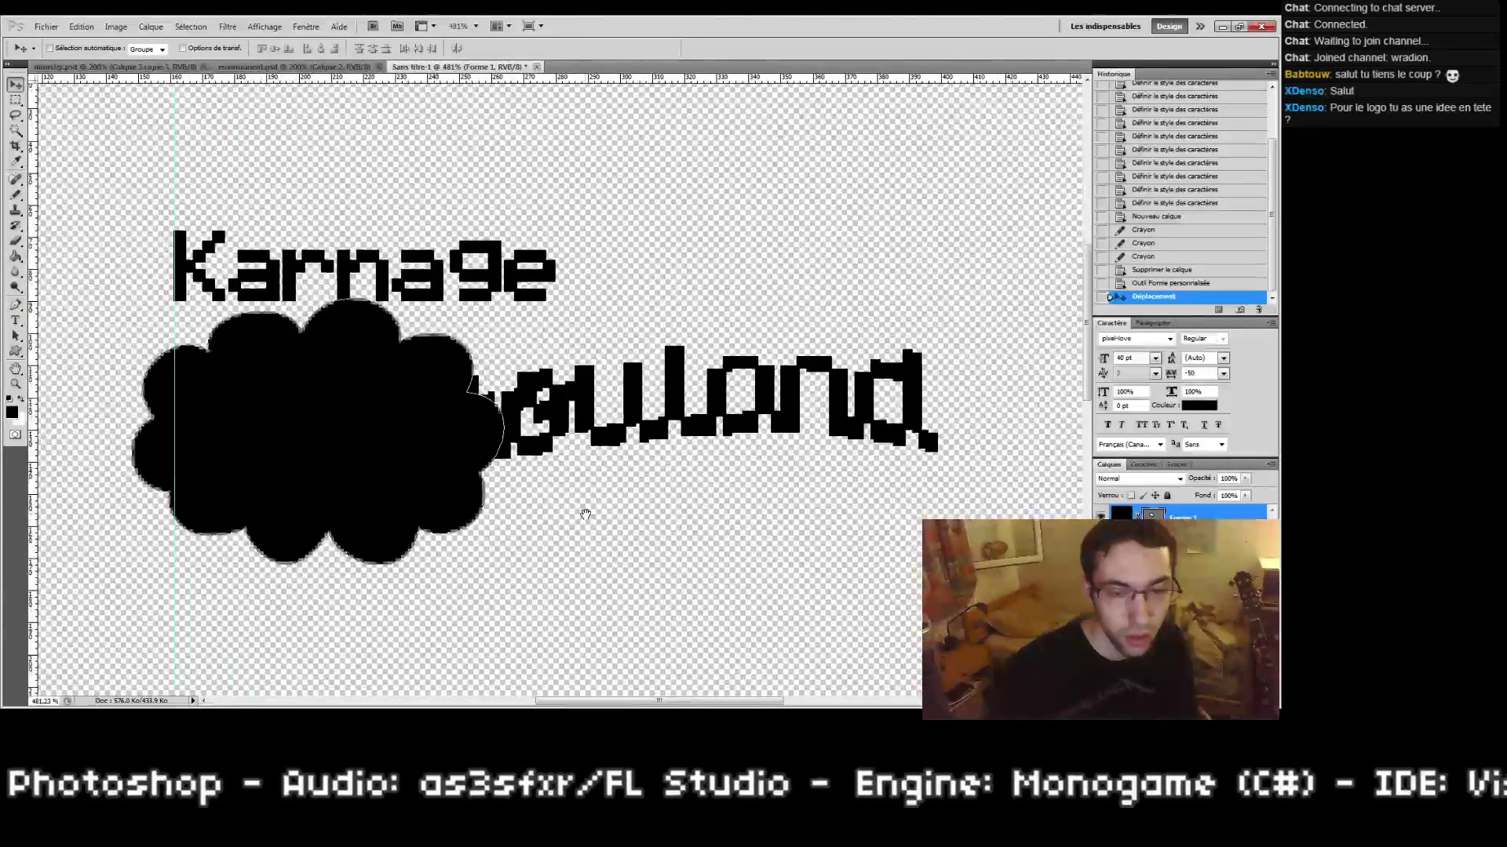
pyautogui.rightClick(1175, 516)
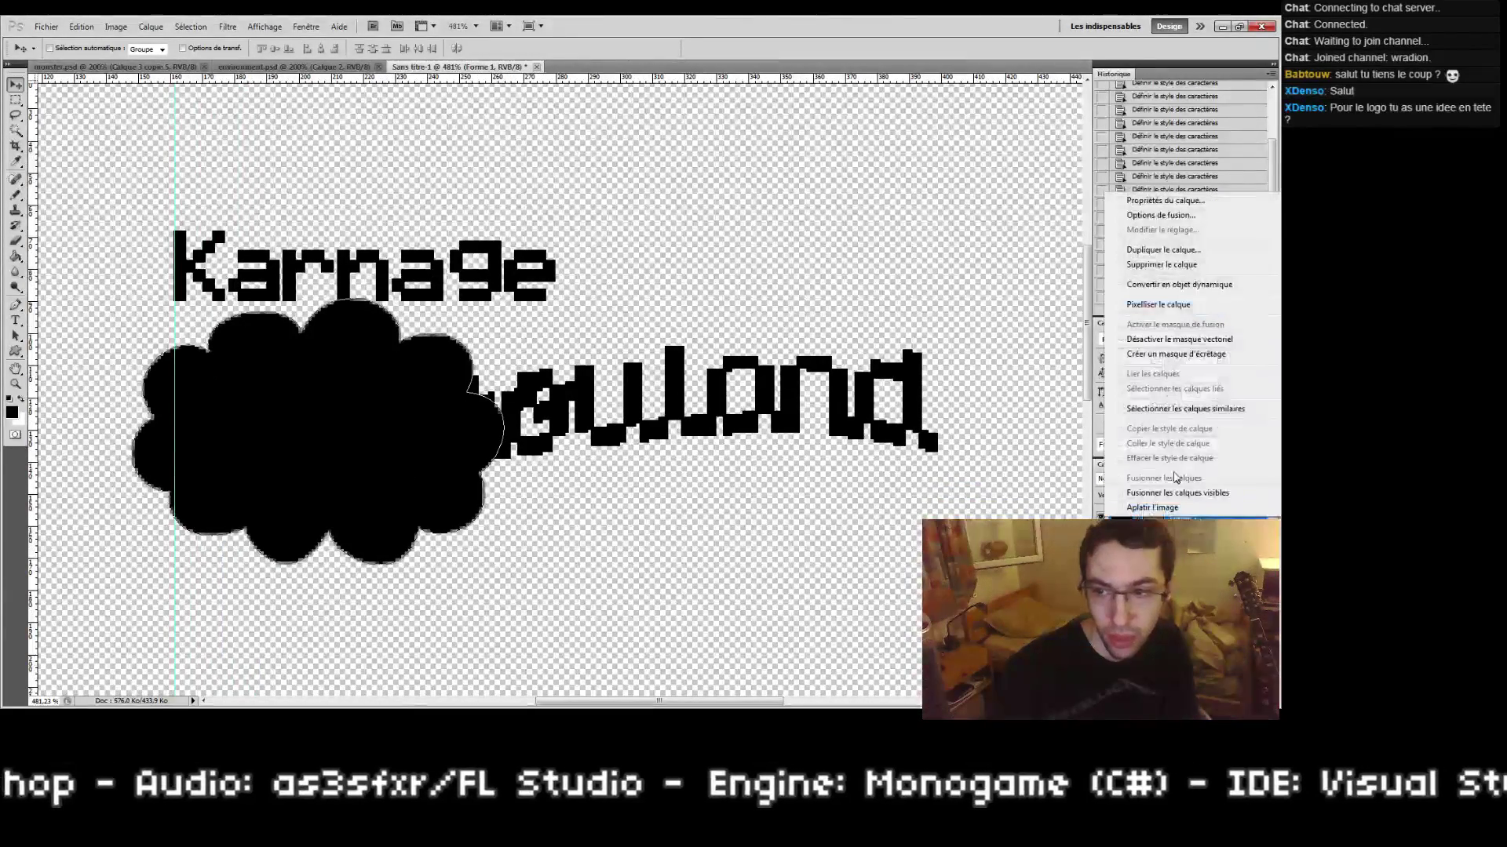
pyautogui.press('Escape')
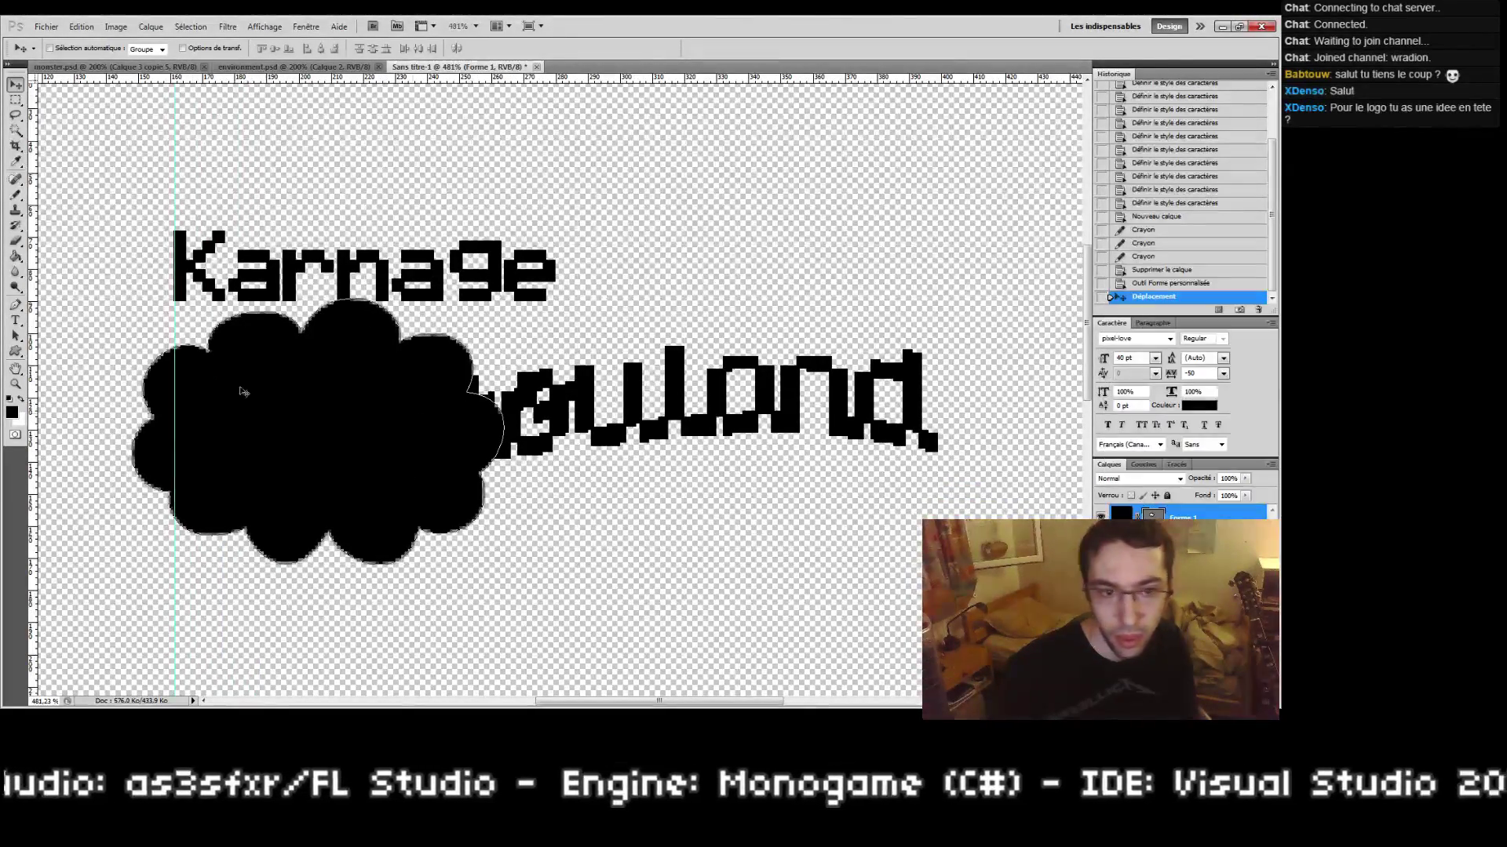
pyautogui.moveTo(259, 430); pyautogui.dragTo(332, 420)
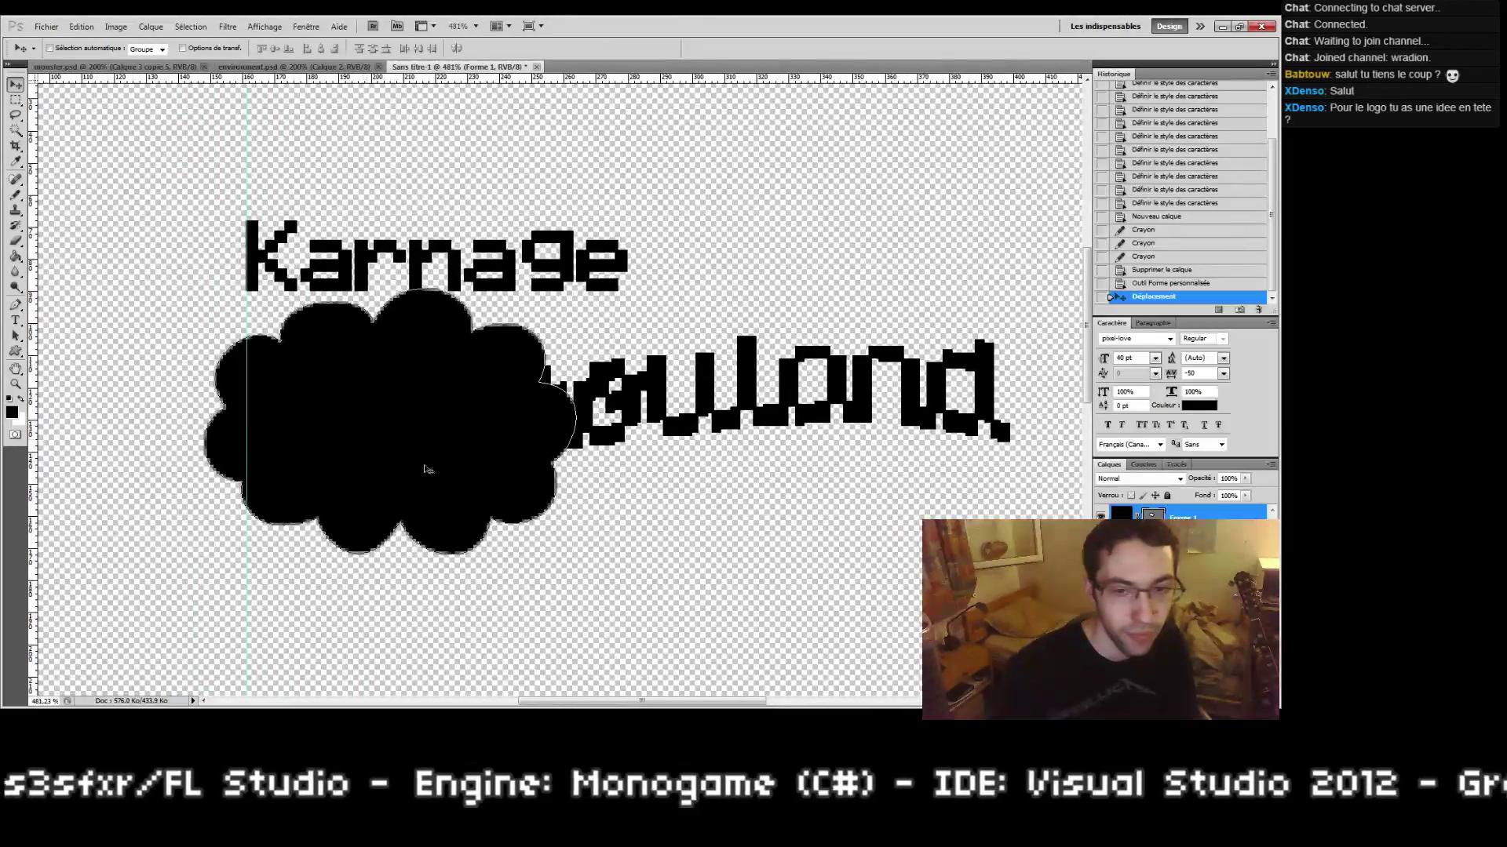
pyautogui.hotkey('ctrl', '[')
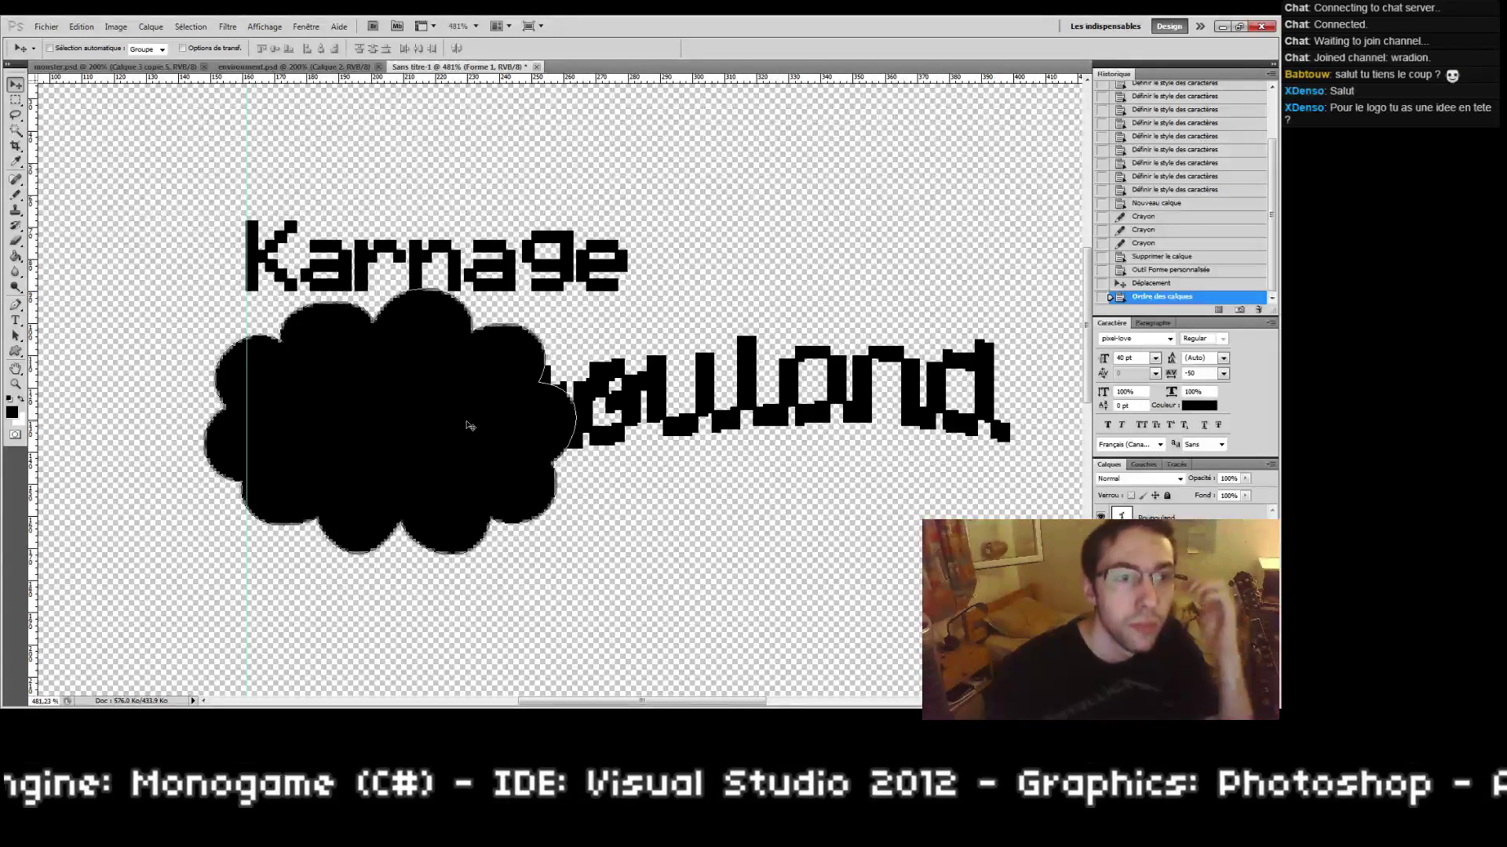
# Step: Duplicate the cloud layer twice and place the overlapping copies side by side so the clouds span the full width of "Poupouland"
pyautogui.moveTo(468, 426); pyautogui.dragTo(683, 406)
pyautogui.rightClick(1177, 574)
pyautogui.click(1143, 331)
pyautogui.click(673, 228)
pyautogui.rightClick(1177, 575)
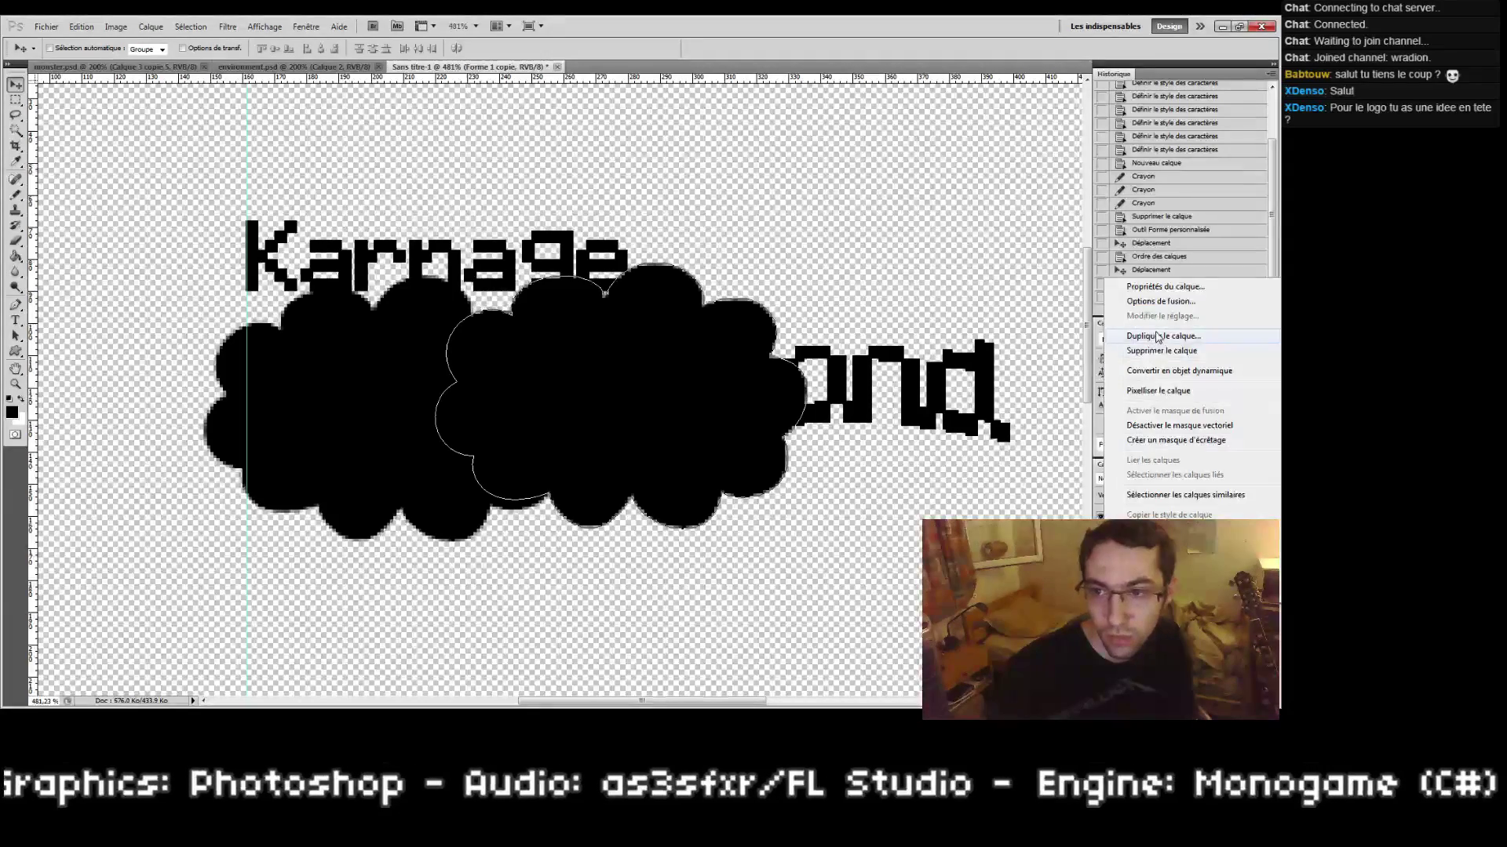
pyautogui.click(1154, 335)
pyautogui.click(658, 232)
pyautogui.click(658, 234)
pyautogui.moveTo(498, 399); pyautogui.dragTo(726, 348)
# Step: Merge the three cloud layers into a single layer
pyautogui.click(1169, 543)
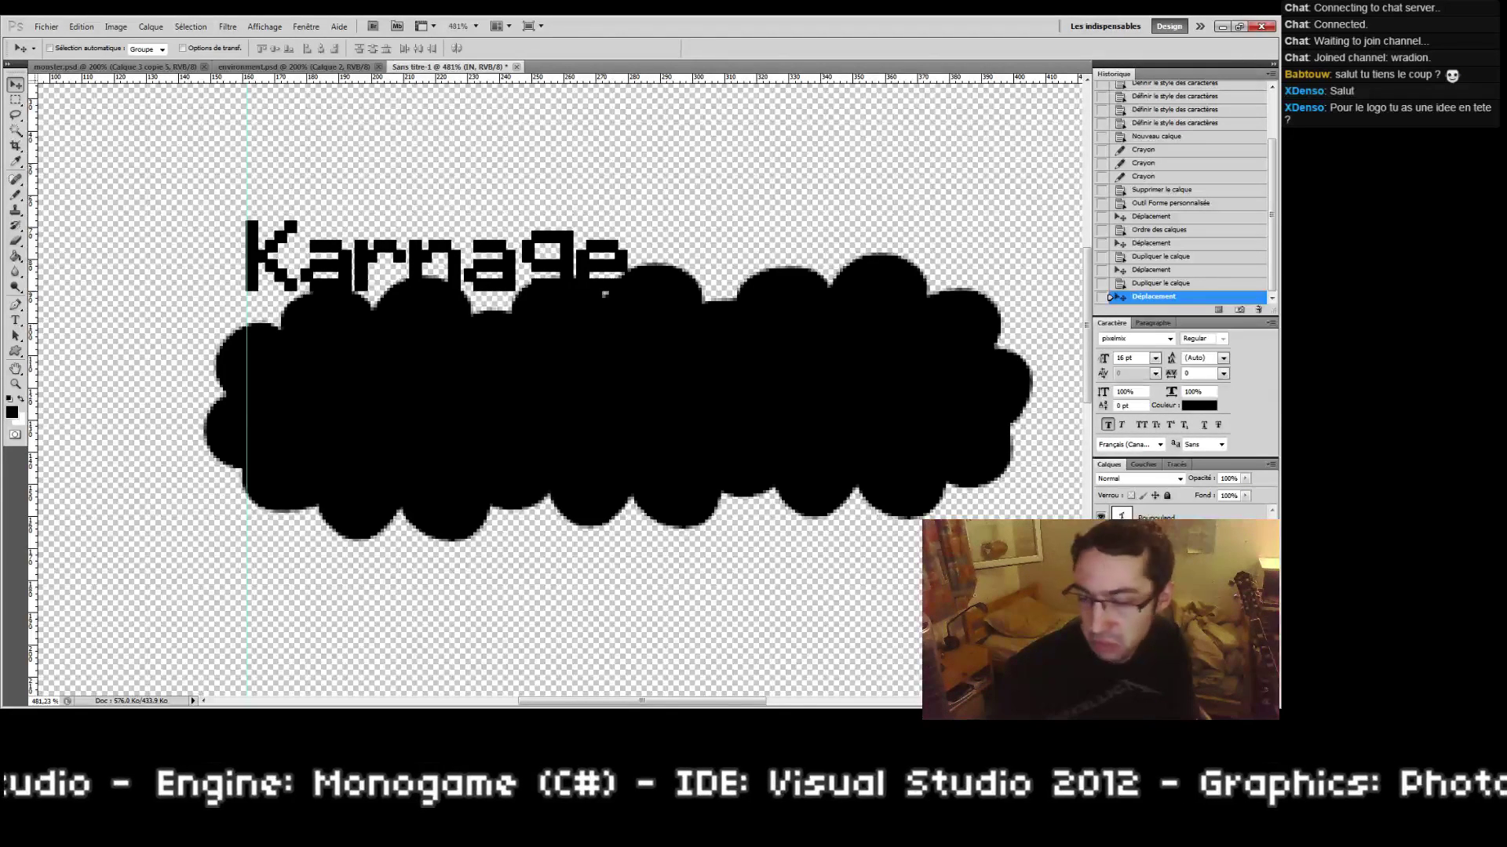
pyautogui.click(1169, 594)
pyautogui.keyDown('shift'); pyautogui.click(1169, 643); pyautogui.keyUp('shift')
pyautogui.rightClick(1170, 643)
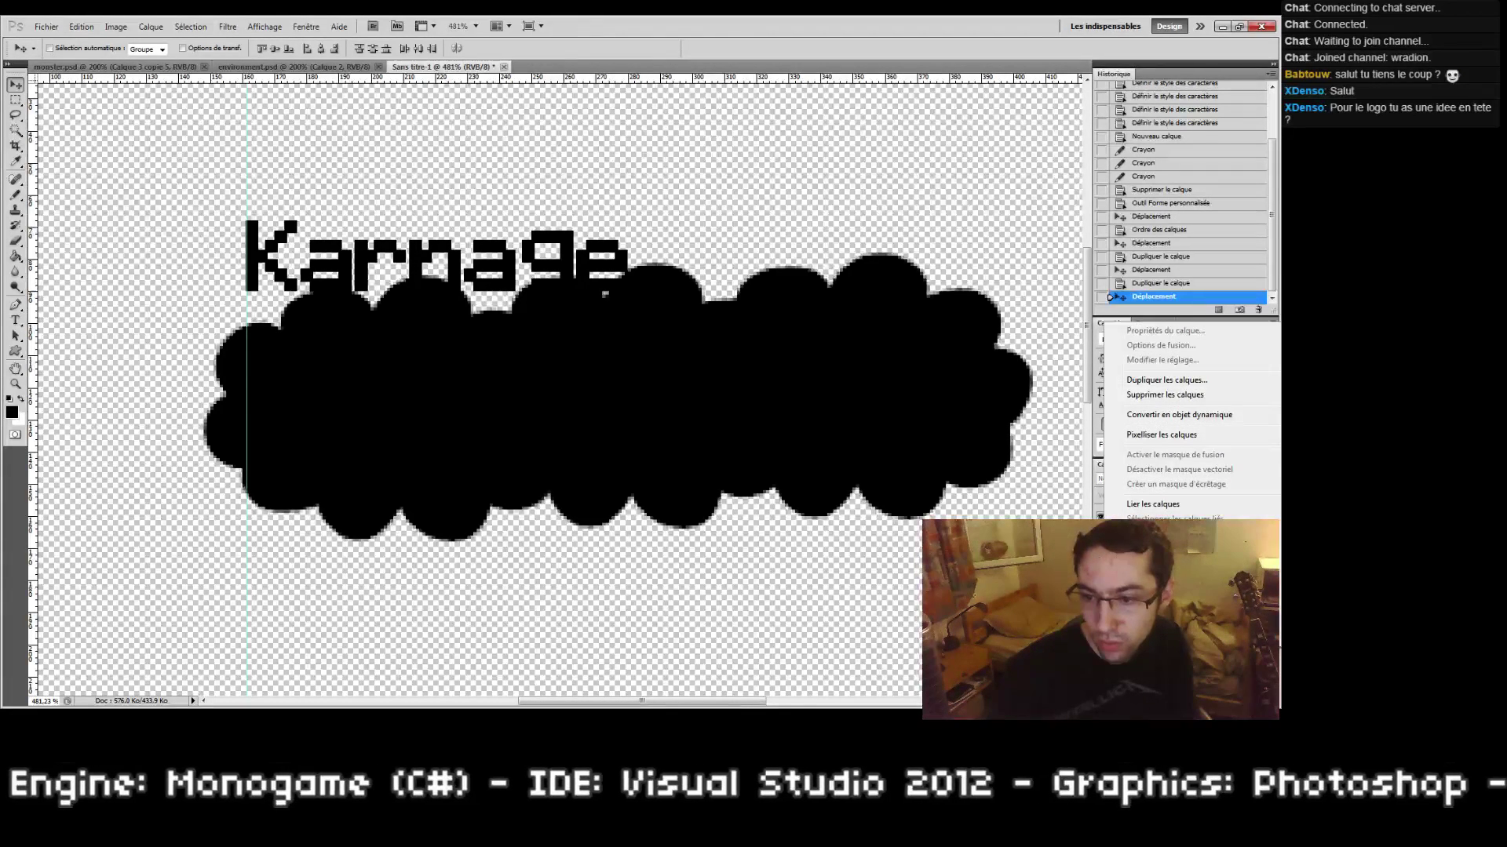
pyautogui.click(1165, 608)
pyautogui.rightClick(1167, 594)
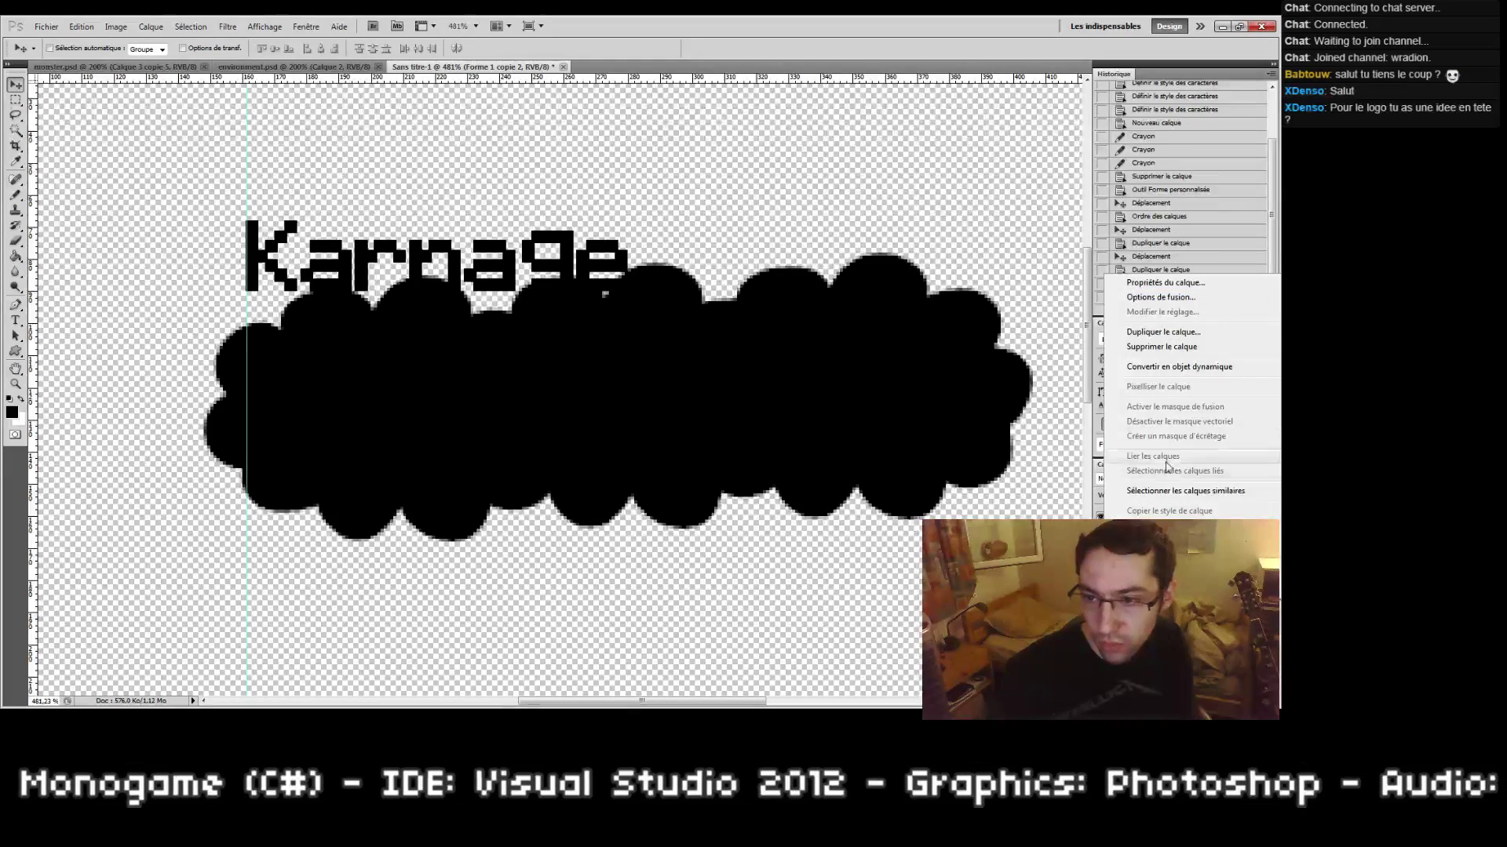
pyautogui.press('Escape')
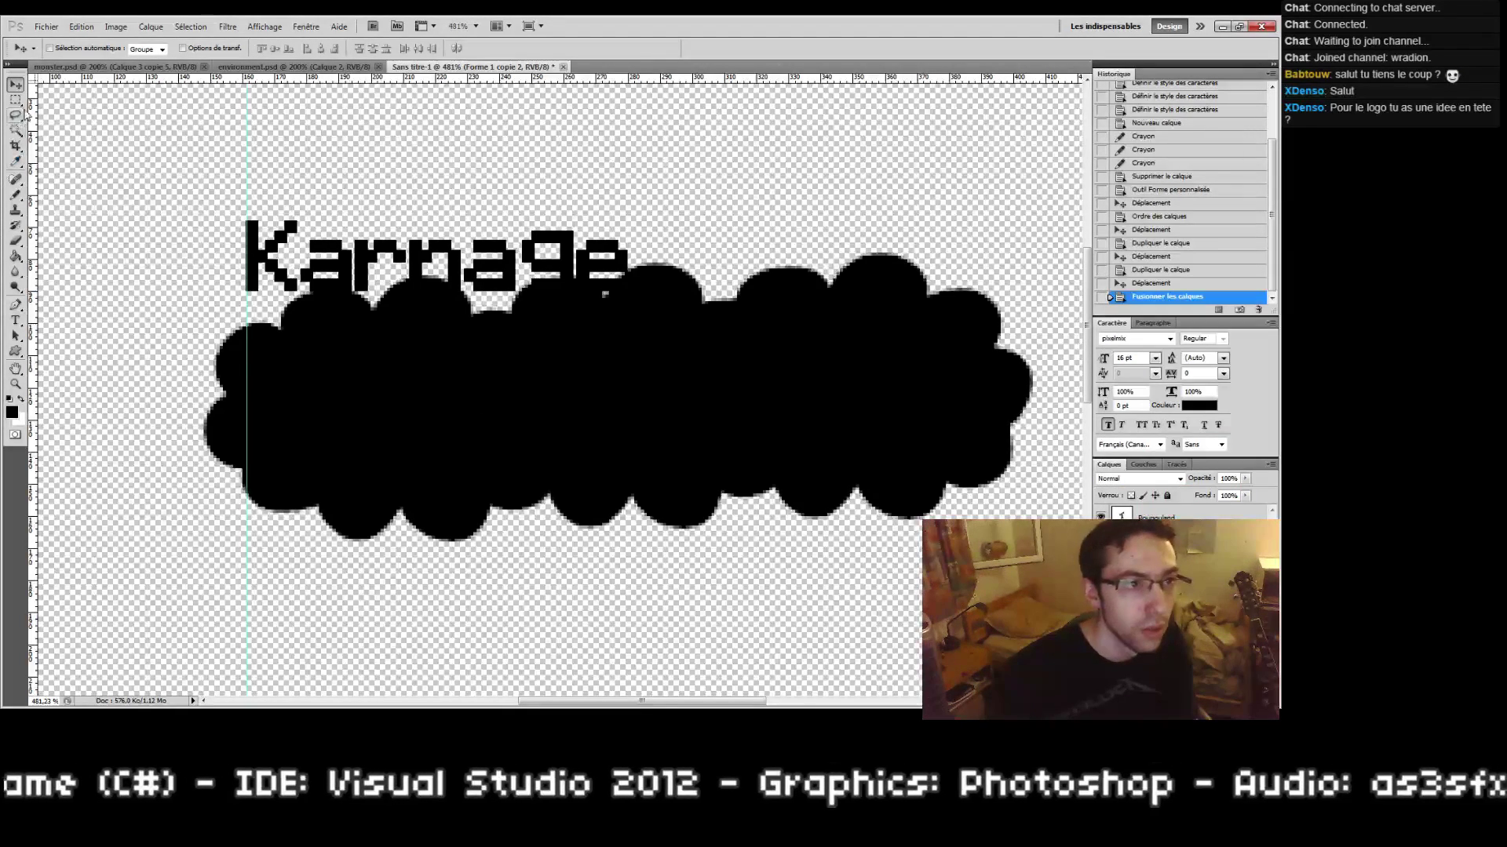
# Step: Select the merged cloud's pixels and fill them with black to harden the cloud's edges, clearing the selection
pyautogui.hotkey('ctrl', 'a')
pyautogui.press('Up')
pyautogui.press('Down')
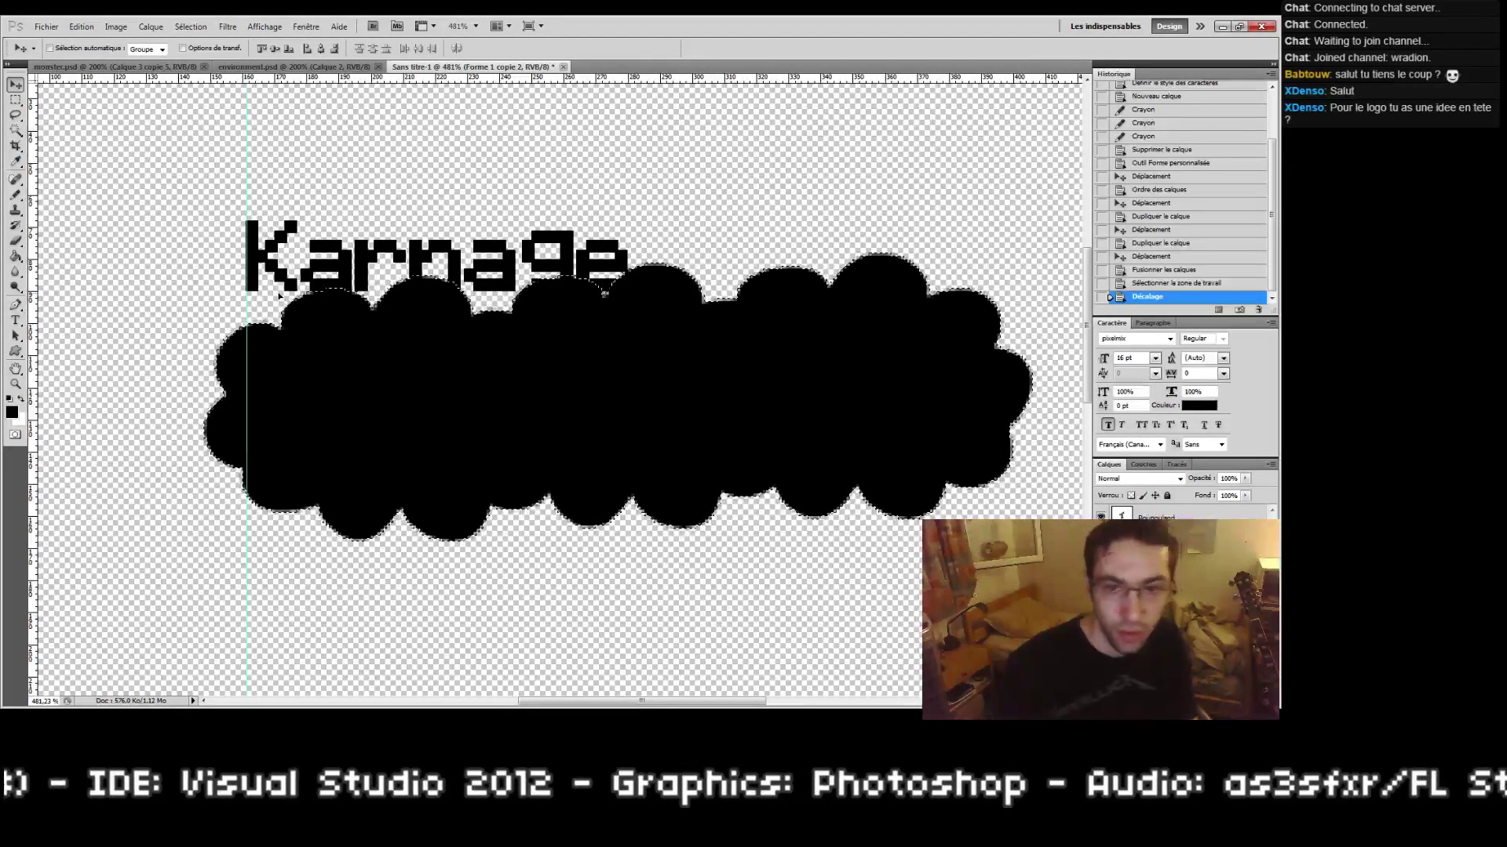
pyautogui.hotkey('ctrl', 'shift', 'alt', 'n')
pyautogui.press('g')
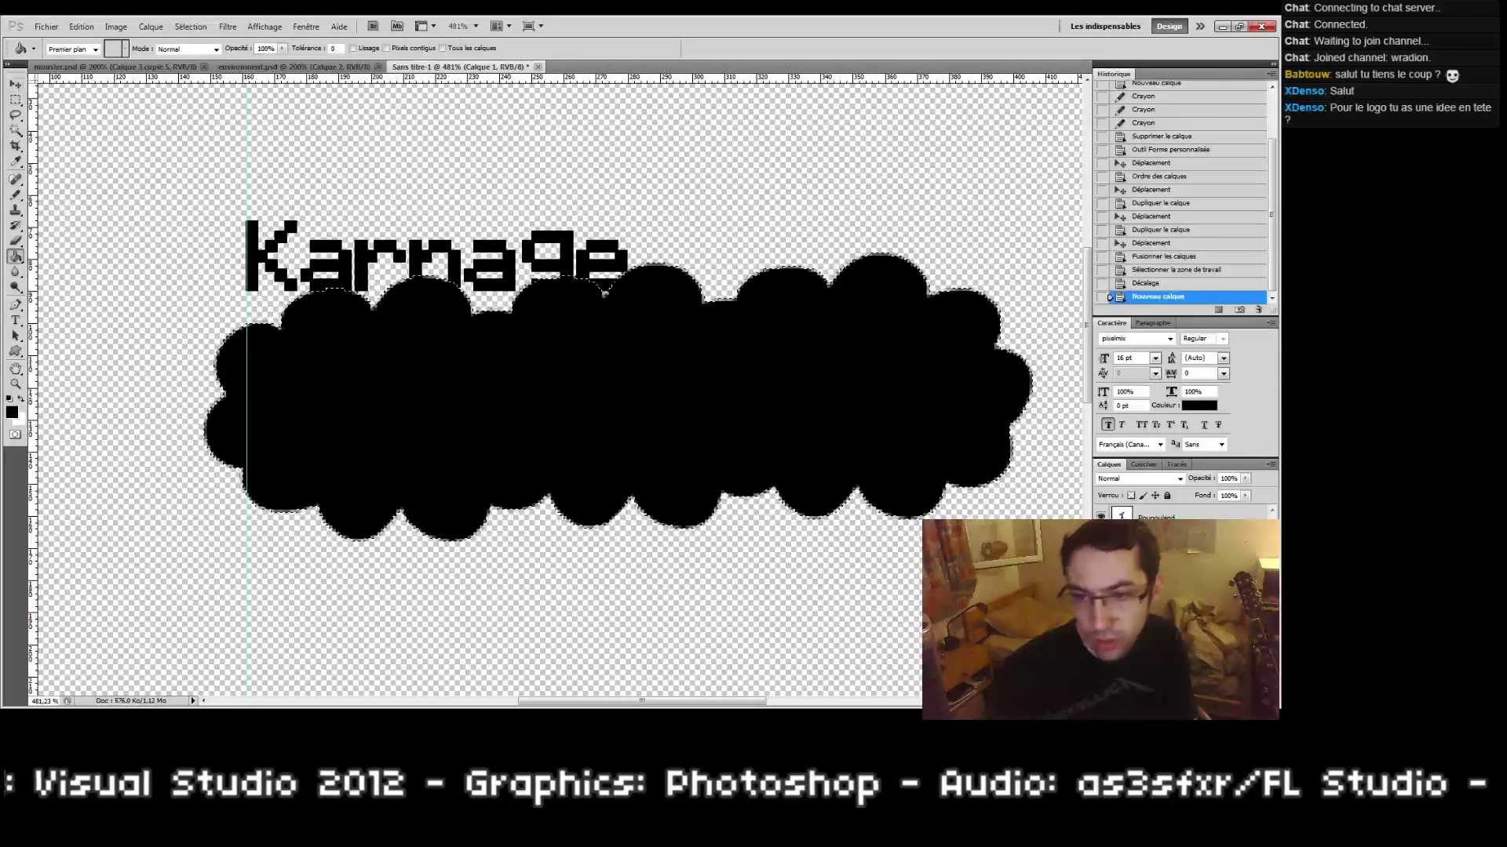
pyautogui.click(788, 371)
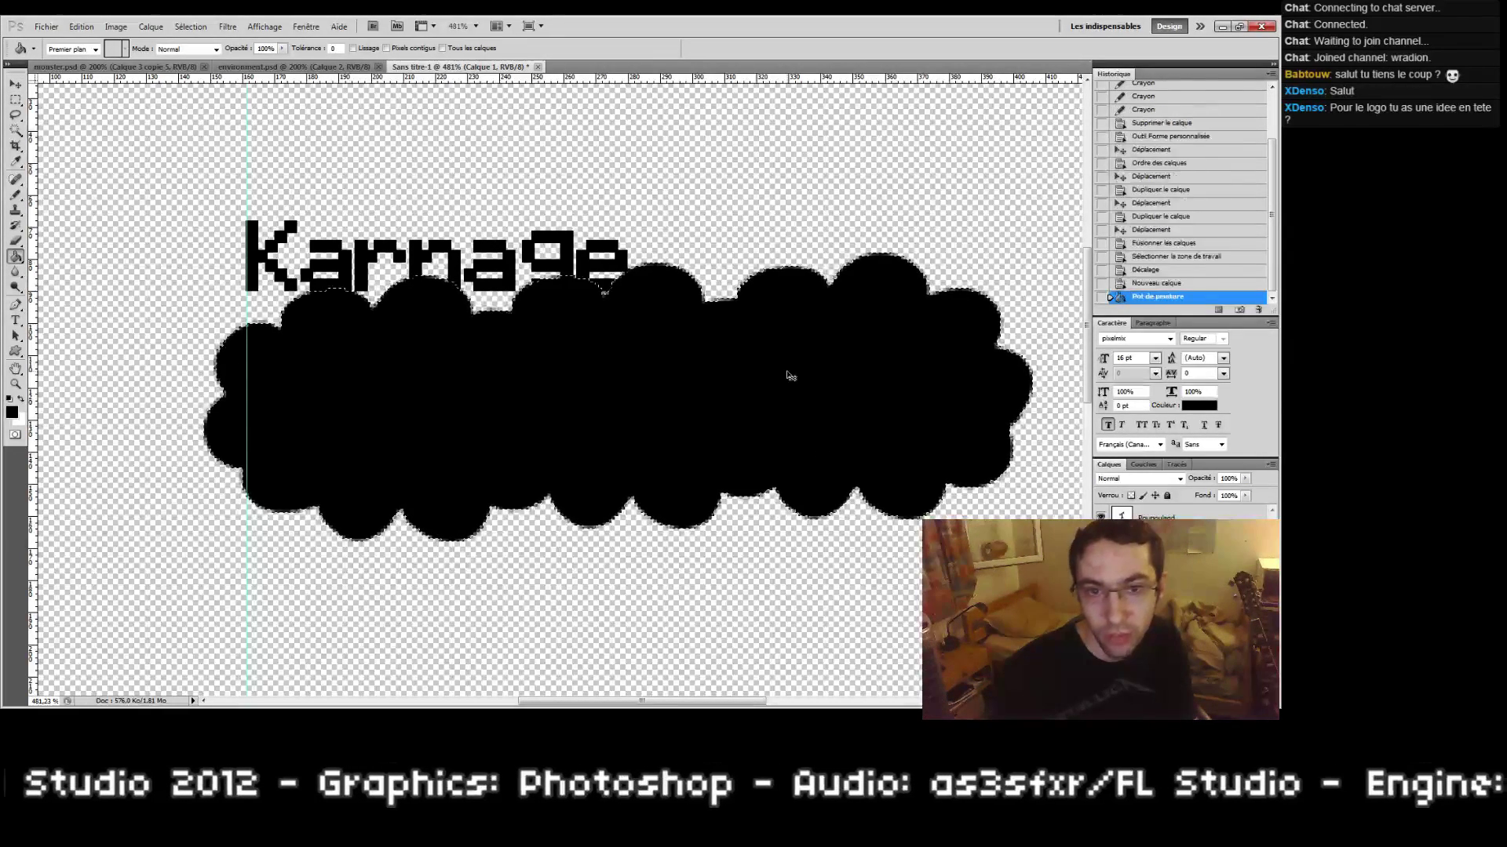
pyautogui.hotkey('ctrl', 'z')
pyautogui.hotkey('ctrl', 'd')
pyautogui.click(818, 416)
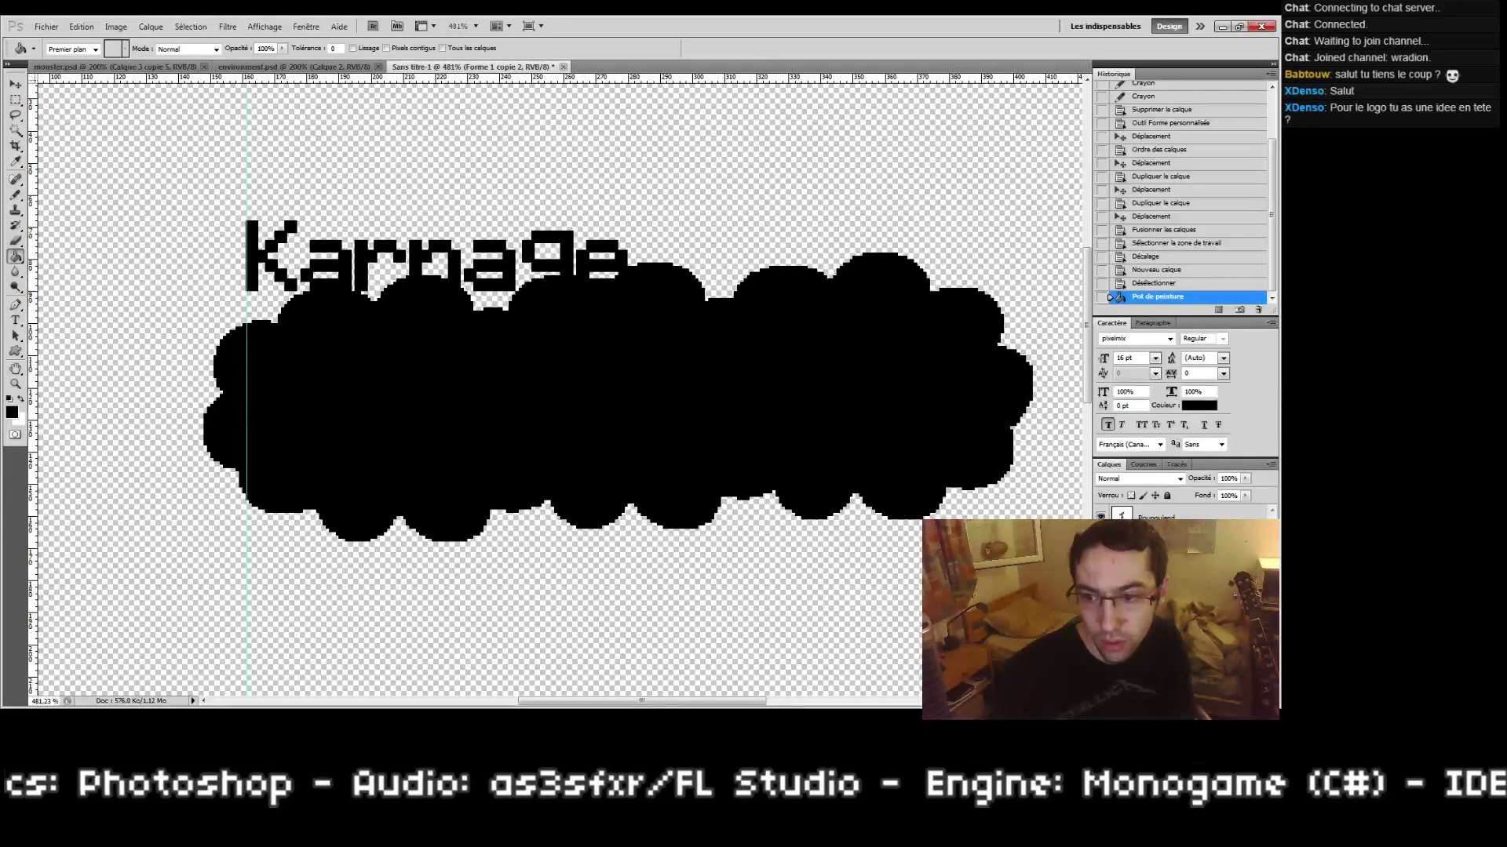
pyautogui.rightClick(1155, 563)
pyautogui.click(1144, 316)
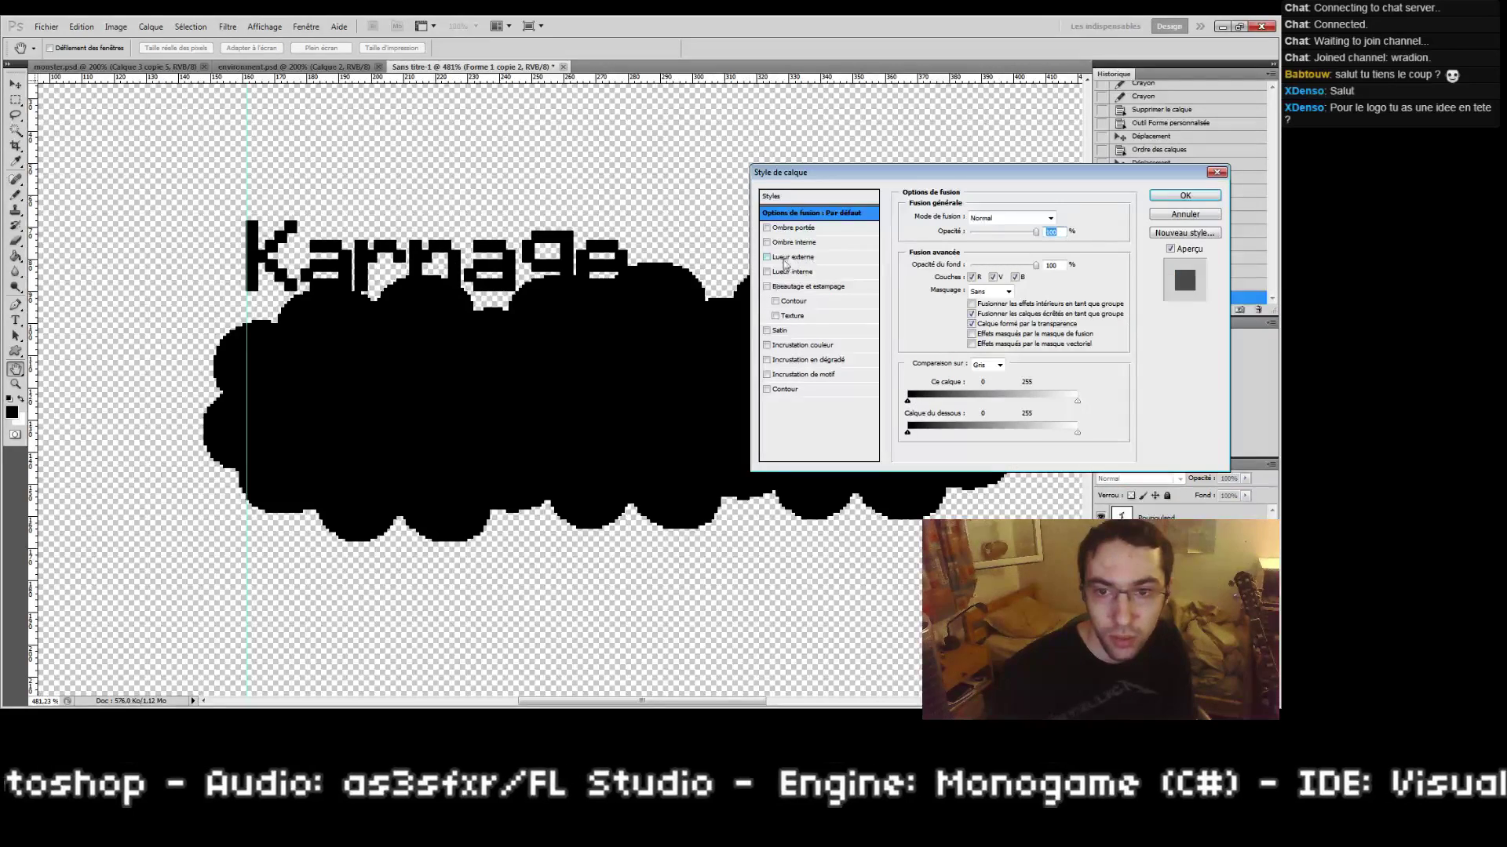
pyautogui.click(767, 345)
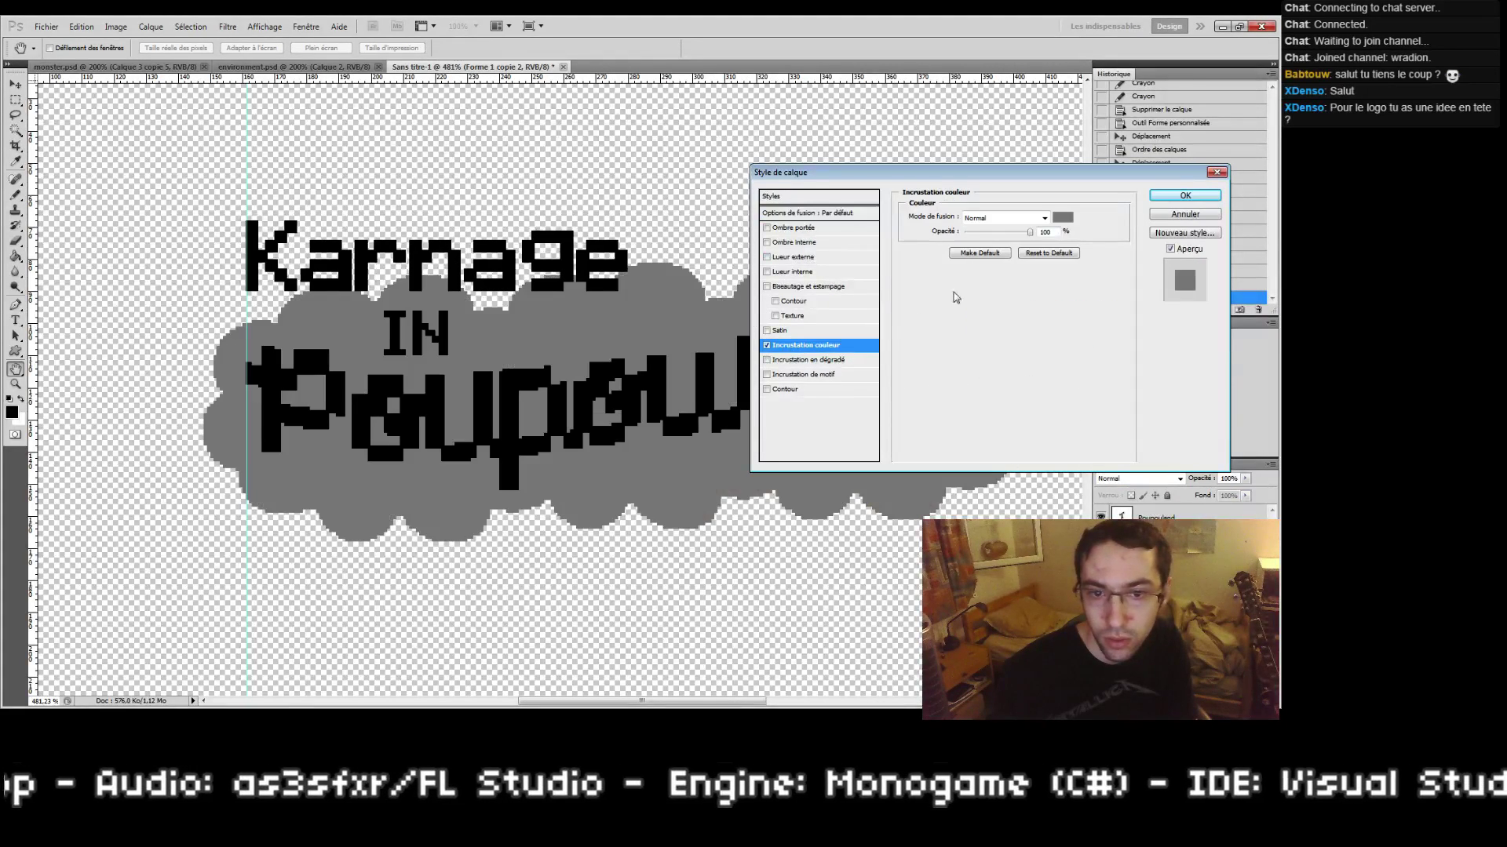
pyautogui.click(1061, 218)
pyautogui.click(929, 266)
pyautogui.click(1196, 214)
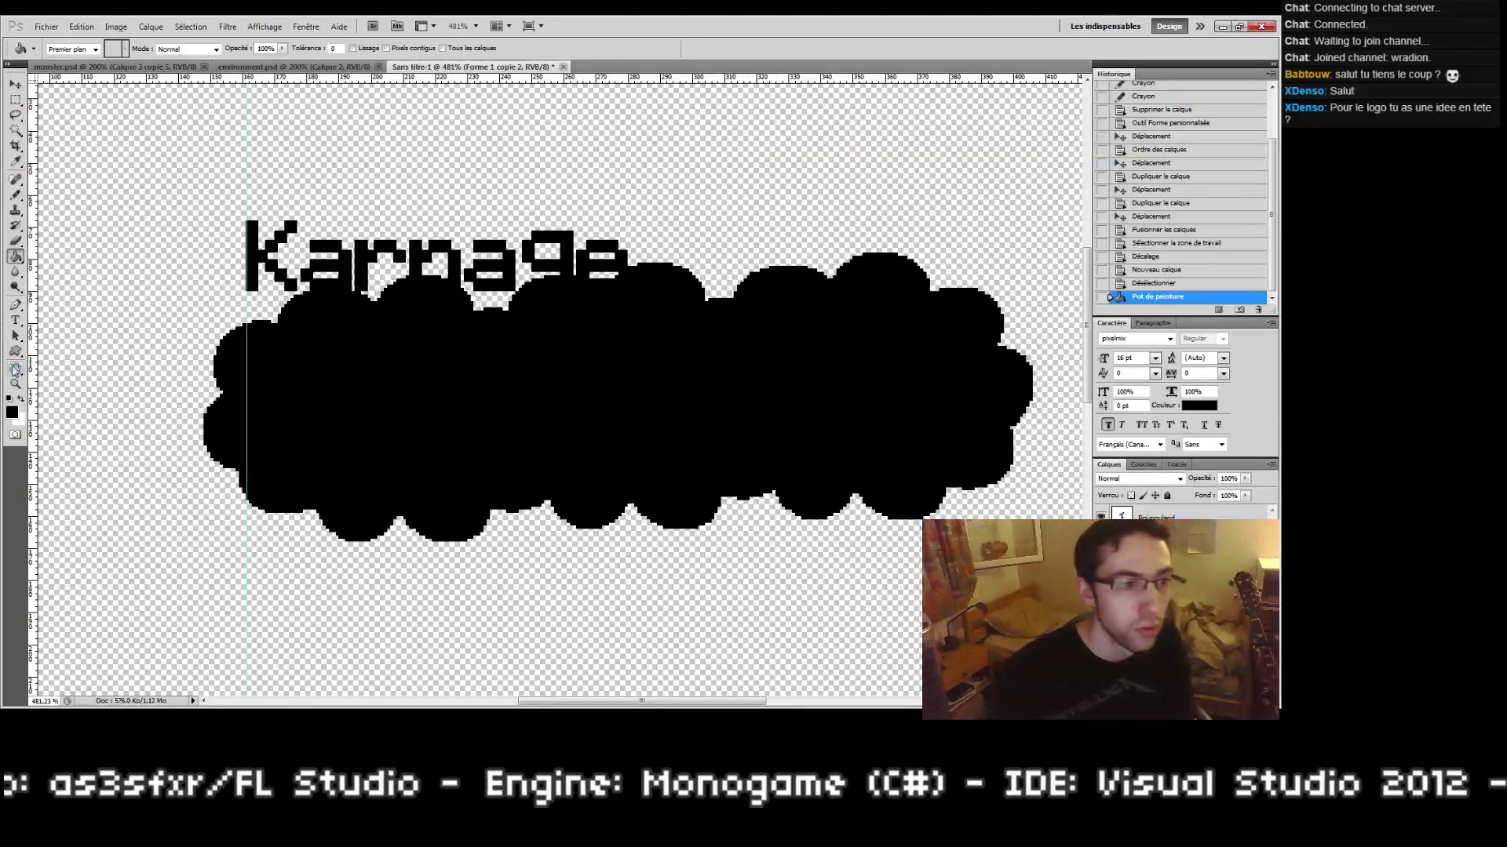
# Step: Fill the cloud with white using the Paint Bucket
pyautogui.click(21, 399)
pyautogui.click(565, 502)
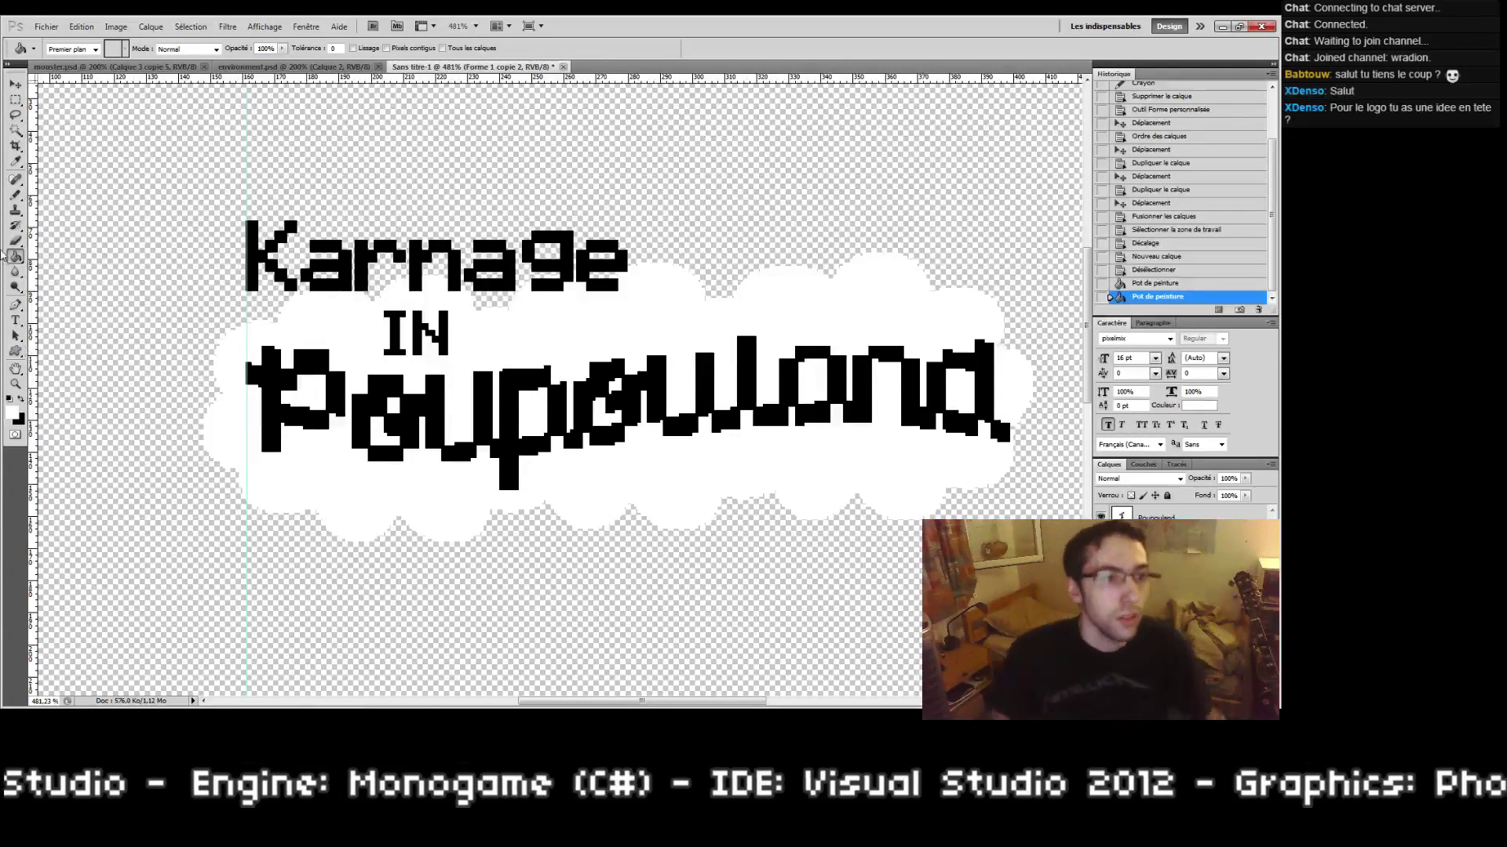
# Step: Draw the three-line wave custom shape across the full width of "Poupouland" on the layer Calque 1
pyautogui.click(19, 351)
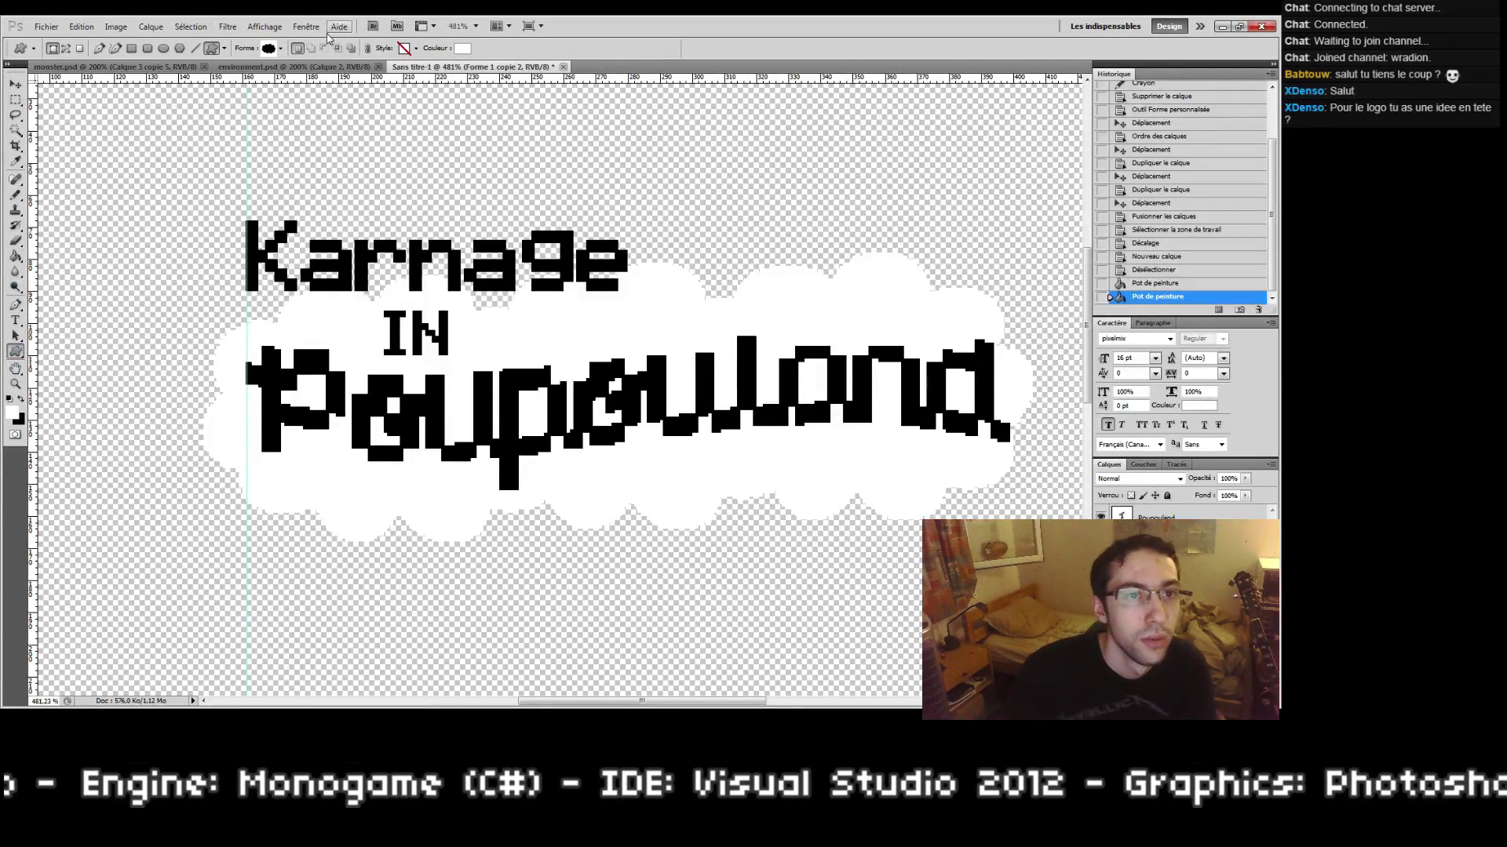
pyautogui.click(281, 49)
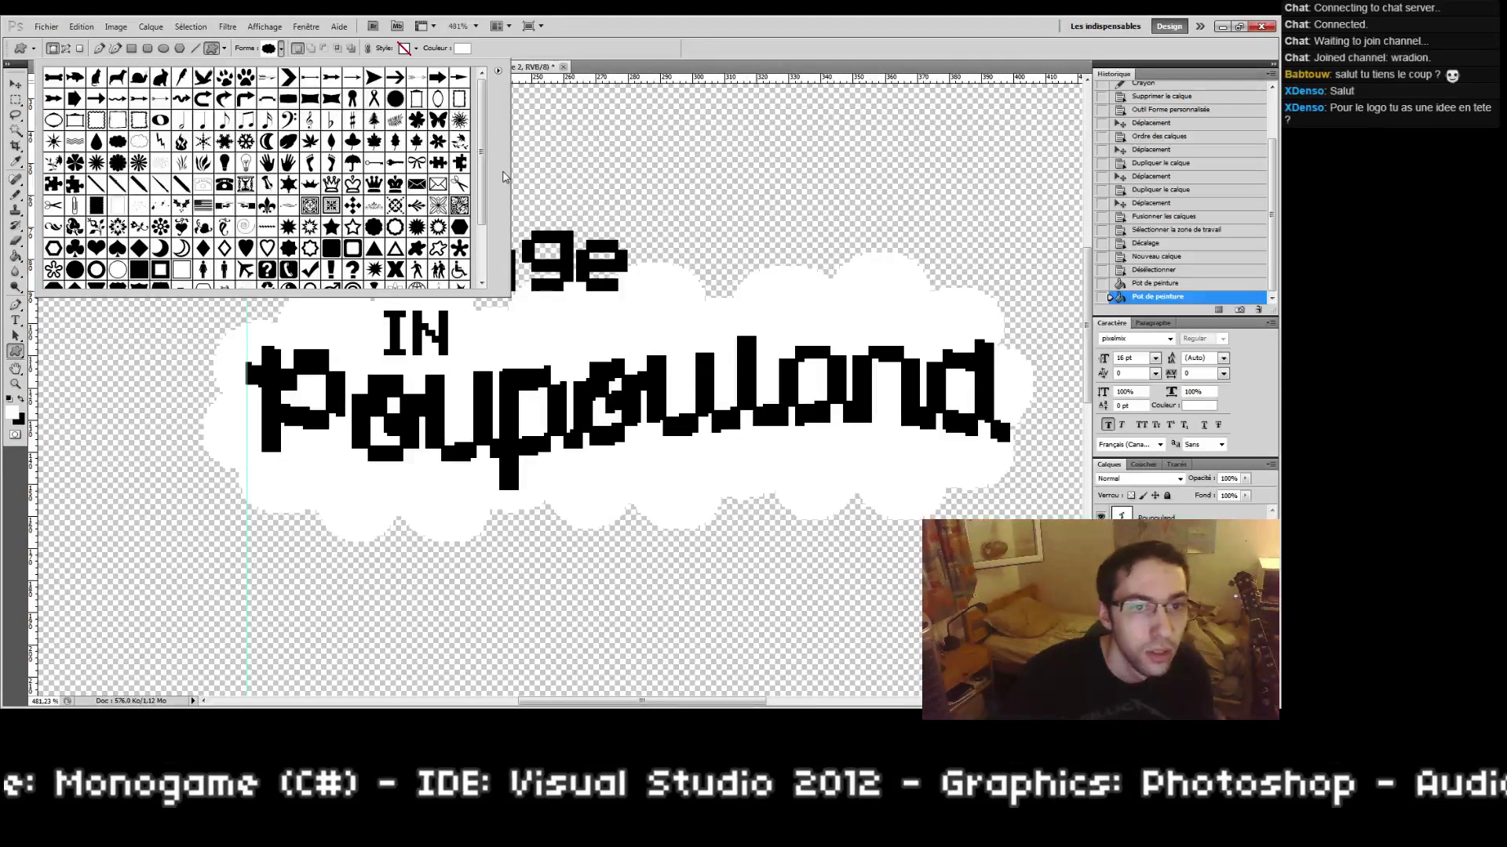
pyautogui.moveTo(484, 195); pyautogui.dragTo(492, 259)
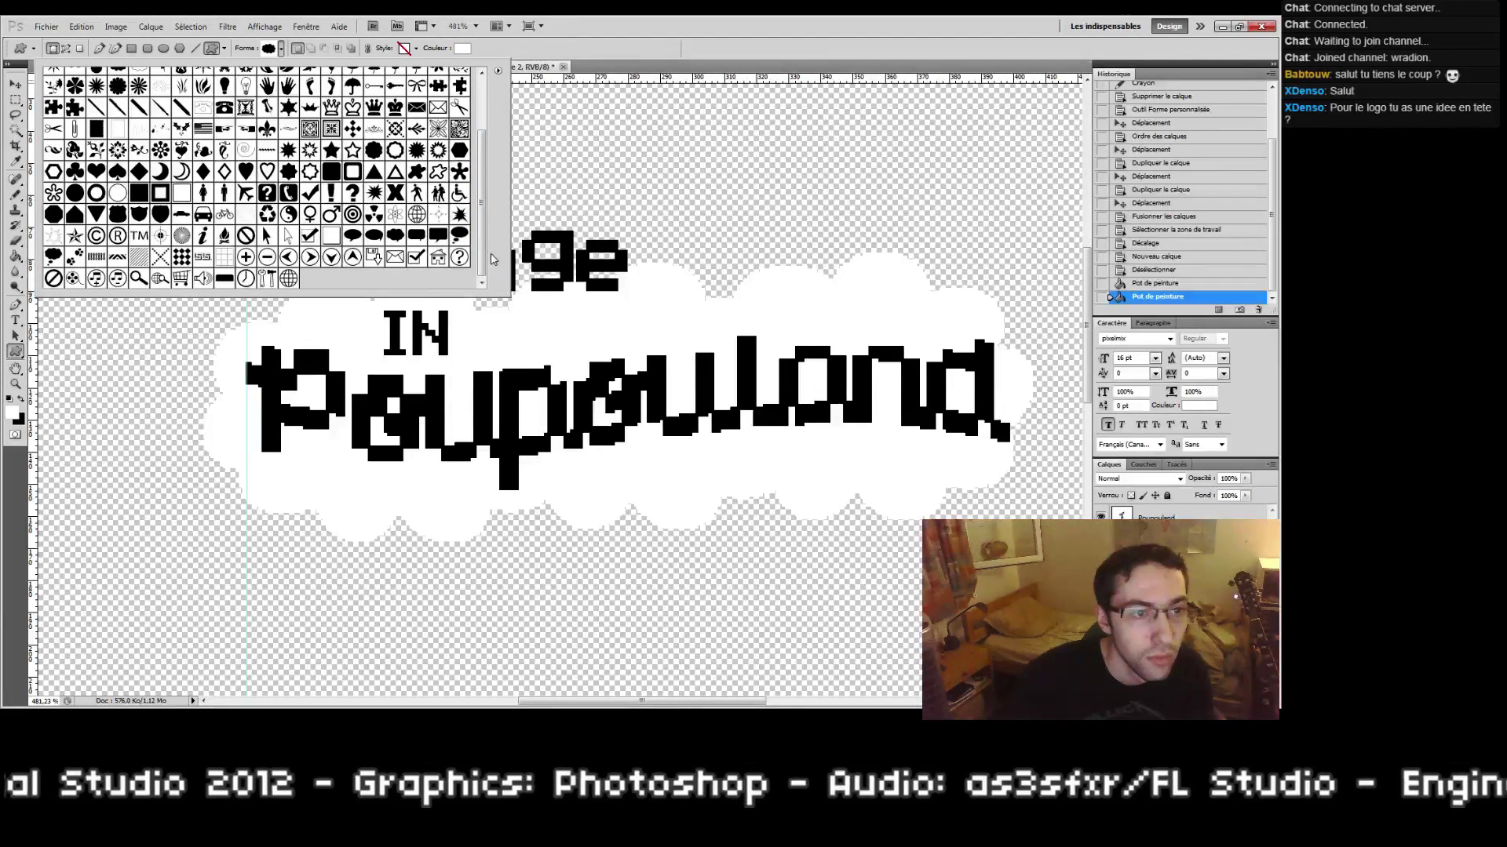
pyautogui.click(395, 194)
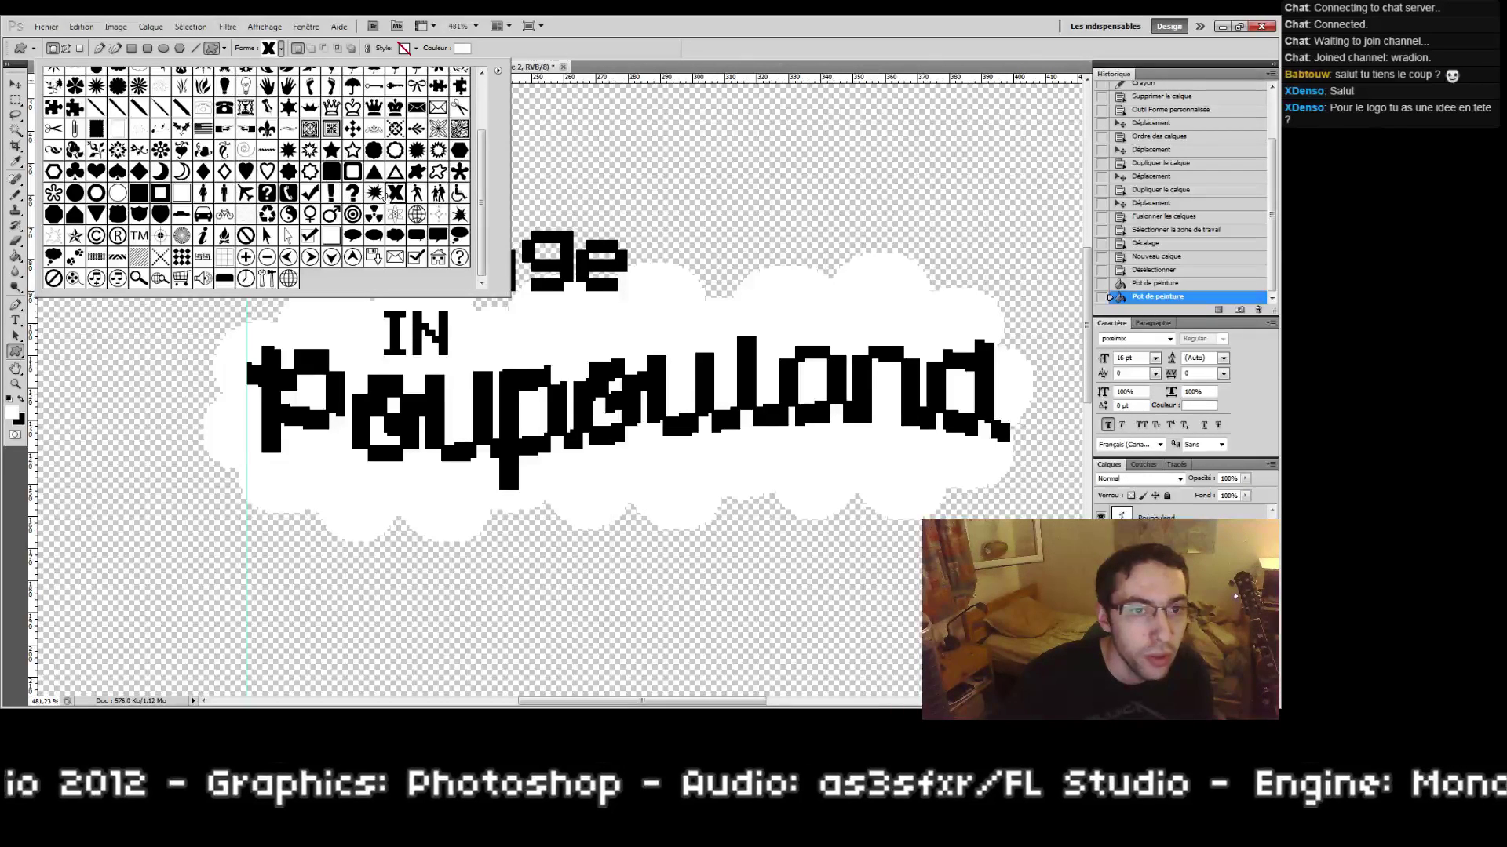
pyautogui.click(376, 196)
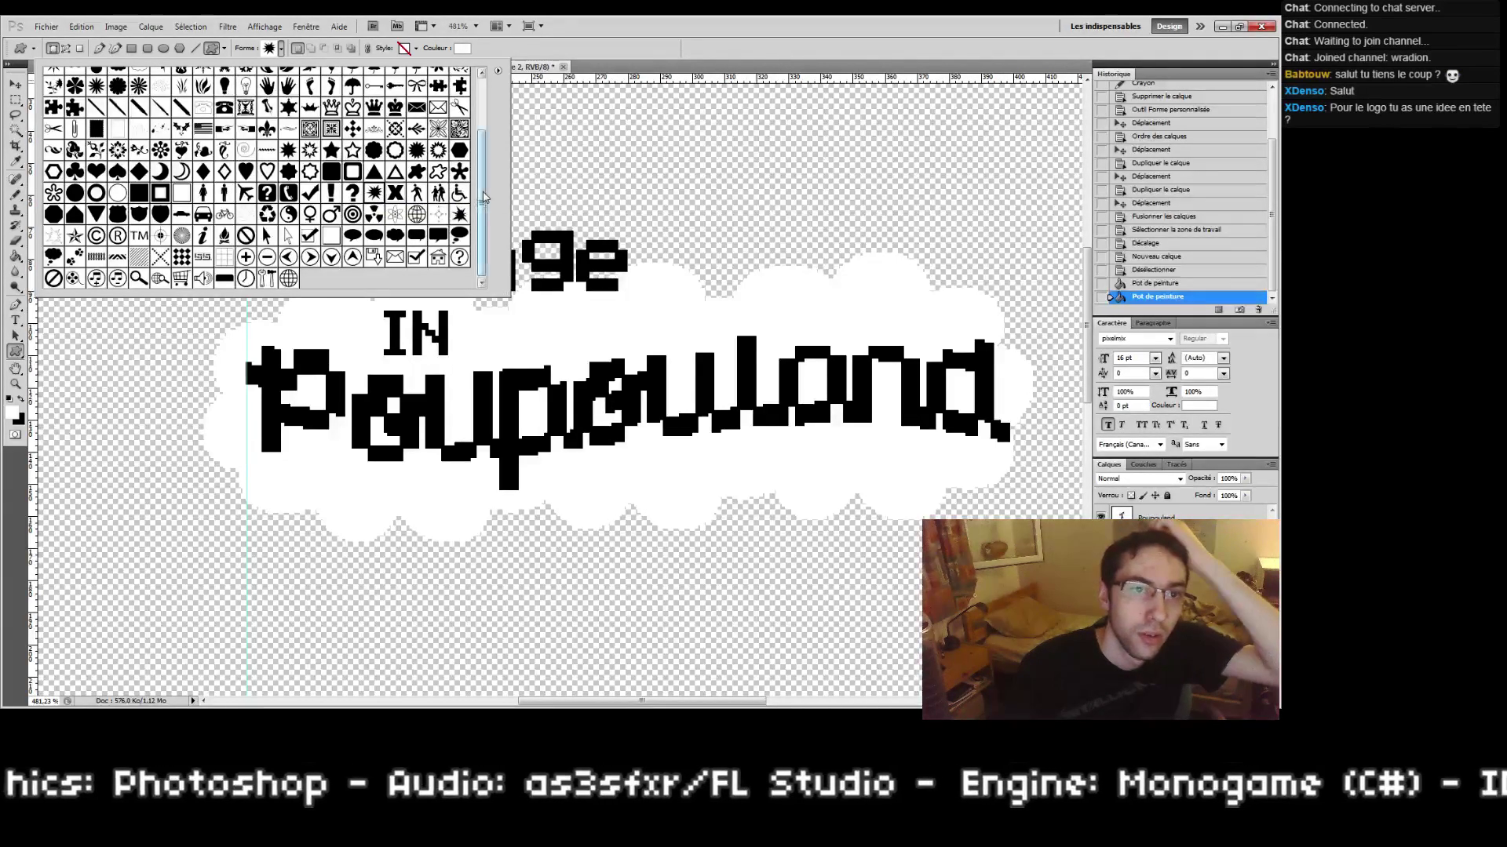
pyautogui.scroll(2, 482, 196)
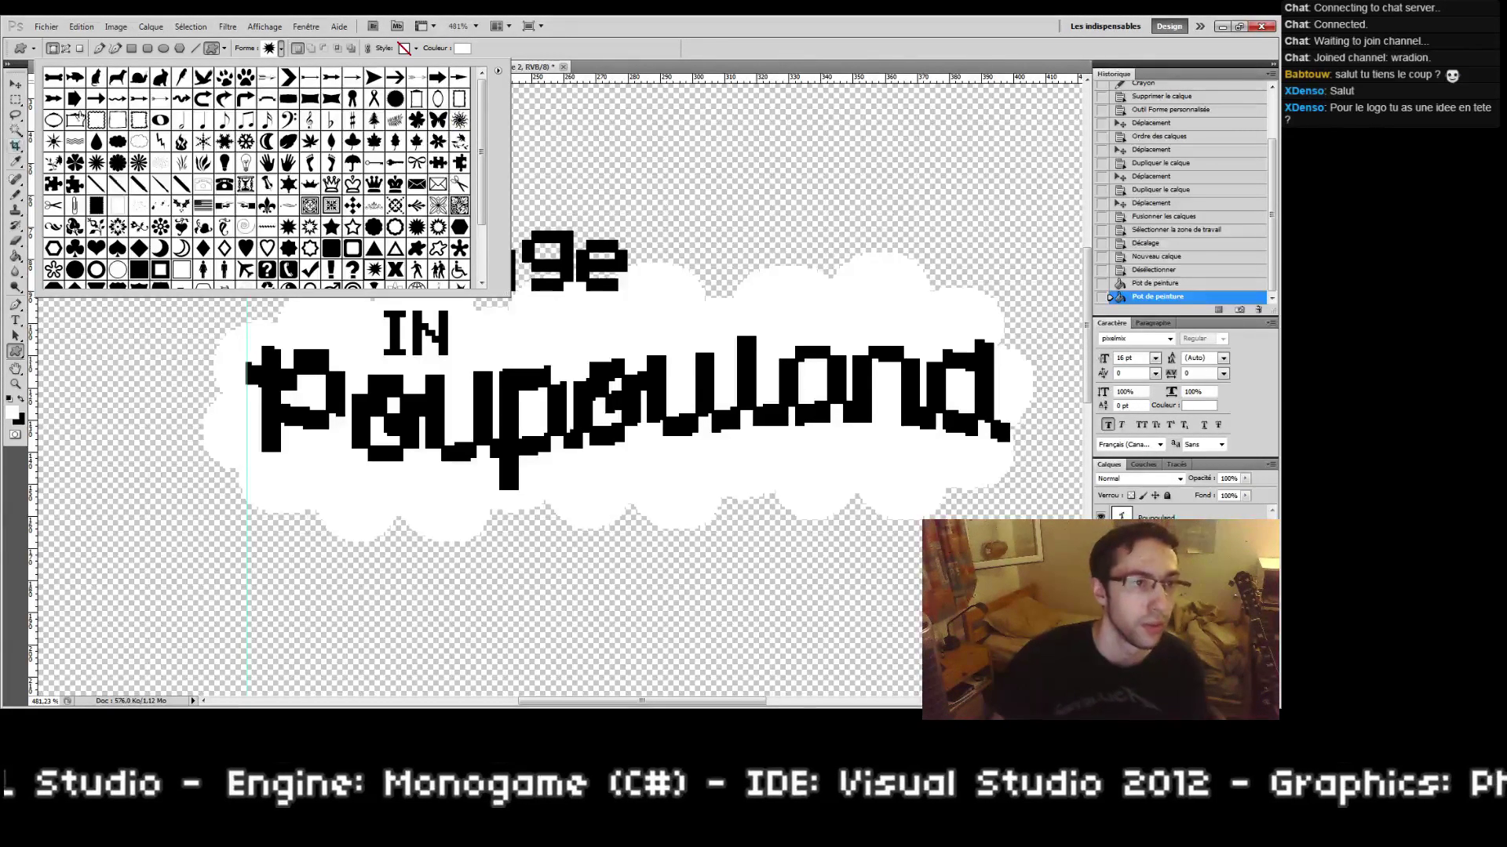
pyautogui.click(73, 142)
pyautogui.press('Return')
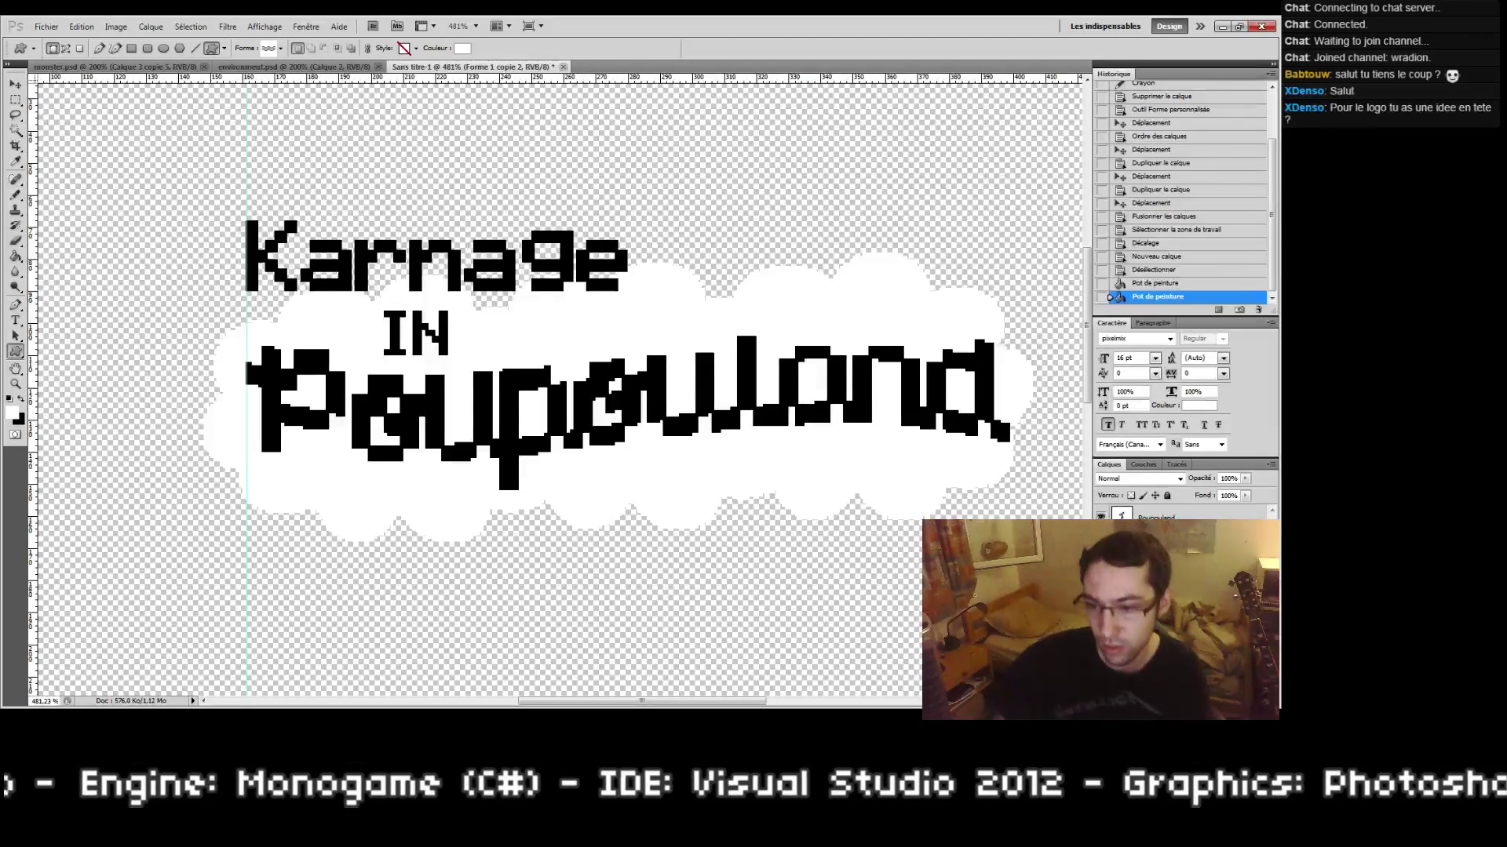
pyautogui.click(1177, 601)
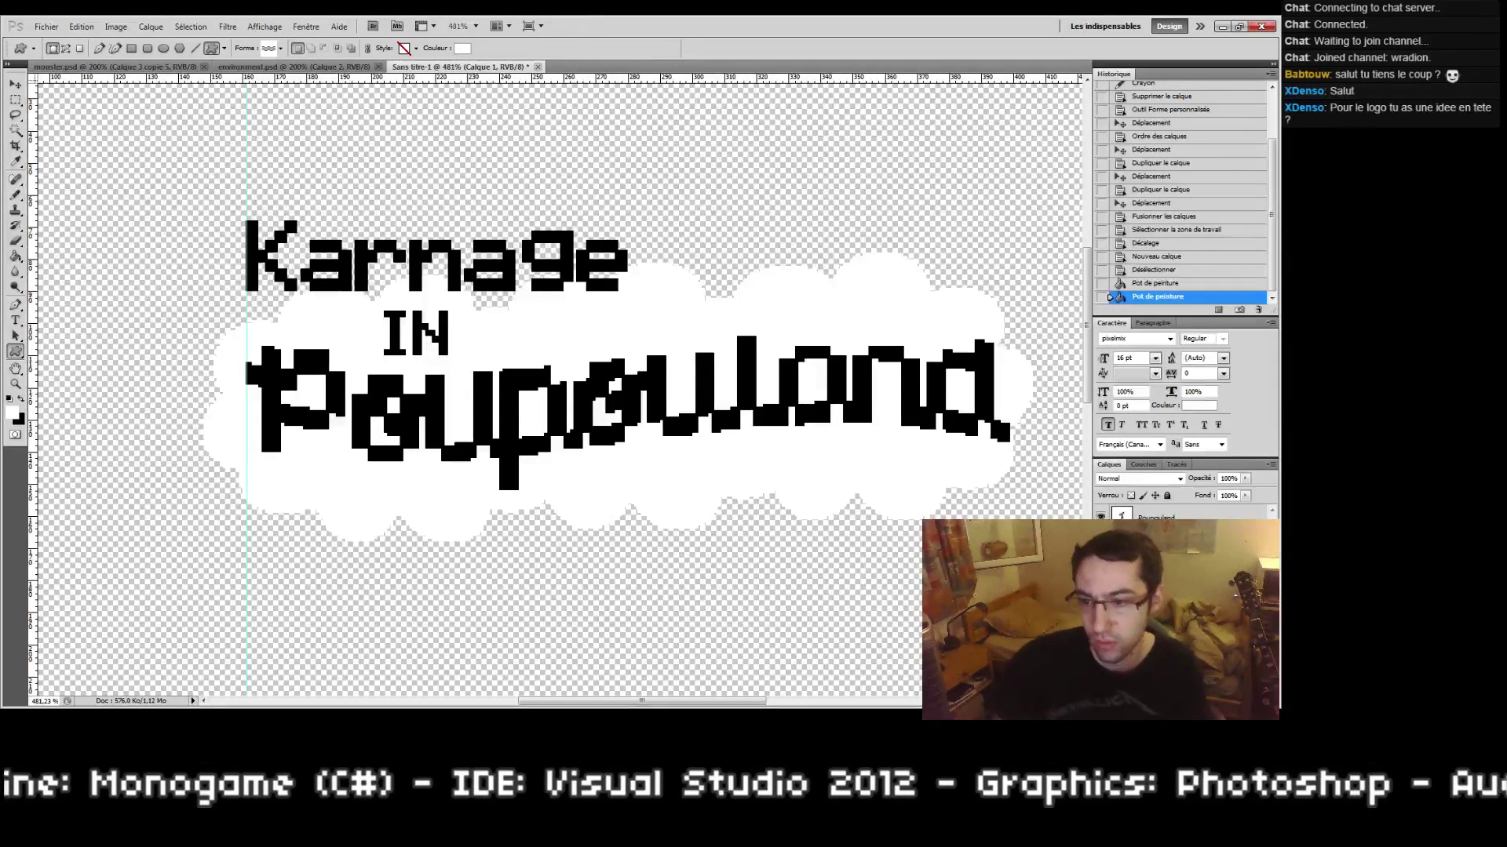
pyautogui.moveTo(245, 353)
pyautogui.mouseDown()
pyautogui.moveTo(521, 466)
pyautogui.moveTo(1003, 471)
pyautogui.mouseUp()
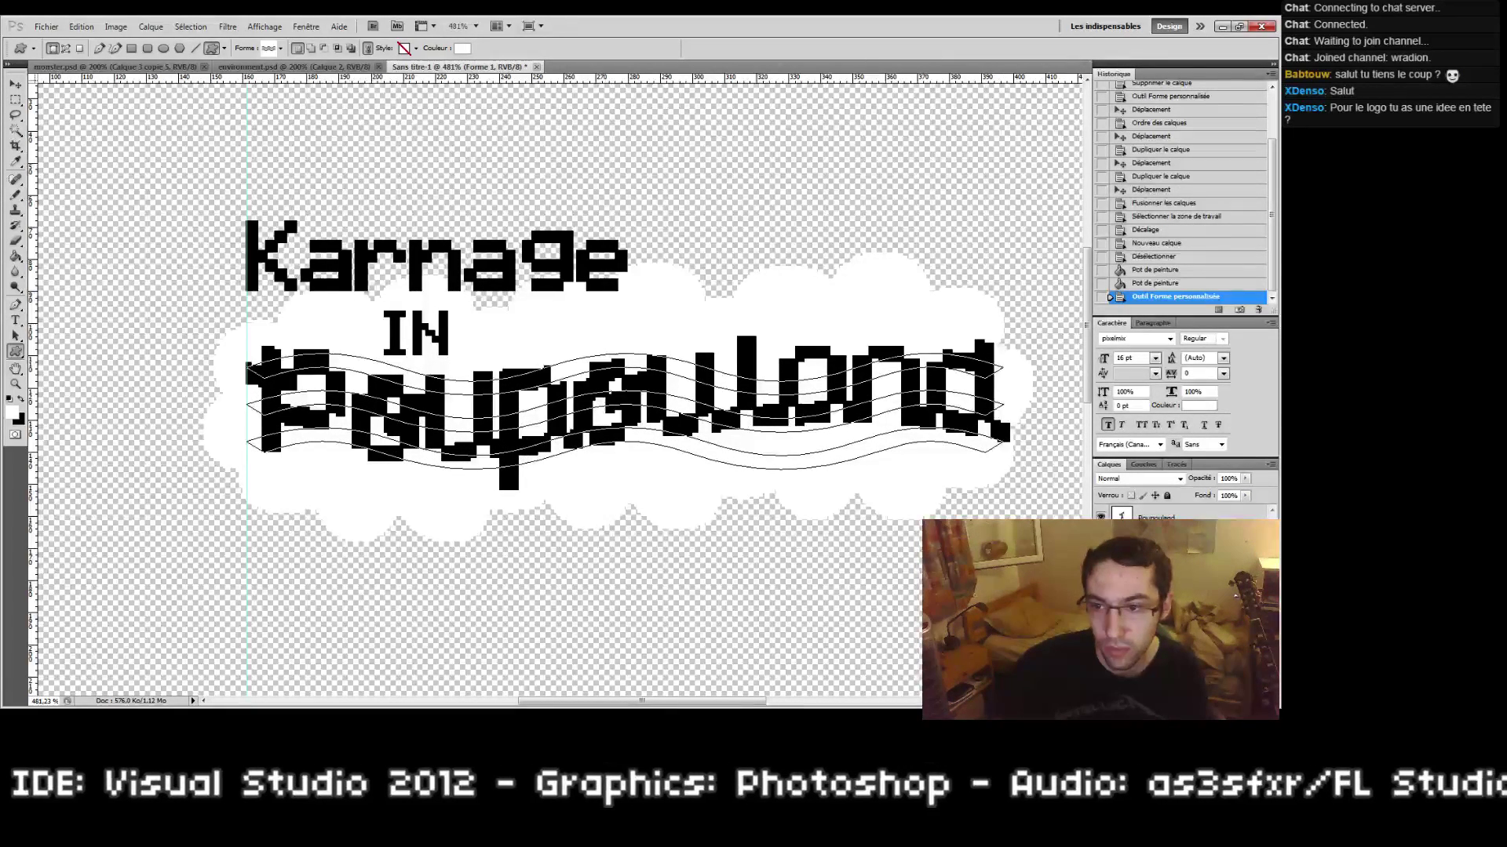
# Step: Set the text colour and the wave shape's fill colour to black (000000)
pyautogui.click(1199, 406)
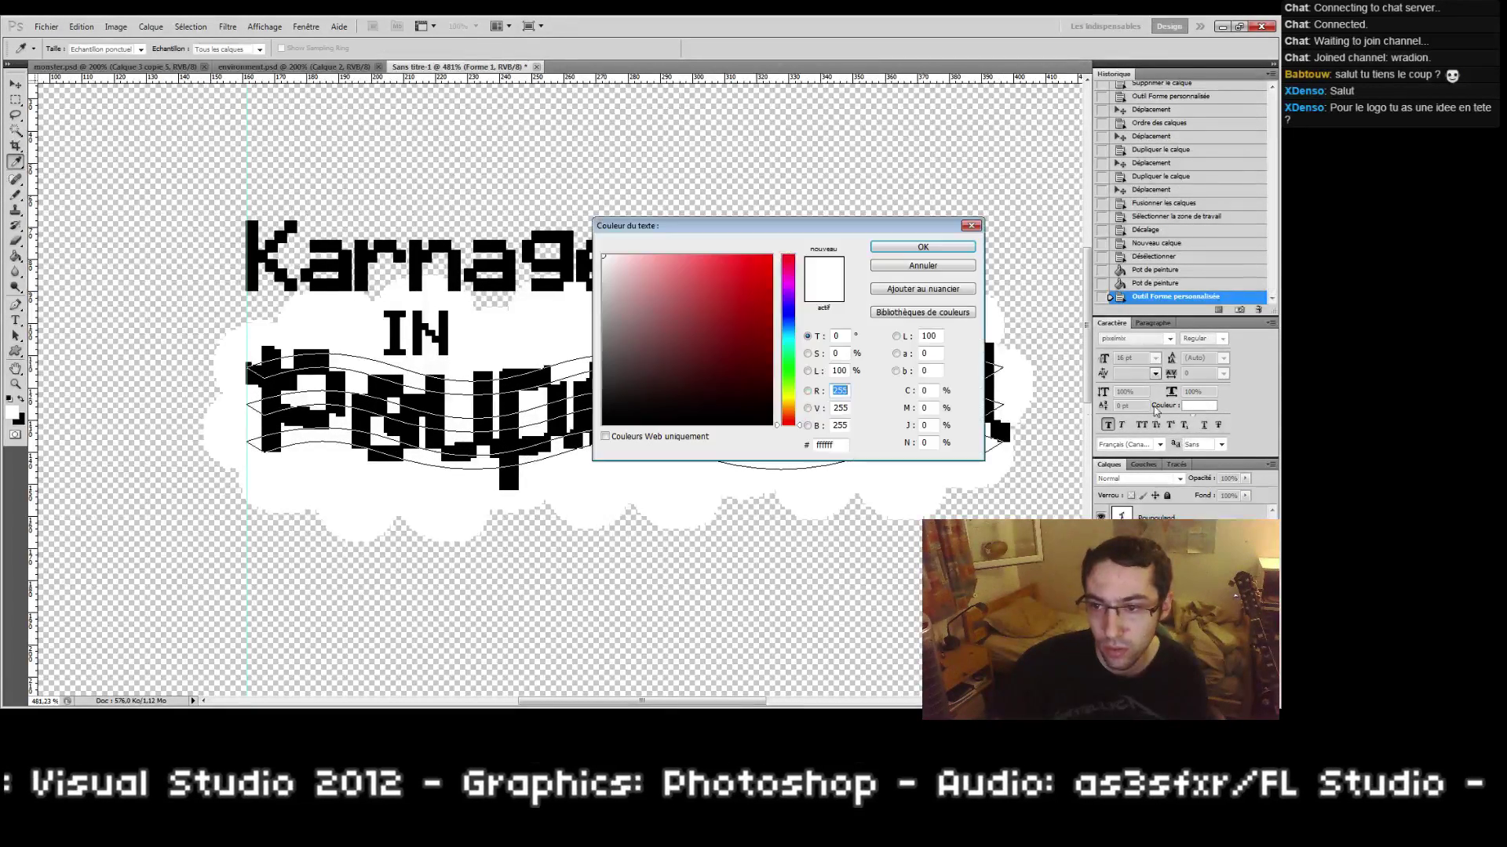
pyautogui.click(922, 246)
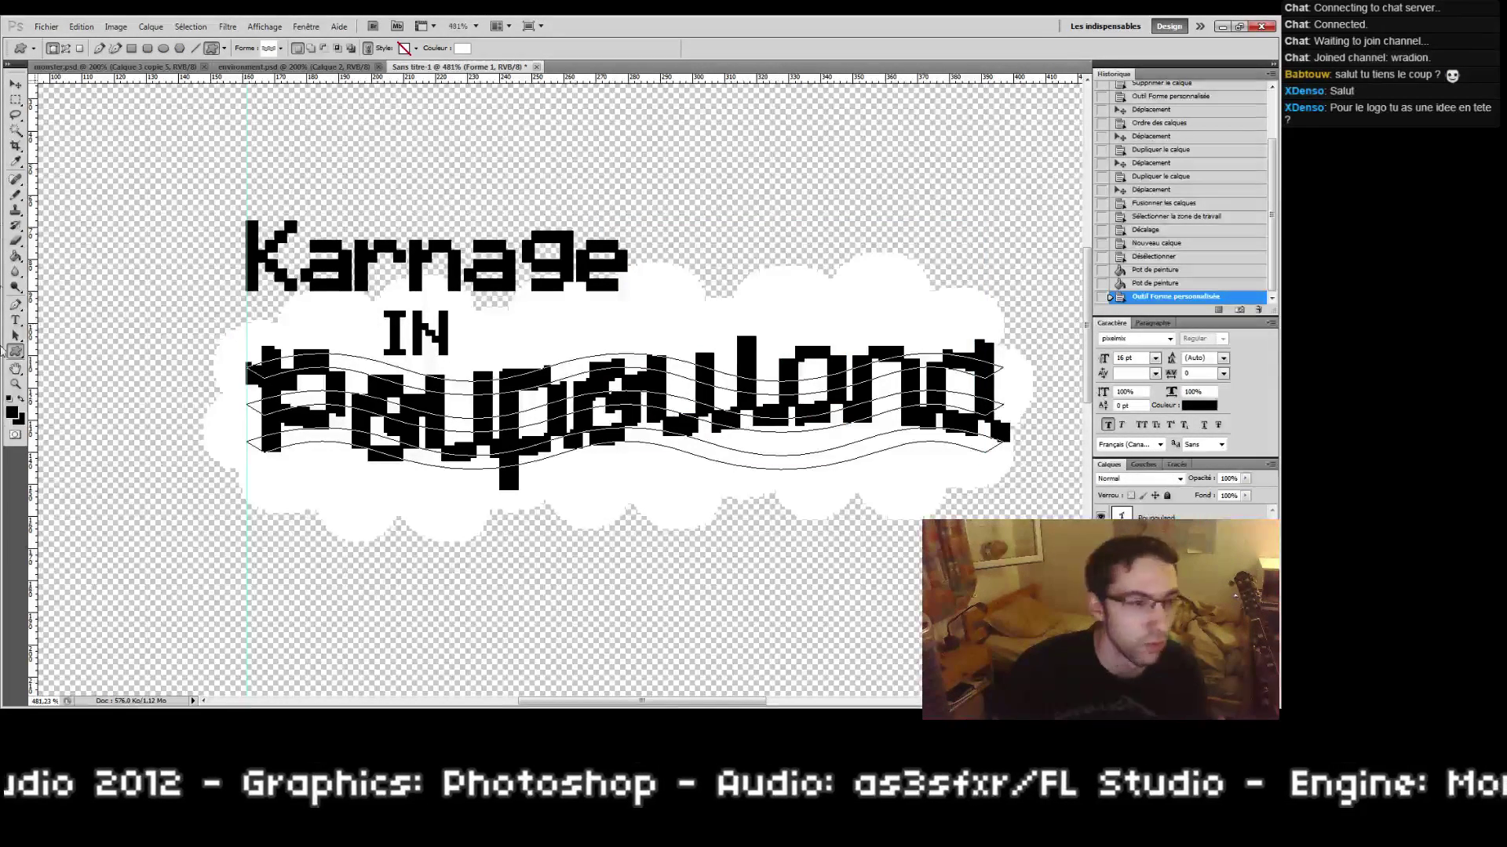
pyautogui.click(462, 48)
pyautogui.click(738, 423)
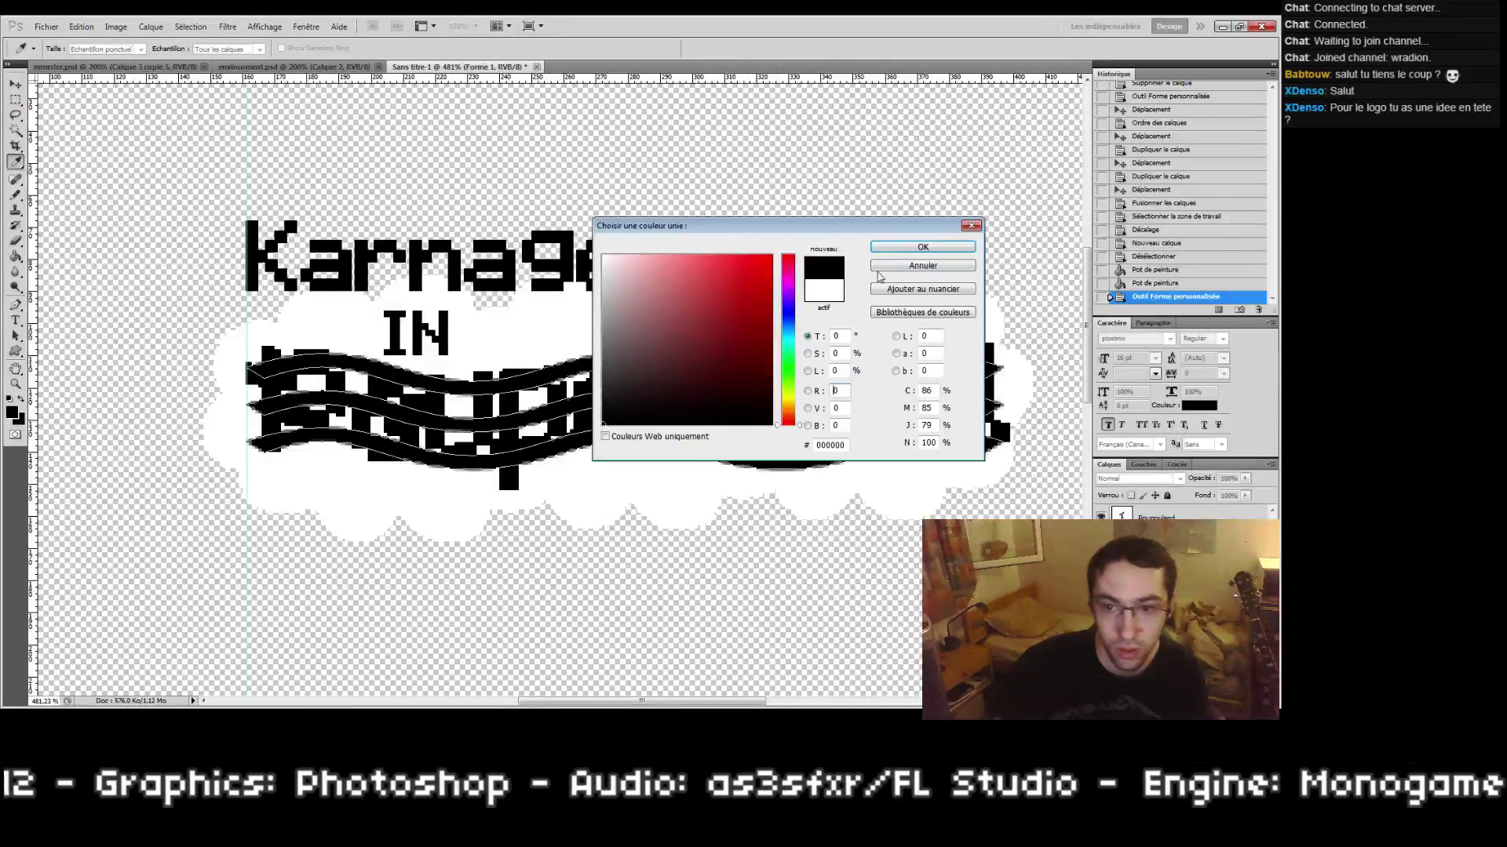
pyautogui.click(898, 247)
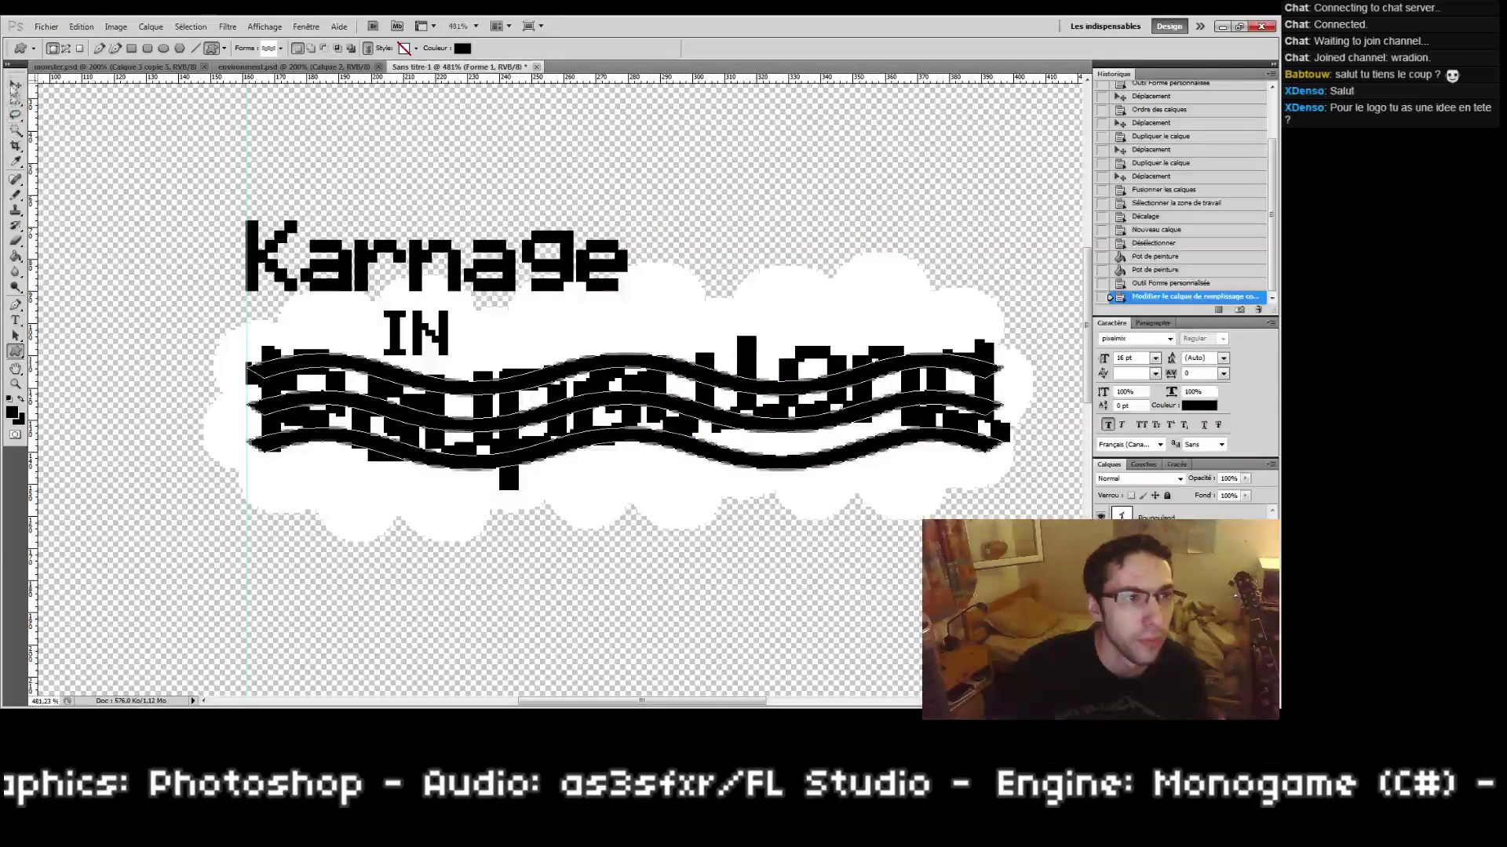
# Step: Shift the wave shape slightly to the left and rotate it about -1.5° to follow the slant of "Poupouland"
pyautogui.click(15, 84)
pyautogui.moveTo(686, 460); pyautogui.dragTo(708, 457)
pyautogui.hotkey('ctrl', 't')
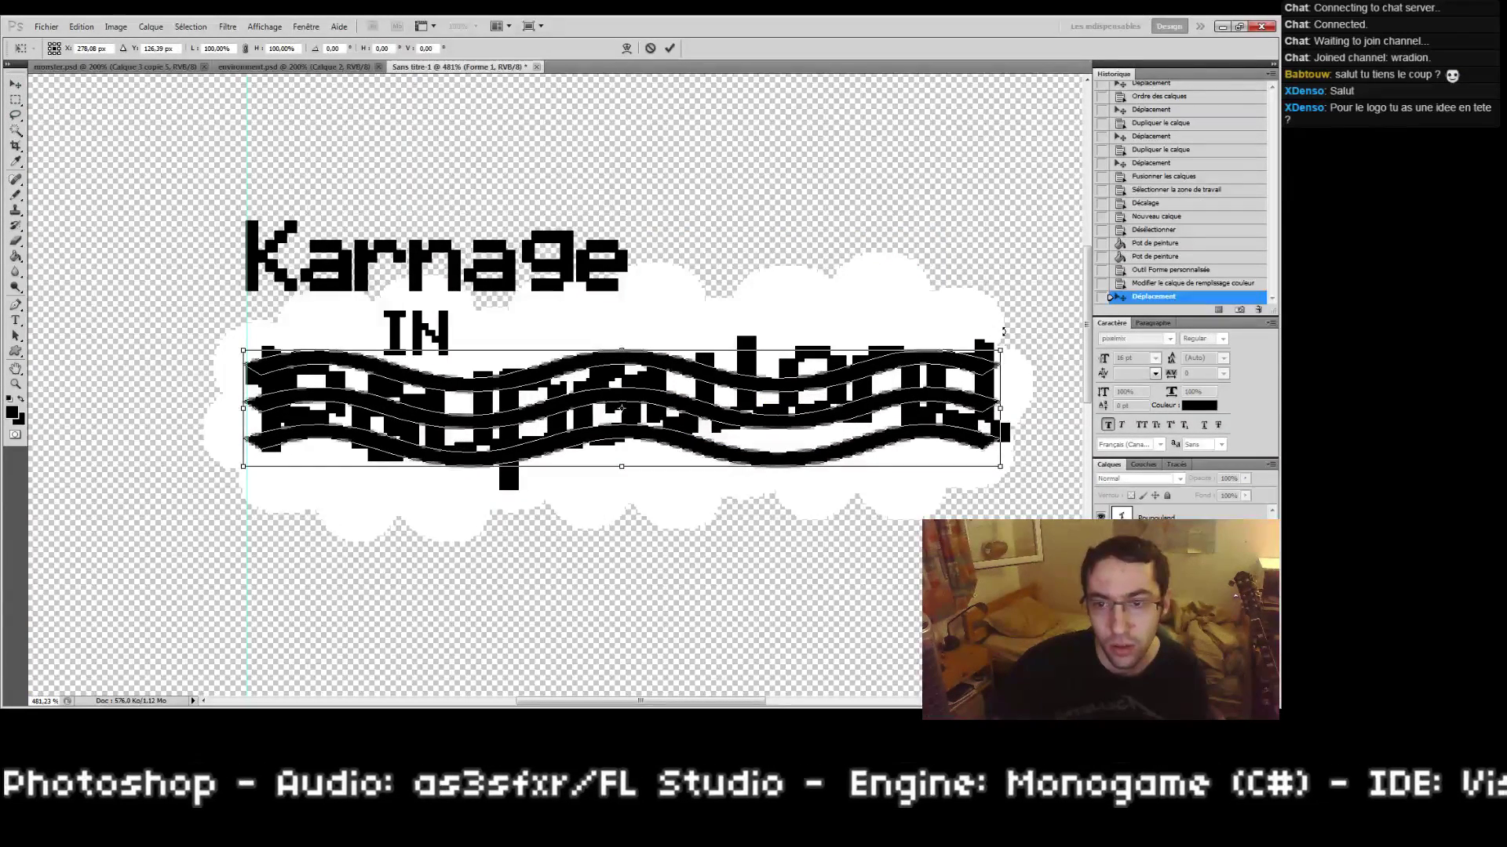
pyautogui.moveTo(1019, 345); pyautogui.dragTo(1026, 319)
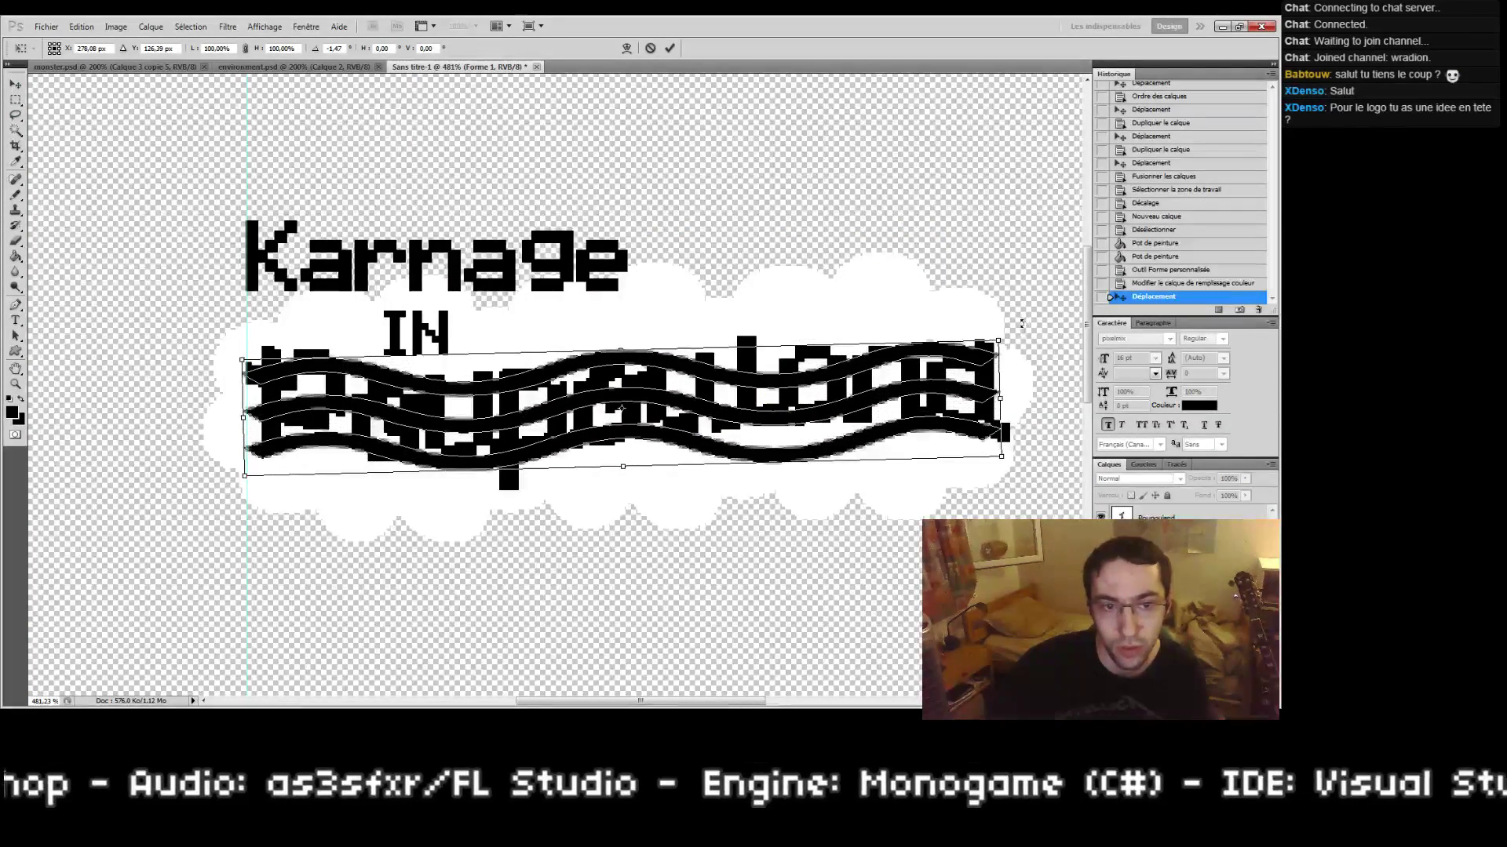
pyautogui.press('Return')
pyautogui.hotkey('ctrl', 'f')
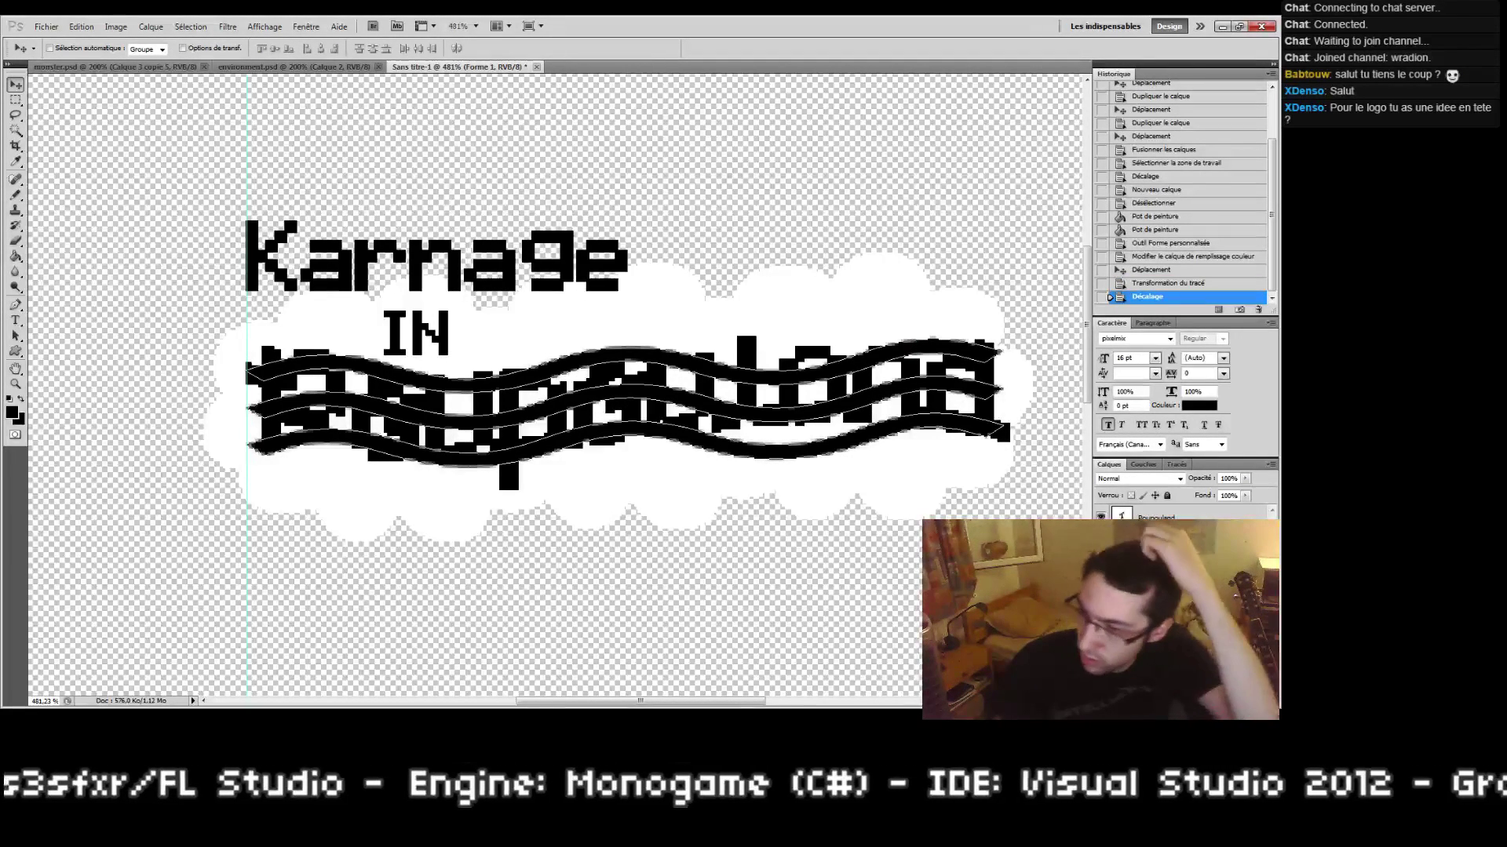
# Step: Rasterize the wave shape layer and select its pixels
pyautogui.rightClick(1177, 592)
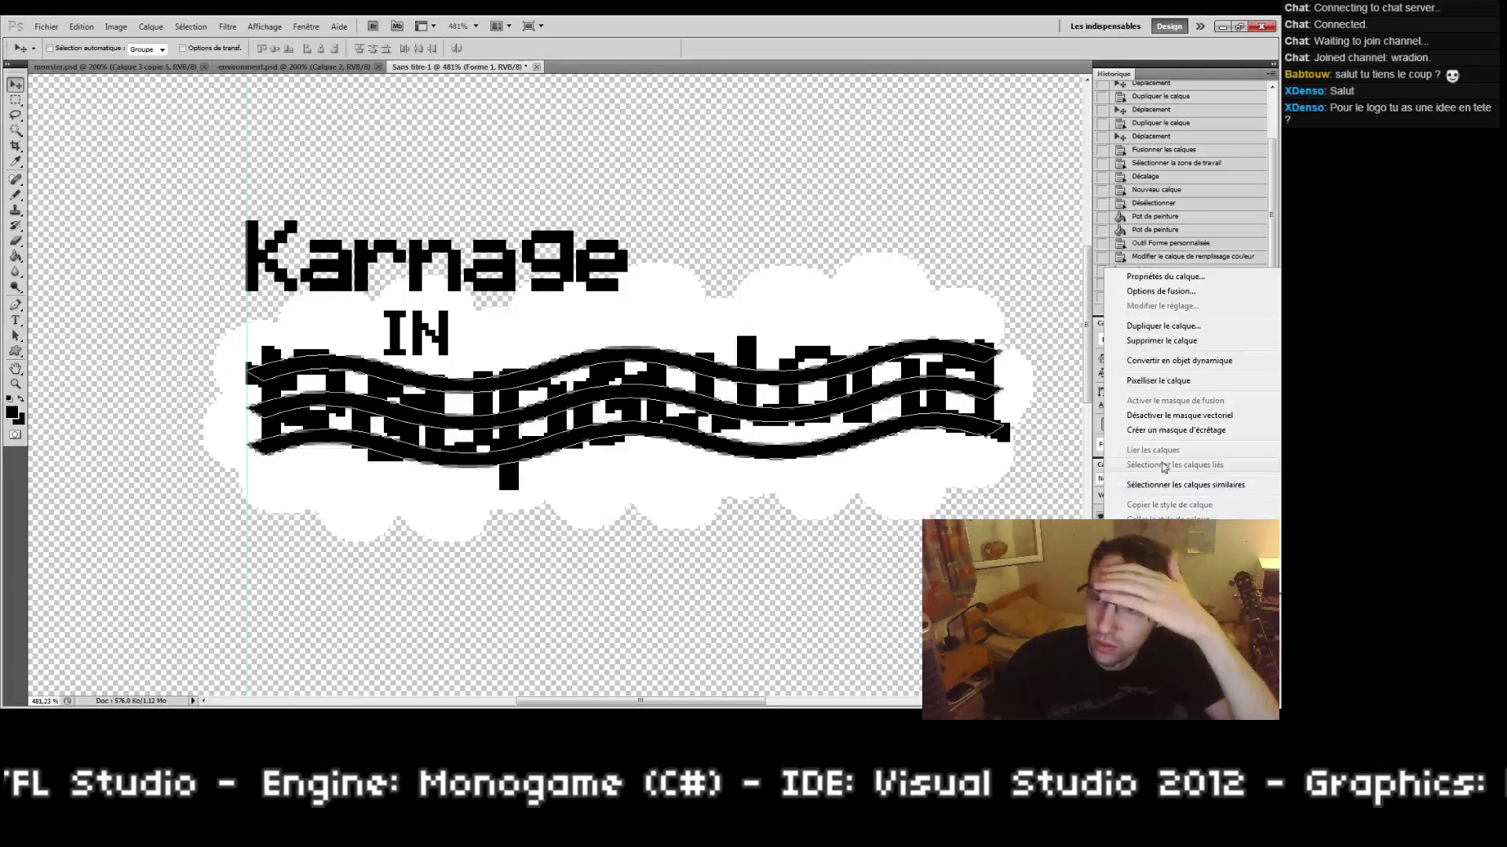
pyautogui.click(1163, 388)
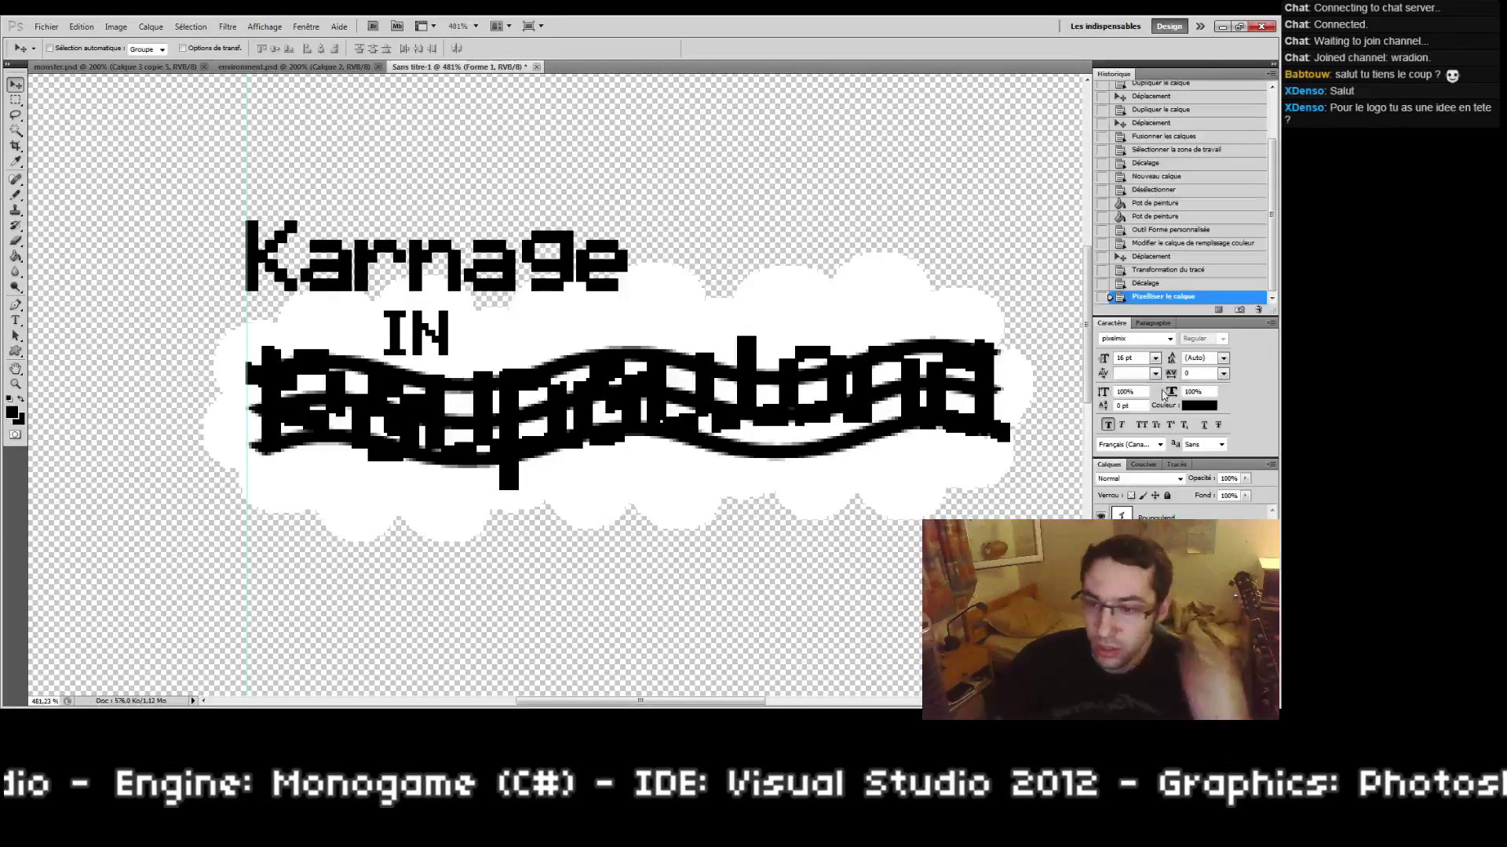
pyautogui.hotkey('ctrl', 'a')
pyautogui.hotkey('ctrl', 'f')
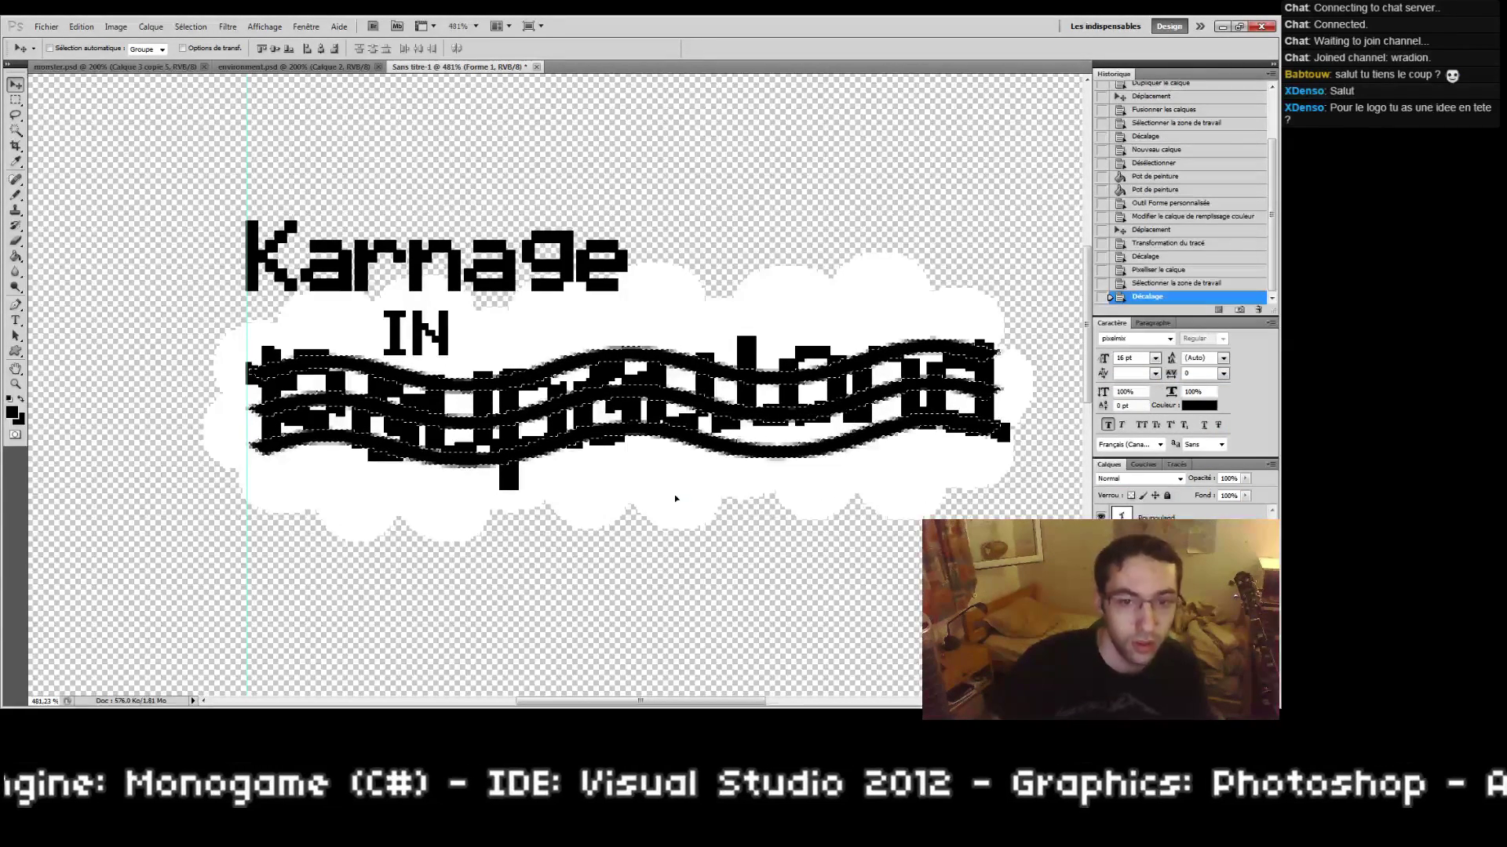
# Step: Fill the selected wave pixels with black using the Paint Bucket
pyautogui.press('g')
pyautogui.click(629, 391)
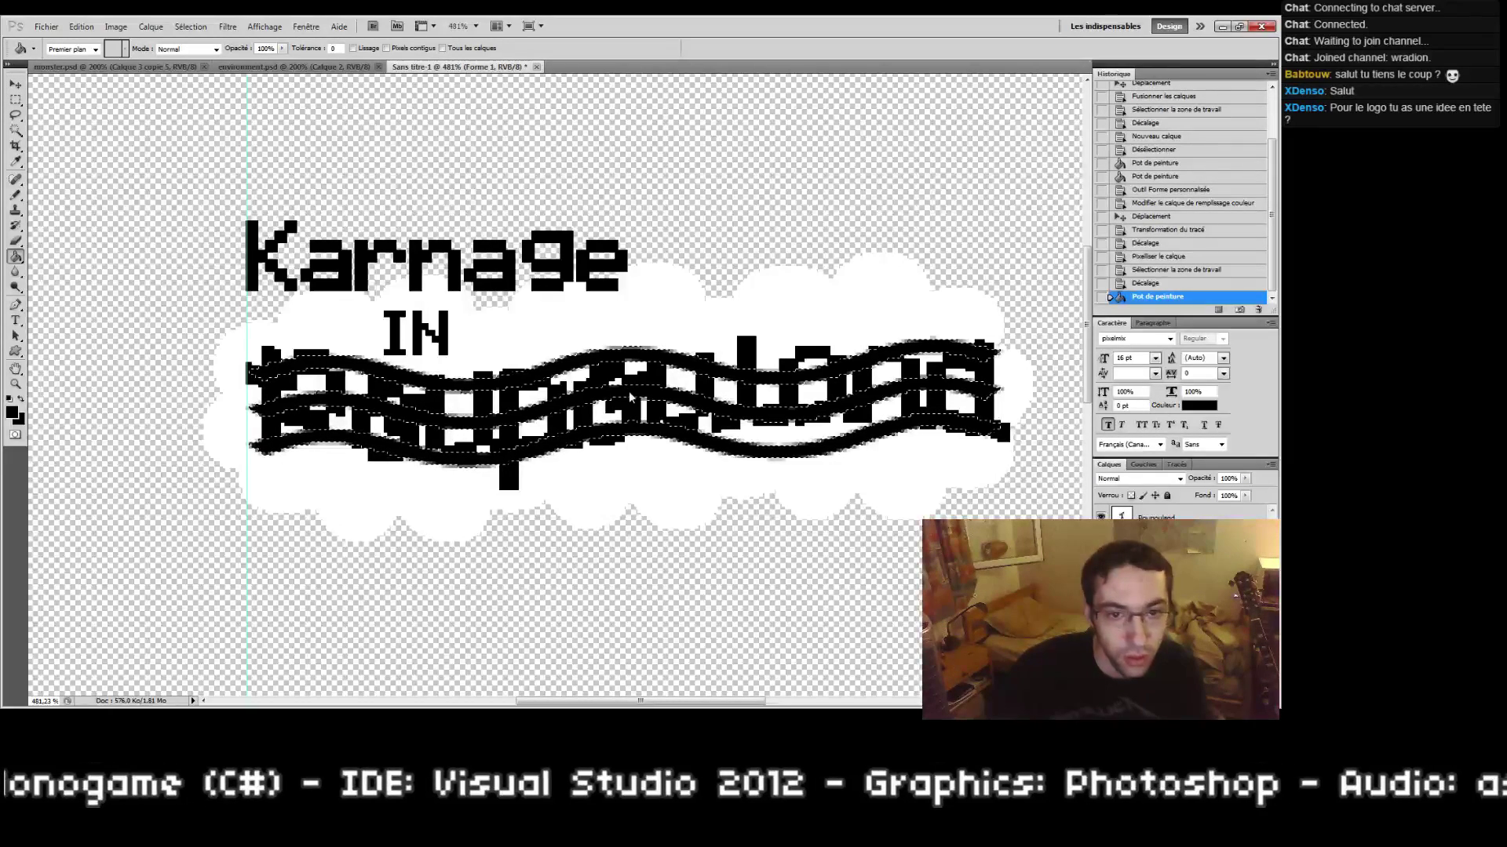
pyautogui.hotkey('ctrl', 'z')
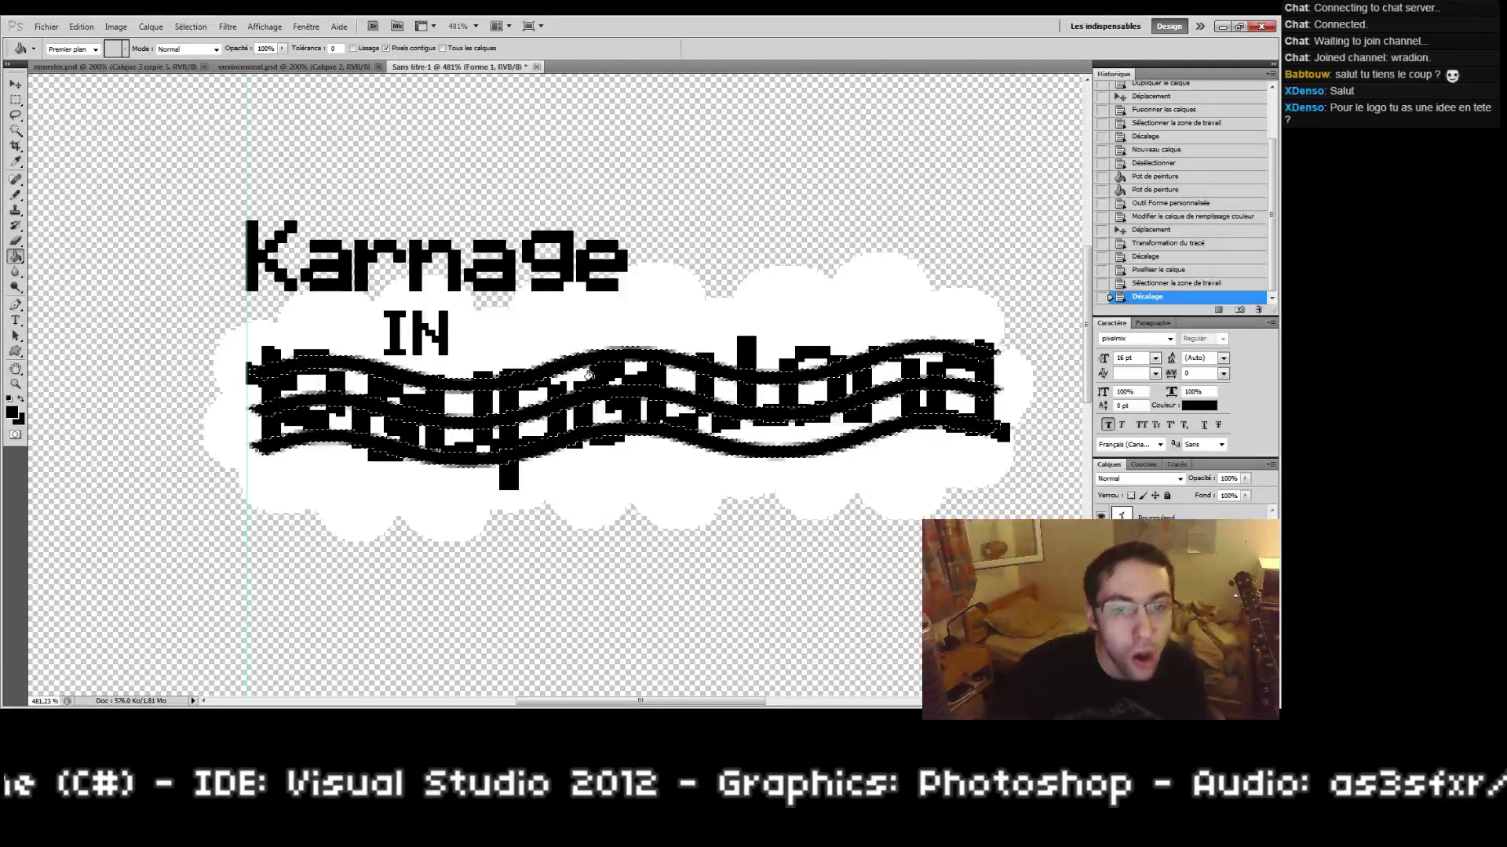
pyautogui.click(558, 355)
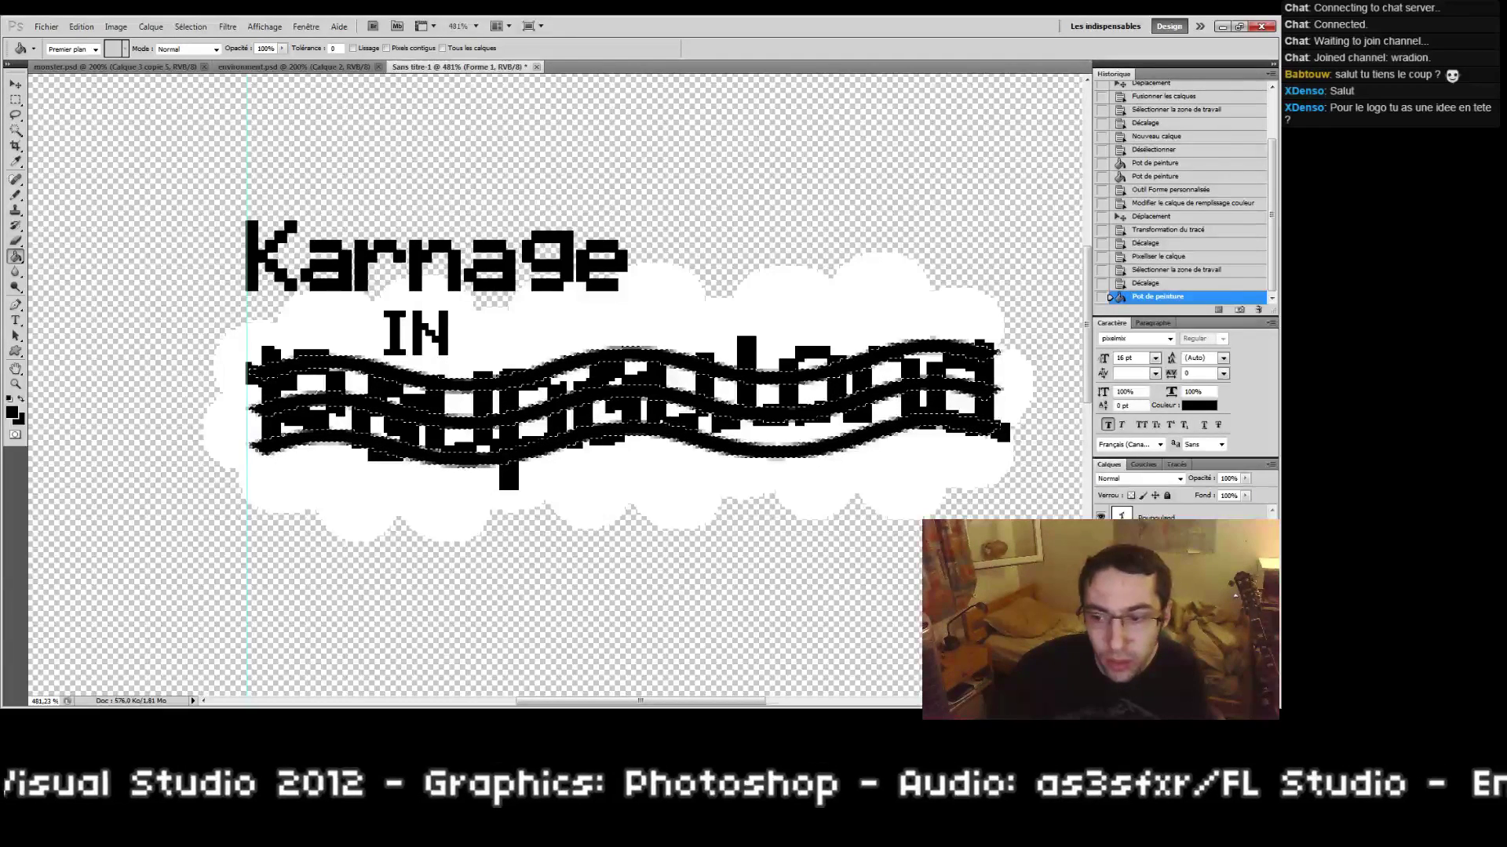
# Step: Add a new layer and try filling the wave selection with black on it
pyautogui.hotkey('ctrl', 'shift', 'alt', 'n')
pyautogui.click(723, 380)
pyautogui.hotkey('ctrl', 'z')
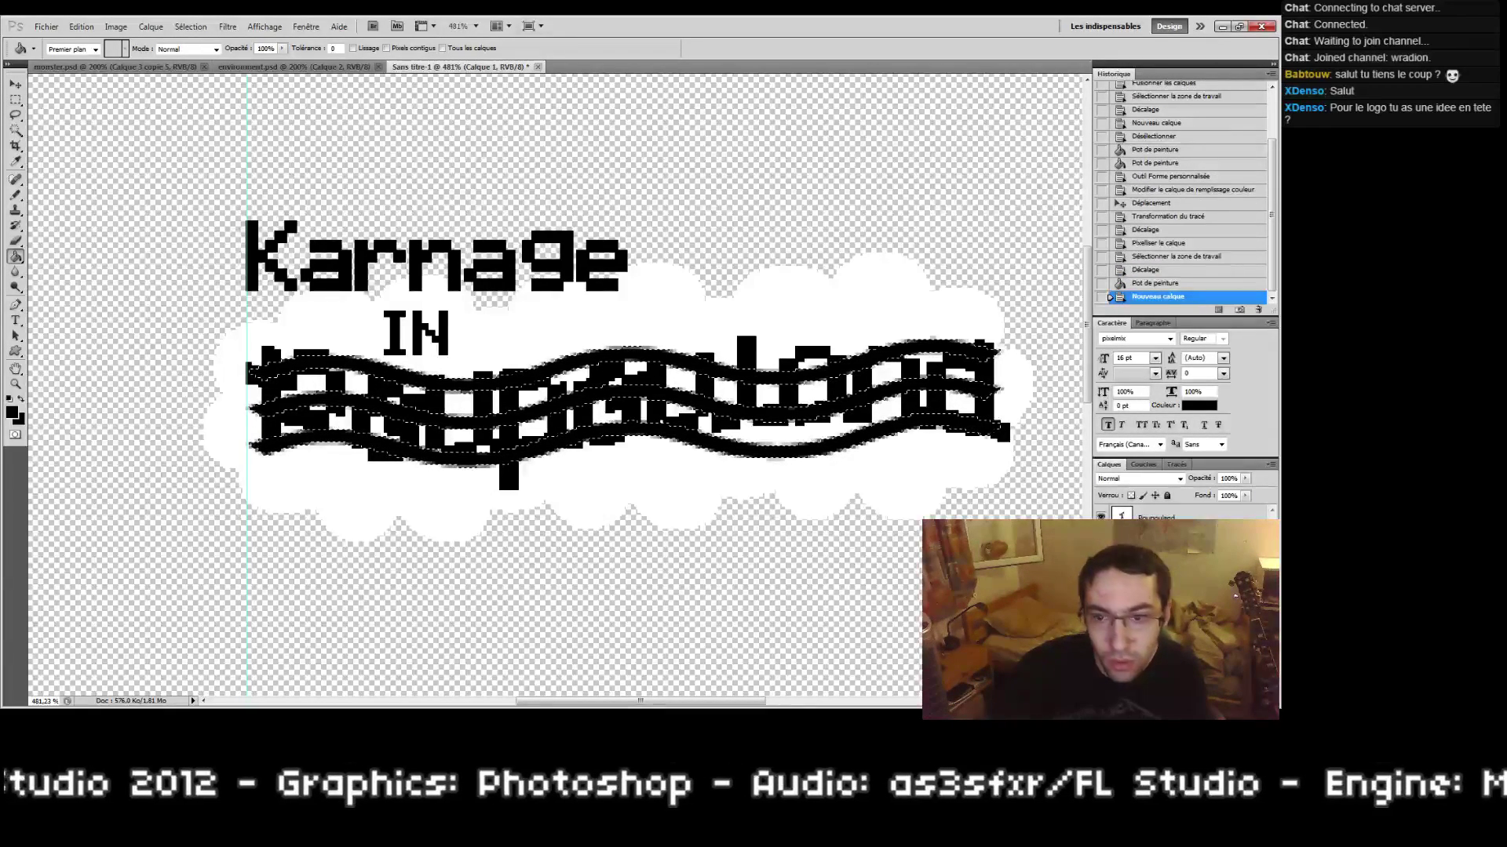
# Step: Fill the wave selection on the Forme 1 layer with black repeatedly until its edges are hard and pixelated, and deselect it
pyautogui.keyDown('ctrl'); pyautogui.click(710, 376); pyautogui.keyUp('ctrl')
pyautogui.click(701, 373)
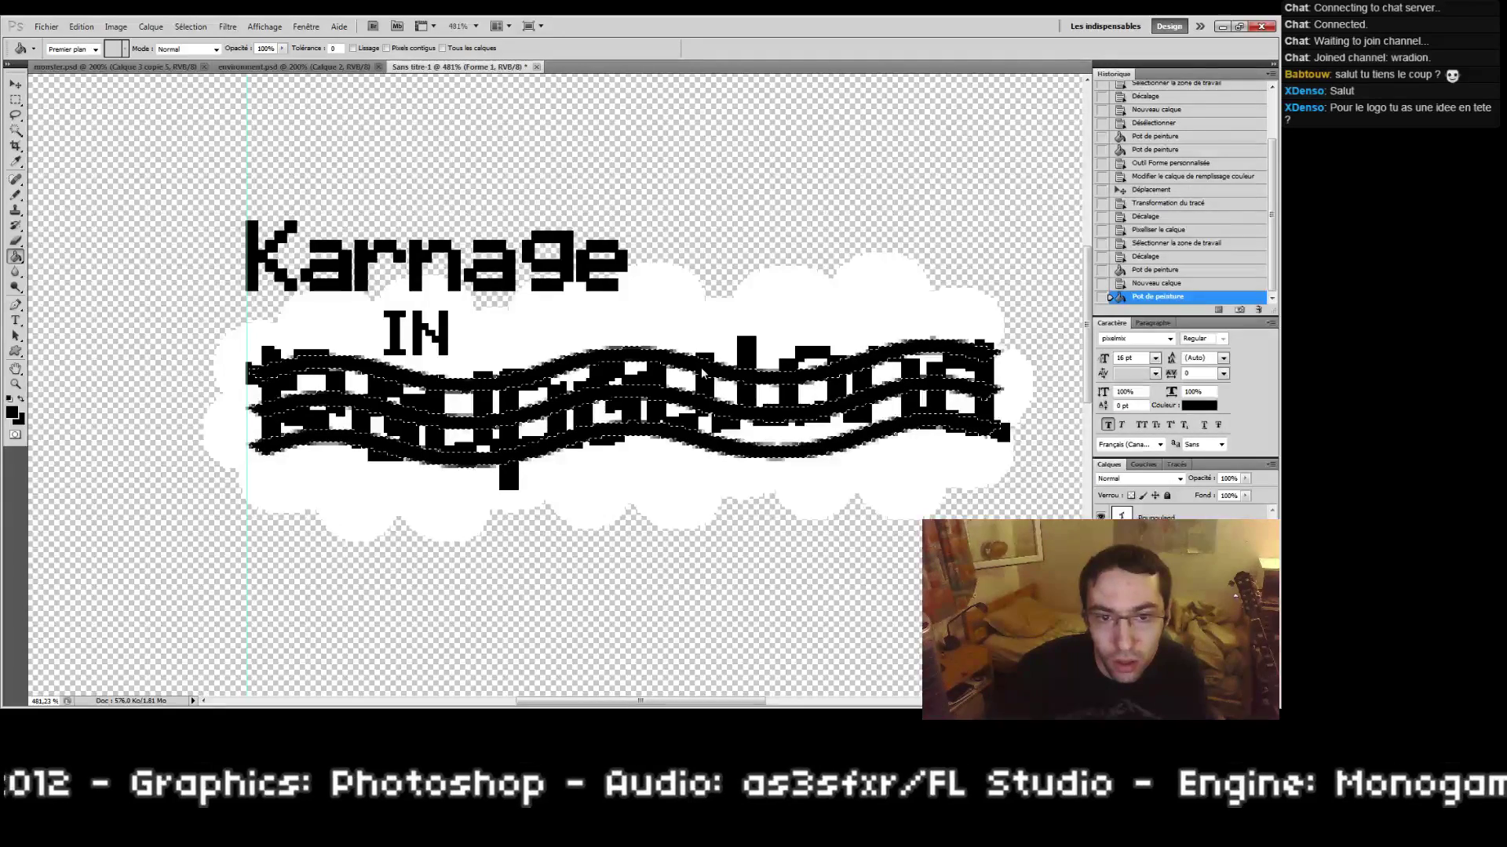
pyautogui.click(700, 371)
pyautogui.click(700, 370)
pyautogui.click(700, 370)
pyautogui.click(700, 371)
pyautogui.click(700, 371)
pyautogui.click(700, 371)
pyautogui.click(700, 370)
pyautogui.click(699, 368)
pyautogui.click(699, 368)
pyautogui.click(700, 368)
pyautogui.click(699, 368)
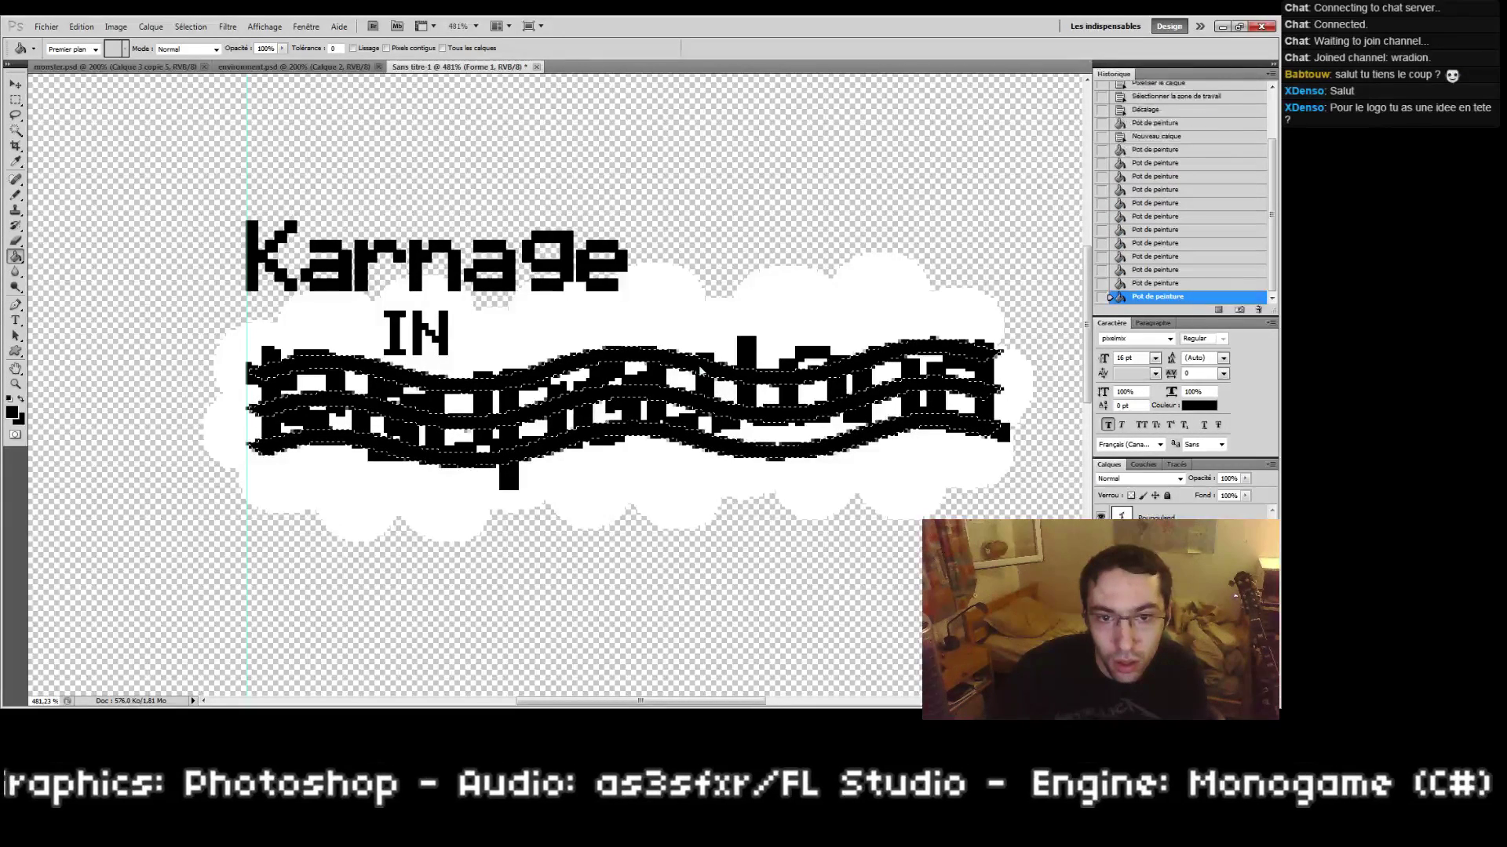
pyautogui.click(699, 367)
pyautogui.click(699, 367)
pyautogui.click(698, 366)
pyautogui.click(698, 366)
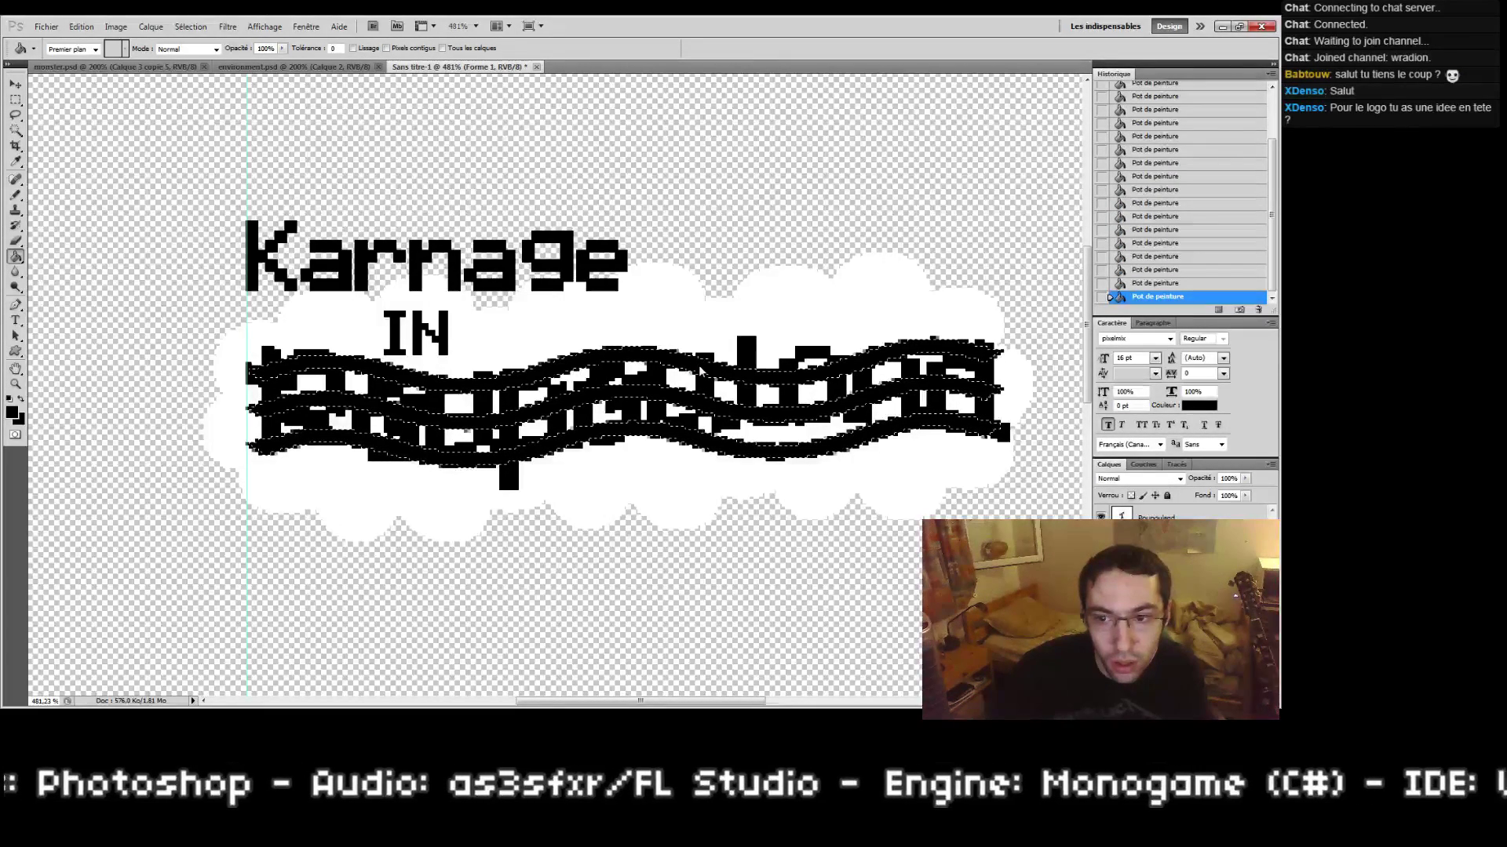
pyautogui.hotkey('ctrl', 'd')
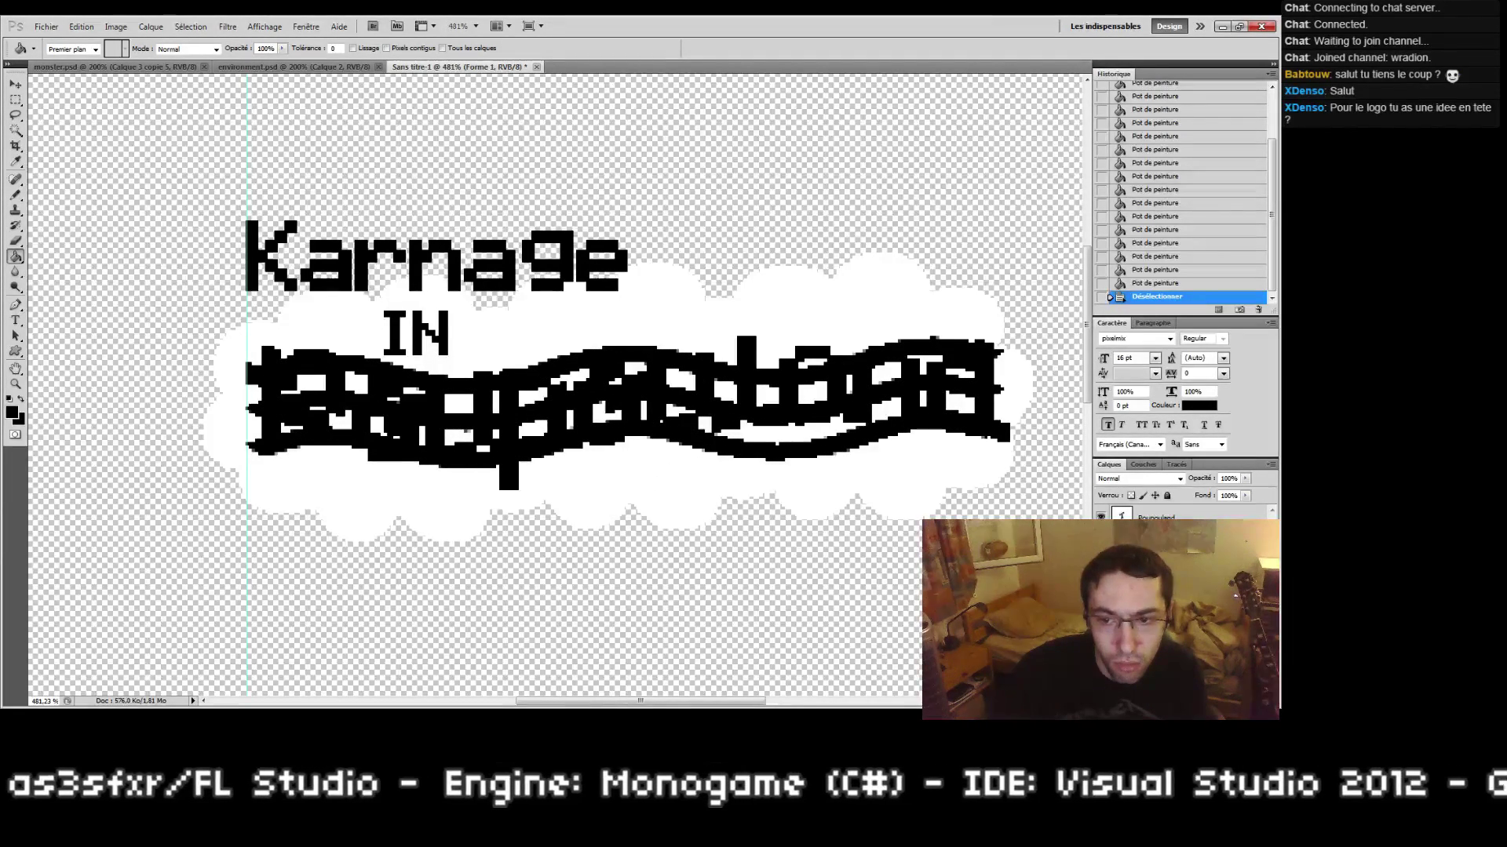
# Step: Recolour the wave shape pale pink (#e9b7b7) with the Paint Bucket
pyautogui.click(11, 412)
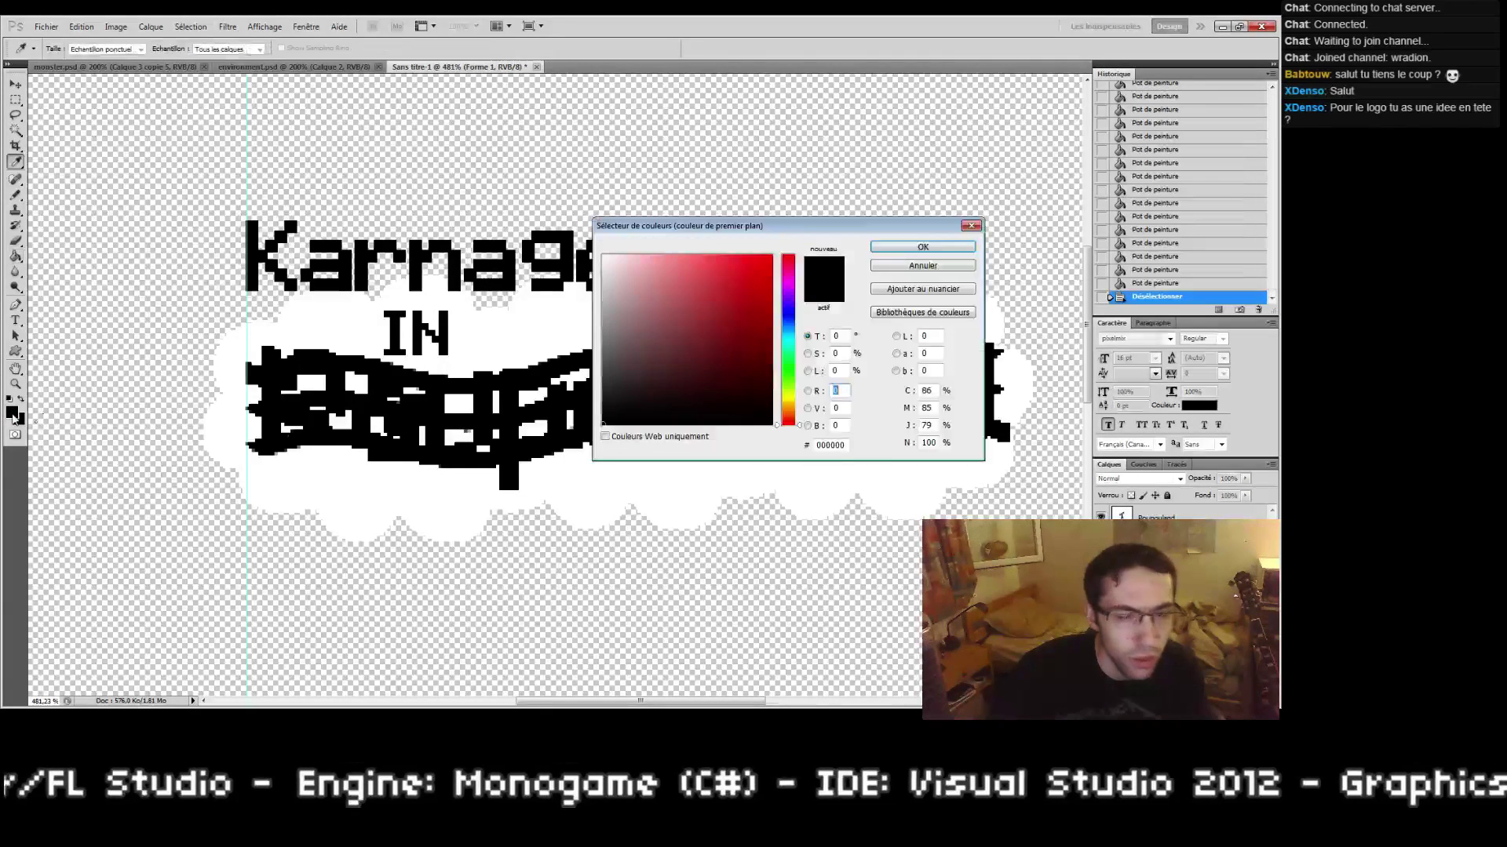
pyautogui.moveTo(744, 381)
pyautogui.mouseDown()
pyautogui.moveTo(542, 306)
pyautogui.moveTo(573, 282)
pyautogui.moveTo(640, 270)
pyautogui.mouseUp()
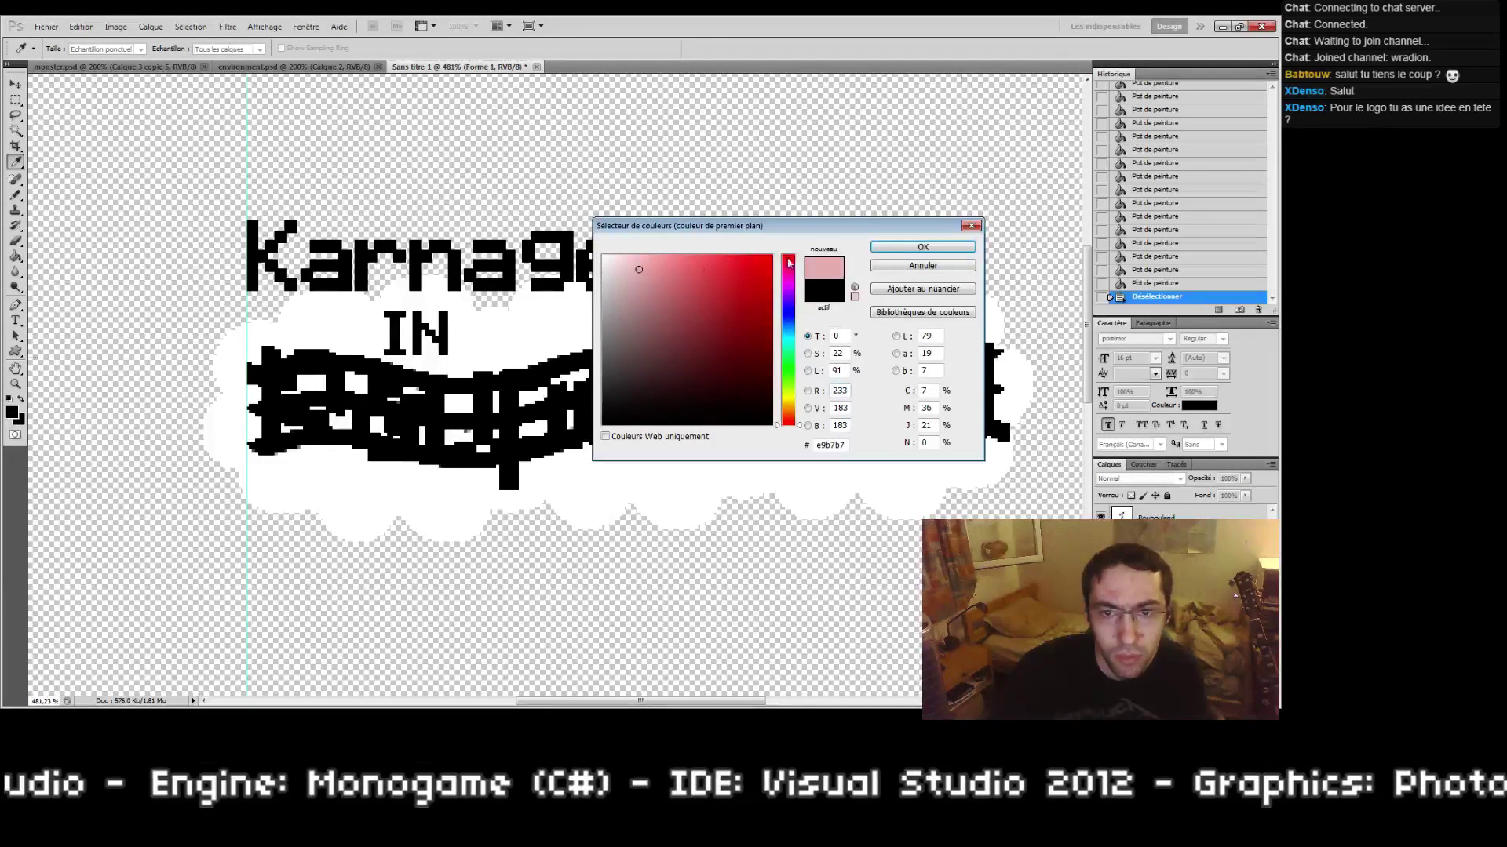
pyautogui.press('Return')
pyautogui.press('g')
pyautogui.click(626, 359)
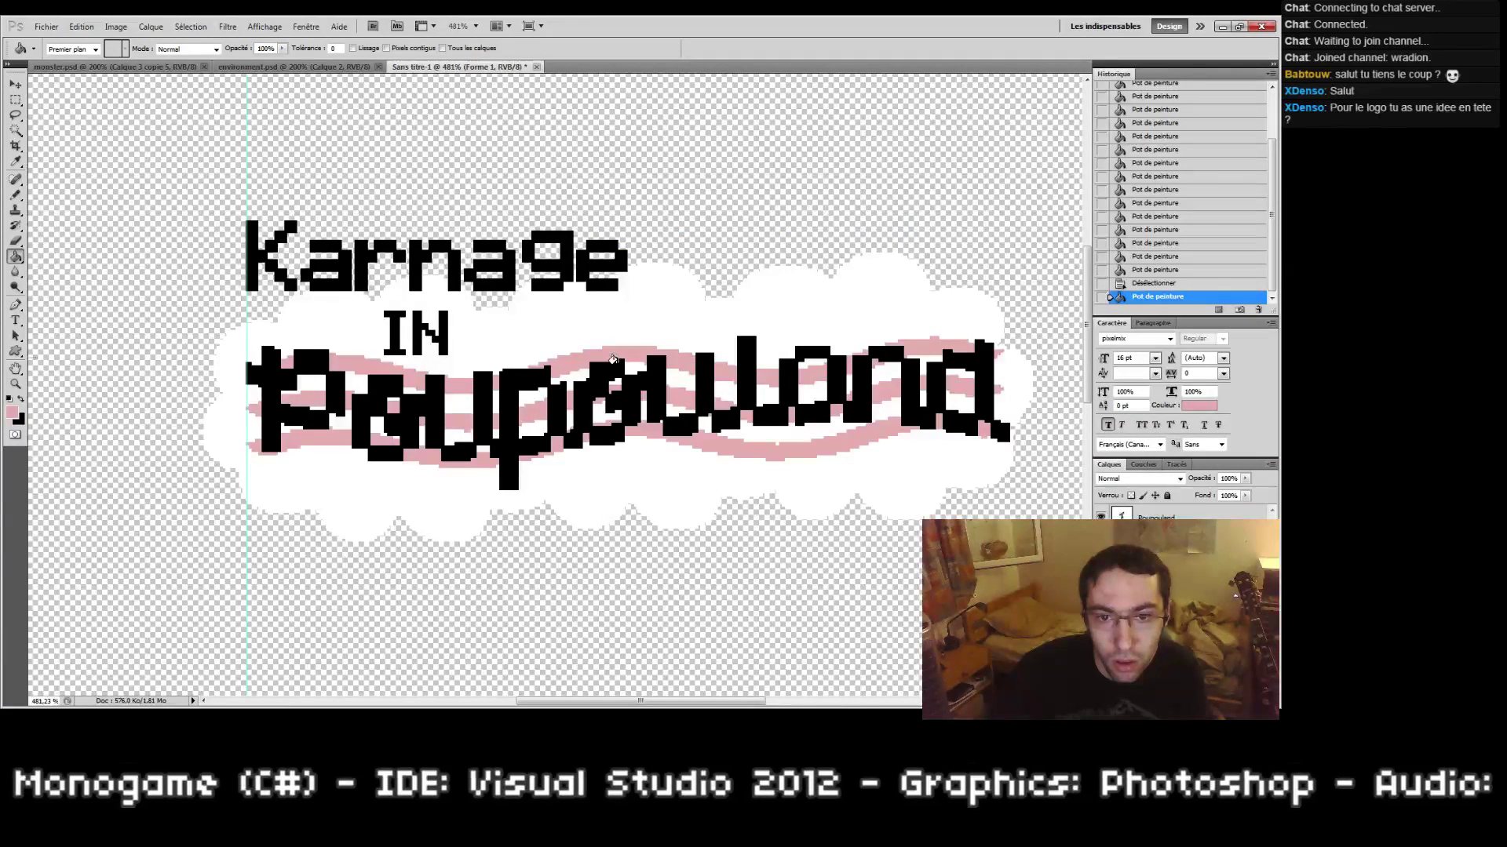
# Step: Fill the wave shape with a light grey chosen from web-only colours and check the logo at different magnifications
pyautogui.click(11, 412)
pyautogui.click(605, 437)
pyautogui.click(603, 289)
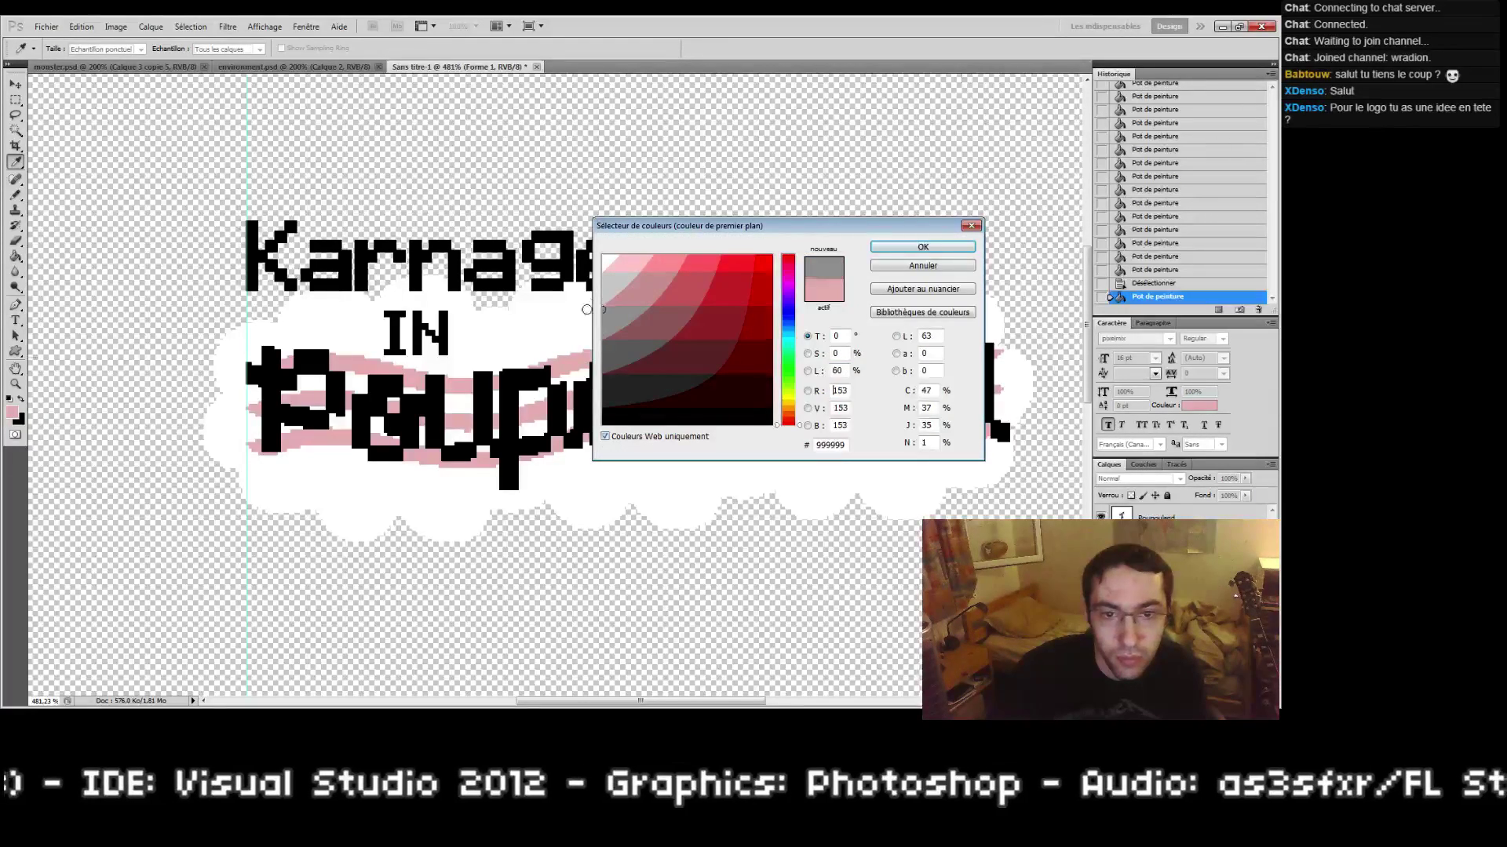
pyautogui.click(894, 248)
pyautogui.click(598, 357)
pyautogui.moveTo(619, 478); pyautogui.dragTo(577, 486)
pyautogui.doubleClick(11, 386)
pyautogui.click(505, 355)
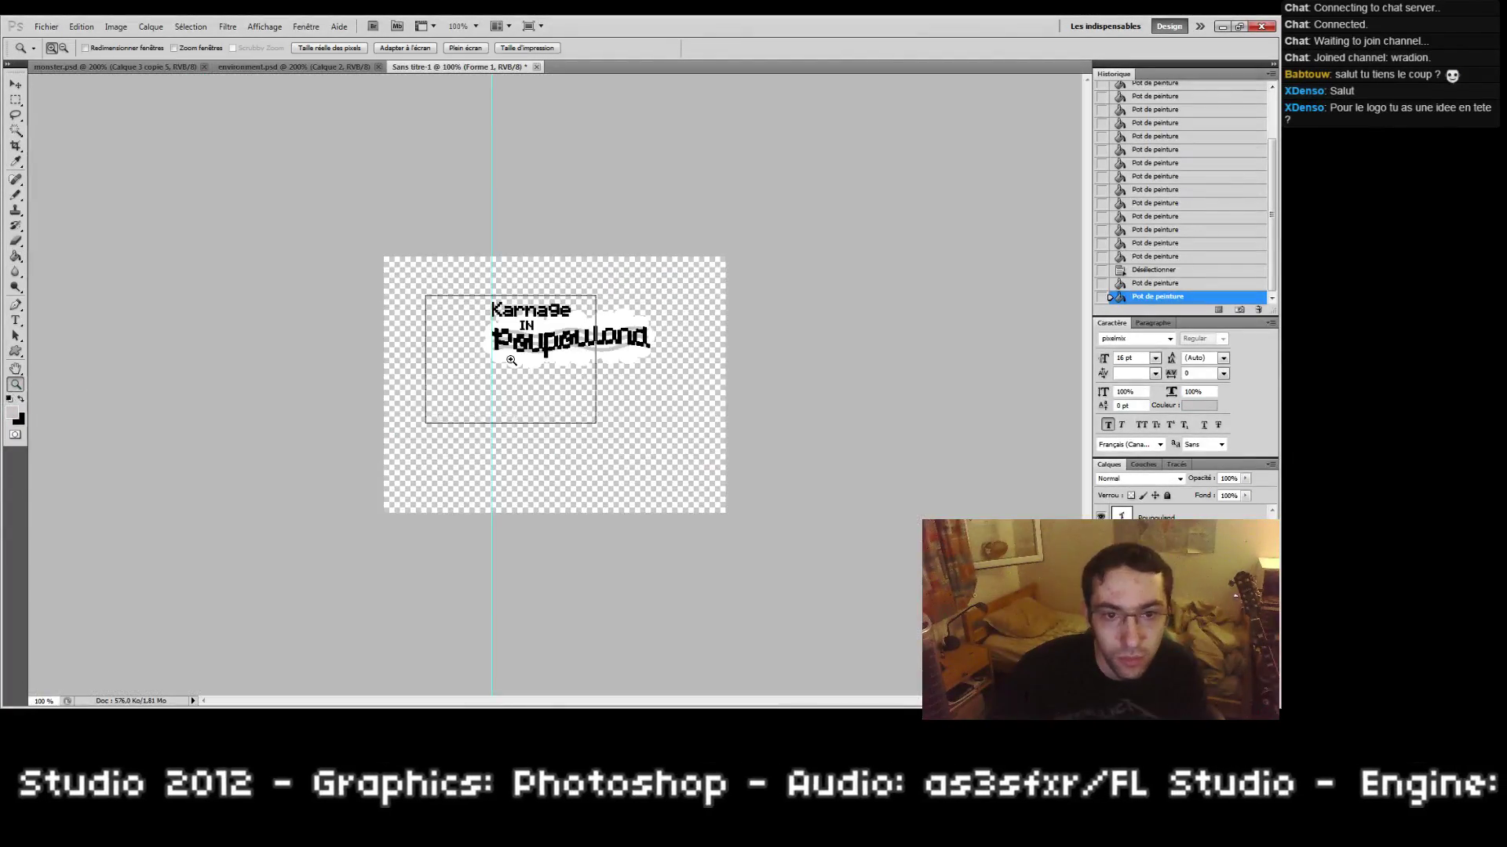
pyautogui.moveTo(377, 202); pyautogui.dragTo(809, 383)
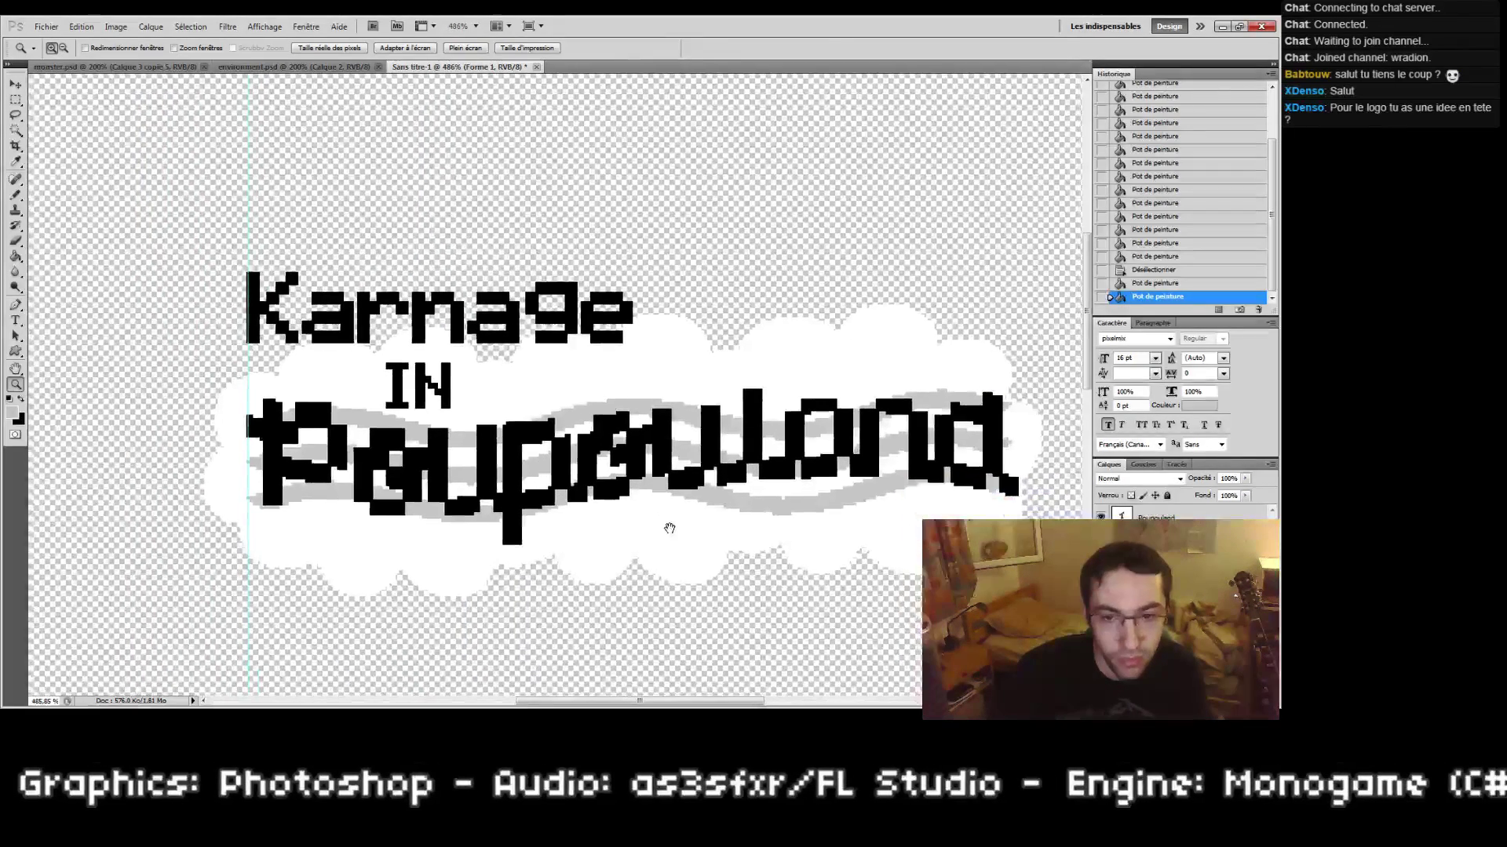
pyautogui.moveTo(670, 528); pyautogui.dragTo(667, 527)
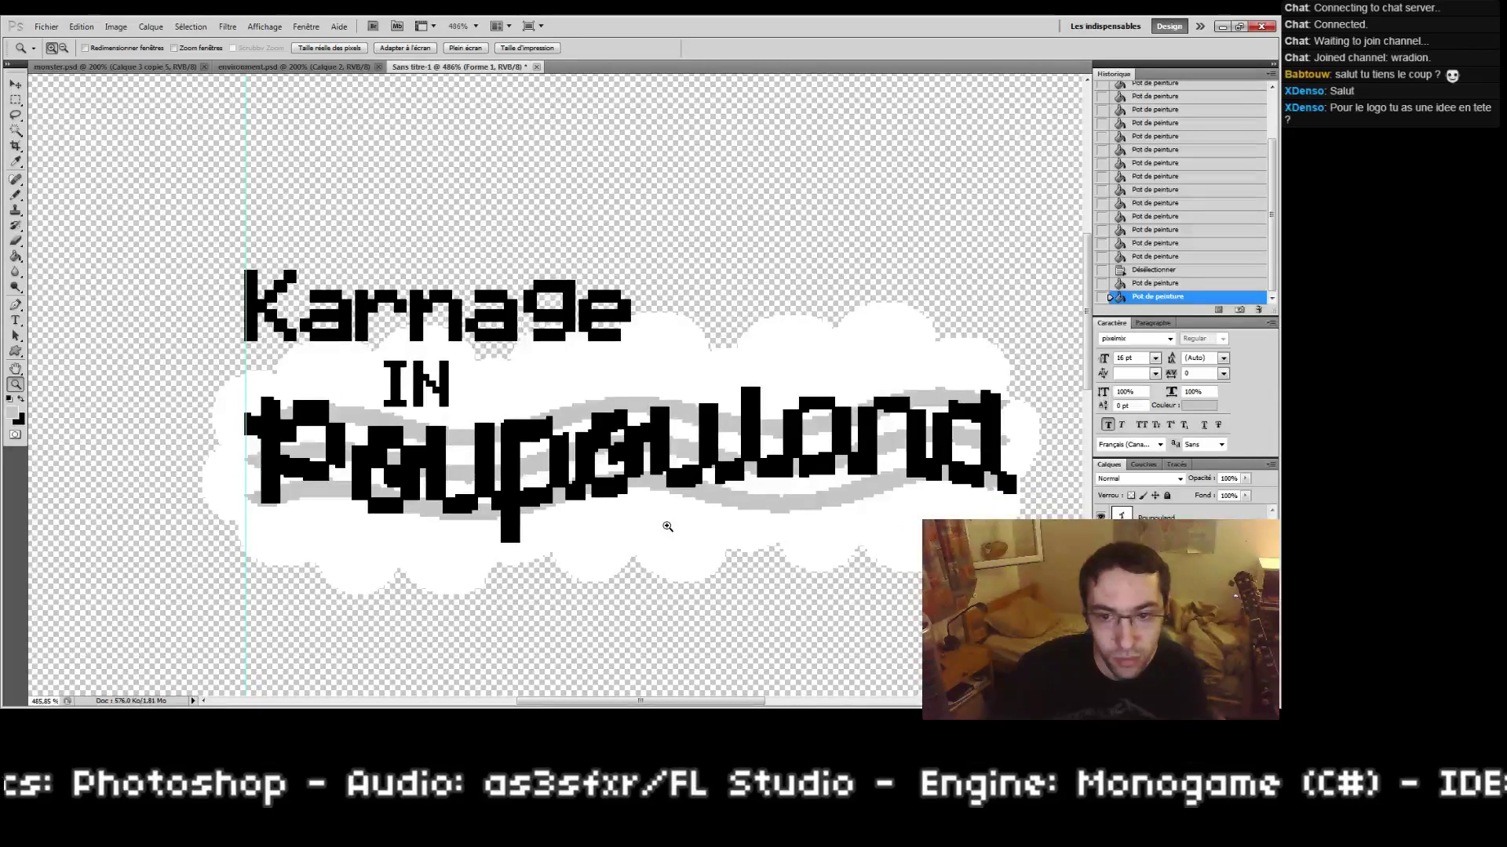
pyautogui.moveTo(520, 404); pyautogui.dragTo(634, 465)
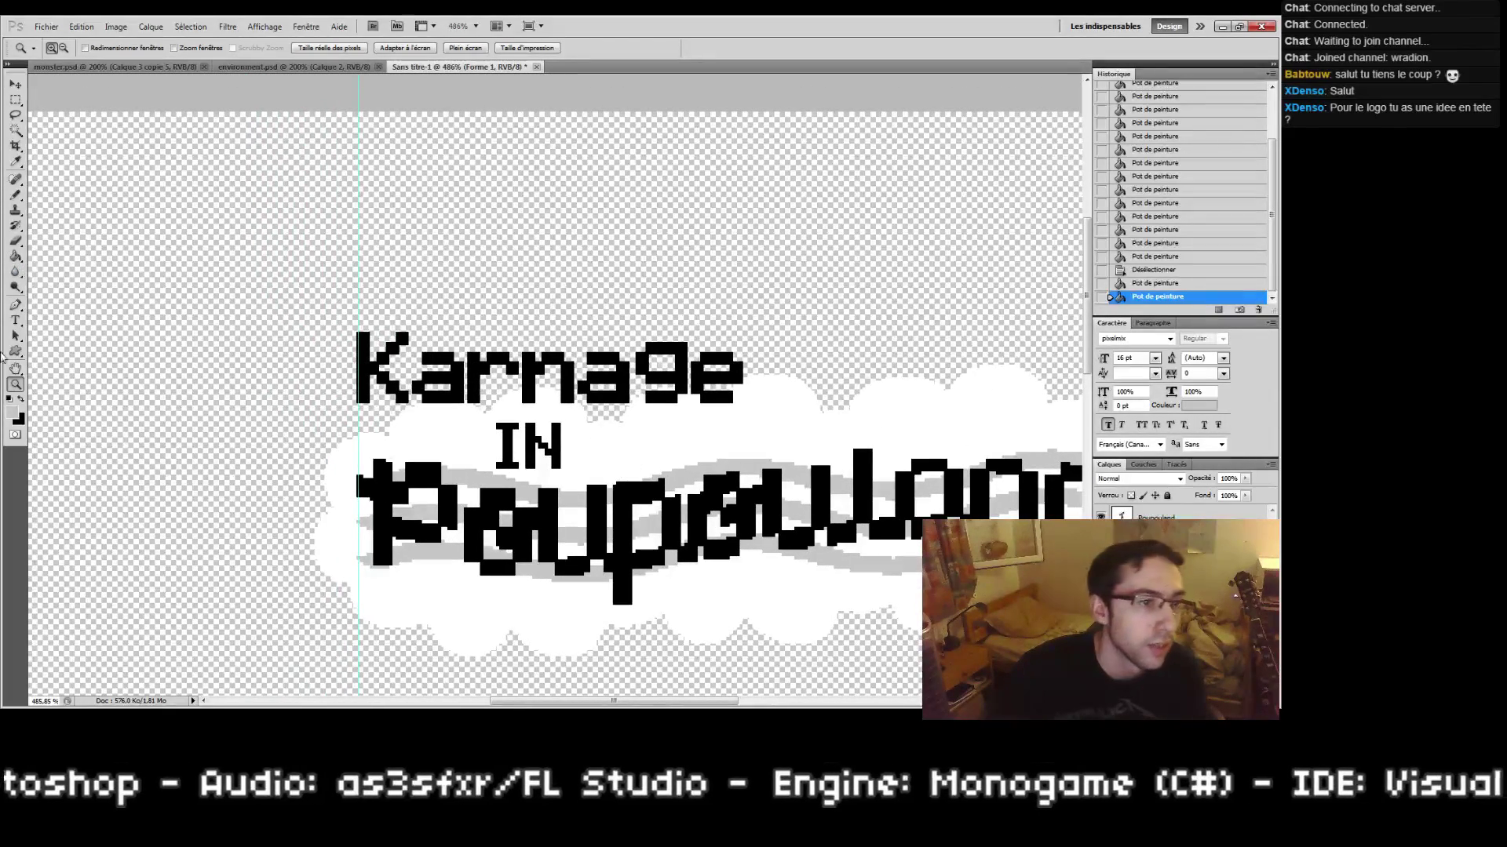
# Step: Try drawing a round seal-like custom shape over the lettering, then undo it
pyautogui.click(16, 352)
pyautogui.click(280, 48)
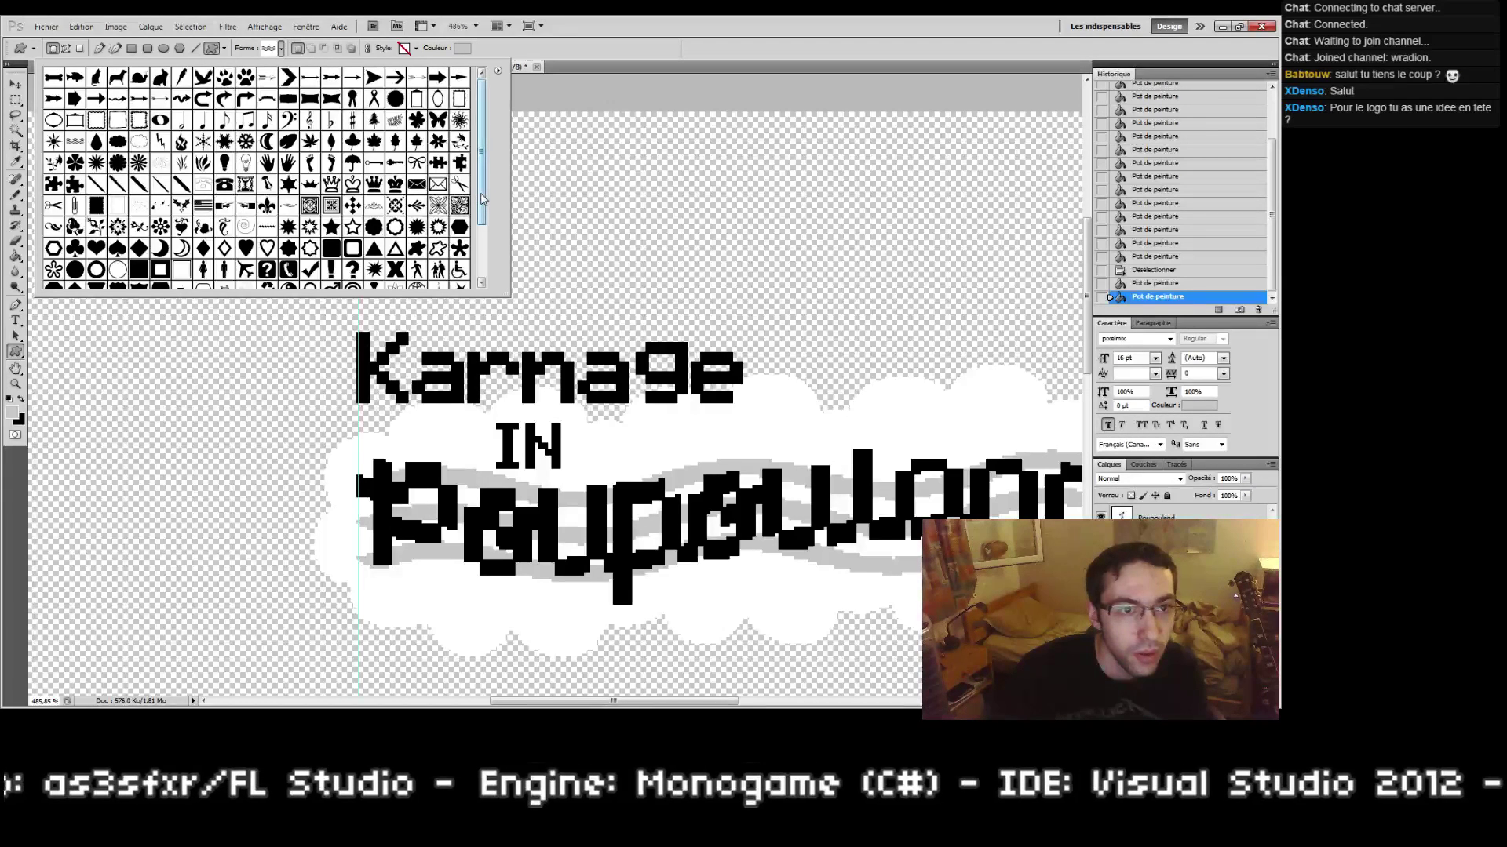
pyautogui.moveTo(482, 199); pyautogui.dragTo(493, 253)
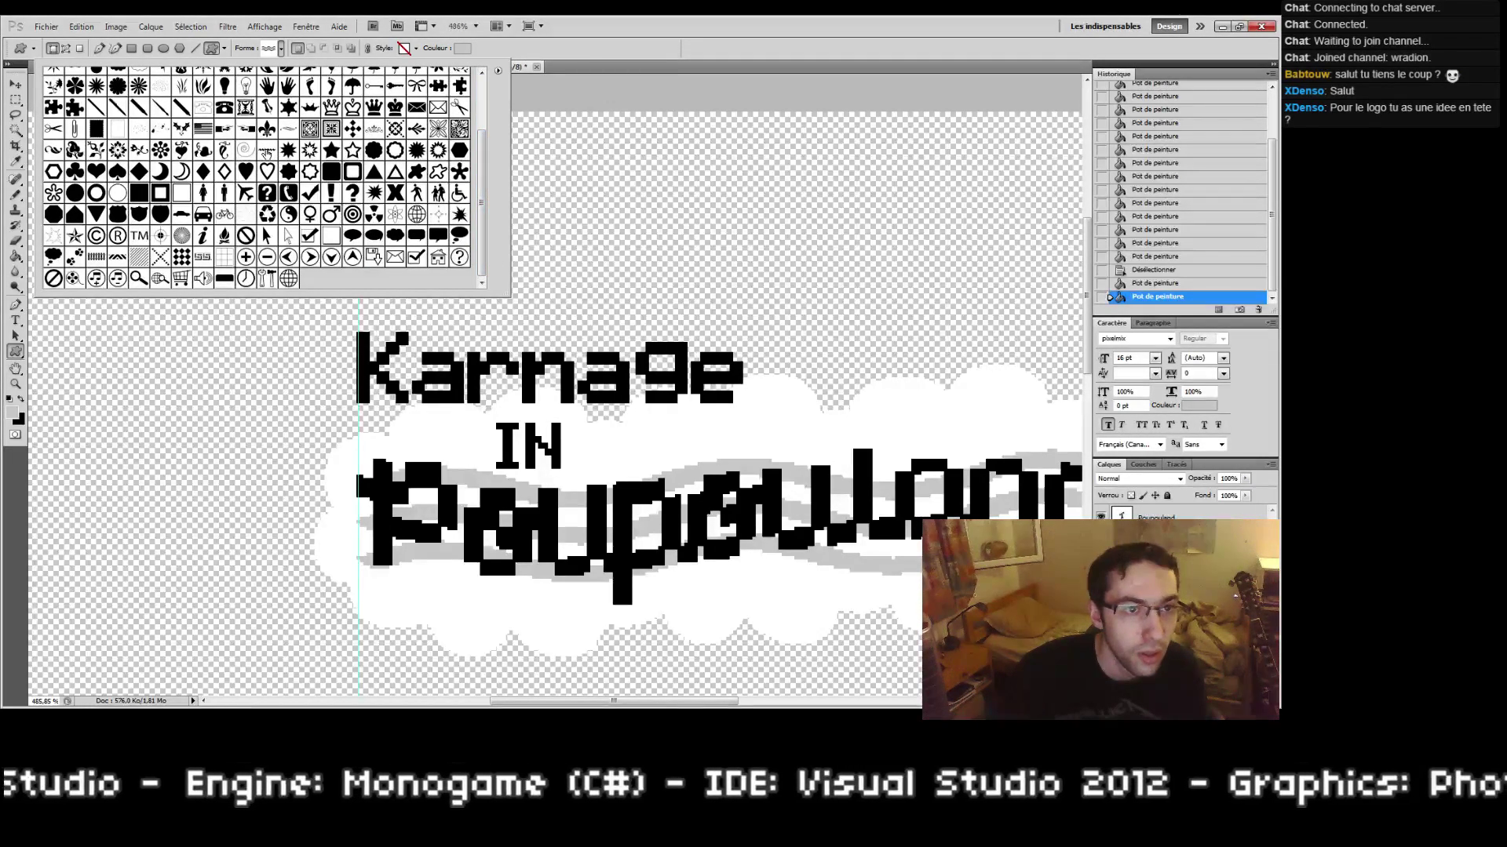
pyautogui.click(266, 150)
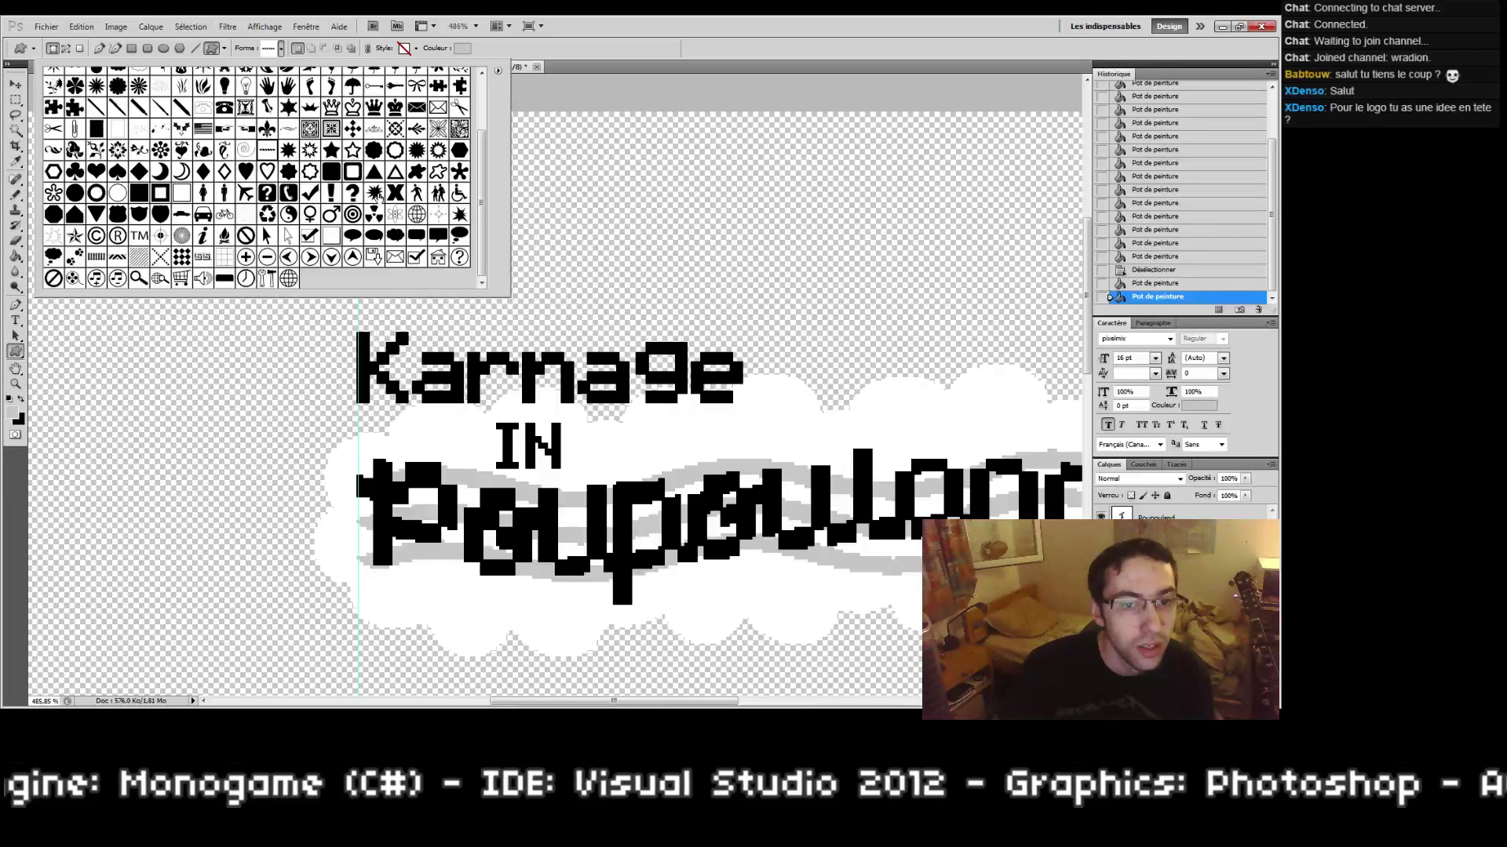
pyautogui.click(417, 152)
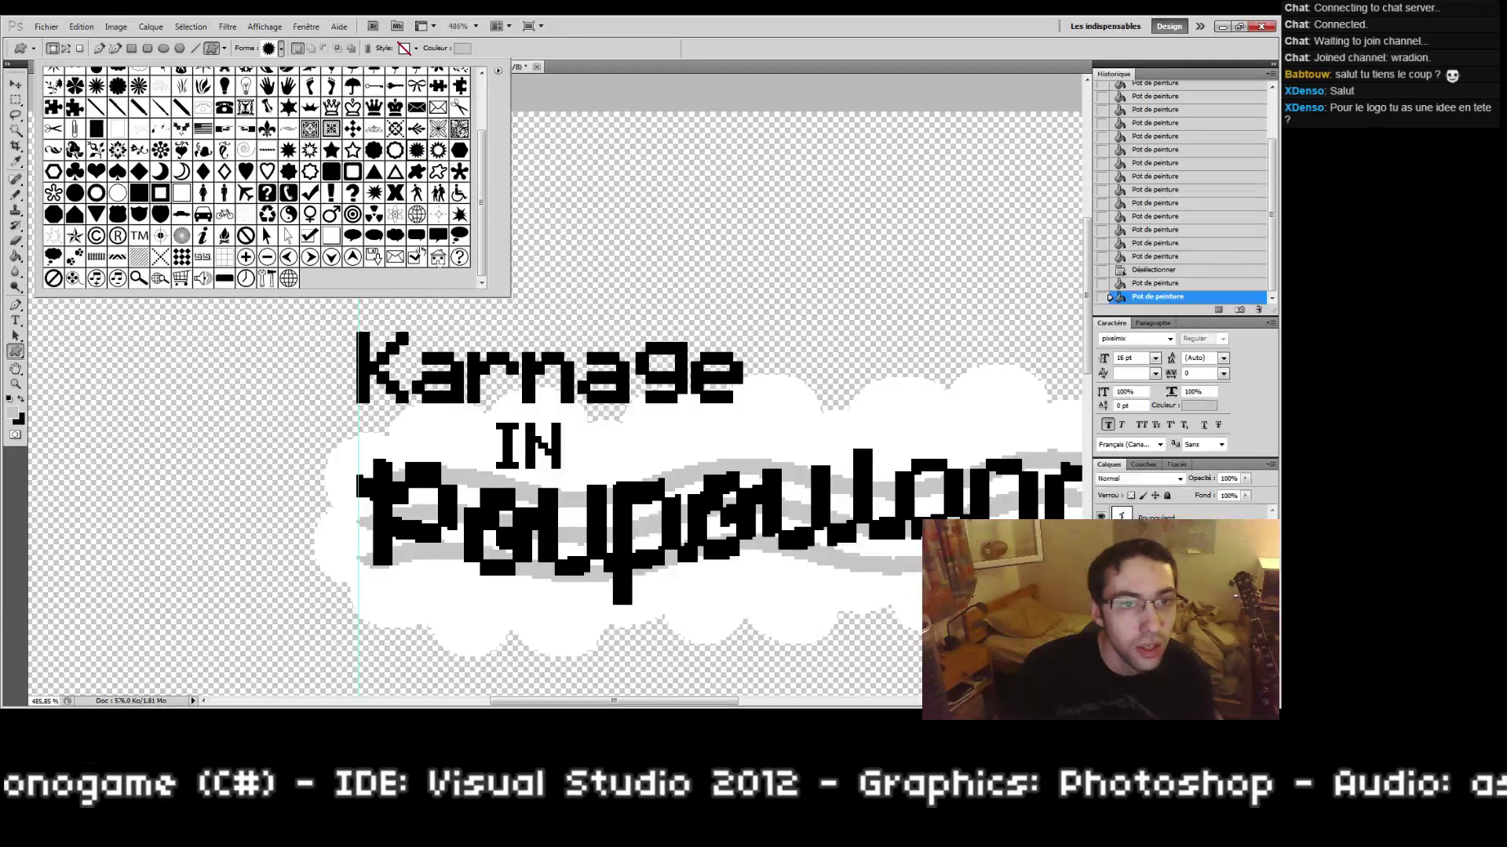
pyautogui.click(662, 49)
pyautogui.moveTo(341, 301); pyautogui.dragTo(579, 539)
pyautogui.hotkey('ctrl', 'z')
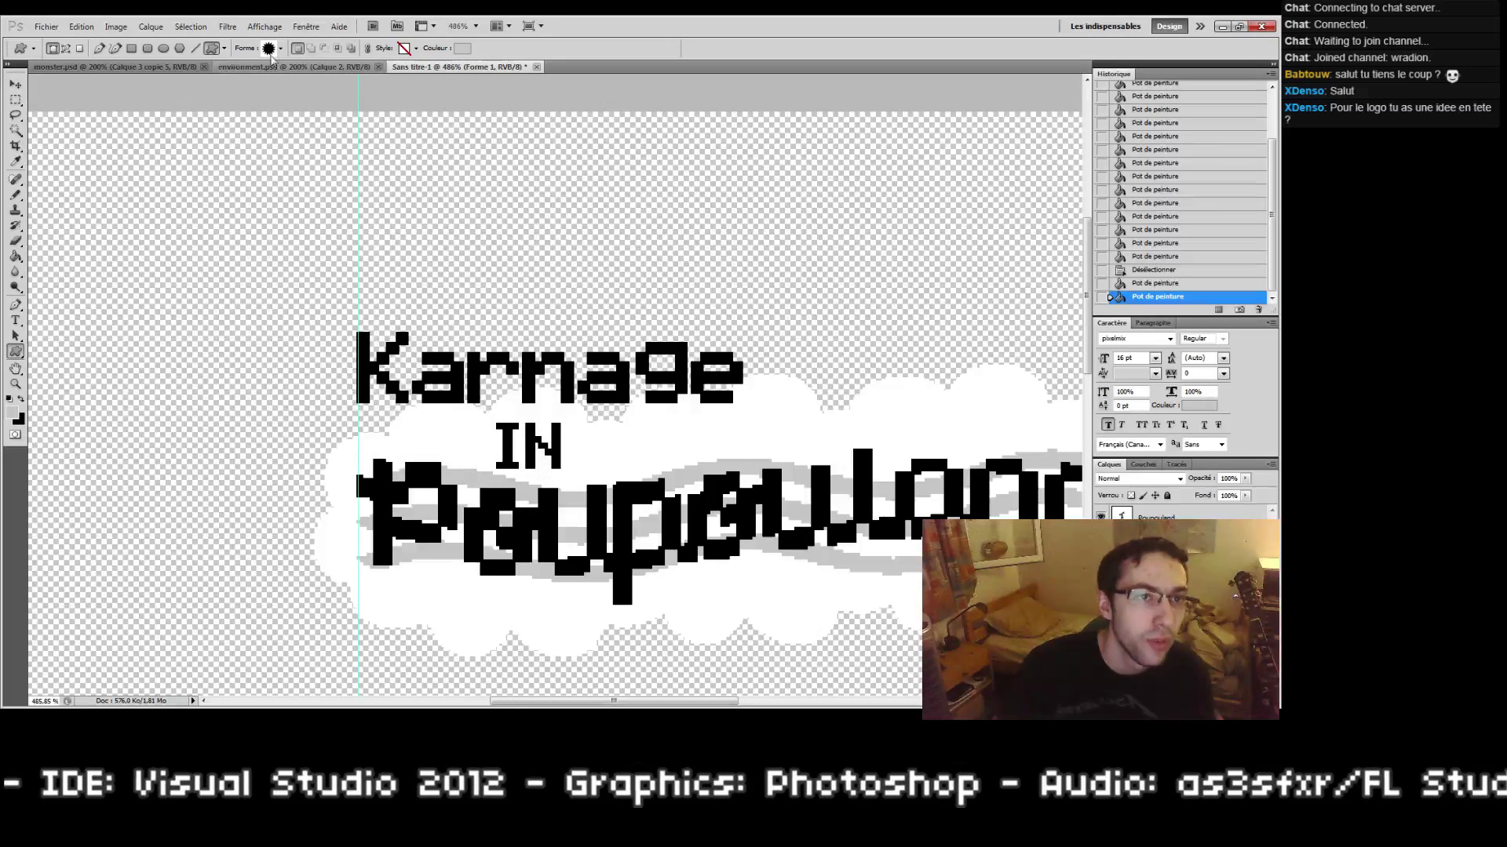
# Step: Draw a pointed starburst custom shape and position it behind the word IN
pyautogui.click(280, 49)
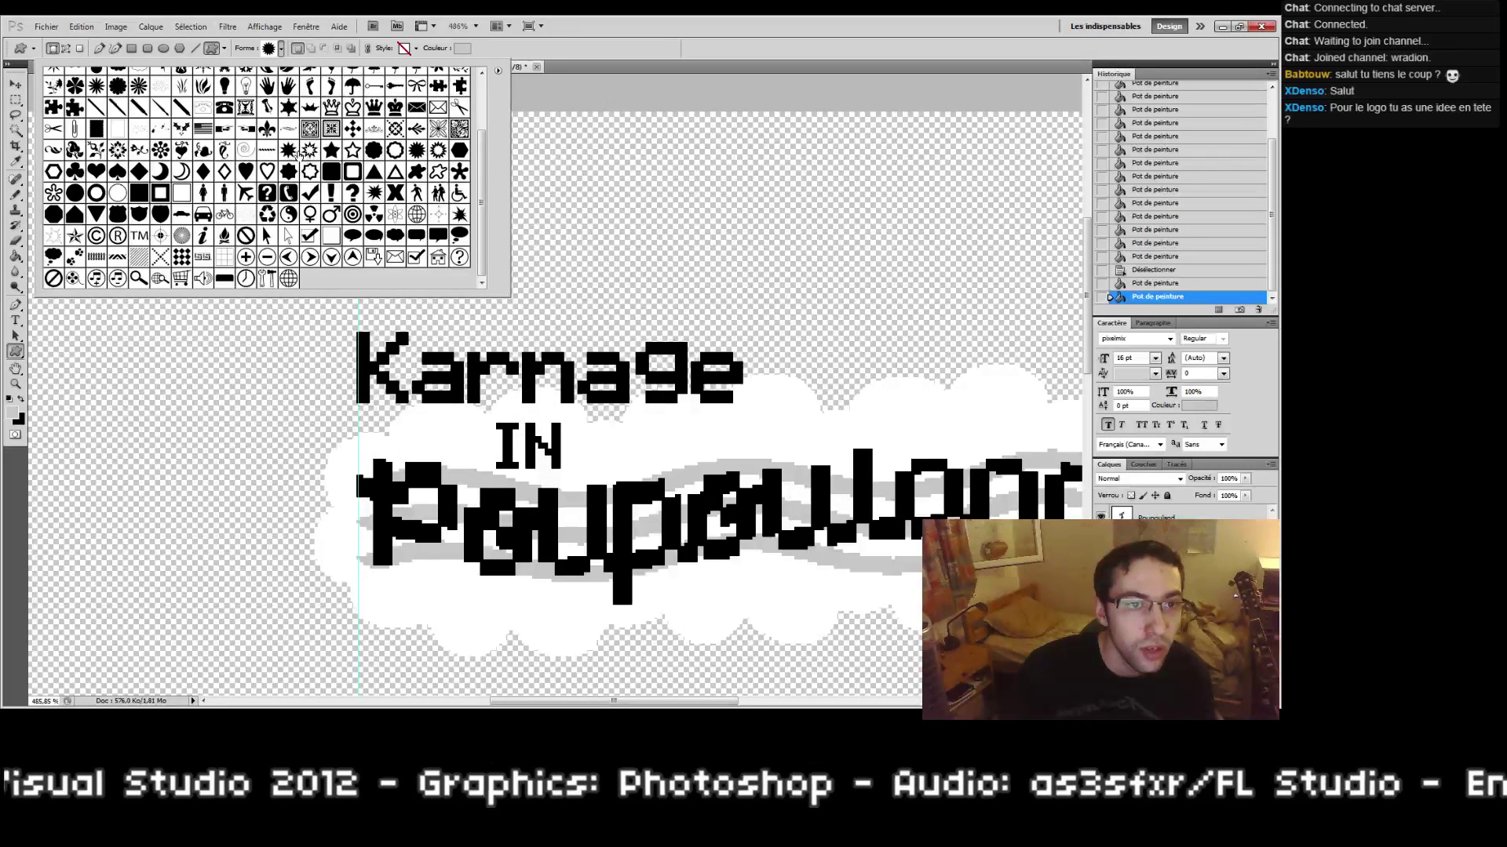
pyautogui.moveTo(363, 290); pyautogui.dragTo(603, 539)
pyautogui.moveTo(838, 541); pyautogui.dragTo(841, 585)
pyautogui.click(15, 84)
pyautogui.moveTo(524, 438); pyautogui.dragTo(554, 454)
pyautogui.moveTo(712, 501); pyautogui.dragTo(612, 405)
# Step: Change the starburst's fill colour to a dusty pink and check the logo at 200%
pyautogui.doubleClick(1122, 545)
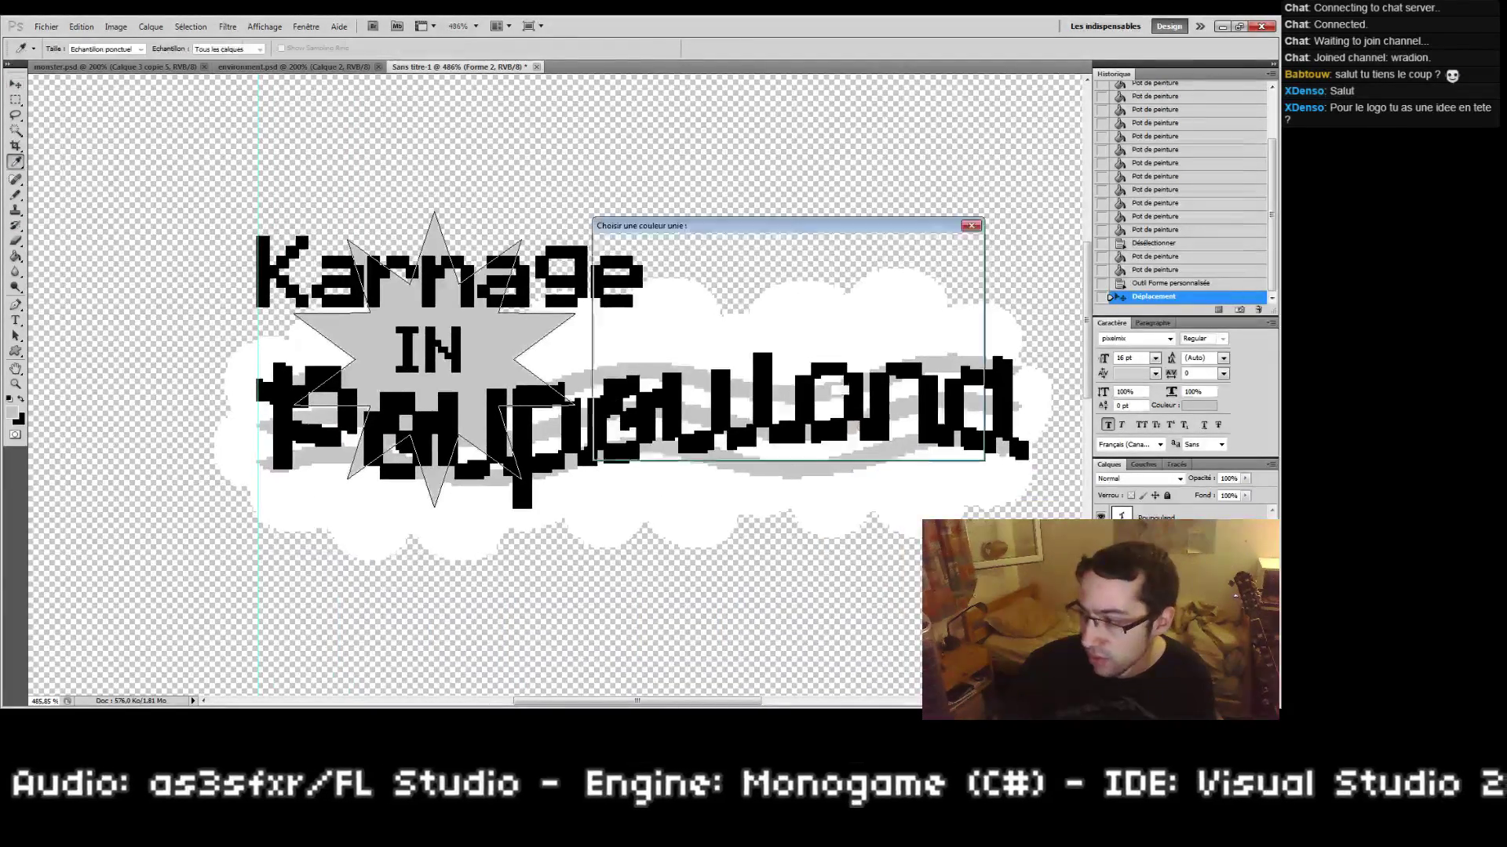
pyautogui.moveTo(753, 296); pyautogui.dragTo(635, 287)
pyautogui.click(922, 247)
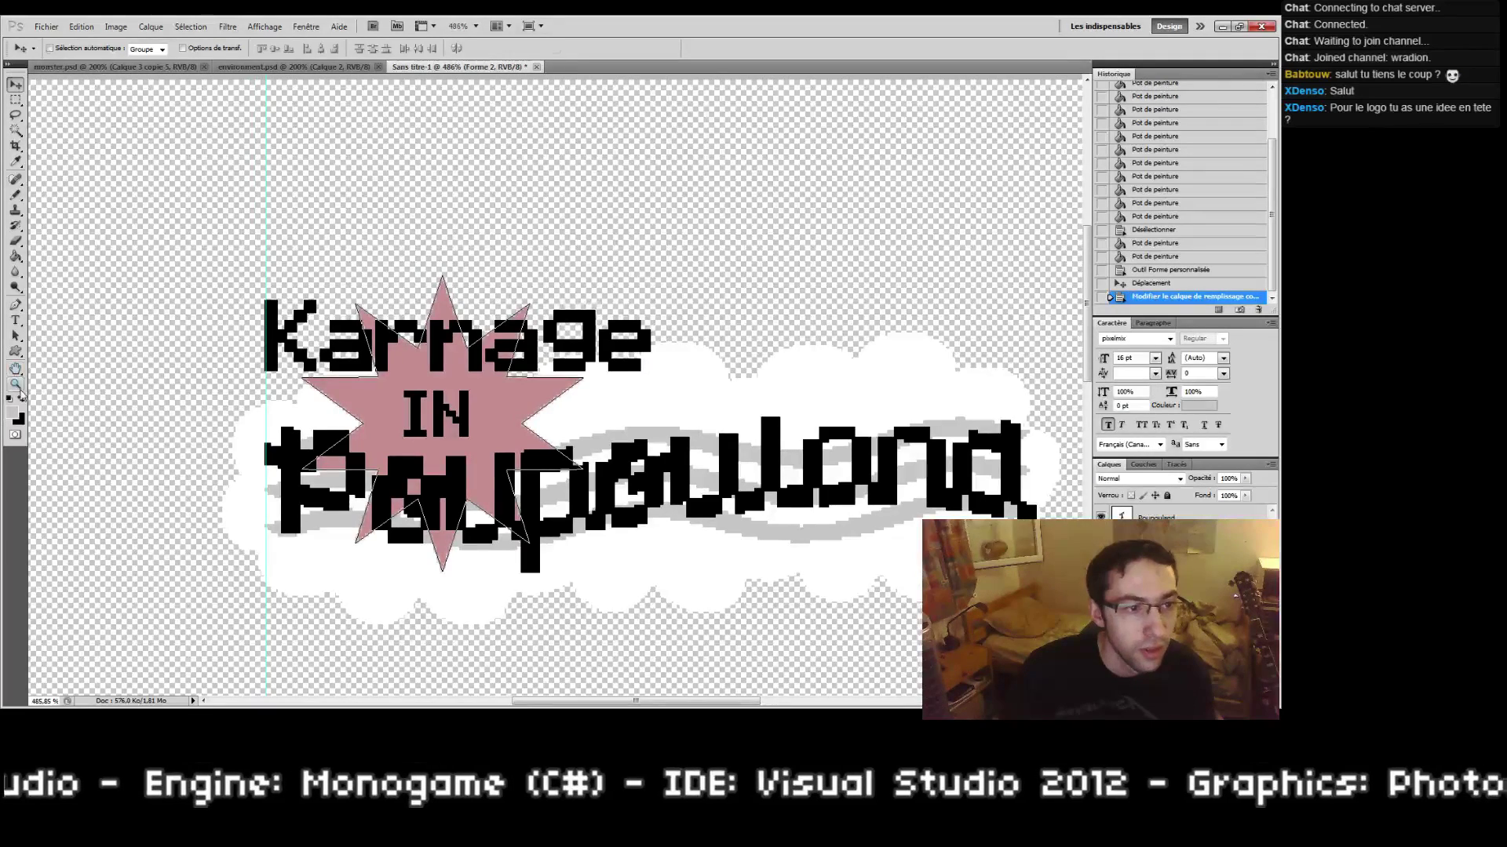
pyautogui.doubleClick(15, 385)
pyautogui.click(536, 394)
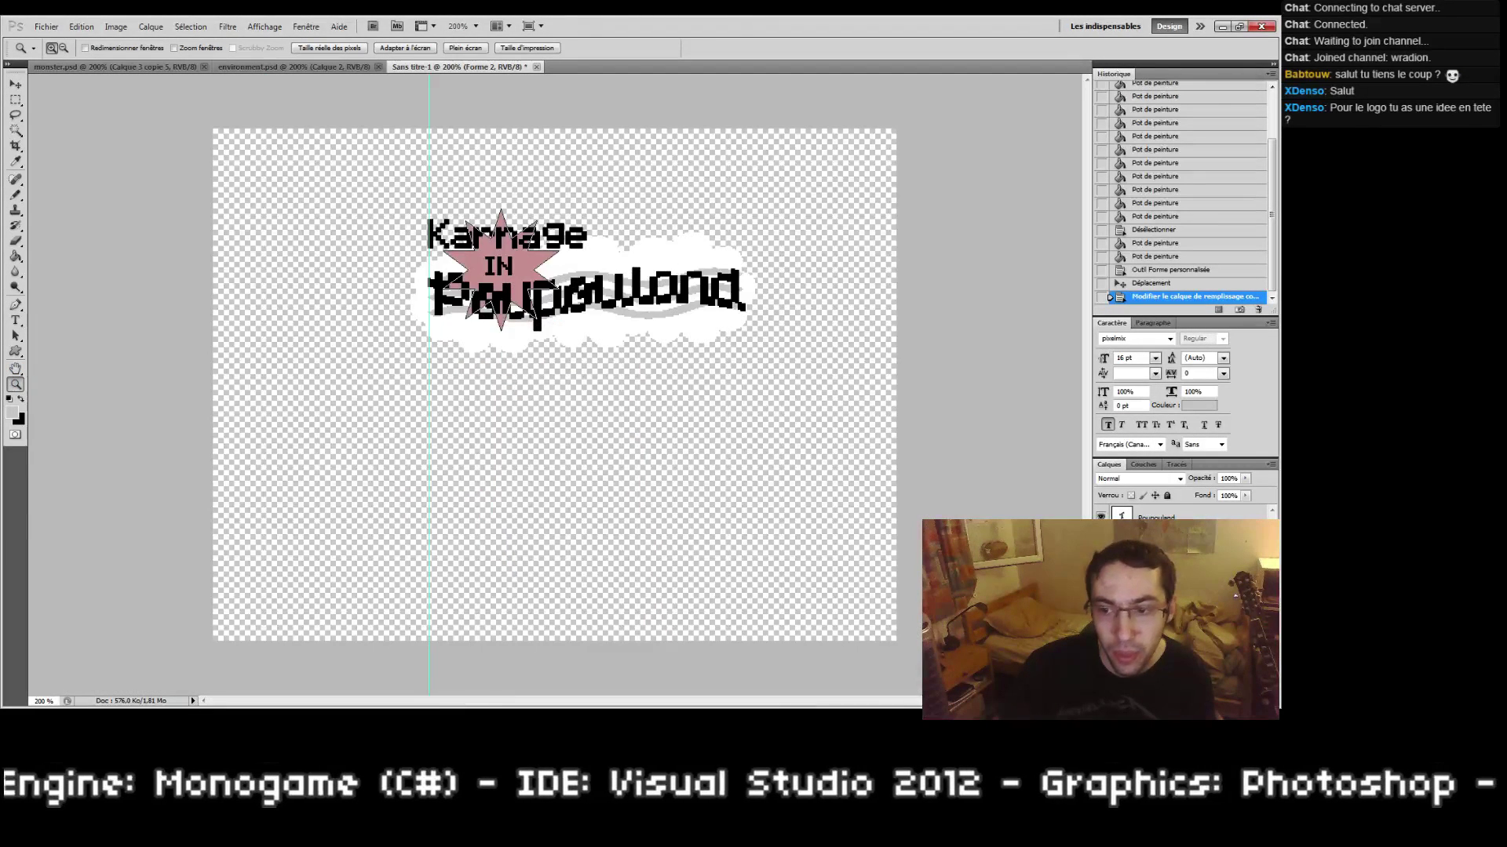
# Step: Add a 1 px outside stroke to the Karnage text layer through its layer style
pyautogui.click(1177, 628)
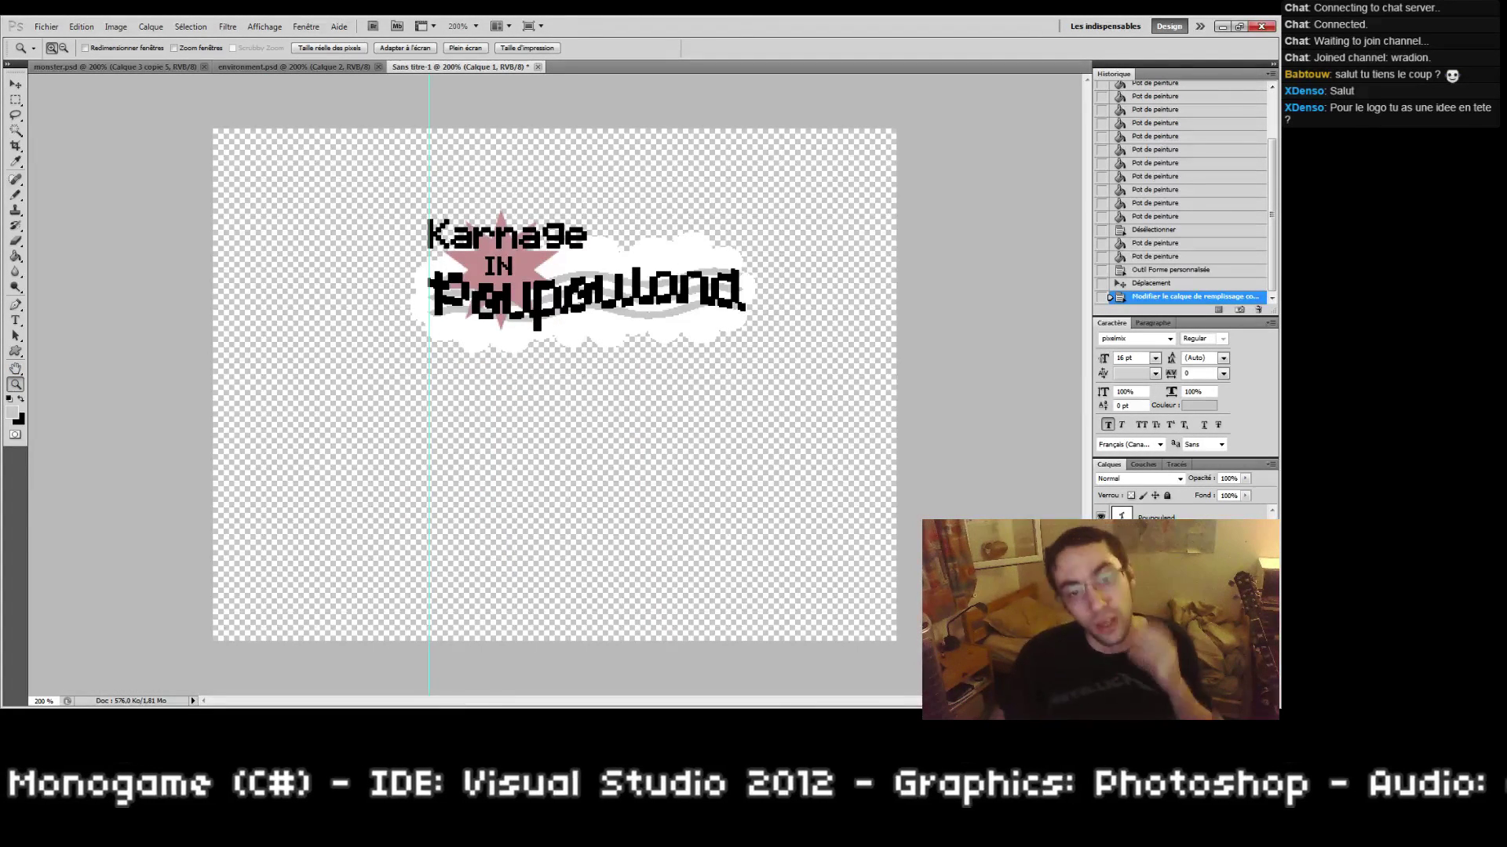
pyautogui.rightClick(1154, 550)
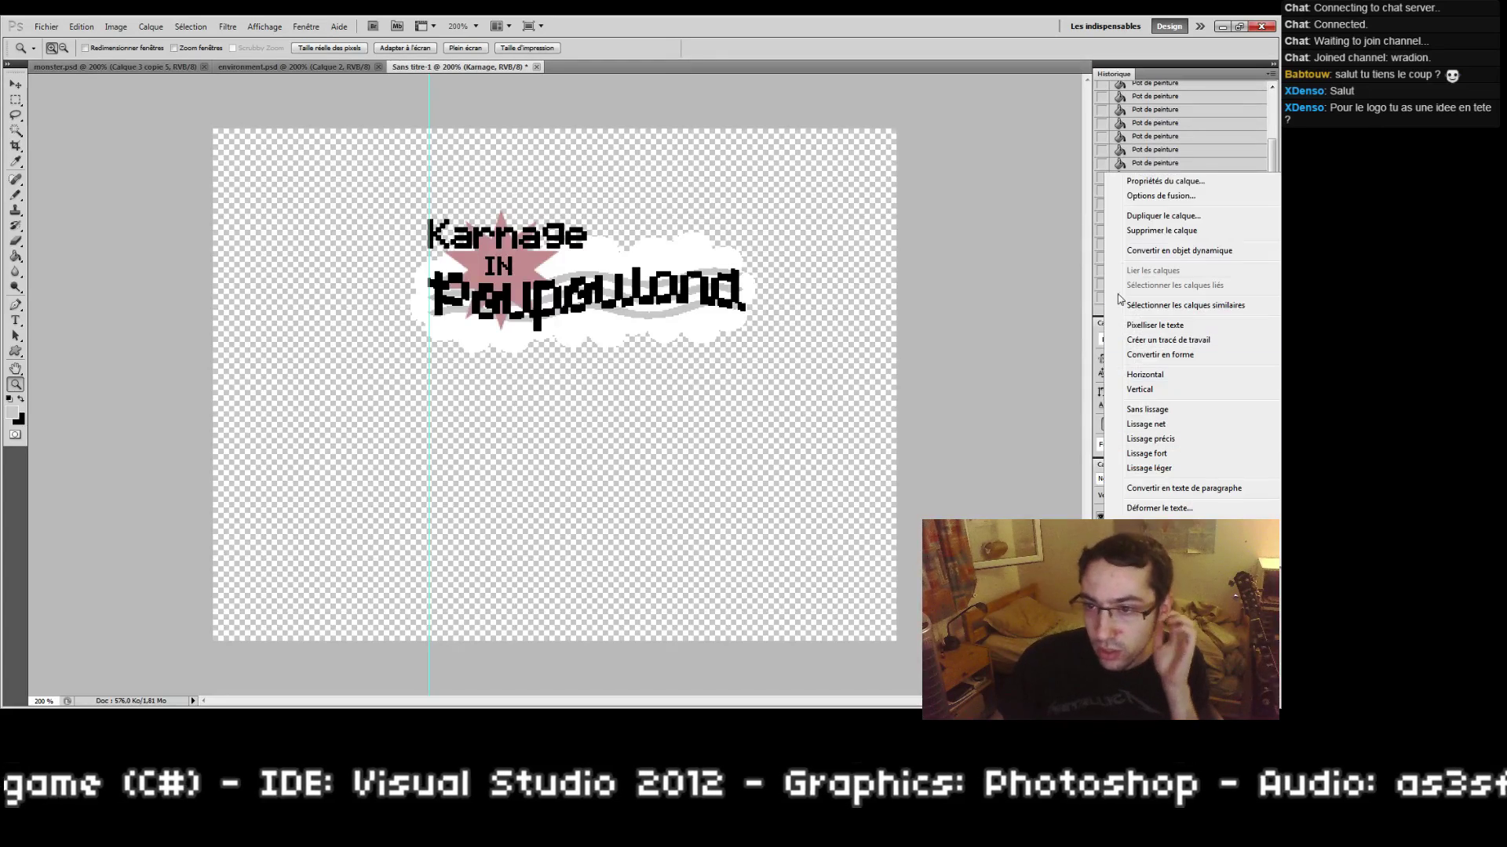
pyautogui.click(1138, 198)
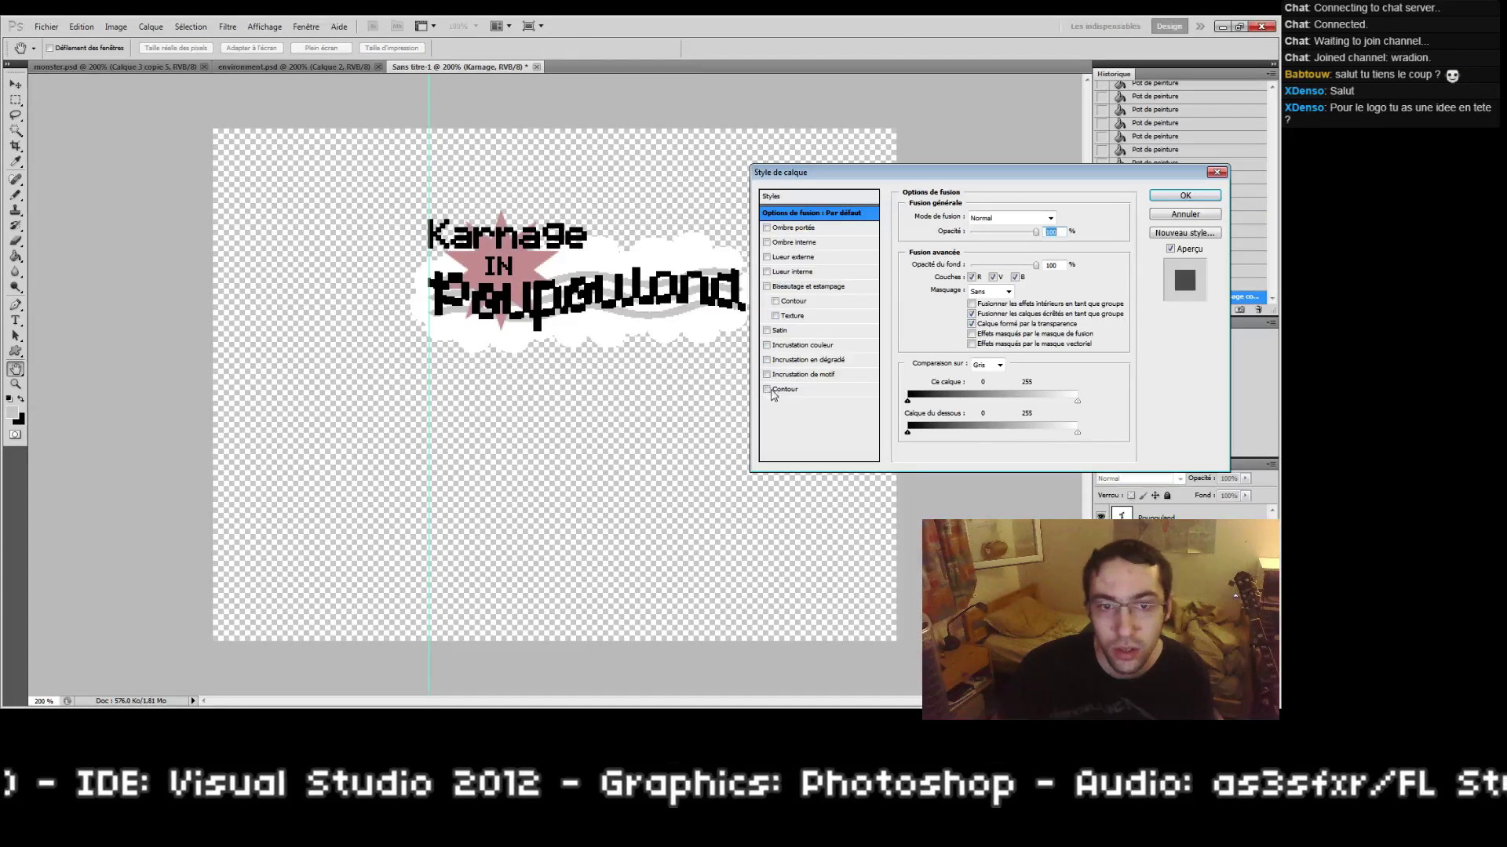
pyautogui.click(779, 389)
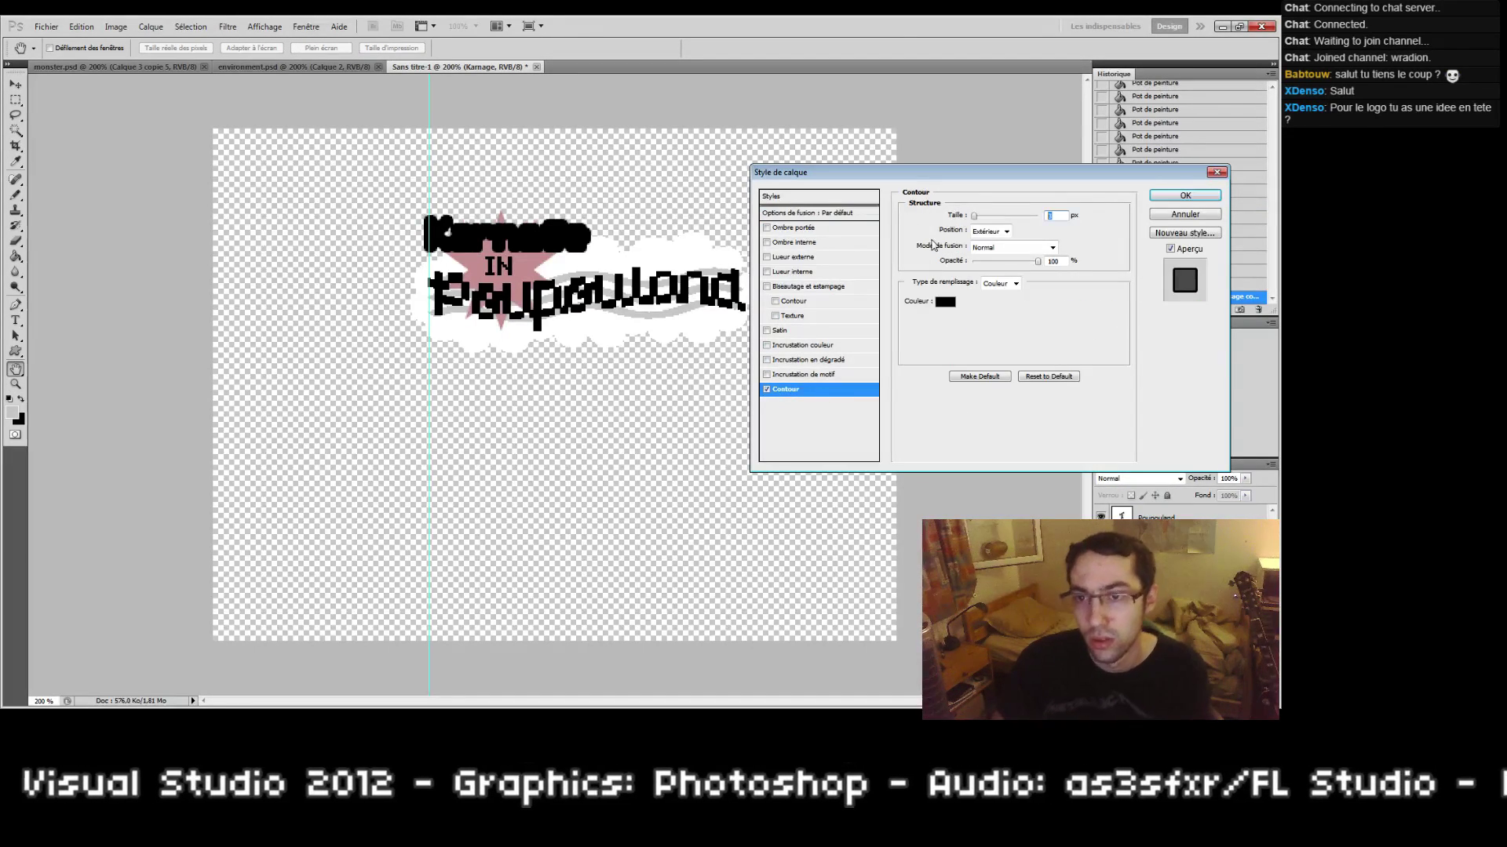
pyautogui.write('5')
pyautogui.press('BackSpace')
pyautogui.write('1')
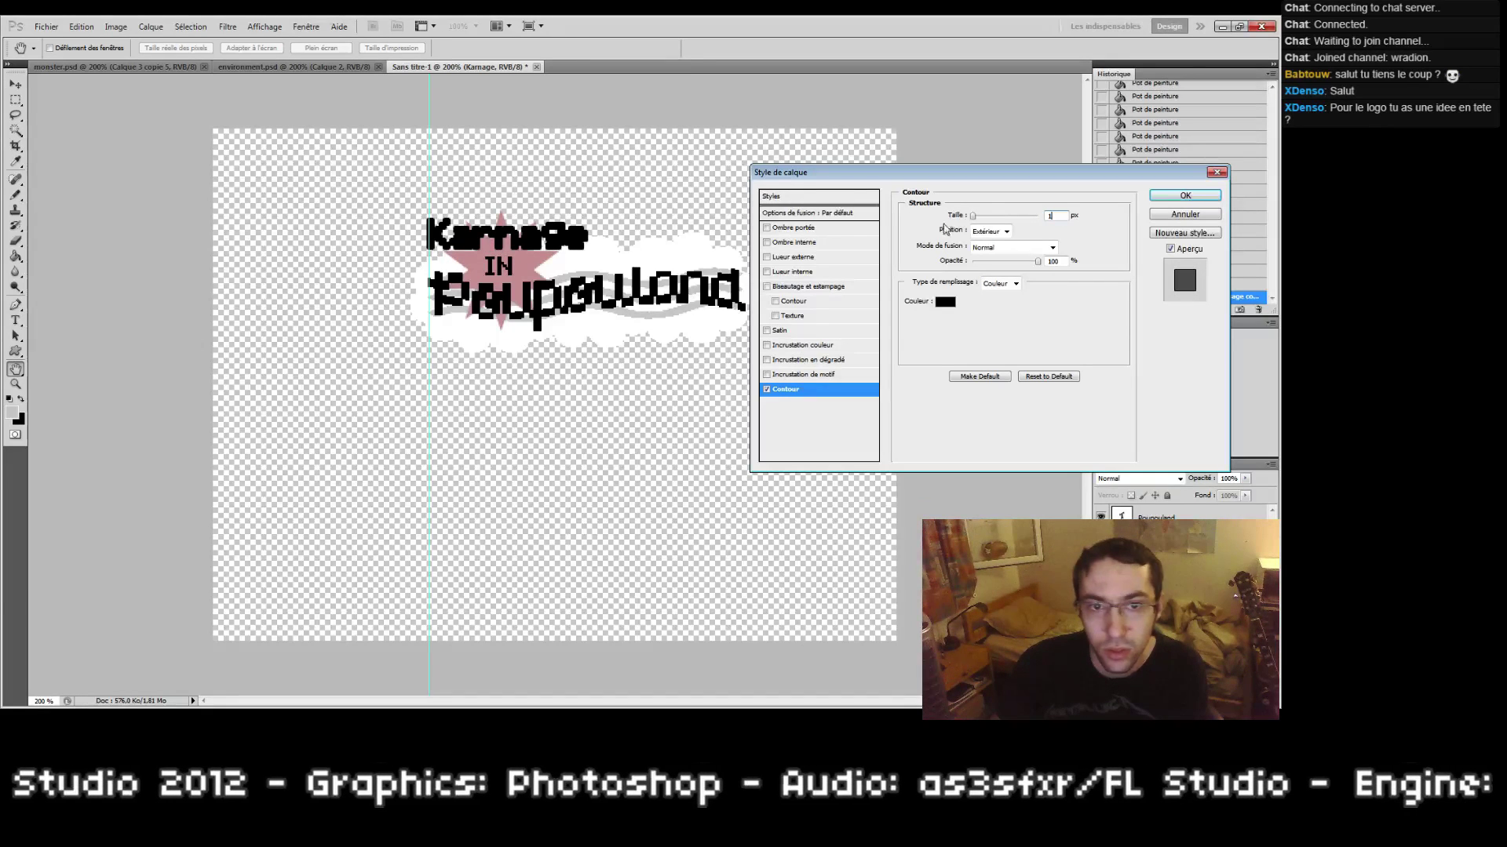
# Step: Set the Karnage text's stroke colour to dark red
pyautogui.click(941, 304)
pyautogui.write('255')
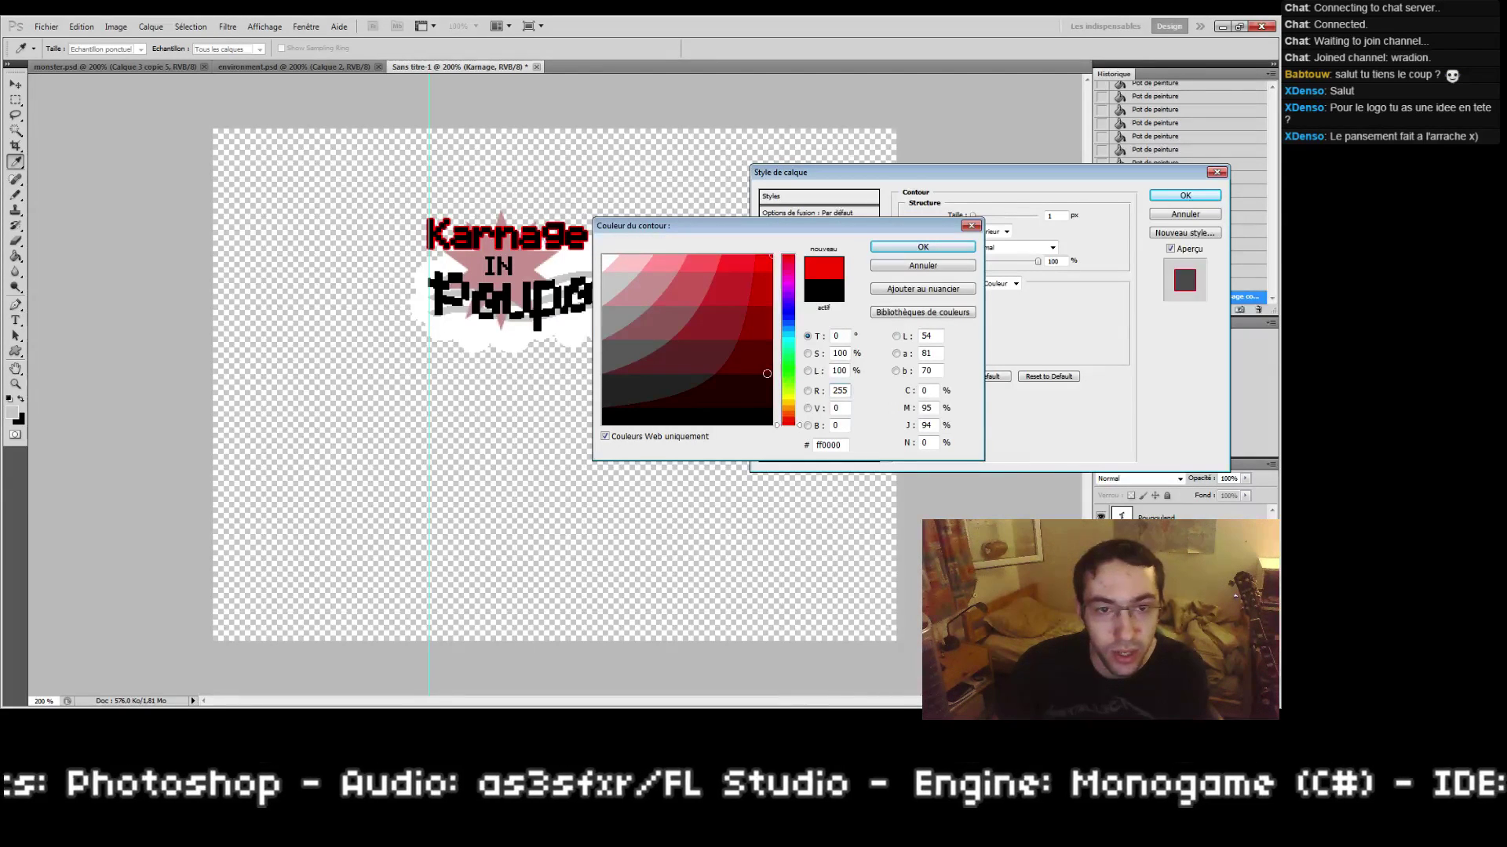
pyautogui.click(762, 365)
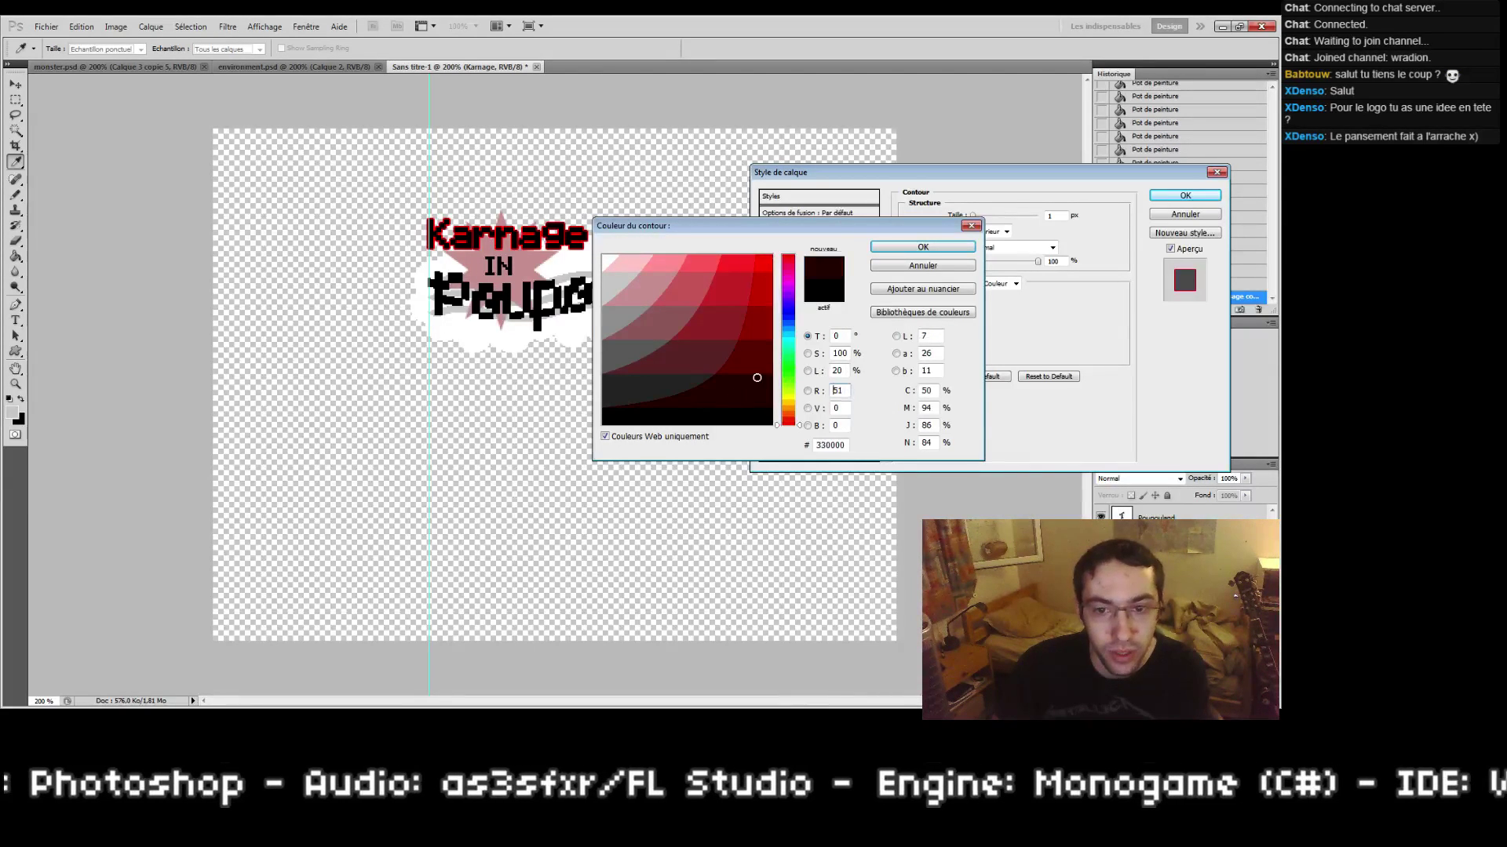
pyautogui.click(911, 248)
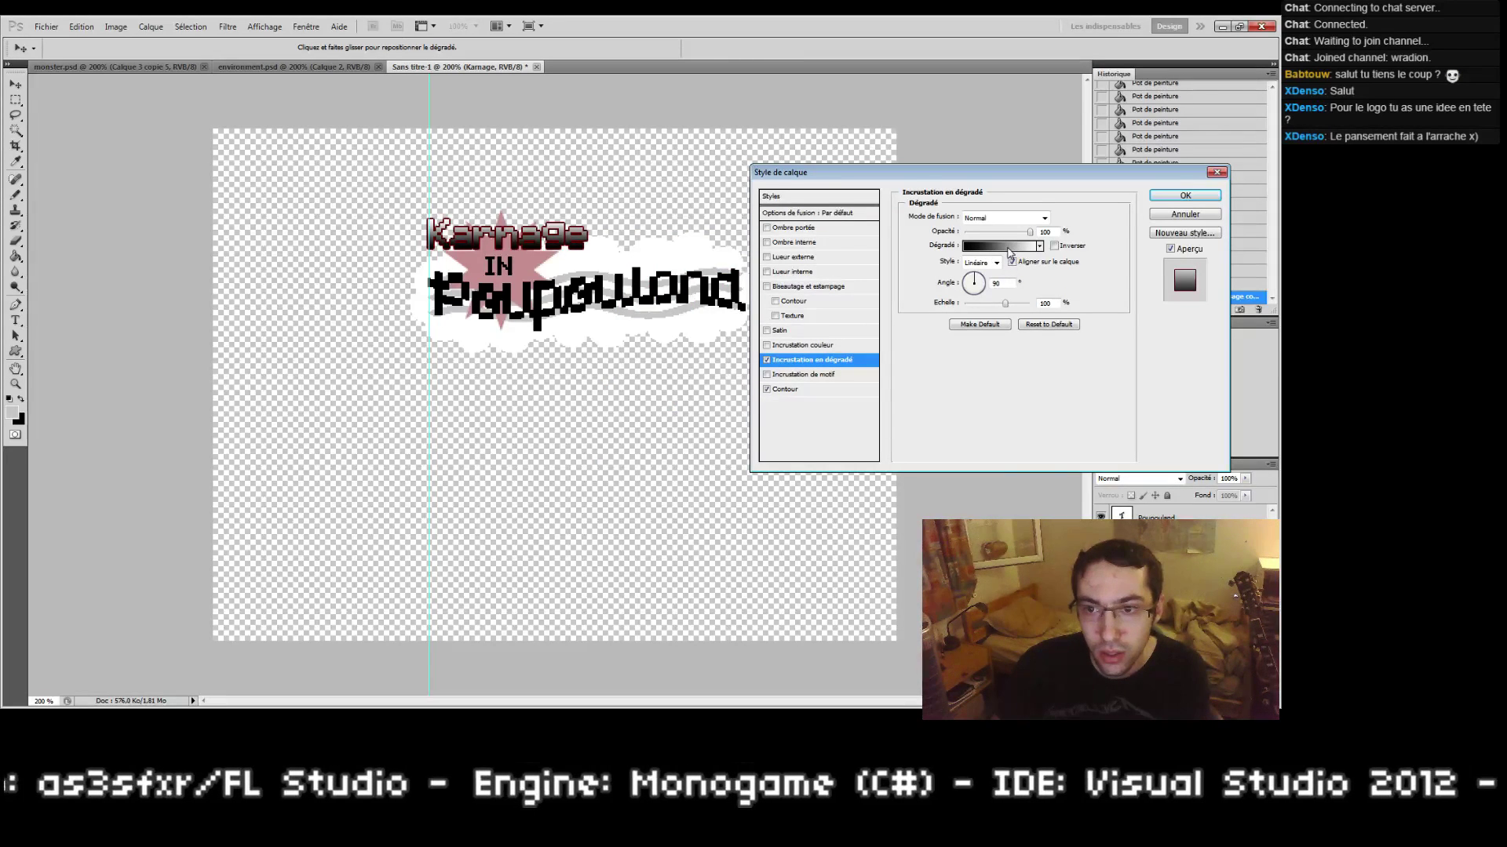
# Step: Give the Karnage text a linear gradient overlay at 50% scale, with its first colour stop set to orange #cc6600
pyautogui.moveTo(1005, 304)
pyautogui.mouseDown()
pyautogui.moveTo(952, 312)
pyautogui.moveTo(1006, 313)
pyautogui.mouseUp()
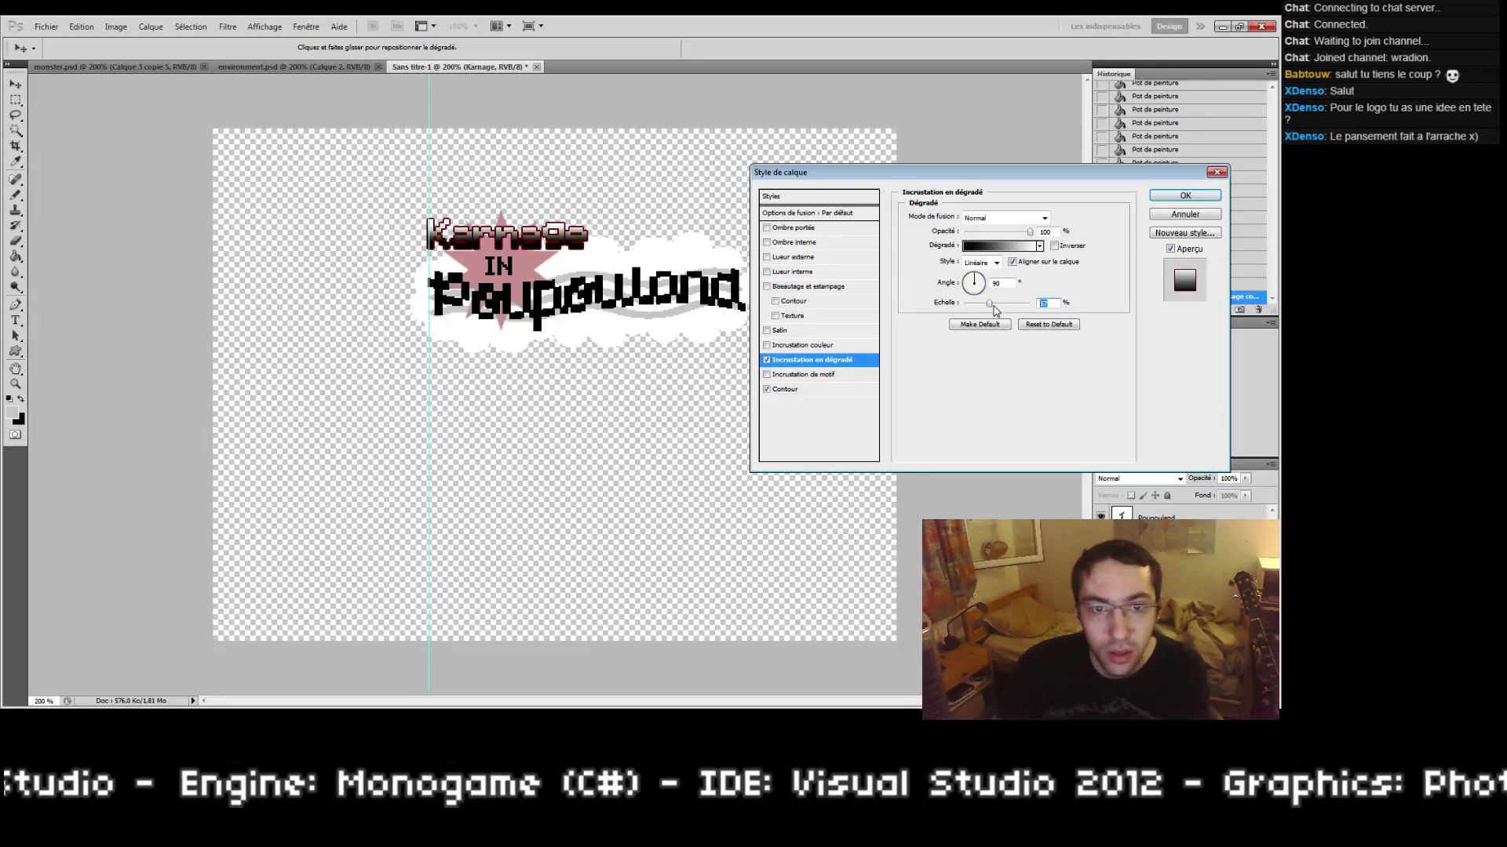
pyautogui.write('50')
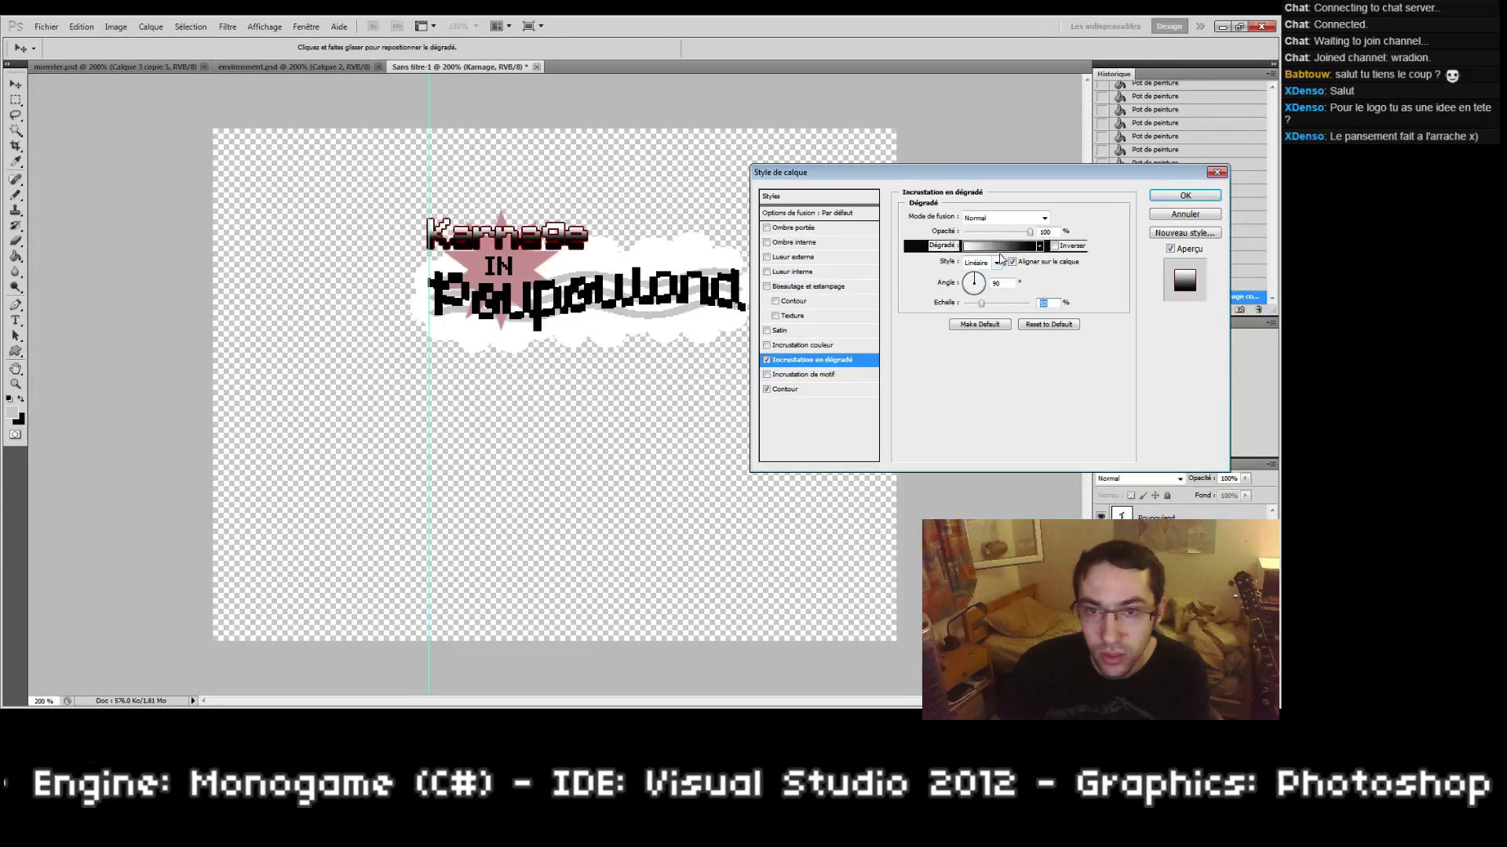
pyautogui.click(992, 246)
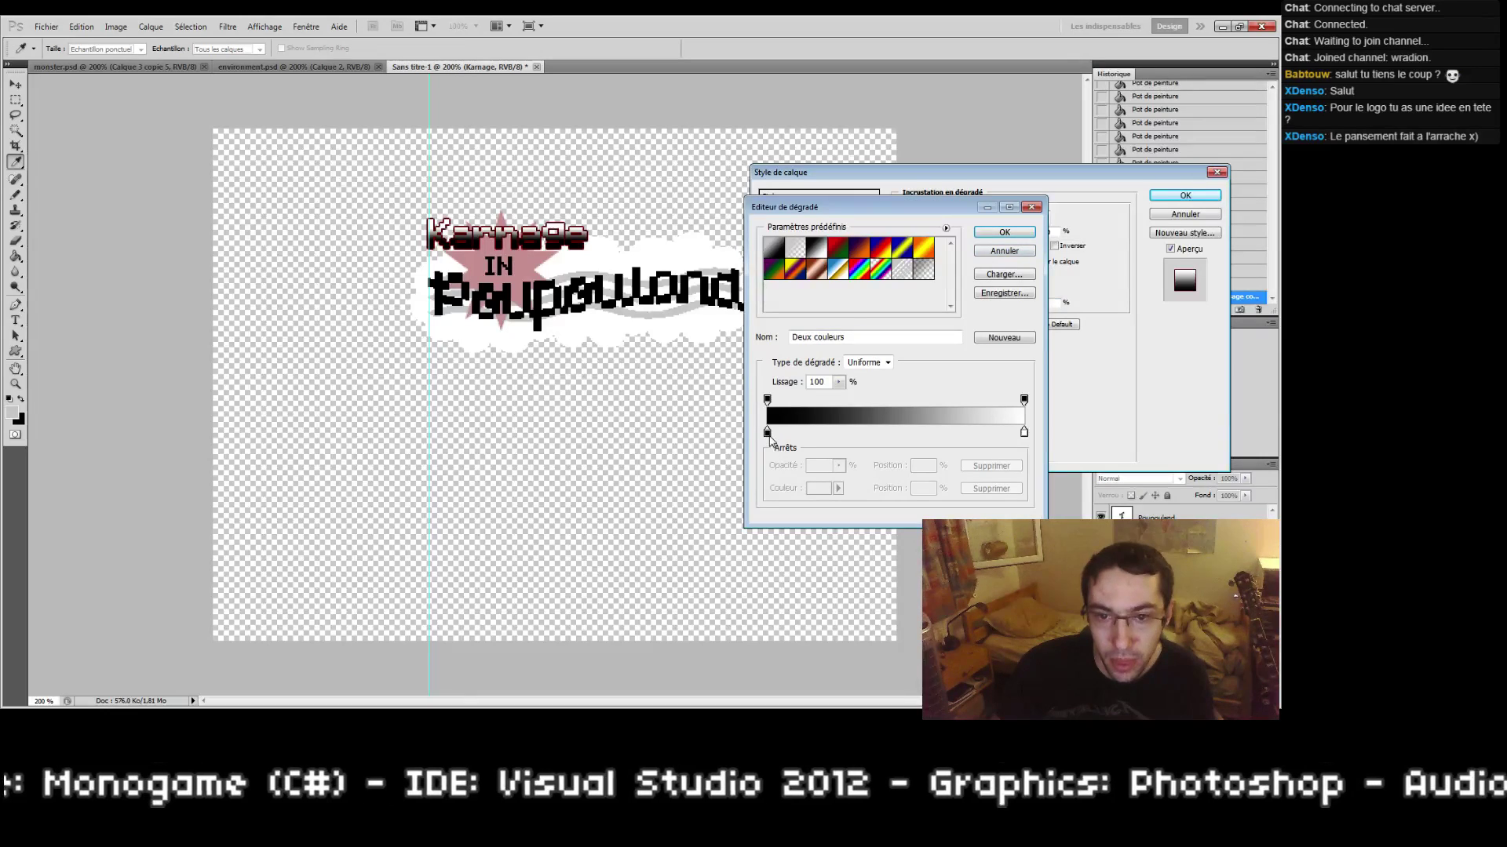
pyautogui.doubleClick(767, 433)
pyautogui.click(756, 350)
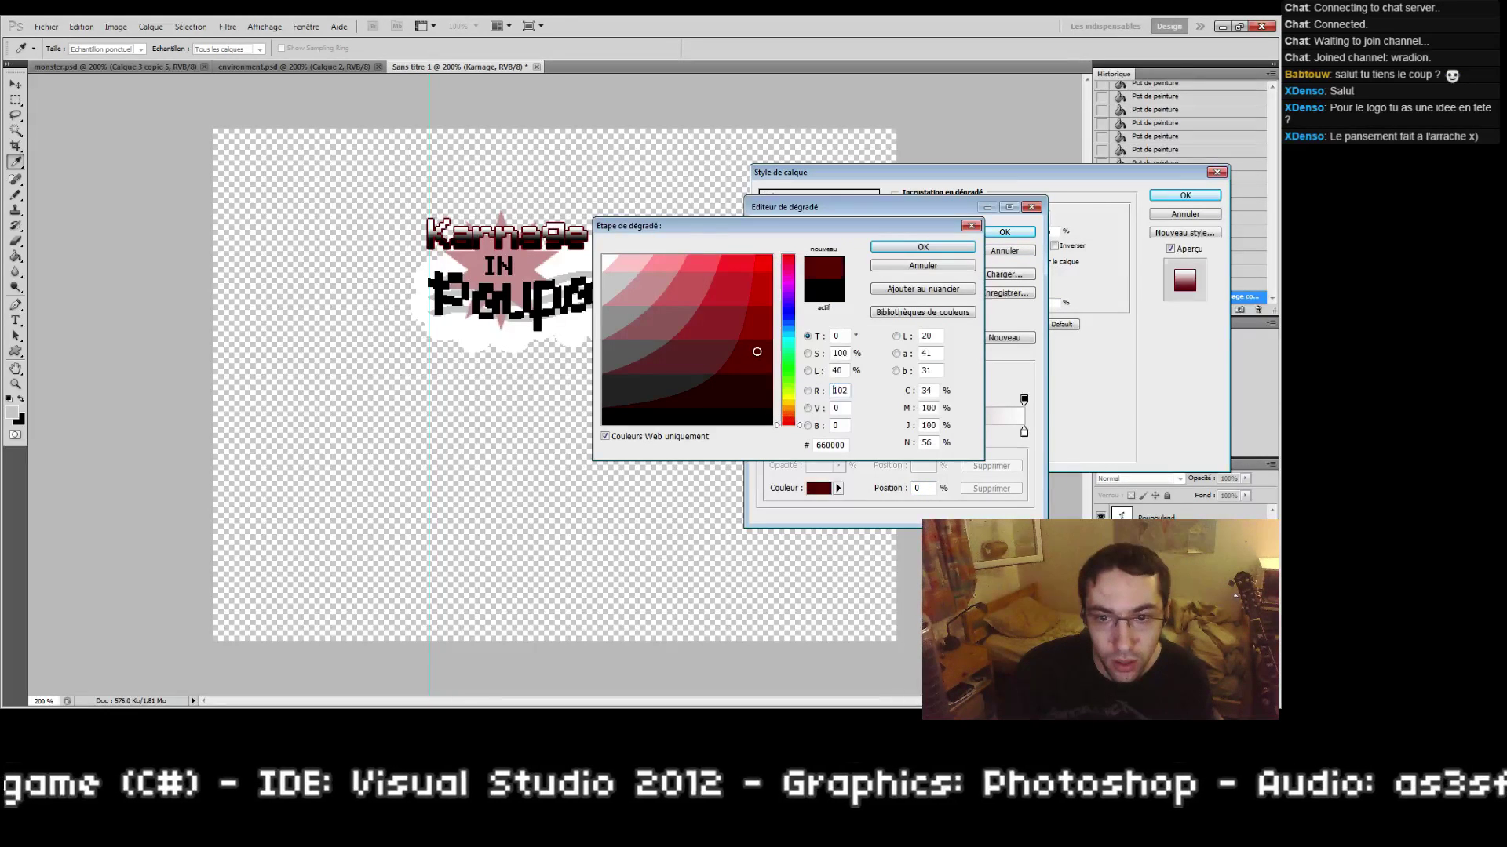
pyautogui.click(766, 319)
pyautogui.click(789, 408)
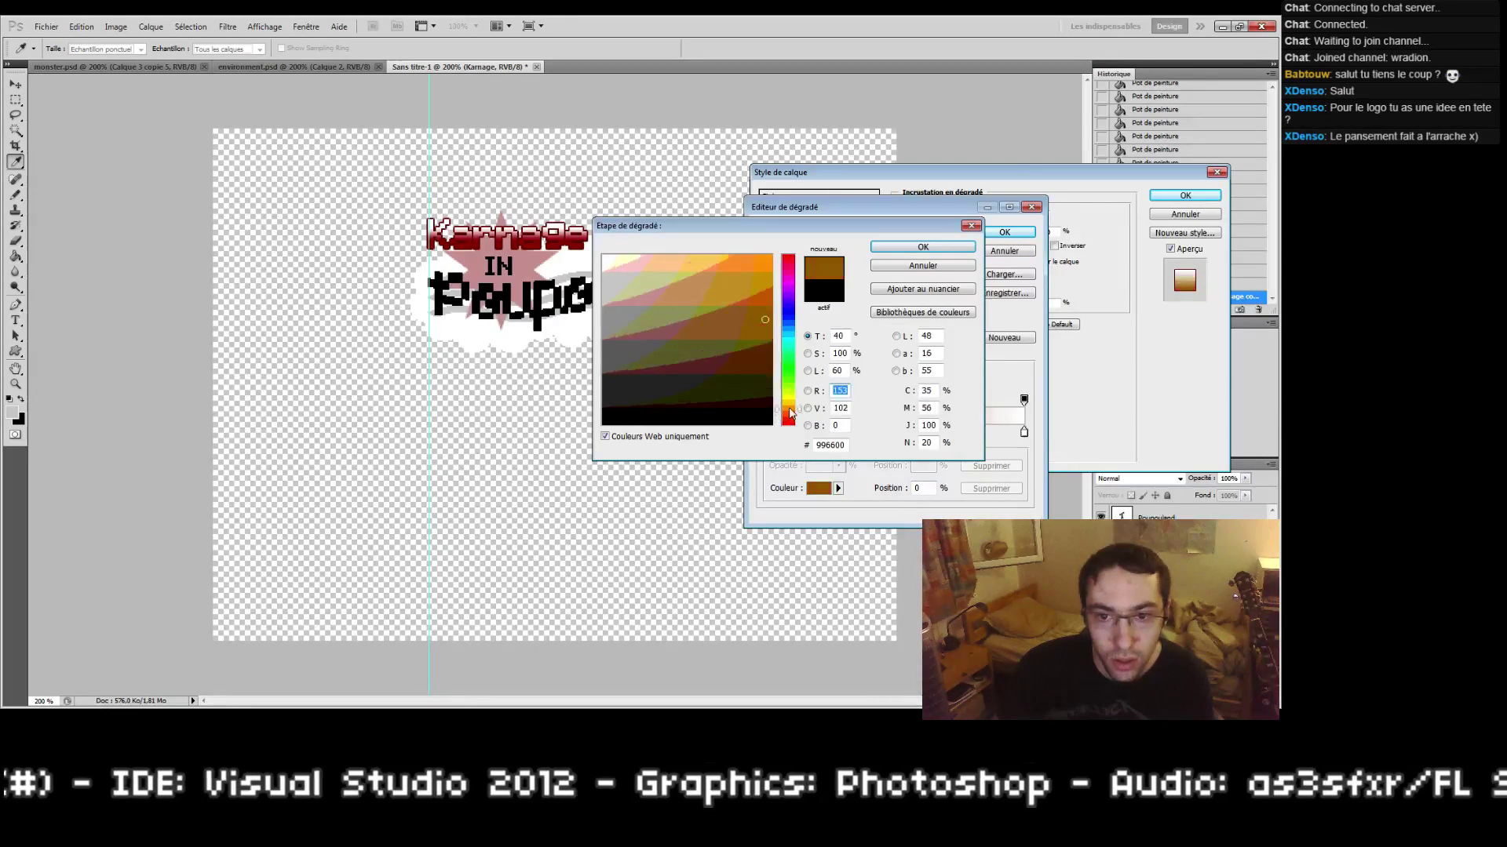
pyautogui.click(769, 295)
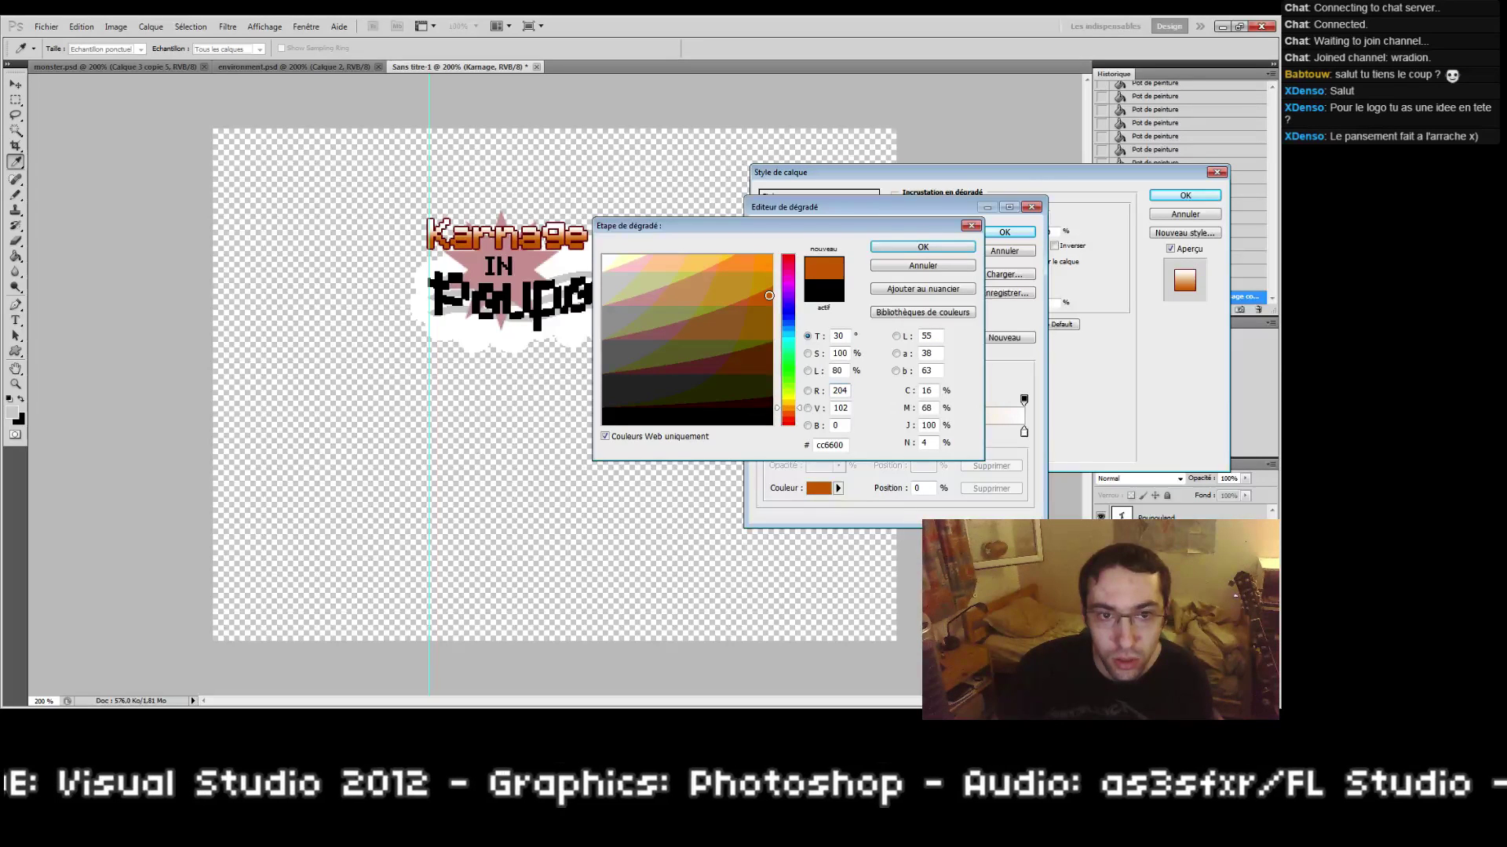
pyautogui.click(920, 247)
# Step: Add a colour stop at 23% of the Karnage text's gradient and set it to red #cc0000
pyautogui.doubleClick(829, 431)
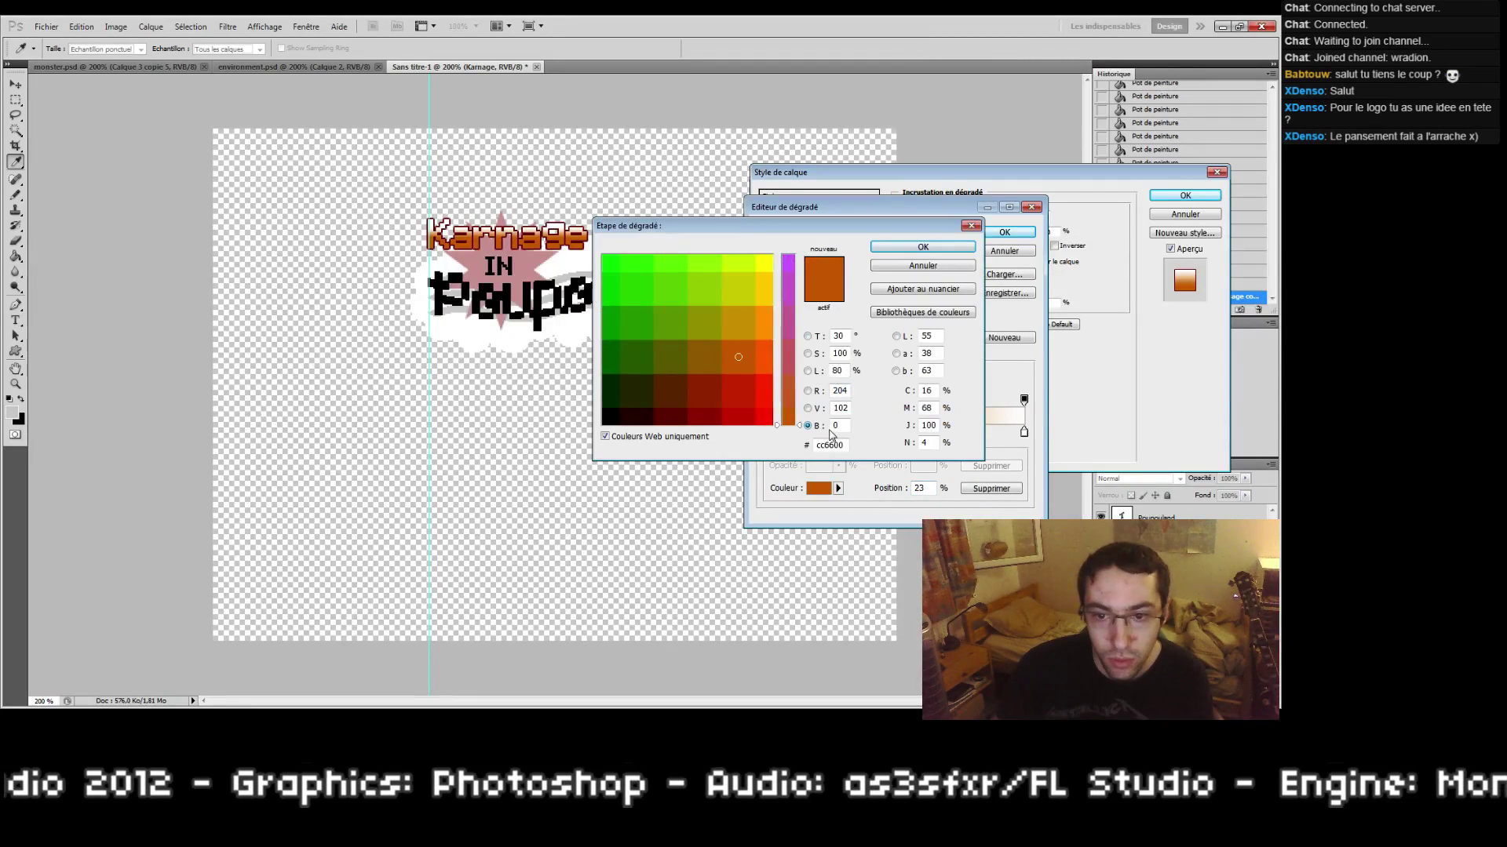
pyautogui.click(808, 336)
pyautogui.click(767, 332)
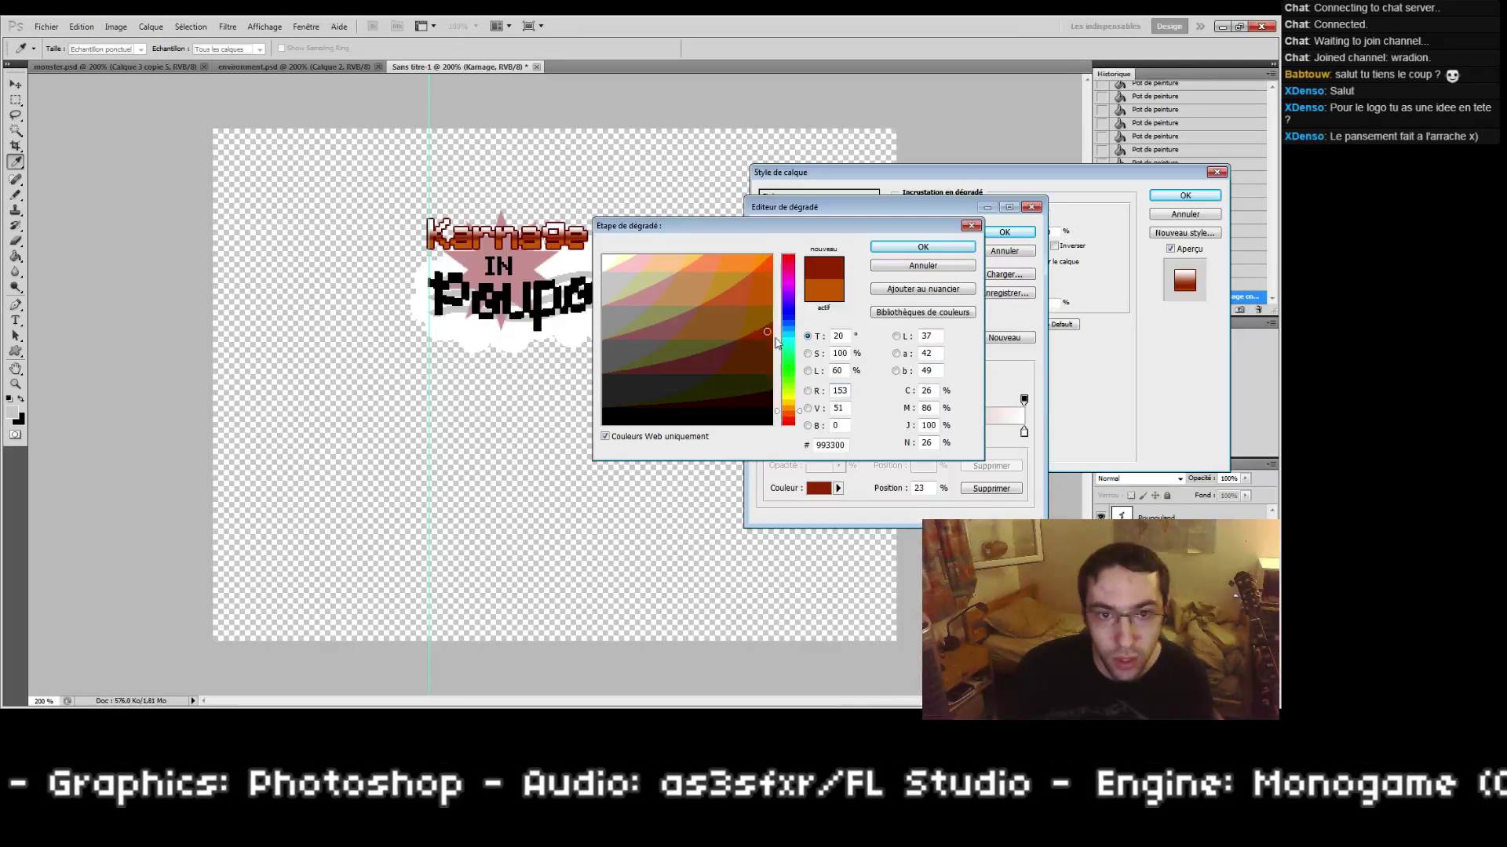
pyautogui.moveTo(788, 412); pyautogui.dragTo(777, 440)
pyautogui.click(731, 254)
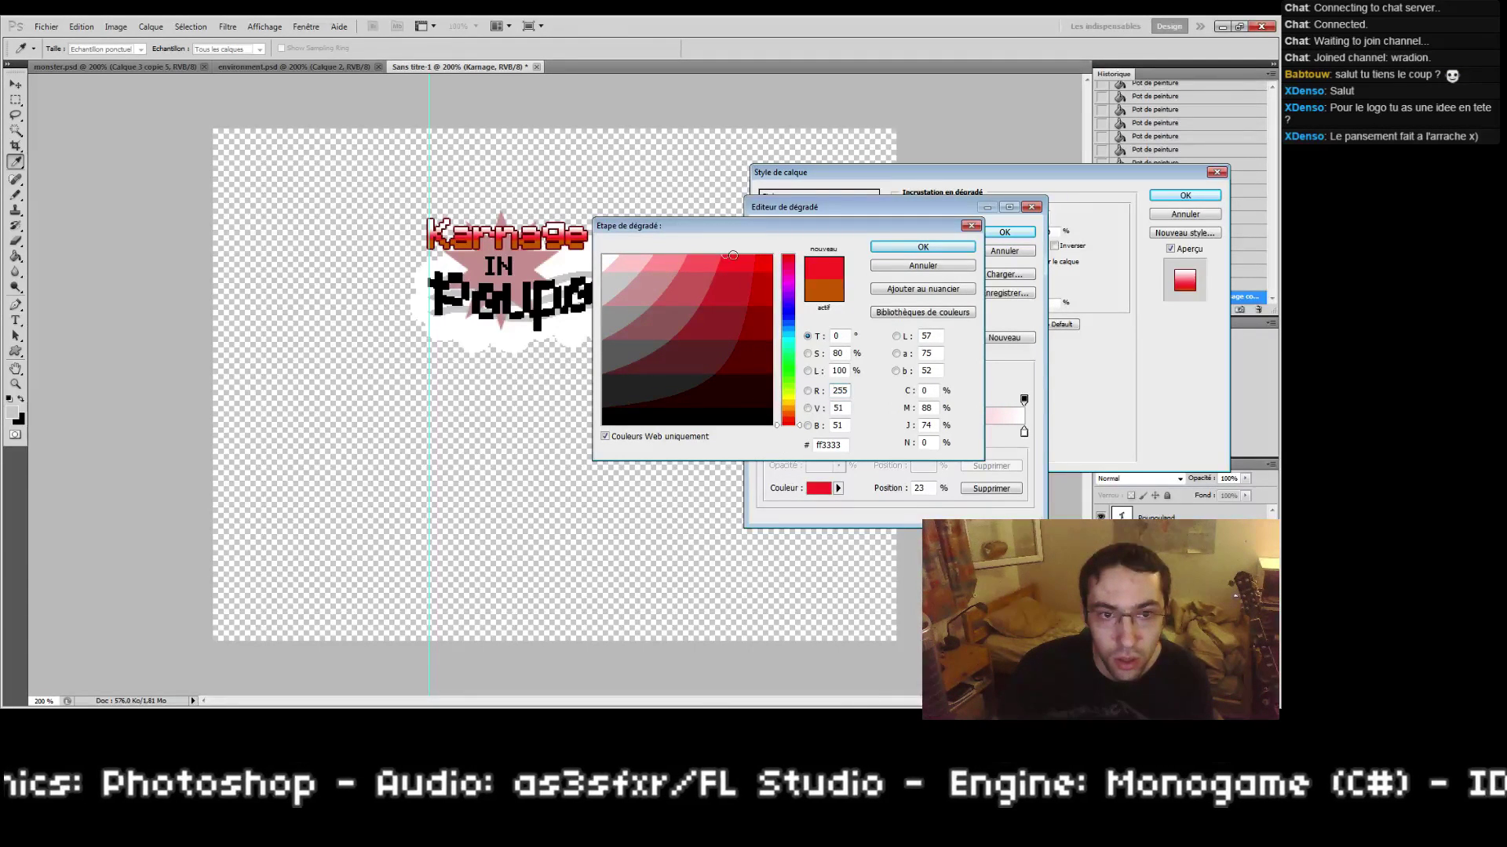
pyautogui.click(765, 255)
pyautogui.moveTo(765, 255); pyautogui.dragTo(773, 291)
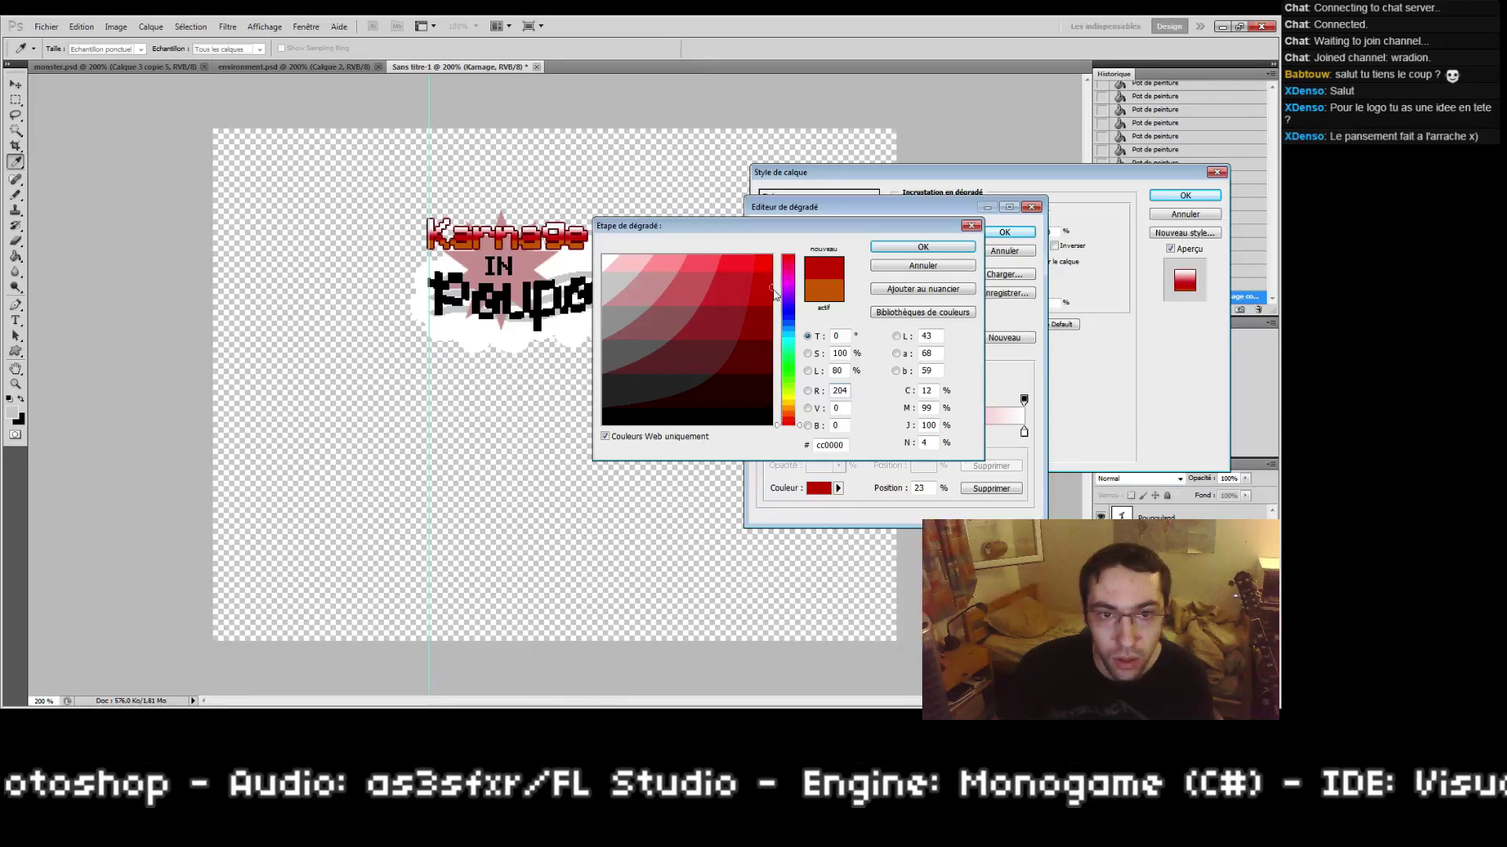
pyautogui.click(923, 248)
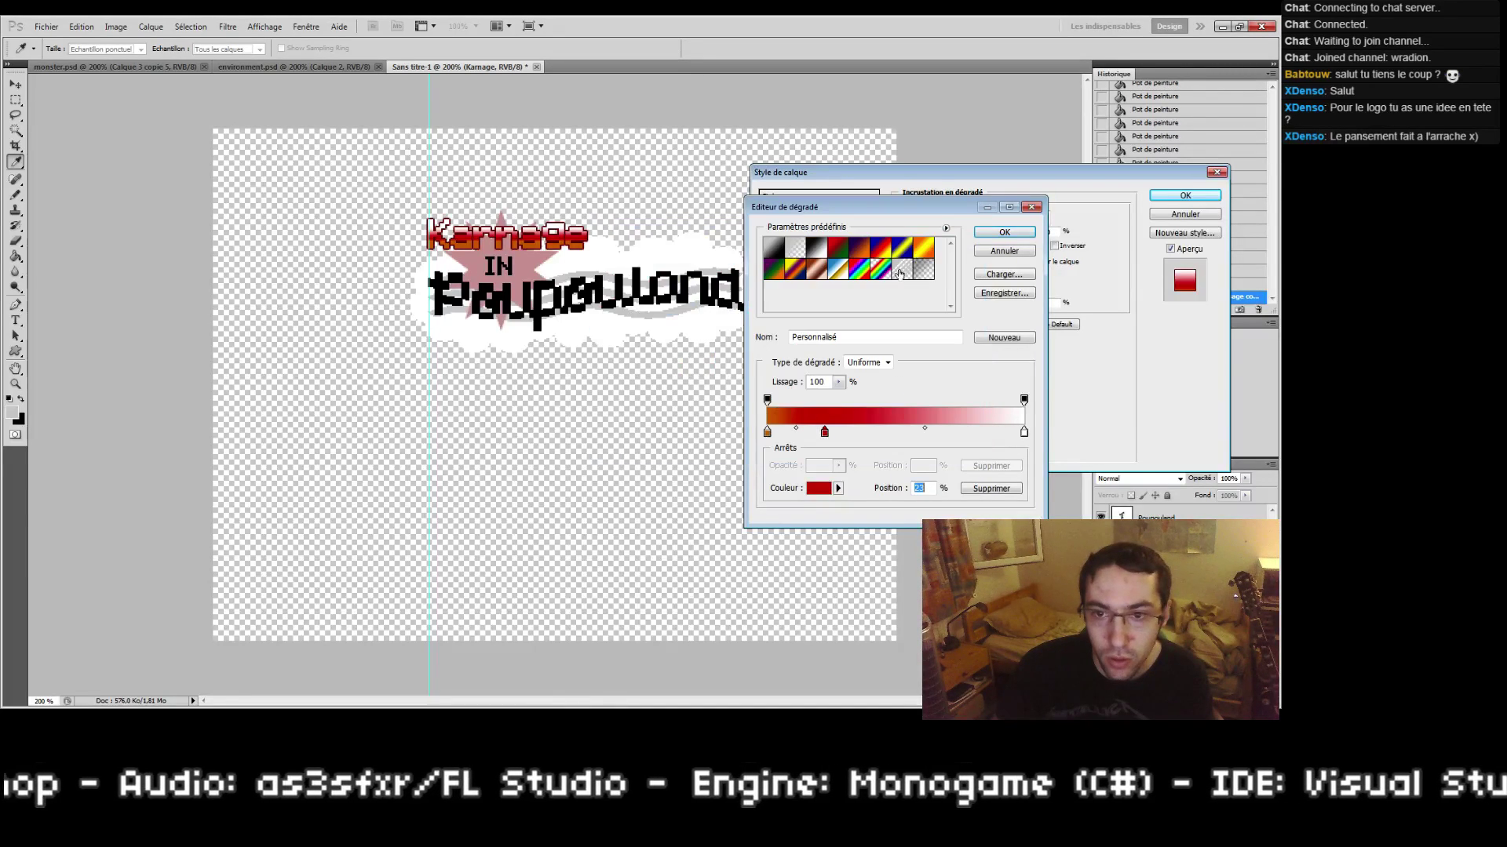
# Step: Set the gradient's first colour stop to orange #ff9900 and move the red stop to 72%
pyautogui.doubleClick(768, 432)
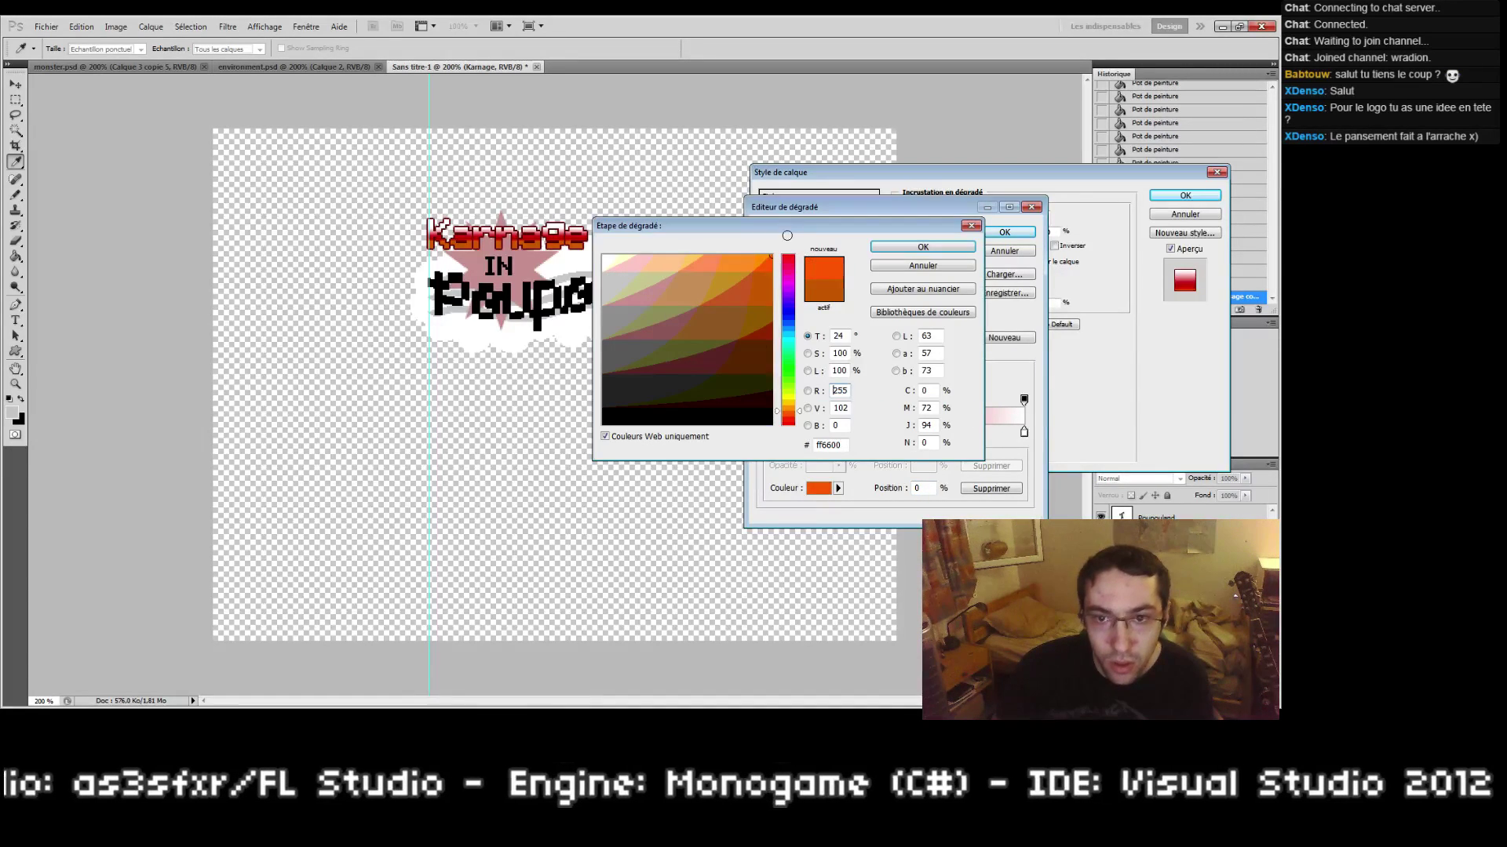
pyautogui.moveTo(756, 271); pyautogui.dragTo(759, 256)
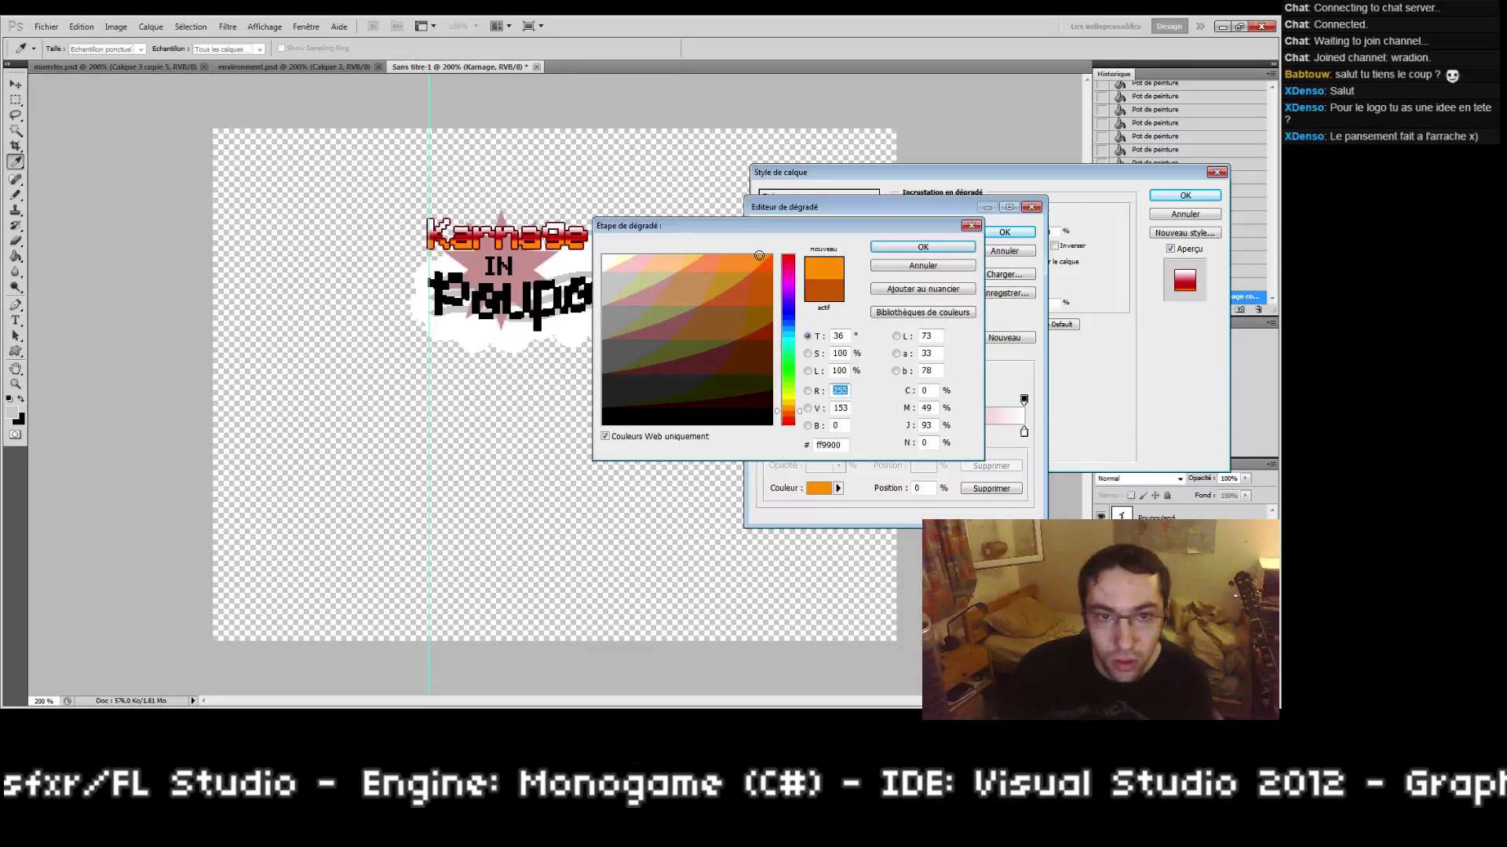
pyautogui.click(923, 246)
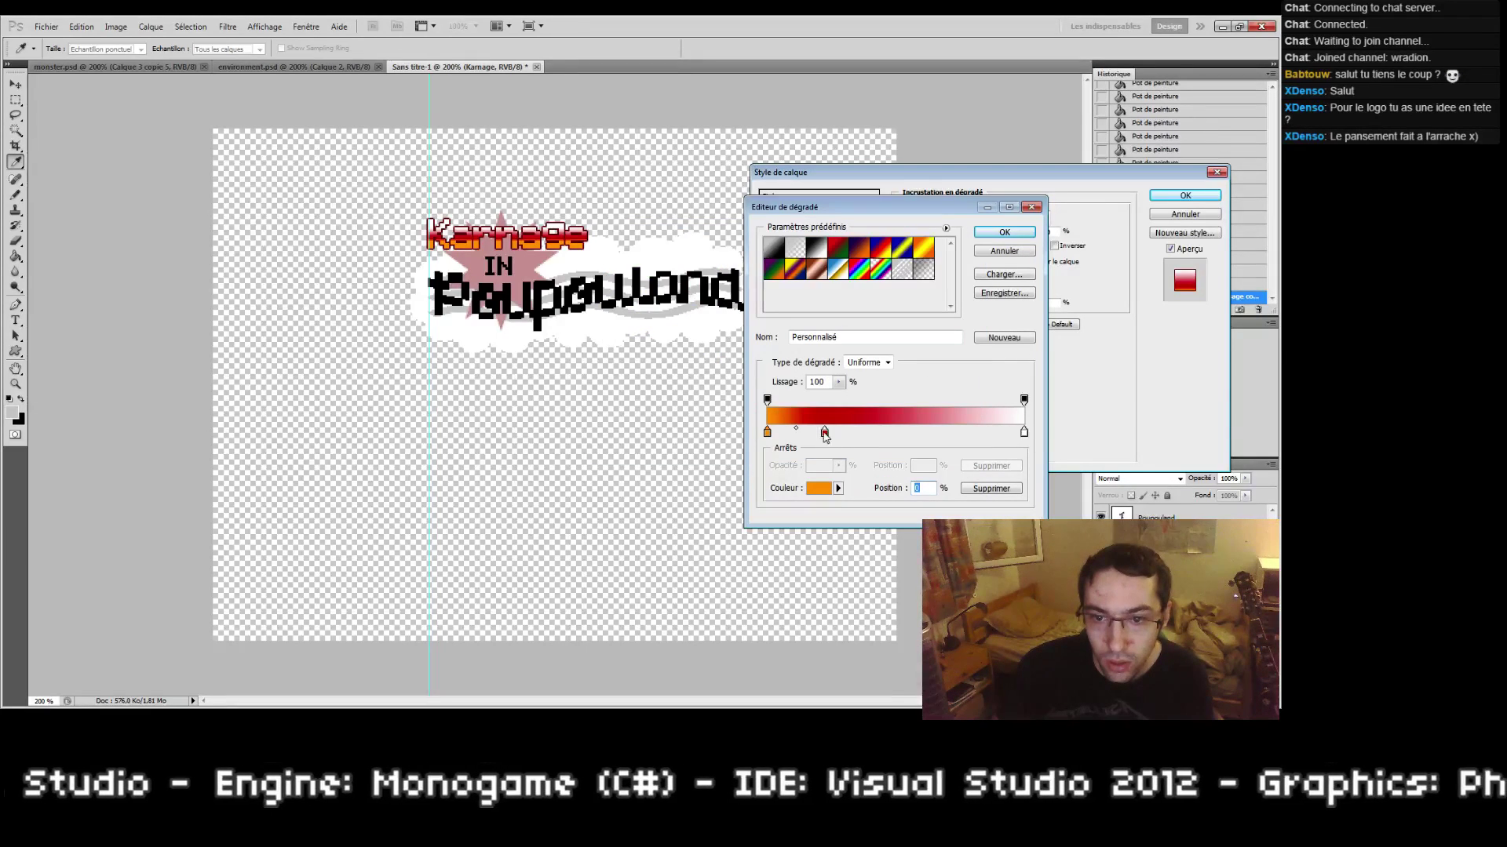
pyautogui.moveTo(825, 432); pyautogui.dragTo(952, 436)
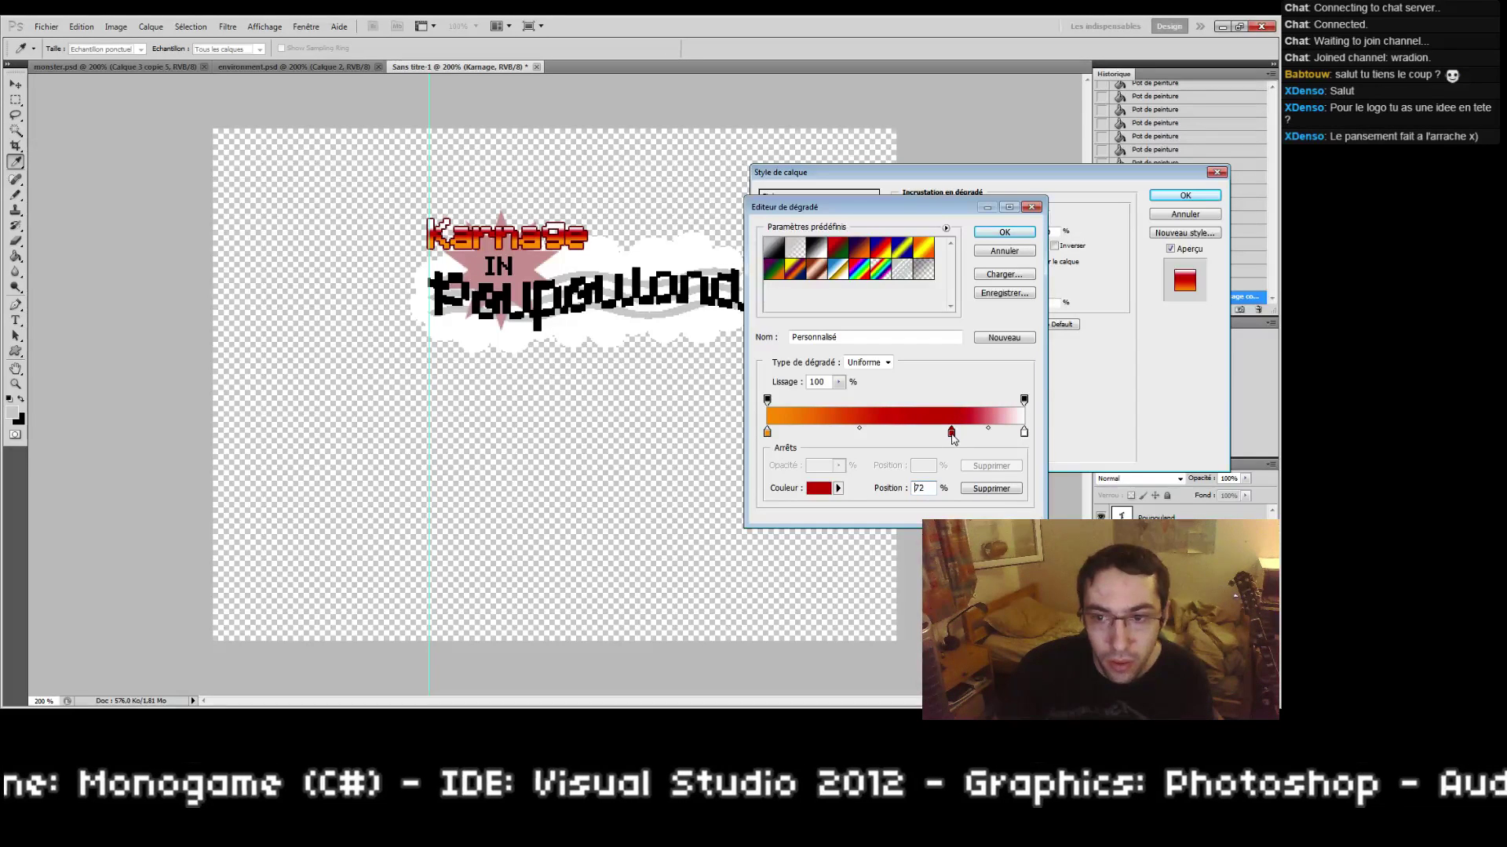
# Step: Set the gradient's end colour stop to light orange-red #ff6633
pyautogui.doubleClick(1024, 431)
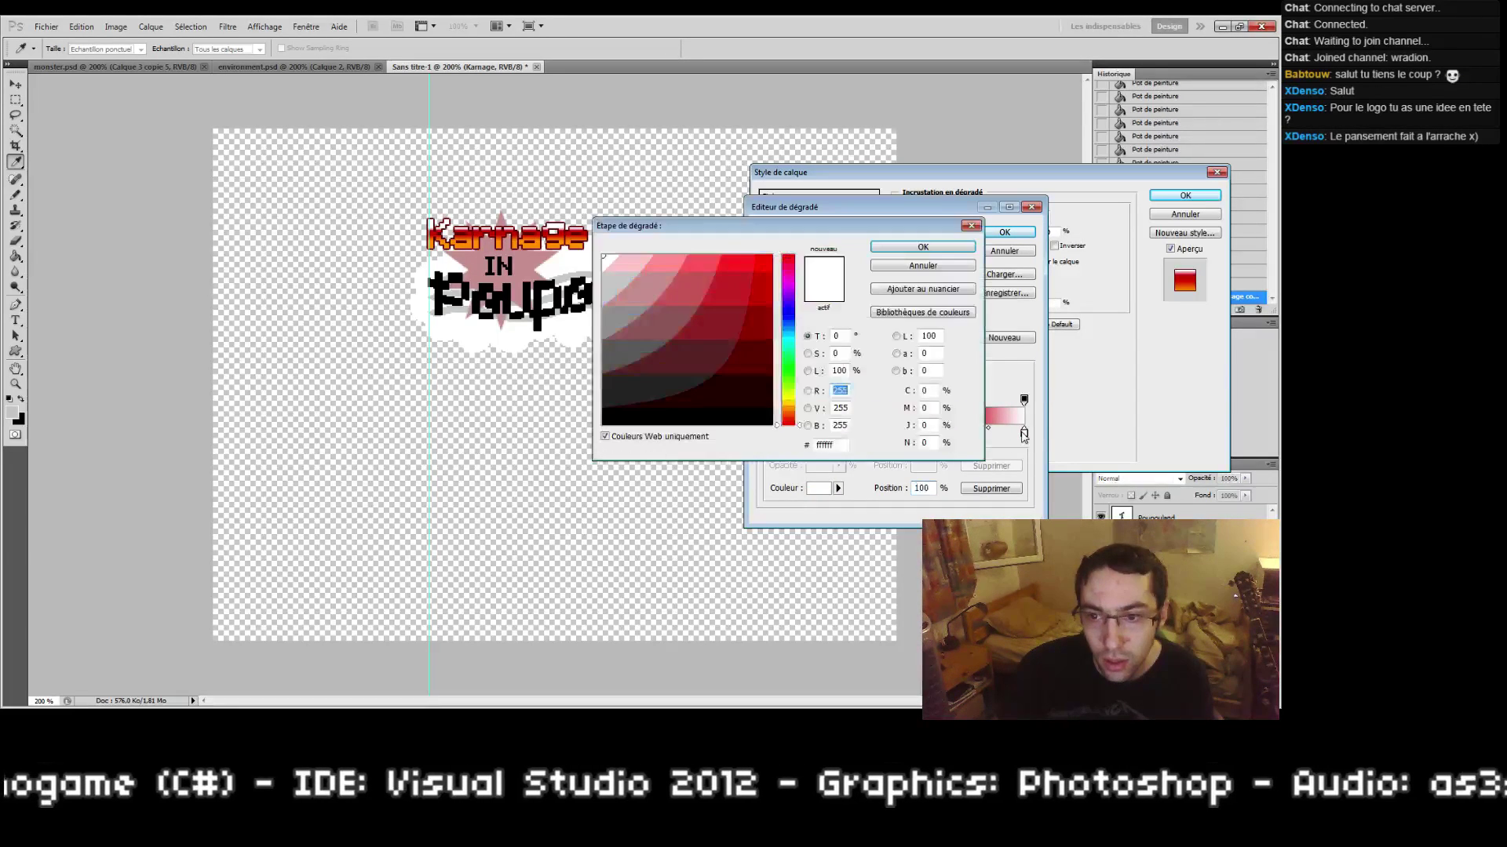
pyautogui.click(749, 271)
pyautogui.click(733, 261)
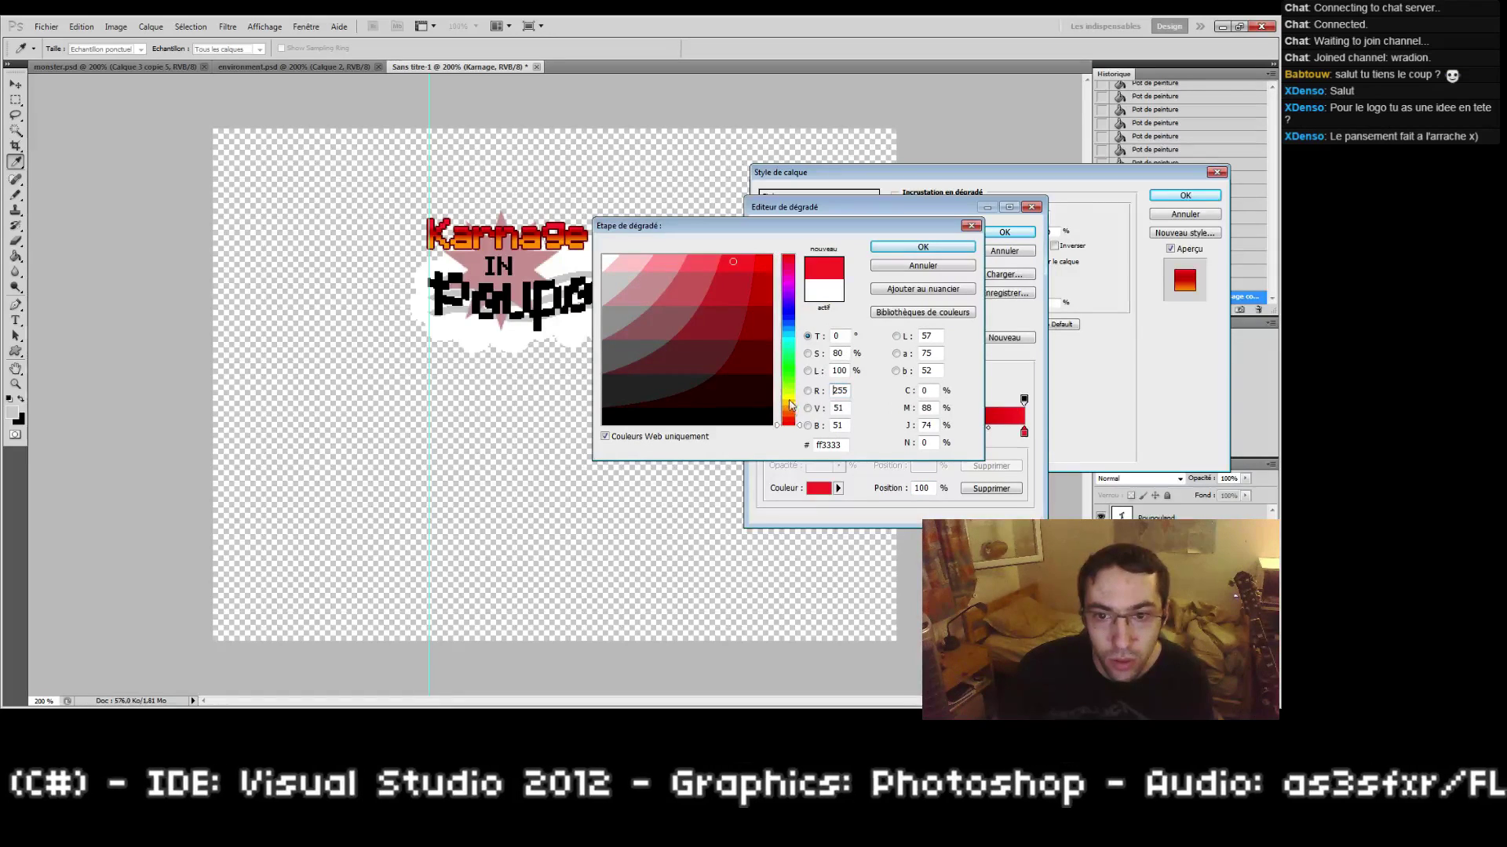
pyautogui.moveTo(791, 405); pyautogui.dragTo(791, 422)
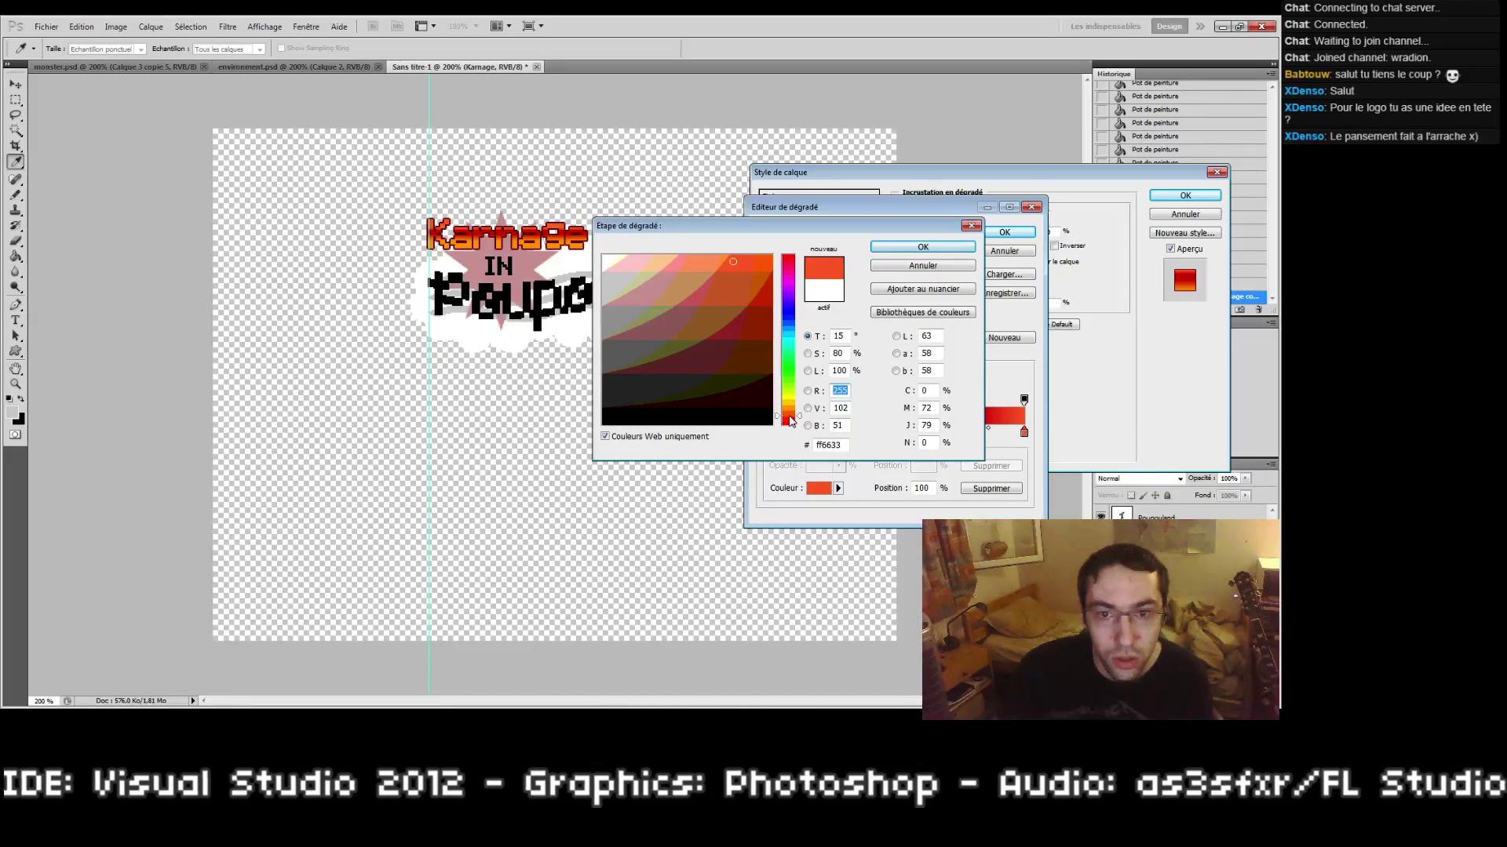
pyautogui.click(919, 266)
# Step: Recolour the gradient's 72% stop to a brighter orange-red with the web-only colour restriction turned off
pyautogui.doubleClick(951, 432)
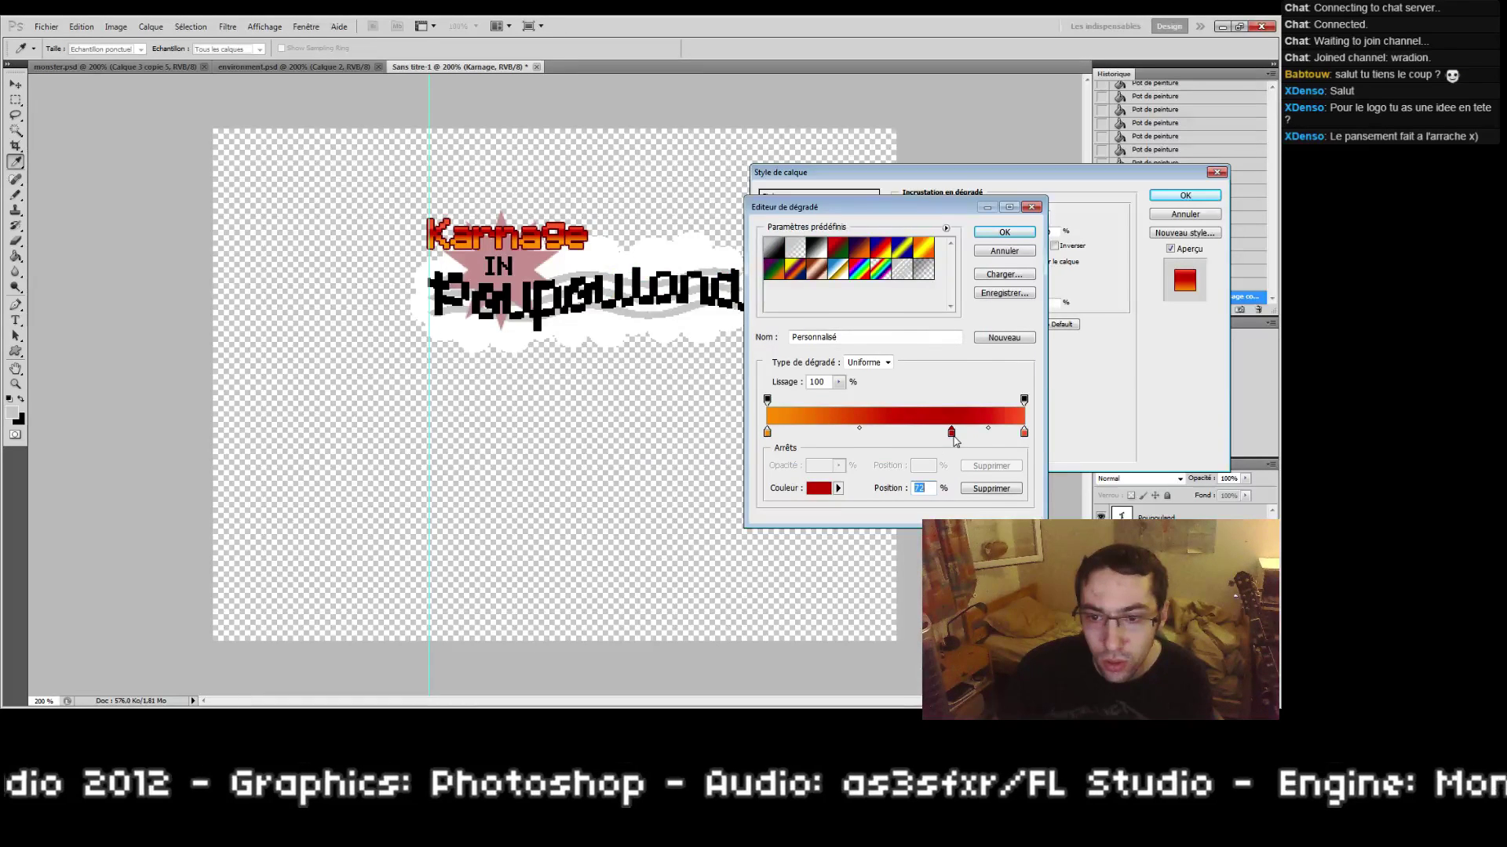
pyautogui.moveTo(765, 291)
pyautogui.mouseDown()
pyautogui.moveTo(768, 319)
pyautogui.moveTo(767, 291)
pyautogui.mouseUp()
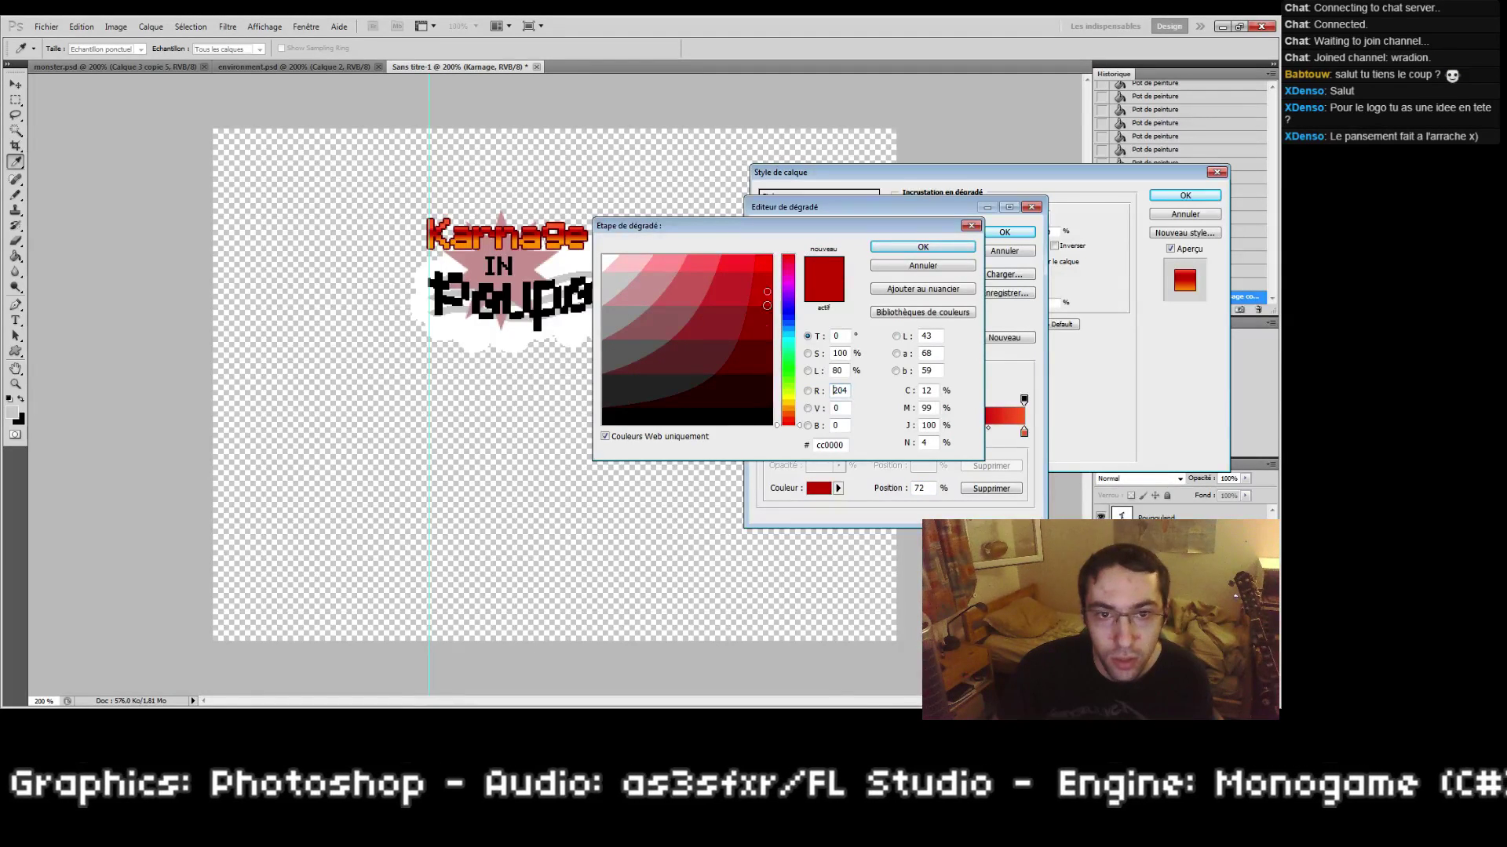
pyautogui.click(695, 441)
pyautogui.moveTo(784, 425); pyautogui.dragTo(787, 422)
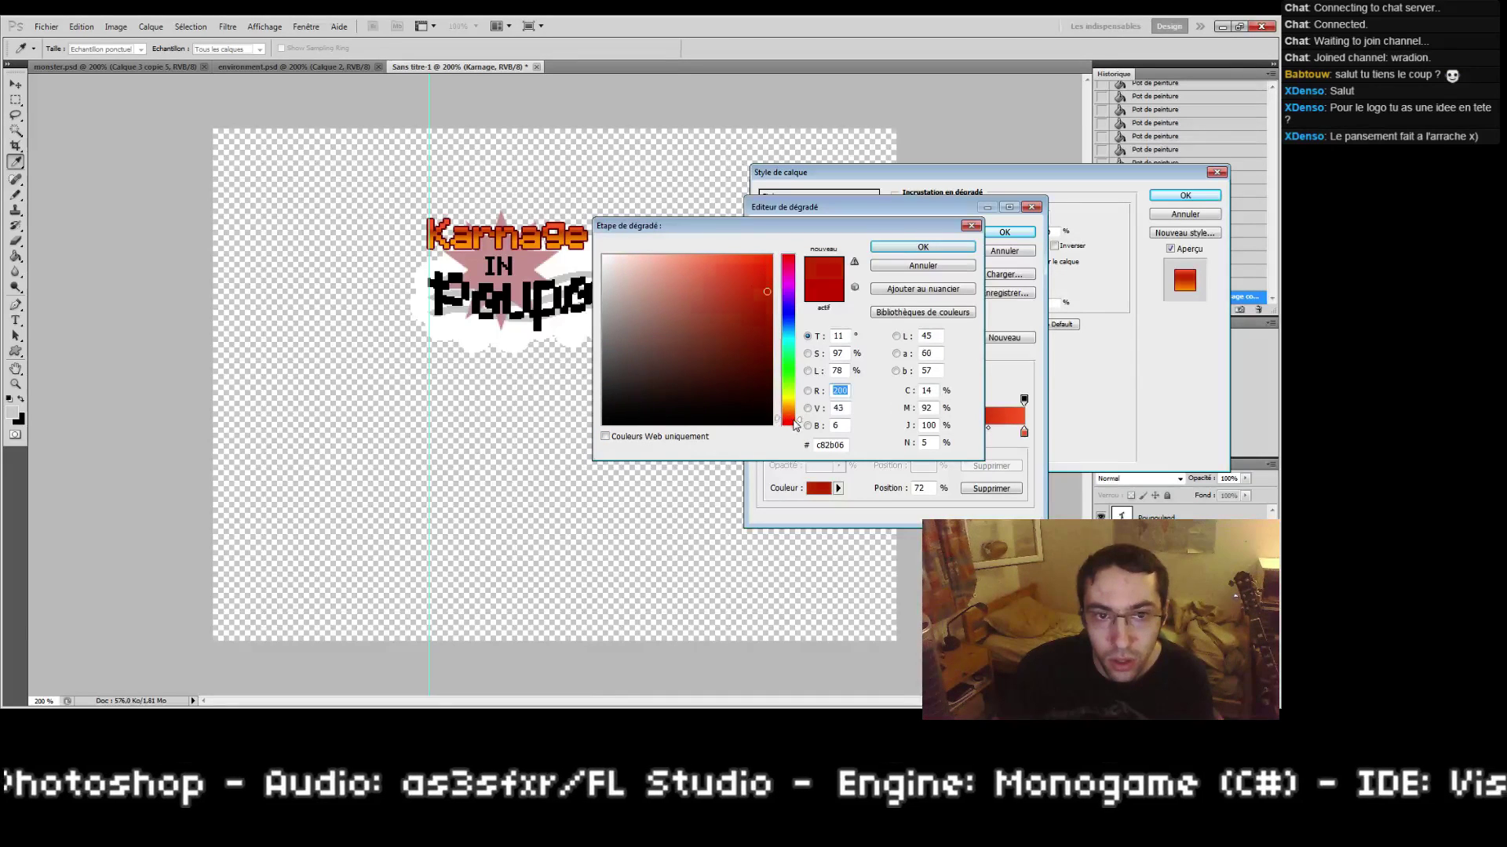
pyautogui.moveTo(755, 286)
pyautogui.mouseDown()
pyautogui.moveTo(752, 271)
pyautogui.moveTo(775, 272)
pyautogui.mouseUp()
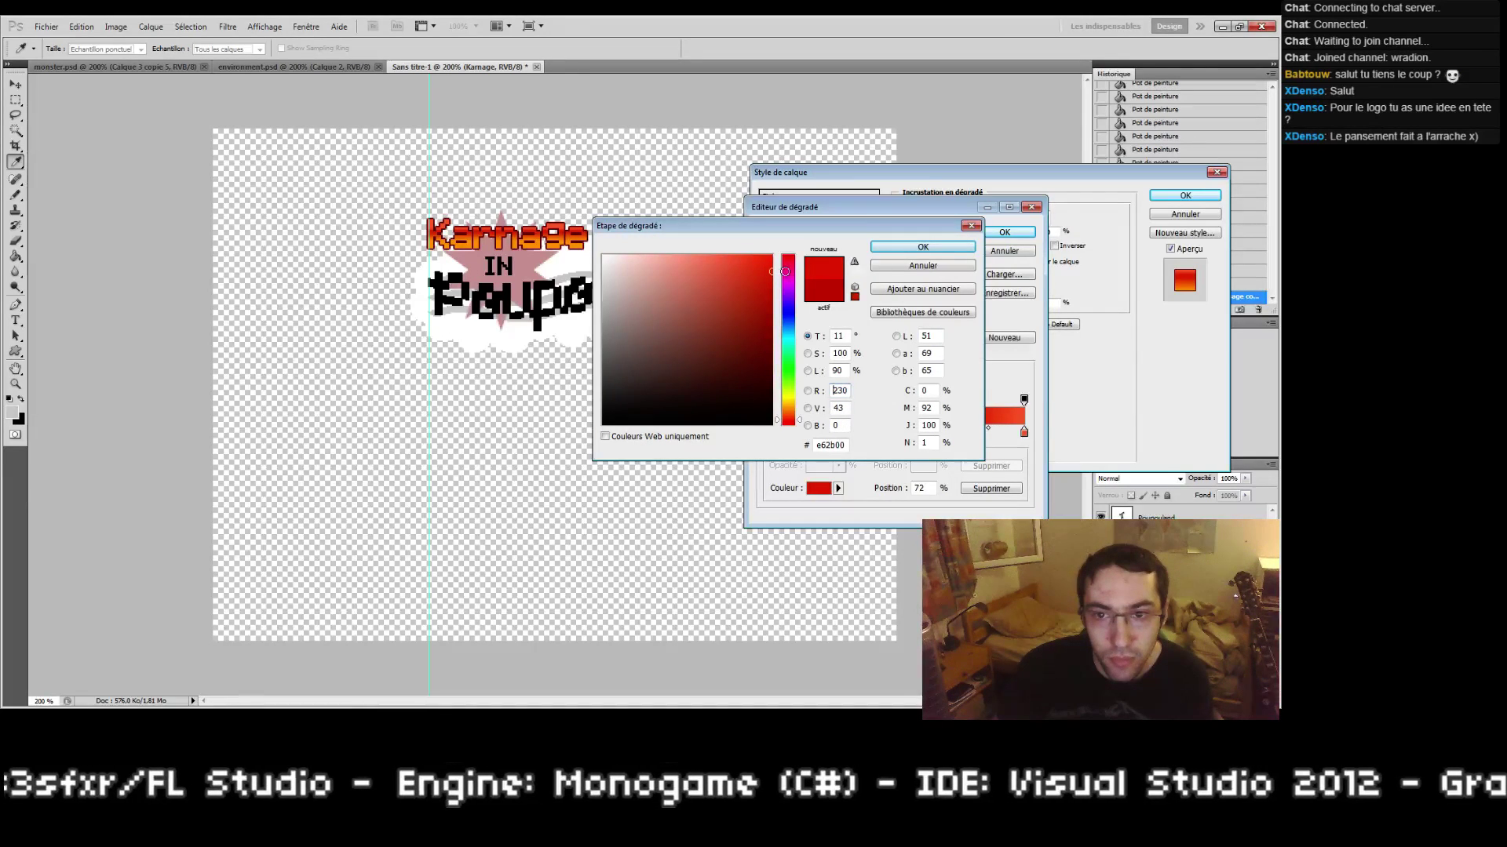
pyautogui.moveTo(788, 418); pyautogui.dragTo(787, 423)
pyautogui.click(923, 247)
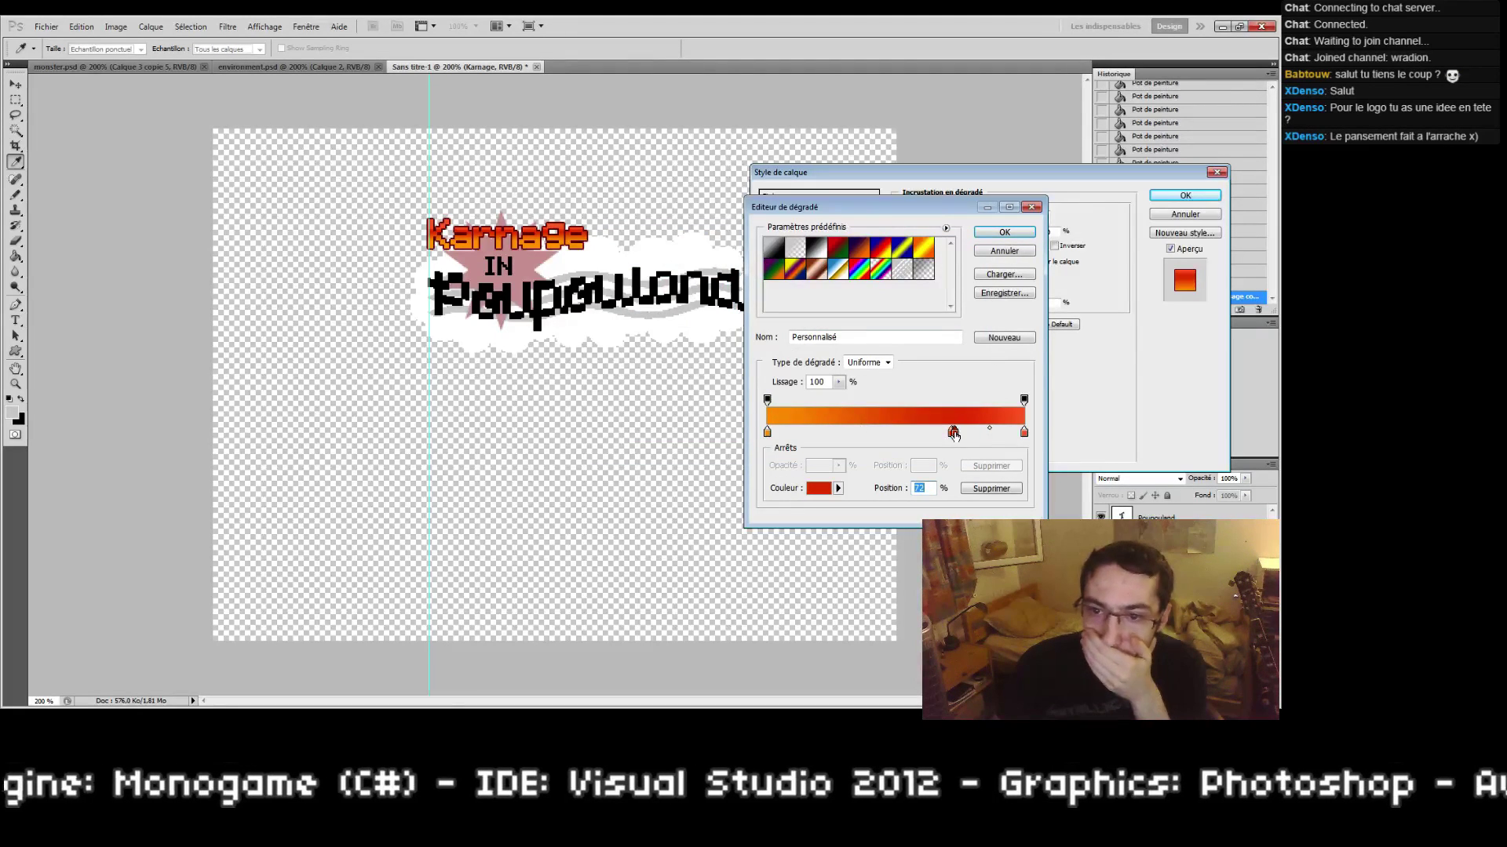
# Step: Move the gradient's red stop closer to the middle and shift the orange-to-red midpoint slightly past halfway
pyautogui.click(950, 439)
pyautogui.click(951, 433)
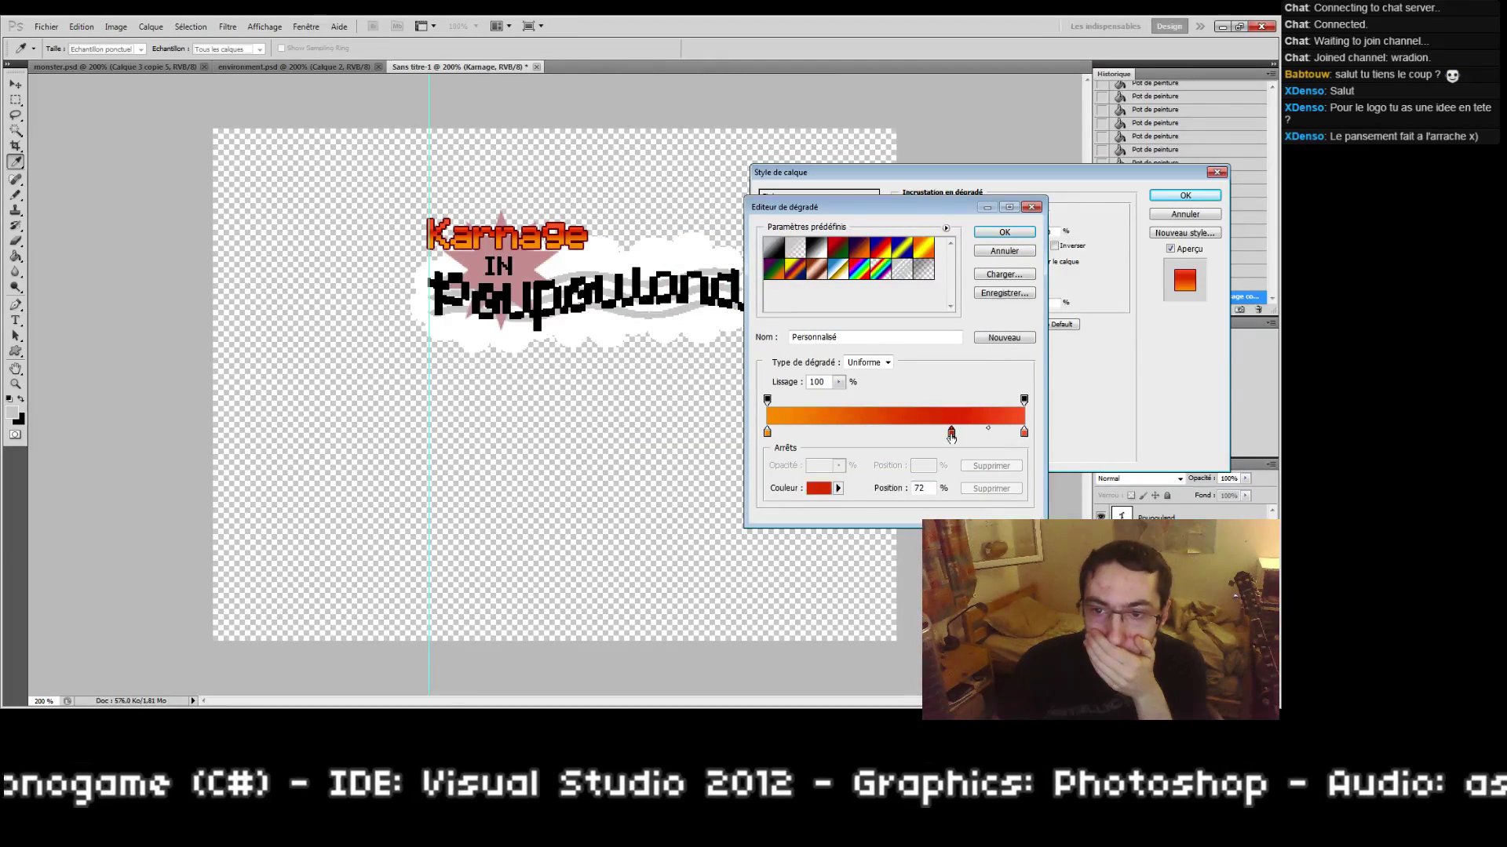
pyautogui.click(952, 439)
pyautogui.moveTo(952, 434); pyautogui.dragTo(792, 434)
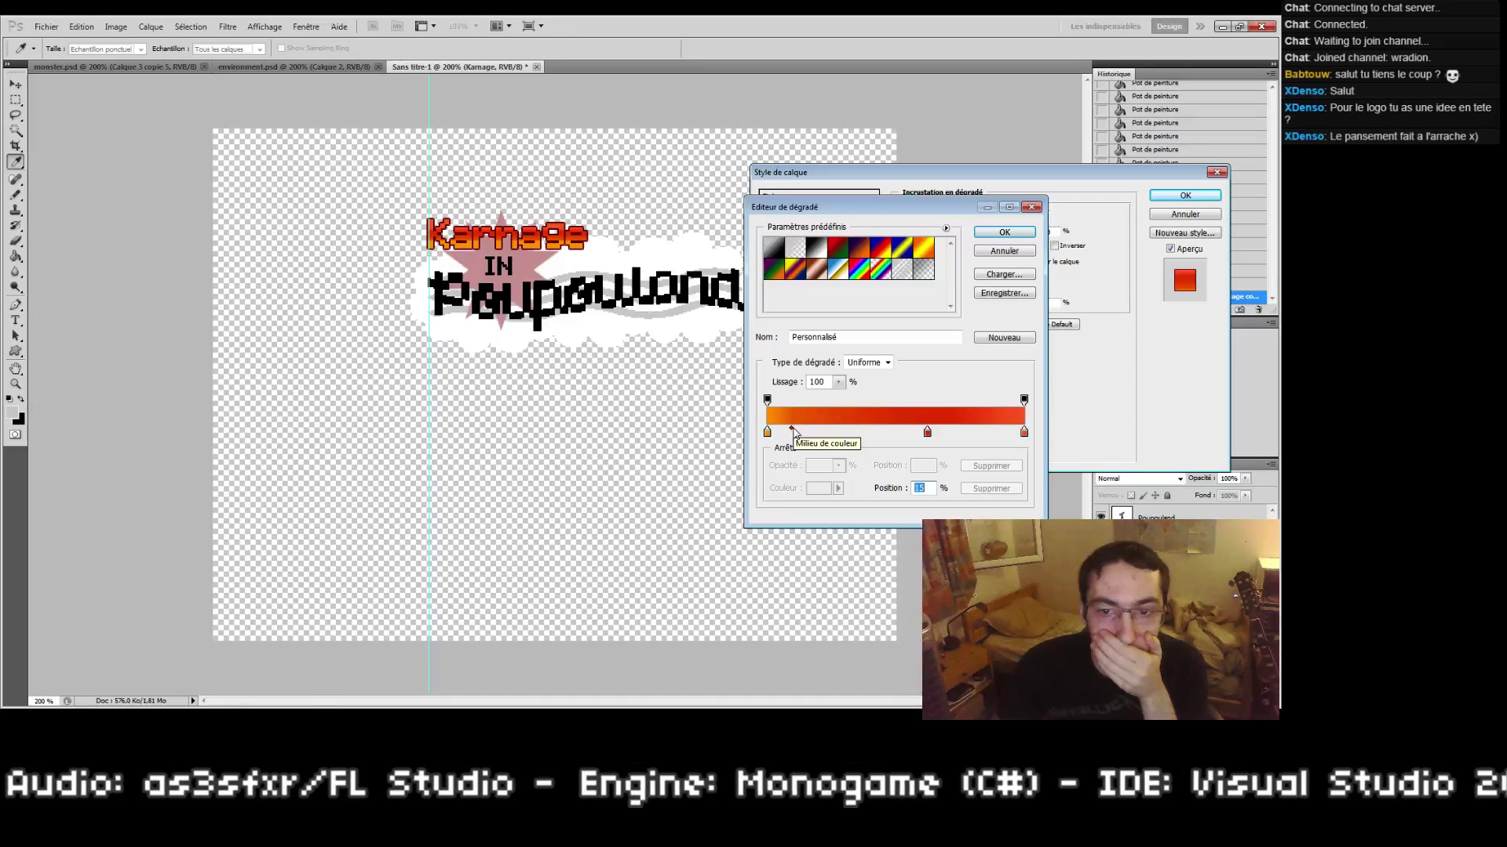
pyautogui.moveTo(792, 431); pyautogui.dragTo(870, 430)
pyautogui.click(987, 431)
pyautogui.moveTo(987, 430); pyautogui.dragTo(983, 455)
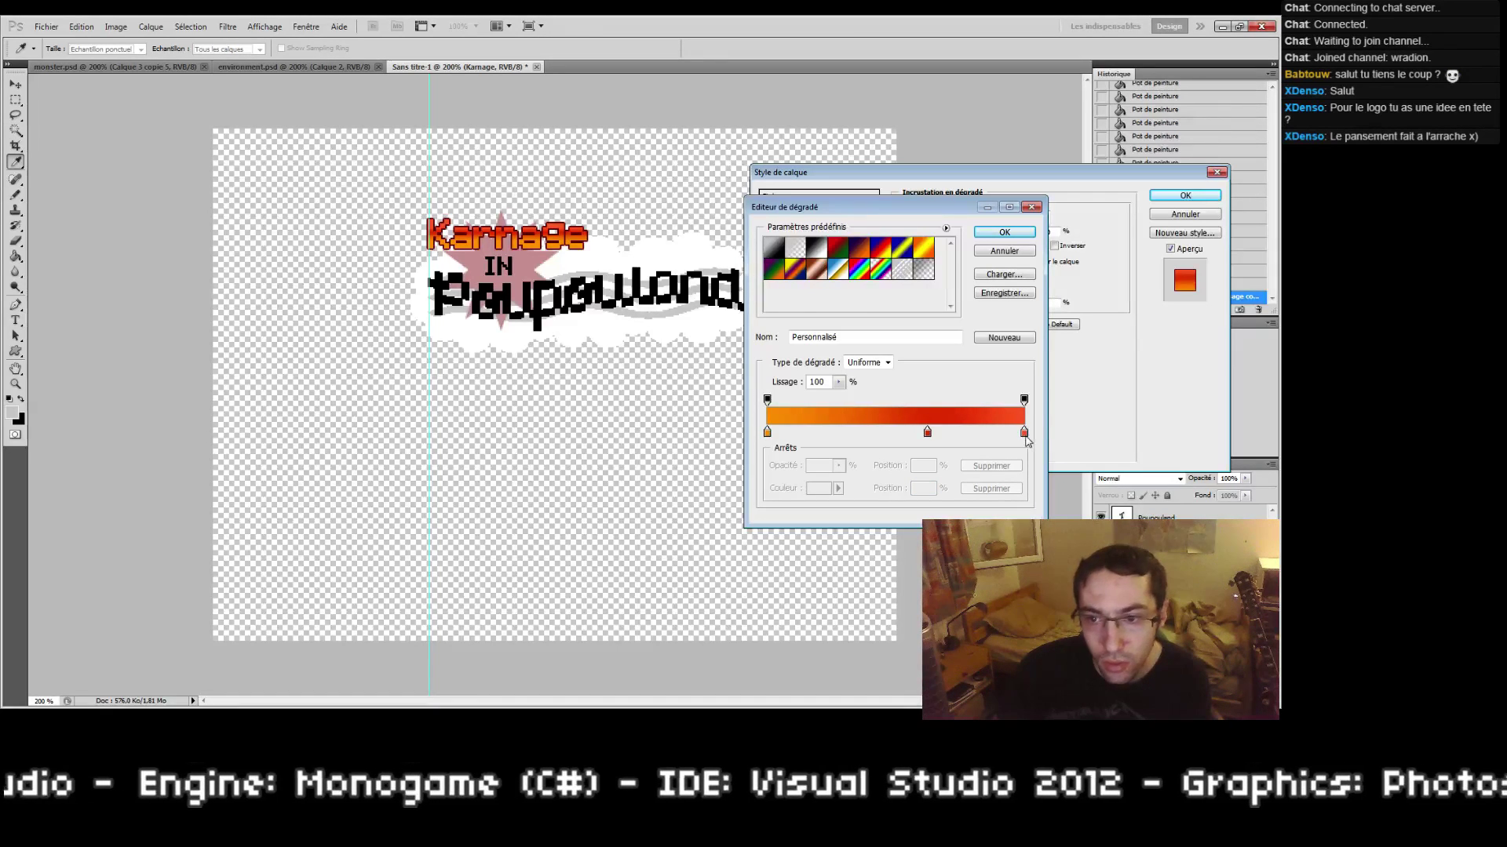
# Step: Set the gradient's end colour stop to web-only orange #ff6600 and accept the edited gradient
pyautogui.doubleClick(1024, 433)
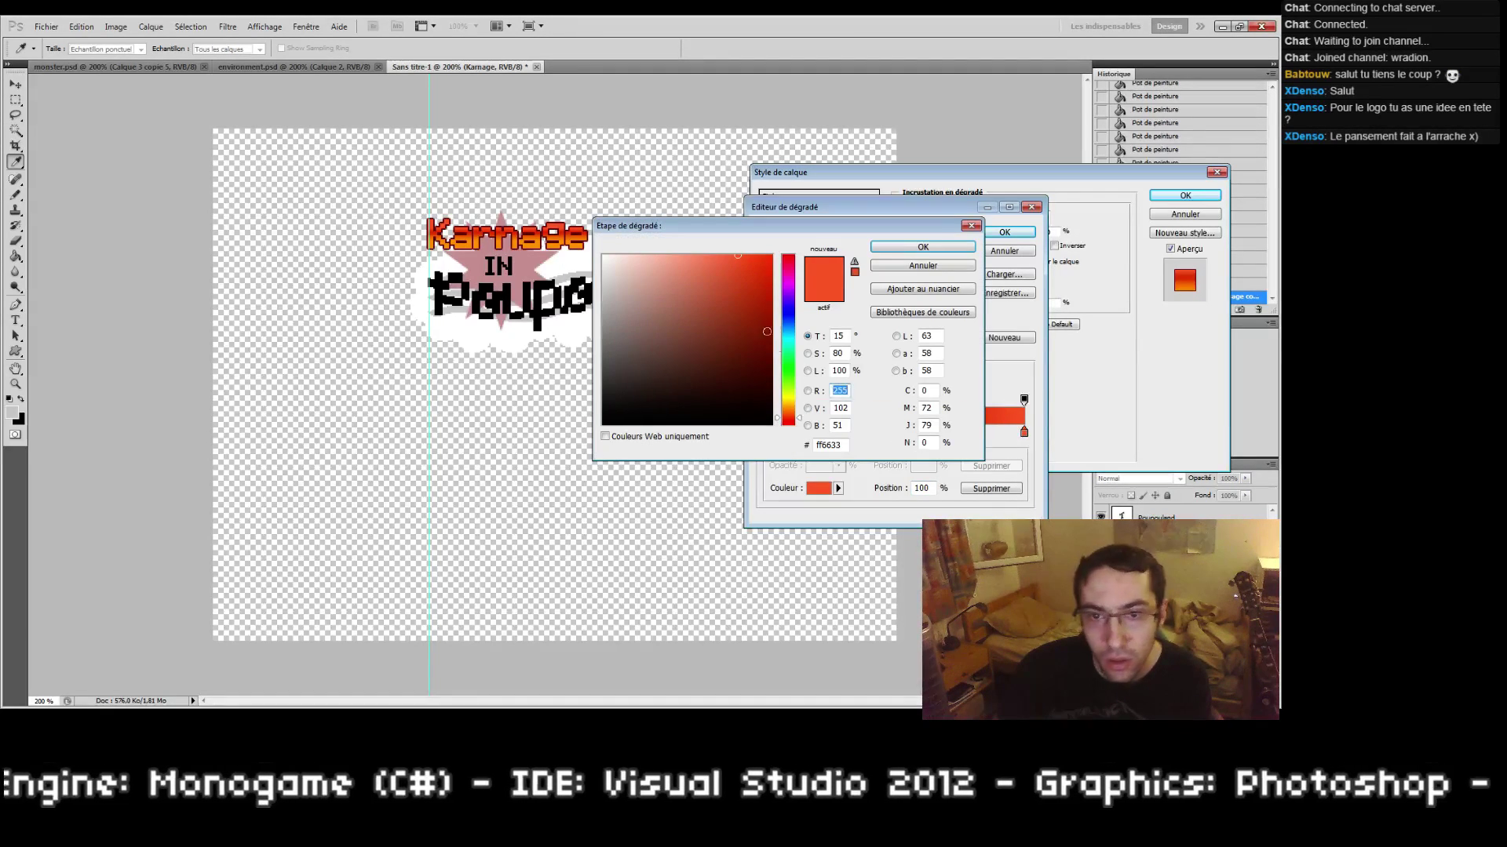
pyautogui.moveTo(767, 331)
pyautogui.mouseDown()
pyautogui.moveTo(742, 288)
pyautogui.moveTo(659, 281)
pyautogui.moveTo(666, 243)
pyautogui.moveTo(729, 261)
pyautogui.moveTo(738, 243)
pyautogui.mouseUp()
pyautogui.moveTo(787, 402); pyautogui.dragTo(791, 419)
pyautogui.click(689, 443)
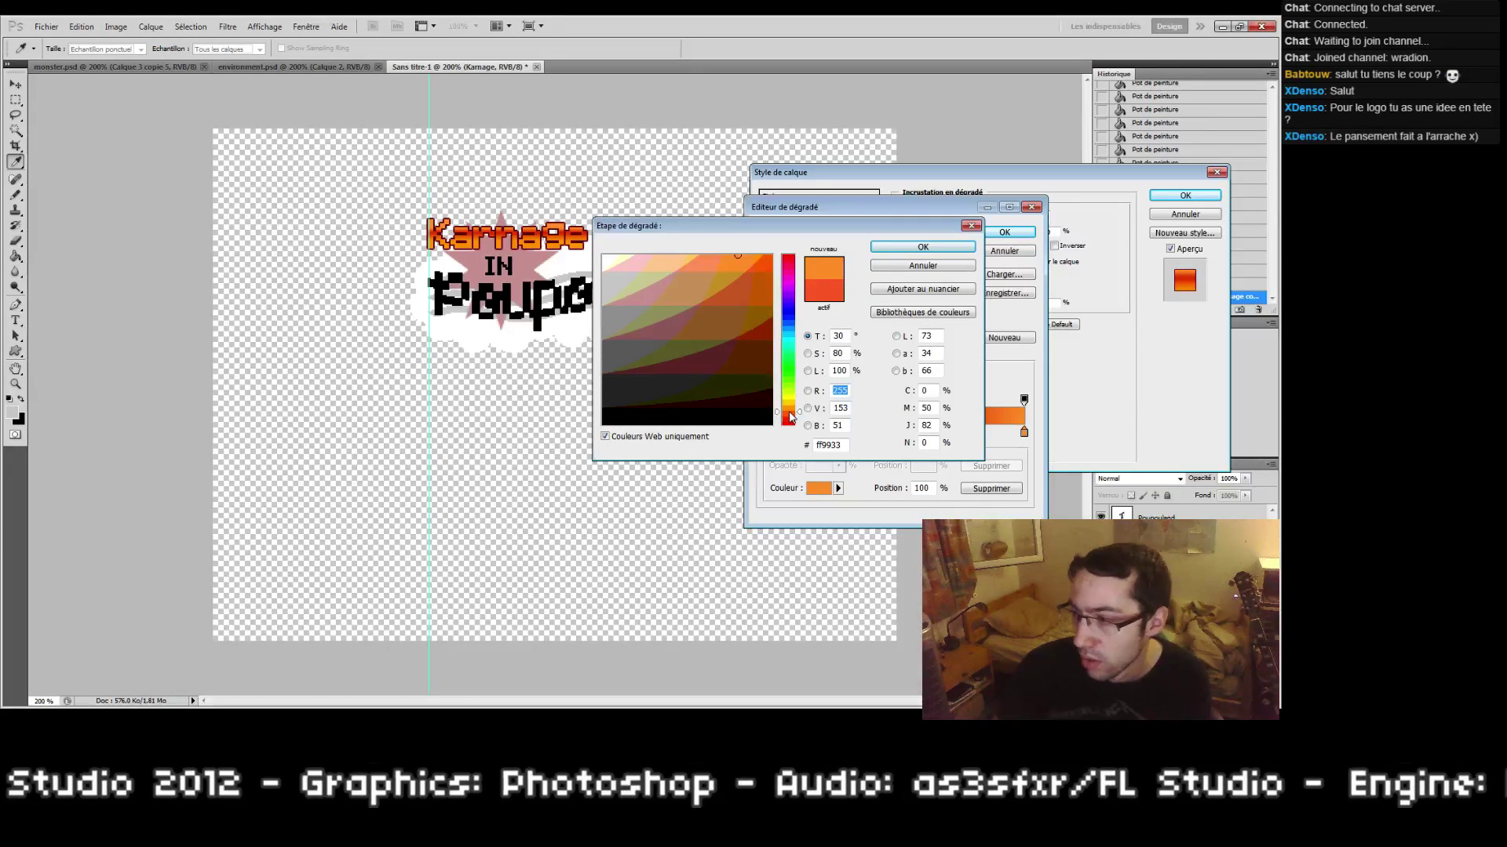
pyautogui.click(741, 314)
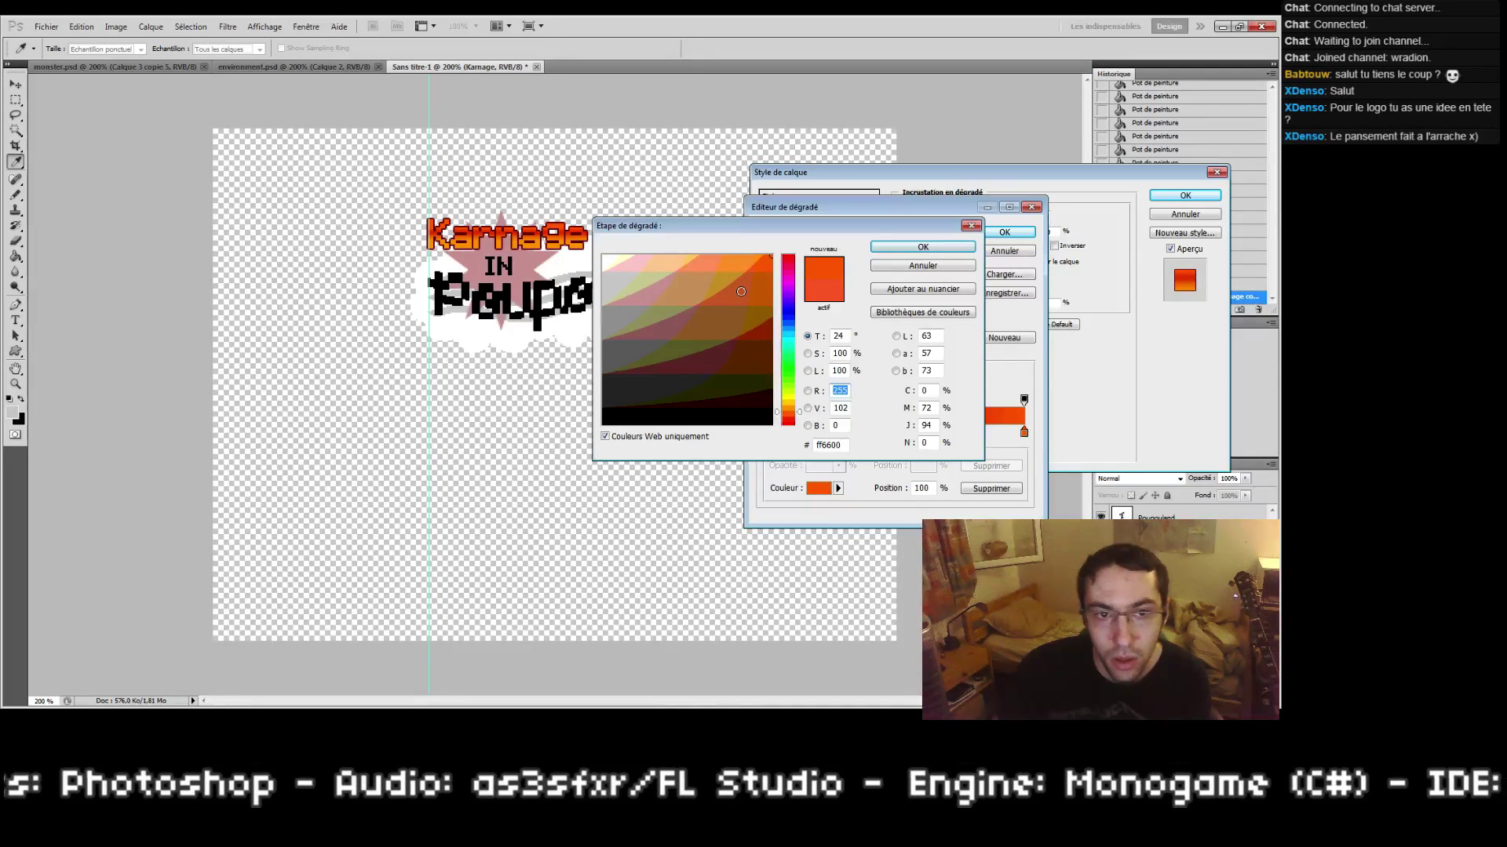
pyautogui.click(923, 246)
pyautogui.click(1004, 233)
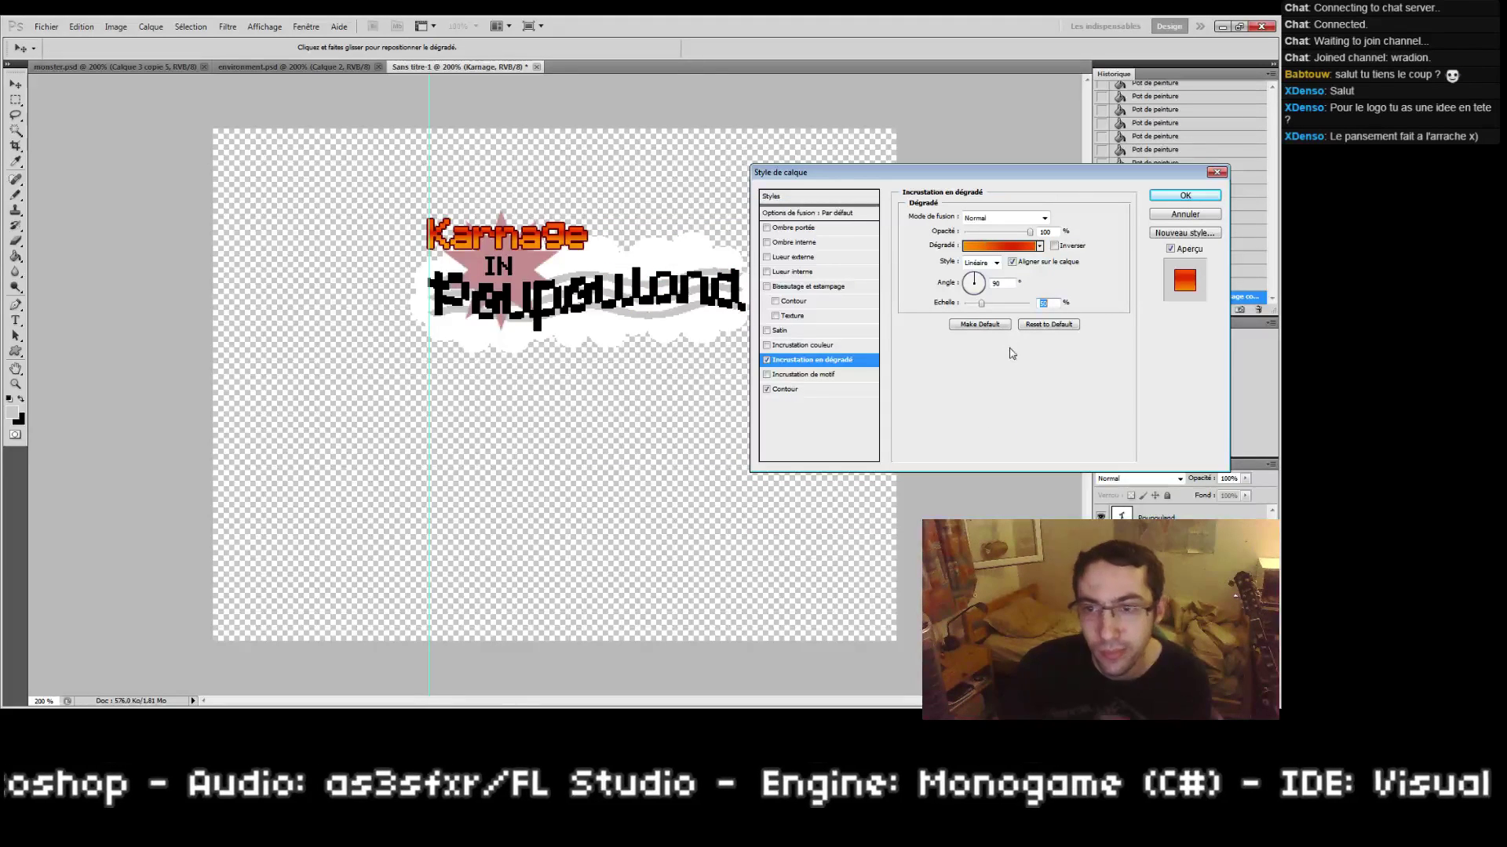
# Step: Try outside stroke sizes of 5, 10 and 3 px on the Karnage text
pyautogui.click(808, 390)
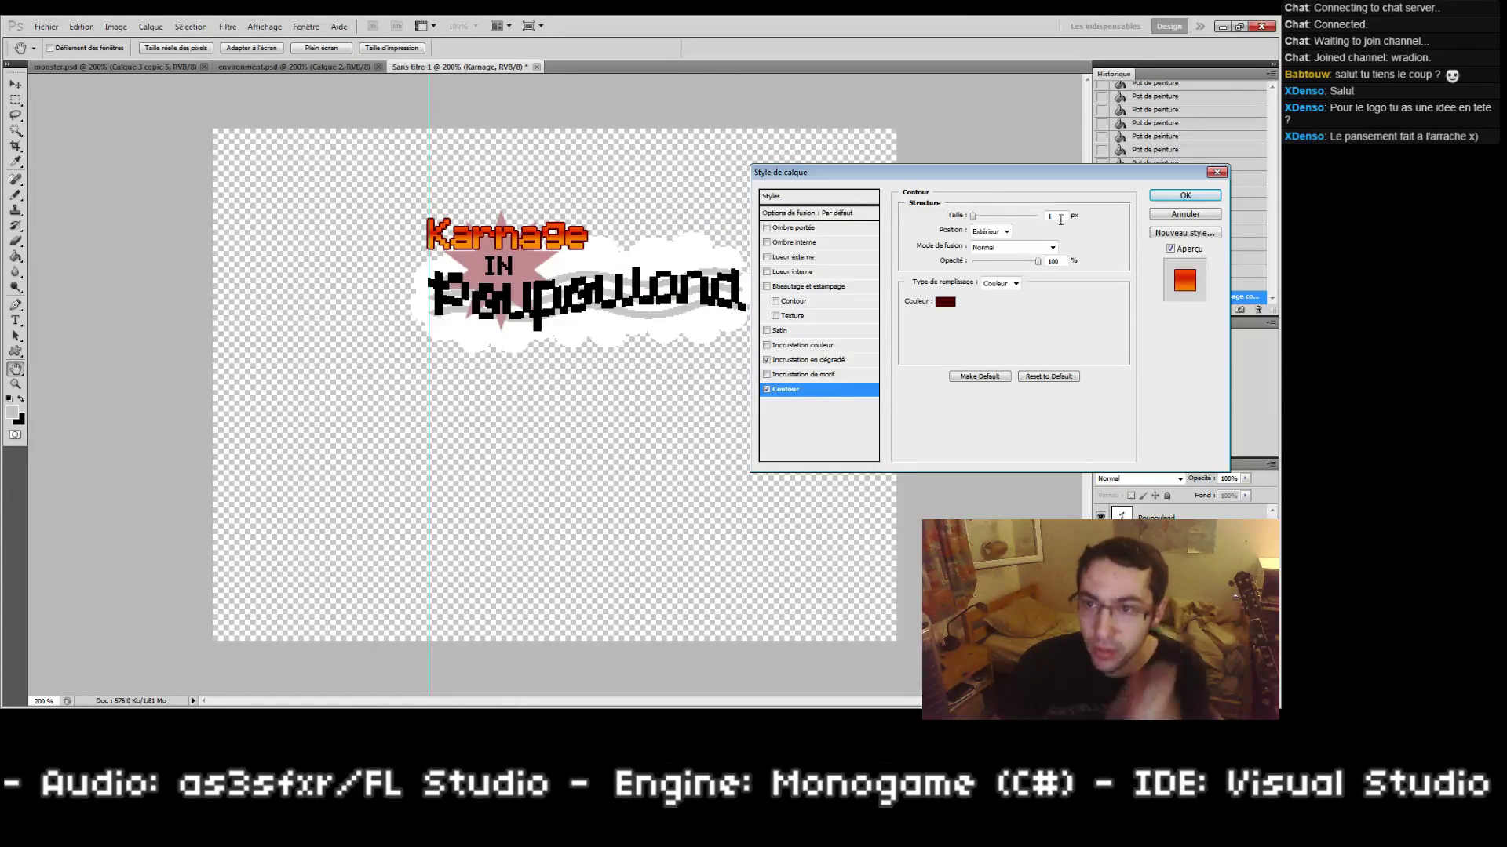
pyautogui.write('5')
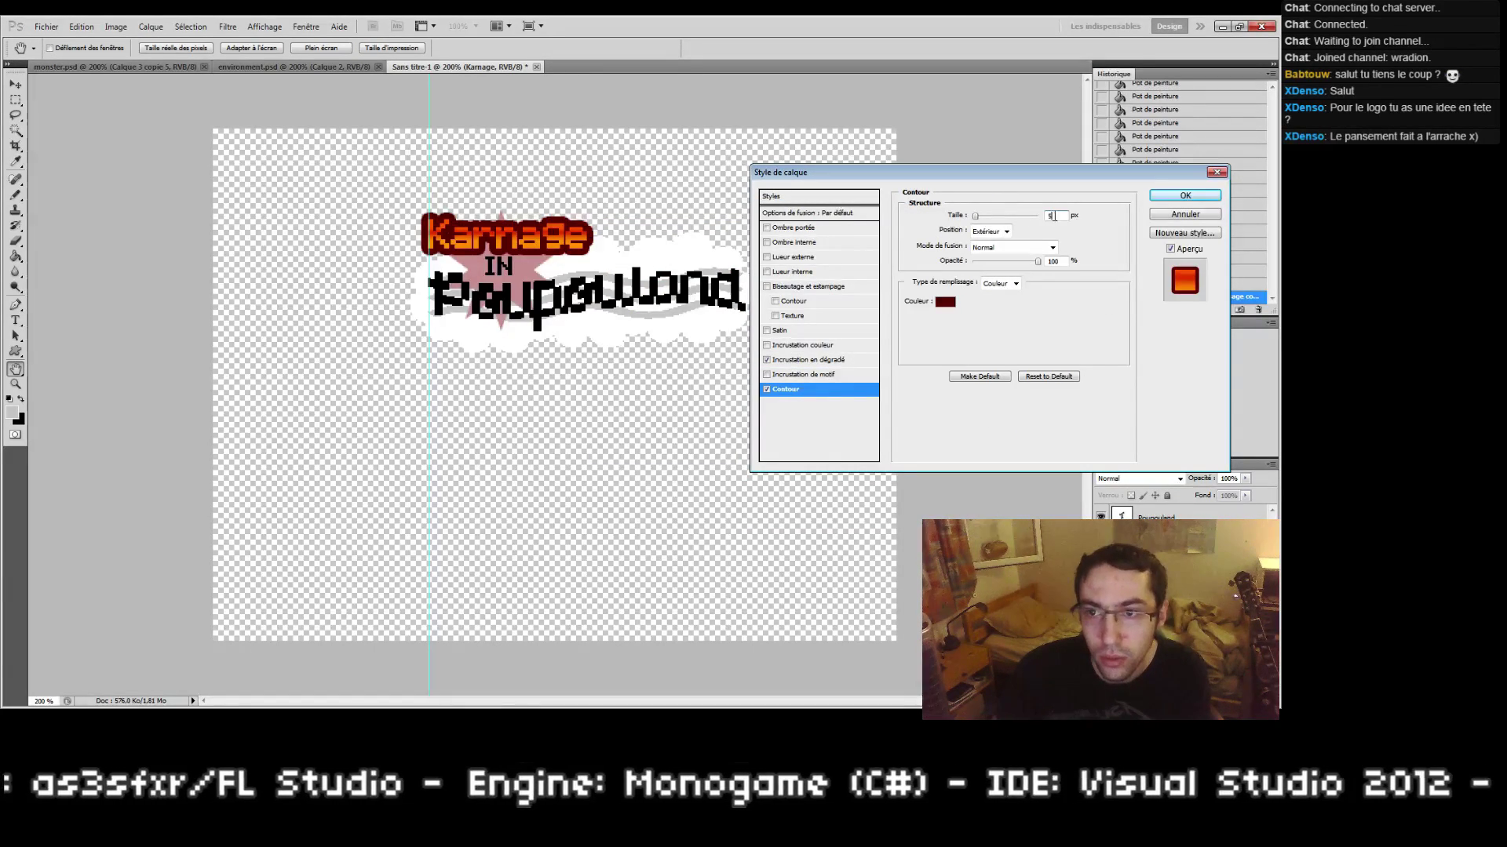
pyautogui.press('BackSpace')
pyautogui.write('10')
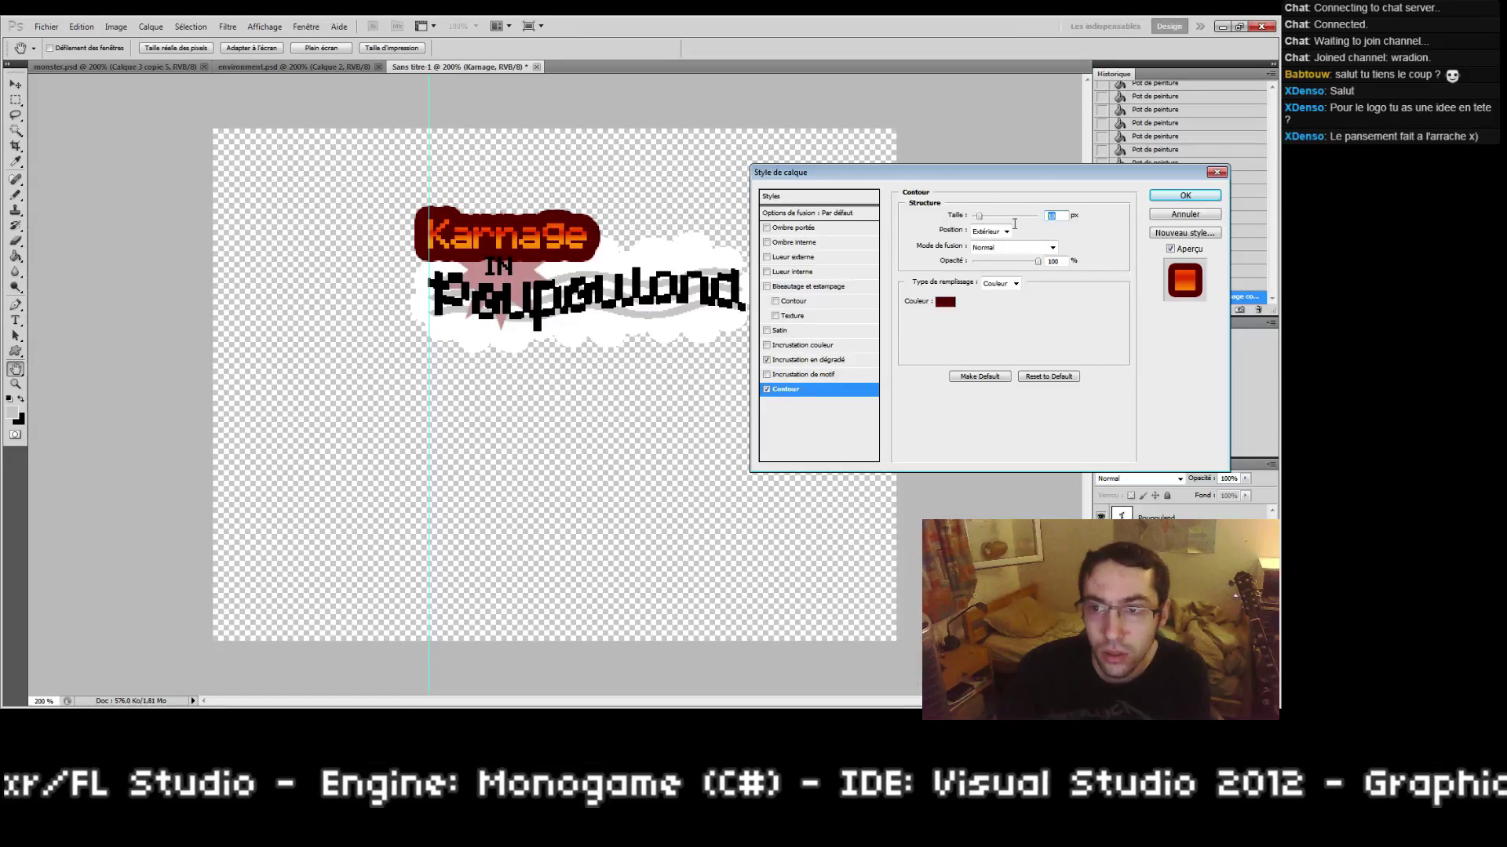
pyautogui.write('3')
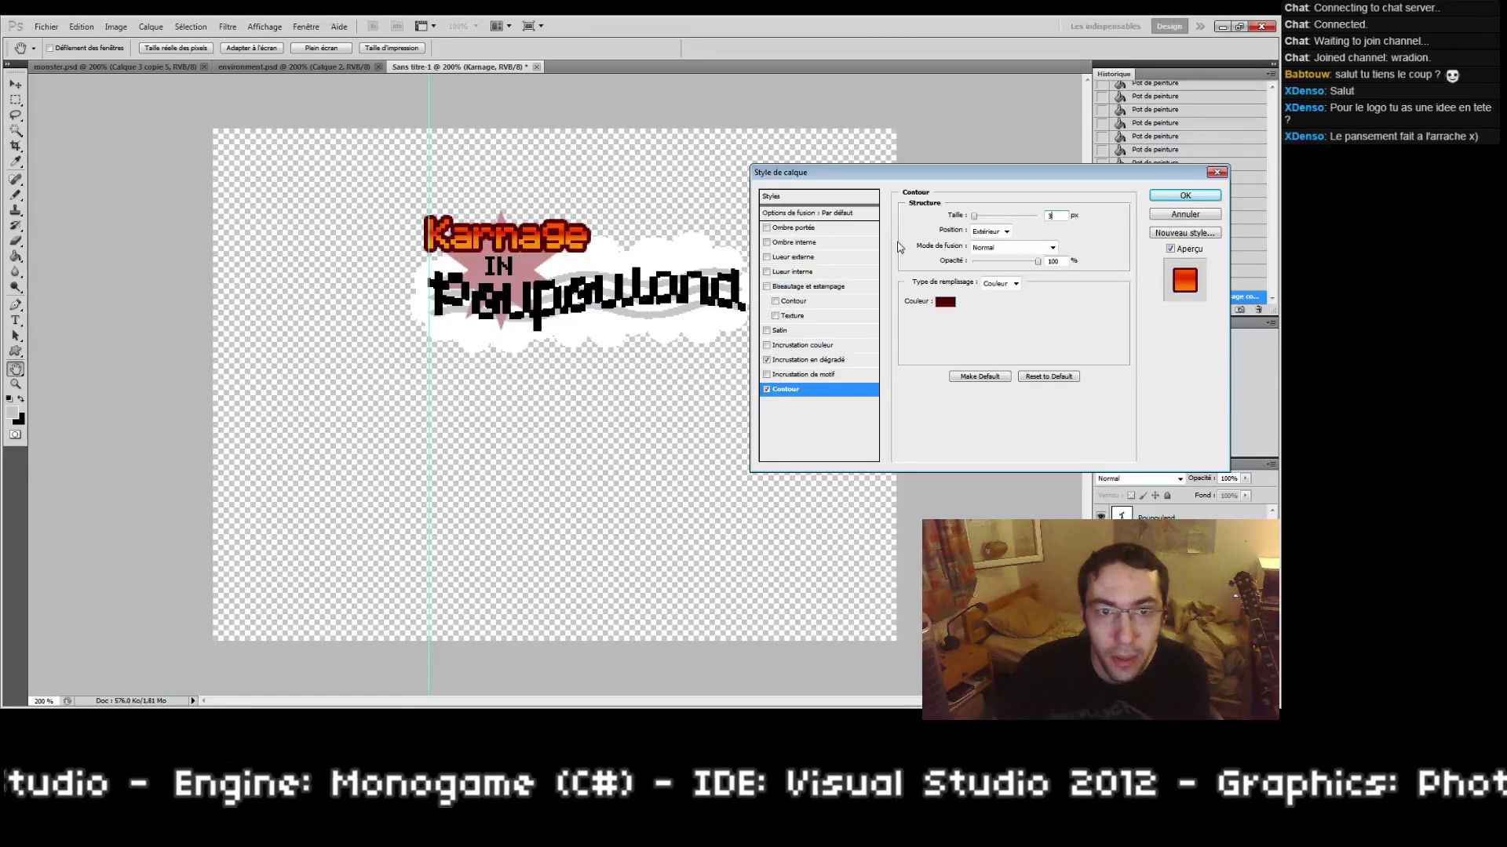
pyautogui.moveTo(1038, 268)
pyautogui.mouseDown()
pyautogui.moveTo(845, 283)
pyautogui.moveTo(1118, 287)
pyautogui.mouseUp()
# Step: Change the Karnage text's stroke colour to a dark reddish brown and set its size to 2 px
pyautogui.click(937, 303)
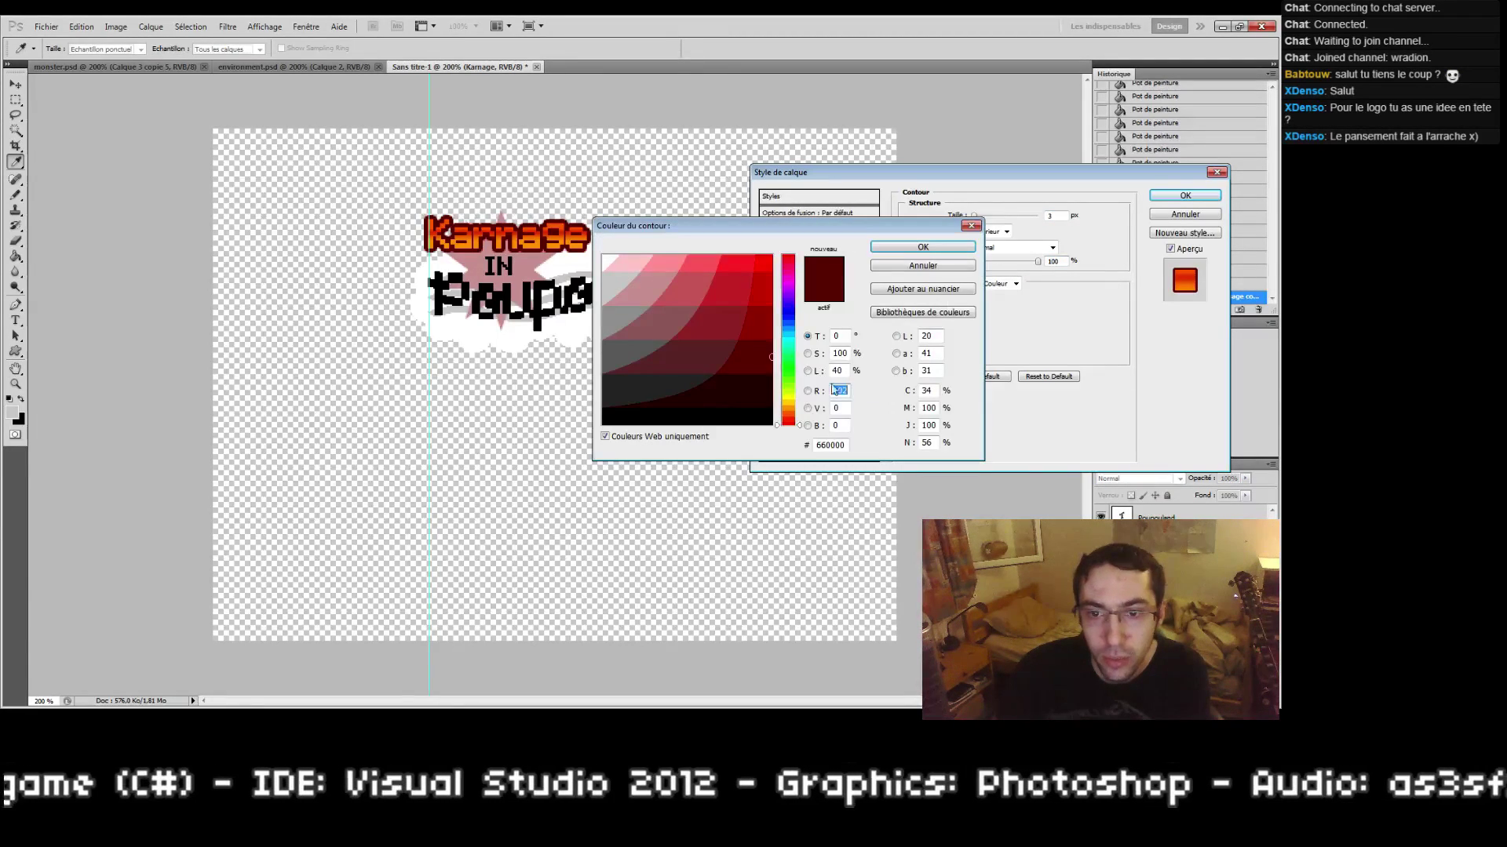
pyautogui.click(769, 316)
pyautogui.click(773, 286)
pyautogui.moveTo(773, 287); pyautogui.dragTo(771, 300)
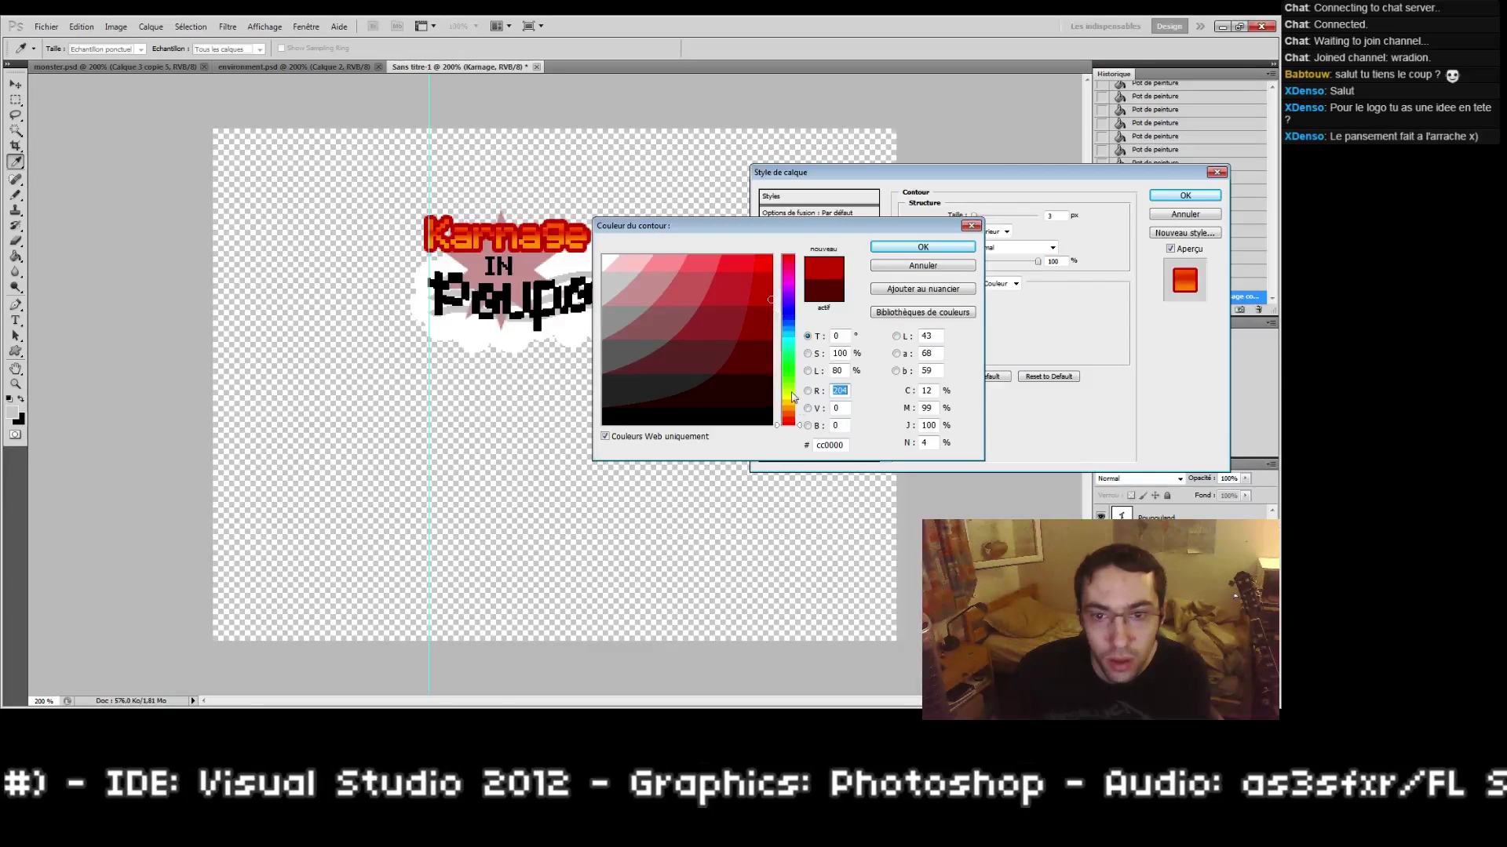
pyautogui.moveTo(791, 395); pyautogui.dragTo(790, 417)
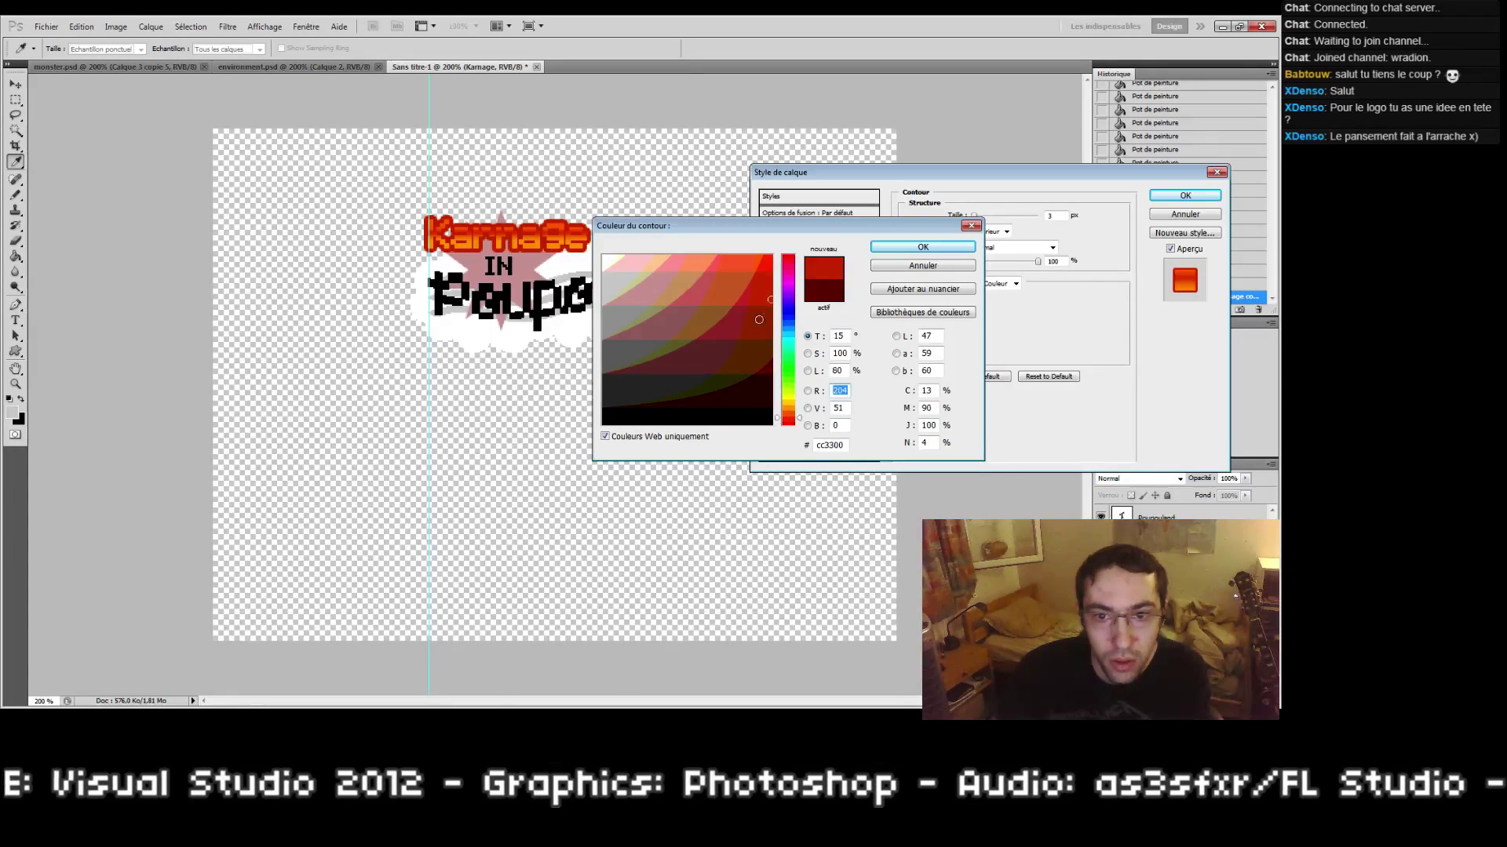
pyautogui.moveTo(770, 331); pyautogui.dragTo(770, 318)
pyautogui.click(924, 248)
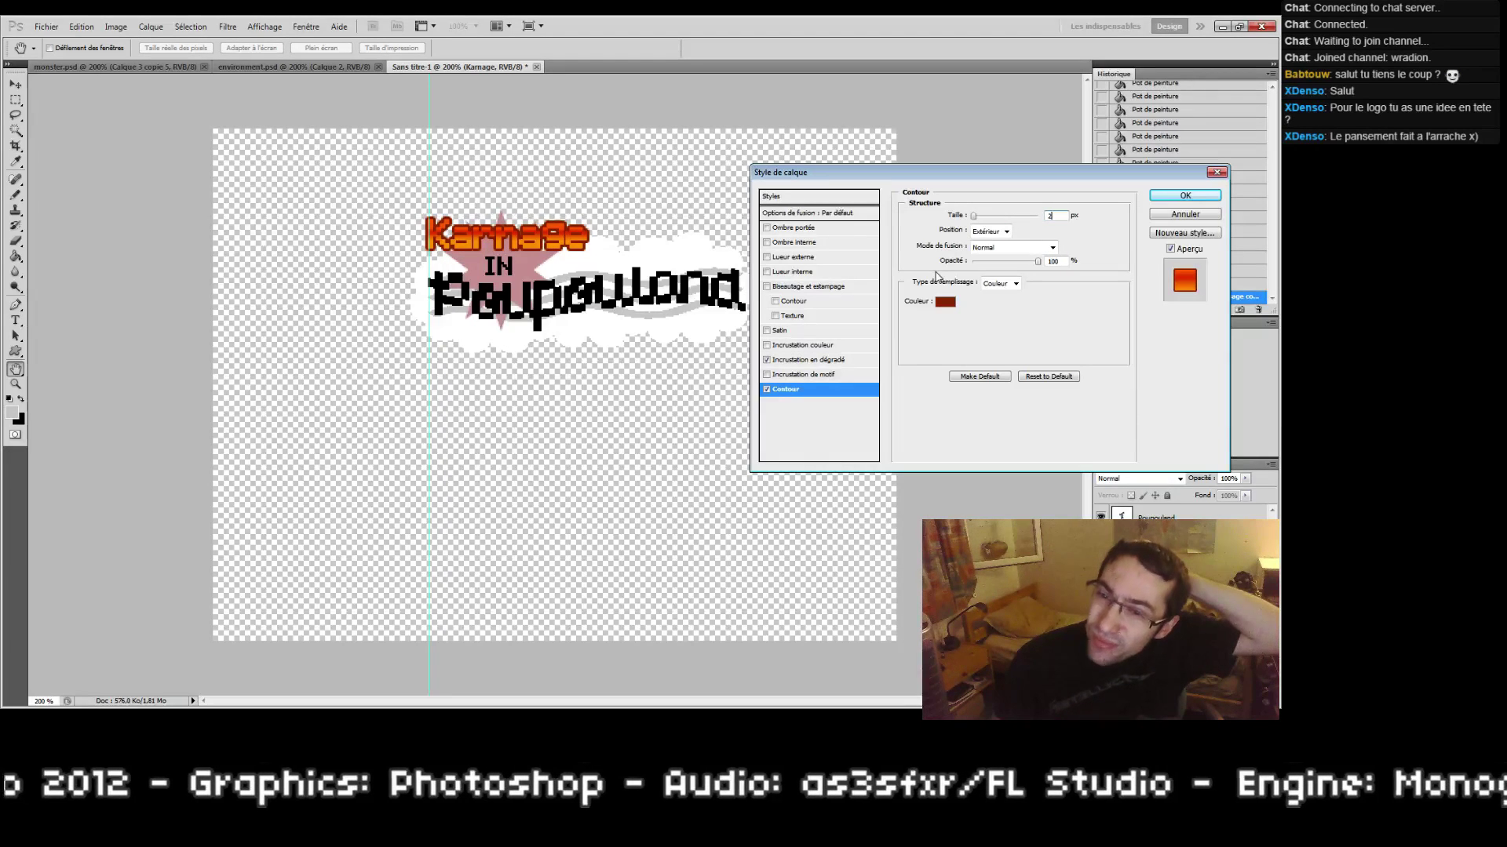
# Step: Try the Dégradé fill type on the stroke, return it to Couleur and apply the layer style
pyautogui.click(1007, 248)
pyautogui.click(1037, 249)
pyautogui.click(995, 283)
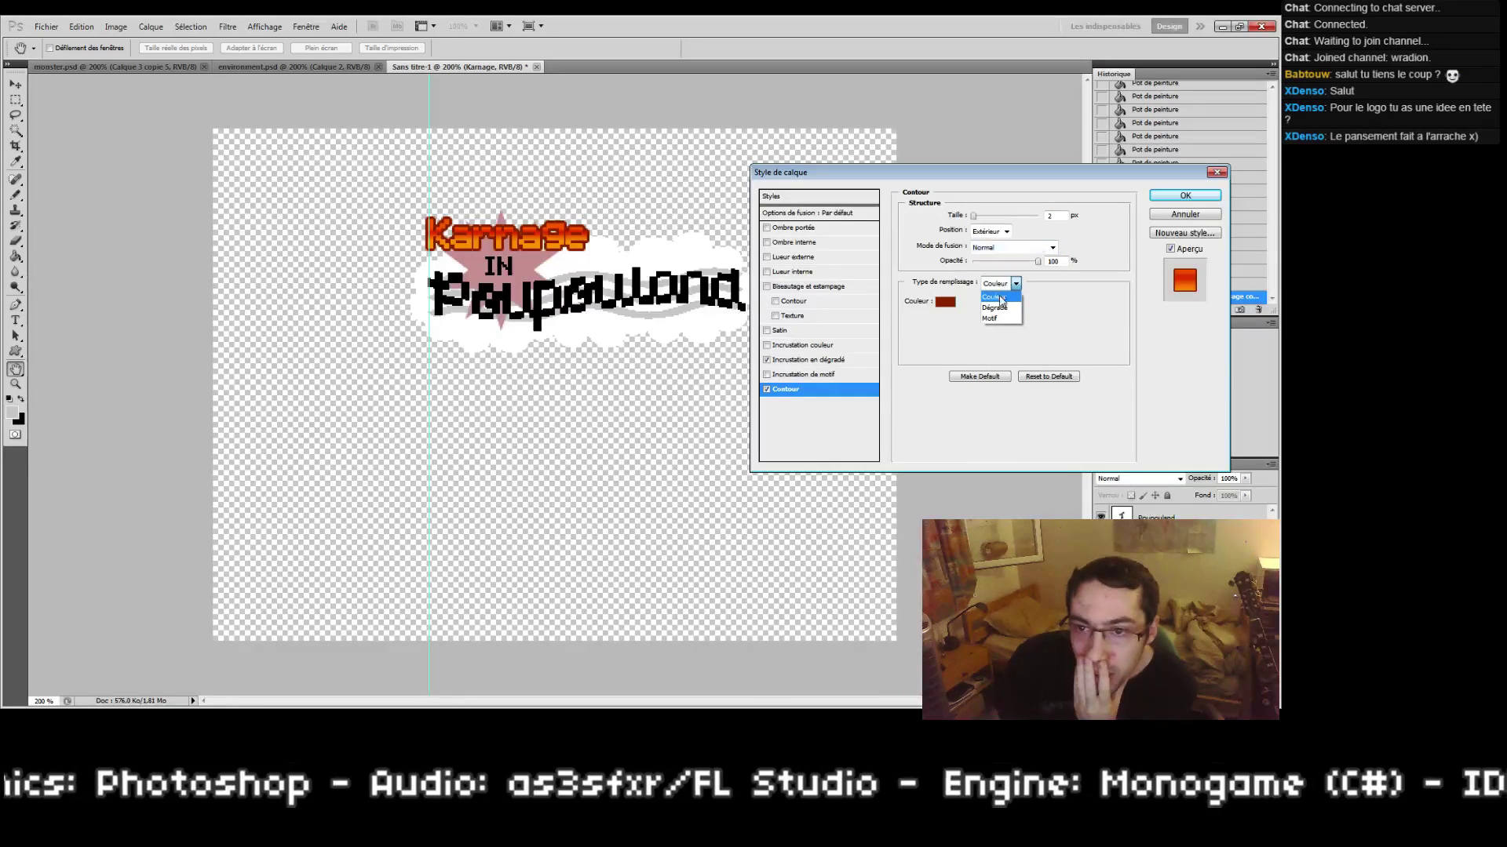
pyautogui.click(1007, 308)
pyautogui.click(1000, 283)
pyautogui.click(994, 296)
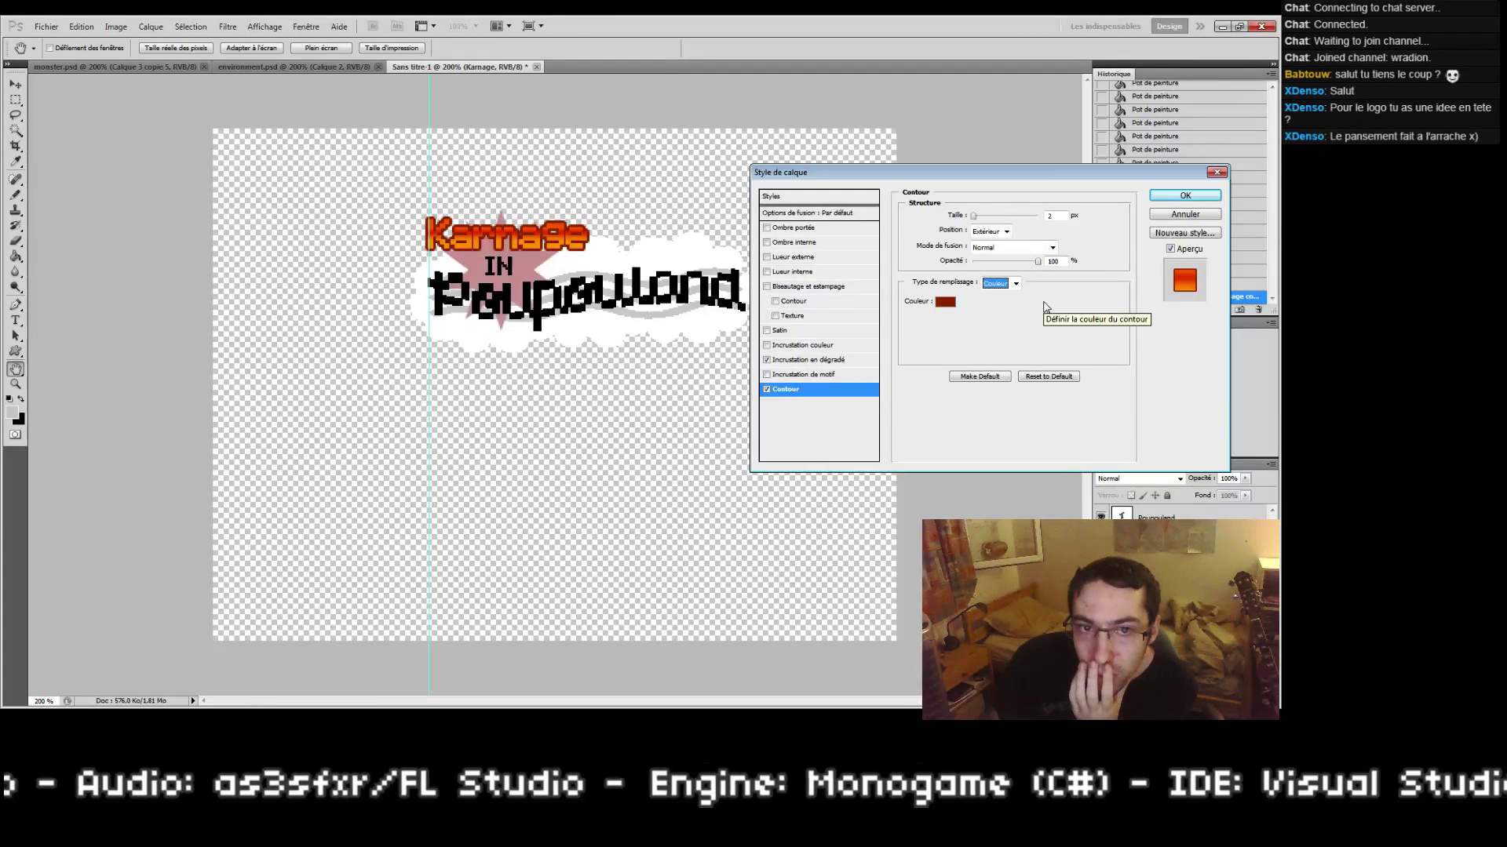
pyautogui.click(1162, 201)
pyautogui.press('z')
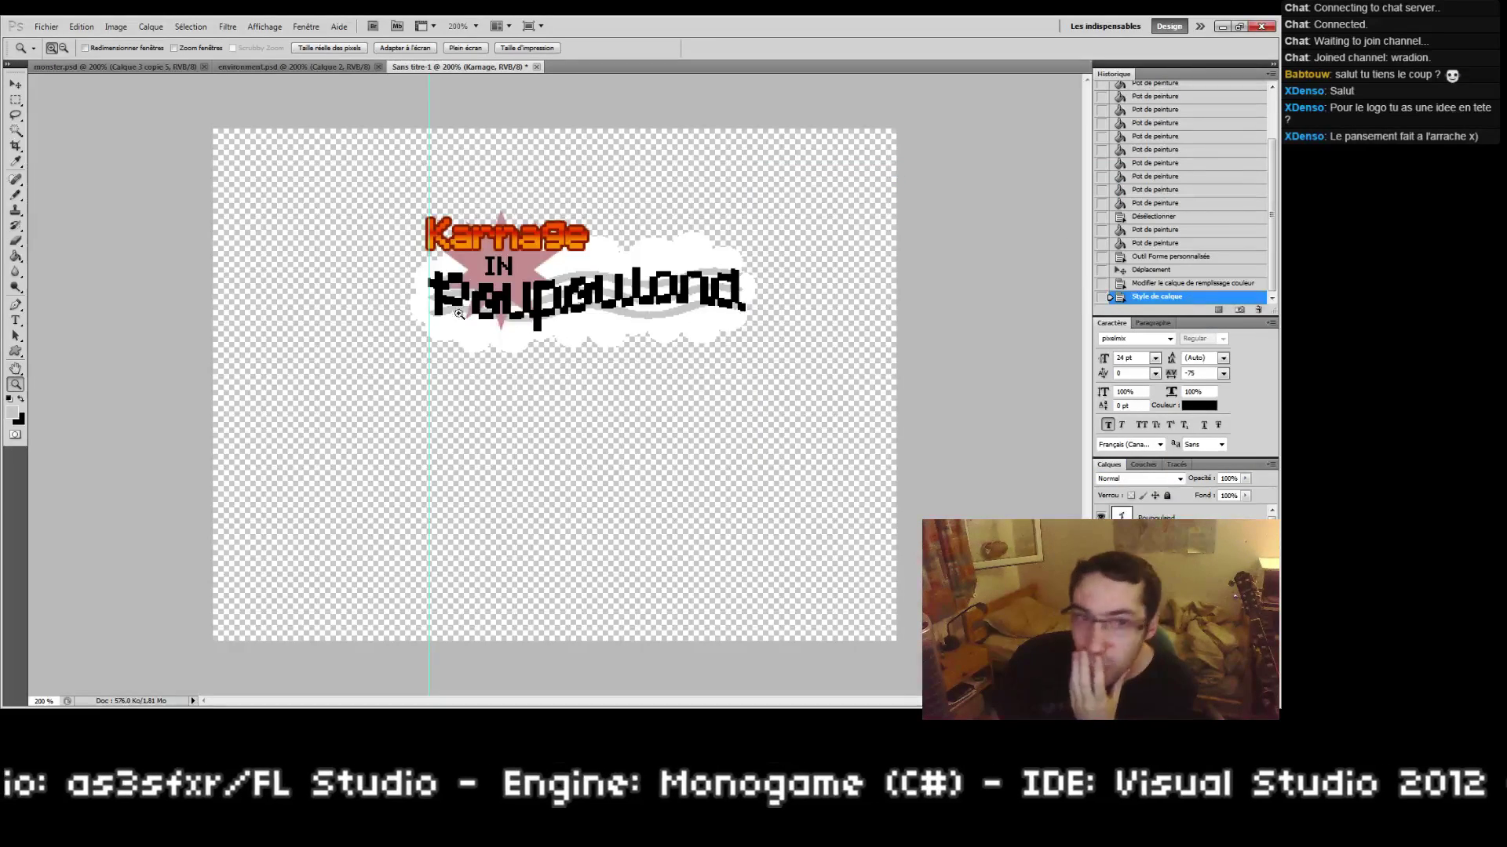
# Step: Examine the outlined Karnage lettering up close and compare it with the whole logo
pyautogui.moveTo(404, 209); pyautogui.dragTo(559, 287)
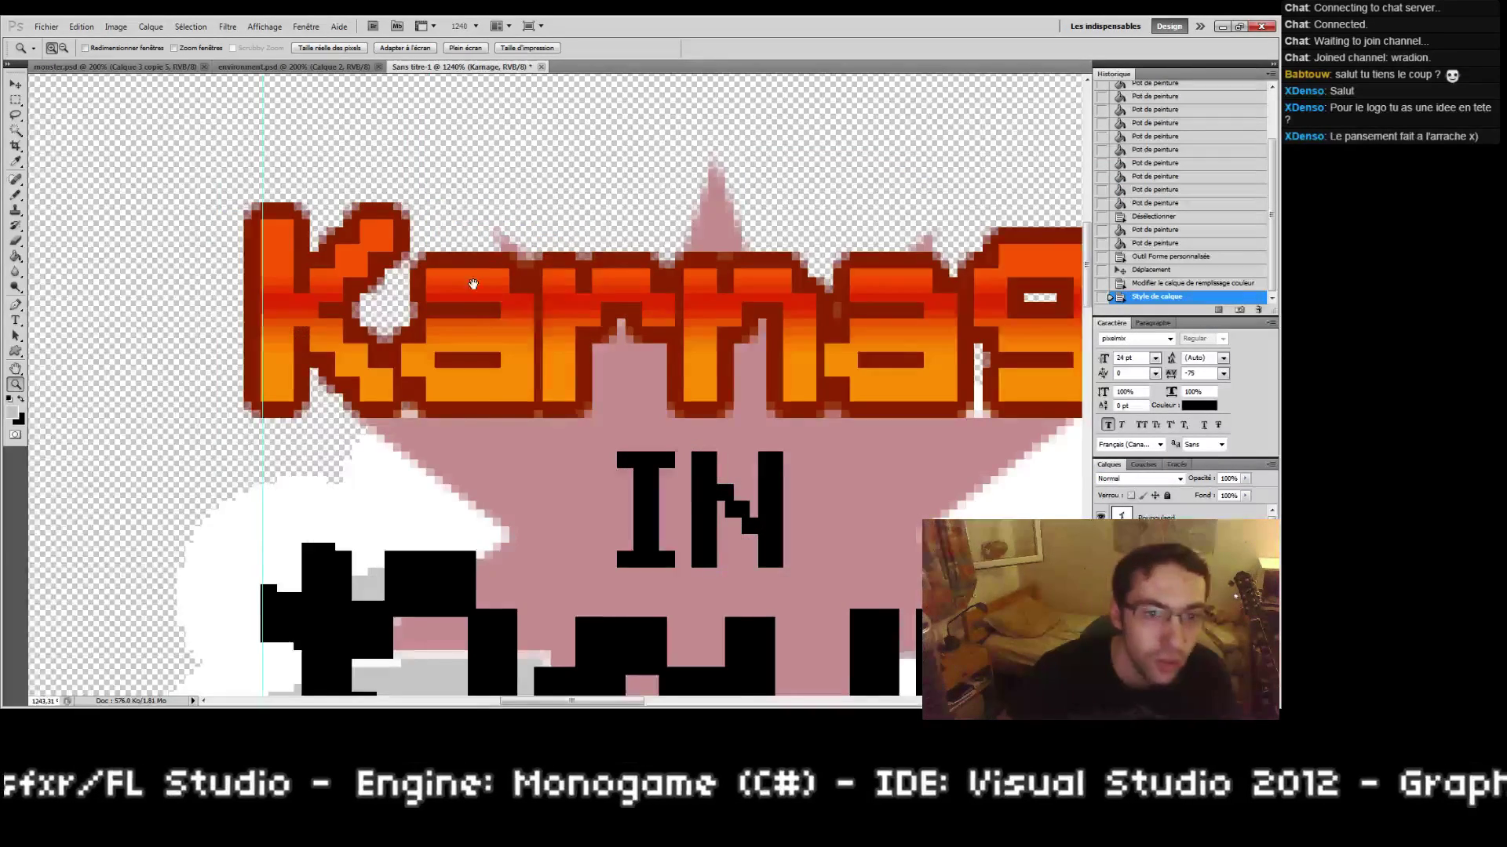
pyautogui.moveTo(799, 404); pyautogui.dragTo(596, 430)
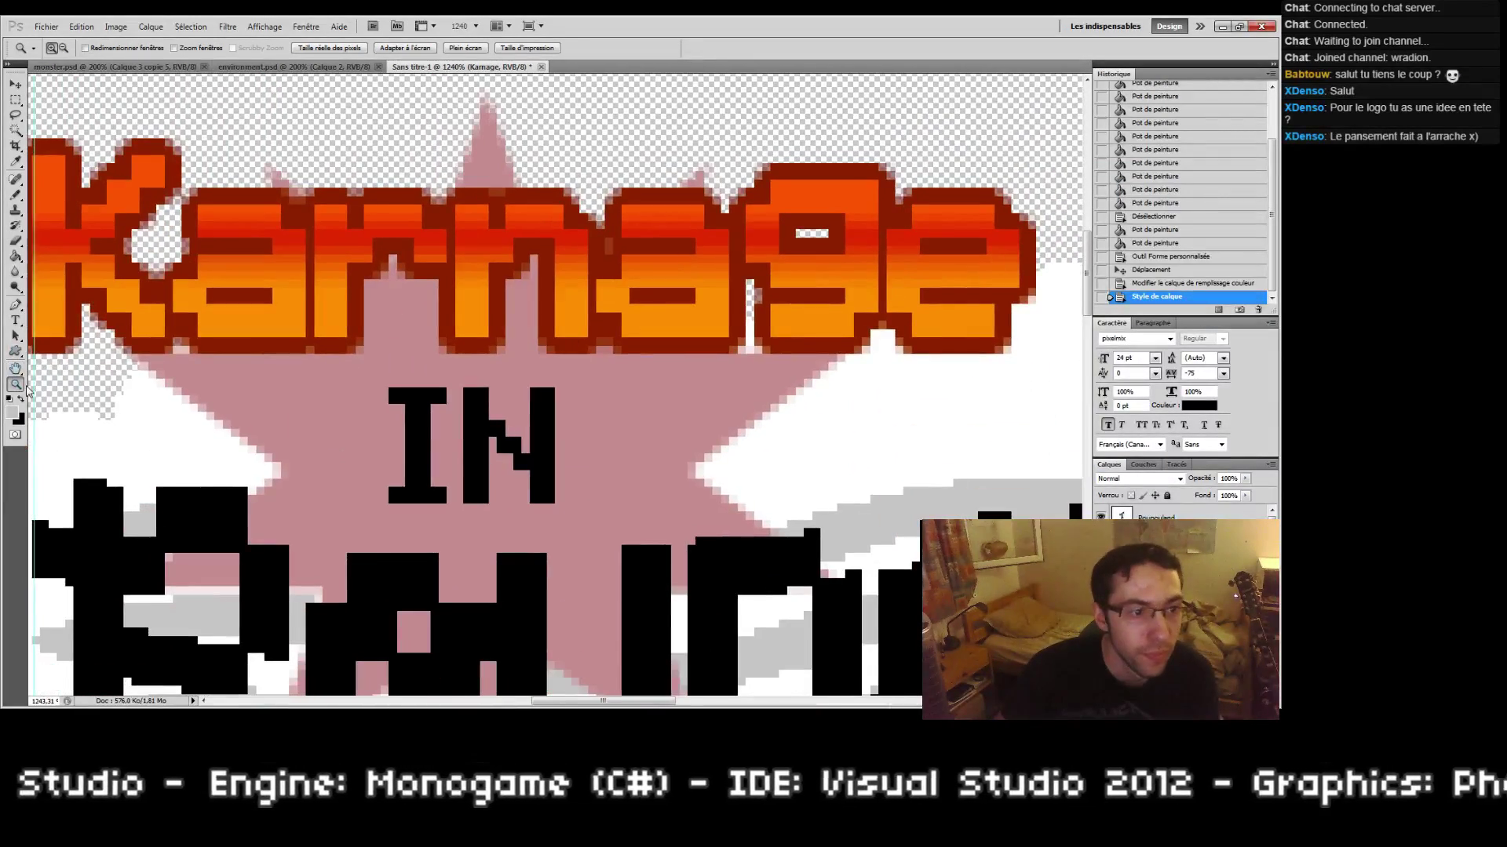
pyautogui.doubleClick(15, 384)
pyautogui.moveTo(467, 293); pyautogui.dragTo(683, 369)
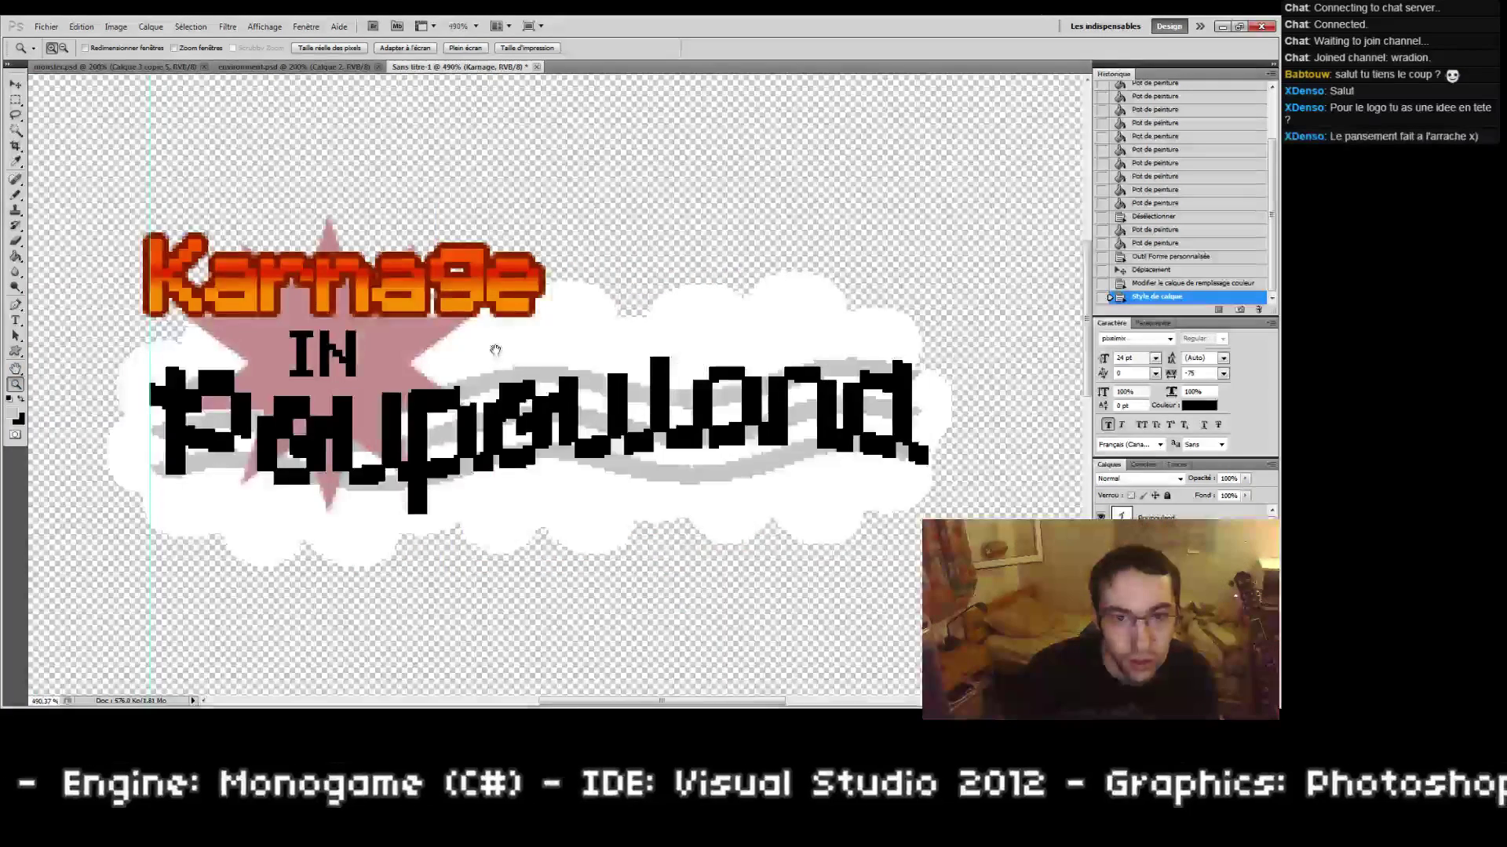
pyautogui.moveTo(495, 350); pyautogui.dragTo(539, 335)
pyautogui.click(1185, 514)
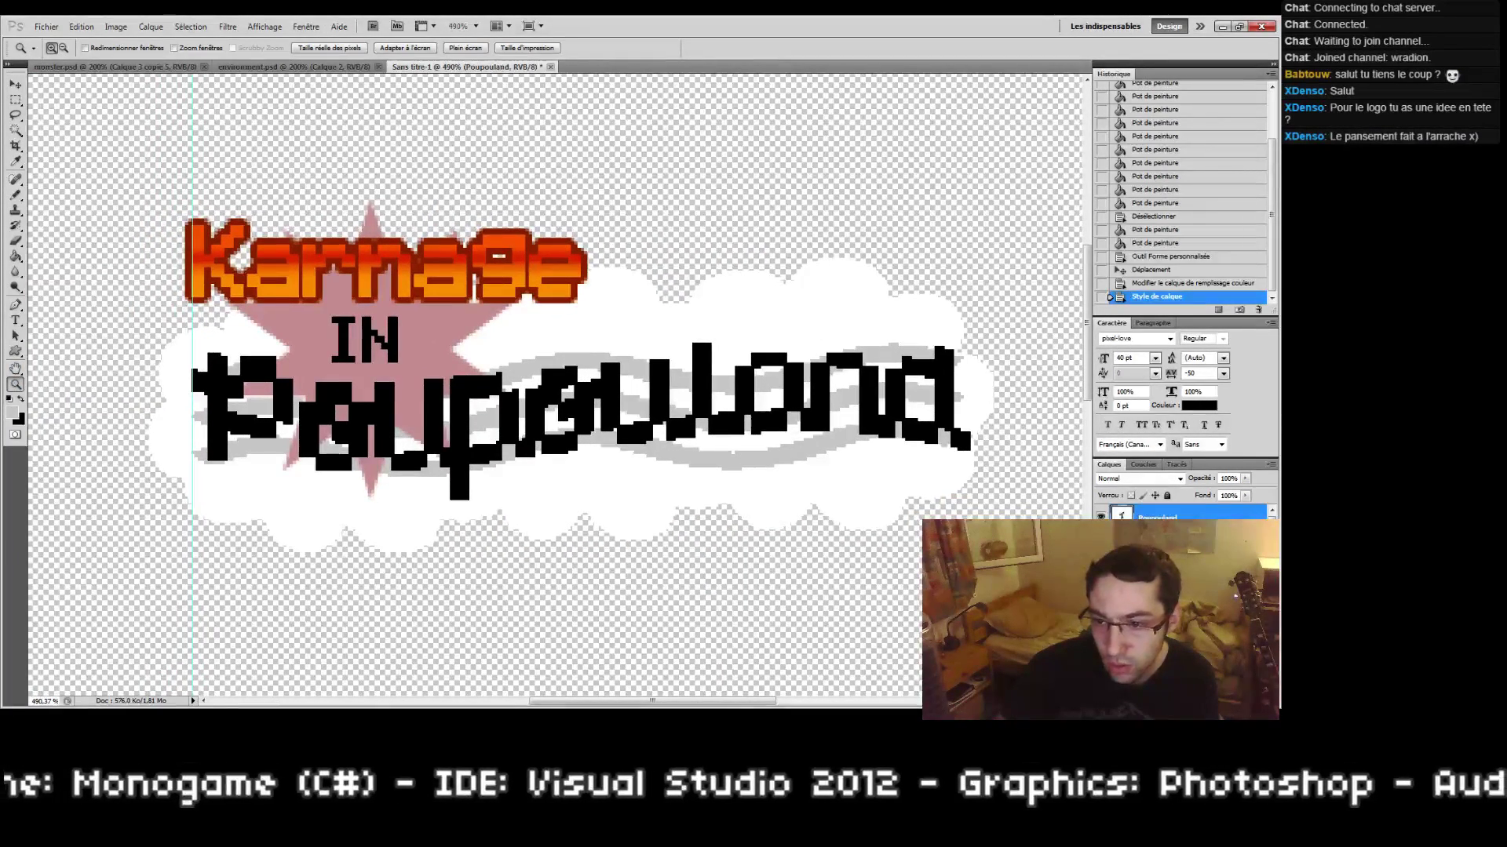
pyautogui.rightClick(1177, 592)
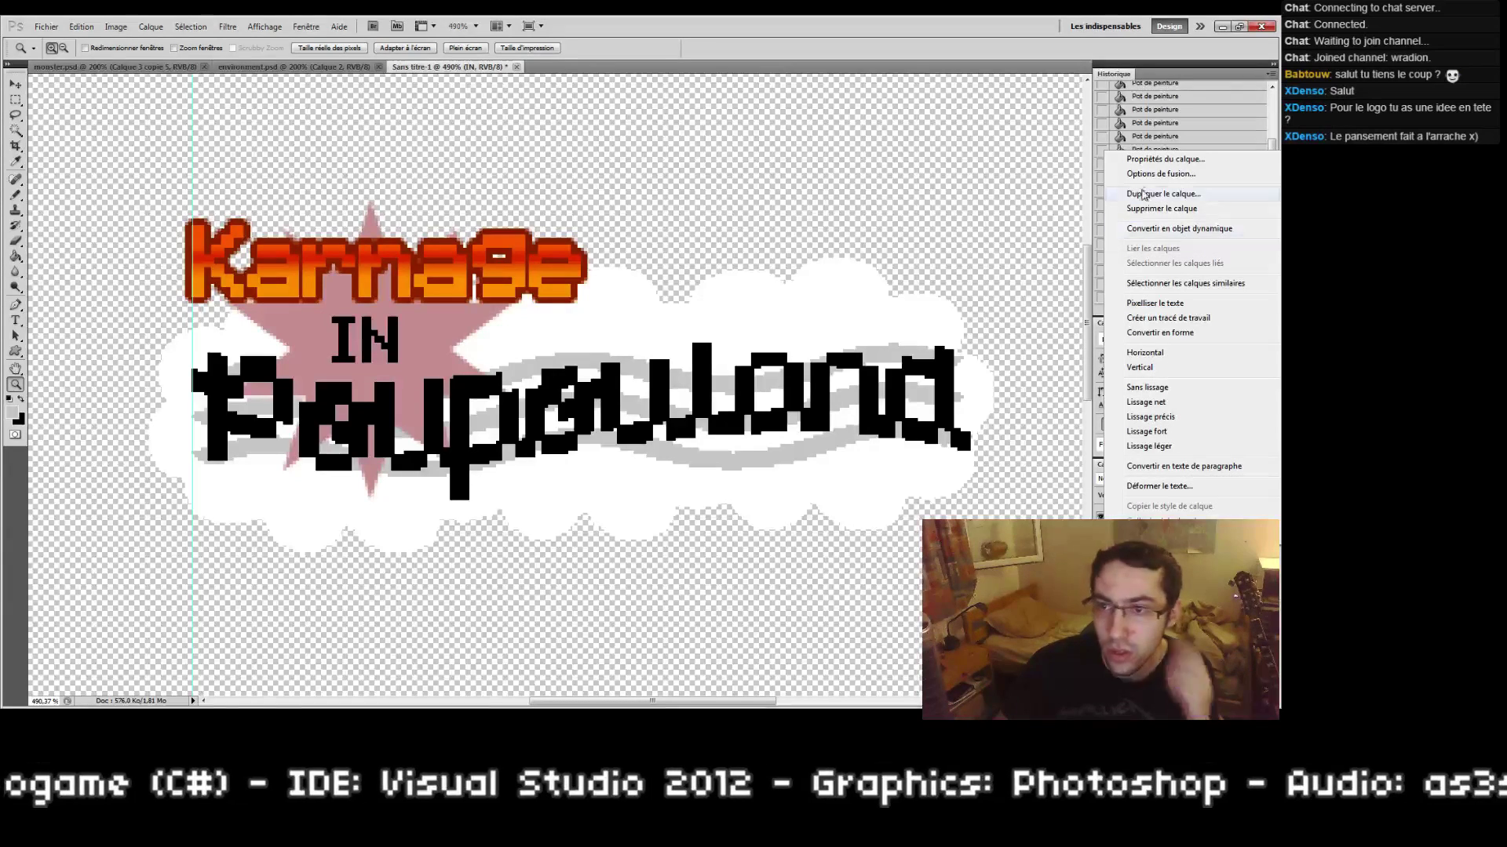
pyautogui.press('Escape')
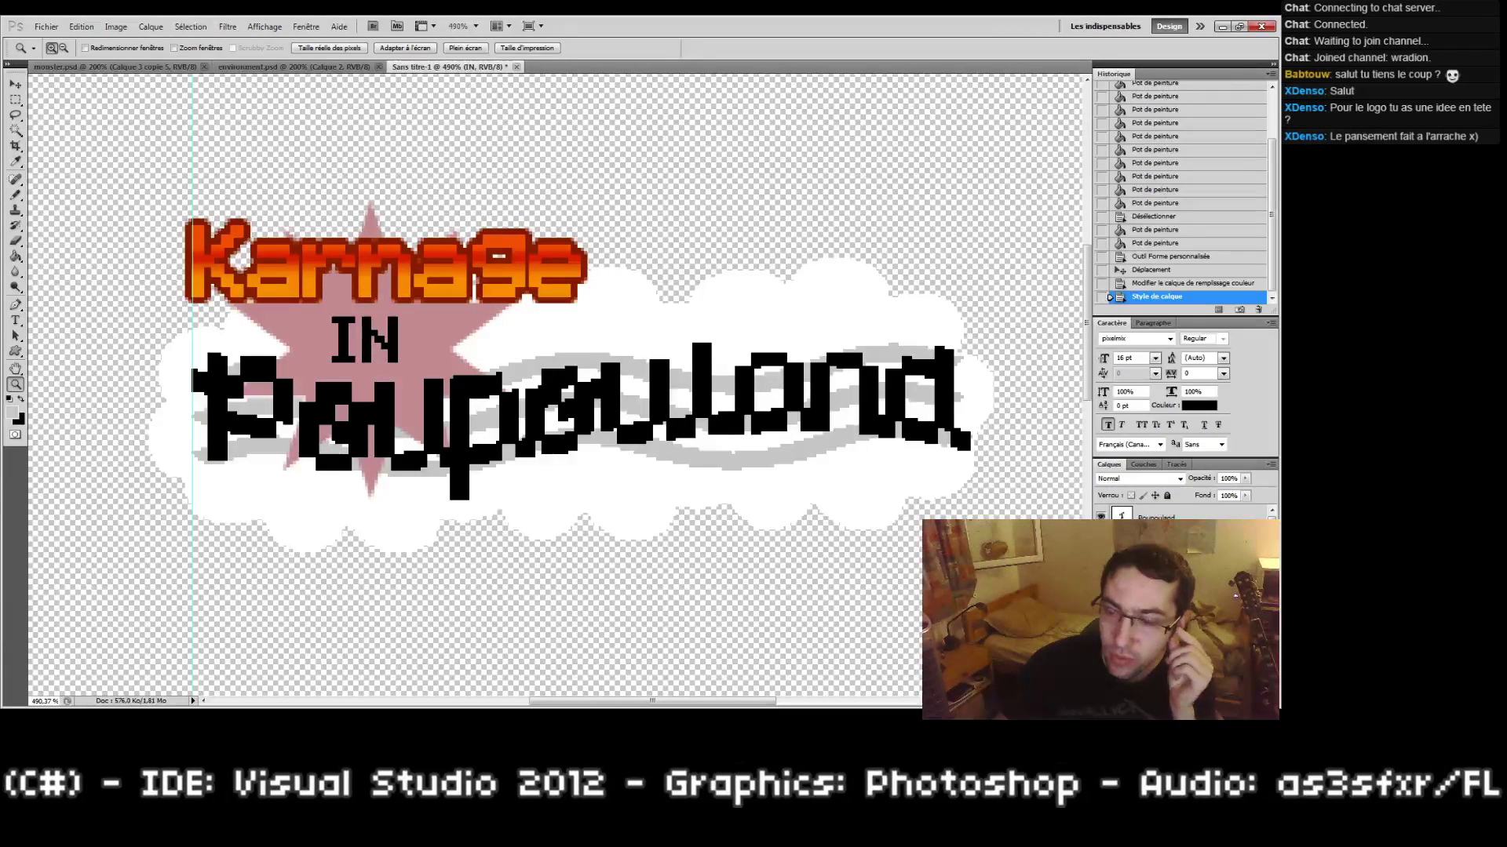
pyautogui.hotkey('alt', ']')
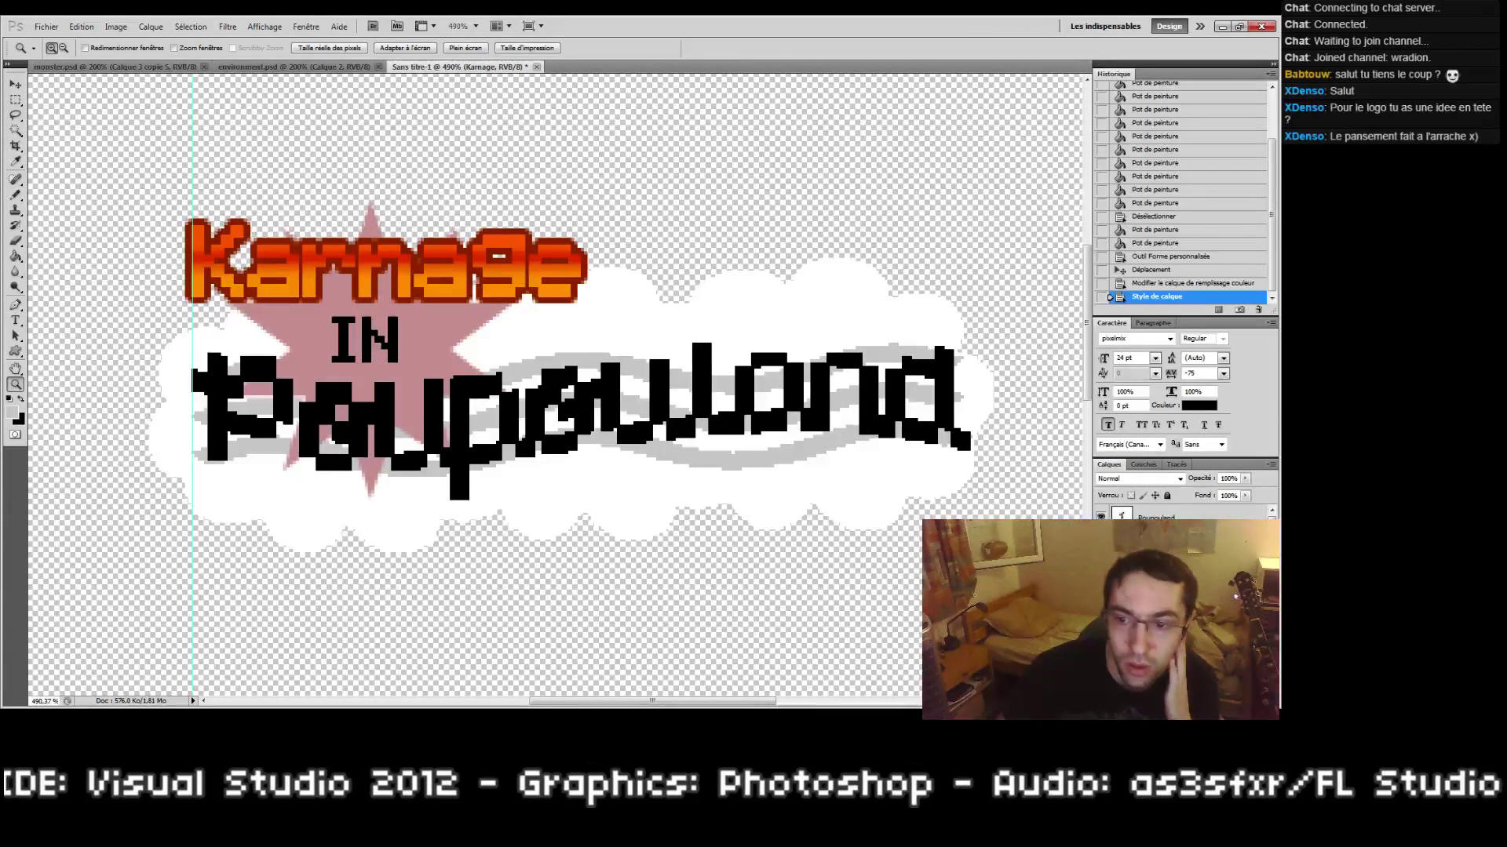
# Step: Add an outside stroke in dark blue #003399 to the IN text and enable its Incrustation couleur effect
pyautogui.rightClick(1162, 534)
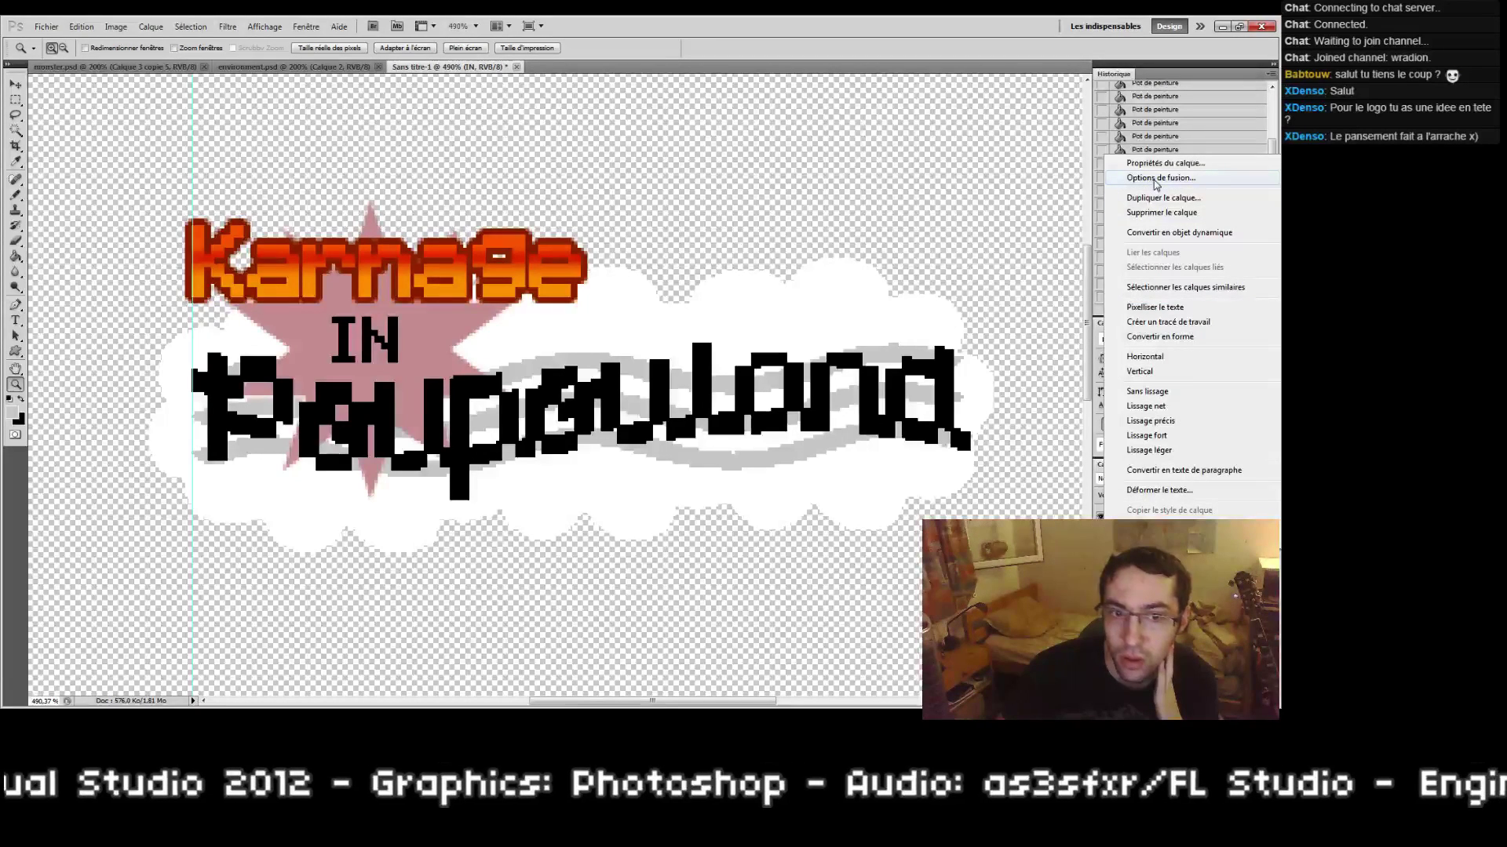
pyautogui.click(1155, 179)
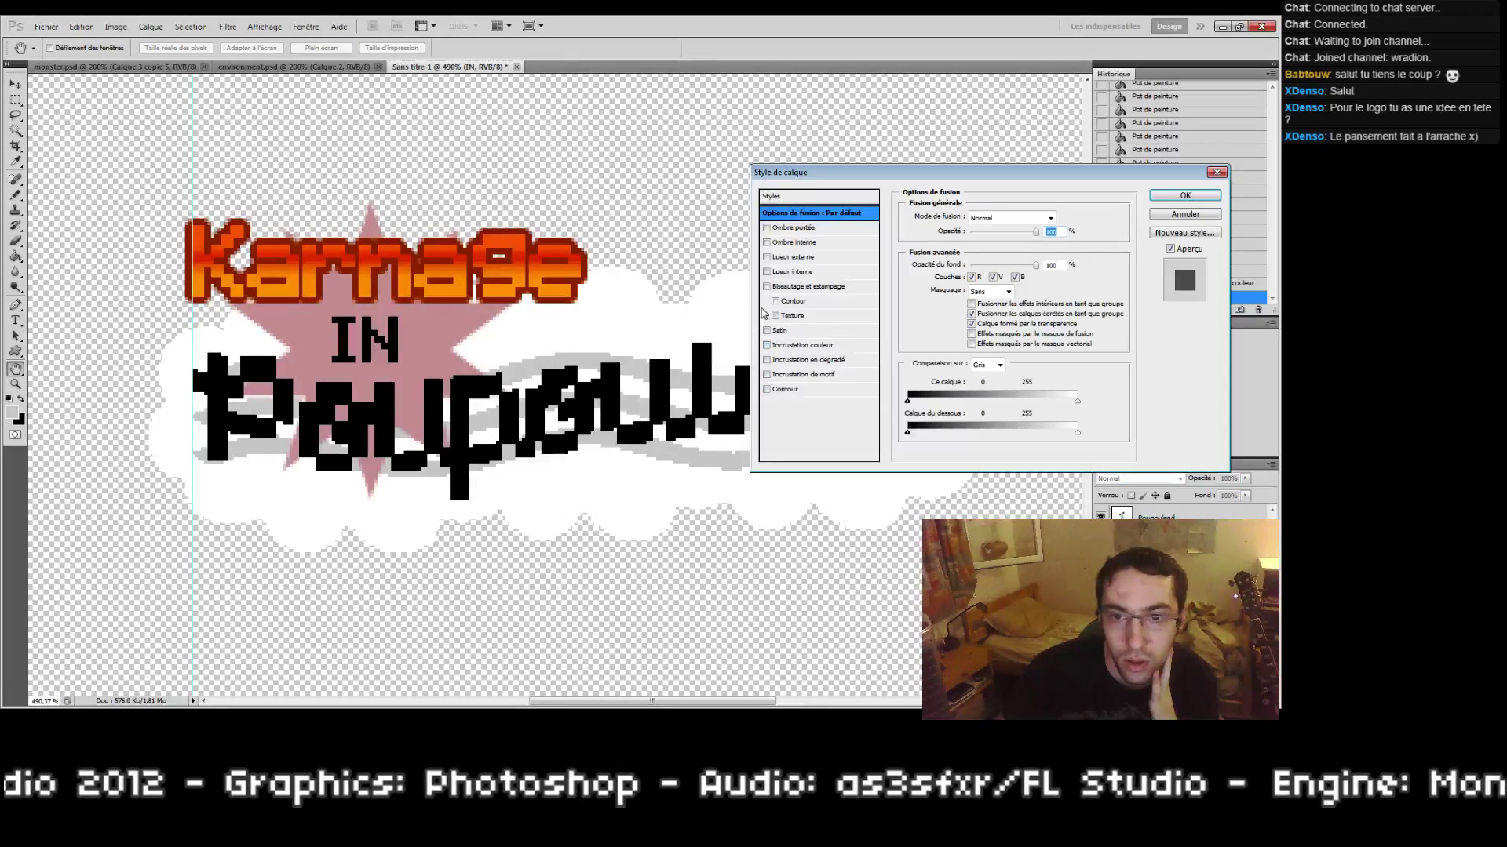
pyautogui.click(770, 388)
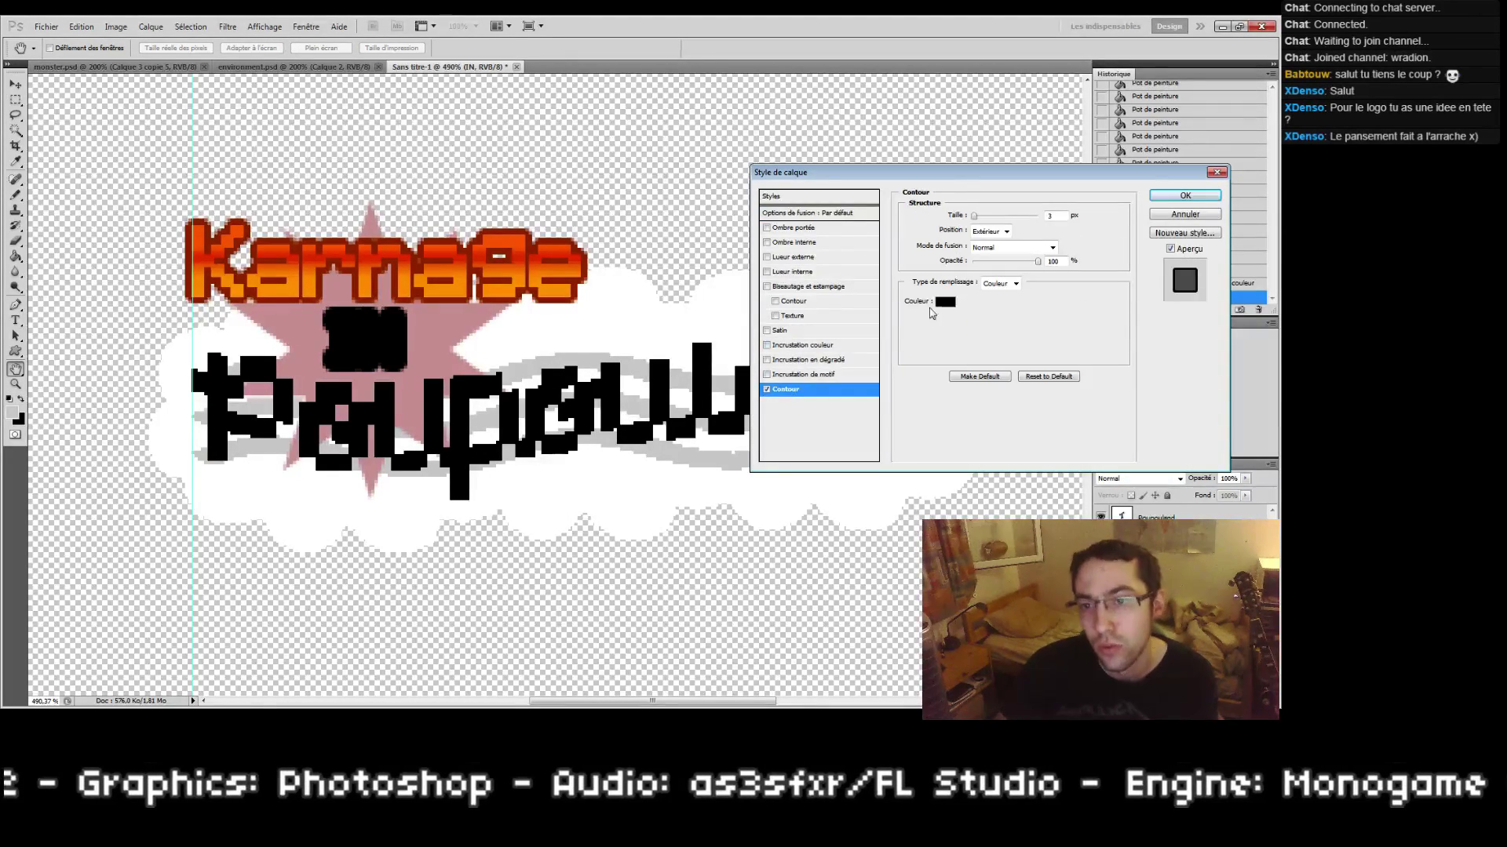
pyautogui.click(944, 302)
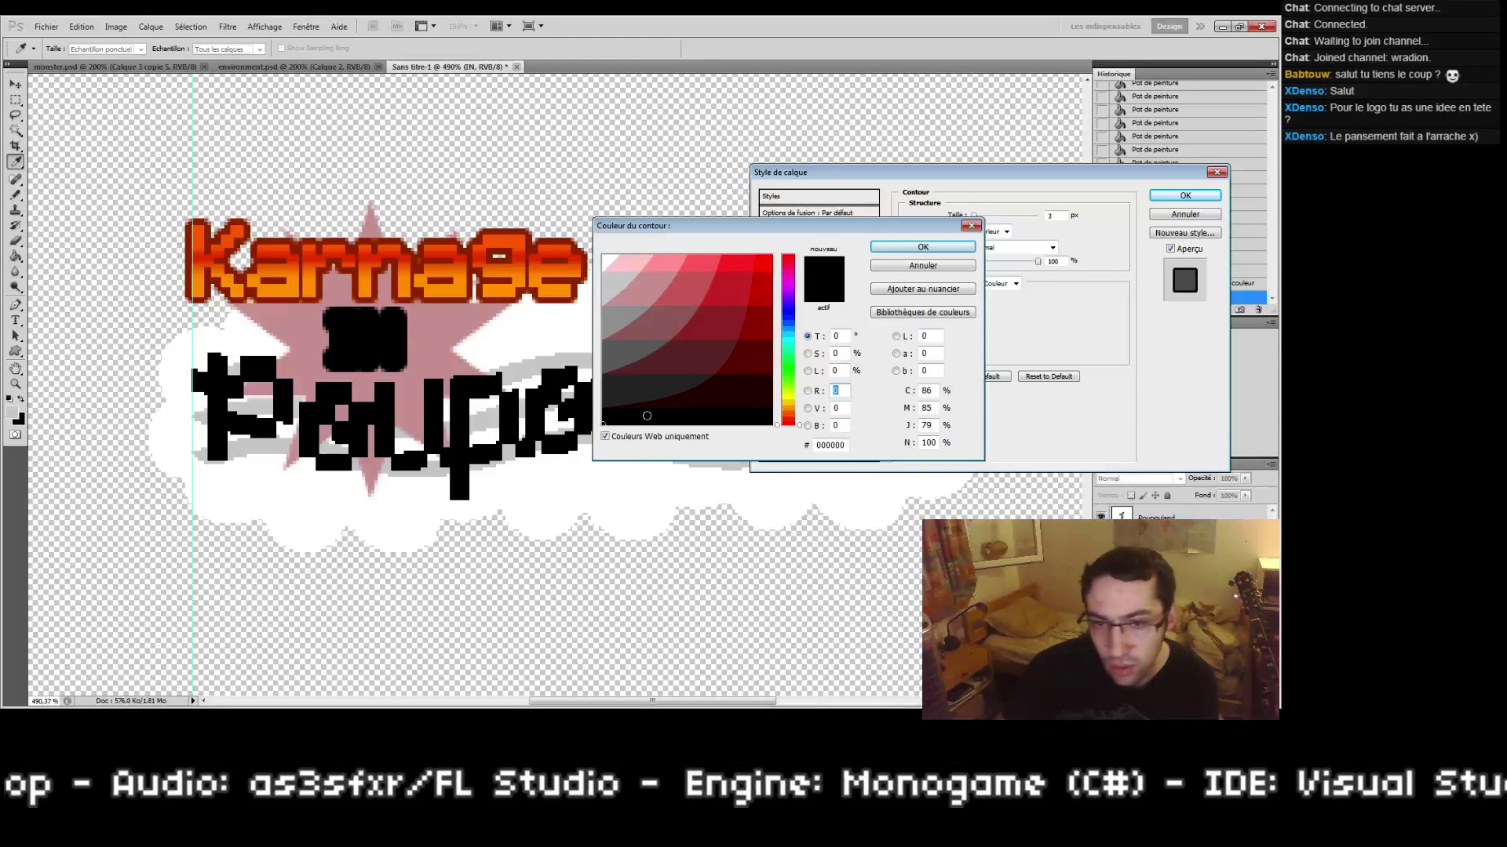
pyautogui.moveTo(775, 355)
pyautogui.mouseDown()
pyautogui.moveTo(777, 383)
pyautogui.moveTo(780, 338)
pyautogui.mouseUp()
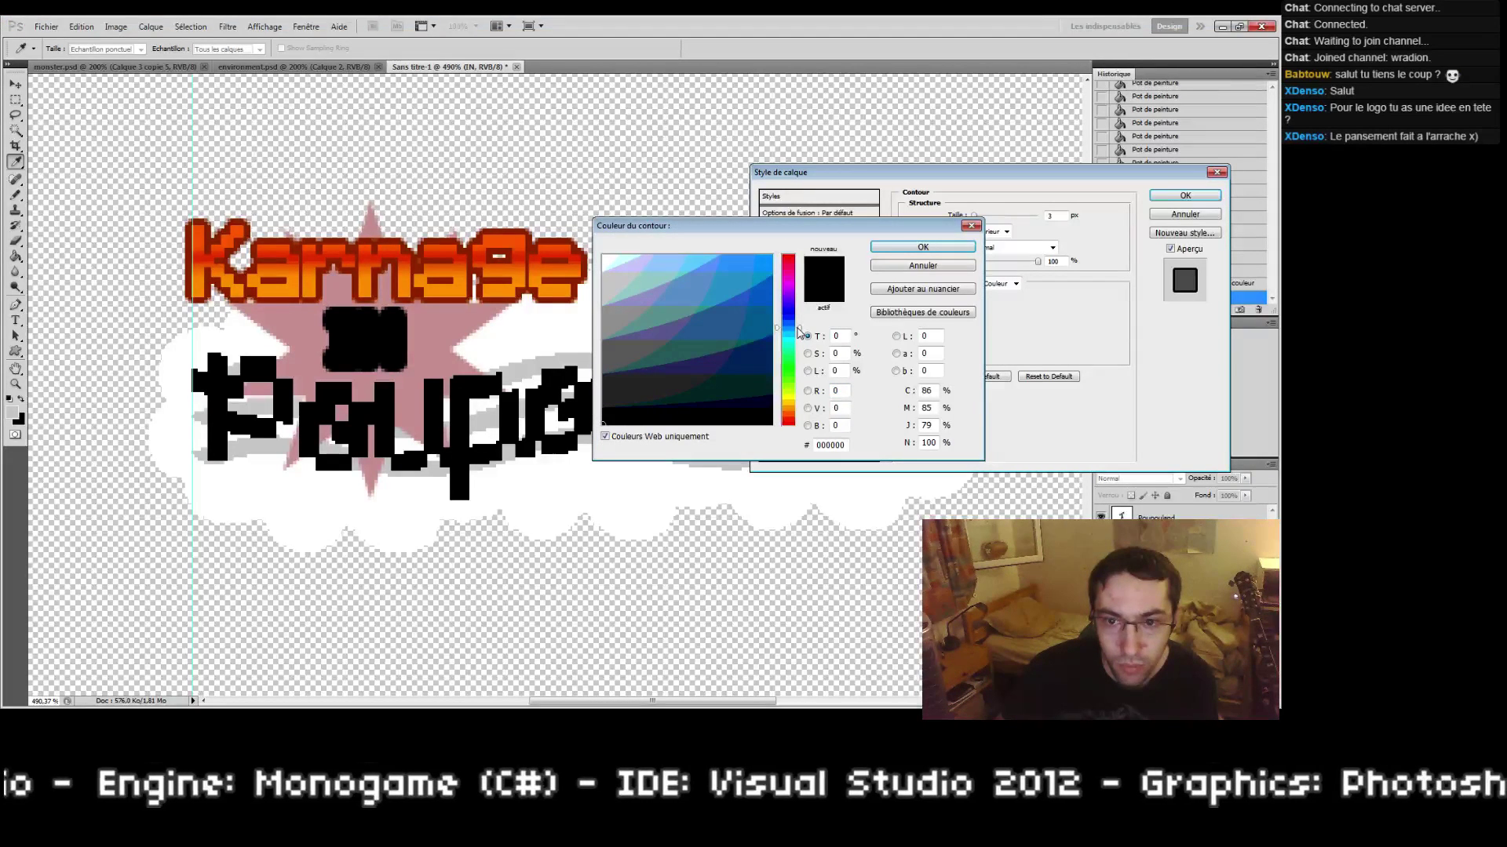
pyautogui.click(751, 302)
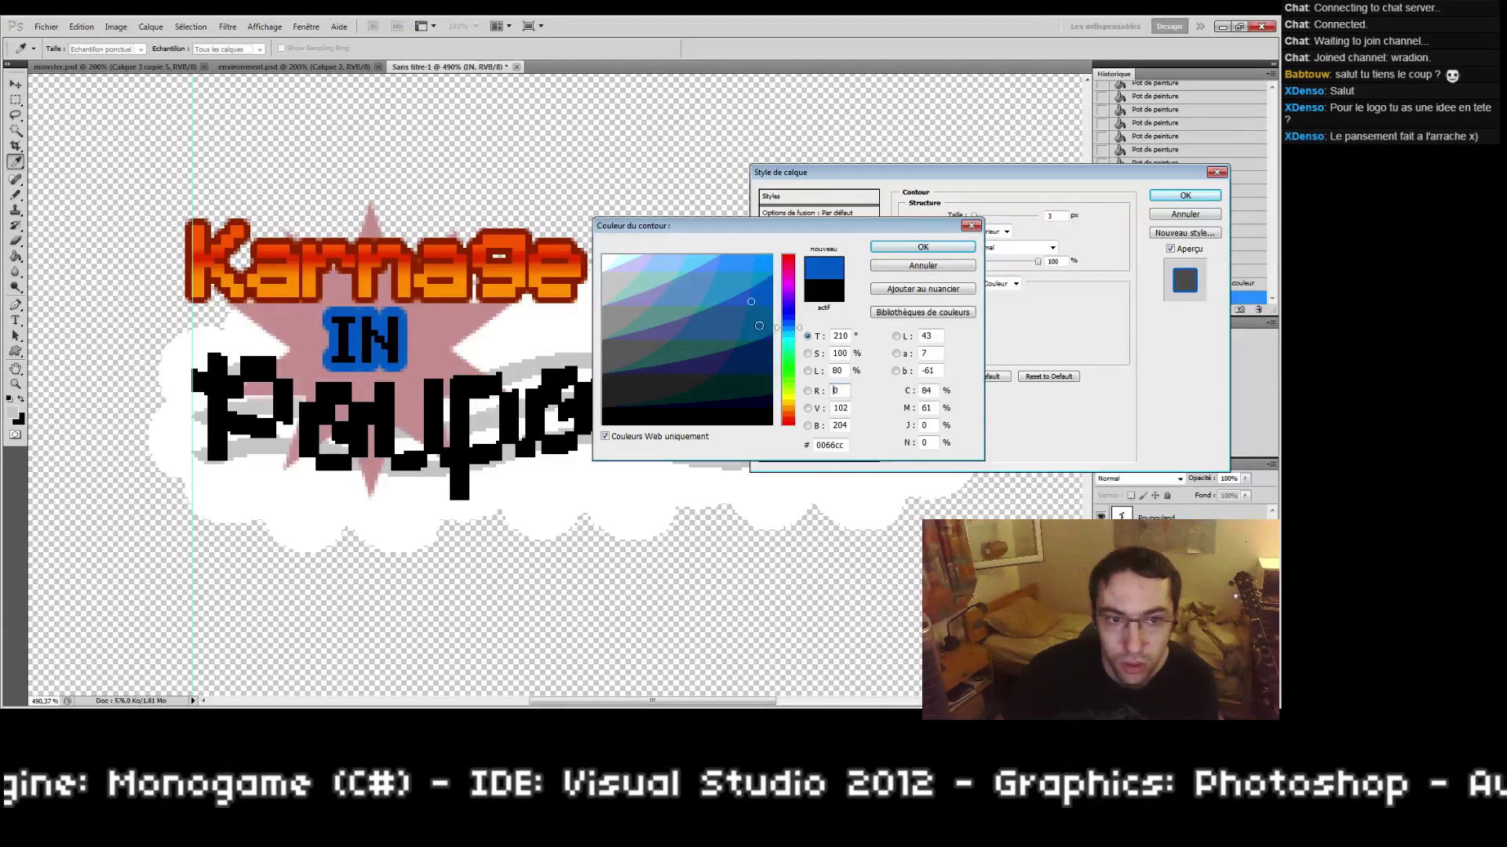
pyautogui.click(766, 343)
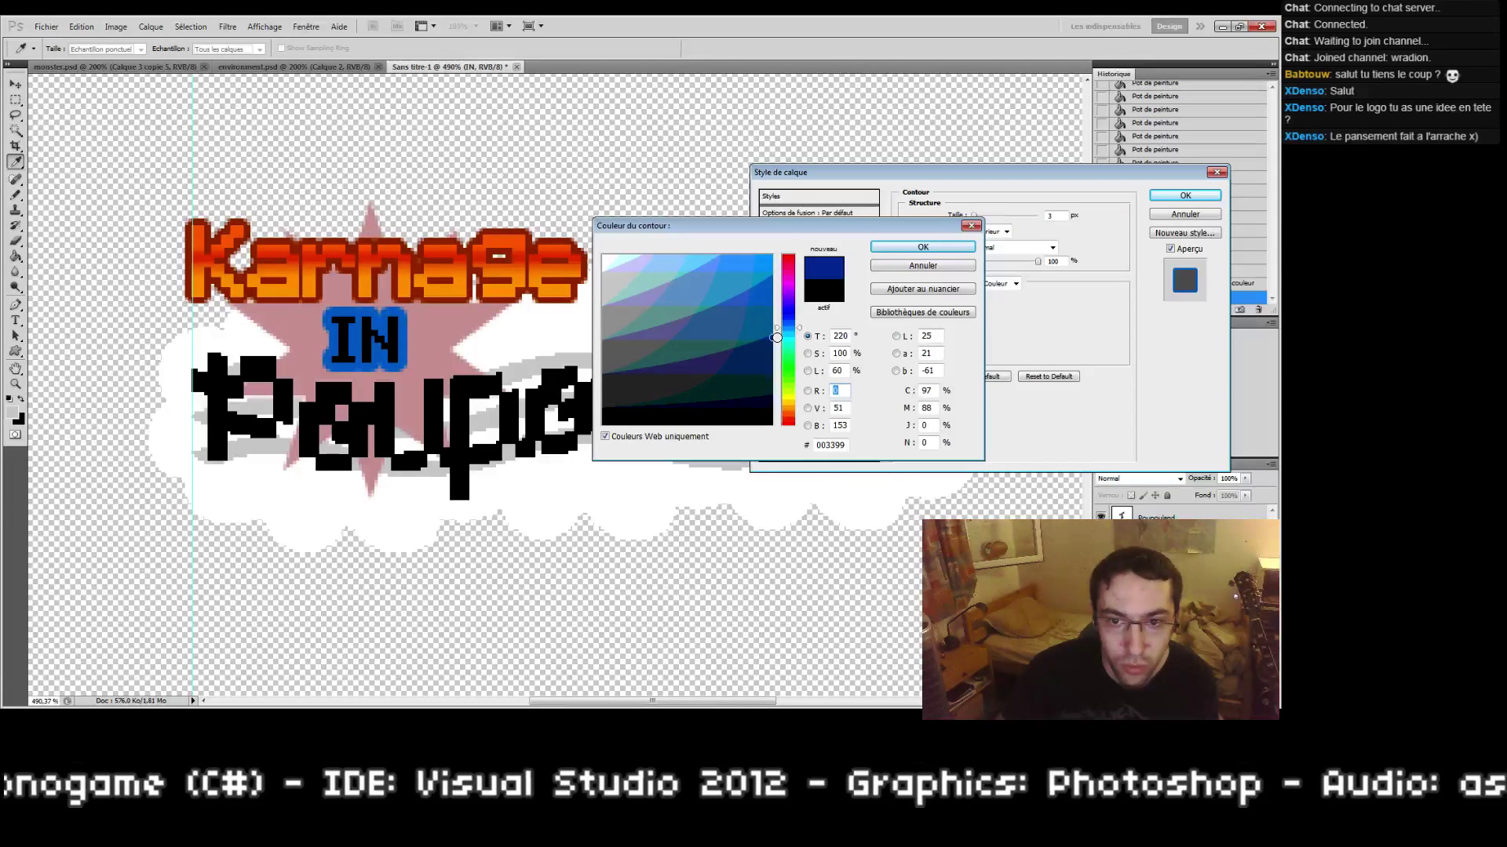
pyautogui.click(873, 248)
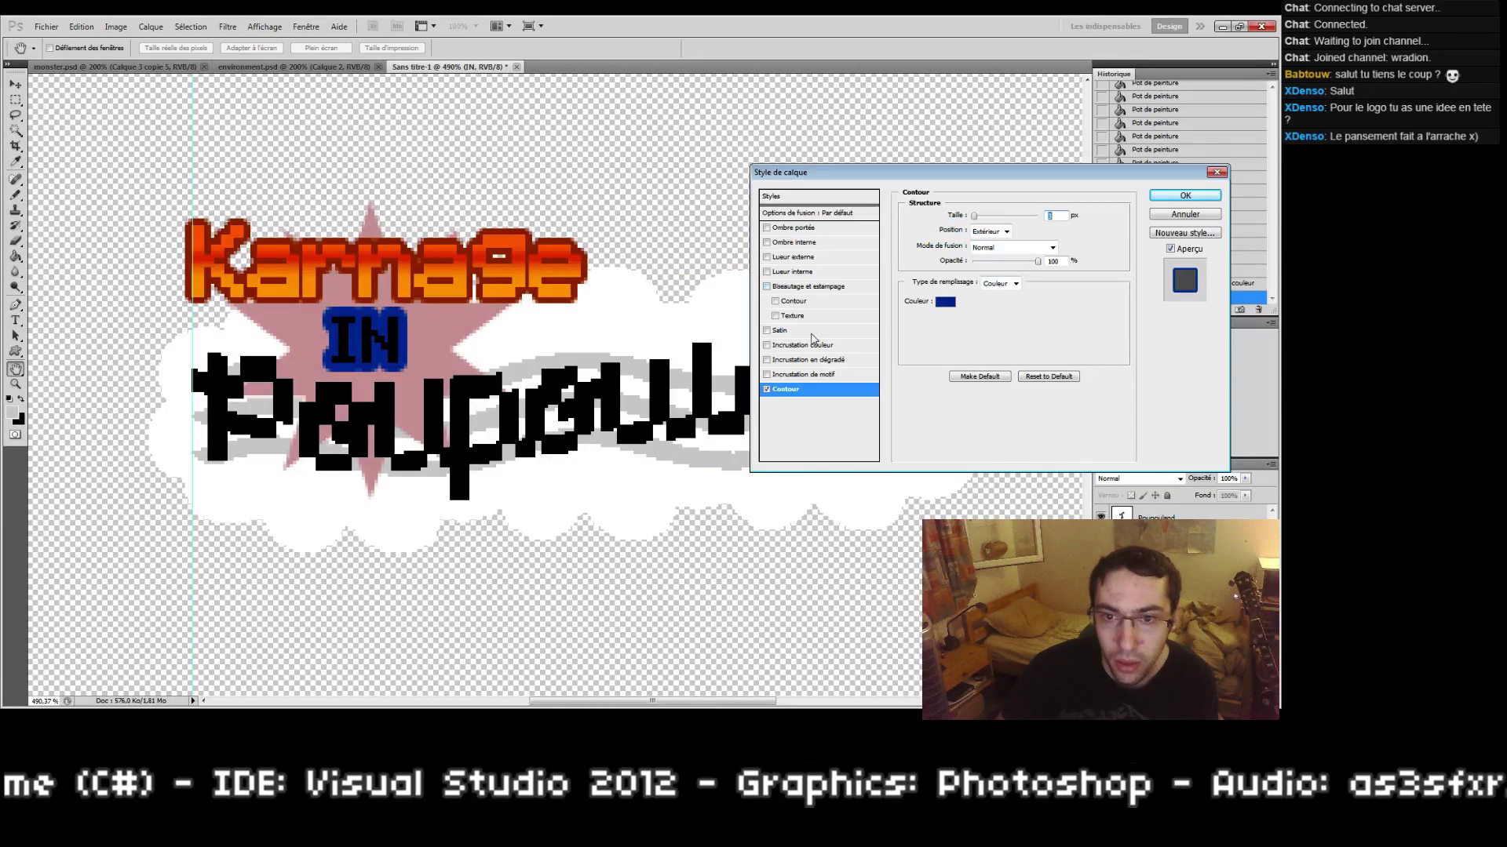
pyautogui.click(769, 346)
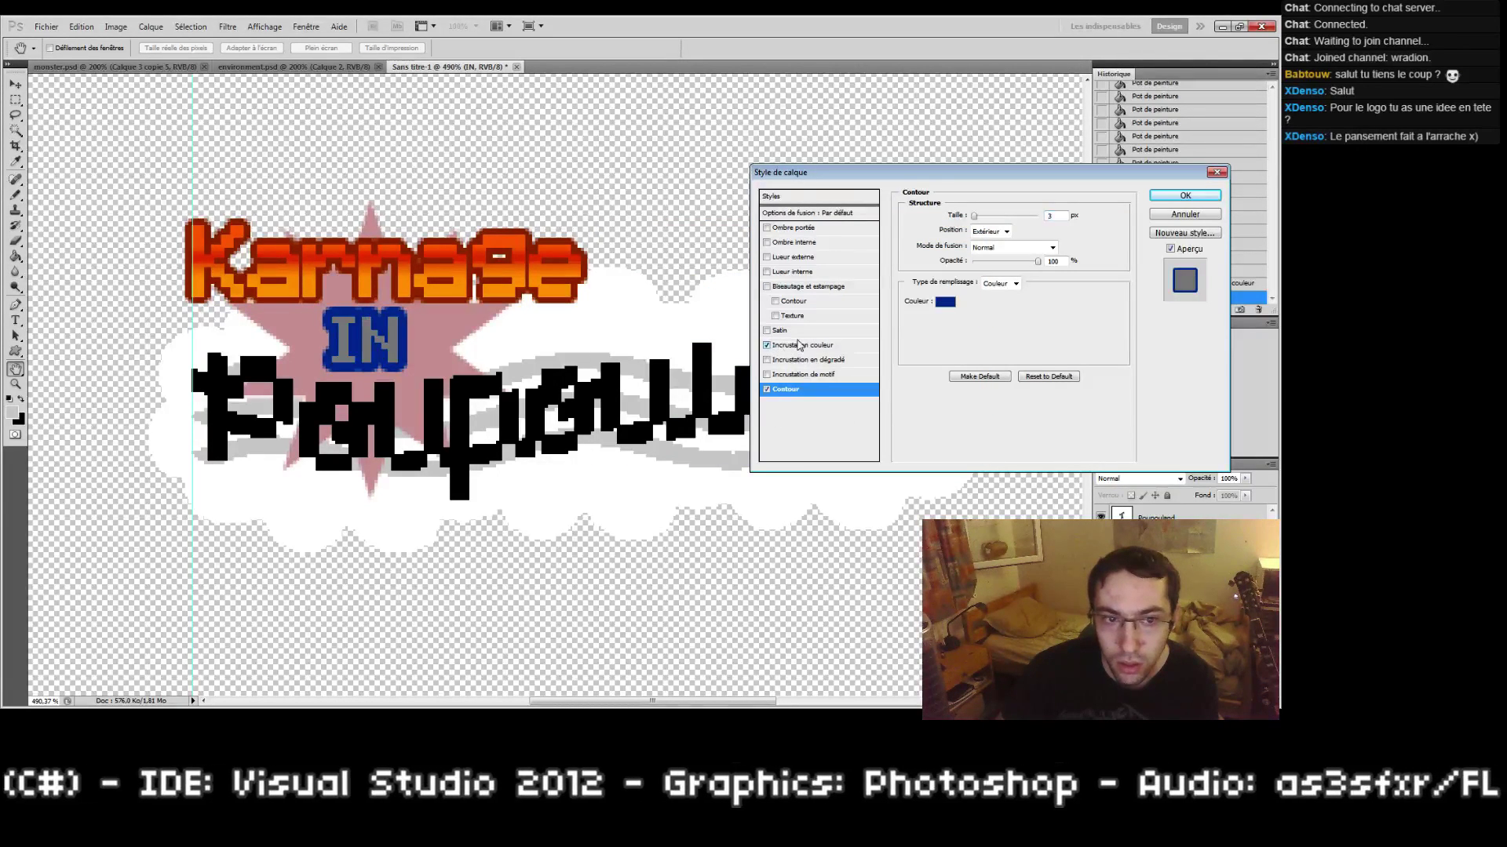
pyautogui.click(947, 304)
pyautogui.moveTo(759, 323); pyautogui.dragTo(762, 279)
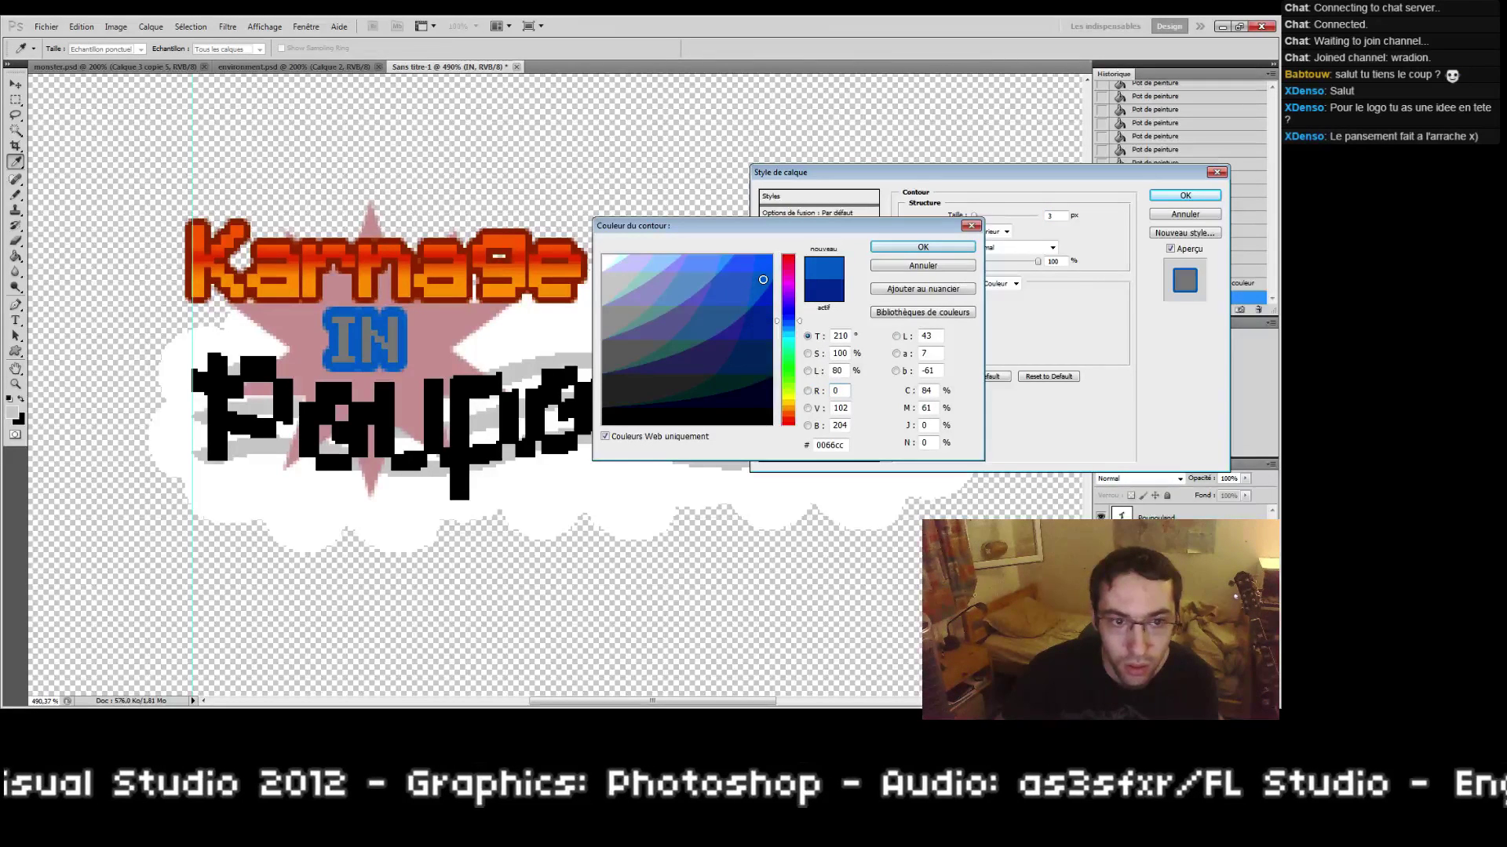
pyautogui.click(881, 268)
# Step: Set the IN text's Incrustation couleur overlay to a bright blue
pyautogui.click(781, 345)
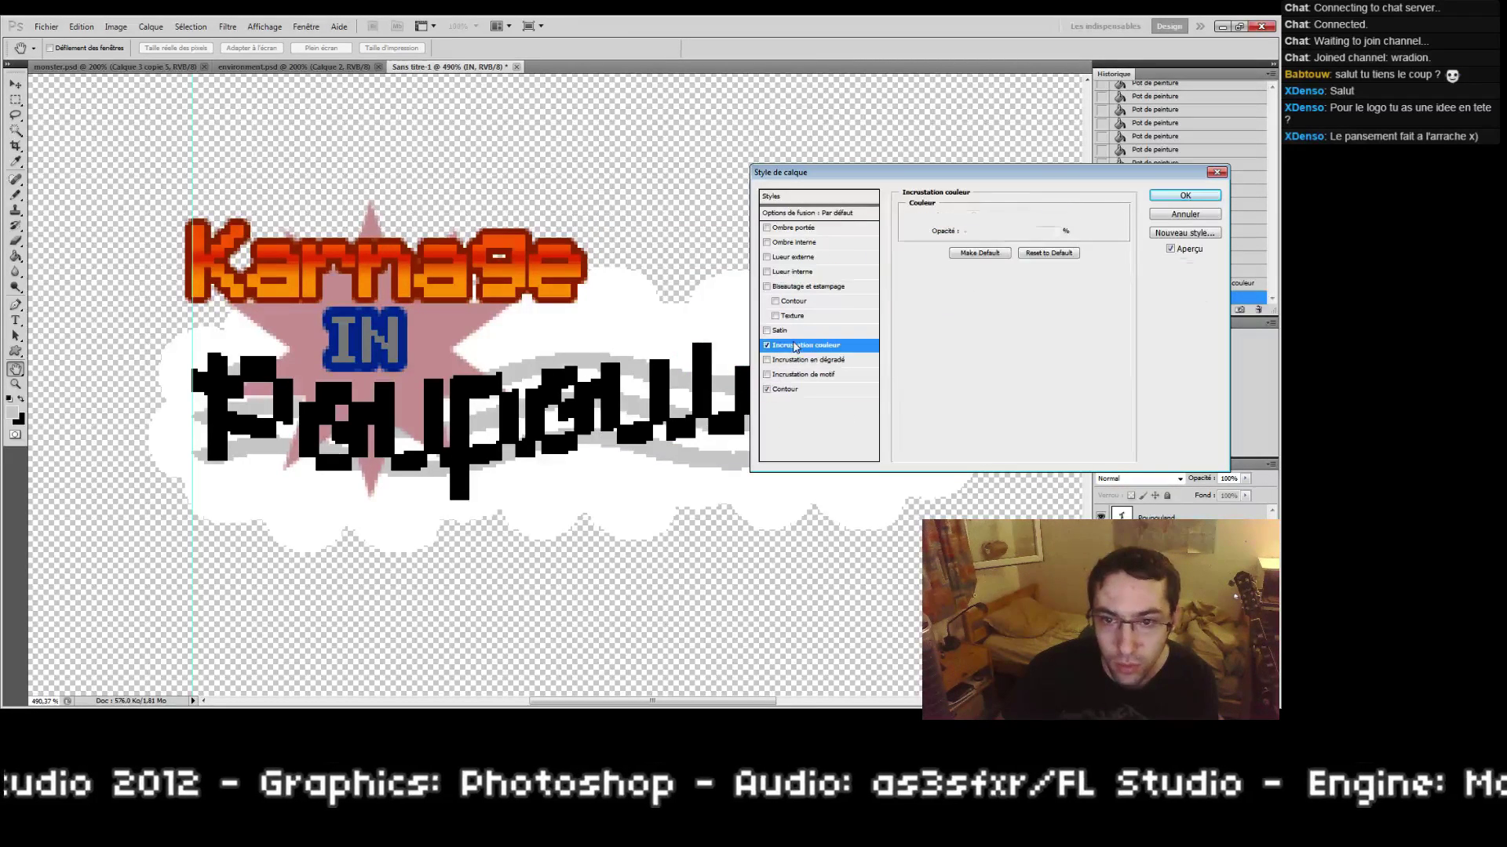
pyautogui.click(1063, 218)
pyautogui.moveTo(779, 362); pyautogui.dragTo(730, 256)
pyautogui.click(716, 286)
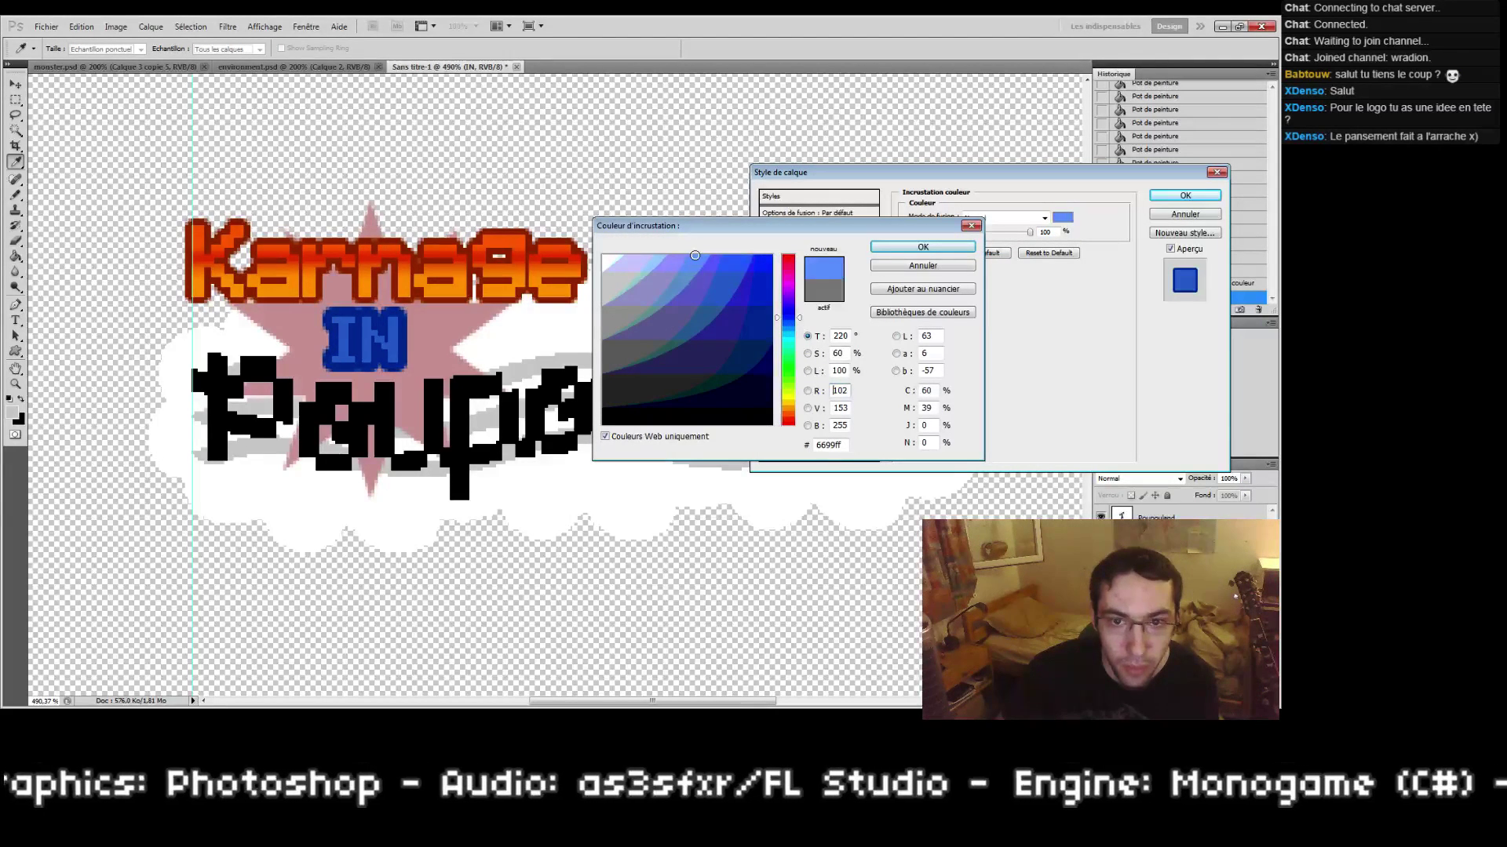
pyautogui.click(893, 249)
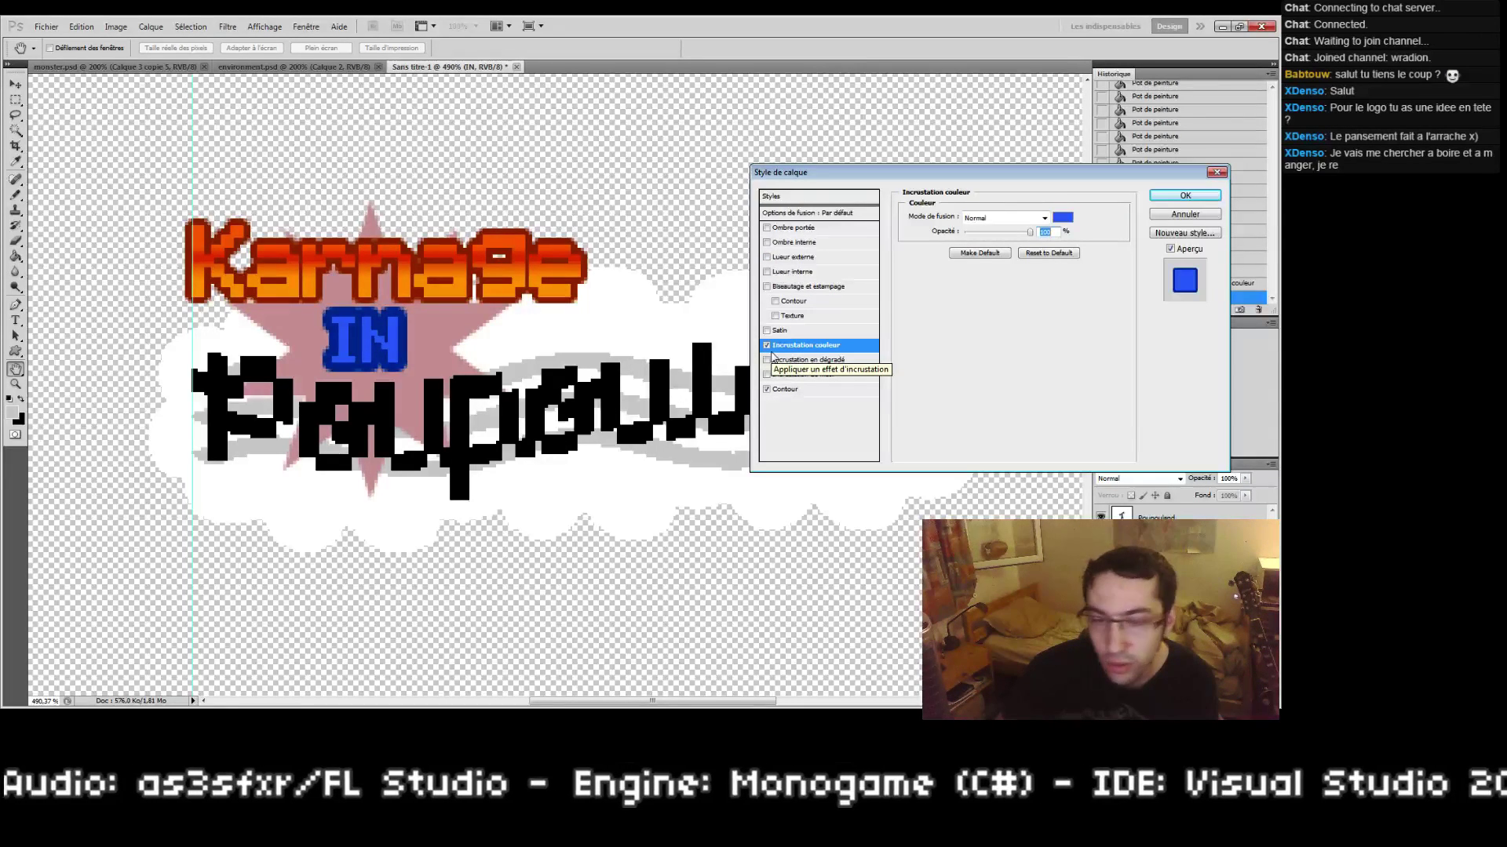
# Step: Try the Ombre interne and Ombre portée effects on the IN text, switch both off and apply the layer style
pyautogui.click(767, 243)
pyautogui.click(767, 242)
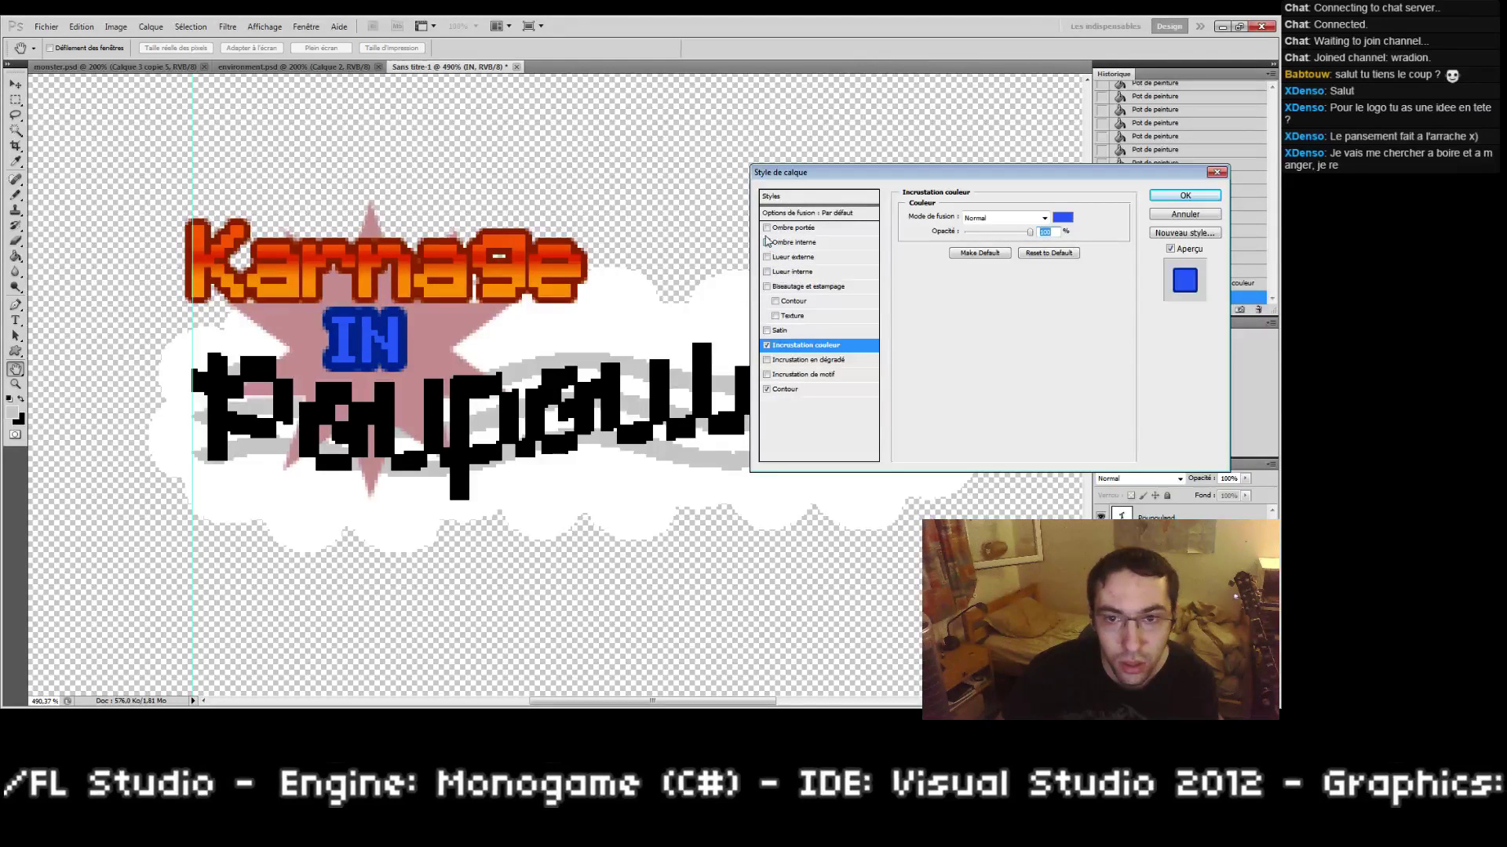
pyautogui.click(767, 228)
pyautogui.click(792, 227)
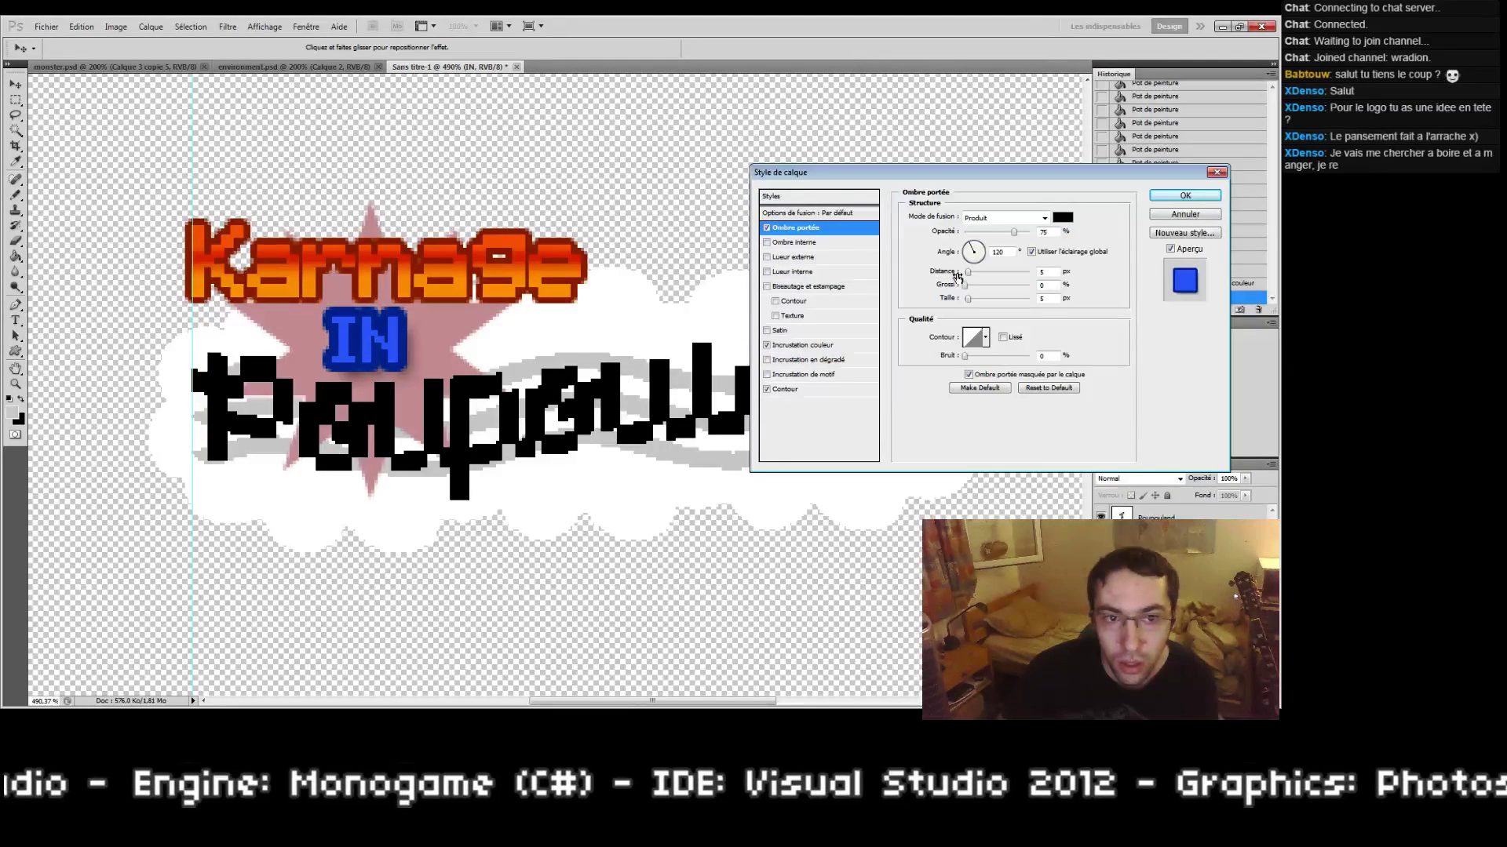
pyautogui.click(768, 229)
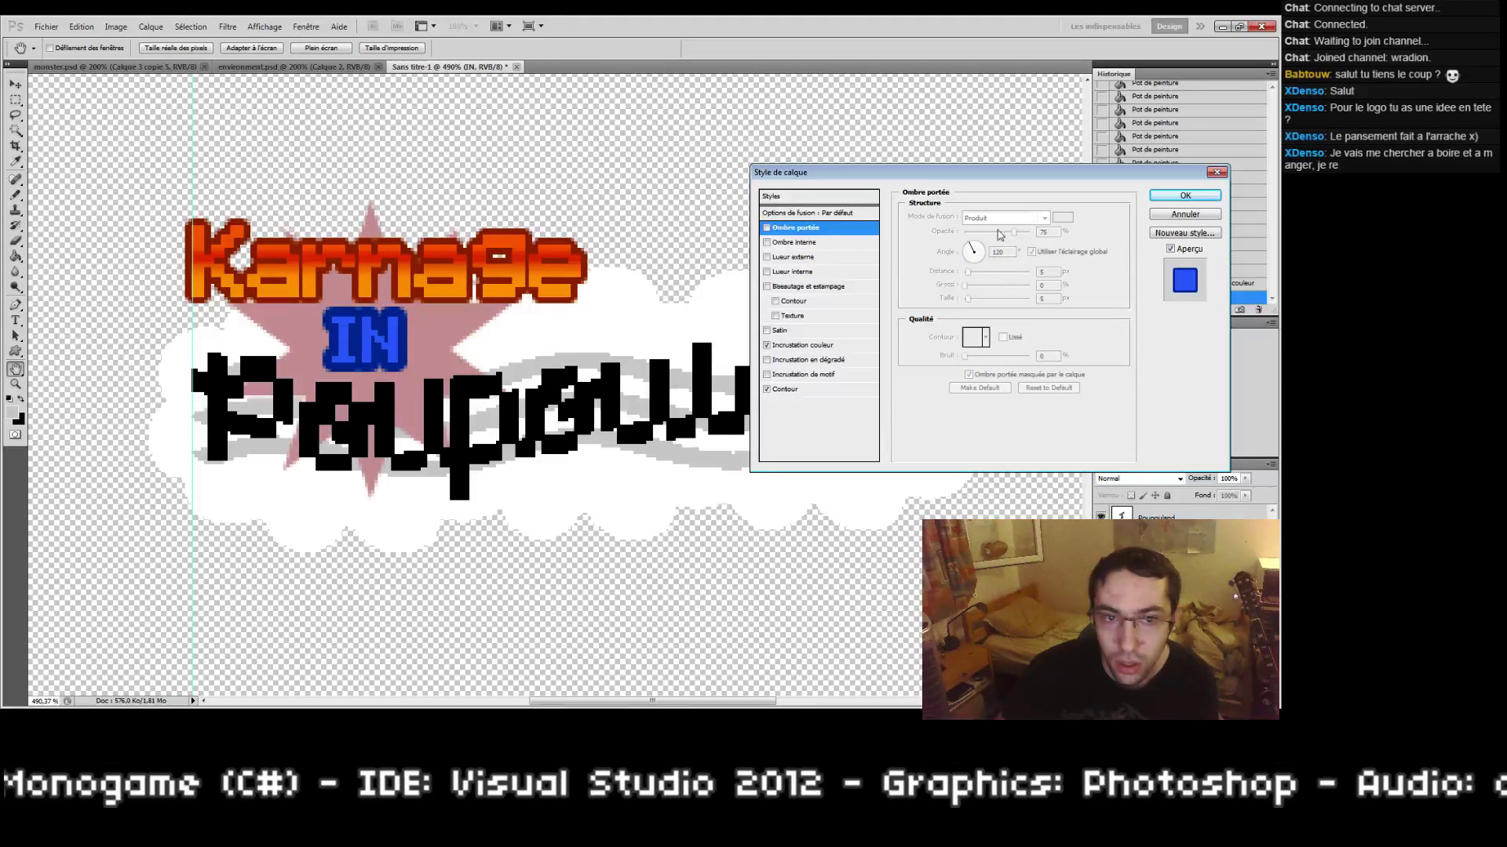
pyautogui.click(1185, 196)
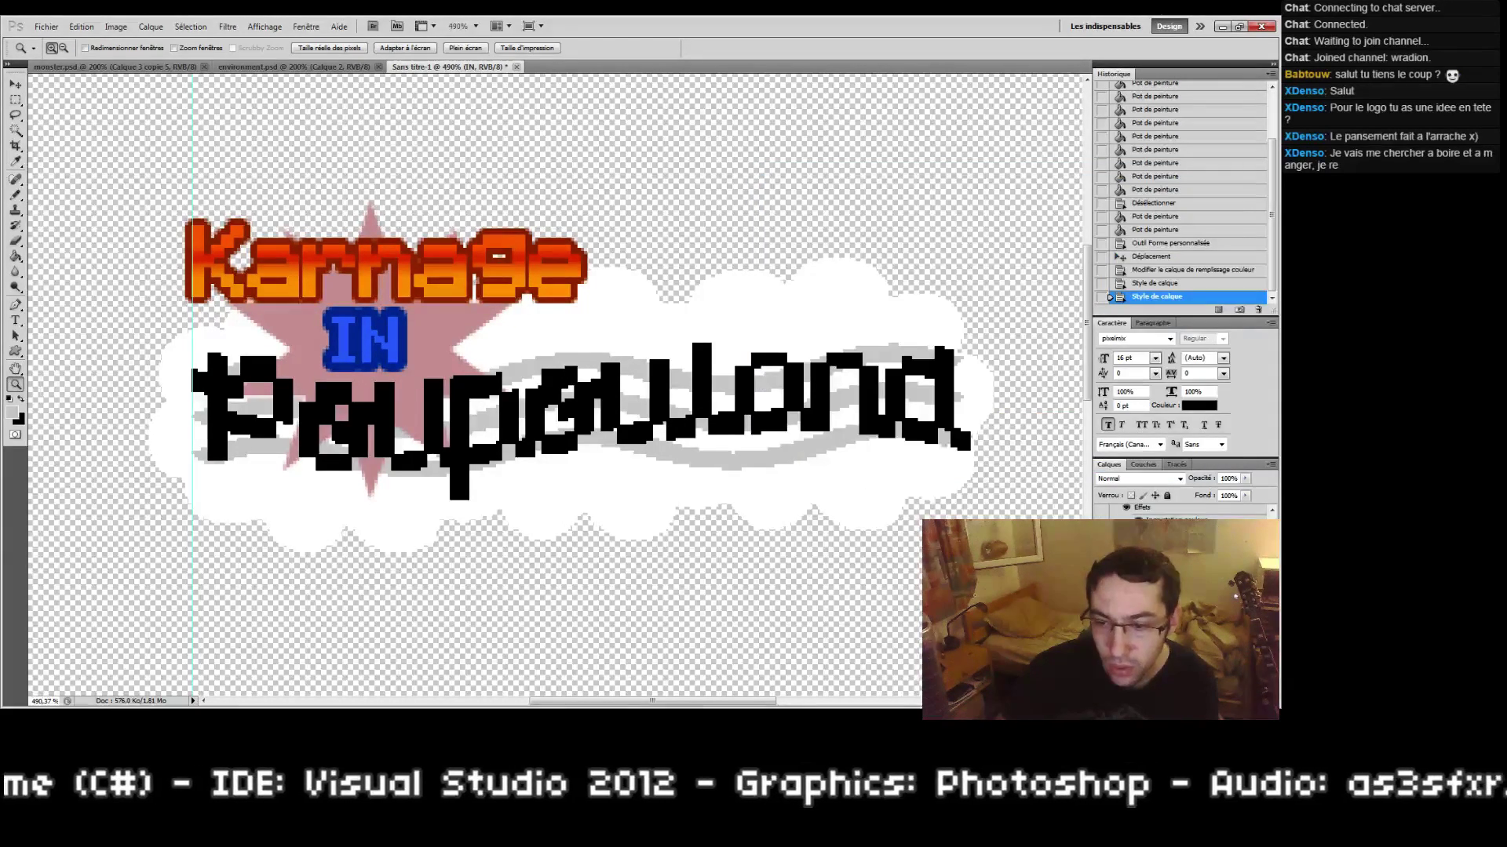
# Step: Open the starburst shape's fill colour and try the blue shades #9999cc and #3366cc on it
pyautogui.click(1184, 596)
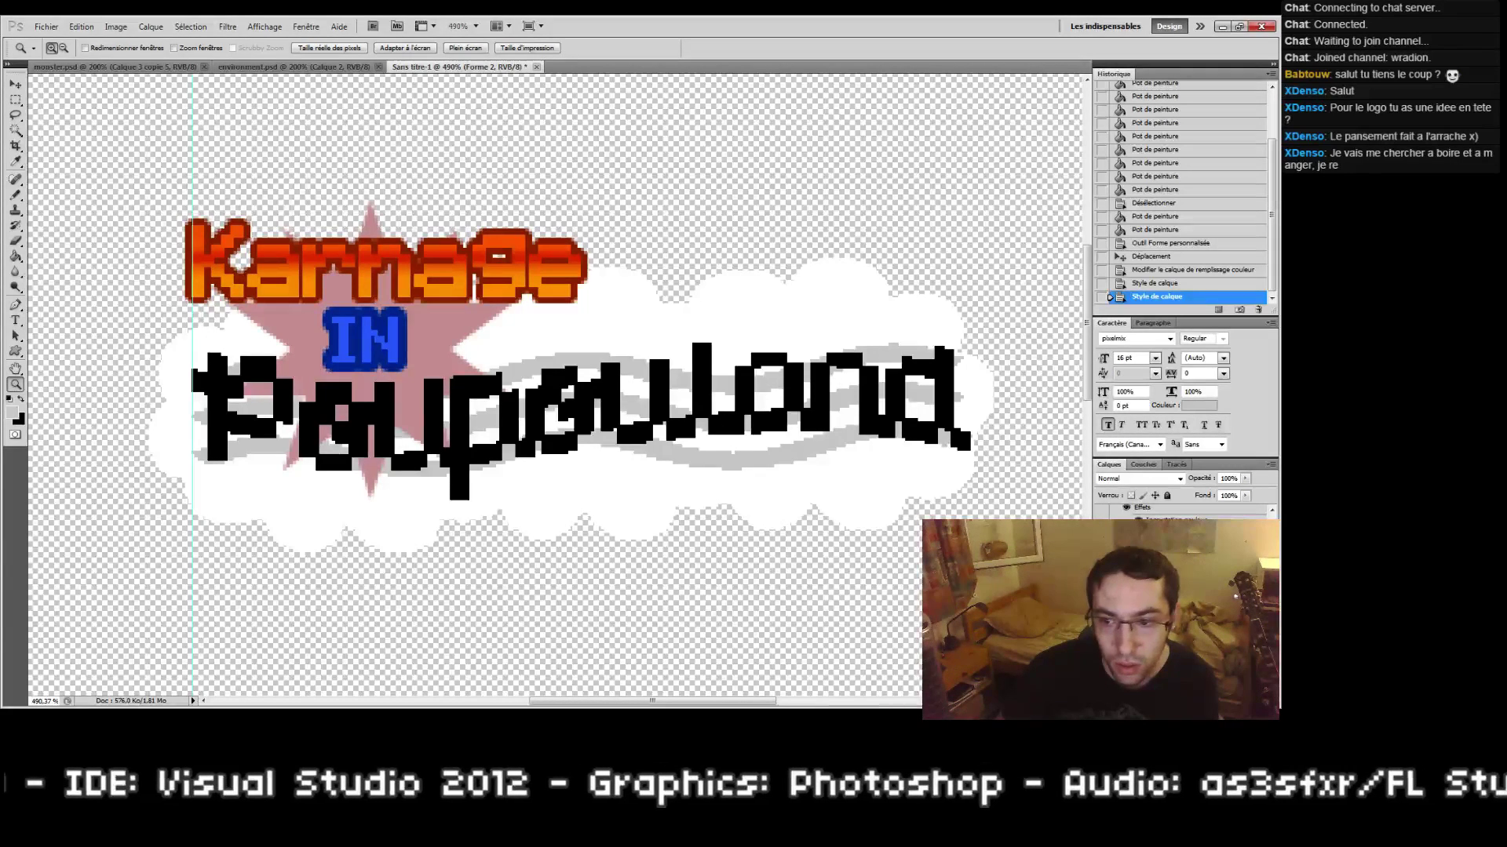
pyautogui.doubleClick(1137, 597)
pyautogui.moveTo(794, 336); pyautogui.dragTo(791, 324)
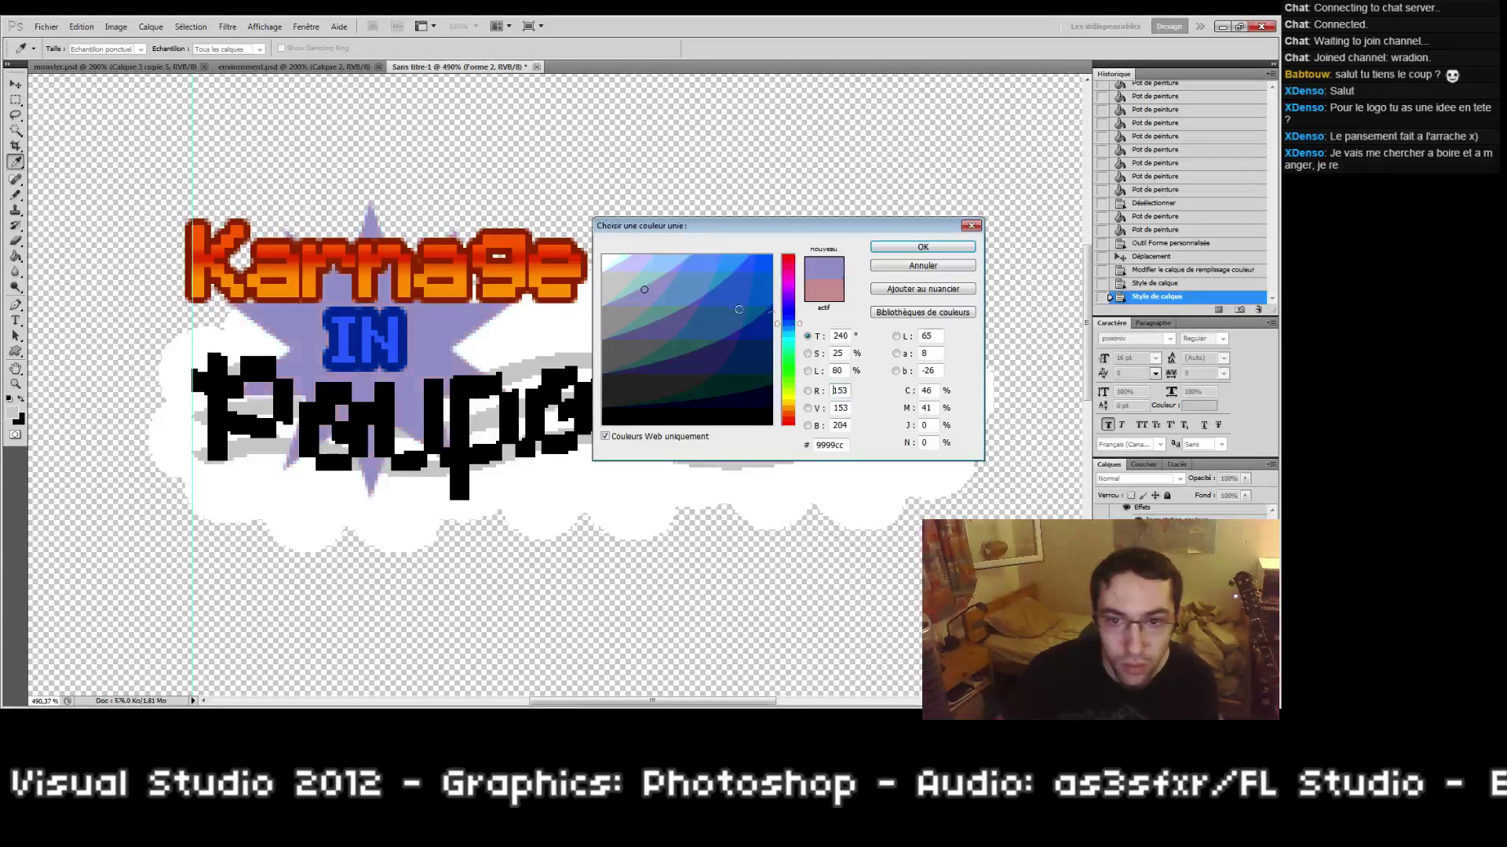
pyautogui.click(753, 295)
pyautogui.click(743, 298)
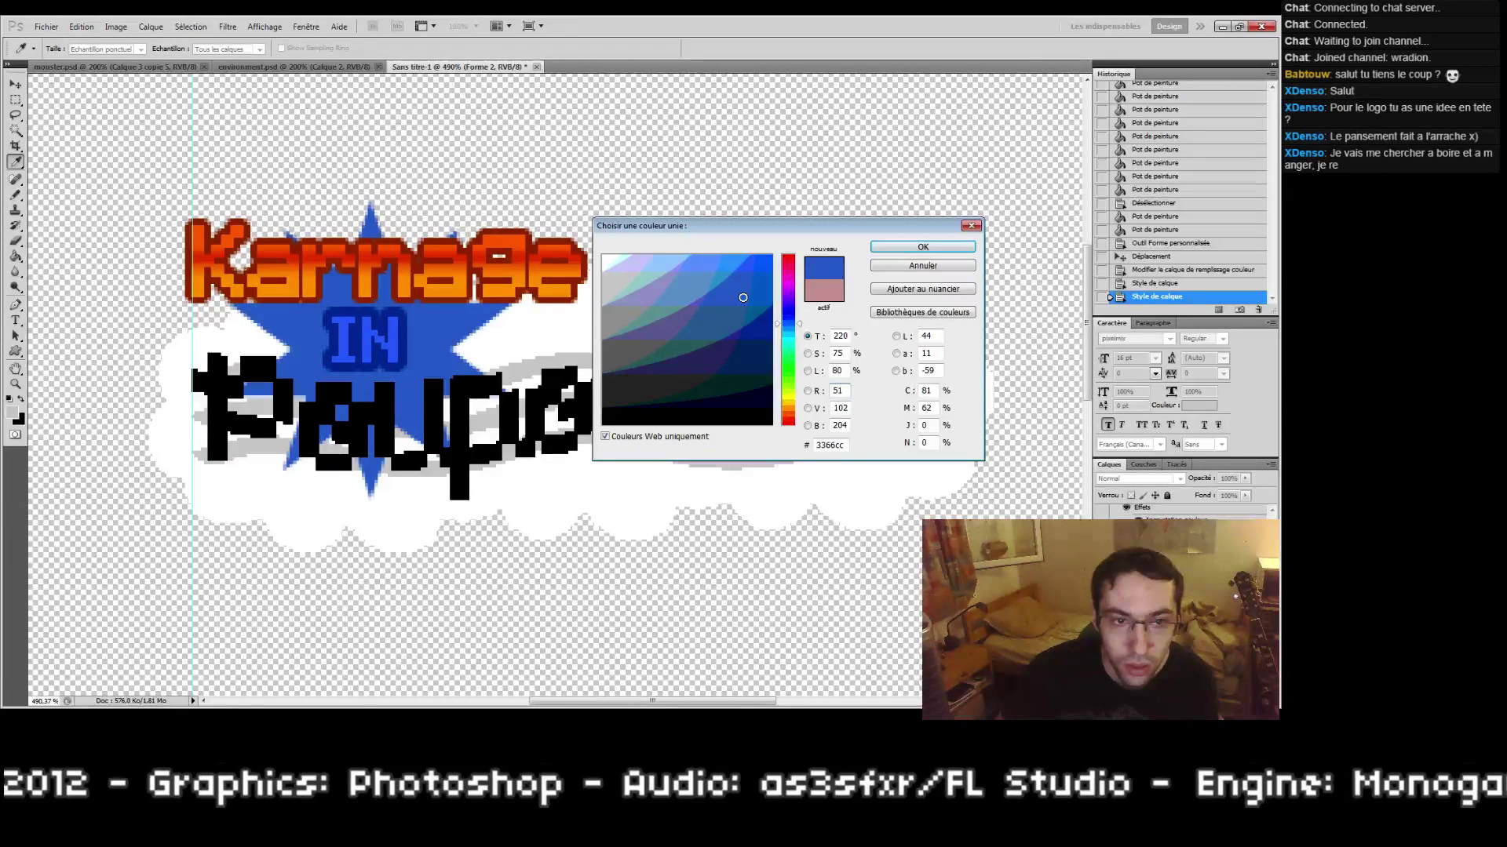
# Step: Try #ff9933, #ffcc99 and #ffcc33 on the starburst, and set its fill to a fully saturated orange
pyautogui.moveTo(846, 390); pyautogui.dragTo(797, 410)
pyautogui.click(797, 414)
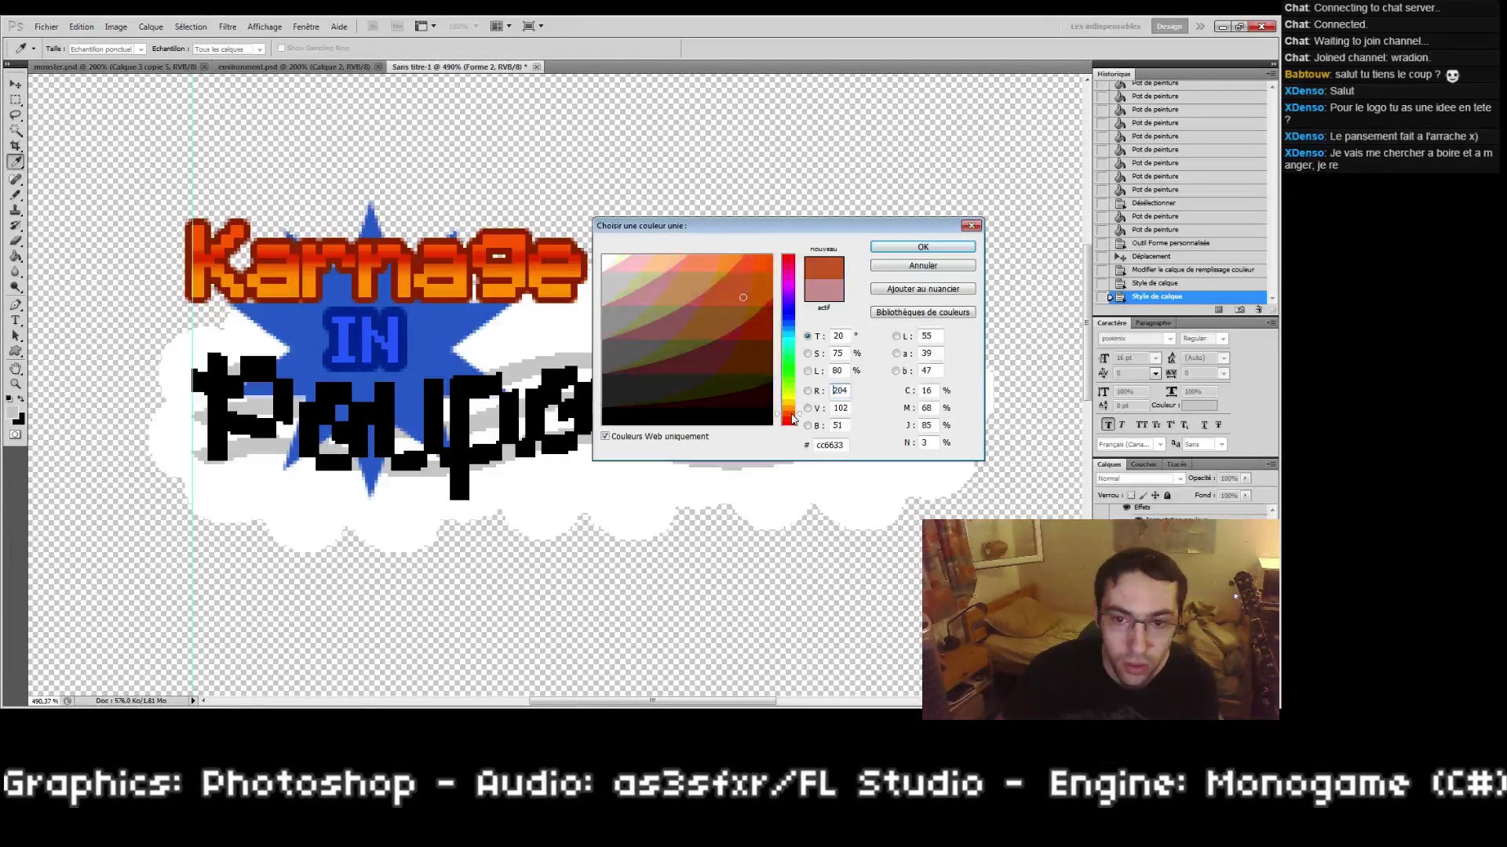
pyautogui.click(725, 257)
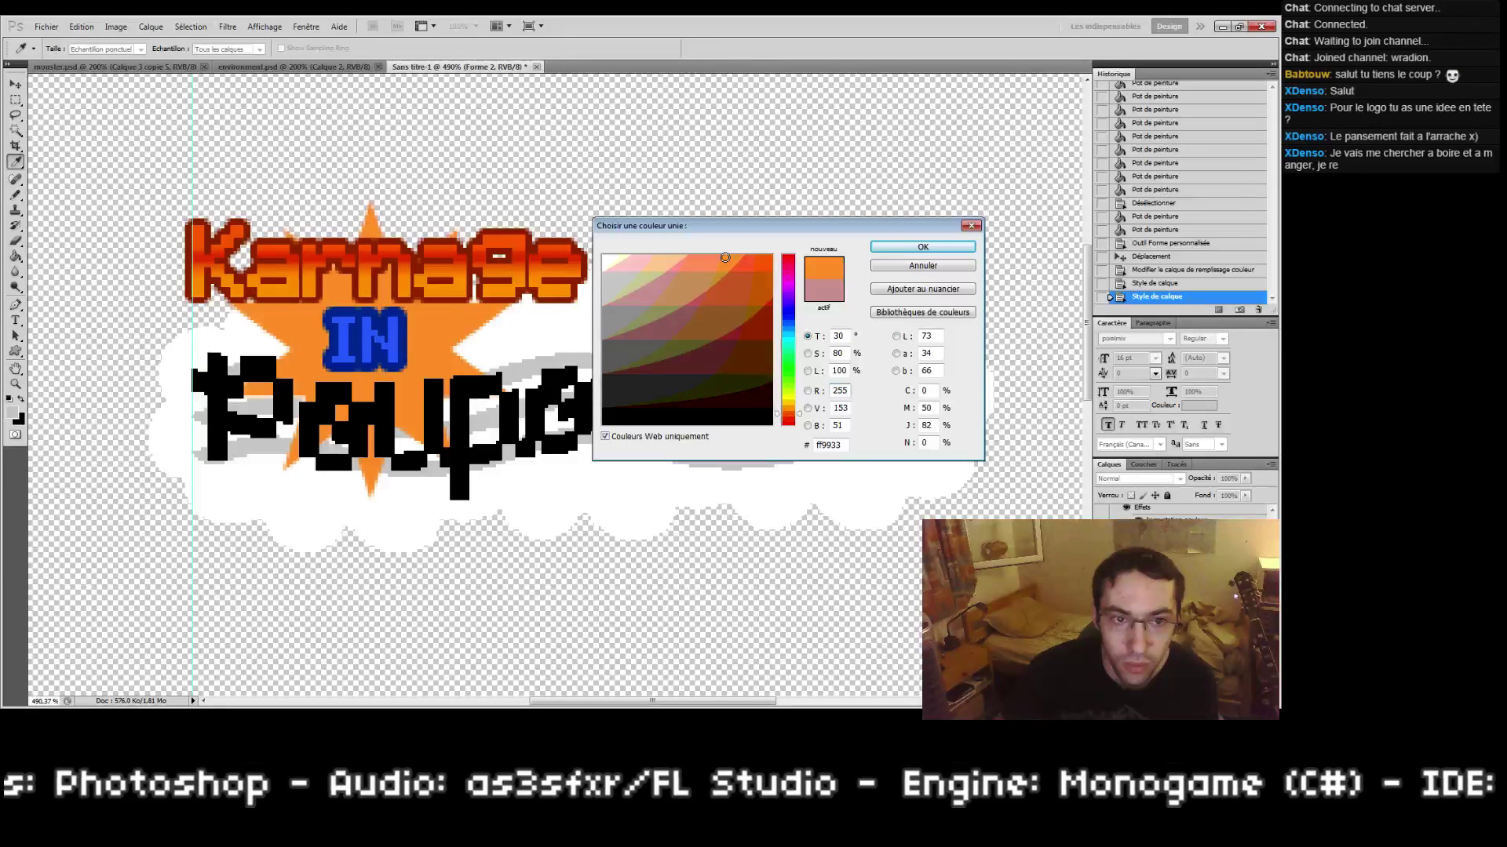
pyautogui.click(669, 257)
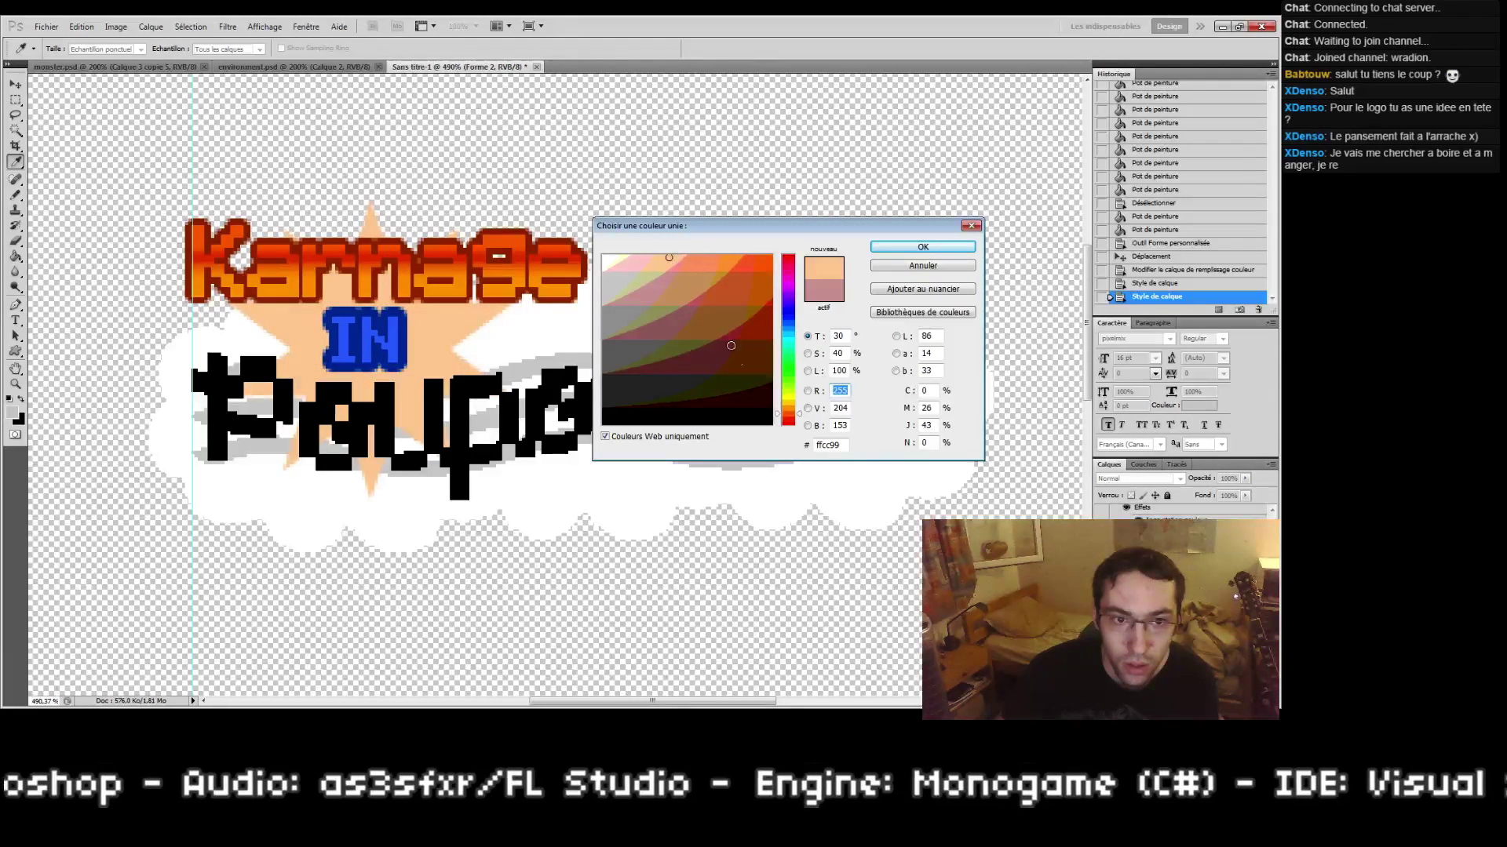
pyautogui.moveTo(791, 418); pyautogui.dragTo(791, 406)
pyautogui.click(737, 255)
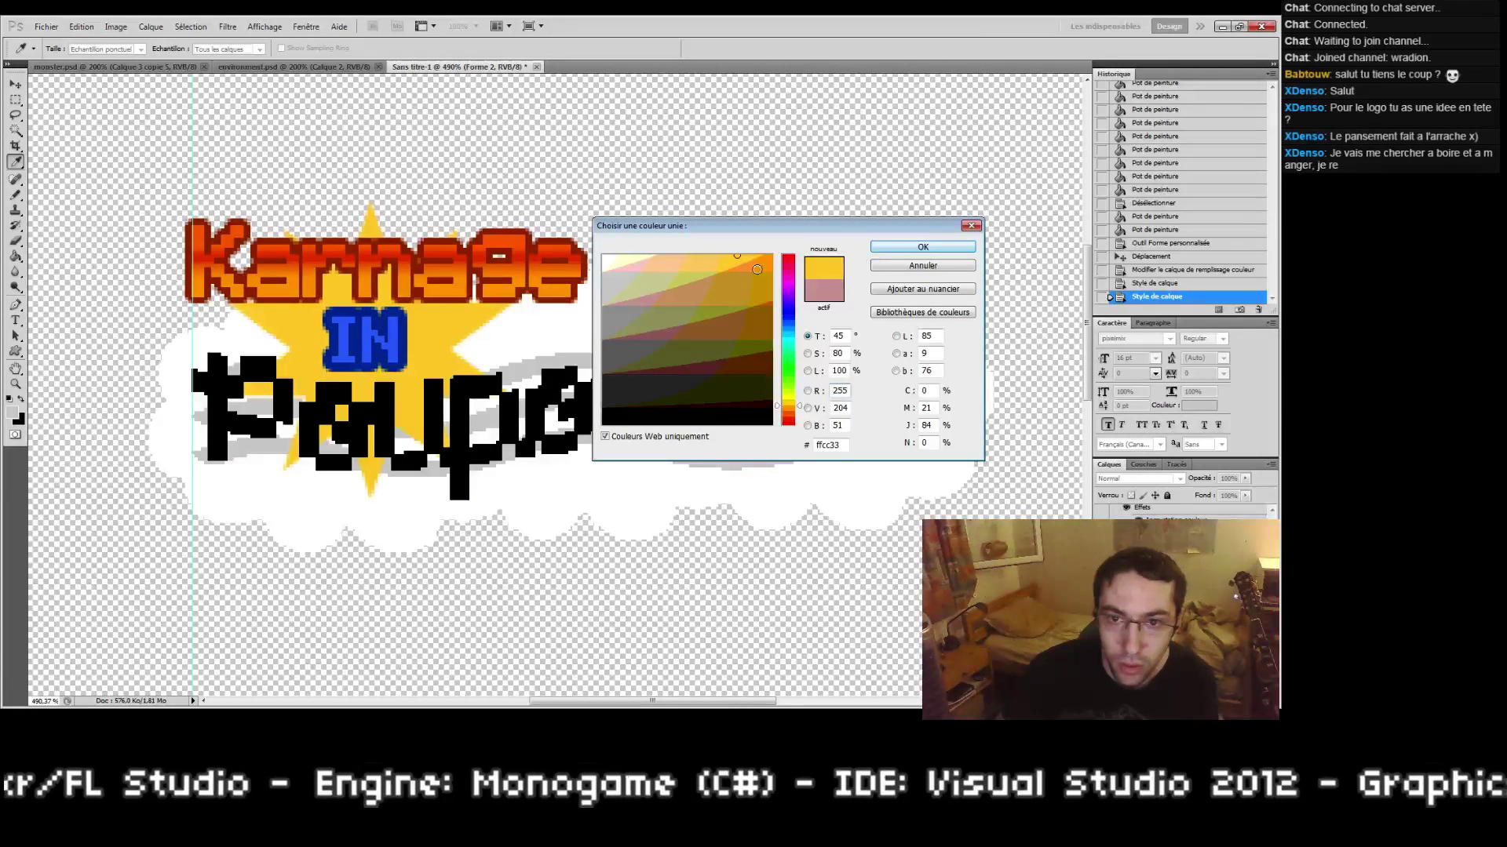
pyautogui.click(772, 256)
pyautogui.click(878, 248)
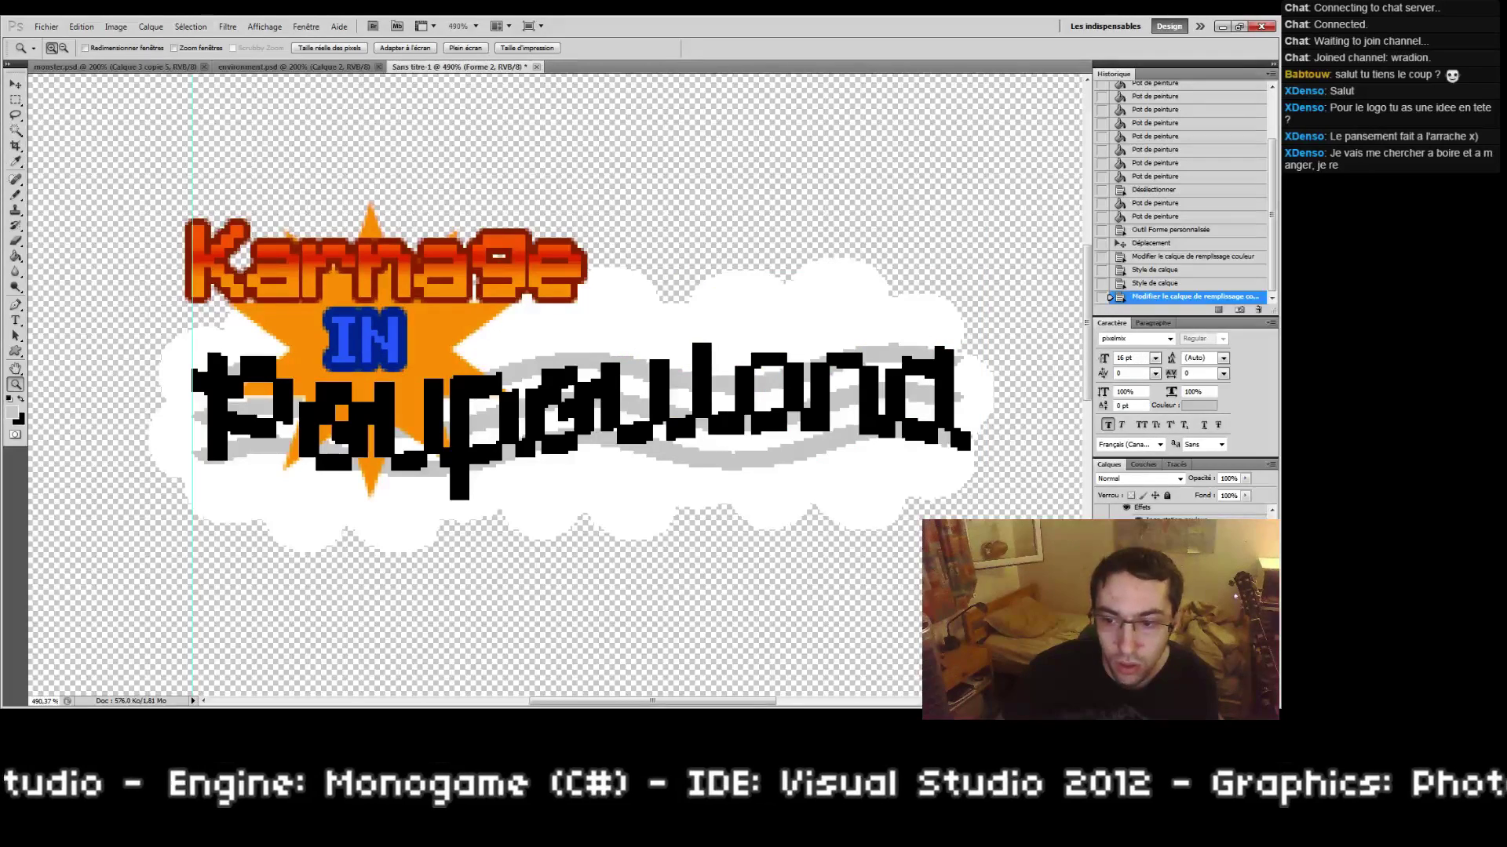
# Step: Add a Contour effect to the starburst's layer style and try #ff6600 and #cc3300 as the outline colour
pyautogui.rightClick(1177, 612)
pyautogui.click(1133, 332)
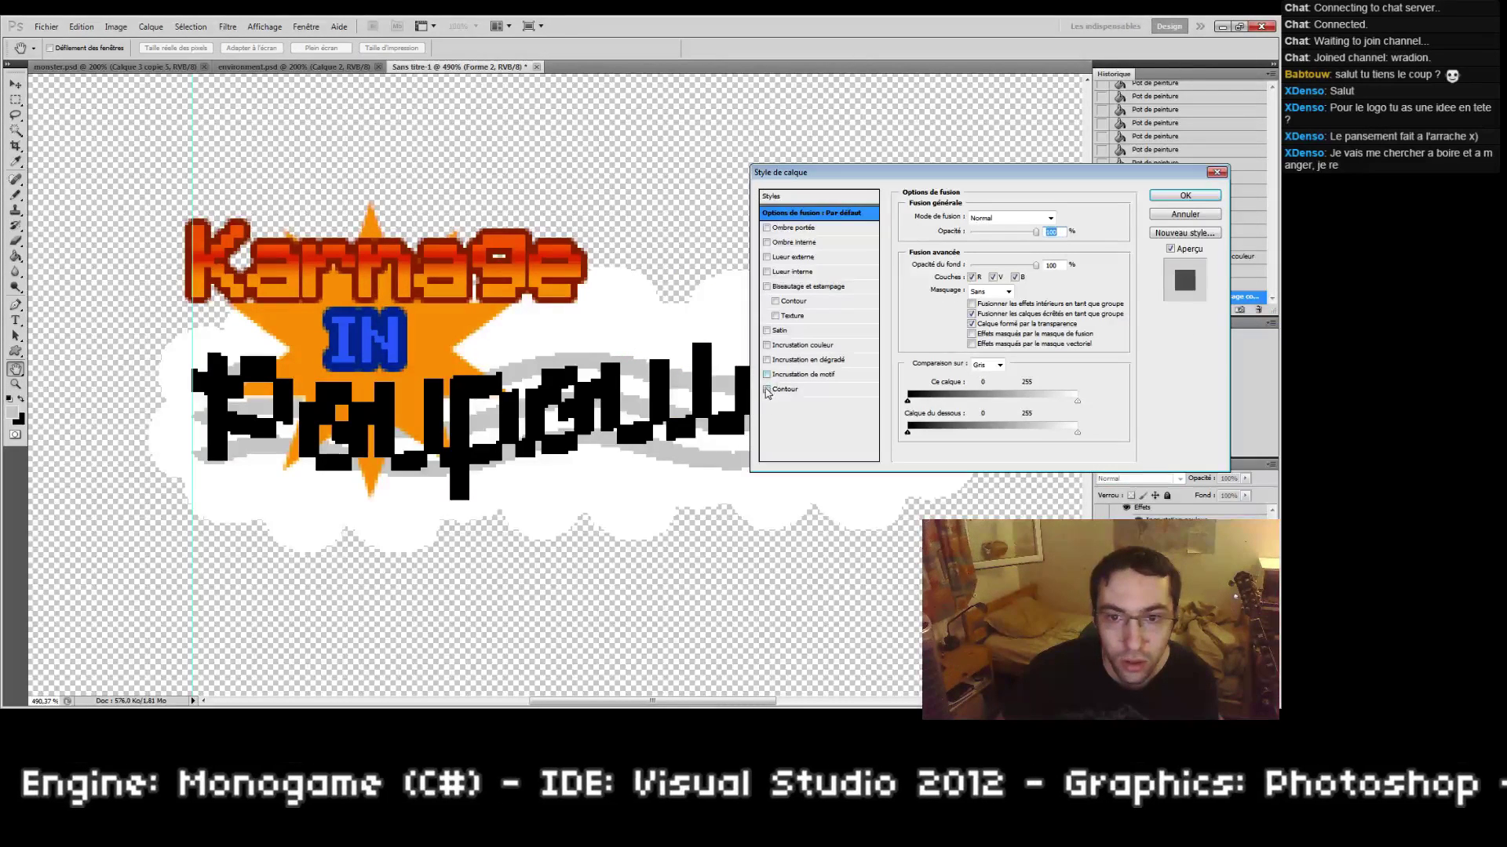
pyautogui.click(767, 390)
pyautogui.click(944, 301)
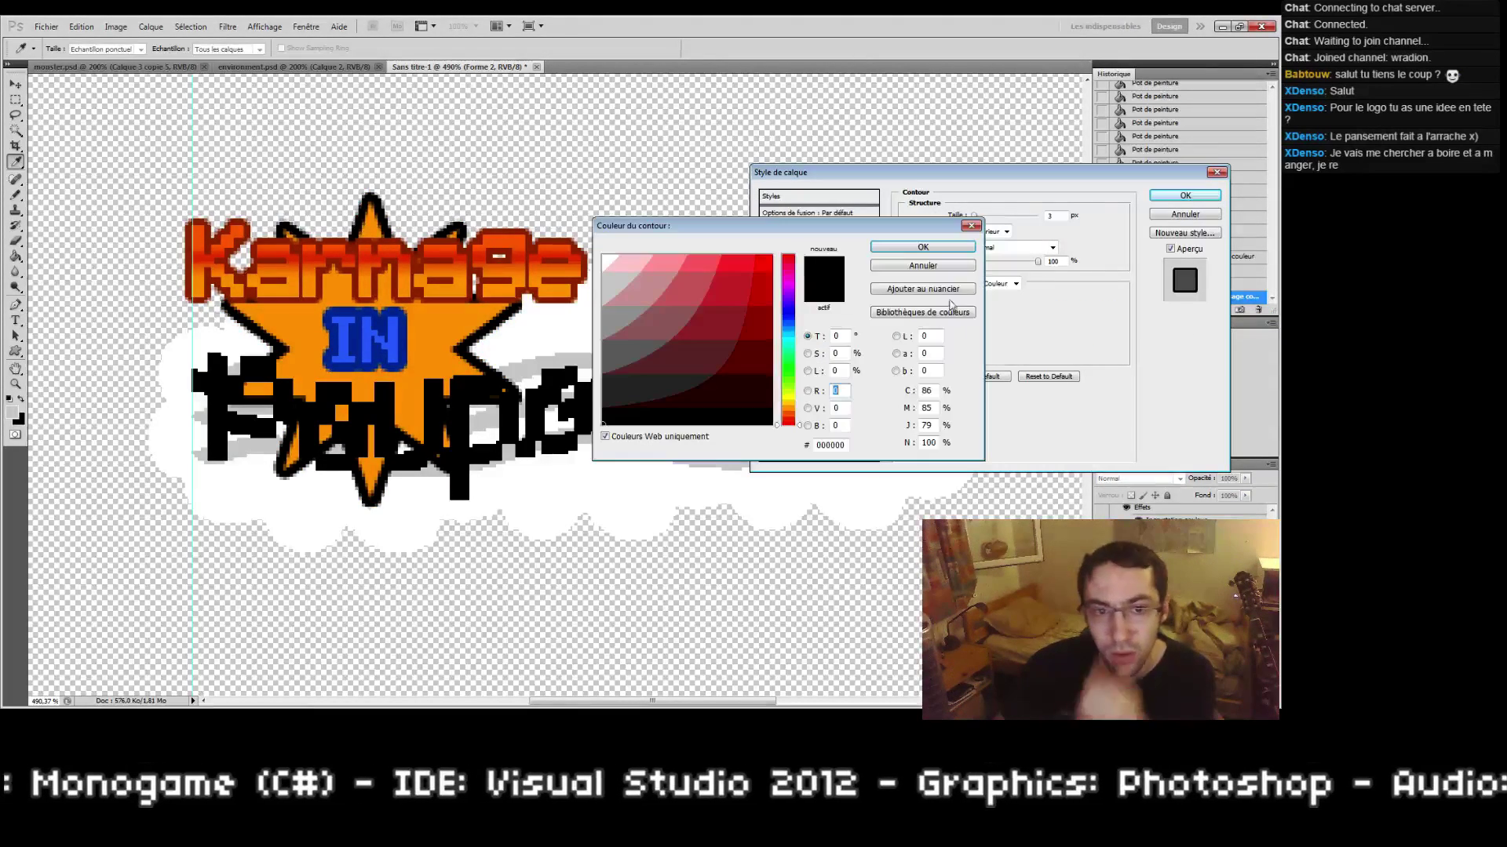
pyautogui.click(522, 233)
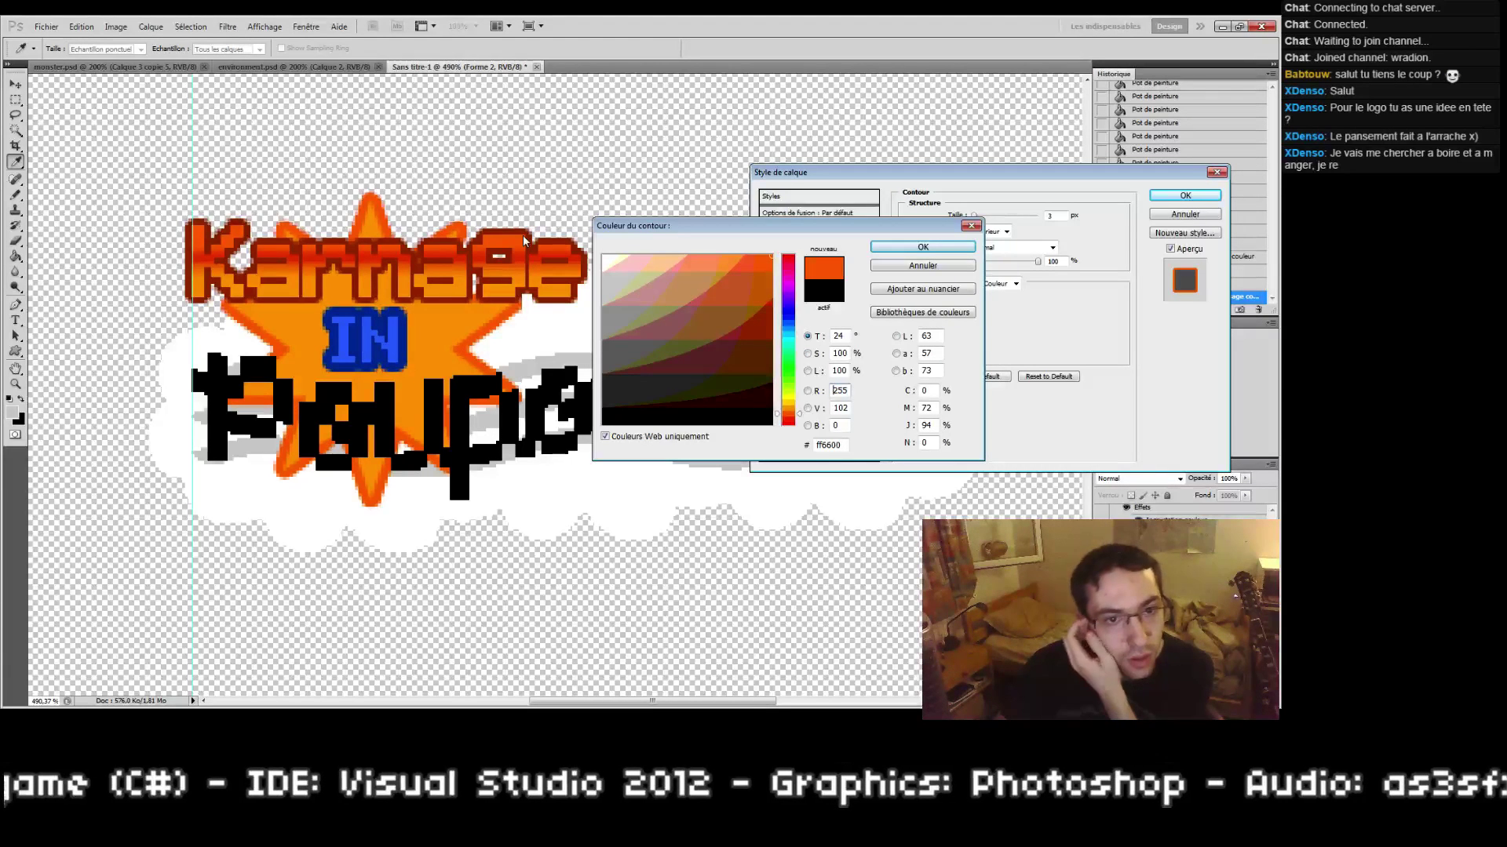
pyautogui.moveTo(721, 308); pyautogui.dragTo(777, 310)
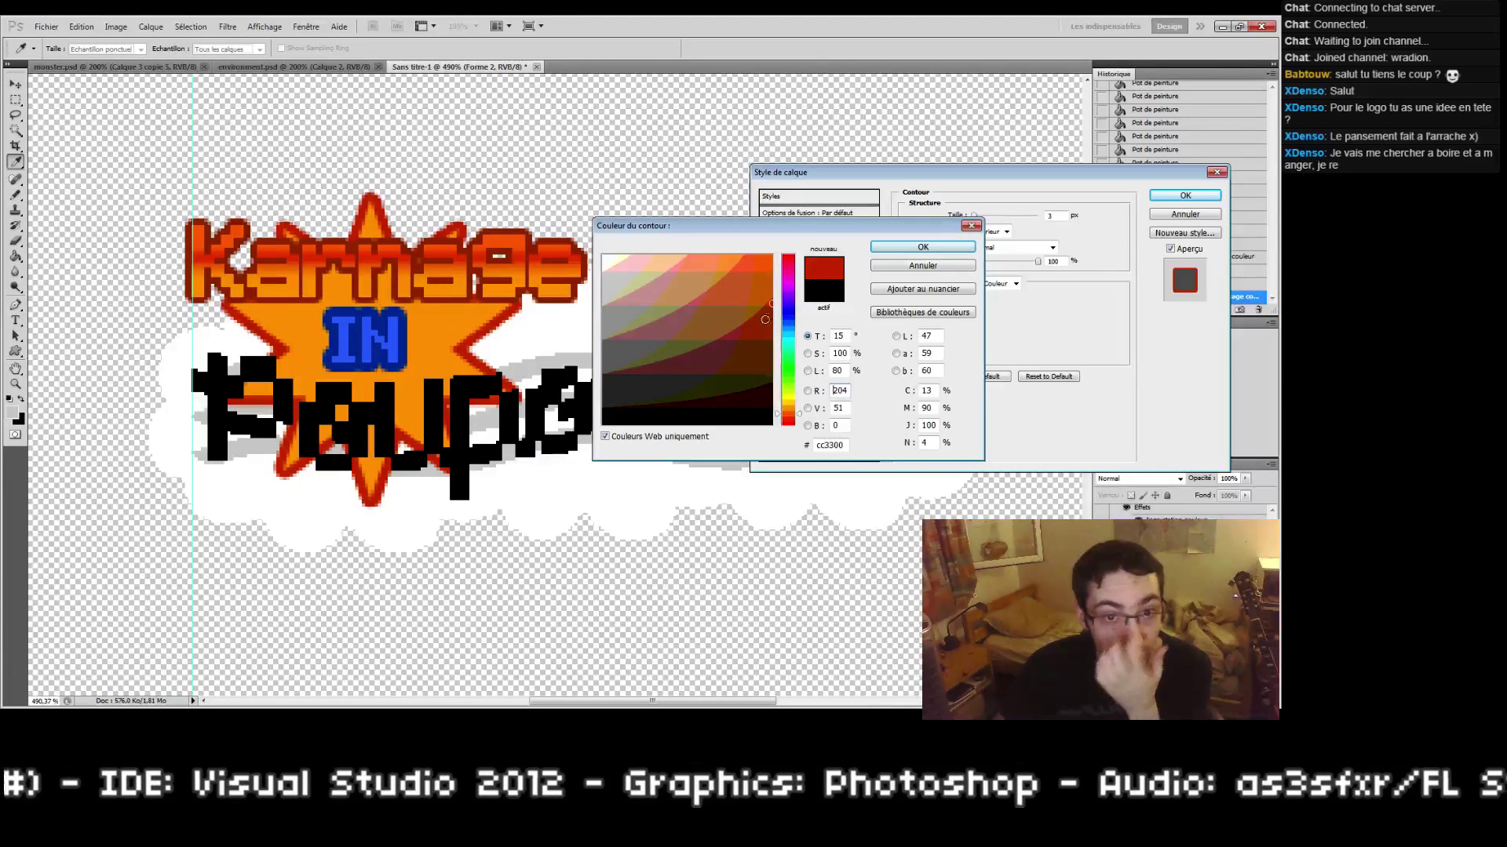
# Step: Try #993300, #cc3300 and #cc6600 on the starburst's outline
pyautogui.click(750, 333)
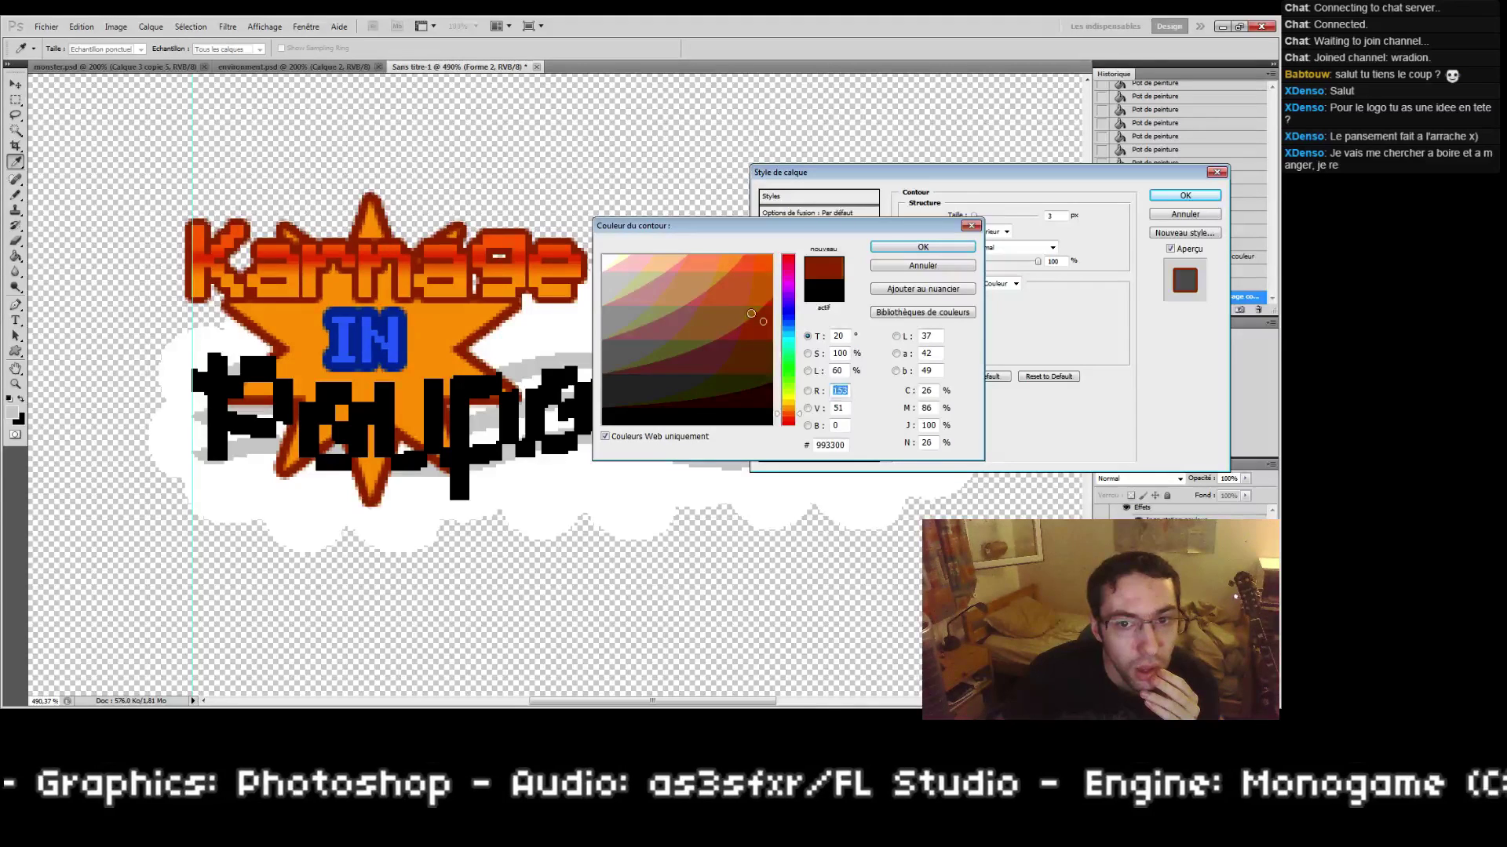
pyautogui.moveTo(750, 314); pyautogui.dragTo(781, 297)
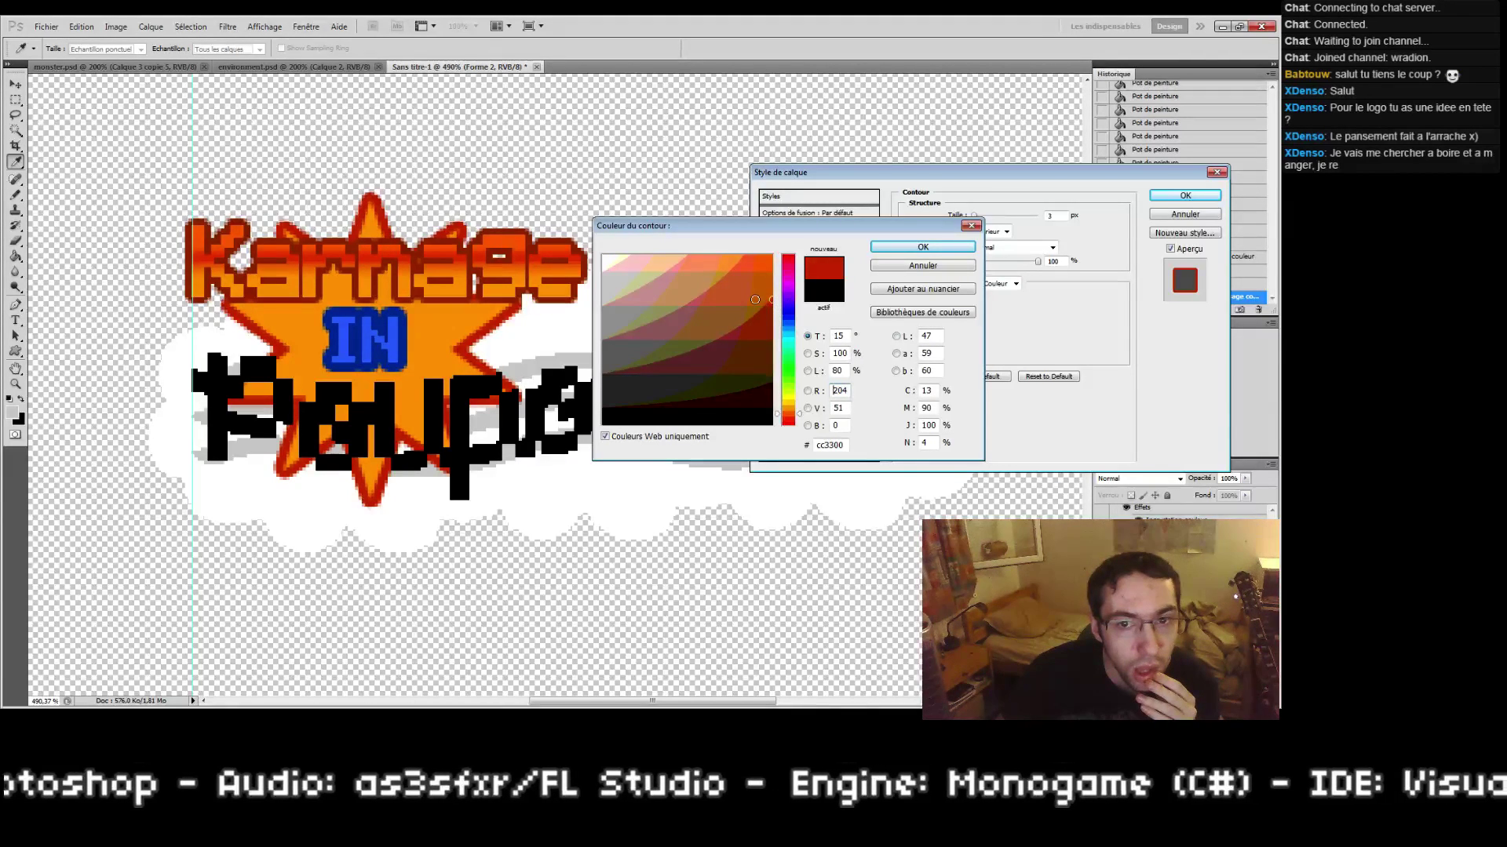
pyautogui.click(755, 297)
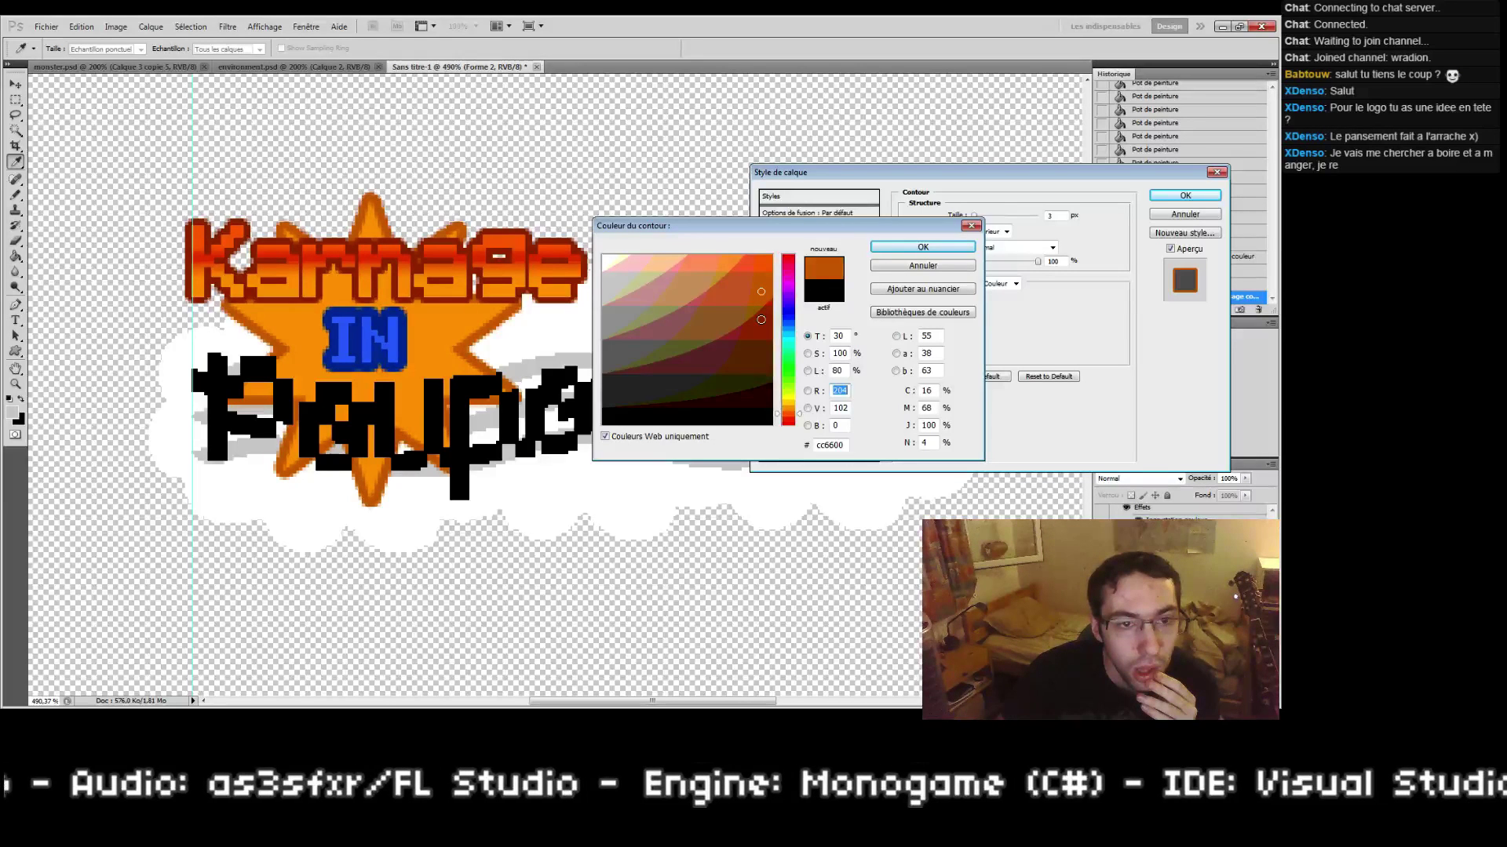
pyautogui.click(771, 328)
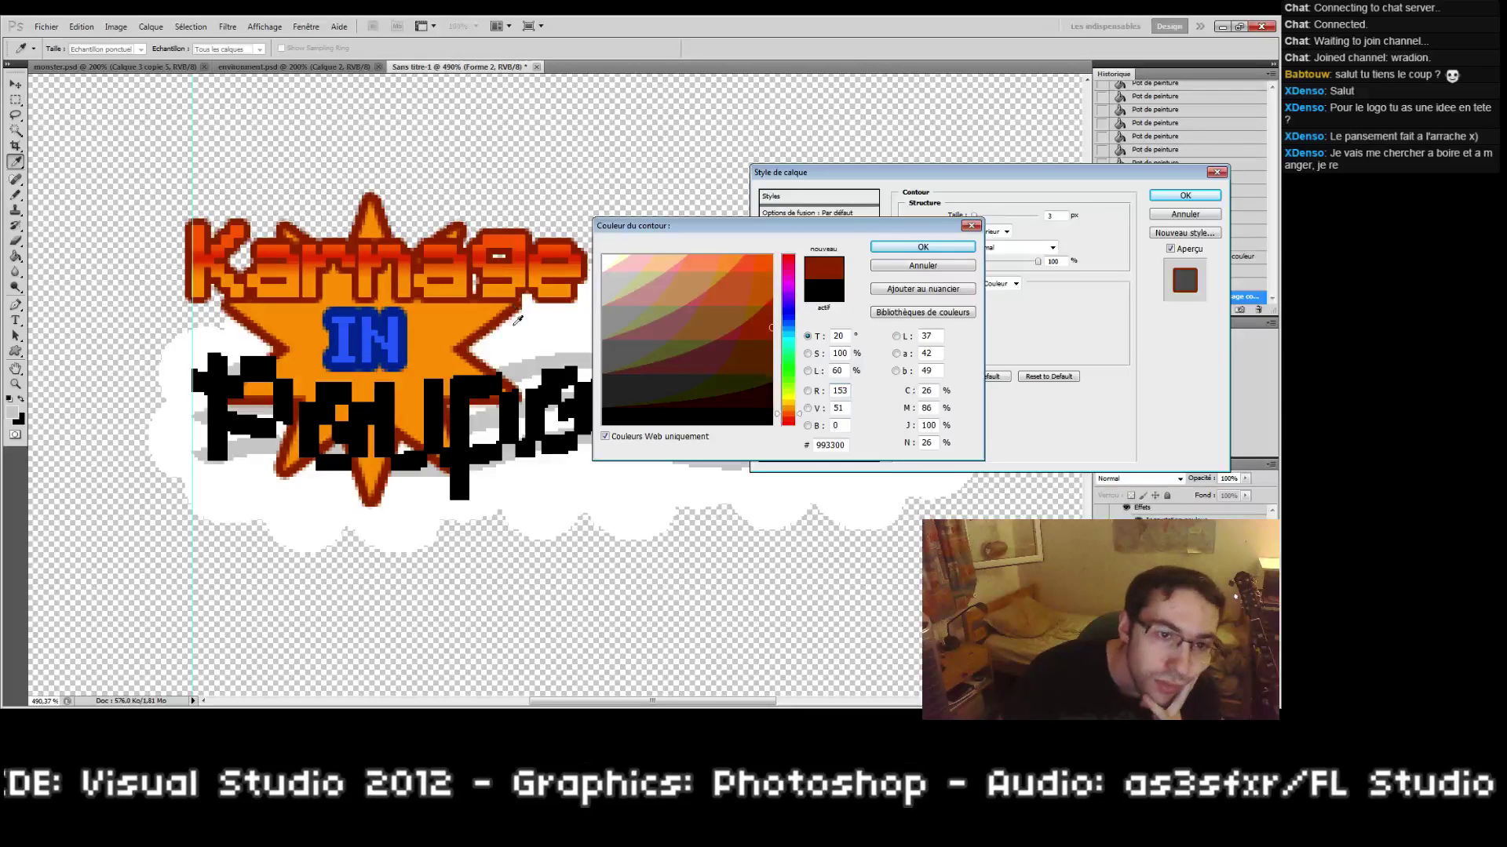
# Step: Try #ffcc99 and #ff9933 on the starburst's outline, and set it to dark brown #663300
pyautogui.click(658, 255)
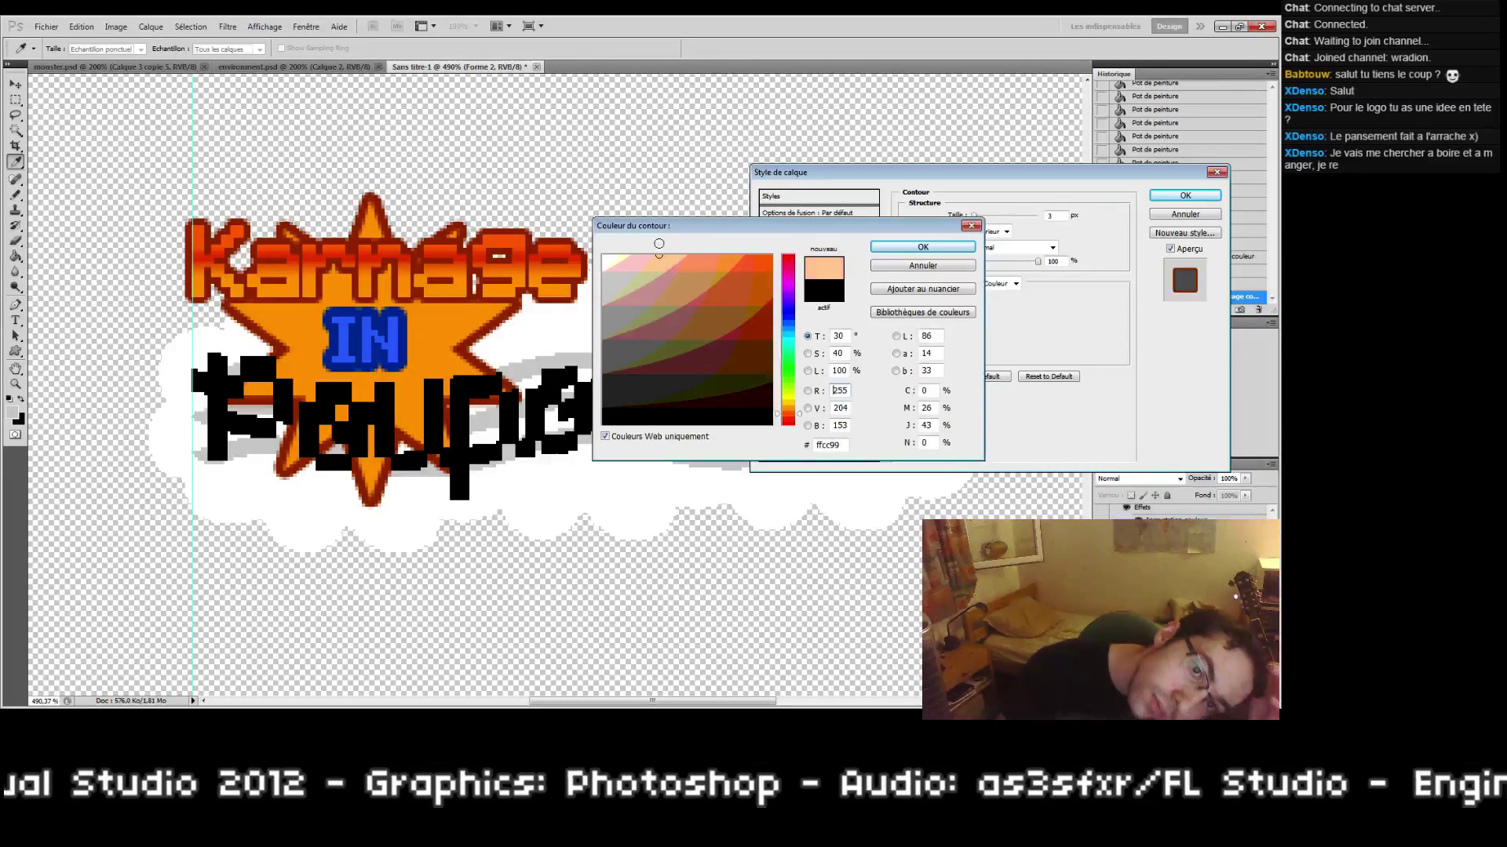
pyautogui.click(744, 255)
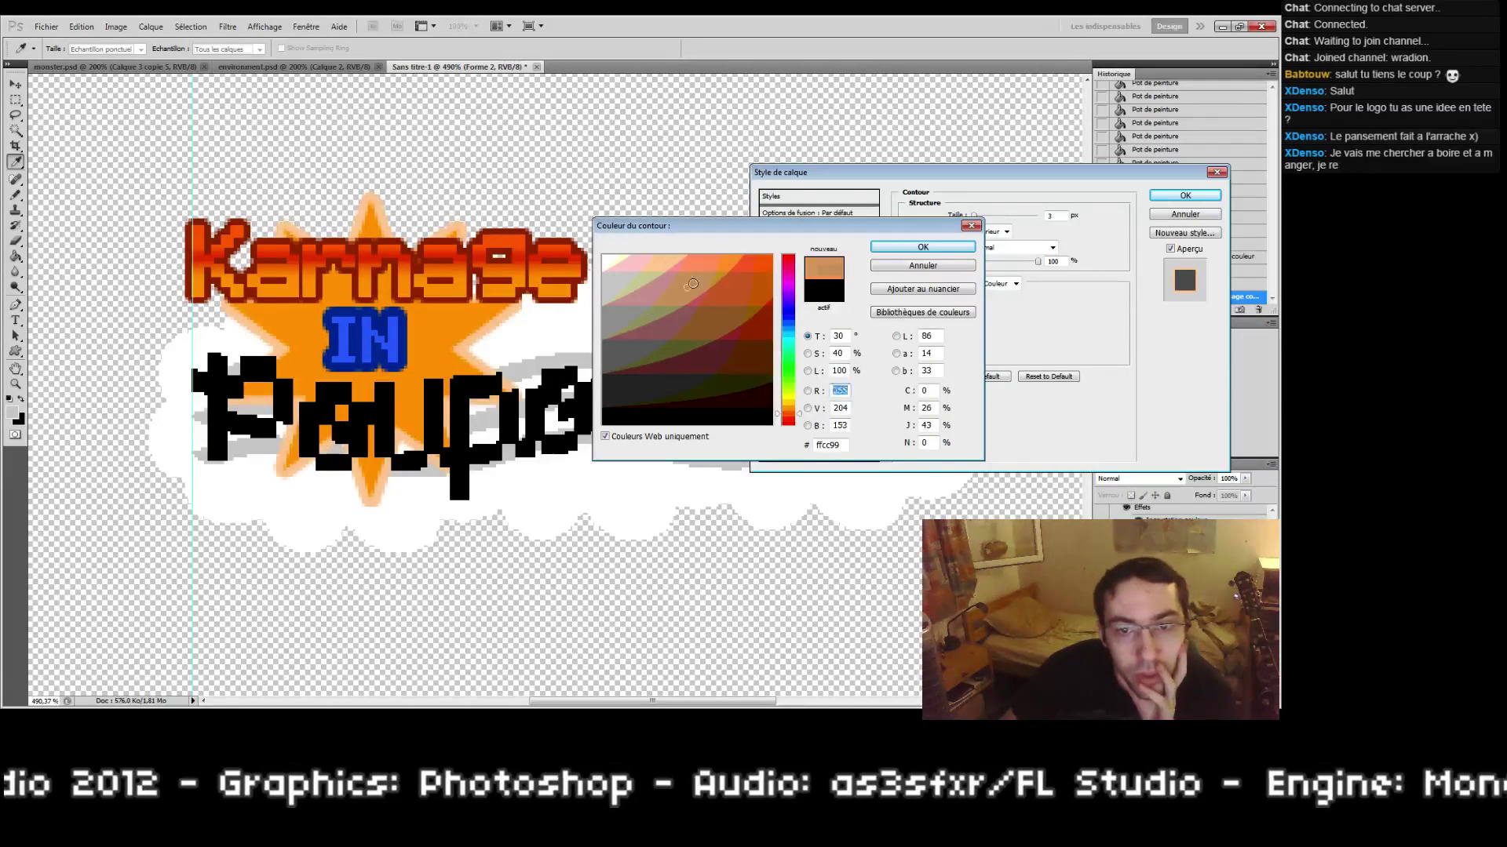
pyautogui.moveTo(745, 244); pyautogui.dragTo(735, 245)
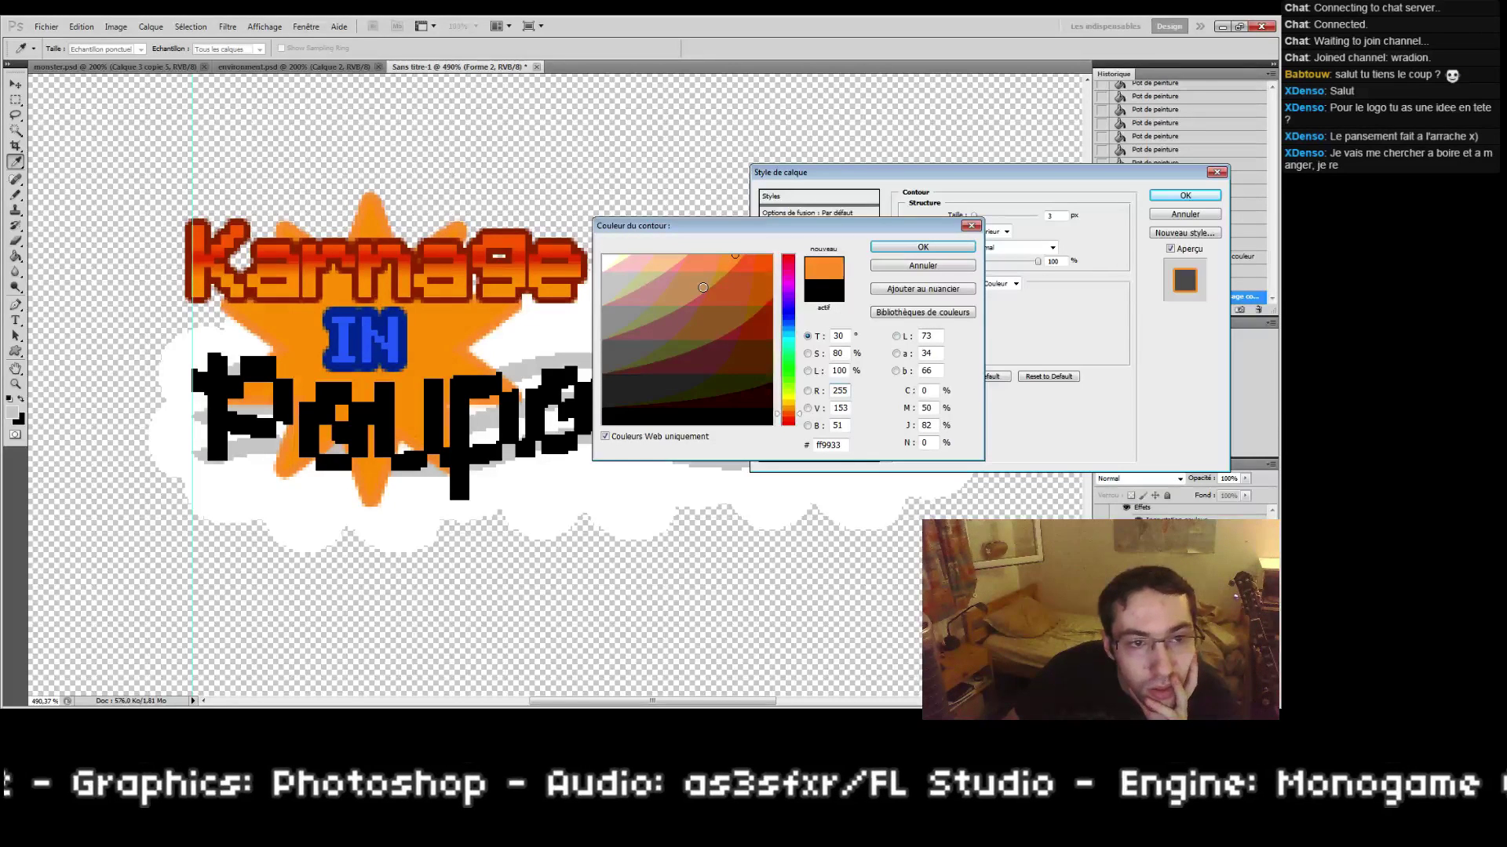
pyautogui.click(743, 357)
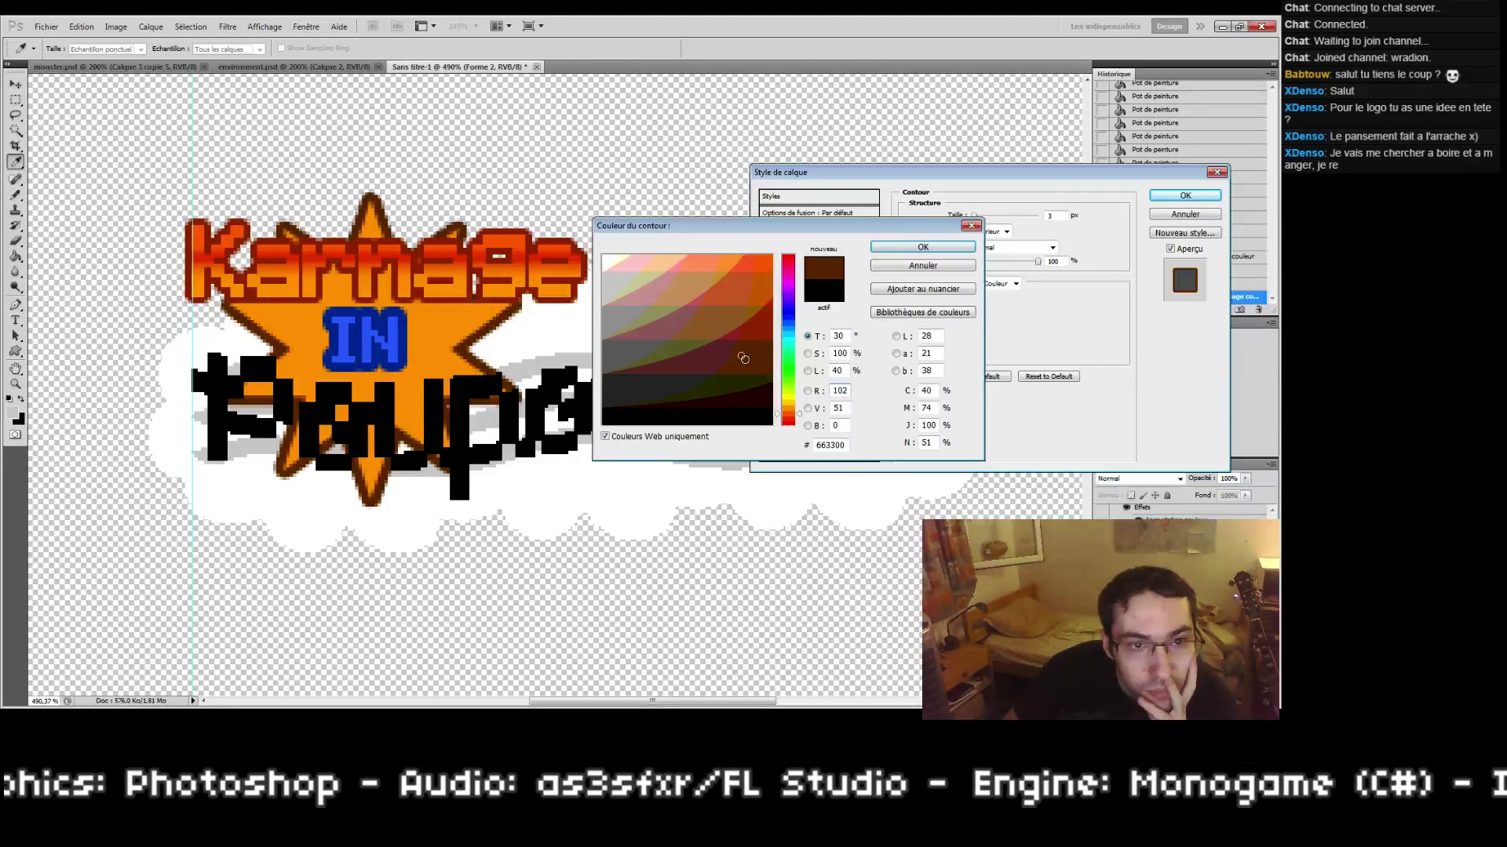
pyautogui.click(885, 247)
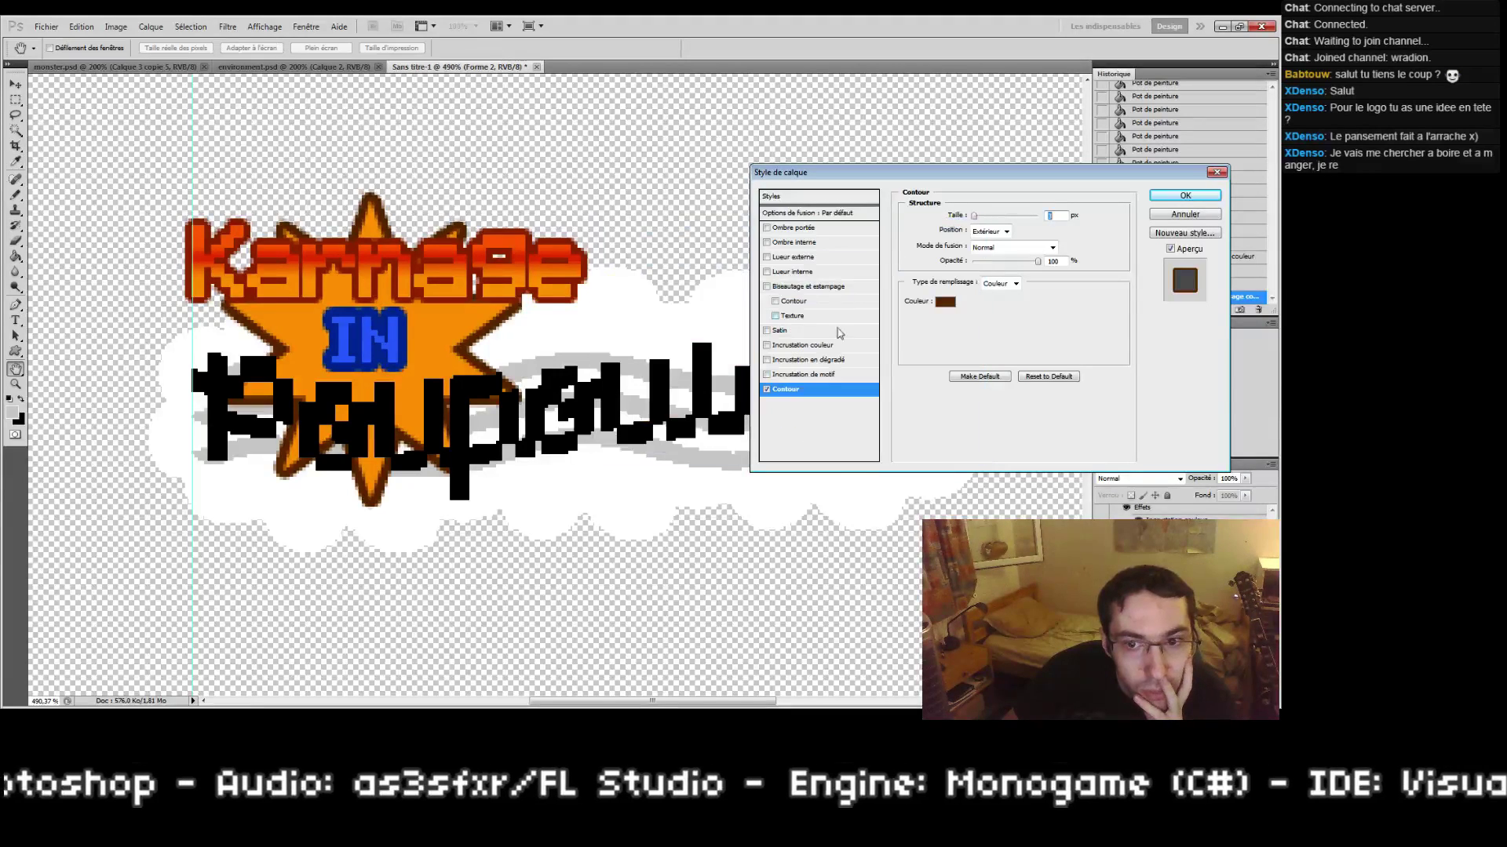
# Step: Enable Incrustation en dégradé on the starburst and set the gradient's first colour stop to dark blue #003366
pyautogui.click(773, 360)
pyautogui.click(987, 250)
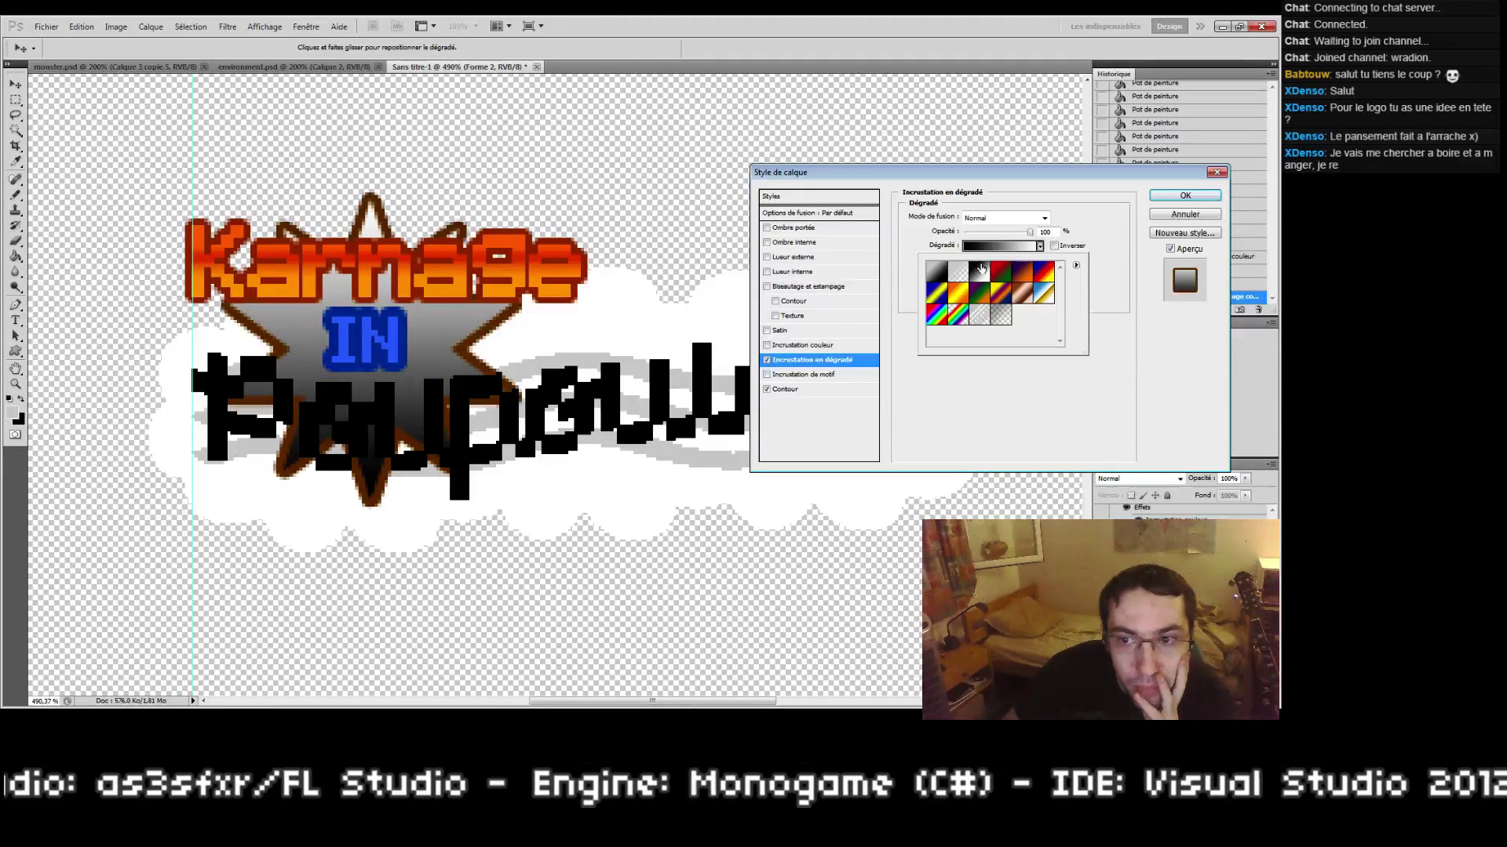
pyautogui.click(990, 248)
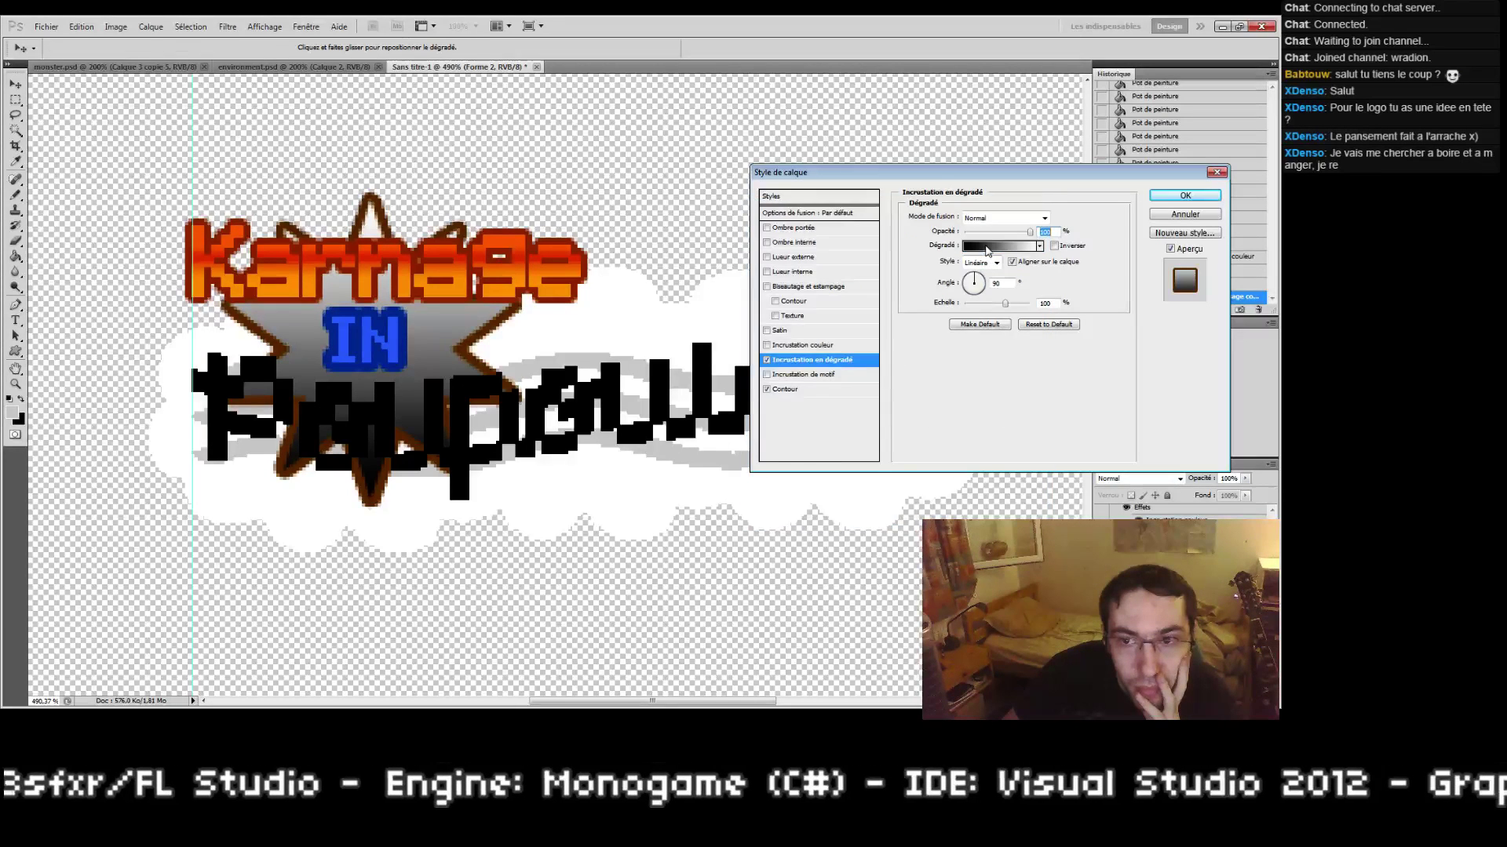
pyautogui.doubleClick(767, 432)
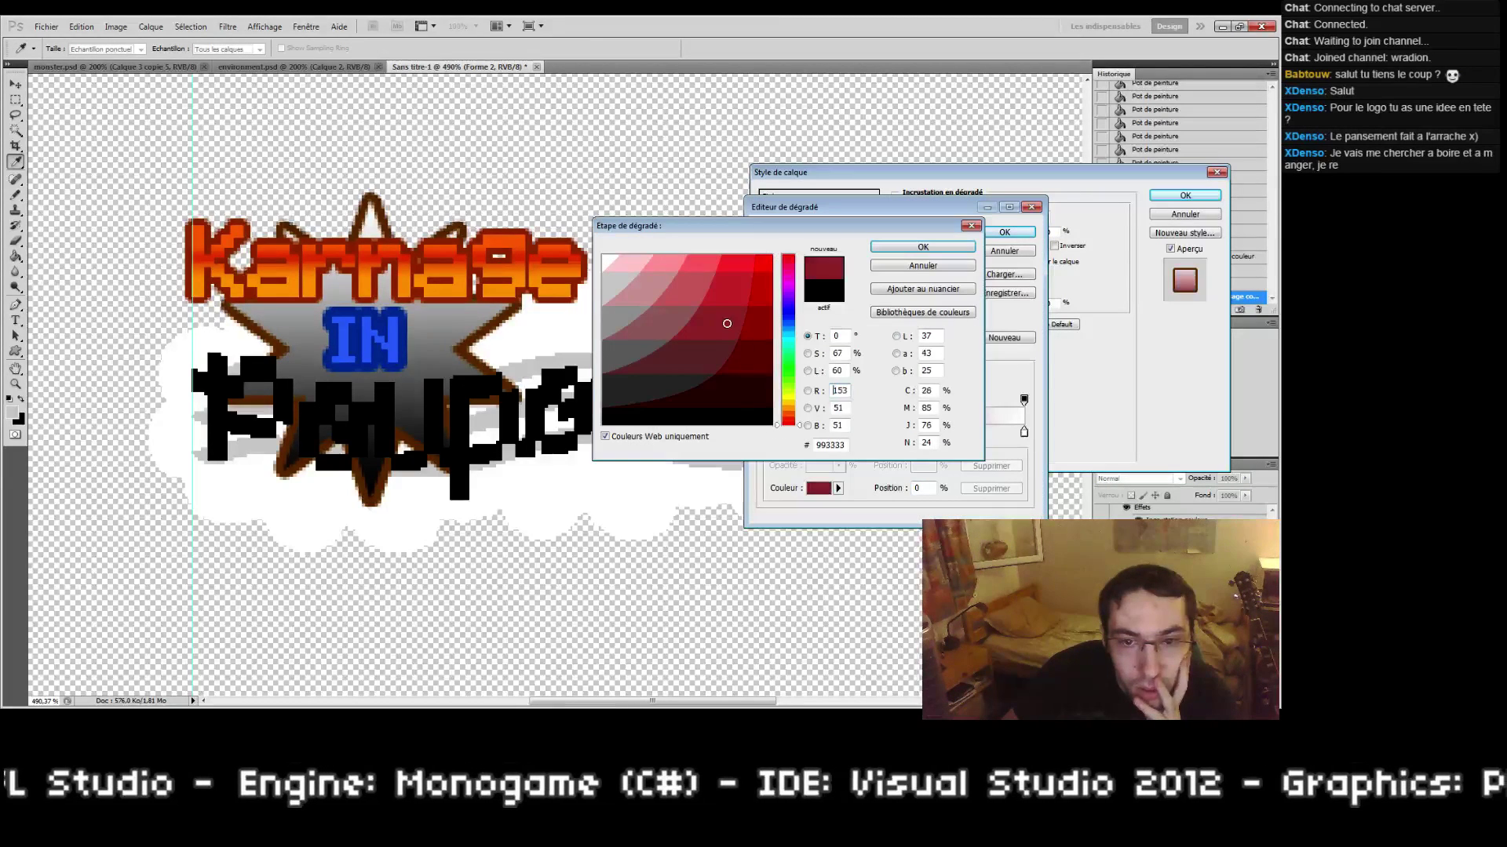
pyautogui.click(757, 328)
pyautogui.click(788, 399)
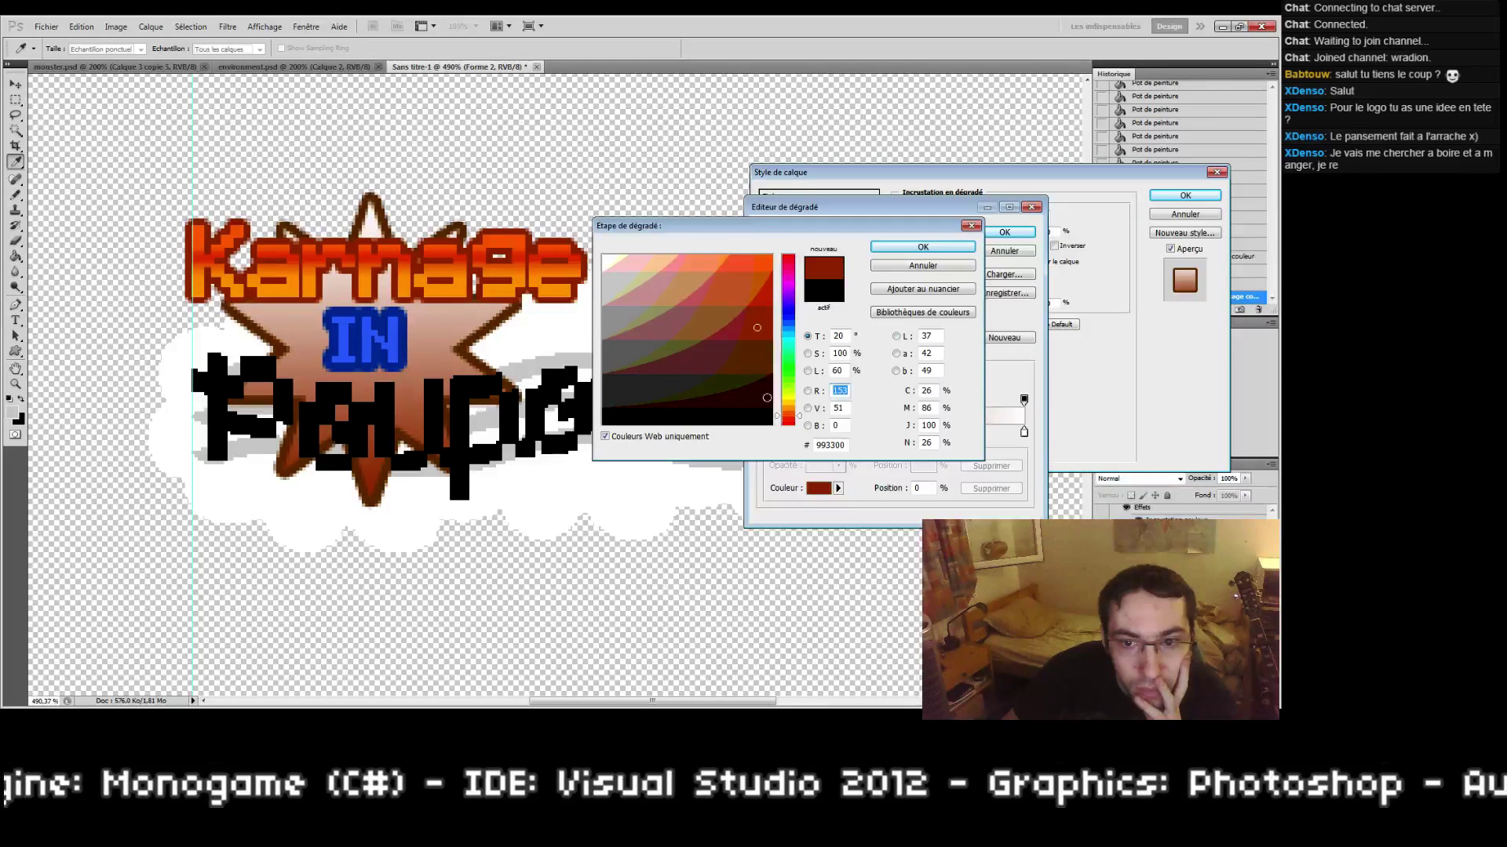
pyautogui.moveTo(783, 409); pyautogui.dragTo(783, 339)
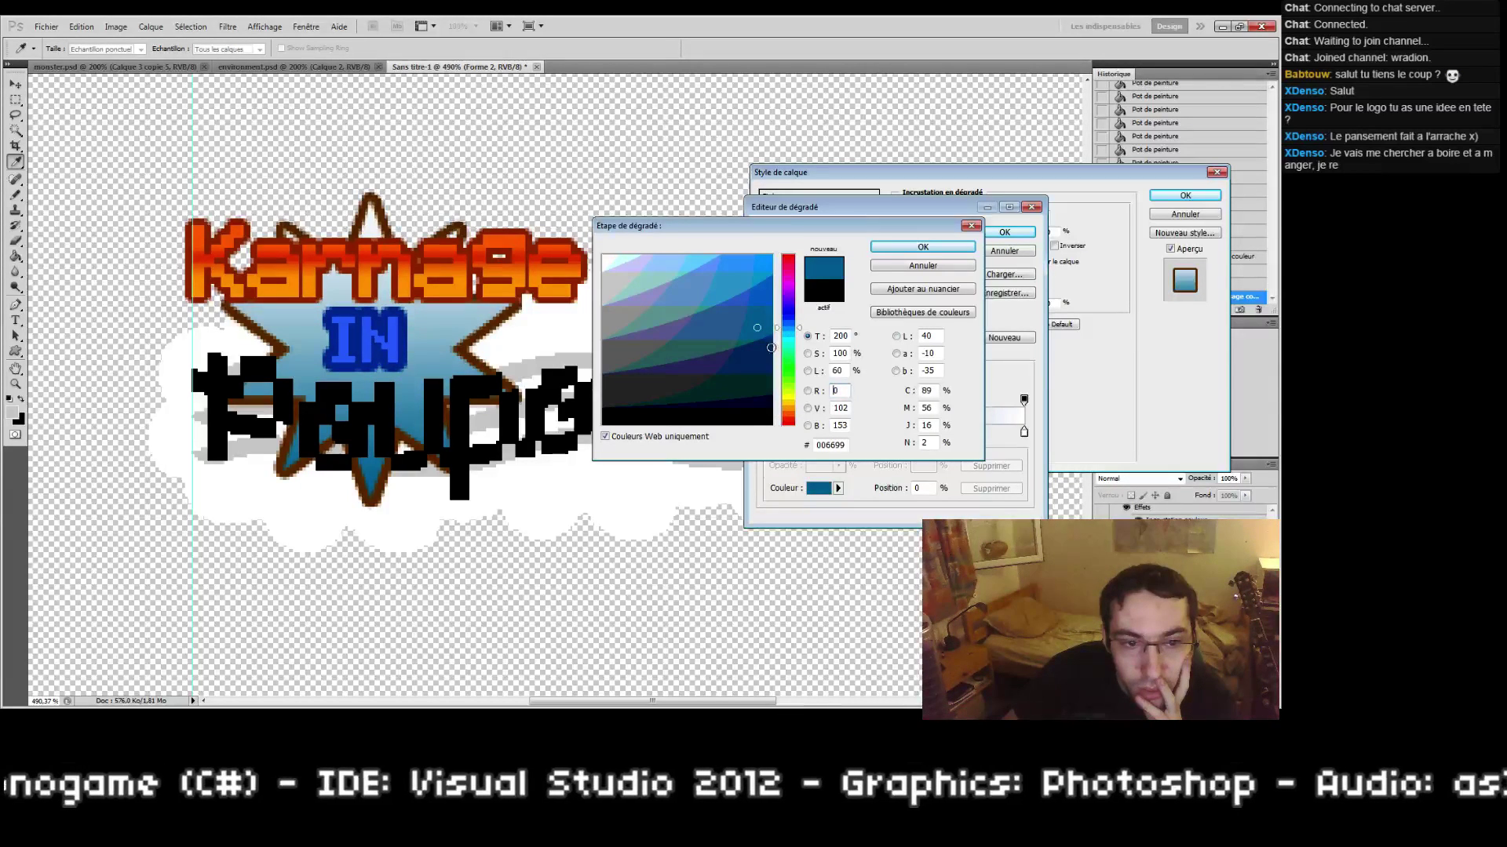
pyautogui.click(765, 361)
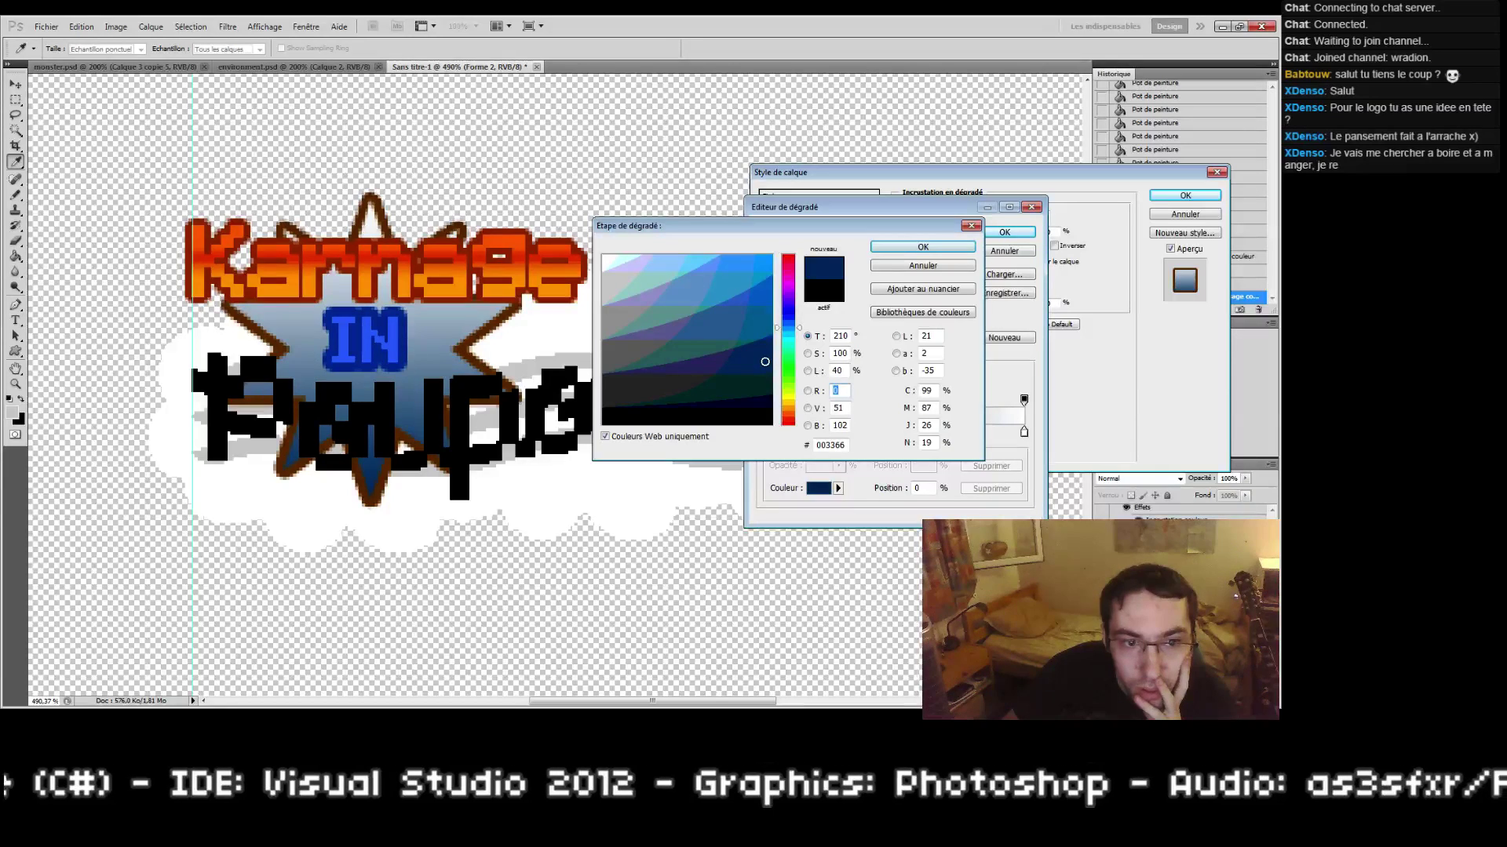
pyautogui.click(912, 249)
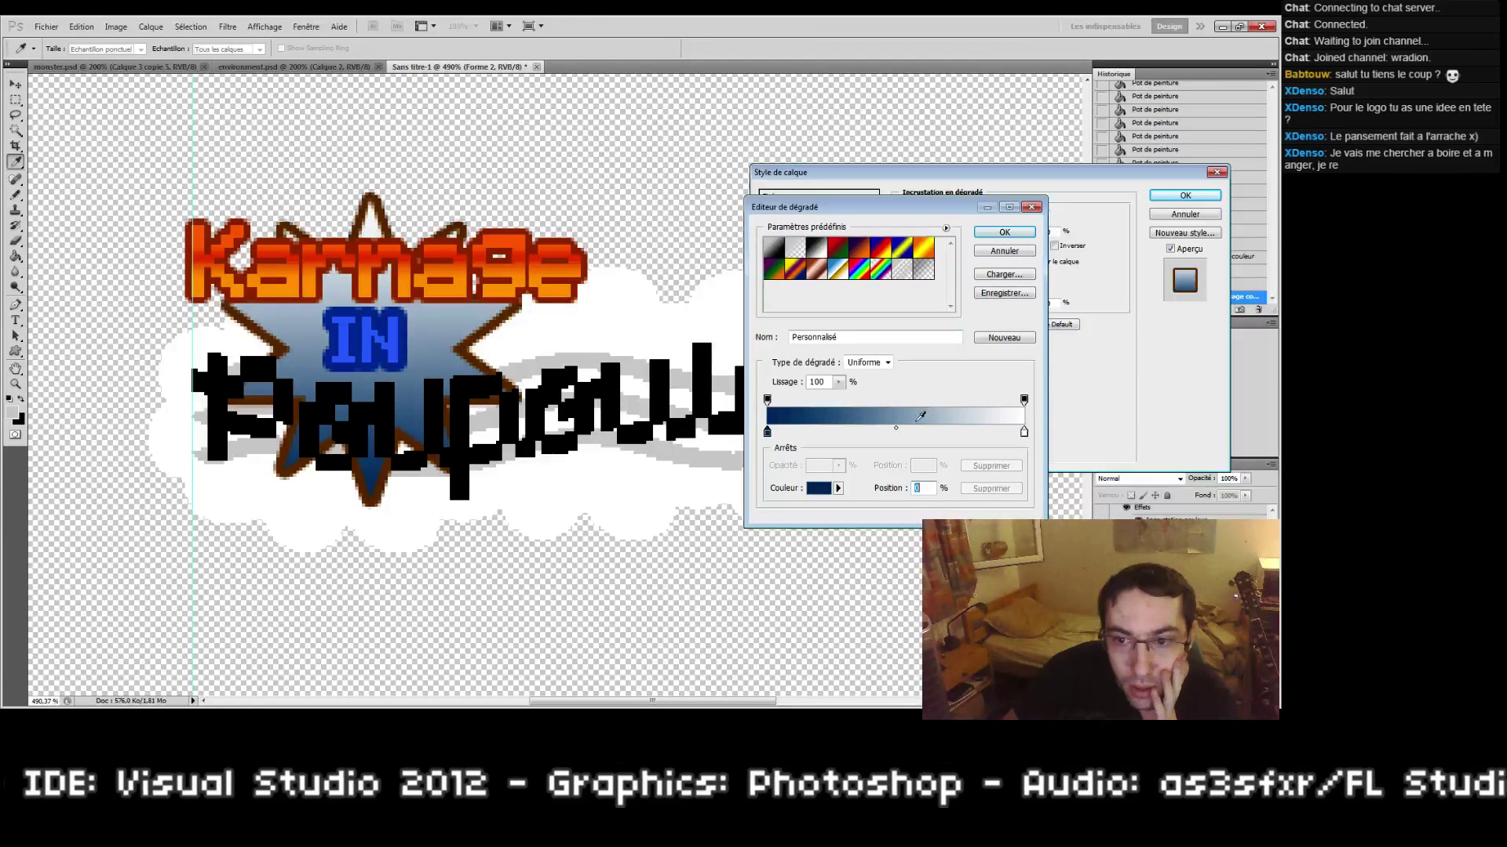
# Step: Add a colour stop at 42% to the starburst's overlay gradient and make it saturated orange
pyautogui.doubleClick(876, 432)
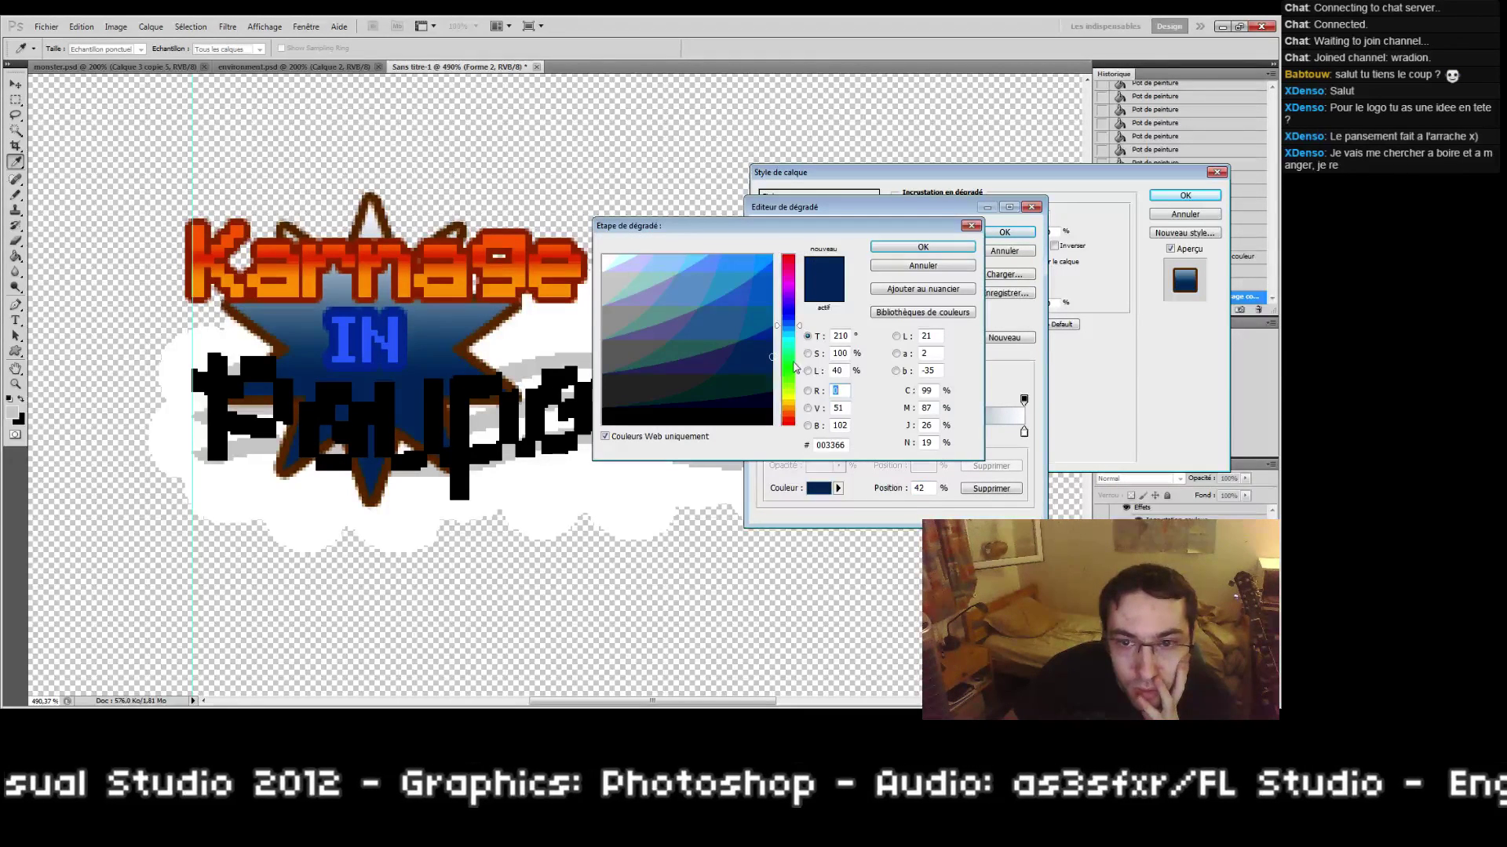
pyautogui.moveTo(784, 351); pyautogui.dragTo(784, 394)
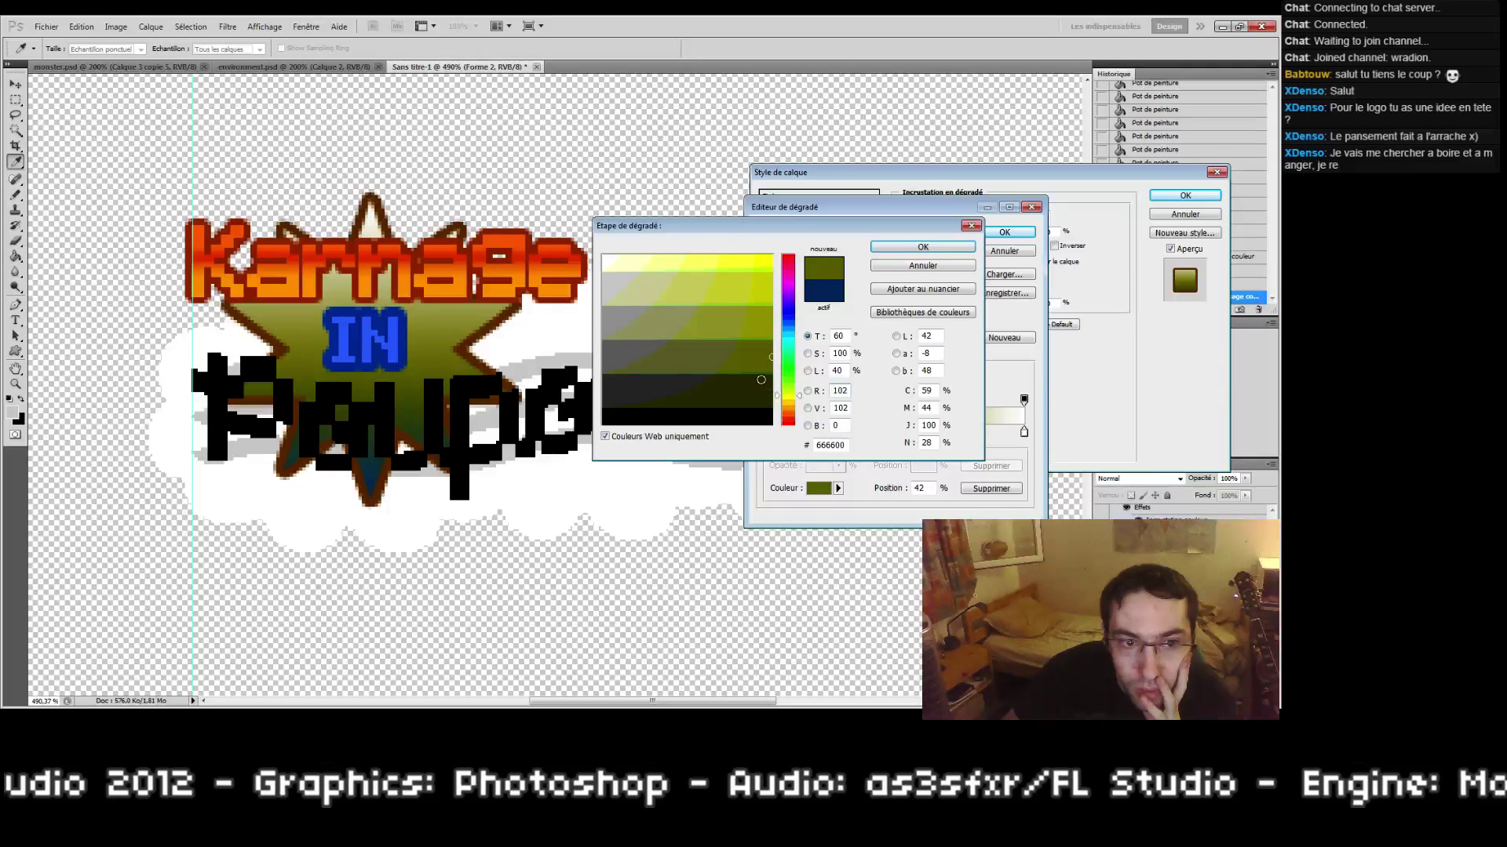
pyautogui.click(789, 406)
pyautogui.click(771, 259)
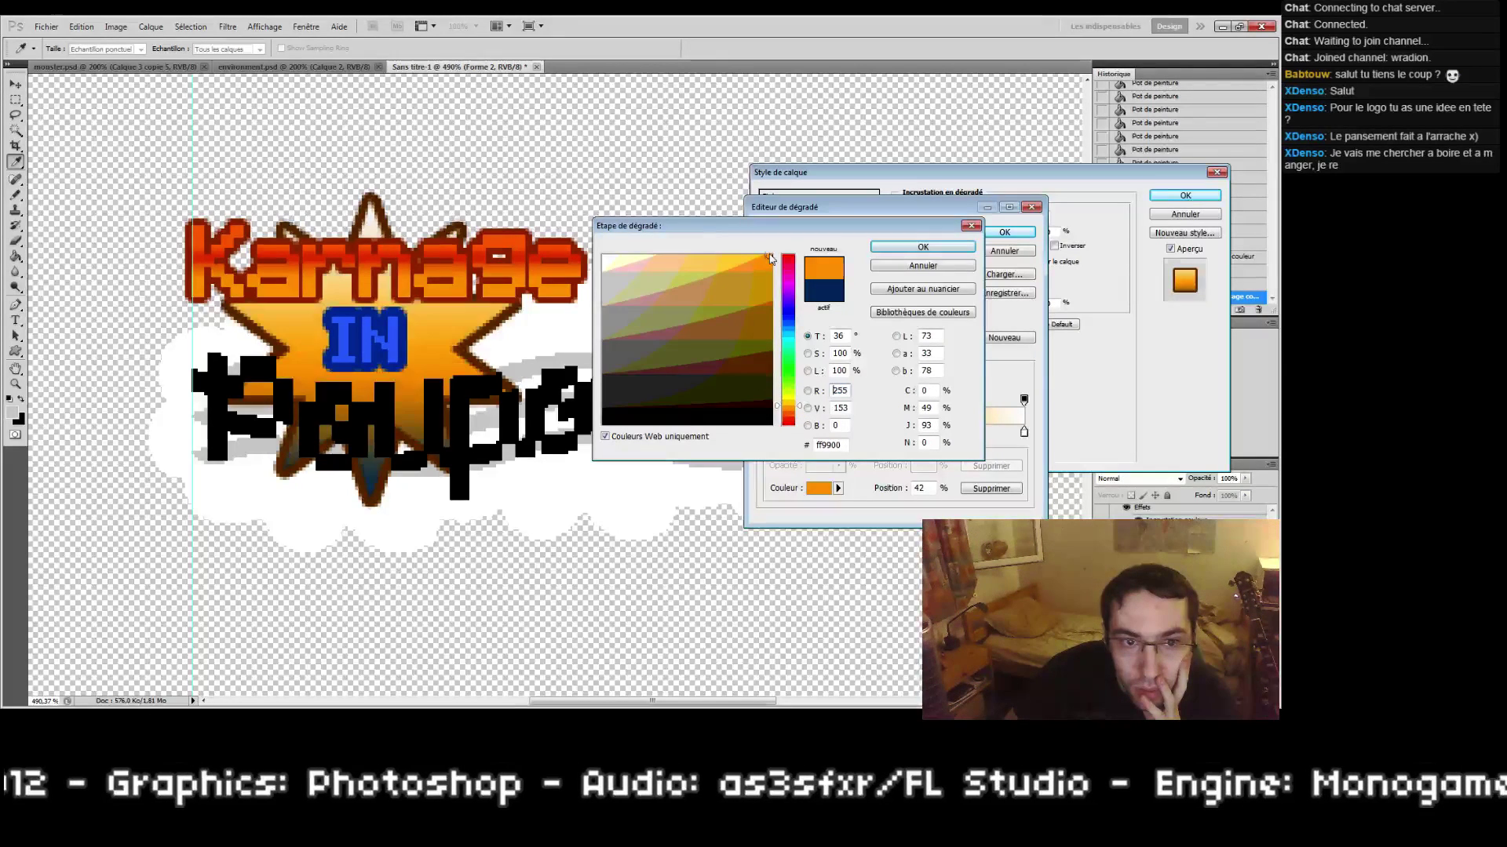
pyautogui.click(748, 249)
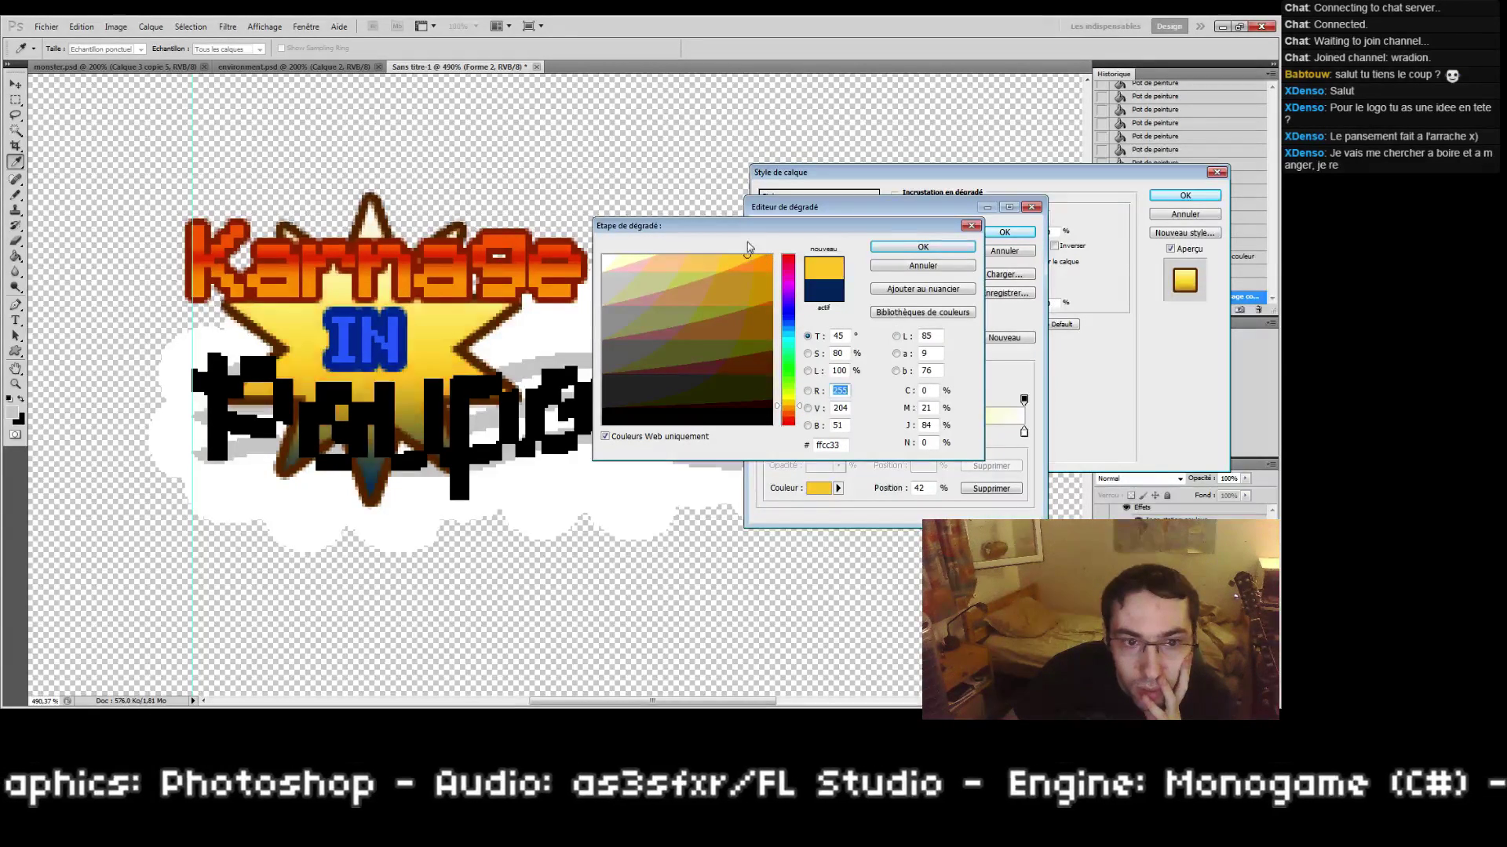
pyautogui.click(759, 266)
pyautogui.click(923, 246)
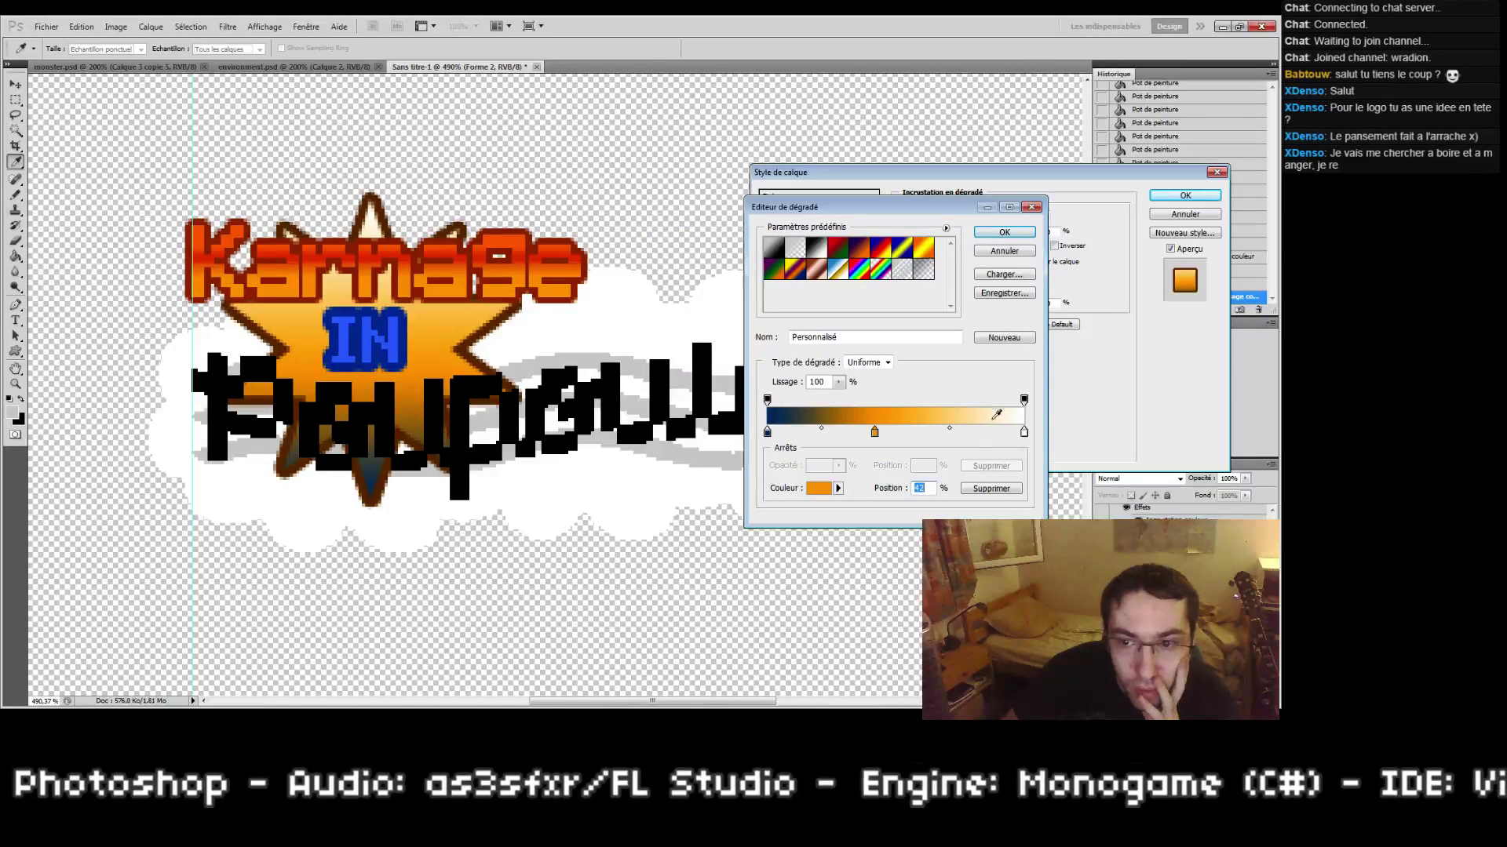
# Step: Move the orange stop to 63%, set the gradient's end stop to red #ff0000 and accept the gradient
pyautogui.moveTo(876, 432); pyautogui.dragTo(929, 432)
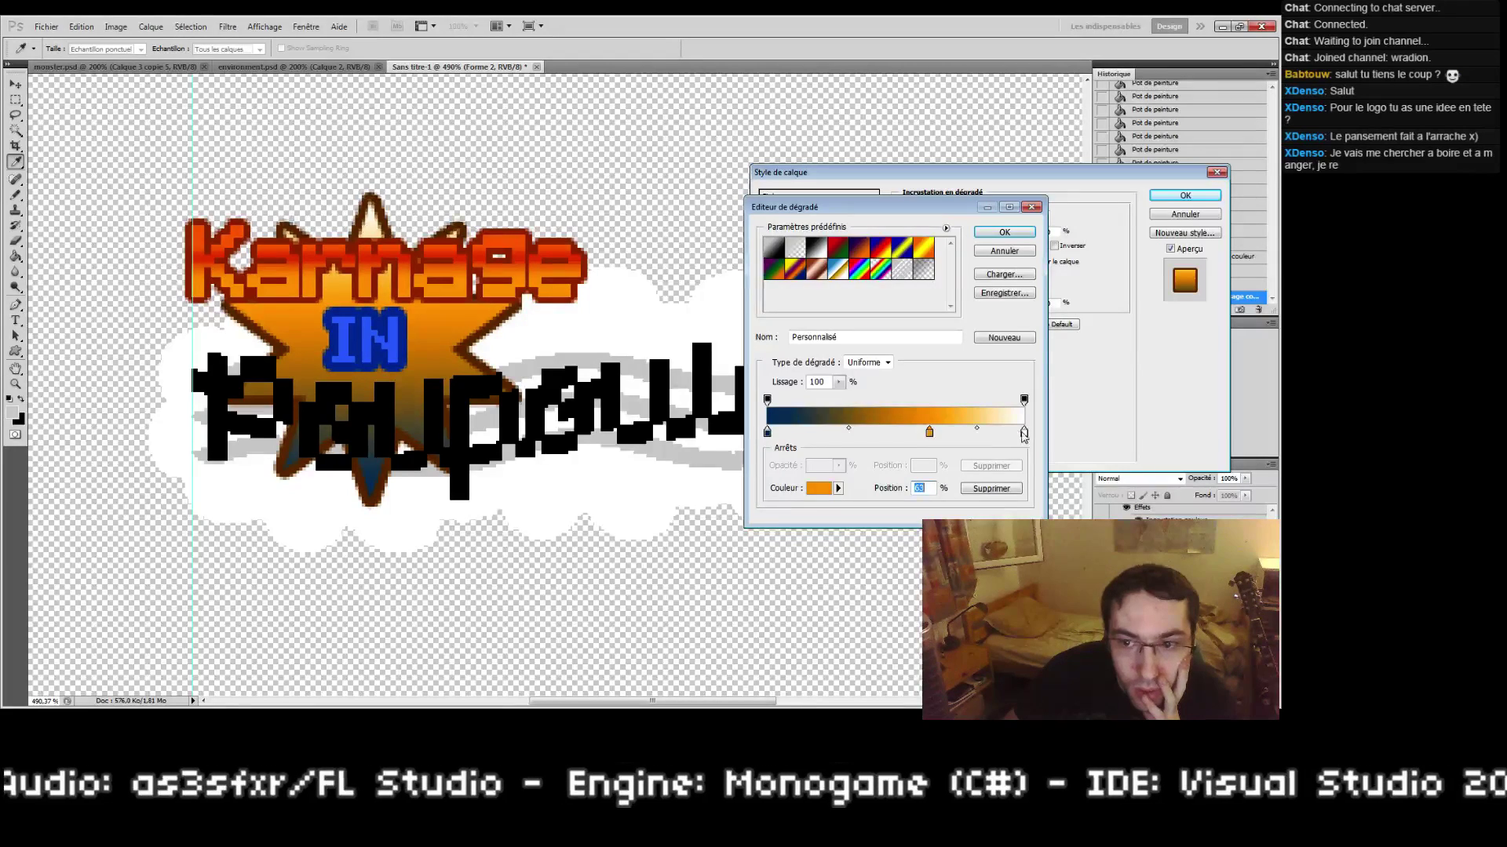
pyautogui.click(1025, 434)
pyautogui.doubleClick(1024, 433)
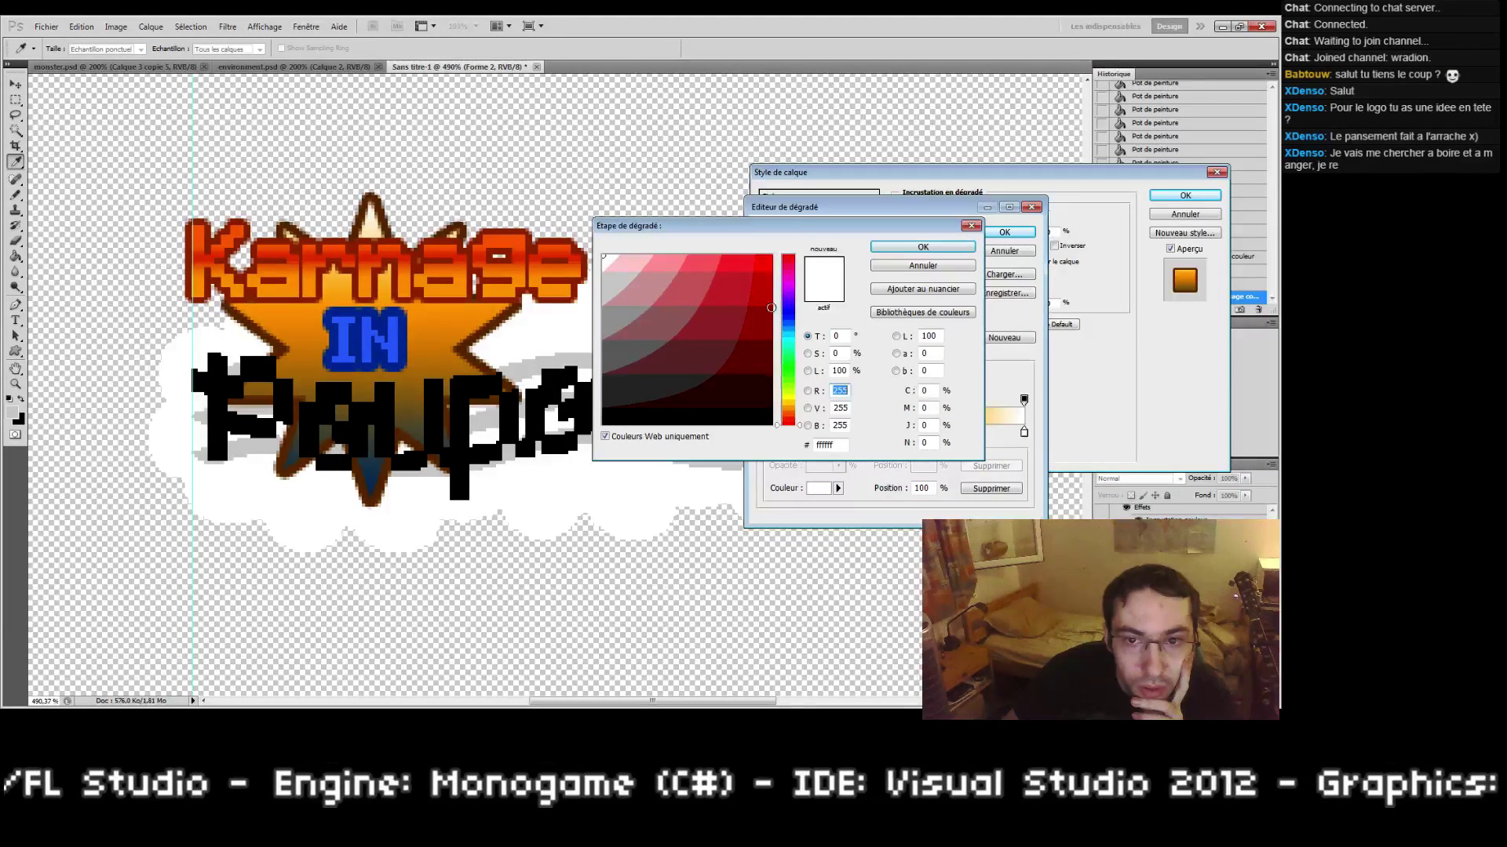
pyautogui.click(771, 256)
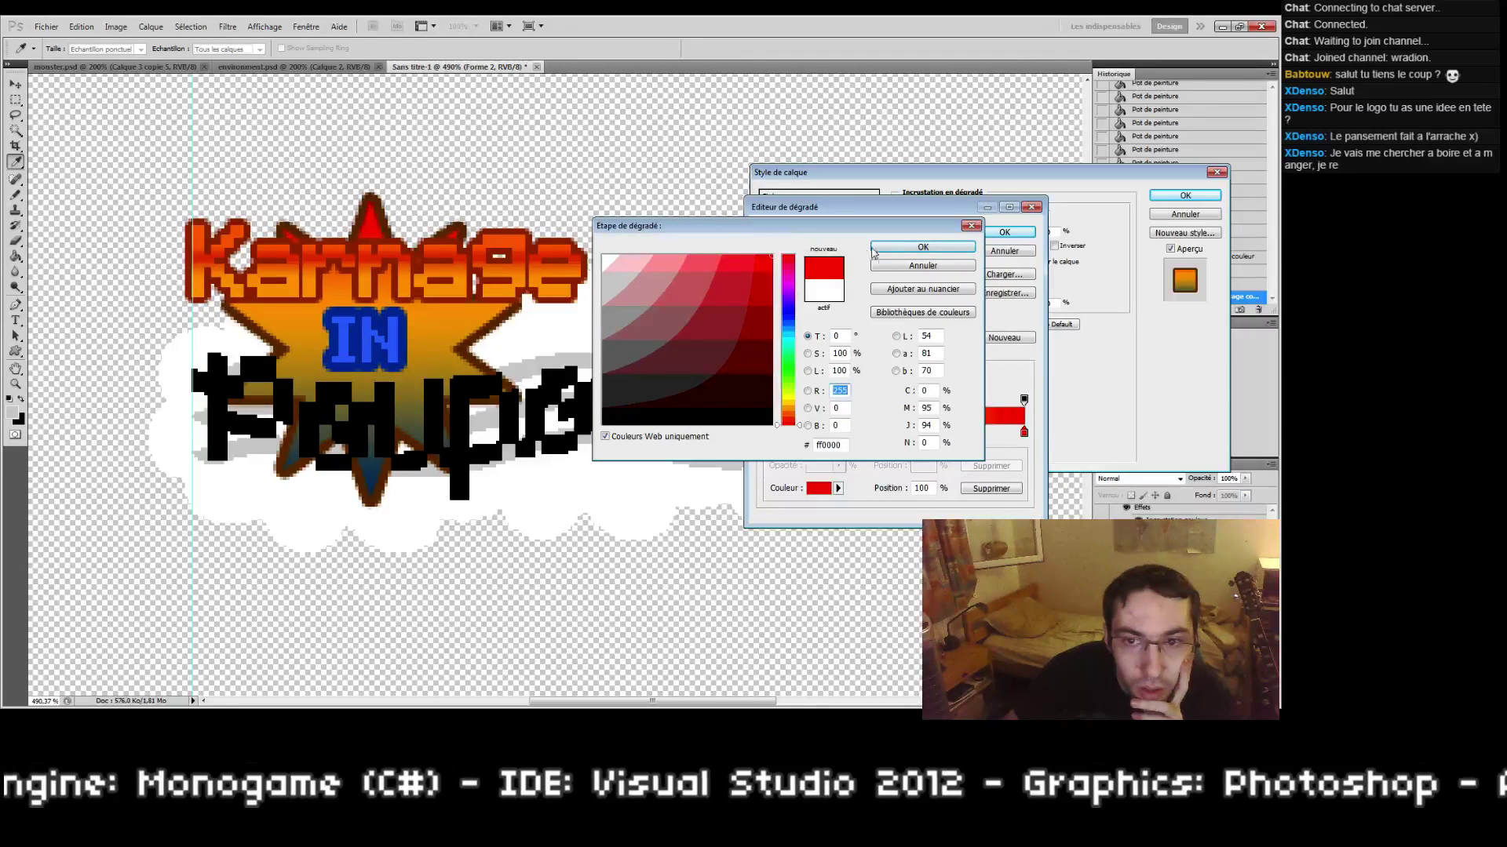
pyautogui.click(894, 247)
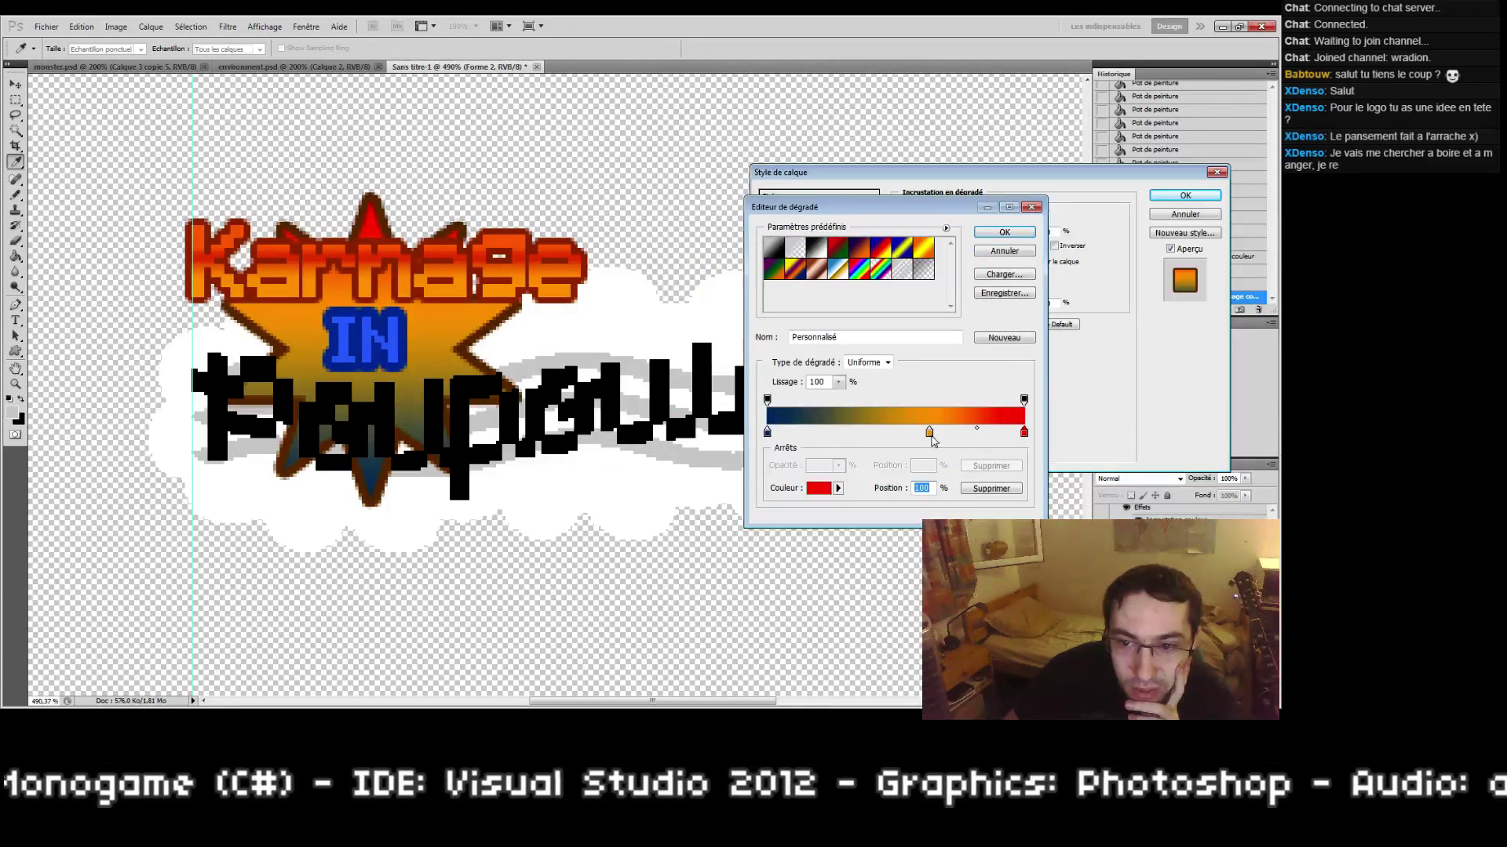
pyautogui.click(930, 434)
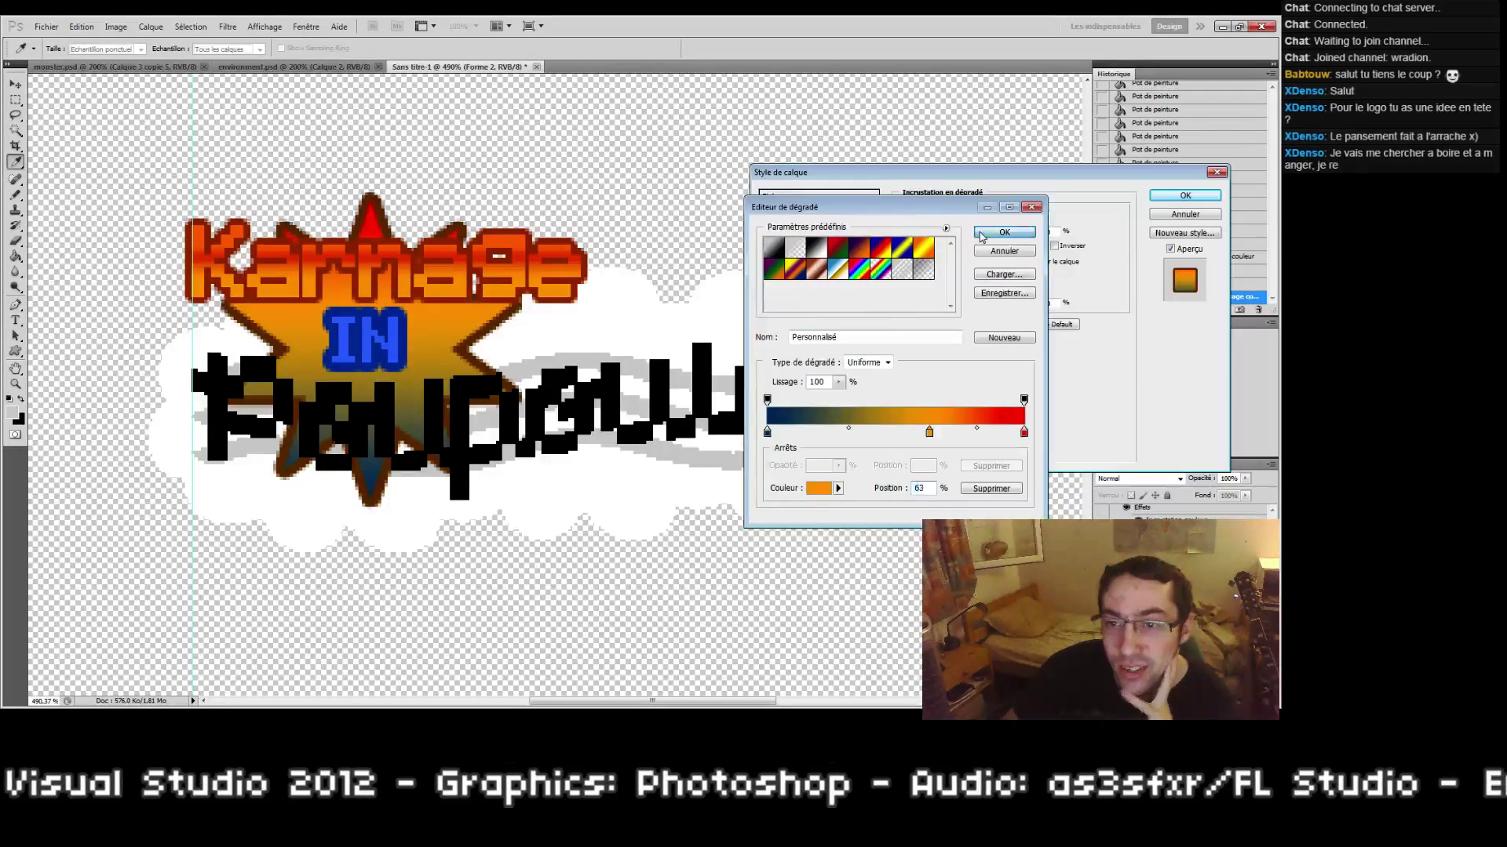
pyautogui.click(981, 236)
# Step: Switch the starburst's Contour fill type to Dégradé and set the outline gradient's angle to 90°
pyautogui.click(789, 390)
pyautogui.click(1001, 283)
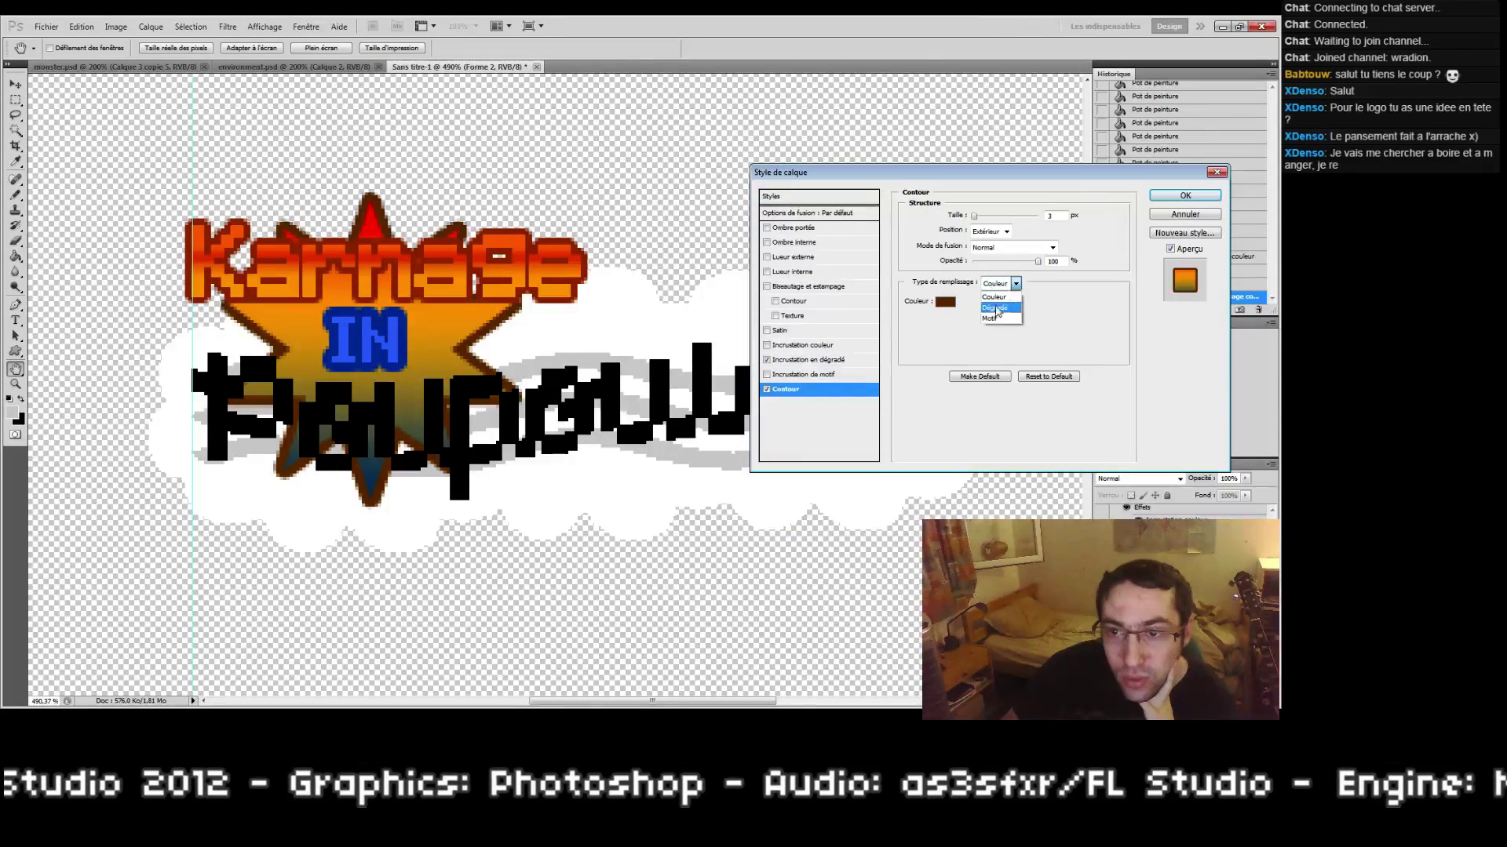
pyautogui.click(995, 310)
pyautogui.click(958, 306)
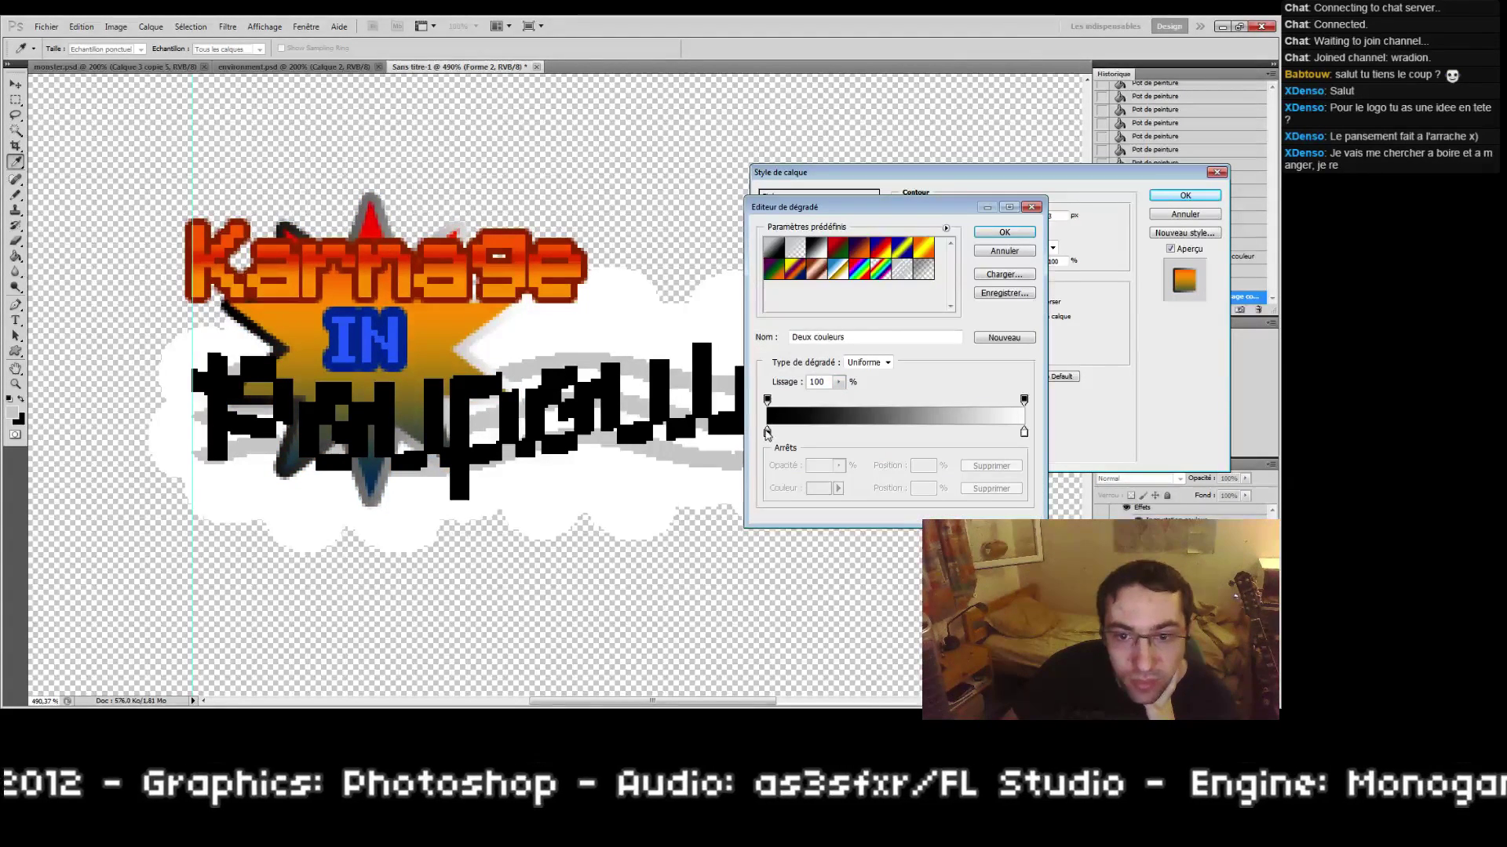
pyautogui.click(1002, 256)
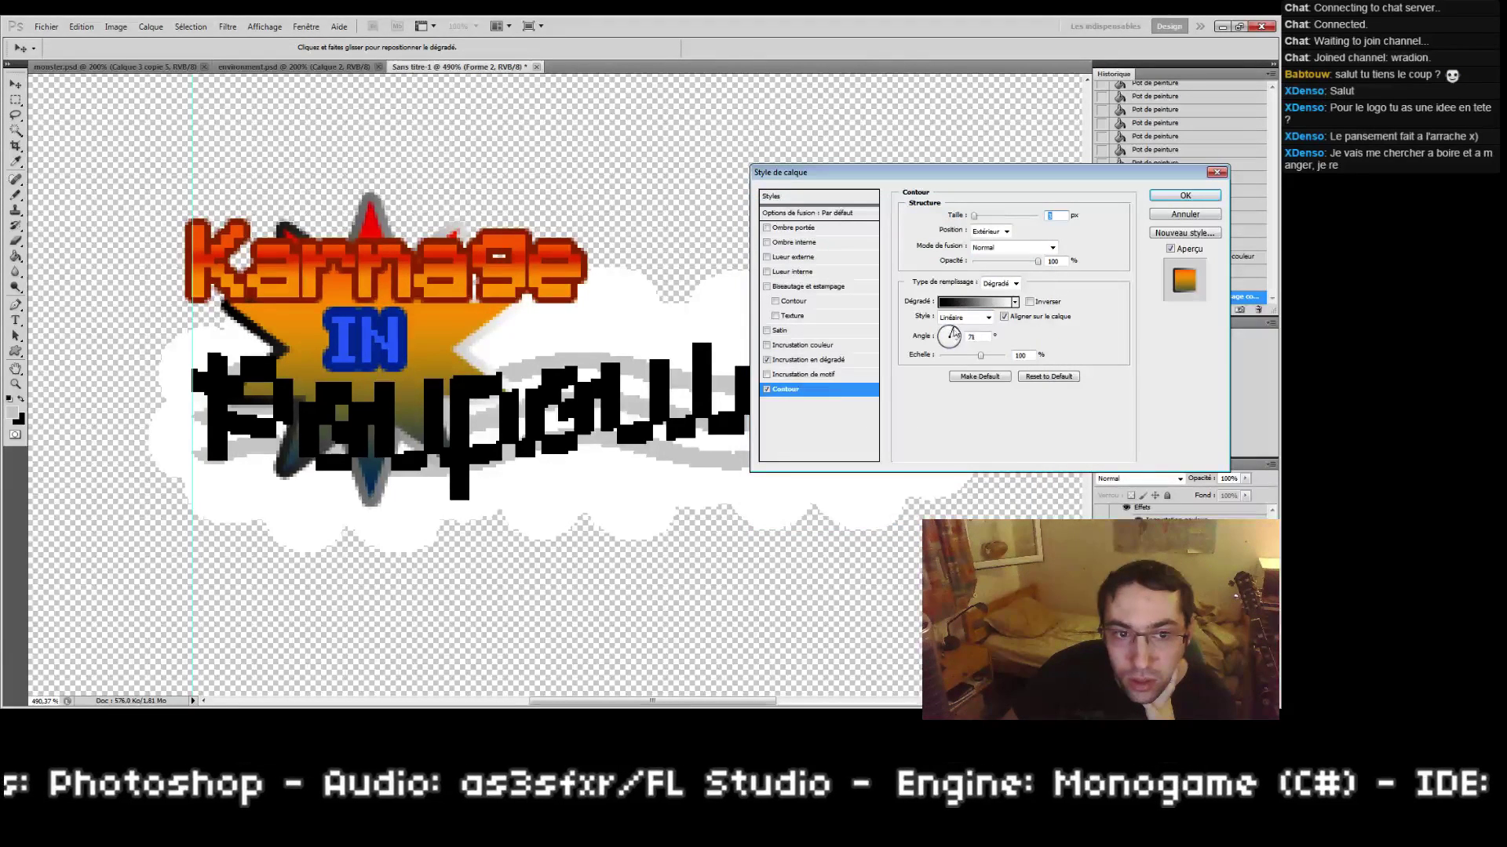
pyautogui.moveTo(953, 328); pyautogui.dragTo(953, 301)
pyautogui.write('90')
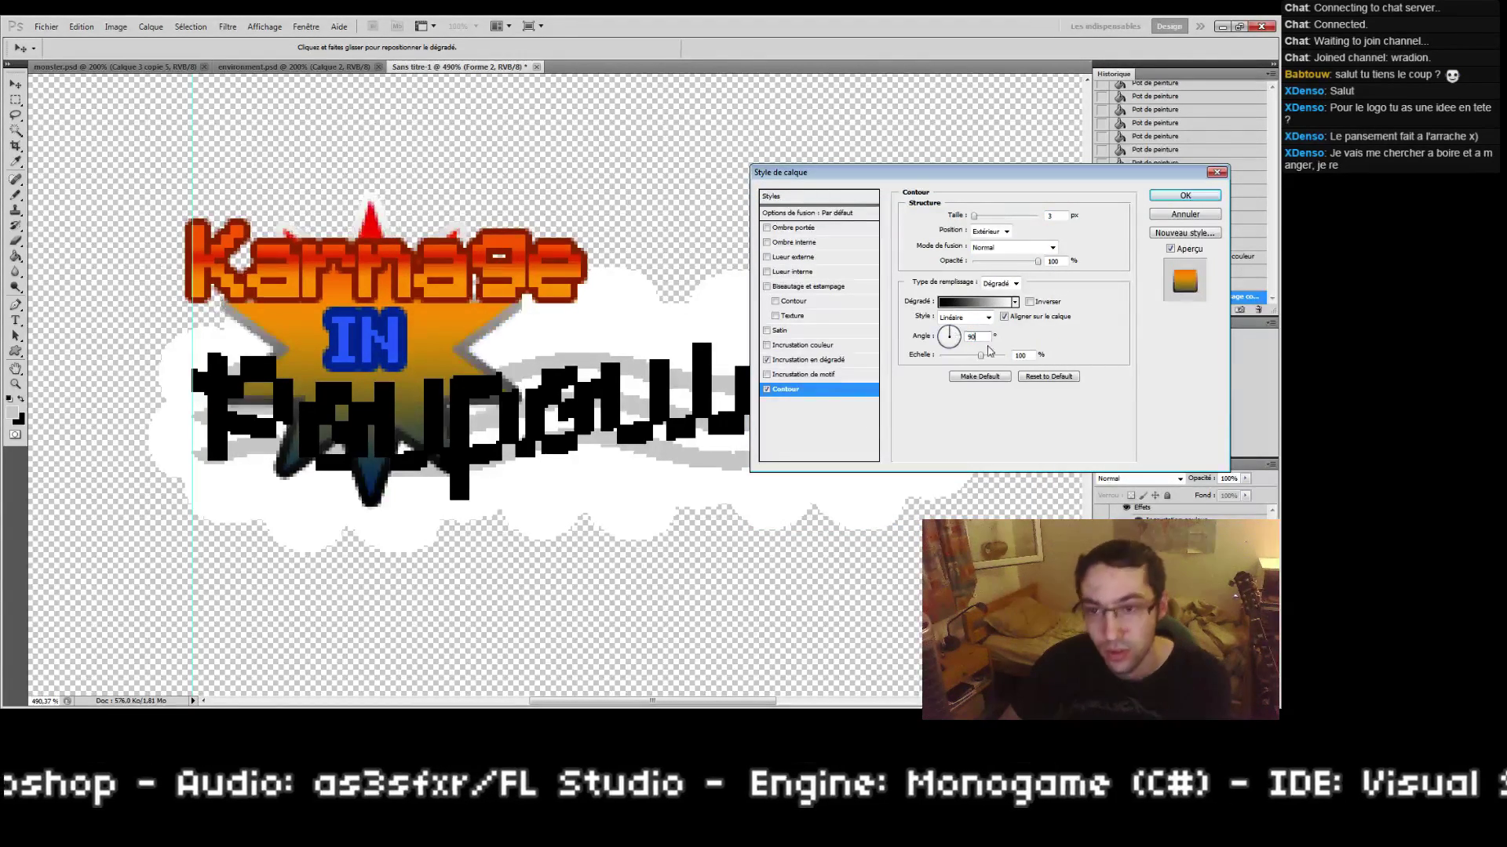
# Step: Set the first colour stop of the starburst's outline gradient to very dark blue #000033
pyautogui.click(961, 301)
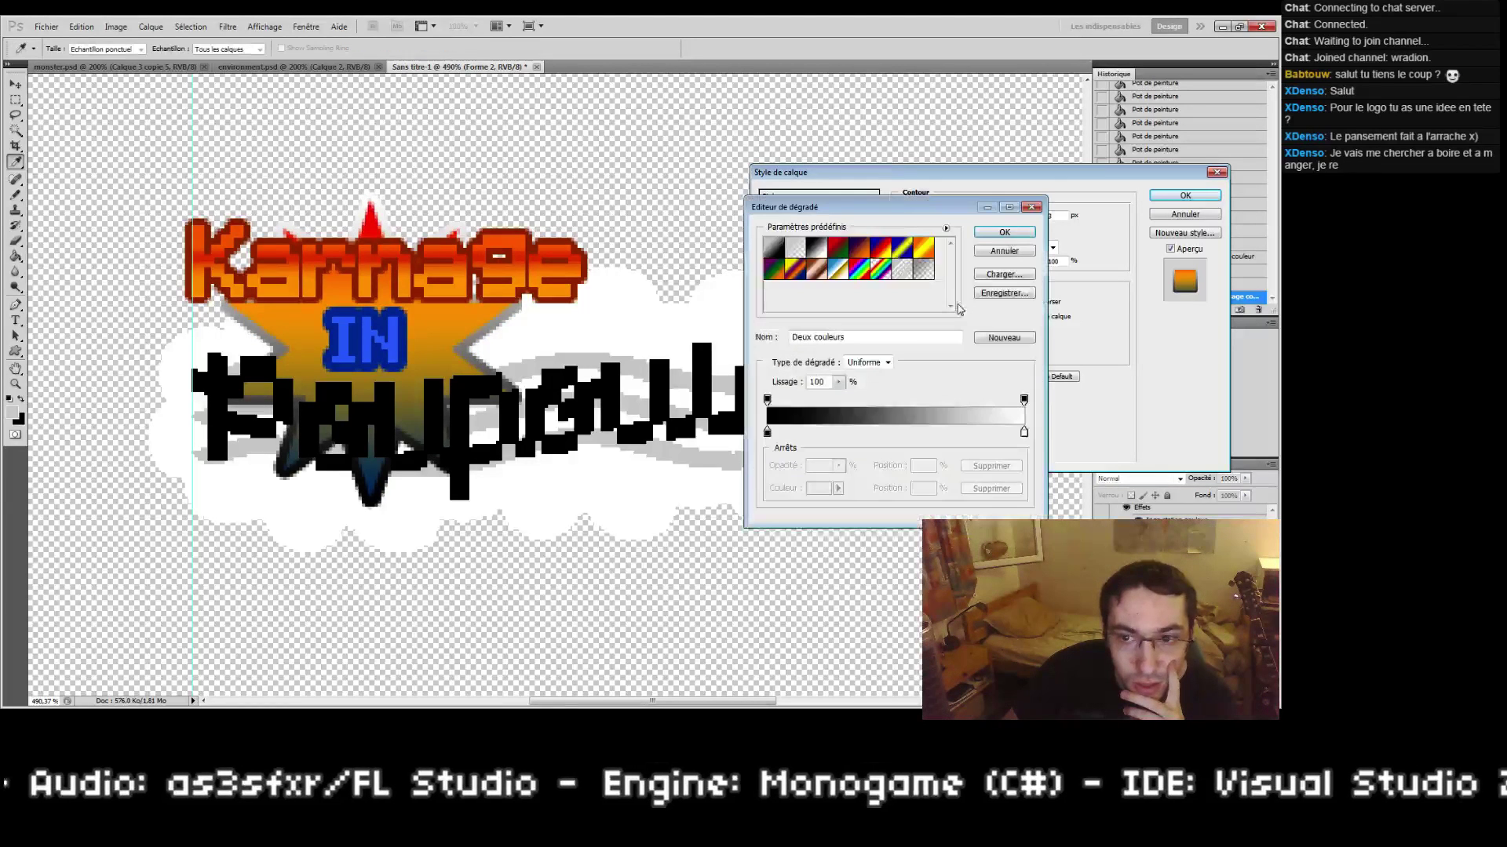
pyautogui.doubleClick(767, 432)
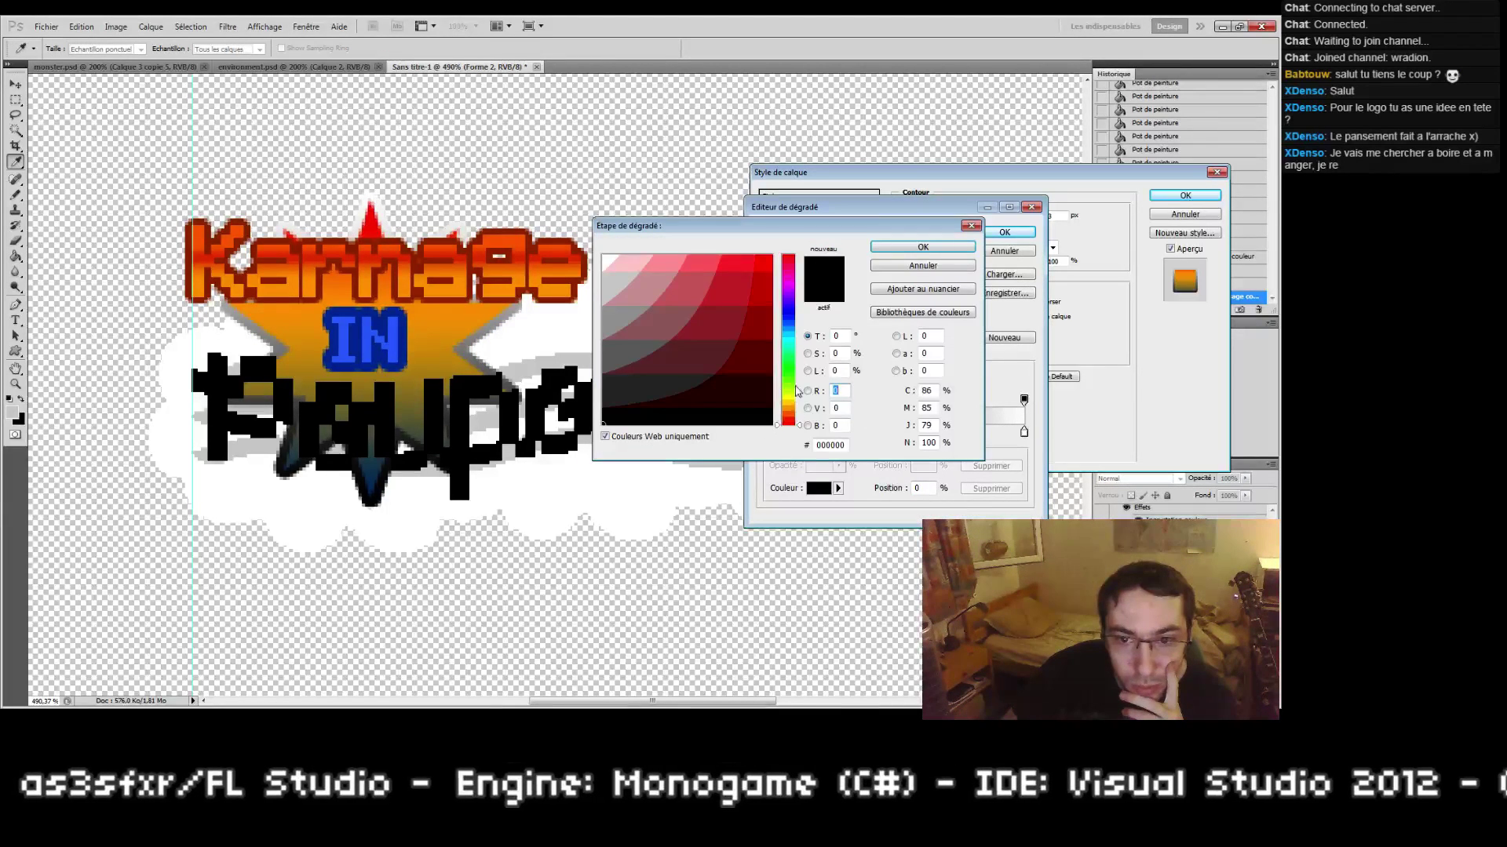
pyautogui.moveTo(799, 336)
pyautogui.mouseDown()
pyautogui.moveTo(799, 314)
pyautogui.moveTo(762, 361)
pyautogui.moveTo(767, 396)
pyautogui.mouseUp()
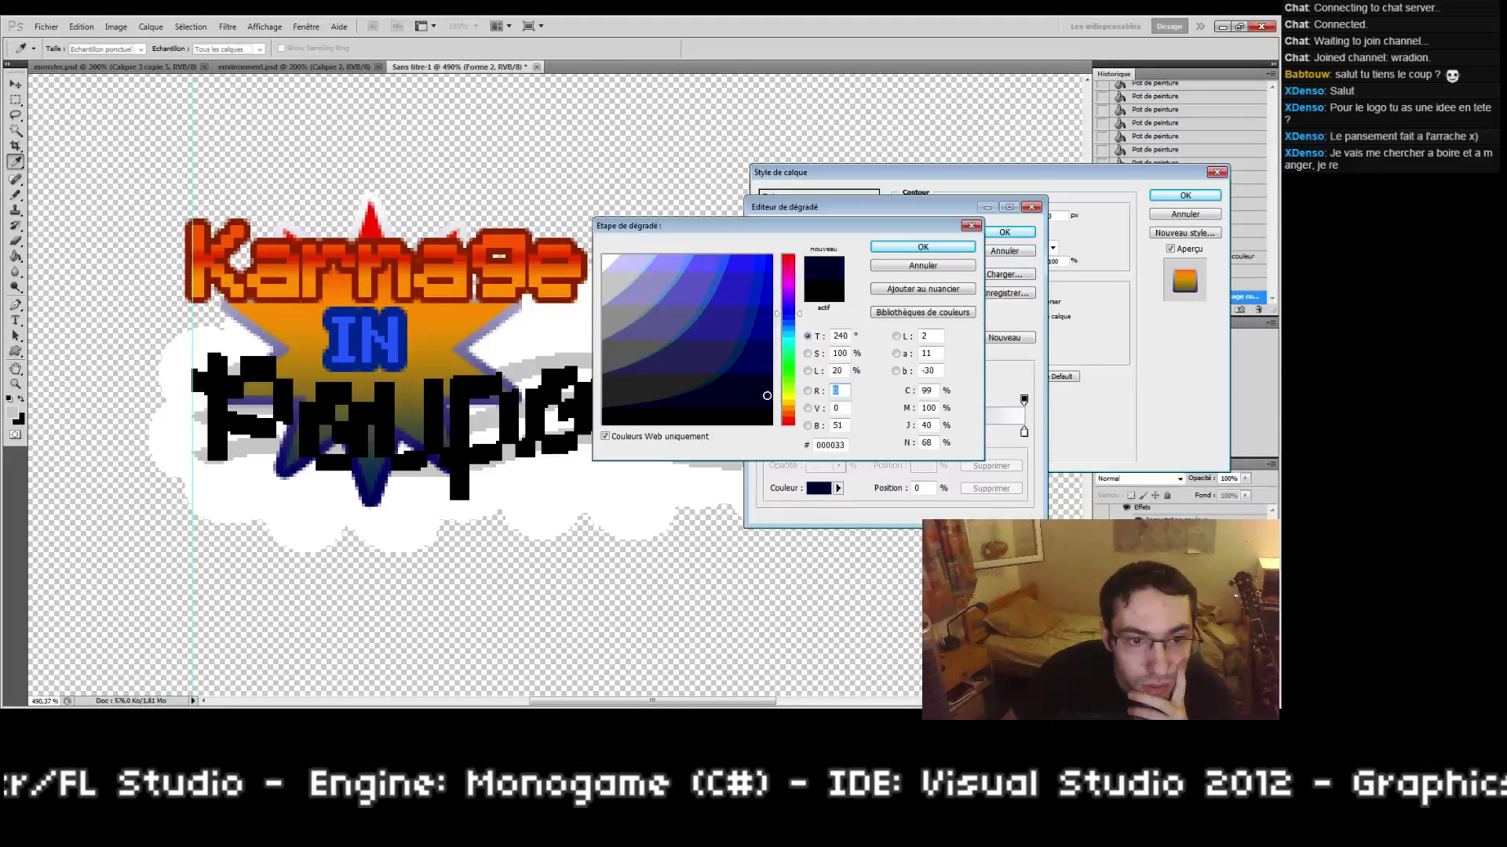
pyautogui.click(923, 246)
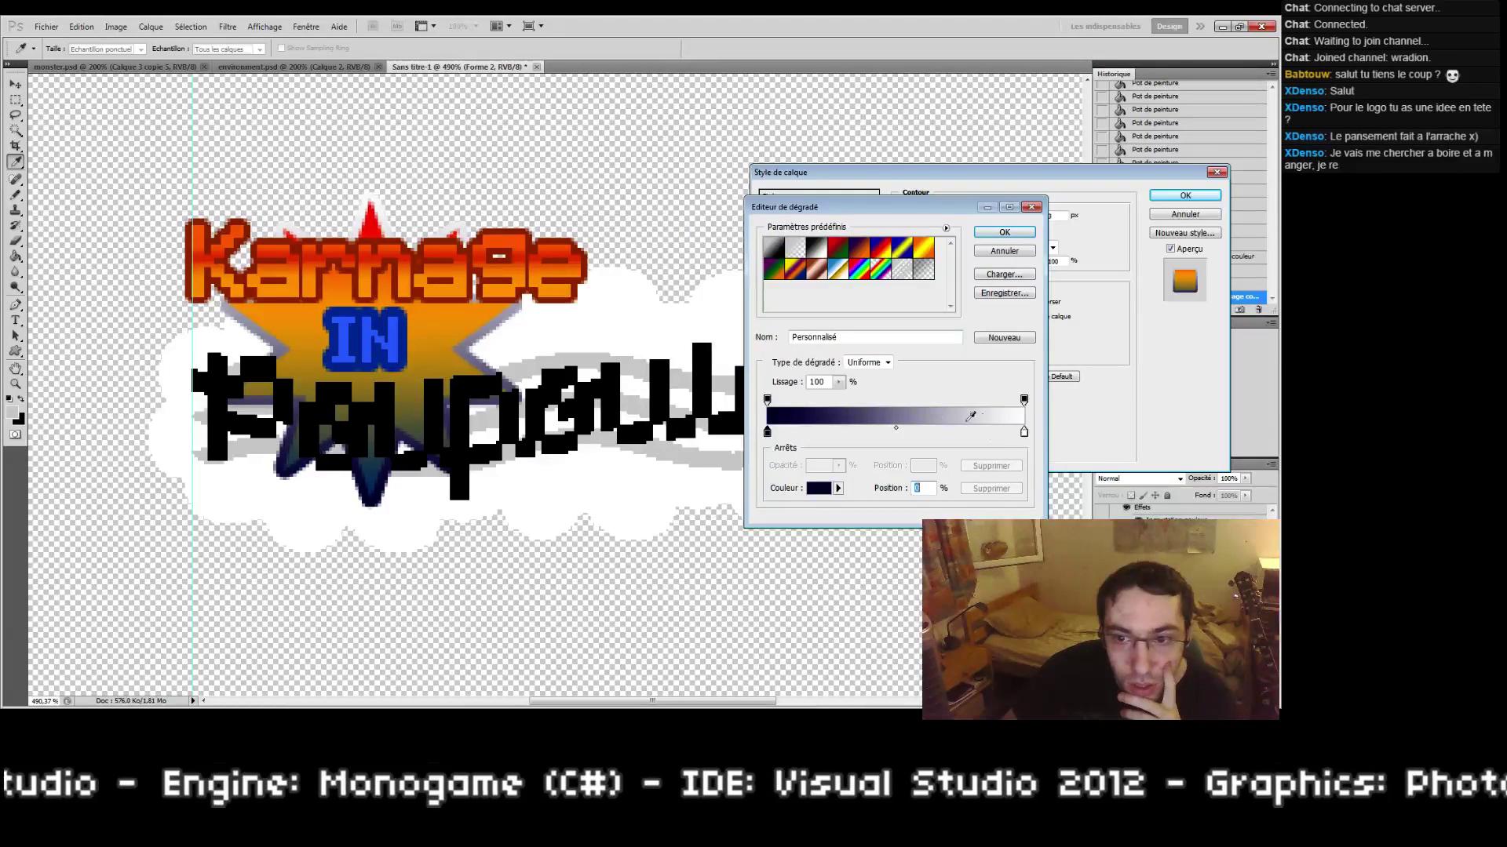
# Step: Set the outline gradient's end stop to dark red-brown #993300 and accept the gradient and the starburst's layer style
pyautogui.doubleClick(1025, 433)
pyautogui.click(790, 414)
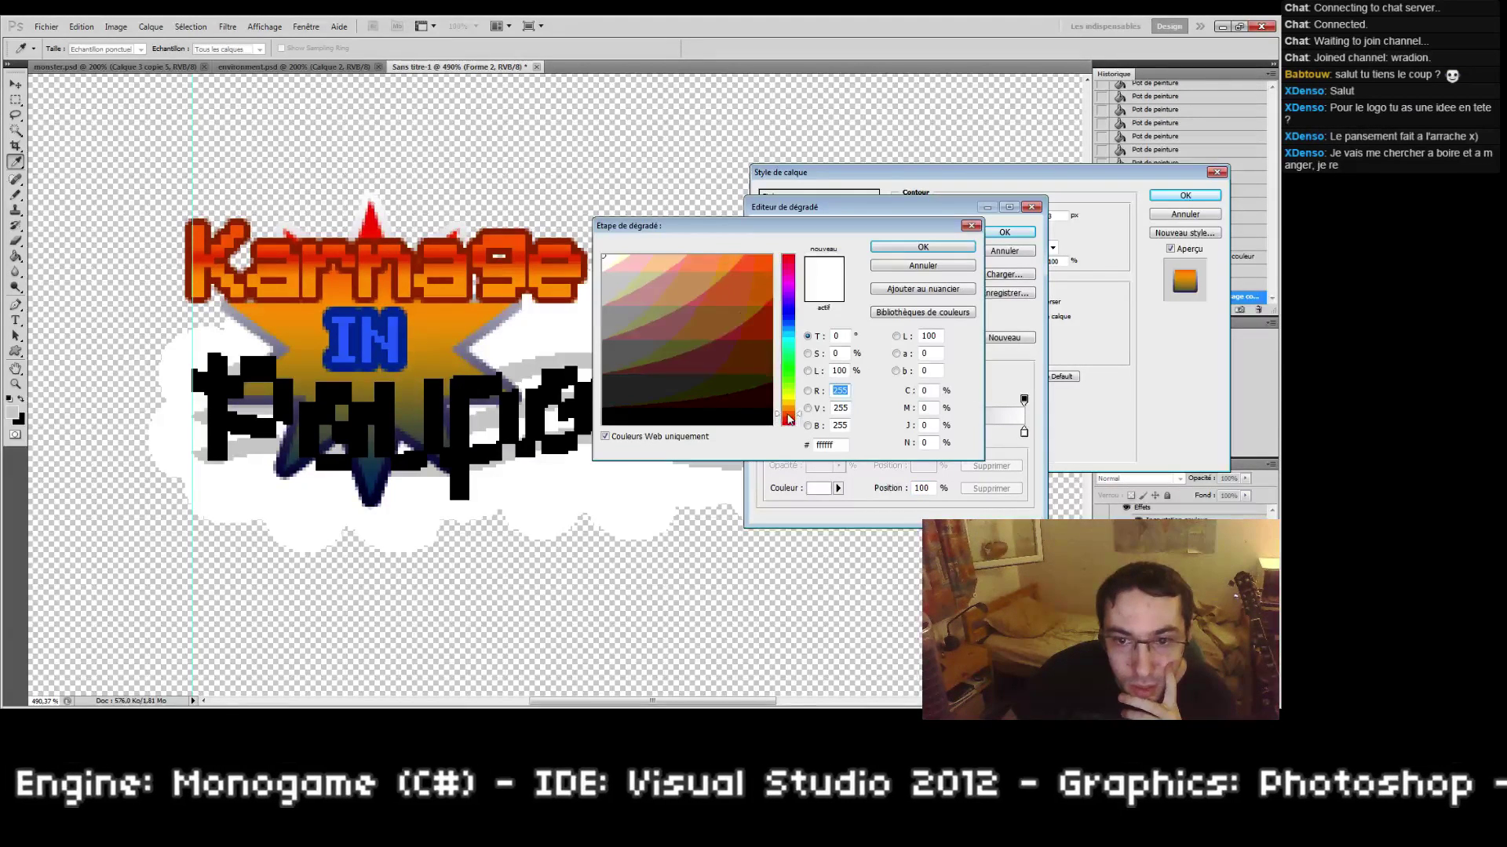
pyautogui.moveTo(769, 361); pyautogui.dragTo(783, 325)
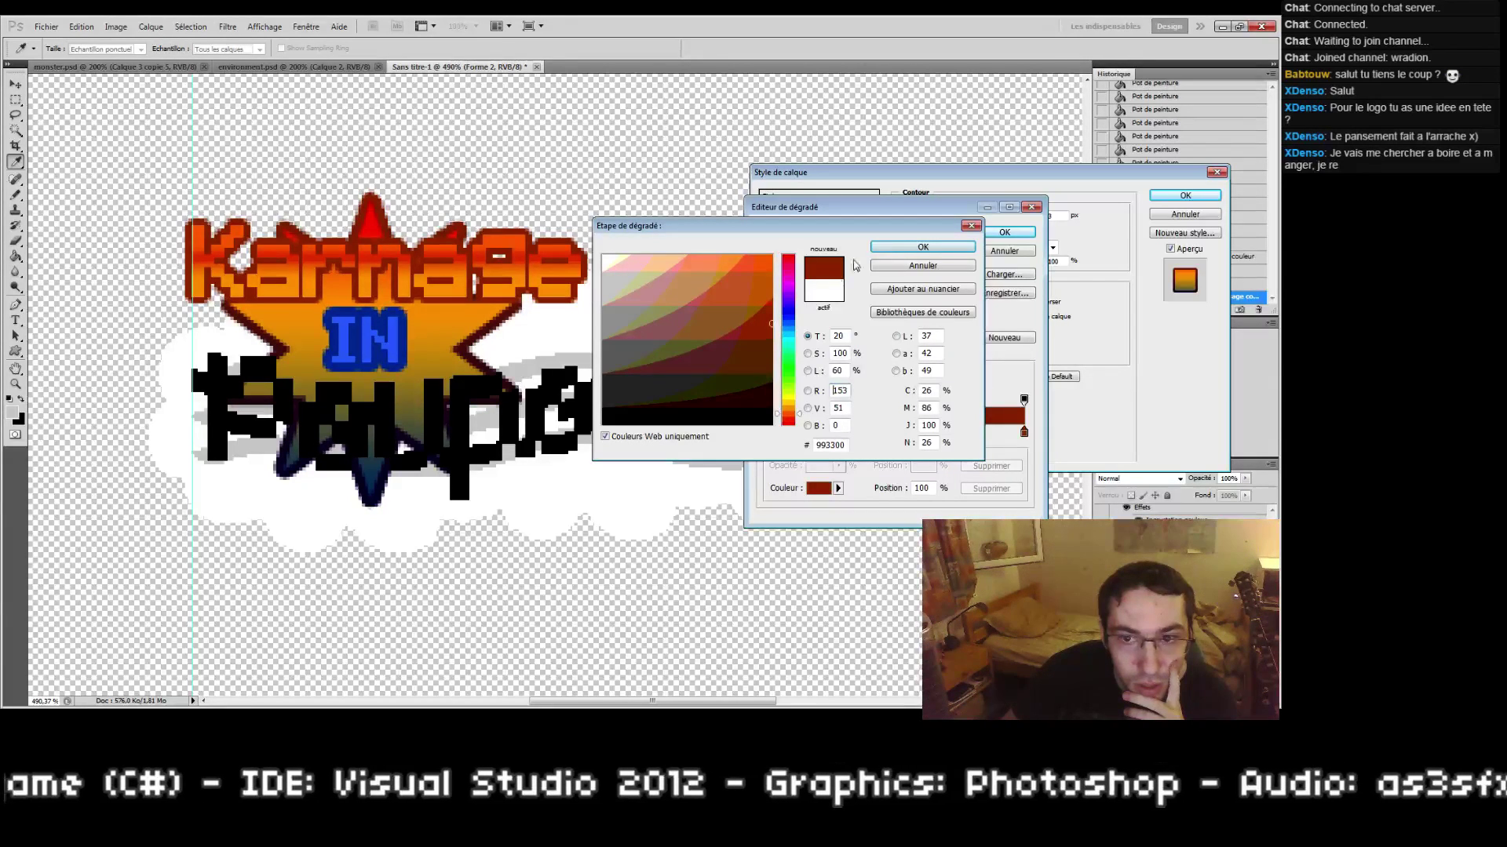
pyautogui.click(923, 246)
pyautogui.click(1005, 232)
pyautogui.click(1163, 197)
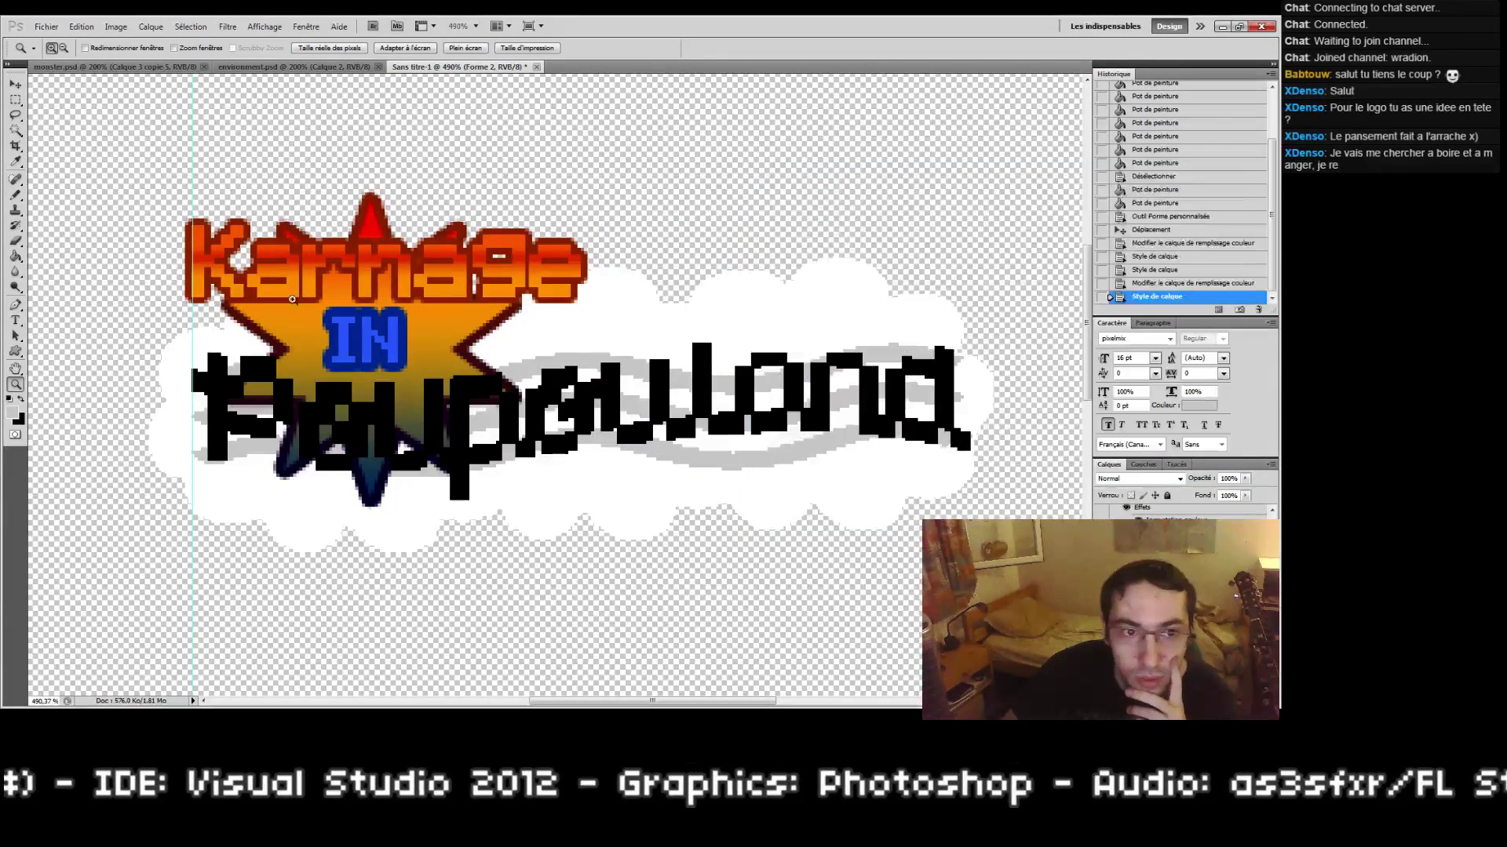
# Step: Open the layer style of the Poupouland text layer and enable Contour
pyautogui.doubleClick(15, 383)
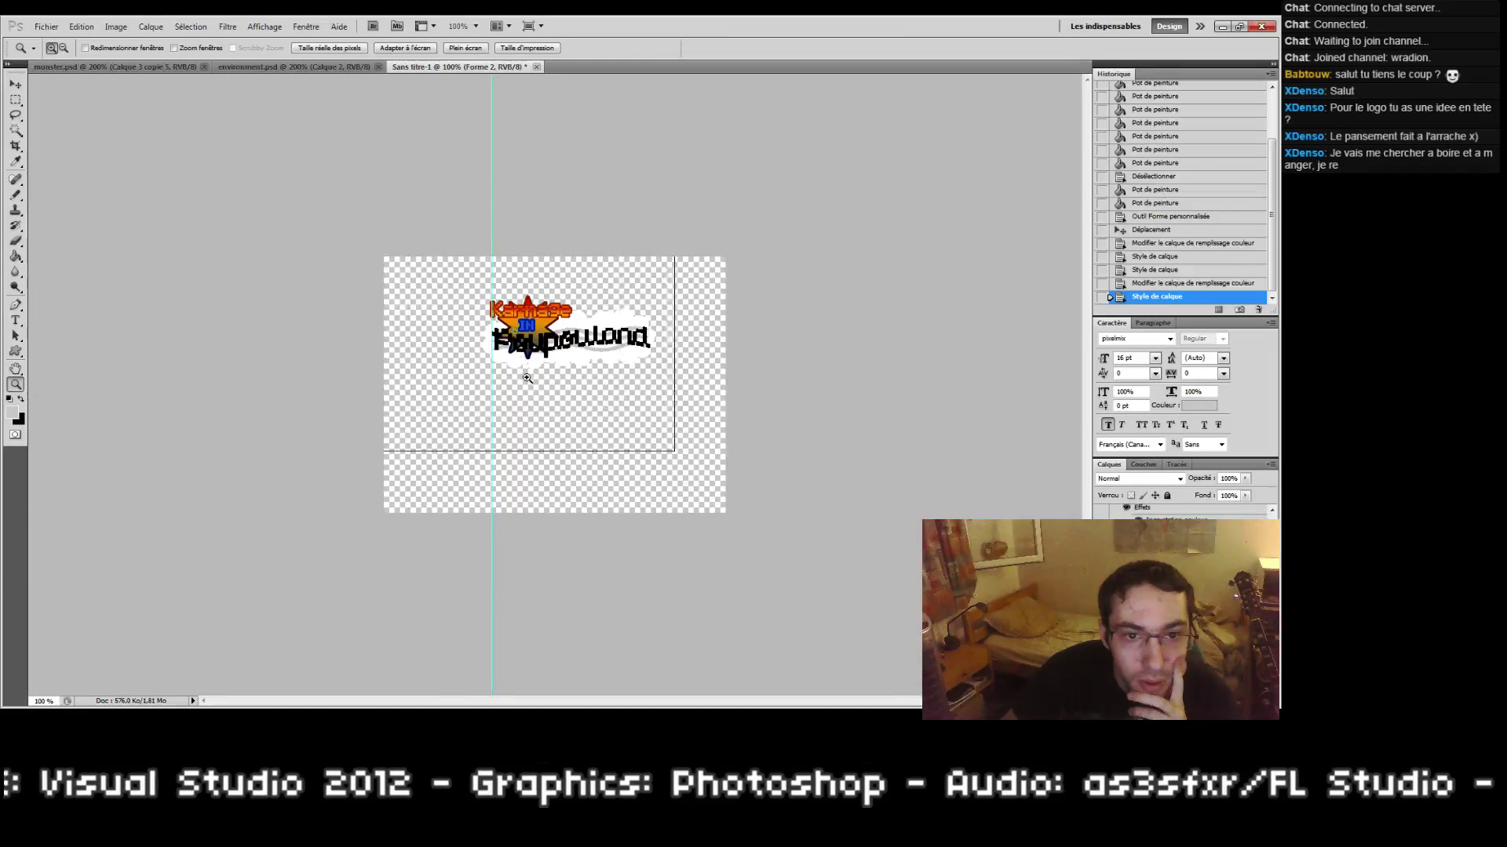
pyautogui.click(537, 402)
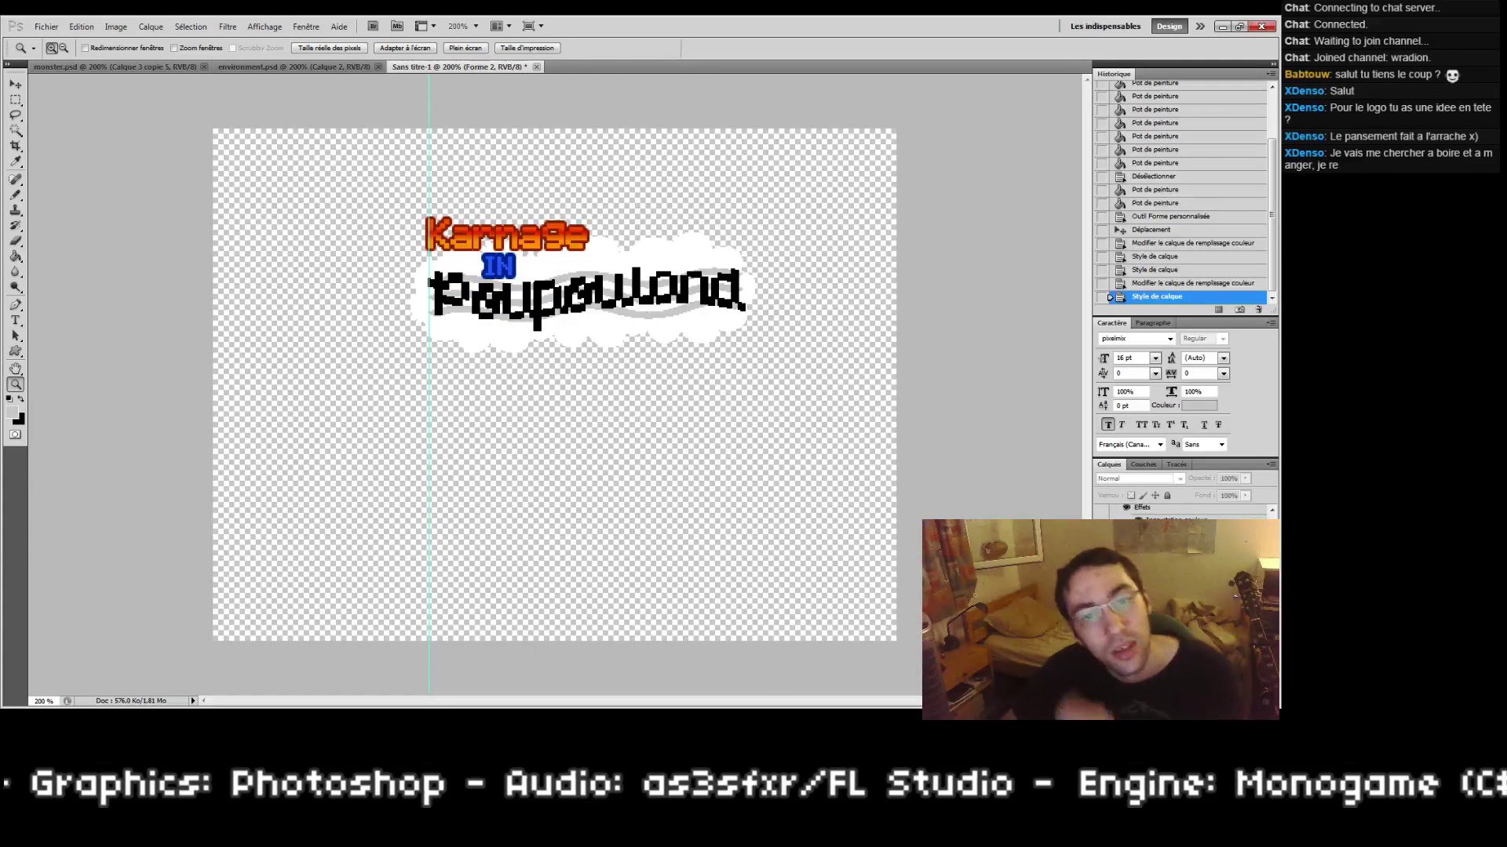
pyautogui.click(1184, 517)
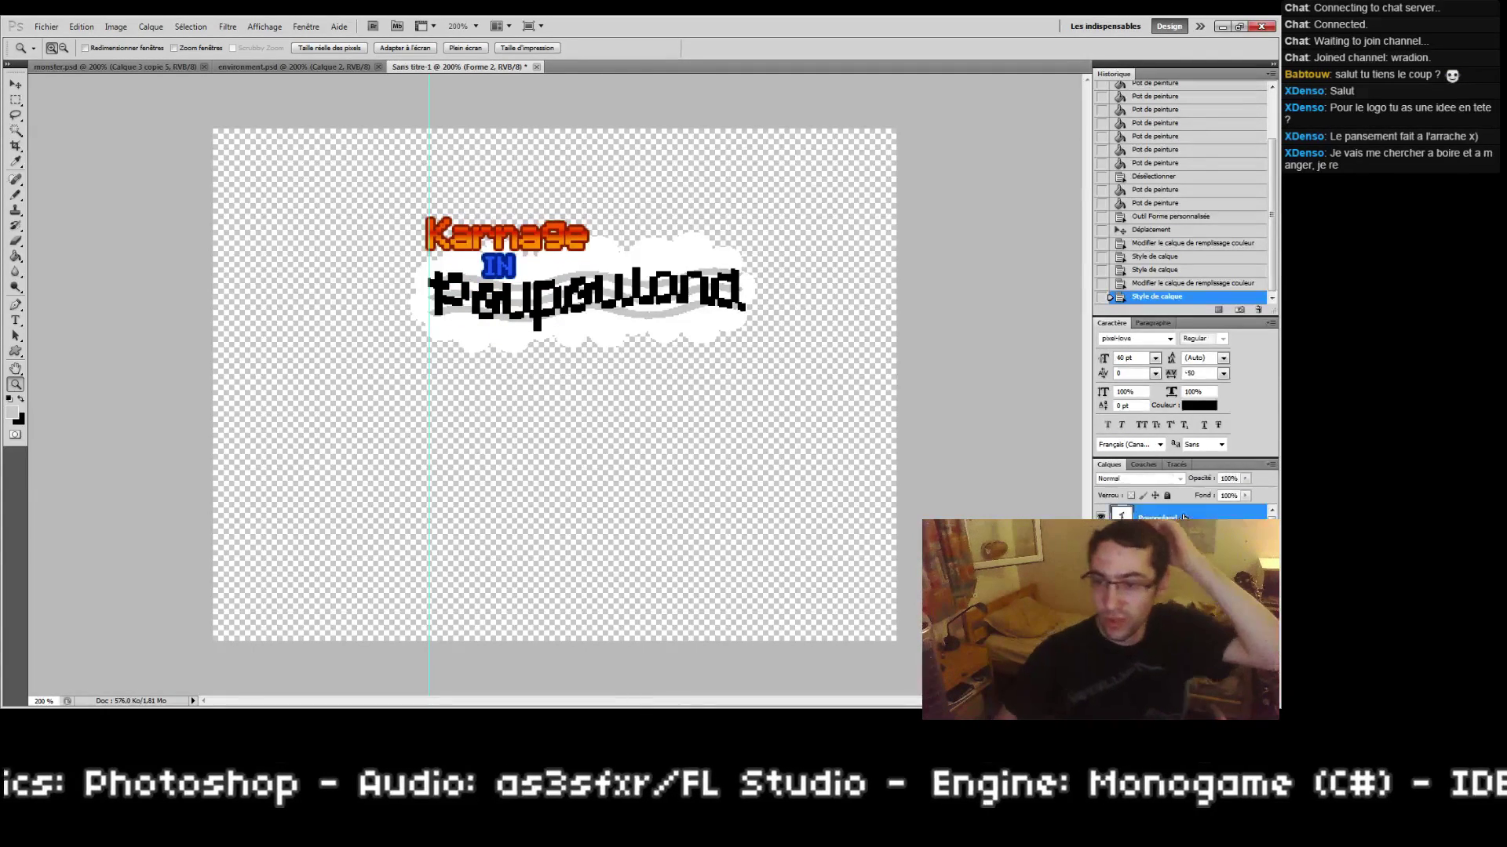
pyautogui.rightClick(1183, 517)
pyautogui.click(1201, 141)
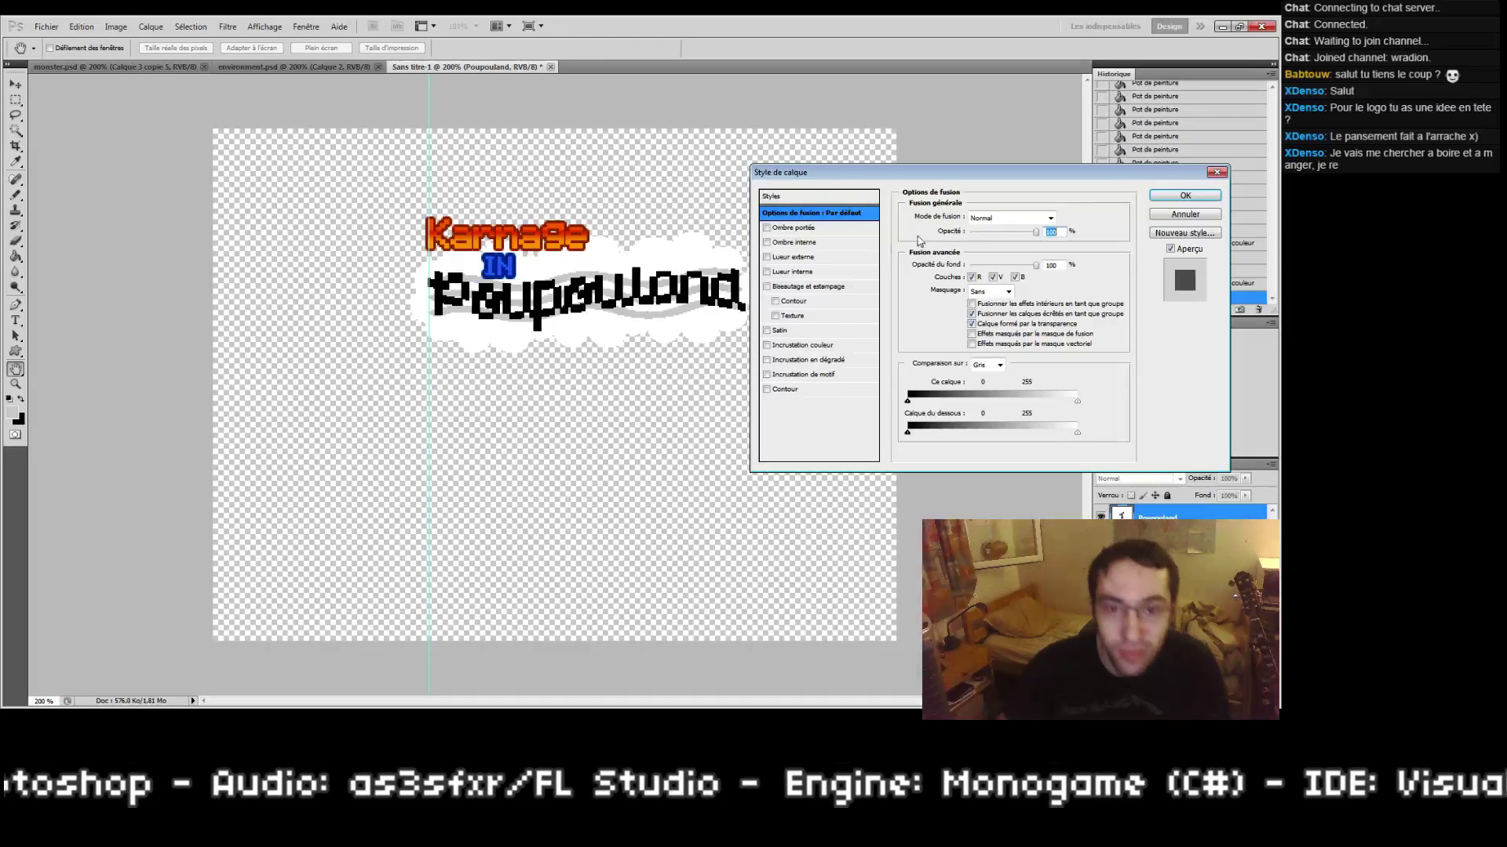
pyautogui.moveTo(785, 187); pyautogui.dragTo(688, 385)
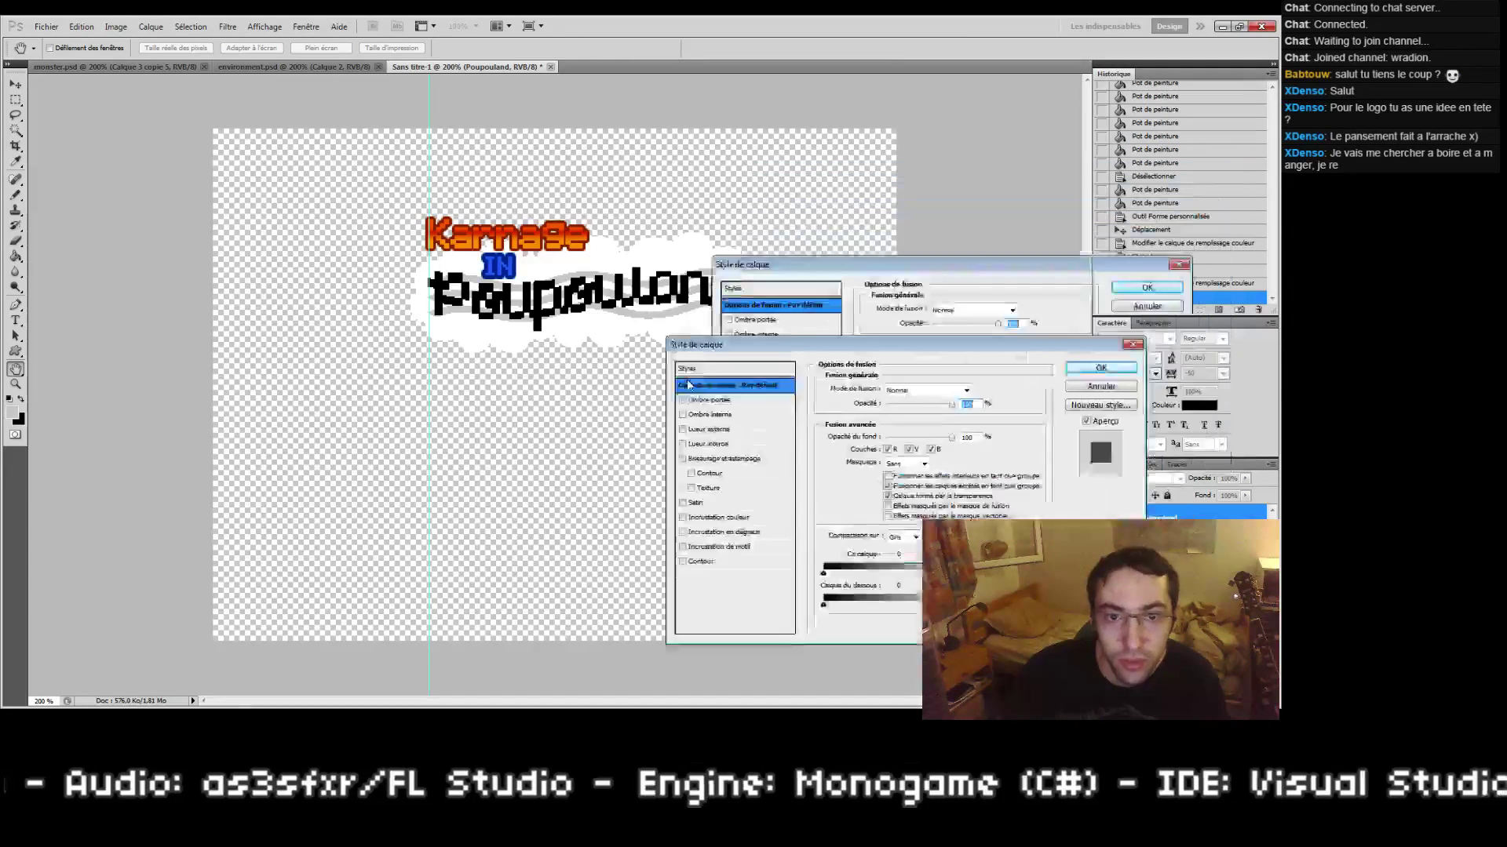
pyautogui.click(637, 616)
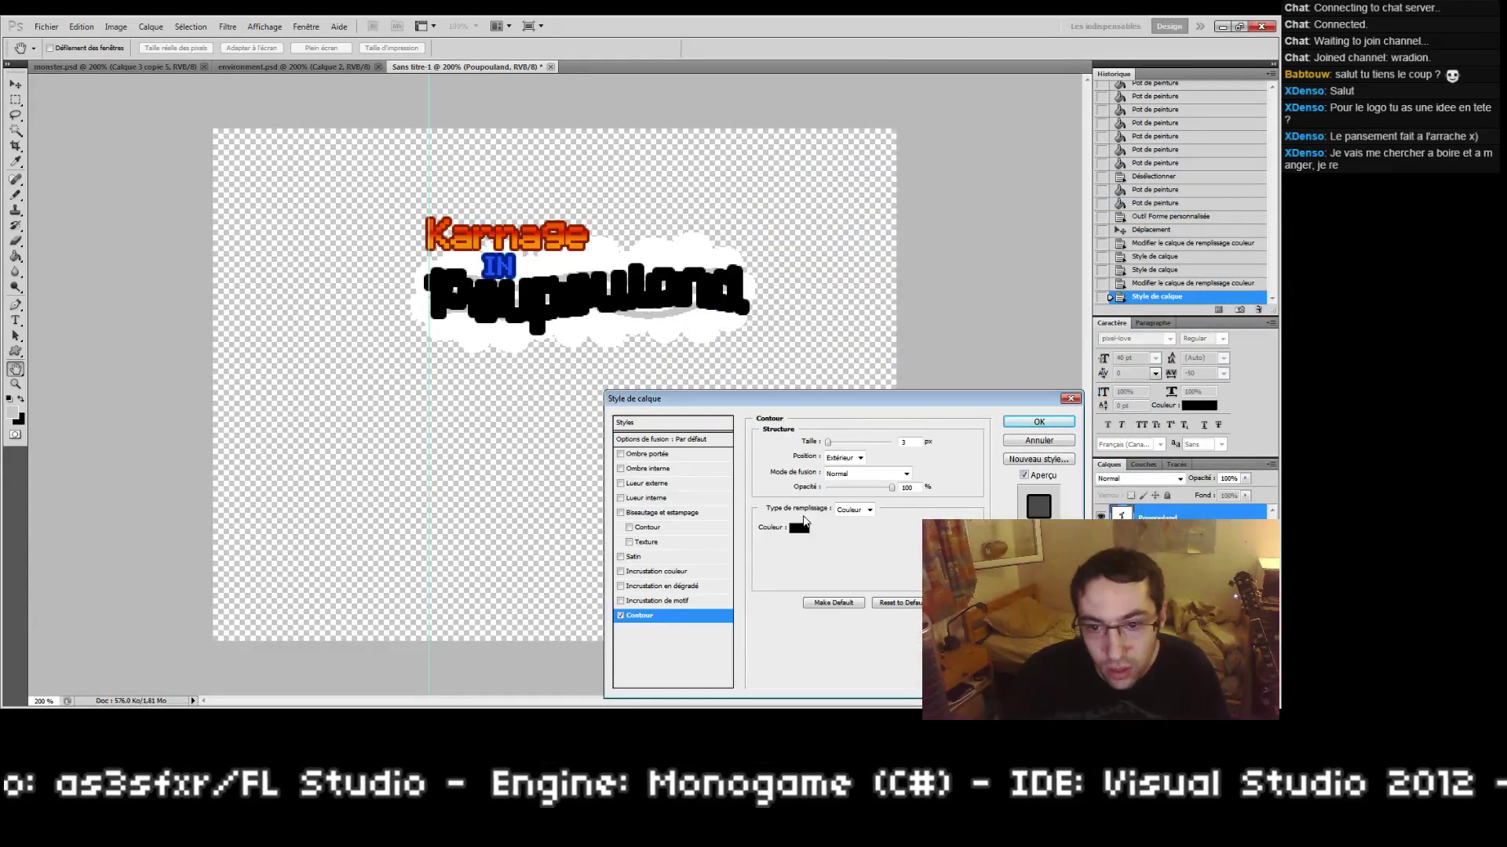
# Step: Set the Poupouland text's Contour colour to dark blue #003399
pyautogui.click(799, 527)
pyautogui.moveTo(787, 372); pyautogui.dragTo(788, 322)
pyautogui.click(761, 333)
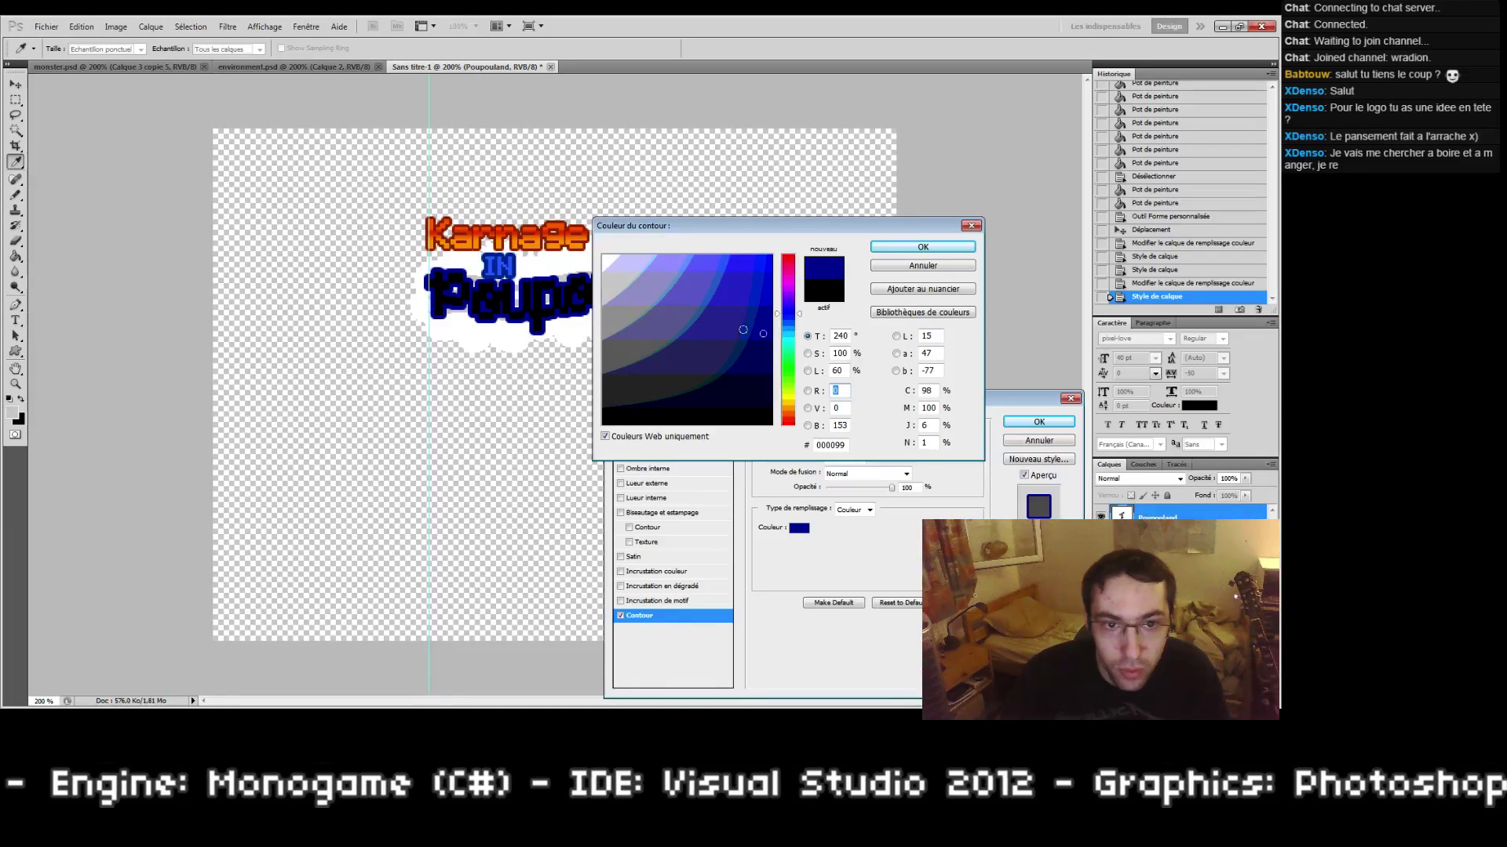
pyautogui.moveTo(514, 271); pyautogui.dragTo(514, 262)
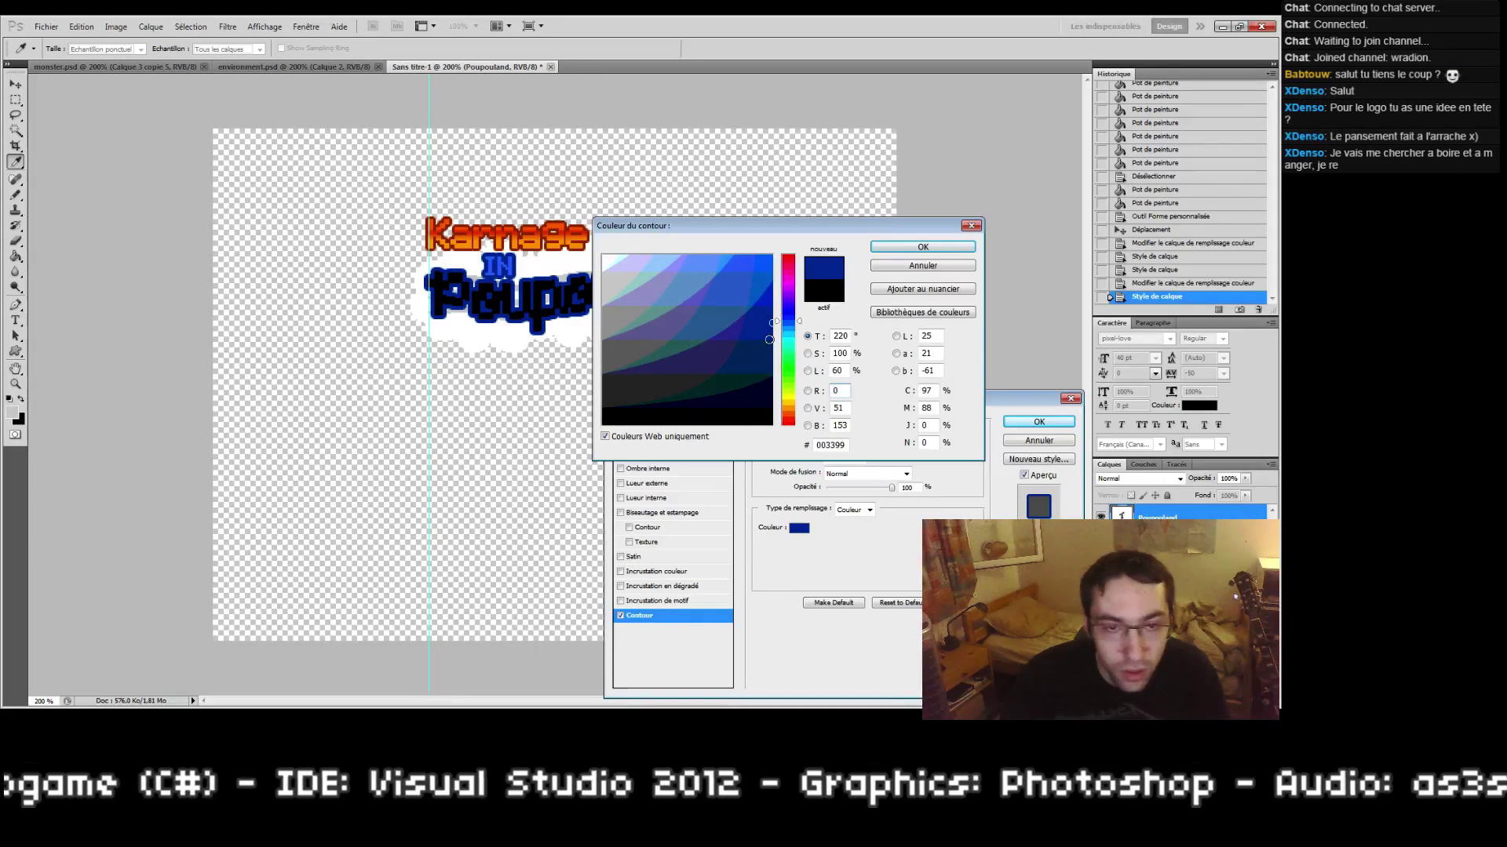
pyautogui.click(879, 249)
# Step: Enable Incrustation en dégradé on the Poupouland text and set the gradient's first colour stop to bright cyan
pyautogui.click(620, 586)
pyautogui.click(648, 590)
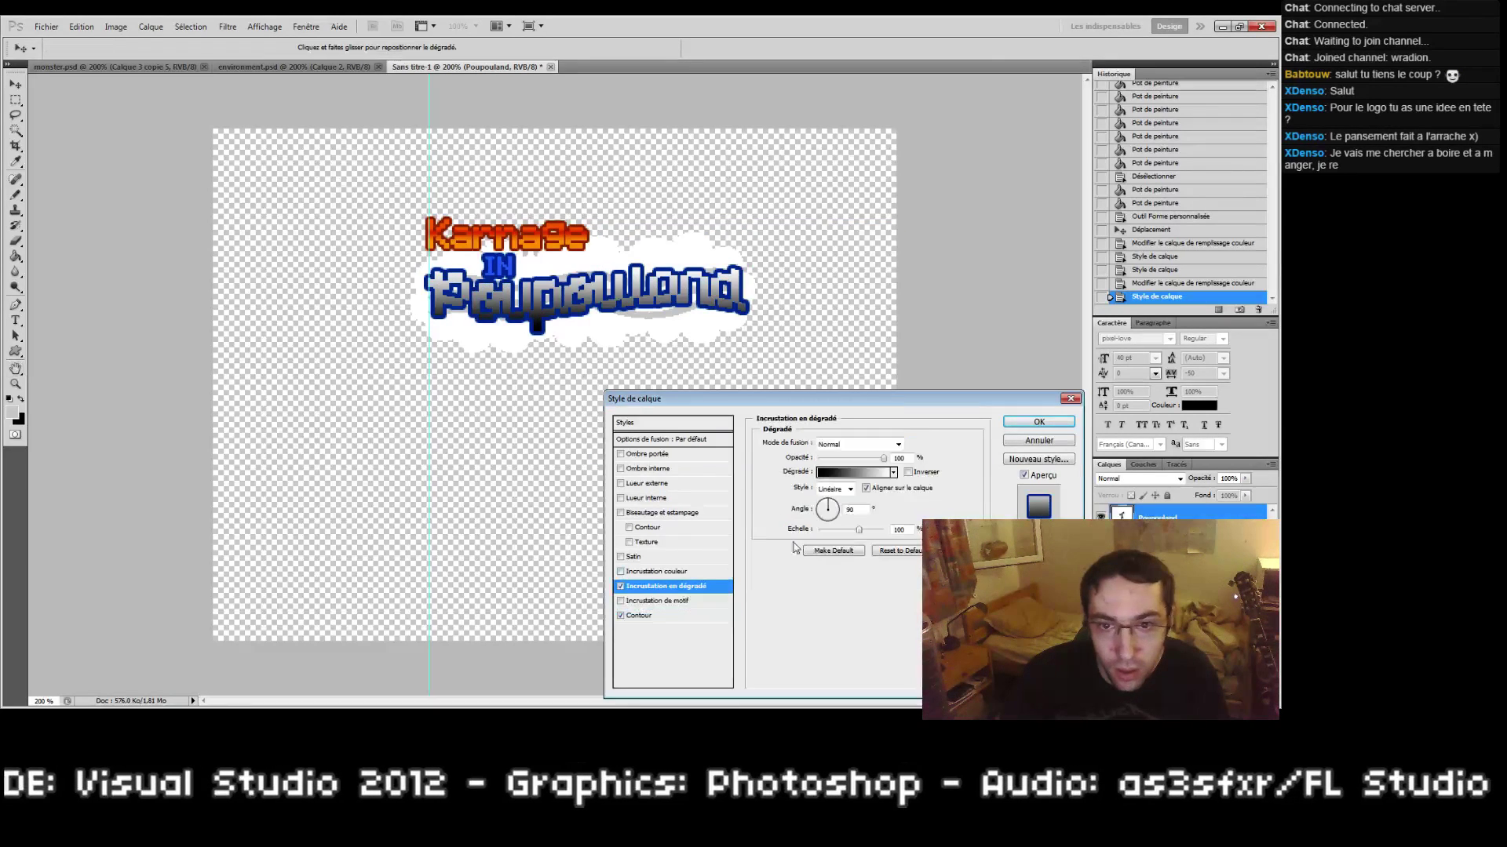
pyautogui.click(867, 473)
pyautogui.click(767, 433)
pyautogui.doubleClick(768, 433)
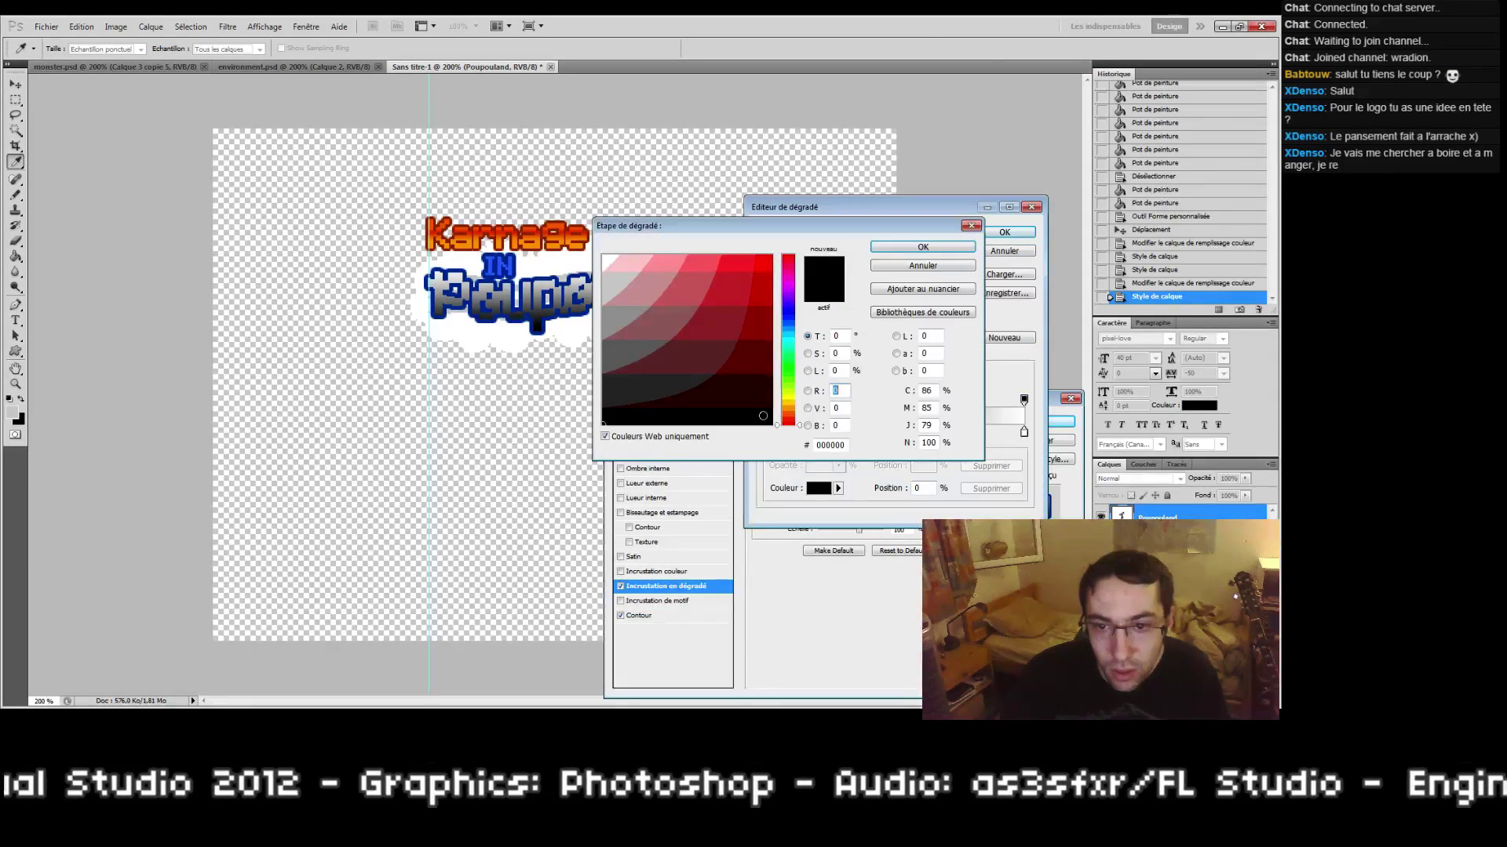
pyautogui.click(787, 339)
pyautogui.click(718, 254)
pyautogui.moveTo(719, 254); pyautogui.dragTo(766, 263)
pyautogui.click(902, 250)
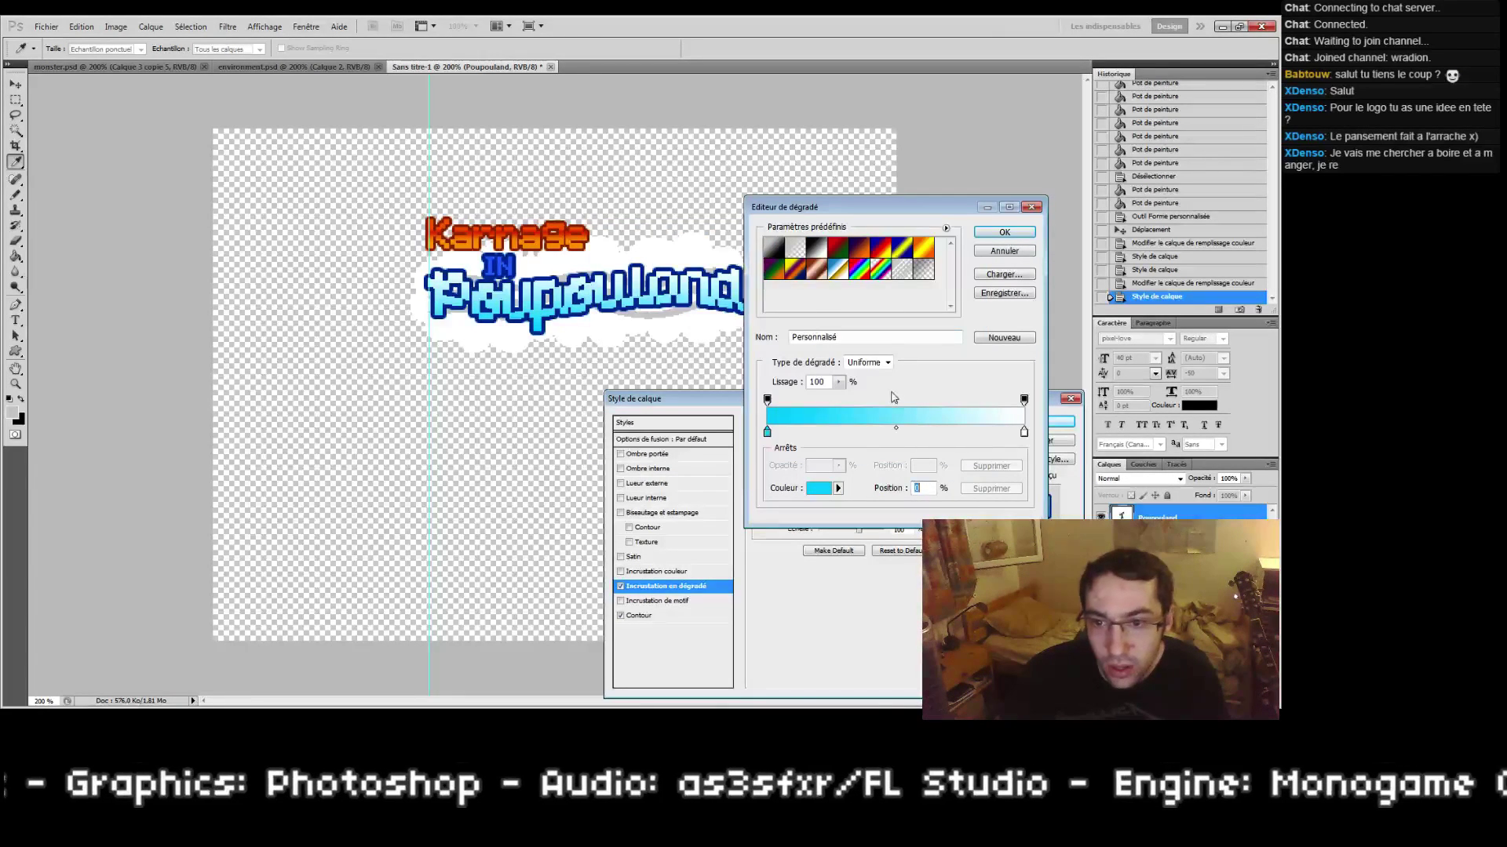
# Step: Add a colour stop in blue #0099cc to the text's overlay gradient and place it at 37%
pyautogui.click(883, 432)
pyautogui.doubleClick(883, 432)
pyautogui.click(771, 288)
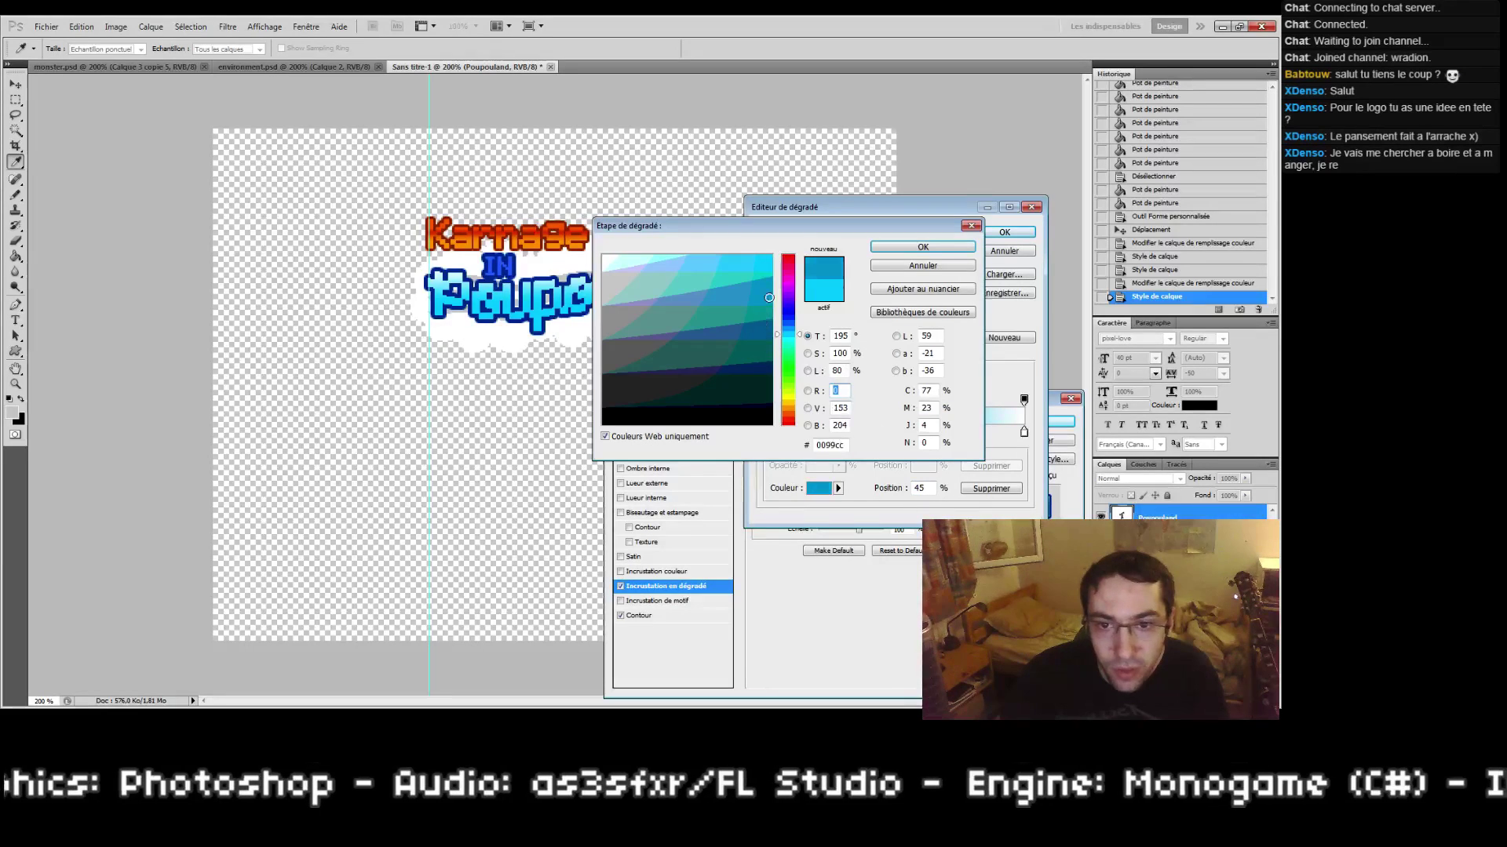
pyautogui.click(906, 249)
pyautogui.moveTo(883, 432); pyautogui.dragTo(863, 442)
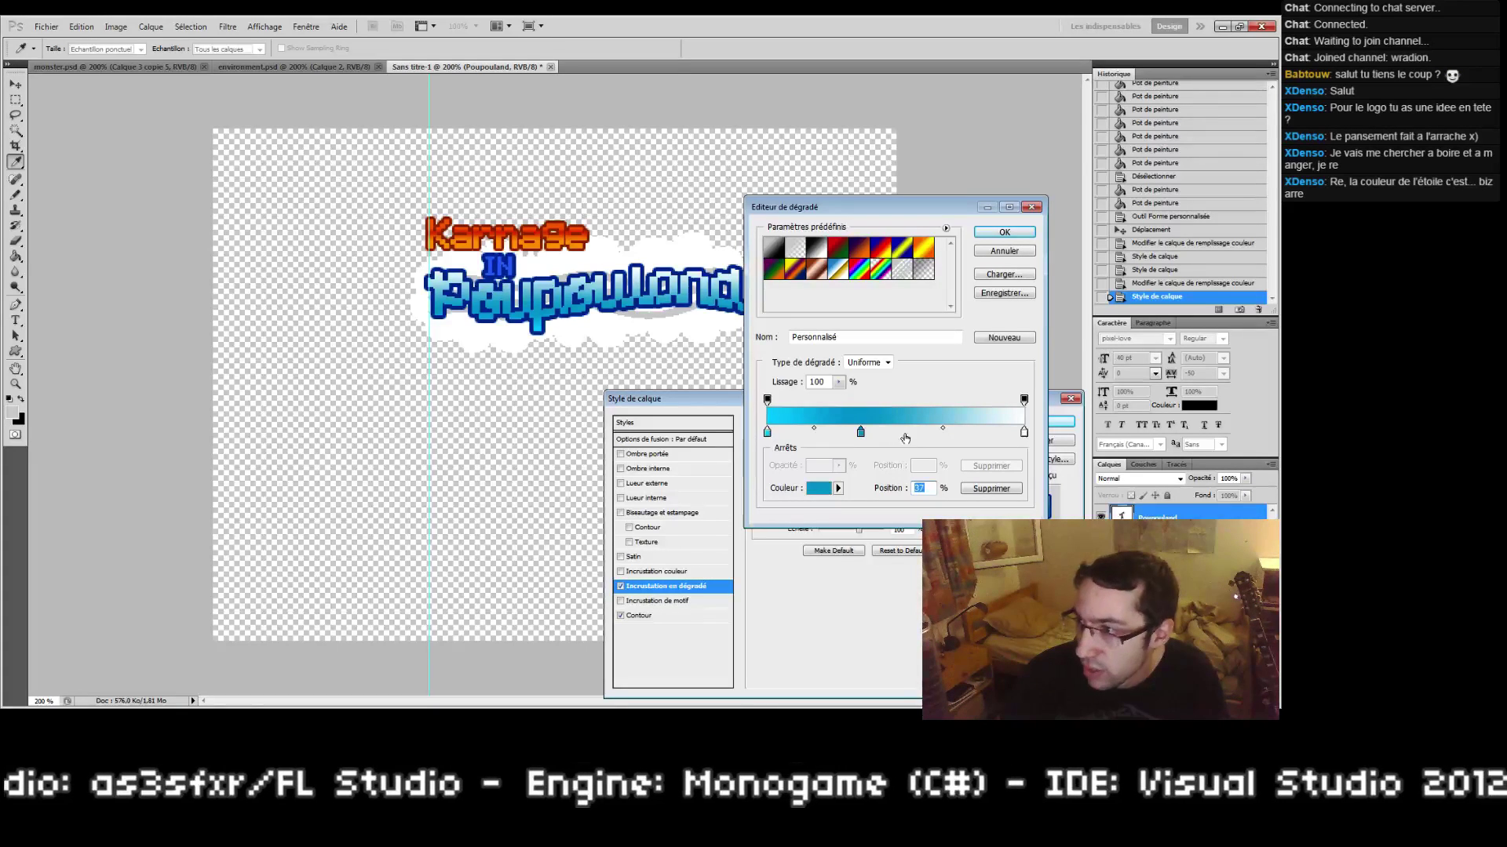
# Step: Add a colour stop at 76% to the text's overlay gradient and make it pale cyan
pyautogui.click(962, 433)
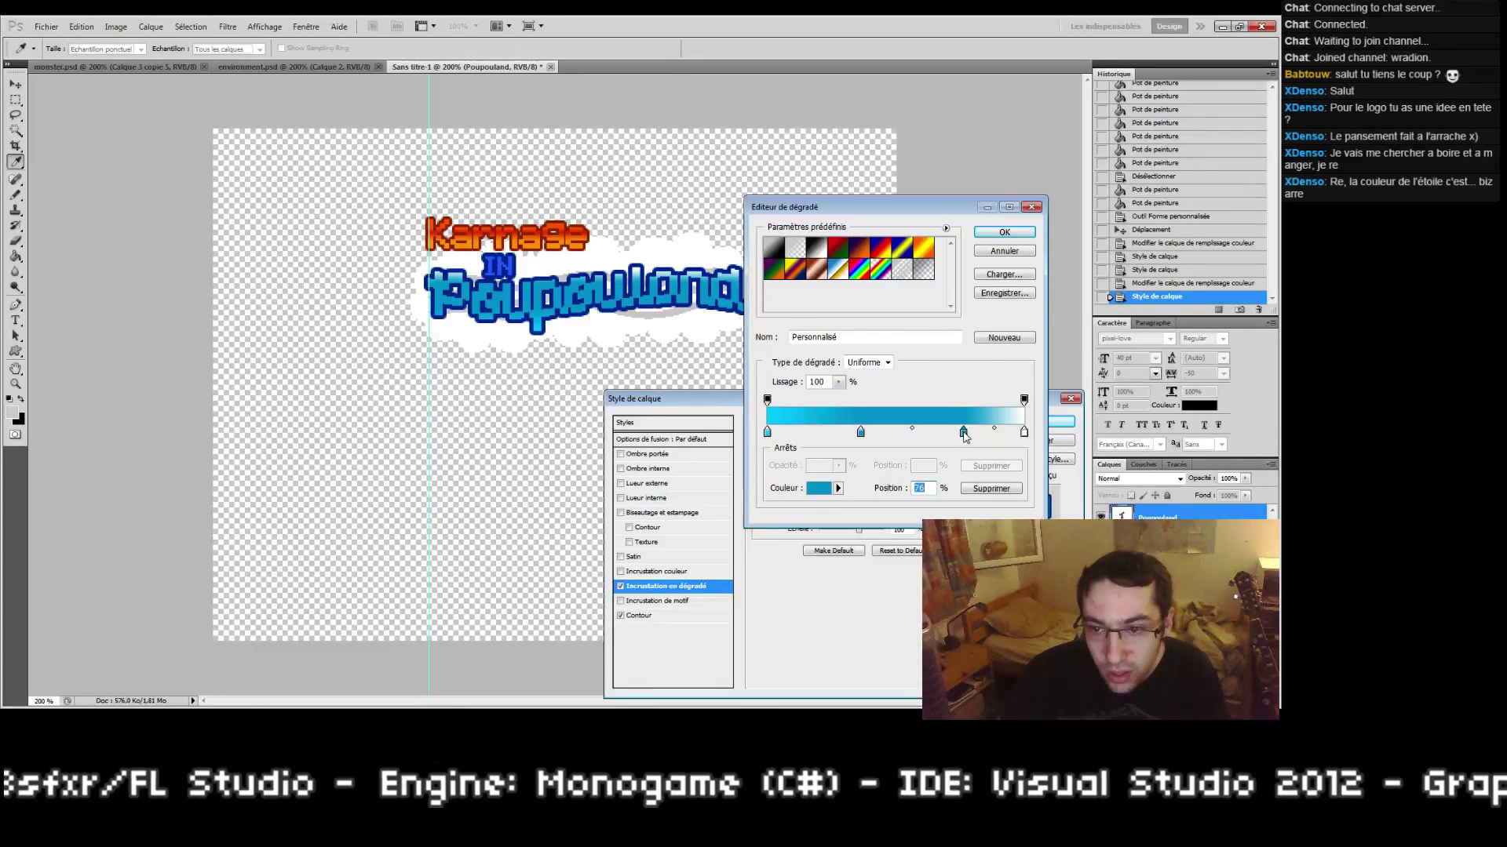
pyautogui.doubleClick(962, 433)
pyautogui.moveTo(799, 335); pyautogui.dragTo(797, 338)
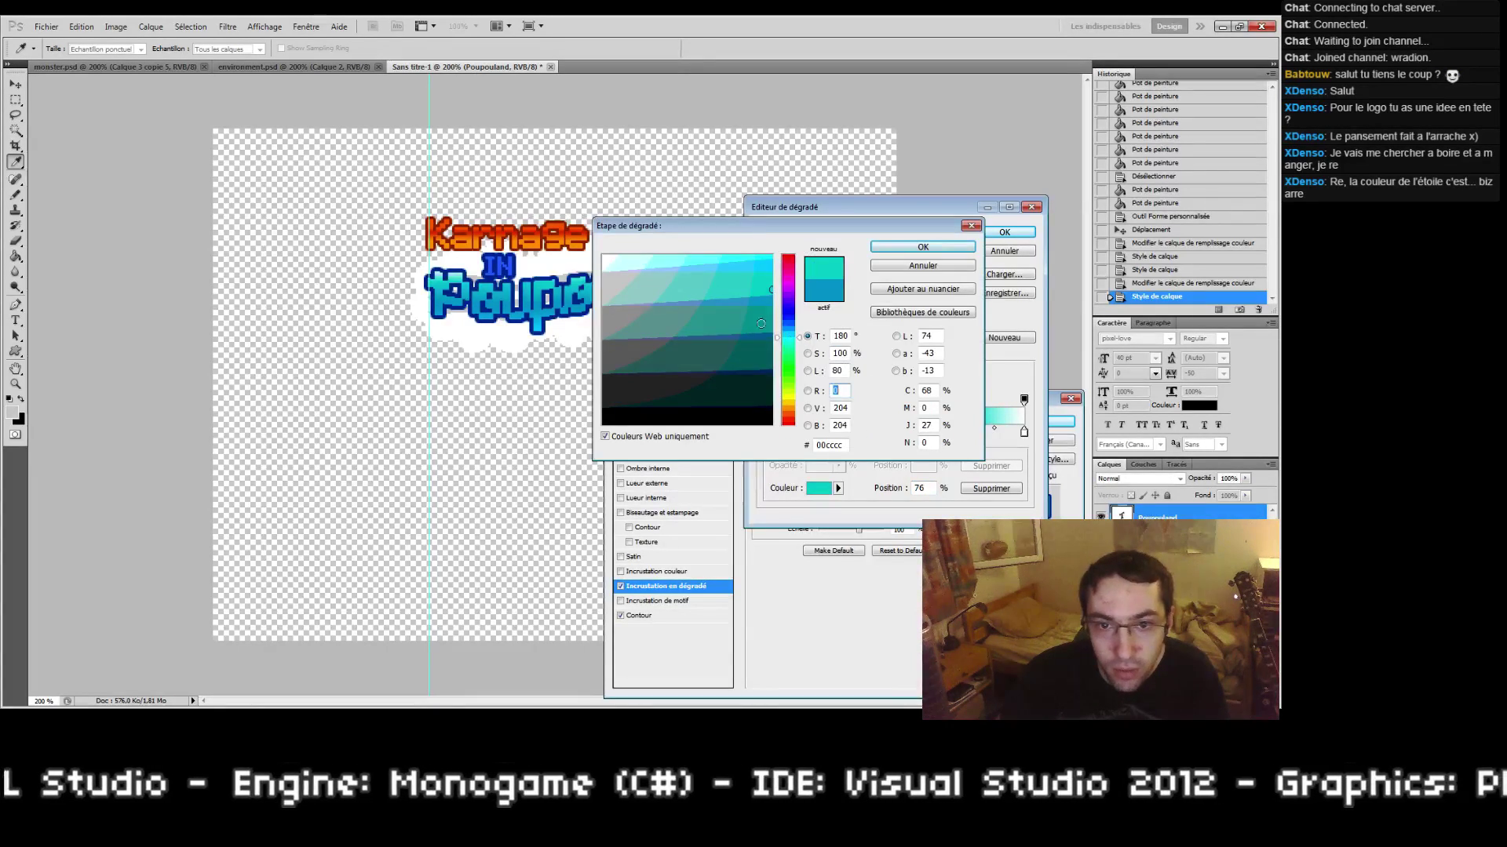
pyautogui.click(655, 255)
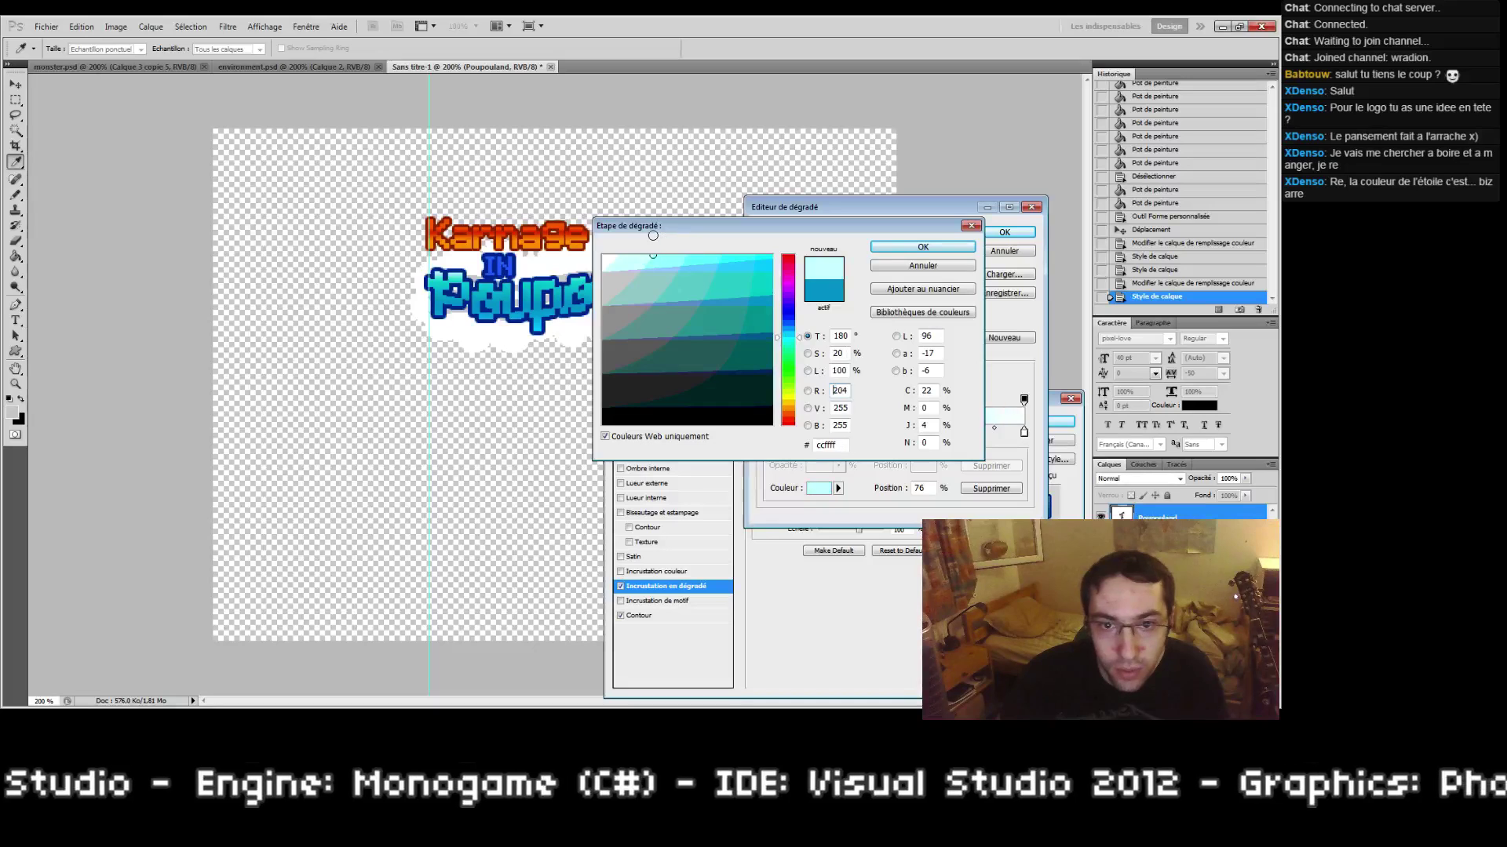
pyautogui.click(910, 247)
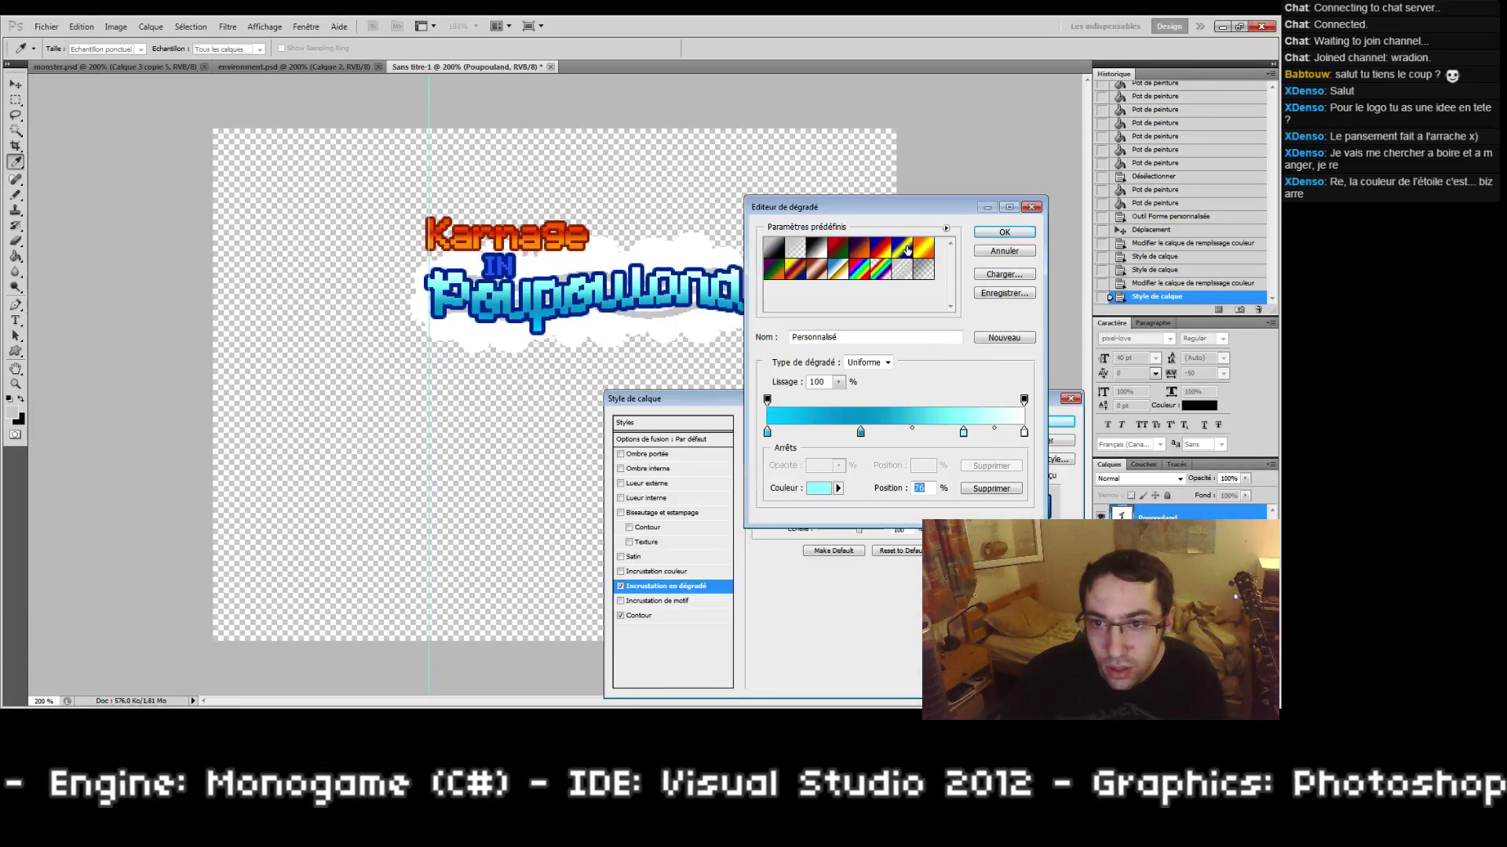
# Step: Change the end stop of the text's overlay gradient to medium blue
pyautogui.doubleClick(1024, 431)
pyautogui.click(736, 259)
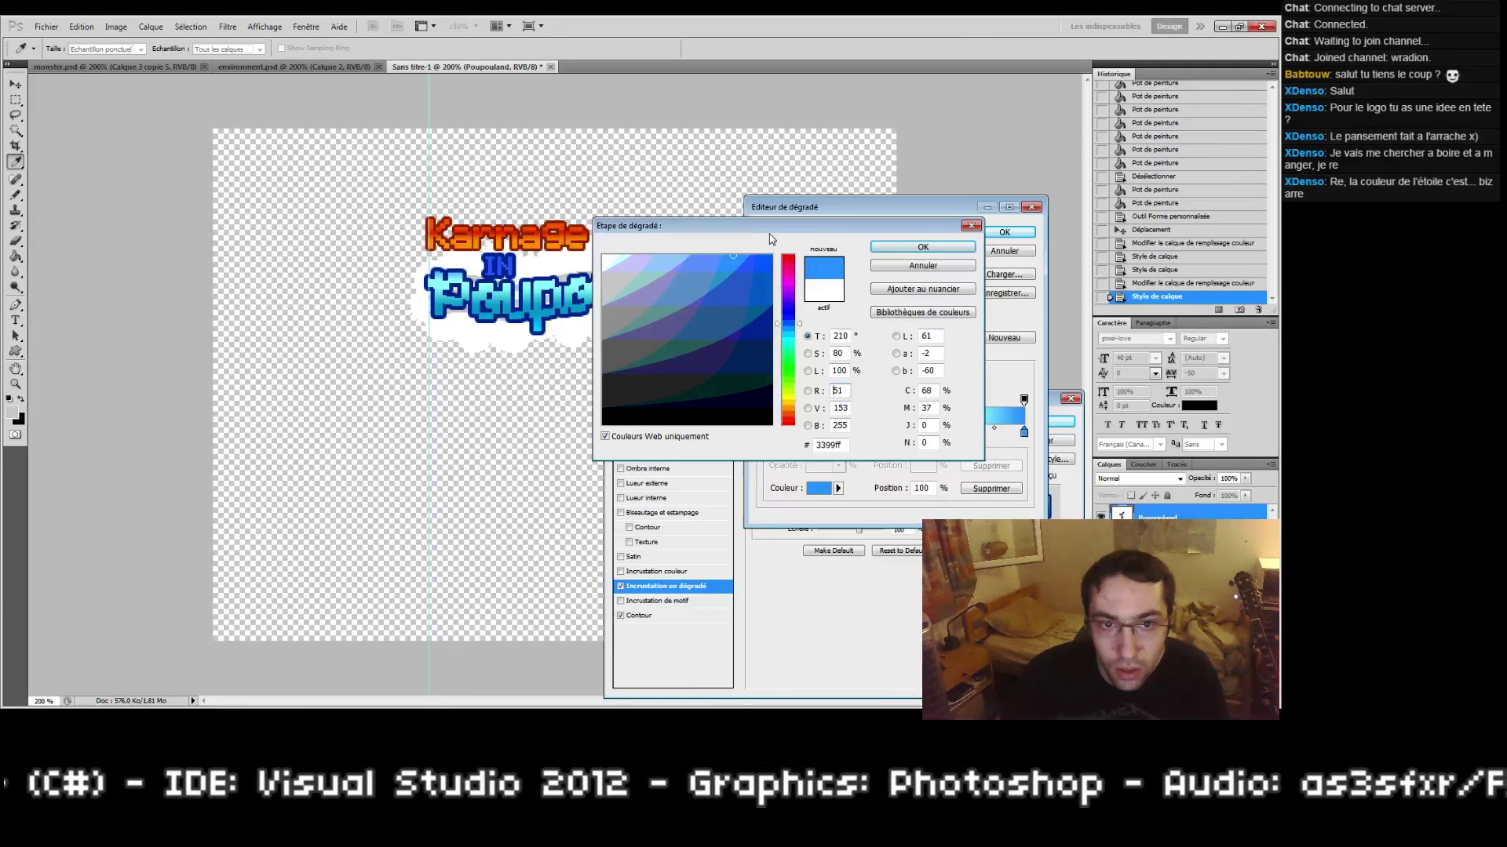
pyautogui.moveTo(844, 390); pyautogui.dragTo(784, 391)
pyautogui.moveTo(714, 225); pyautogui.dragTo(628, 405)
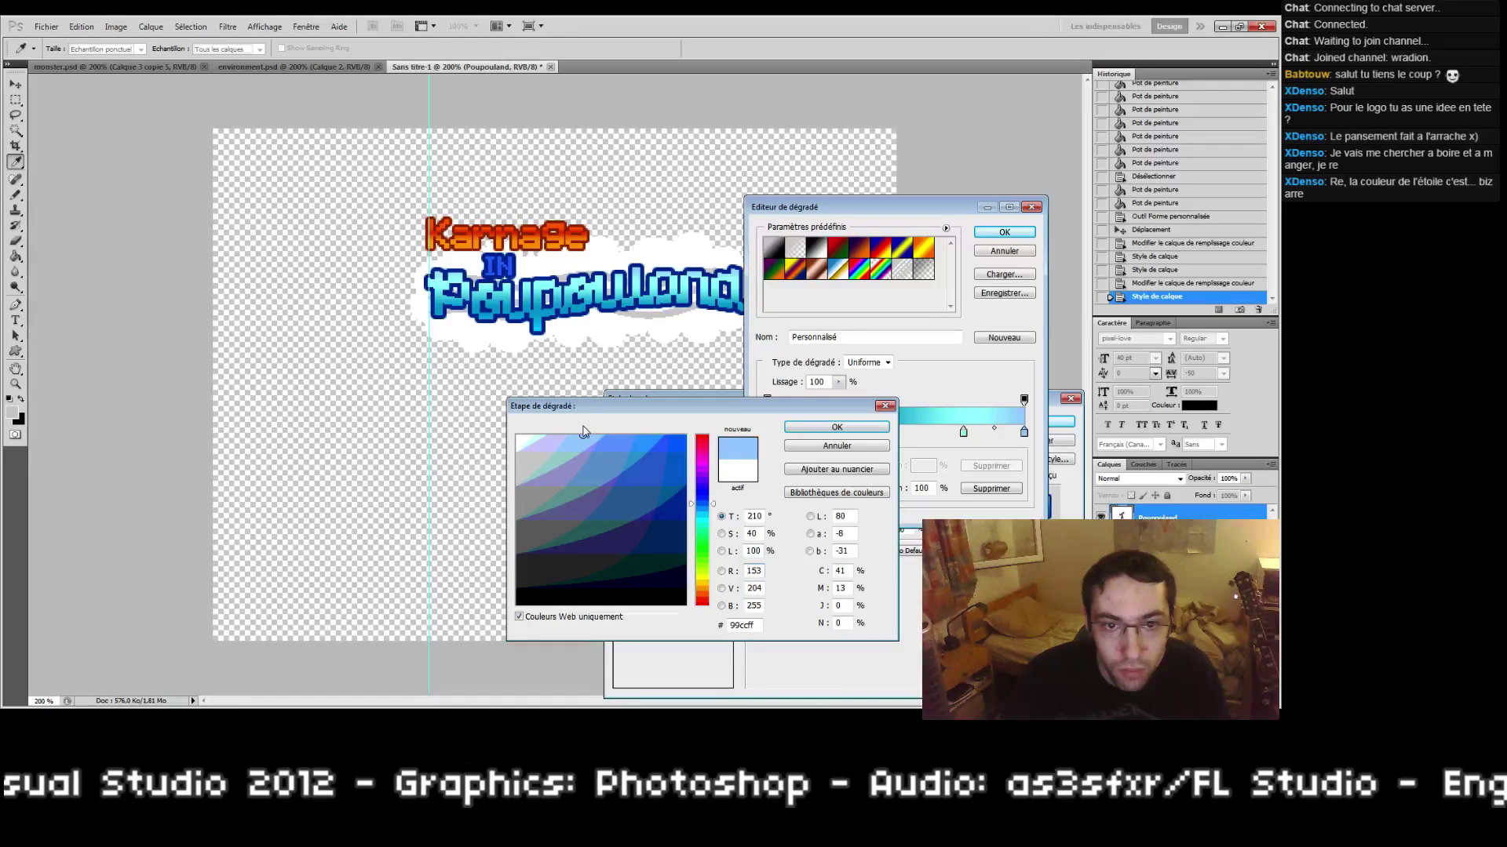
pyautogui.click(808, 430)
# Step: Add a white stop just before the pale cyan one, shift both toward the centre with the cyan at 68%, and accept the gradient
pyautogui.doubleClick(954, 432)
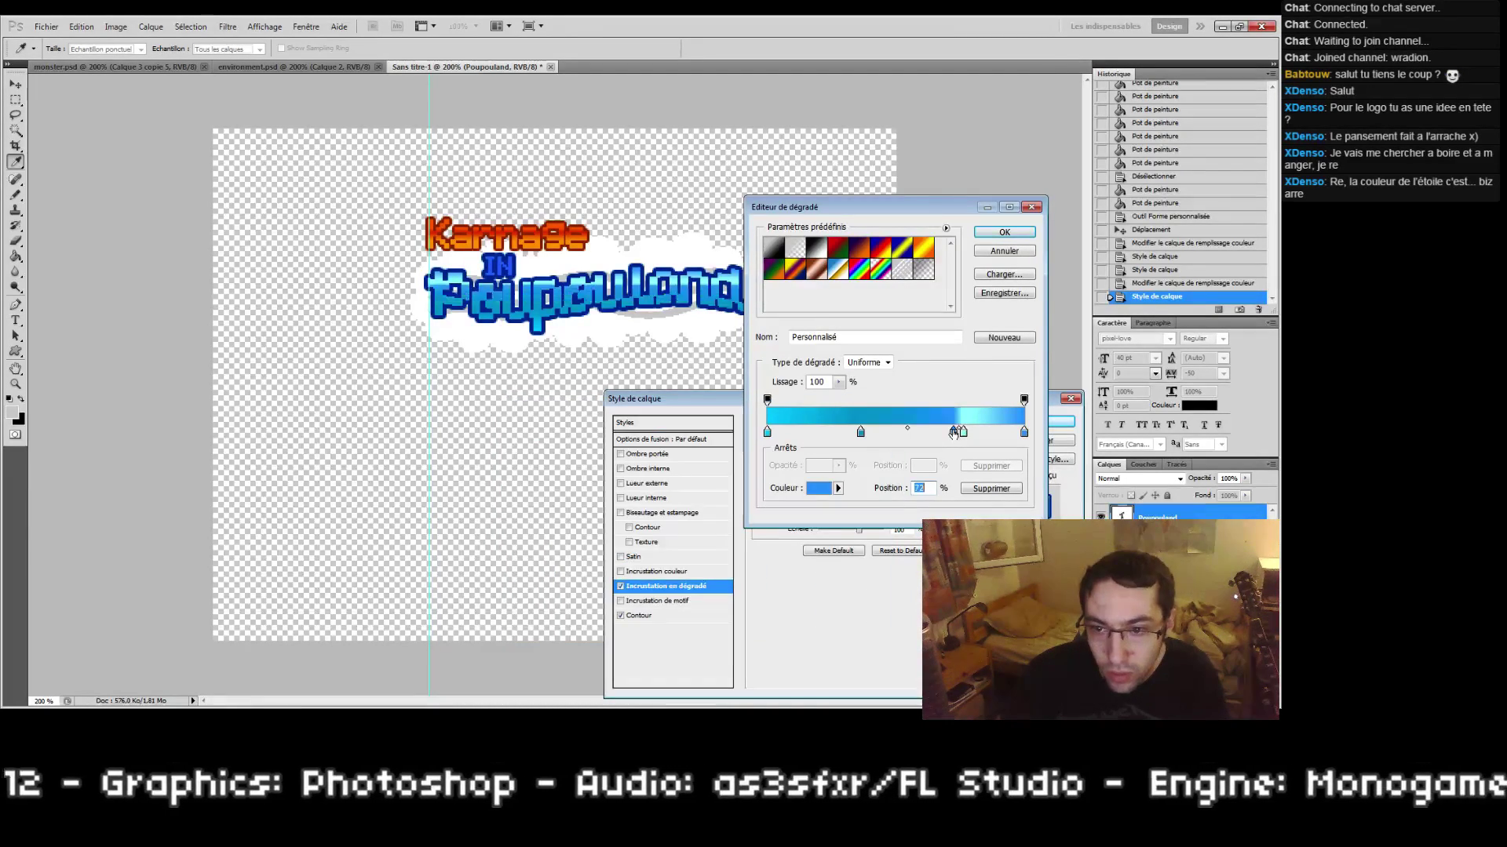
pyautogui.click(516, 435)
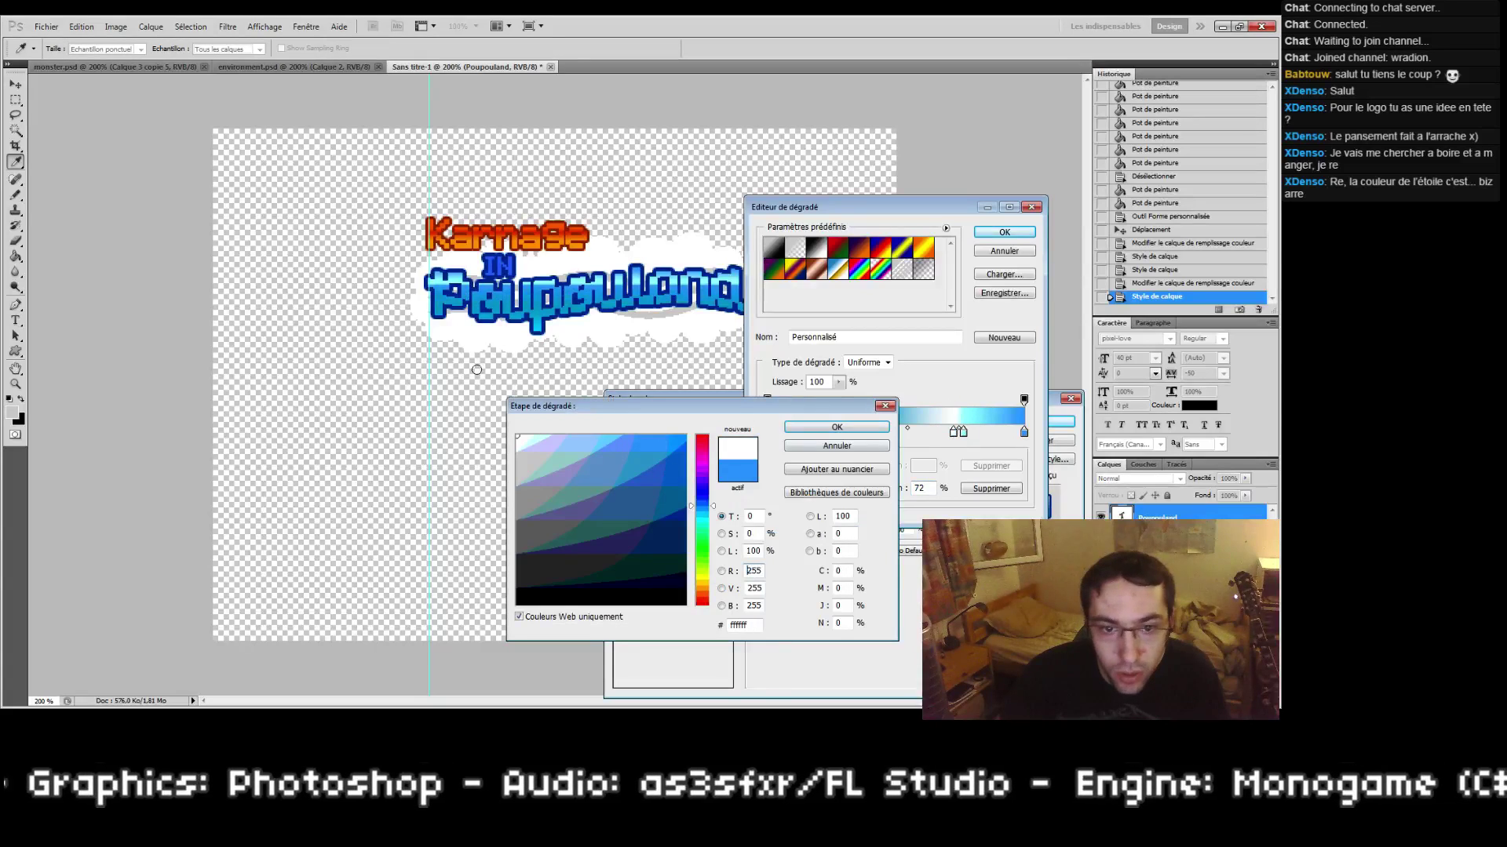
pyautogui.click(792, 428)
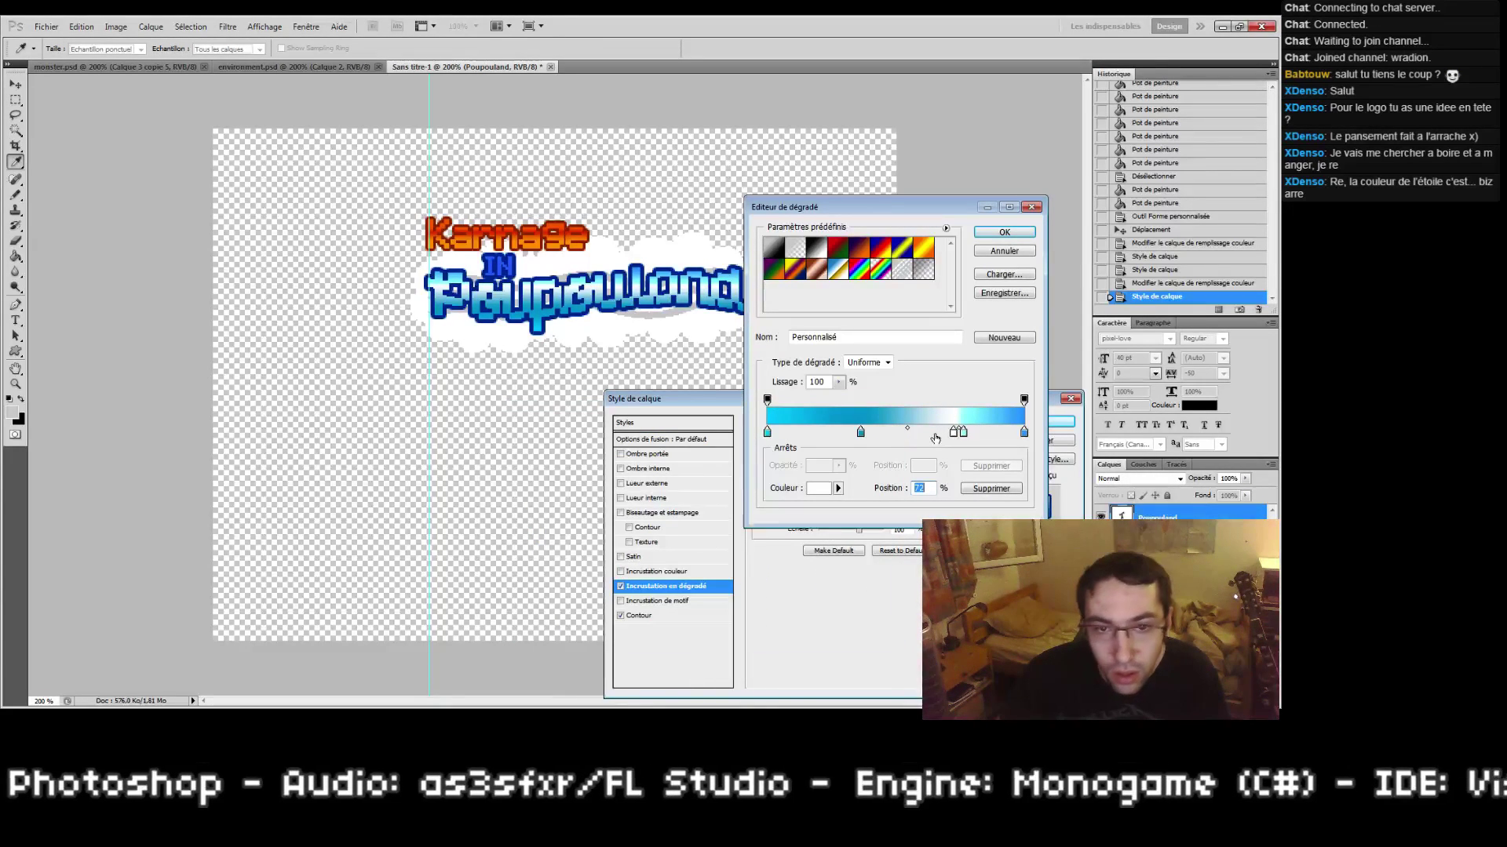
pyautogui.moveTo(963, 432)
pyautogui.mouseDown()
pyautogui.moveTo(981, 433)
pyautogui.moveTo(930, 434)
pyautogui.moveTo(958, 433)
pyautogui.moveTo(943, 433)
pyautogui.mouseUp()
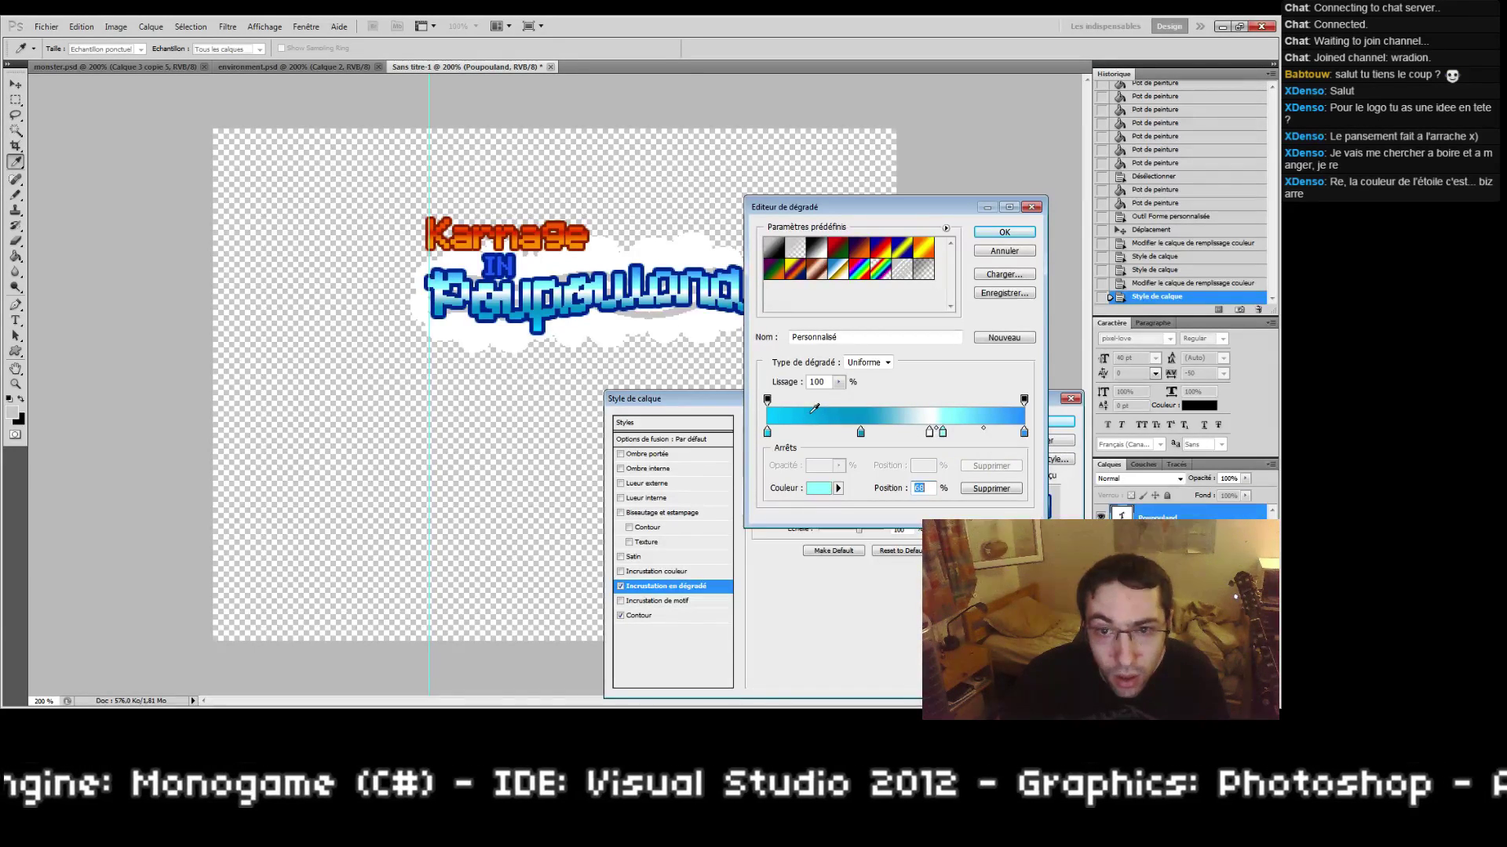
pyautogui.click(985, 233)
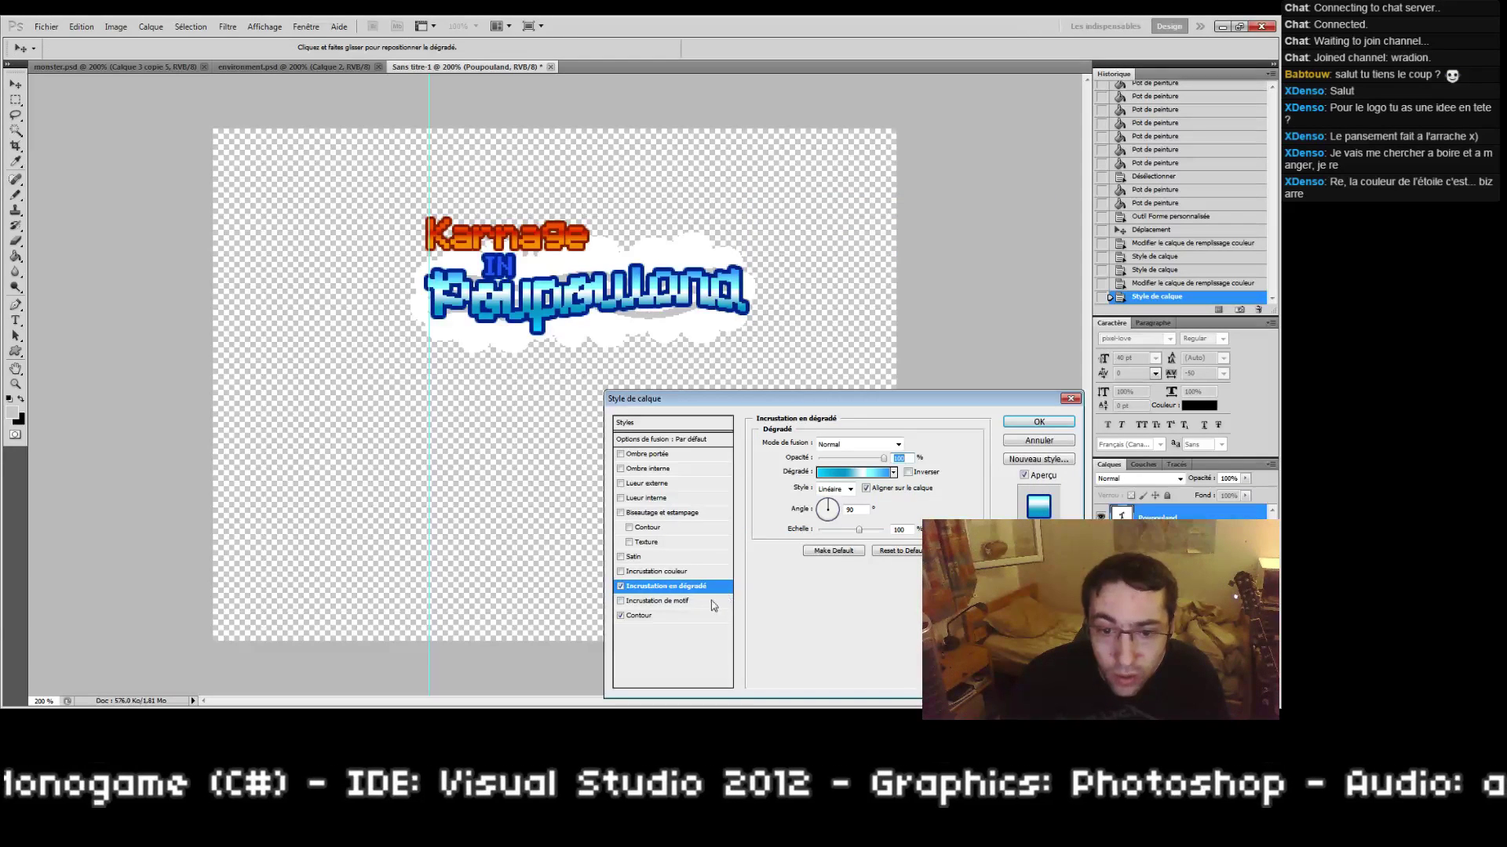
# Step: Change the outline colour of the Poupouland text to the dark teal blue #006699
pyautogui.click(690, 617)
pyautogui.click(789, 534)
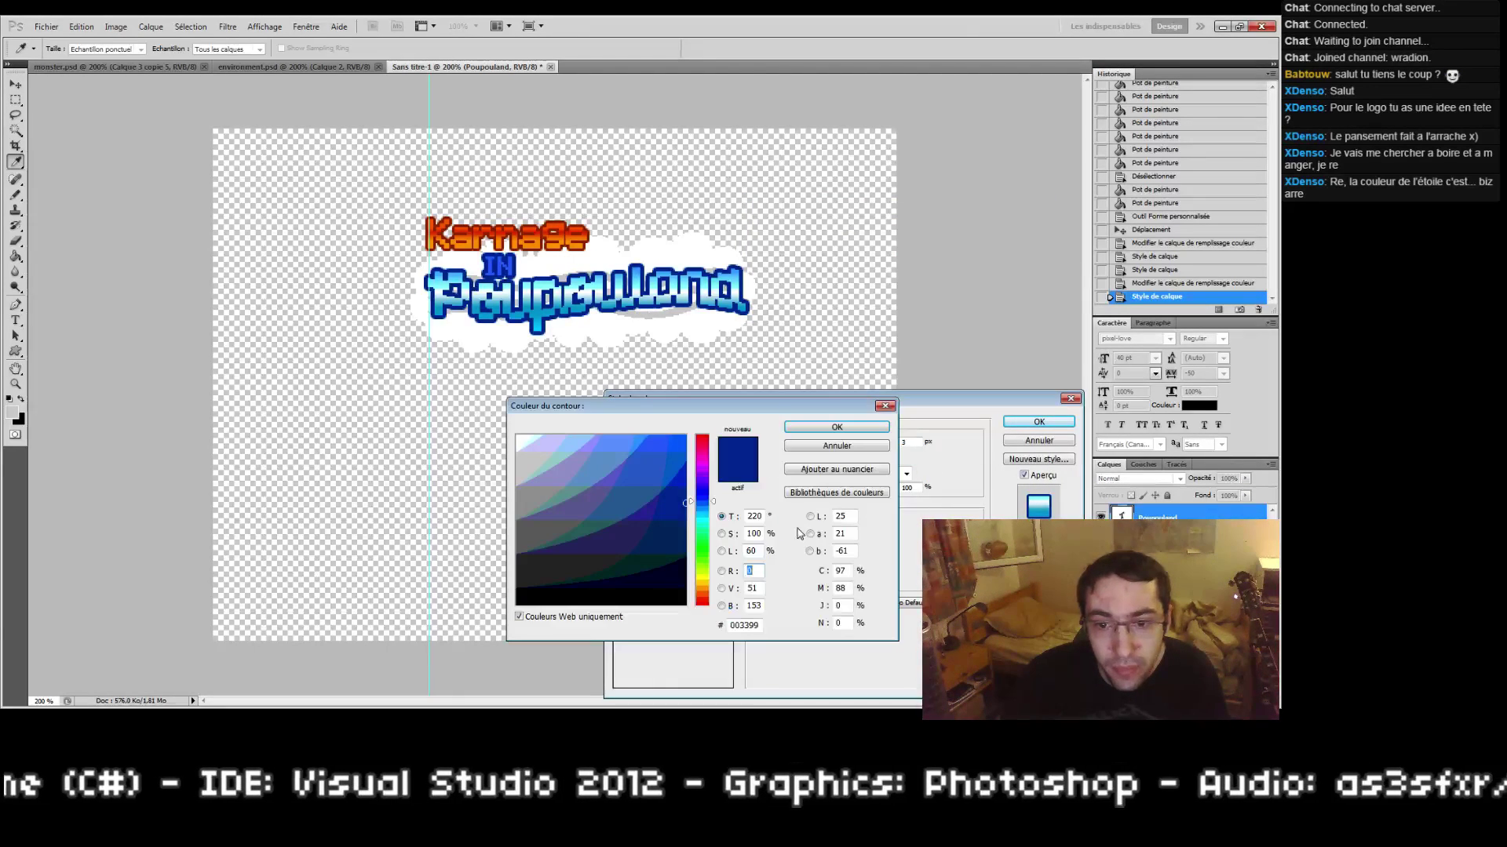
pyautogui.click(675, 460)
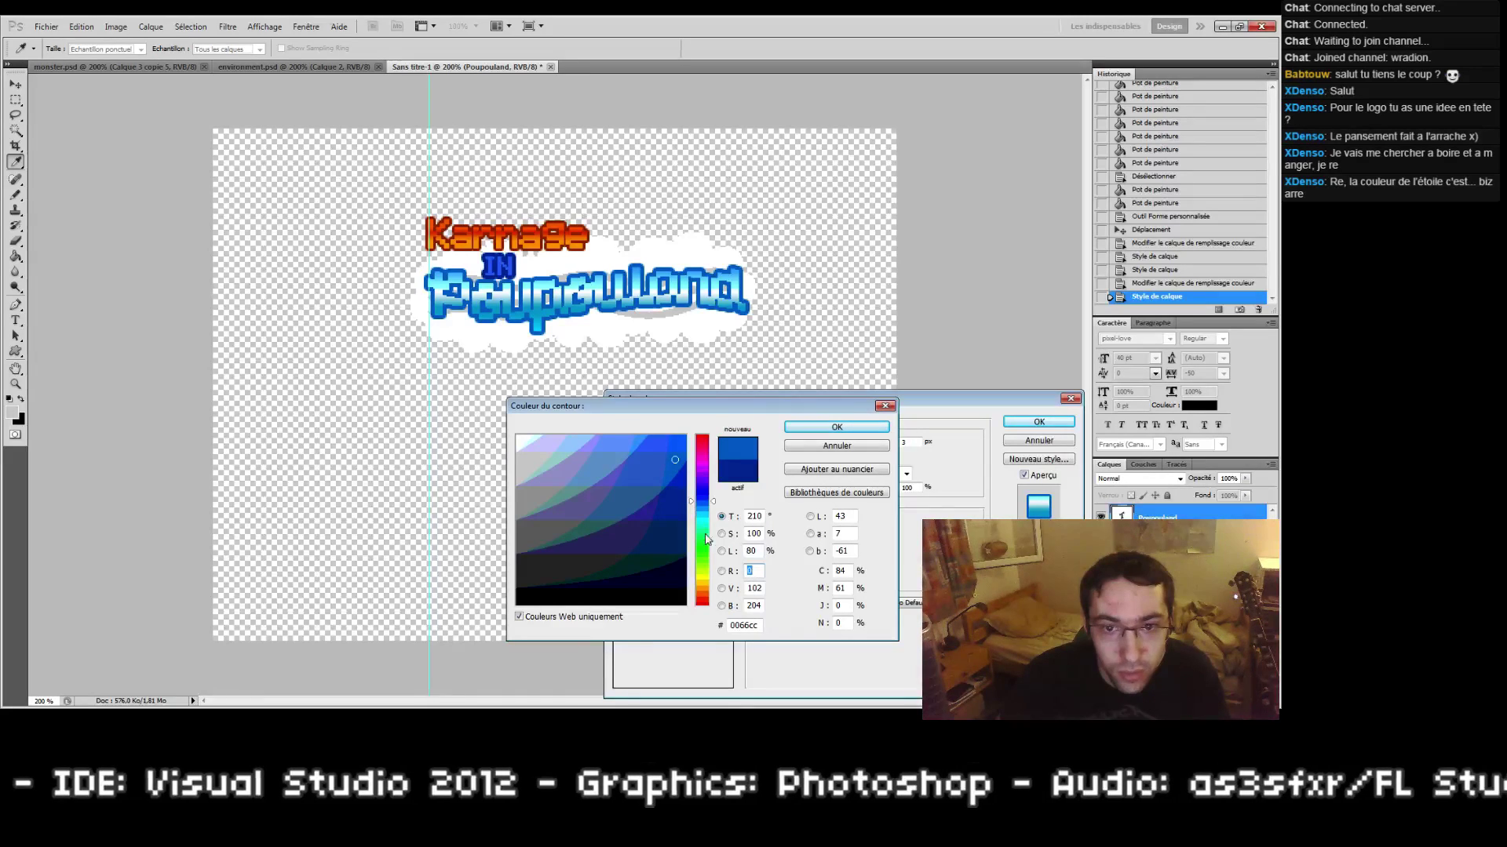
pyautogui.moveTo(696, 503); pyautogui.dragTo(703, 516)
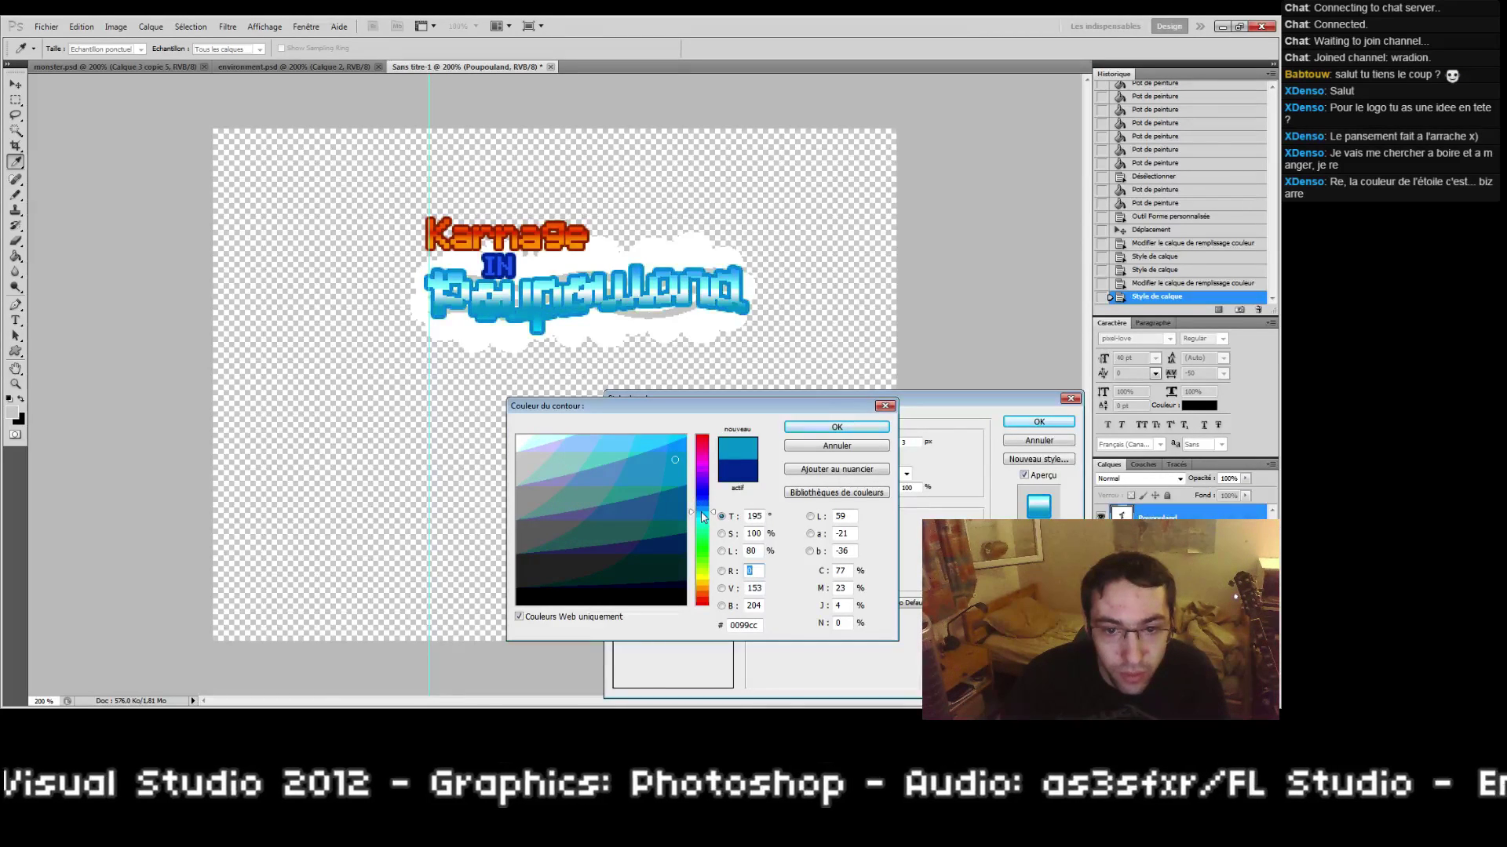
pyautogui.click(685, 507)
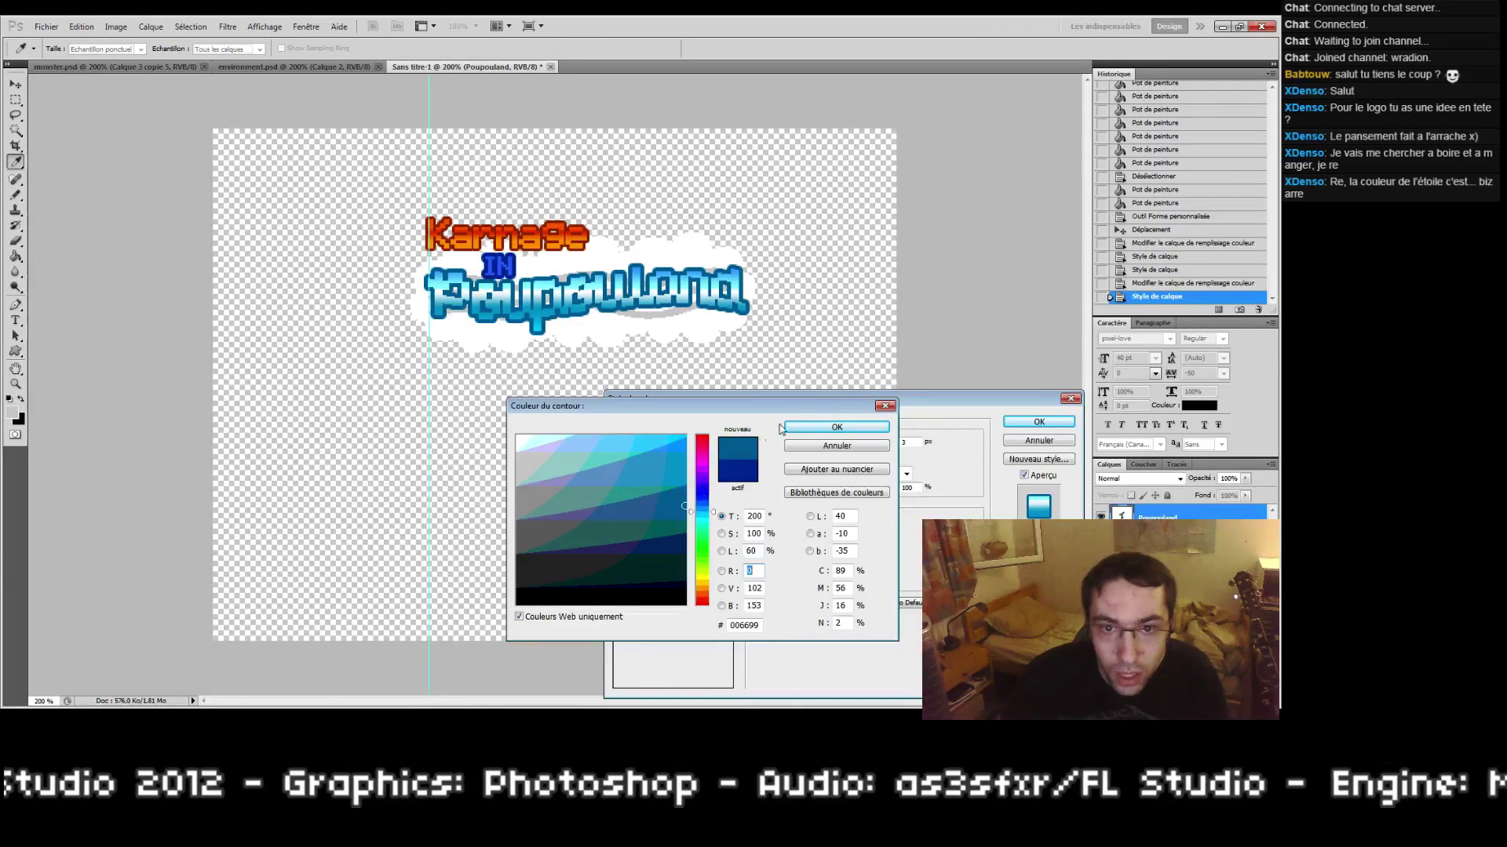
pyautogui.click(820, 427)
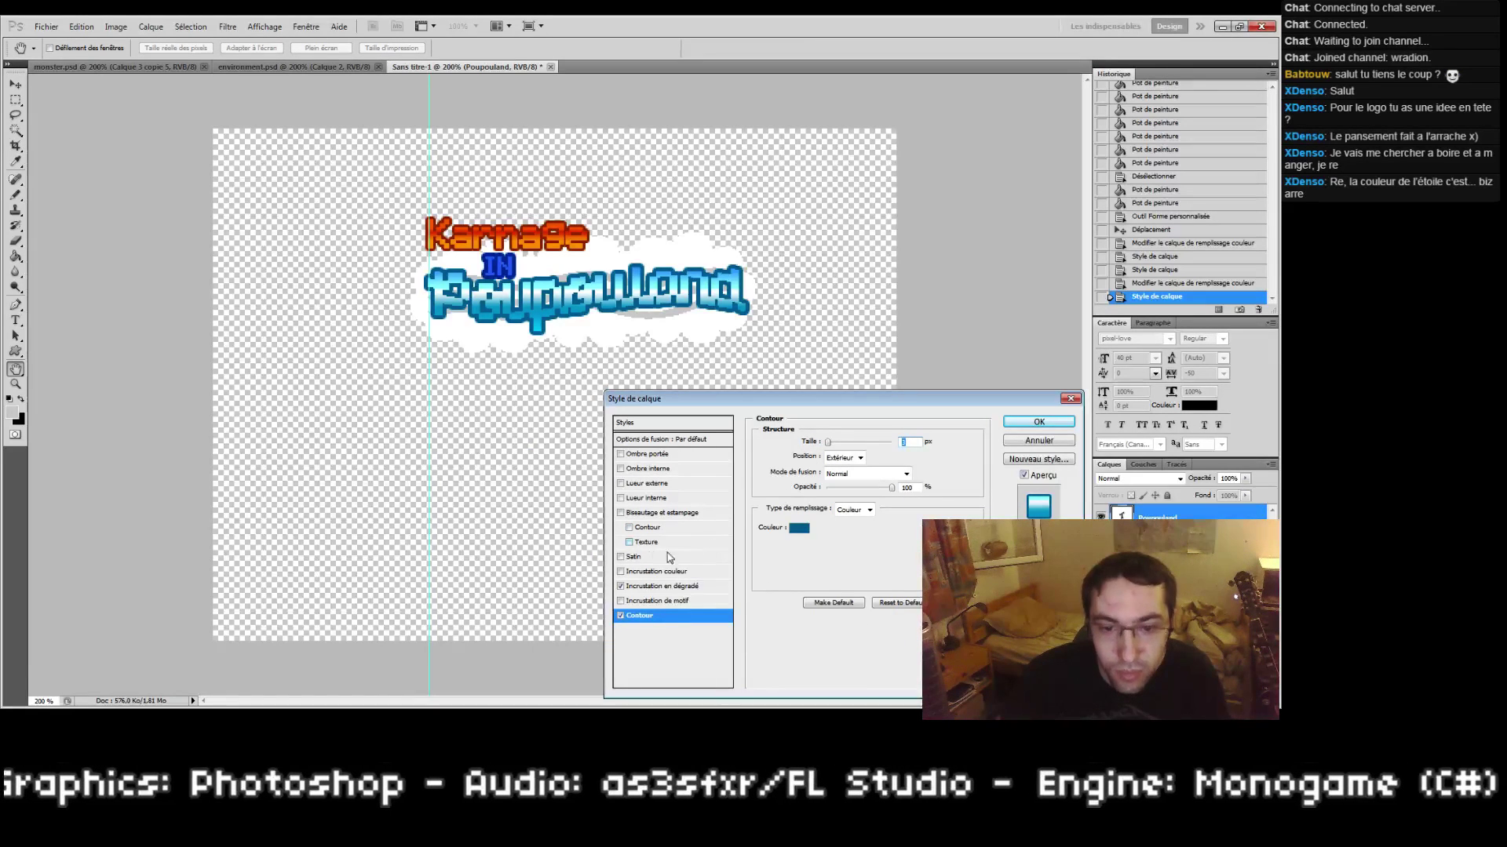
# Step: Try satin and inner glow on the Poupouland text, switch them off again and accept the layer style
pyautogui.click(622, 556)
pyautogui.click(622, 556)
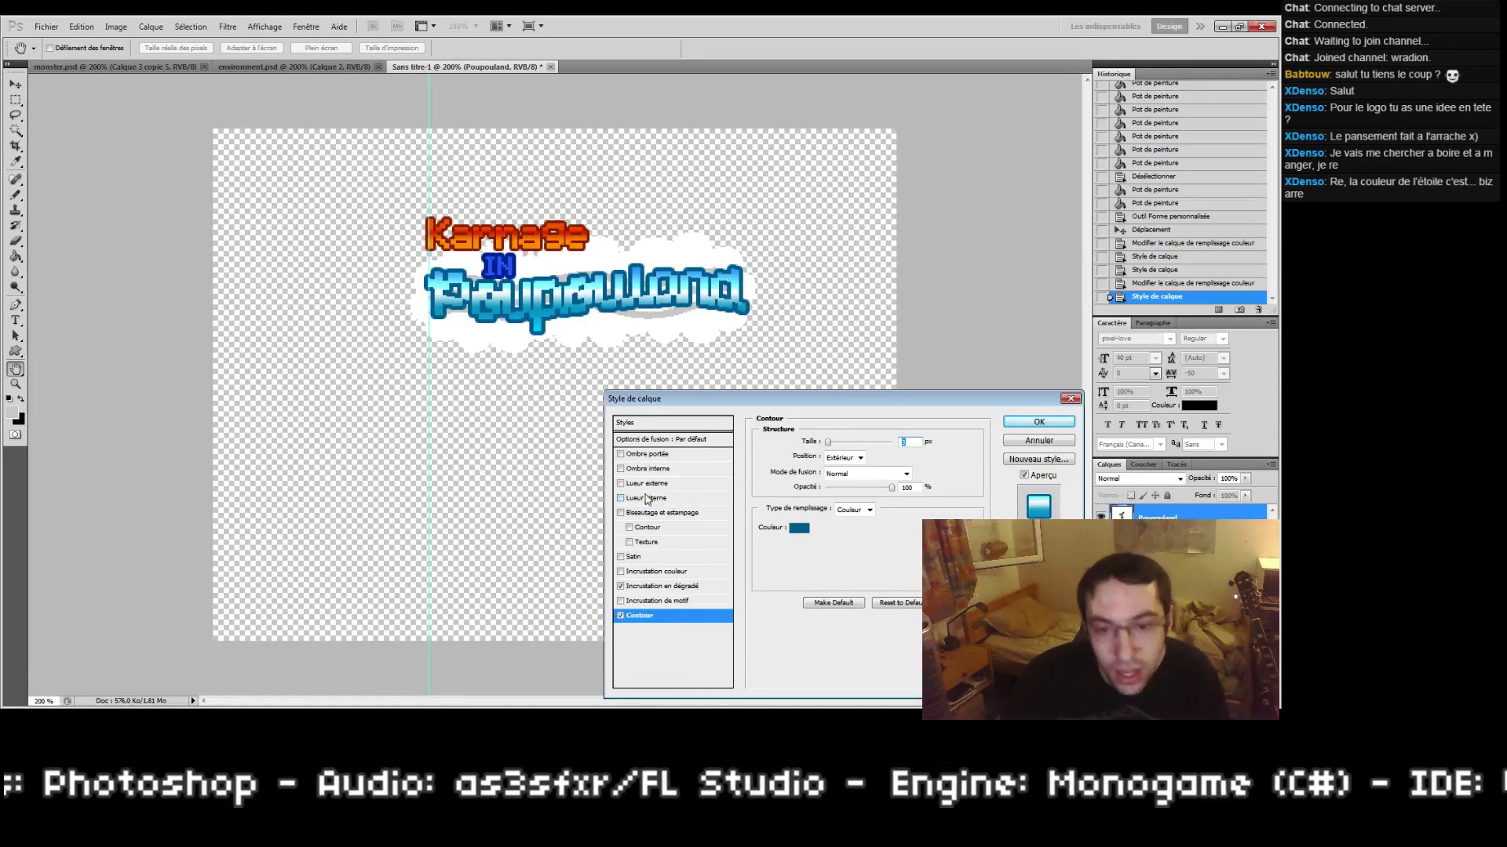
pyautogui.click(622, 499)
pyautogui.click(622, 500)
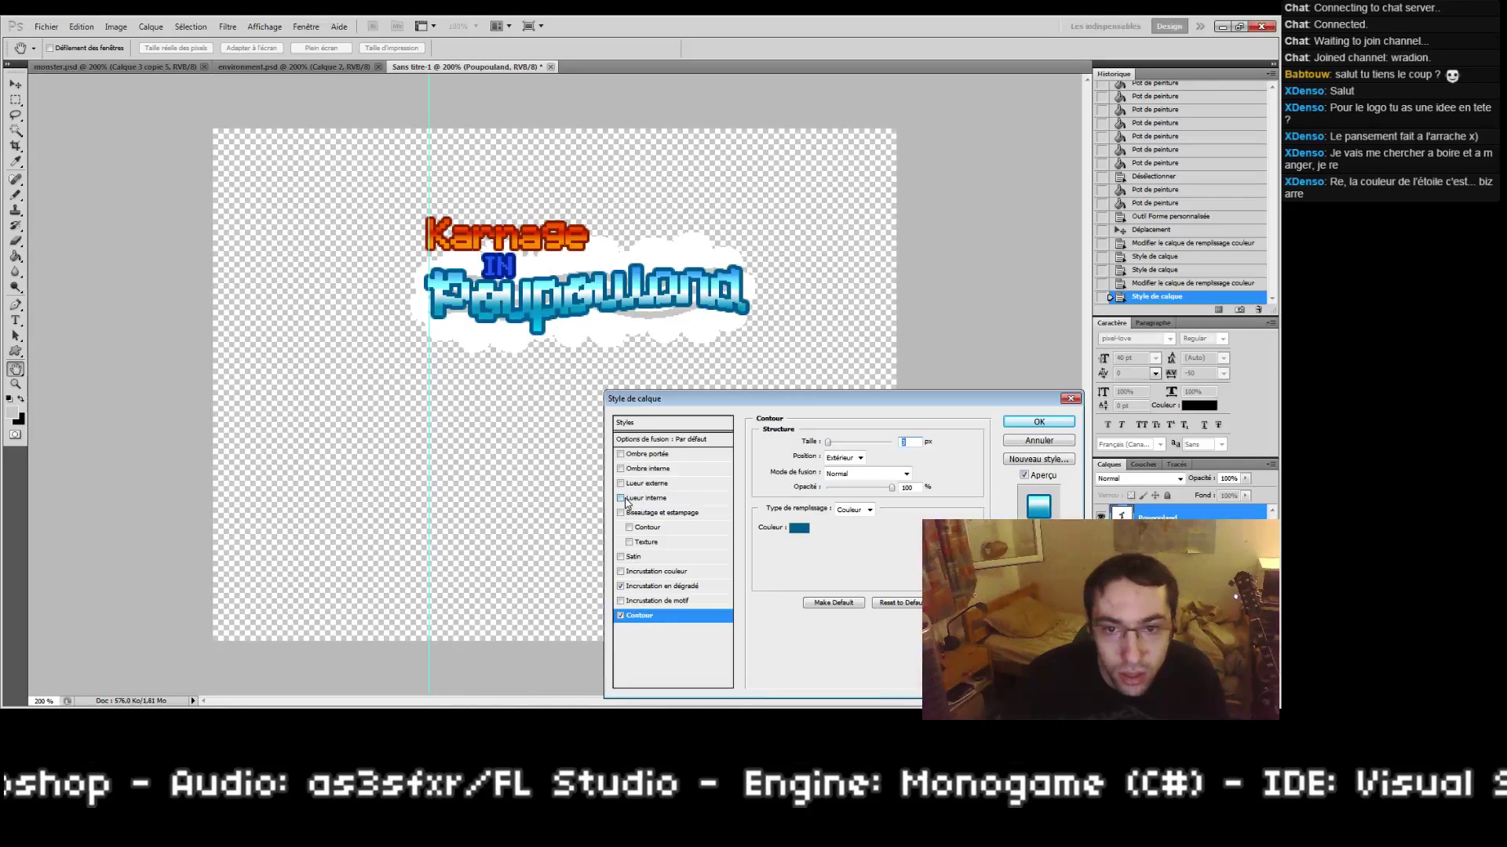
pyautogui.click(621, 499)
pyautogui.click(622, 499)
pyautogui.click(622, 499)
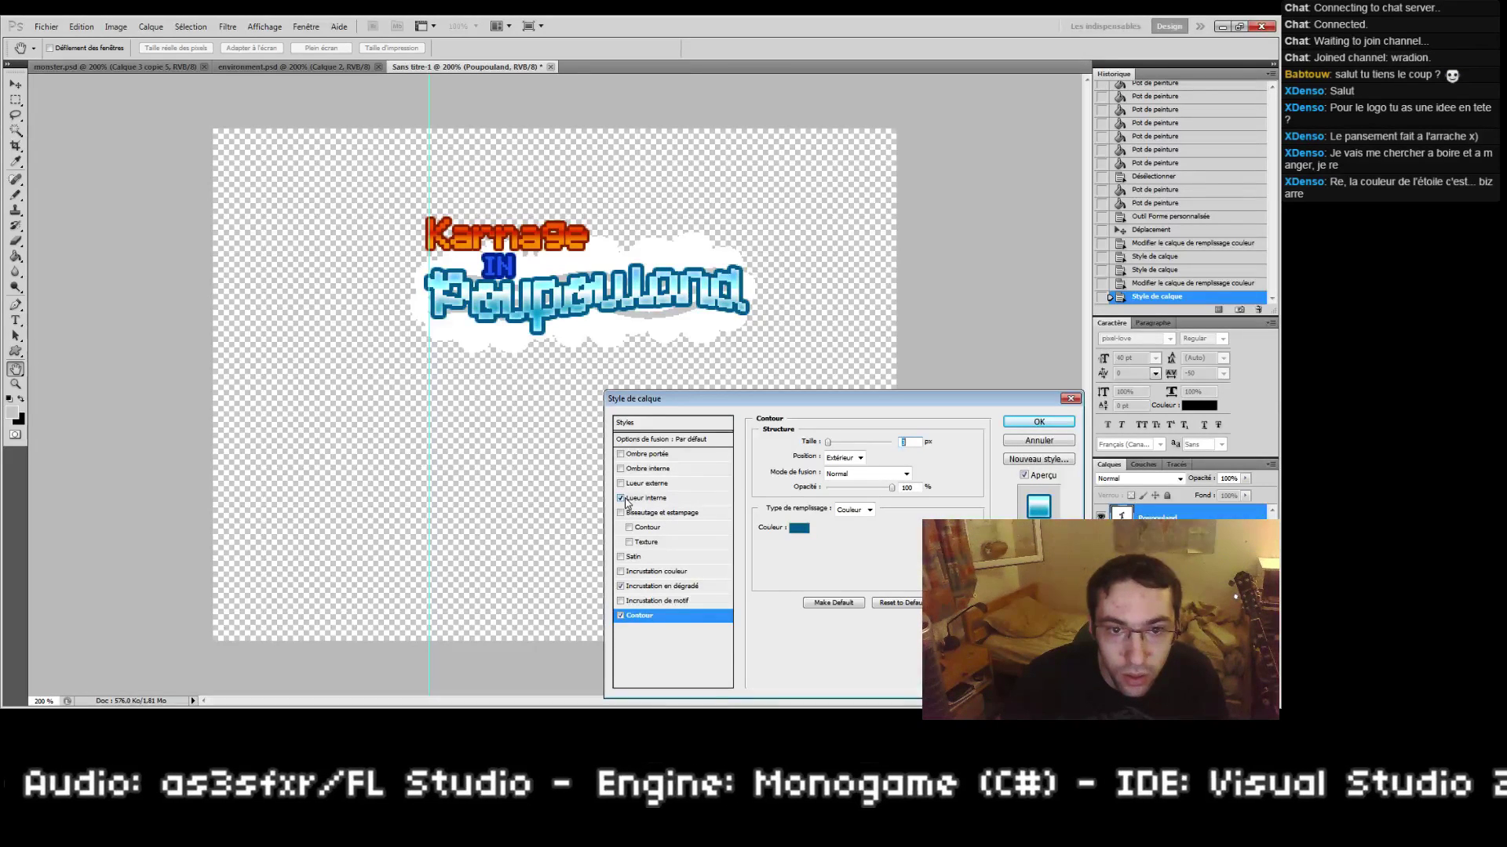
pyautogui.press('Return')
pyautogui.press('z')
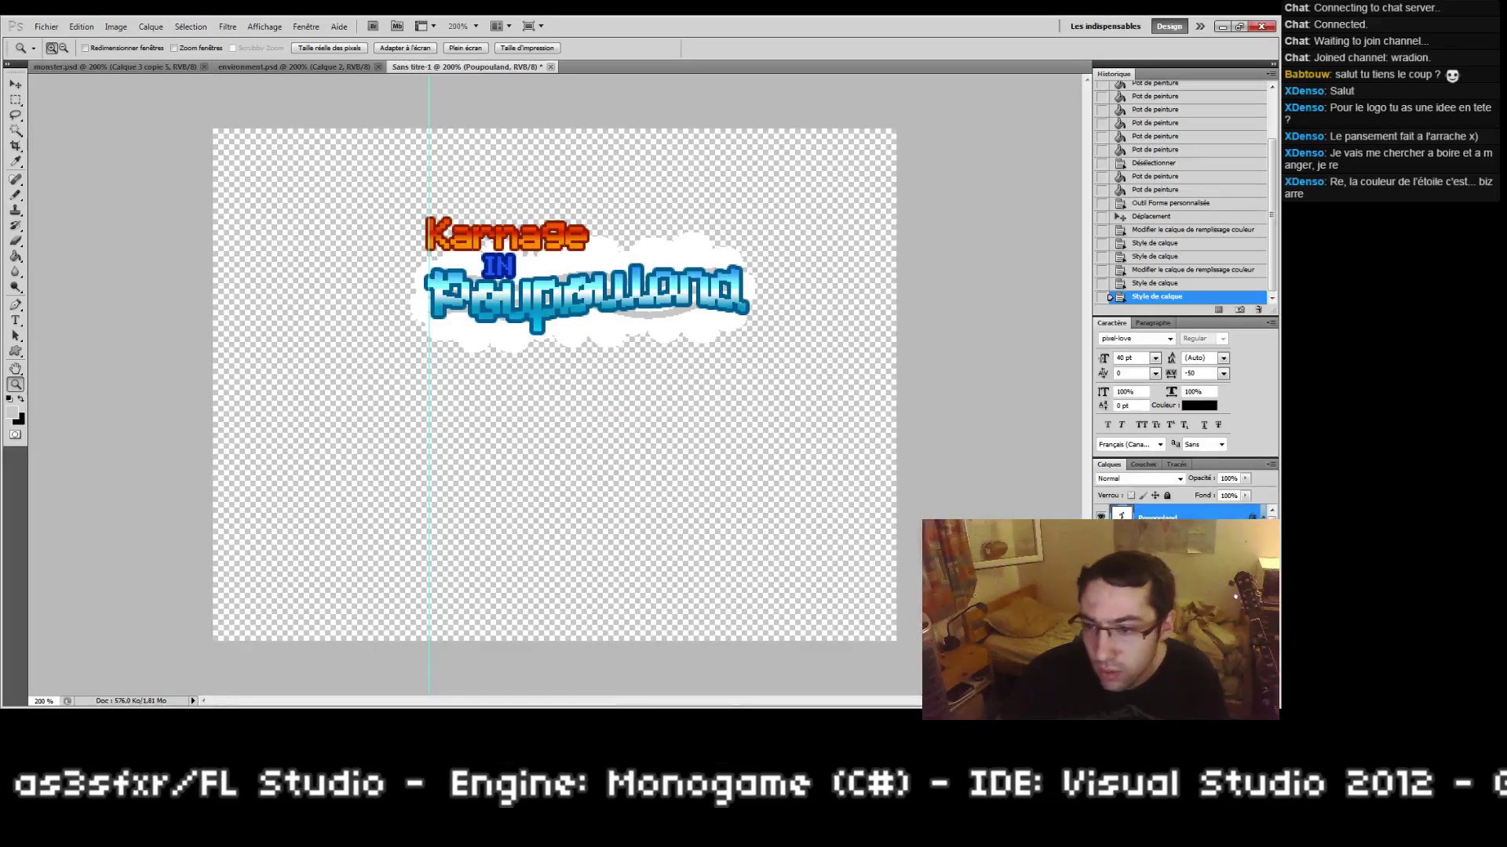
pyautogui.rightClick(1161, 573)
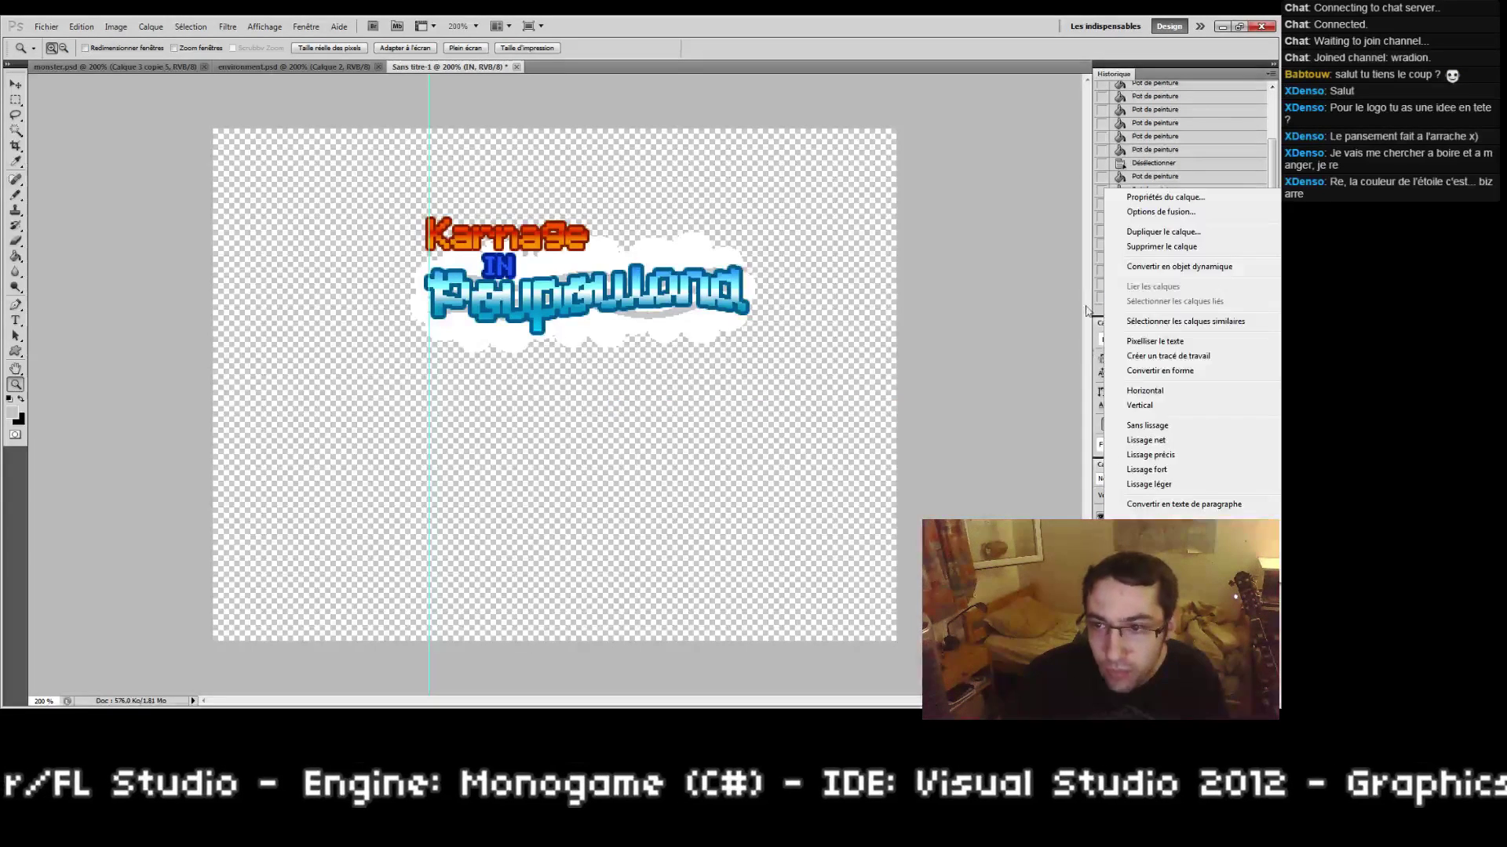
pyautogui.click(1123, 216)
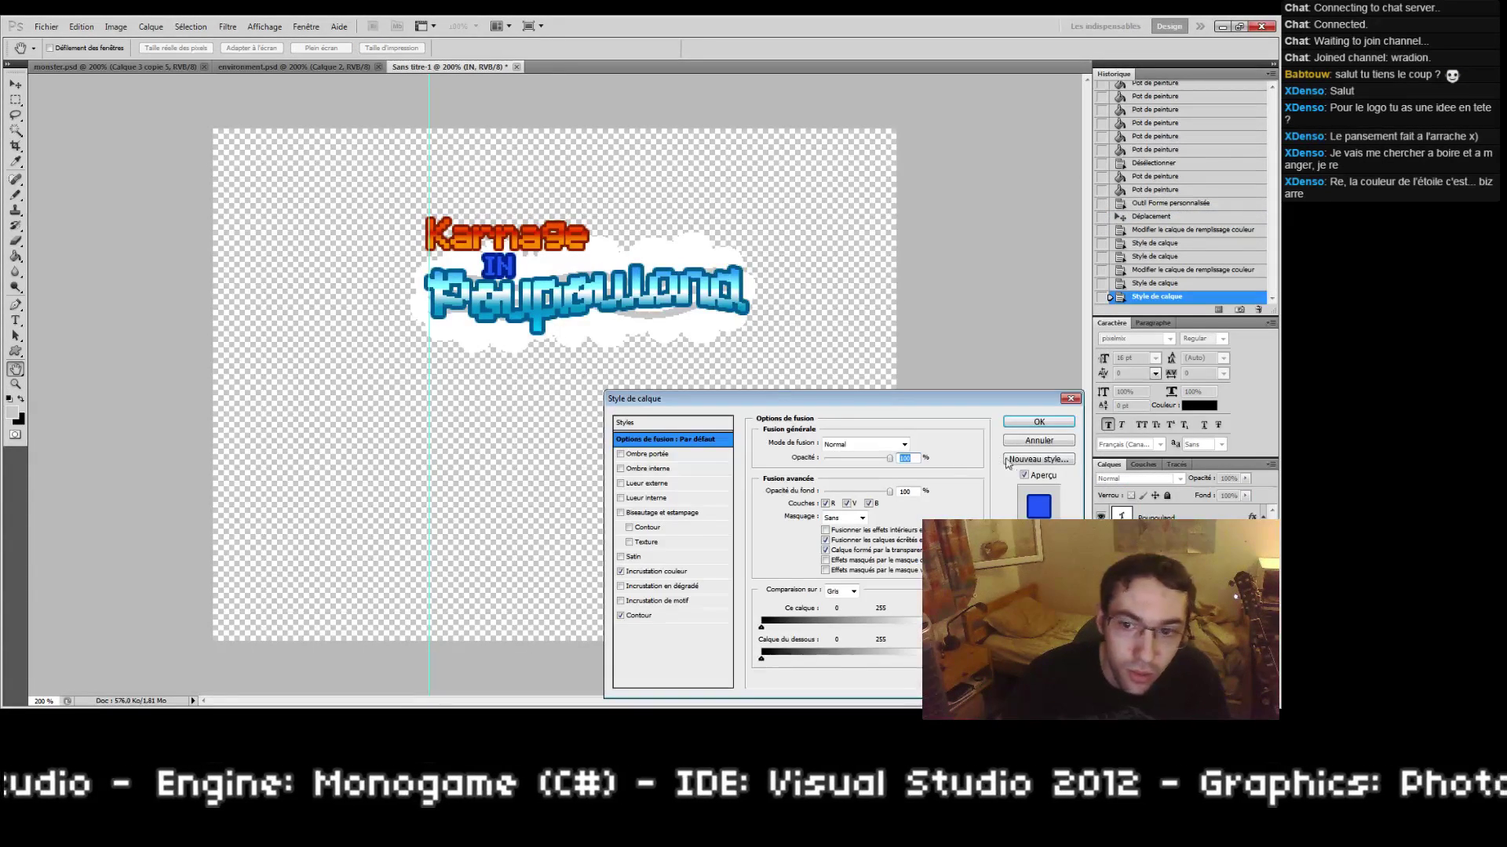
pyautogui.click(1038, 441)
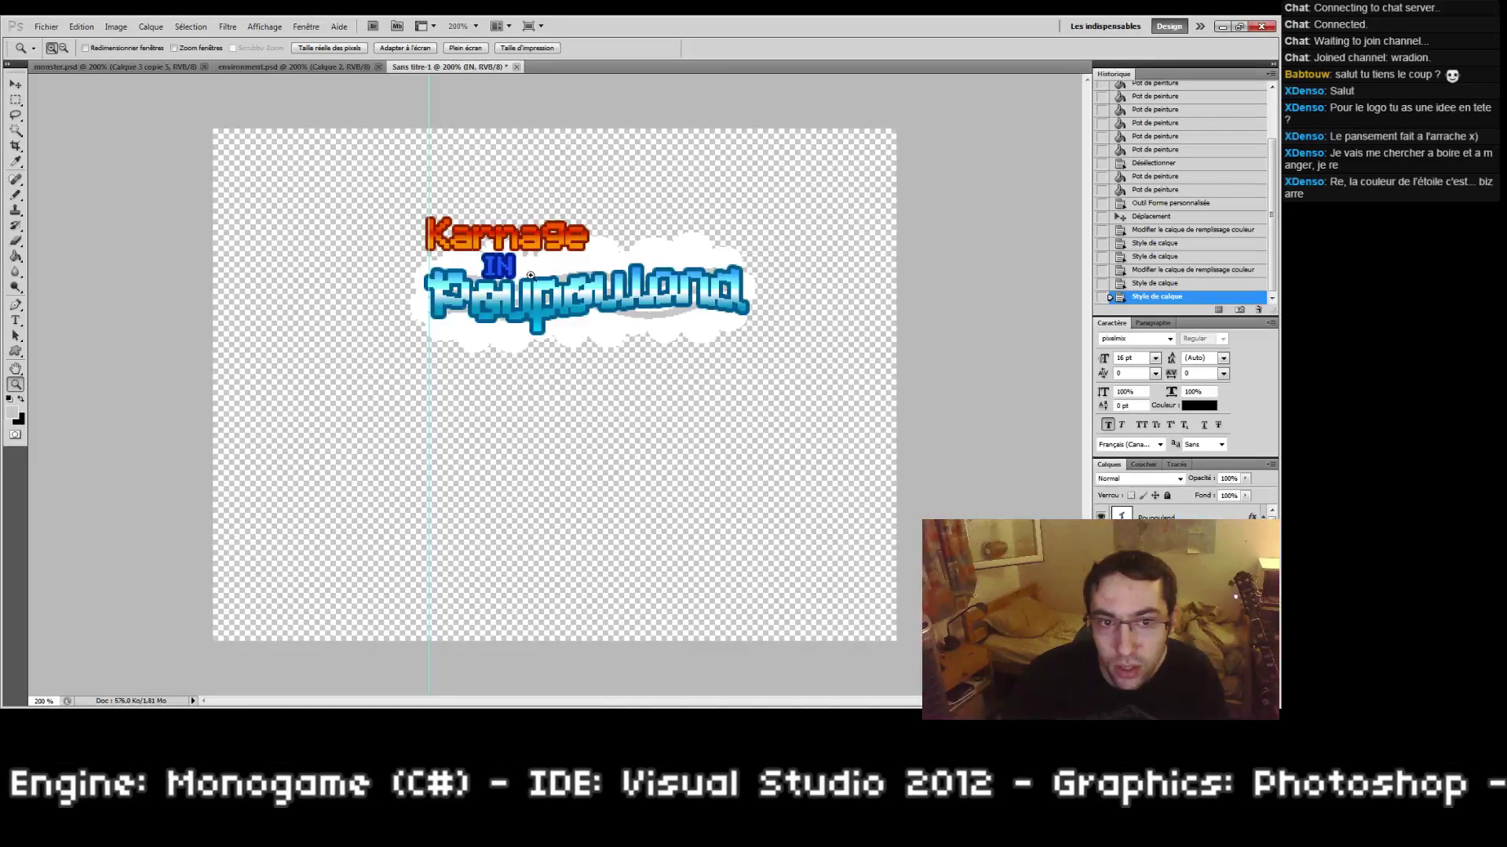
# Step: Copy the Karnage text's layer style and paste it onto the IN text
pyautogui.rightClick(1162, 630)
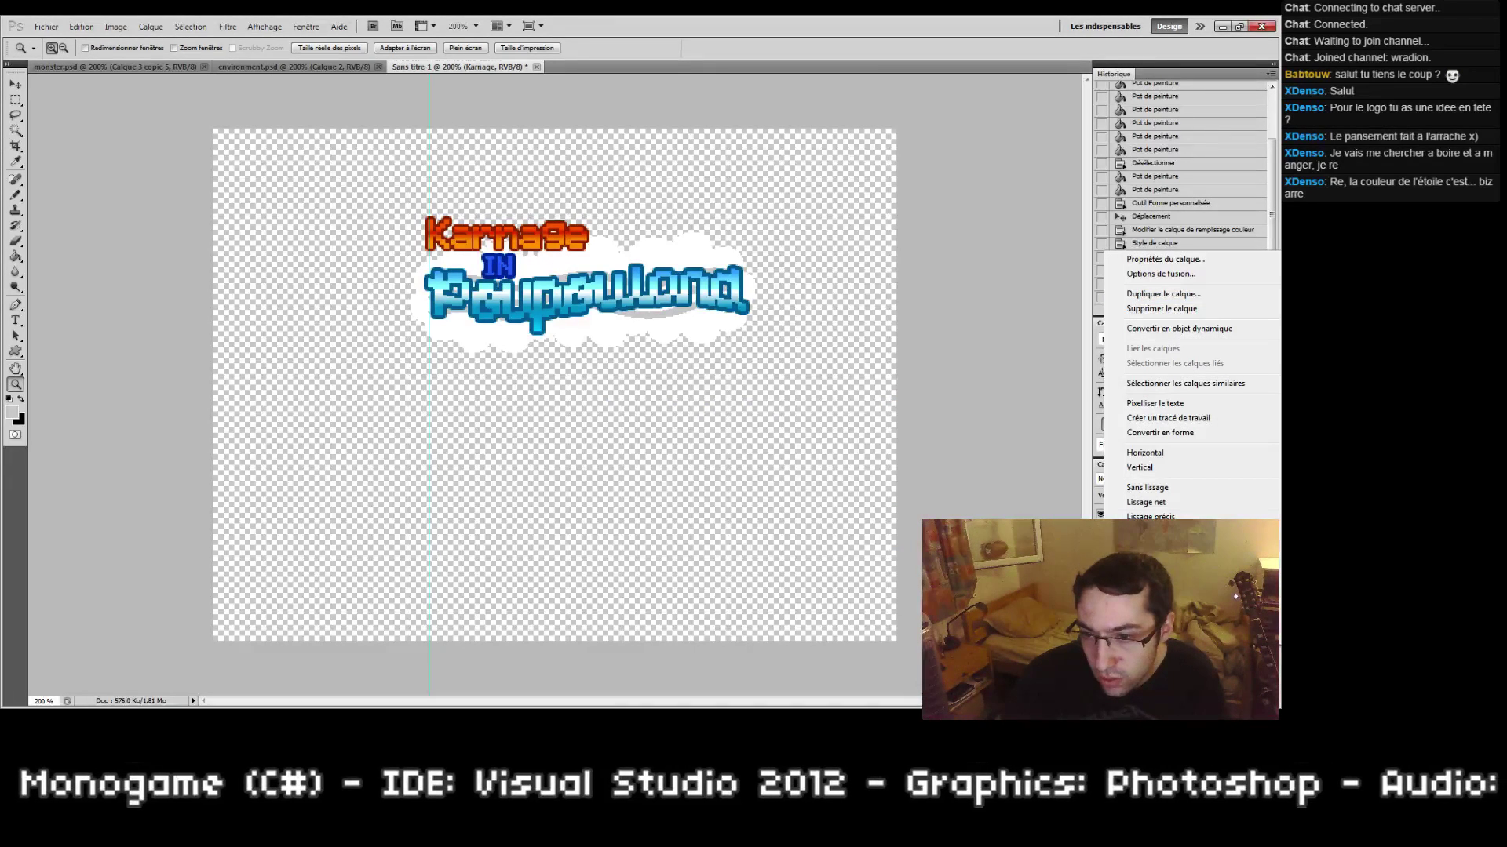
pyautogui.click(1161, 606)
pyautogui.rightClick(1162, 634)
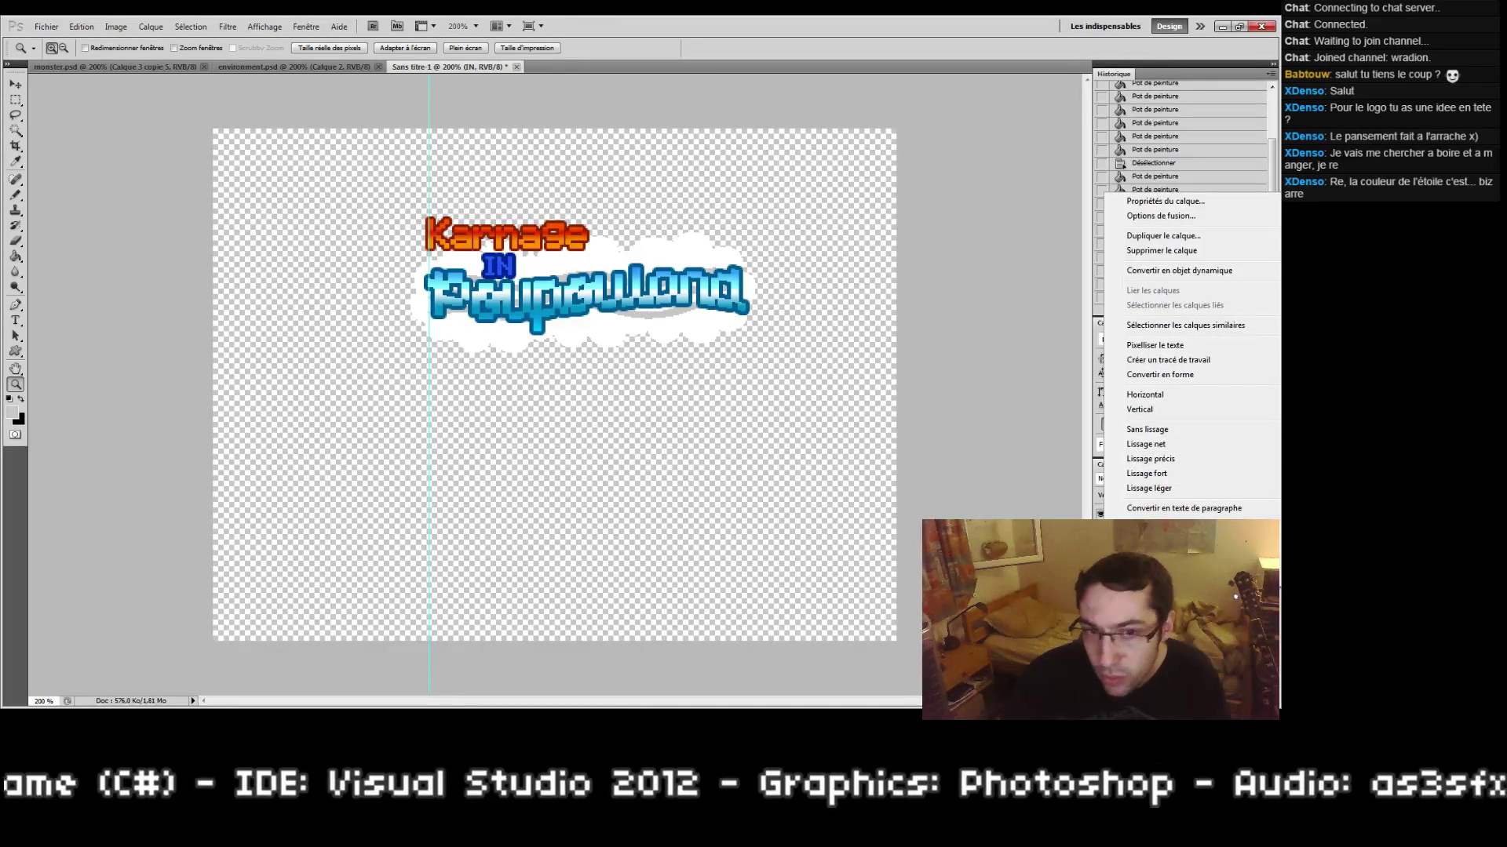
pyautogui.click(1162, 563)
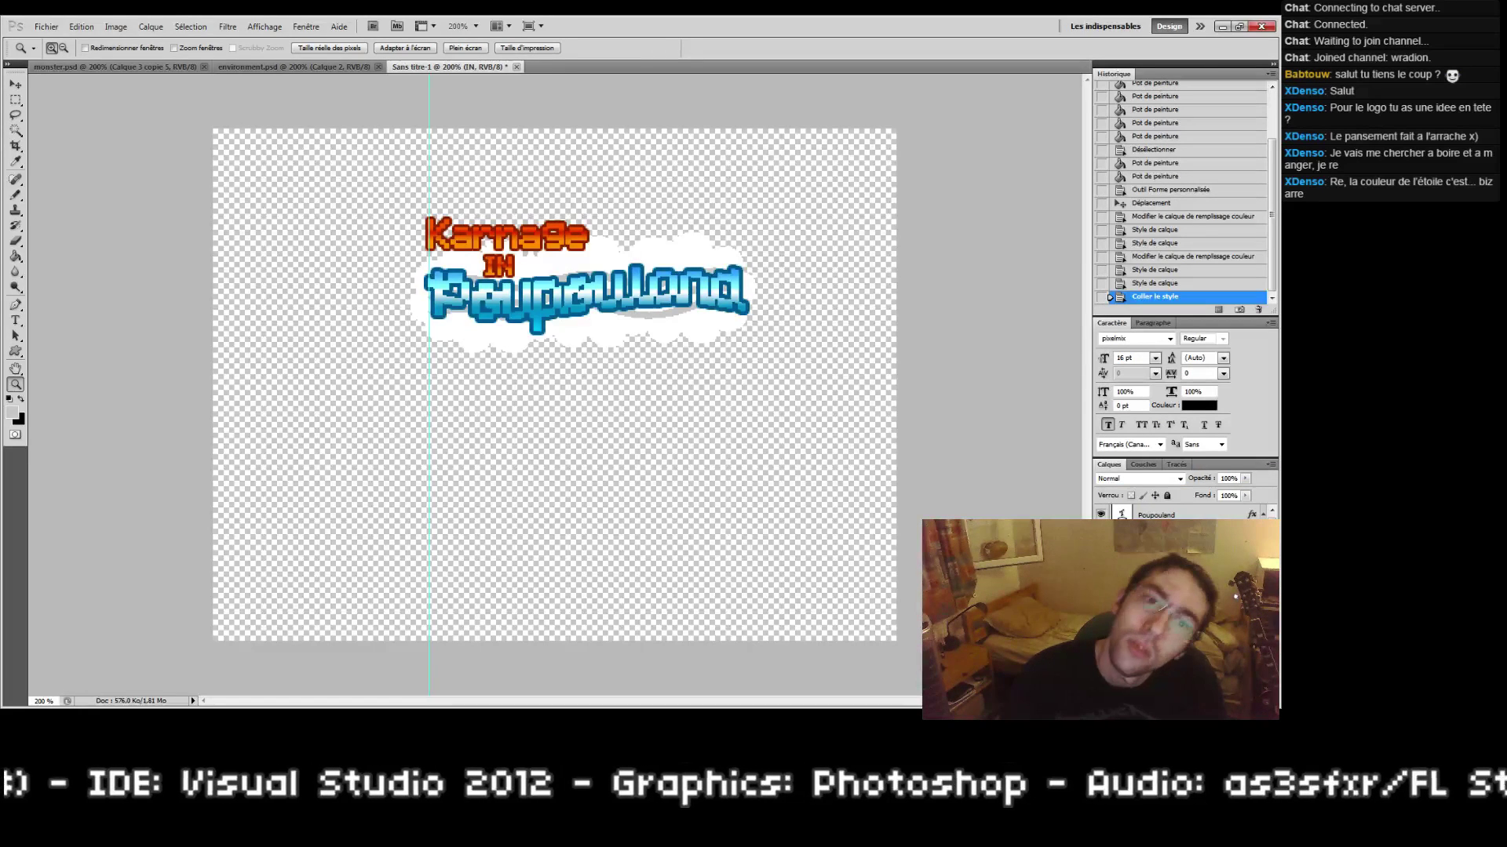
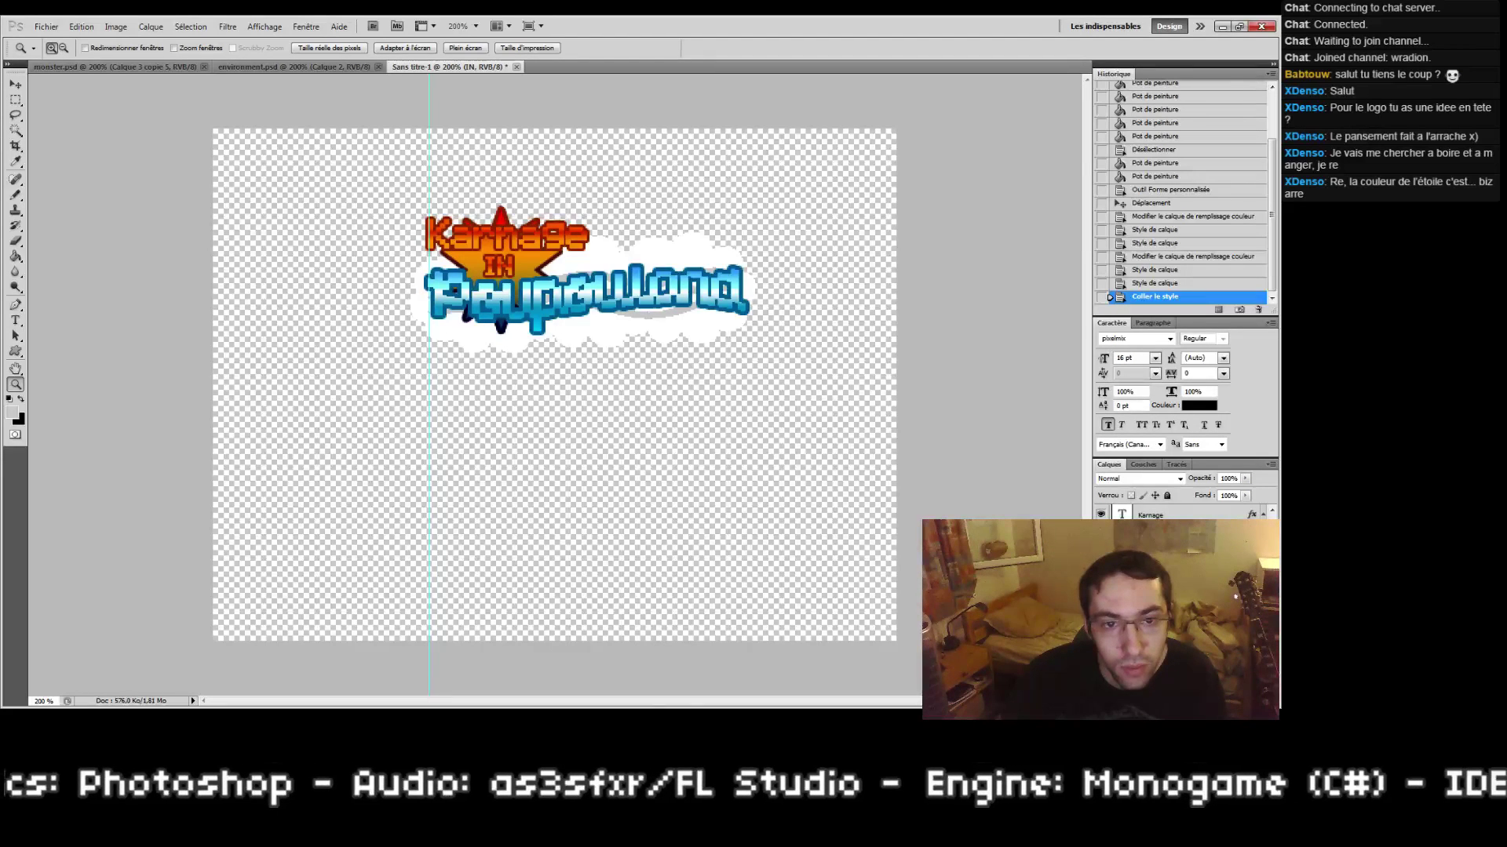
# Step: Delete the star shape layer Forme 2 and one more leftover layer
pyautogui.hotkey('alt', '[')
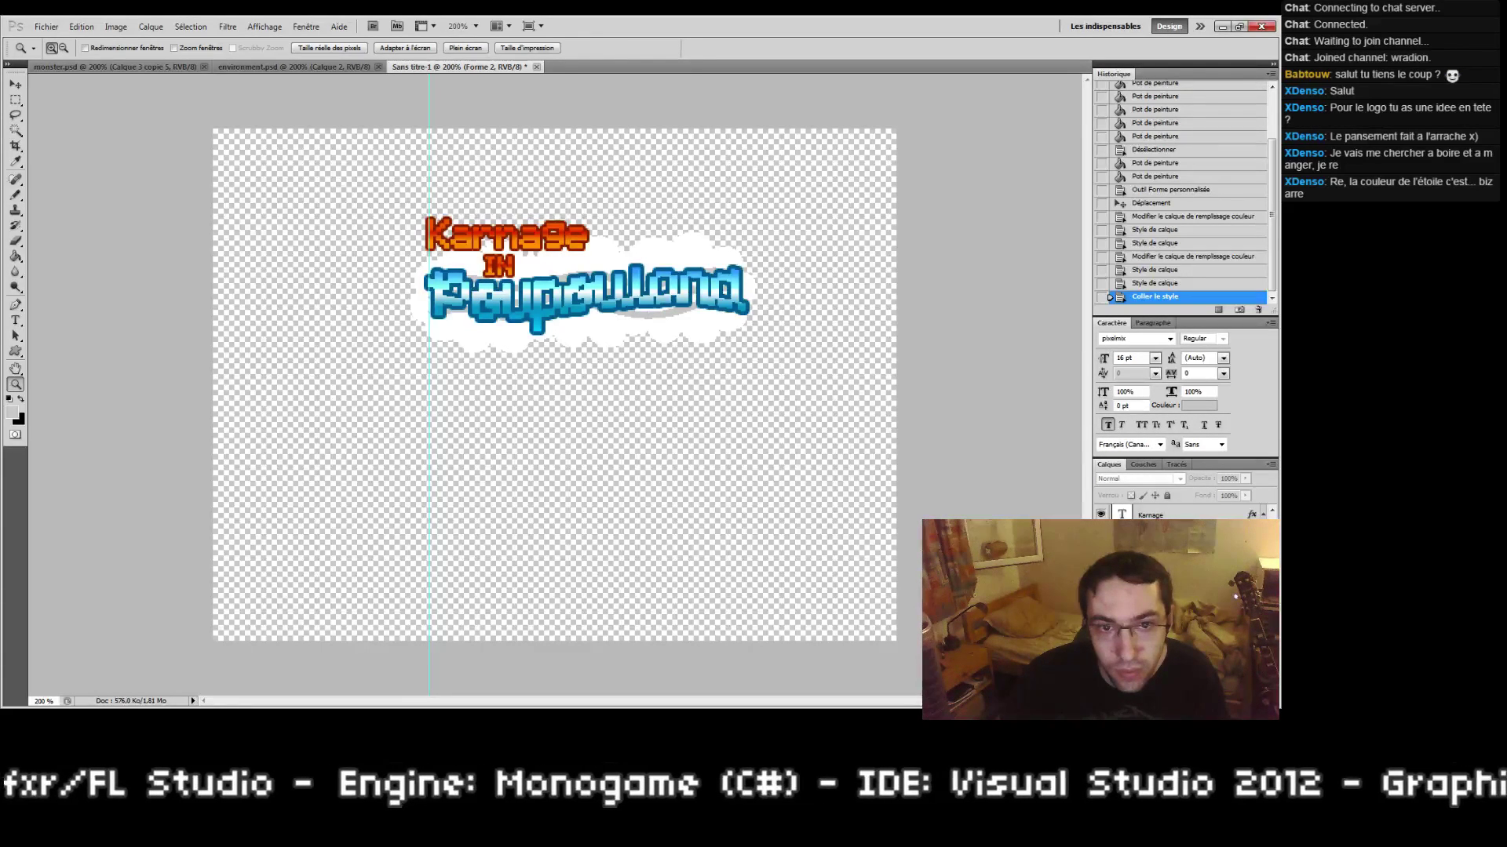
pyautogui.press('Delete')
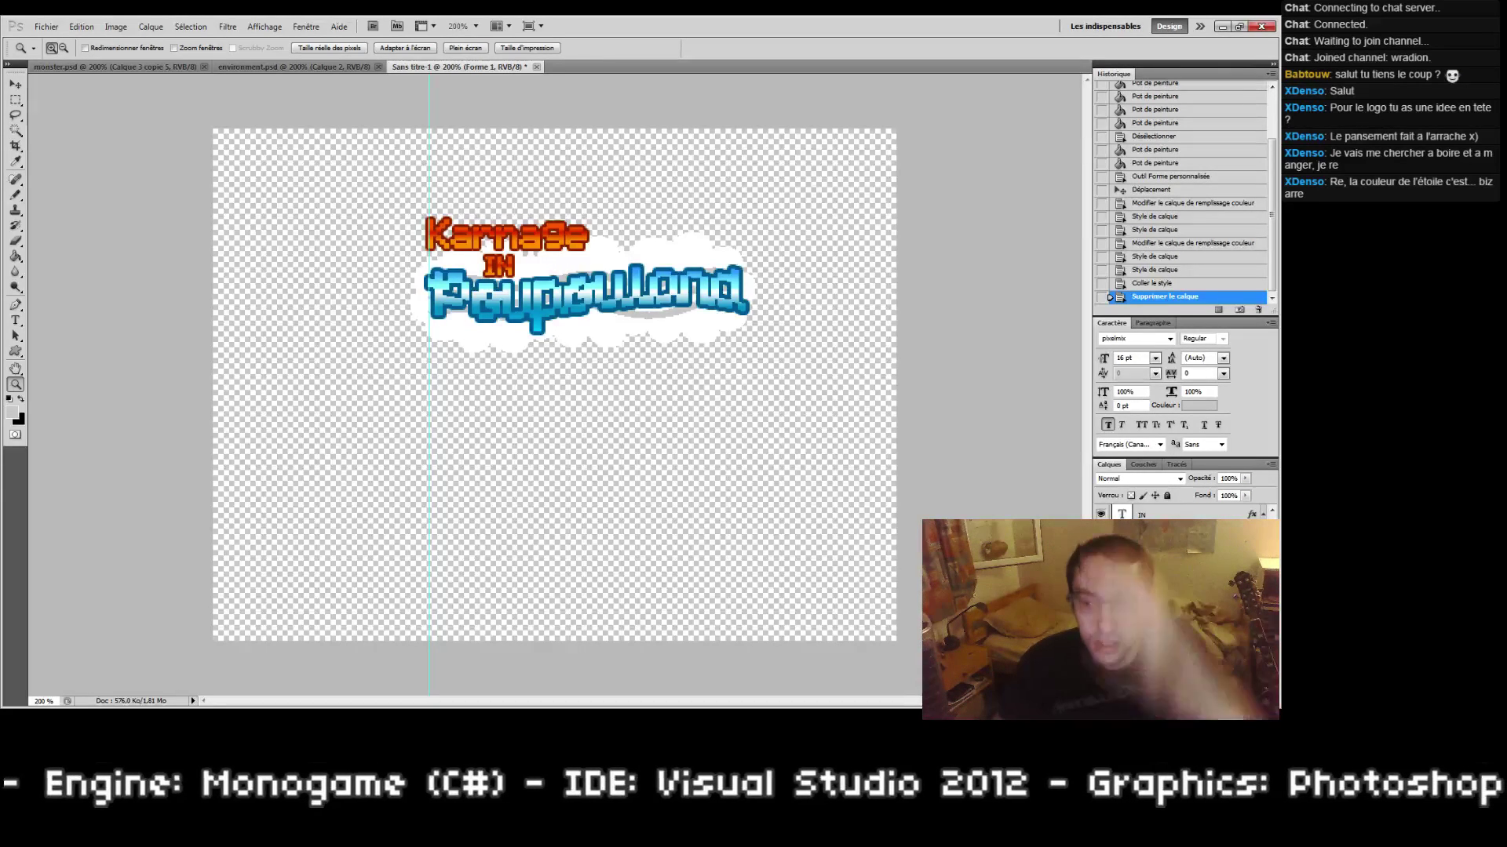
pyautogui.press('Delete')
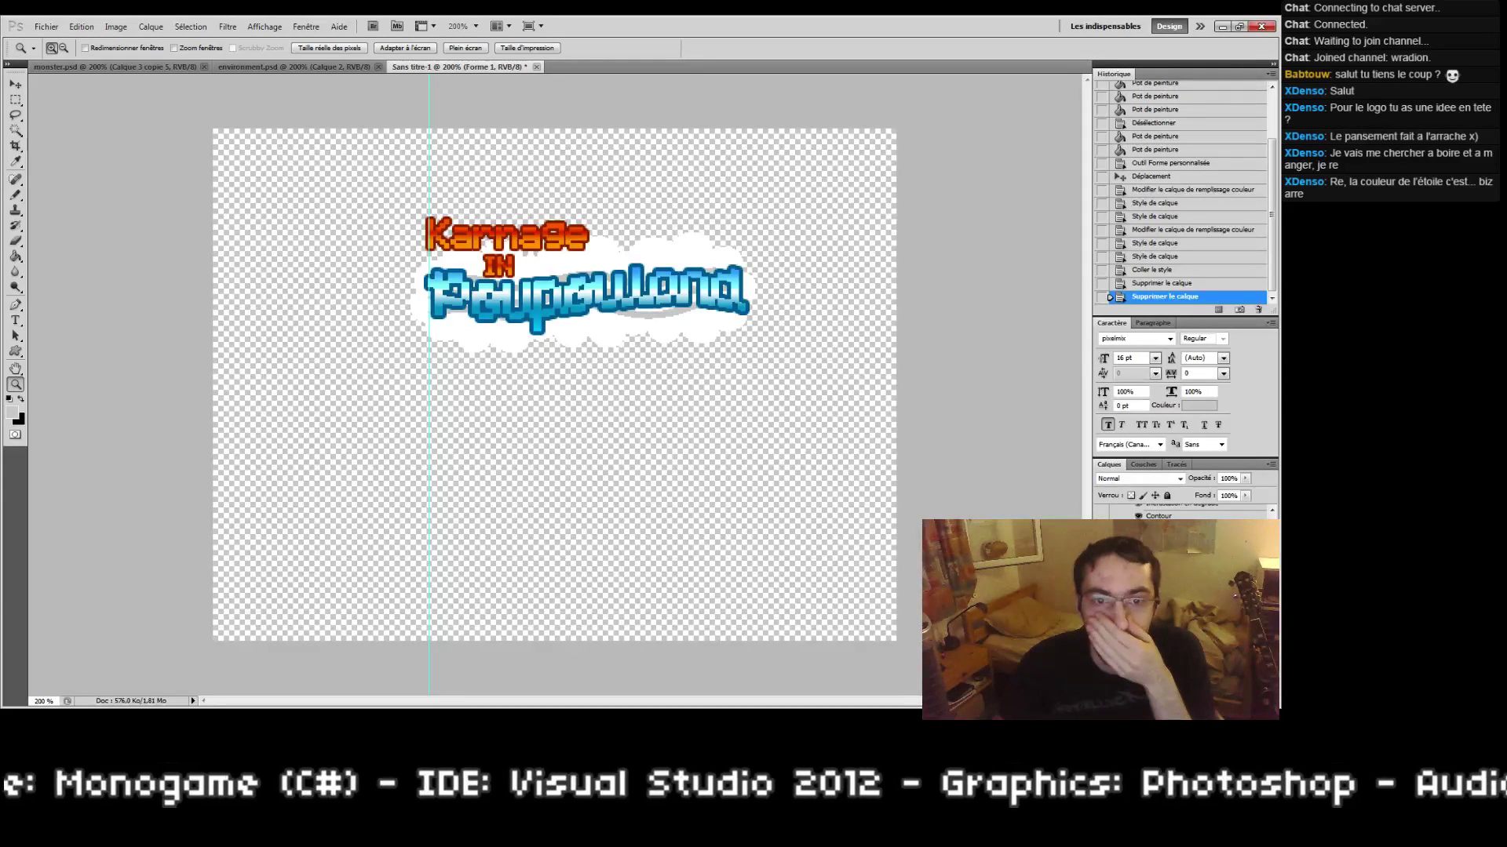
# Step: Add a gradient overlay to the grey wave shape behind the Poupouland text
pyautogui.rightClick(1177, 651)
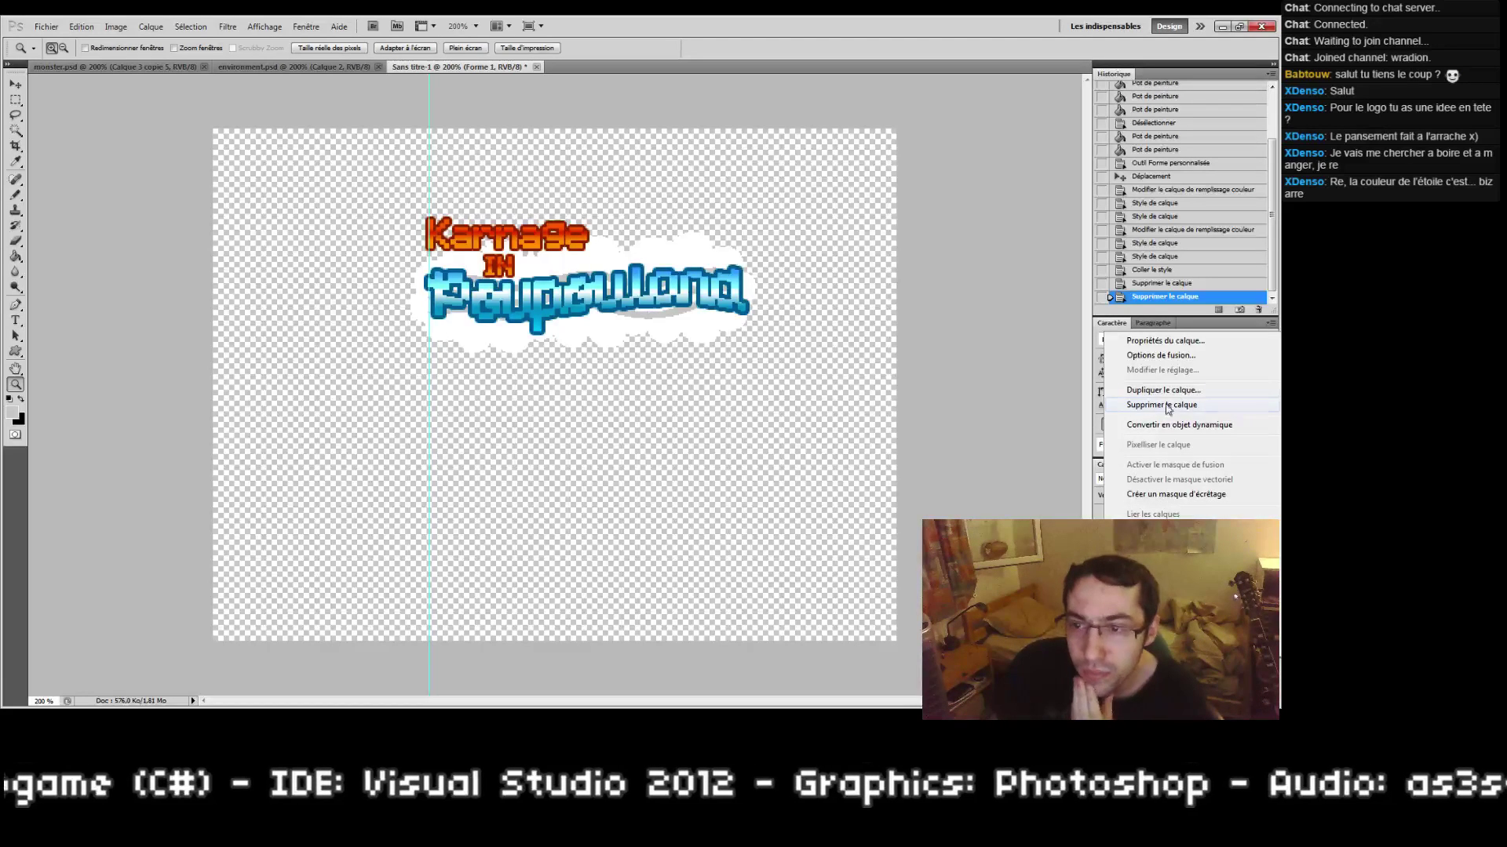
pyautogui.click(1156, 360)
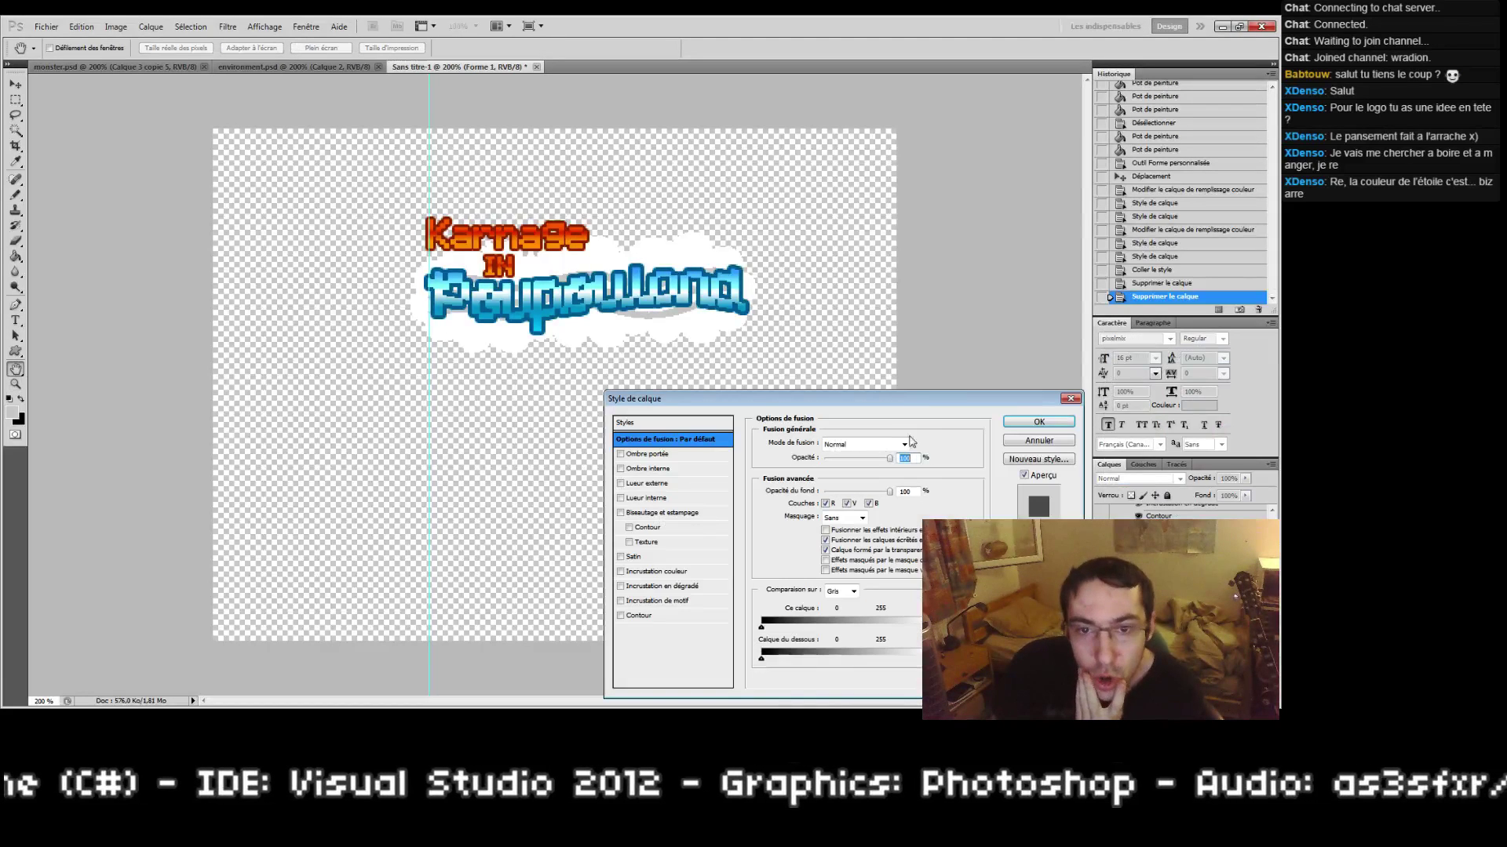
pyautogui.click(621, 586)
pyautogui.click(668, 586)
# Step: Change the start stop of the wave shape's overlay gradient to light pink #ff99ff
pyautogui.click(842, 476)
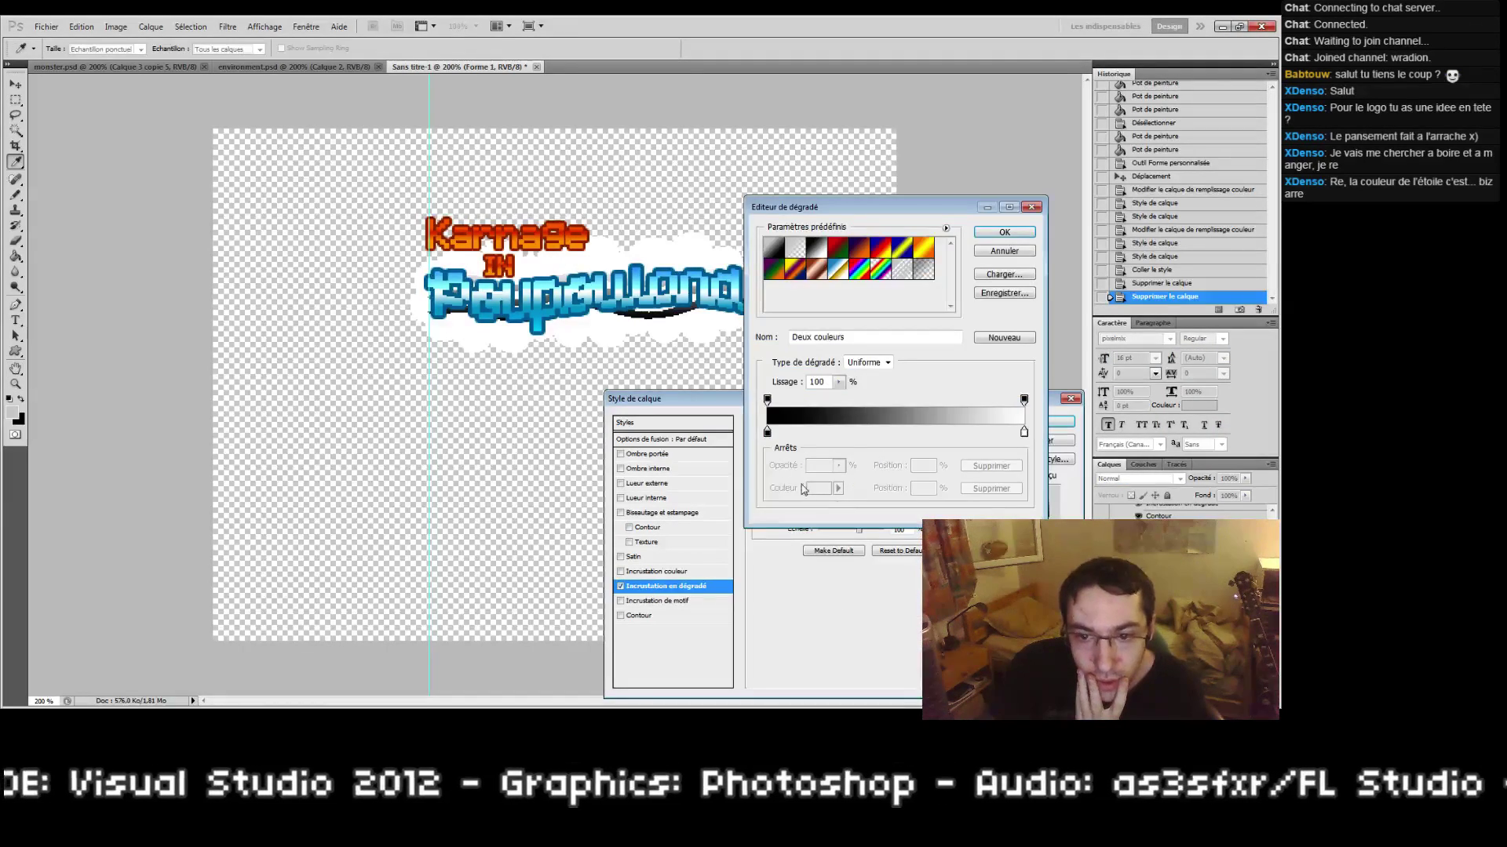
pyautogui.doubleClick(767, 433)
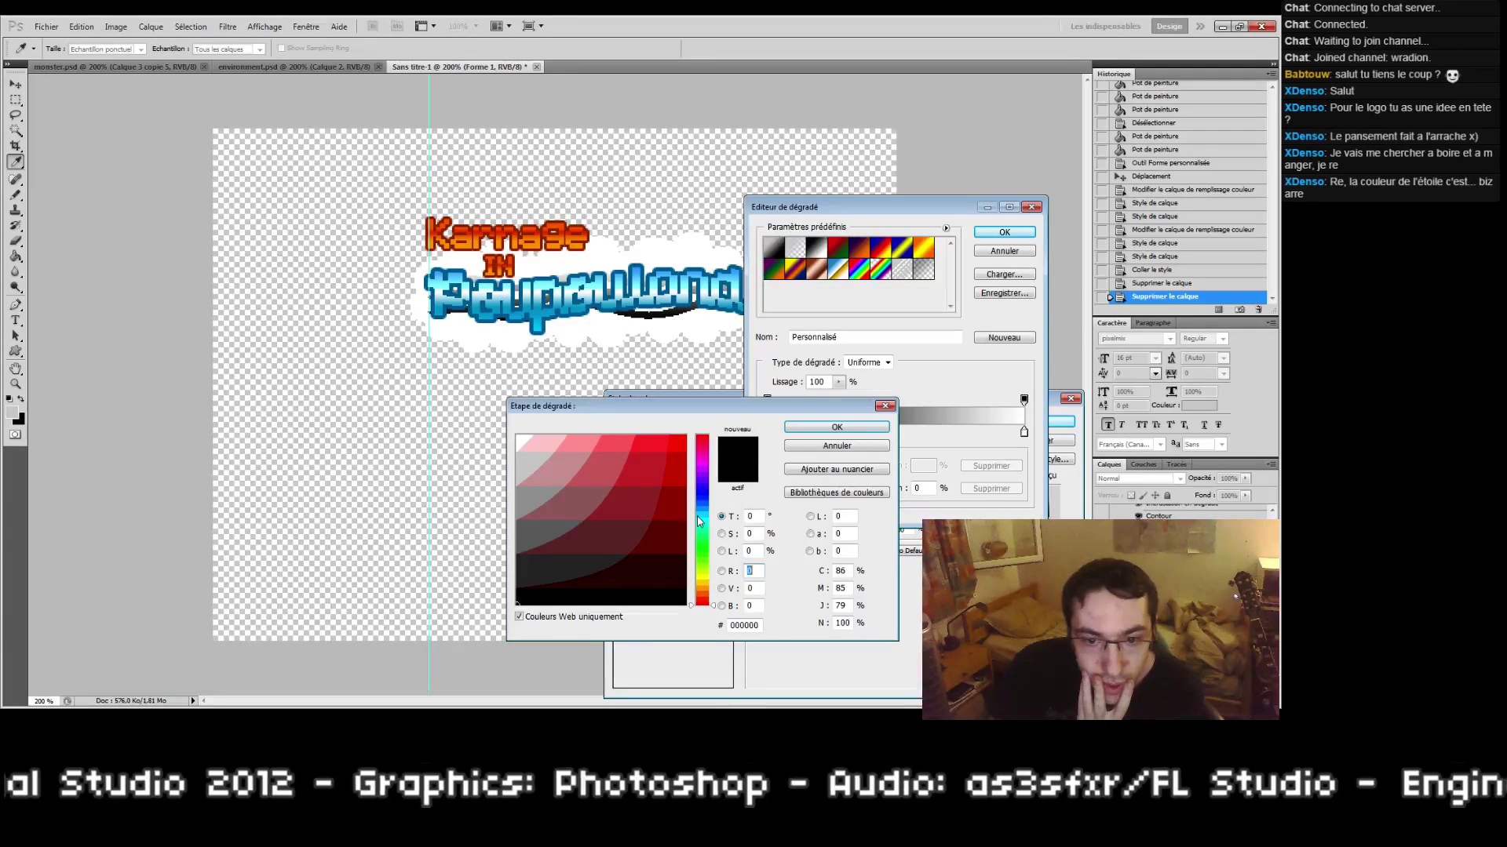
pyautogui.moveTo(698, 521); pyautogui.dragTo(697, 490)
pyautogui.click(680, 472)
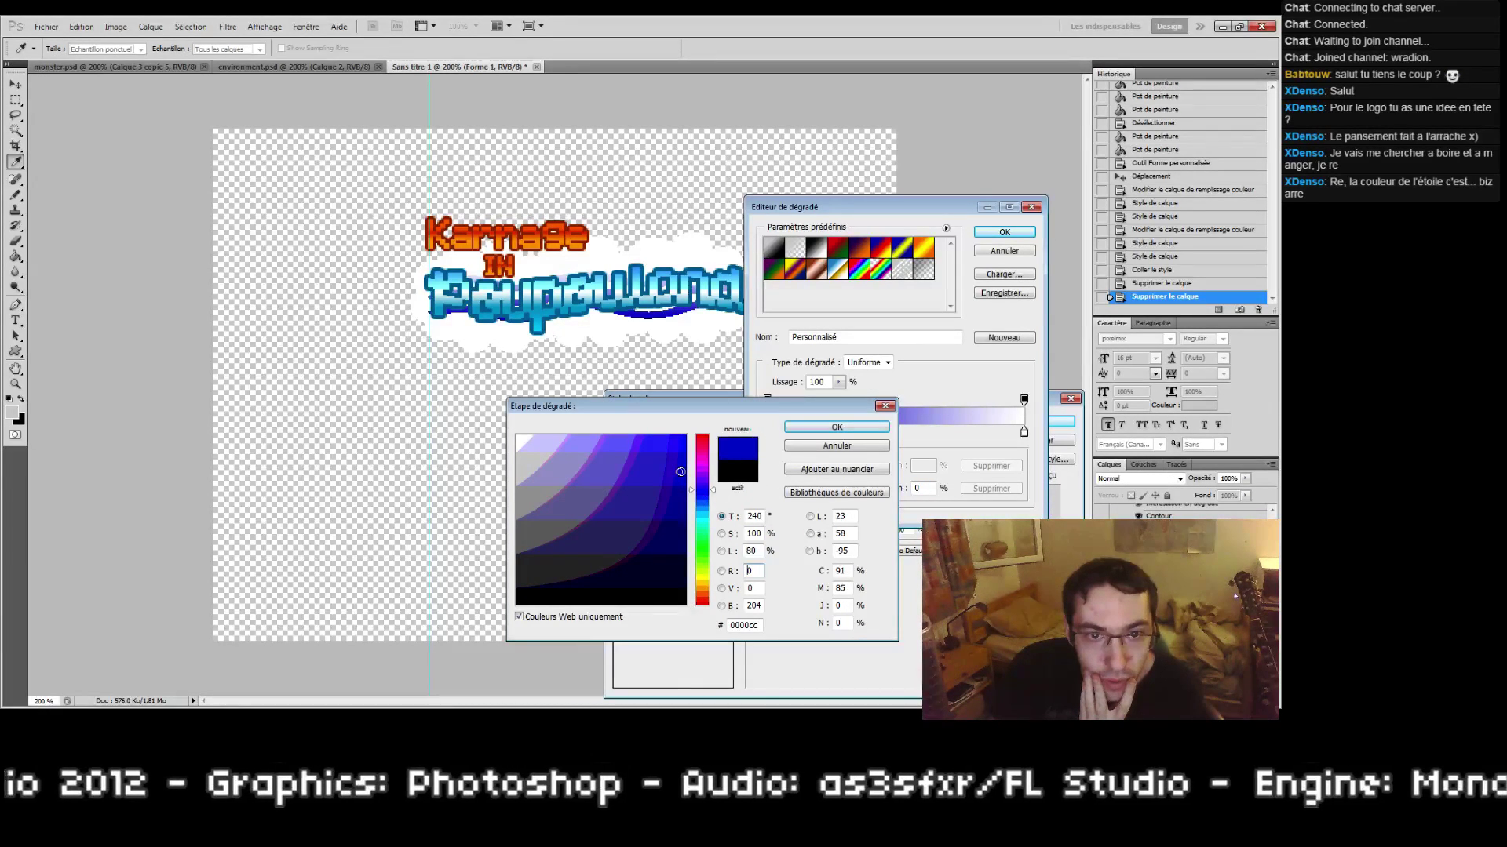
pyautogui.moveTo(700, 489); pyautogui.dragTo(700, 473)
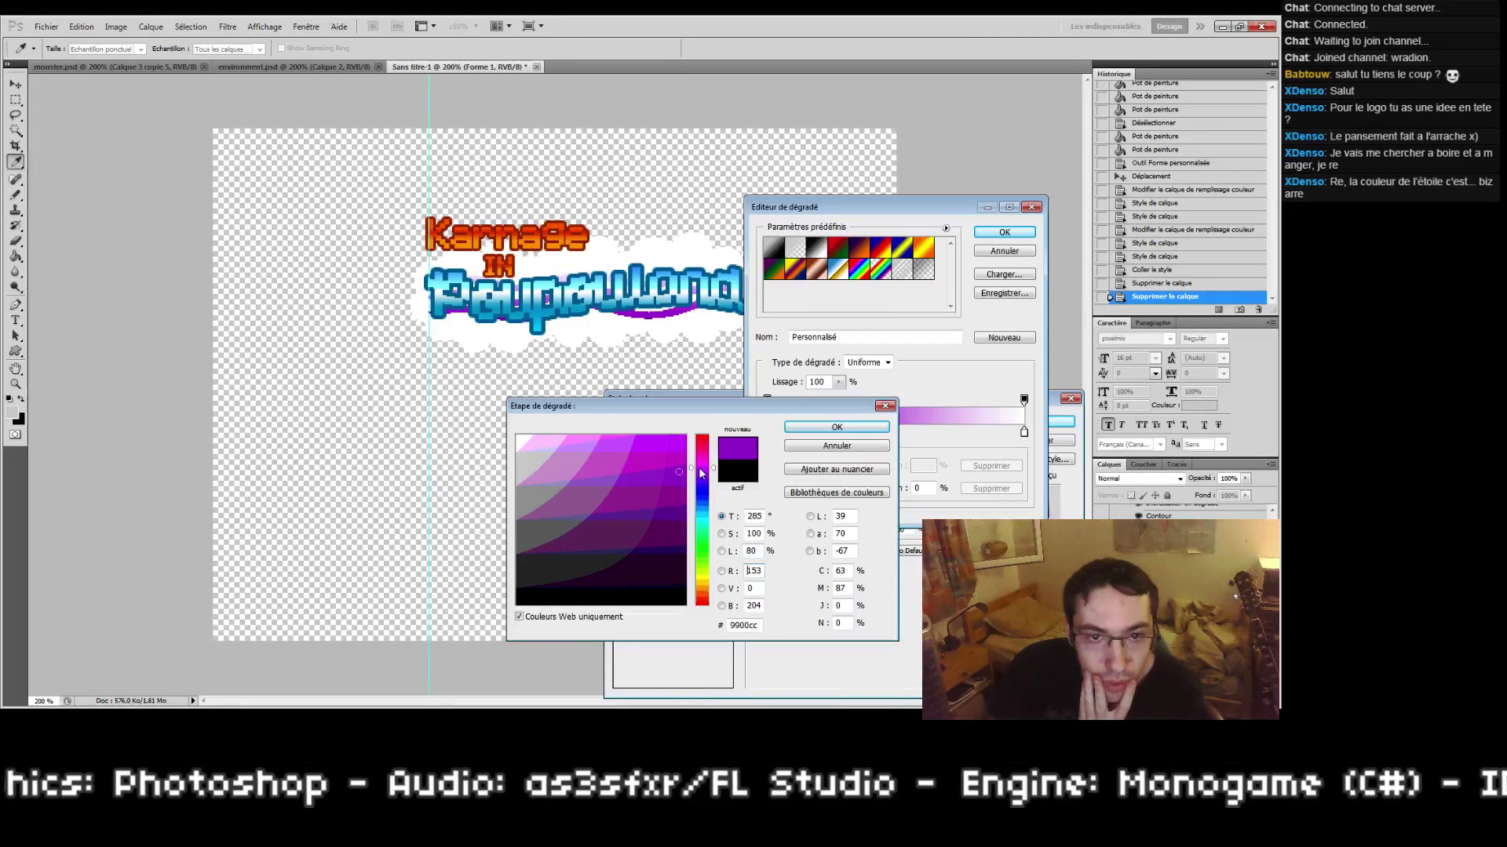
pyautogui.moveTo(702, 471); pyautogui.dragTo(705, 469)
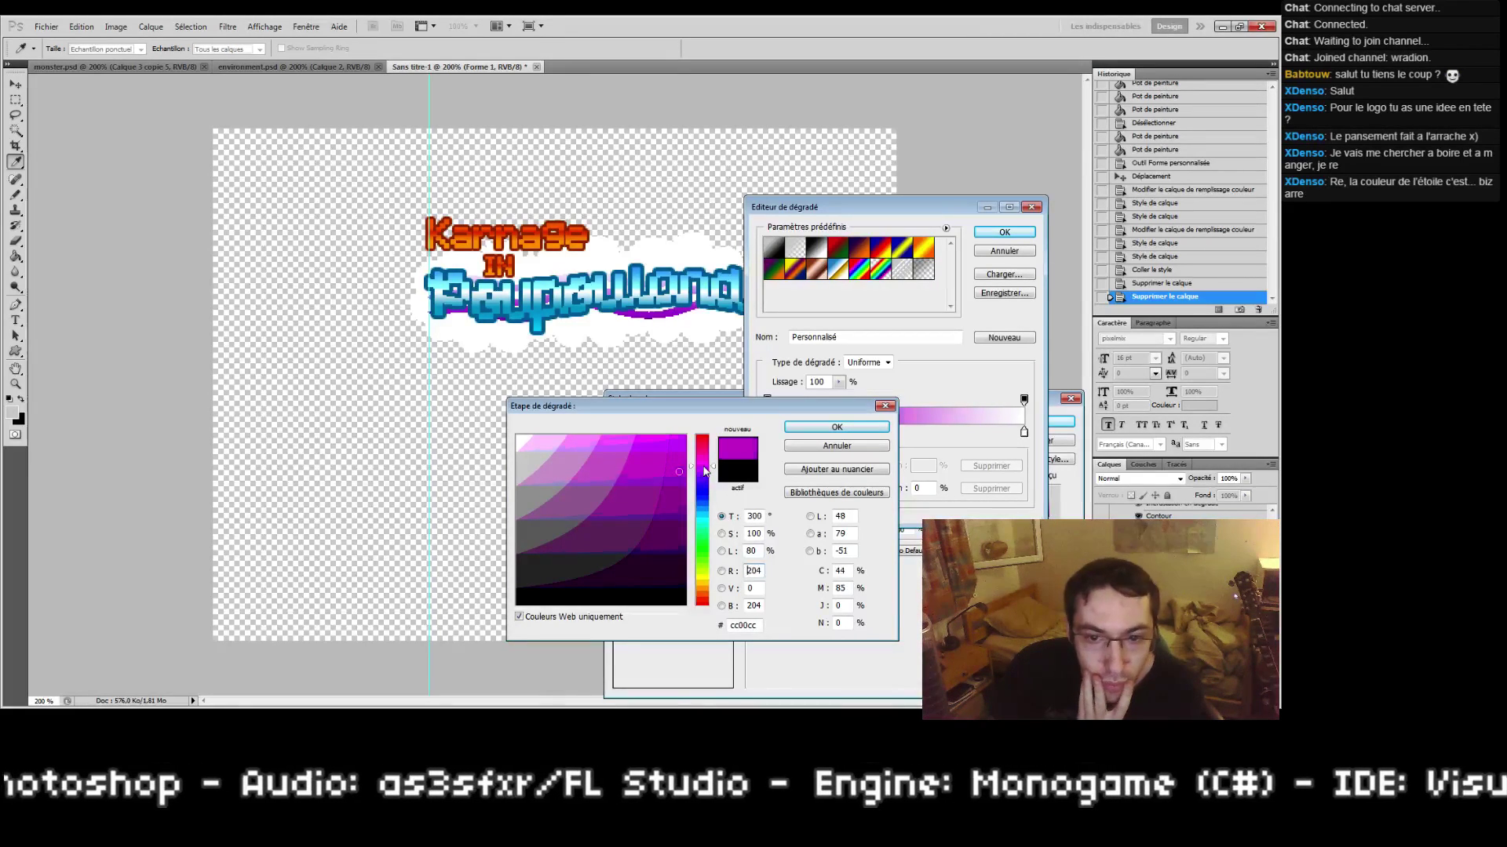
pyautogui.click(659, 466)
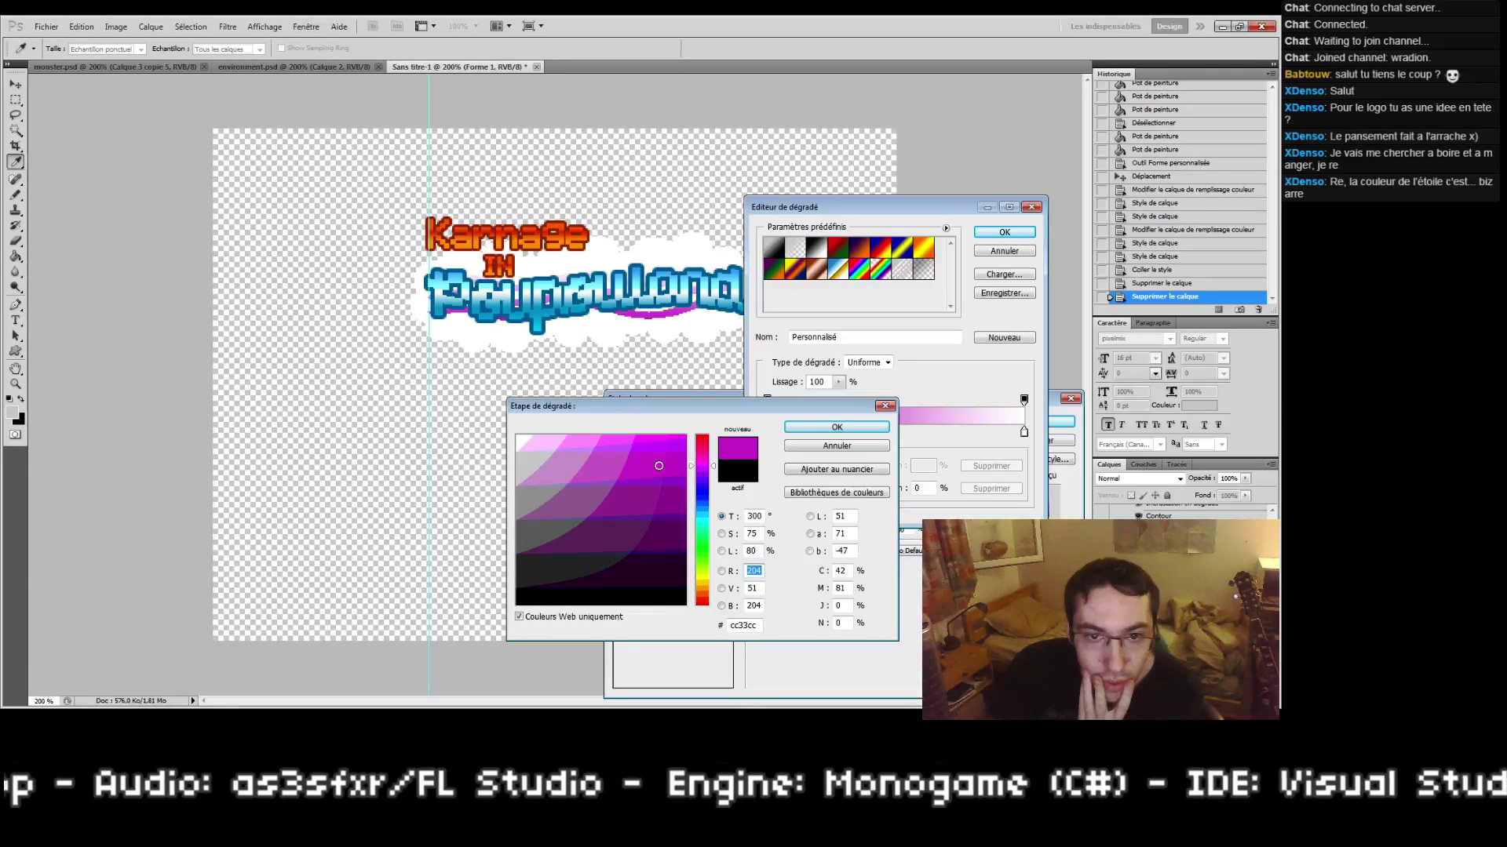
pyautogui.click(576, 437)
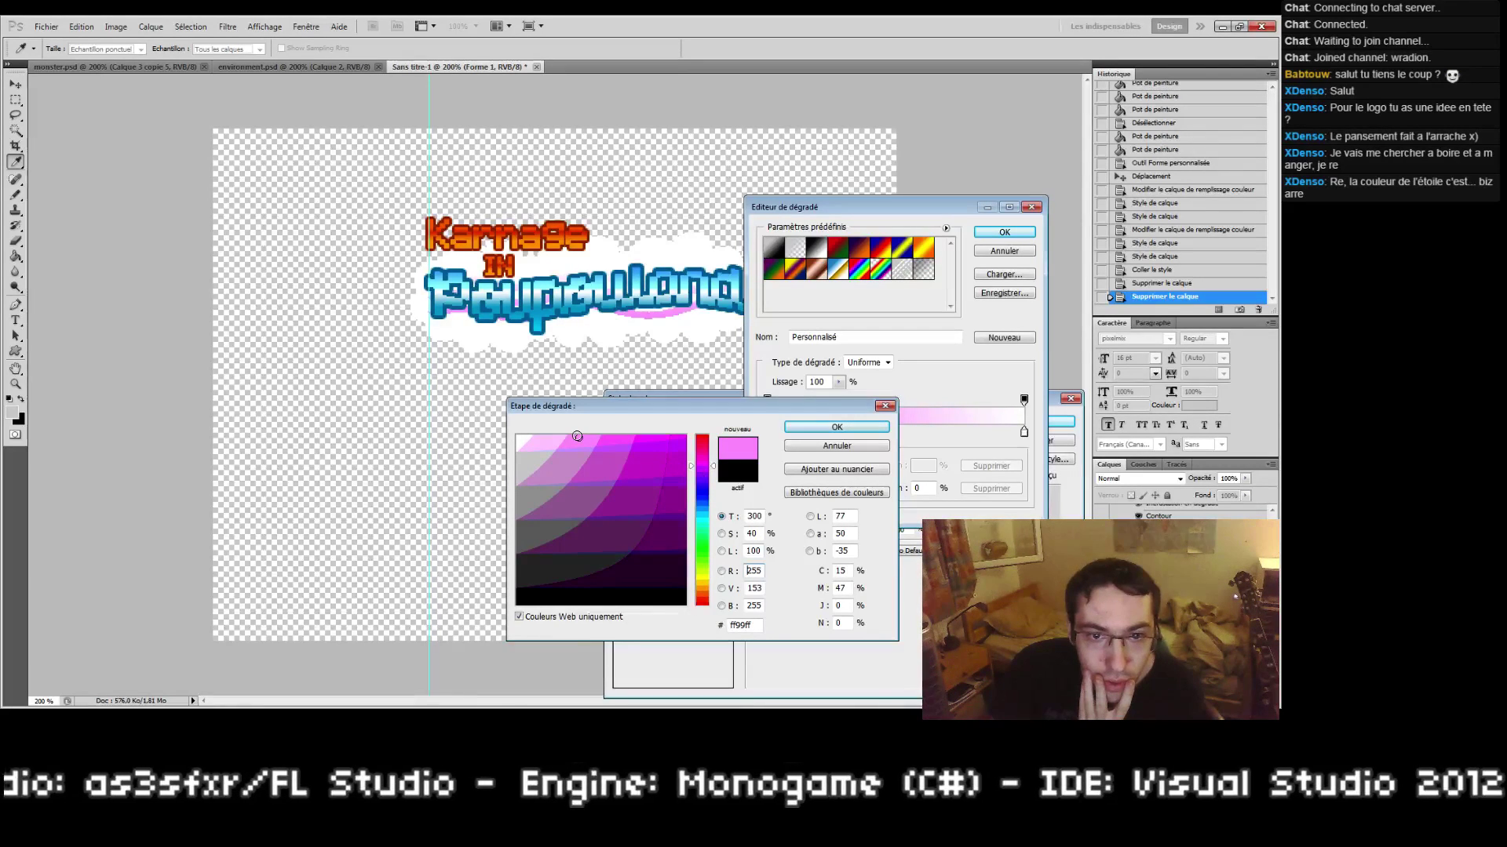
pyautogui.click(837, 427)
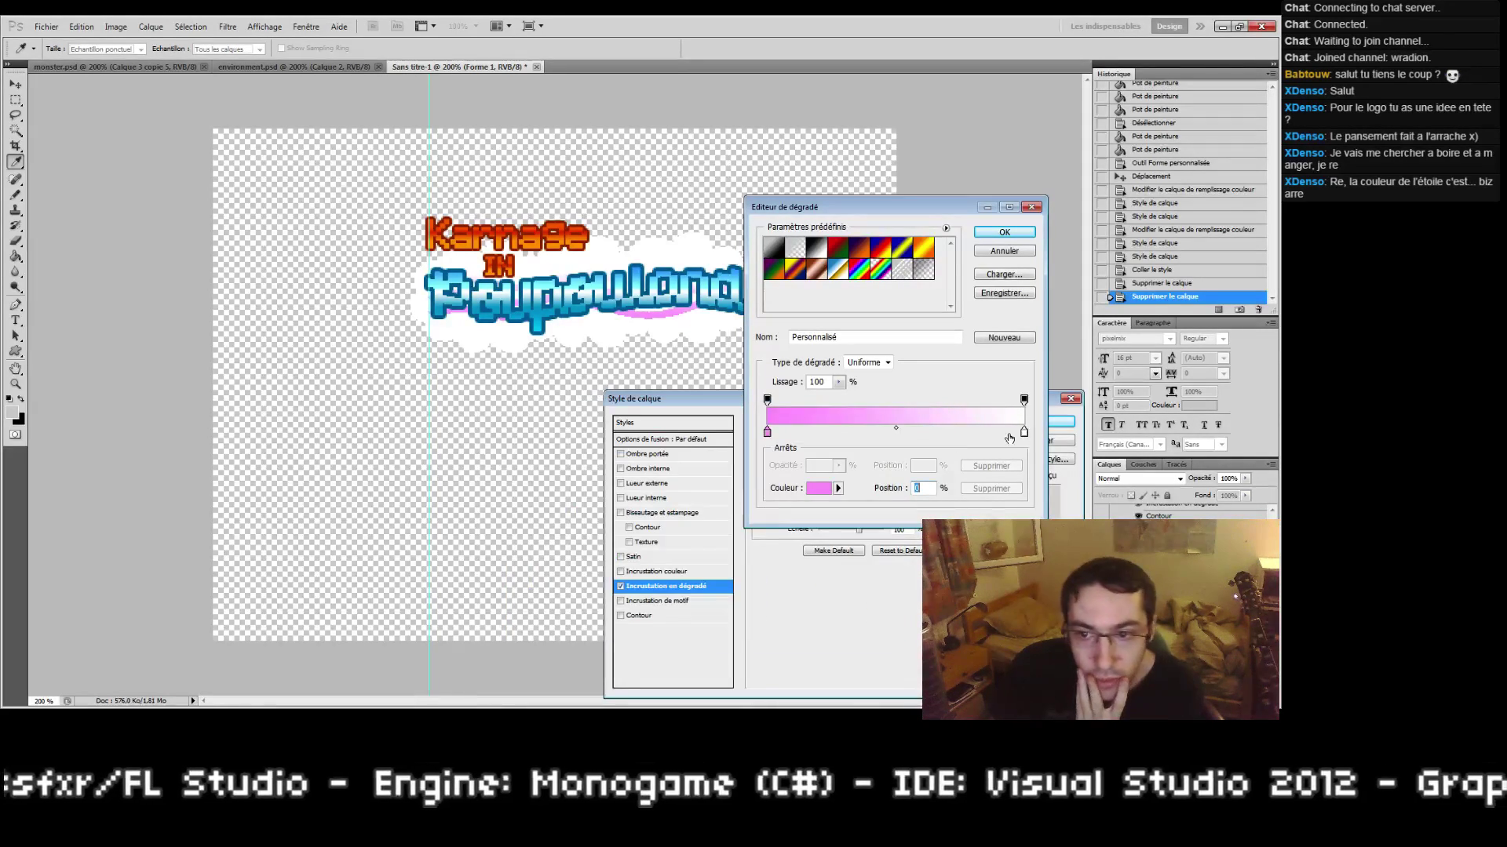
# Step: Change the end stop of the wave shape's overlay gradient to pale pink #ffccff
pyautogui.click(1024, 432)
pyautogui.doubleClick(1023, 433)
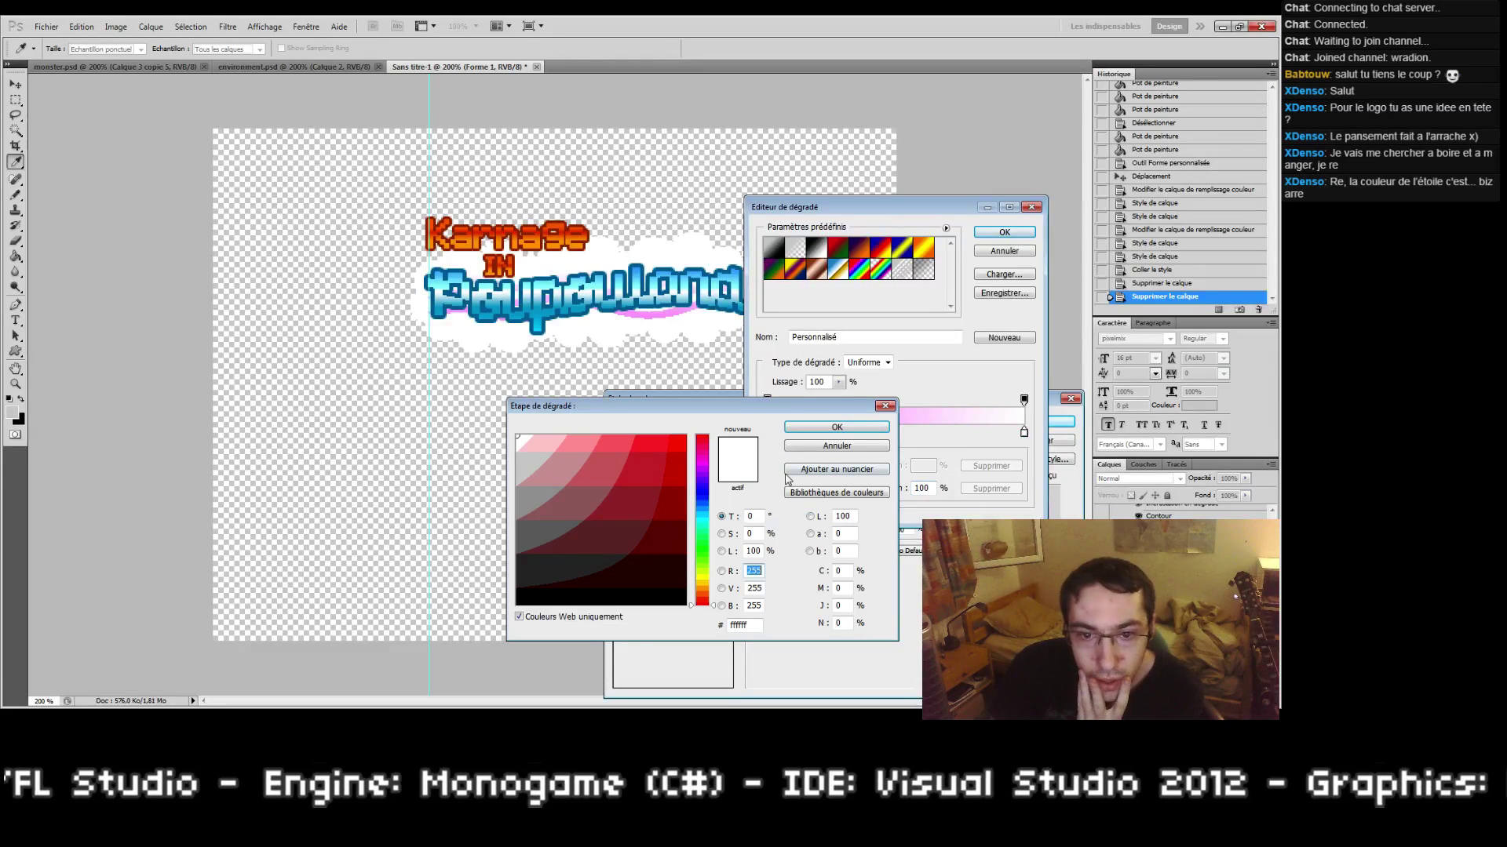
pyautogui.click(702, 458)
pyautogui.moveTo(537, 439); pyautogui.dragTo(534, 422)
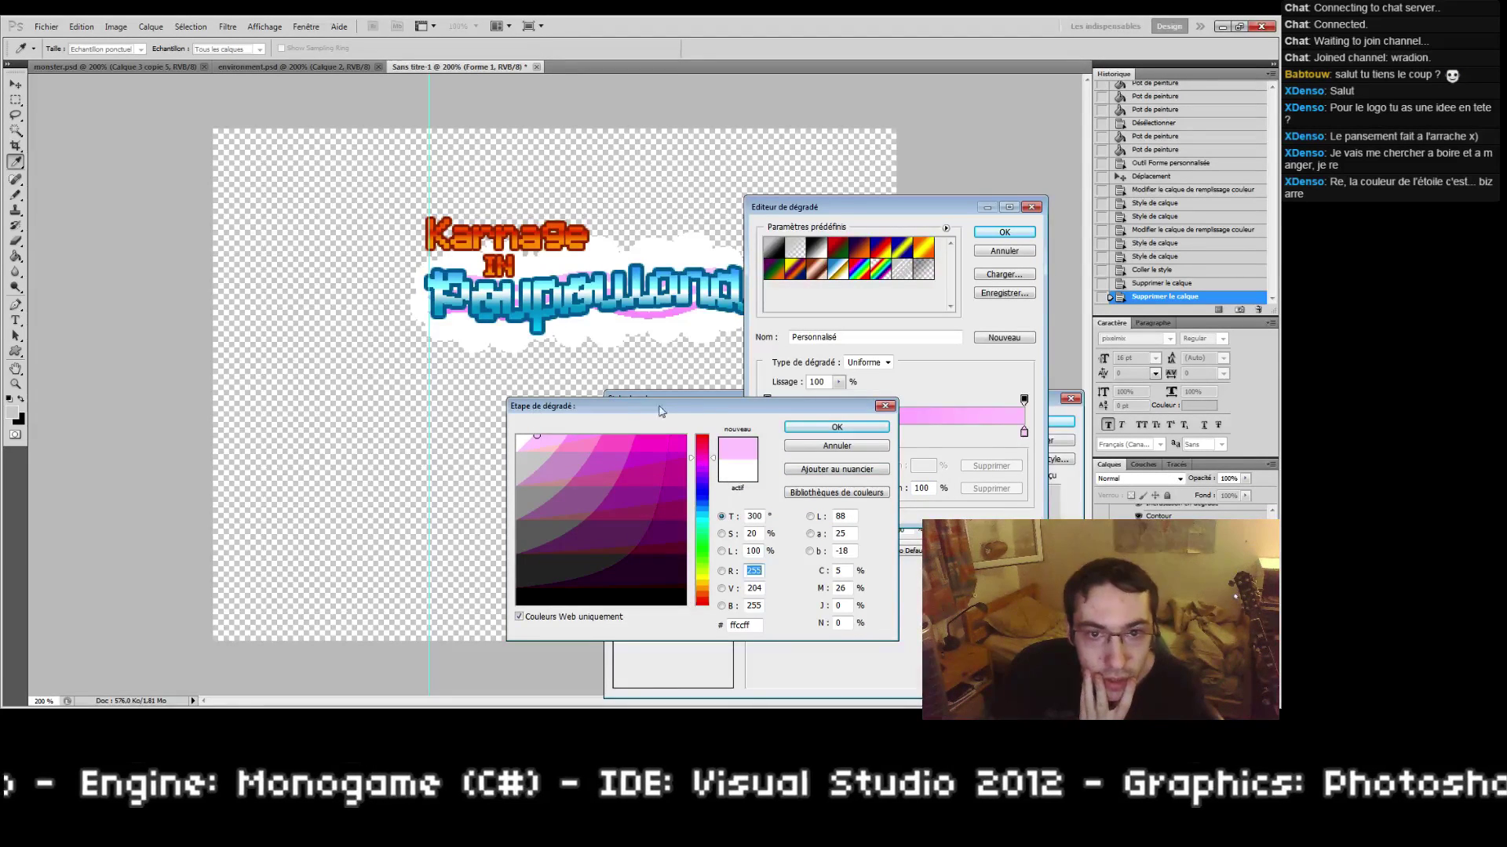
pyautogui.click(808, 427)
# Step: Add a colour stop at 54% to the wave shape's overlay gradient and make it magenta #cc33cc
pyautogui.click(907, 433)
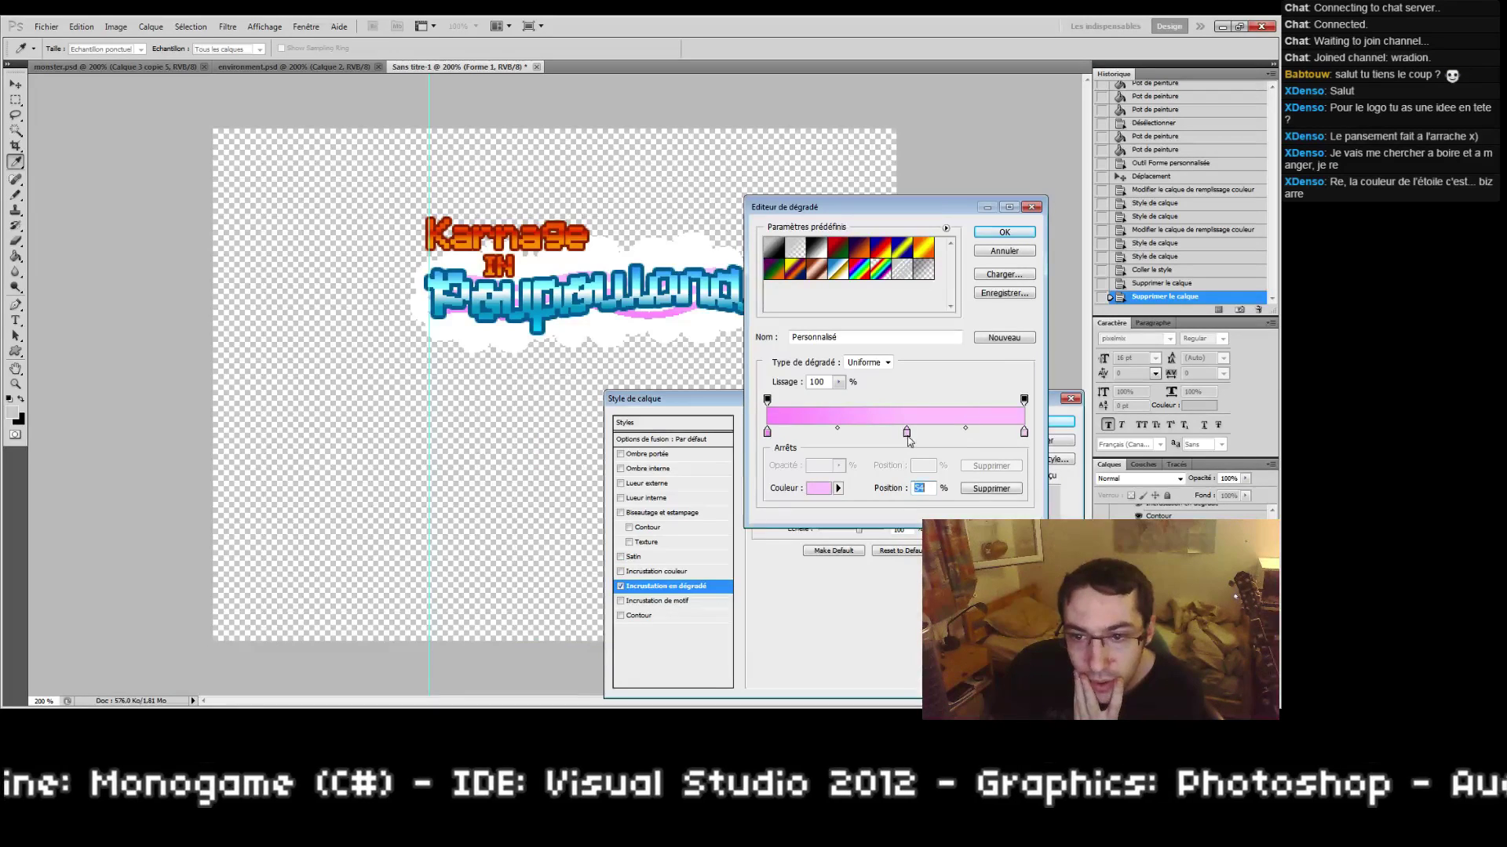
pyautogui.doubleClick(907, 433)
pyautogui.click(635, 468)
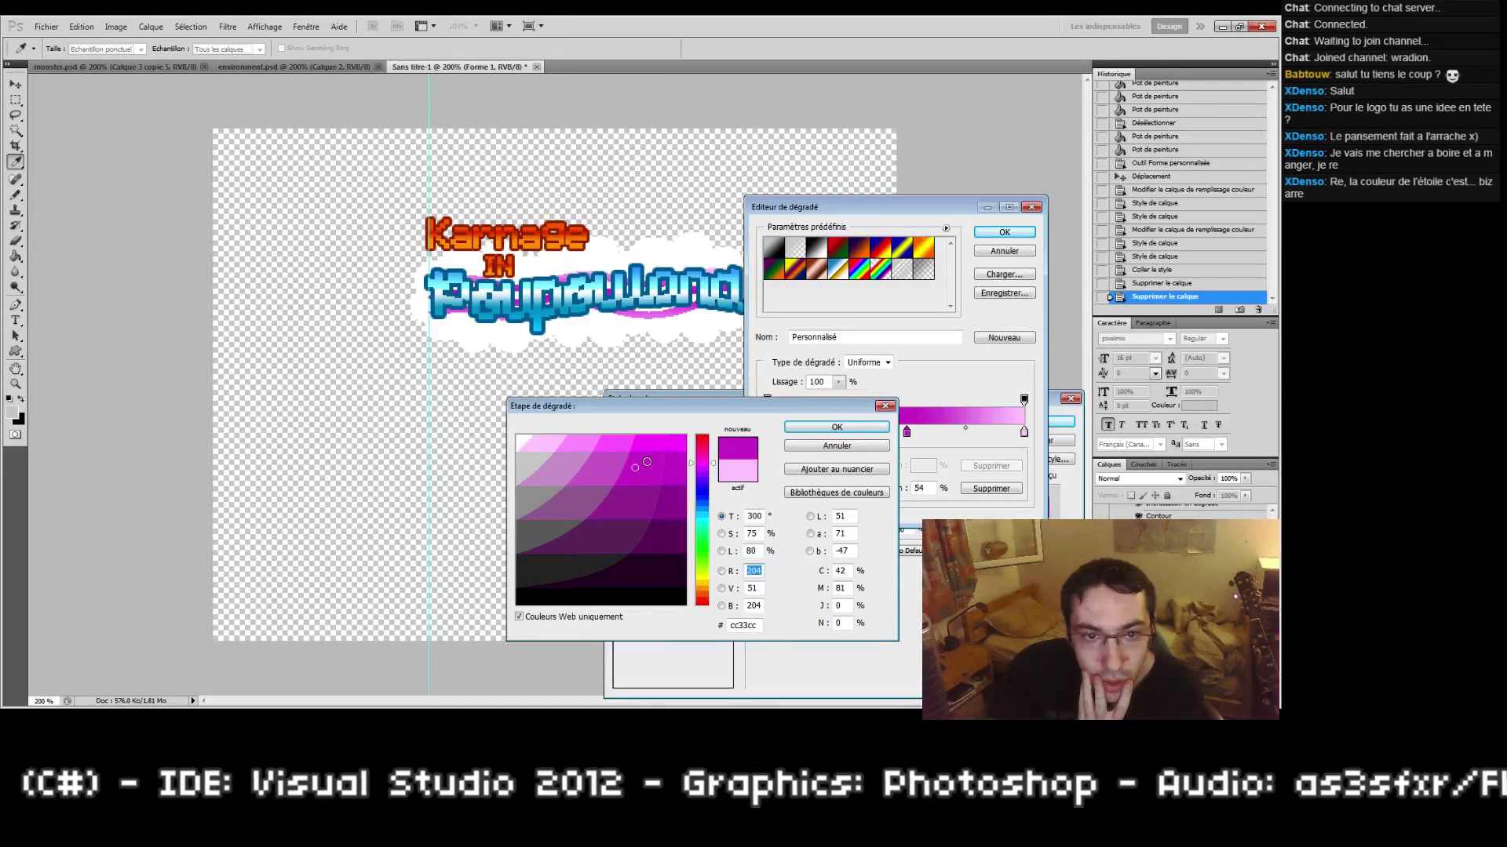
pyautogui.click(836, 427)
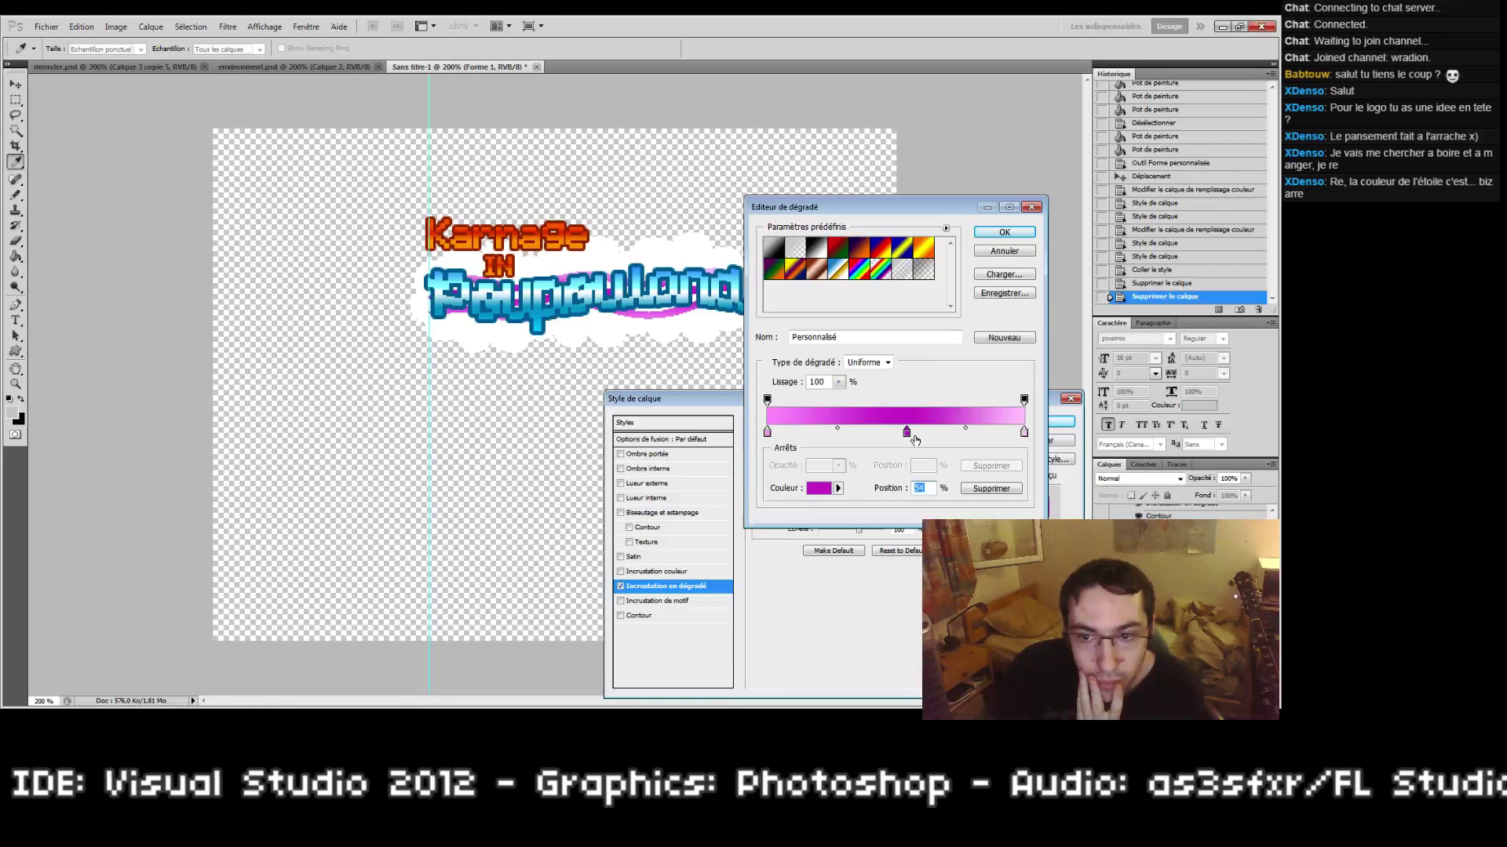
# Step: Change the end stop of the wave shape's overlay gradient to pale pink #ffd7ff and accept the gradient
pyautogui.doubleClick(1024, 433)
pyautogui.click(567, 444)
pyautogui.click(542, 435)
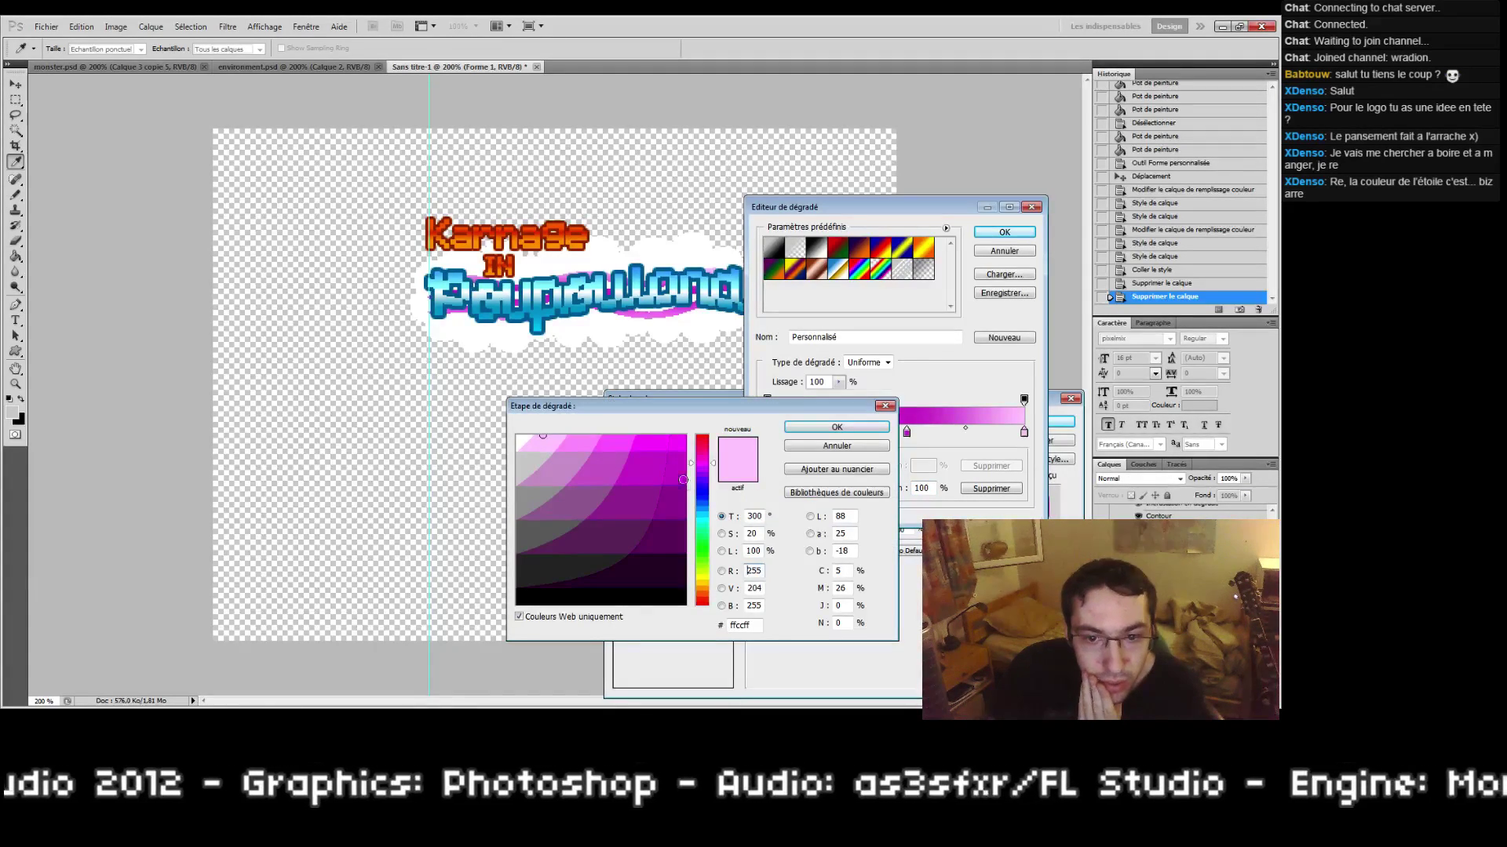
pyautogui.click(591, 615)
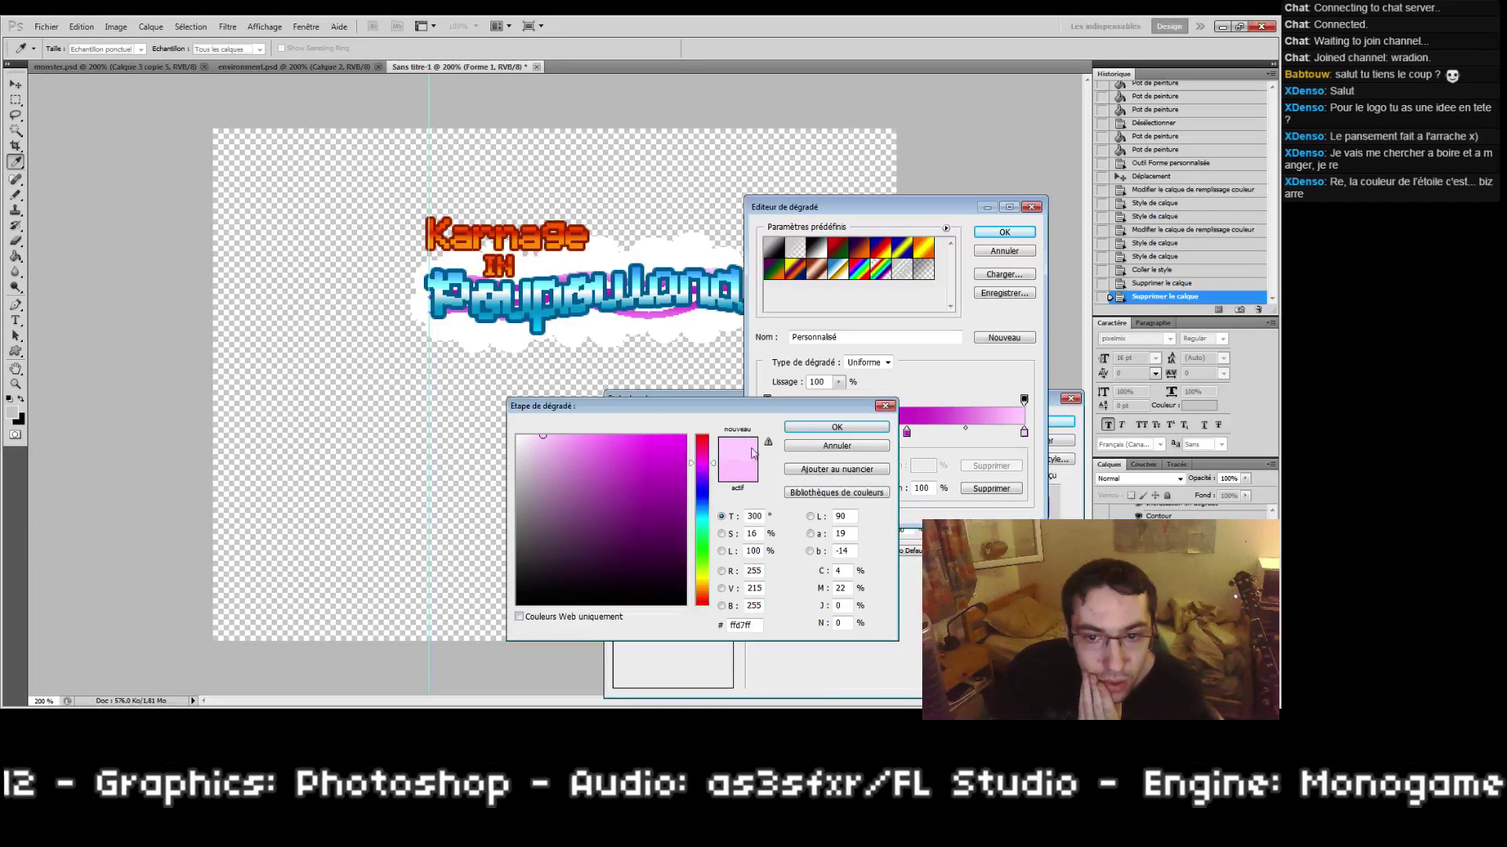
pyautogui.click(794, 430)
pyautogui.click(999, 232)
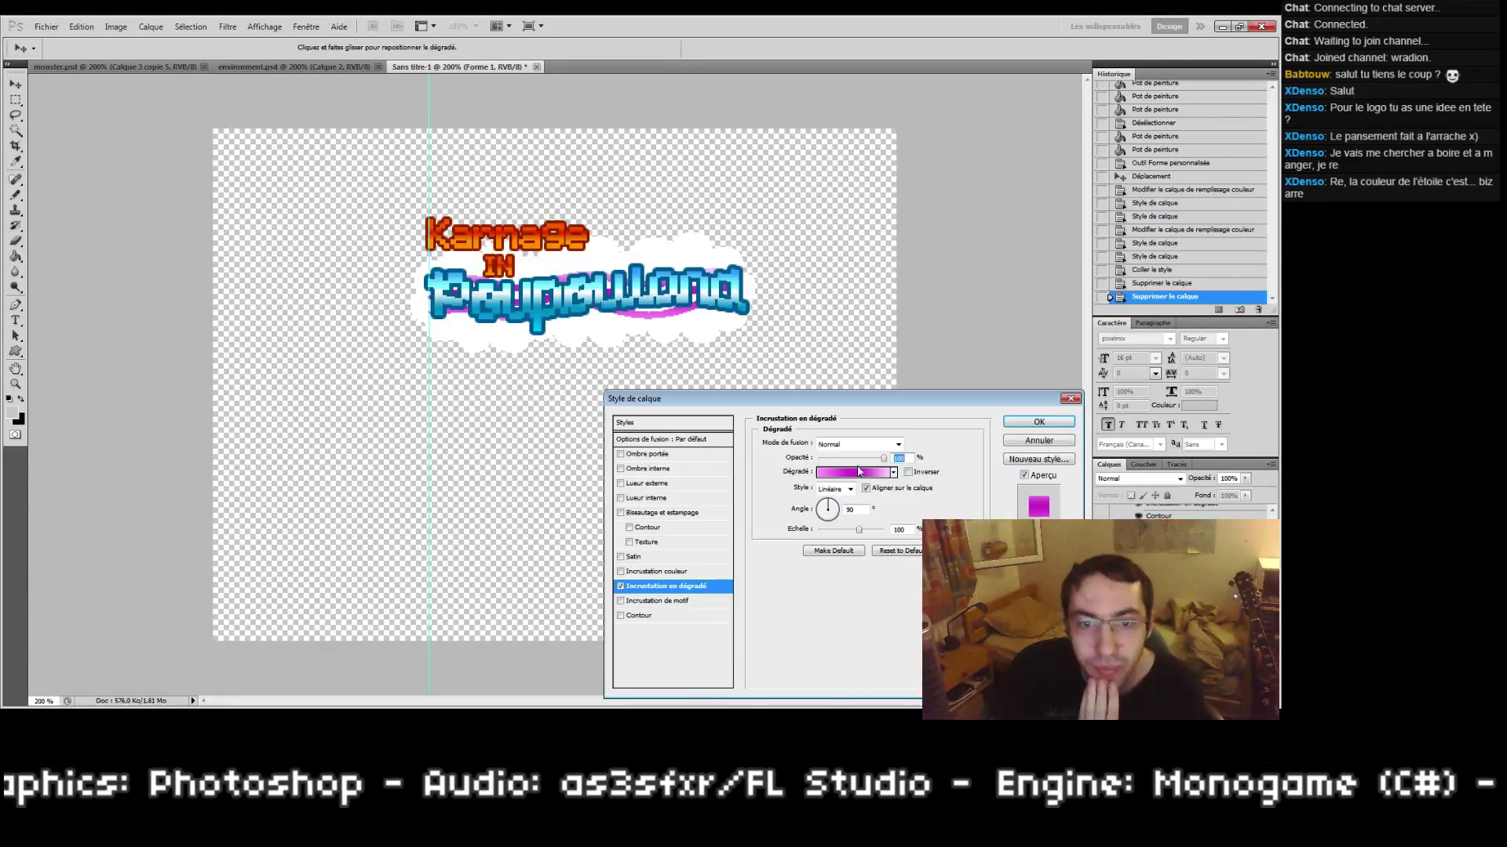
# Step: Add an outside outline to the wave shape and set its size to 2 px
pyautogui.click(637, 616)
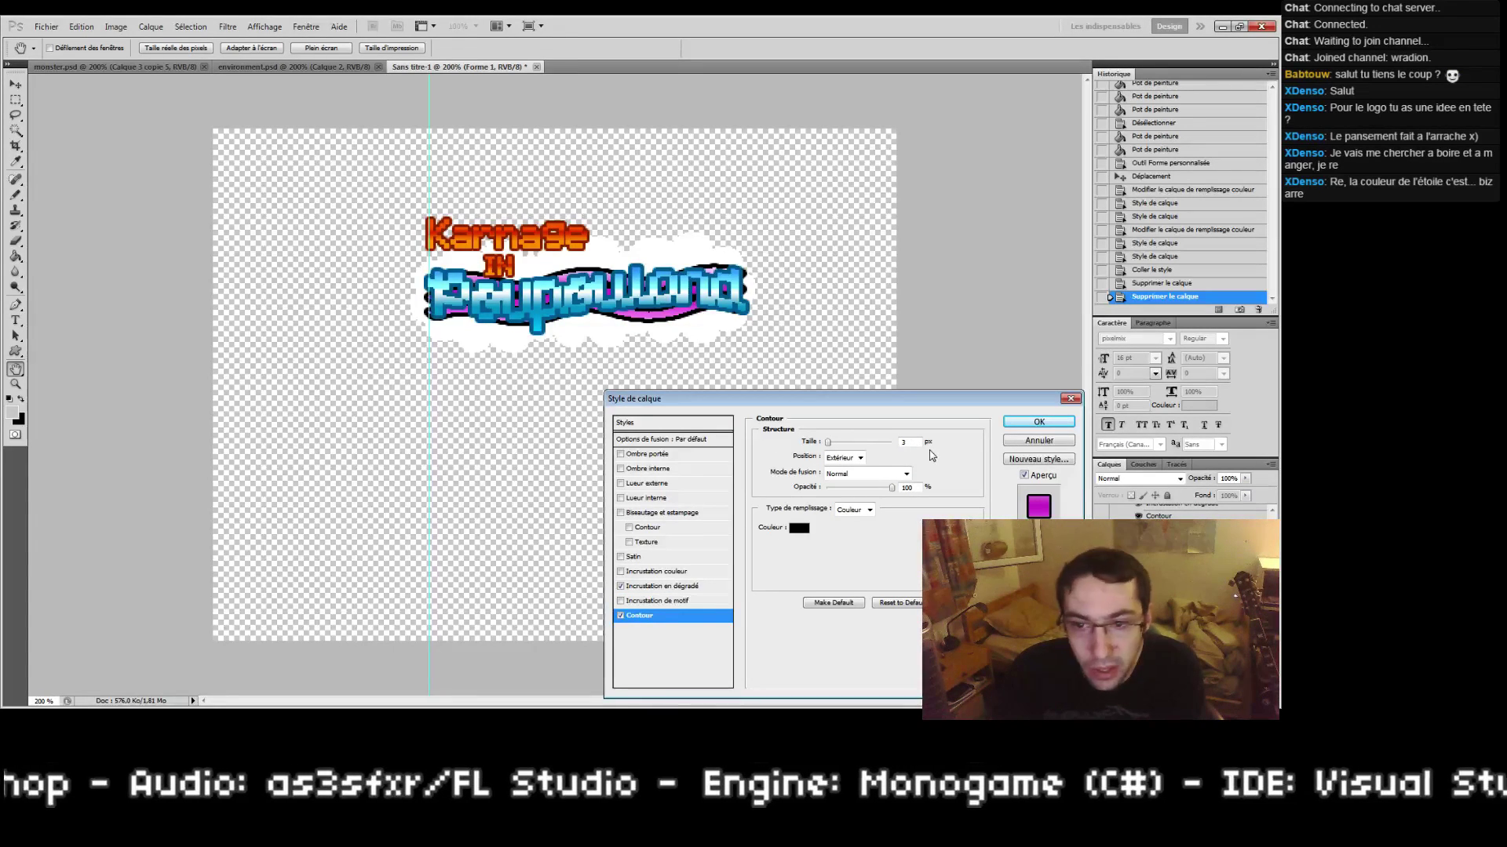
pyautogui.moveTo(915, 443); pyautogui.dragTo(846, 452)
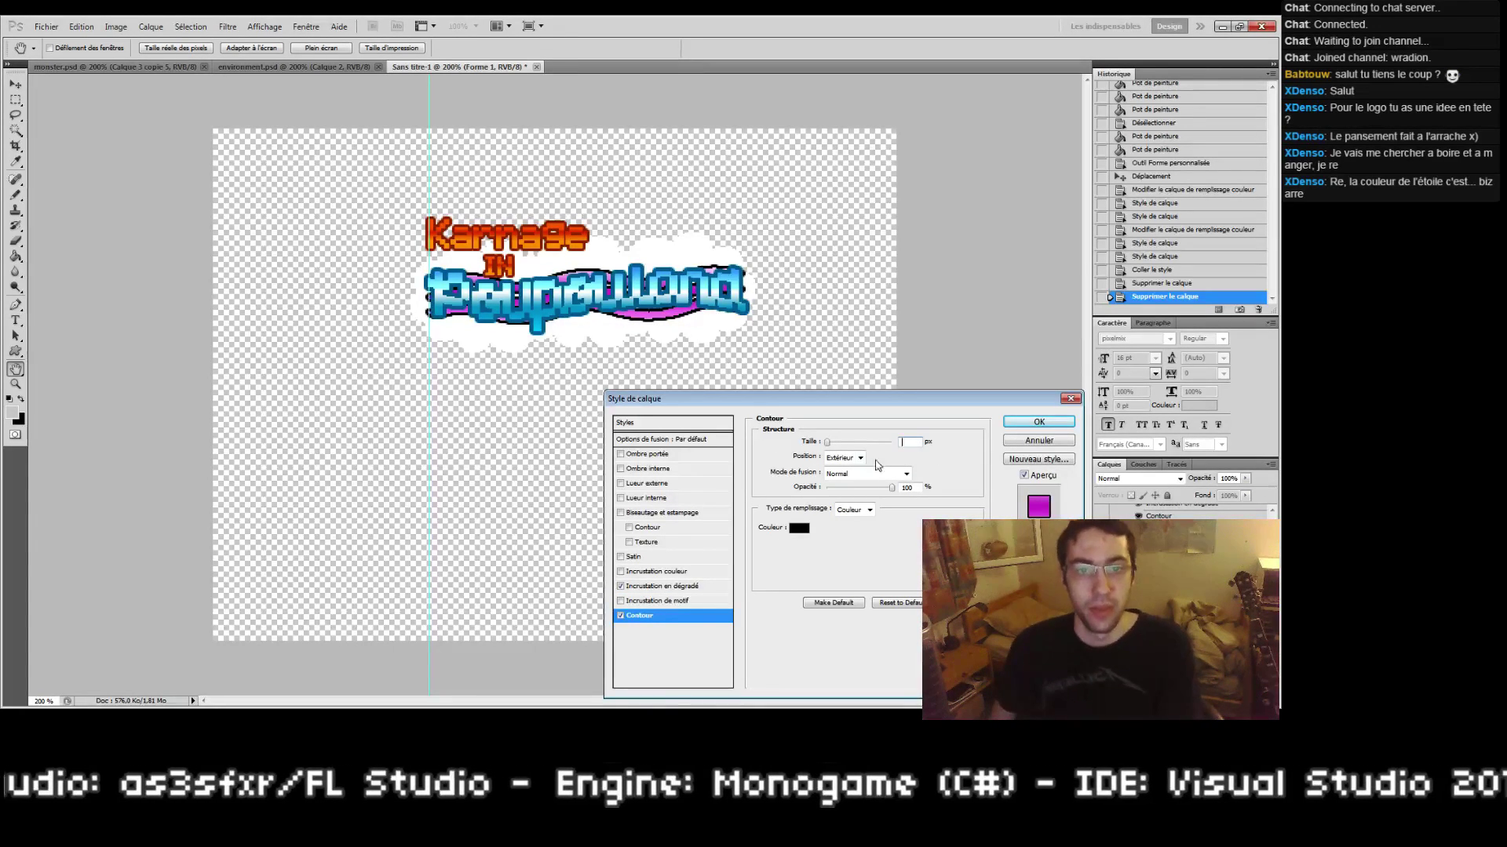
pyautogui.write('1')
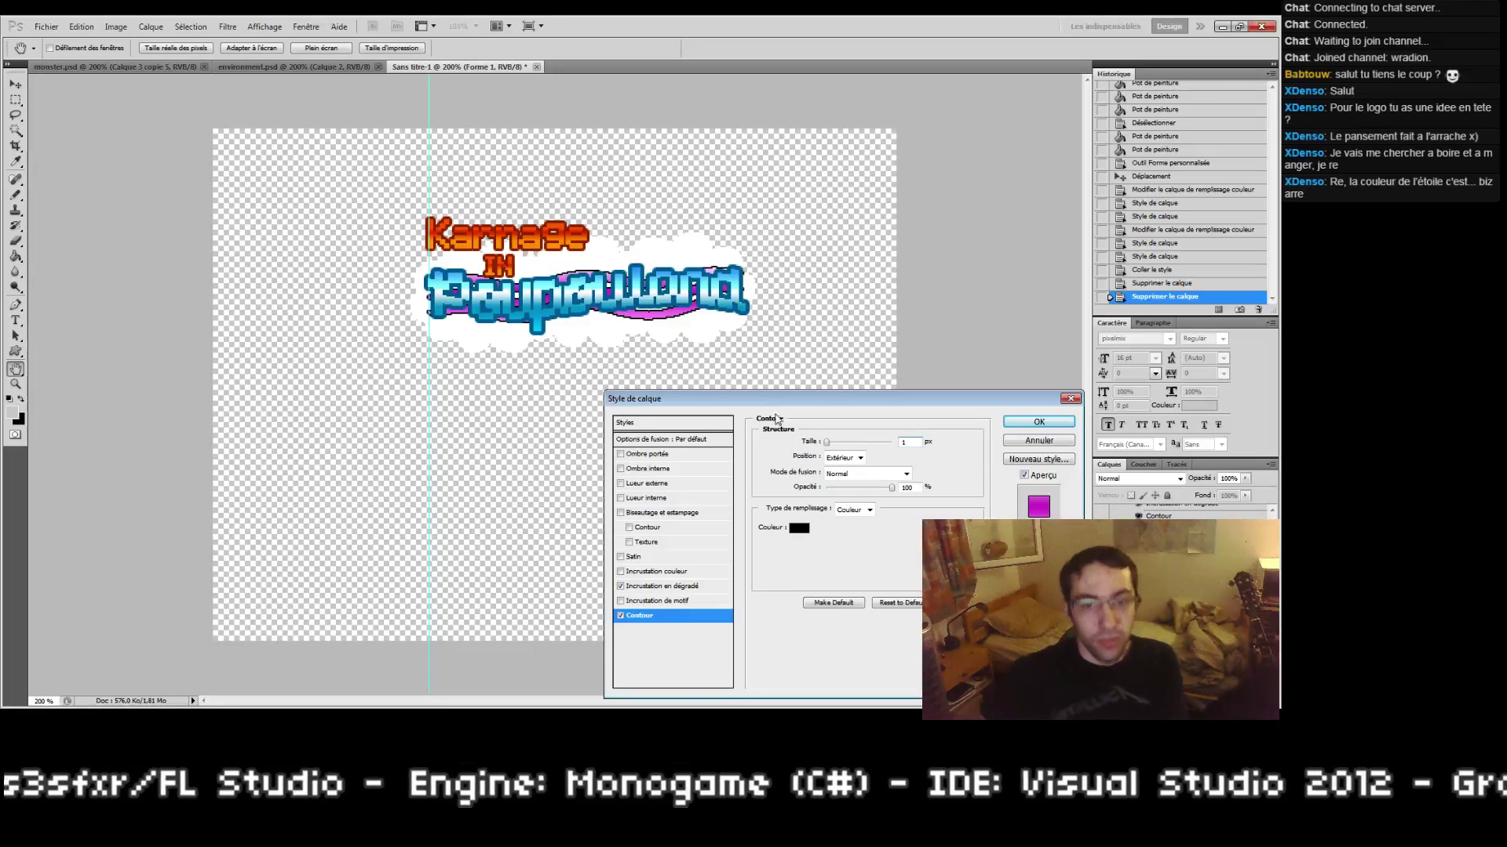
pyautogui.write('2')
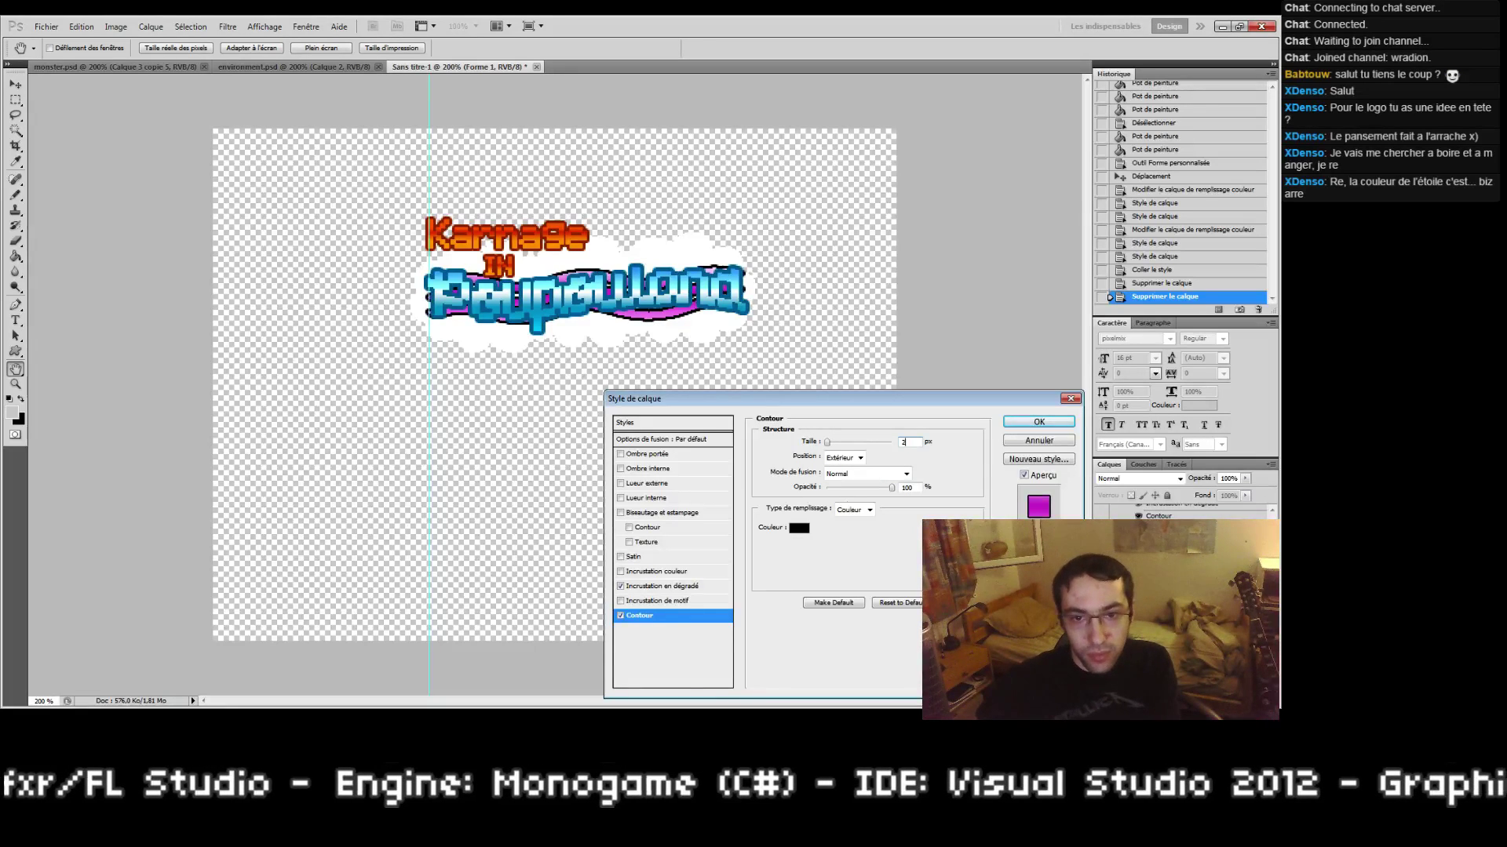
# Step: Colour the wave shape's outline dark purple using web-safe colours and apply the layer style
pyautogui.click(799, 528)
pyautogui.click(701, 480)
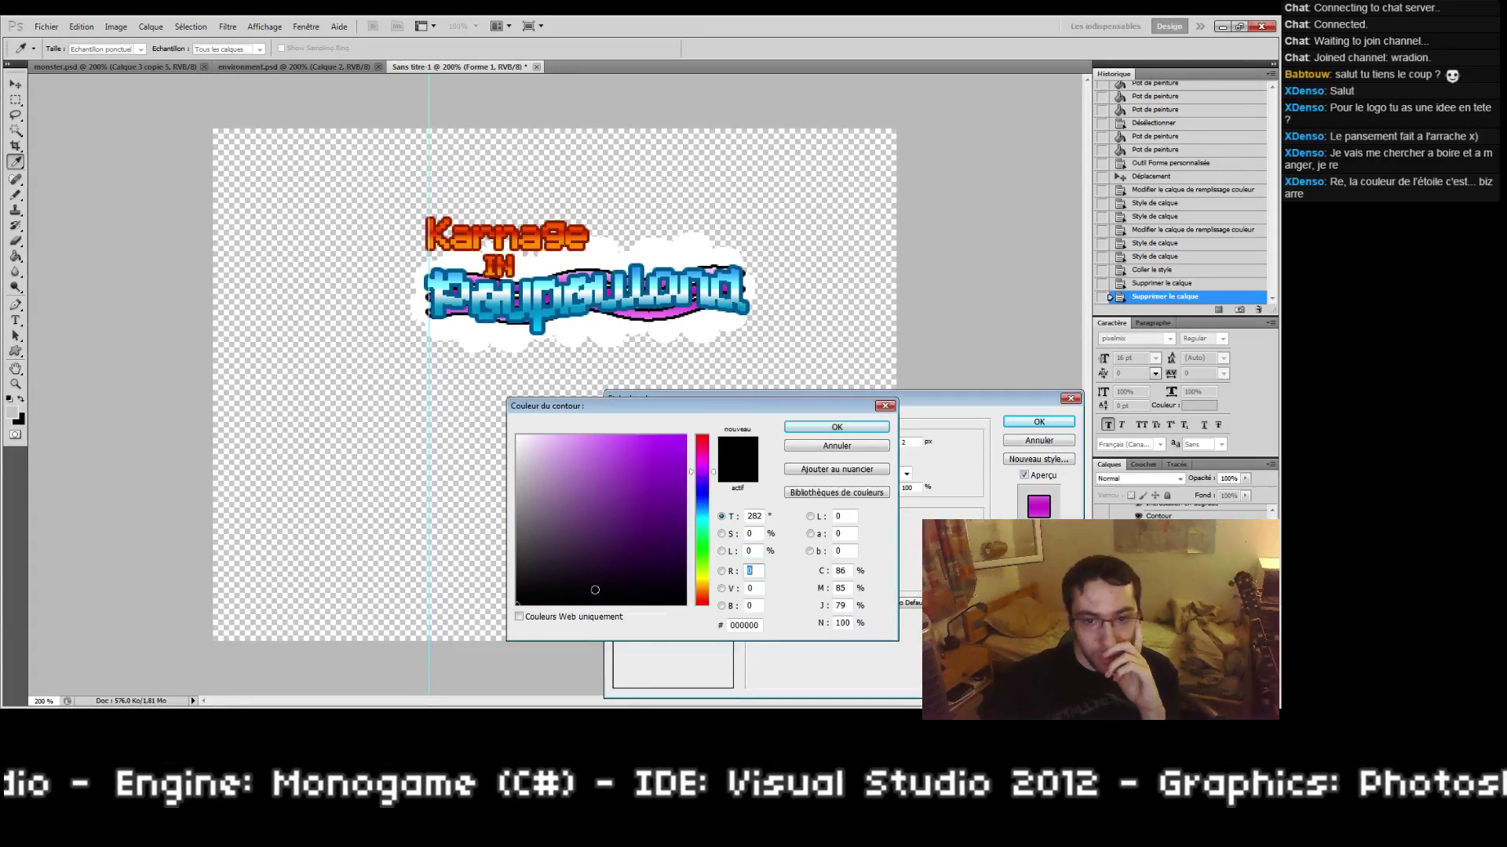
pyautogui.click(572, 619)
pyautogui.moveTo(700, 494); pyautogui.dragTo(704, 463)
pyautogui.click(667, 497)
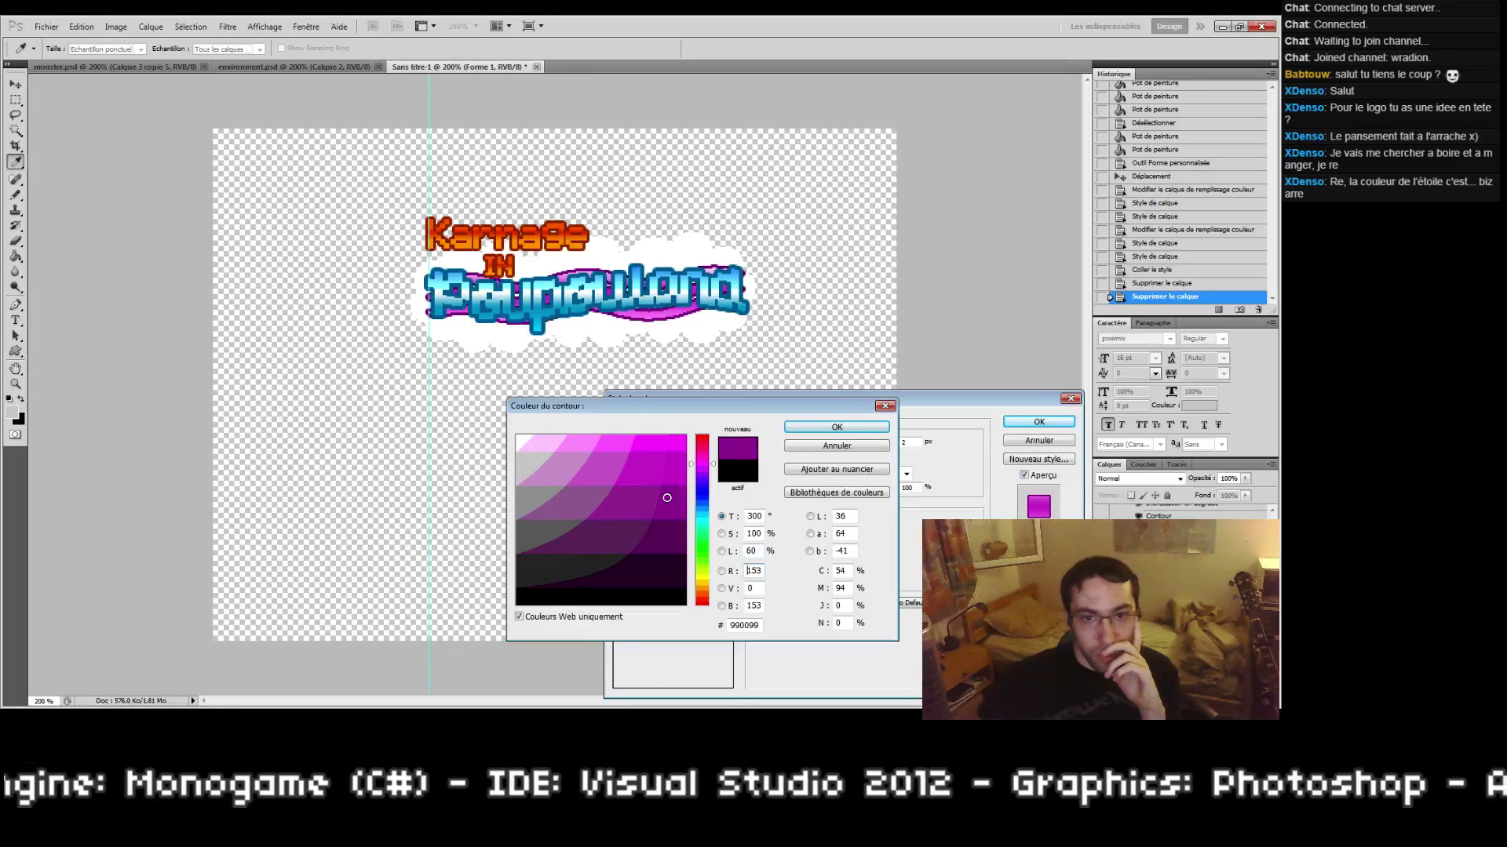
pyautogui.moveTo(673, 533)
pyautogui.mouseDown()
pyautogui.moveTo(672, 474)
pyautogui.moveTo(683, 501)
pyautogui.mouseUp()
pyautogui.press('Return')
pyautogui.press('Return')
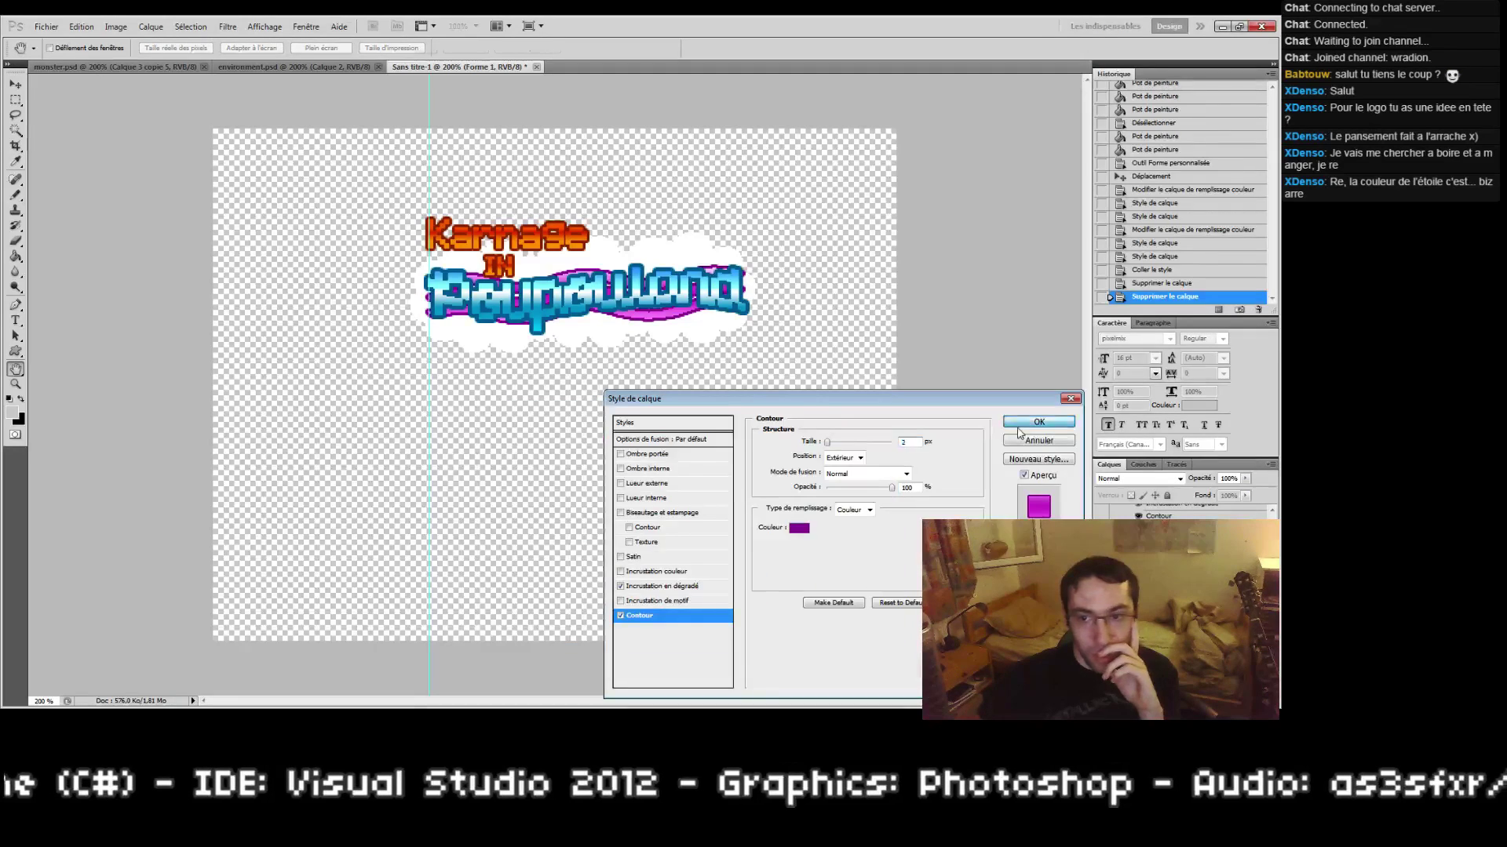
# Step: Check the outline settings in the layer style of the IN text
pyautogui.press('z')
pyautogui.click(1177, 577)
pyautogui.rightClick(1177, 577)
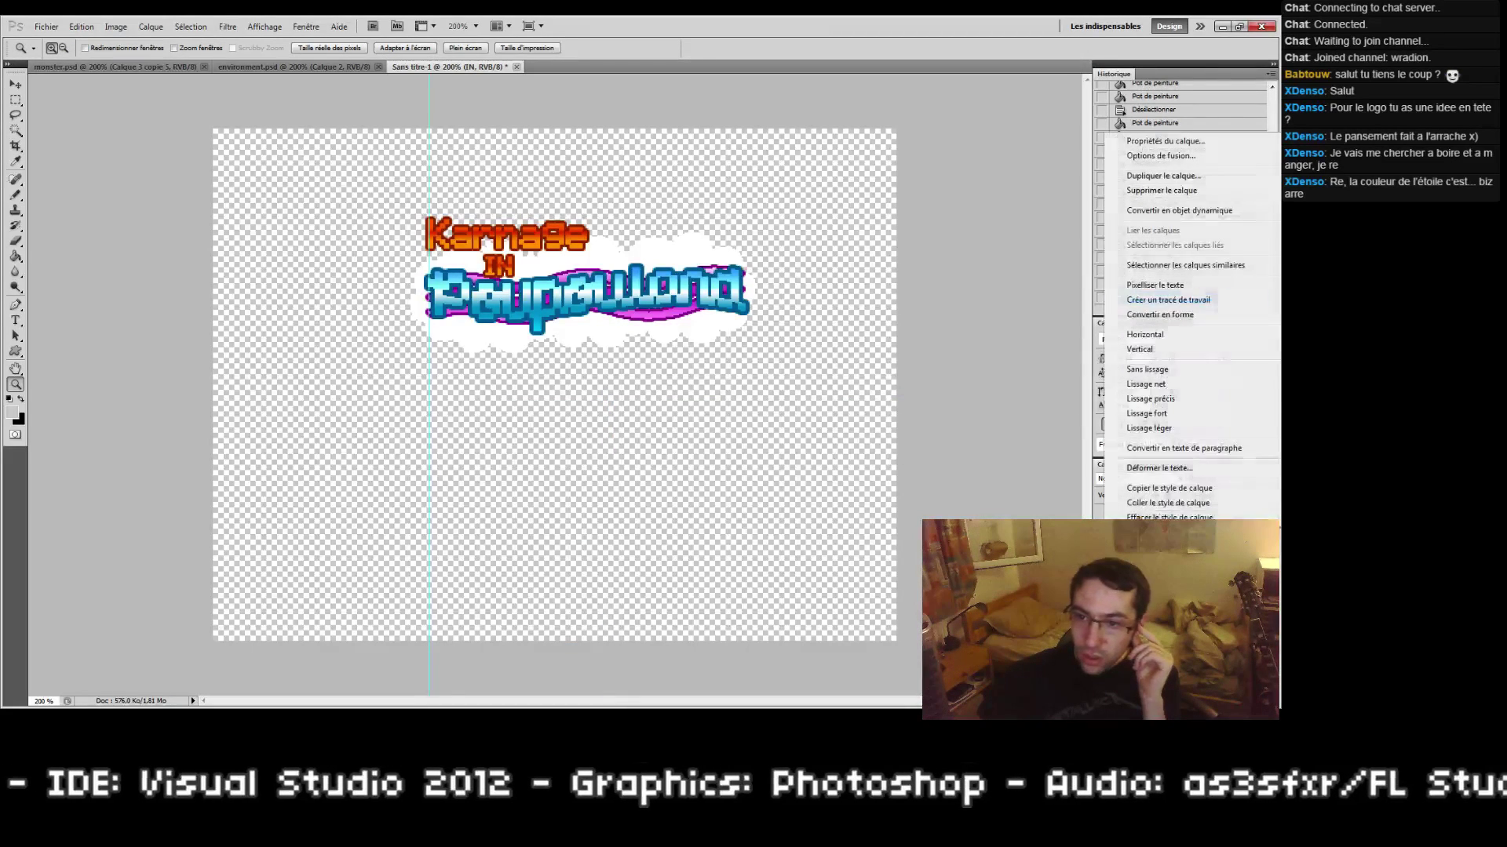
pyautogui.click(1159, 156)
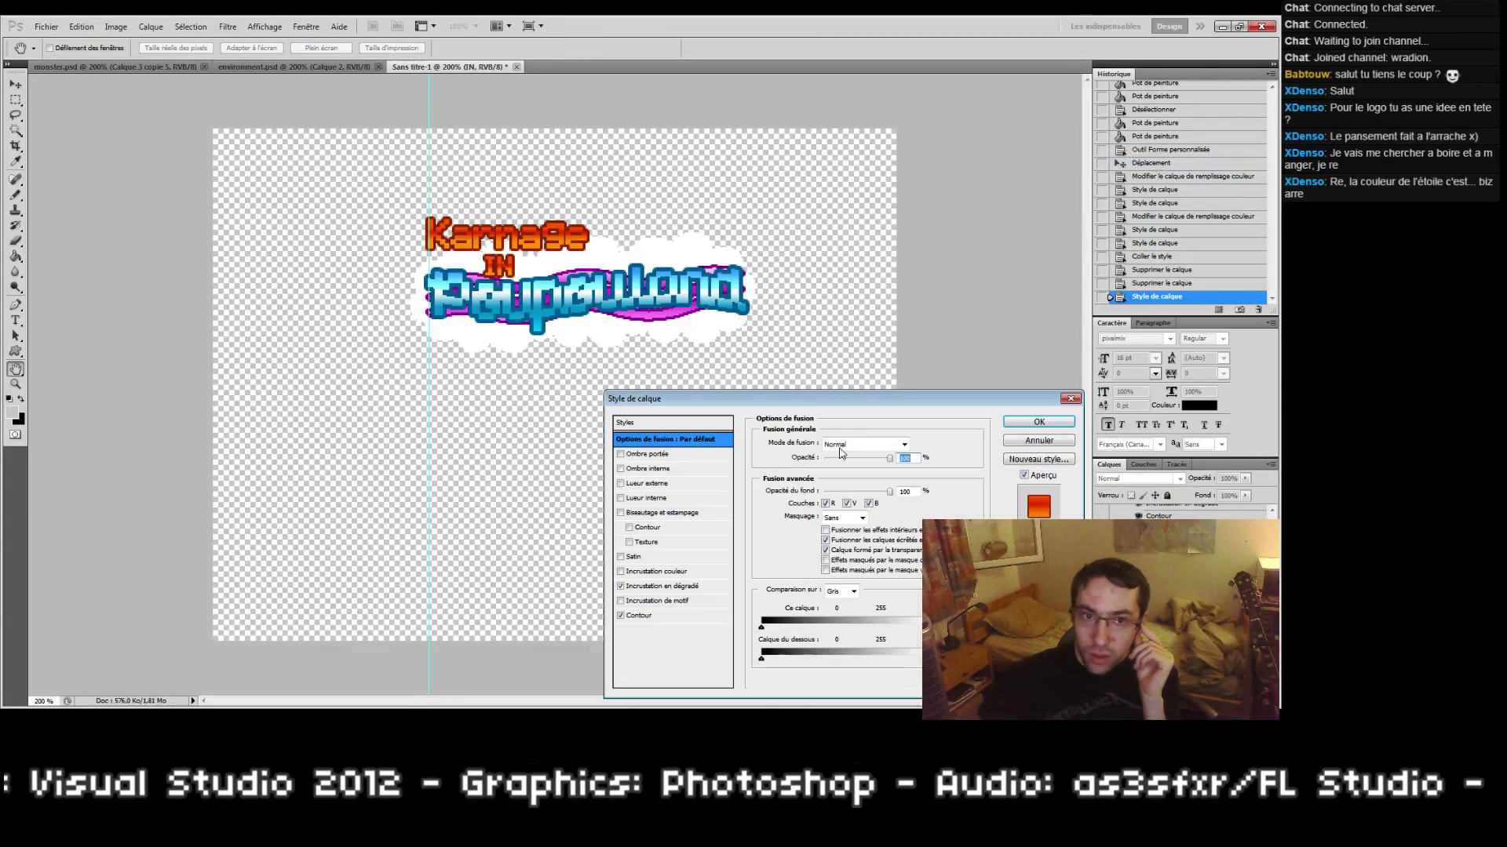
pyautogui.click(686, 616)
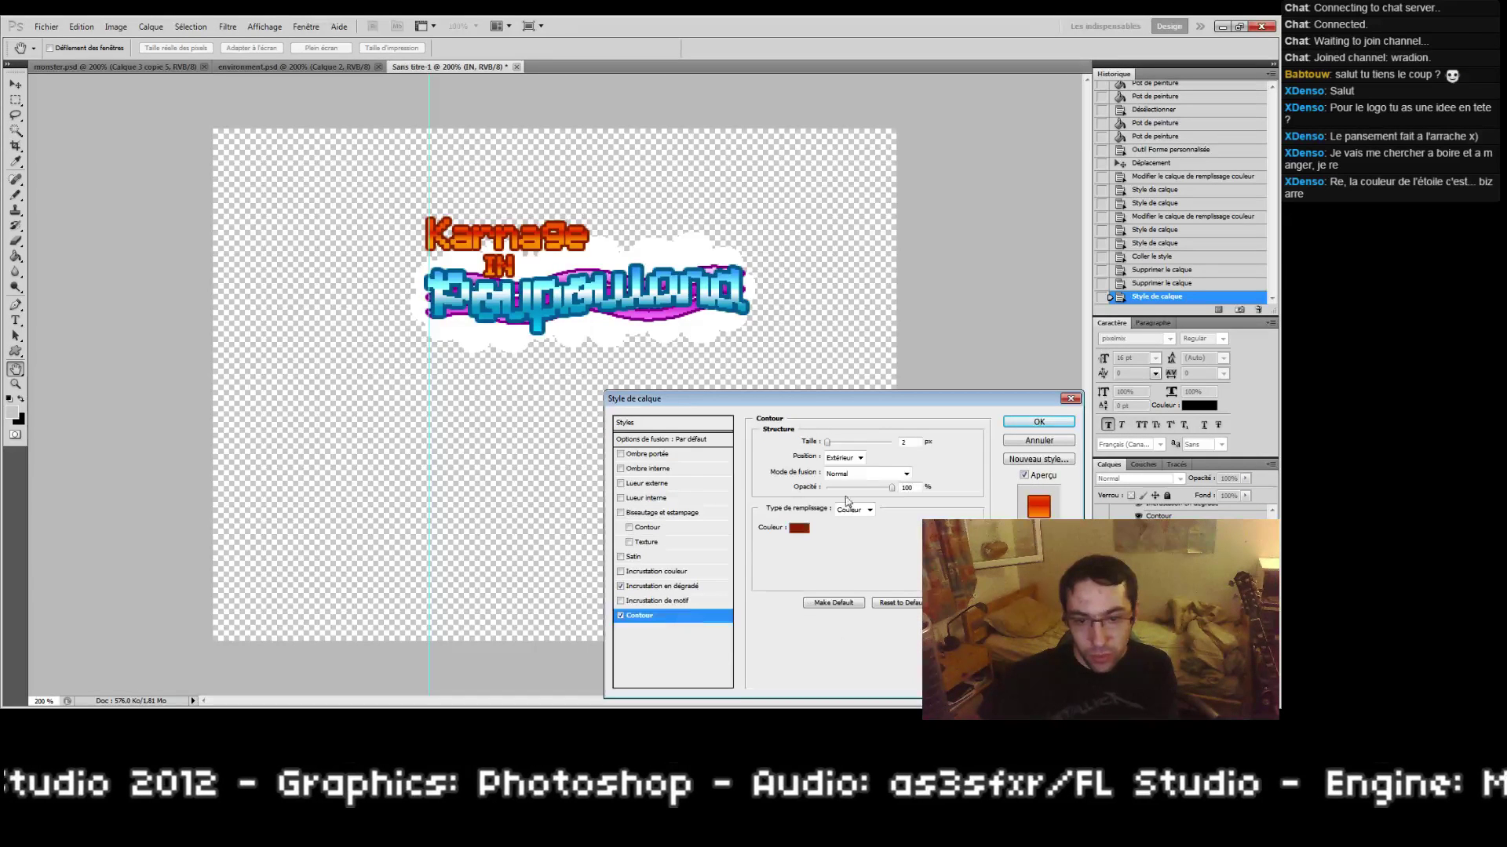
pyautogui.click(1014, 428)
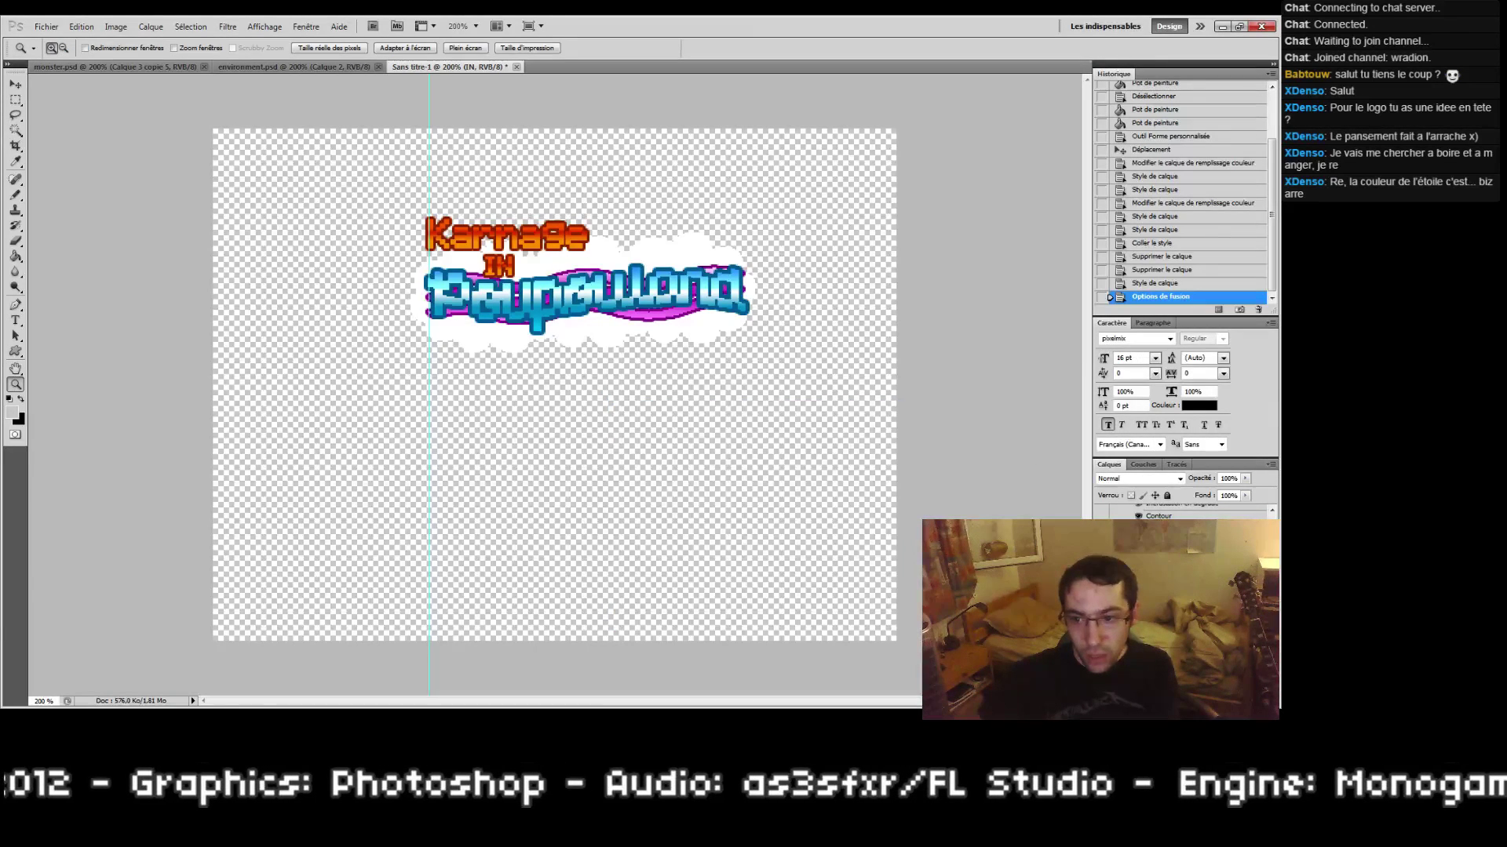
# Step: Check the outline settings in the layer style of the Karnage text
pyautogui.click(1122, 590)
pyautogui.rightClick(1122, 591)
pyautogui.click(1160, 230)
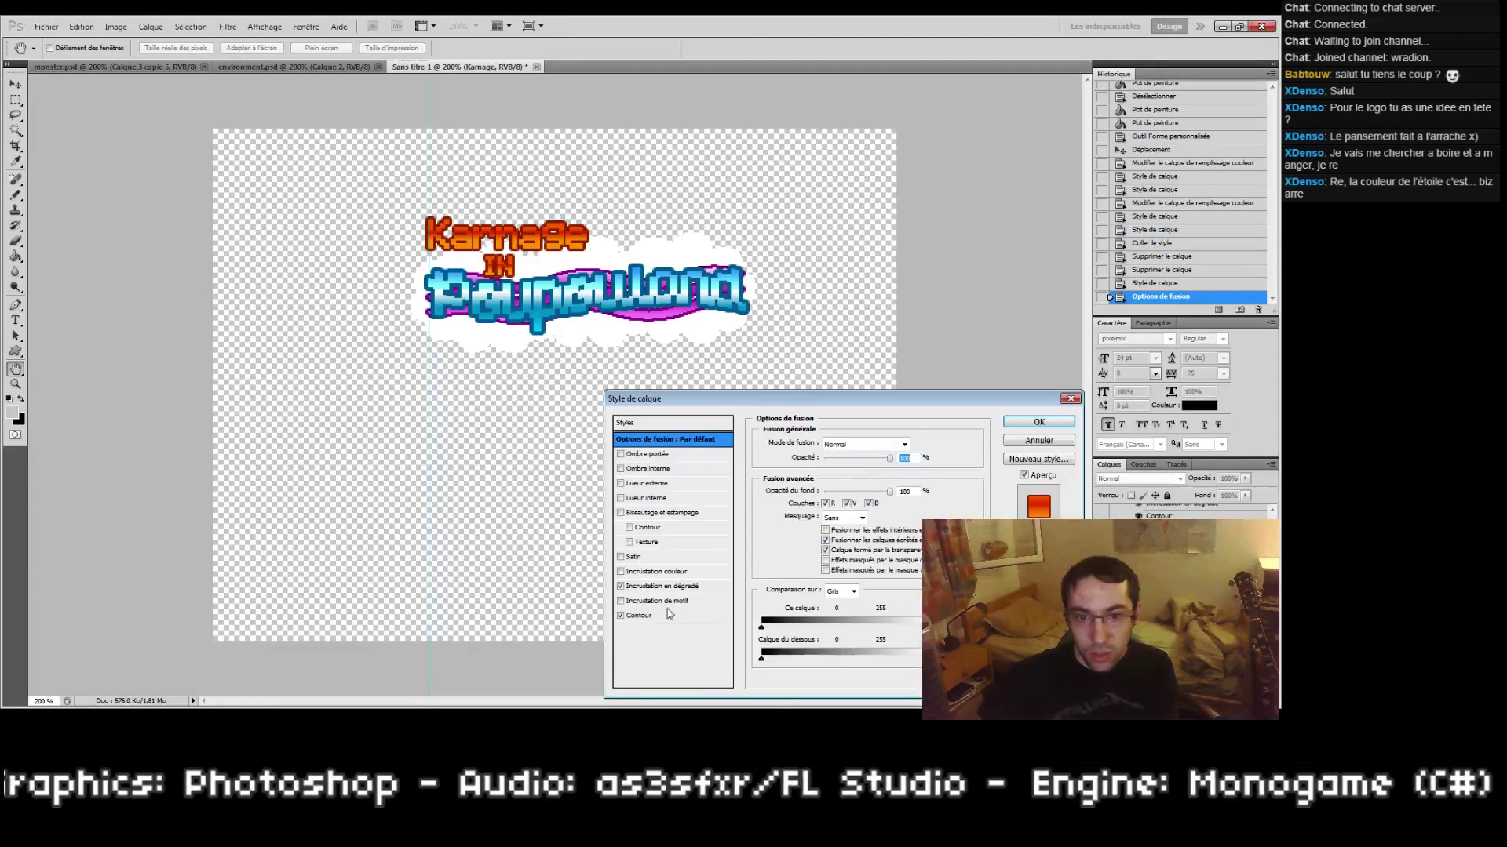
pyautogui.click(640, 616)
pyautogui.click(1010, 425)
# Step: Set the outline size of the Poupouland text to 2 px
pyautogui.click(1154, 514)
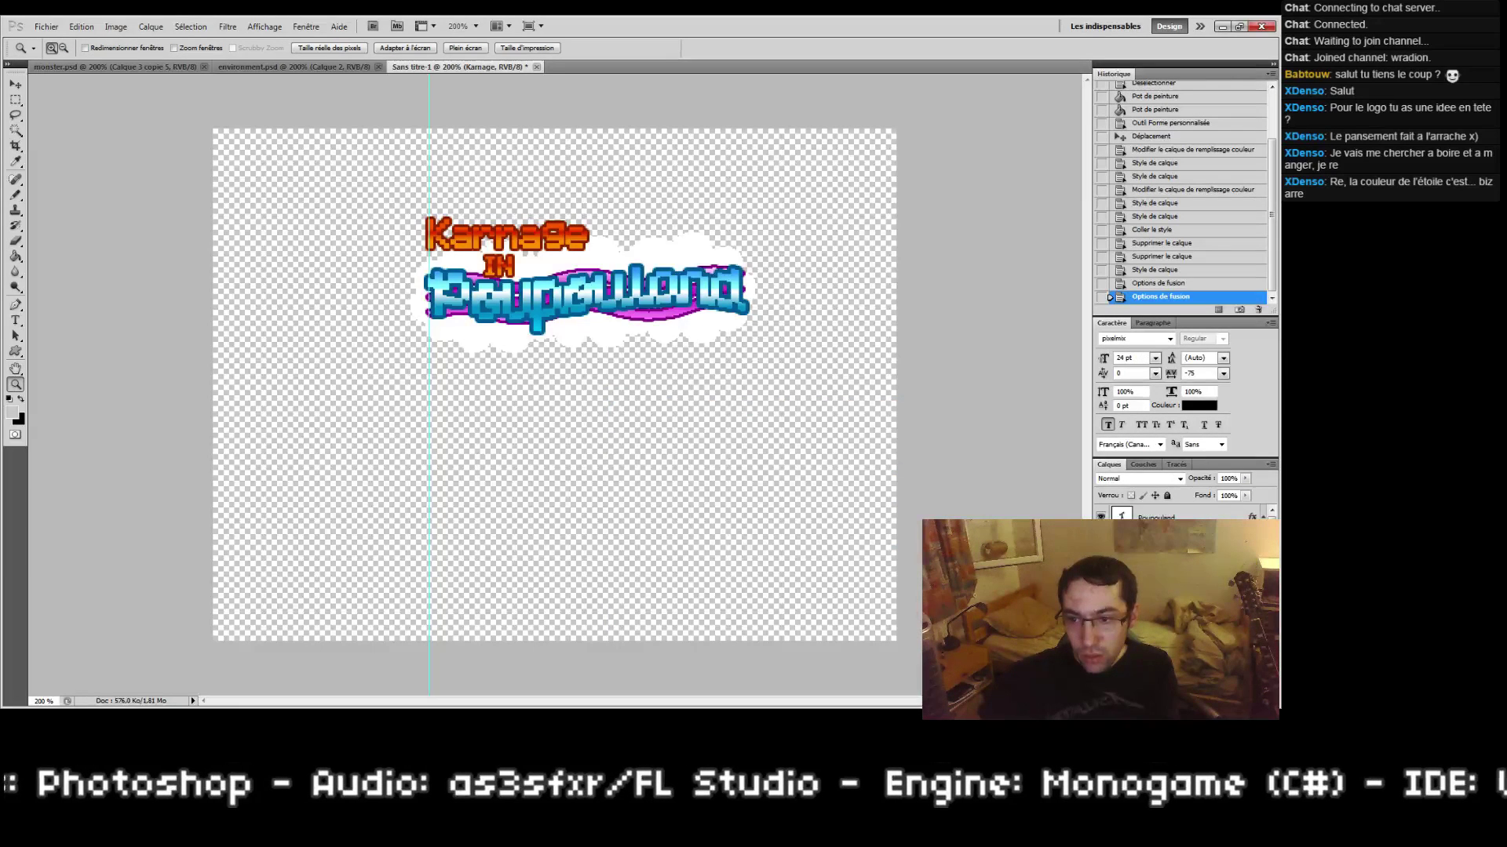
pyautogui.rightClick(1154, 514)
pyautogui.click(1160, 133)
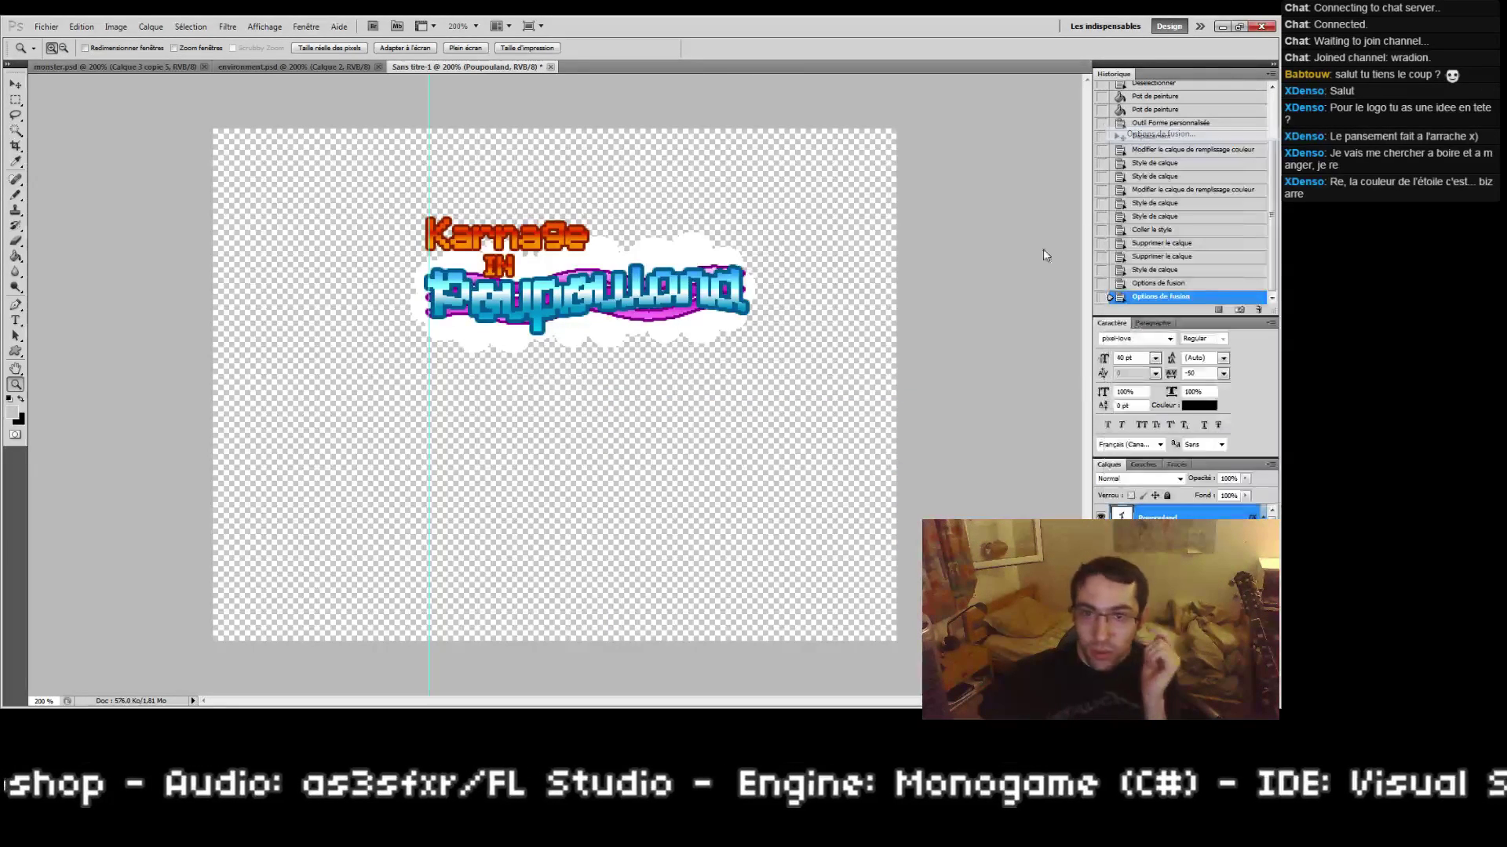
pyautogui.click(673, 616)
pyautogui.doubleClick(905, 442)
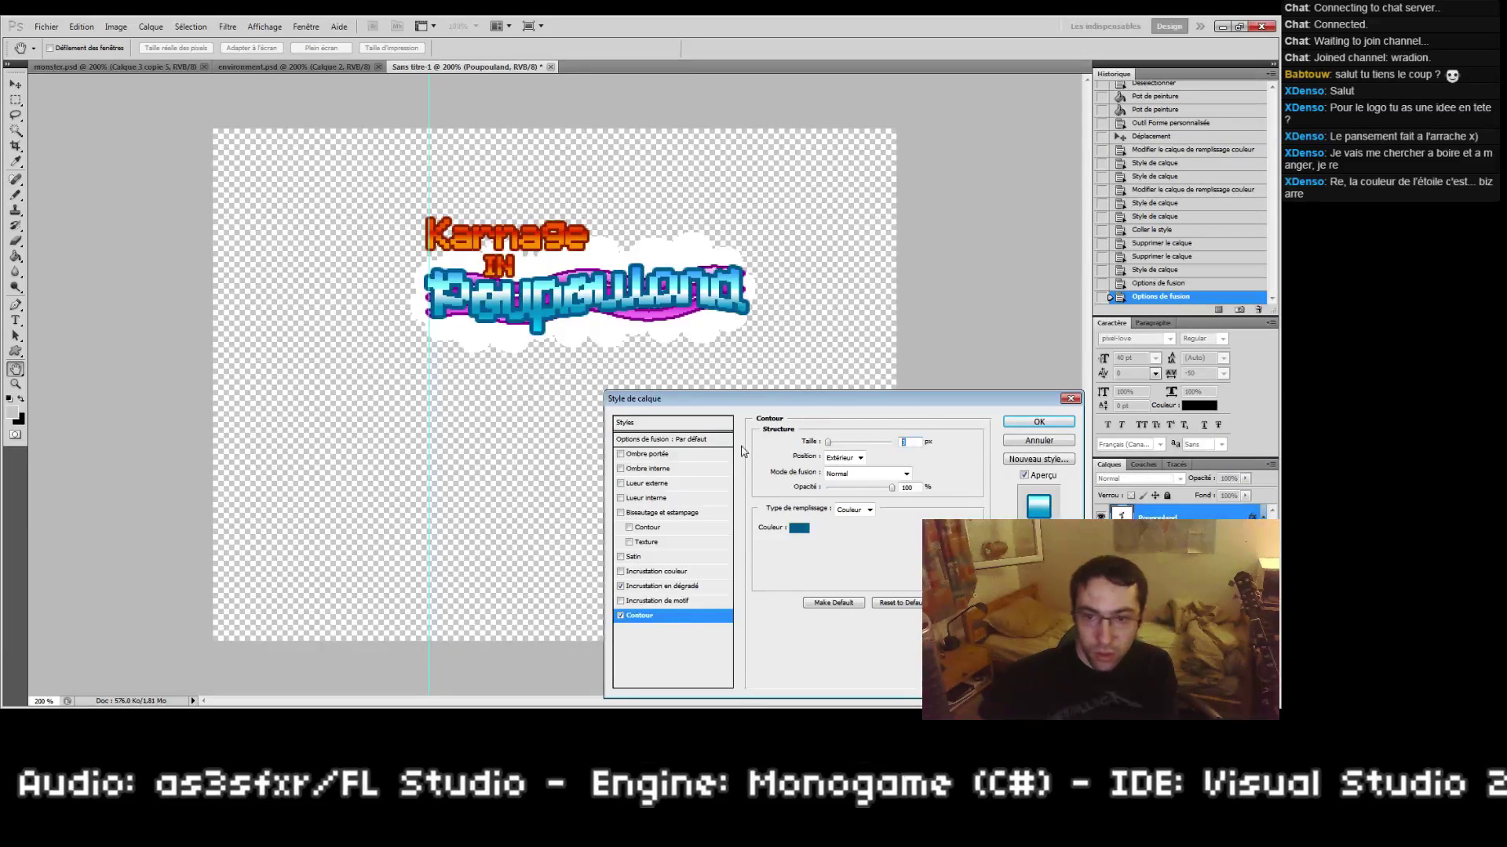
pyautogui.write('2')
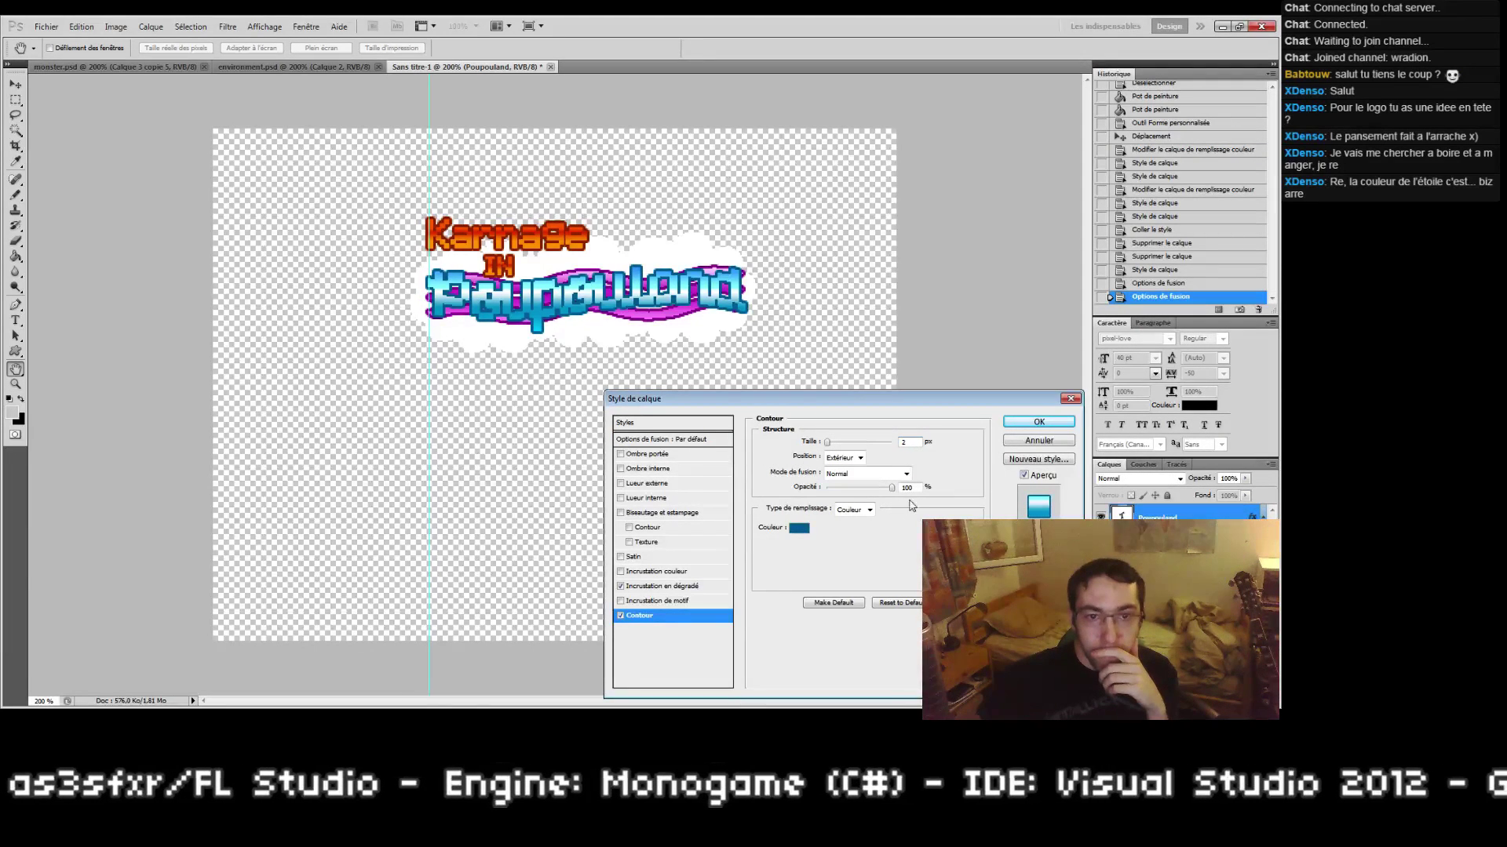
pyautogui.click(1022, 428)
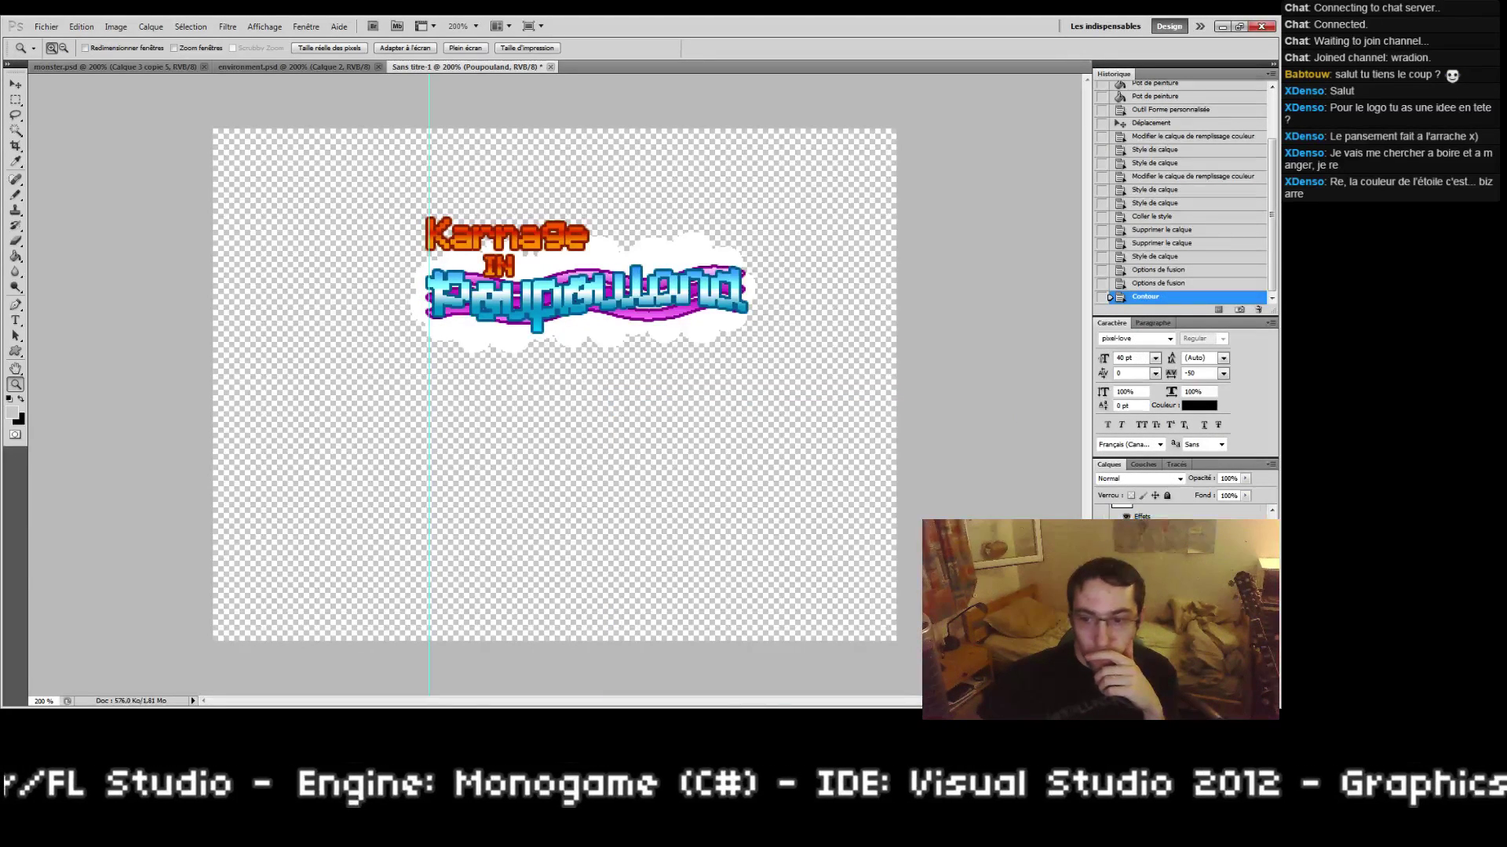
# Step: Hide the wave shape's outline effect and set the shape layer's opacity to 25%
pyautogui.click(1127, 517)
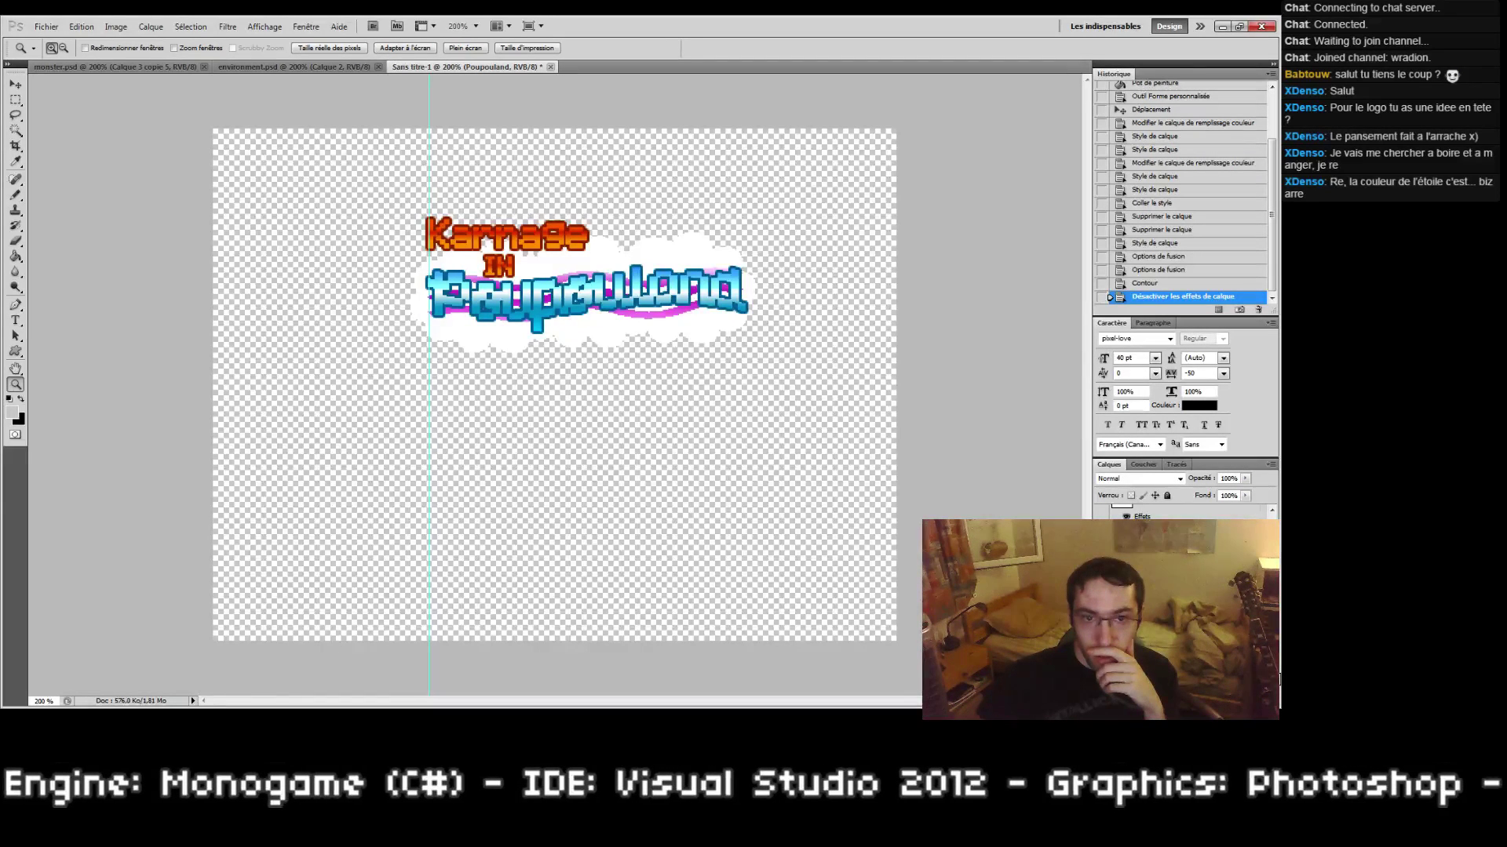
pyautogui.click(1169, 565)
pyautogui.moveTo(1228, 478); pyautogui.dragTo(1150, 486)
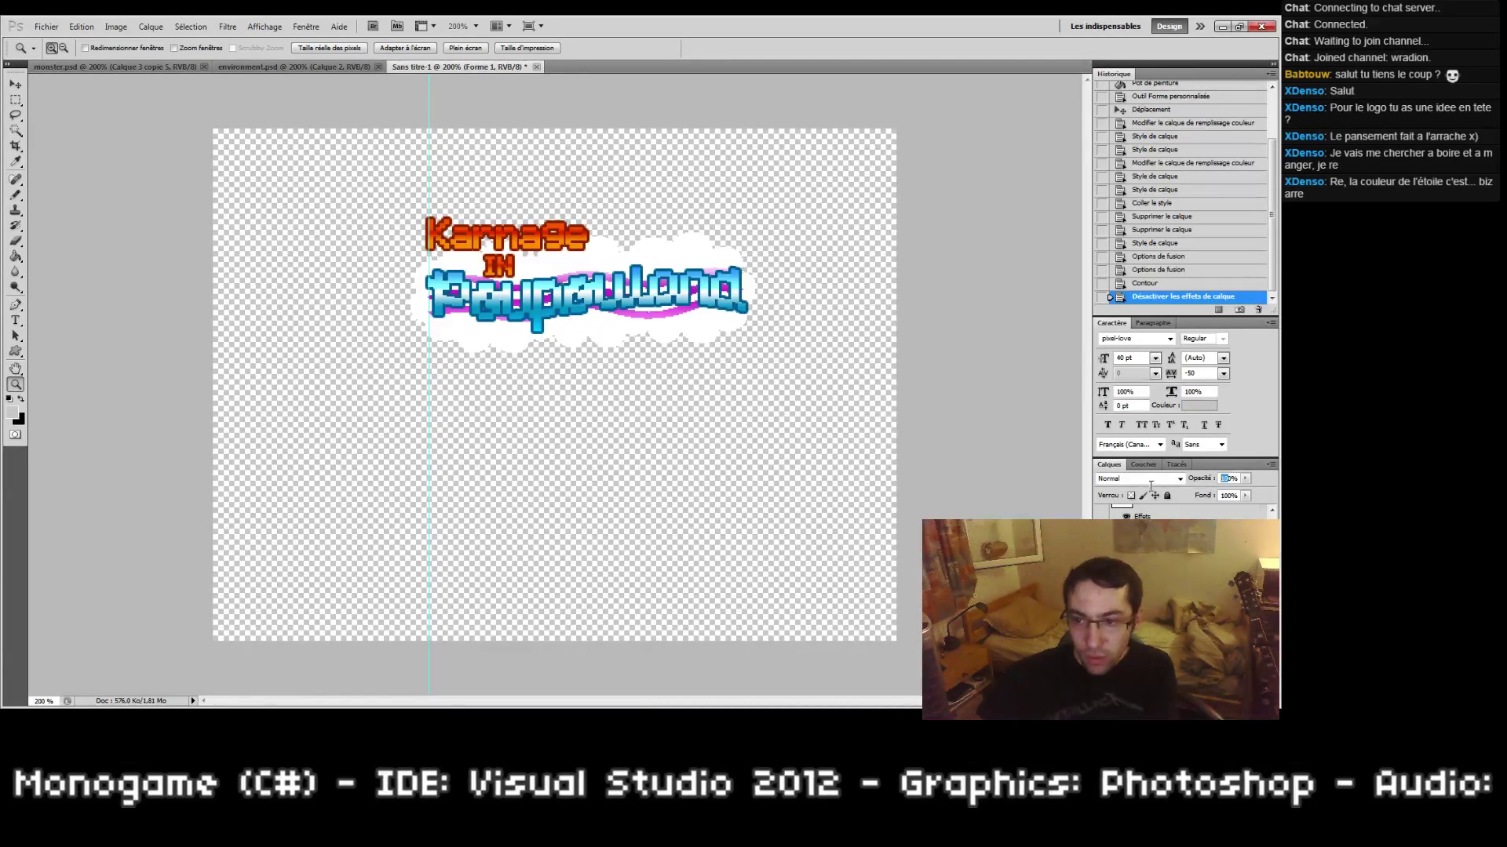
pyautogui.write('0')
pyautogui.press('Return')
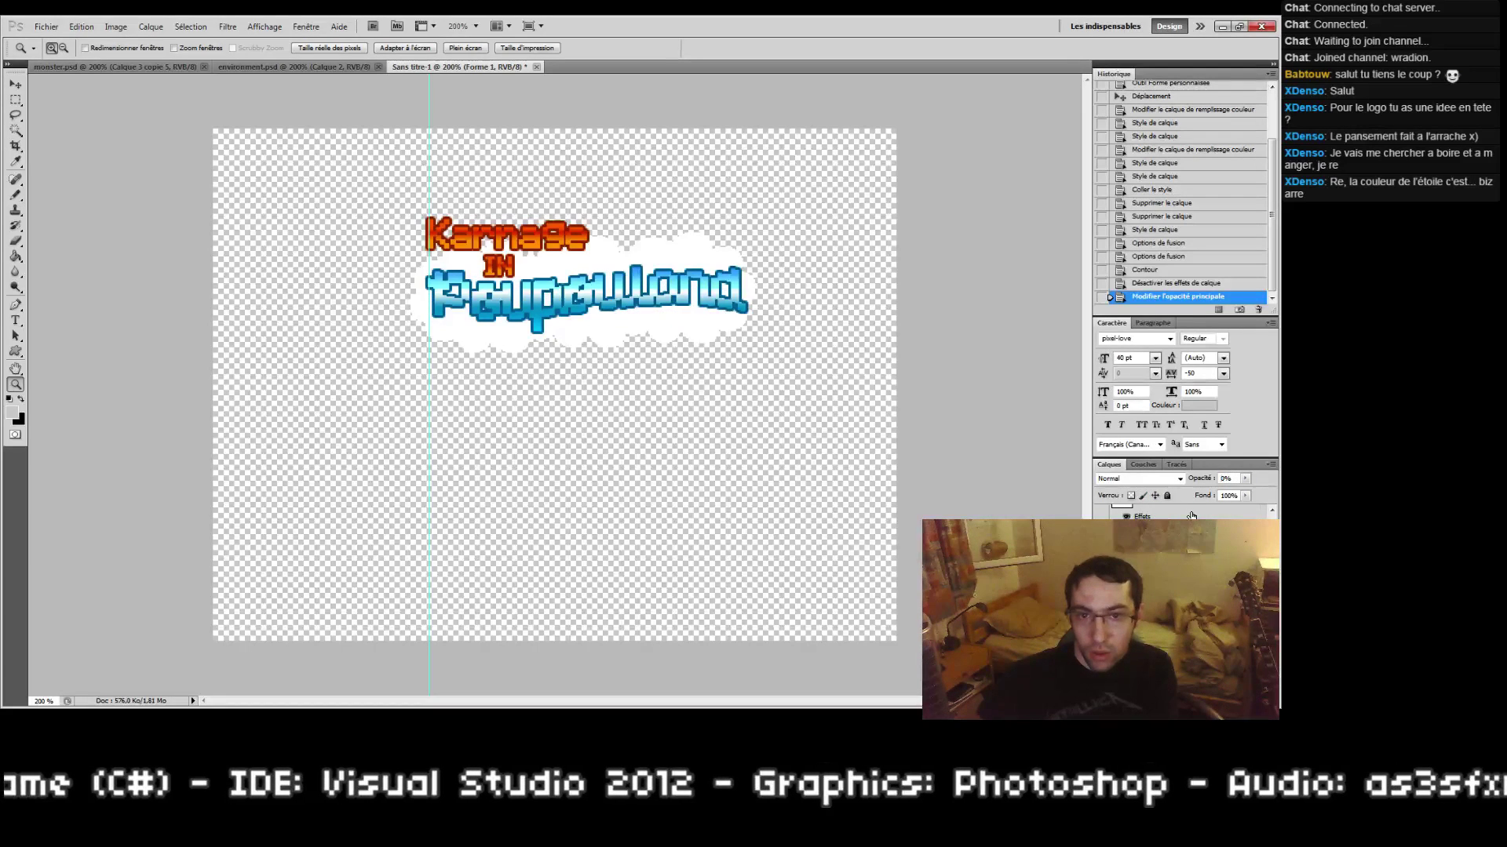
pyautogui.write('25')
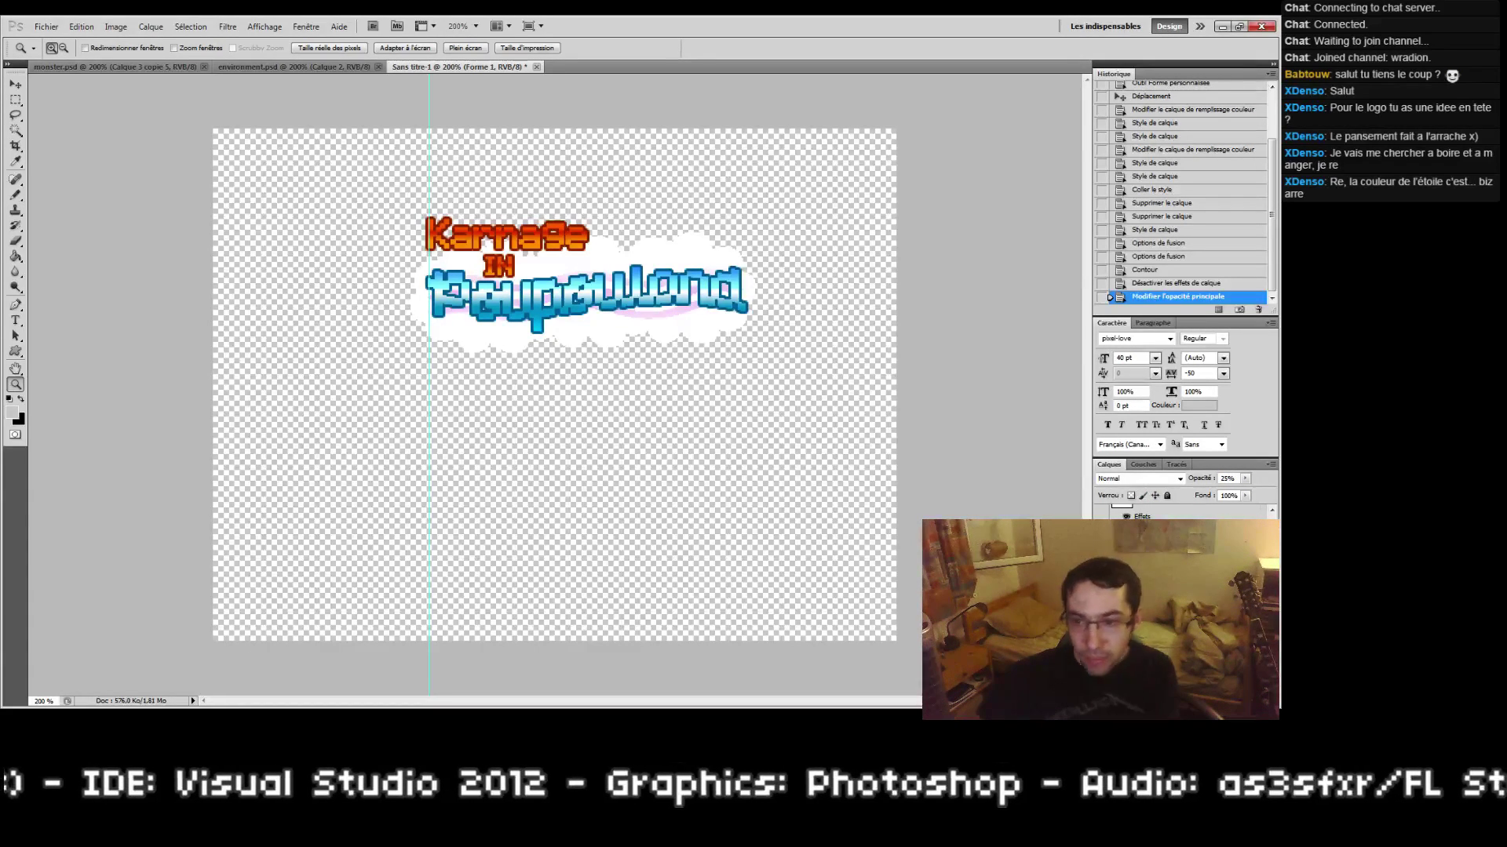
# Step: Add a stroke effect with a size of 2 px to the white cloud layer behind the logo text
pyautogui.scroll(1, 1169, 596)
pyautogui.scroll(-1, 1169, 596)
pyautogui.rightClick(1169, 671)
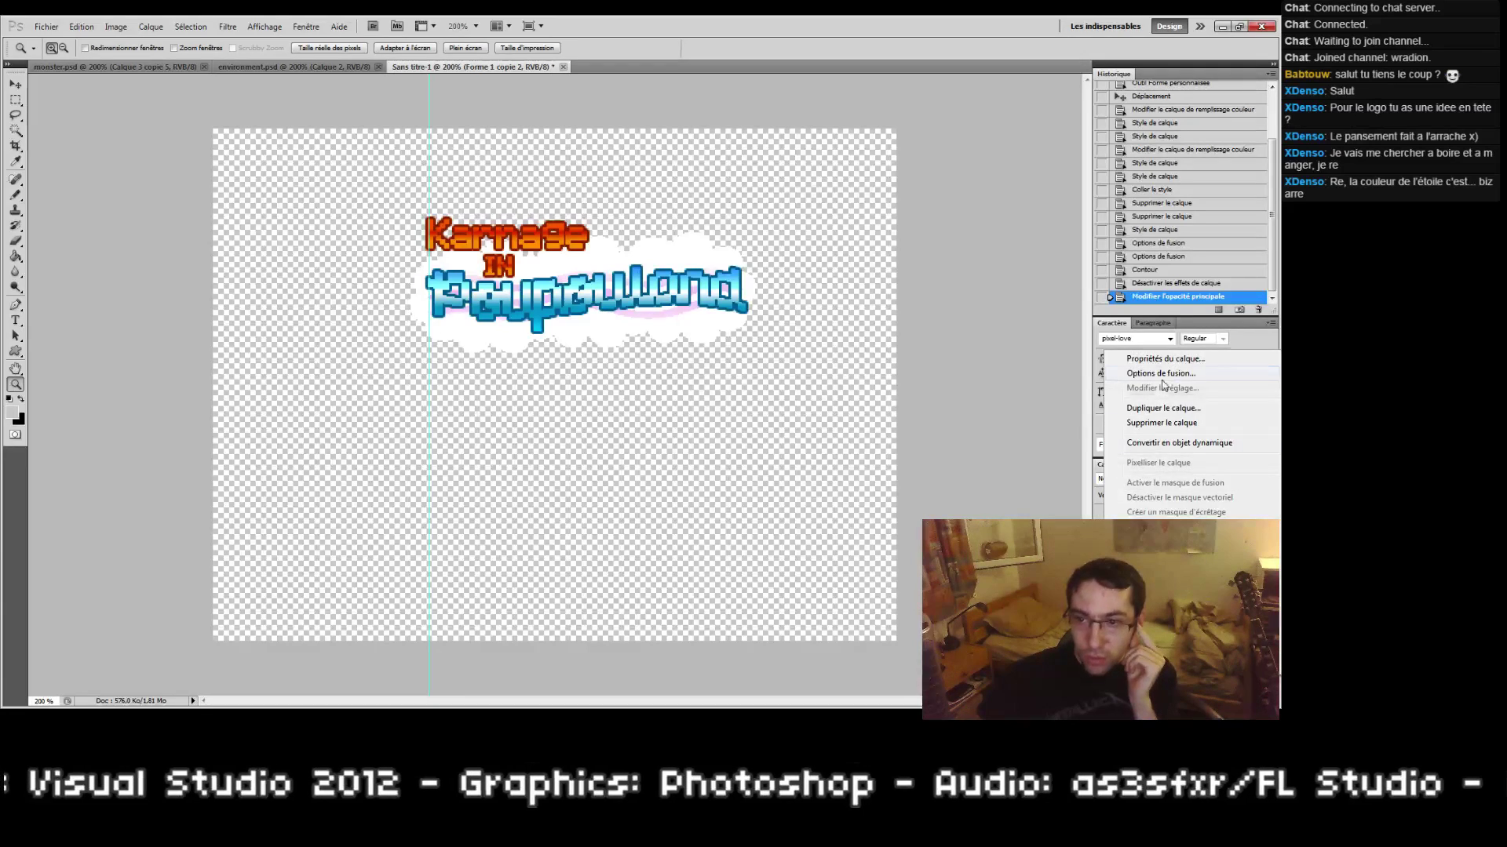
pyautogui.click(1163, 374)
pyautogui.click(638, 617)
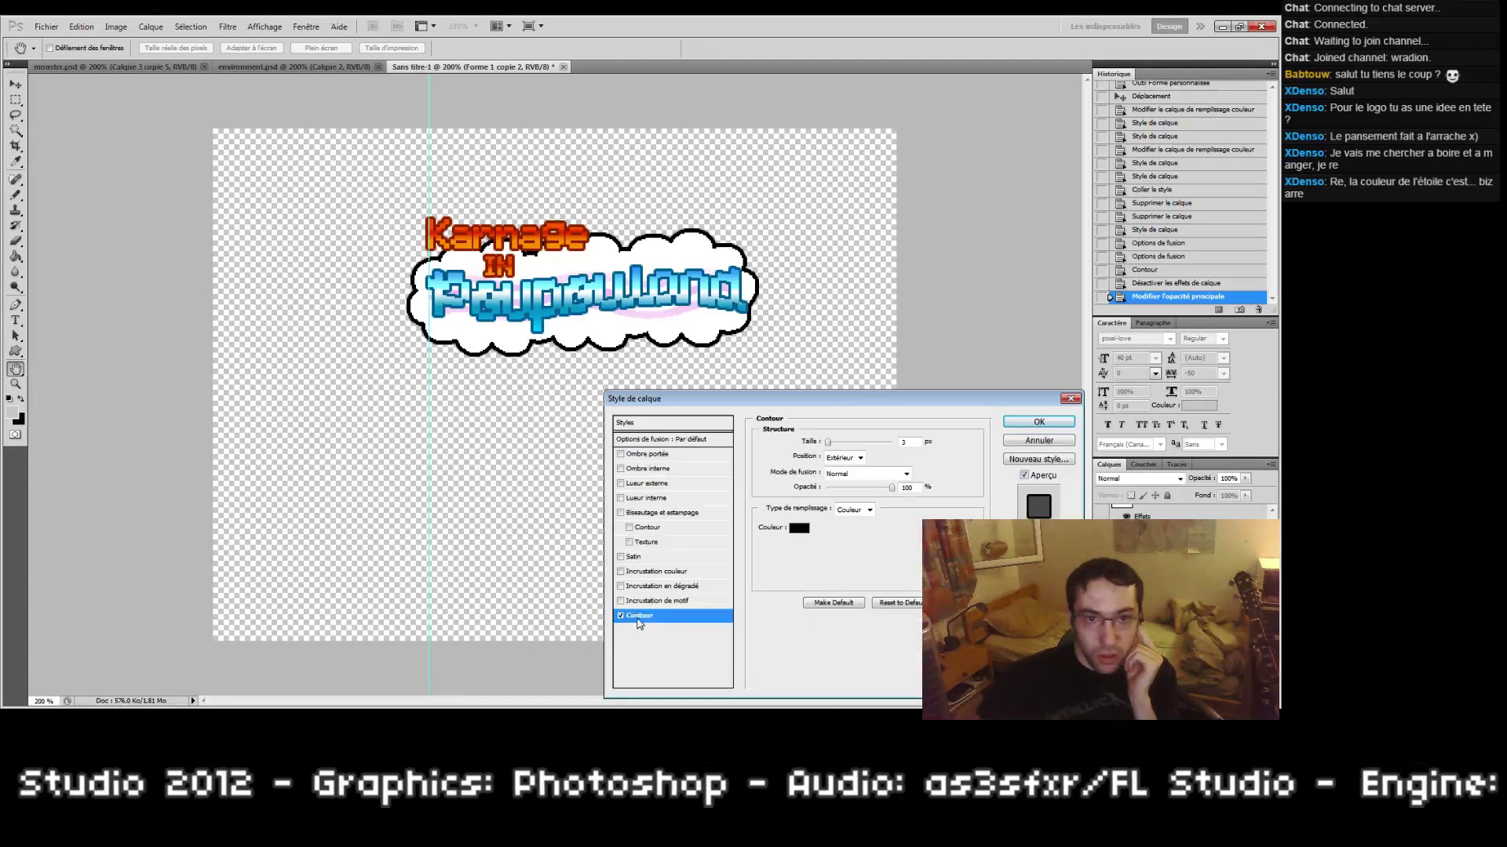
pyautogui.write('2')
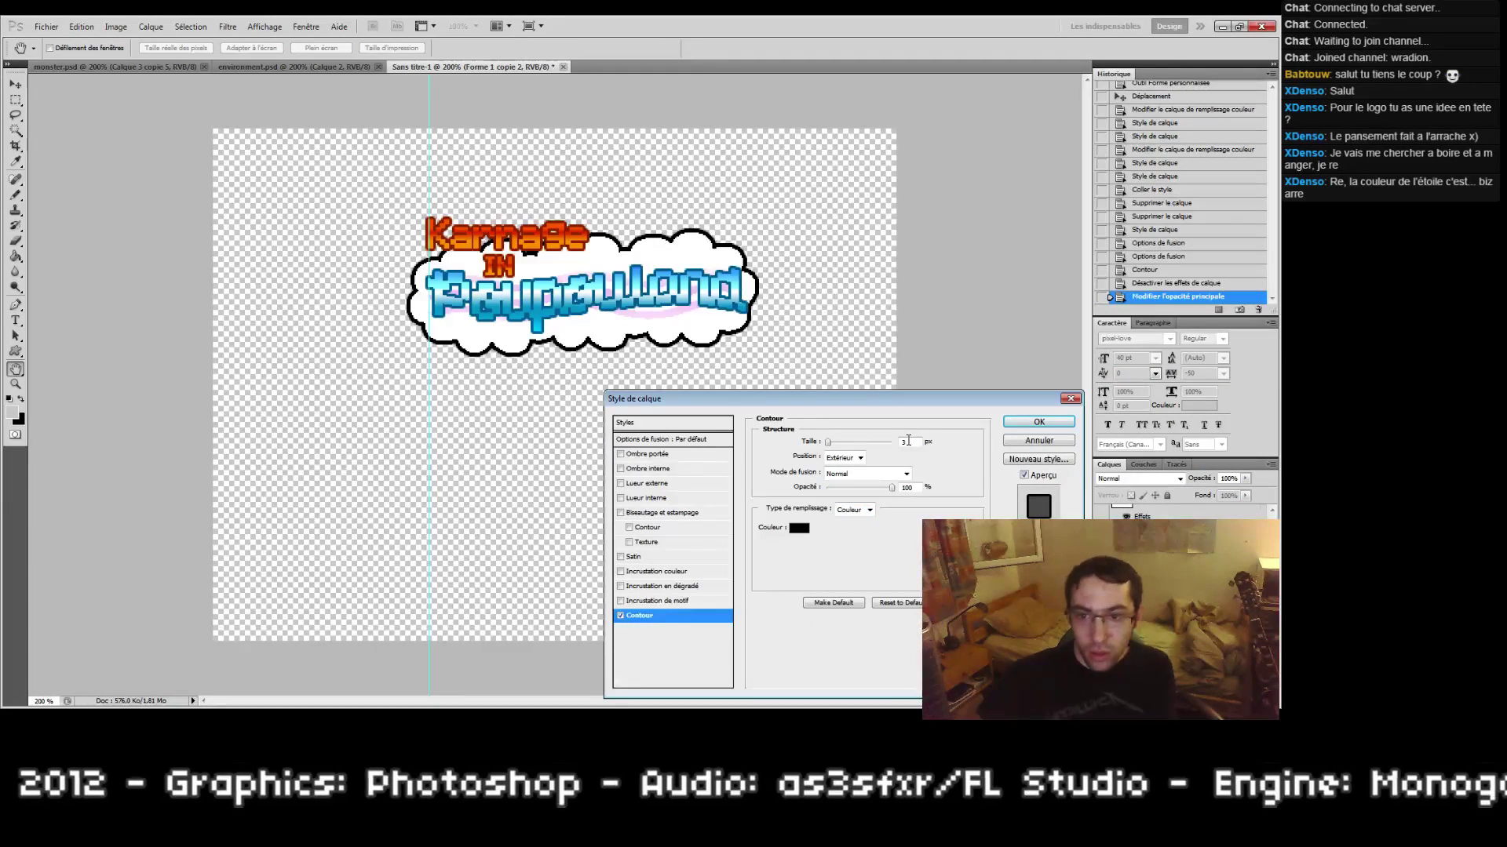
# Step: Turn off the web-only colour restriction and set the cloud's stroke colour to grey b9b9b9
pyautogui.click(798, 536)
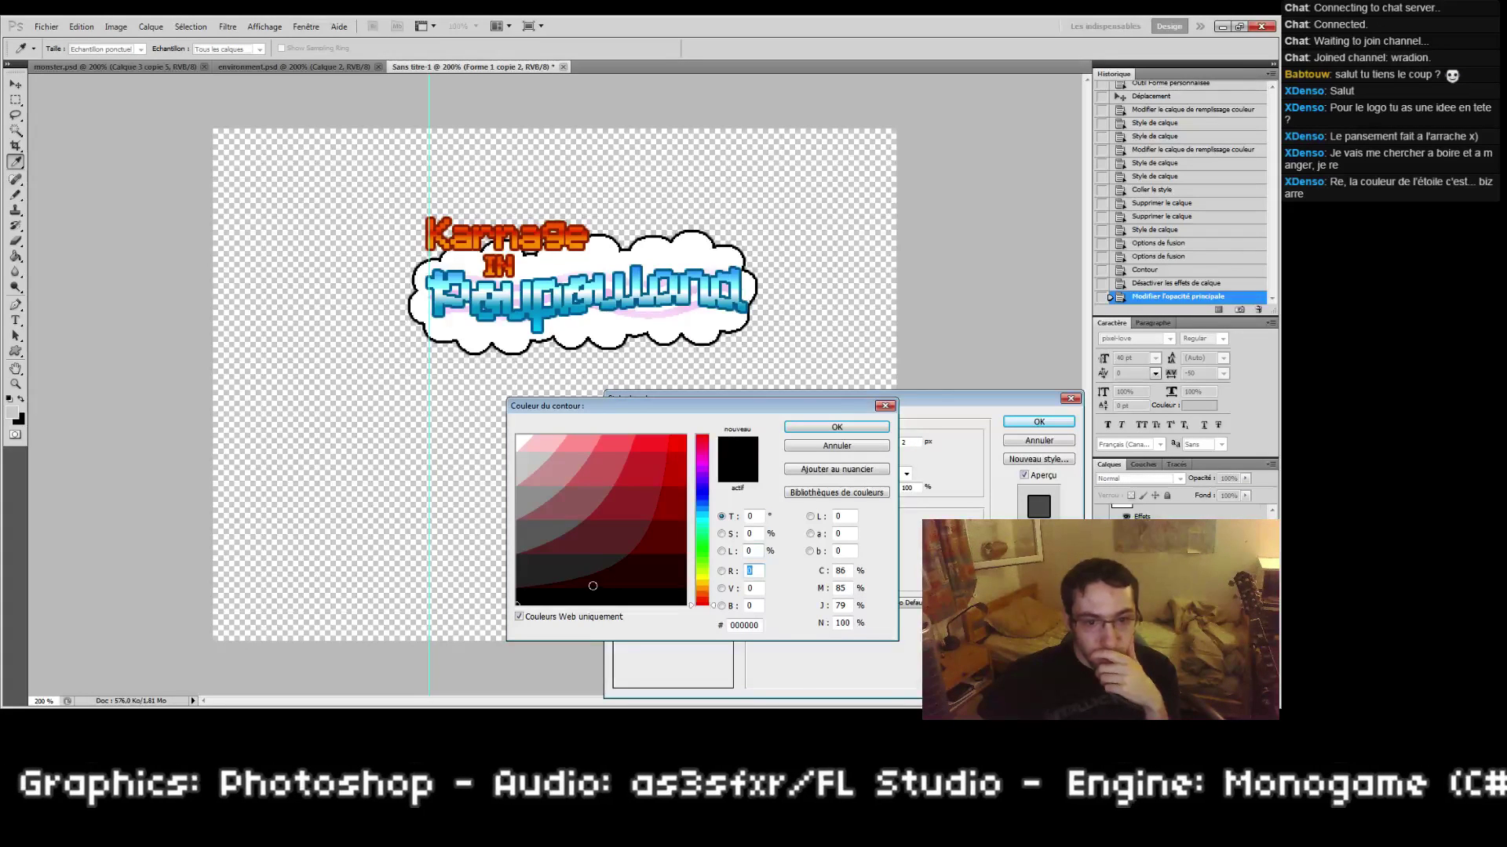
pyautogui.click(523, 474)
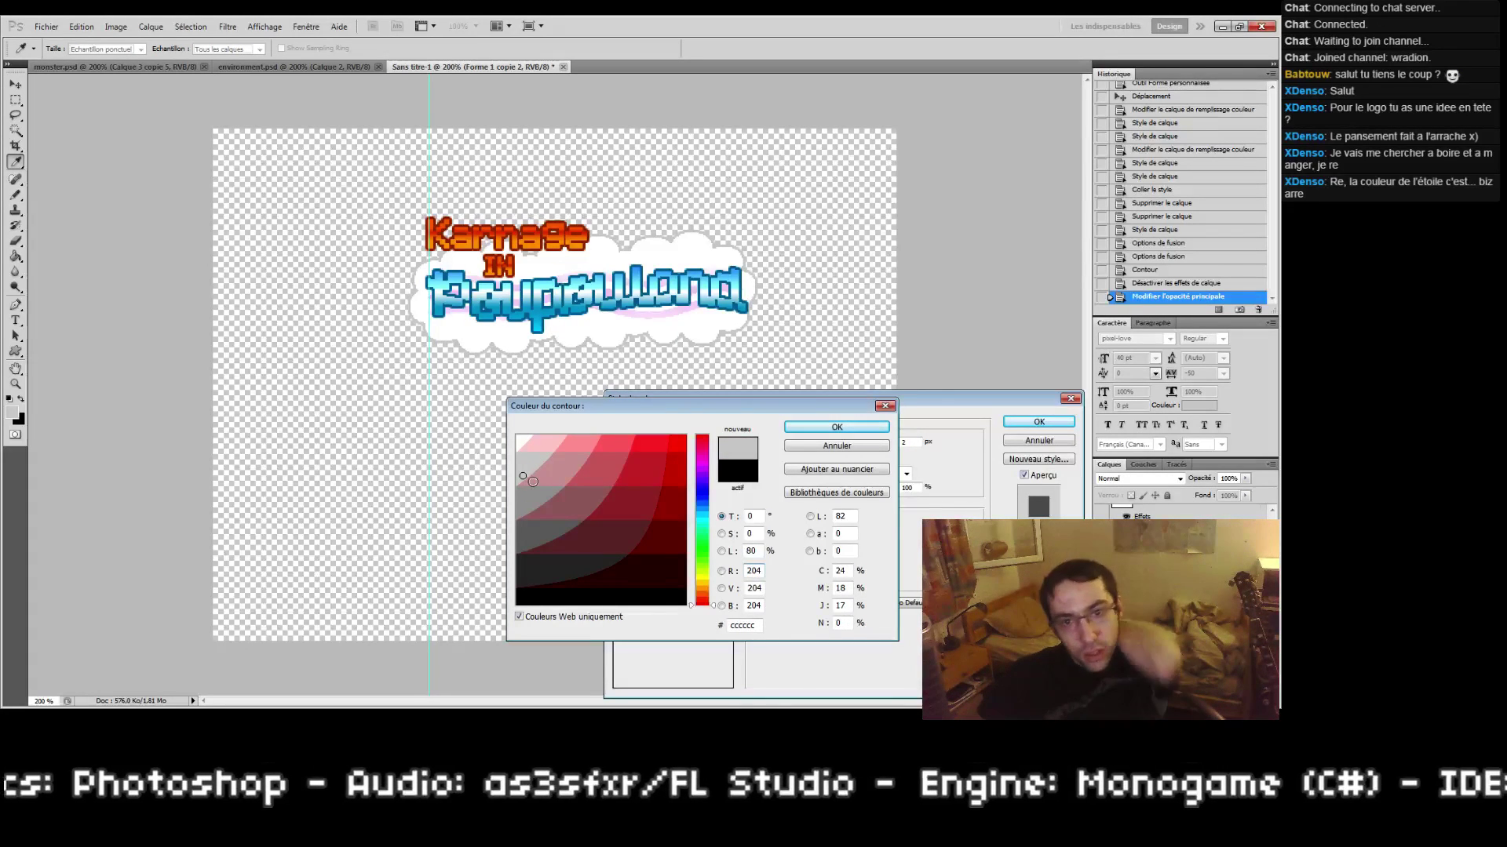
pyautogui.click(517, 502)
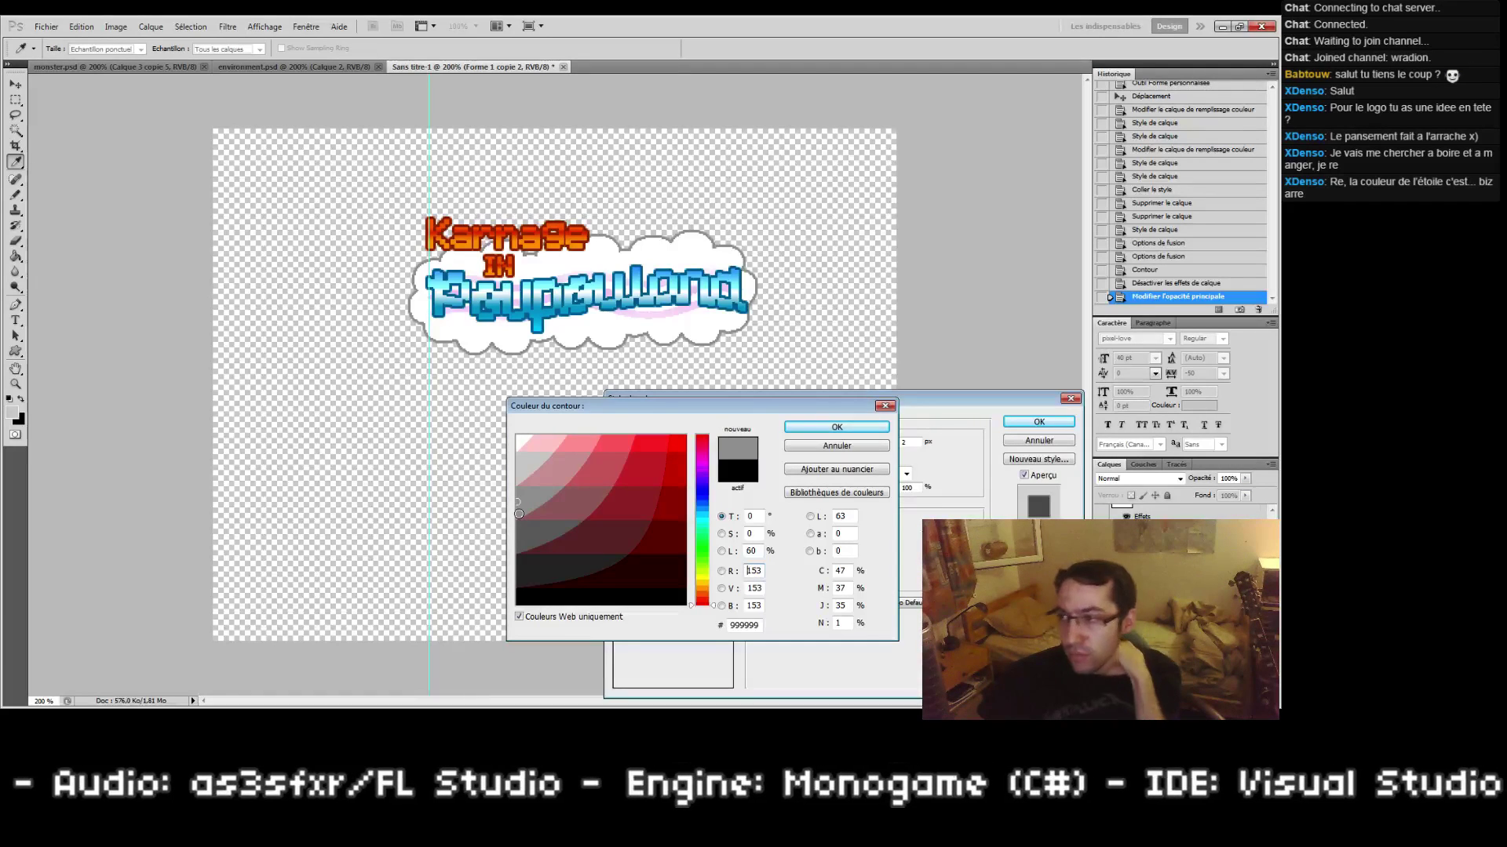
pyautogui.click(582, 617)
pyautogui.moveTo(555, 587); pyautogui.dragTo(473, 484)
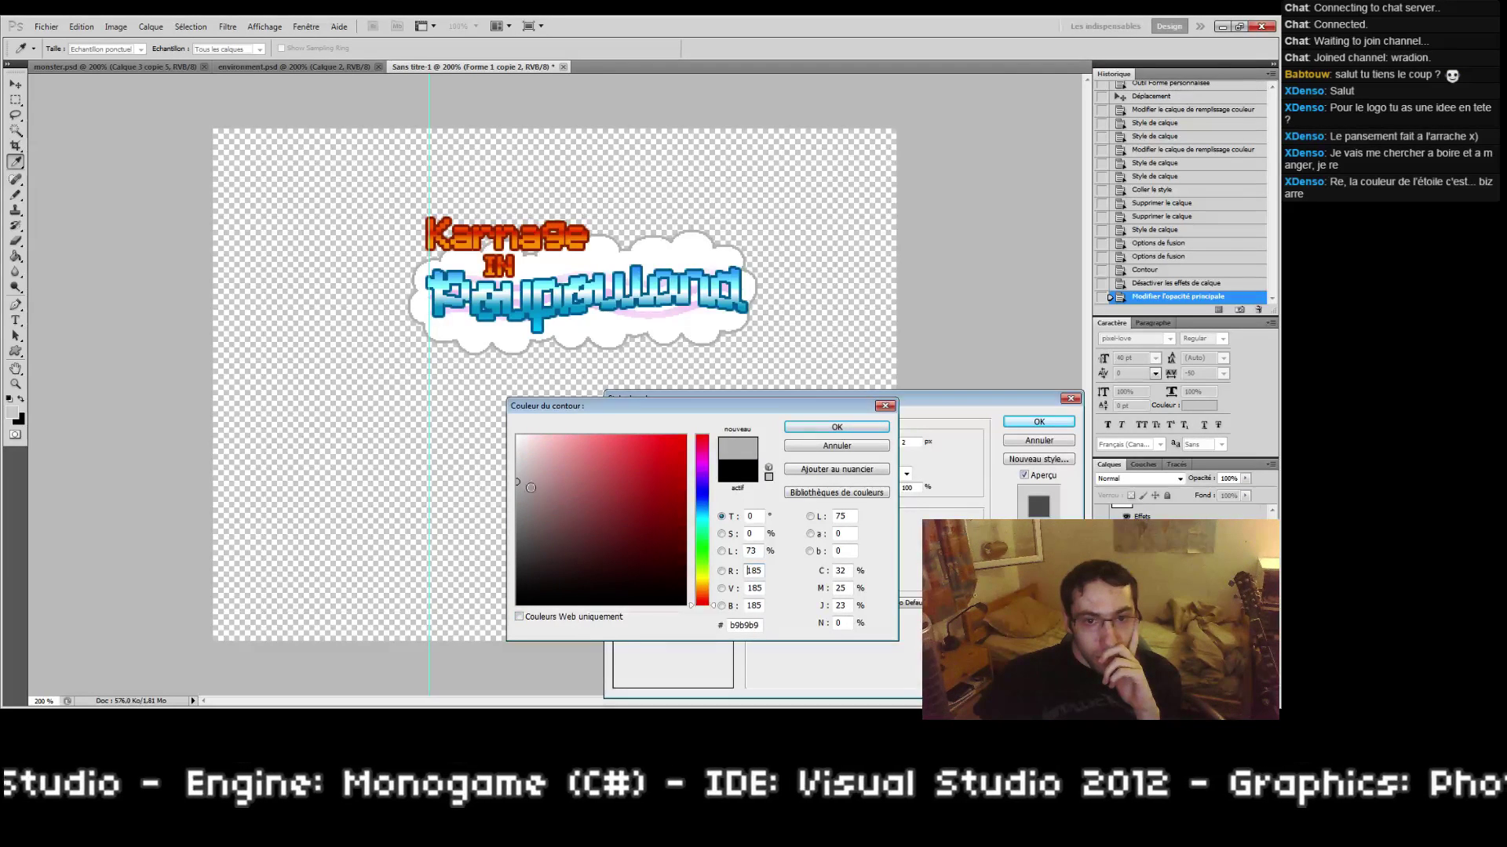
pyautogui.click(808, 428)
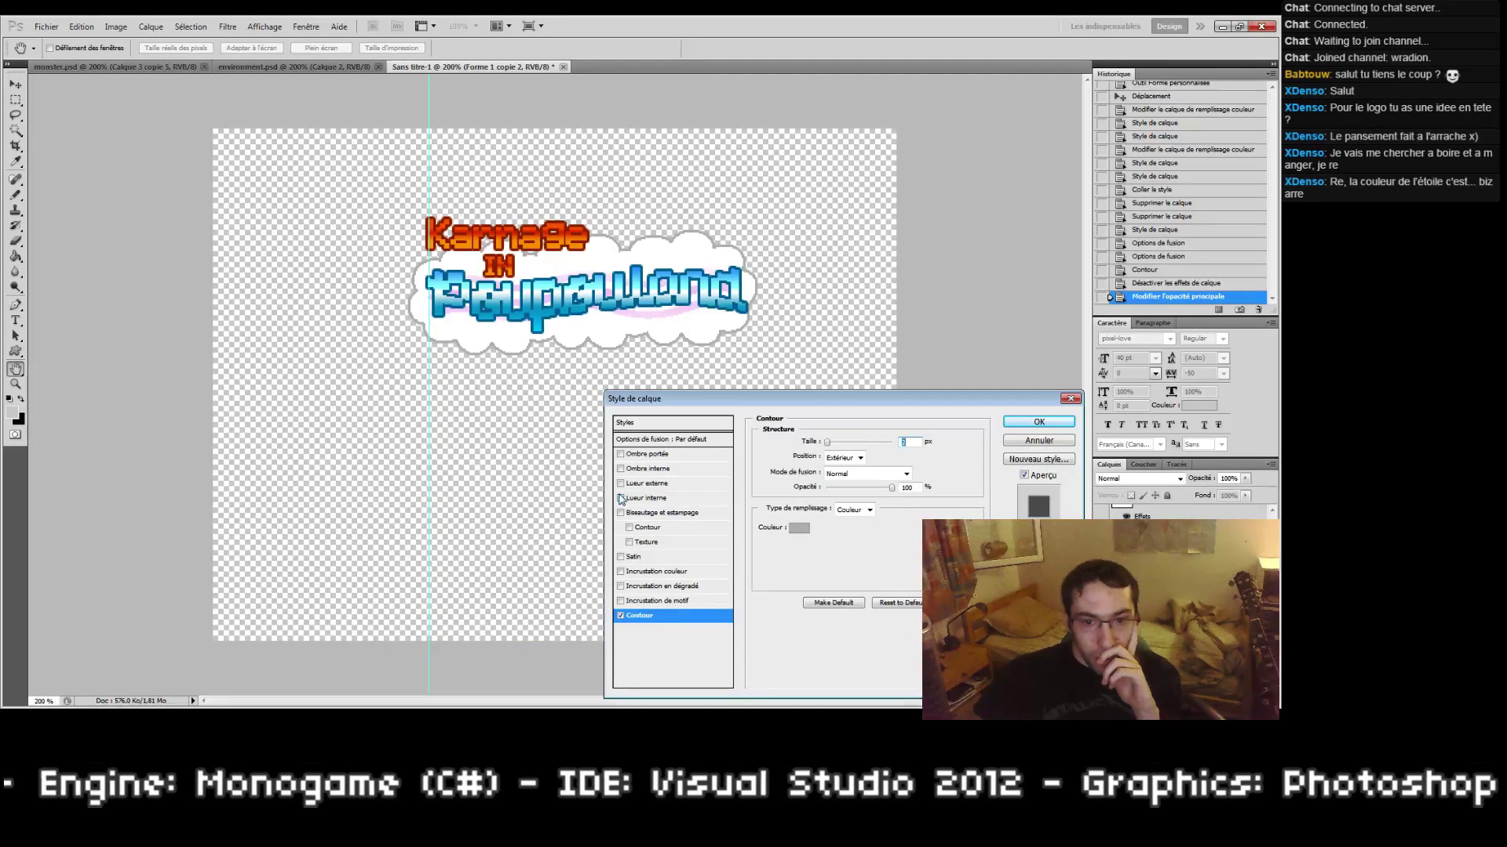
# Step: Add an inner shadow to the cloud and set its distance to 0 px
pyautogui.click(621, 470)
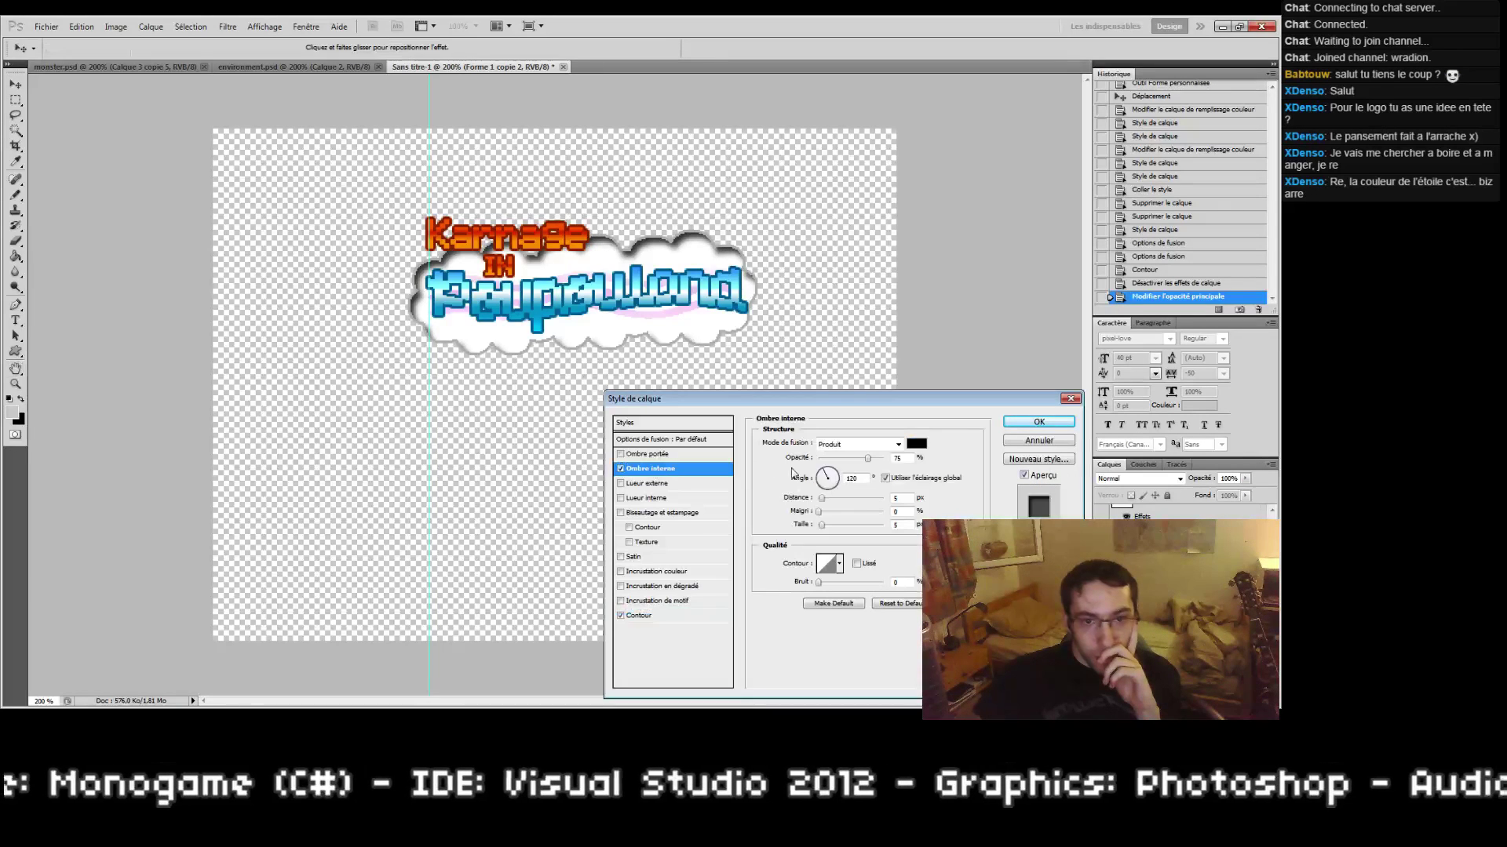
pyautogui.moveTo(821, 497); pyautogui.dragTo(817, 498)
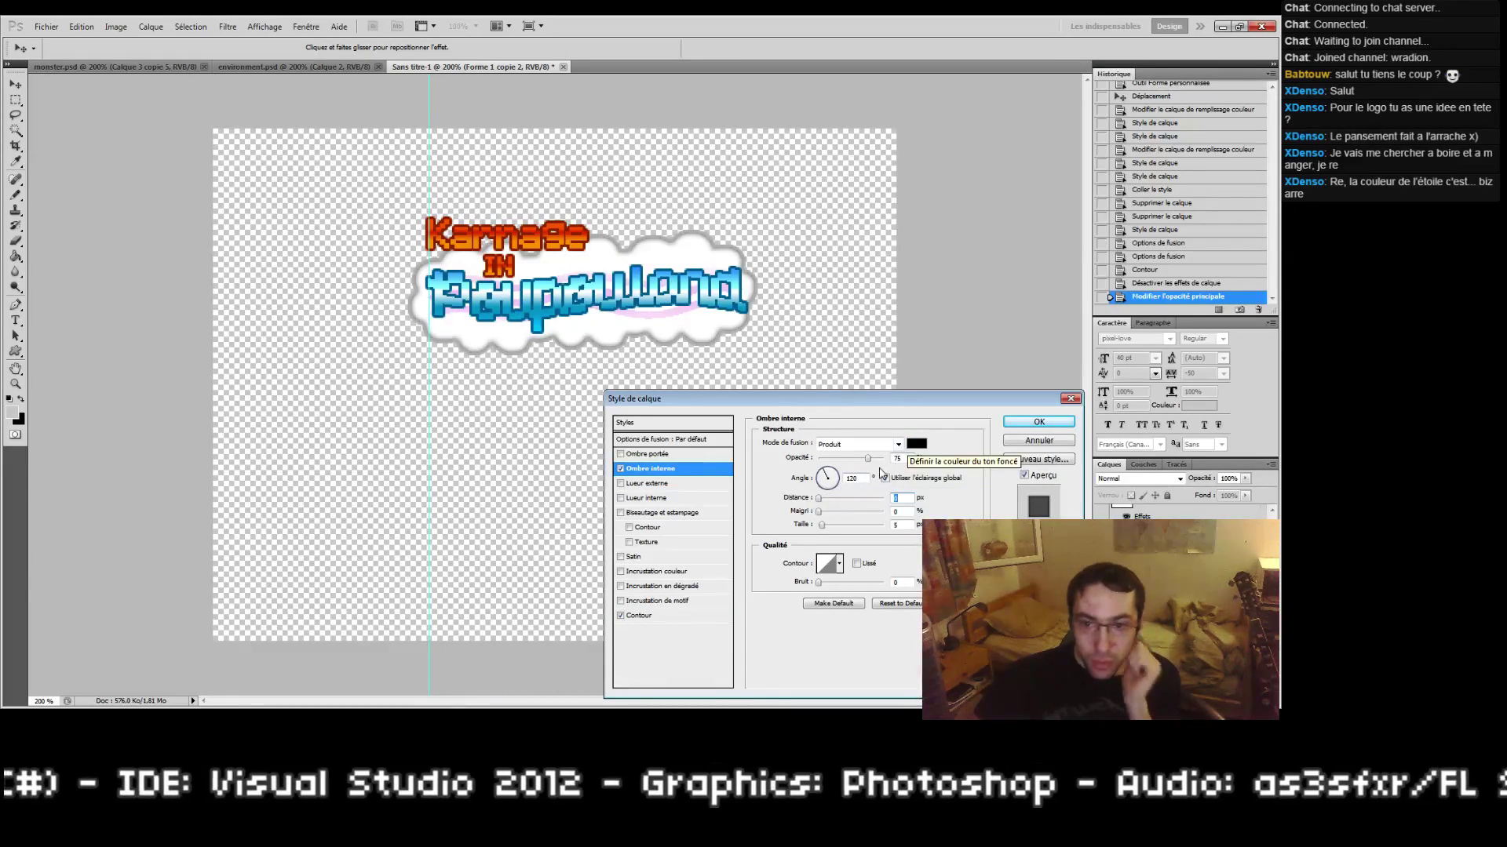
pyautogui.moveTo(867, 459); pyautogui.dragTo(913, 454)
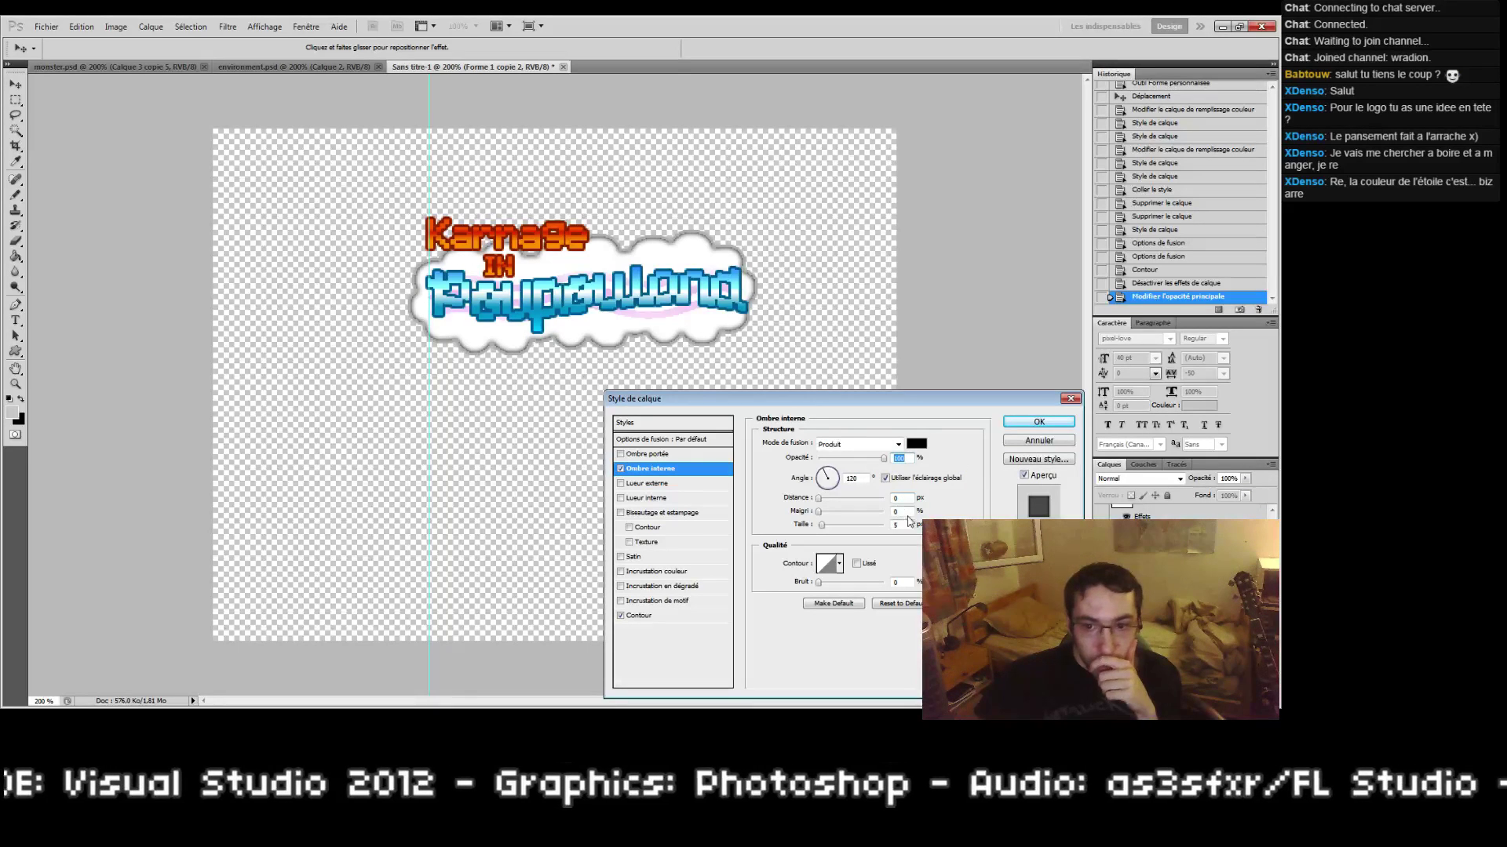
pyautogui.moveTo(909, 524); pyautogui.dragTo(822, 527)
pyautogui.write('2')
# Step: Set the inner shadow's opacity to 25% and apply the cloud's layer style
pyautogui.click(913, 456)
pyautogui.doubleClick(913, 457)
pyautogui.write('50')
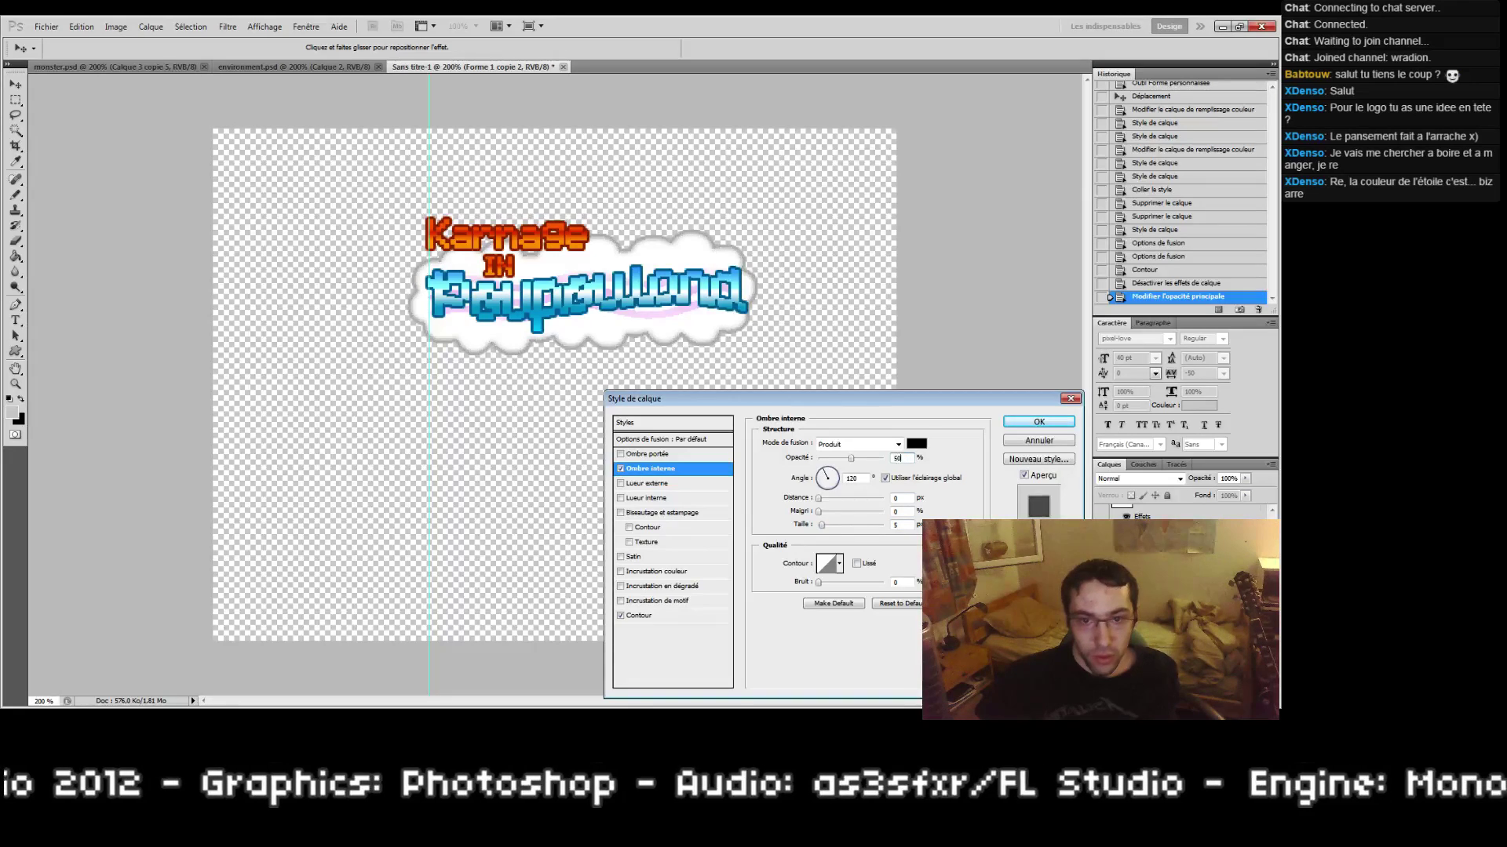
pyautogui.doubleClick(898, 457)
pyautogui.write('25')
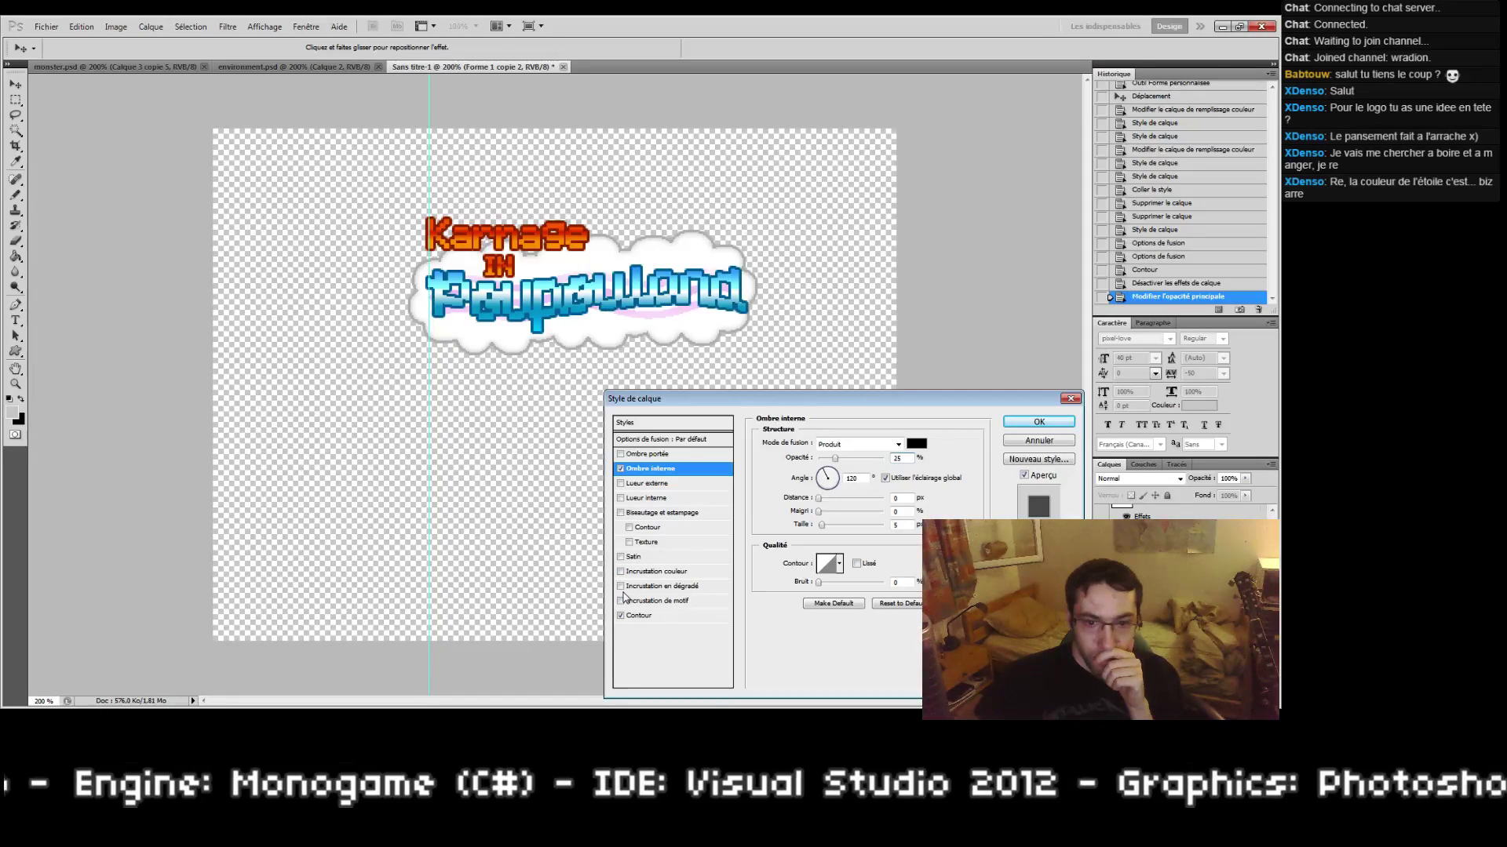
pyautogui.click(1011, 424)
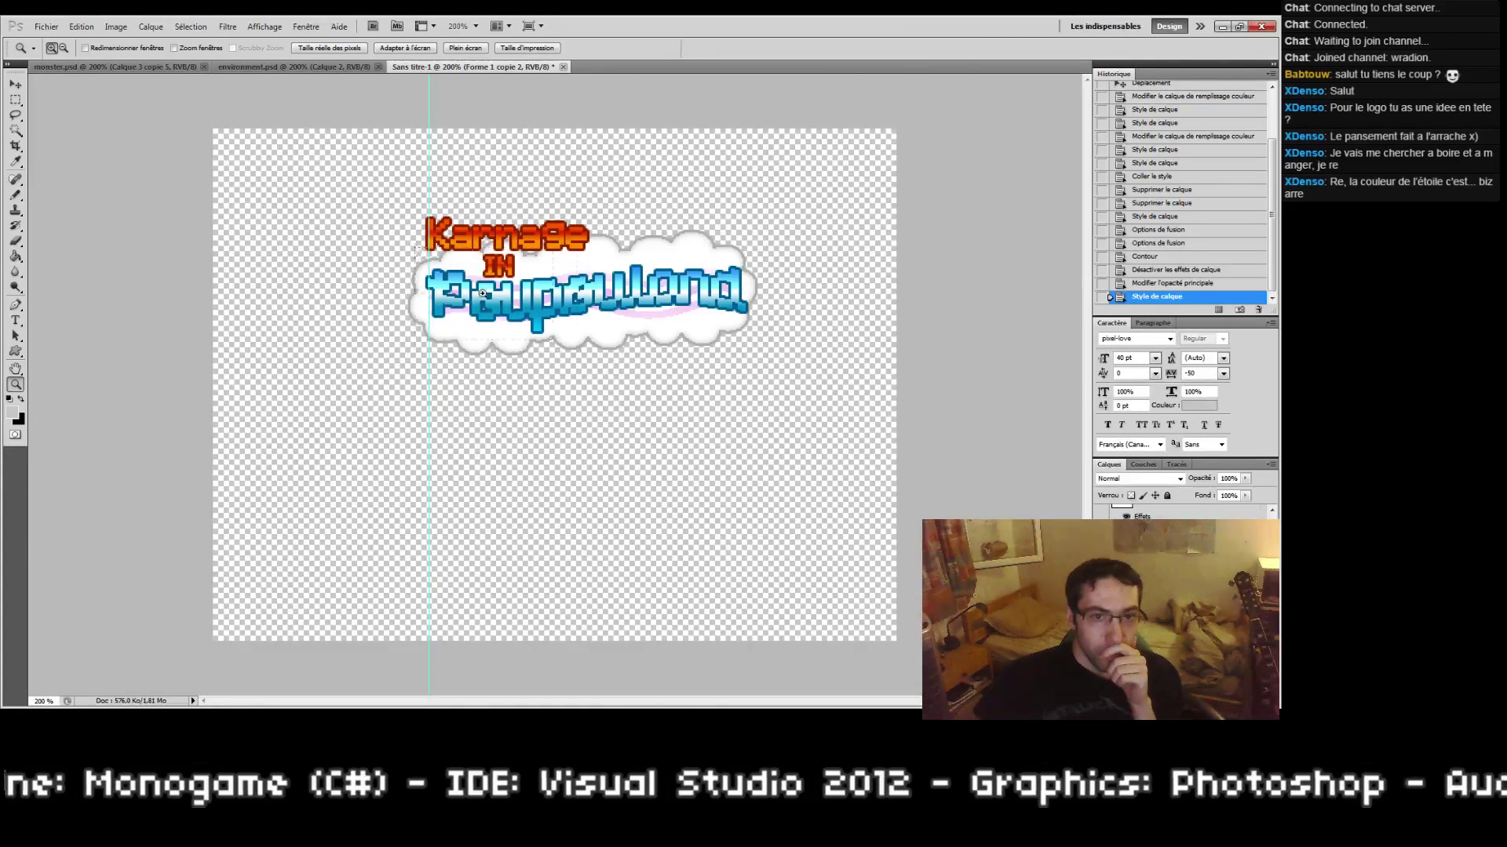
# Step: Try reapplying the last Add Noise filter to the cloud layer, check the logo at different zooms, and undo the filter
pyautogui.moveTo(482, 294); pyautogui.dragTo(577, 353)
pyautogui.hotkey('ctrl', 'f')
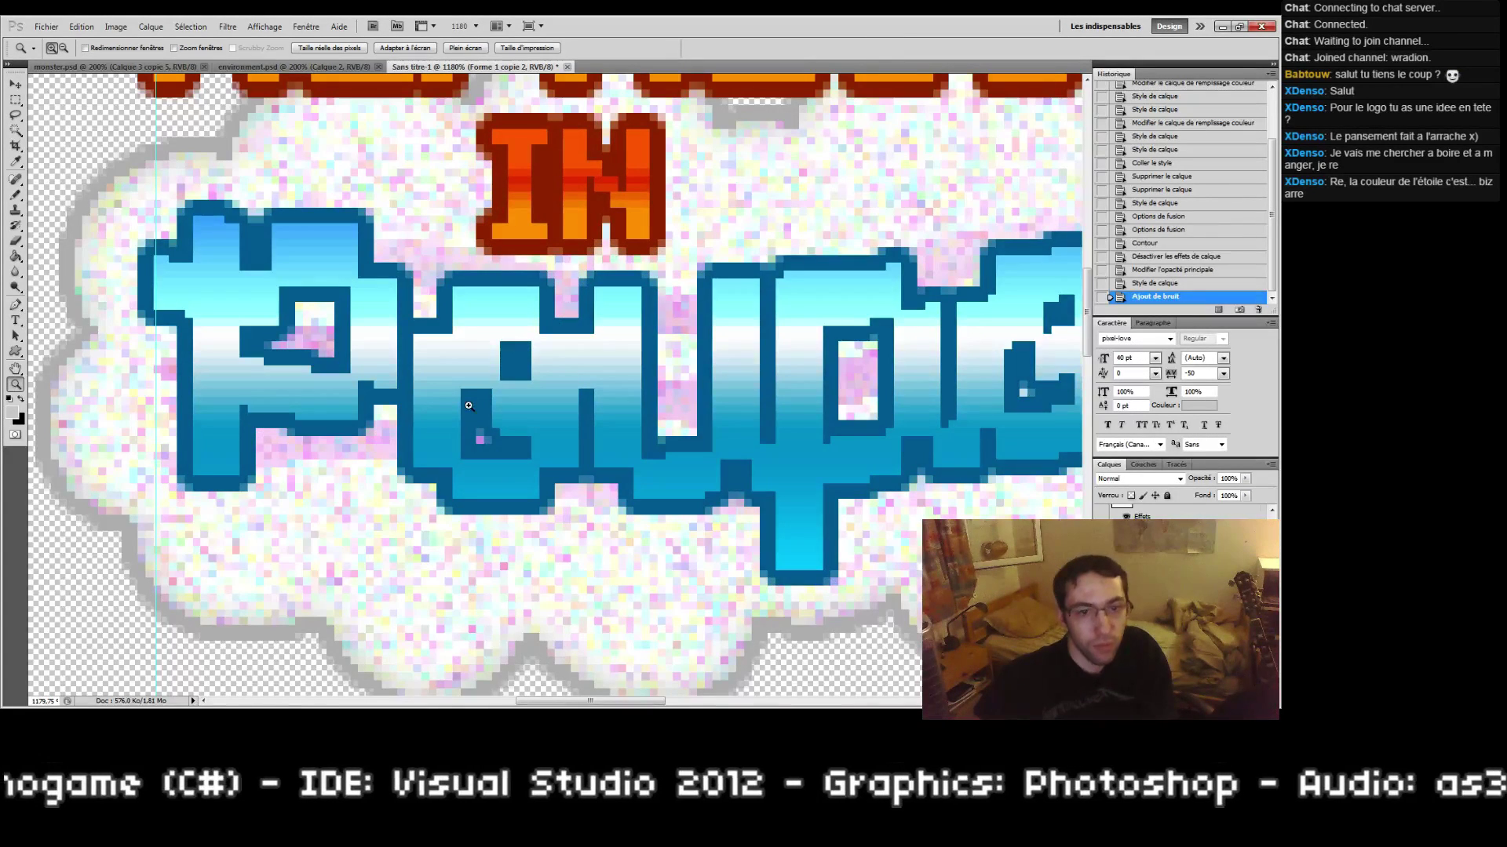
pyautogui.doubleClick(15, 389)
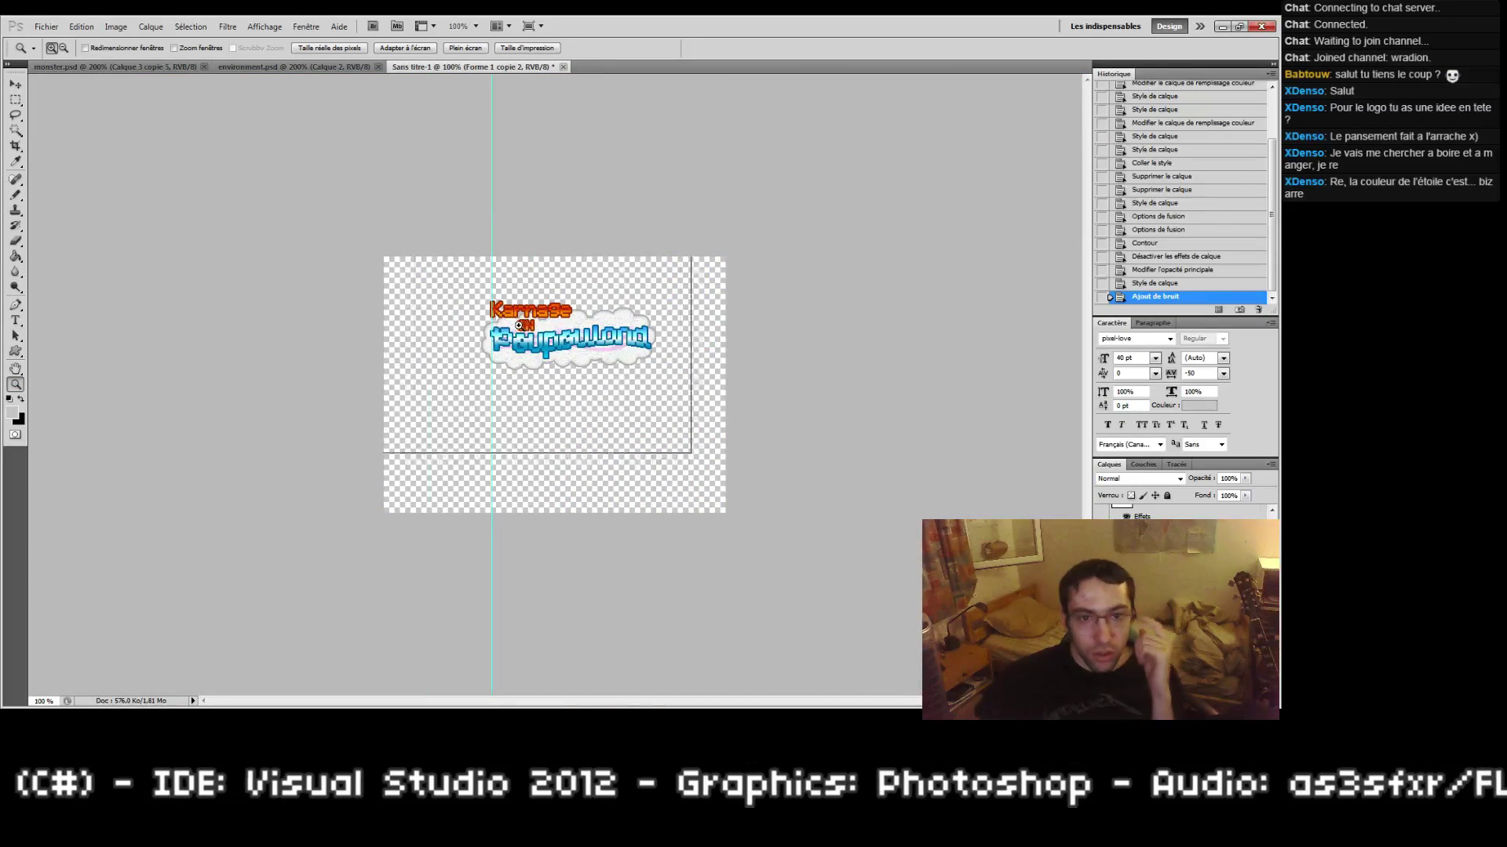
pyautogui.click(519, 325)
pyautogui.moveTo(363, 193); pyautogui.dragTo(787, 382)
pyautogui.hotkey('ctrl', 'z')
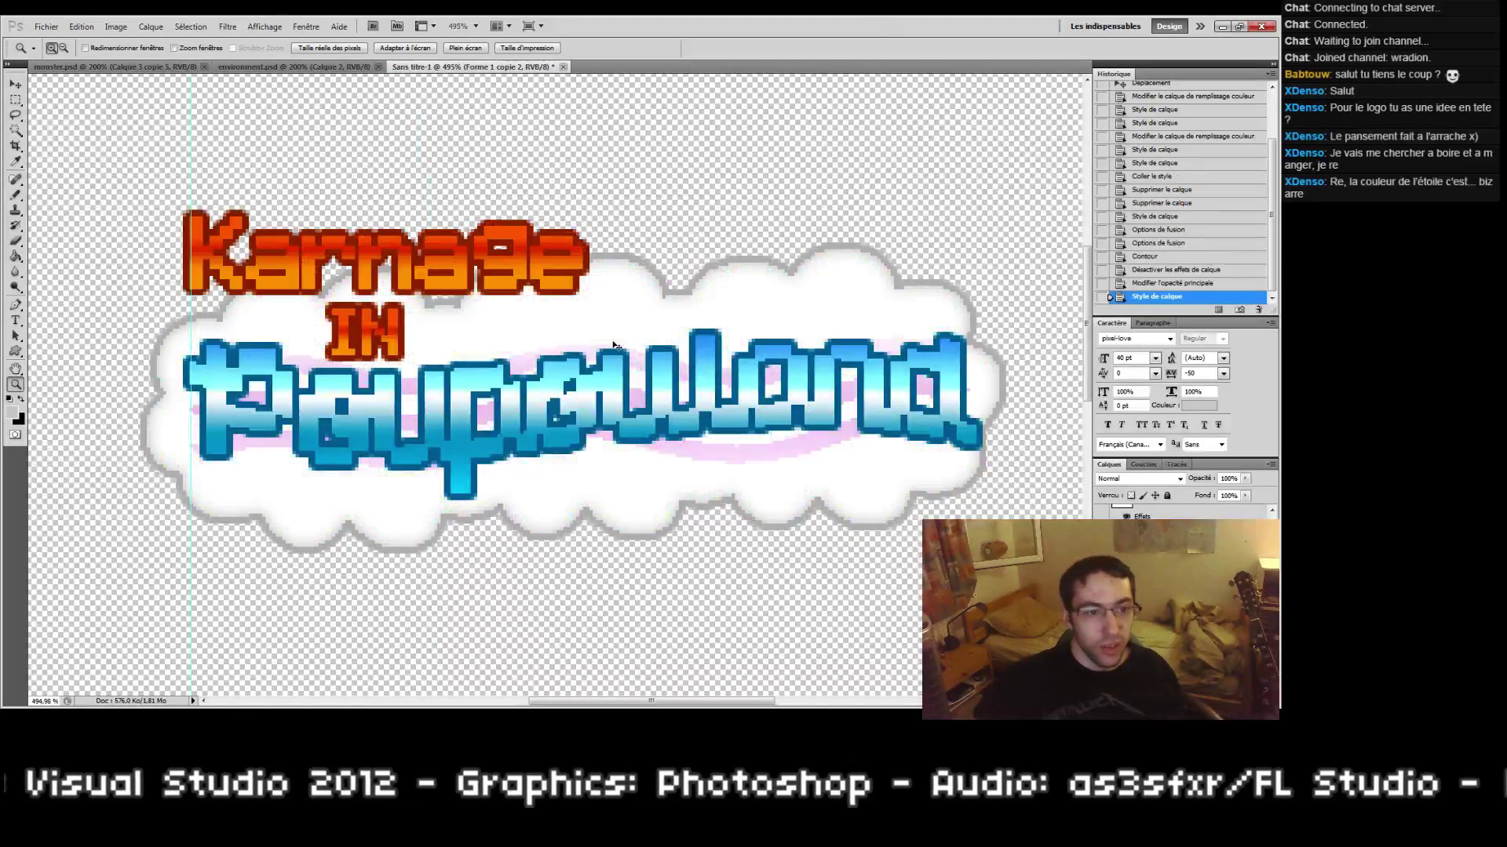
# Step: Apply Add Noise to the cloud layer with a 1% amount, uniform distribution and monochromatic noise
pyautogui.click(182, 28)
pyautogui.moveTo(314, 161)
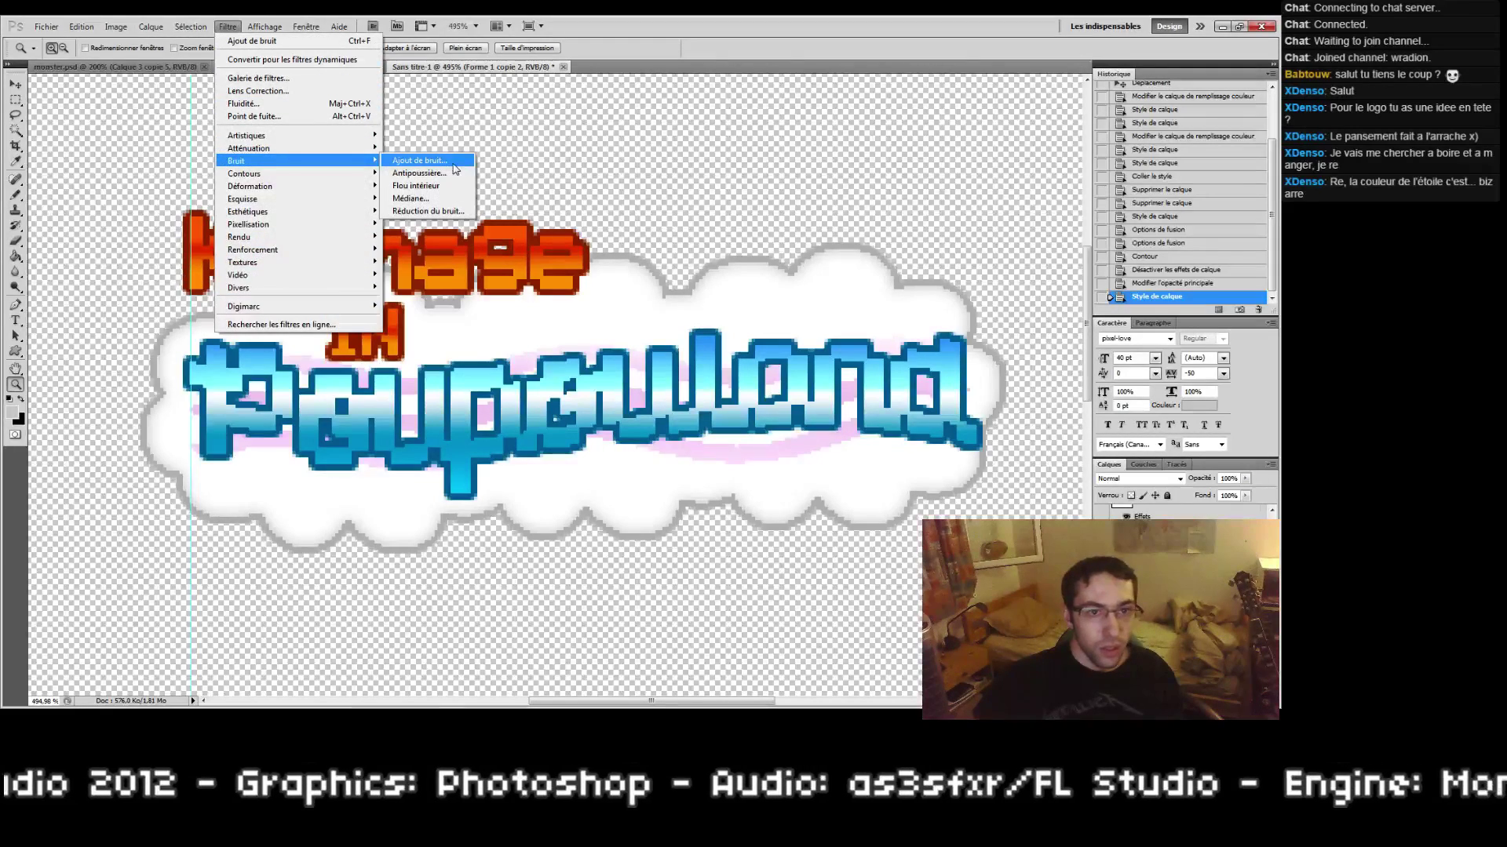
pyautogui.click(453, 166)
pyautogui.moveTo(151, 380); pyautogui.dragTo(794, 309)
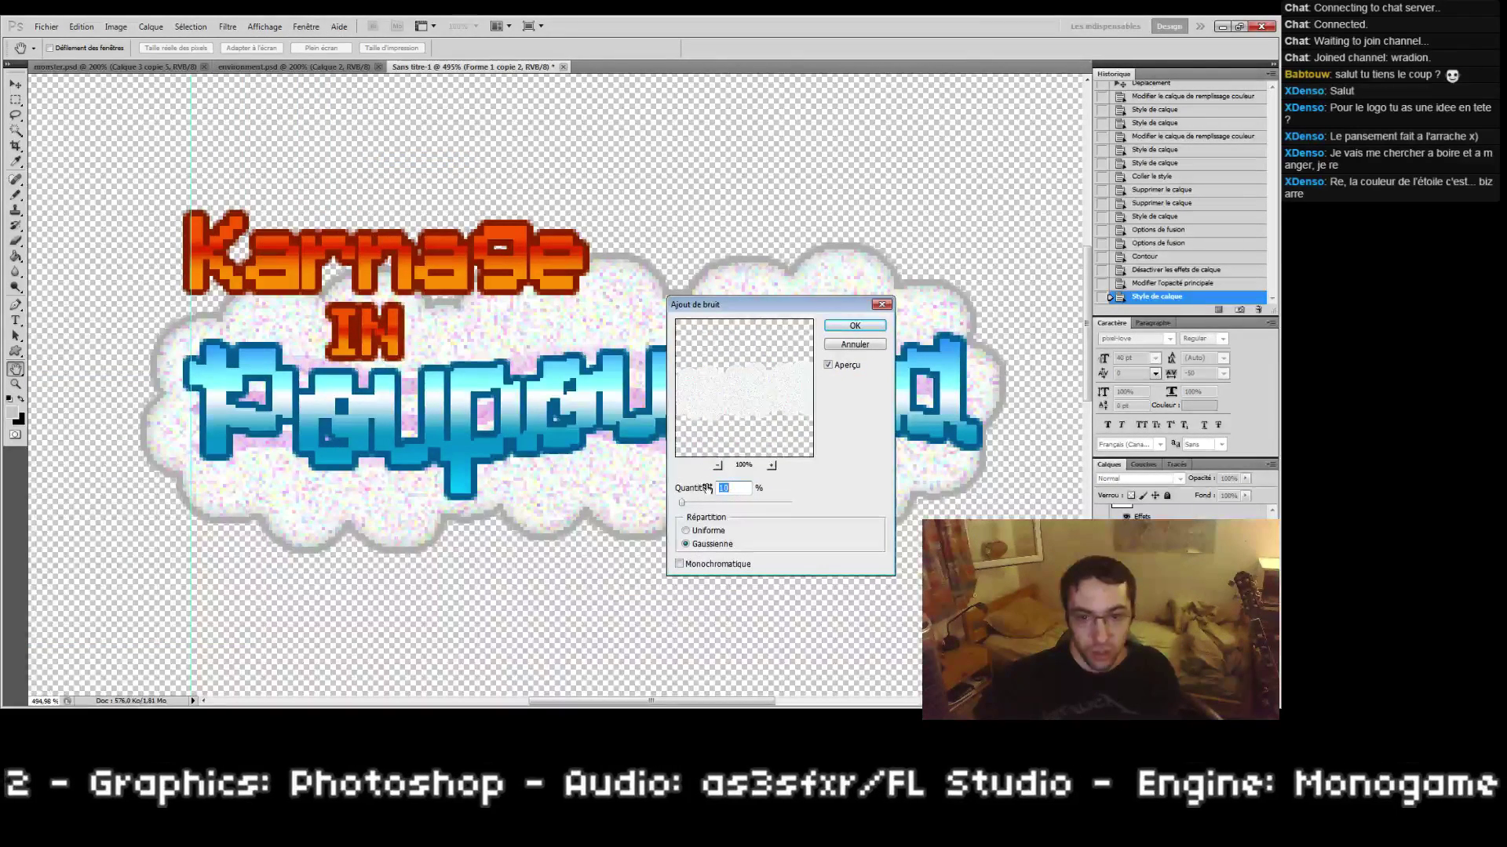
pyautogui.click(686, 530)
pyautogui.click(679, 564)
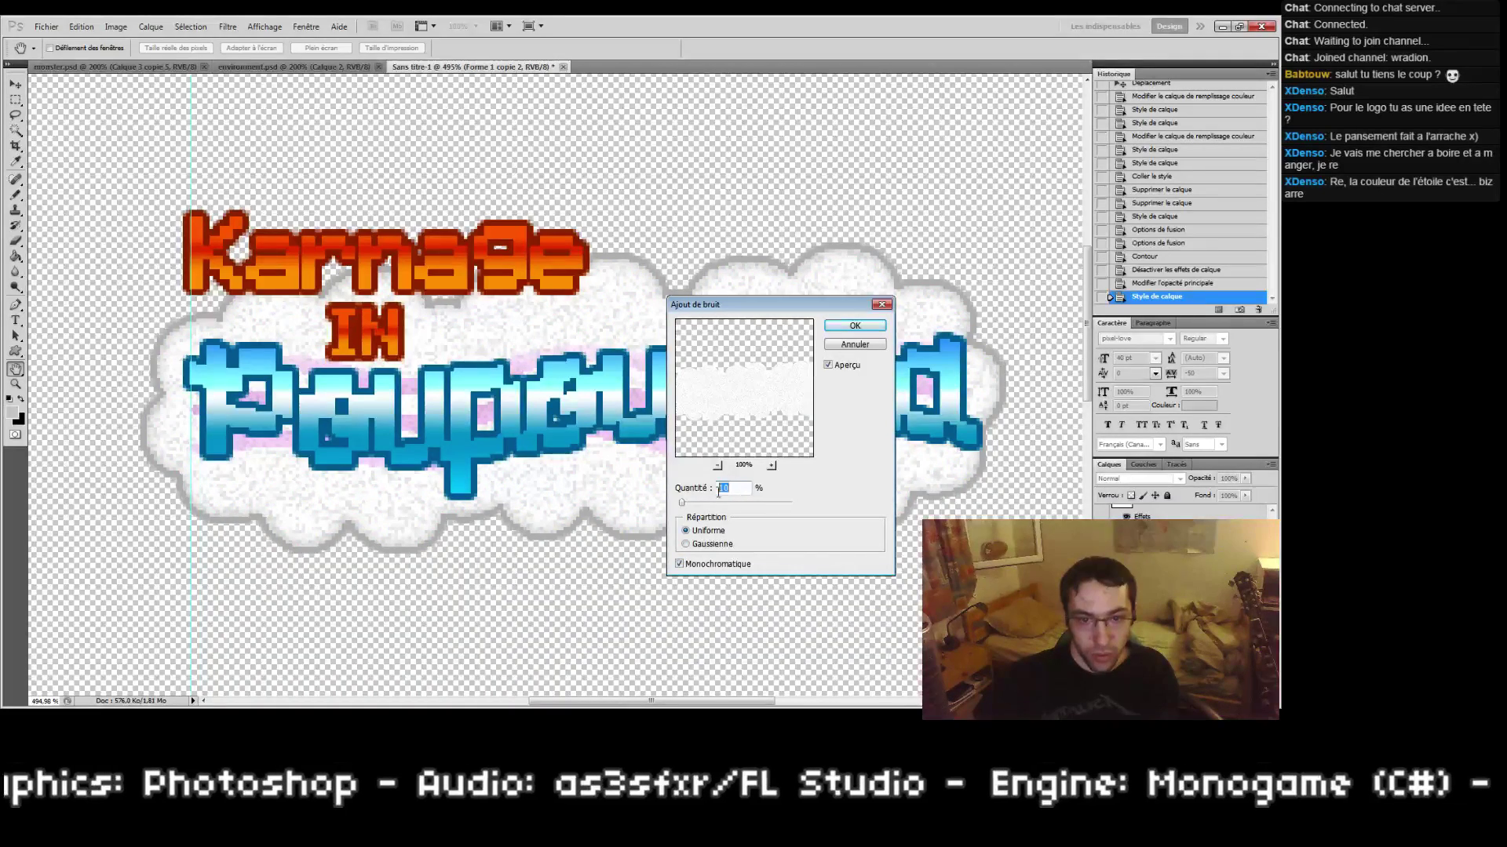
pyautogui.write('1')
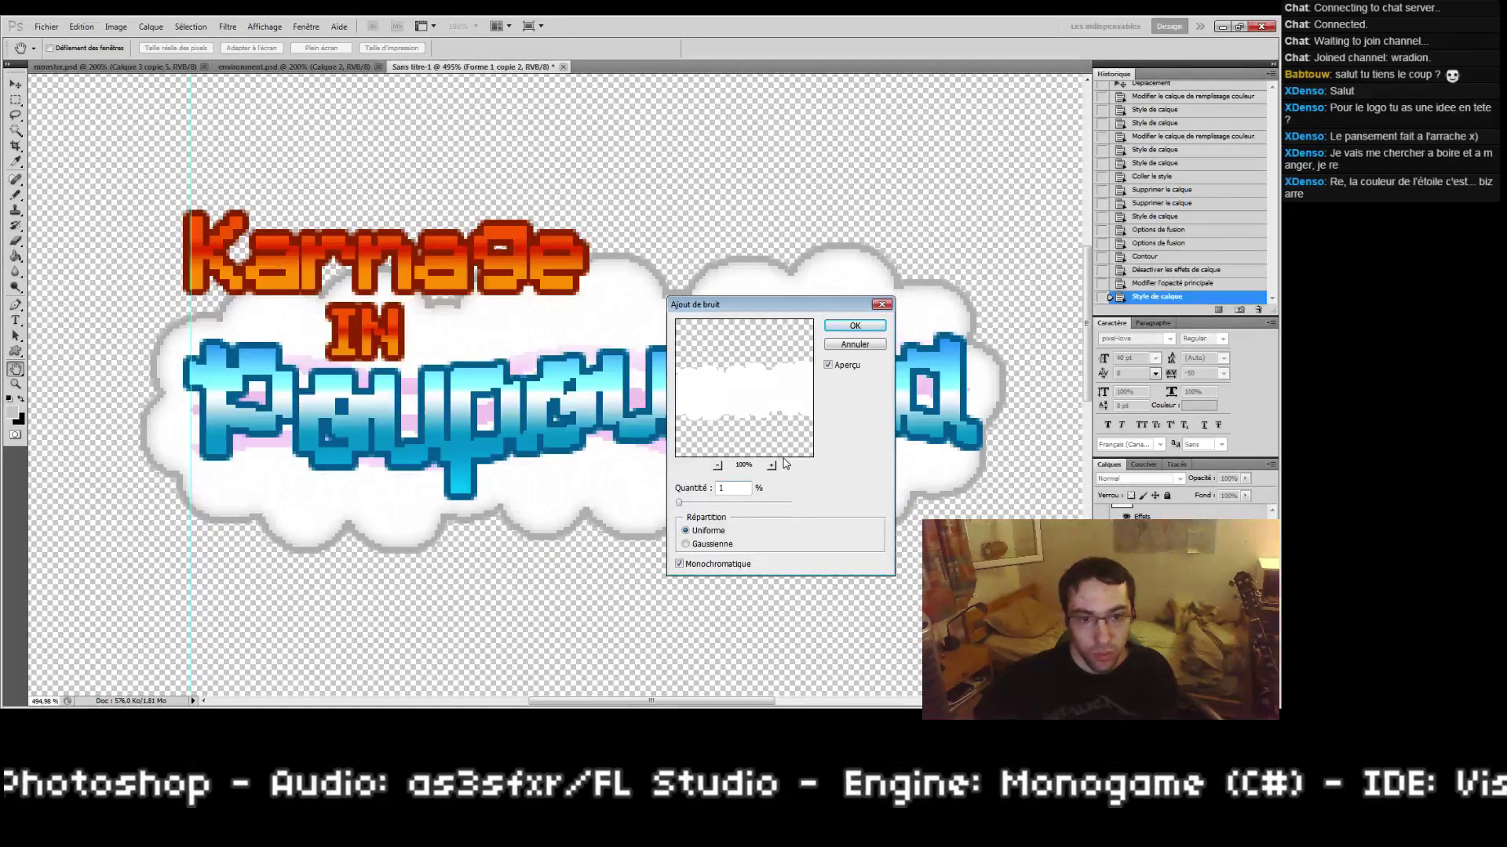
pyautogui.click(834, 327)
pyautogui.press('z')
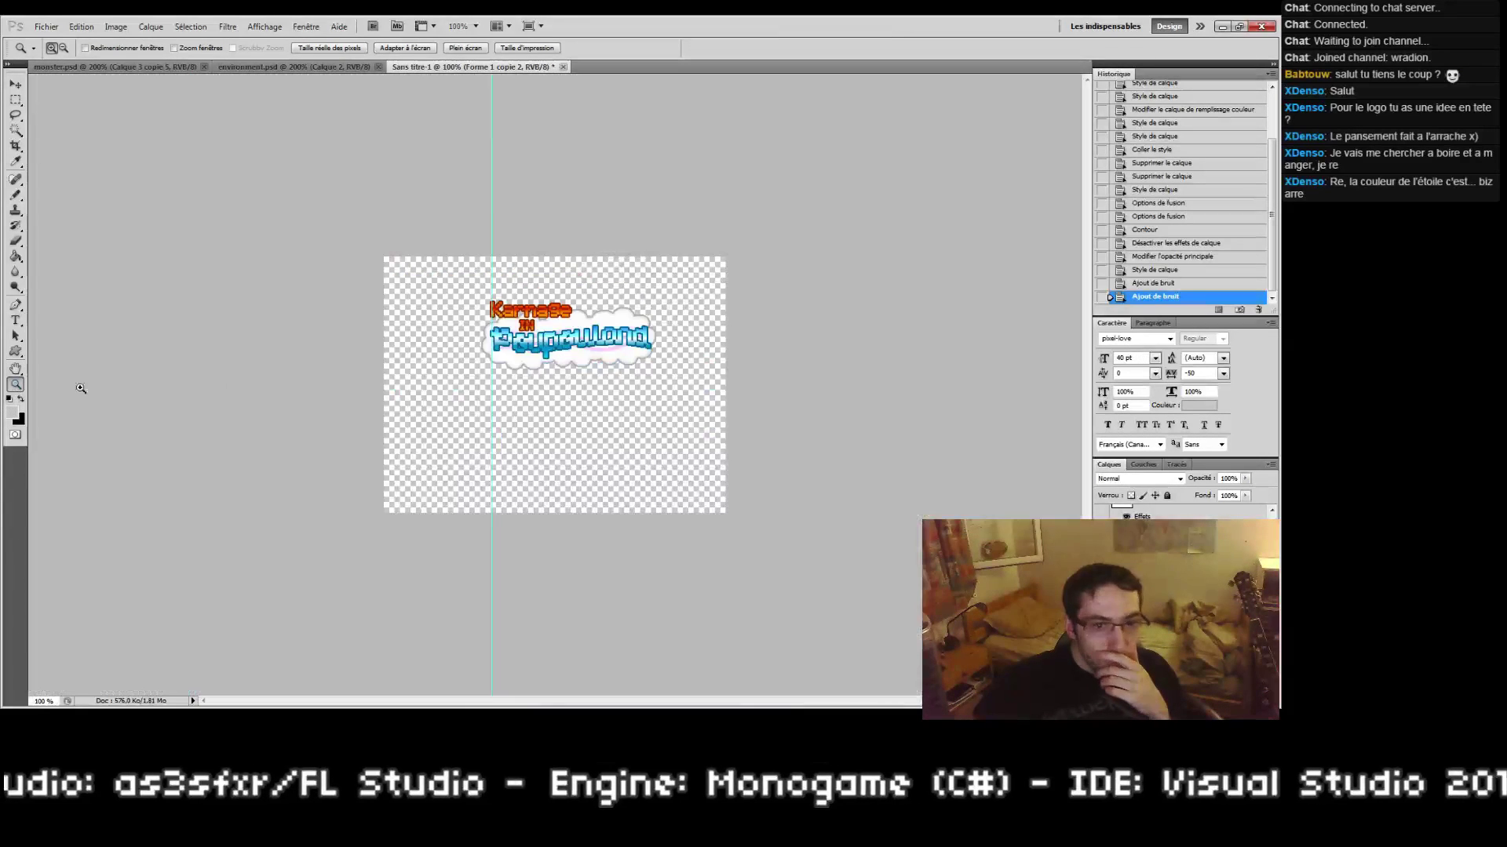
pyautogui.doubleClick(15, 384)
pyautogui.click(490, 333)
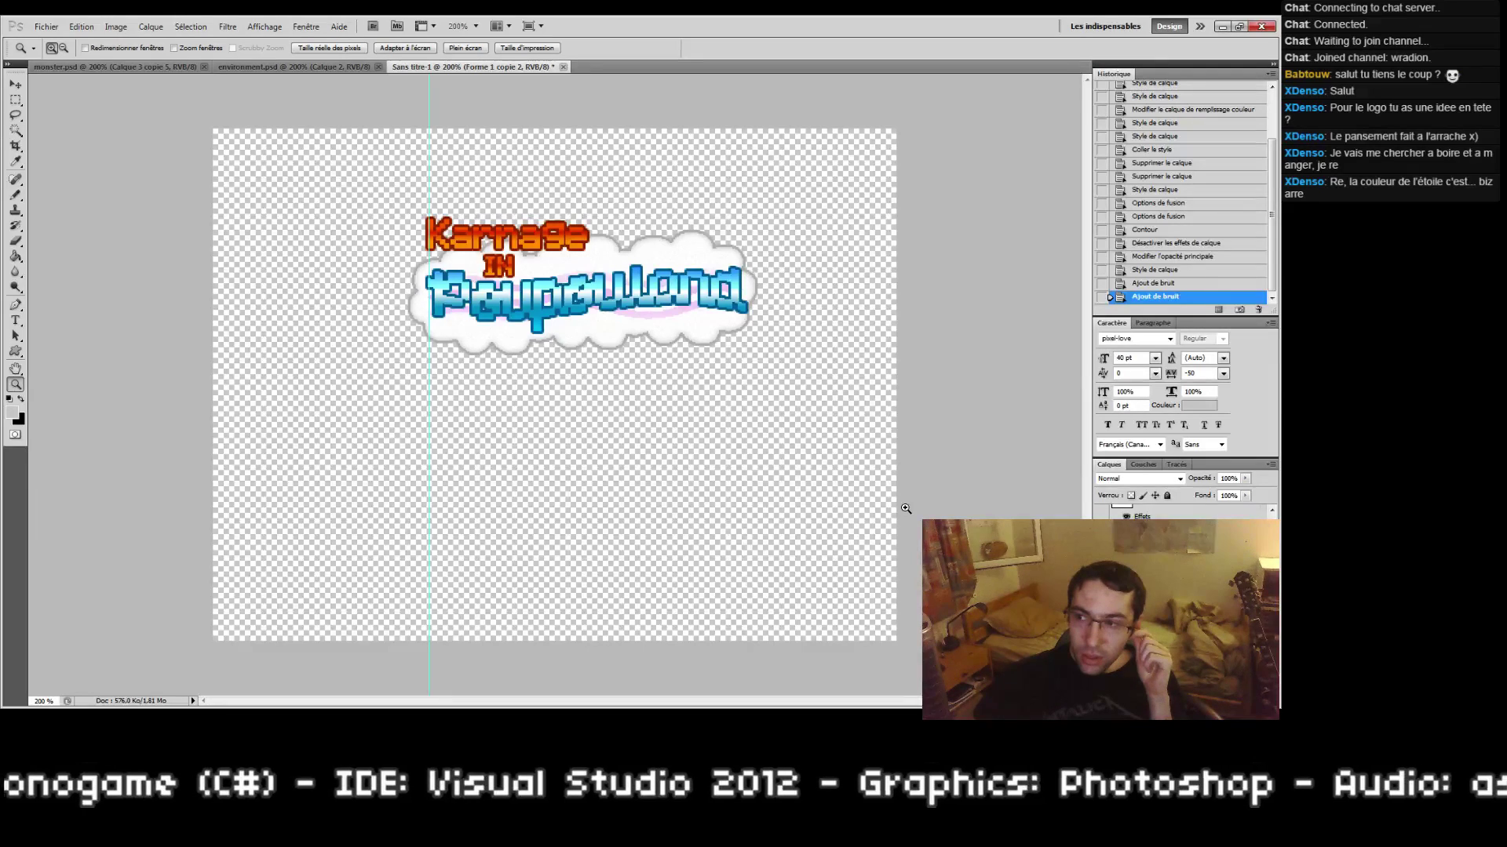
# Step: Turn off the layer effects on the Poupouland, IN and Karnage texts
pyautogui.scroll(2, 1184, 514)
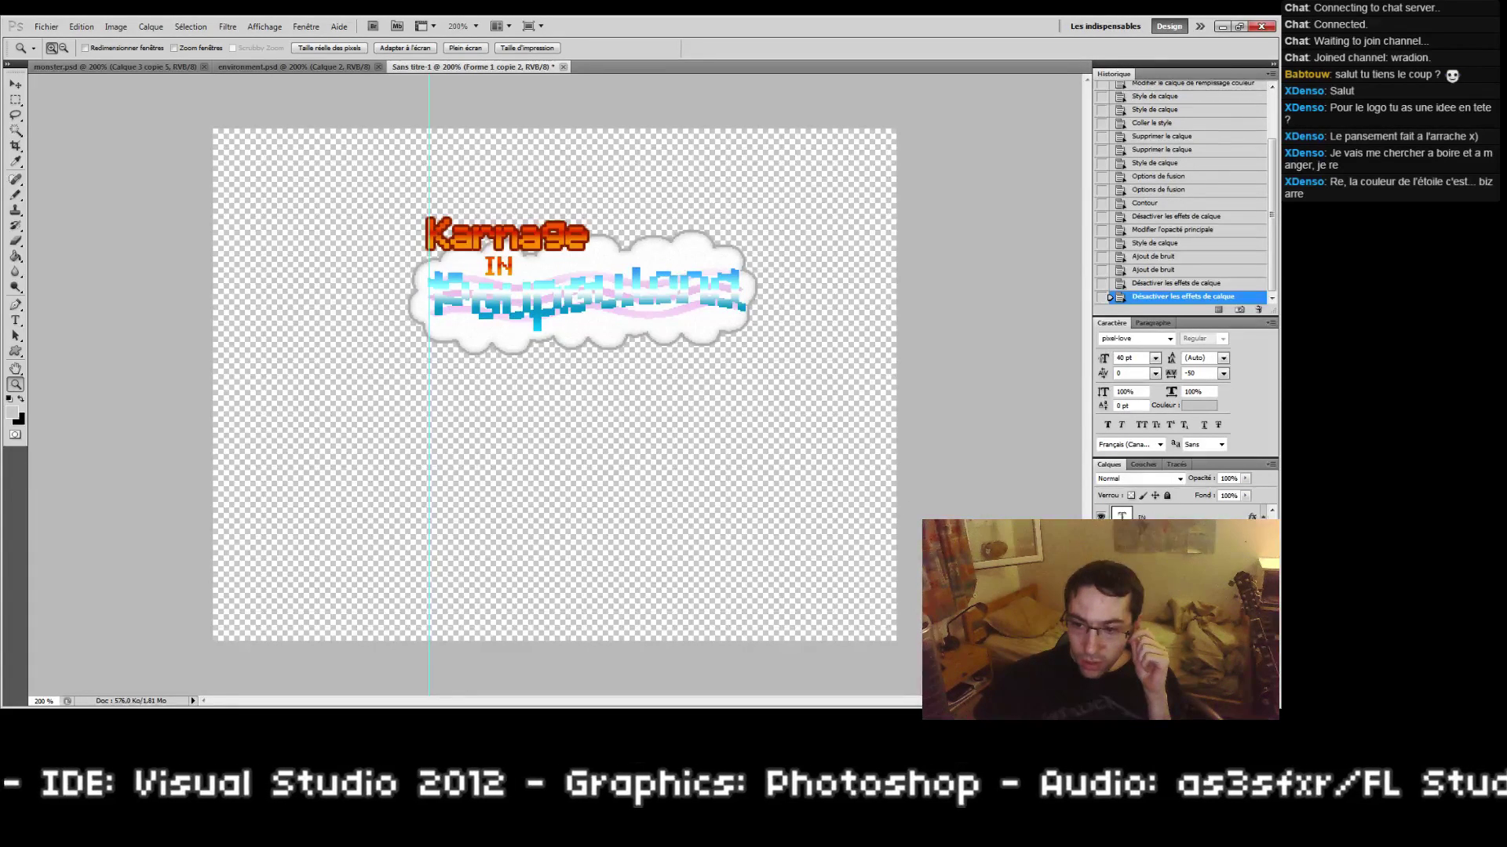
pyautogui.scroll(-2, 1183, 514)
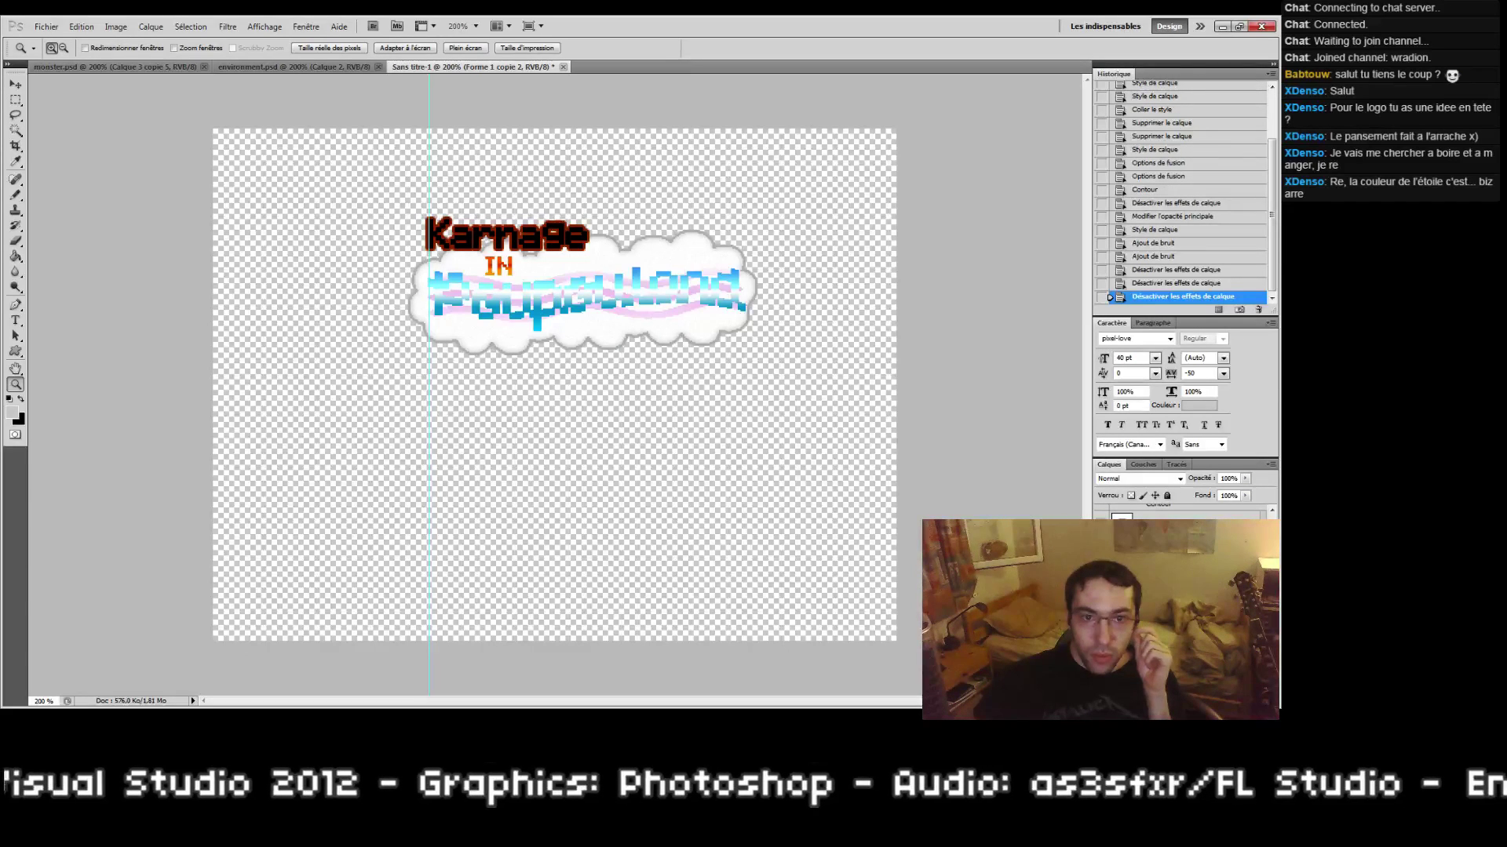
pyautogui.click(1183, 515)
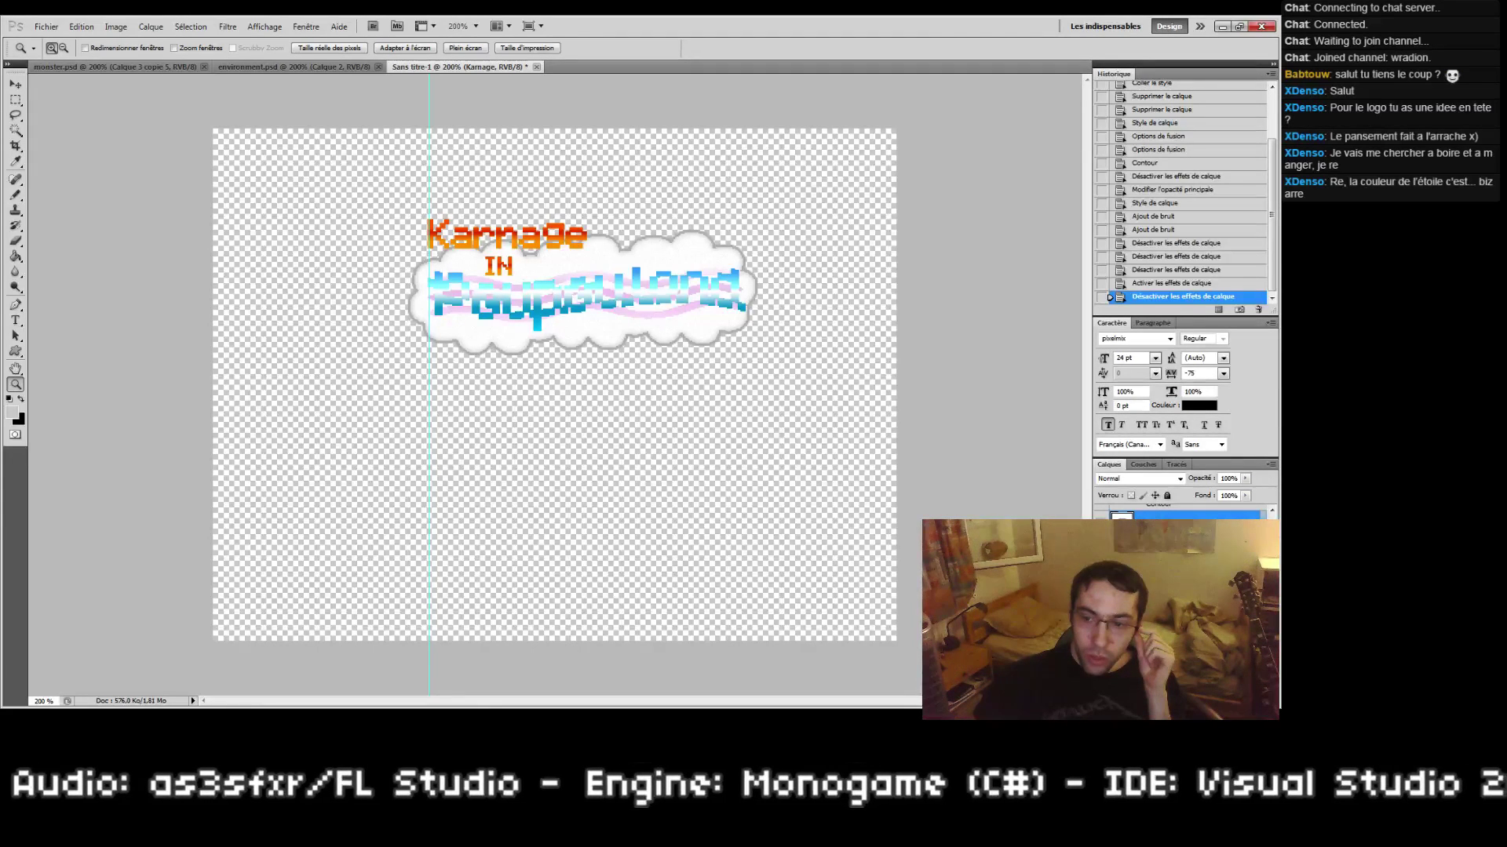
# Step: Turn on the layer effects of the Karnage text, the pink waves, and the IN and Poupouland texts
pyautogui.click(1278, 585)
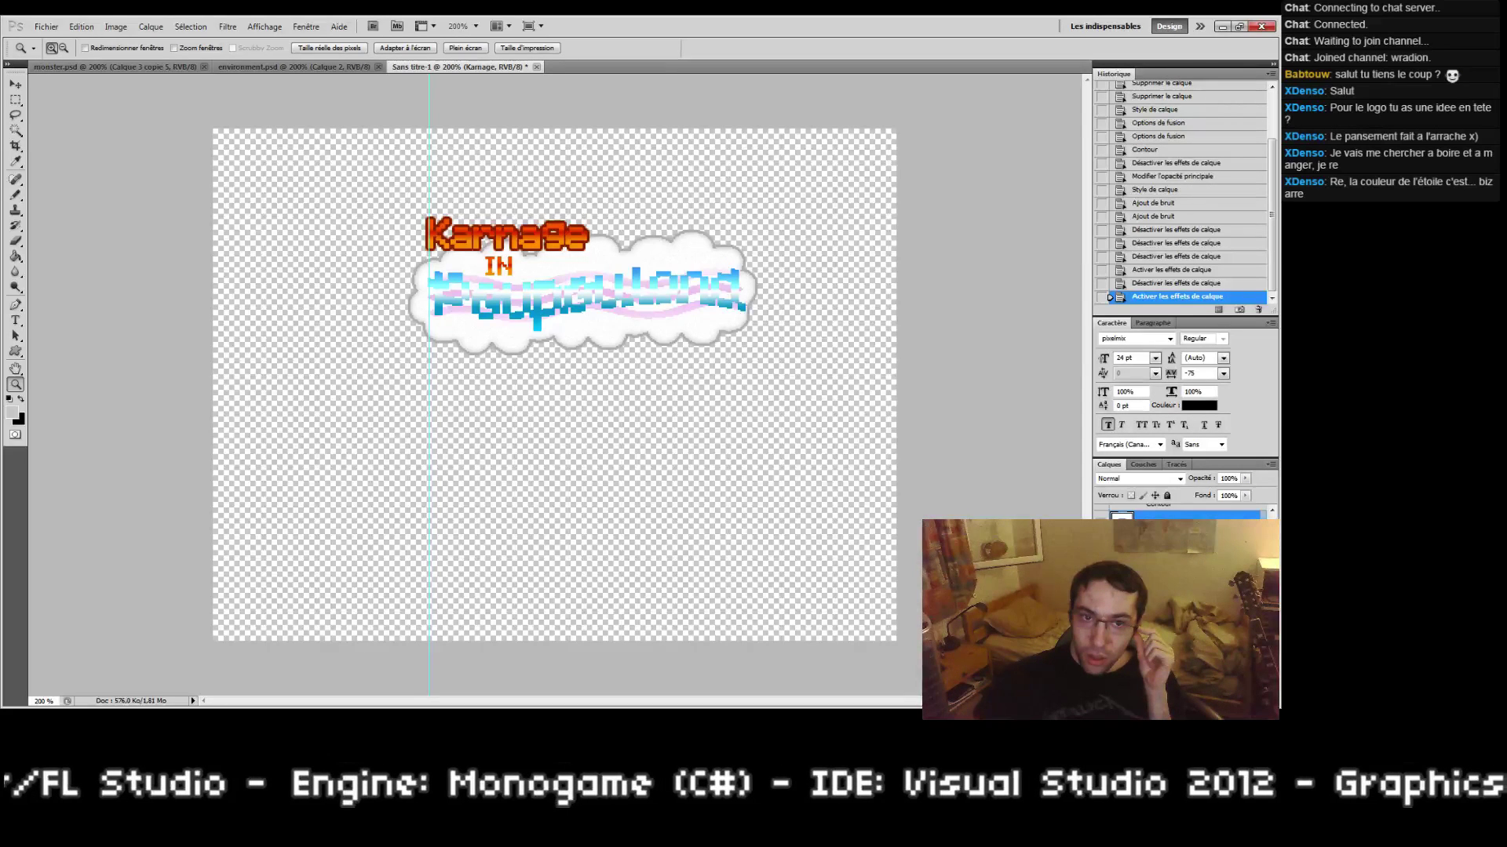
pyautogui.click(1279, 584)
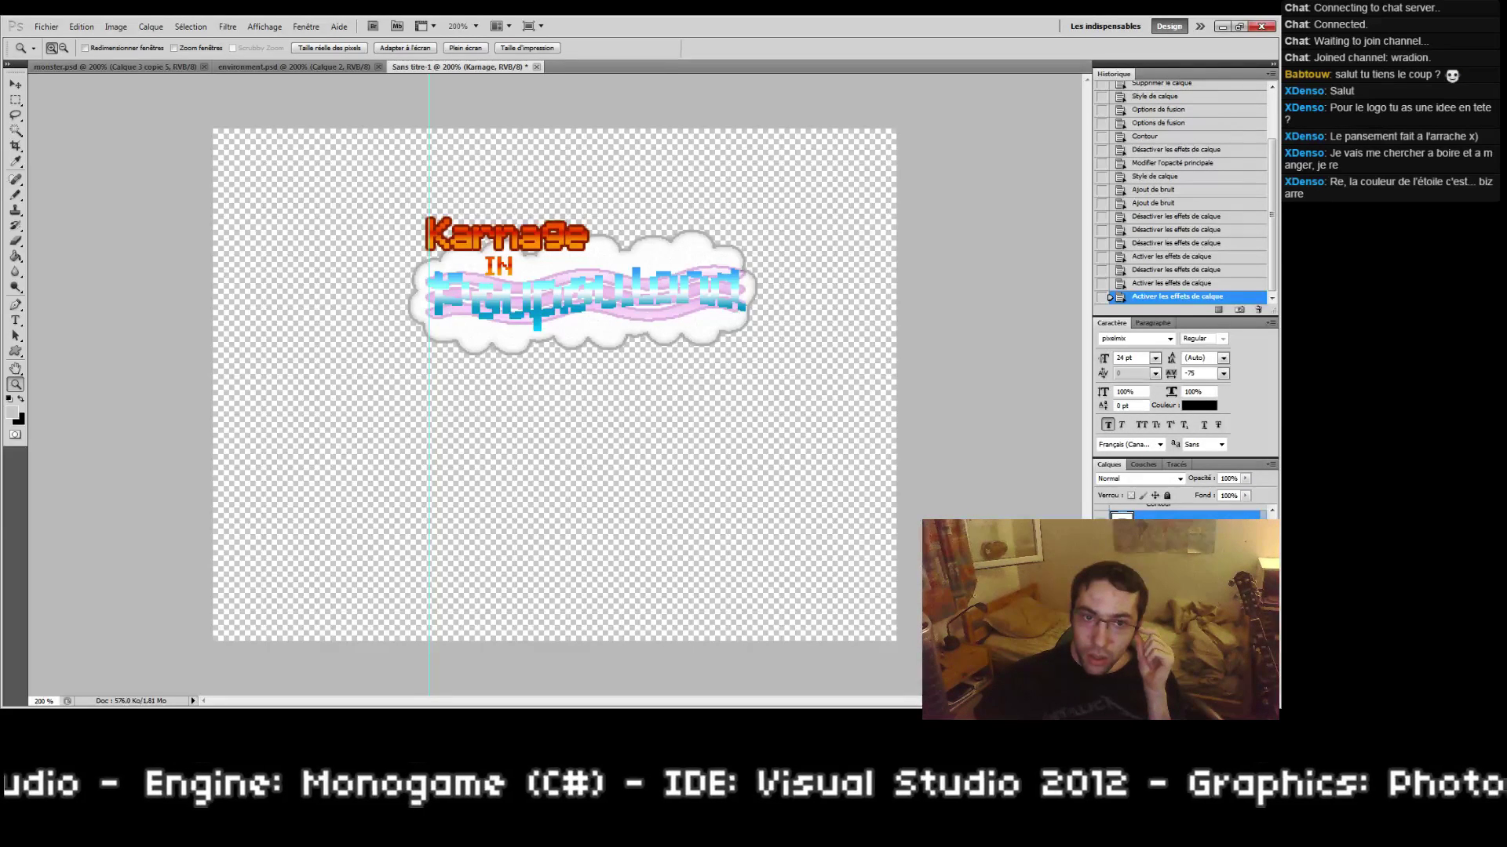
pyautogui.scroll(3, 1183, 514)
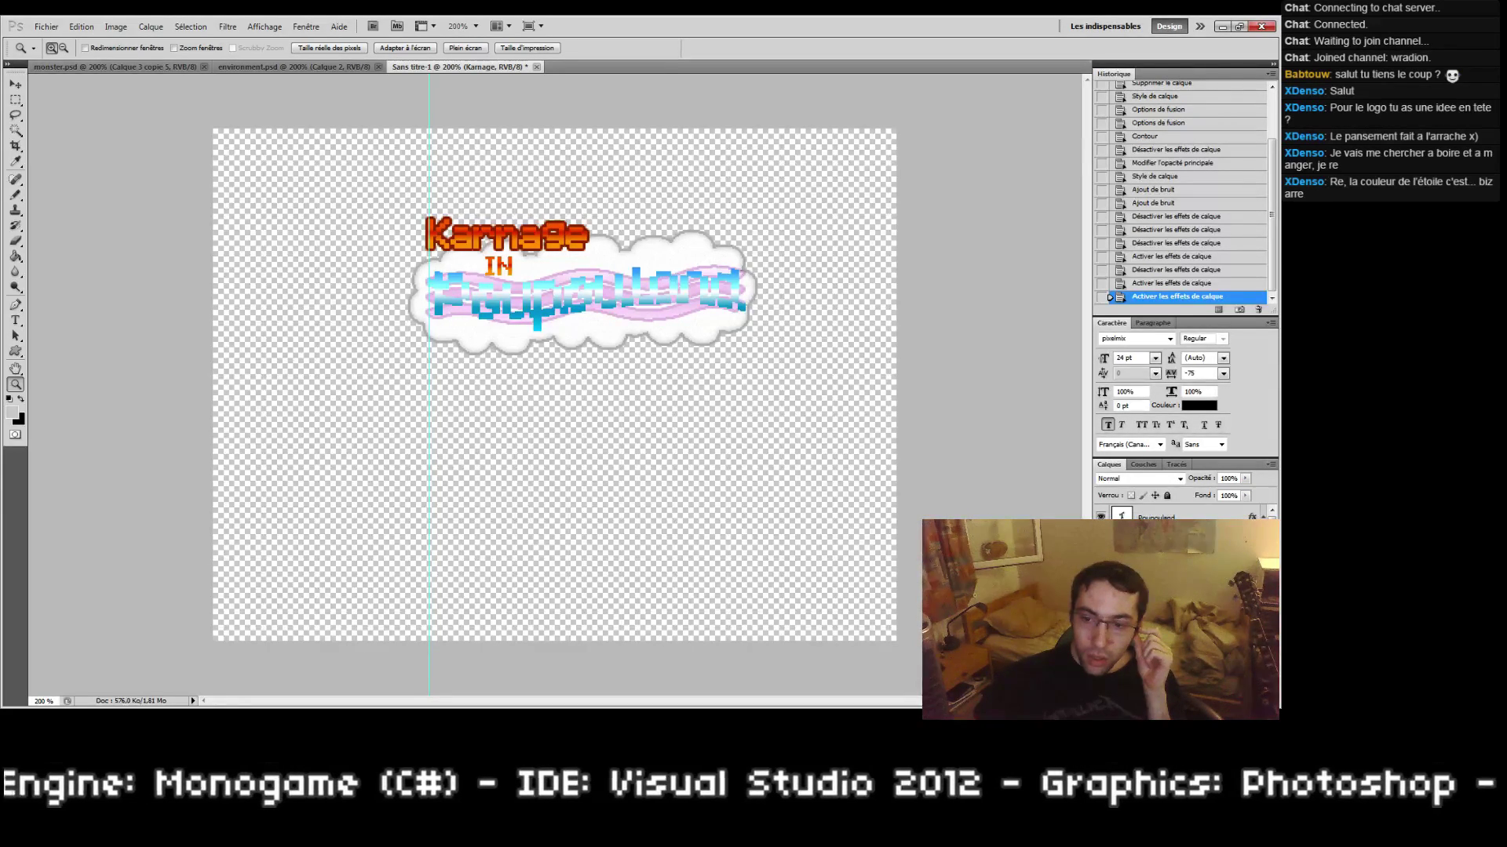
pyautogui.click(1101, 559)
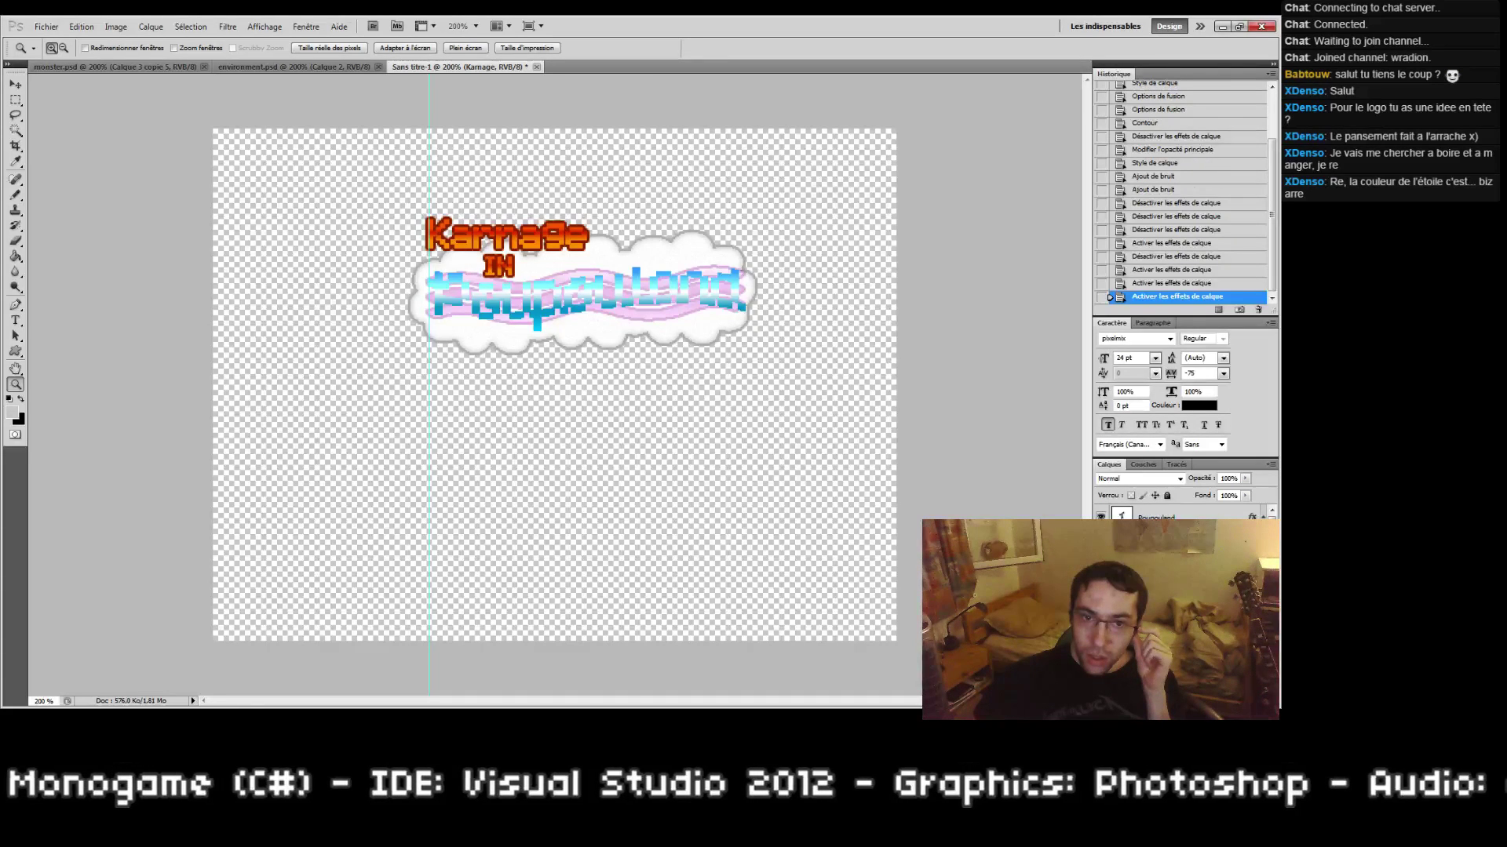
pyautogui.click(1121, 536)
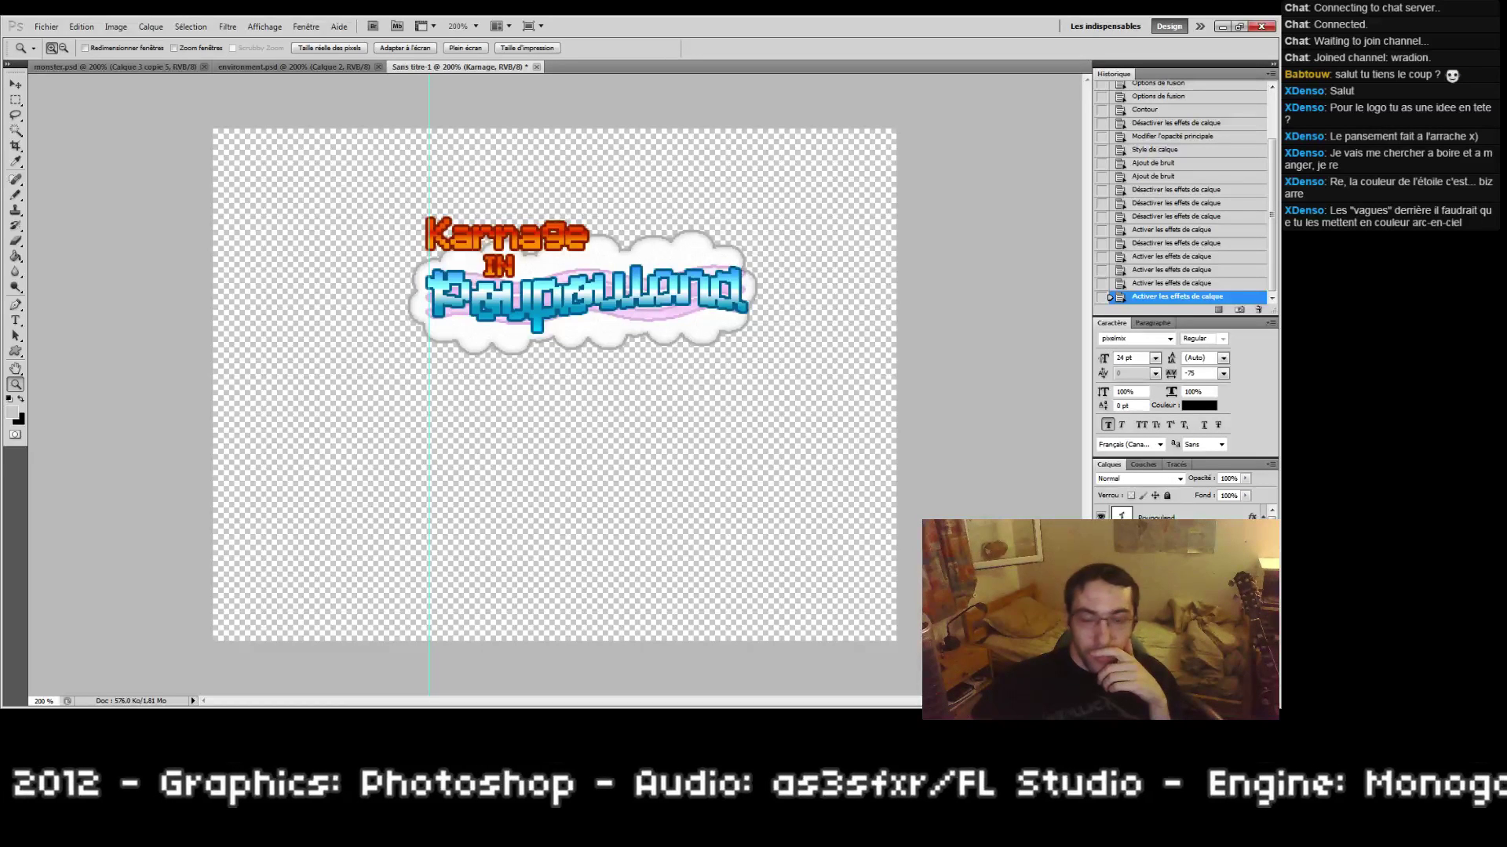
# Step: Identify the pink wave shape layer by toggling its visibility and set its opacity to 100%
pyautogui.scroll(-3, 1183, 514)
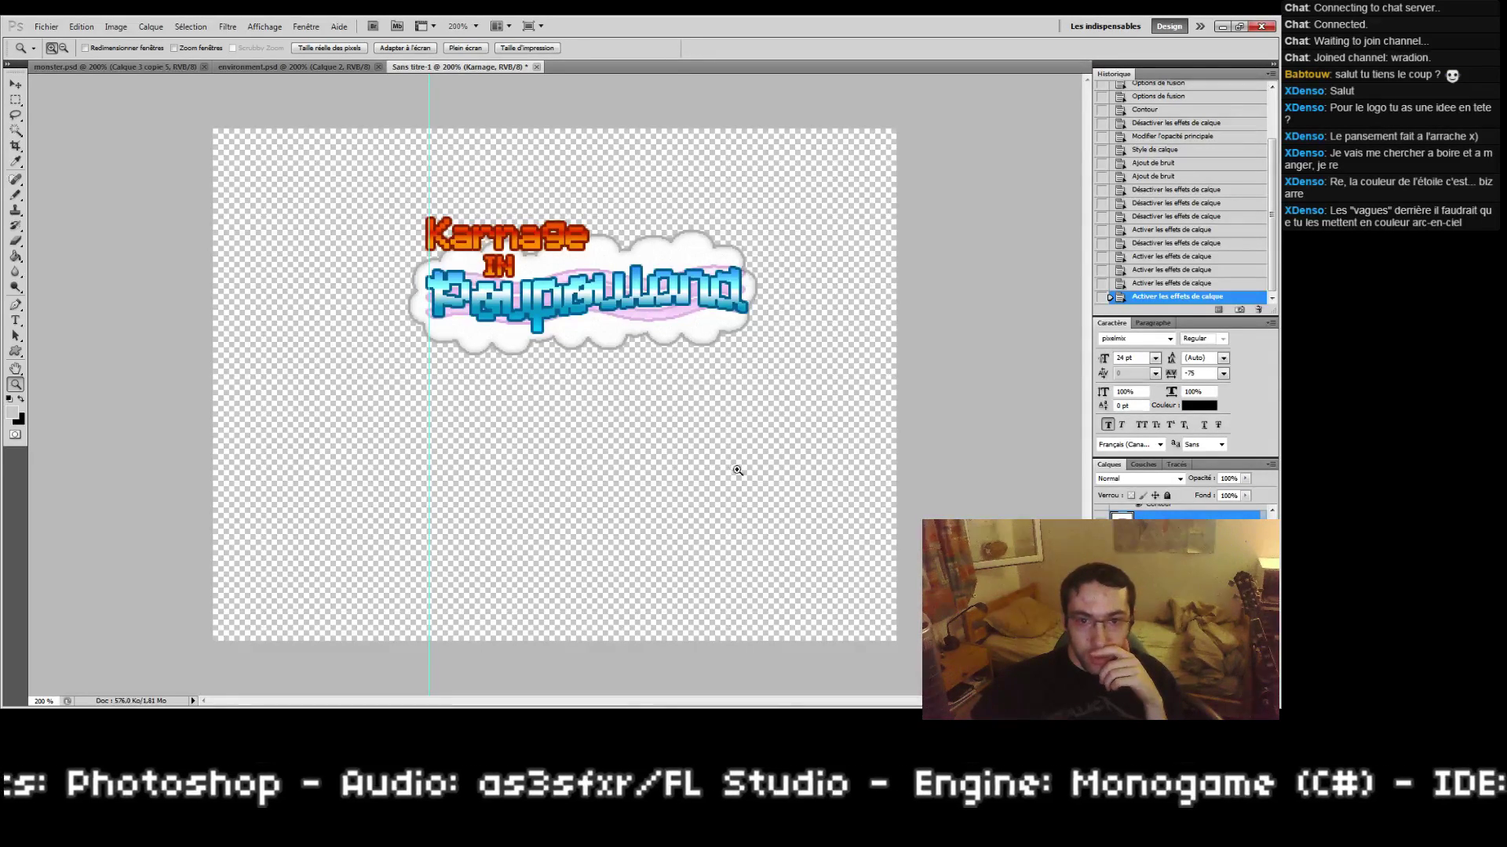
pyautogui.click(1177, 572)
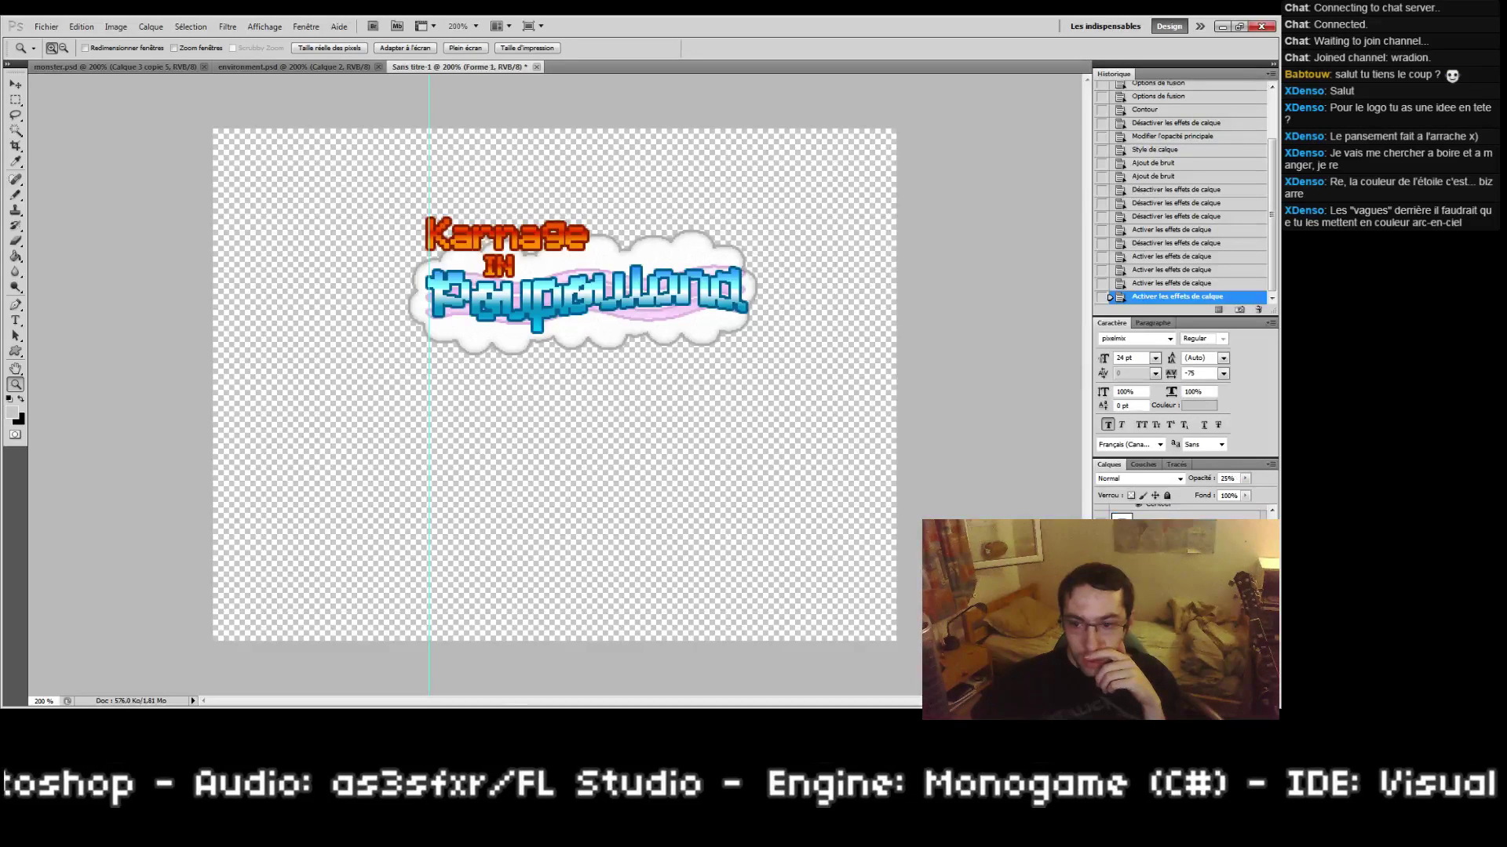
pyautogui.click(1102, 572)
pyautogui.click(1102, 572)
pyautogui.click(1102, 572)
pyautogui.click(1101, 572)
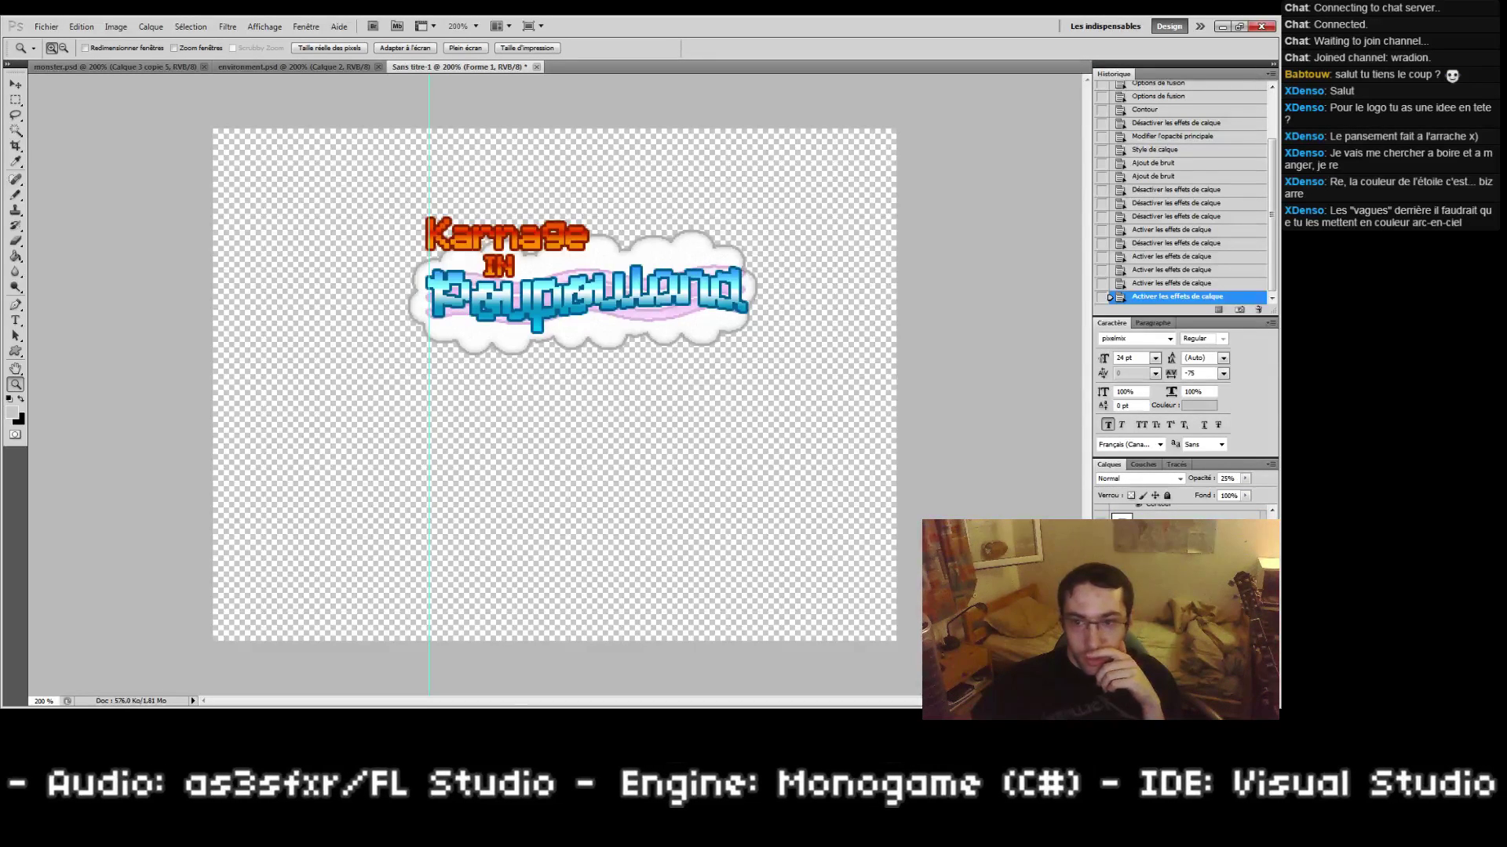
pyautogui.moveTo(1232, 479); pyautogui.dragTo(1118, 490)
pyautogui.write('100')
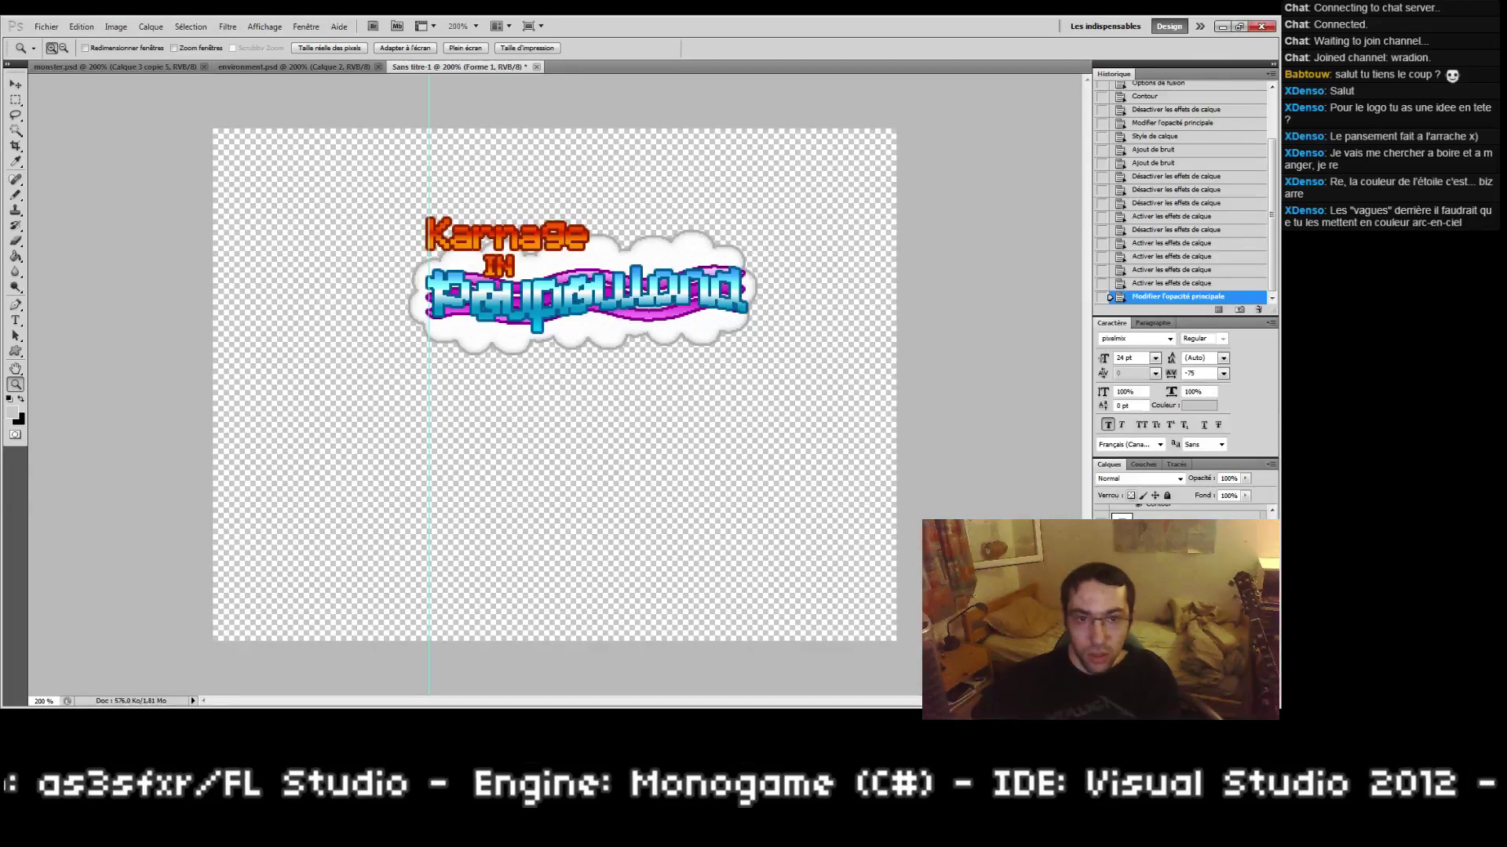
pyautogui.rightClick(1177, 572)
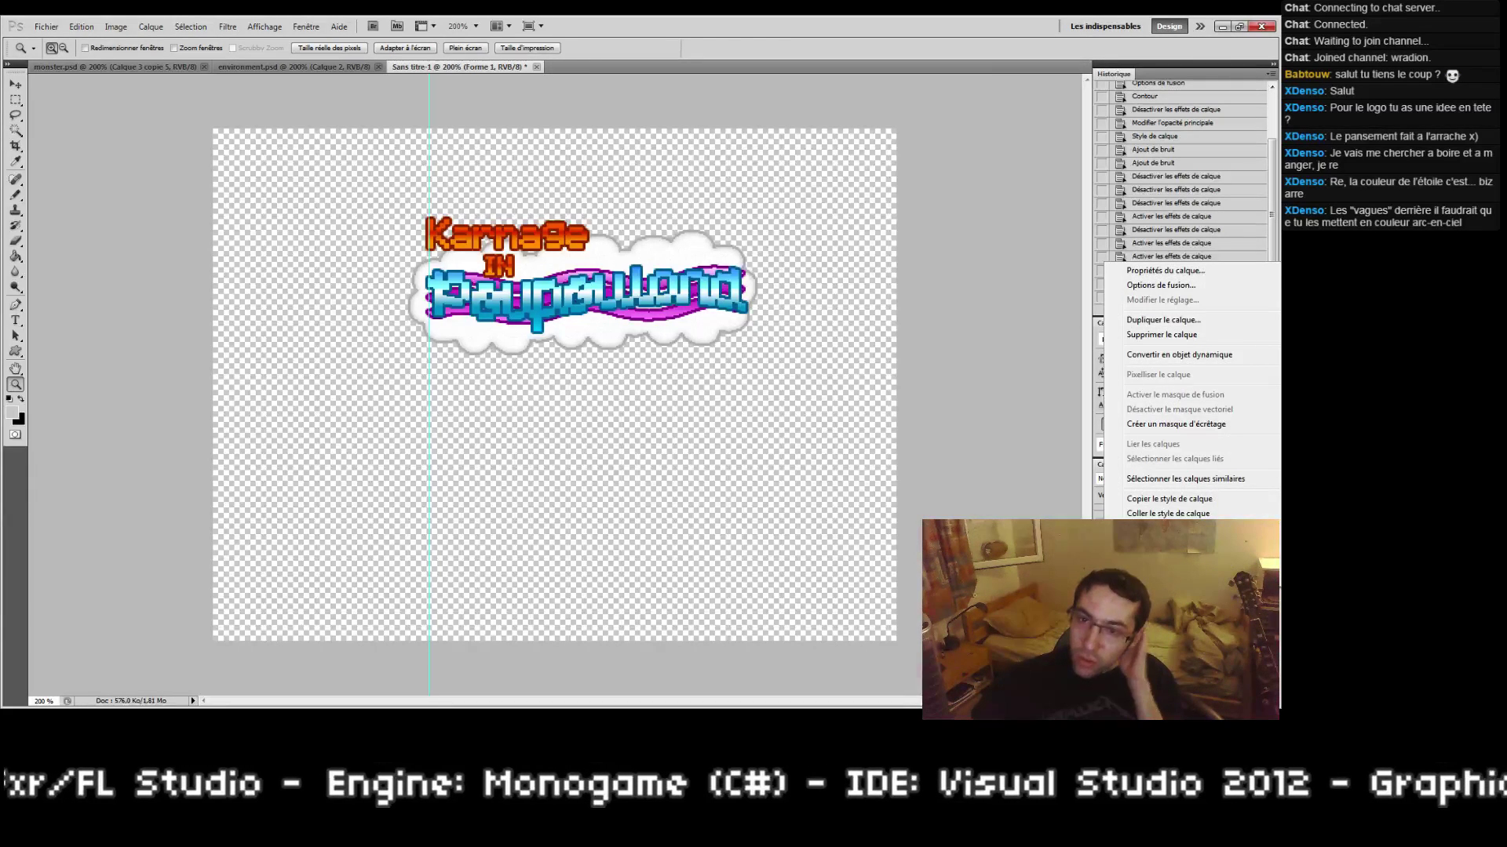
pyautogui.click(1159, 578)
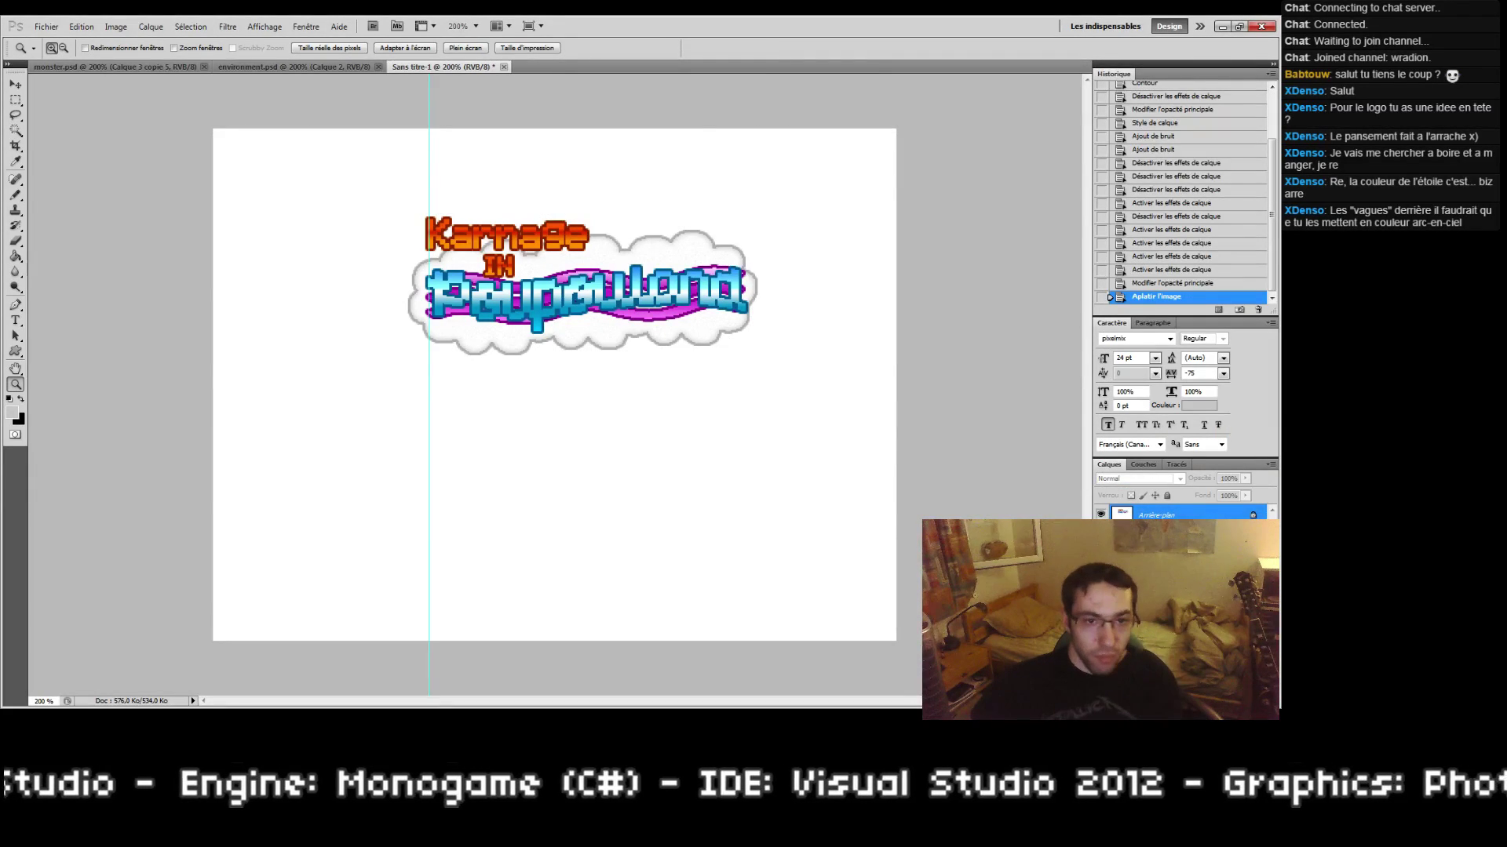
pyautogui.hotkey('ctrl', 'z')
pyautogui.hotkey('alt', ']')
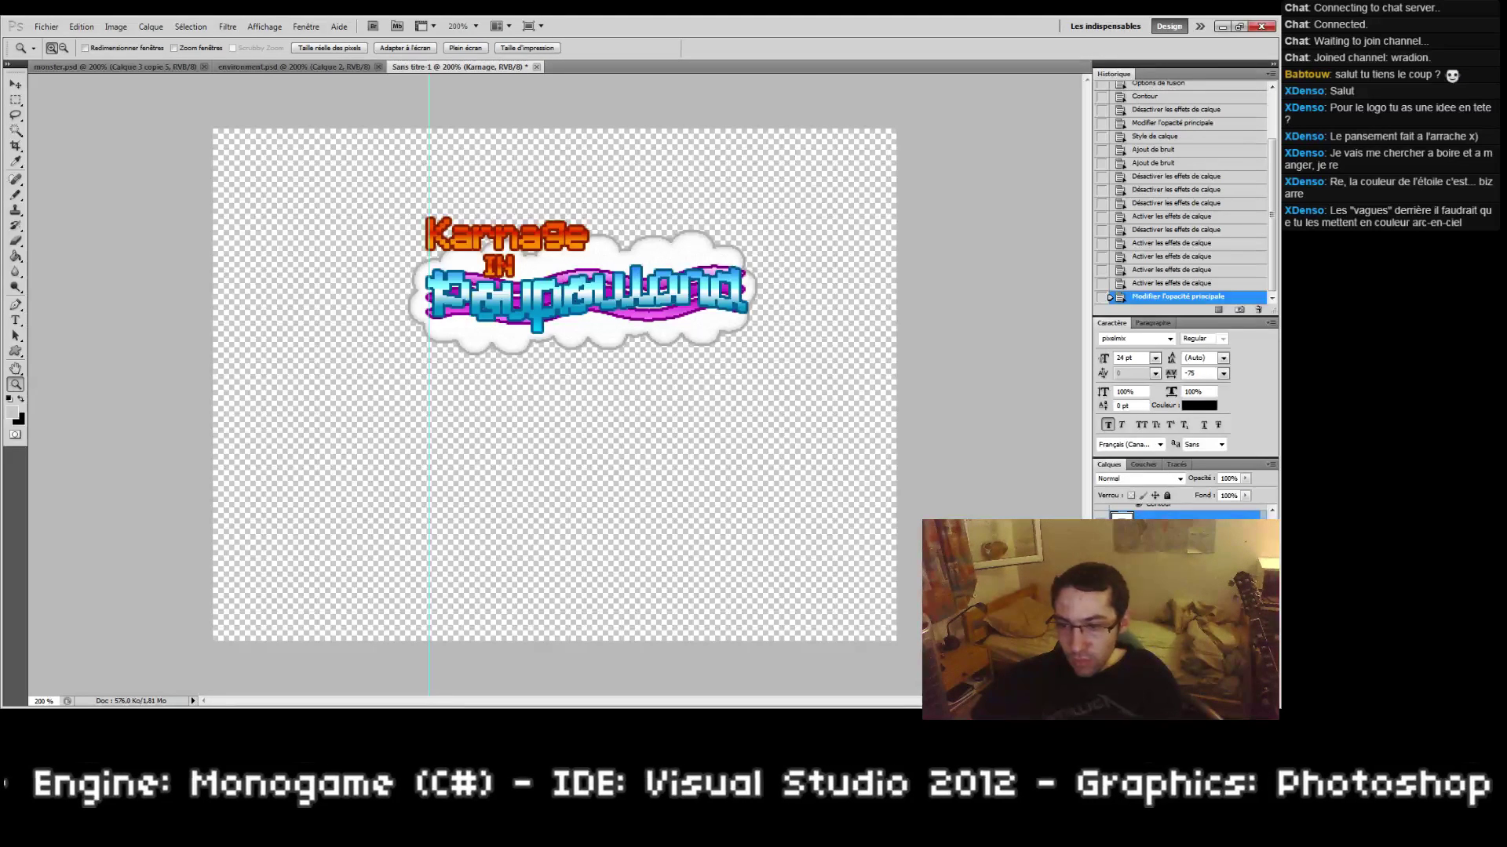
# Step: Set the opacity of the pink wave shape layer behind the Poupouland text to 35%
pyautogui.click(1185, 549)
pyautogui.moveTo(1231, 478); pyautogui.dragTo(1119, 484)
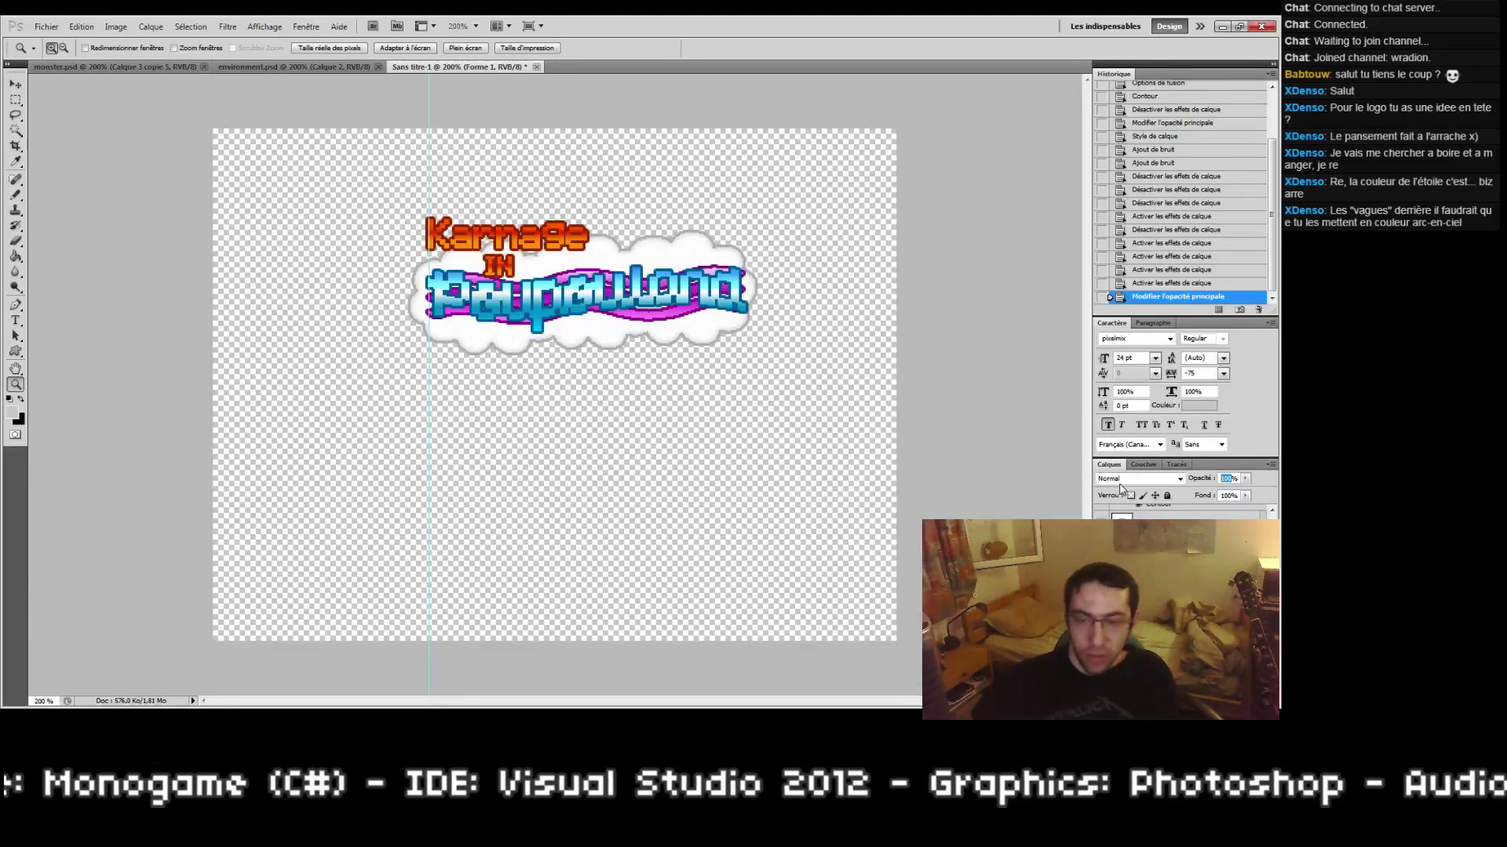
pyautogui.write('5')
pyautogui.press('Return')
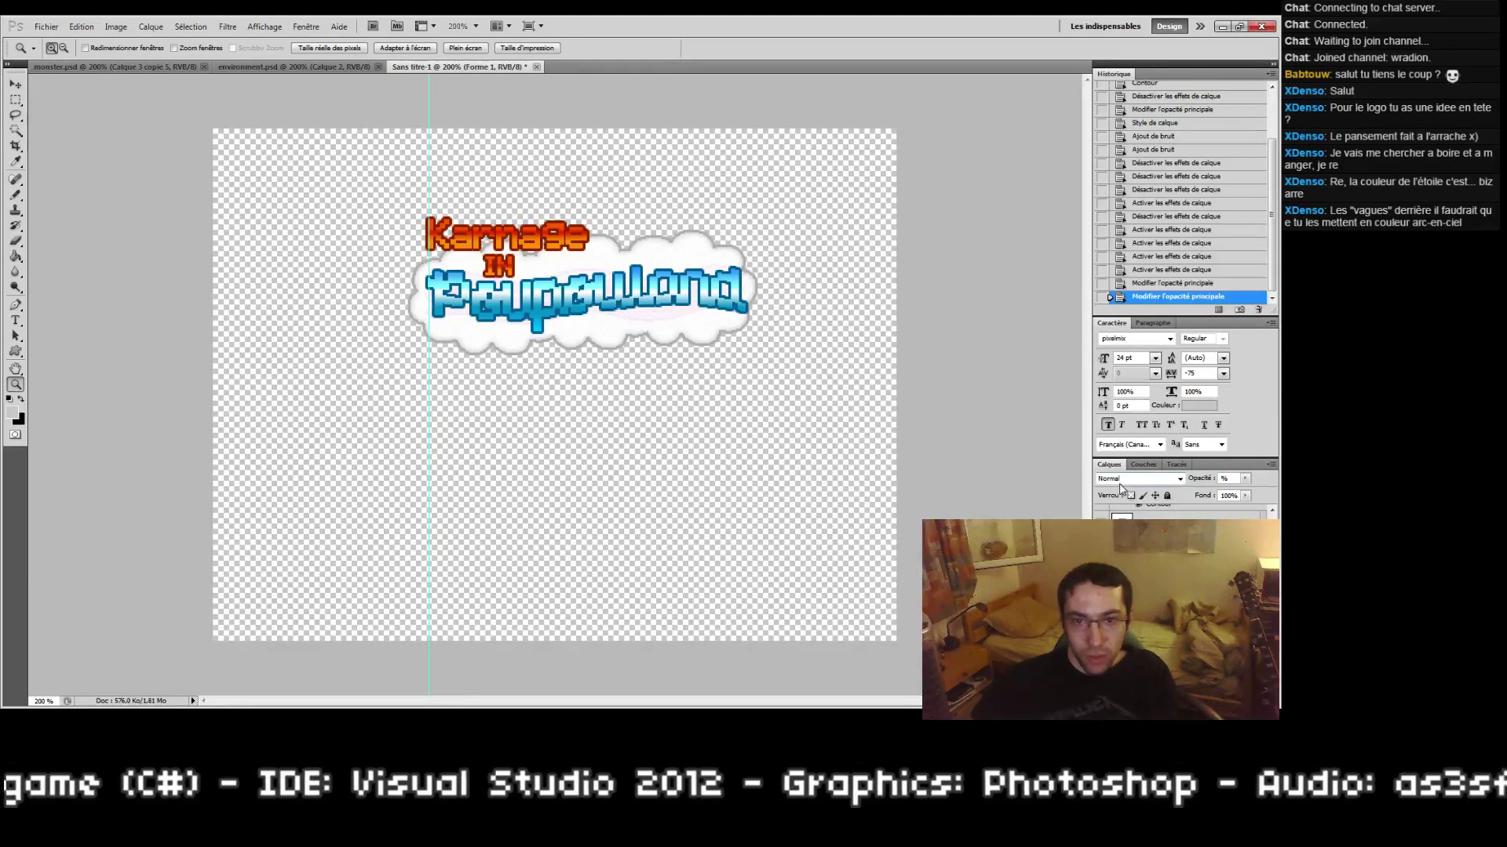
pyautogui.write('35')
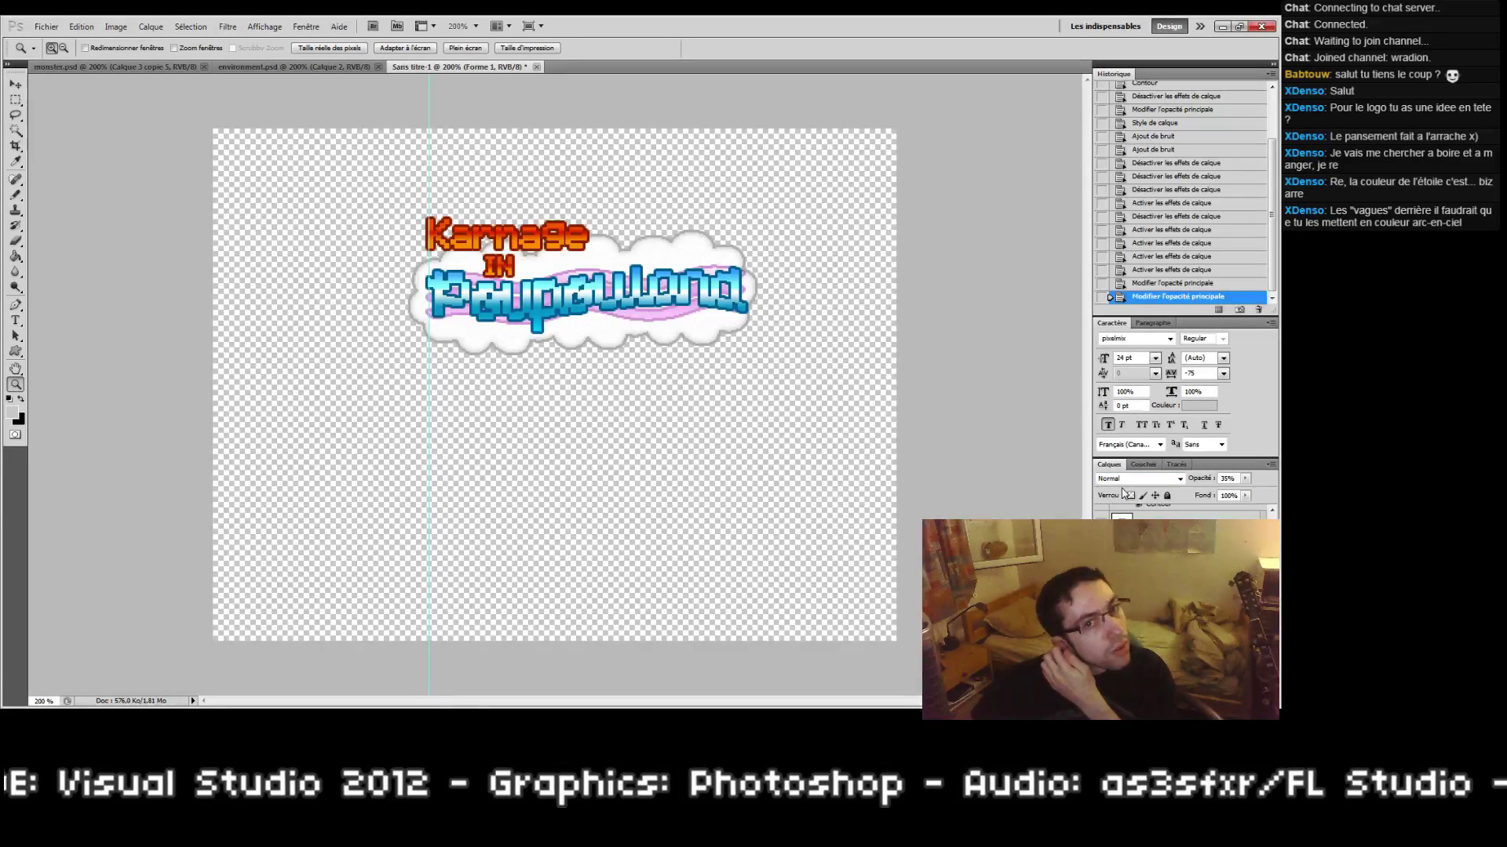
# Step: Examine the logo with the softened waves both close up and at 100% zoom
pyautogui.moveTo(413, 223); pyautogui.dragTo(687, 385)
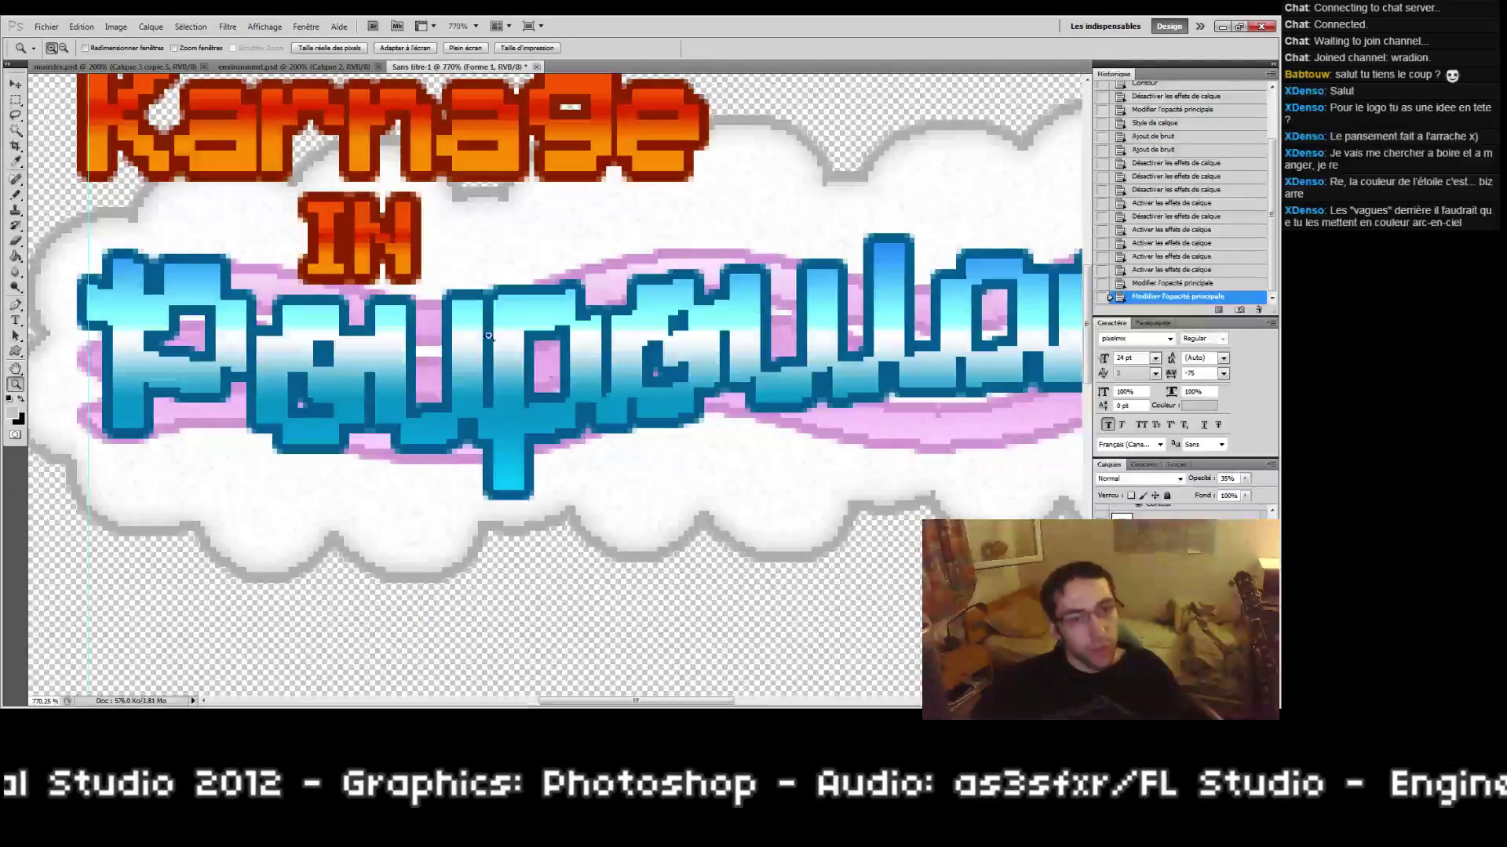
pyautogui.doubleClick(15, 384)
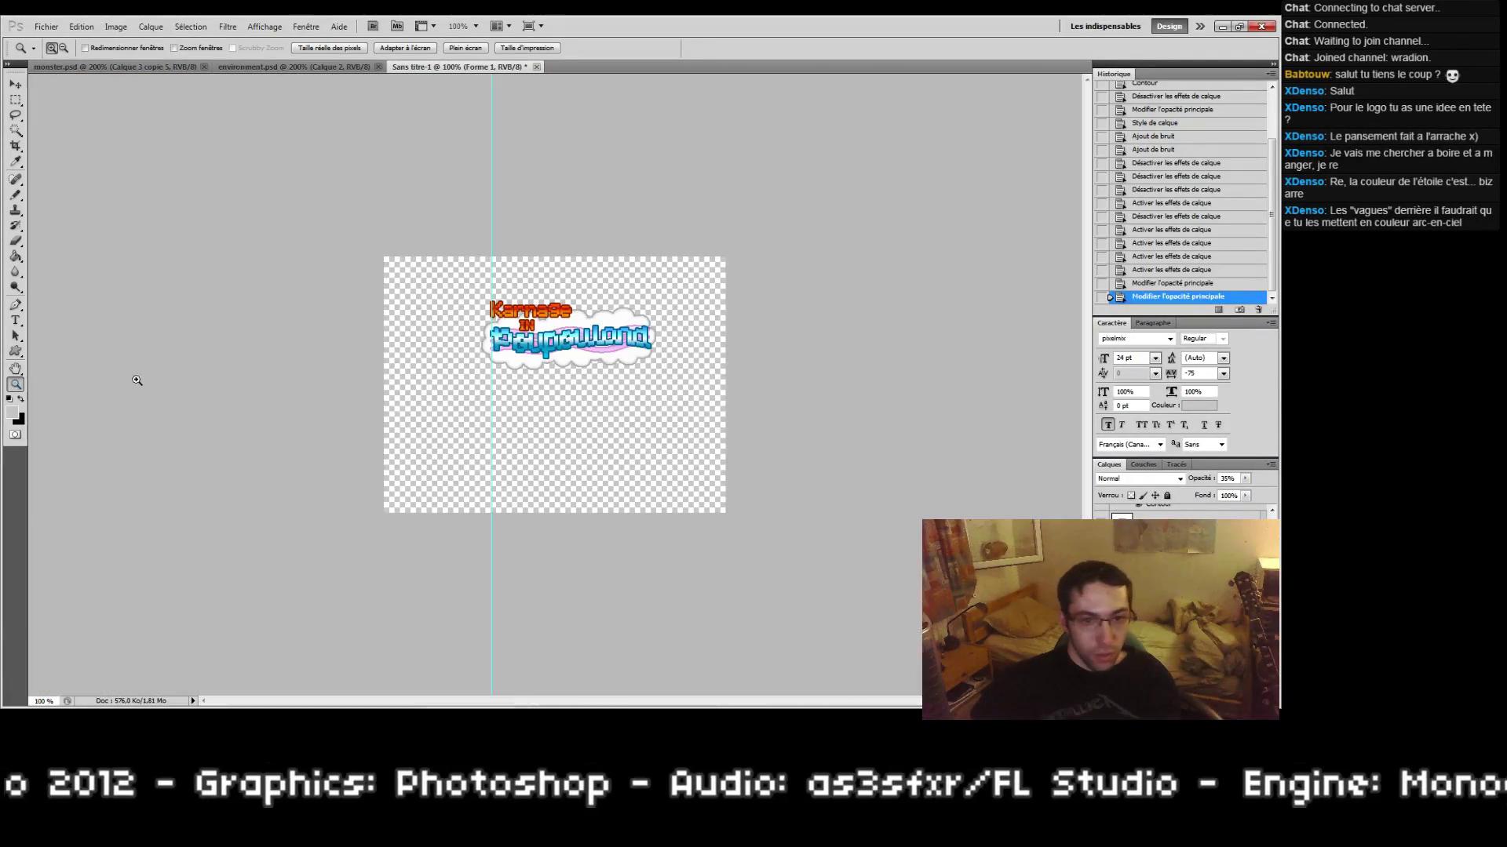
pyautogui.moveTo(418, 290); pyautogui.dragTo(673, 392)
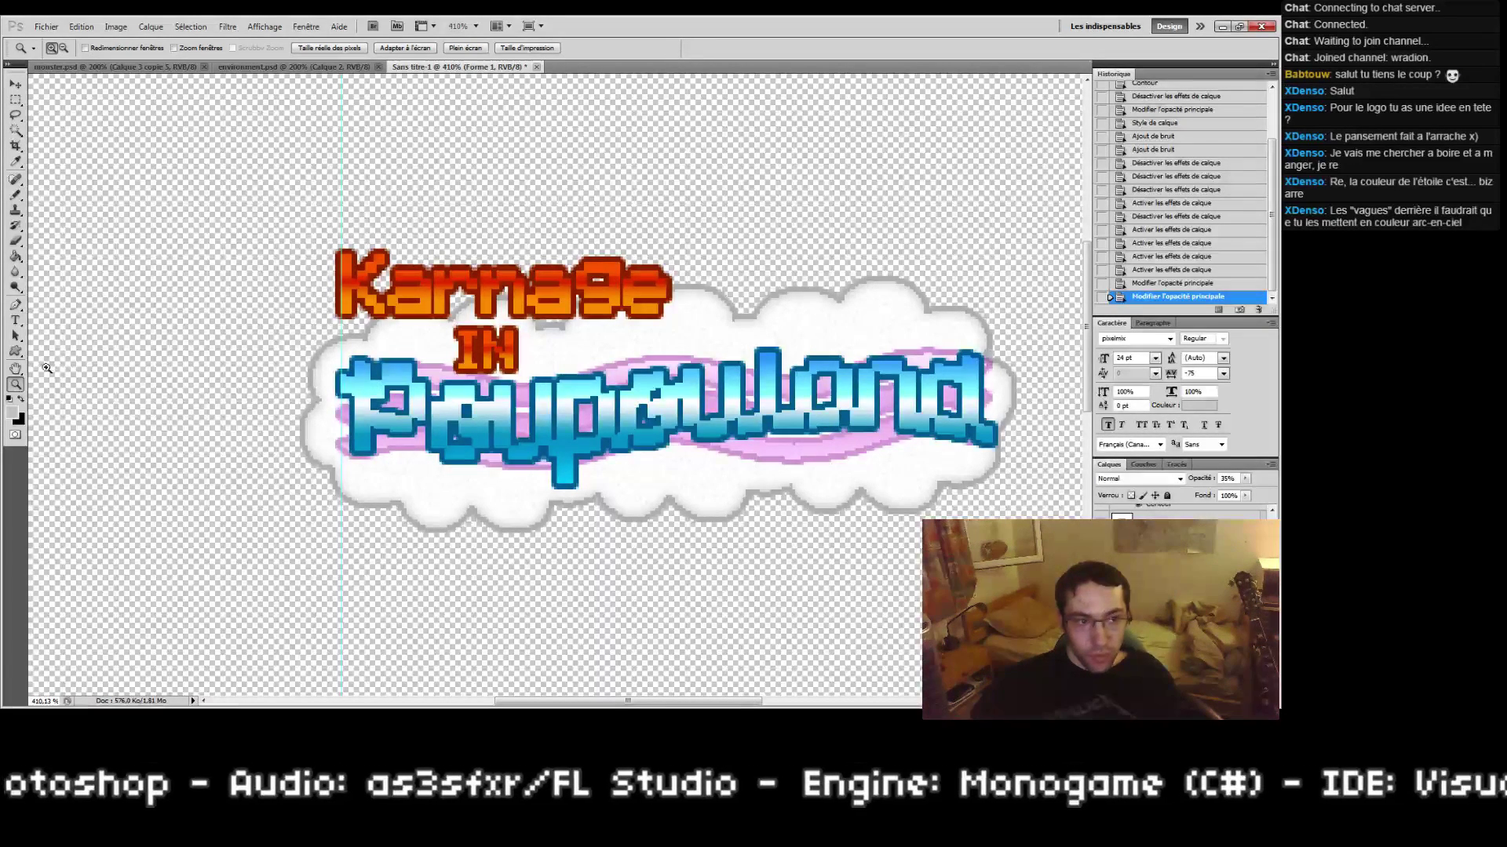
pyautogui.doubleClick(17, 383)
pyautogui.click(411, 413)
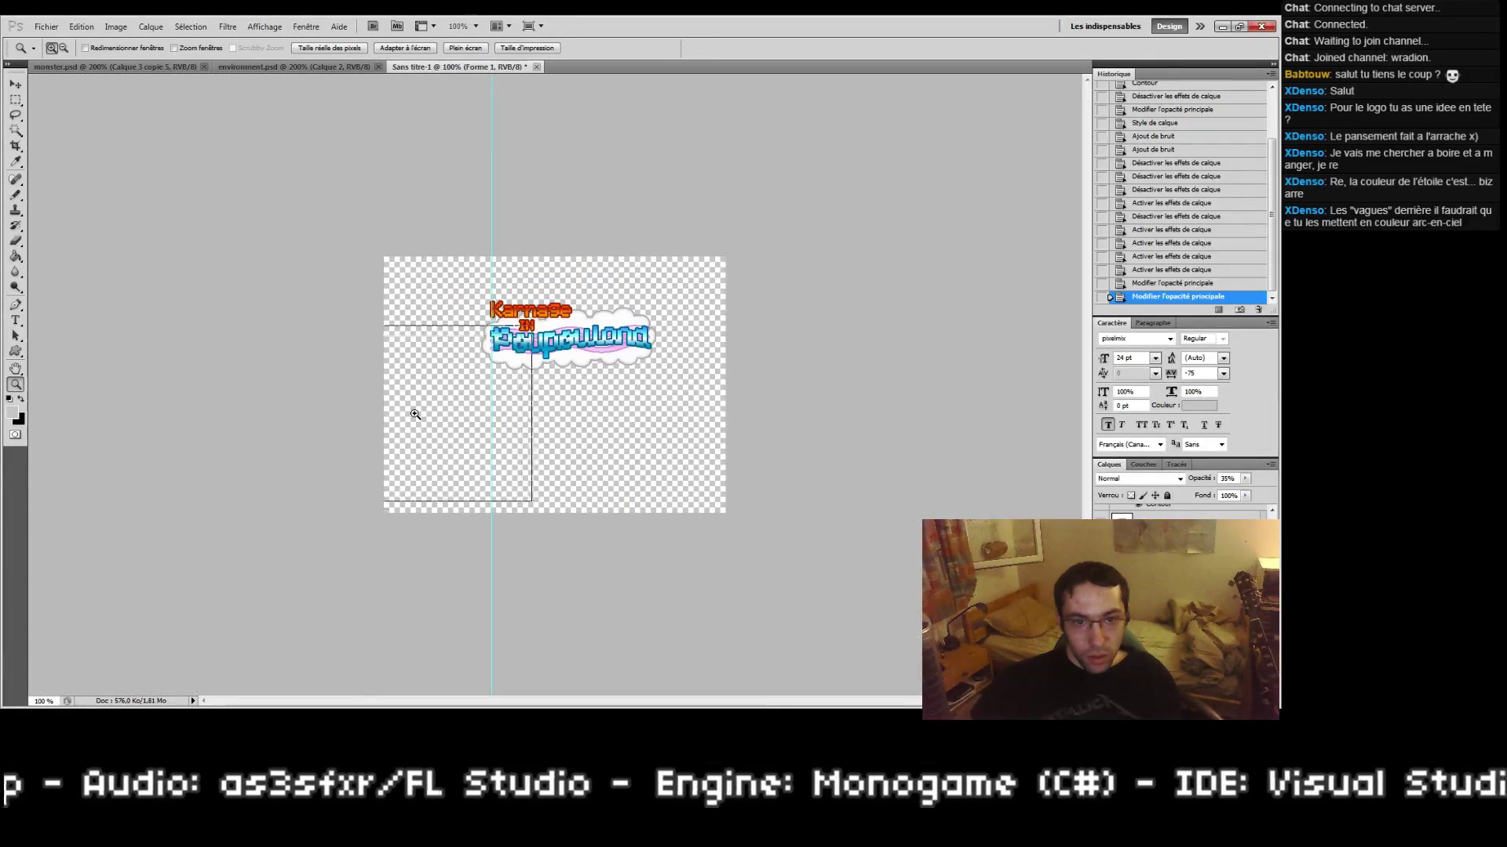
pyautogui.doubleClick(16, 385)
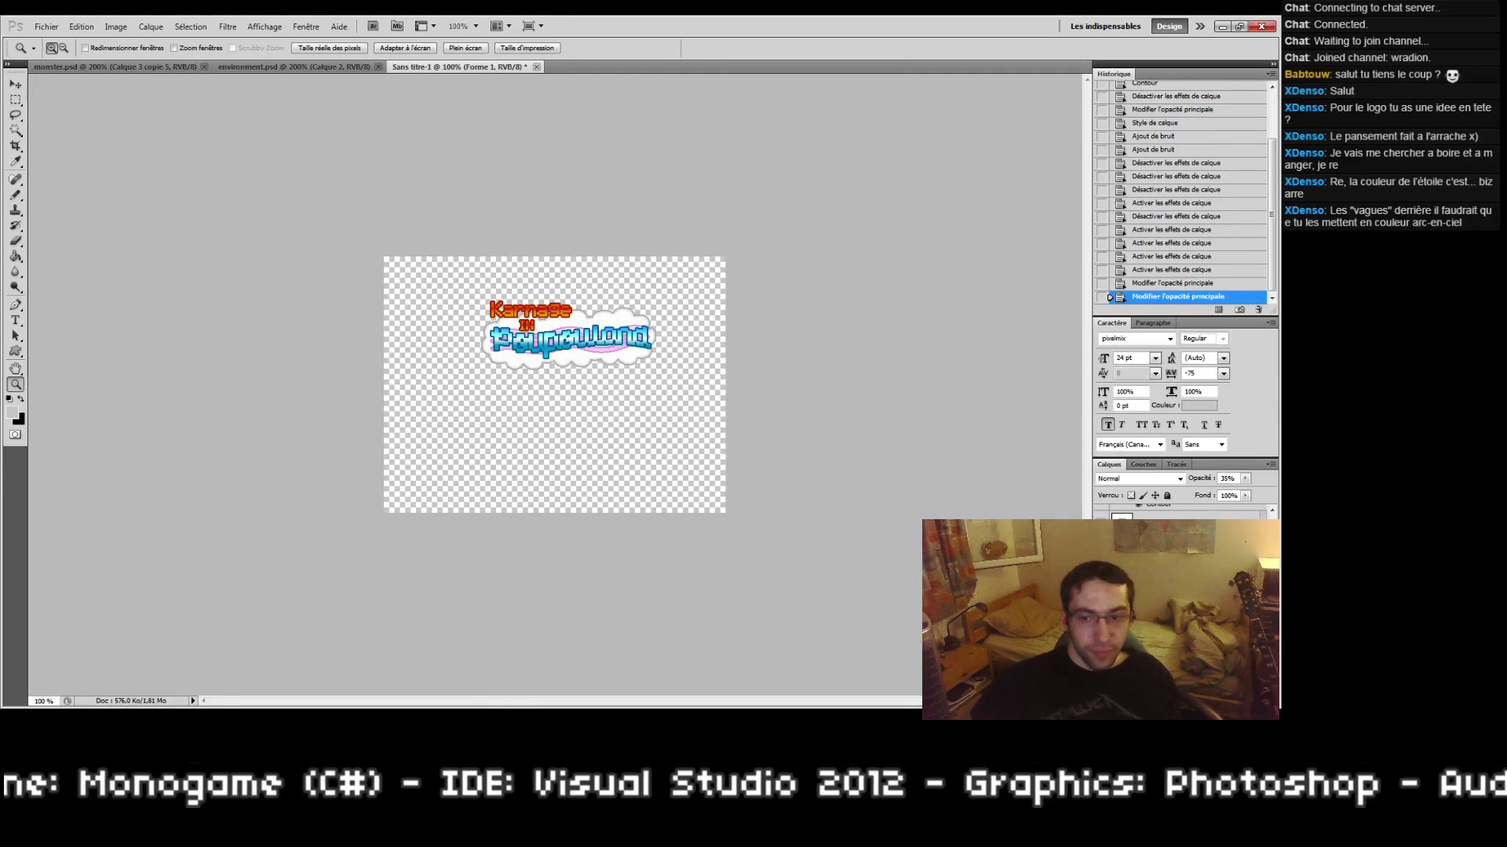
# Step: Add a new layer beneath all the others and fill it with white
pyautogui.hotkey('ctrl', 'shift', 'alt', 'n')
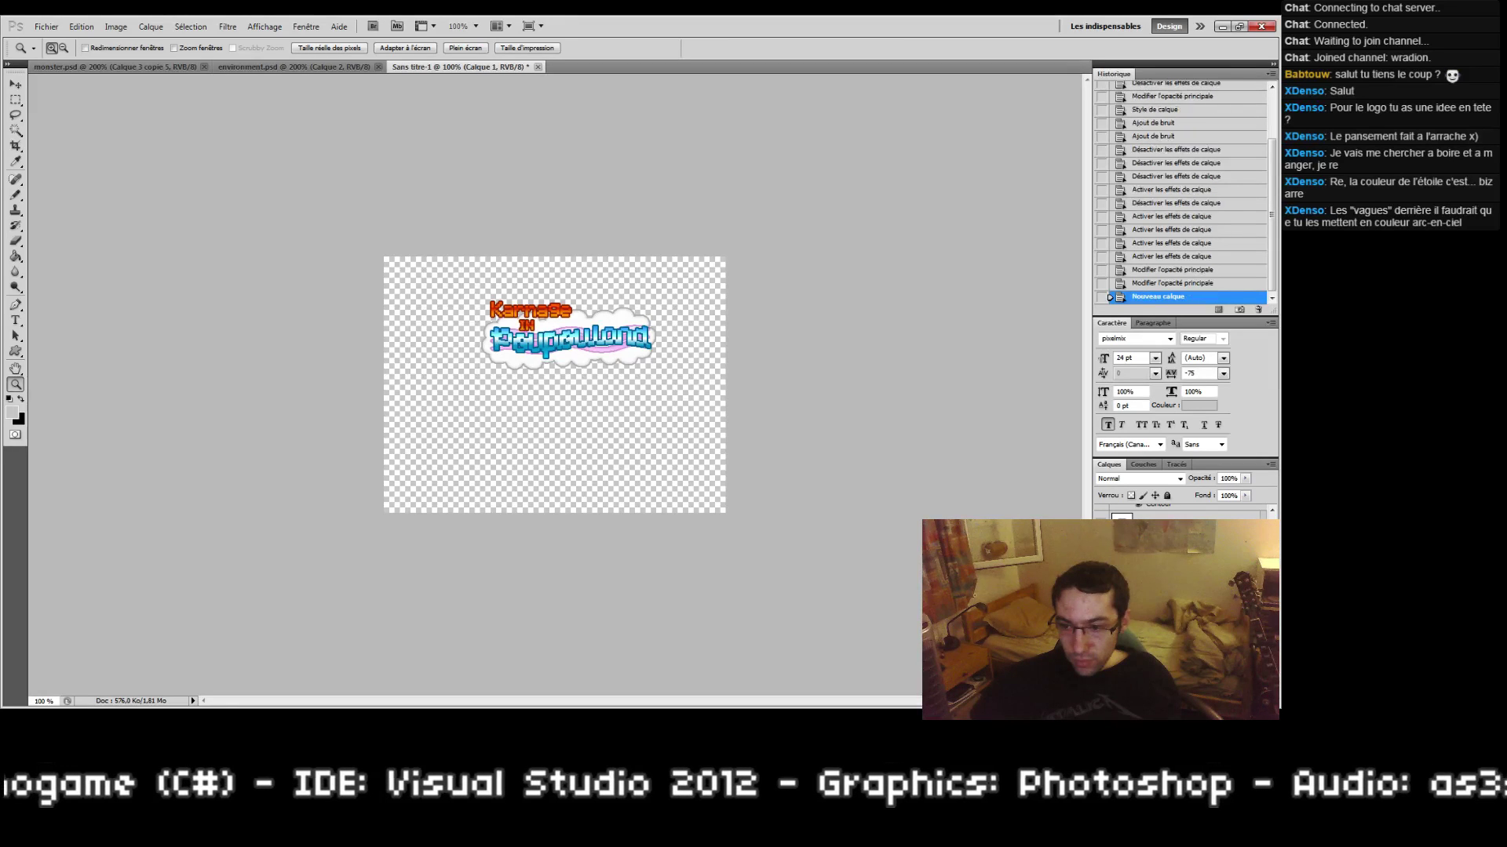
pyautogui.hotkey('ctrl', 'shift', '[')
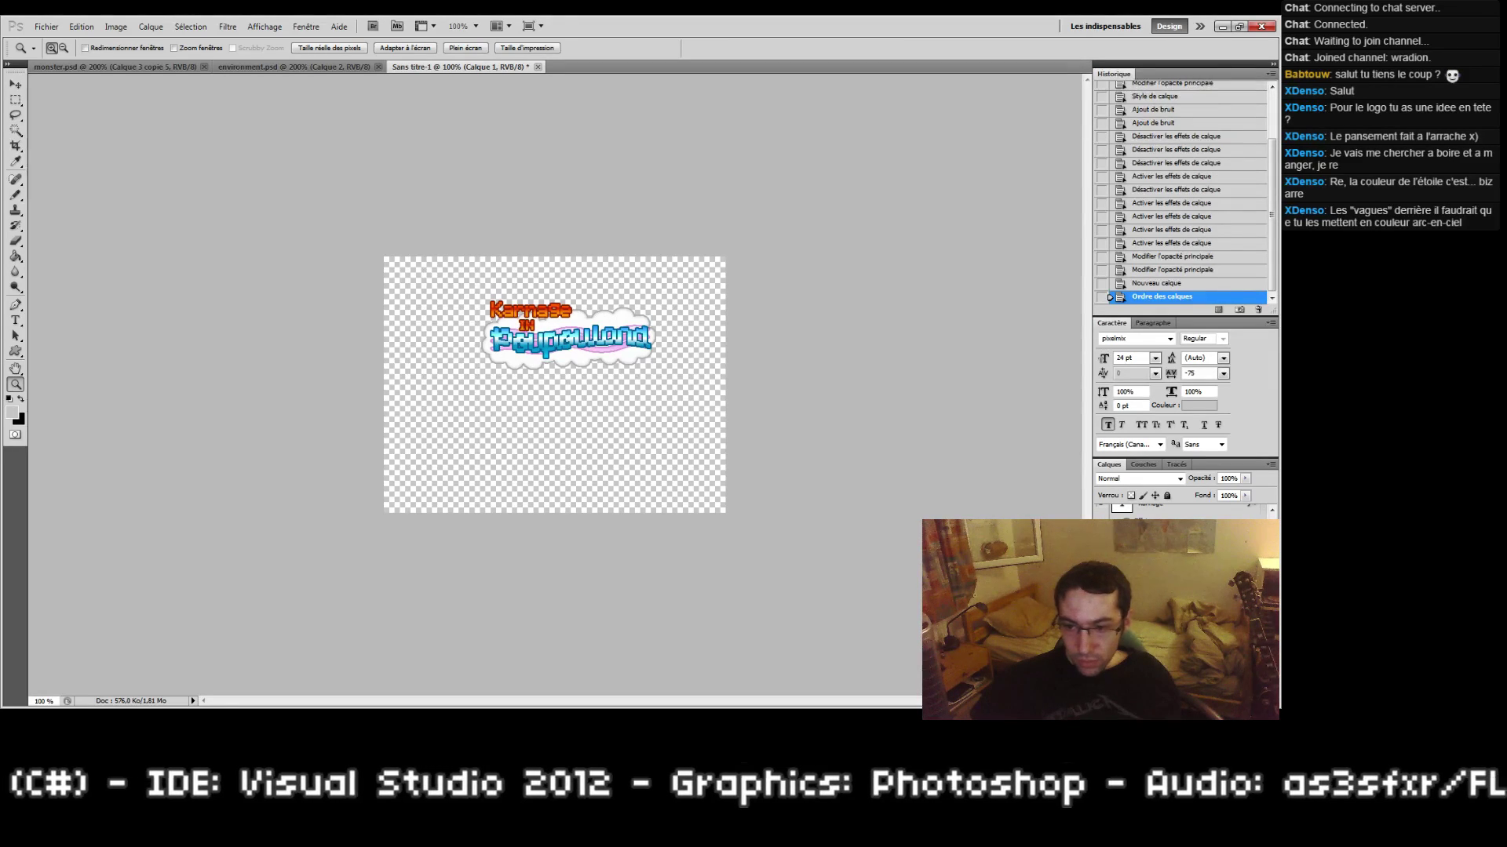
pyautogui.press('g')
pyautogui.click(9, 399)
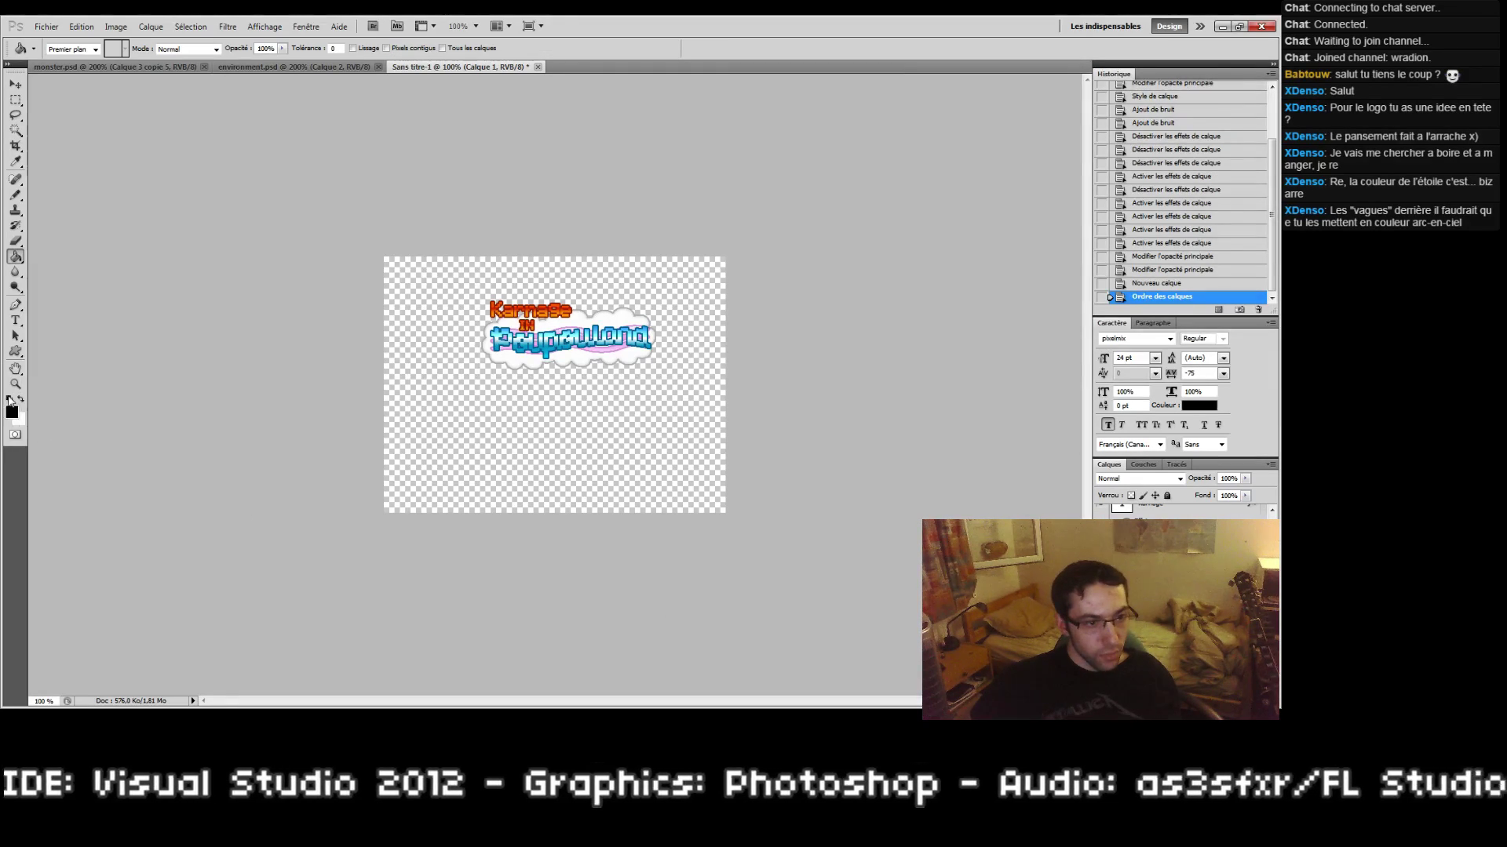
pyautogui.click(21, 398)
pyautogui.click(430, 425)
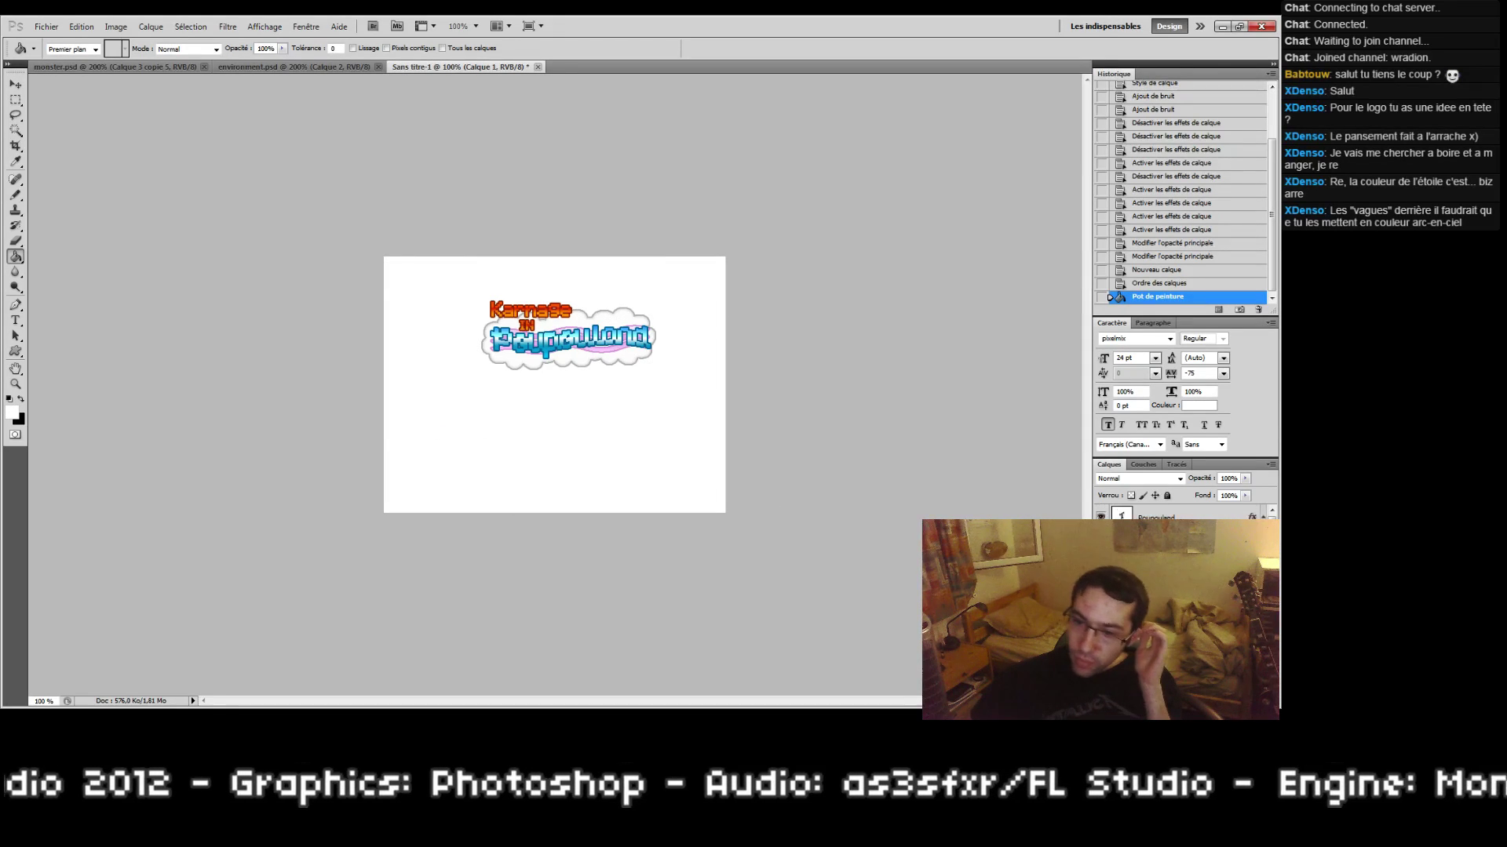
# Step: Select all the logo layers together and move the logo into the upper-left corner of the canvas
pyautogui.click(1121, 516)
pyautogui.scroll(-2, 1121, 516)
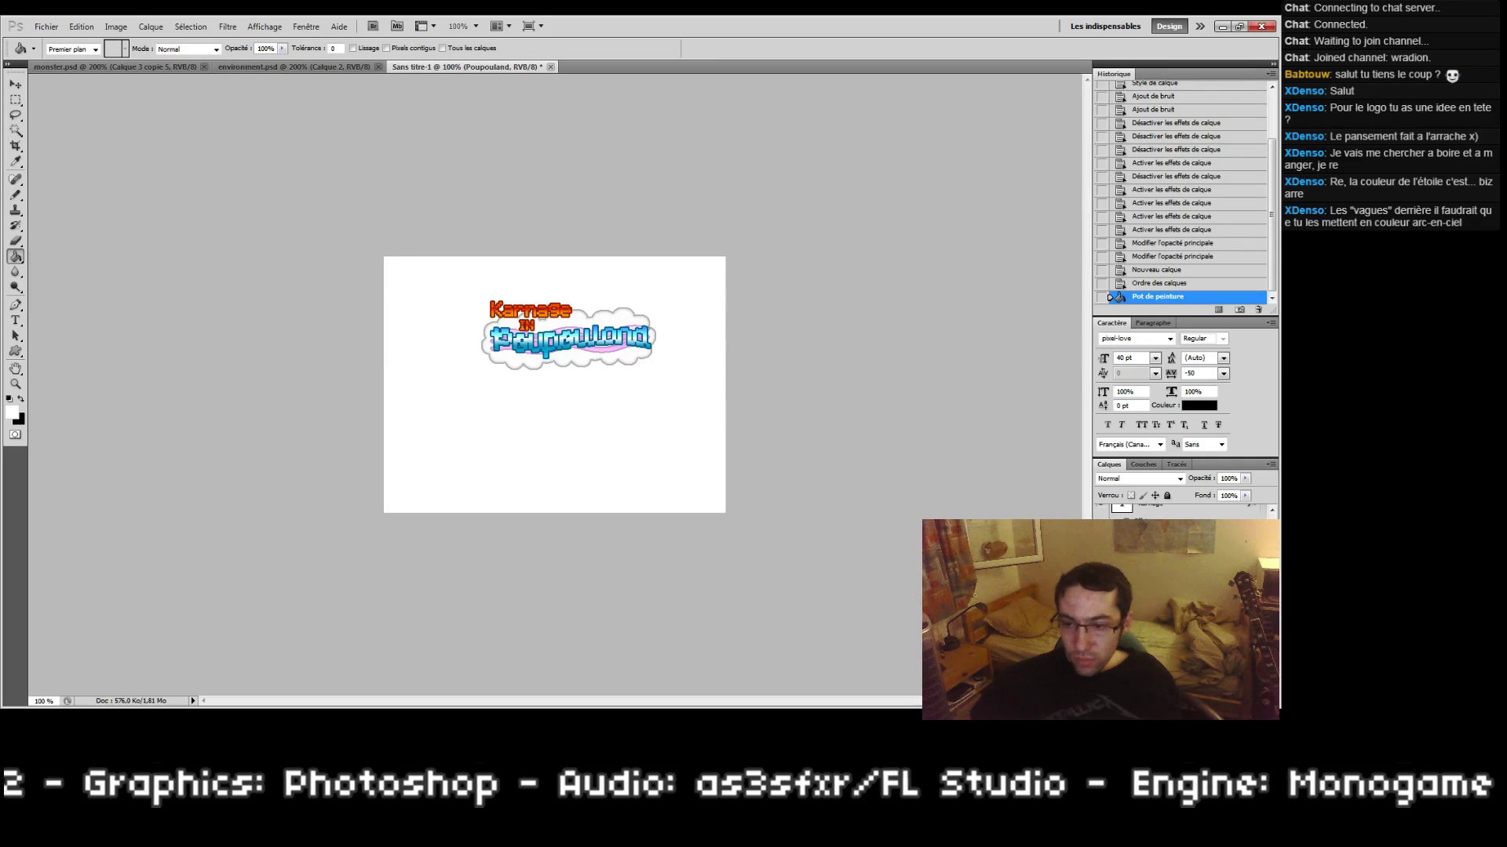
pyautogui.hotkey('ctrl', 'alt', 'a')
pyautogui.press('v')
pyautogui.moveTo(490, 324); pyautogui.dragTo(400, 291)
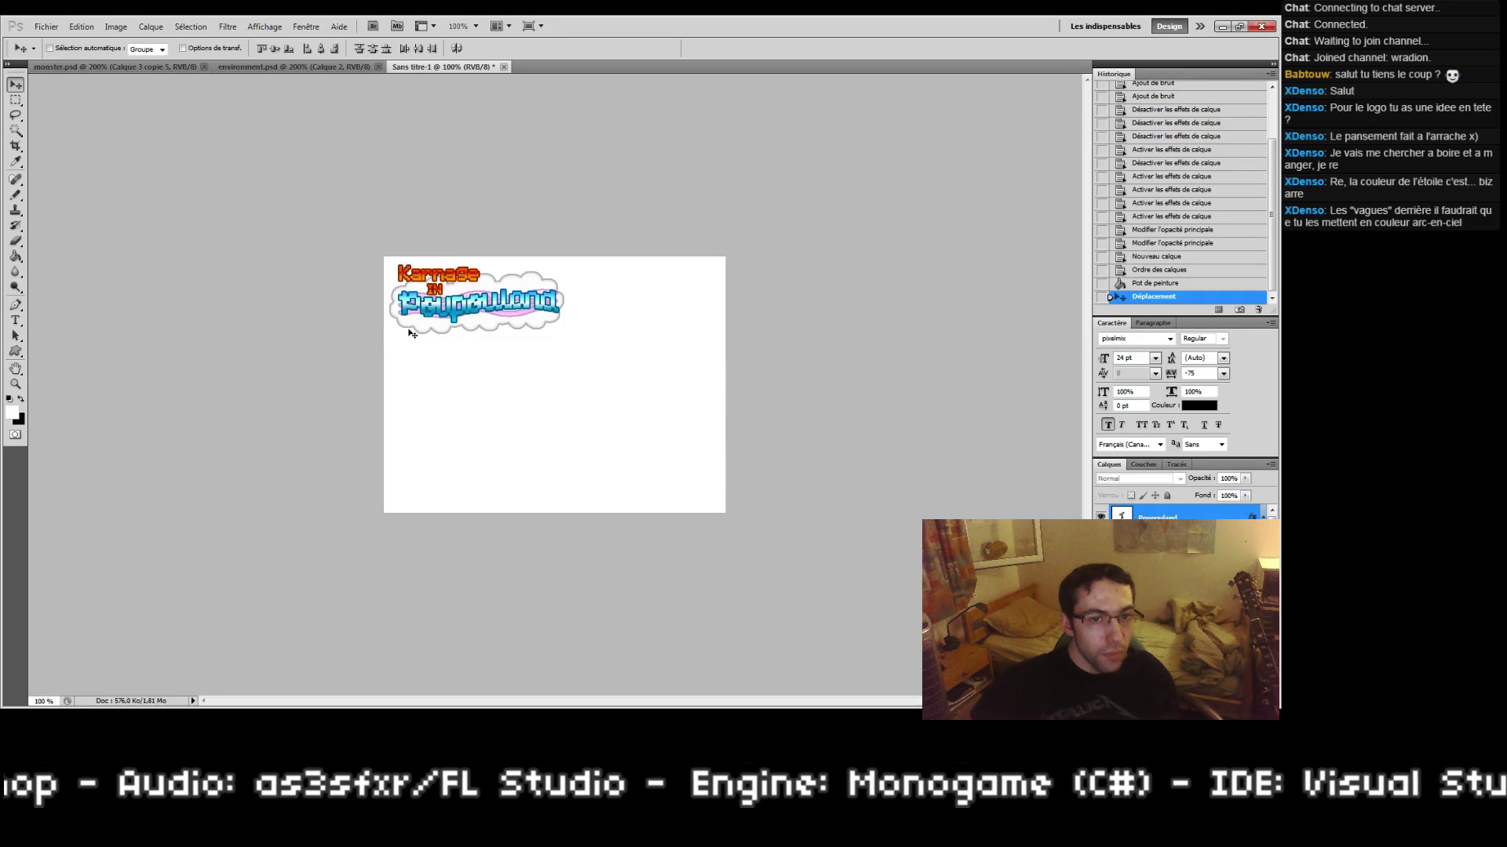
# Step: Delete the white background layer so the logo sits on transparency
pyautogui.click(1162, 597)
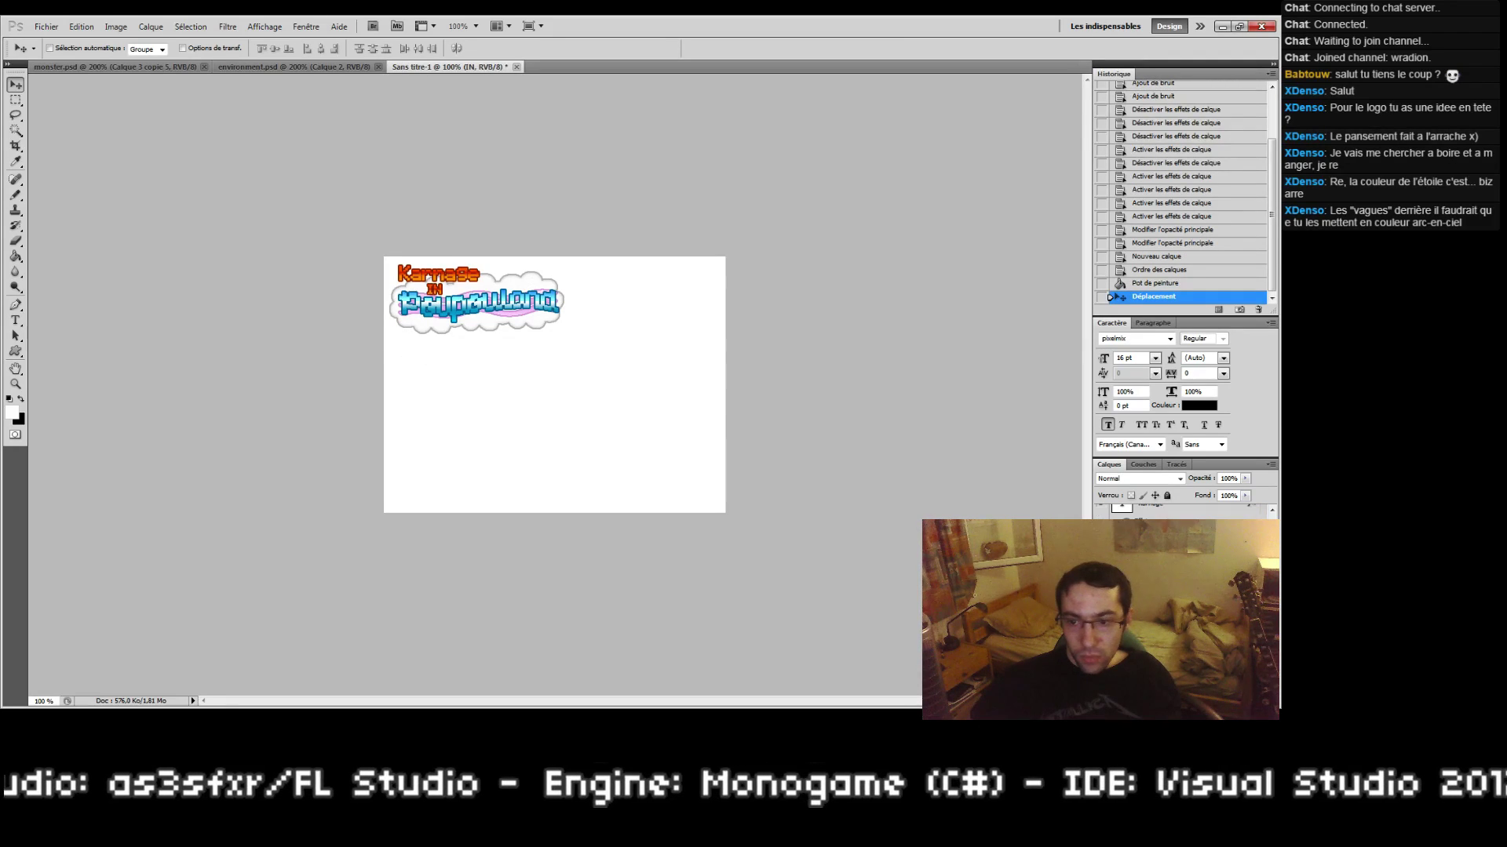
pyautogui.doubleClick(1177, 628)
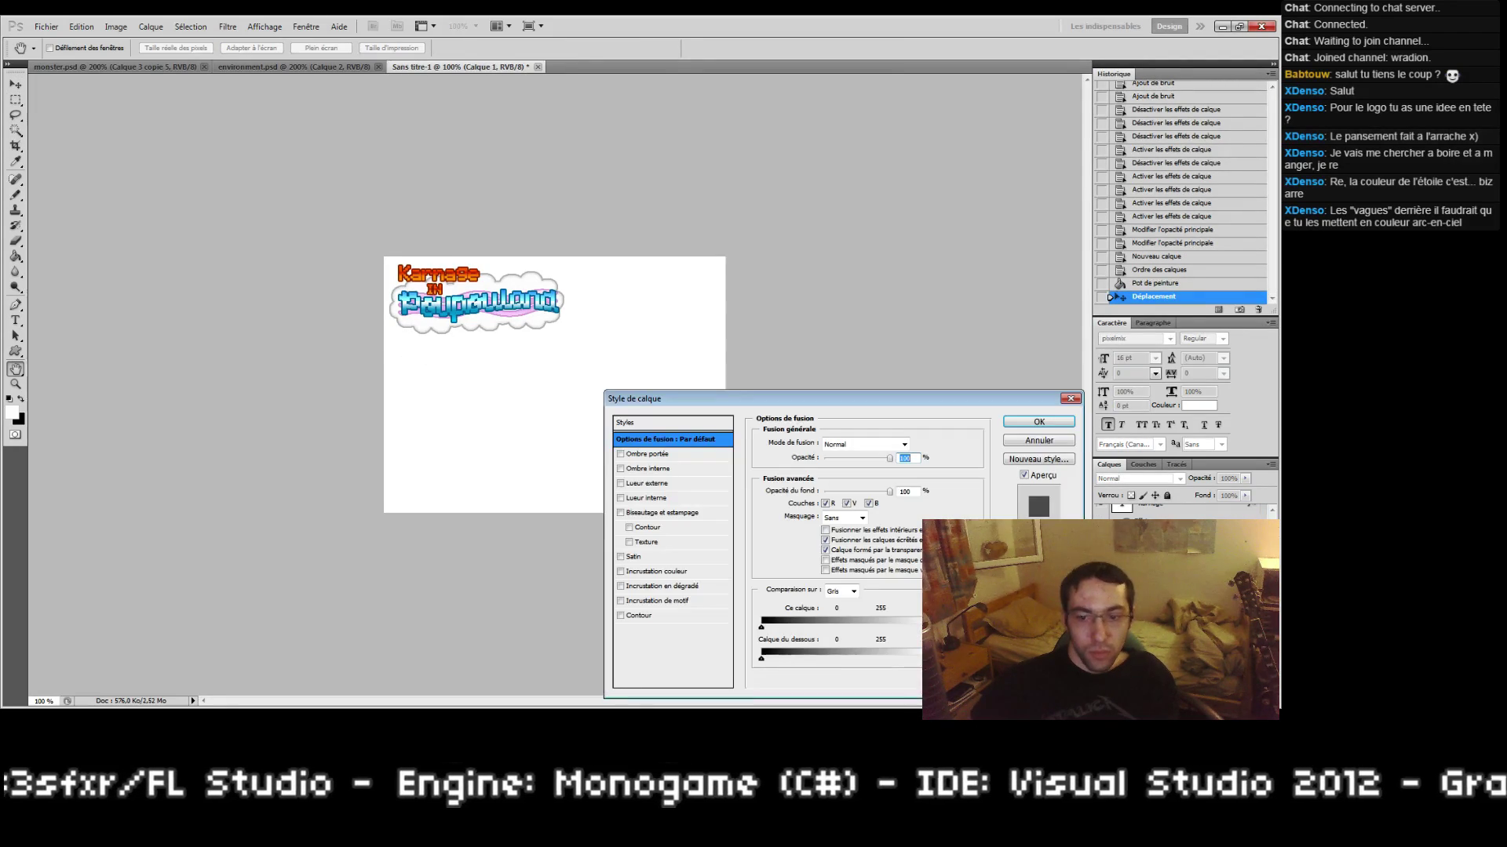
pyautogui.press('Escape')
pyautogui.press('v')
pyautogui.press('Delete')
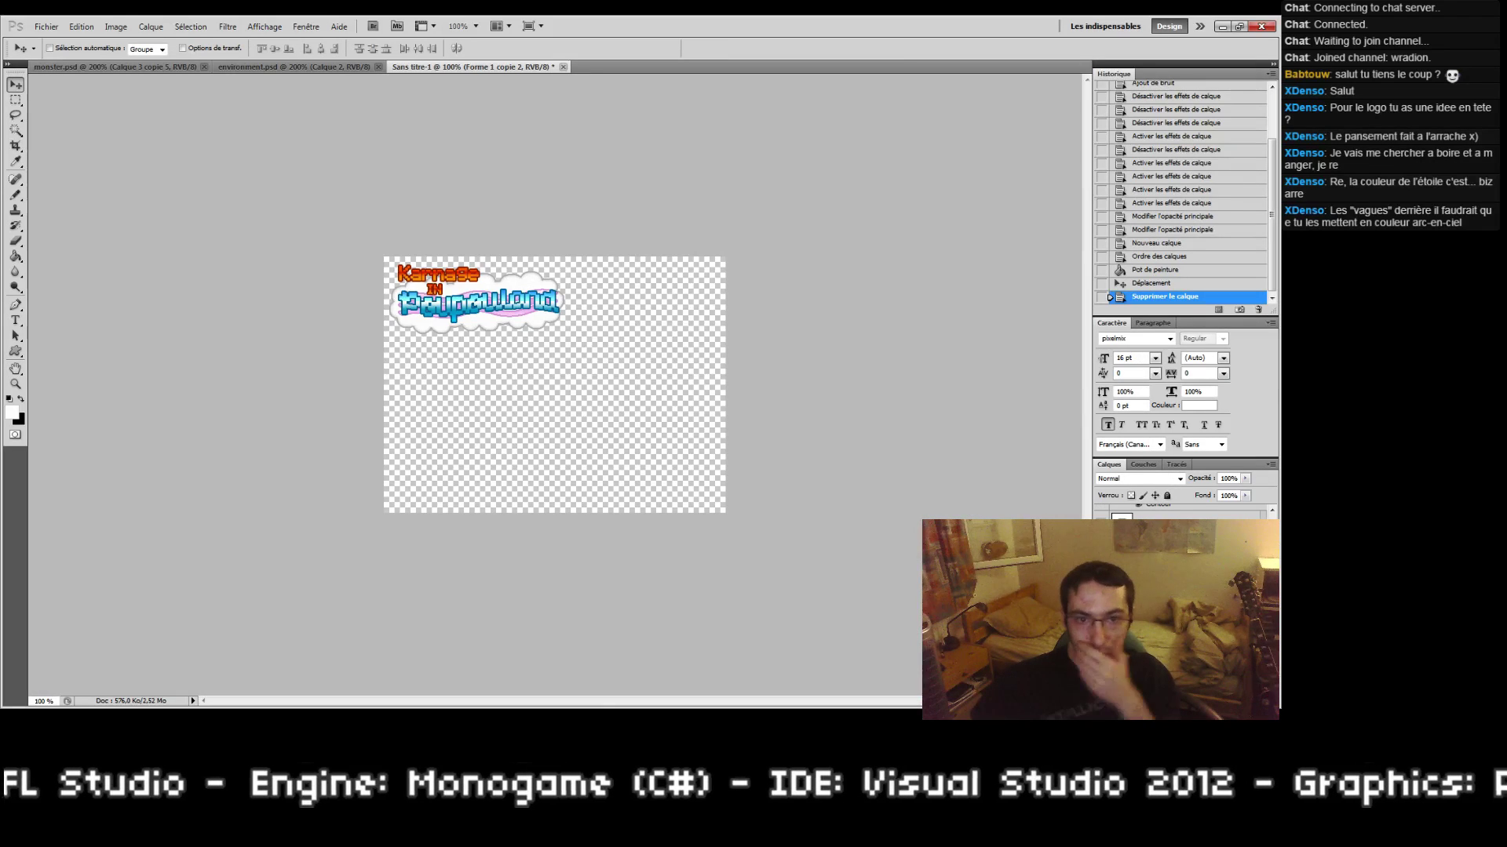
# Step: Crop the canvas to a rectangle around the logo, leaving a small transparent margin on every side
pyautogui.click(16, 384)
pyautogui.moveTo(377, 249); pyautogui.dragTo(598, 398)
pyautogui.moveTo(466, 279); pyautogui.dragTo(551, 415)
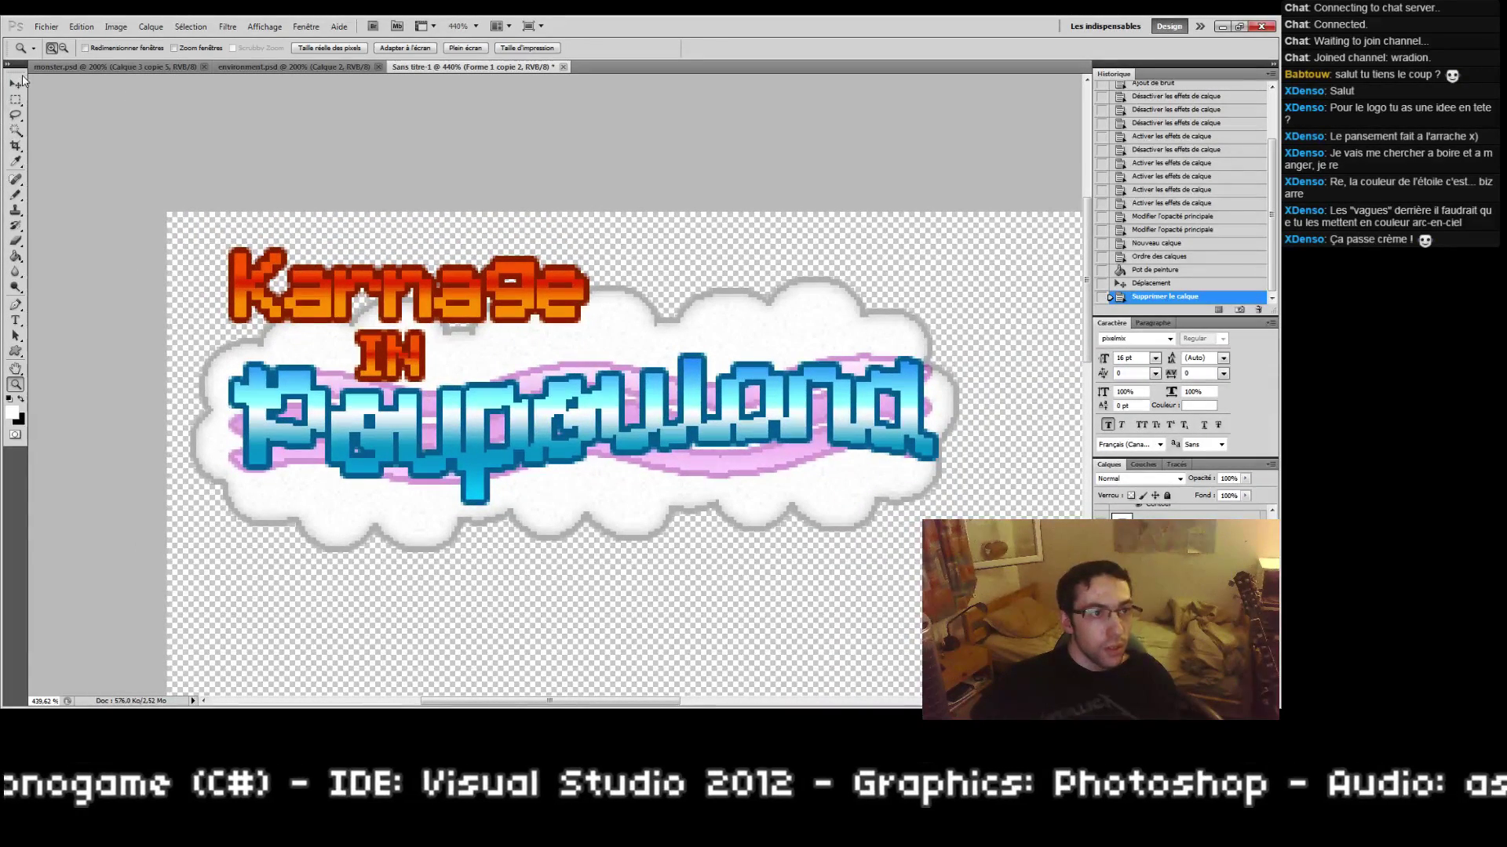
pyautogui.click(15, 146)
pyautogui.moveTo(106, 197); pyautogui.dragTo(980, 578)
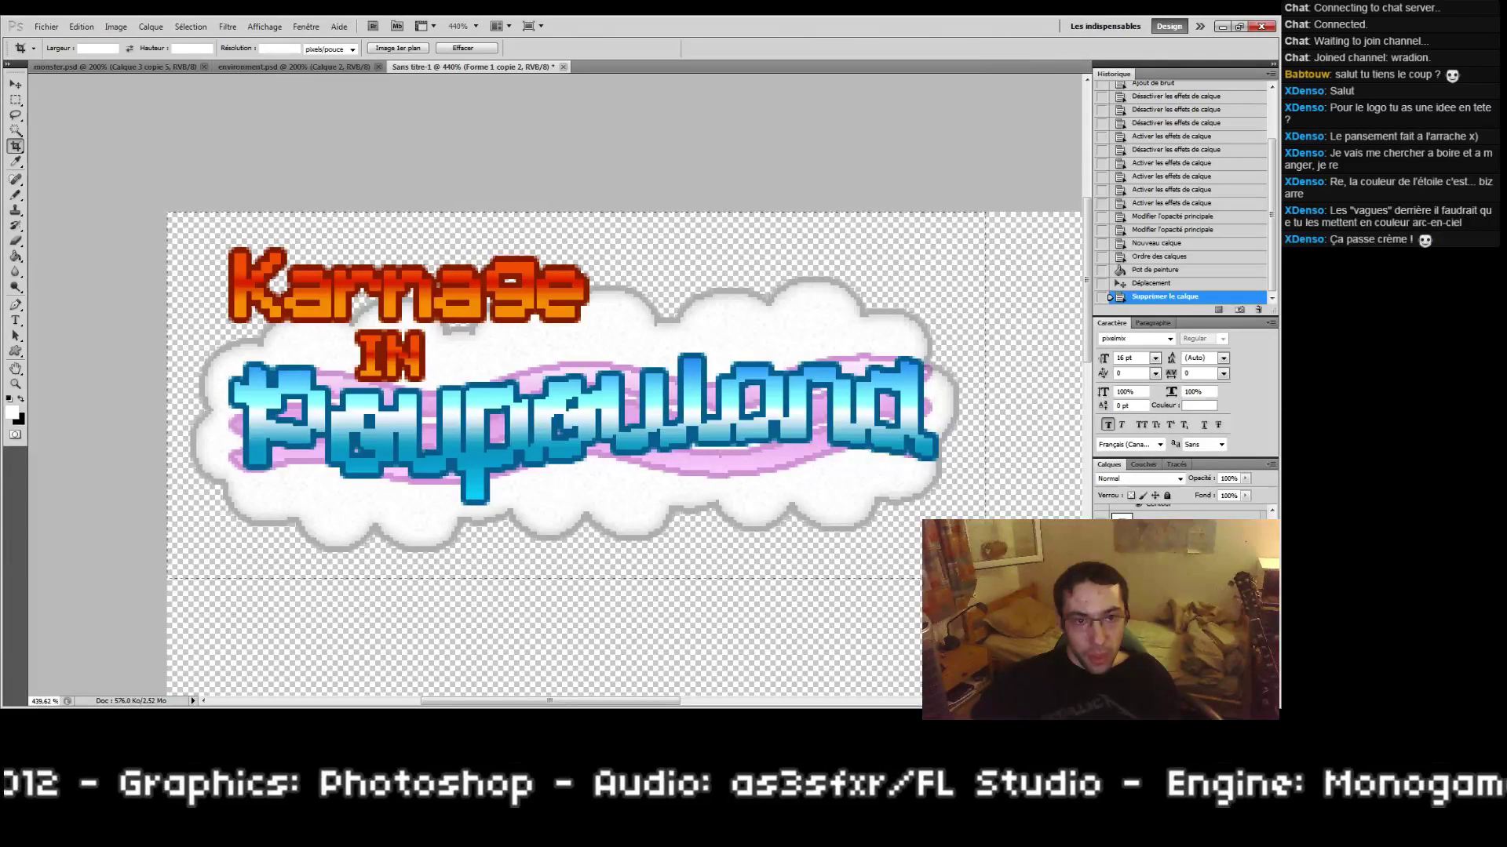
pyautogui.moveTo(984, 579); pyautogui.dragTo(985, 585)
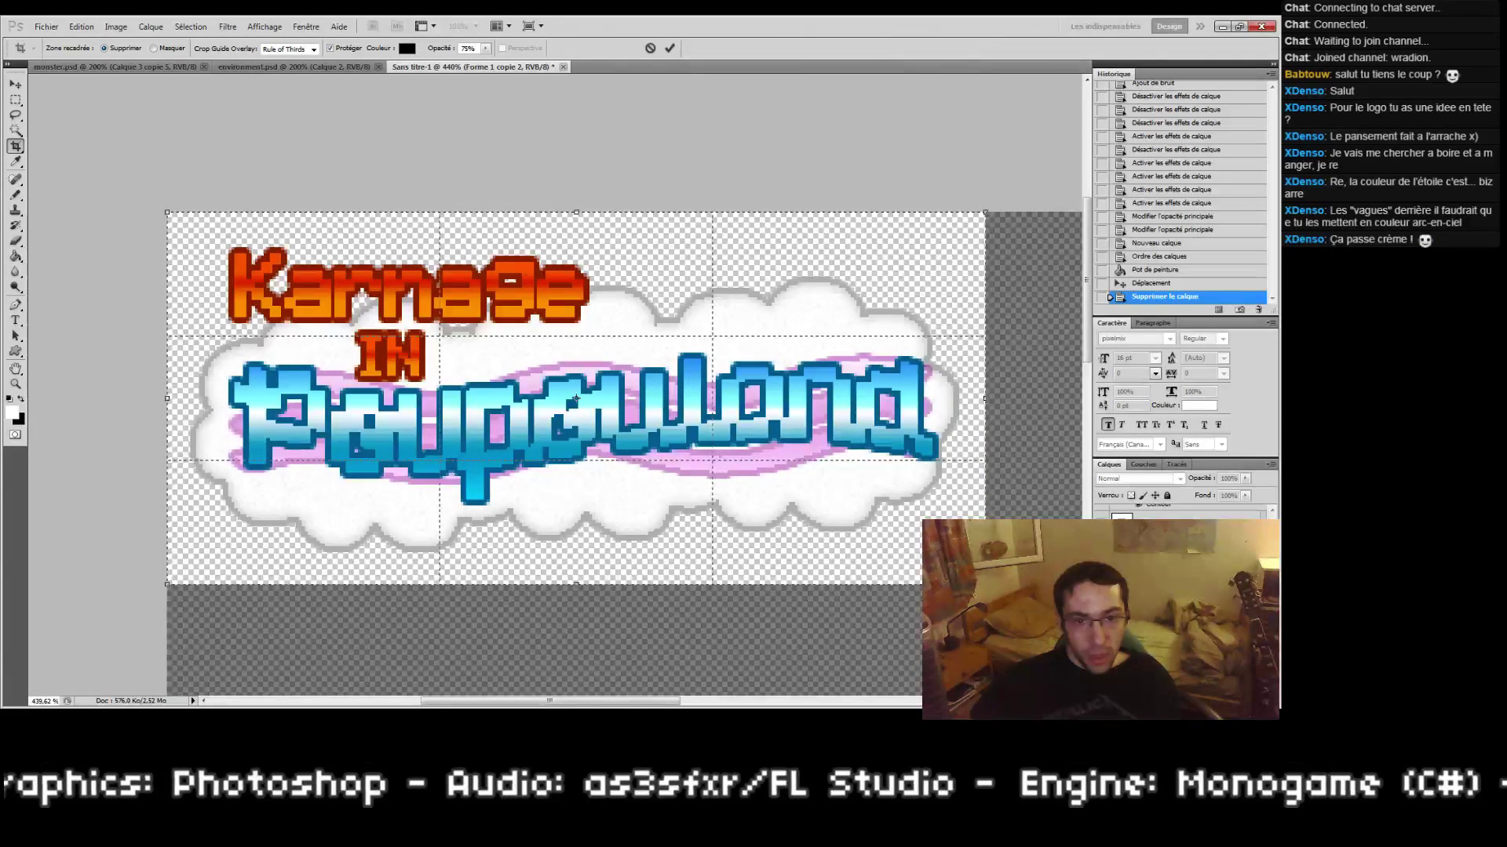
pyautogui.press('Return')
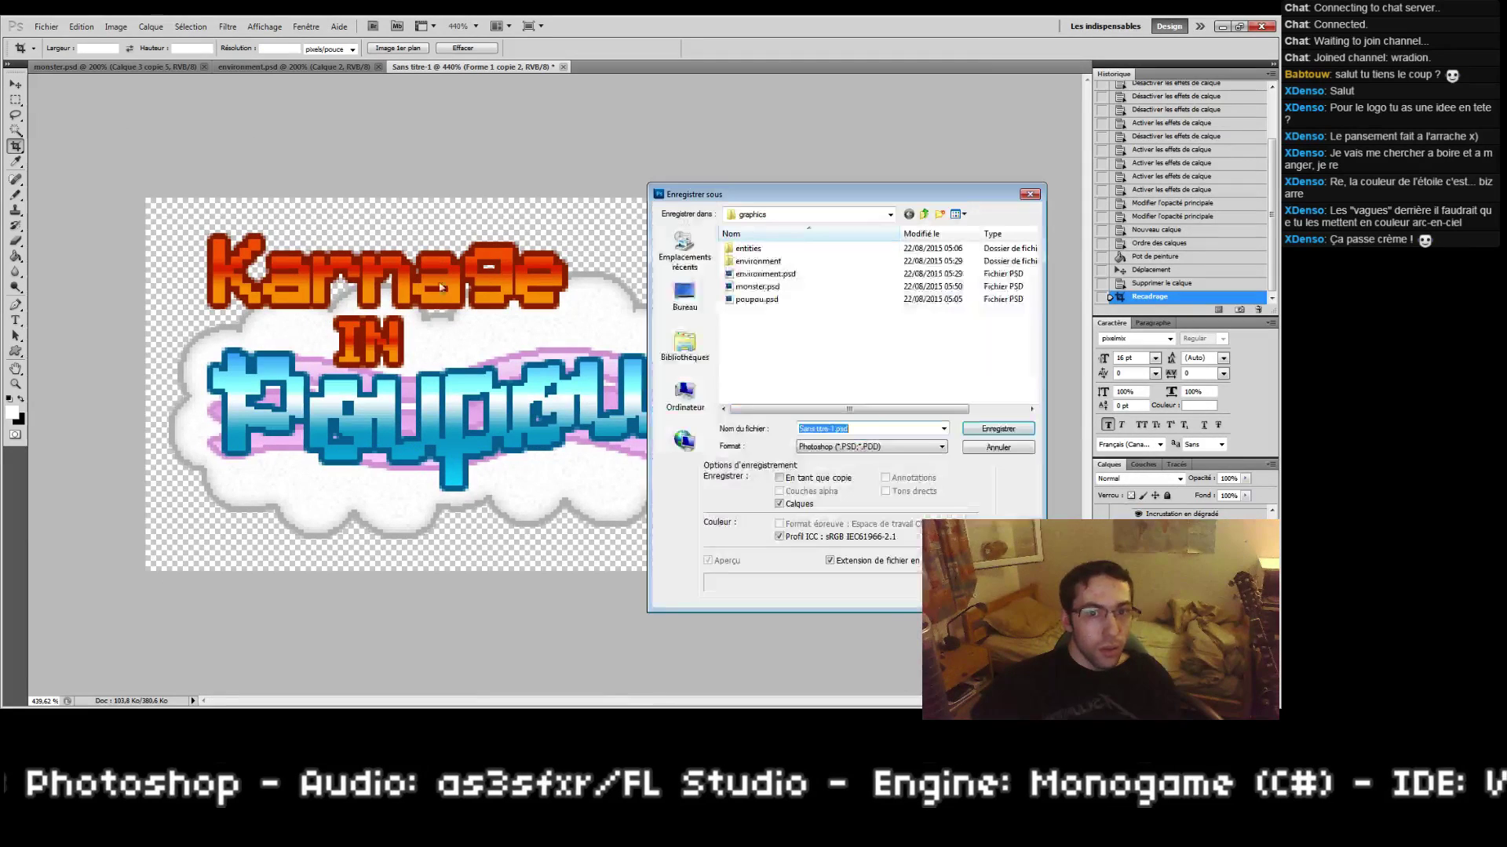
# Step: Save the document in the graphics folder as a Photoshop file named logo
pyautogui.hotkey('ctrl', 's')
pyautogui.write('logo')
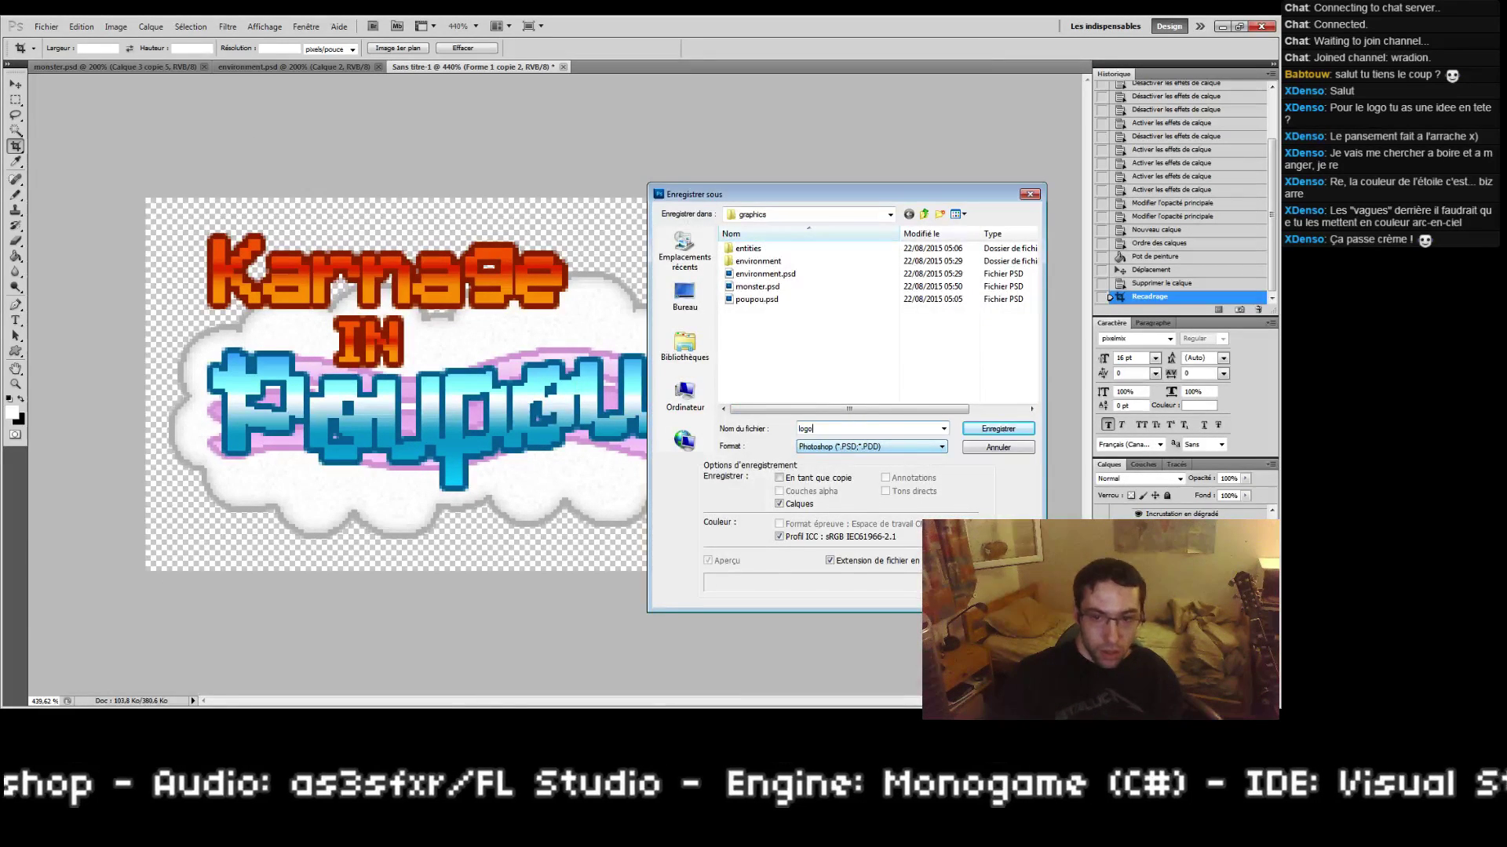
pyautogui.press('Return')
pyautogui.press('Return')
# Step: Save a non-interlaced PNG copy as logo.png in a new folder named gui inside the graphics folder
pyautogui.click(46, 26)
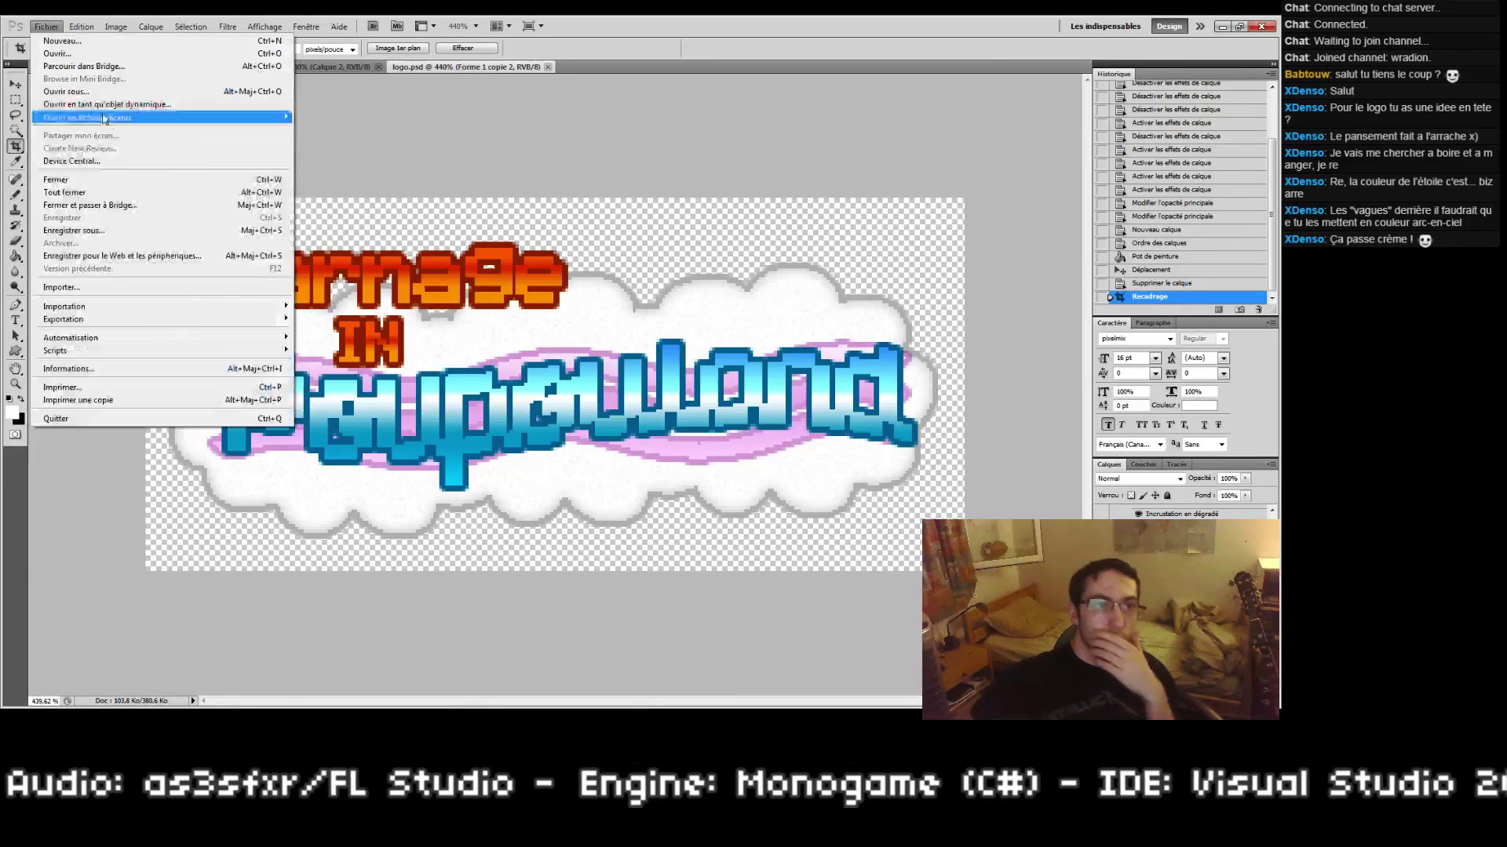
pyautogui.click(182, 233)
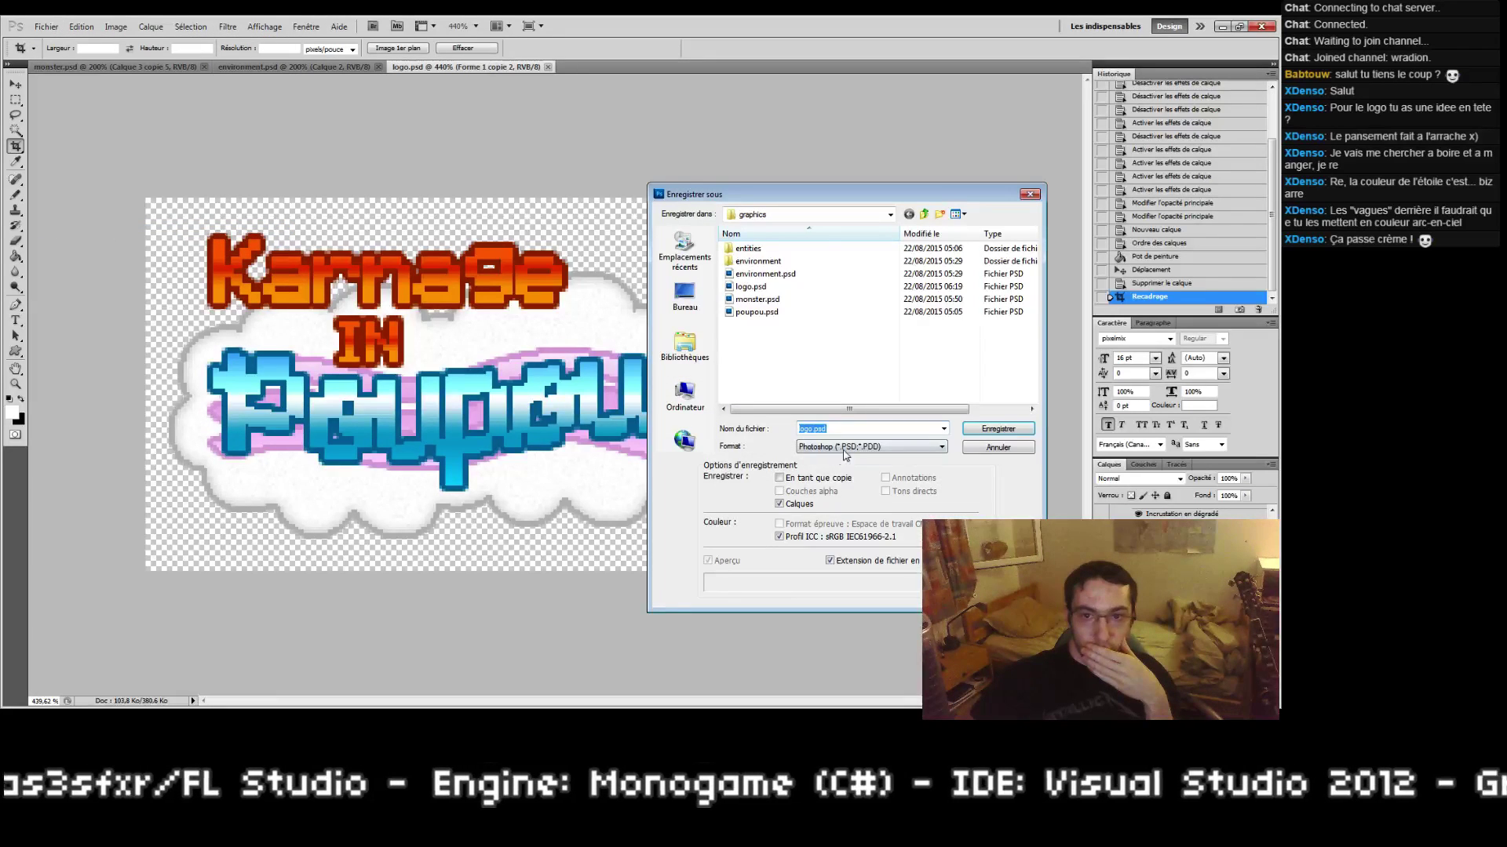
pyautogui.click(840, 447)
pyautogui.click(860, 581)
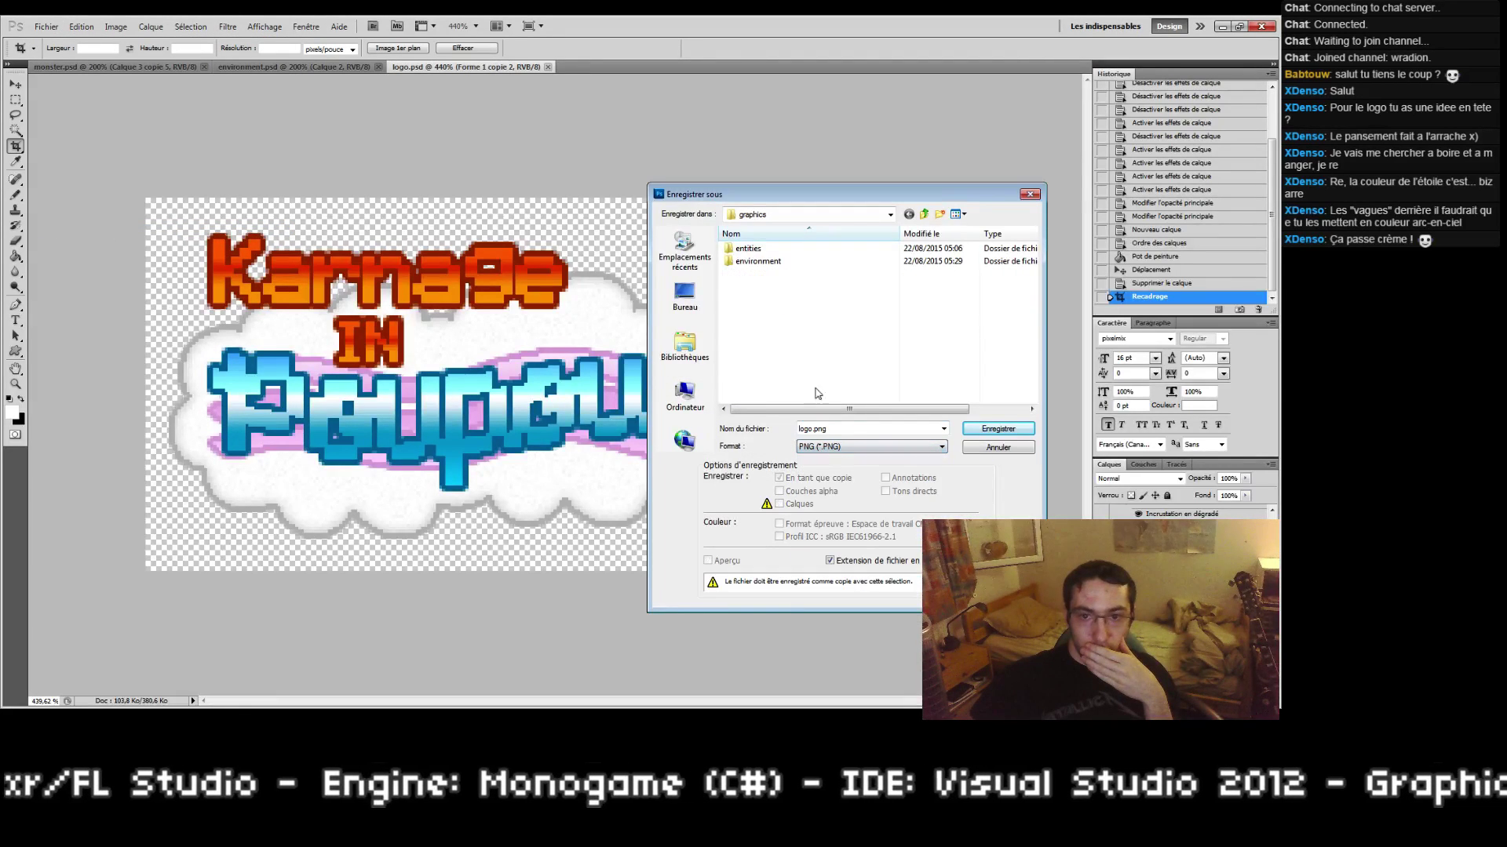
pyautogui.click(938, 215)
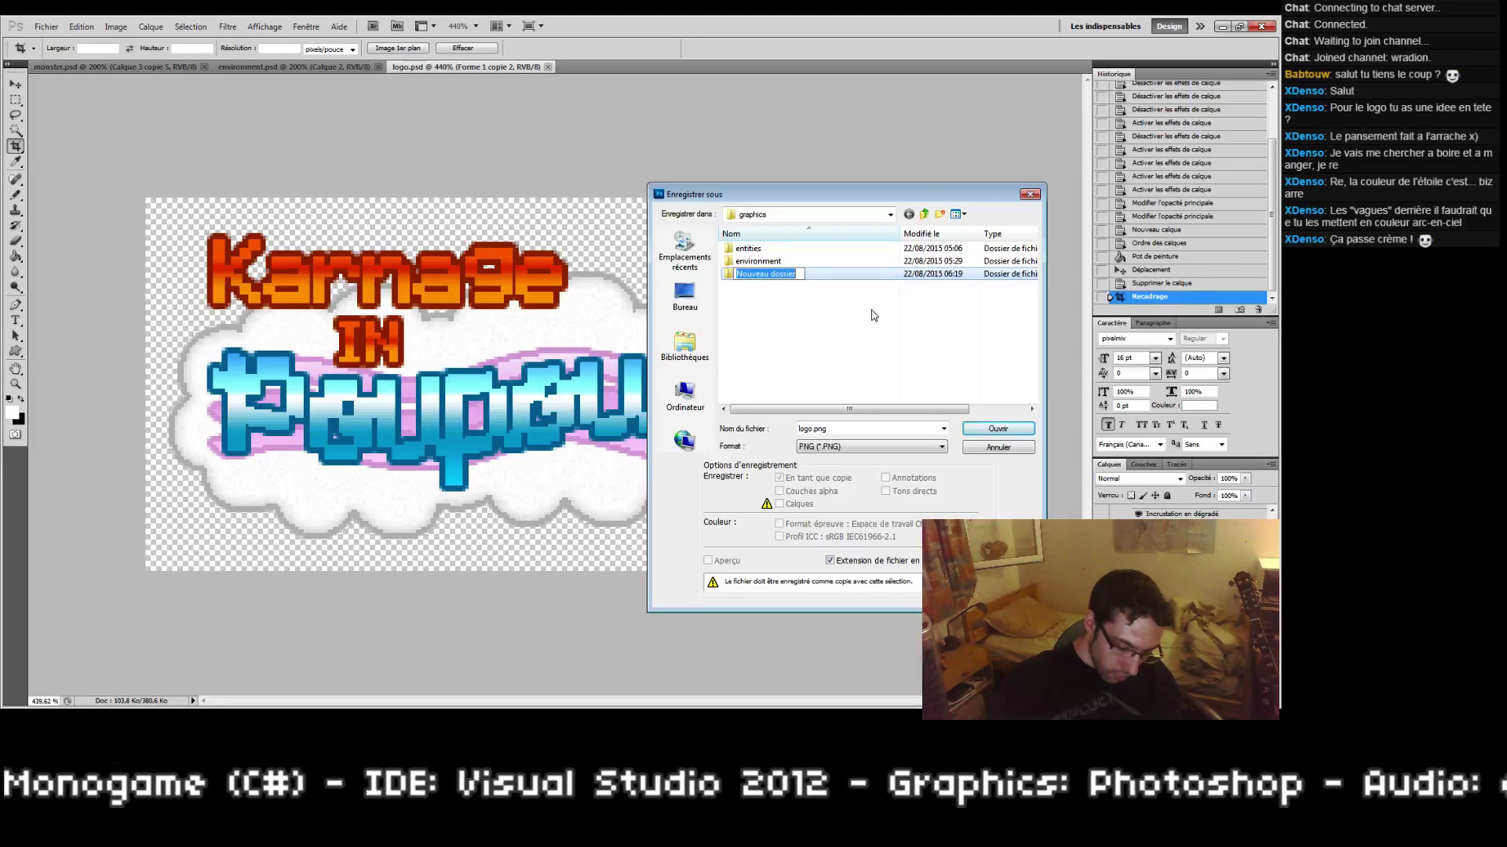
pyautogui.write('gui')
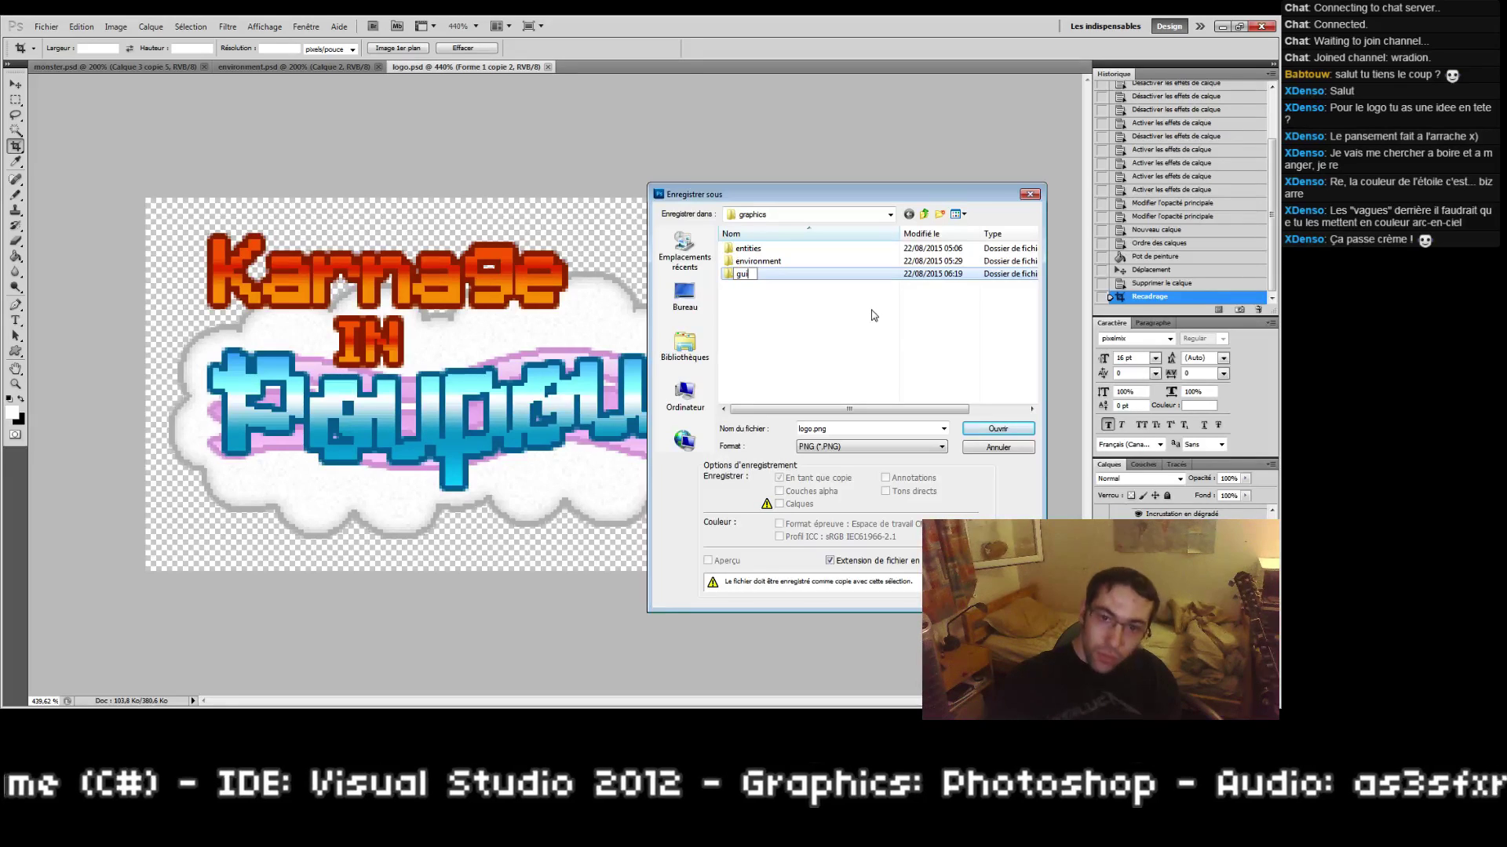
pyautogui.press('Return')
pyautogui.press('Return')
pyautogui.click(998, 428)
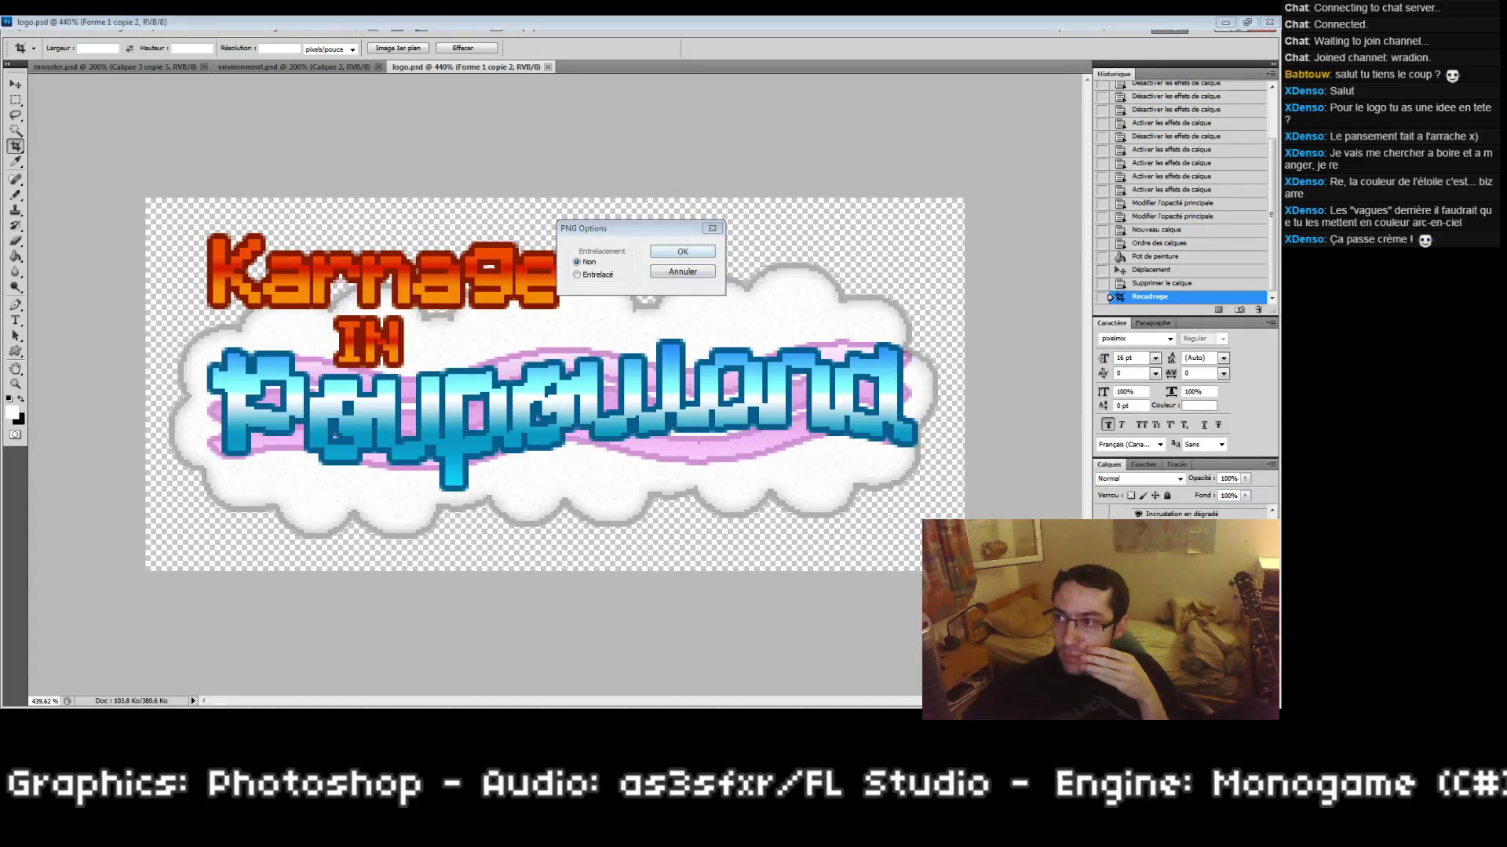
pyautogui.press('Return')
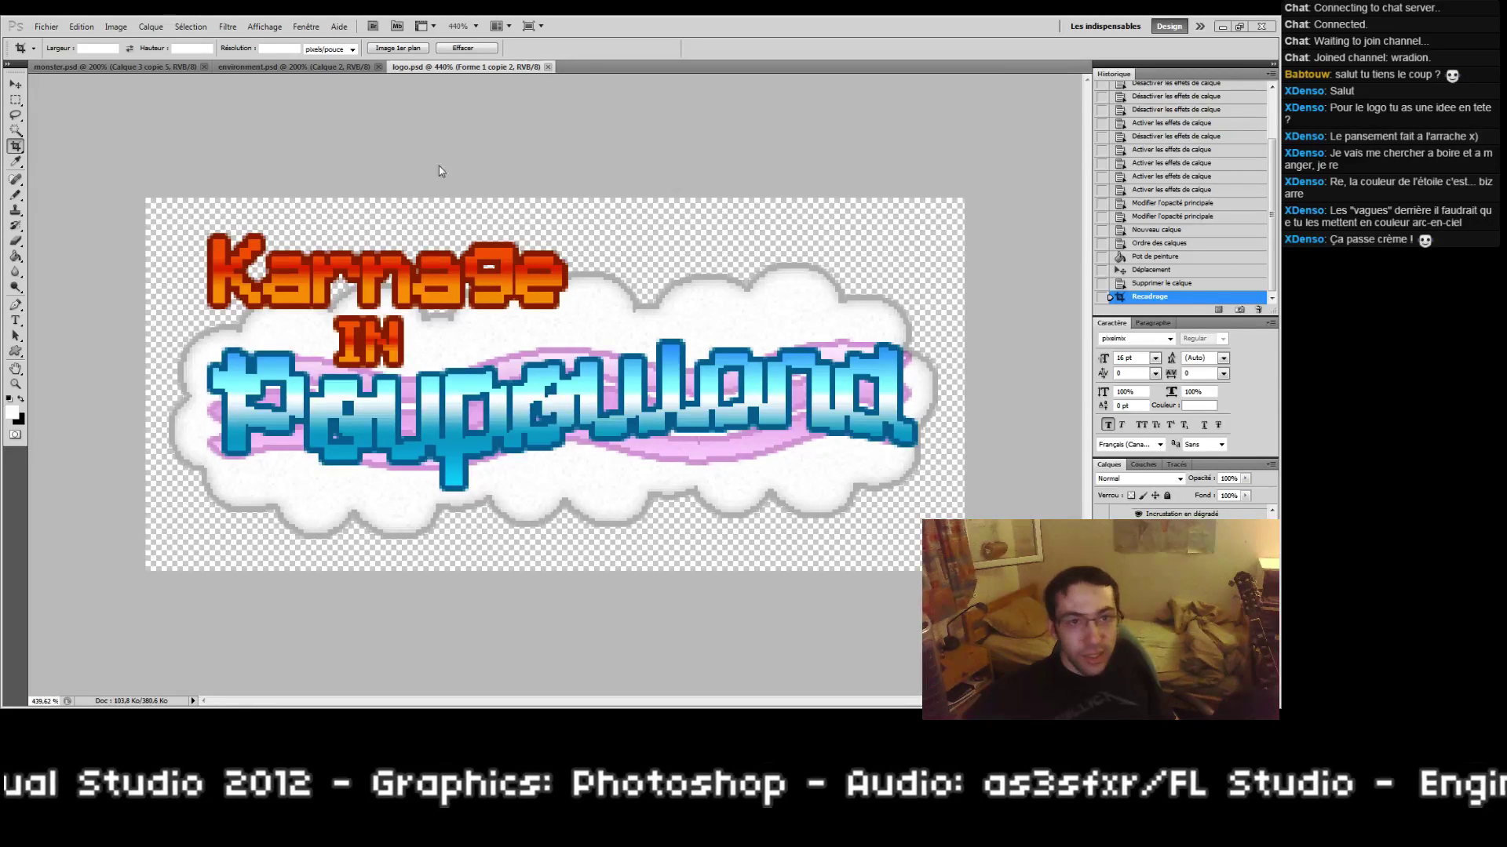
# Step: Compare the grey outline of the cloud tile in environment.psd with the logo's cloud outline, magnified to pixel level
pyautogui.click(182, 68)
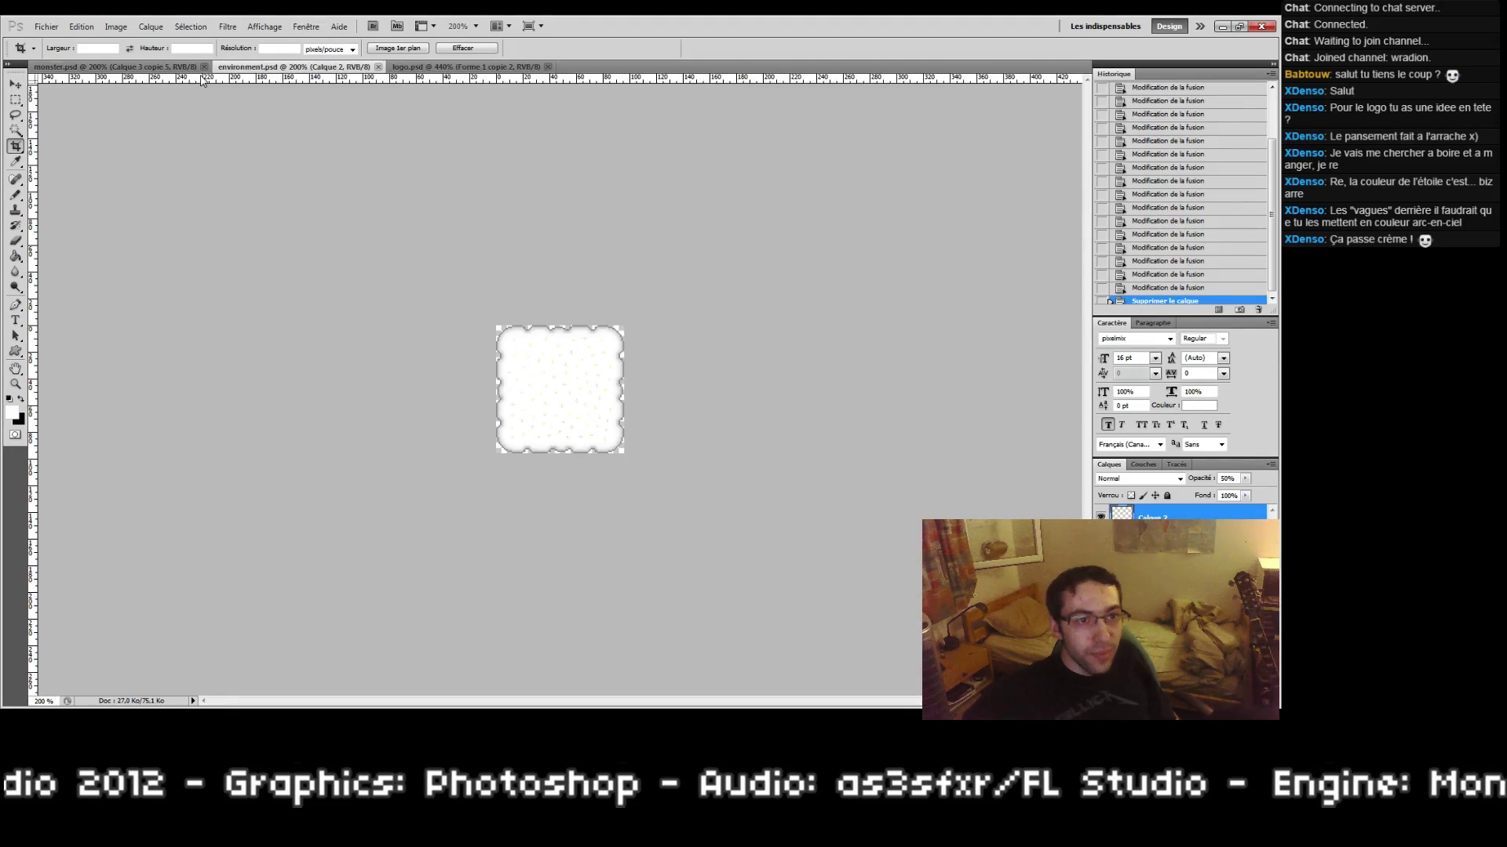
pyautogui.click(443, 68)
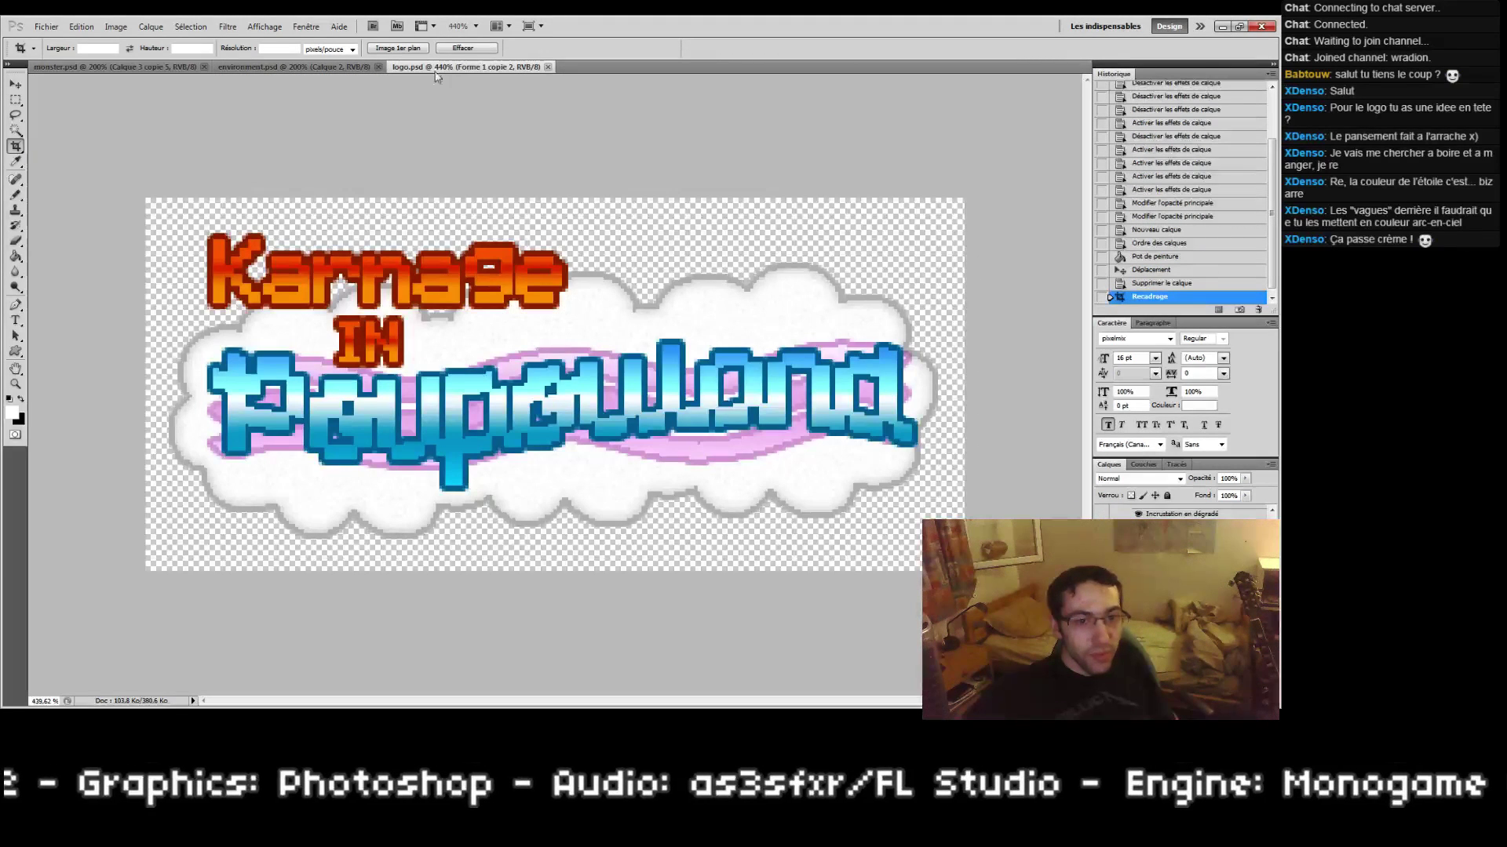
pyautogui.click(297, 68)
pyautogui.click(15, 384)
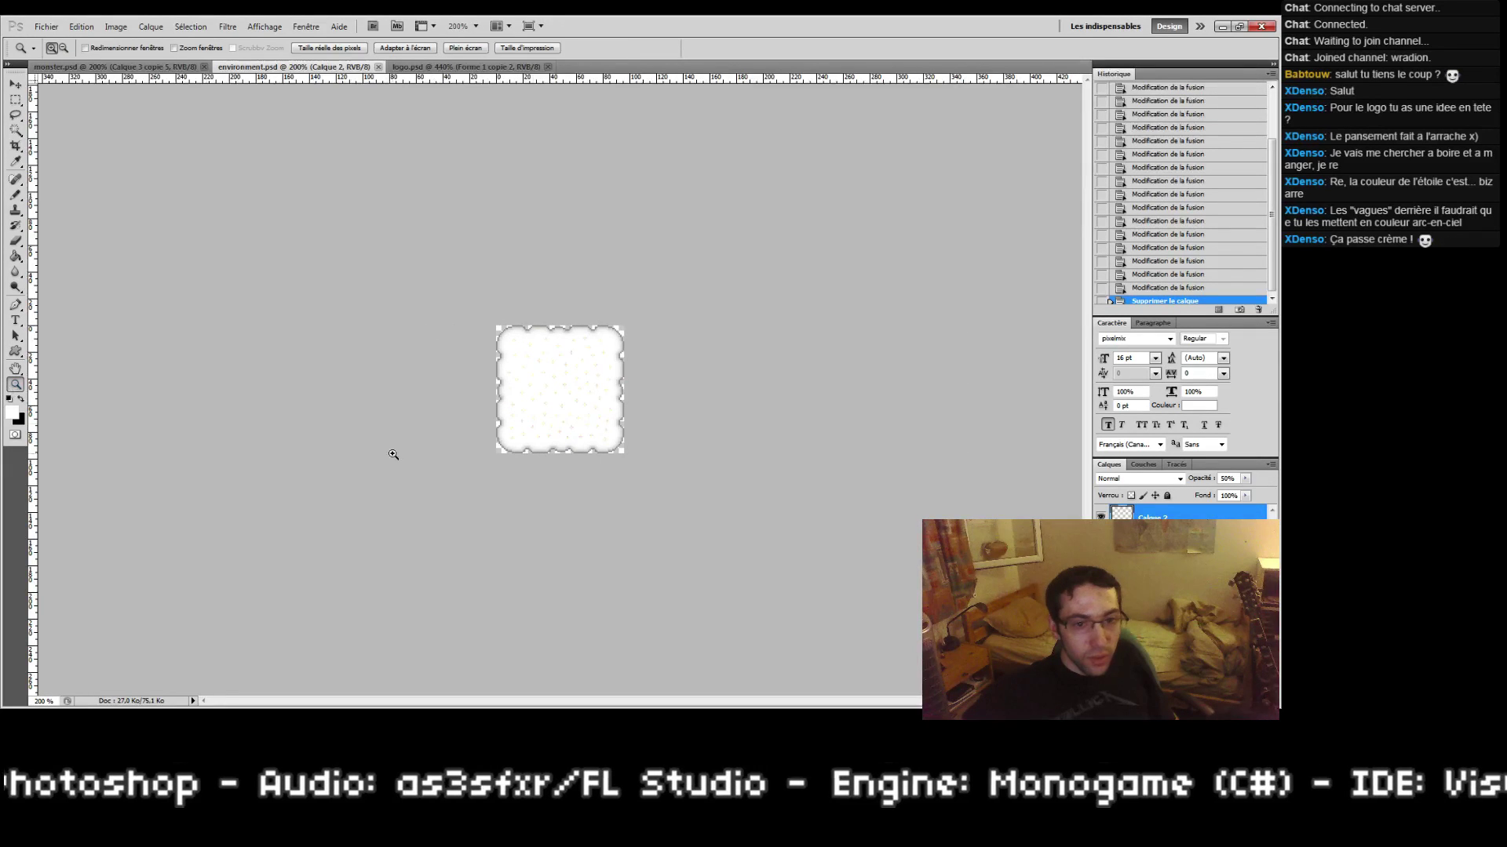
pyautogui.moveTo(500, 321); pyautogui.dragTo(558, 397)
pyautogui.click(463, 68)
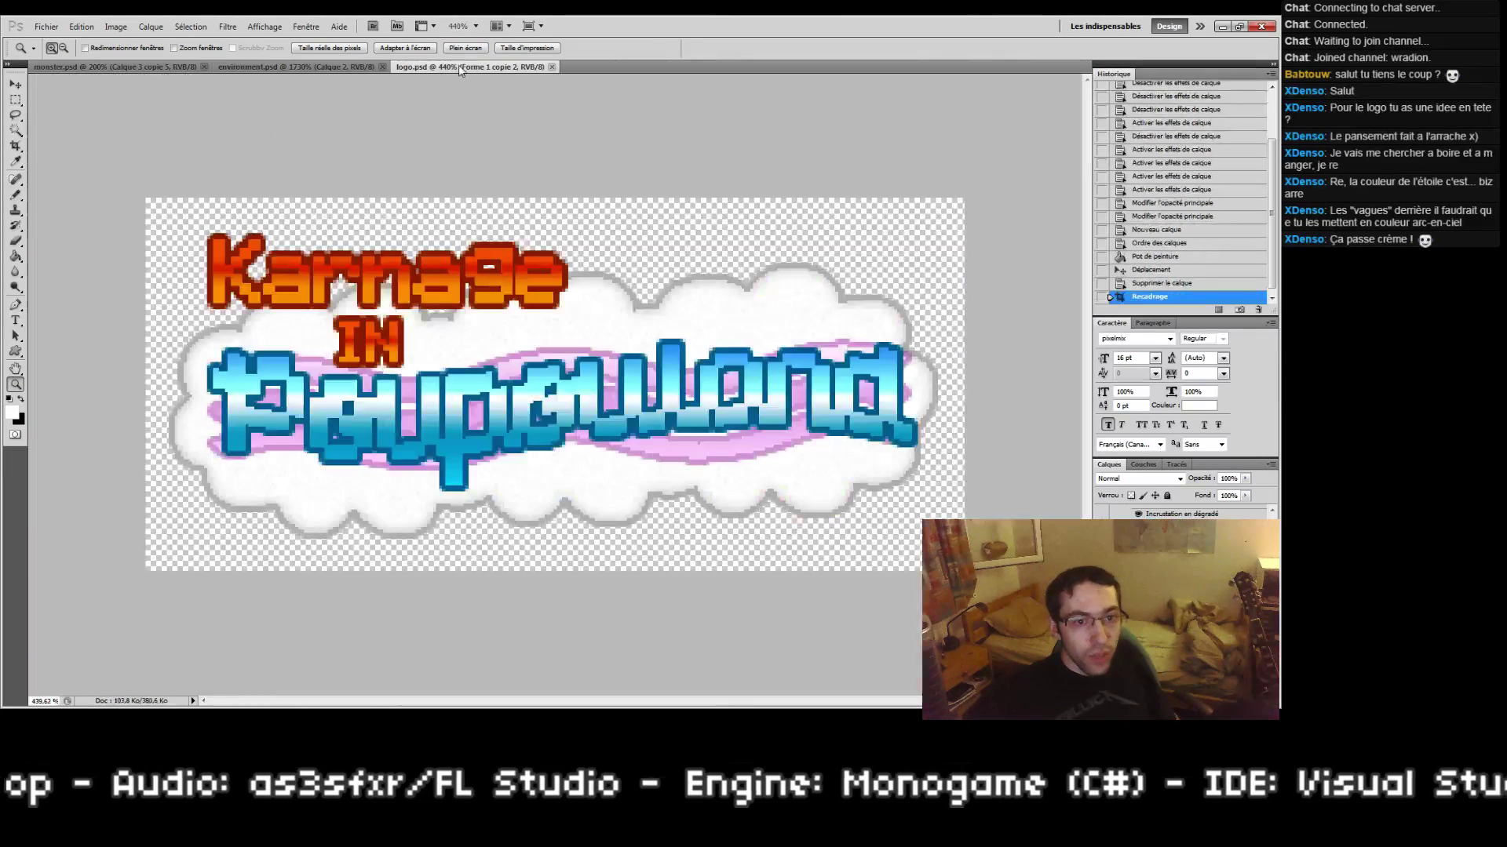
pyautogui.moveTo(142, 351); pyautogui.dragTo(213, 413)
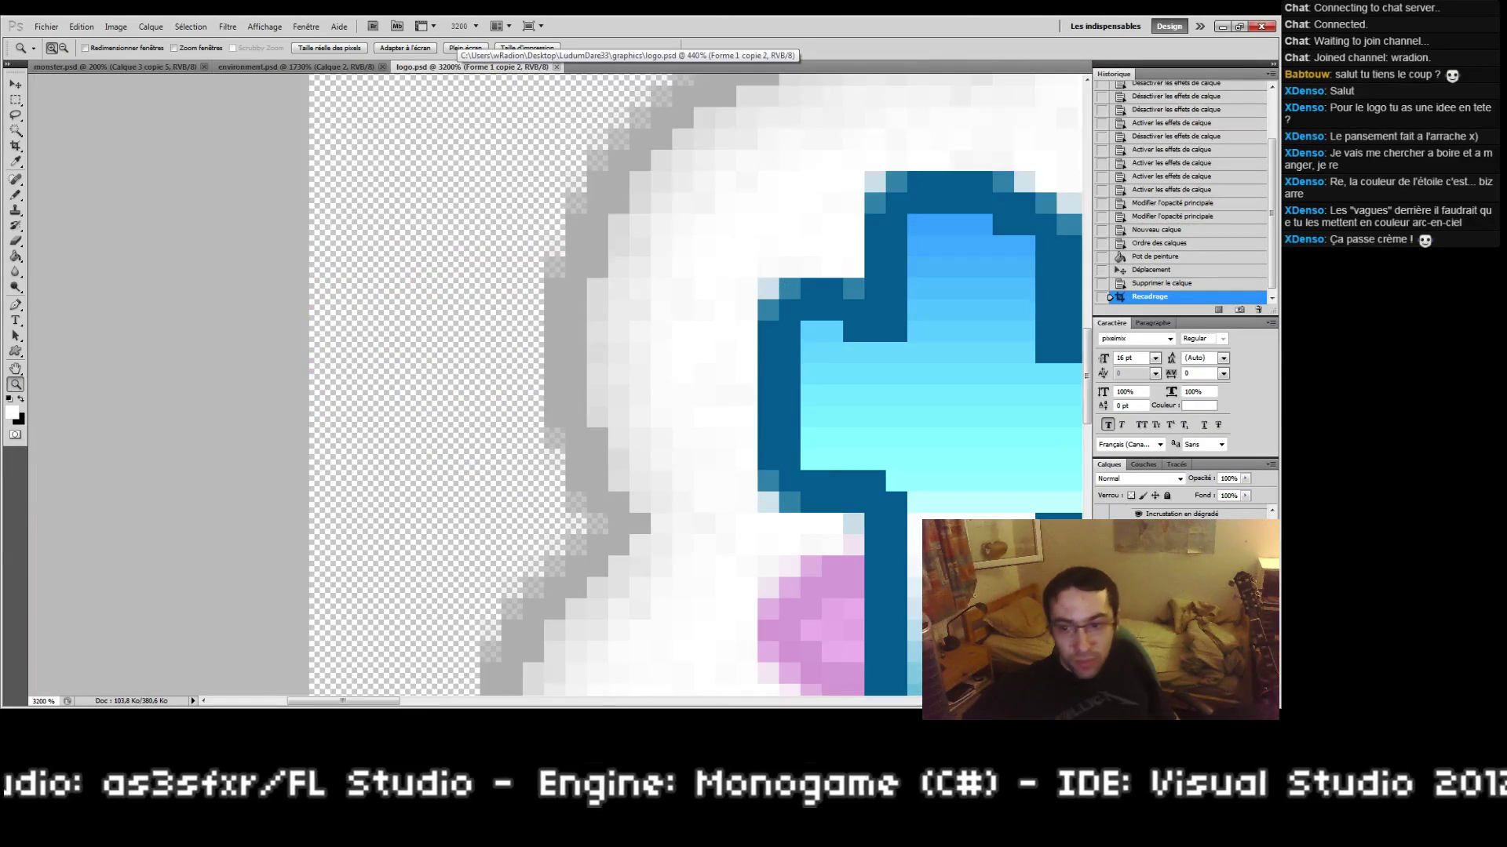
# Step: Darken the outline stroke of the logo's cloud shape to the grey a4a4a4
pyautogui.rightClick(1177, 644)
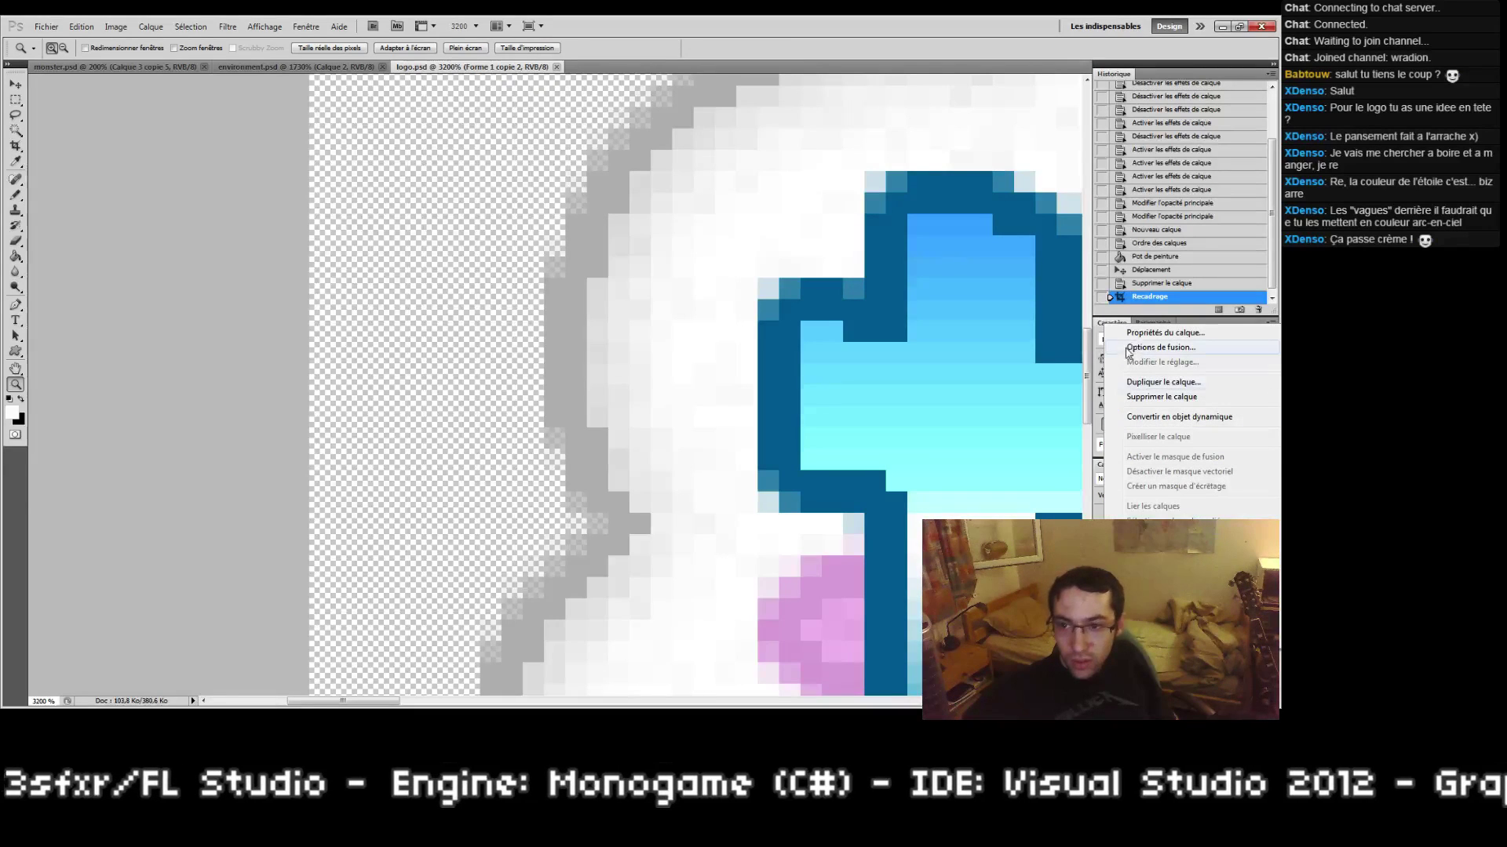
pyautogui.click(1154, 348)
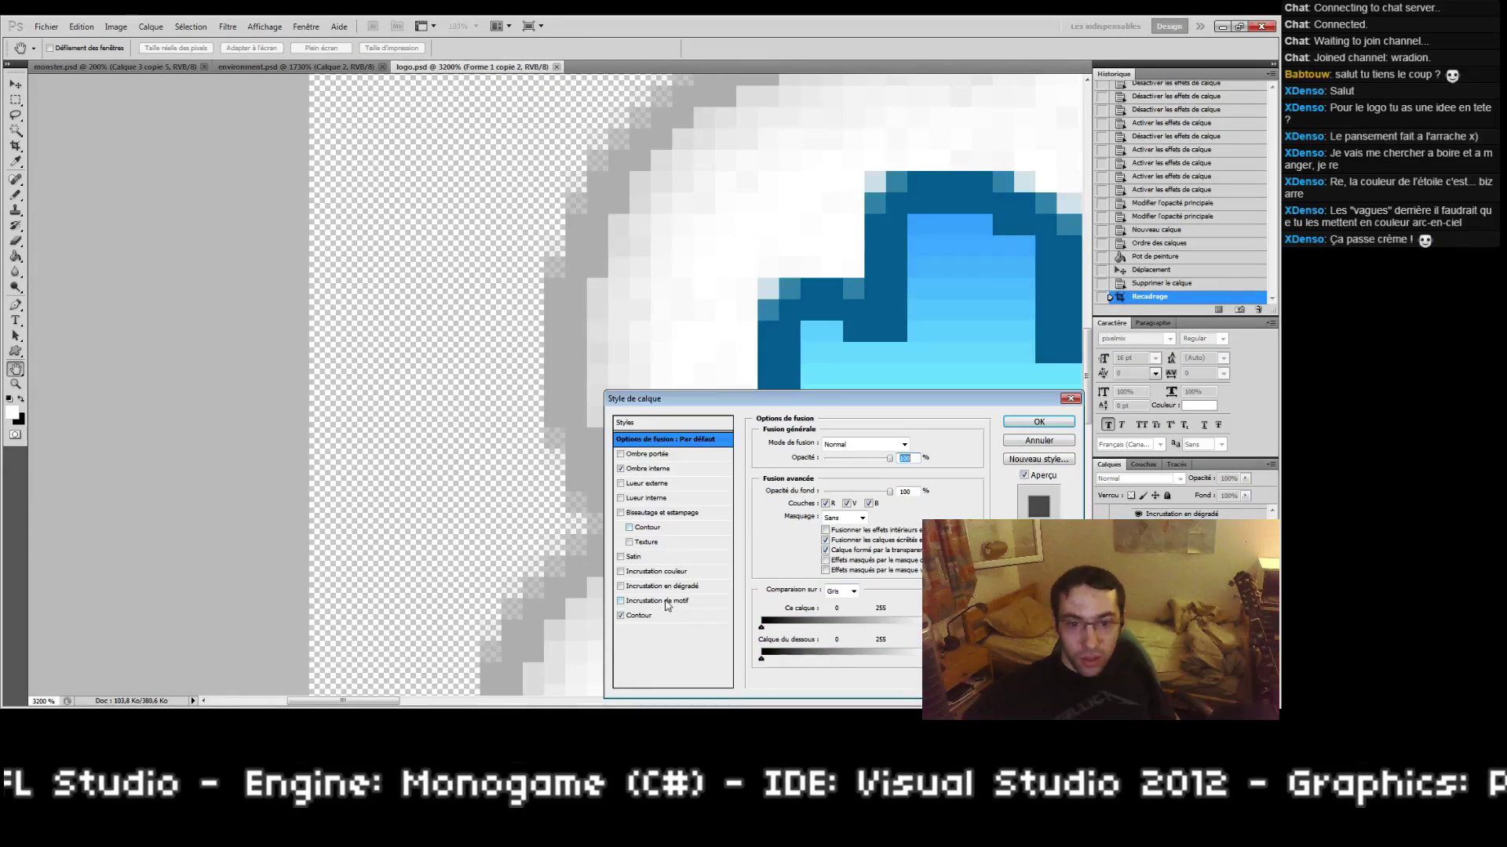
pyautogui.click(659, 616)
pyautogui.click(798, 528)
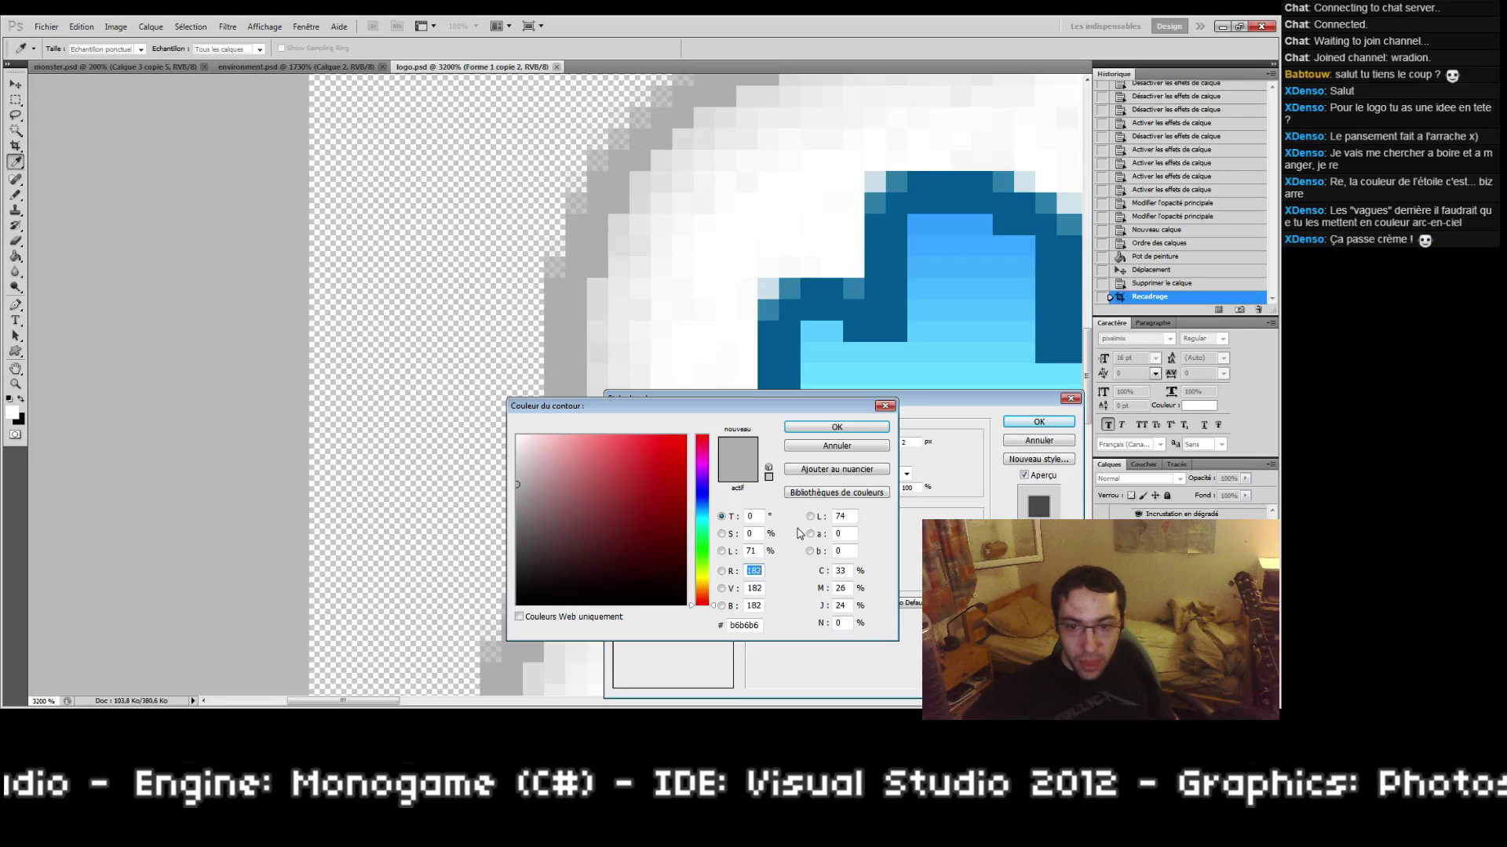
pyautogui.click(511, 491)
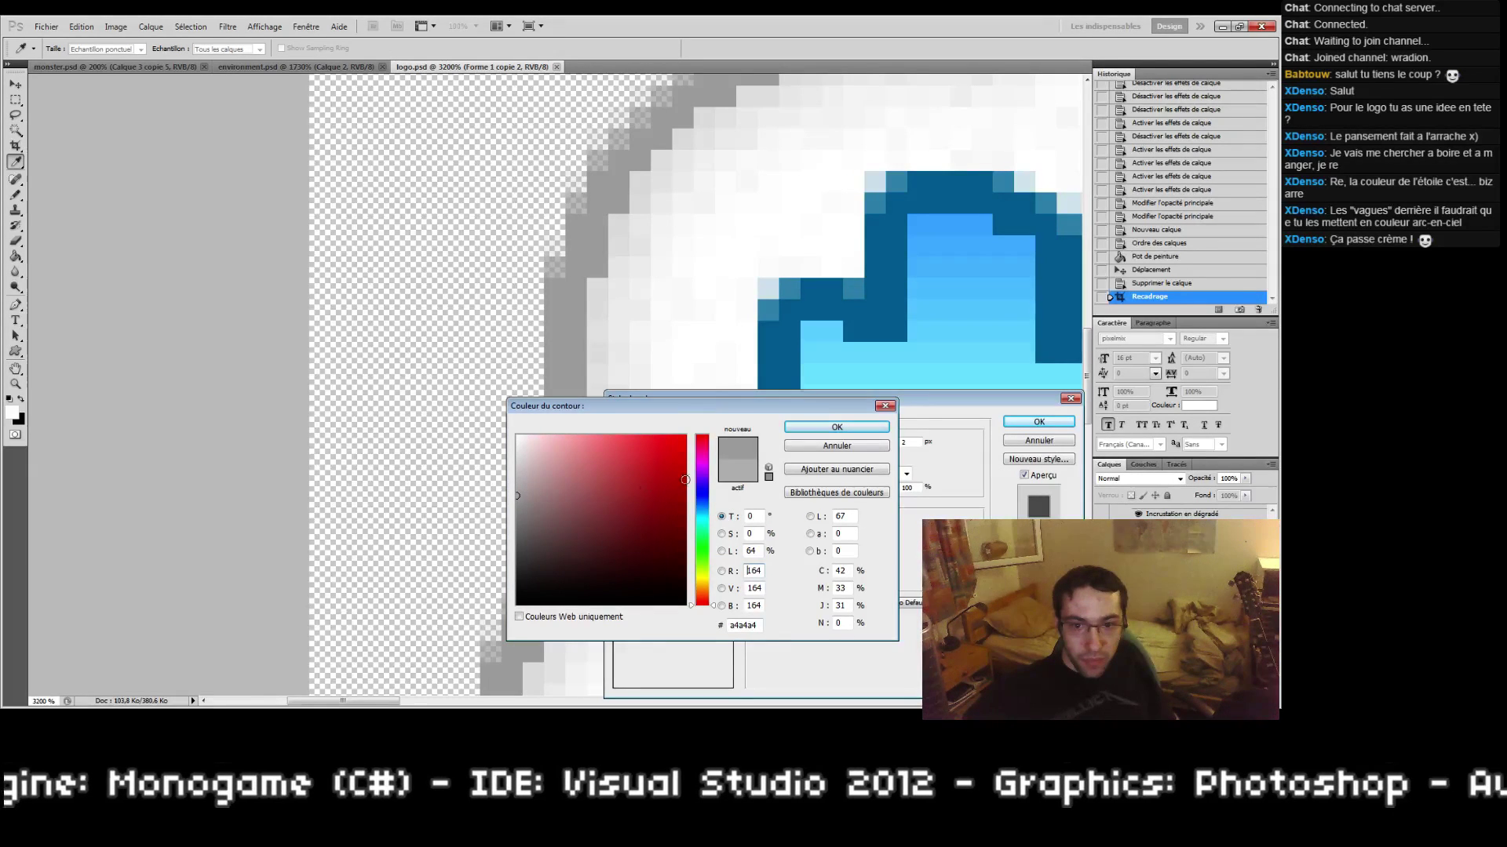
pyautogui.click(824, 428)
pyautogui.click(1036, 422)
# Step: Compare the logo with the cloud tile in environment.psd at 200%, and examine the logo's lettering and cloud outline up close
pyautogui.click(293, 68)
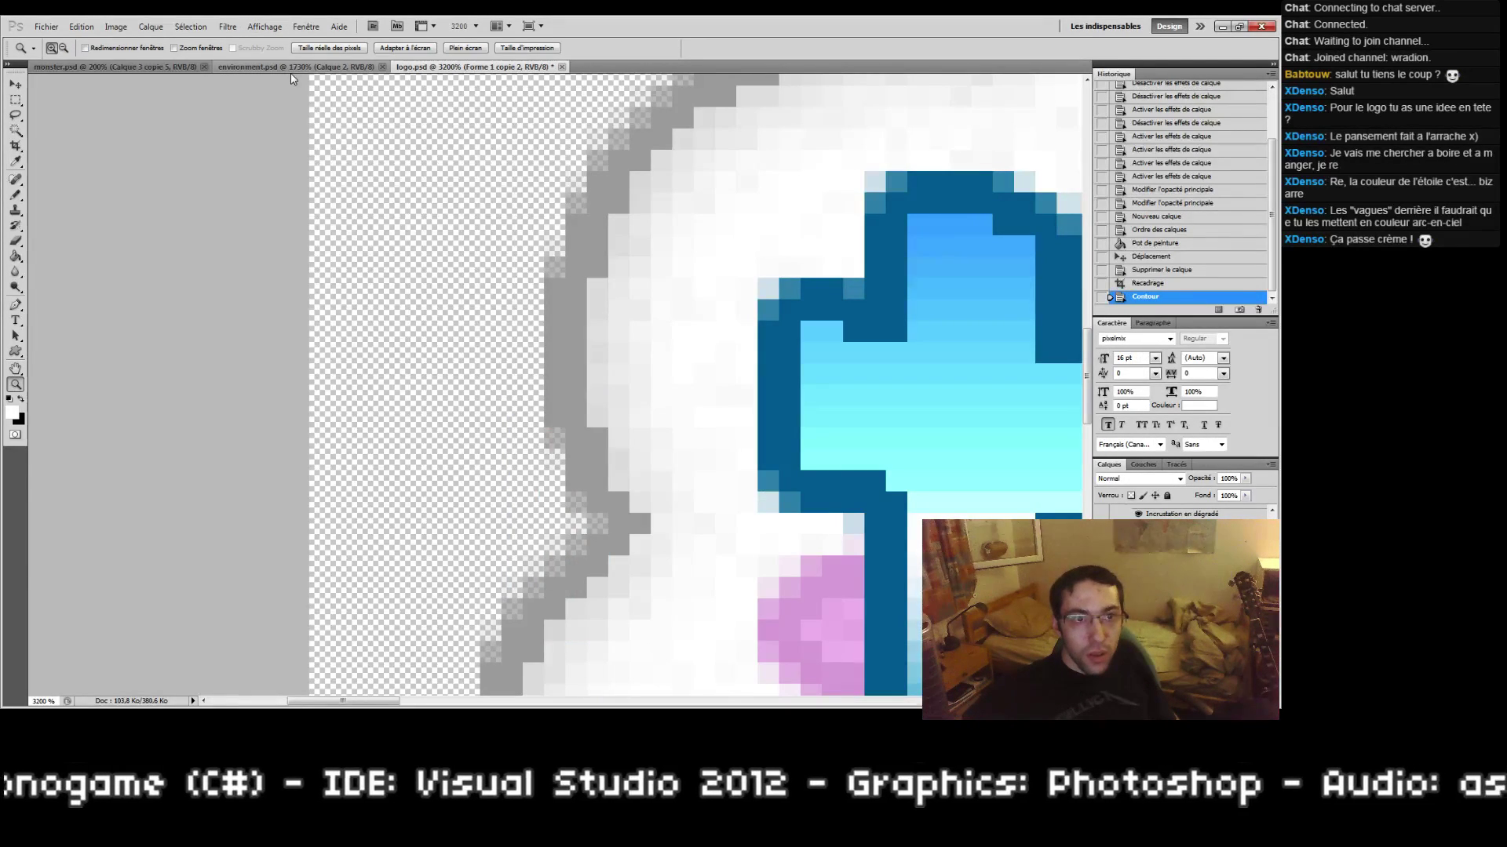
pyautogui.click(437, 69)
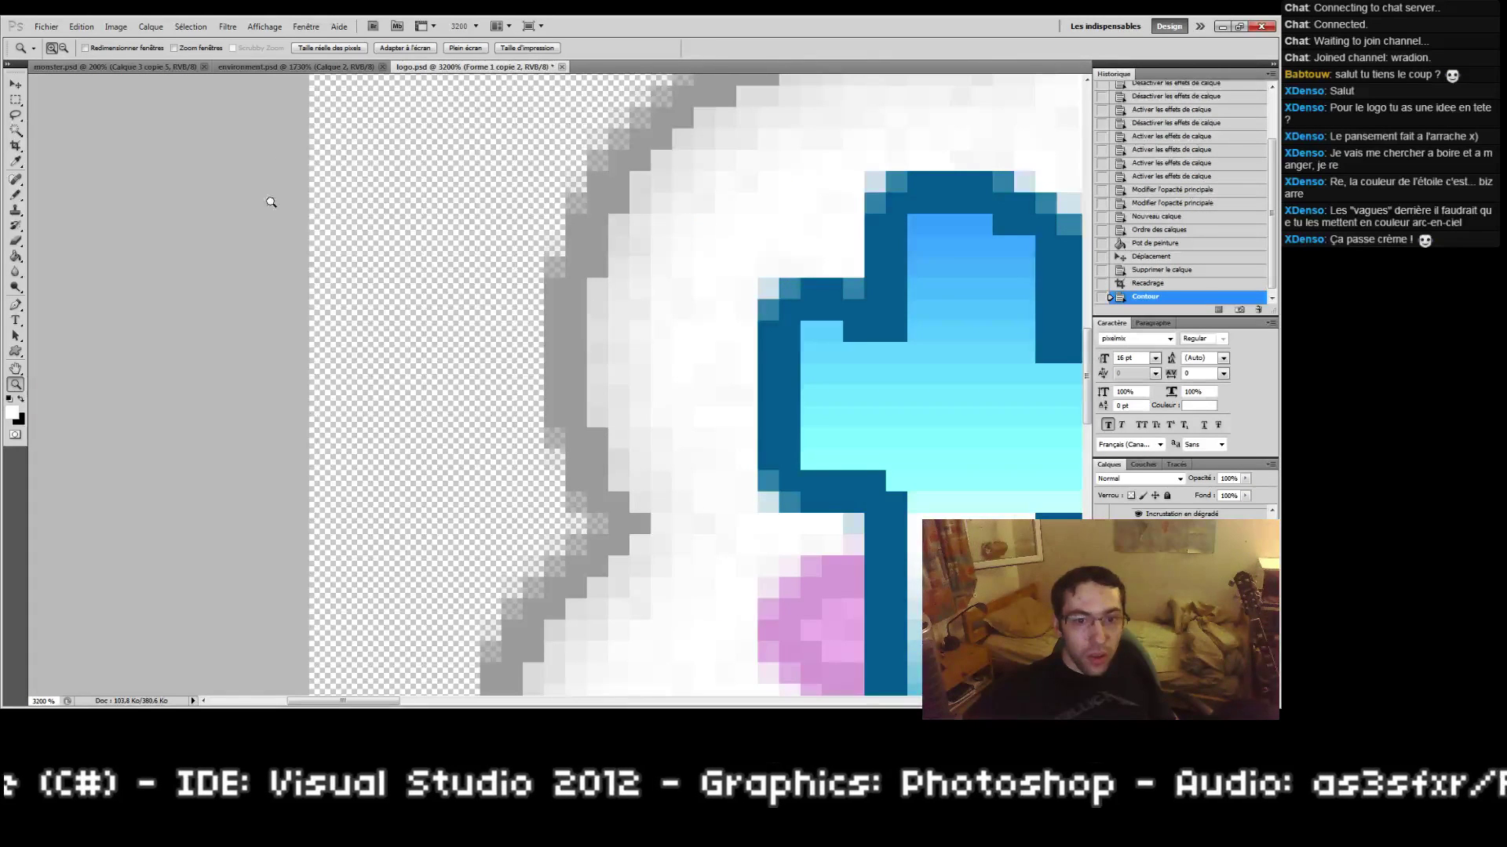
pyautogui.doubleClick(15, 385)
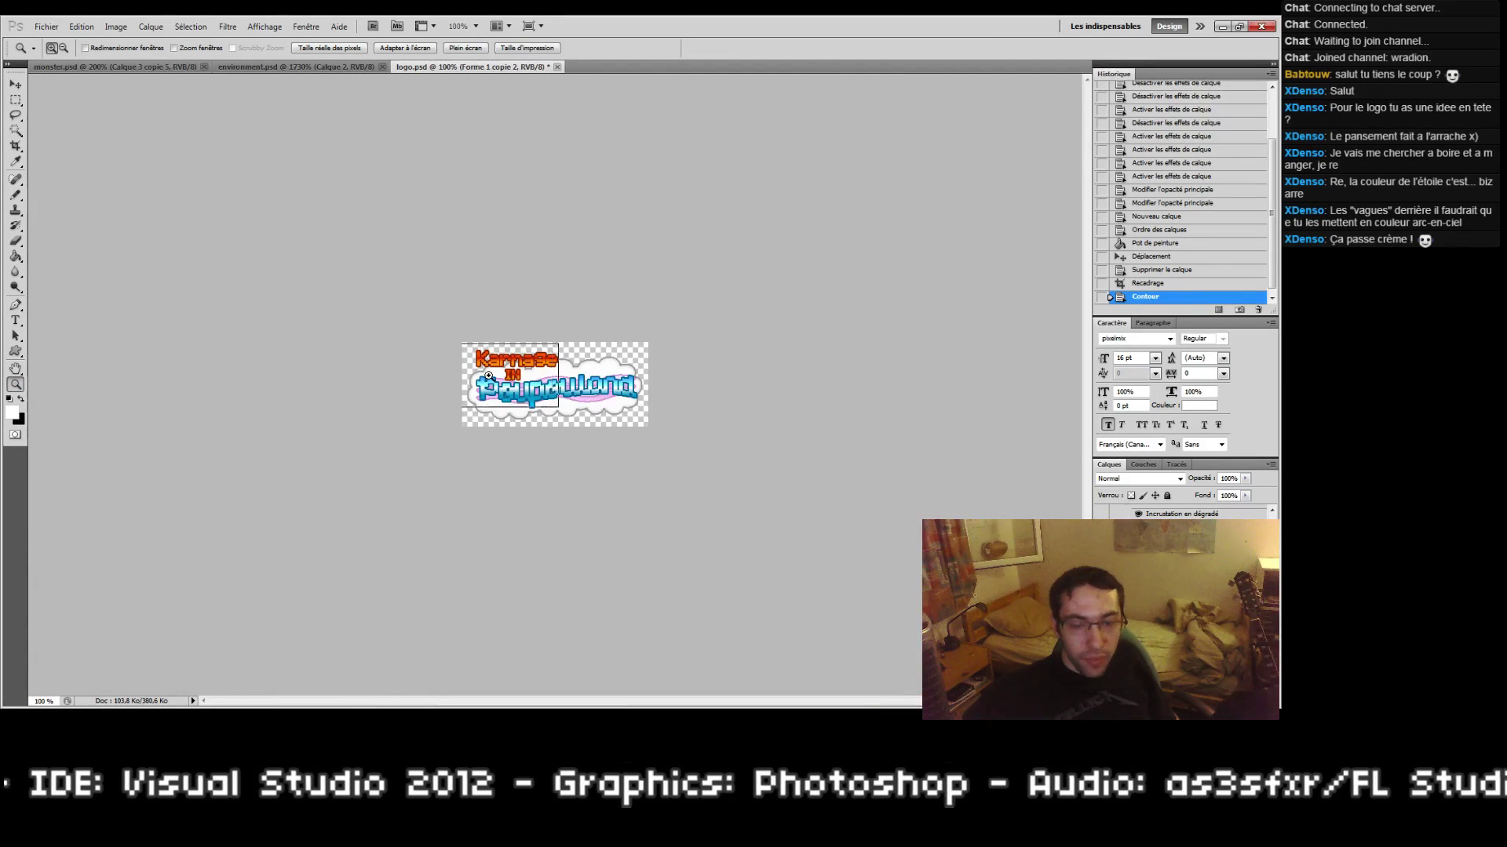
pyautogui.click(477, 375)
pyautogui.click(284, 69)
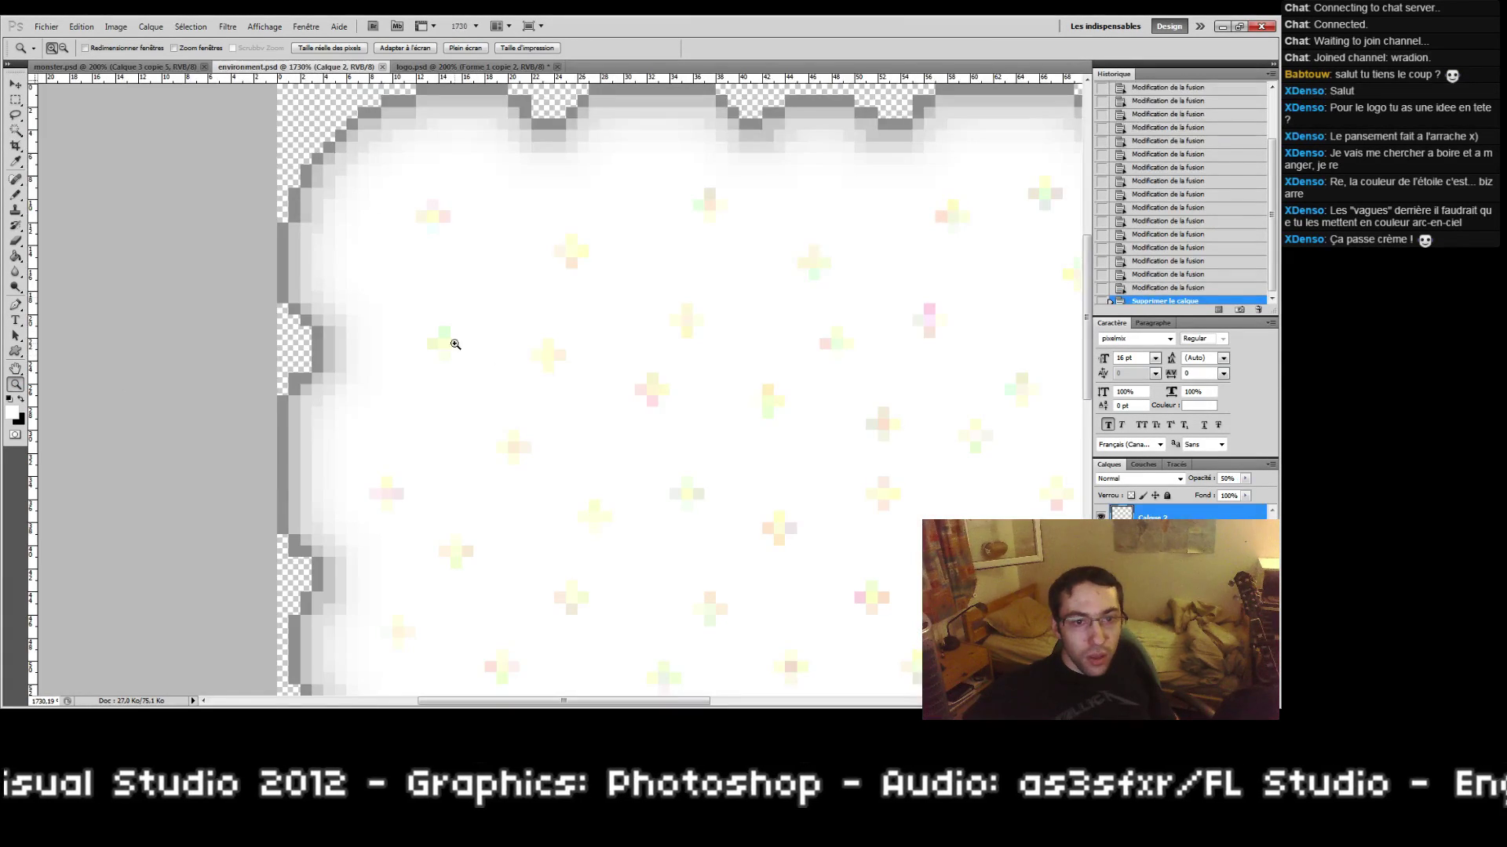
pyautogui.doubleClick(13, 391)
pyautogui.click(500, 309)
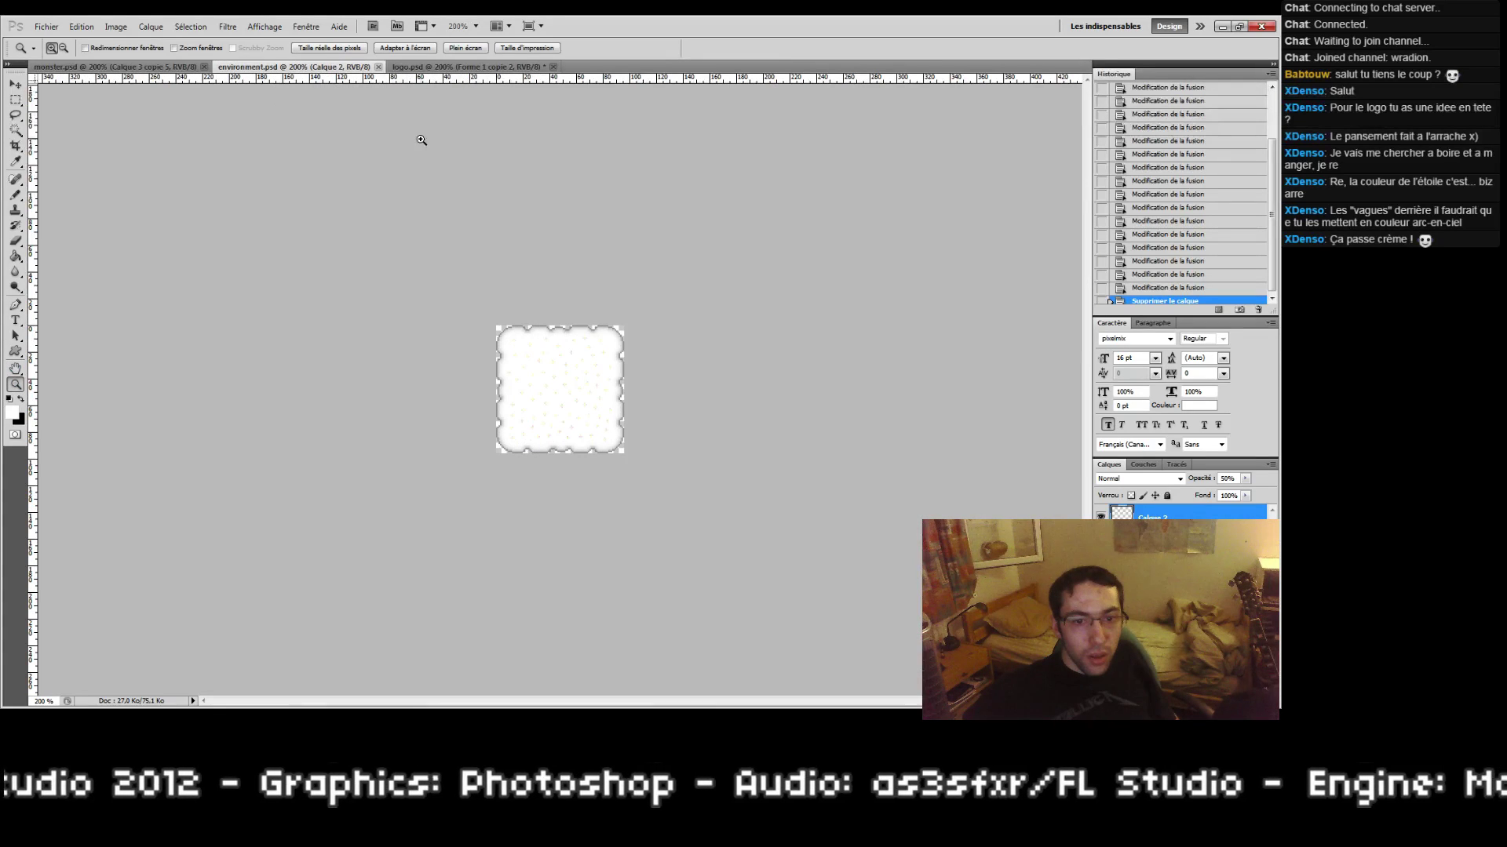
pyautogui.click(408, 66)
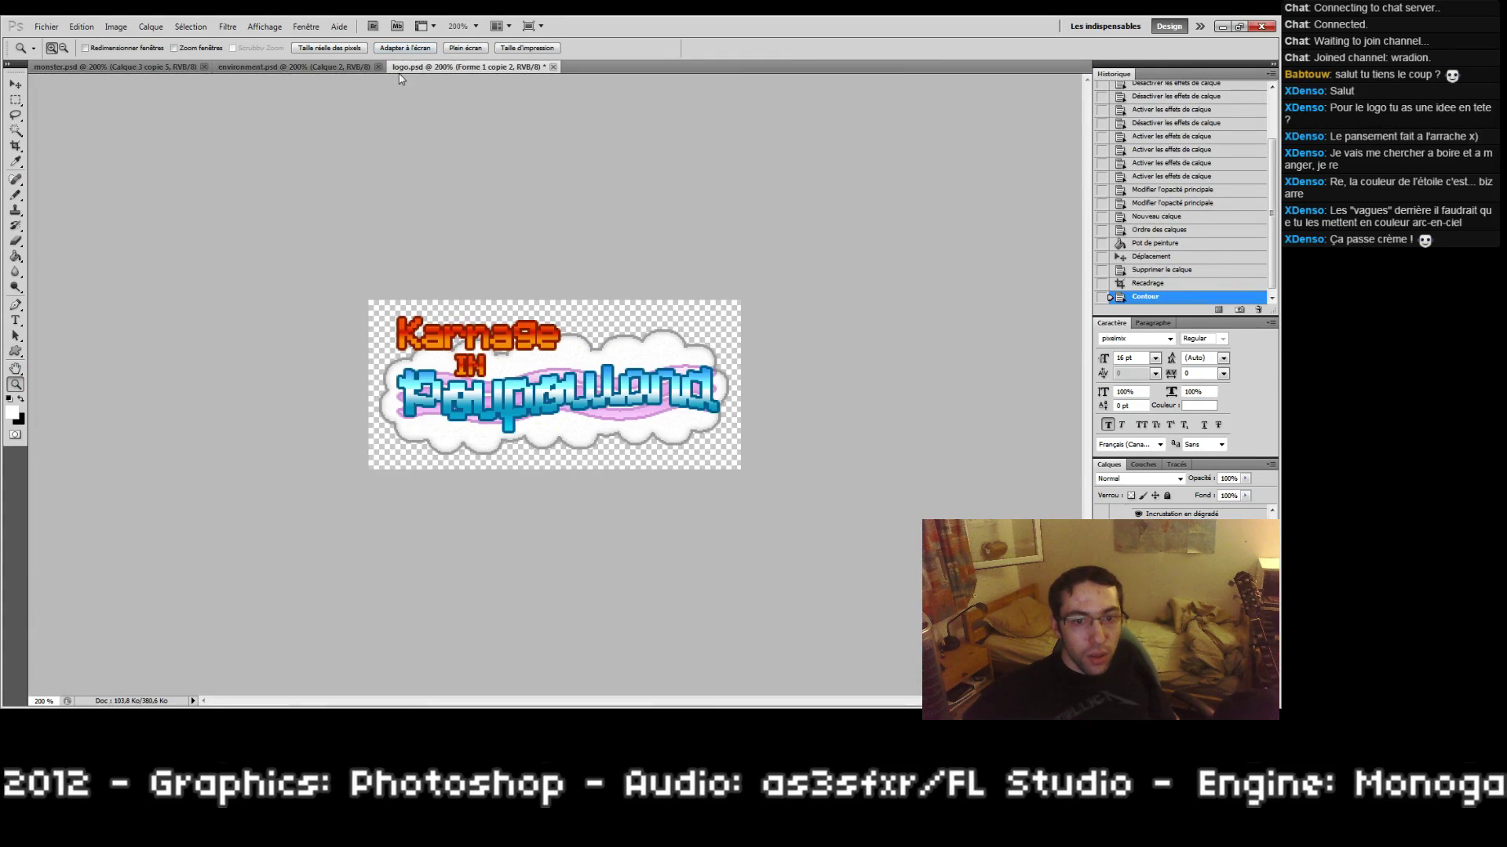
pyautogui.click(298, 69)
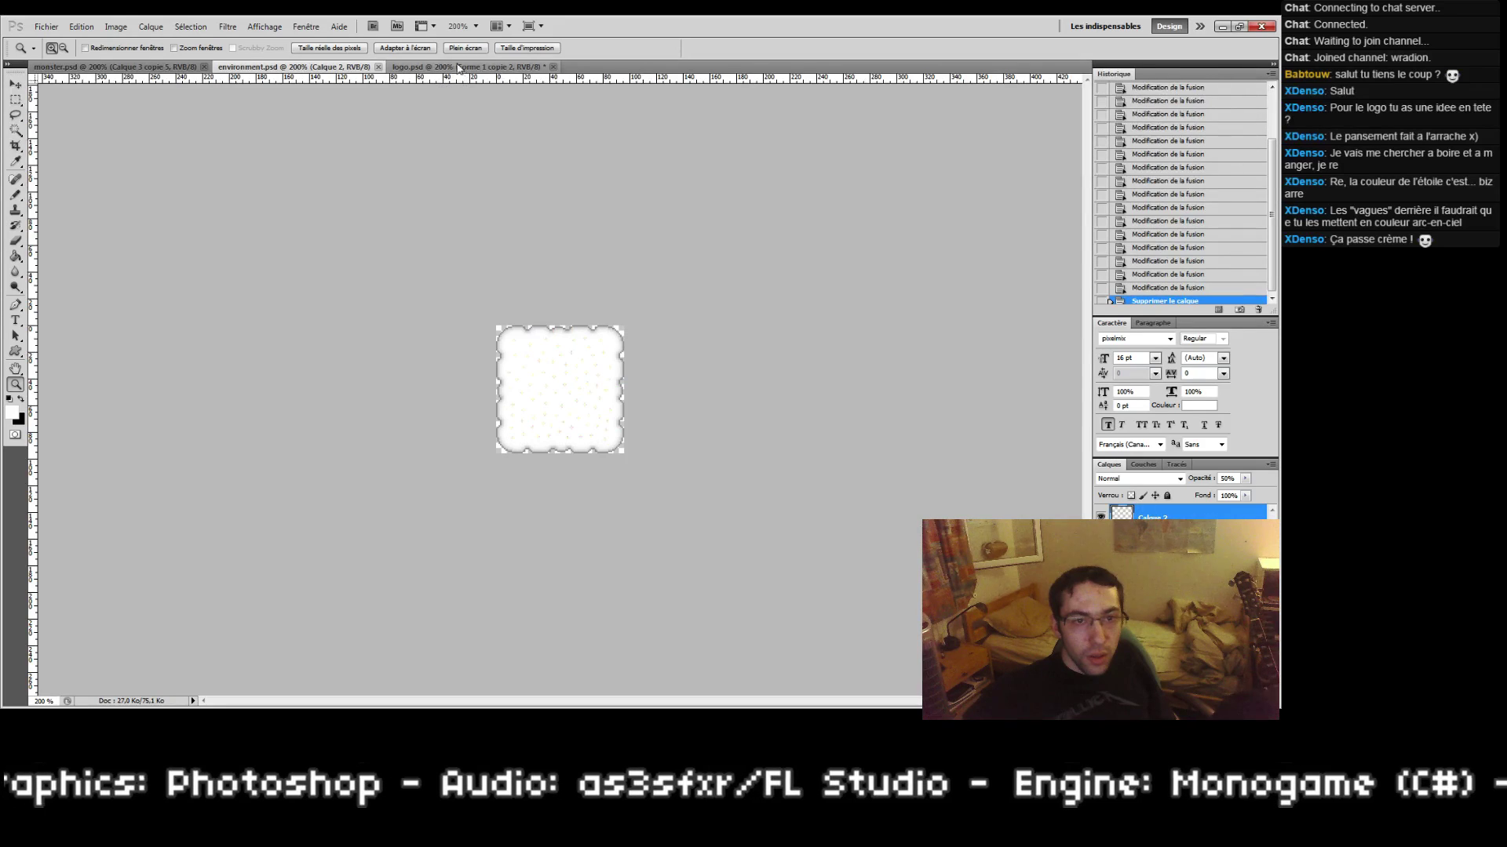
pyautogui.click(451, 68)
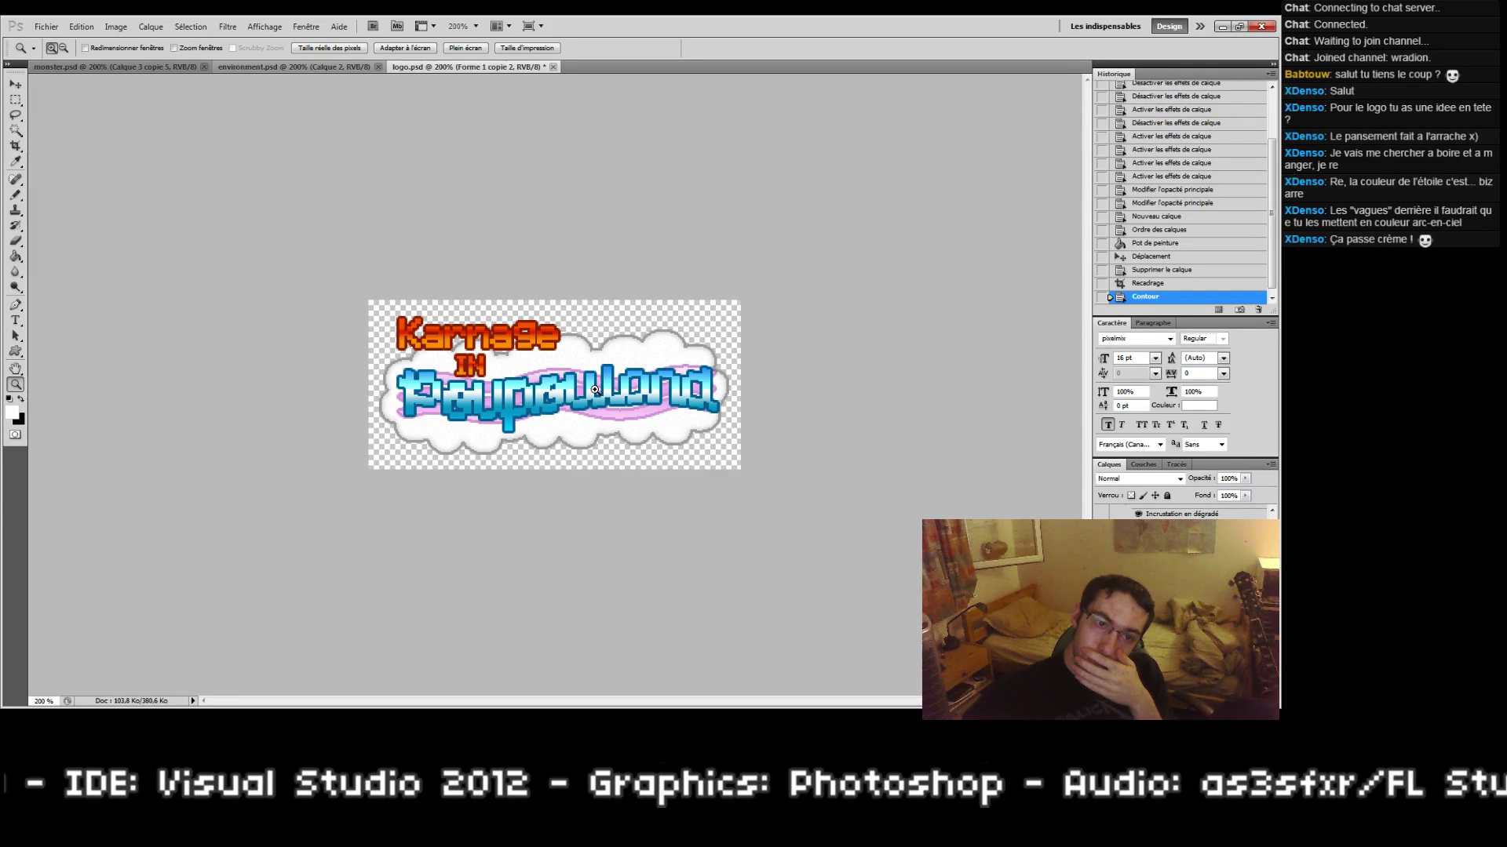
pyautogui.moveTo(369, 300); pyautogui.dragTo(623, 441)
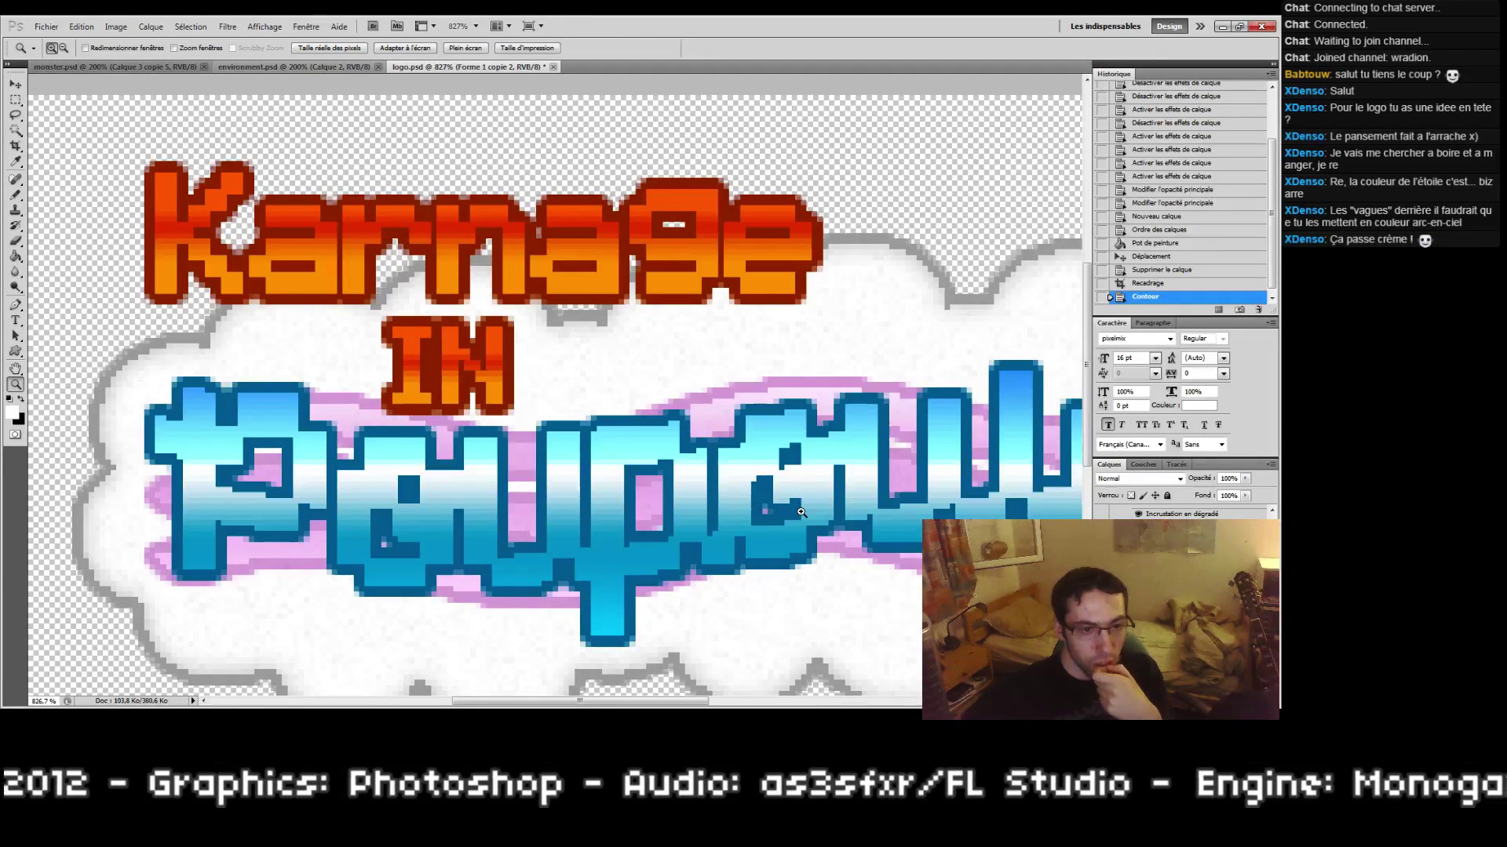
pyautogui.doubleClick(15, 390)
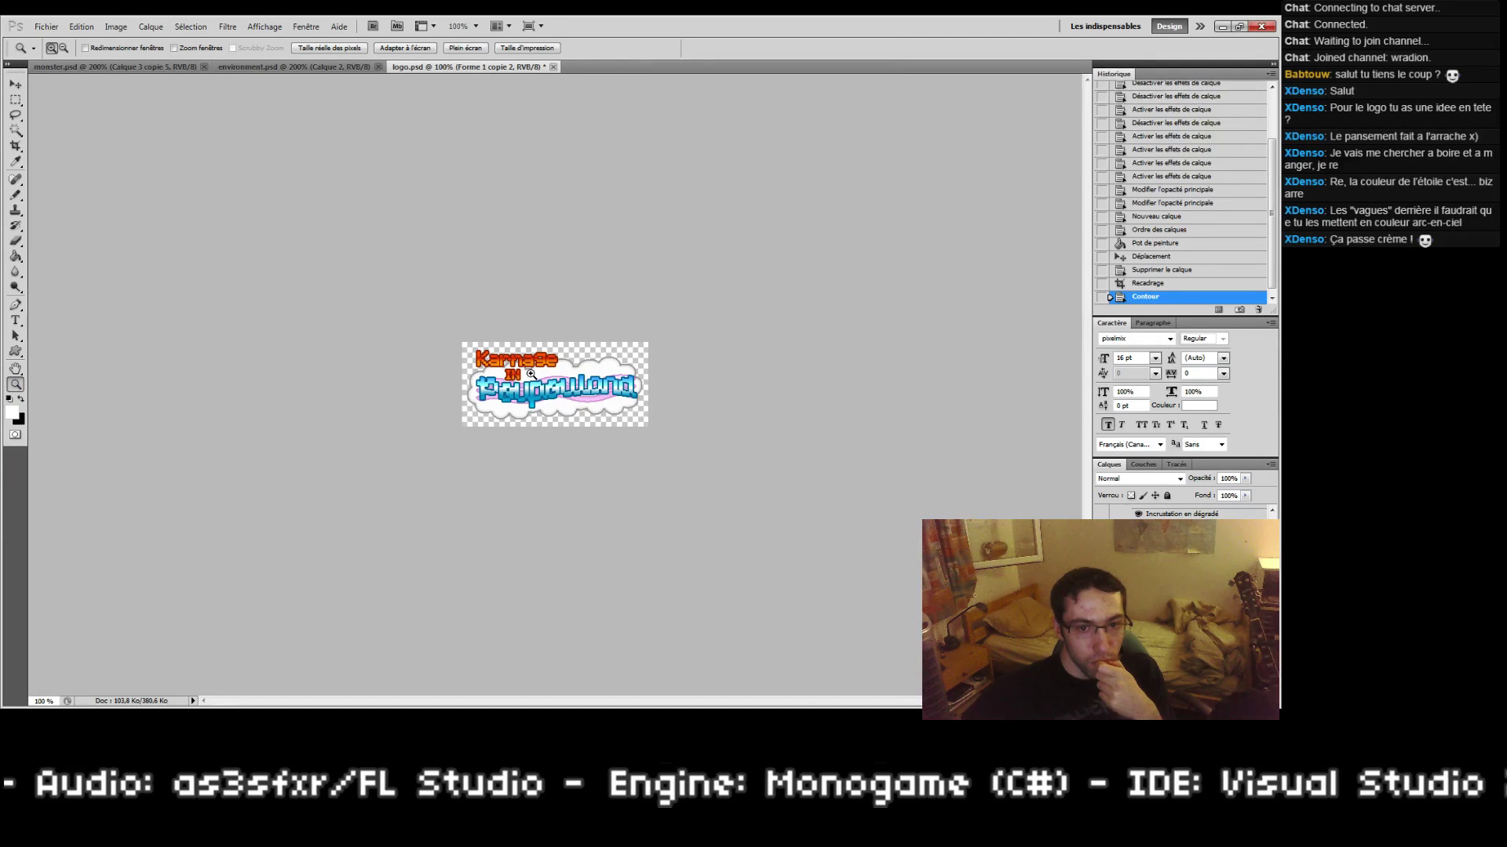
# Step: Add a black text credit reading "by" plus the author's nickname on a new layer below the word Poupouland
pyautogui.click(628, 424)
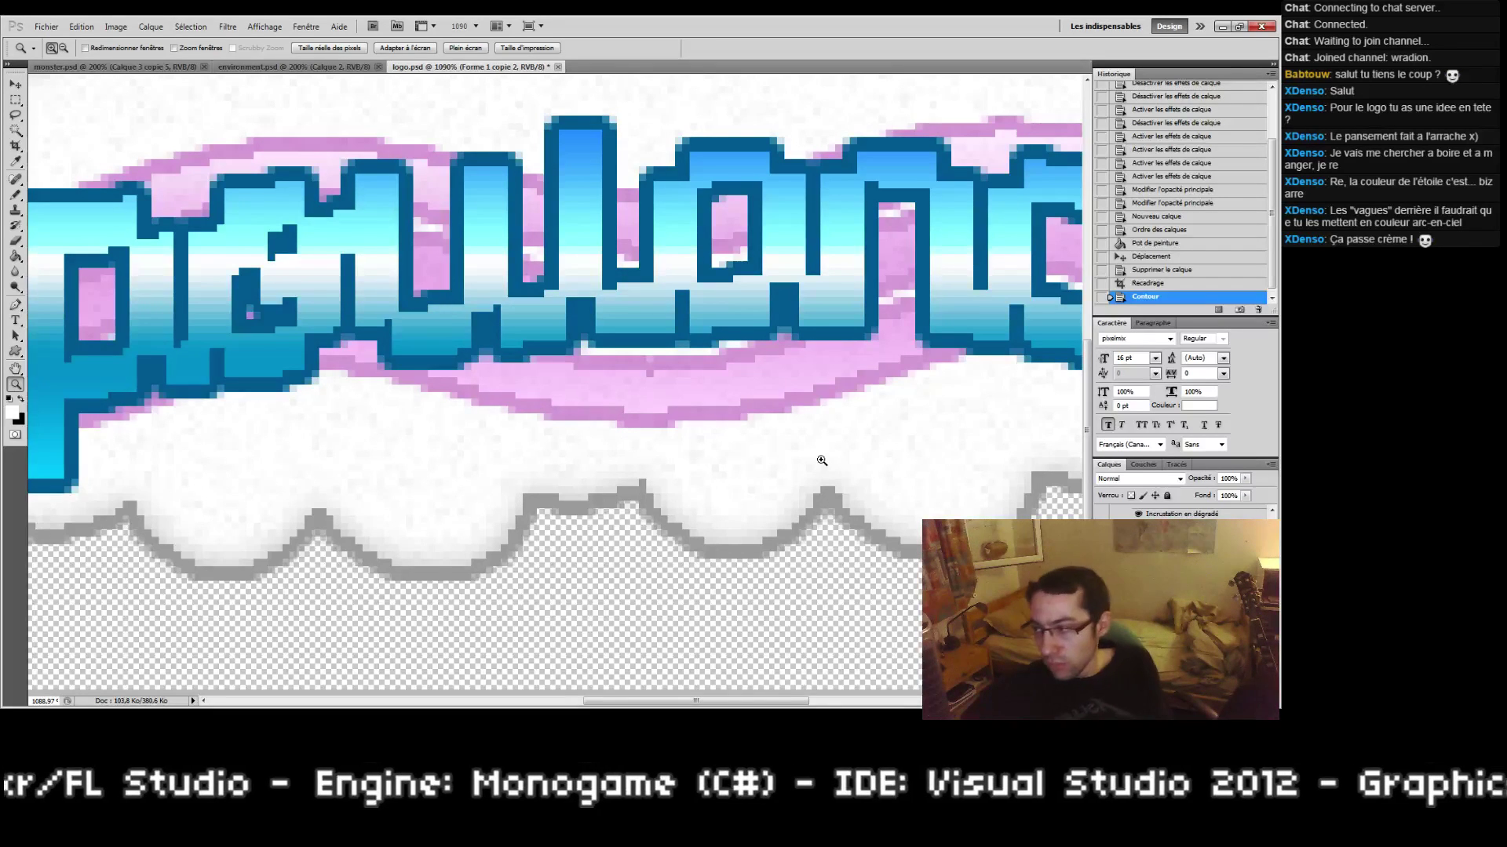
pyautogui.moveTo(821, 461); pyautogui.dragTo(776, 469)
pyautogui.click(15, 321)
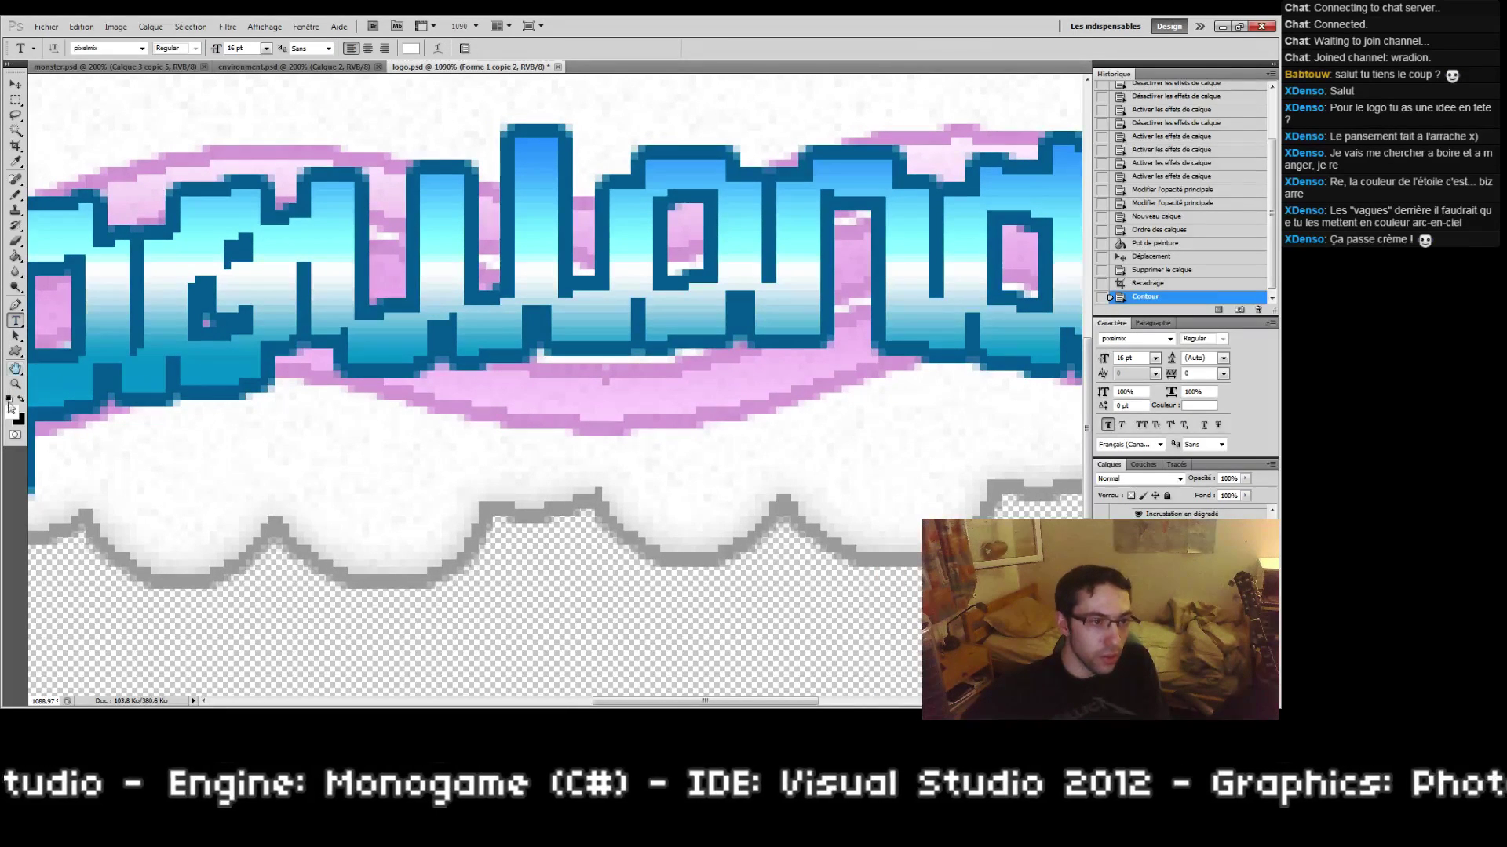
pyautogui.click(20, 399)
pyautogui.scroll(1, 555, 385)
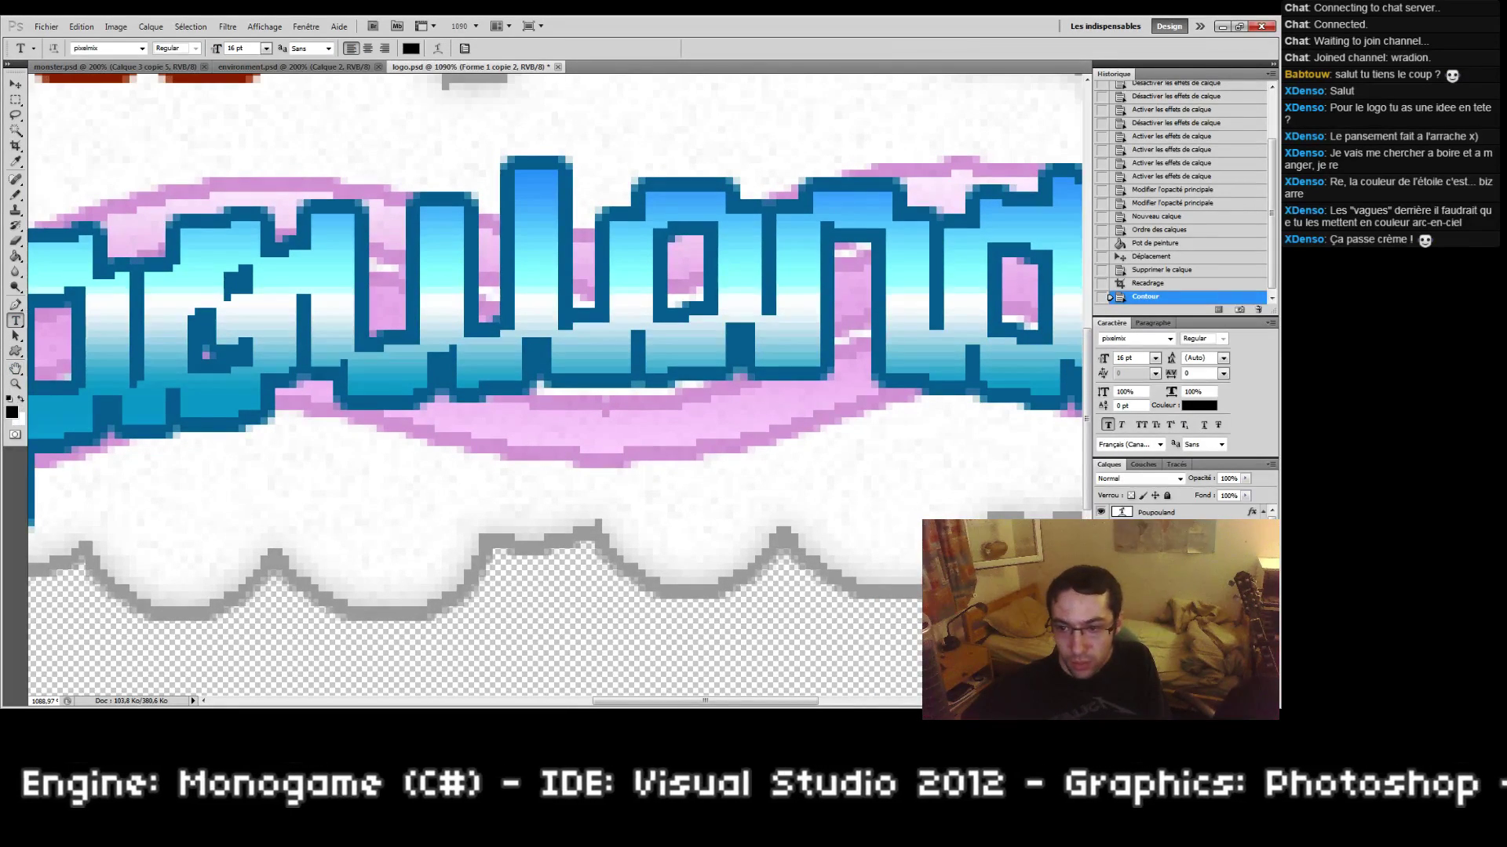
pyautogui.click(1157, 512)
pyautogui.click(496, 498)
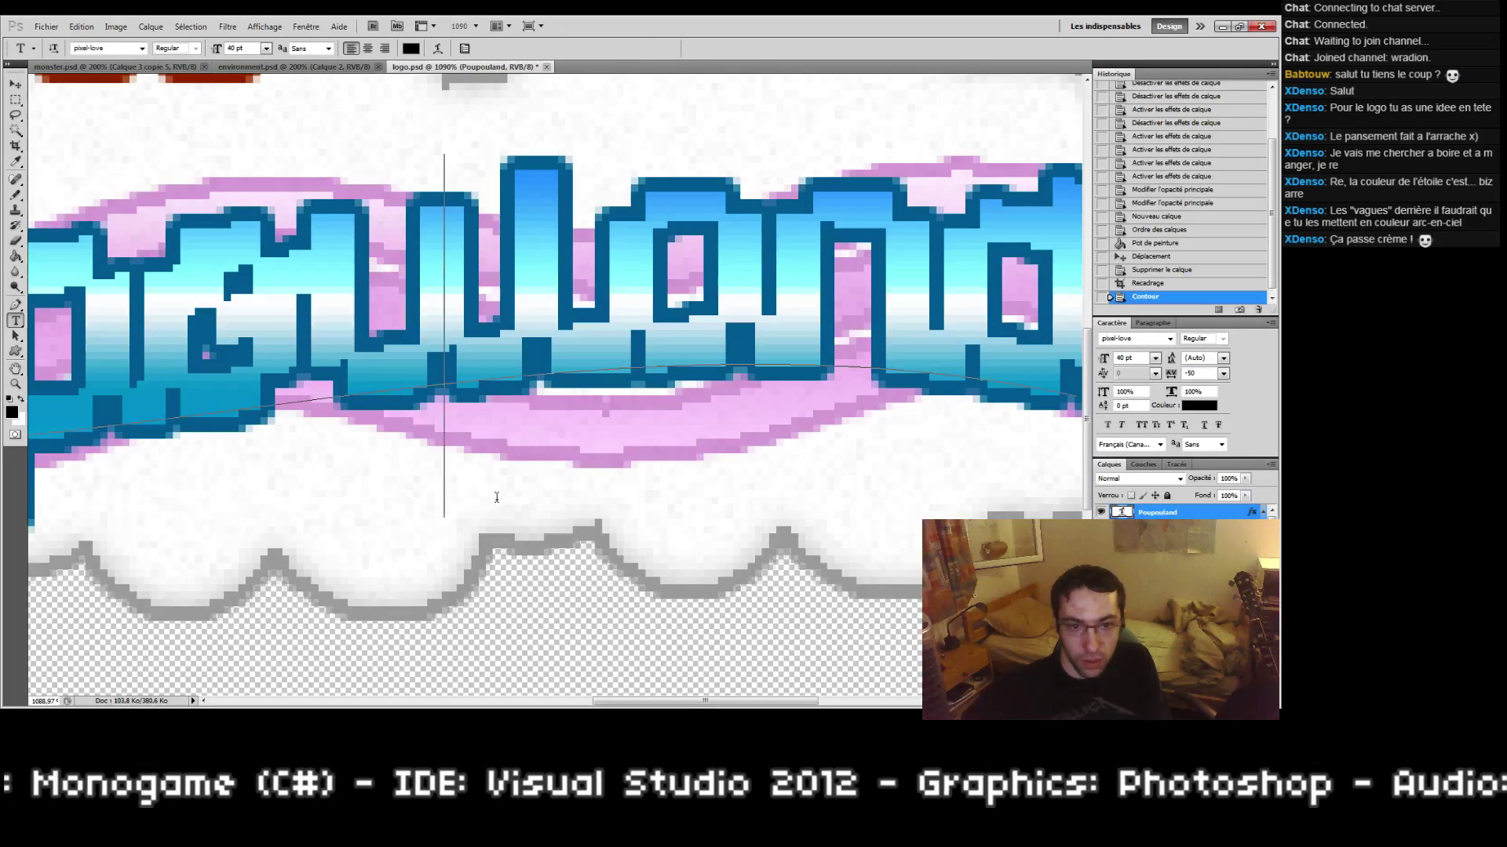
pyautogui.click(507, 568)
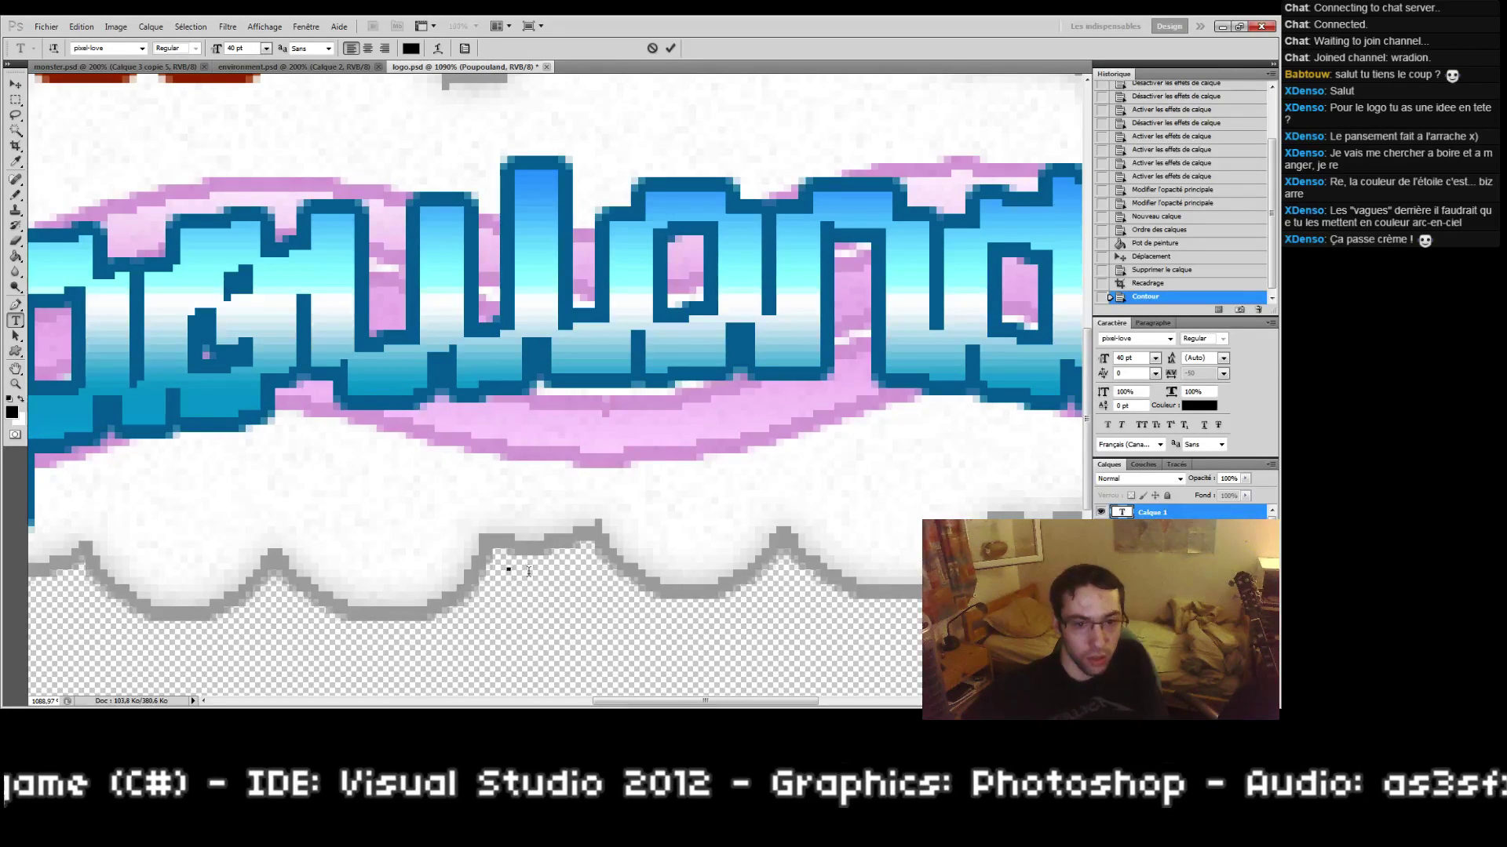
pyautogui.write('by w')
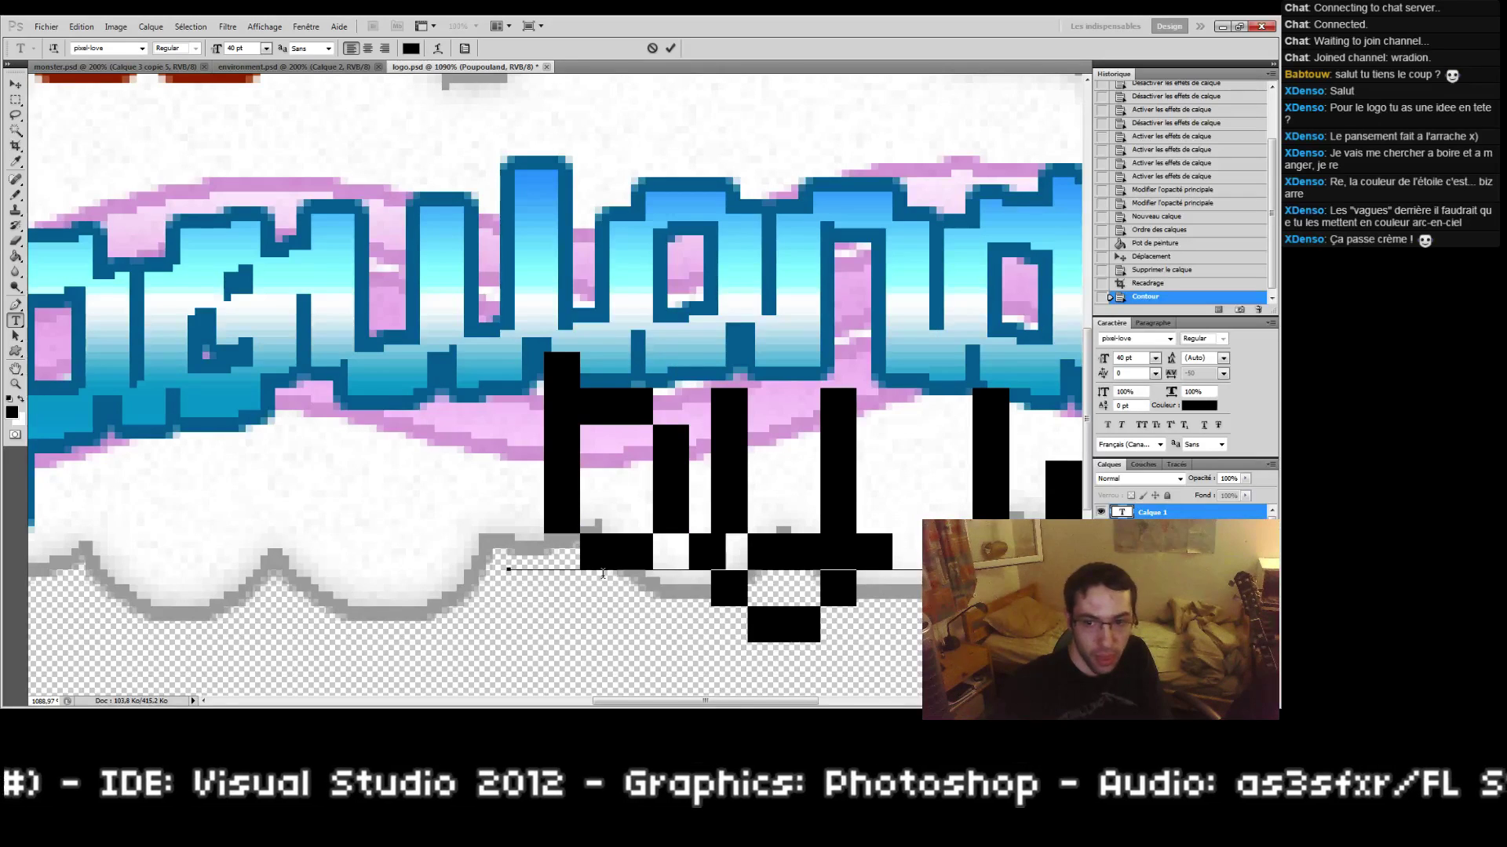
pyautogui.click(15, 84)
# Step: Set the credit text's font to 04b03 and its size to 8 pt
pyautogui.click(1169, 338)
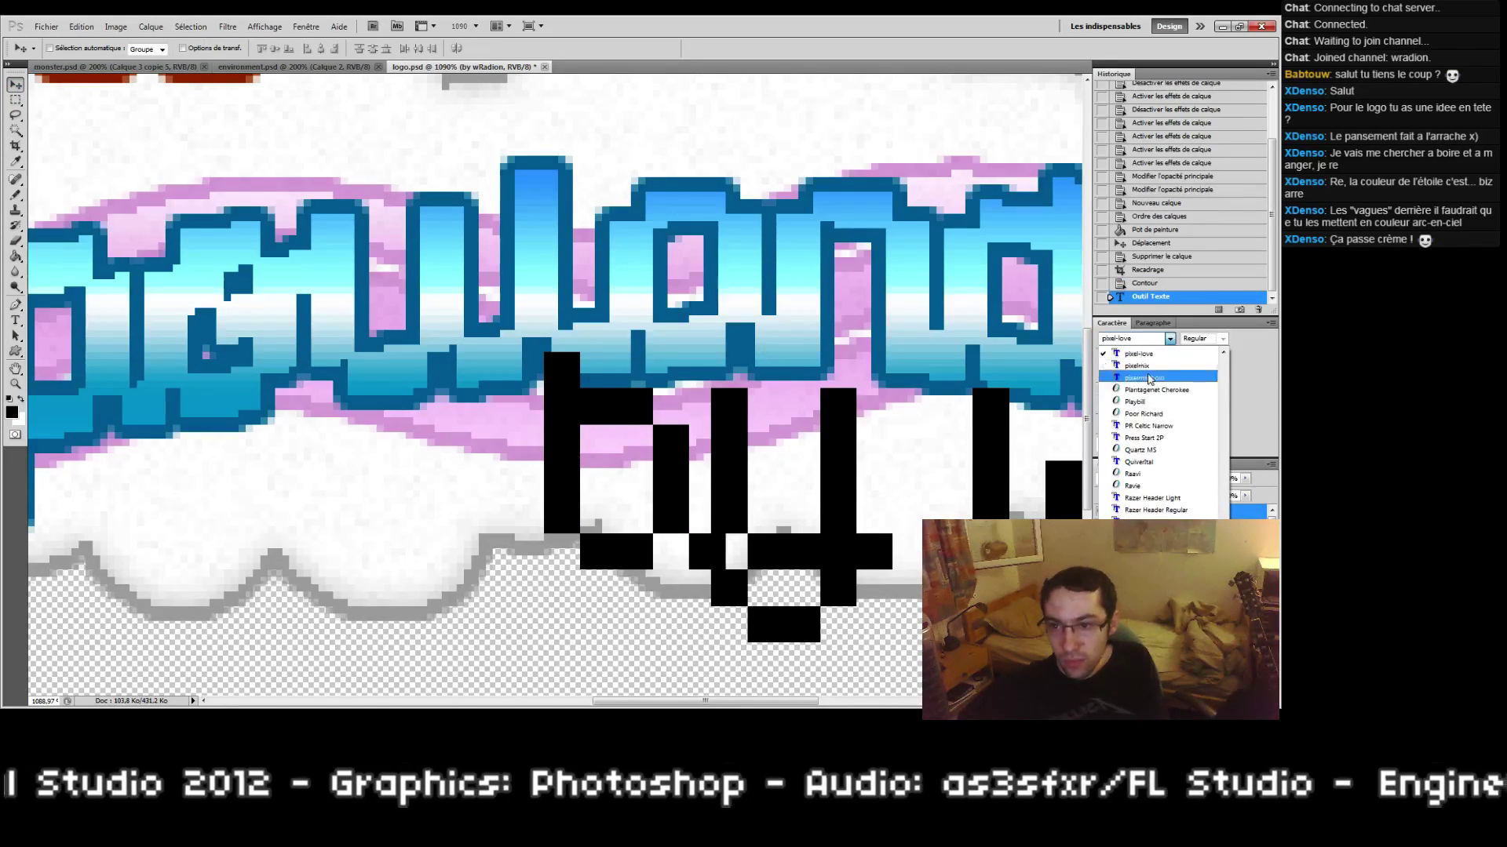
pyautogui.scroll(2, 1153, 379)
pyautogui.scroll(10, 1154, 379)
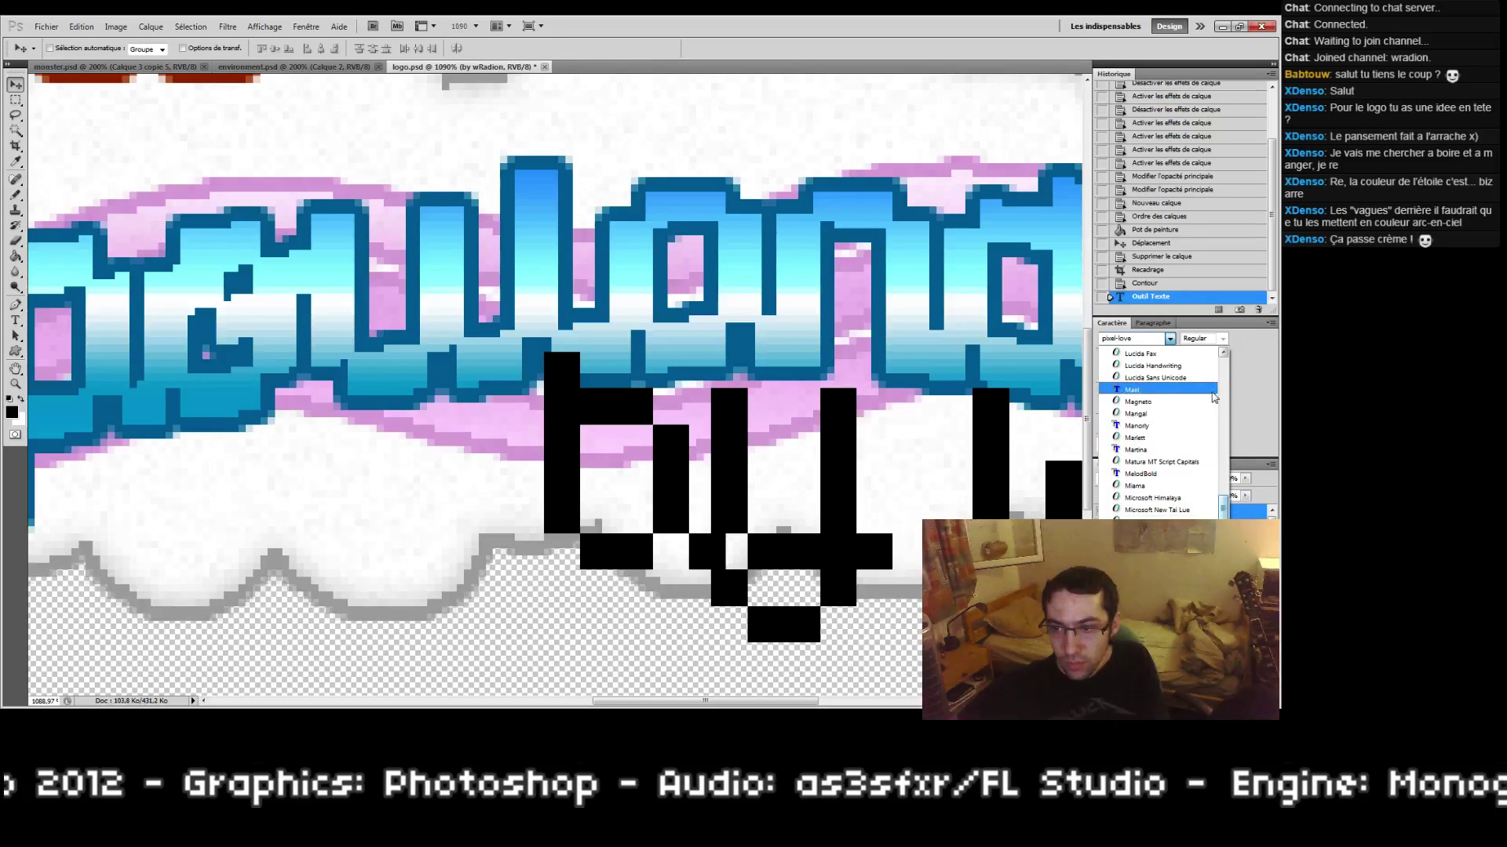
pyautogui.click(1161, 365)
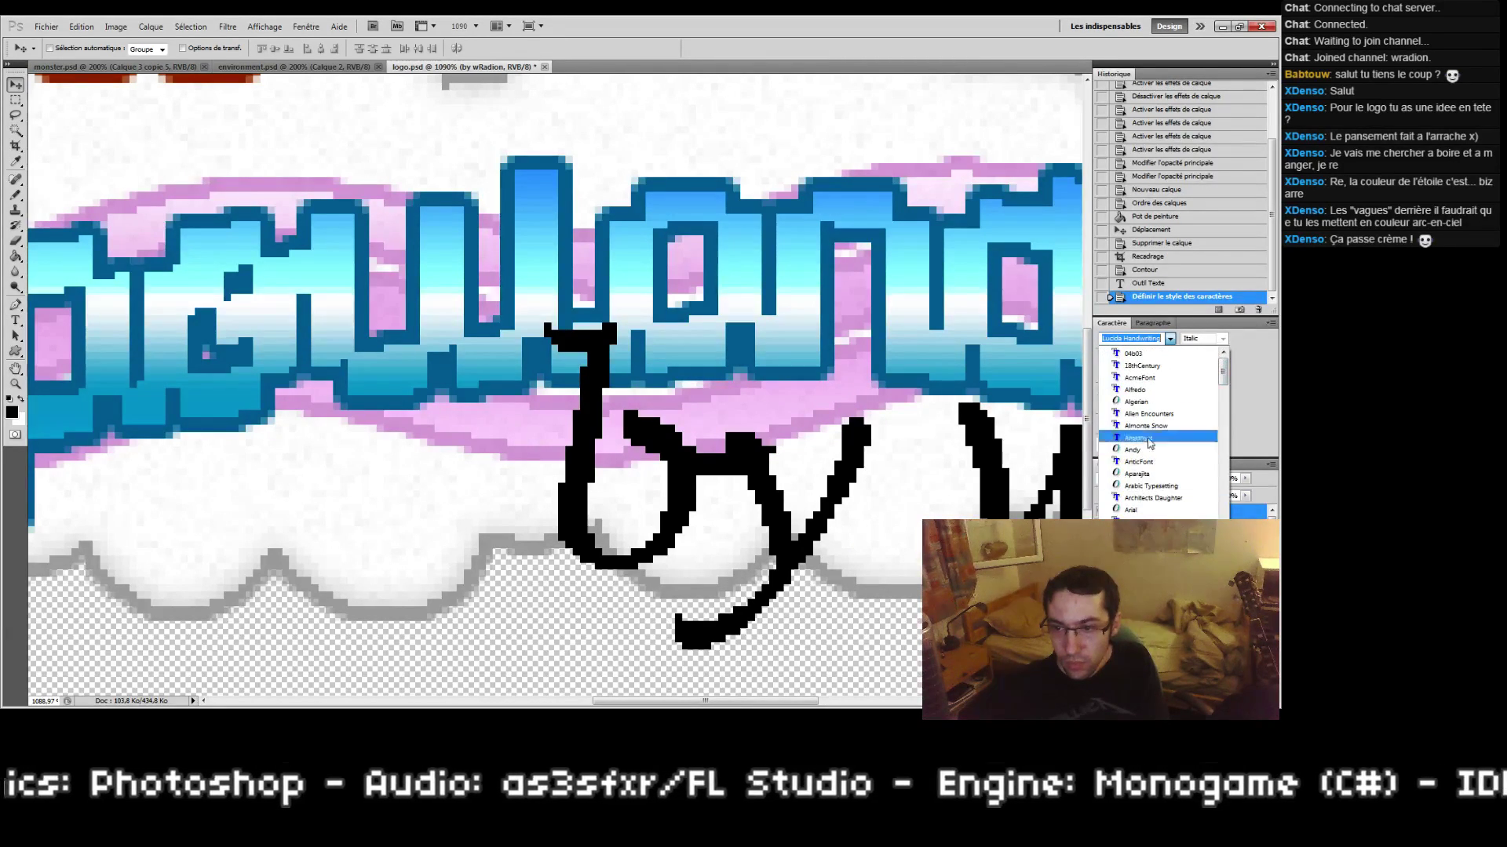
pyautogui.click(1153, 357)
pyautogui.click(1155, 358)
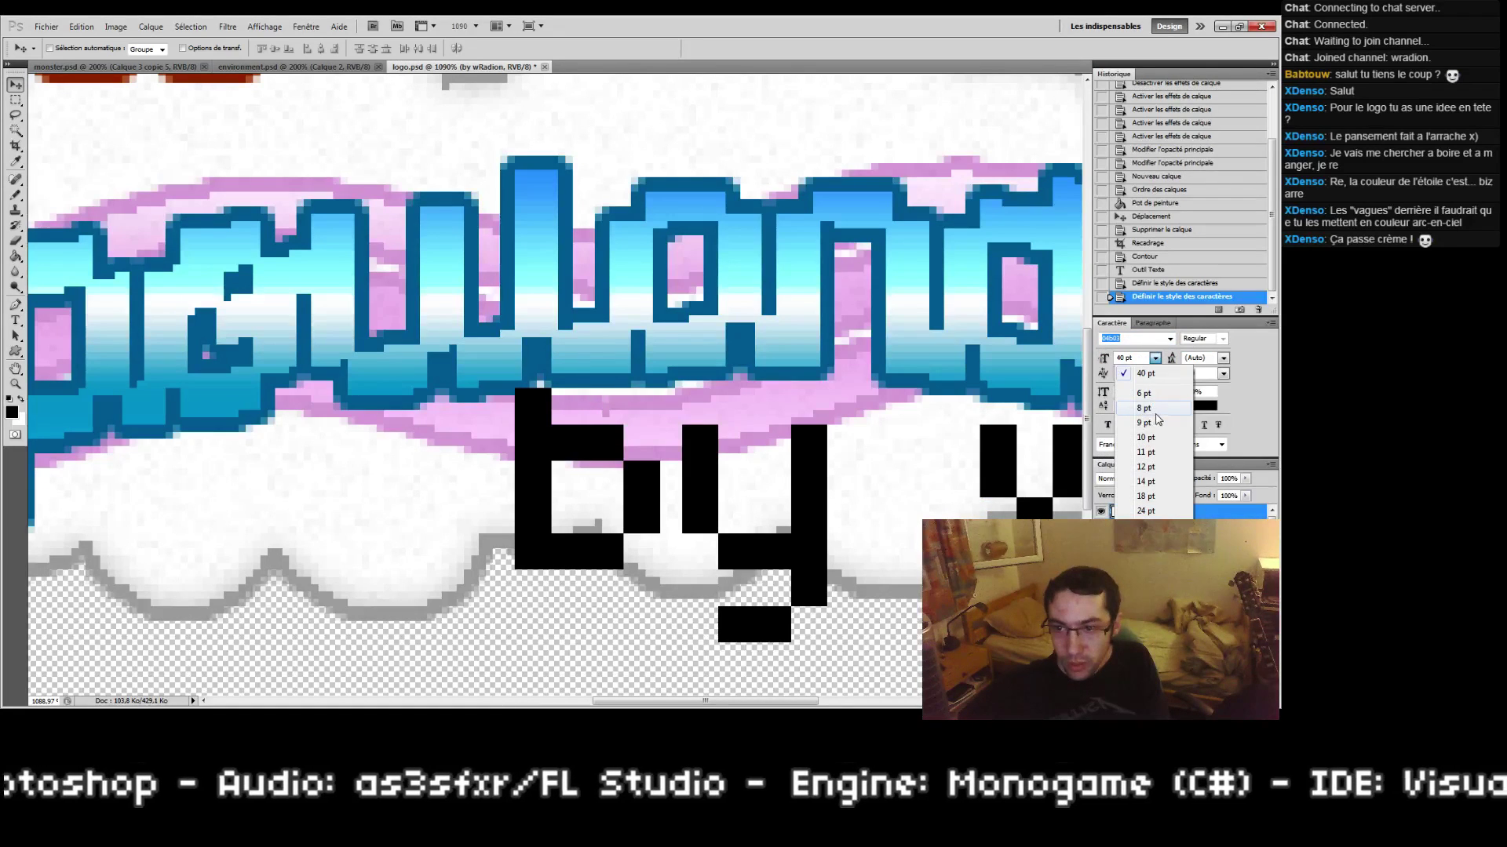
pyautogui.click(1144, 417)
# Step: Place the credit text on the white cloud beneath the Poupouland lettering and loosen its tracking
pyautogui.moveTo(724, 589); pyautogui.dragTo(681, 502)
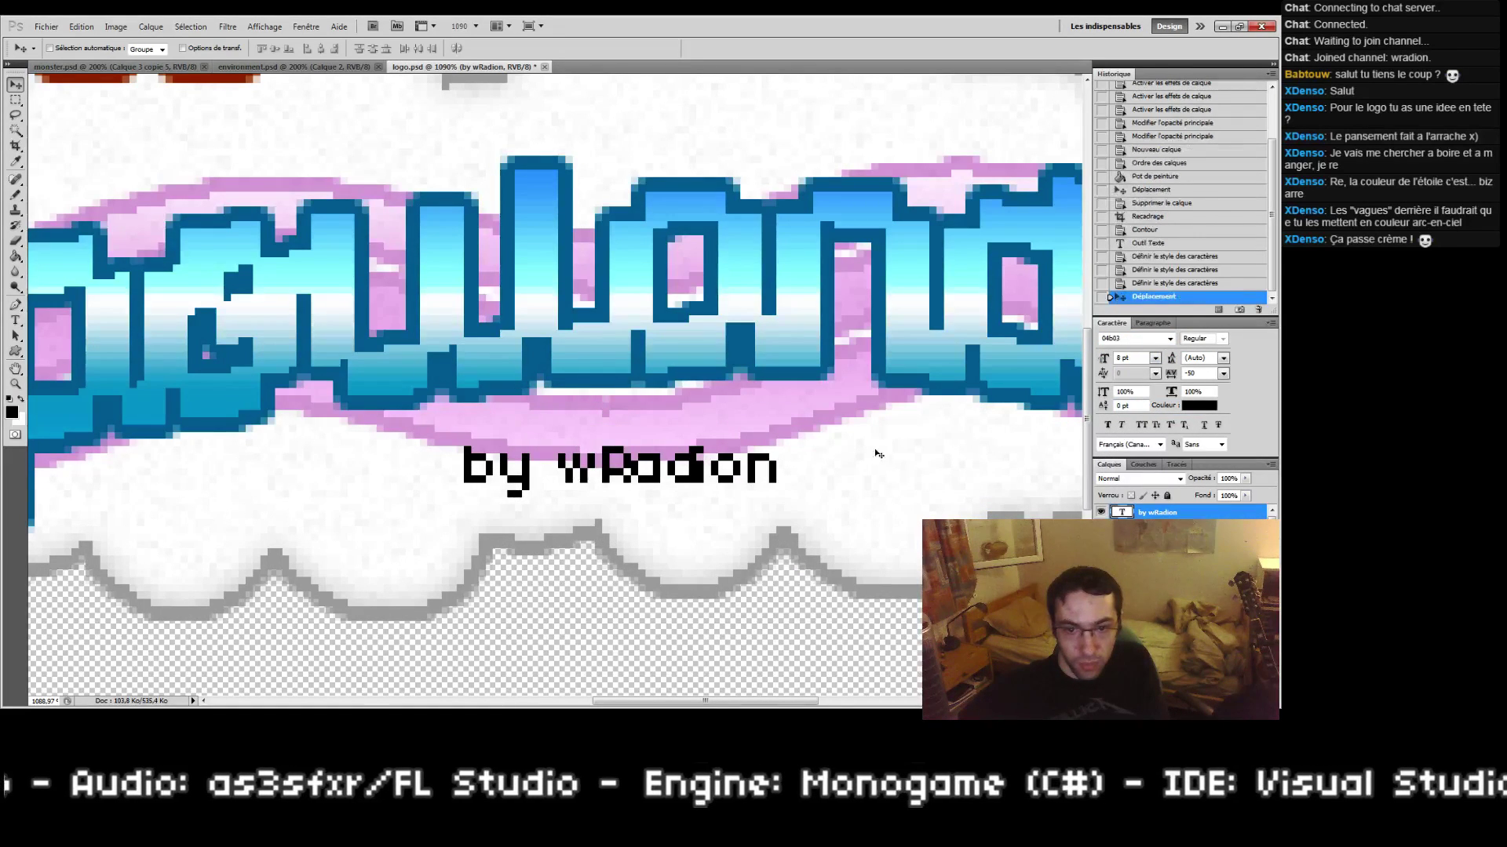
pyautogui.click(1223, 374)
pyautogui.click(1196, 444)
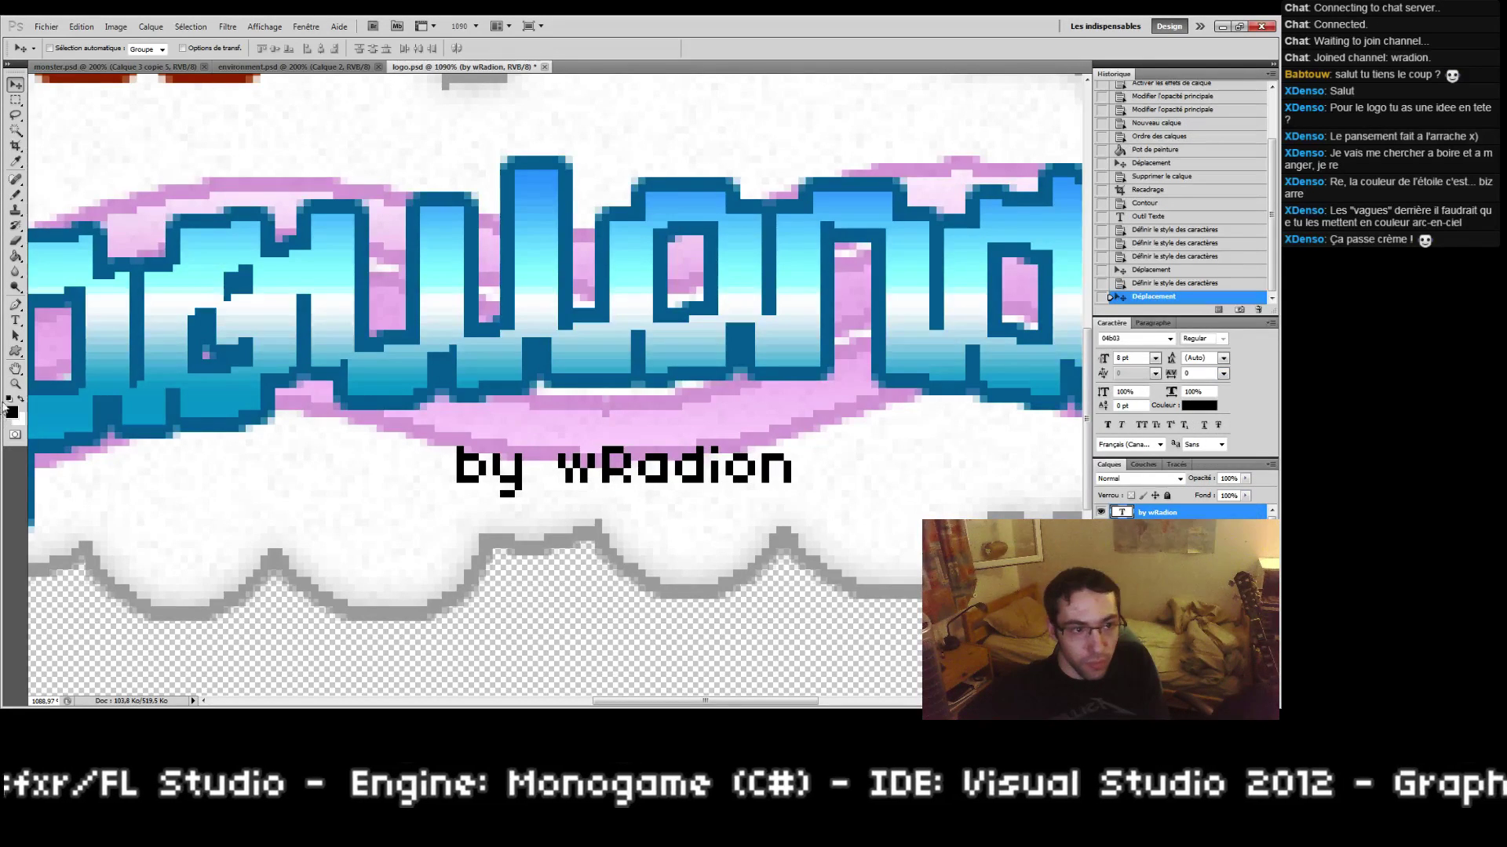
# Step: Shift the credit text slightly up so it sits closer beneath the word Poupouland, judging it at 200%
pyautogui.doubleClick(15, 383)
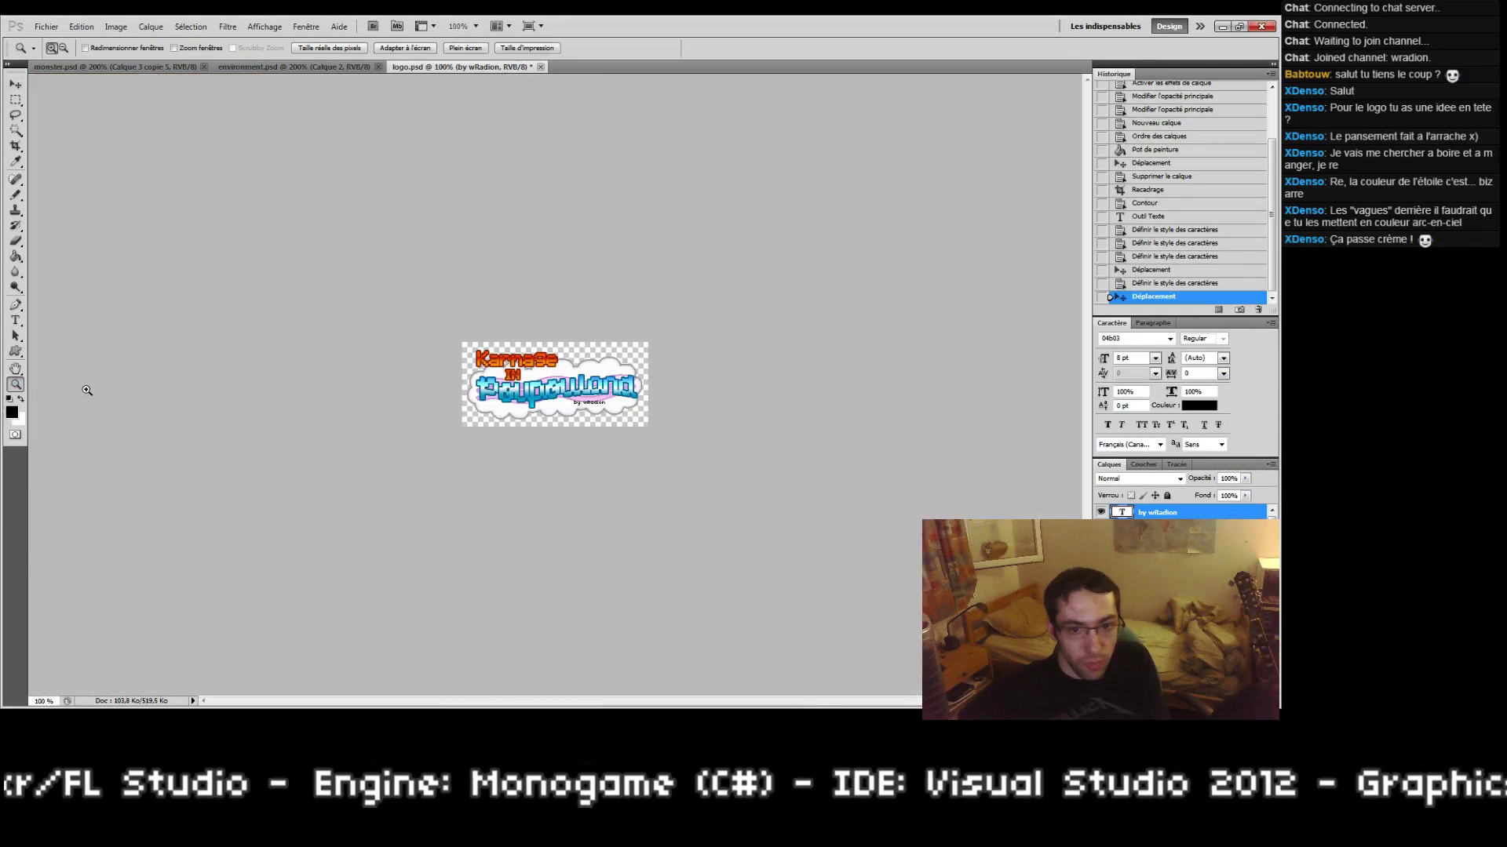
pyautogui.click(525, 405)
pyautogui.click(15, 84)
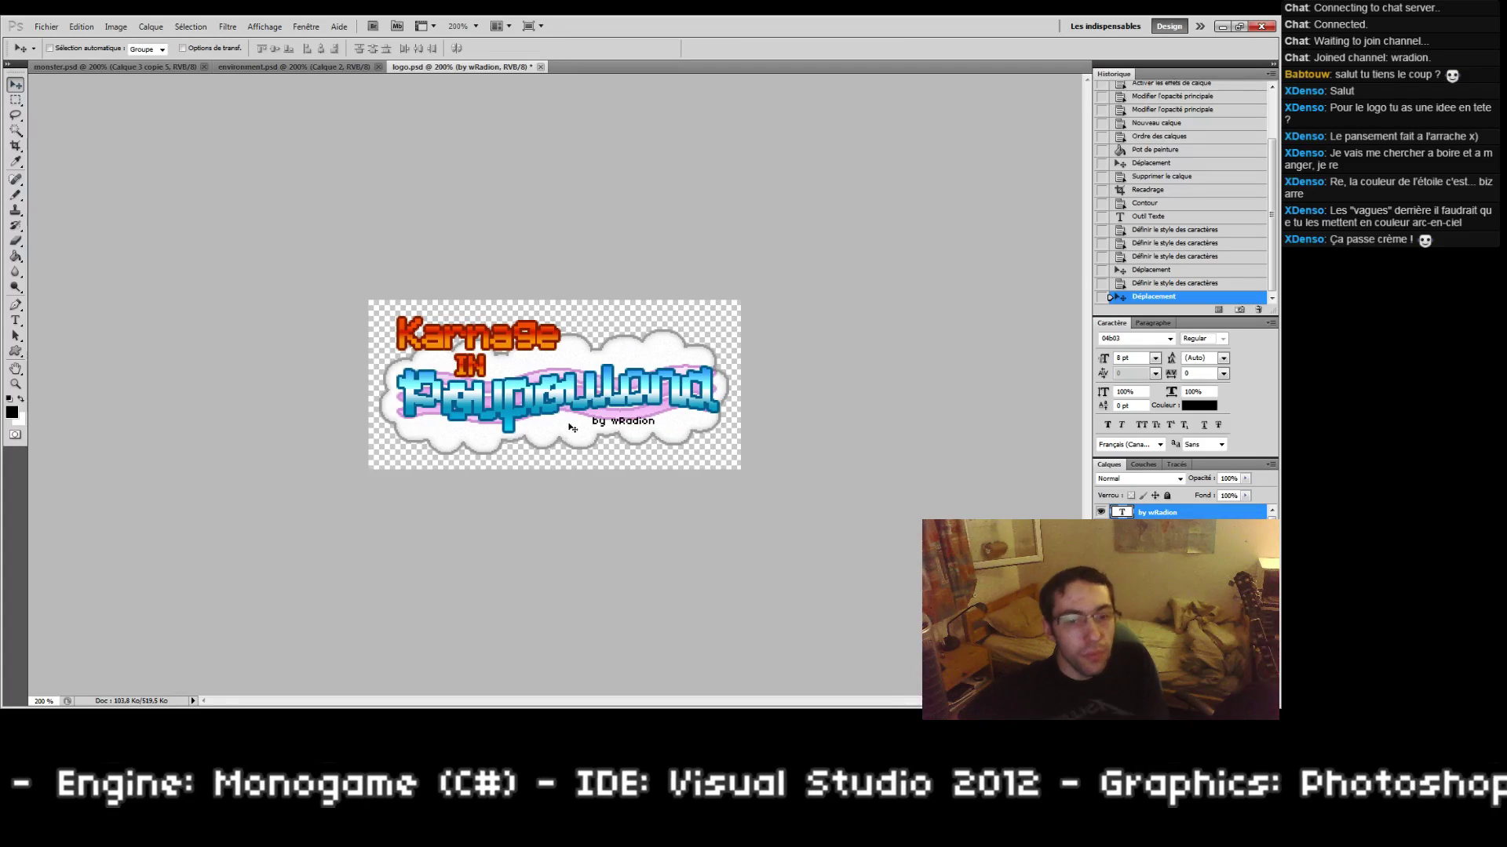
pyautogui.moveTo(633, 446); pyautogui.dragTo(634, 441)
pyautogui.press('Up')
pyautogui.press('Down')
pyautogui.press('Up')
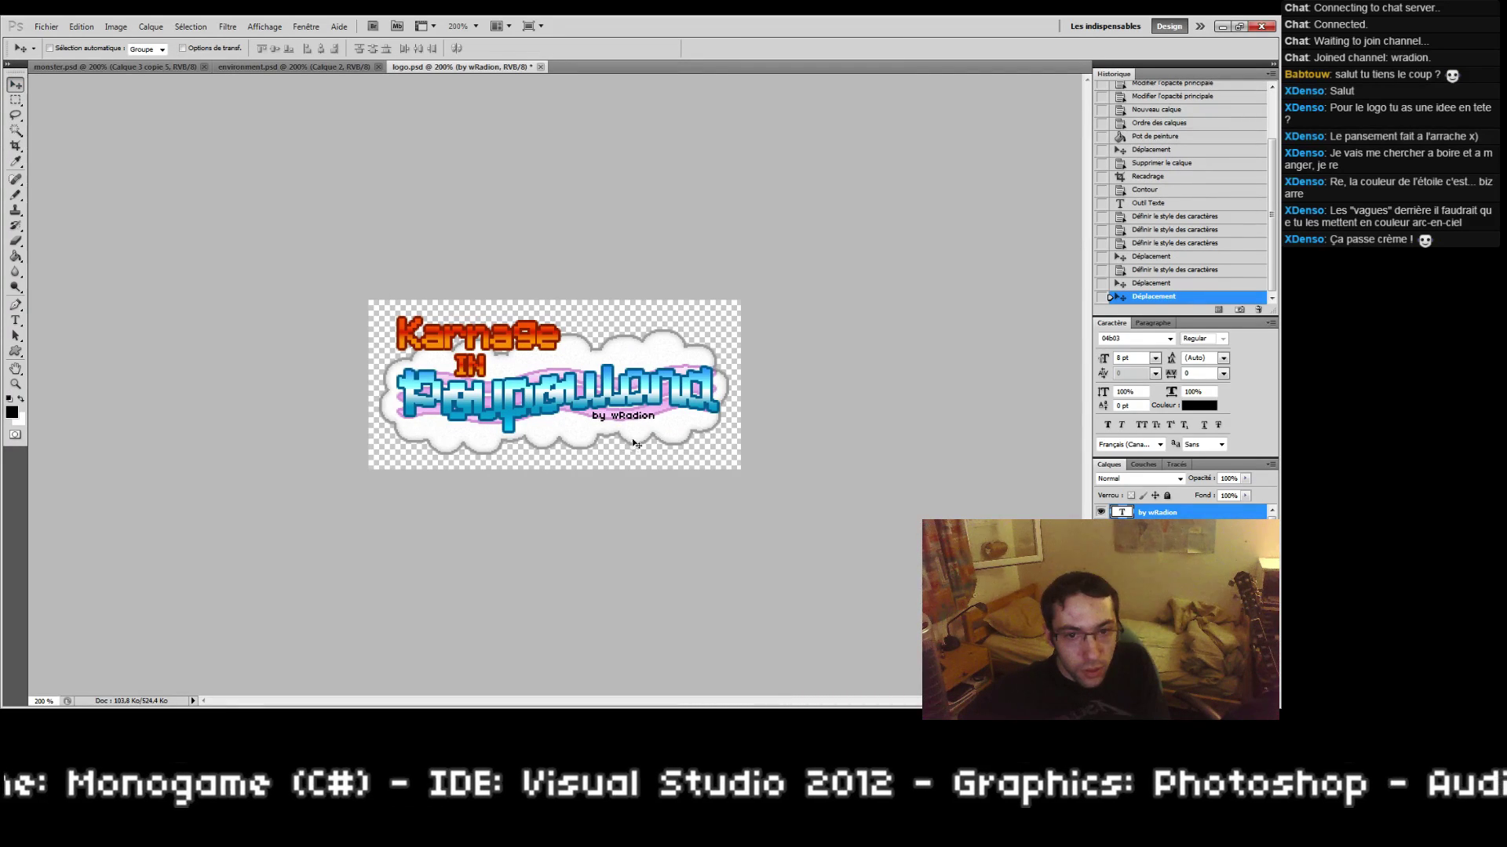
# Step: Nudge the credit text 4 pixels to the right under the end of Poupouland
pyautogui.press('Right')
pyautogui.press('Right')
pyautogui.press('Right')
pyautogui.press('Right')
pyautogui.press('Right')
pyautogui.press('Left')
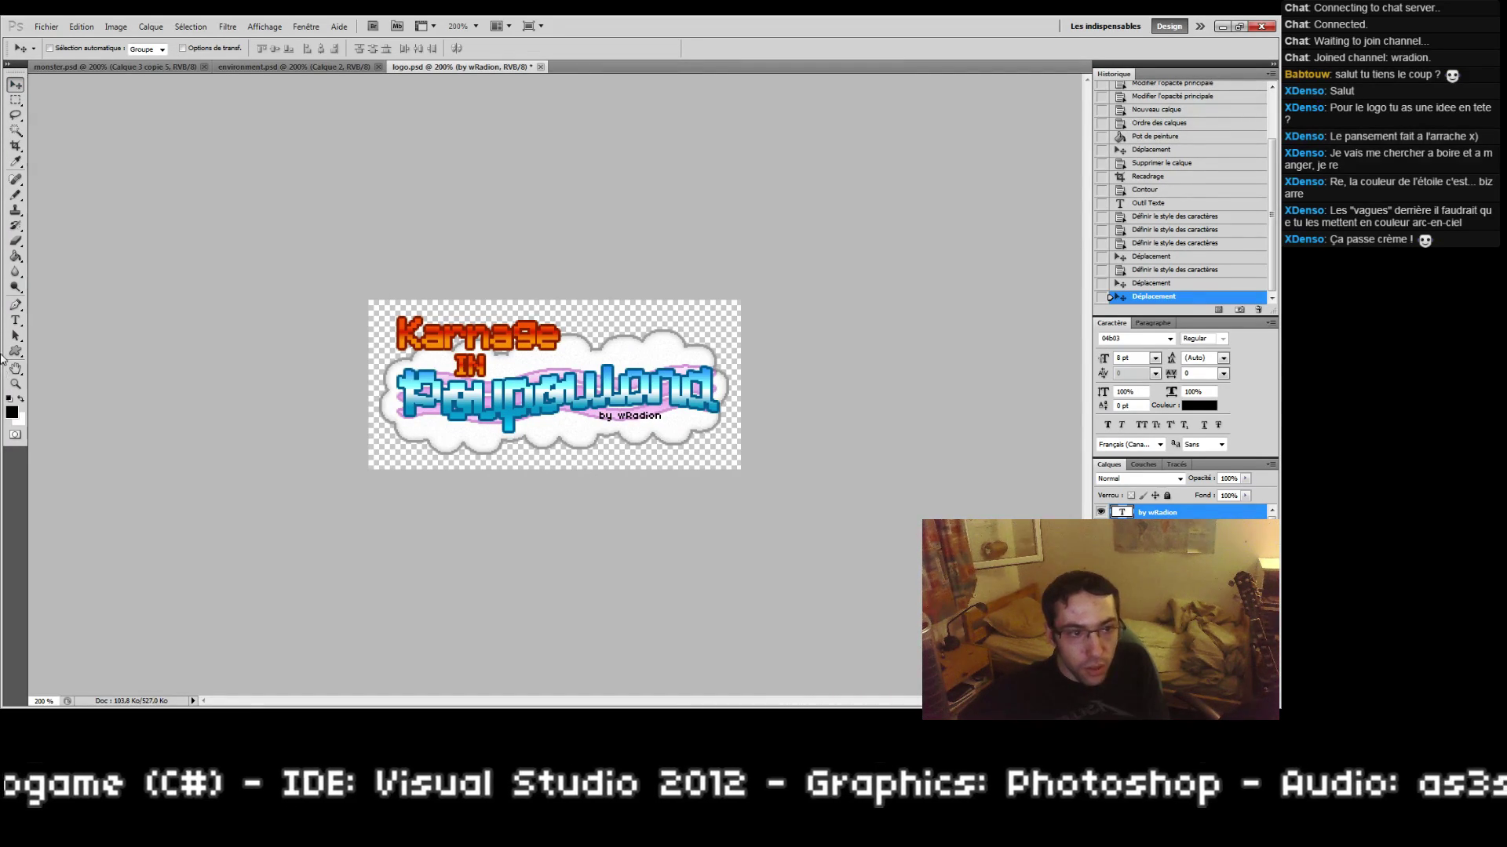
# Step: Add a second line reading "for Ludum Dare #33" beneath the author credit and commit the text
pyautogui.click(15, 320)
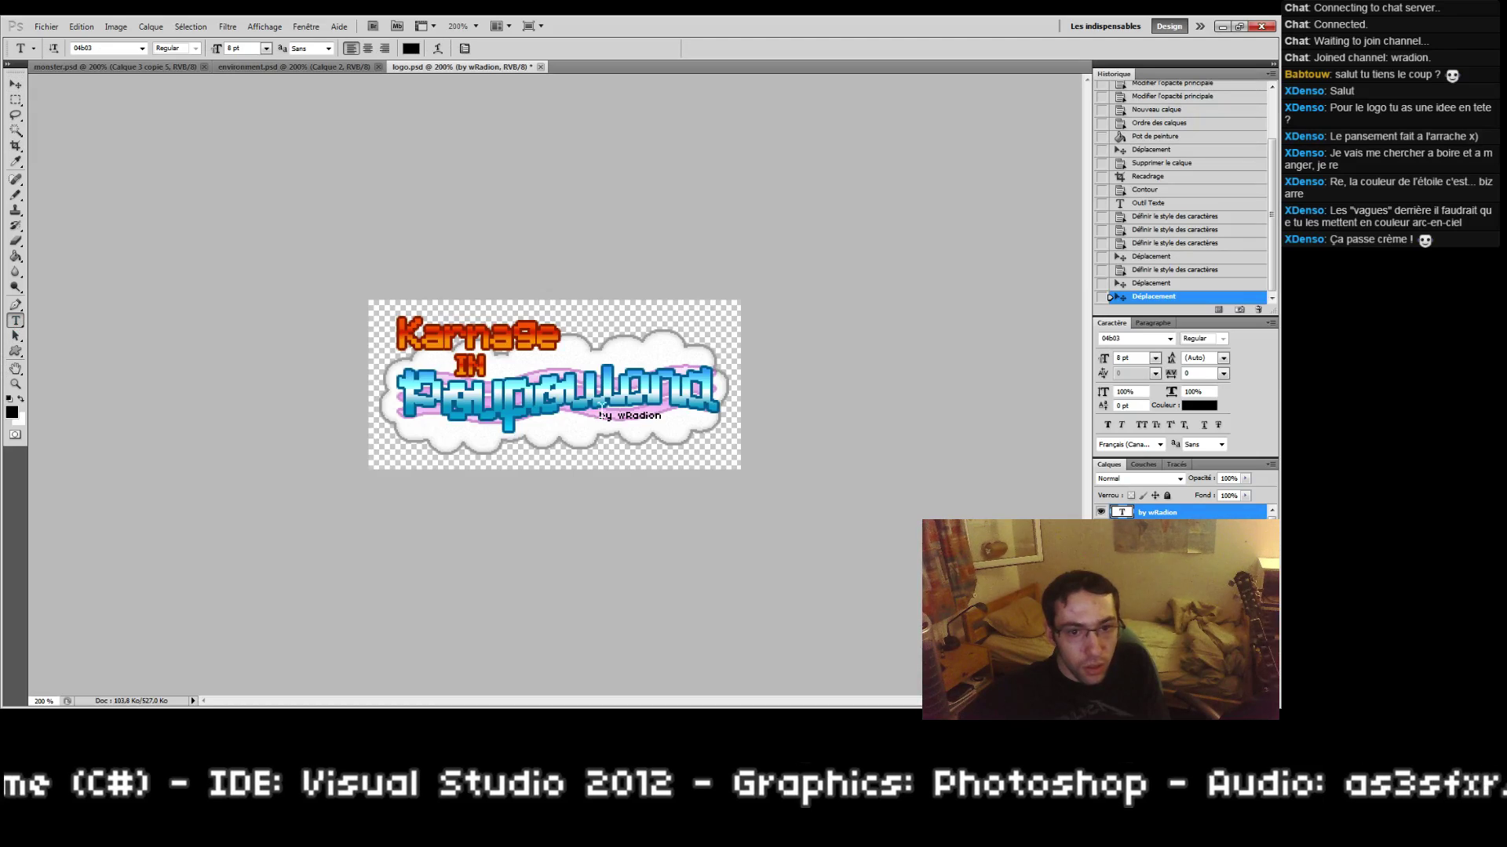
pyautogui.click(666, 421)
pyautogui.click(630, 414)
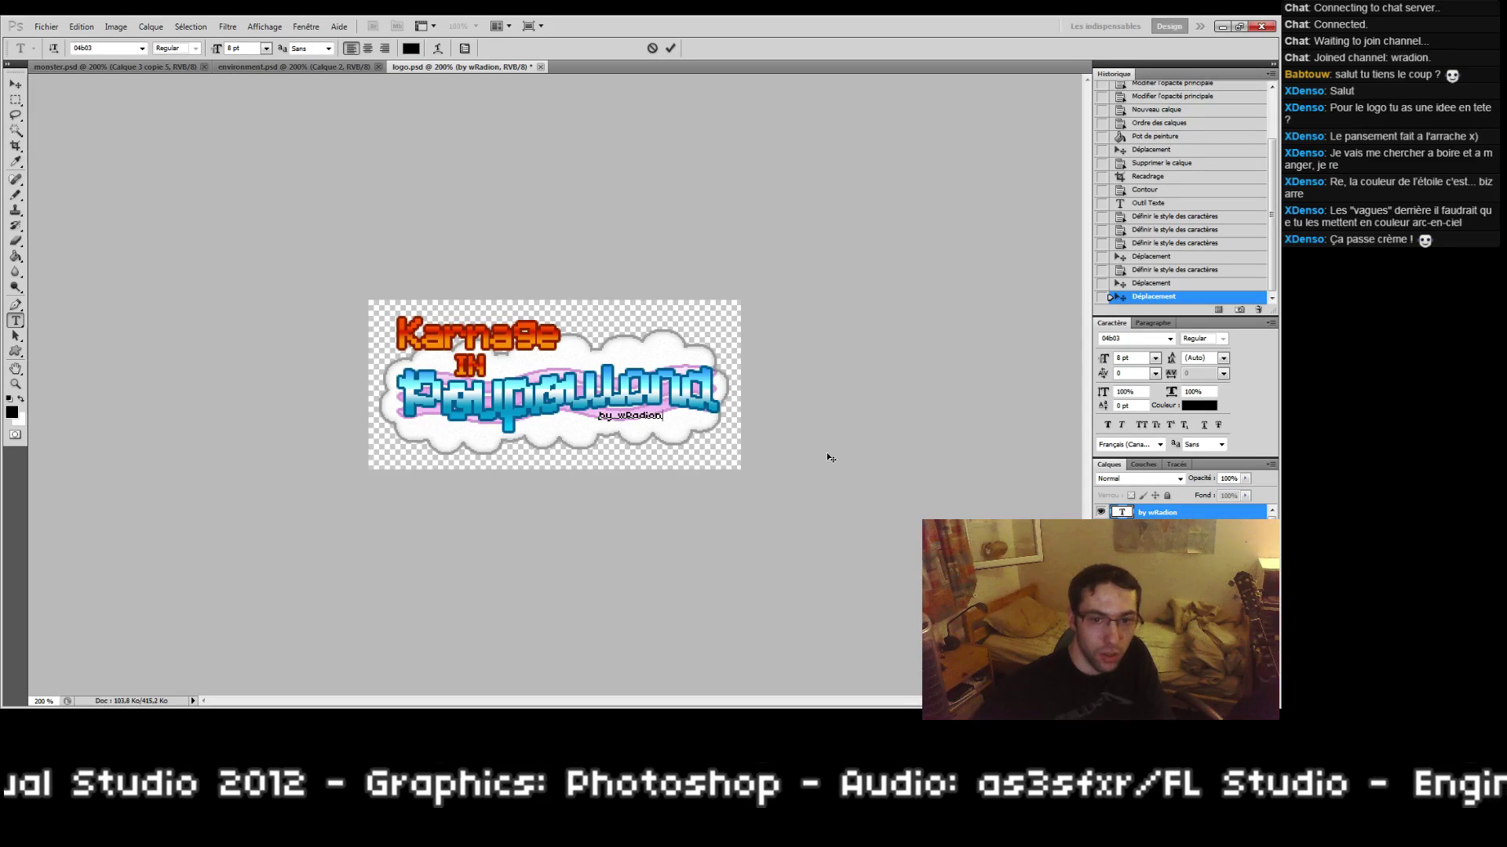
pyautogui.press('Return')
pyautogui.write('for Ludum Dare #33')
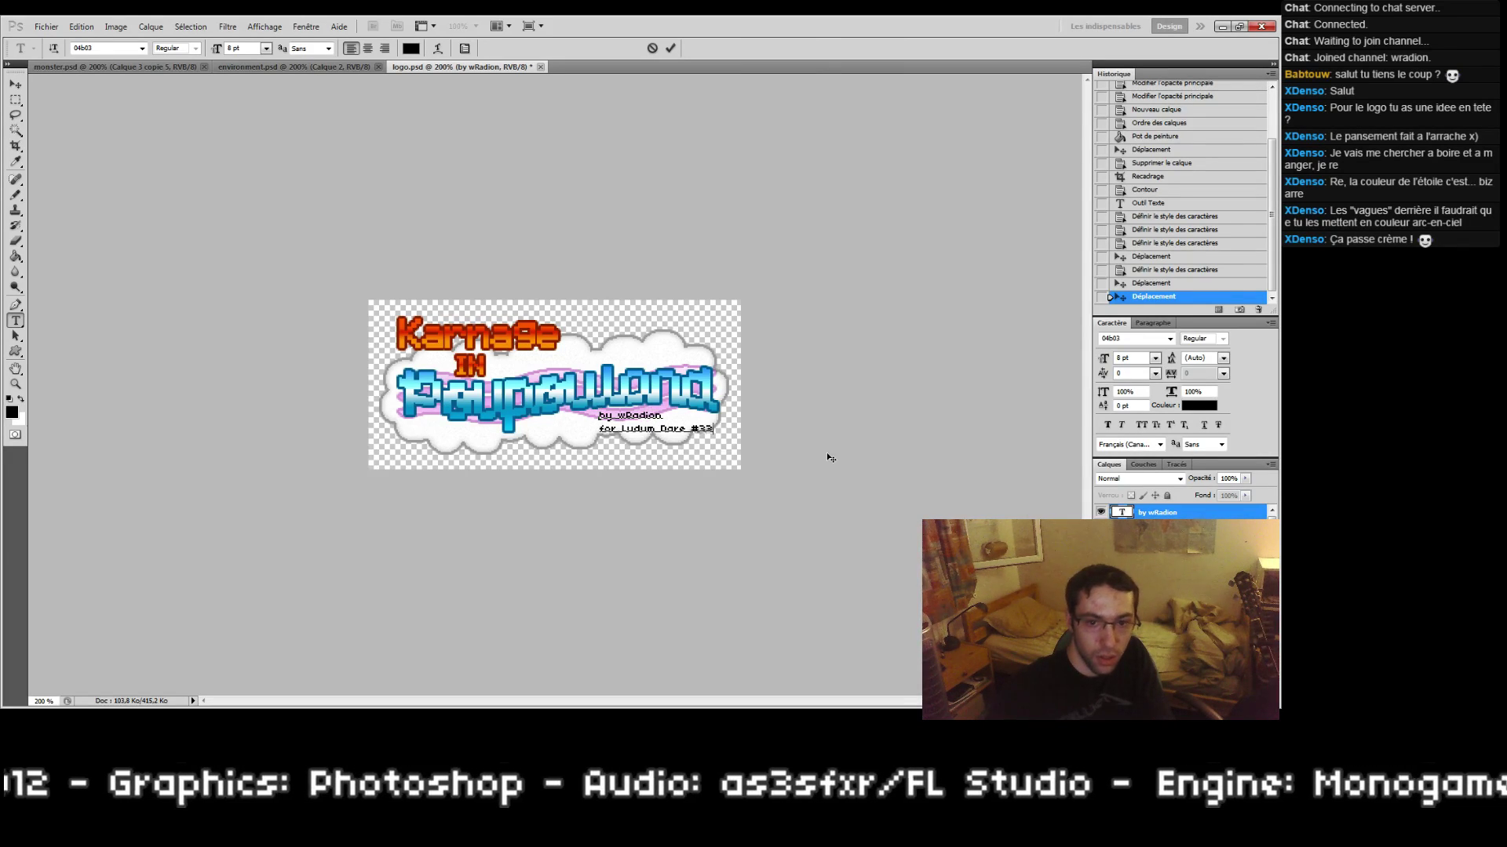
pyautogui.hotkey('ctrl', 'Return')
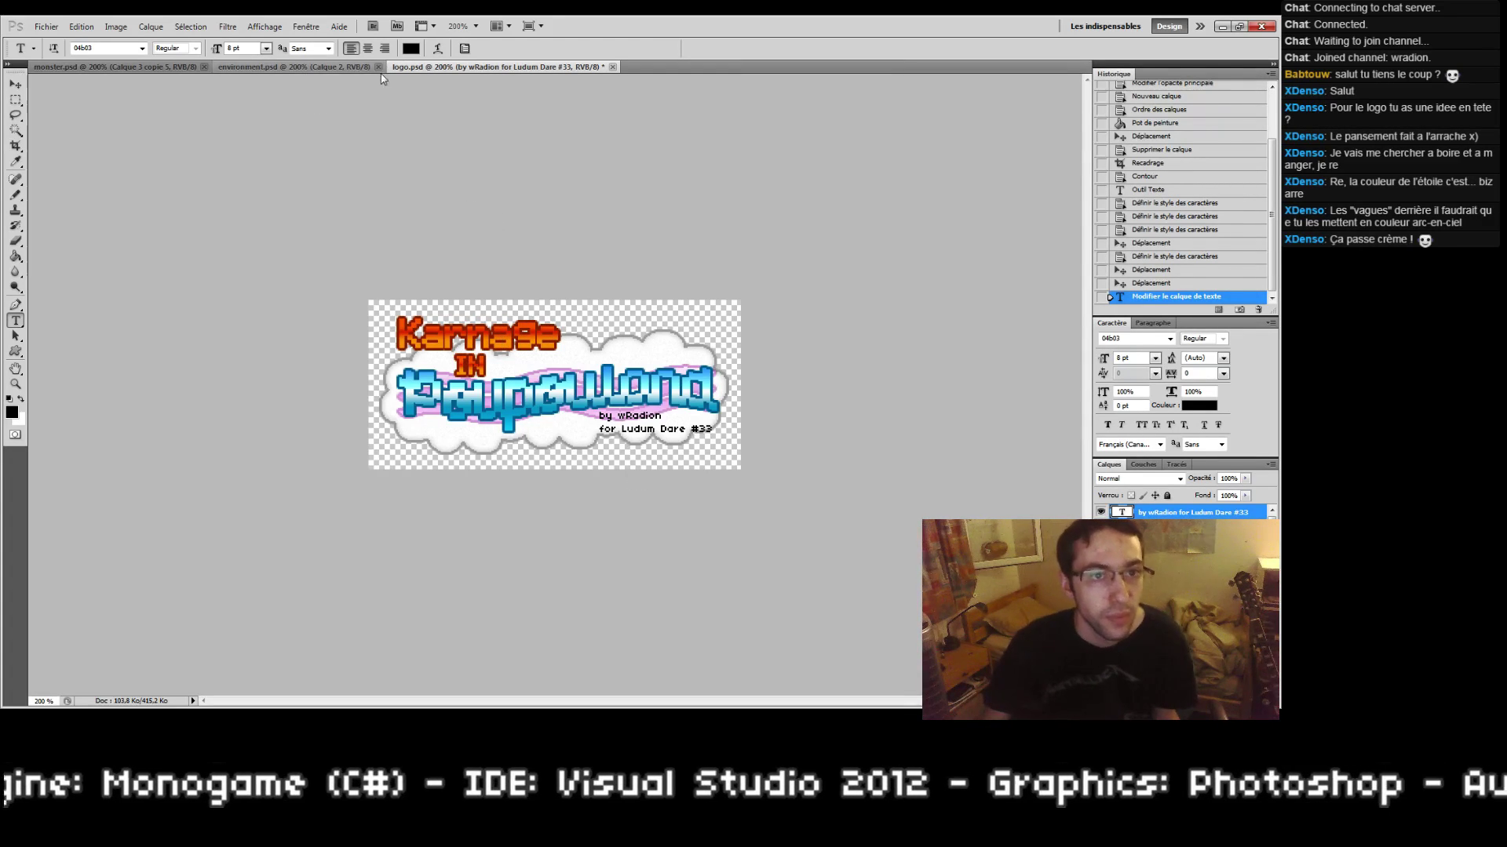
# Step: Centre-align the two-line credit text, shift it right beneath the end of Poupouland and nudge it slightly up
pyautogui.click(368, 48)
pyautogui.click(16, 86)
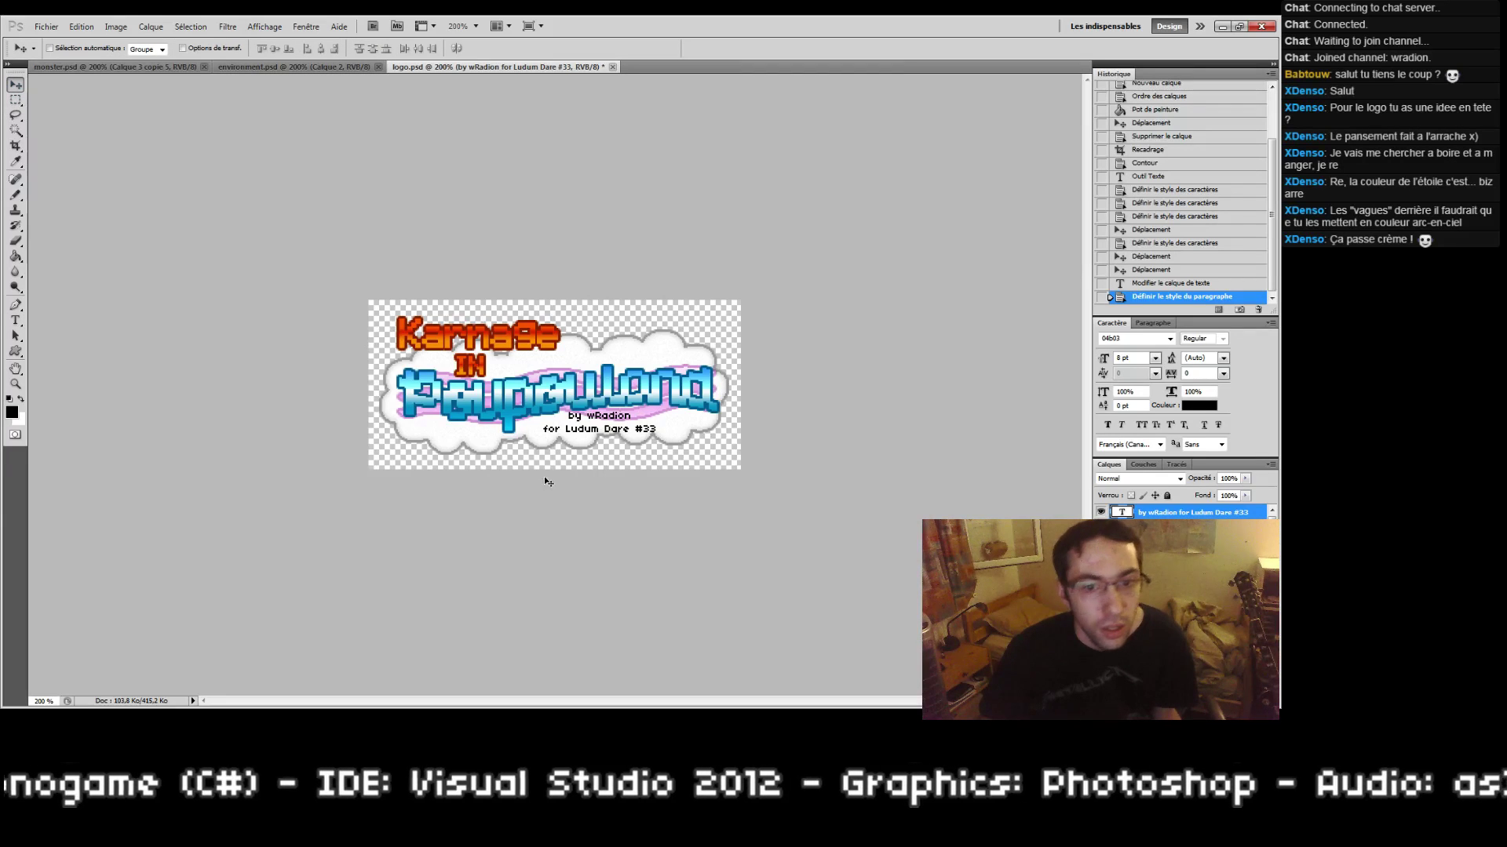
pyautogui.moveTo(589, 472); pyautogui.dragTo(618, 471)
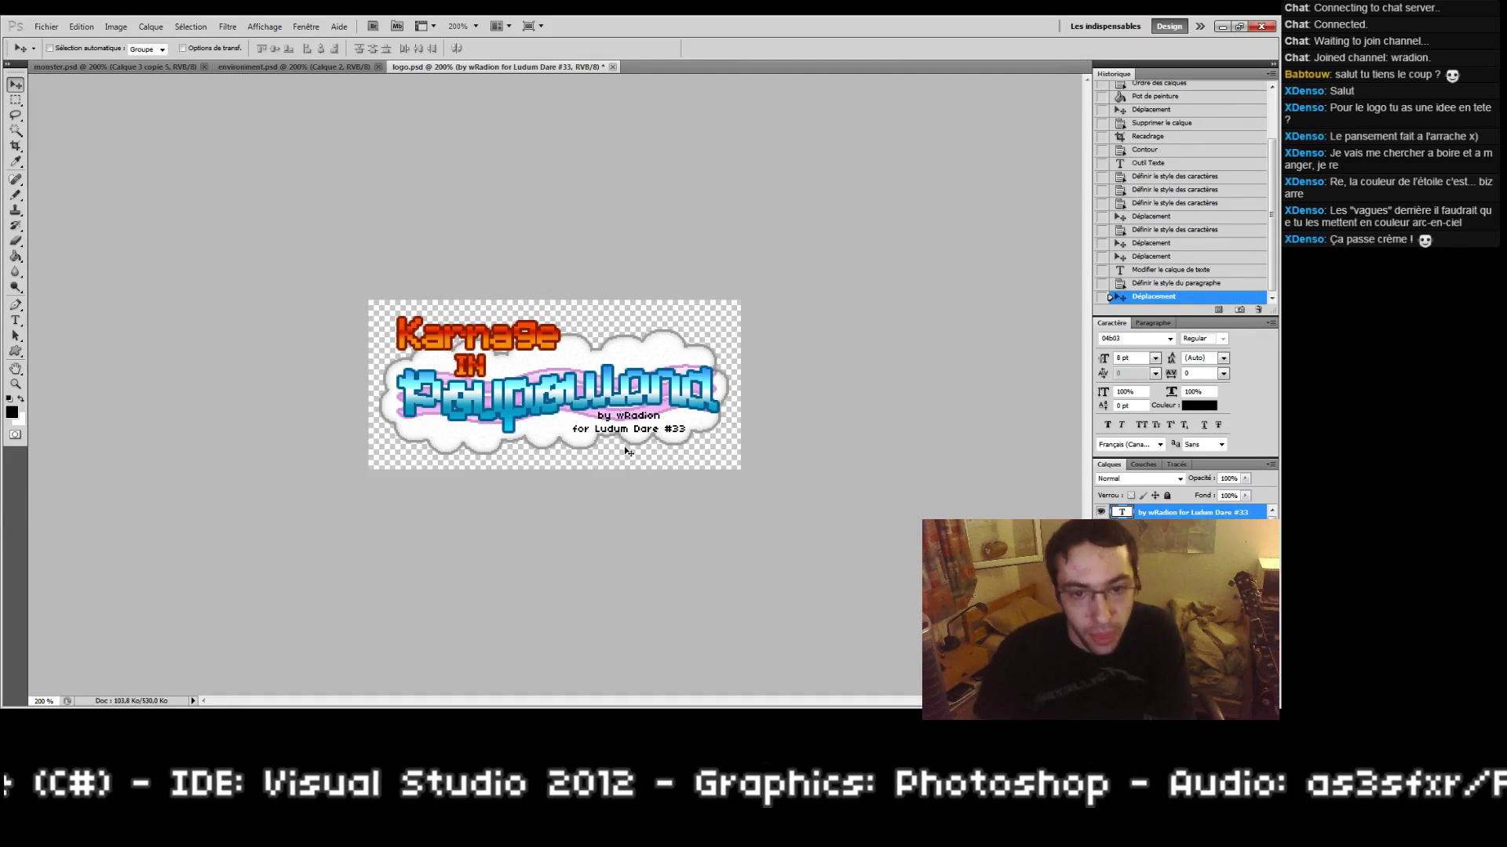
pyautogui.press('Up')
pyautogui.press('Up')
pyautogui.press('Down')
pyautogui.press('Down')
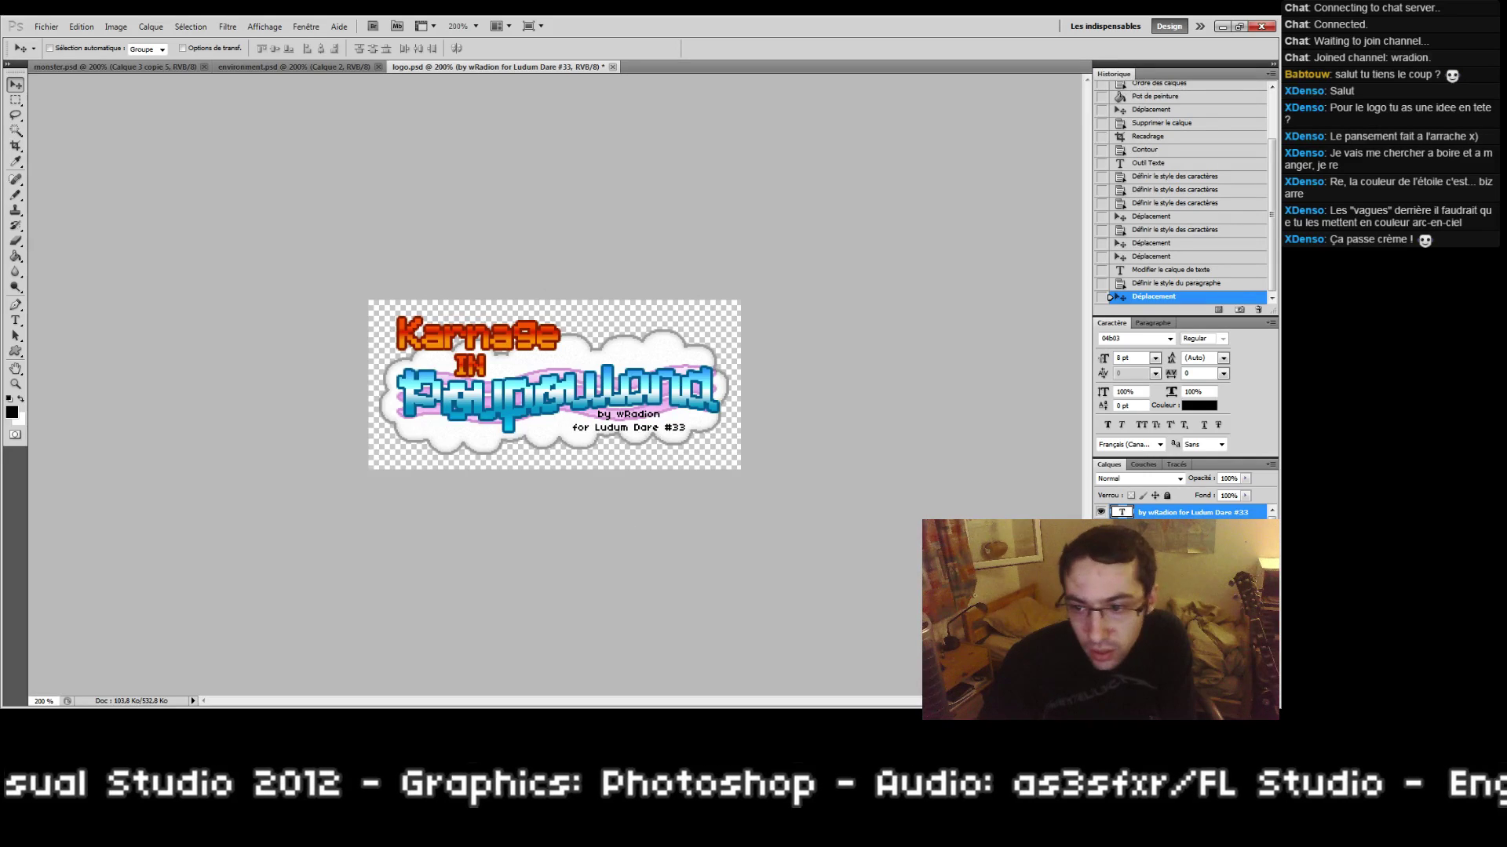
# Step: Add a white 2 px outside stroke to the credit text layer through its blending options
pyautogui.rightClick(1213, 514)
pyautogui.click(1169, 161)
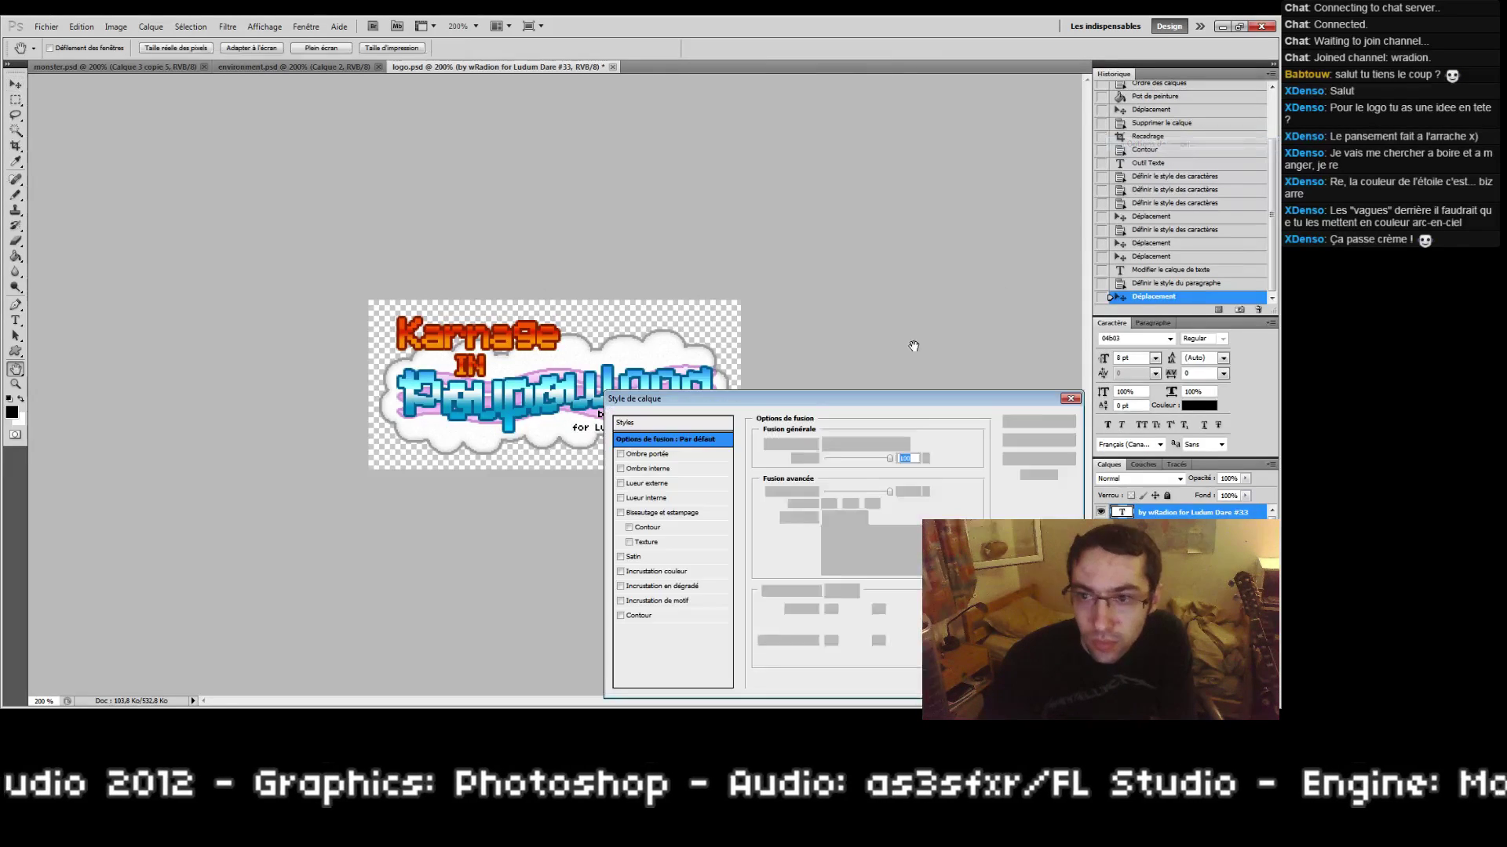
pyautogui.moveTo(767, 400); pyautogui.dragTo(907, 285)
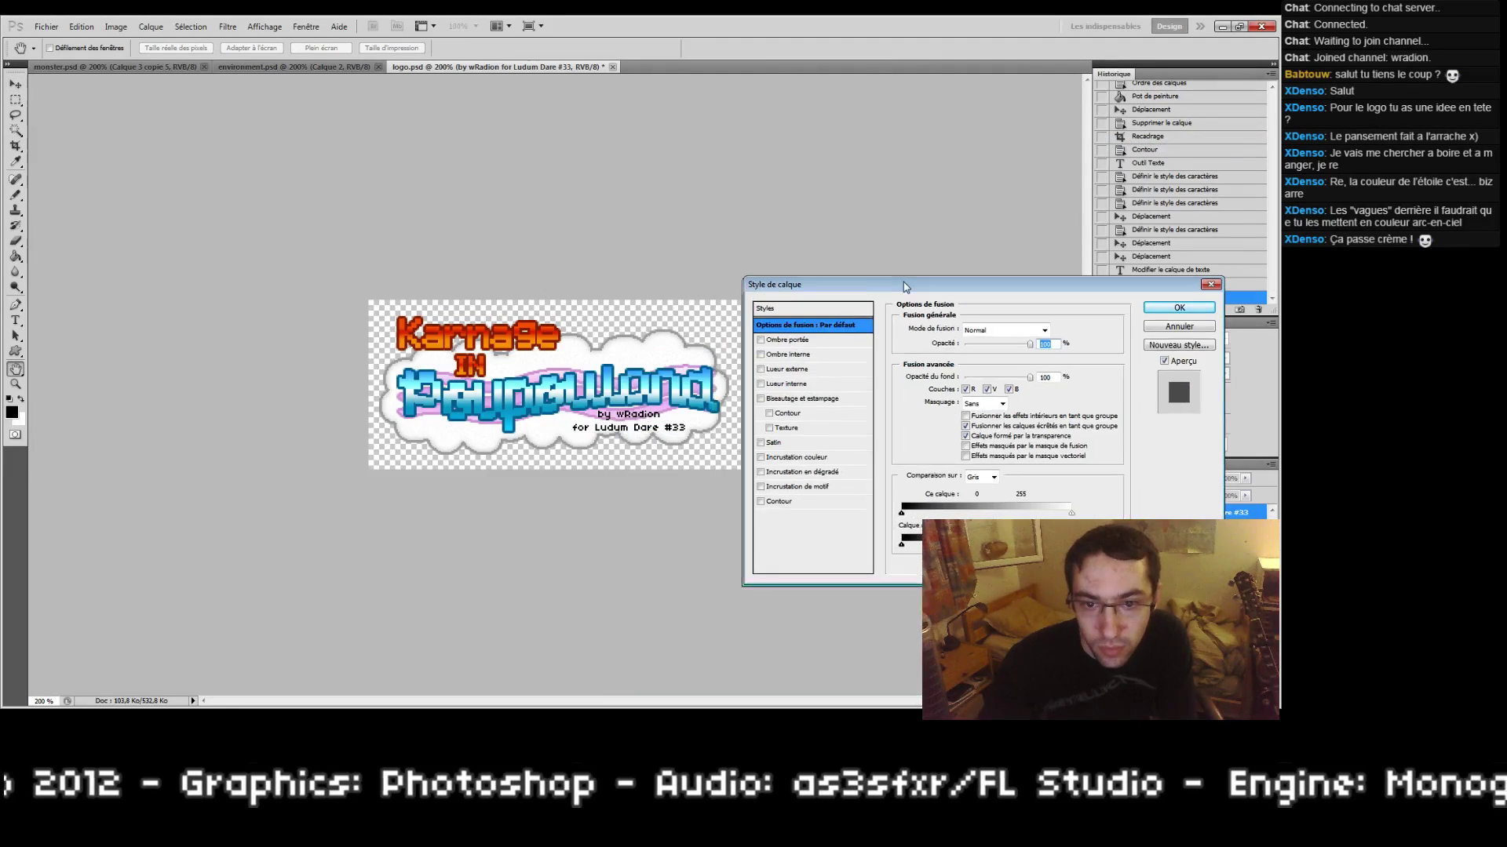
pyautogui.click(791, 501)
pyautogui.write('2')
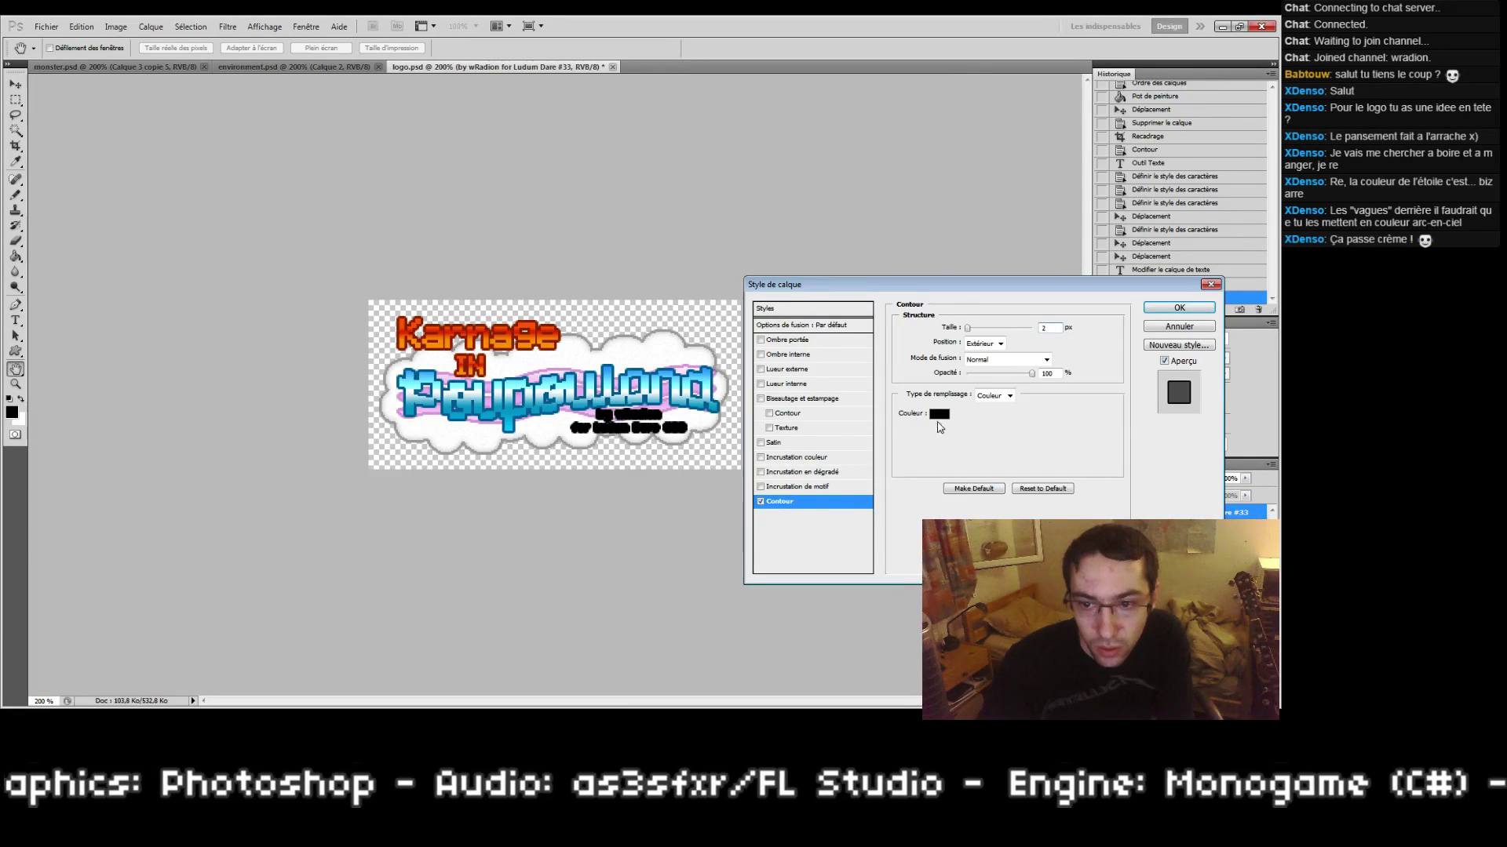
pyautogui.click(940, 413)
pyautogui.click(660, 365)
pyautogui.moveTo(663, 407); pyautogui.dragTo(867, 409)
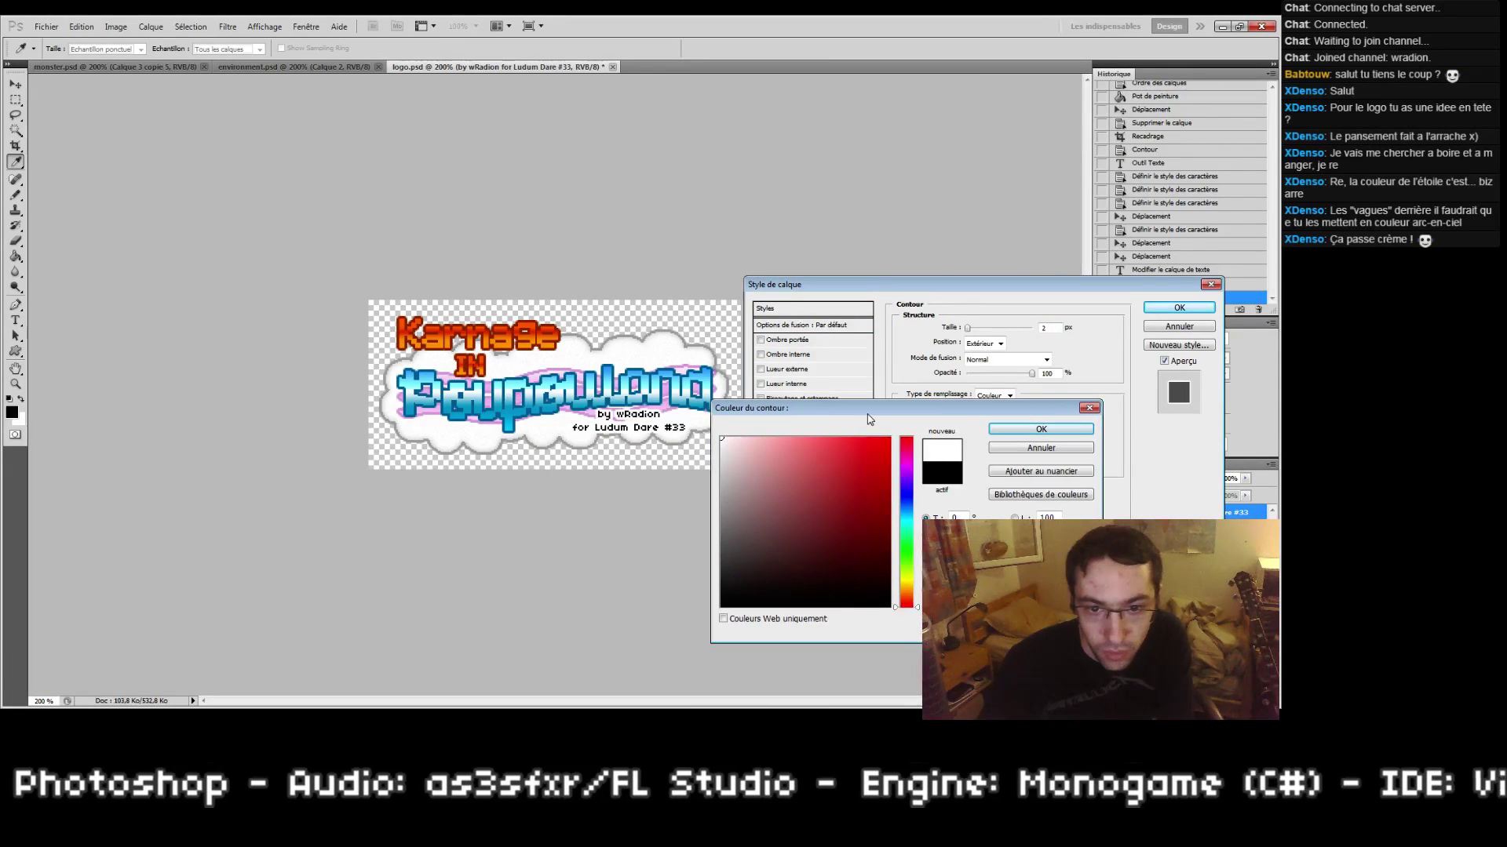
pyautogui.click(998, 430)
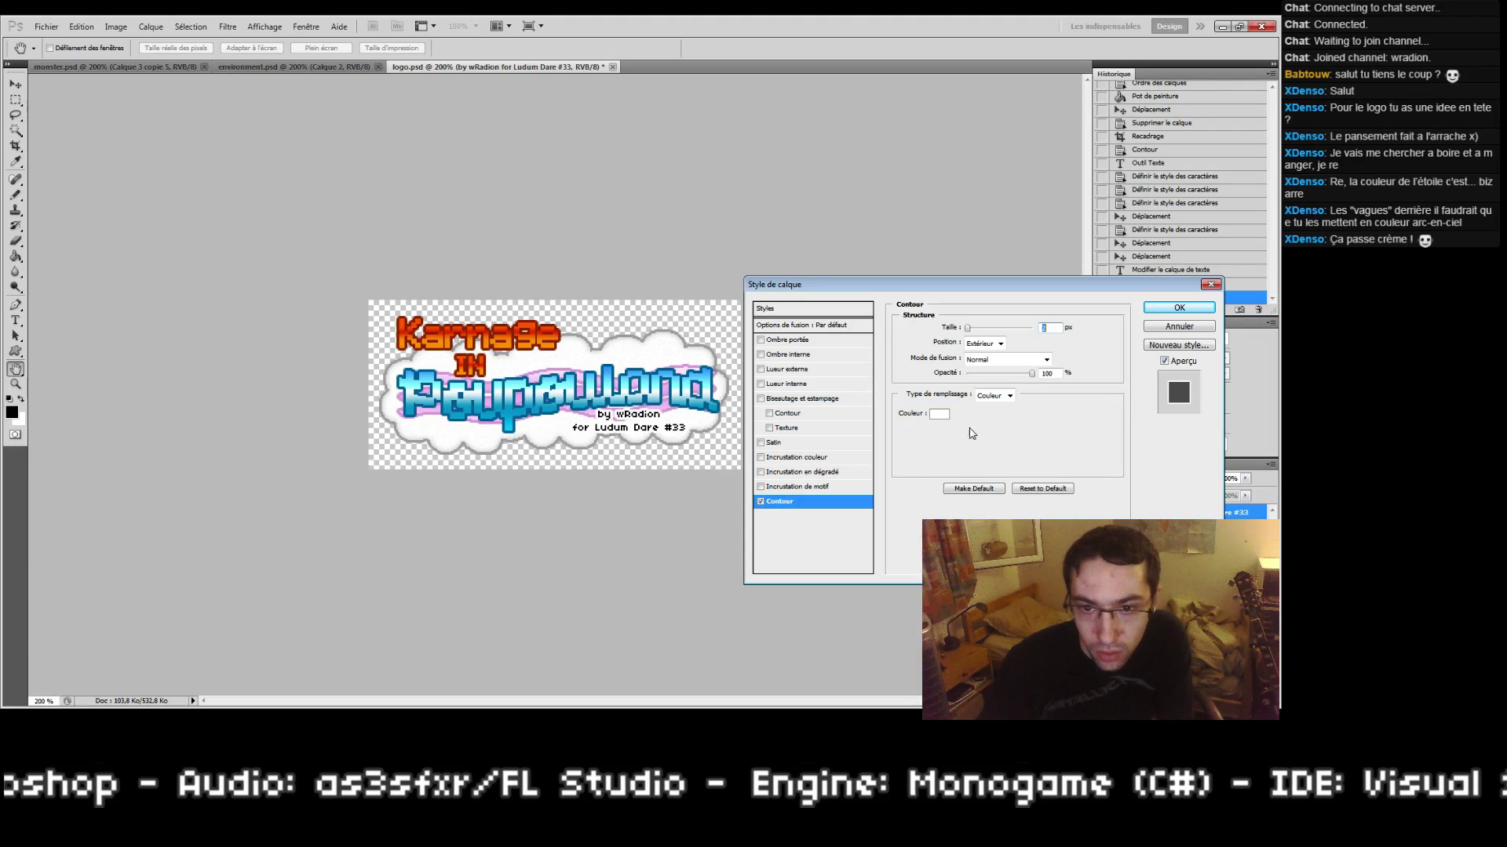
# Step: Add a drop shadow to the credit text with 100% opacity, 5 px distance and 0 px size
pyautogui.click(765, 357)
pyautogui.click(788, 340)
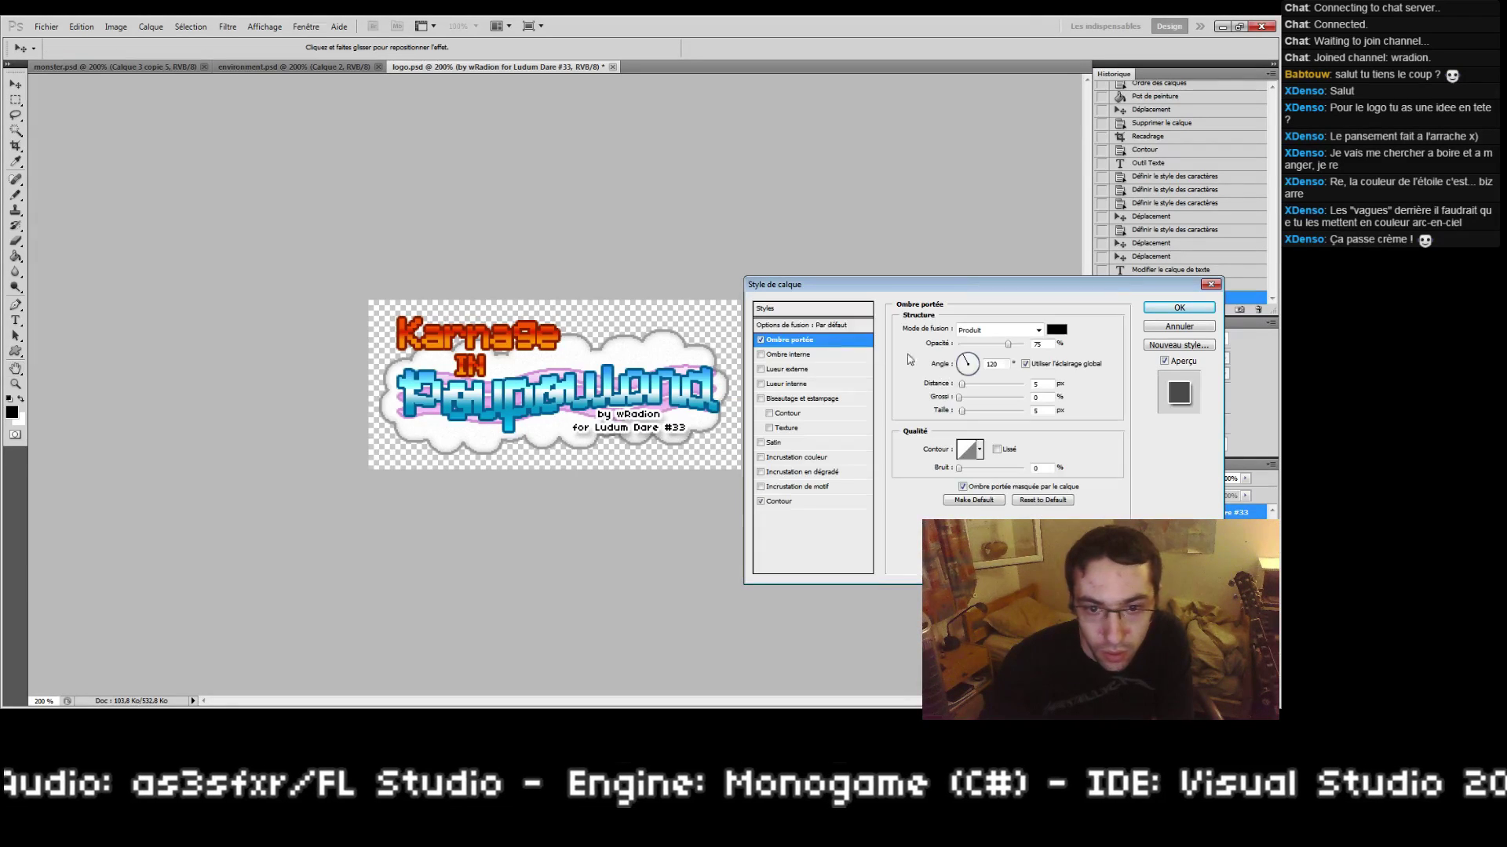
pyautogui.click(964, 385)
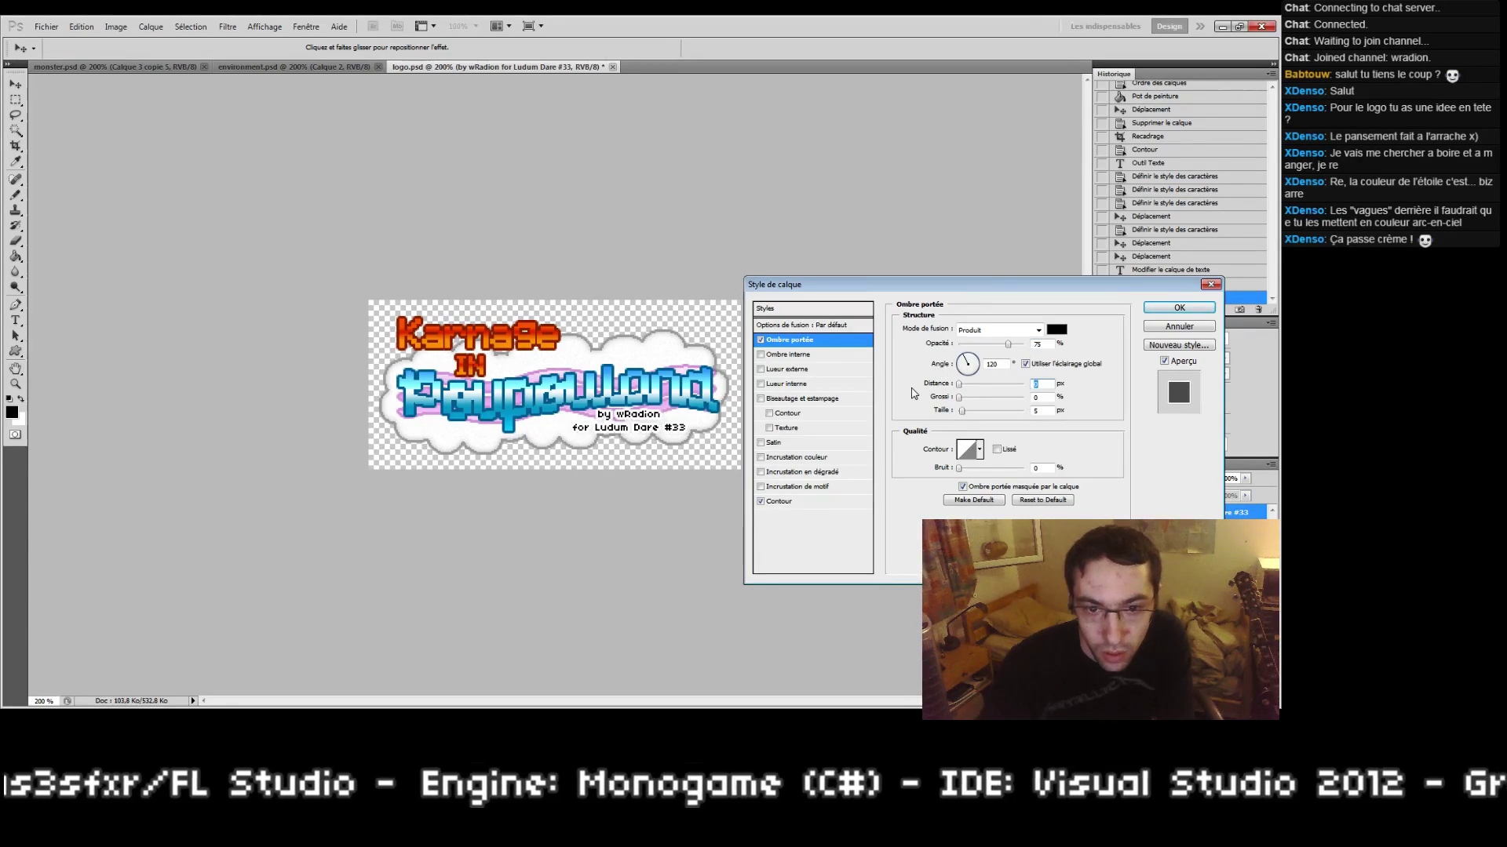
pyautogui.write('5')
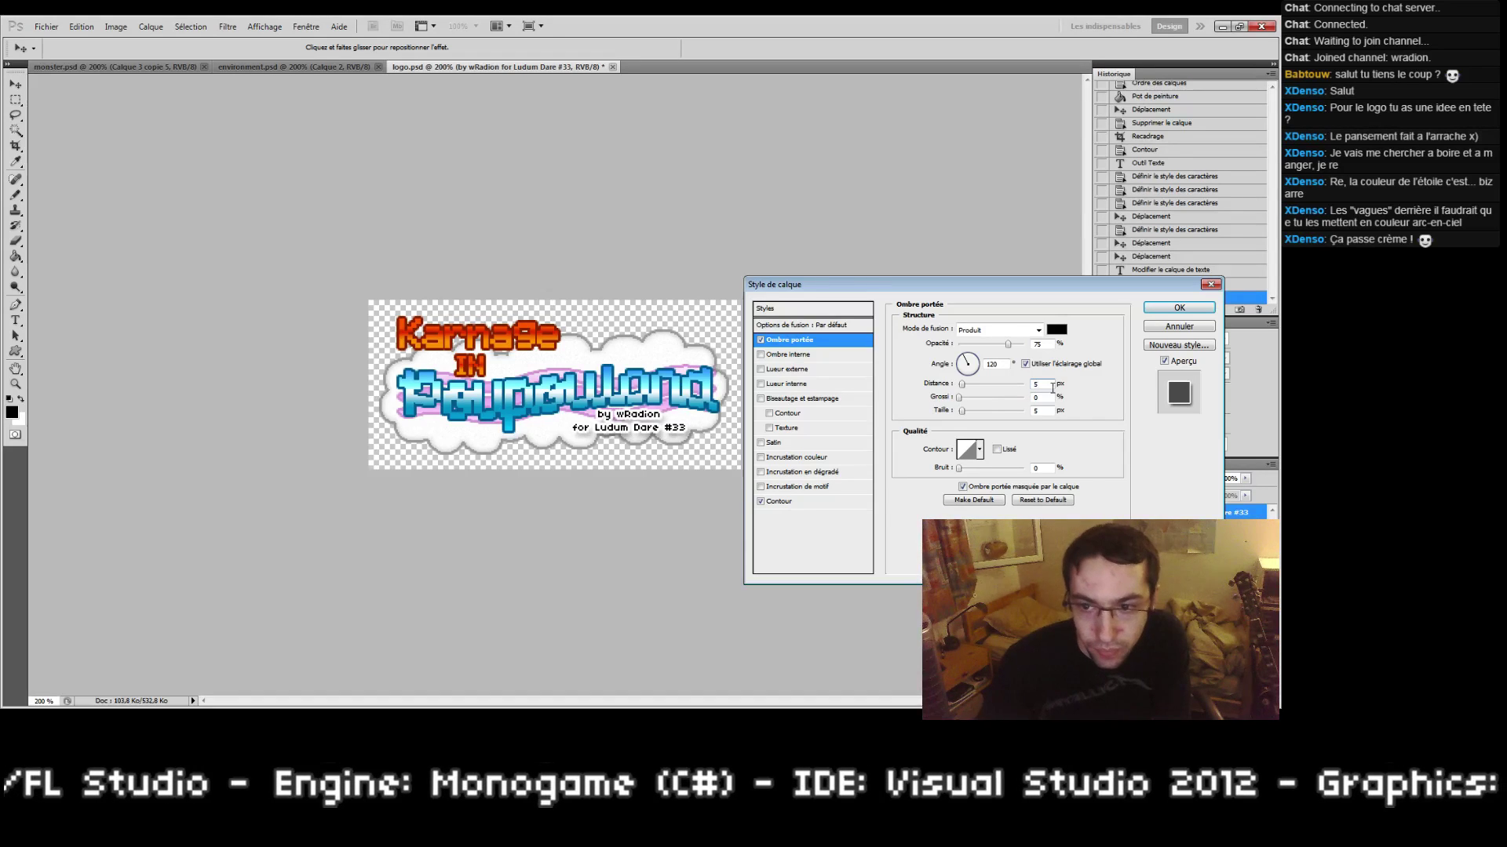
pyautogui.moveTo(1010, 344); pyautogui.dragTo(1064, 347)
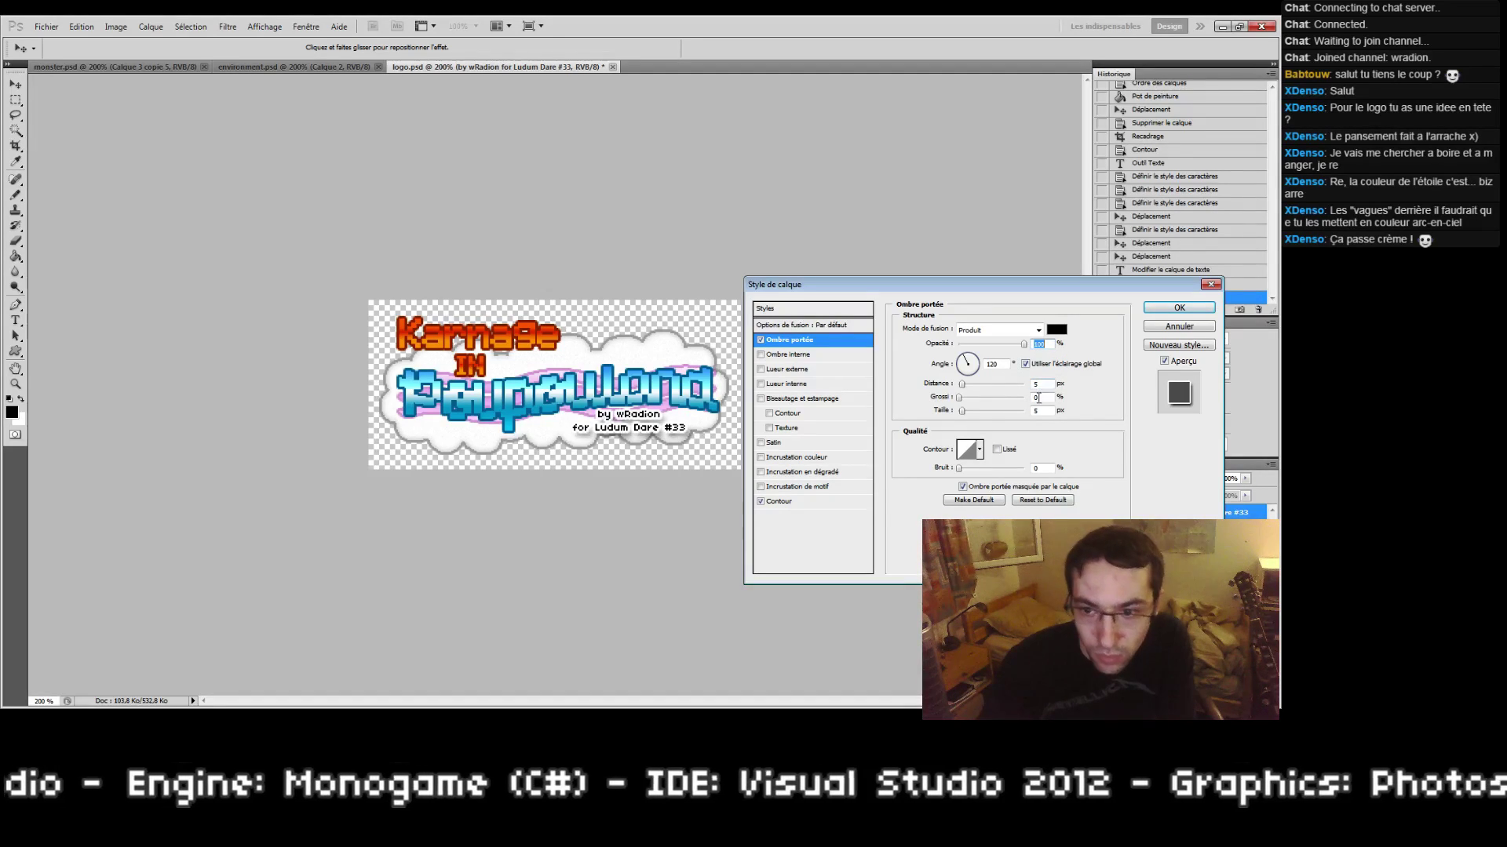
pyautogui.click(1039, 411)
pyautogui.write('1')
pyautogui.press('BackSpace')
pyautogui.write('0')
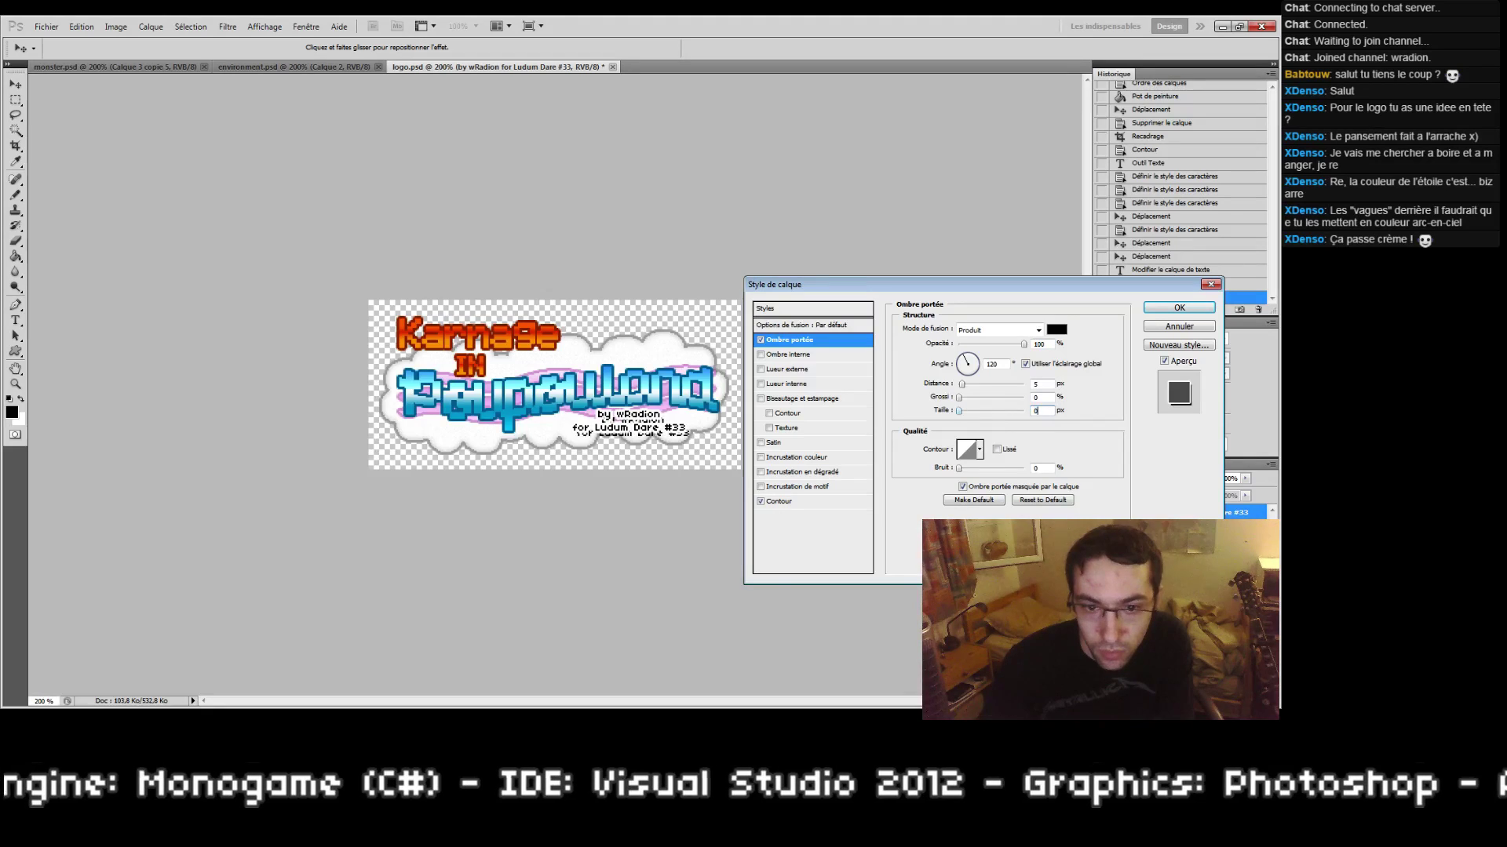
# Step: Set the credit text's drop shadow distance to 4 px and apply the layer style
pyautogui.click(1046, 383)
pyautogui.write('4')
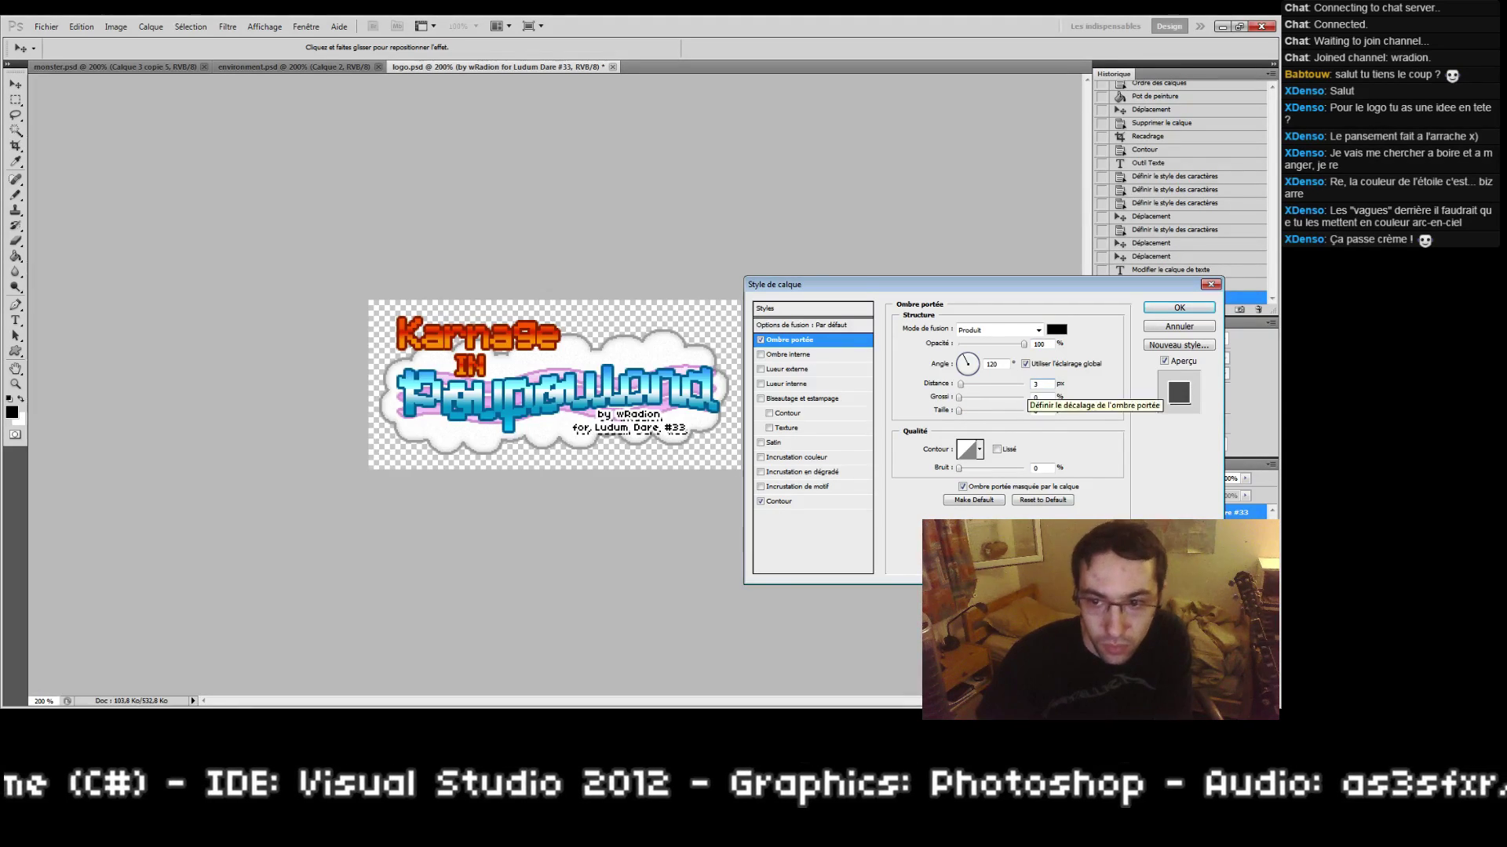
pyautogui.press('Down')
pyautogui.press('Up')
pyautogui.press('Up')
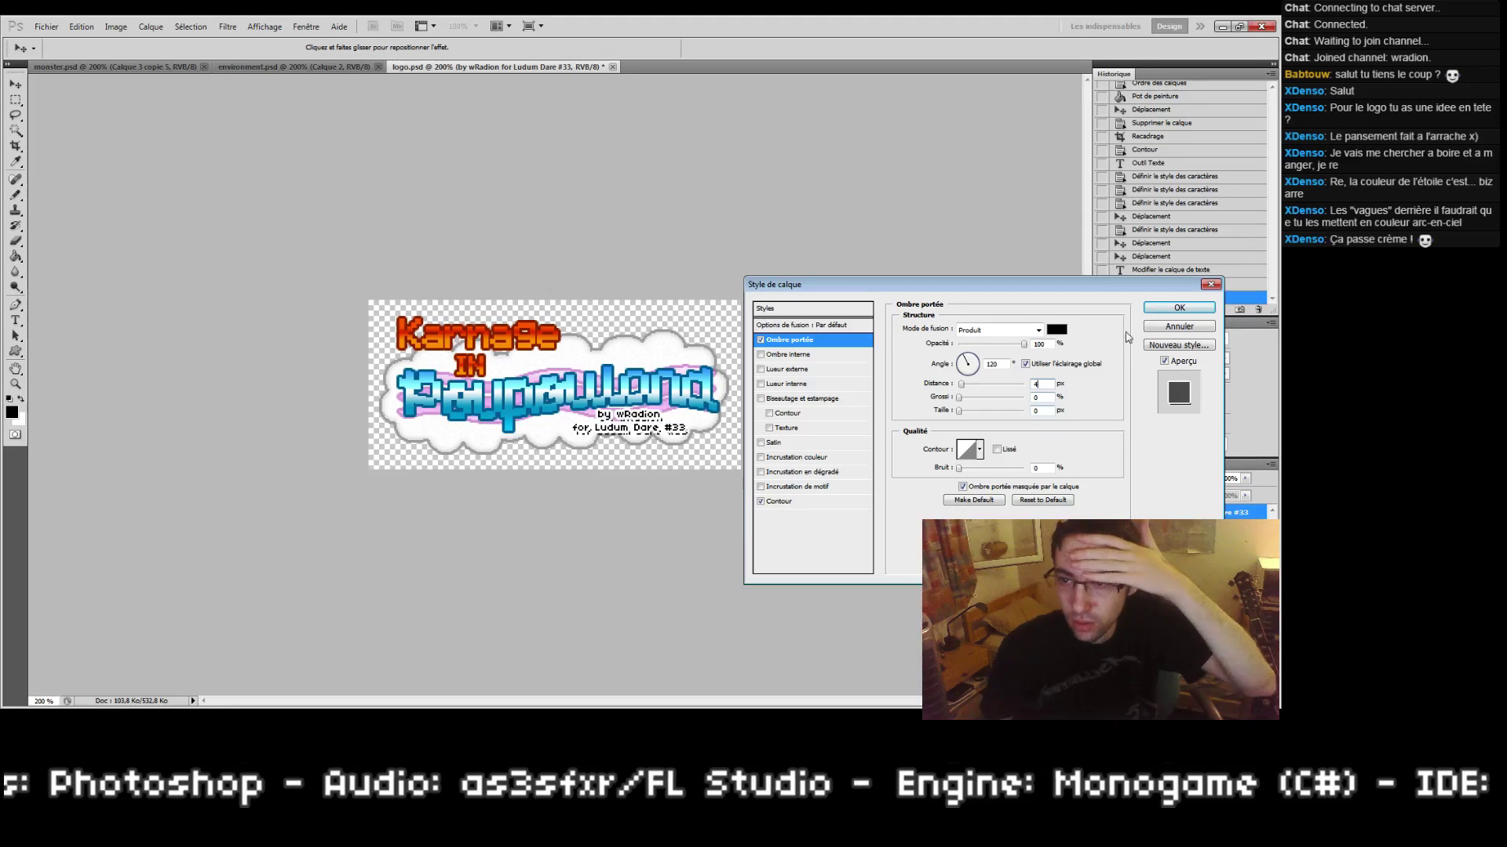
pyautogui.click(1154, 308)
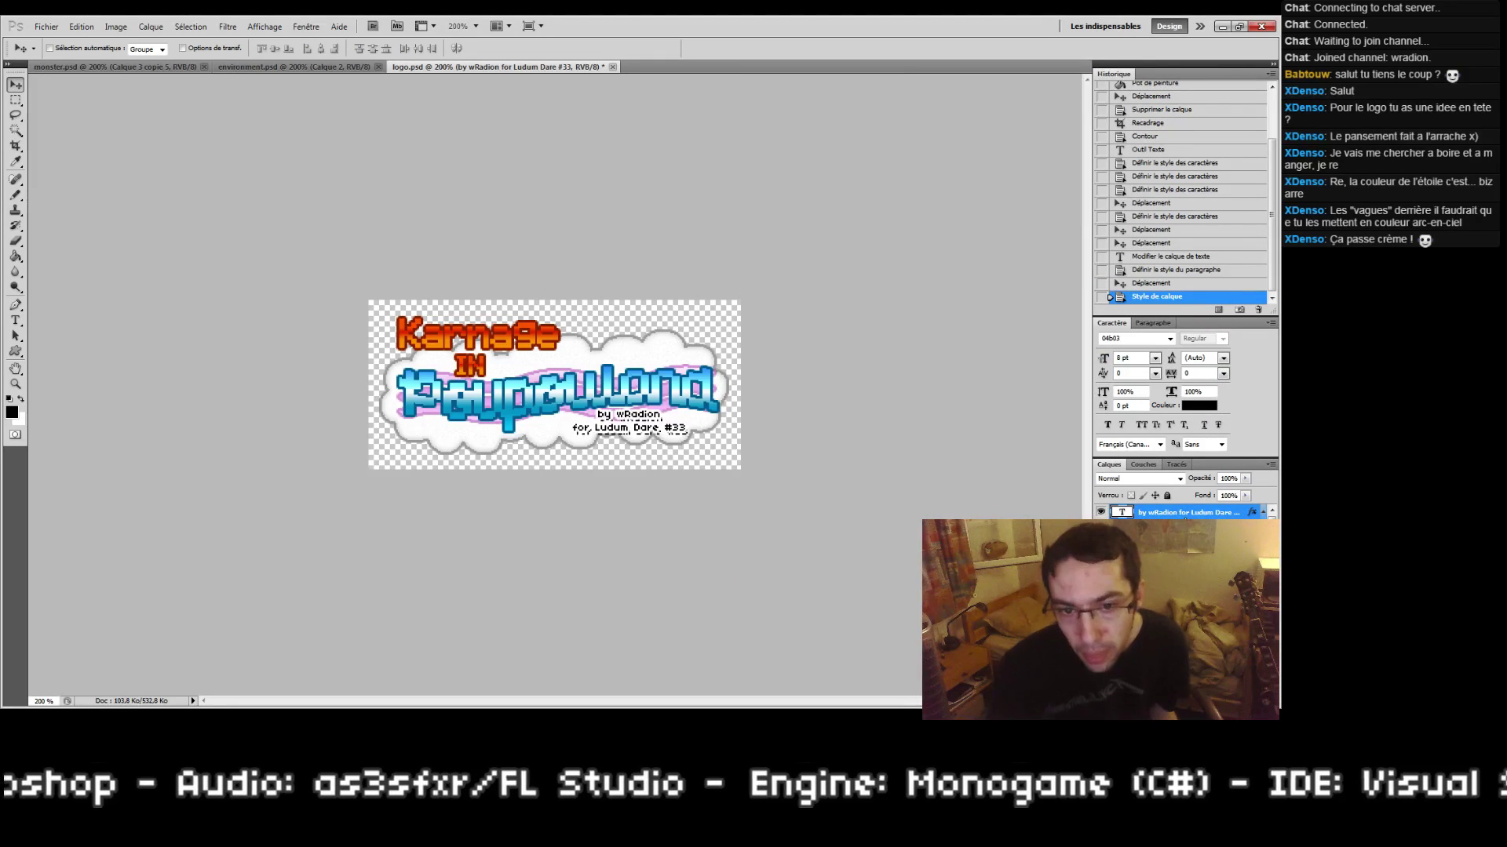
# Step: Reopen the credit text's layer style and try drop shadow distances of 3, 12 and 1 px
pyautogui.rightClick(1175, 514)
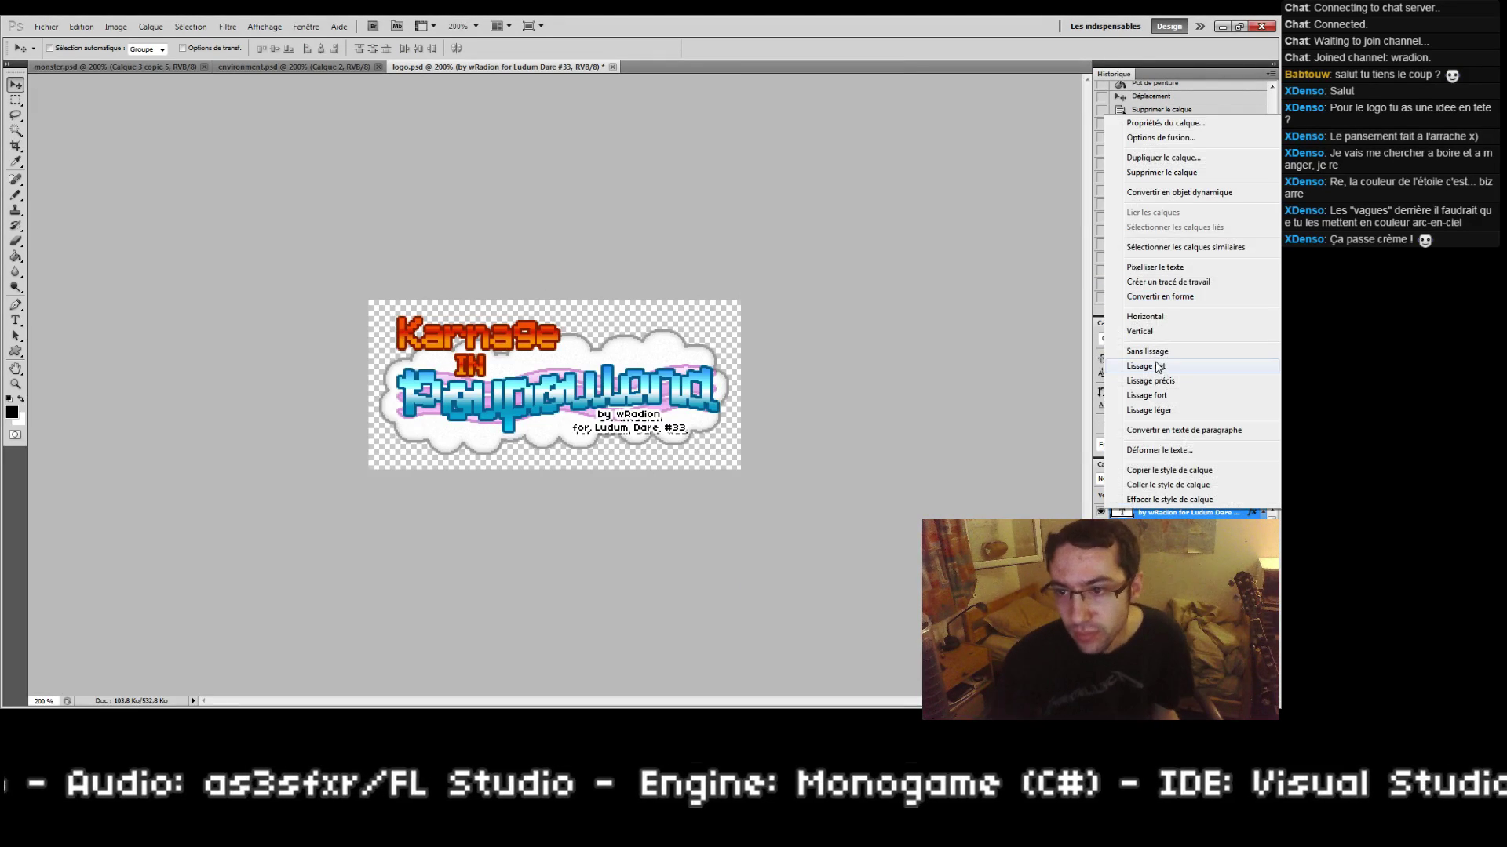
pyautogui.click(1147, 140)
pyautogui.click(803, 504)
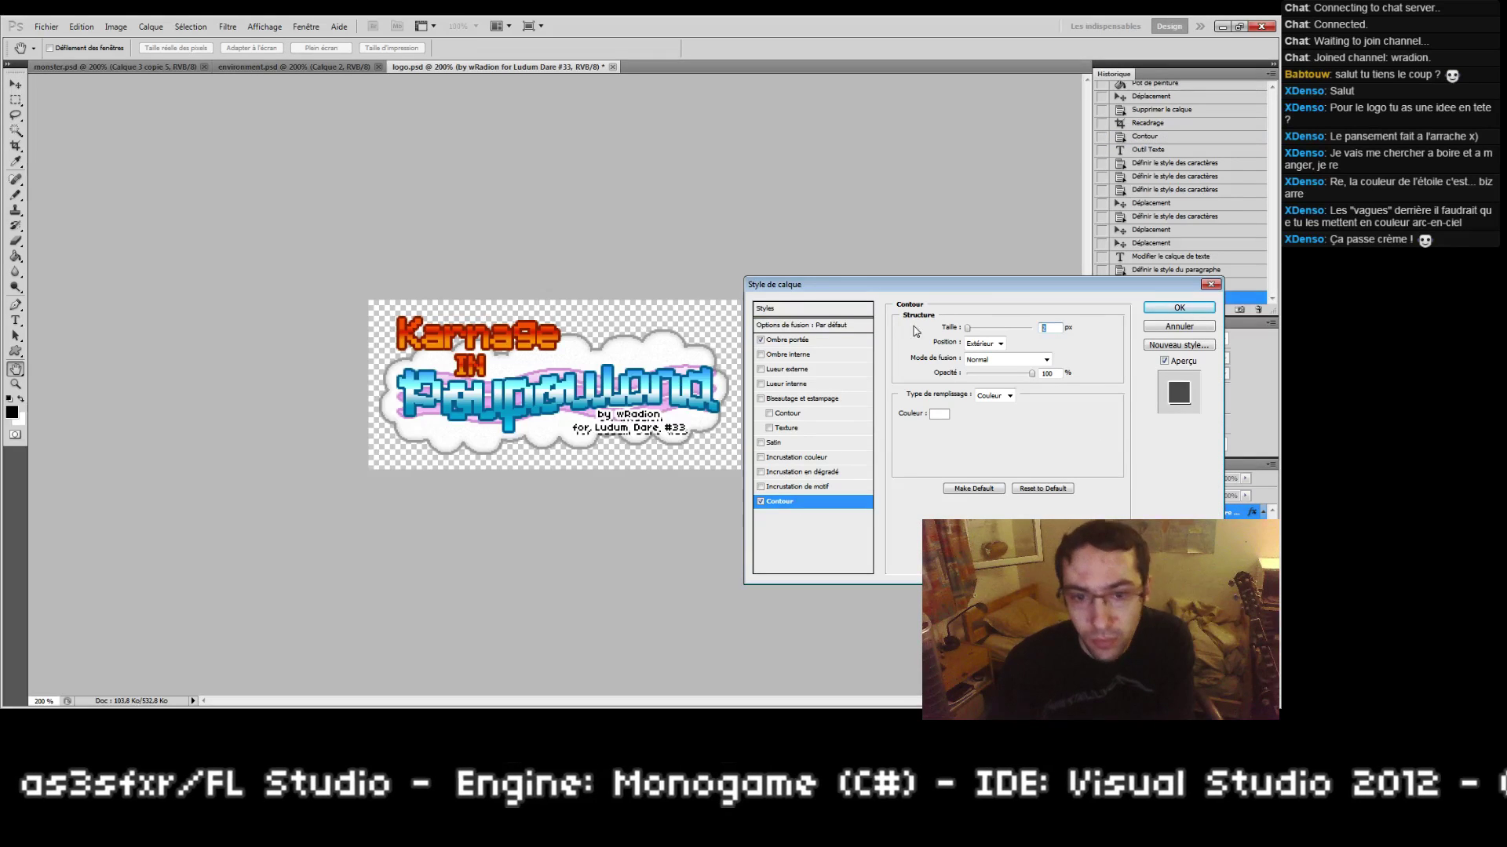
pyautogui.click(781, 341)
pyautogui.write('3')
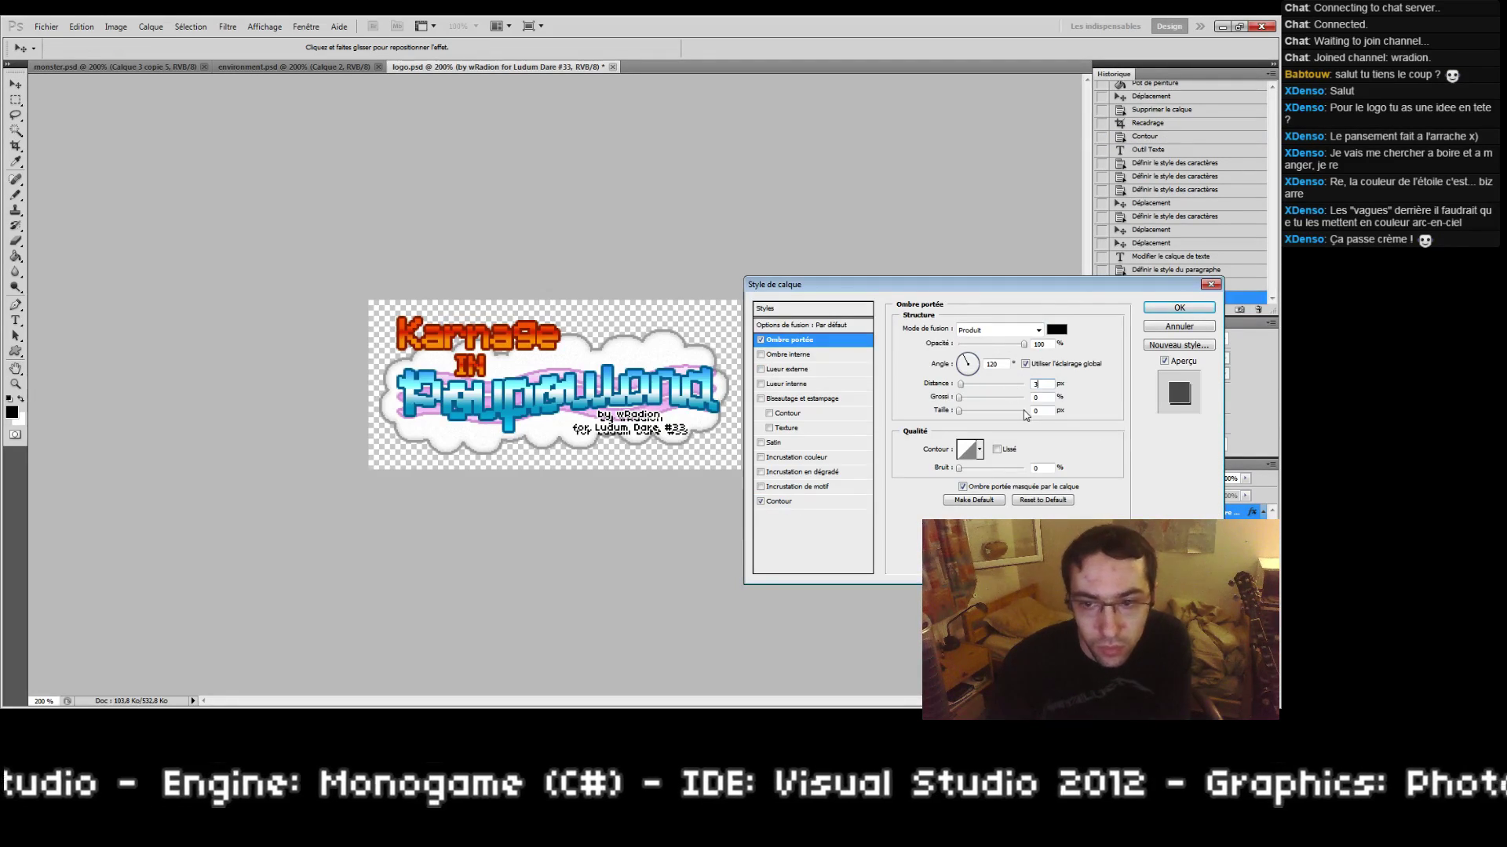
pyautogui.write('2')
pyautogui.press('BackSpace')
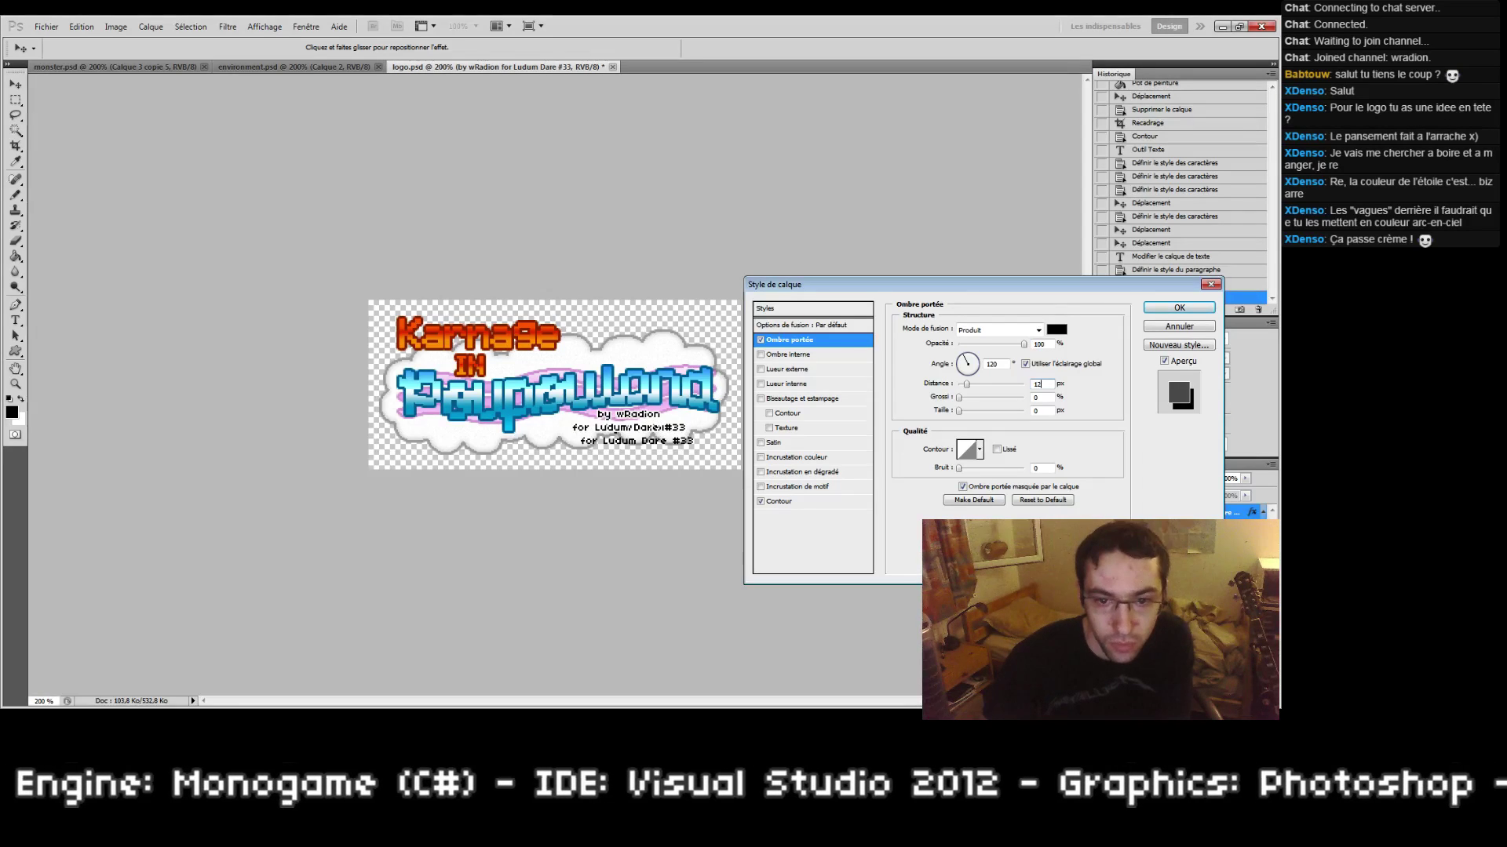
pyautogui.write('1')
pyautogui.press('BackSpace')
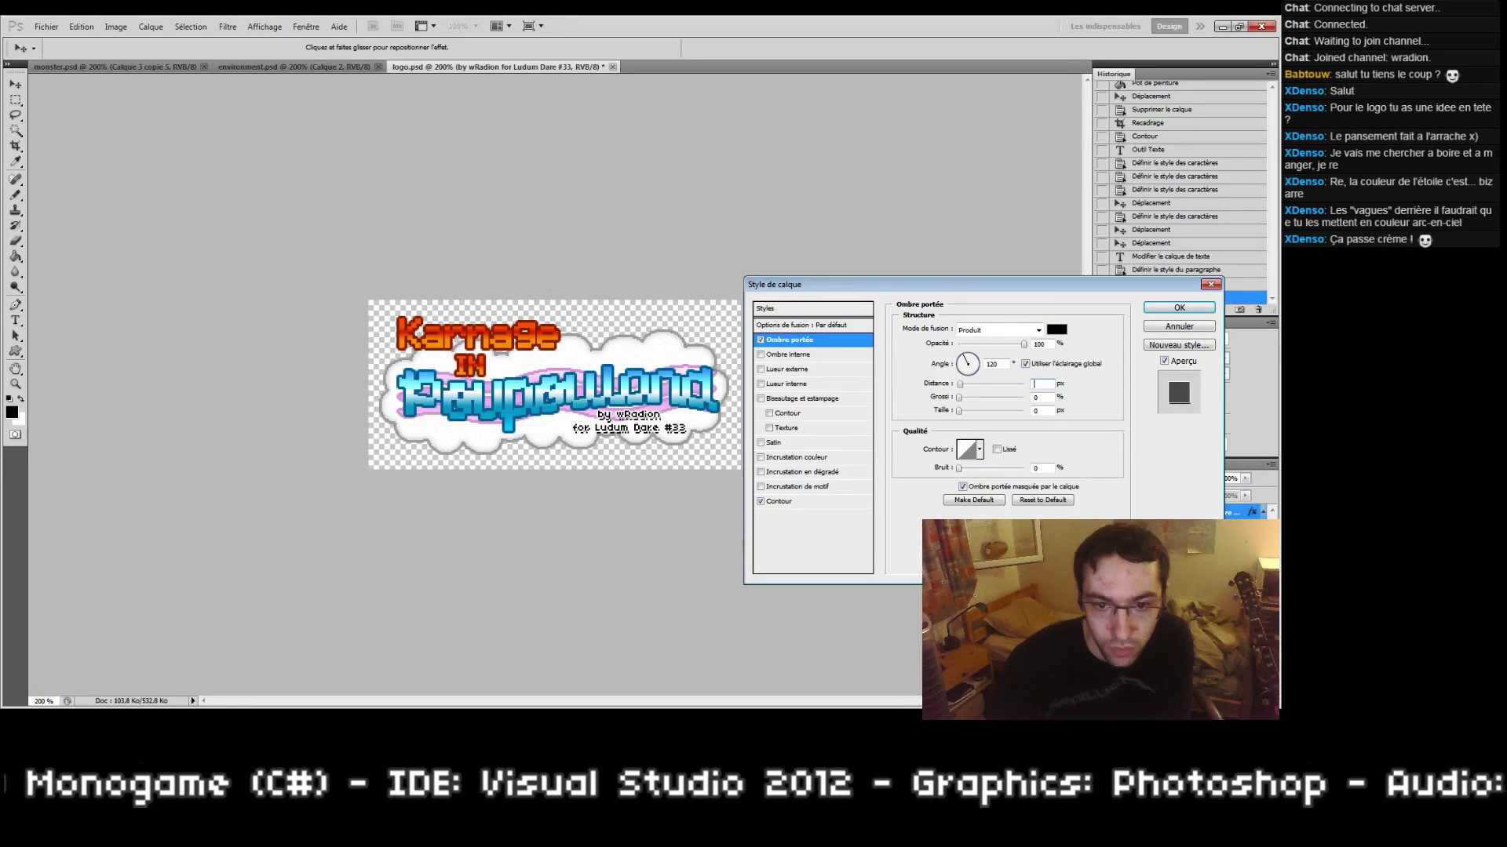
# Step: Set both the distance and the size of the credit text's drop shadow to 1 px
pyautogui.write('2')
pyautogui.press('BackSpace')
pyautogui.write('0')
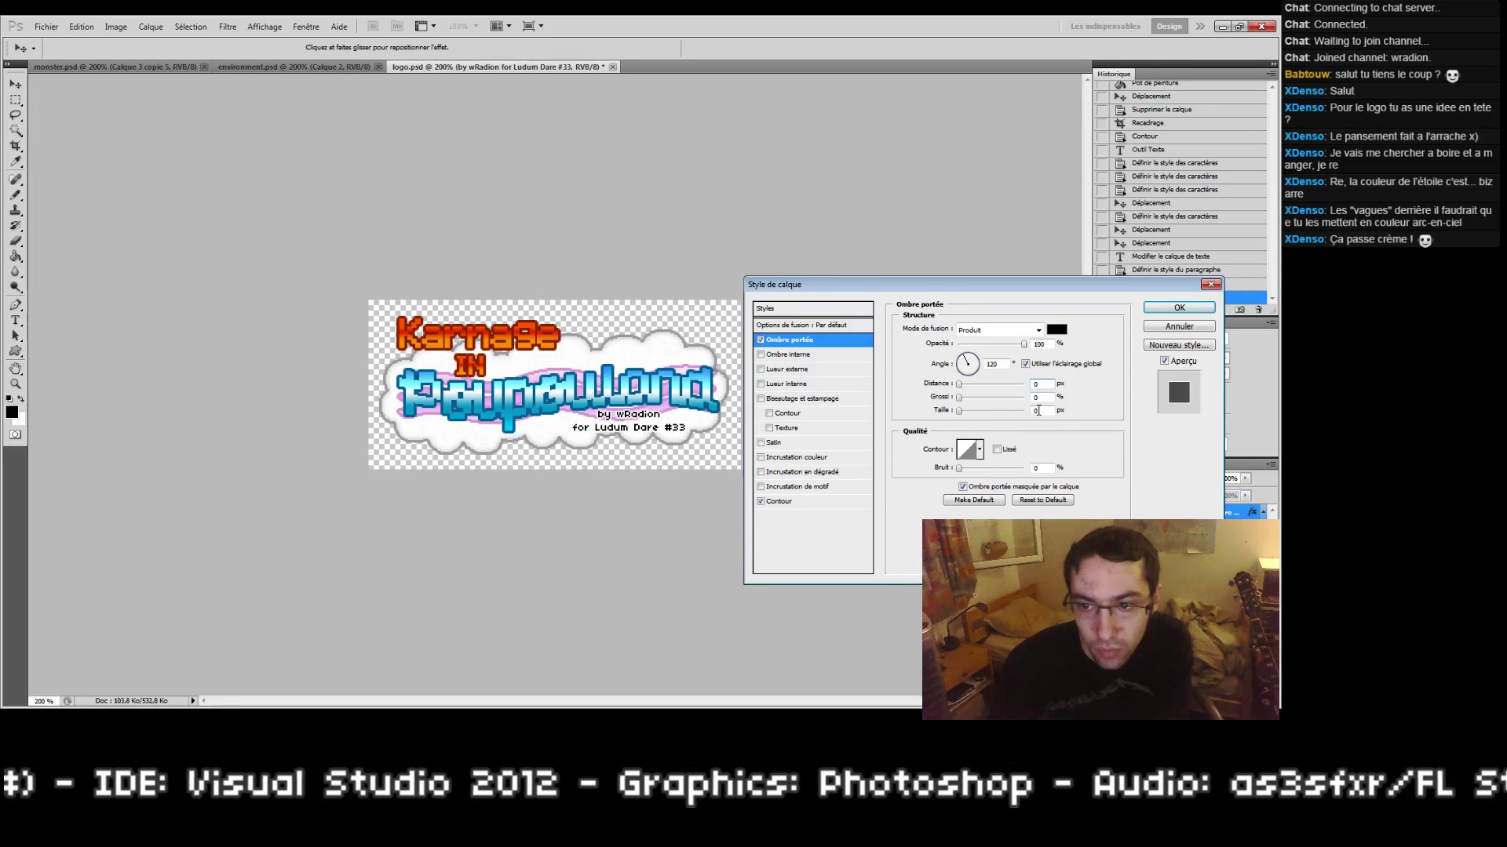
pyautogui.moveTo(1039, 410); pyautogui.dragTo(1025, 412)
pyautogui.write('11')
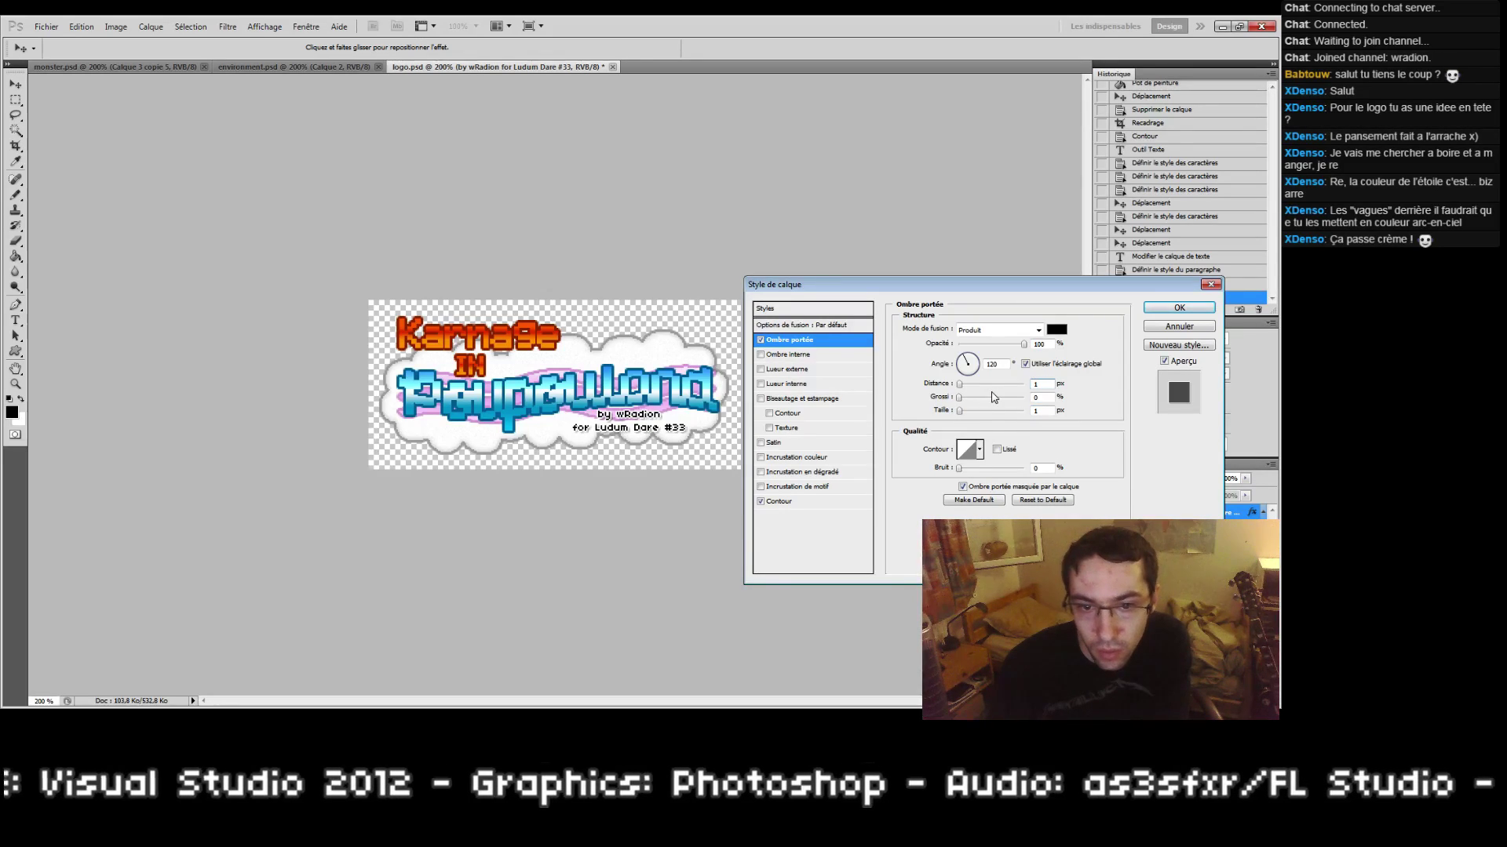
# Step: Try bright green and grey as the credit text's stroke colour, then return the colour to white
pyautogui.click(808, 502)
pyautogui.click(932, 417)
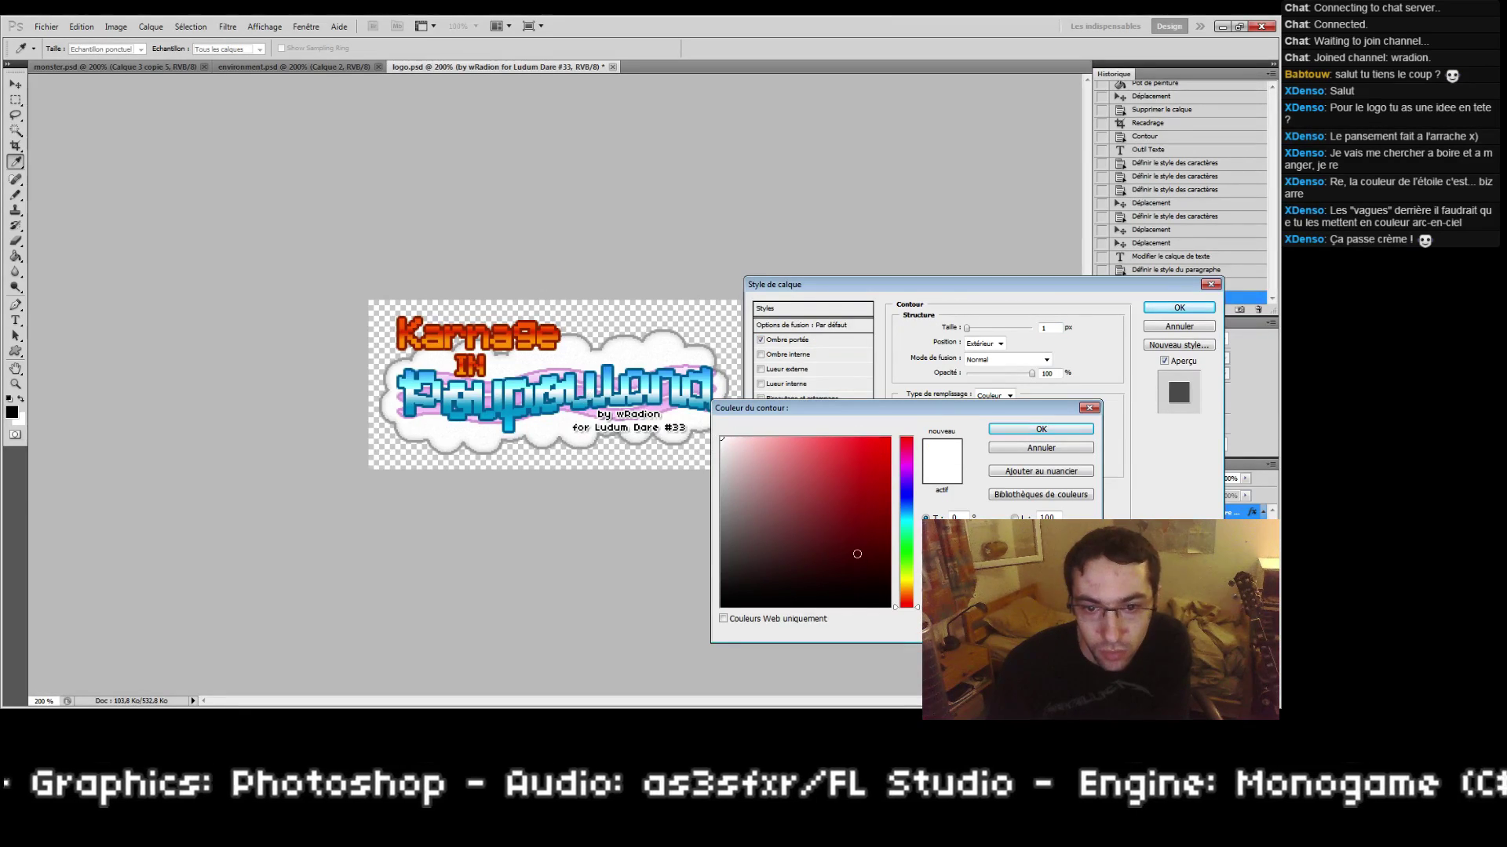
pyautogui.click(907, 553)
pyautogui.click(889, 438)
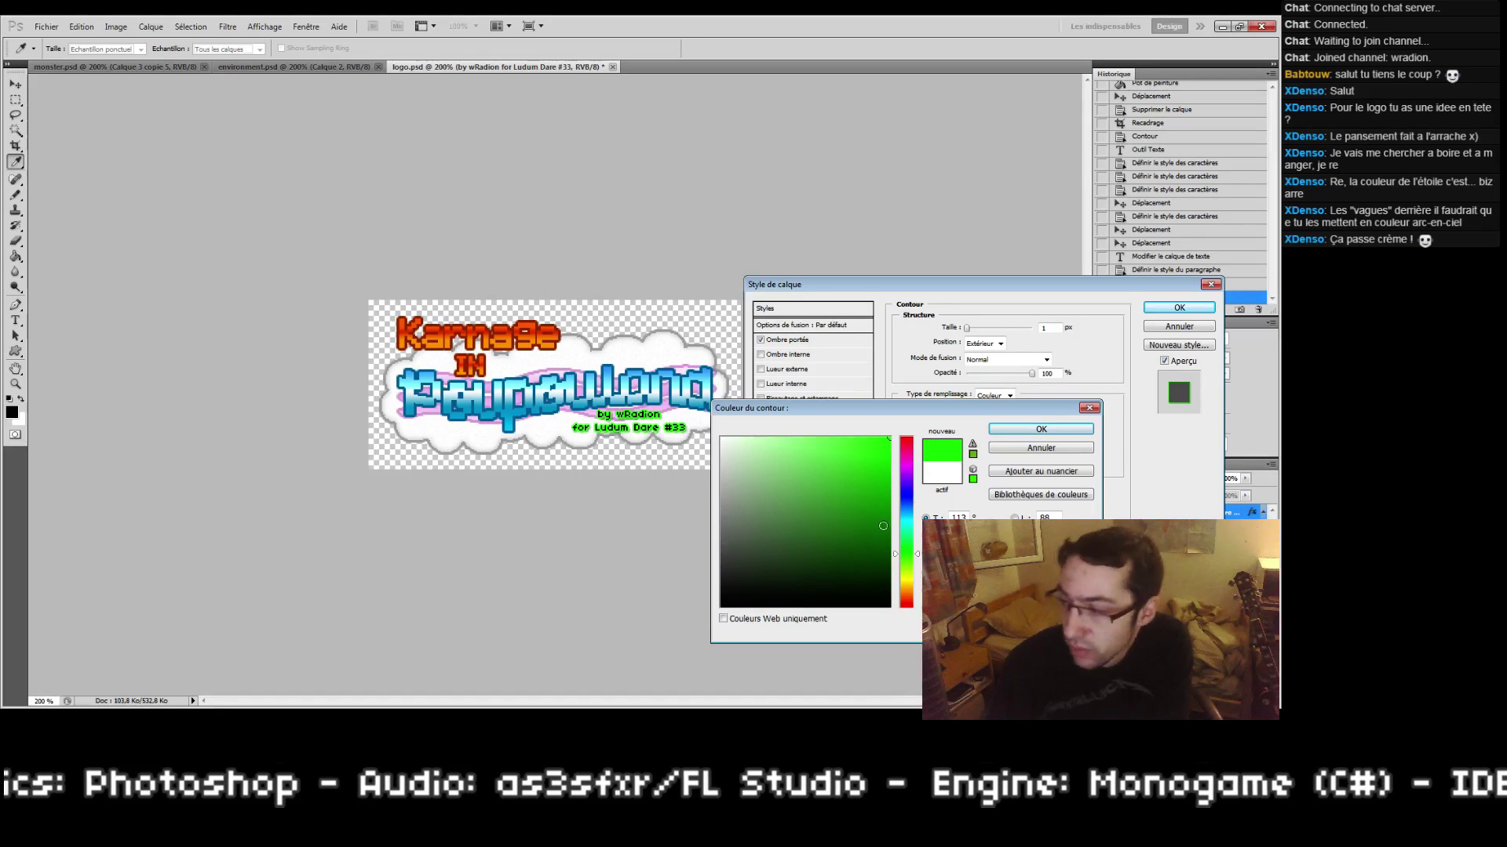
pyautogui.moveTo(824, 546); pyautogui.dragTo(612, 518)
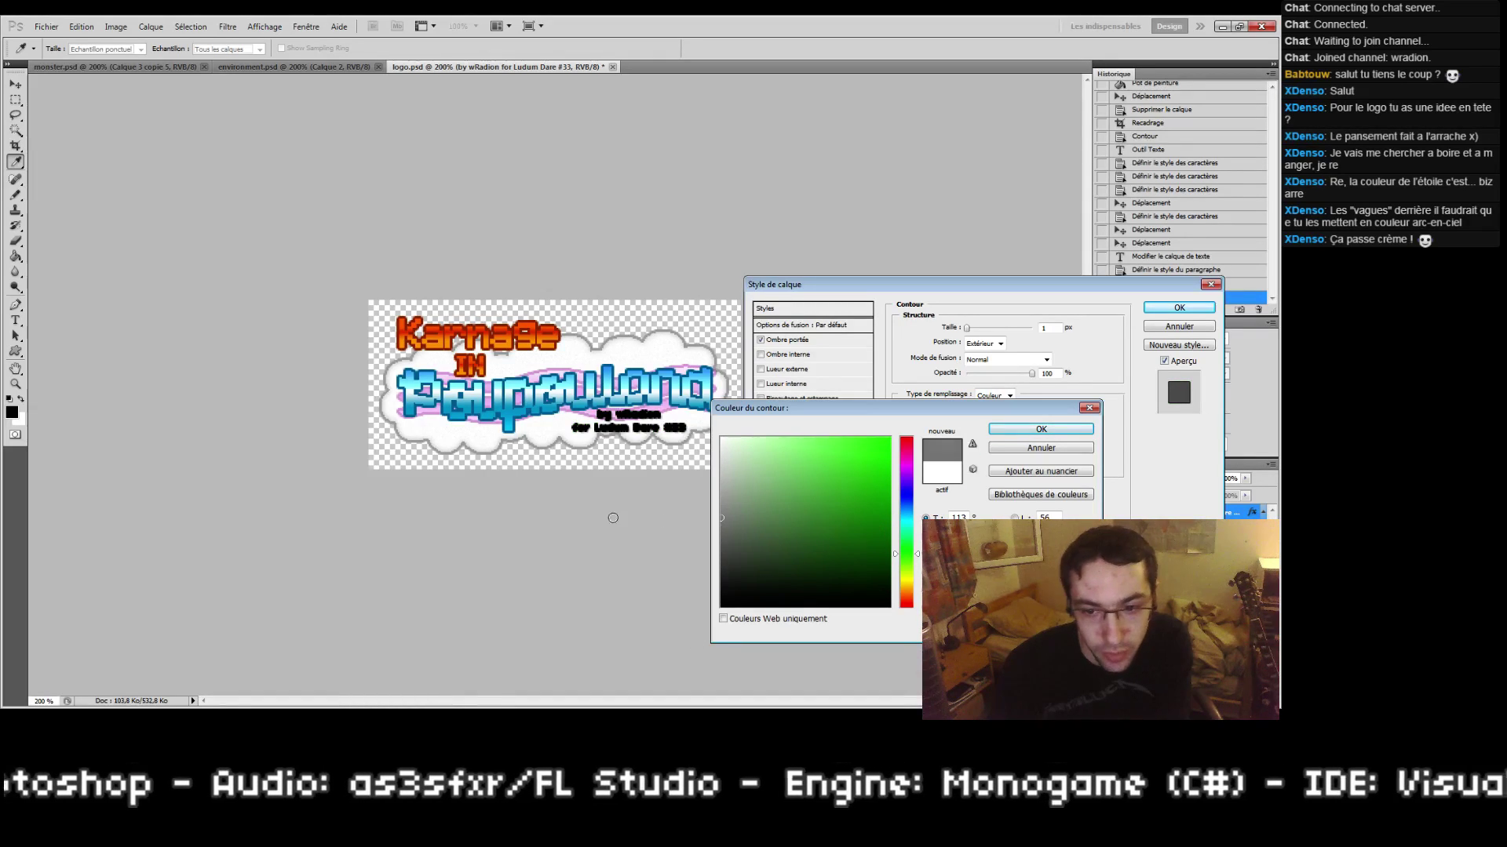
pyautogui.moveTo(837, 529); pyautogui.dragTo(720, 438)
# Step: Try pale cyan tints for the credit text's stroke, settle on white and apply the layer style
pyautogui.moveTo(910, 553); pyautogui.dragTo(910, 520)
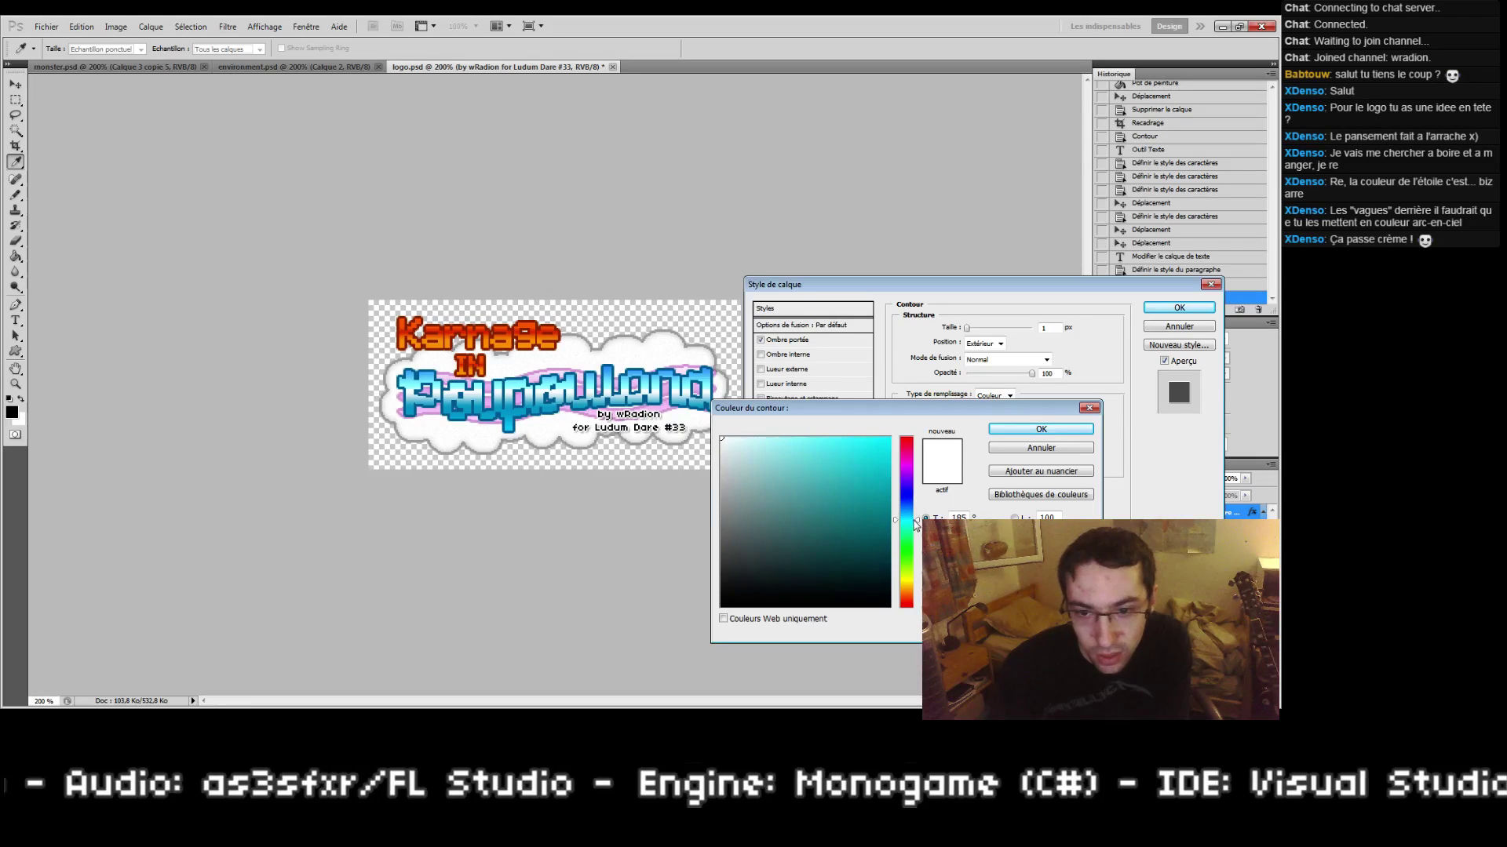
pyautogui.click(776, 437)
pyautogui.moveTo(806, 463); pyautogui.dragTo(731, 436)
pyautogui.click(725, 438)
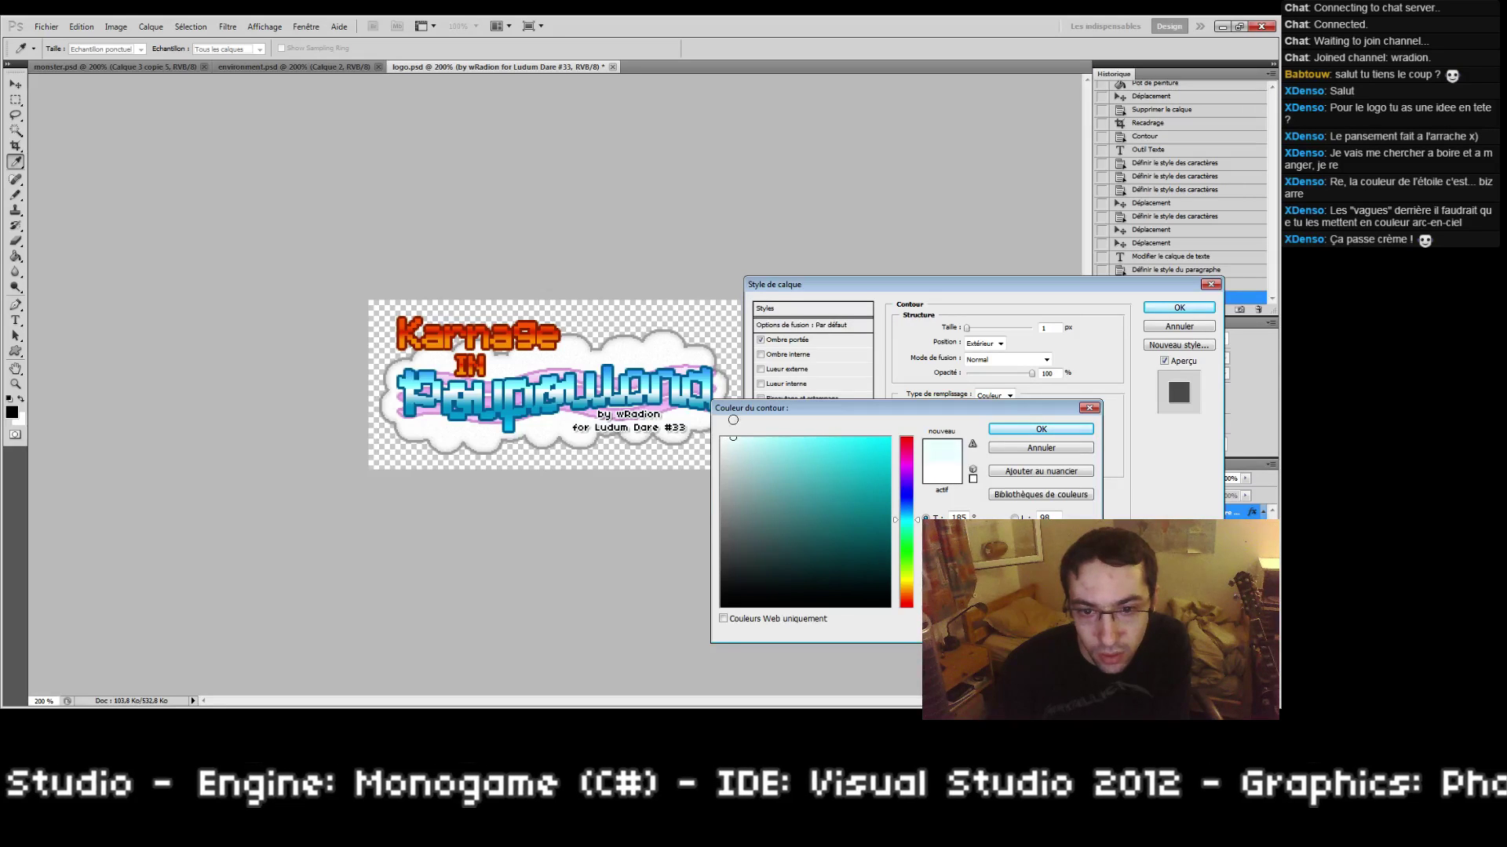
pyautogui.moveTo(743, 457); pyautogui.dragTo(743, 389)
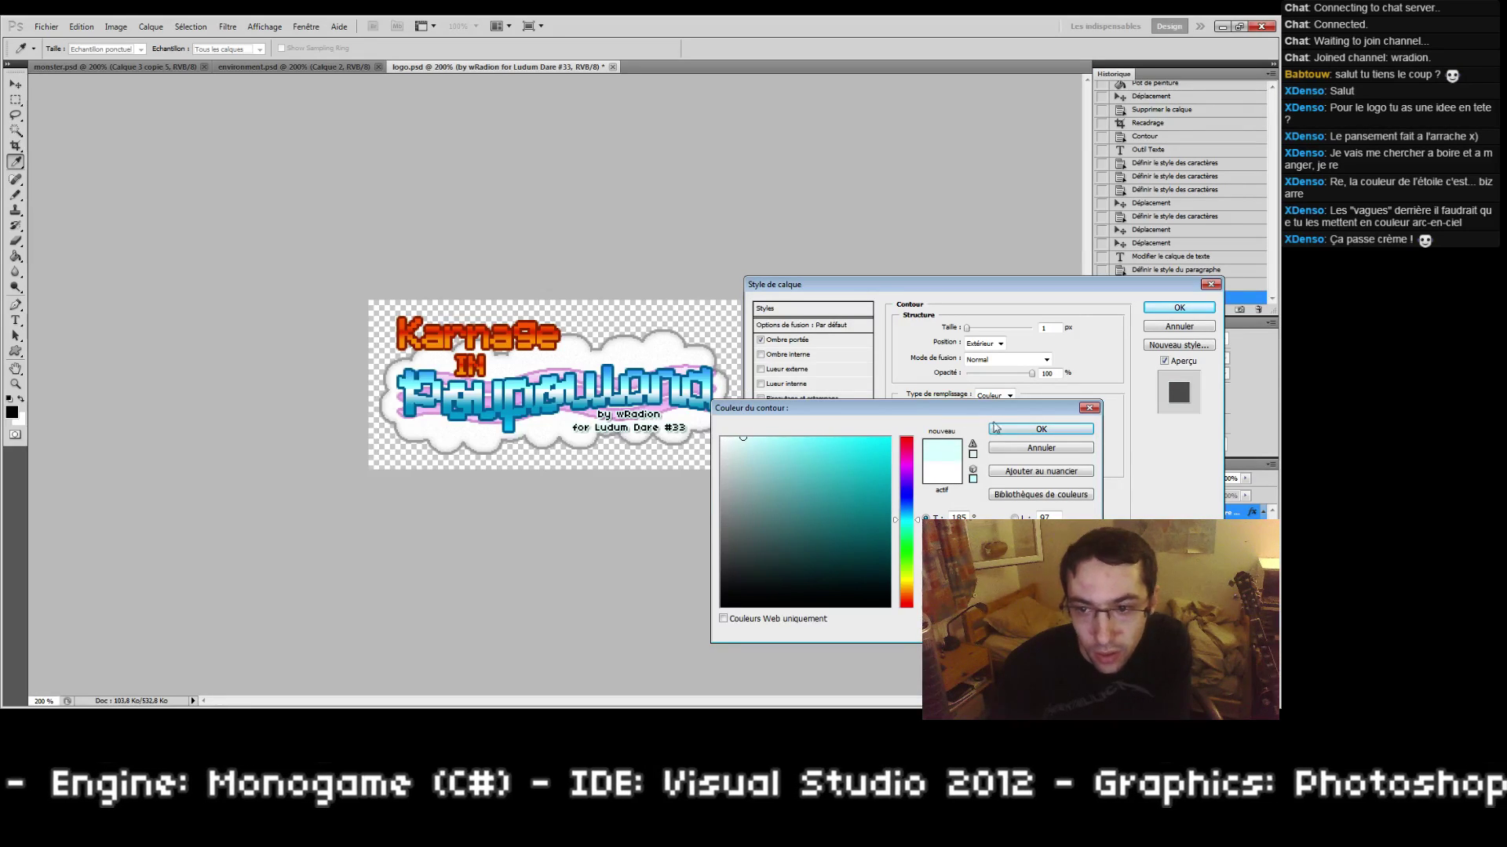
pyautogui.moveTo(727, 443); pyautogui.dragTo(714, 393)
pyautogui.click(1032, 434)
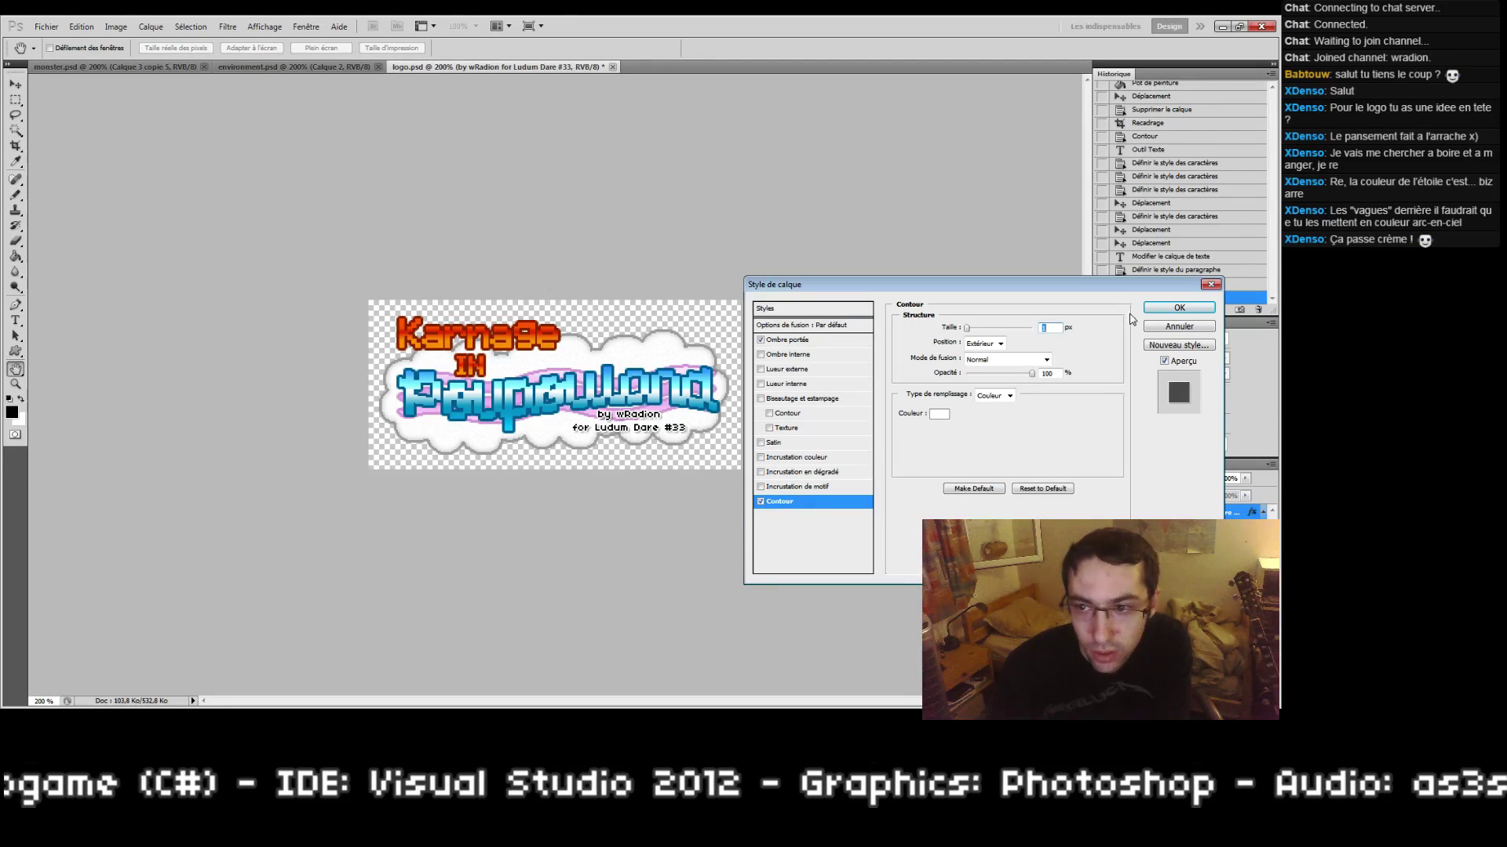
pyautogui.click(1154, 310)
# Step: Recolour the credit text, trying pink and teal before settling on purple, and save logo.psd
pyautogui.click(1192, 408)
pyautogui.click(775, 452)
pyautogui.moveTo(775, 452)
pyautogui.mouseDown()
pyautogui.moveTo(654, 437)
pyautogui.moveTo(738, 497)
pyautogui.moveTo(754, 407)
pyautogui.mouseUp()
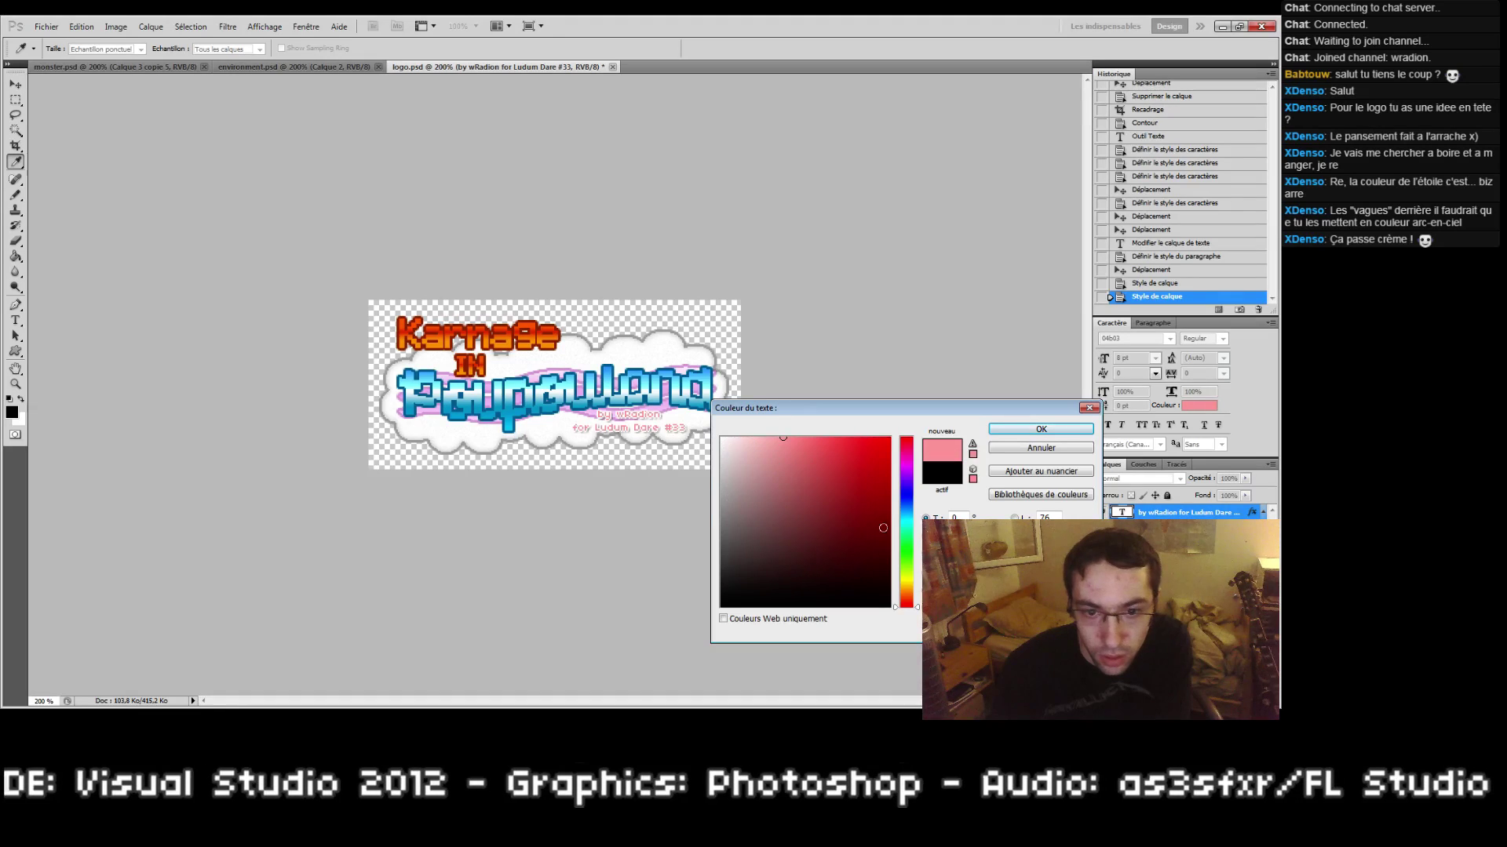
pyautogui.moveTo(911, 544)
pyautogui.mouseDown()
pyautogui.moveTo(909, 523)
pyautogui.moveTo(859, 533)
pyautogui.moveTo(867, 547)
pyautogui.moveTo(893, 493)
pyautogui.mouseUp()
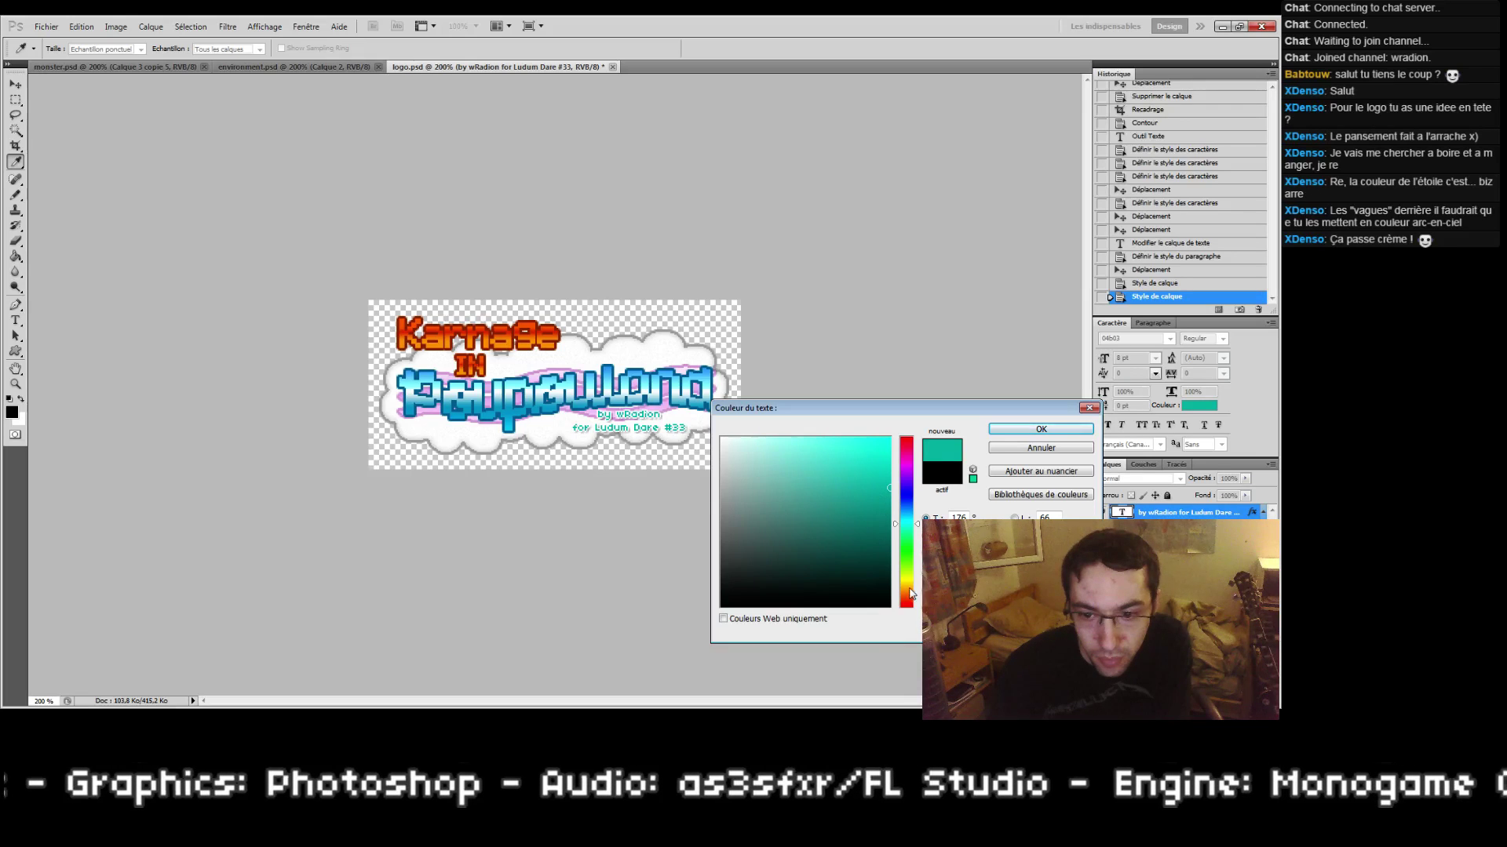
pyautogui.moveTo(906, 548)
pyautogui.mouseDown()
pyautogui.moveTo(911, 485)
pyautogui.moveTo(835, 436)
pyautogui.moveTo(863, 437)
pyautogui.moveTo(868, 471)
pyautogui.moveTo(831, 446)
pyautogui.moveTo(825, 460)
pyautogui.moveTo(839, 449)
pyautogui.mouseUp()
pyautogui.click(1009, 430)
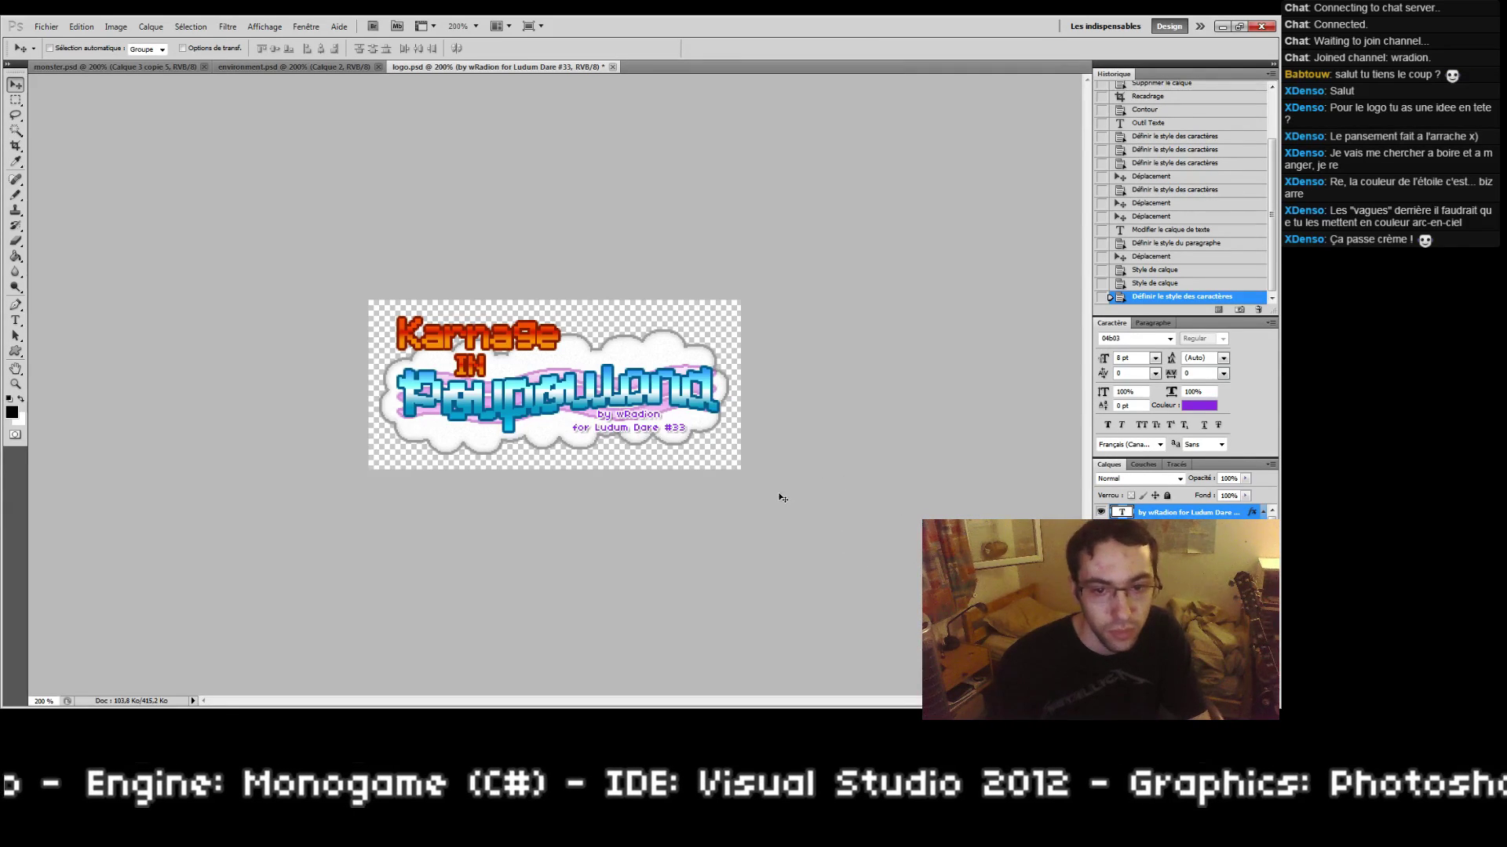
pyautogui.hotkey('ctrl', 's')
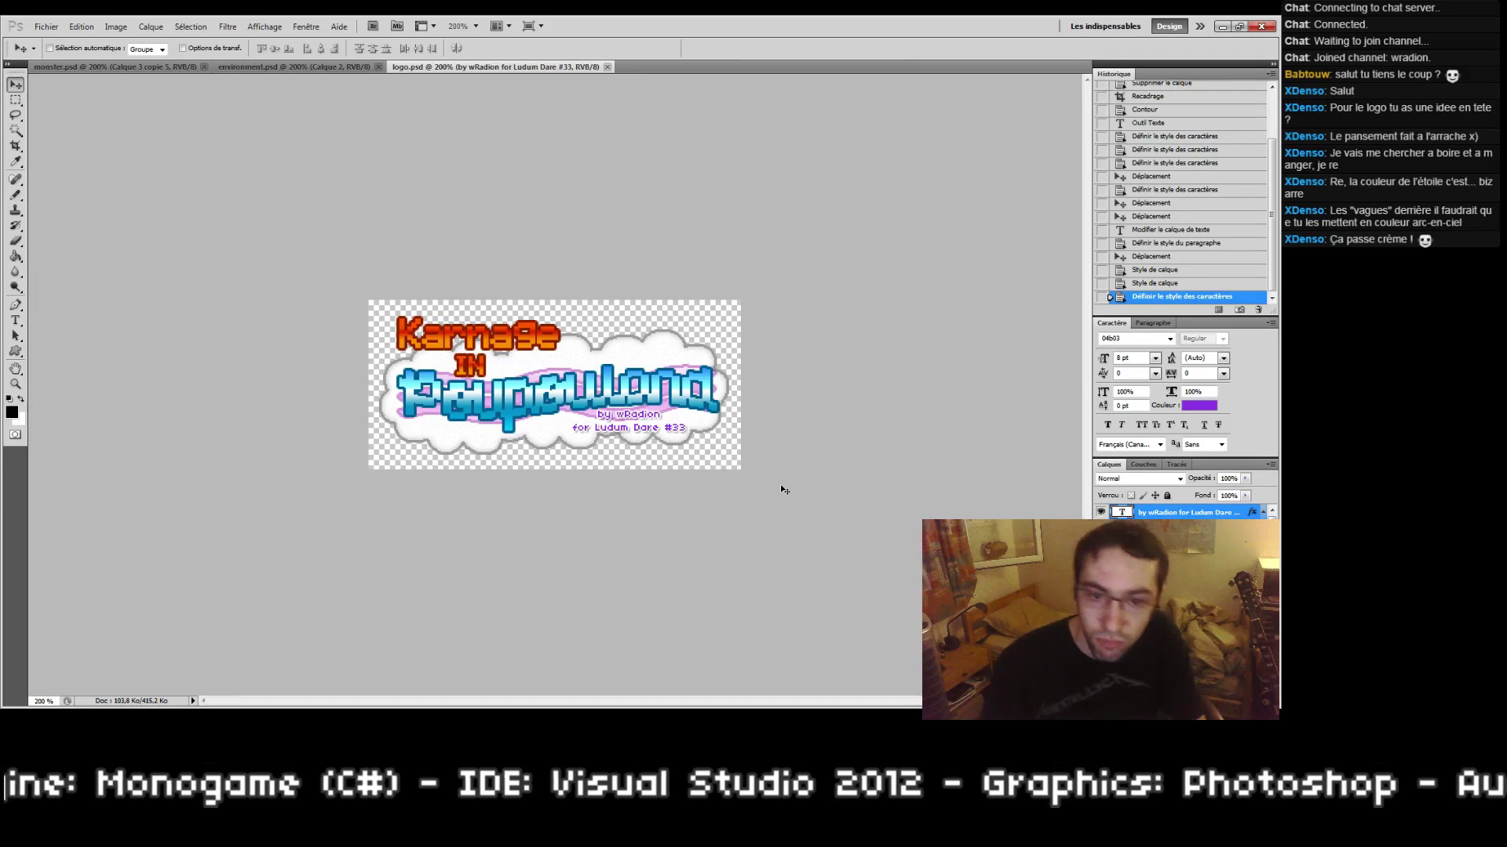
pyautogui.click(15, 320)
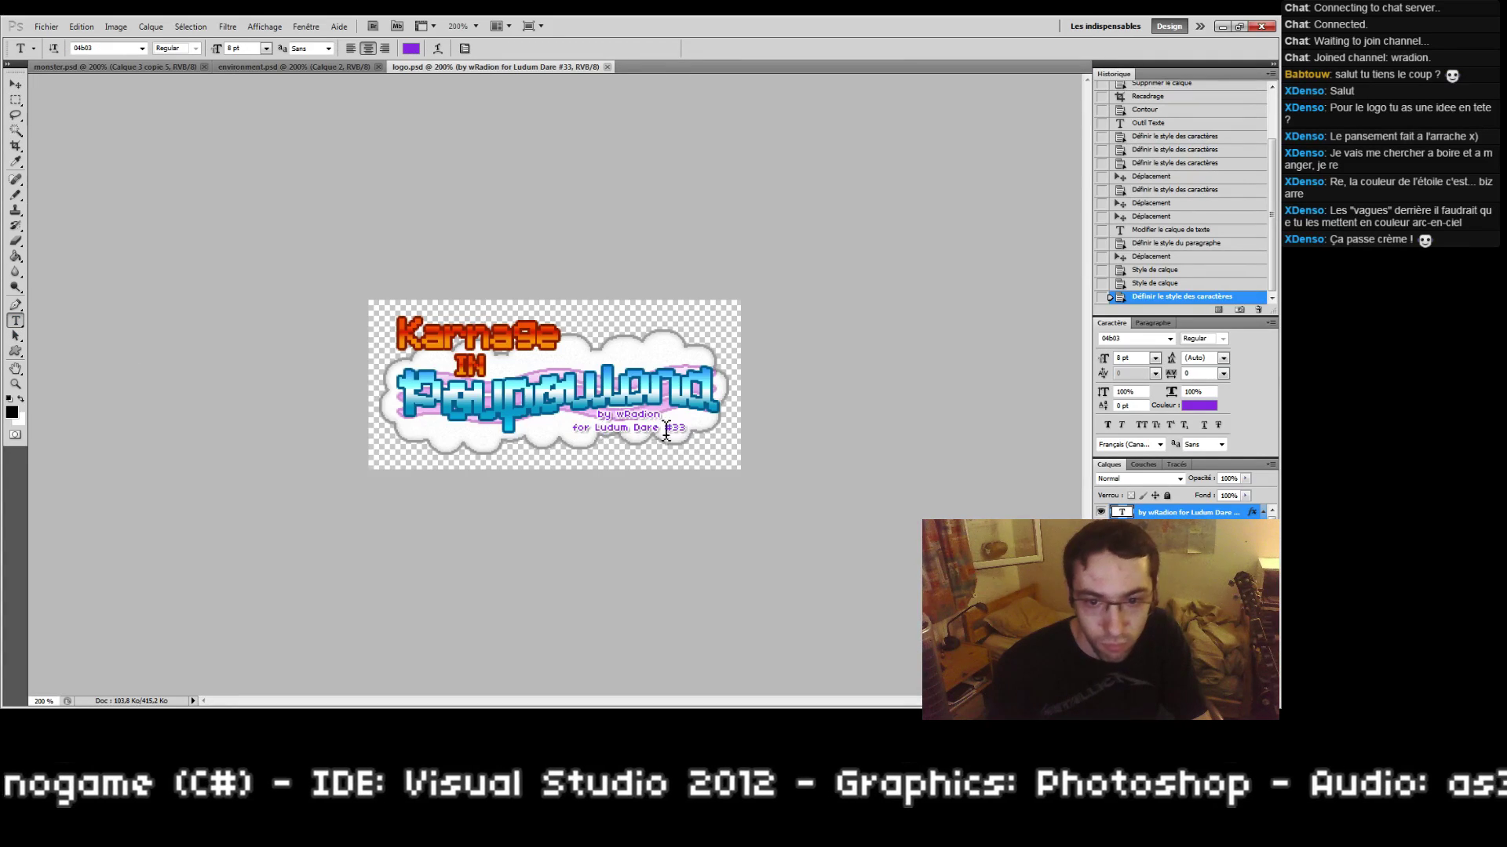
pyautogui.moveTo(690, 433); pyautogui.dragTo(569, 437)
pyautogui.press('Escape')
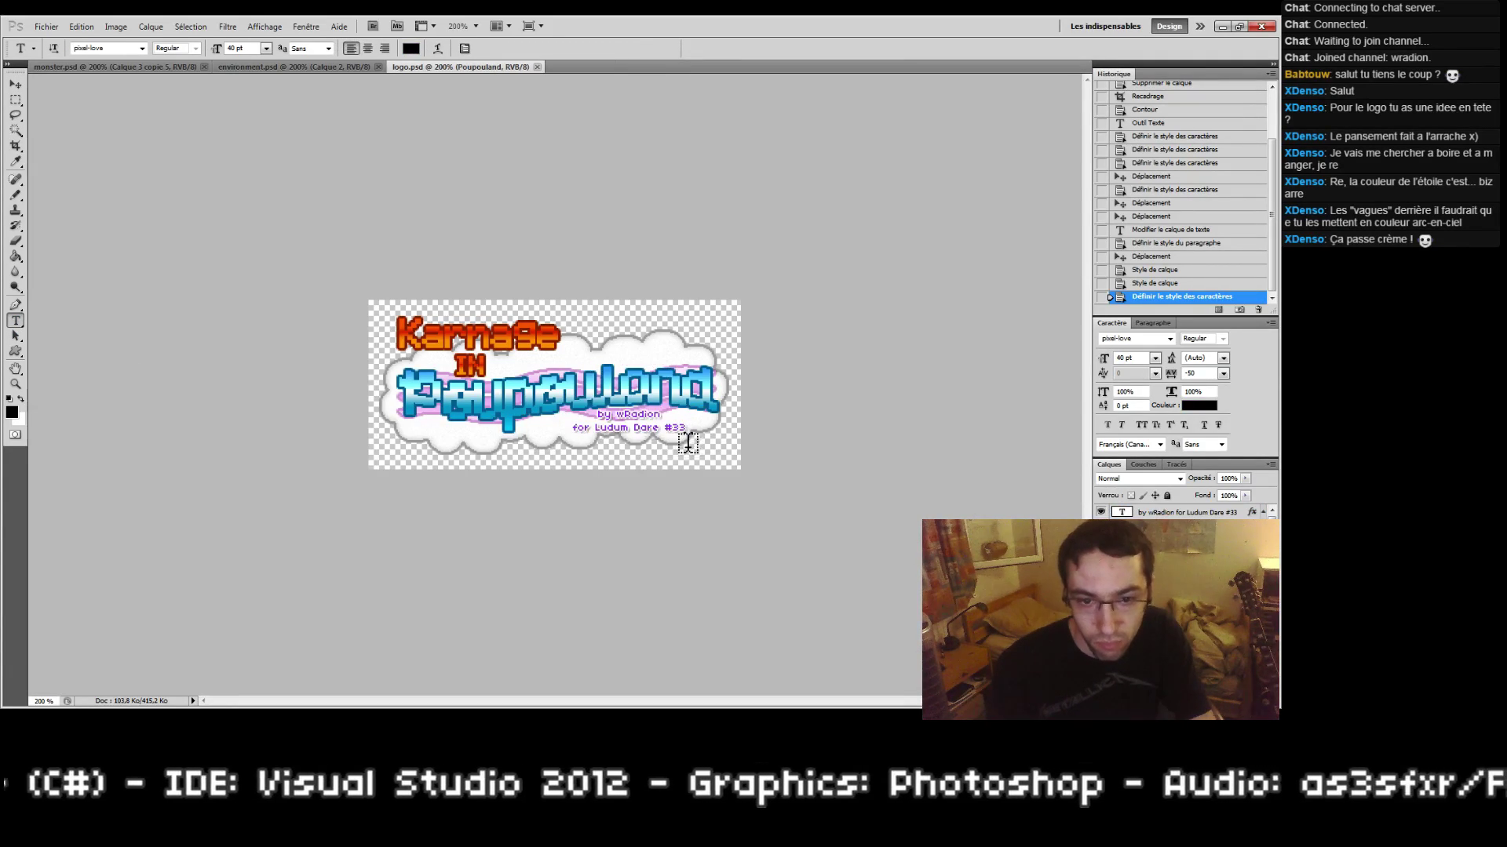
# Step: Replace the stroke on the Poupouland text layer with an outer glow in its layer style
pyautogui.rightClick(1185, 511)
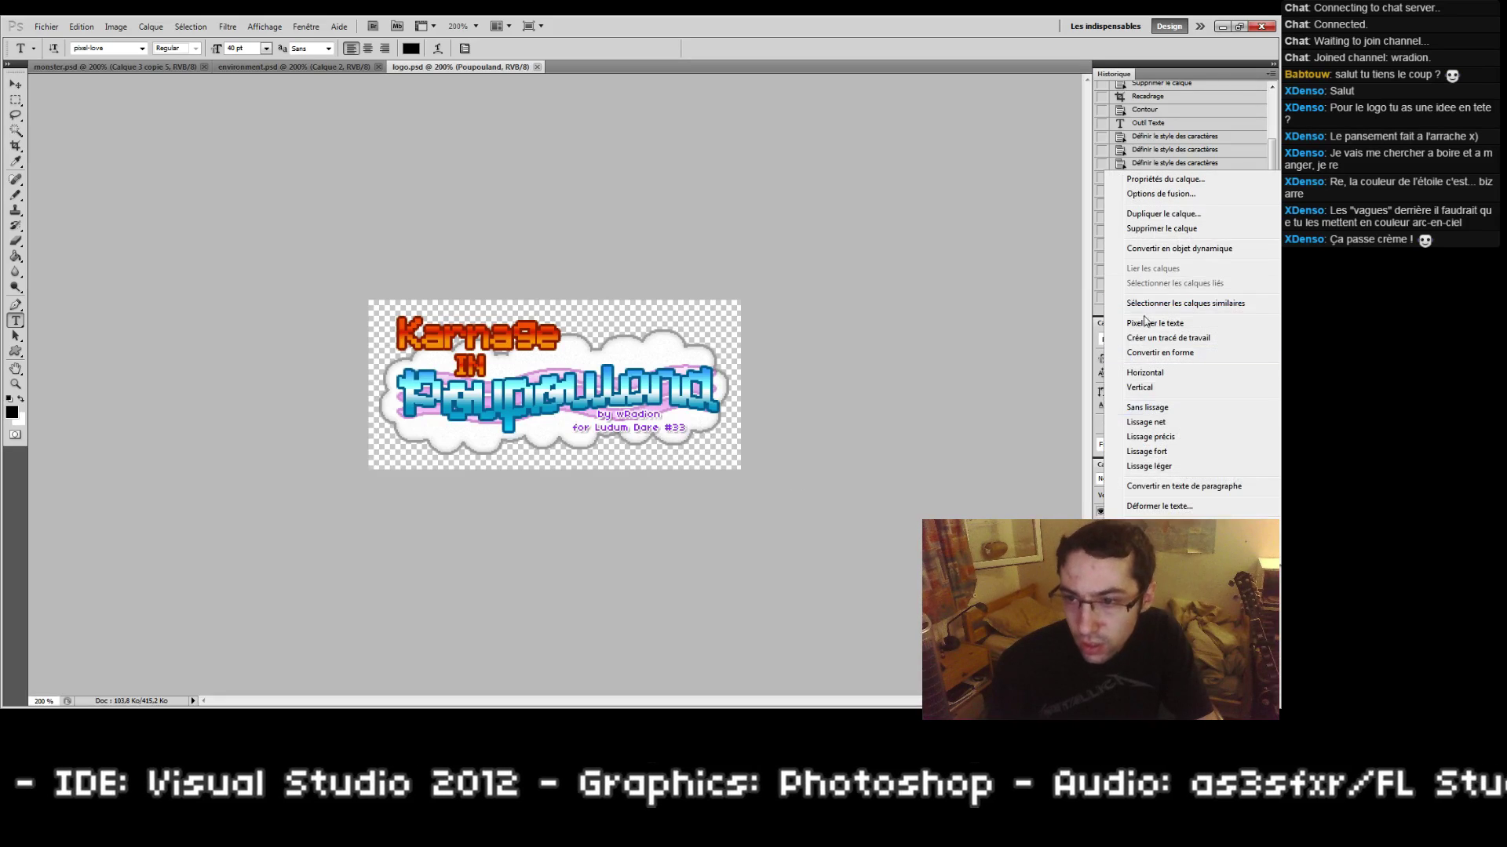
pyautogui.click(1162, 196)
pyautogui.click(761, 502)
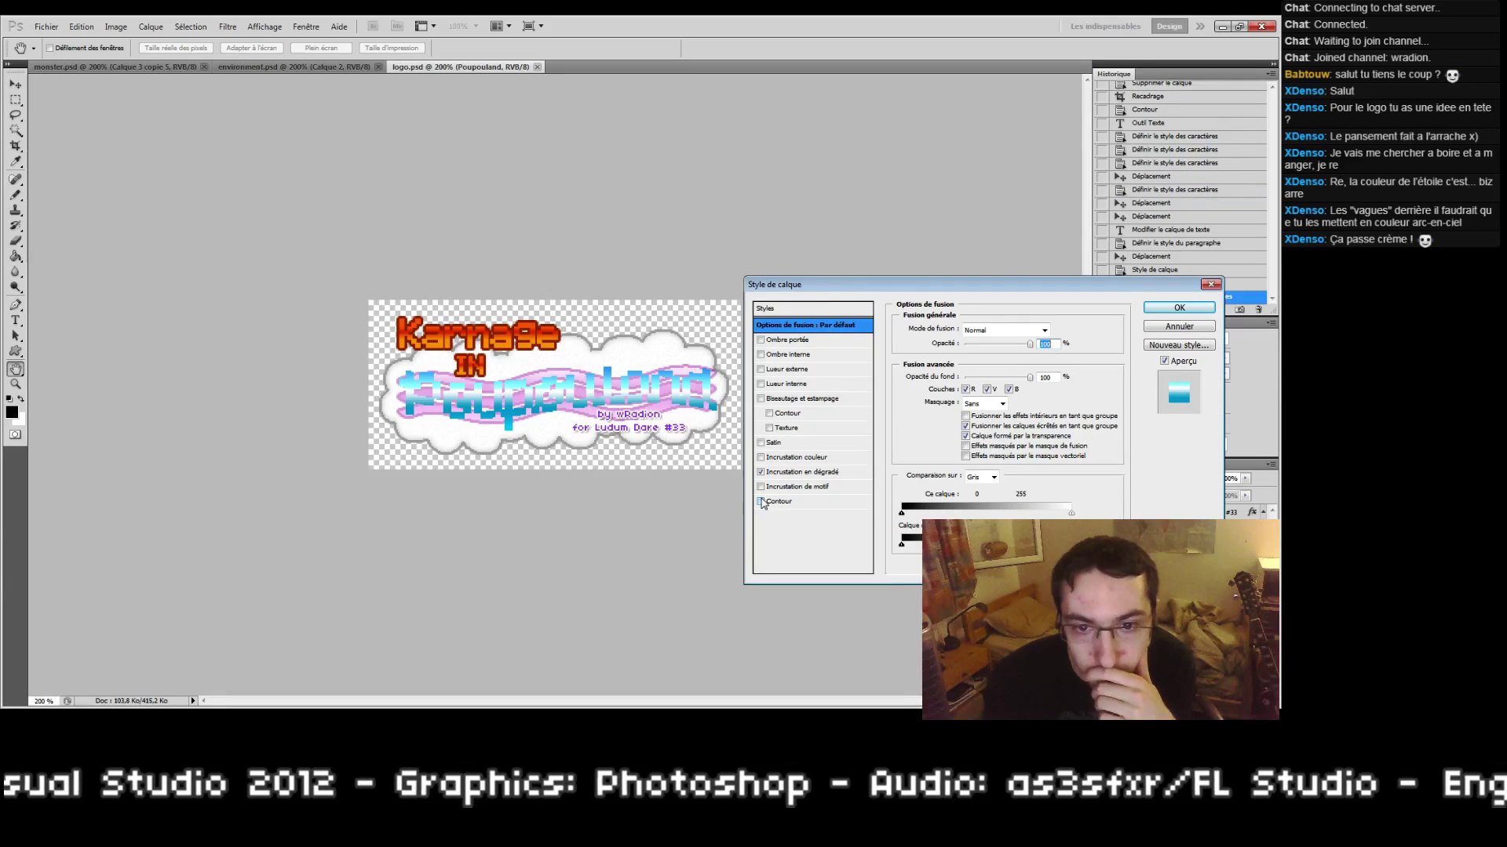
pyautogui.click(760, 369)
pyautogui.click(774, 369)
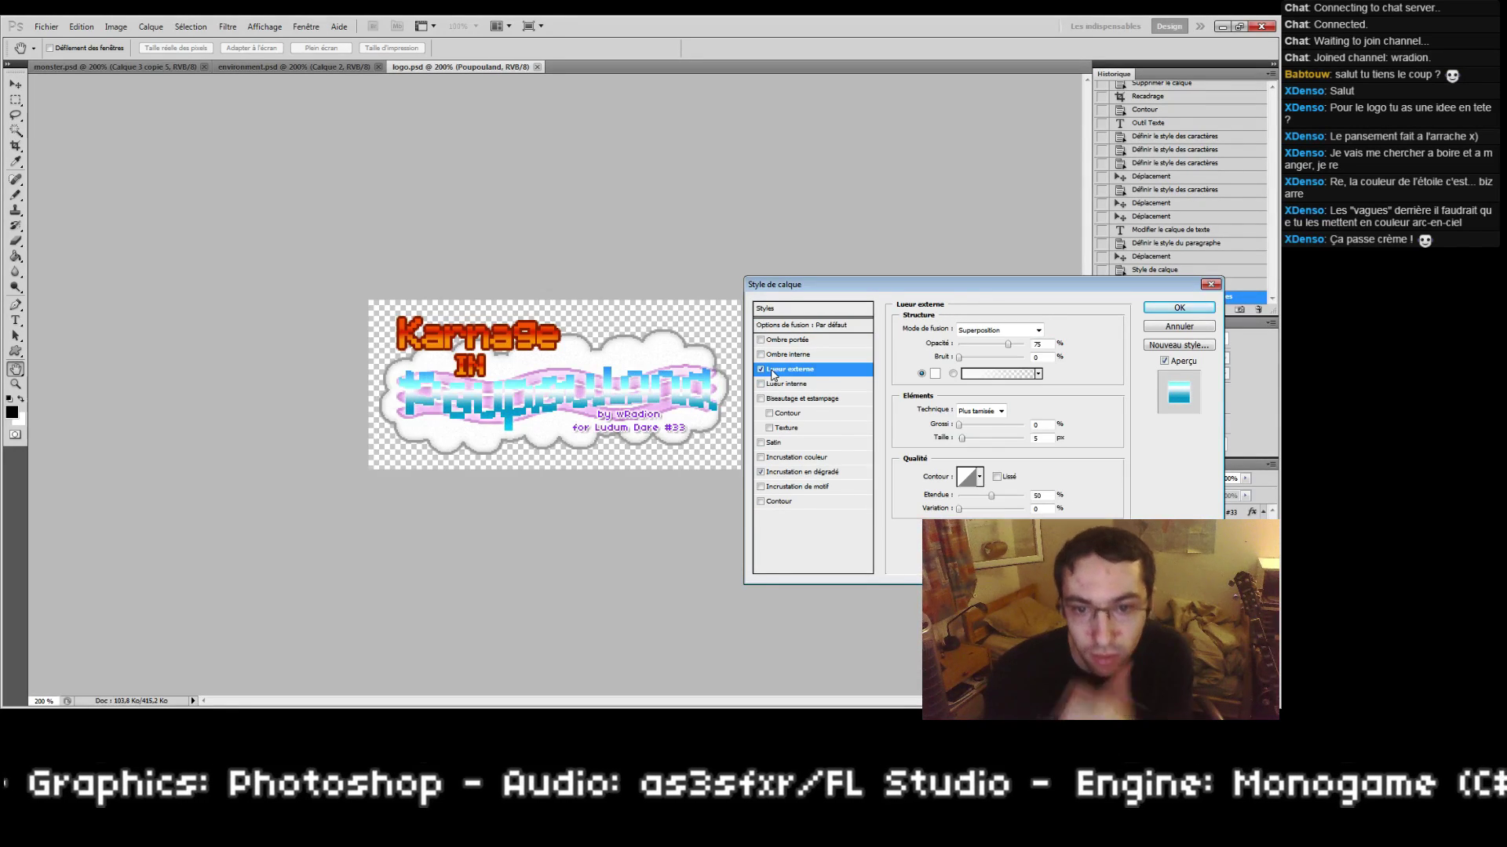
# Step: Set the Poupouland outer glow to Normal blending, 100% opacity and black
pyautogui.moveTo(1011, 347); pyautogui.dragTo(1025, 345)
pyautogui.click(1009, 330)
pyautogui.click(998, 342)
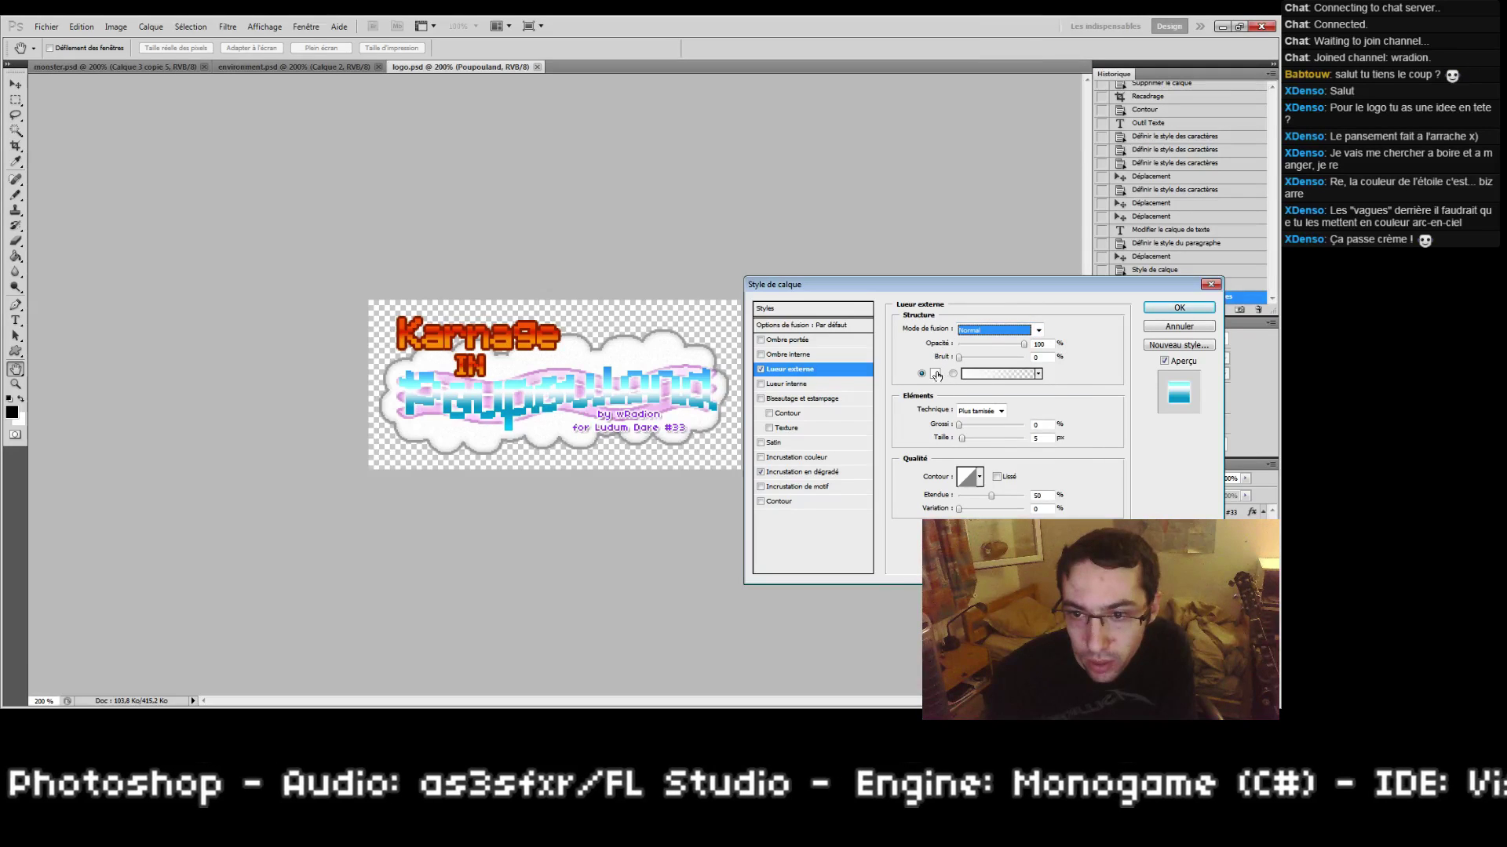
pyautogui.click(935, 374)
pyautogui.click(1005, 432)
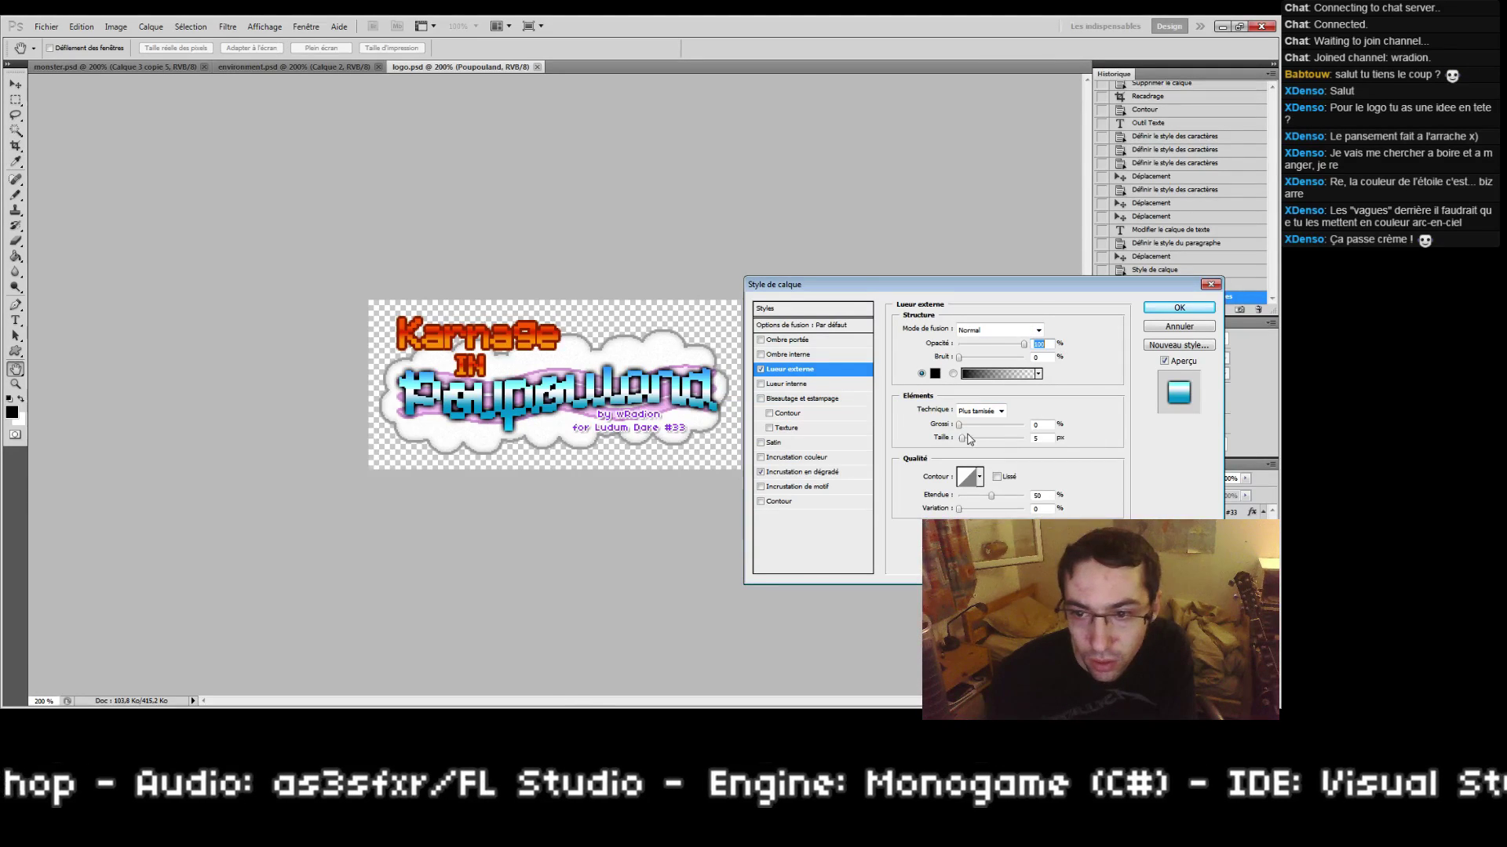
# Step: Set the Poupouland outer glow's spread to 100% and its size to 2 px
pyautogui.moveTo(964, 438); pyautogui.dragTo(882, 452)
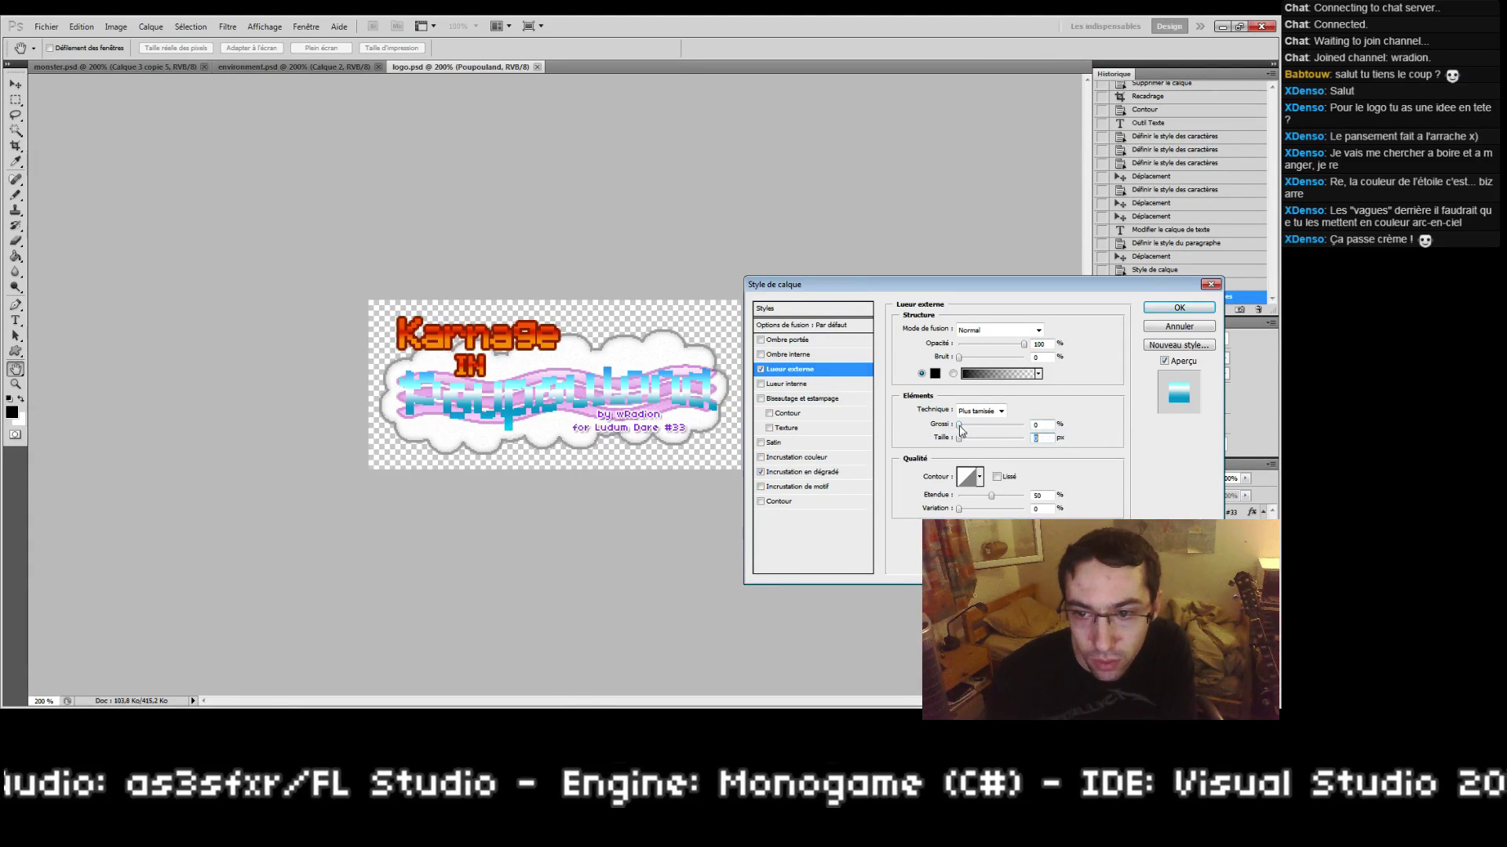
pyautogui.moveTo(960, 425); pyautogui.dragTo(1051, 430)
pyautogui.moveTo(958, 440); pyautogui.dragTo(959, 445)
pyautogui.write('2')
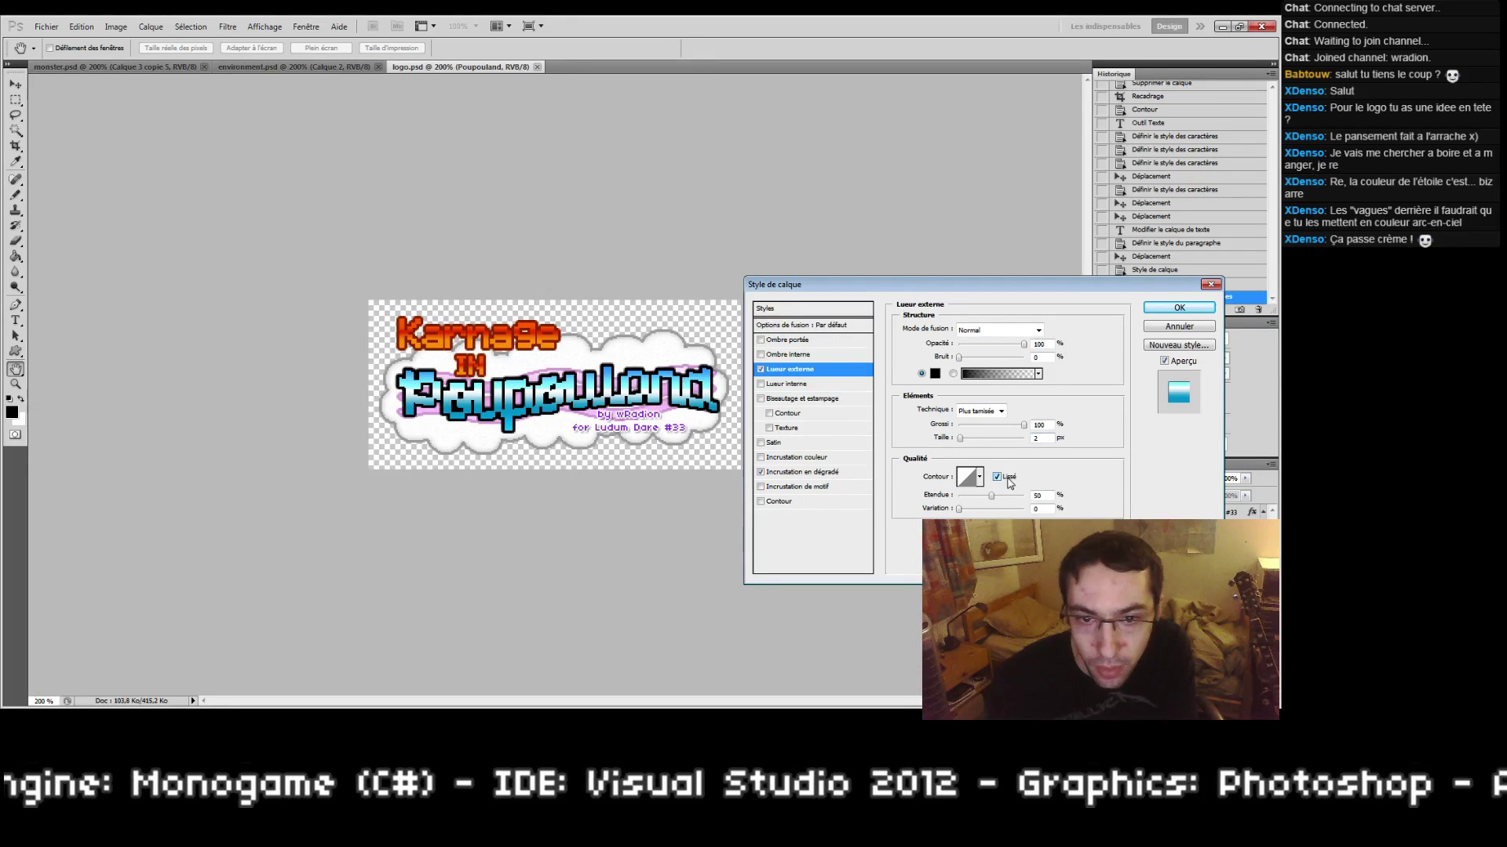
# Step: Try several contour presets for the Poupouland outer glow and choose the fifth one in the first row
pyautogui.click(979, 478)
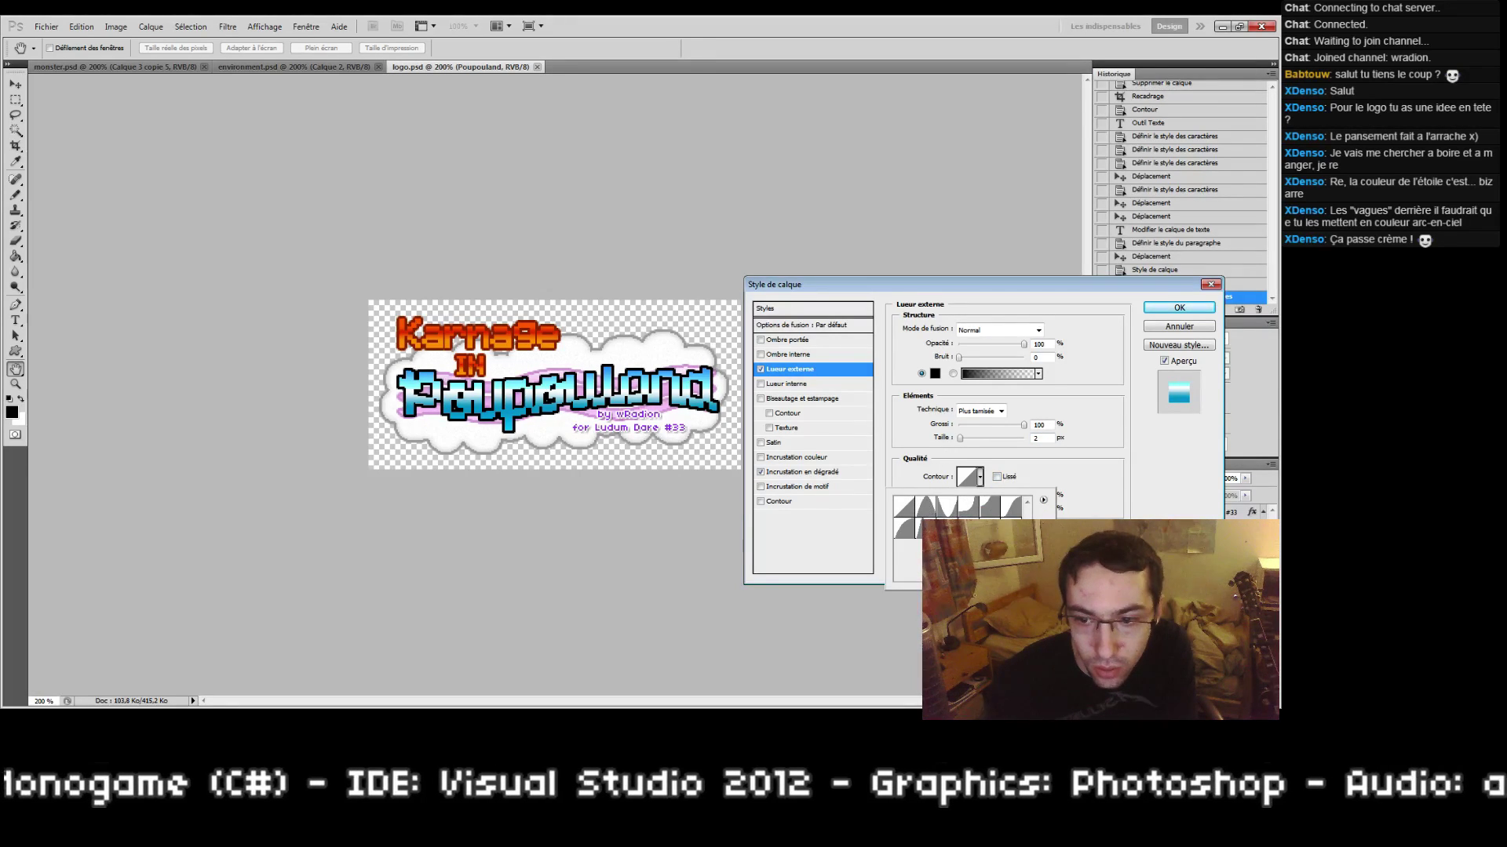
pyautogui.click(1010, 527)
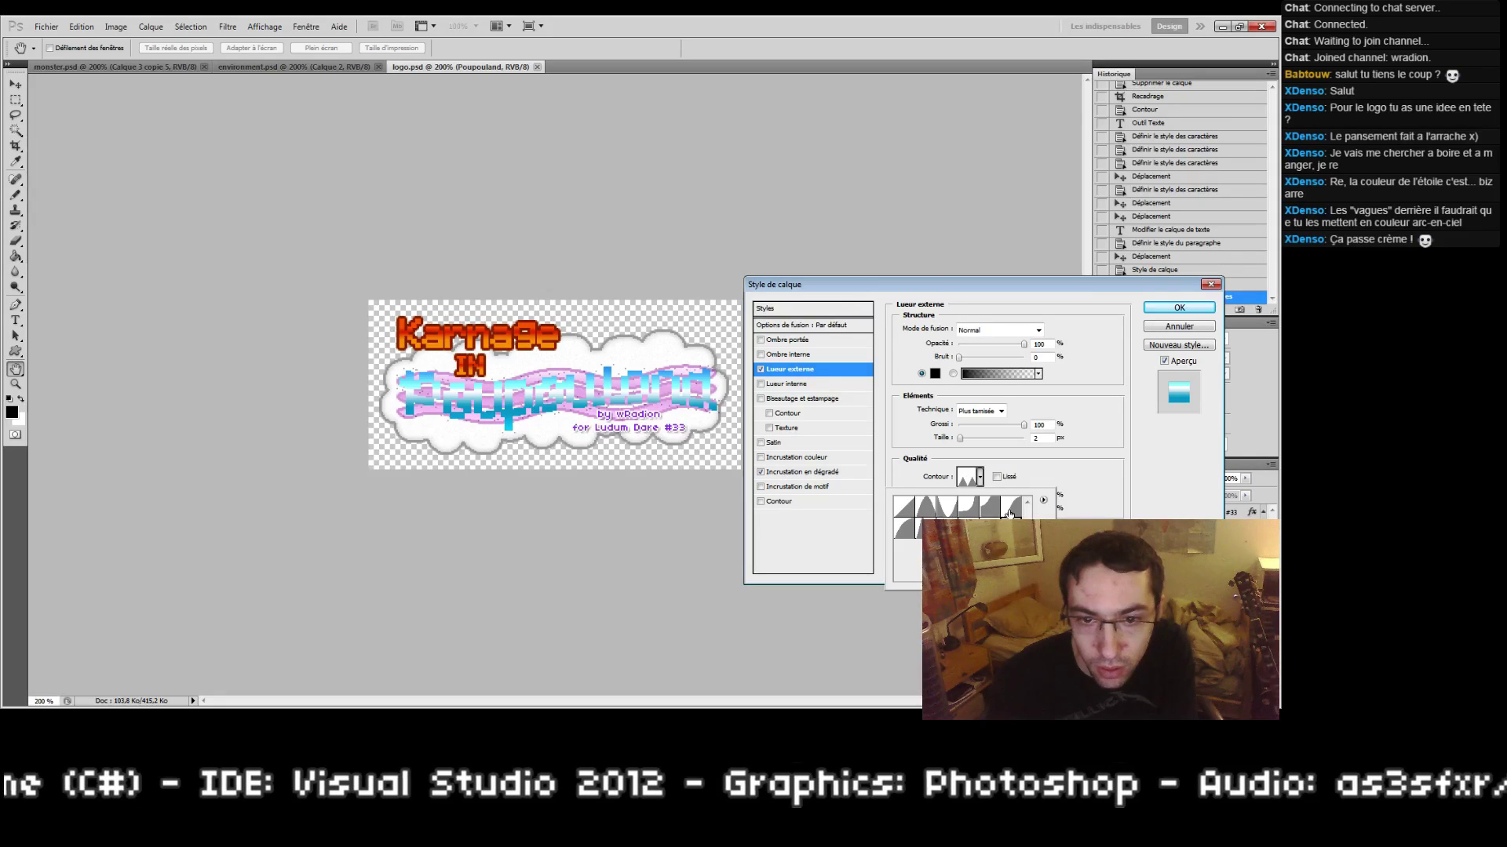
pyautogui.click(1010, 508)
pyautogui.click(995, 510)
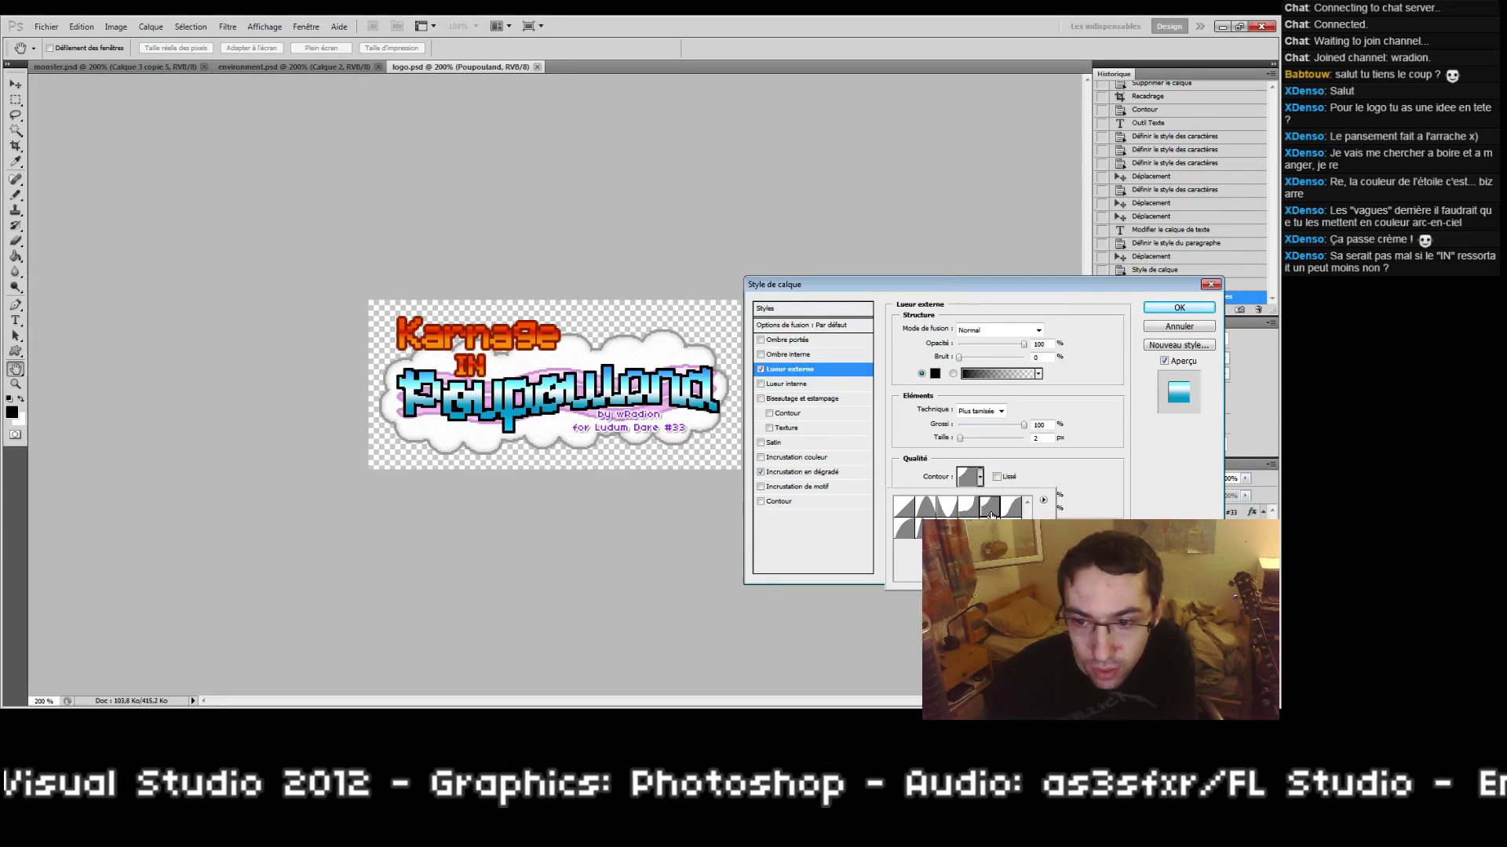
pyautogui.click(970, 511)
pyautogui.click(990, 509)
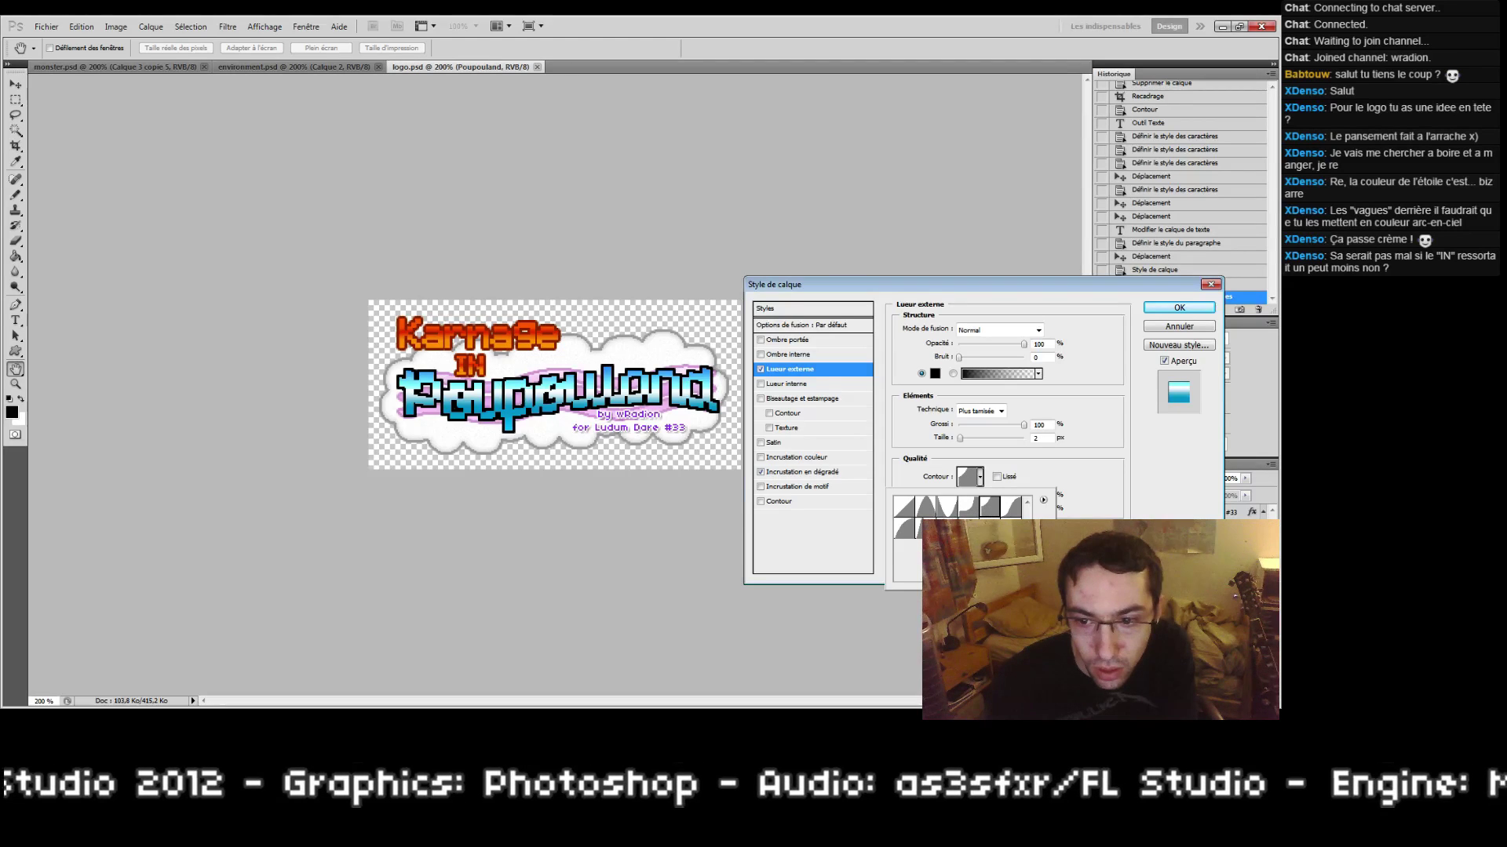
pyautogui.click(968, 507)
pyautogui.click(947, 528)
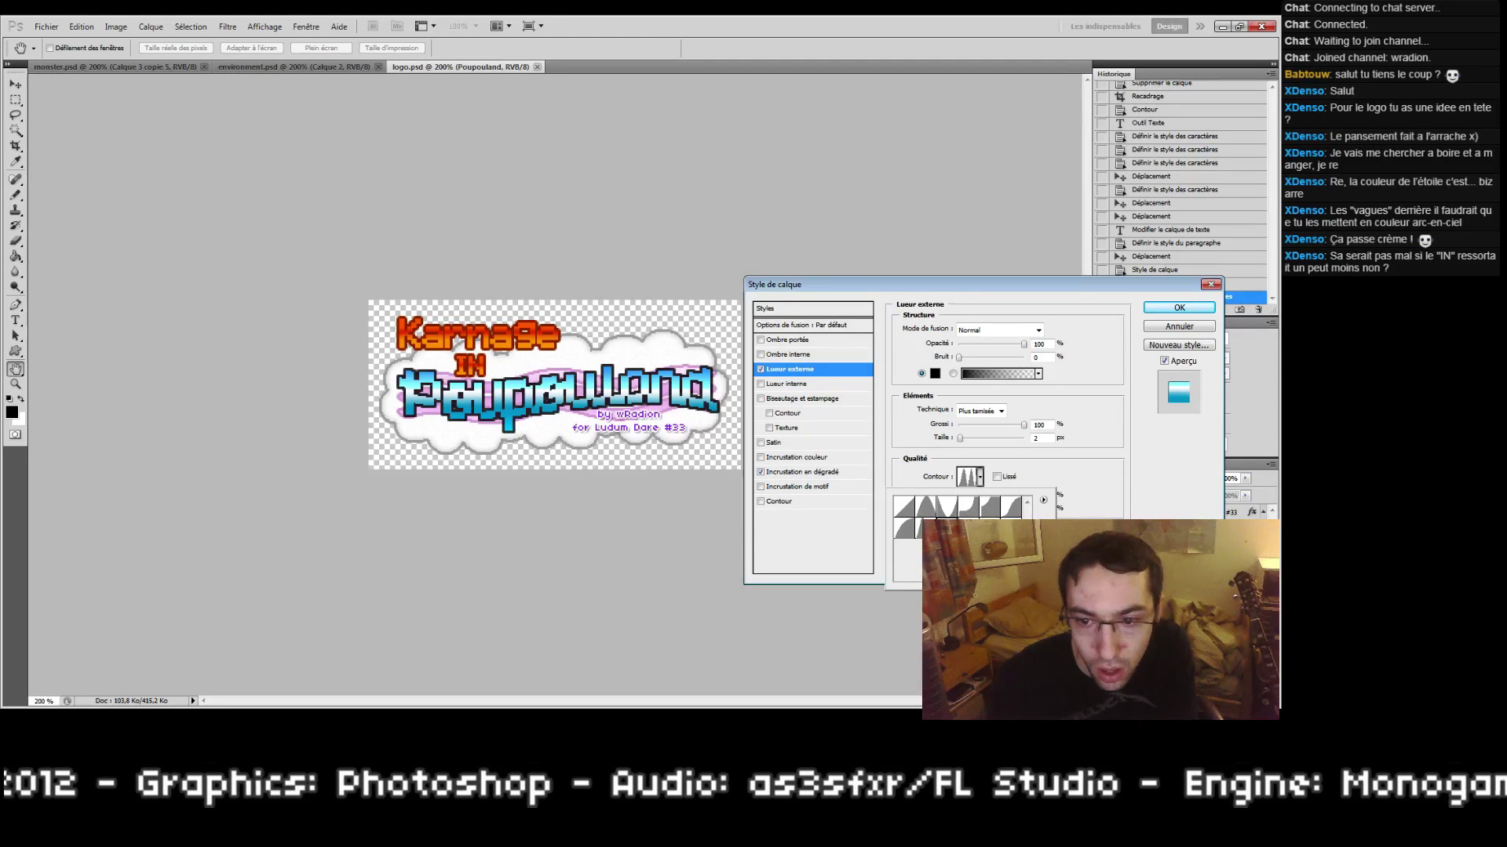
pyautogui.click(925, 528)
pyautogui.click(909, 528)
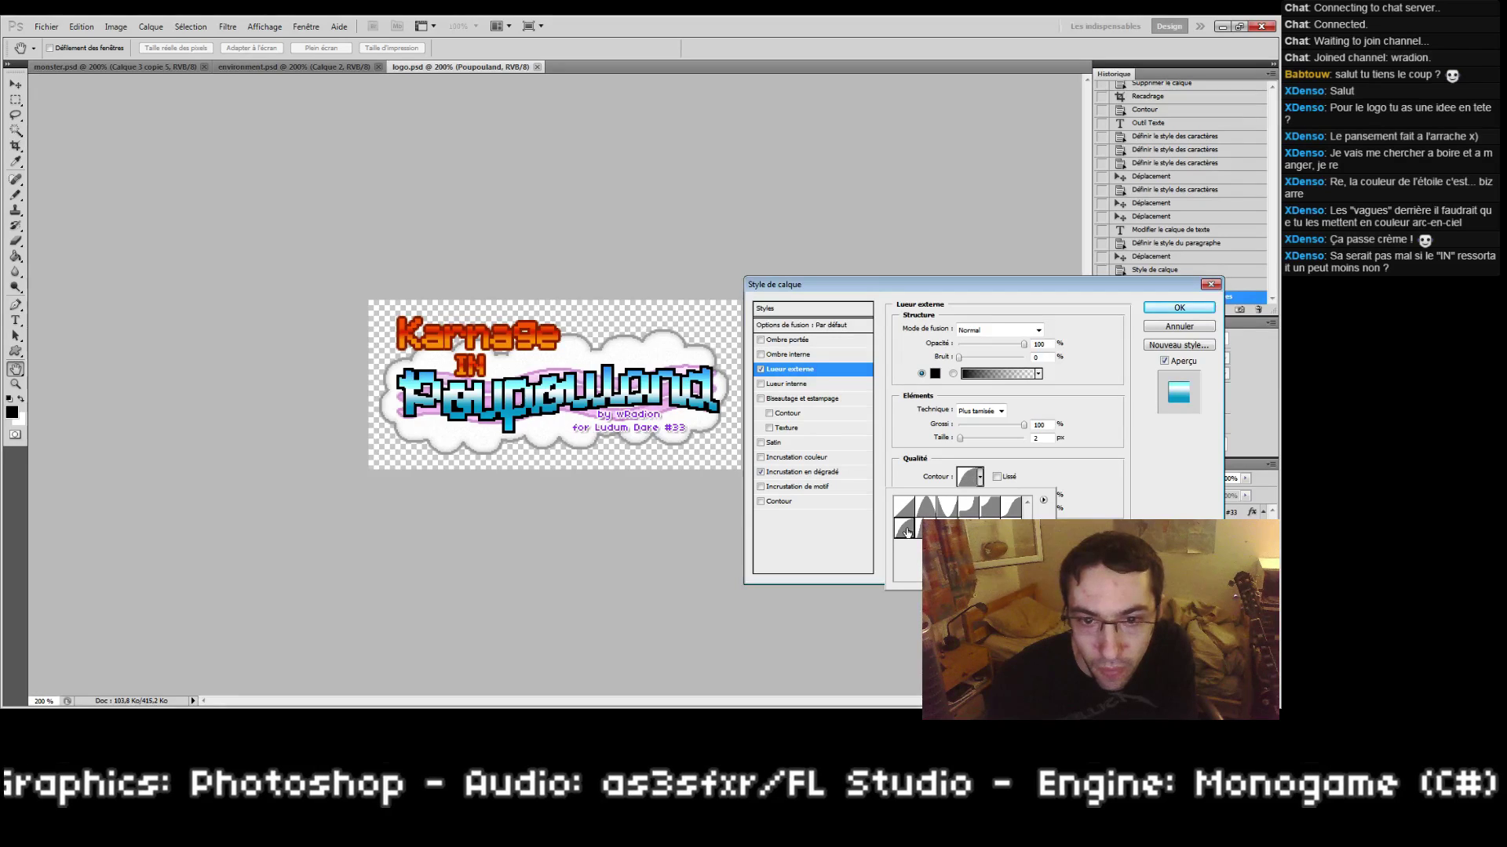
pyautogui.click(925, 528)
pyautogui.click(947, 528)
pyautogui.click(989, 508)
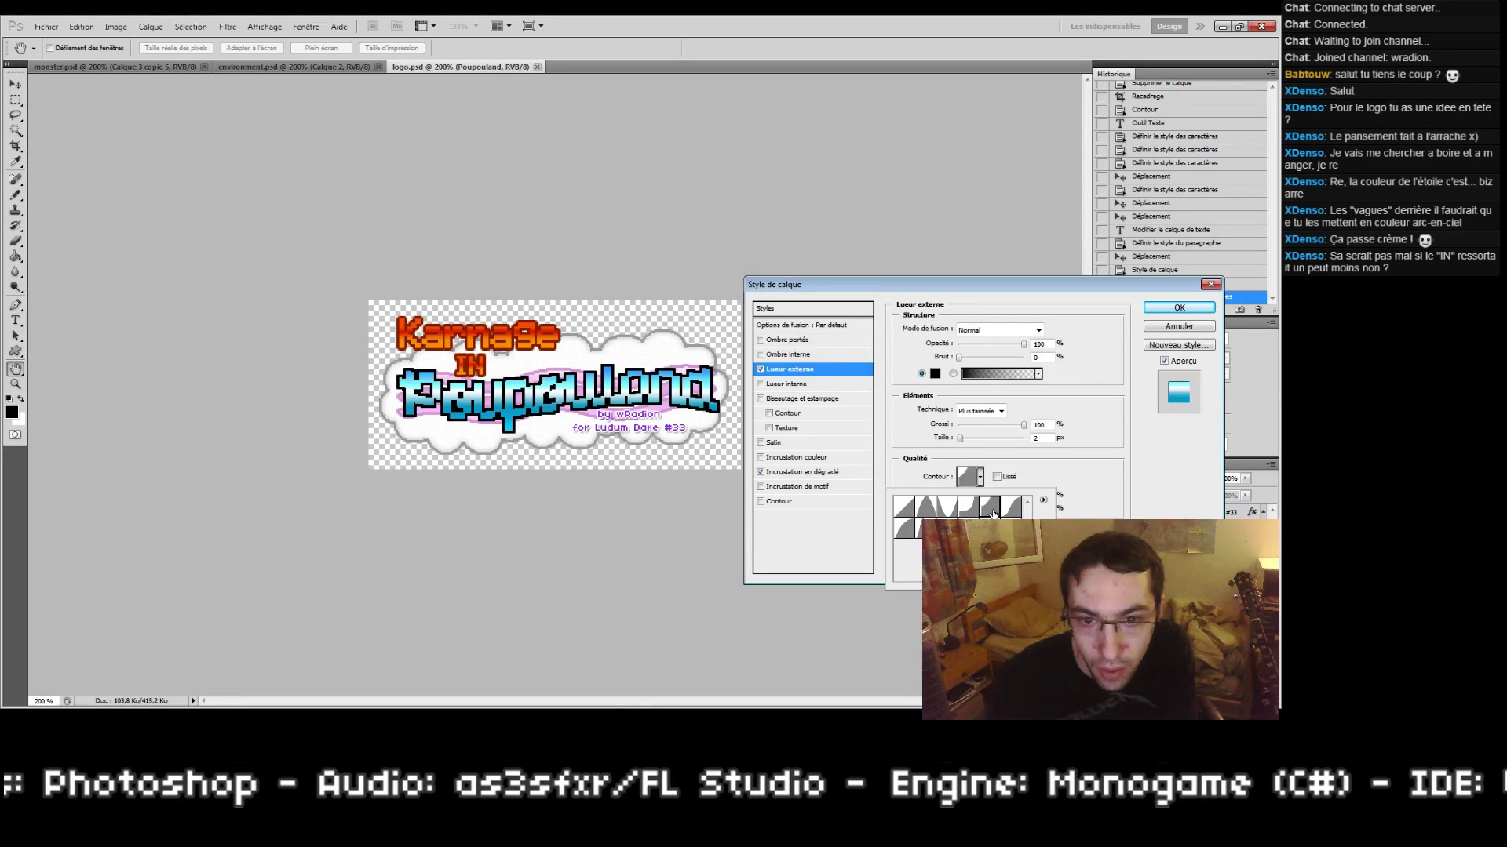
pyautogui.click(1068, 467)
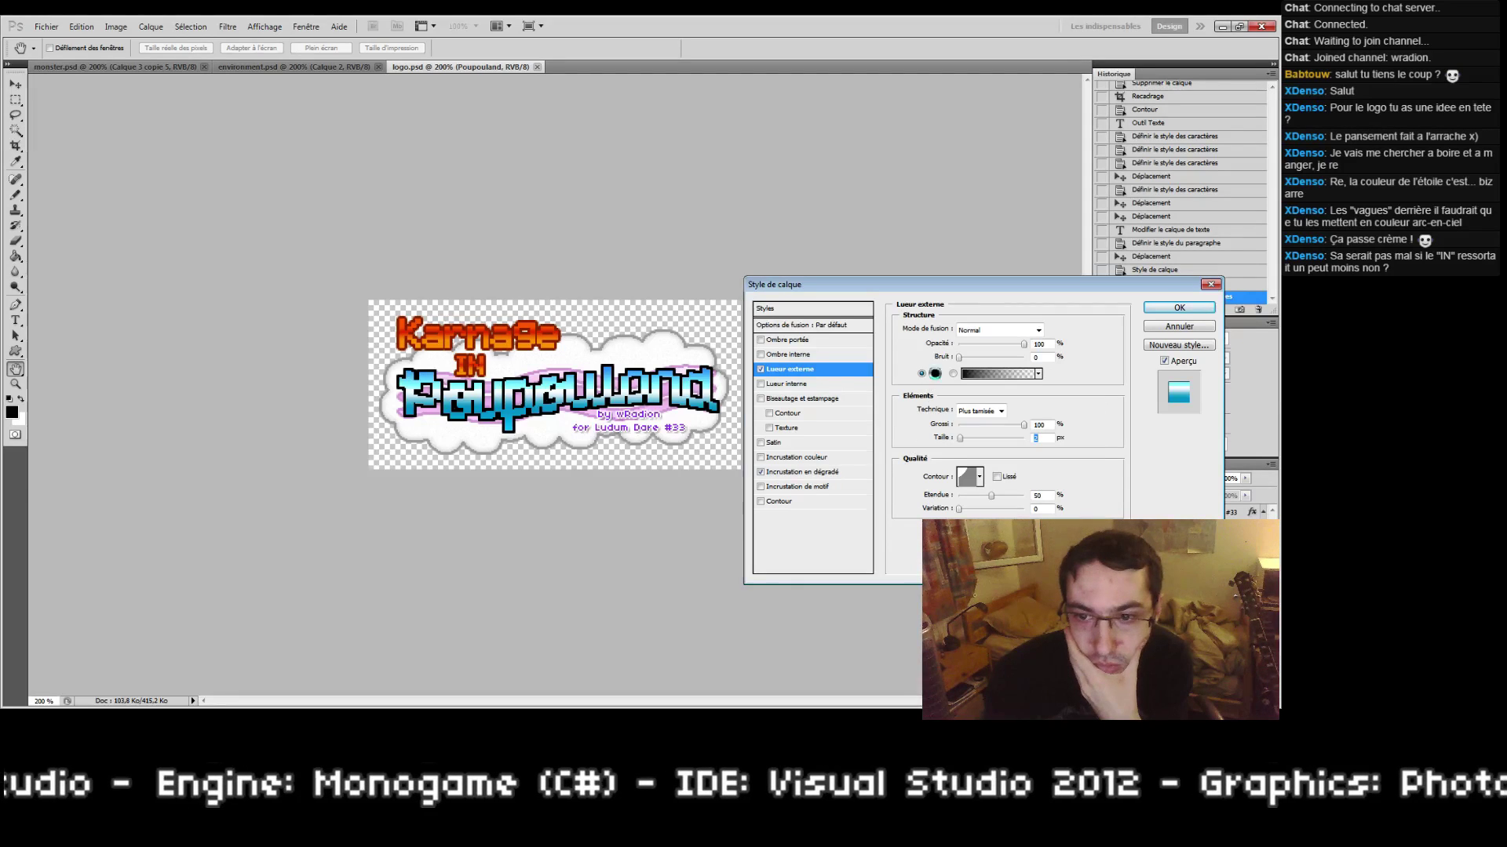
# Step: Recolour the Poupouland outer glow dark blue using web-only colours, apply the layer style and check the outline's pixels up close
pyautogui.click(934, 374)
pyautogui.moveTo(905, 522); pyautogui.dragTo(909, 508)
pyautogui.click(800, 618)
pyautogui.click(881, 506)
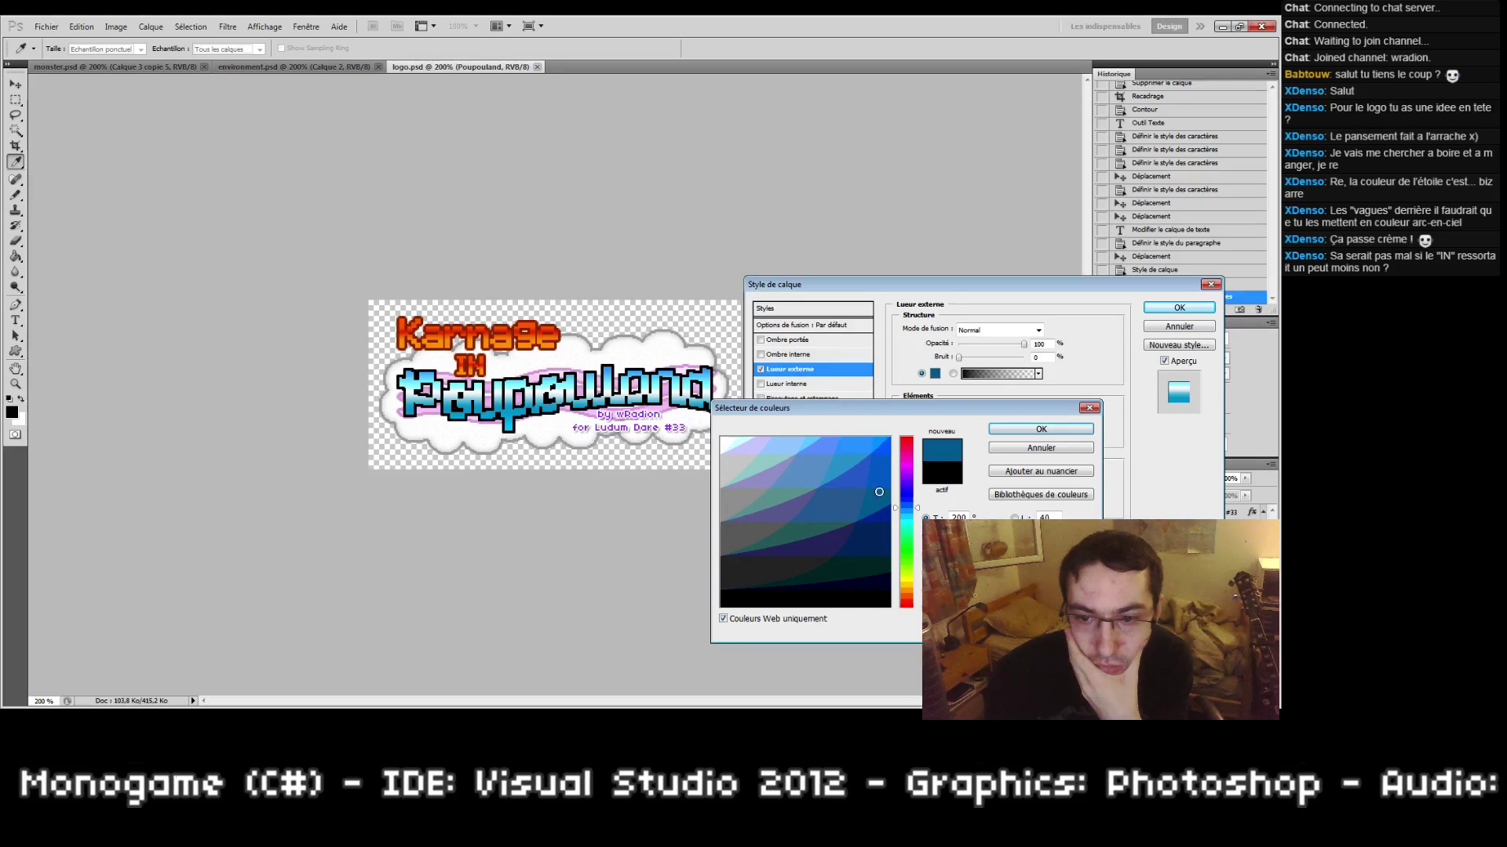
pyautogui.click(1034, 429)
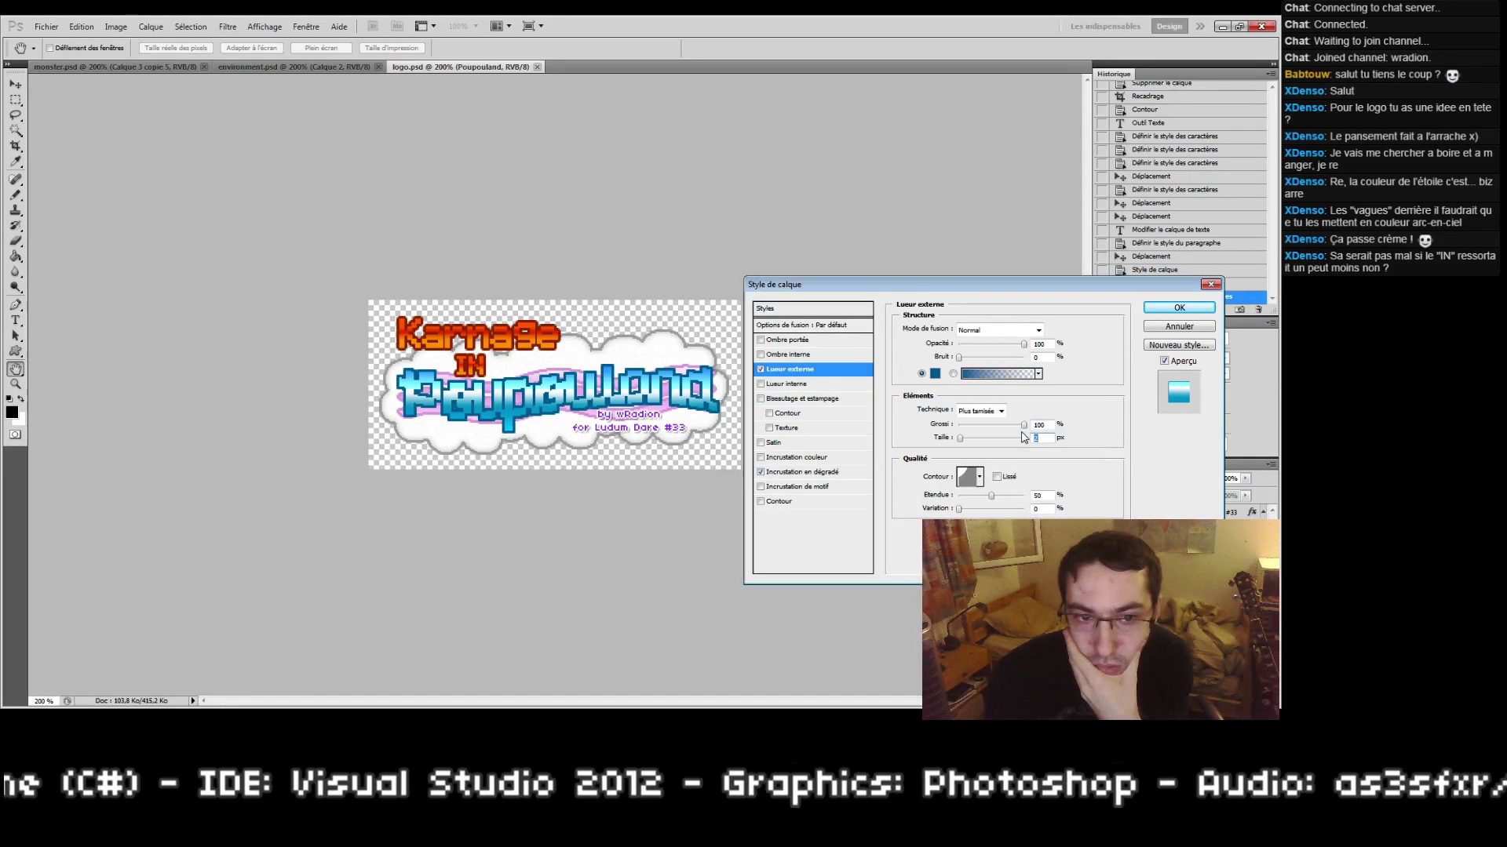
pyautogui.click(1179, 308)
pyautogui.press('z')
pyautogui.moveTo(361, 370); pyautogui.dragTo(432, 386)
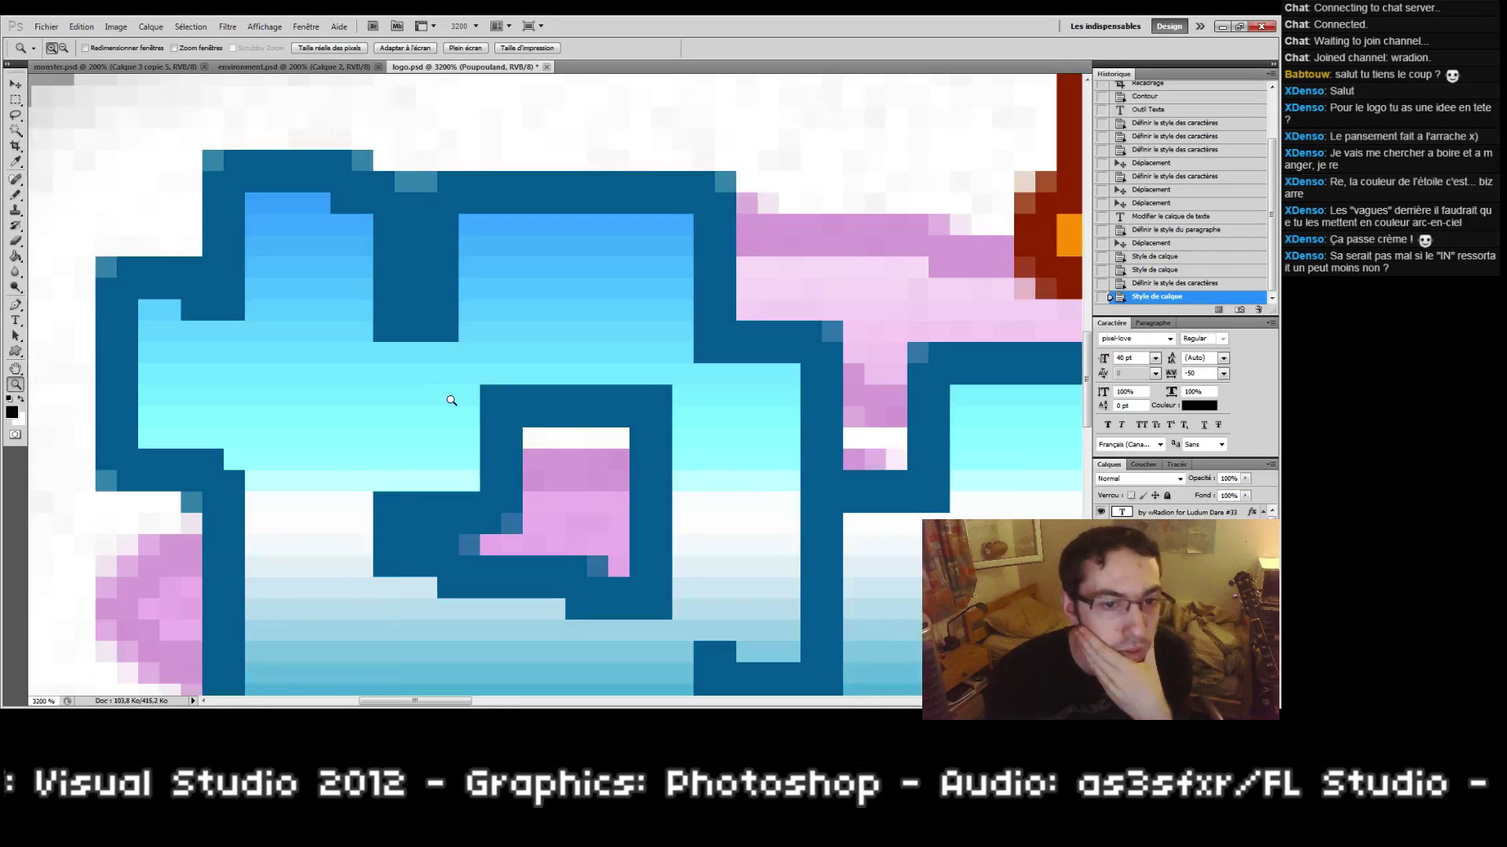
pyautogui.doubleClick(16, 384)
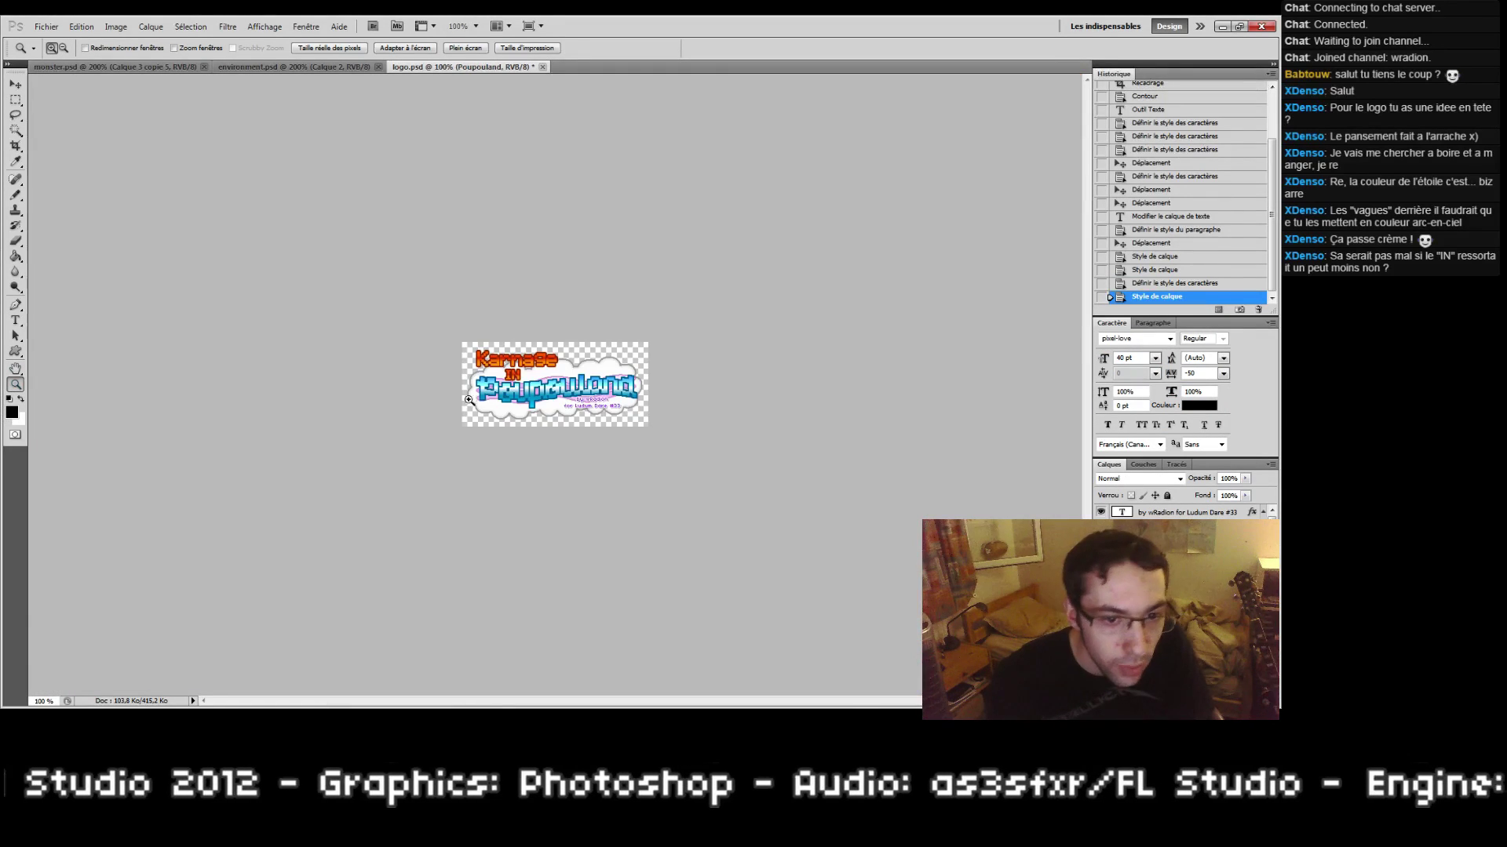
pyautogui.click(489, 377)
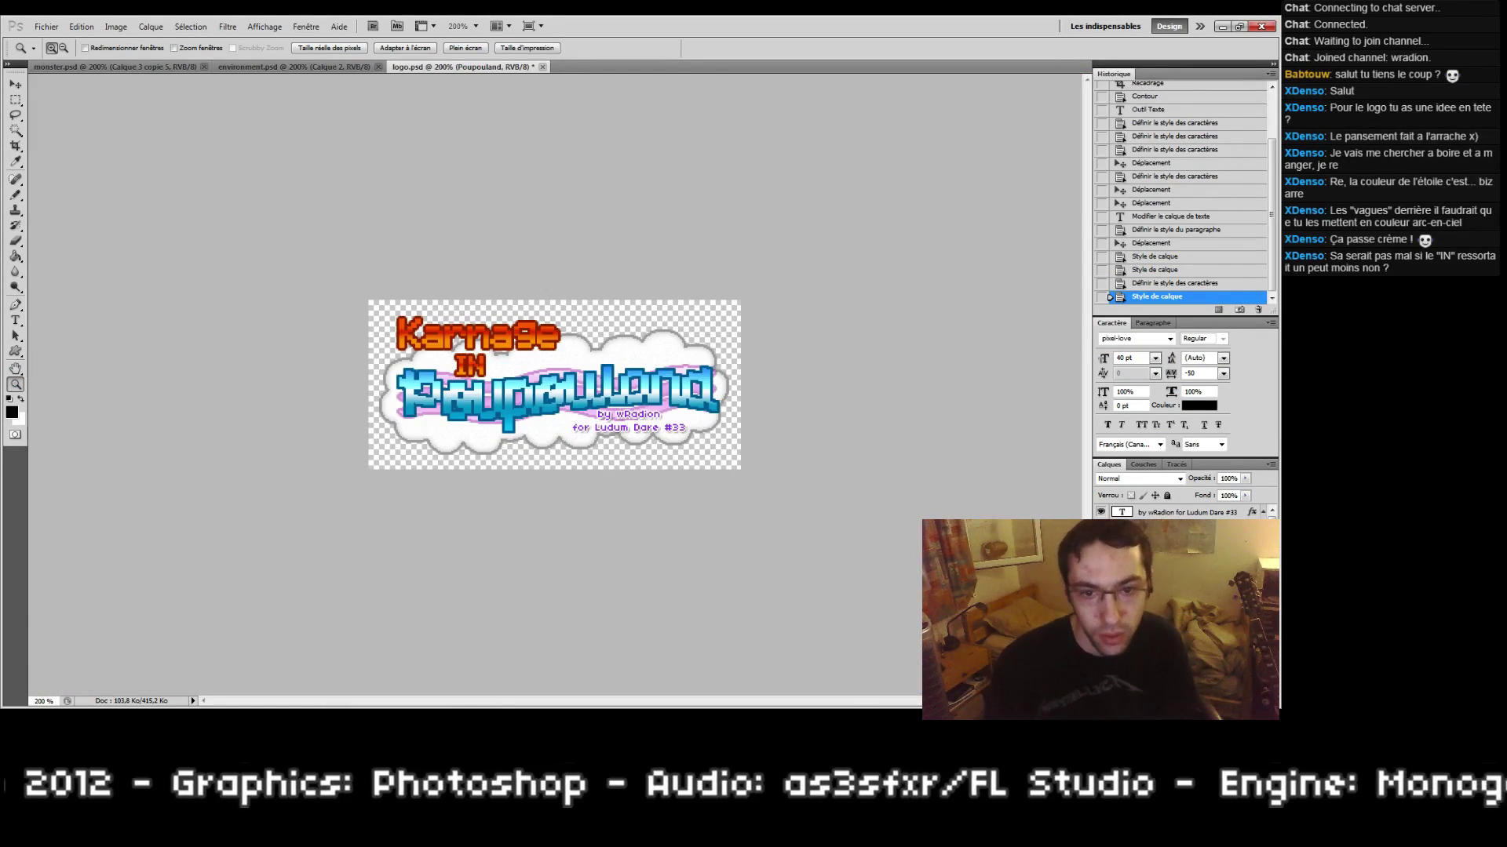
# Step: Replace the stroke on the IN text layer with an outer glow in its layer style
pyautogui.scroll(-2, 1185, 596)
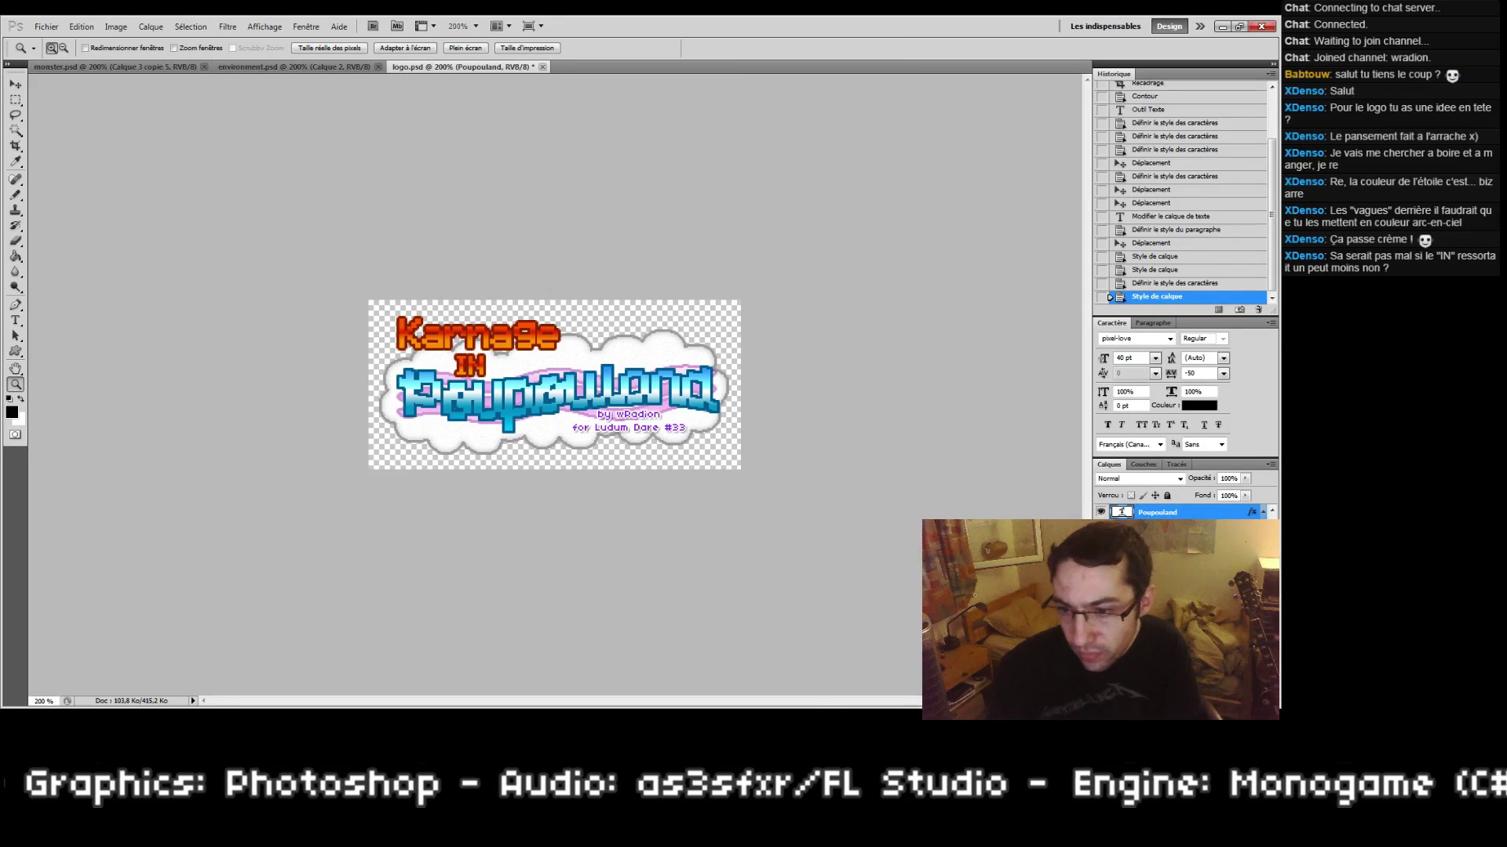
pyautogui.rightClick(1154, 628)
pyautogui.click(1173, 214)
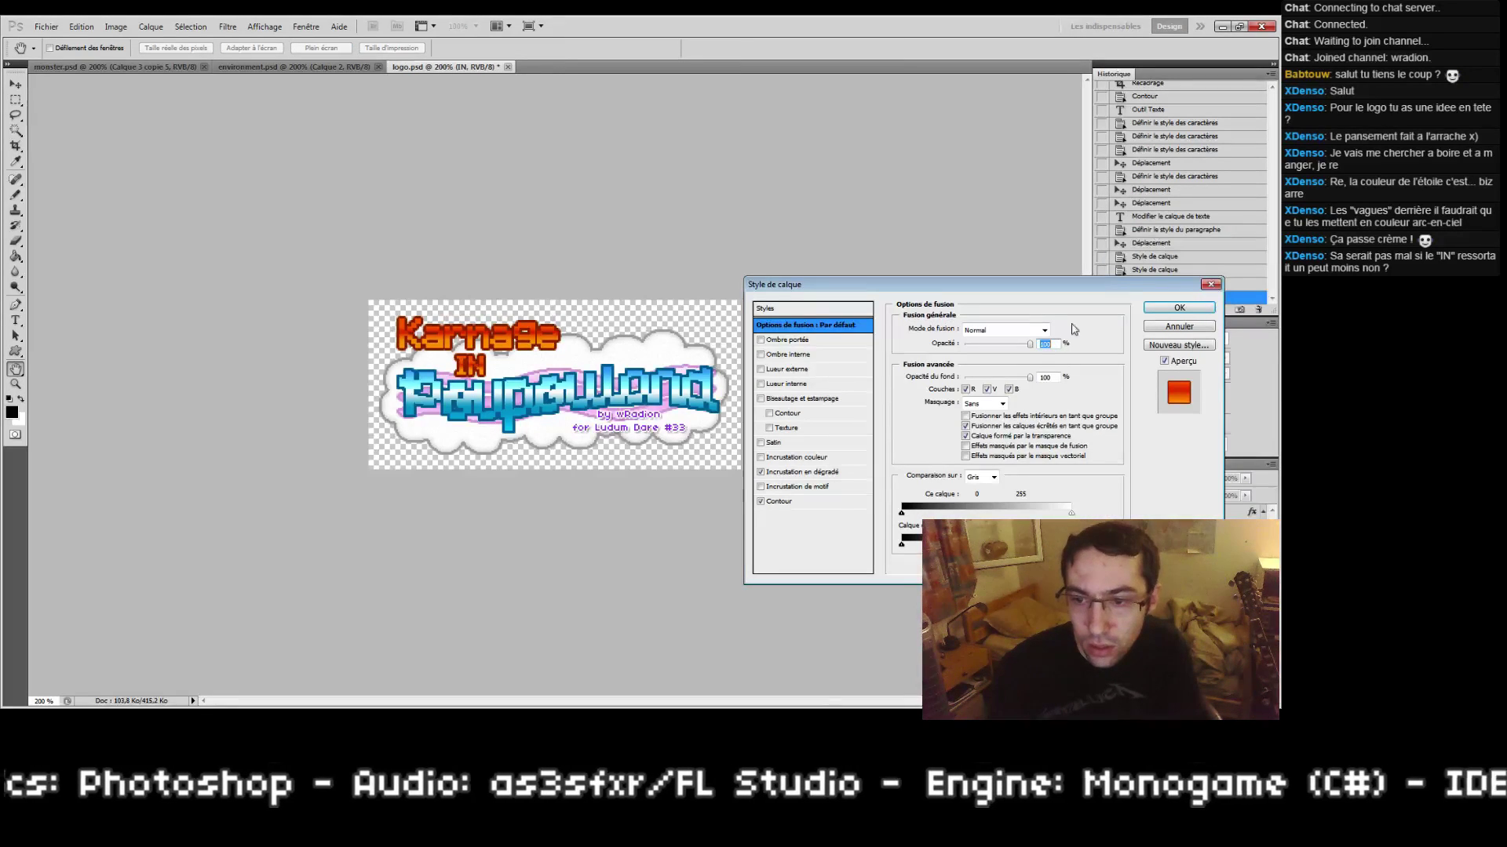
pyautogui.click(761, 501)
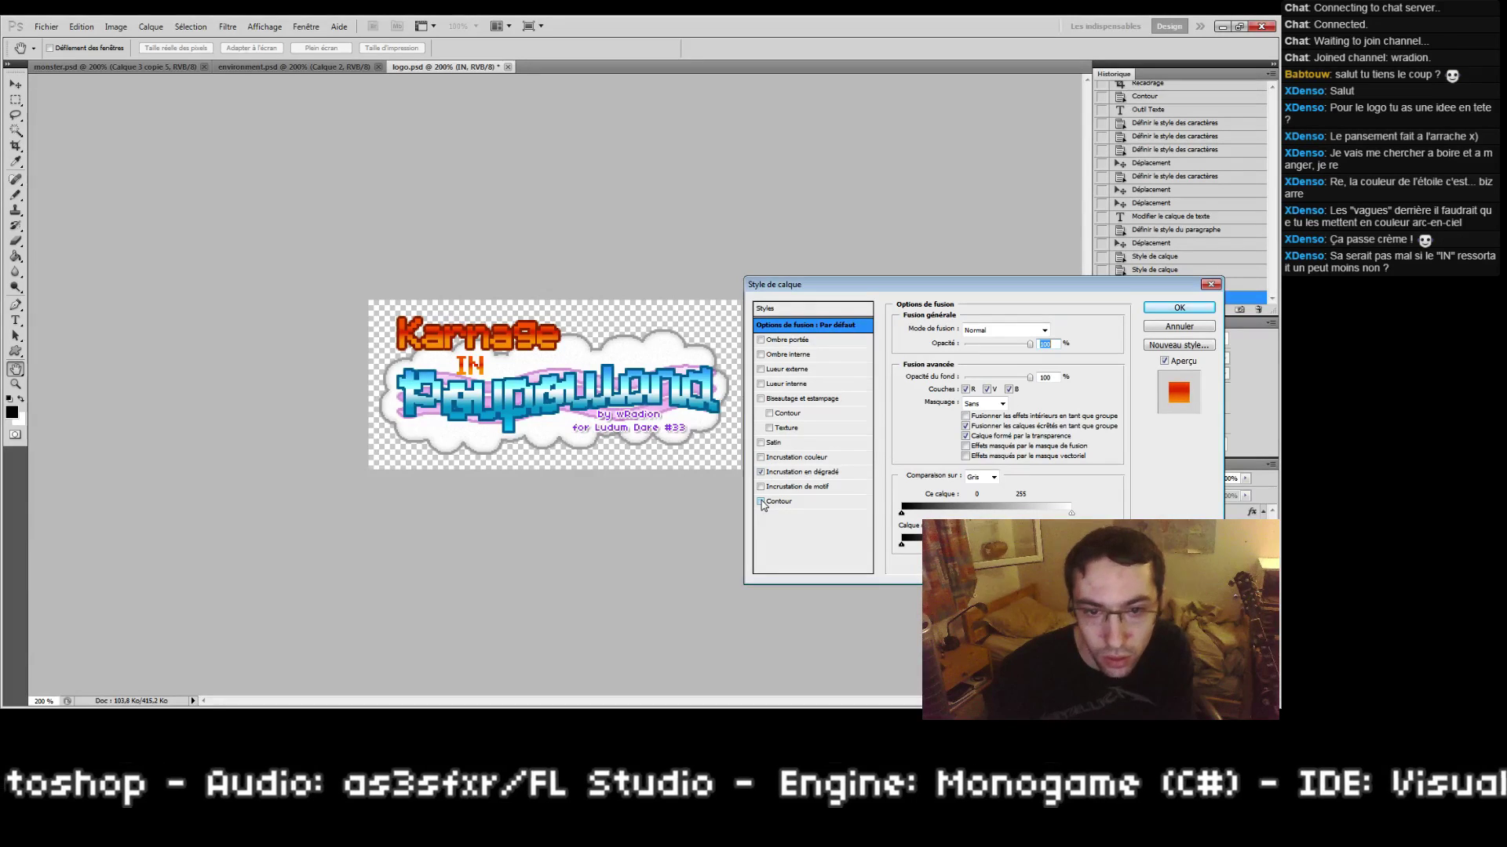
pyautogui.click(760, 501)
pyautogui.click(760, 502)
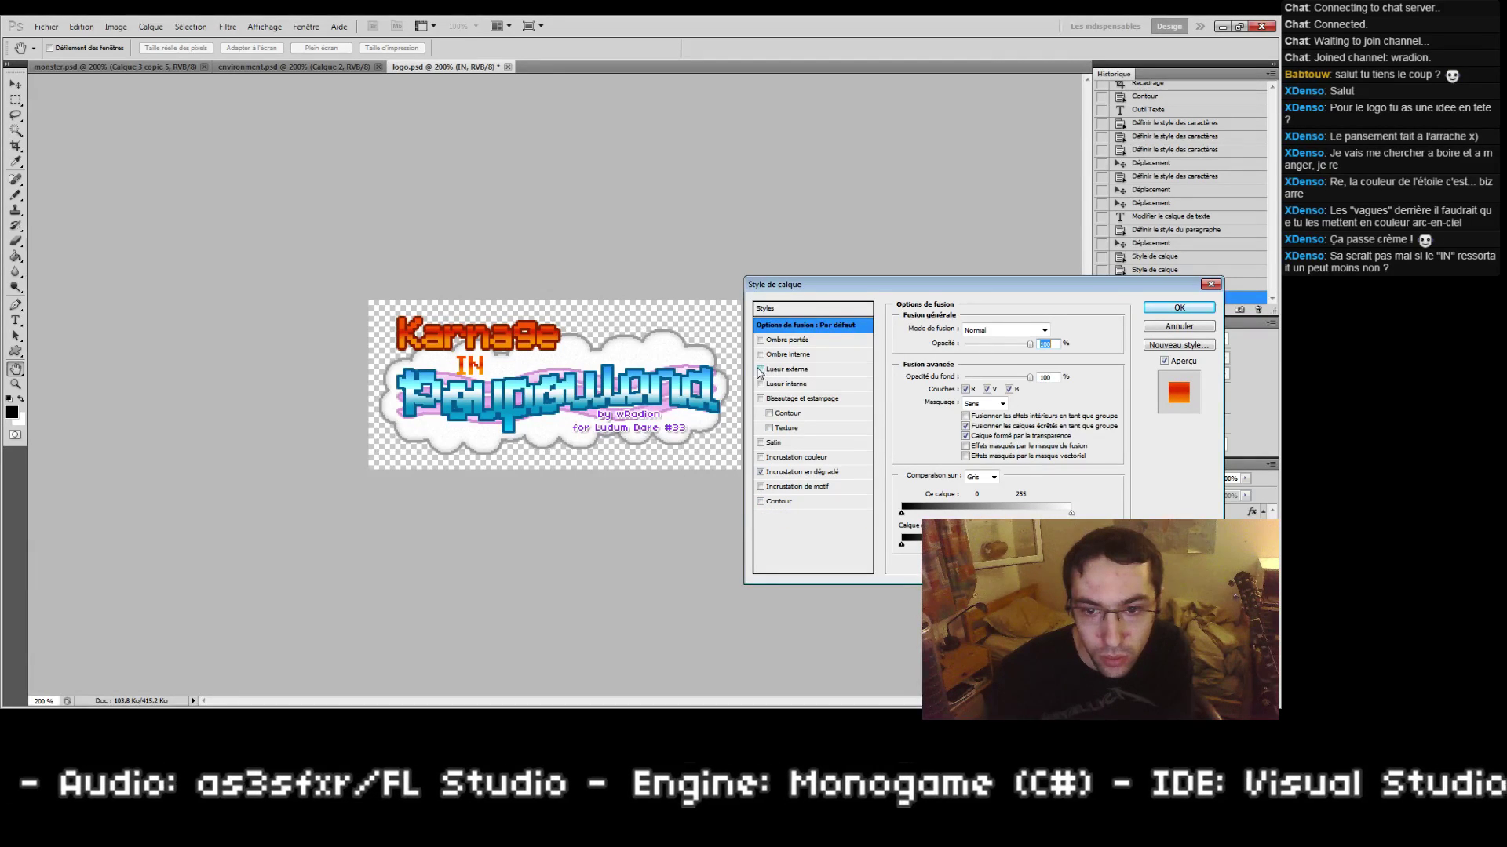
pyautogui.click(760, 369)
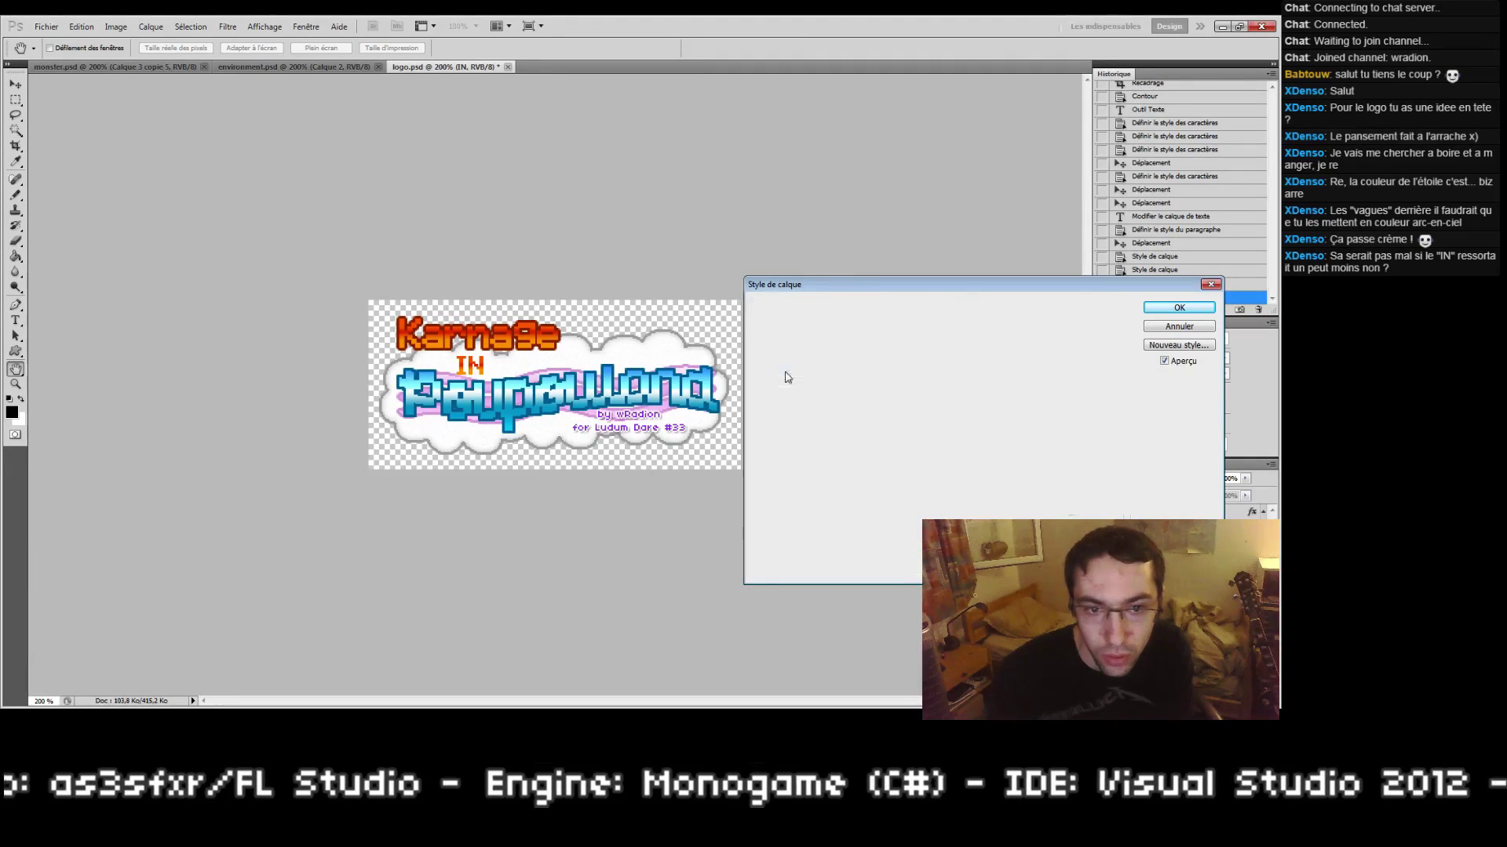
# Step: Set the IN text's outer glow to Normal blending, 100% opacity and black
pyautogui.click(1039, 329)
pyautogui.click(973, 329)
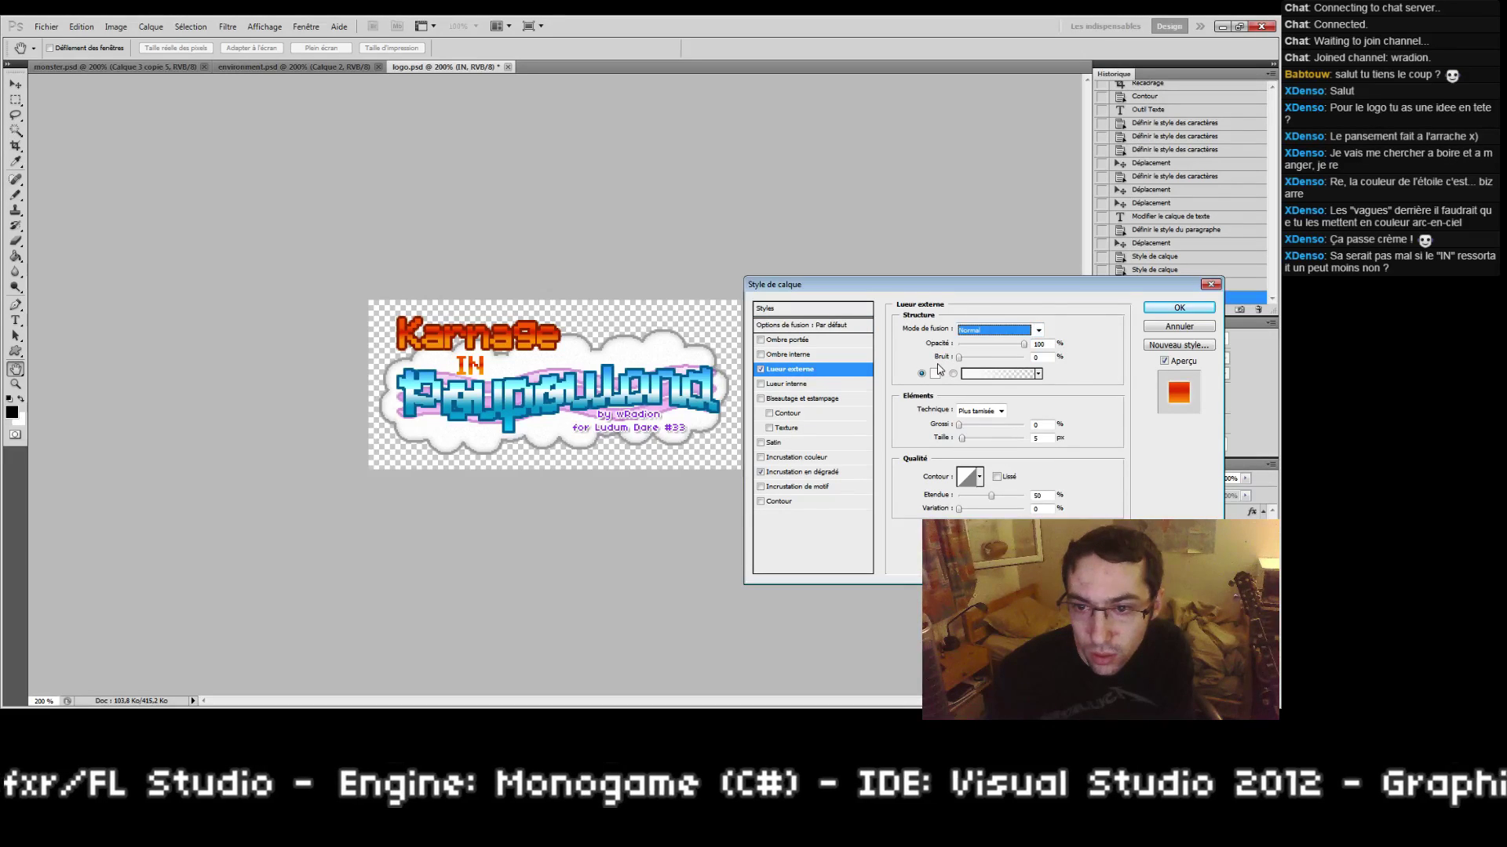
pyautogui.click(934, 373)
pyautogui.press('Return')
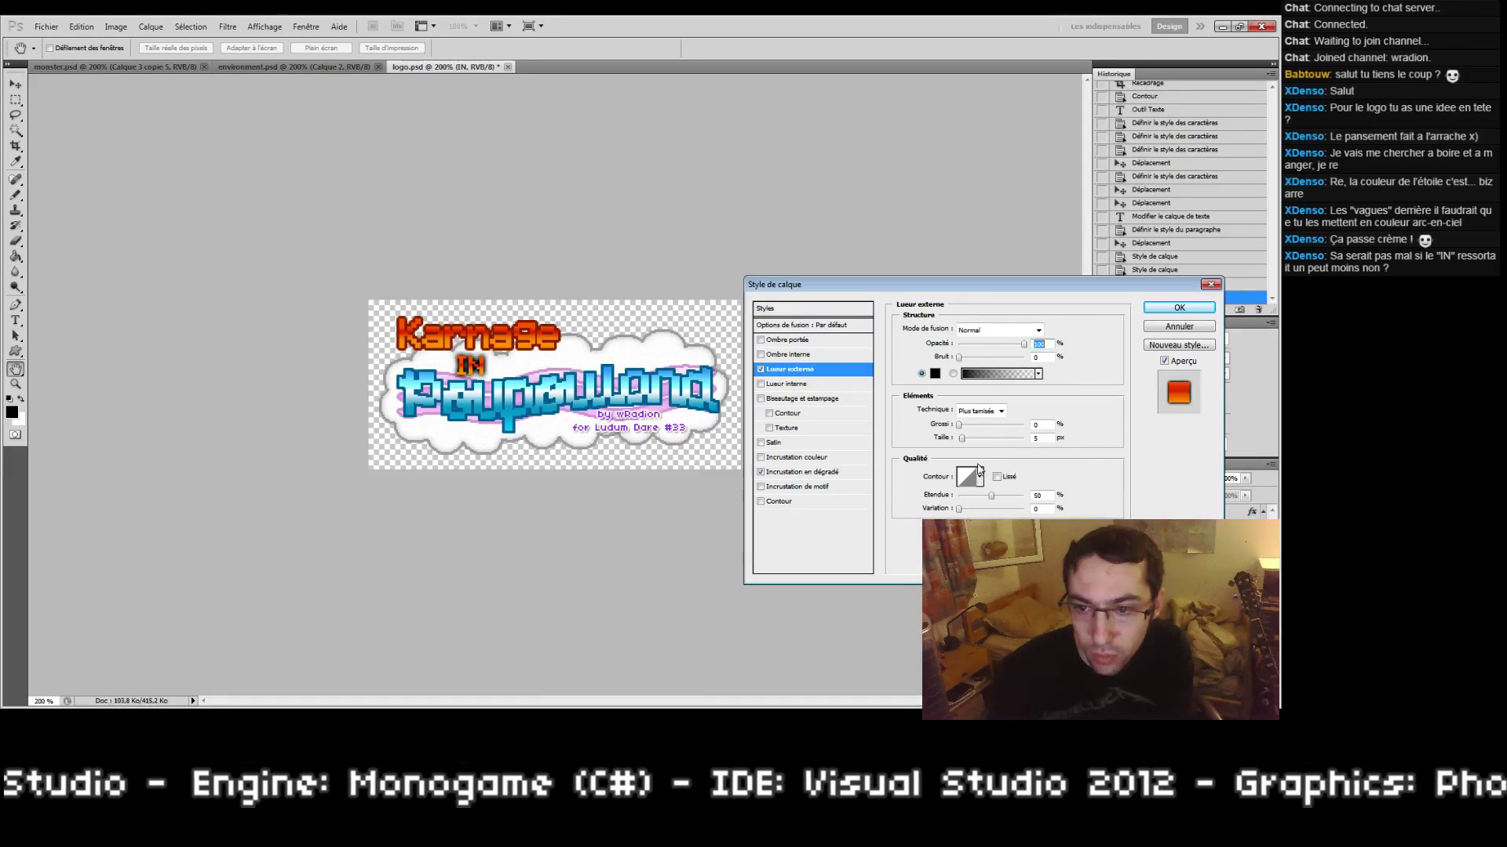
# Step: Set the IN text's outer glow to 100% spread and 2 px size, with the flat-topped contour preset
pyautogui.click(1028, 440)
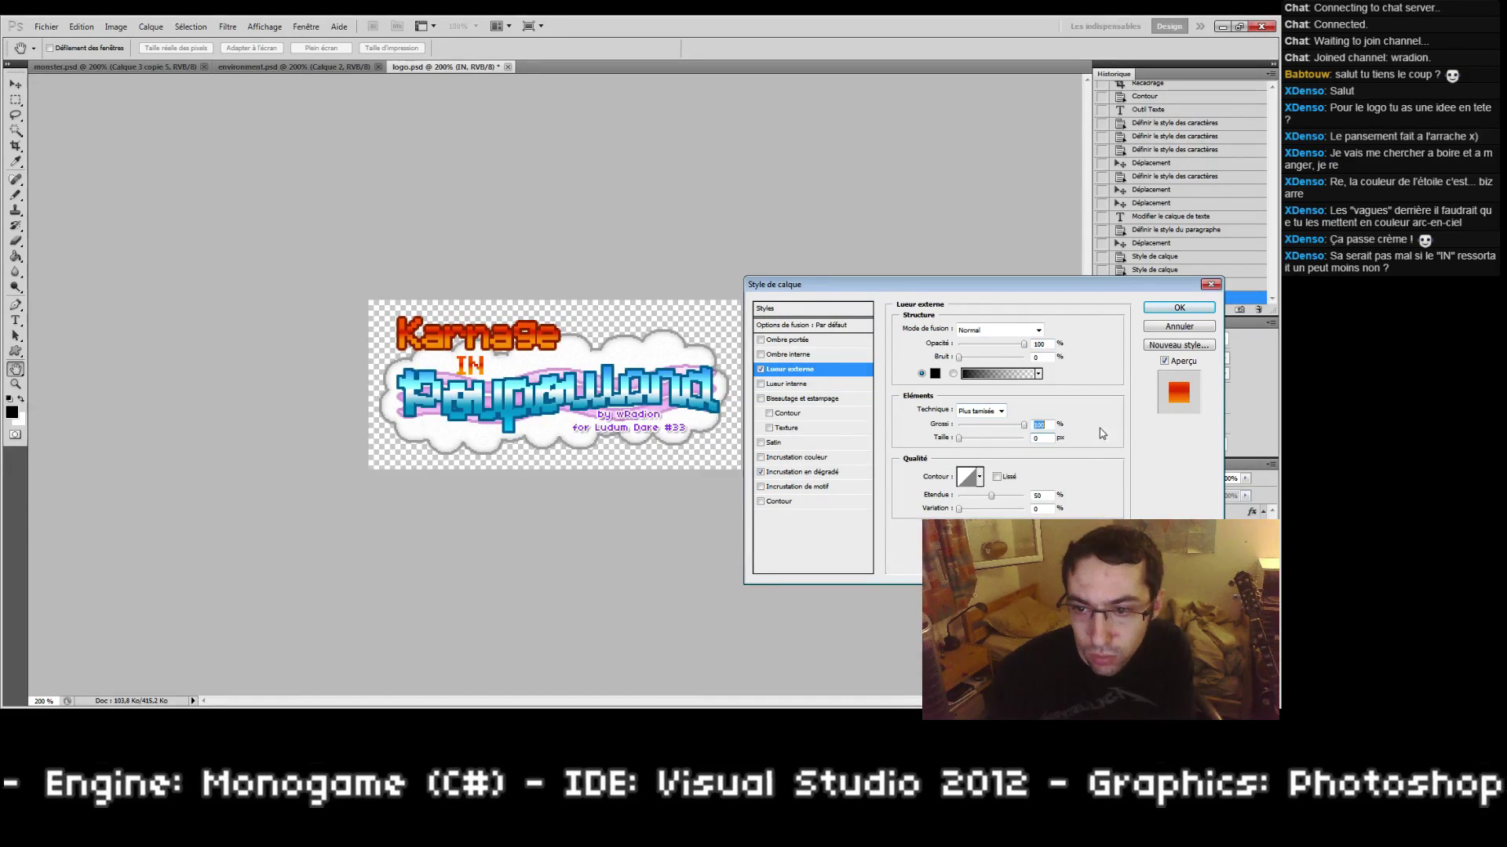
pyautogui.press('Tab')
pyautogui.write('1')
pyautogui.press('BackSpace')
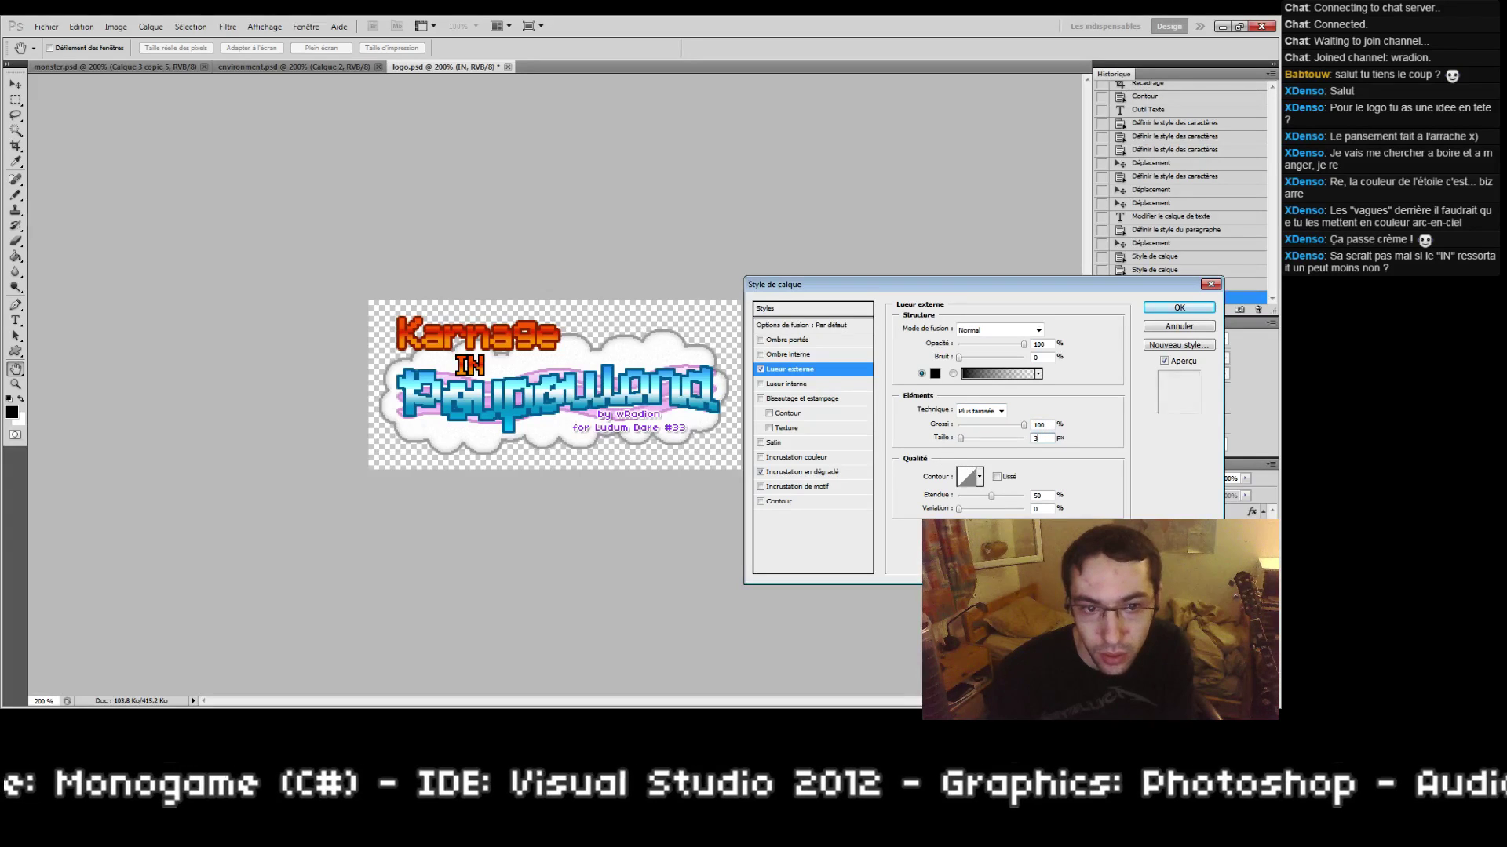
pyautogui.write('2')
pyautogui.click(966, 475)
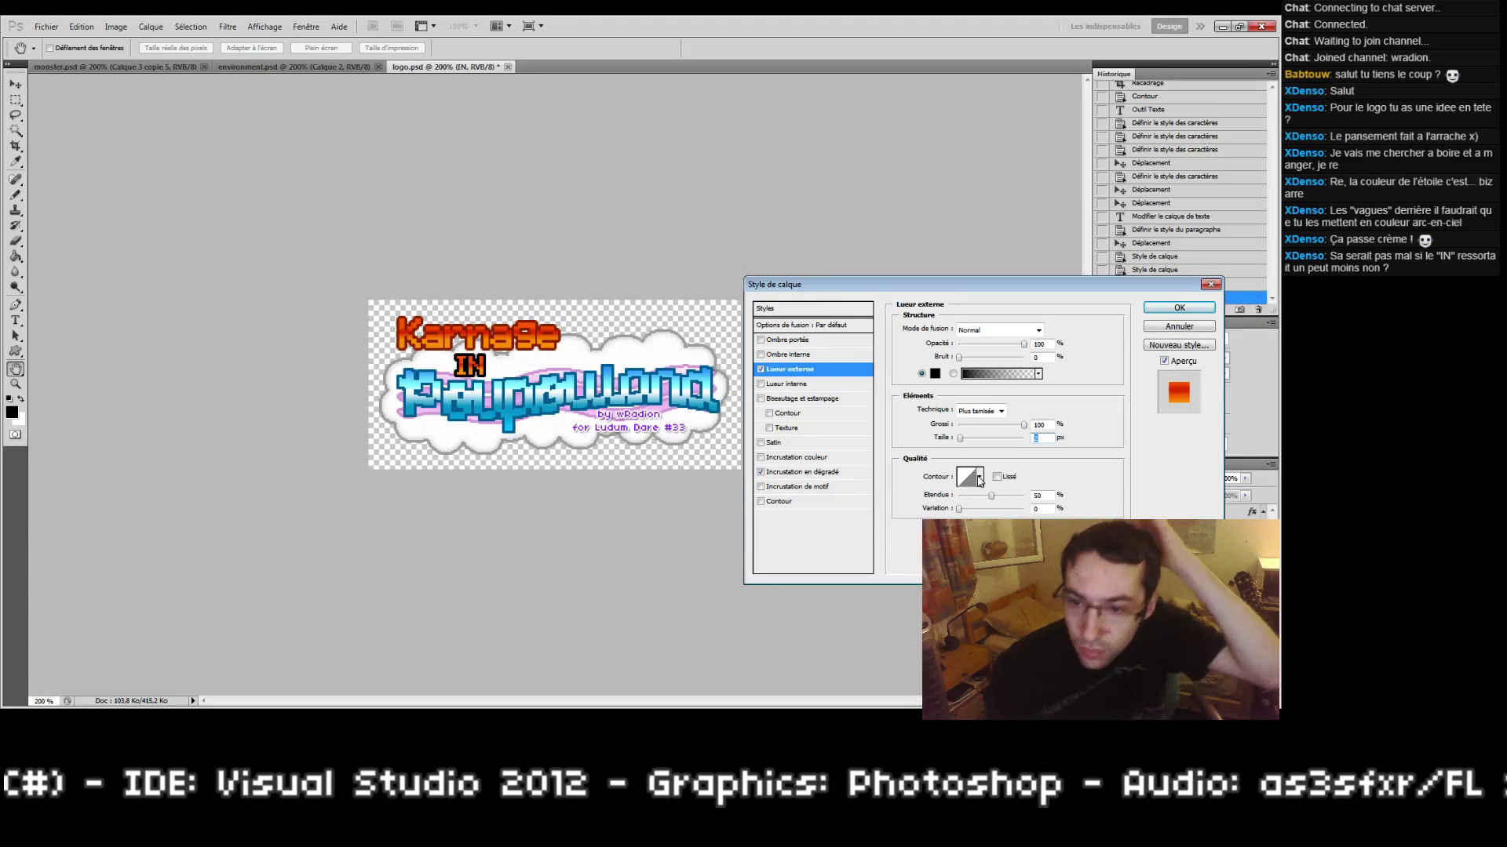
pyautogui.click(978, 476)
pyautogui.click(1095, 486)
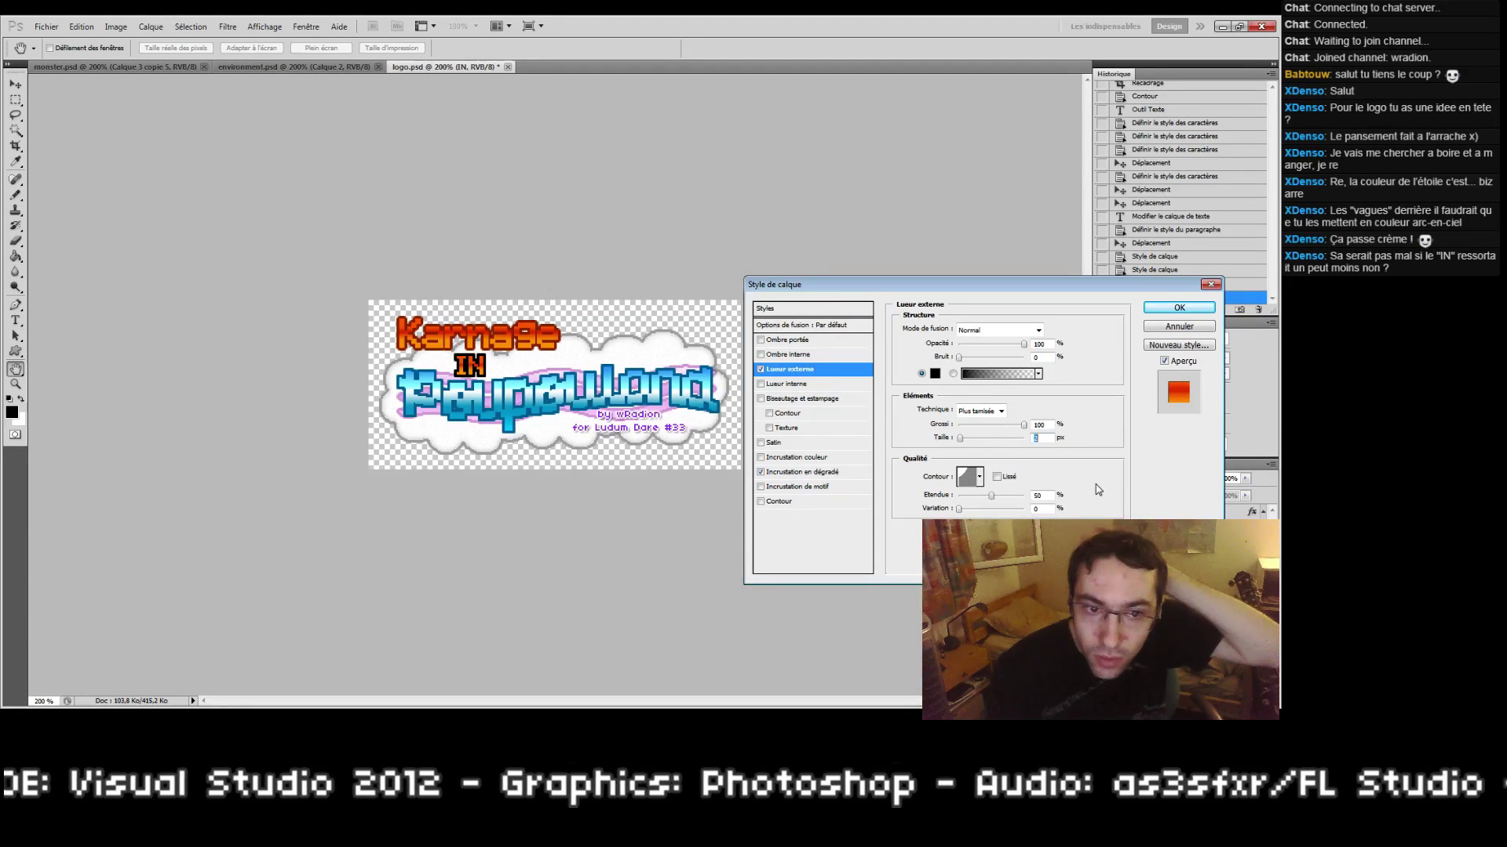
# Step: Recolour the IN text's outer glow to the dark red sampled from the Karnage lettering and apply the layer style
pyautogui.click(935, 374)
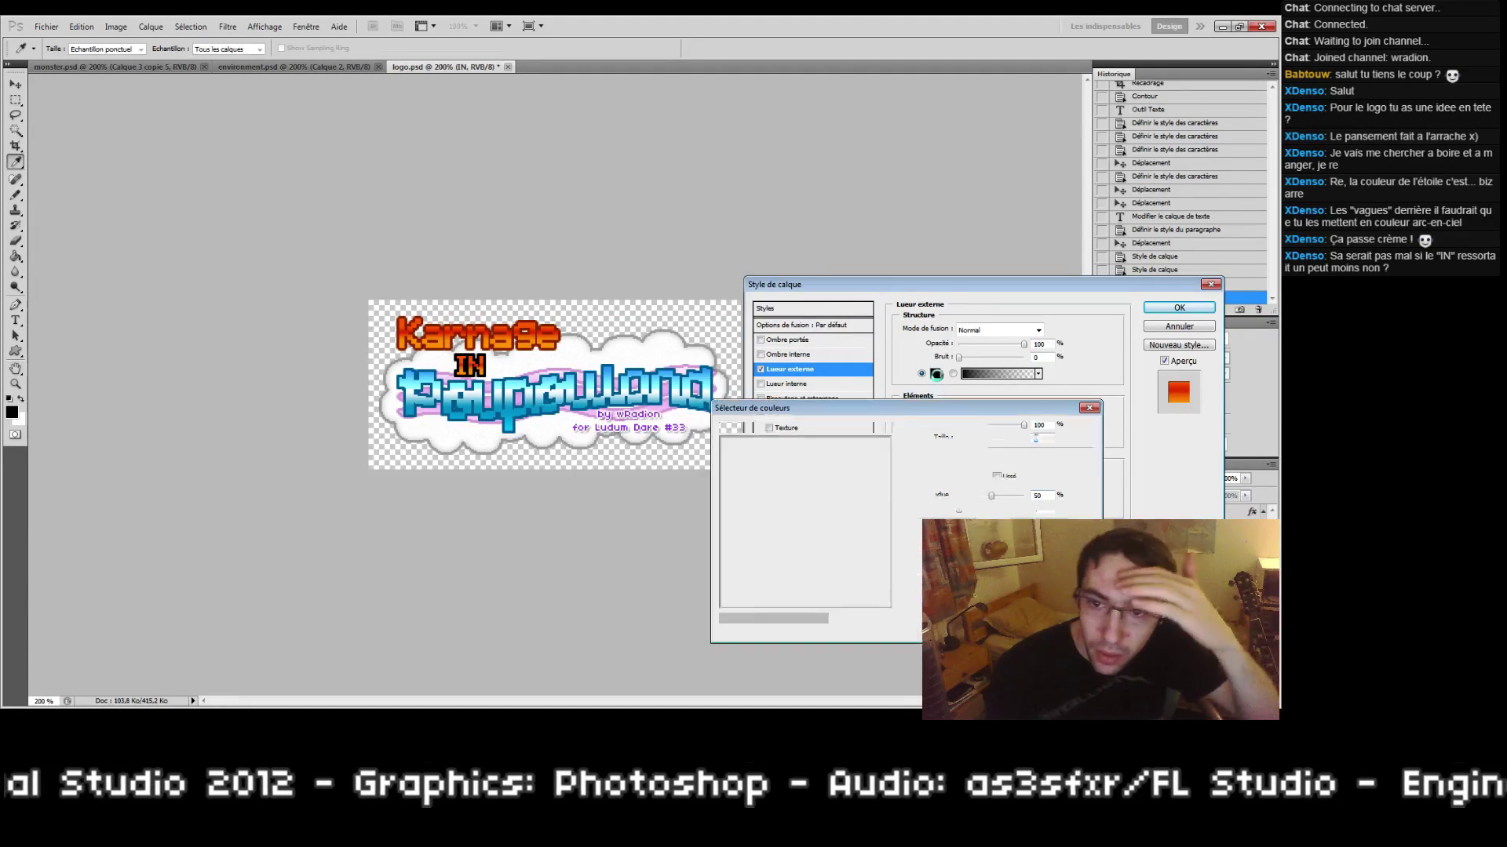
pyautogui.click(558, 317)
pyautogui.moveTo(554, 323); pyautogui.dragTo(551, 334)
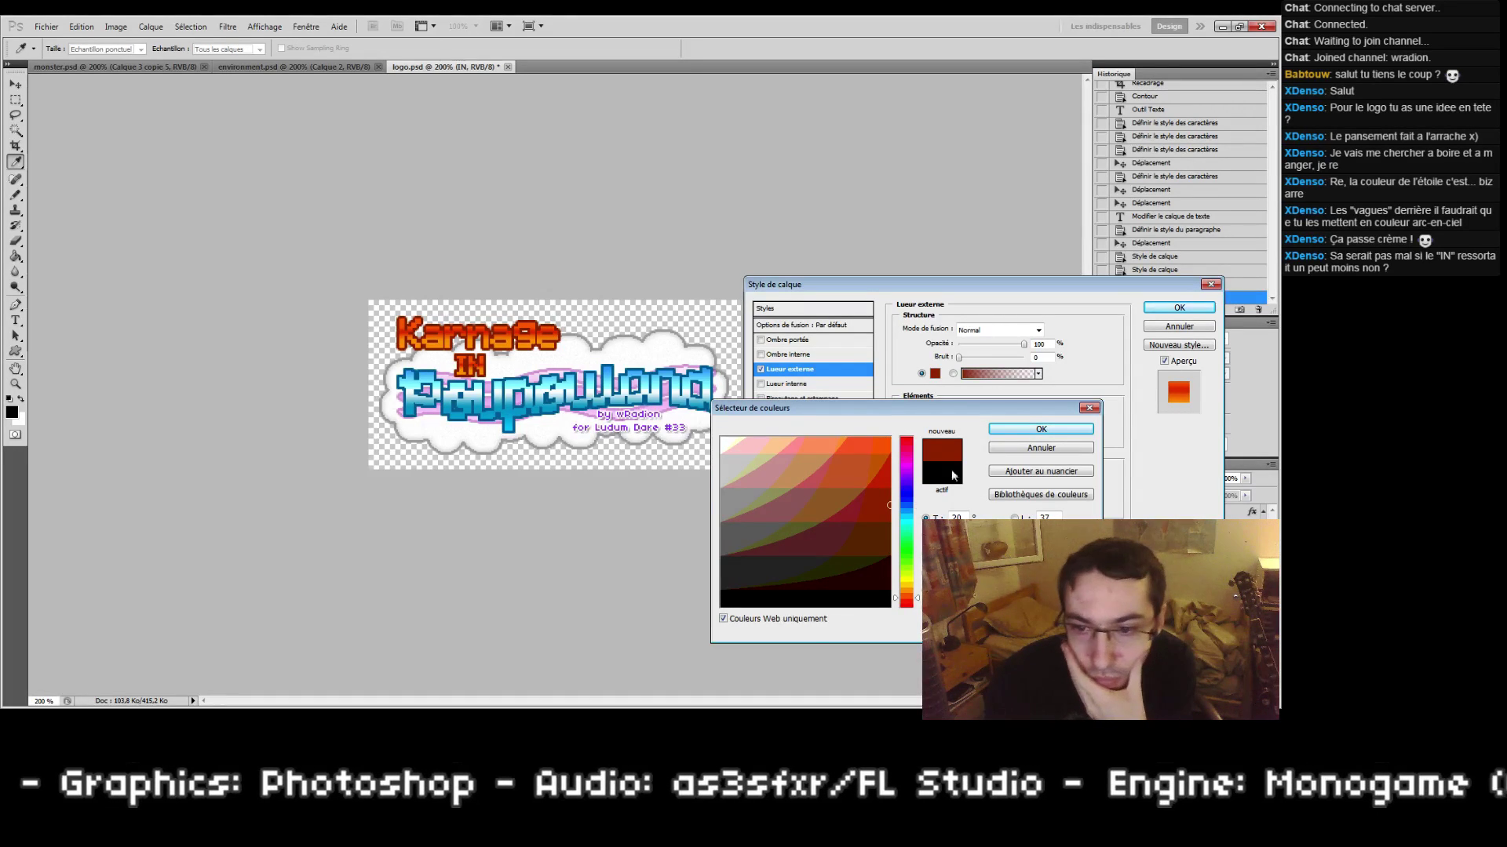
pyautogui.click(1041, 429)
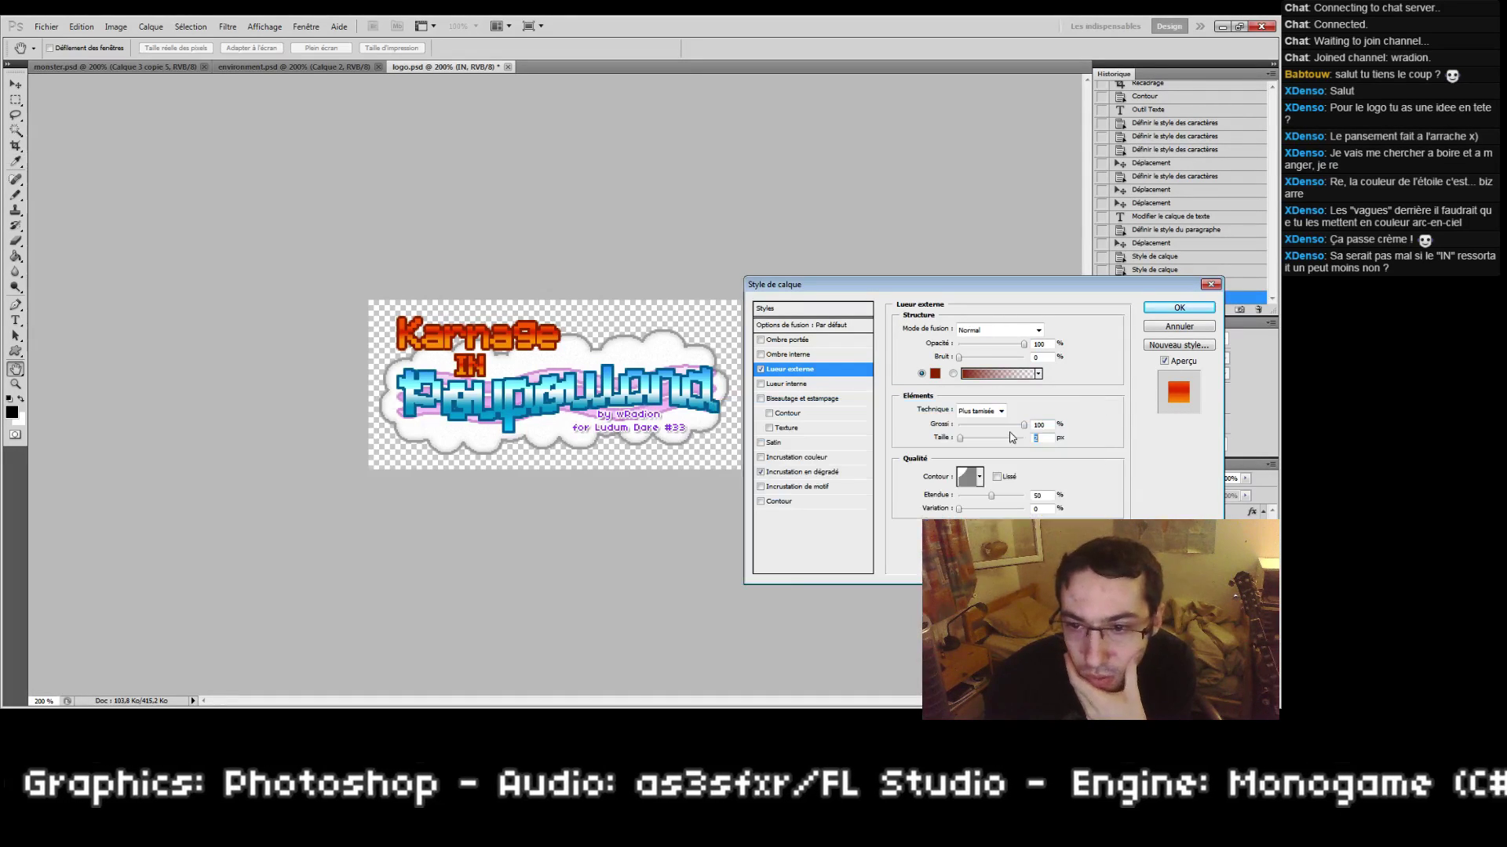
pyautogui.click(1169, 308)
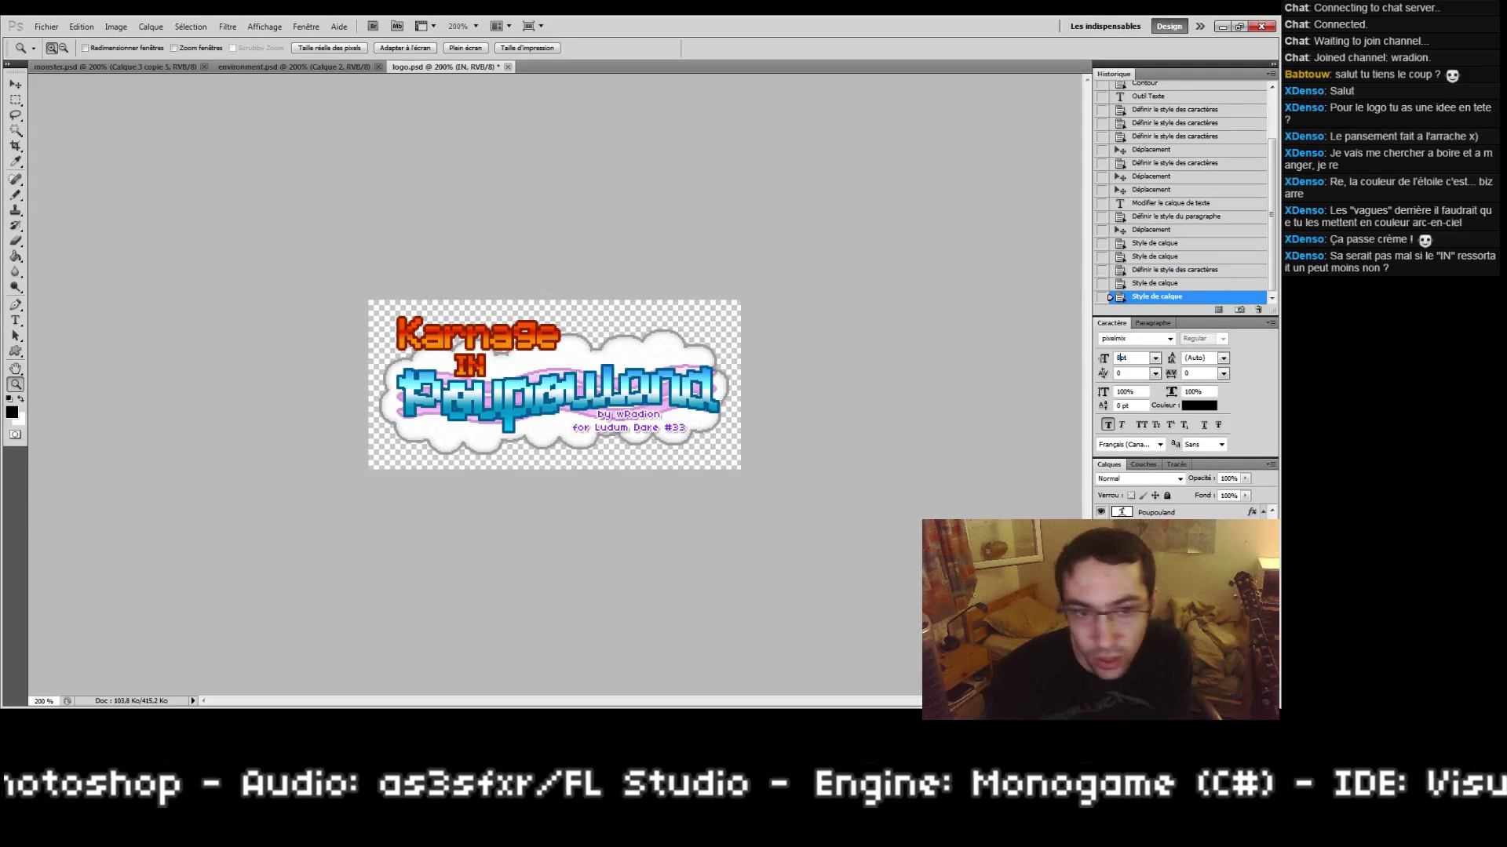
# Step: Try the IN text at 8 pt and nudge it into place between the two title words
pyautogui.press('Return')
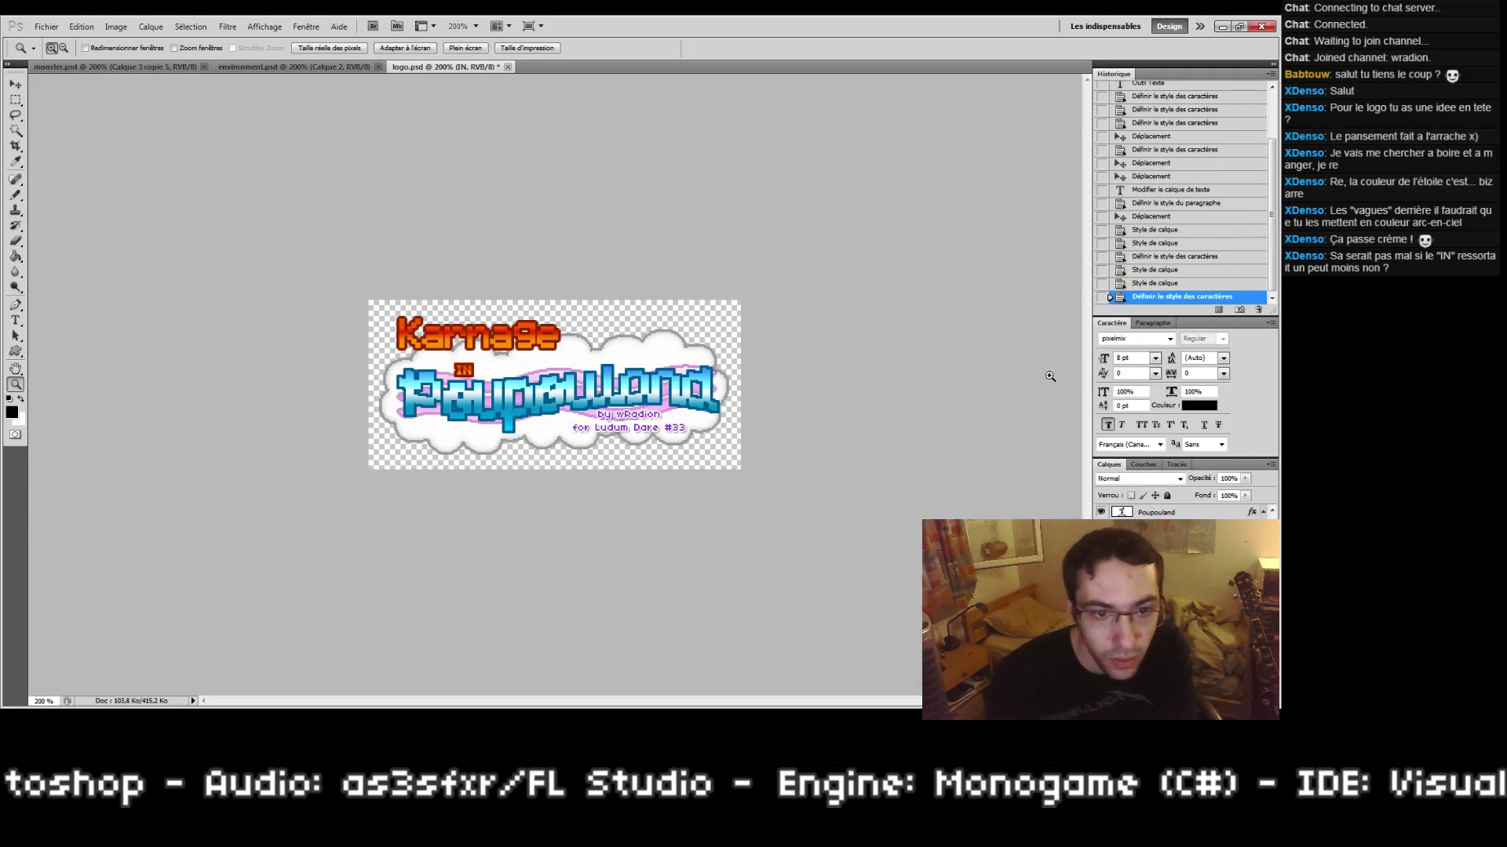
pyautogui.click(14, 84)
pyautogui.press('Up')
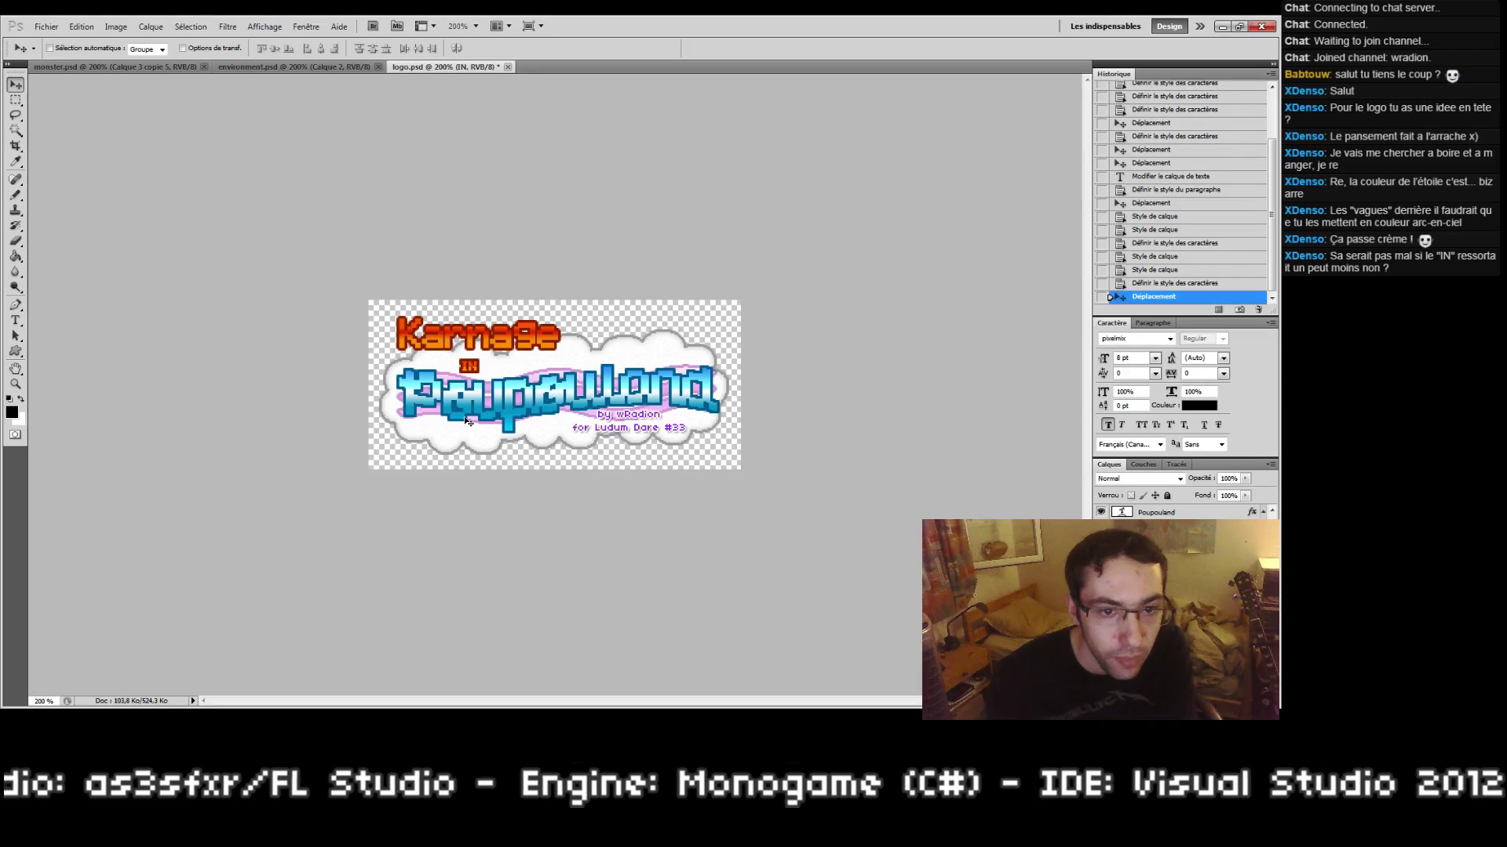
pyautogui.press('Down')
pyautogui.press('Up')
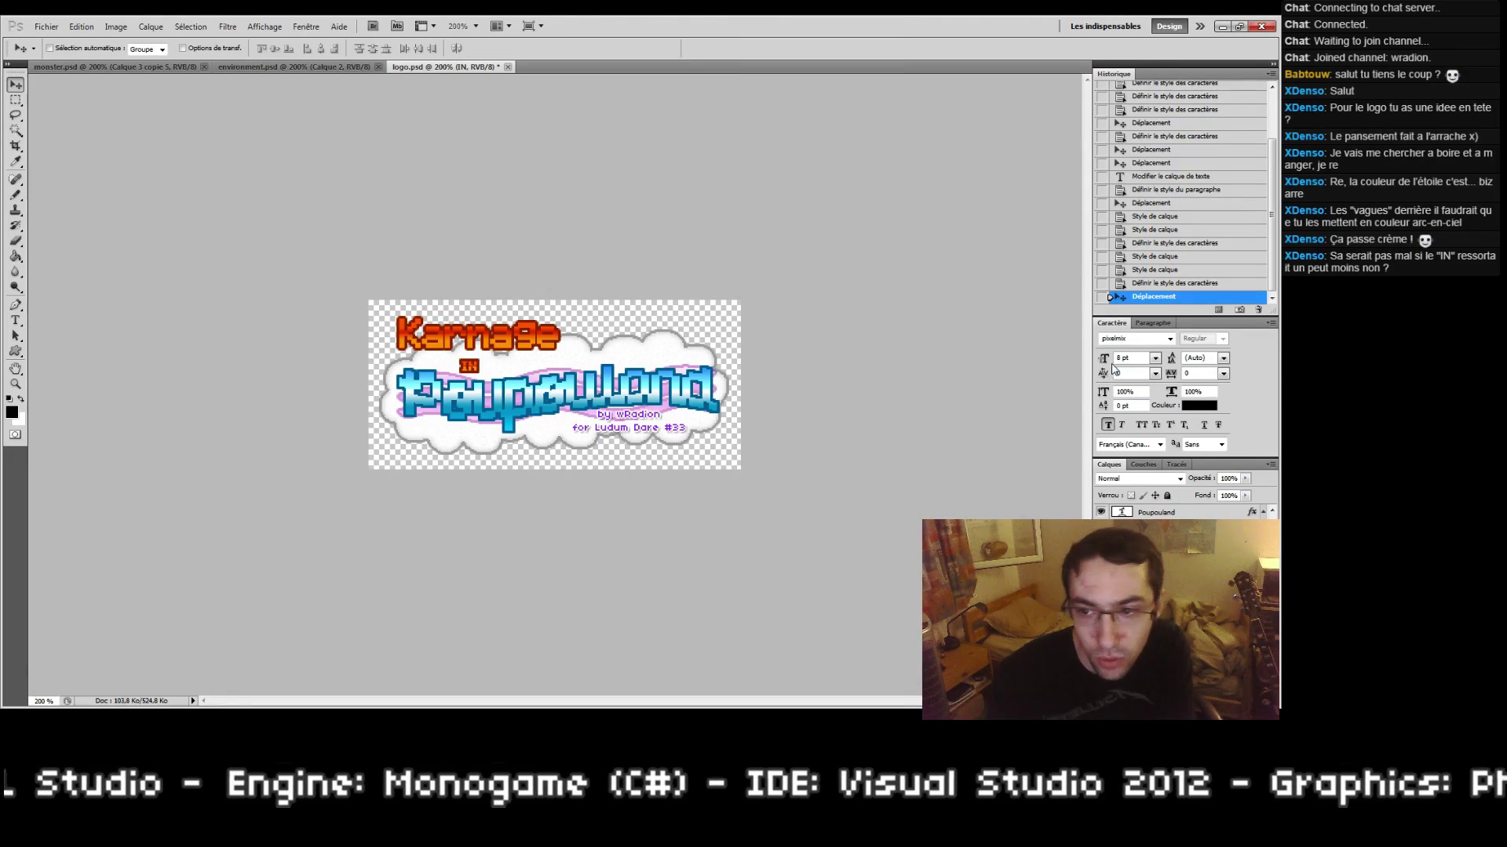
# Step: Set the IN text's size to 16 pt and centre it between Karnage and Poupouland
pyautogui.write('16')
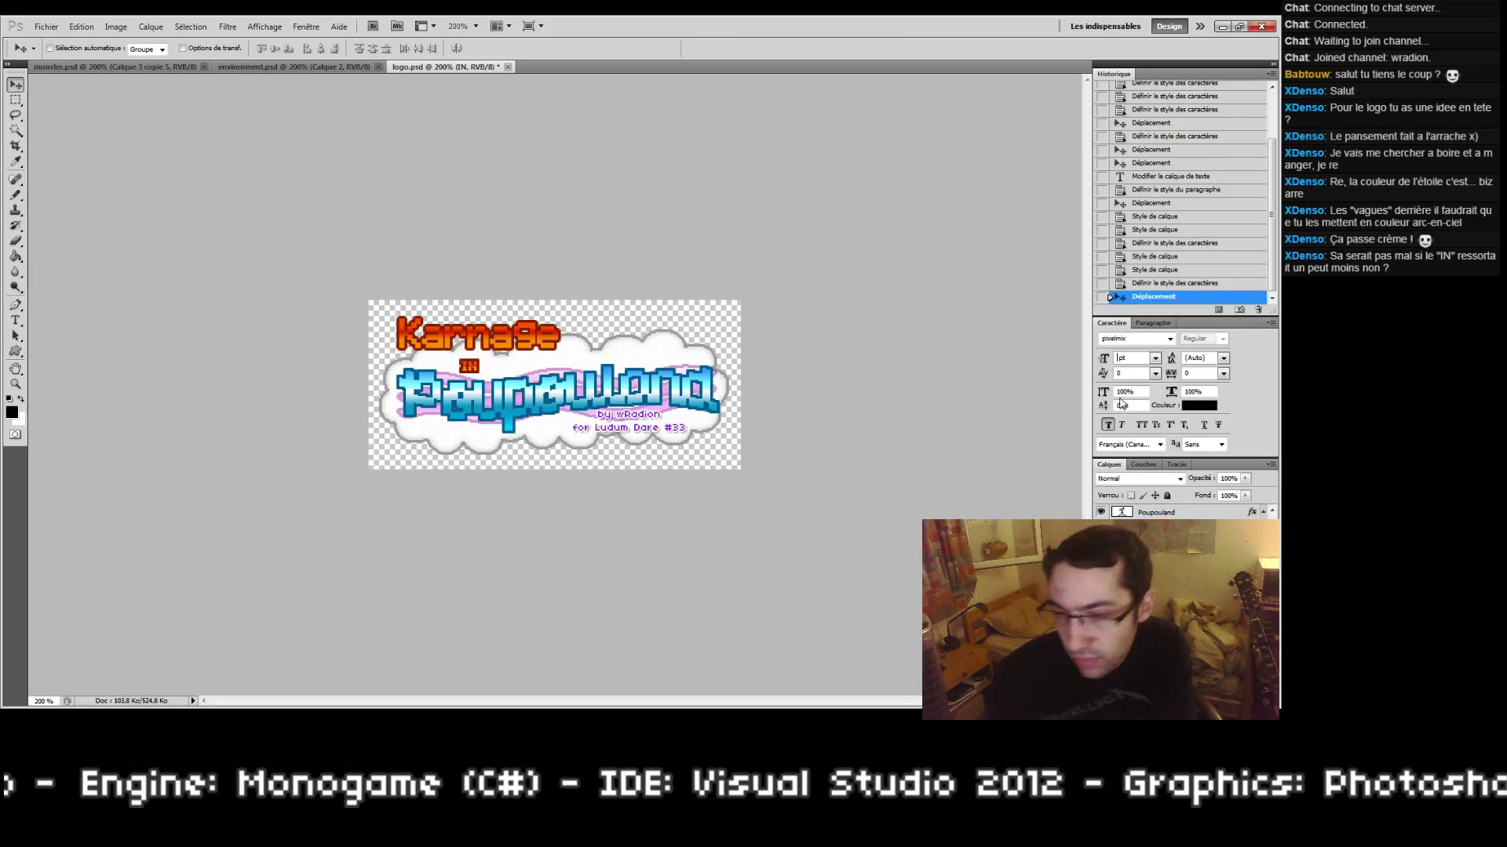
pyautogui.press('Return')
pyautogui.moveTo(463, 405); pyautogui.dragTo(469, 403)
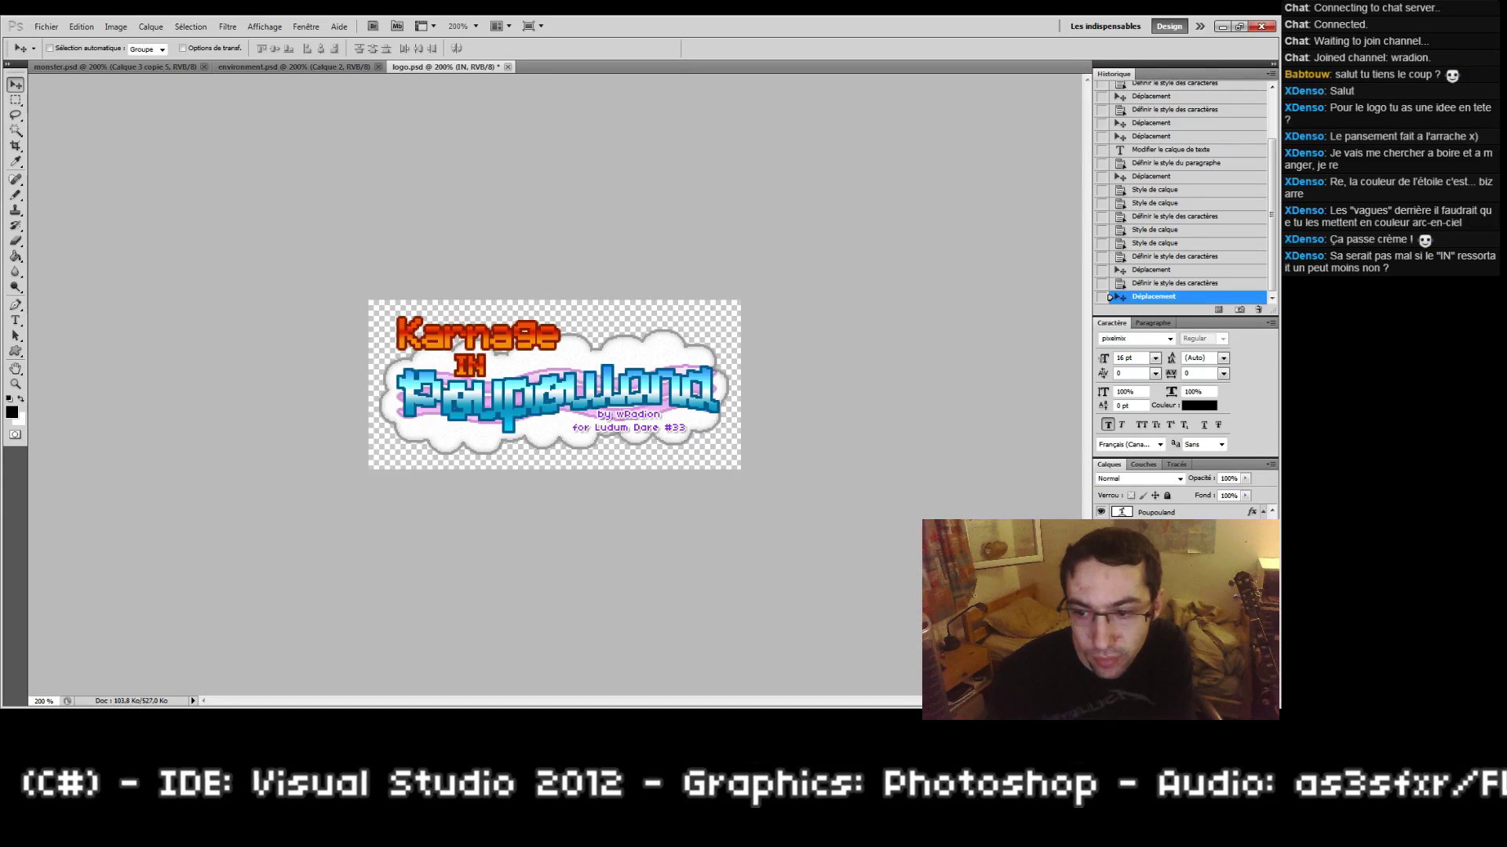
# Step: Toggle the layer effects off and on to compare the logo's appearance
pyautogui.click(1101, 527)
pyautogui.click(1101, 527)
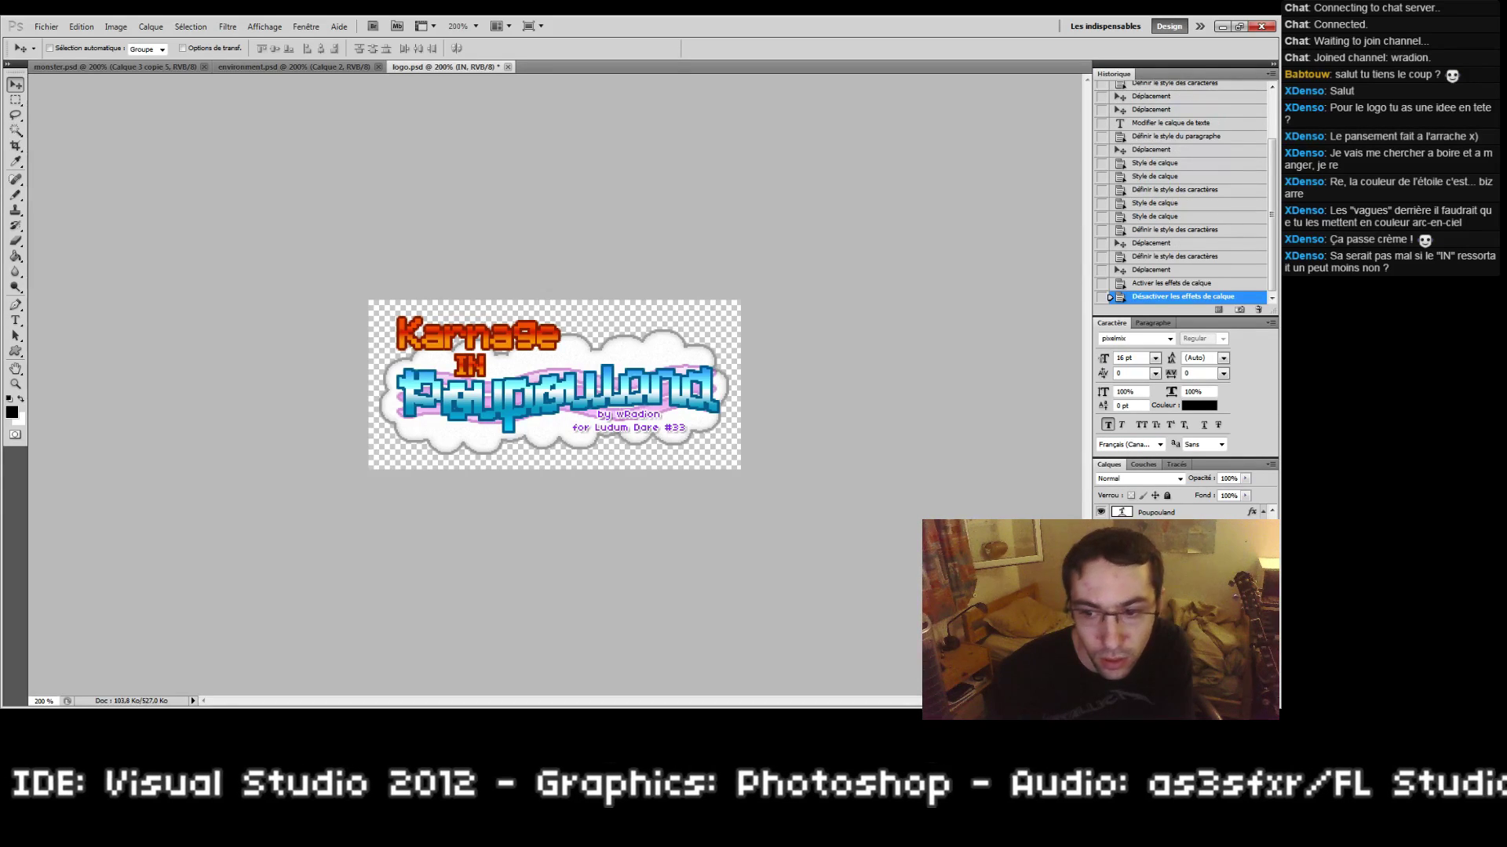
pyautogui.click(1134, 597)
pyautogui.click(1101, 527)
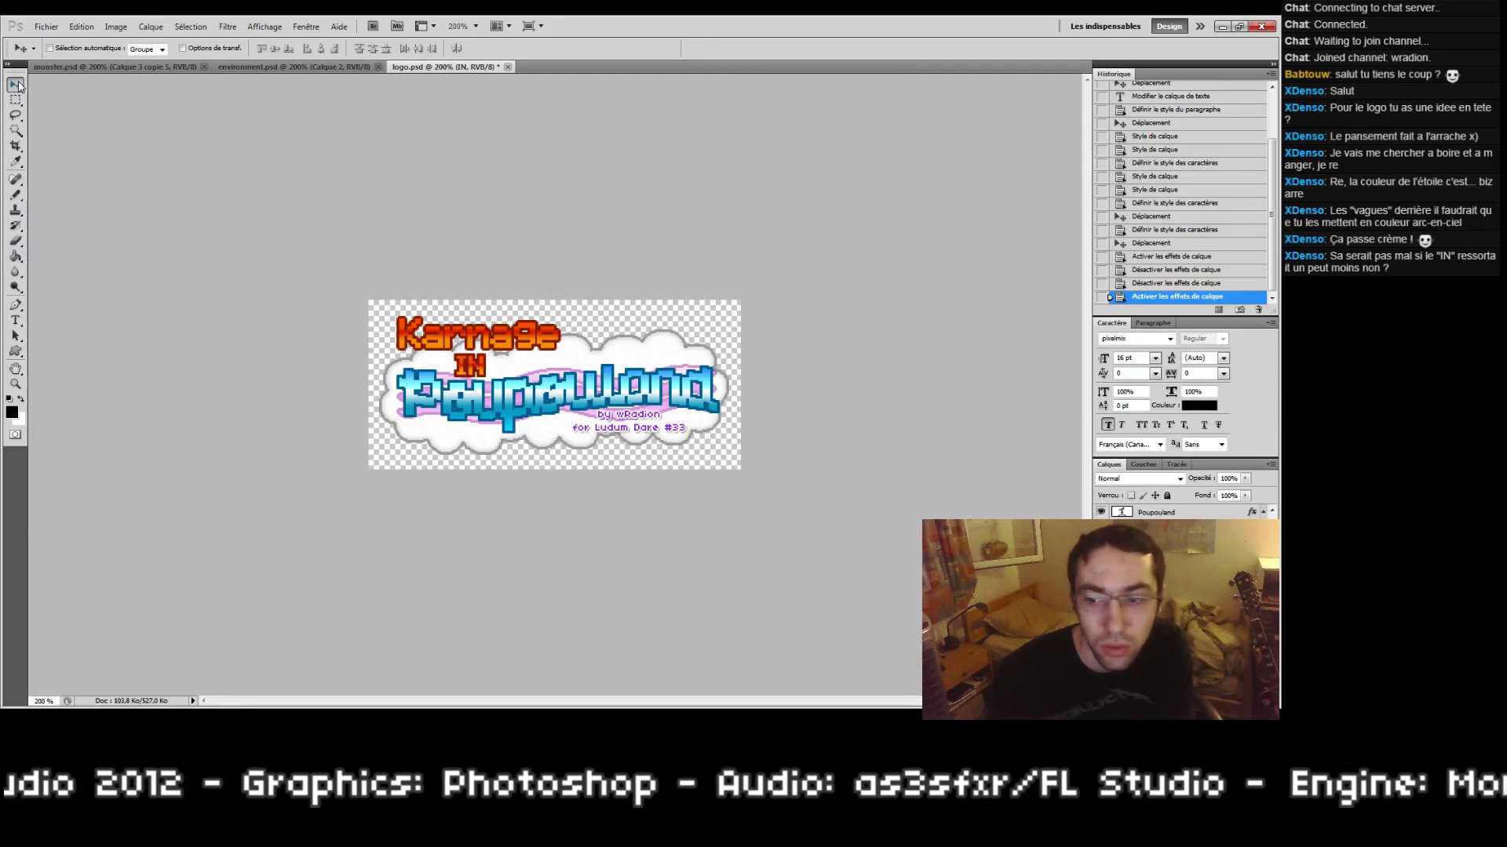
# Step: Nudge the IN text a few pixels left between Karnage and Poupouland
pyautogui.press('Up')
pyautogui.press('Down')
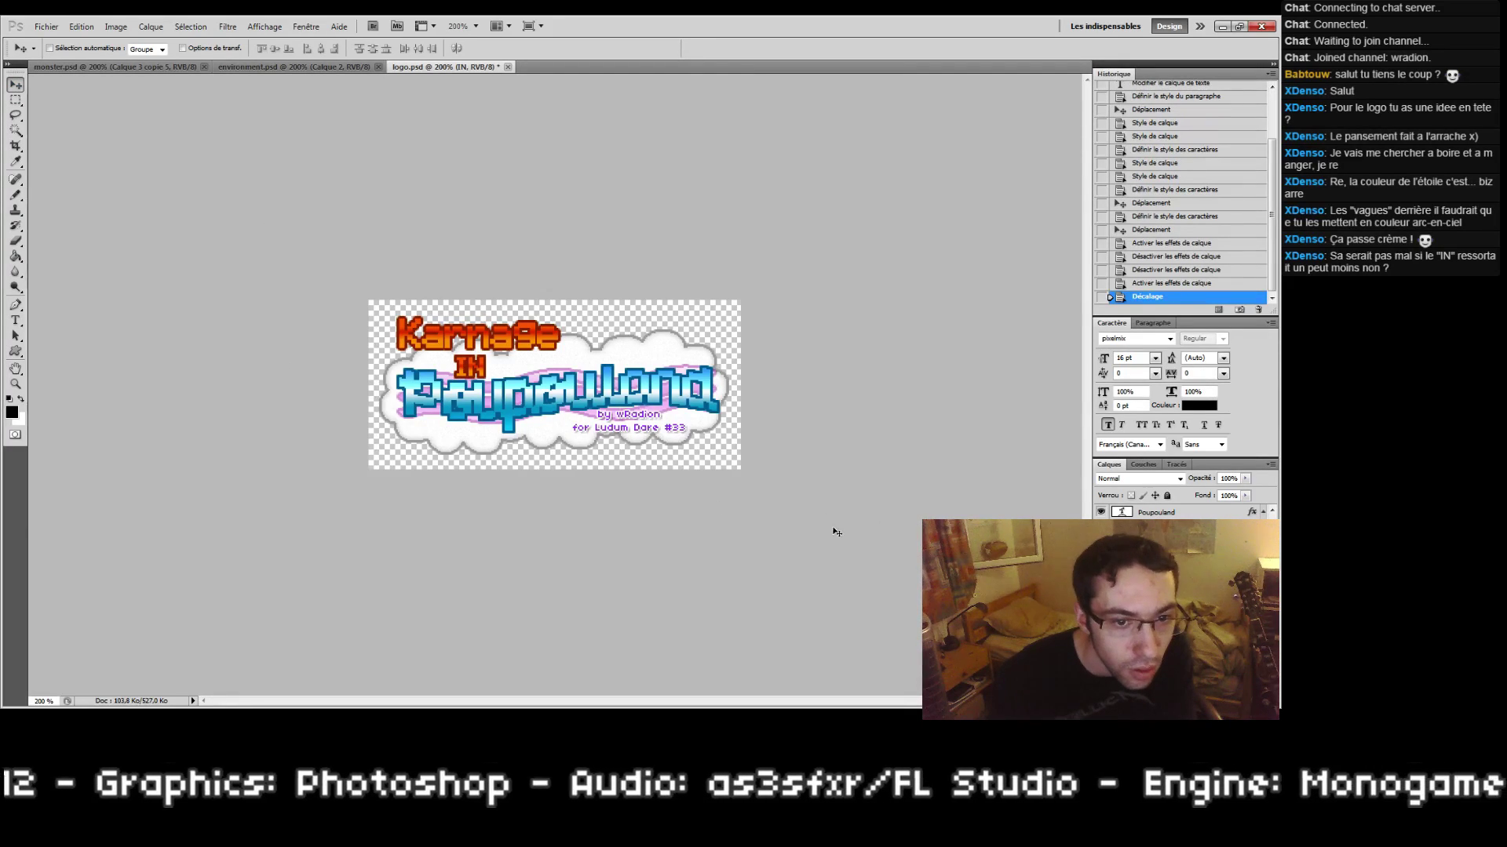
pyautogui.press('Up')
pyautogui.press('Left')
pyautogui.press('Right')
pyautogui.press('Left')
pyautogui.press('Left')
pyautogui.press('Left')
pyautogui.press('Left')
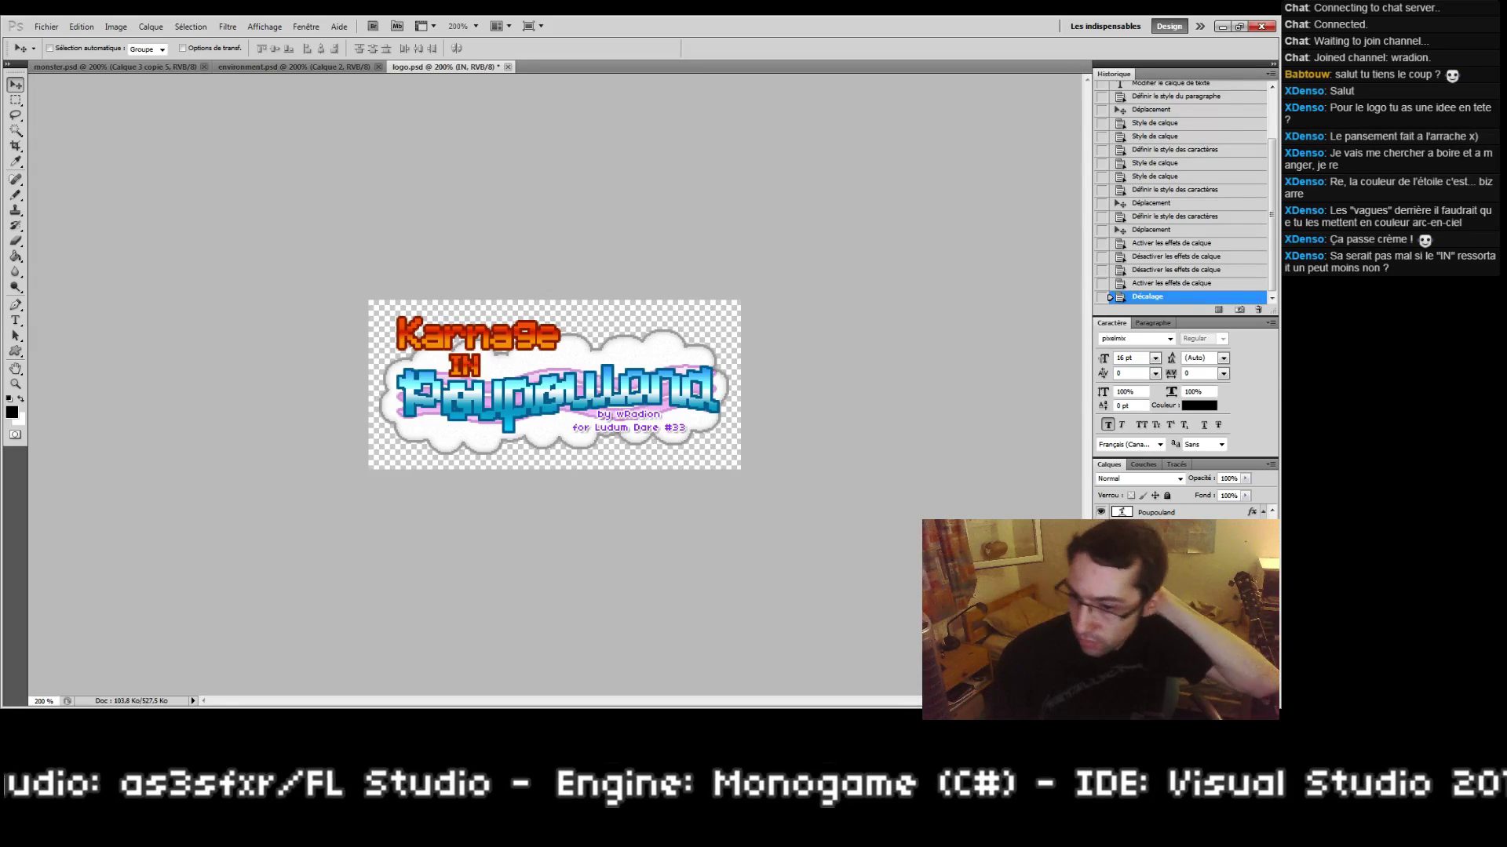
# Step: Delete the leftover stroke effects from the title layers, including the stroke on the Karnage text
pyautogui.rightClick(1161, 644)
pyautogui.click(1154, 597)
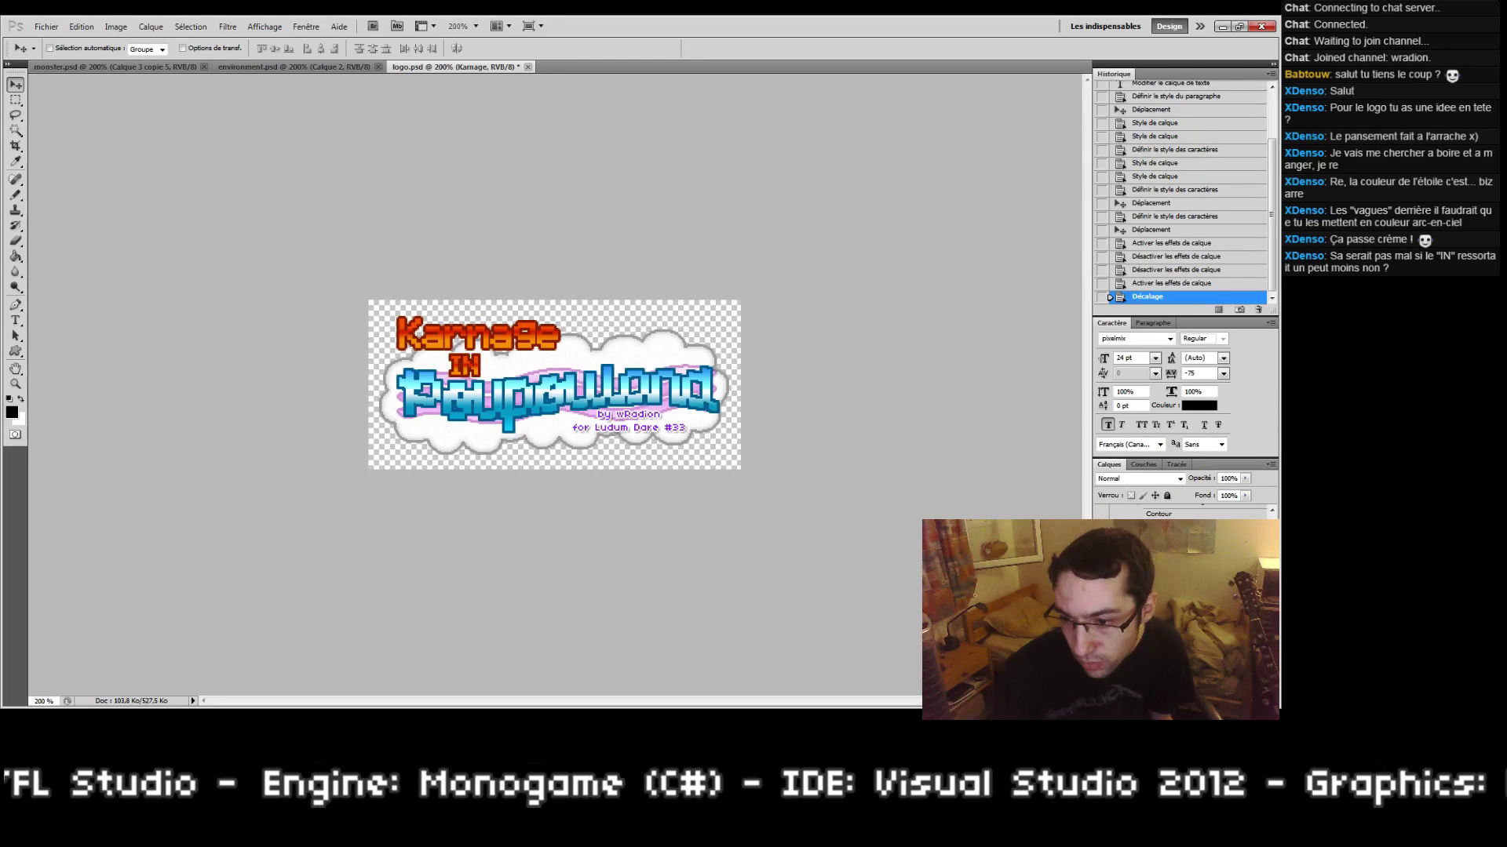
pyautogui.scroll(2, 1181, 596)
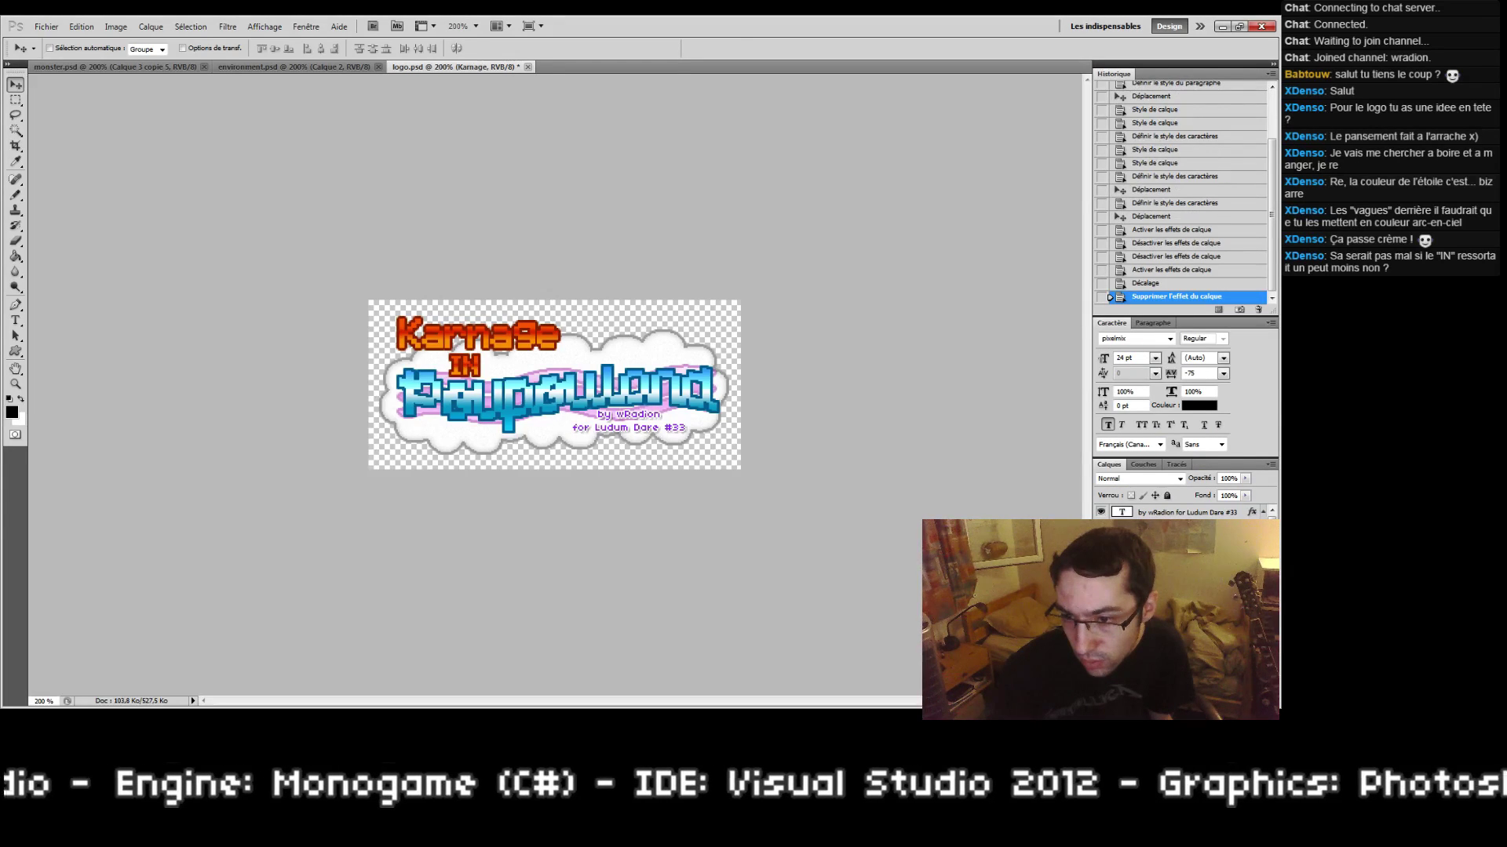
pyautogui.scroll(-1, 1181, 596)
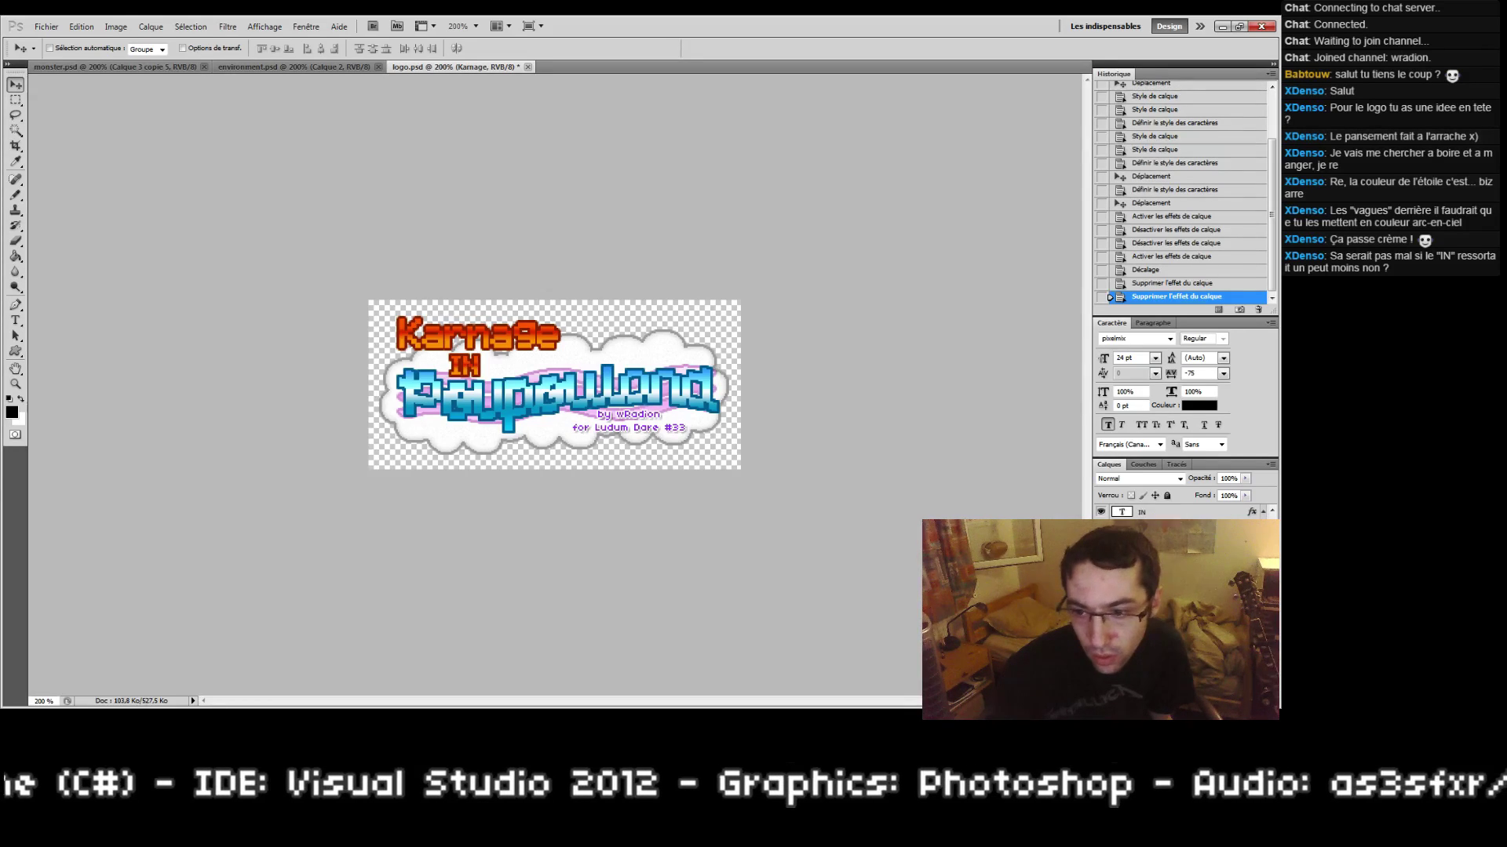
pyautogui.scroll(-1, 1181, 549)
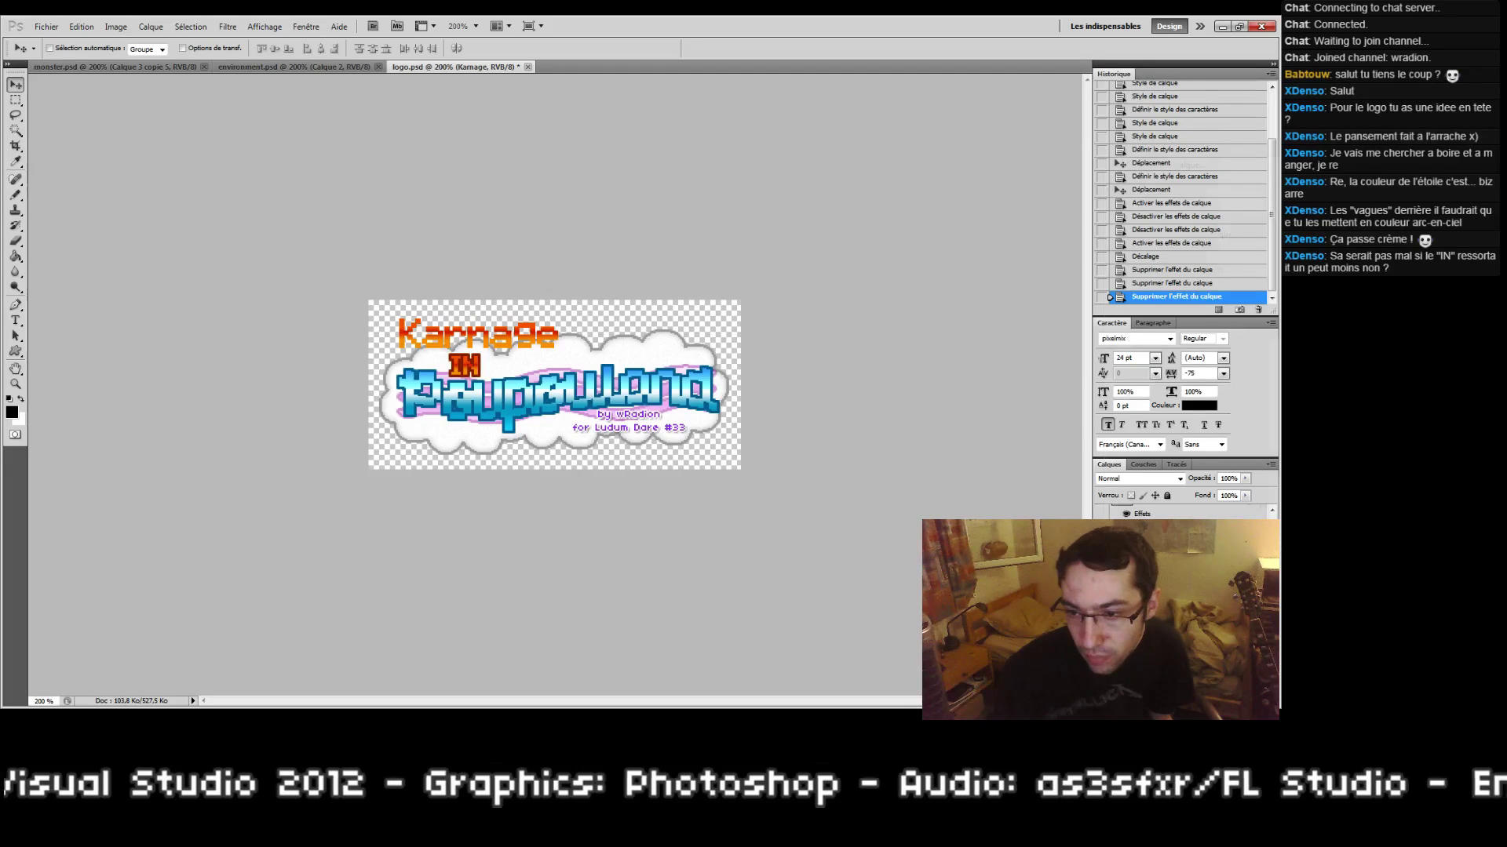
pyautogui.rightClick(1177, 508)
pyautogui.click(1144, 183)
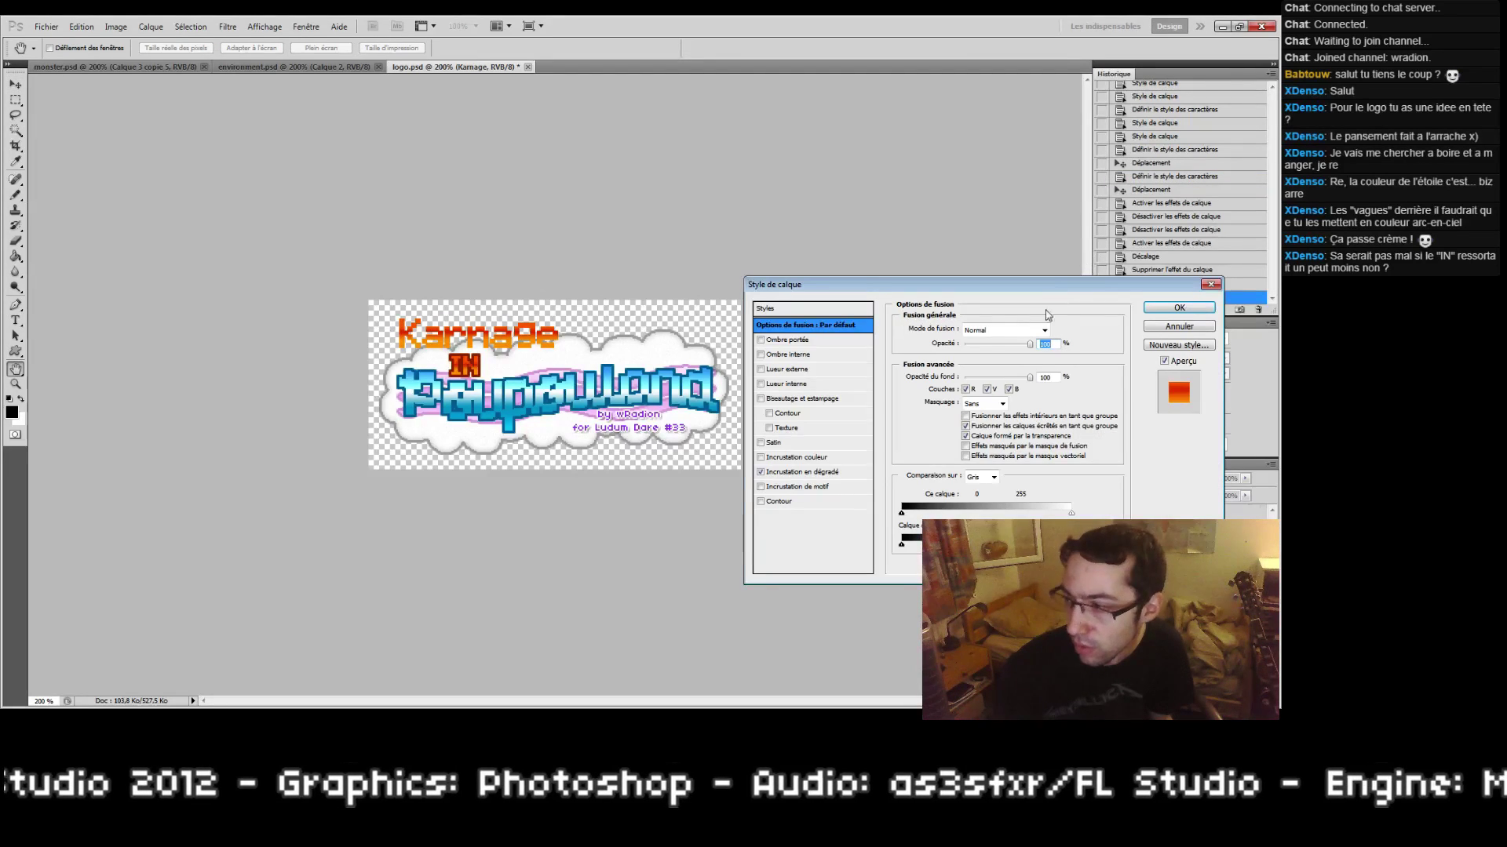
pyautogui.click(1179, 325)
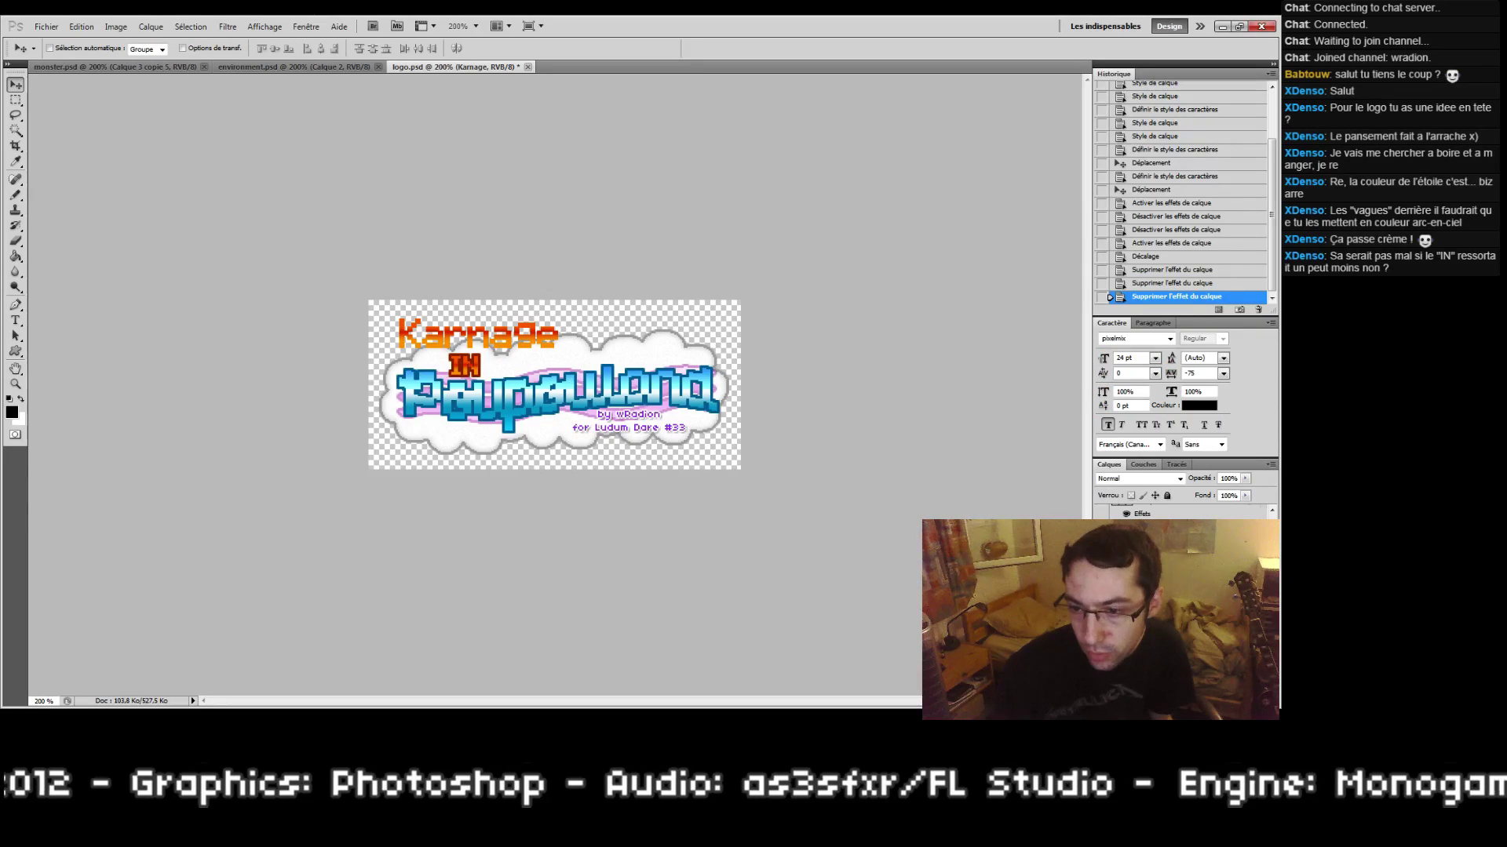
# Step: Copy the IN text's layer style and paste it onto the Karnage text layer
pyautogui.rightClick(1177, 560)
pyautogui.click(1168, 518)
pyautogui.rightClick(1177, 608)
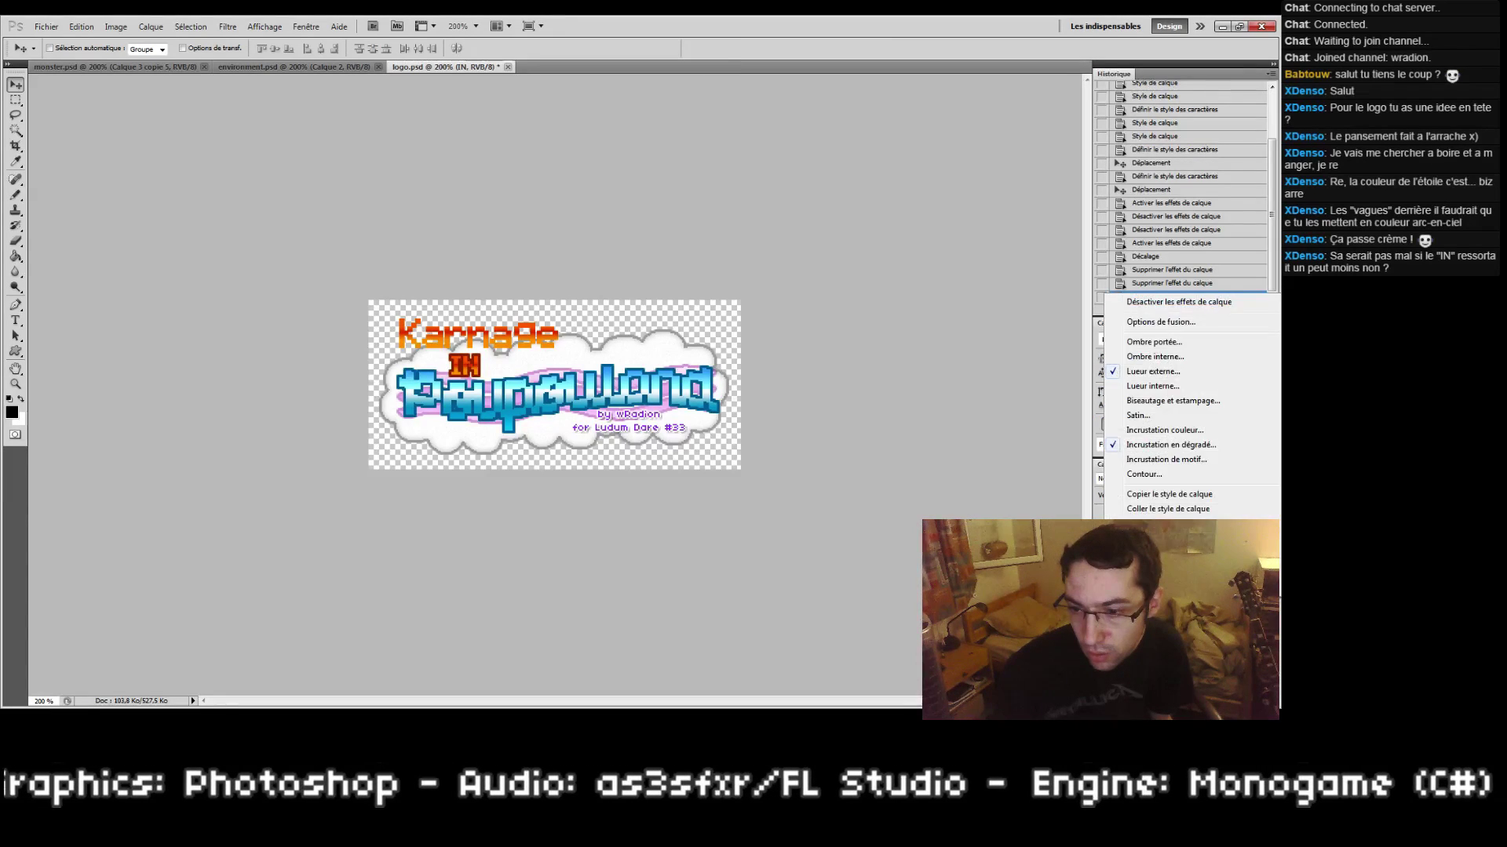
pyautogui.rightClick(1177, 645)
pyautogui.click(1169, 576)
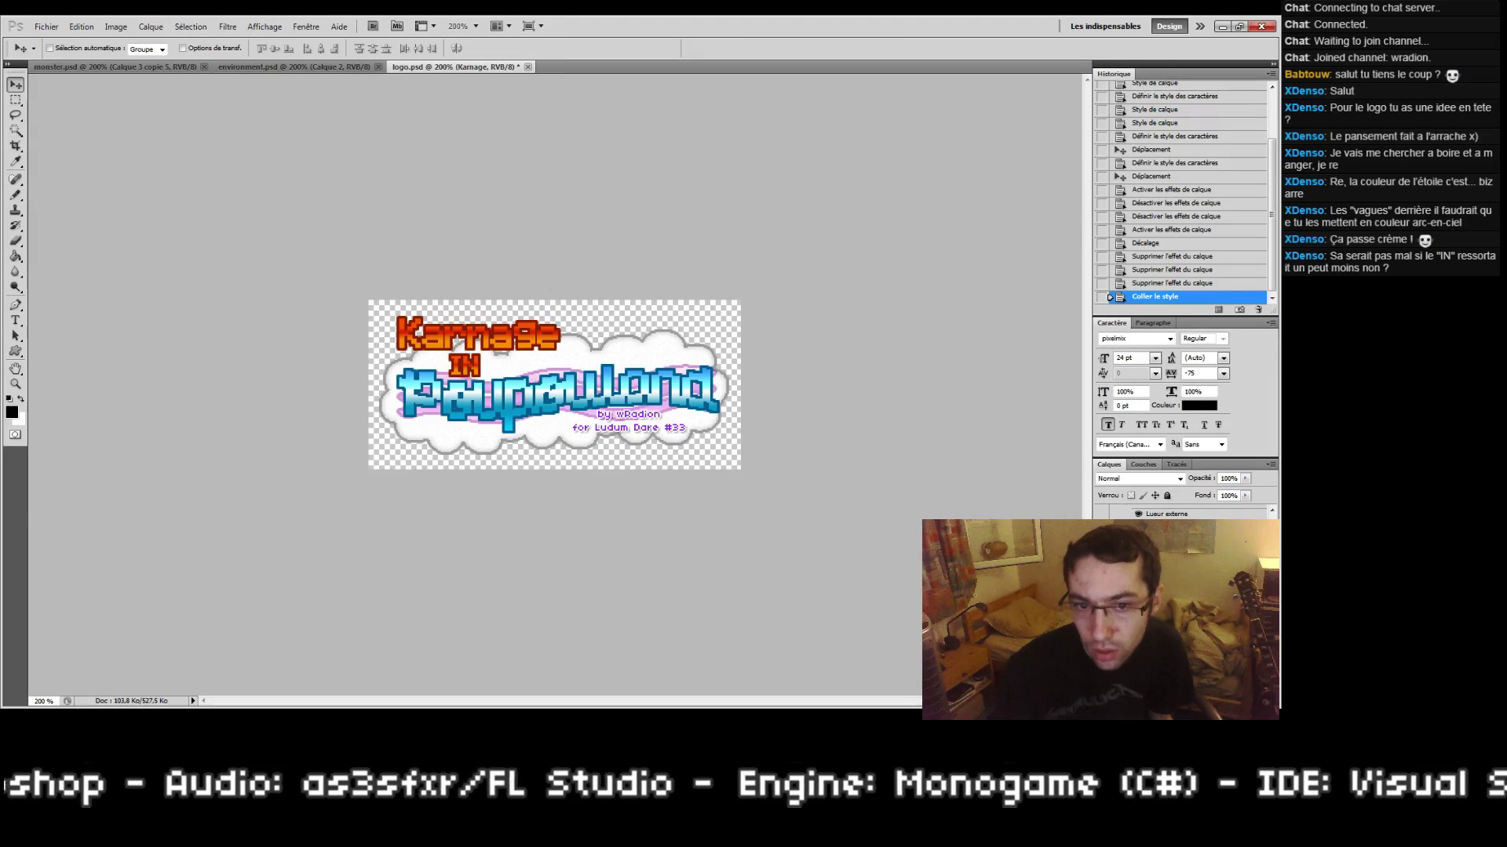
# Step: Replace the stroke on the Forme 1 wave layer with a black outer glow in Normal mode at 100% opacity
pyautogui.rightClick(1137, 675)
pyautogui.click(1163, 296)
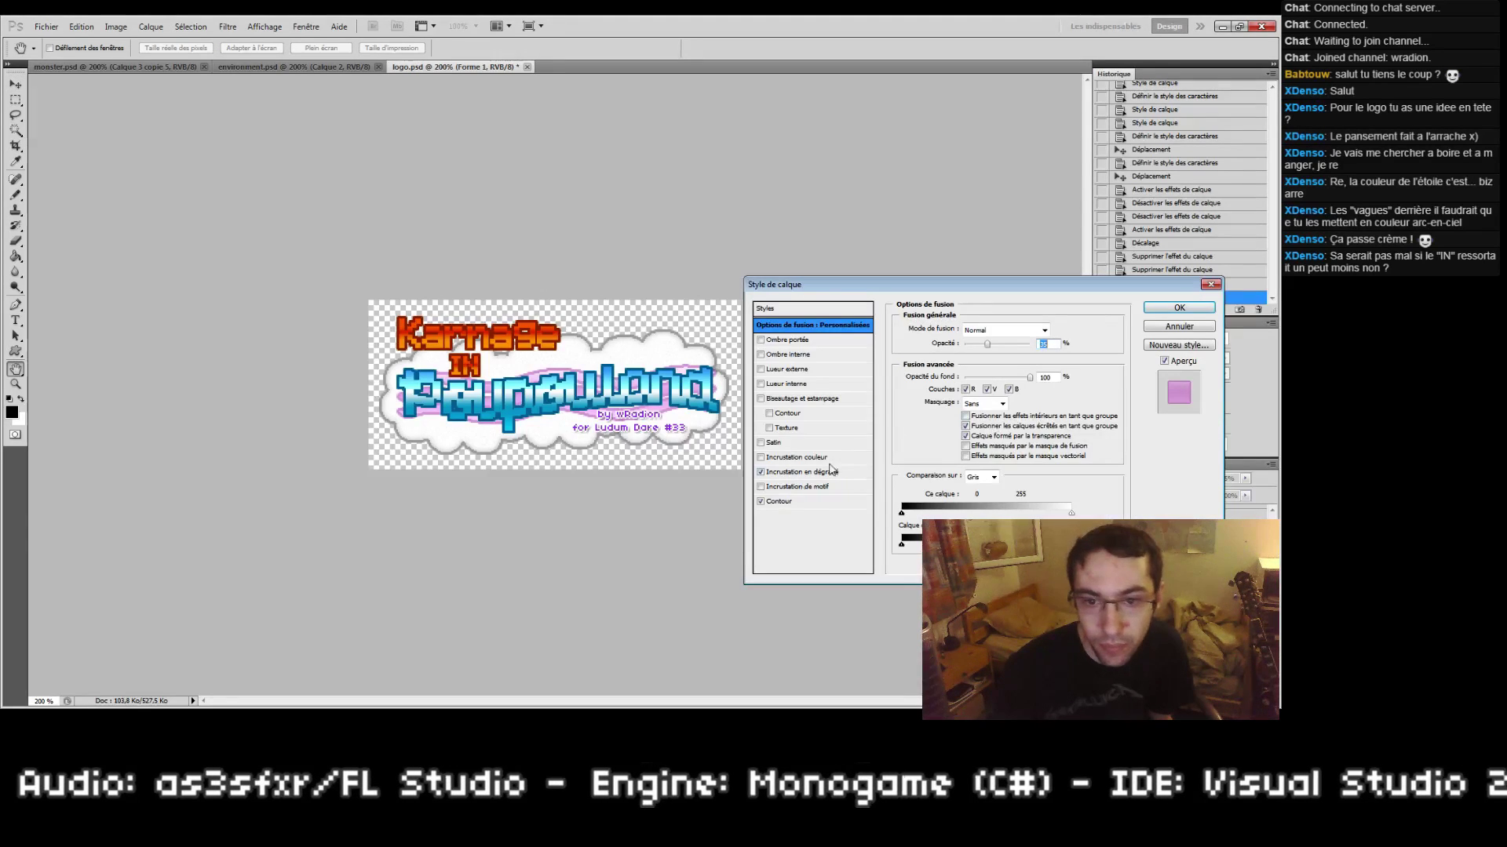
pyautogui.click(760, 503)
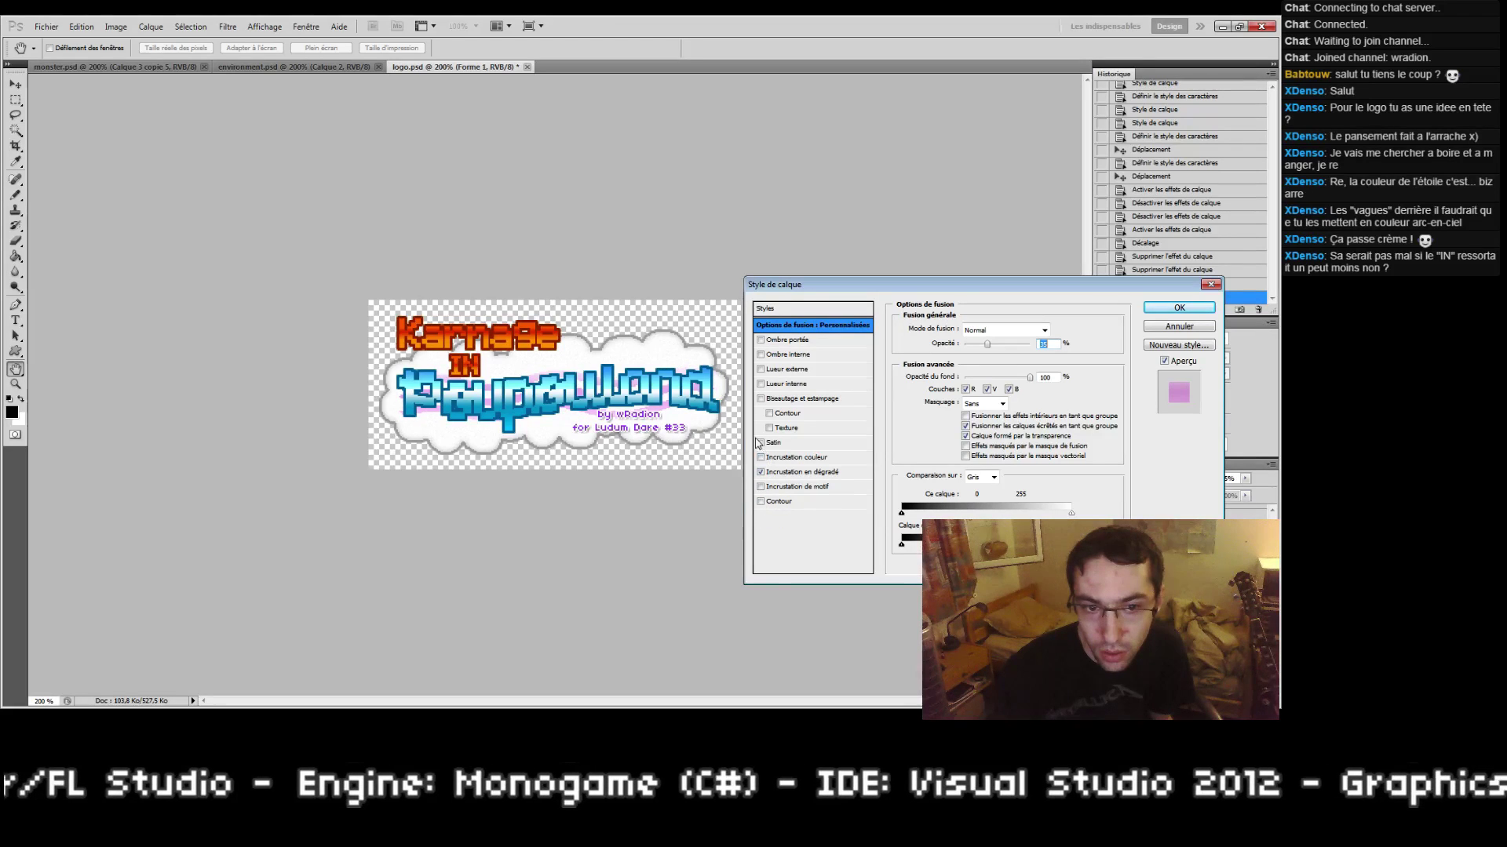
pyautogui.click(761, 370)
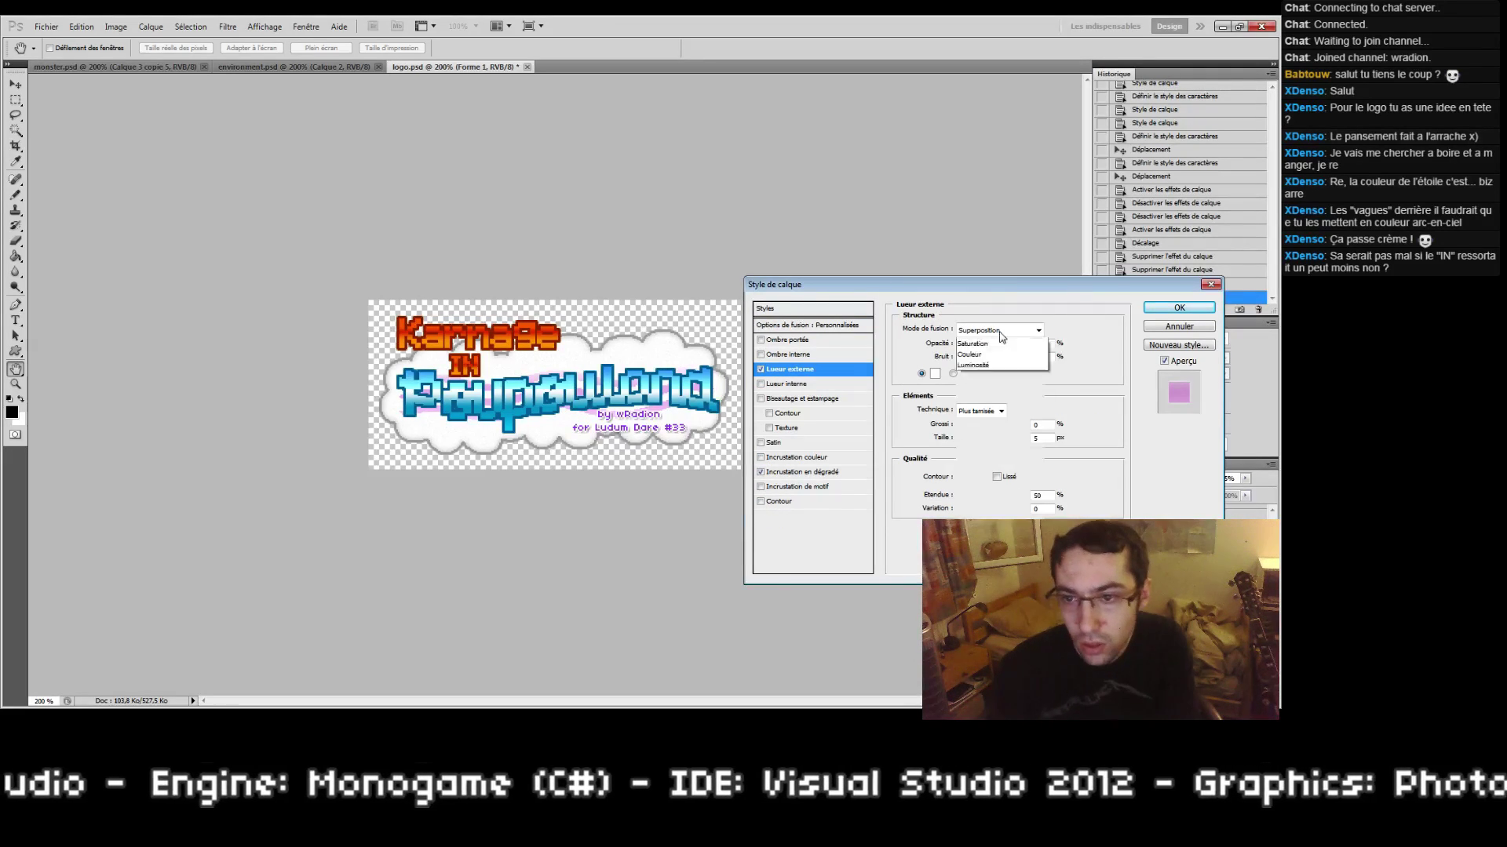
pyautogui.click(936, 375)
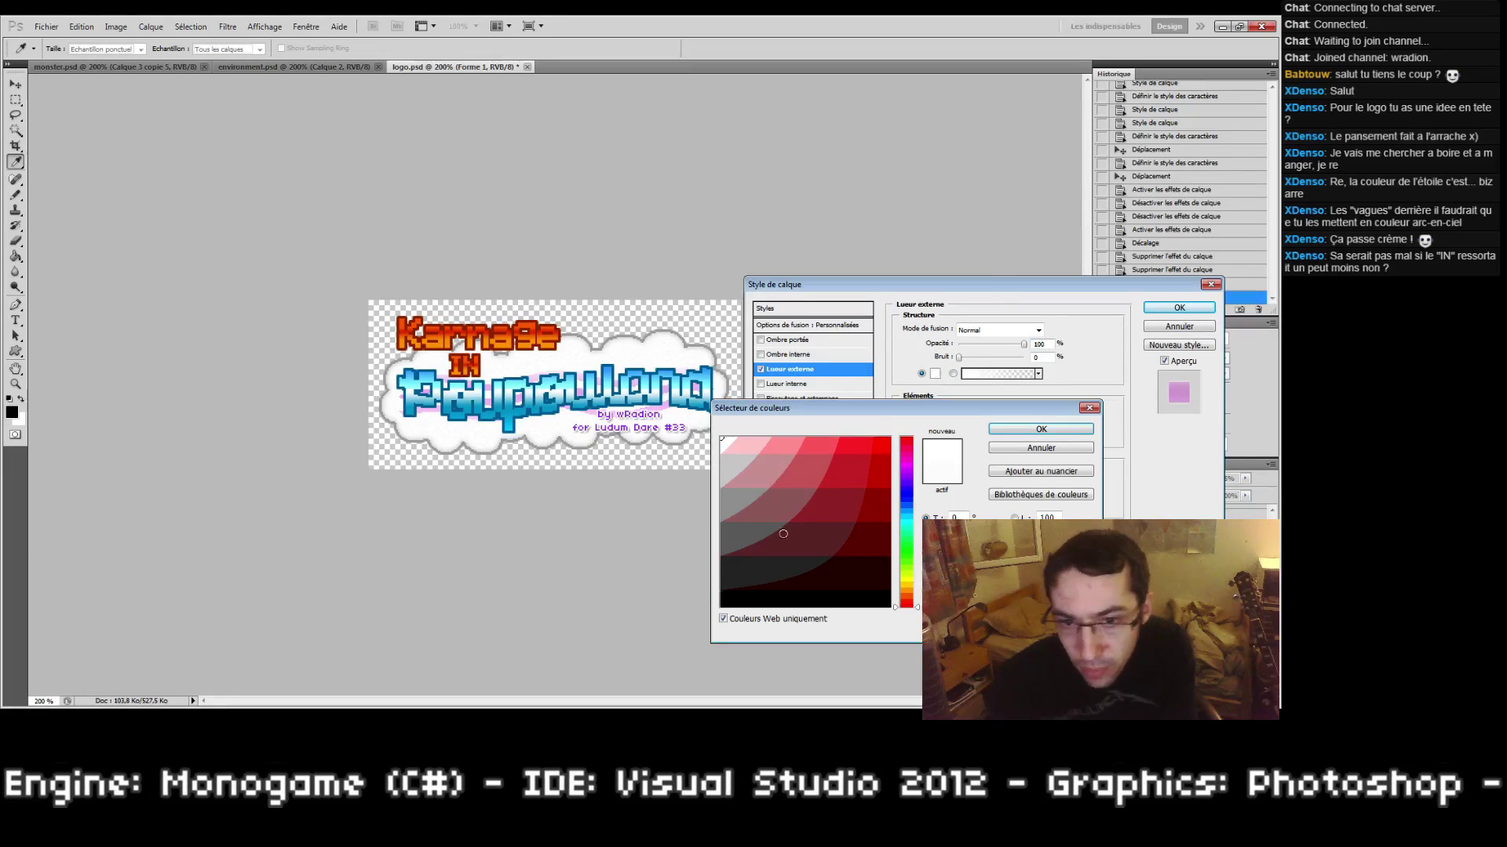
pyautogui.click(719, 604)
pyautogui.click(1004, 434)
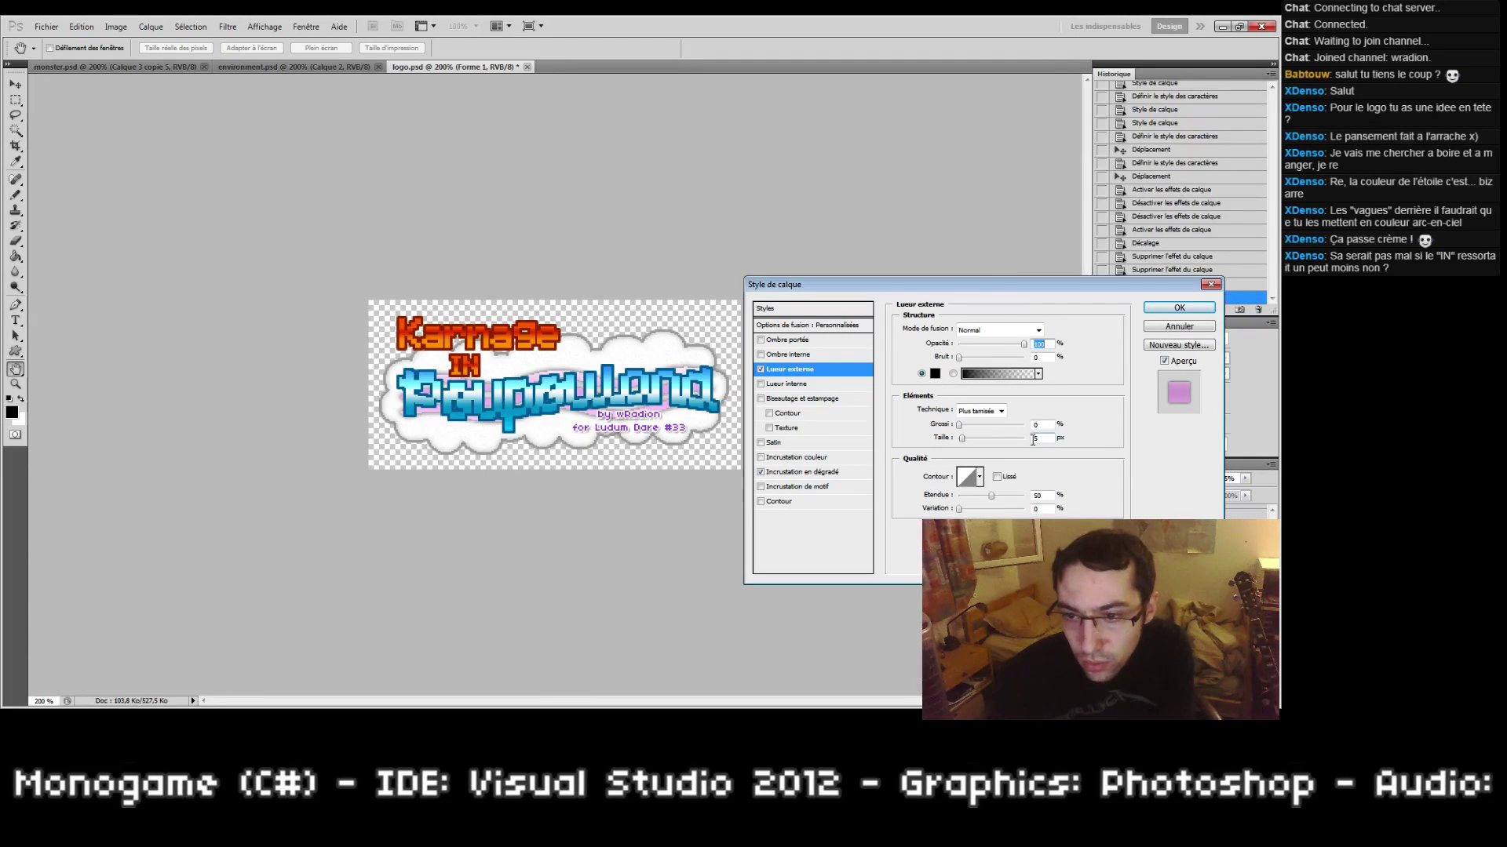
# Step: Set the Forme 1 outer glow to 100% spread and 2 px size, with the flat-topped contour preset
pyautogui.click(1023, 424)
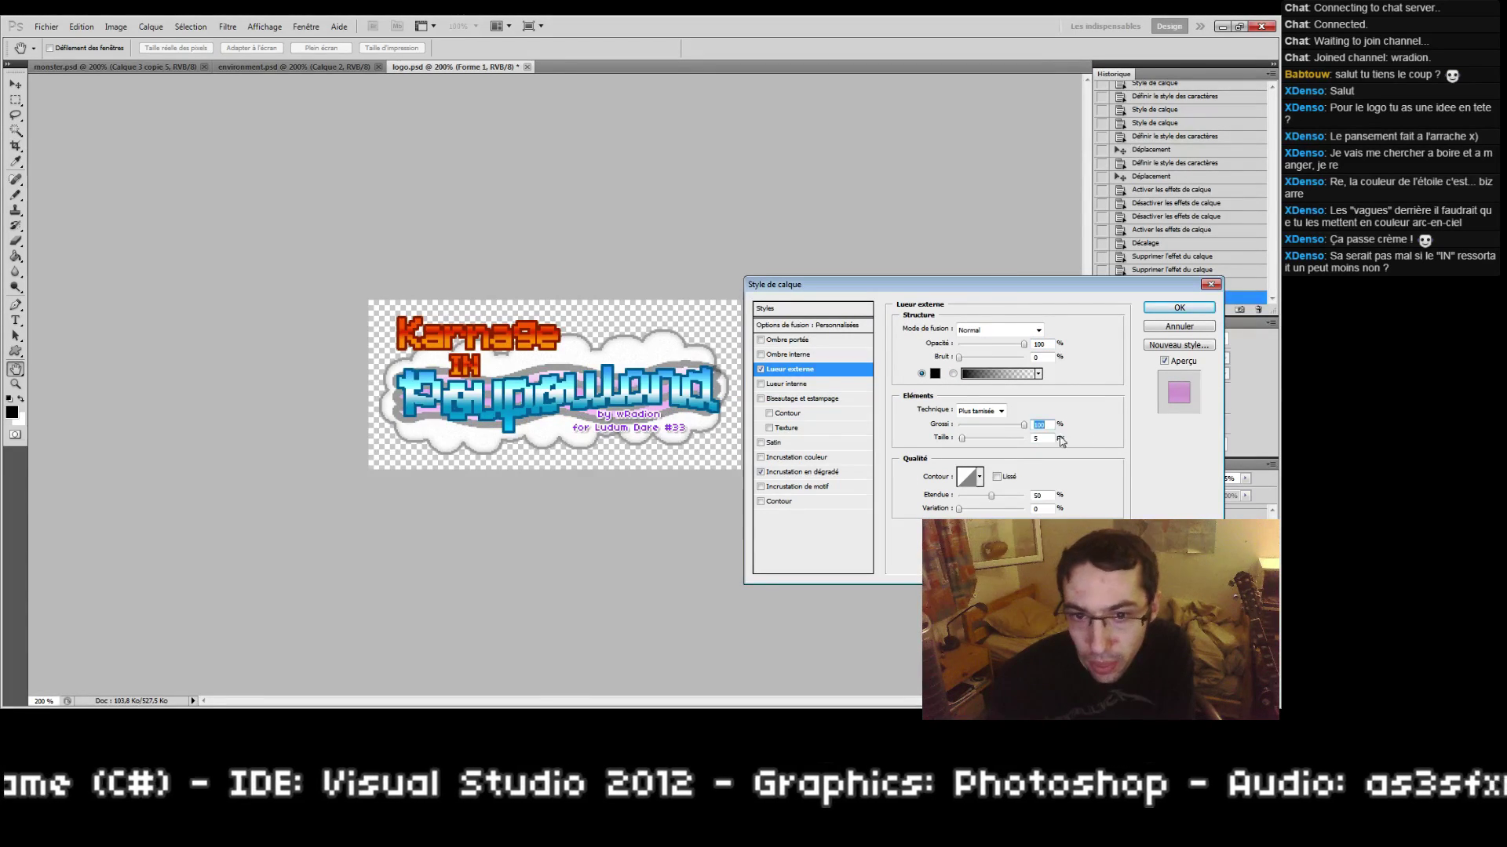
pyautogui.moveTo(1047, 439); pyautogui.dragTo(960, 444)
pyautogui.write('2')
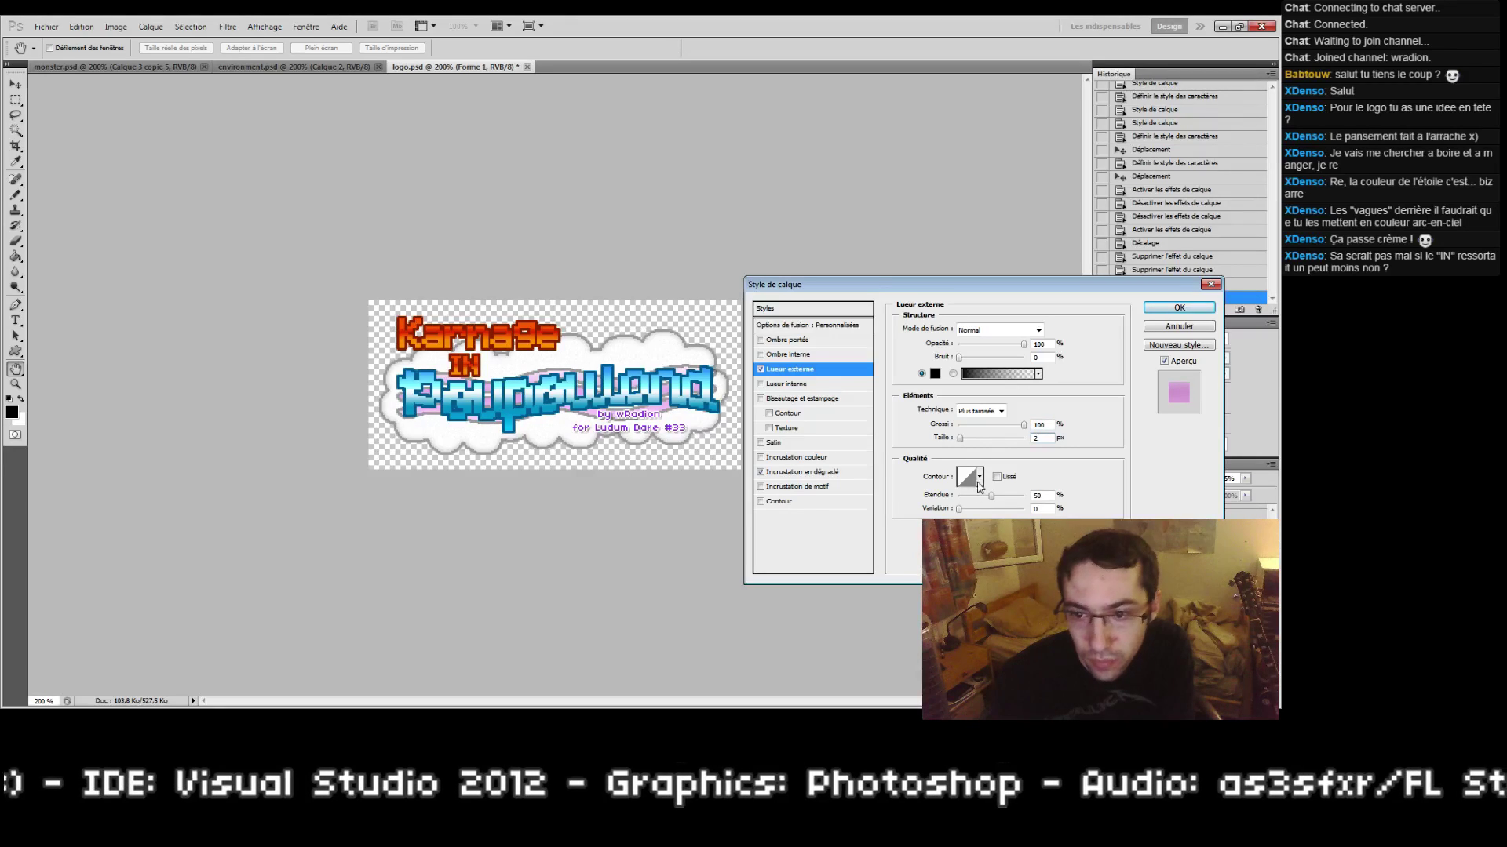
pyautogui.click(978, 482)
pyautogui.click(991, 504)
pyautogui.click(1102, 468)
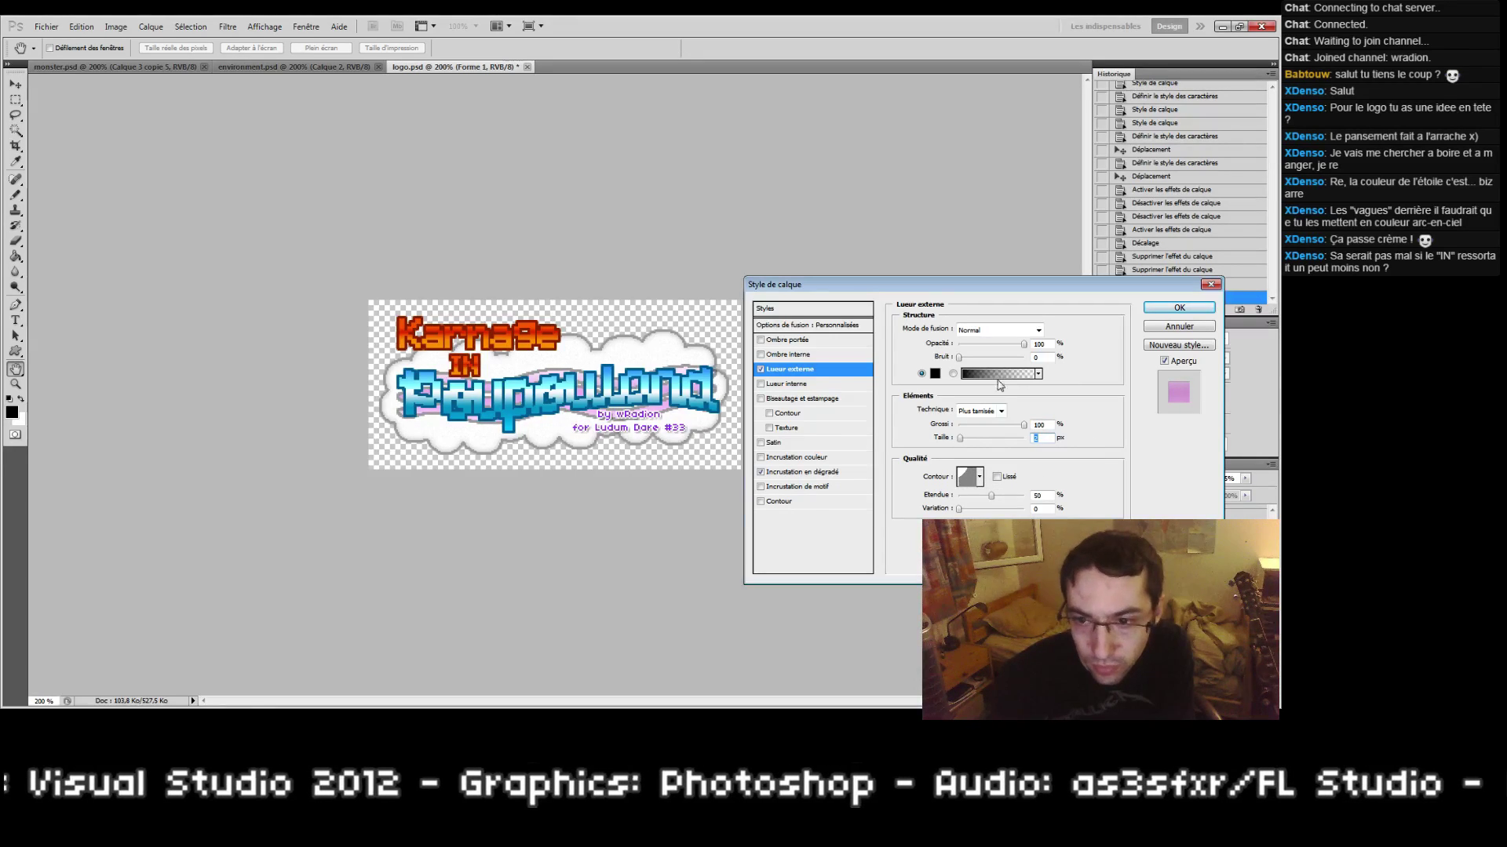
# Step: Recolour the Forme 1 outer glow dark purple, starting from a colour sampled in the logo
pyautogui.click(936, 375)
pyautogui.moveTo(685, 425); pyautogui.dragTo(681, 412)
pyautogui.click(879, 514)
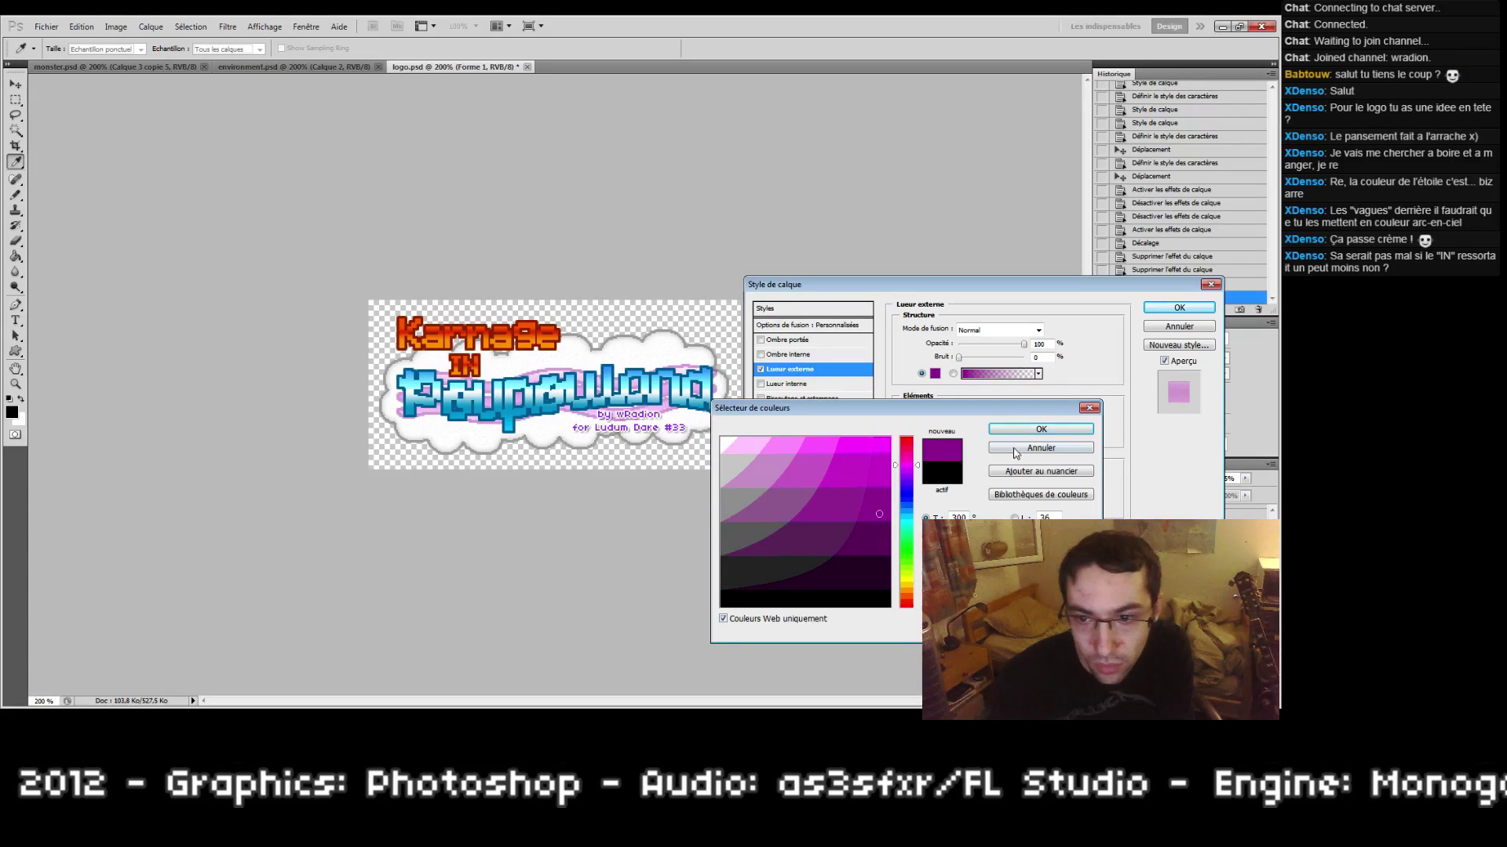
pyautogui.press('Return')
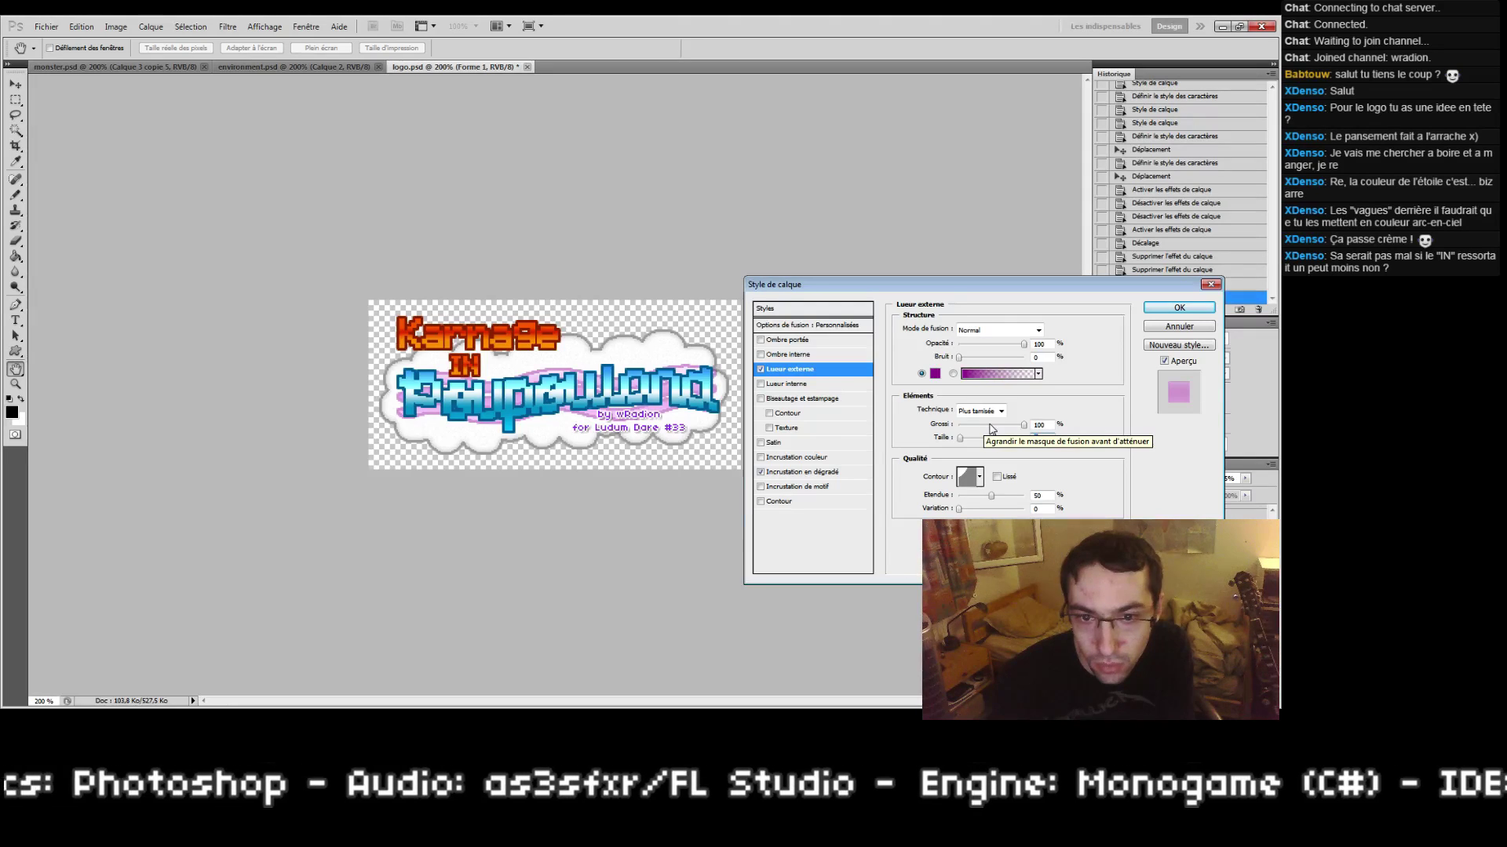
# Step: Try the Forme 1 outer glow at sizes of 1, 2 and 5 px, comparing the Precise and Softer techniques
pyautogui.click(1037, 437)
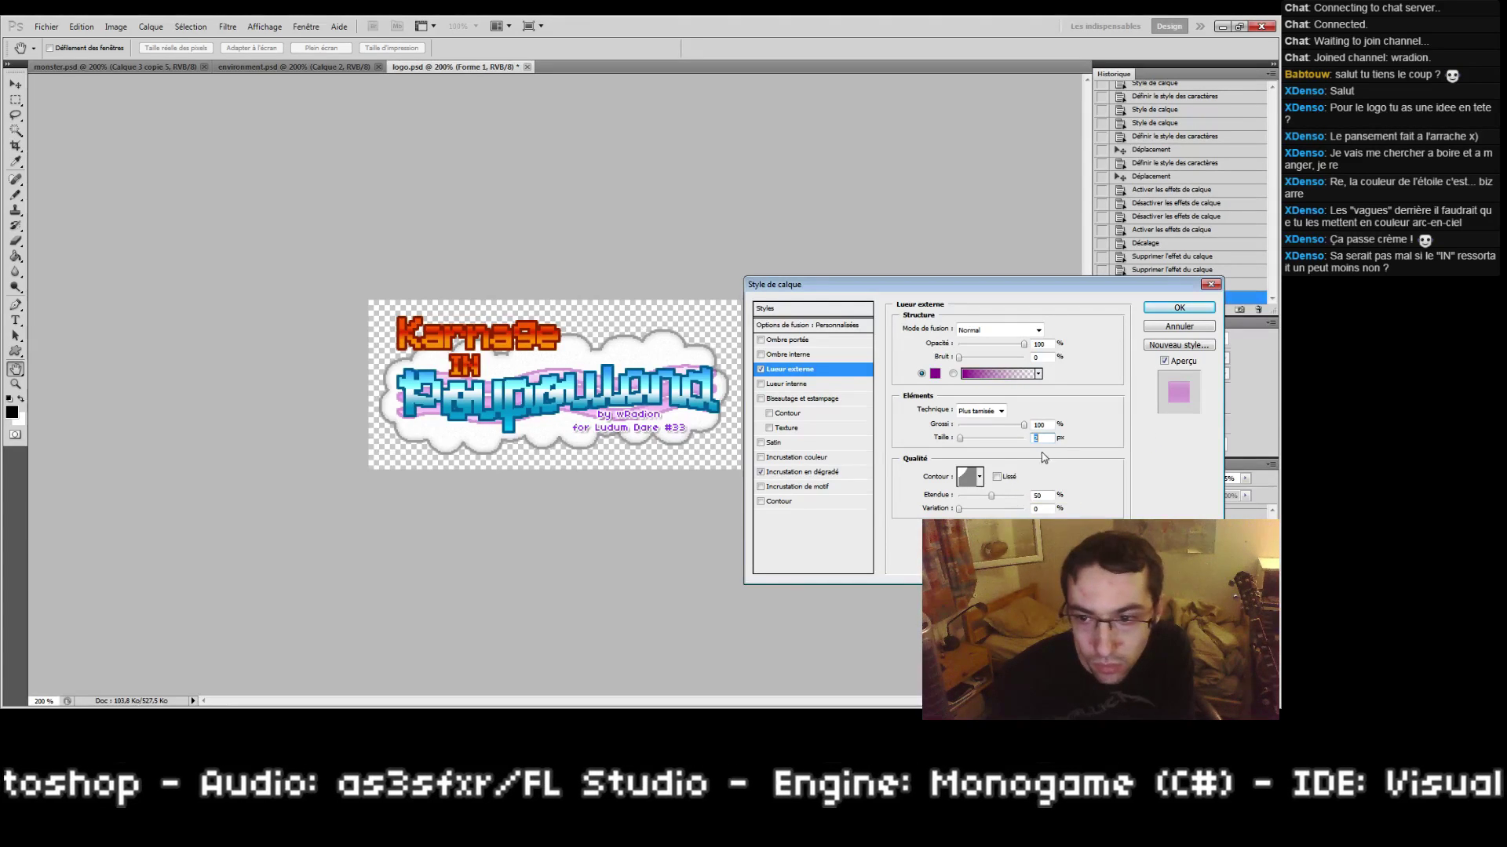
pyautogui.write('1')
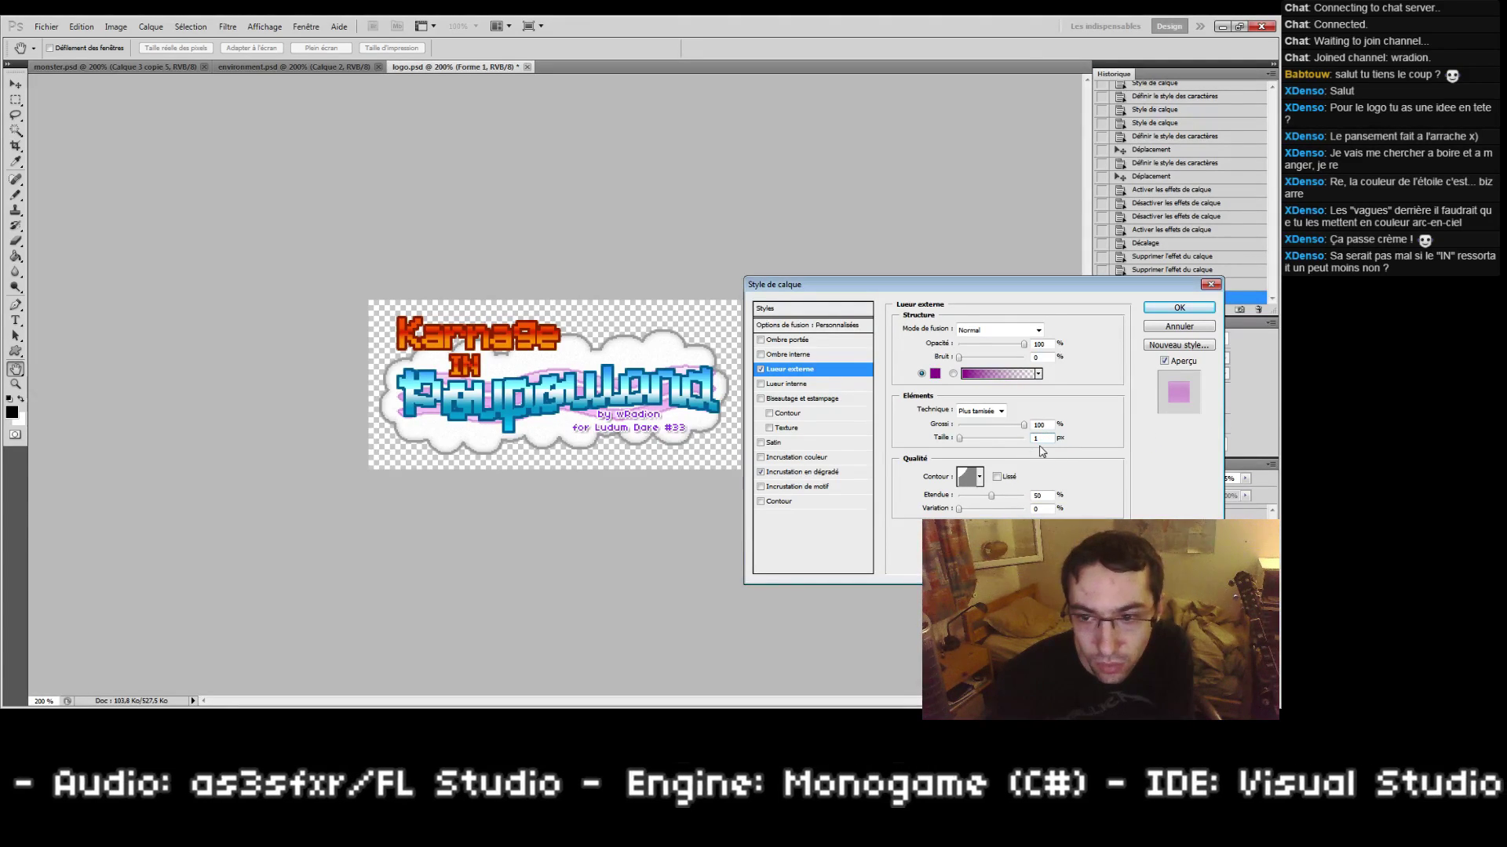
pyautogui.press('Up')
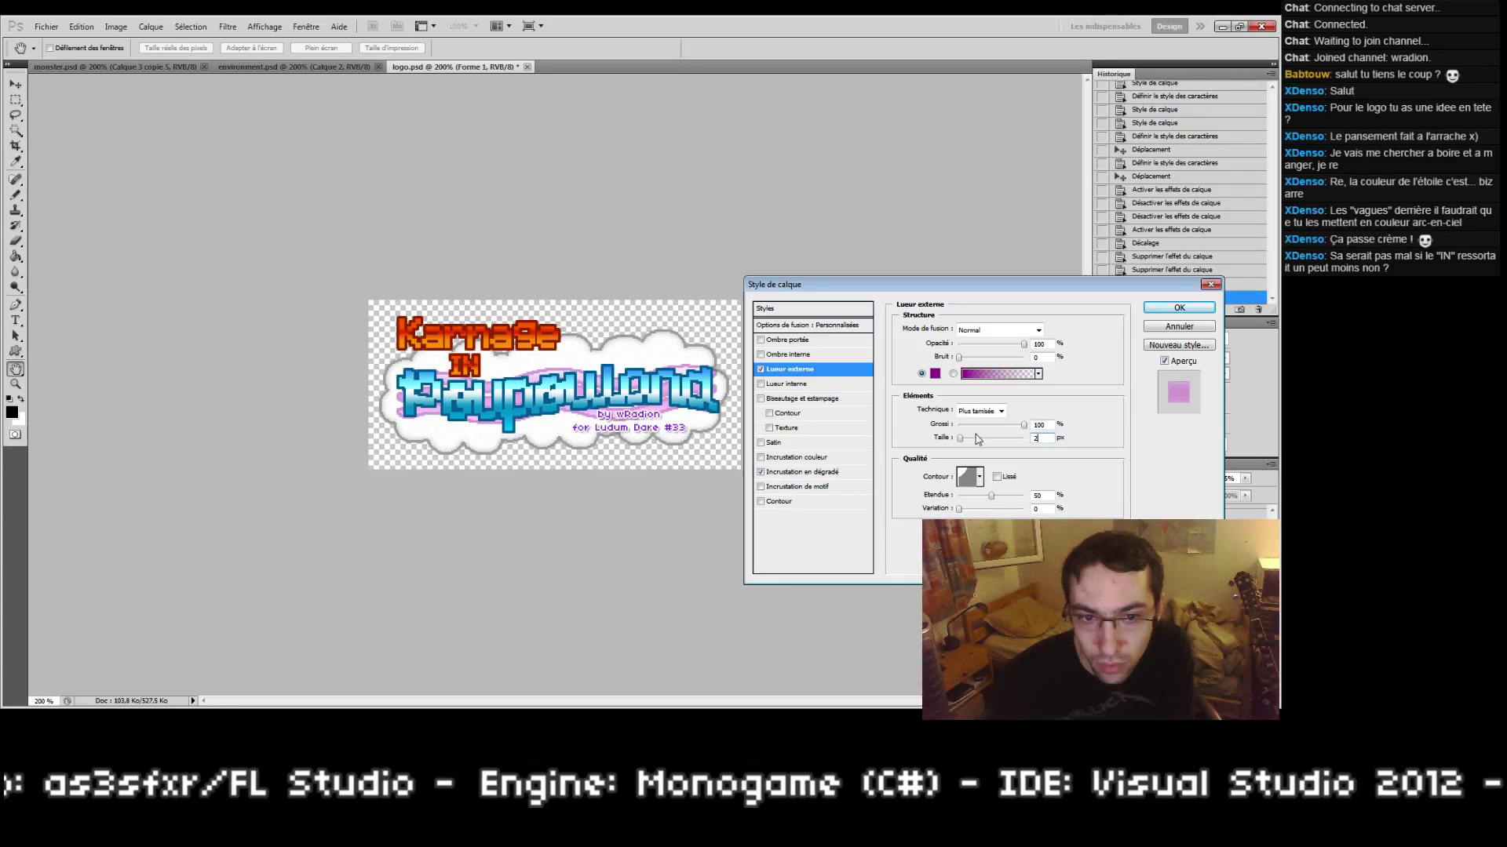
pyautogui.click(984, 411)
pyautogui.click(990, 435)
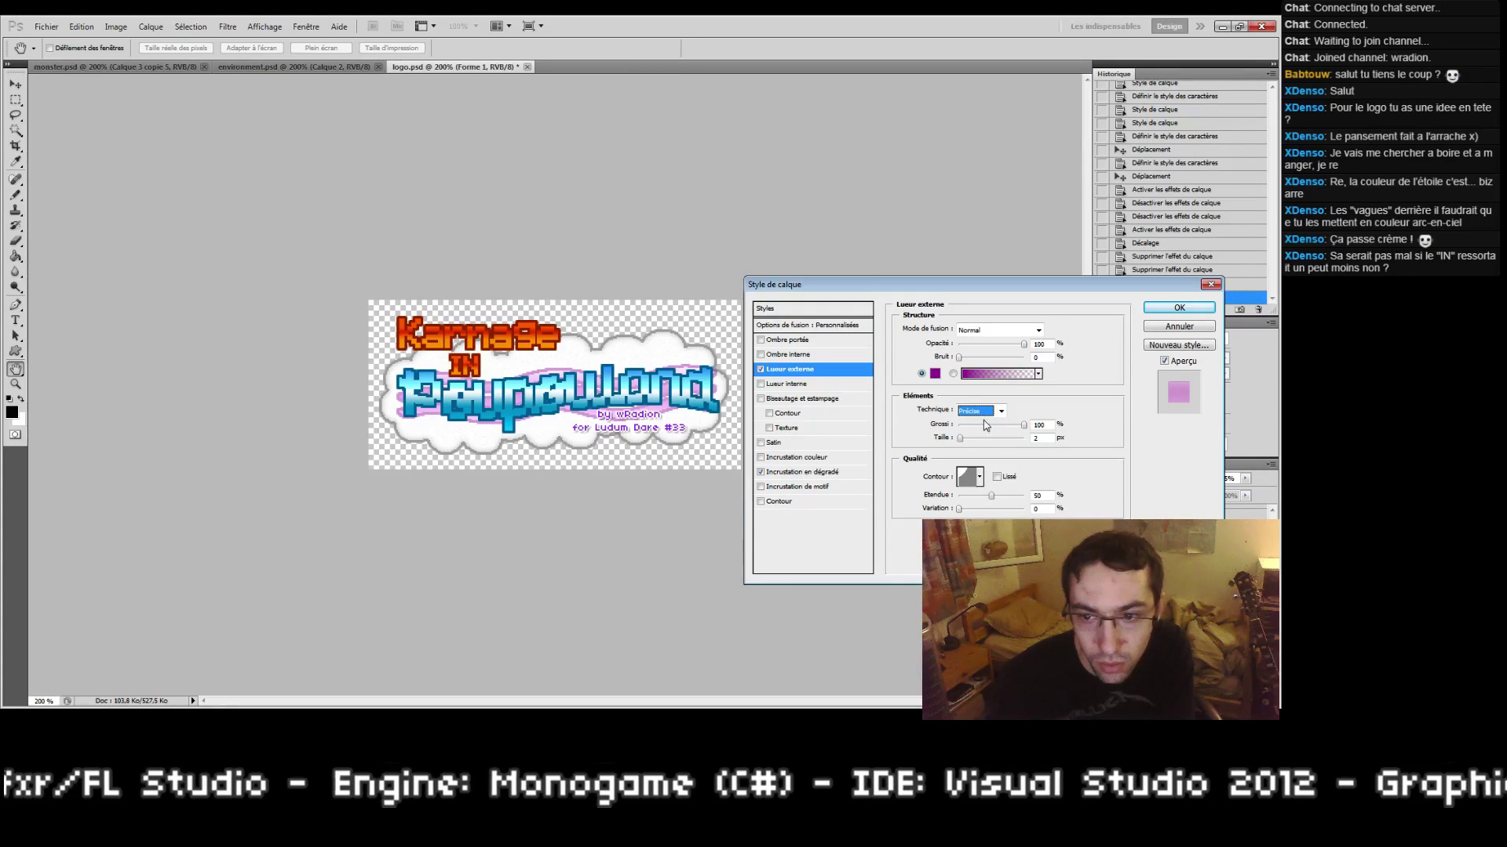
pyautogui.click(1038, 437)
pyautogui.write('5')
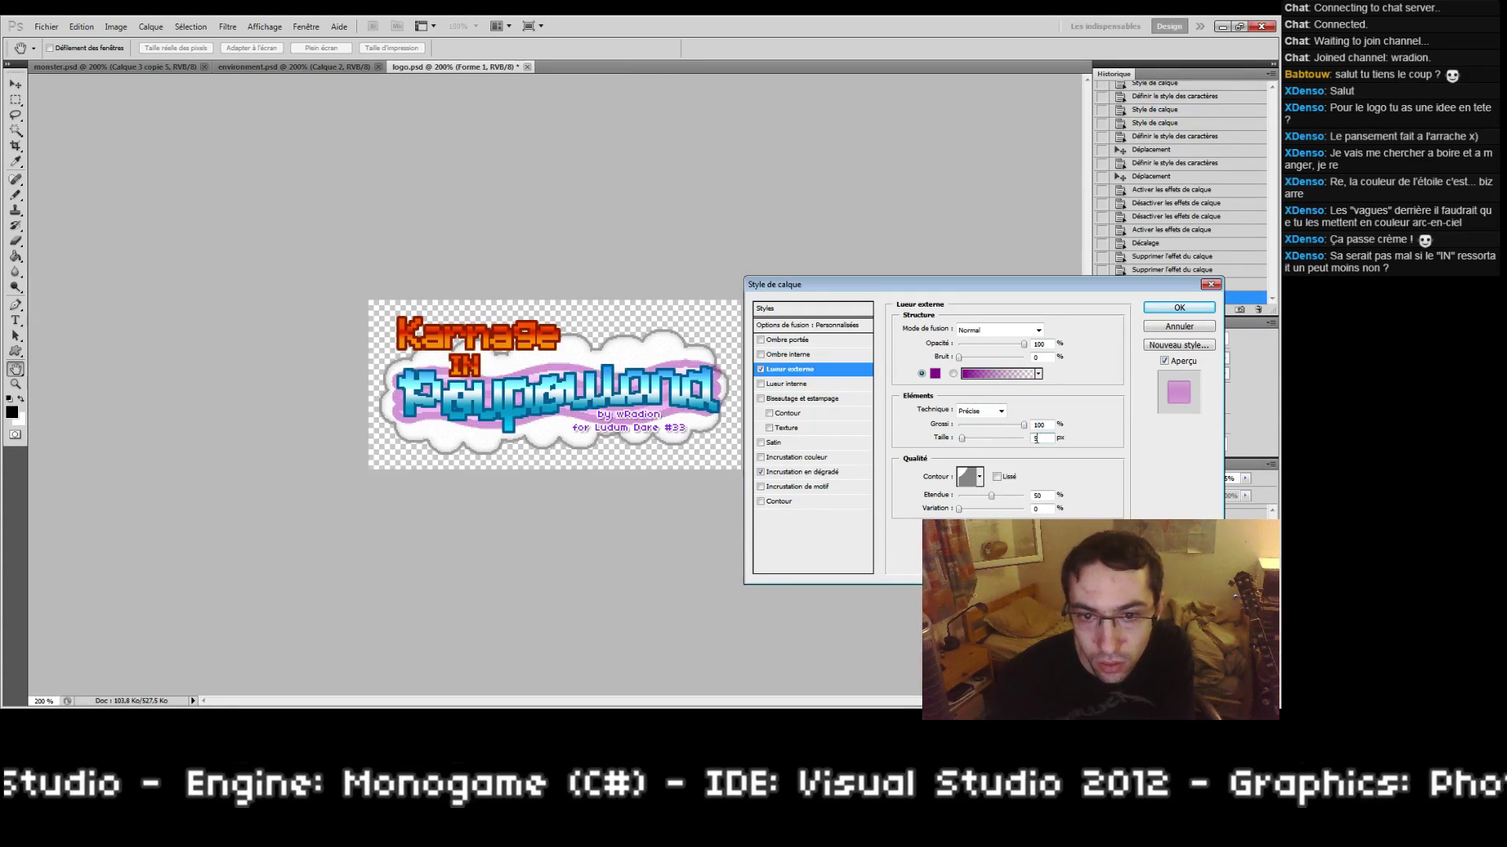
pyautogui.click(981, 411)
pyautogui.click(981, 423)
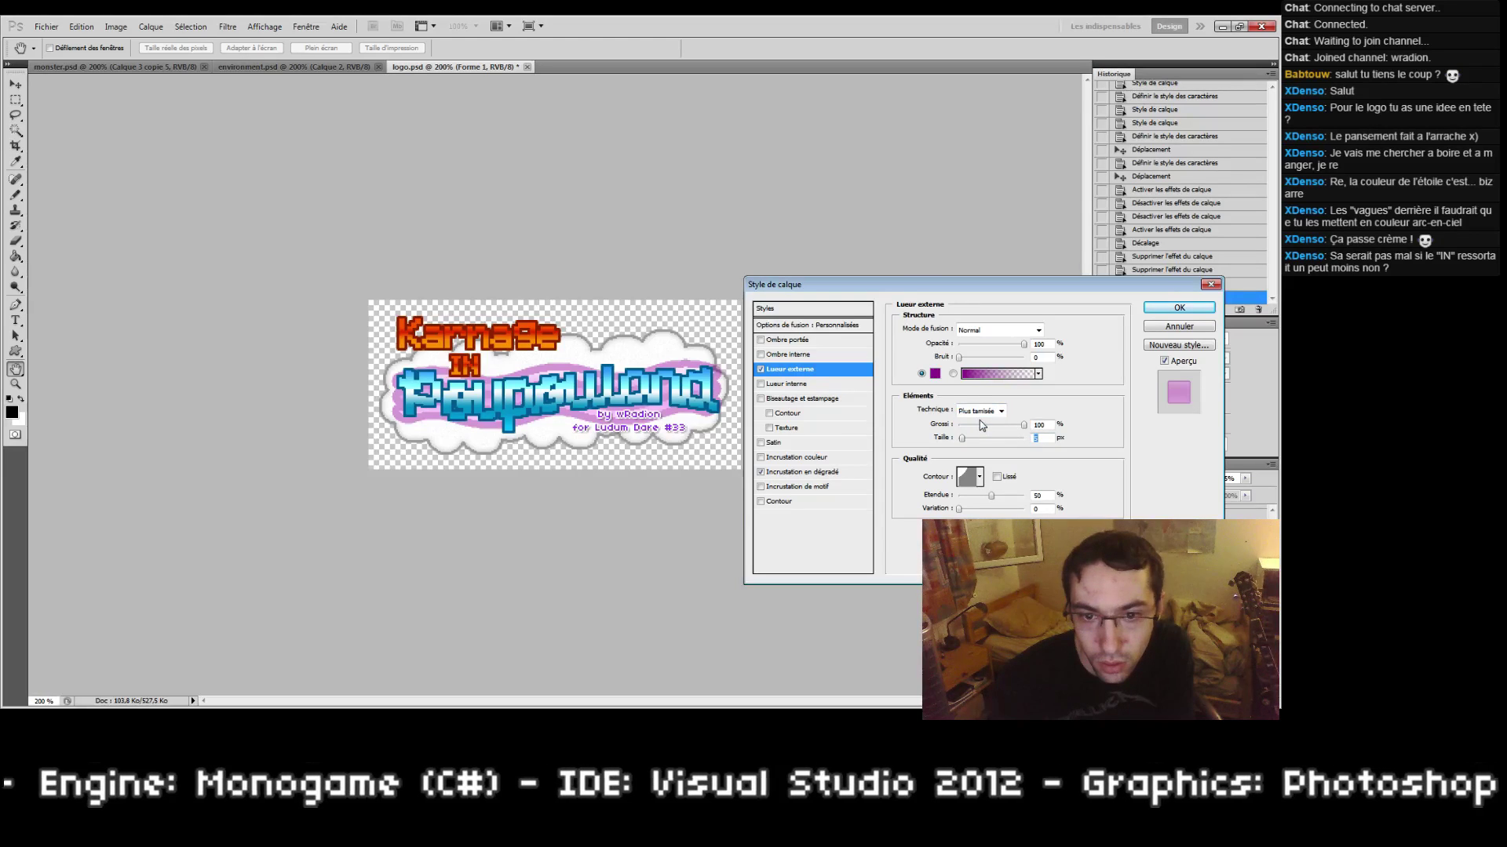
# Step: Set the Forme 1 outer glow to the Precise technique, 2 px size and 1% range with no jitter, and apply the style
pyautogui.click(977, 411)
pyautogui.click(988, 437)
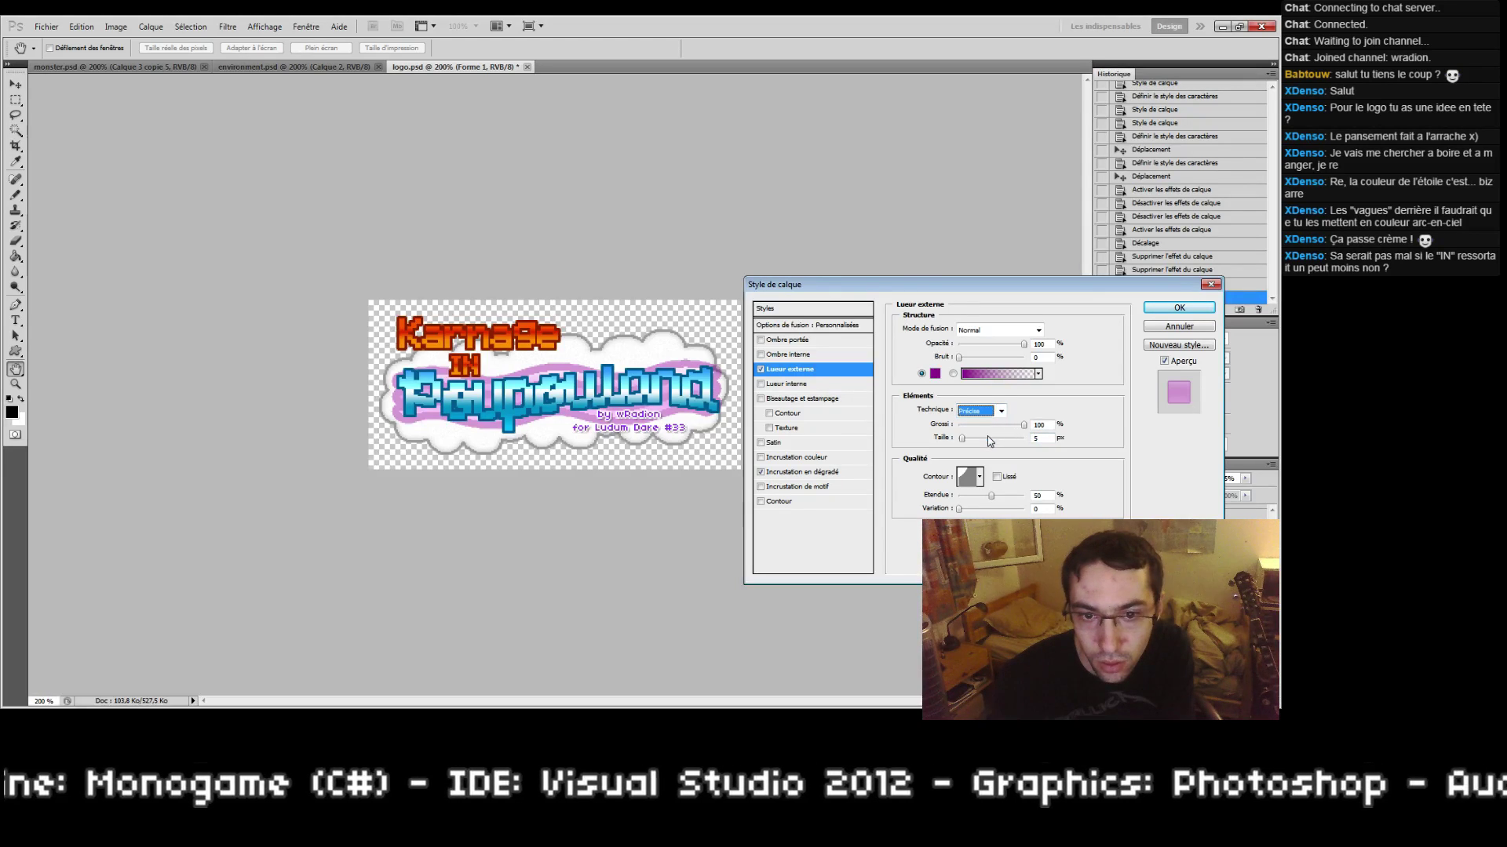
pyautogui.click(1046, 439)
pyautogui.write('2')
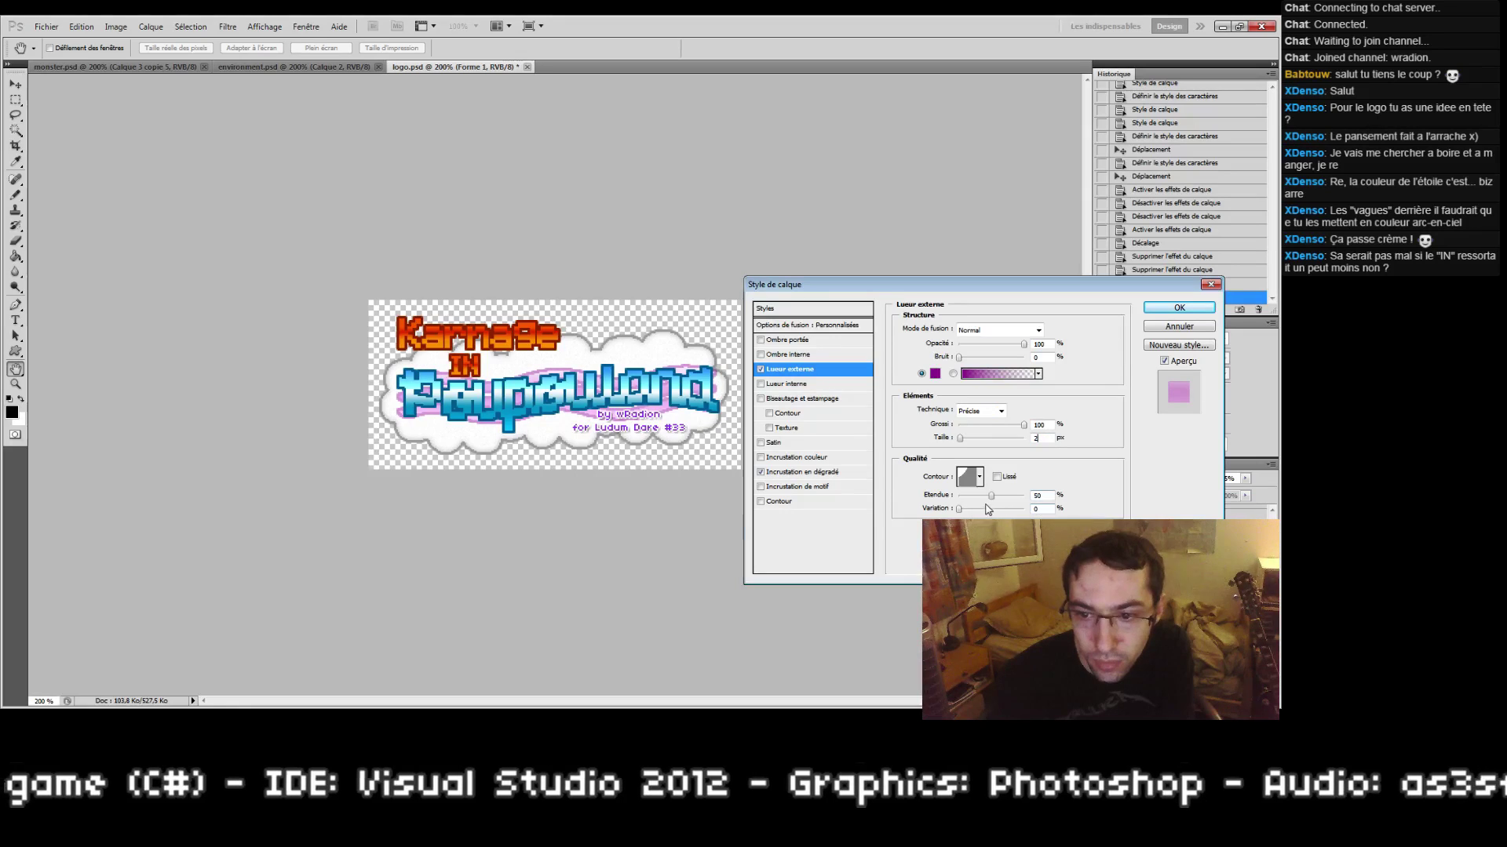
pyautogui.moveTo(992, 500); pyautogui.dragTo(630, 497)
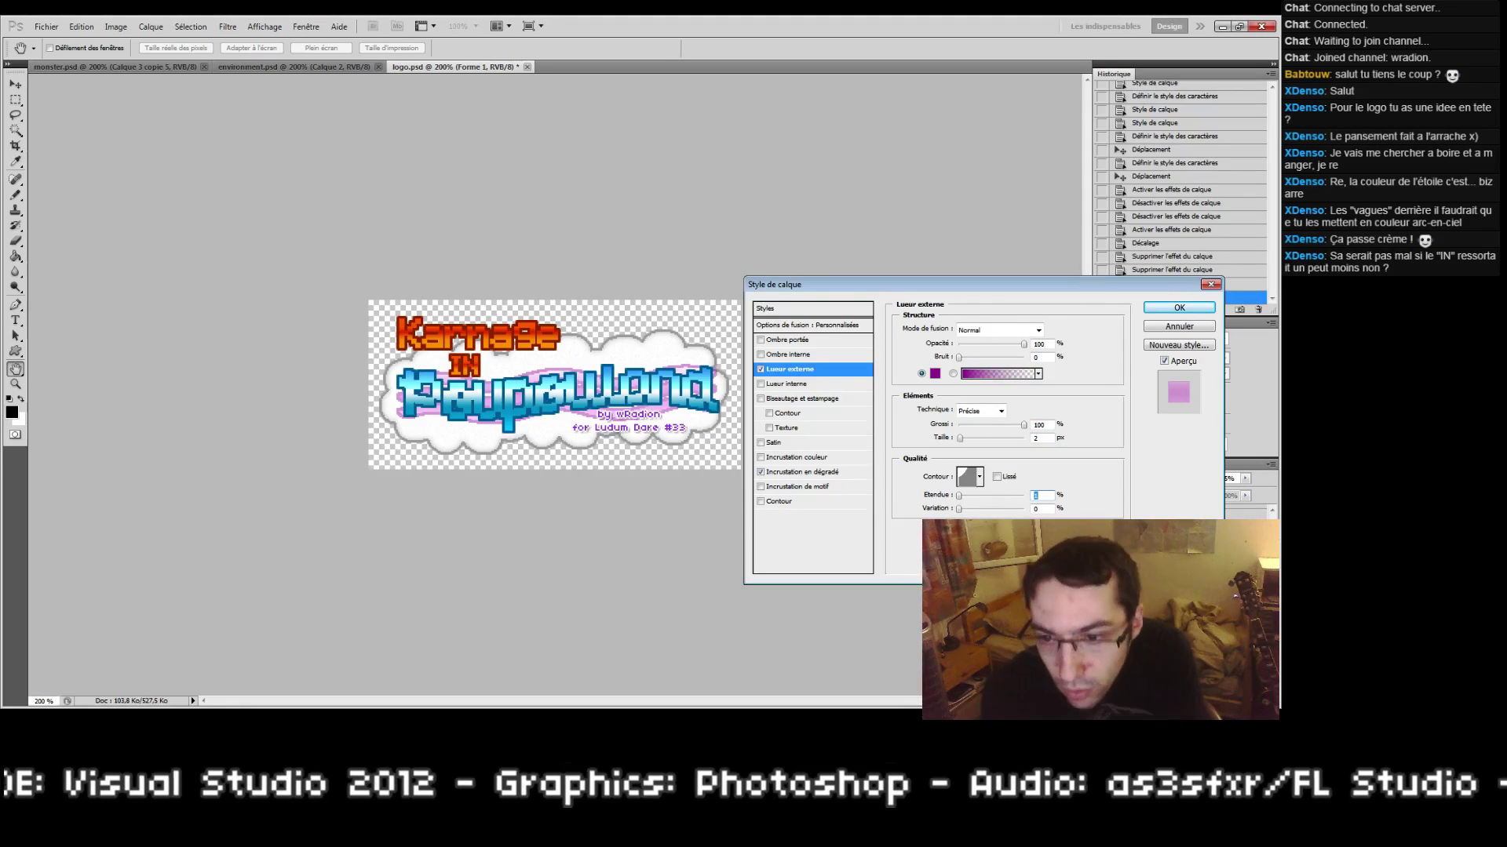
pyautogui.moveTo(1023, 509); pyautogui.dragTo(868, 522)
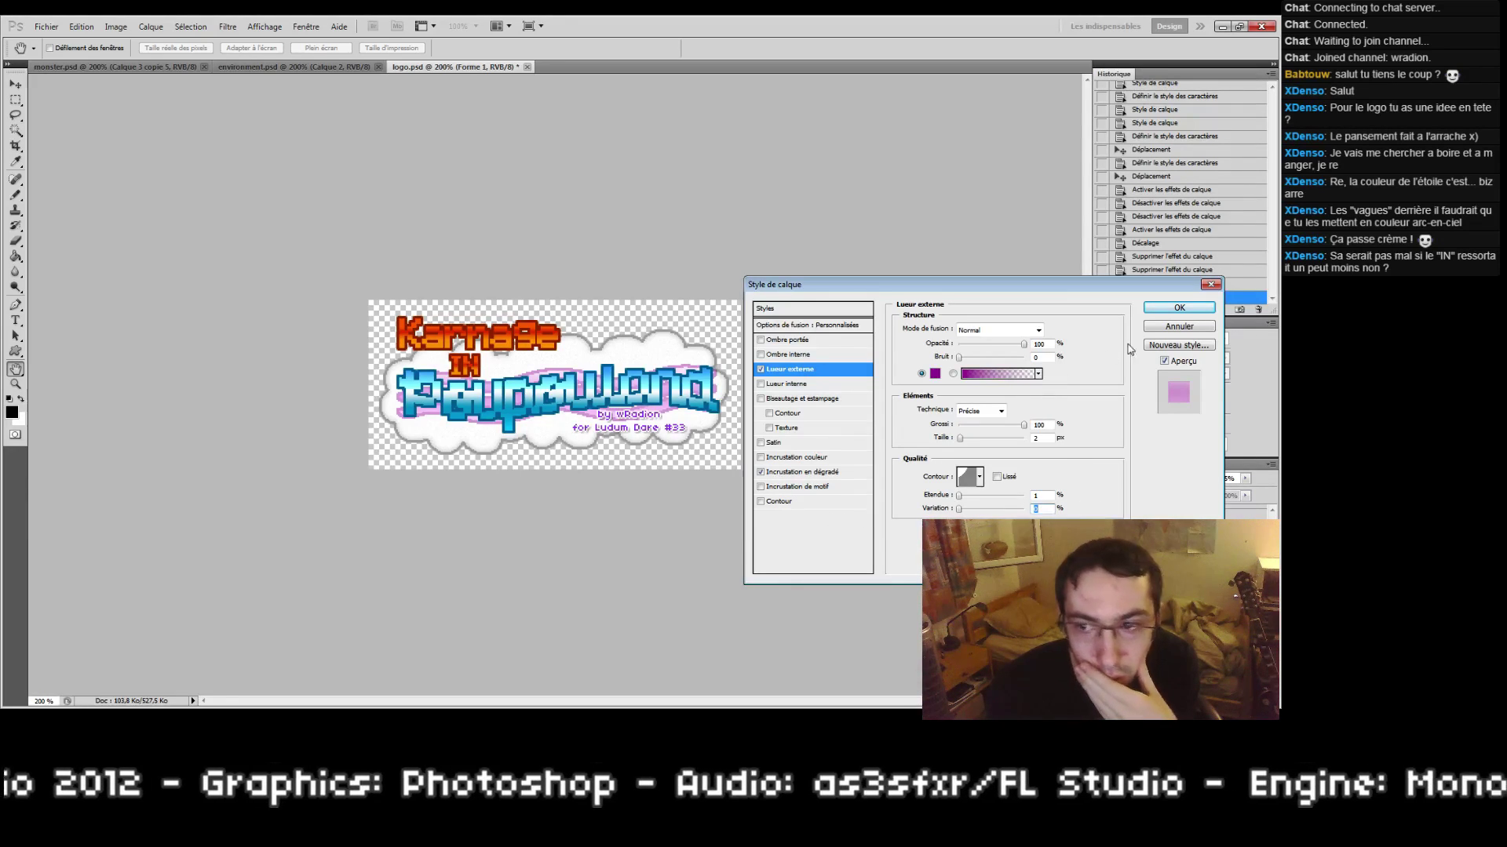
pyautogui.click(1178, 308)
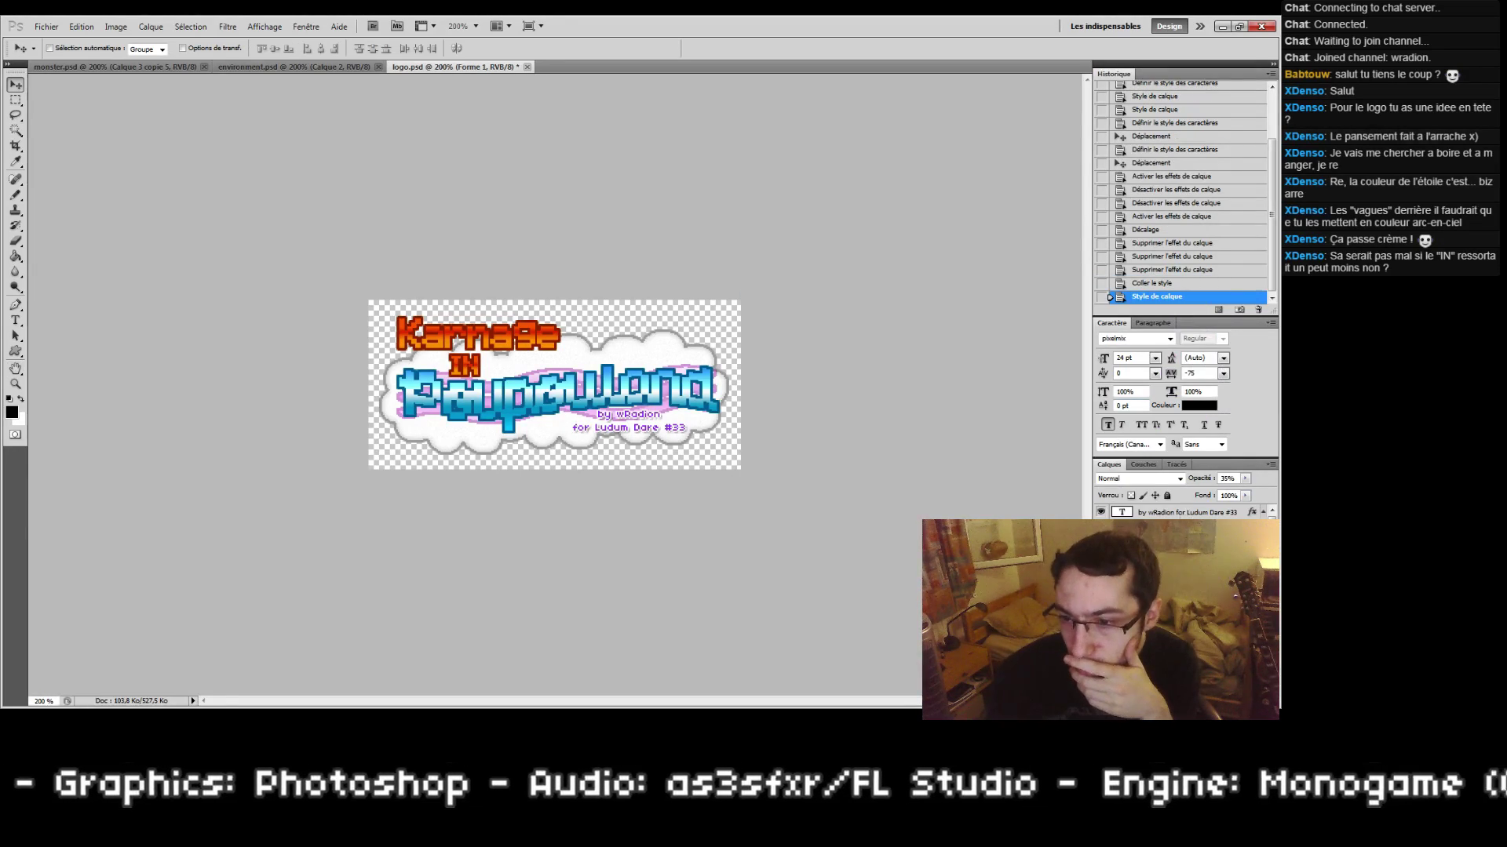
# Step: Reduce the range of the Poupouland text layer's outer glow to its 1% minimum
pyautogui.rightClick(1177, 550)
pyautogui.click(1177, 202)
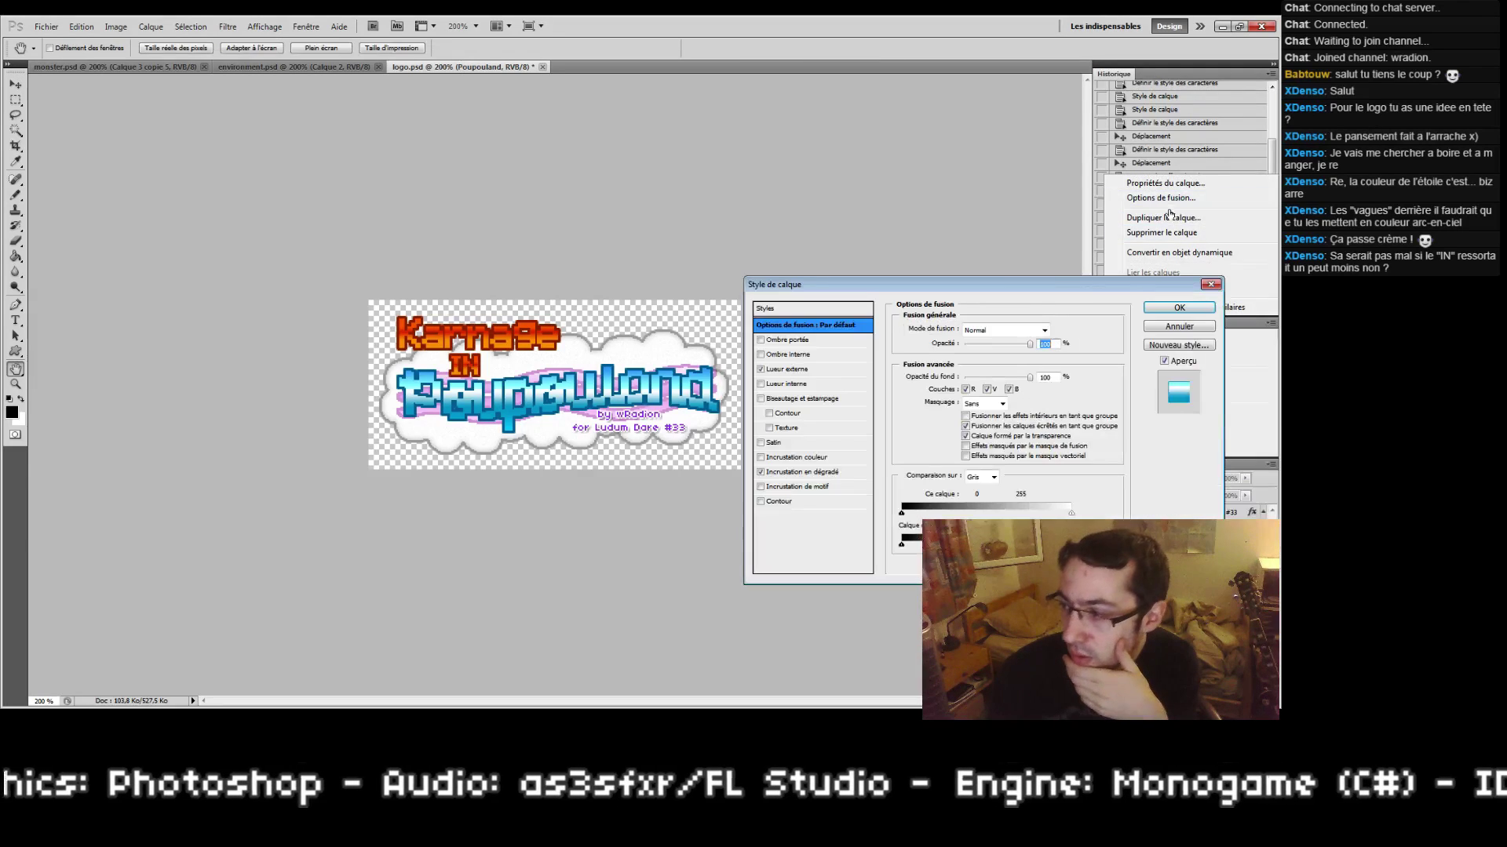
pyautogui.click(799, 473)
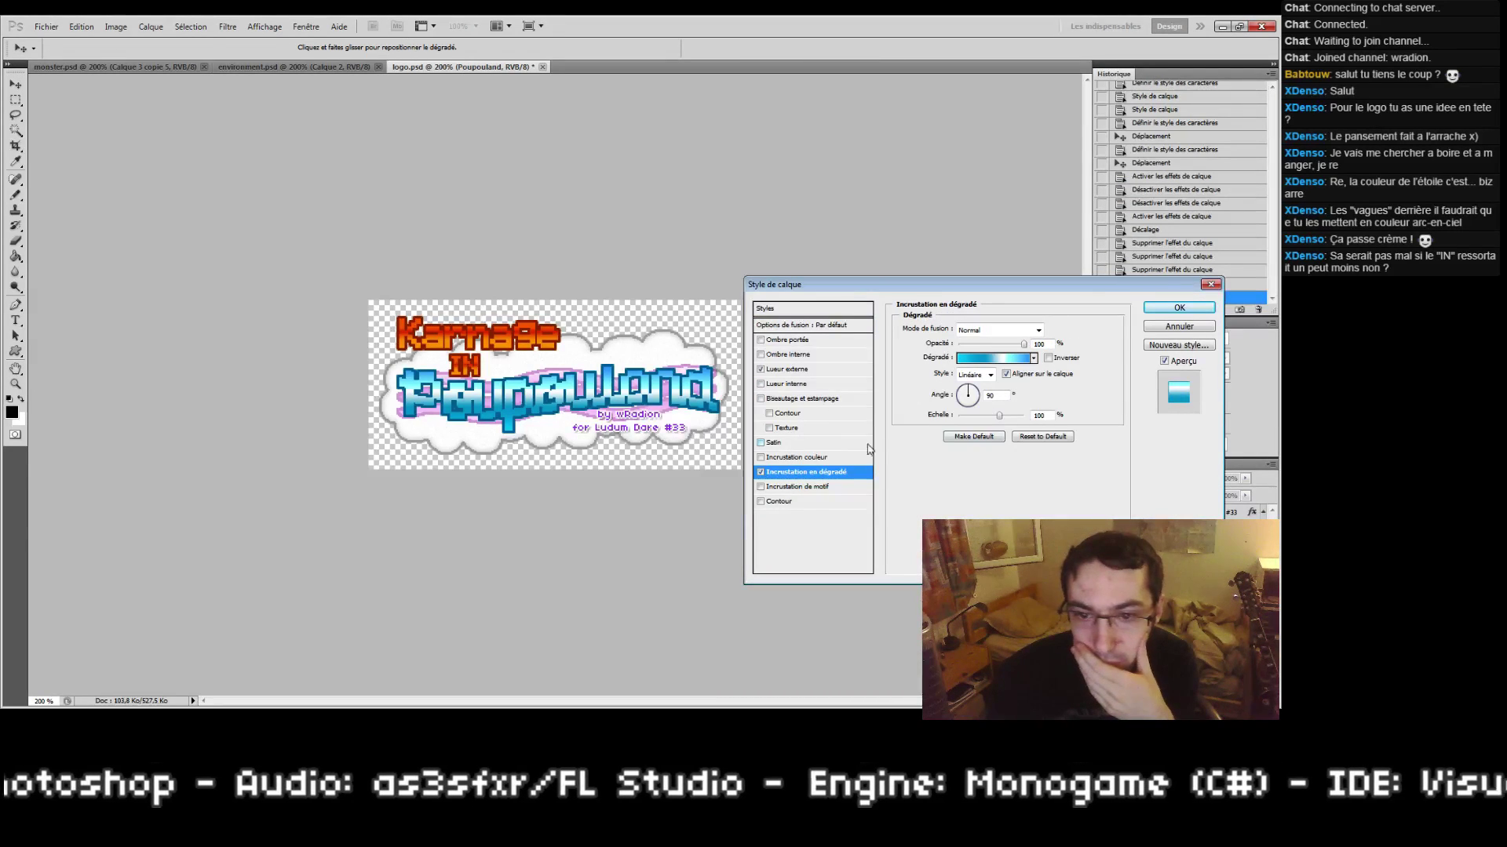
pyautogui.click(832, 372)
pyautogui.moveTo(994, 497); pyautogui.dragTo(822, 503)
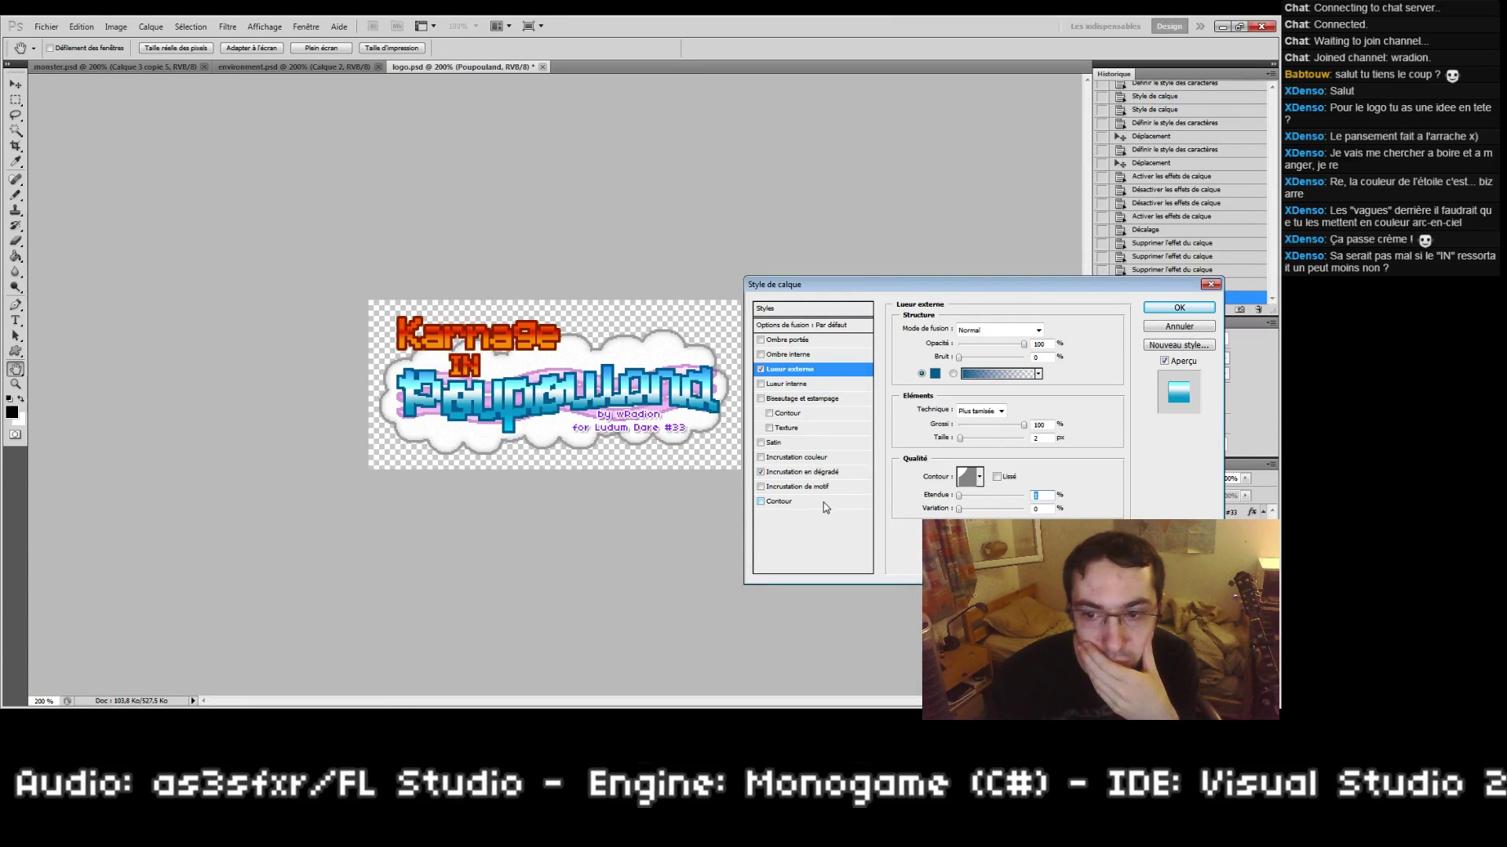
pyautogui.click(1173, 311)
# Step: Lower the outer glow range on the IN text layer to the 1% minimum
pyautogui.rightClick(1138, 530)
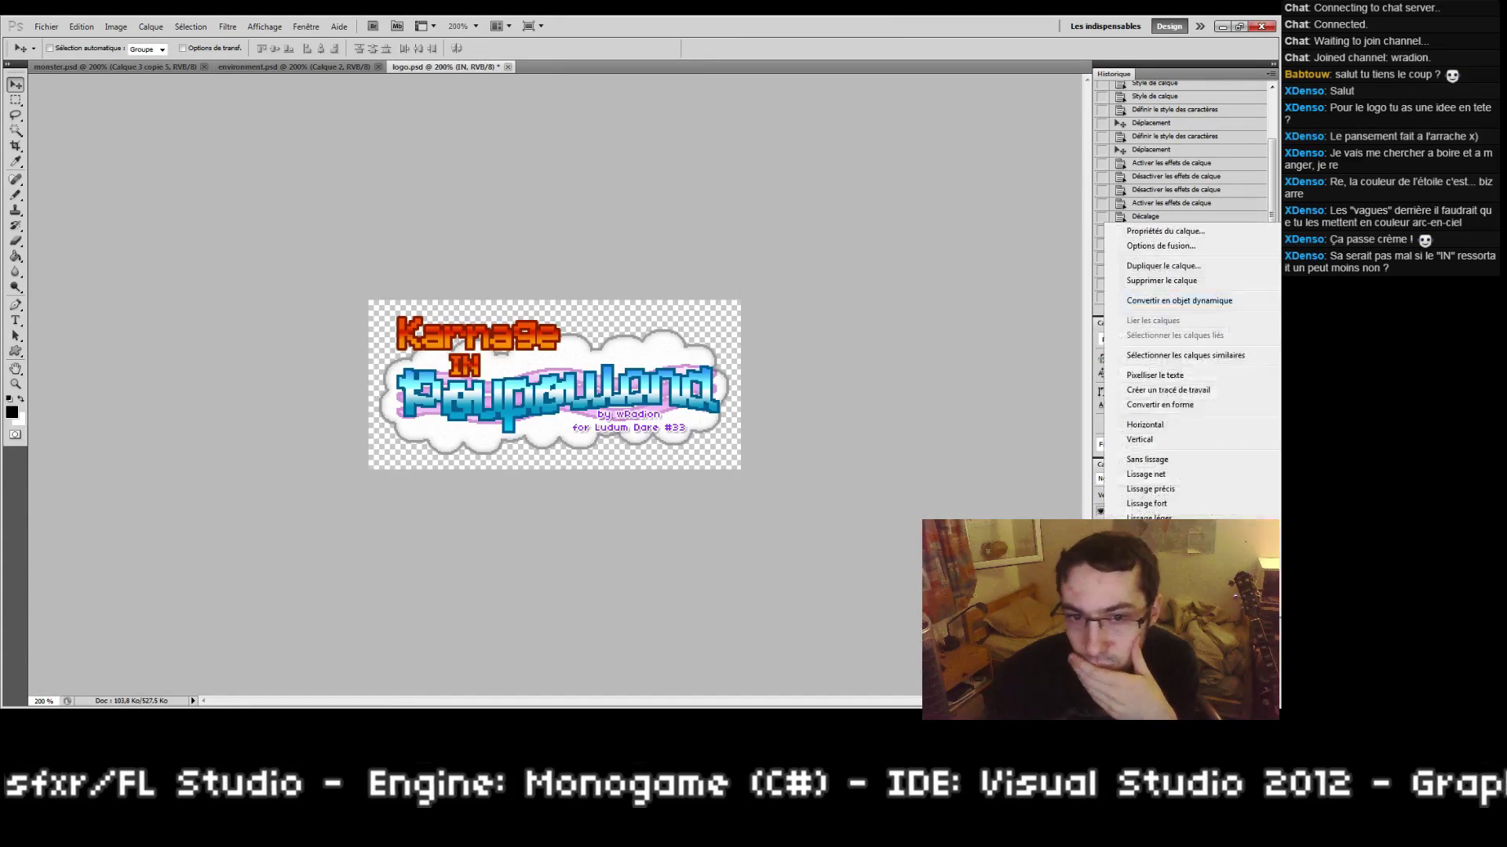
pyautogui.click(1161, 246)
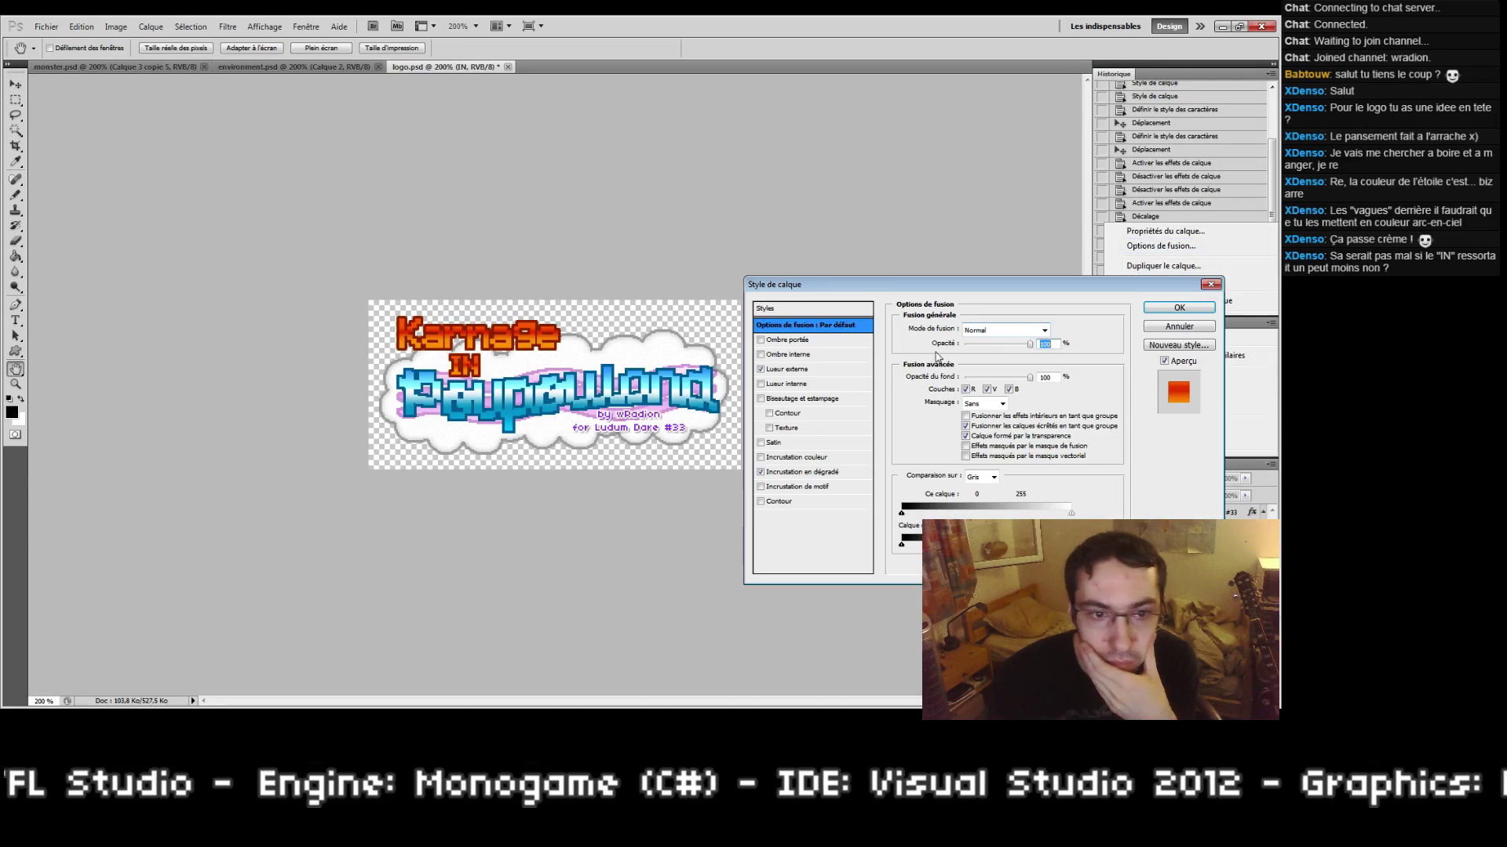
pyautogui.click(808, 370)
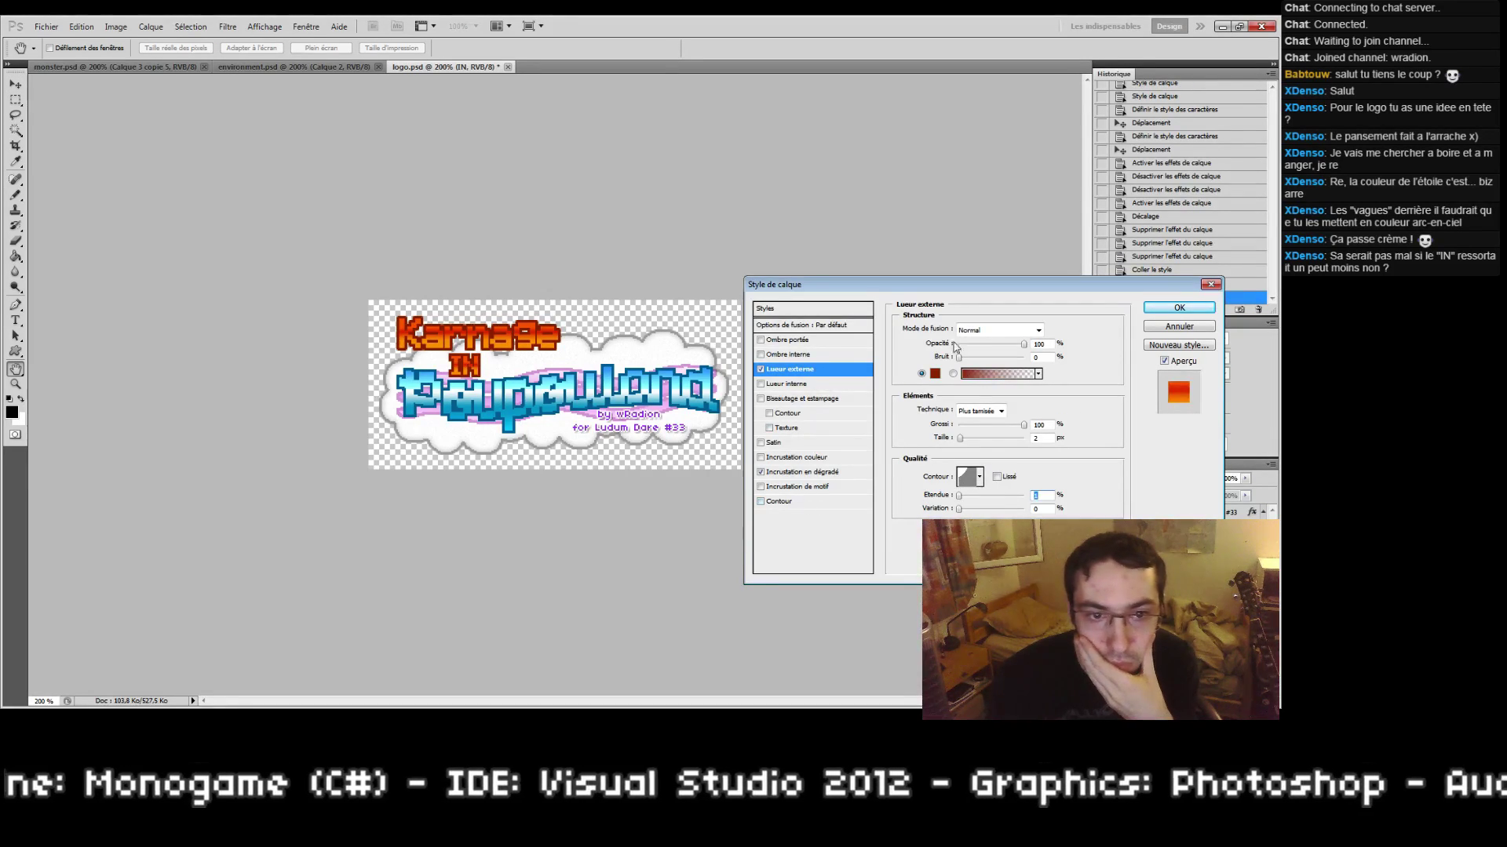
pyautogui.click(1180, 308)
# Step: Lower the outer glow range on the Karnage text layer to the 1% minimum
pyautogui.rightClick(1177, 549)
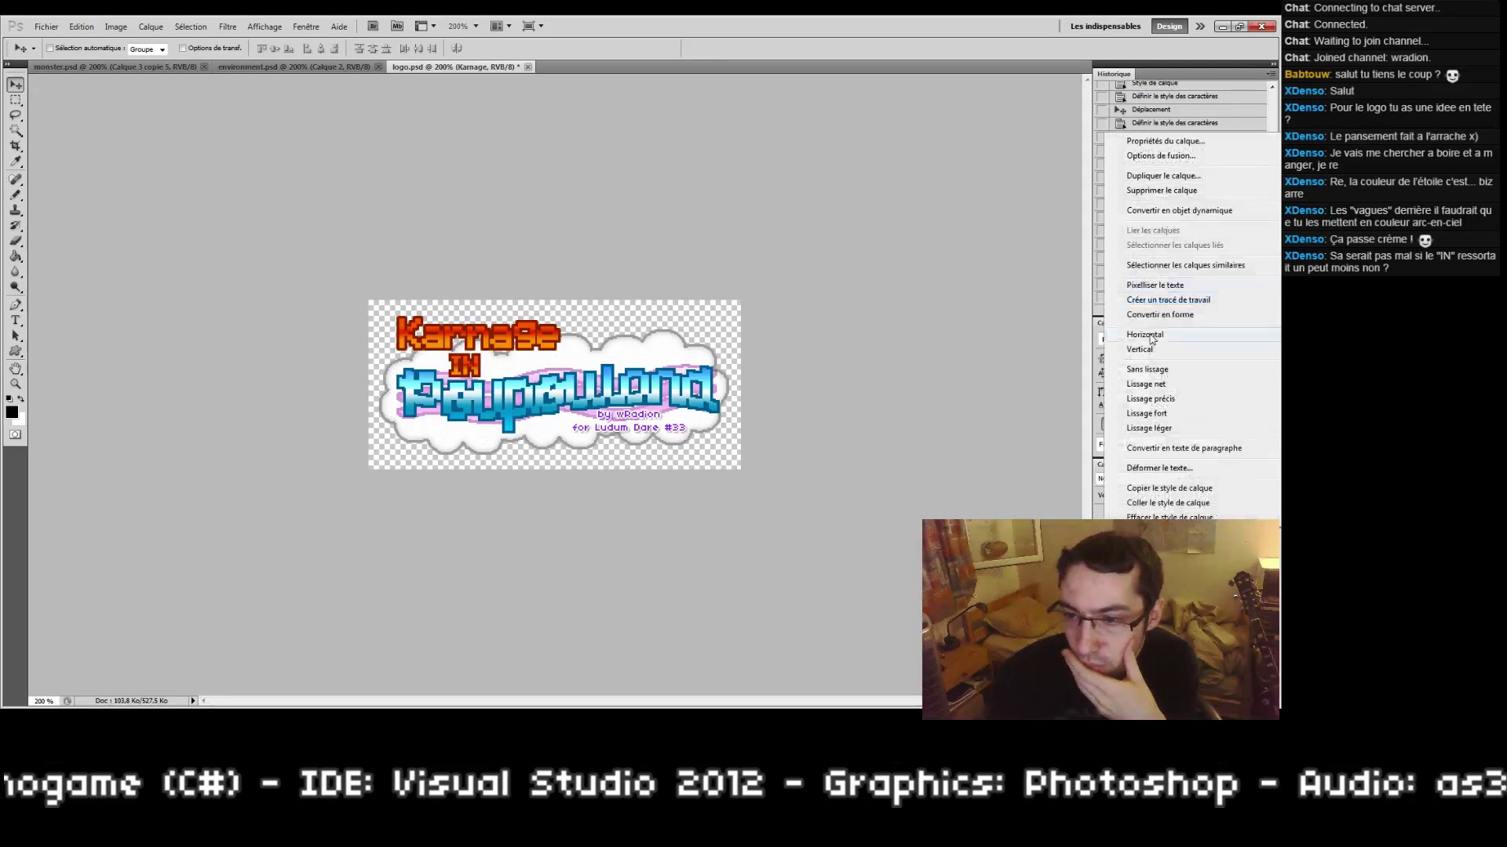
pyautogui.click(1145, 157)
pyautogui.click(820, 369)
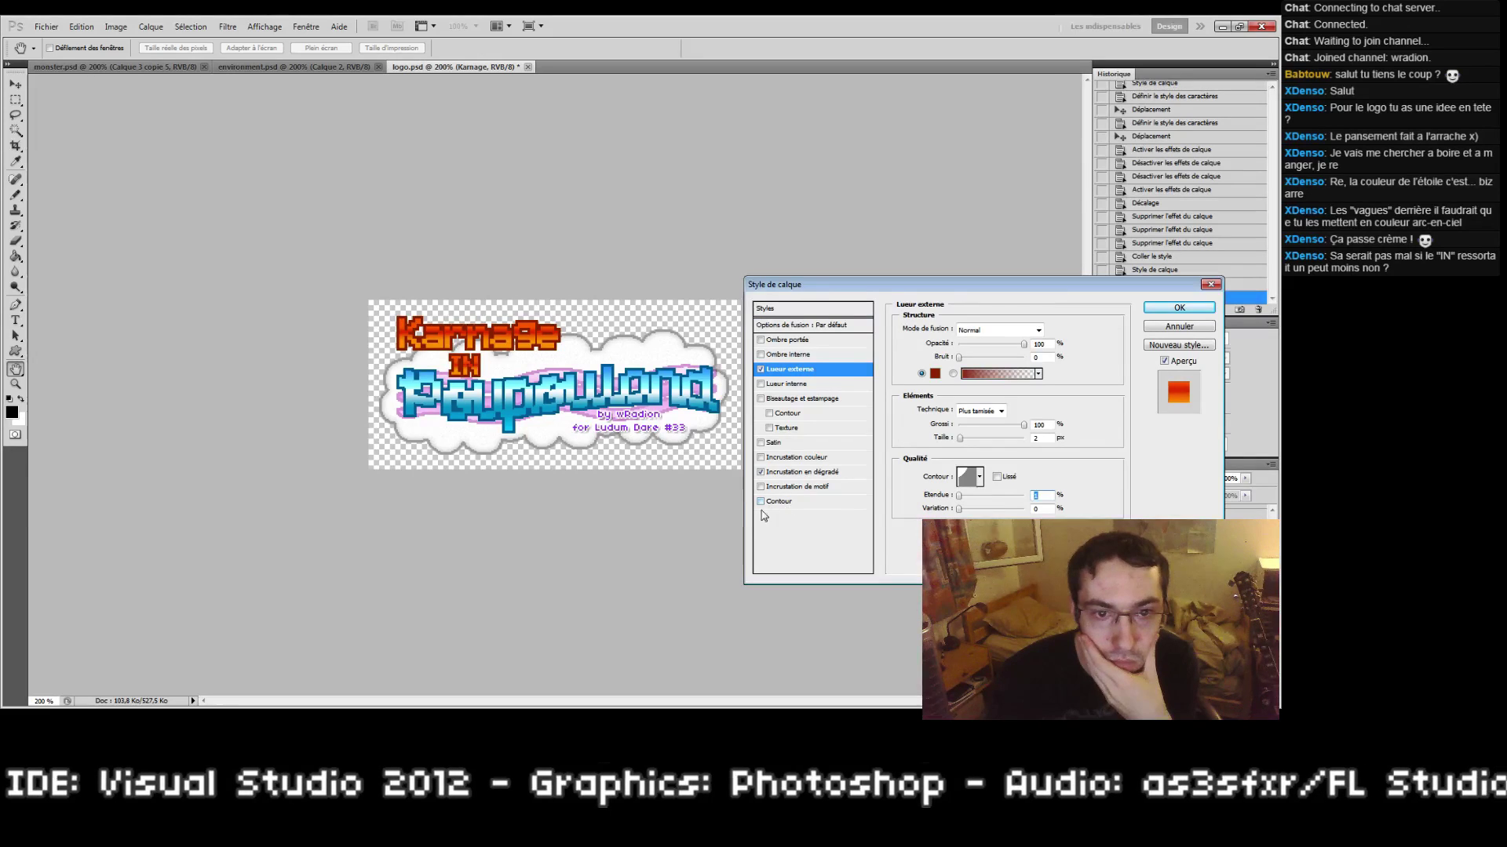
pyautogui.click(1178, 308)
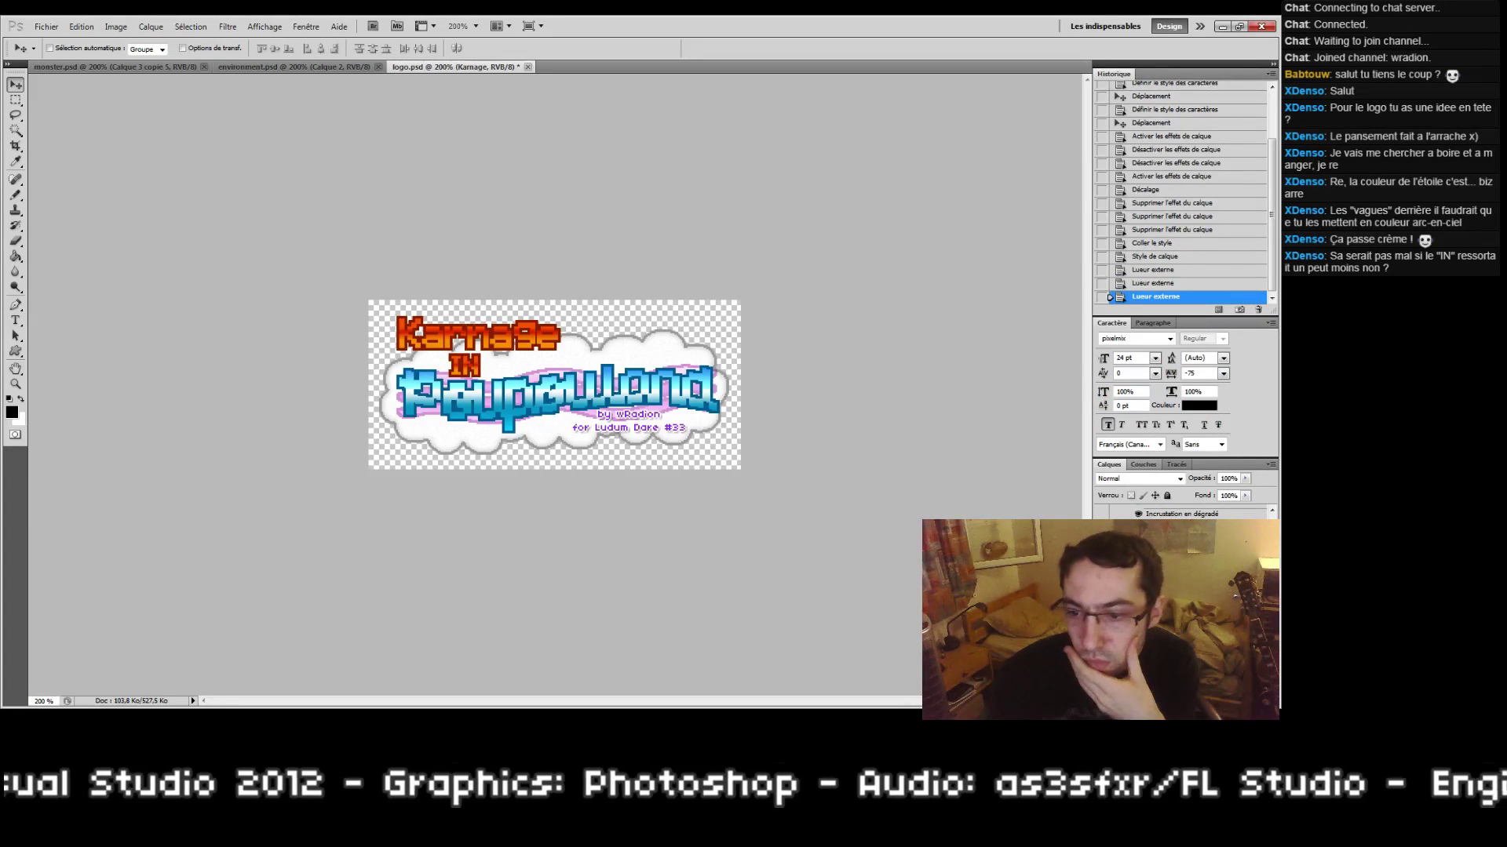
# Step: Turn on an outer glow for the Forme 1 copie 2 cloud layer, keeping its inner shadow enabled
pyautogui.rightClick(1122, 323)
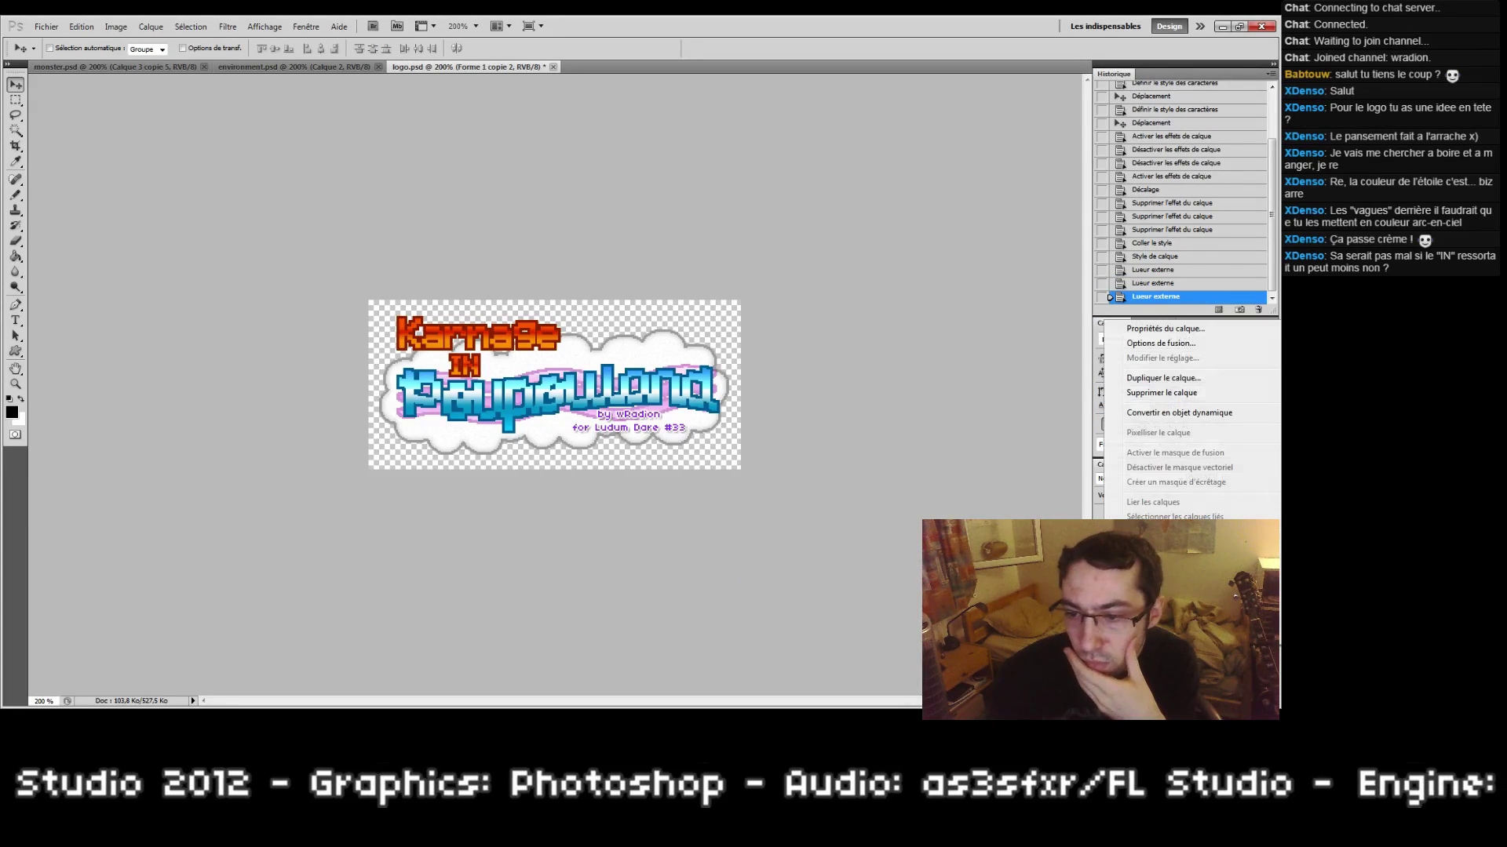
pyautogui.click(1159, 344)
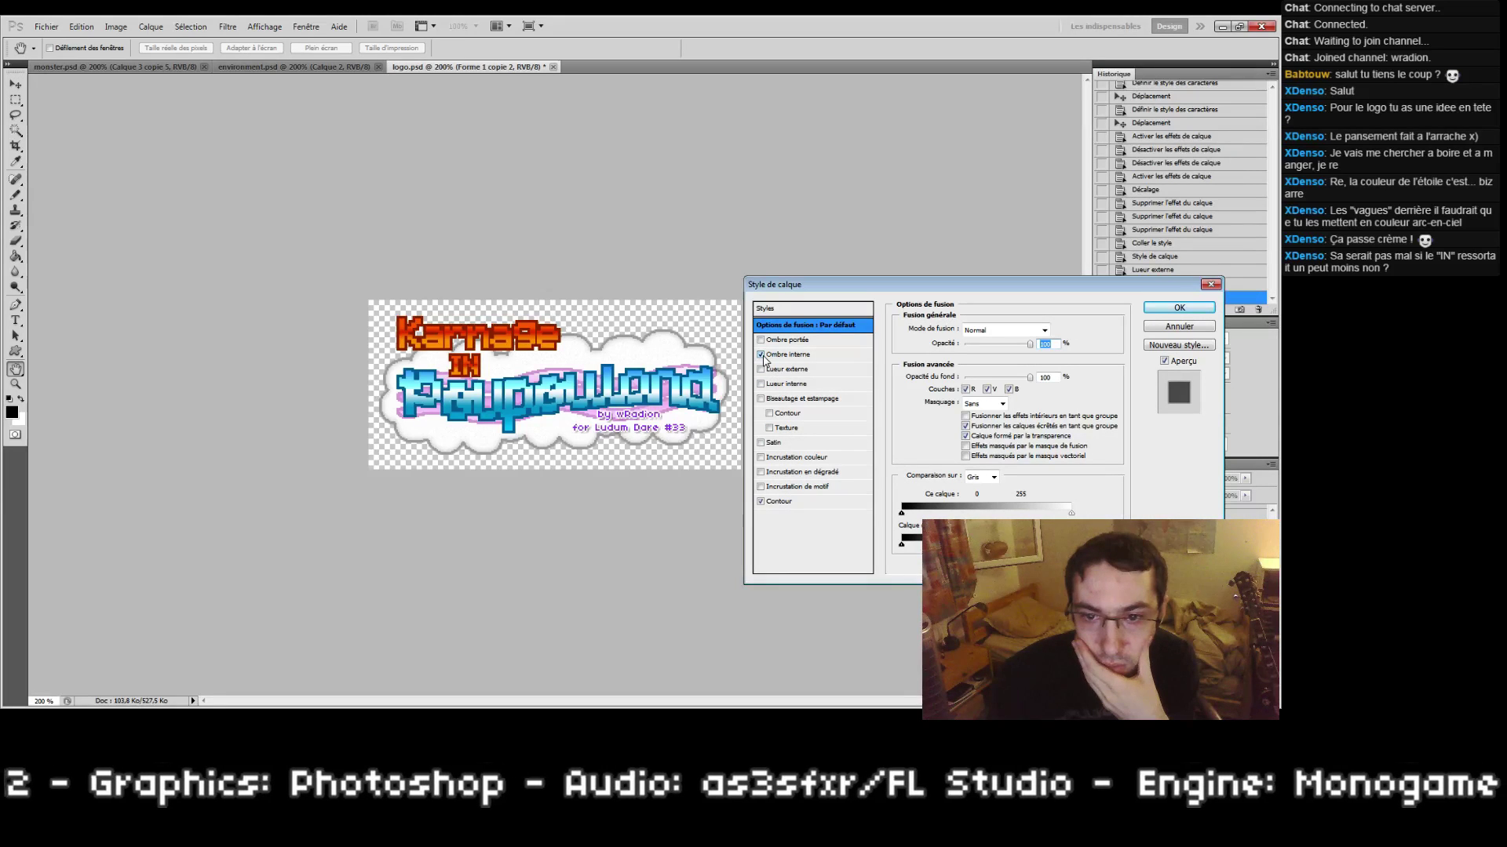
pyautogui.click(760, 355)
pyautogui.click(761, 355)
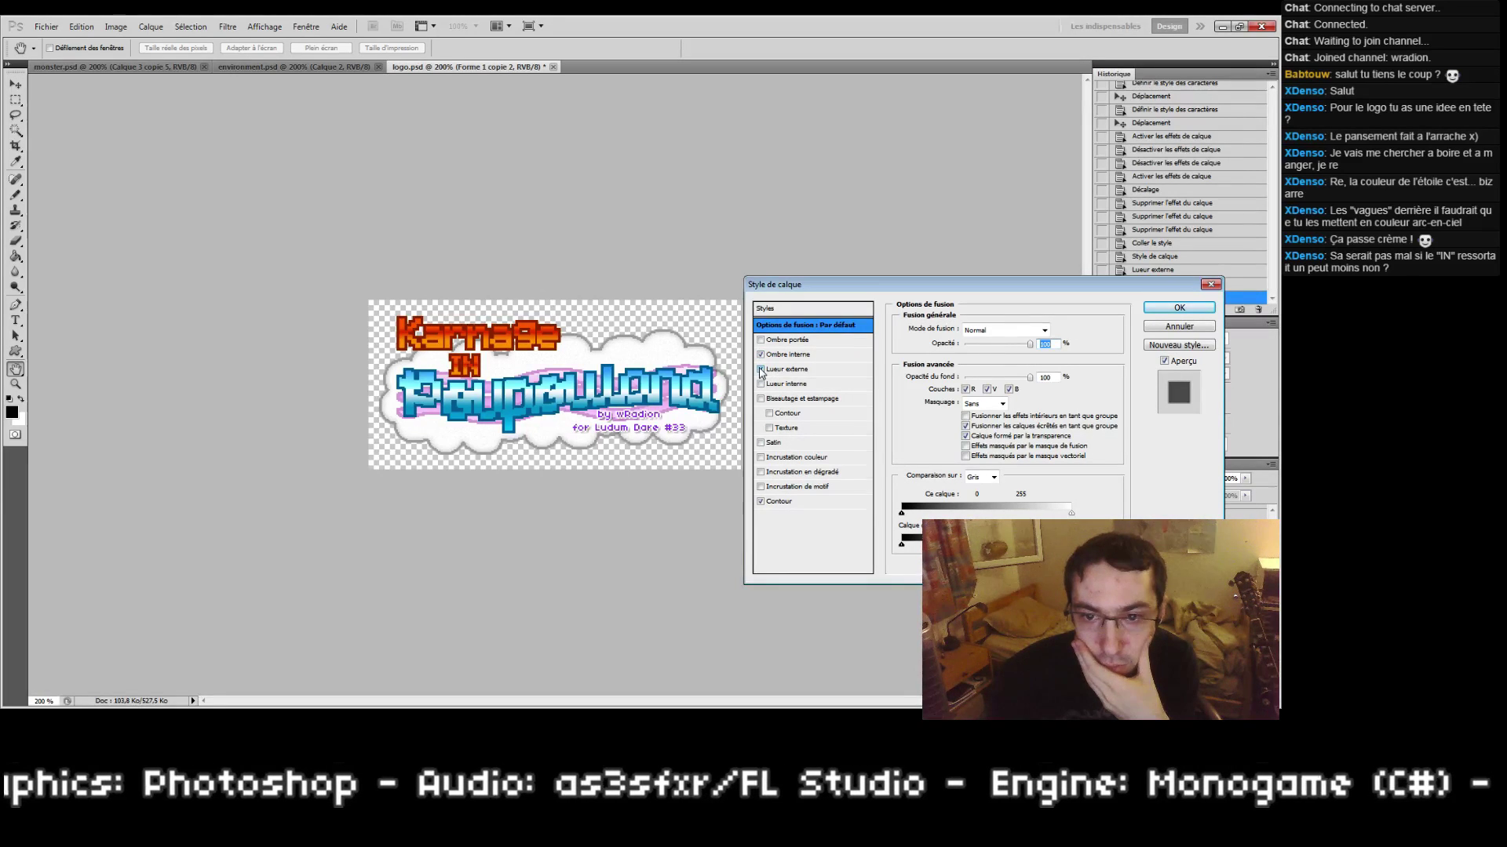
pyautogui.click(761, 371)
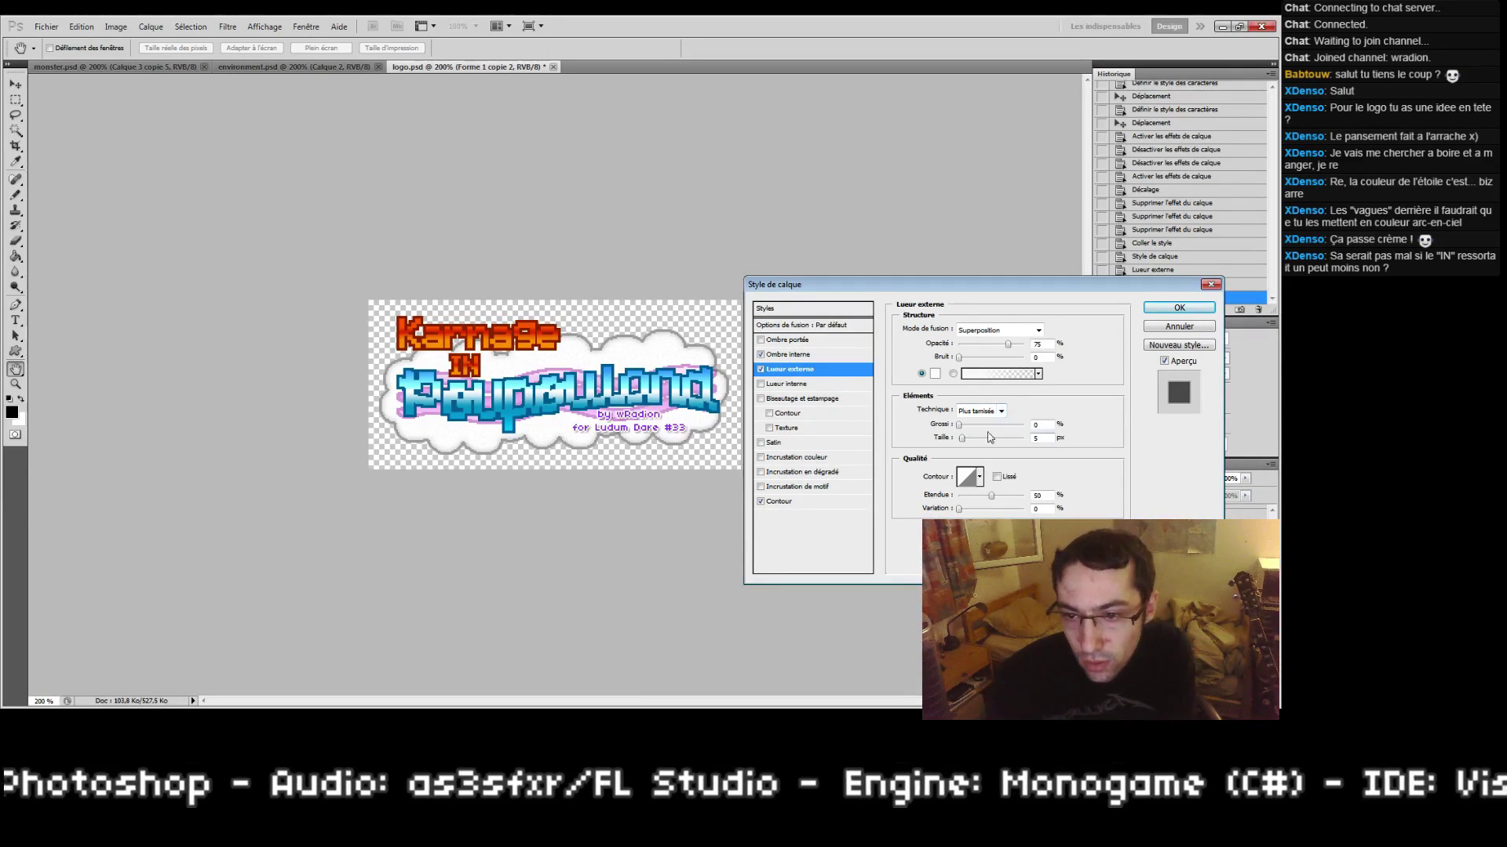
# Step: Set the cloud layer's outer glow to 100% spread and 1% range, with the flat-topped contour preset
pyautogui.moveTo(978, 424); pyautogui.dragTo(1097, 432)
pyautogui.moveTo(992, 496); pyautogui.dragTo(903, 497)
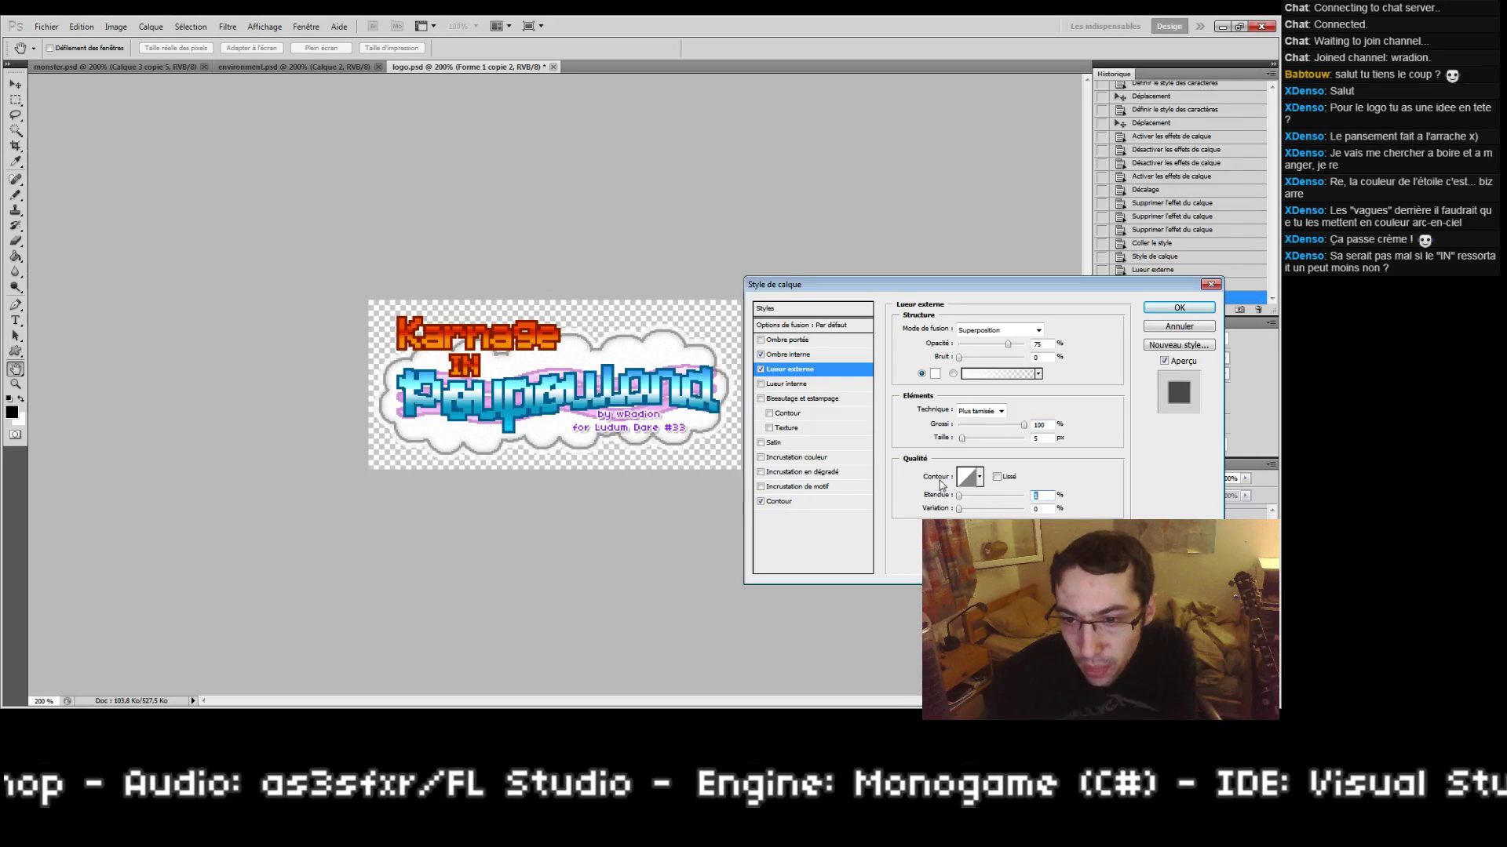
pyautogui.click(966, 478)
pyautogui.click(745, 218)
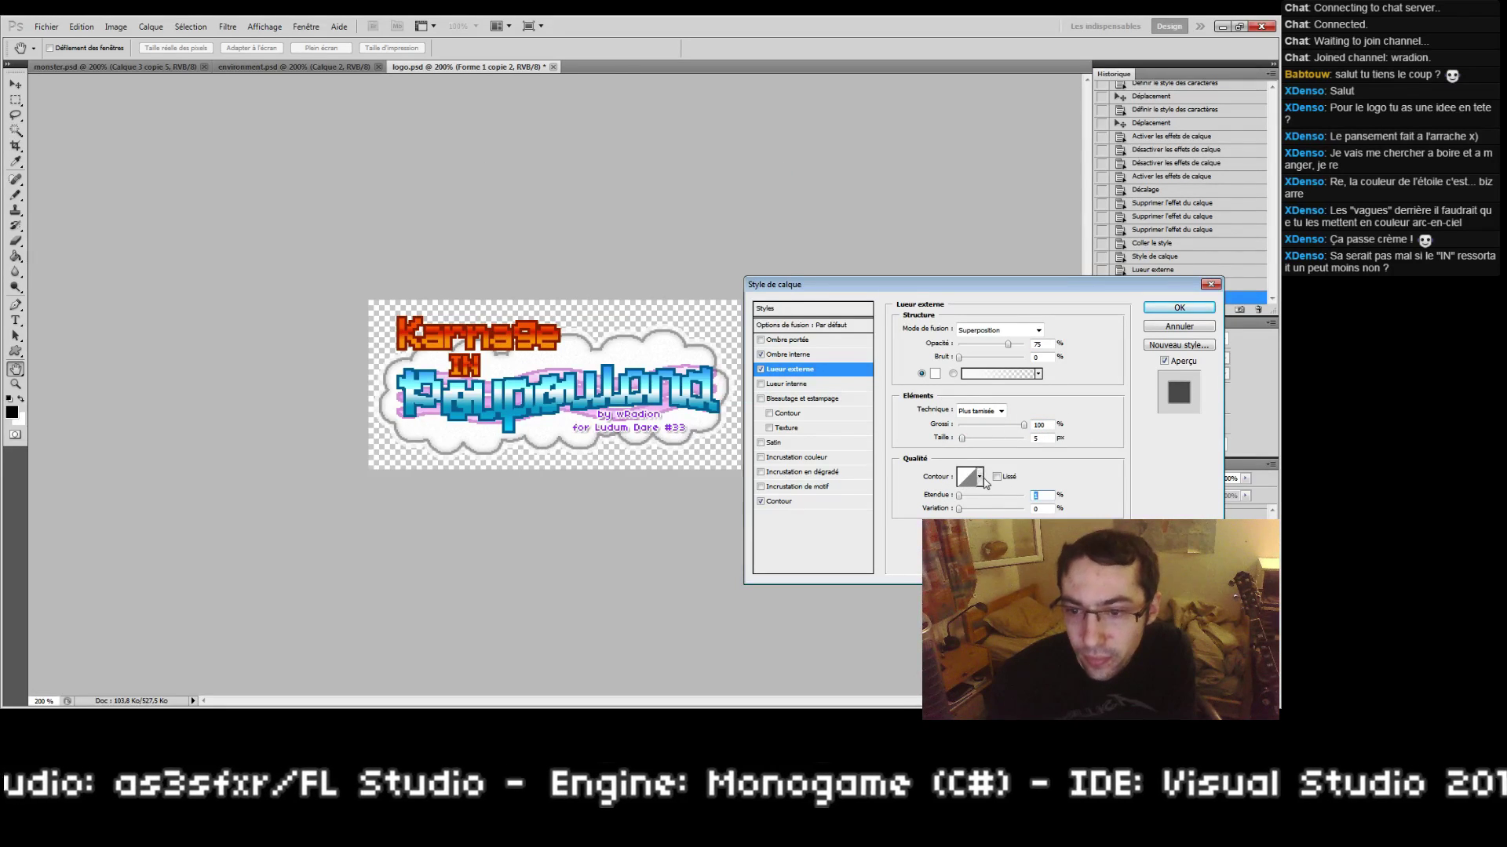
pyautogui.click(979, 477)
pyautogui.click(981, 509)
pyautogui.click(1079, 486)
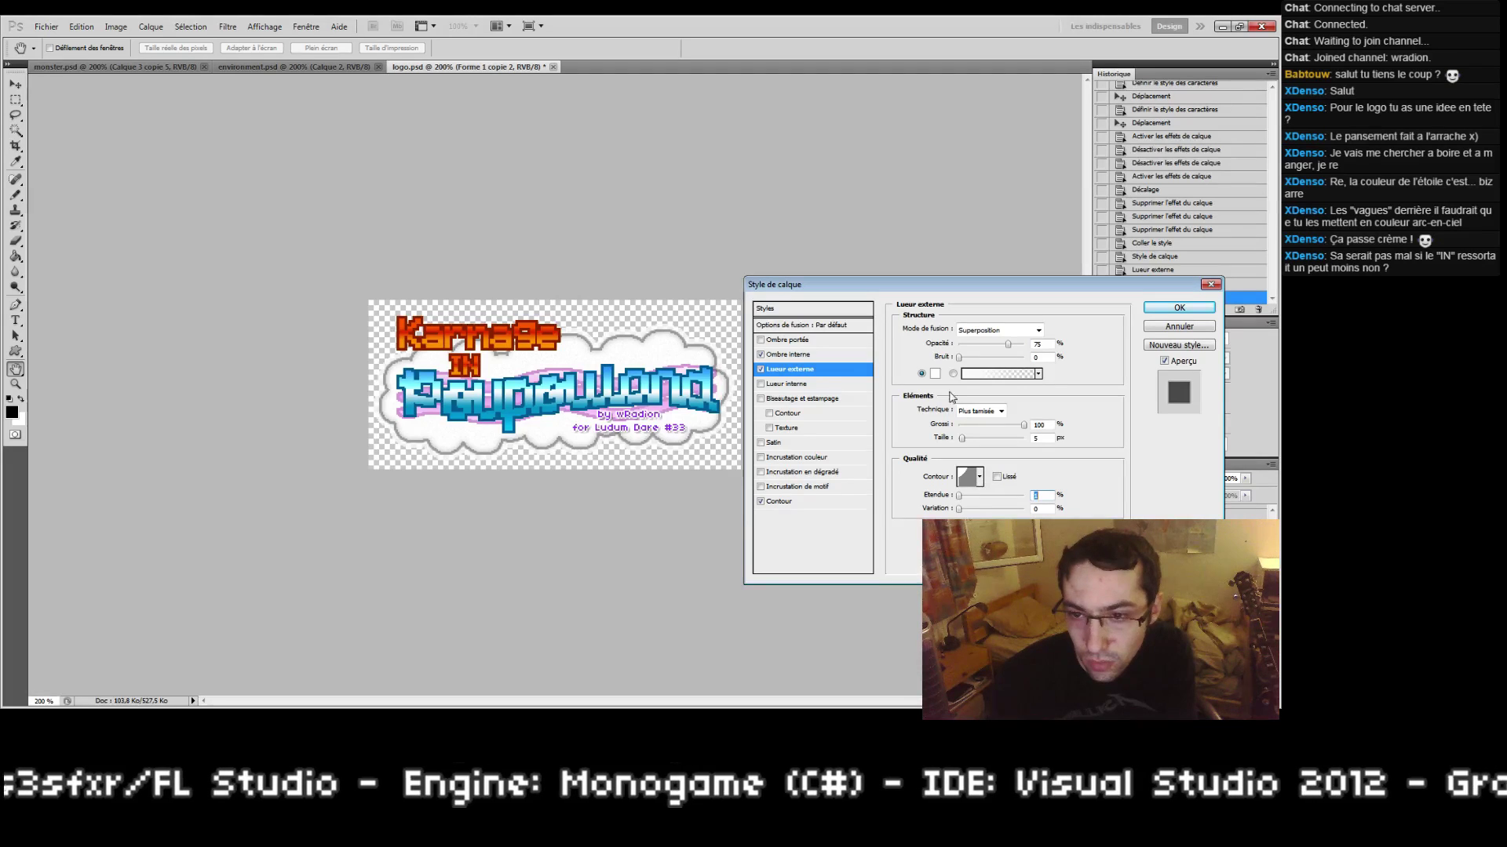
# Step: Colour the cloud layer's outer glow black and turn off the layer's stroke
pyautogui.click(934, 375)
pyautogui.moveTo(765, 565); pyautogui.dragTo(703, 632)
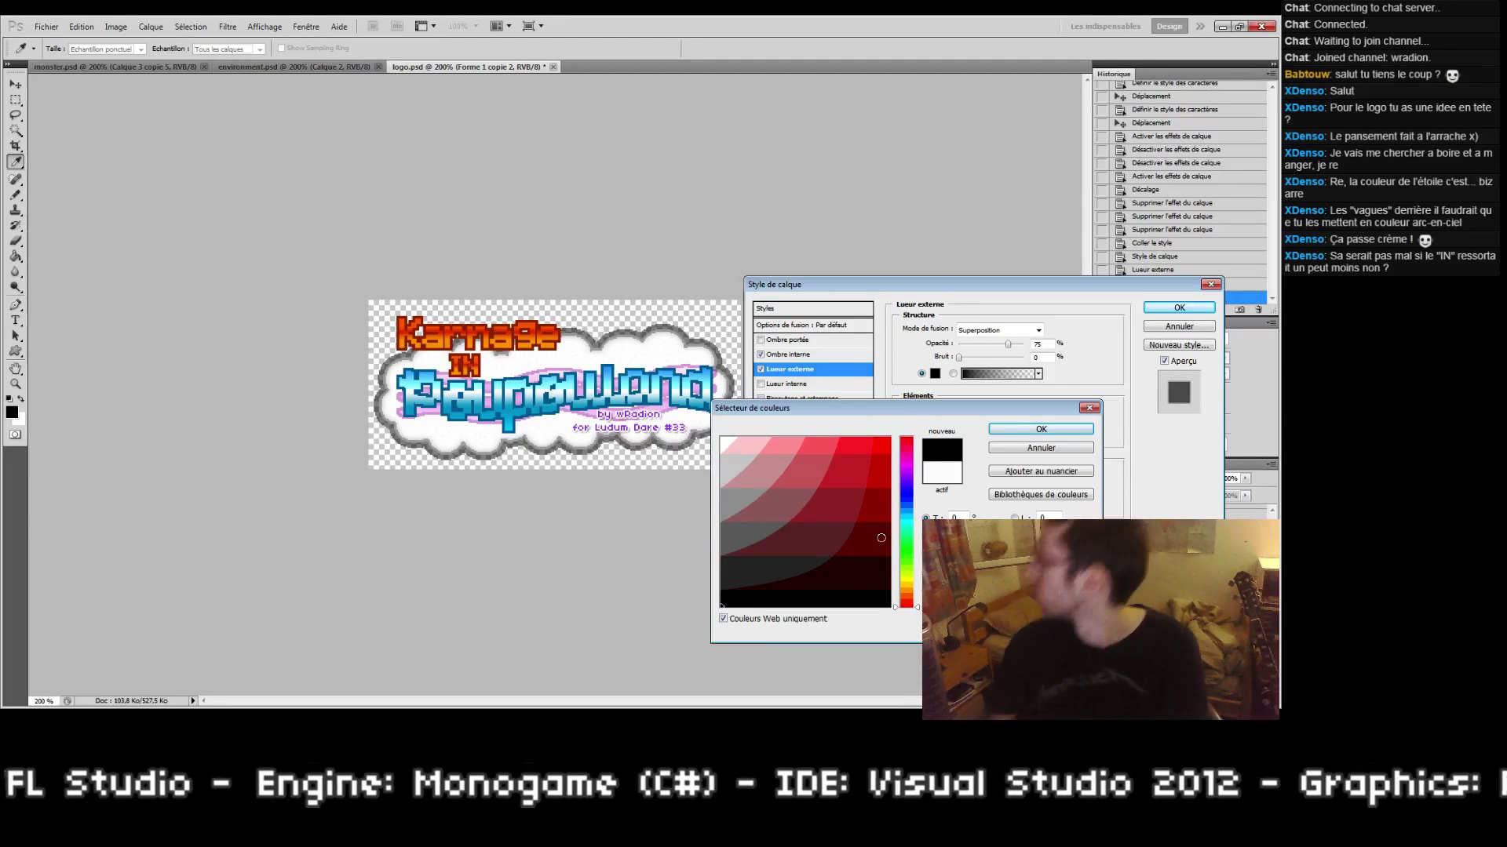
pyautogui.click(1023, 433)
pyautogui.click(761, 502)
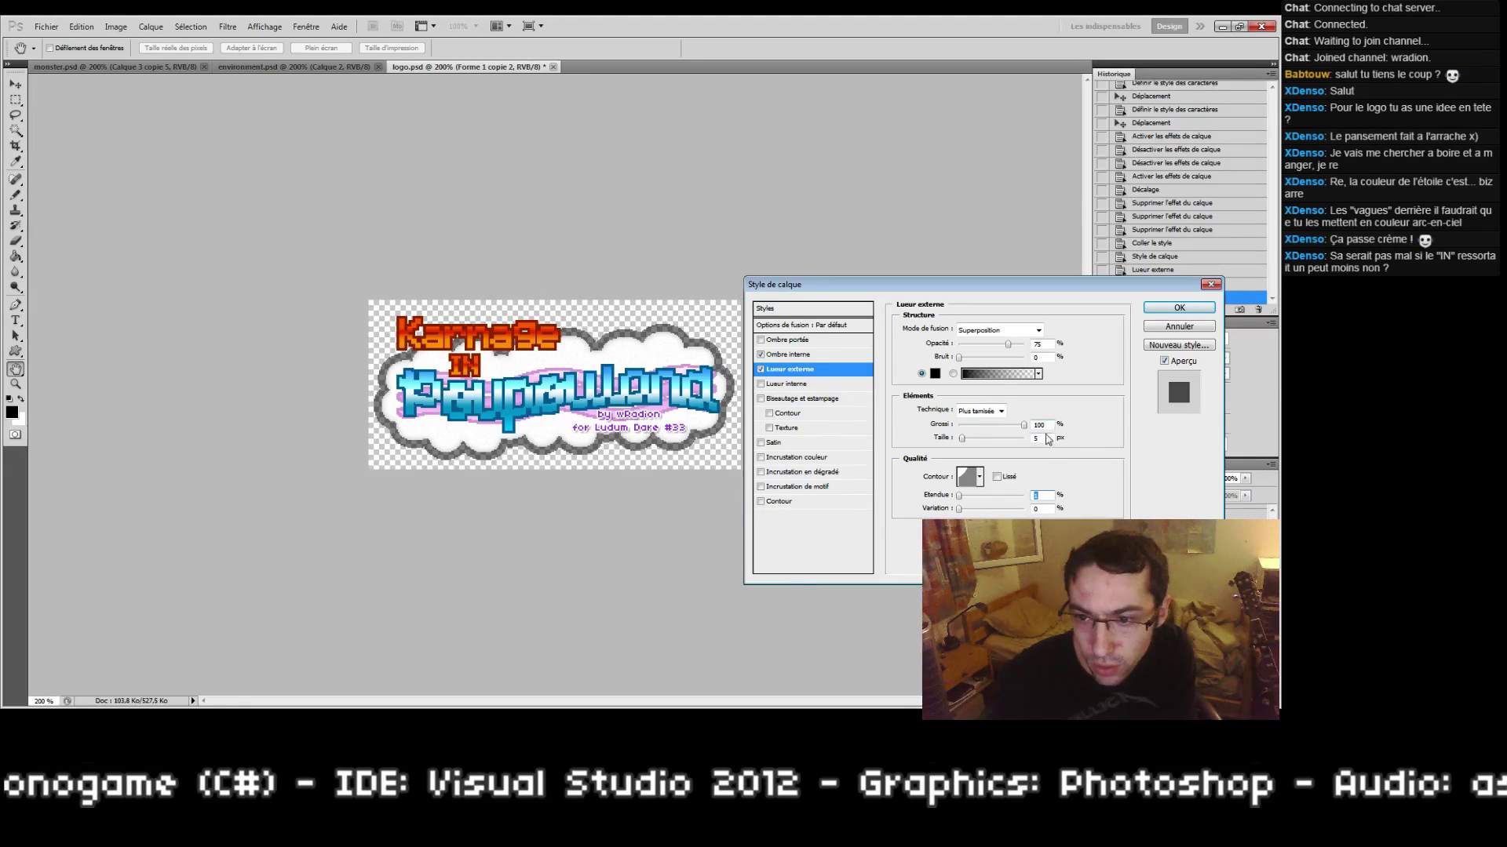
# Step: Set the cloud layer's outer glow to Normal mode, 100% opacity and 2 px size
pyautogui.moveTo(1045, 344); pyautogui.dragTo(906, 340)
pyautogui.write('100')
pyautogui.click(993, 331)
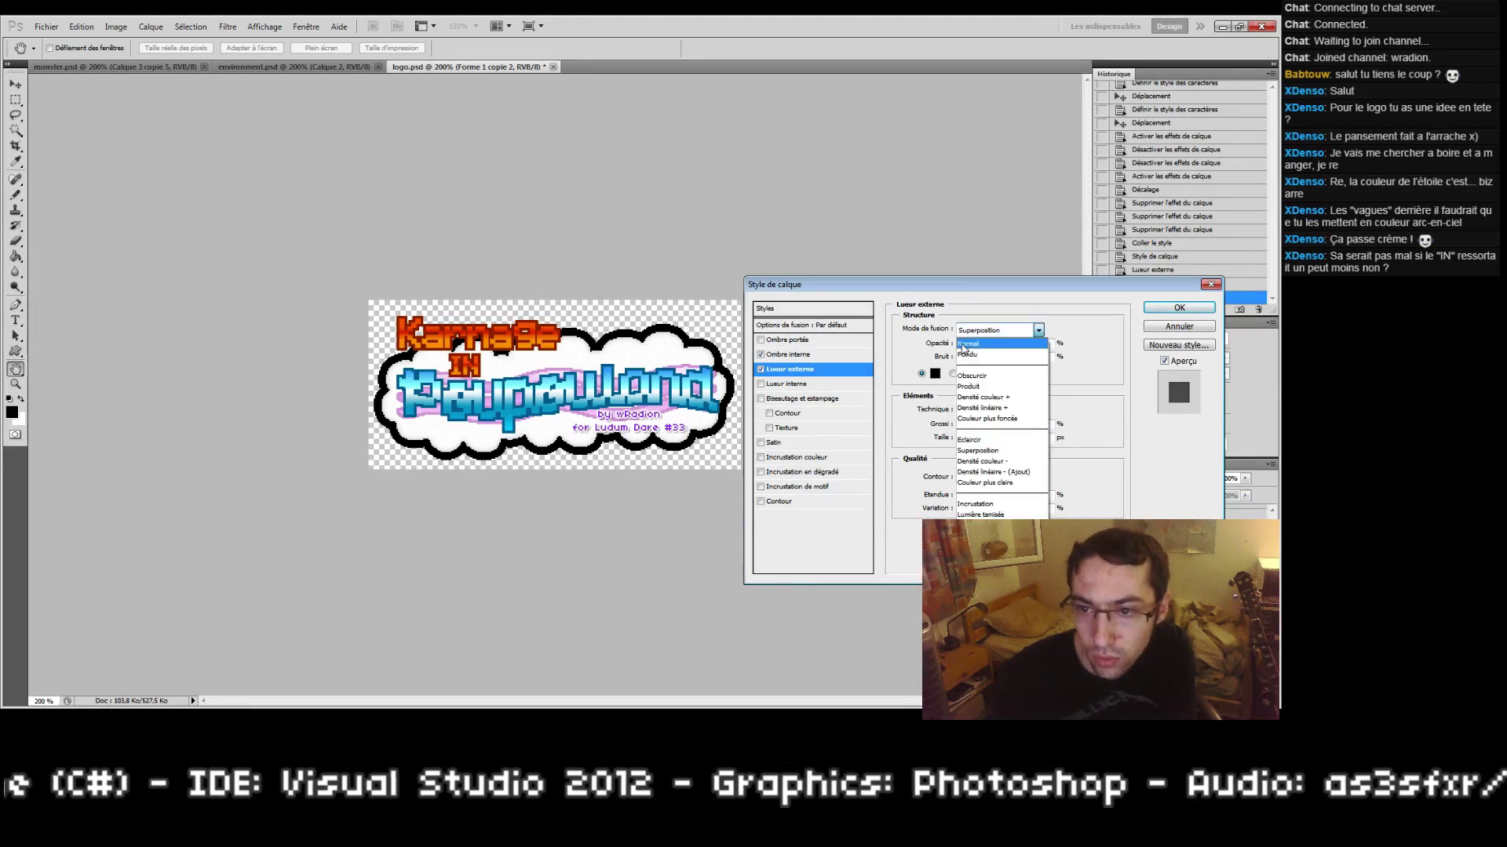
pyautogui.click(967, 343)
pyautogui.moveTo(1045, 438); pyautogui.dragTo(960, 429)
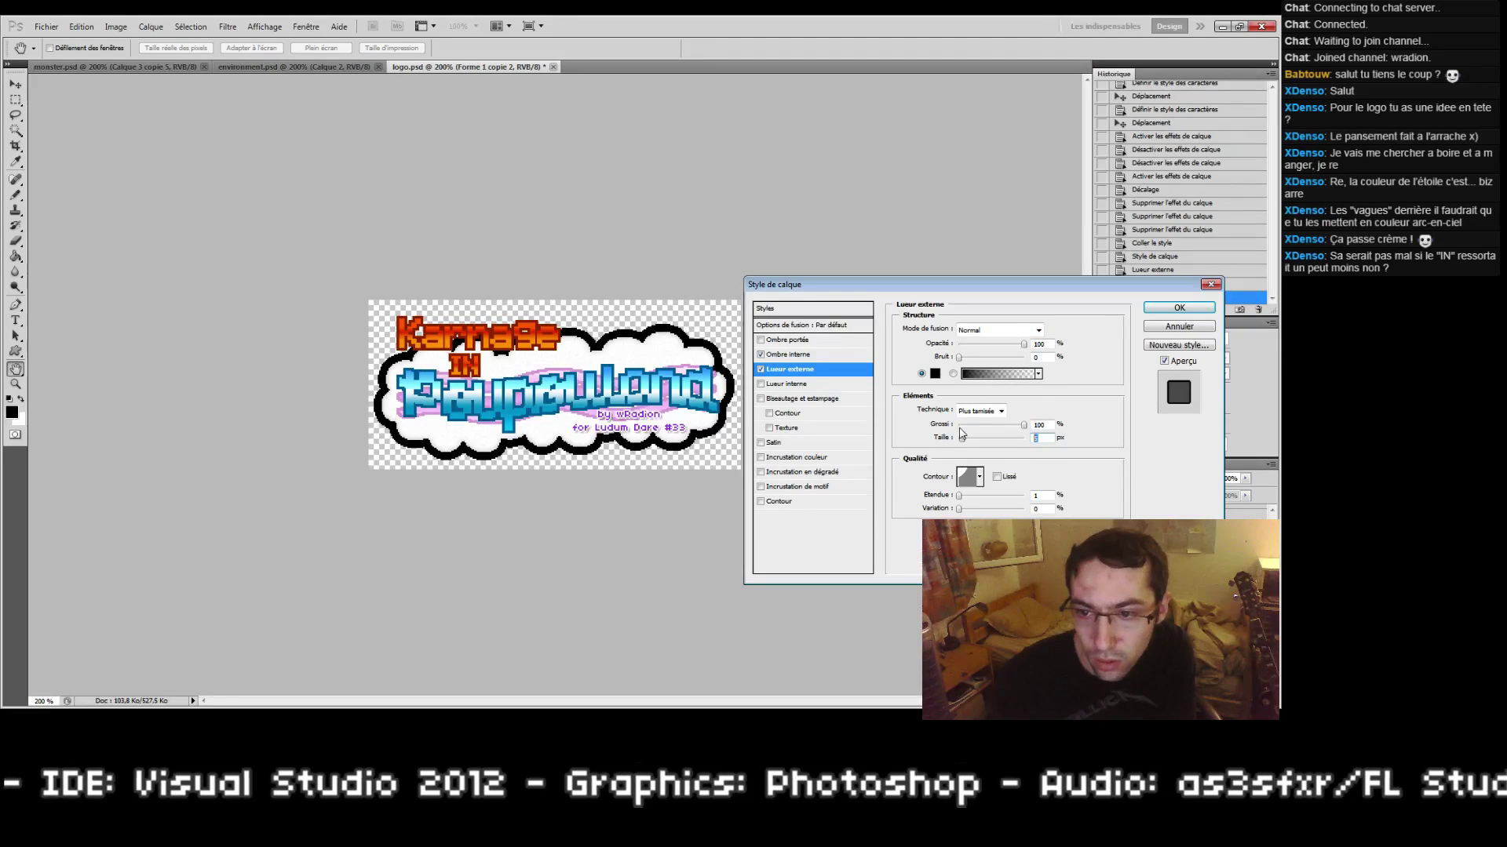
pyautogui.write('2')
# Step: Recolour the cloud layer's outer glow medium grey and apply the layer style
pyautogui.click(935, 374)
pyautogui.click(721, 497)
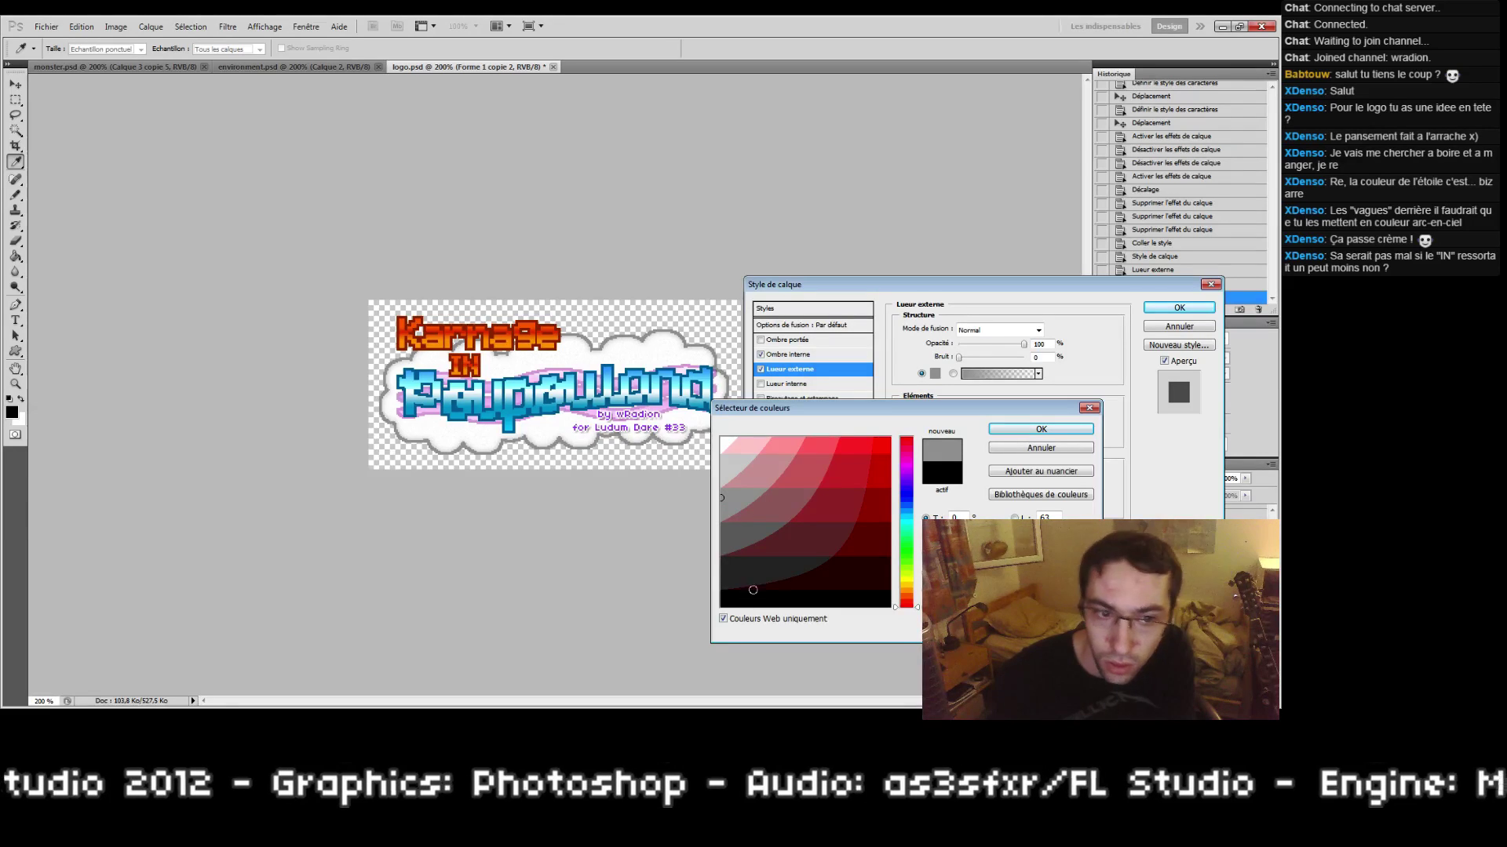
pyautogui.click(1041, 429)
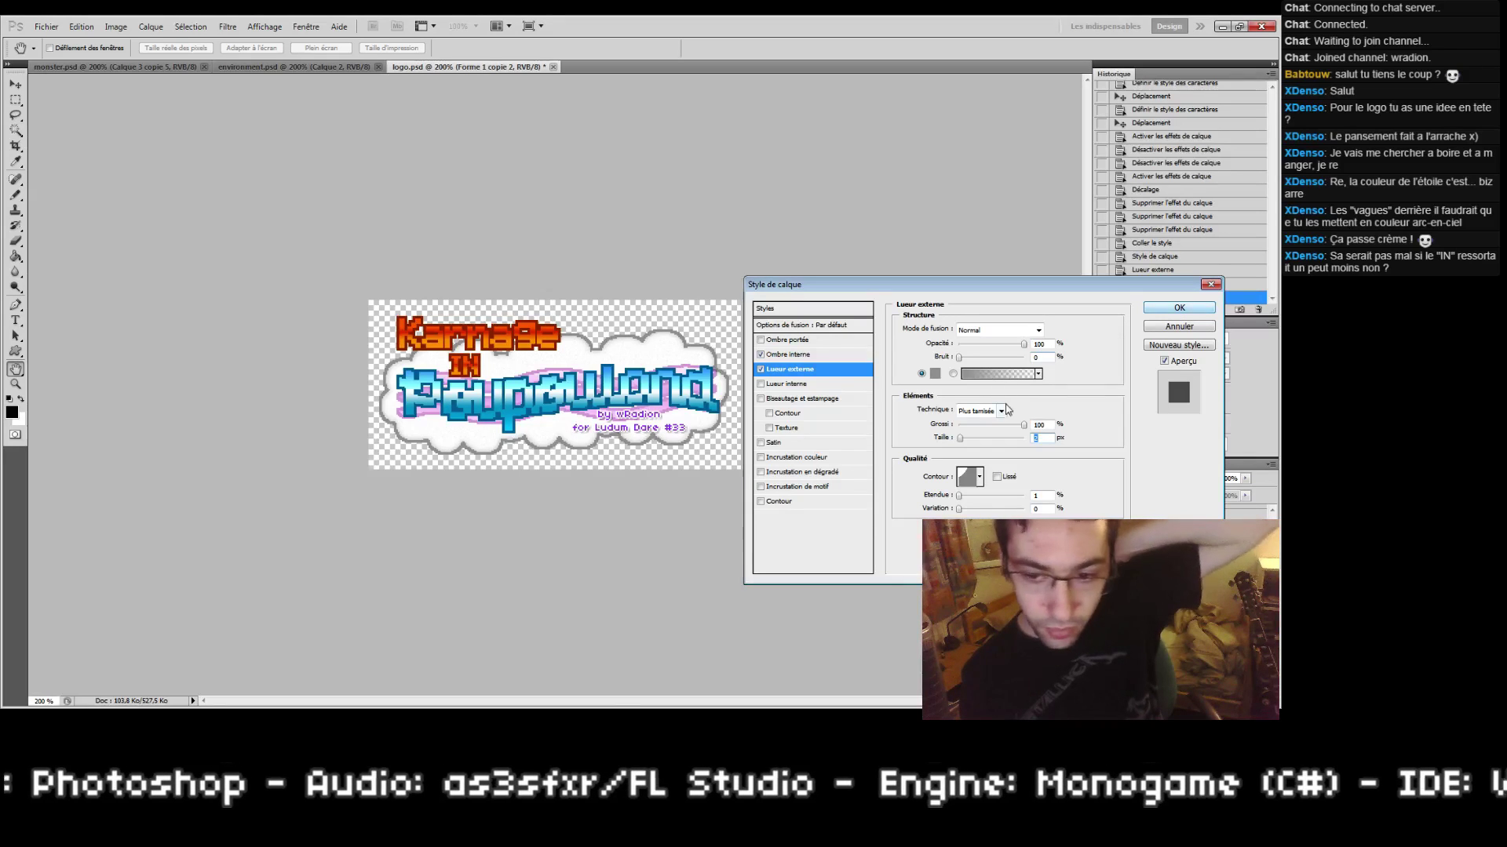
pyautogui.click(1152, 314)
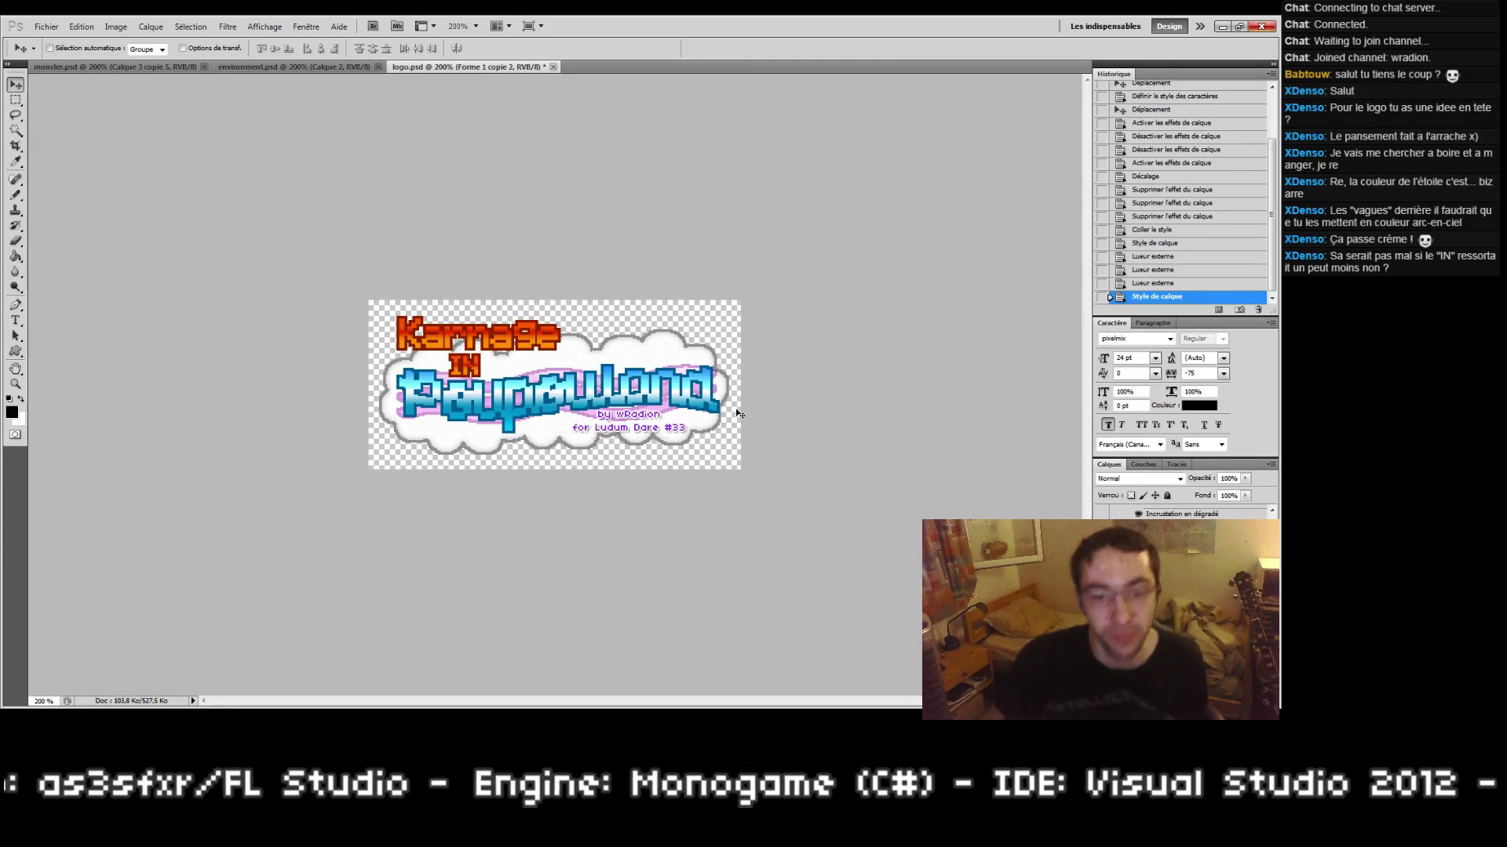
pyautogui.scroll(3, 1185, 514)
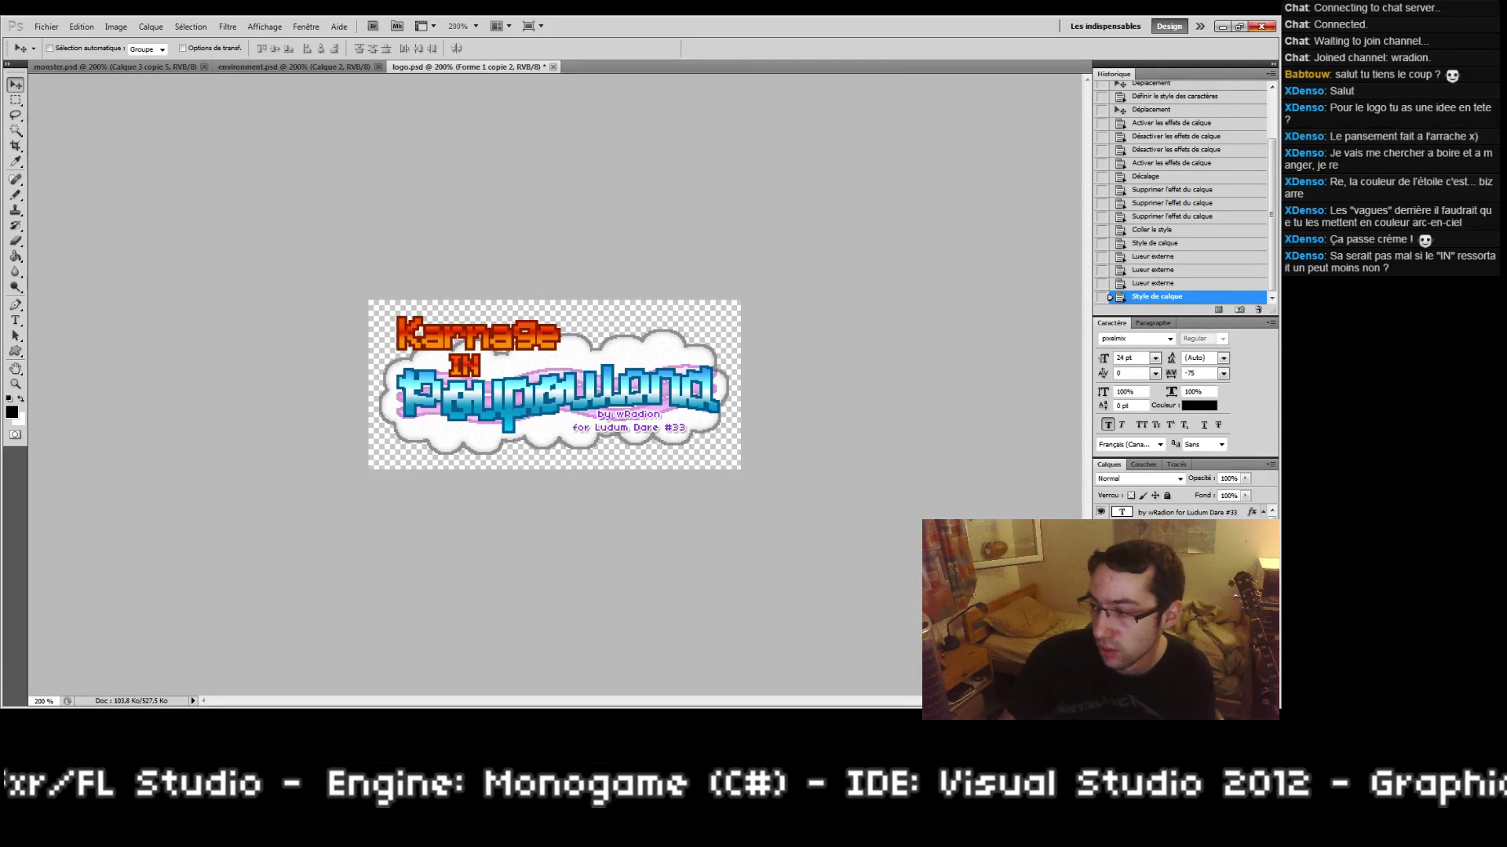
# Step: Save the logo document and export a non-interlaced PNG copy as logo.png into the gui folder, replacing the existing file
pyautogui.hotkey('ctrl', 's')
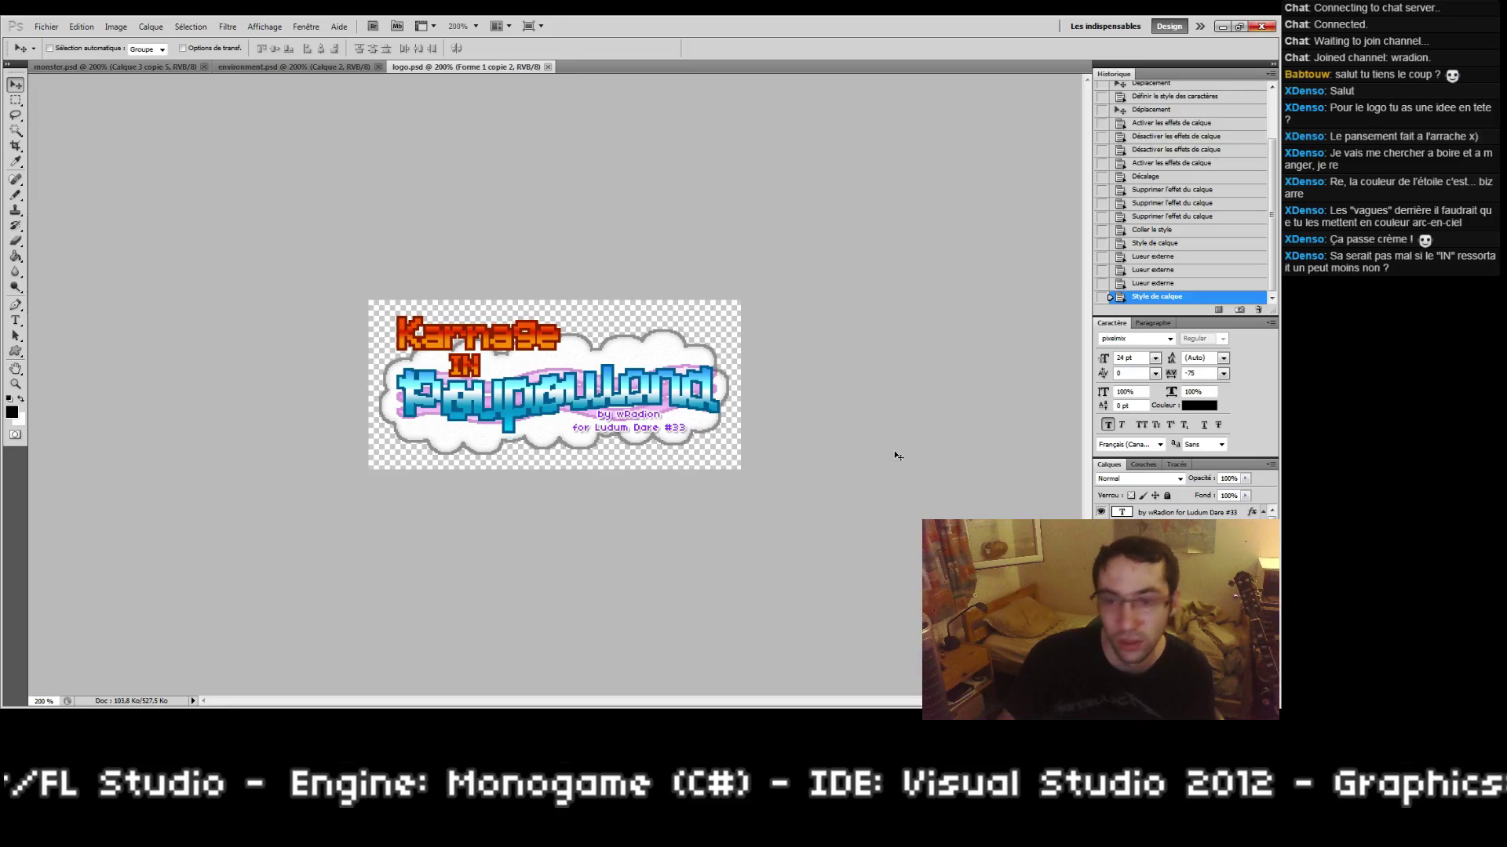
pyautogui.click(47, 26)
pyautogui.click(86, 229)
pyautogui.click(811, 447)
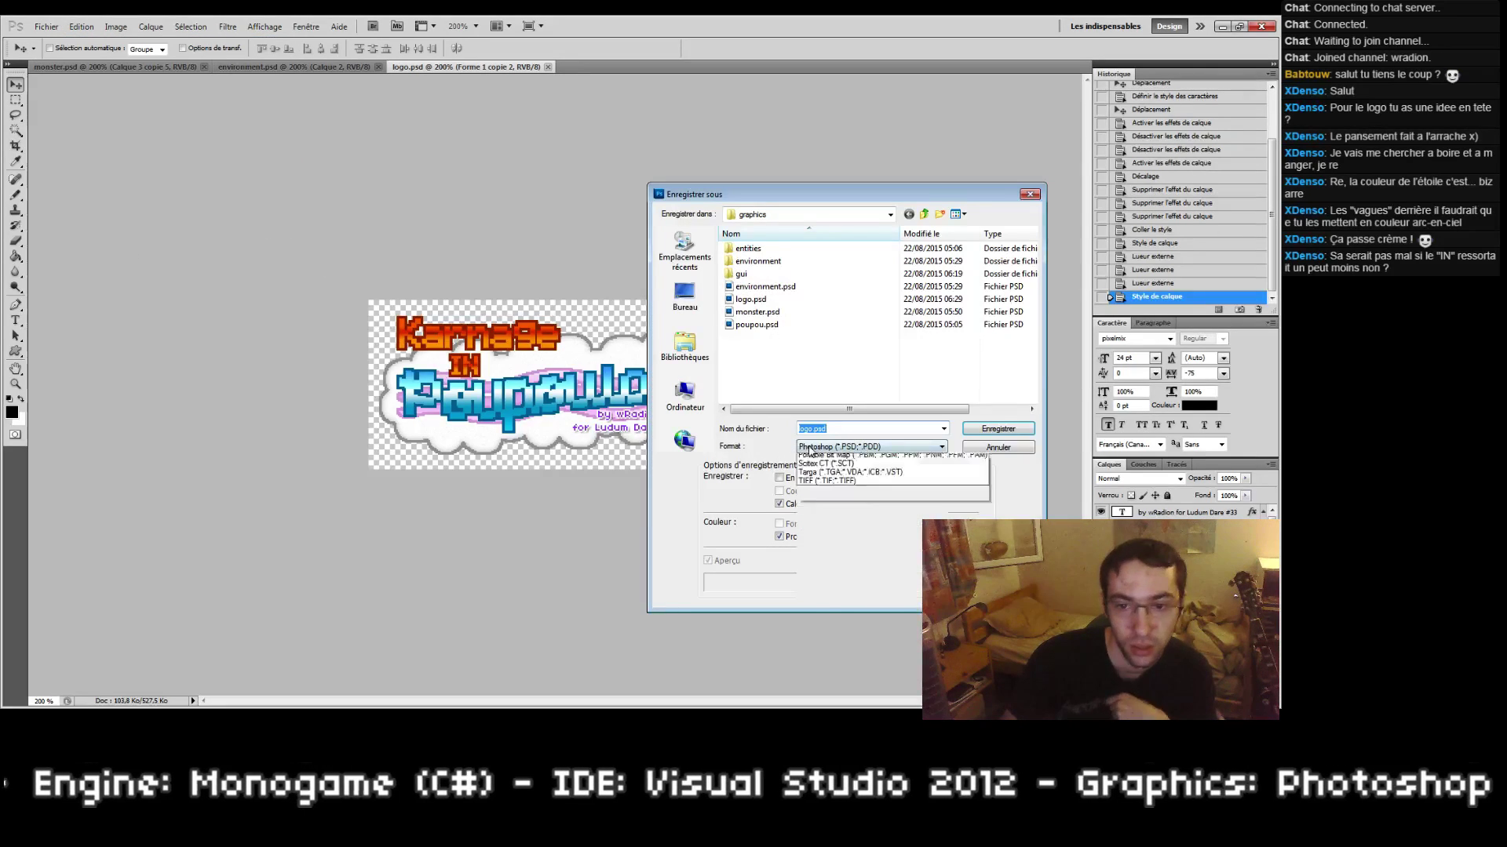
pyautogui.click(816, 581)
pyautogui.doubleClick(761, 274)
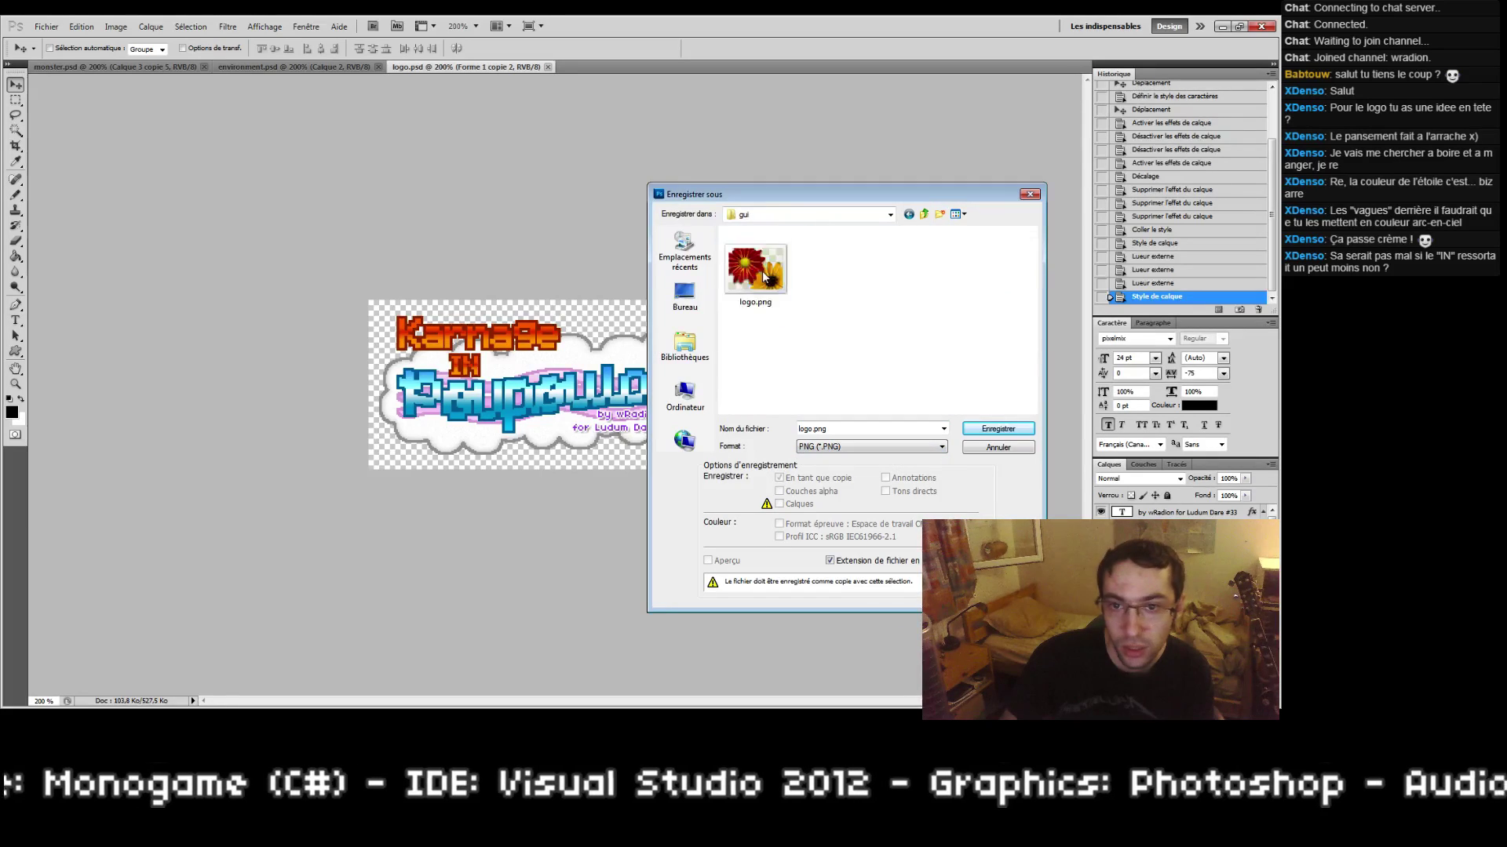
pyautogui.press('Return')
pyautogui.click(598, 284)
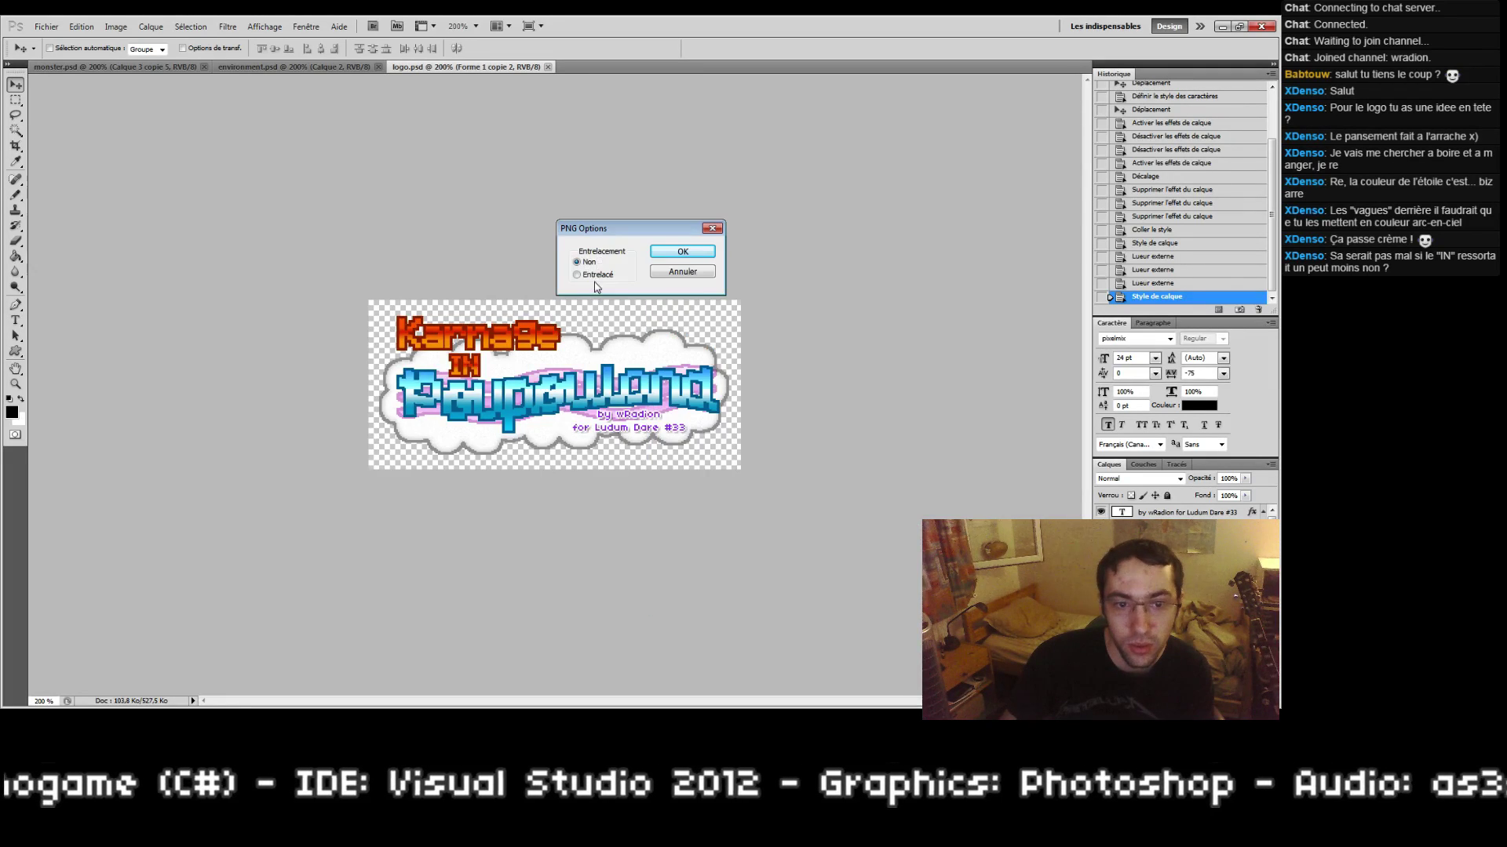
pyautogui.click(685, 252)
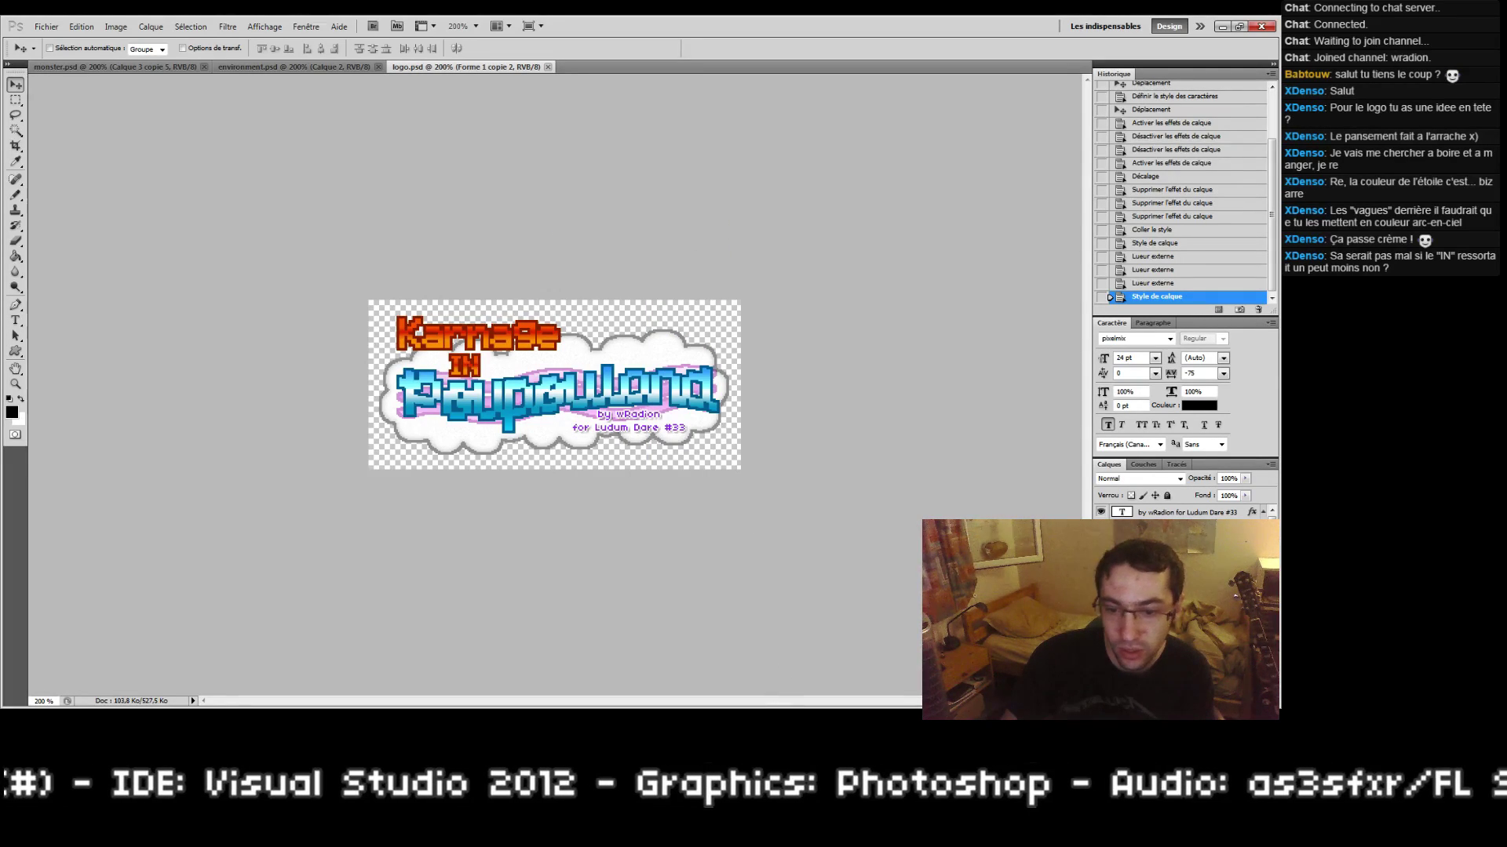
# Step: Switch to Notepad++ and read through the design notes in general.txt, checking the remaining sprite and music tasks
pyautogui.hotkey('alt', 'Tab')
pyautogui.click(688, 555)
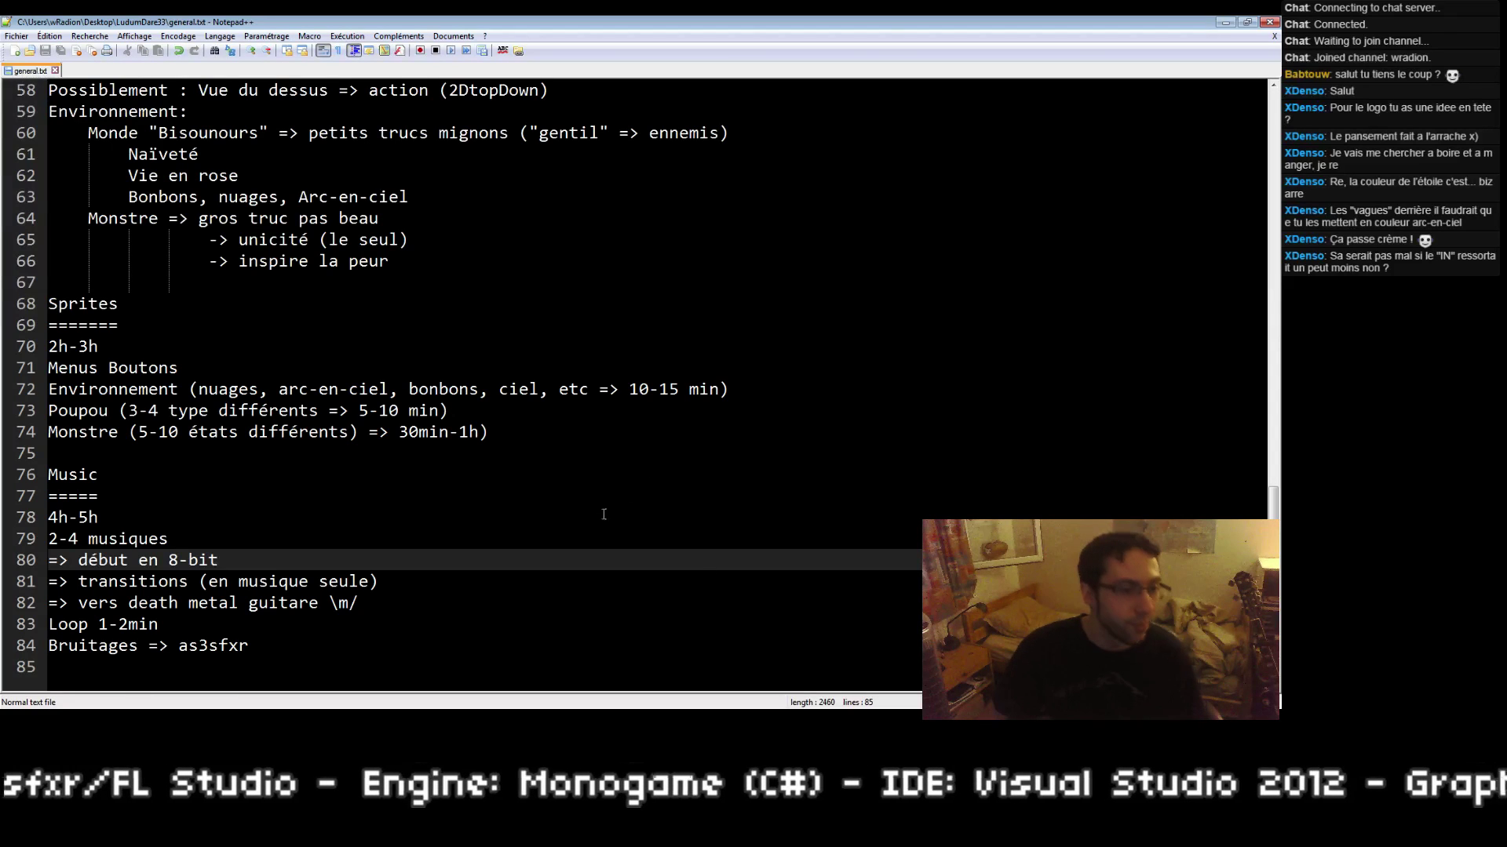
pyautogui.scroll(6, 604, 514)
pyautogui.scroll(-6, 626, 520)
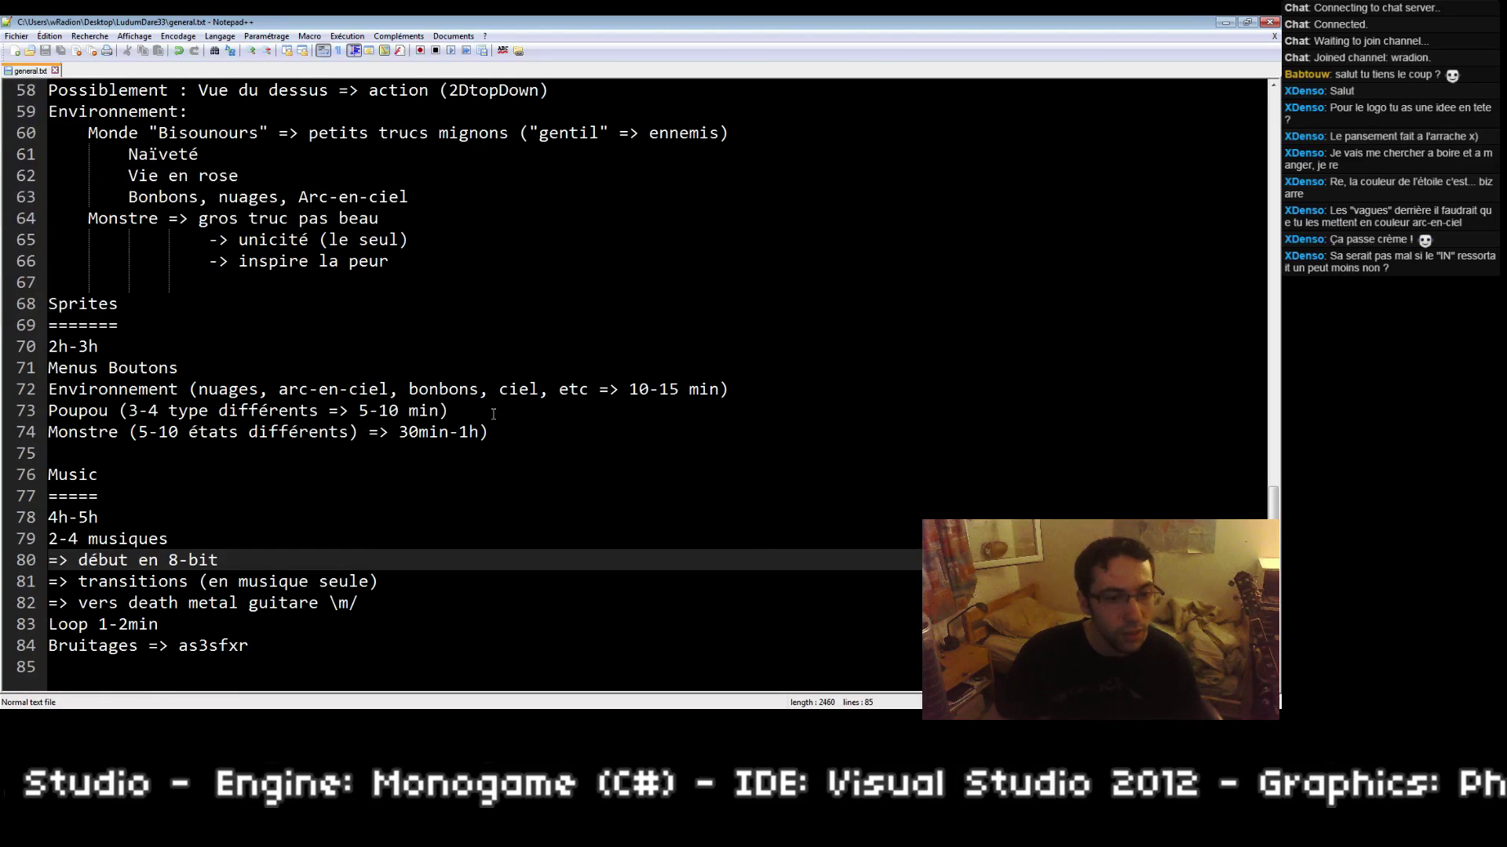
pyautogui.moveTo(494, 414); pyautogui.dragTo(49, 390)
pyautogui.click(256, 374)
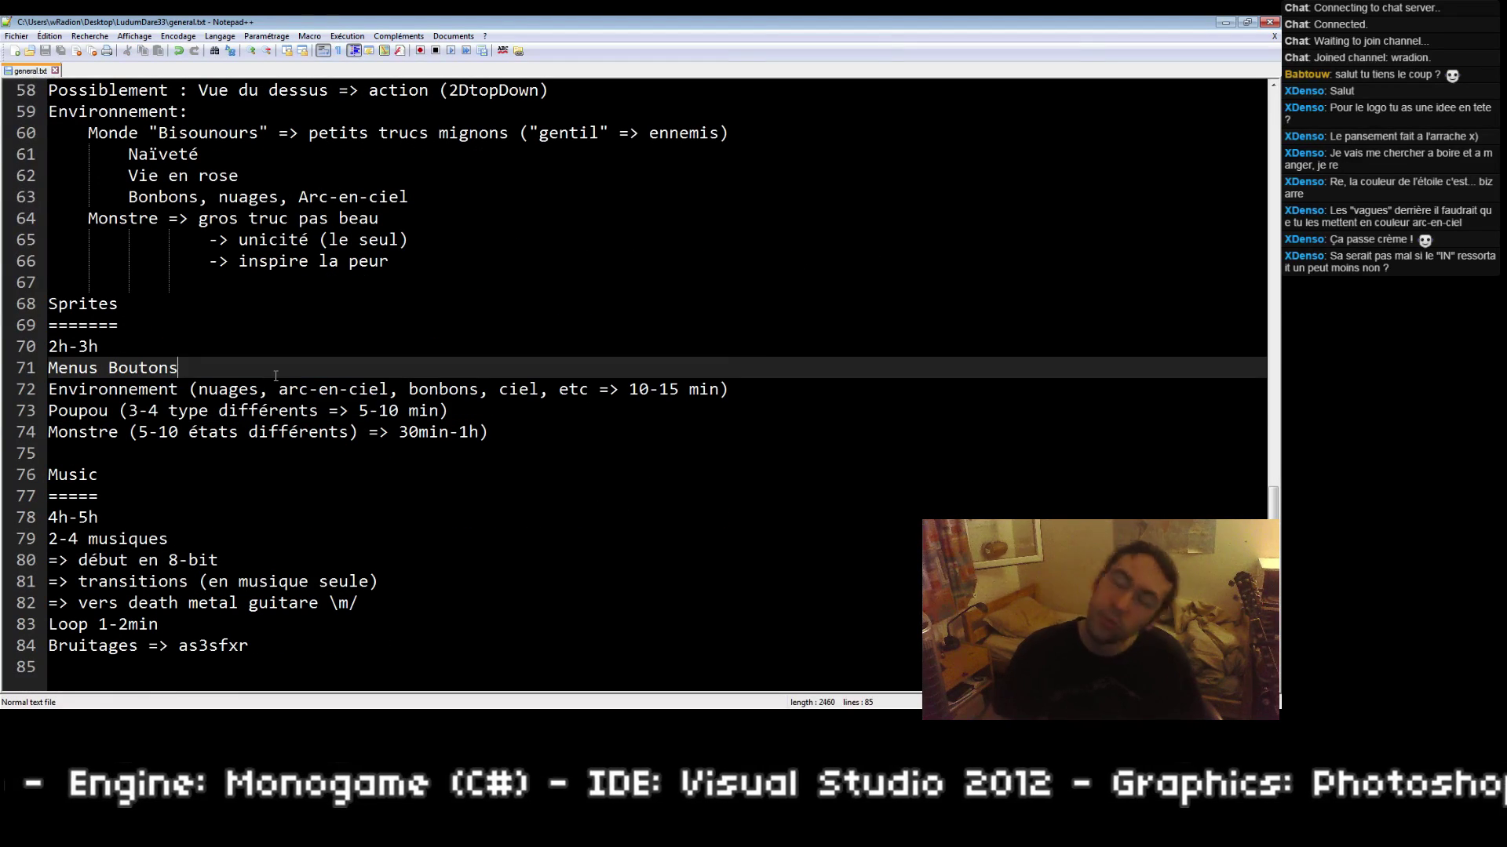
pyautogui.doubleClick(153, 368)
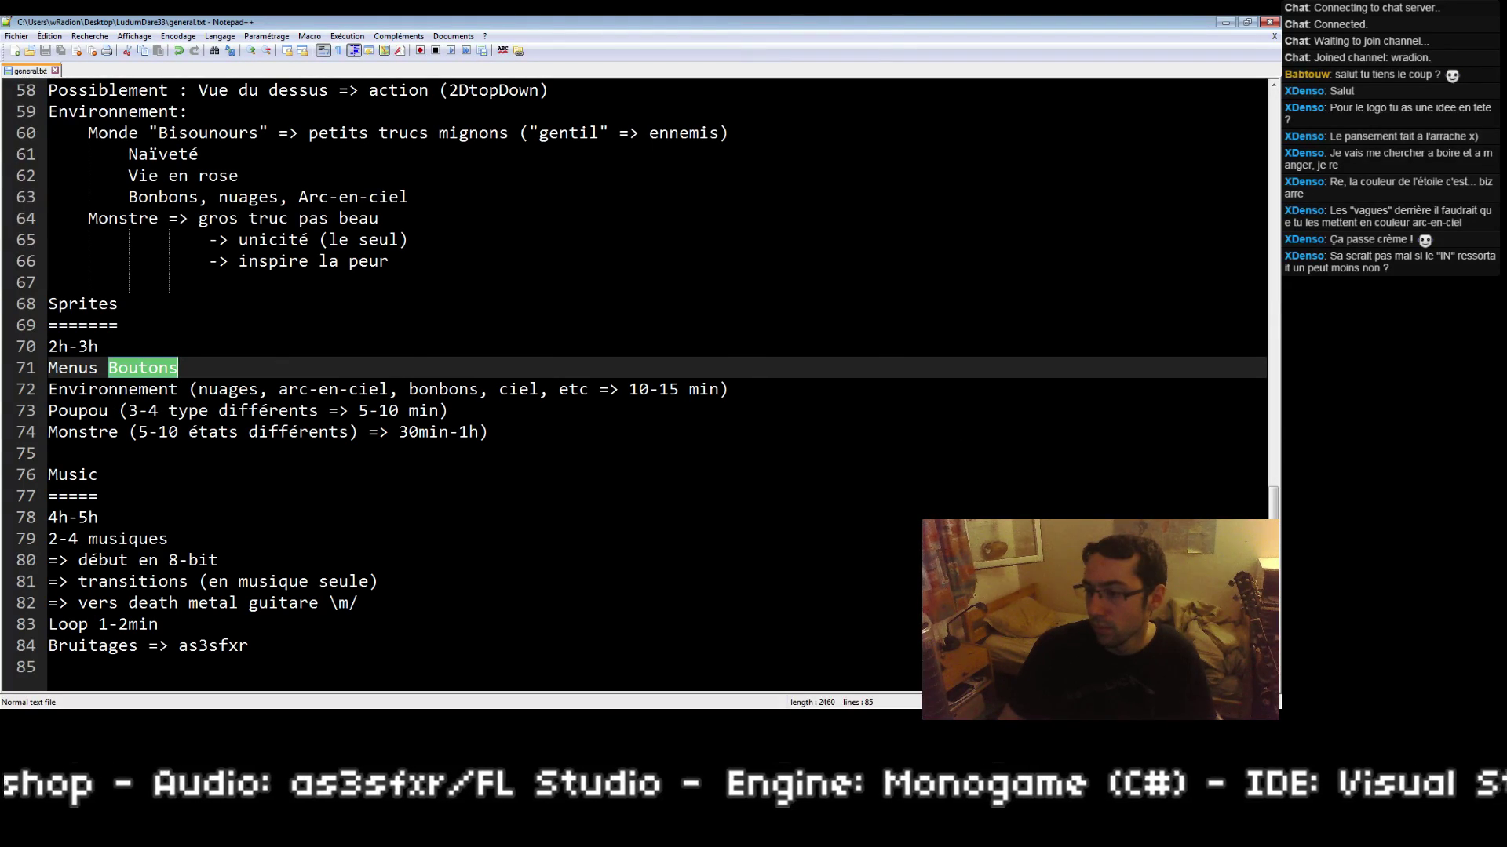
pyautogui.click(907, 424)
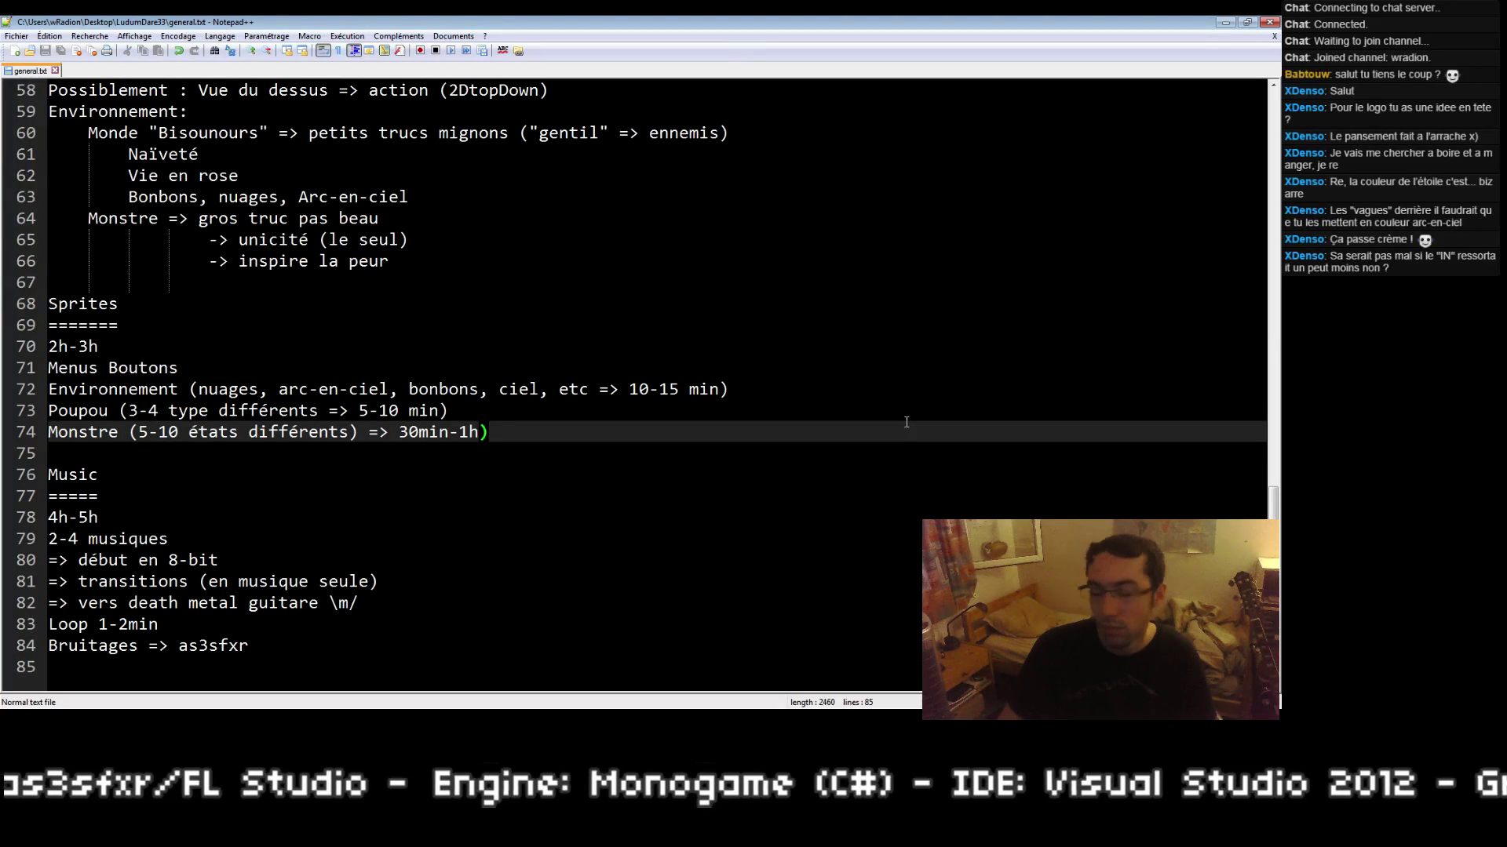
pyautogui.press('Up')
pyautogui.scroll(2, 492, 430)
pyautogui.scroll(17, 492, 430)
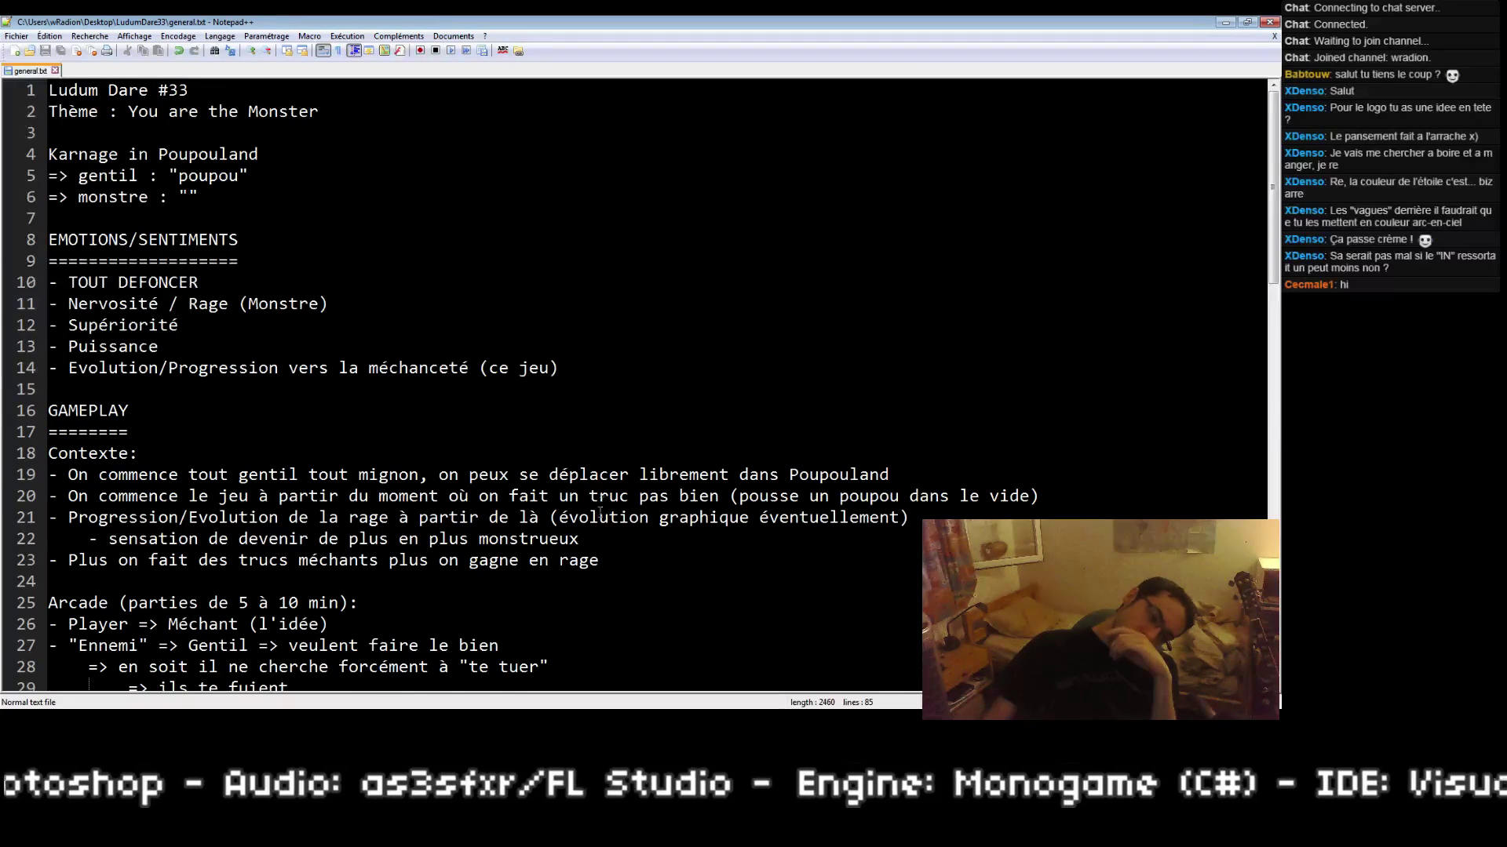
pyautogui.scroll(-14, 601, 497)
pyautogui.scroll(-5, 588, 544)
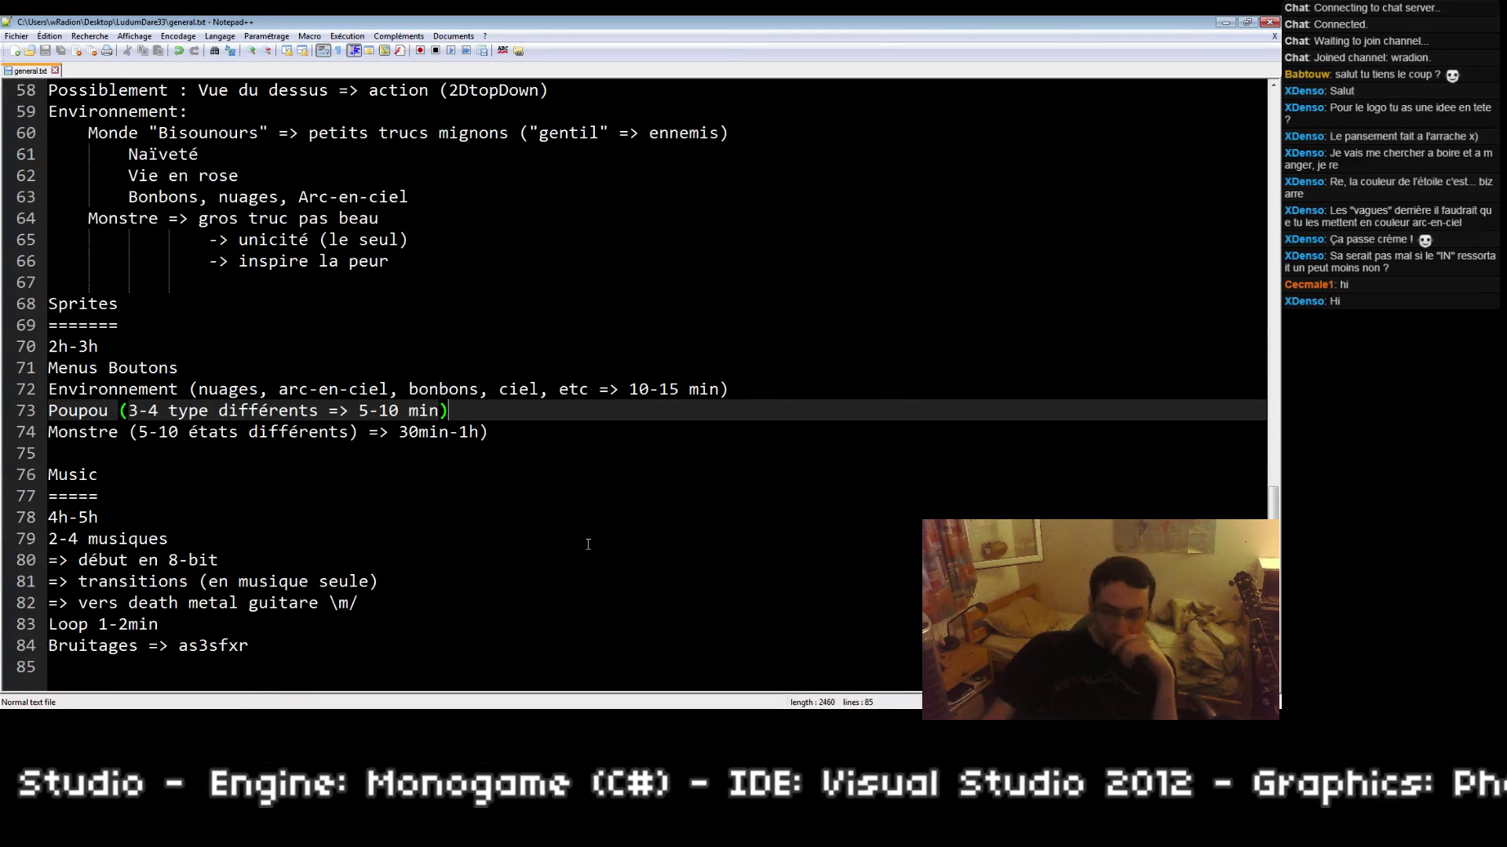
pyautogui.scroll(19, 588, 544)
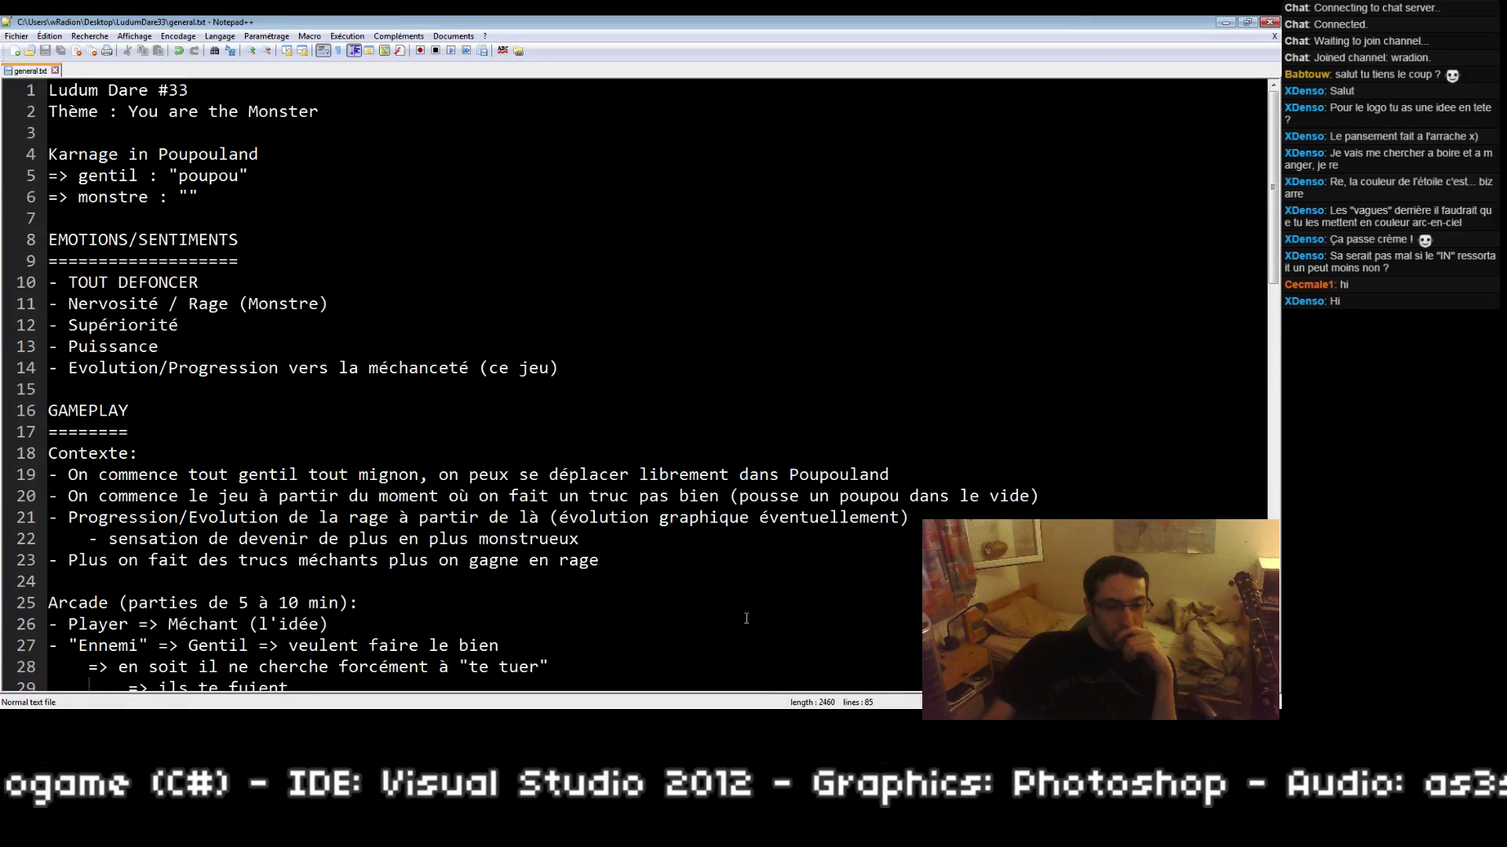
# Step: Switch to Photoshop and look over the environment.psd, monster.psd and logo.psd artwork
pyautogui.hotkey('alt', 'Tab')
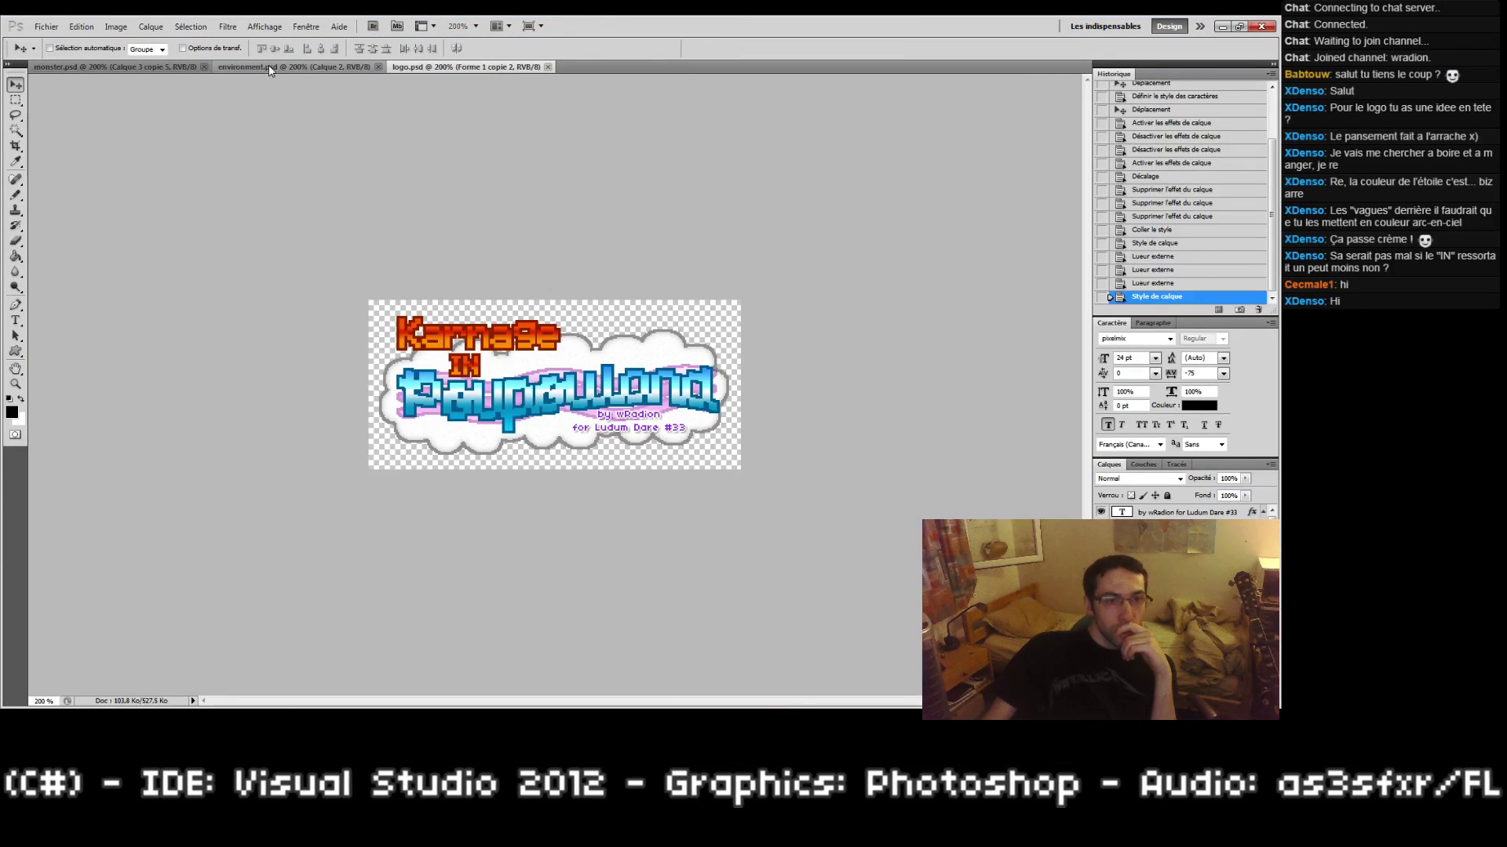
pyautogui.click(295, 67)
pyautogui.click(112, 67)
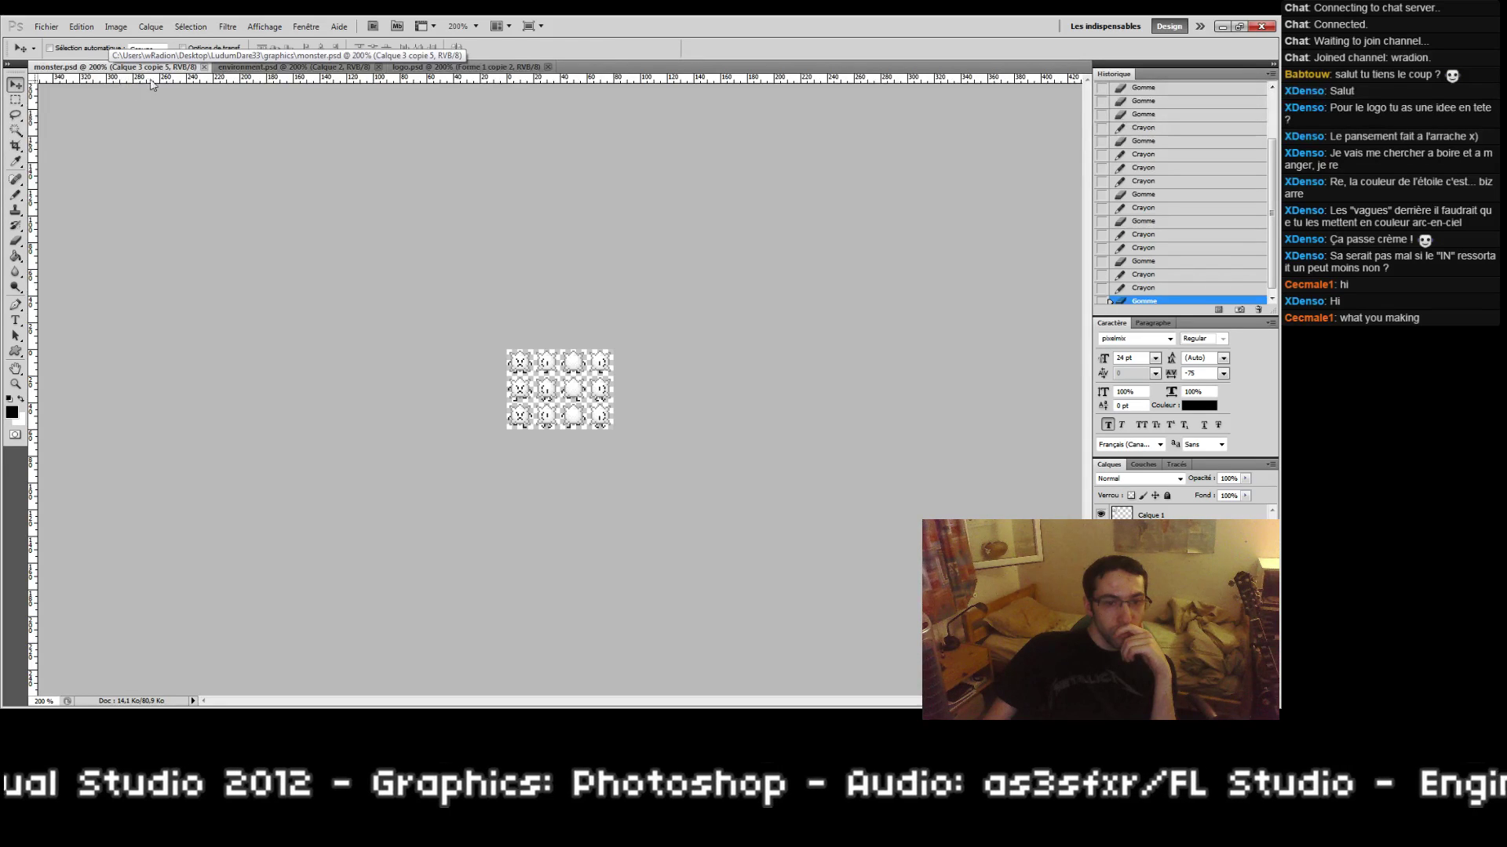
pyautogui.click(284, 69)
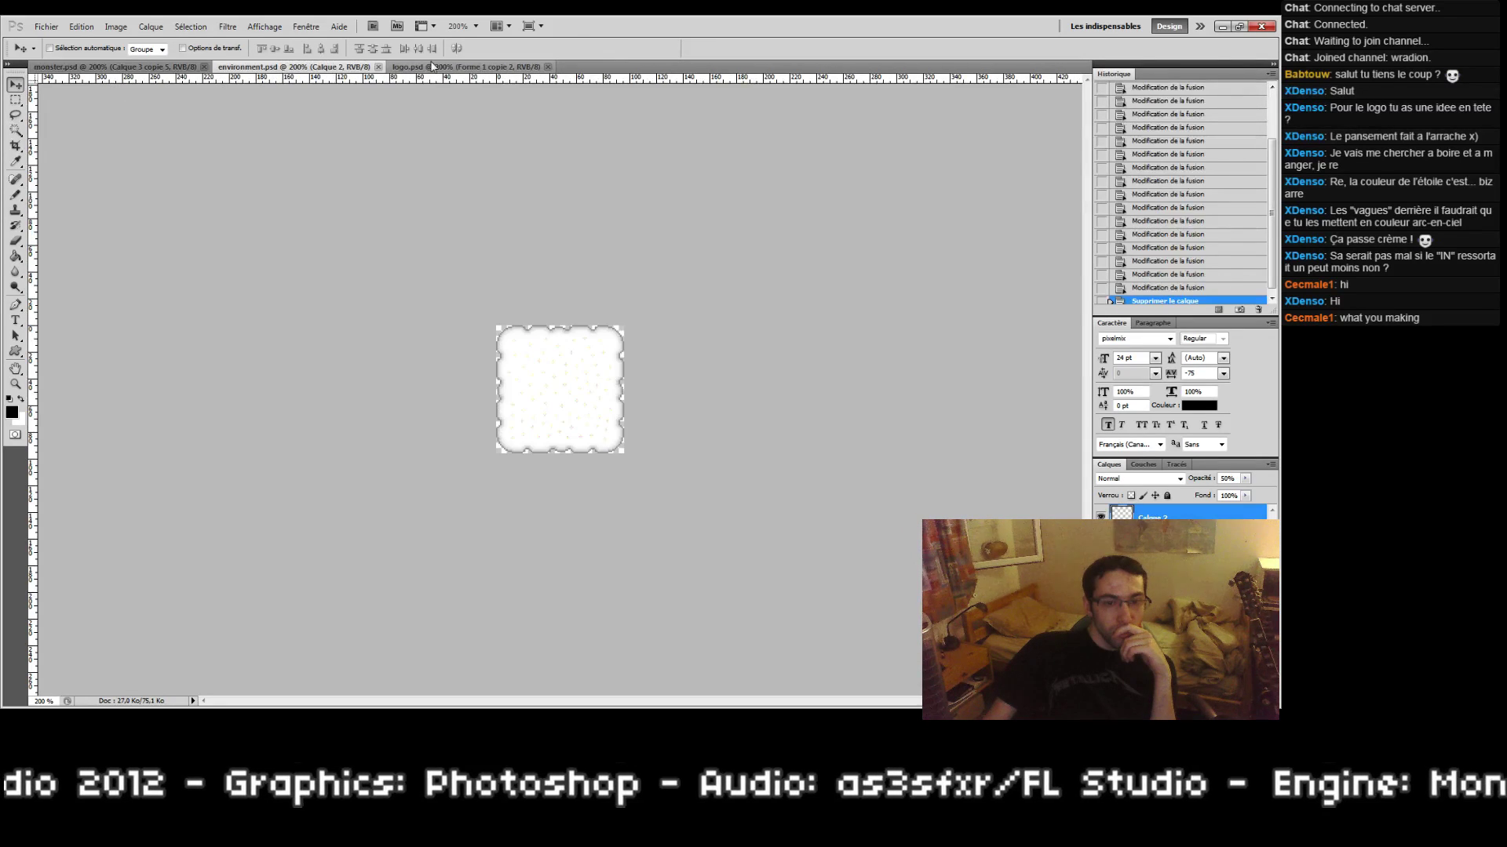
pyautogui.click(436, 68)
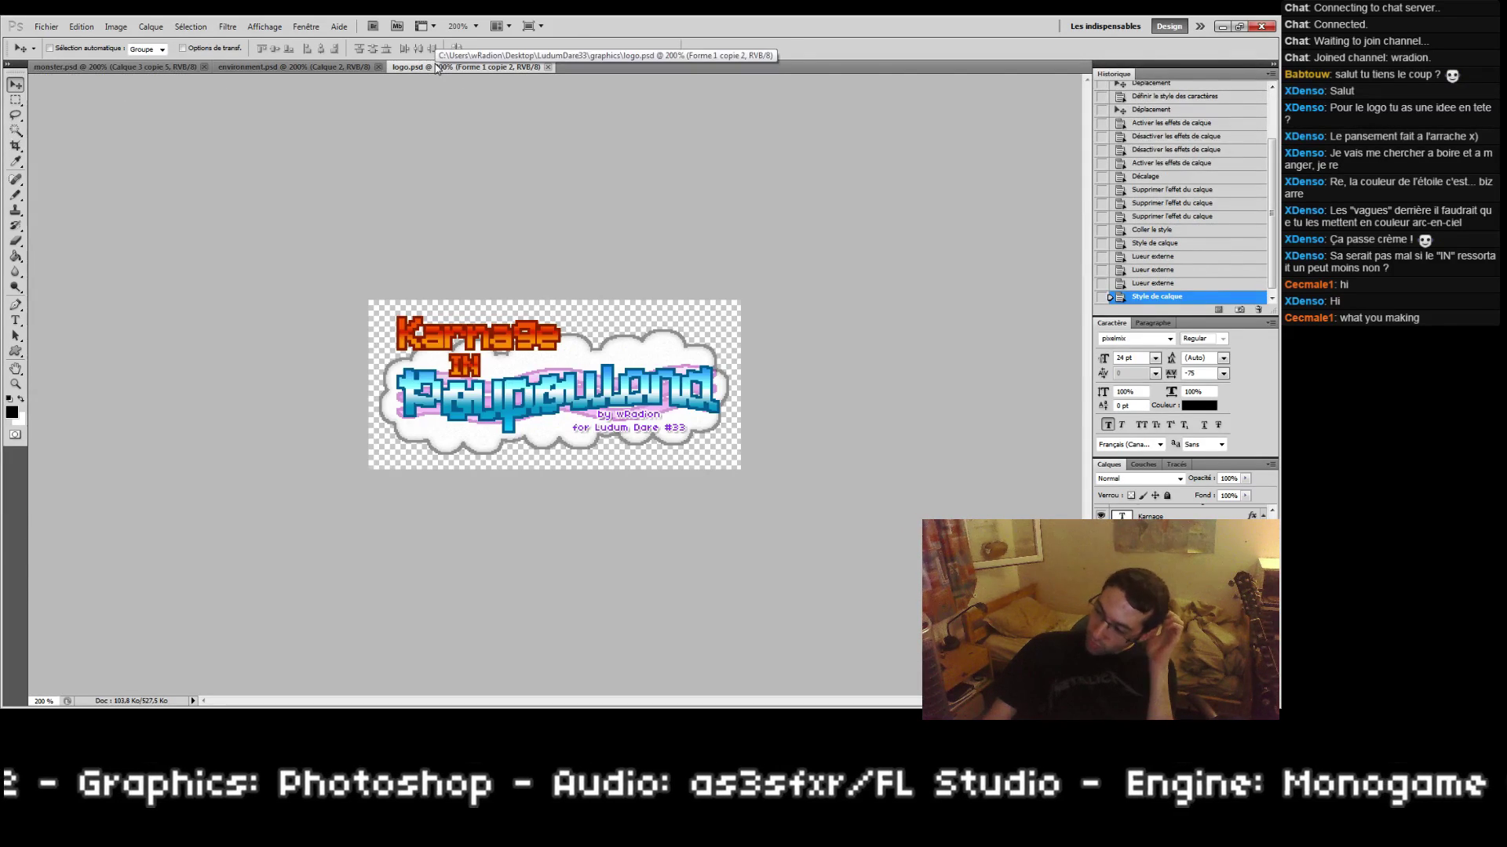
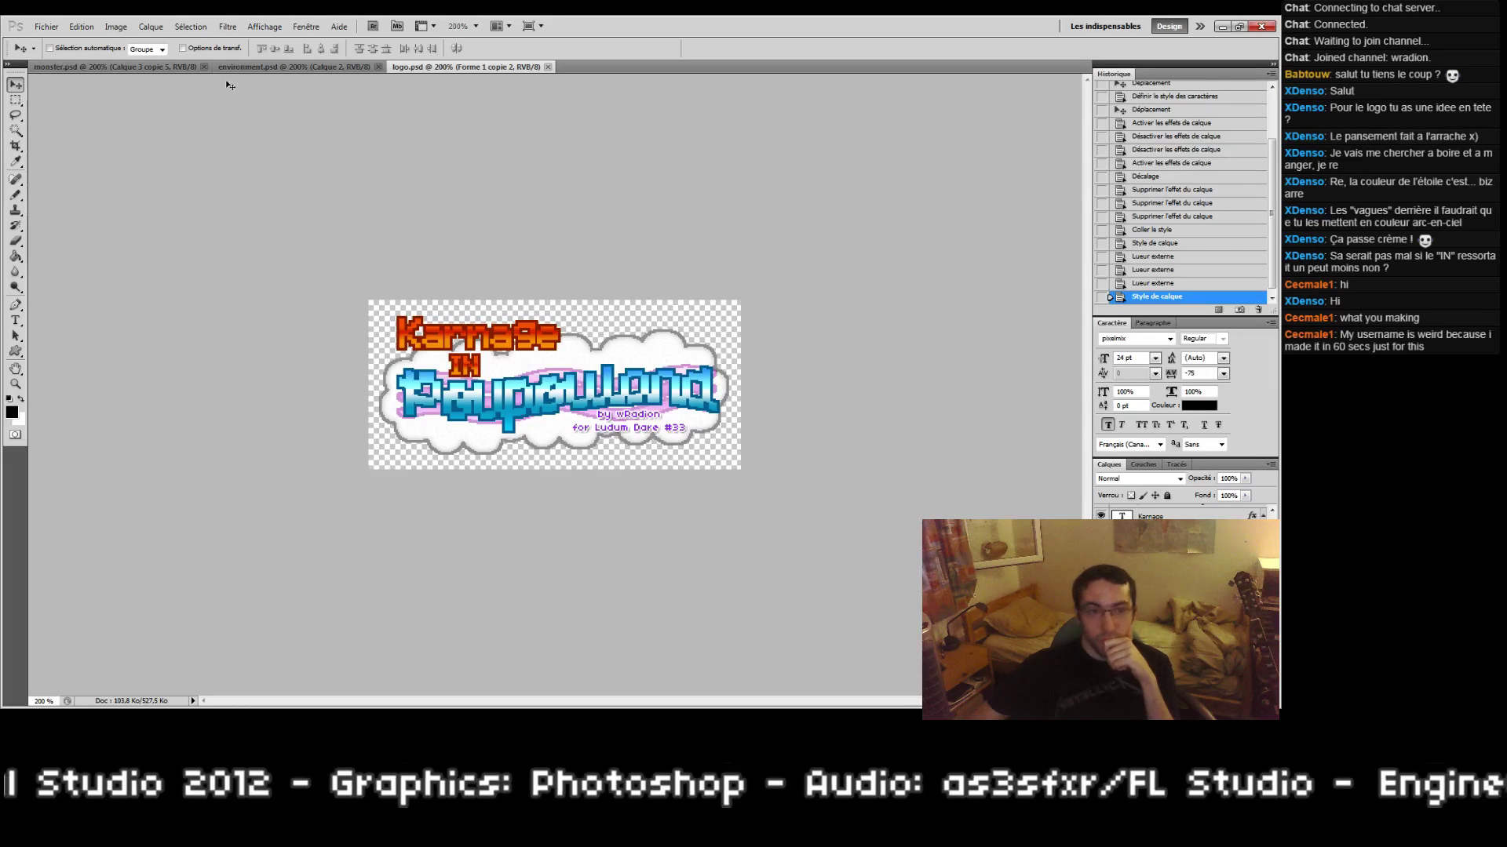
pyautogui.click(168, 68)
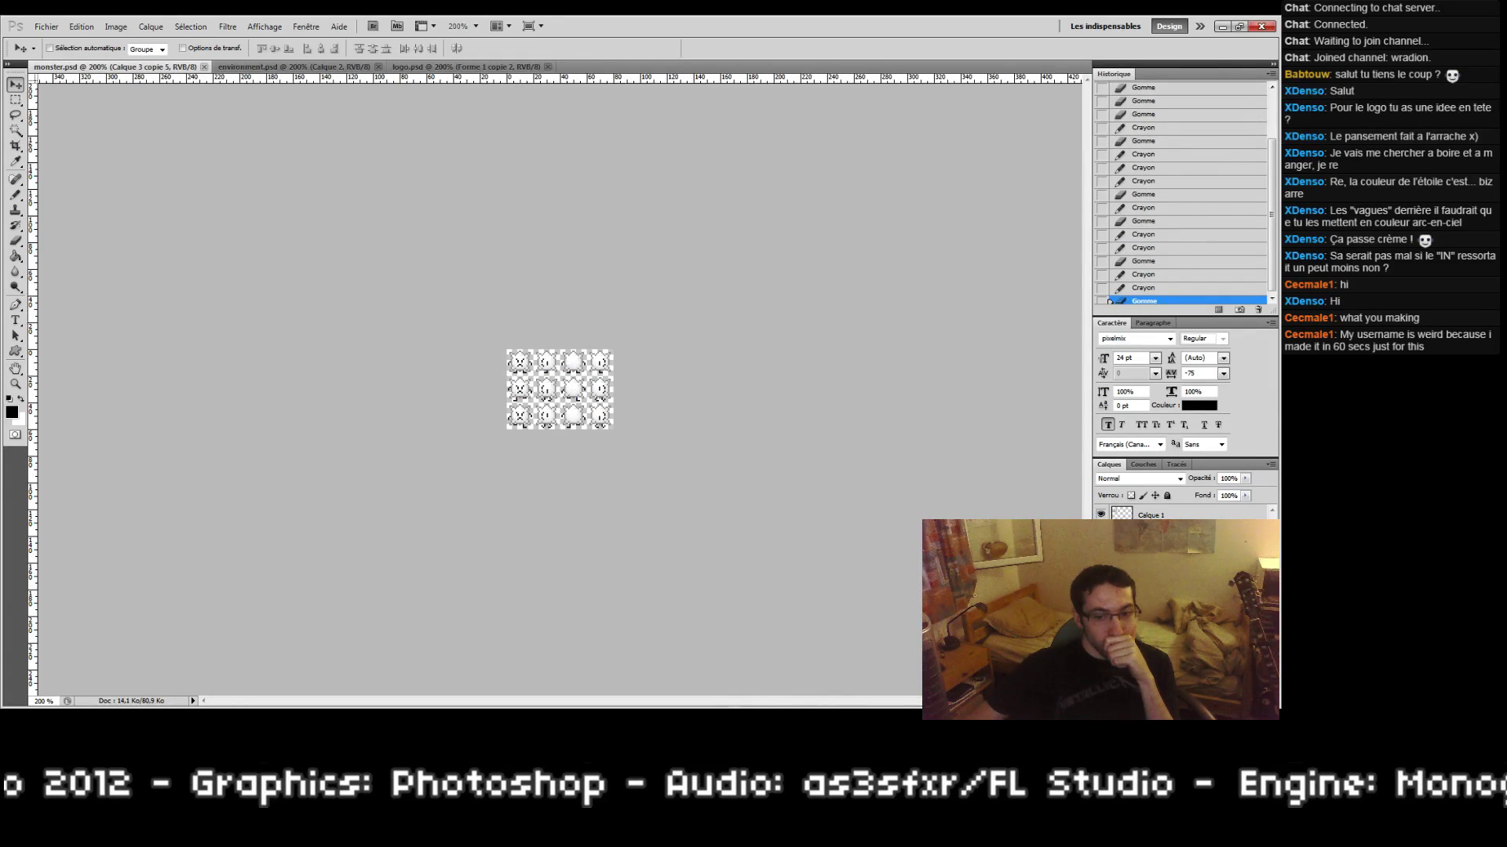
# Step: Switch back to Notepad++ and reread the emotions, gameplay and arcade sections of the design notes
pyautogui.hotkey('alt', 'Tab')
pyautogui.click(731, 543)
pyautogui.scroll(-14, 720, 531)
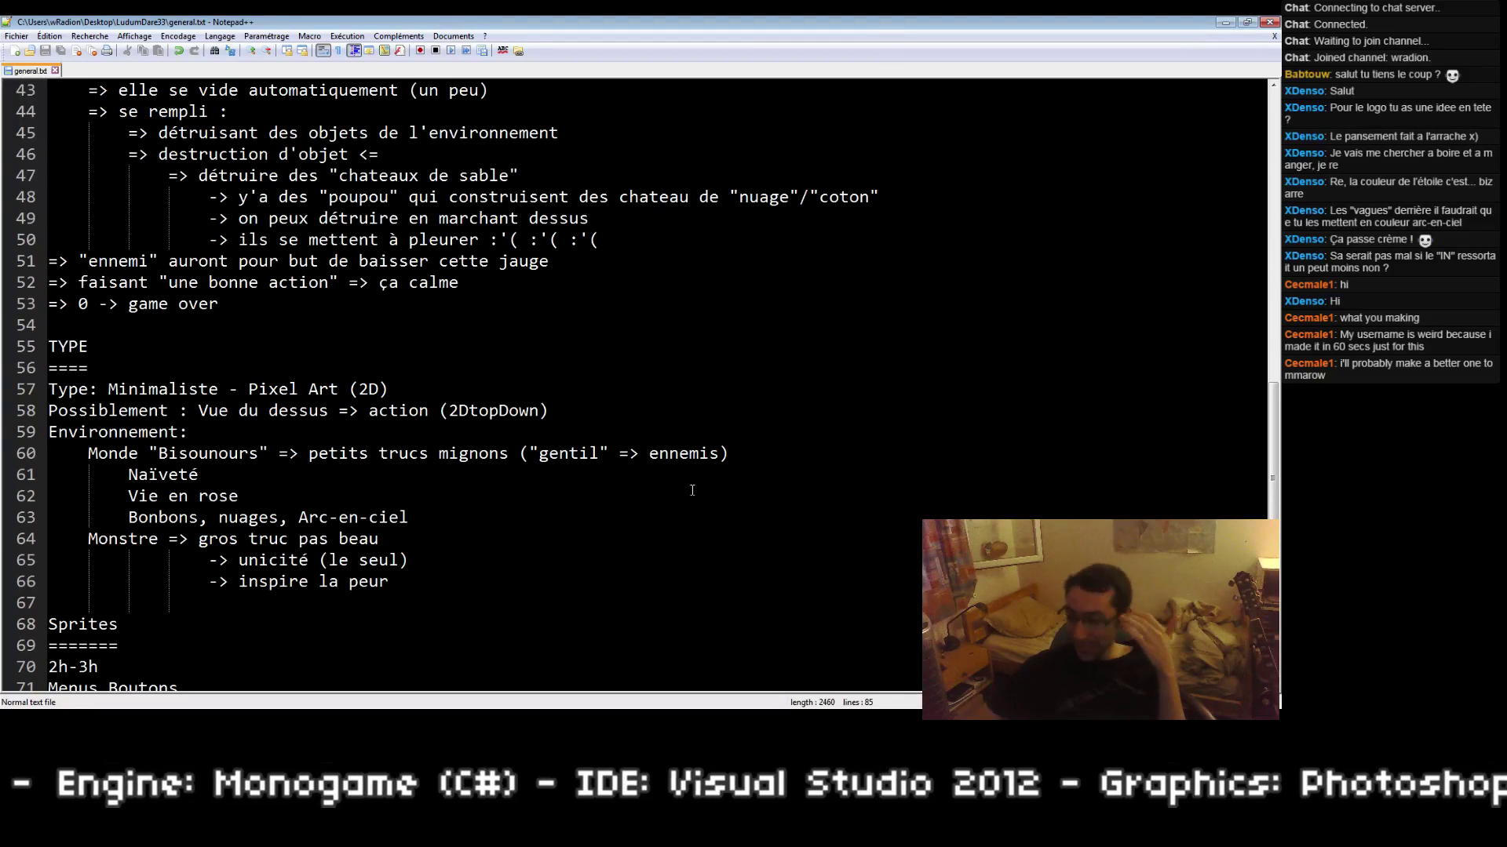
pyautogui.scroll(14, 662, 484)
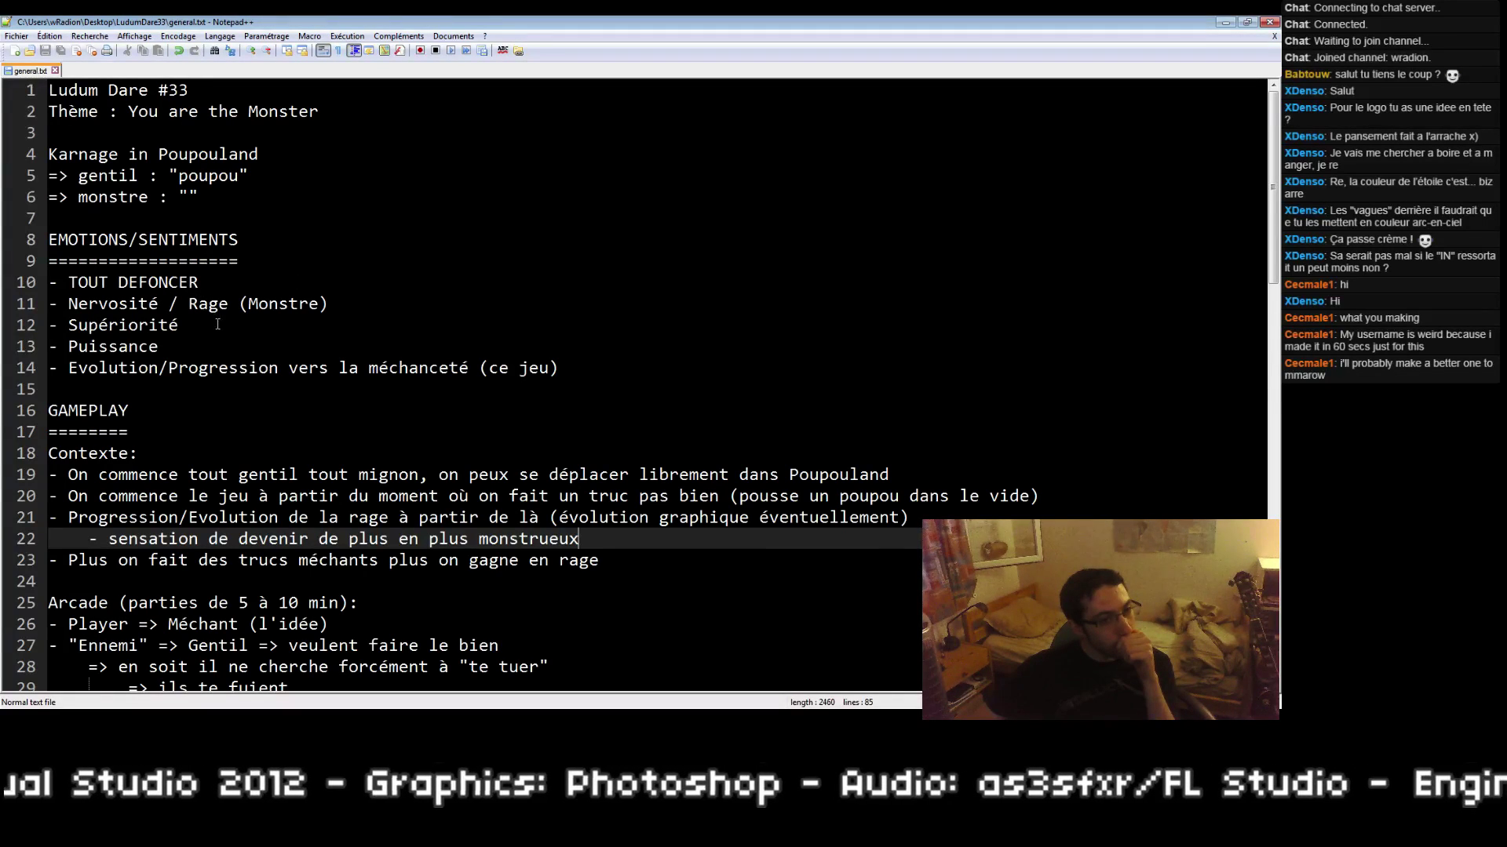
pyautogui.scroll(-3, 220, 337)
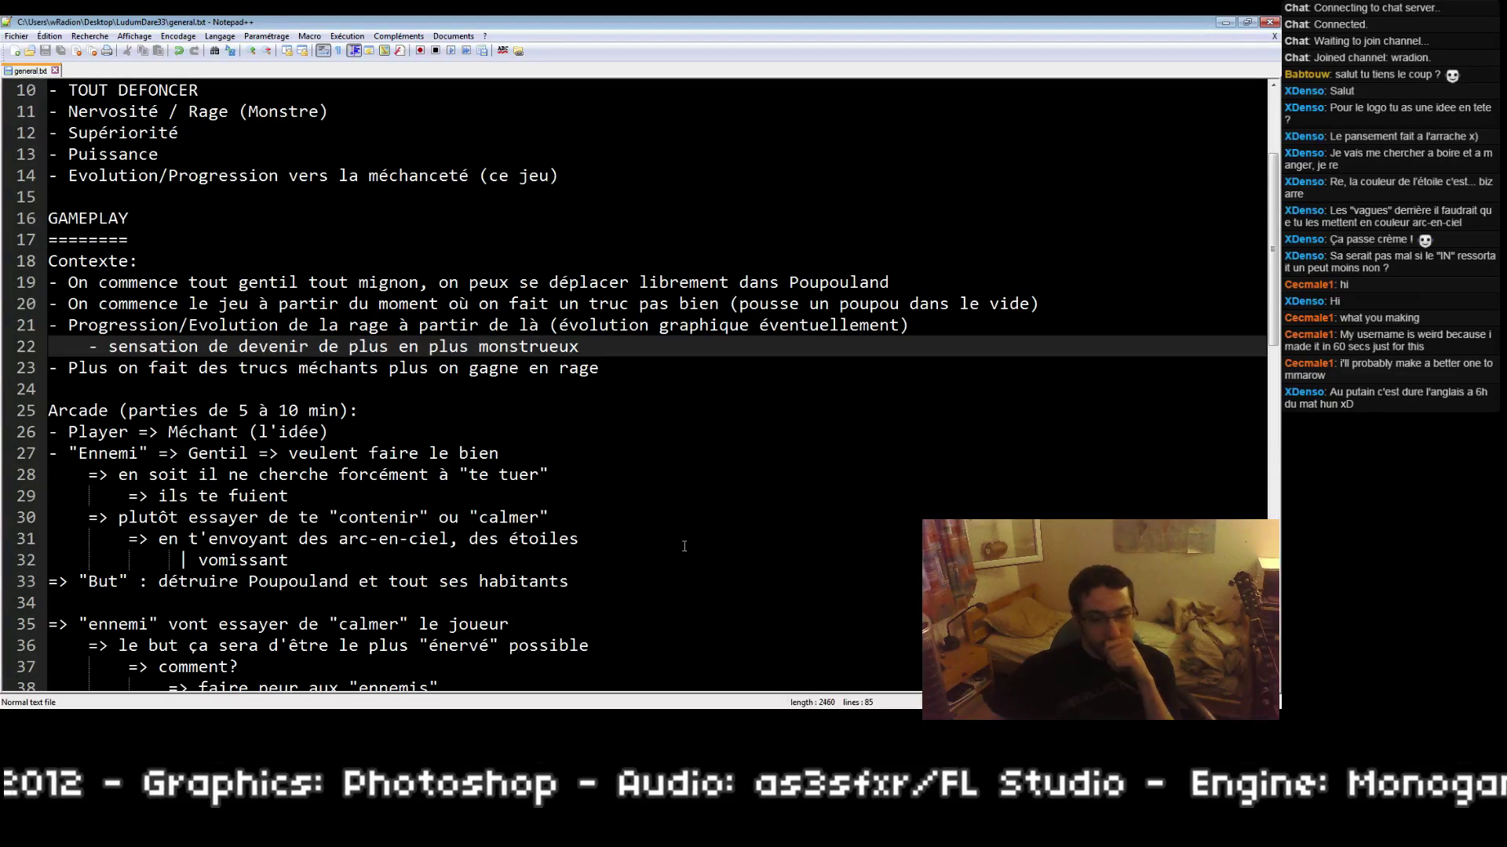
# Step: Switch to Visual Studio, add a "// FIELDS" comment above the graphics declaration in the Game1 class, and save
pyautogui.hotkey('alt', 'Tab')
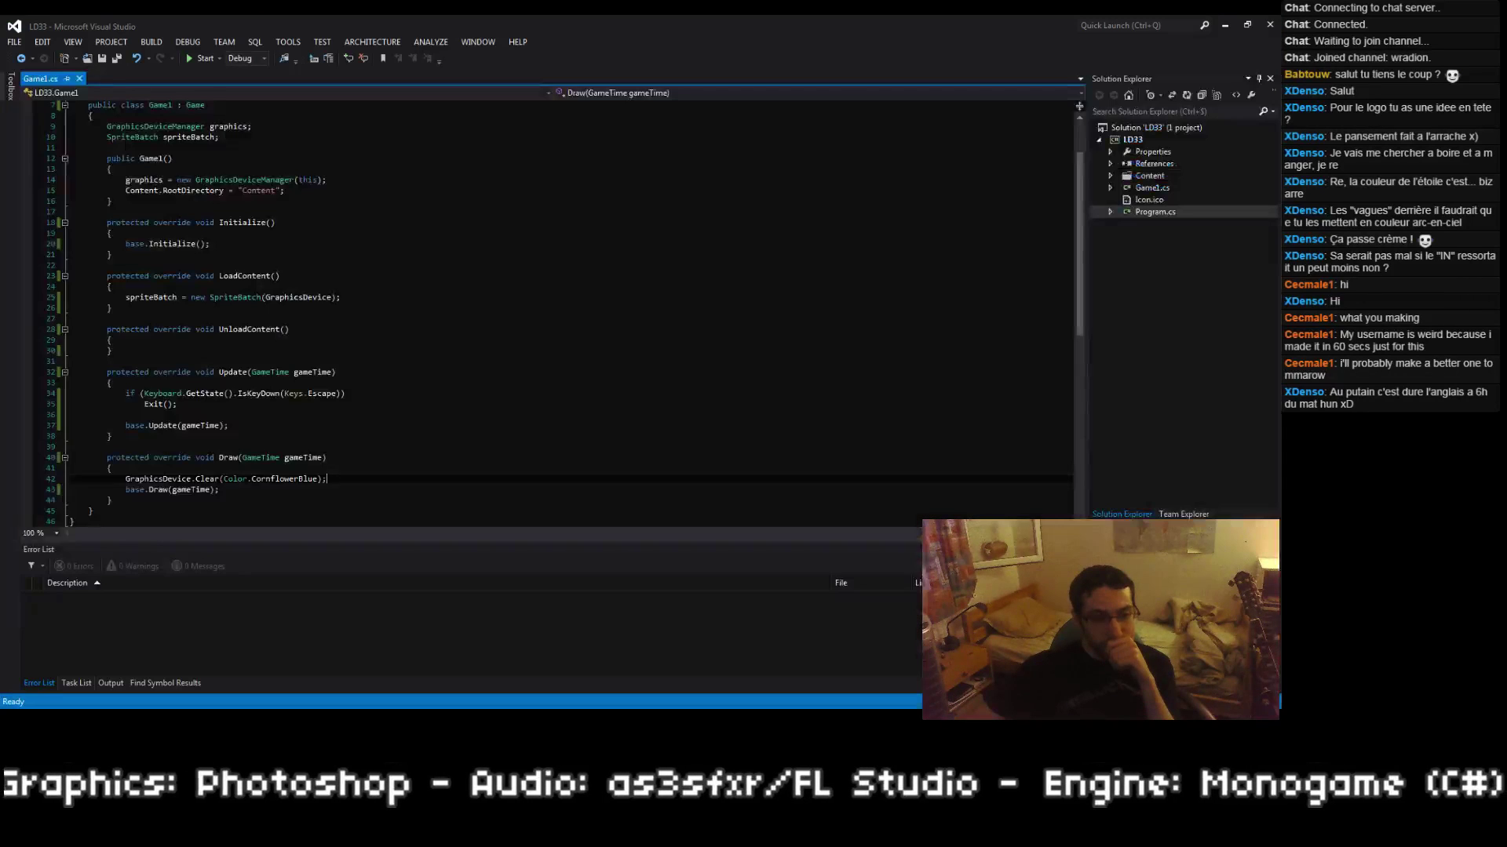
pyautogui.scroll(2, 366, 469)
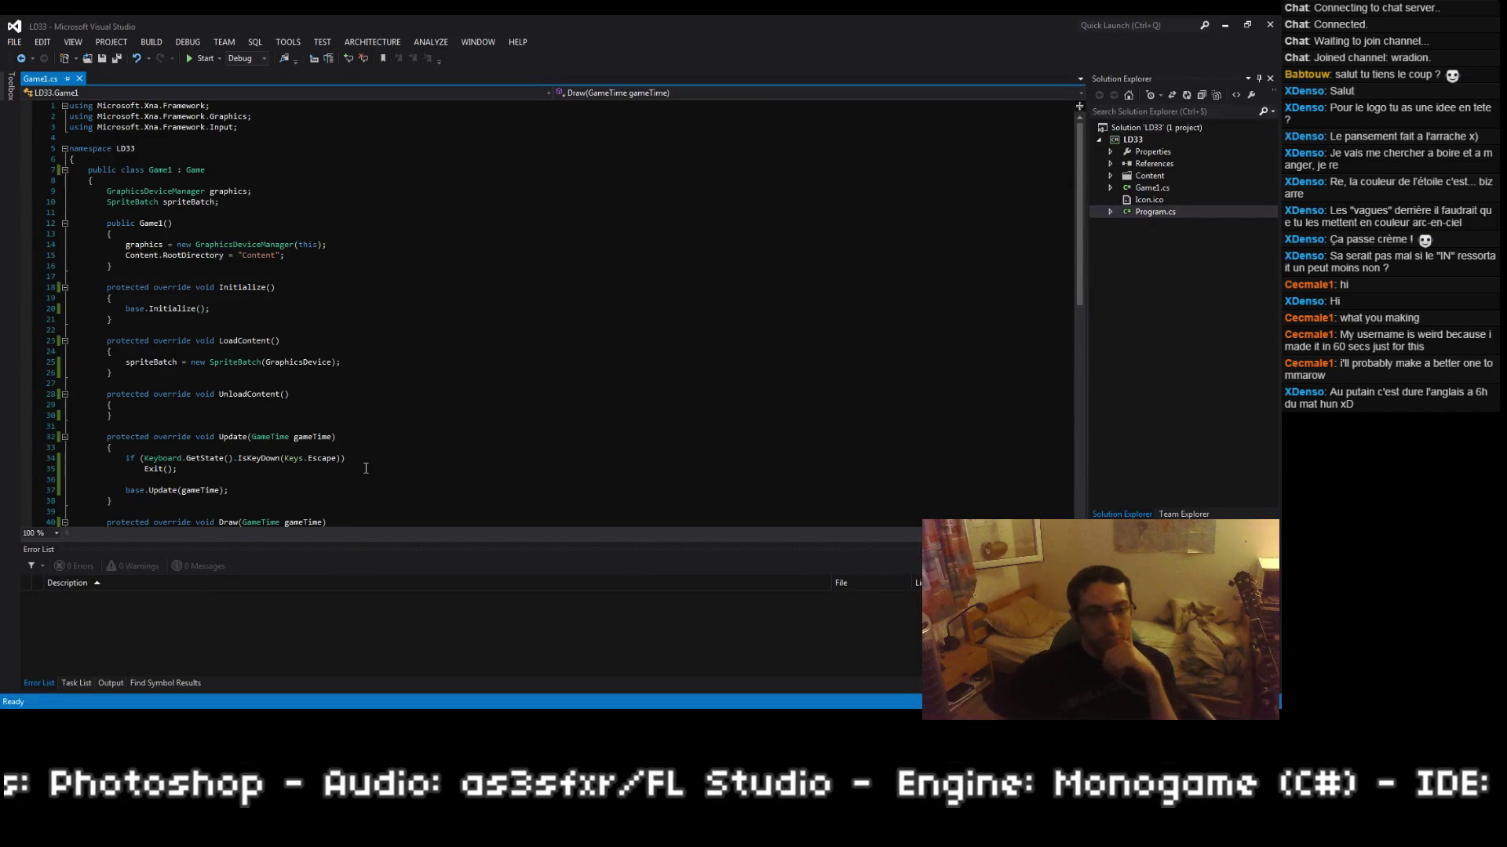
pyautogui.click(296, 190)
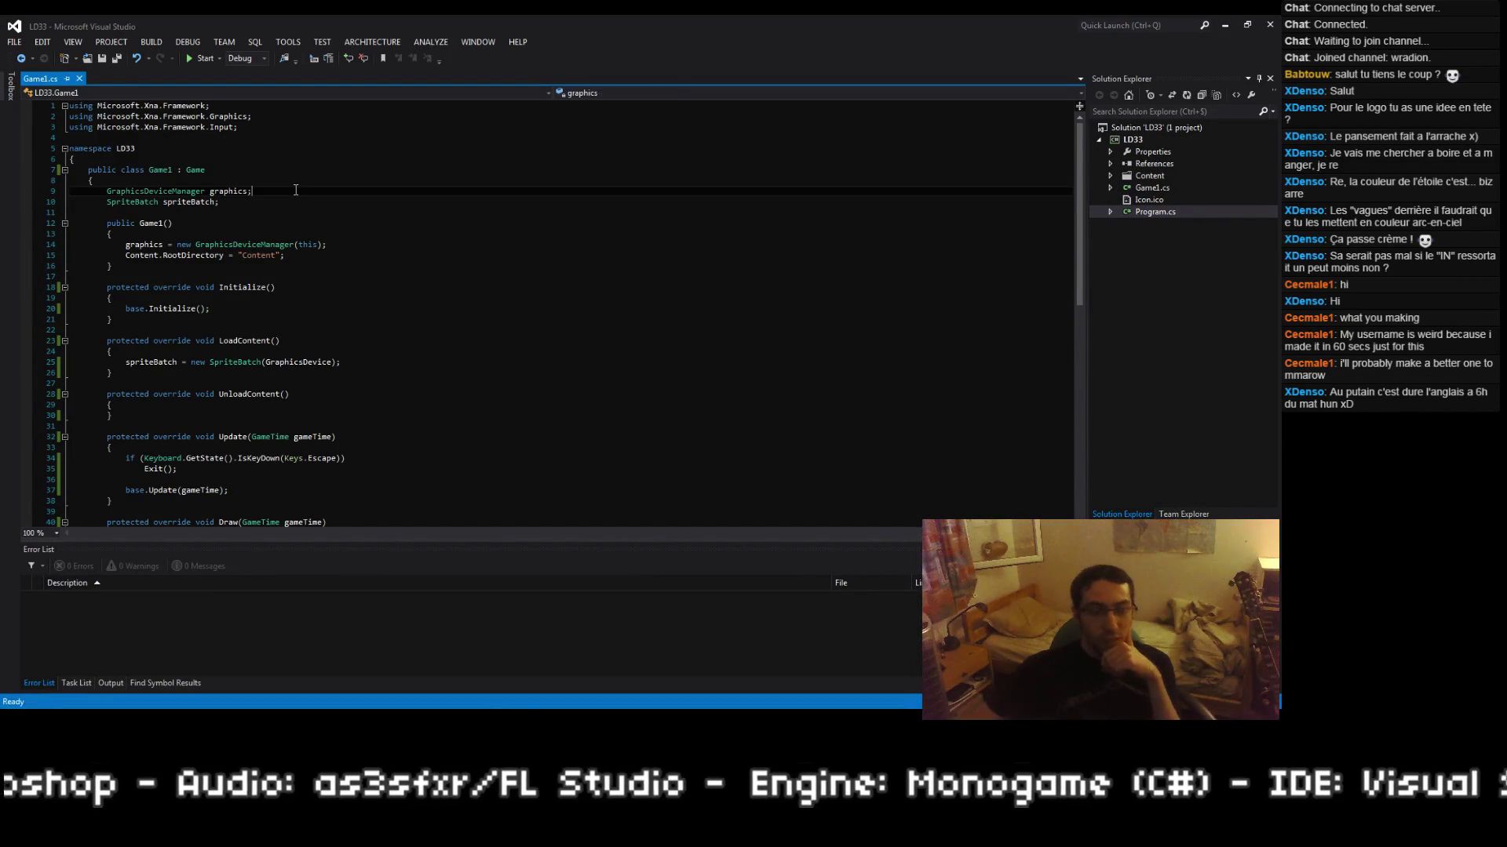
pyautogui.press('Up')
pyautogui.press('Return')
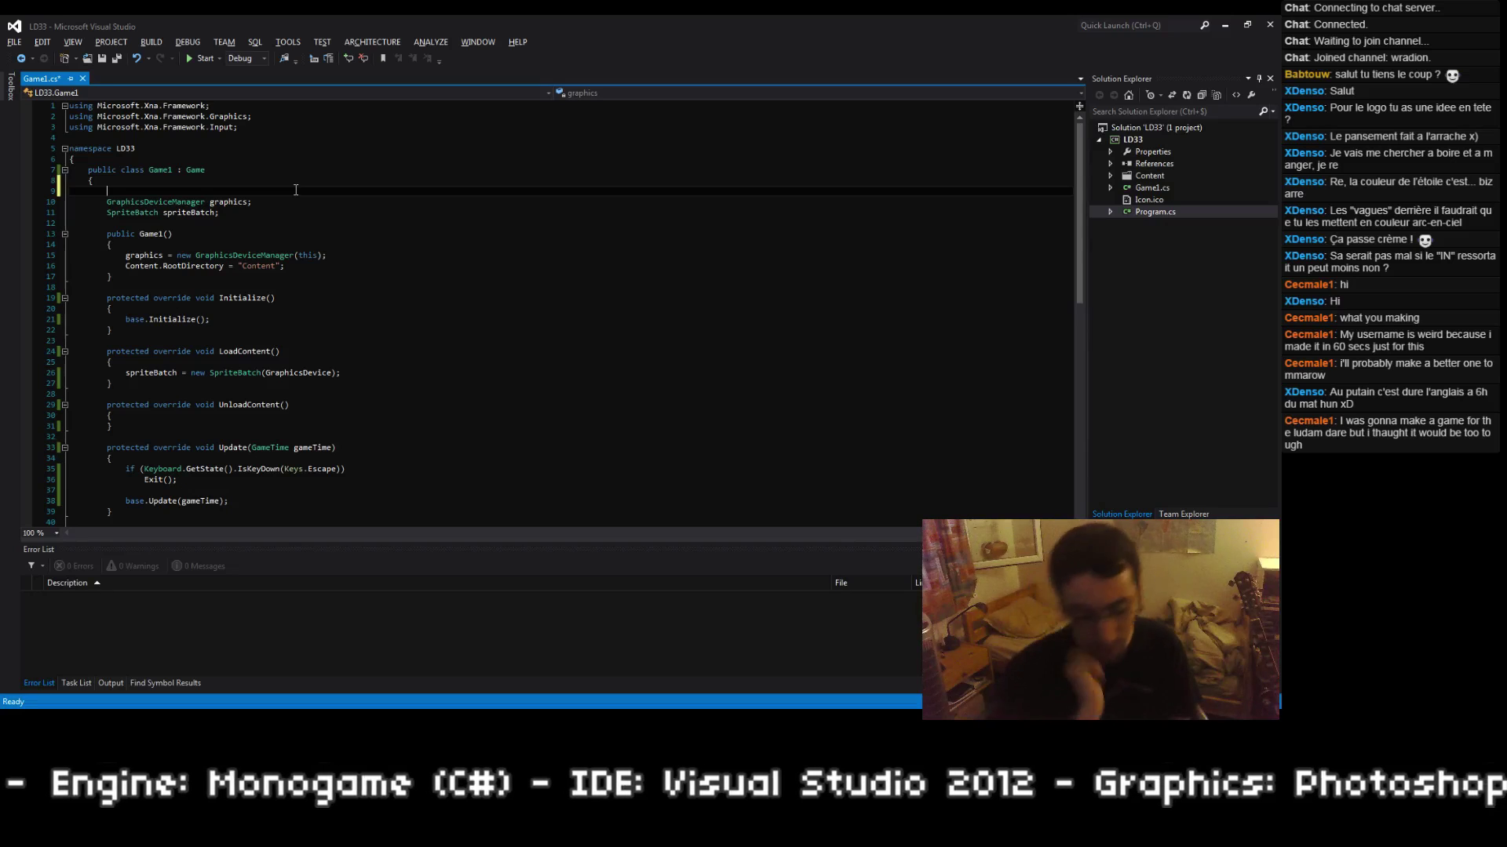
pyautogui.click(572, 289)
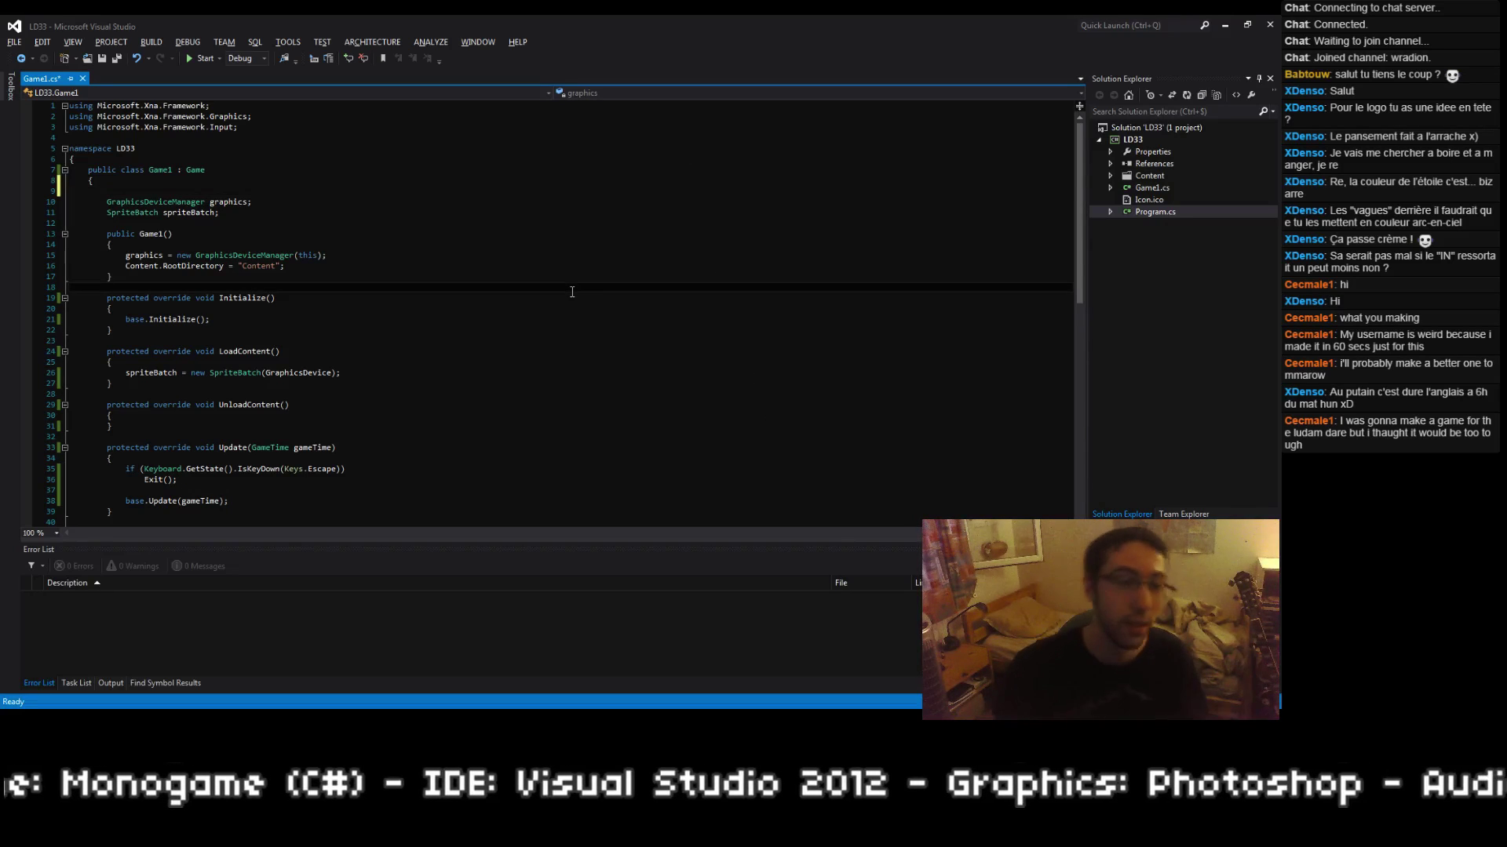
pyautogui.press('Up')
pyautogui.press('Up')
pyautogui.press('Up')
pyautogui.press('Up')
pyautogui.press('Up')
pyautogui.press('Up')
pyautogui.press('Up')
pyautogui.press('Up')
pyautogui.press('Up')
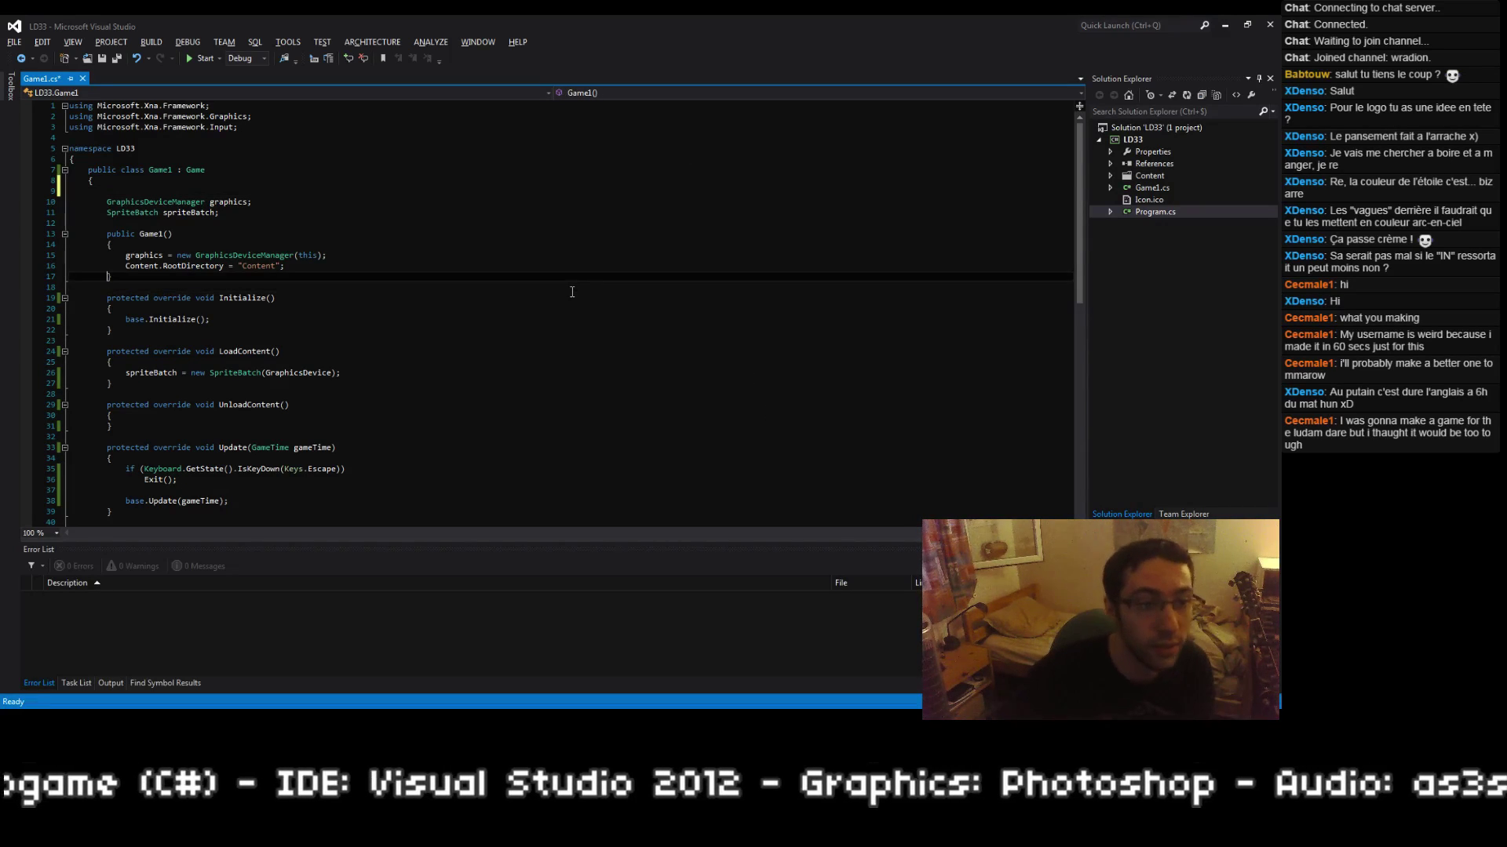
pyautogui.write('// FIELDS')
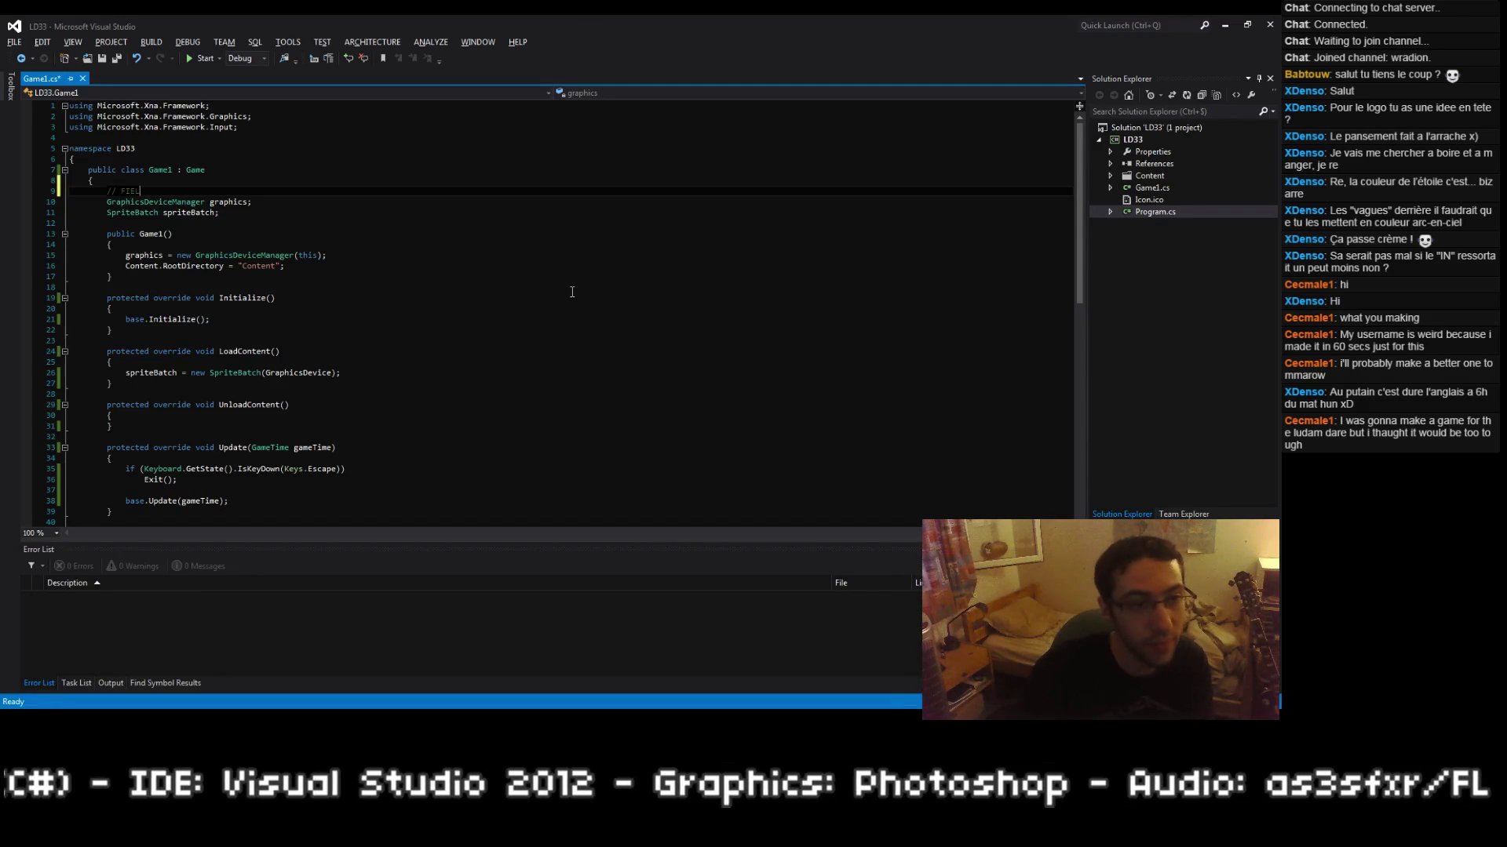
pyautogui.hotkey('ctrl', 's')
# Step: Add a "// CONSTRUCTOR" comment above the Game1 constructor
pyautogui.press('Down')
pyautogui.press('Down')
pyautogui.press('Down')
pyautogui.write('/ CONS')
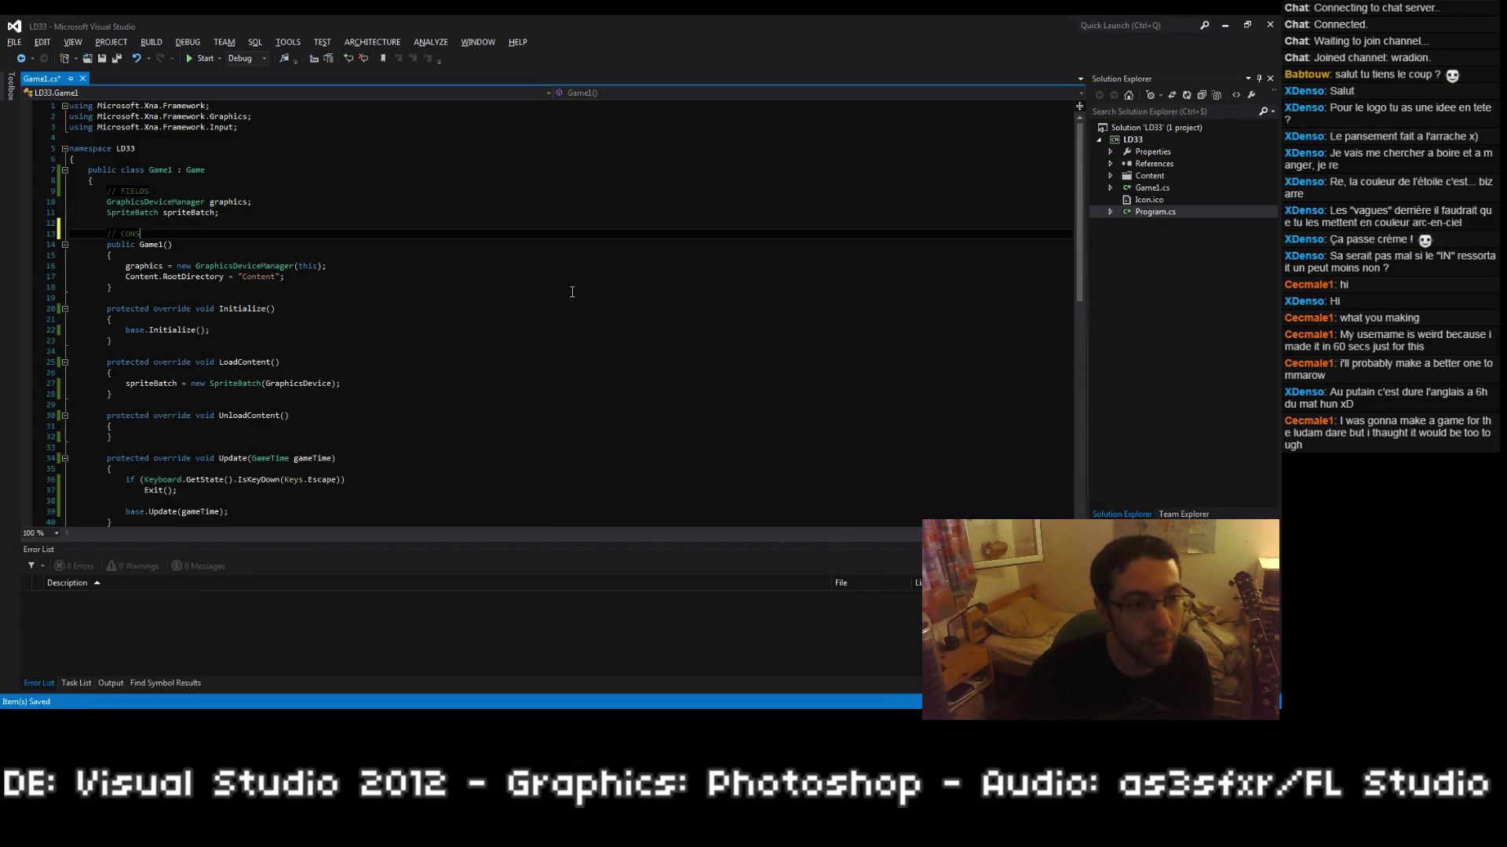
pyautogui.write('TRUCTOR')
# Step: Add a "// METHODS" comment above the Initialize method and save the file
pyautogui.click(572, 291)
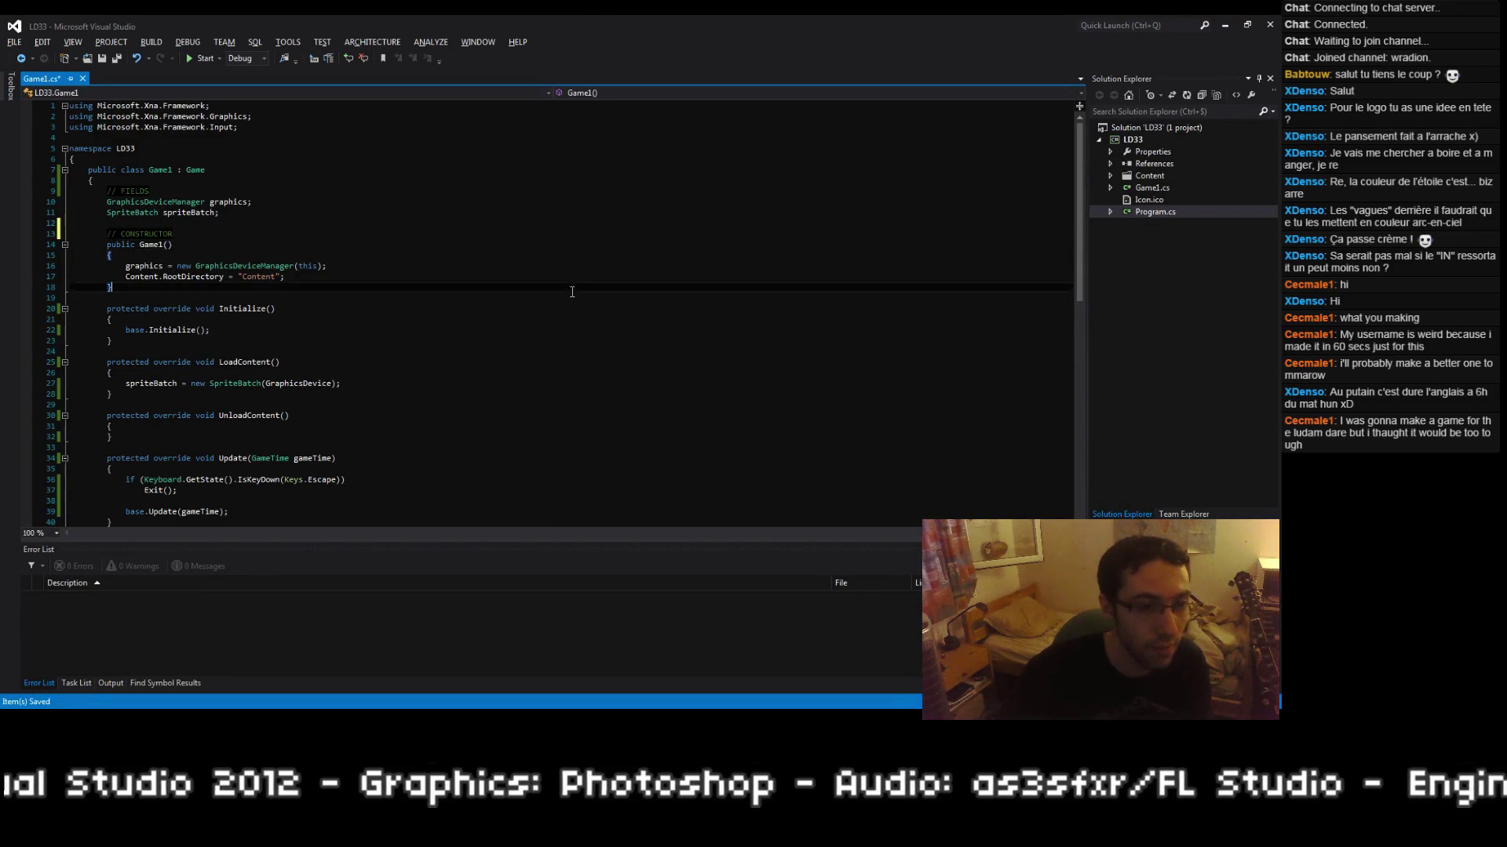
pyautogui.press('Return')
pyautogui.write('// METHODS')
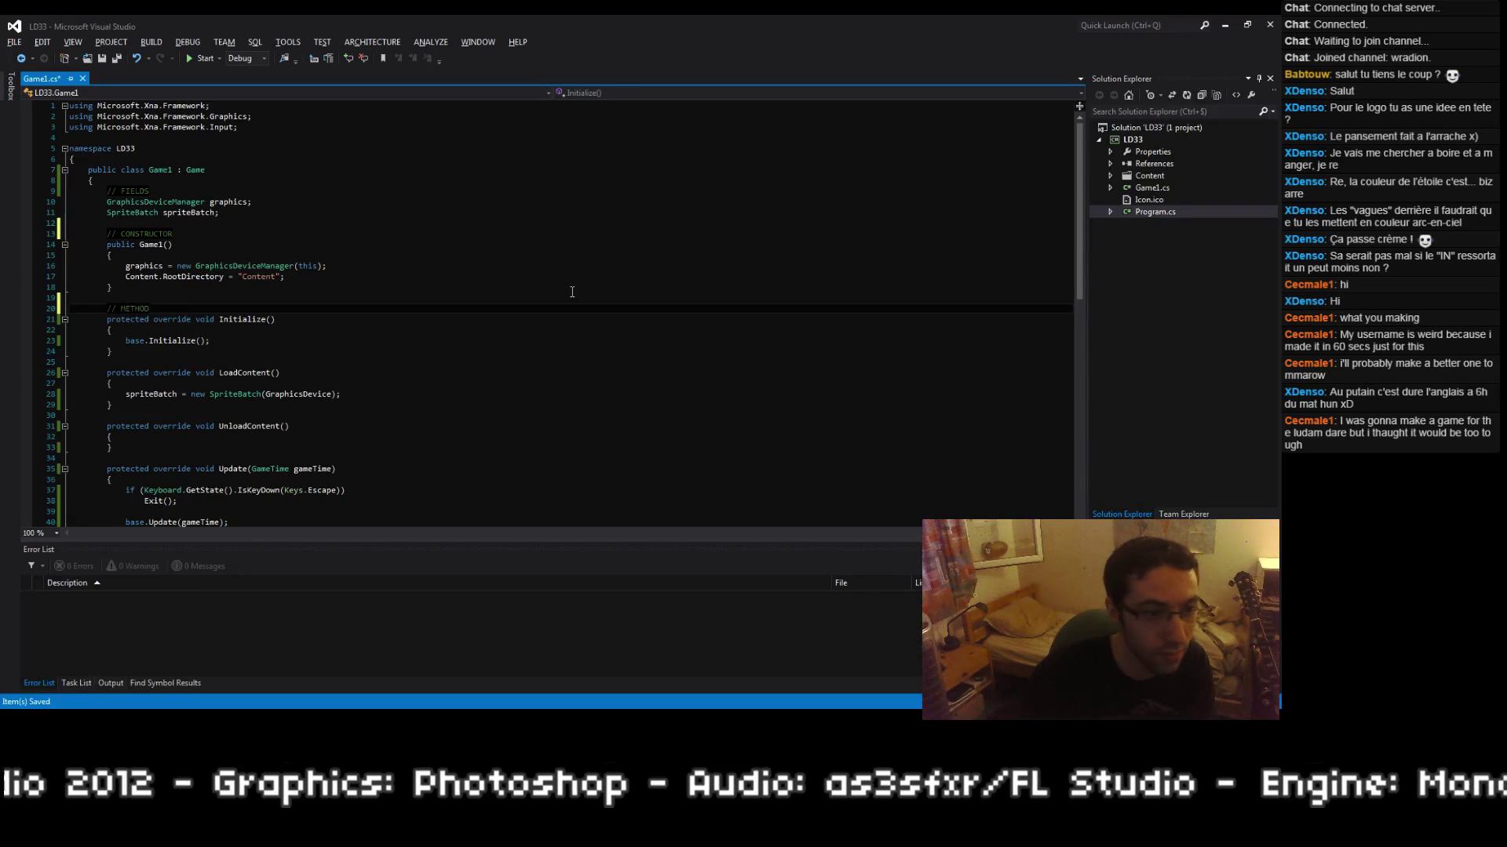
pyautogui.hotkey('ctrl', 's')
# Step: Add an "// UPDATE & DRAW" comment above the Update method and save the file
pyautogui.press('Down')
pyautogui.press('Down')
pyautogui.press('Down')
pyautogui.press('Down')
pyautogui.press('Down')
pyautogui.press('Down')
pyautogui.press('Down')
pyautogui.press('Down')
pyautogui.press('Down')
pyautogui.press('Down')
pyautogui.press('Down')
pyautogui.press('Down')
pyautogui.press('Down')
pyautogui.press('Down')
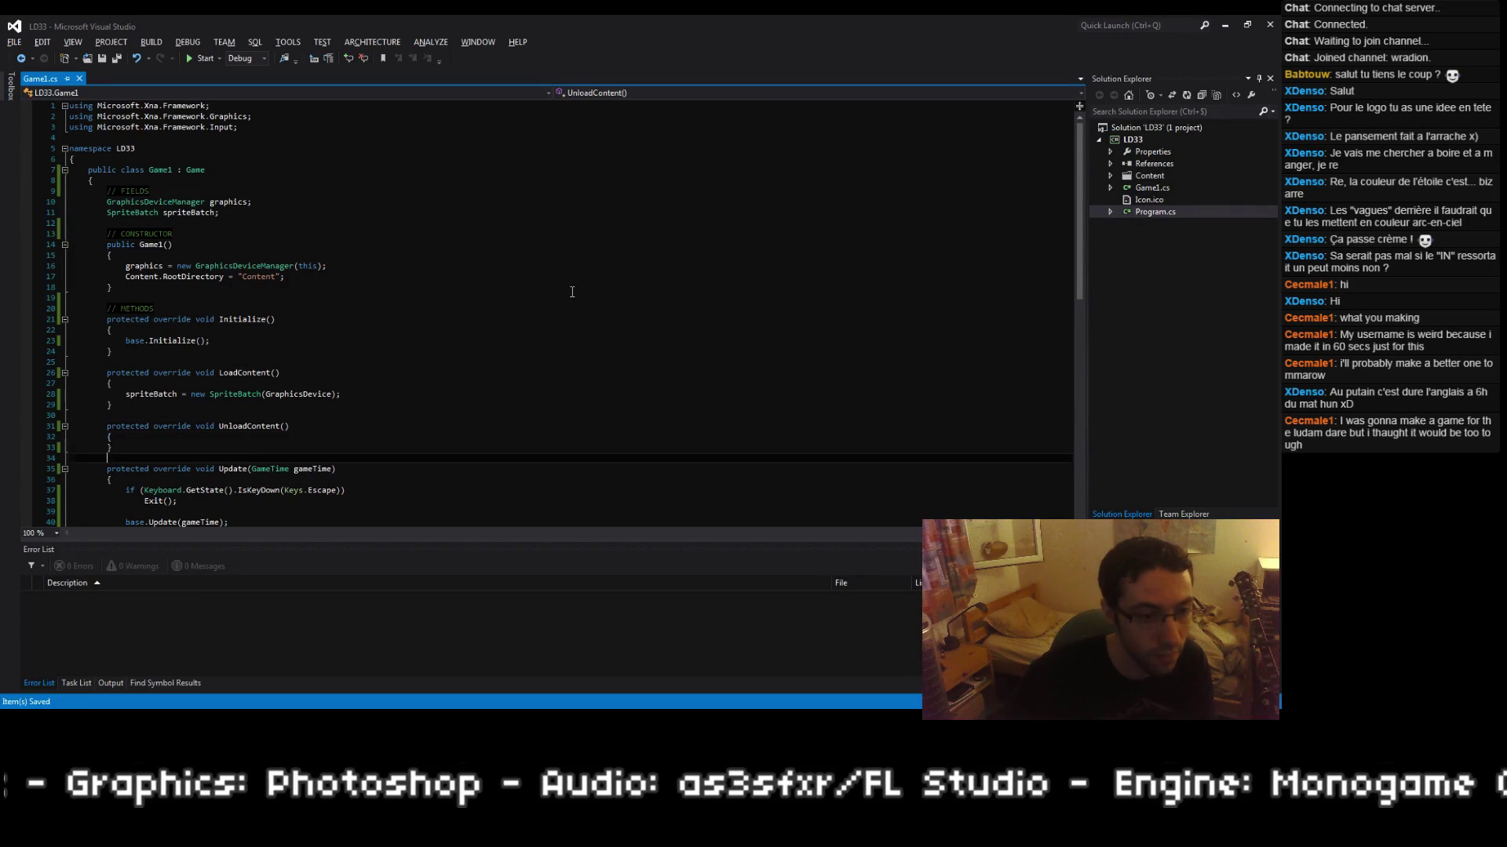
pyautogui.press('Return')
pyautogui.write('// UPDATE & D')
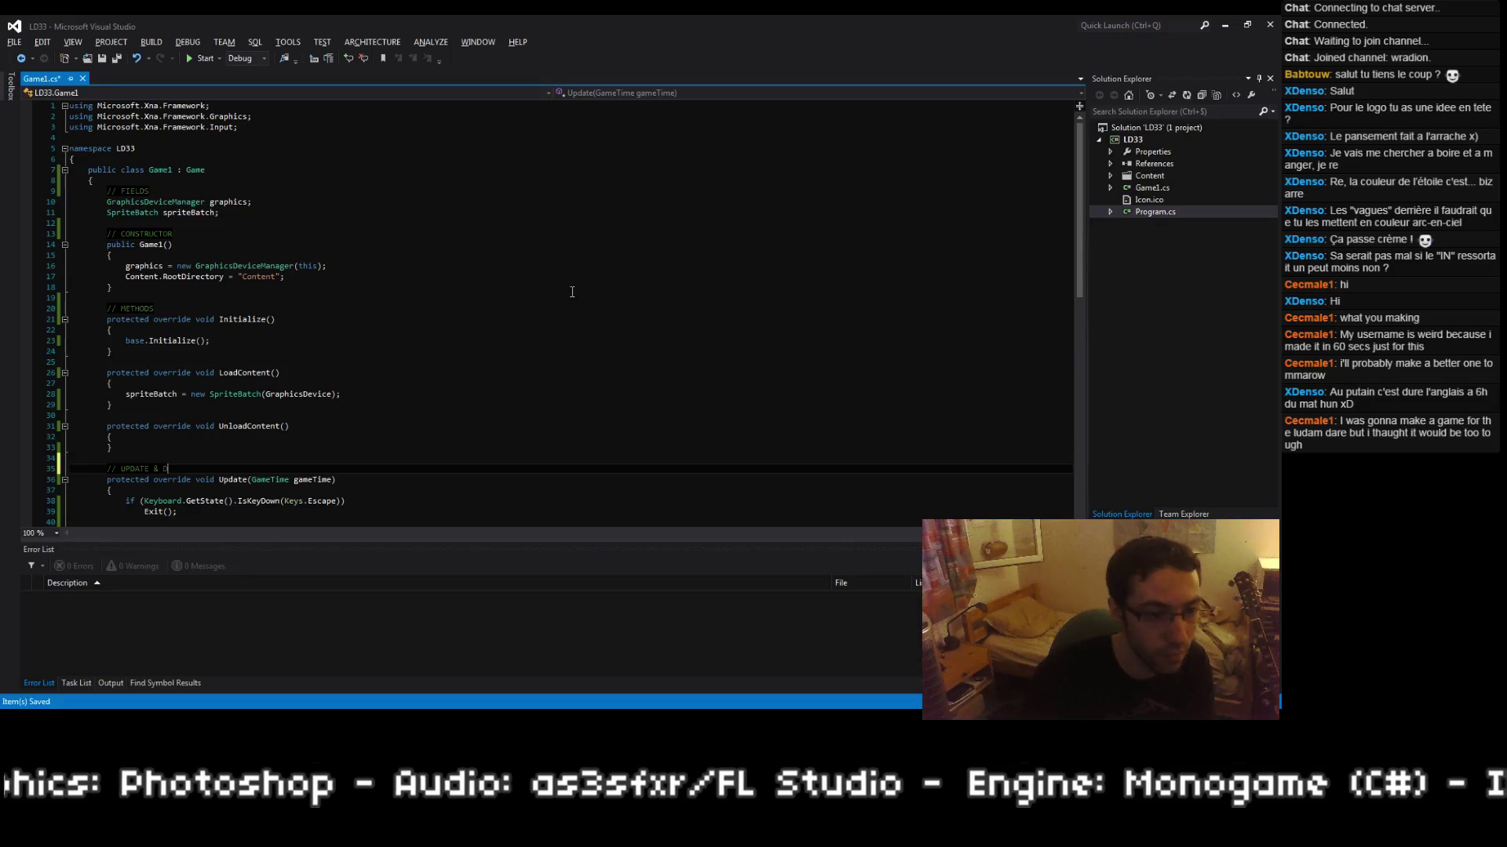
pyautogui.write('RAW')
pyautogui.hotkey('ctrl', 's')
pyautogui.scroll(-4, 572, 292)
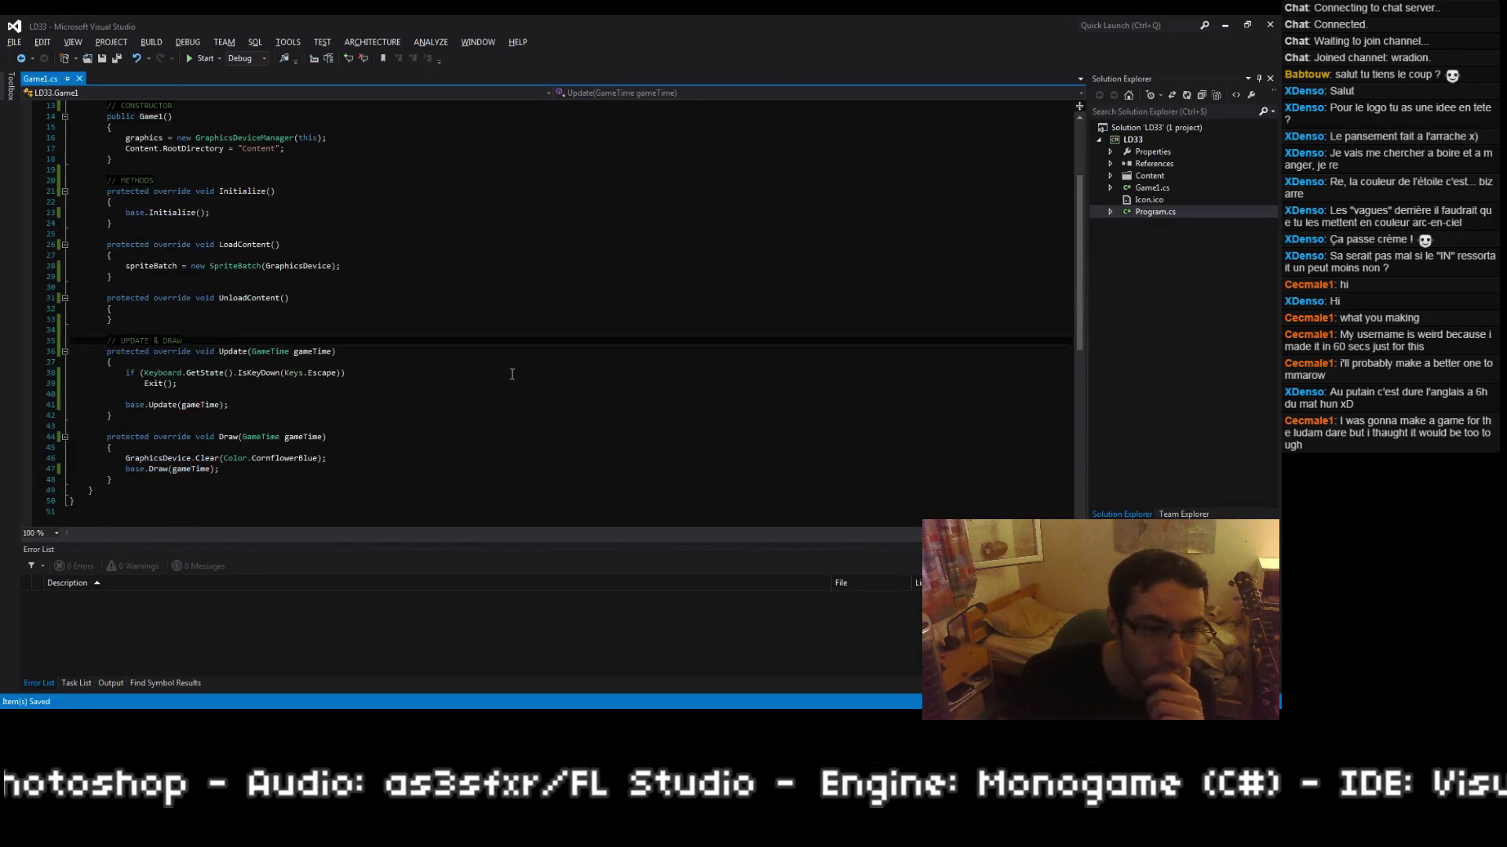
# Step: In the Draw method, start a spriteBatch.Begin call below the GraphicsDevice.Clear line with SpriteSortMode.Deferred as its first argument
pyautogui.click(408, 457)
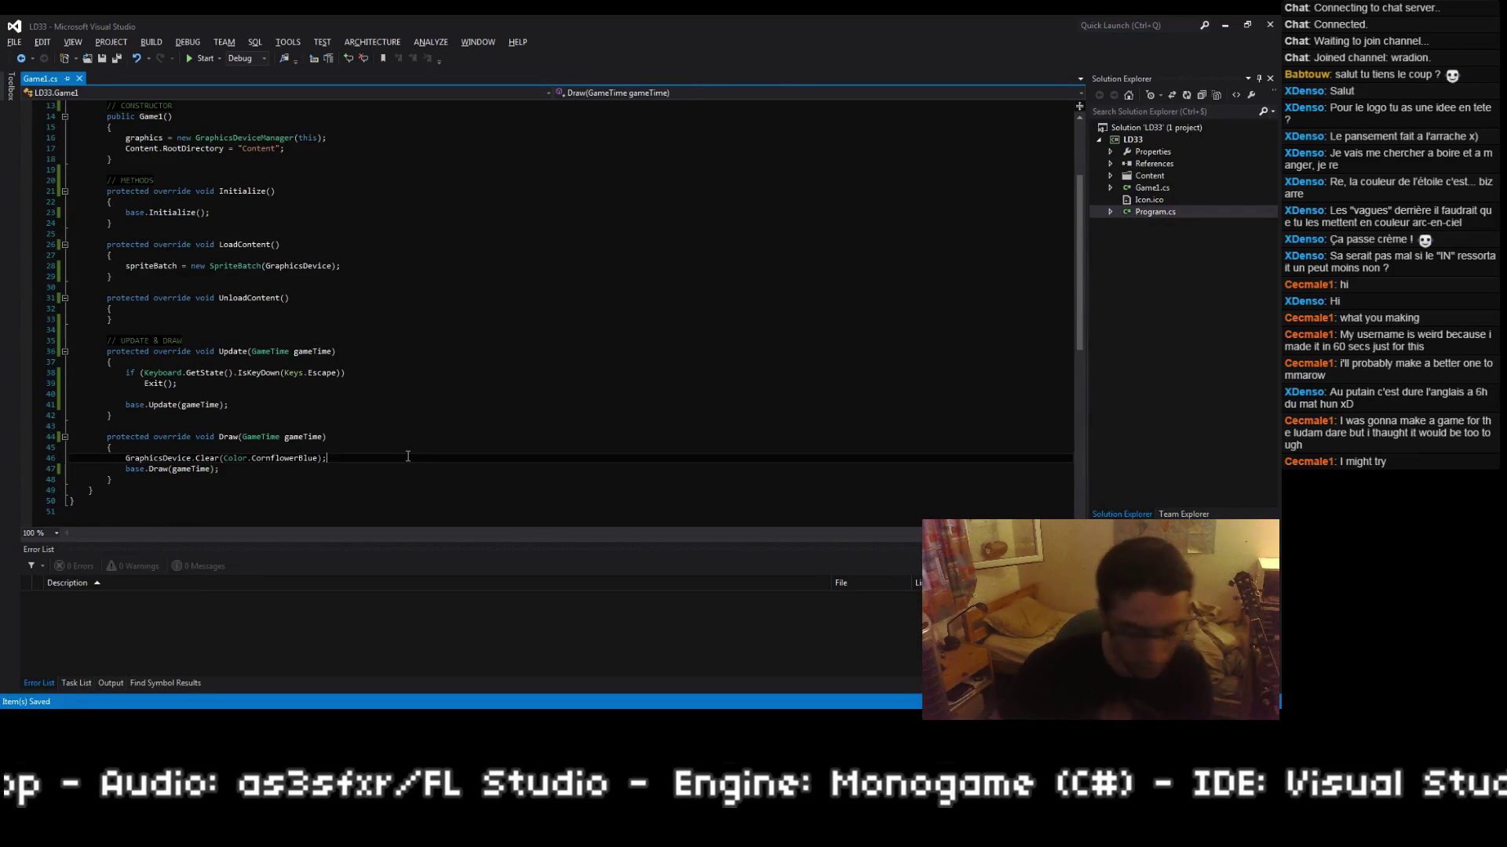
pyautogui.press('Return')
pyautogui.press('Return')
pyautogui.write('spriteBatch.')
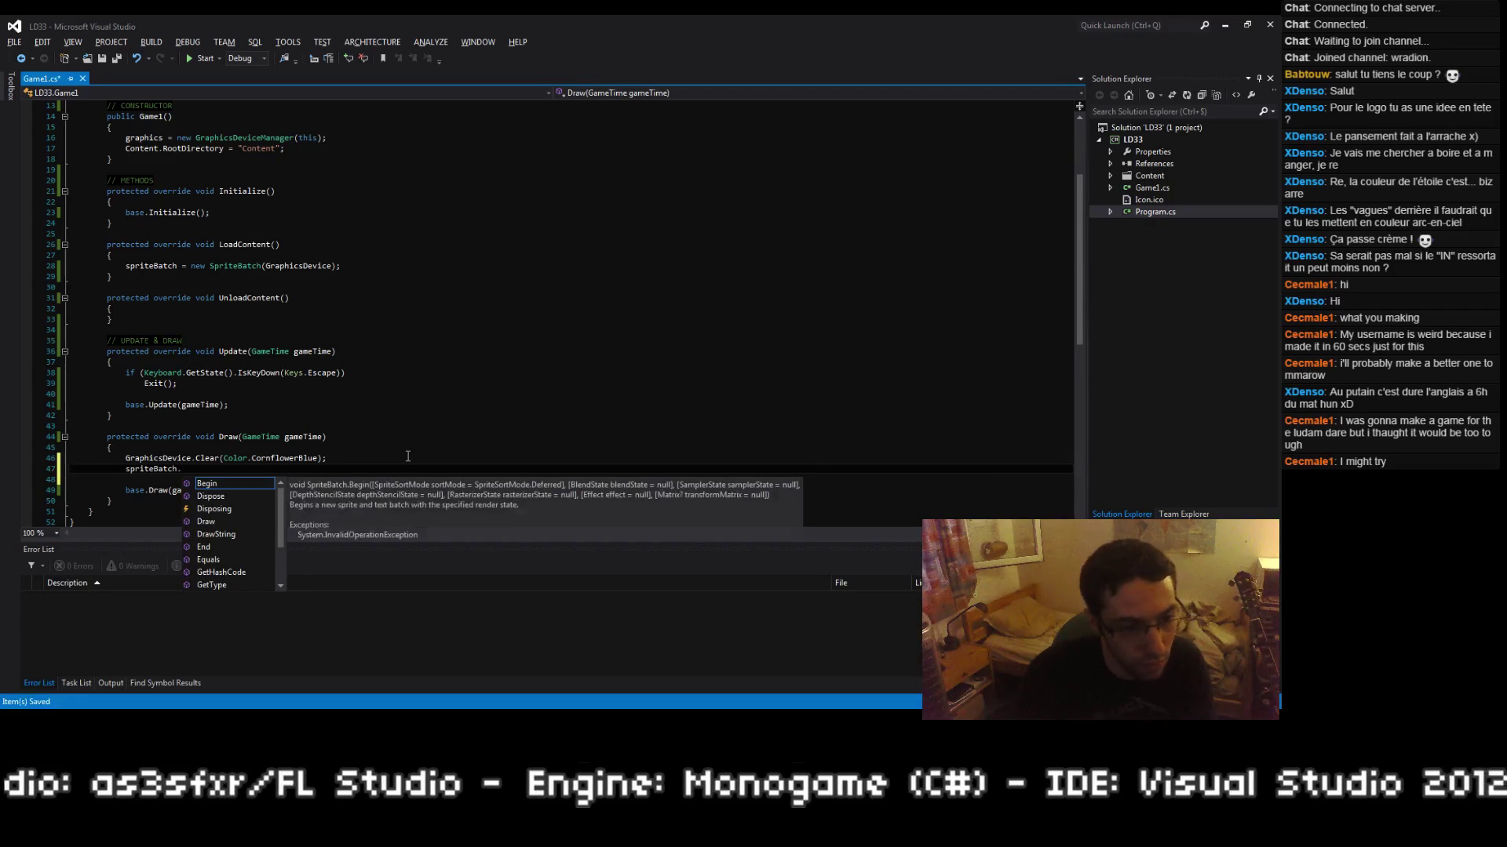
pyautogui.write('Begin(SpriteSortMode.')
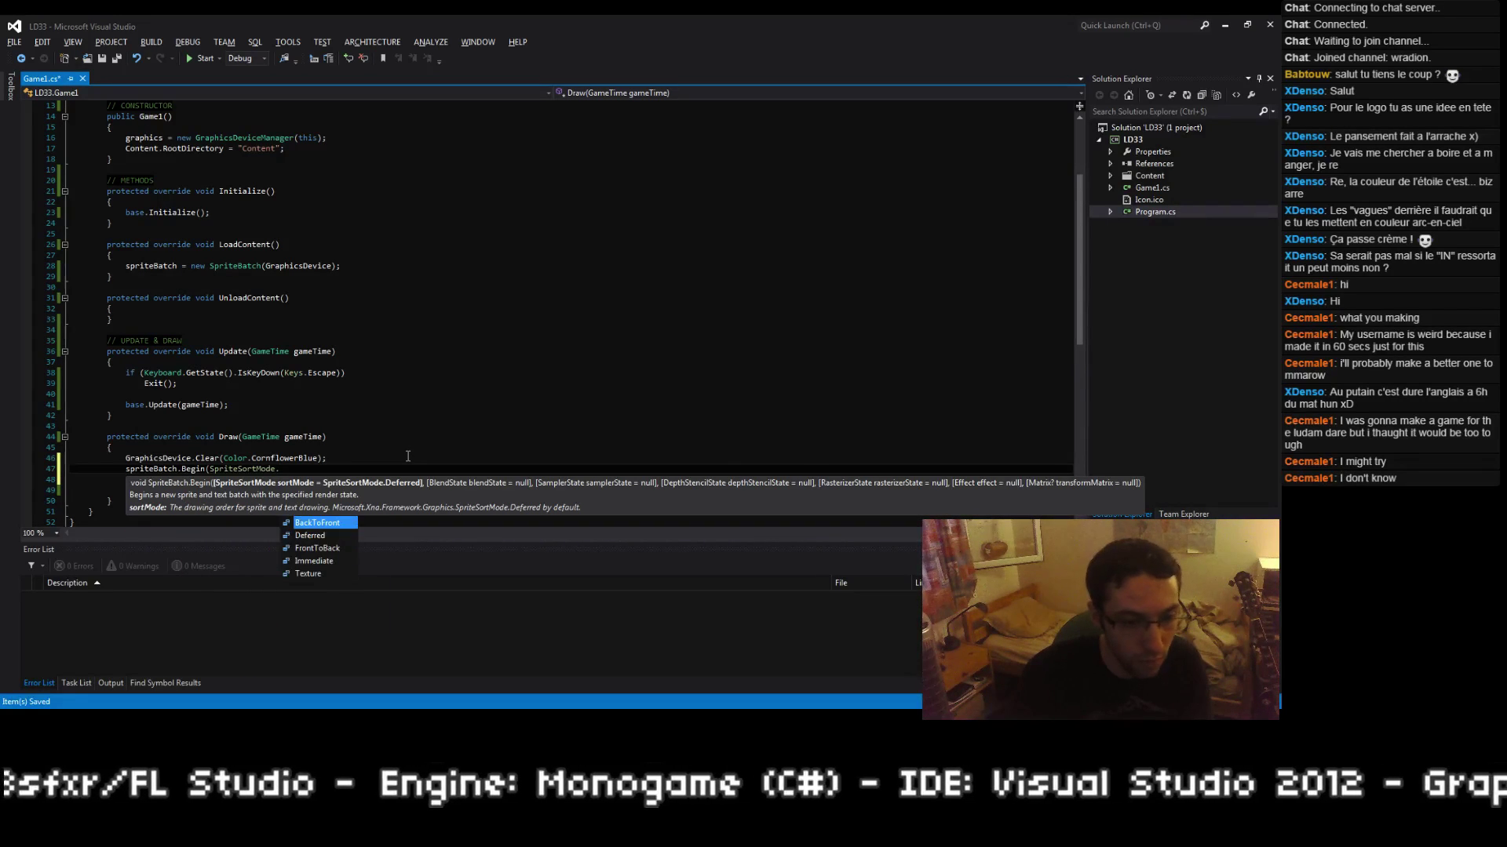
pyautogui.write('Deferred, .')
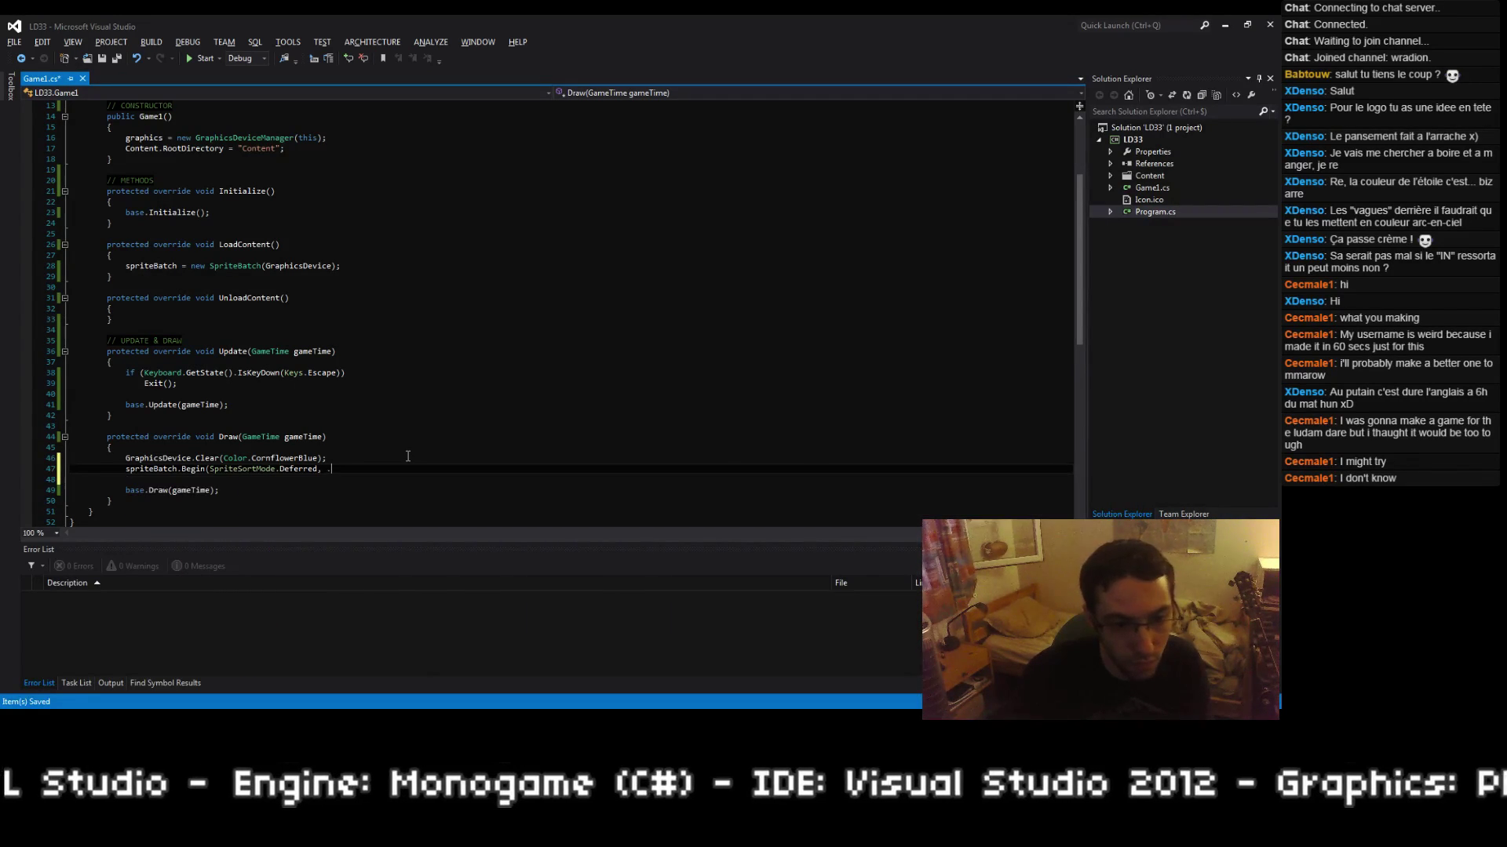
# Step: Add BlendState.AlphaBlend as the second argument of the spriteBatch.Begin call
pyautogui.press('BackSpace')
pyautogui.write('Ble')
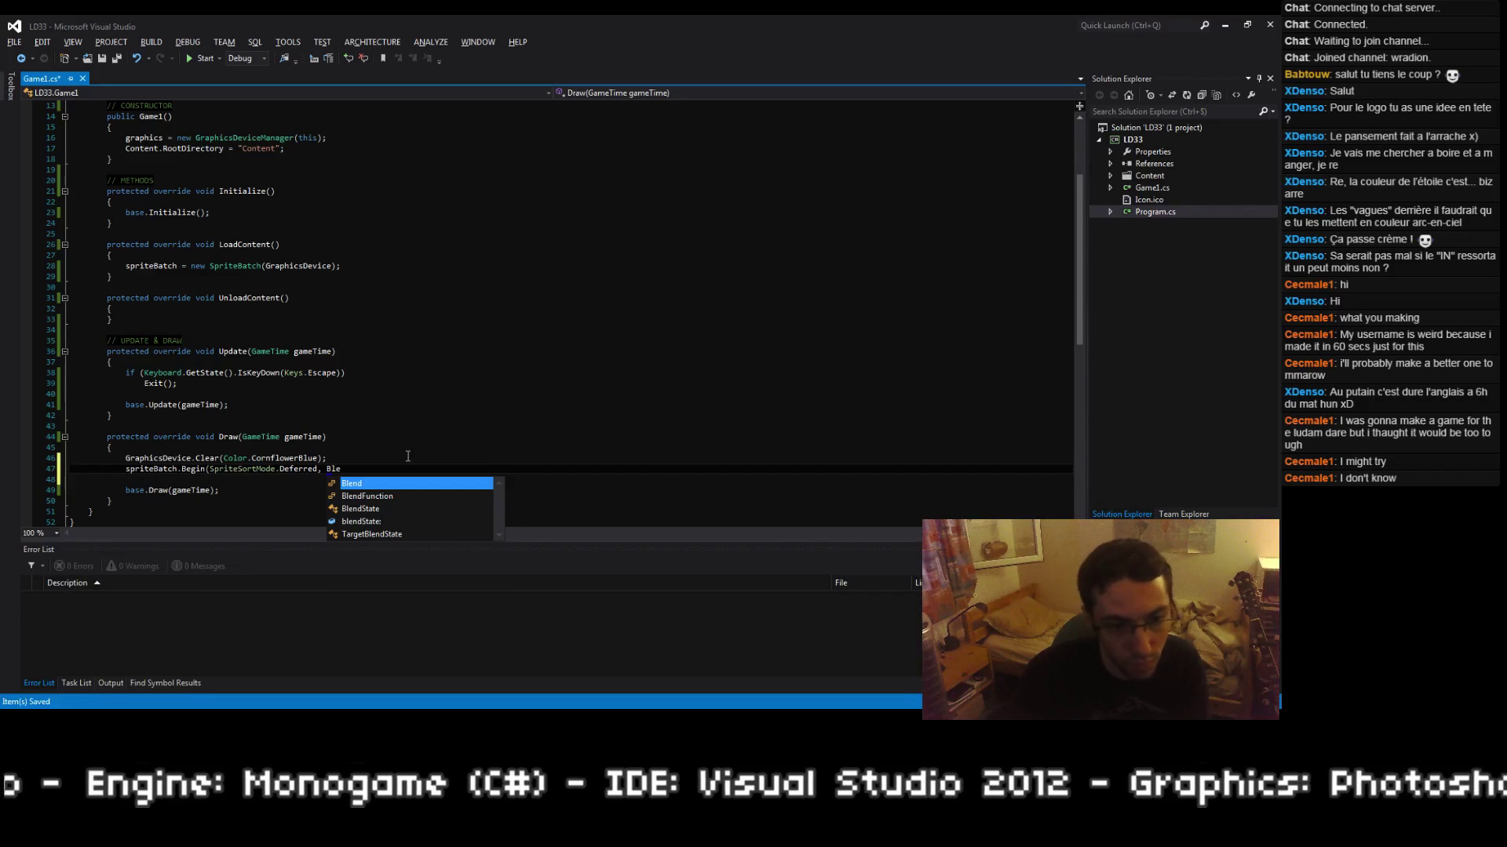
pyautogui.press('Escape')
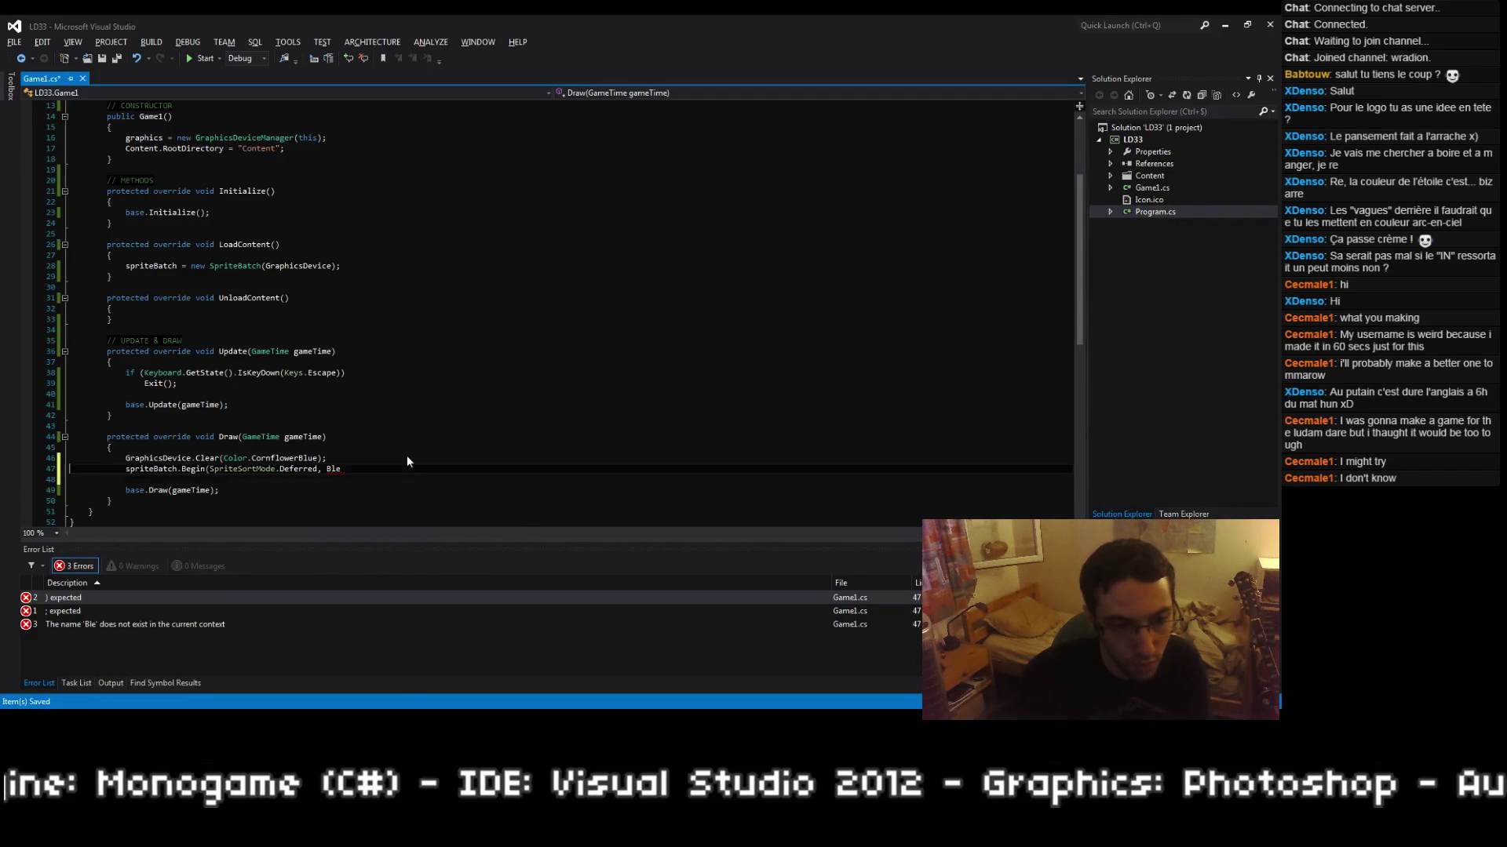
pyautogui.write('ndState.')
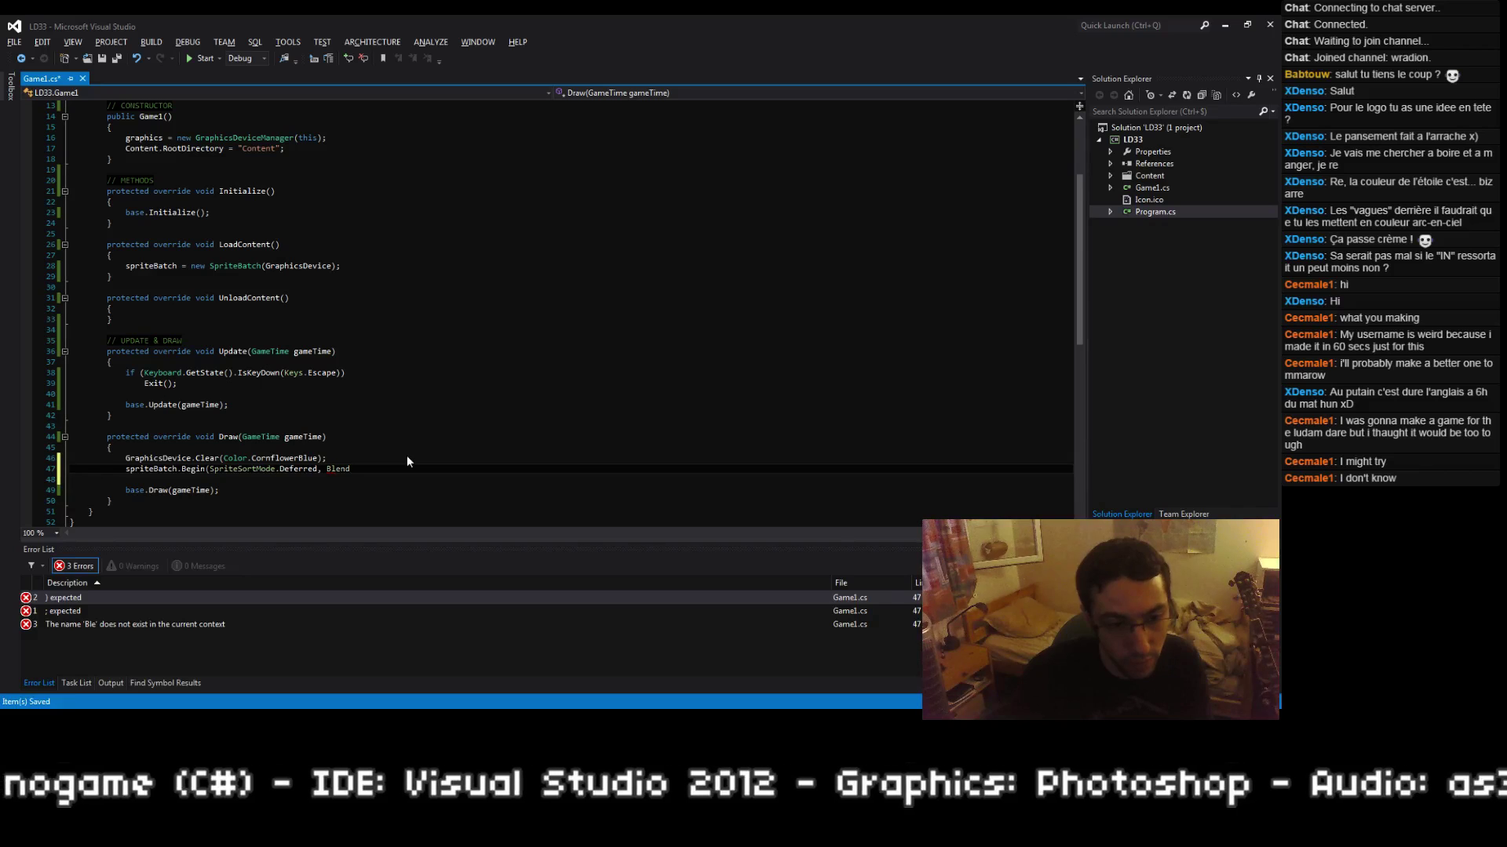
pyautogui.press('Down')
pyautogui.press('Down')
pyautogui.press('Down')
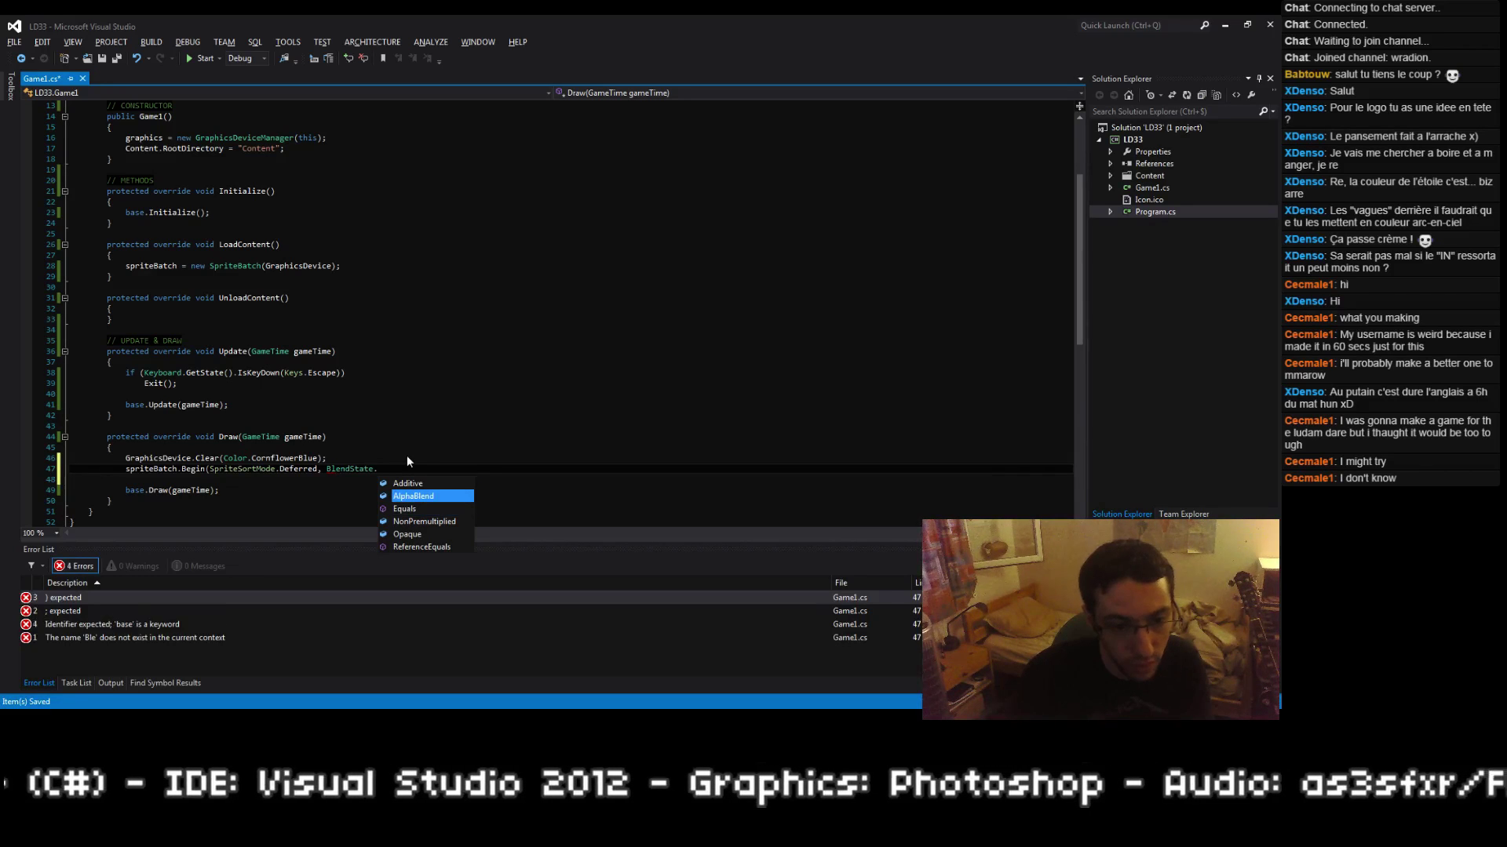
pyautogui.press('Up')
pyautogui.press('Up')
pyautogui.press('Up')
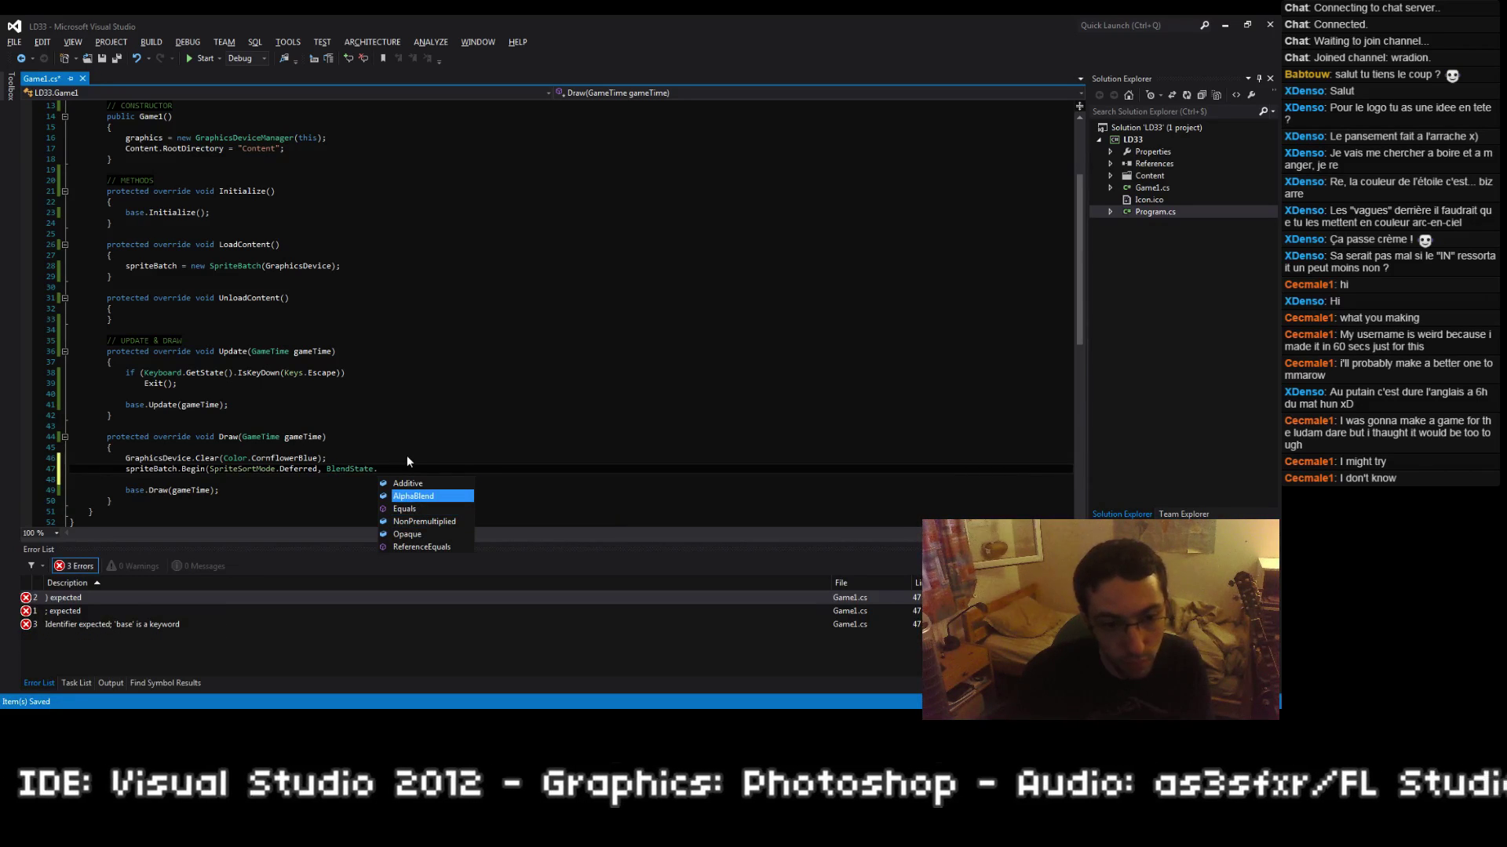
pyautogui.press('Down')
pyautogui.write(',')
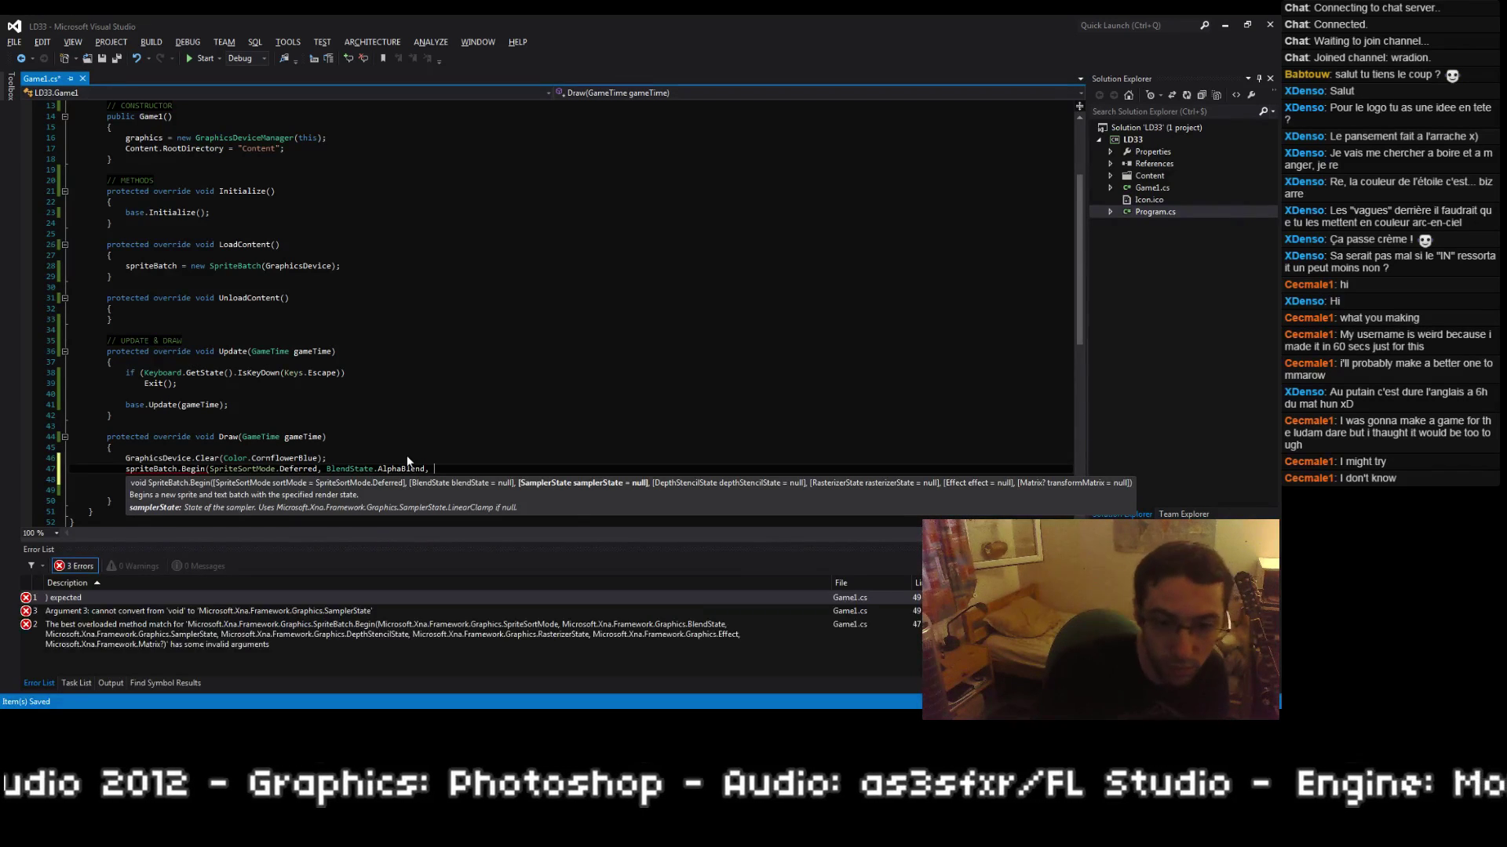
# Step: Continue the spriteBatch.Begin arguments with SamplerState.PointClamp followed by three null values
pyautogui.write(' SamplerState.')
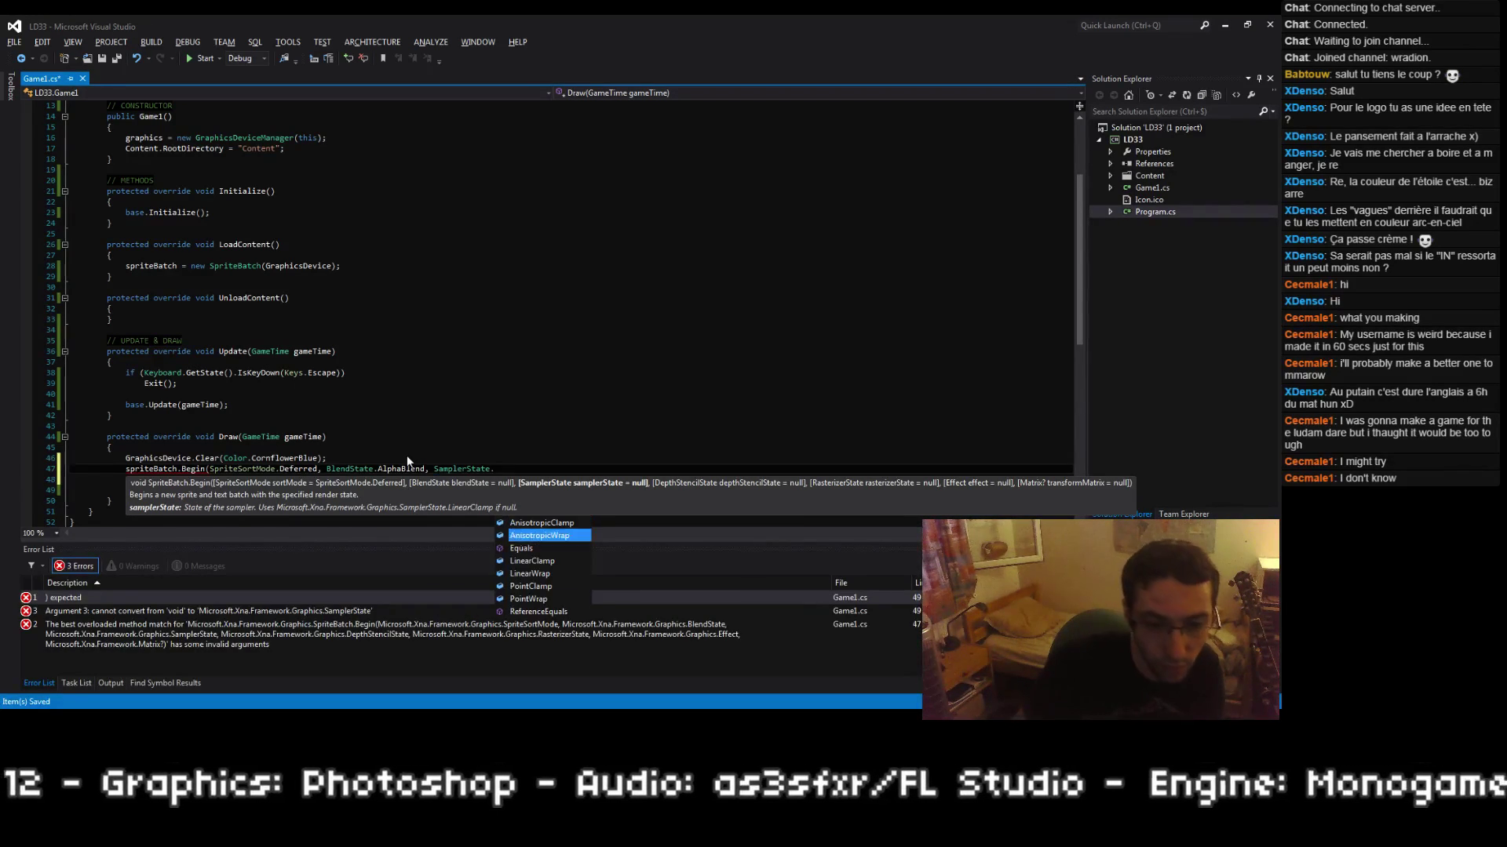
pyautogui.press('Down')
pyautogui.press('Down')
pyautogui.press('Down')
pyautogui.press('Down')
pyautogui.write(', nul')
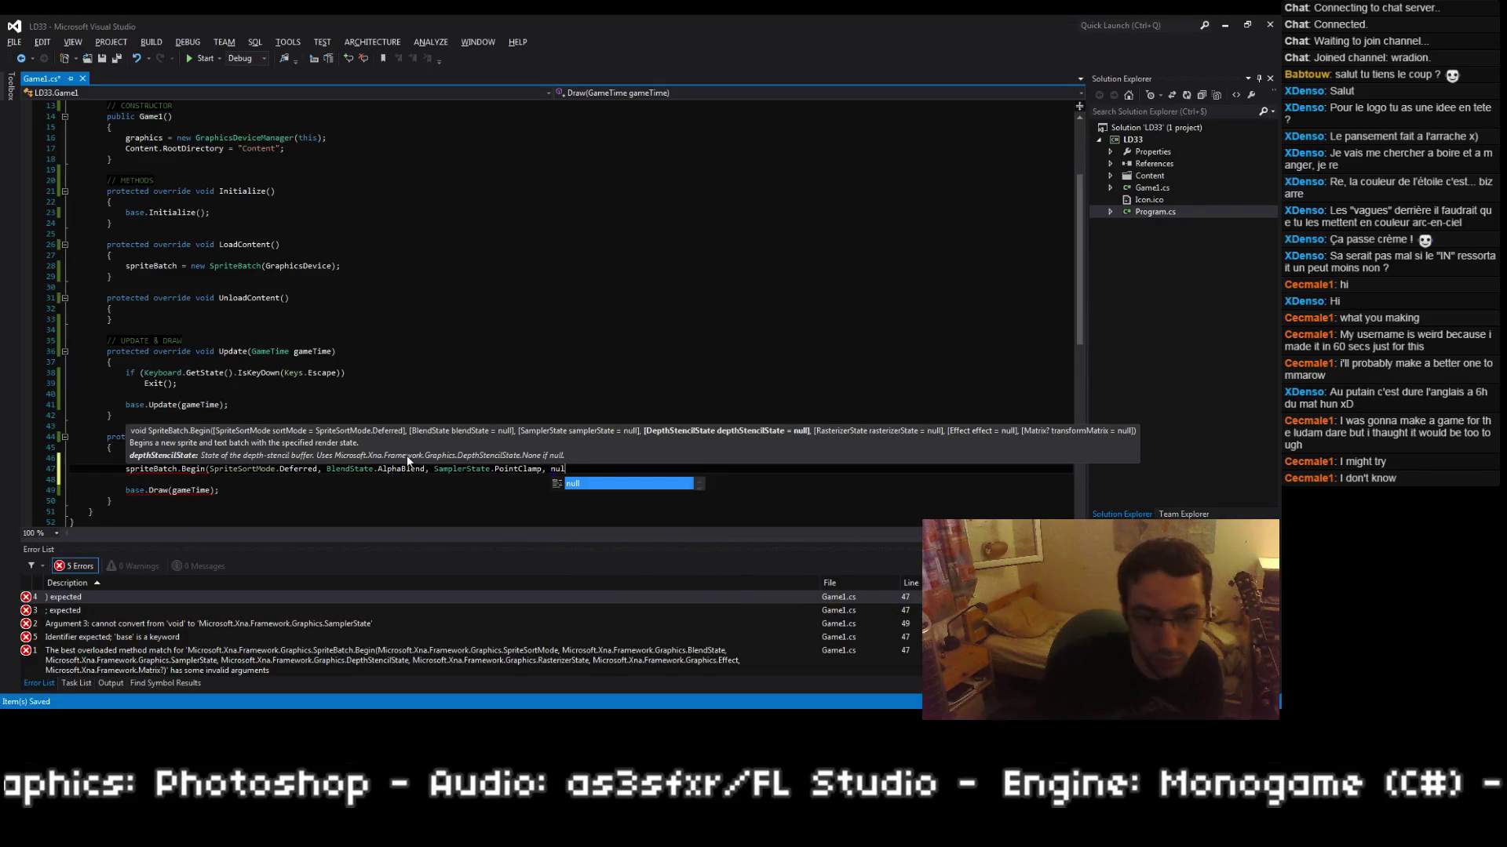
pyautogui.write('l, null, nu')
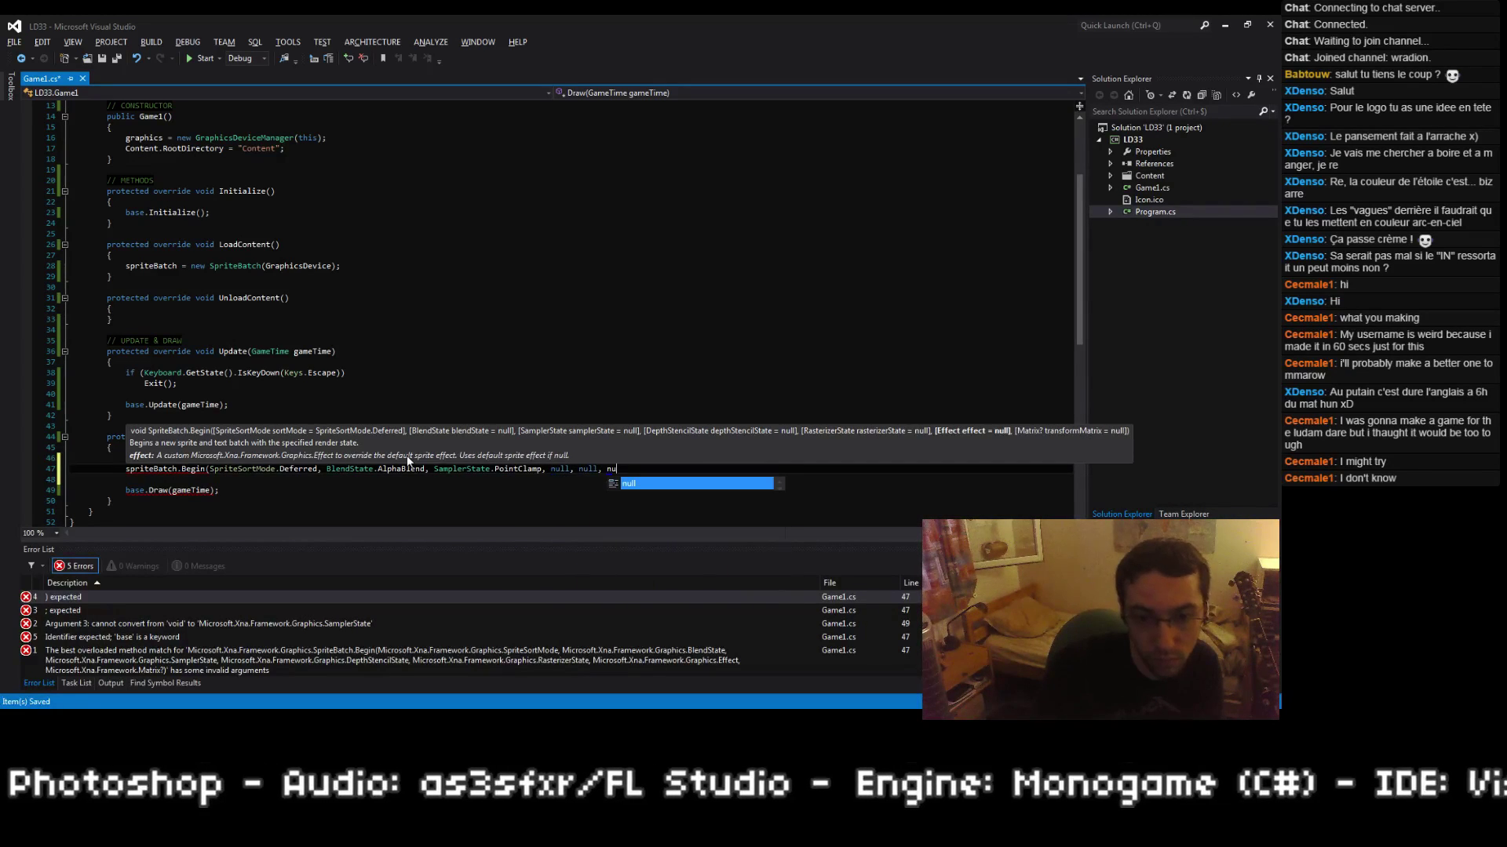
# Step: Complete the spriteBatch.Begin call with Matrix.CreateScale(/* settings */1f) as the transform matrix and close the statement
pyautogui.write('ll, Matrix.')
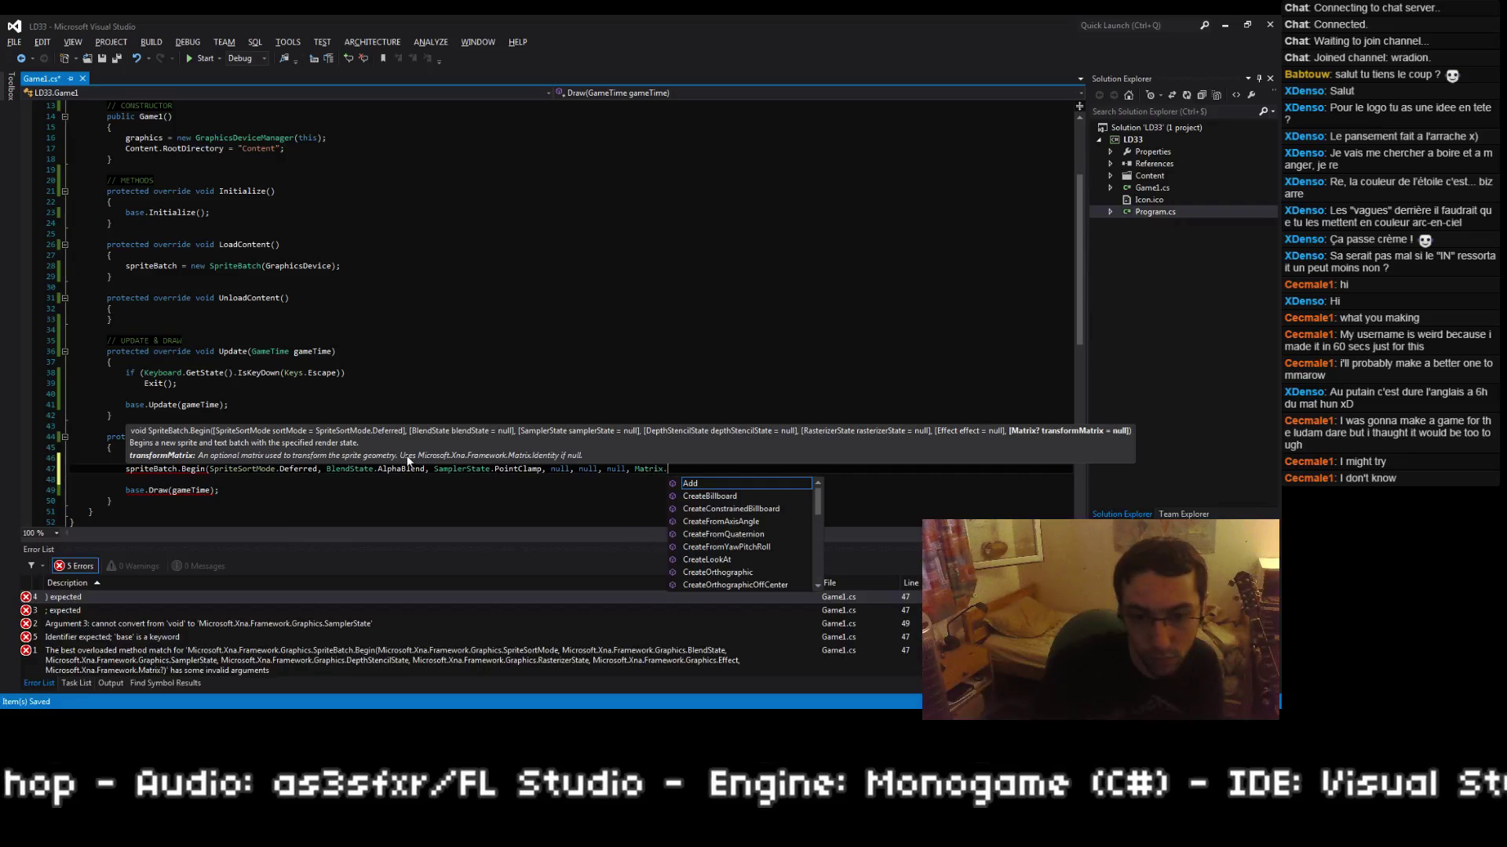
pyautogui.write('CreateScale')
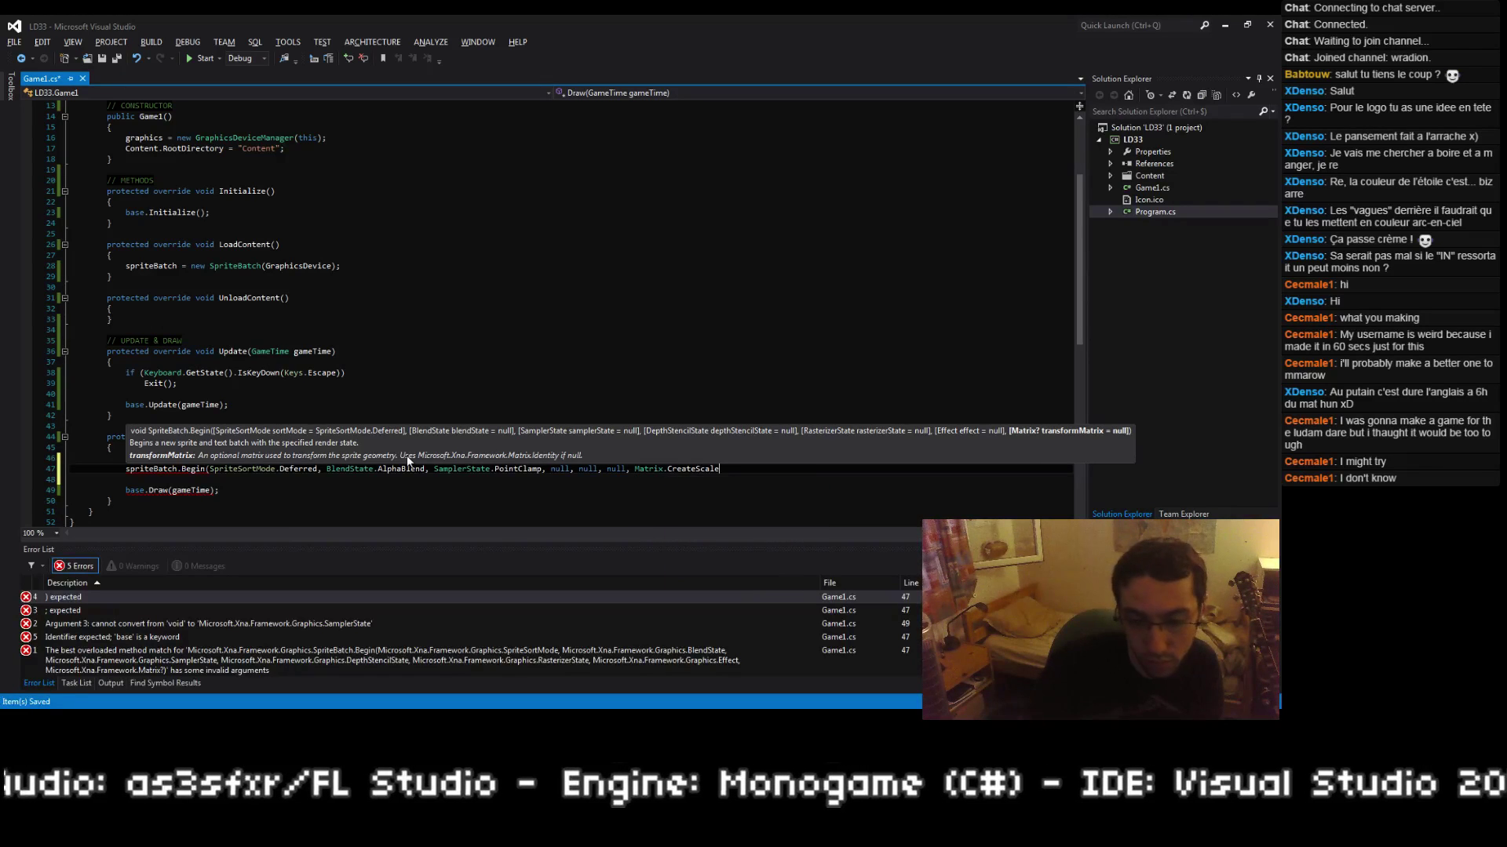
pyautogui.write('(')
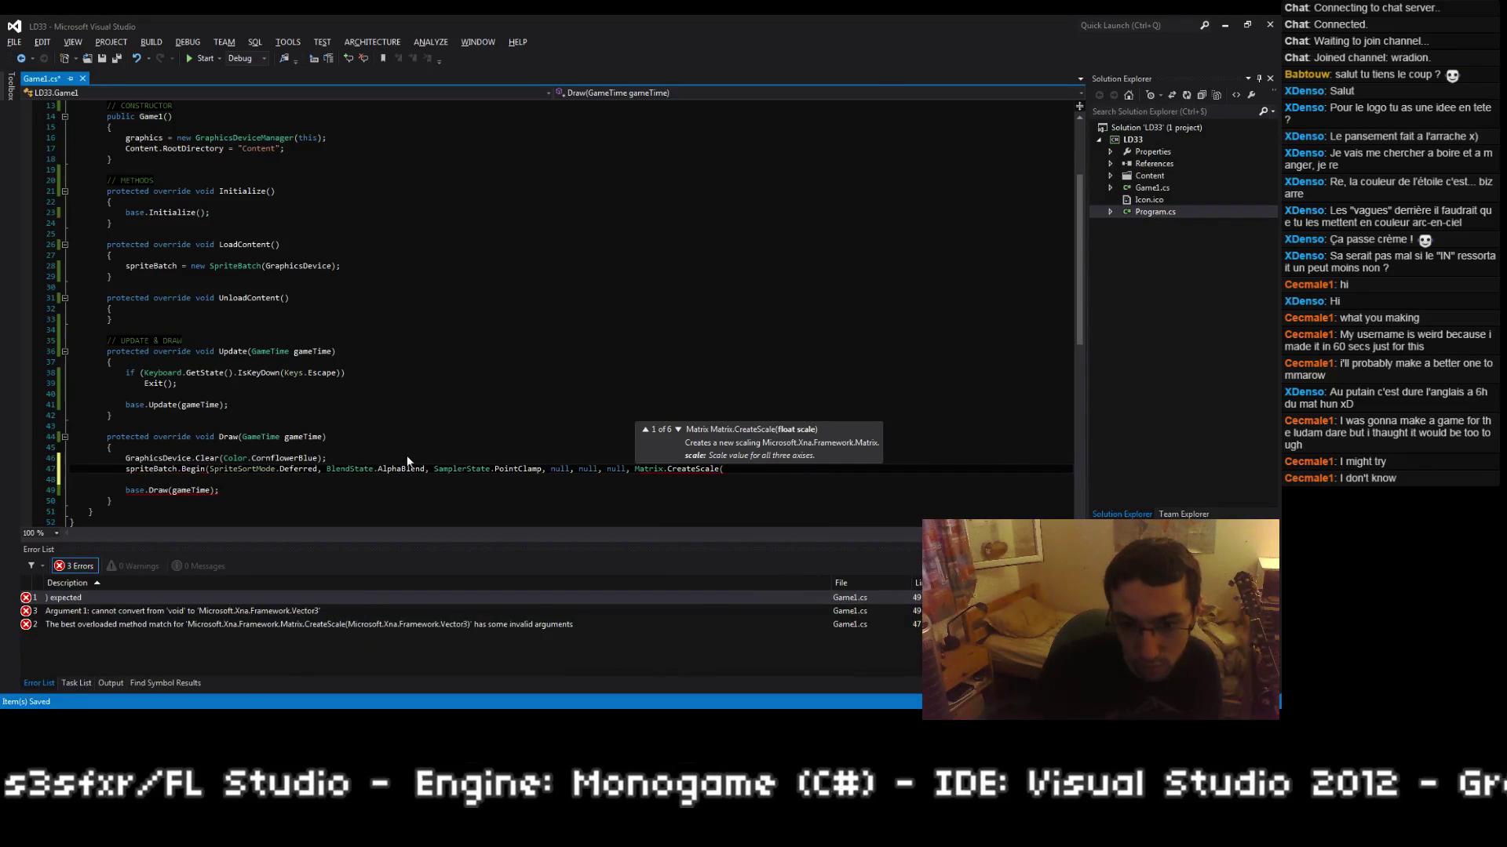
pyautogui.write('/')
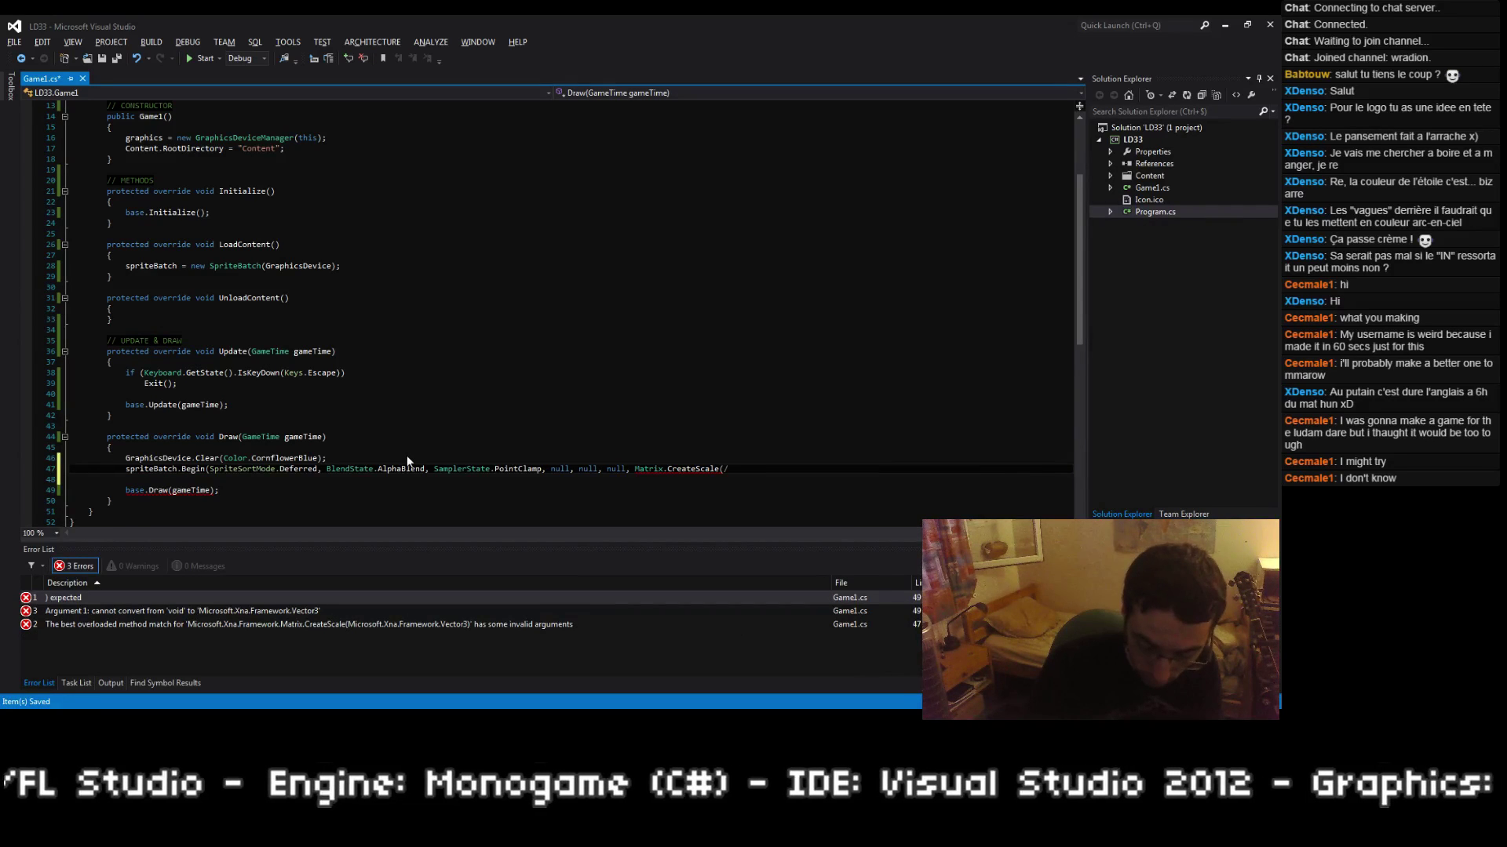
pyautogui.write('* settings */')
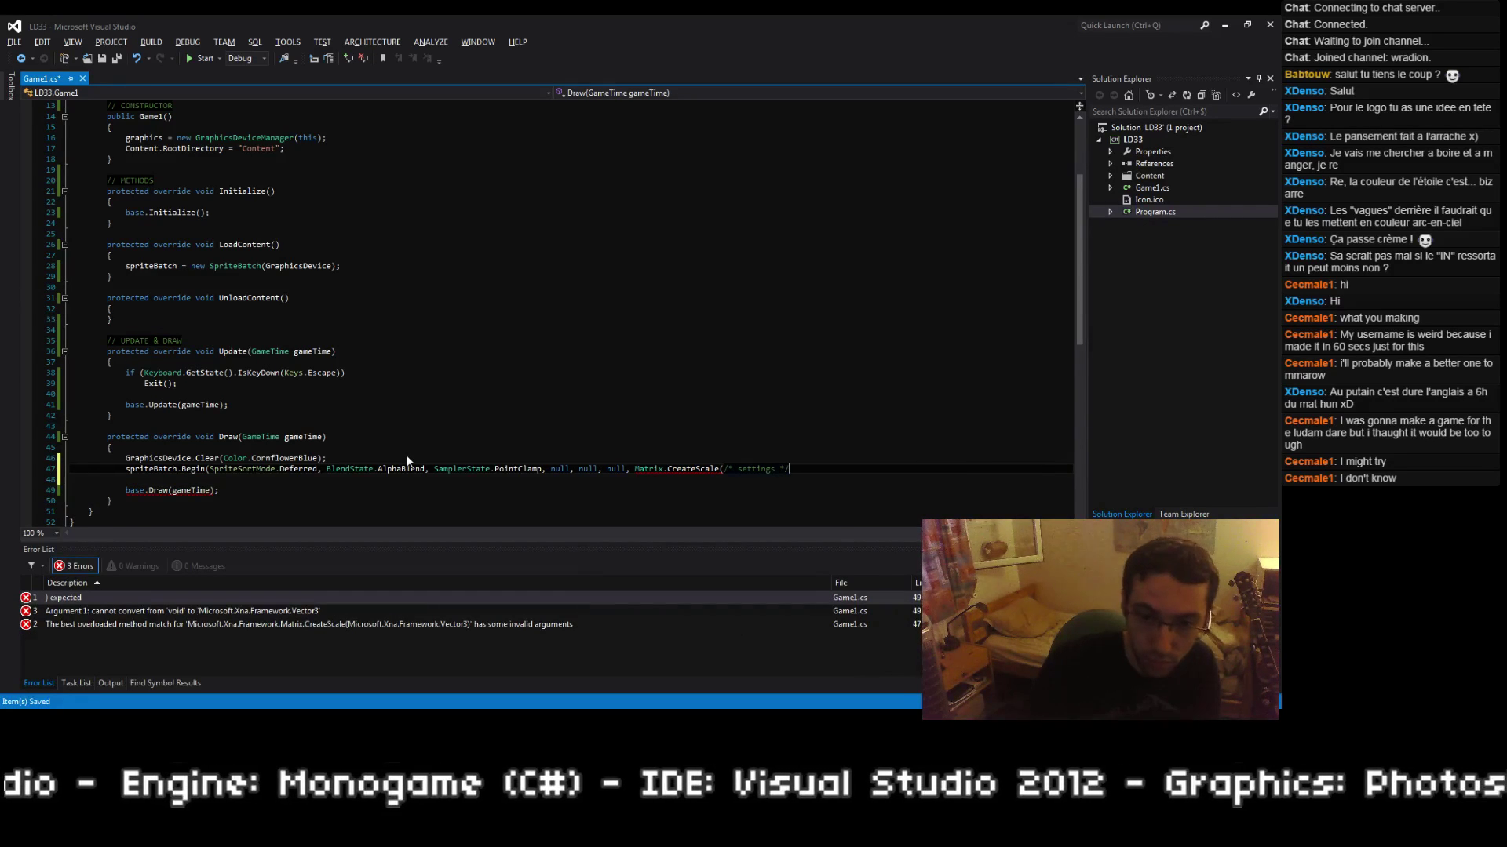
pyautogui.write('1f))')
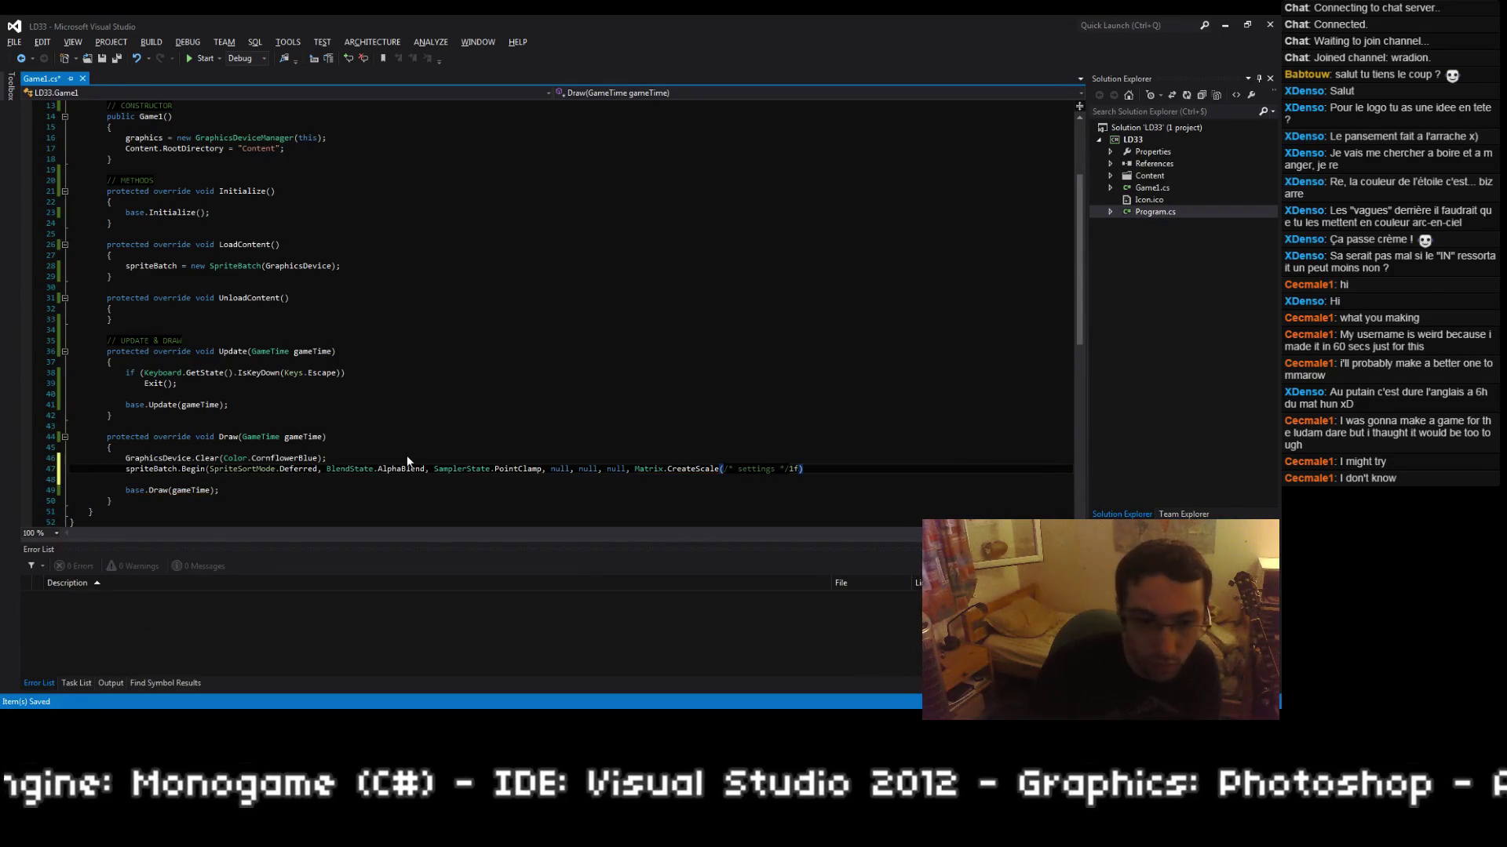
pyautogui.write(';')
# Step: Add spriteBatch.End(); above base.Draw(gameTime) and remove the blank line between the two calls
pyautogui.press('Return')
pyautogui.press('Return')
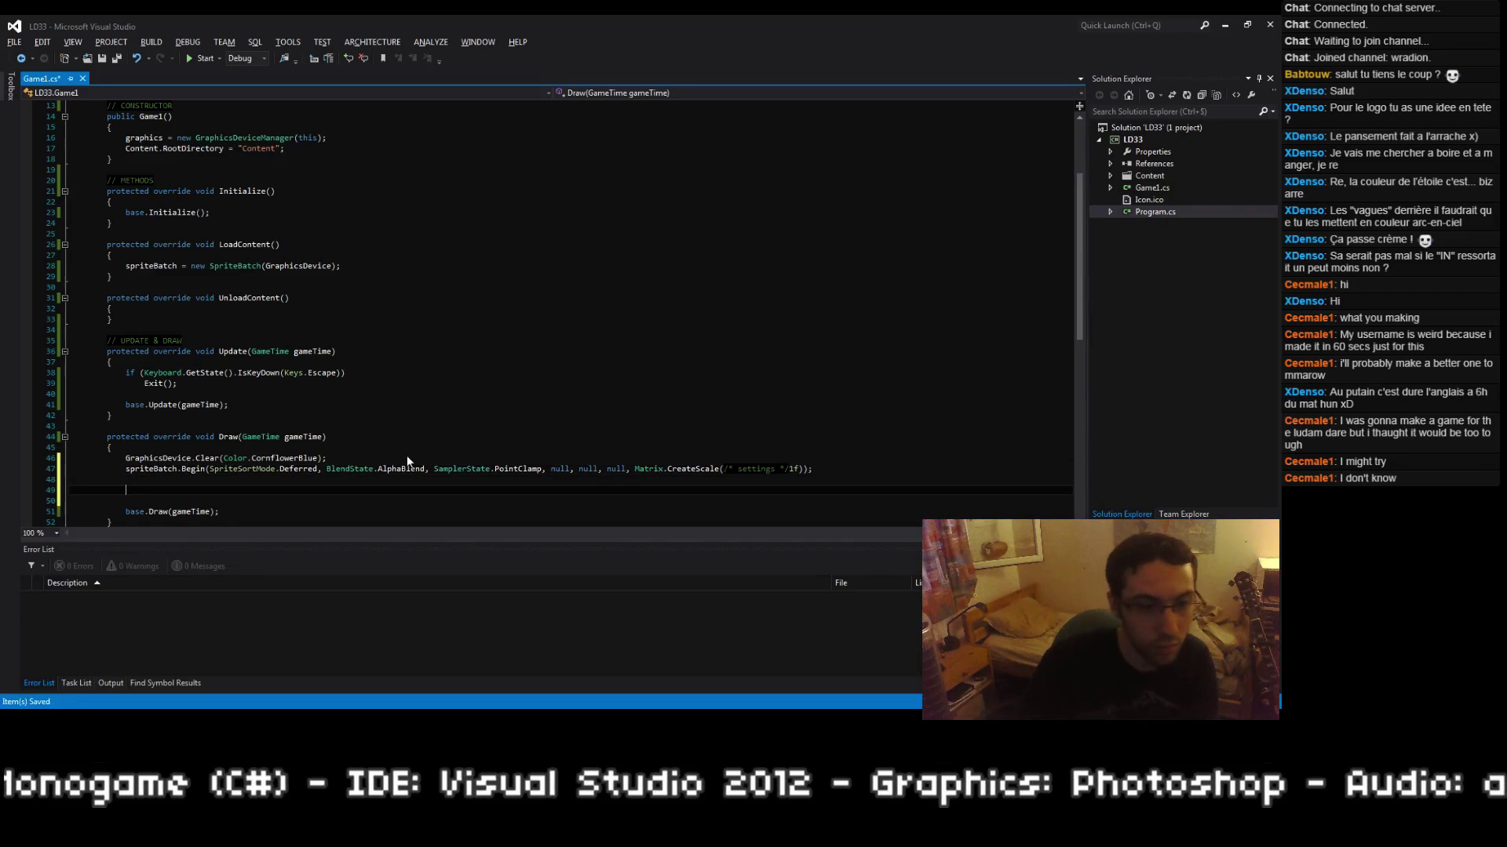
pyautogui.write('spriteBatch.End();')
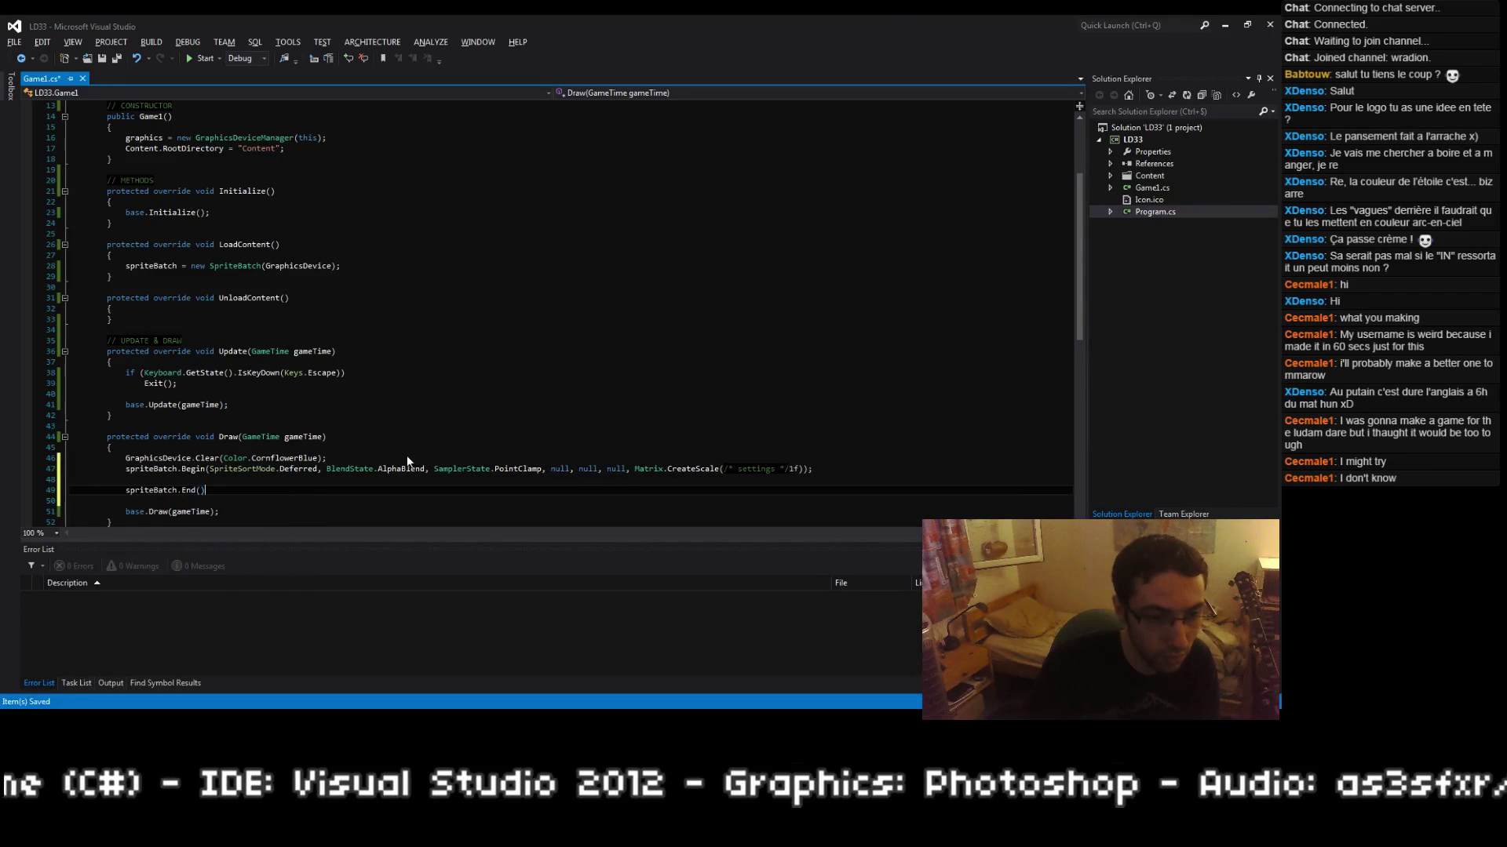
pyautogui.press('Down')
pyautogui.press('Delete')
pyautogui.press('Up')
pyautogui.press('Up')
pyautogui.press('Up')
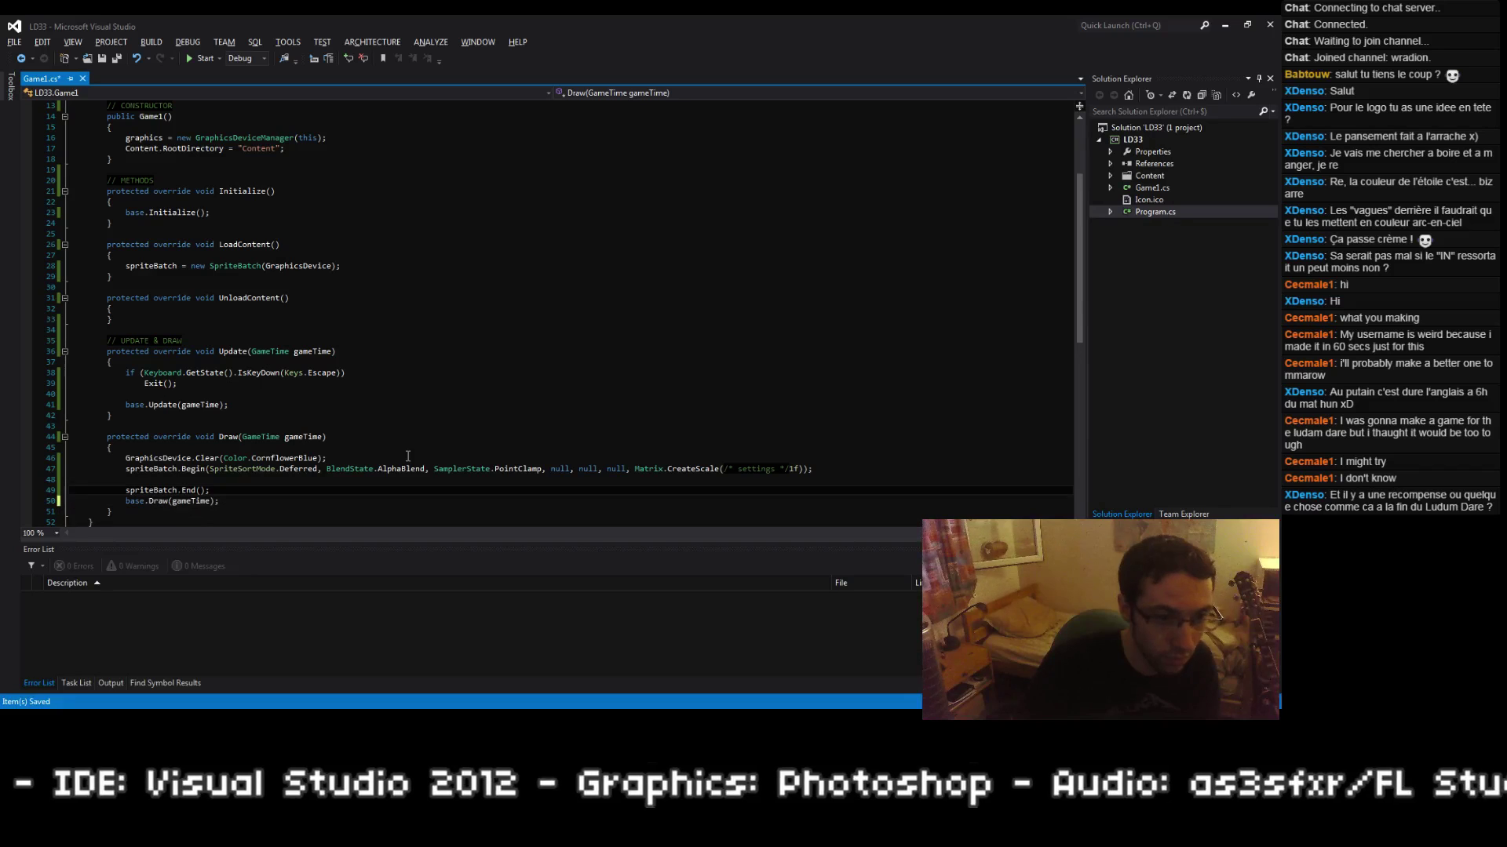
# Step: Insert extra blank lines between the spriteBatch Begin and End calls and save the file
pyautogui.press('End')
pyautogui.press('Return')
pyautogui.press('Return')
pyautogui.press('Return')
pyautogui.press('Up')
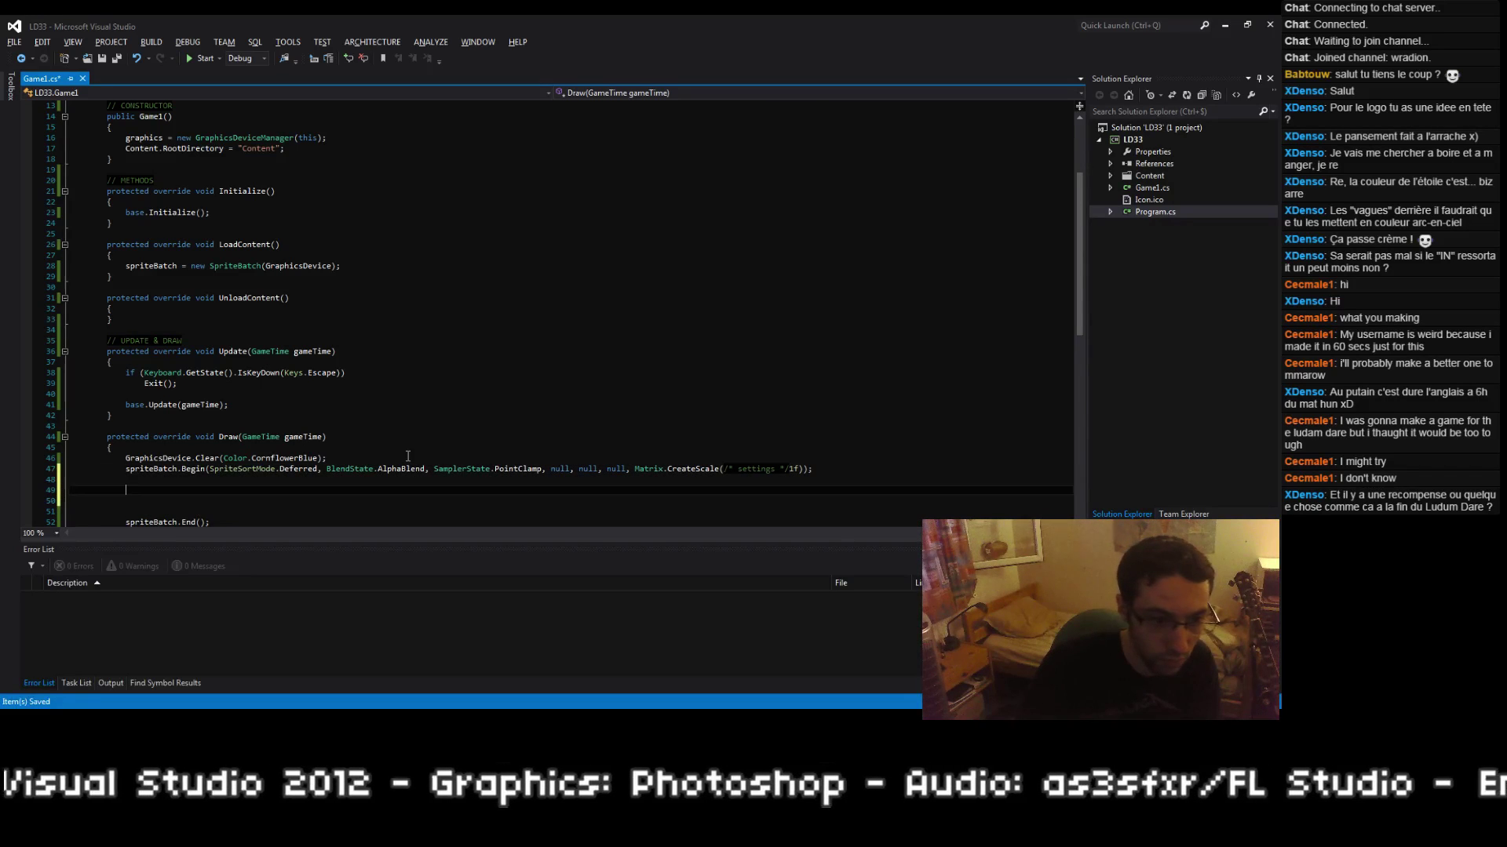
pyautogui.hotkey('ctrl', 's')
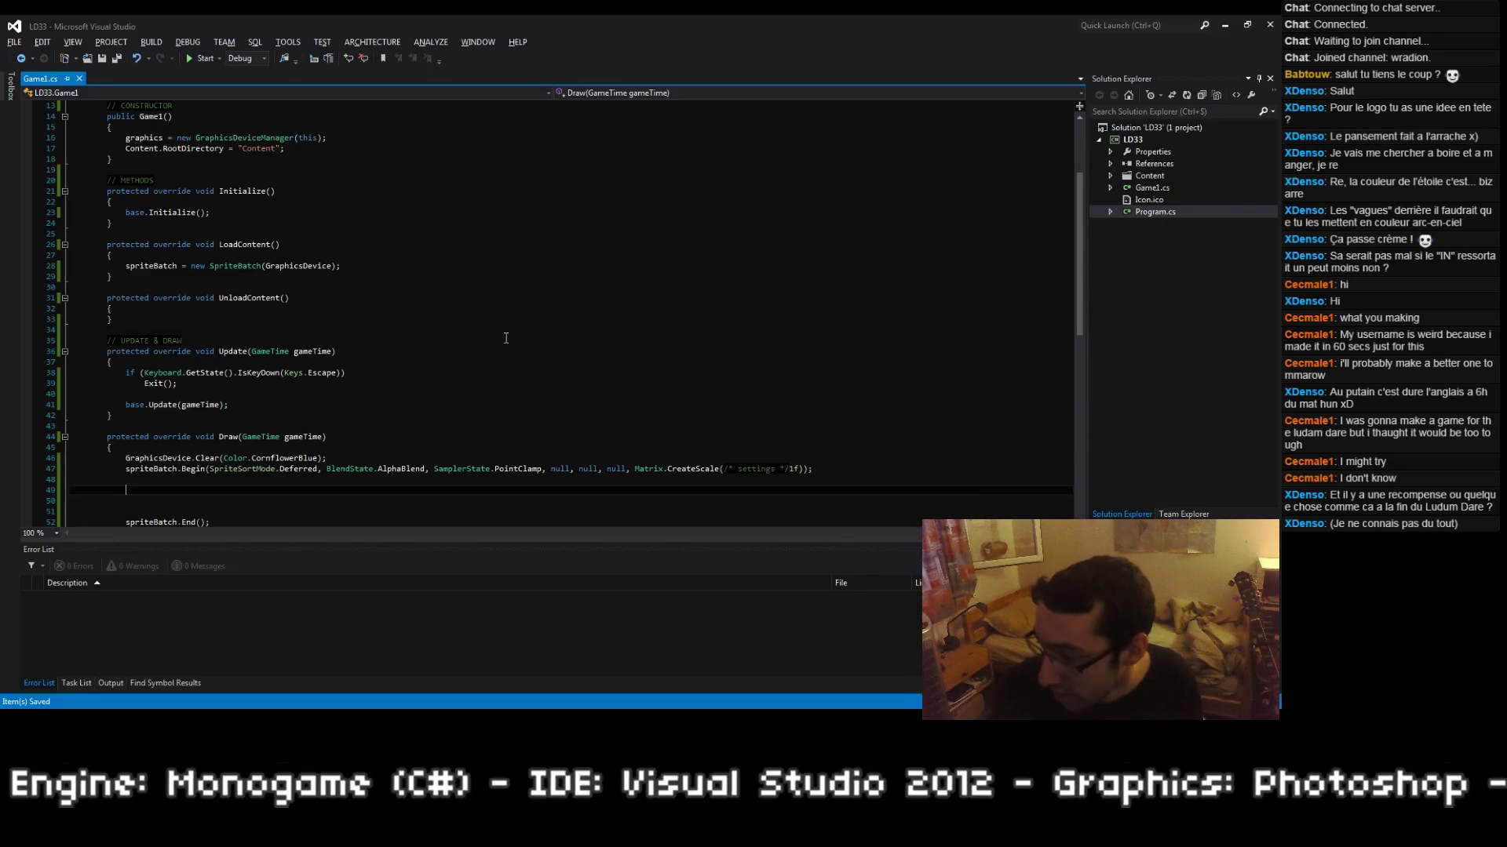
# Step: Delete one of the blank lines between the spriteBatch Begin and End calls in Draw
pyautogui.click(536, 447)
pyautogui.scroll(-5, 538, 456)
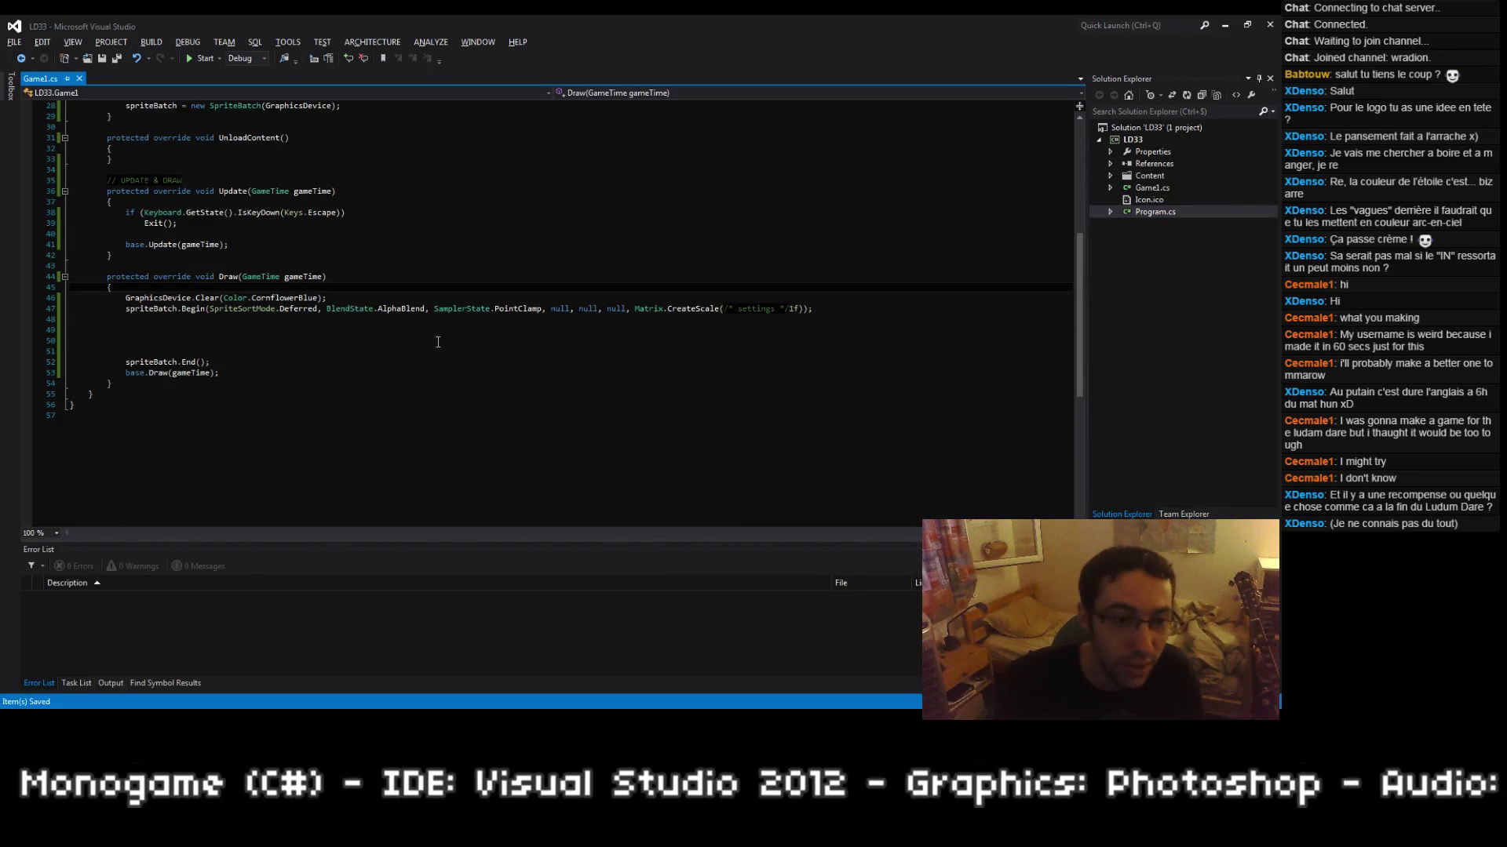
pyautogui.click(487, 334)
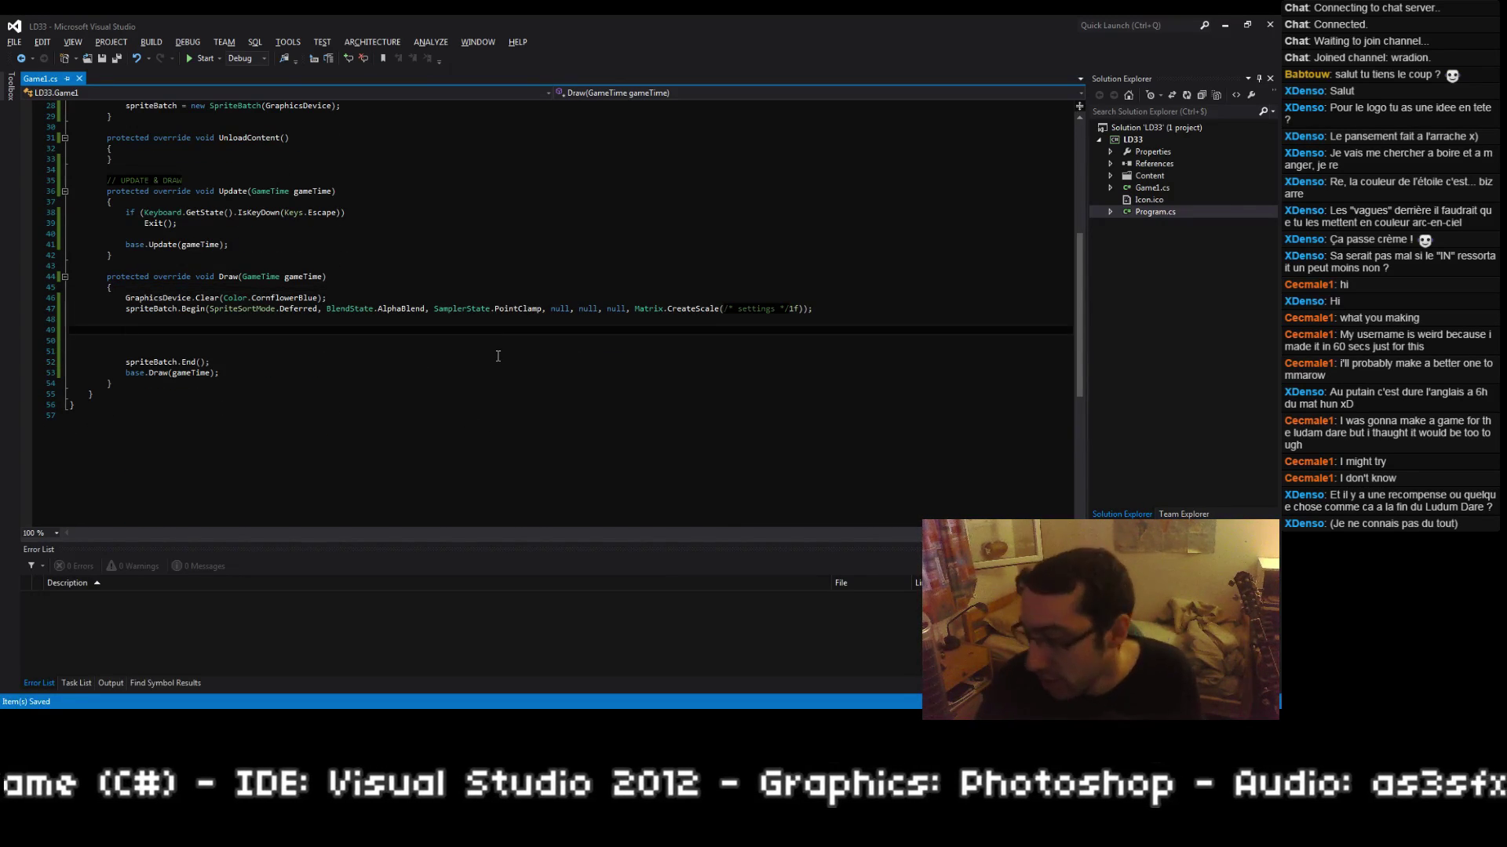
pyautogui.press('Delete')
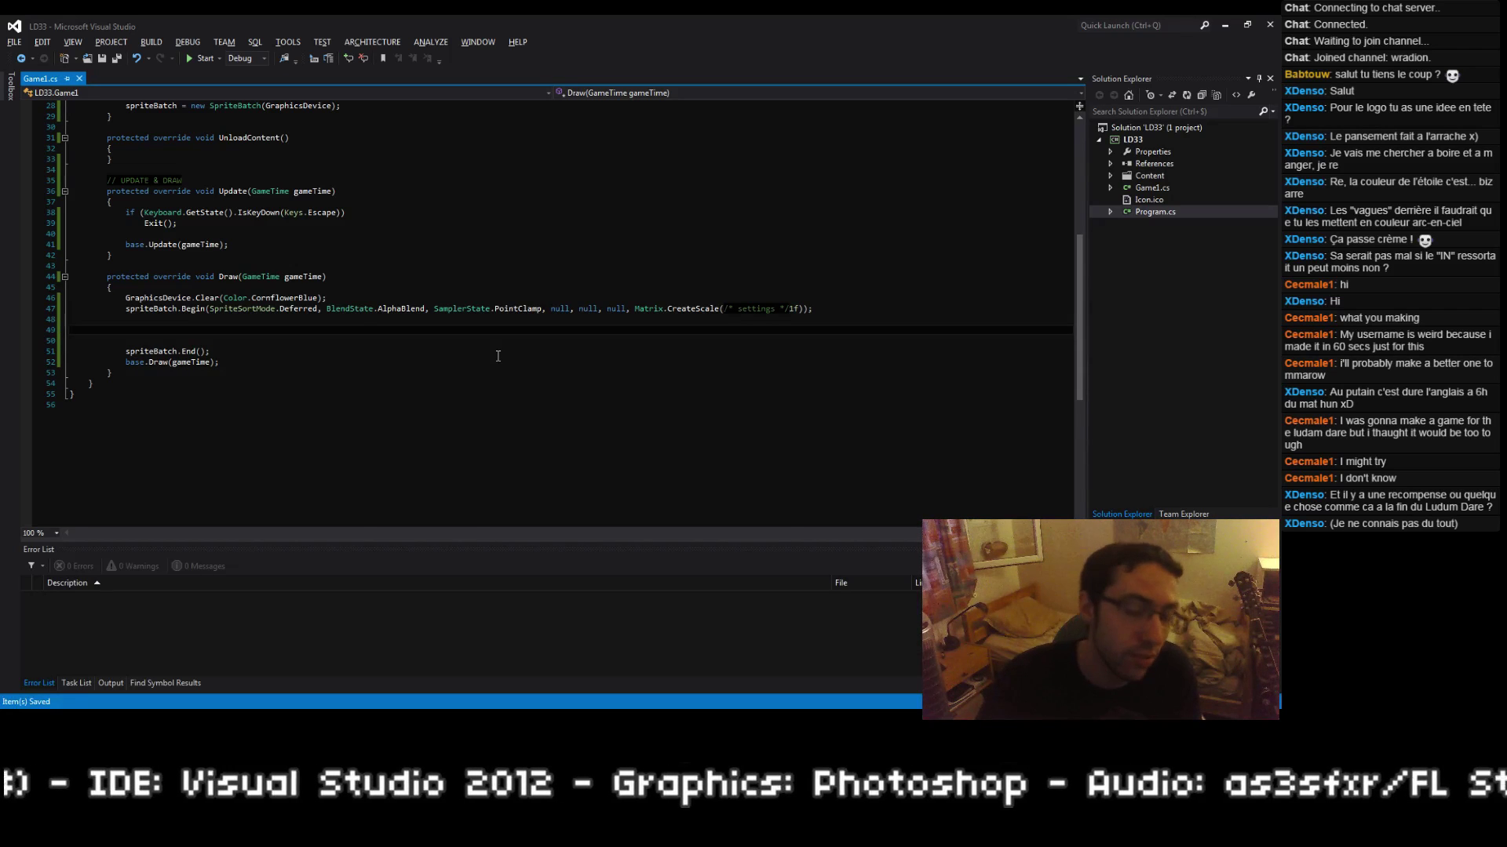
# Step: Add a new folder named "Menus" to the LD33 project
pyautogui.scroll(3, 311, 319)
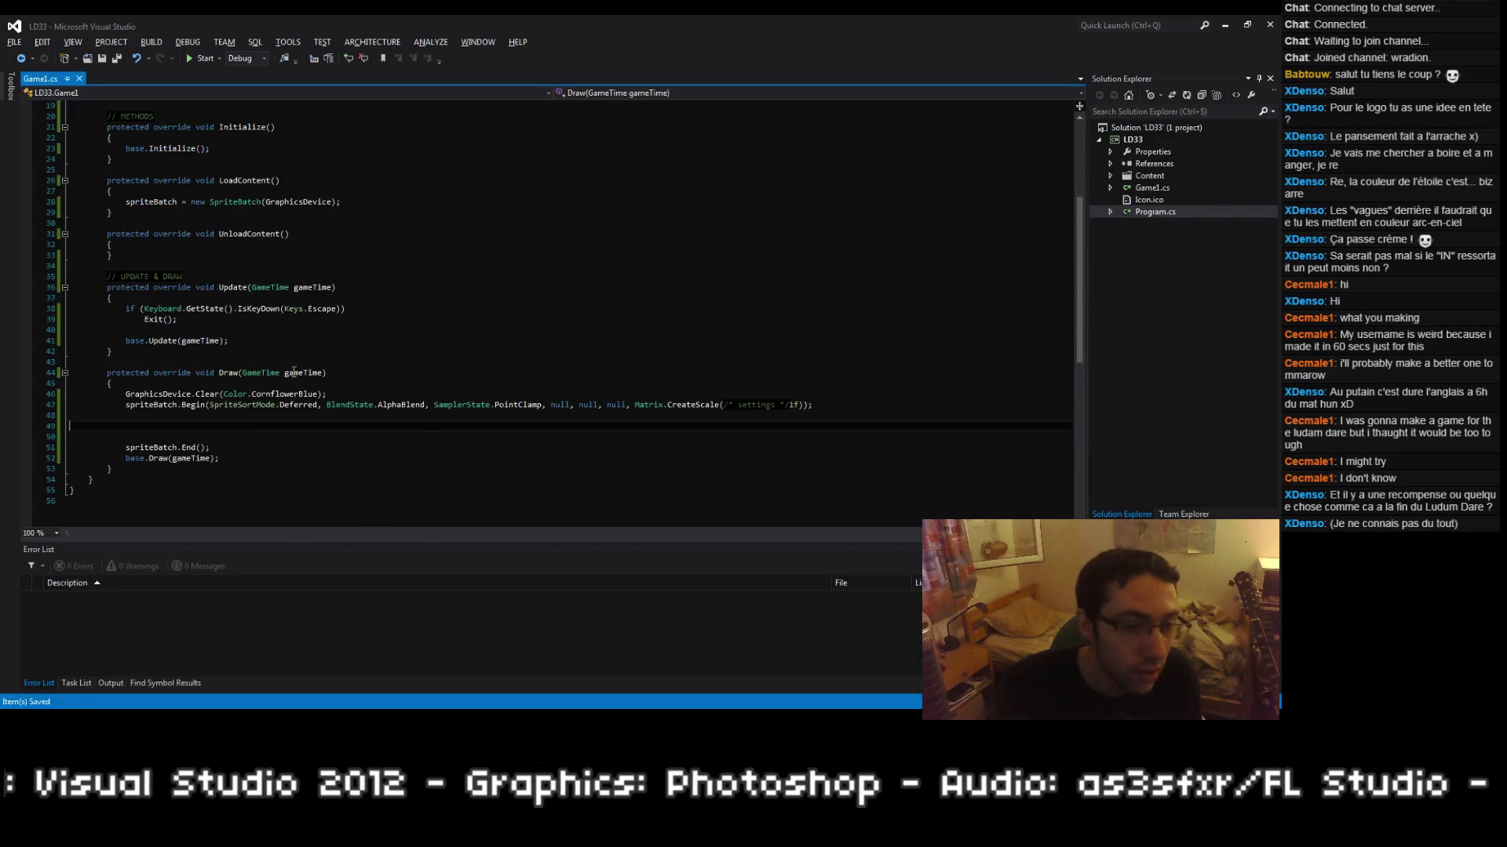
pyautogui.click(311, 318)
pyautogui.scroll(6, 322, 330)
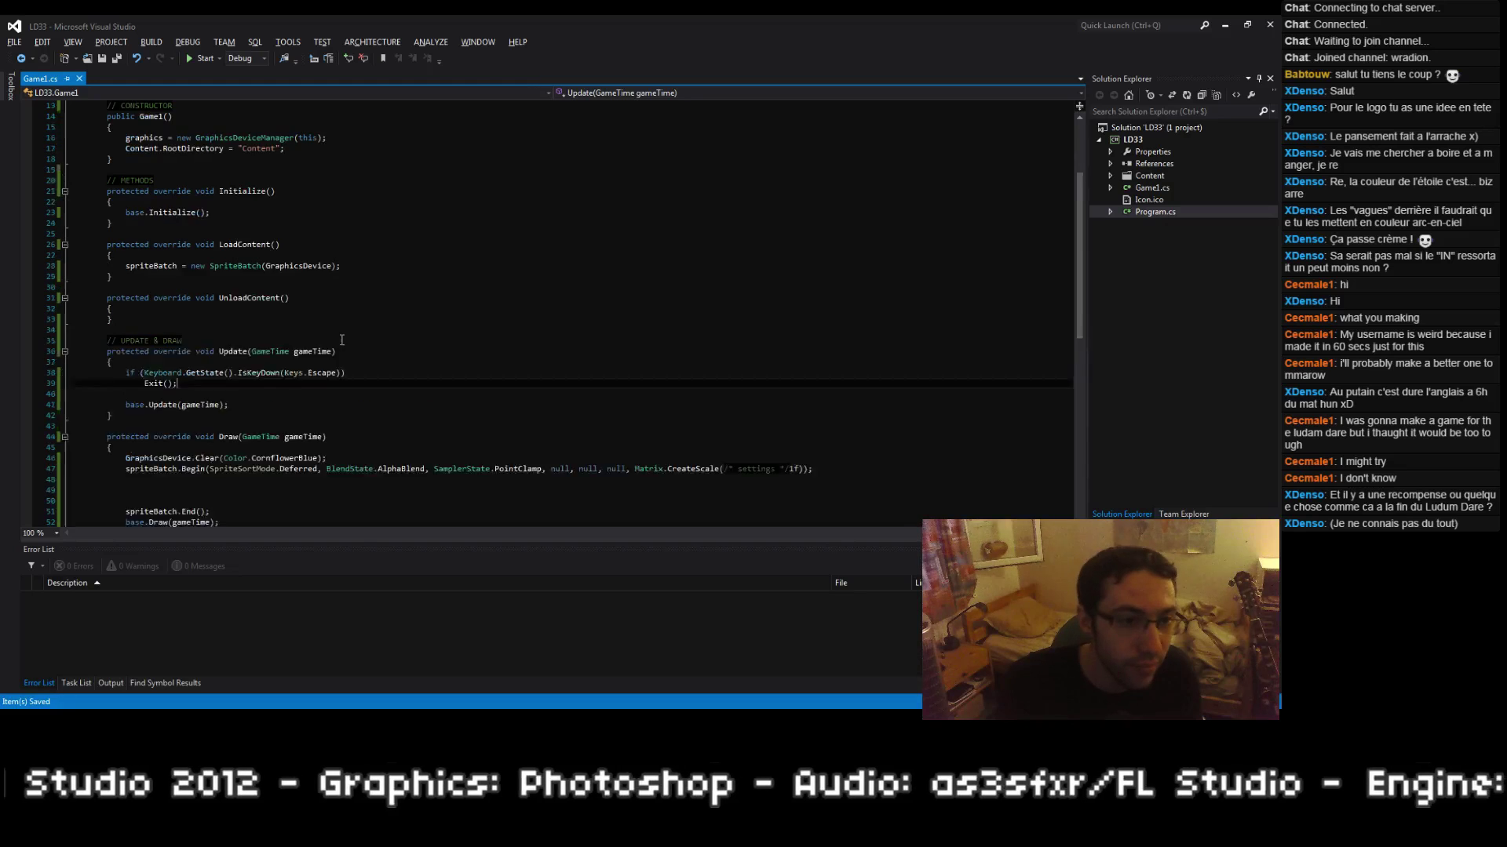
pyautogui.click(1144, 139)
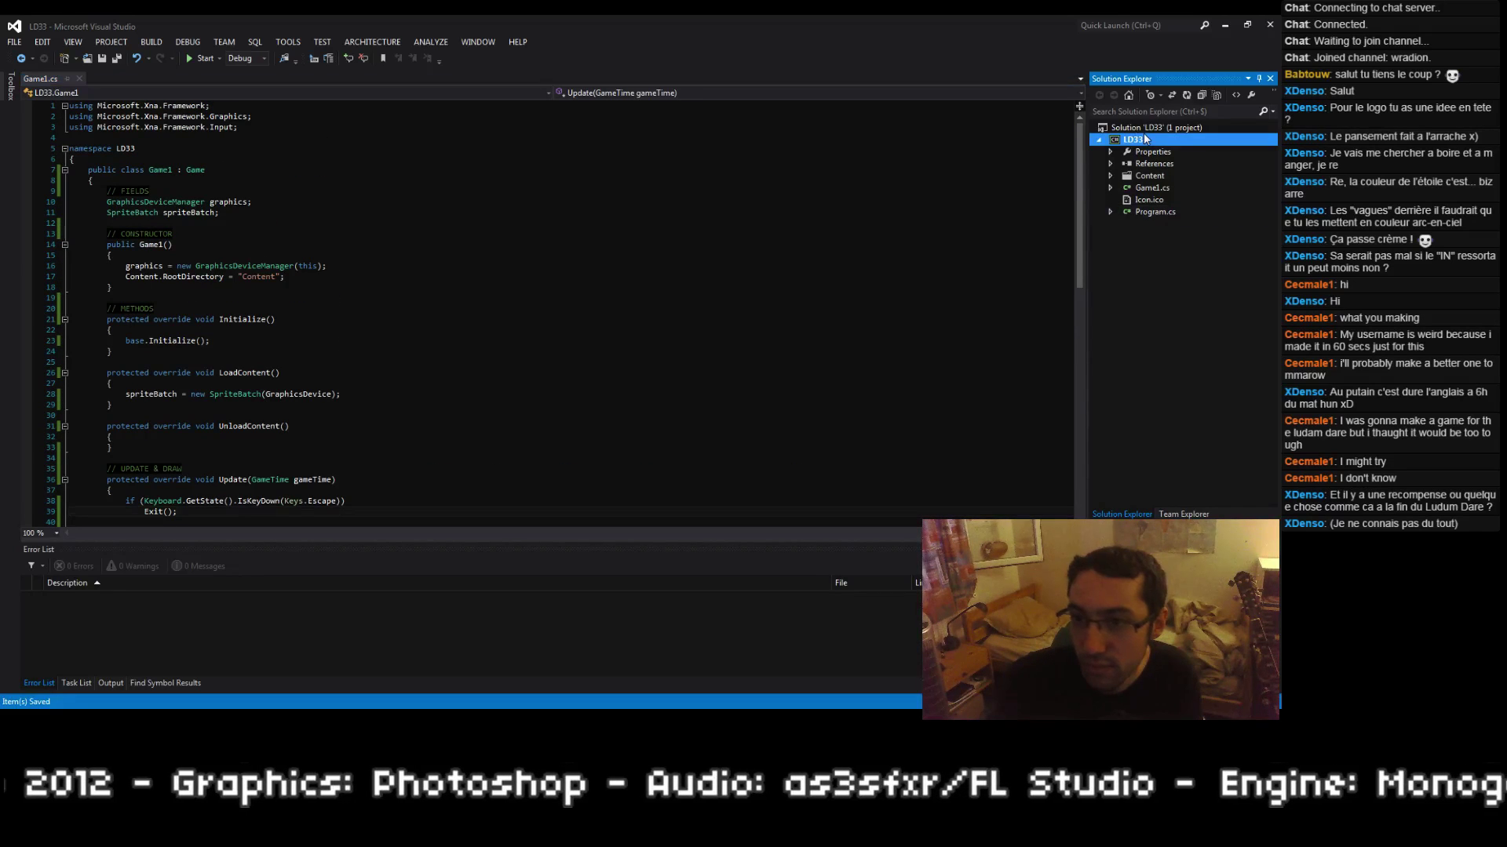
pyautogui.rightClick(1145, 138)
pyautogui.moveTo(1039, 267)
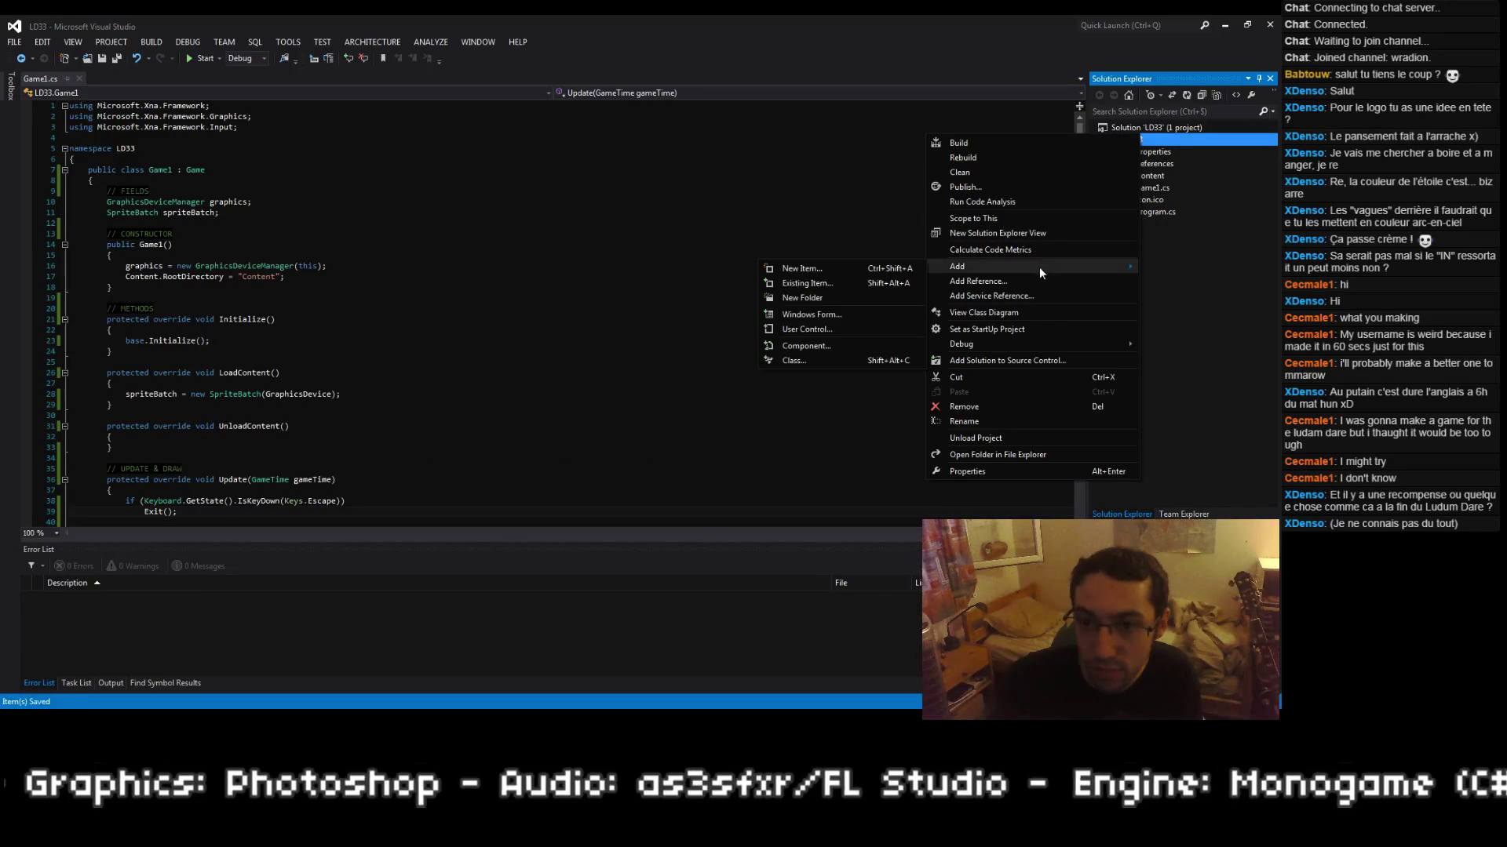
pyautogui.click(821, 299)
pyautogui.write('Menus')
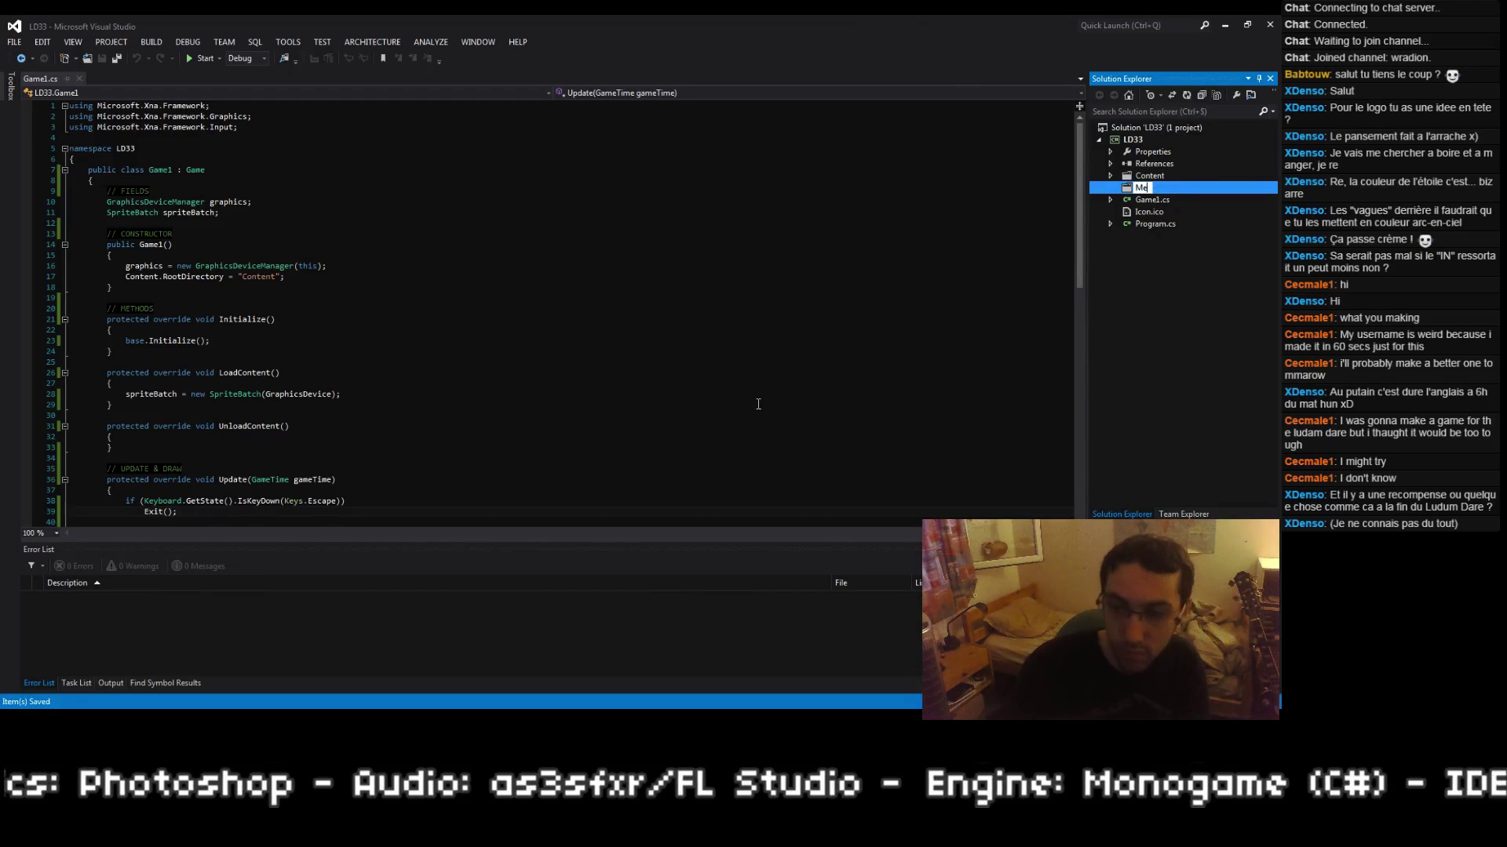
pyautogui.press('Return')
# Step: Add a new class named "Menu" to the Menus folder
pyautogui.rightClick(1144, 191)
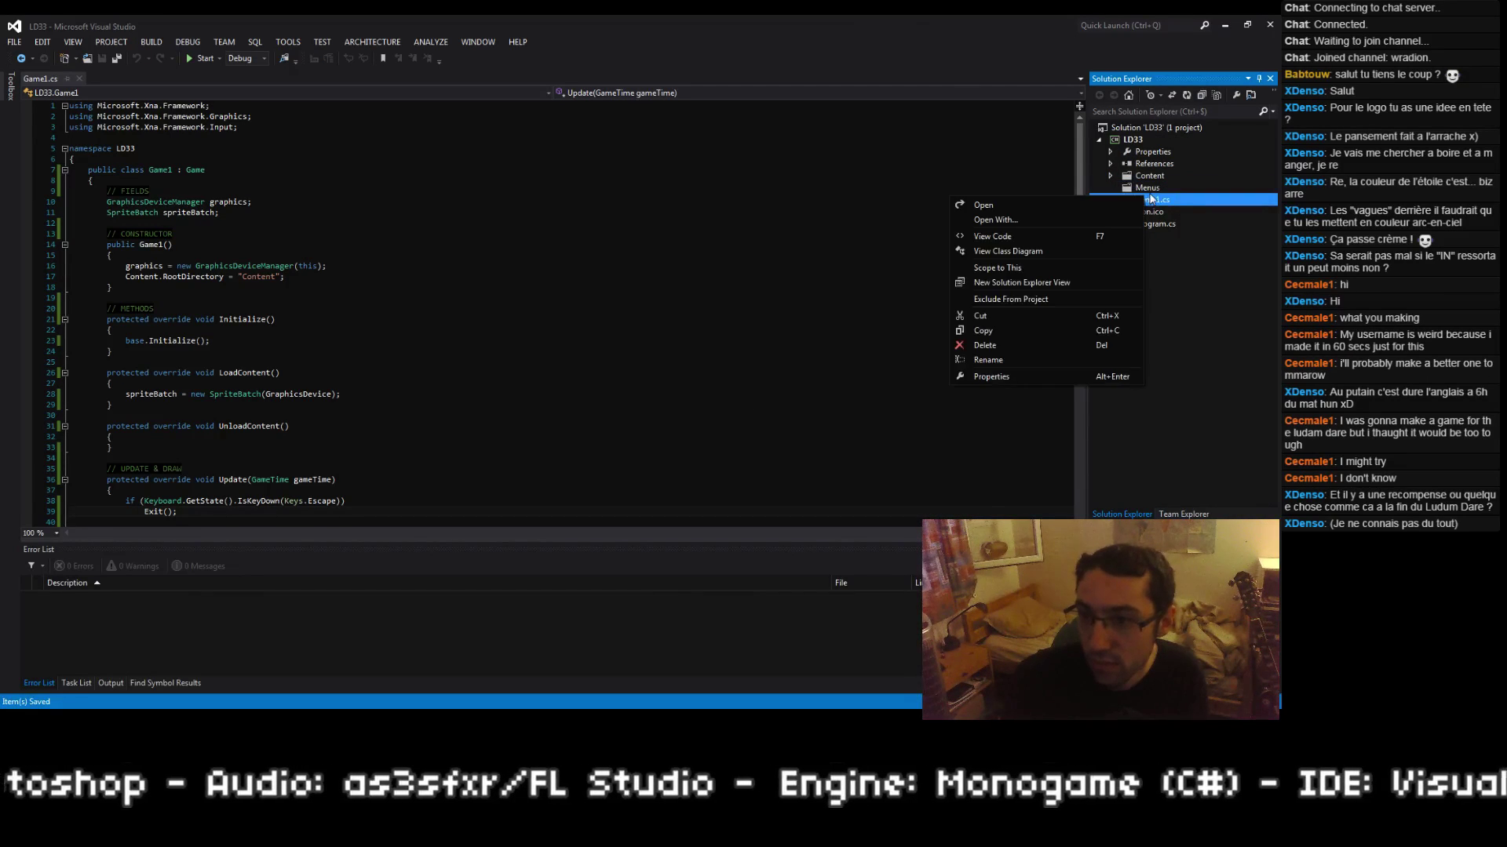
pyautogui.moveTo(1115, 199)
pyautogui.click(836, 295)
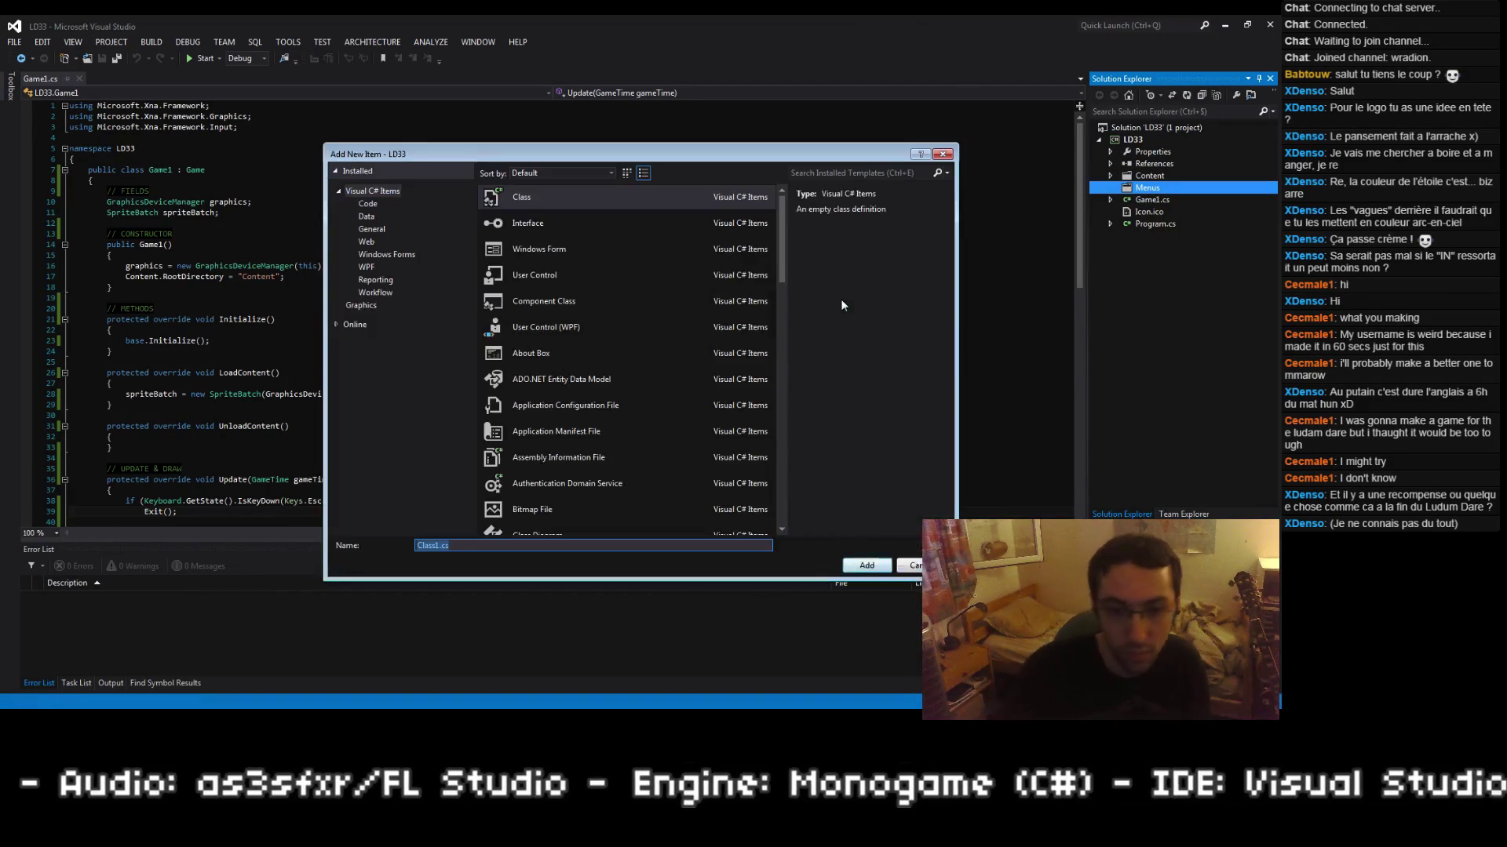
pyautogui.write('Menu')
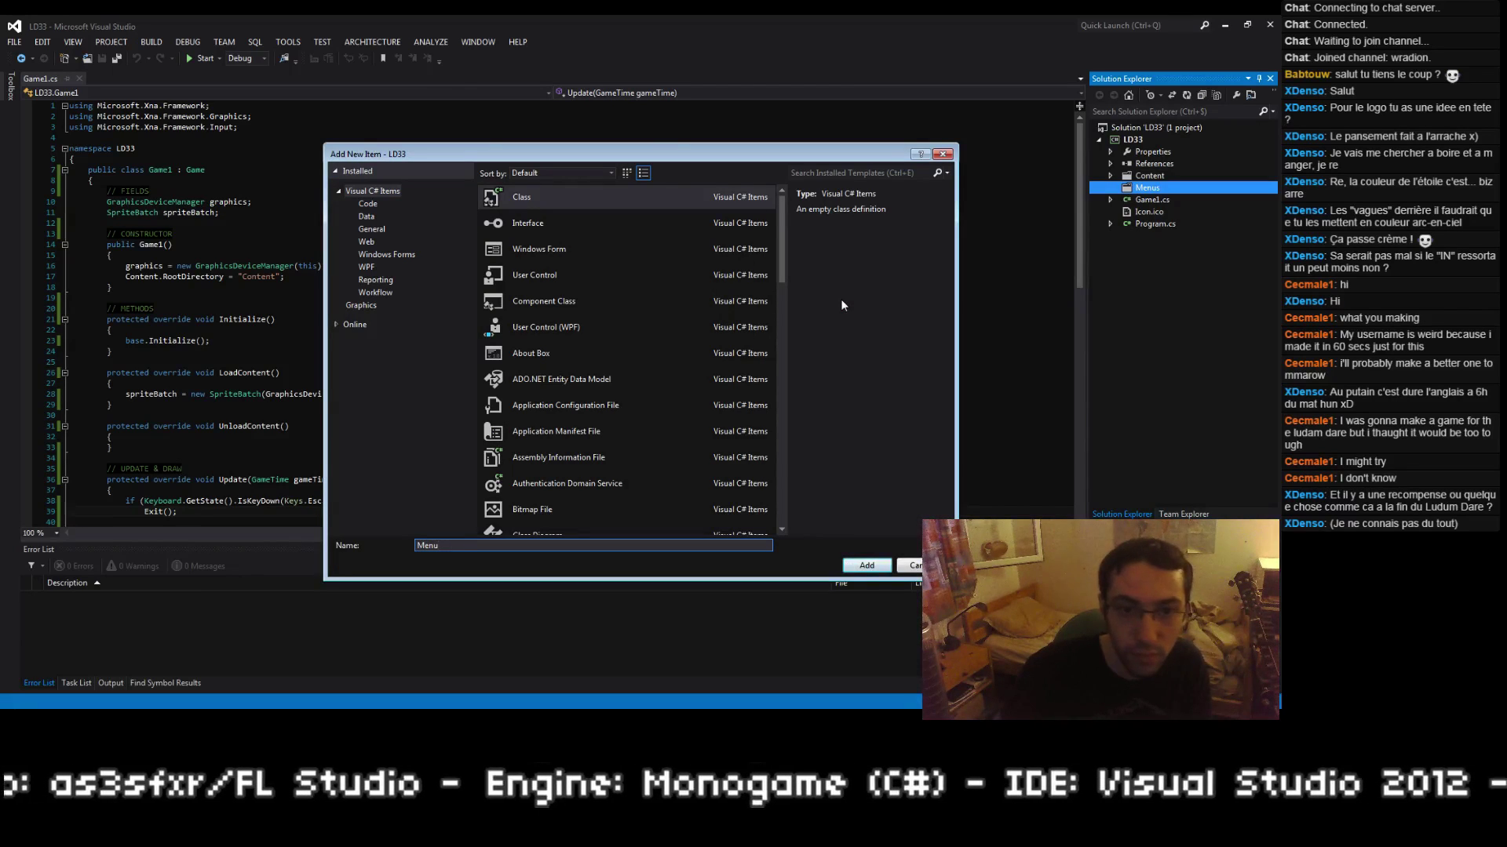
pyautogui.press('Return')
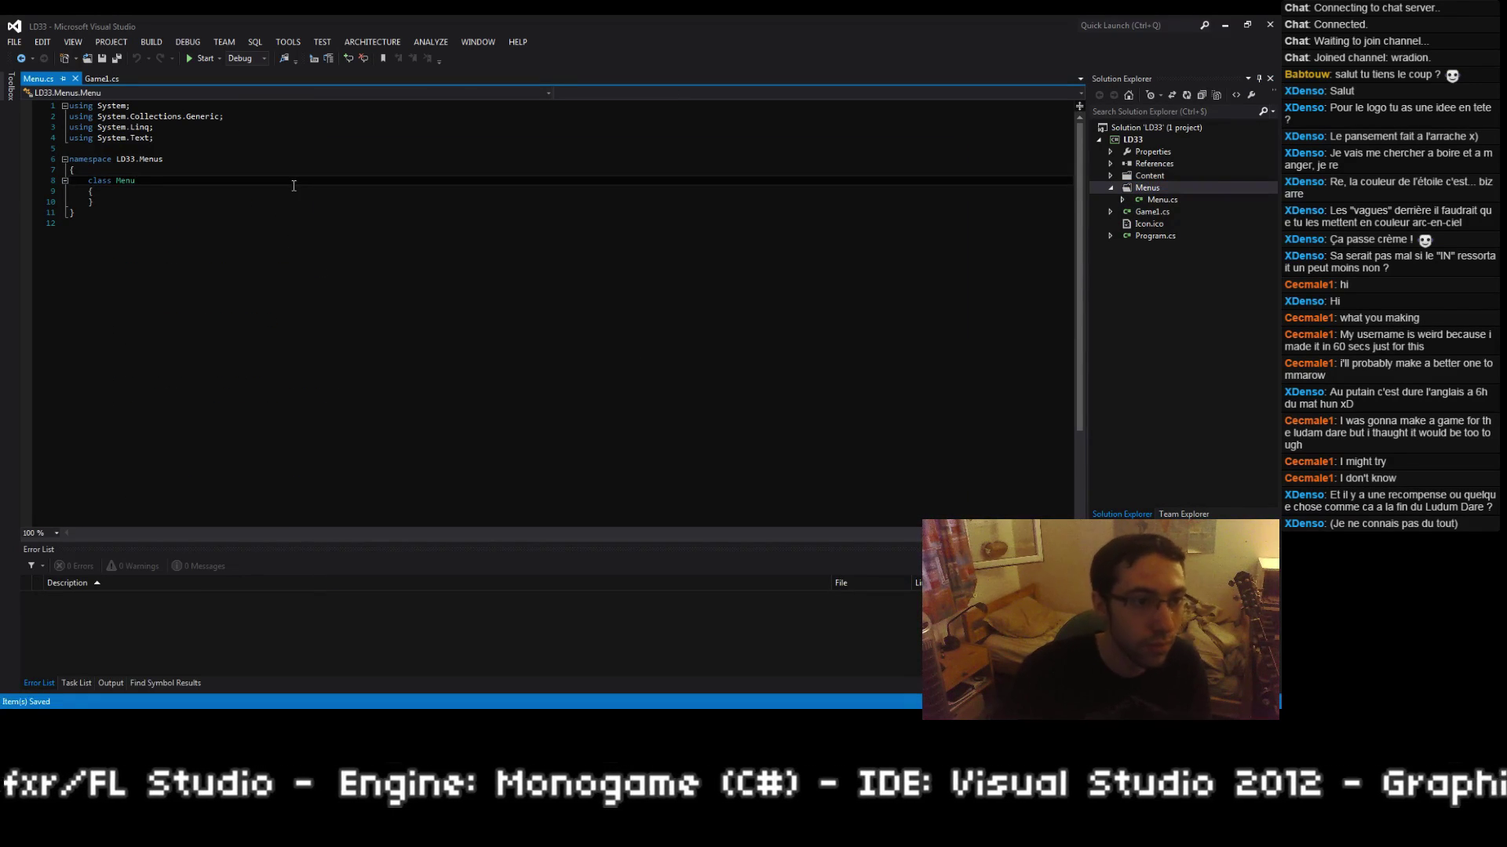
# Step: Make the Menu class public abstract and start its body with a // FIELDS comment followed by a blank line
pyautogui.write('public abstract')
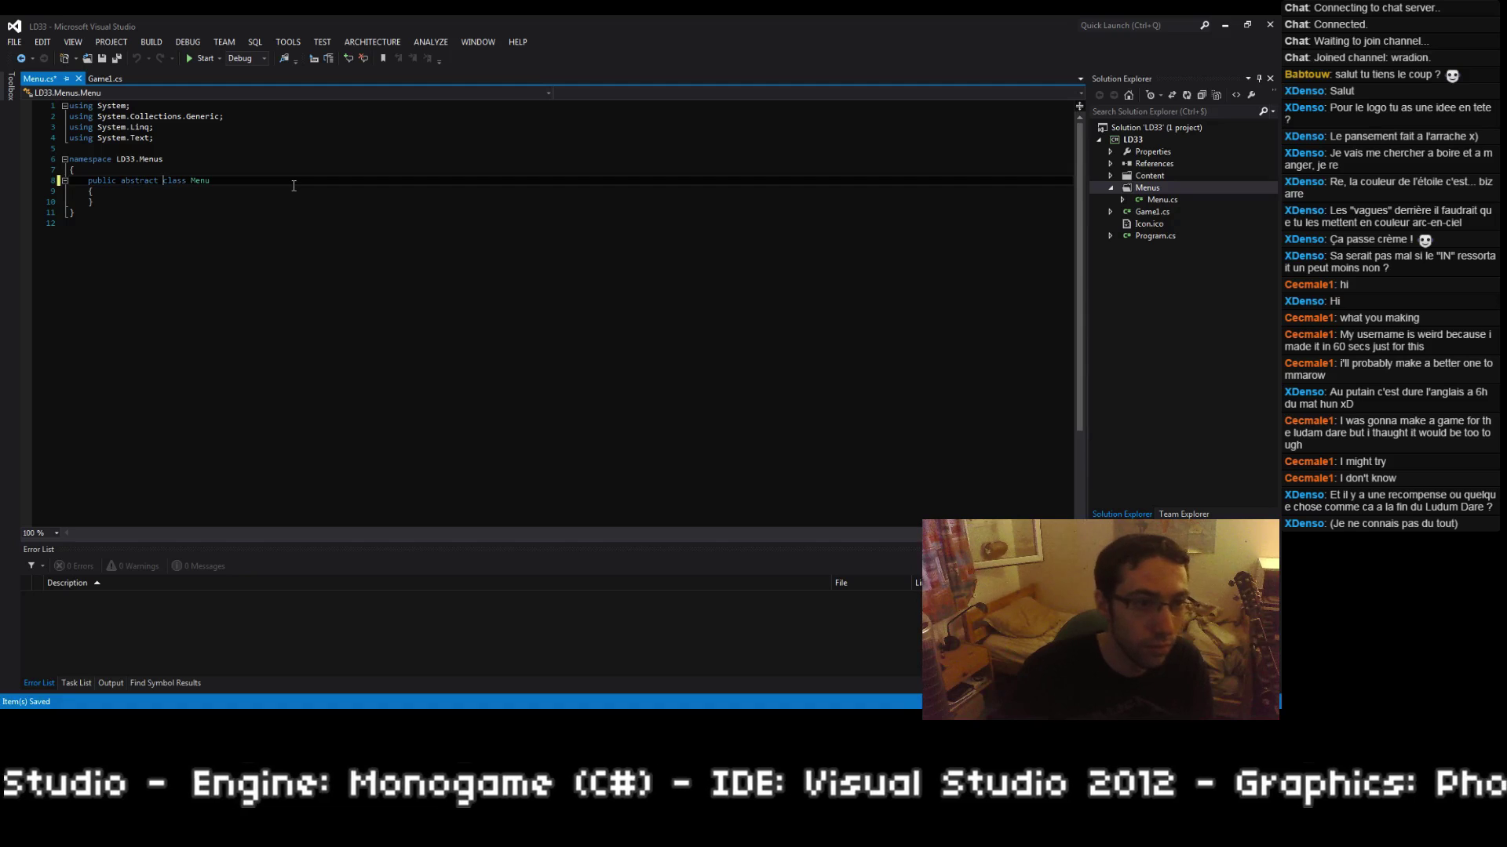
pyautogui.press('Down')
pyautogui.press('Return')
pyautogui.write('// PUBLIC')
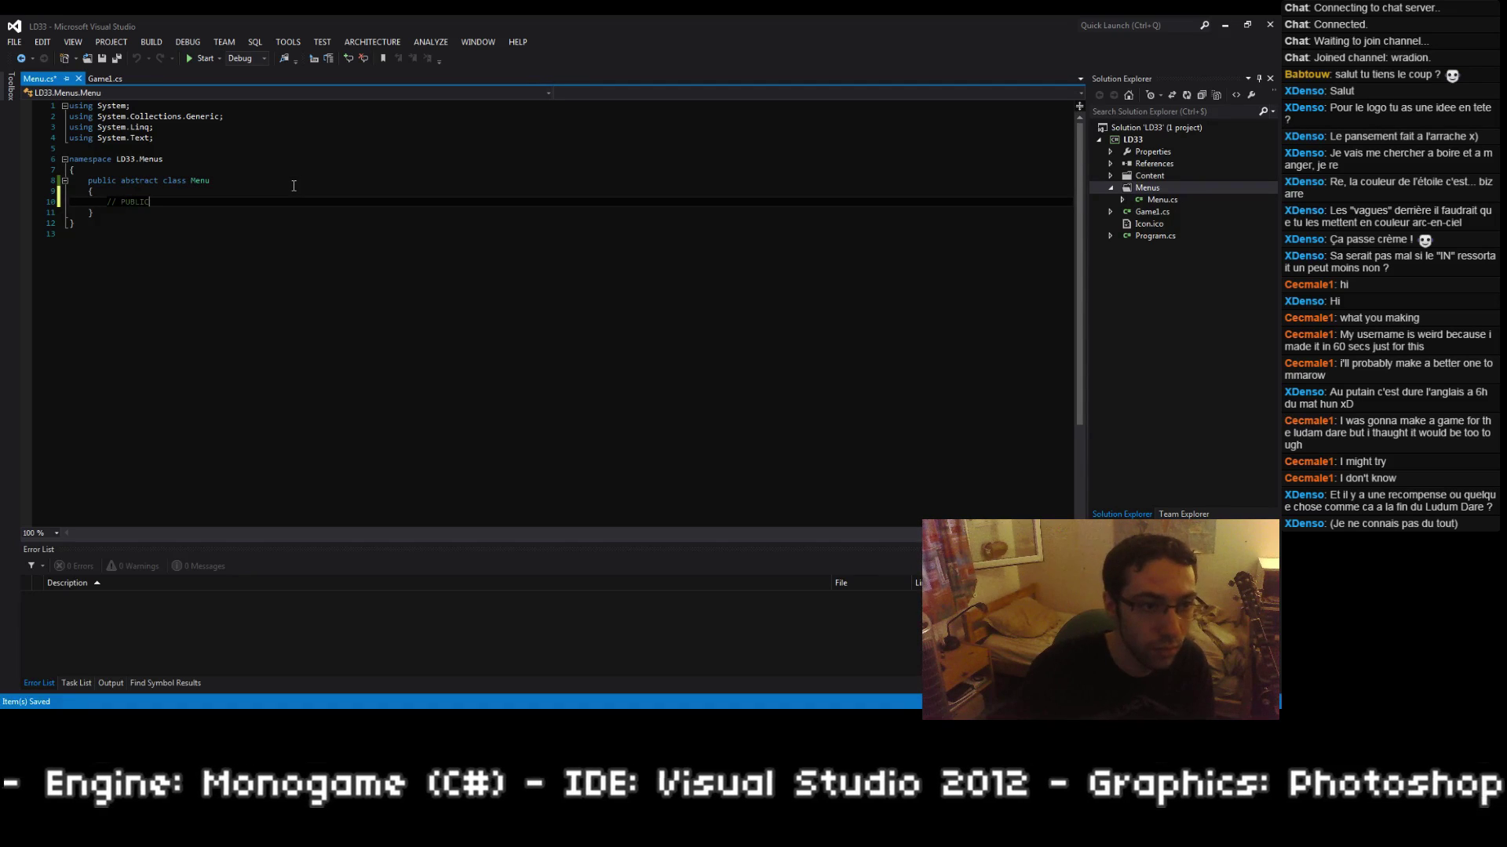
pyautogui.press('BackSpace')
pyautogui.press('BackSpace')
pyautogui.press('BackSpace')
pyautogui.press('BackSpace')
pyautogui.press('BackSpace')
pyautogui.press('BackSpace')
pyautogui.write('FIELDS')
pyautogui.press('Return')
pyautogui.press('Return')
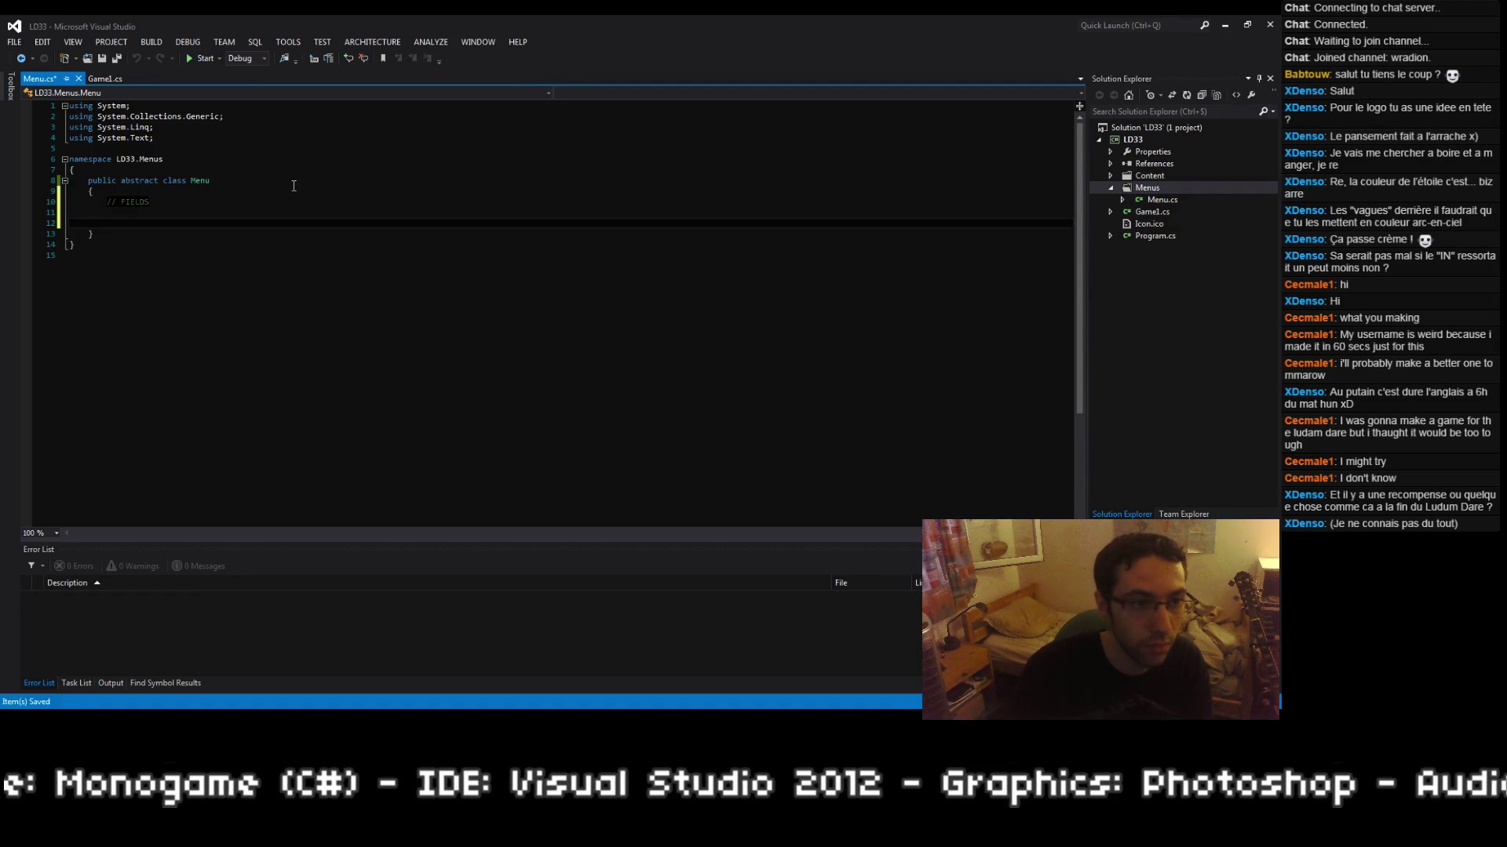
# Step: Add a // CONSTRUCTOR comment to the Menu class with an empty protected Menu() constructor beneath it
pyautogui.write('// CONSTRUCTOR')
pyautogui.press('Return')
pyautogui.write('prote')
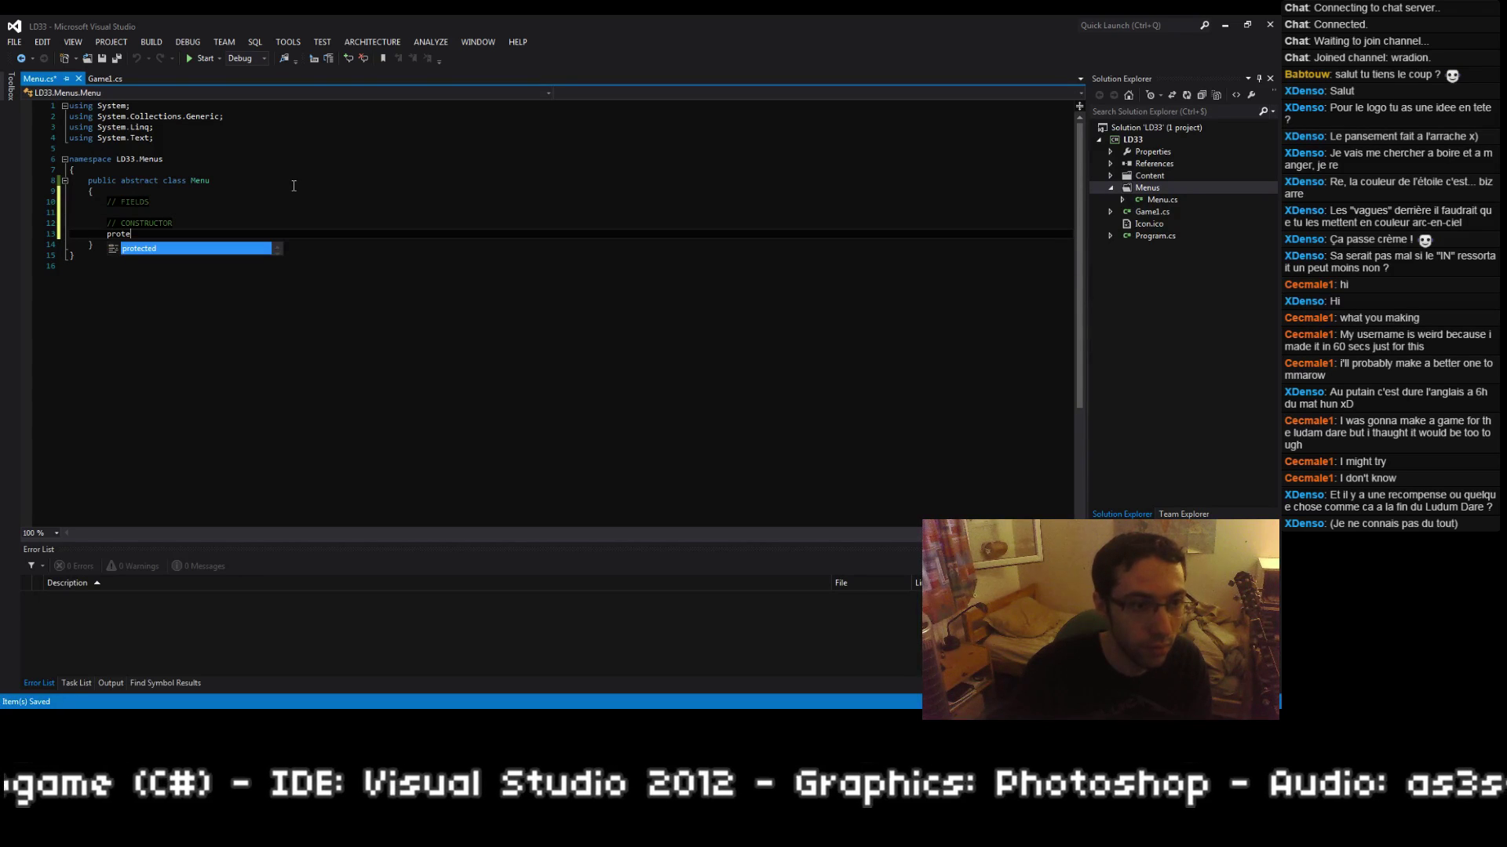
pyautogui.write('cted Menu()')
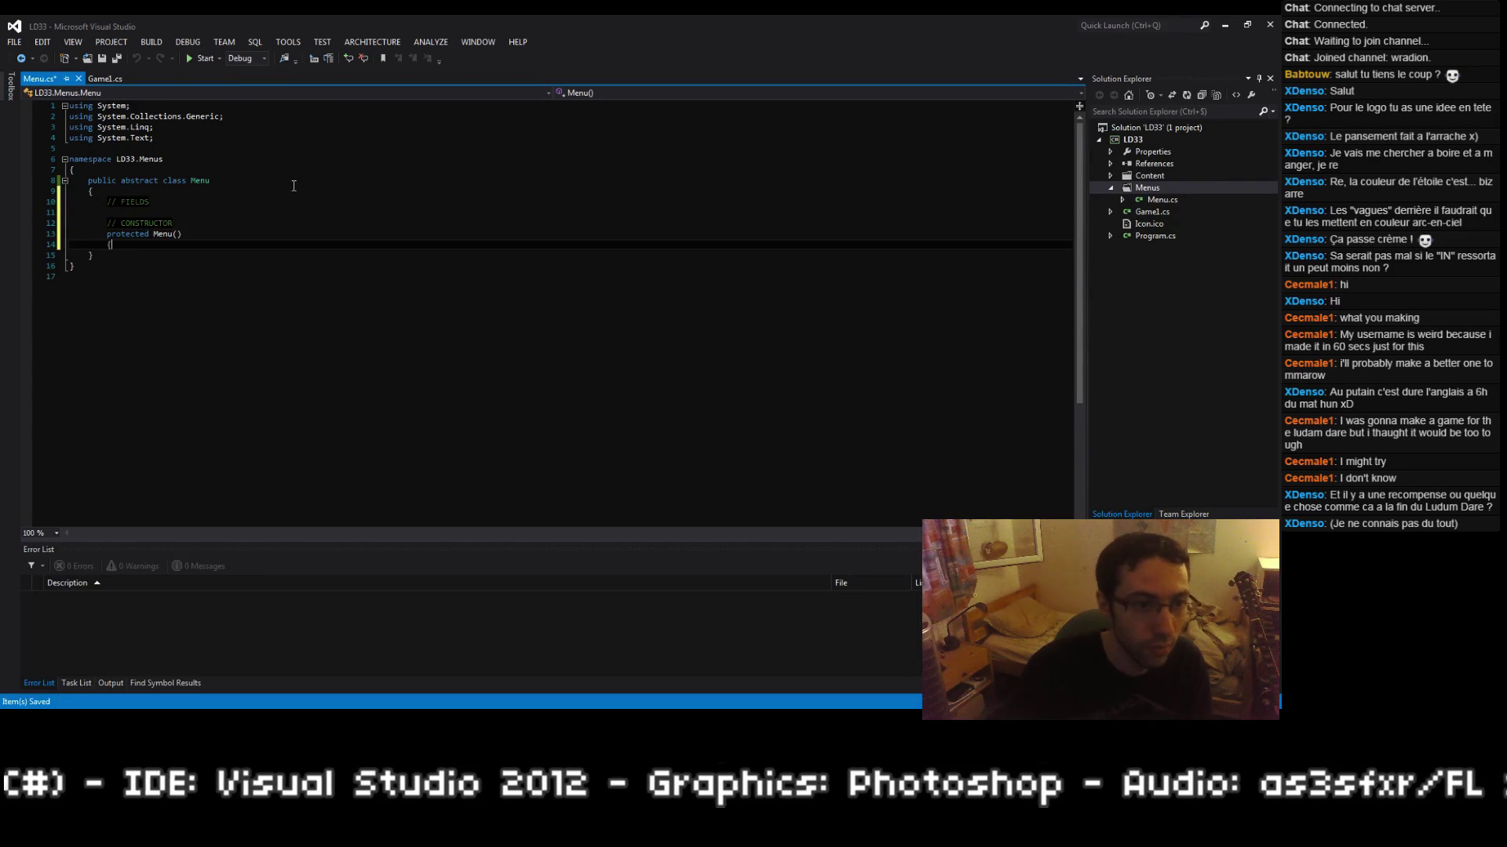
pyautogui.press('Return')
pyautogui.write('{')
pyautogui.press('Return')
pyautogui.write('}')
pyautogui.press('Return')
pyautogui.press('Return')
# Step: Add // METHODS and // UPDATE & DRAW section comments below the Menu constructor, separated by a blank line
pyautogui.write('// METHODS')
pyautogui.press('Return')
pyautogui.press('Return')
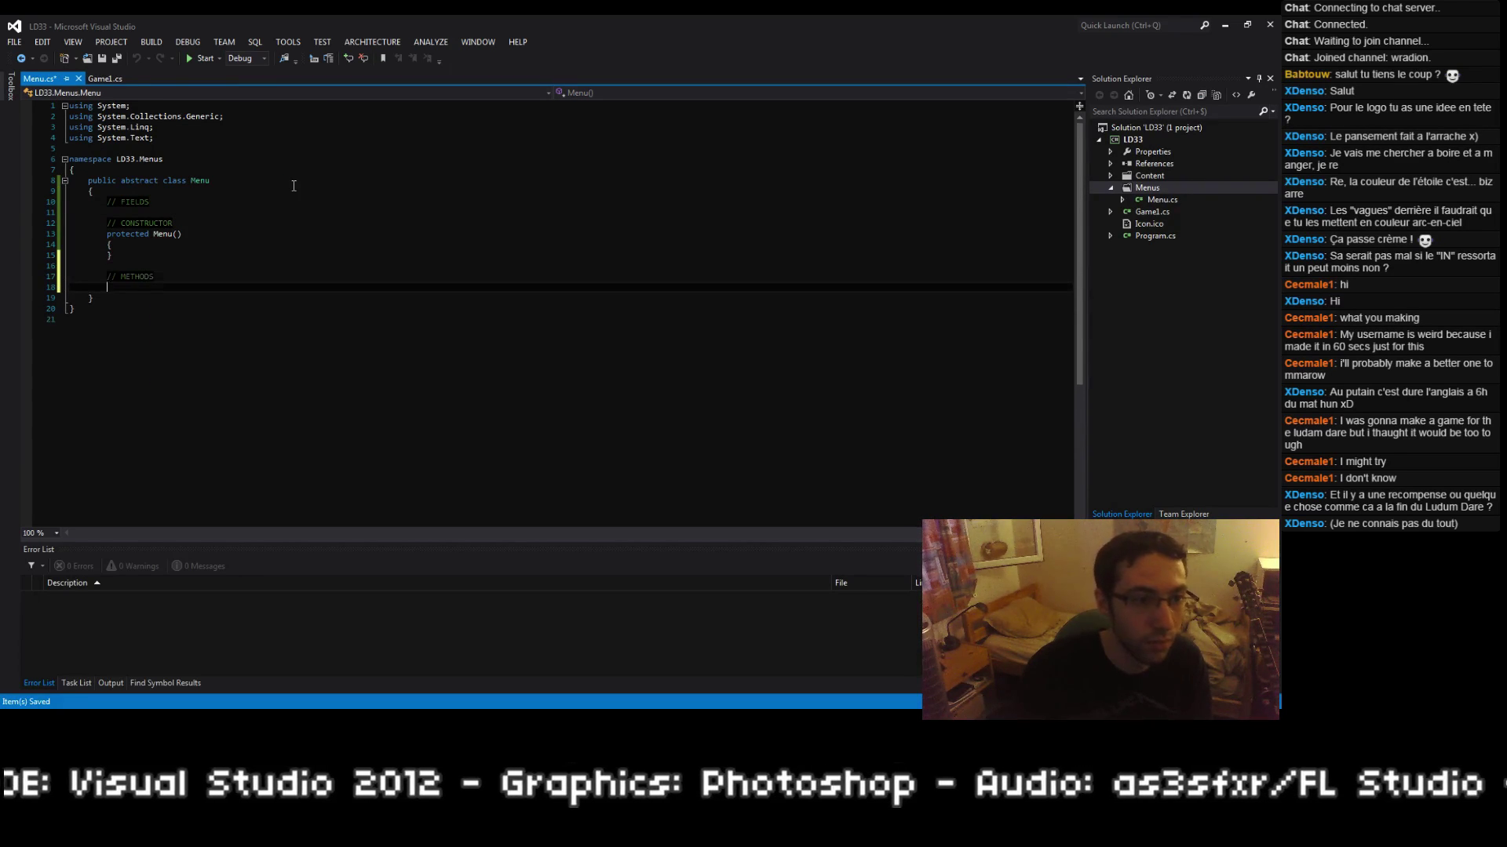
pyautogui.write('// UPDATE & DR')
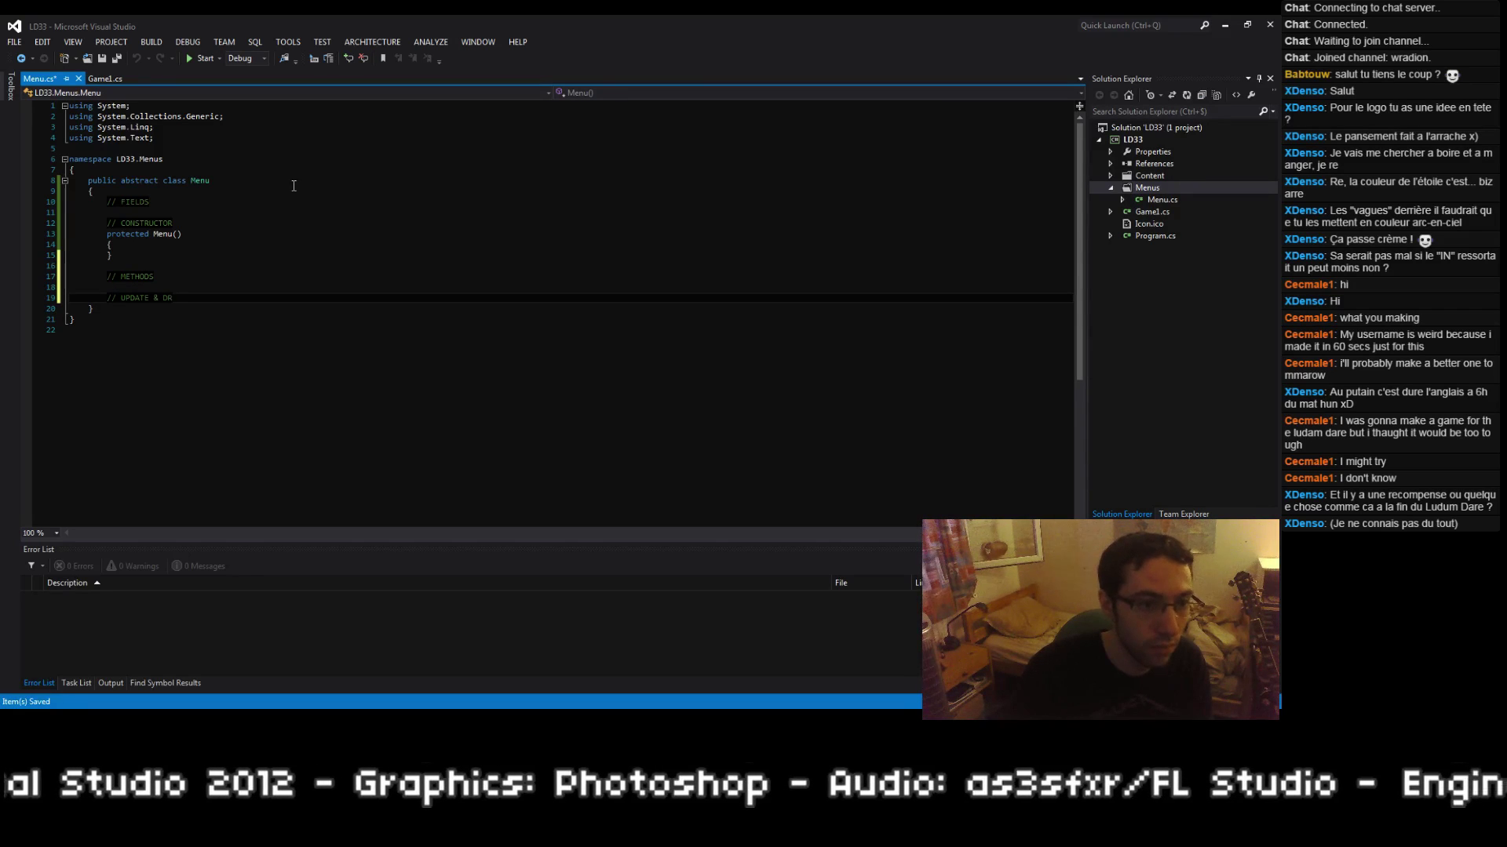
pyautogui.write('AW')
# Step: Write a public void Update(Input input) method with an empty body under the // UPDATE & DRAW comment
pyautogui.press('Return')
pyautogui.write('public void Upda')
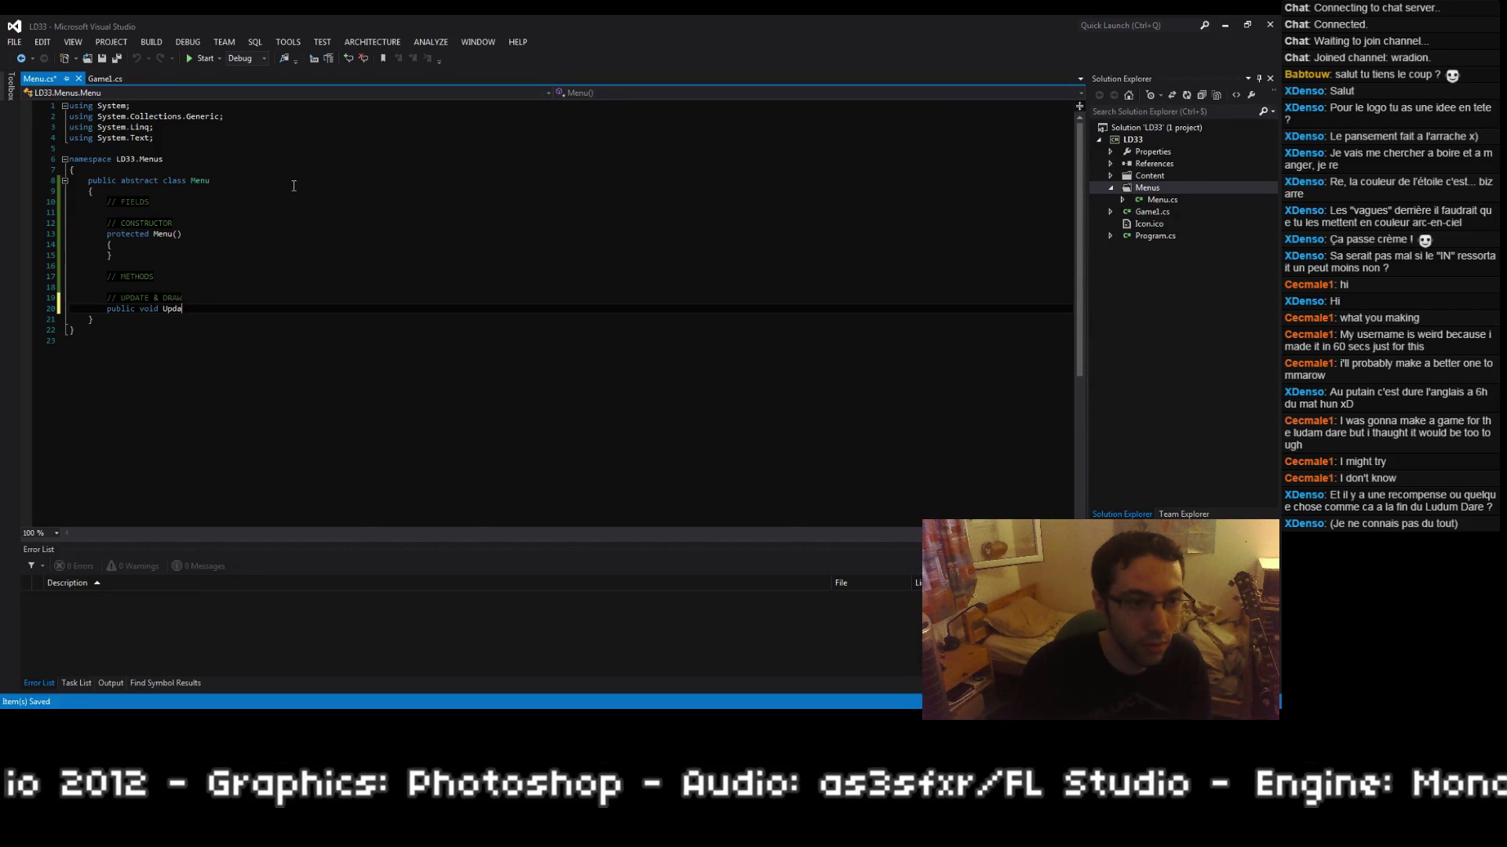
pyautogui.write('te(input intpu')
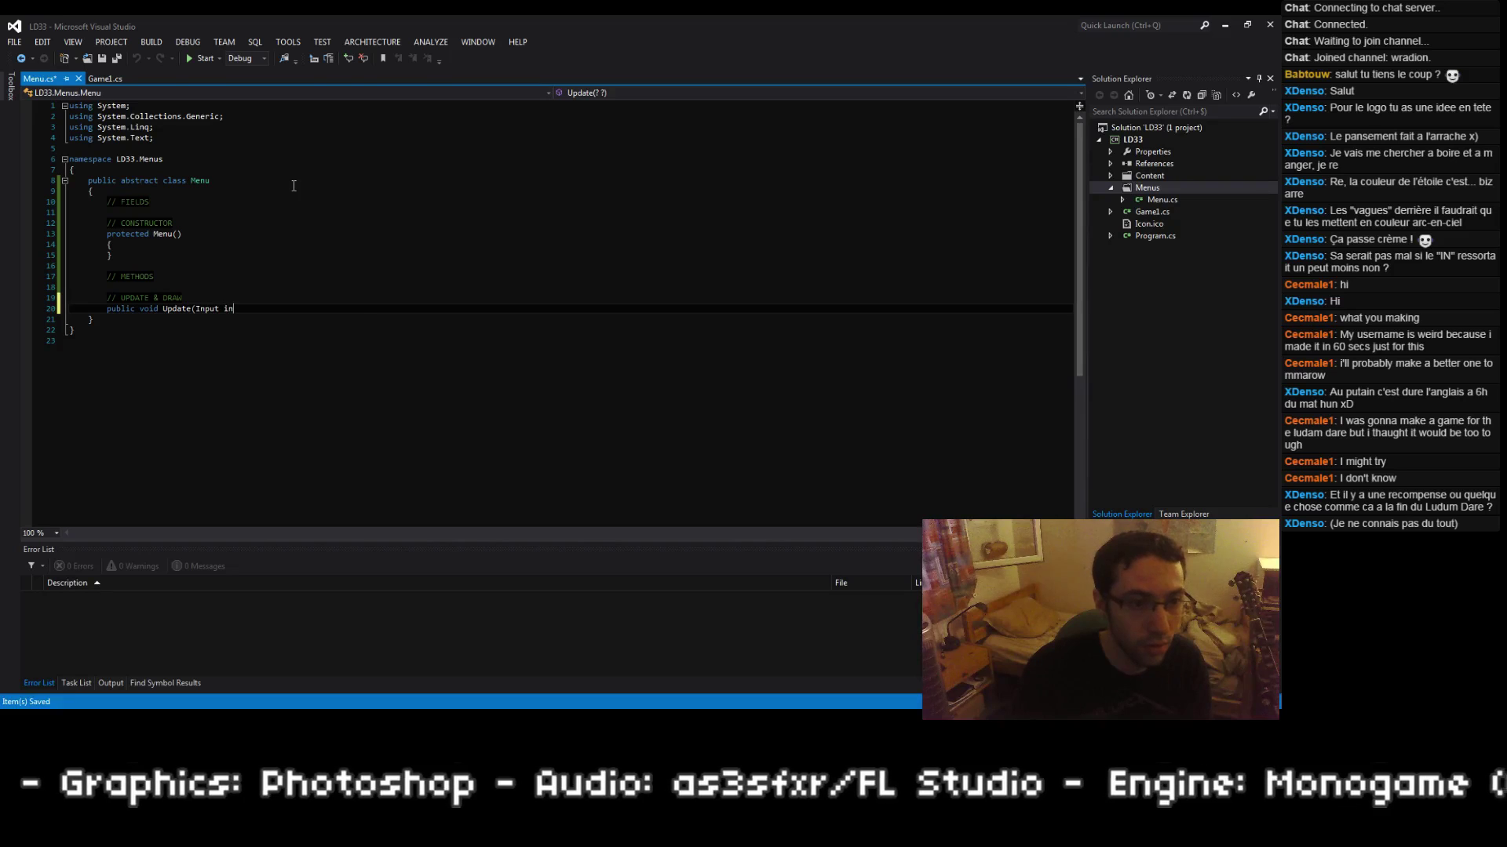
pyautogui.press('BackSpace')
pyautogui.press('BackSpace')
pyautogui.press('BackSpace')
pyautogui.write('put)')
pyautogui.press('Return')
pyautogui.write('{')
pyautogui.press('Return')
pyautogui.write('}')
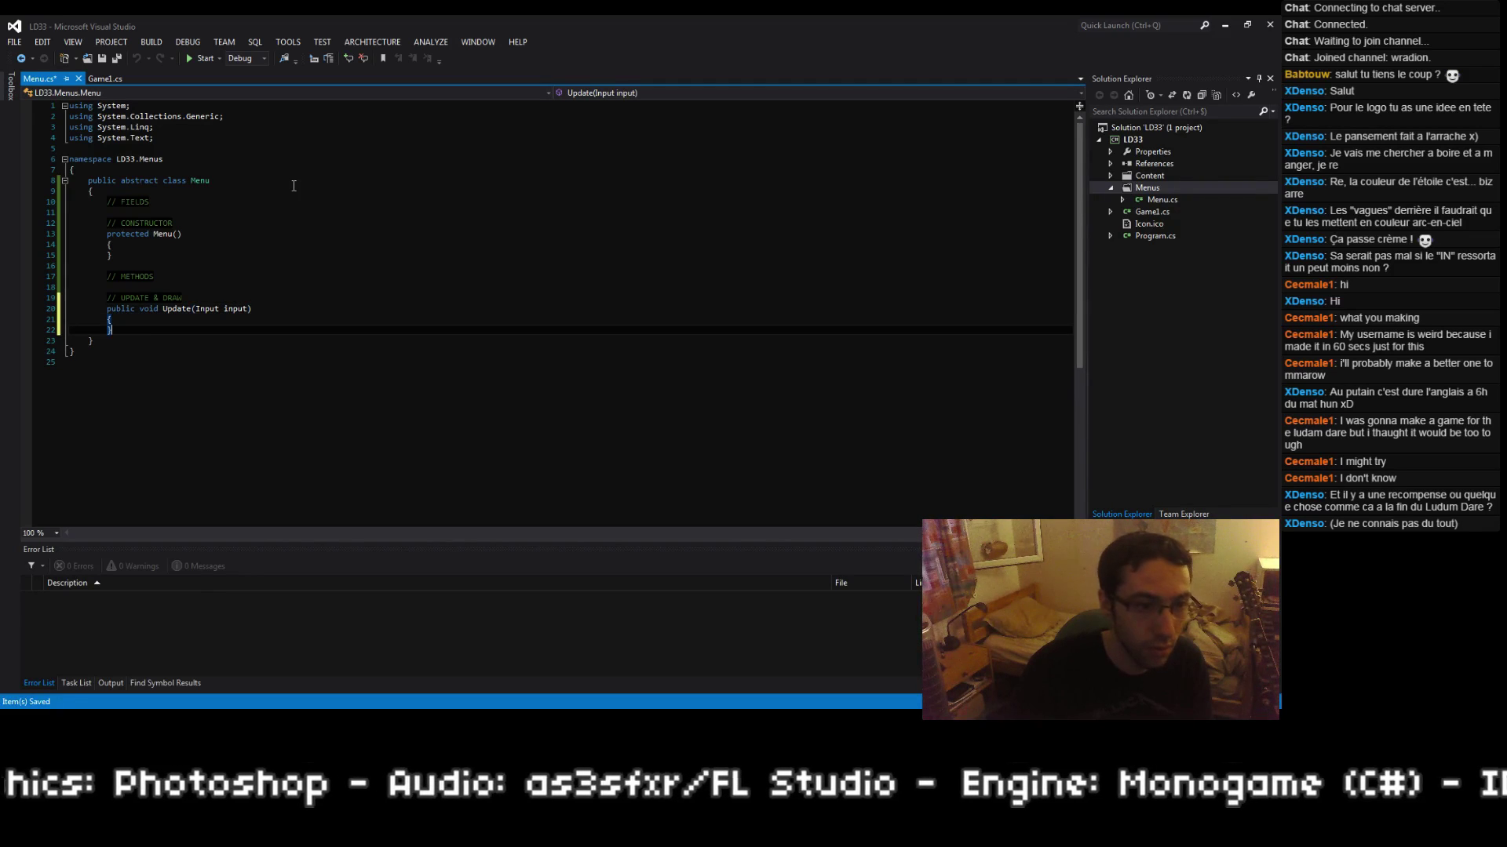
# Step: Turn Update into an abstract declaration by deleting its braces, adding the abstract modifier and ending the line with a semicolon
pyautogui.press('Home')
pyautogui.press('Home')
pyautogui.press('Up')
pyautogui.hotkey('shift', 'Down')
pyautogui.hotkey('shift', 'Down')
pyautogui.press('Delete')
pyautogui.press('Left')
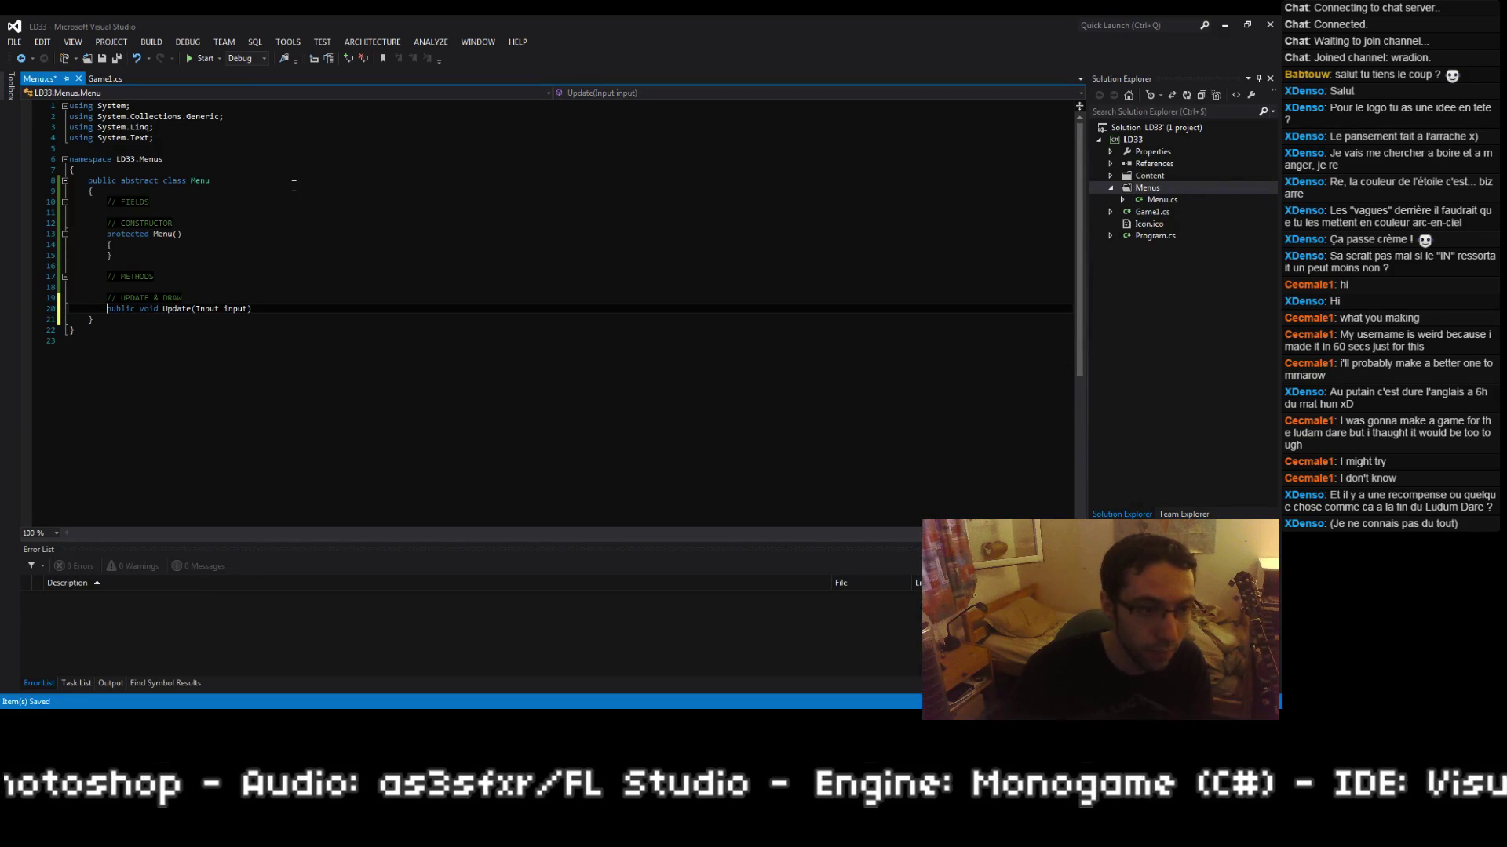
pyautogui.press('Home')
pyautogui.hotkey('ctrl', 'Right')
pyautogui.write('abstract')
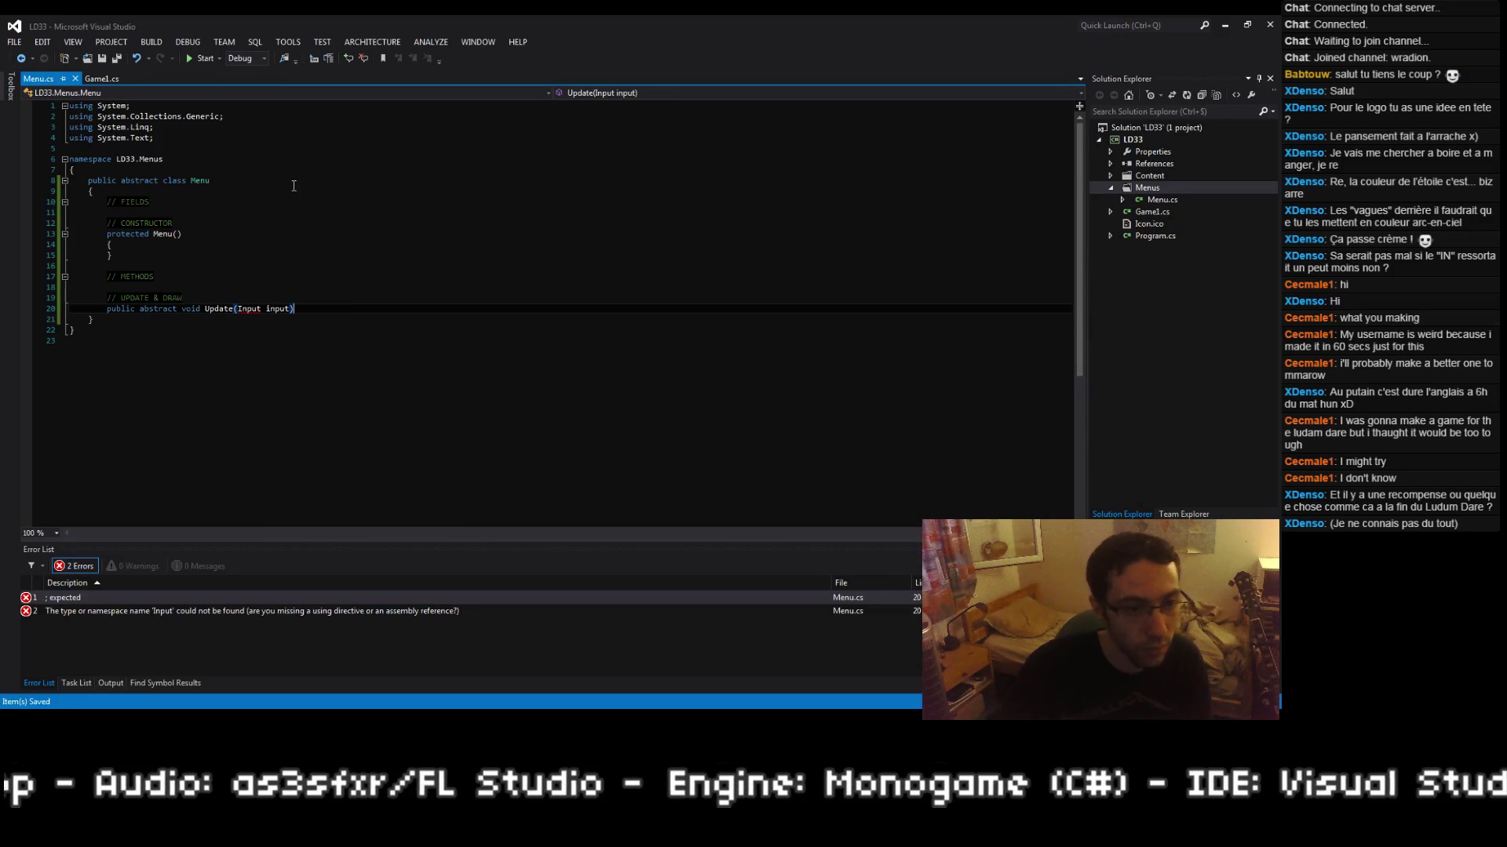
pyautogui.press('End')
pyautogui.press('Return')
pyautogui.press('BackSpace')
pyautogui.write(';')
# Step: Declare public abstract void Draw(Output output); below Update and save the file
pyautogui.press('Return')
pyautogui.write('public a')
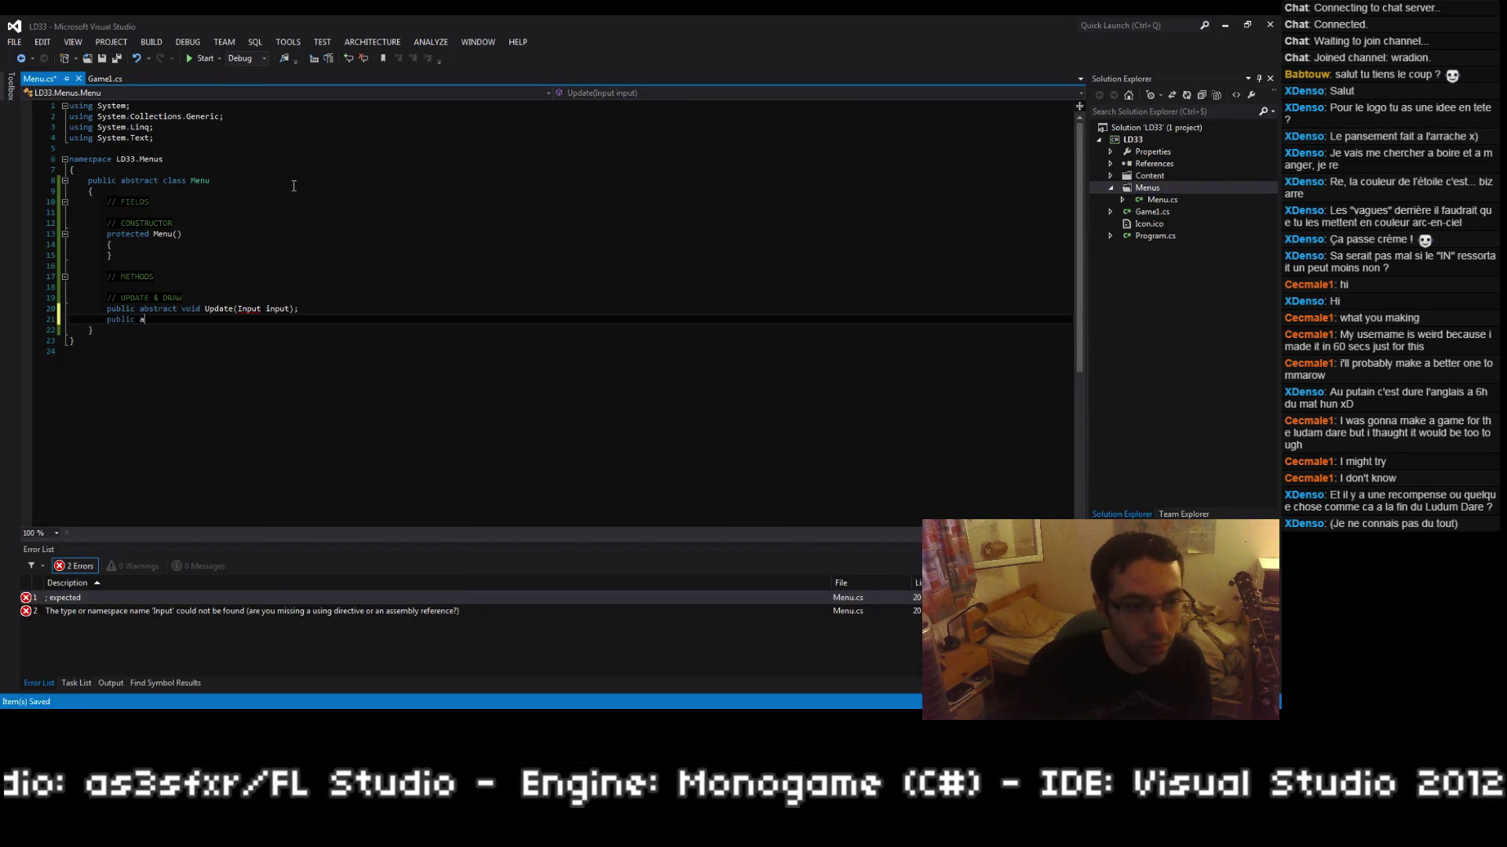
pyautogui.write('bstract void Draw')
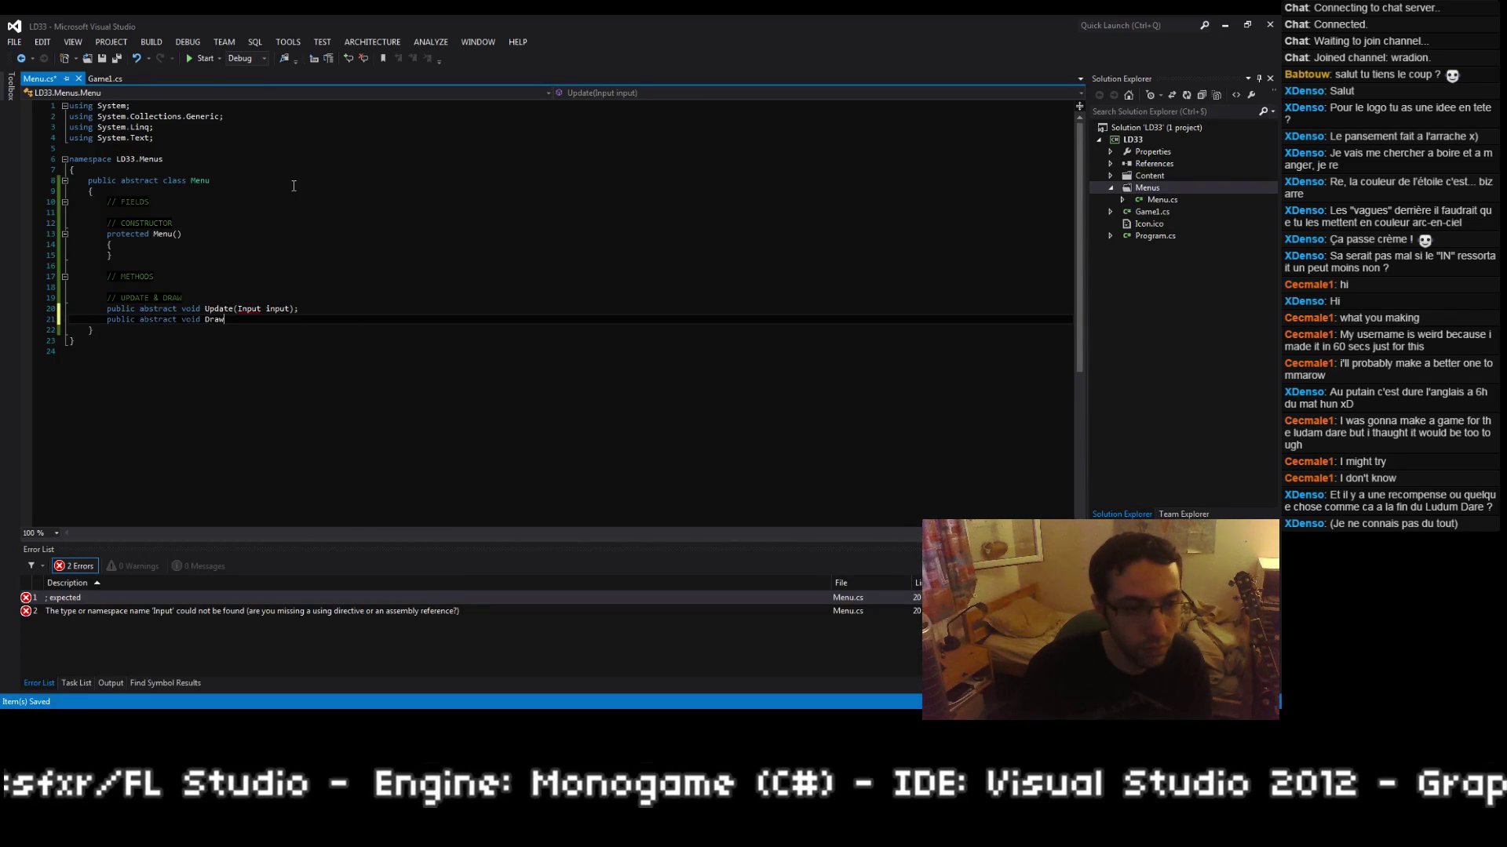
pyautogui.write('(Output output);')
pyautogui.hotkey('ctrl', 's')
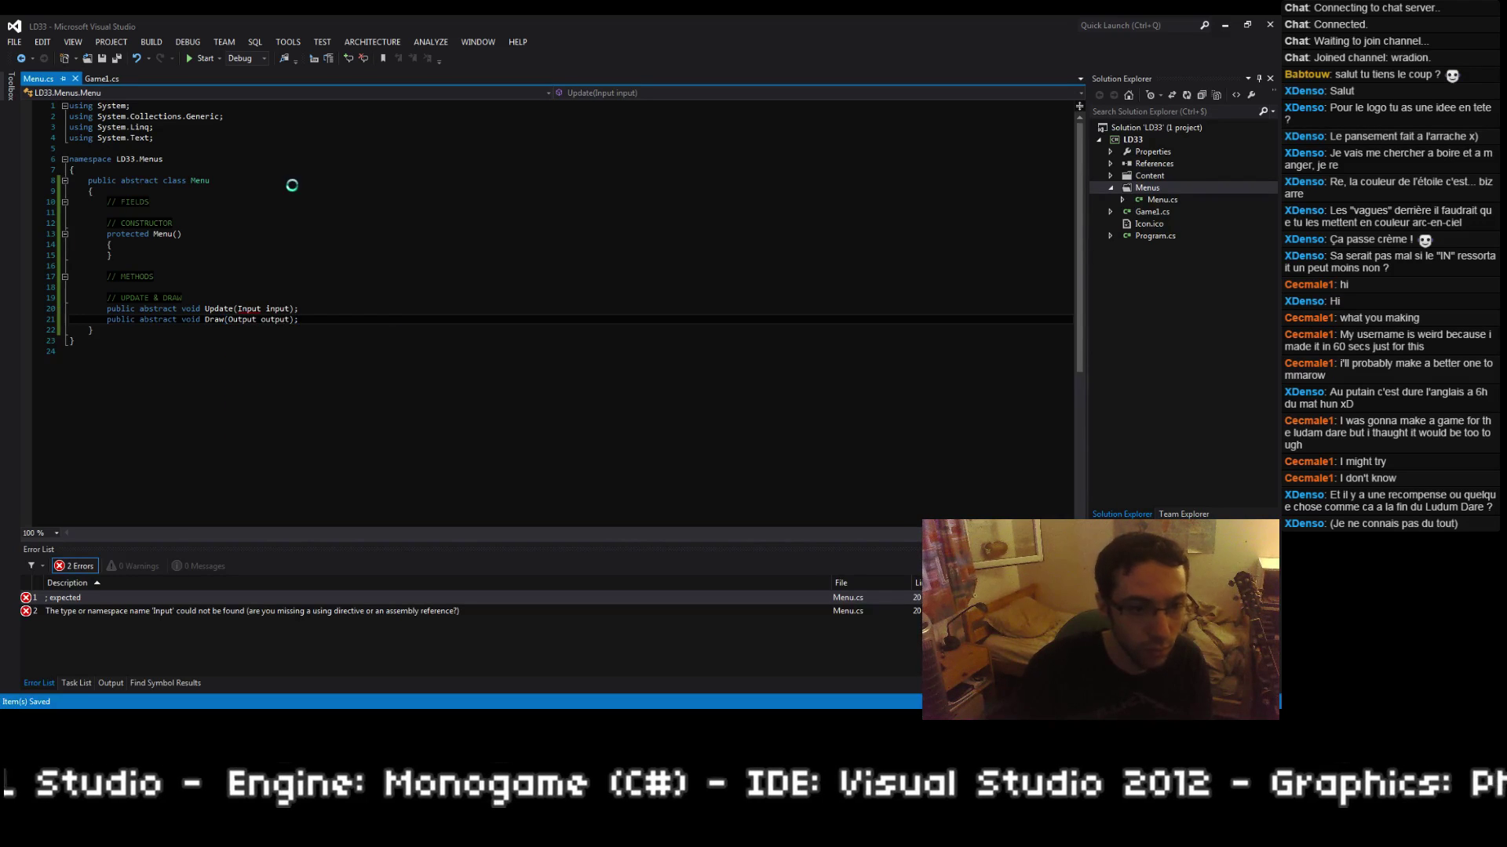
# Step: Add a new folder named "IO" to the LD33 project
pyautogui.rightClick(1136, 140)
pyautogui.moveTo(1029, 275)
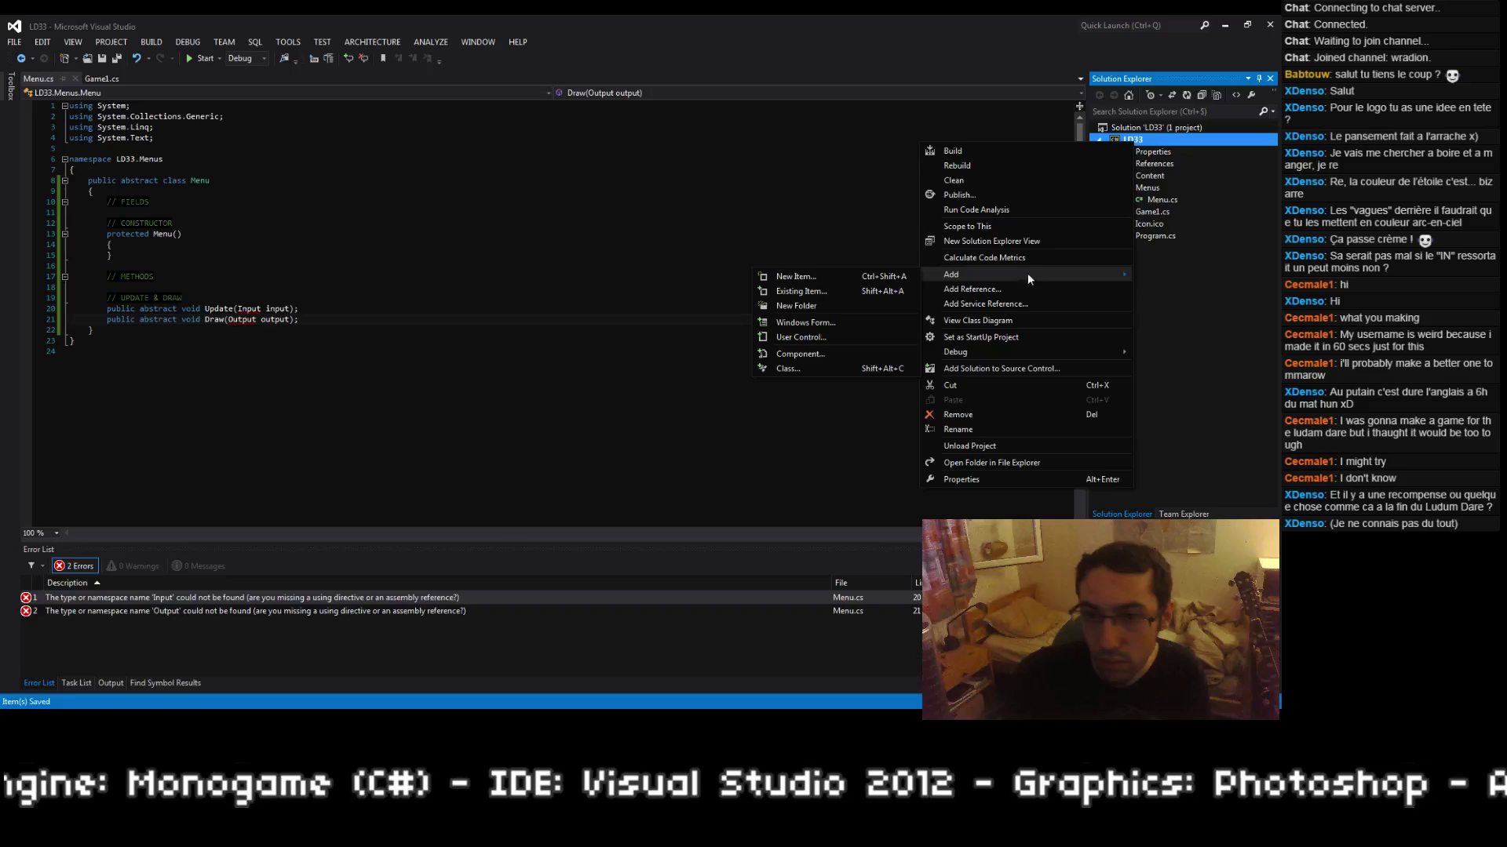
pyautogui.click(788, 309)
pyautogui.write('IO')
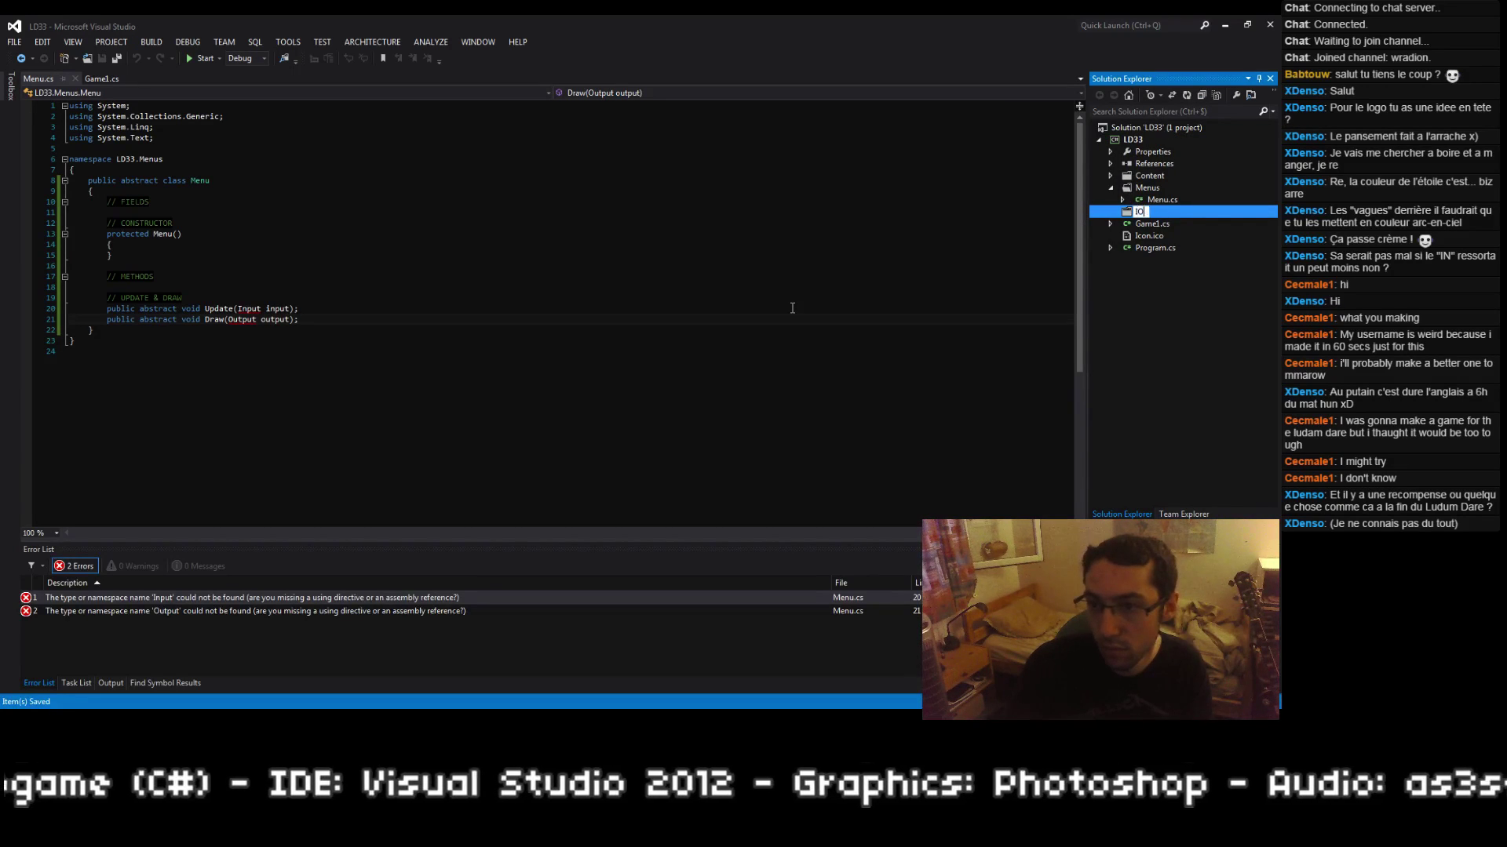
pyautogui.press('Return')
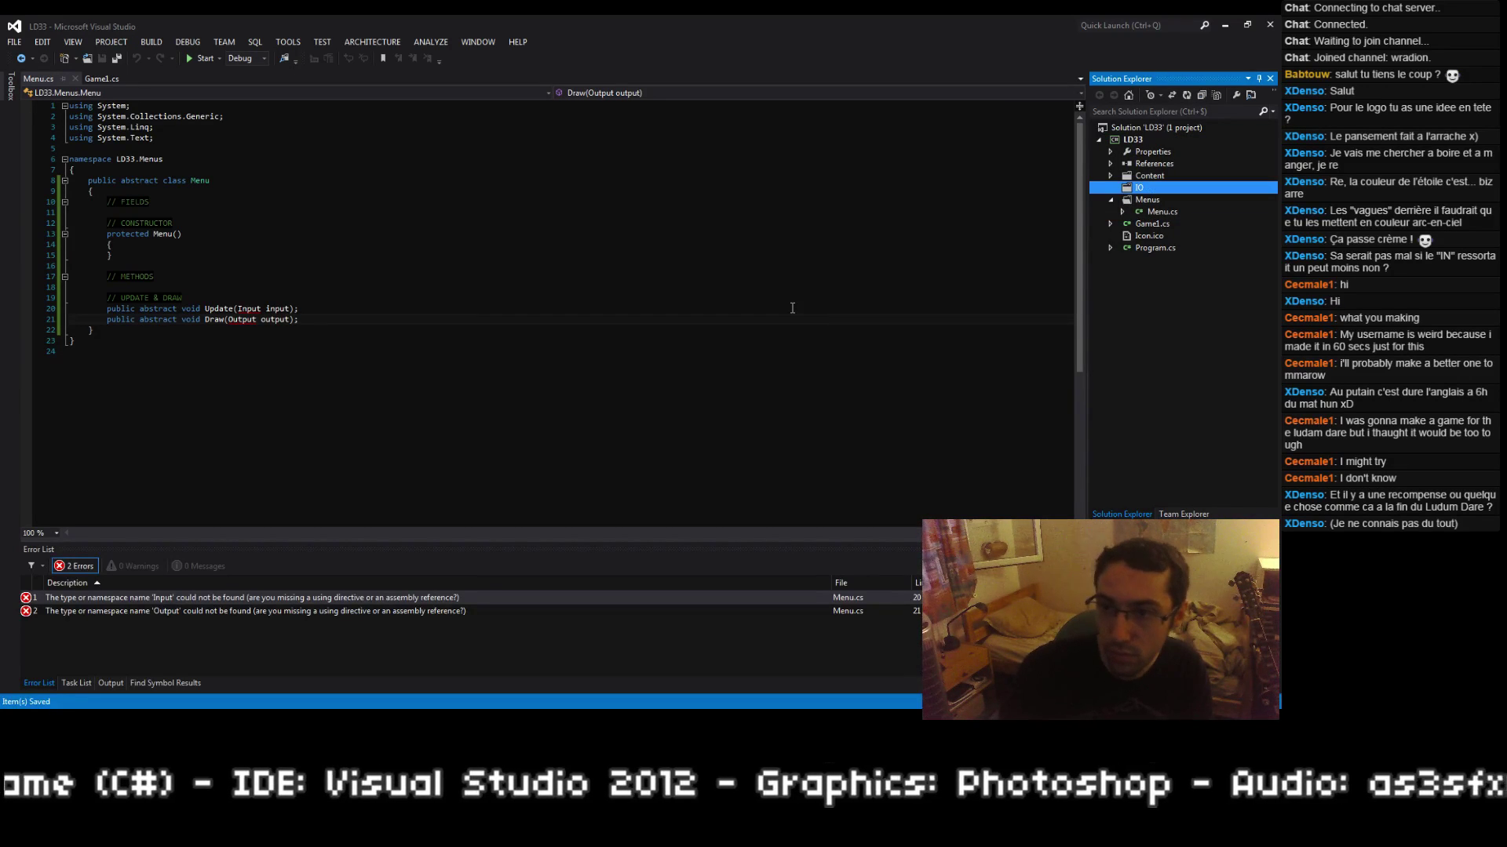
# Step: Add a new class named "Input" to the IO folder and save it
pyautogui.rightClick(1154, 194)
pyautogui.moveTo(1137, 196)
pyautogui.click(877, 287)
pyautogui.write('I')
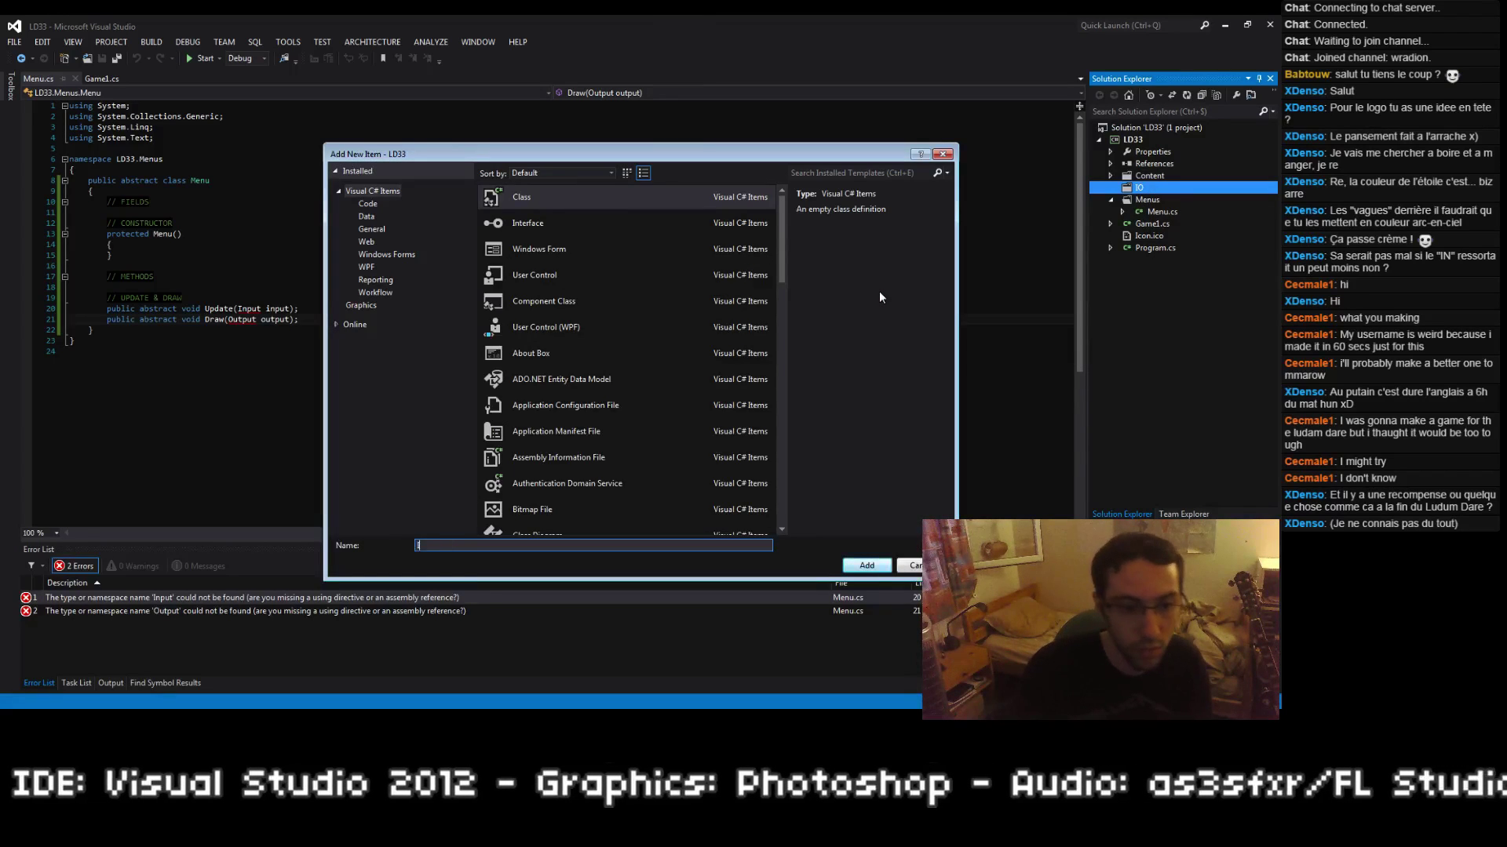
pyautogui.write('nput')
pyautogui.press('Return')
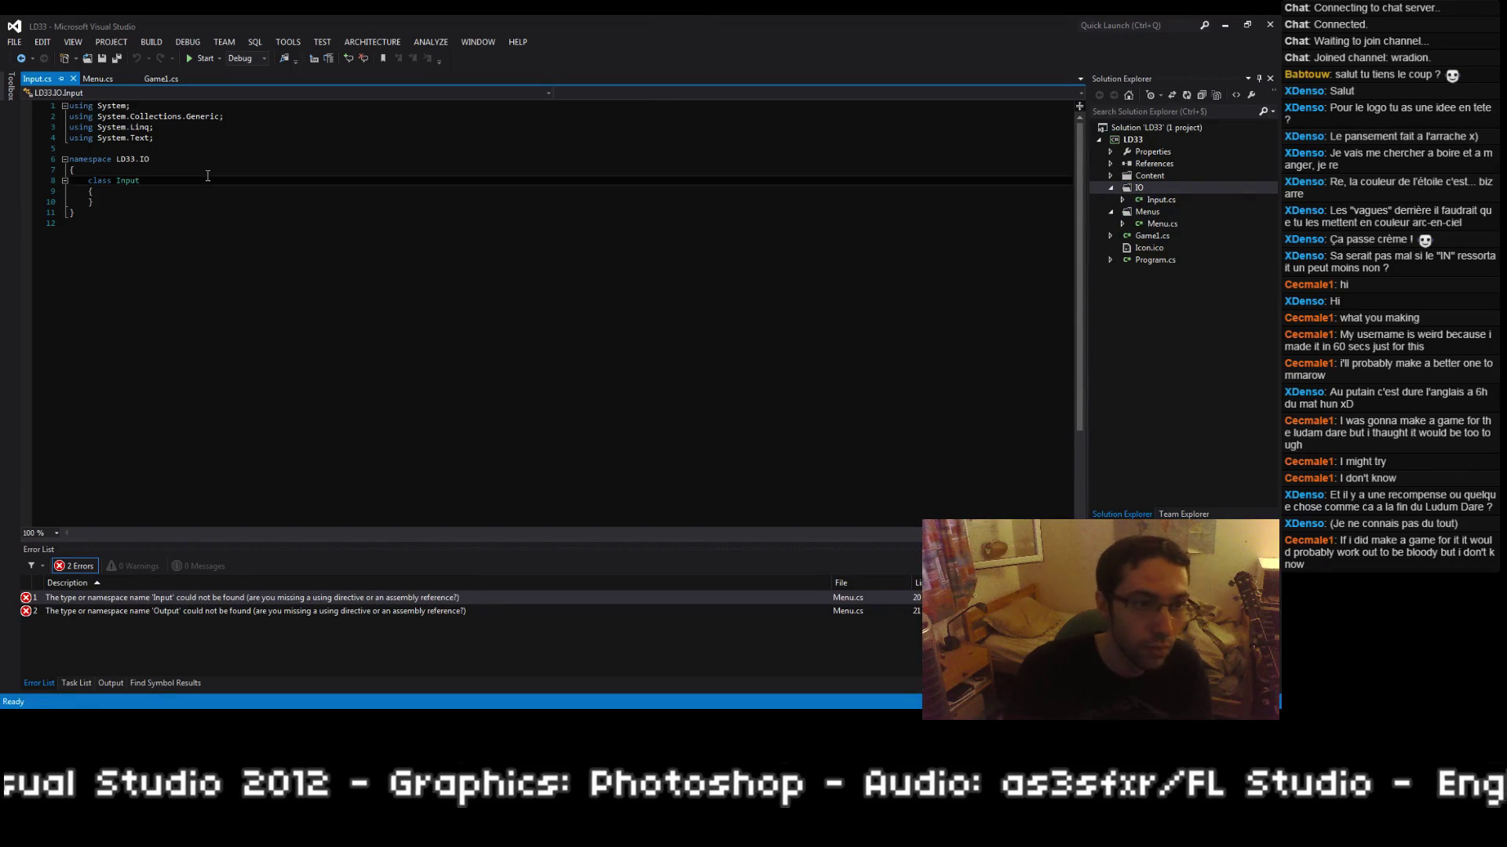
pyautogui.hotkey('ctrl', 's')
# Step: Make the Input class public and add a // FIELDS comment followed by a blank line in its body
pyautogui.click(208, 176)
pyautogui.press('Home')
pyautogui.write('public')
pyautogui.press('Down')
pyautogui.press('Return')
pyautogui.write('/')
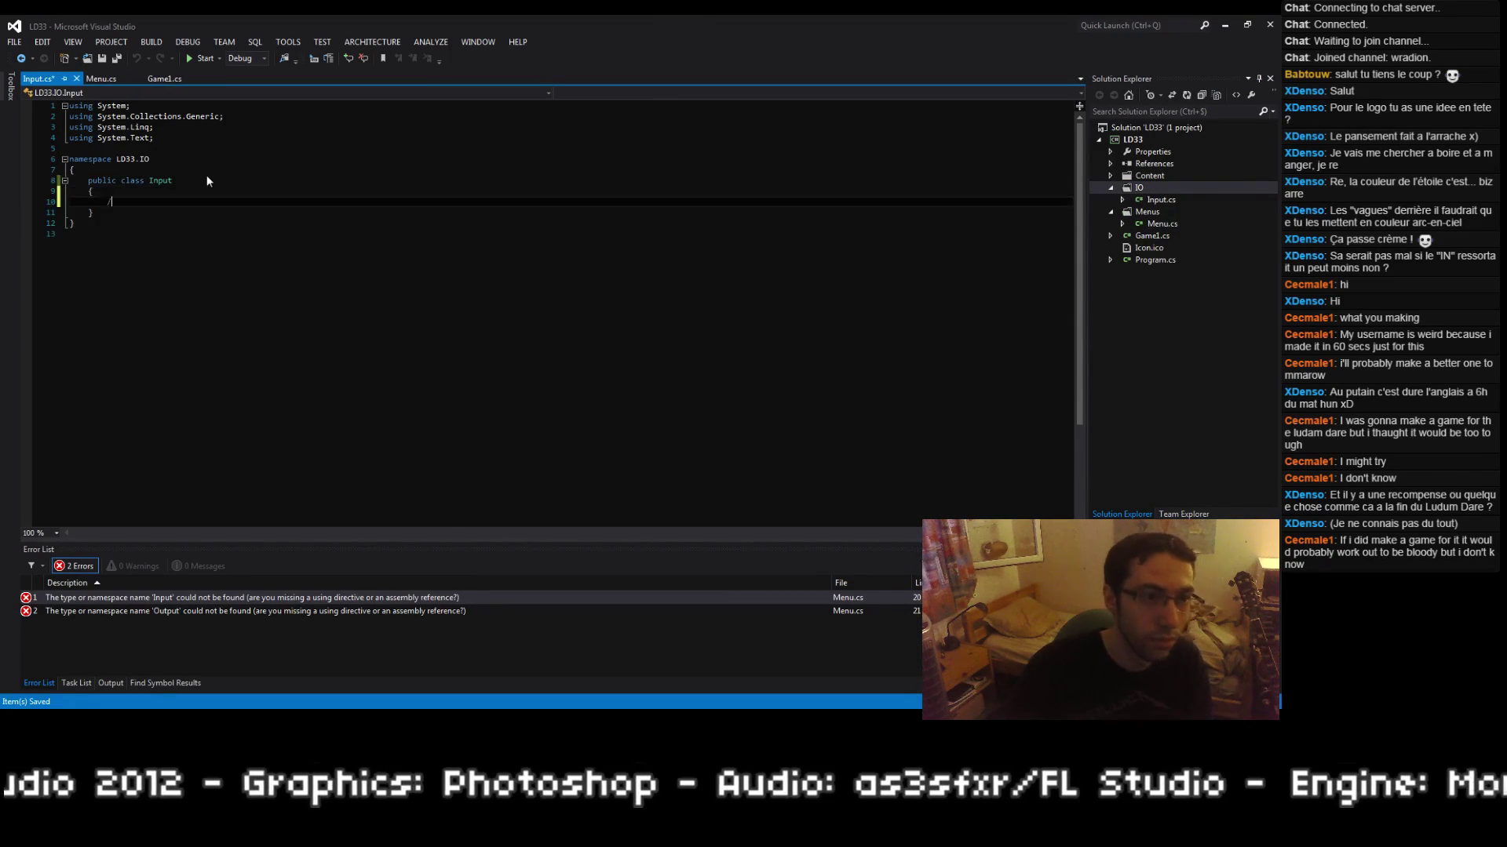
pyautogui.write('/ FIELDS')
pyautogui.press('Return')
pyautogui.press('Return')
# Step: Add a // CONSTRUCTOR comment to the Input class with an empty public Input() constructor beneath it
pyautogui.write('// CONSTRU')
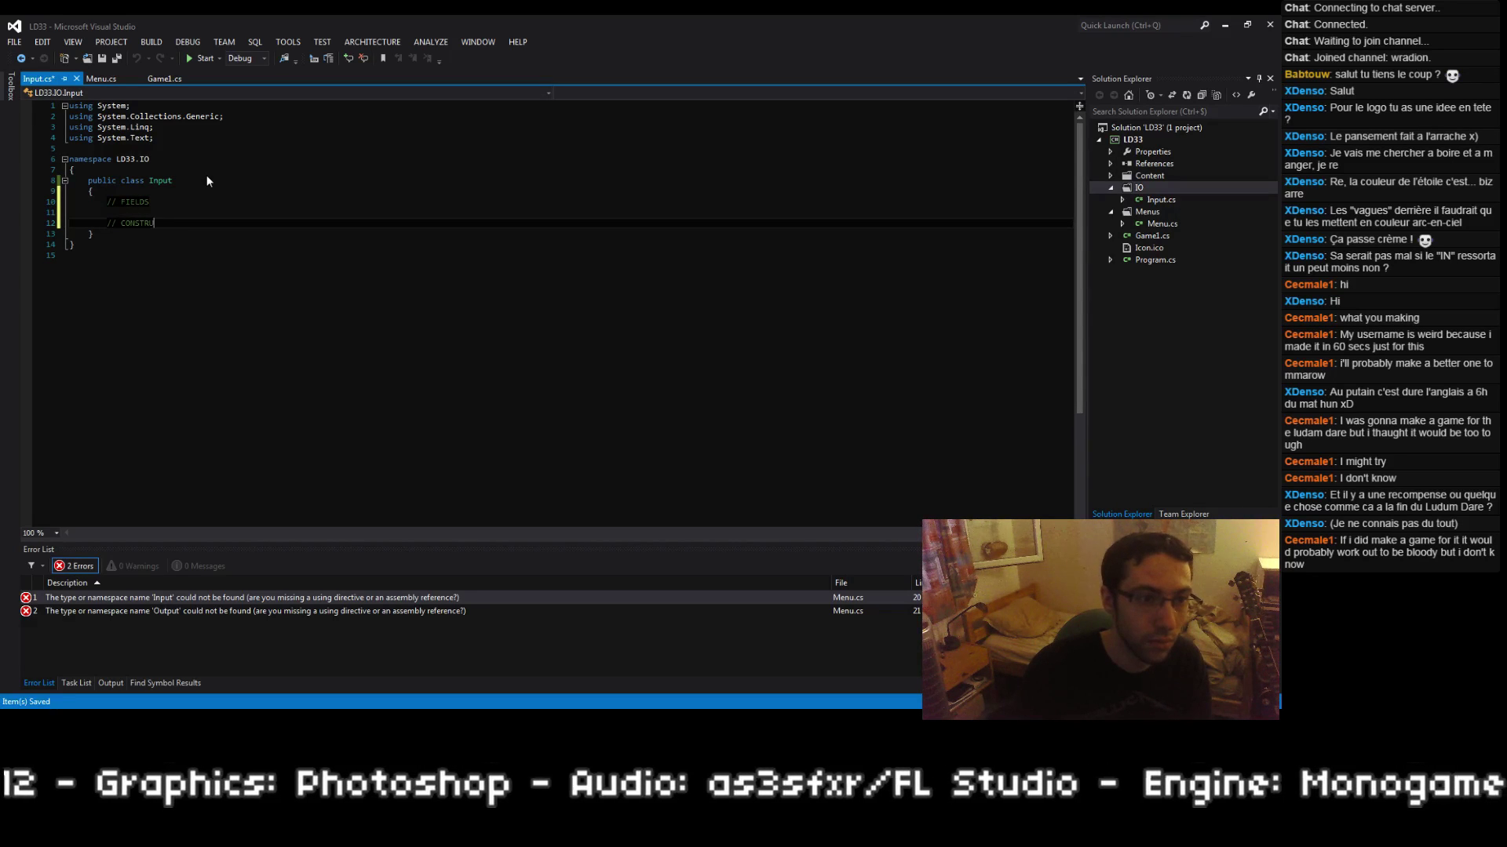
pyautogui.write('CTOR')
pyautogui.press('Return')
pyautogui.write('public Int')
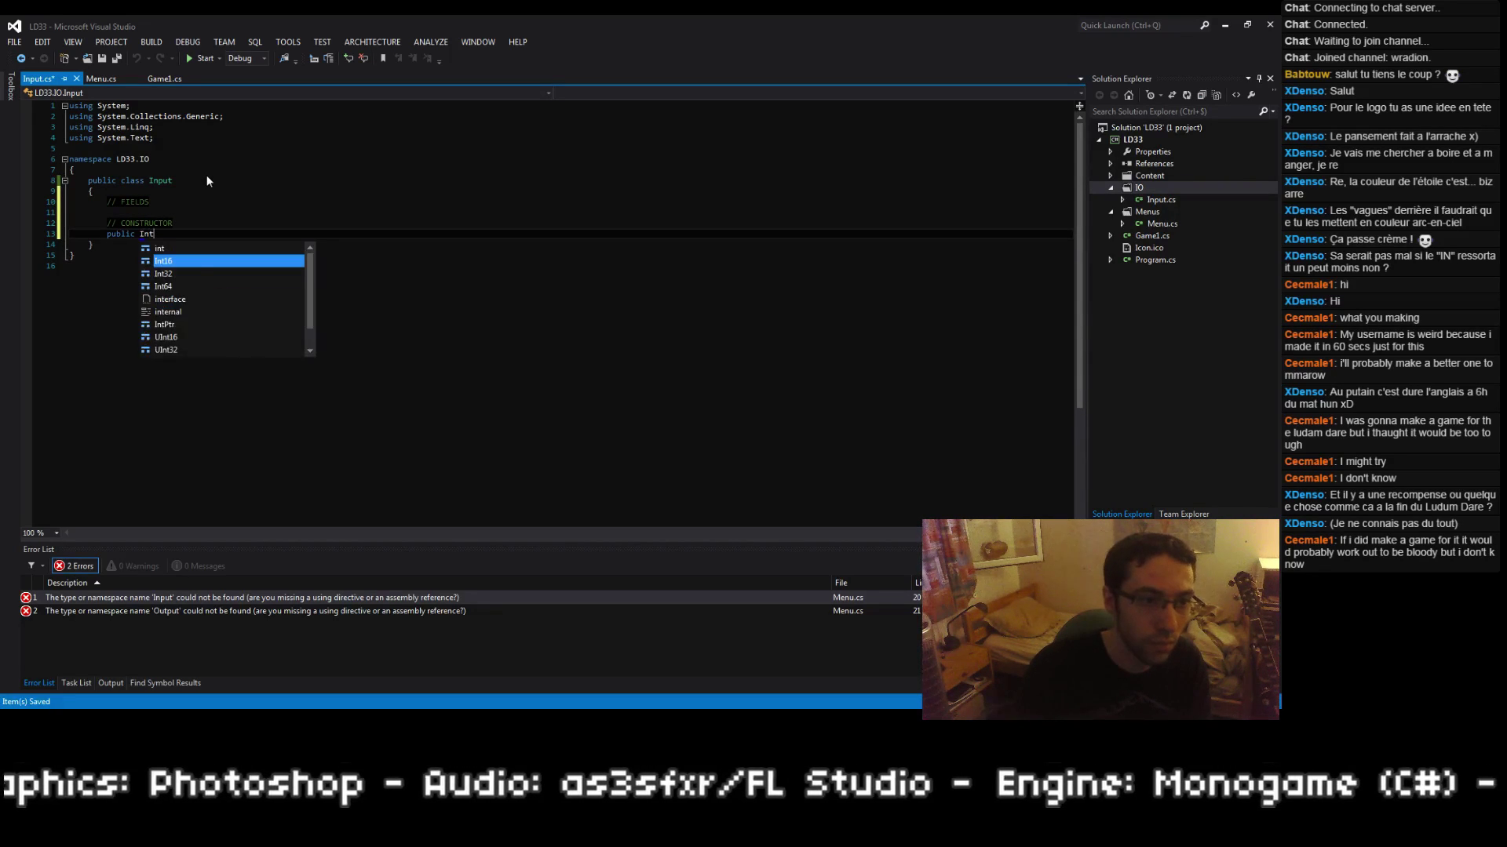
pyautogui.press('BackSpace')
pyautogui.write('put()')
pyautogui.press('Return')
pyautogui.write('{')
pyautogui.press('Return')
pyautogui.write('}')
pyautogui.press('Return')
pyautogui.press('Return')
# Step: Add a // METHODS comment below the Input constructor, without trailing blank lines, and save the file
pyautogui.write('//')
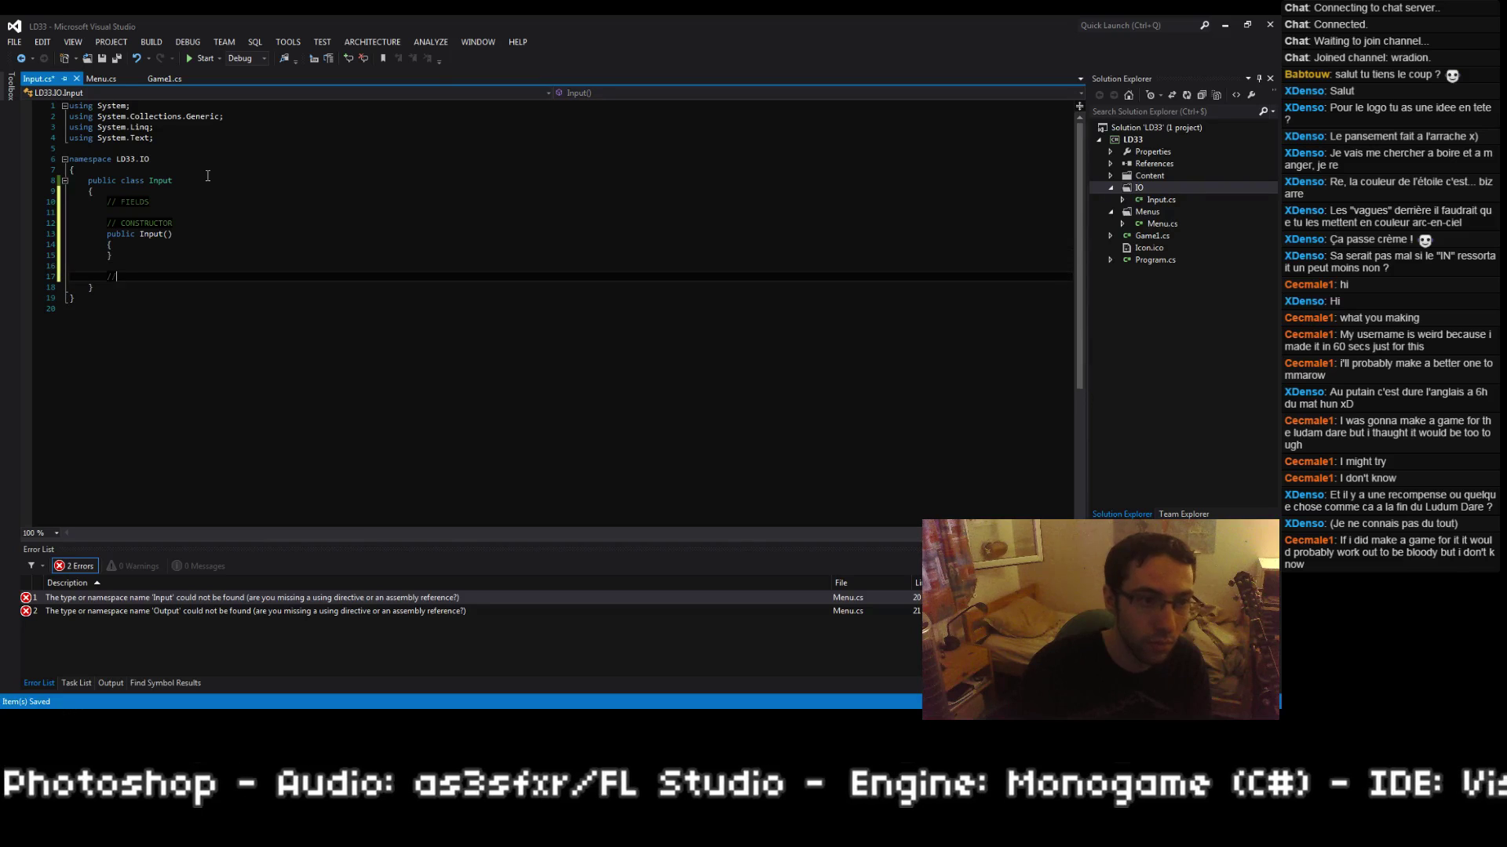
pyautogui.write(' METHODS')
pyautogui.press('Return')
pyautogui.press('Return')
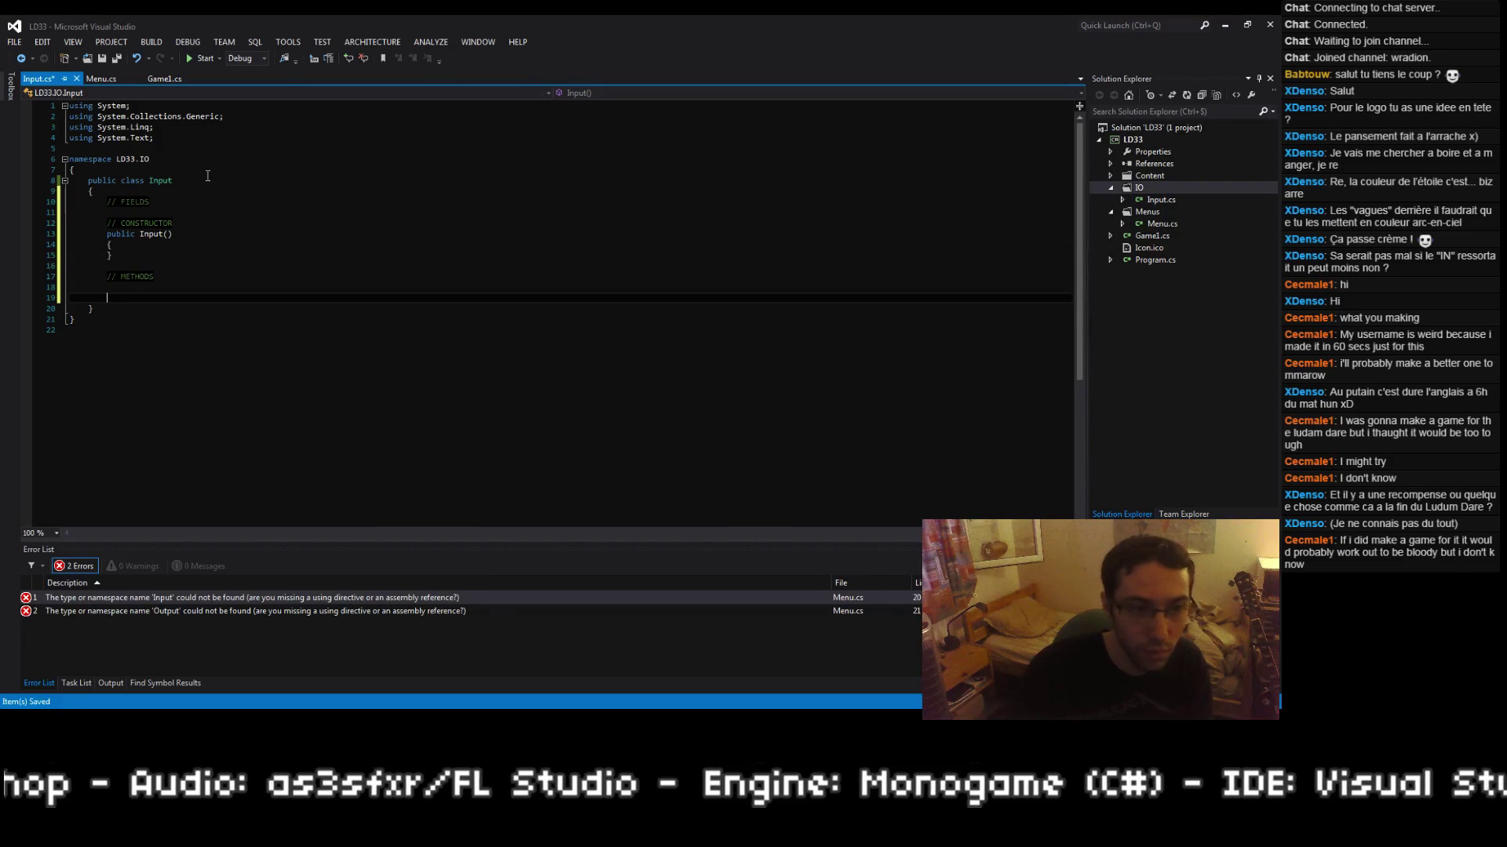
pyautogui.press('BackSpace')
pyautogui.press('BackSpace')
pyautogui.hotkey('ctrl', 's')
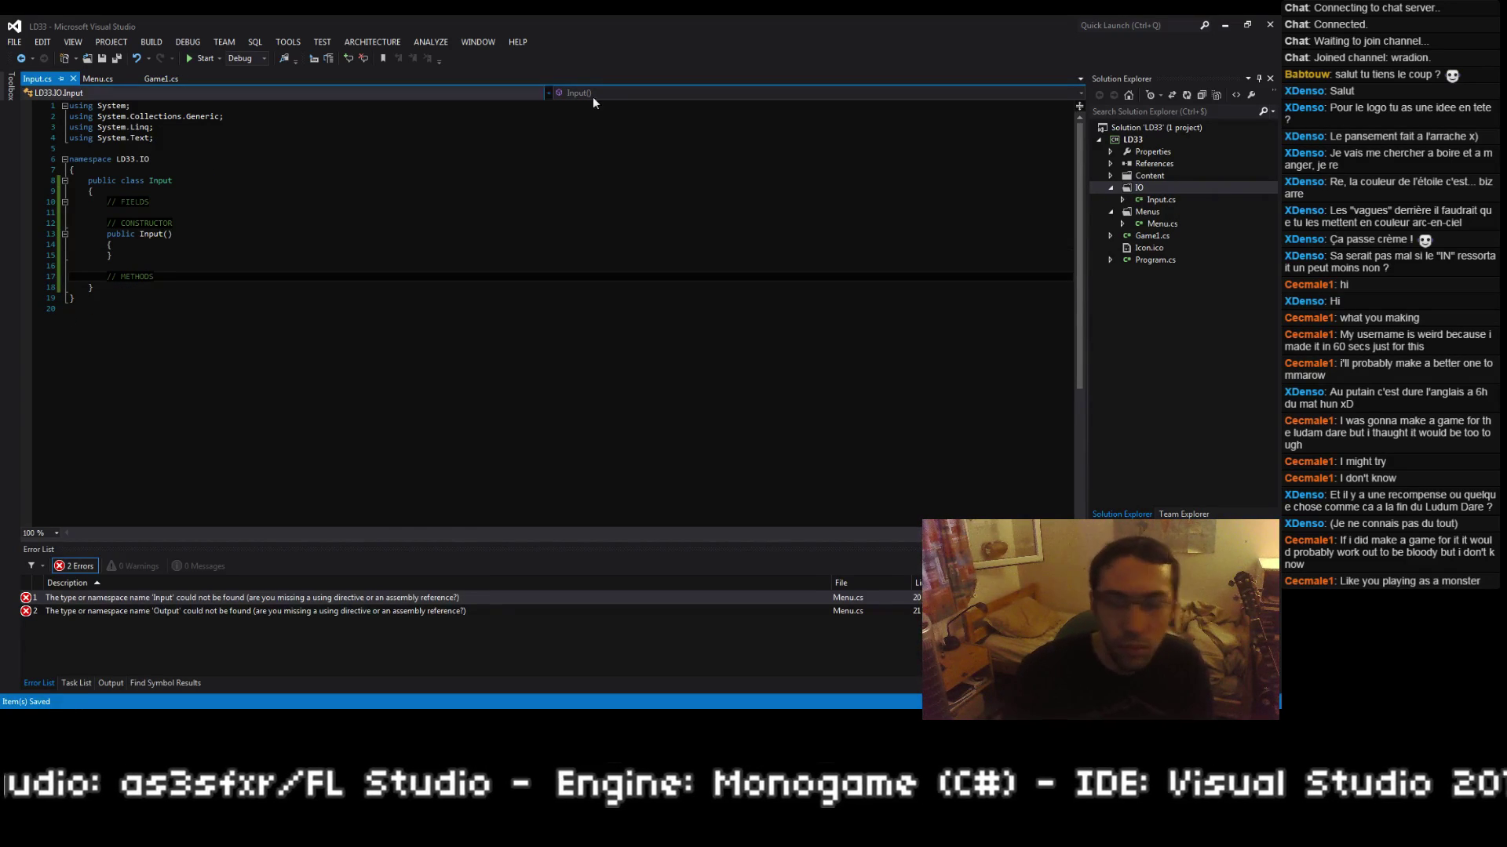
# Step: Add a new class named "Output" to the IO folder
pyautogui.rightClick(1108, 192)
pyautogui.moveTo(1108, 201)
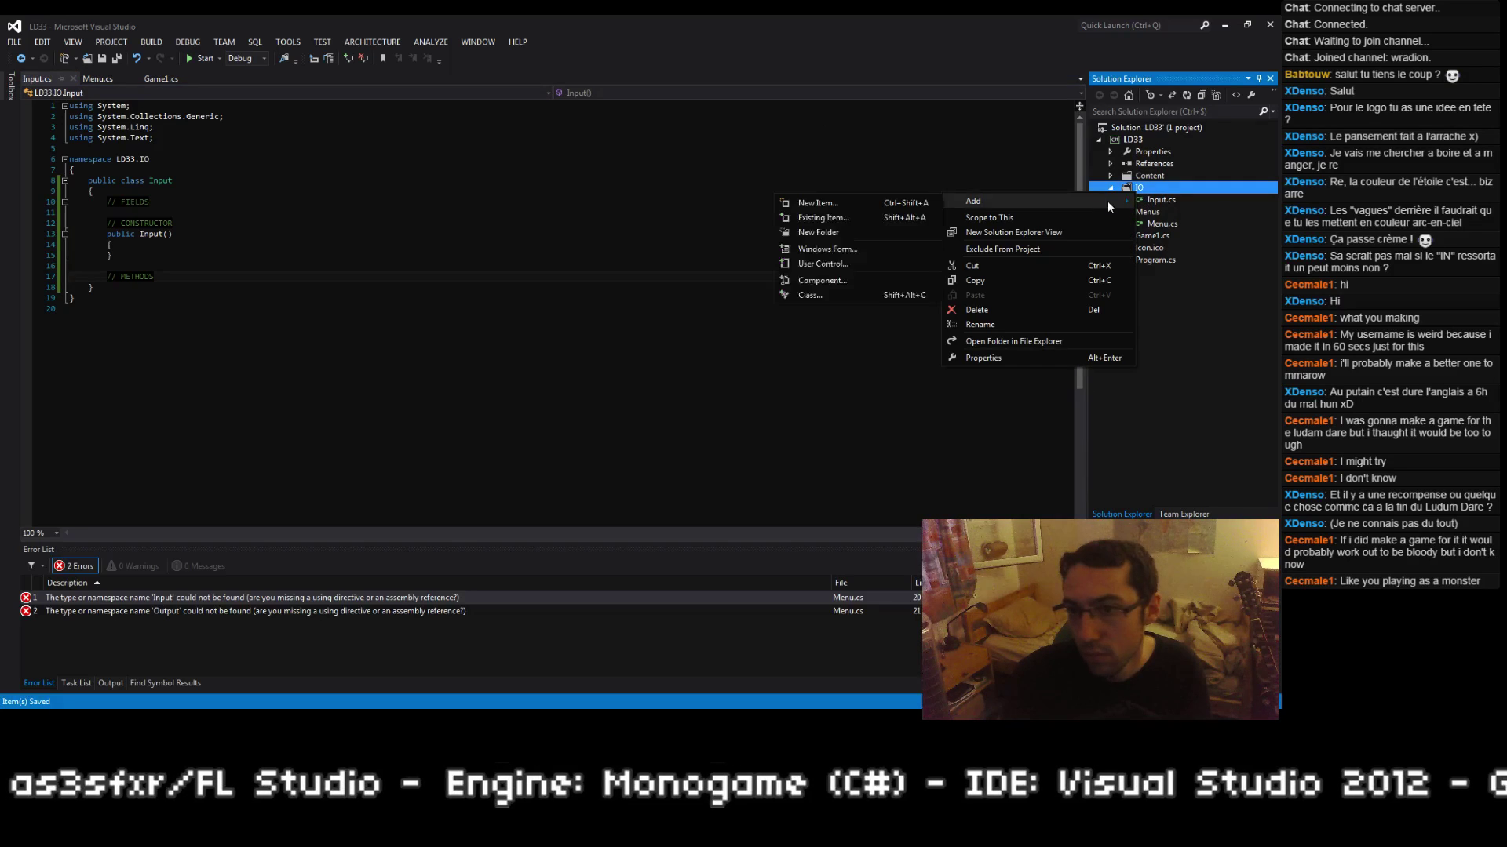
pyautogui.click(860, 295)
pyautogui.write('Output')
pyautogui.press('Return')
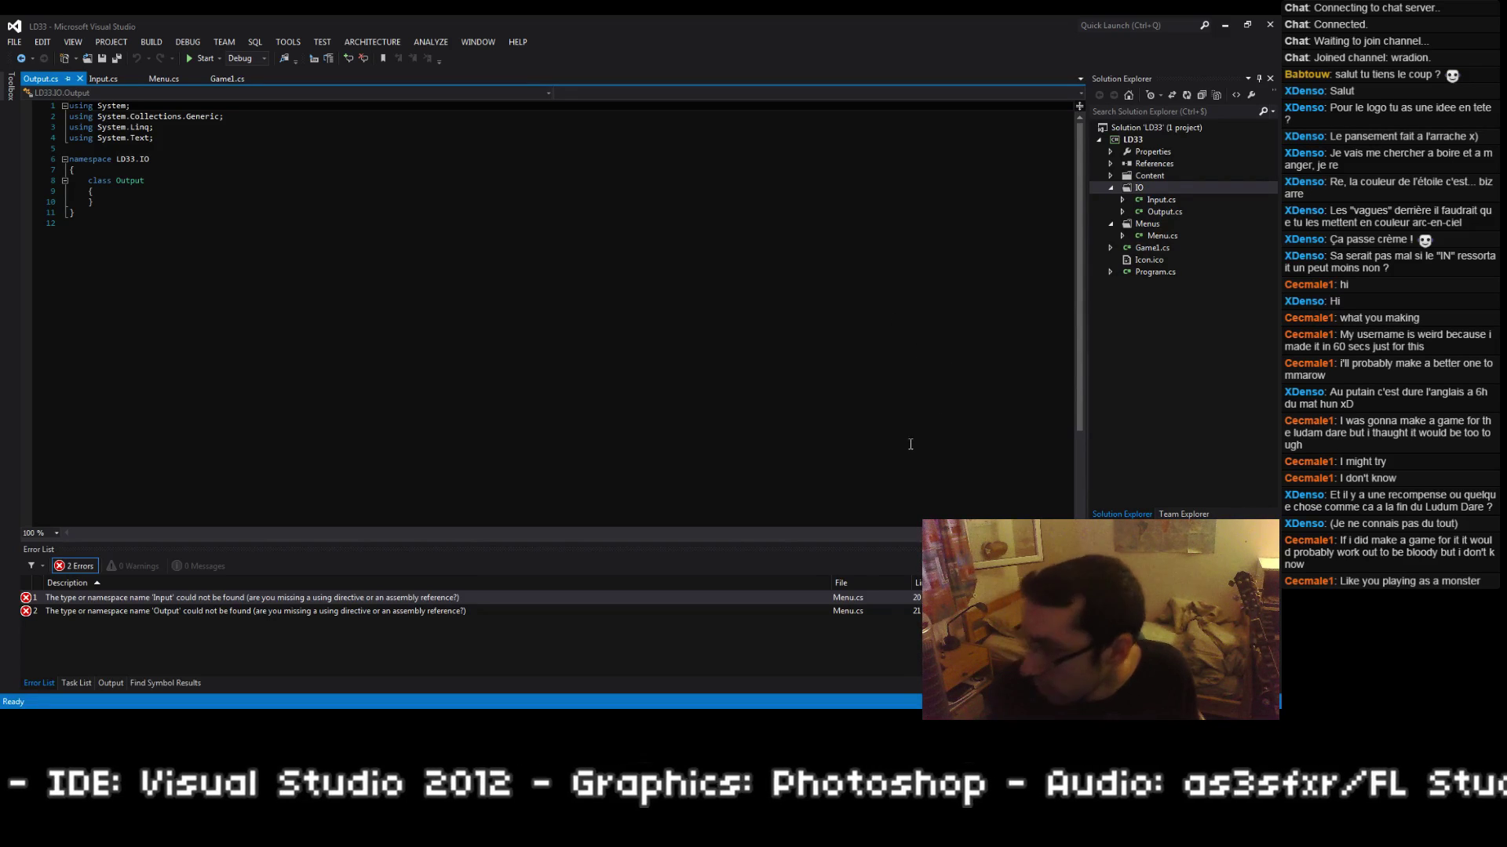
# Step: Make the Output class public and save the file
pyautogui.click(524, 184)
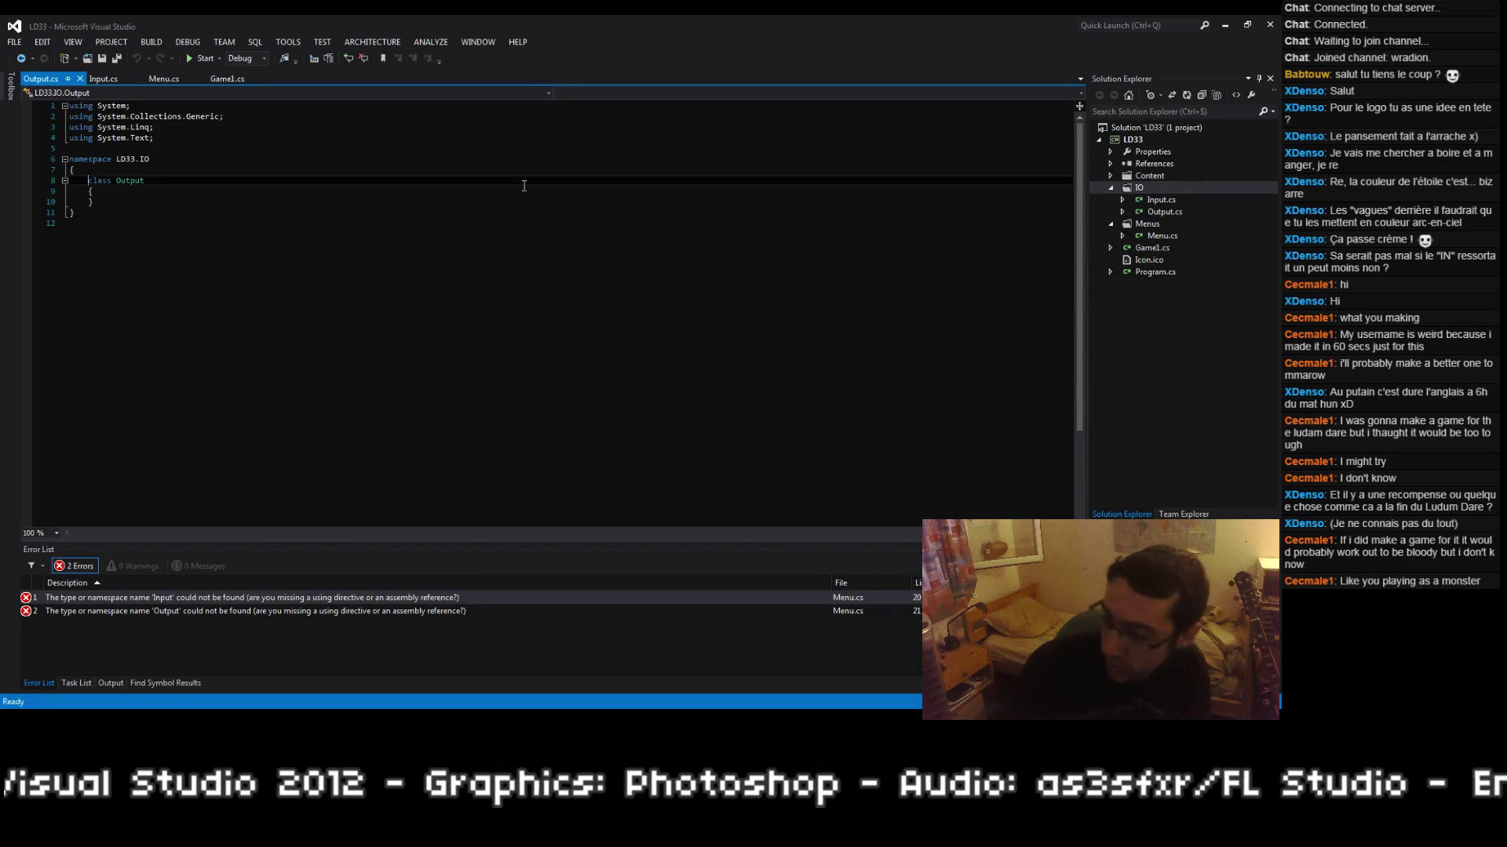
pyautogui.write('public')
pyautogui.hotkey('ctrl', 's')
# Step: Add a // FIELDS comment and, one blank line below it, a // CONSTRUCTOR comment inside the Output class
pyautogui.press('Down')
pyautogui.press('Return')
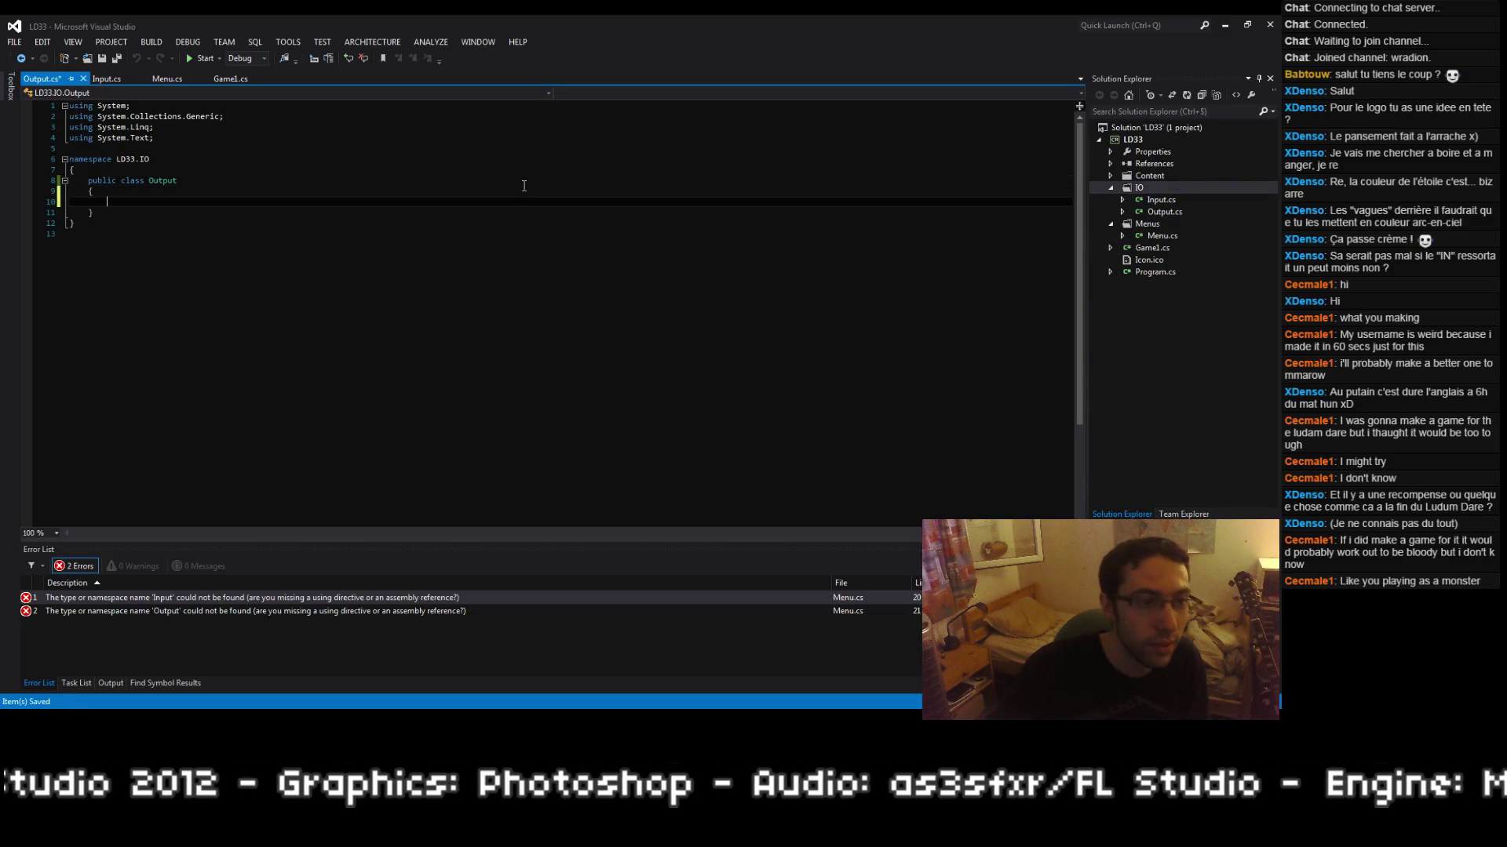
pyautogui.write('// FIELDS')
pyautogui.press('Return')
pyautogui.press('Return')
pyautogui.write('// CON')
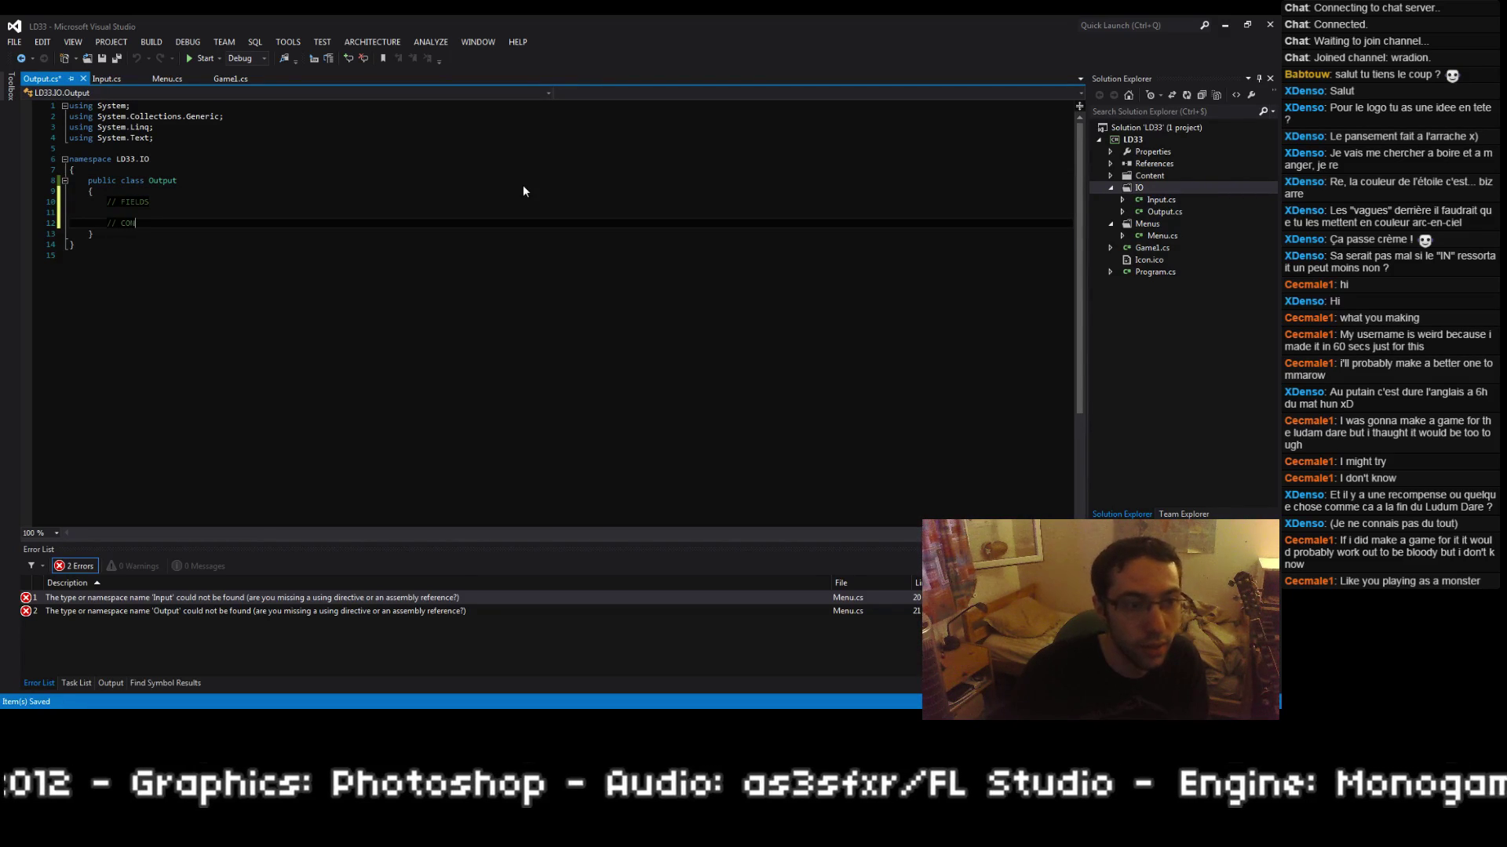
pyautogui.write('STRUCTOR')
# Step: Write an empty public Output() constructor beneath the // CONSTRUCTOR comment
pyautogui.press('Return')
pyautogui.write('publ')
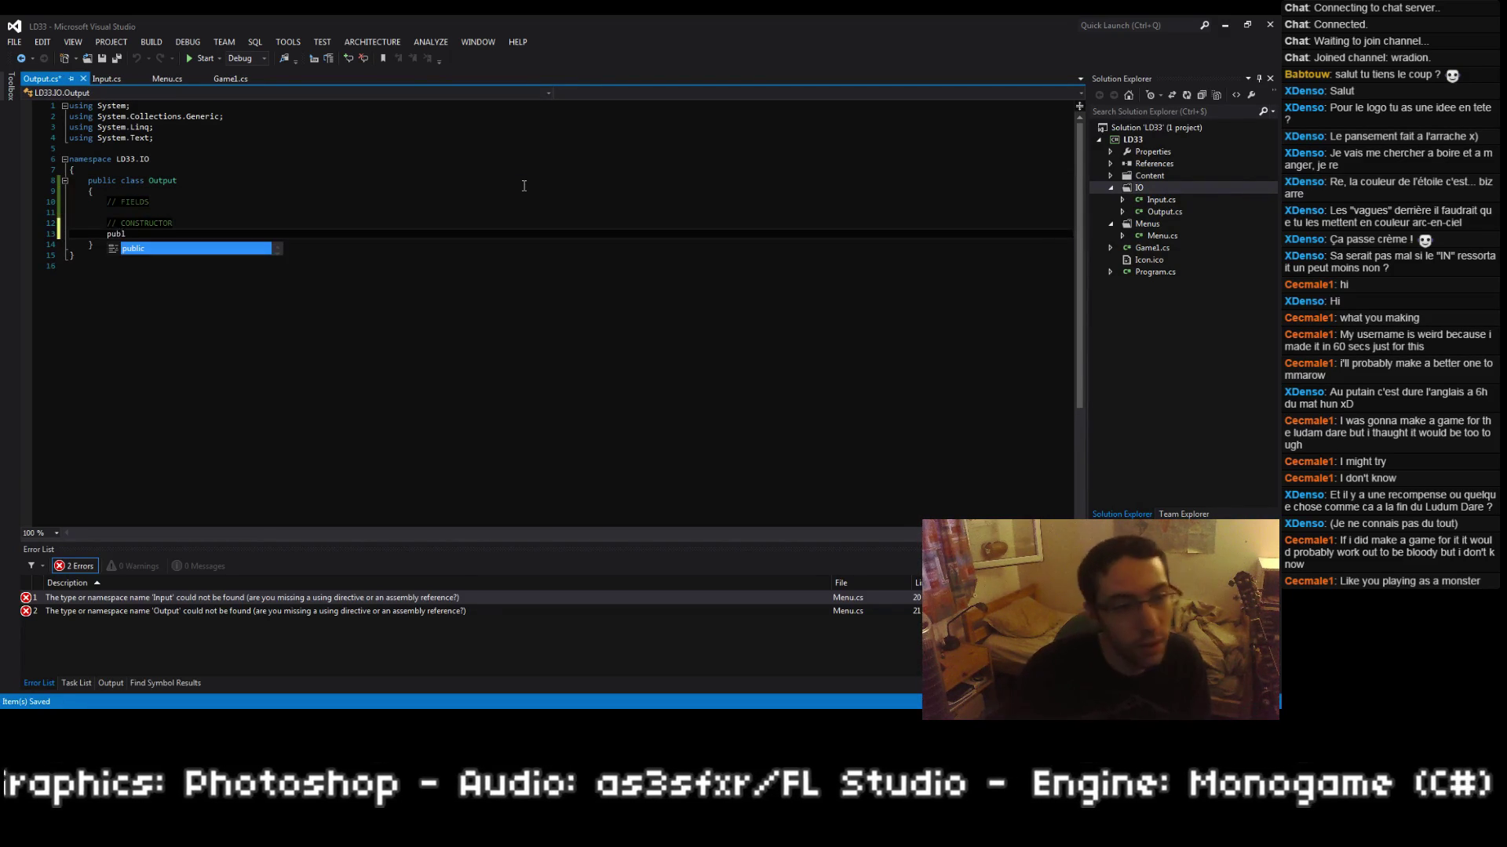
pyautogui.press('Tab')
pyautogui.write('Output()')
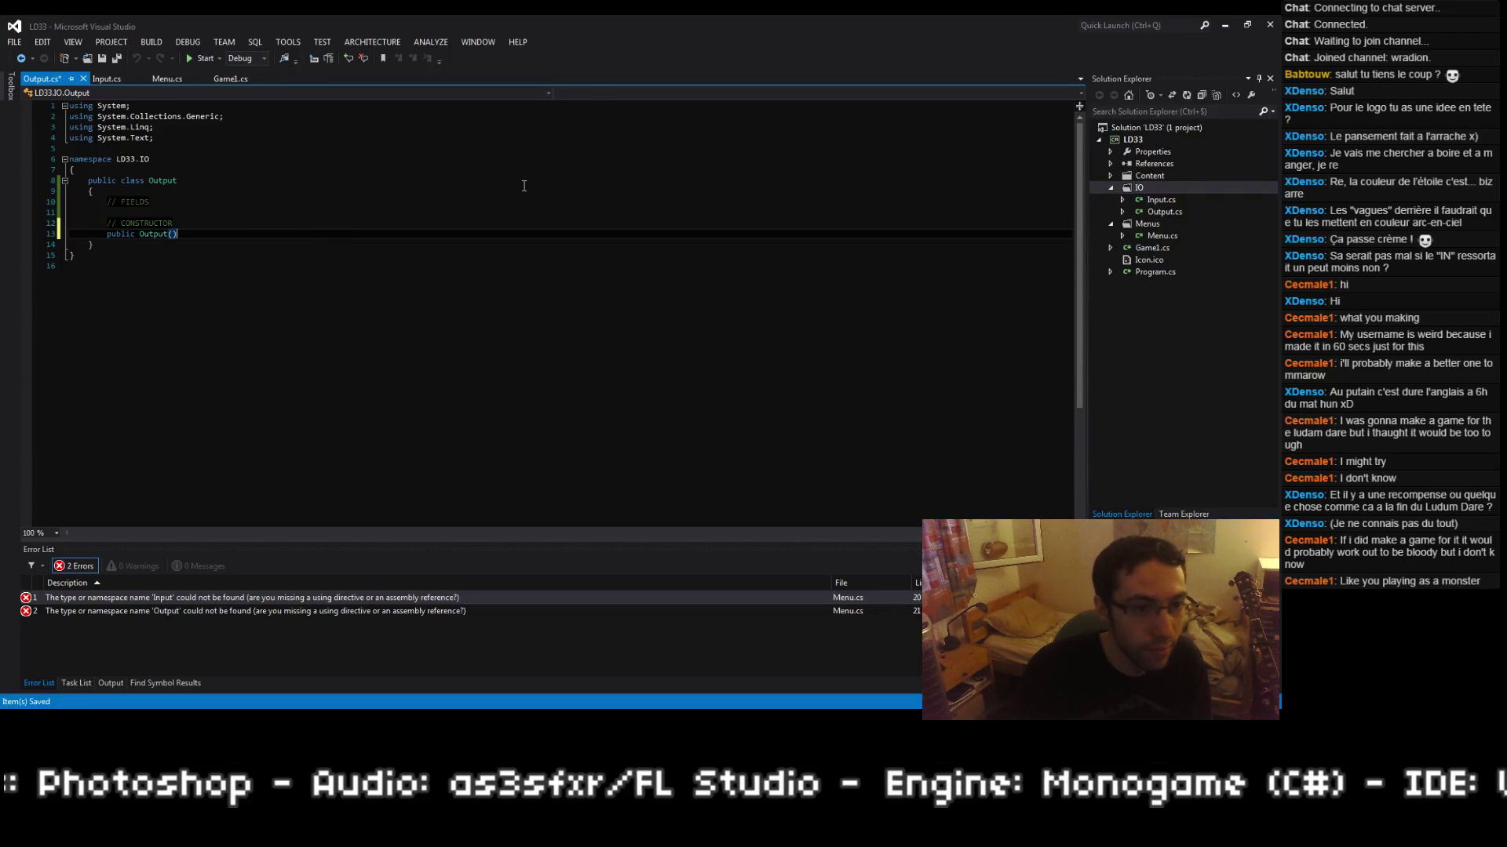
pyautogui.press('Return')
pyautogui.write('{')
pyautogui.press('Return')
pyautogui.write('}')
# Step: Add a // METHODS comment below the Output constructor, save the file and build the solution
pyautogui.press('Return')
pyautogui.press('Return')
pyautogui.write('// METHODS')
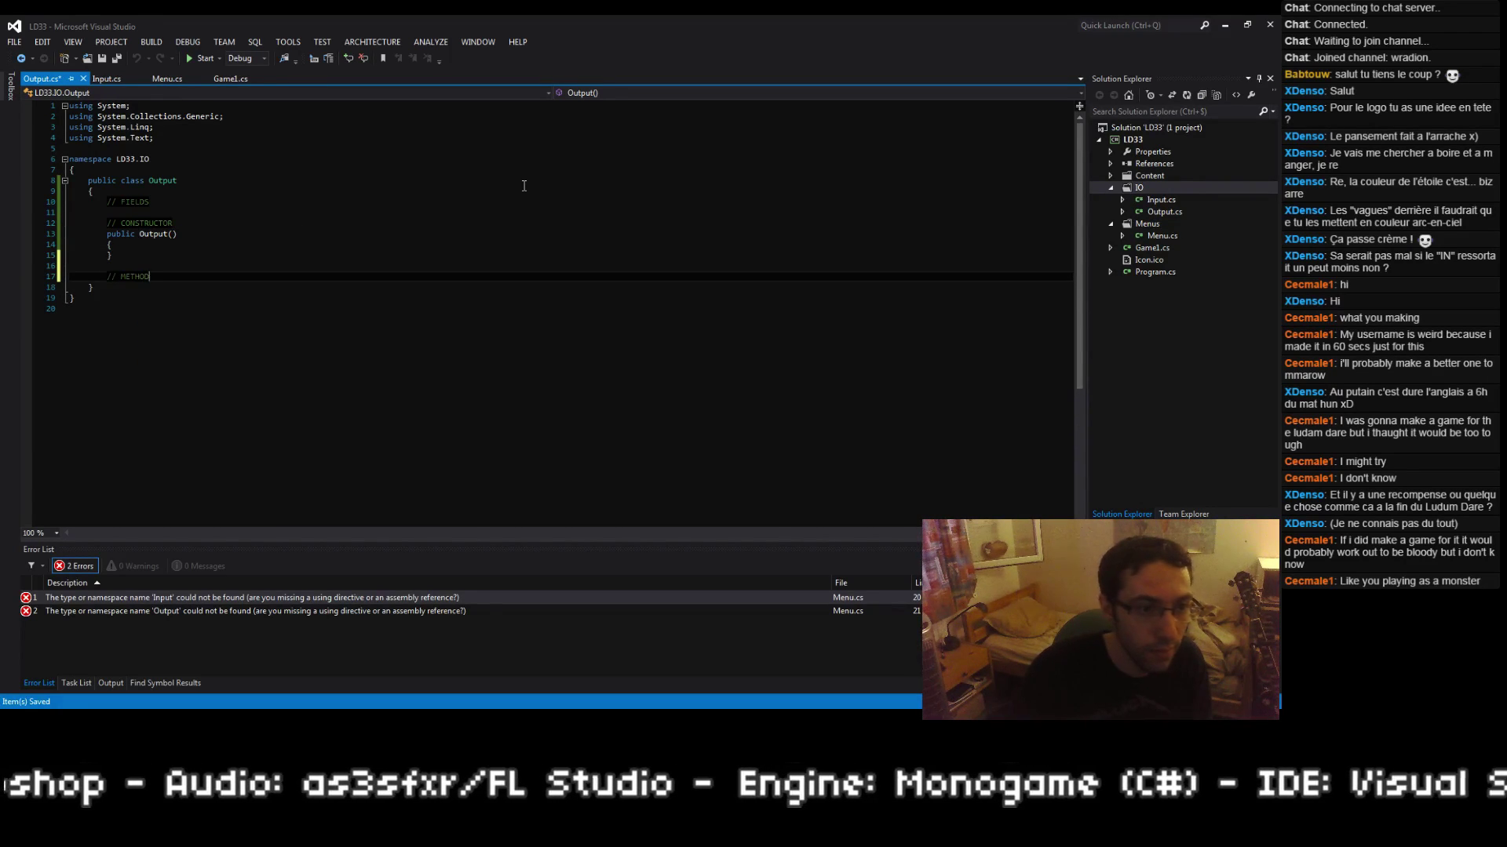
pyautogui.hotkey('ctrl', 's')
pyautogui.press('F6')
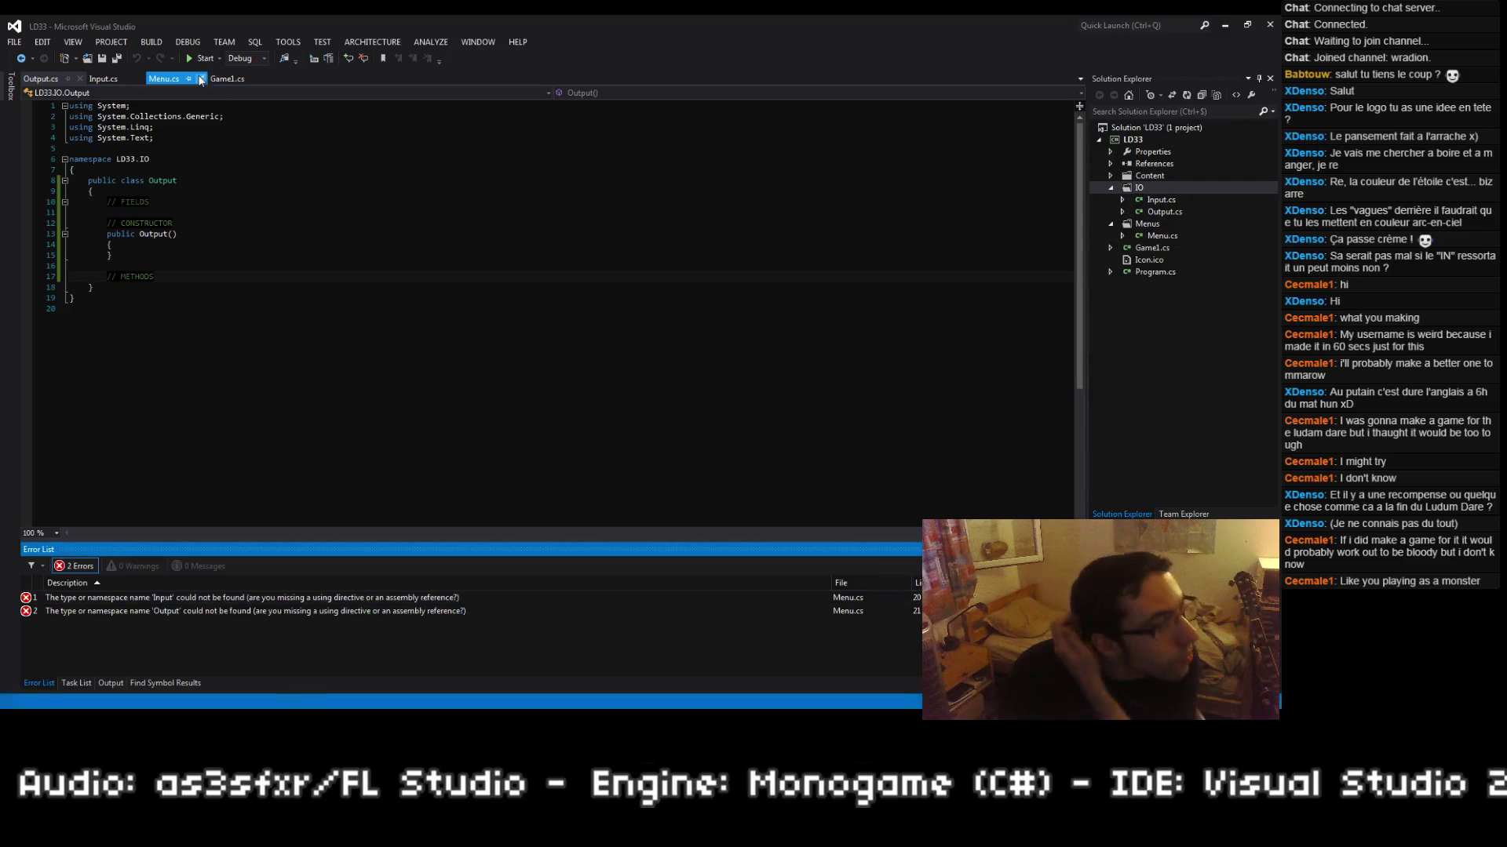
# Step: In Menu.cs, resolve the unknown Input and Output types by adding the using LD33.IO directive, and save the file
pyautogui.click(159, 81)
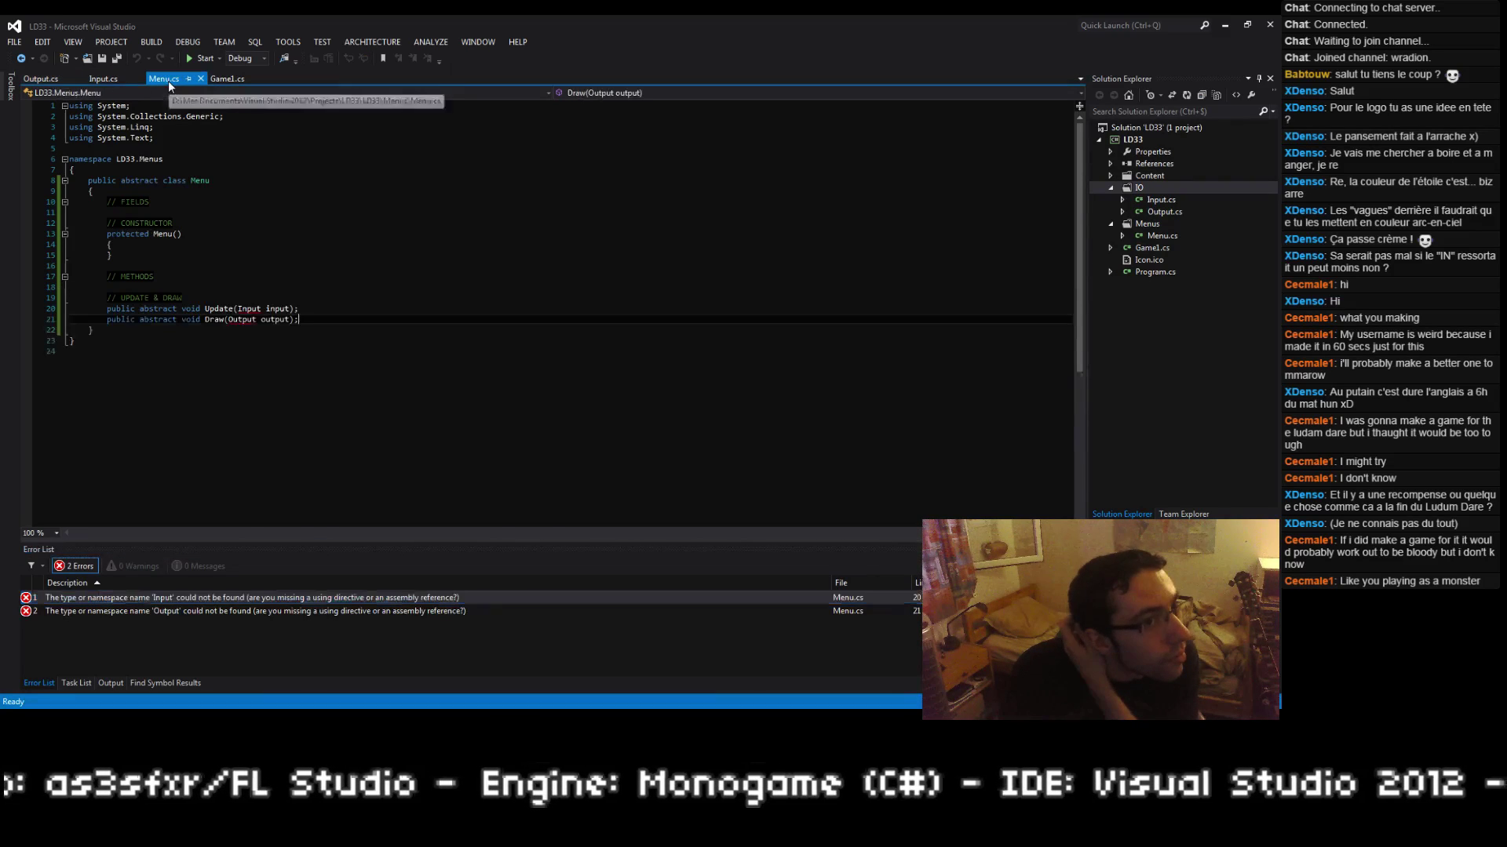
pyautogui.click(246, 308)
pyautogui.hotkey('ctrl', '.')
pyautogui.press('Return')
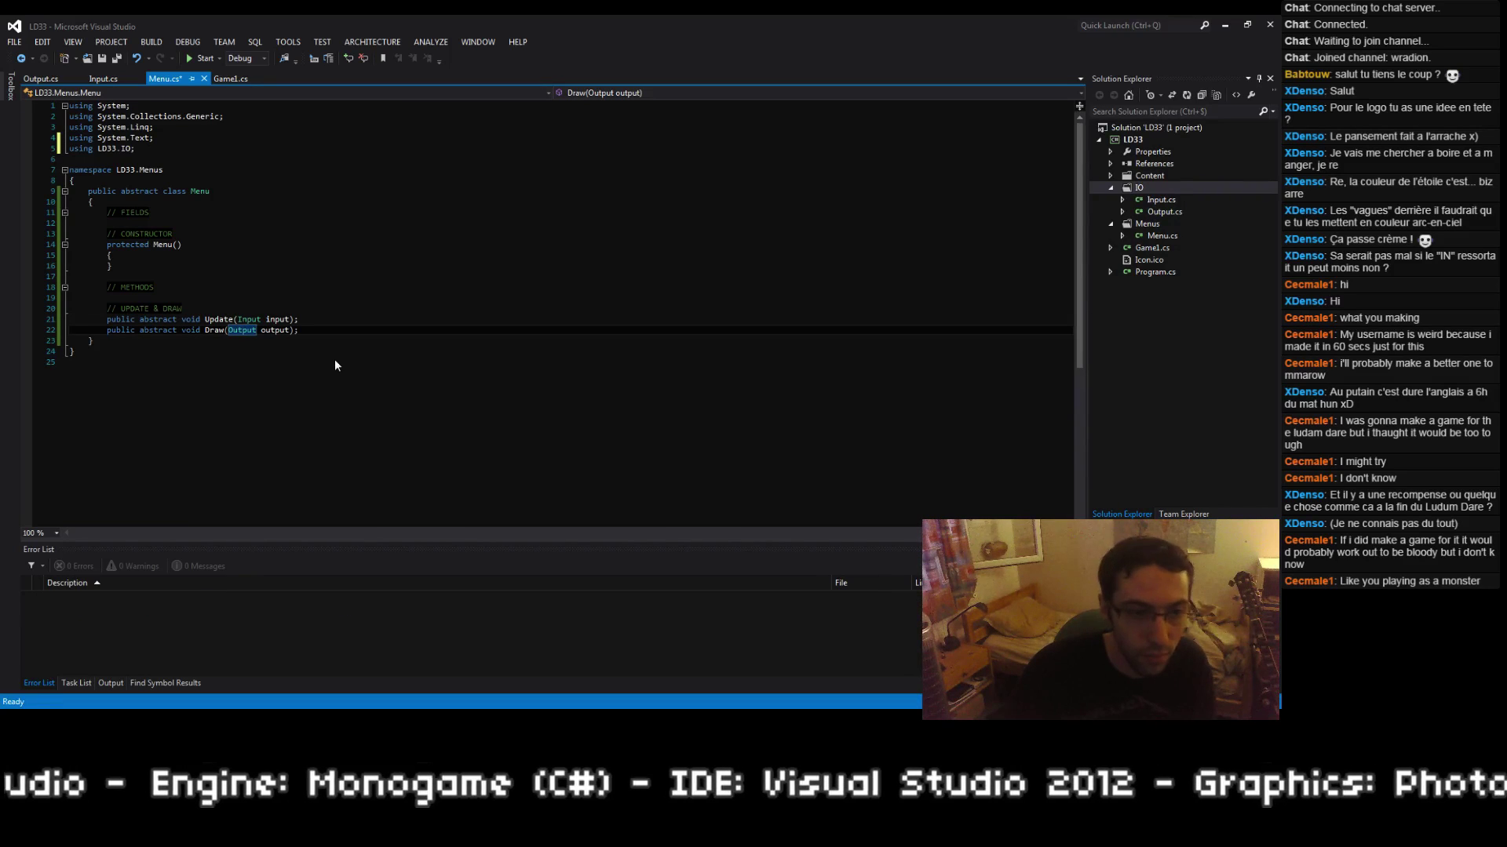
pyautogui.hotkey('ctrl', 's')
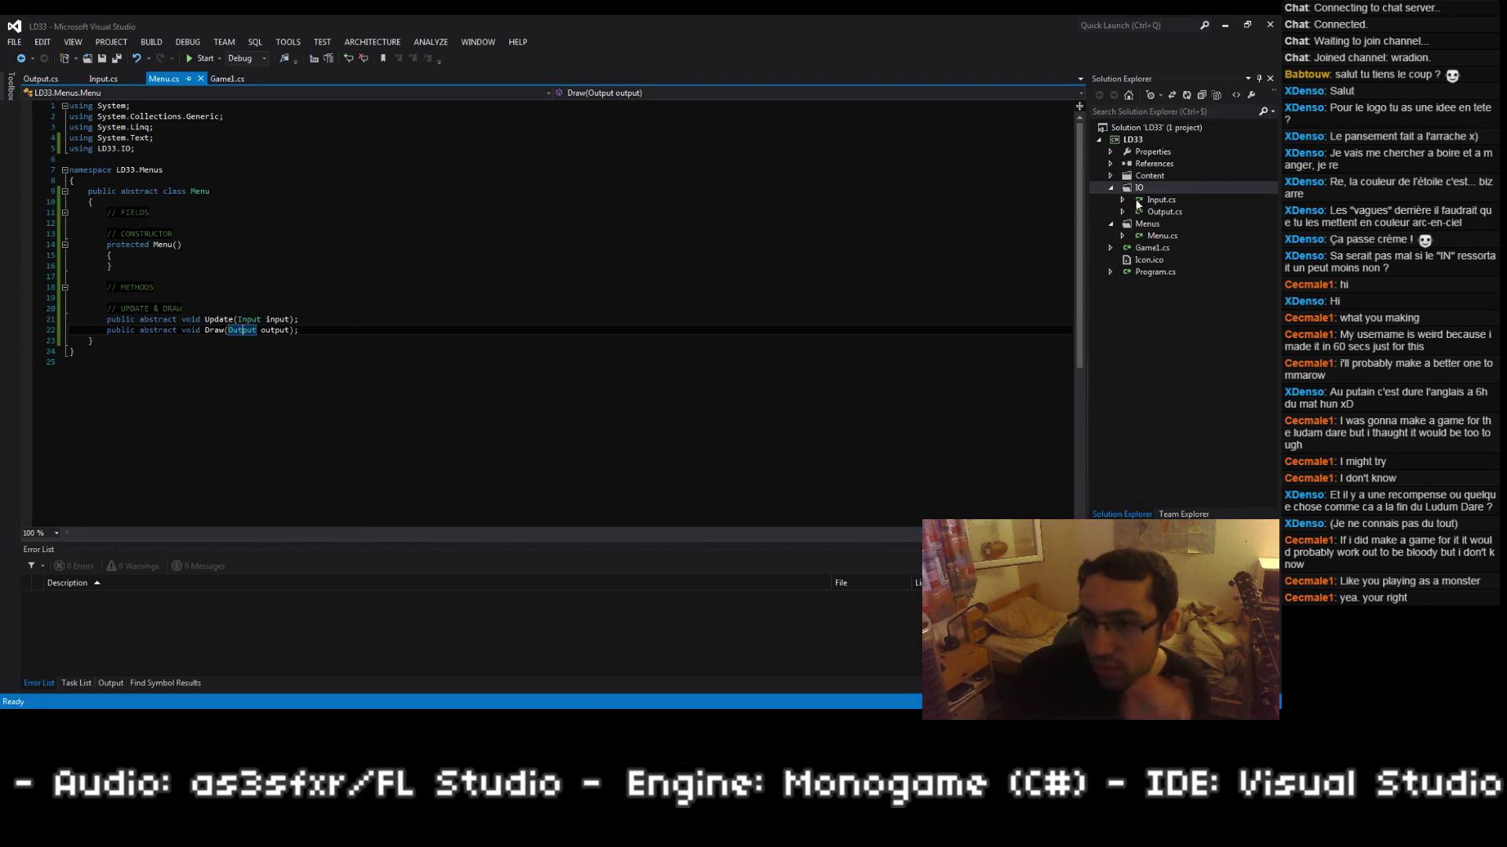
pyautogui.click(1150, 179)
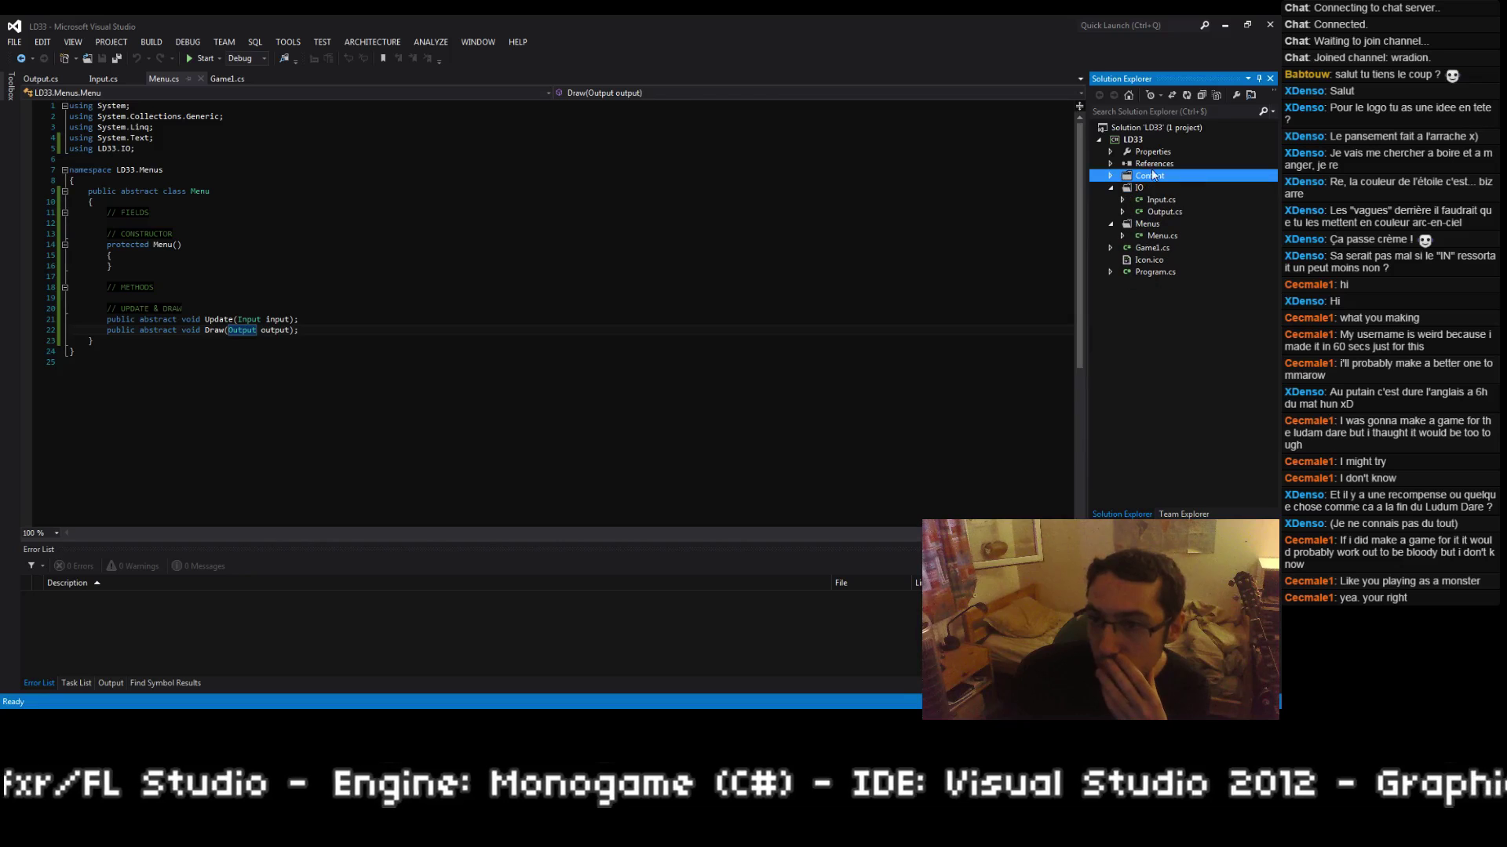
pyautogui.click(1112, 177)
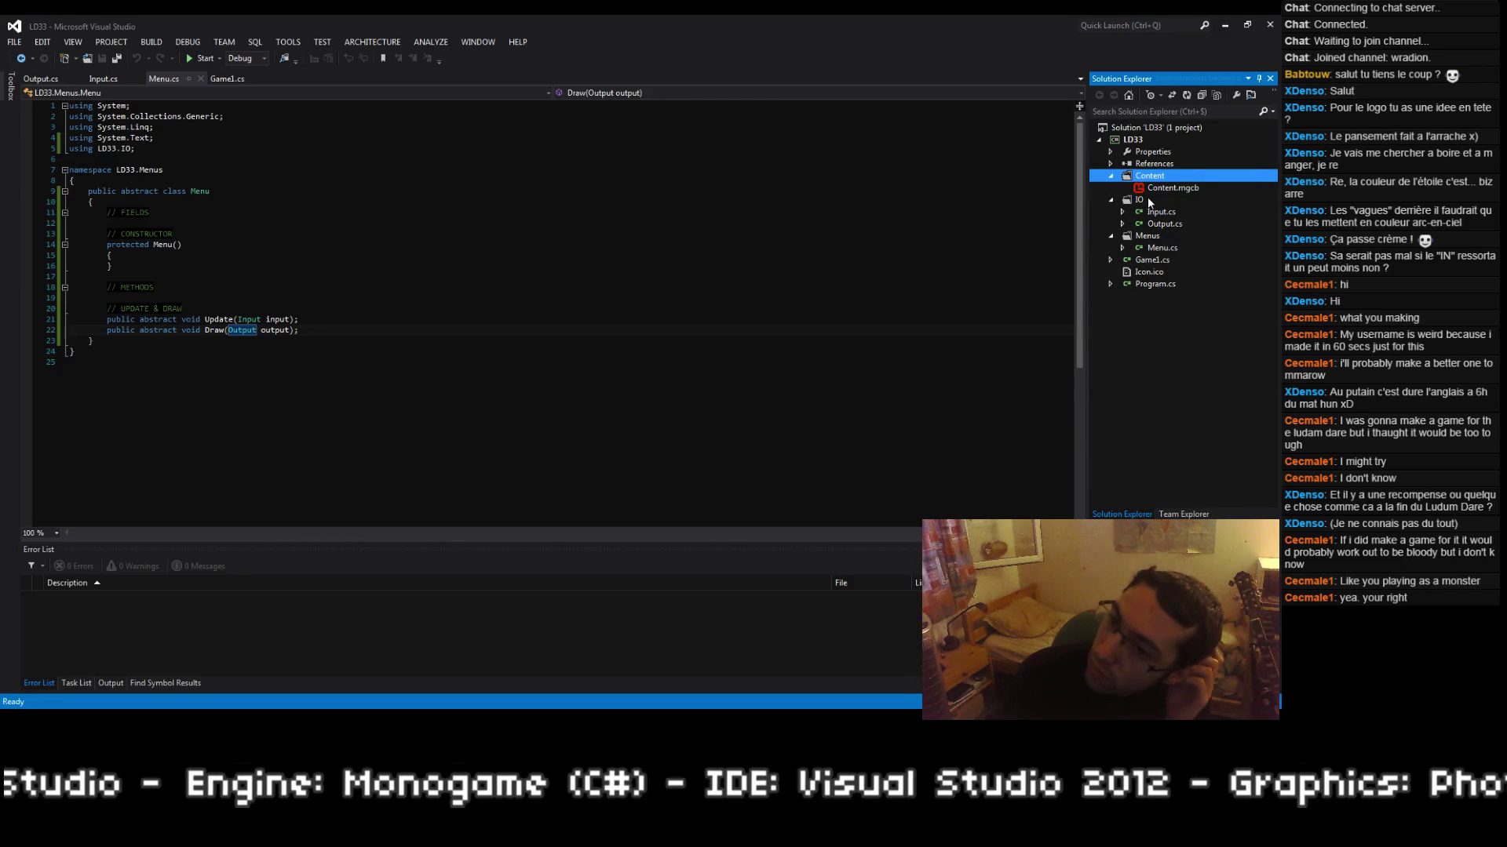
pyautogui.click(1111, 176)
# Step: Add a new class named "MenuGame" to the Menus folder
pyautogui.rightClick(1146, 226)
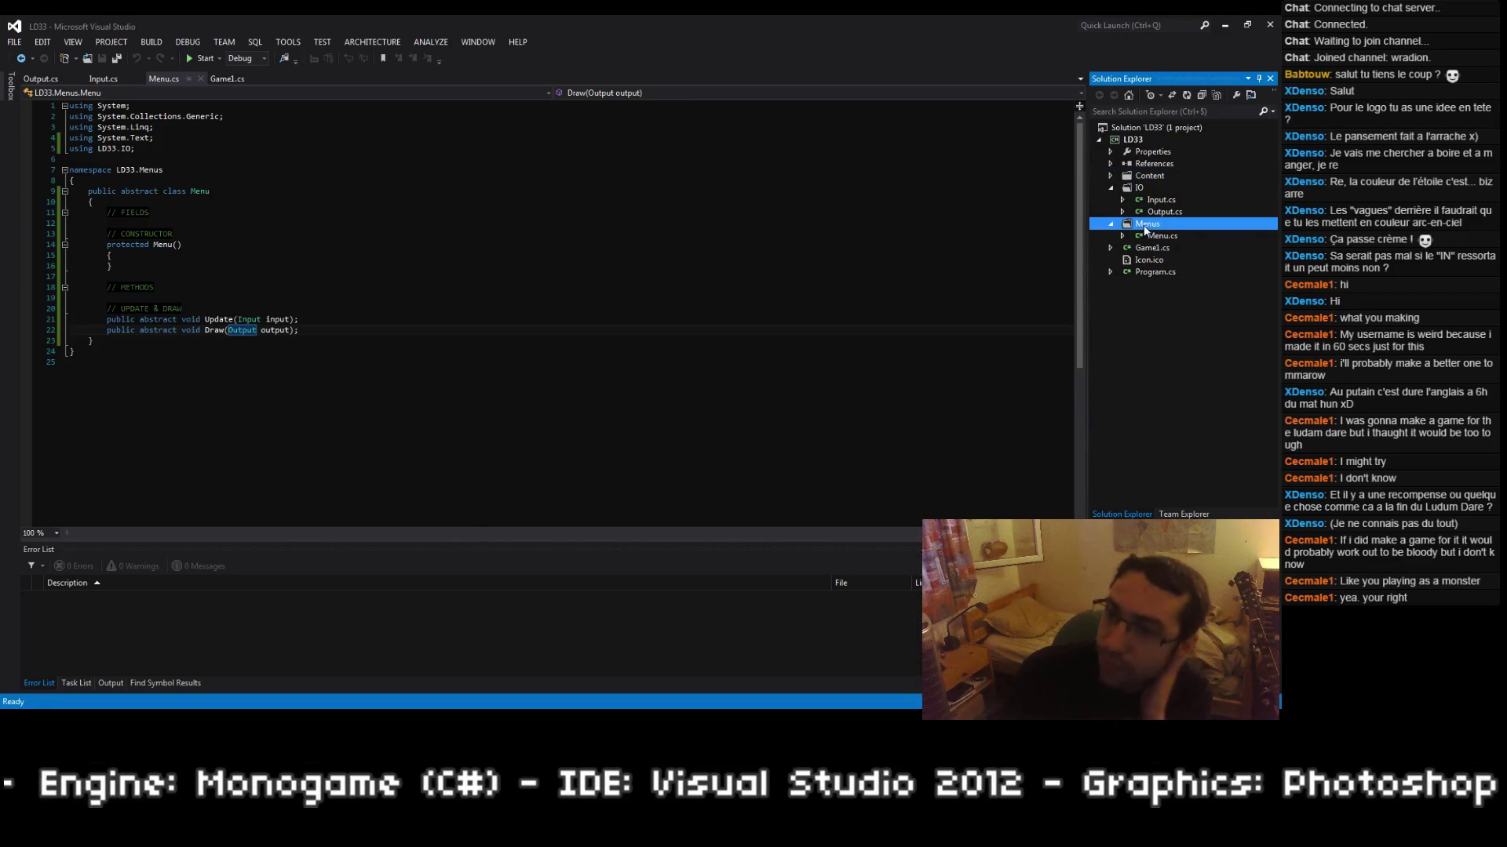
pyautogui.moveTo(1108, 237)
pyautogui.click(814, 329)
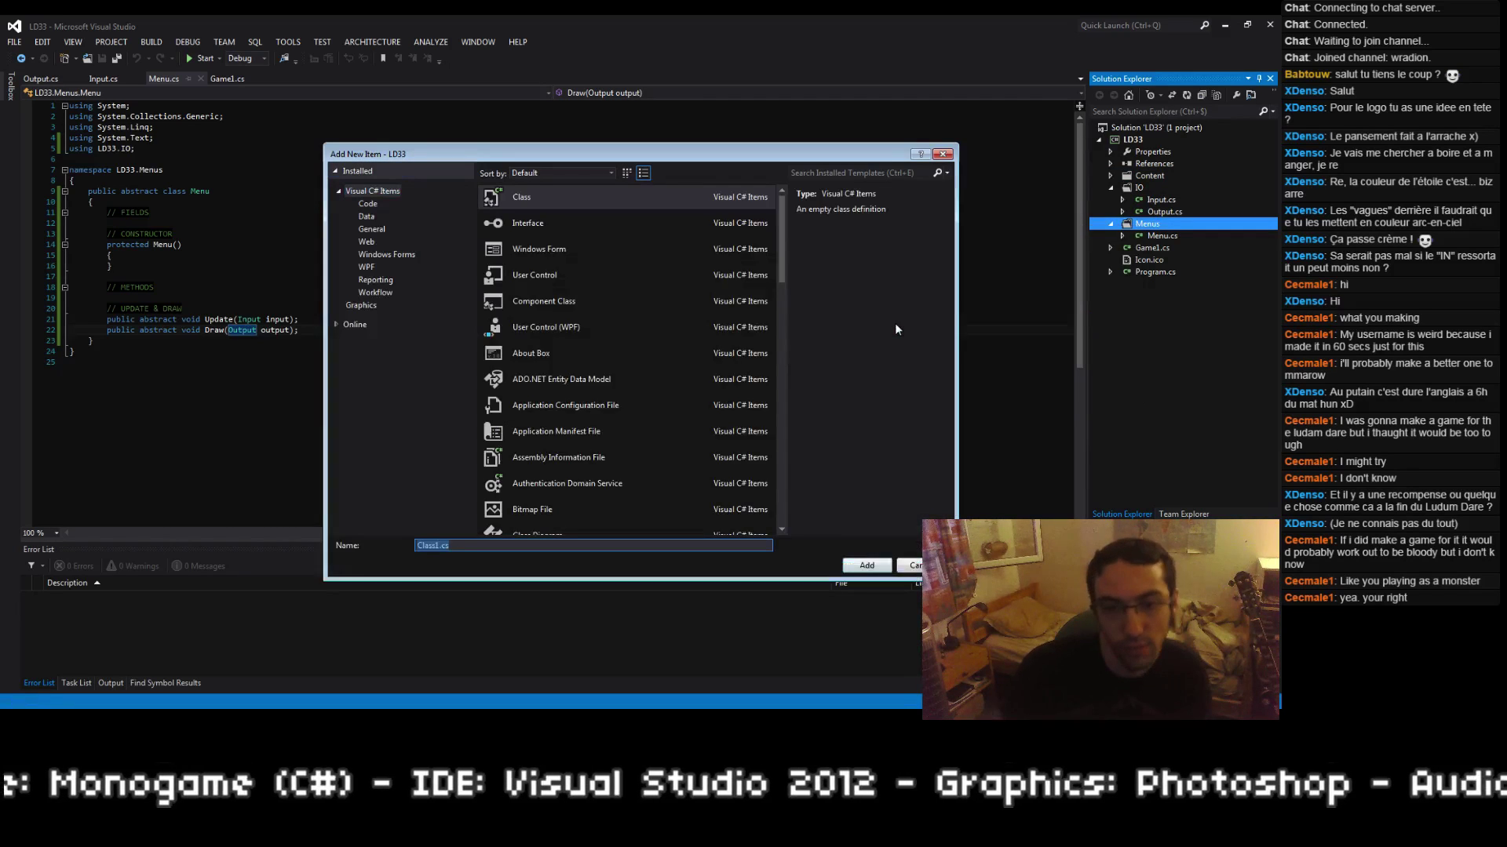
pyautogui.write('MenuGame')
pyautogui.press('Return')
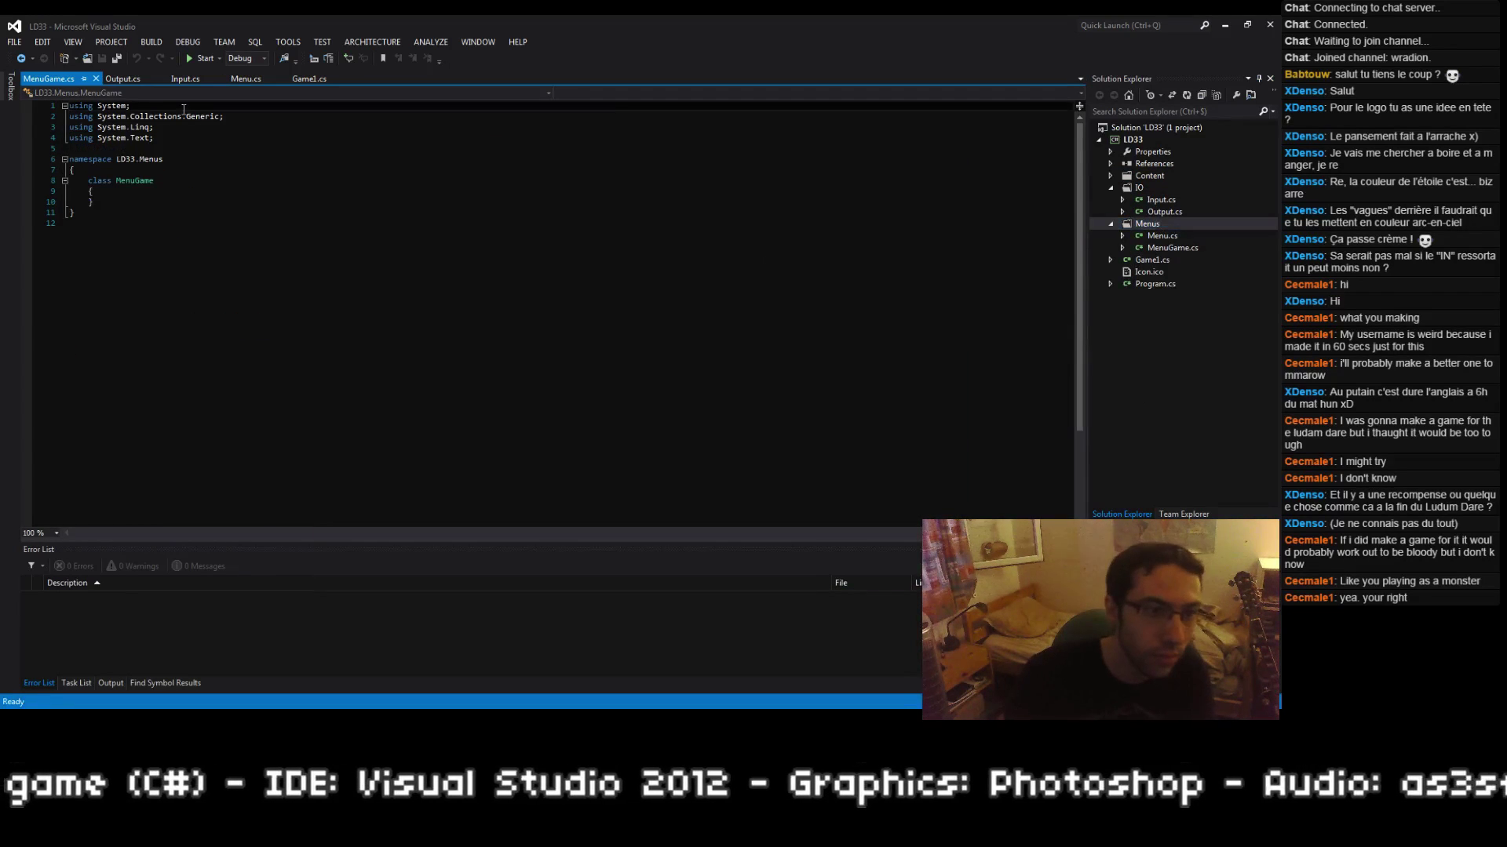
# Step: Make the MenuGame class public
pyautogui.click(275, 185)
pyautogui.hotkey('ctrl', 's')
pyautogui.write('public')
pyautogui.press('End')
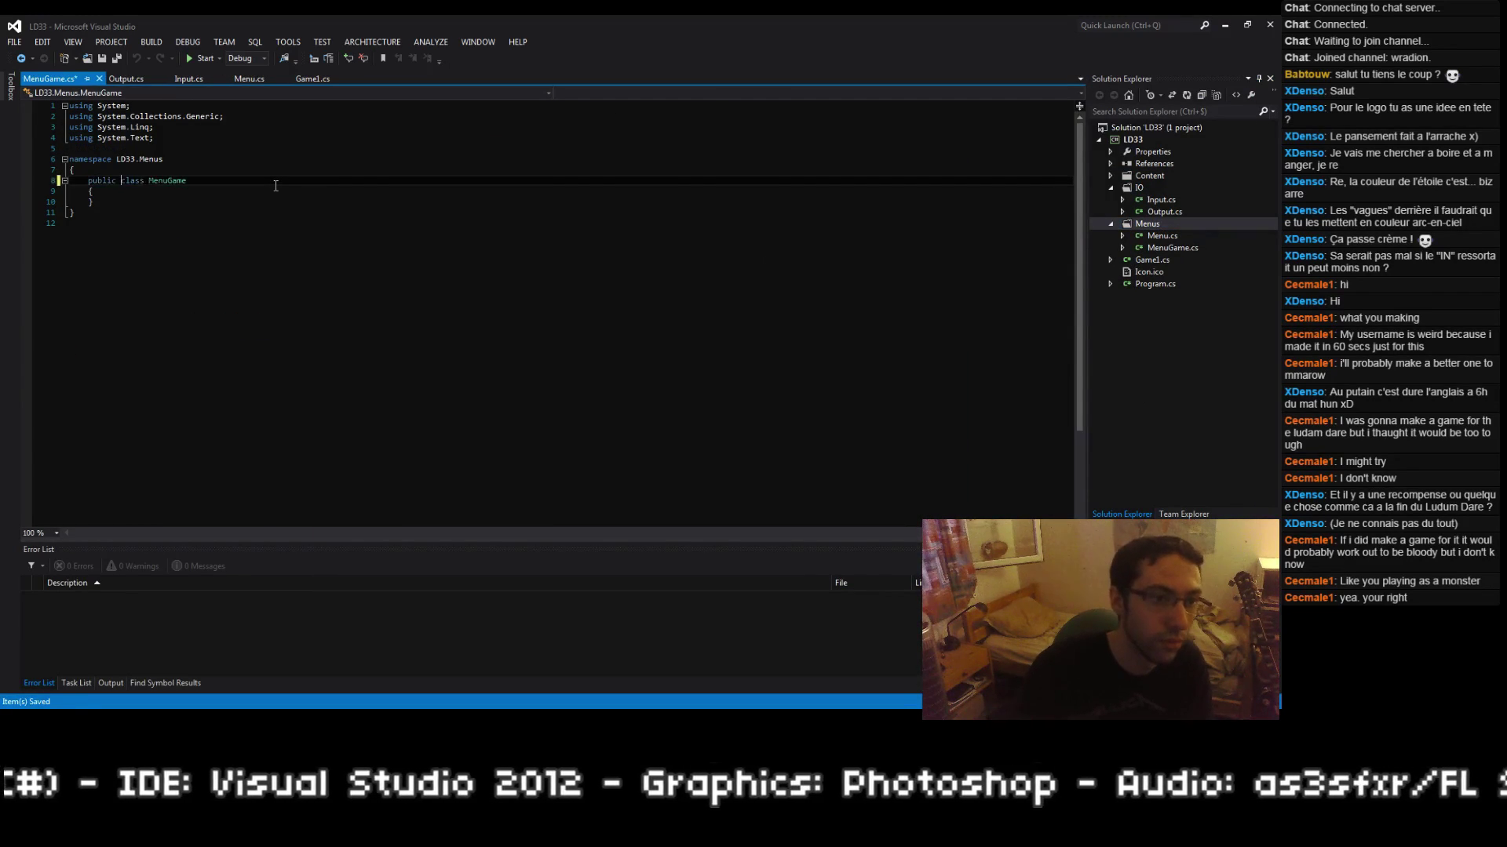
# Step: Derive MenuGame from Menu and generate overrides for the inherited abstract Update and Draw methods
pyautogui.write(': Menu')
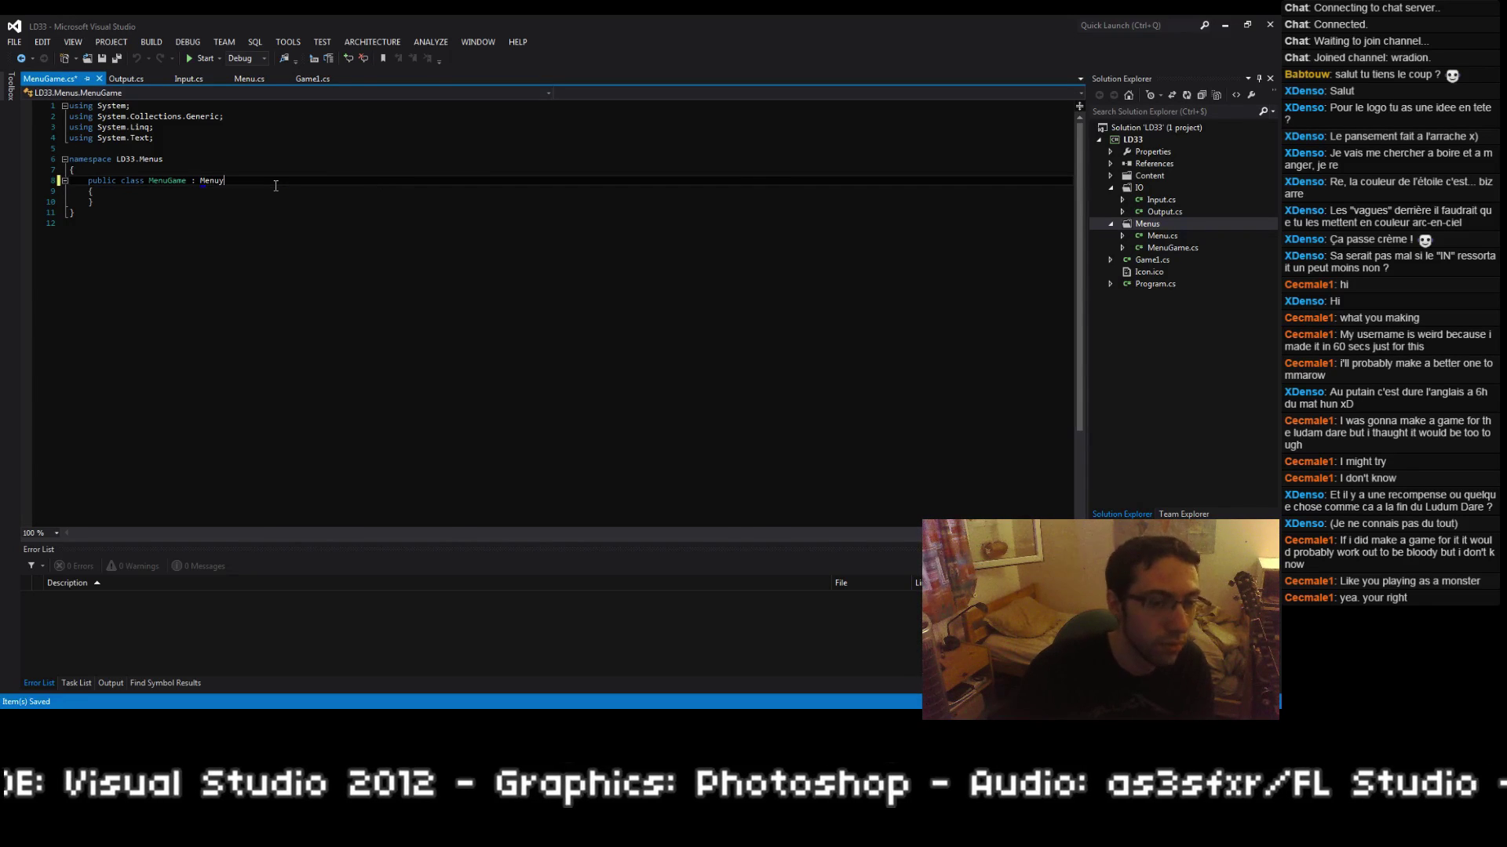
pyautogui.hotkey('ctrl', '.')
pyautogui.press('Return')
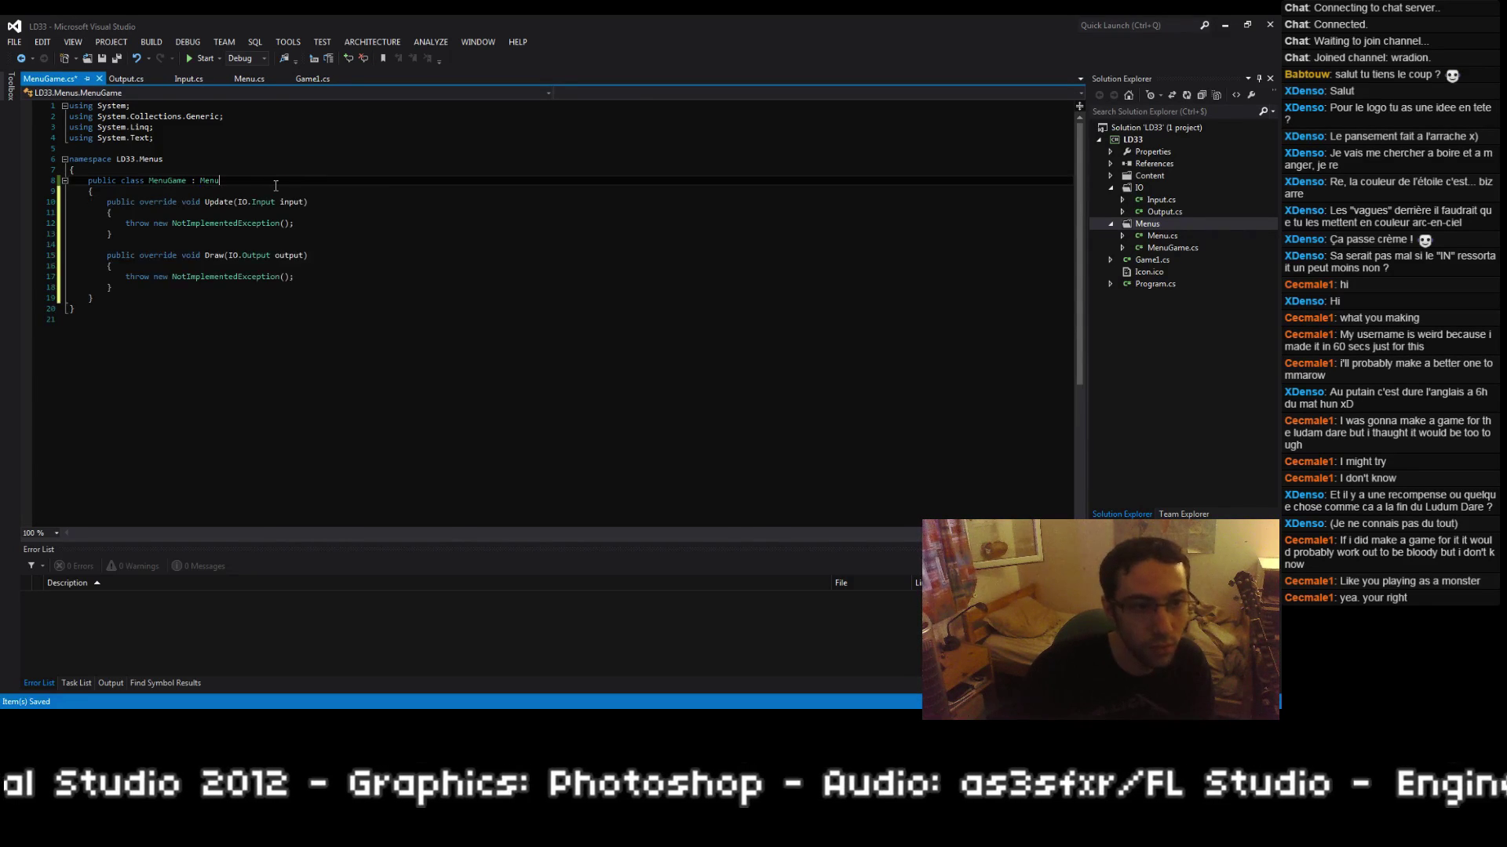
# Step: Start an // UPDATE comment on a new line above the Update override in MenuGame
pyautogui.press('Down')
pyautogui.press('Return')
pyautogui.write('//')
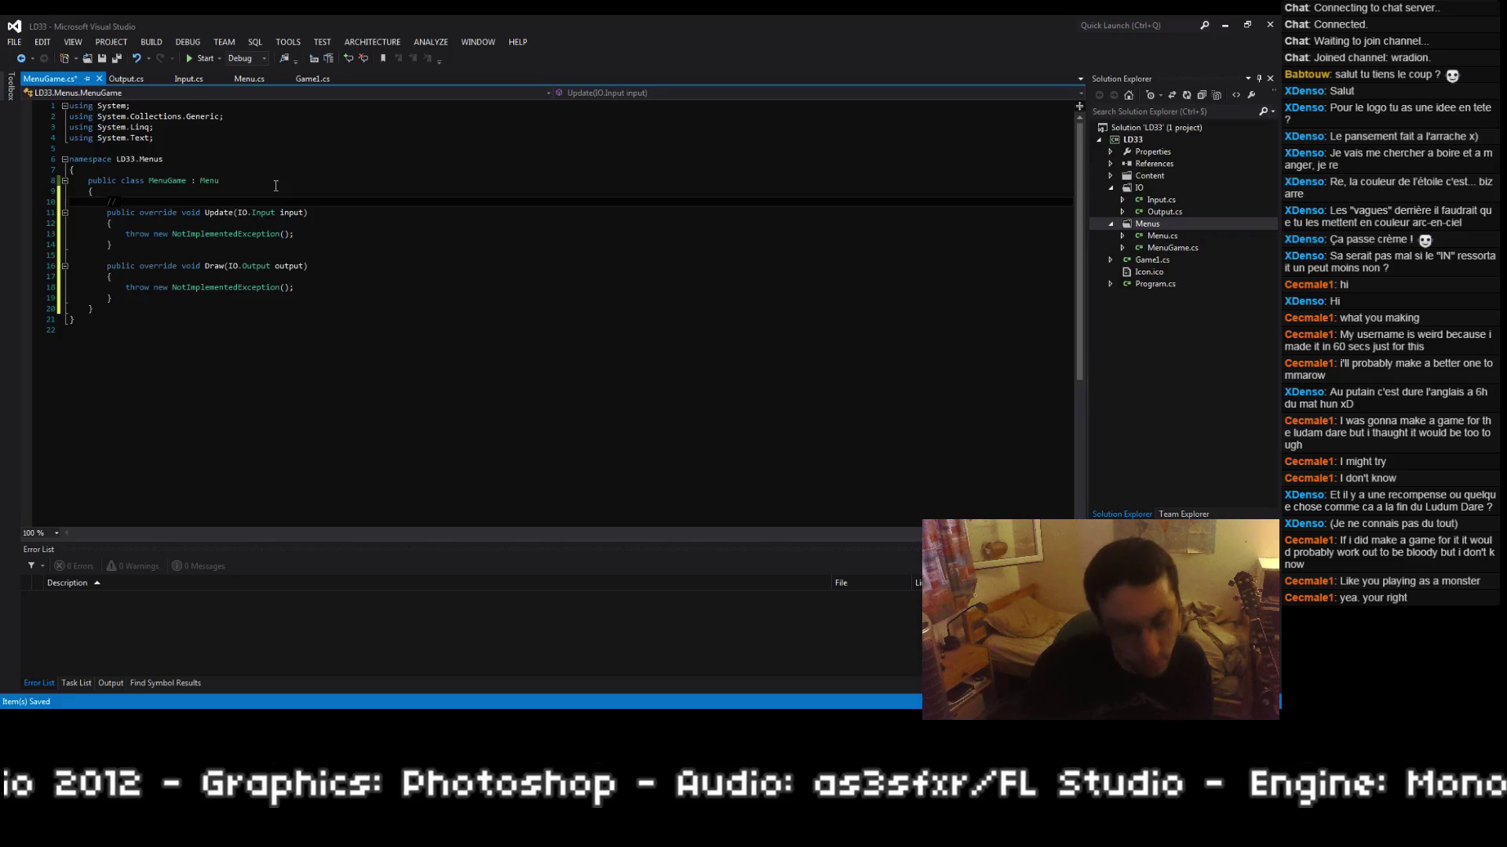
pyautogui.write(' UPDATE ')
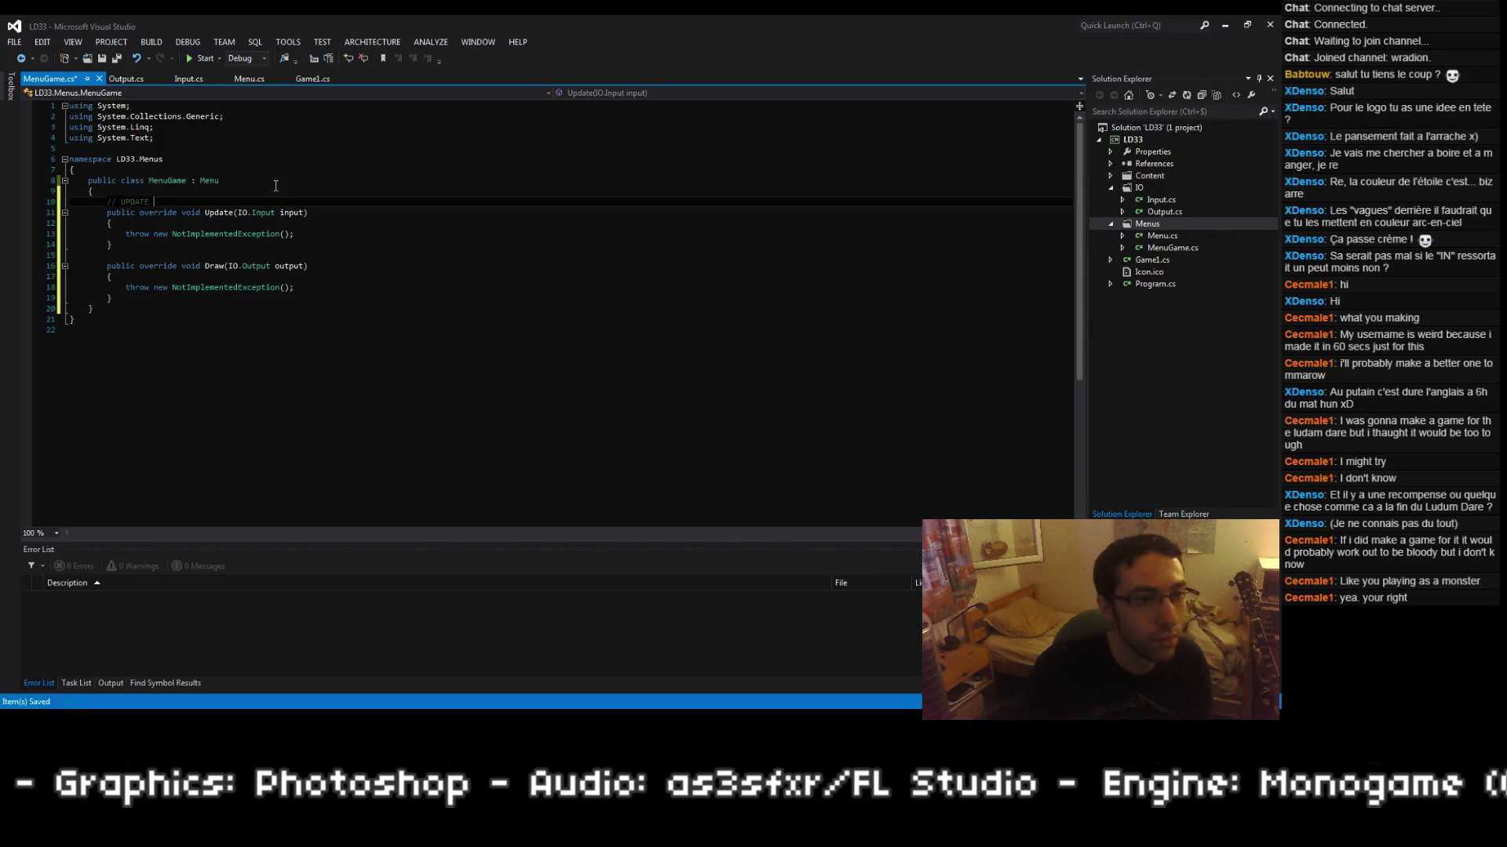
# Step: Complete the section comment as "// UPDATE & DRAW" and remove the NotImplementedException line from the Update method
pyautogui.write('& DRAW')
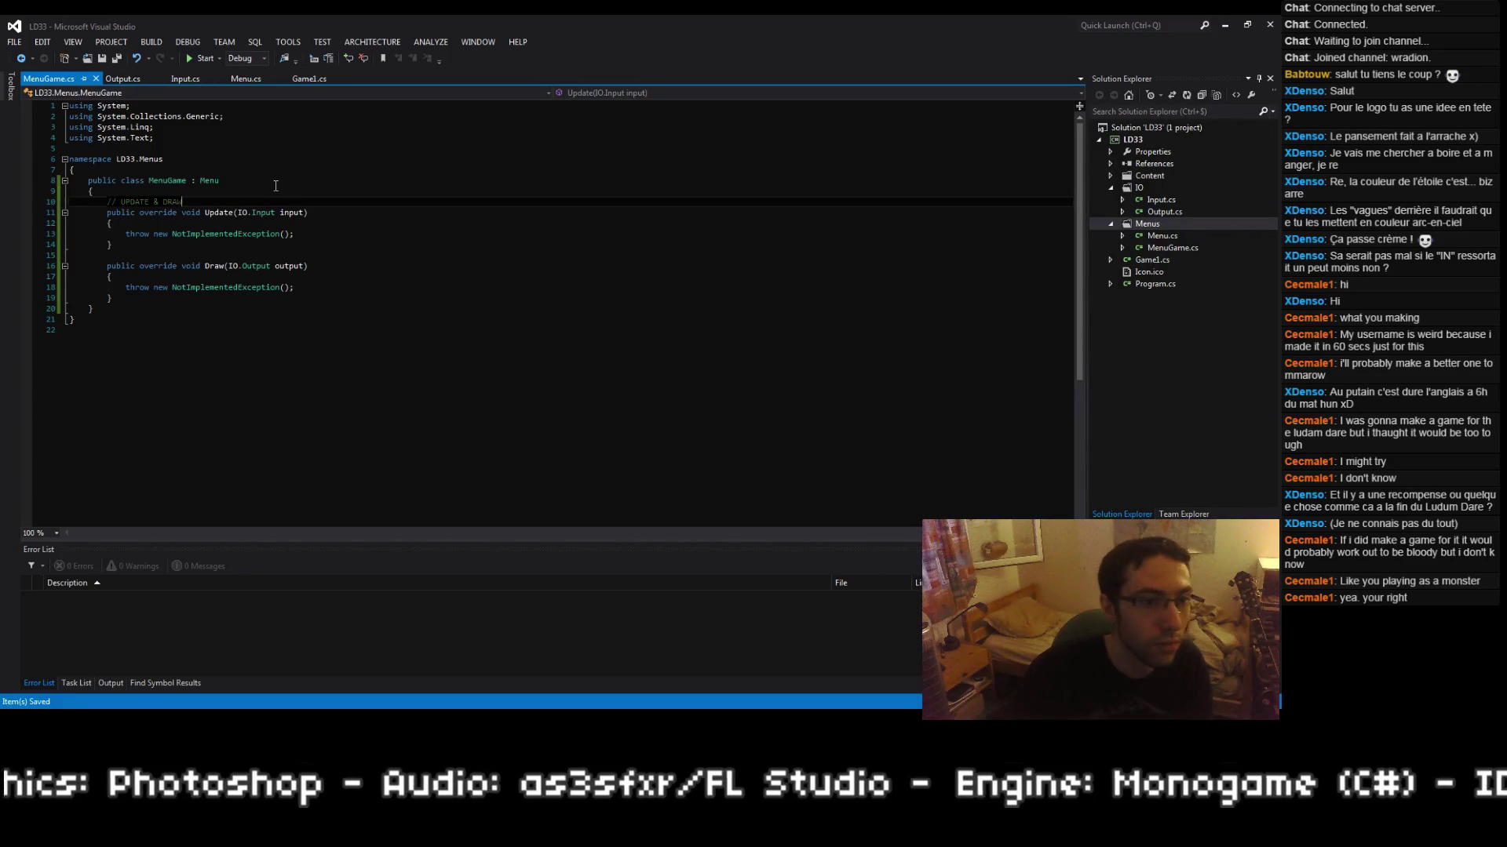
pyautogui.press('Down')
pyautogui.press('Down')
pyautogui.press('Down')
pyautogui.press('Down')
pyautogui.press('Up')
pyautogui.hotkey('shift', 'Delete')
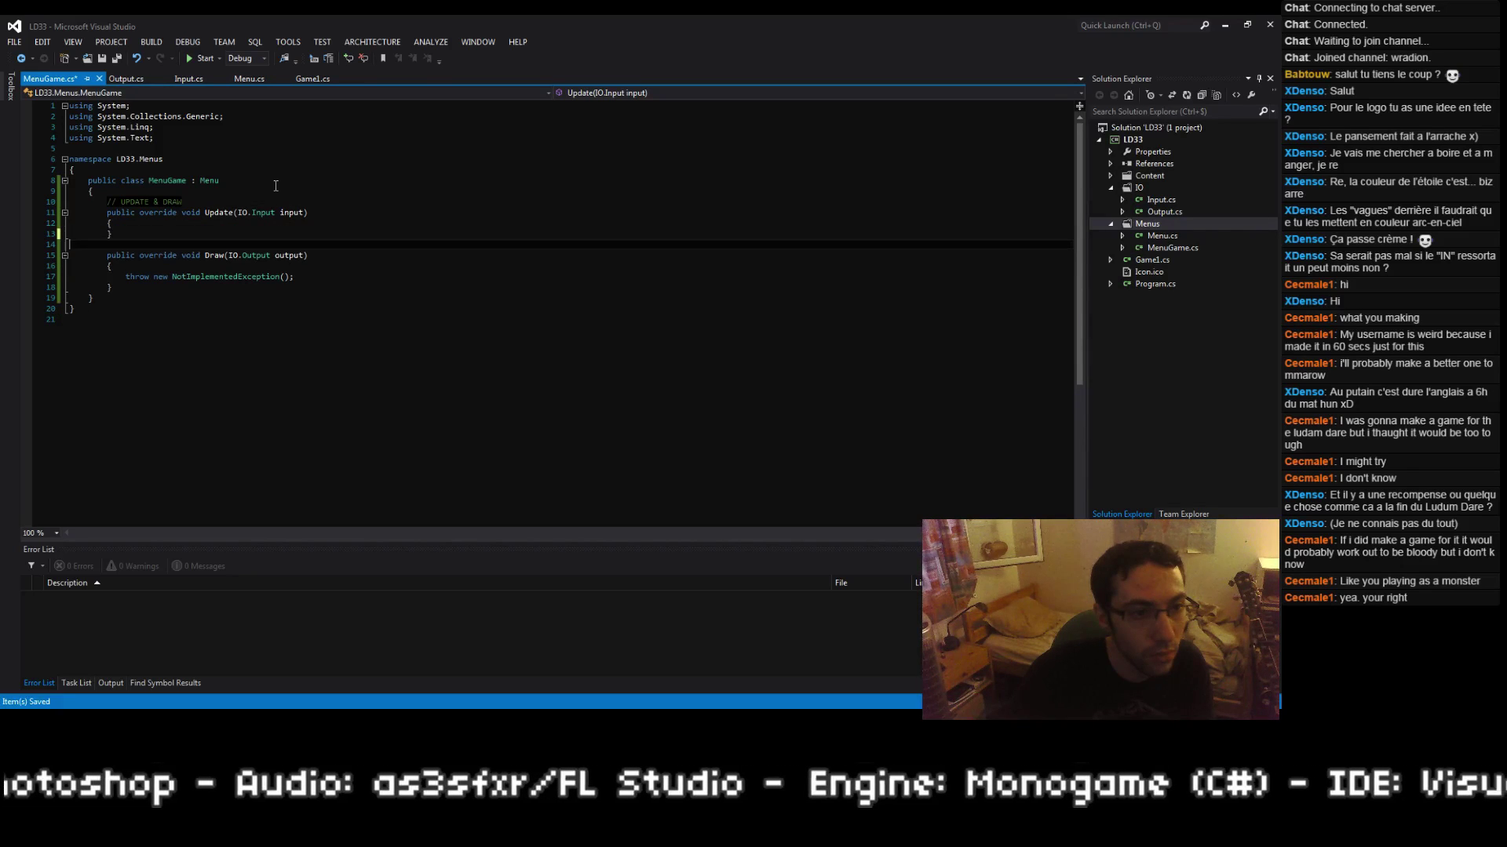
# Step: Remove the NotImplementedException line from the body of the Draw method
pyautogui.press('Down')
pyautogui.press('Down')
pyautogui.press('Down')
pyautogui.press('Down')
pyautogui.hotkey('shift', 'Delete')
# Step: Shorten the Update parameter type from IO.Input to Input and add the "using LD33.IO;" directive
pyautogui.press('Up')
pyautogui.press('Up')
pyautogui.press('Up')
pyautogui.press('Up')
pyautogui.press('Up')
pyautogui.press('Up')
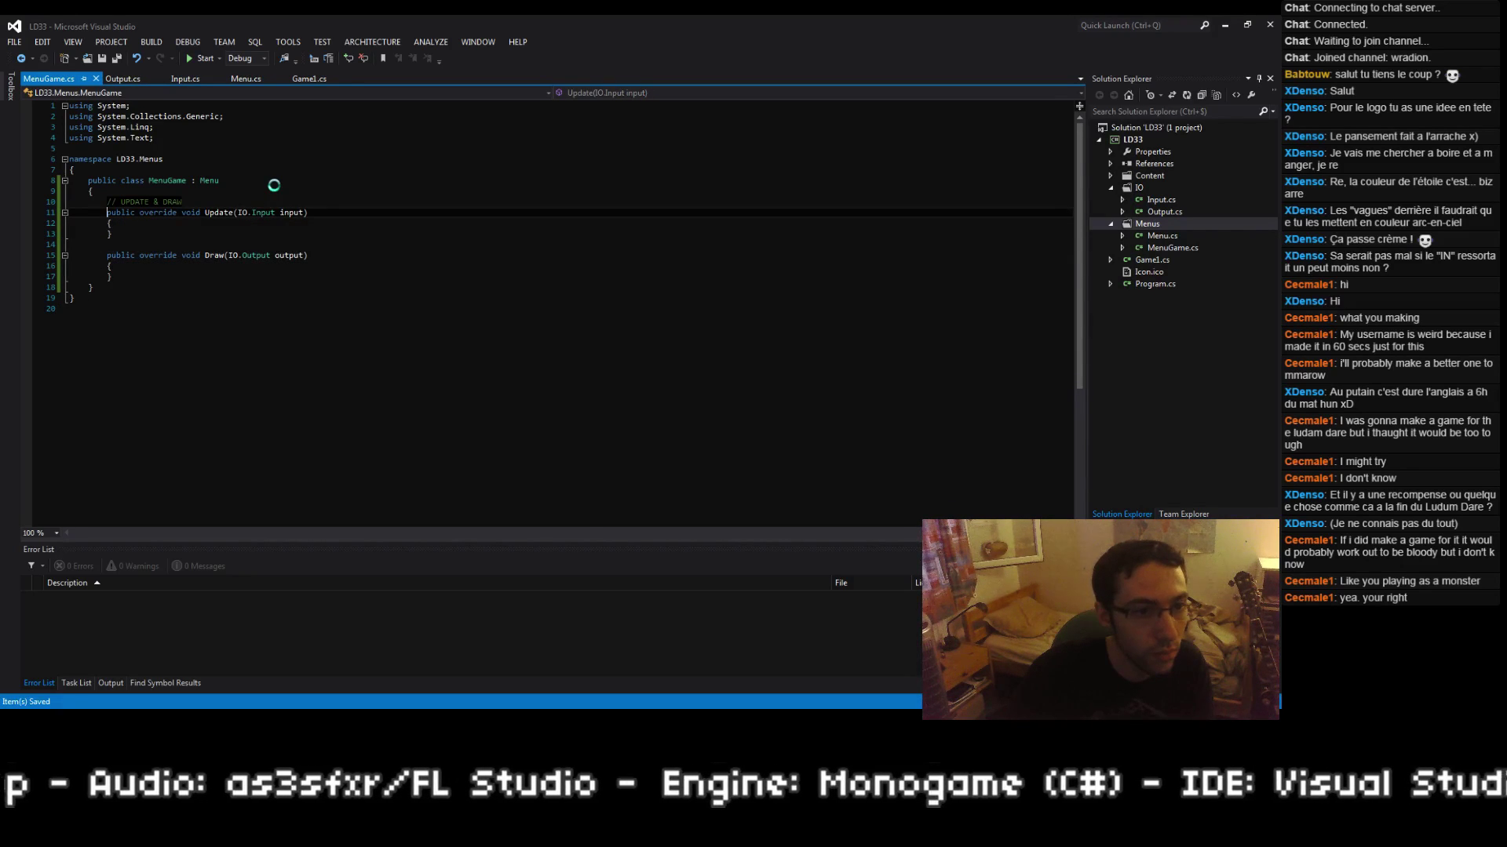
pyautogui.hotkey('ctrl', 'Right')
pyautogui.hotkey('ctrl', 'Right')
pyautogui.press('Delete')
pyautogui.press('Delete')
pyautogui.press('Delete')
pyautogui.hotkey('ctrl', '.')
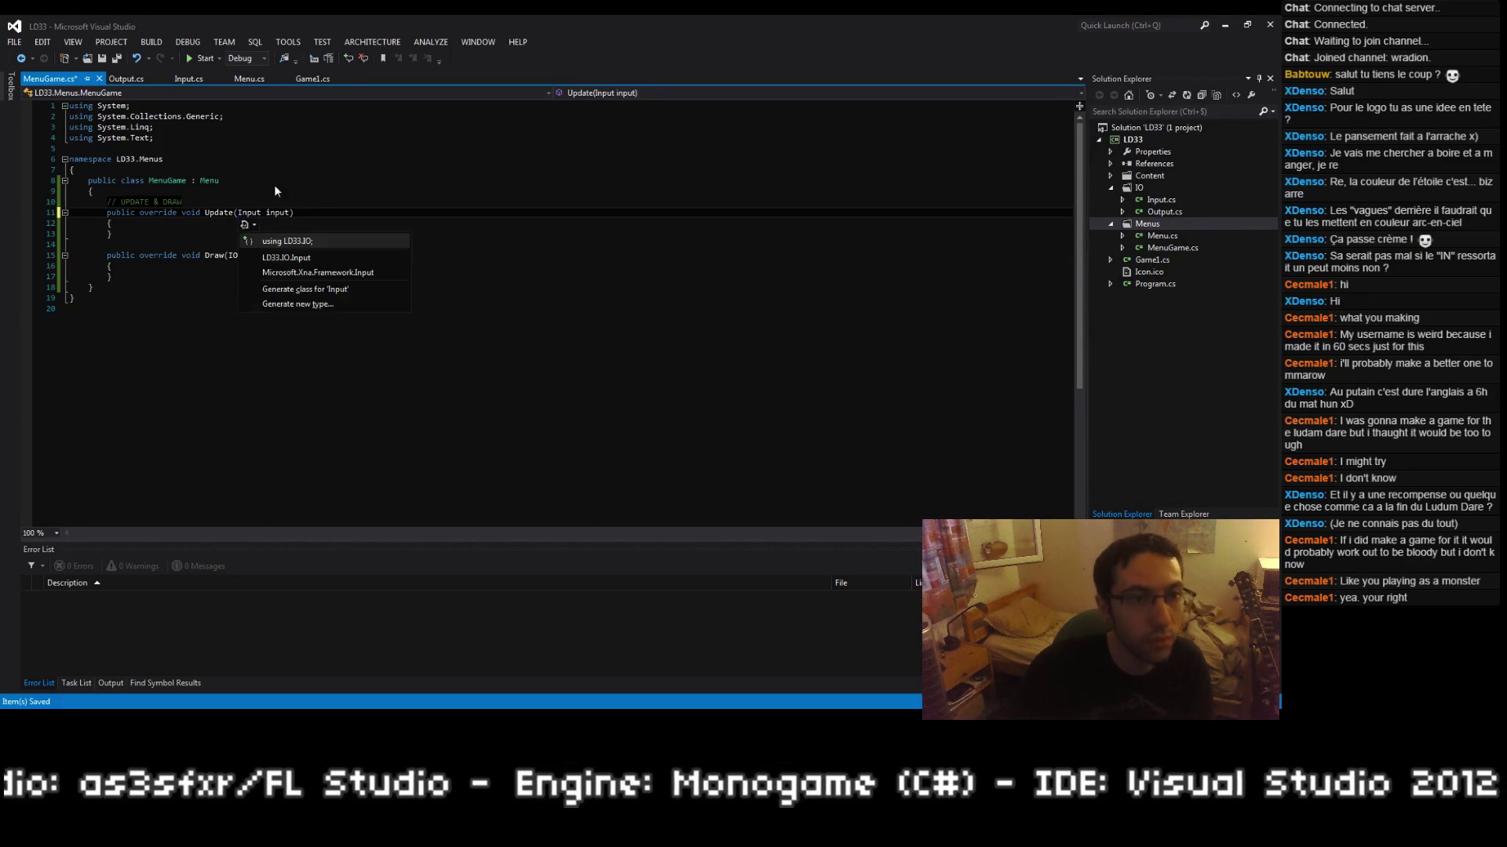
pyautogui.press('Return')
# Step: Shorten the Draw parameter type to Output by removing its IO qualifier, and save the file
pyautogui.press('Down')
pyautogui.press('Down')
pyautogui.press('Down')
pyautogui.press('Down')
pyautogui.hotkey('ctrl', 'Right')
pyautogui.hotkey('ctrl', 'Right')
pyautogui.hotkey('ctrl', 'Right')
pyautogui.hotkey('ctrl', 'Right')
pyautogui.hotkey('ctrl', 'Right')
pyautogui.hotkey('ctrl', 'Right')
pyautogui.hotkey('ctrl', 'BackSpace')
pyautogui.hotkey('ctrl', 'BackSpace')
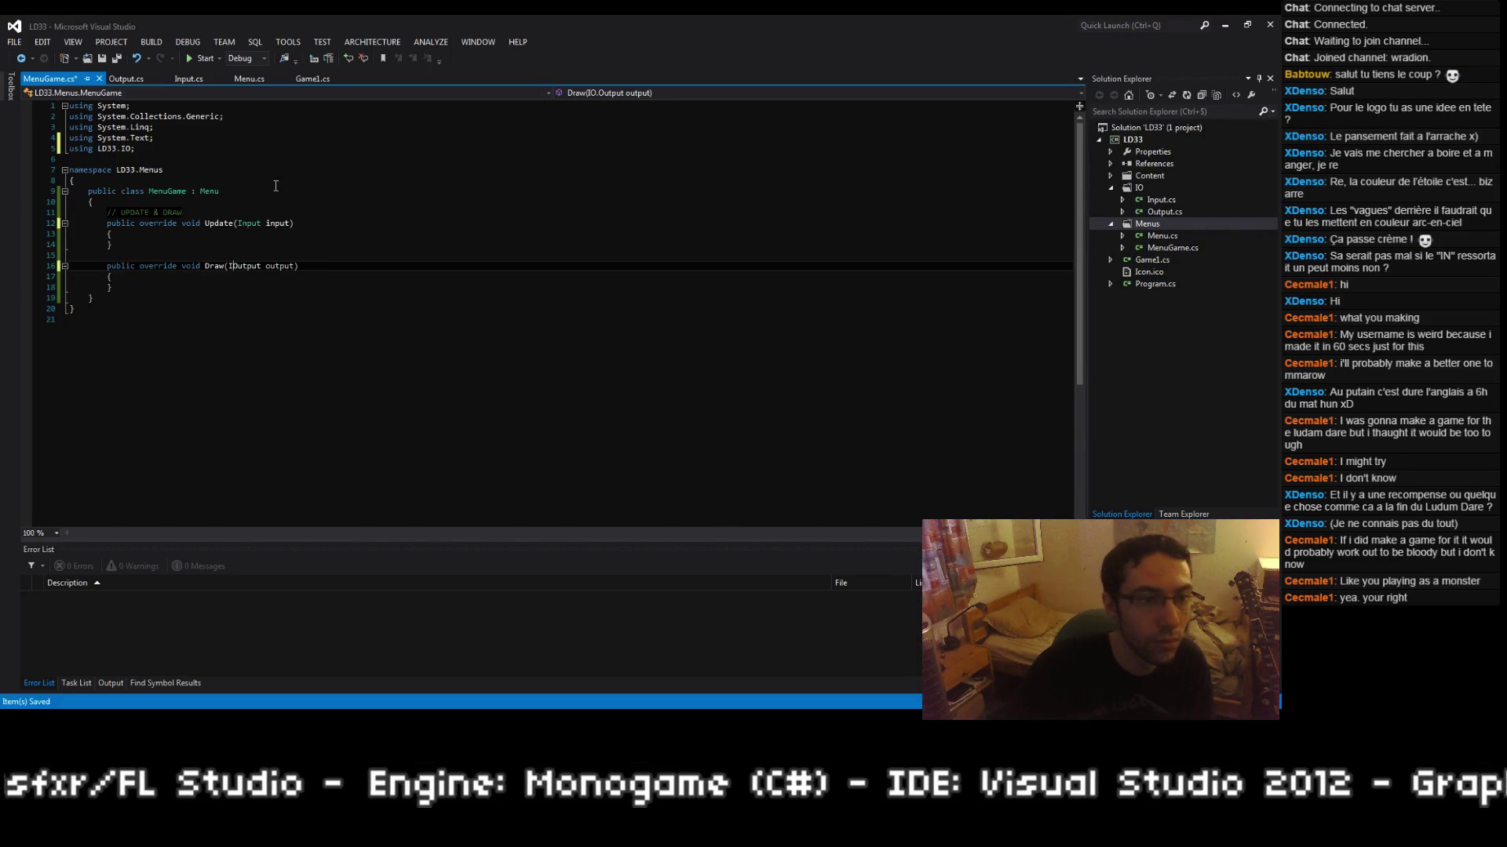
pyautogui.hotkey('ctrl', 's')
# Step: Add a "// FIELDS" section comment at the start of the MenuGame class body, above the update and draw section
pyautogui.press('Up')
pyautogui.press('Up')
pyautogui.press('Up')
pyautogui.press('Up')
pyautogui.press('Up')
pyautogui.press('Up')
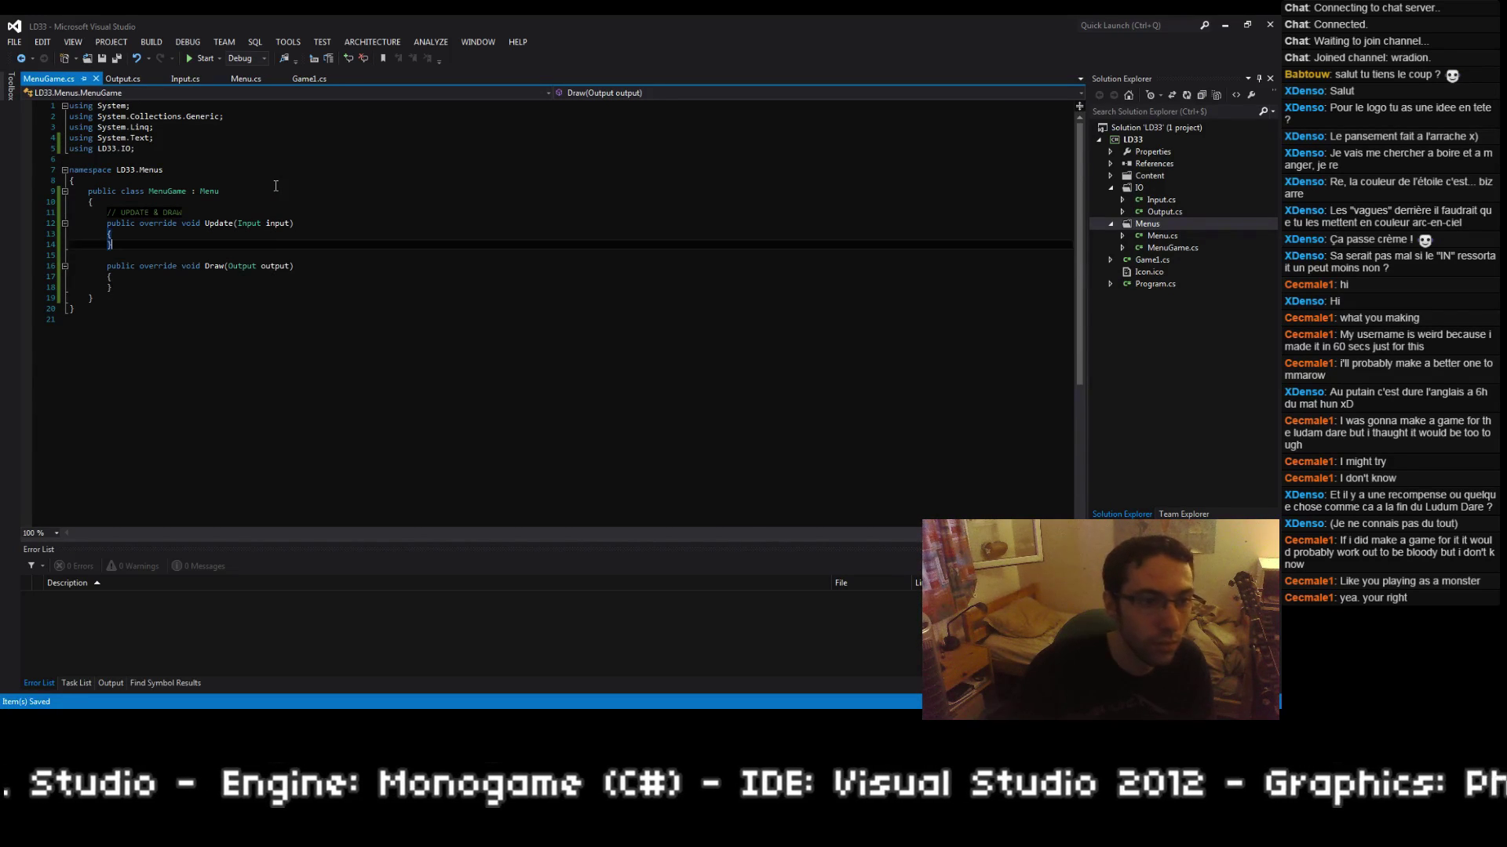
pyautogui.press('Return')
pyautogui.press('Up')
pyautogui.press('Return')
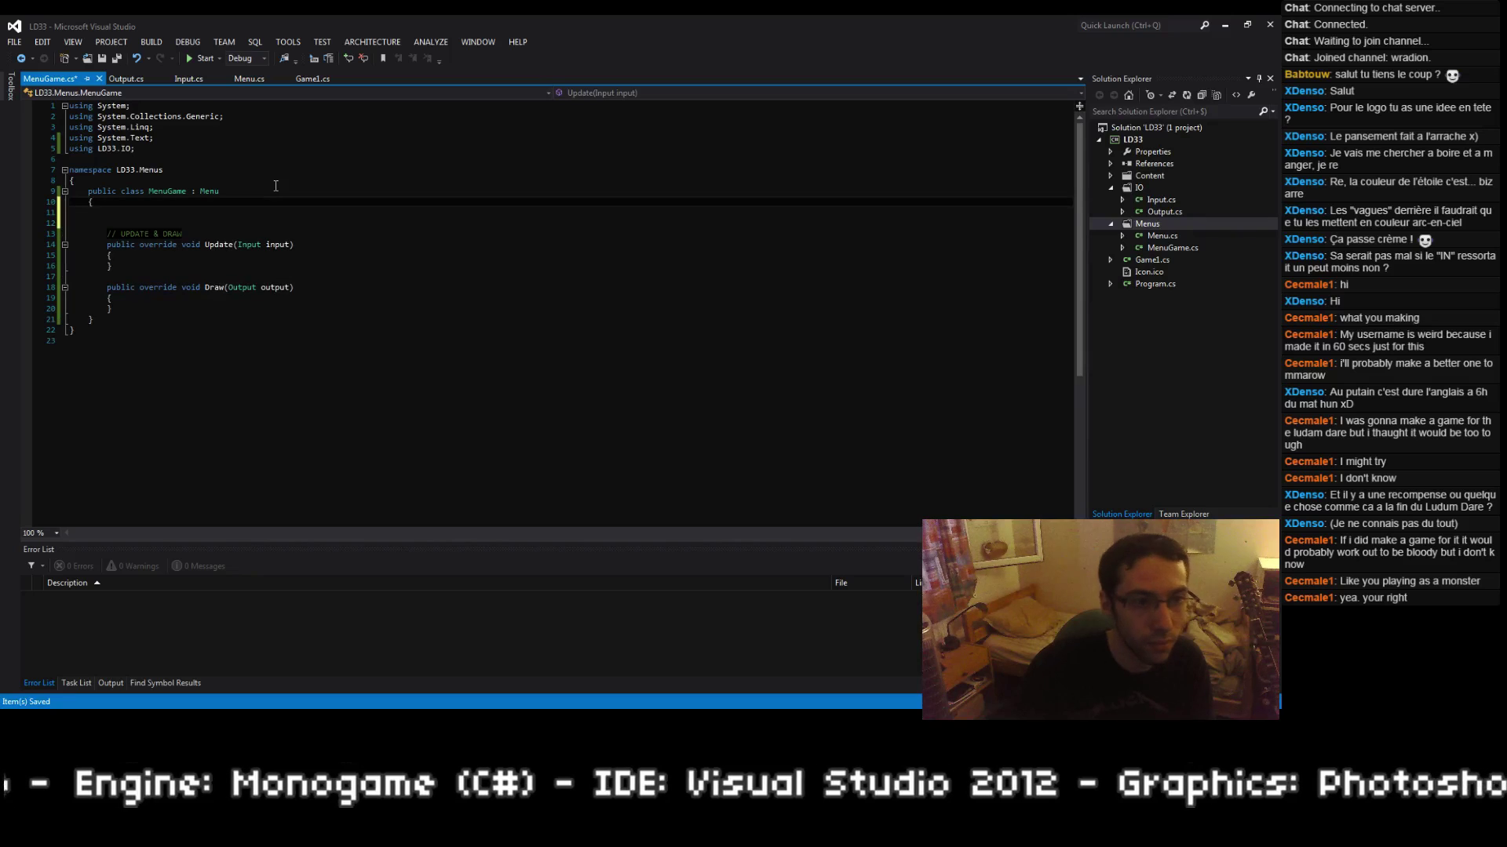
pyautogui.write('// FIELDS')
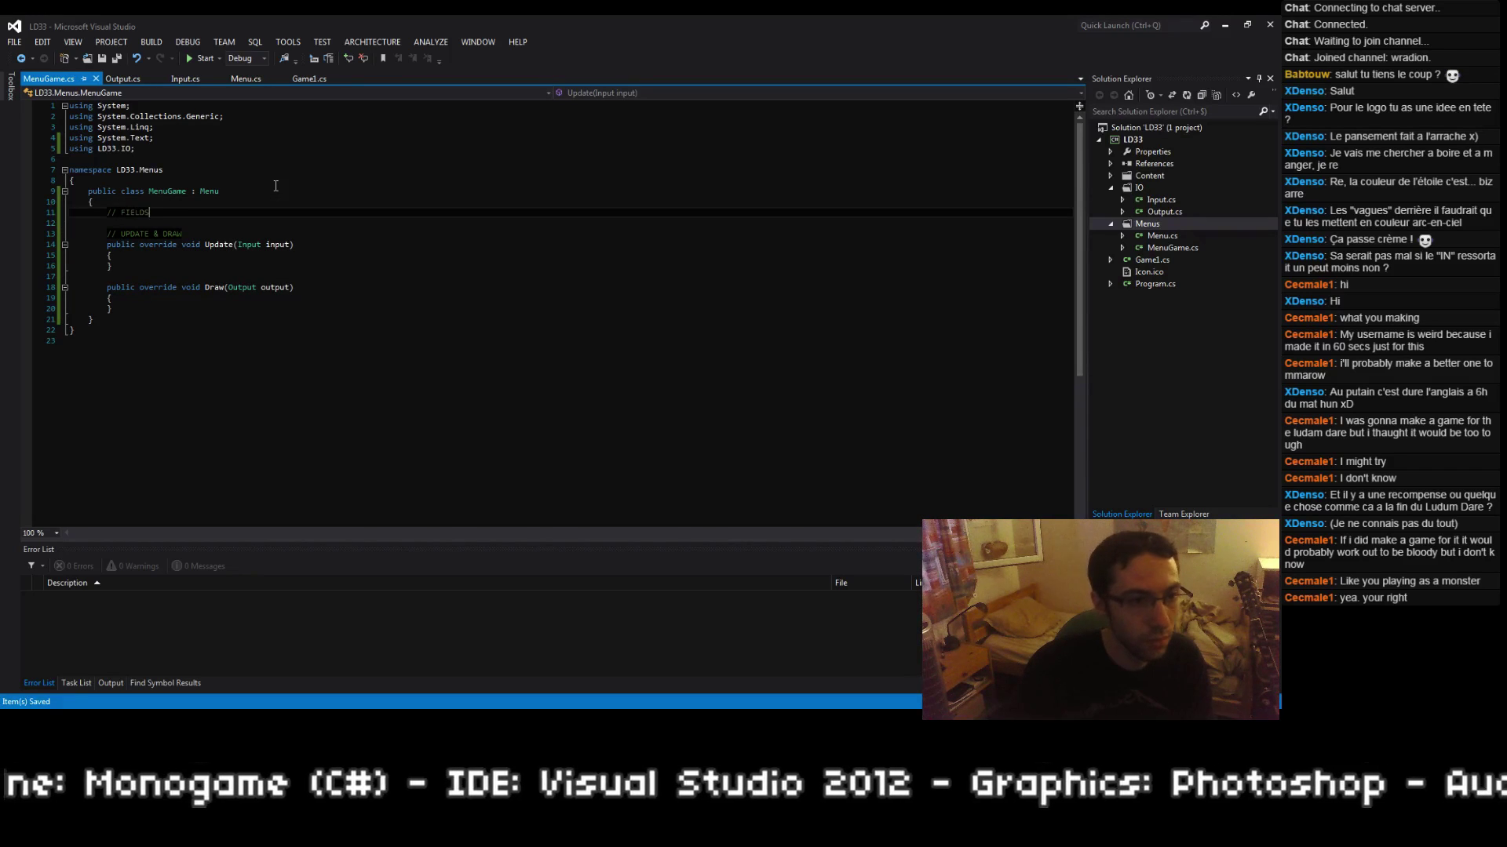
# Step: Add a "// CONSTRUCTOR" section below the fields comment with an empty public MenuGame() constructor
pyautogui.press('Return')
pyautogui.press('Return')
pyautogui.write('// CONSTRUCTOR')
pyautogui.press('Return')
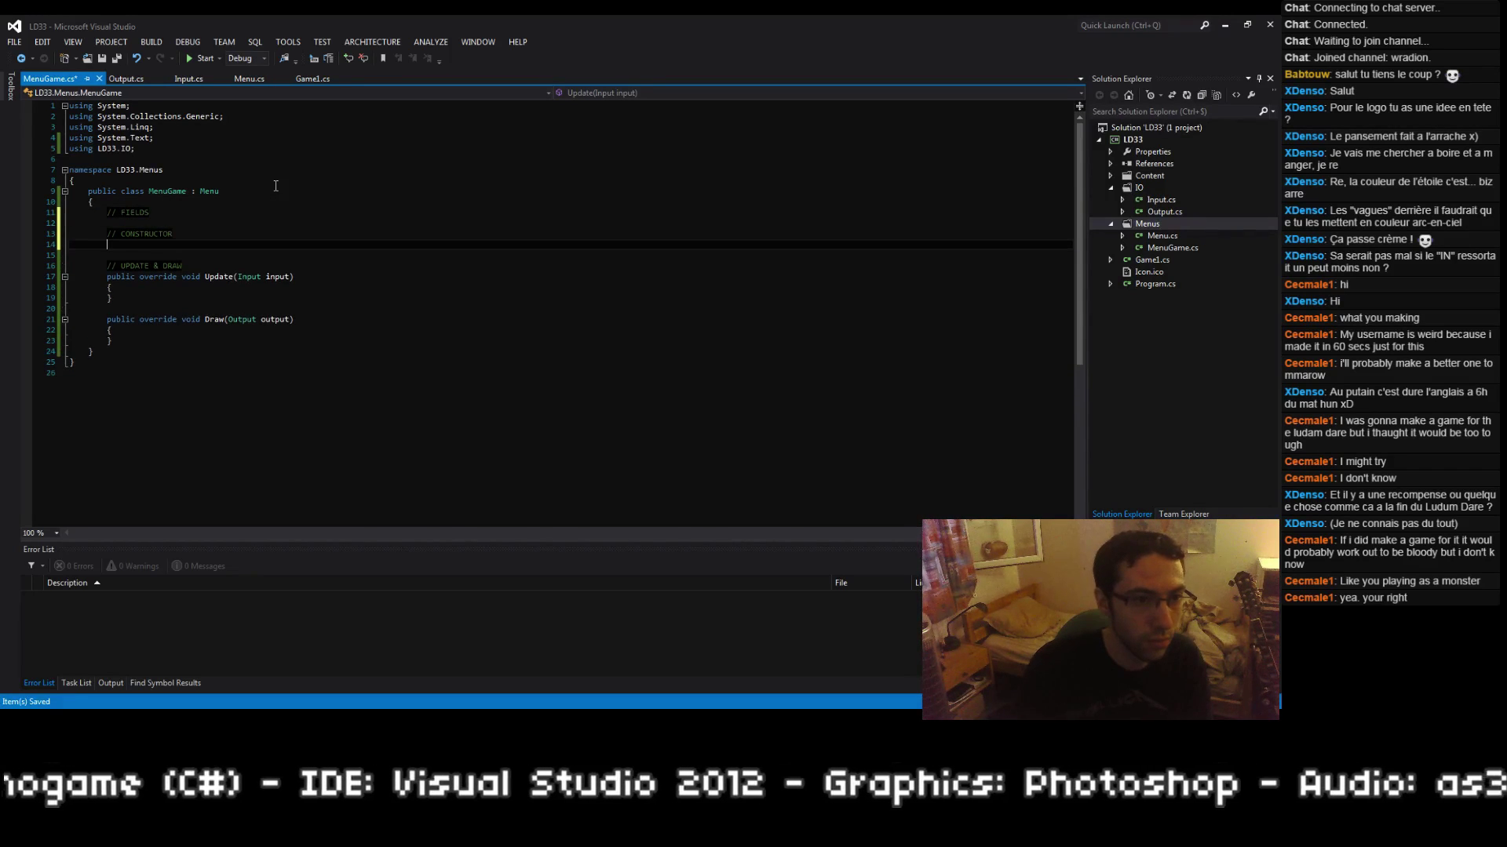
pyautogui.write('public MenuGame()')
pyautogui.press('Return')
pyautogui.write('{')
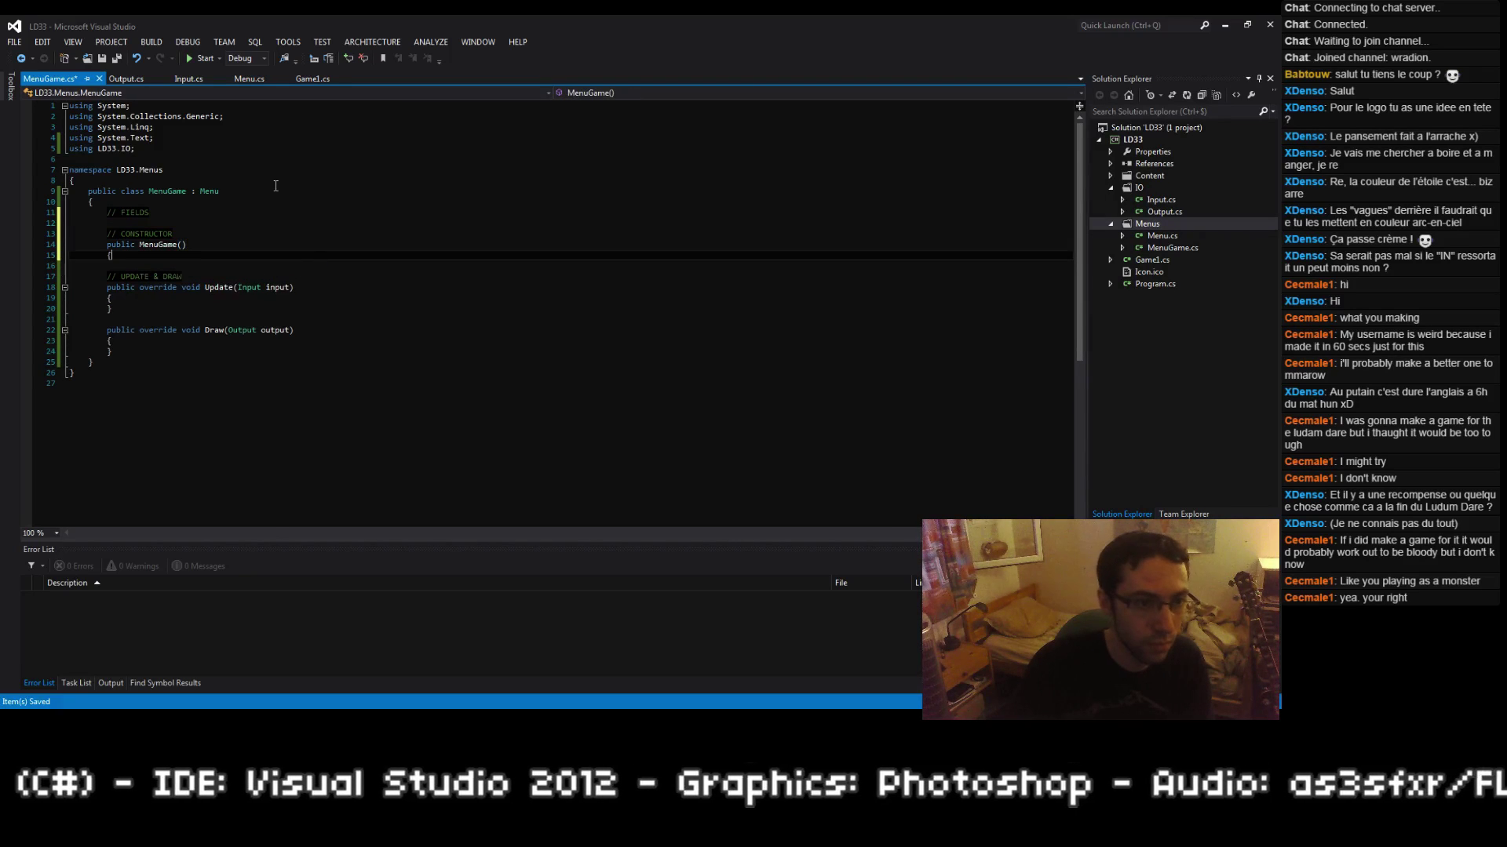
pyautogui.press('Return')
pyautogui.write('}')
# Step: Make the MenuGame constructor call the parent constructor by adding ": base()" on its own line below the signature
pyautogui.press('Up')
pyautogui.press('Up')
pyautogui.press('End')
pyautogui.press('Return')
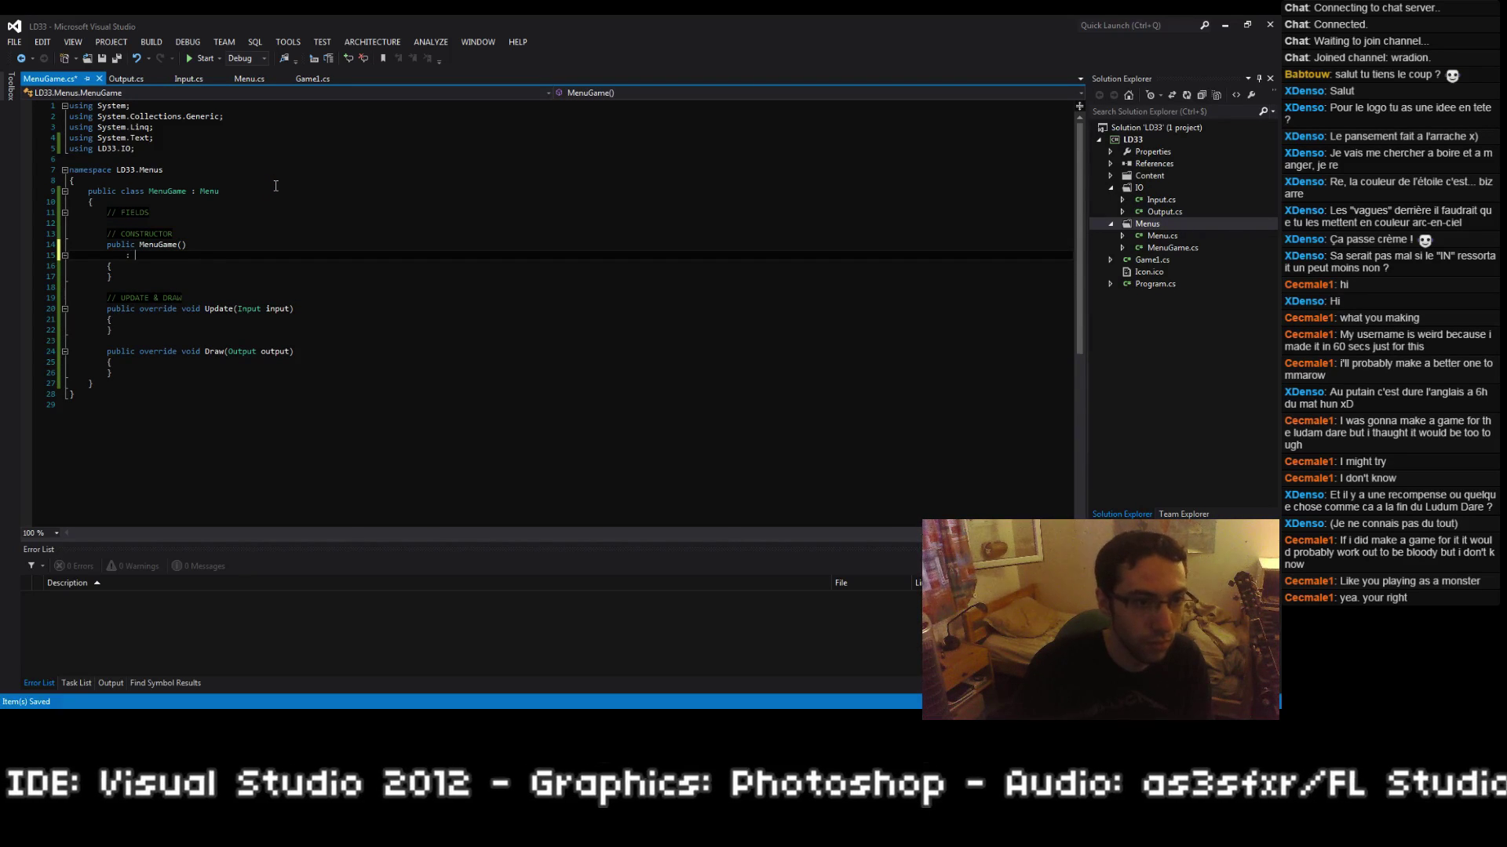
pyautogui.write(': base()')
# Step: Add a "// METHODS" section comment below the MenuGame constructor and save the file
pyautogui.press('Down')
pyautogui.press('Down')
pyautogui.press('Return')
pyautogui.press('Return')
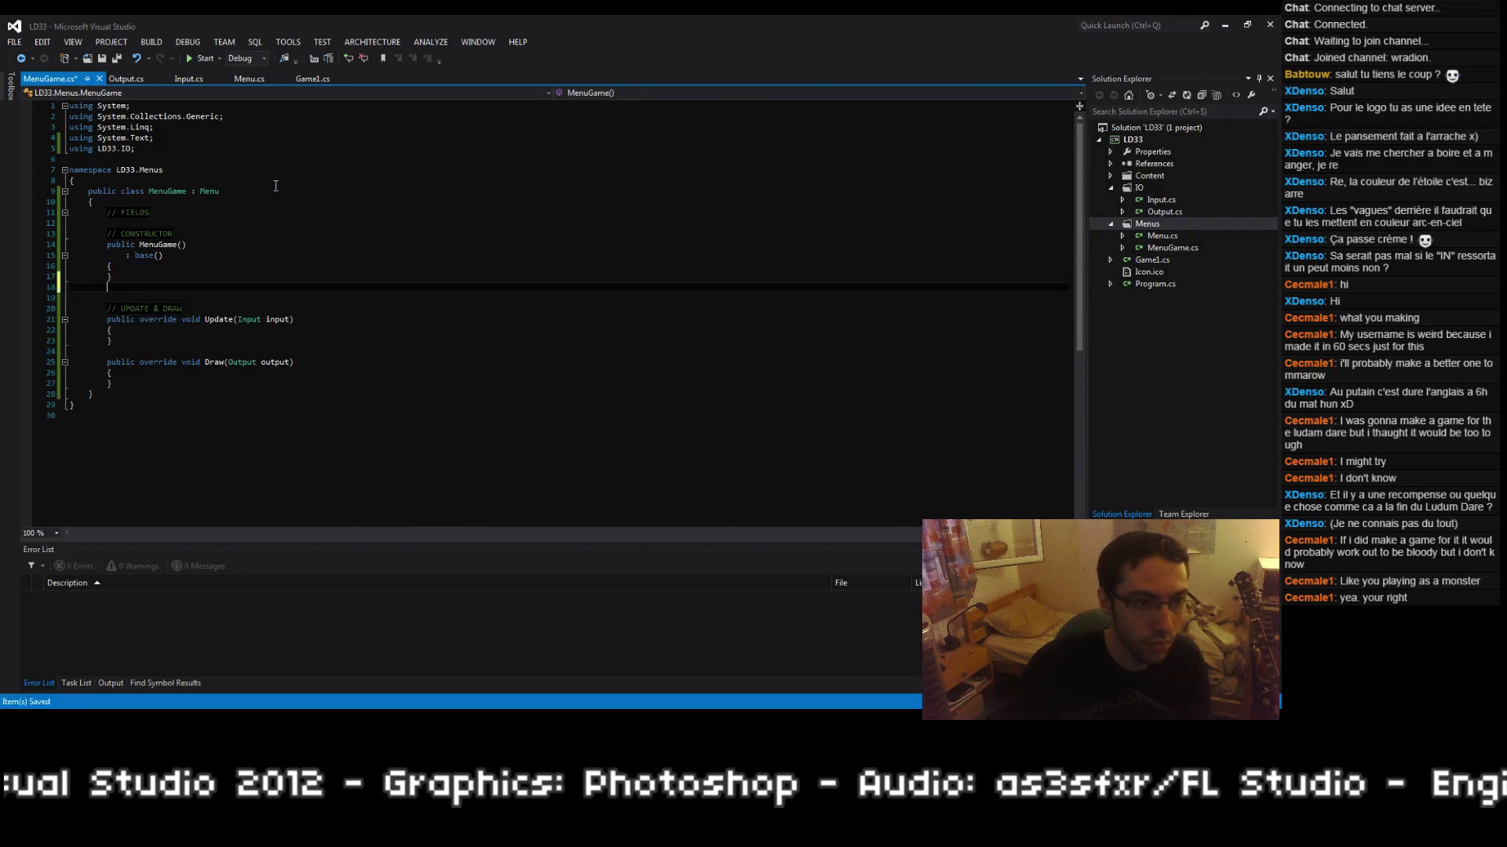
pyautogui.write('// METHODS')
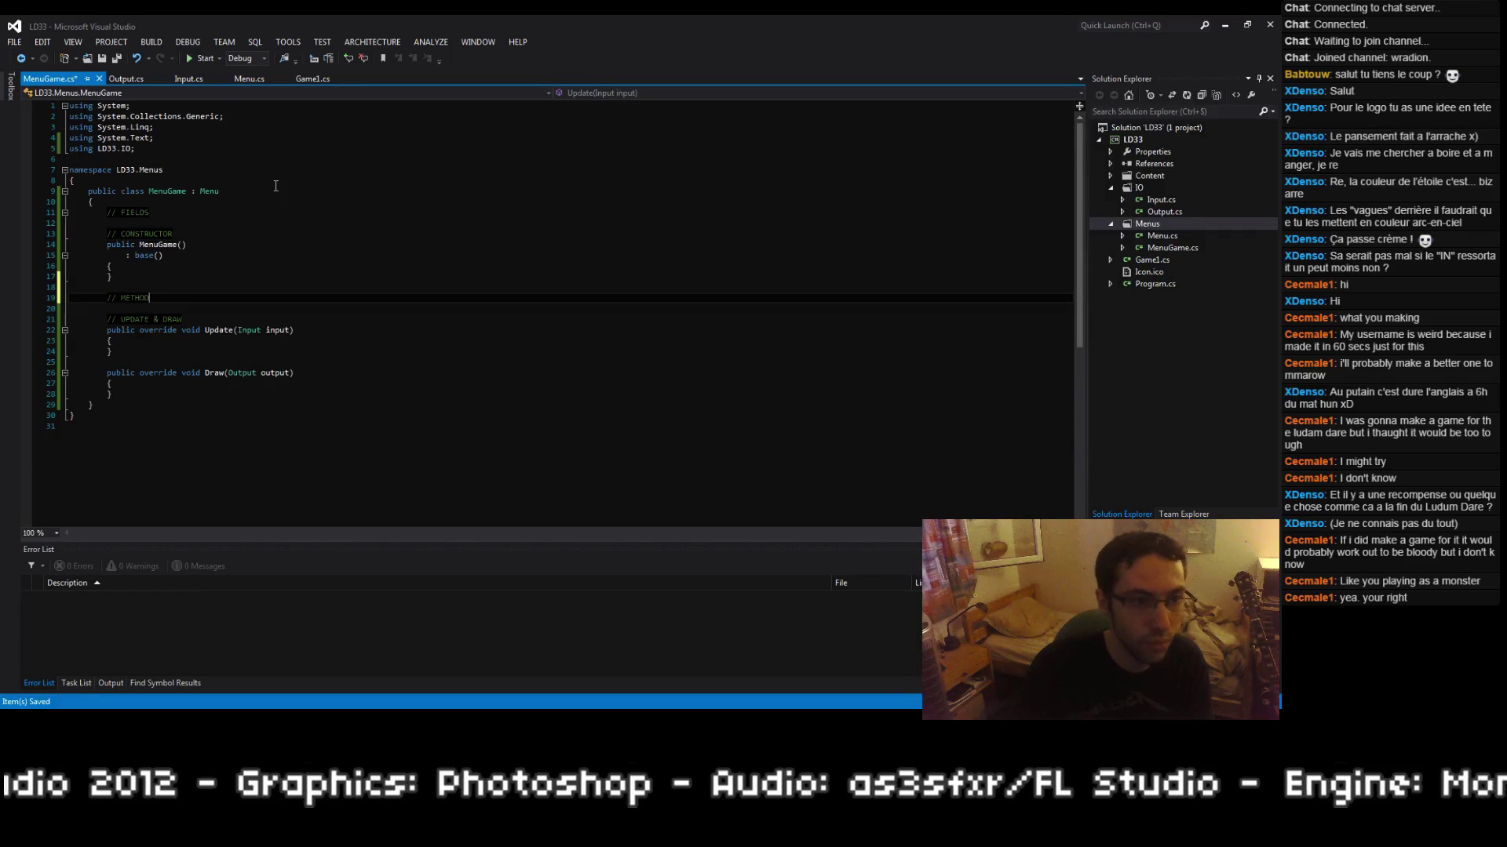
pyautogui.hotkey('ctrl', 's')
# Step: In Game1.cs, declare the field "Menu currentMenu;" below spriteBatch, importing the LD33.Menus namespace, and save
pyautogui.click(306, 81)
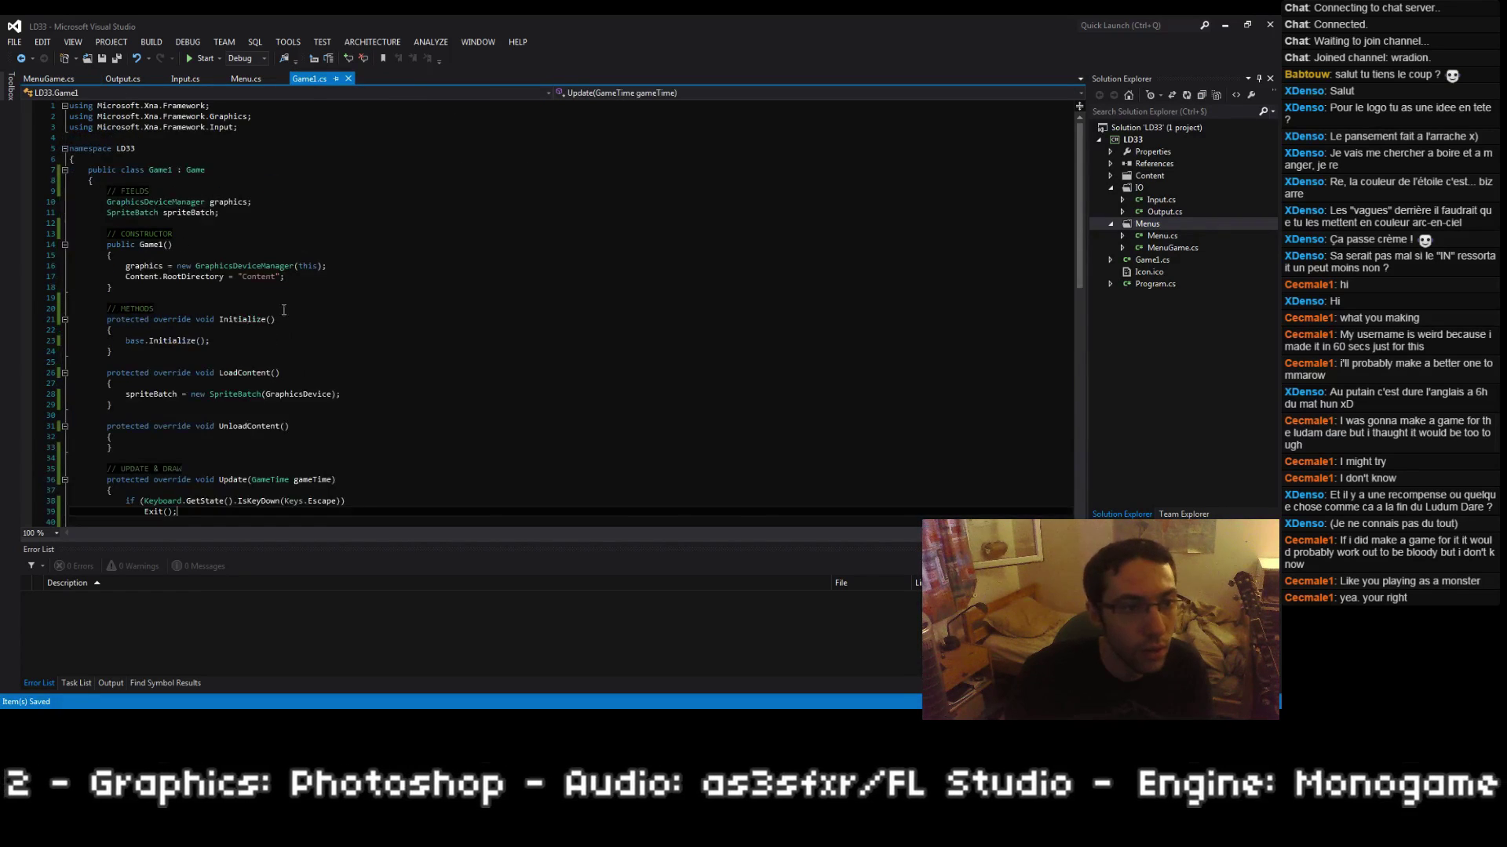
pyautogui.click(333, 222)
pyautogui.press('Return')
pyautogui.write('Menus cur')
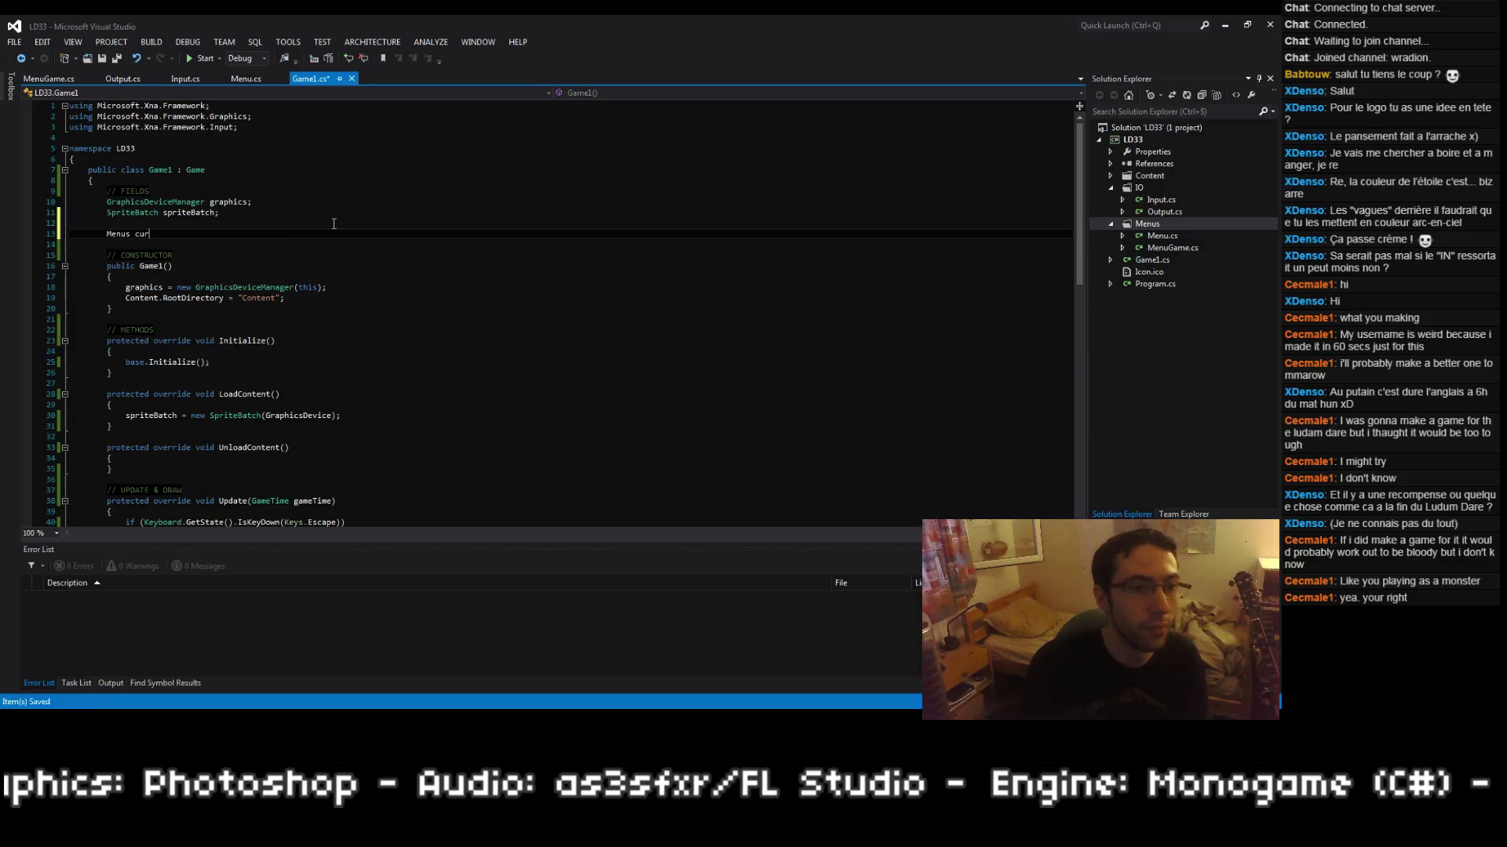
pyautogui.hotkey('ctrl', 'BackSpace')
pyautogui.hotkey('ctrl', 'BackSpace')
pyautogui.write('Menu')
pyautogui.press('Escape')
pyautogui.hotkey('ctrl', '.')
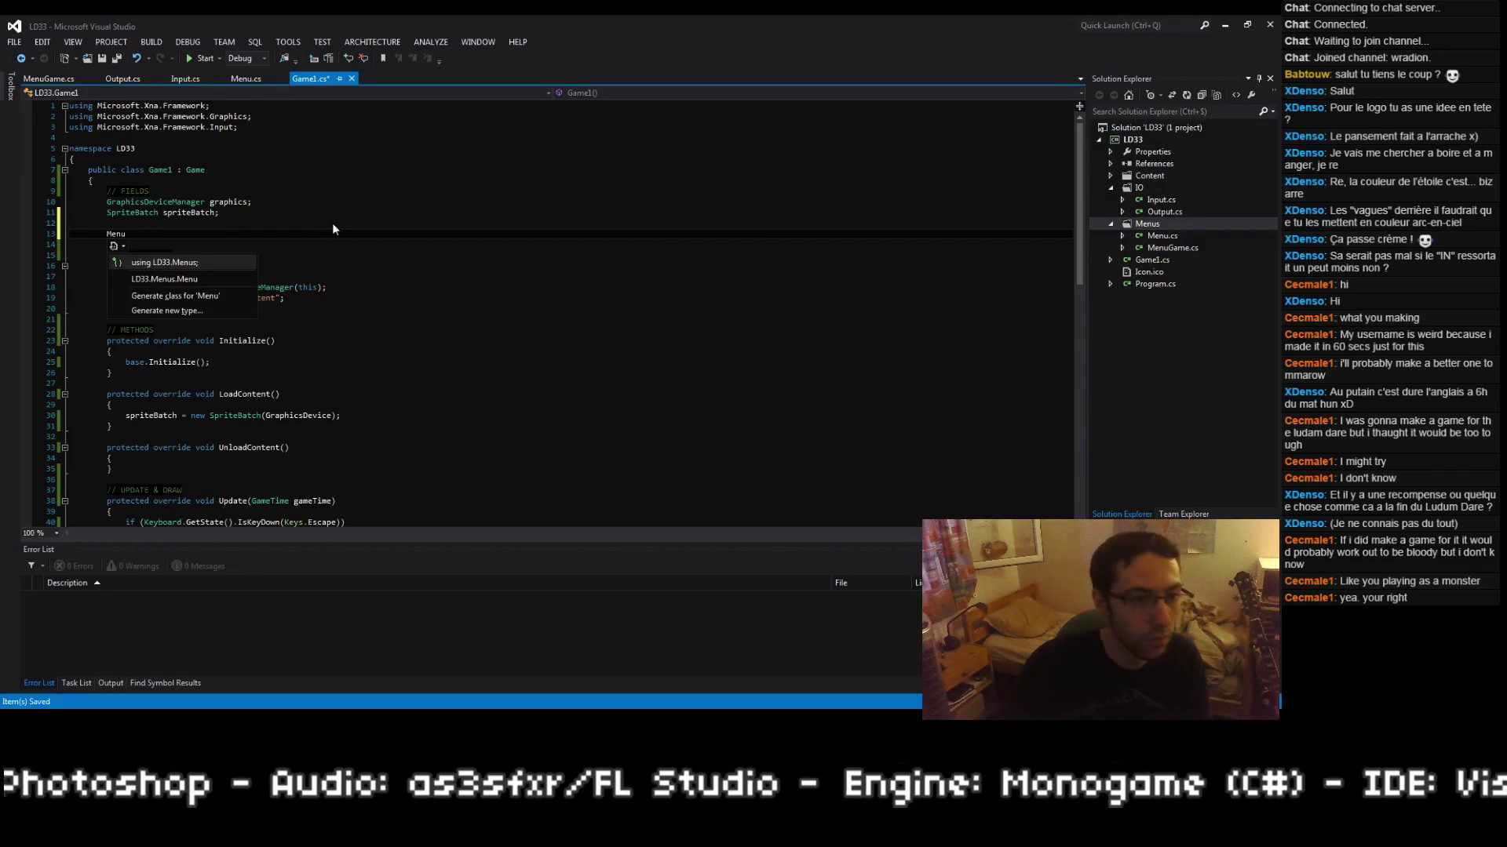
pyautogui.press('Return')
pyautogui.write('currentMne')
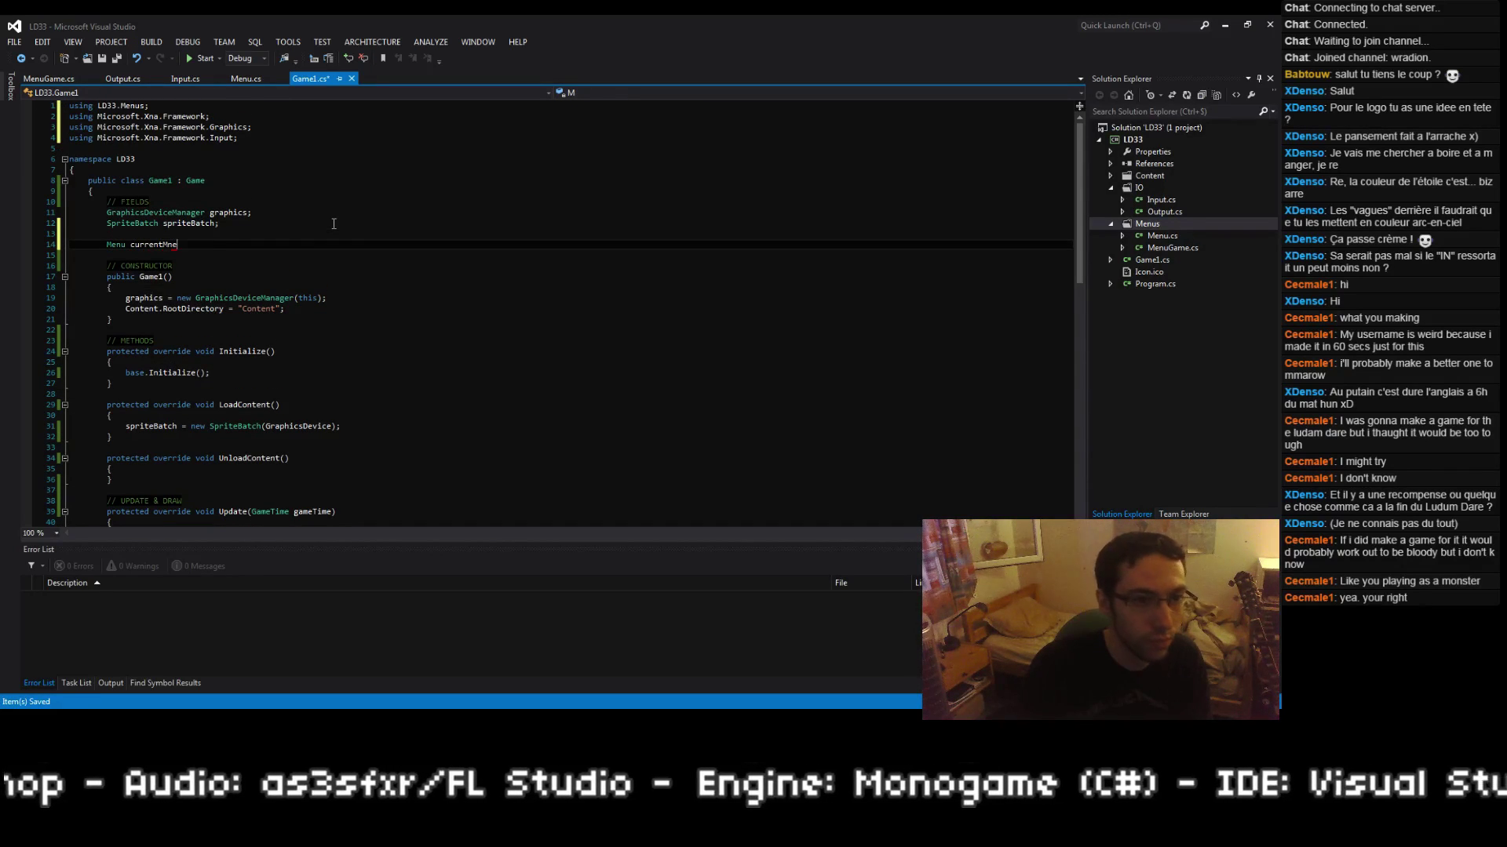
pyautogui.write('u;')
pyautogui.hotkey('ctrl', 's')
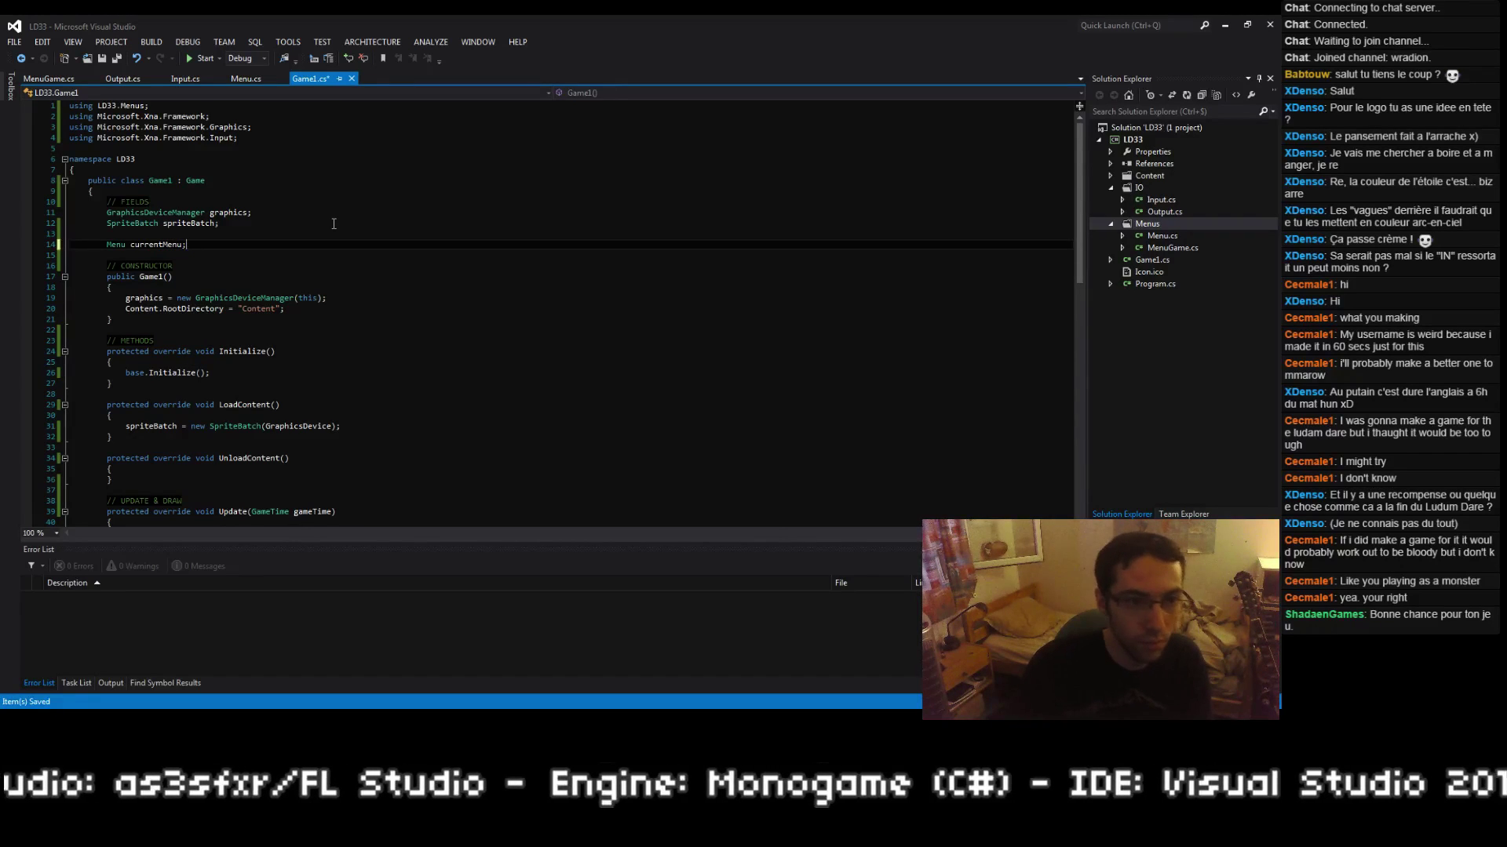
pyautogui.press('Down')
pyautogui.press('Down')
pyautogui.press('Down')
pyautogui.press('Down')
pyautogui.press('Down')
pyautogui.press('Down')
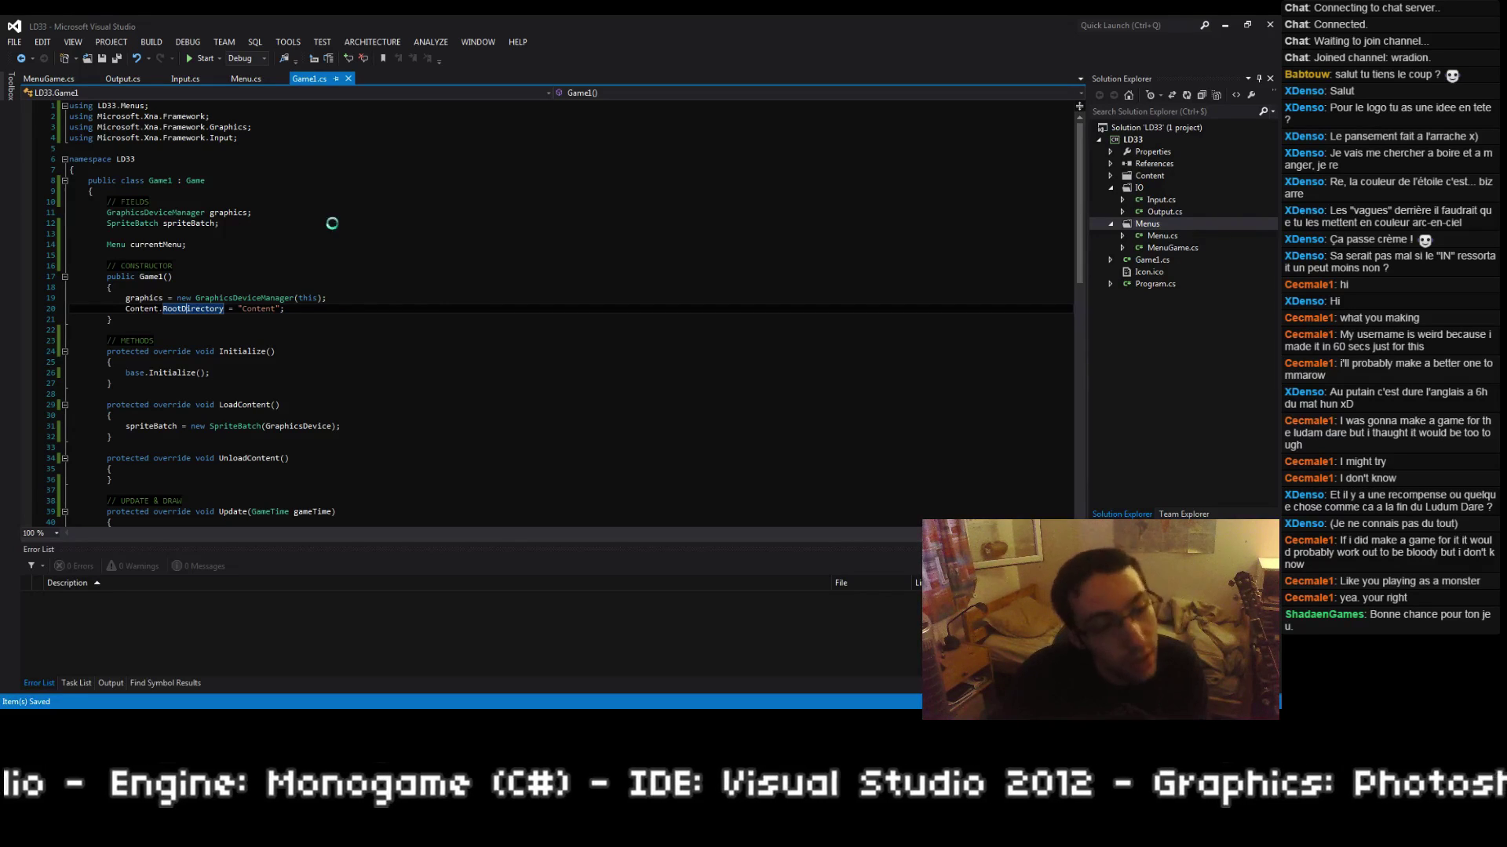
pyautogui.press('End')
pyautogui.press('Return')
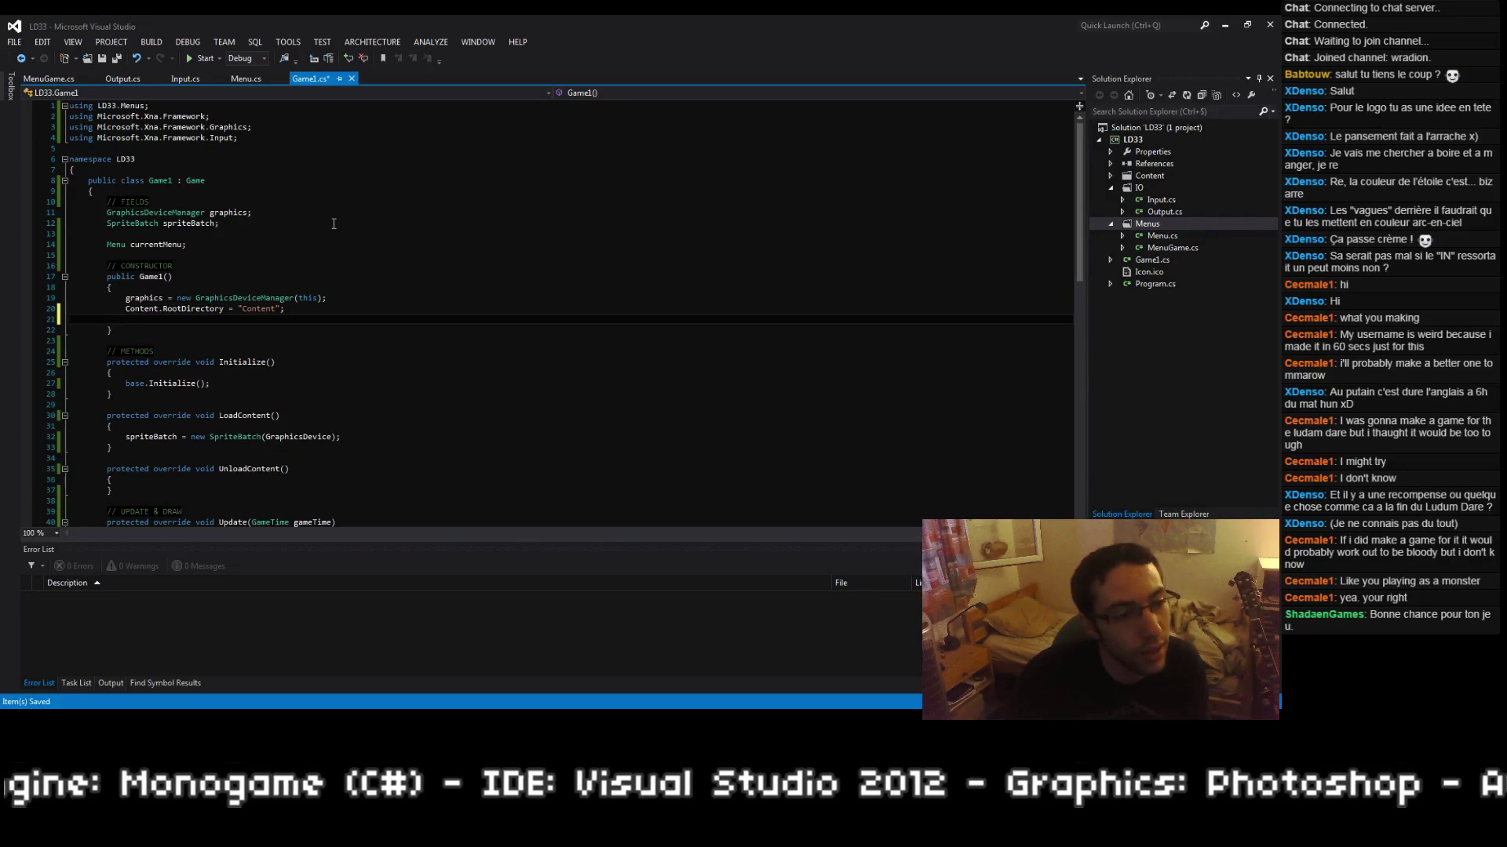
pyautogui.hotkey('ctrl', 'z')
# Step: After base.Initialize() in the Initialize method, add "this.currentMenu = new MenuGame();" separated by a blank line, and save
pyautogui.press('Down')
pyautogui.press('Down')
pyautogui.press('Down')
pyautogui.press('Down')
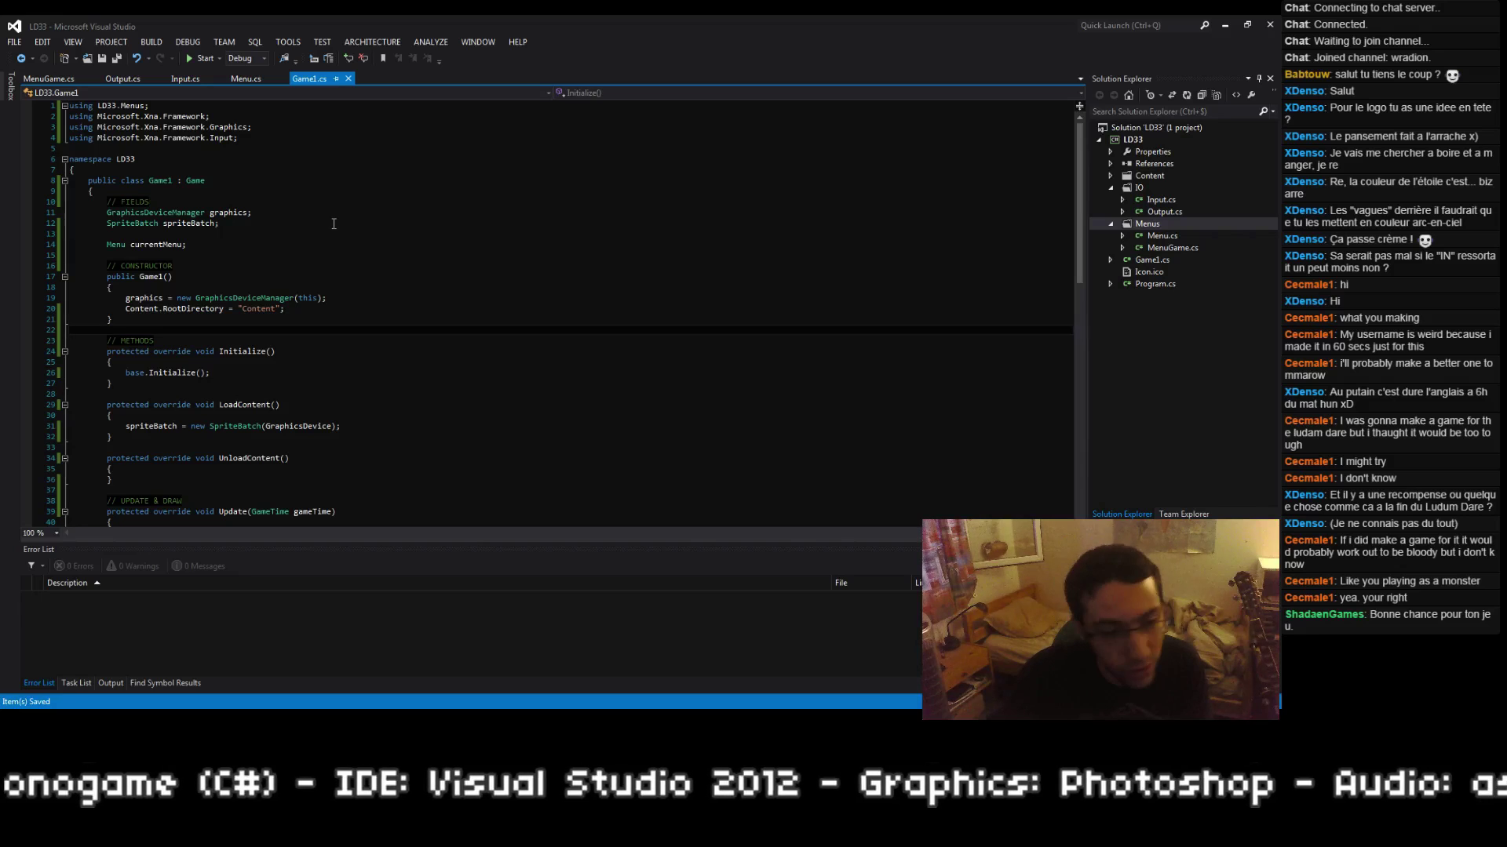
pyautogui.press('Down')
pyautogui.press('Down')
pyautogui.press('Down')
pyautogui.press('Down')
pyautogui.press('Down')
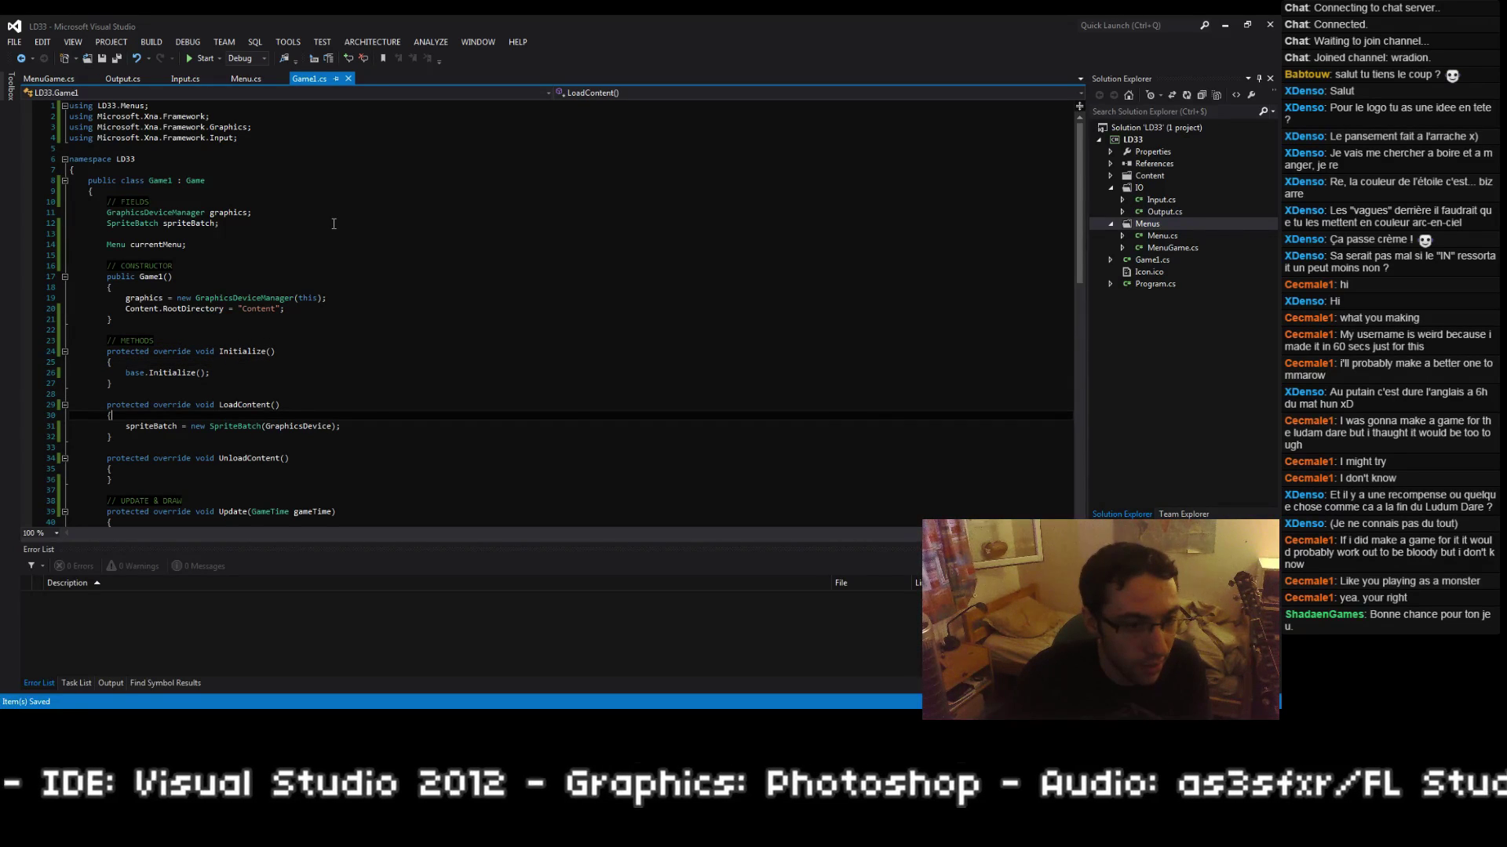
pyautogui.press('Up')
pyautogui.press('Up')
pyautogui.press('Up')
pyautogui.press('Up')
pyautogui.press('End')
pyautogui.press('Return')
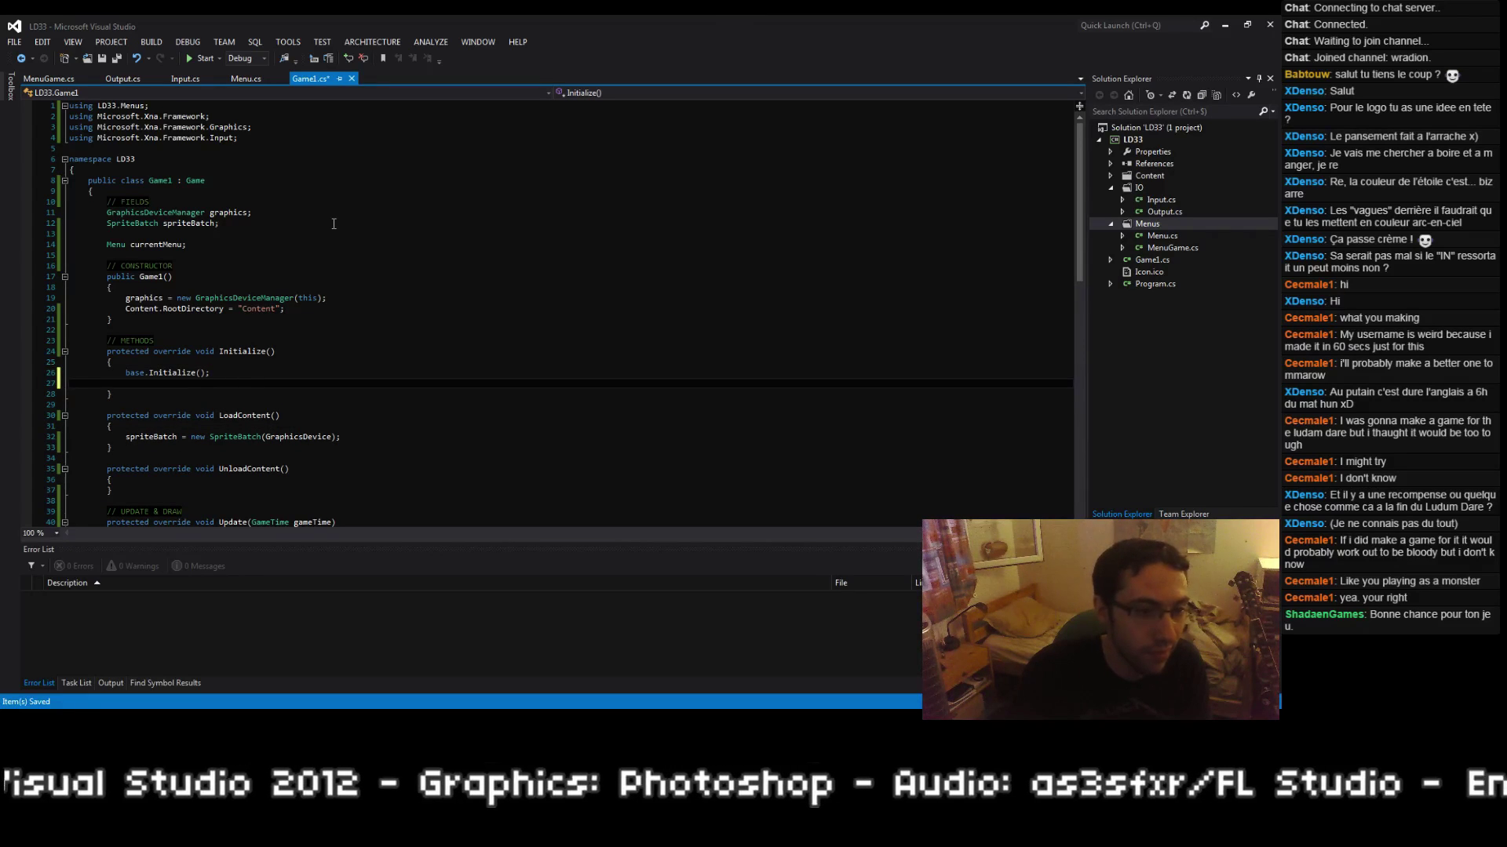
pyautogui.press('Return')
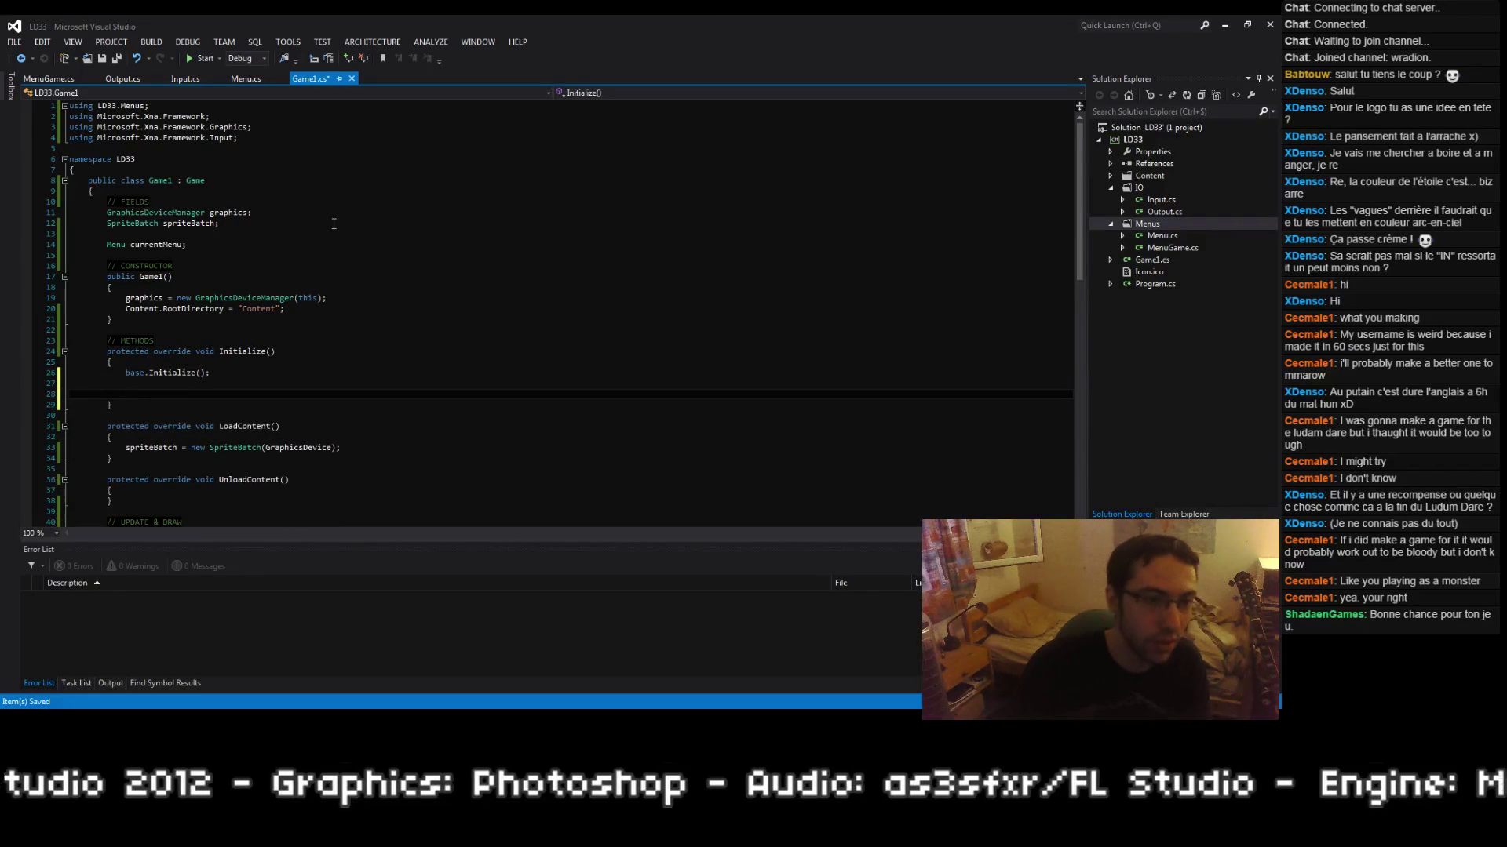
pyautogui.write('this.currentMenu = ne')
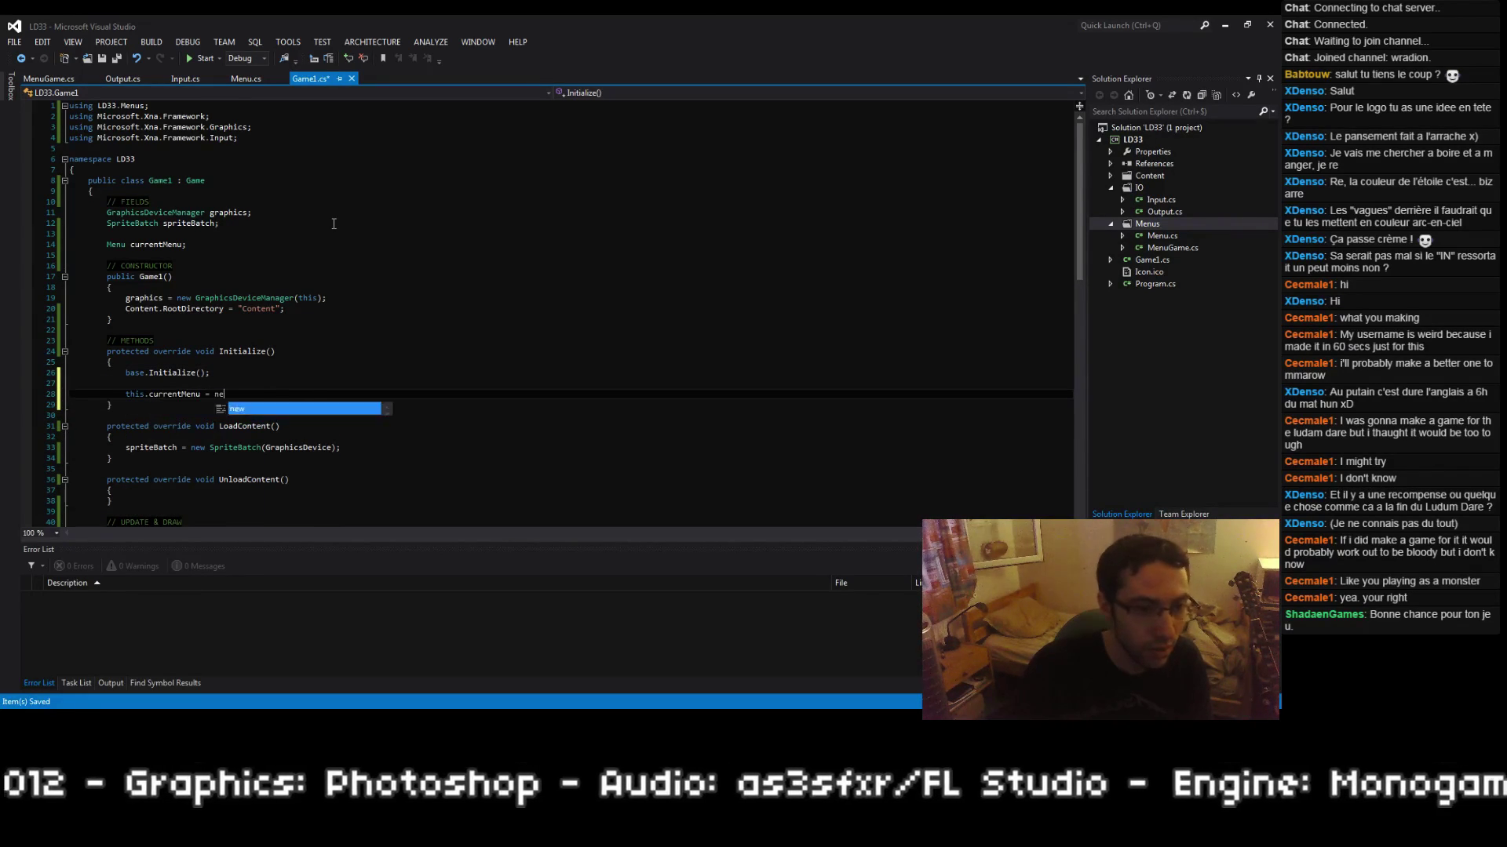
pyautogui.write('w MenuGame();')
pyautogui.press('Up')
pyautogui.hotkey('ctrl', 's')
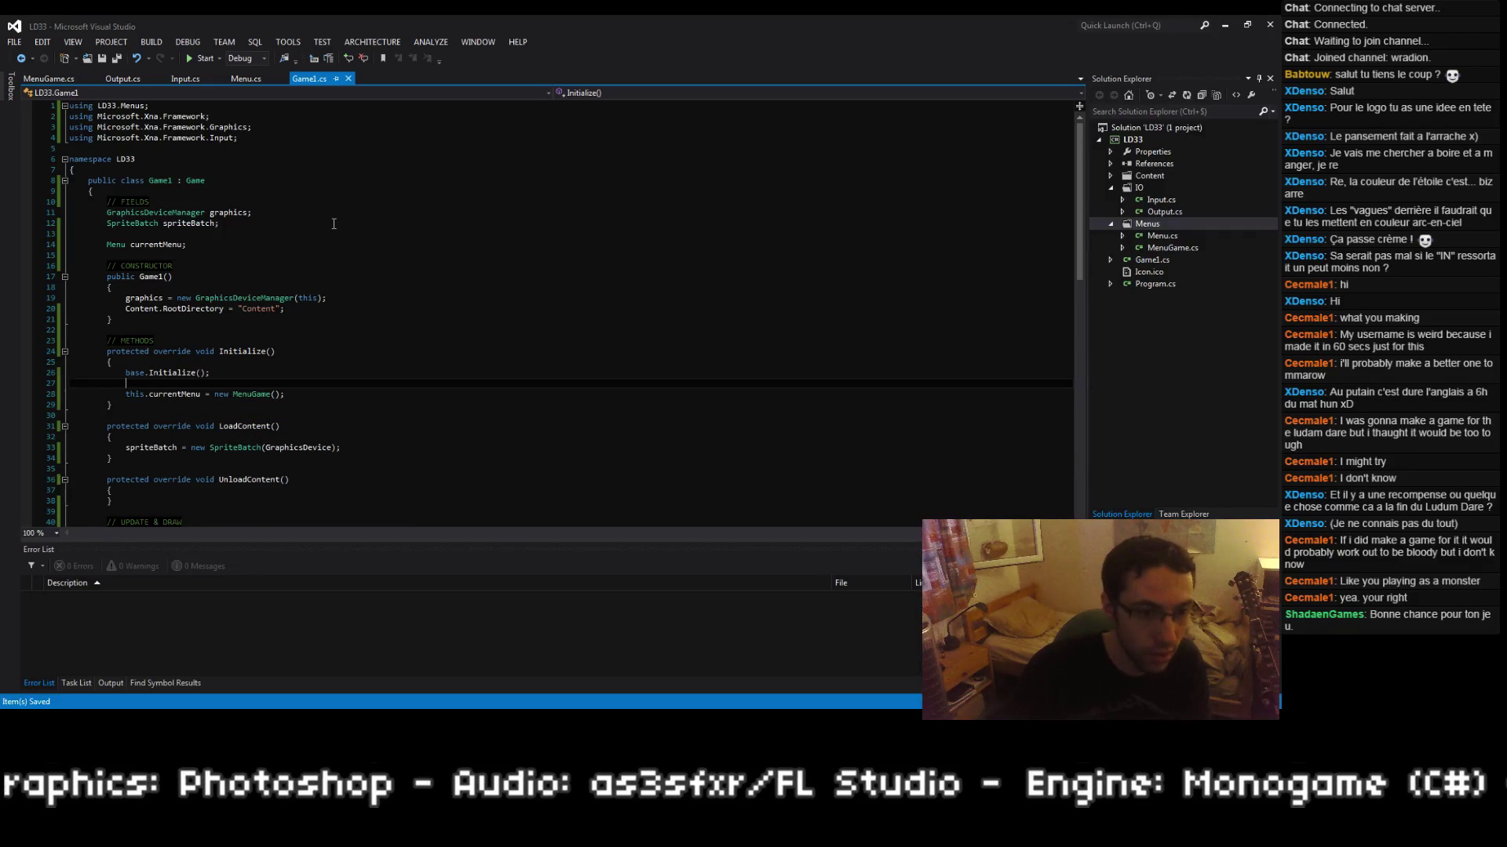
# Step: In Game1's Update method, add "this.currentMenu.Update(new IO.Input());" between the Escape check and base.Update, and save
pyautogui.press('Down')
pyautogui.press('Down')
pyautogui.press('Down')
pyautogui.press('Down')
pyautogui.press('Down')
pyautogui.press('Down')
pyautogui.press('Down')
pyautogui.press('Down')
pyautogui.press('Down')
pyautogui.press('Down')
pyautogui.press('Down')
pyautogui.press('Down')
pyautogui.press('Down')
pyautogui.press('Down')
pyautogui.press('Down')
pyautogui.press('Down')
pyautogui.press('Down')
pyautogui.press('Down')
pyautogui.press('Down')
pyautogui.press('Down')
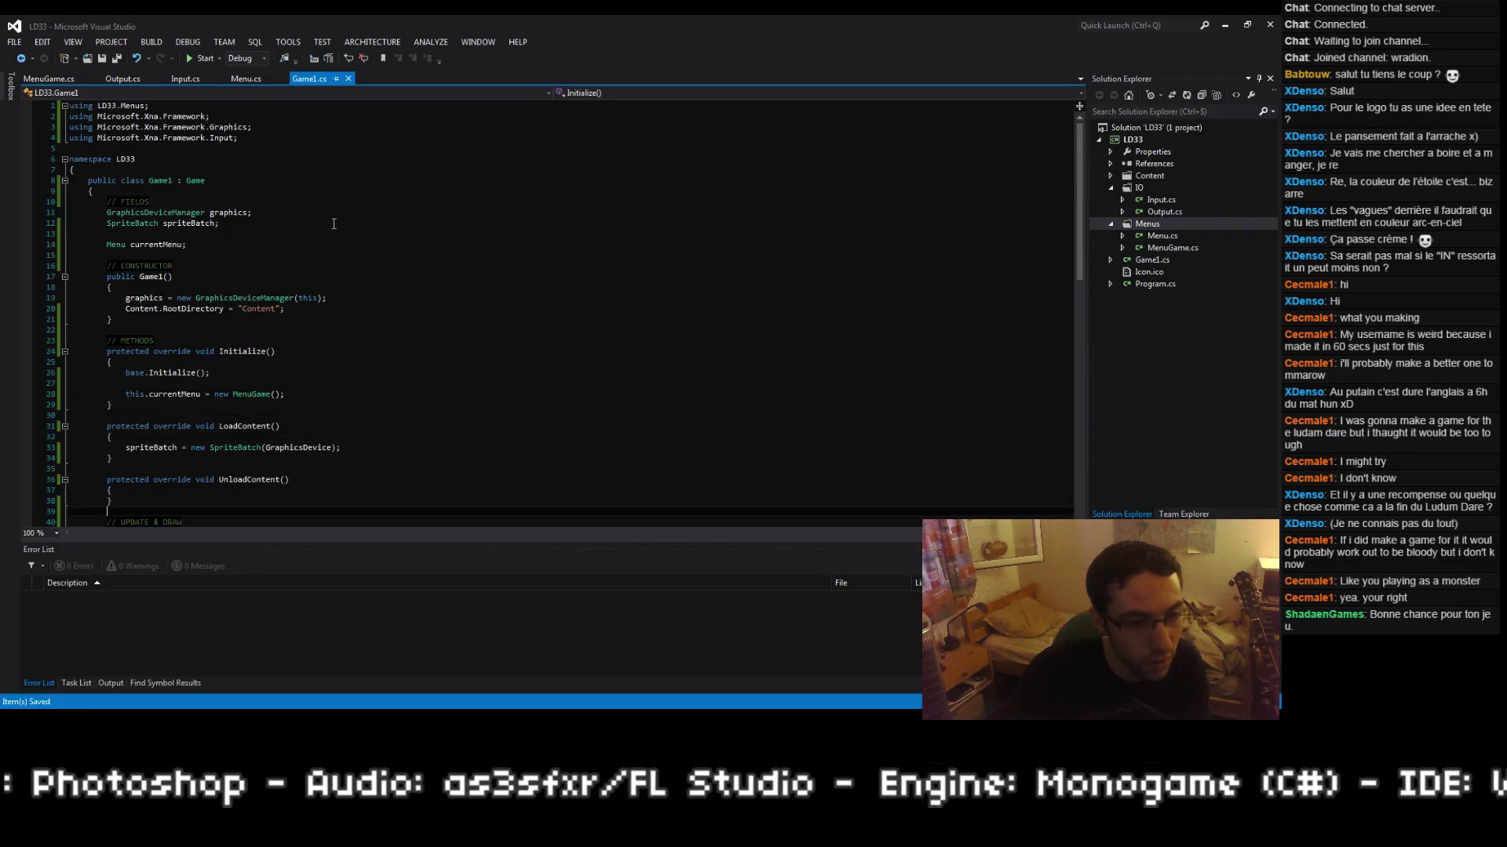
pyautogui.press('Up')
pyautogui.press('Up')
pyautogui.press('Up')
pyautogui.press('Up')
pyautogui.press('Up')
pyautogui.press('Up')
pyautogui.press('Up')
pyautogui.press('Return')
pyautogui.press('Return')
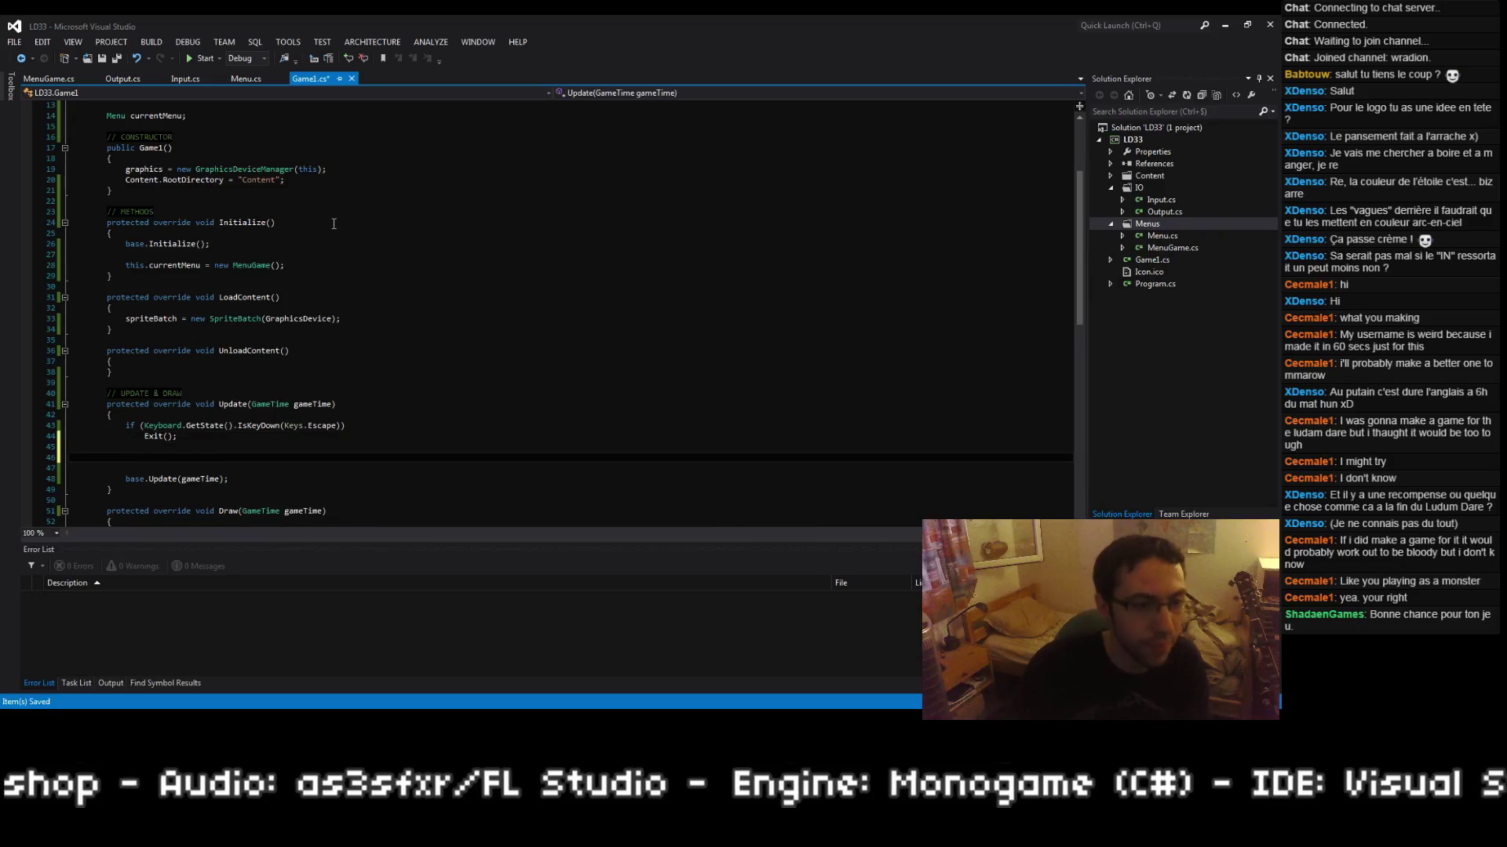
pyautogui.write('thgius')
pyautogui.press('BackSpace')
pyautogui.write('is.')
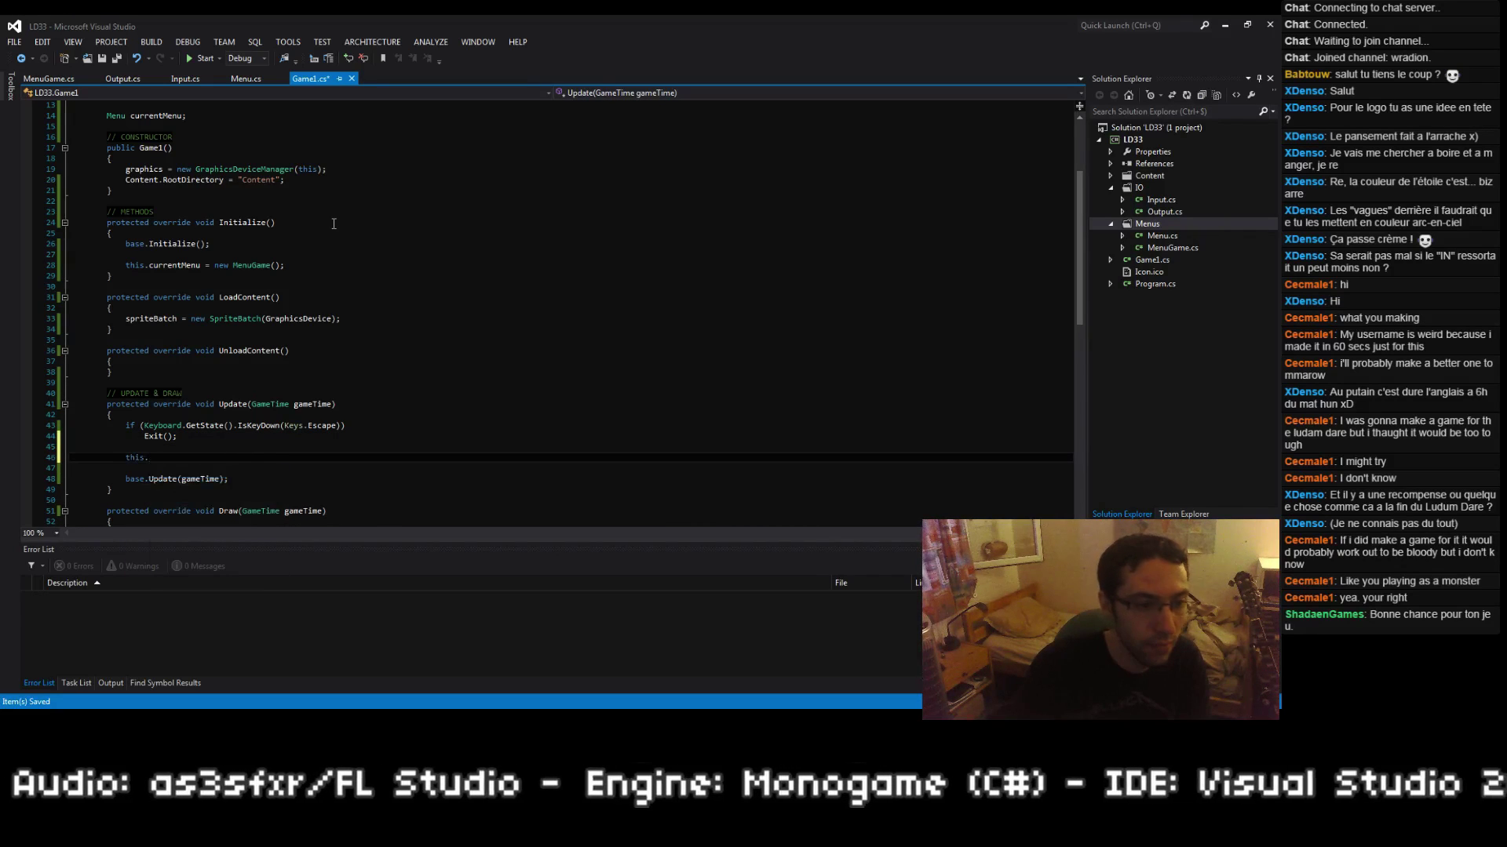
pyautogui.write('currentMenu.Update(')
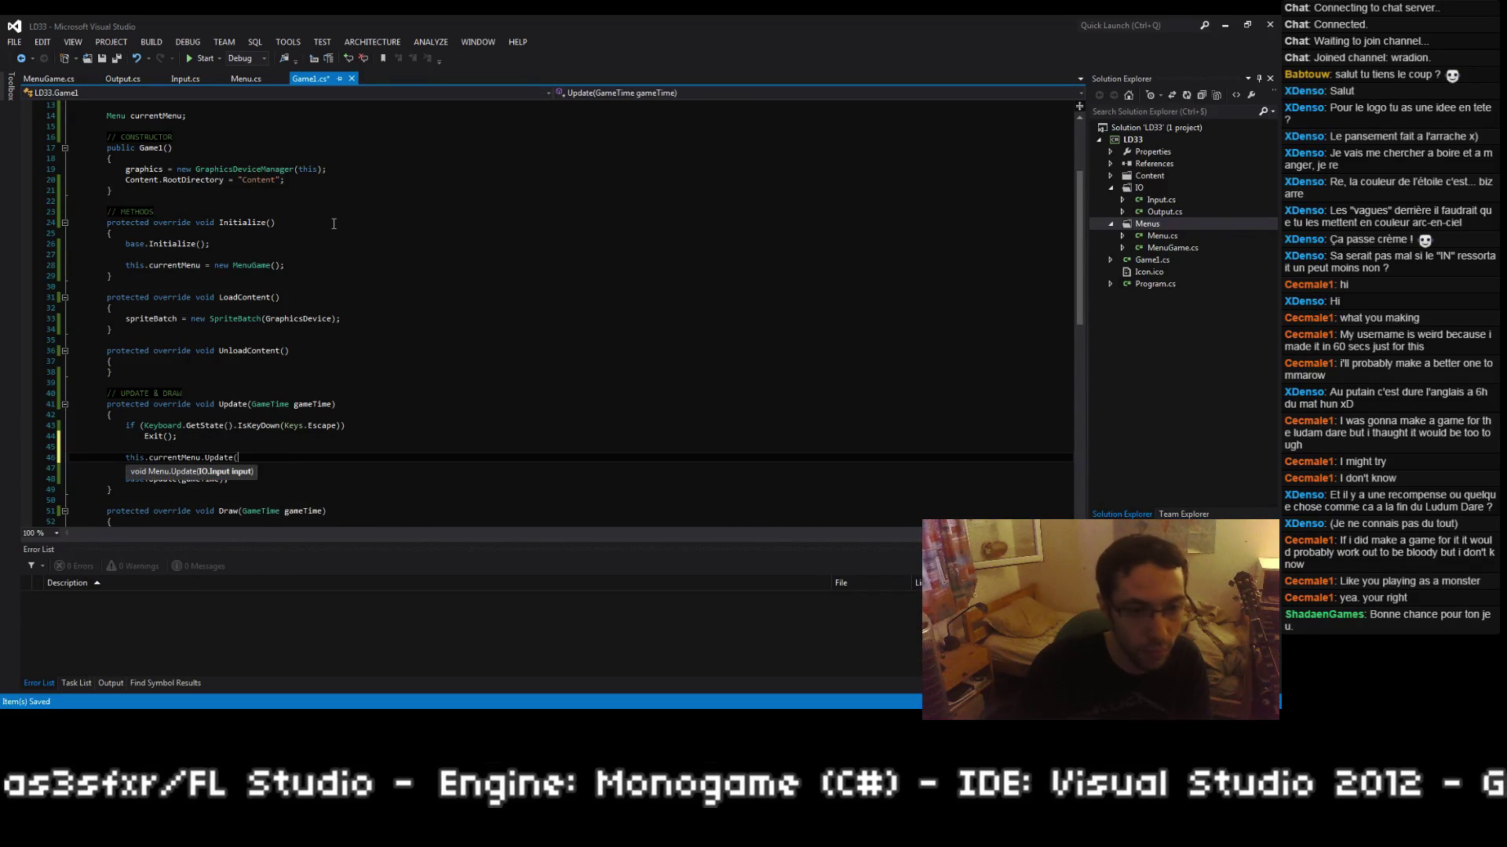
pyautogui.write('new INput());')
pyautogui.hotkey('ctrl', 's')
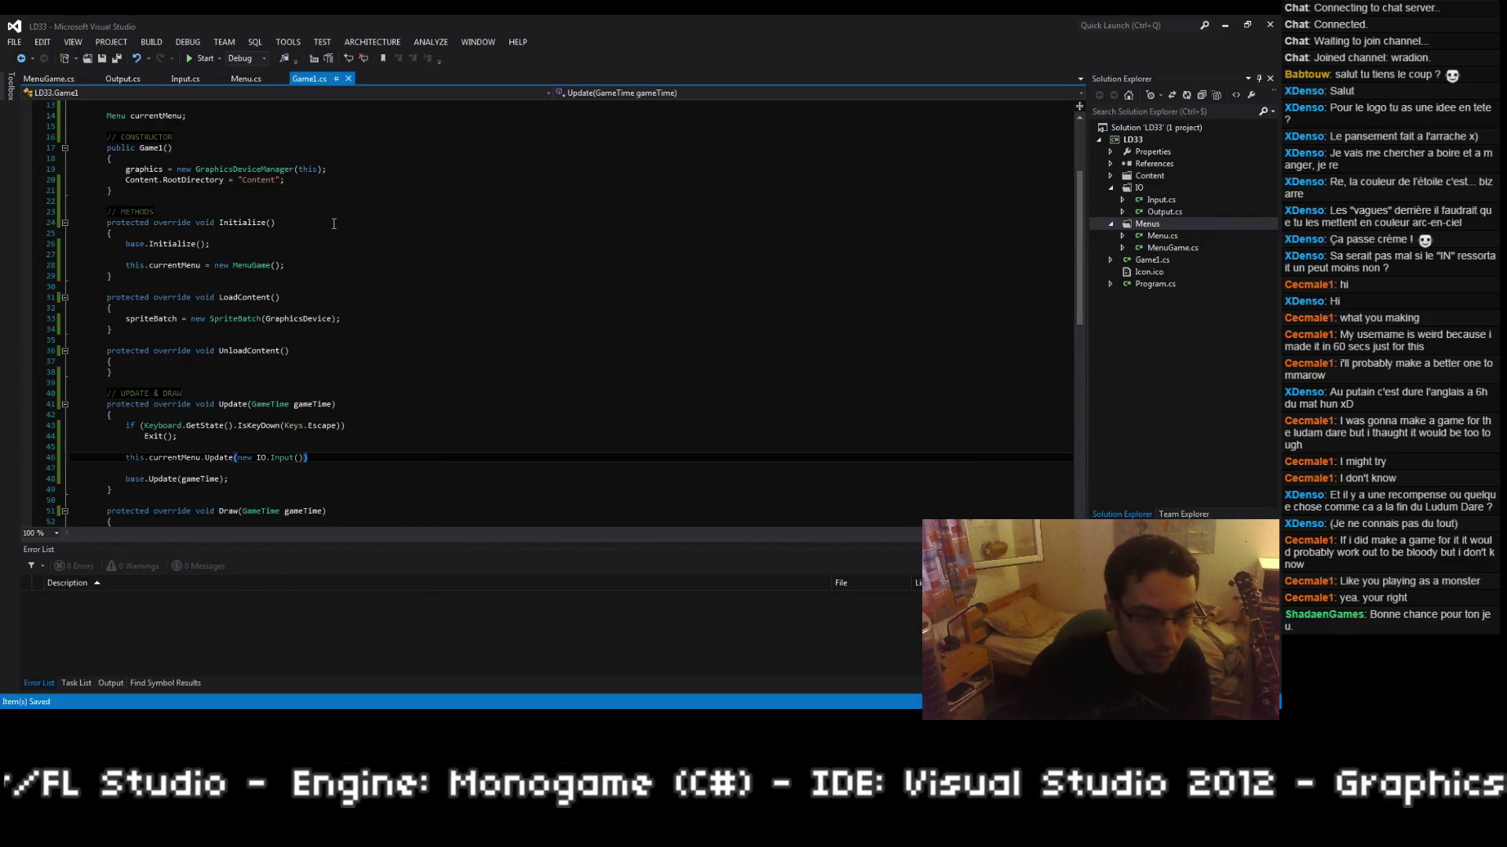
# Step: Shorten "new IO.Input()" to "new Input()" in Game1's Update call, import the LD33.IO namespace, and save
pyautogui.press('Left')
pyautogui.press('Left')
pyautogui.press('Left')
pyautogui.press('Left')
pyautogui.hotkey('ctrl', 'Left')
pyautogui.press('BackSpace')
pyautogui.press('BackSpace')
pyautogui.press('BackSpace')
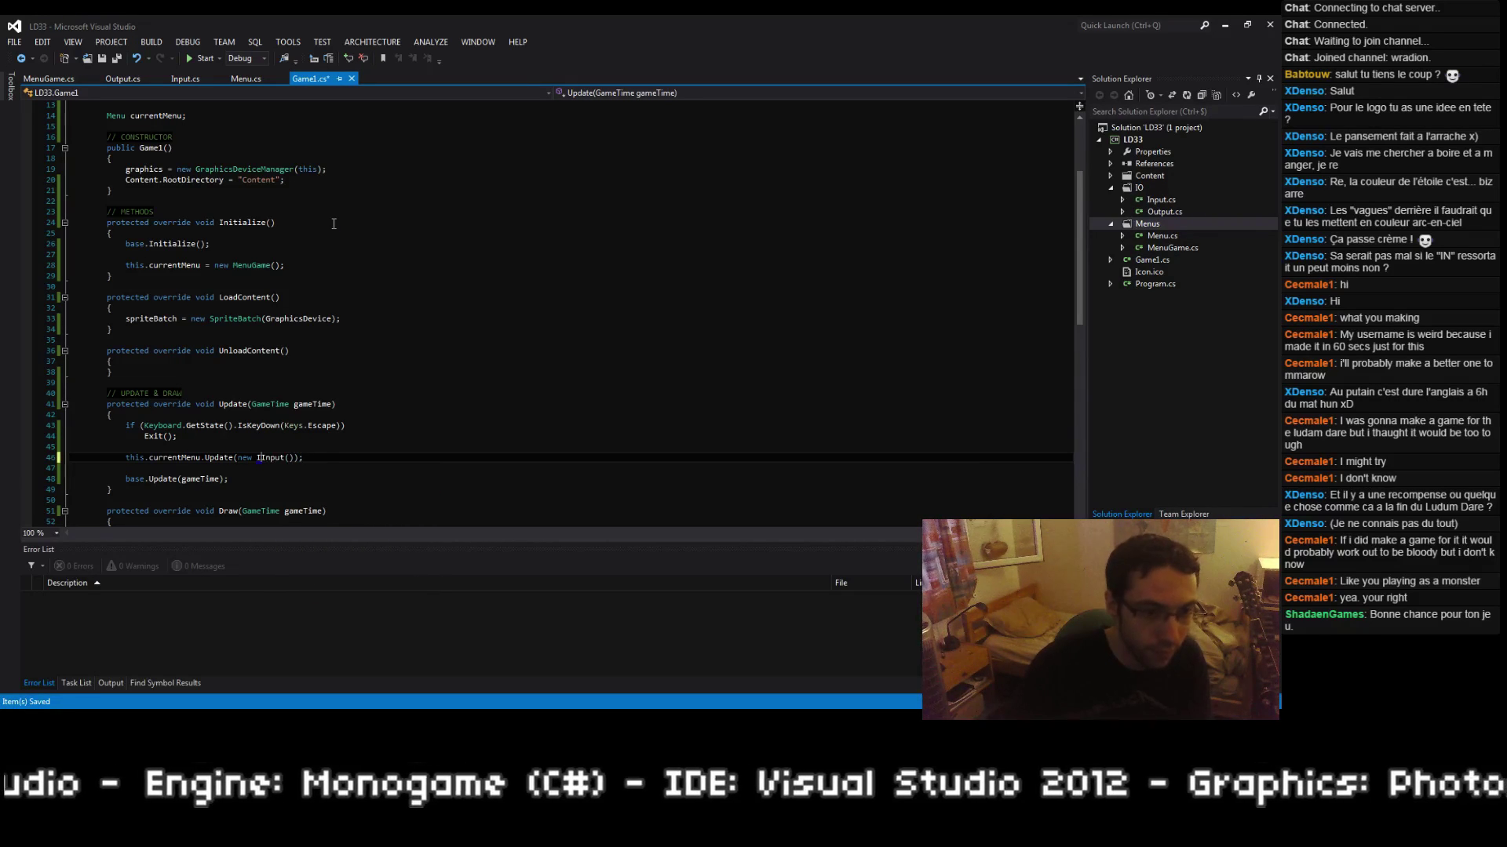
pyautogui.hotkey('ctrl', '.')
pyautogui.press('Return')
pyautogui.hotkey('ctrl', 's')
# Step: In Game1's Draw method, add "this.currentMenu.Draw(new Output());" between spriteBatch.Begin and spriteBatch.End, and save
pyautogui.press('Down')
pyautogui.press('Down')
pyautogui.press('Down')
pyautogui.press('Down')
pyautogui.press('Down')
pyautogui.press('Down')
pyautogui.press('Down')
pyautogui.press('Down')
pyautogui.press('Down')
pyautogui.press('Down')
pyautogui.press('Down')
pyautogui.press('Down')
pyautogui.press('Down')
pyautogui.press('Down')
pyautogui.press('Down')
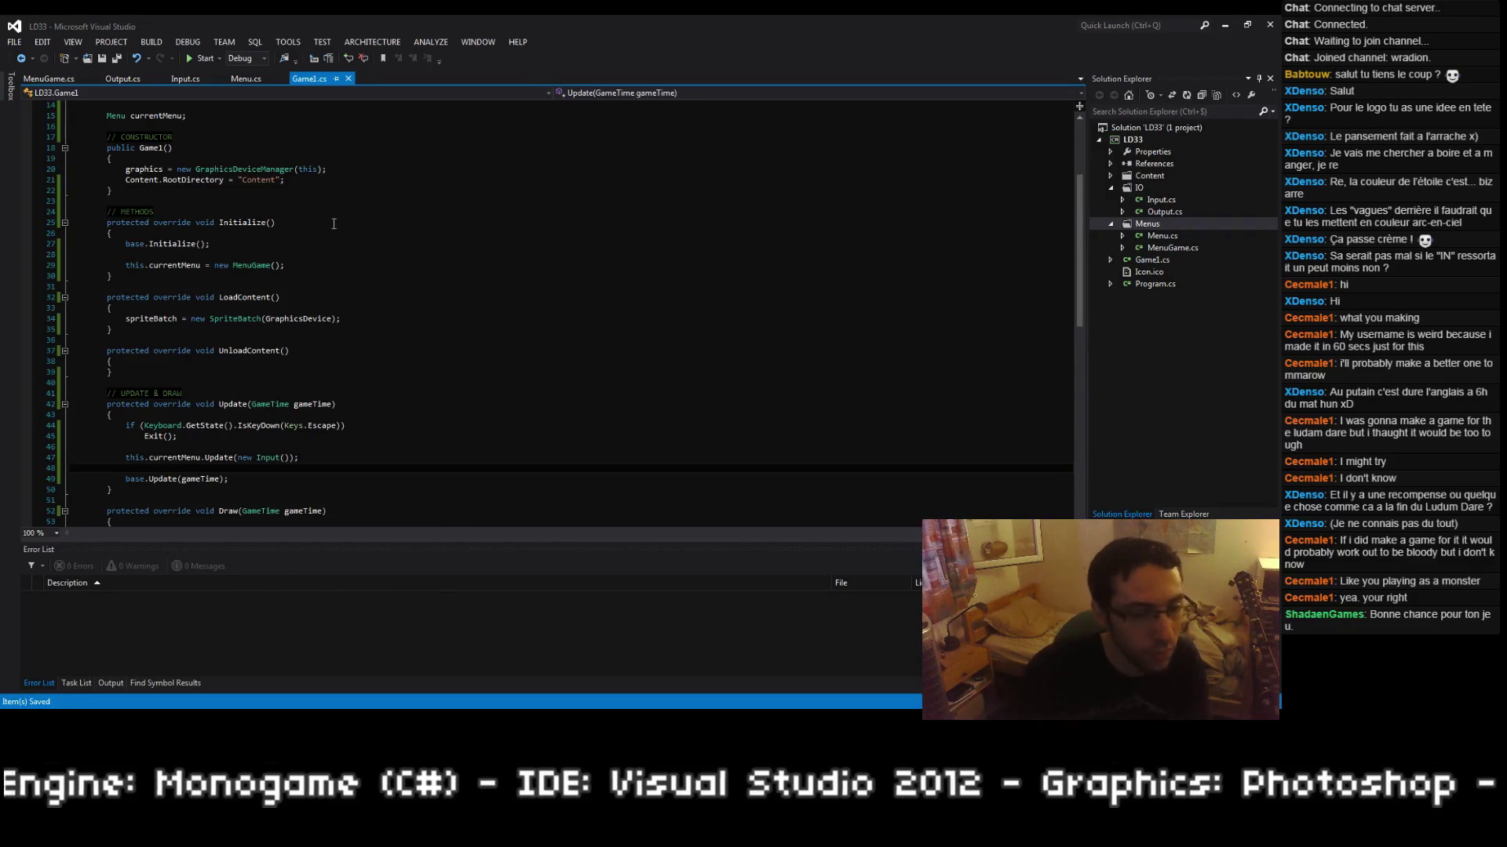
pyautogui.press('Up')
pyautogui.press('Up')
pyautogui.press('Up')
pyautogui.press('Up')
pyautogui.press('Up')
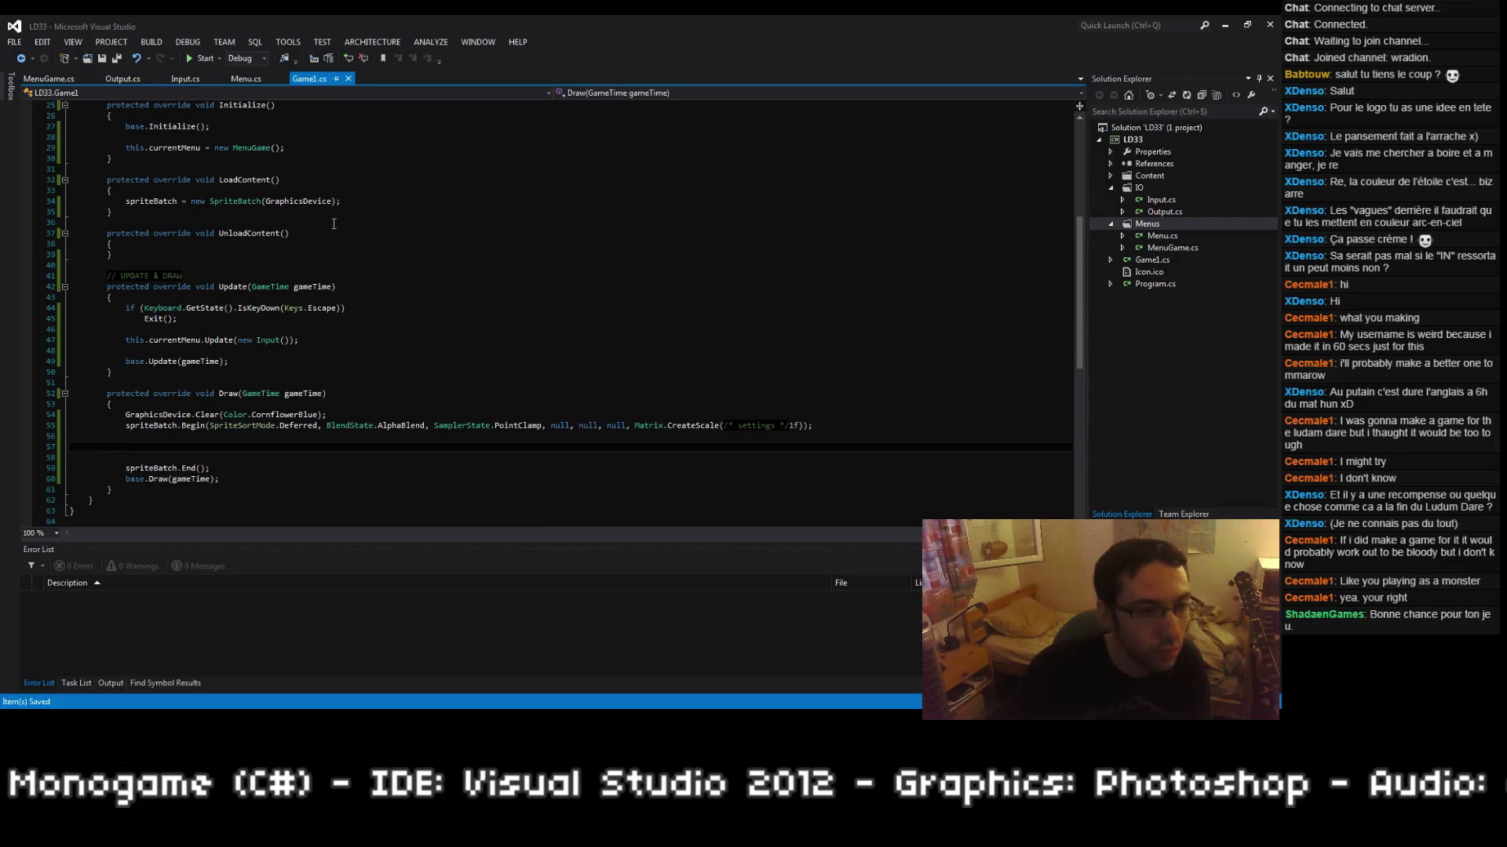
pyautogui.write('this.currentMenu.Draw(')
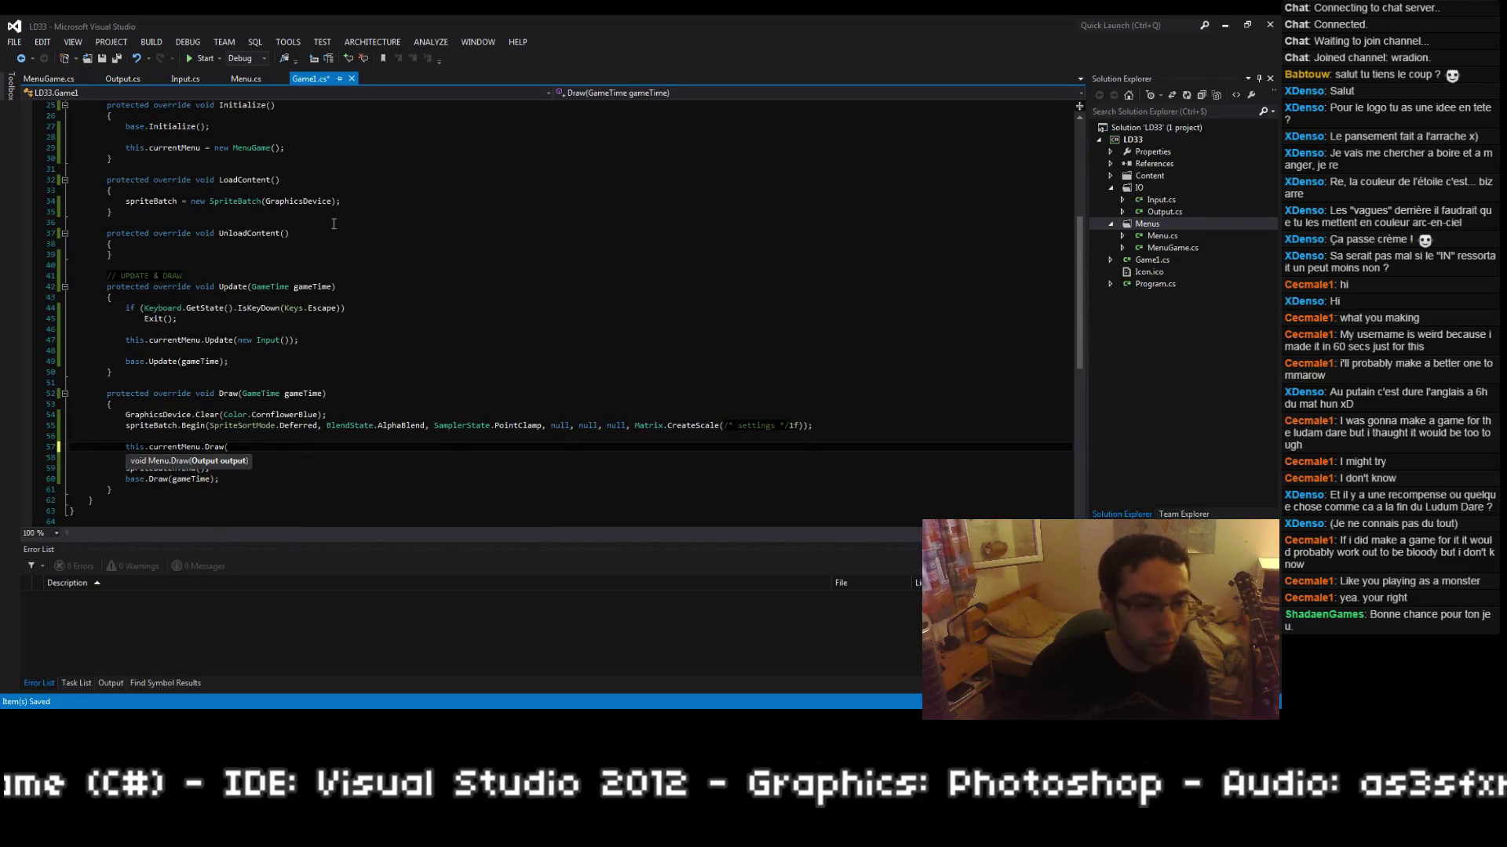
pyautogui.write('new Output());')
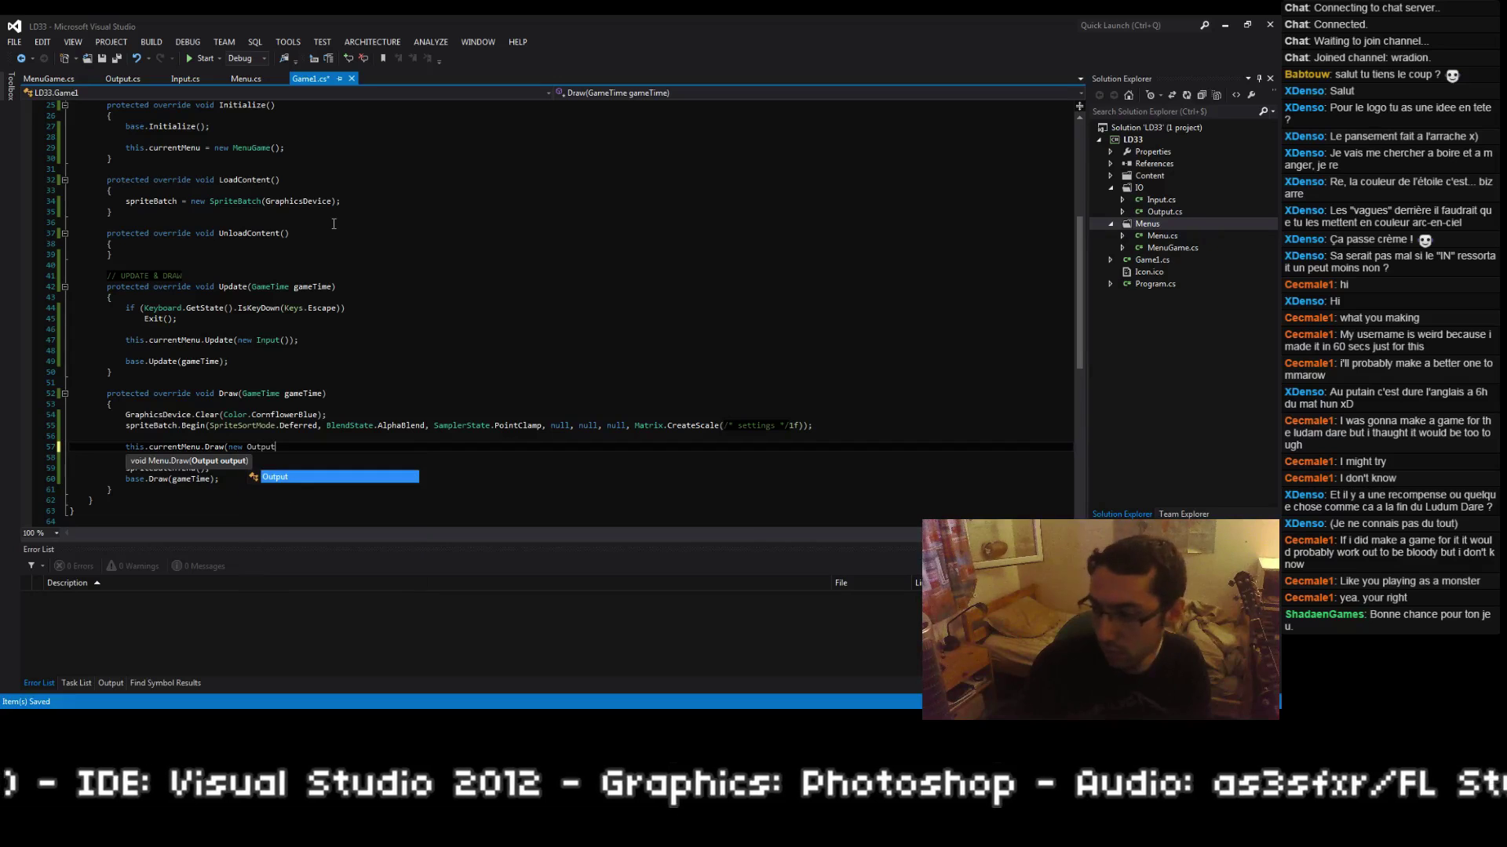
pyautogui.hotkey('ctrl', 's')
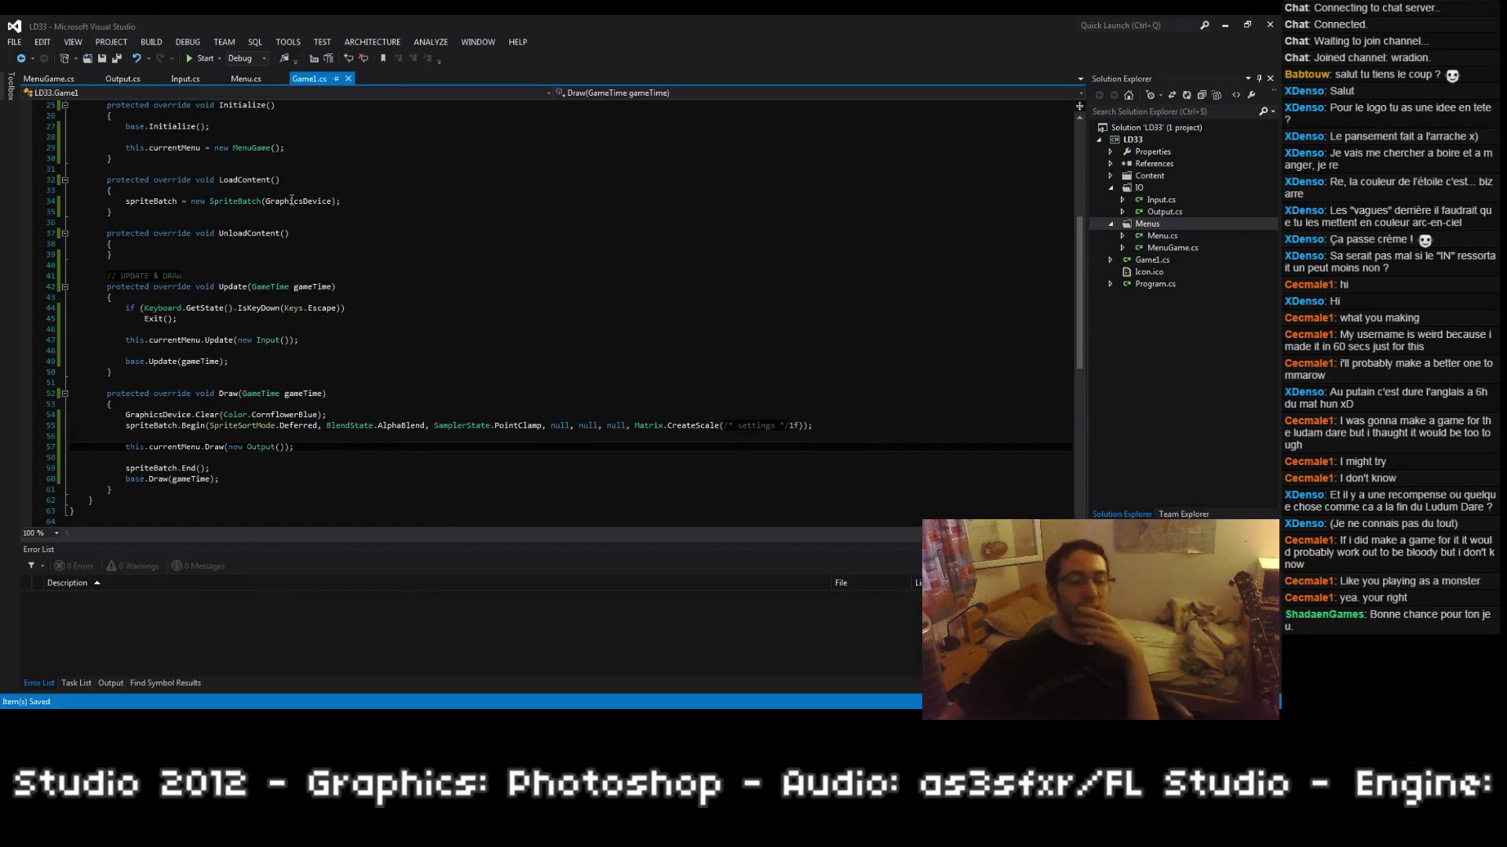
# Step: Build the LD33 project to check that the menu code compiles
pyautogui.scroll(3, 417, 306)
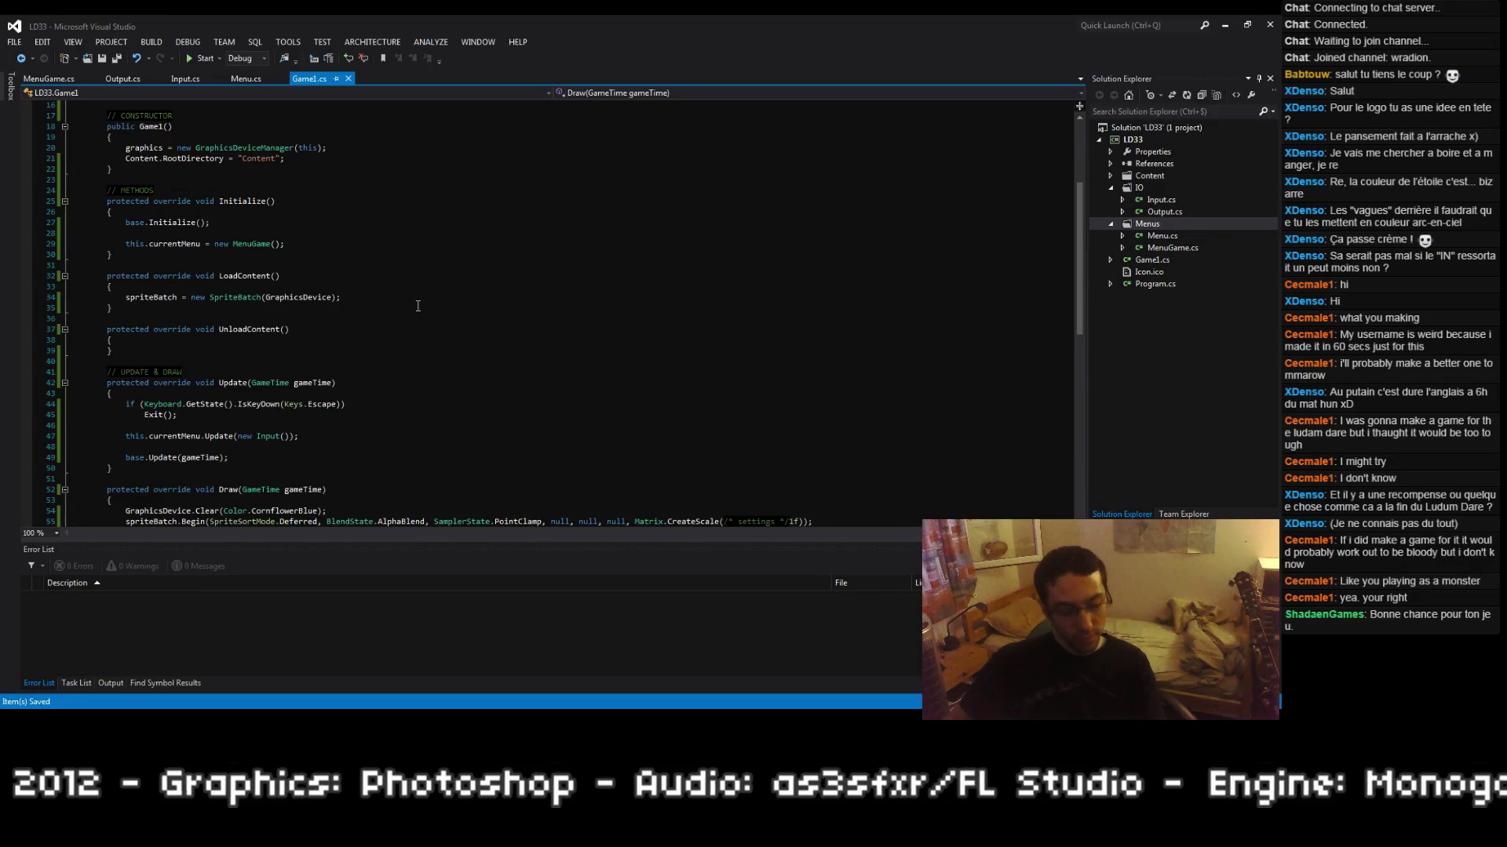
pyautogui.press('F5')
pyautogui.scroll(3, 389, 302)
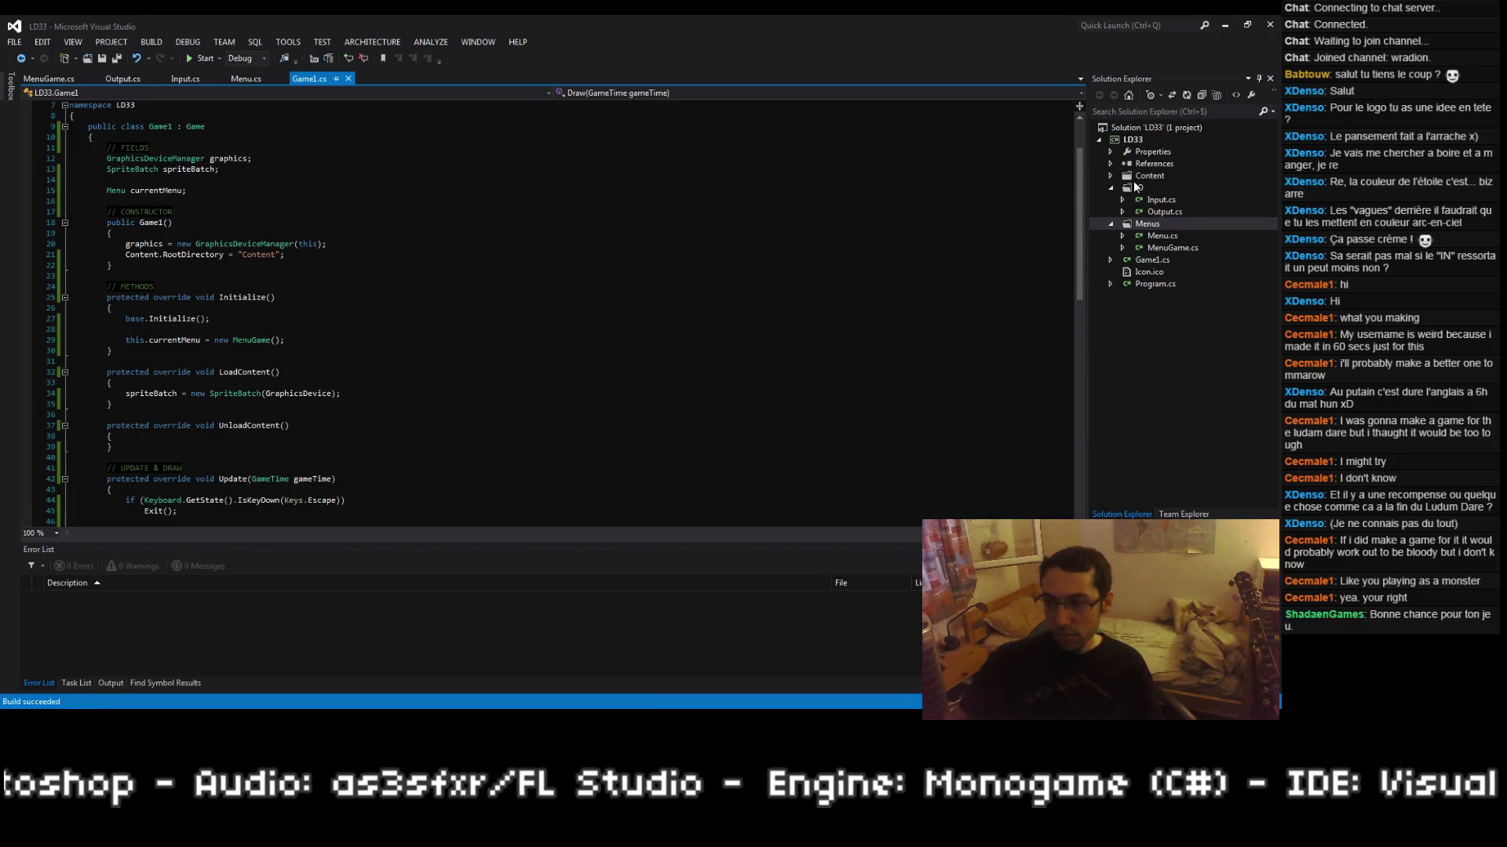
# Step: Add a new folder named Global to the LD33 project
pyautogui.rightClick(1133, 139)
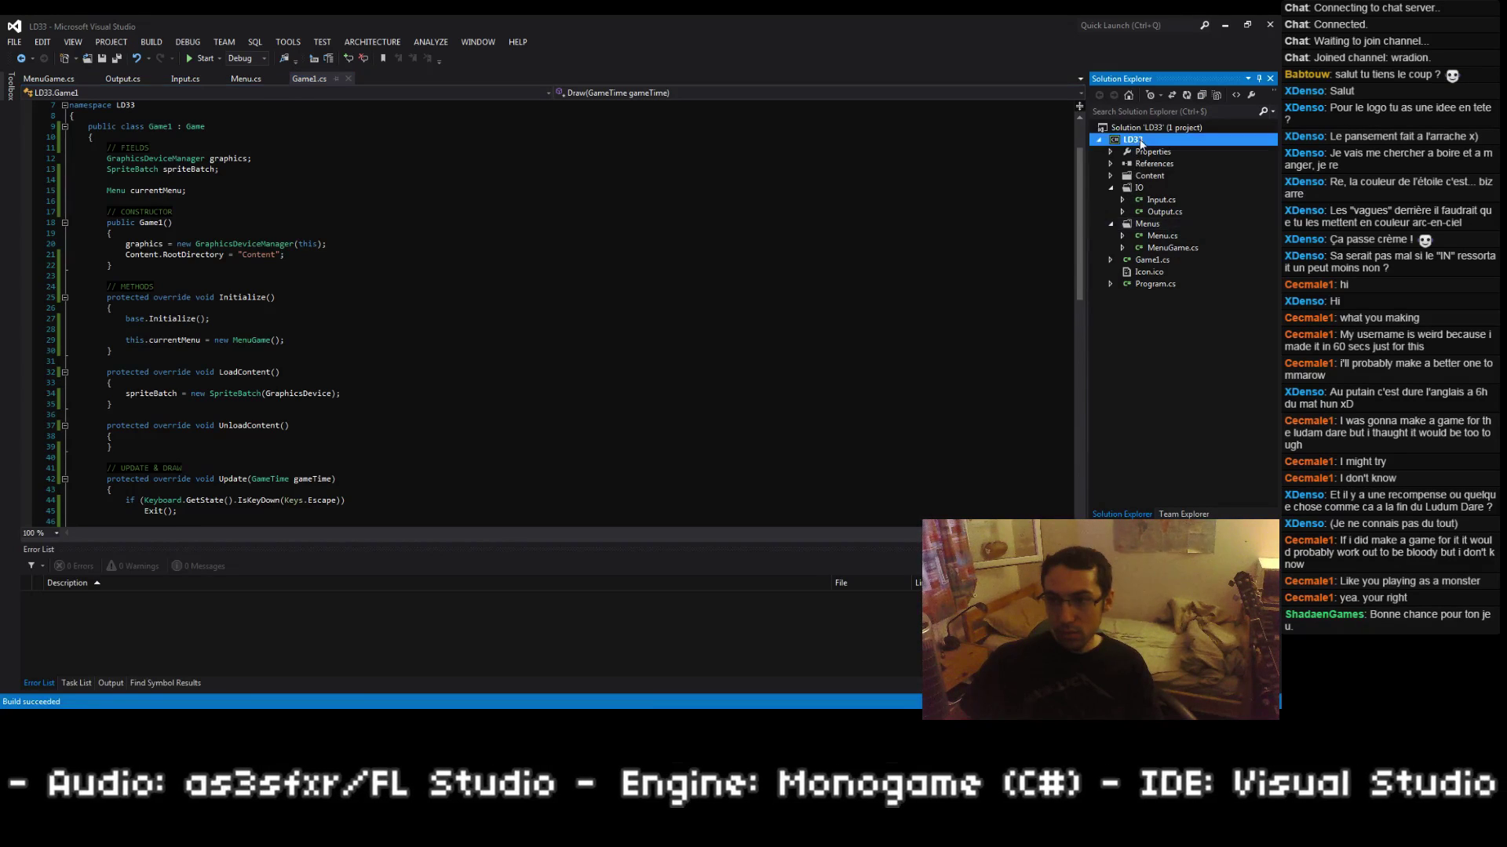
pyautogui.moveTo(1043, 271)
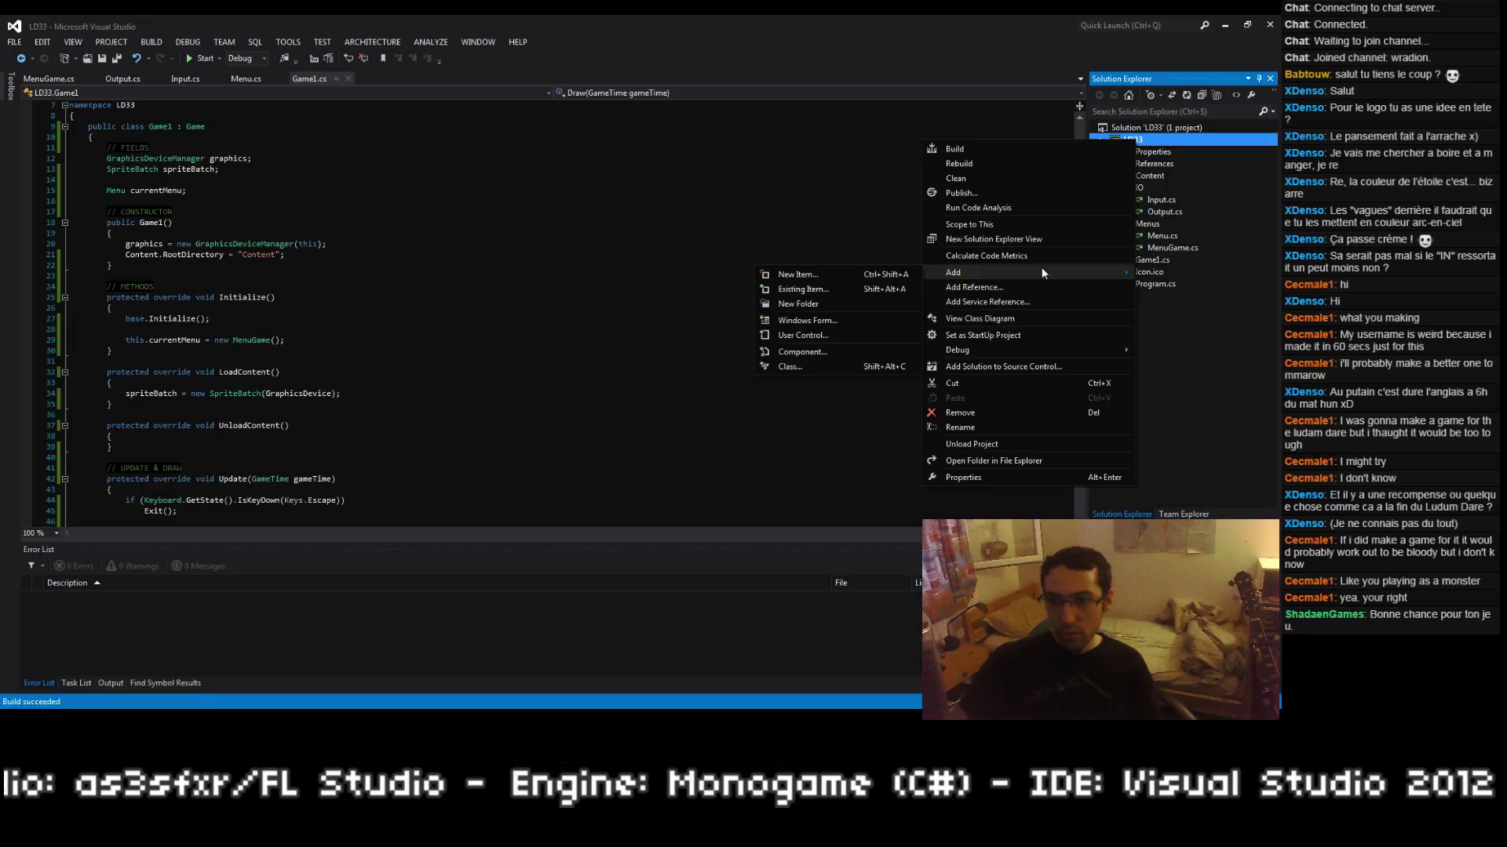
pyautogui.click(798, 304)
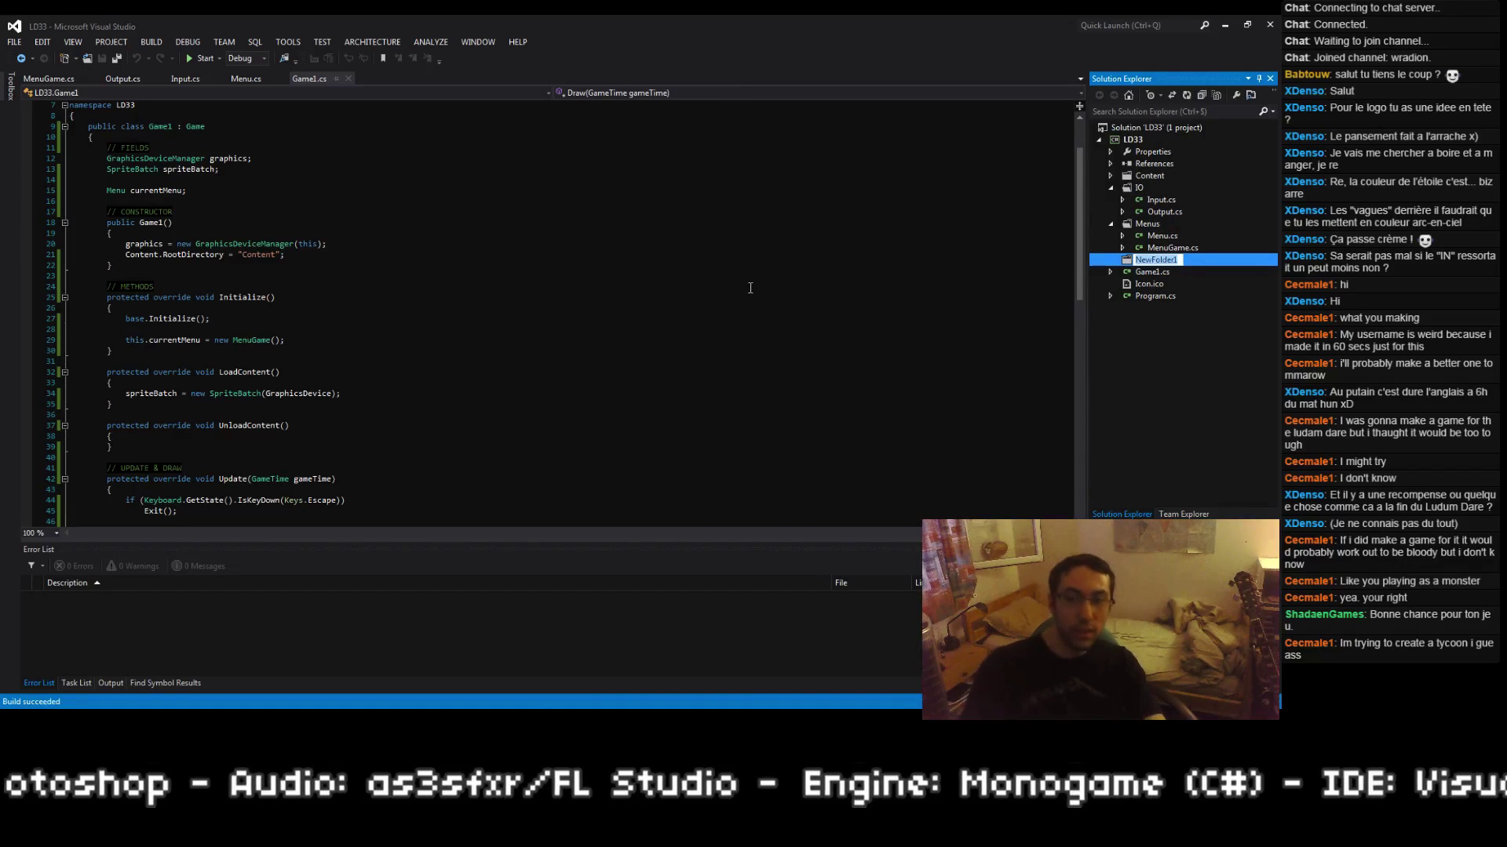
pyautogui.press('BackSpace')
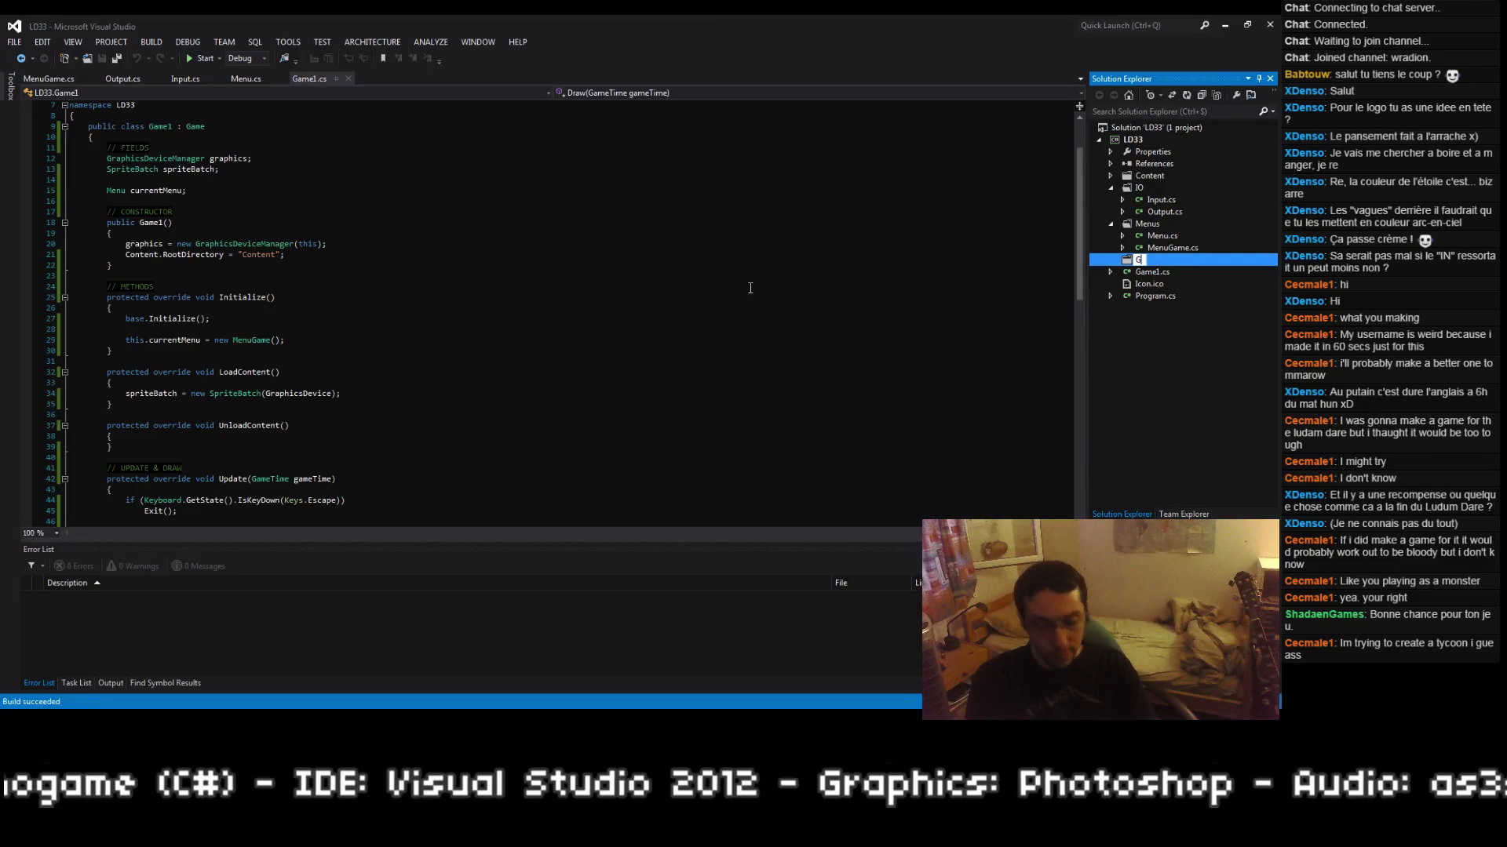
pyautogui.write('lobal')
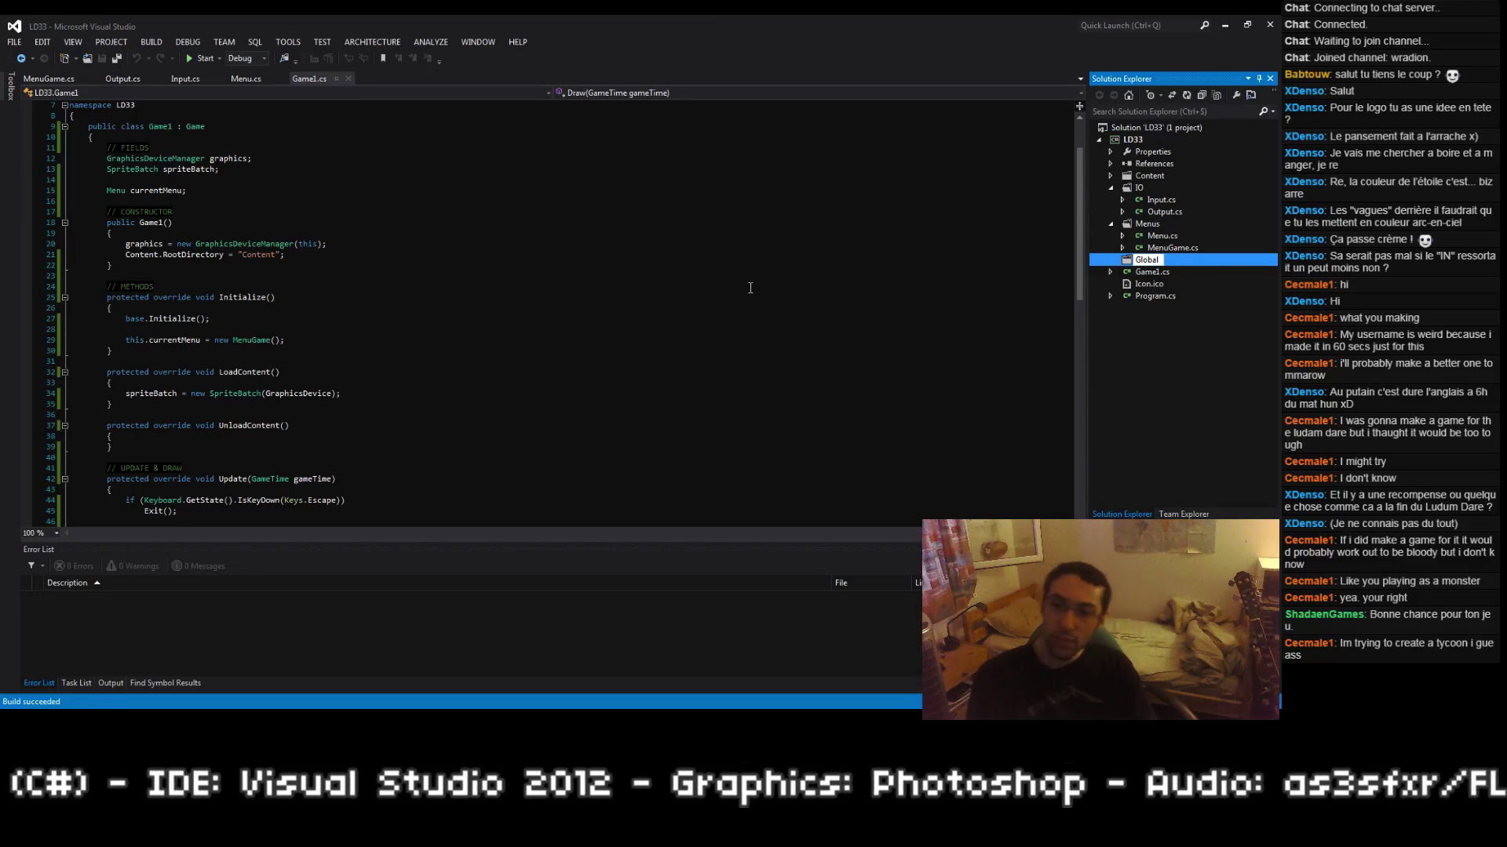
pyautogui.press('Return')
# Step: Add a new class named Settings inside the Global folder
pyautogui.rightClick(1137, 187)
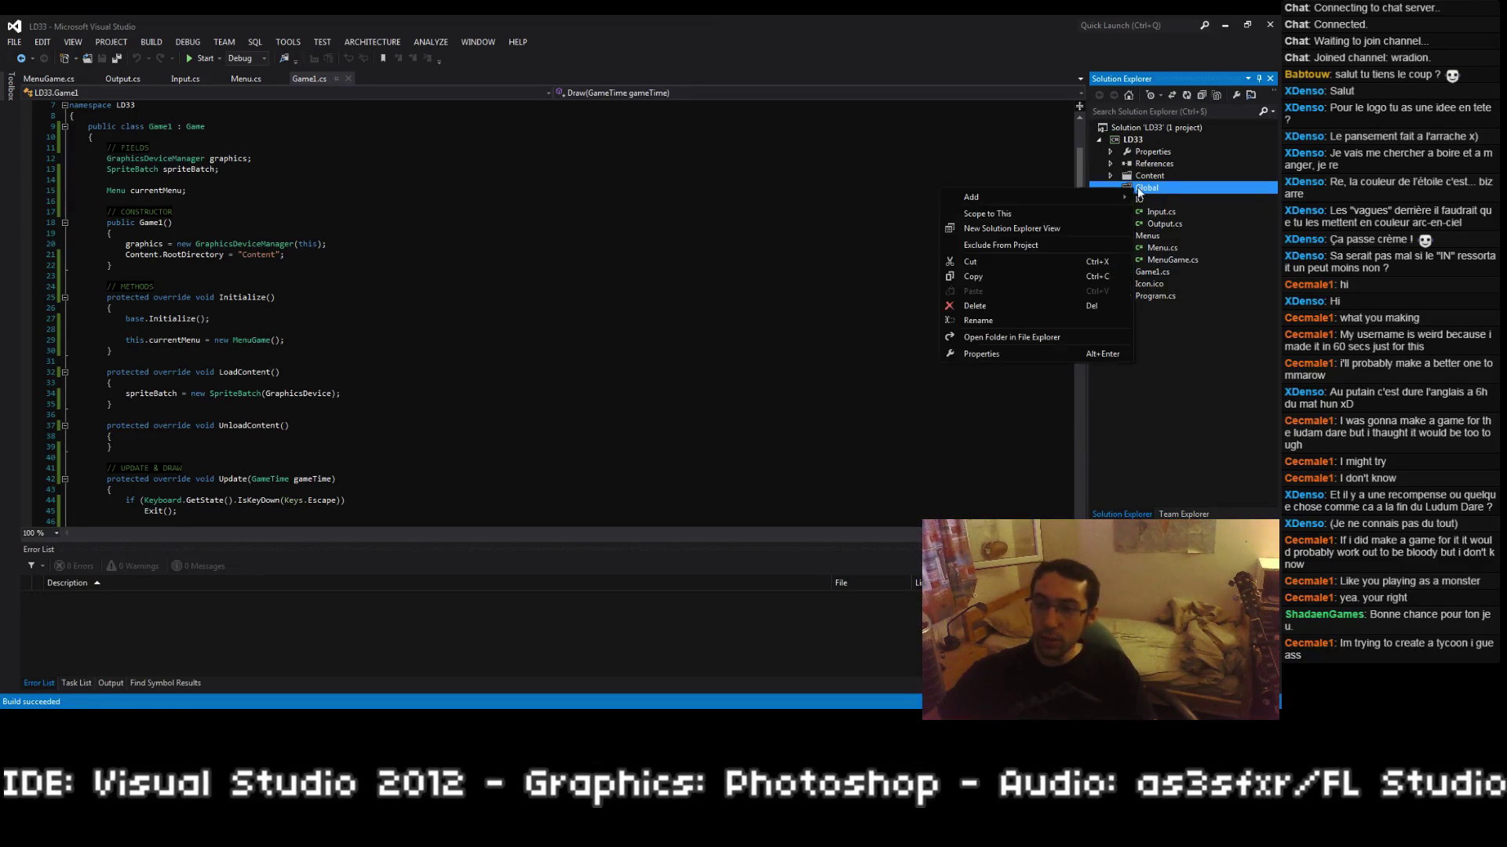
pyautogui.moveTo(1081, 201)
pyautogui.click(863, 296)
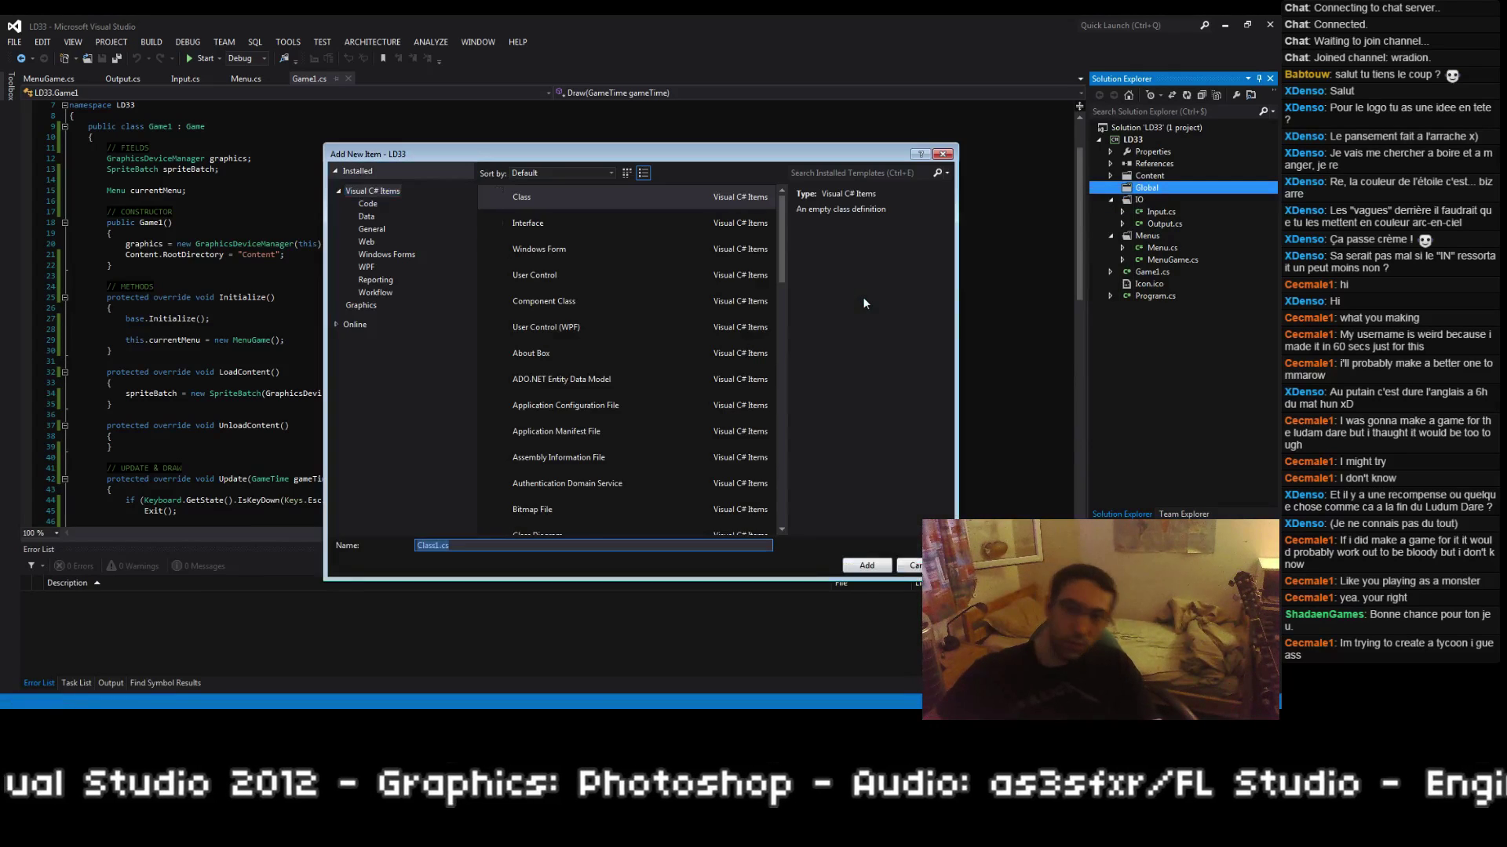
pyautogui.write('Settings')
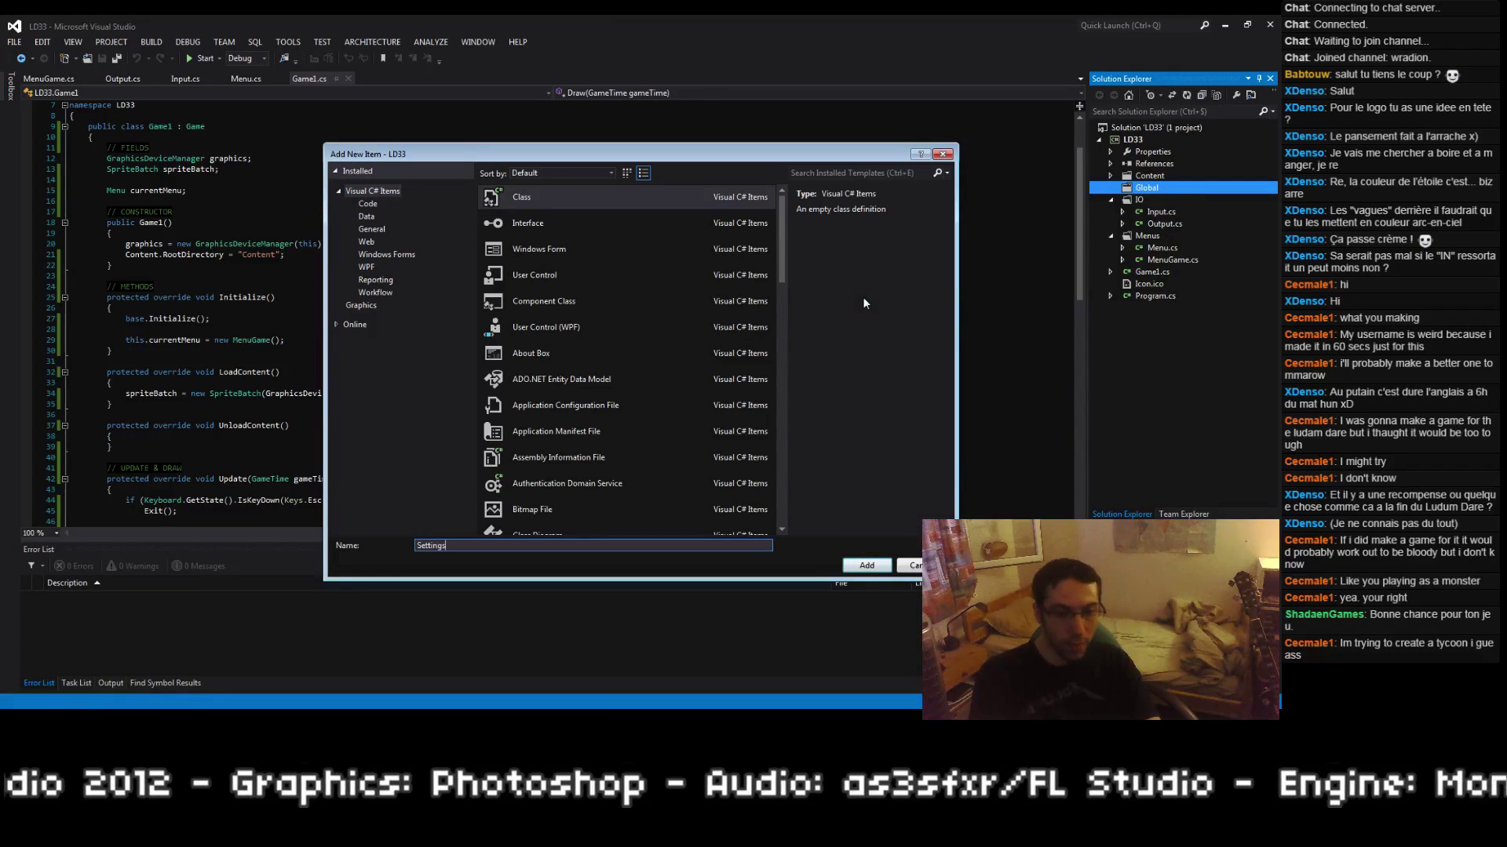
pyautogui.press('Return')
# Step: Make the Settings class public and save the file
pyautogui.click(269, 178)
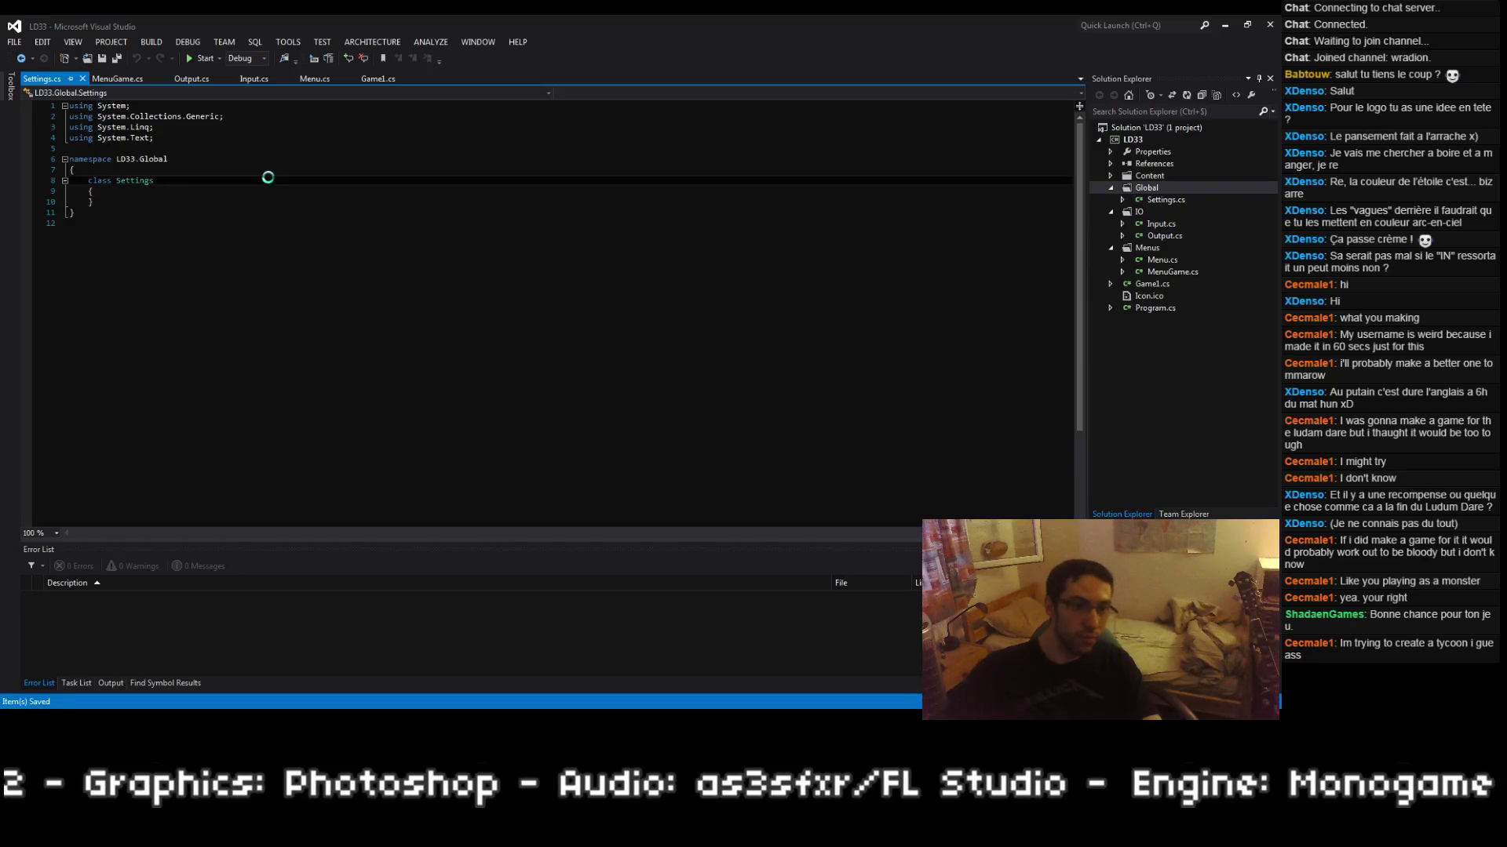
pyautogui.press('Home')
pyautogui.write('public')
pyautogui.hotkey('ctrl', 's')
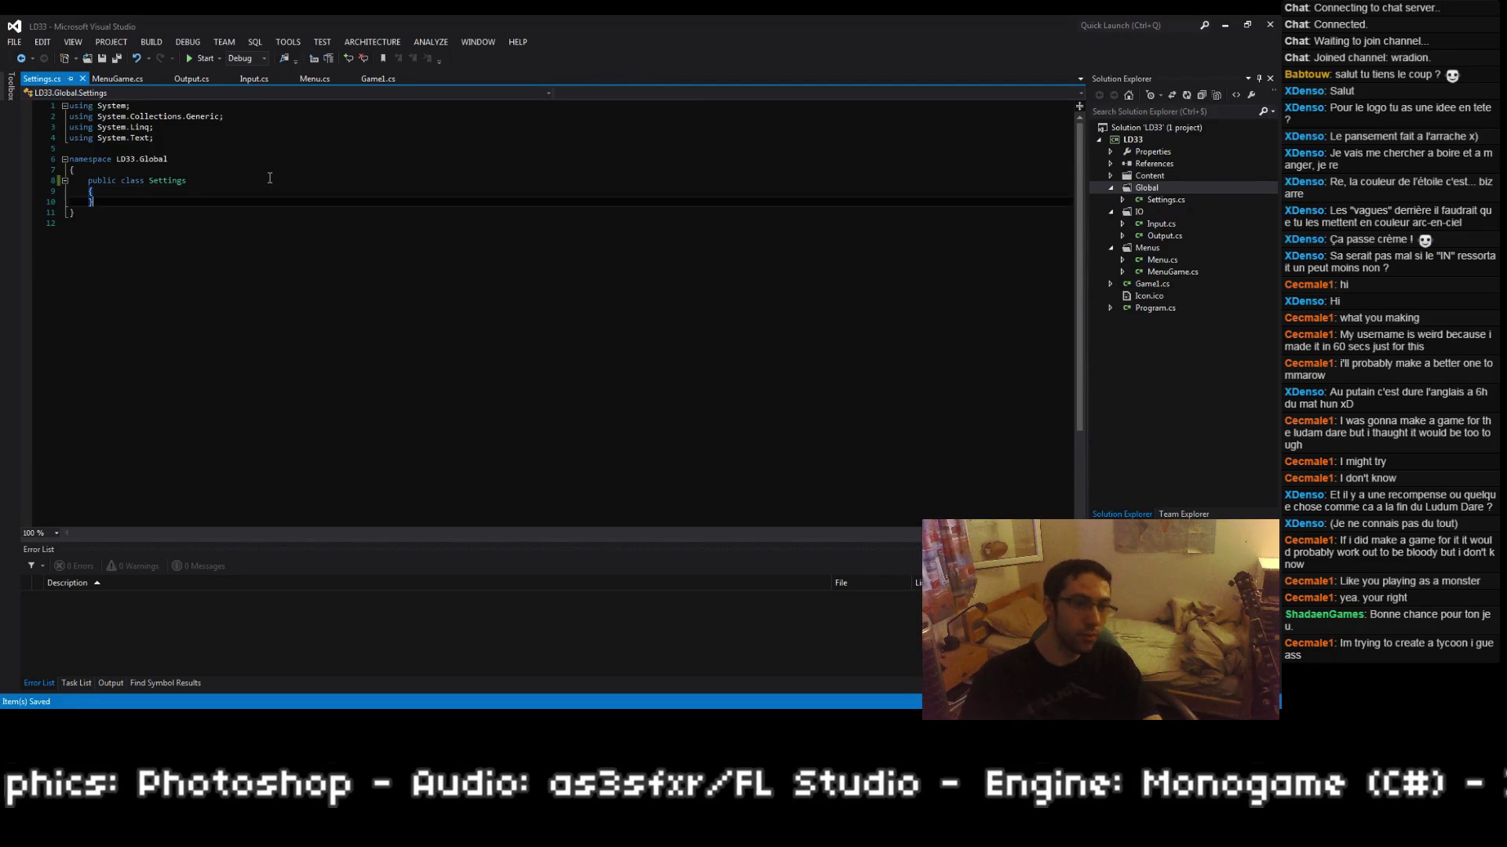
# Step: Add the static modifier to the public Settings class declaration and save
pyautogui.write('sdt')
pyautogui.press('BackSpace')
pyautogui.press('BackSpace')
pyautogui.write('tatic')
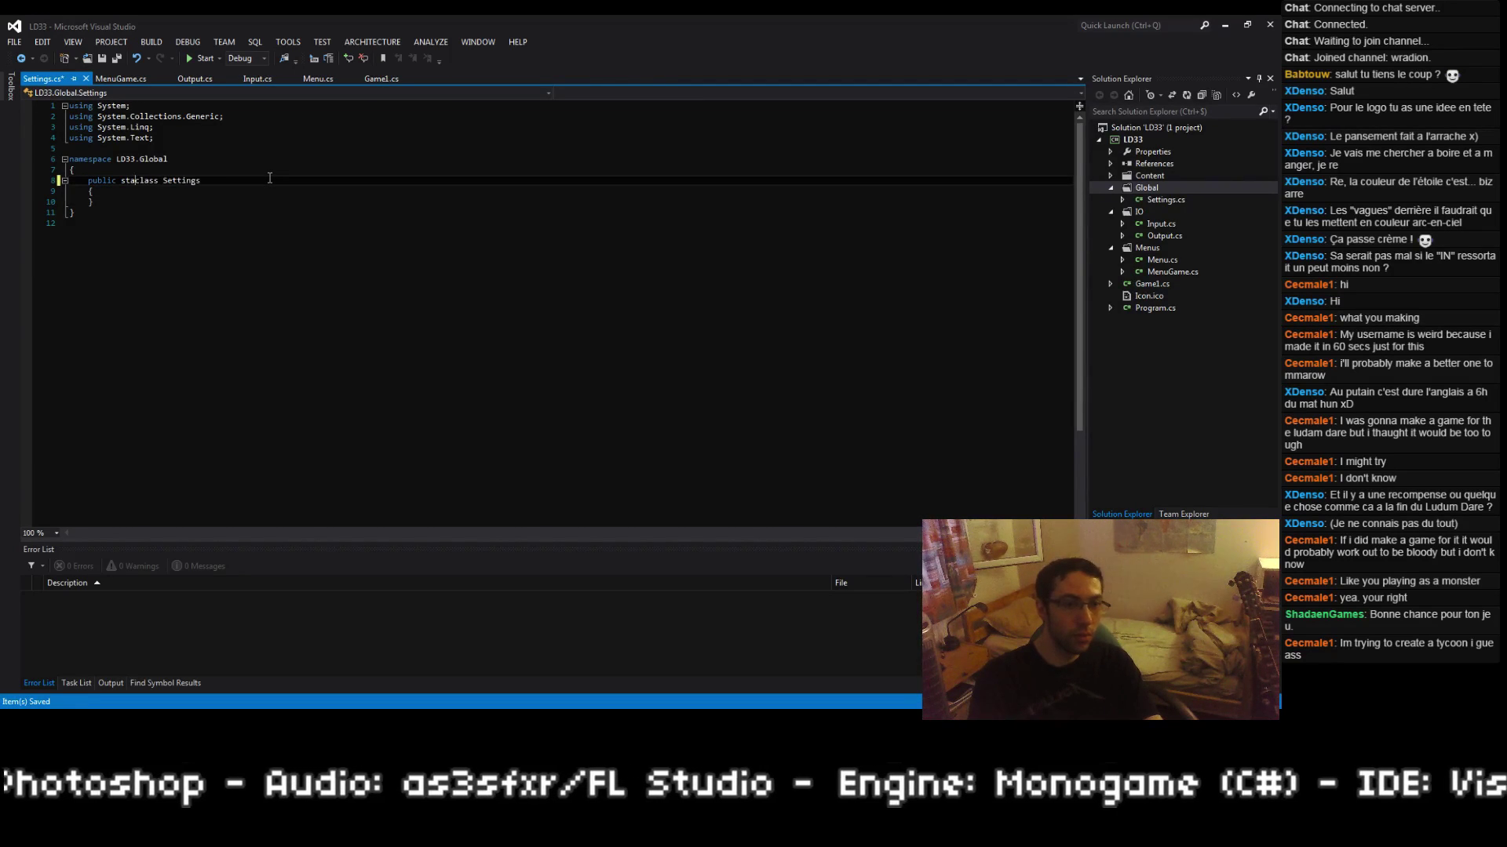
pyautogui.hotkey('ctrl', 's')
# Step: Add a "// CONST FIELDS" section comment inside the Settings class body and save
pyautogui.press('Down')
pyautogui.press('End')
pyautogui.press('Return')
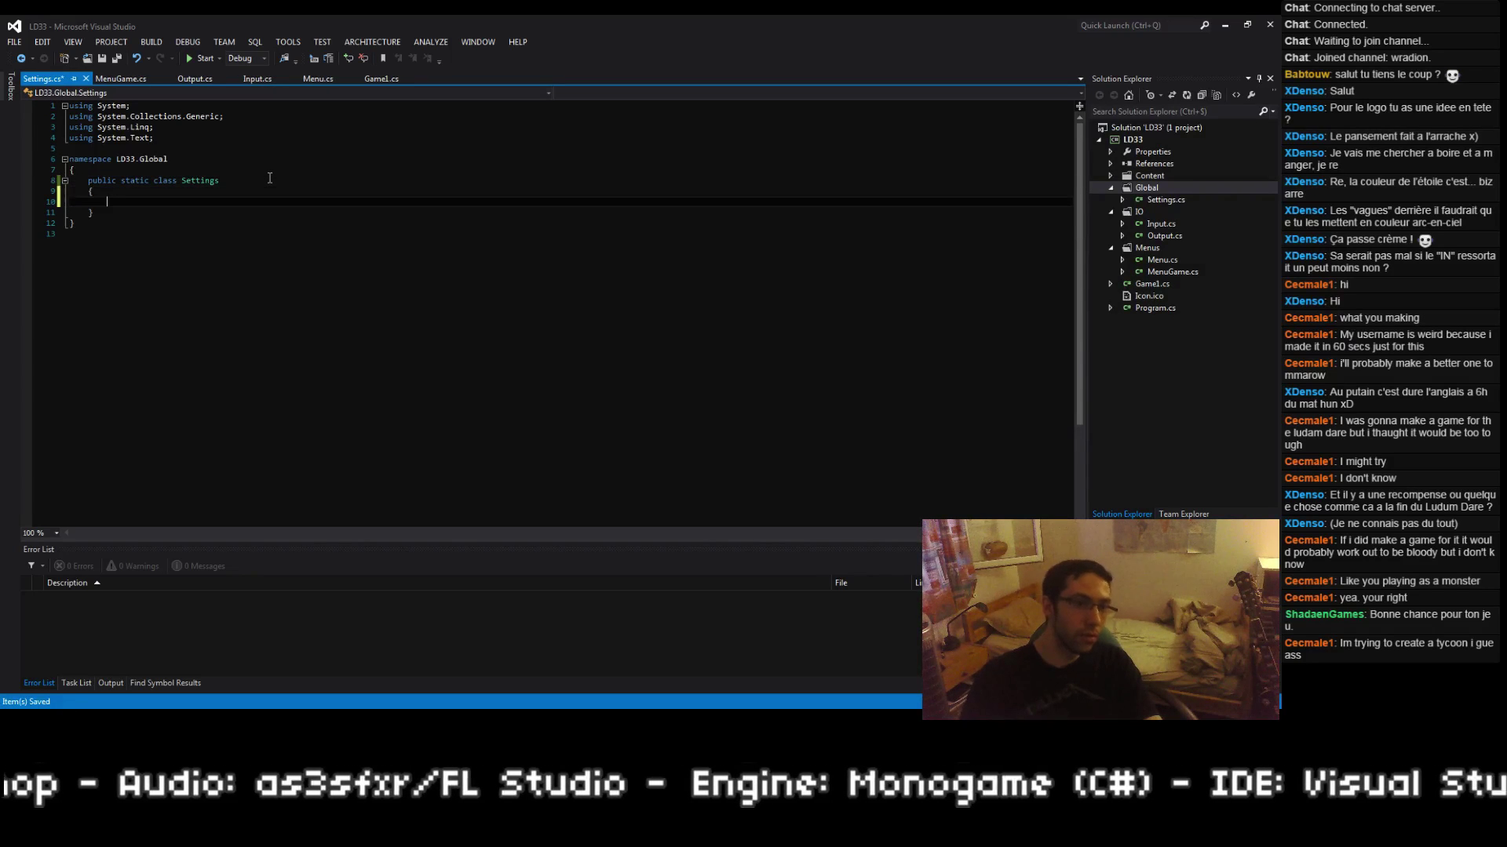
pyautogui.write('//')
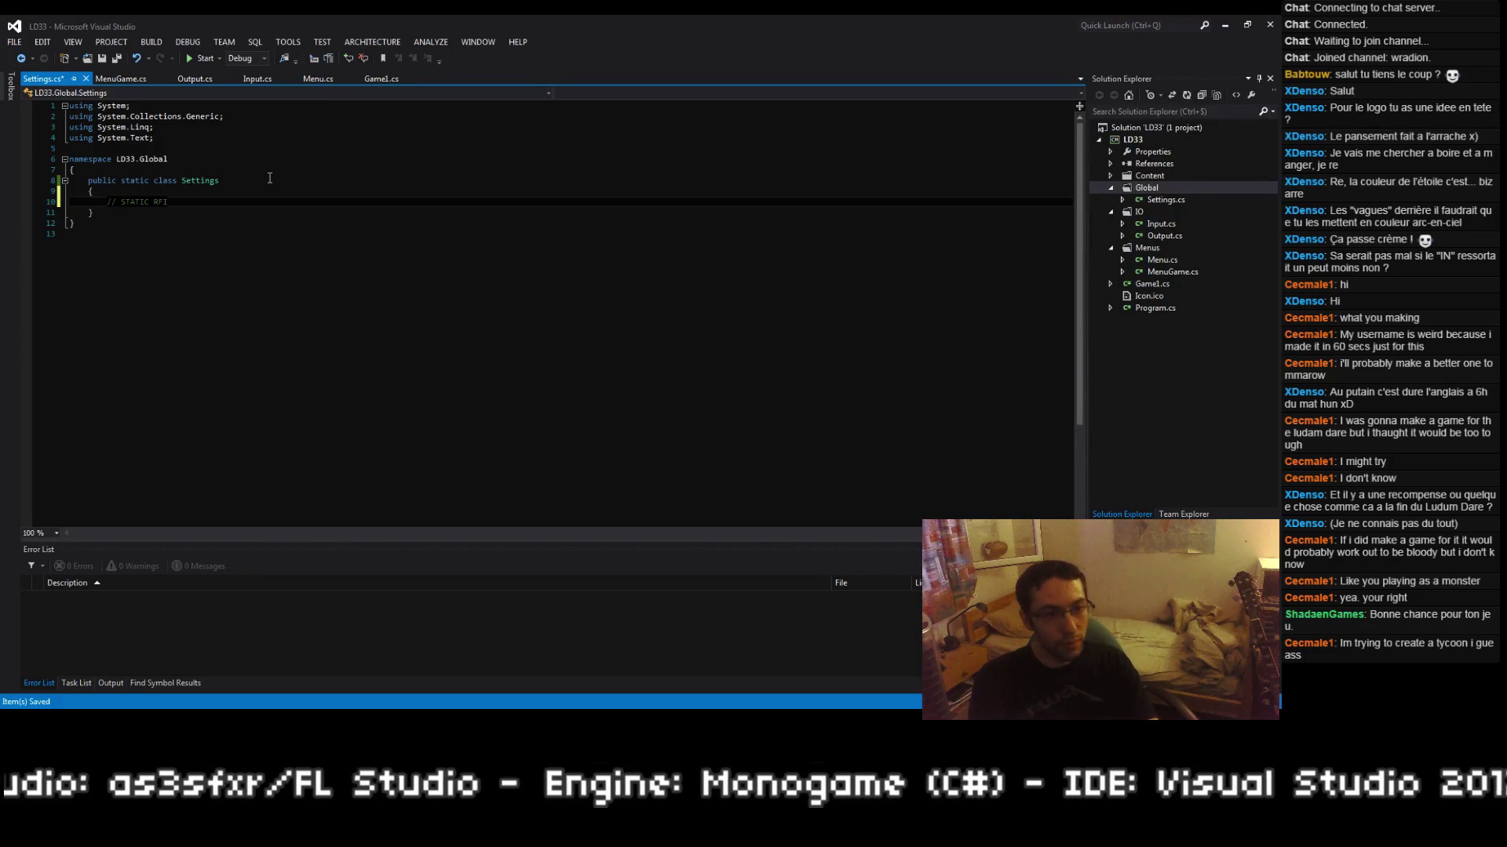
pyautogui.write(' CONST FIELDS')
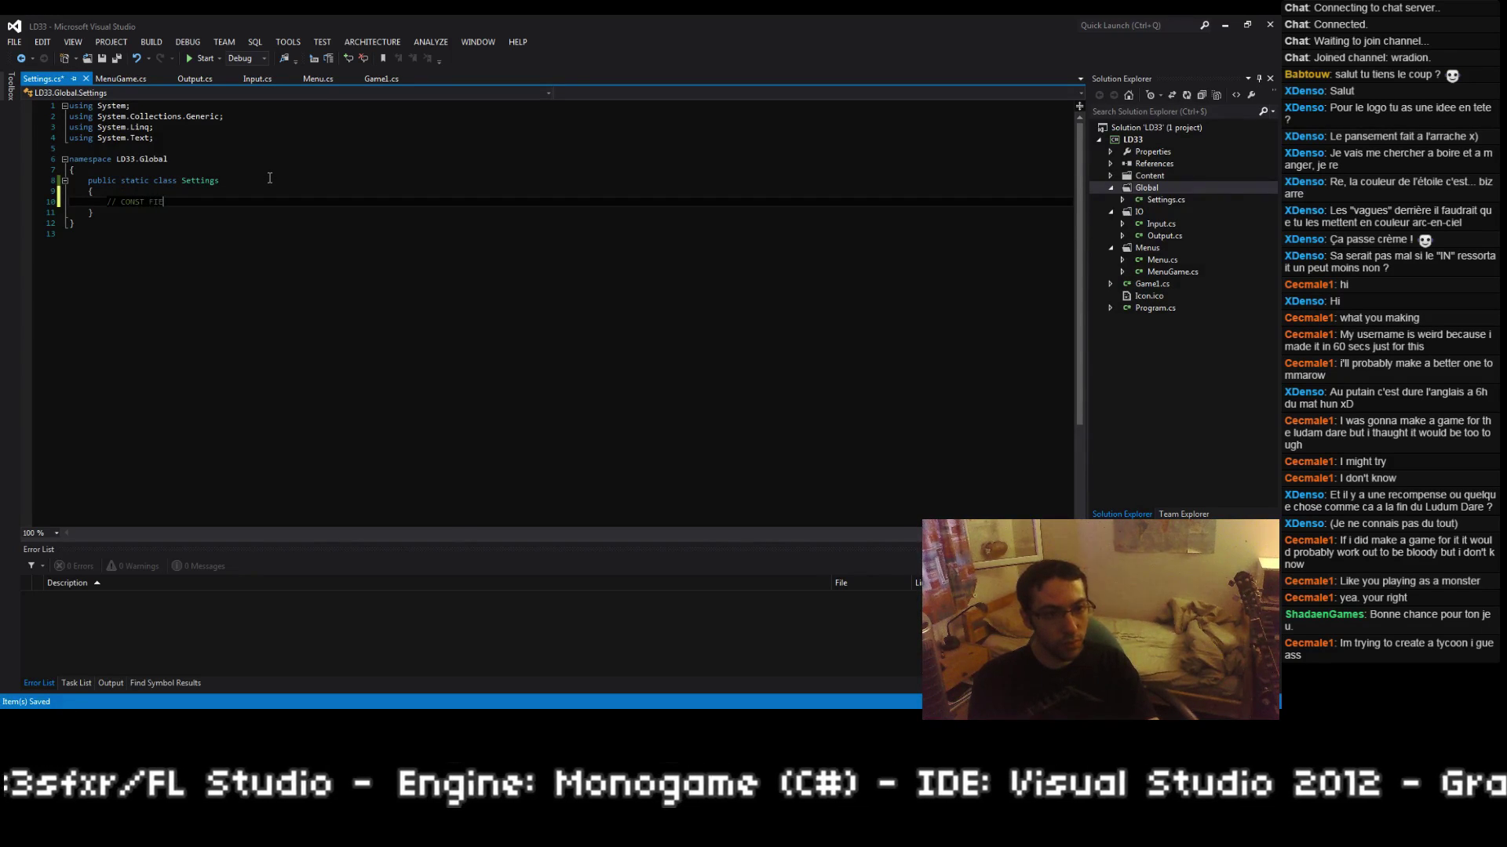
pyautogui.hotkey('ctrl', 's')
# Step: Remove the static modifier from the Settings class declaration
pyautogui.press('Up')
pyautogui.press('Up')
pyautogui.hotkey('ctrl', 'BackSpace')
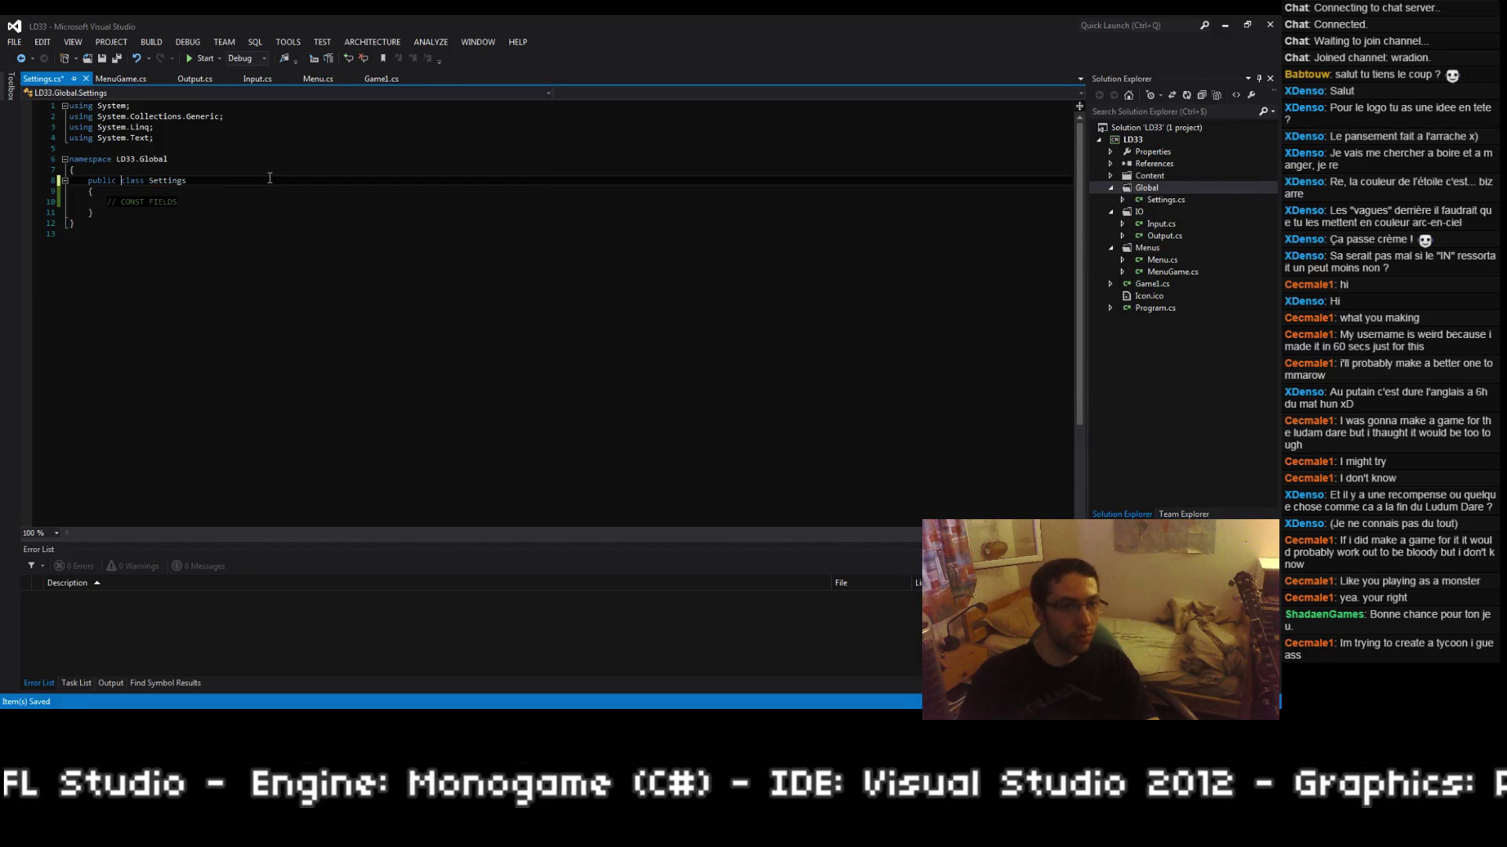
# Step: Below the CONST FIELDS comment, declare "public const int SCREEN_WIDTH = 512;"
pyautogui.press('Down')
pyautogui.press('Down')
pyautogui.press('End')
pyautogui.press('Return')
pyautogui.write('public int const')
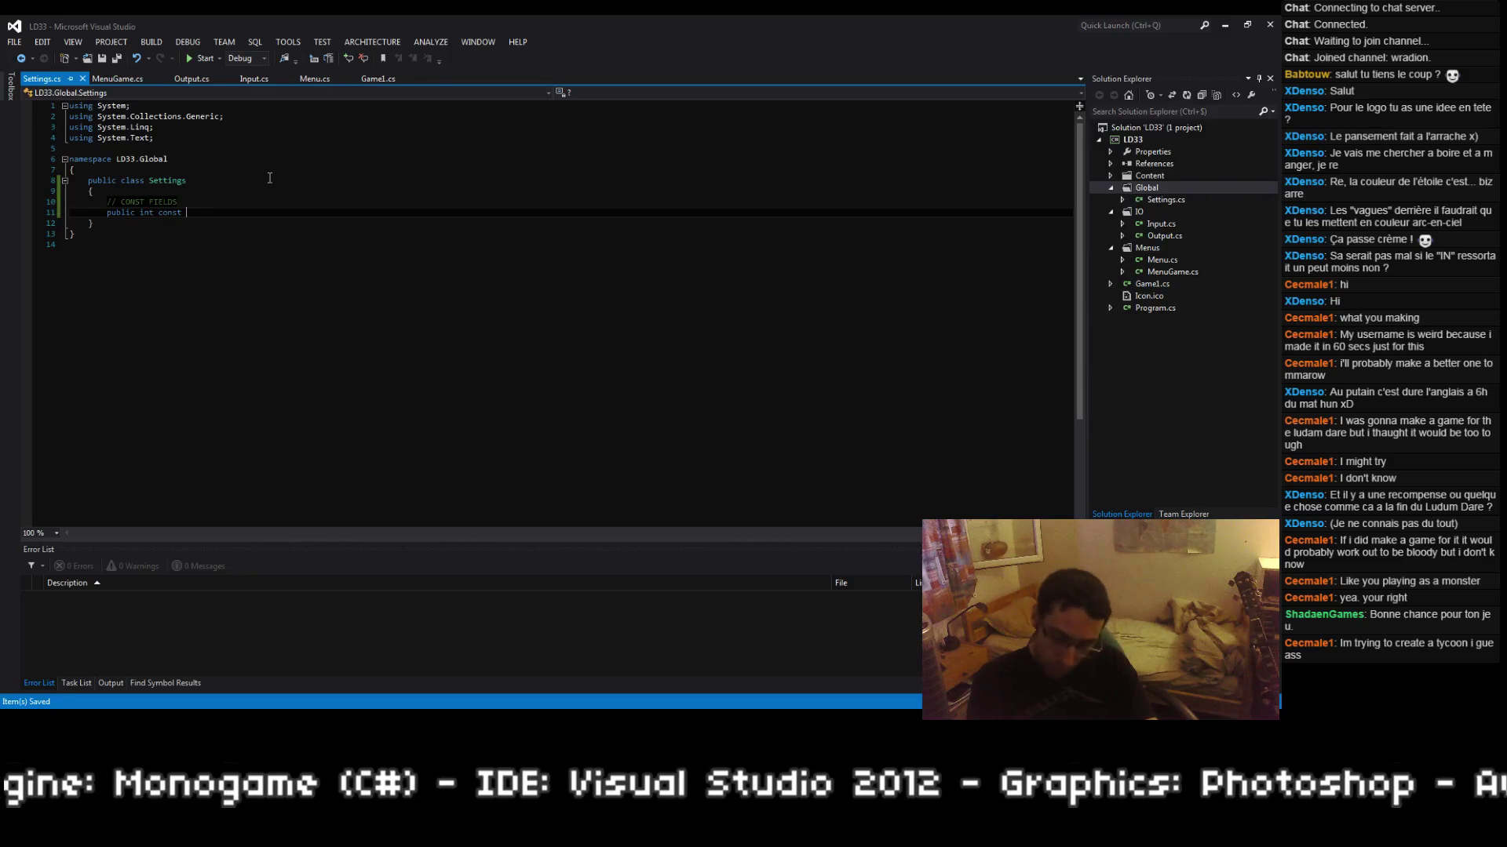
pyautogui.hotkey('ctrl', 'BackSpace')
pyautogui.hotkey('ctrl', 'BackSpace')
pyautogui.write('const int')
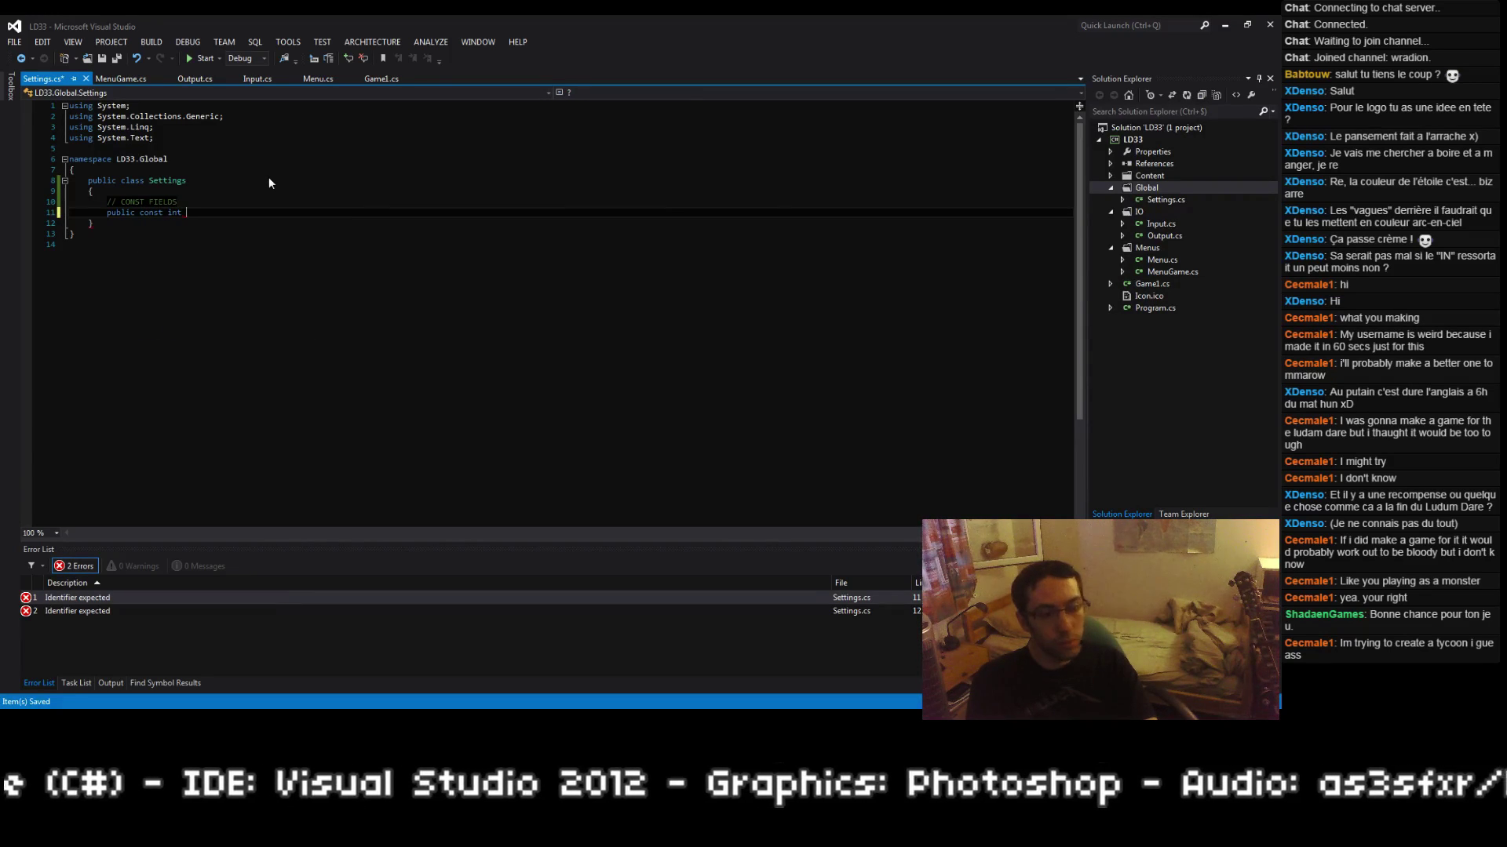
pyautogui.write(' SCREEN')
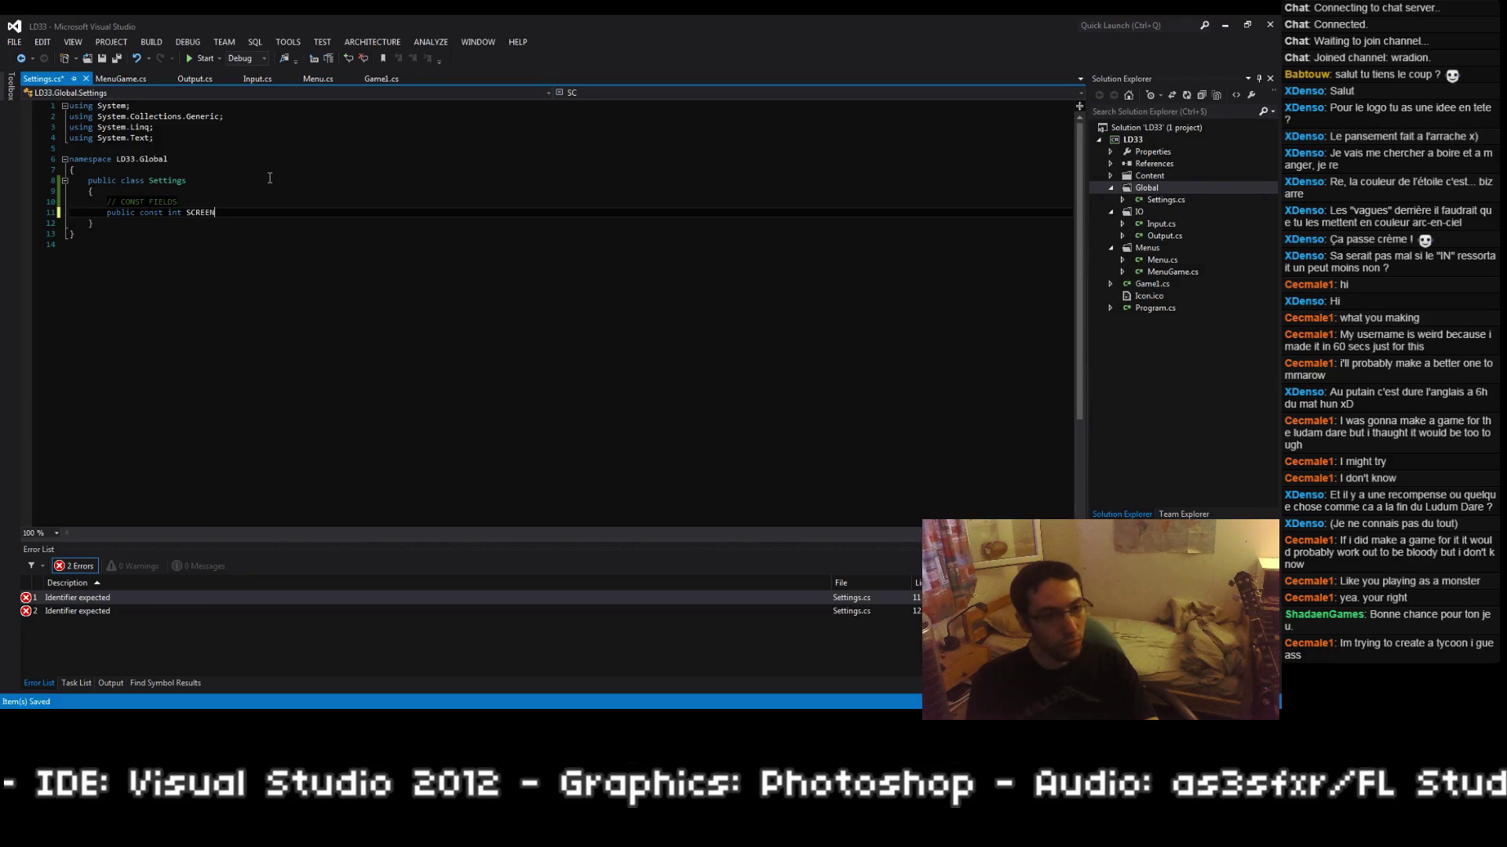
pyautogui.write('_WDTH = 512')
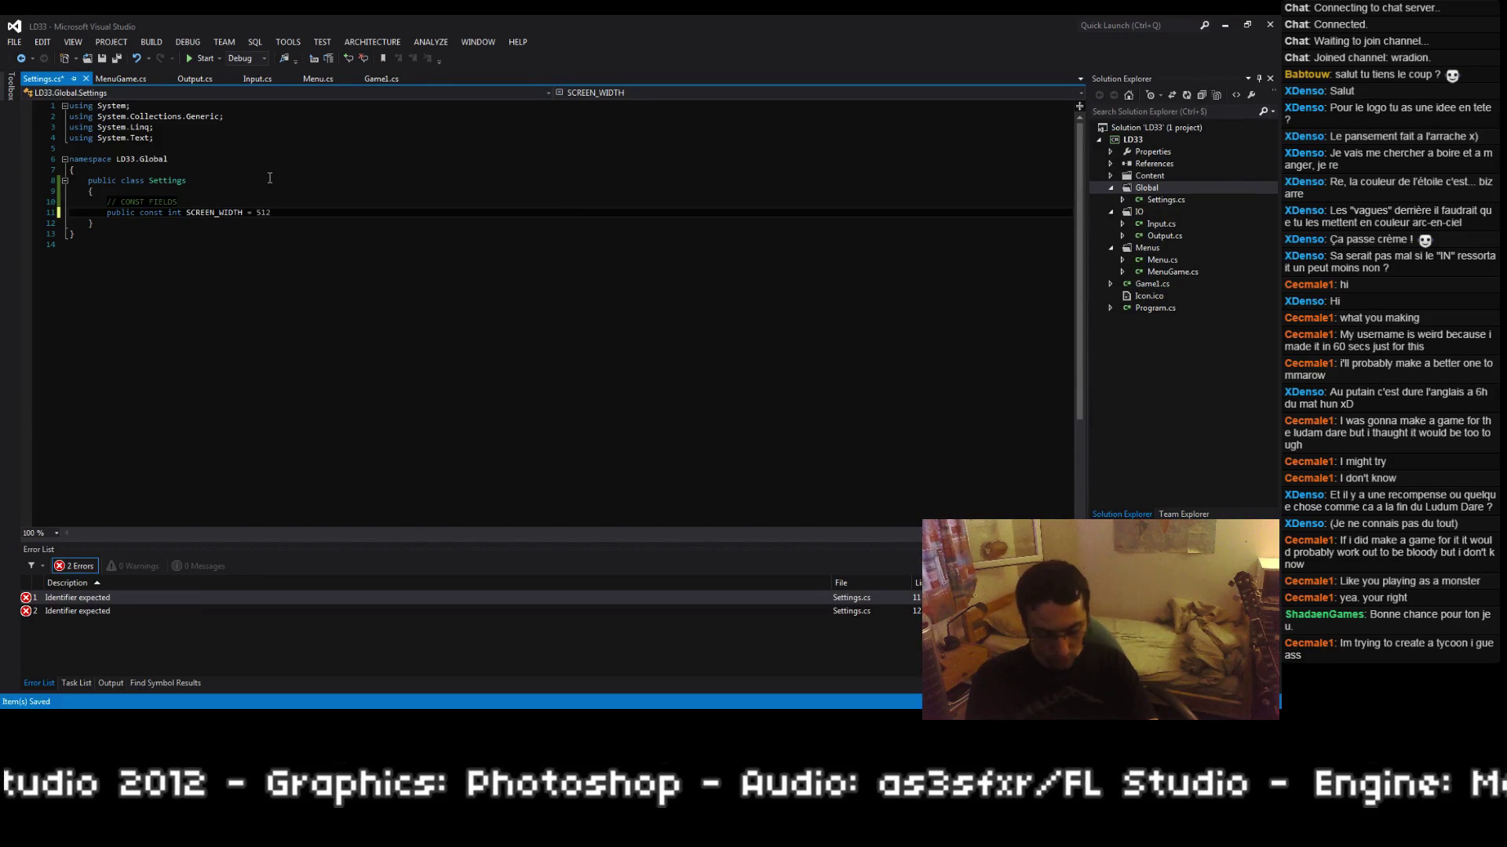
pyautogui.write(';')
pyautogui.press('Down')
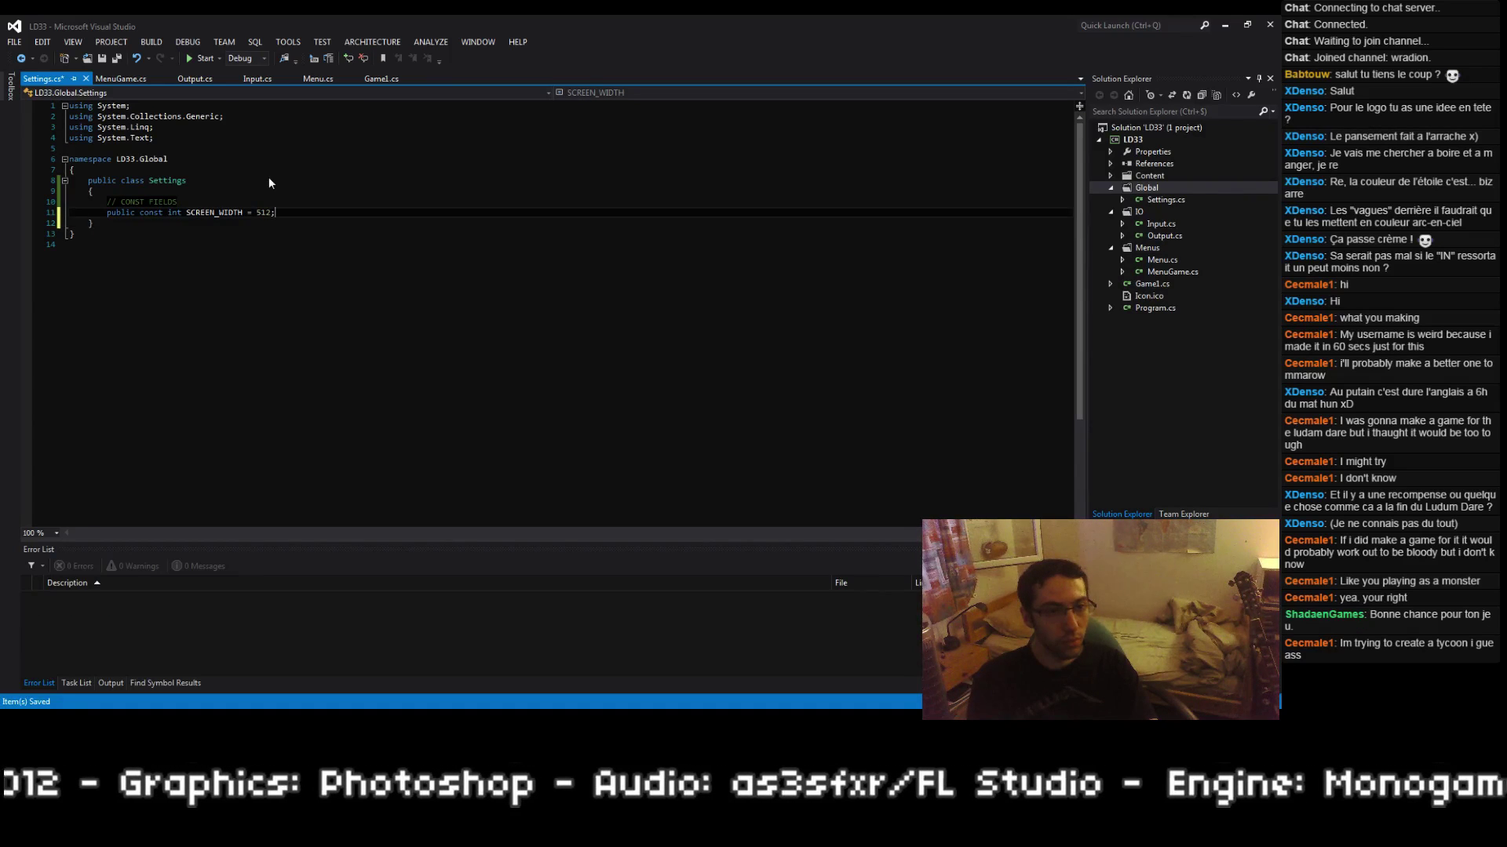
# Step: On the line below SCREEN_WIDTH, declare "public const int SCREEN_HEIGHT = 384;"
pyautogui.press('Return')
pyautogui.write('public const int')
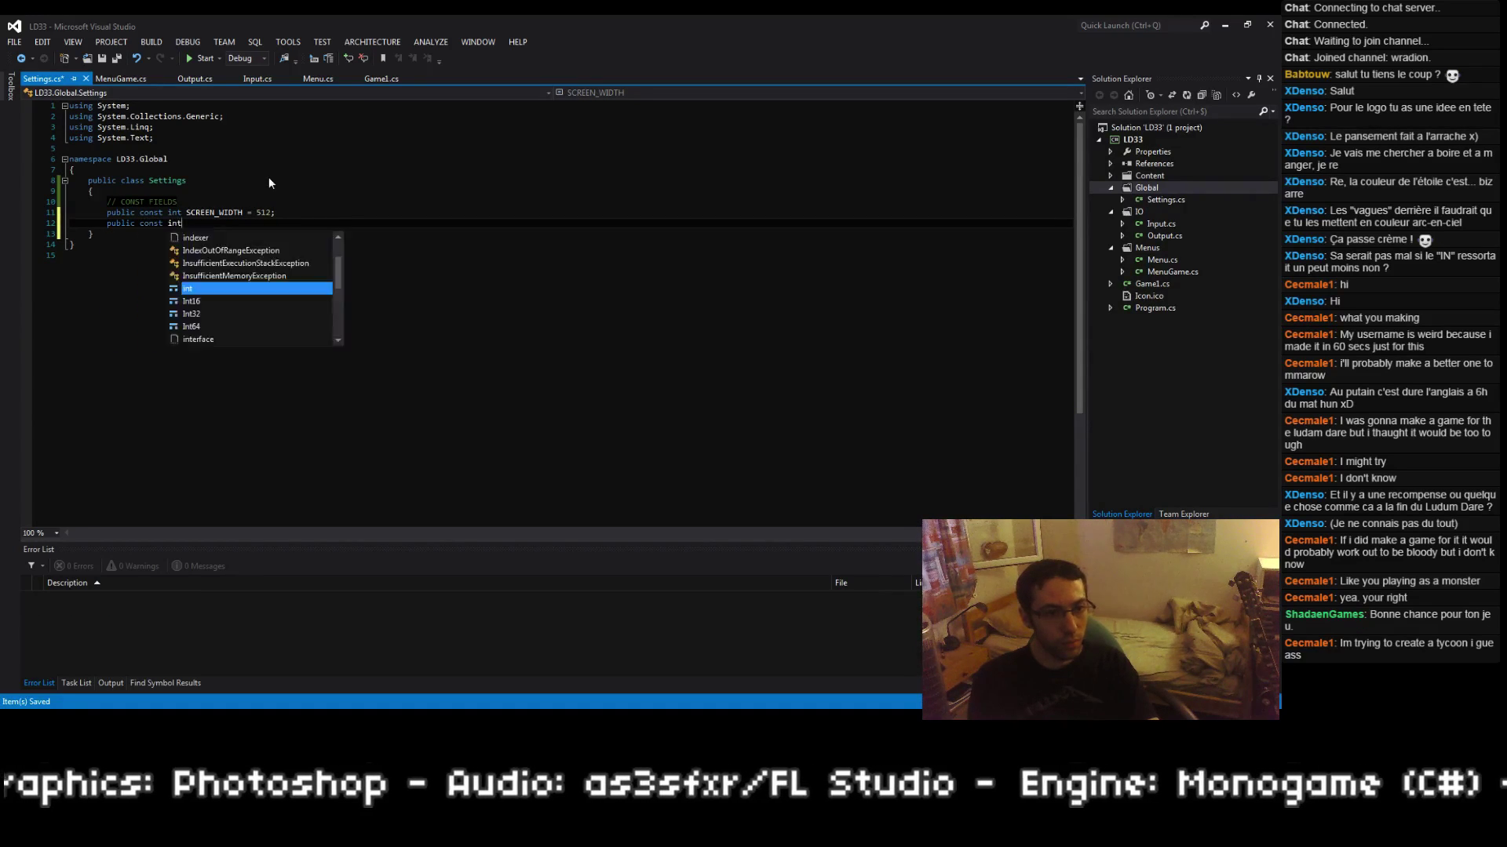
pyautogui.write(' SCREEN_HEIGHT')
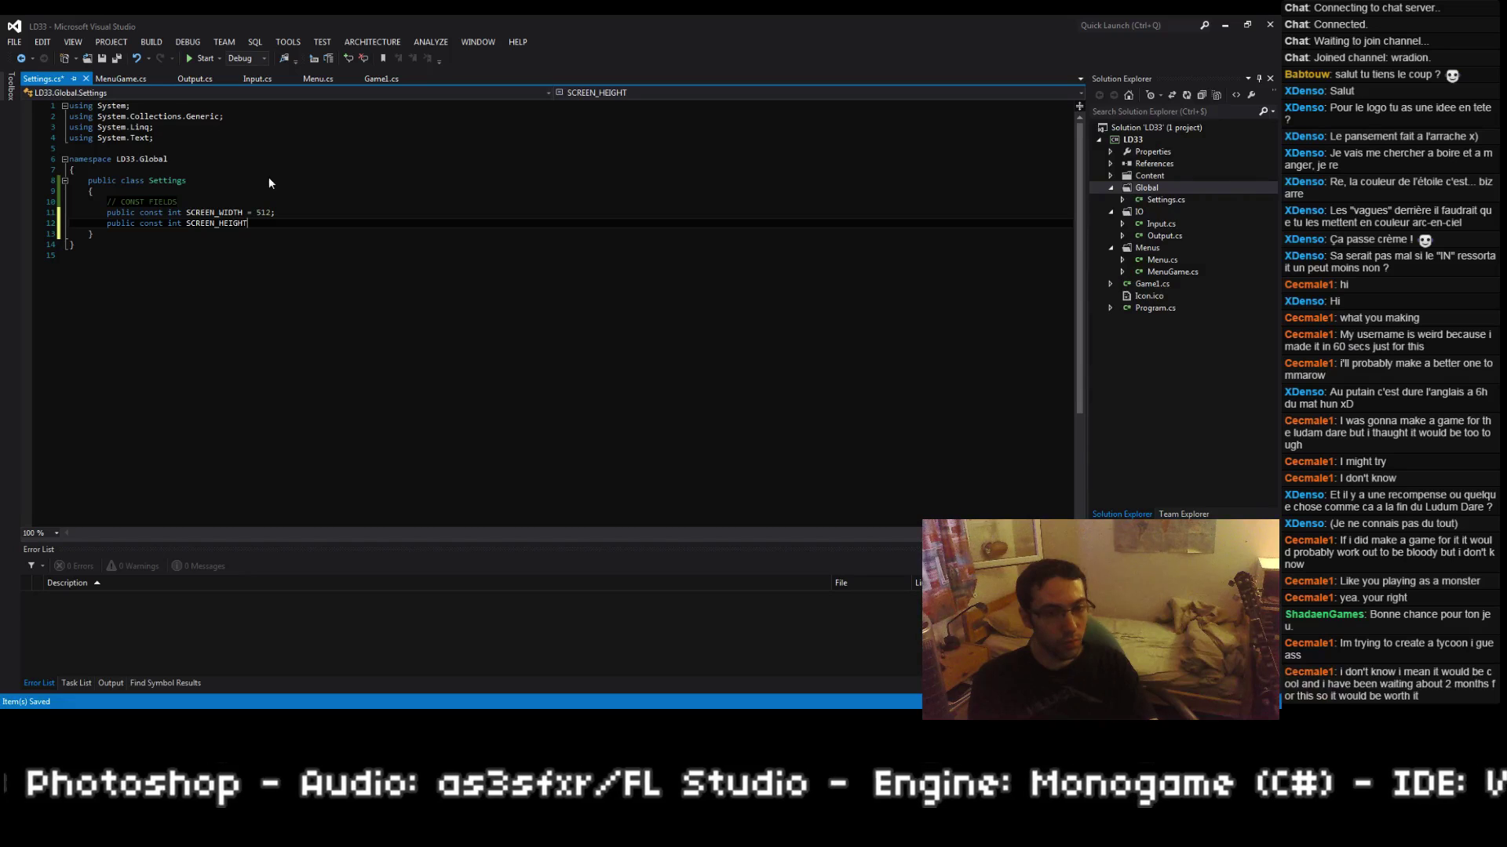
pyautogui.write(' = 384')
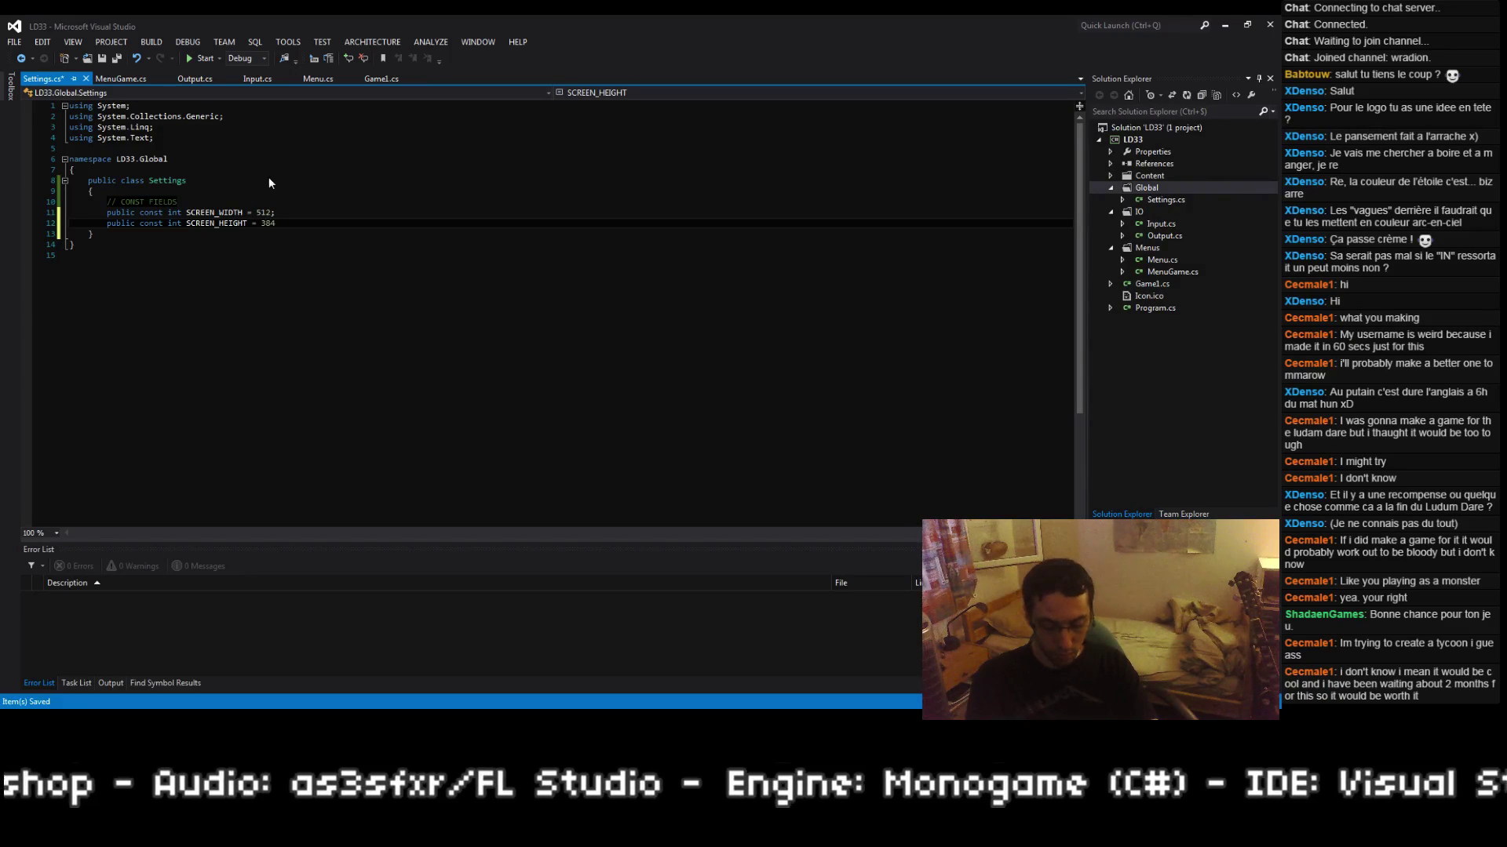
pyautogui.write(';')
# Step: After a blank line below SCREEN_HEIGHT, declare "public const int PIXEL_RATIO = 2;" in the Settings class and save
pyautogui.press('Return')
pyautogui.press('Return')
pyautogui.write('public co')
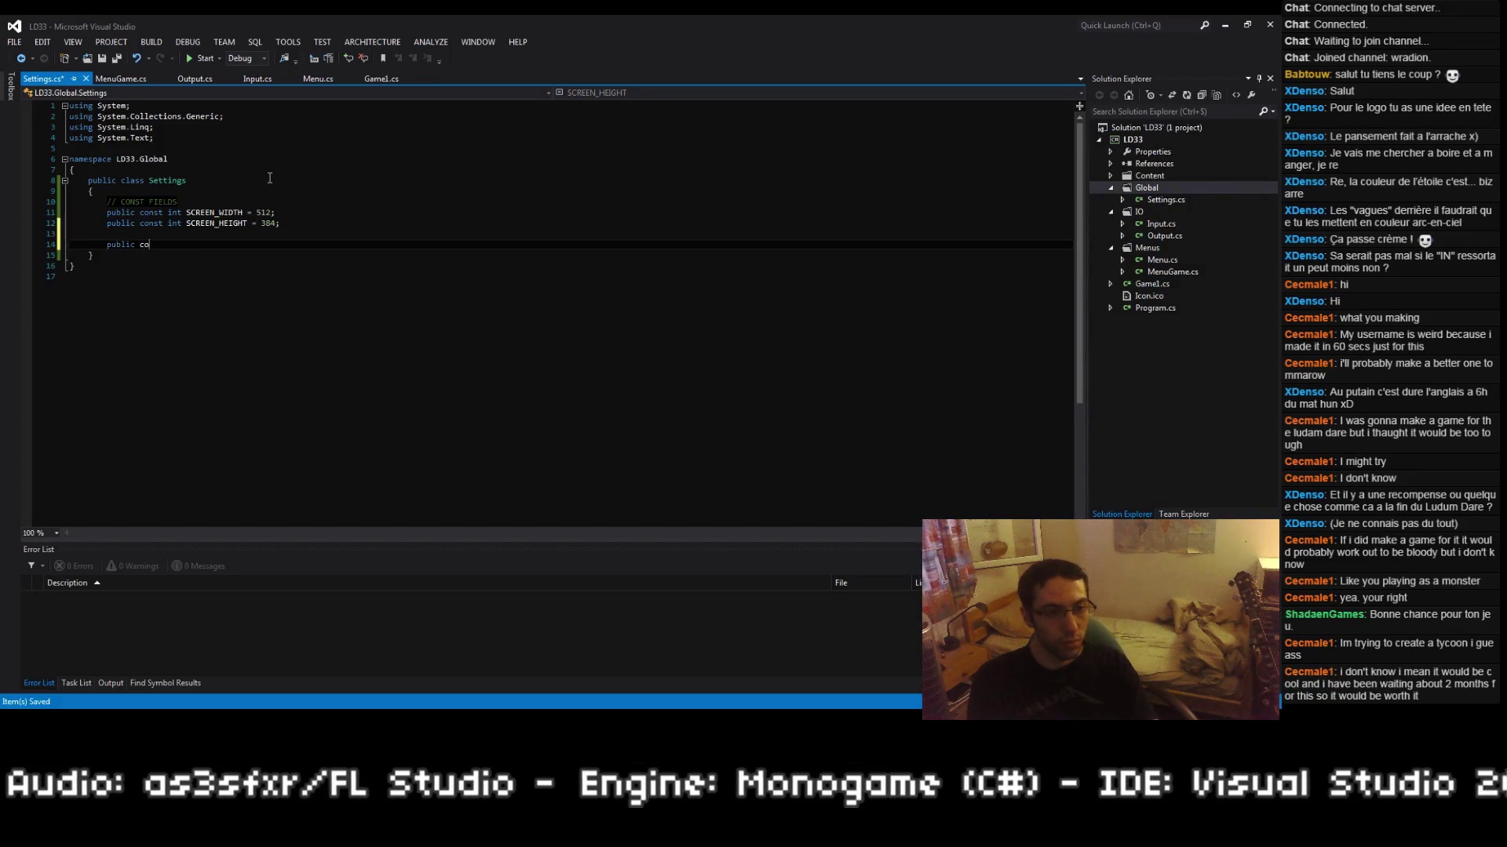
pyautogui.write('nst float ')
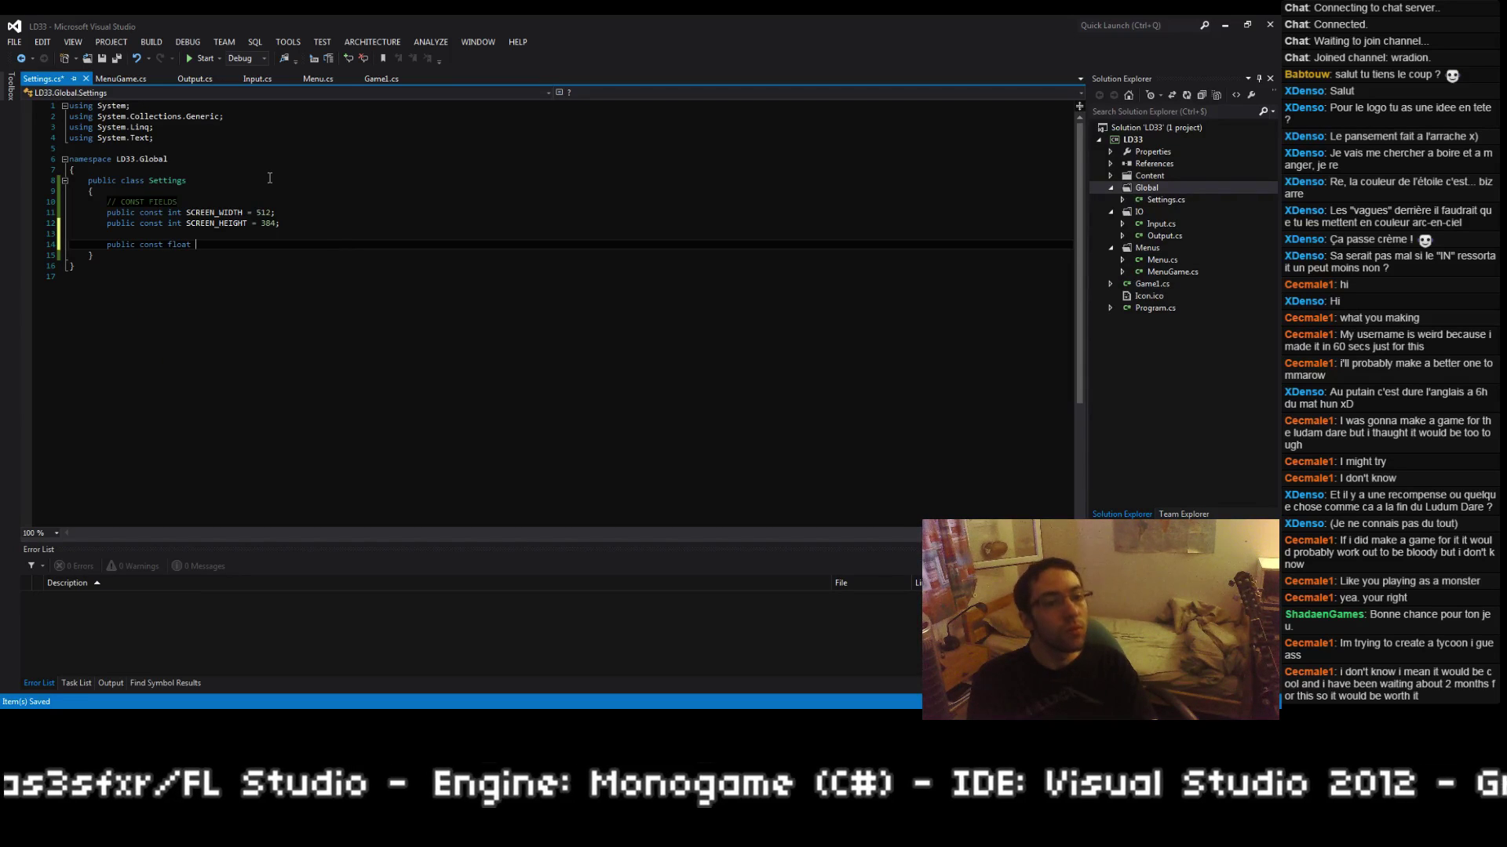
pyautogui.write('PIXEL_RAT')
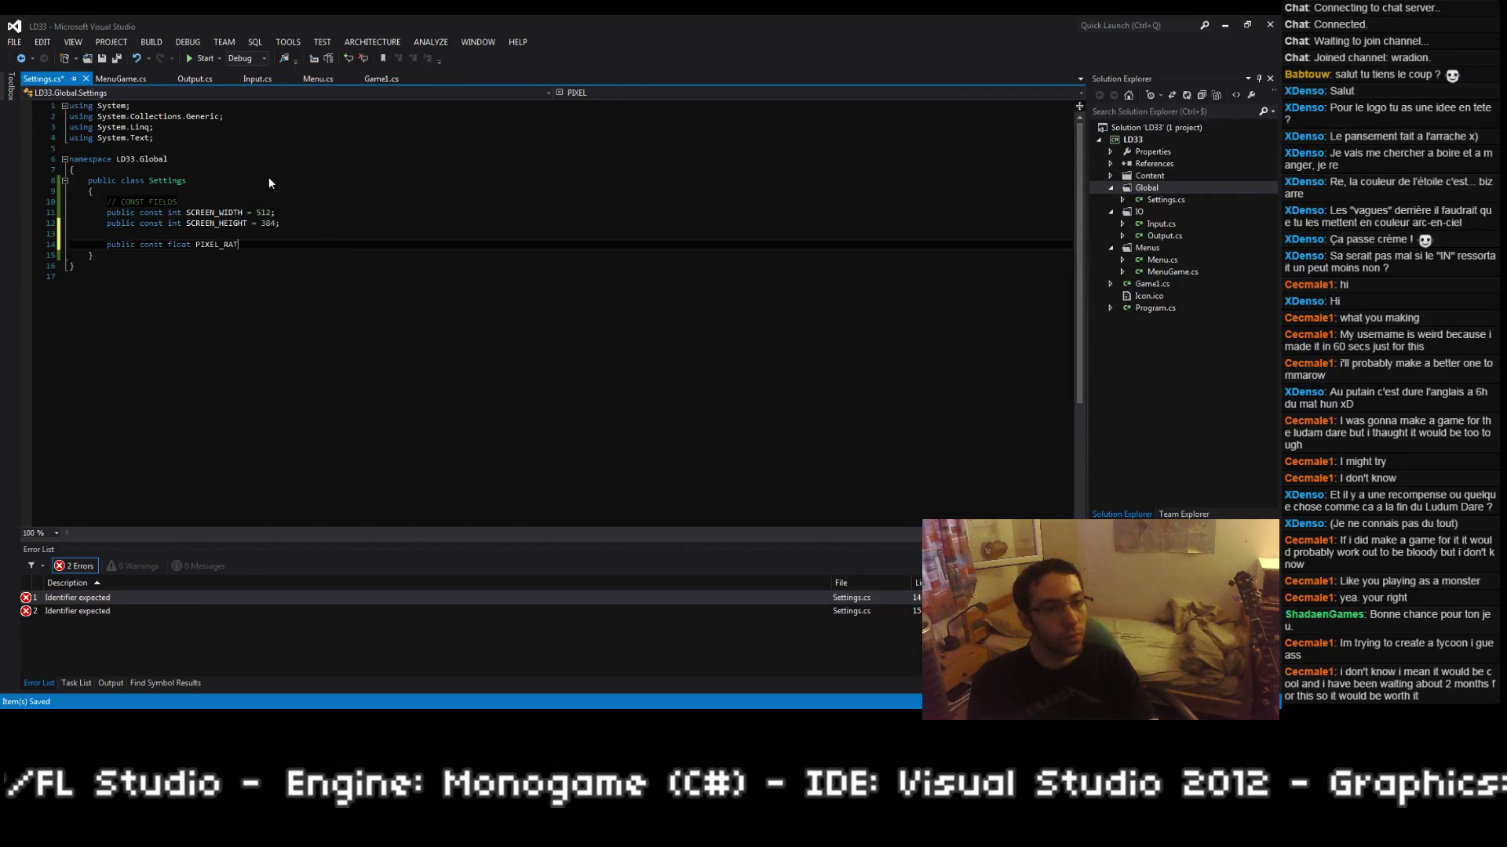
pyautogui.write('IO')
pyautogui.hotkey('ctrl', 'BackSpace')
pyautogui.hotkey('ctrl', 'BackSpace')
pyautogui.hotkey('ctrl', 'BackSpace')
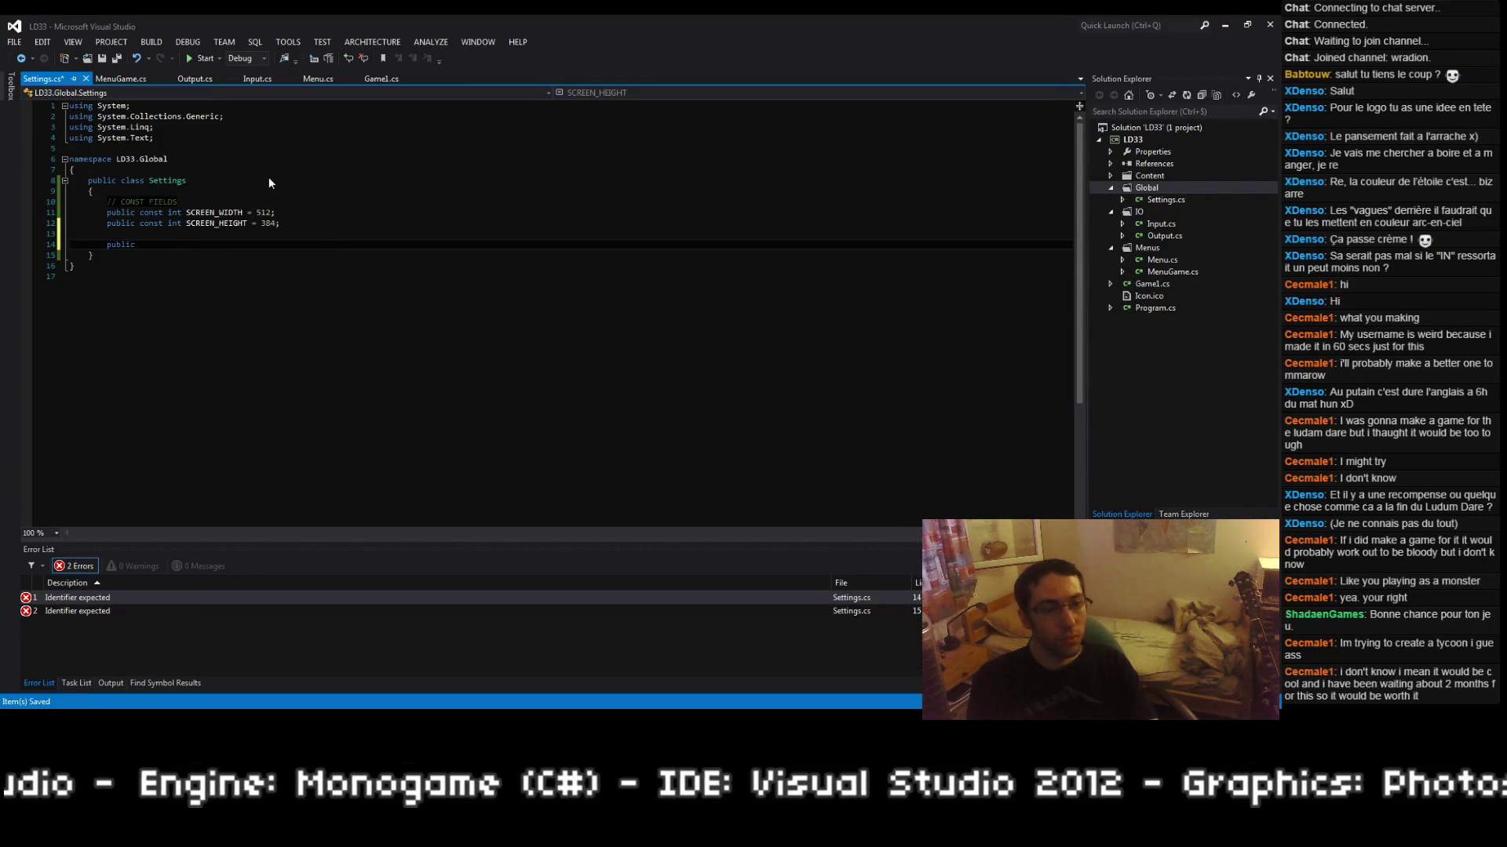
pyautogui.write('const int PIXEL')
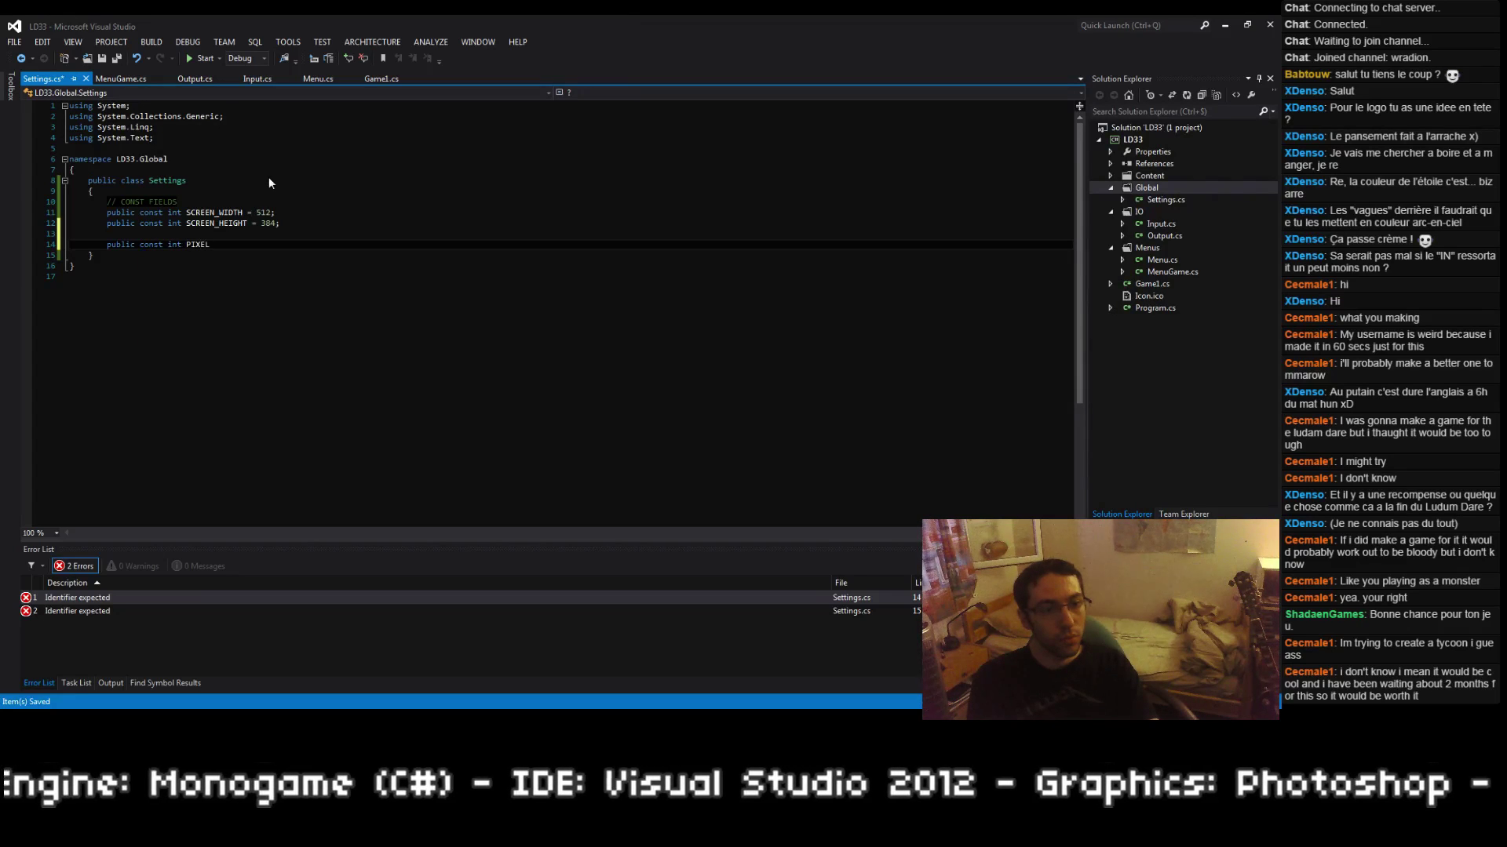
pyautogui.write('_RATIO = 1')
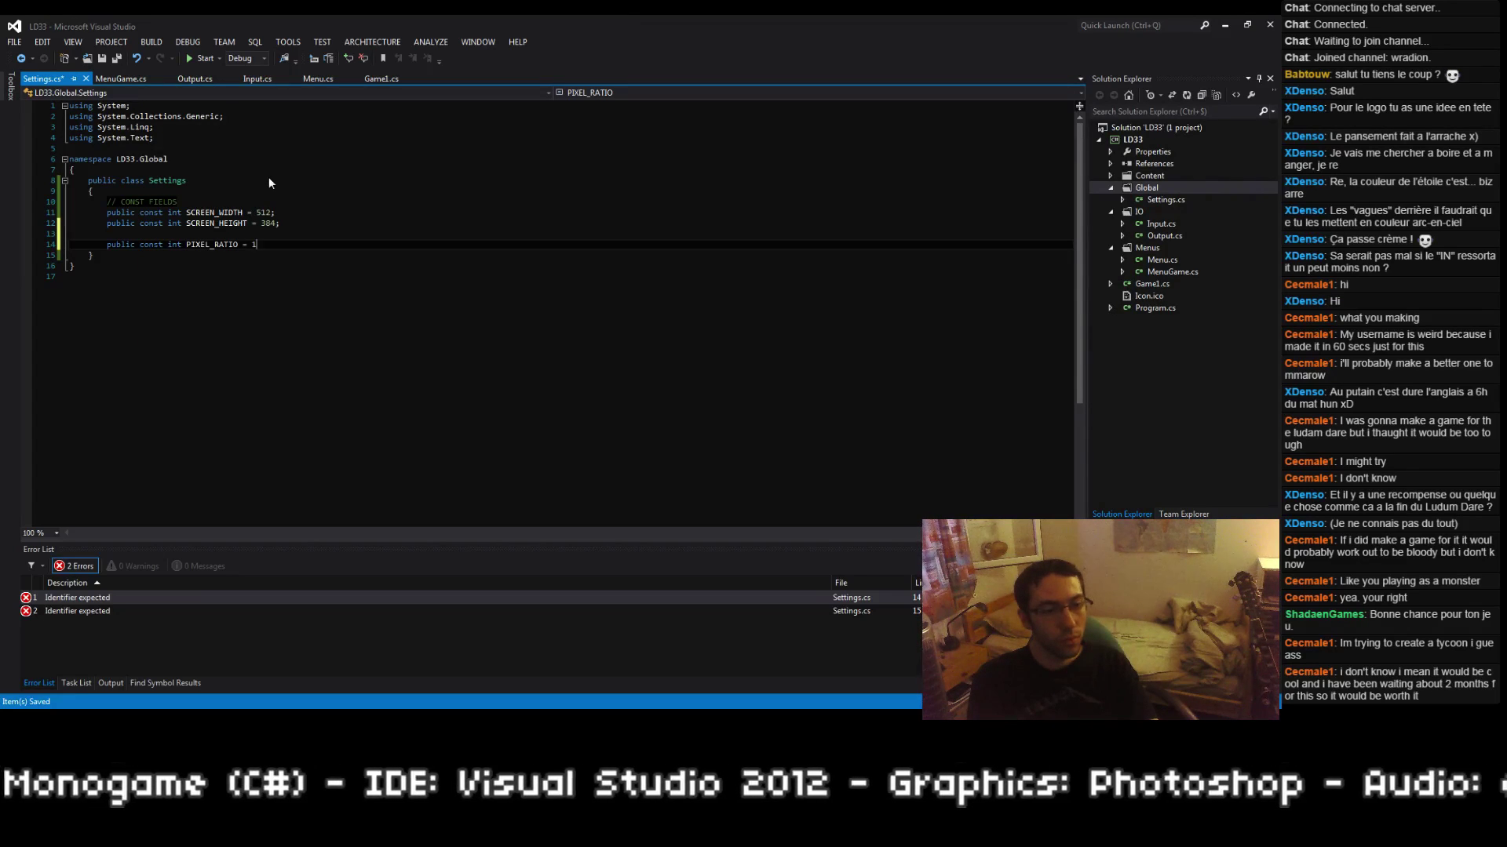
pyautogui.press('BackSpace')
pyautogui.write('2;')
pyautogui.hotkey('ctrl', 's')
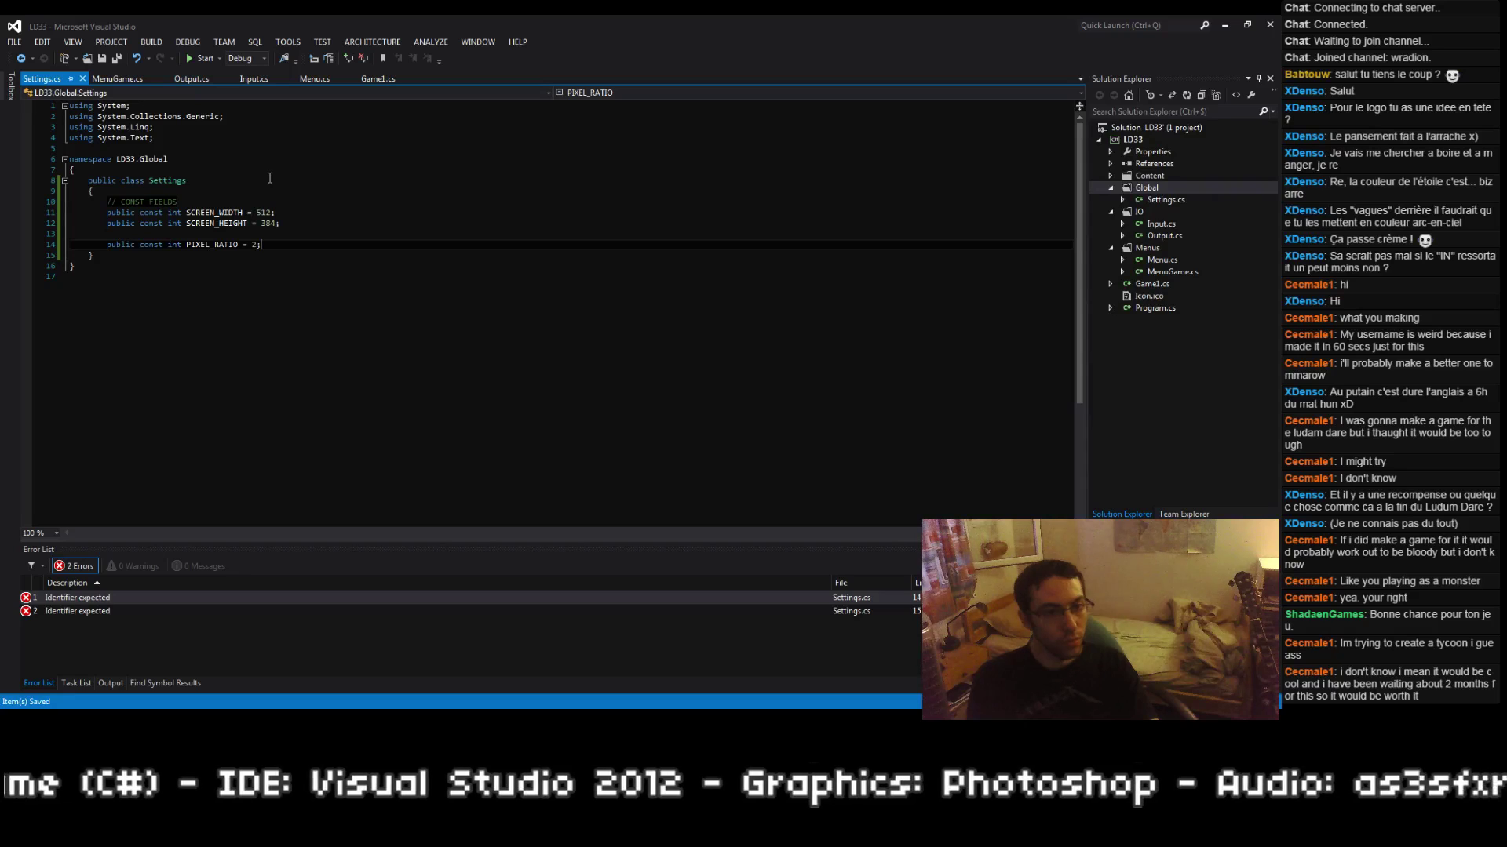
# Step: After a blank line below PIXEL_RATIO, declare "public const bool IS_FULLSCREEN = false;"
pyautogui.press('Return')
pyautogui.press('Return')
pyautogui.write('public const ')
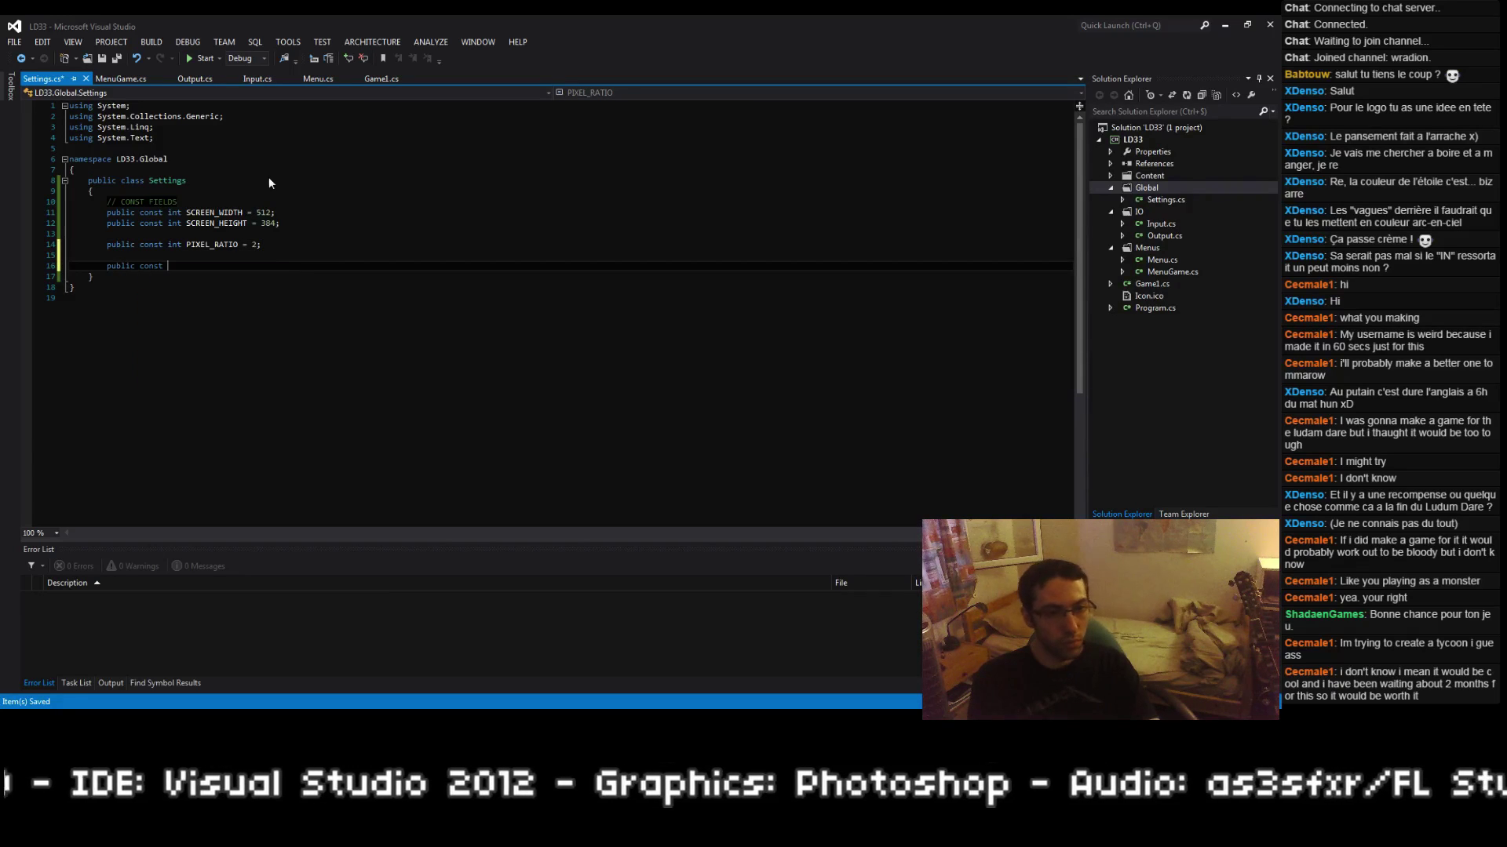
pyautogui.write('bool ')
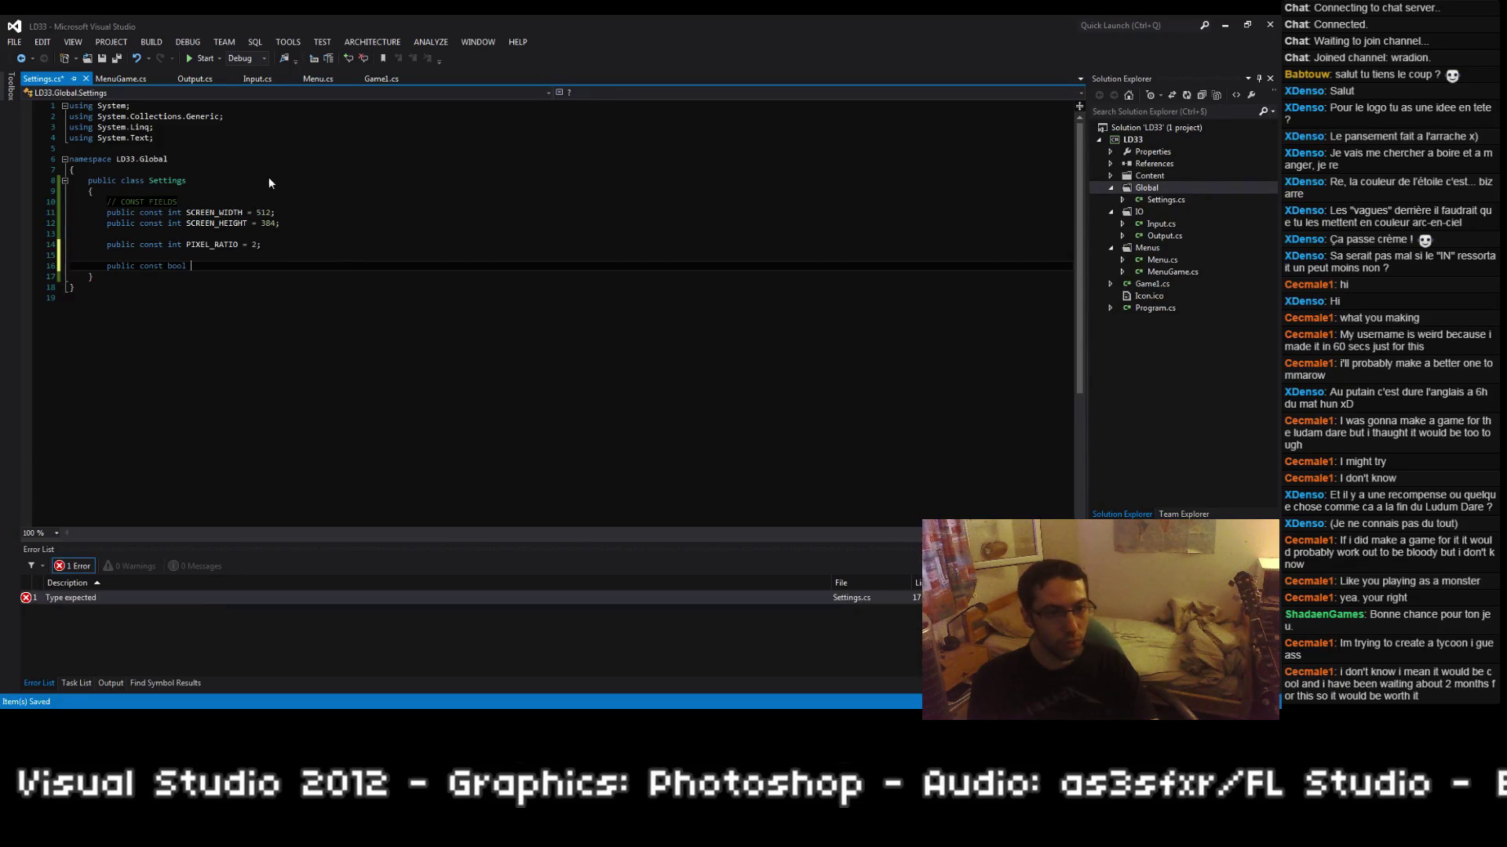
pyautogui.write('IS_FULLSCREEN = f')
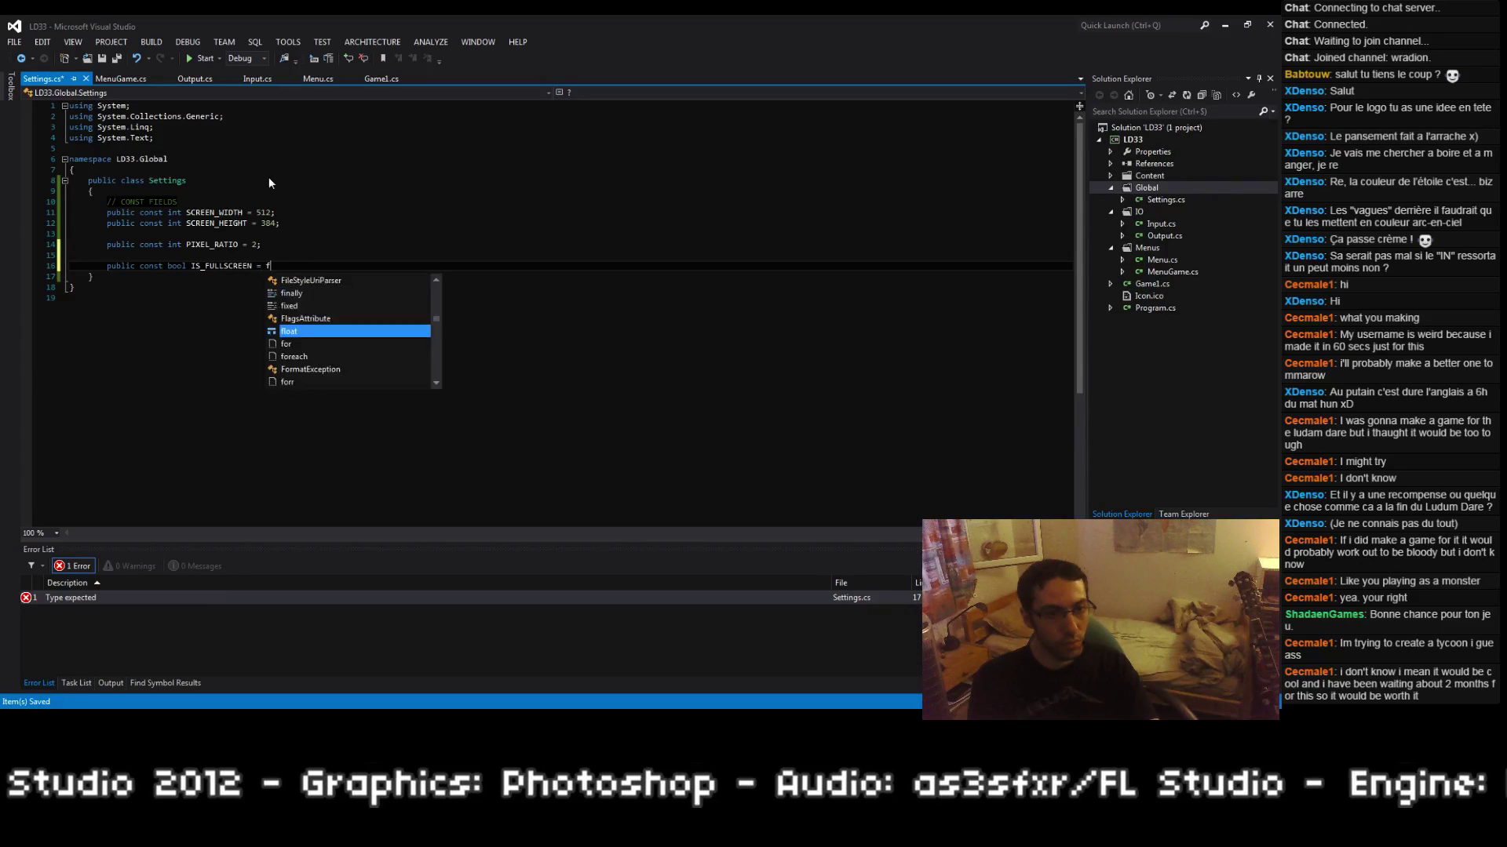
pyautogui.write('alse;')
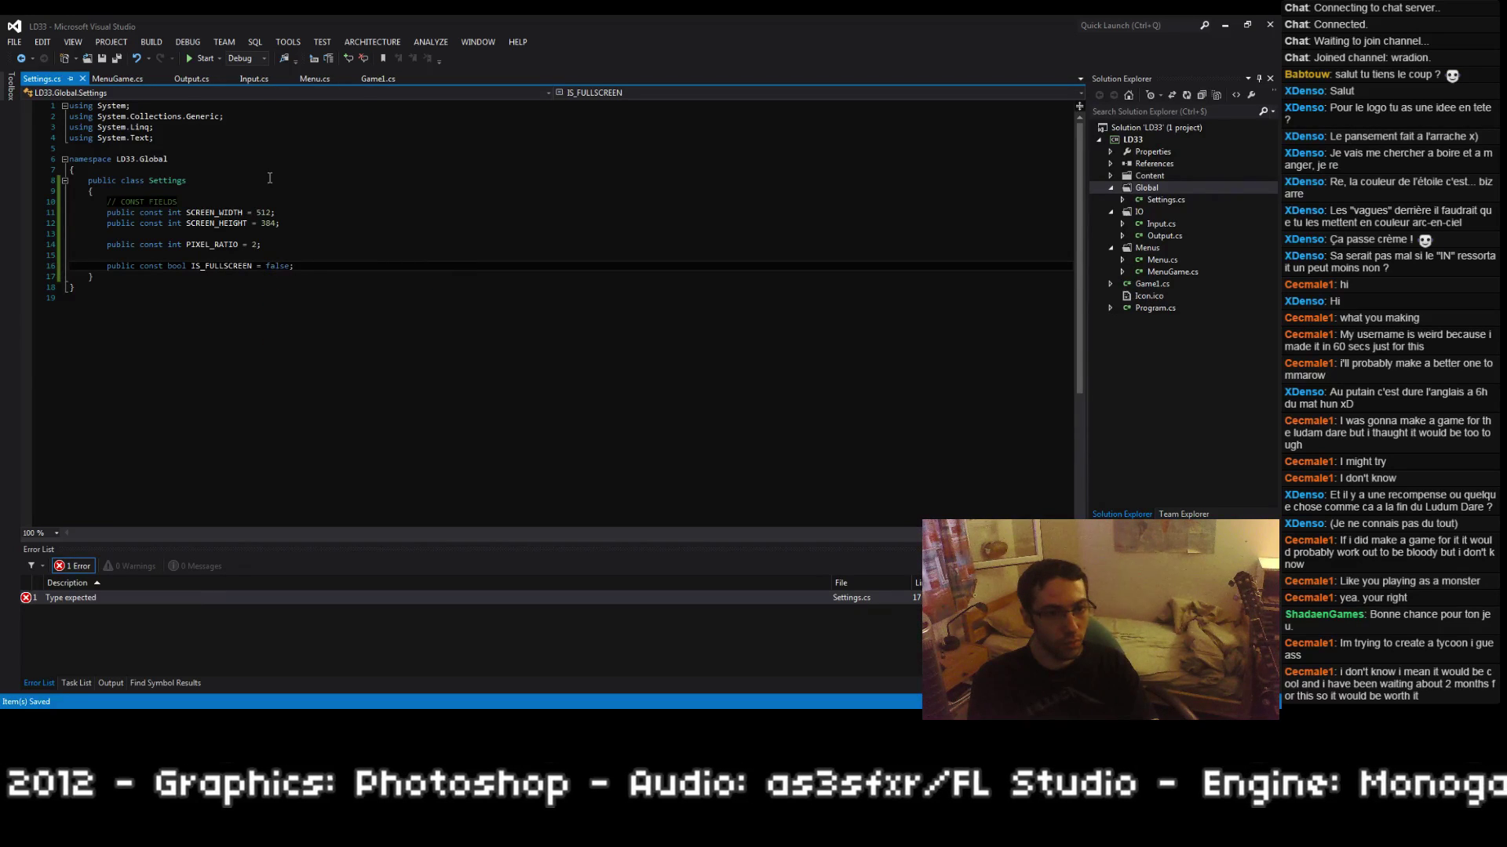
# Step: Directly below IS_FULLSCREEN, declare "public const bool IS_MOUSE_VISIBLE = true;" and save the file
pyautogui.press('Return')
pyautogui.write('public const b')
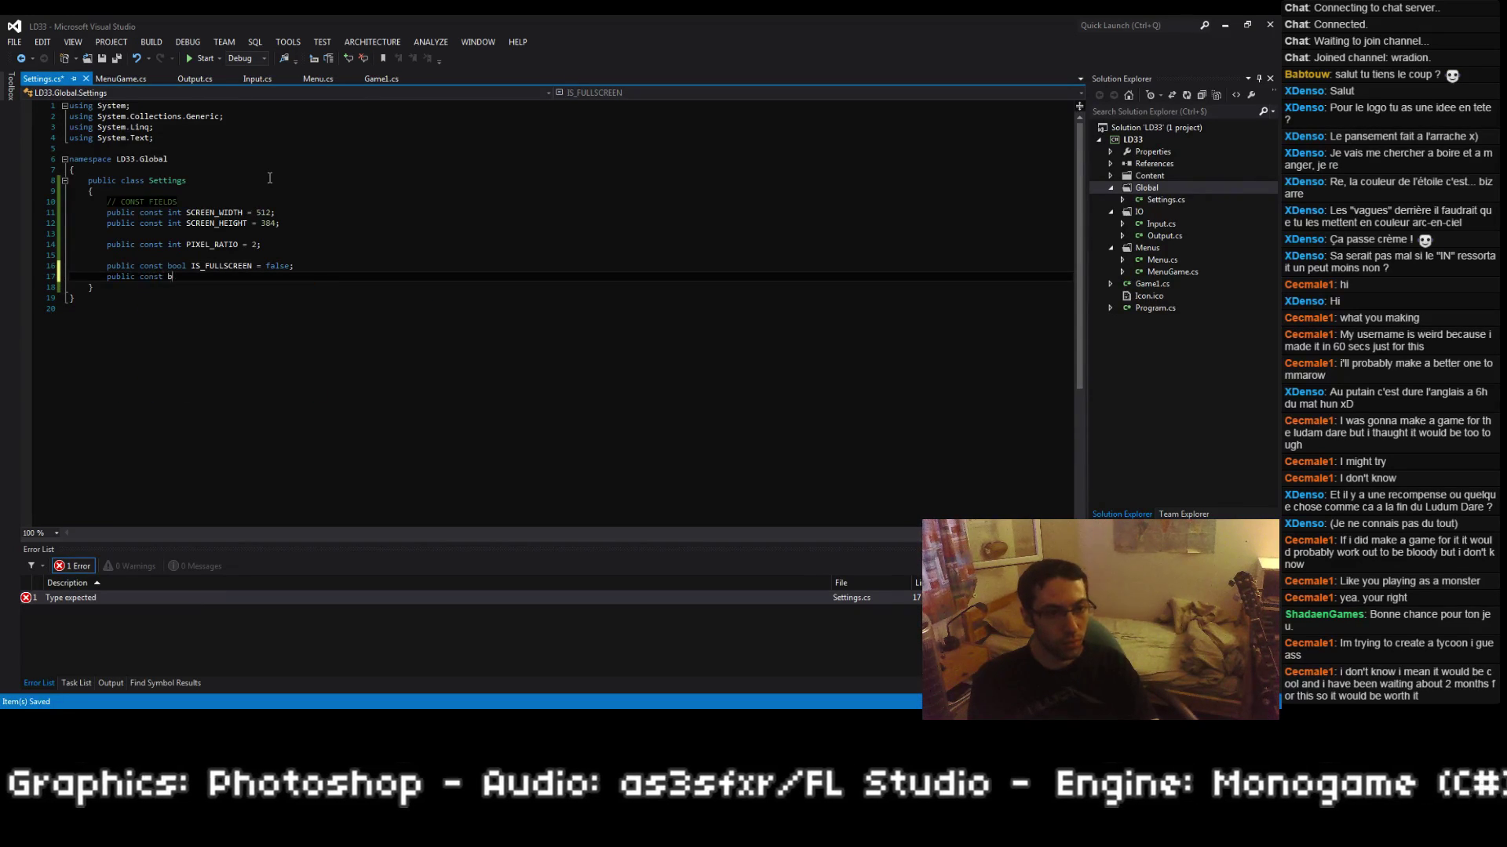
pyautogui.write('ool IS_MOUSE_VIS')
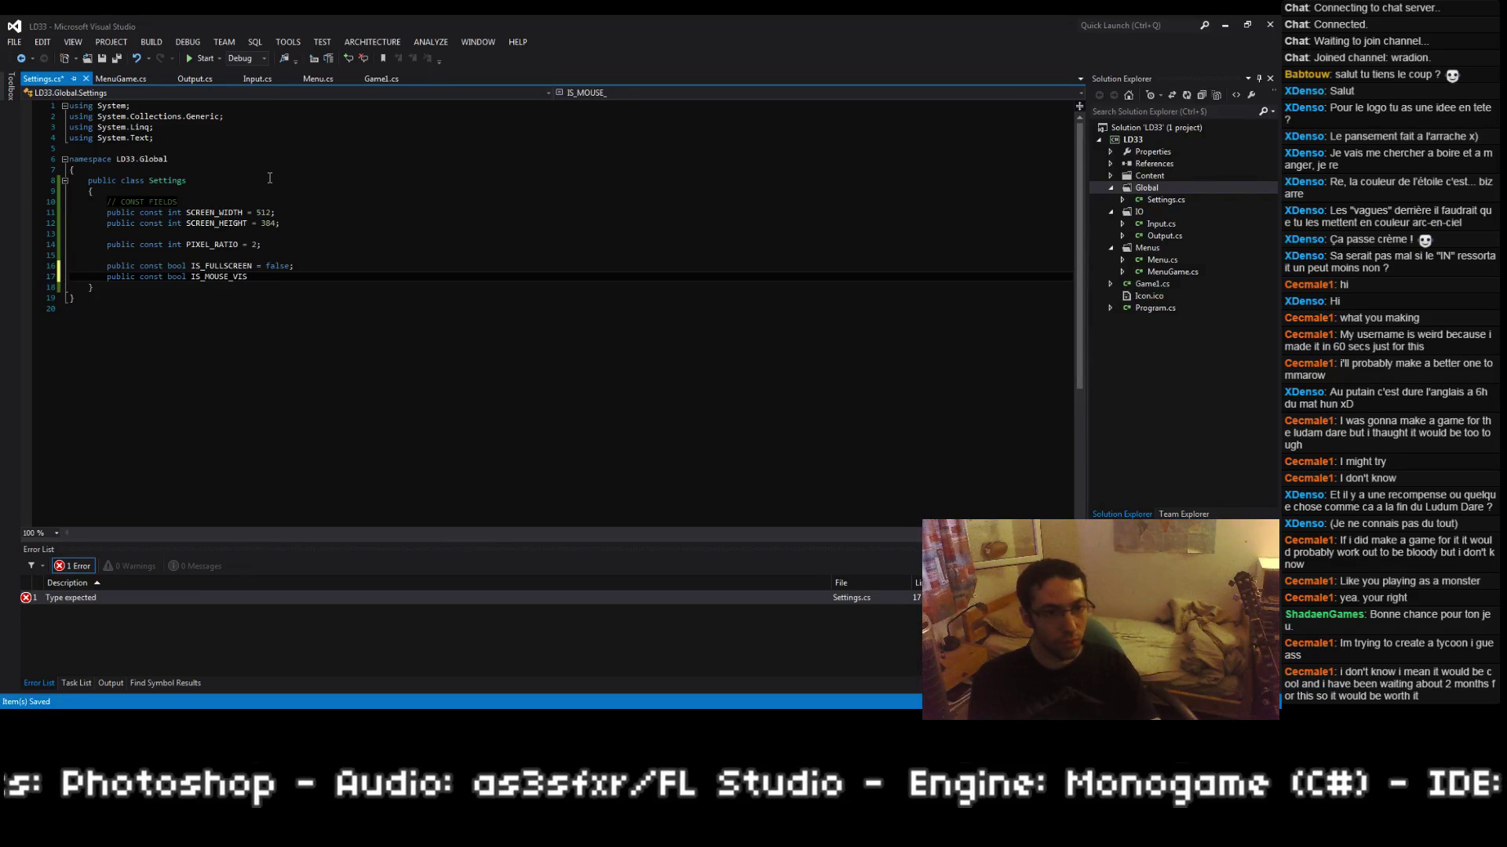
pyautogui.write('IBLE = true;')
pyautogui.hotkey('ctrl', 's')
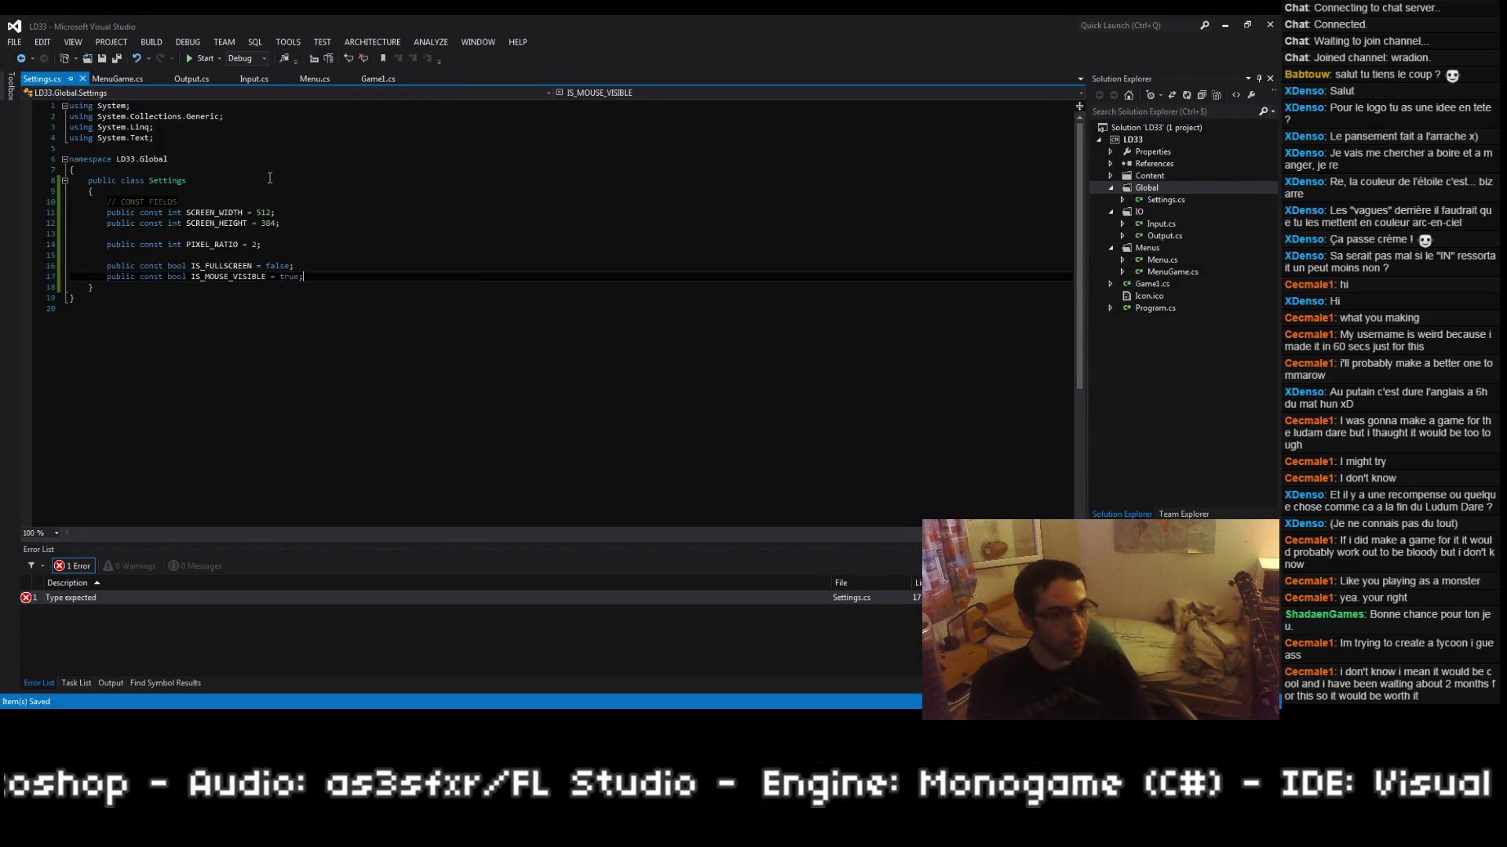
# Step: Start a "public const Color" declaration below IS_MOUSE_VISIBLE and import its missing namespace with "using Microsoft.Xna.Framework;"
pyautogui.press('Return')
pyautogui.press('Return')
pyautogui.write('public ')
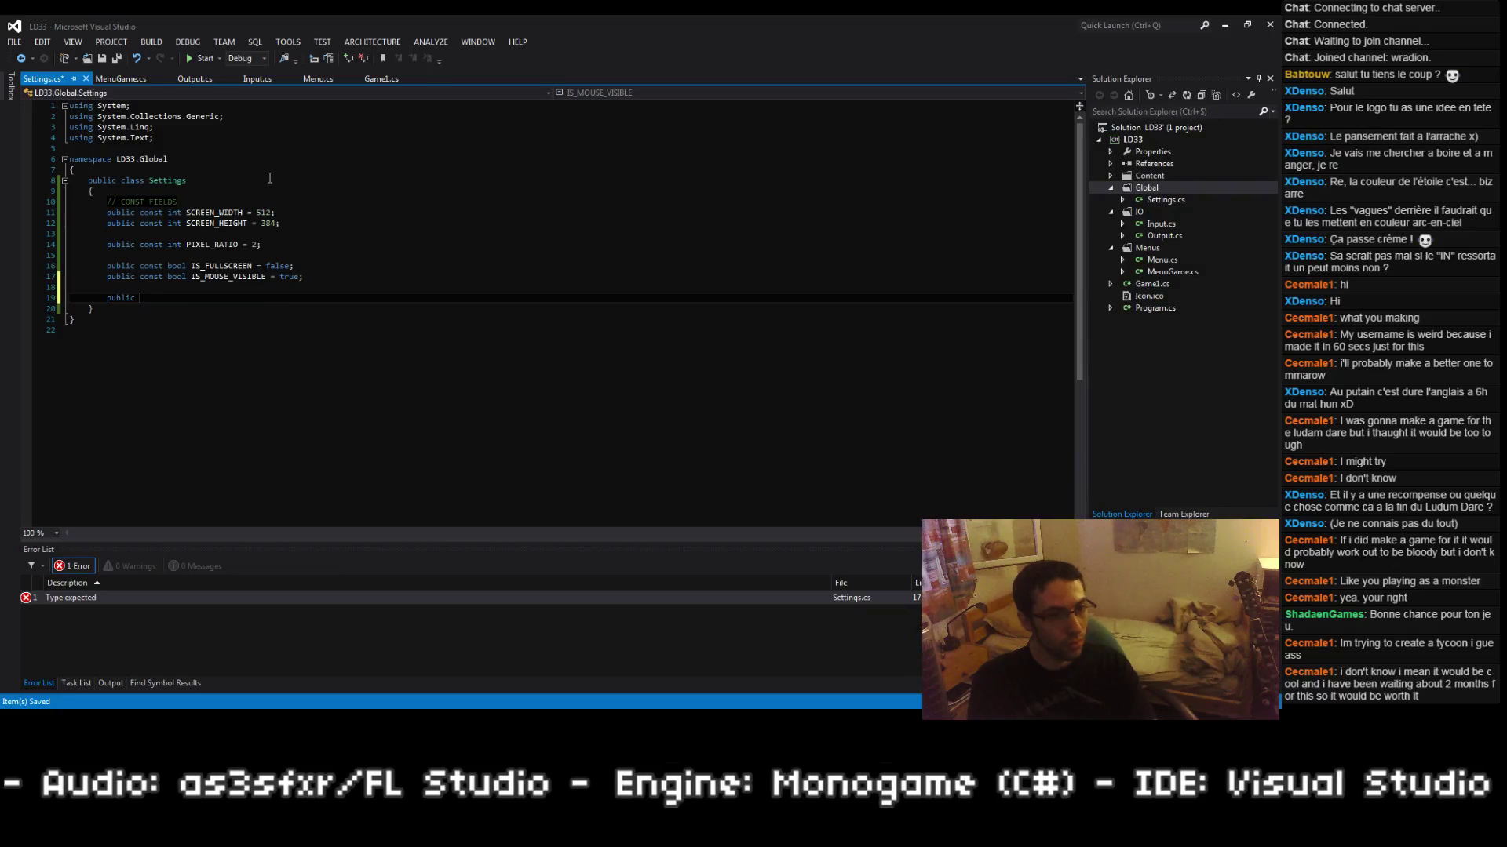
pyautogui.write('const Color')
pyautogui.hotkey('ctrl', '.')
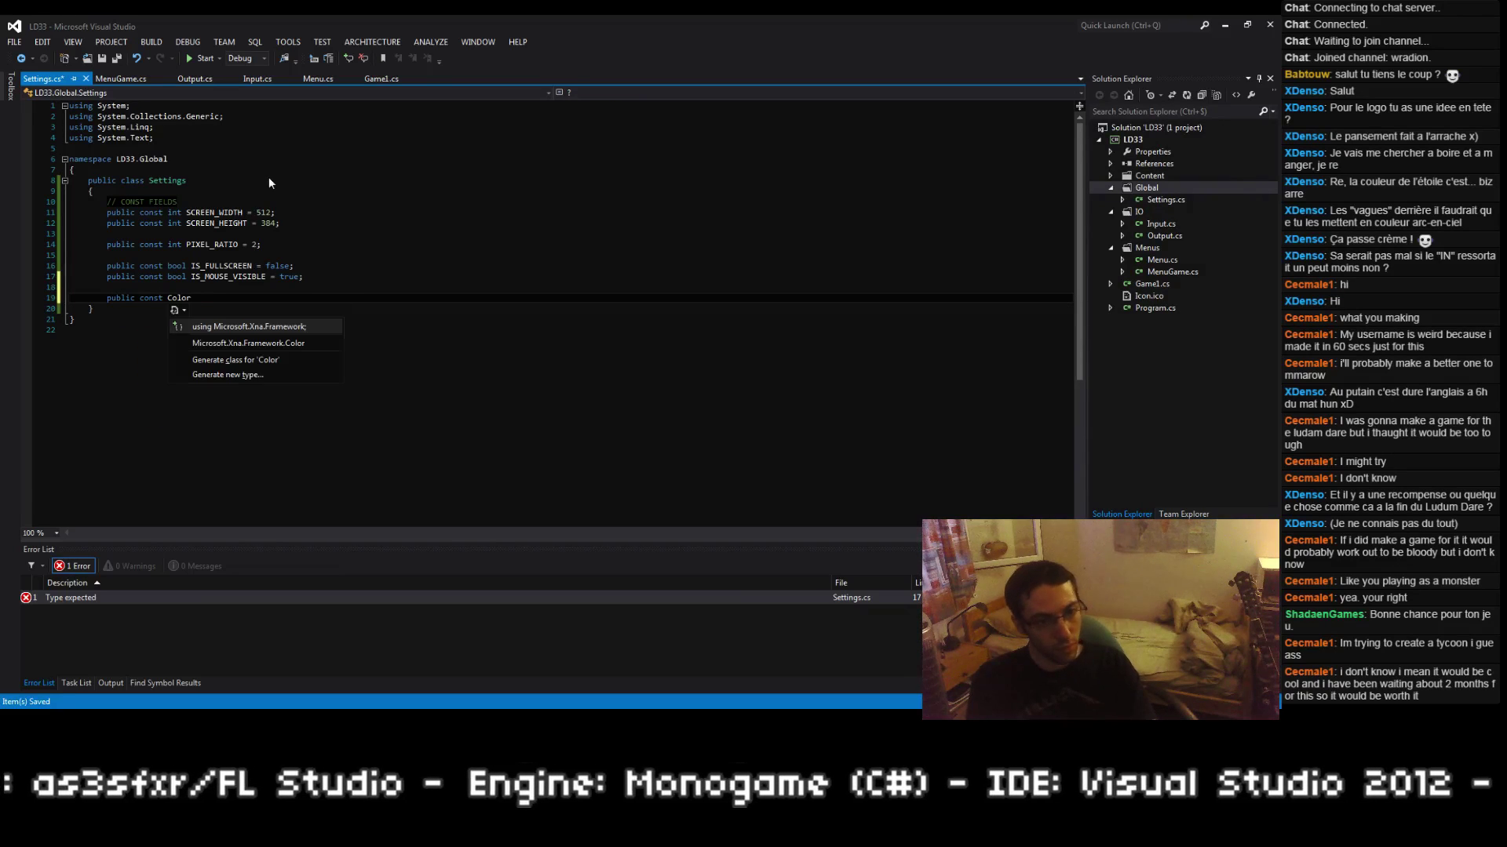
pyautogui.press('Return')
# Step: Name the Color constant BACKGROUND_COLOR, assign it Color.CornflowerBlue, and save
pyautogui.write('BAC')
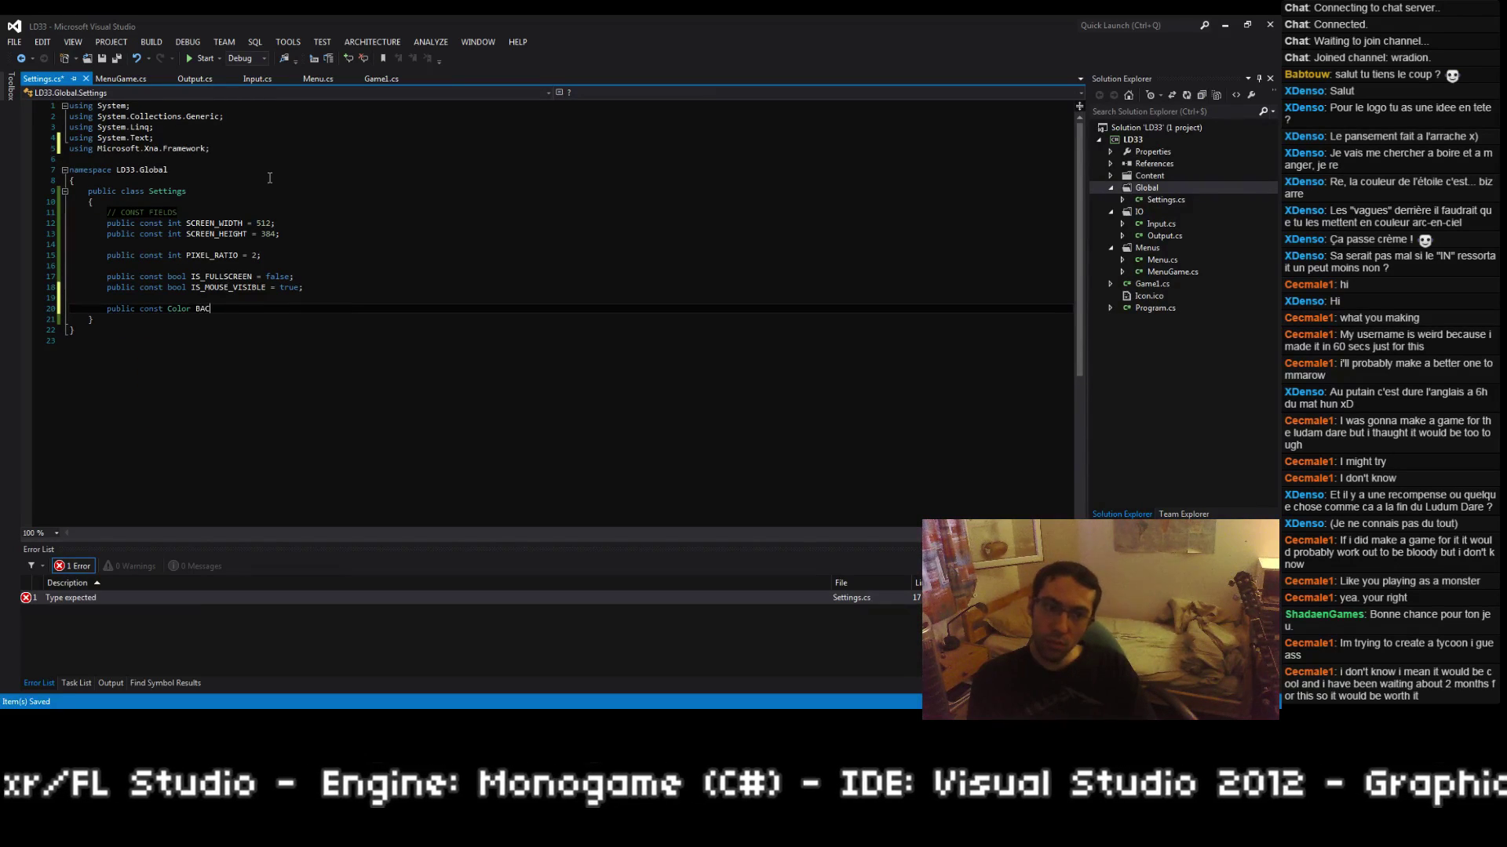
pyautogui.write('= co')
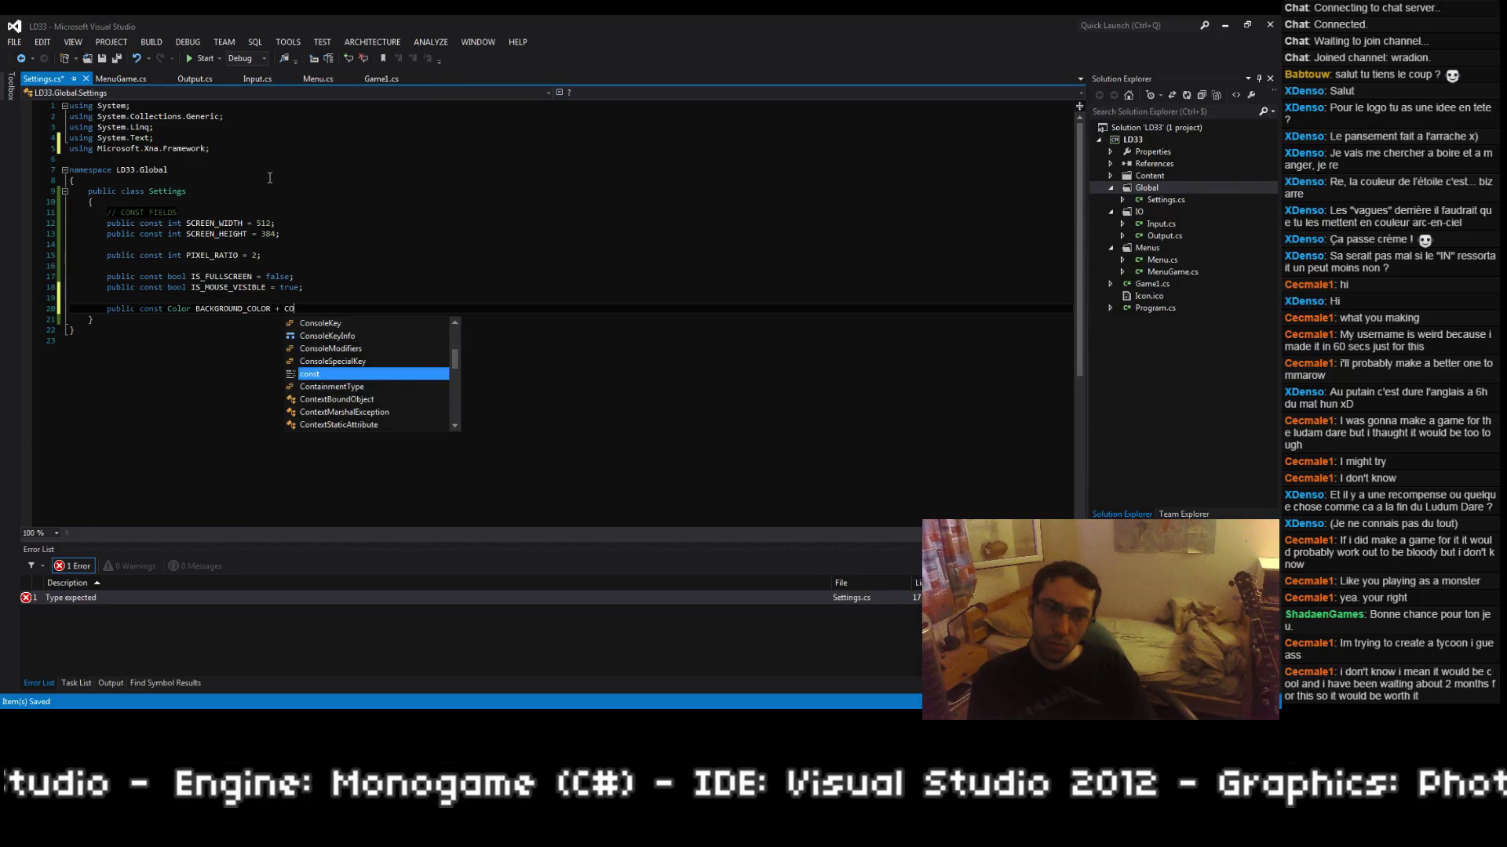
pyautogui.press('BackSpace')
pyautogui.press('BackSpace')
pyautogui.press('BackSpace')
pyautogui.write('Color.')
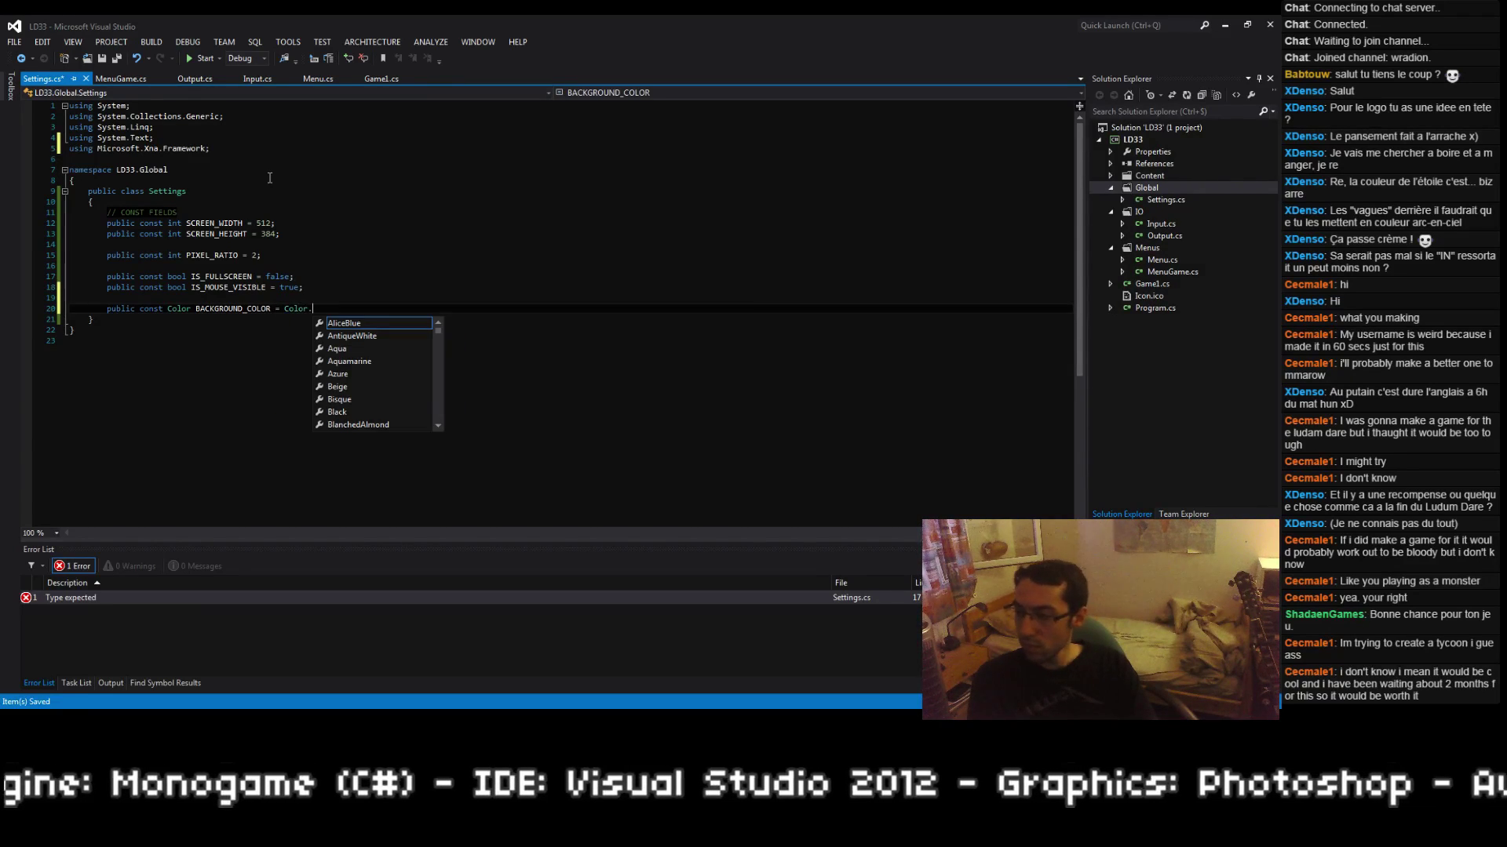
pyautogui.hotkey('ctrl', 's')
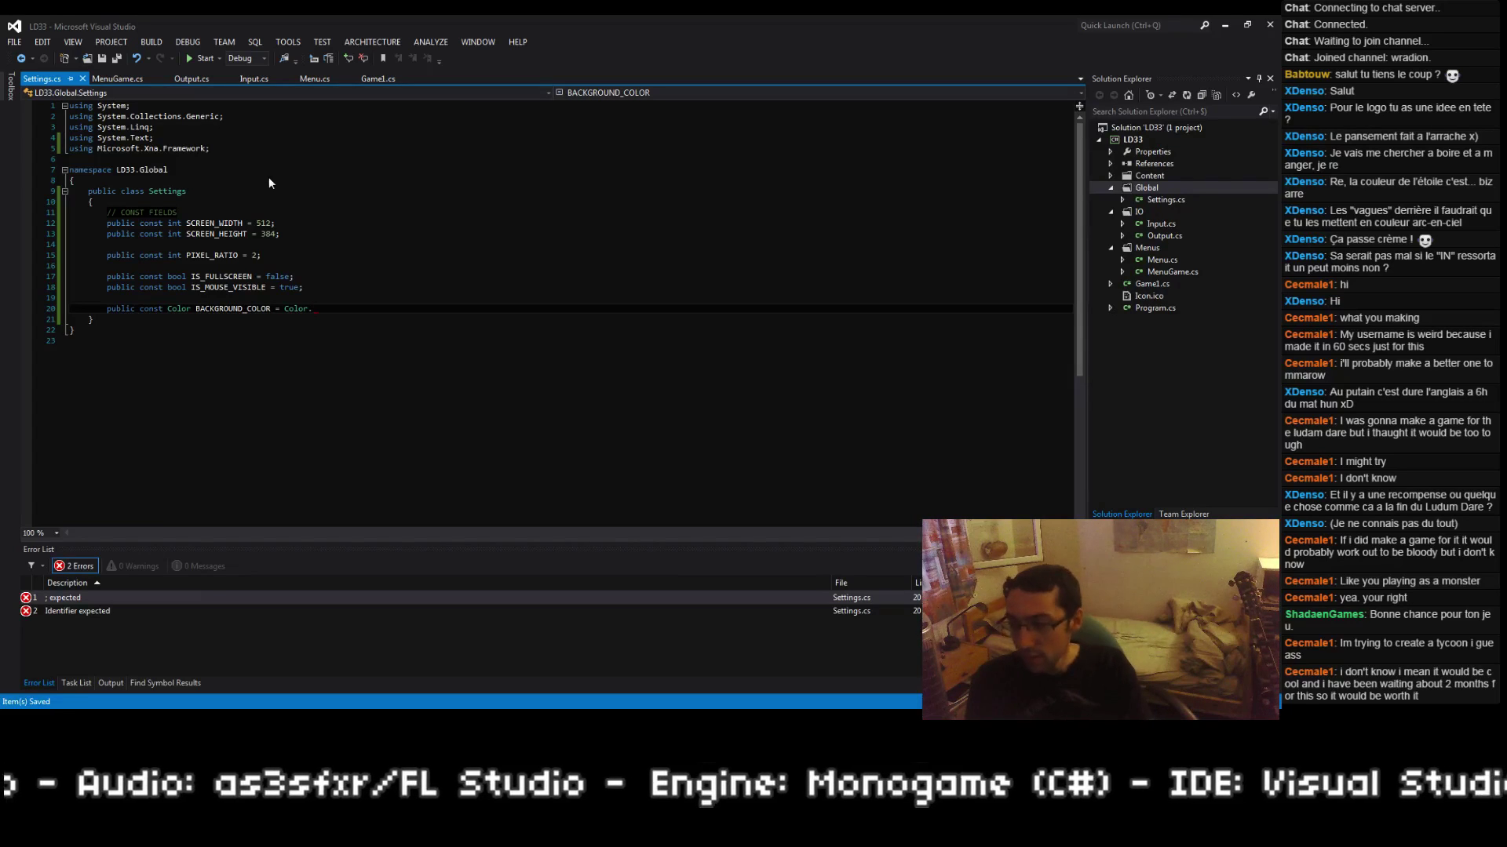
pyautogui.write('B')
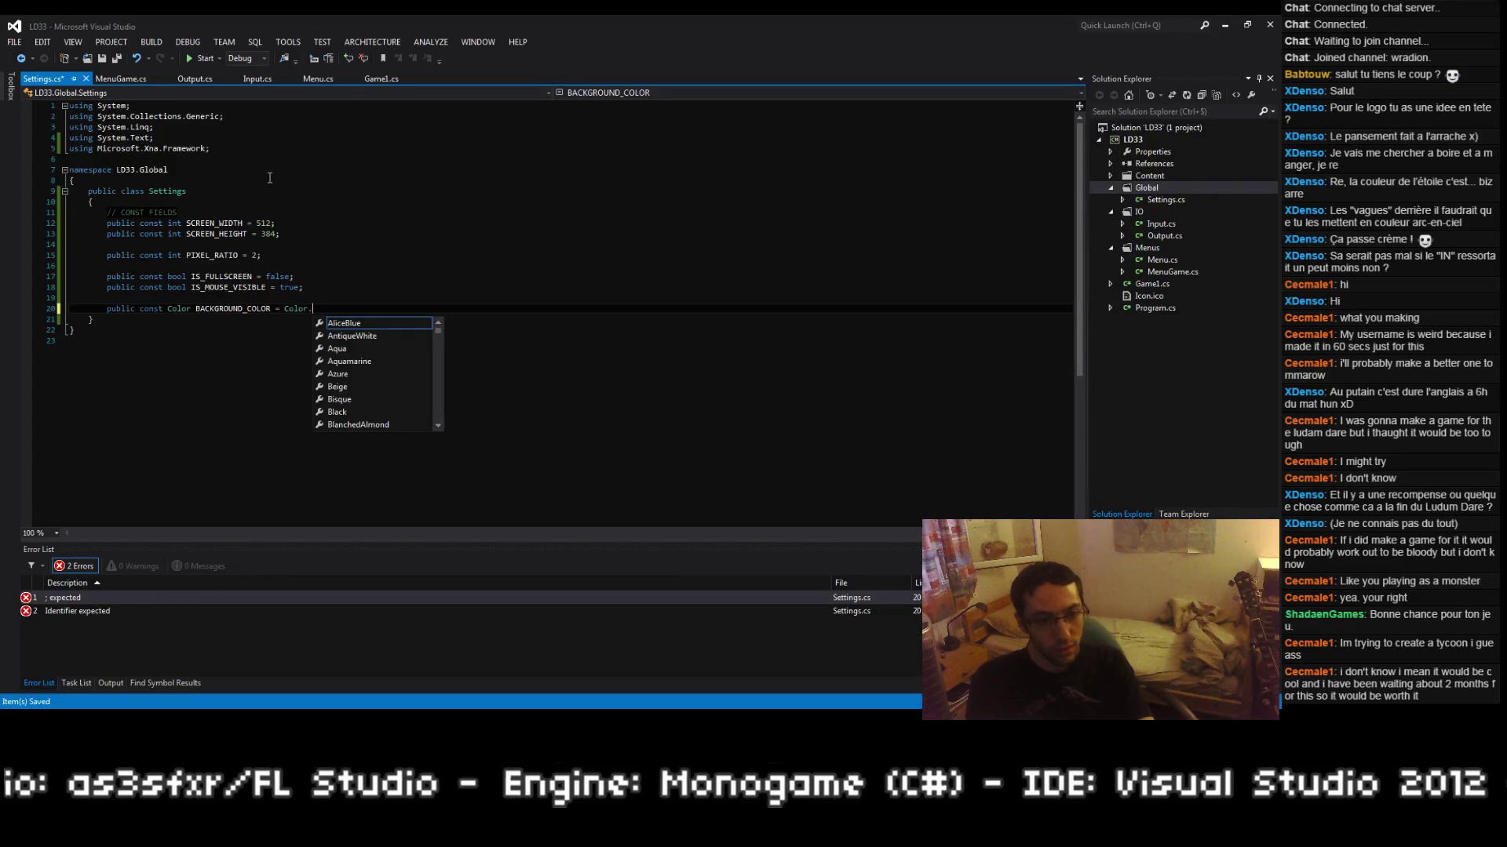
pyautogui.press('BackSpace')
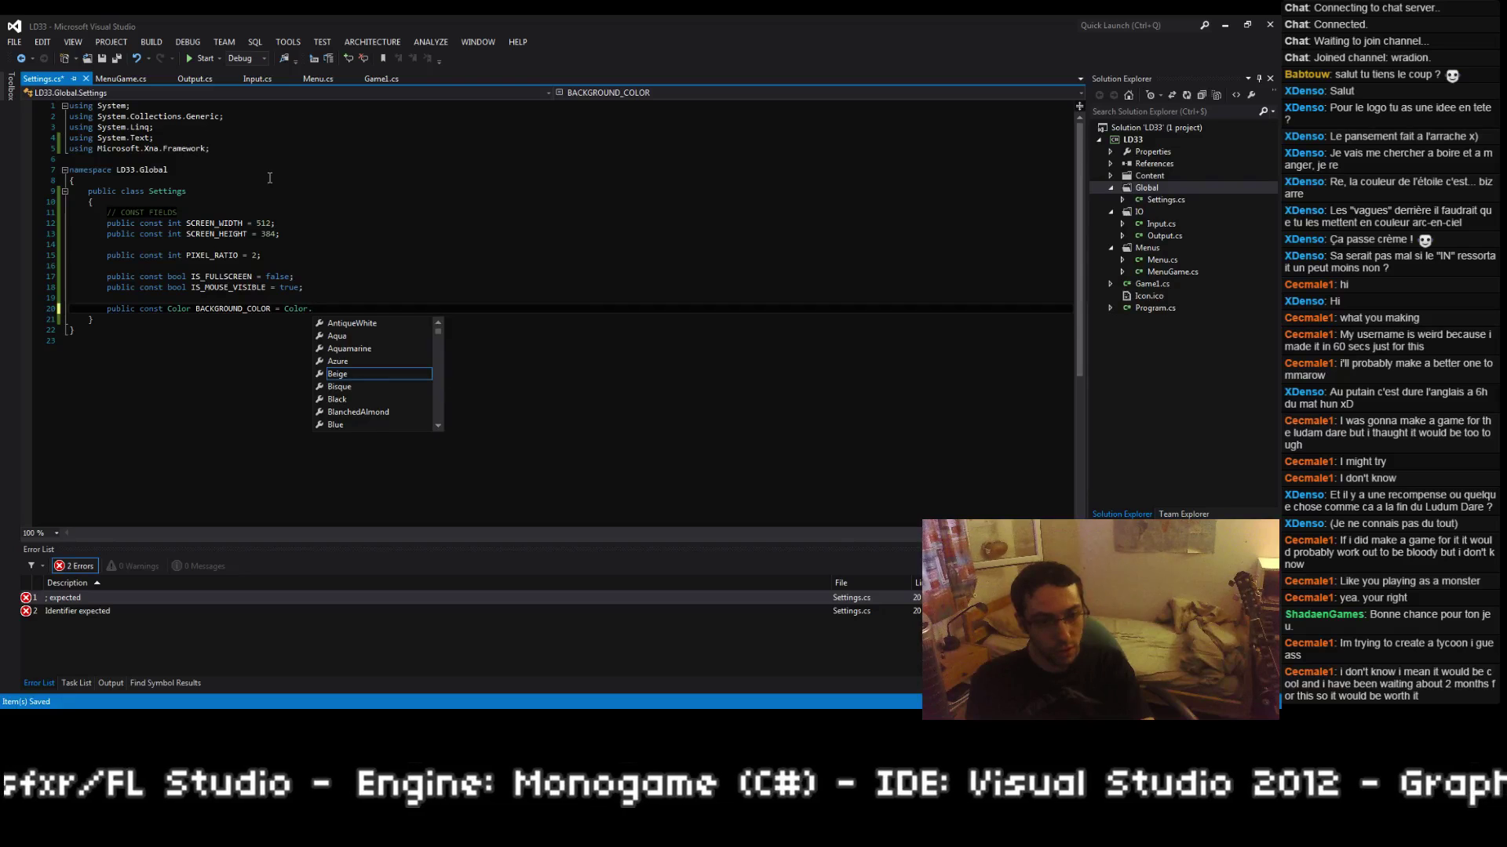
pyautogui.write('CornflowerBlue;')
pyautogui.hotkey('ctrl', 's')
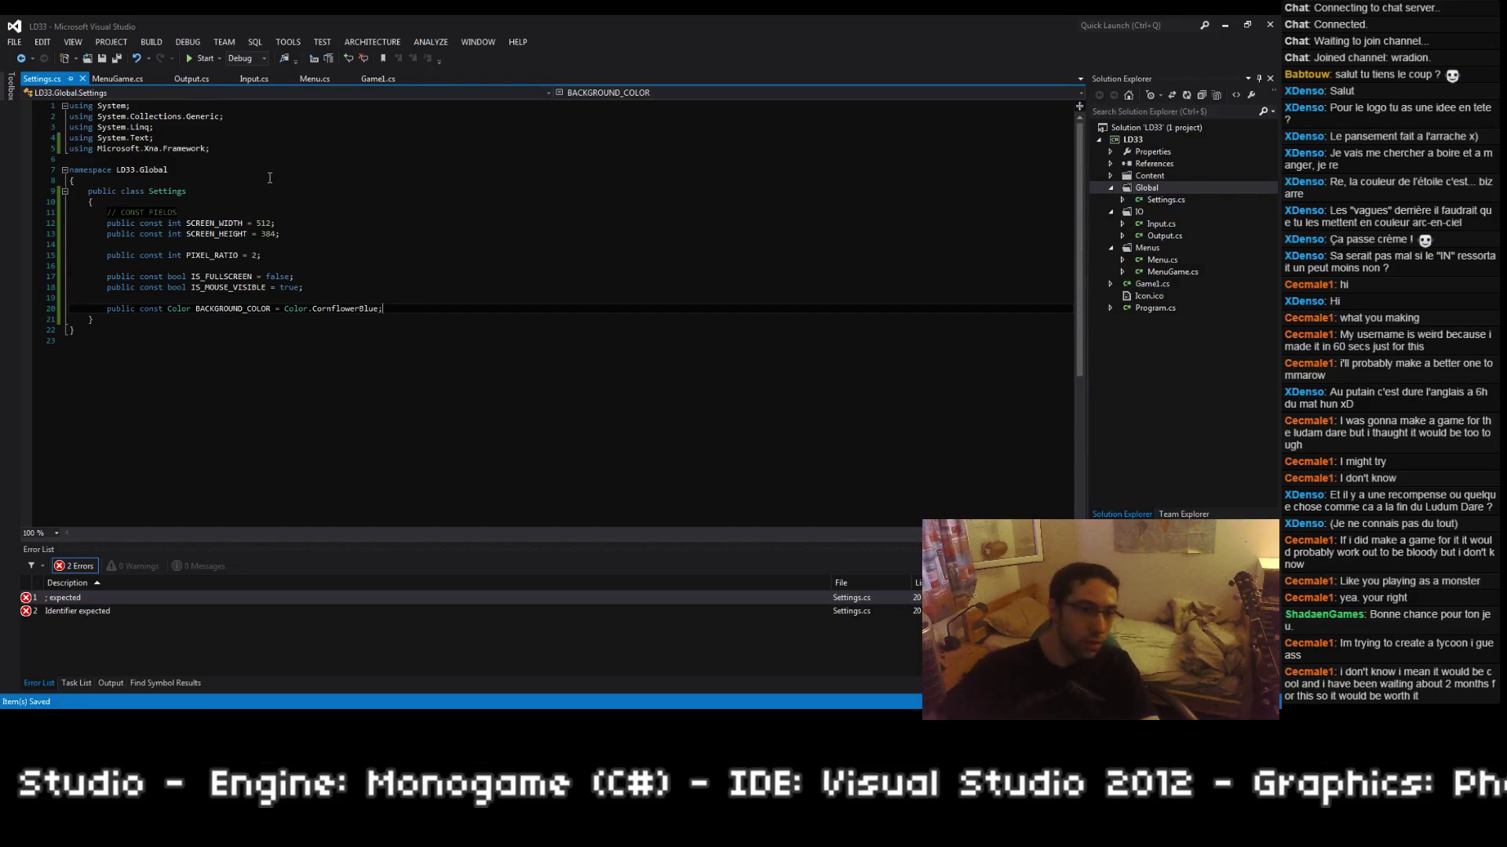
# Step: Remove the unused using directives from Settings.cs and save the file
pyautogui.rightClick(123, 116)
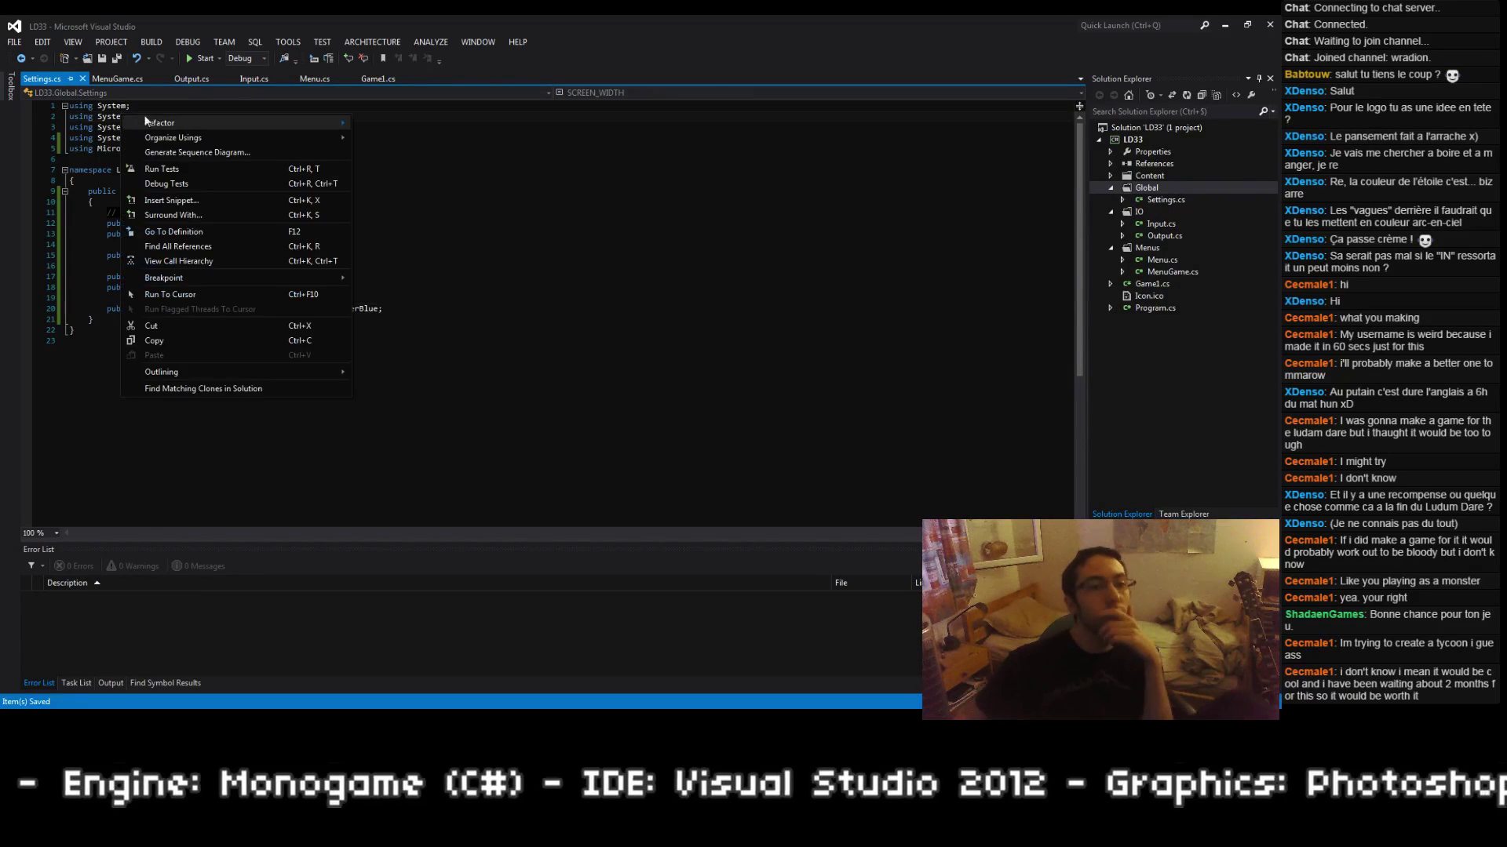
pyautogui.moveTo(192, 137)
pyautogui.click(385, 137)
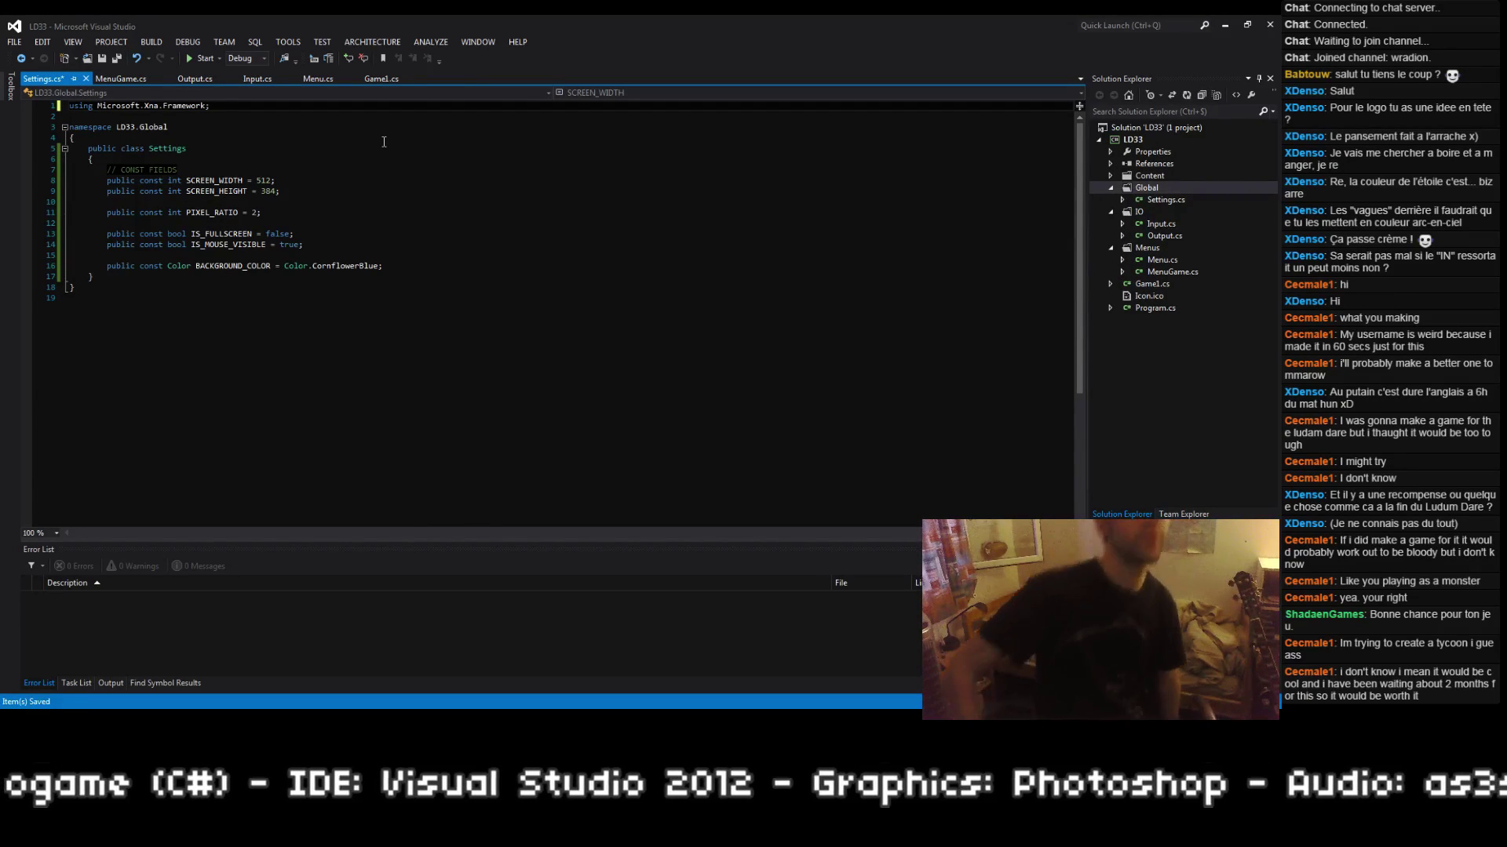
pyautogui.hotkey('ctrl', 's')
# Step: Switch to Game1.cs and remove its unused using directives
pyautogui.click(120, 78)
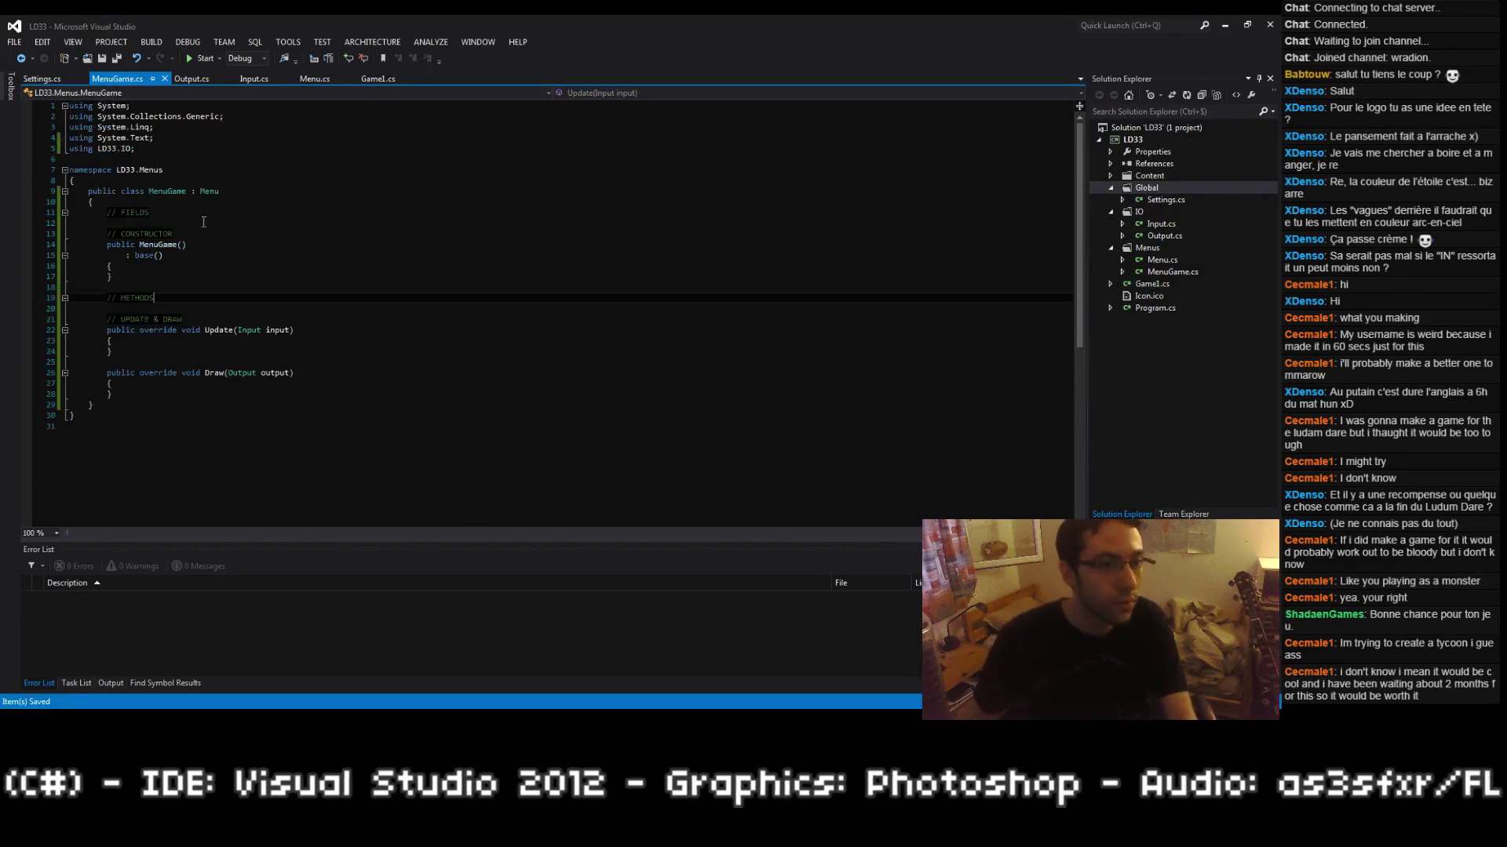
pyautogui.click(378, 79)
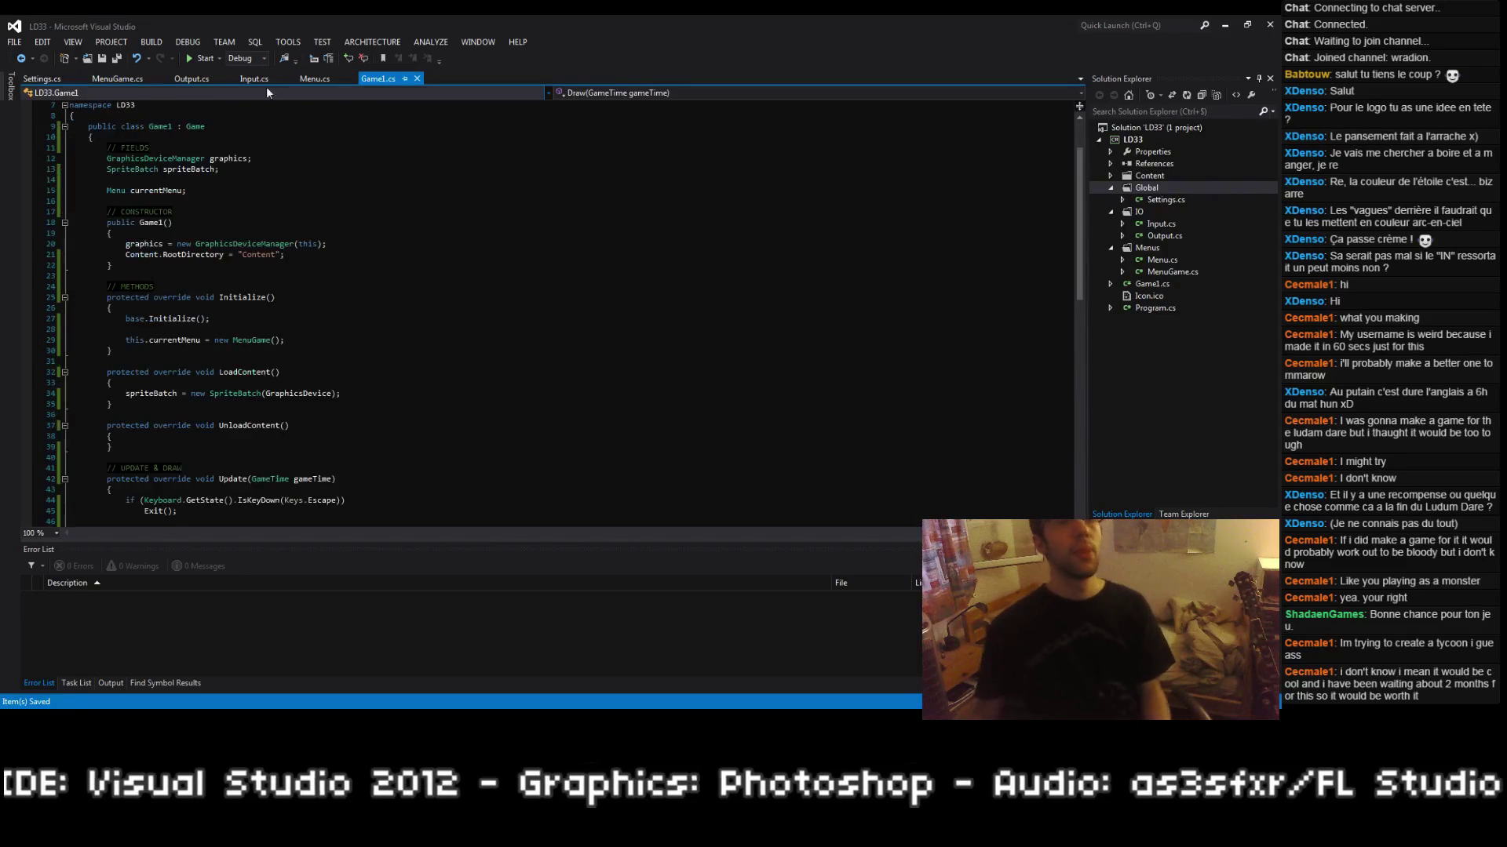
pyautogui.scroll(2, 157, 125)
pyautogui.rightClick(129, 128)
pyautogui.moveTo(314, 153)
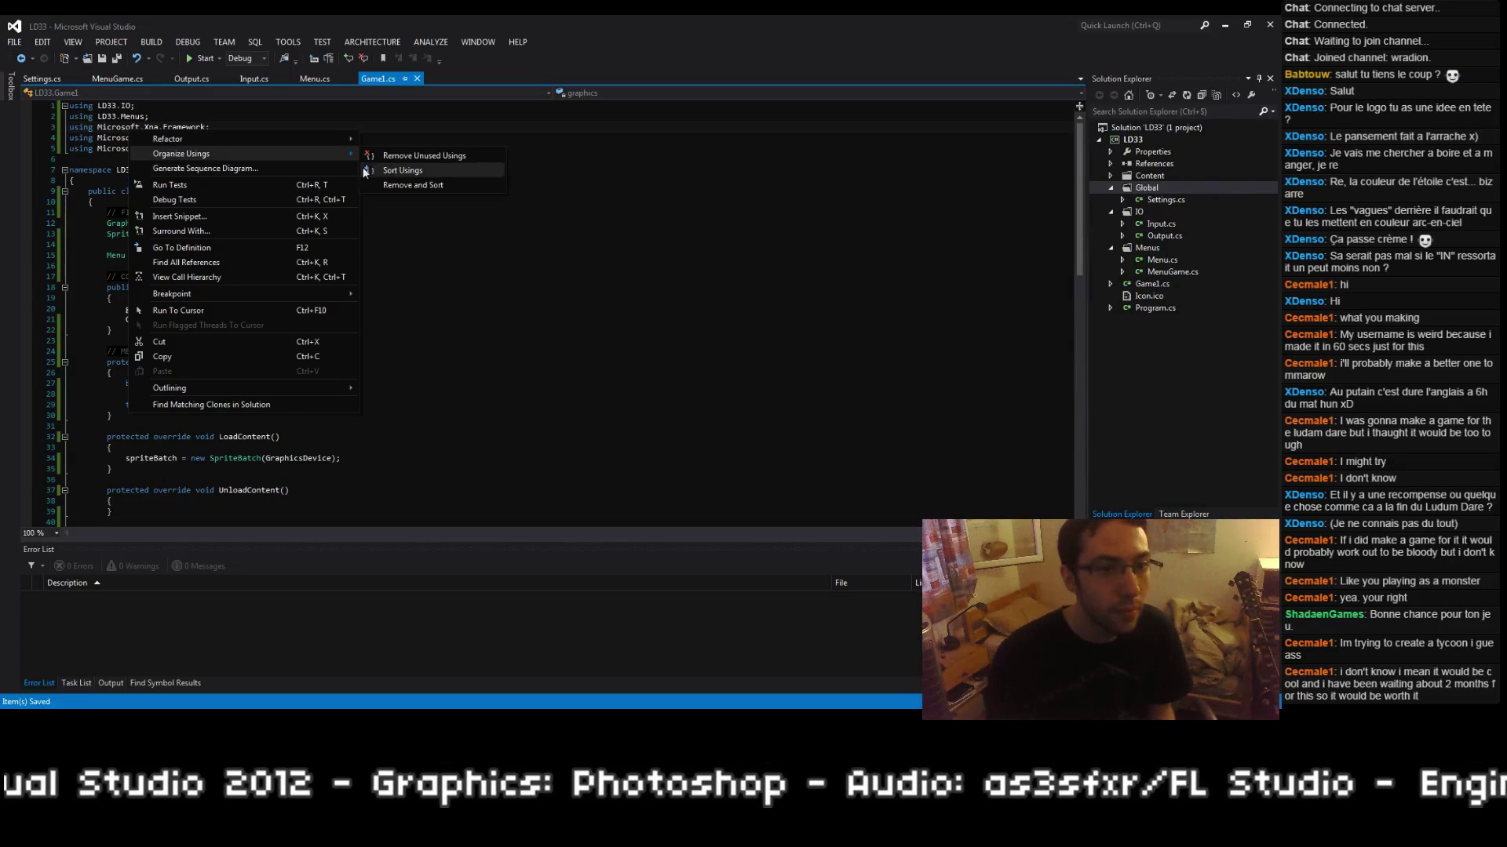
pyautogui.click(417, 156)
pyautogui.scroll(-3, 301, 290)
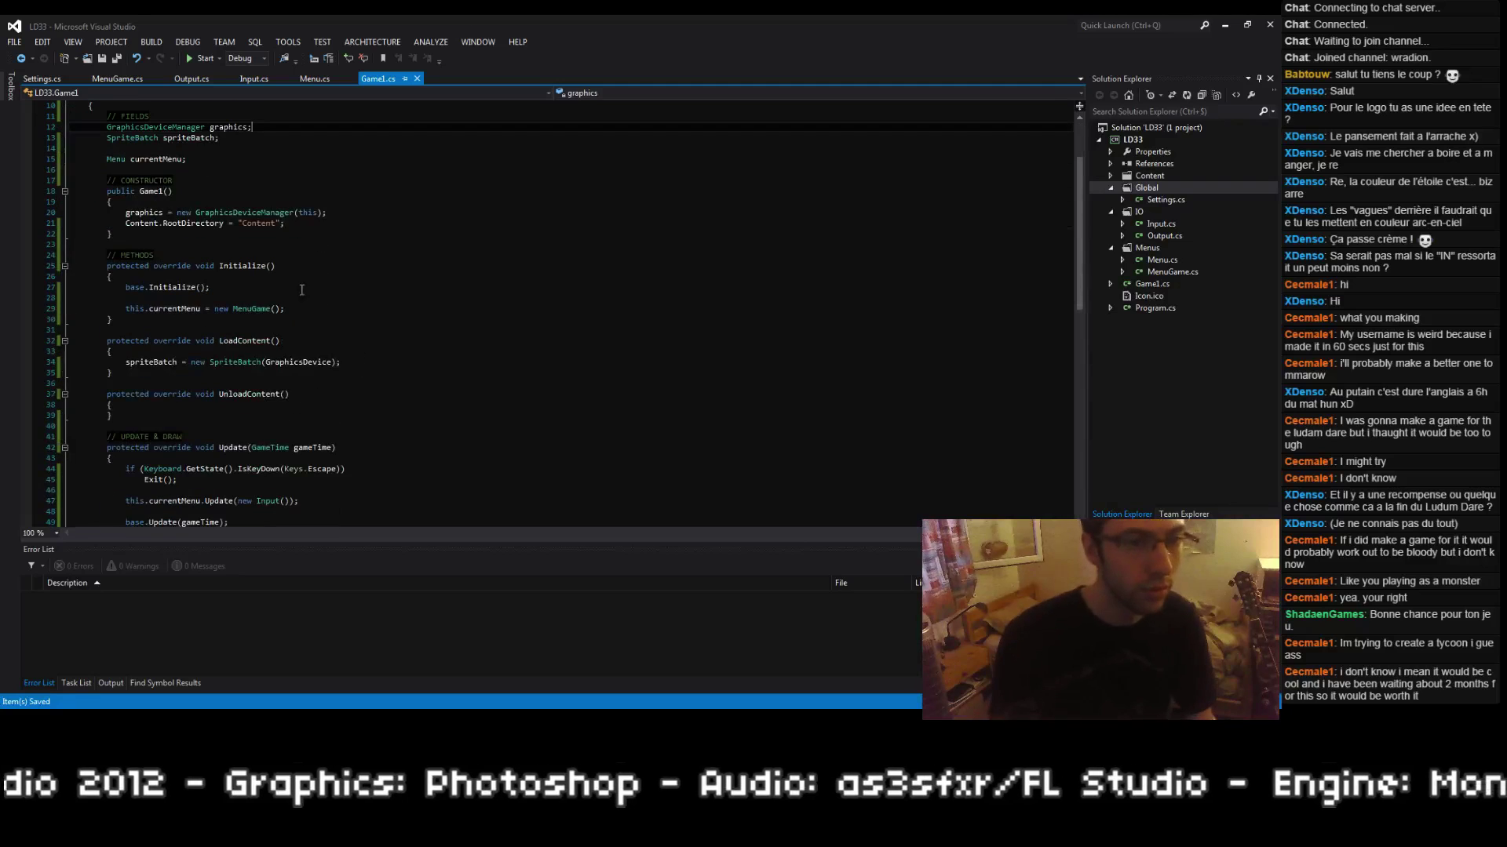
# Step: Open Menu.cs and remove its unused using directives
pyautogui.click(314, 79)
pyautogui.scroll(1, 196, 196)
pyautogui.rightClick(162, 141)
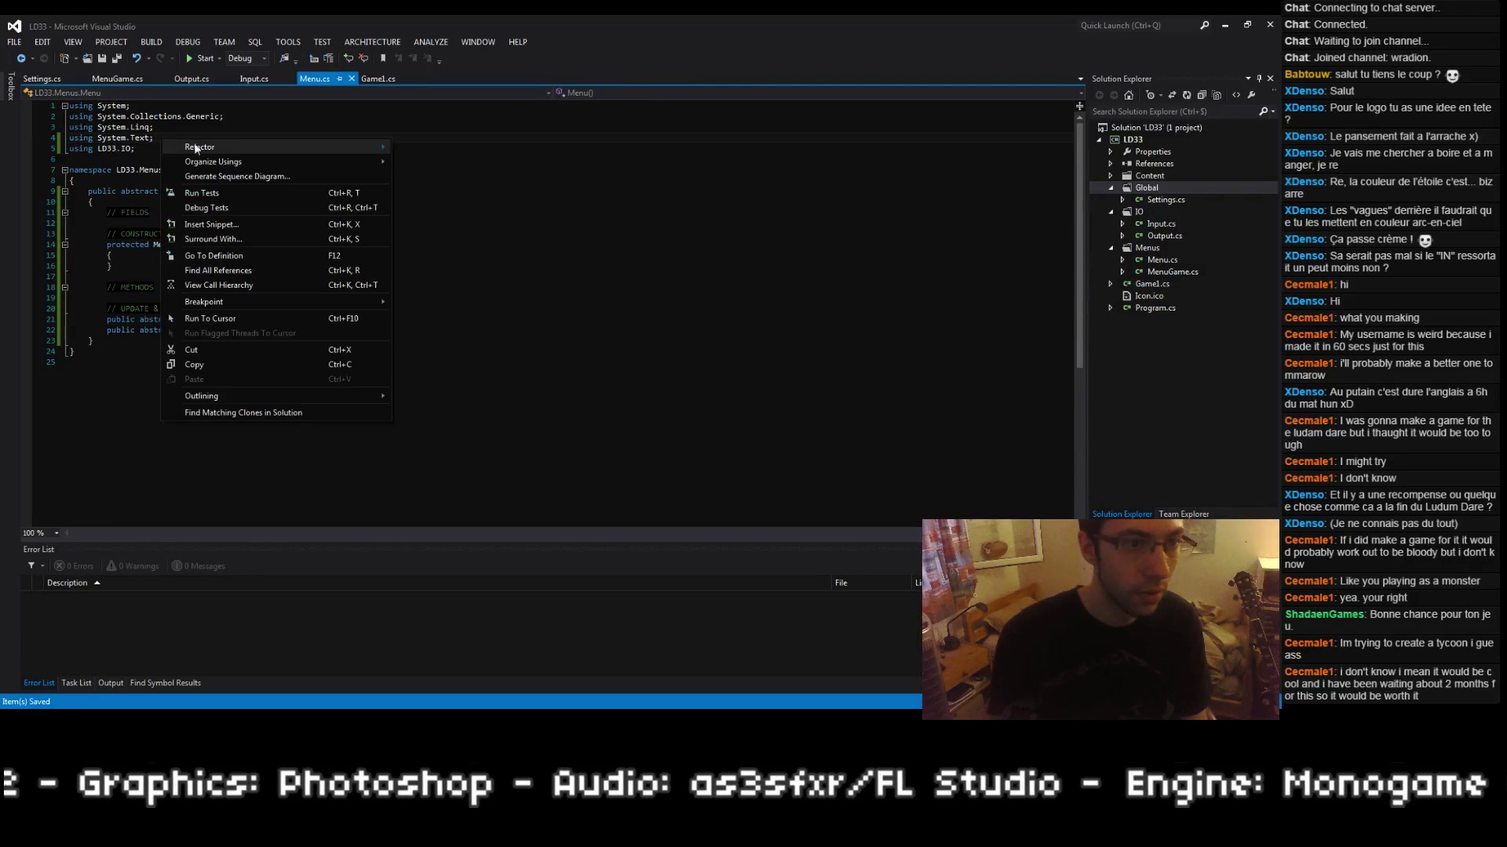
pyautogui.moveTo(235, 162)
pyautogui.click(418, 160)
# Step: Open Input.cs, remove its unused using directives, and save the file
pyautogui.click(266, 78)
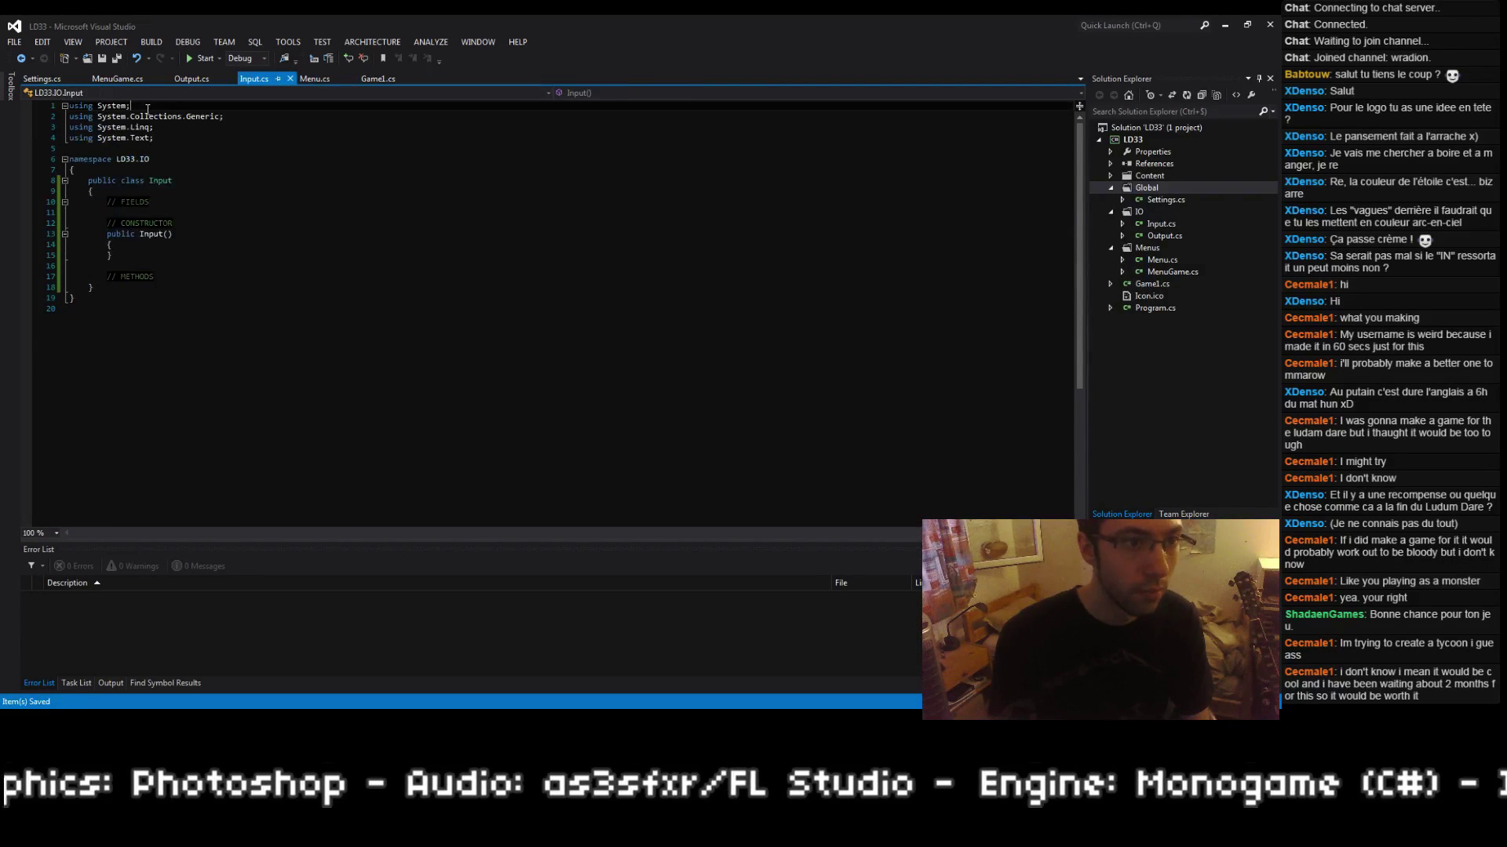
pyautogui.rightClick(147, 109)
pyautogui.click(299, 148)
pyautogui.press('Return')
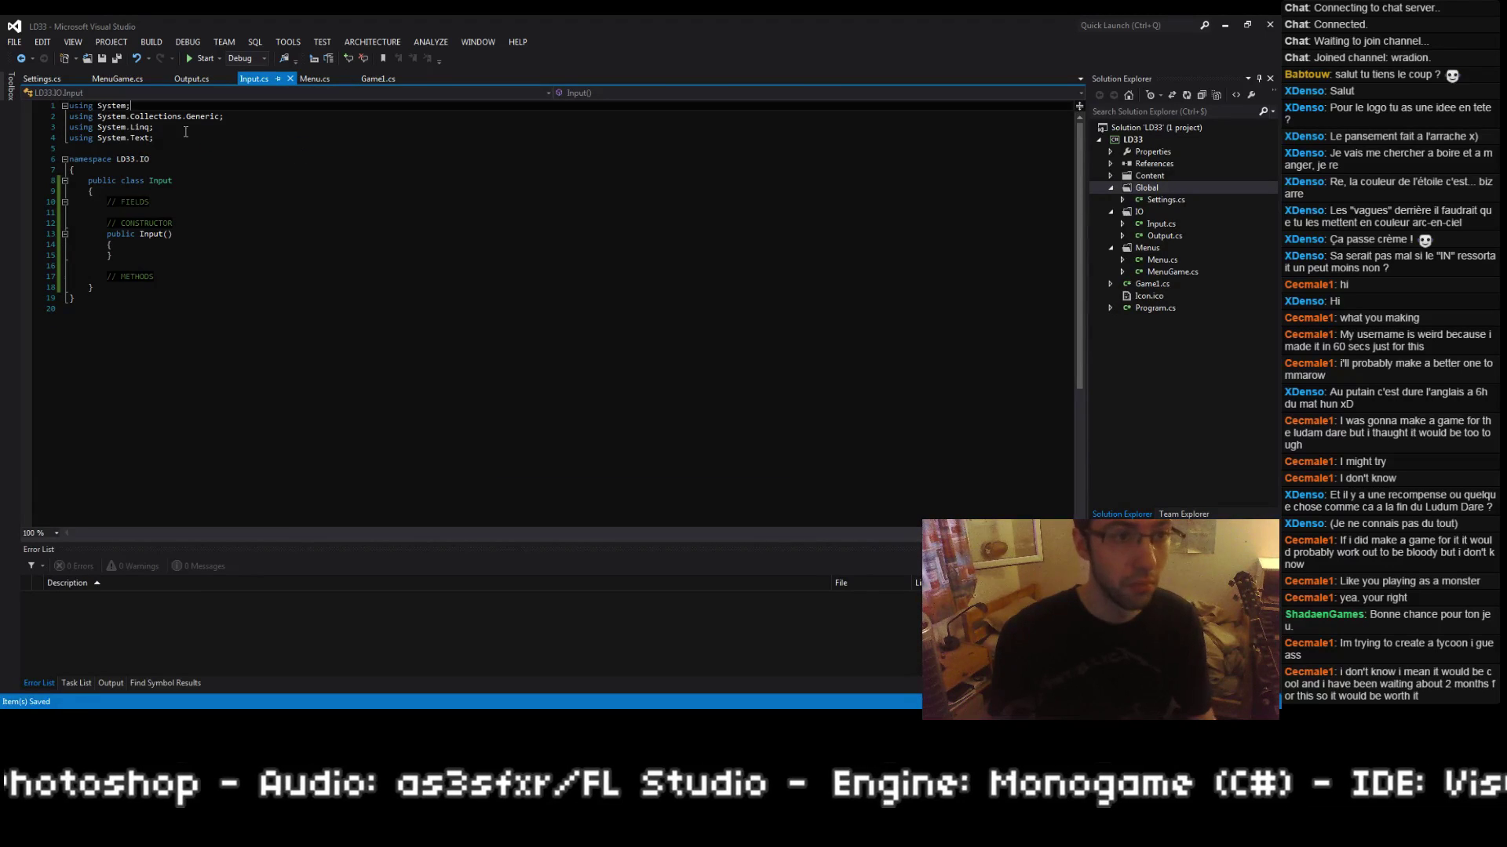
pyautogui.hotkey('shift', 'F10')
pyautogui.moveTo(210, 133)
pyautogui.click(396, 143)
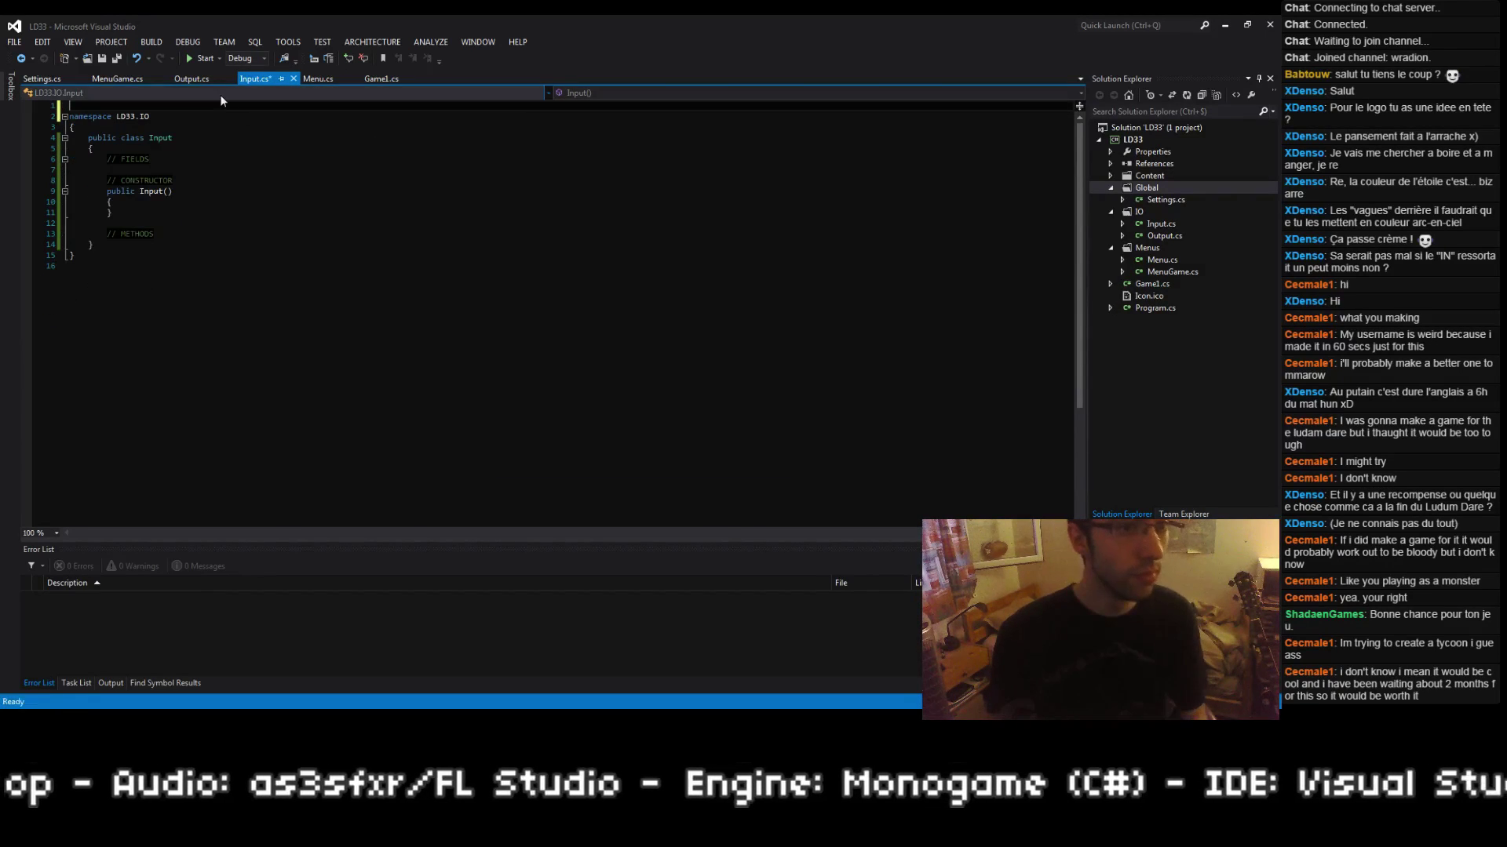
pyautogui.hotkey('ctrl', 's')
# Step: Open Output.cs, remove its unused using directives, and save the file
pyautogui.click(195, 80)
pyautogui.hotkey('shift', 'F10')
pyautogui.moveTo(236, 137)
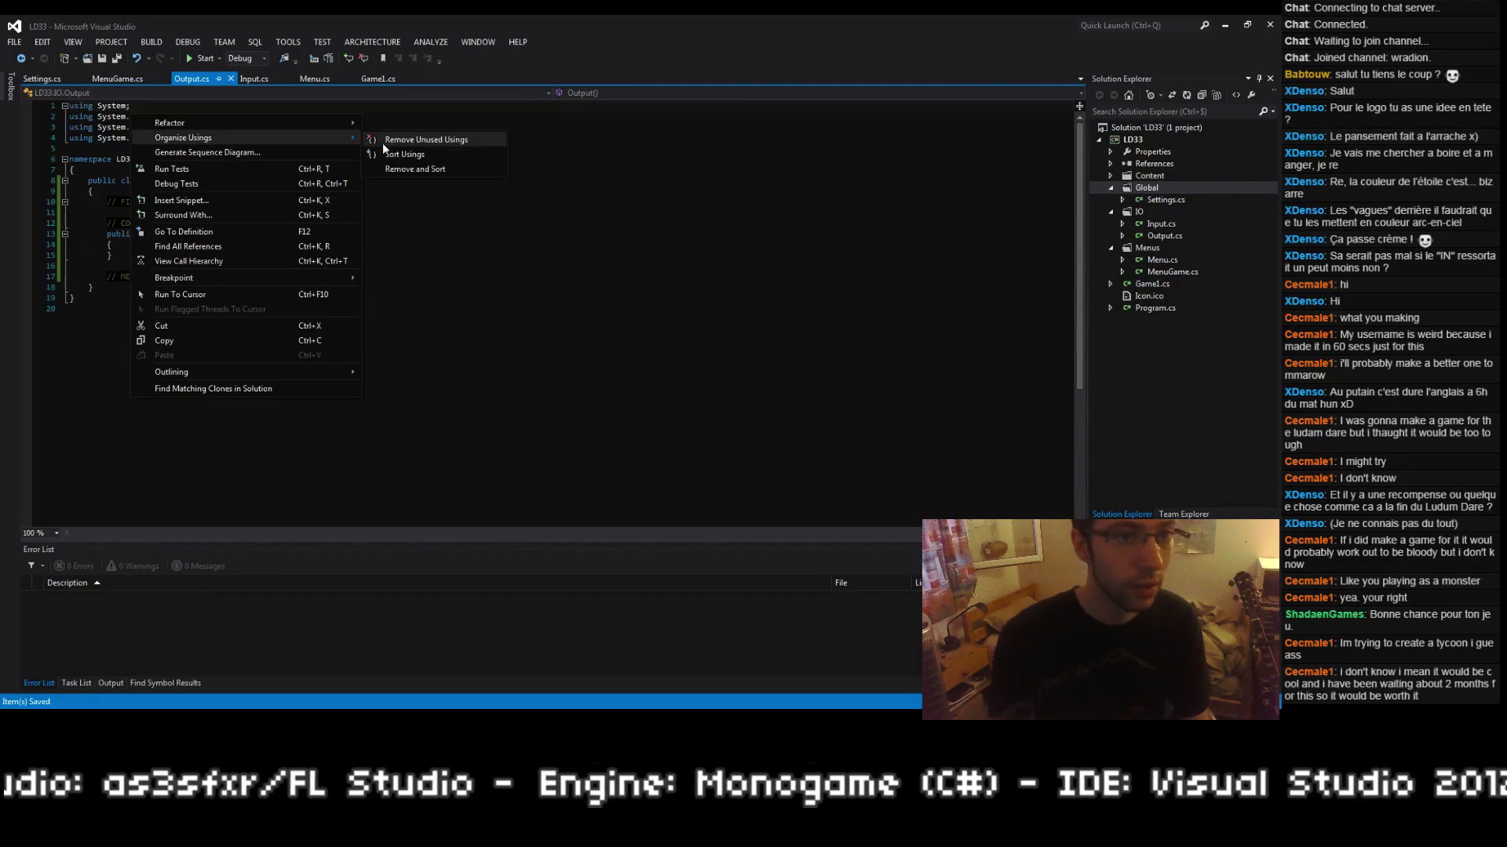
pyautogui.click(416, 140)
pyautogui.hotkey('ctrl', 's')
# Step: Switch to MenuGame.cs and remove its unused using directives
pyautogui.click(118, 79)
pyautogui.hotkey('shift', 'F10')
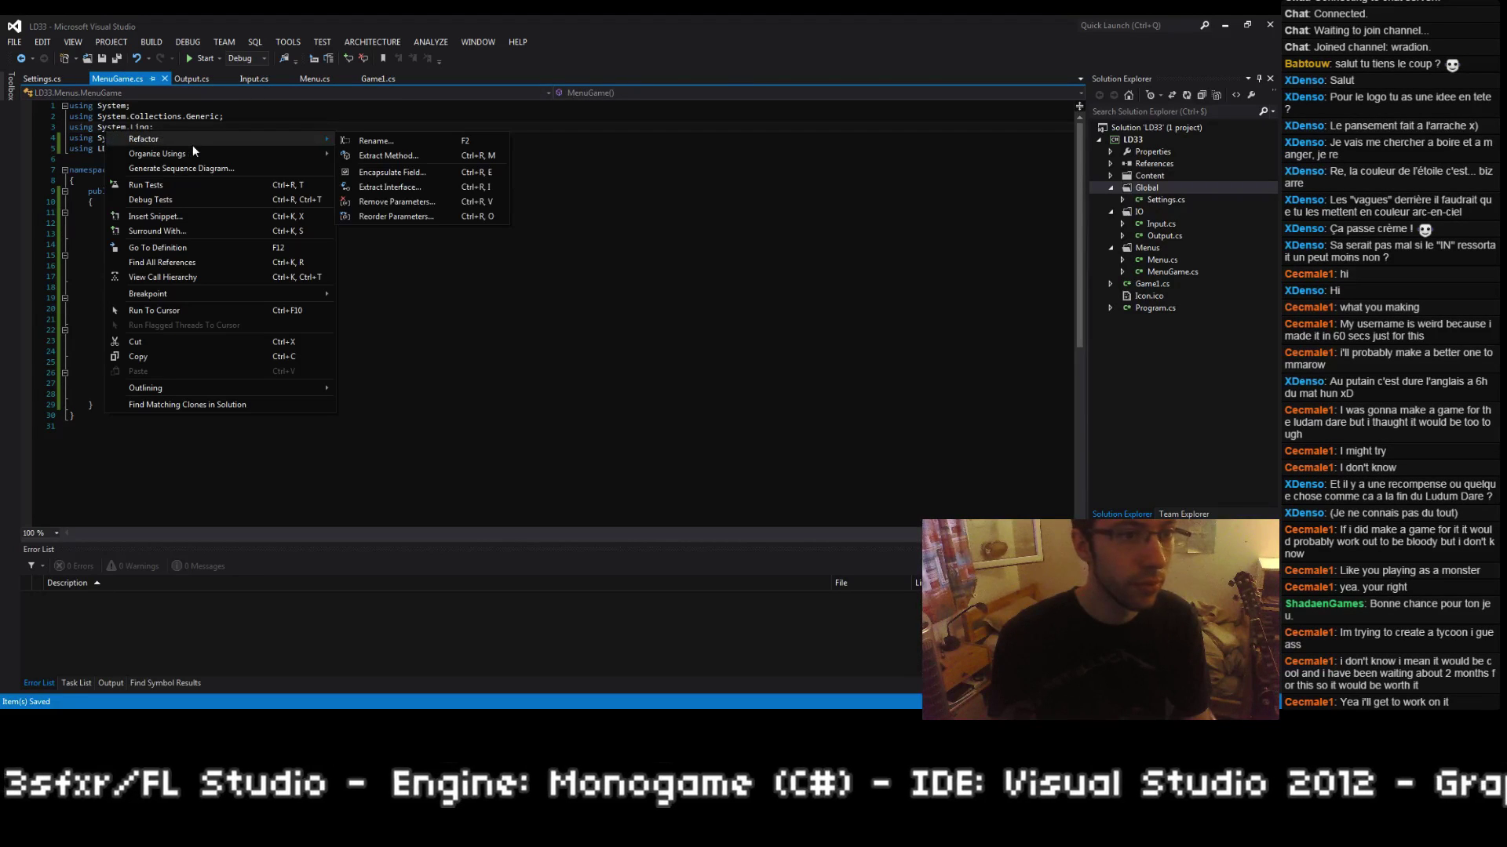
pyautogui.click(368, 154)
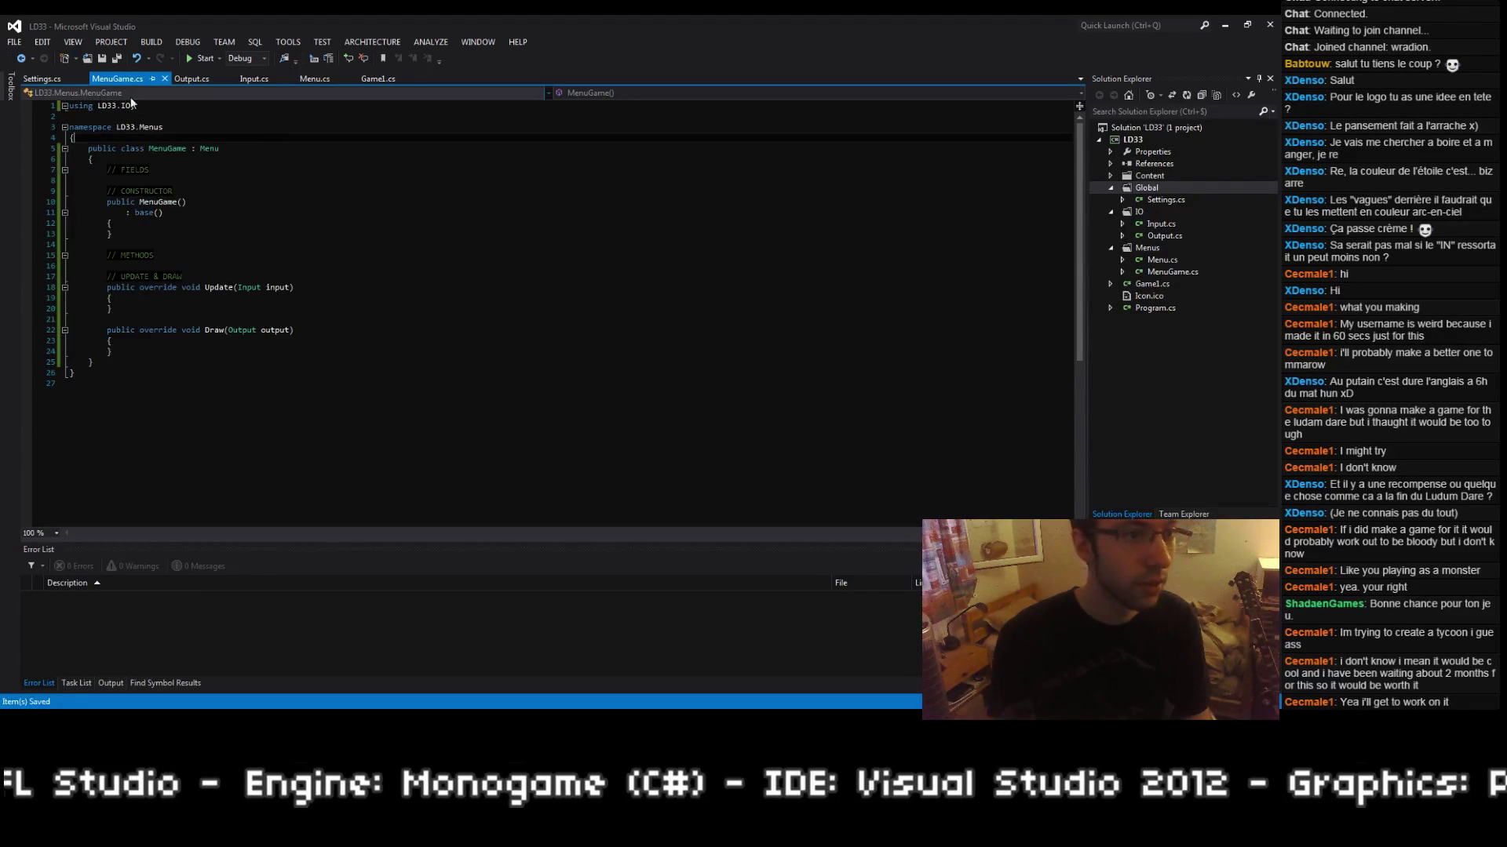
# Step: Look through the open code files one after another, ending at the top of Game1.cs
pyautogui.click(43, 79)
pyautogui.click(118, 79)
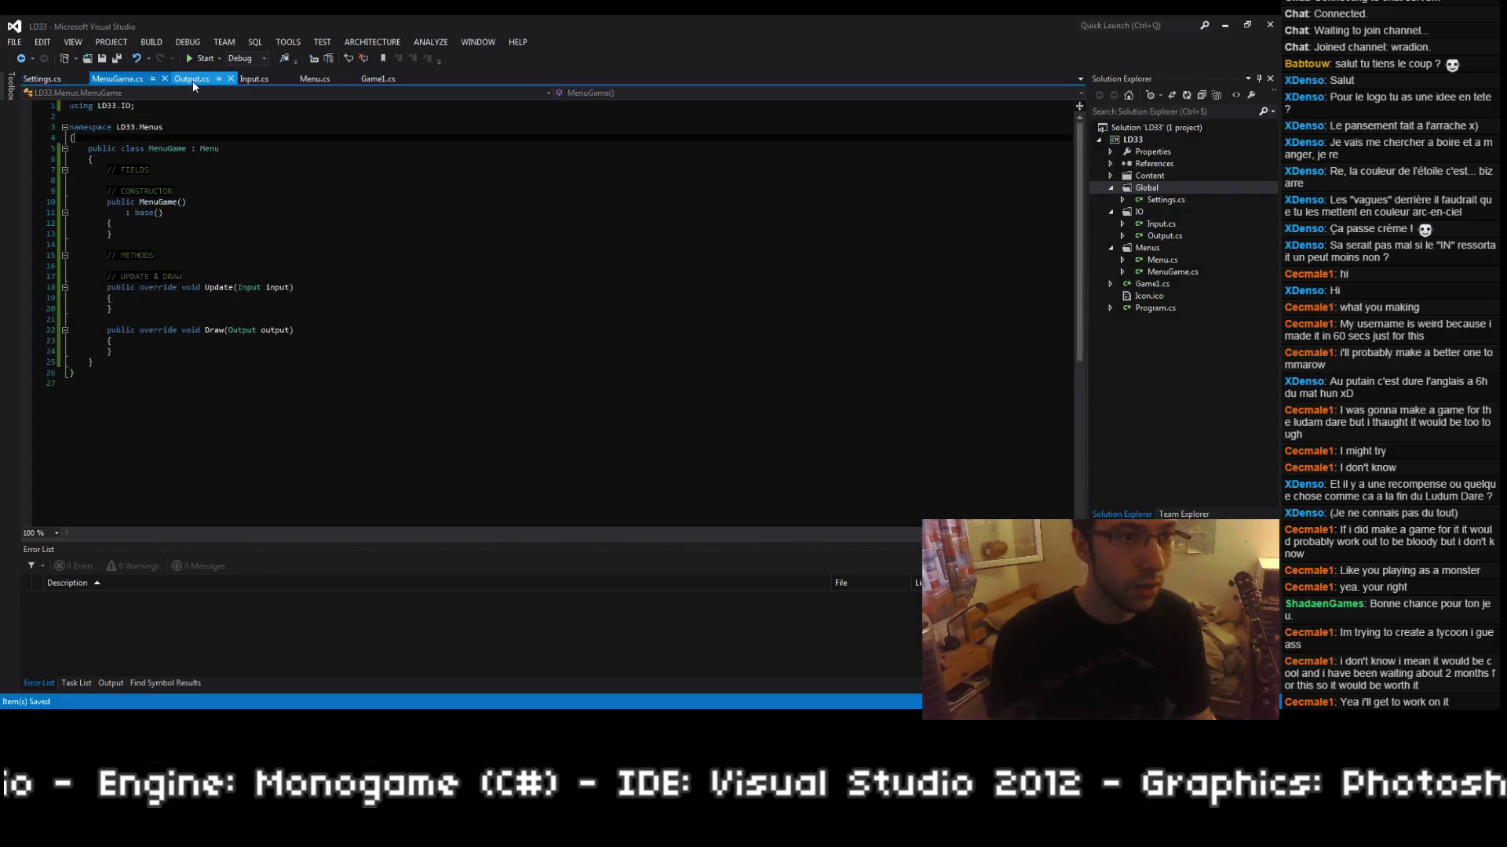
pyautogui.click(192, 79)
pyautogui.click(253, 79)
pyautogui.click(331, 78)
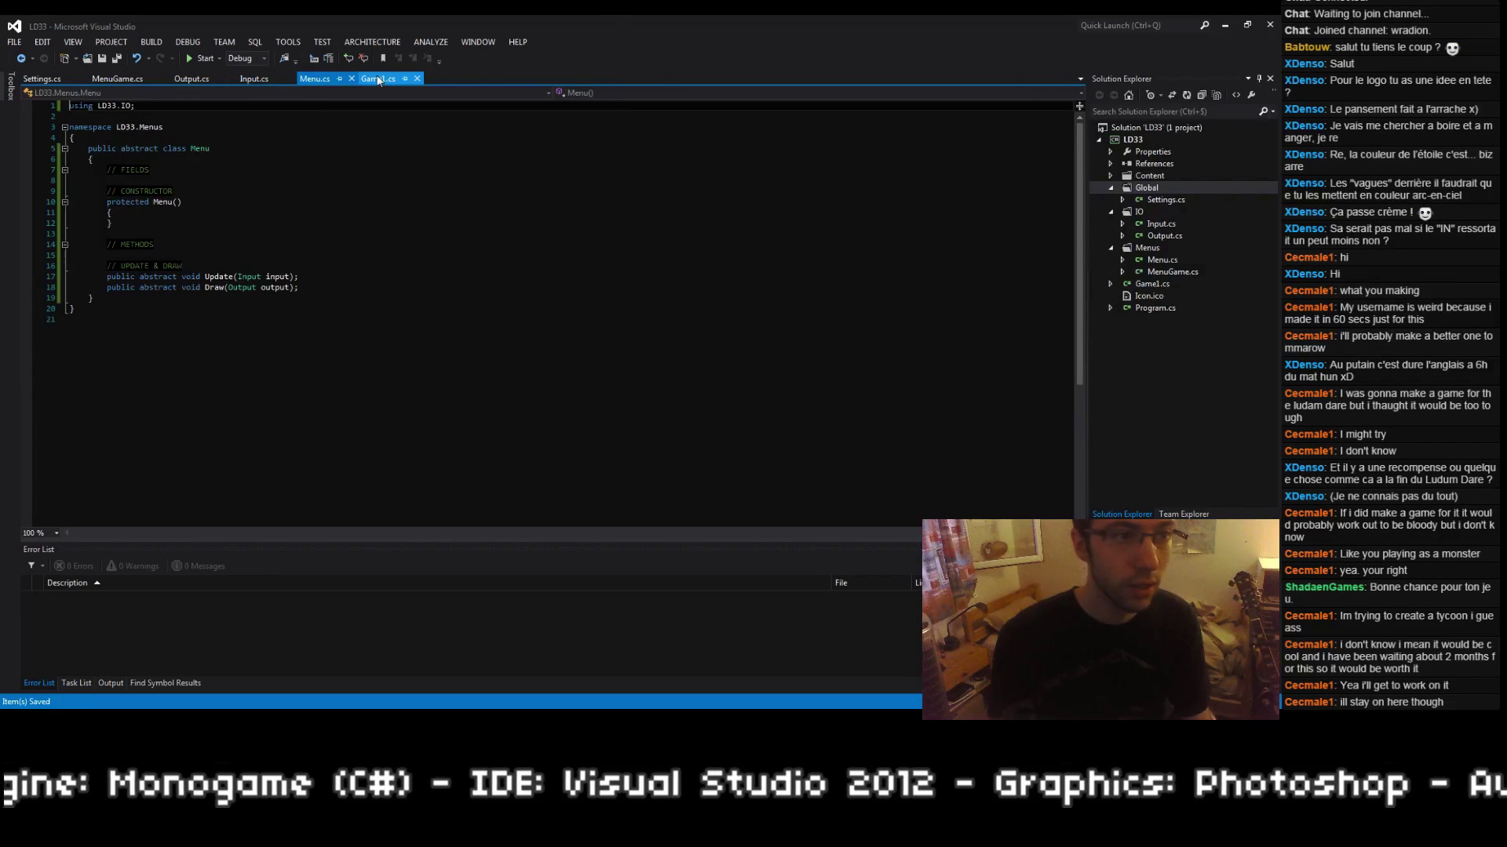
pyautogui.click(366, 80)
pyautogui.scroll(3, 372, 316)
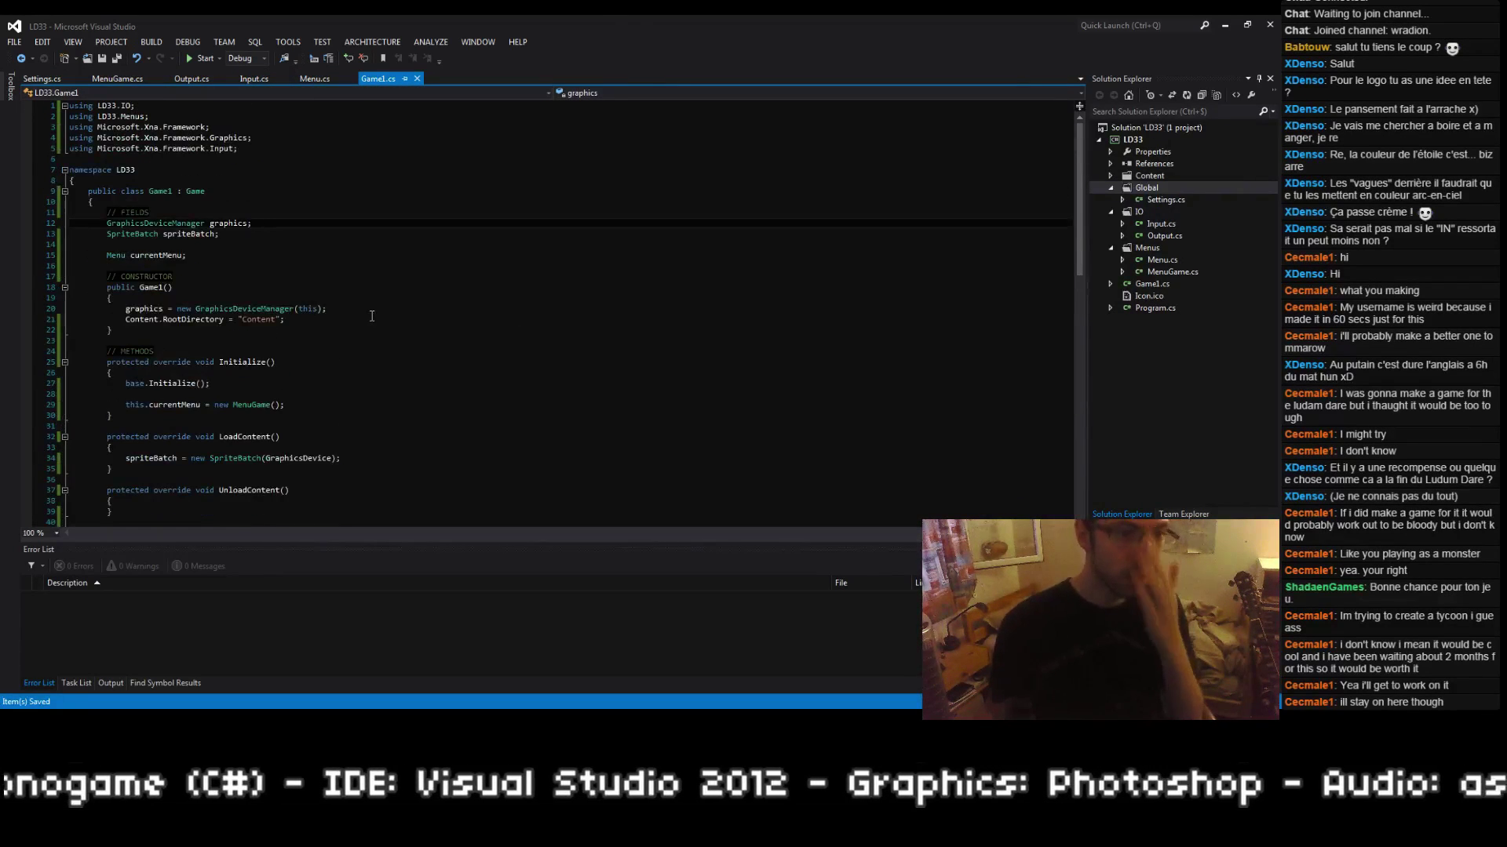
pyautogui.press('Down')
pyautogui.press('Down')
pyautogui.press('Down')
pyautogui.press('Down')
pyautogui.click(372, 316)
pyautogui.press('Return')
pyautogui.write('gr')
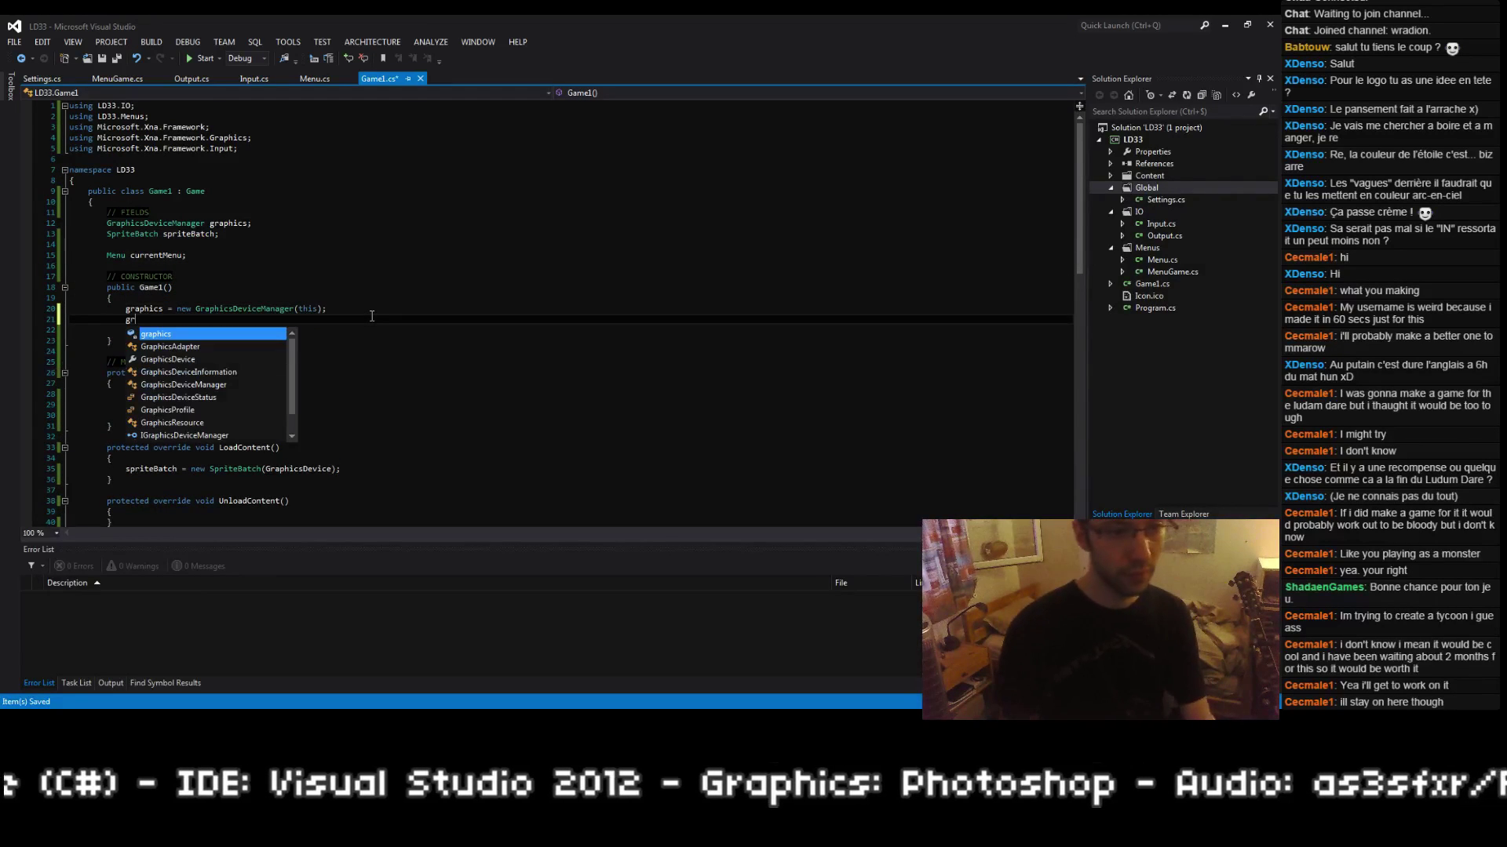
pyautogui.write('aphics.')
pyautogui.tripleClick(372, 316)
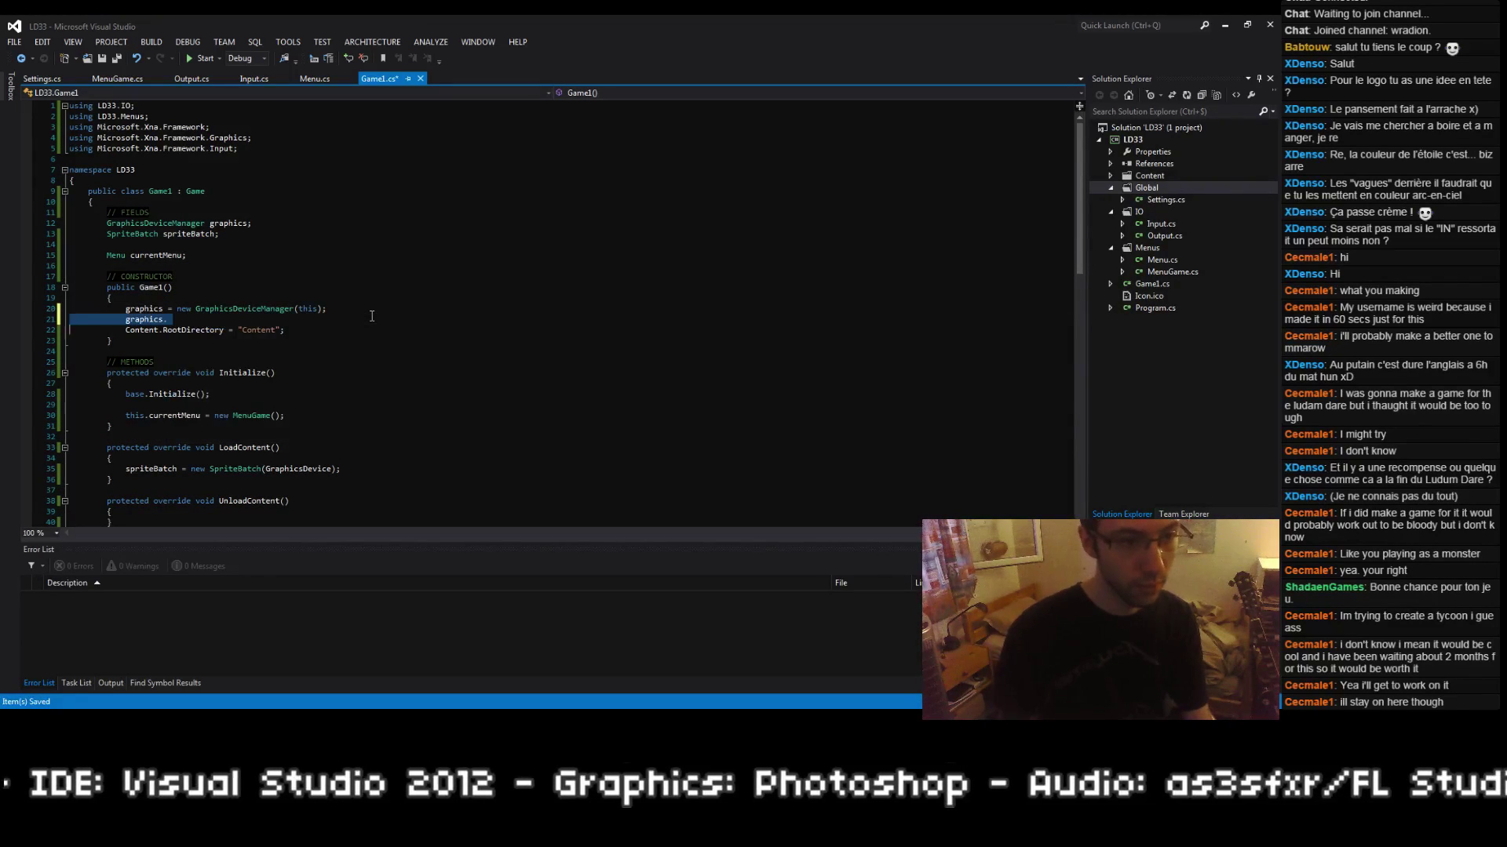
pyautogui.press('BackSpace')
pyautogui.hotkey('ctrl', 's')
pyautogui.press('Down')
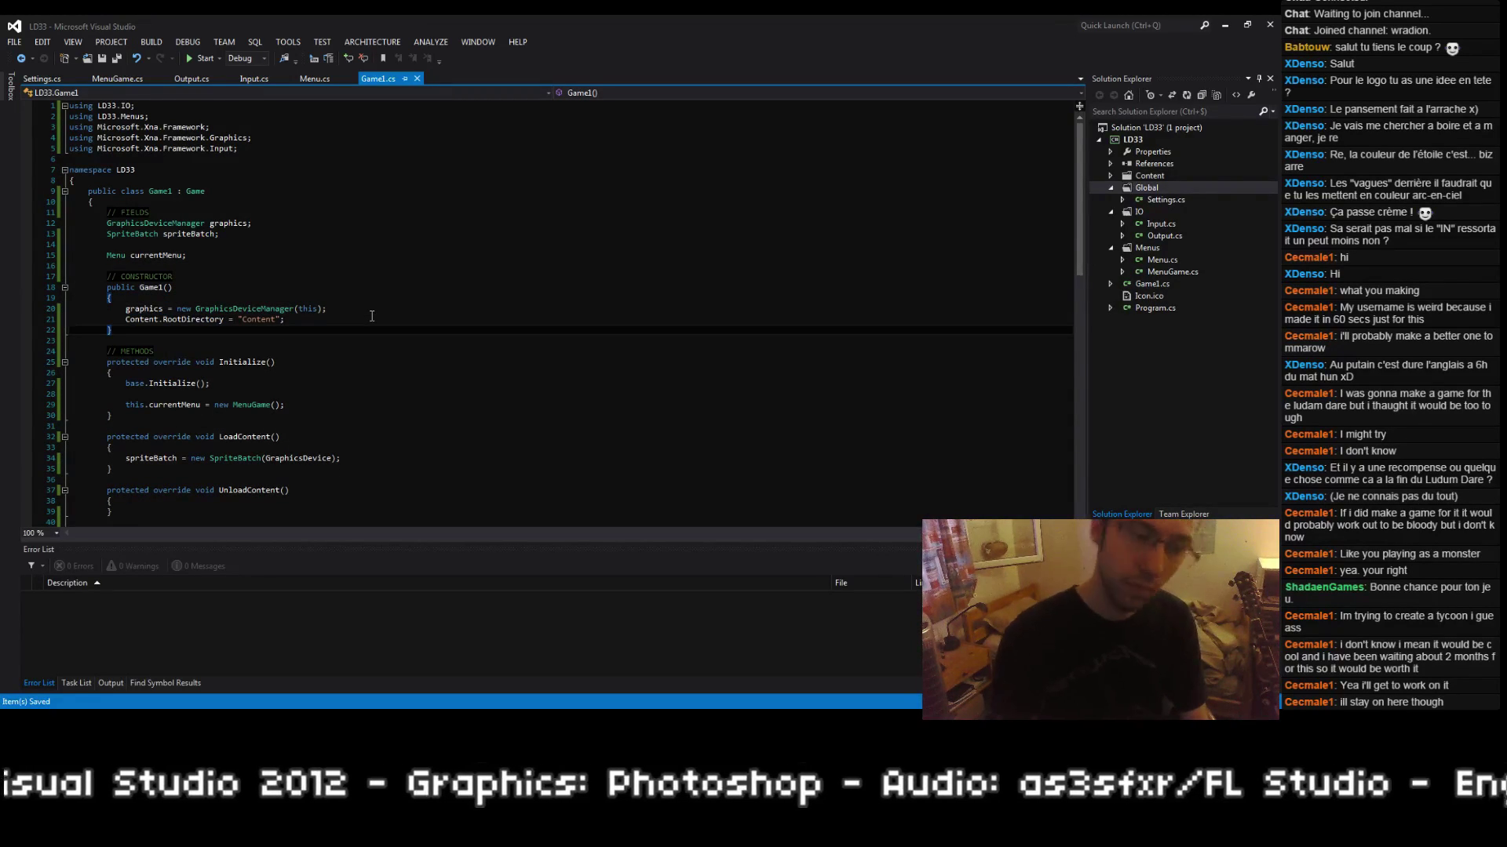
pyautogui.press('Return')
pyautogui.press('Return')
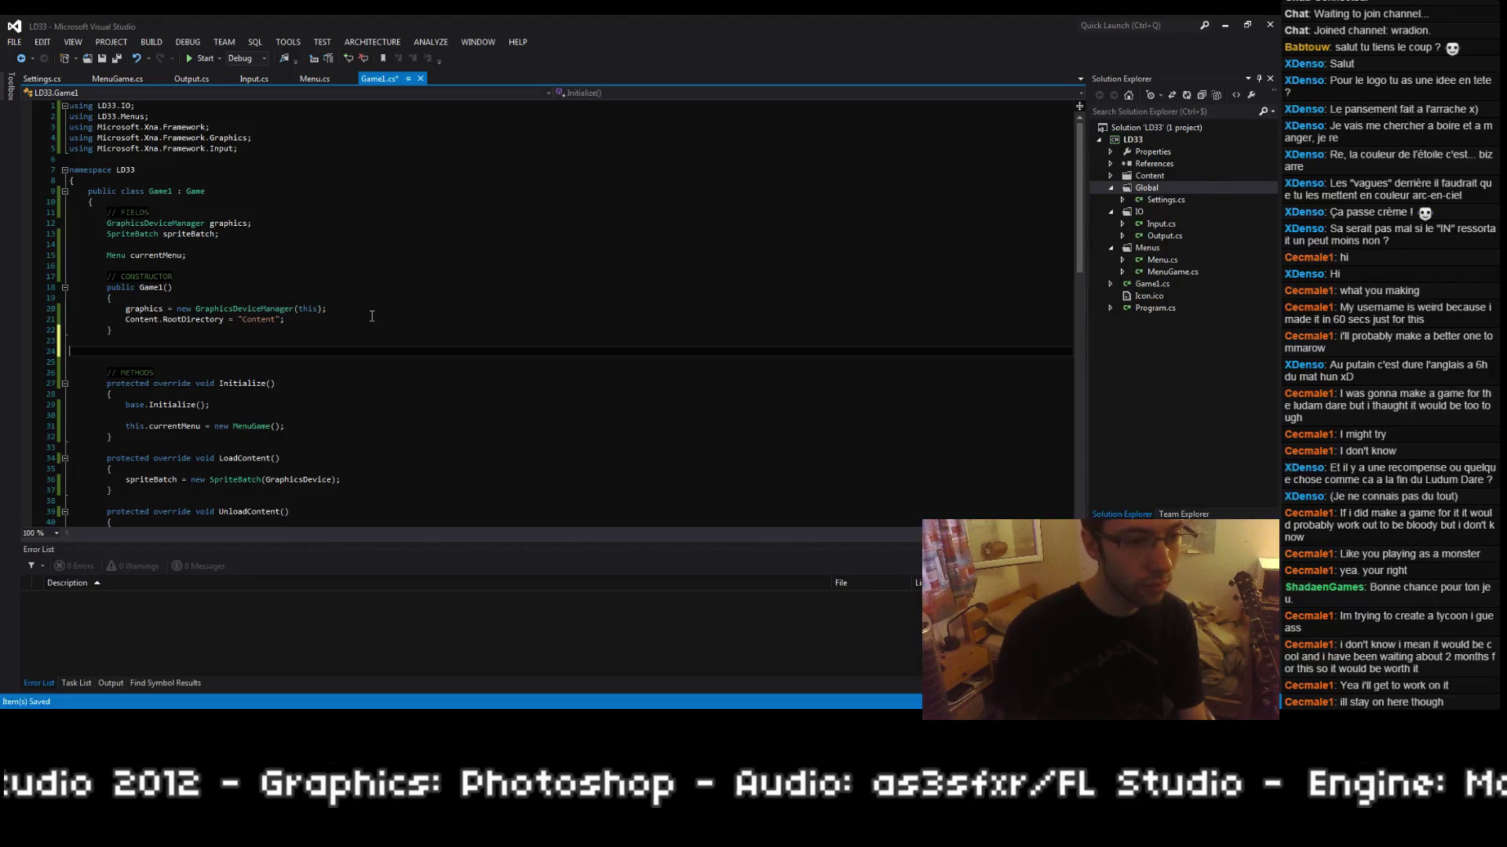
pyautogui.press('Up')
pyautogui.hotkey('shift', 'Down')
pyautogui.hotkey('shift', 'Down')
pyautogui.press('BackSpace')
# Step: Add an empty public void ApplySettings() method directly under the METHODS comment in Game1.cs
pyautogui.press('Down')
pyautogui.press('End')
pyautogui.press('Return')
pyautogui.press('Return')
pyautogui.press('Up')
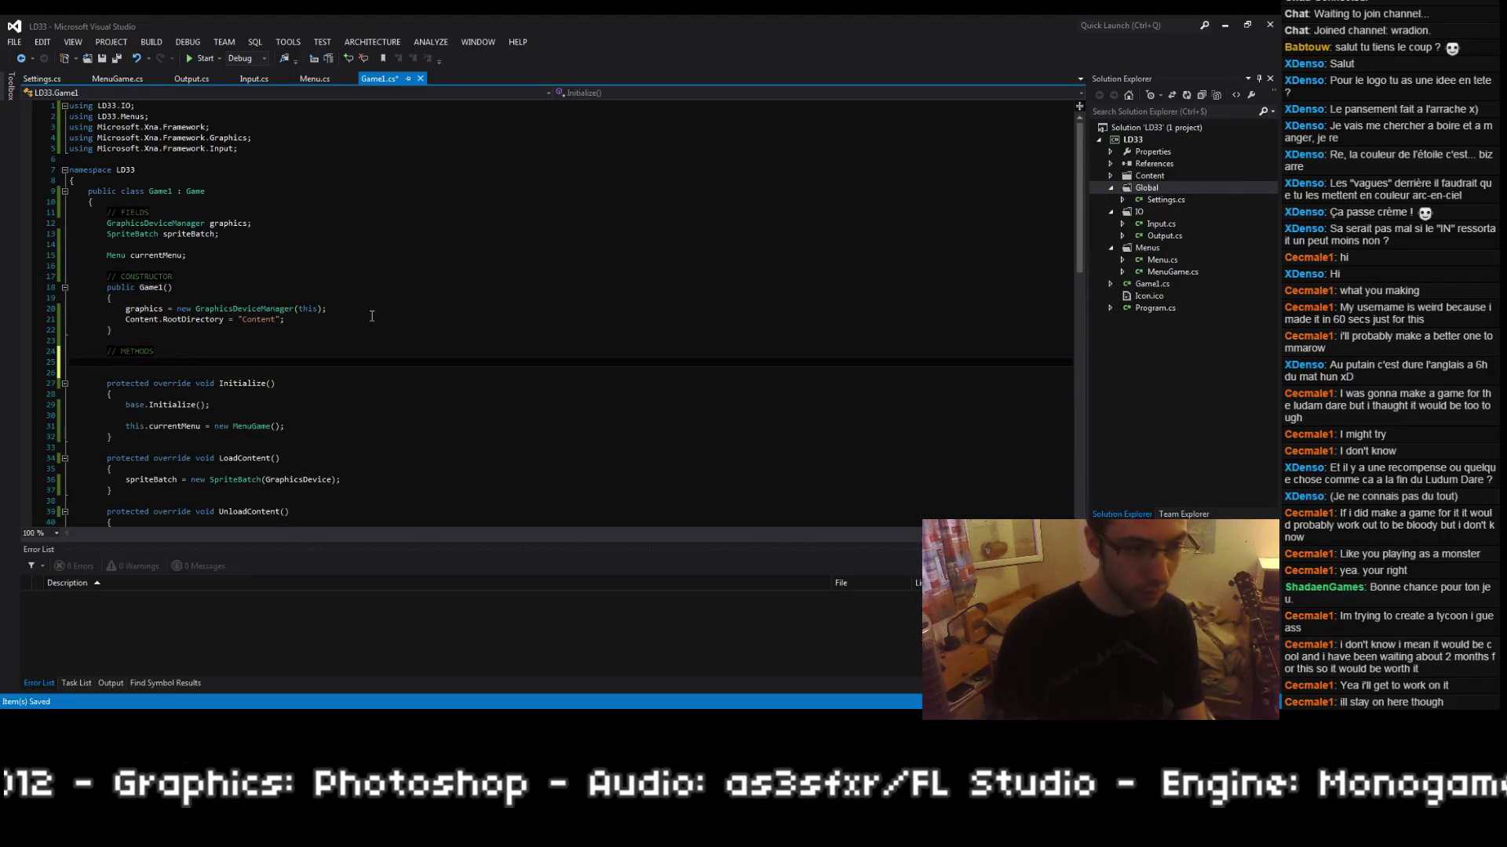
pyautogui.write('pub')
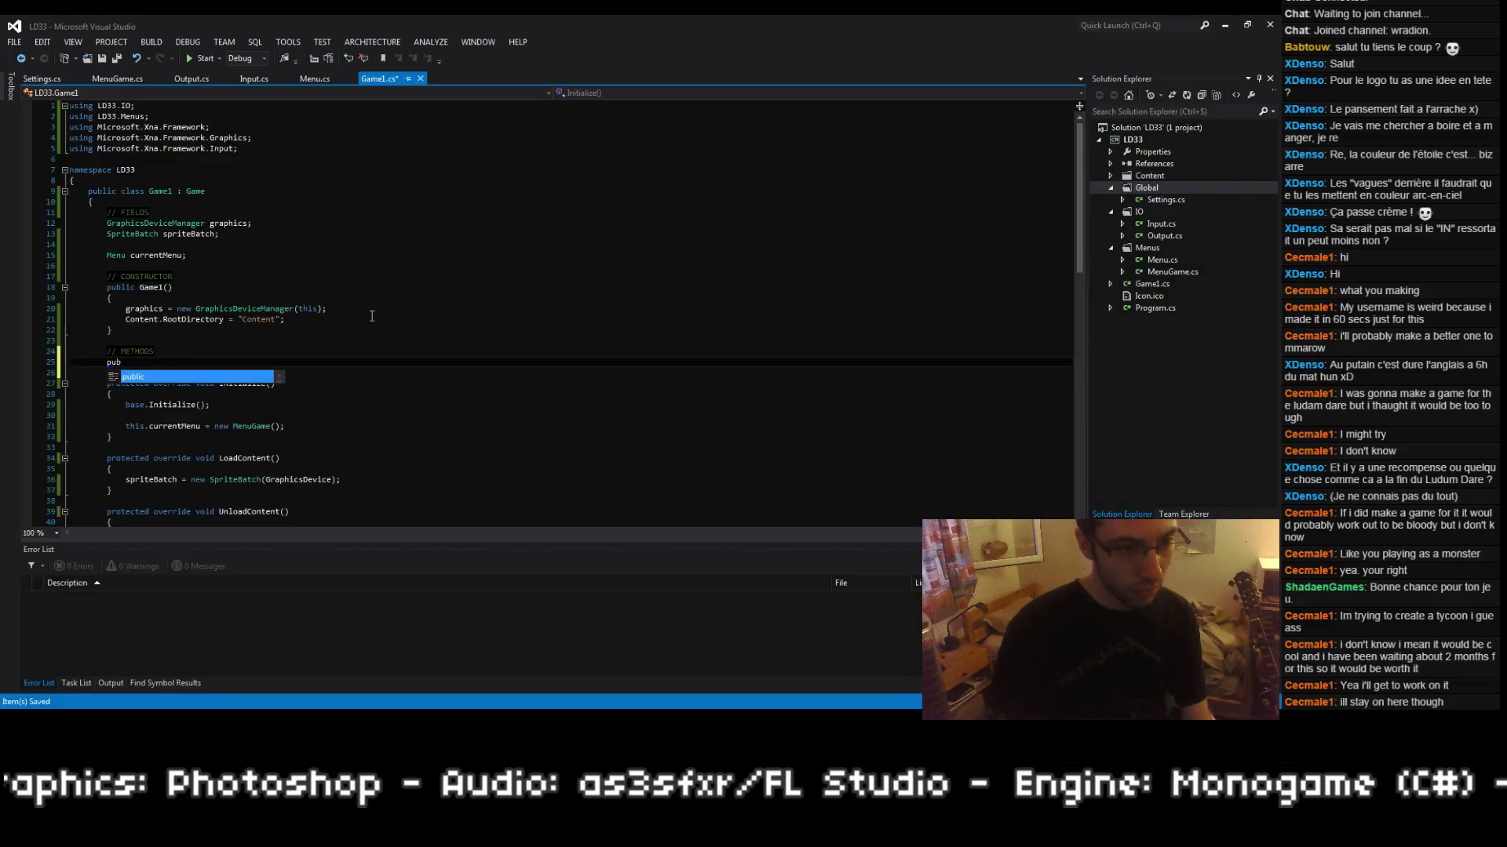
pyautogui.write('lic void ApplySettings')
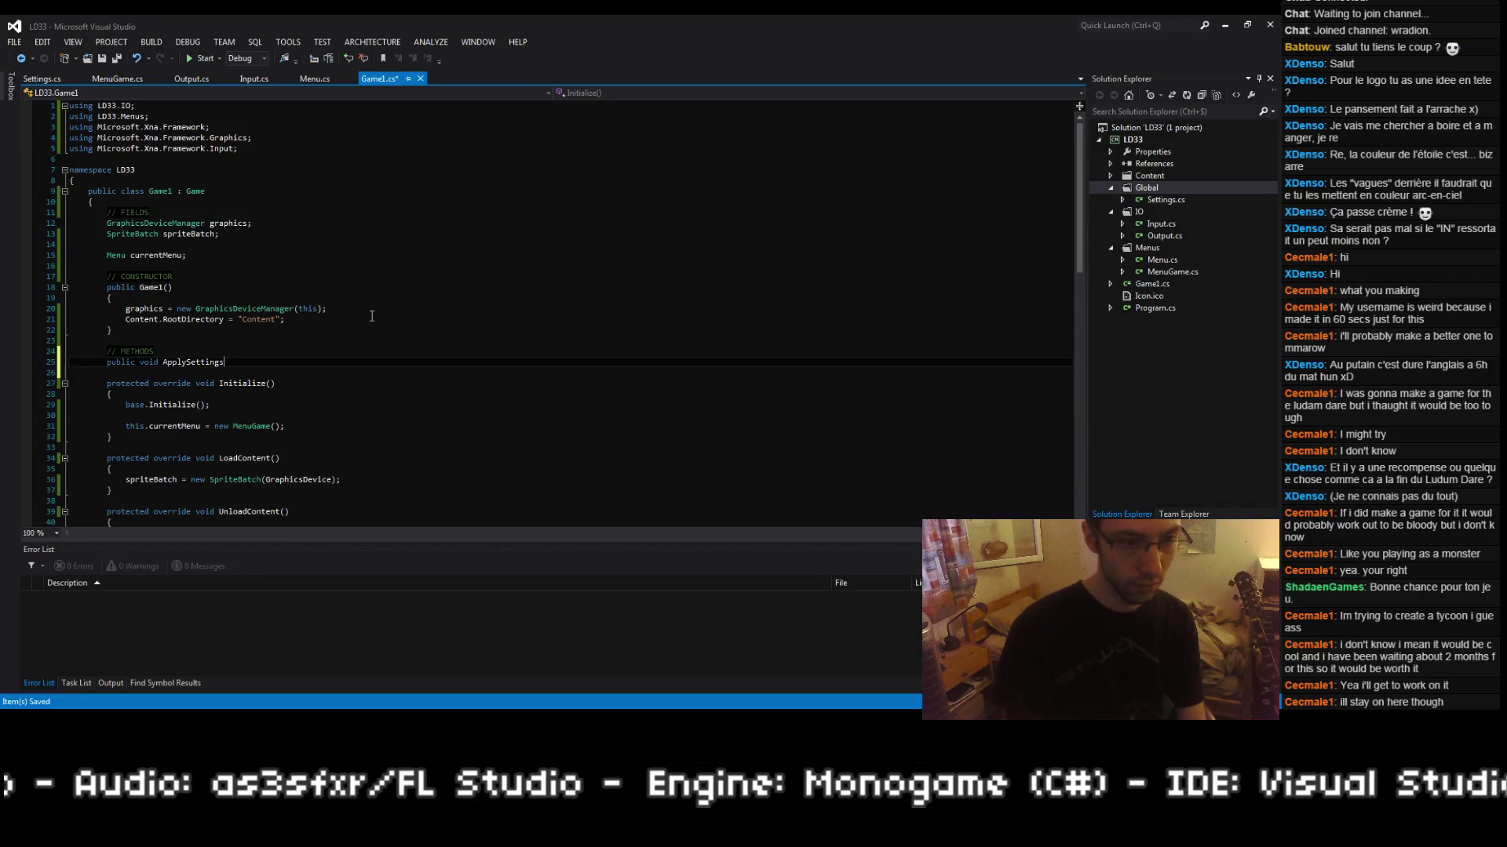
pyautogui.press('Return')
pyautogui.write('{')
pyautogui.press('Return')
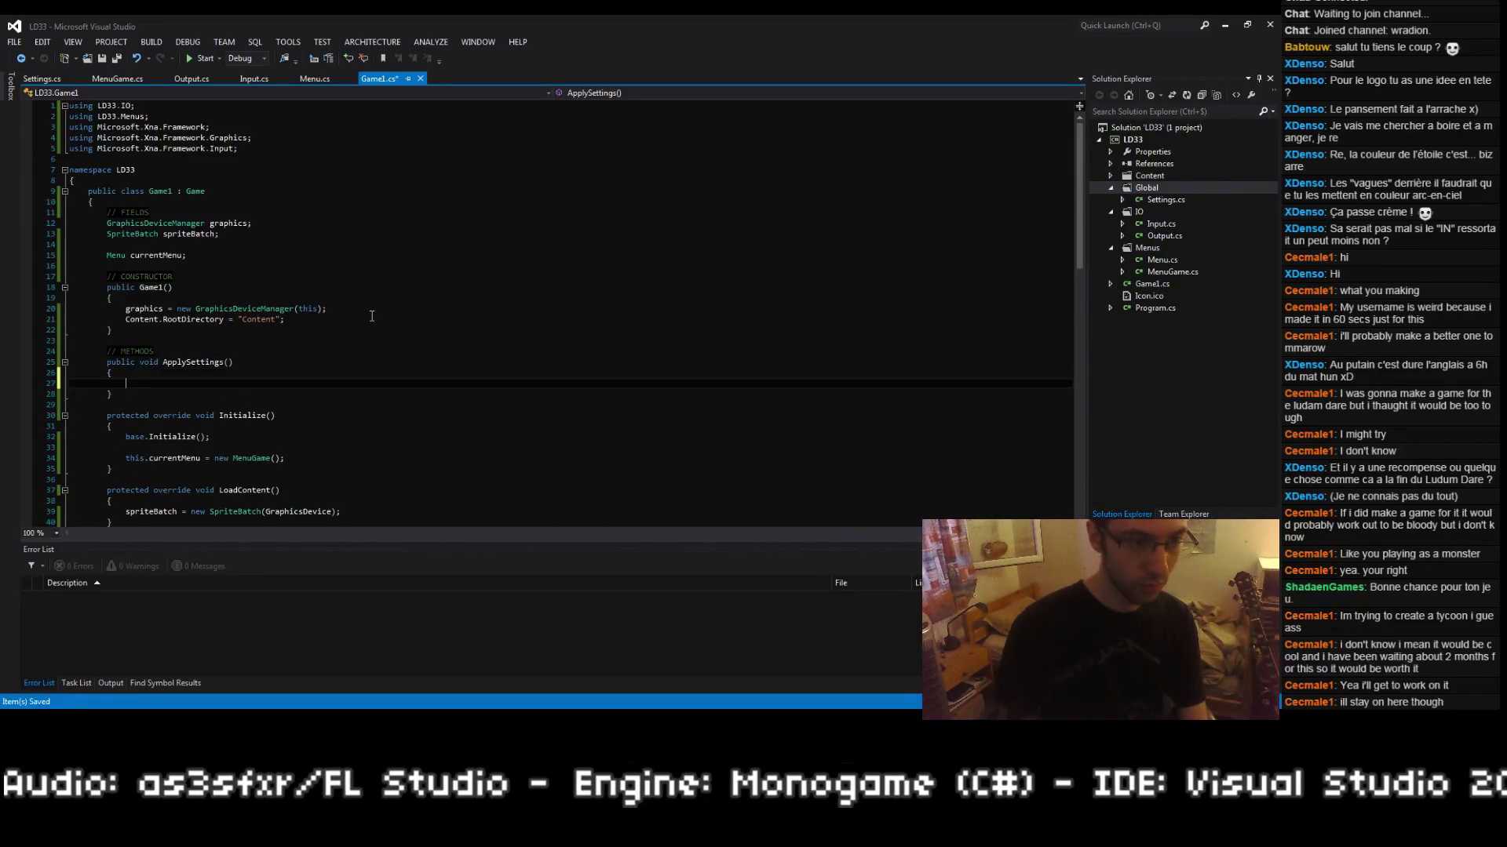
# Step: In ApplySettings, begin assigning this.graphics.PreferredBackBufferWidth from the Settings class and import the LD33.Global namespace
pyautogui.write('graogucs')
pyautogui.press('BackSpace')
pyautogui.press('BackSpace')
pyautogui.press('BackSpace')
pyautogui.press('BackSpace')
pyautogui.press('BackSpace')
pyautogui.press('BackSpace')
pyautogui.press('BackSpace')
pyautogui.press('BackSpace')
pyautogui.write('this.graphi')
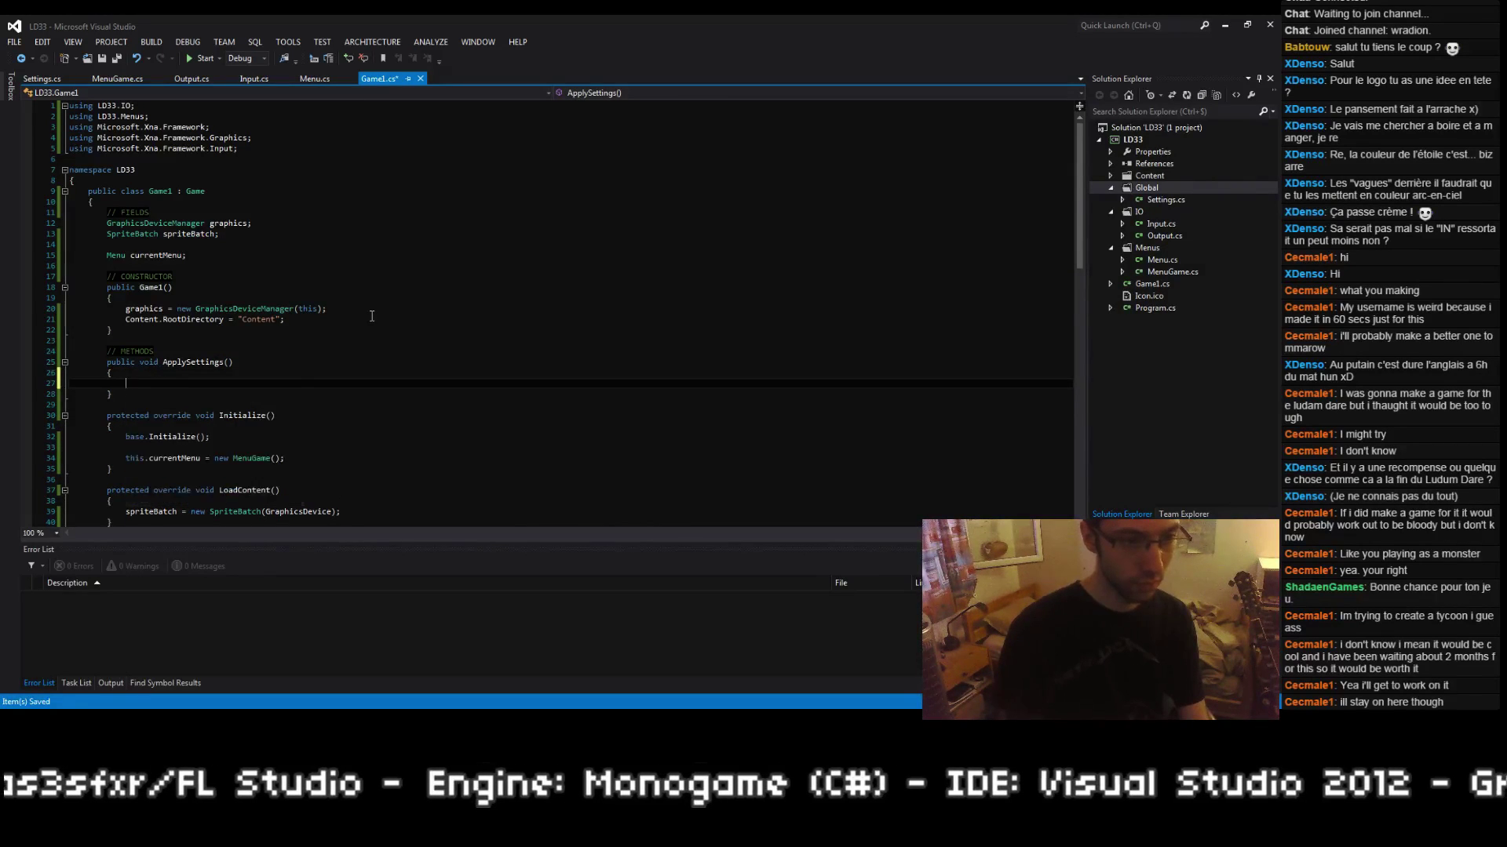
pyautogui.write('cs.Pre')
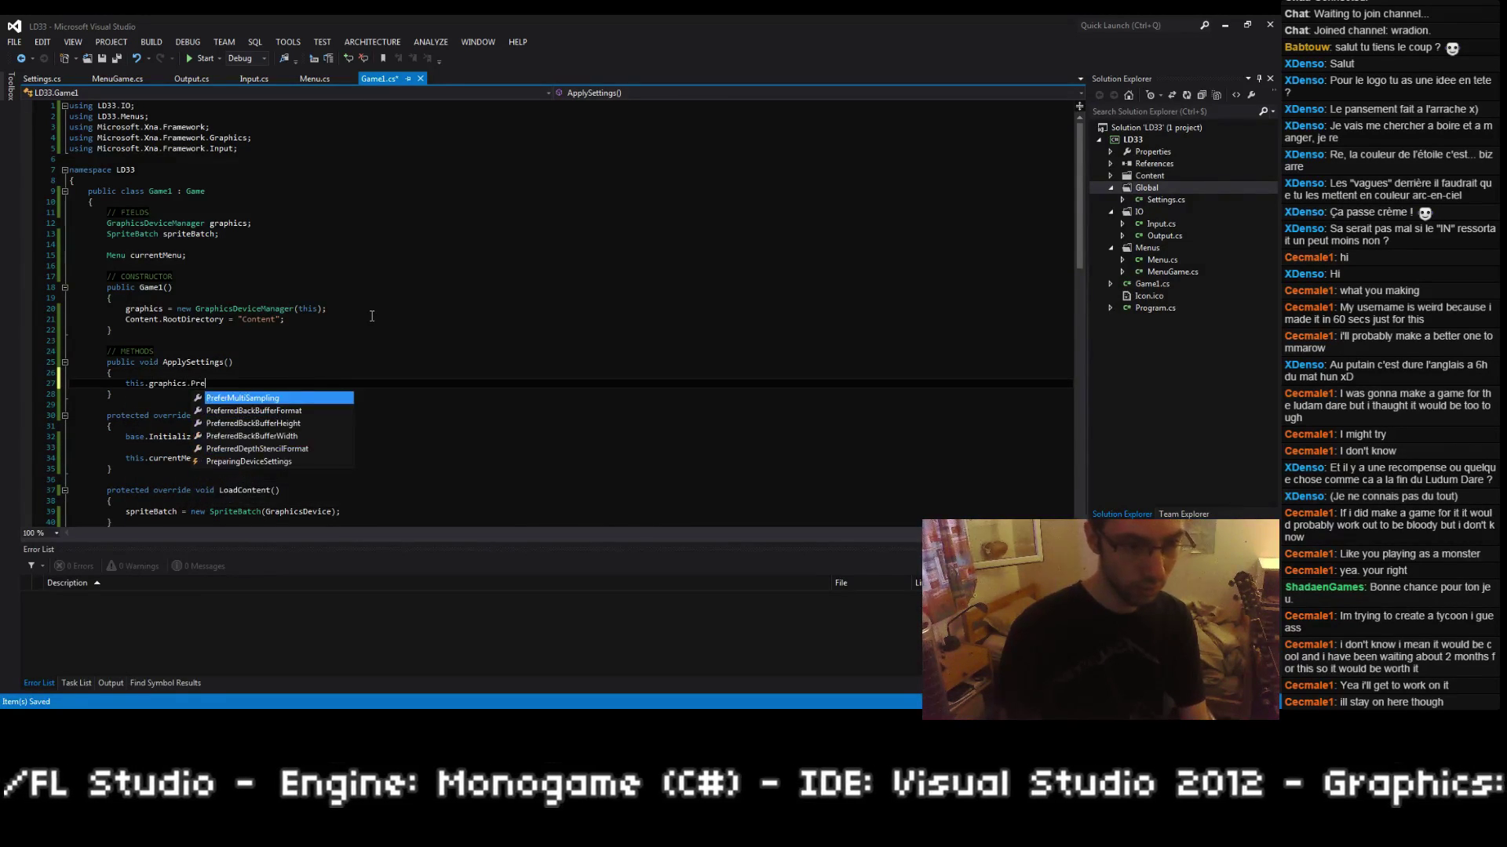
pyautogui.write('ferredBackBufferWidth = ApplySettings.')
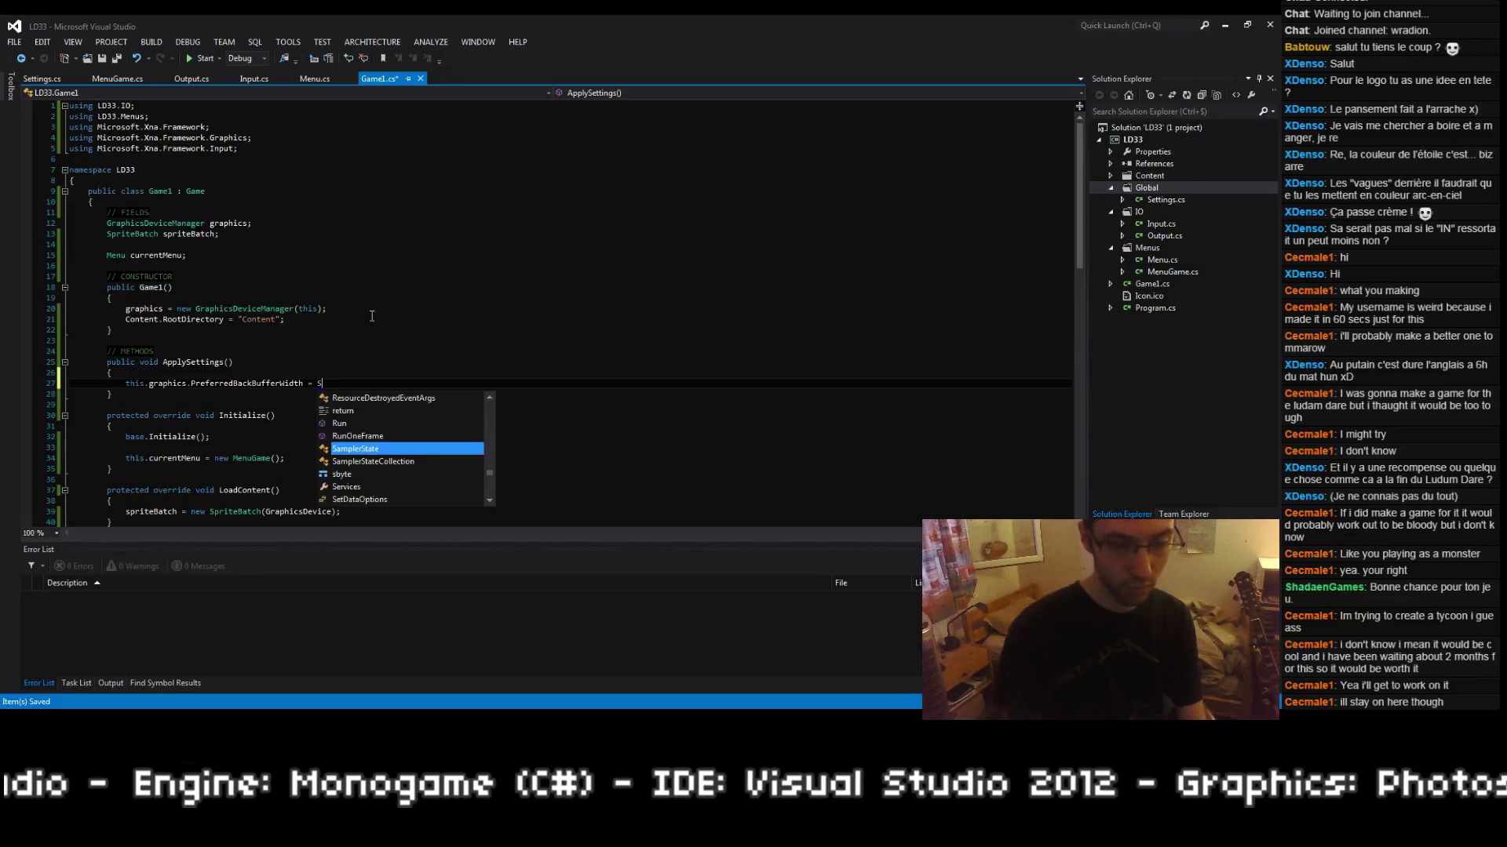
pyautogui.press('BackSpace')
pyautogui.press('BackSpace')
pyautogui.press('BackSpace')
pyautogui.press('BackSpace')
pyautogui.press('BackSpace')
pyautogui.press('BackSpace')
pyautogui.press('BackSpace')
pyautogui.press('BackSpace')
pyautogui.press('BackSpace')
pyautogui.press('BackSpace')
pyautogui.press('BackSpace')
pyautogui.press('BackSpace')
pyautogui.press('BackSpace')
pyautogui.write('Settings')
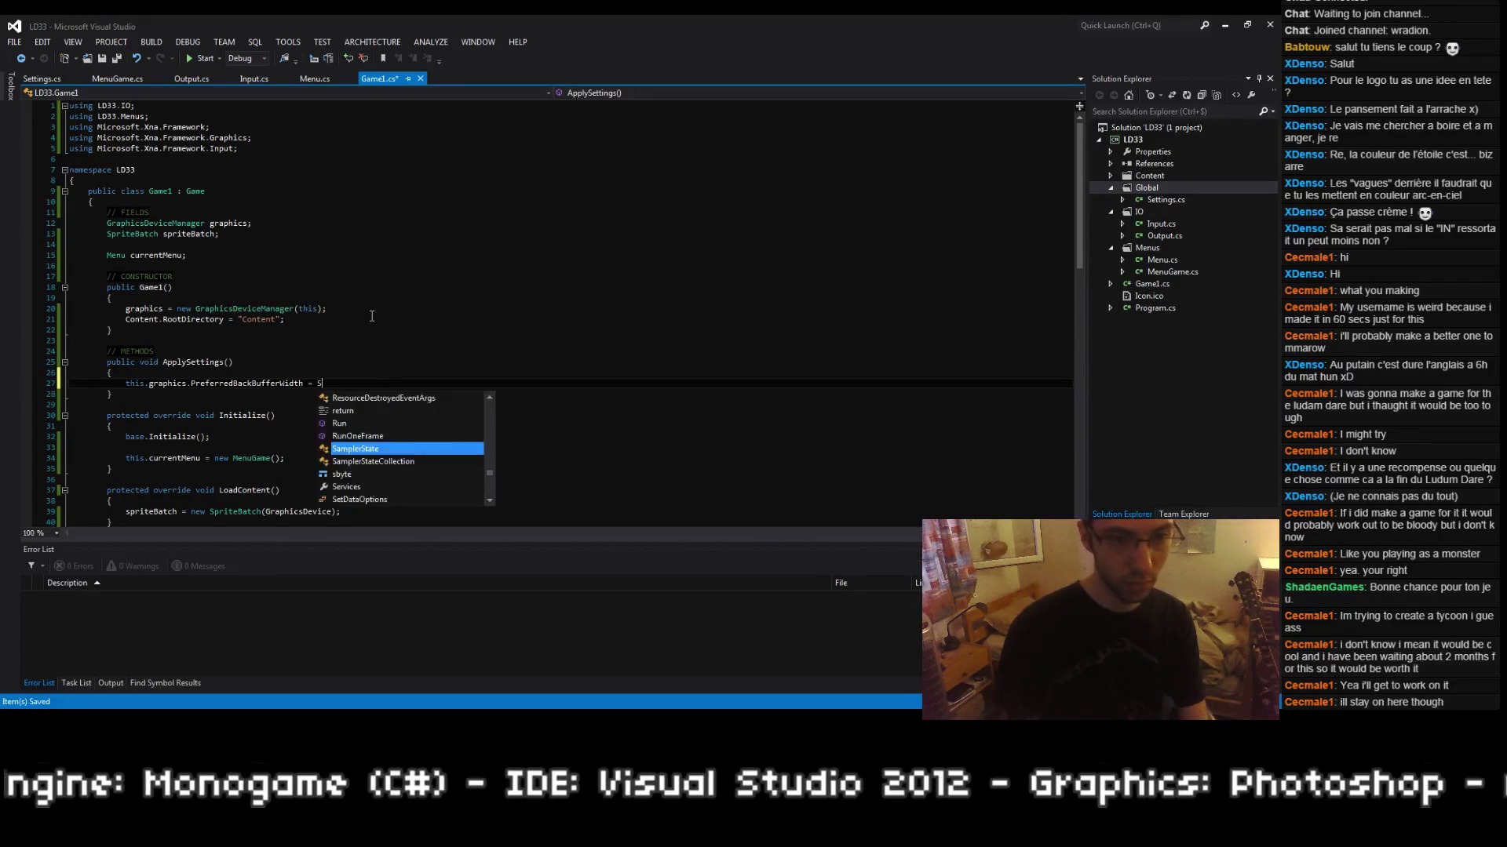
pyautogui.hotkey('ctrl', '.')
pyautogui.press('Return')
# Step: Complete the back buffer width assignment as Settings.SCREEN_WIDTH * Settings.PIXEL_RATIO
pyautogui.write('.')
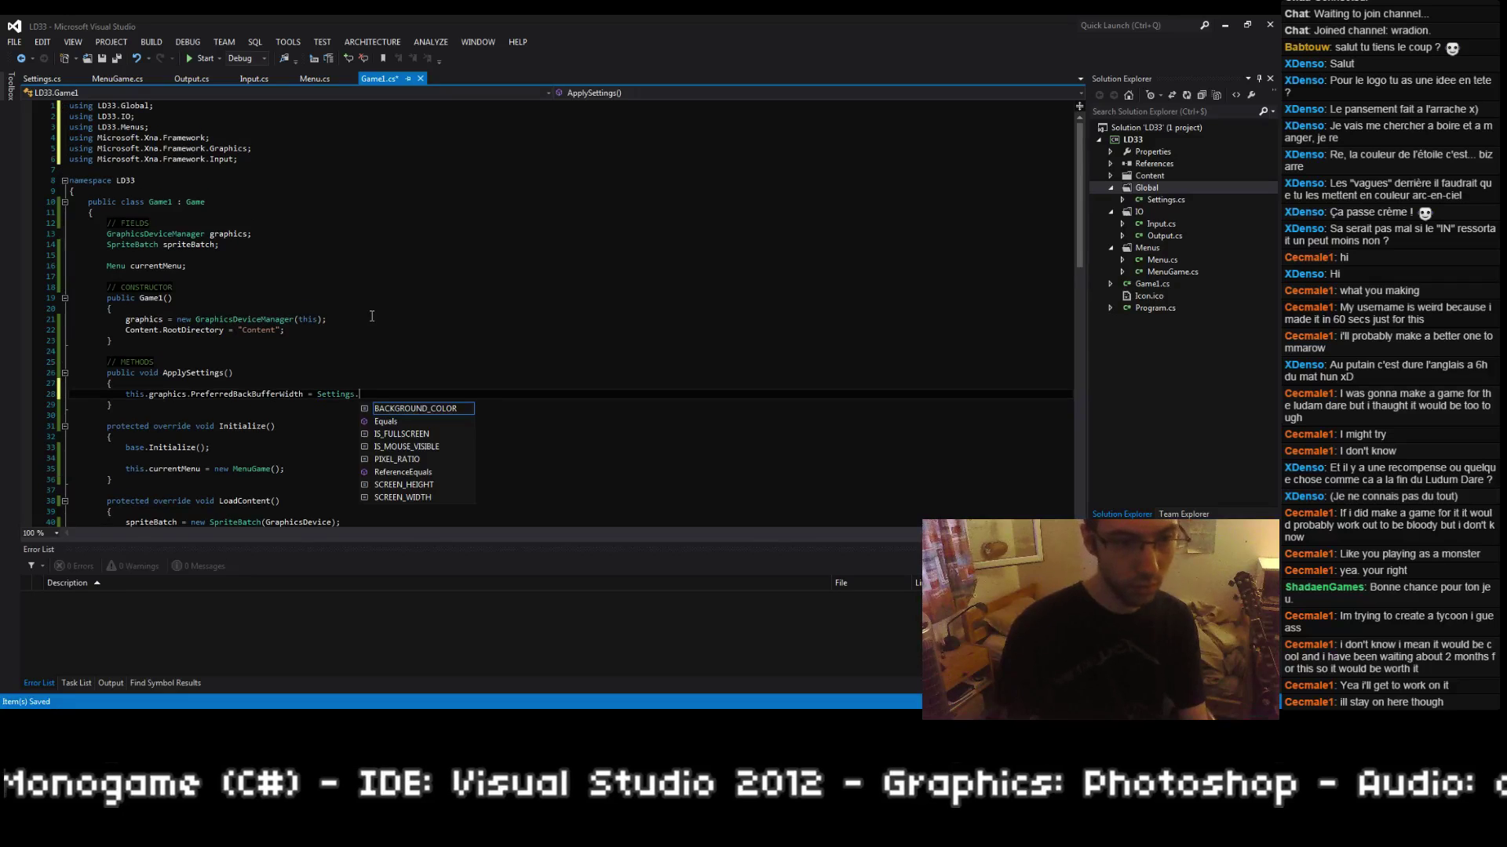
pyautogui.press('Down')
pyautogui.press('Down')
pyautogui.press('Down')
pyautogui.press('Down')
pyautogui.press('Down')
pyautogui.press('Down')
pyautogui.press('Down')
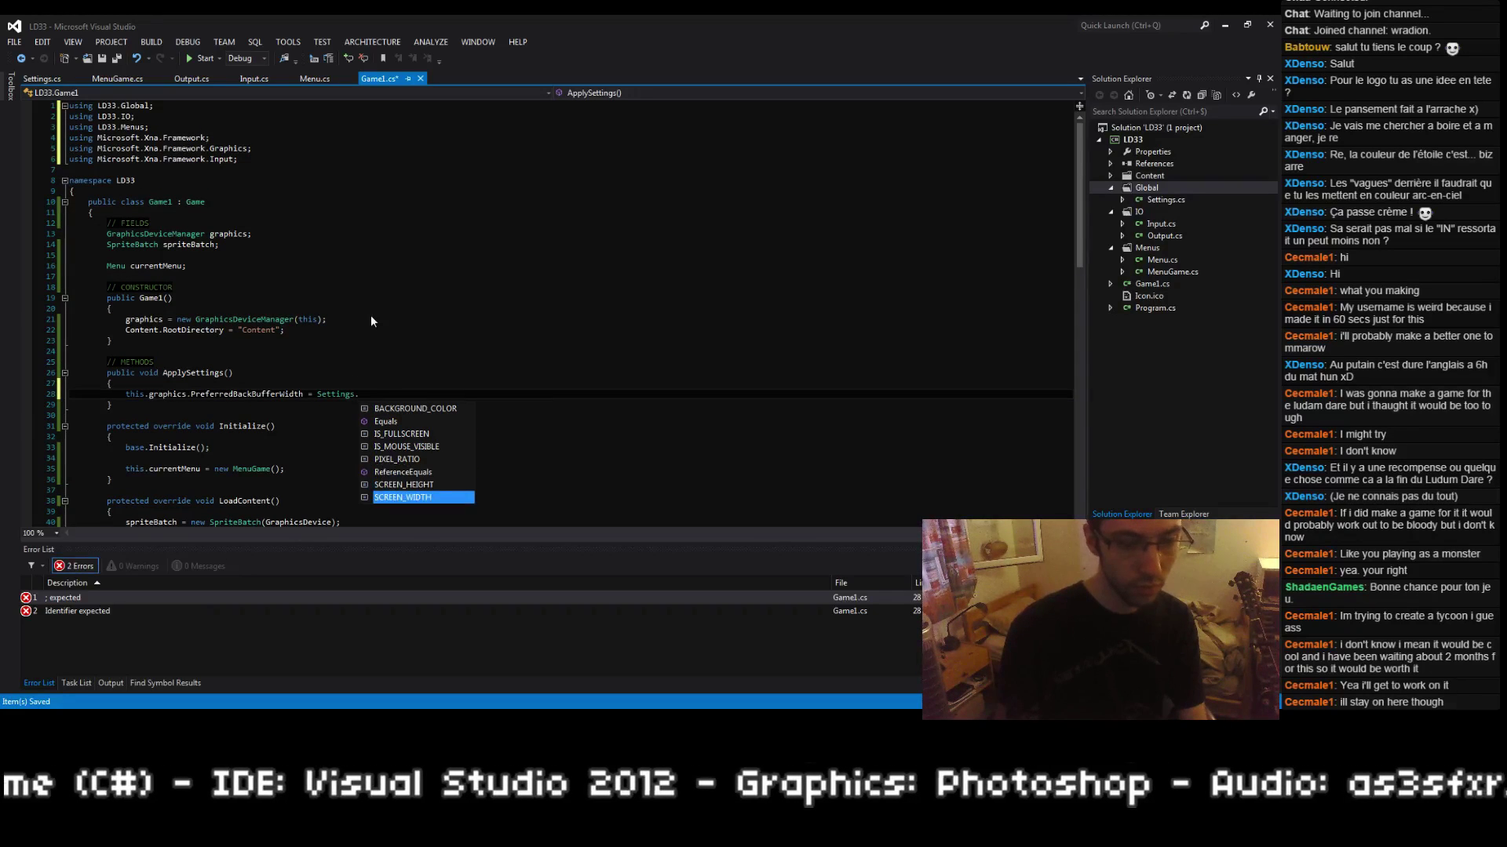
pyautogui.write('* Settings.')
pyautogui.press('Escape')
pyautogui.write('PIXEL_RATIO;')
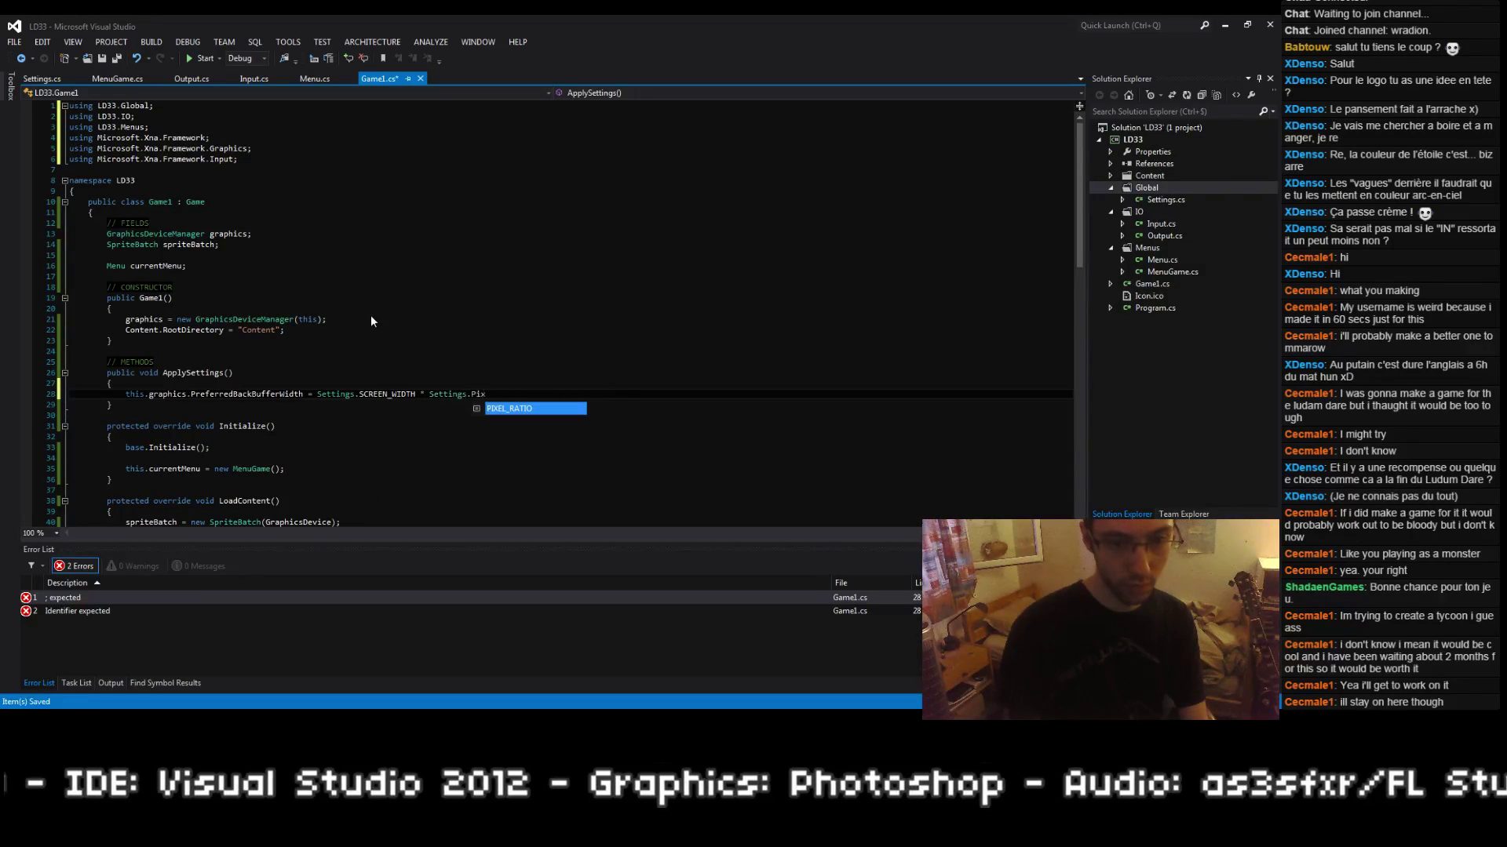
# Step: Add a line setting this.graphics.PreferredBackBufferHeight to Settings.SCREEN_HEIGHT * Settings.PIXEL_RATIO and save the file
pyautogui.press('Return')
pyautogui.write('this.graphics.')
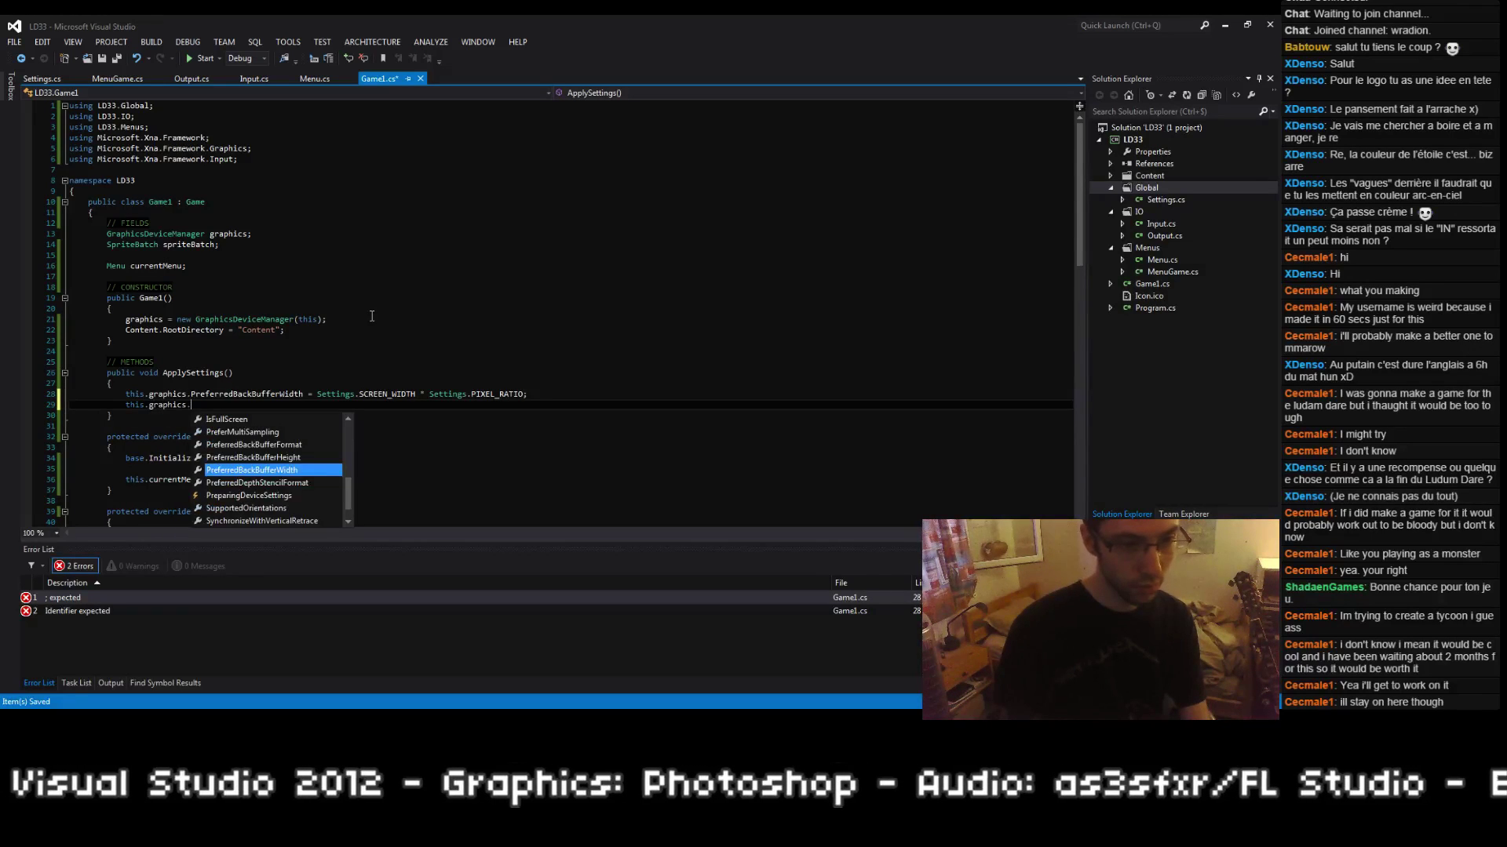
pyautogui.write('PreferredBackBufferHeight = Setting')
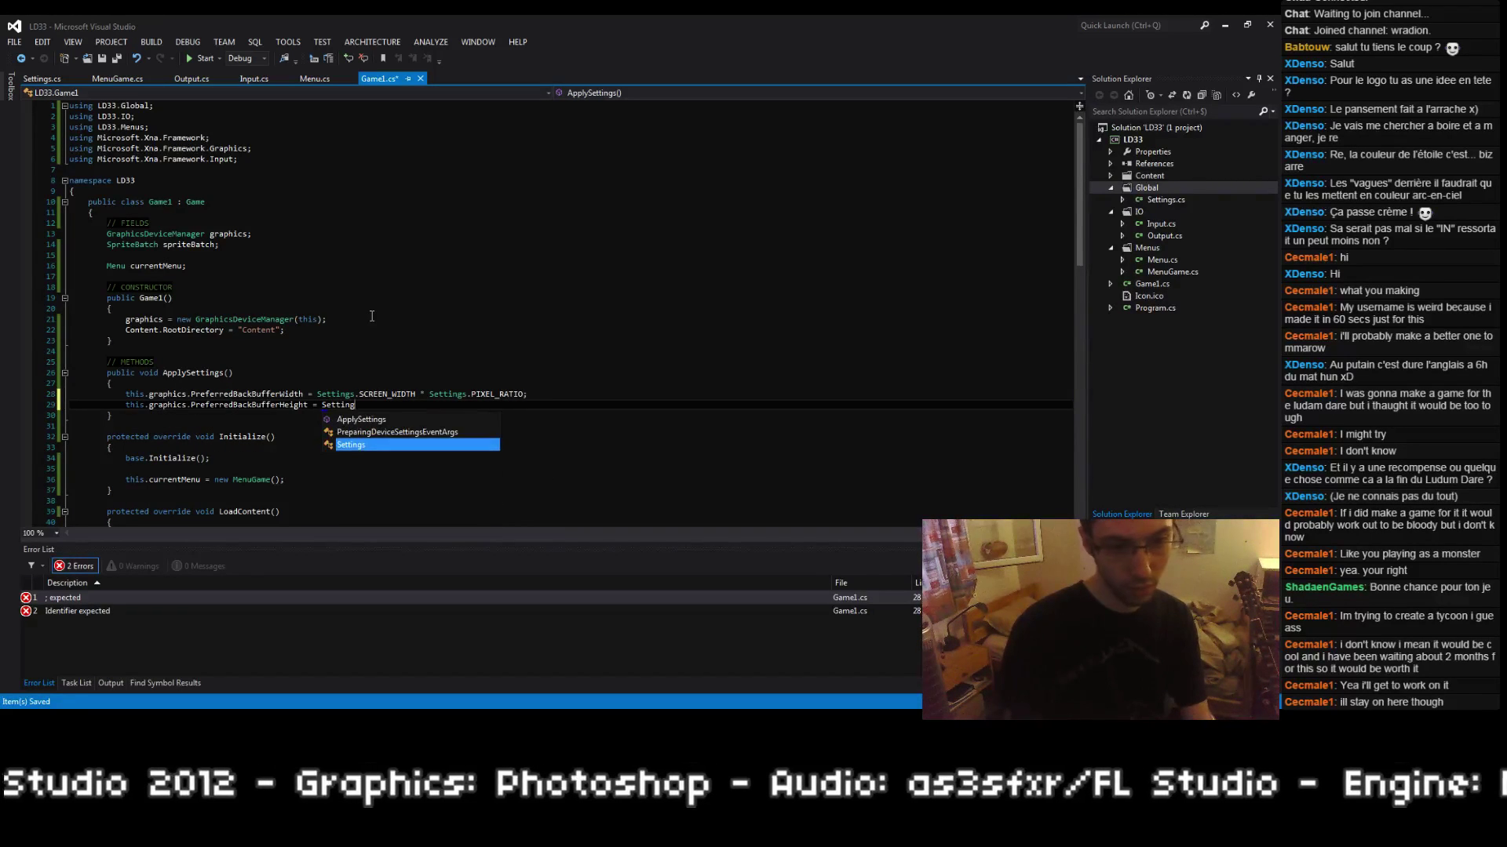
pyautogui.write('s.SCREEN_HEIGHT ')
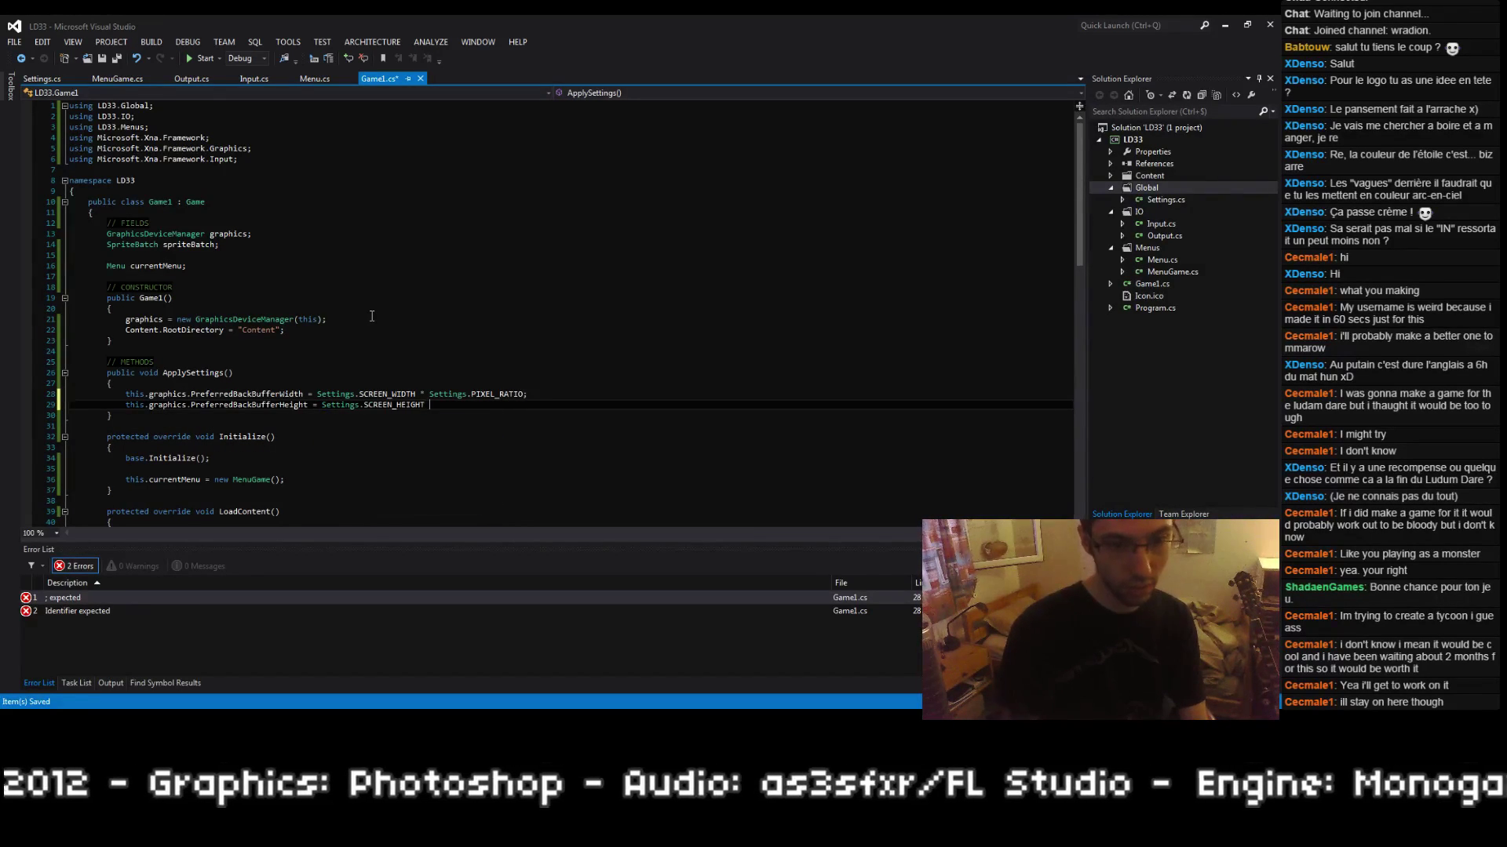
pyautogui.write('* Settings.PIXEL_RATIO;')
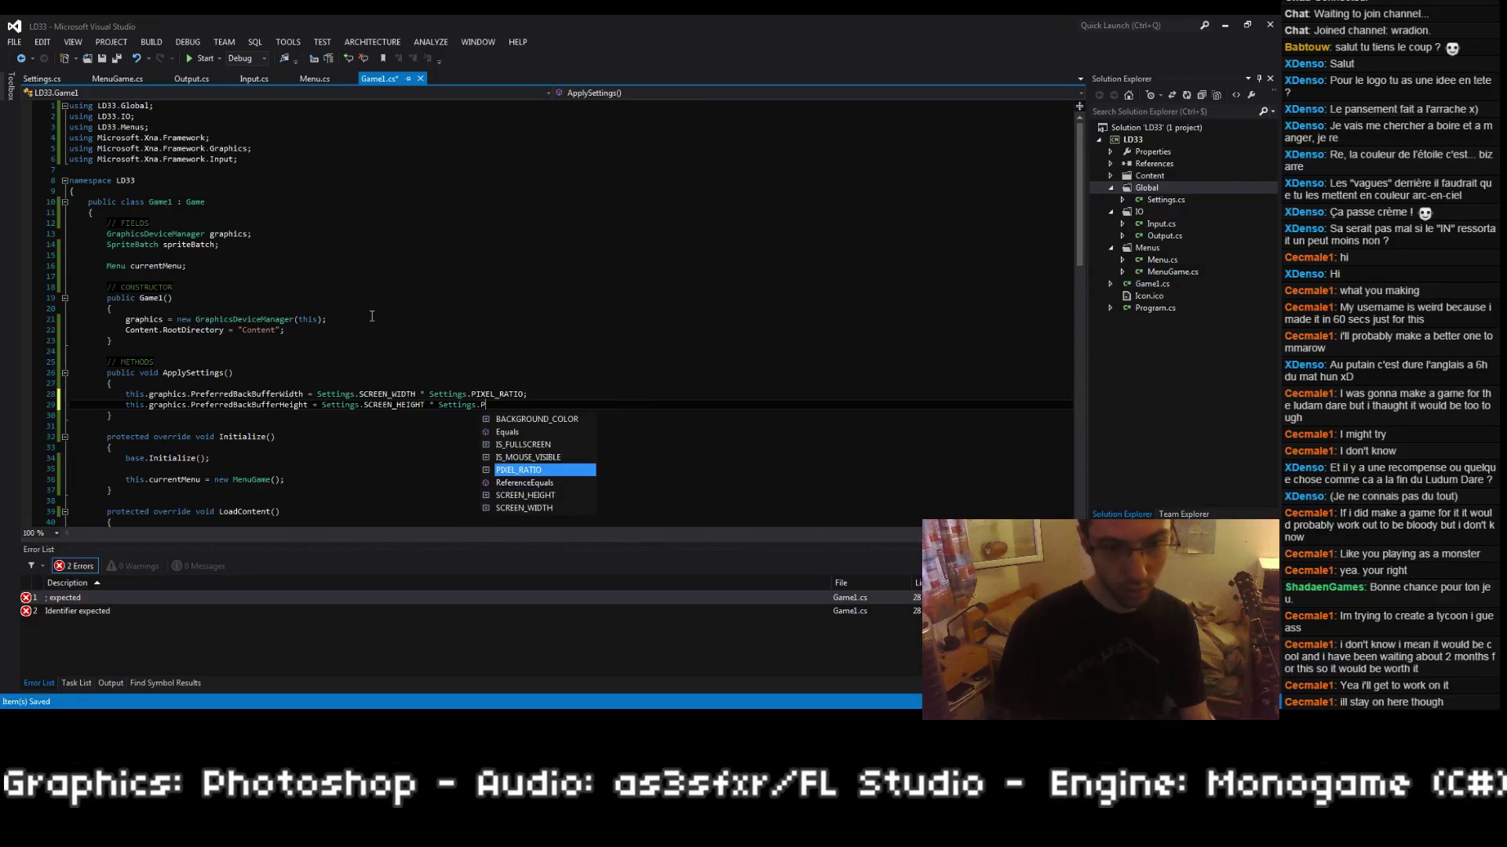
pyautogui.hotkey('ctrl', 's')
# Step: Add a line setting this.graphics.IsFullScreen to Settings.IS_FULLSCREEN and save the file
pyautogui.press('Return')
pyautogui.write('this.graphics/')
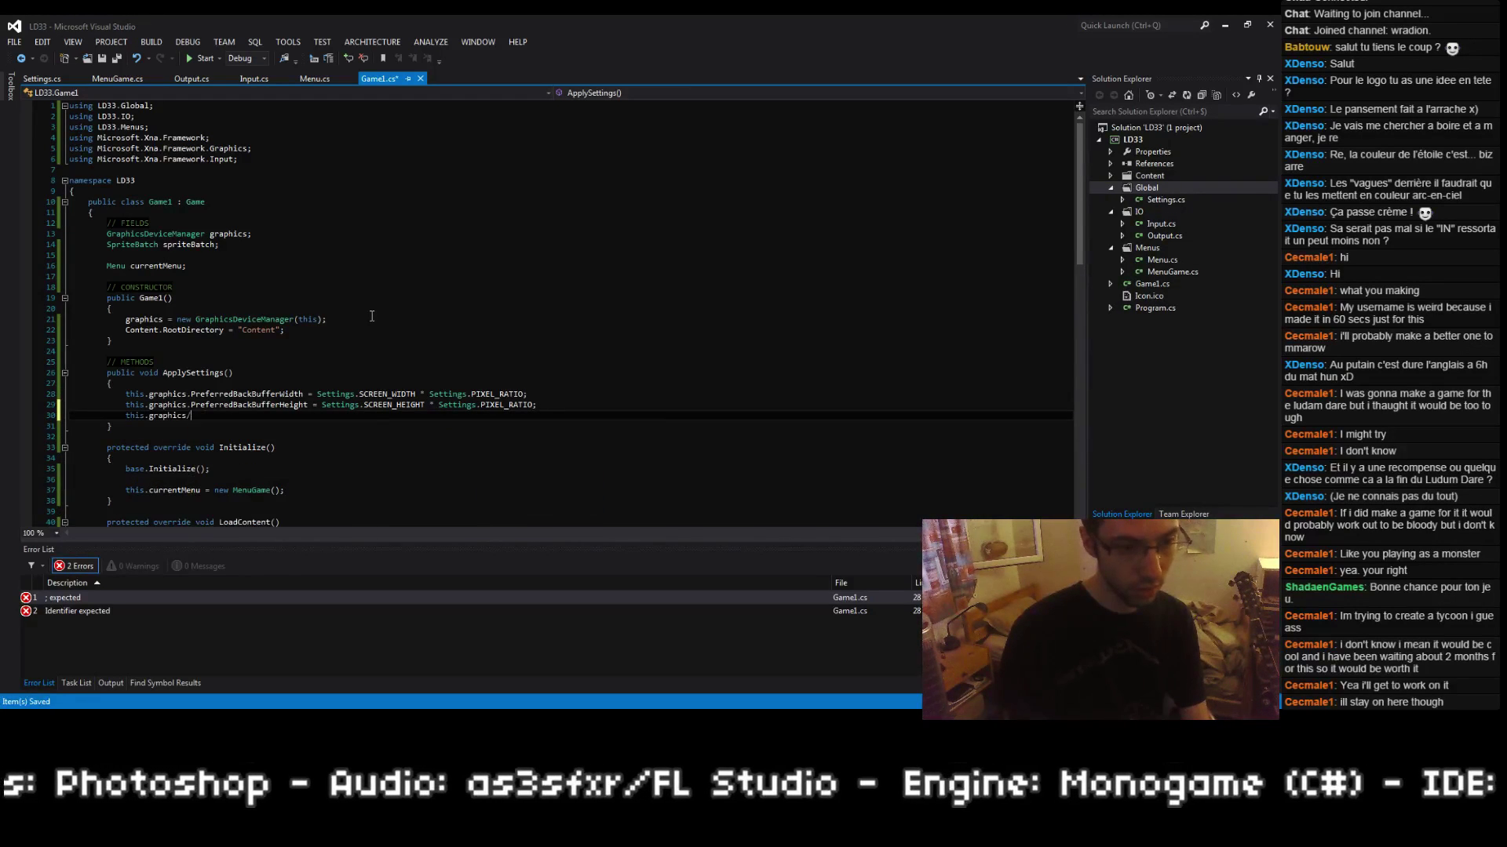
pyautogui.write('IsFullScreen')
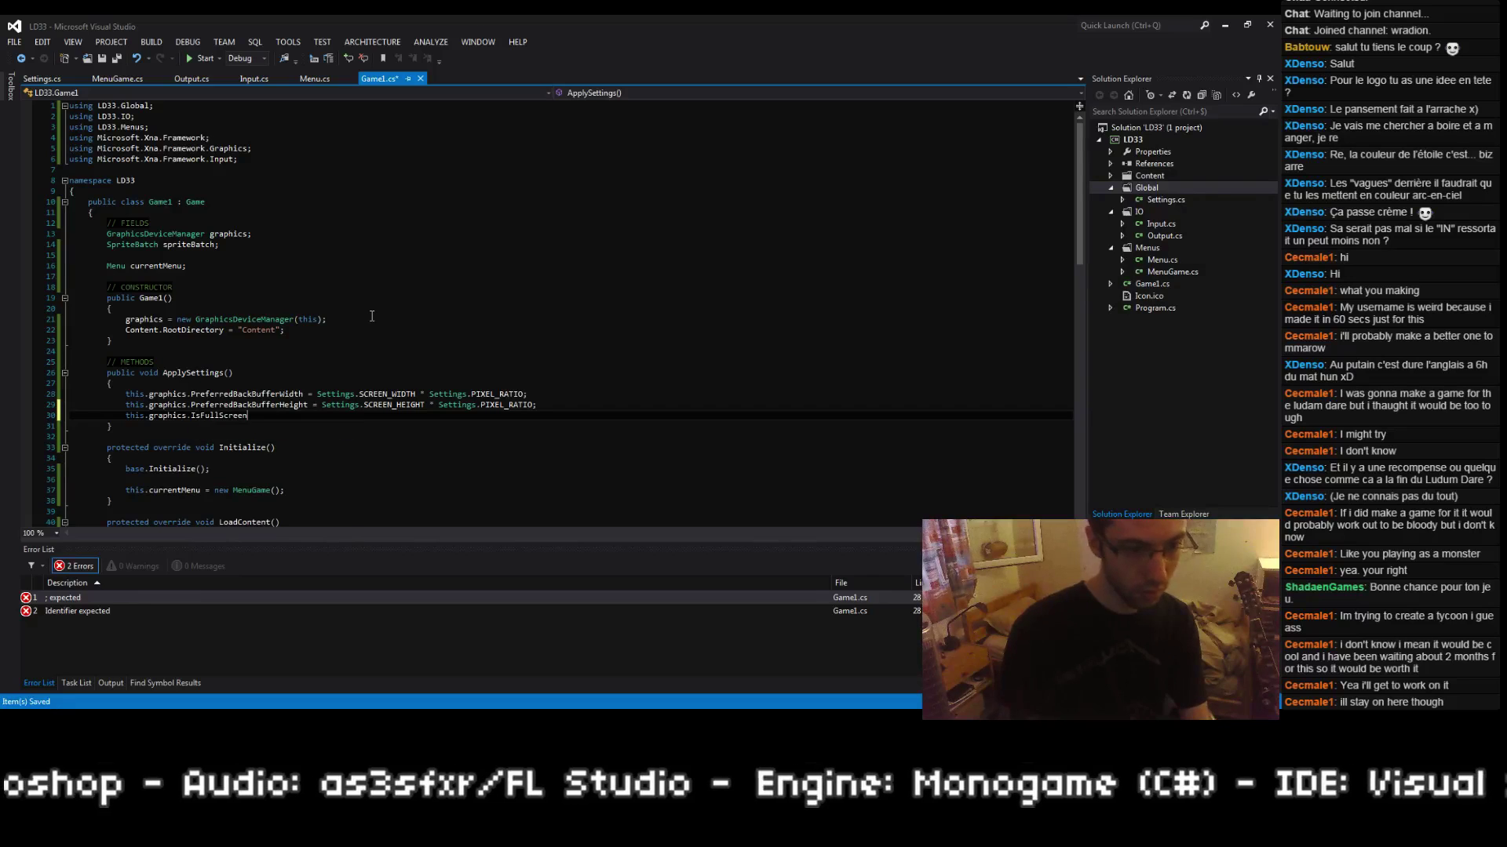
pyautogui.write(' = Settings.IS_FULLSCREEN;')
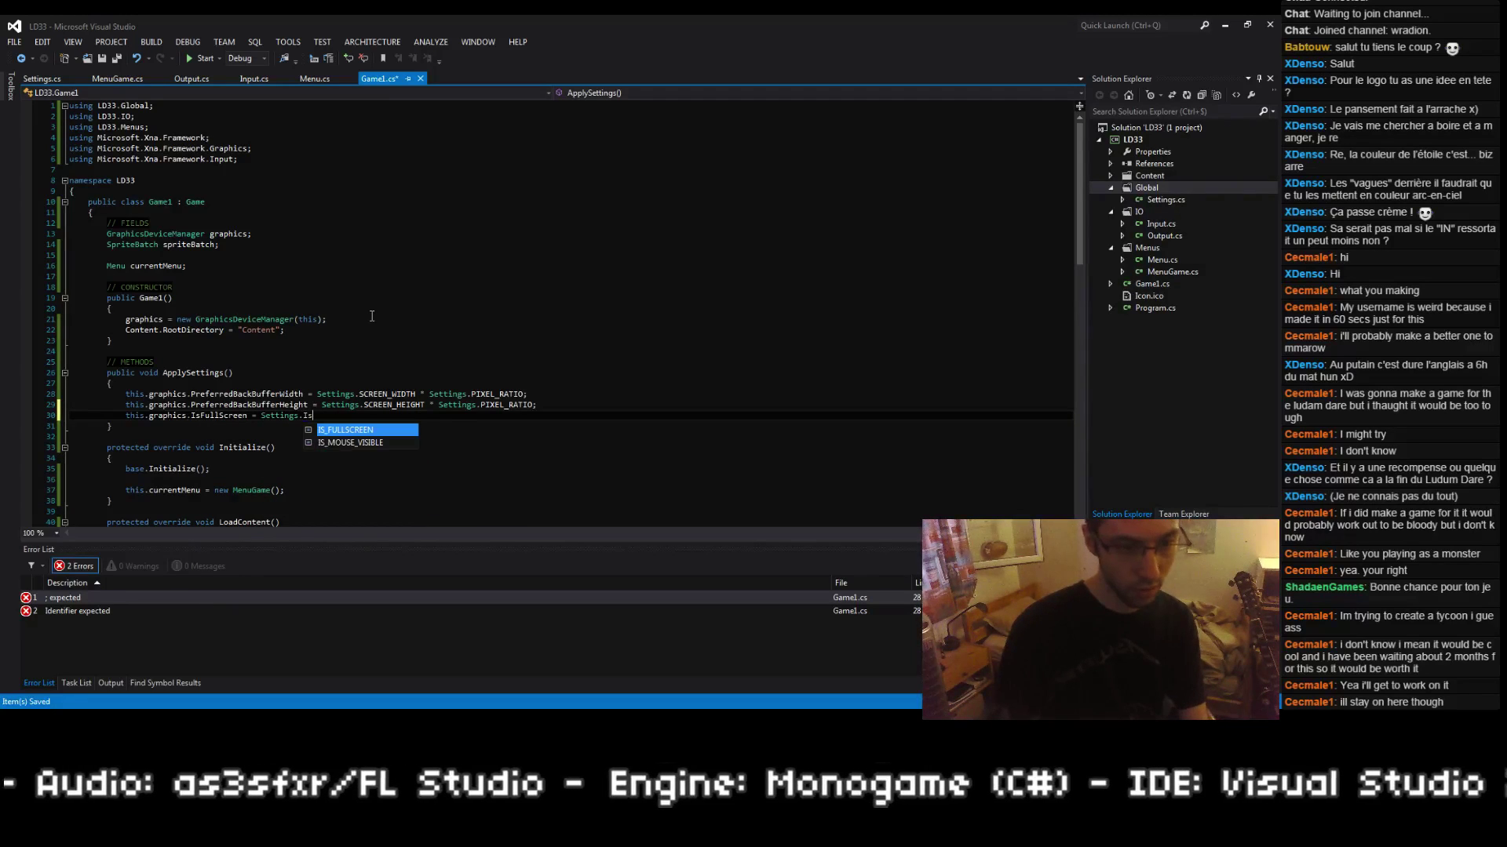
pyautogui.hotkey('ctrl', 's')
# Step: Add a line setting this.IsMouseVisible to Settings.IS_MOUSE_VISIBLE in ApplySettings
pyautogui.press('Return')
pyautogui.write('this.is')
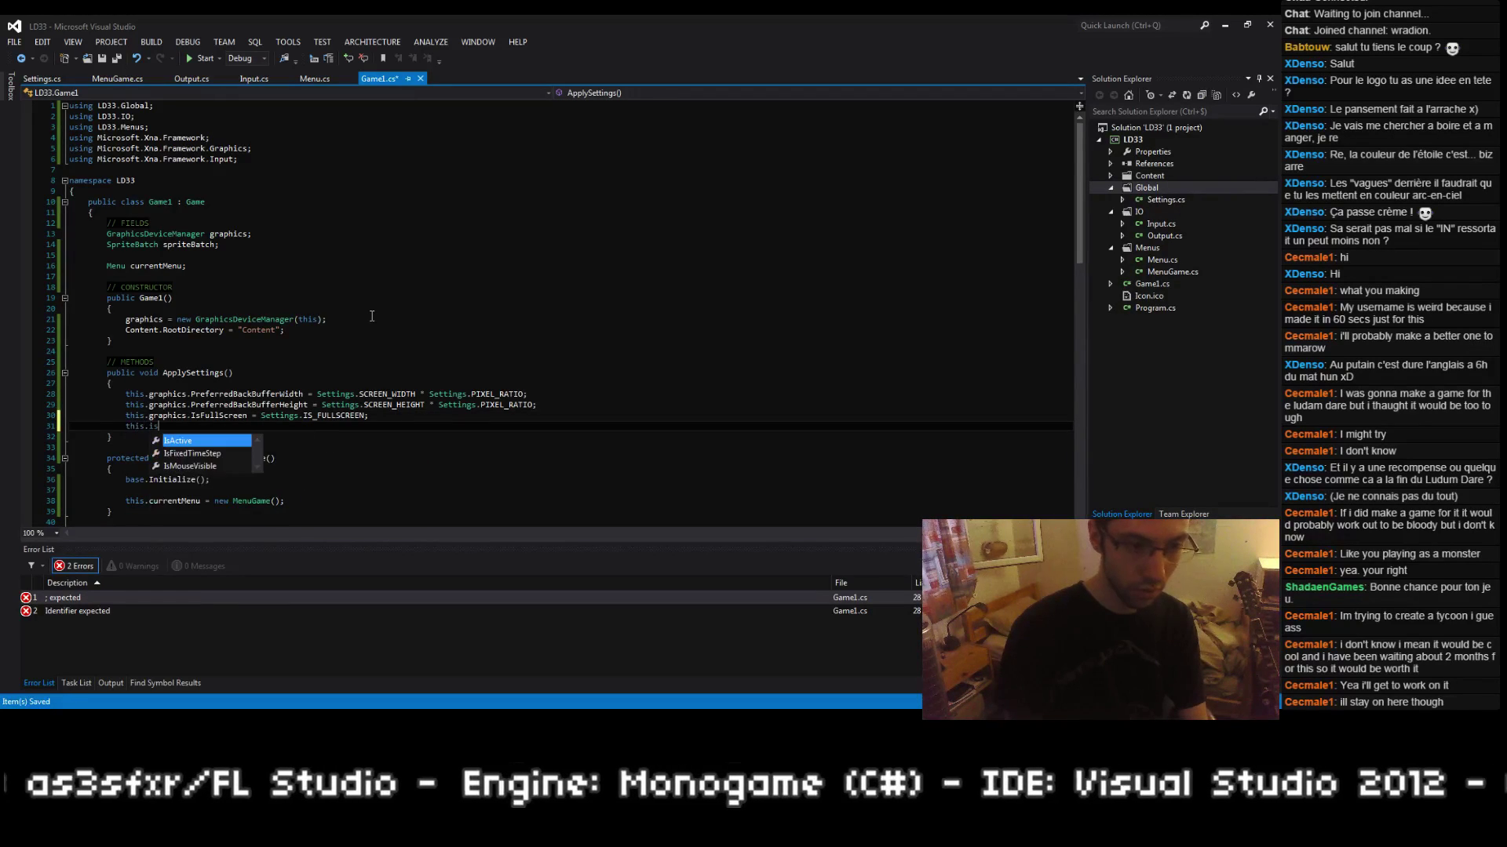
pyautogui.press('Down')
pyautogui.press('Down')
pyautogui.press('Tab')
pyautogui.write('= Settings.IS_FULLSCREEN;')
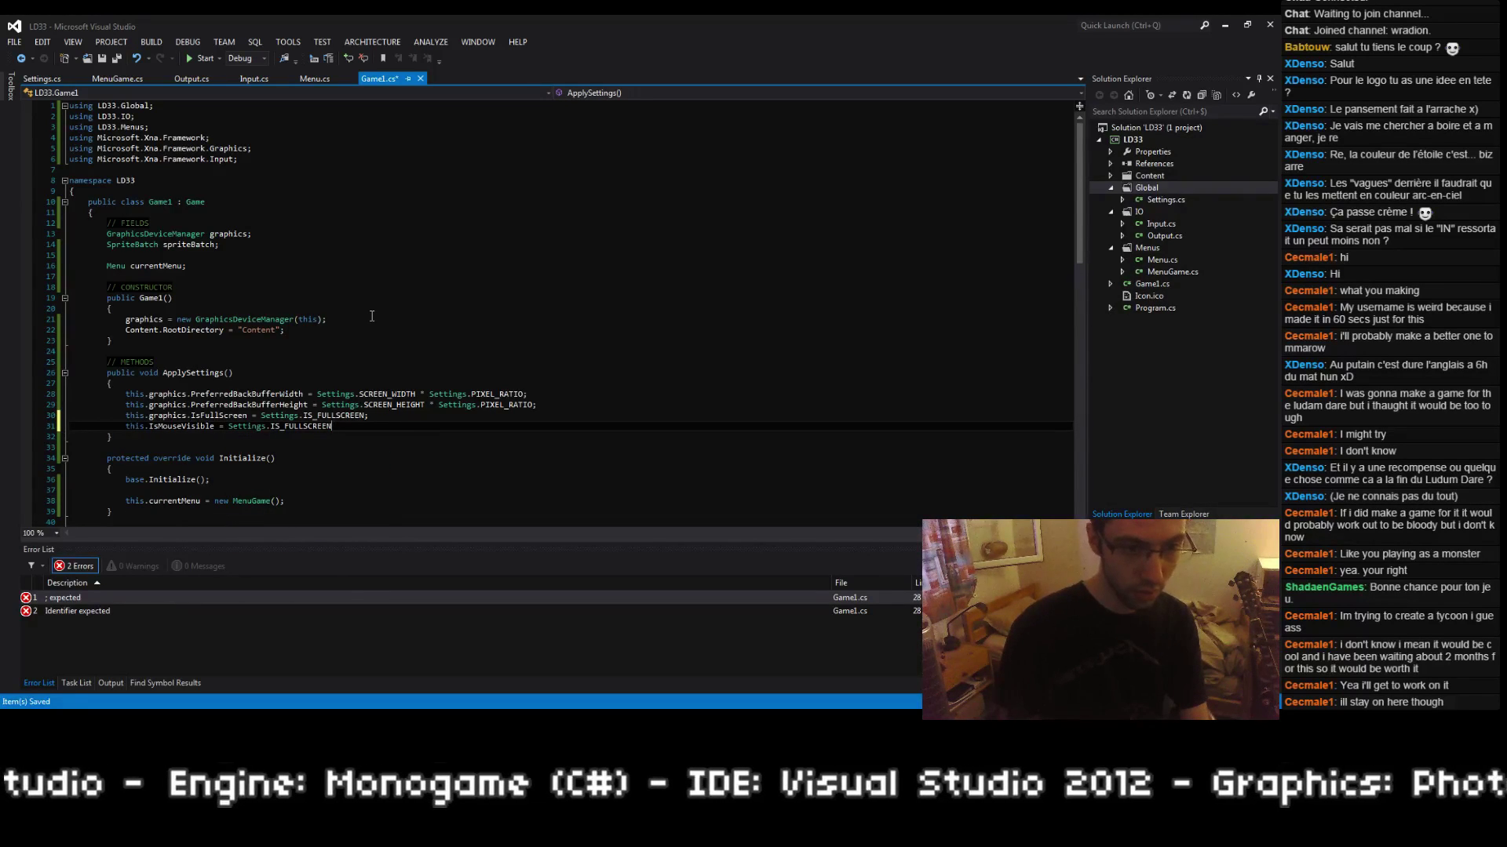
pyautogui.hotkey('ctrl', 'BackSpace')
pyautogui.write('IS_MOUSE_VISIBLE;')
pyautogui.press('Return')
pyautogui.write('t')
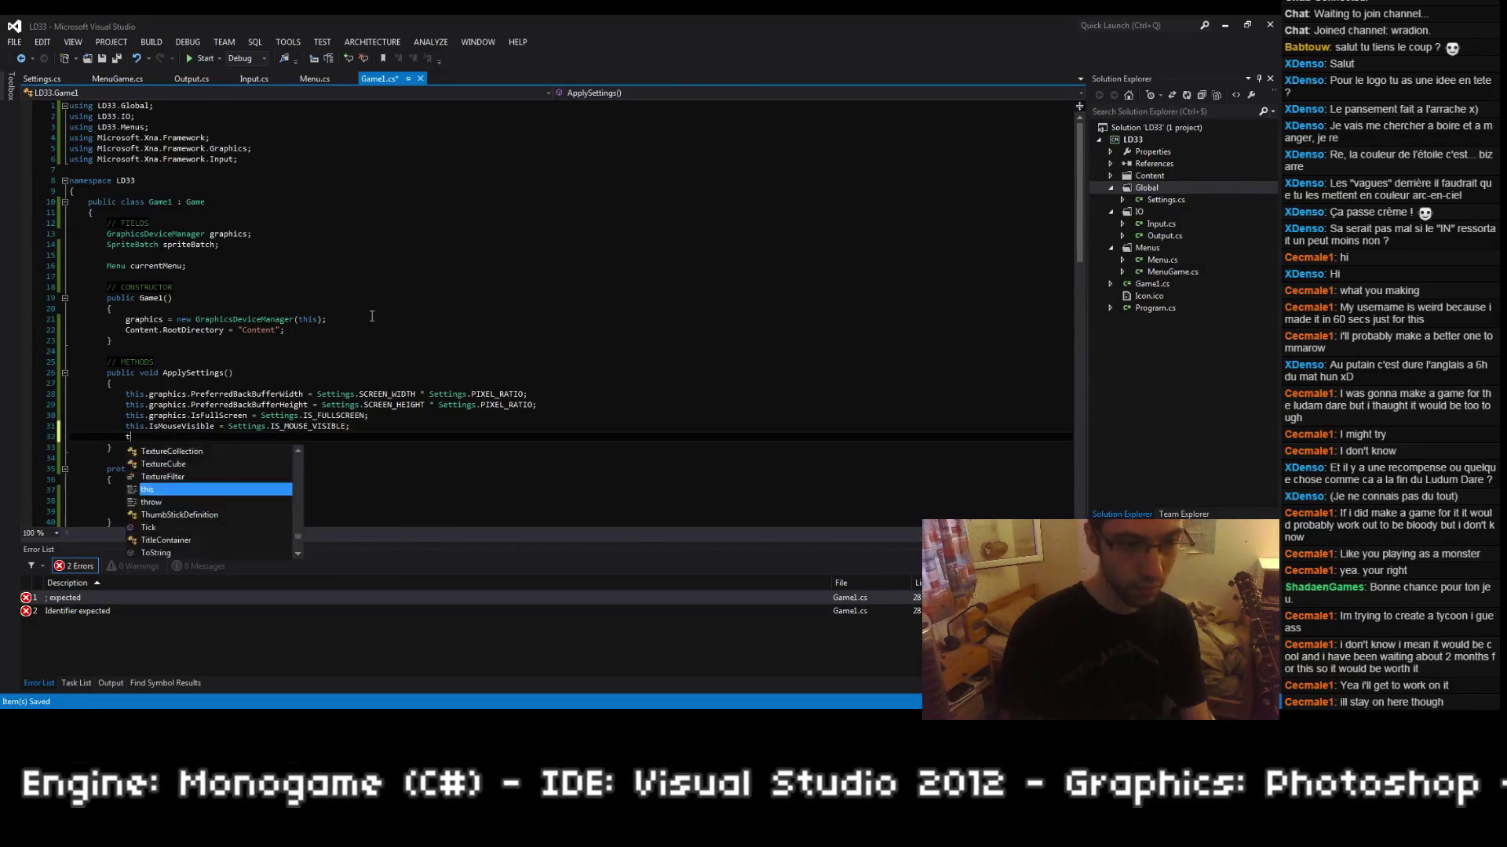
pyautogui.write('his.')
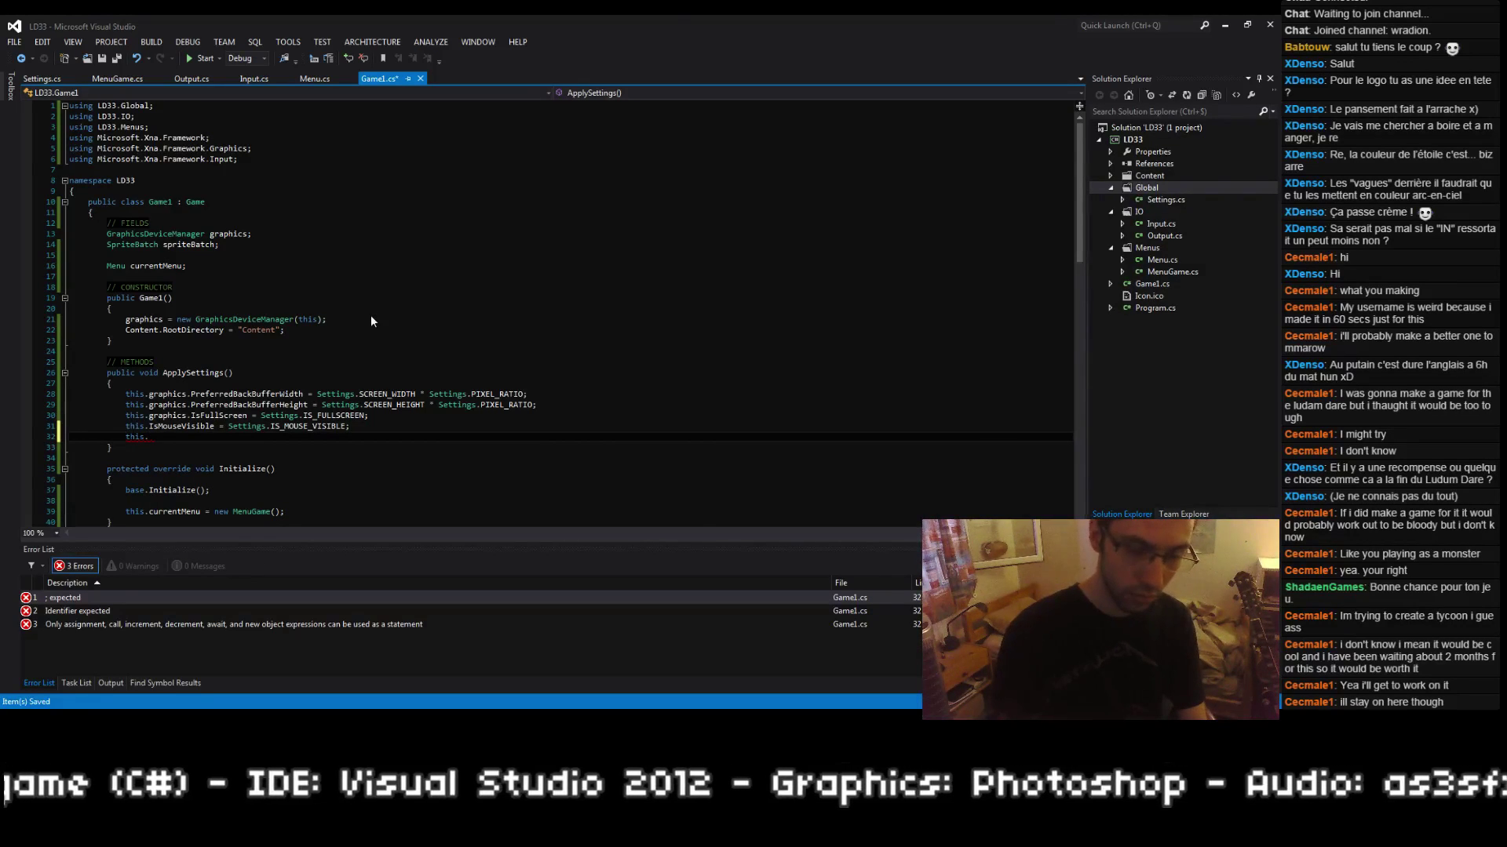
pyautogui.press('Home')
pyautogui.hotkey('shift', 'Down')
pyautogui.press('BackSpace')
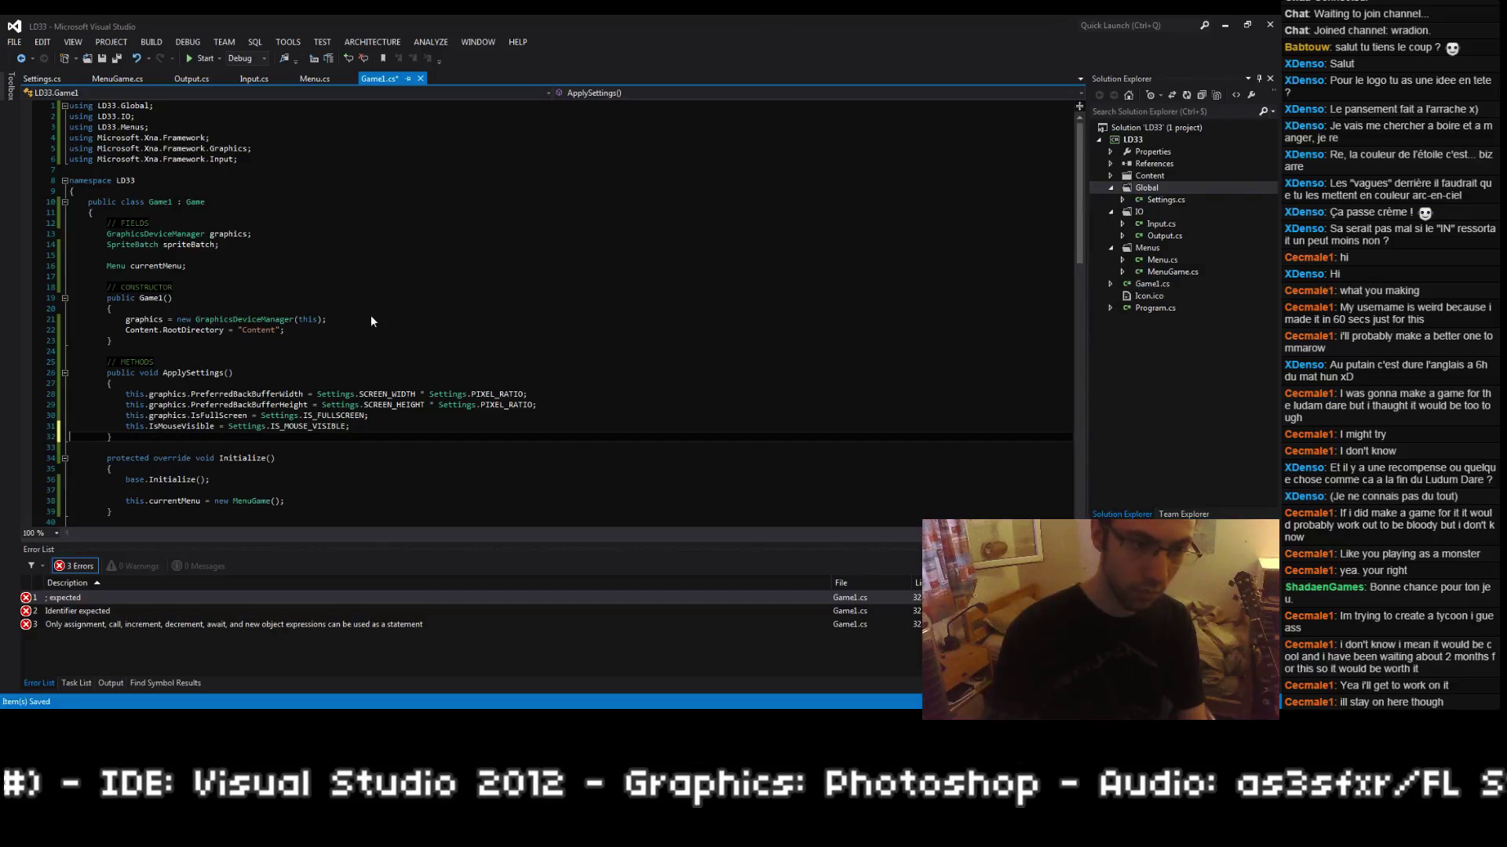
# Step: Call this.ApplySettings(); at the end of the Game1 constructor, separated by a blank line, and save the file
pyautogui.press('Up')
pyautogui.press('Up')
pyautogui.hotkey('ctrl', 's')
pyautogui.press('Up')
pyautogui.press('Up')
pyautogui.press('Up')
pyautogui.press('Up')
pyautogui.press('Up')
pyautogui.press('Up')
pyautogui.press('Up')
pyautogui.press('Up')
pyautogui.press('Up')
pyautogui.press('Down')
pyautogui.press('End')
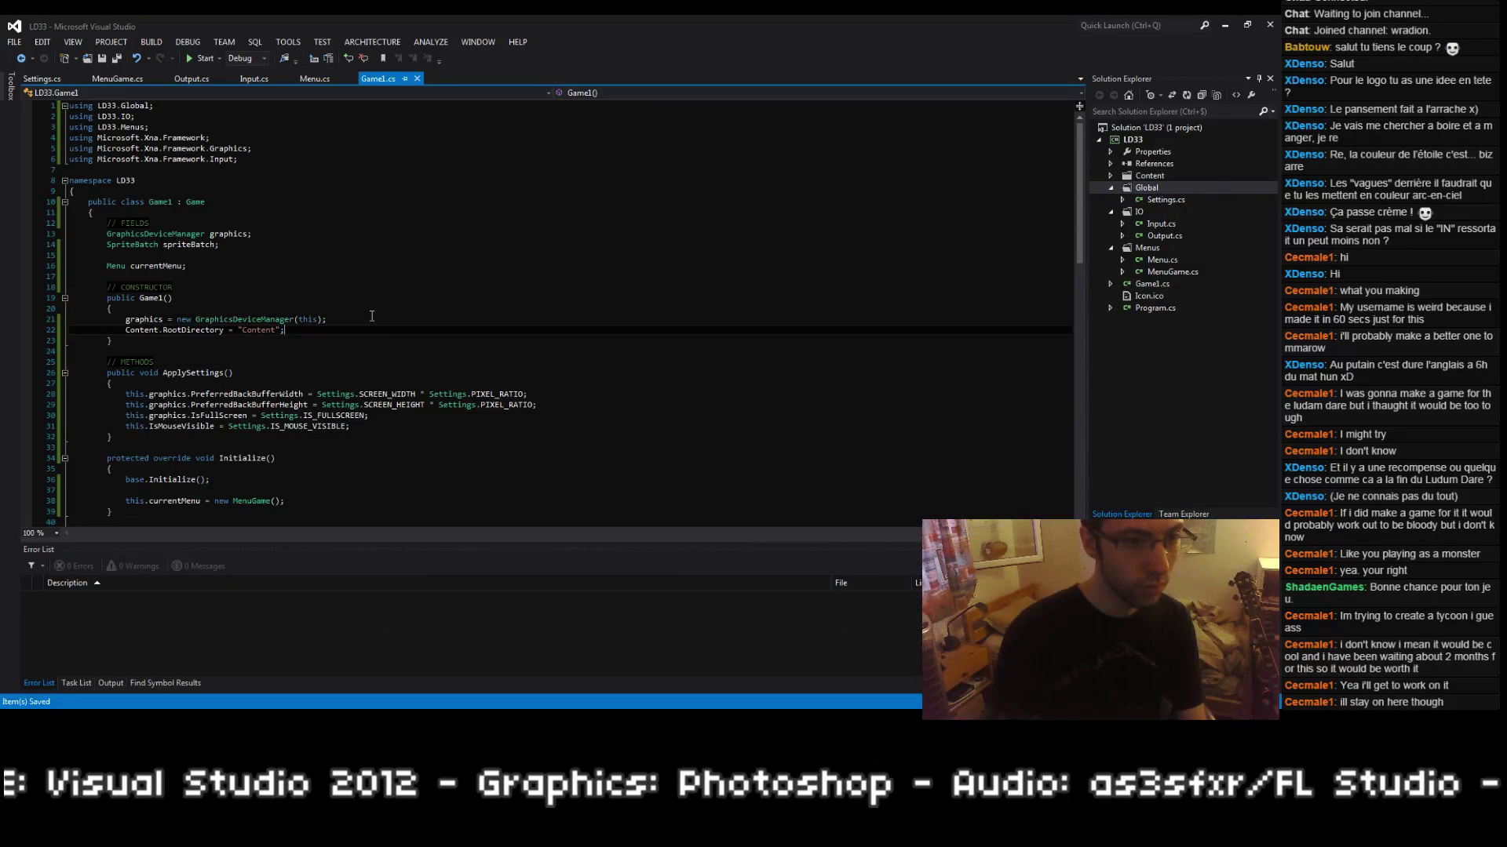
pyautogui.press('Return')
pyautogui.press('Return')
pyautogui.write('this.ApplySettings();')
pyautogui.hotkey('ctrl', 's')
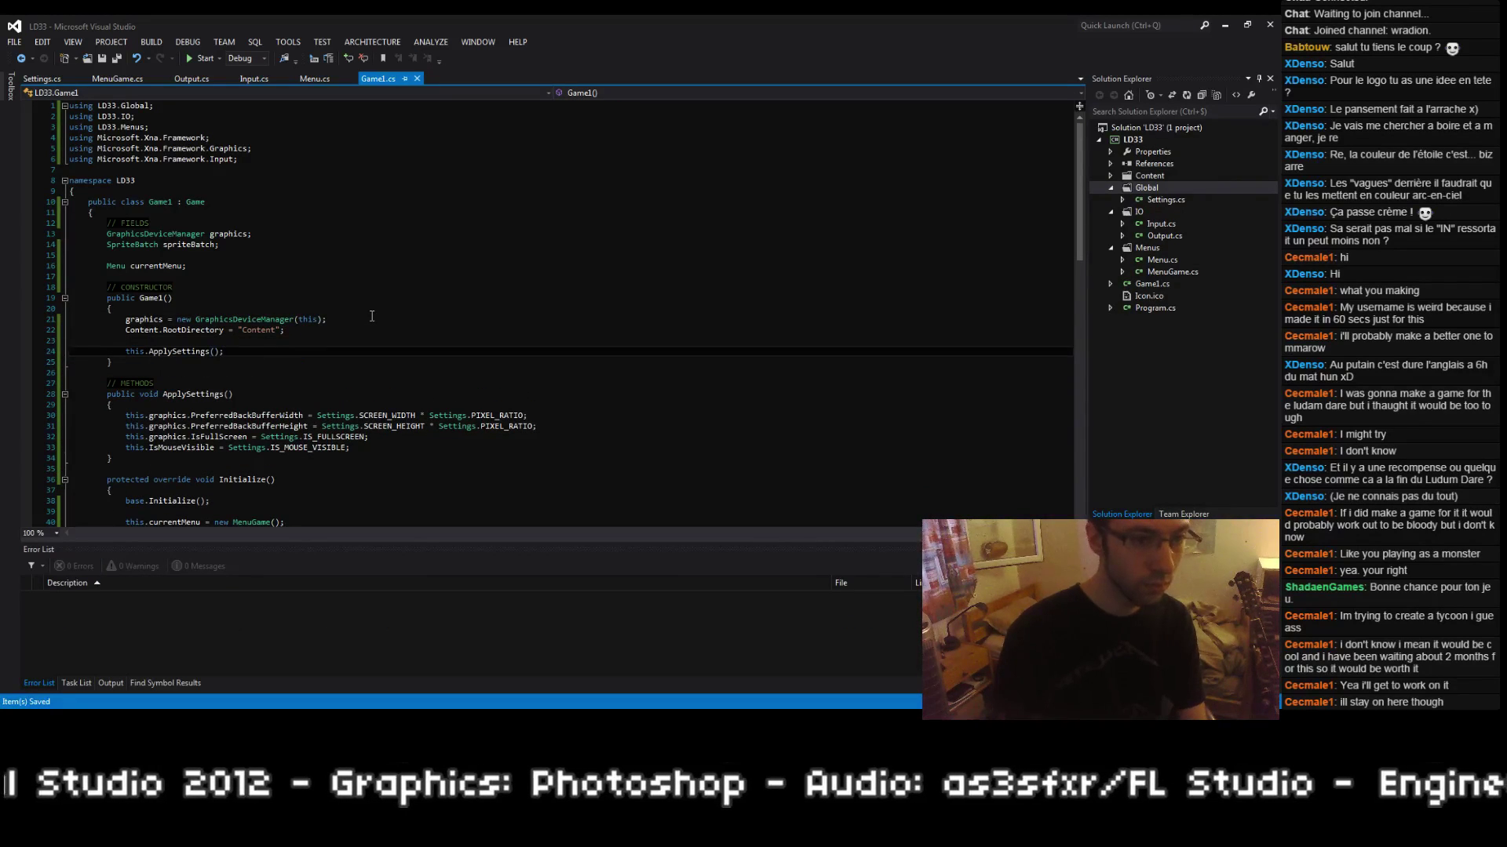
# Step: In Game1's Draw method, replace the Color.CornflowerBlue argument of GraphicsDevice.Clear with Settings.BACKGROUND_COLOR
pyautogui.scroll(-10, 369, 317)
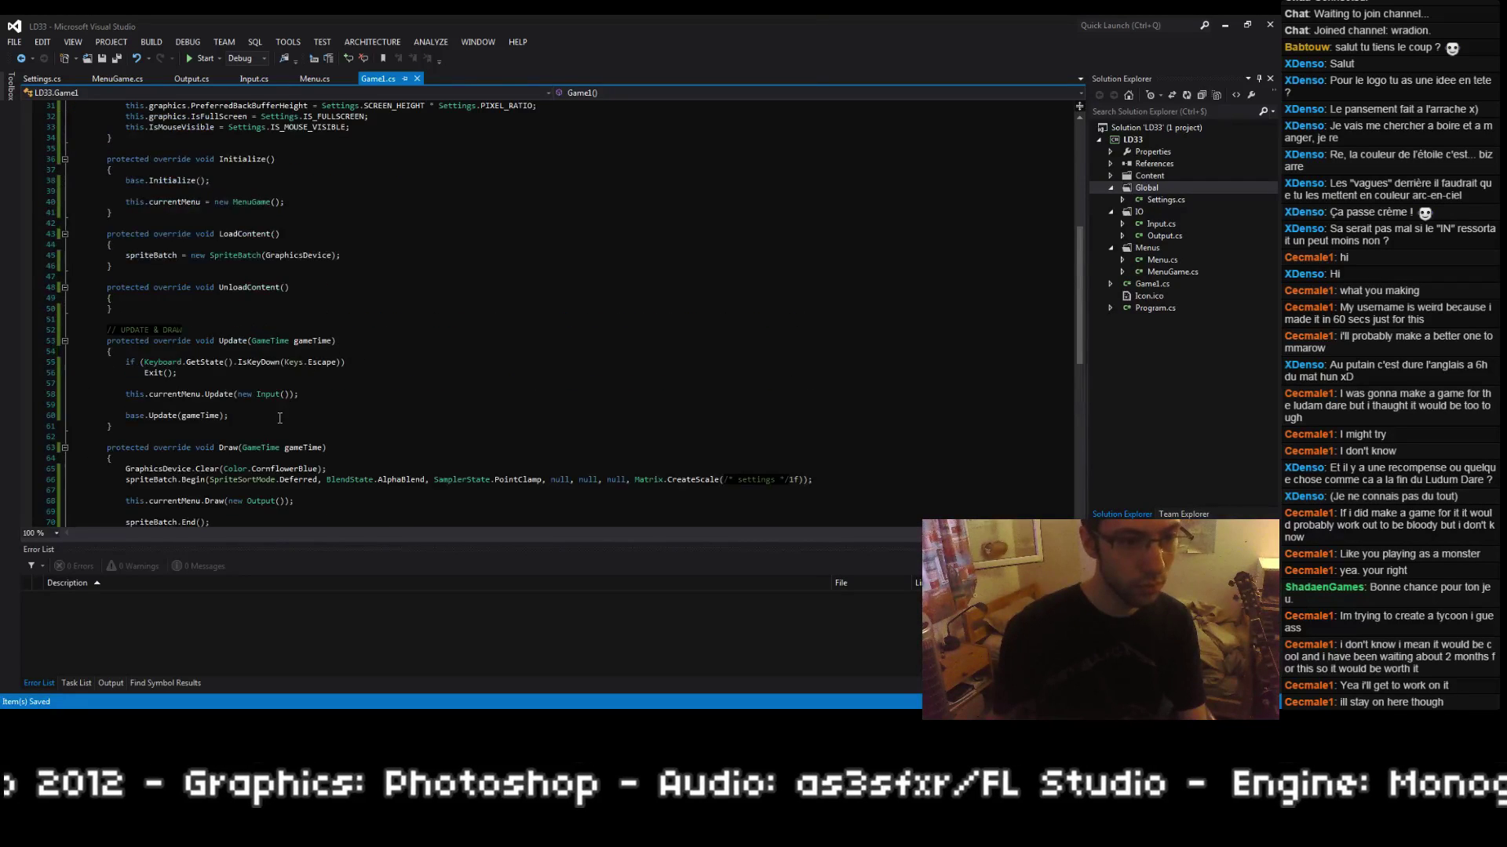
pyautogui.scroll(-4, 279, 418)
pyautogui.doubleClick(284, 341)
pyautogui.press('BackSpace')
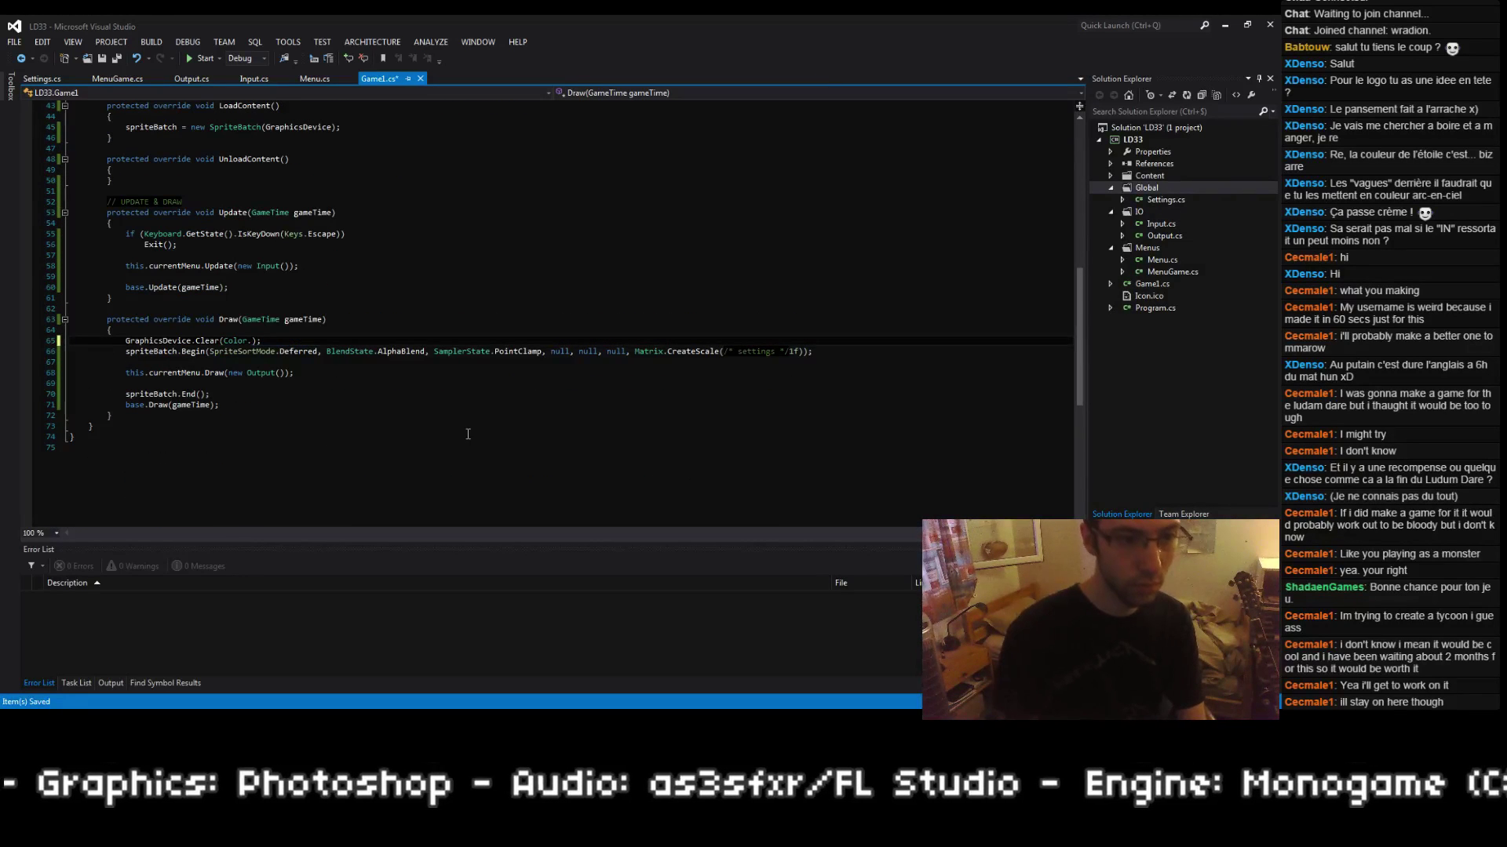
pyautogui.write('Settings.')
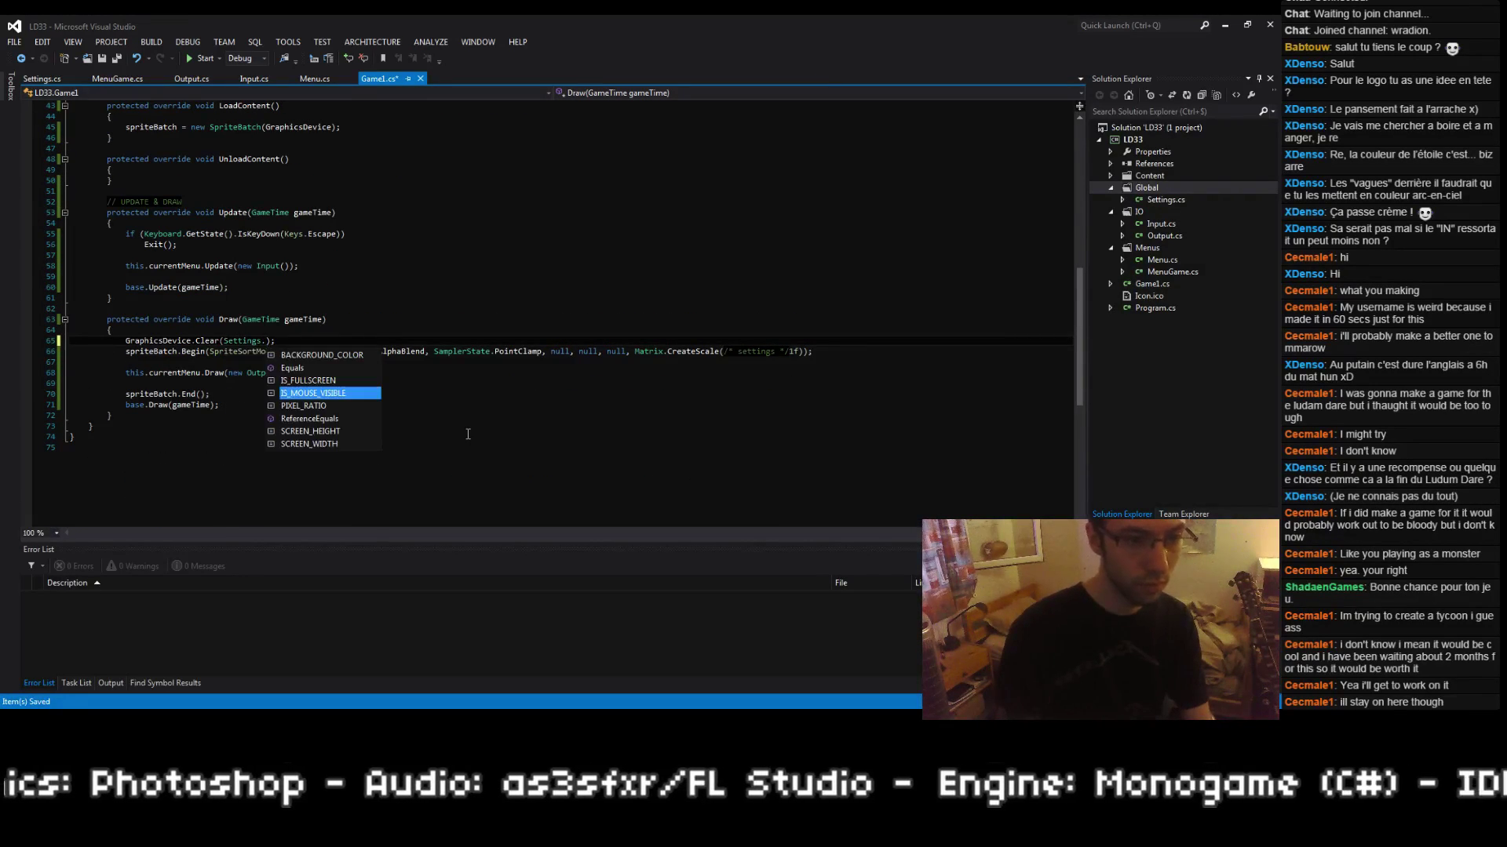
pyautogui.press('Down')
pyautogui.press('Down')
pyautogui.press('Up')
pyautogui.press('Up')
pyautogui.press('Up')
pyautogui.press('Up')
pyautogui.press('Up')
pyautogui.press('Tab')
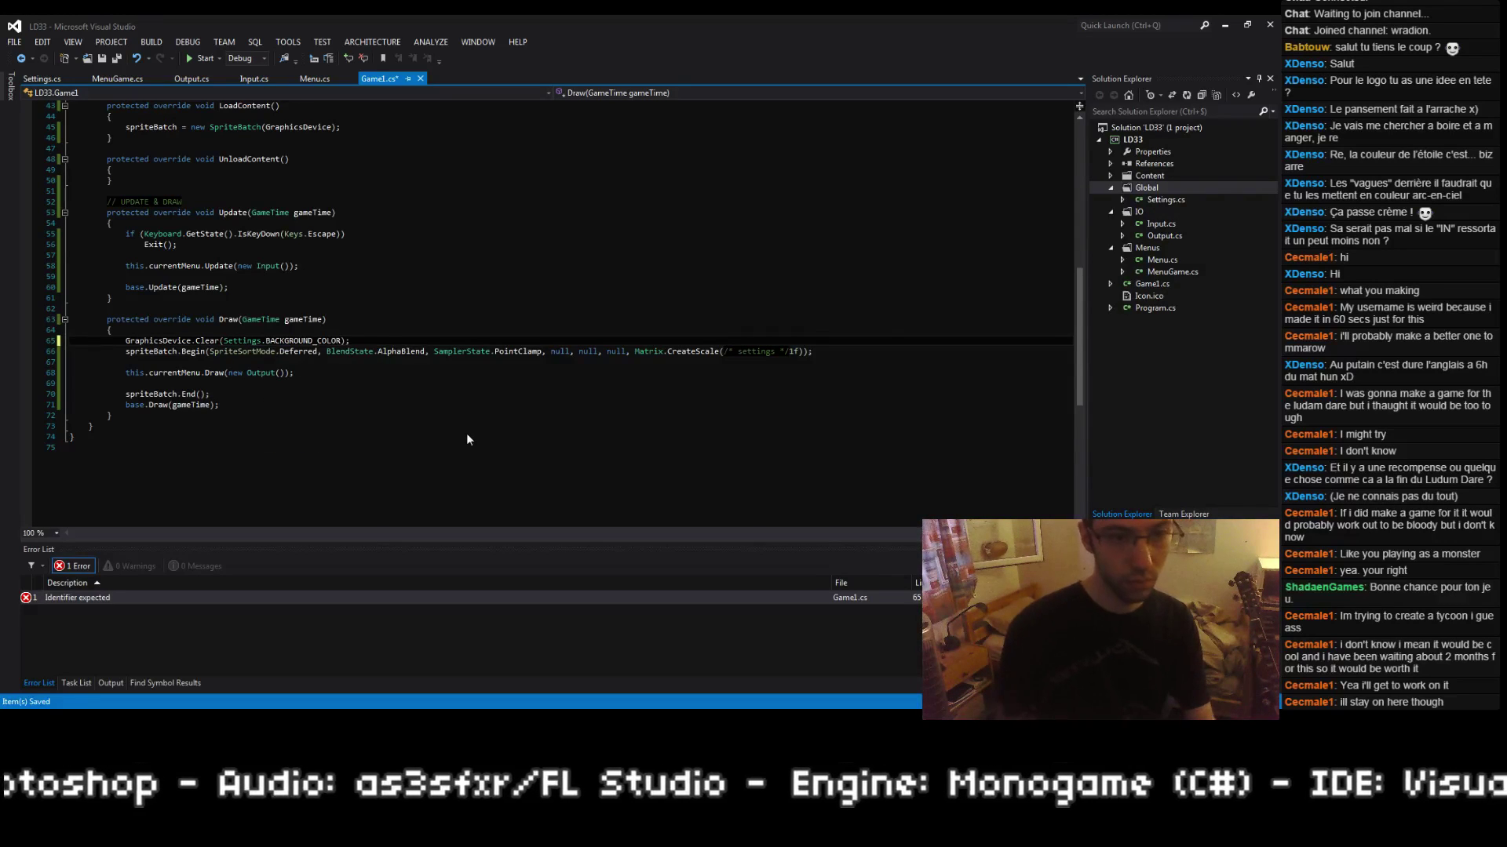
# Step: Replace the Matrix.CreateScale argument in the spriteBatch.Begin call, including its placeholder comment, with Settings.PIXEL_RATIO
pyautogui.doubleClick(756, 350)
pyautogui.press('BackSpace')
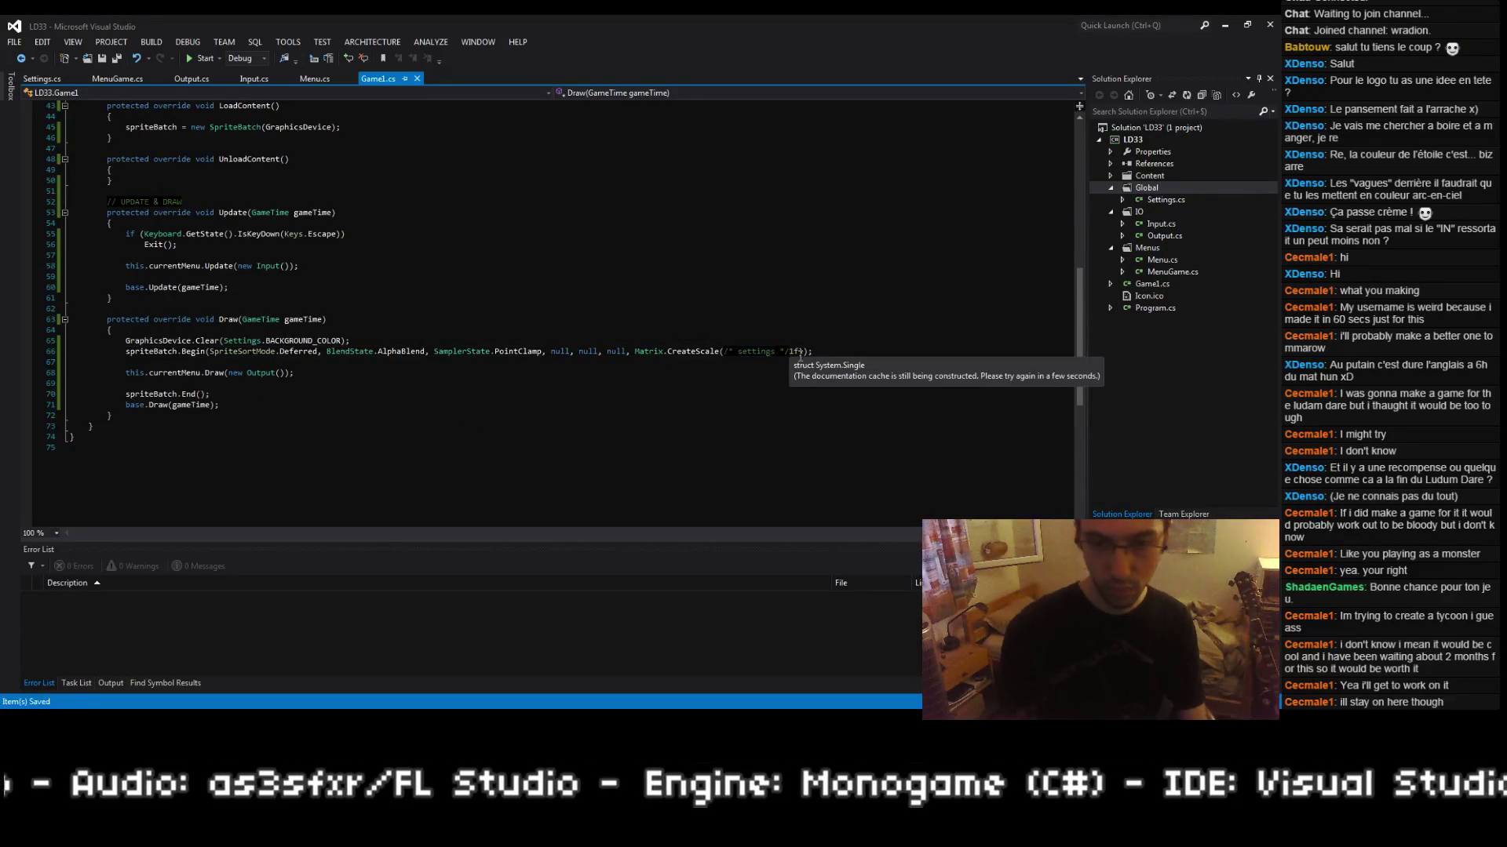
pyautogui.press('Delete')
pyautogui.press('Delete')
pyautogui.press('BackSpace')
pyautogui.press('BackSpace')
pyautogui.write('Settings.PIXEL_RATIO')
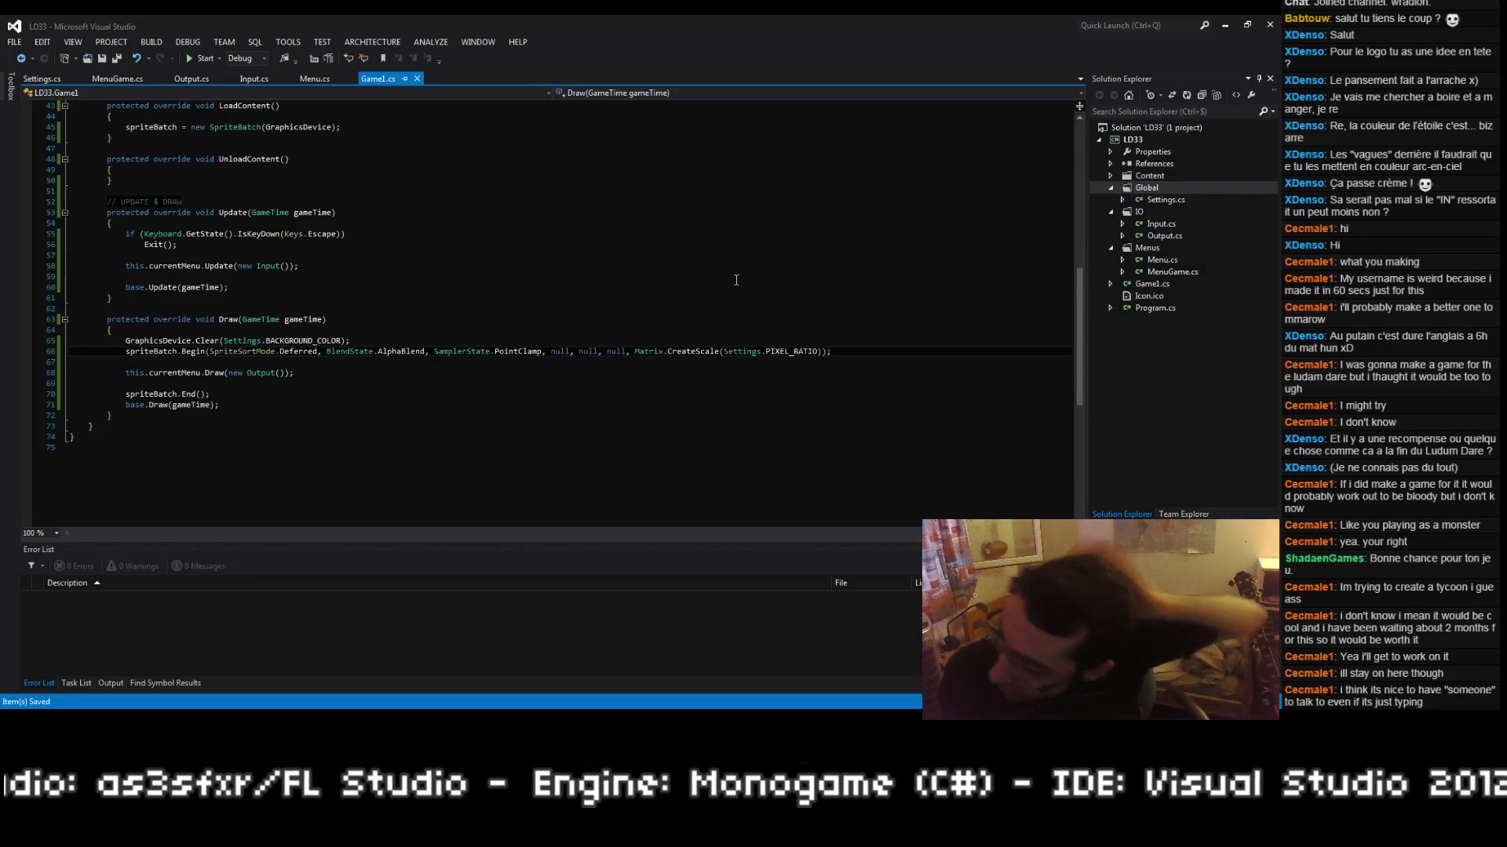
pyautogui.moveTo(690, 287); pyautogui.dragTo(651, 267)
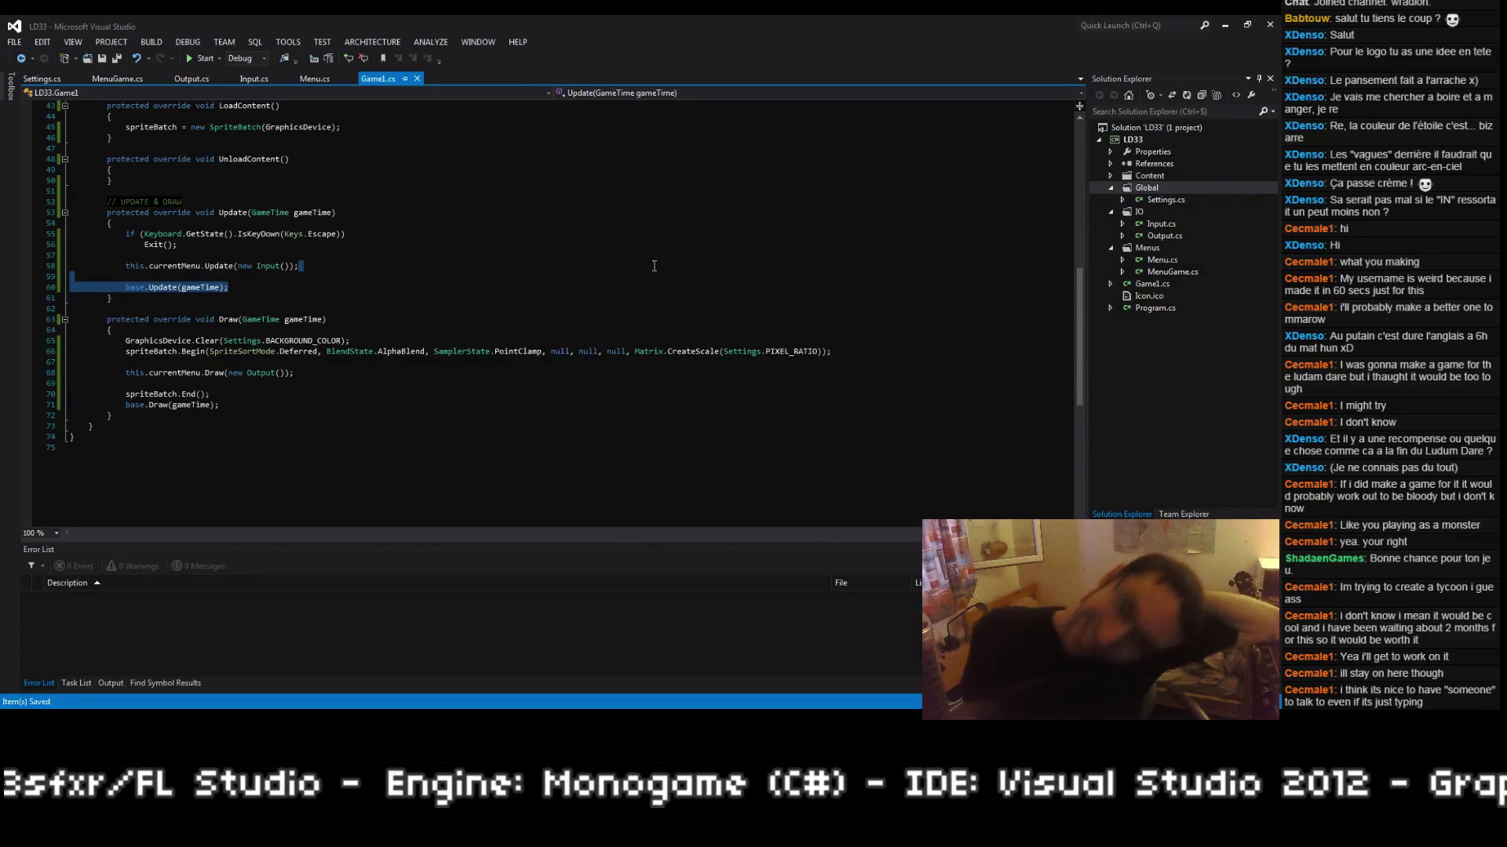
pyautogui.click(804, 330)
pyautogui.click(879, 351)
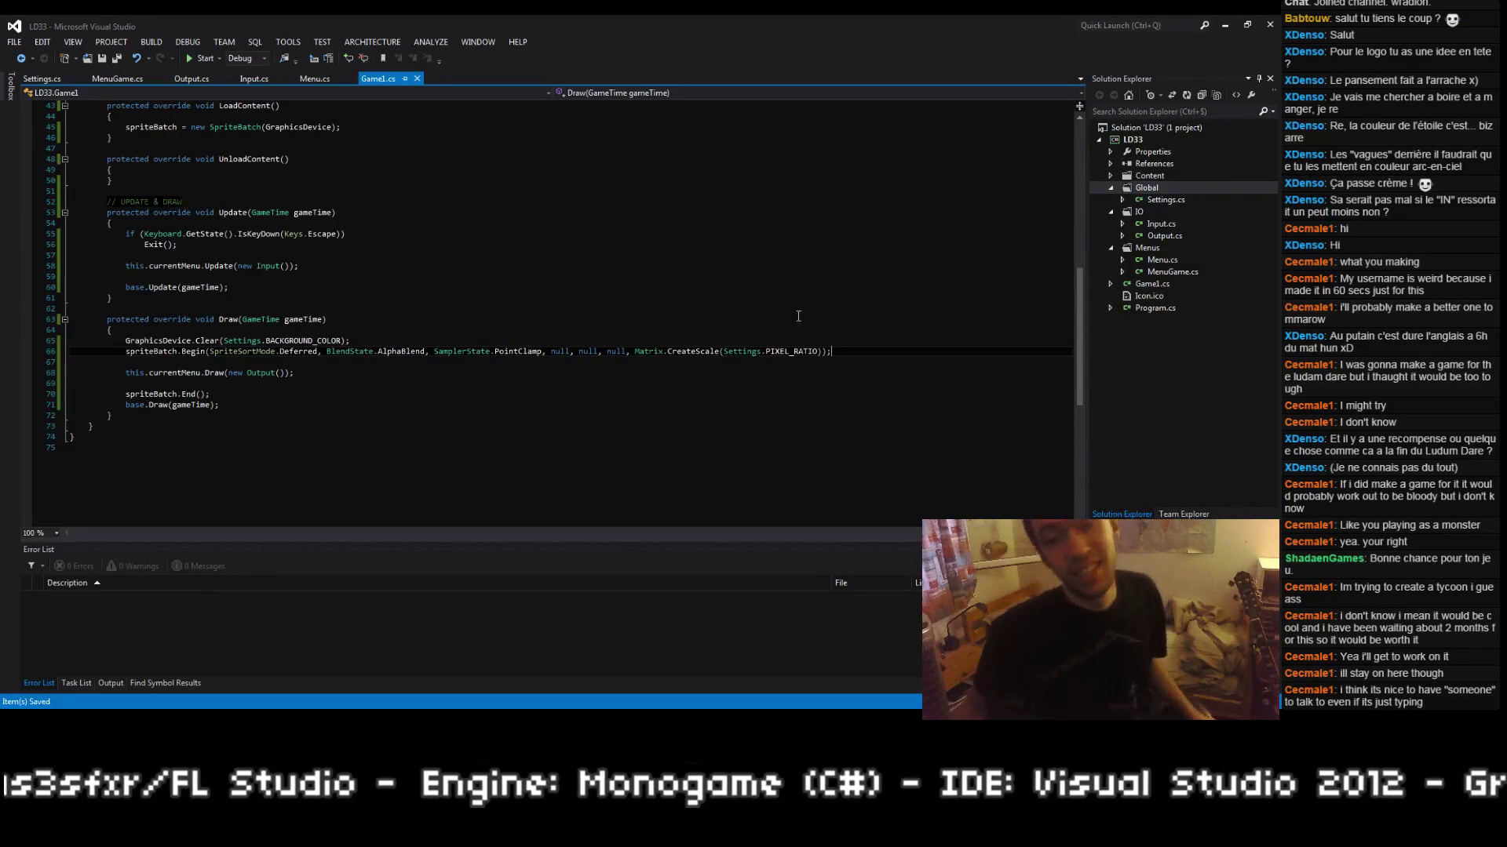
pyautogui.click(868, 298)
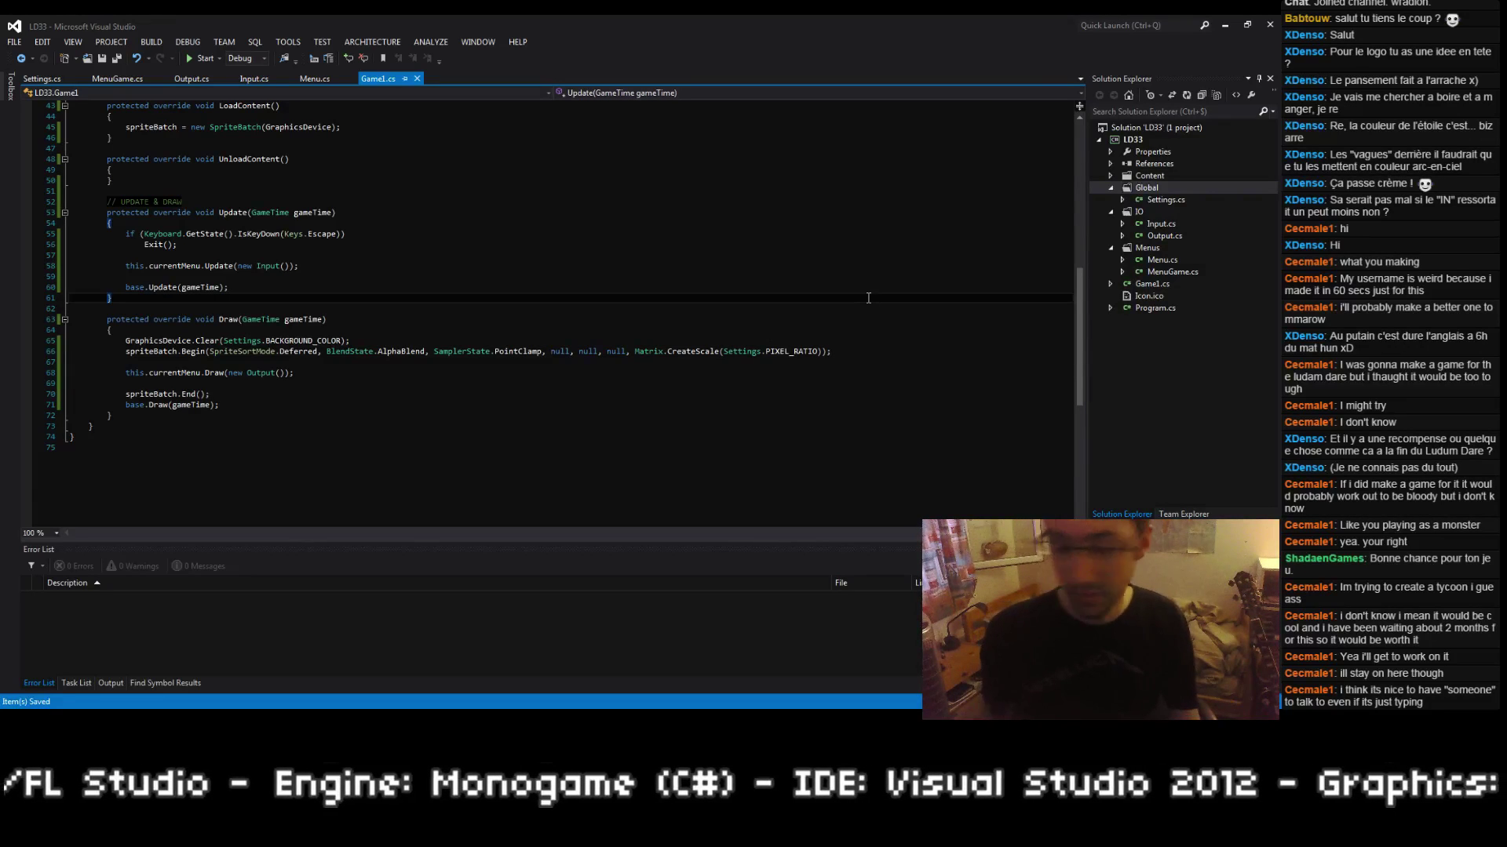
pyautogui.press('Up')
pyautogui.press('Down')
pyautogui.press('Down')
pyautogui.press('Down')
pyautogui.press('Down')
pyautogui.press('Down')
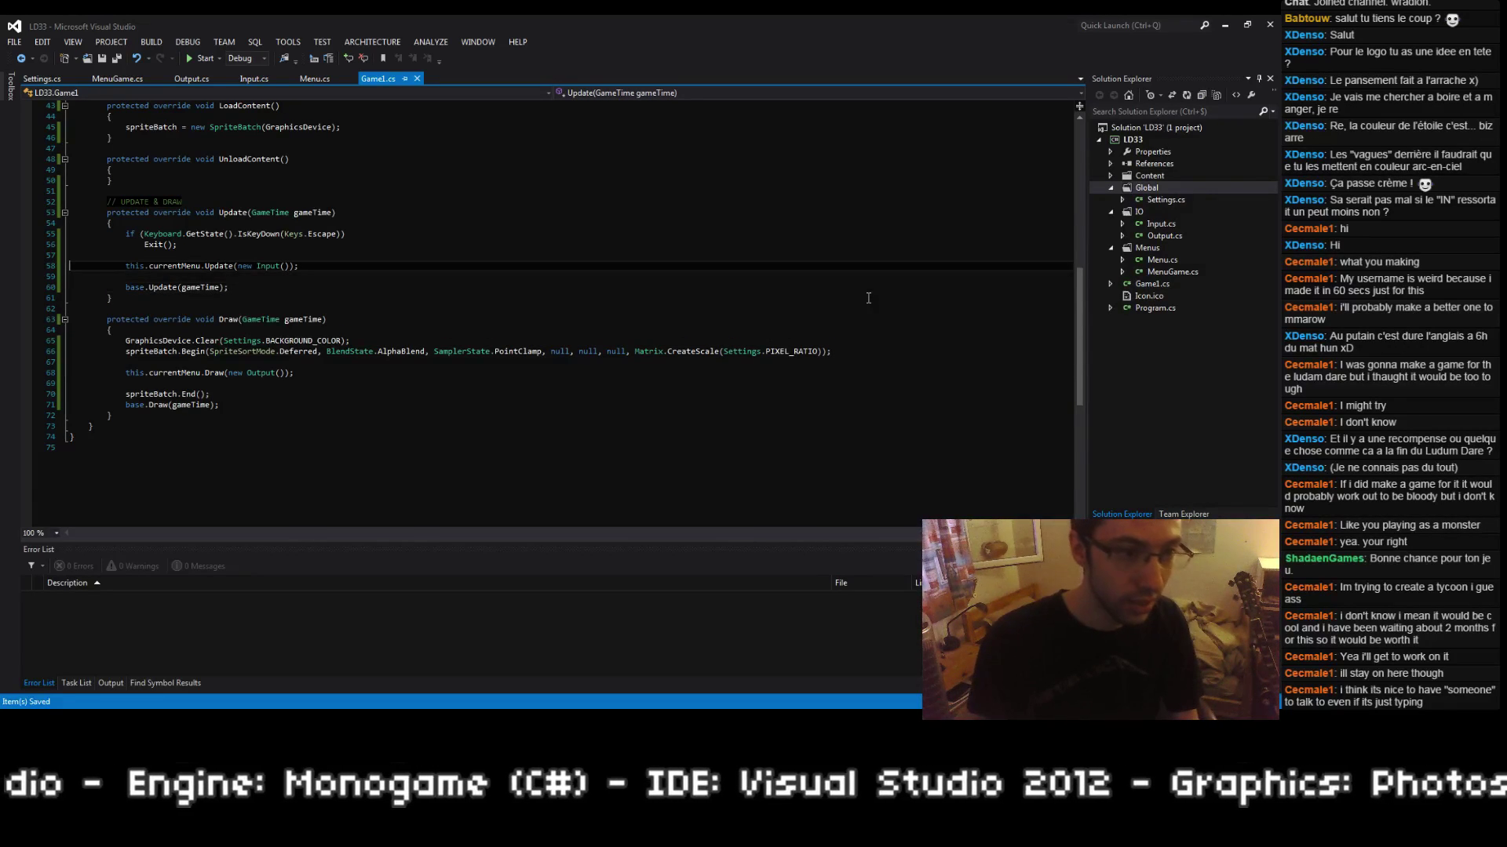
pyautogui.press('Down')
pyautogui.press('Down')
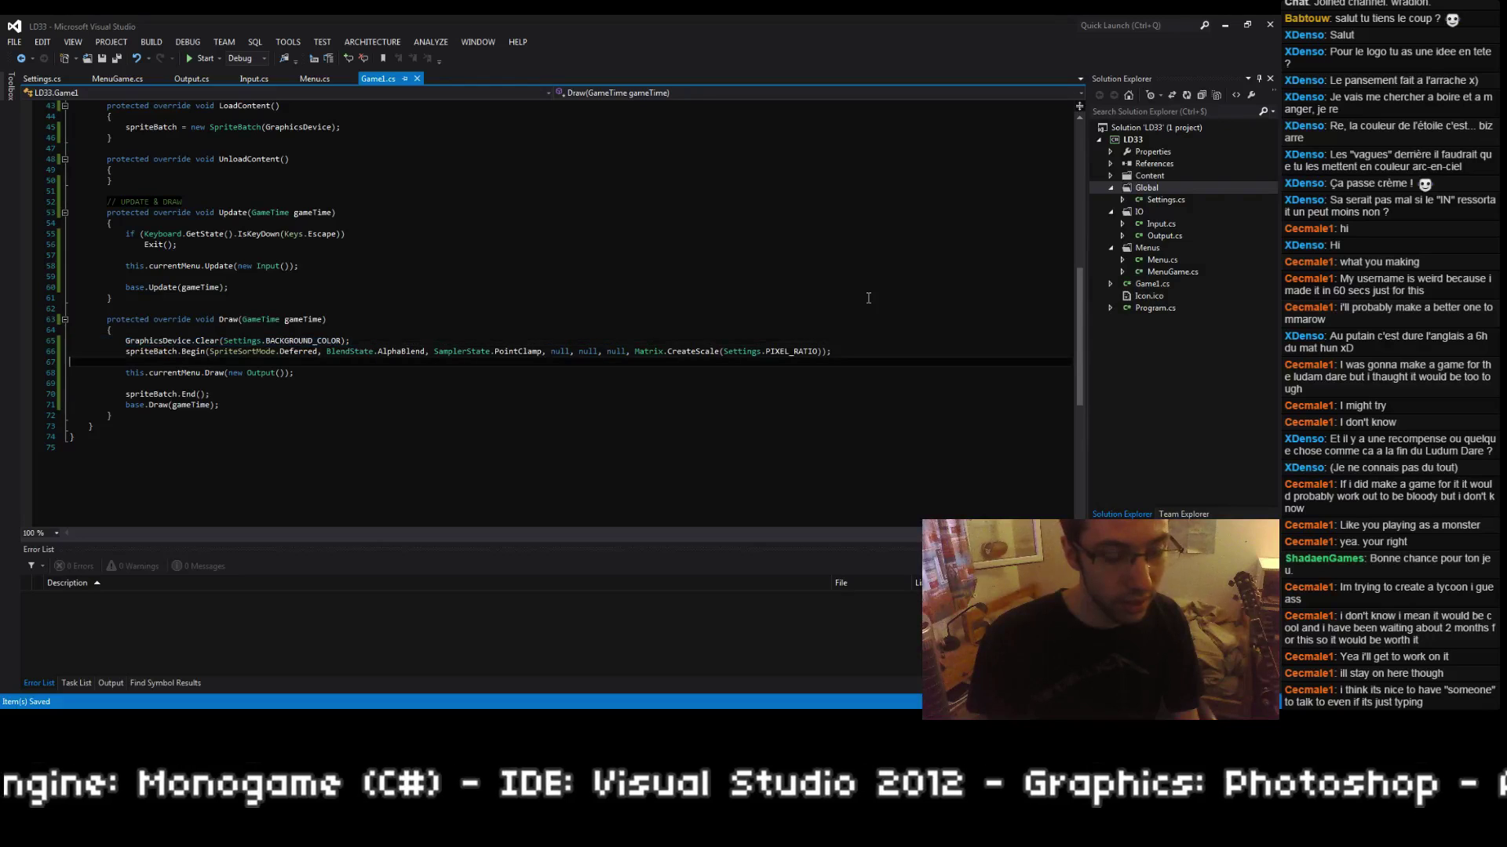
pyautogui.press('Up')
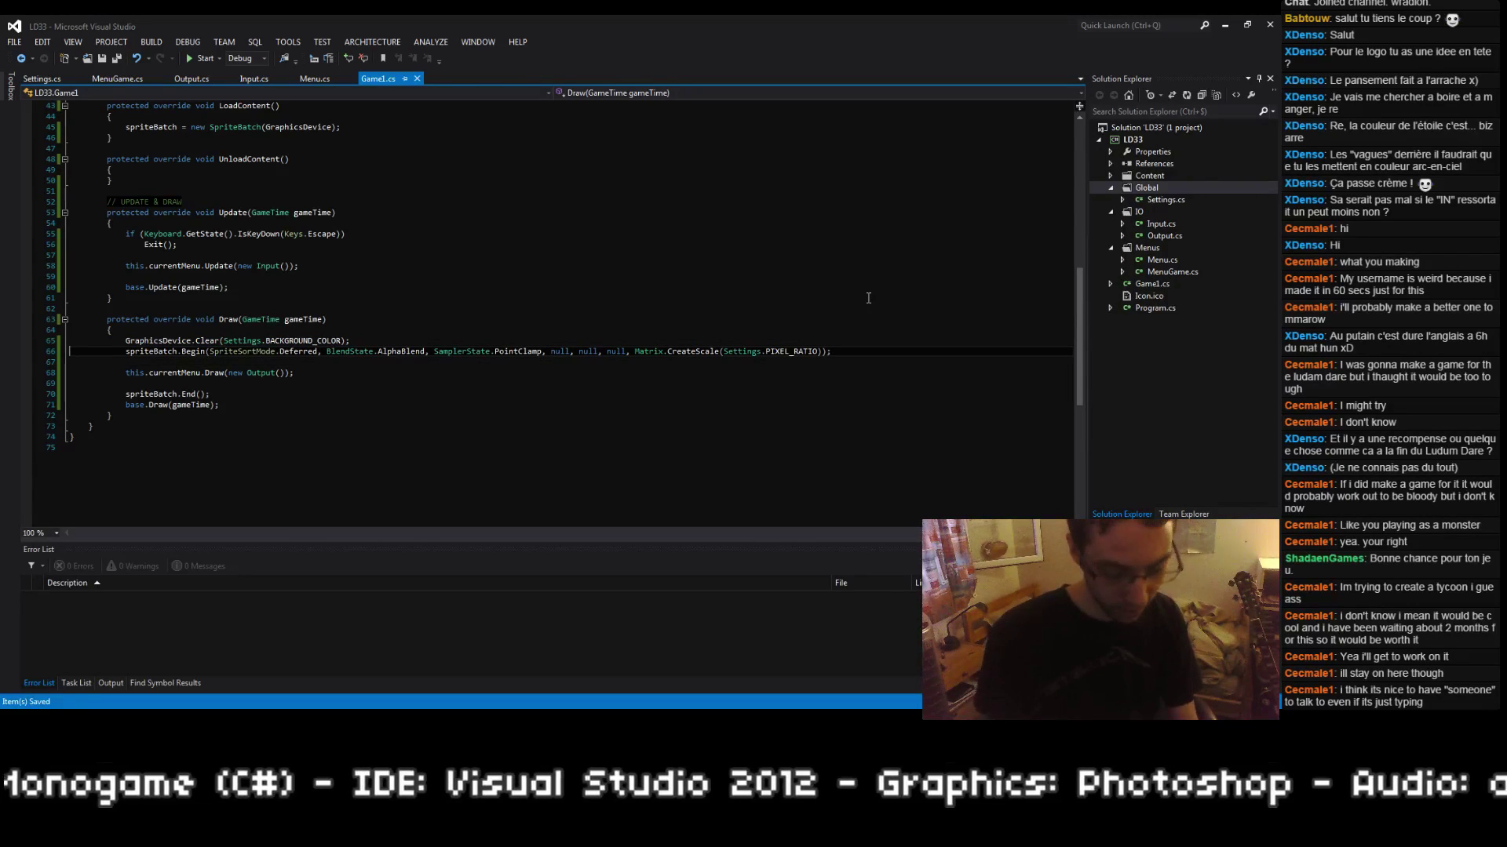
# Step: Run the project, open the reported error, declare BACKGROUND_COLOR as static instead of const in Settings.cs, save and rebuild
pyautogui.press('F5')
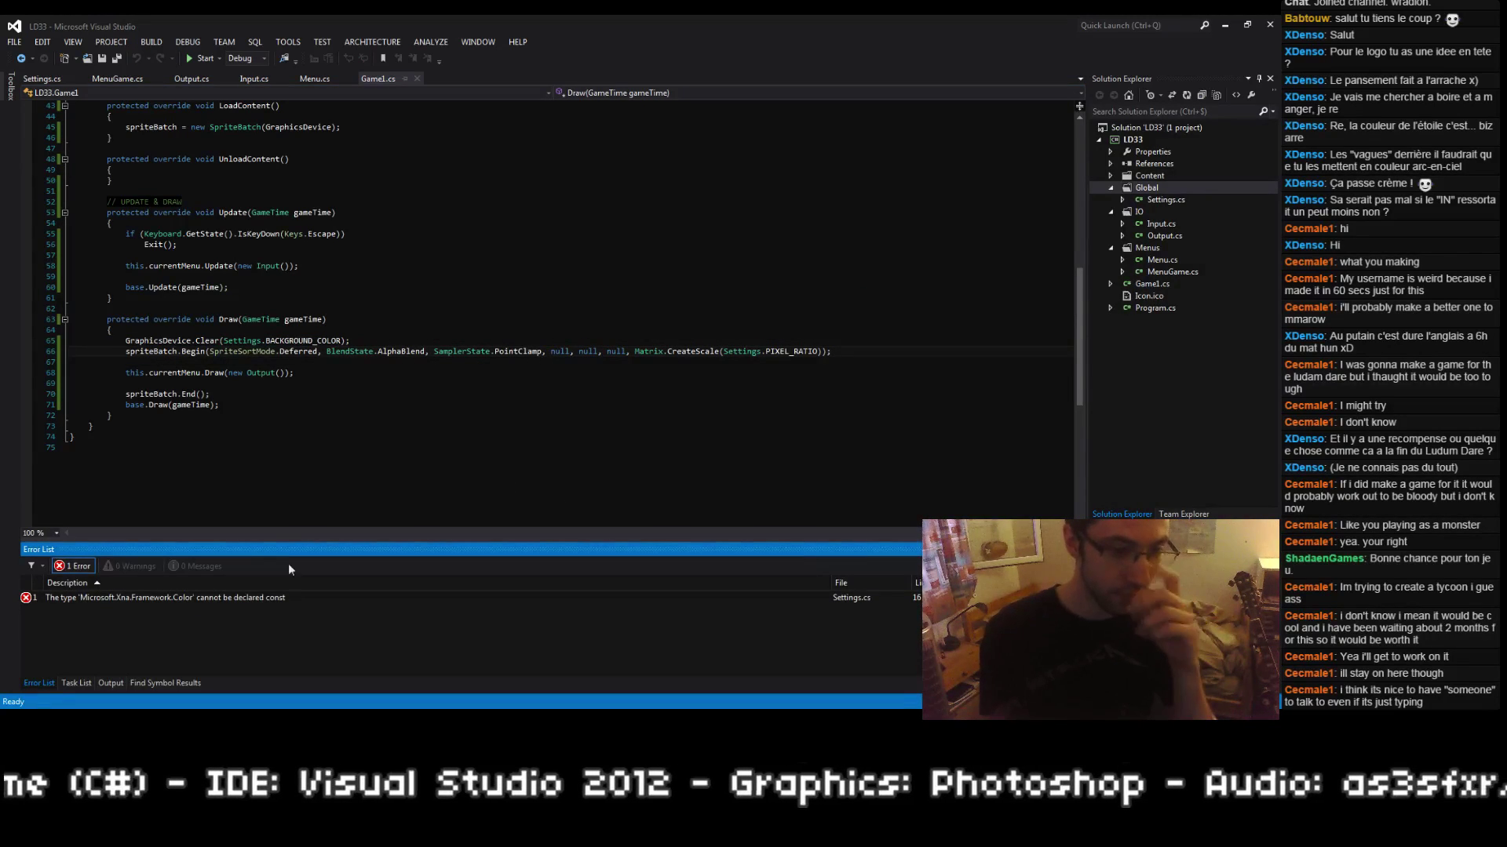
pyautogui.doubleClick(290, 596)
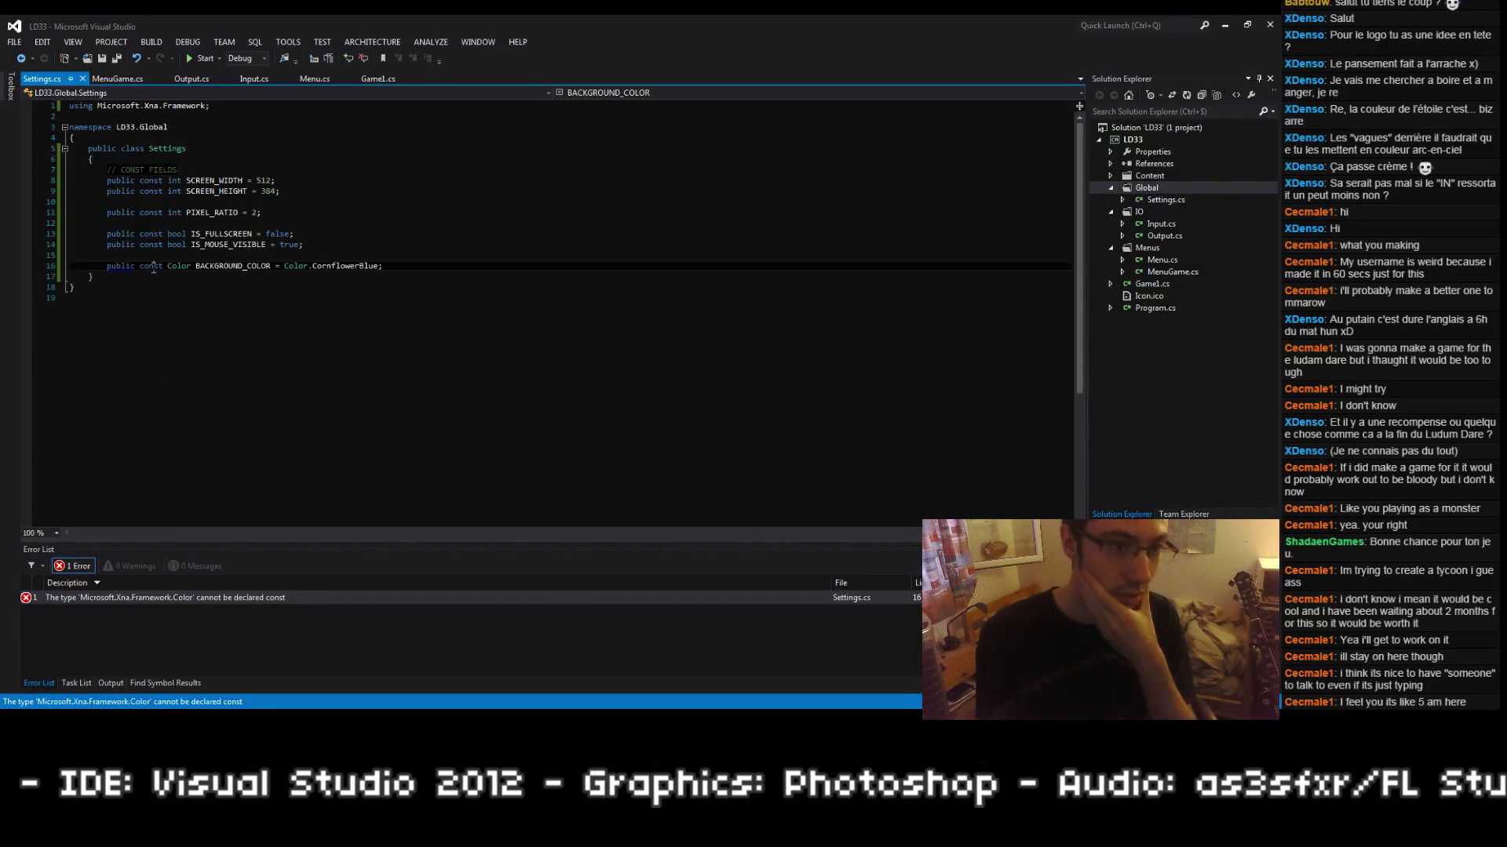
pyautogui.write('static')
pyautogui.hotkey('ctrl', 's')
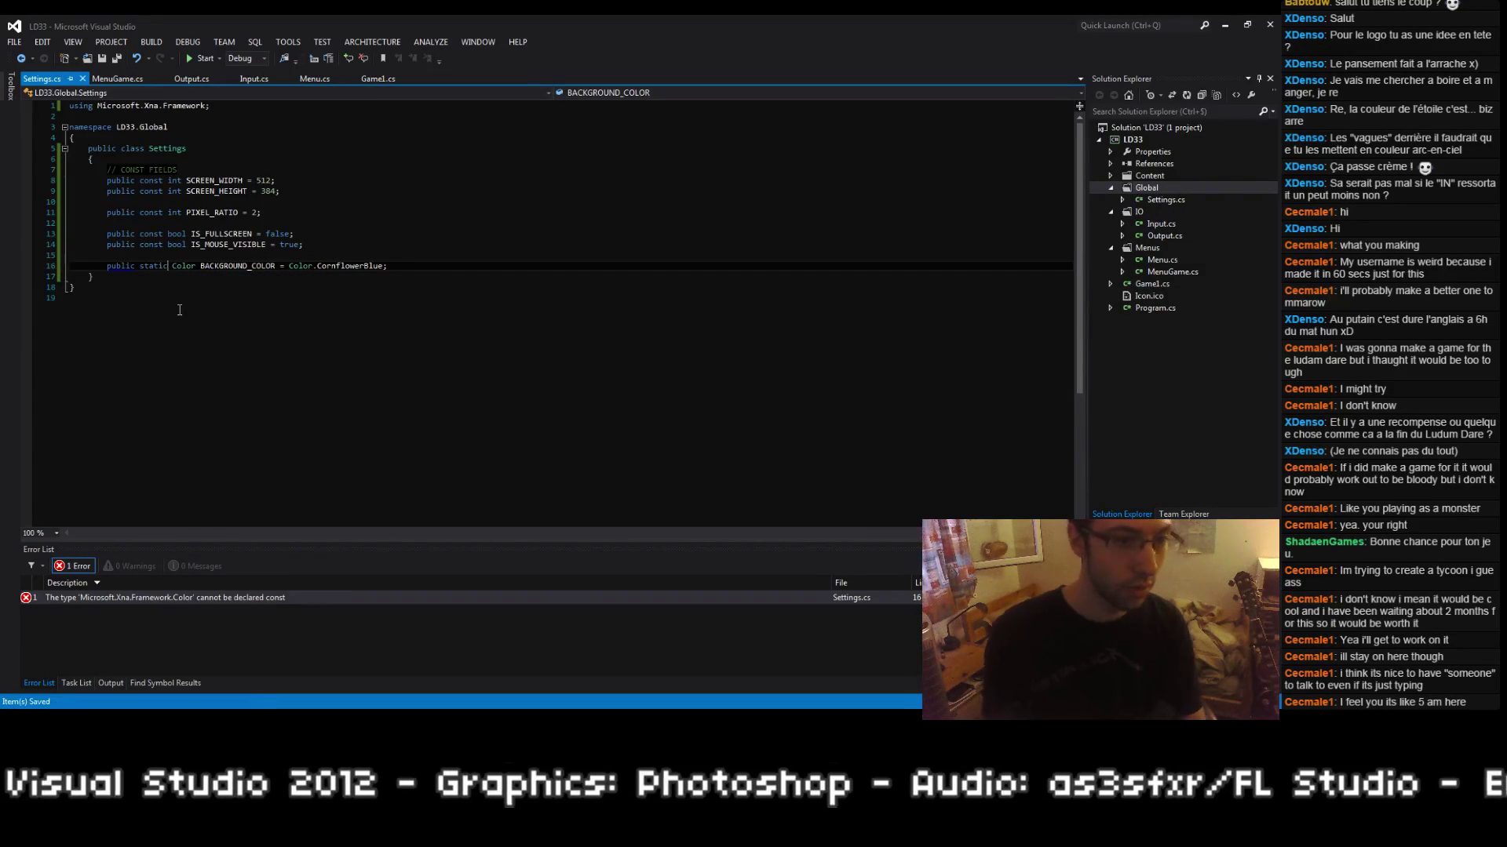
pyautogui.hotkey('ctrl', 'shift', 'b')
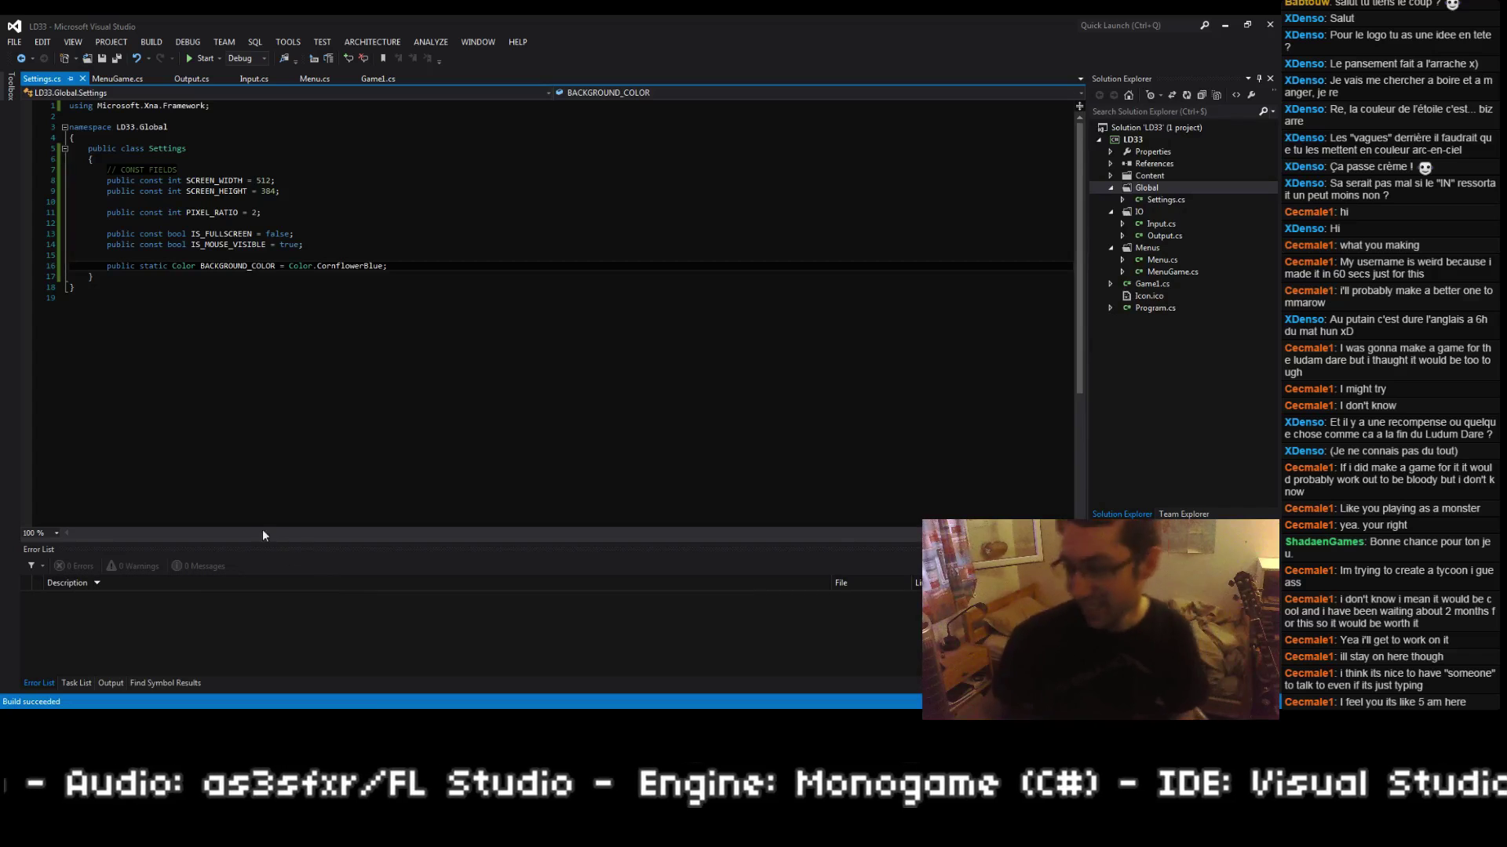
pyautogui.click(427, 285)
pyautogui.click(472, 273)
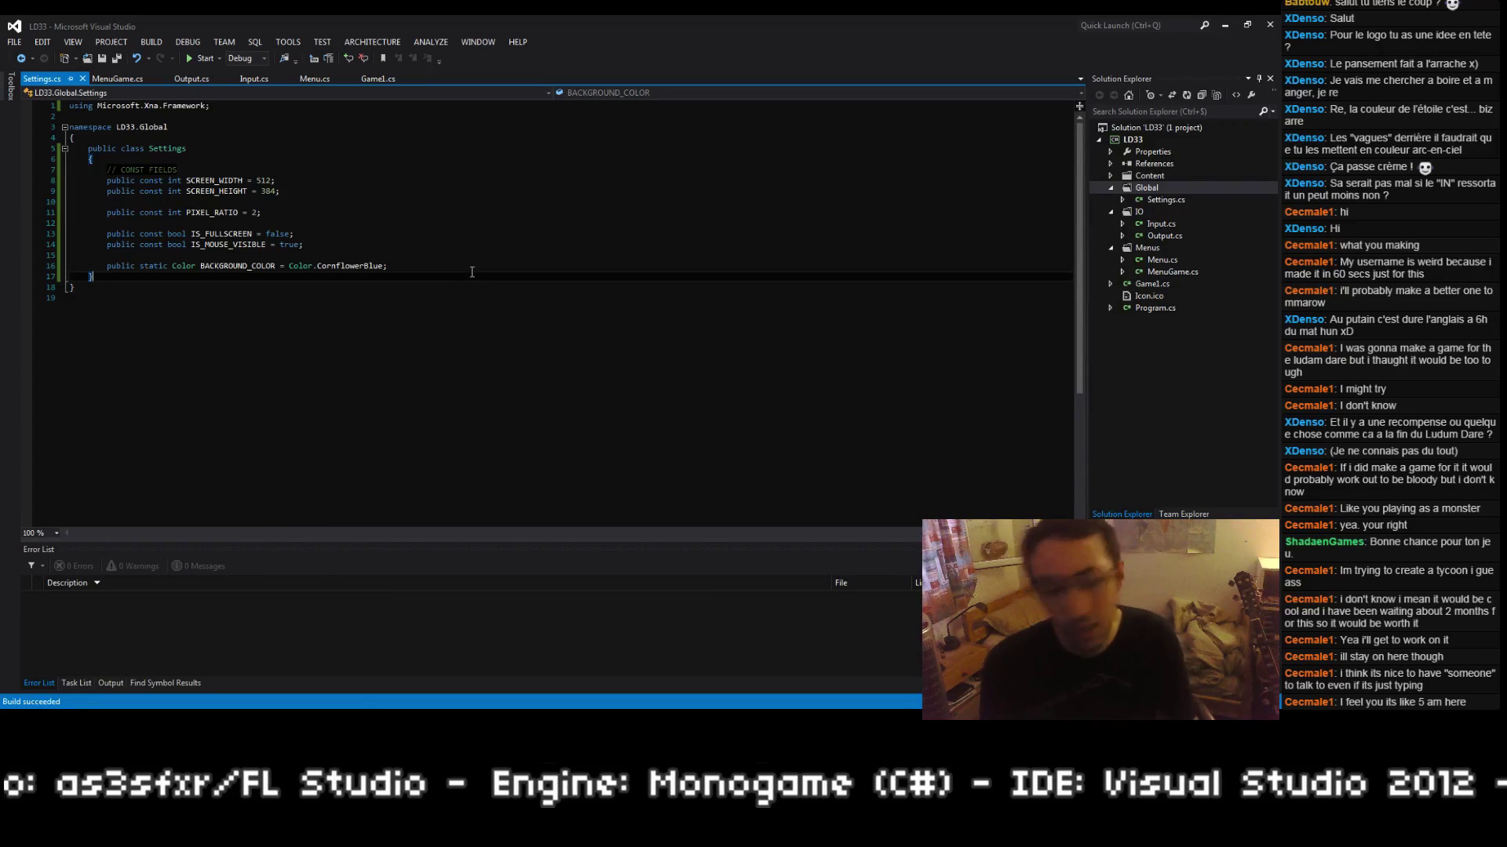
pyautogui.click(451, 265)
pyautogui.hotkey('ctrl', 's')
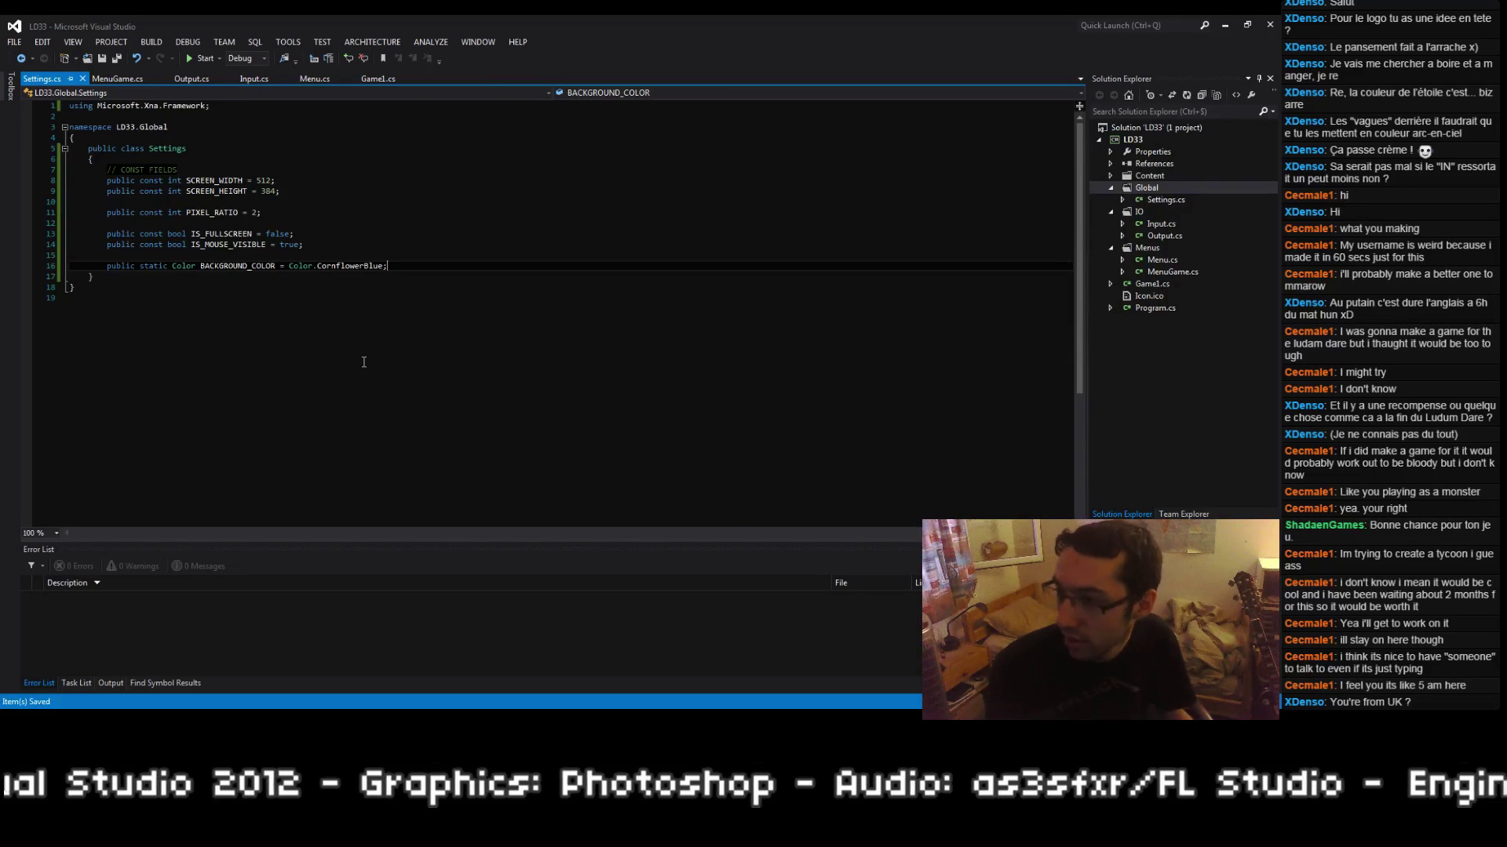
# Step: In Output.cs, add a private SpriteBatch spriteBatch field under FIELDS, import Microsoft.Xna.Framework.Graphics for it and save the file
pyautogui.click(116, 79)
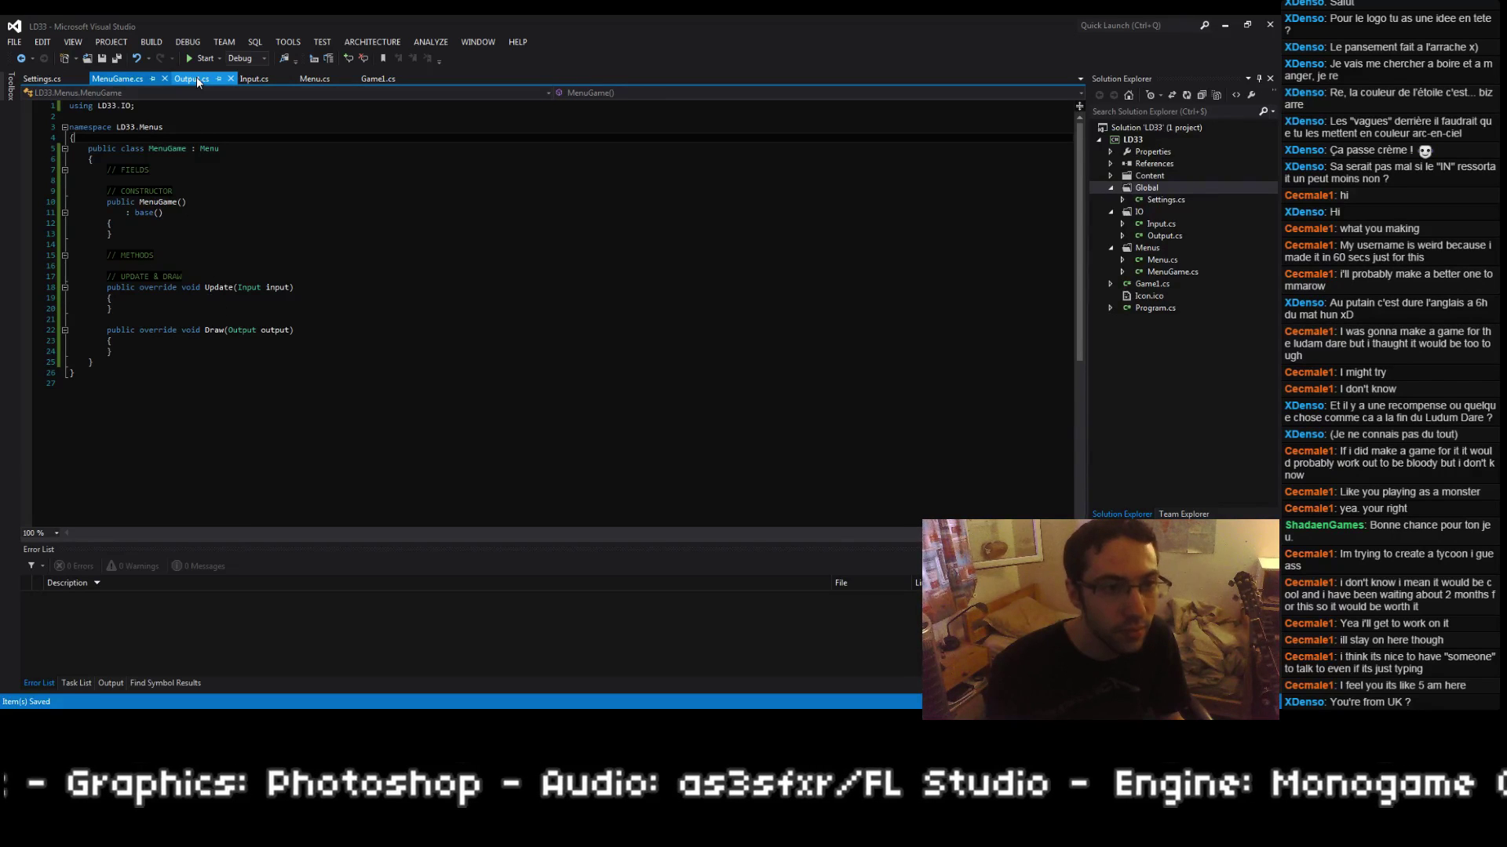
pyautogui.click(196, 78)
pyautogui.click(244, 190)
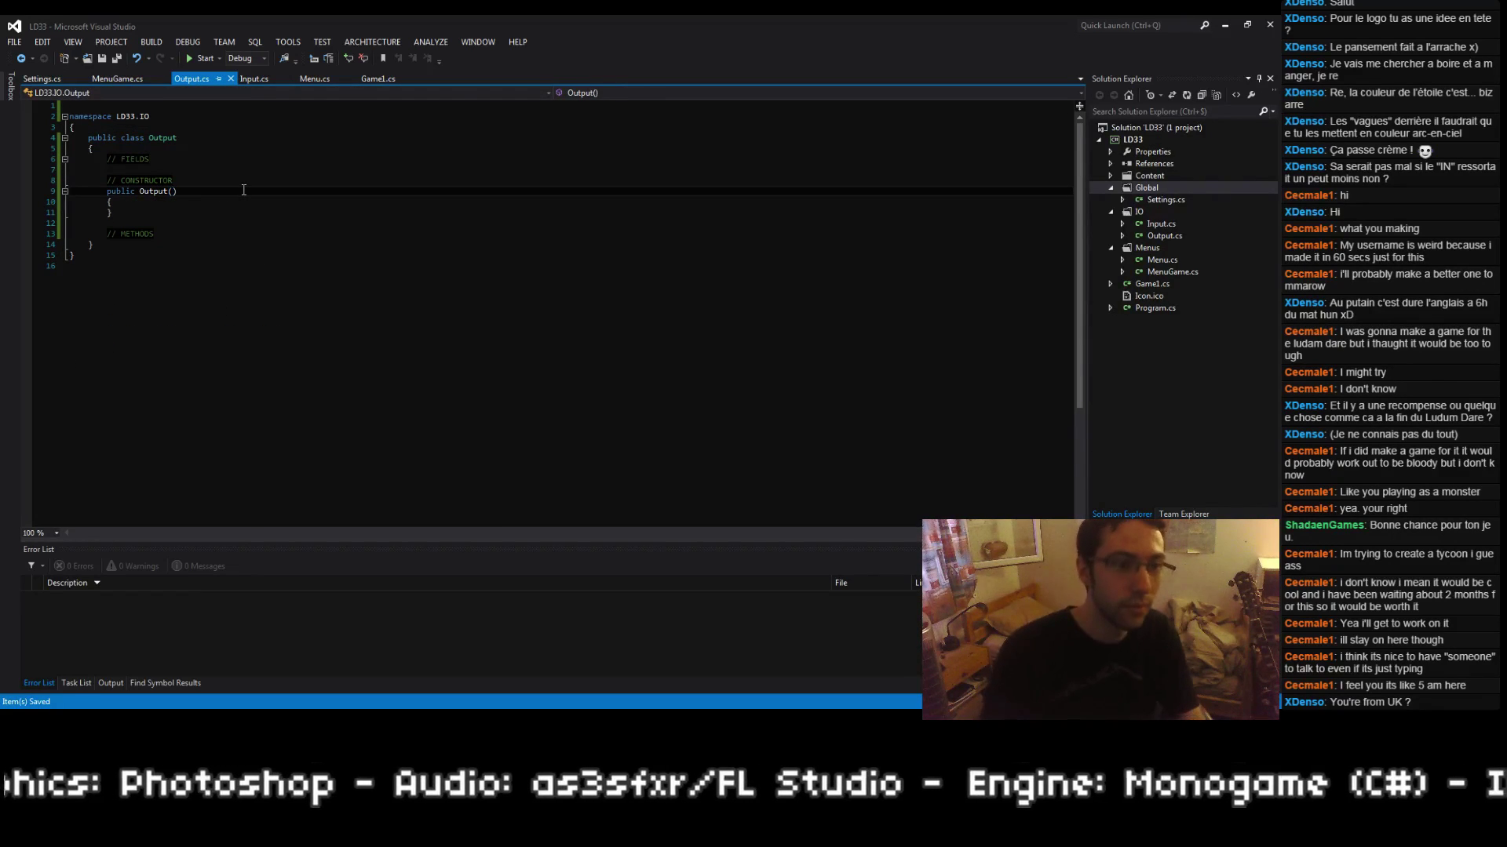
pyautogui.press('Up')
pyautogui.press('Up')
pyautogui.press('Up')
pyautogui.press('Return')
pyautogui.write('private sp')
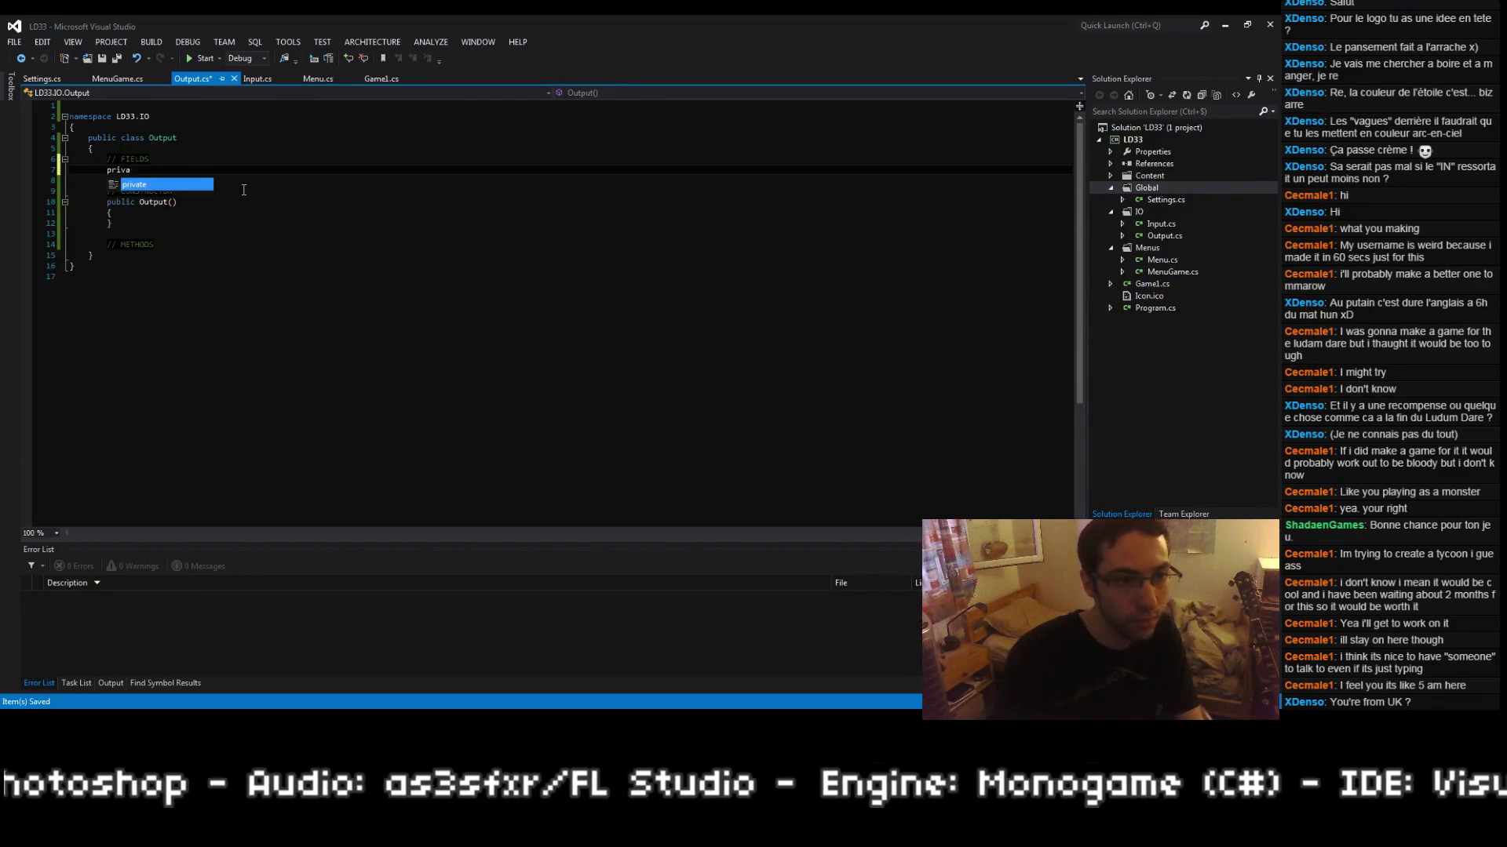
pyautogui.press('BackSpace')
pyautogui.press('BackSpace')
pyautogui.write('SpriteBatch')
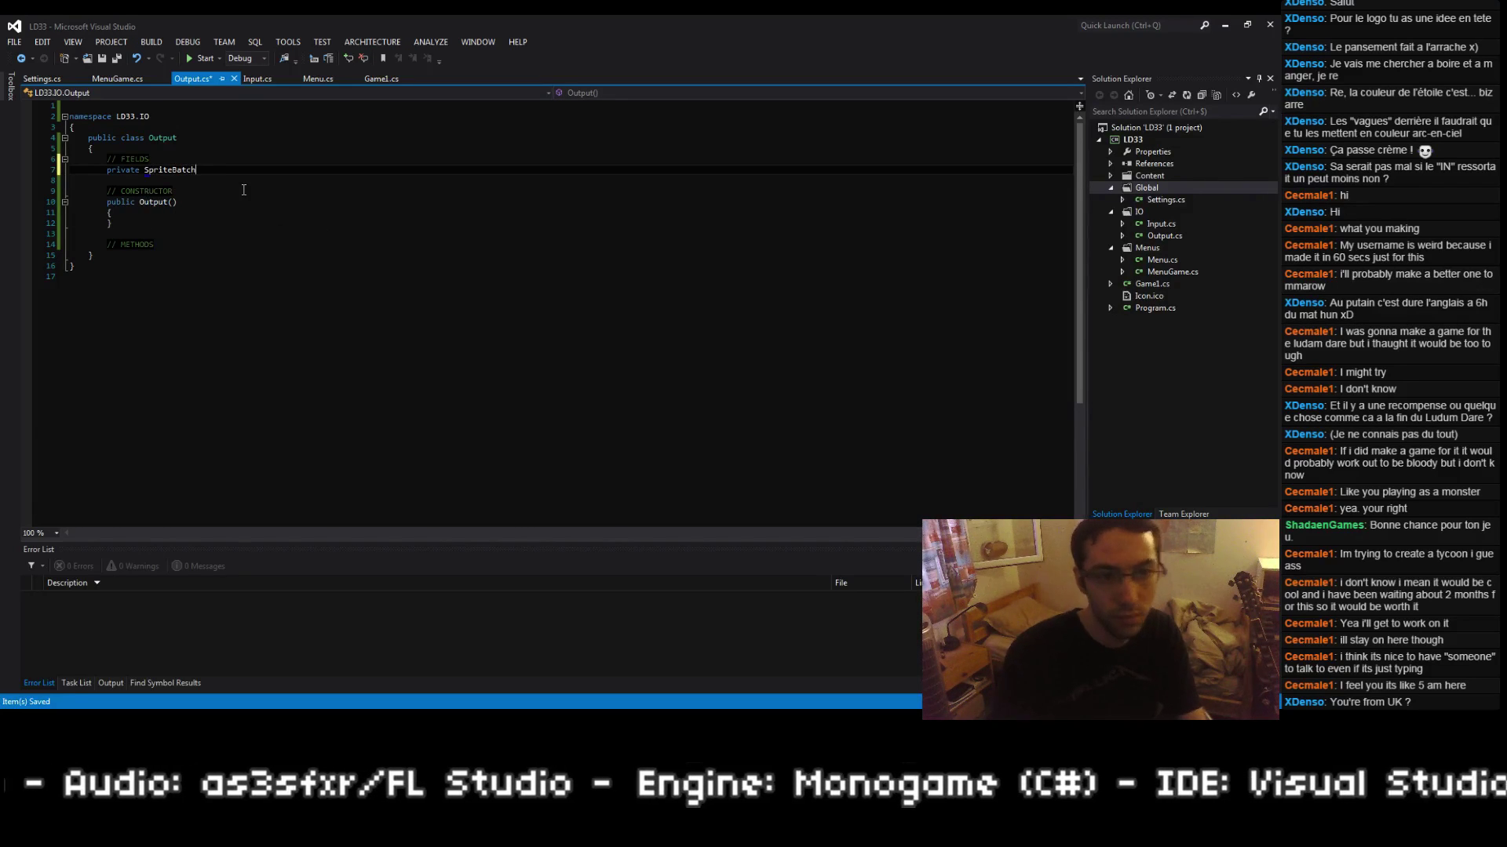
pyautogui.hotkey('ctrl', '.')
pyautogui.press('Return')
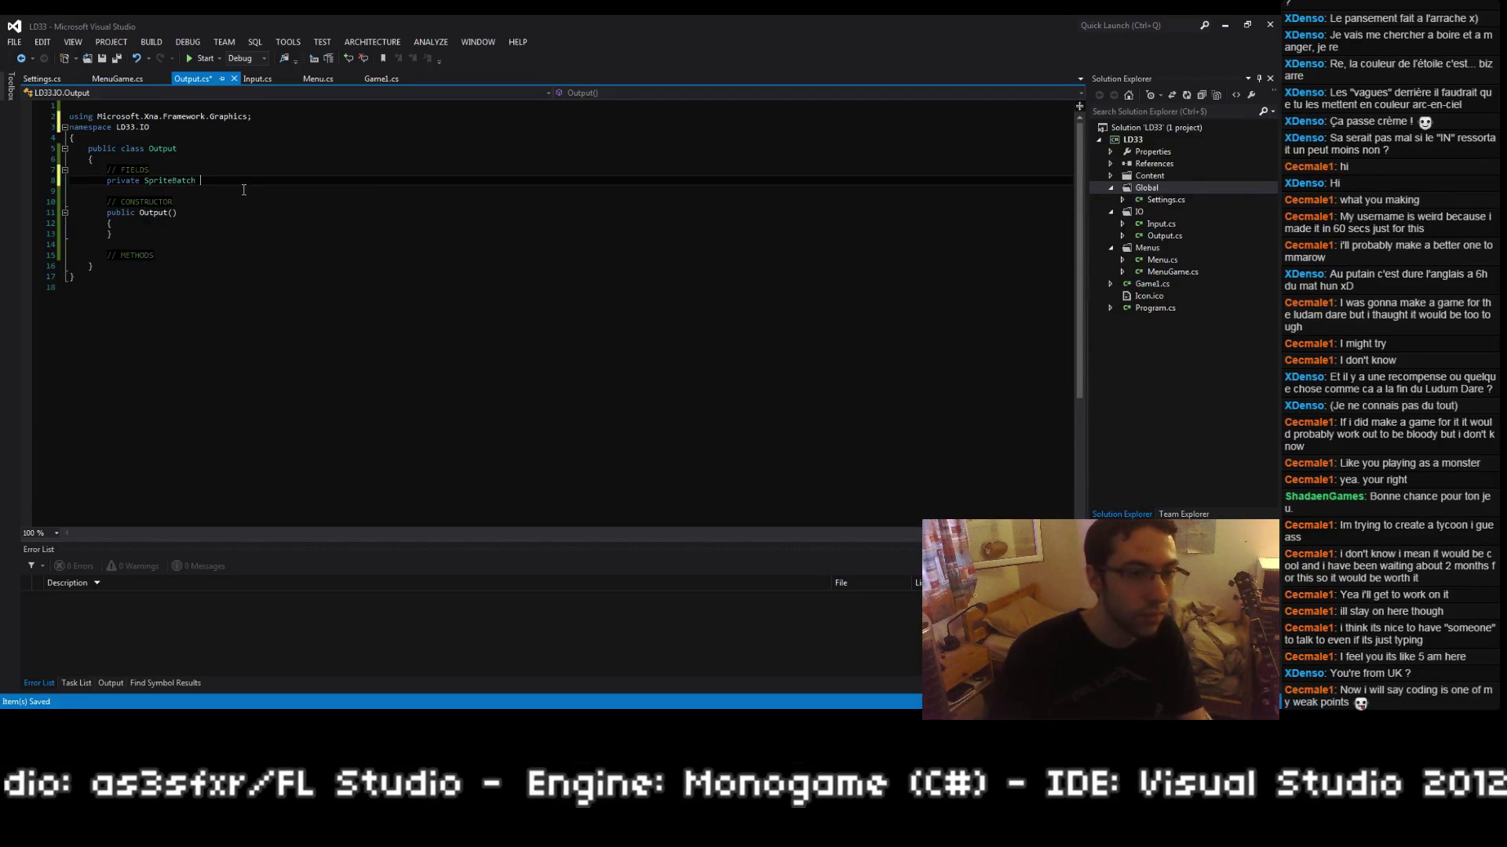
pyautogui.write('spriteBatch;')
pyautogui.hotkey('ctrl', 's')
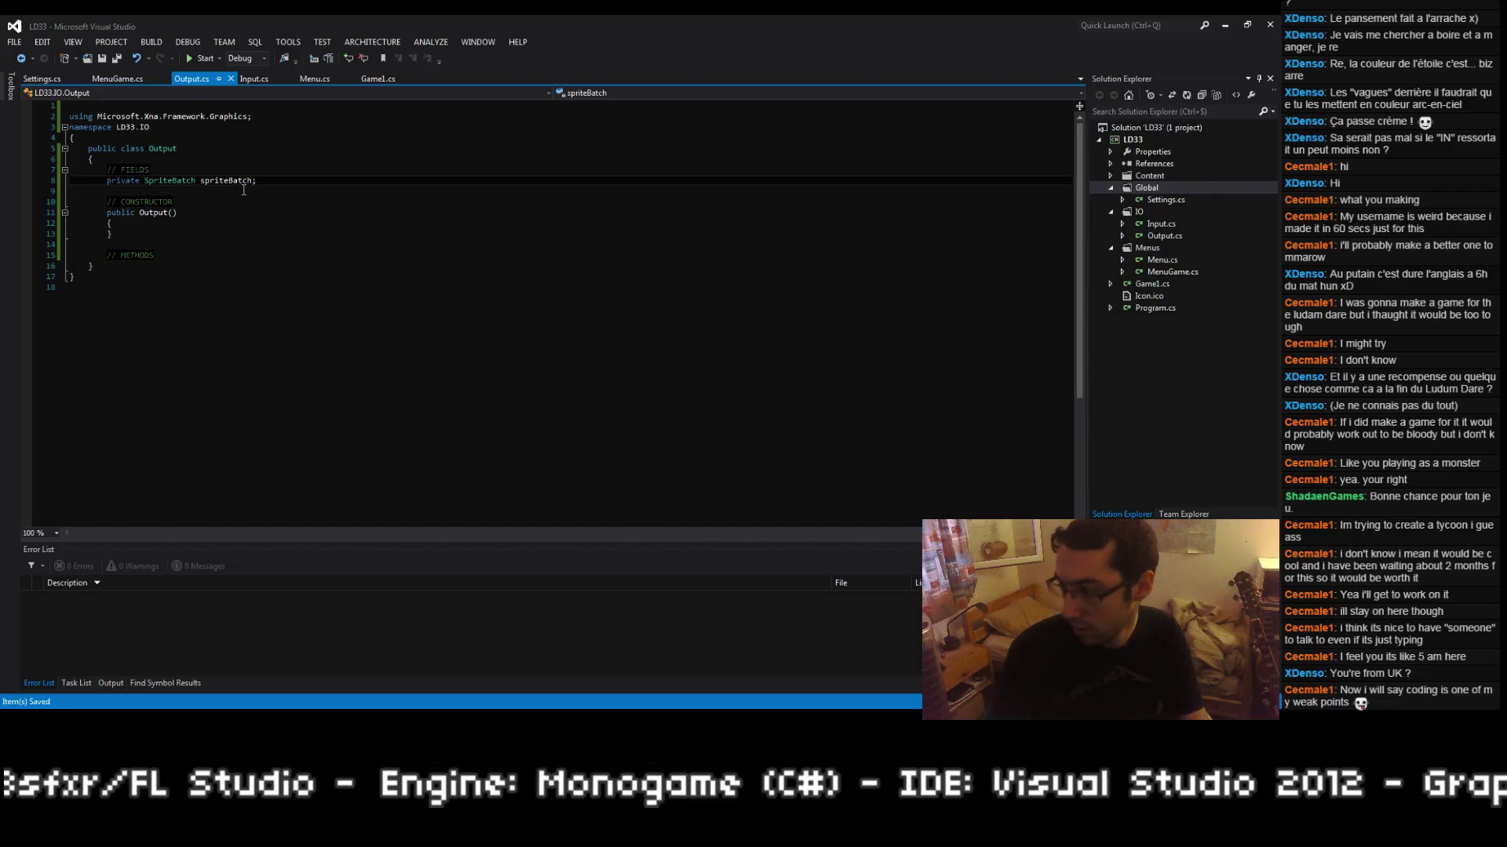
# Step: Remove the blank line above the using directive, insert one between it and the namespace, and save Output.cs
pyautogui.press('Up')
pyautogui.press('Up')
pyautogui.press('Up')
pyautogui.press('Up')
pyautogui.press('Up')
pyautogui.press('Up')
pyautogui.press('Up')
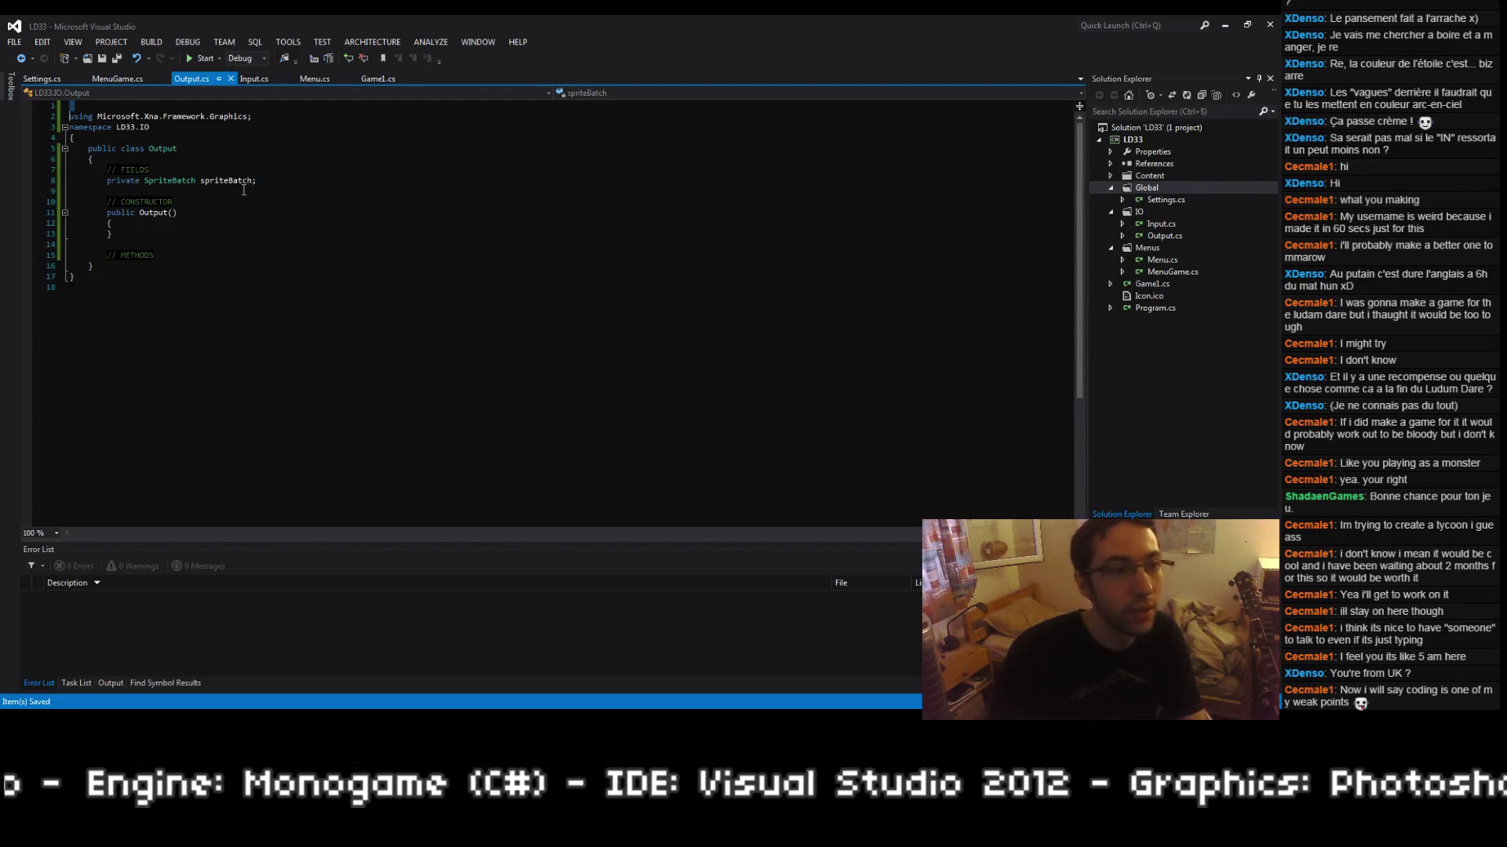
pyautogui.press('Delete')
pyautogui.press('Return')
pyautogui.hotkey('ctrl', 's')
# Step: Add a SpriteBatch spriteBatch parameter to the Output constructor and save the file
pyautogui.press('Down')
pyautogui.press('Down')
pyautogui.press('Down')
pyautogui.press('Down')
pyautogui.press('Down')
pyautogui.press('Down')
pyautogui.press('Down')
pyautogui.press('Down')
pyautogui.press('Down')
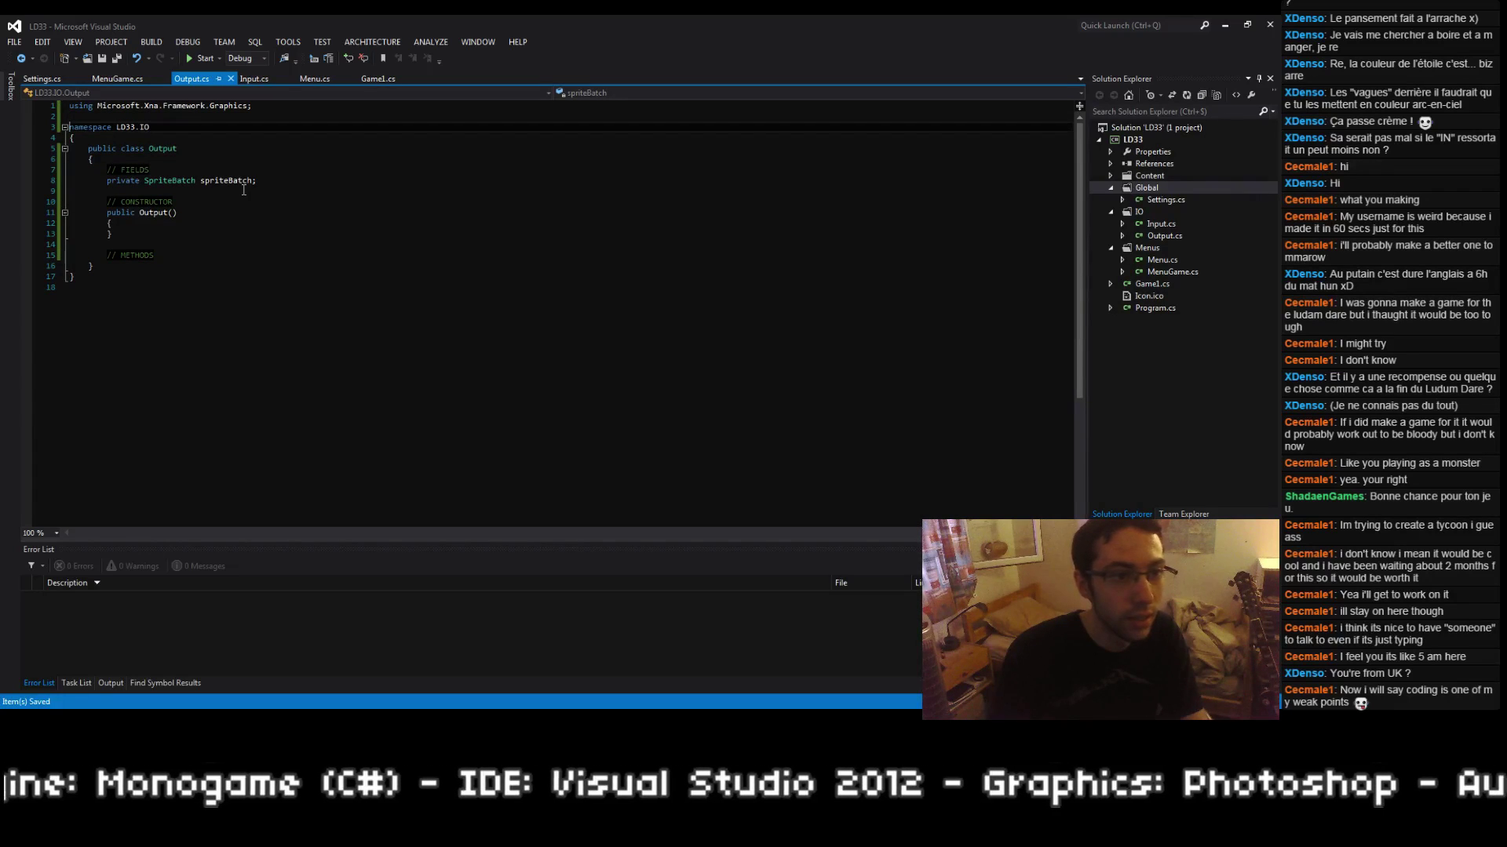
pyautogui.press('End')
pyautogui.press('Left')
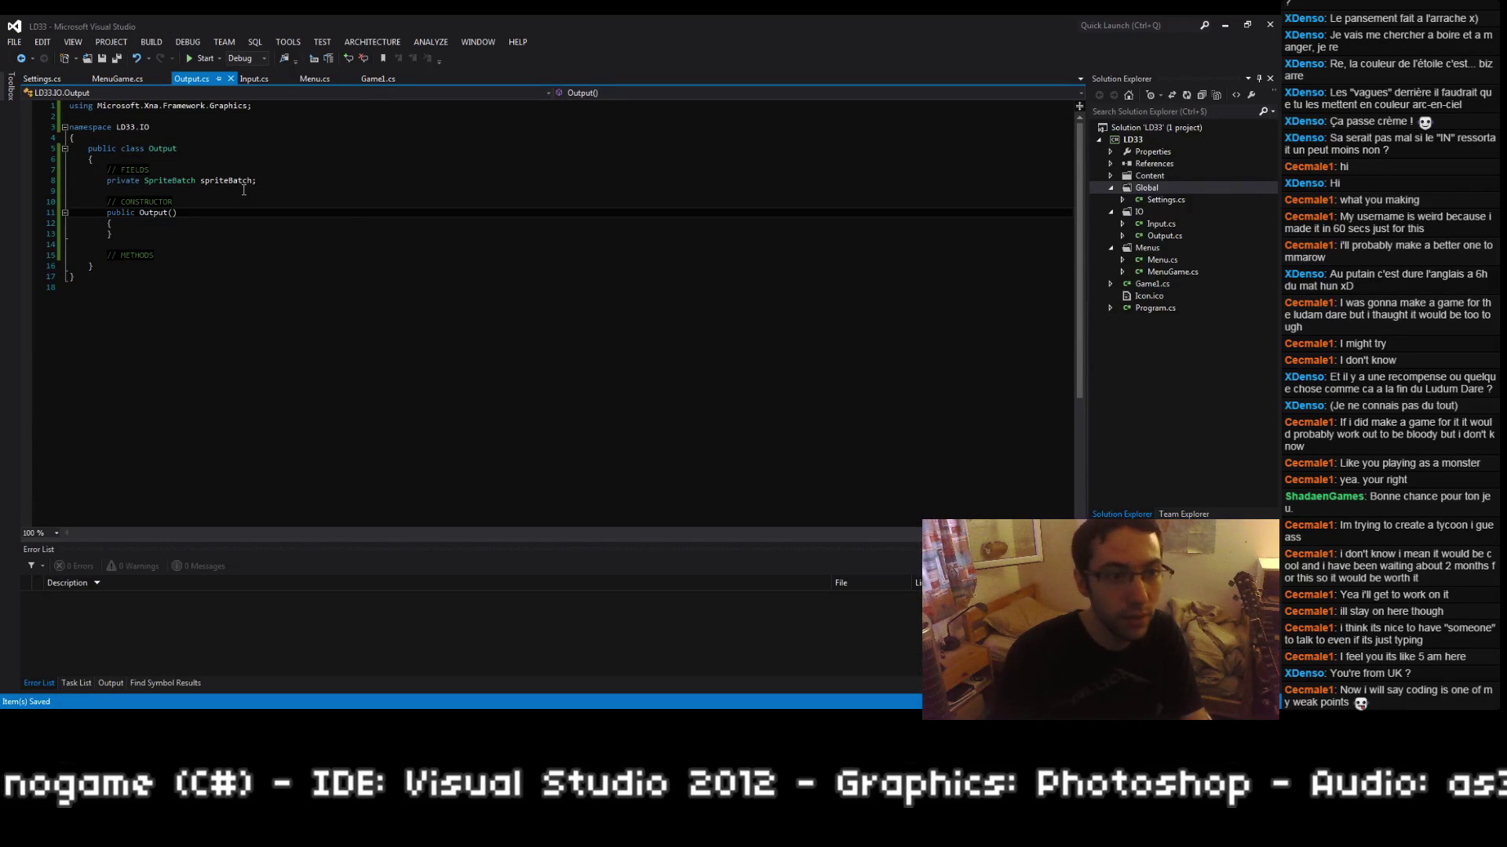
pyautogui.write('Sprite')
pyautogui.write('Batch spriteBatch')
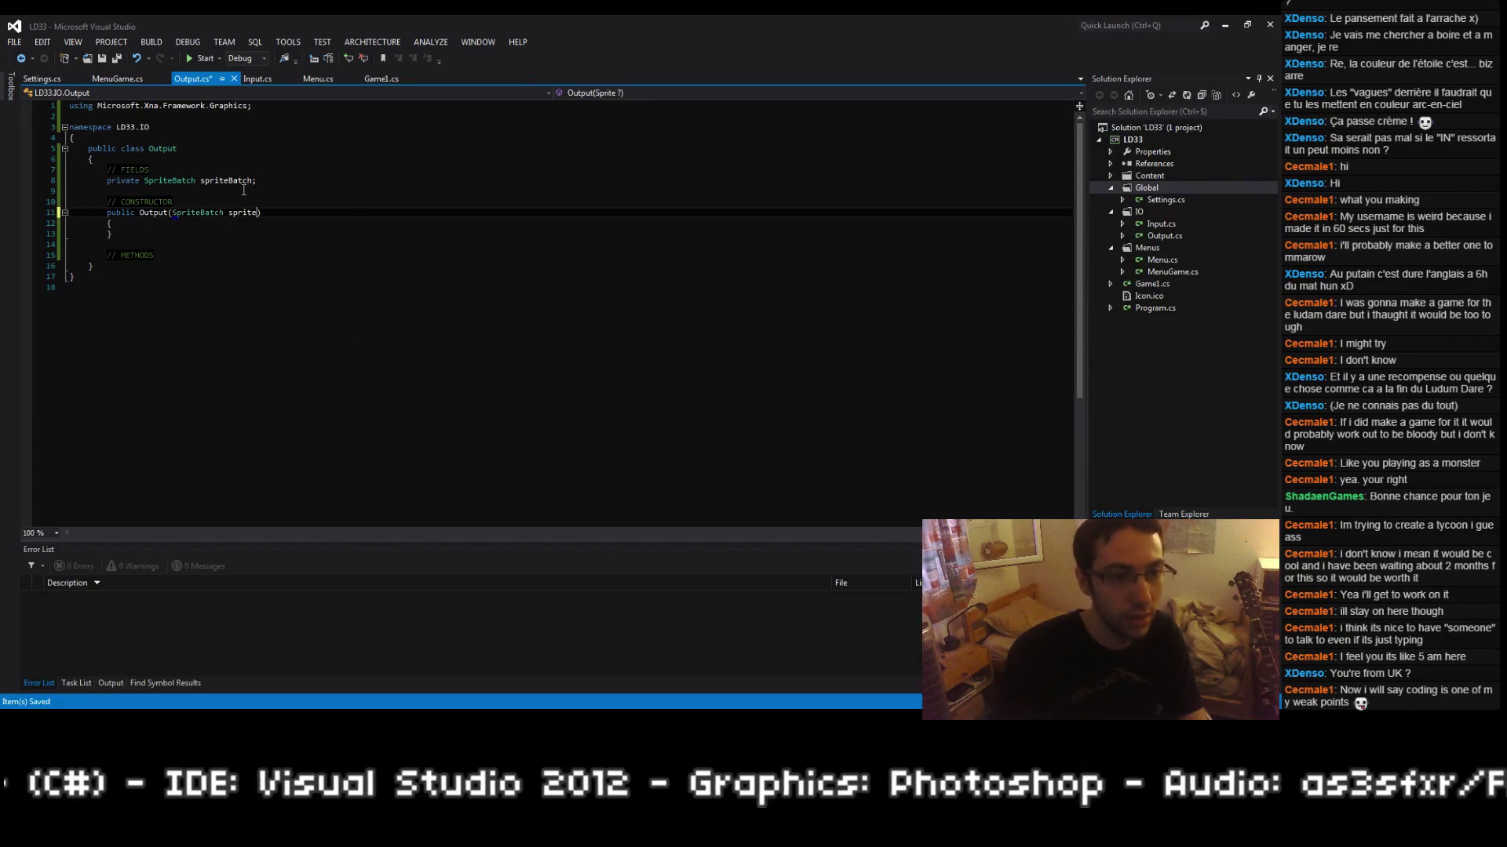
pyautogui.hotkey('ctrl', 's')
# Step: Assign the parameter to the field with this.spriteBatch = spriteBatch; in the Output constructor body and save the file
pyautogui.press('Return')
pyautogui.write('this;sp')
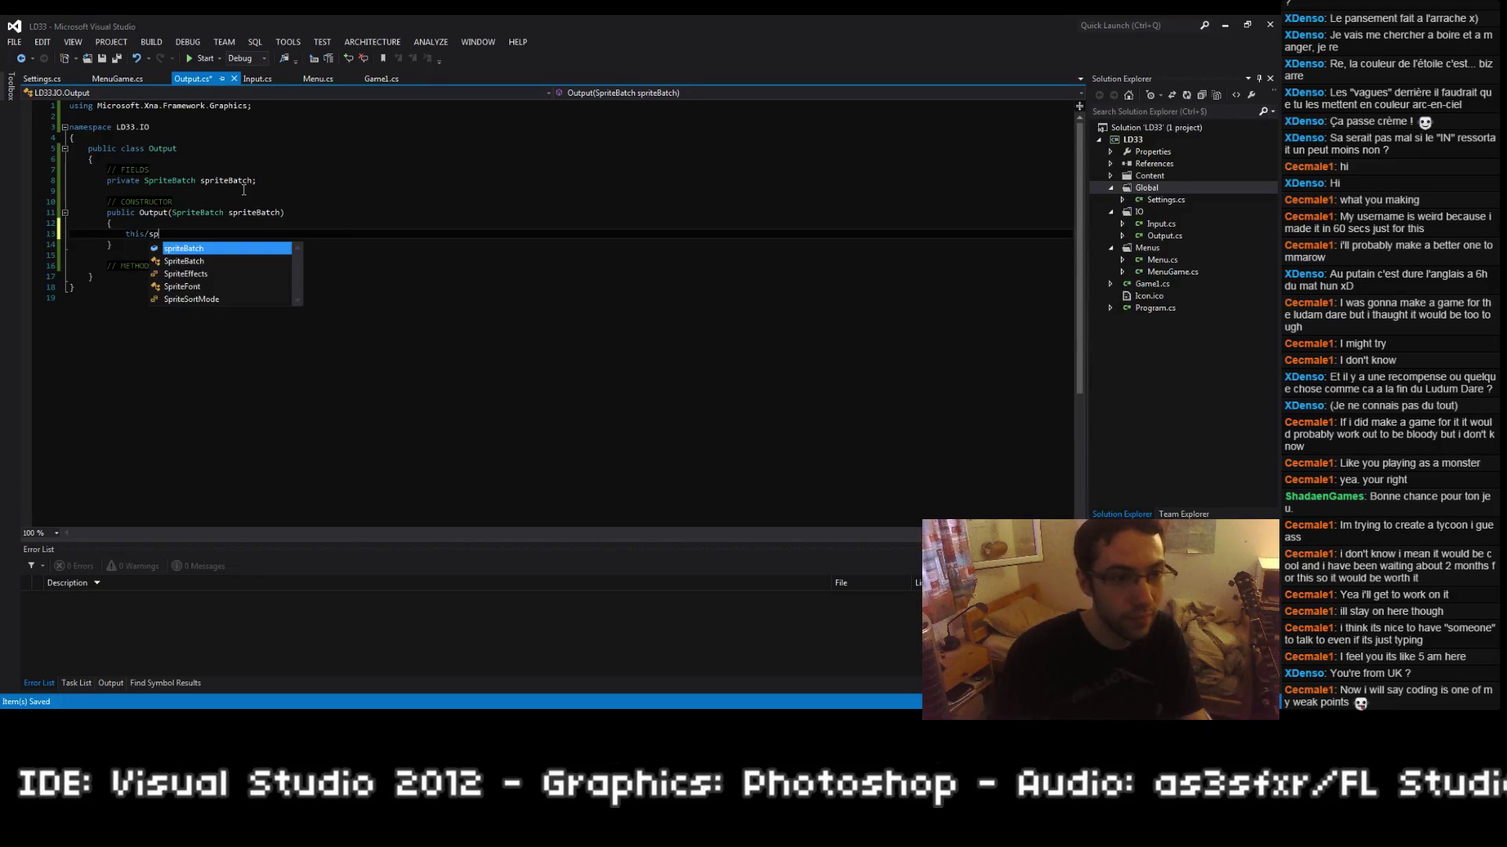
pyautogui.press('BackSpace')
pyautogui.press('BackSpace')
pyautogui.press('BackSpace')
pyautogui.write('.spriteBatch = spriteBatch;')
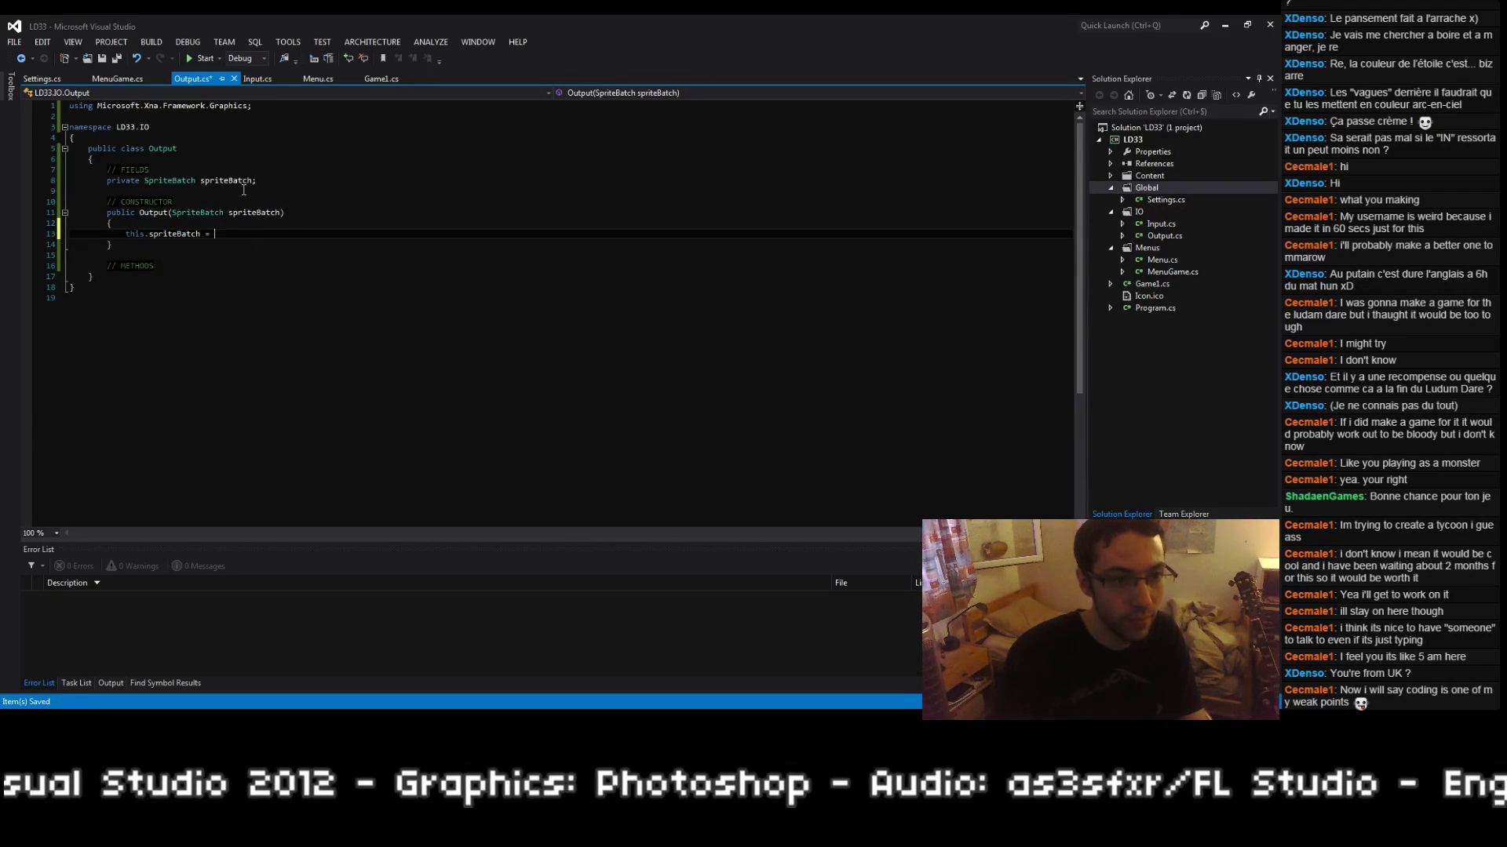
pyautogui.press('Down')
pyautogui.press('Down')
pyautogui.hotkey('ctrl', 's')
pyautogui.press('Down')
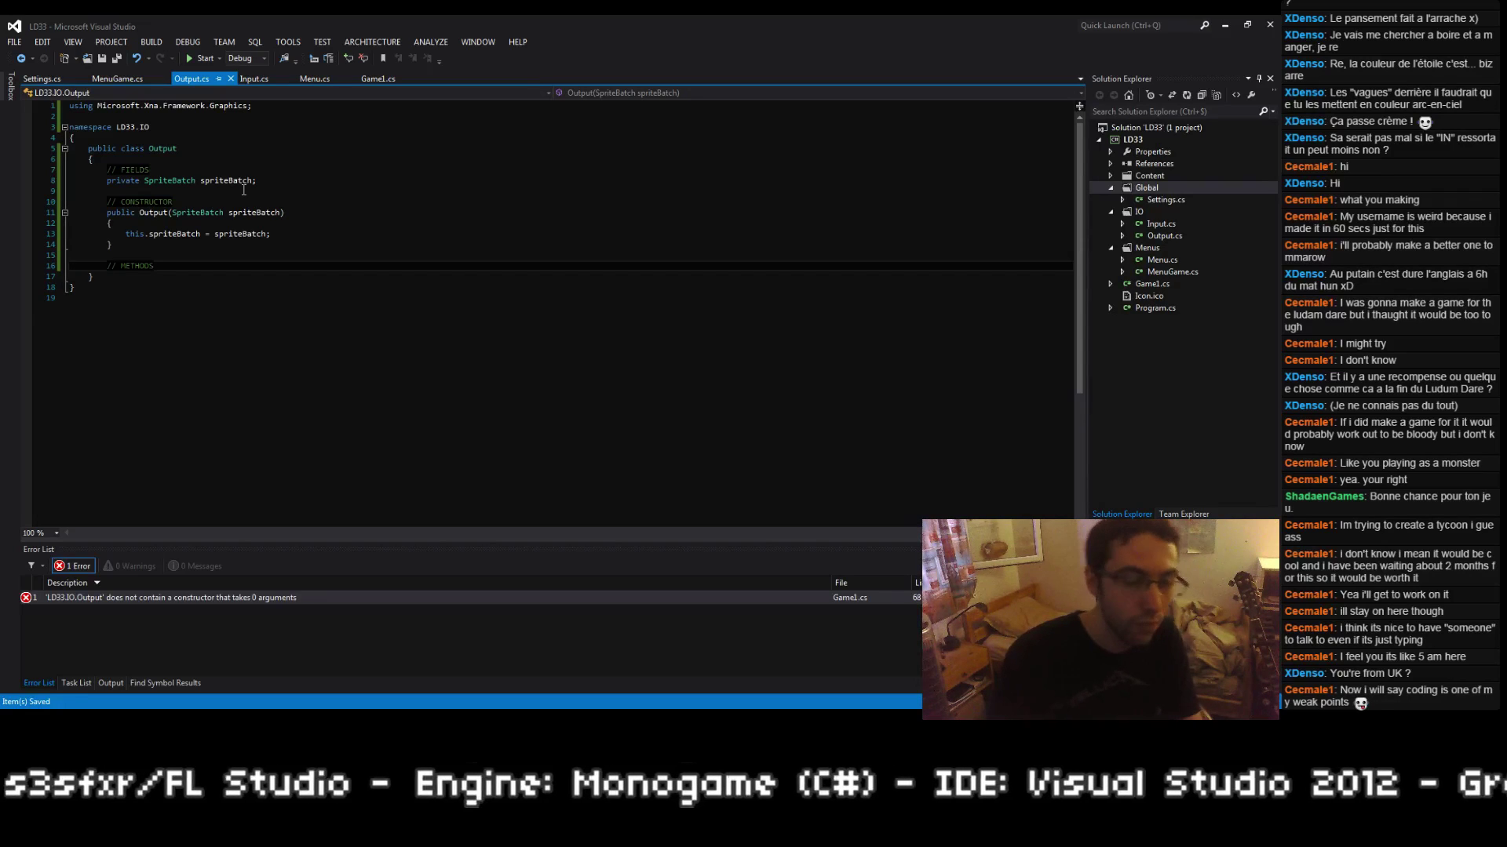
# Step: Add a // PROPERTIES comment between the Output constructor and the METHODS comment, set off by a blank line
pyautogui.press('Up')
pyautogui.press('Up')
pyautogui.press('Return')
pyautogui.press('Return')
pyautogui.write('// ')
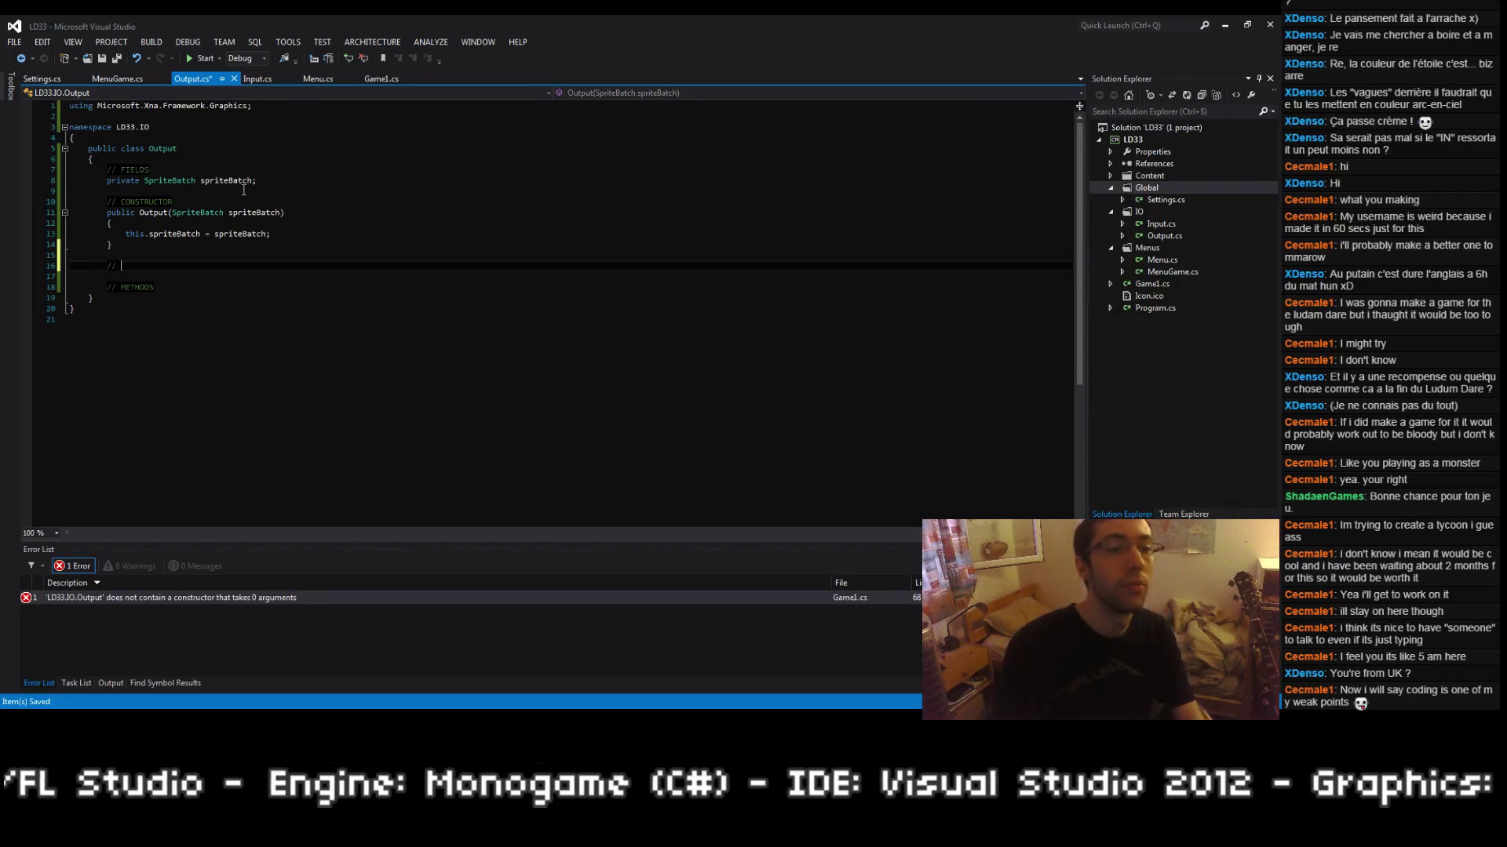
pyautogui.write('PROPERTIES')
pyautogui.press('Return')
# Step: Add a public SpriteBatch property named SpriteBatch that returns this.spriteBatch under the PROPERTIES comment, and save Output.cs
pyautogui.write('punl')
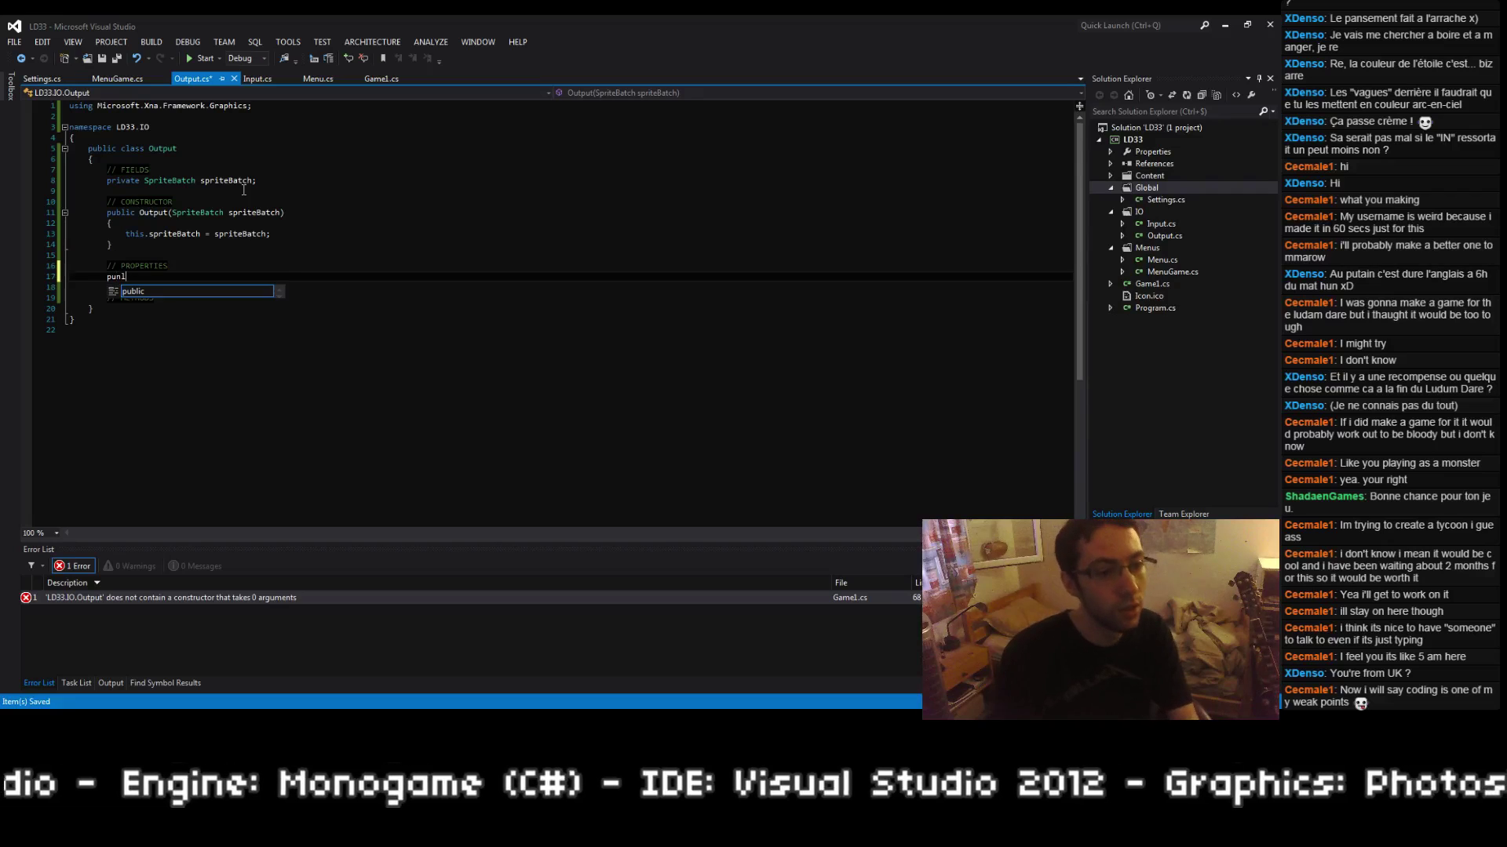
pyautogui.press('BackSpace')
pyautogui.press('BackSpace')
pyautogui.write('SpriteBat')
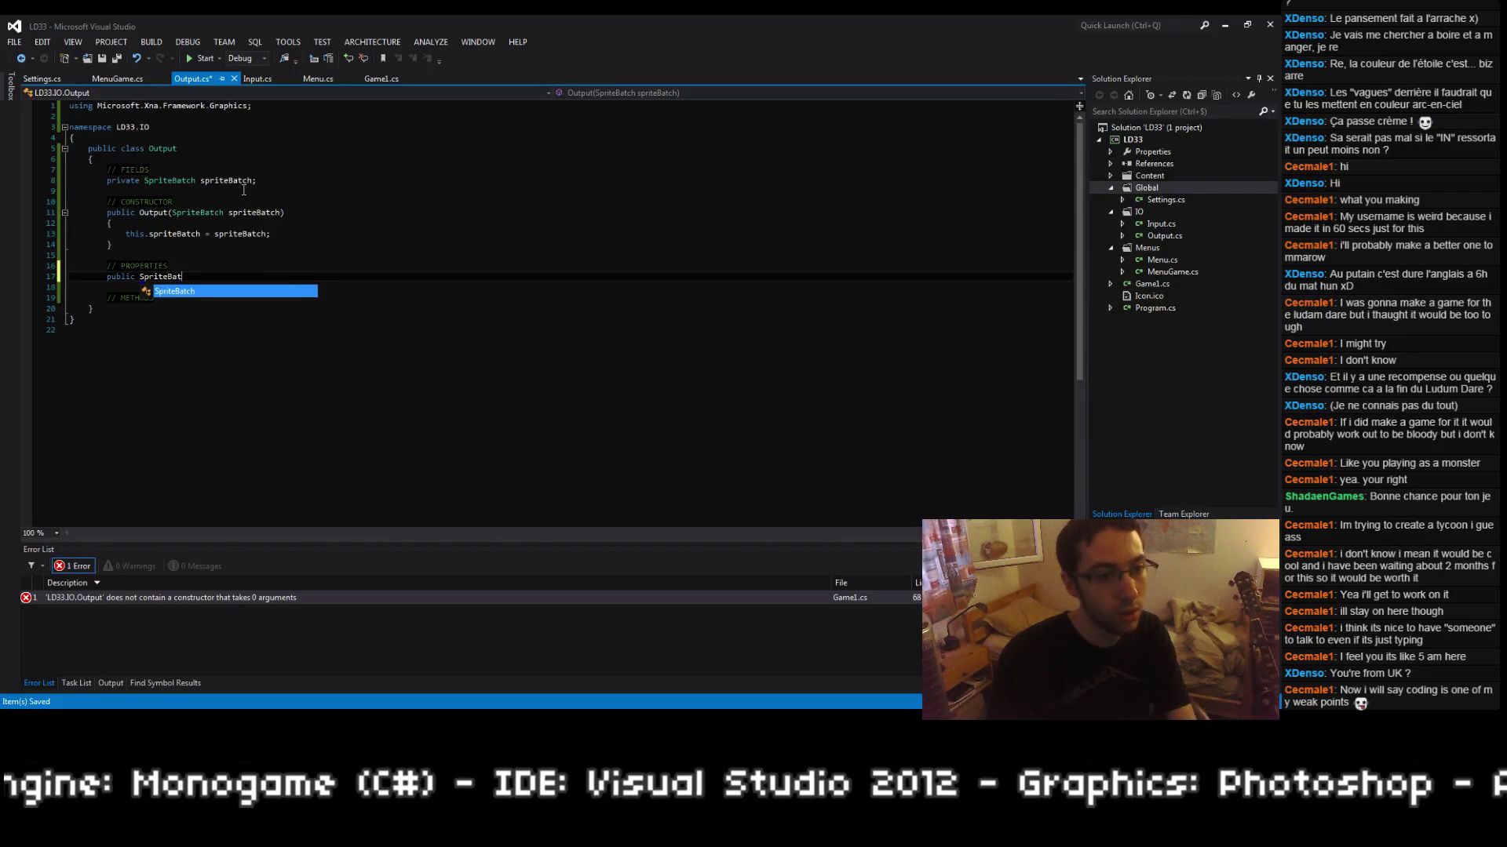
pyautogui.write('ch')
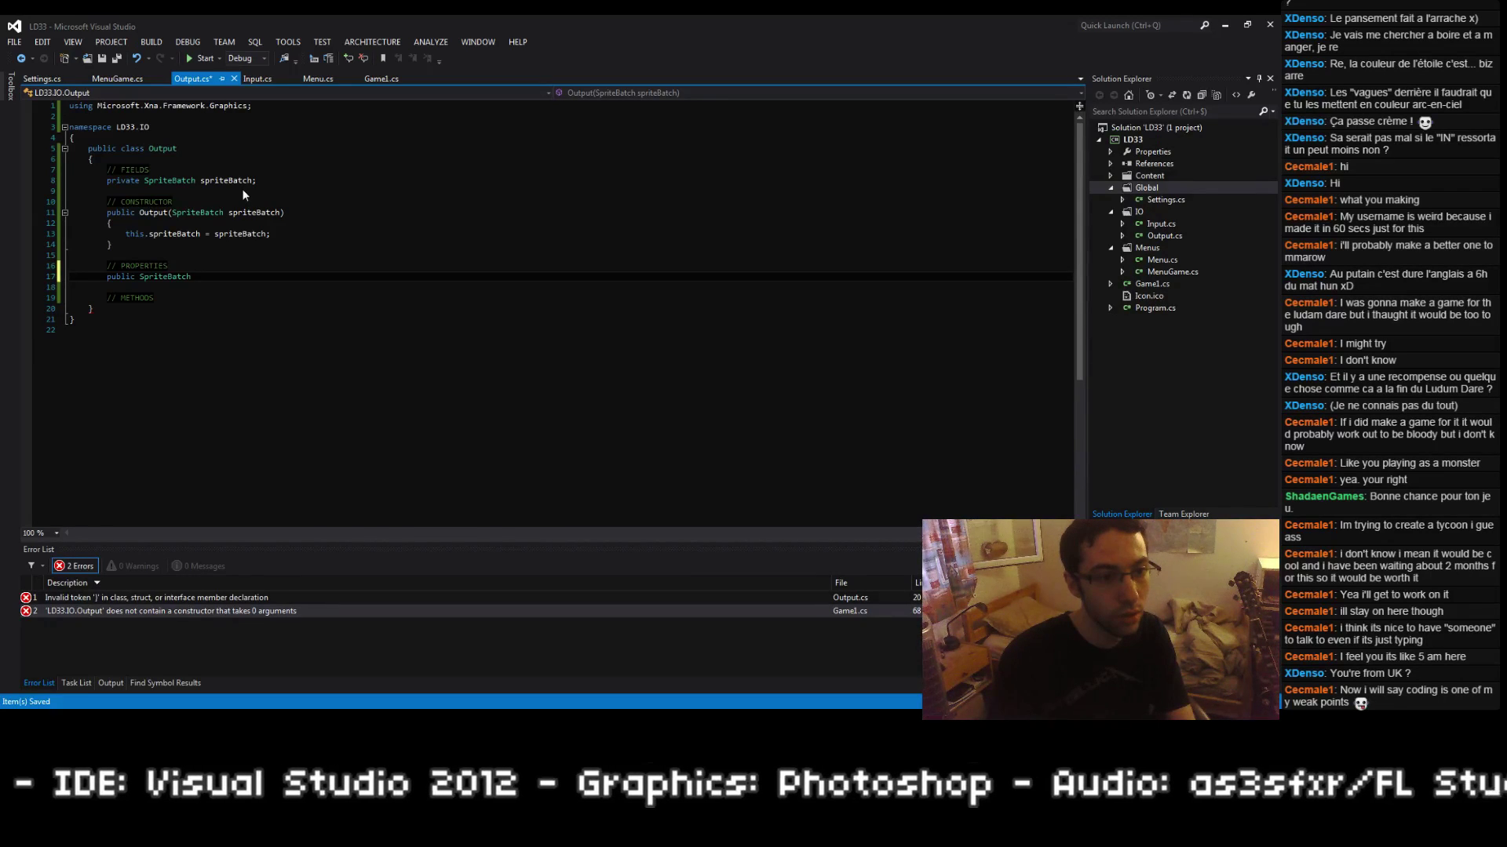
pyautogui.write('SpriteBat')
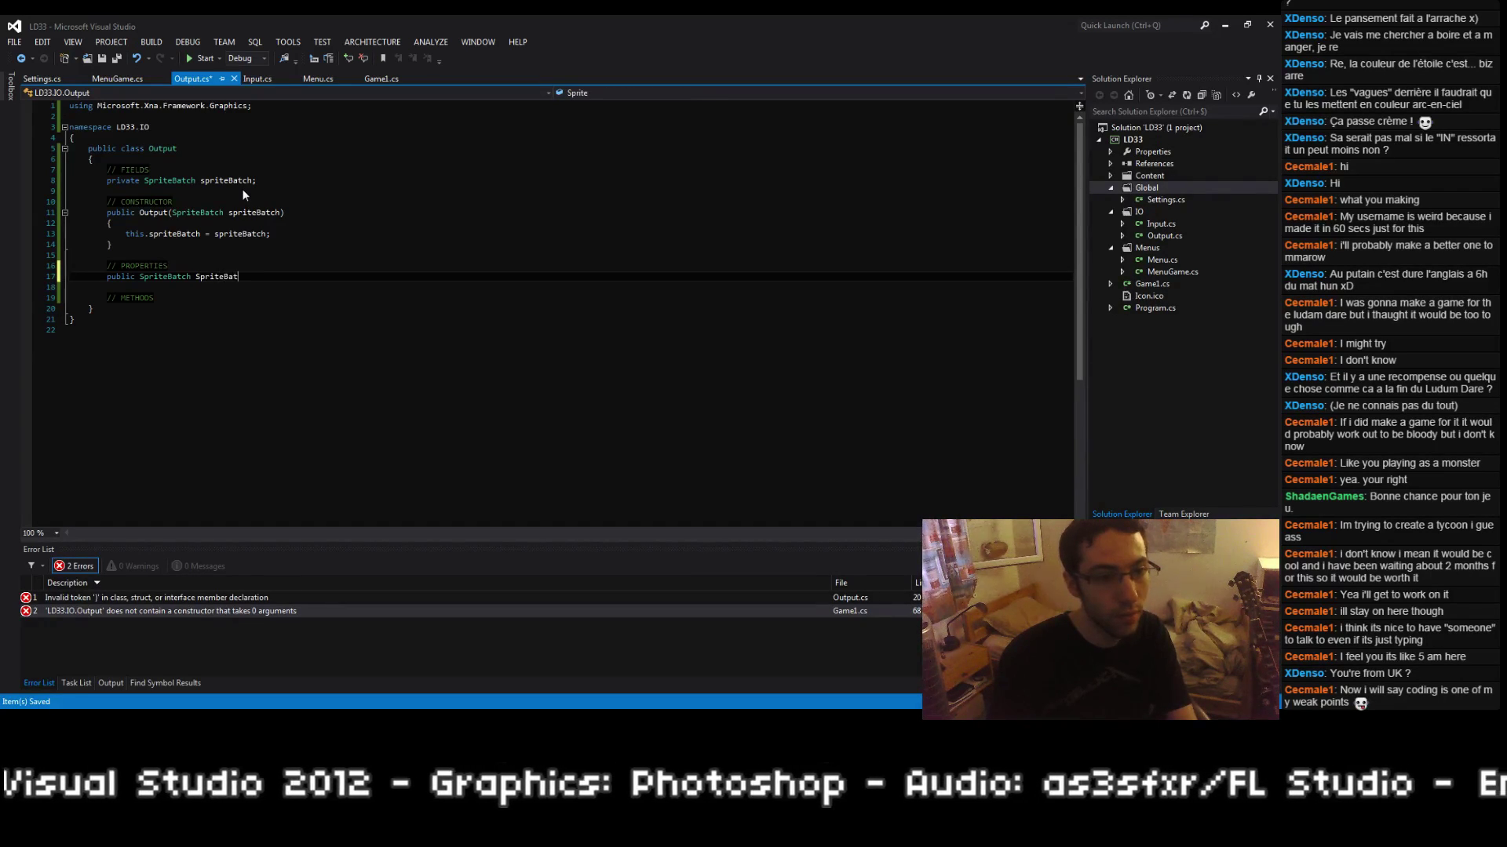
pyautogui.write('ch { get { re')
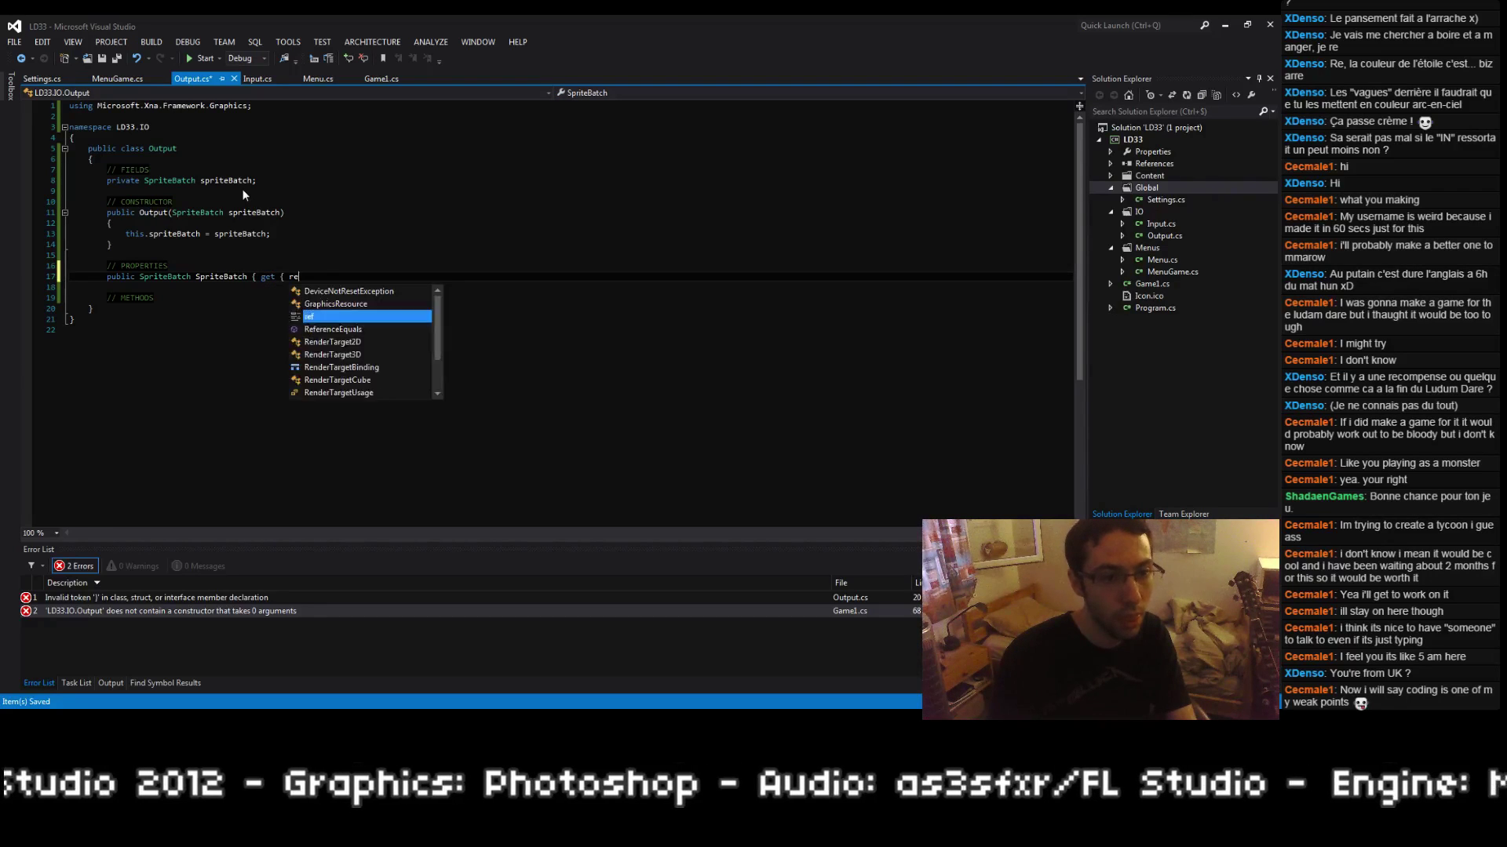
pyautogui.write('turn this.spriteBatch; } }')
pyautogui.hotkey('ctrl', 's')
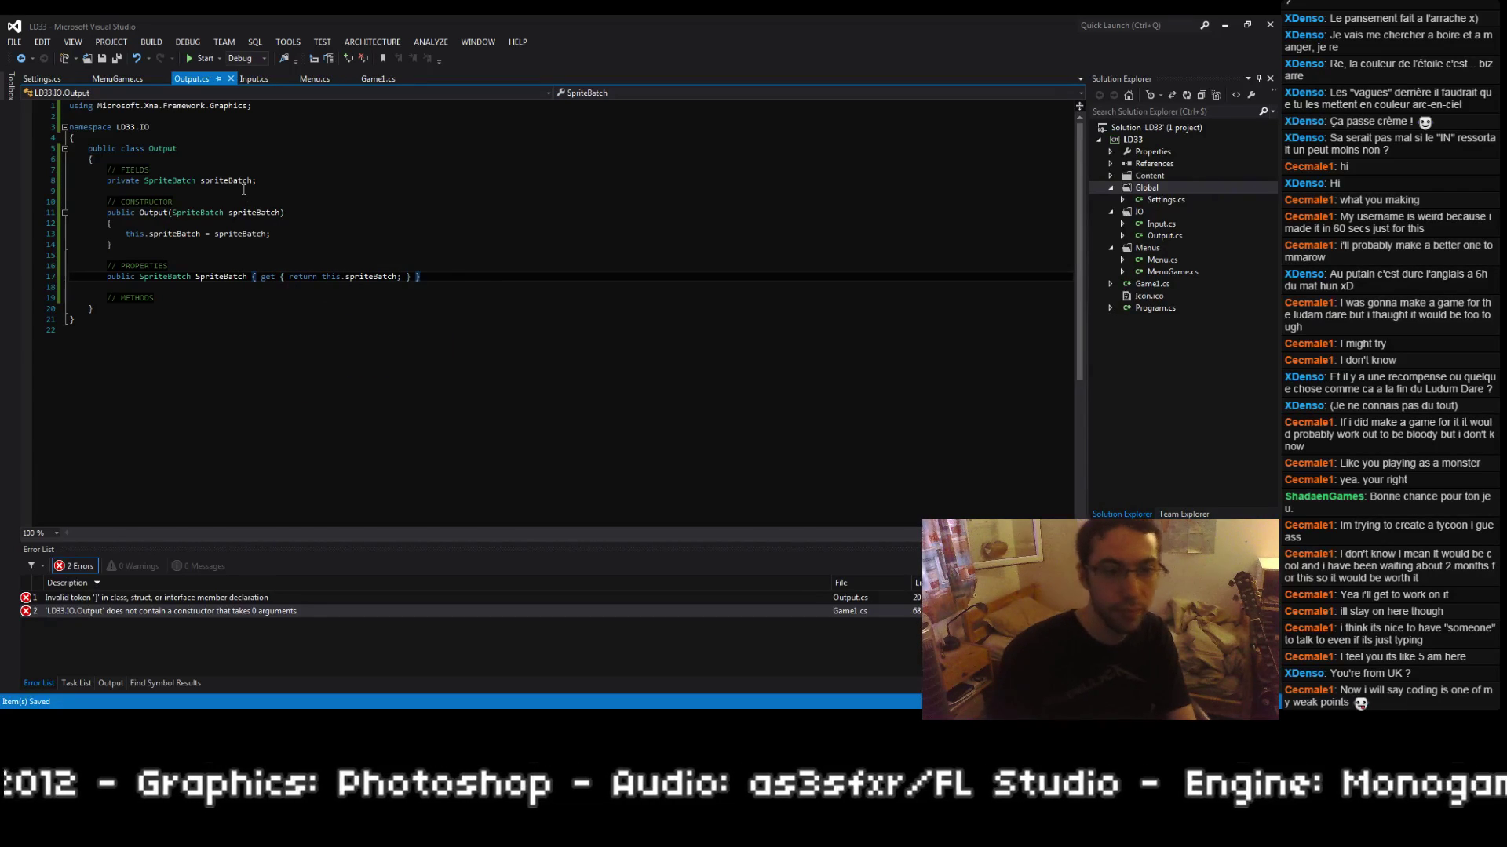
# Step: In the Draw method of Game1.cs, pass this.spriteBatch to the new Output() call and save the file
pyautogui.click(379, 79)
pyautogui.click(277, 373)
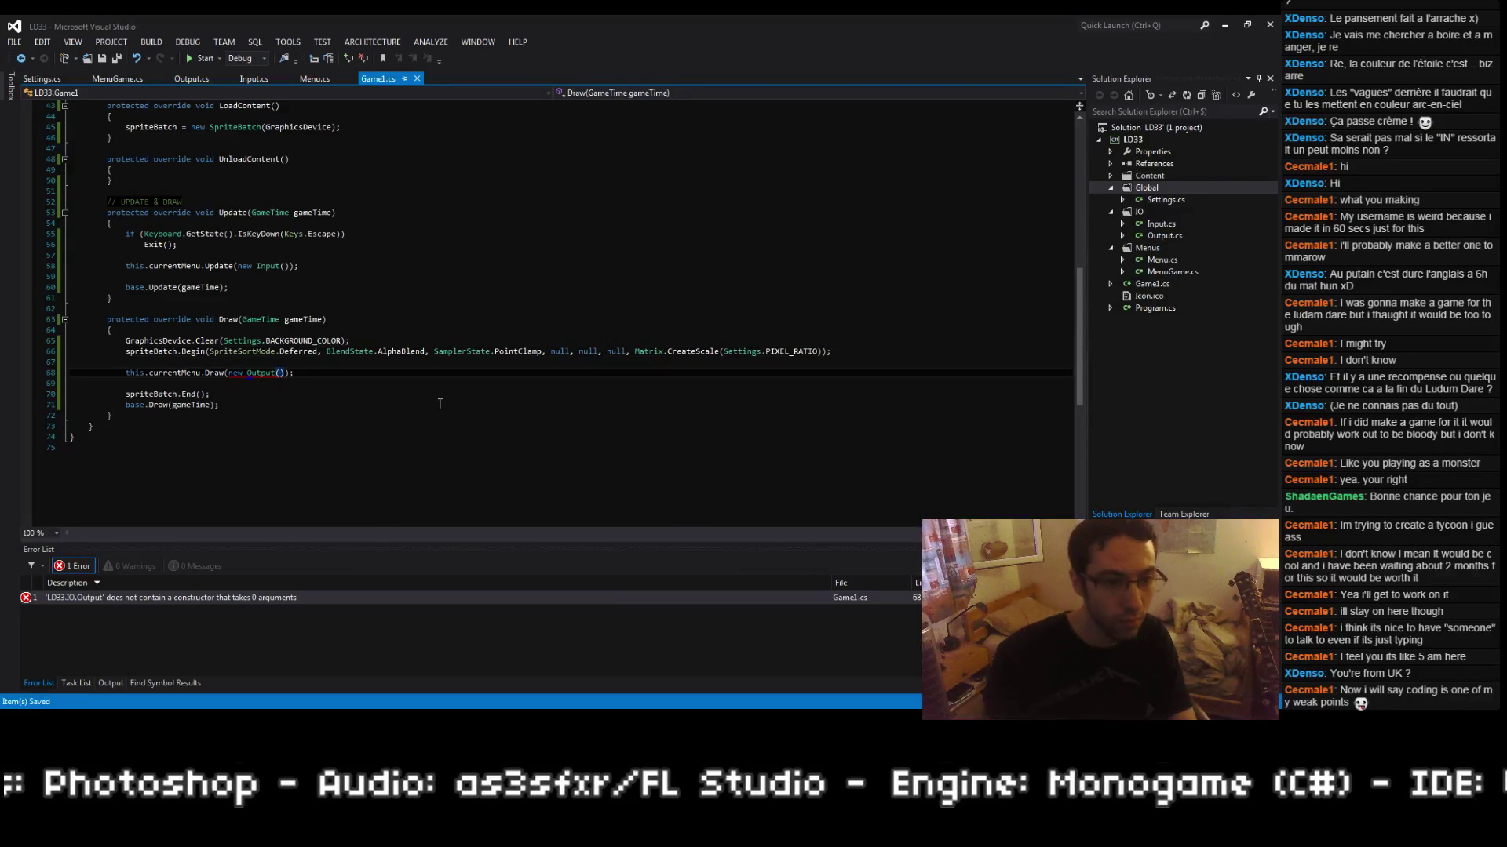
pyautogui.write('this.sp')
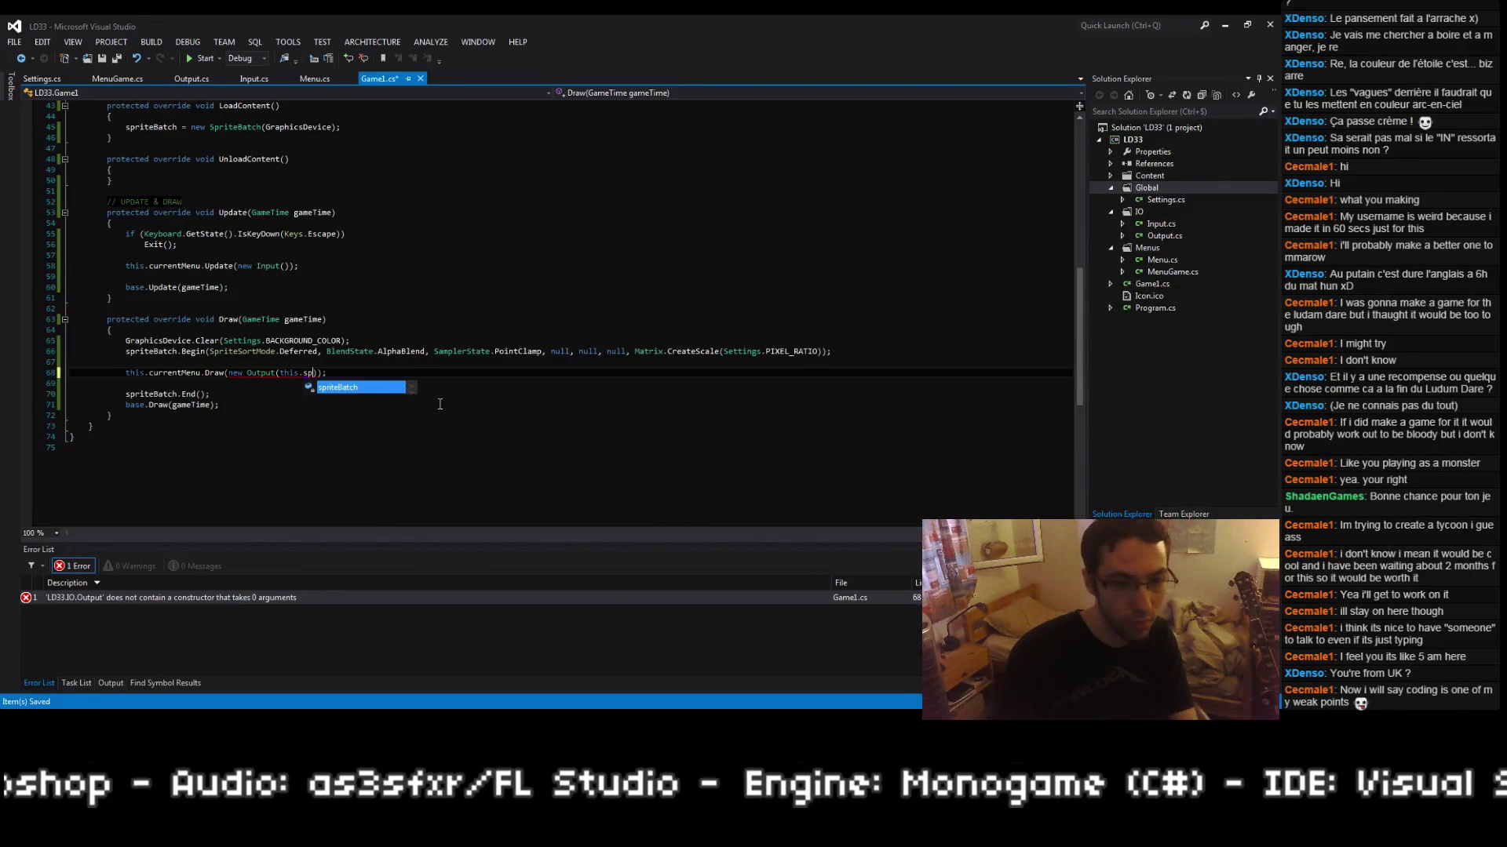
pyautogui.press('Tab')
pyautogui.hotkey('ctrl', 's')
pyautogui.scroll(1, 282, 325)
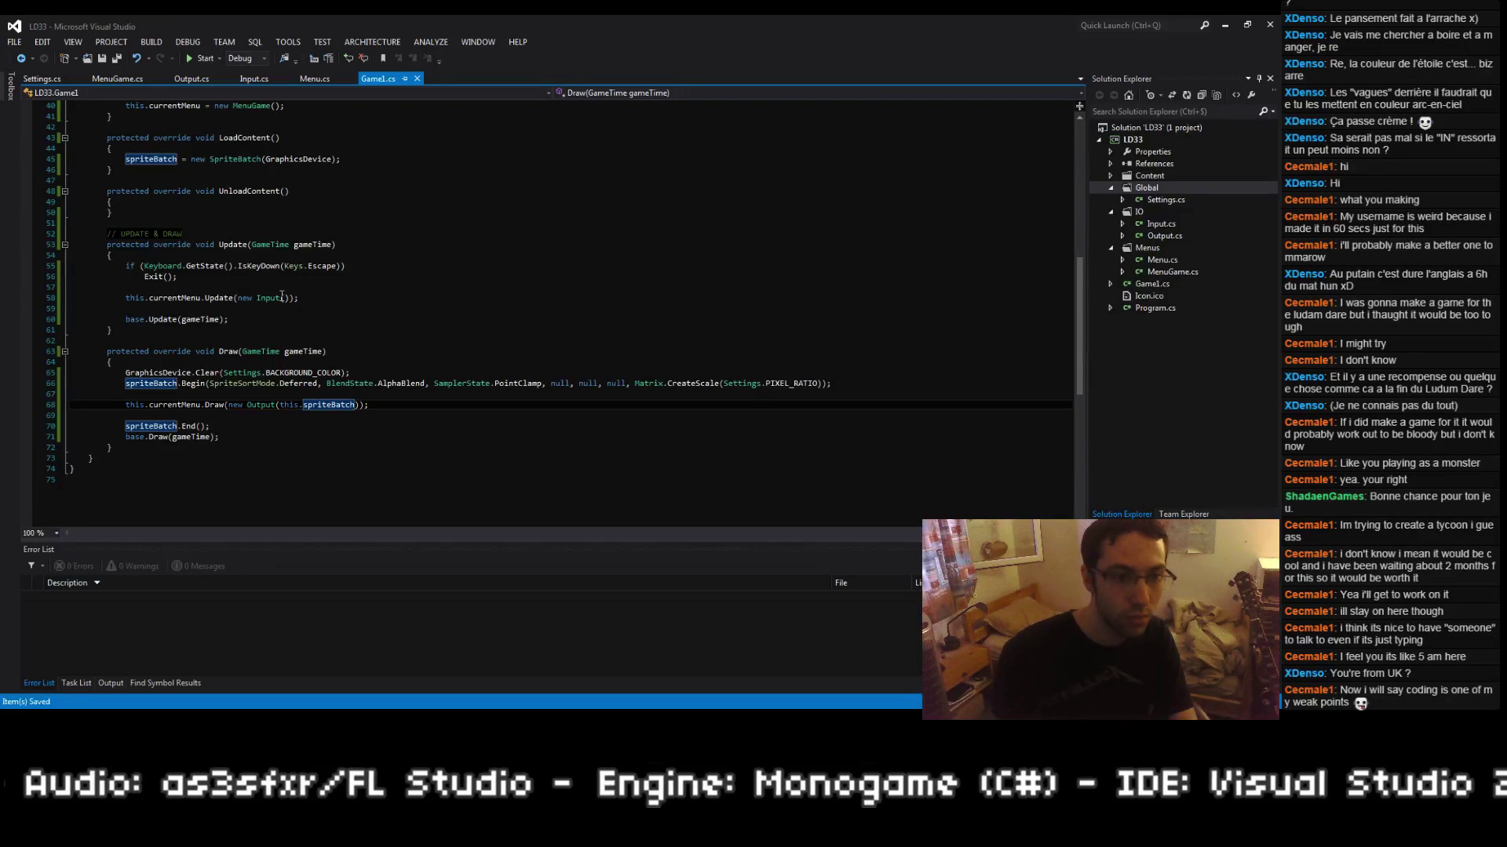
# Step: Look over the Update call in Game1.cs and review the Menu, MenuGame, Output and Input classes
pyautogui.click(285, 298)
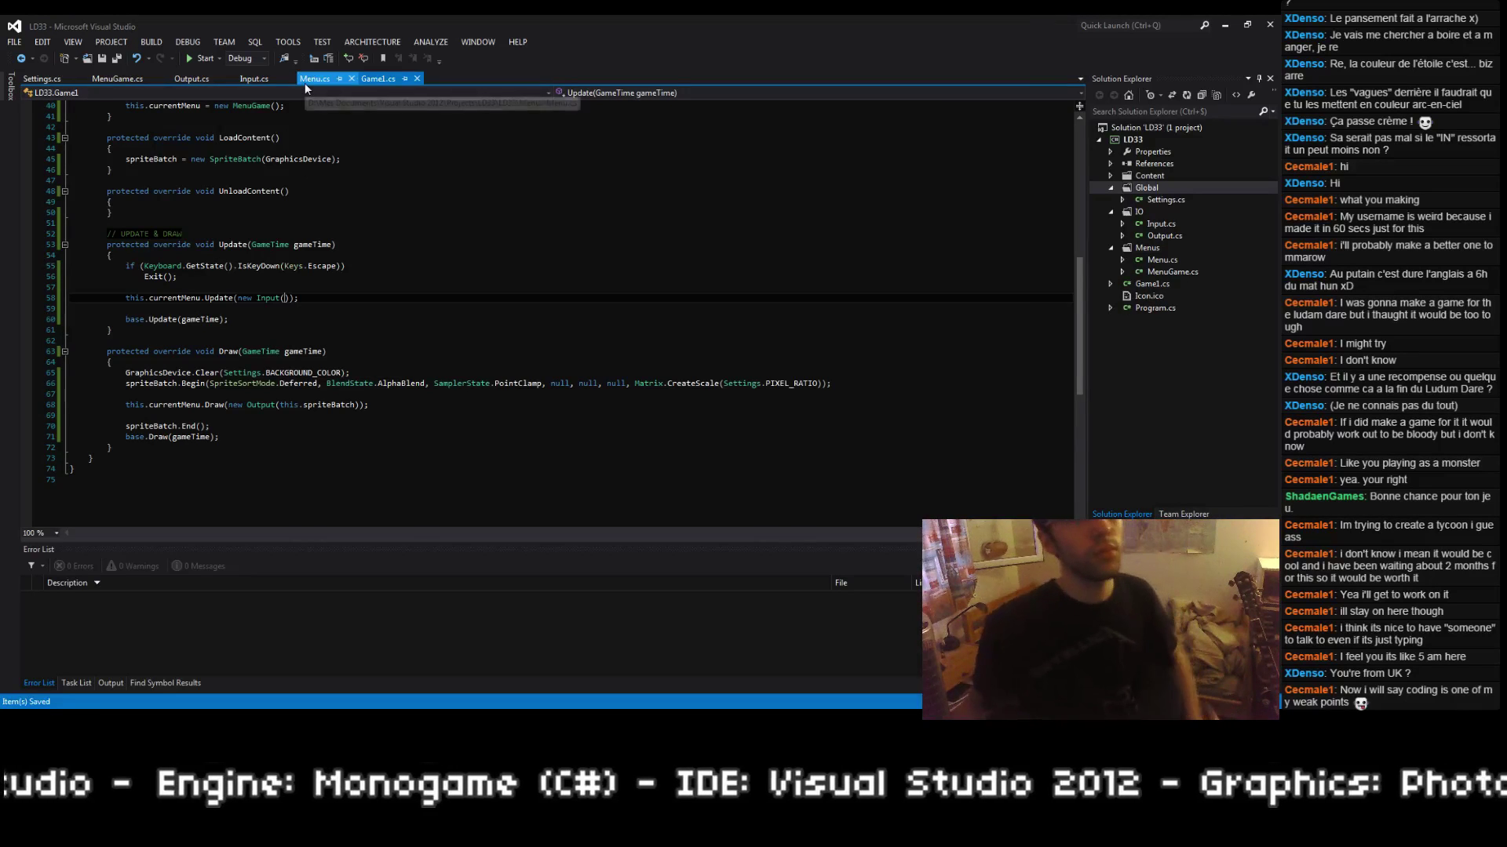
pyautogui.click(265, 81)
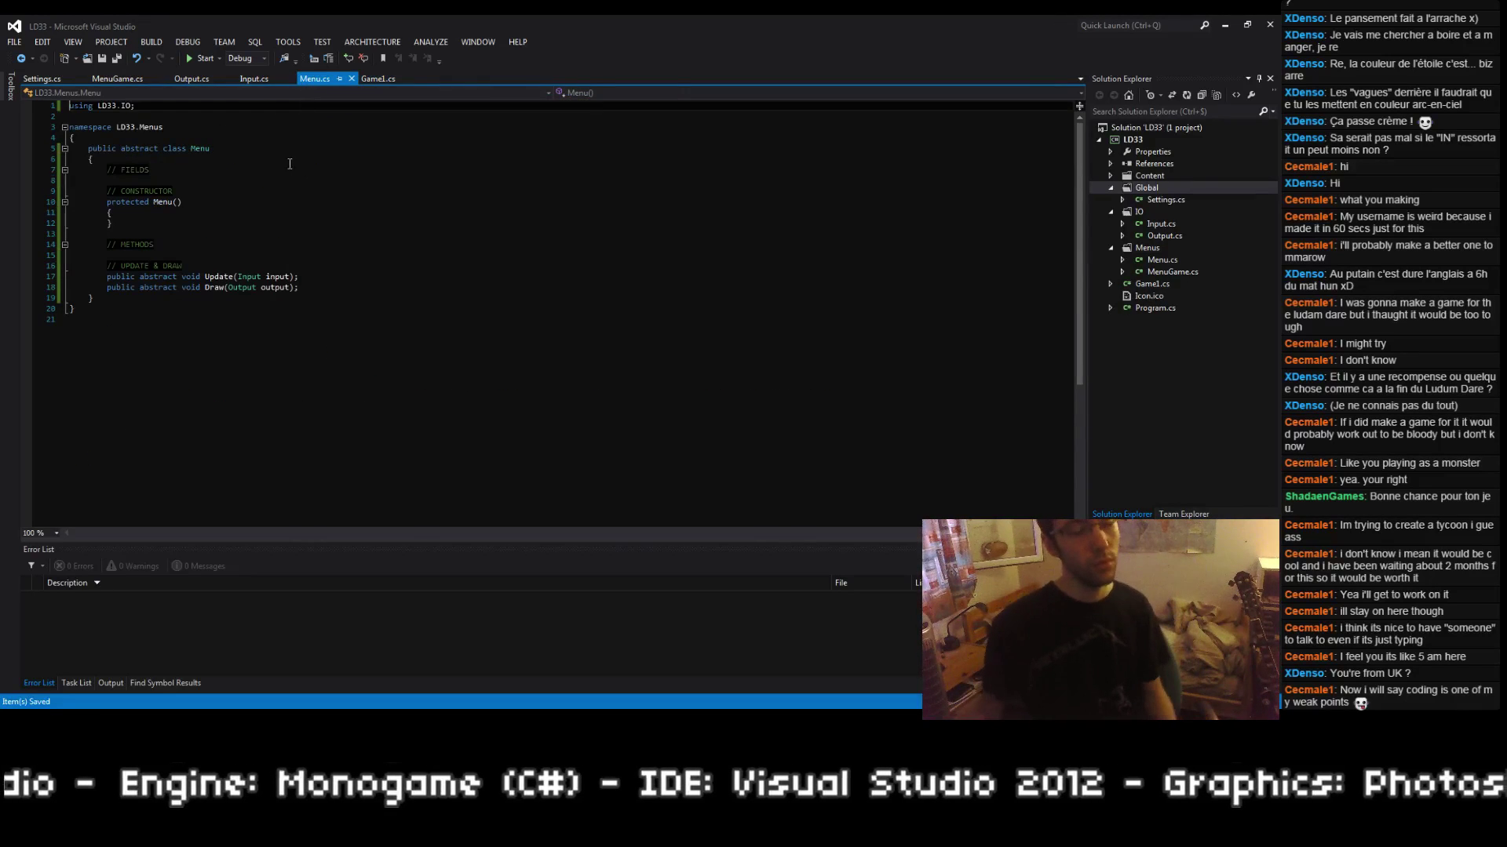
pyautogui.click(133, 82)
pyautogui.click(38, 79)
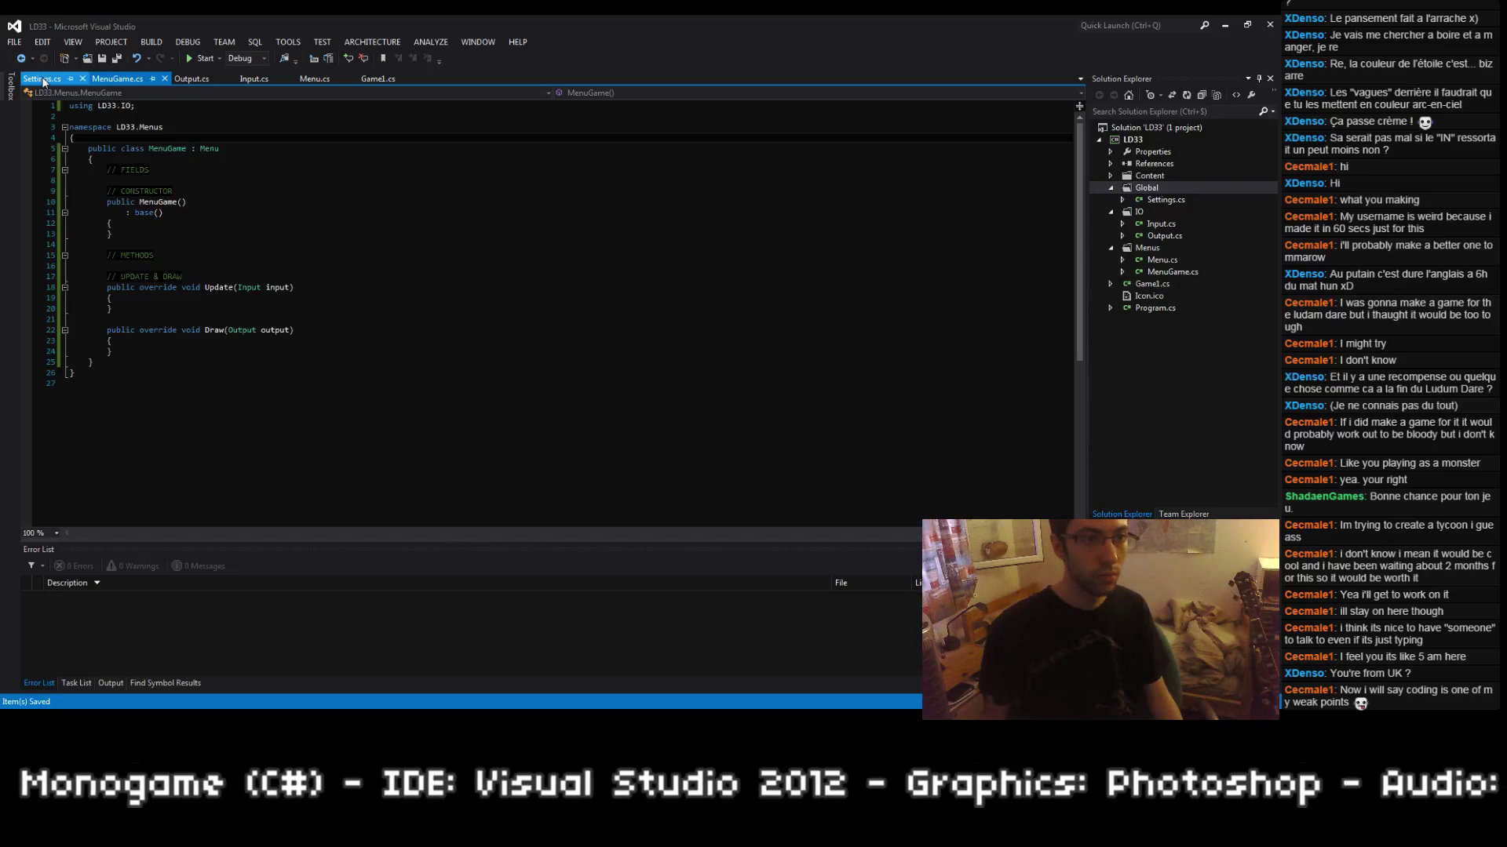
pyautogui.click(118, 80)
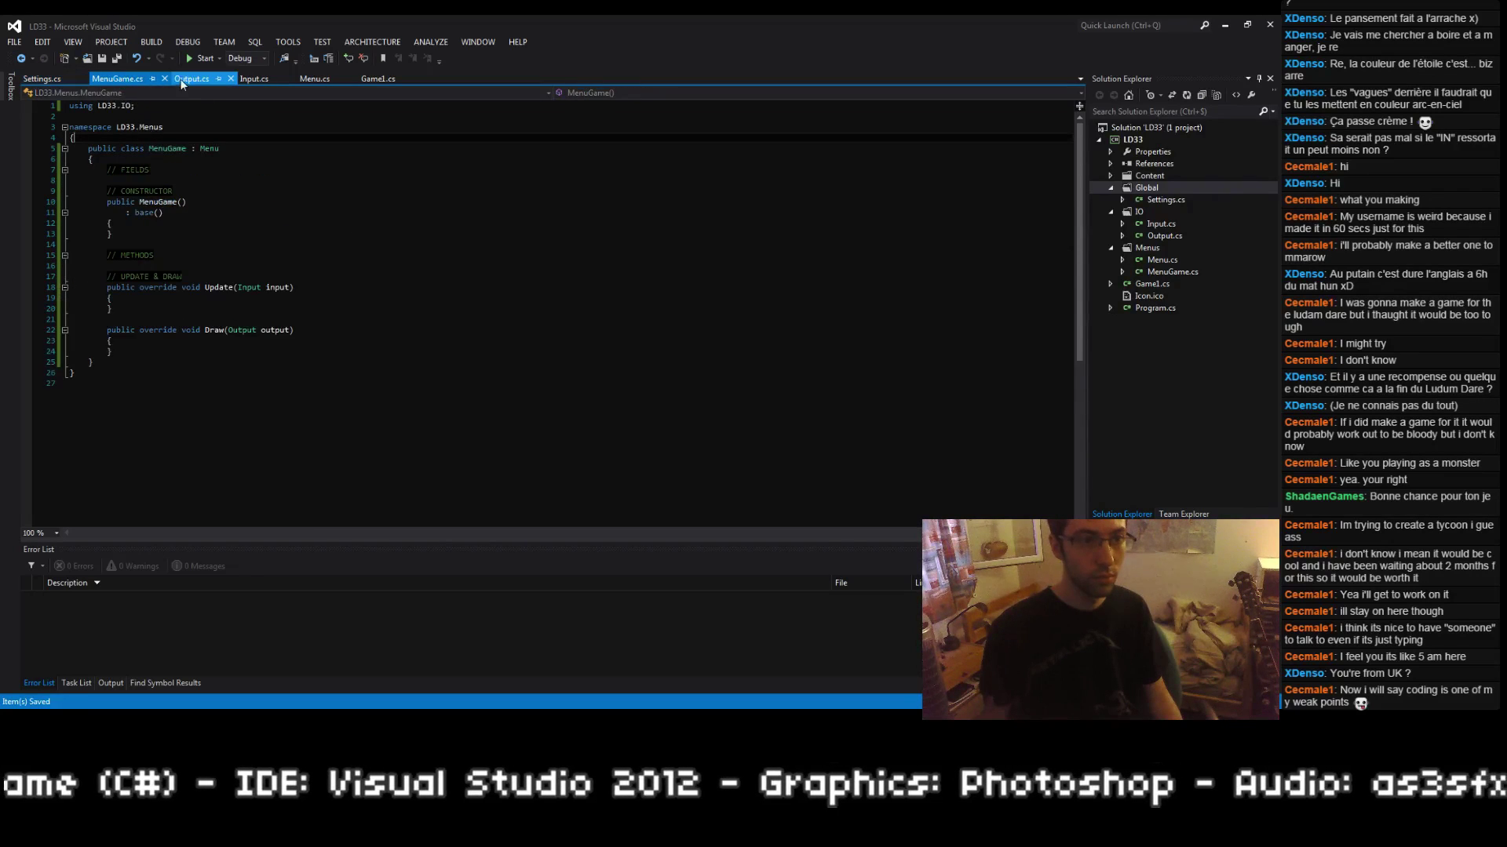
pyautogui.click(191, 79)
pyautogui.click(255, 79)
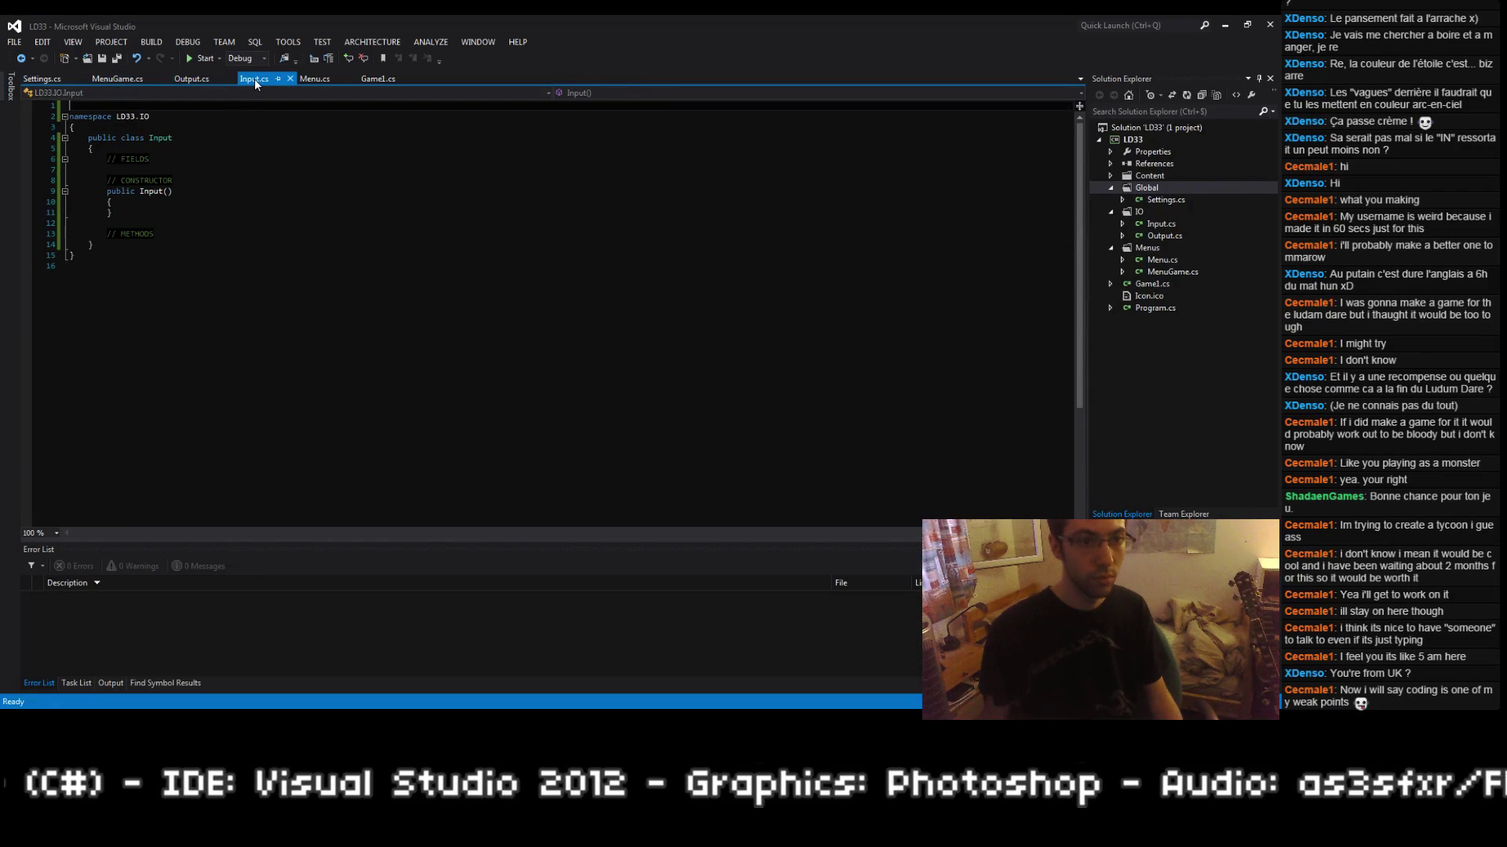
pyautogui.click(318, 78)
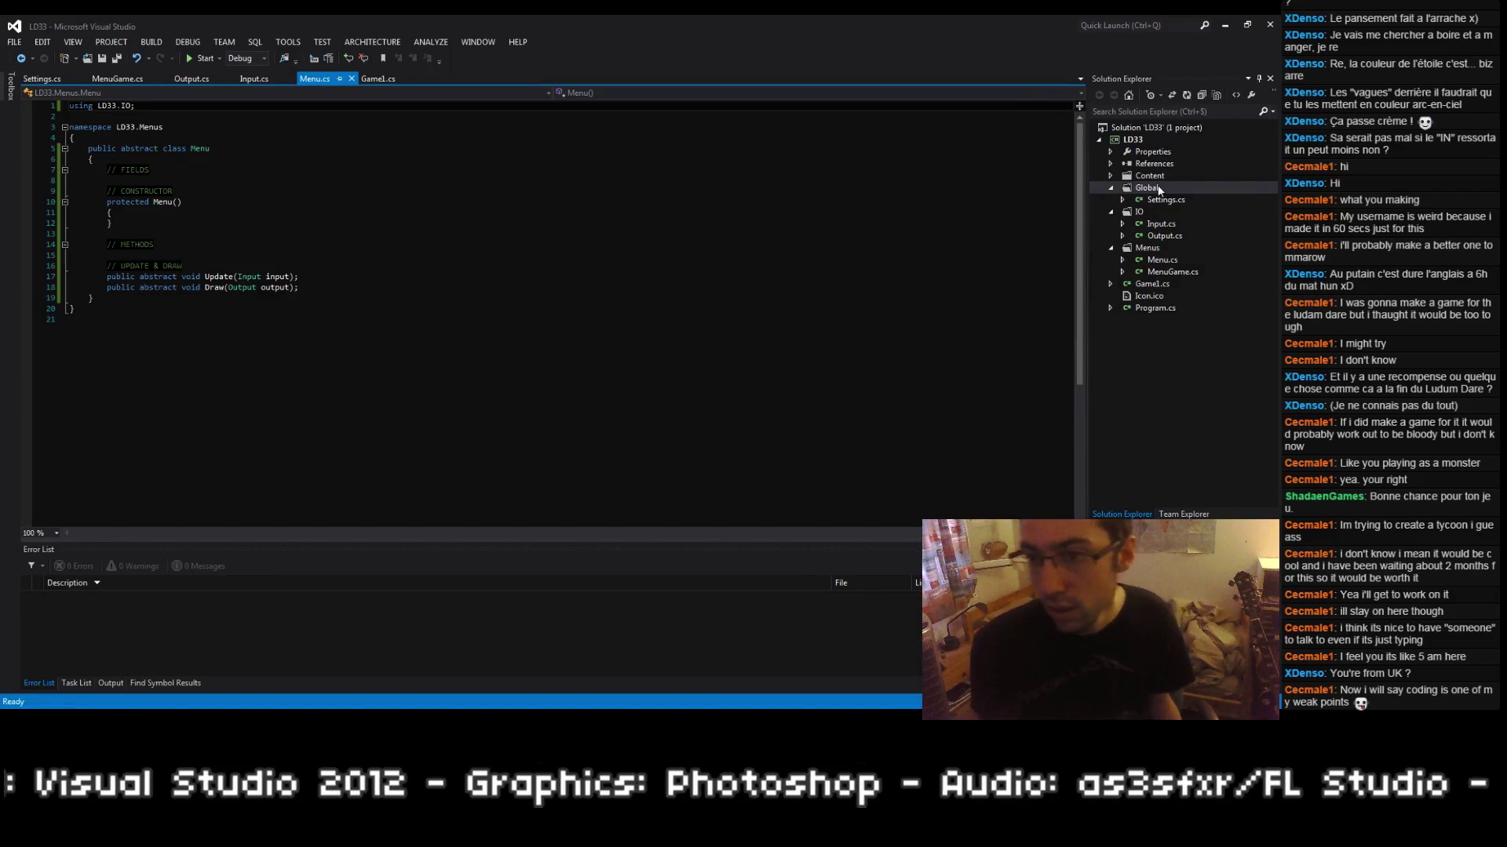
pyautogui.rightClick(1153, 188)
pyautogui.moveTo(1094, 196)
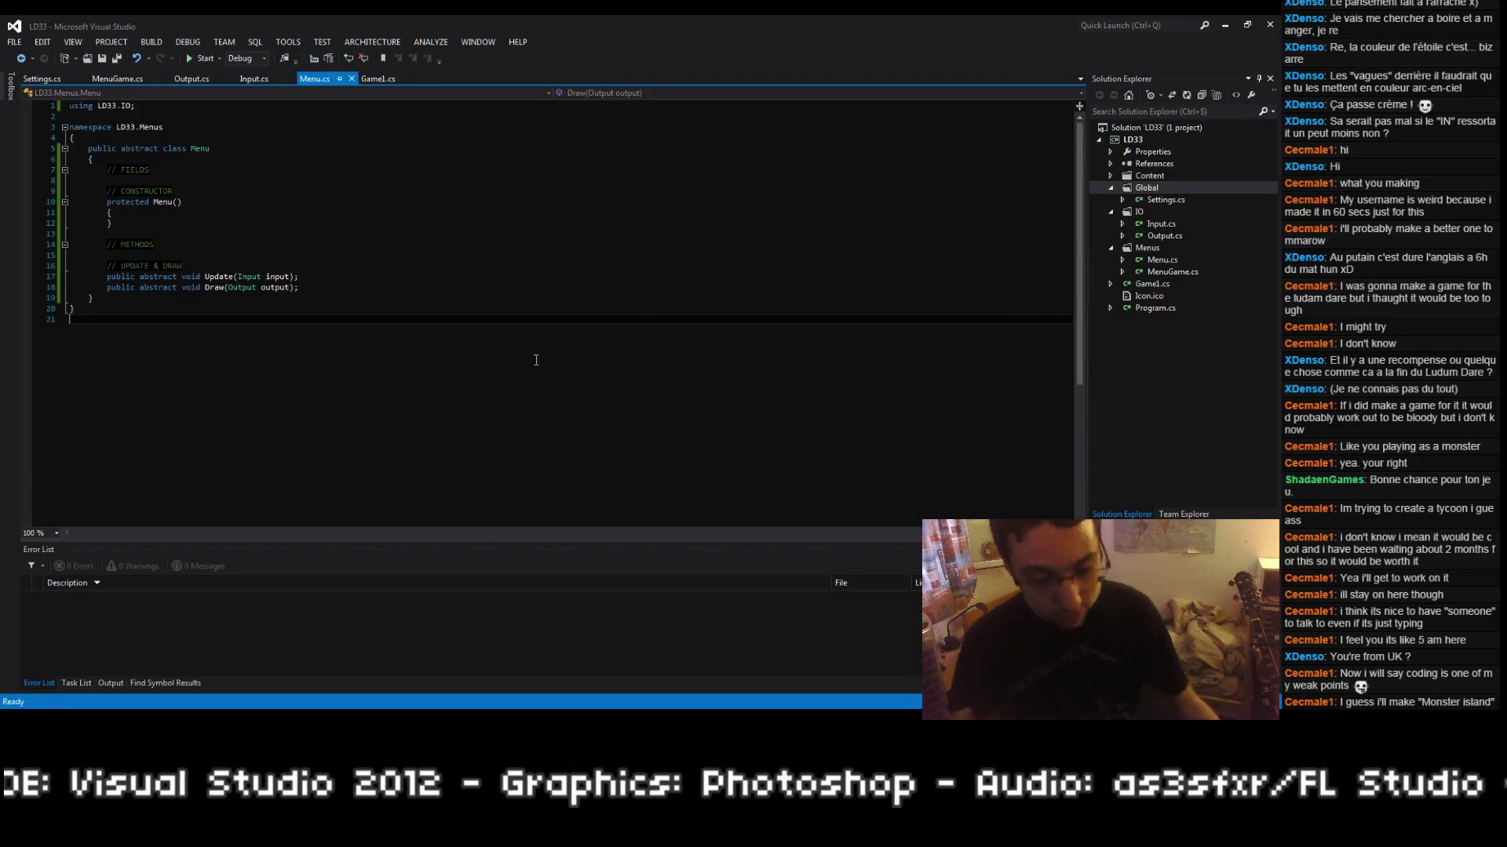
# Step: Switch to Notepad++ and read through the game design notes in general.txt, then return to Visual Studio
pyautogui.hotkey('alt', 'Tab')
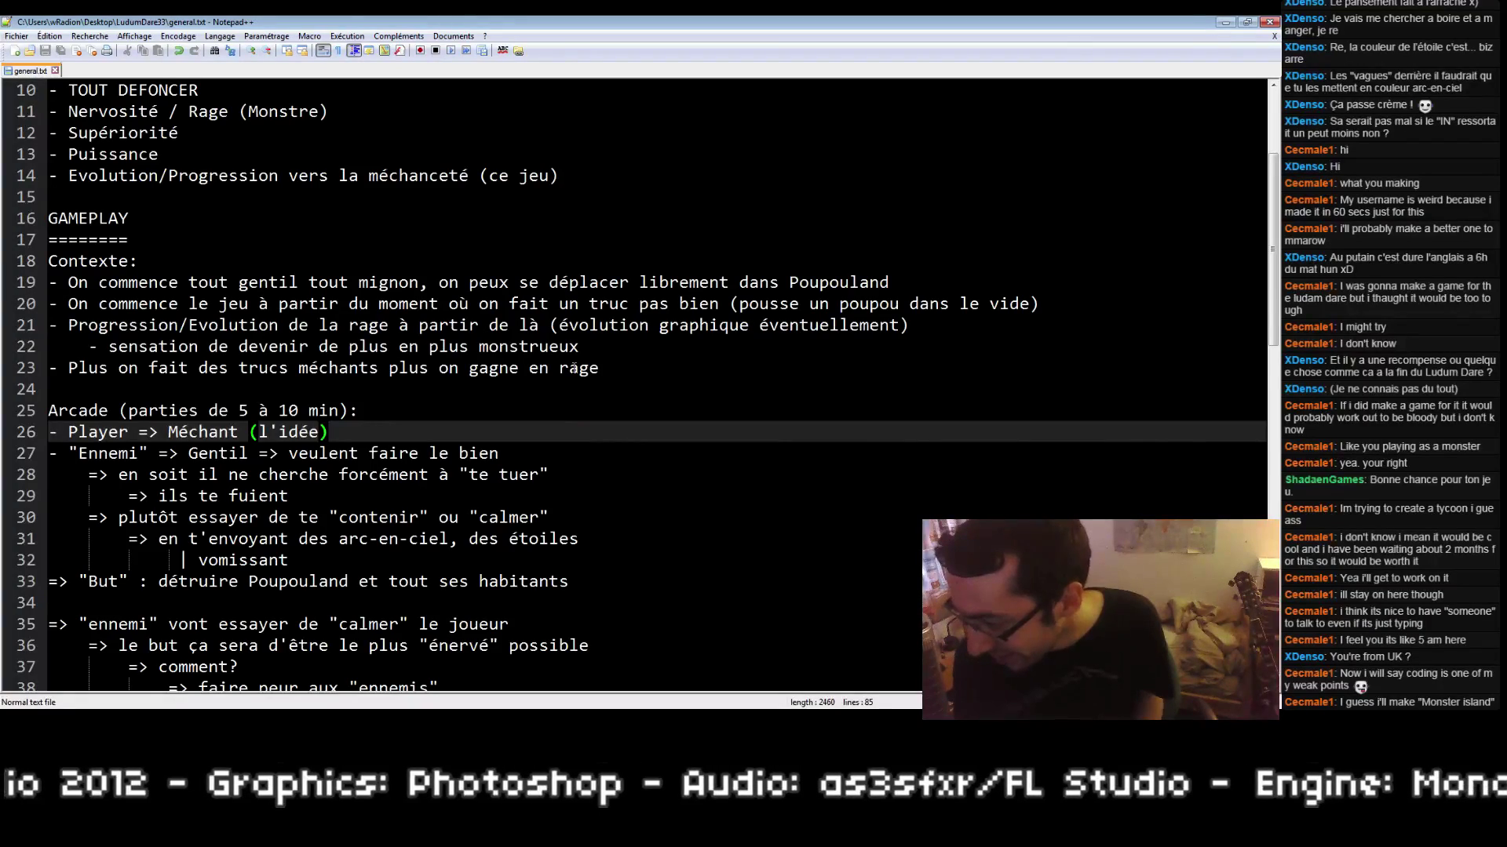
pyautogui.scroll(-16, 570, 367)
pyautogui.scroll(5, 576, 477)
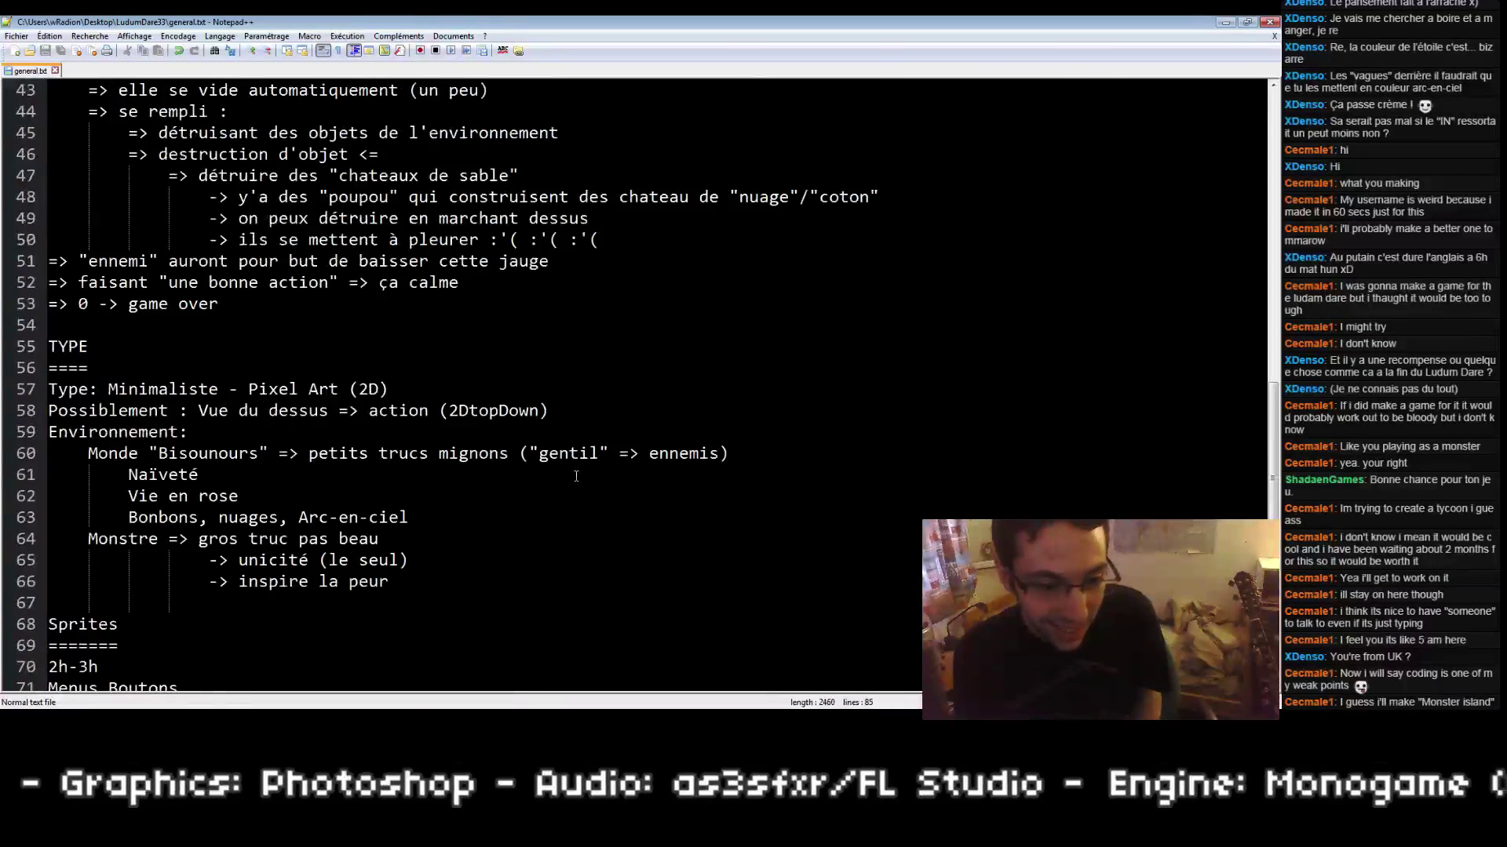
pyautogui.scroll(13, 576, 477)
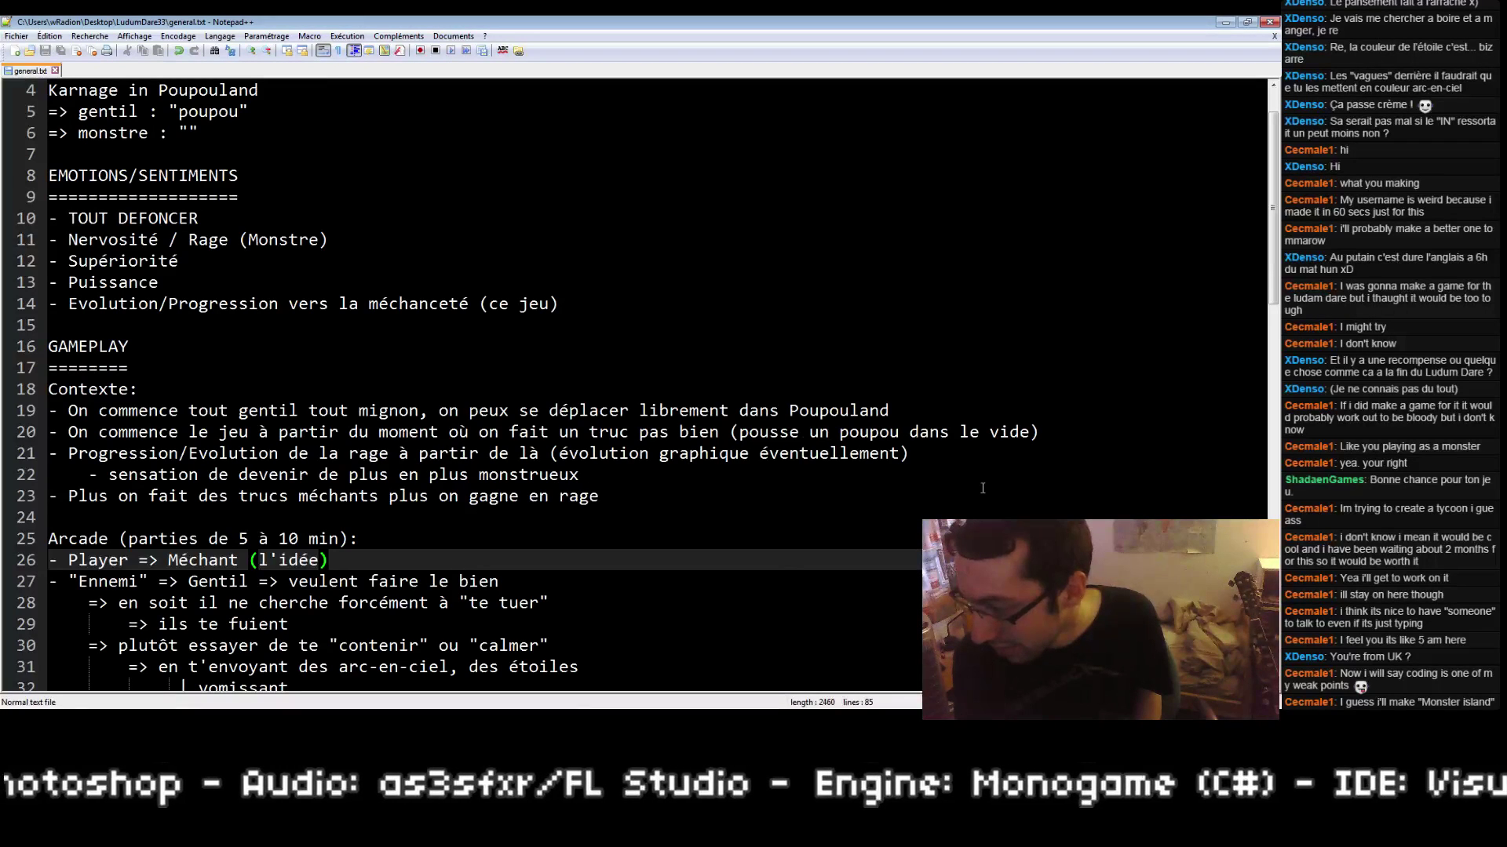
pyautogui.click(1225, 22)
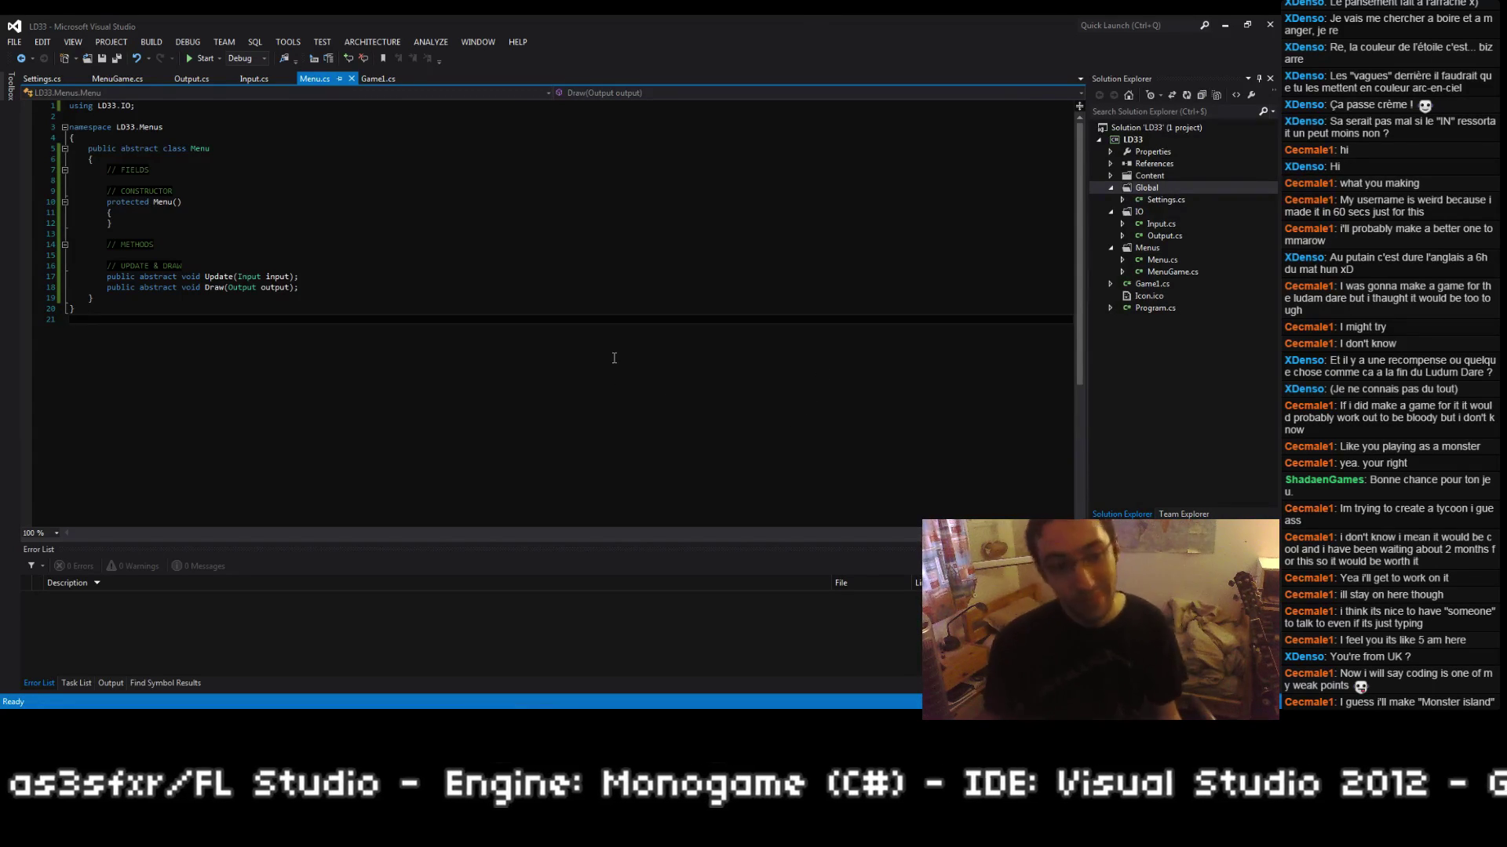
pyautogui.click(644, 296)
pyautogui.hotkey('ctrl', 's')
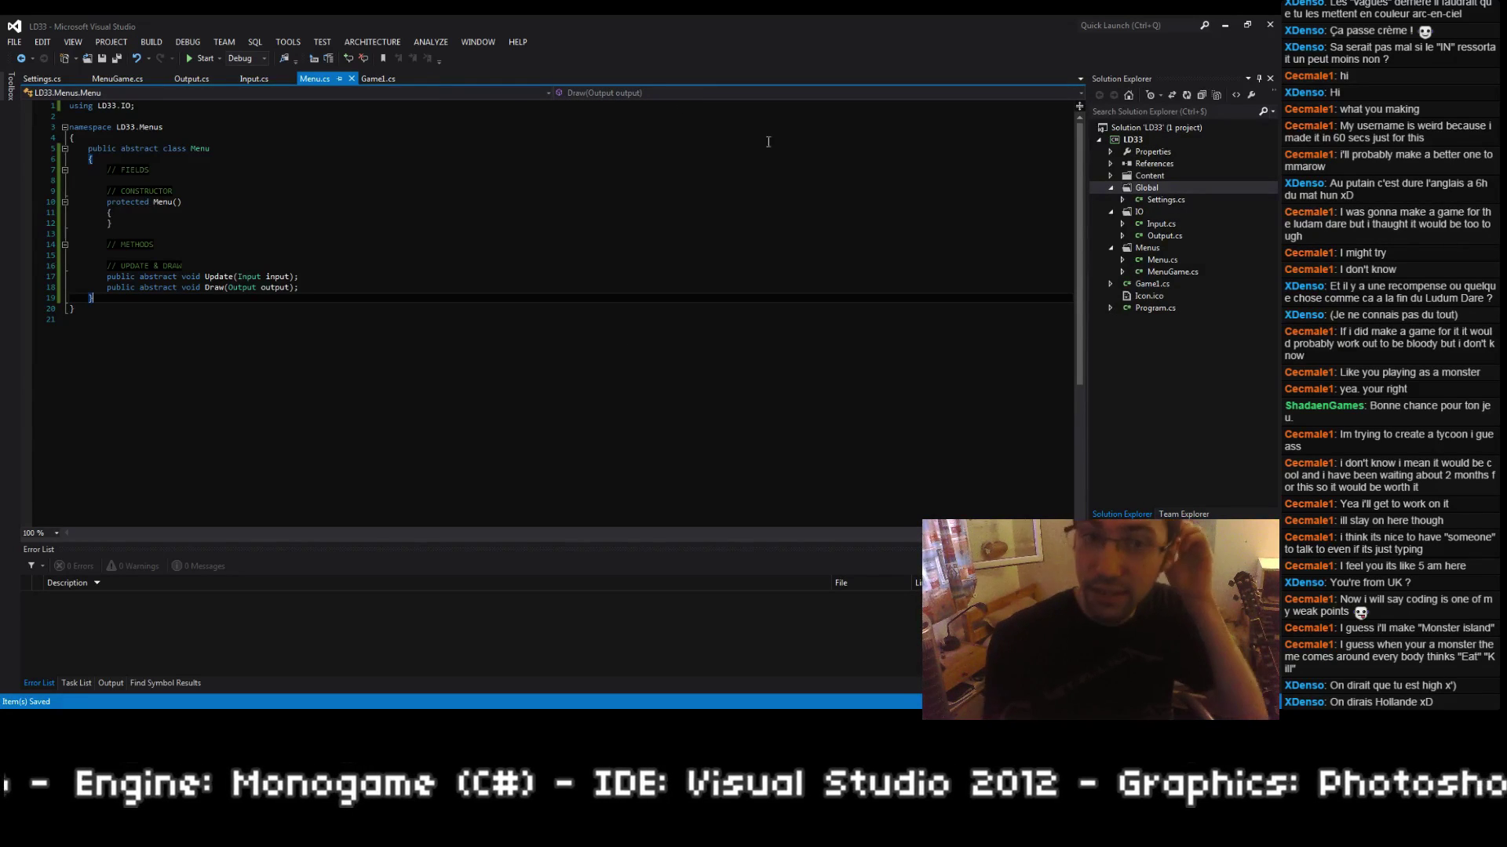
pyautogui.click(253, 79)
pyautogui.click(227, 194)
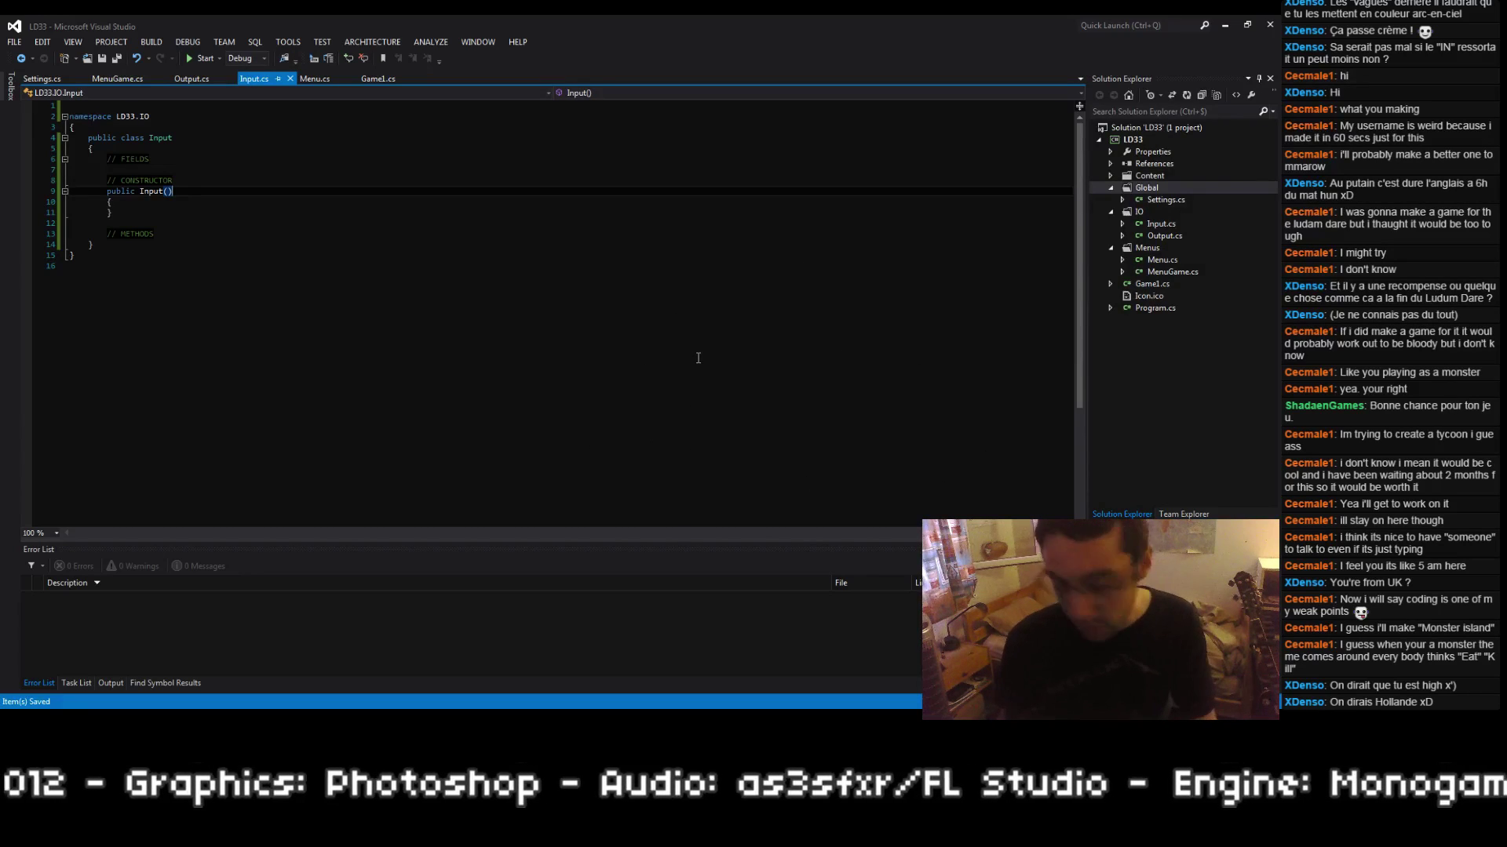
pyautogui.write('sdwadsd')
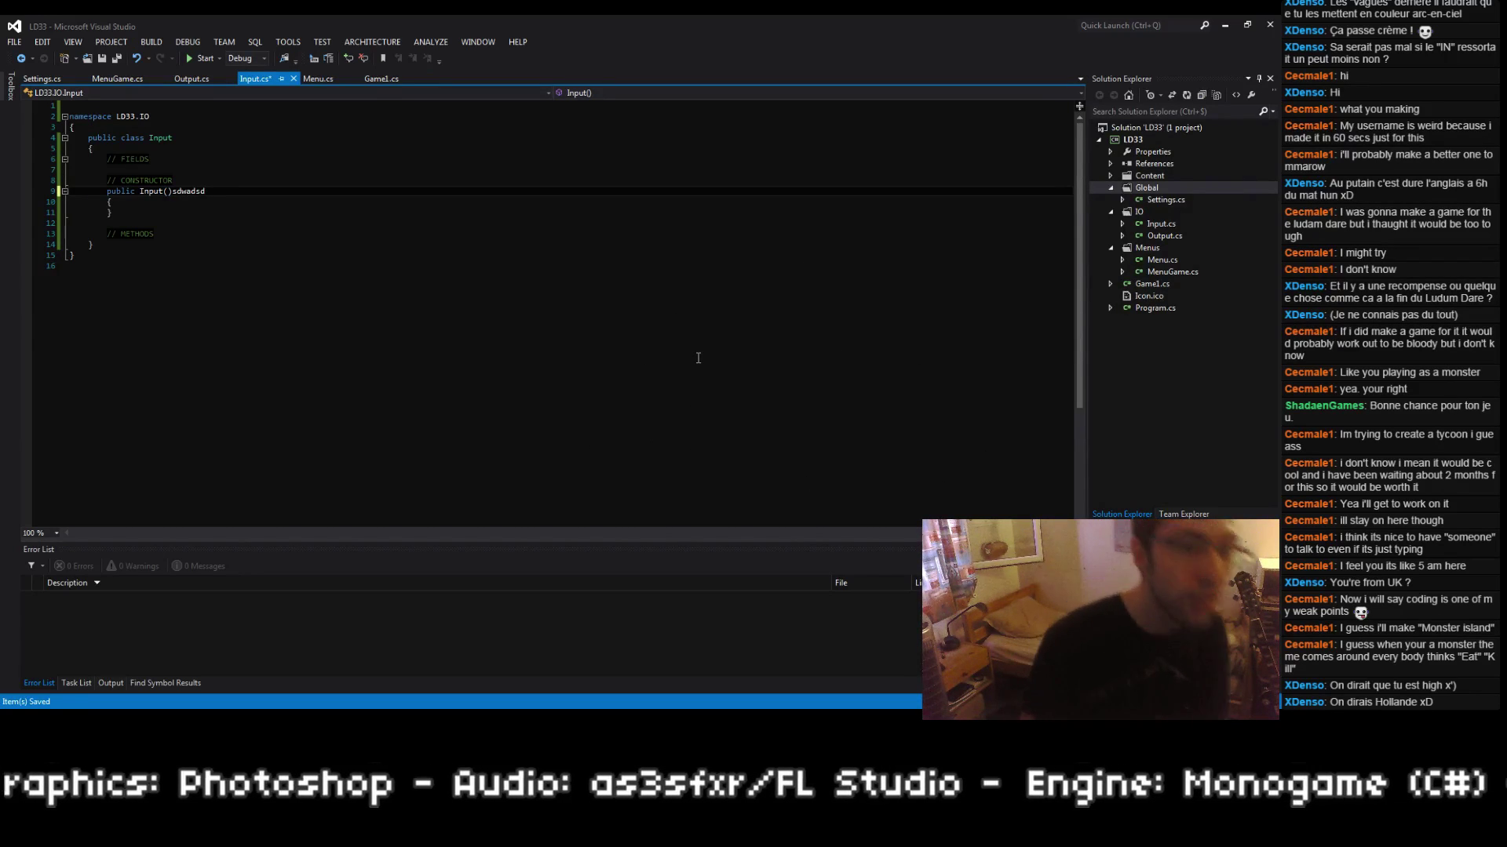
pyautogui.hotkey('ctrl', 'z')
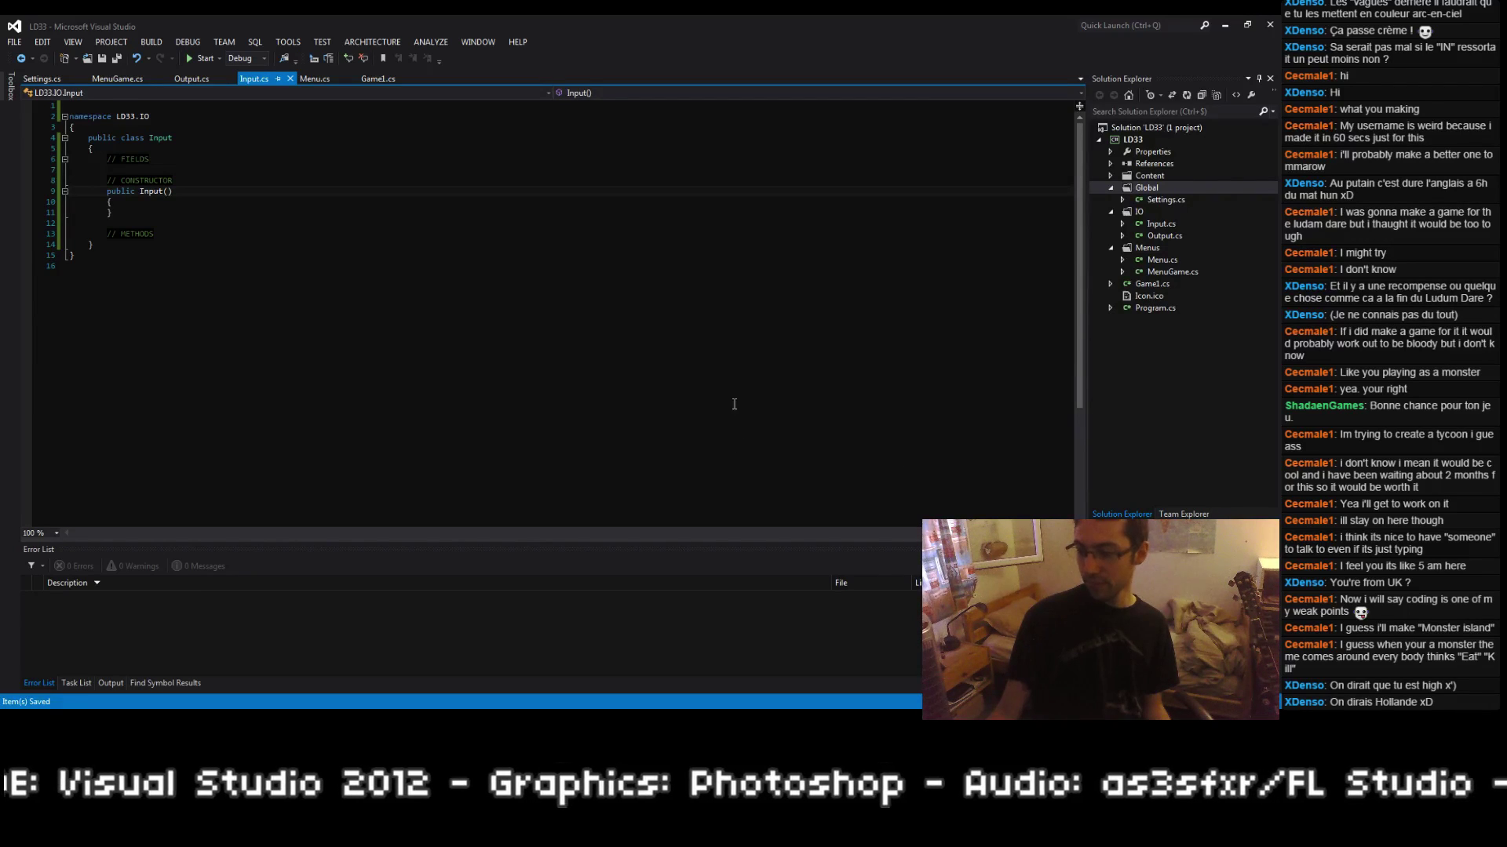
pyautogui.click(732, 230)
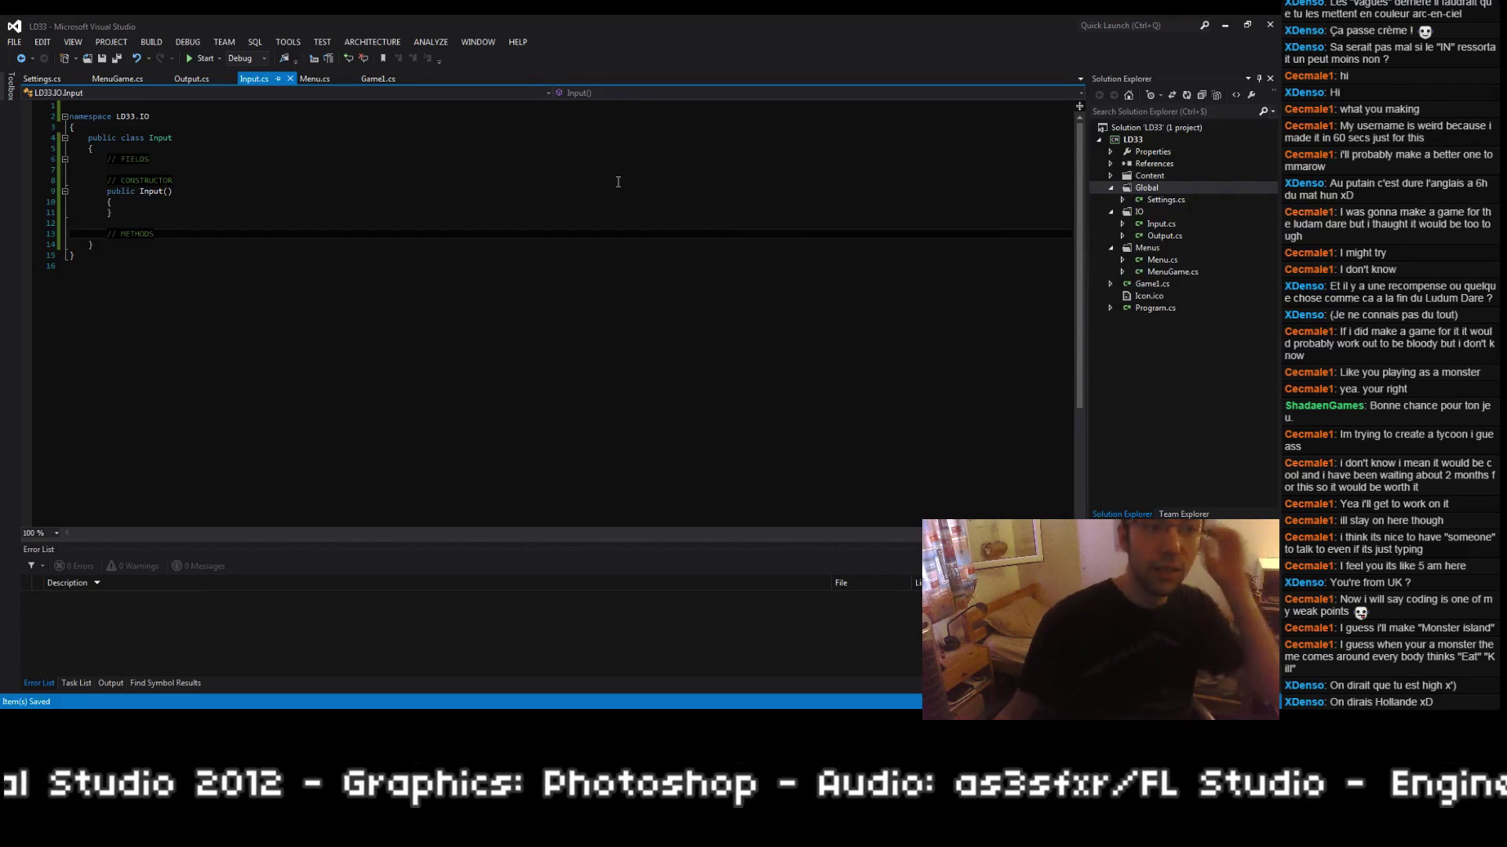
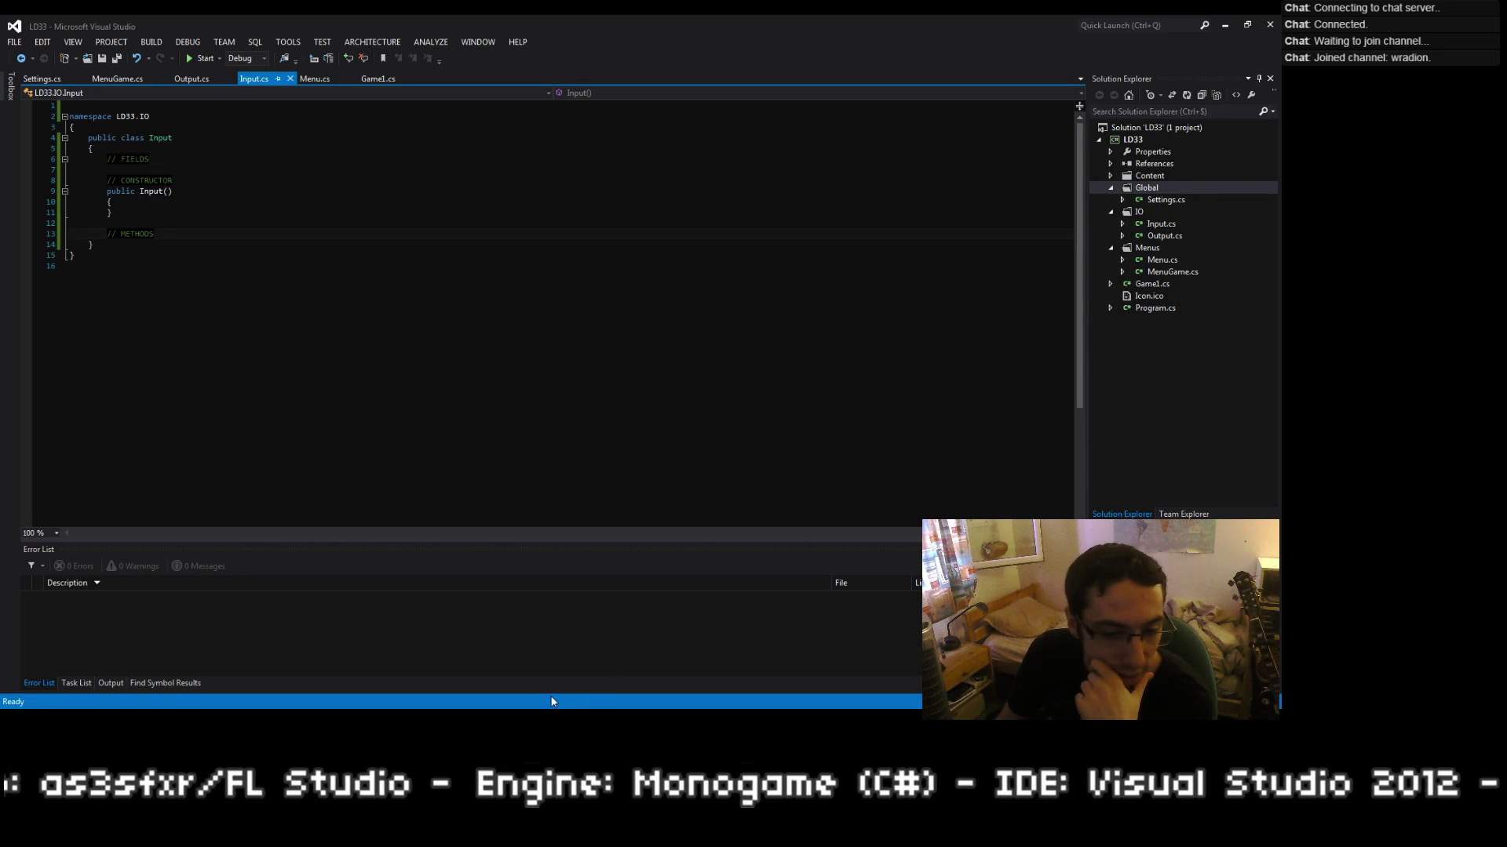
pyautogui.moveTo(720, 718)
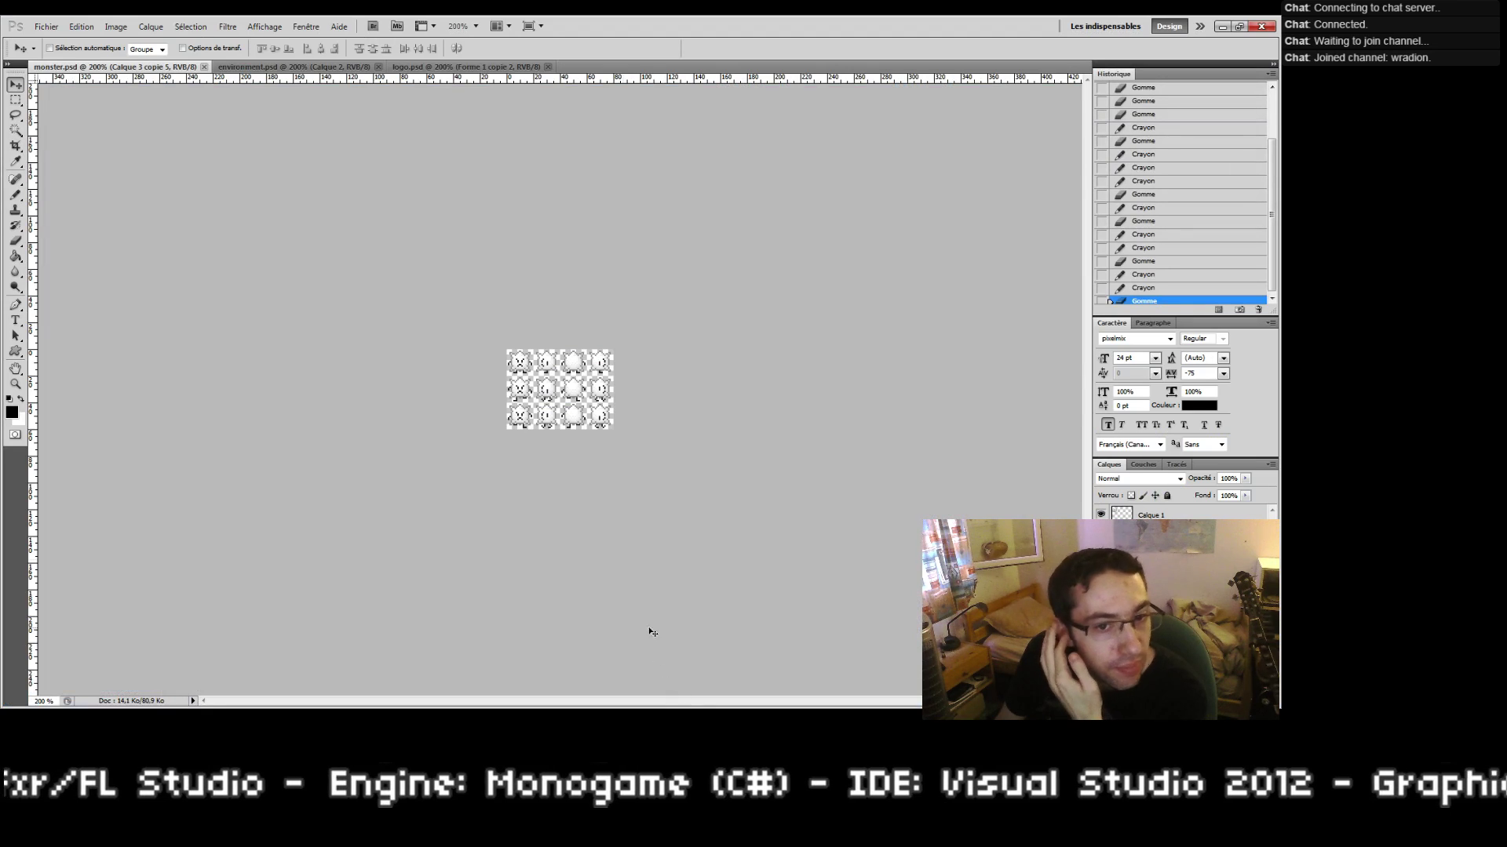
pyautogui.click(1221, 27)
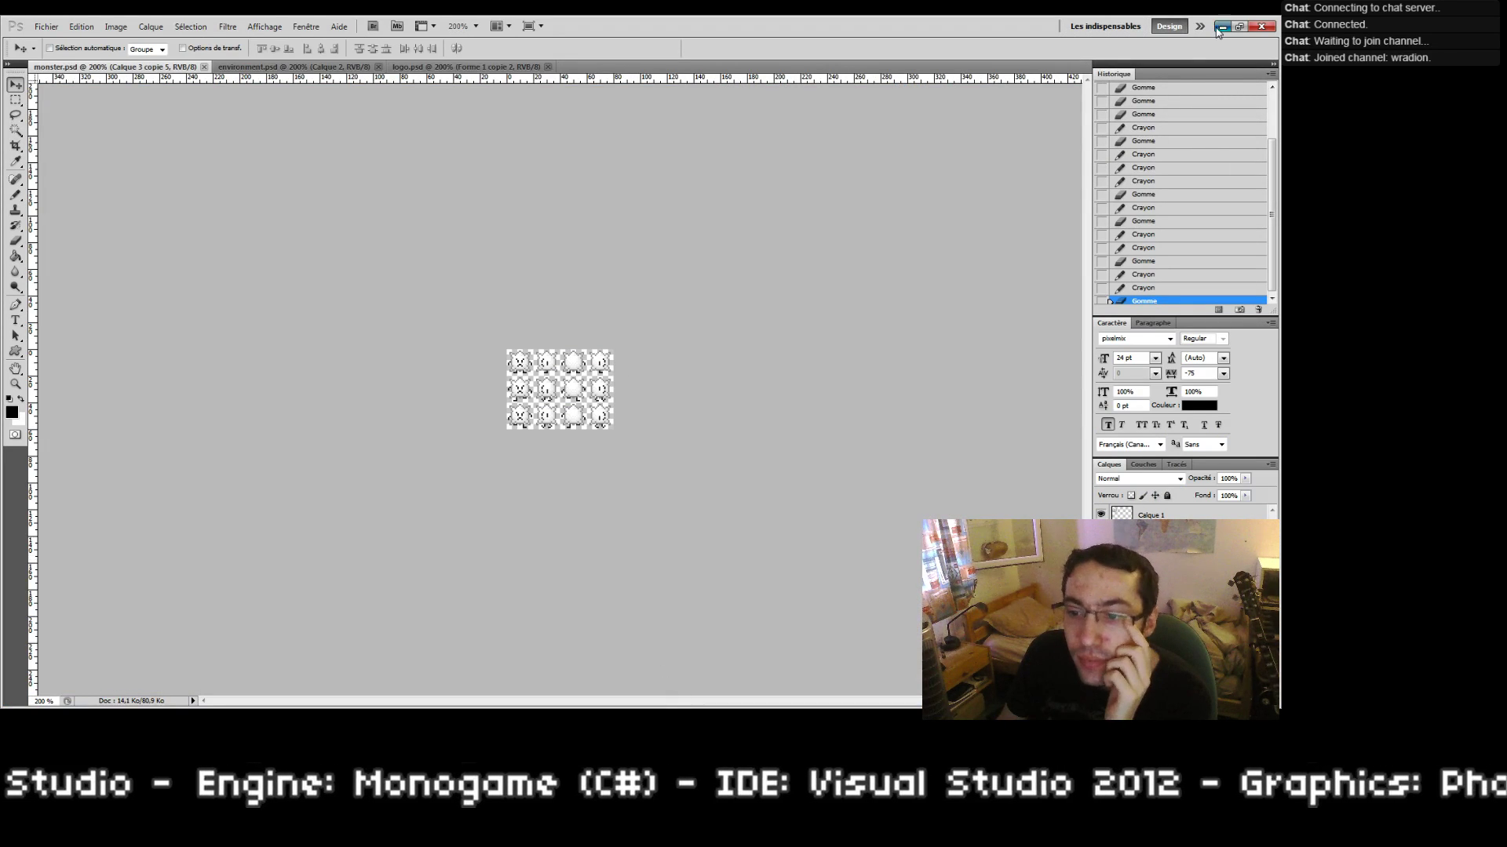
# Step: Expand the project's Content folder and open Content.mgcb in the MonoGame Pipeline tool
pyautogui.click(1111, 175)
pyautogui.doubleClick(1169, 187)
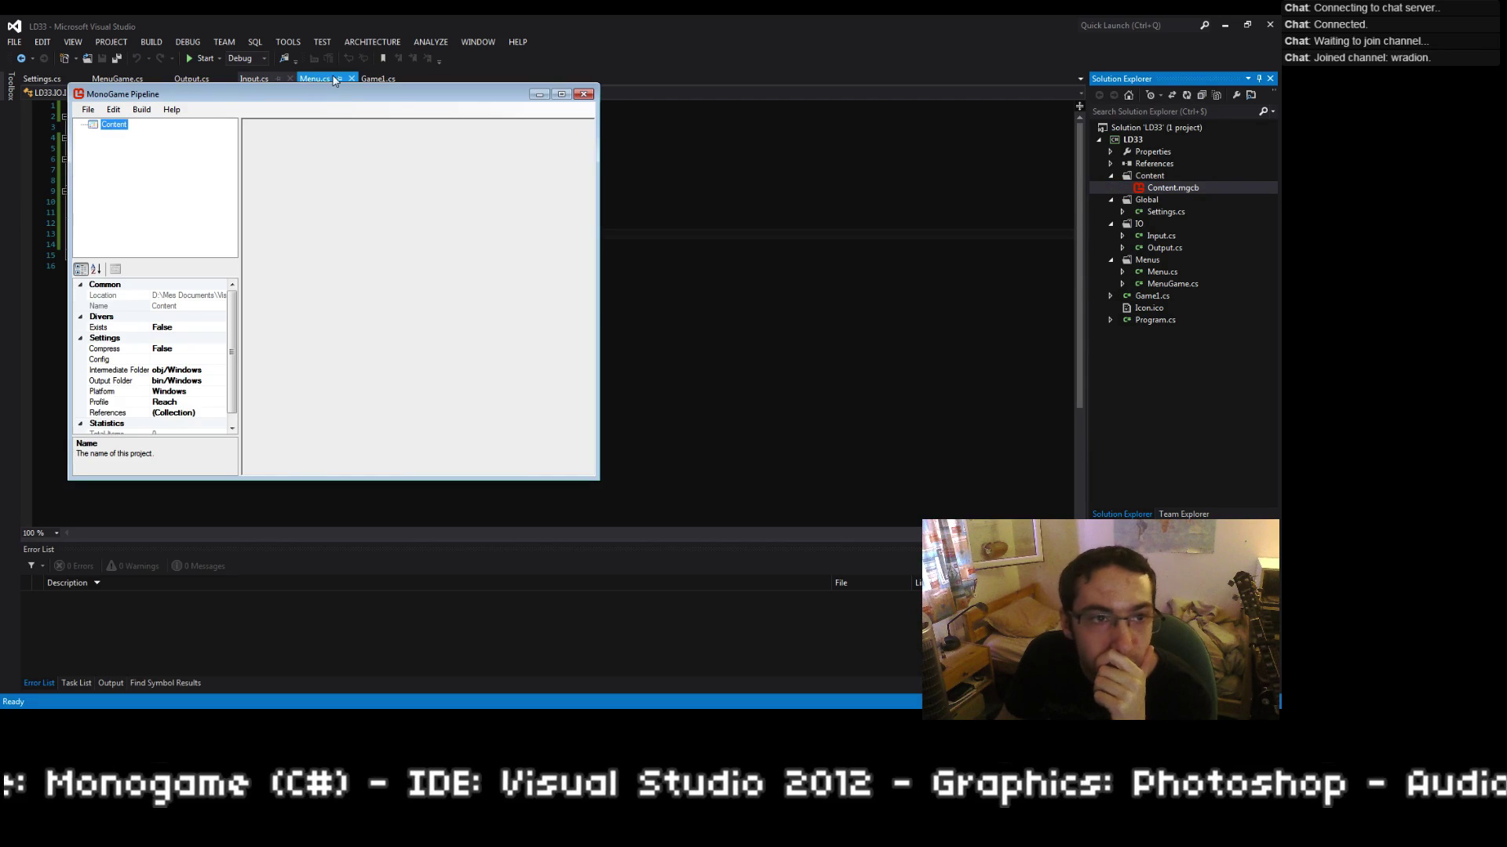
pyautogui.moveTo(336, 84); pyautogui.dragTo(756, 192)
pyautogui.rightClick(468, 216)
pyautogui.click(505, 222)
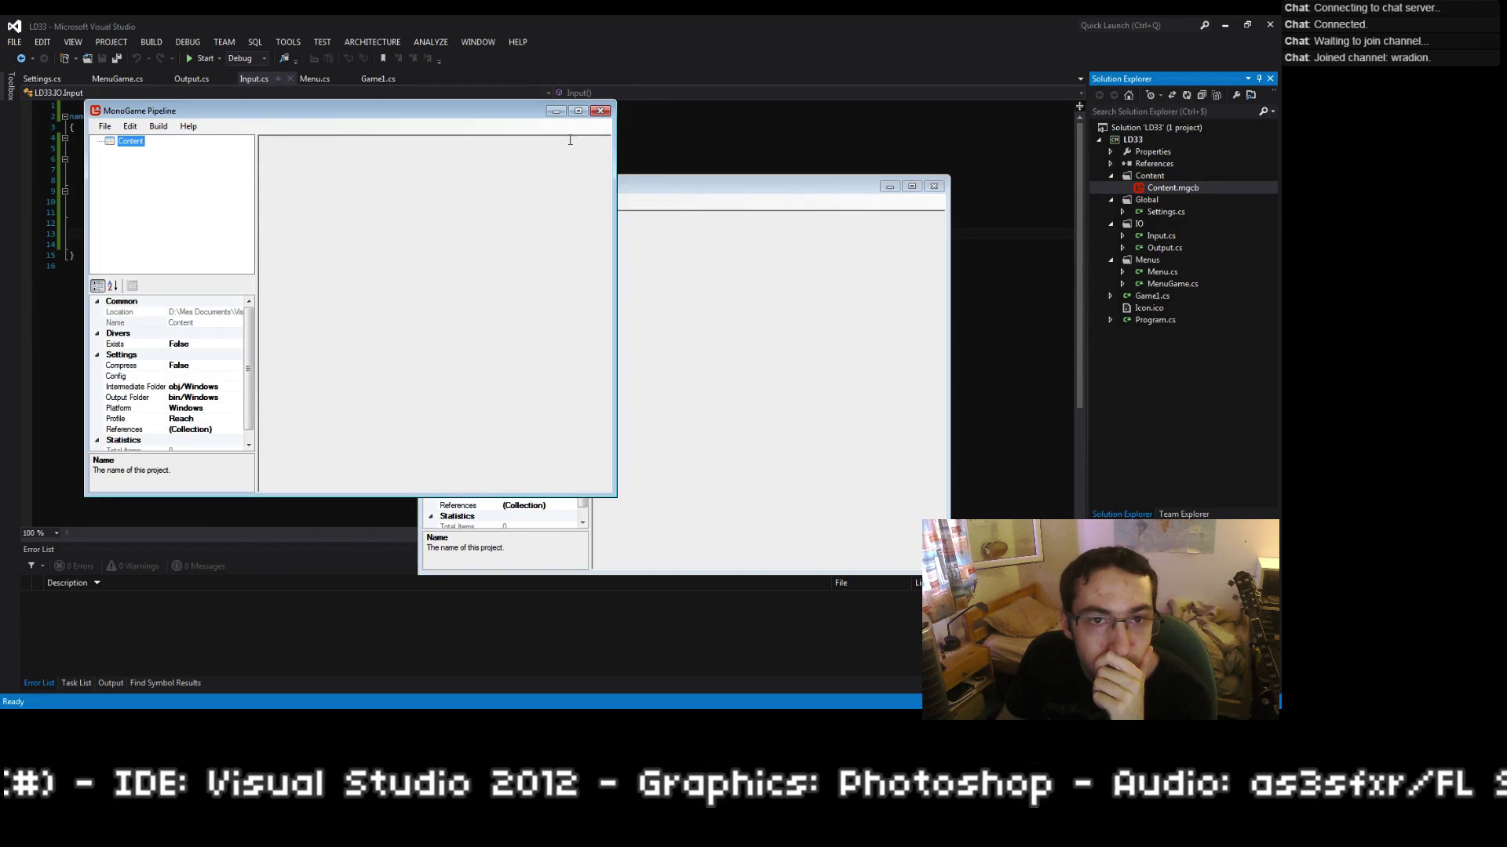
# Step: Add a new folder named graphics under the Content root in the MonoGame Pipeline project
pyautogui.rightClick(470, 219)
pyautogui.moveTo(508, 249)
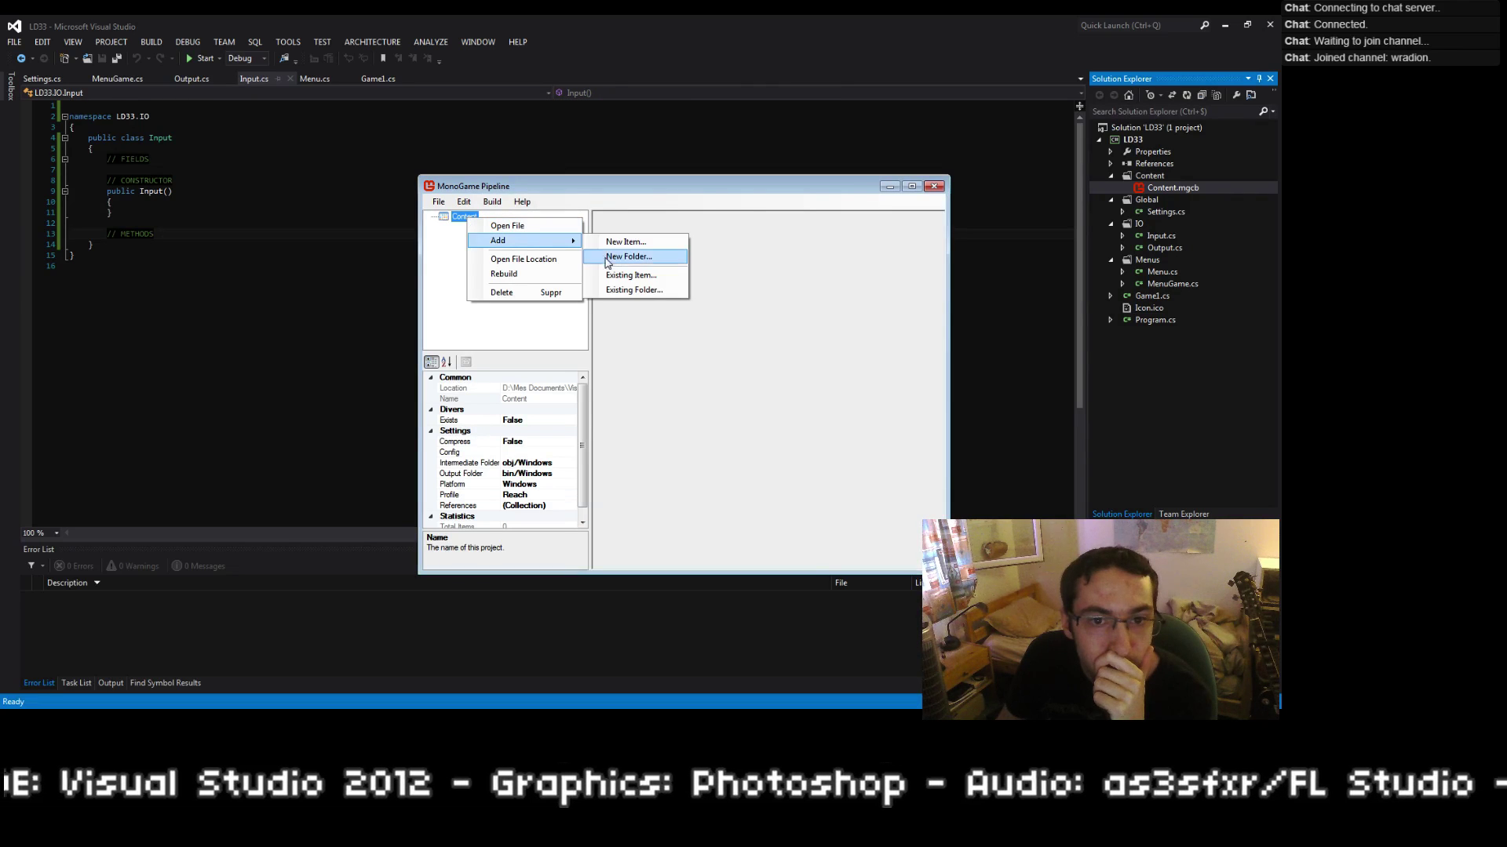
pyautogui.click(603, 259)
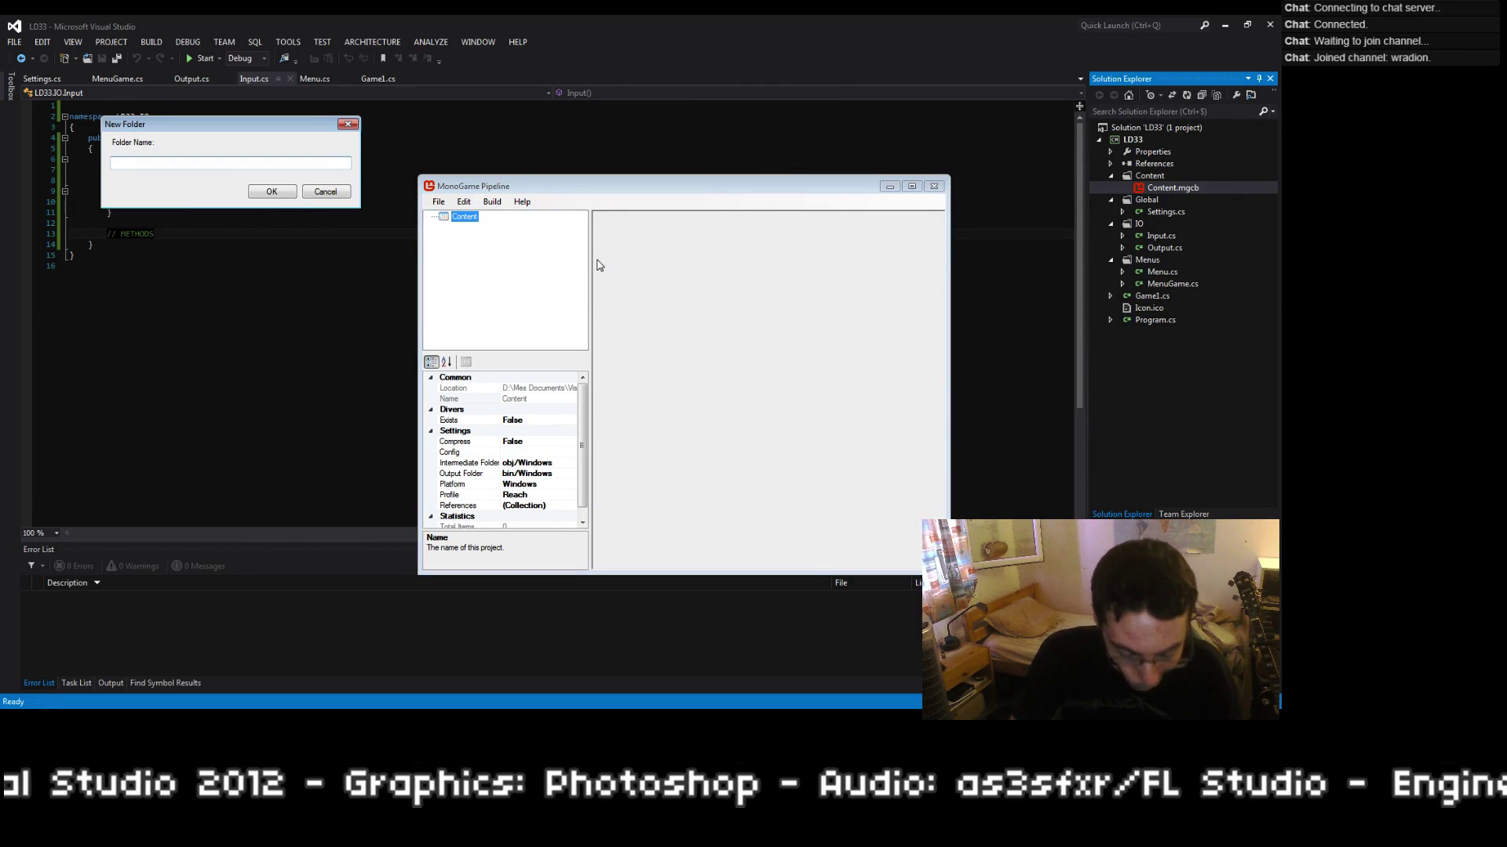
pyautogui.write('grraphics')
pyautogui.hotkey('ctrl', 'a')
pyautogui.write('graphics')
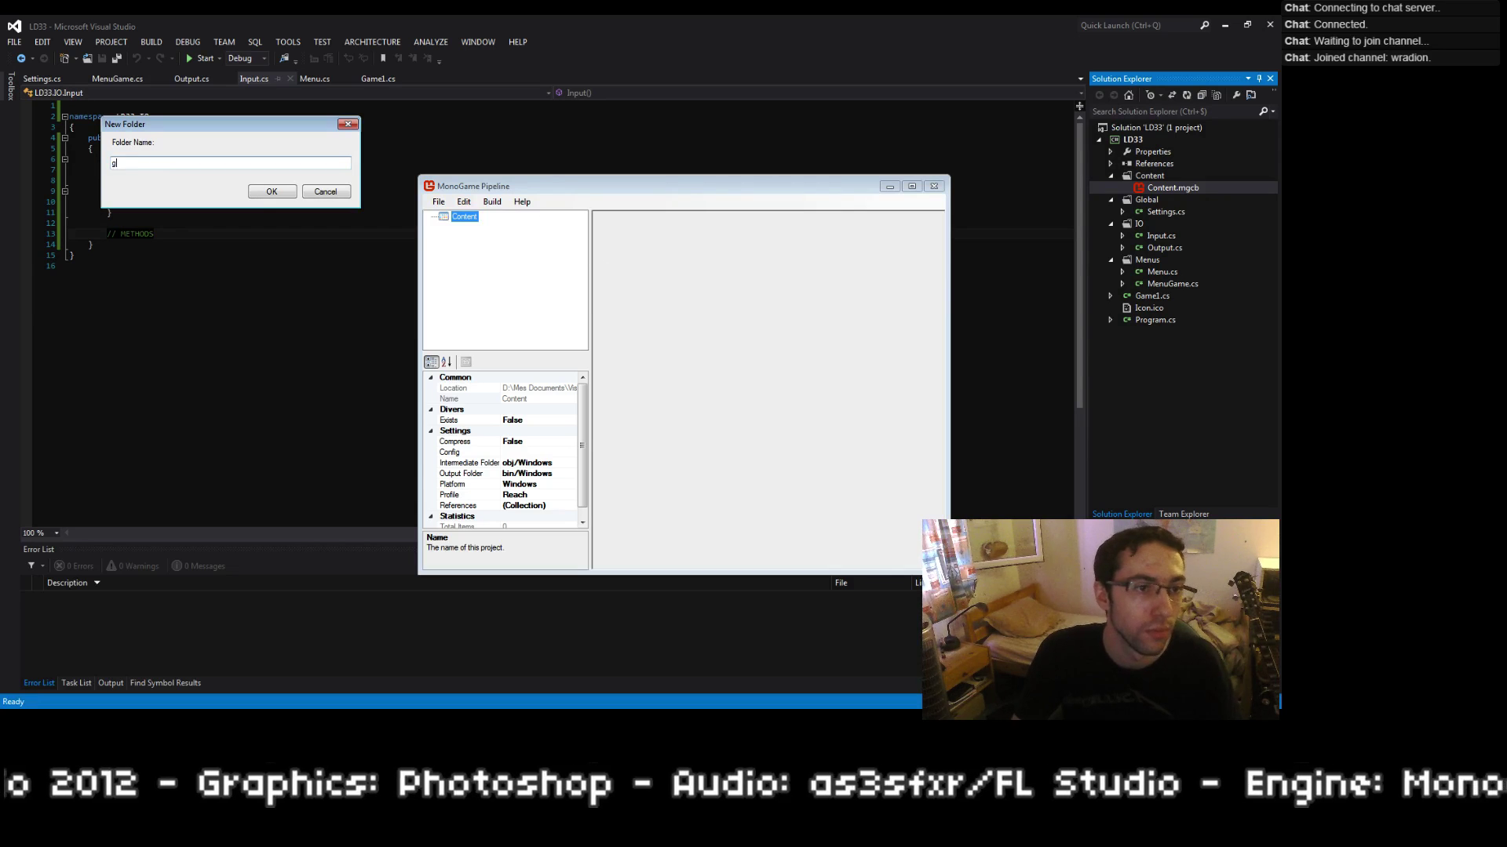
pyautogui.press('Tab')
pyautogui.press('Tab')
pyautogui.press('Return')
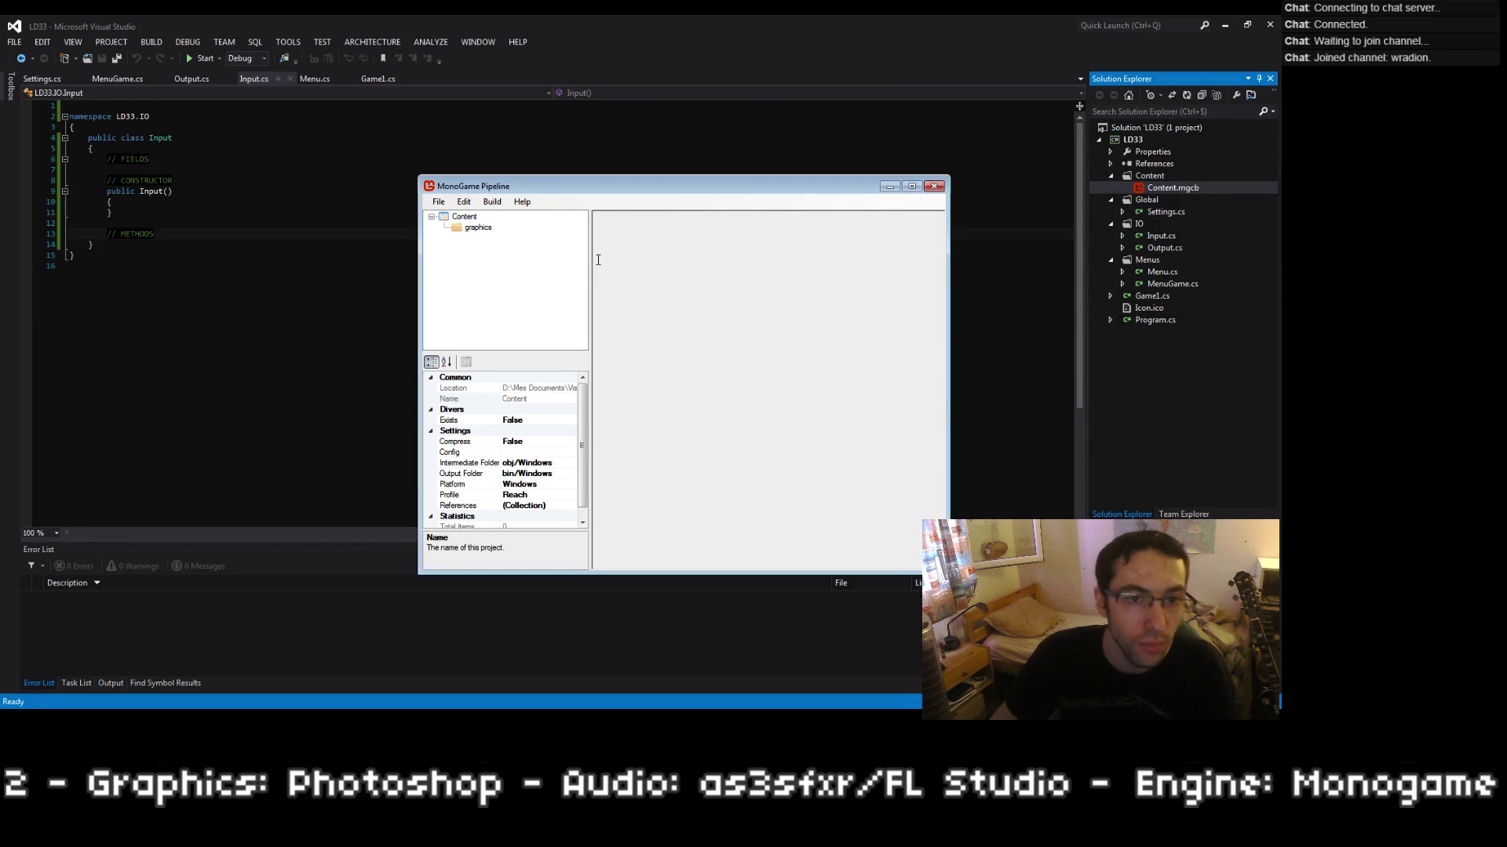
# Step: Add a new folder named entities inside the graphics folder of the content project
pyautogui.rightClick(465, 218)
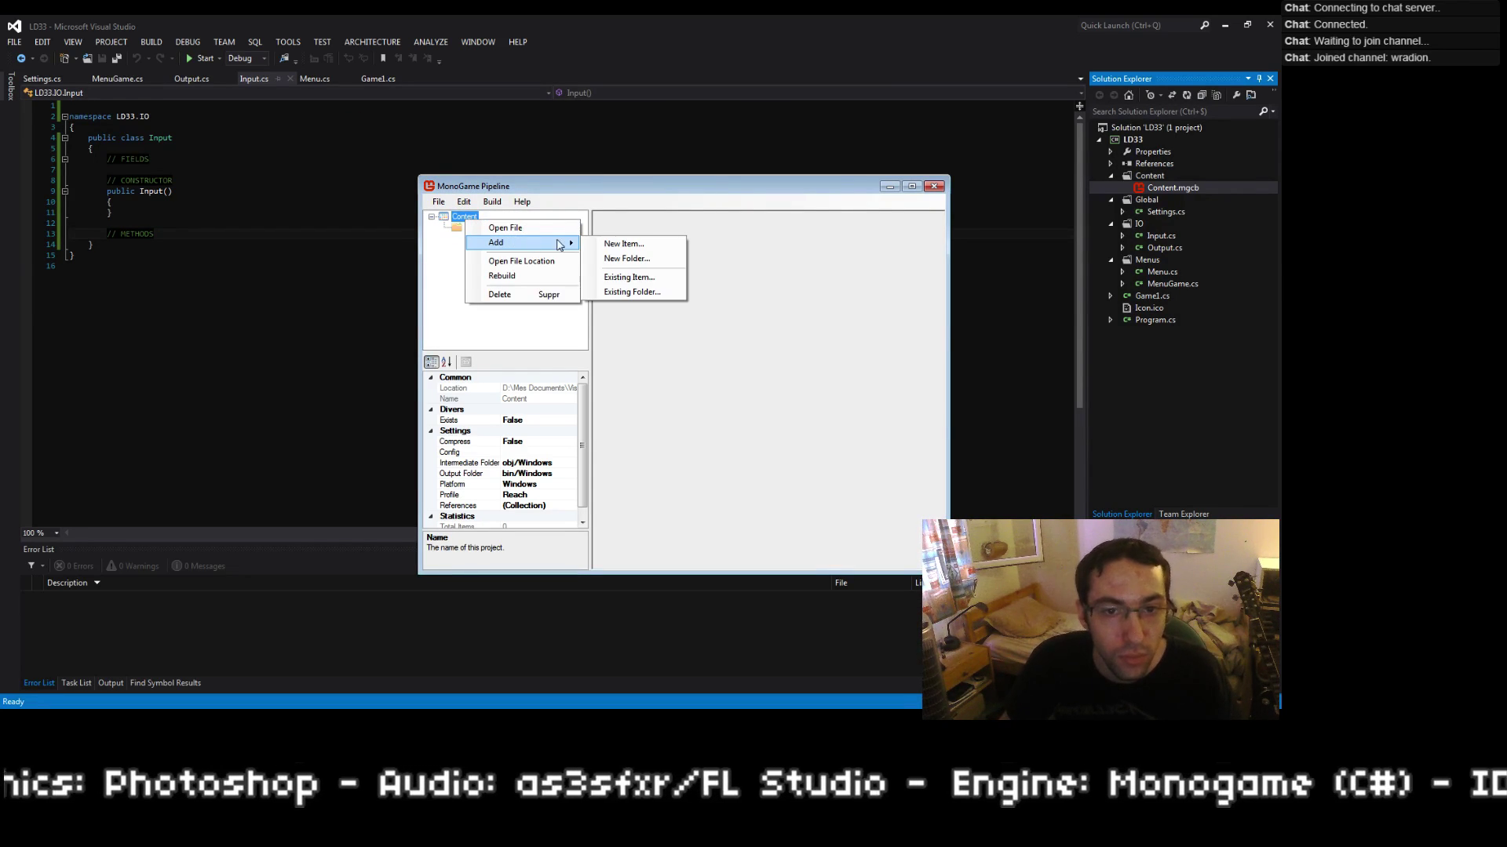
pyautogui.click(449, 243)
pyautogui.click(474, 228)
pyautogui.rightClick(474, 227)
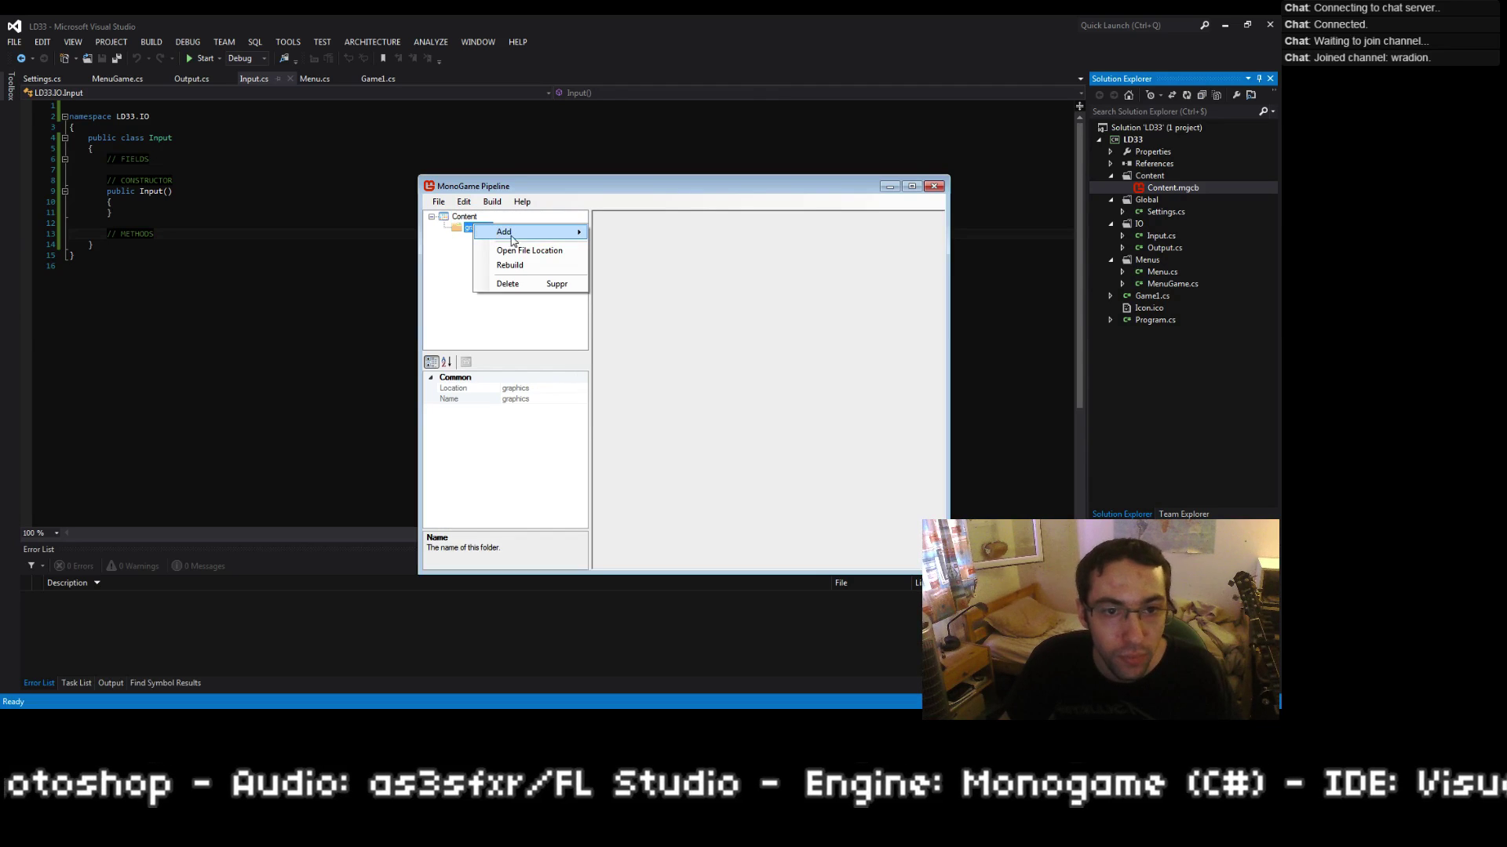
pyautogui.click(512, 240)
pyautogui.click(634, 251)
pyautogui.write('entities')
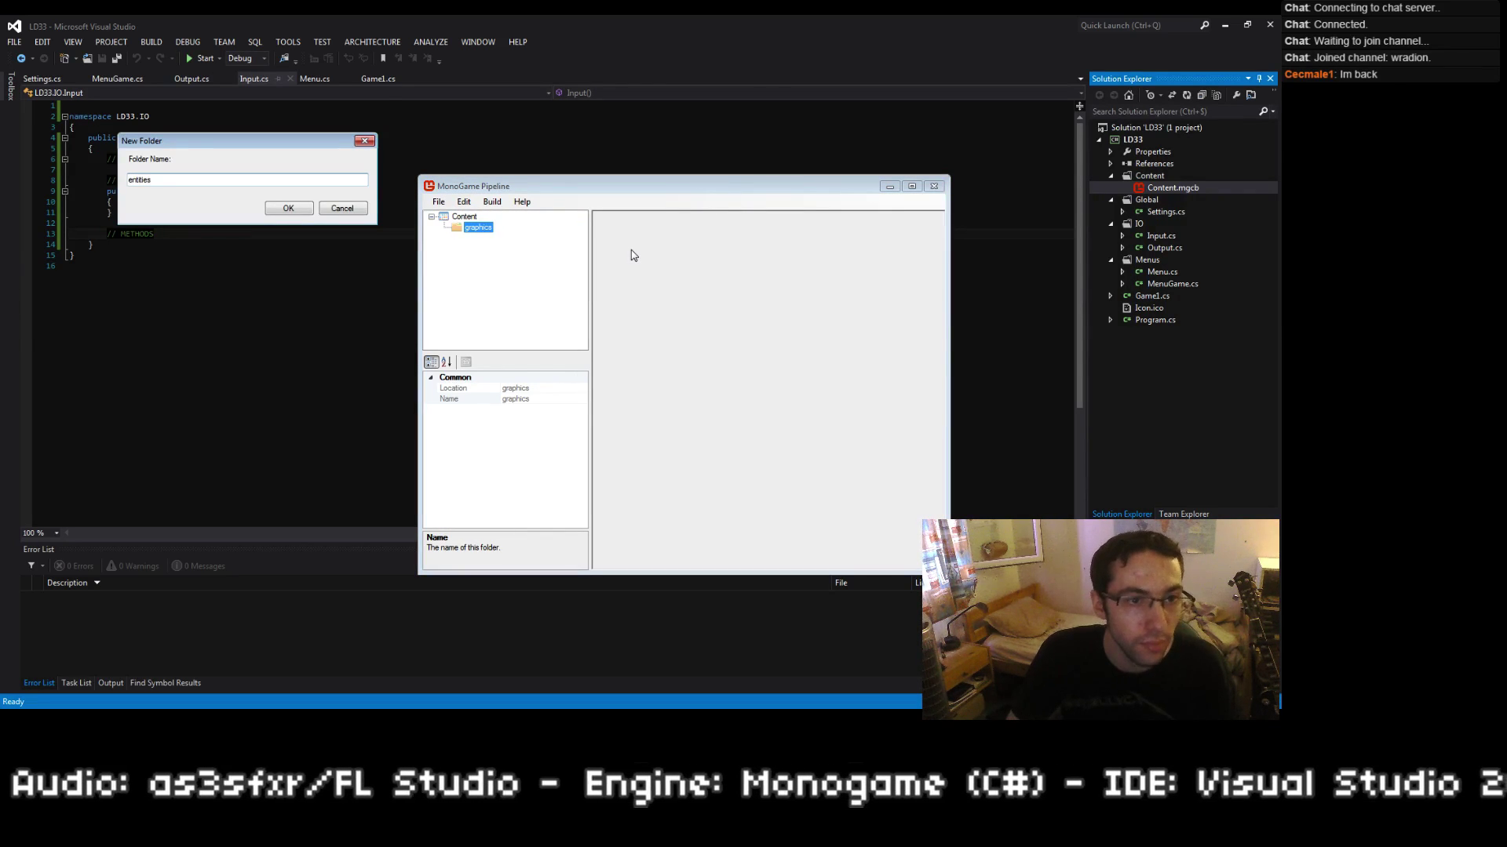
pyautogui.click(288, 208)
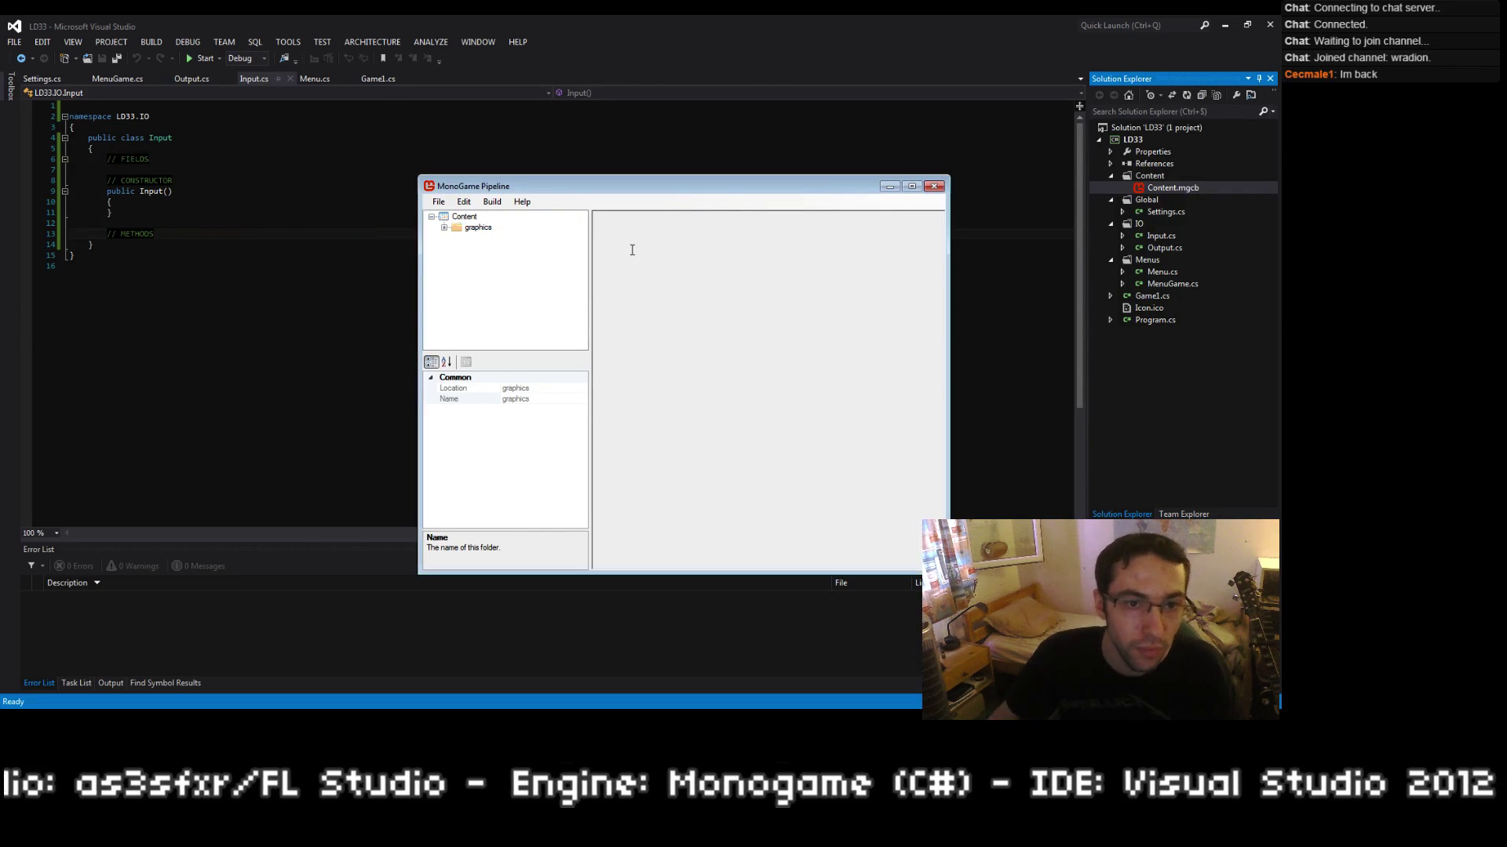
# Step: Add a new folder named gui inside the graphics folder
pyautogui.rightClick(461, 230)
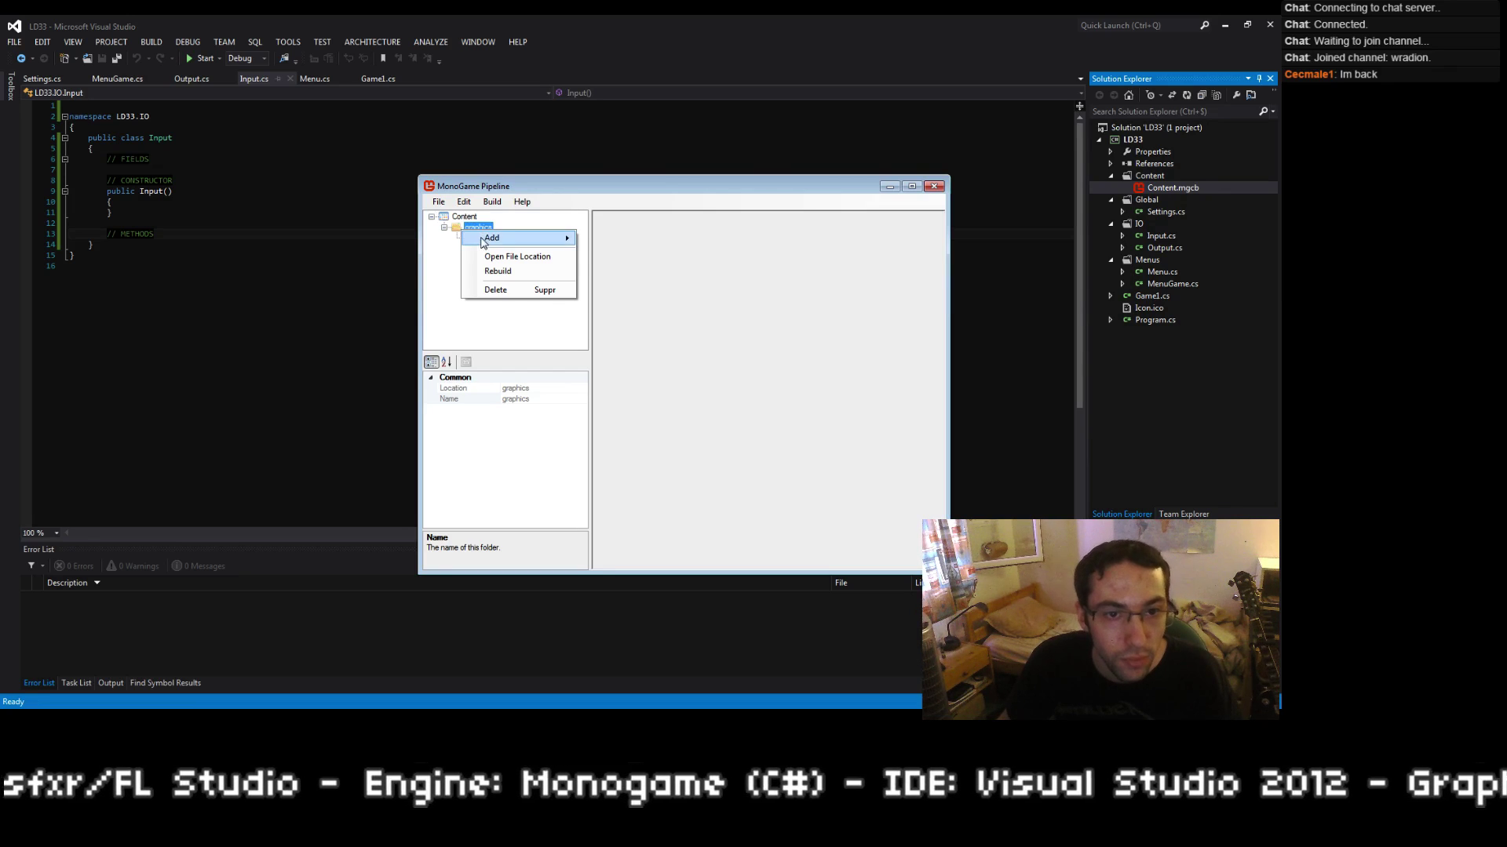
pyautogui.moveTo(518, 238)
pyautogui.click(643, 255)
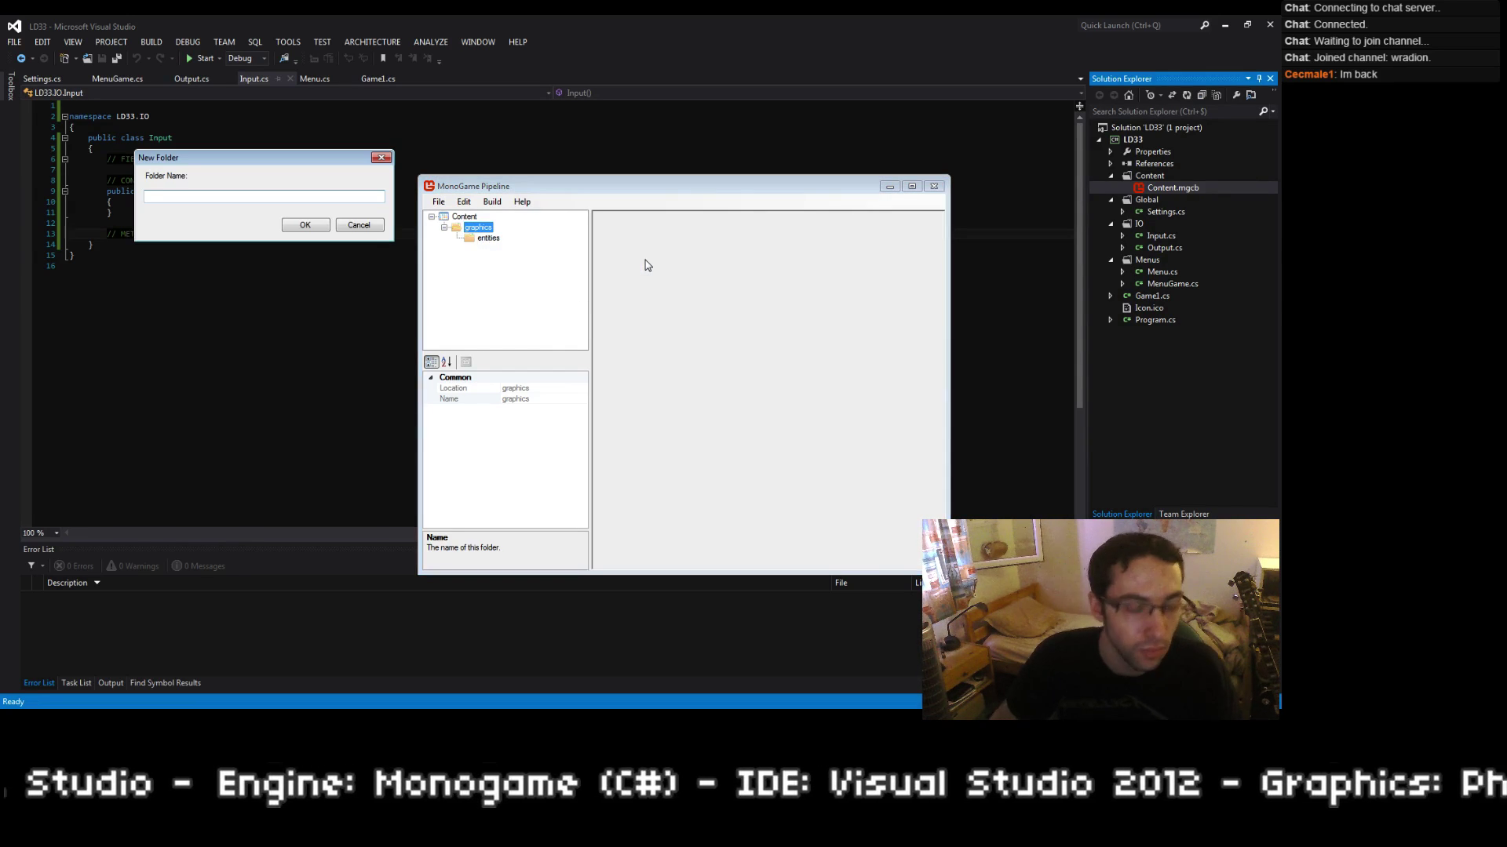
pyautogui.write('gui')
pyautogui.press('Return')
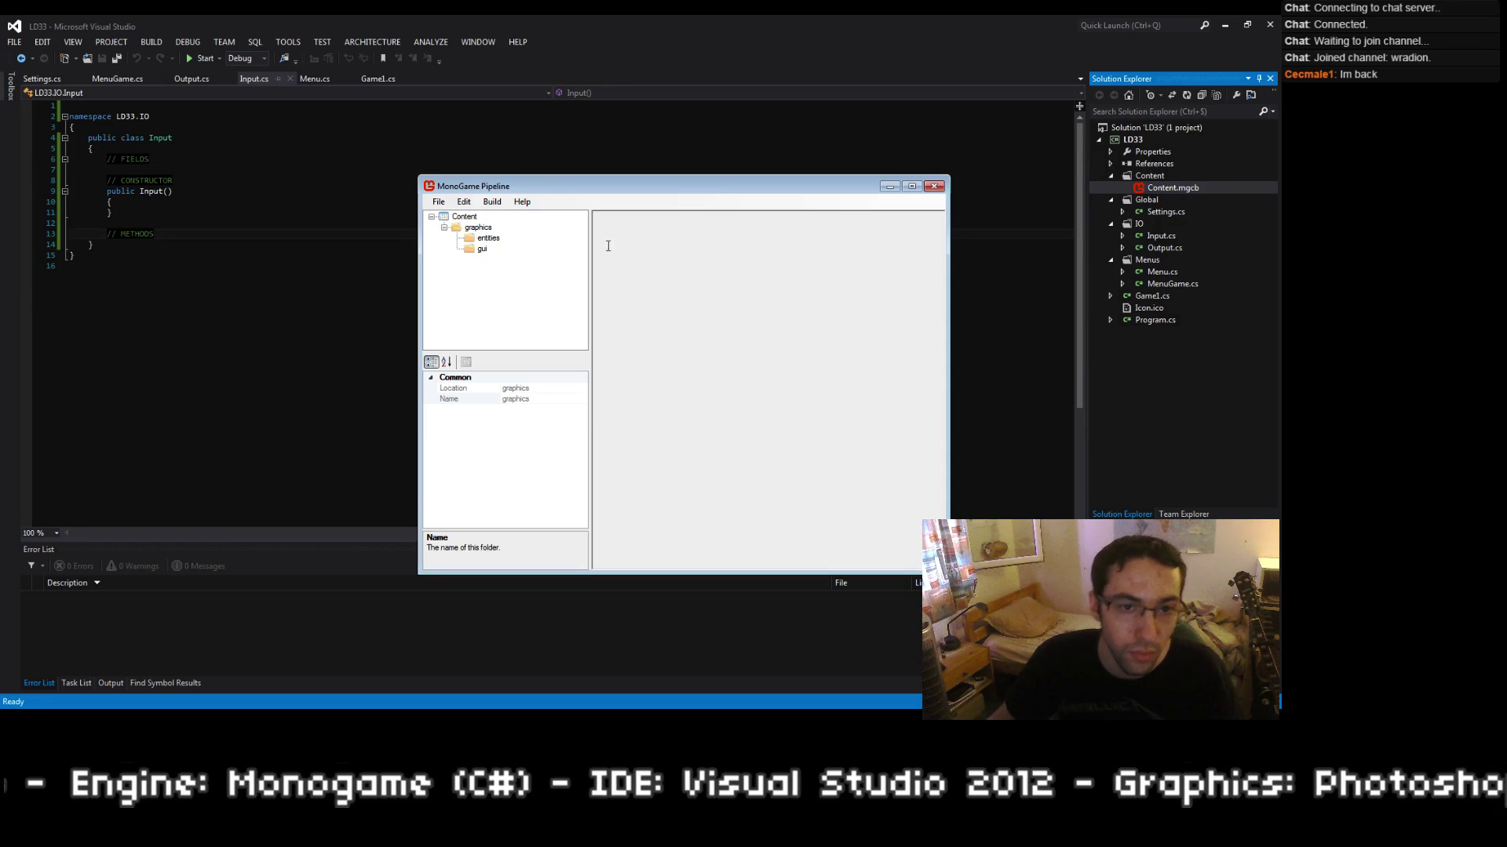
# Step: Add a new folder named environment inside the graphics folder
pyautogui.rightClick(472, 228)
pyautogui.press('Escape')
pyautogui.rightClick(472, 227)
pyautogui.moveTo(510, 240)
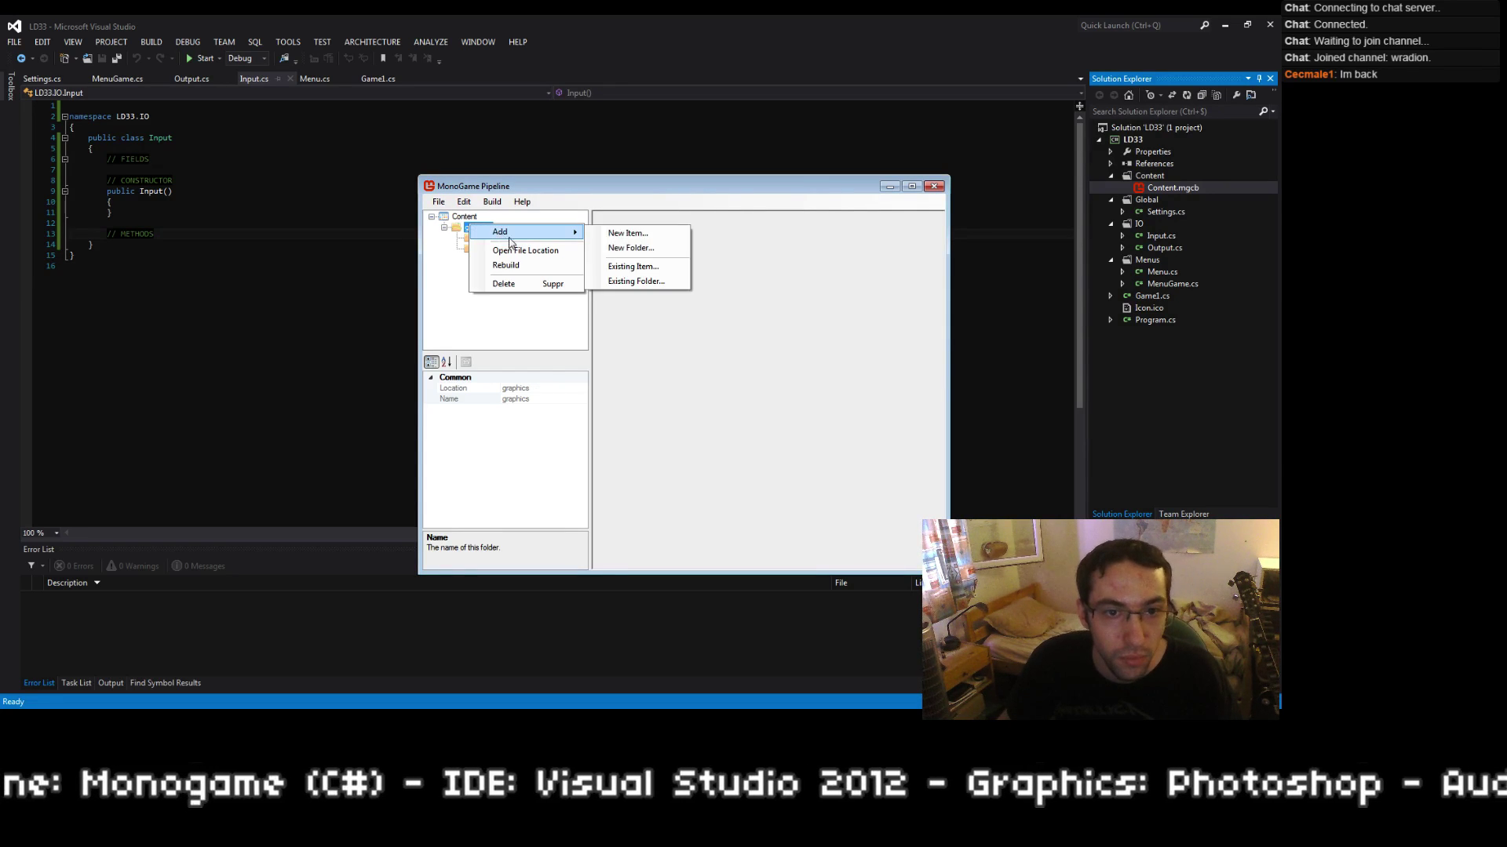
pyautogui.click(632, 248)
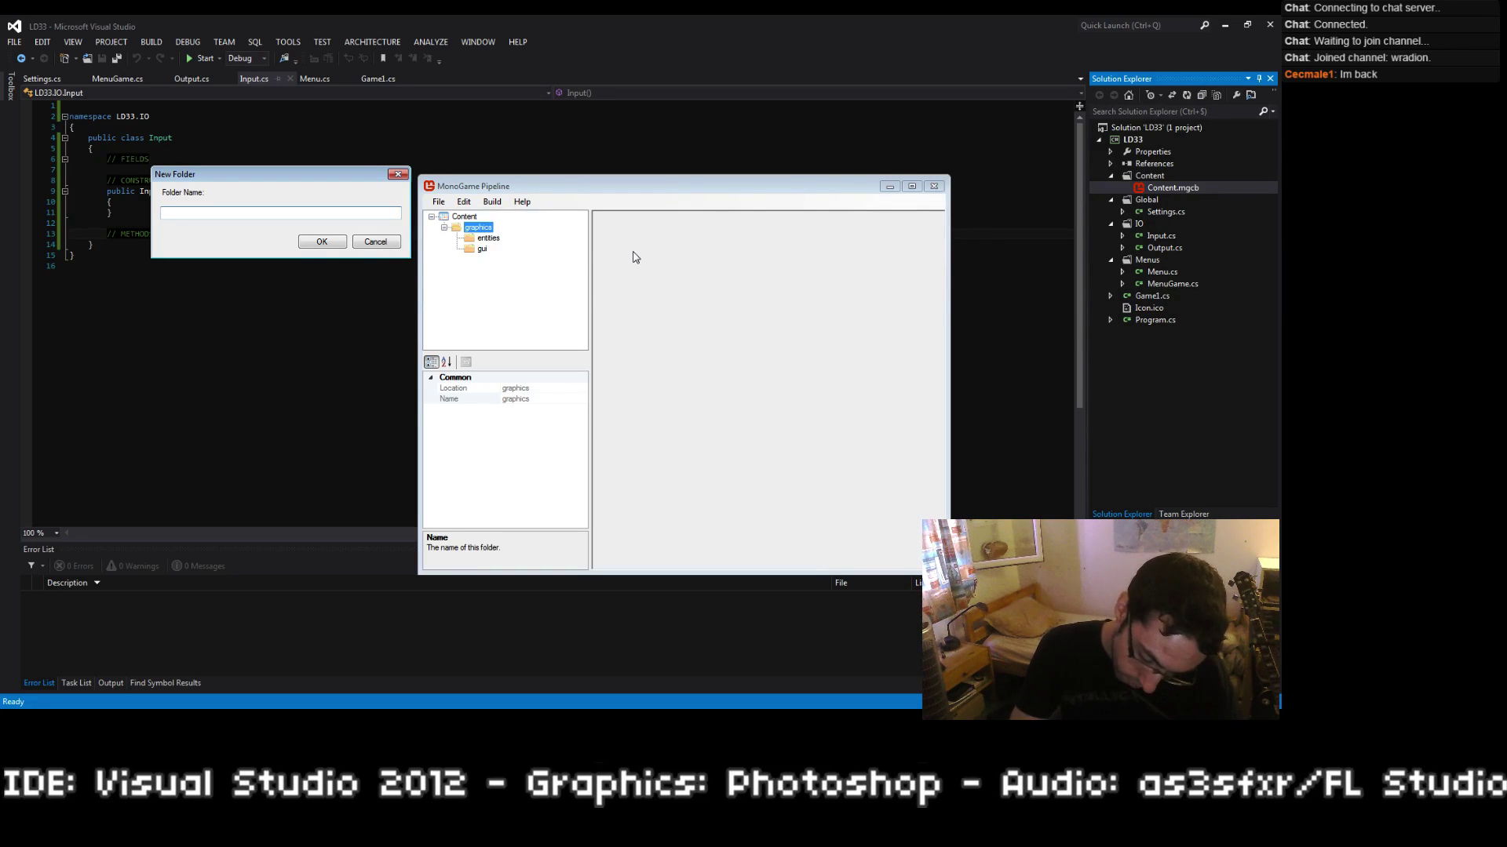
pyautogui.write('env')
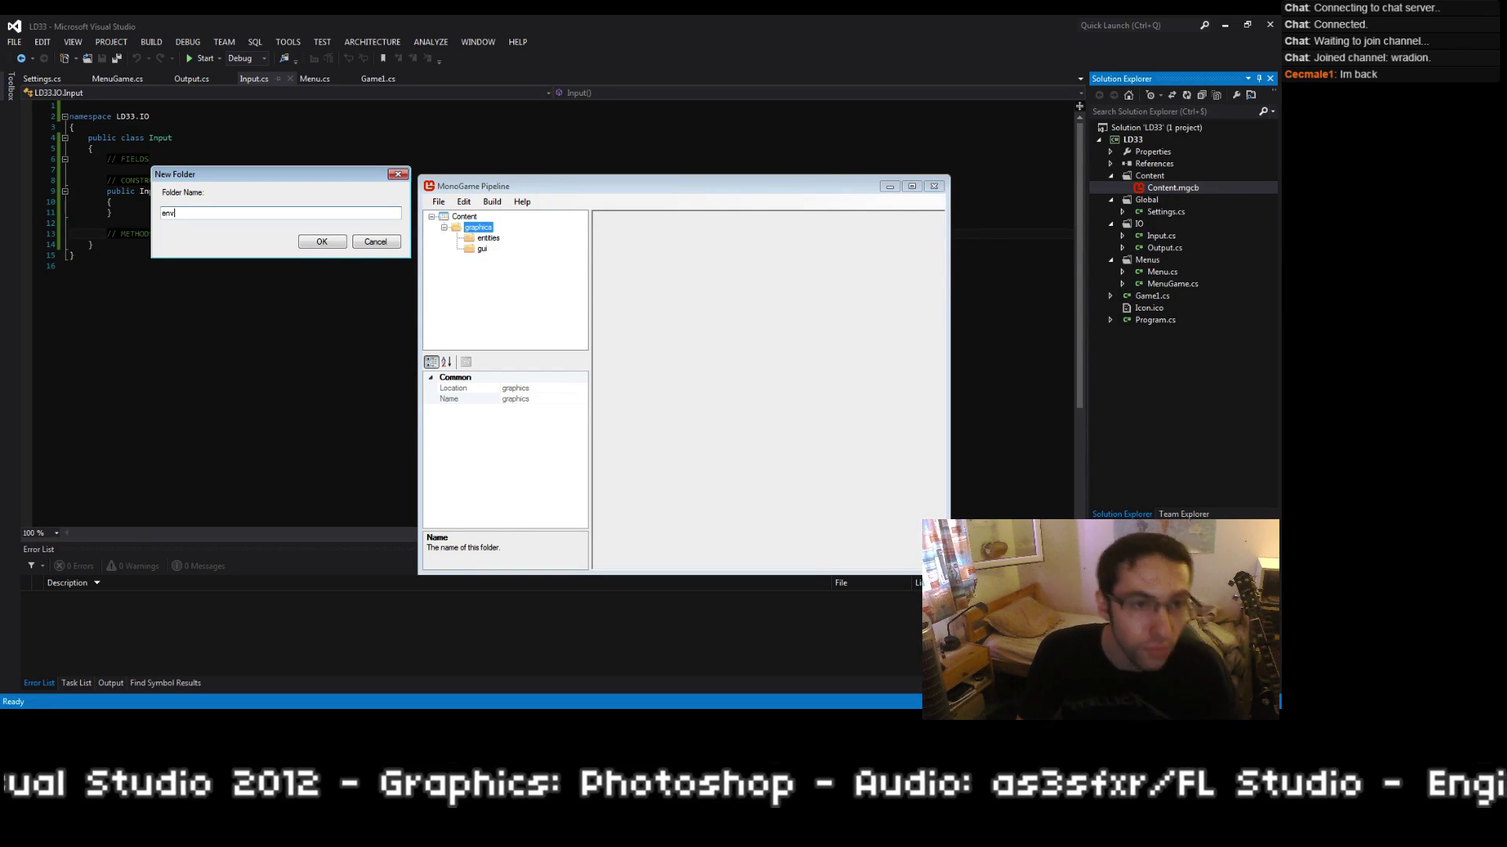
pyautogui.write('ironemnt')
pyautogui.press('BackSpace')
pyautogui.write('ment')
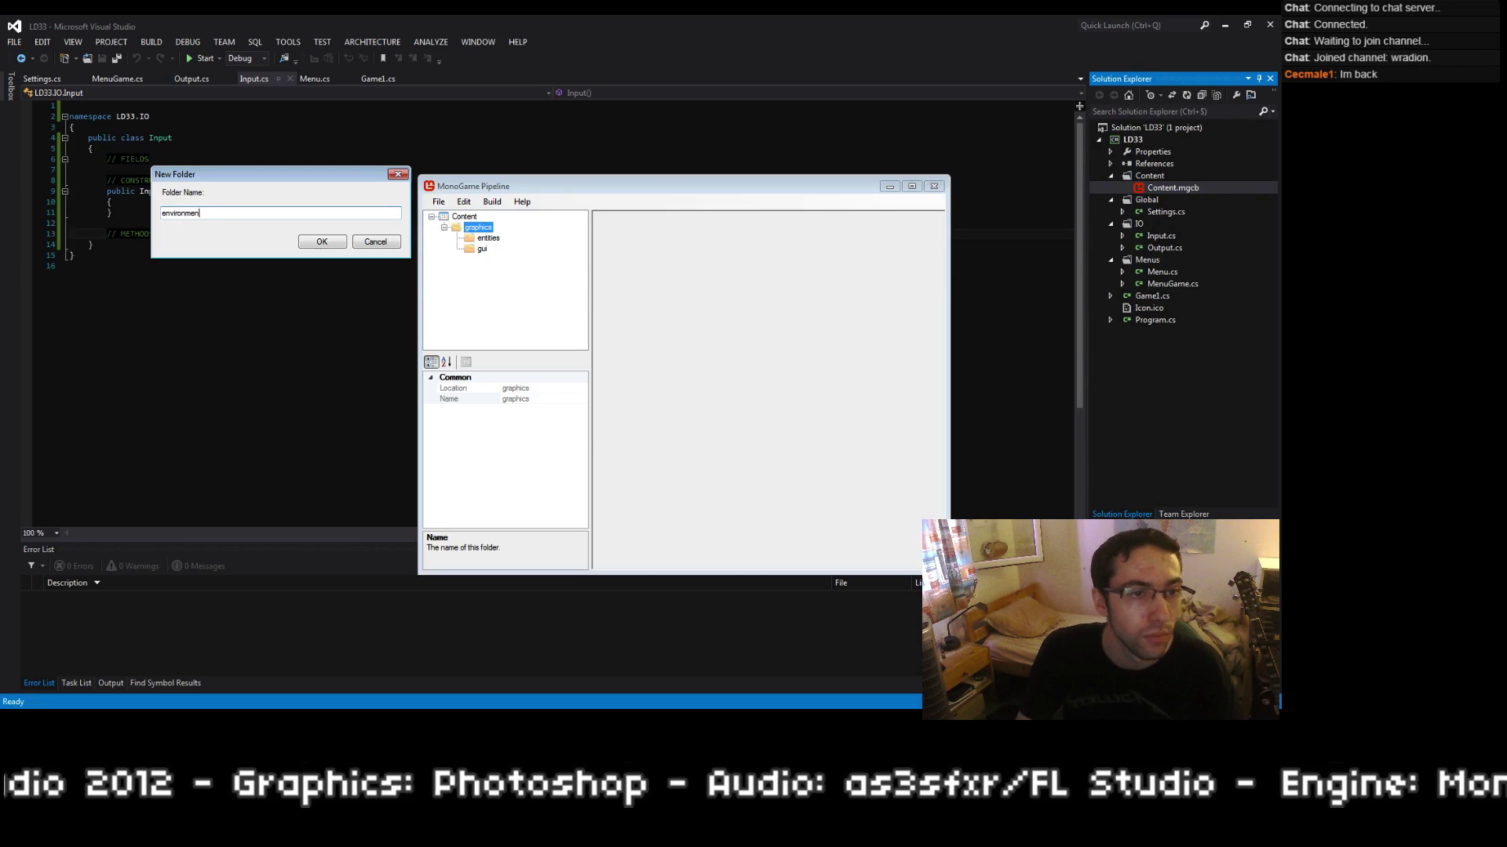
pyautogui.click(342, 243)
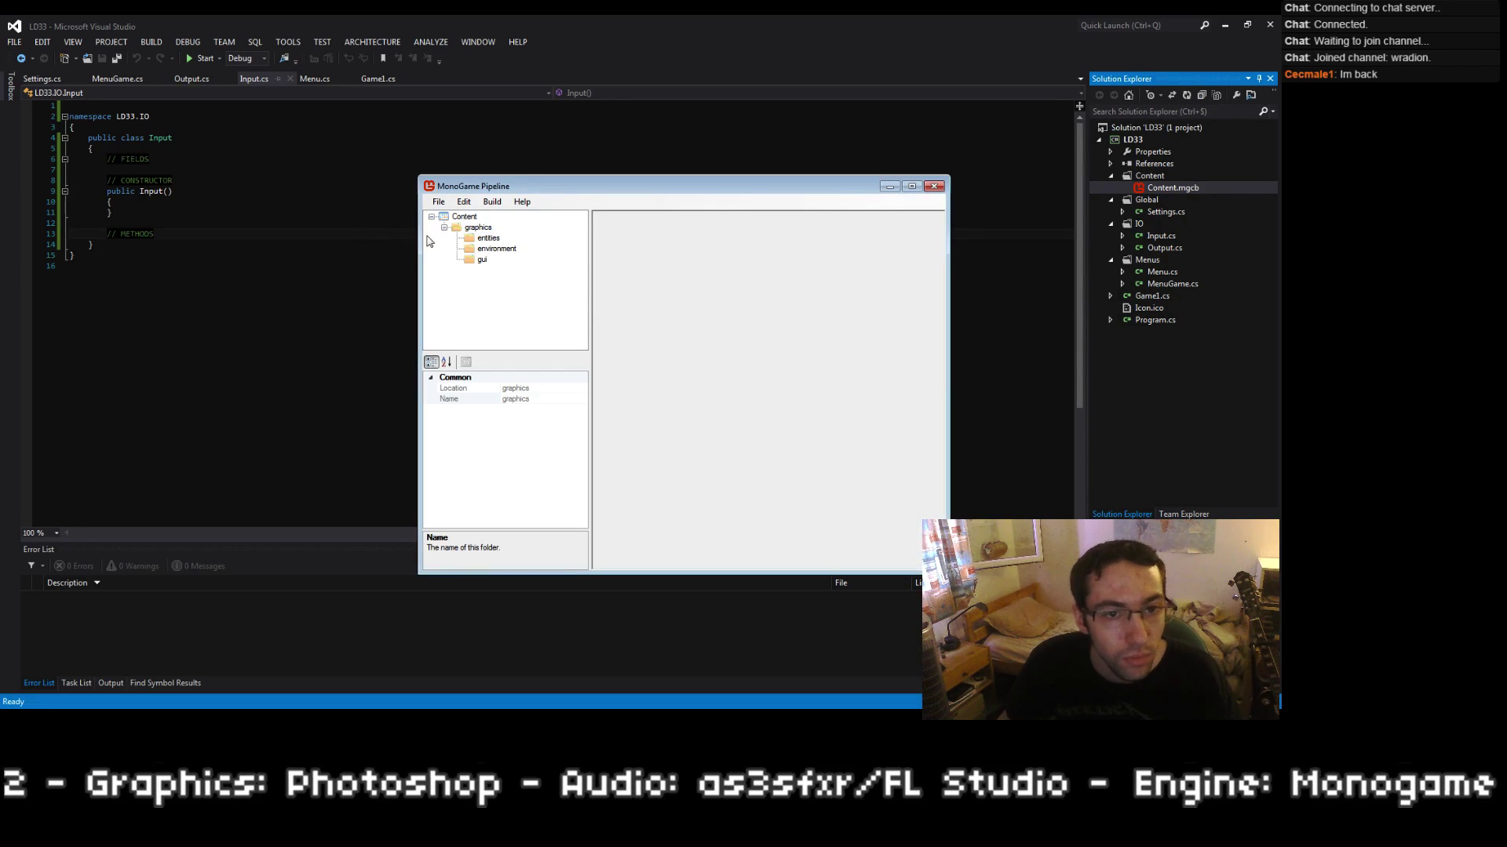
# Step: Start adding an existing item to the entities folder
pyautogui.rightClick(469, 238)
pyautogui.moveTo(503, 247)
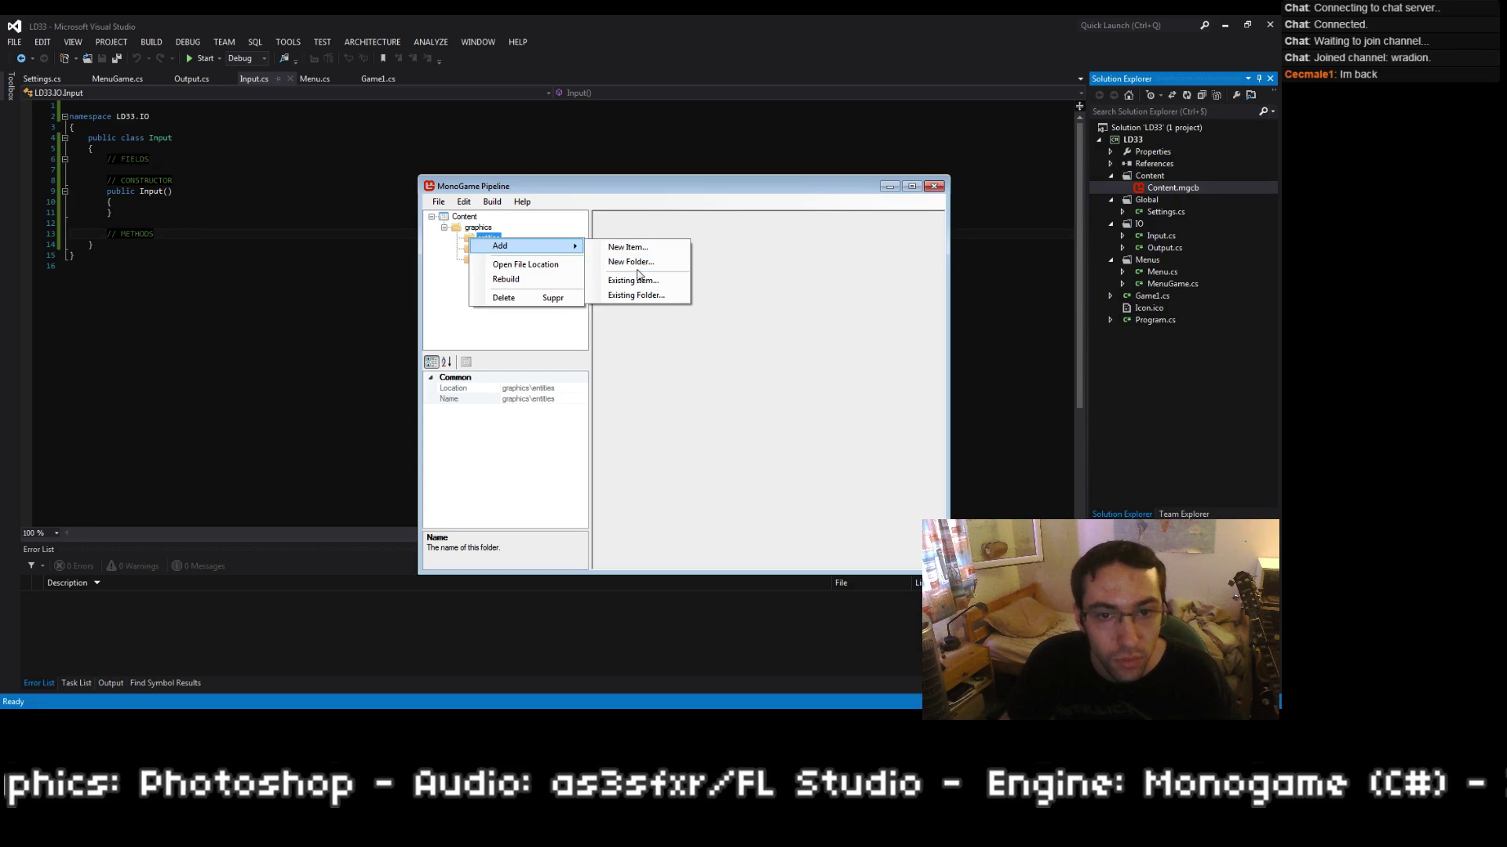
pyautogui.click(632, 281)
pyautogui.press('Escape')
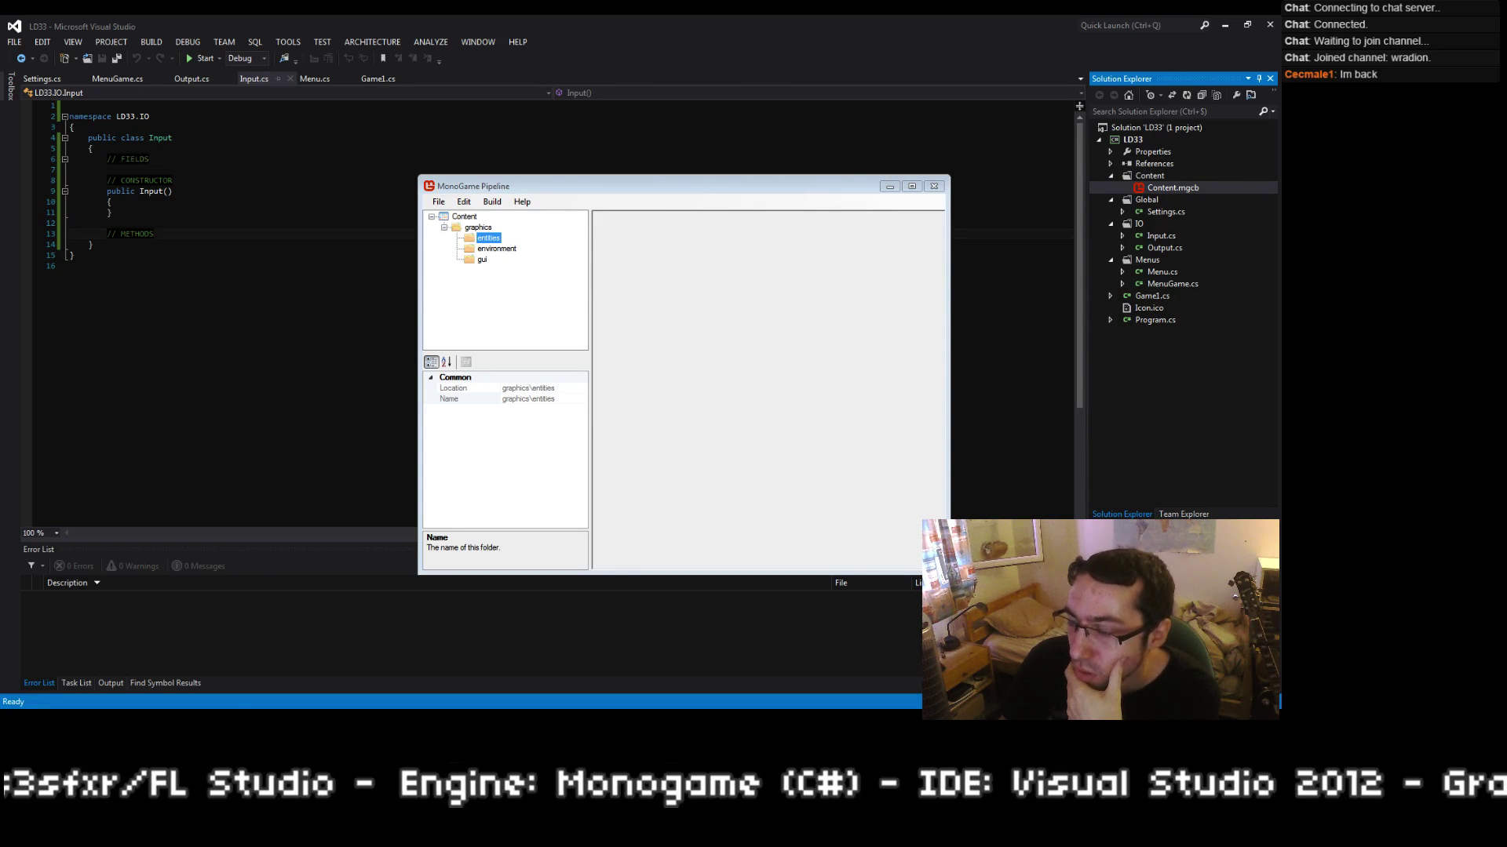
# Step: Switch to Photoshop and save monster.psd as the non-interlaced PNG monster_1.png in the graphics\entities folder
pyautogui.hotkey('alt', 'Tab')
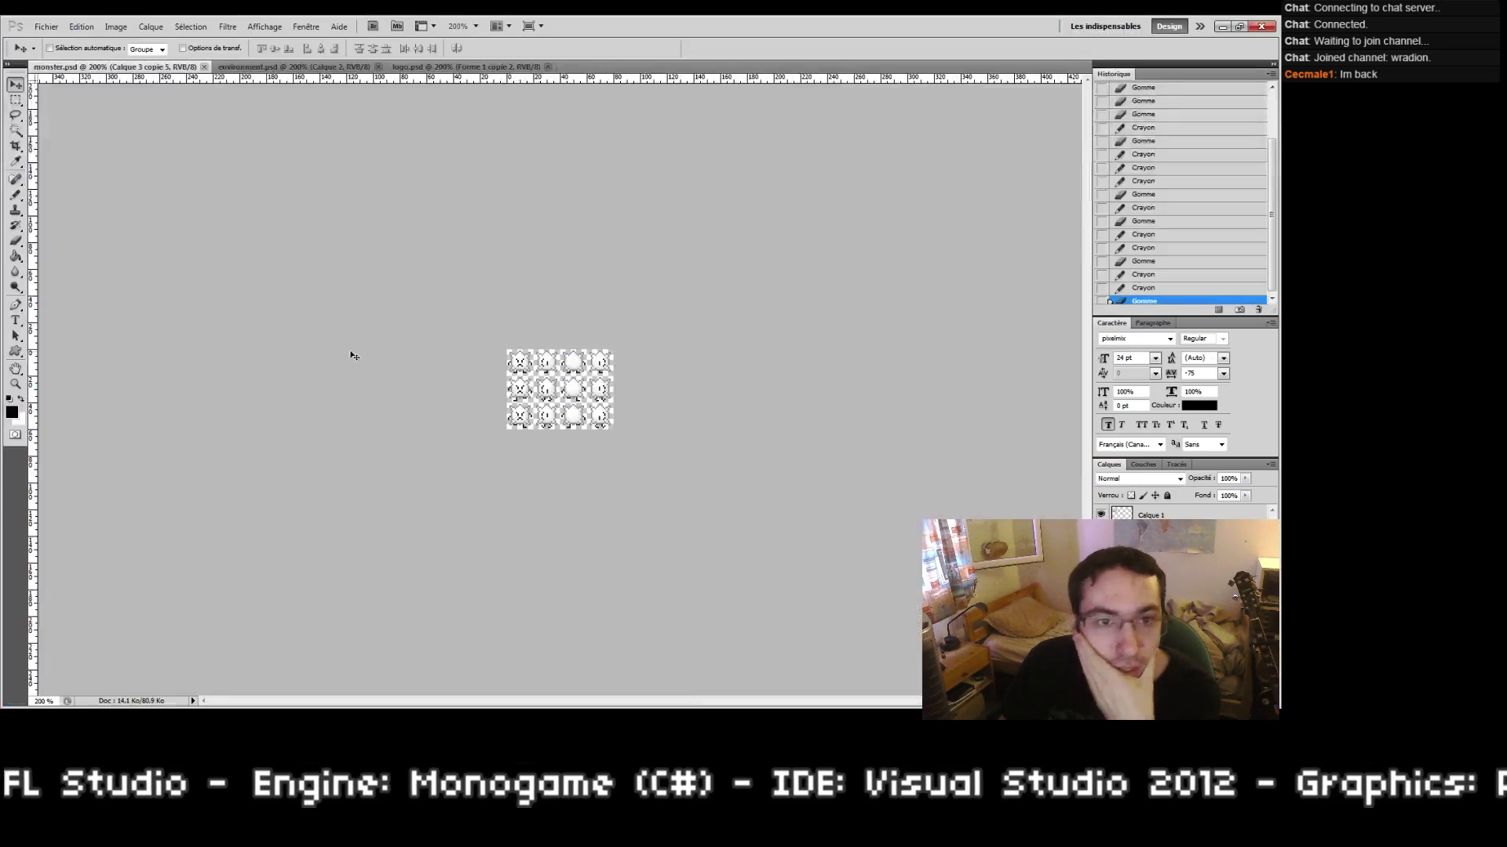
pyautogui.click(45, 26)
pyautogui.click(94, 230)
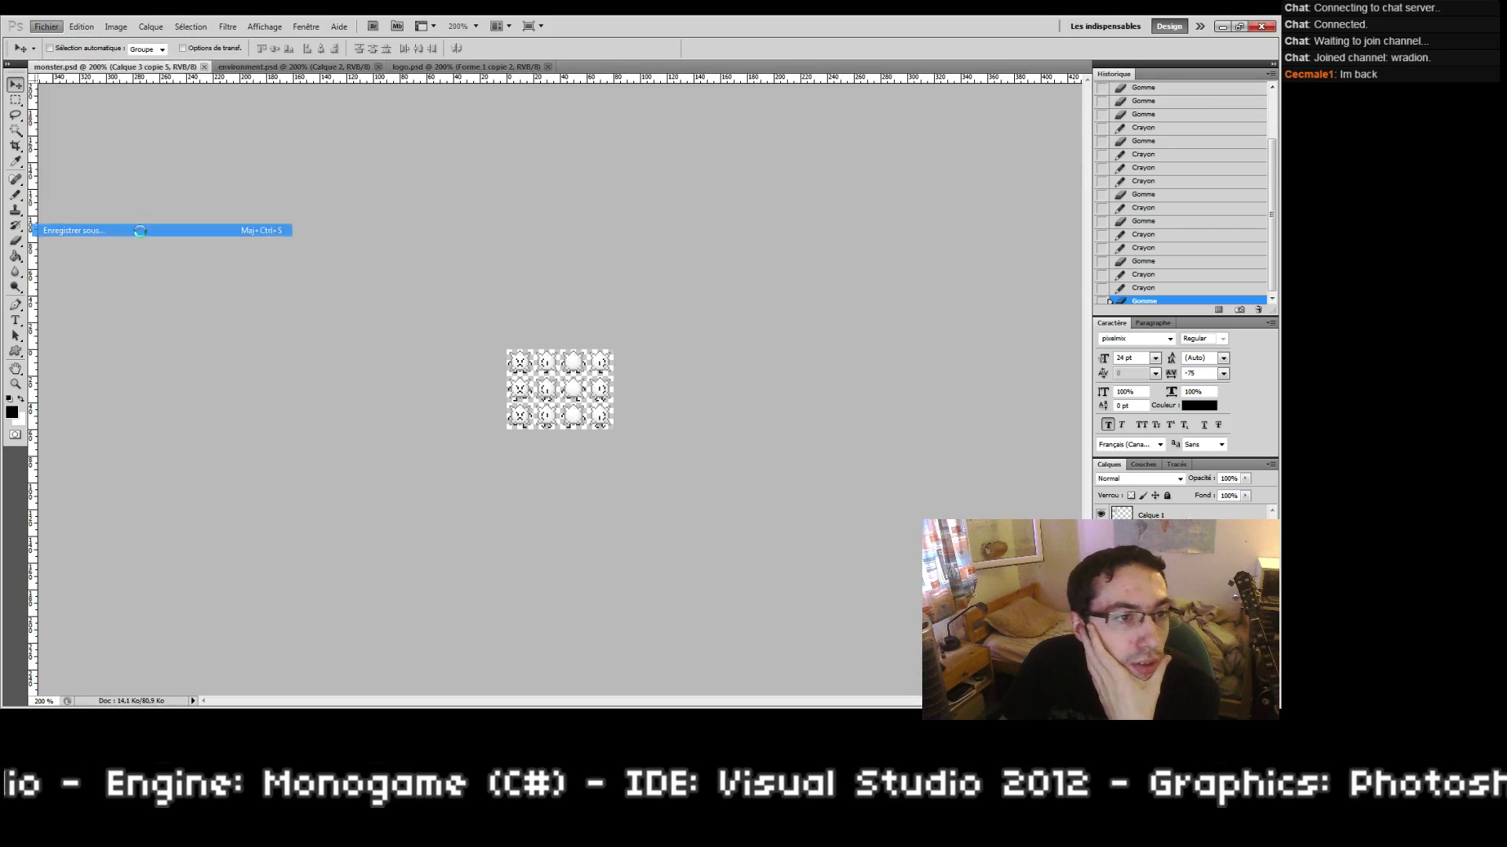
pyautogui.click(826, 447)
pyautogui.click(819, 580)
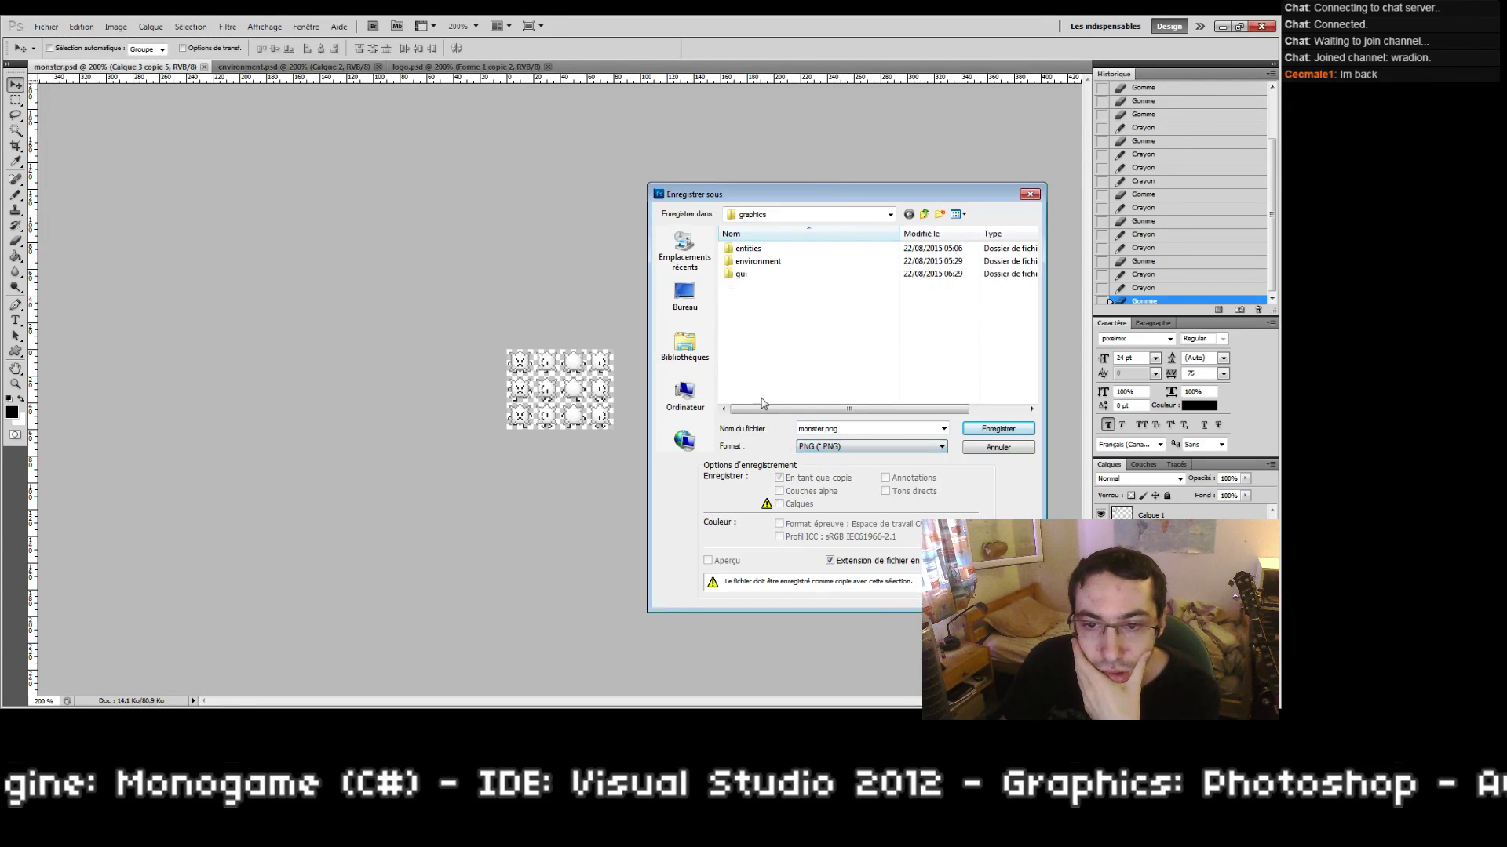
pyautogui.doubleClick(748, 249)
pyautogui.click(854, 428)
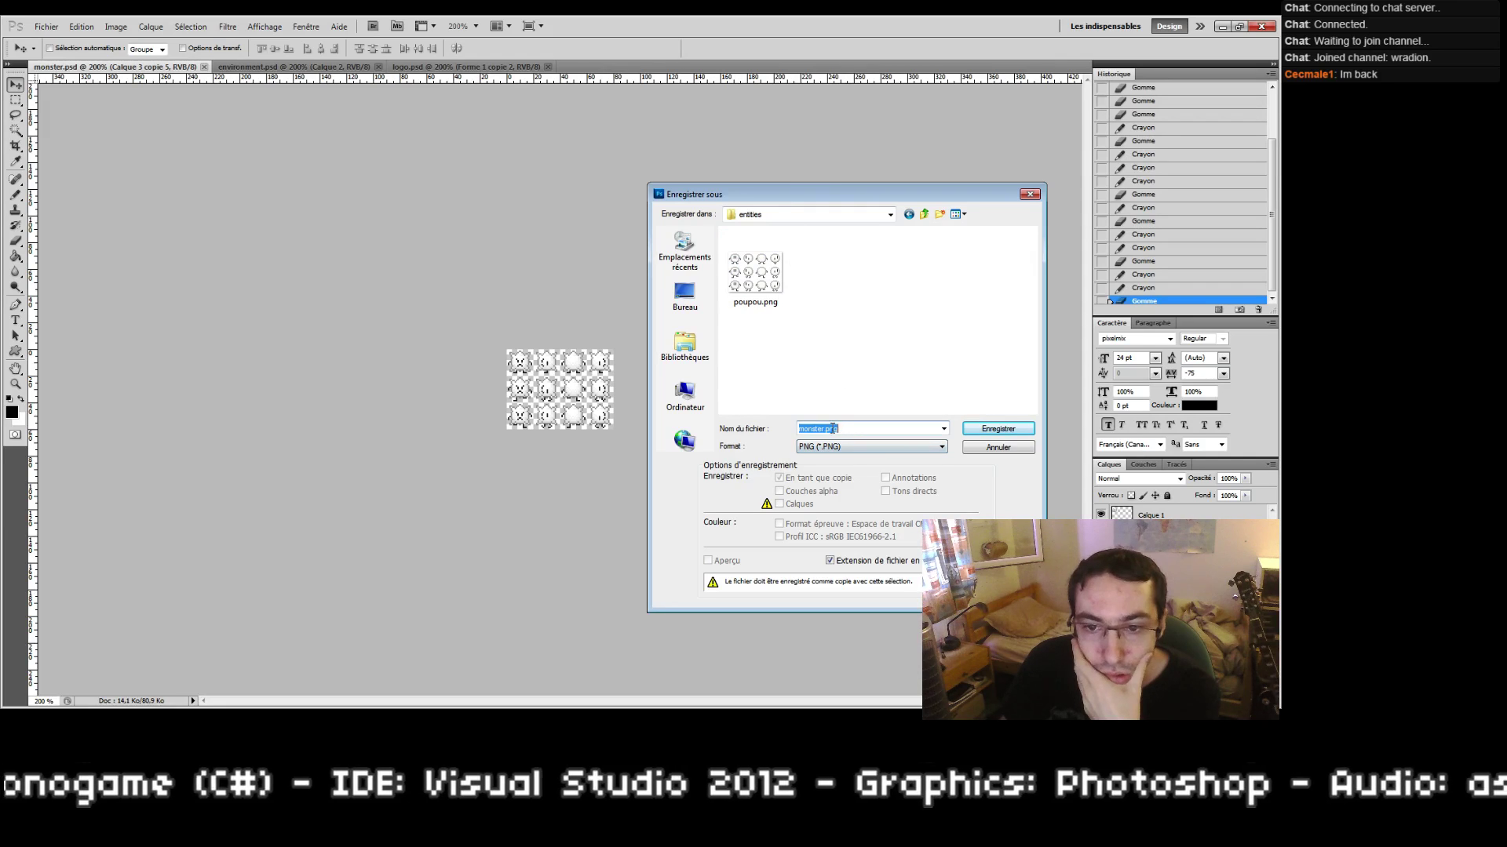
pyautogui.click(824, 428)
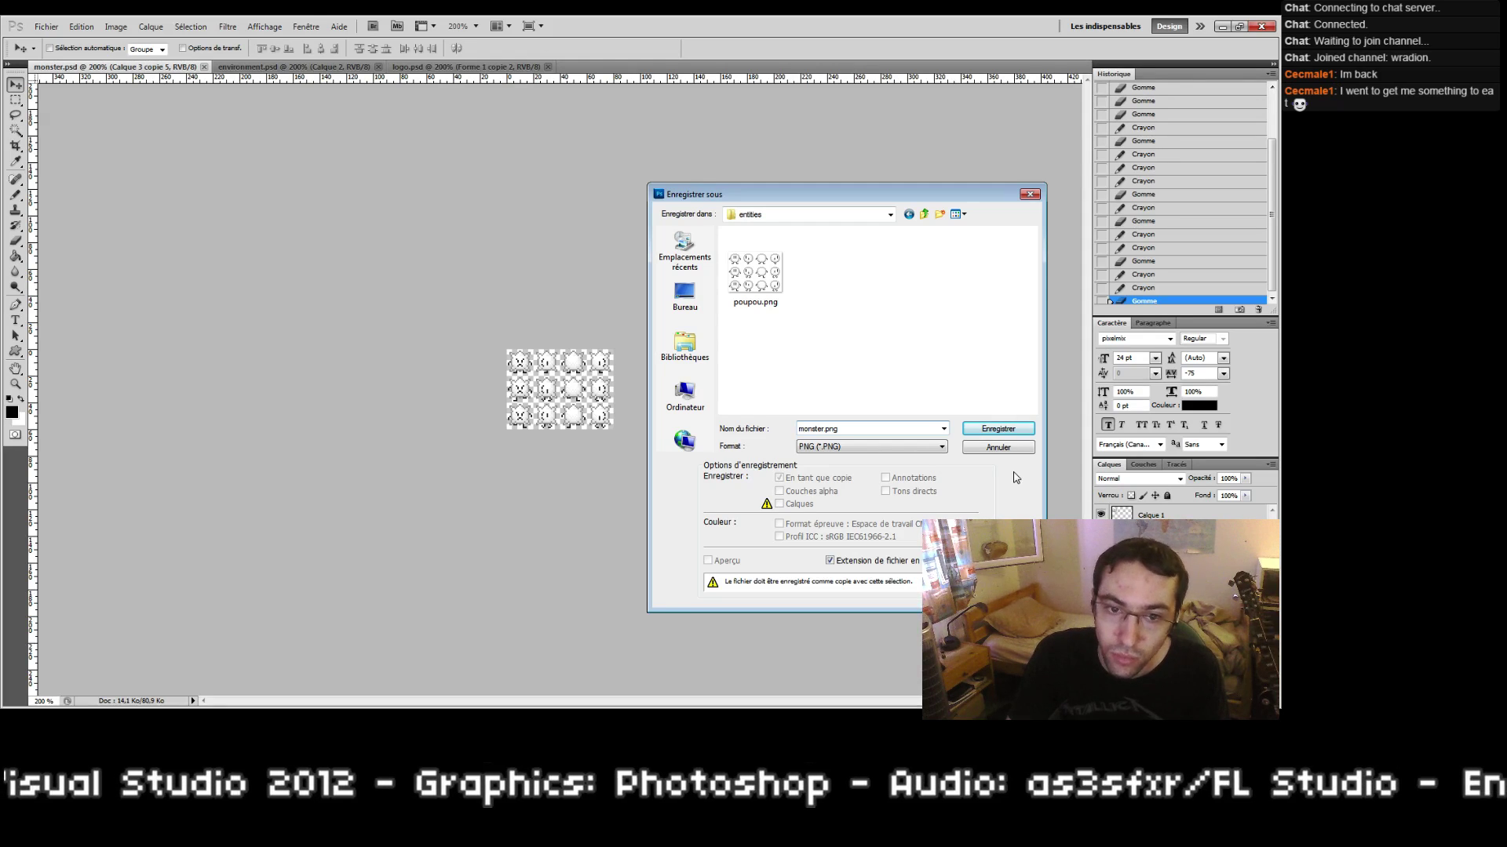
pyautogui.press('Return')
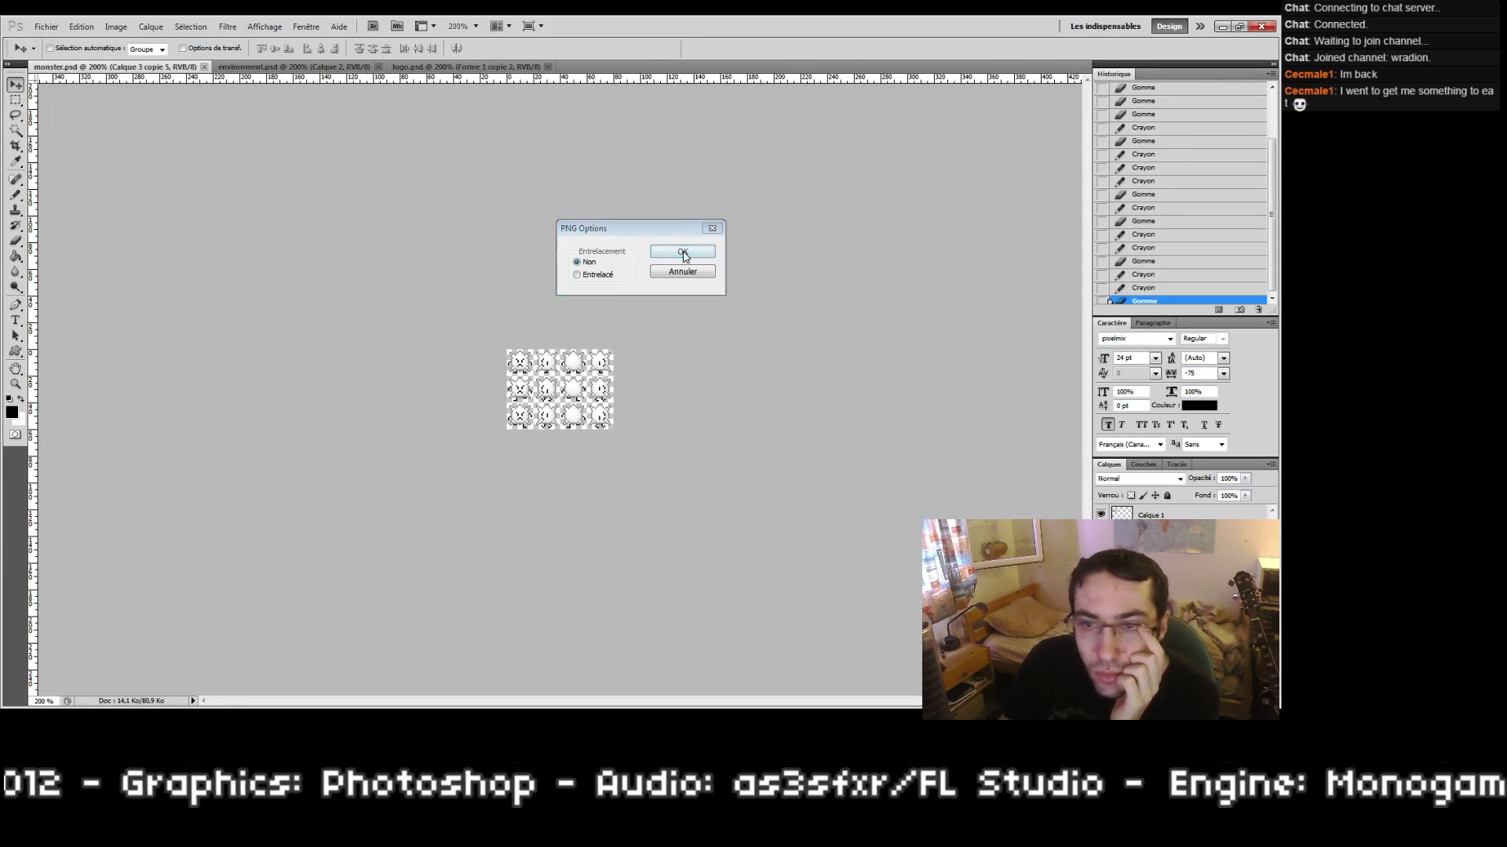
pyautogui.click(683, 256)
# Step: Return to MonoGame Pipeline and add monster_1.png to the entities folder, copying the file to the directory
pyautogui.hotkey('alt', 'Tab')
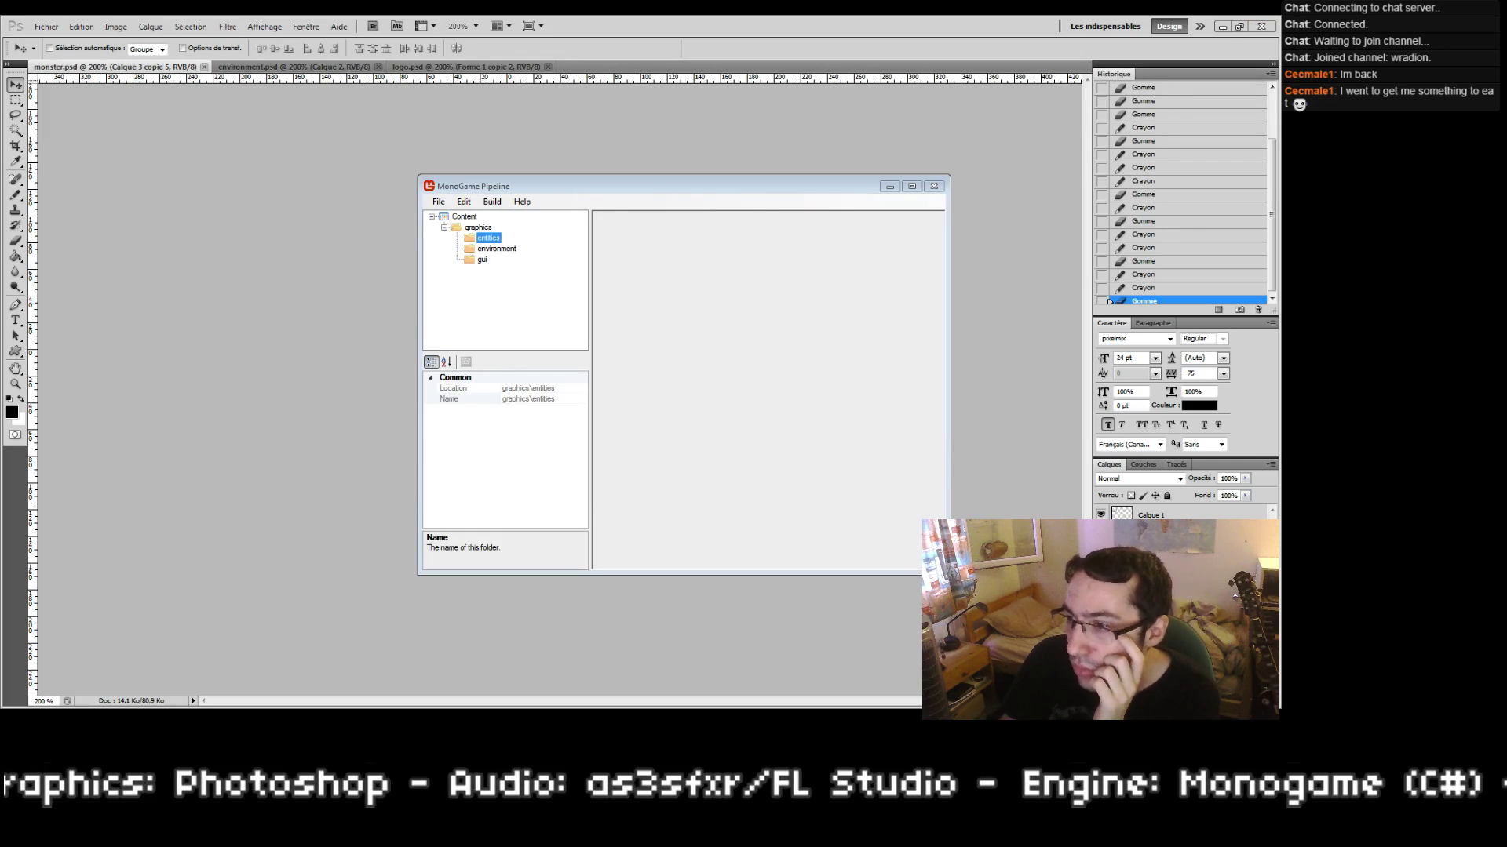
pyautogui.click(686, 423)
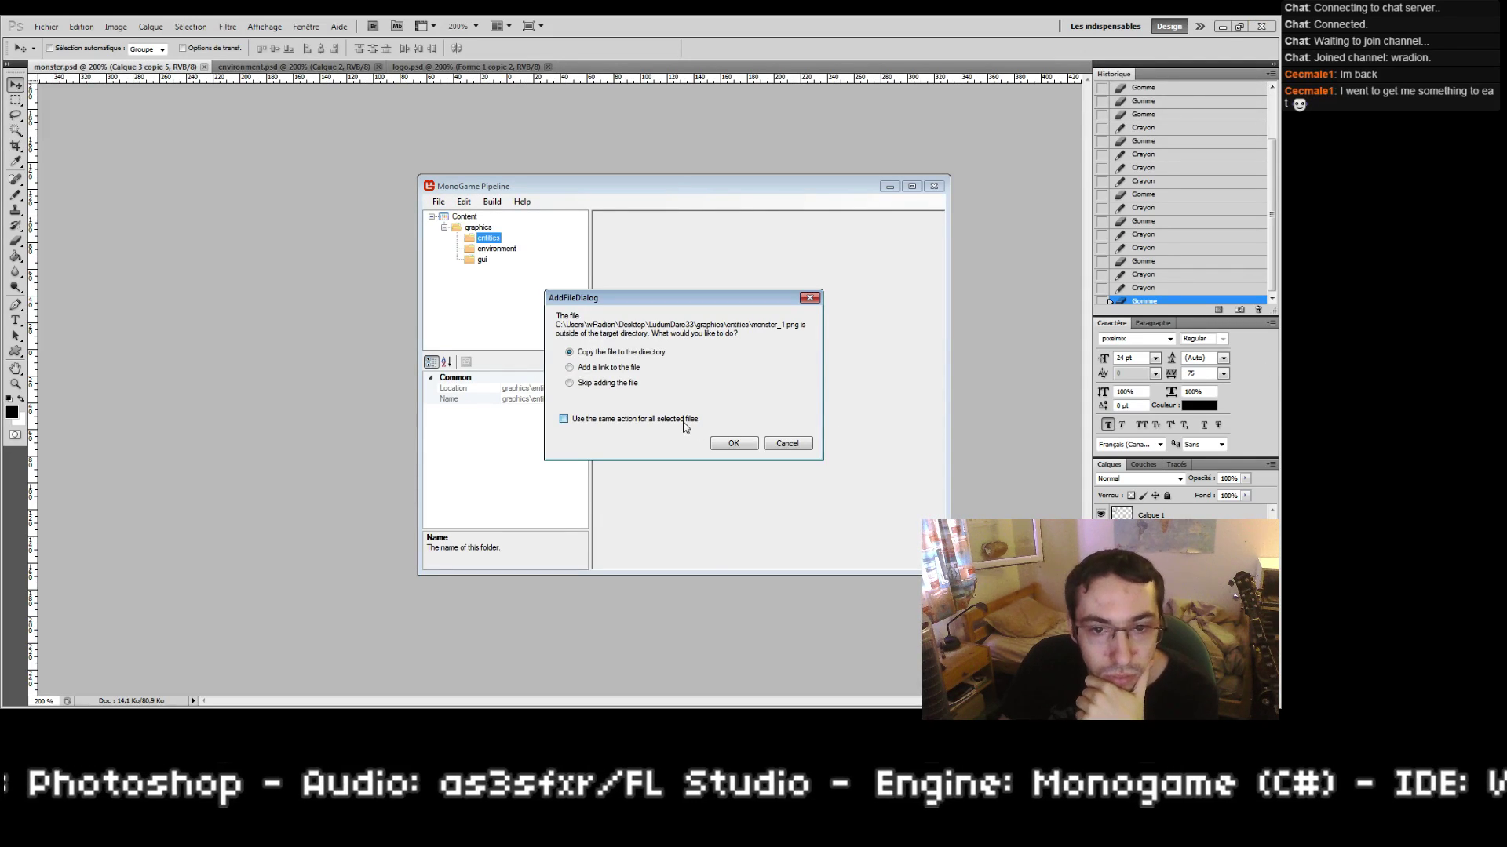
pyautogui.click(730, 445)
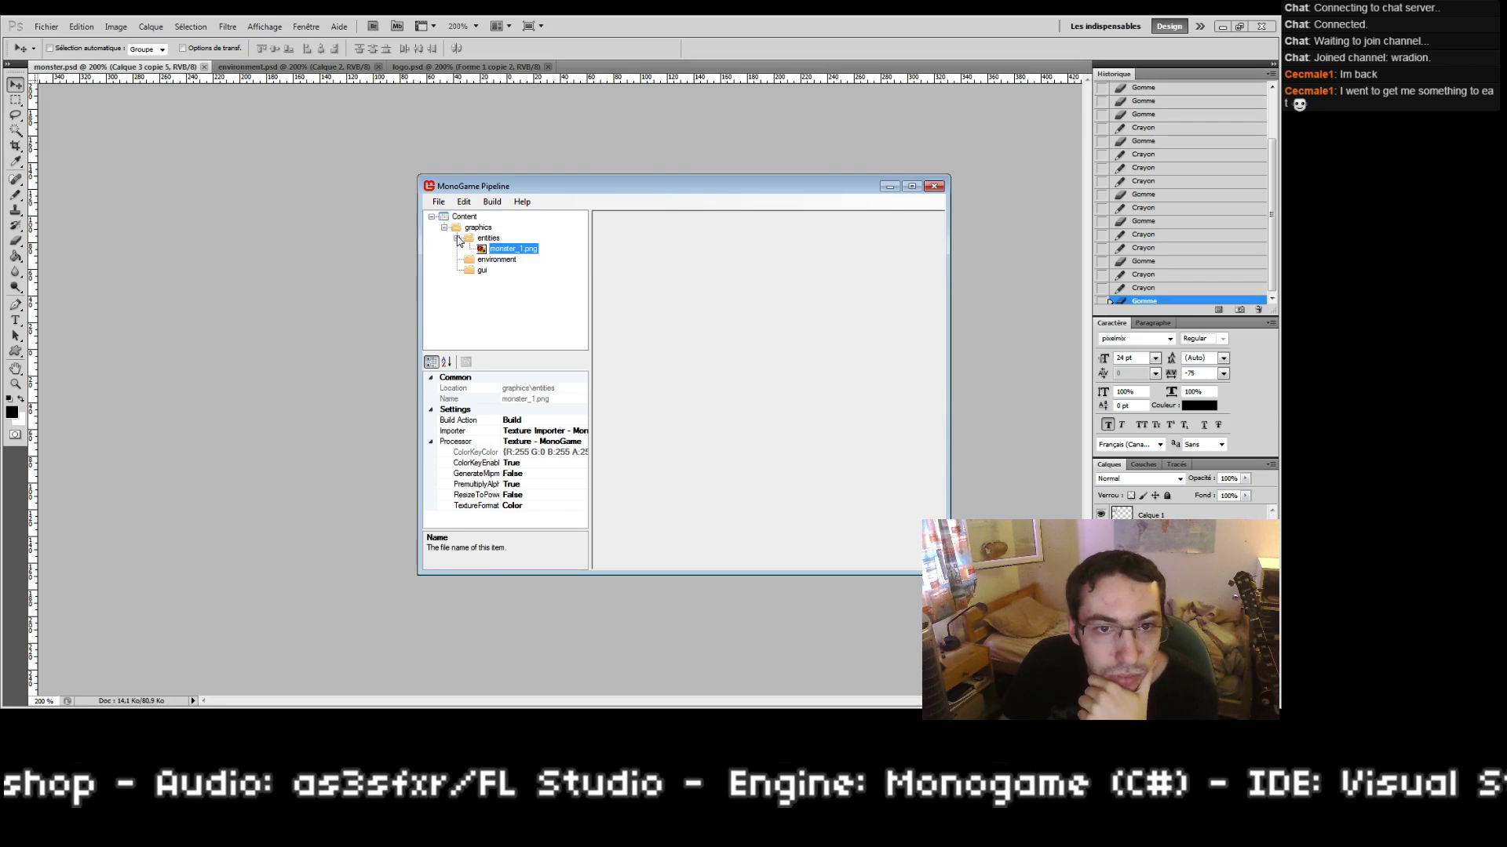
# Step: Add the existing poupou.png to the entities folder, copying the file to the directory
pyautogui.rightClick(486, 238)
pyautogui.moveTo(550, 248)
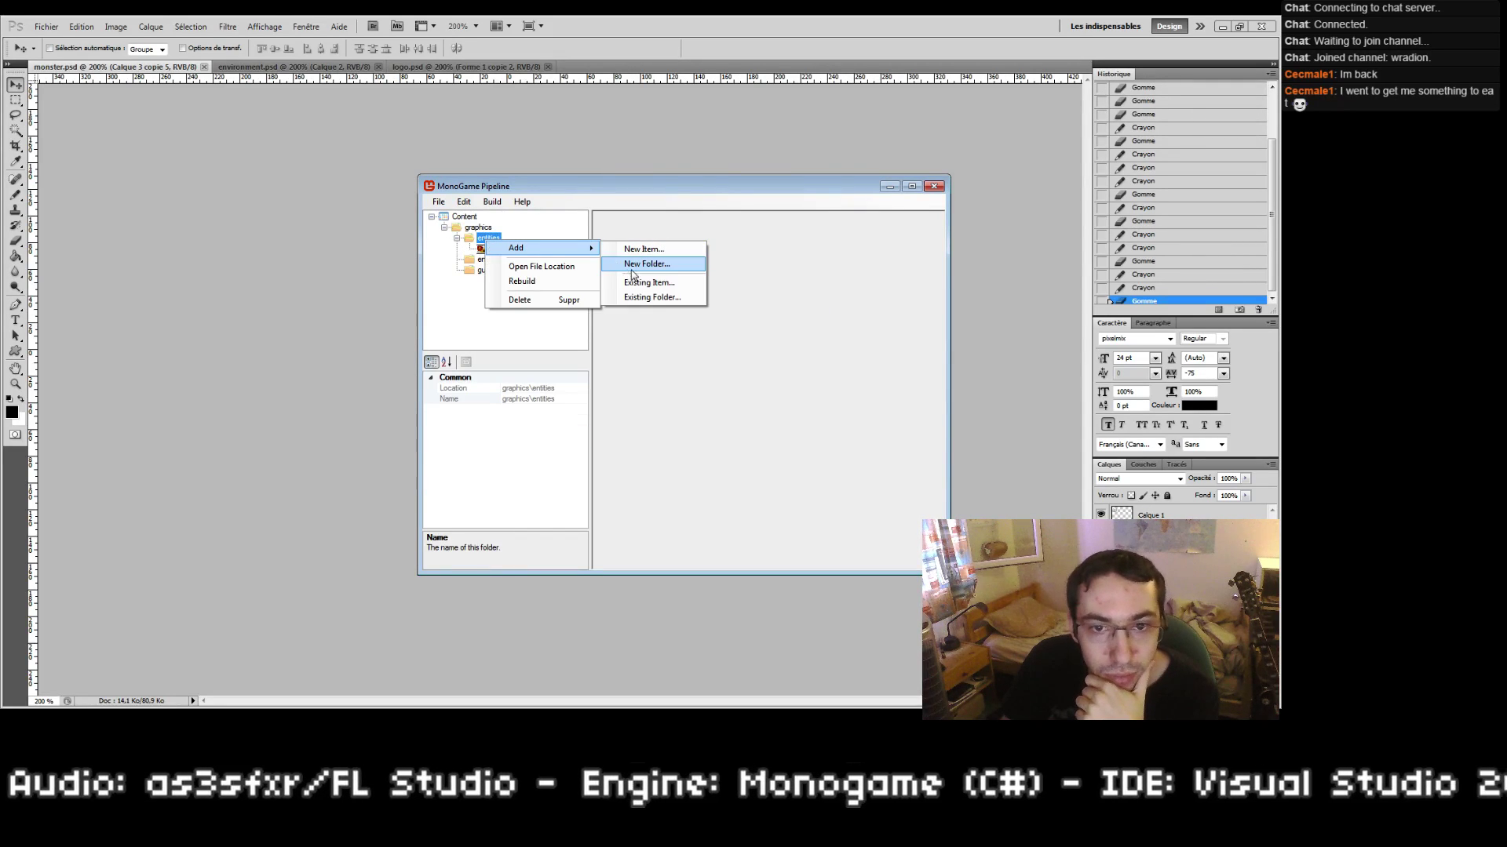
pyautogui.click(666, 287)
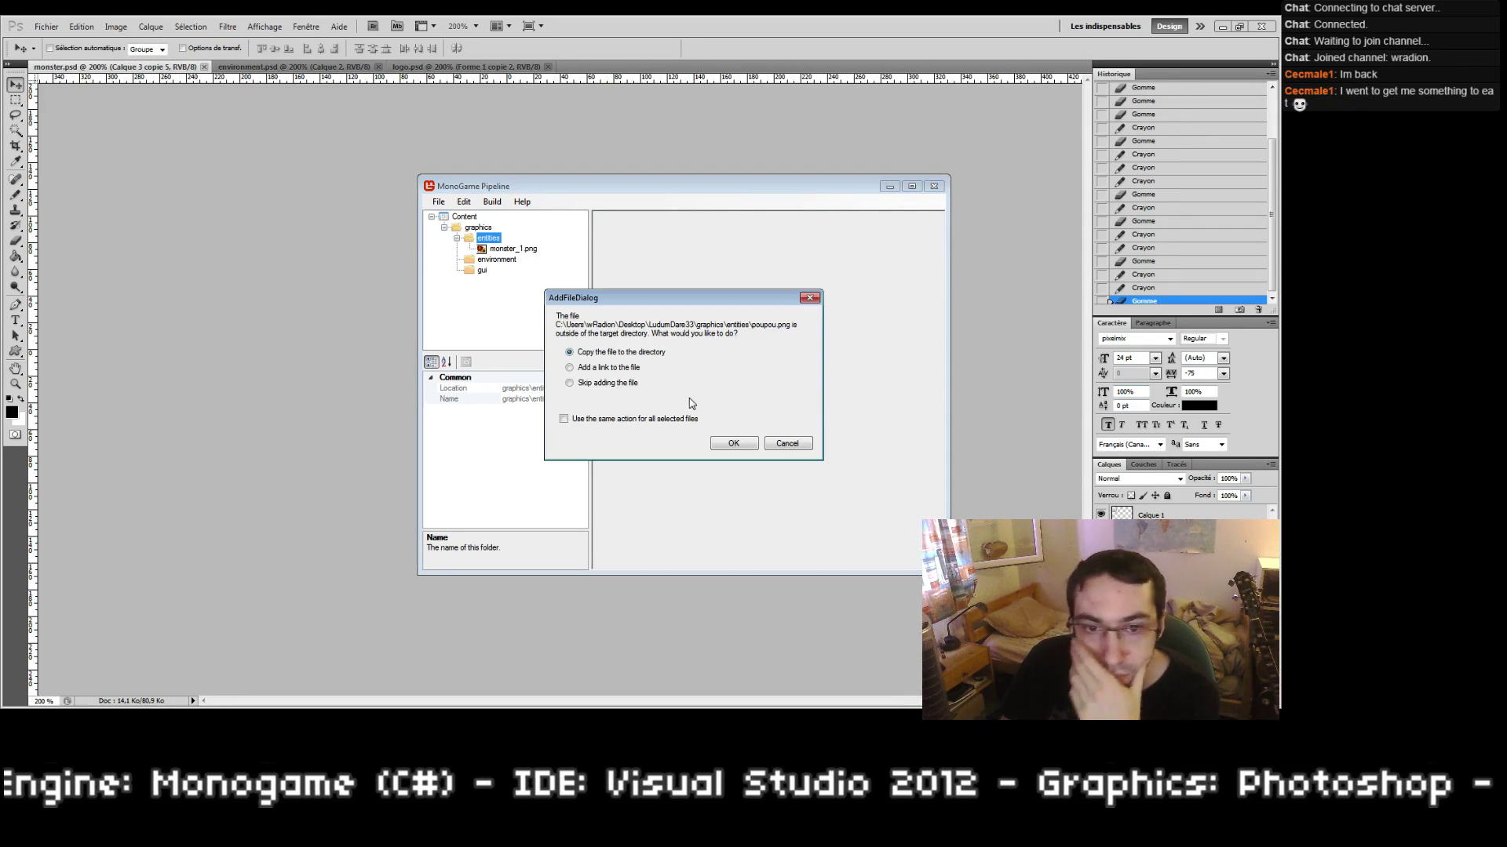
pyautogui.click(722, 441)
# Step: Add the existing cloud.png to the environment folder as a copied file and expand that folder
pyautogui.rightClick(503, 276)
pyautogui.moveTo(550, 280)
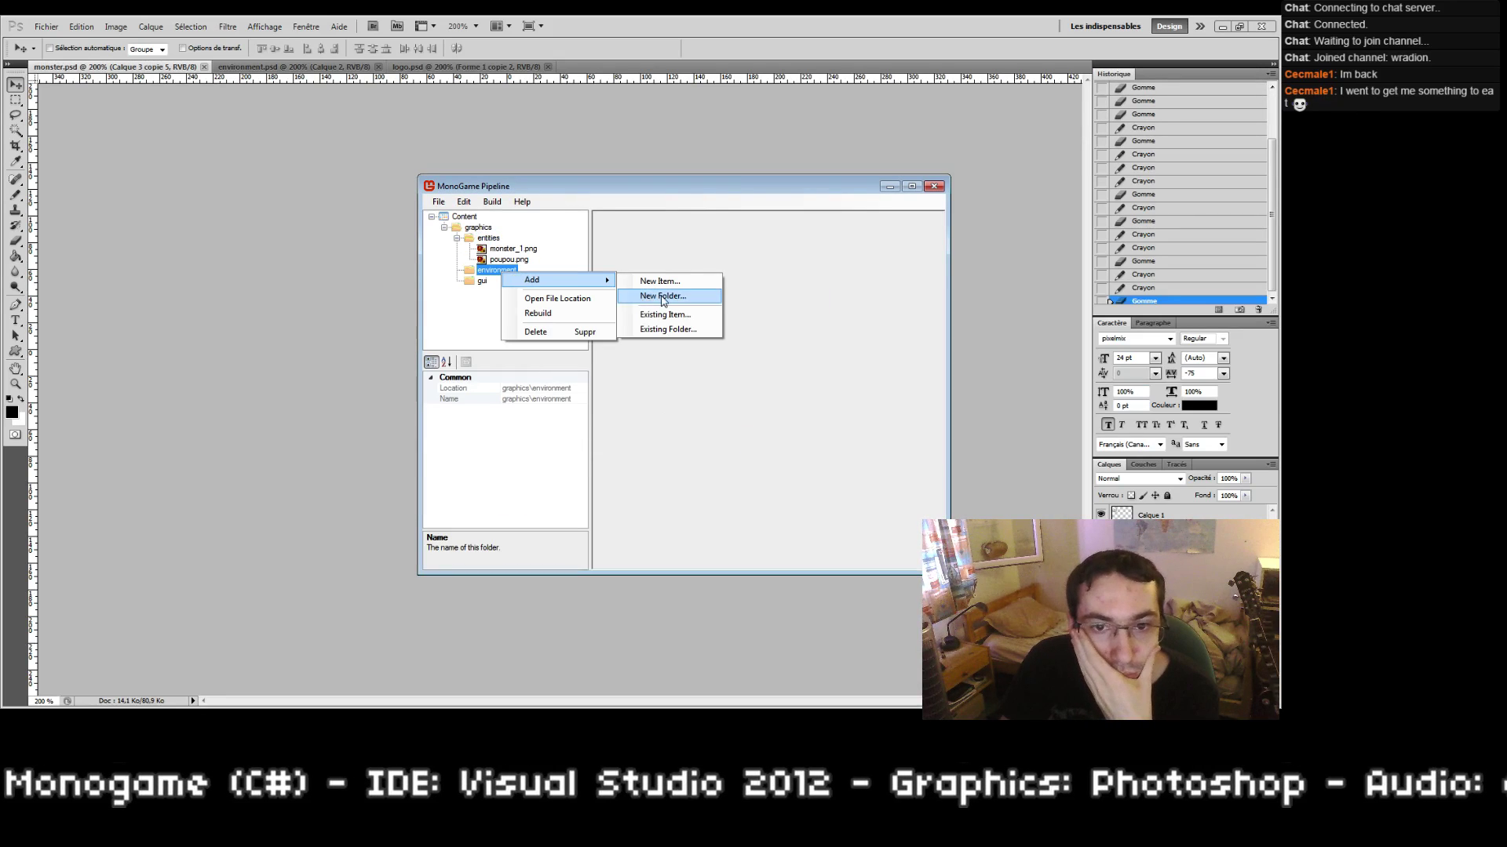
pyautogui.click(687, 316)
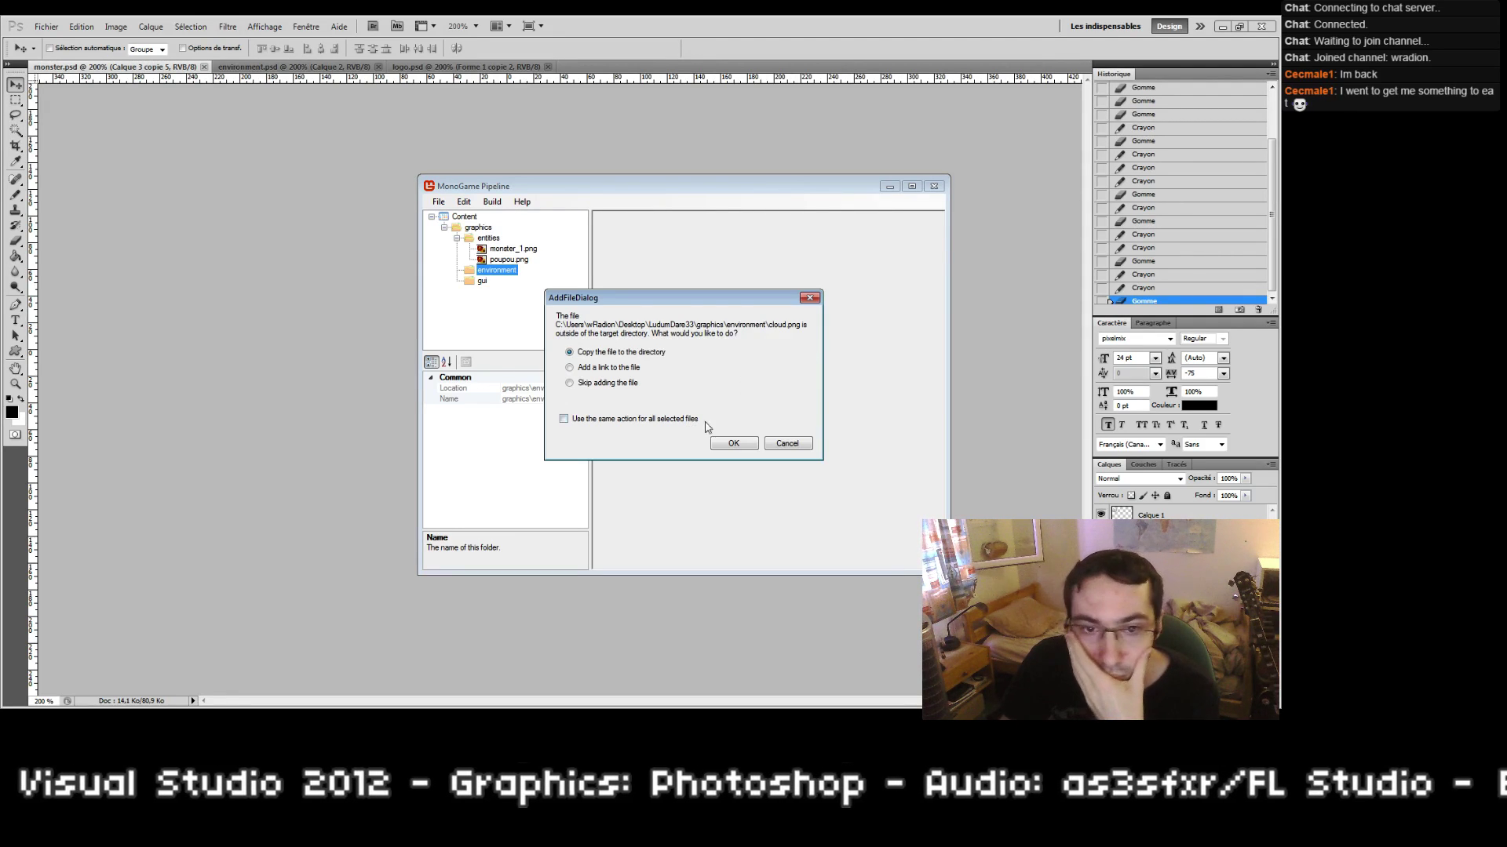
pyautogui.click(727, 443)
pyautogui.click(457, 270)
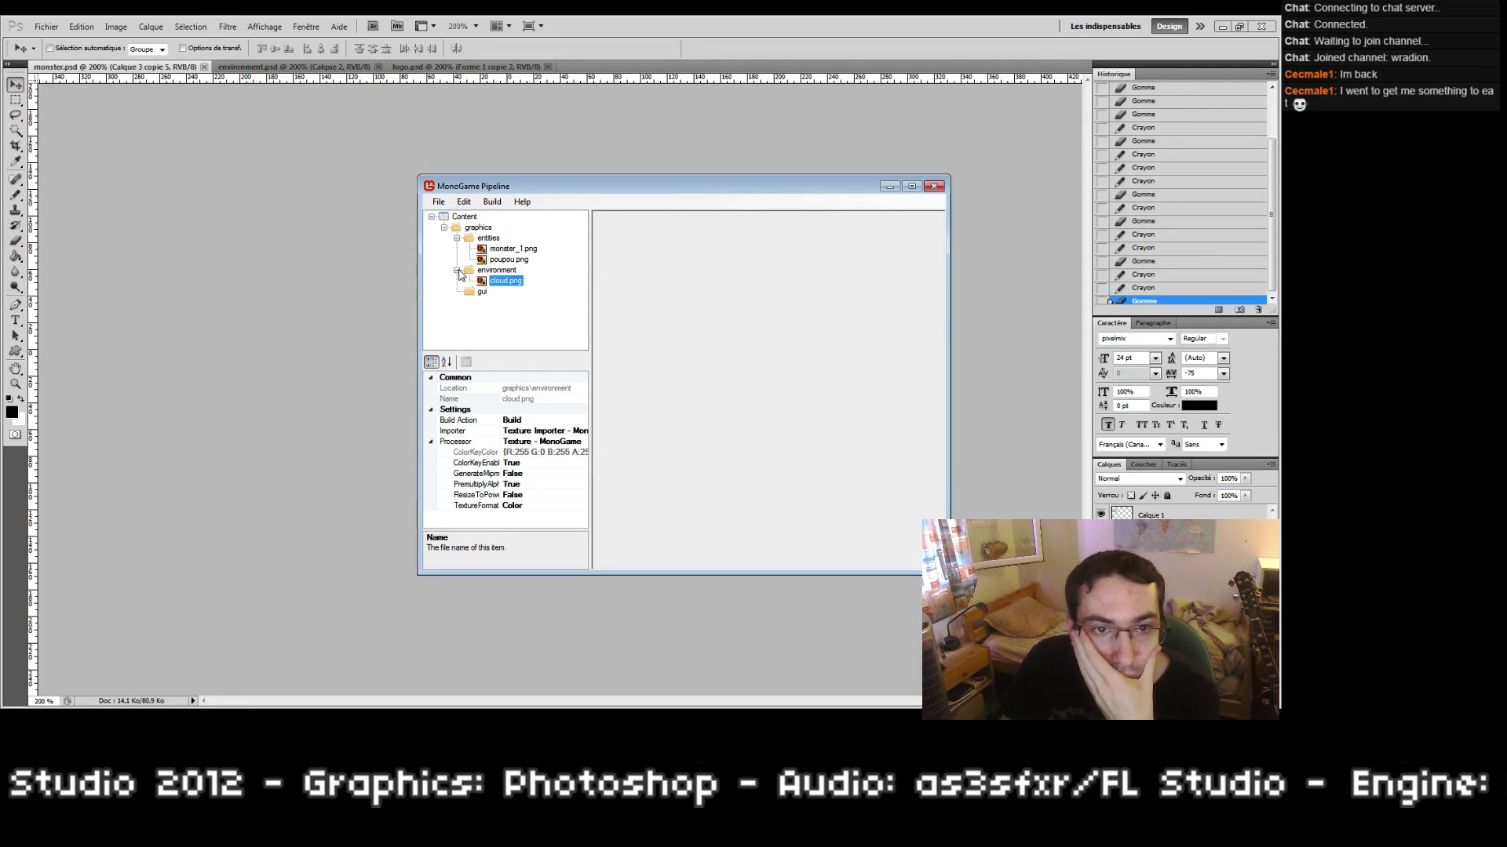
# Step: Add the existing logo.png to the gui folder, copying the file to the directory
pyautogui.rightClick(480, 292)
pyautogui.moveTo(506, 299)
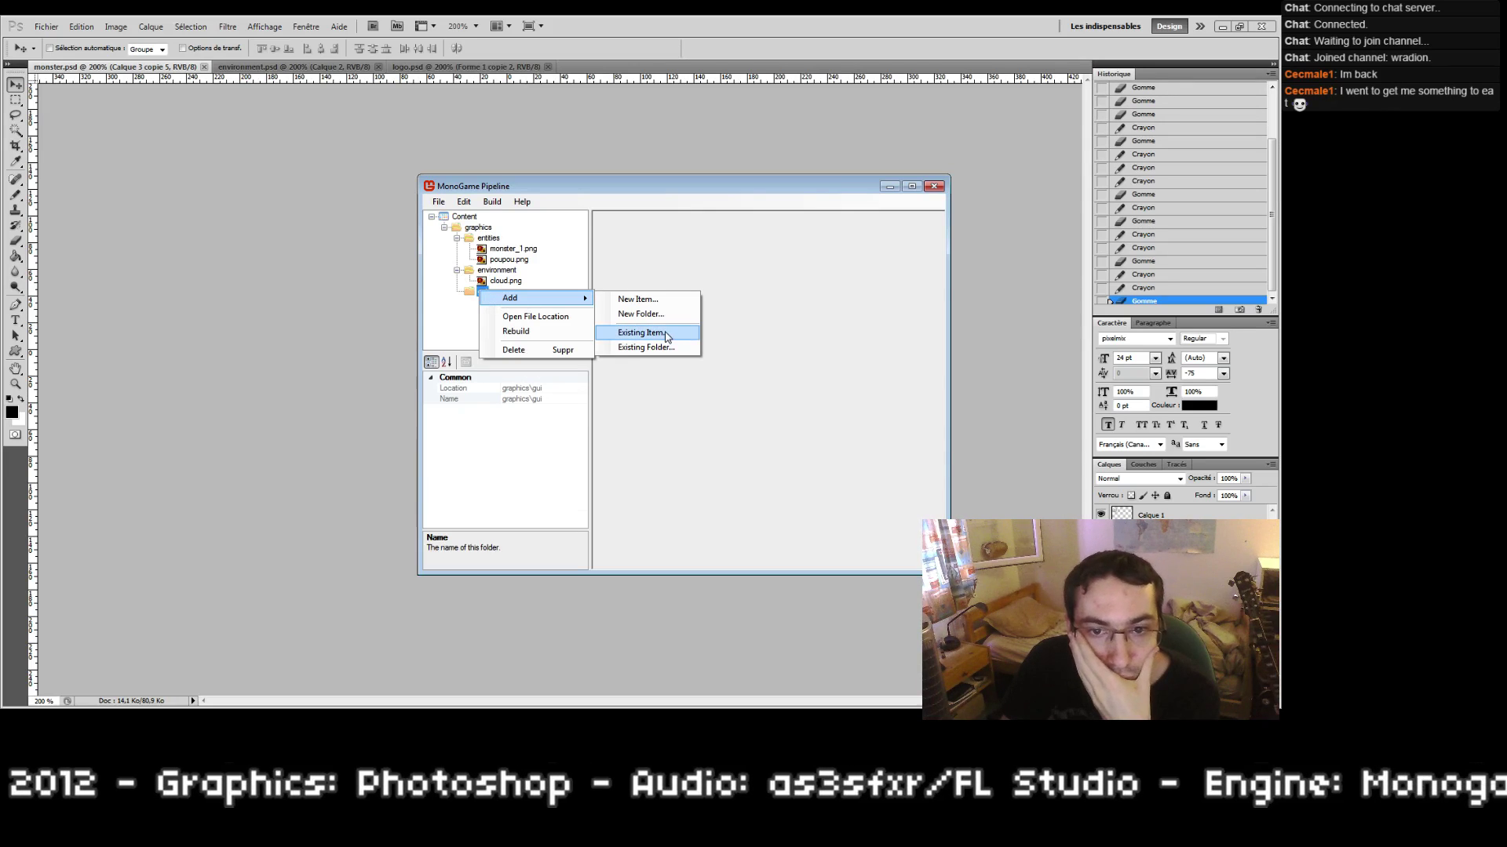
pyautogui.click(675, 333)
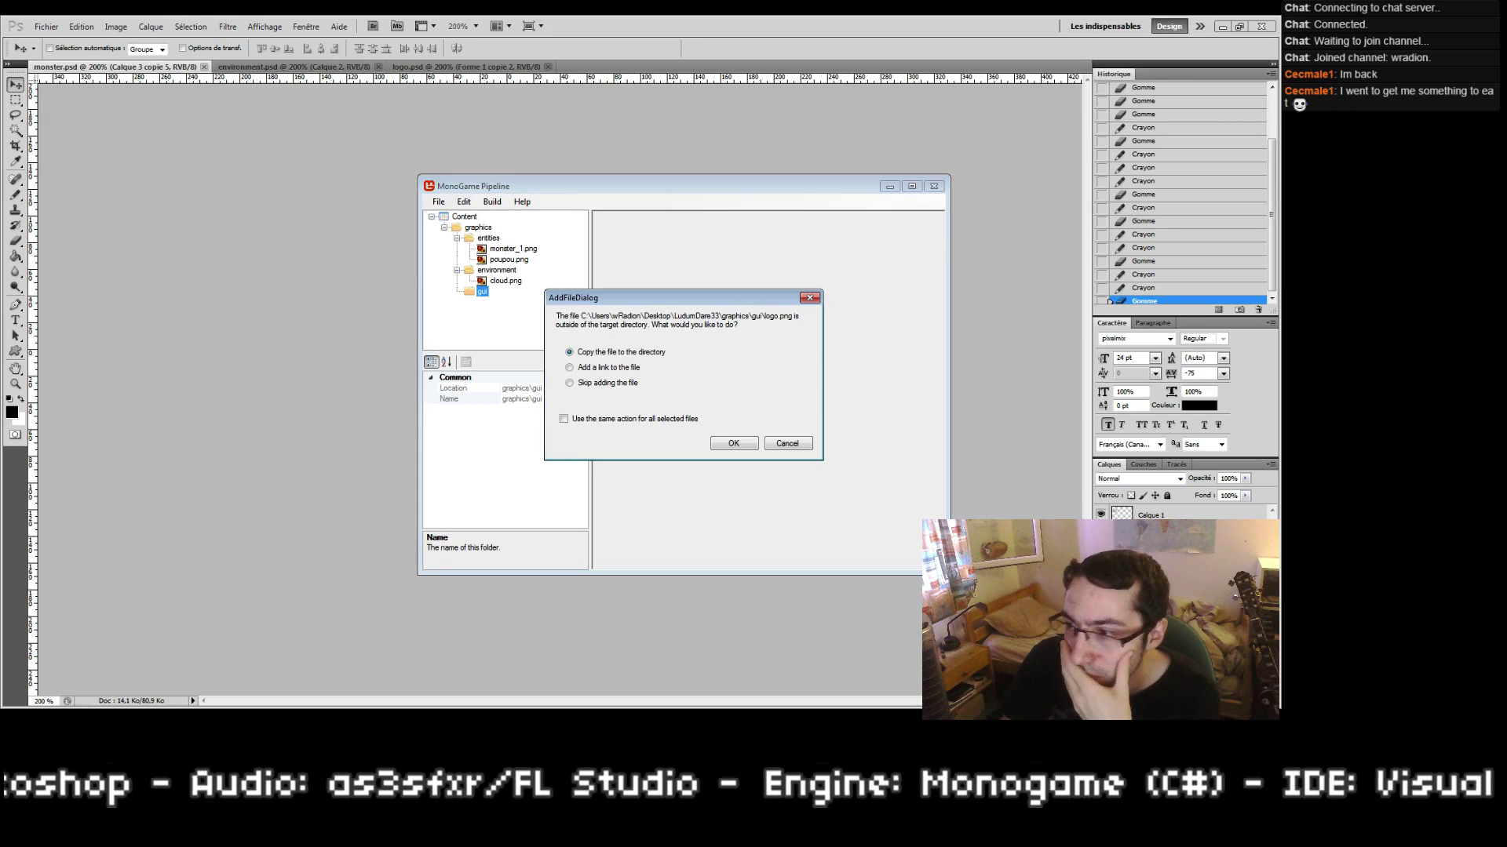
pyautogui.click(723, 443)
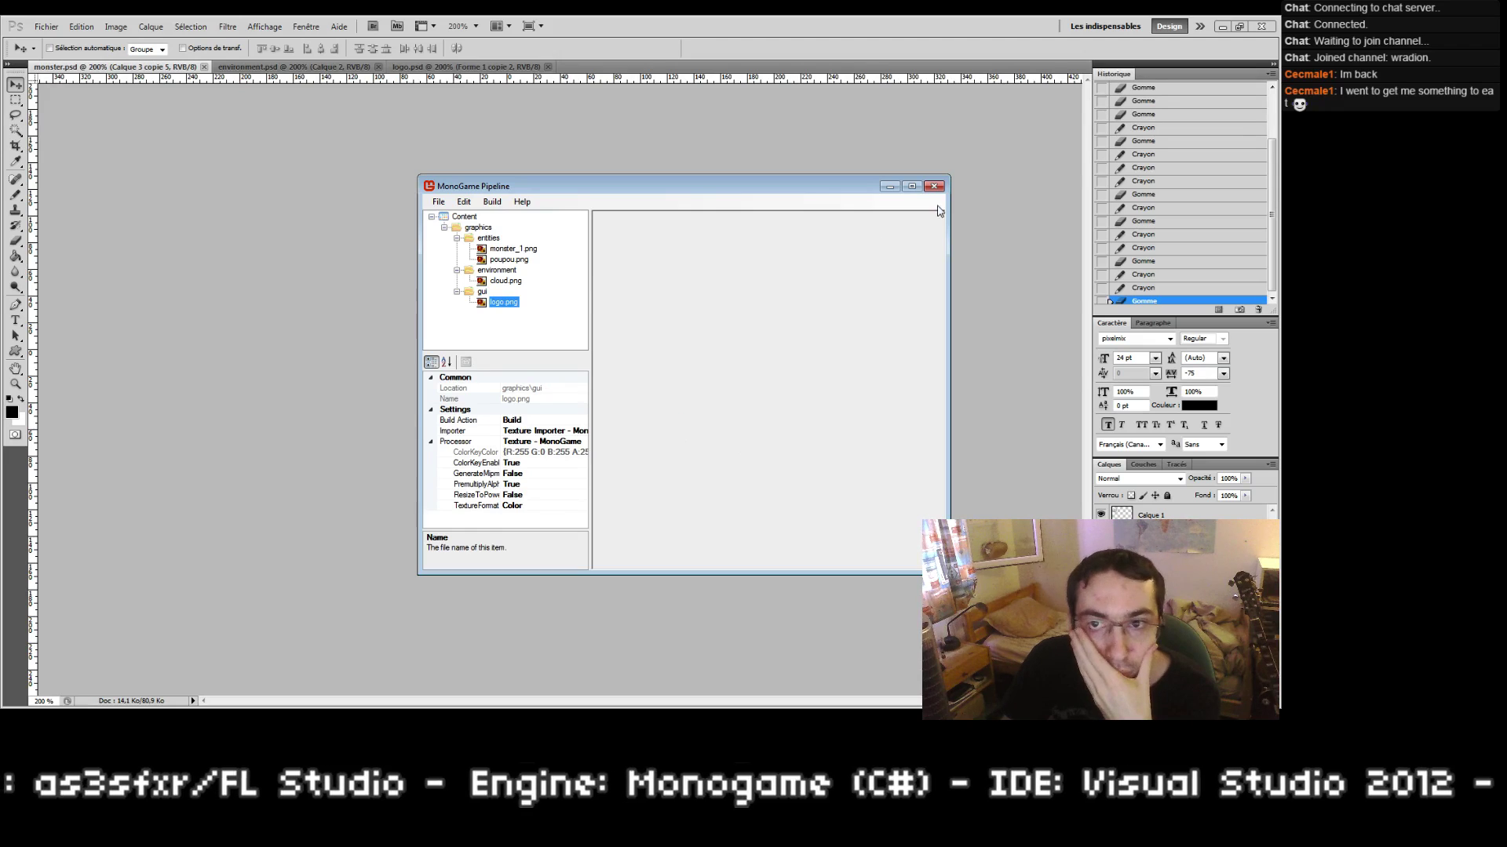
# Step: Save the content project and close MonoGame Pipeline, returning to Visual Studio
pyautogui.click(444, 202)
pyautogui.click(487, 298)
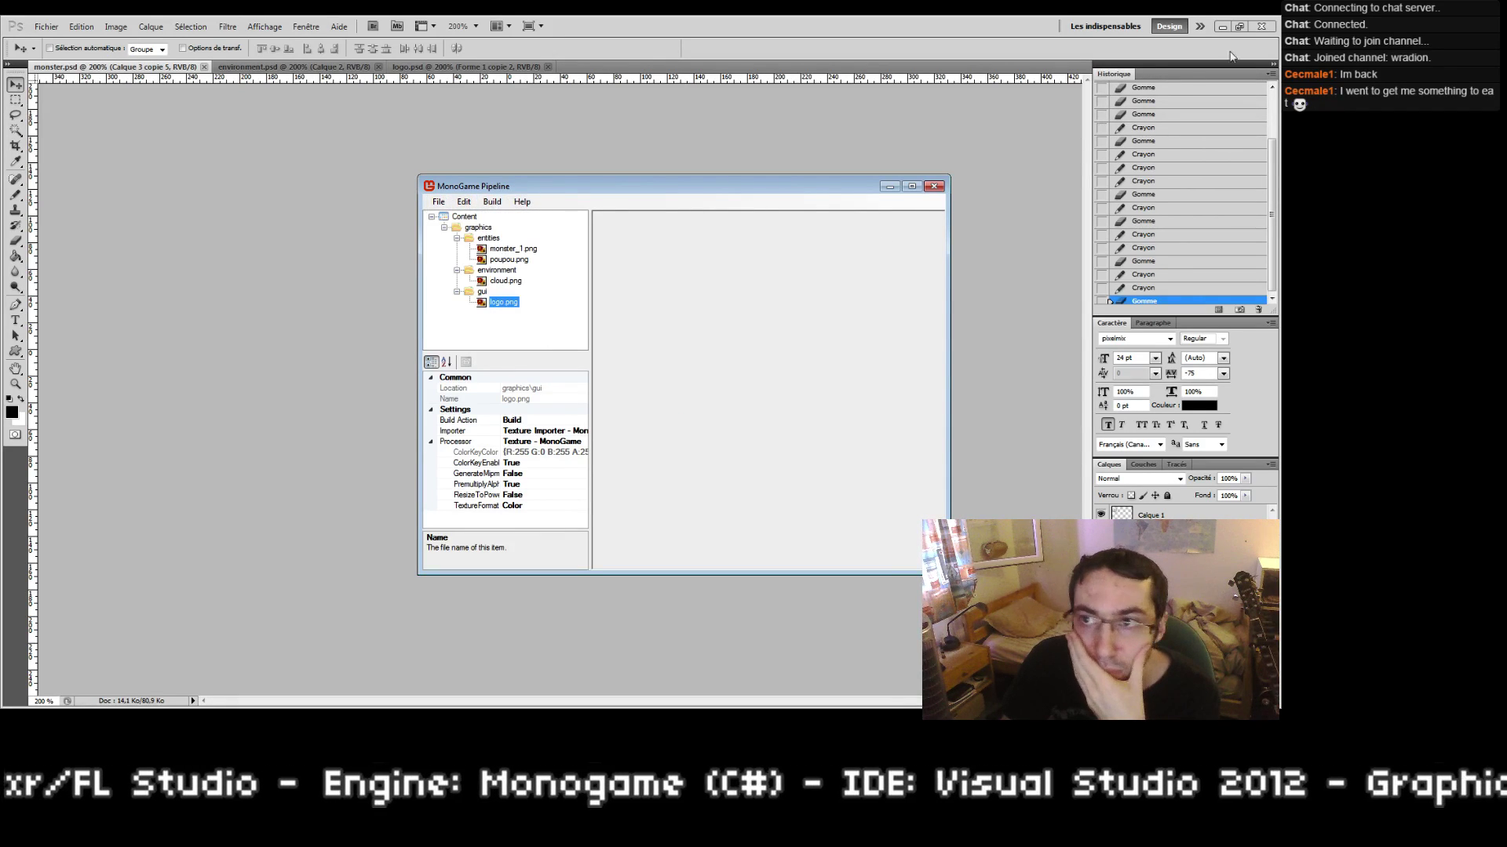
pyautogui.click(1222, 26)
pyautogui.click(934, 186)
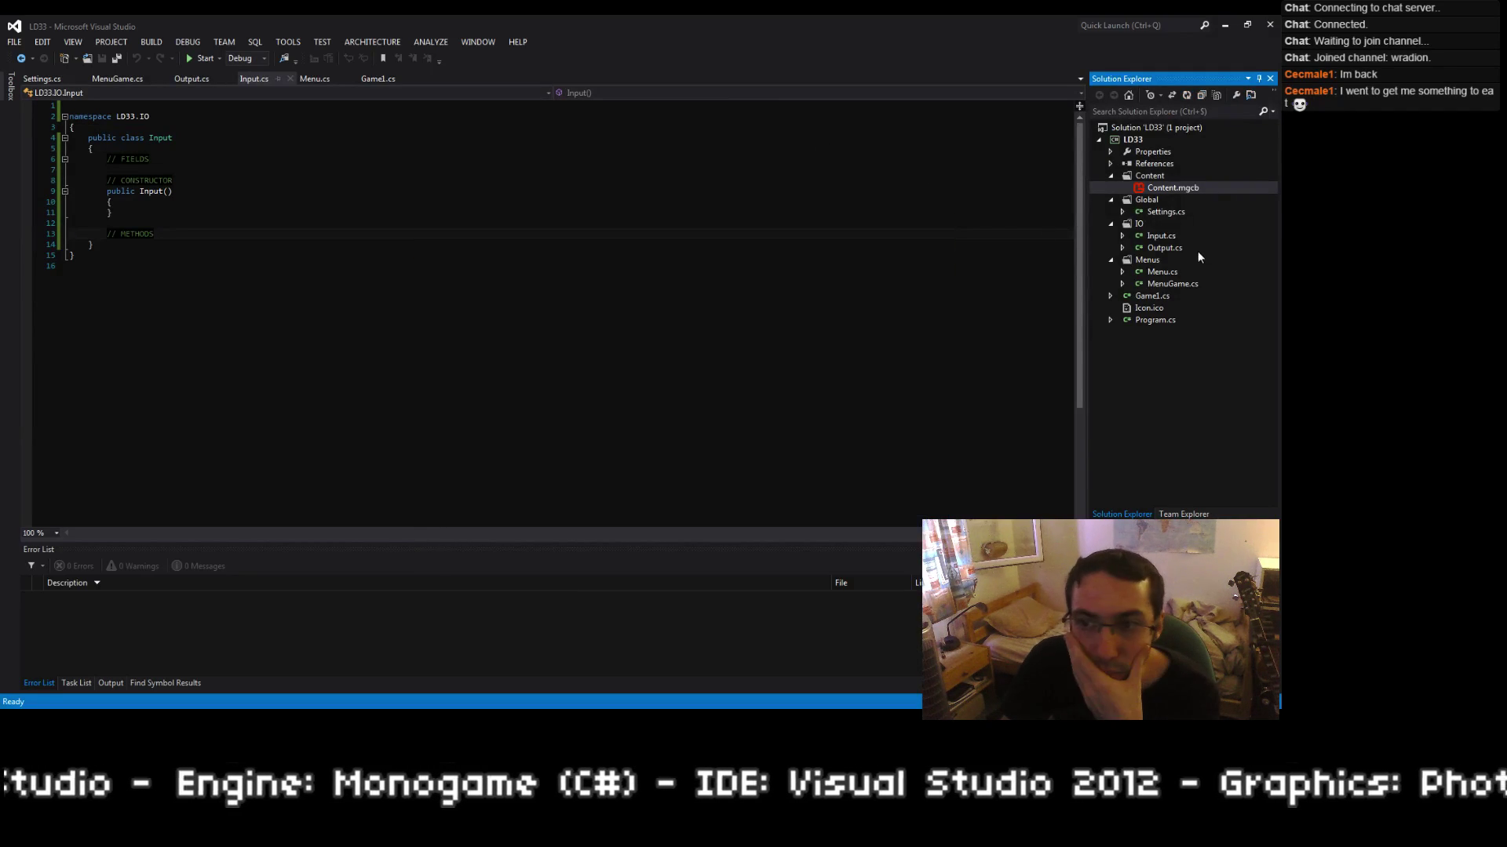
pyautogui.rightClick(1155, 201)
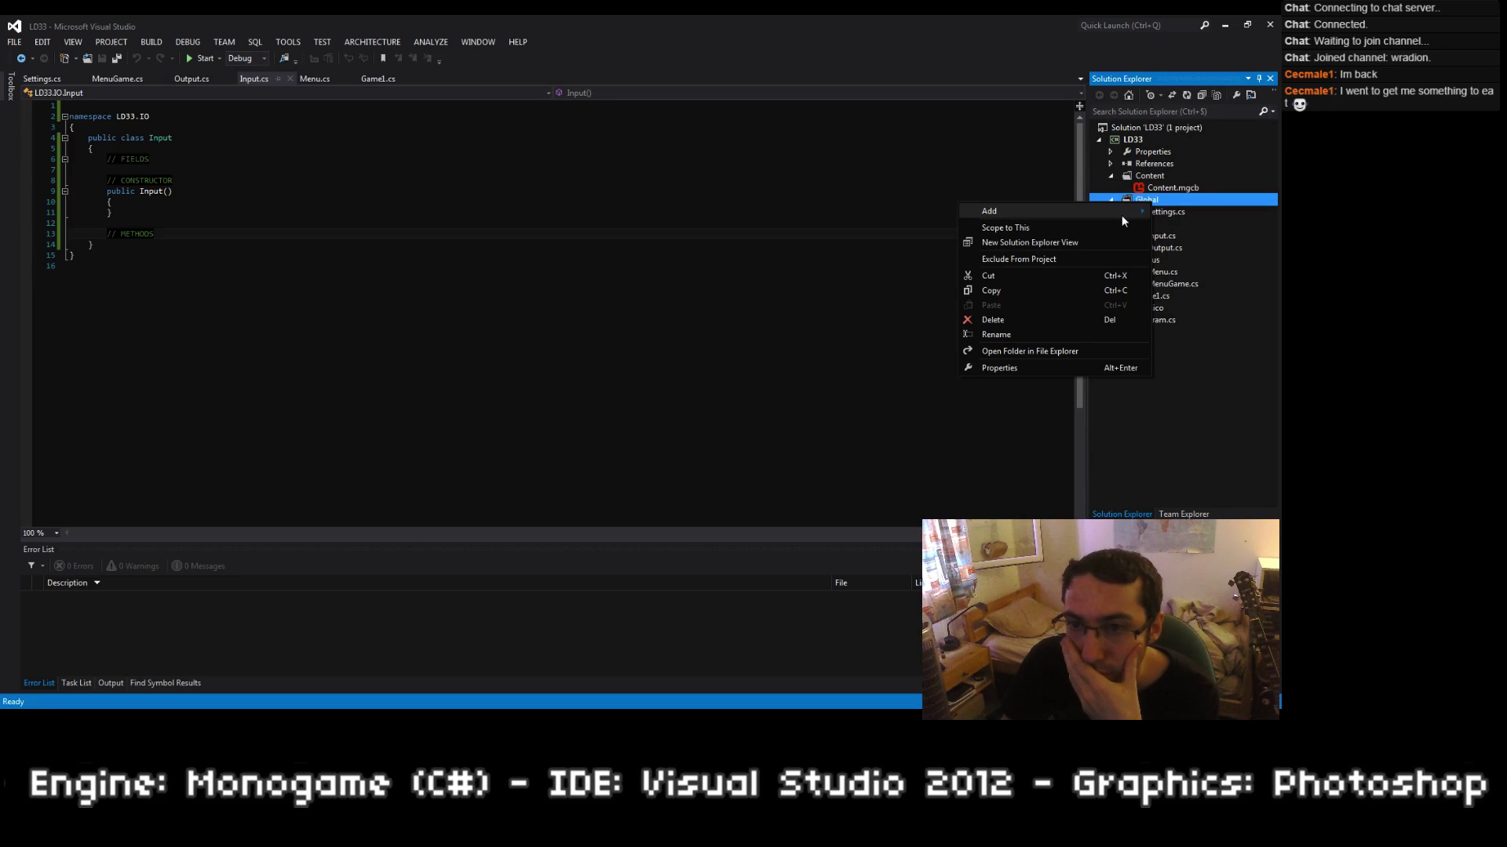
pyautogui.moveTo(1051, 214)
pyautogui.click(1245, 390)
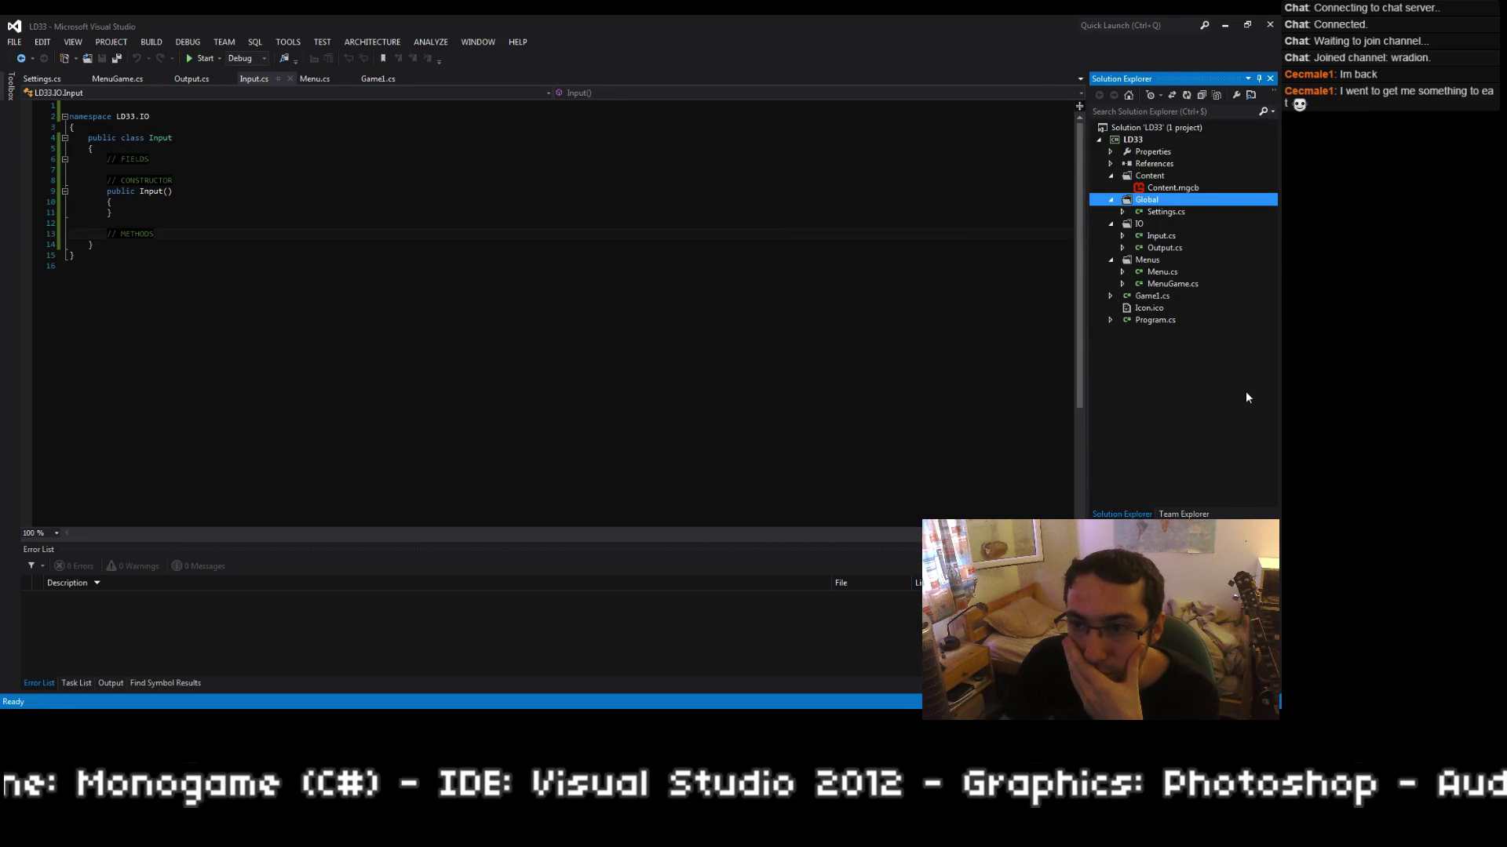
pyautogui.click(1135, 140)
pyautogui.rightClick(1143, 143)
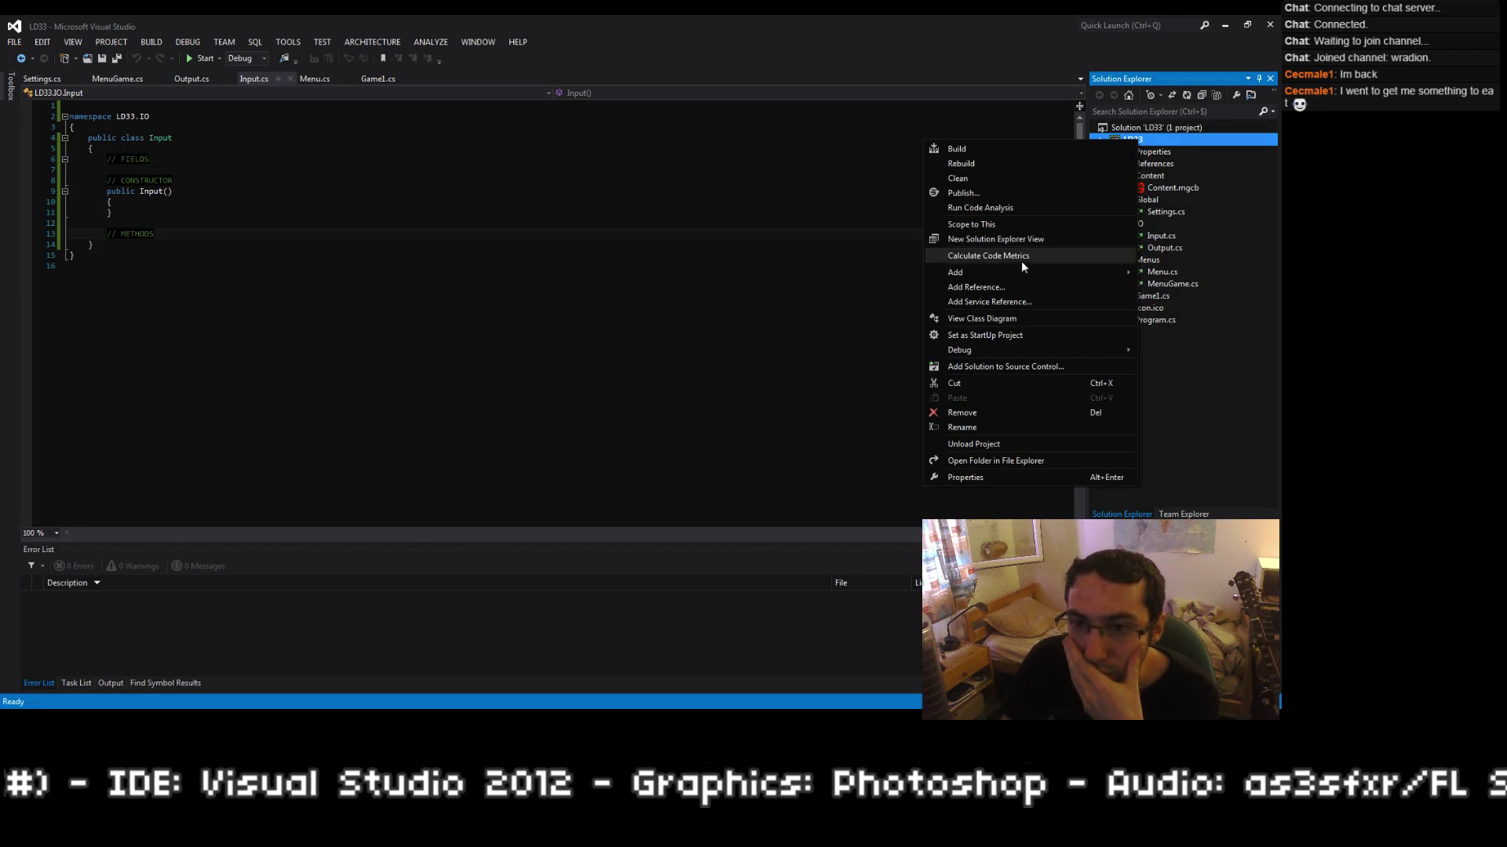
pyautogui.moveTo(1022, 272)
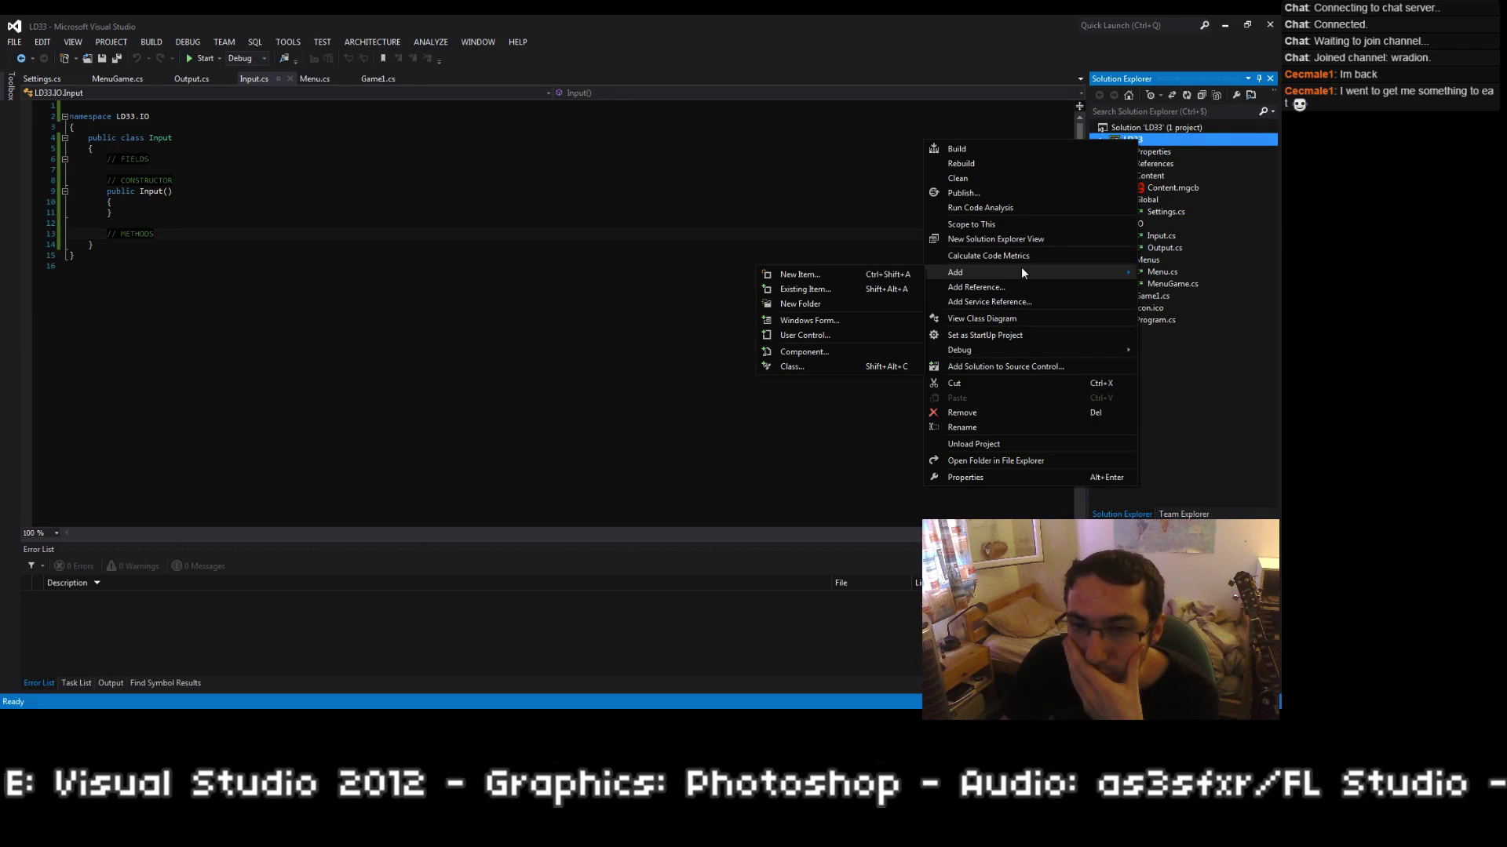
pyautogui.click(1160, 308)
# Step: Open Menu.cs and review the abstract Update and Draw declarations of the Menu class
pyautogui.click(1165, 272)
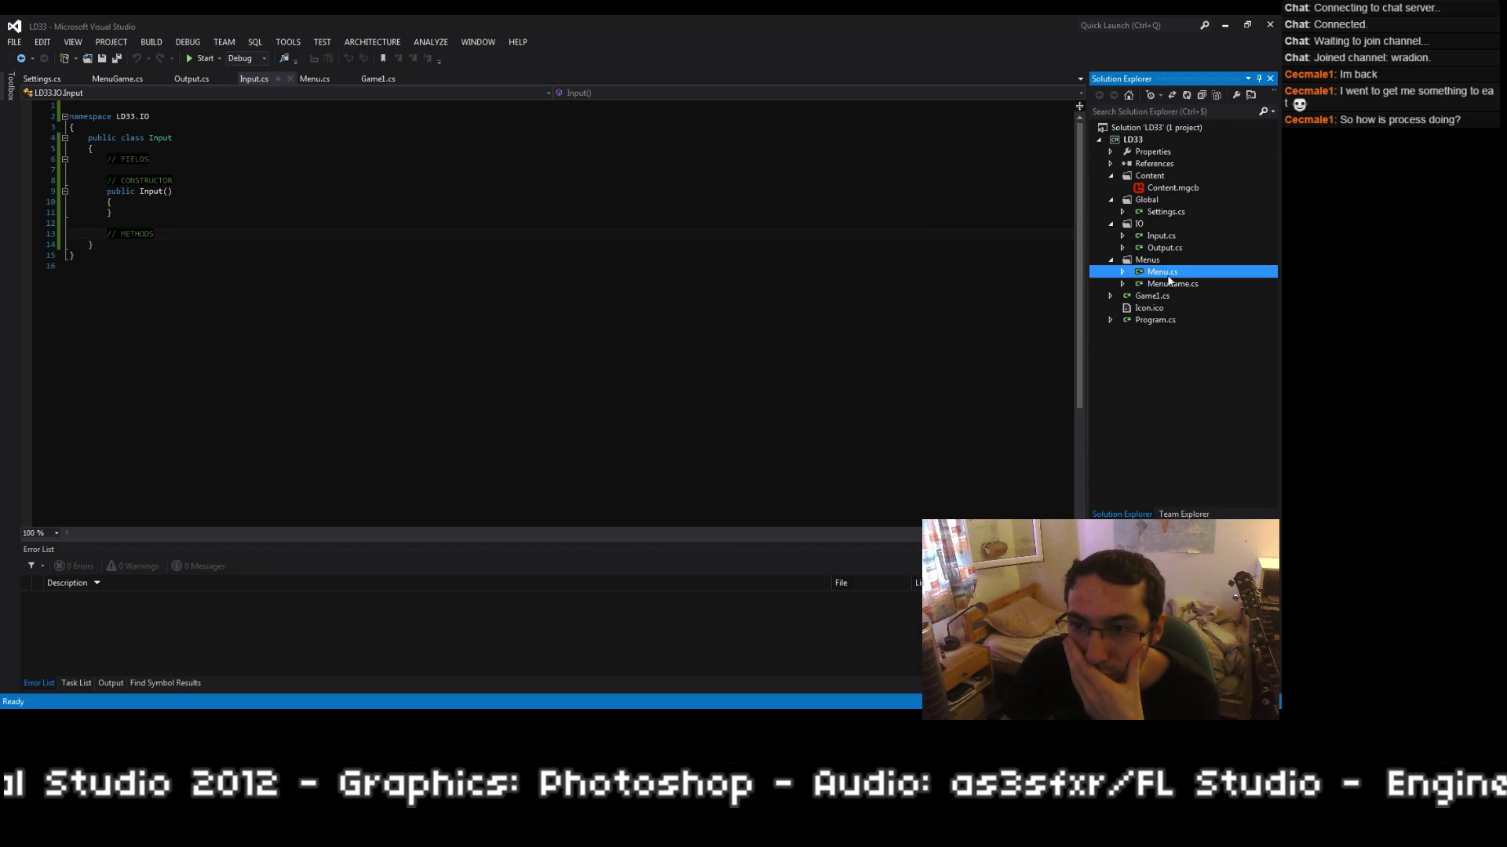
pyautogui.doubleClick(1166, 275)
pyautogui.click(587, 281)
pyautogui.click(603, 295)
pyautogui.click(627, 281)
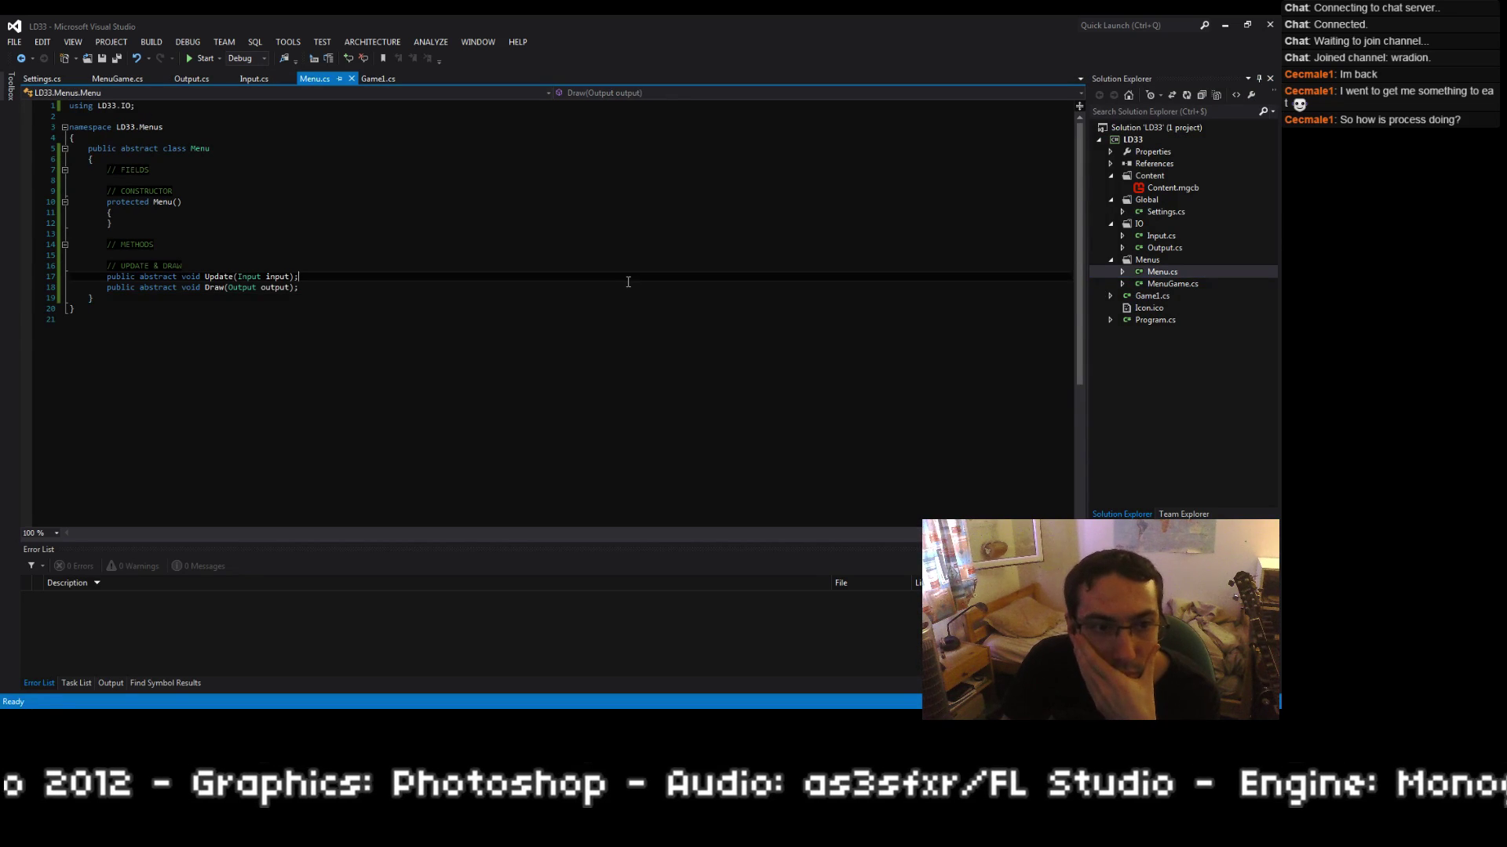
pyautogui.click(634, 285)
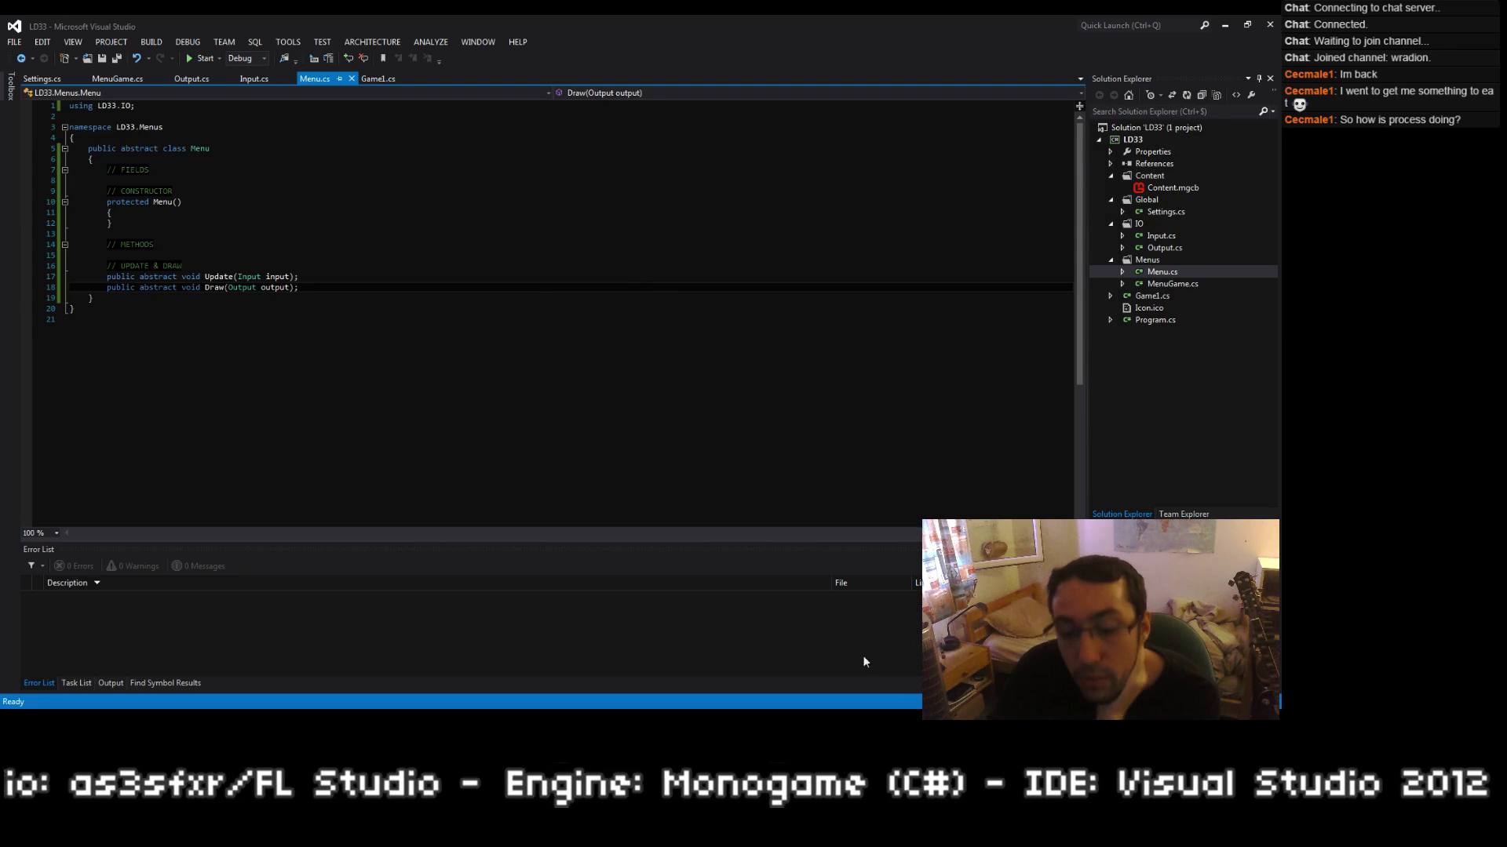
# Step: Switch to Notepad++ and read through the gameplay and rage gauge notes in general.txt
pyautogui.hotkey('alt', 'Tab')
pyautogui.click(721, 464)
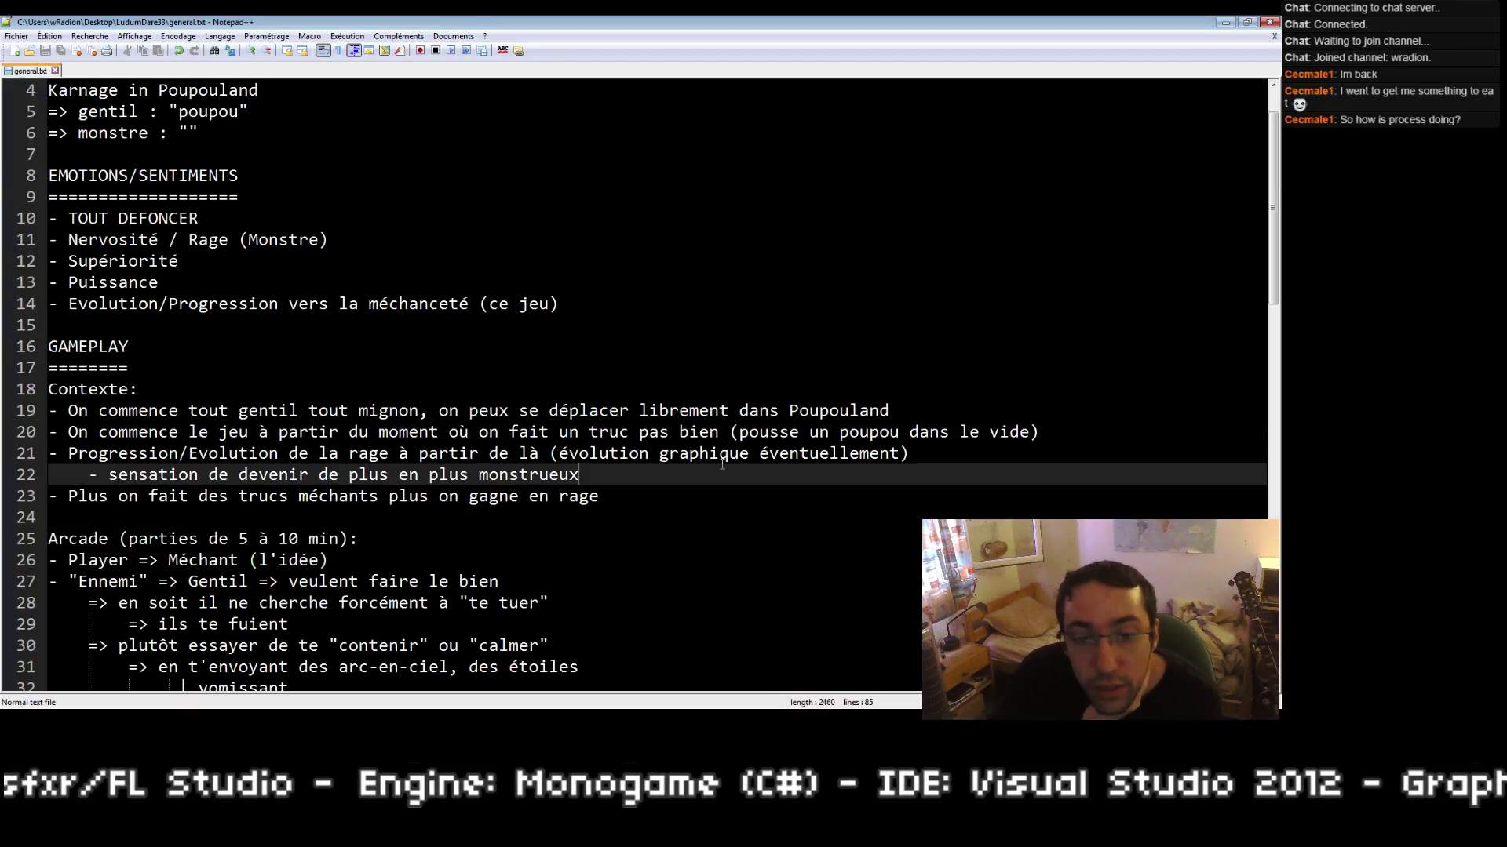
pyautogui.press('Down')
pyautogui.scroll(-11, 738, 494)
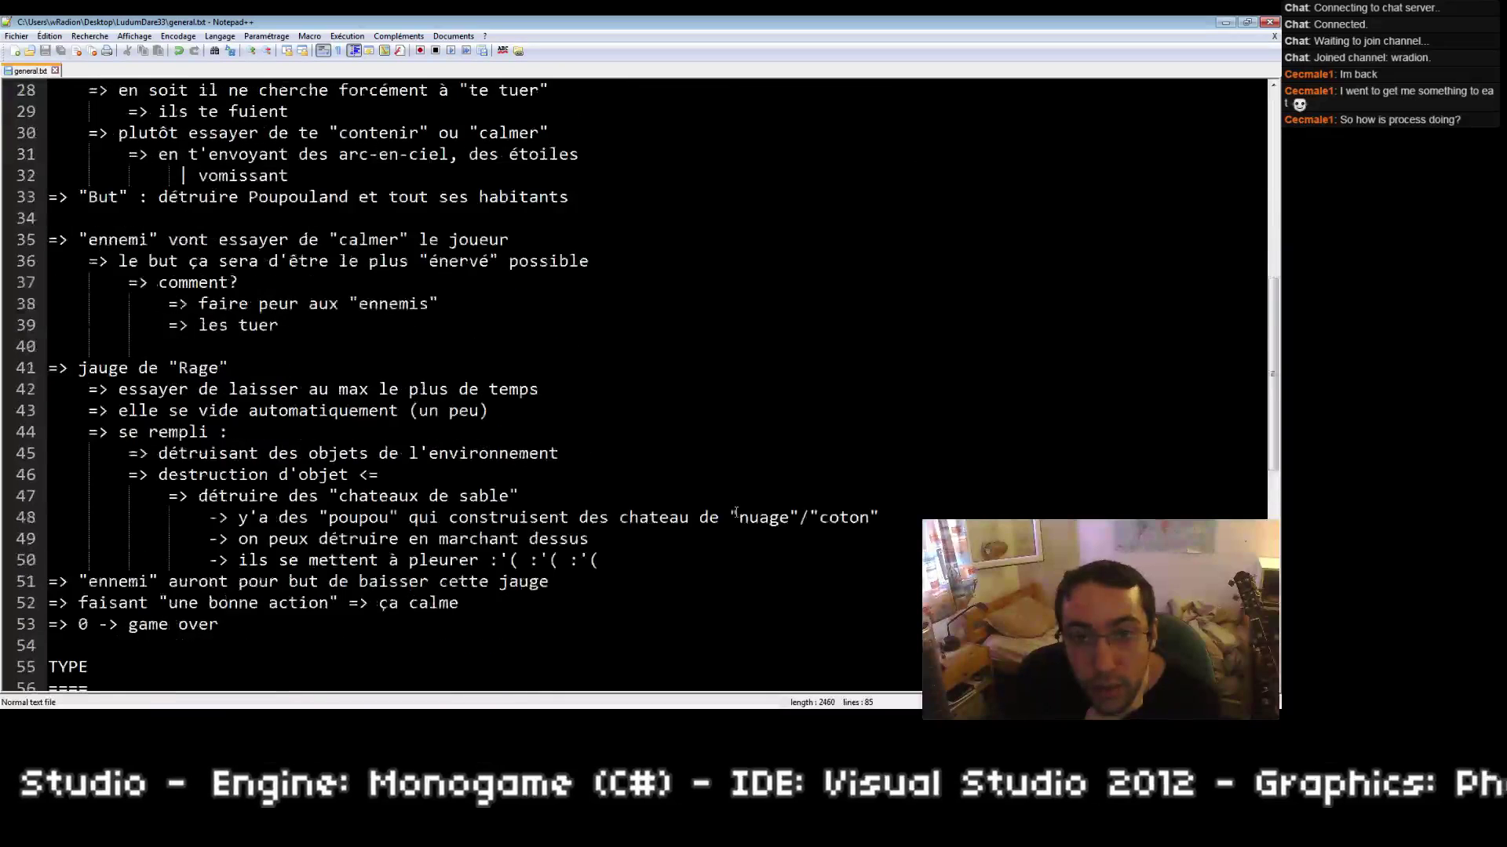
pyautogui.scroll(-2, 734, 514)
# Step: Switch to Photoshop, view the environment.psd and logo.psd artwork, and minimise it to return to the notes
pyautogui.hotkey('alt', 'Tab')
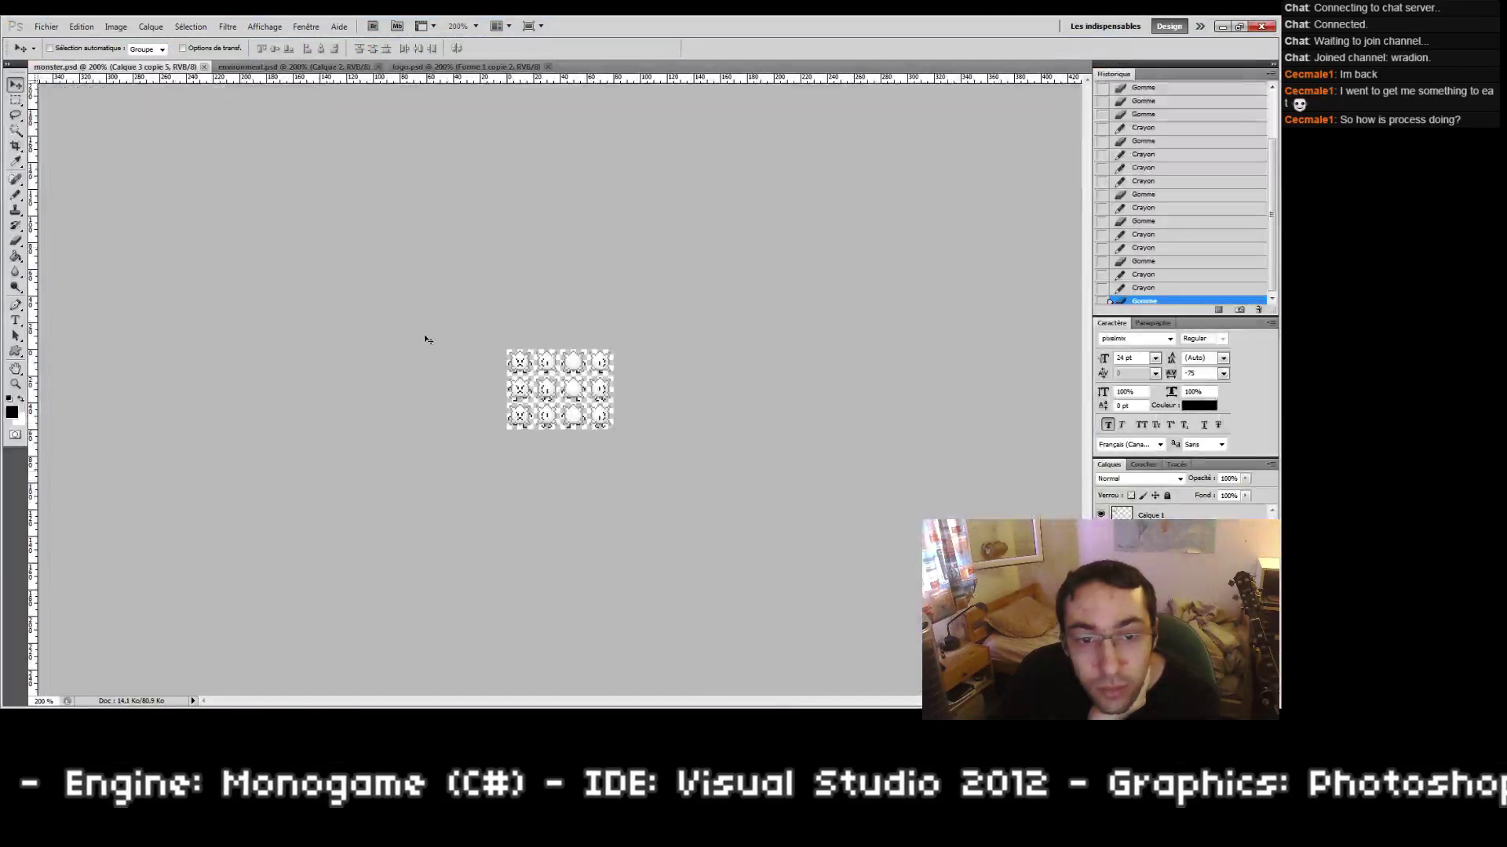
pyautogui.click(302, 68)
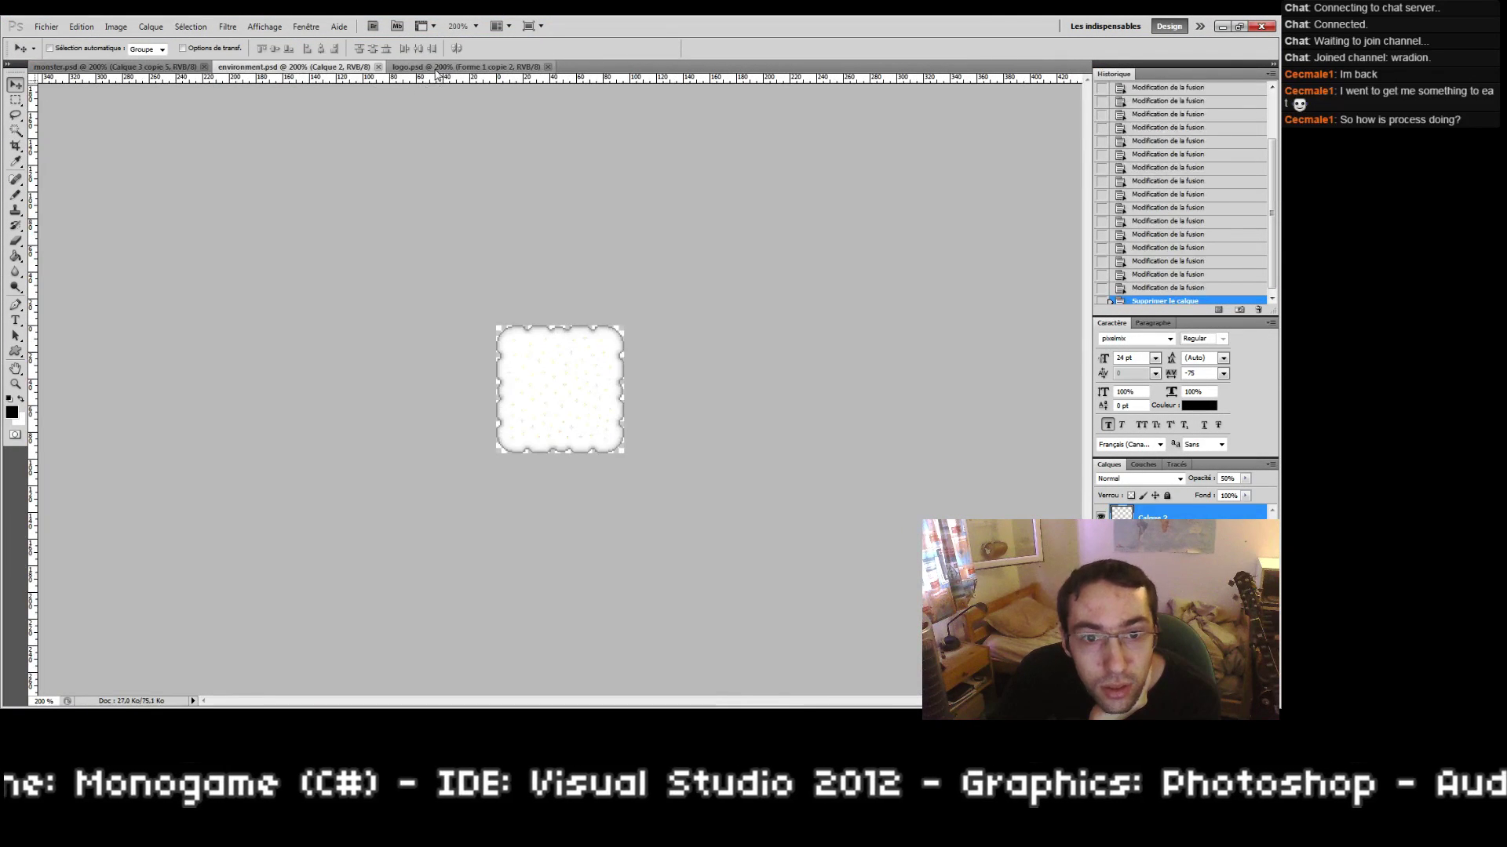
pyautogui.click(434, 68)
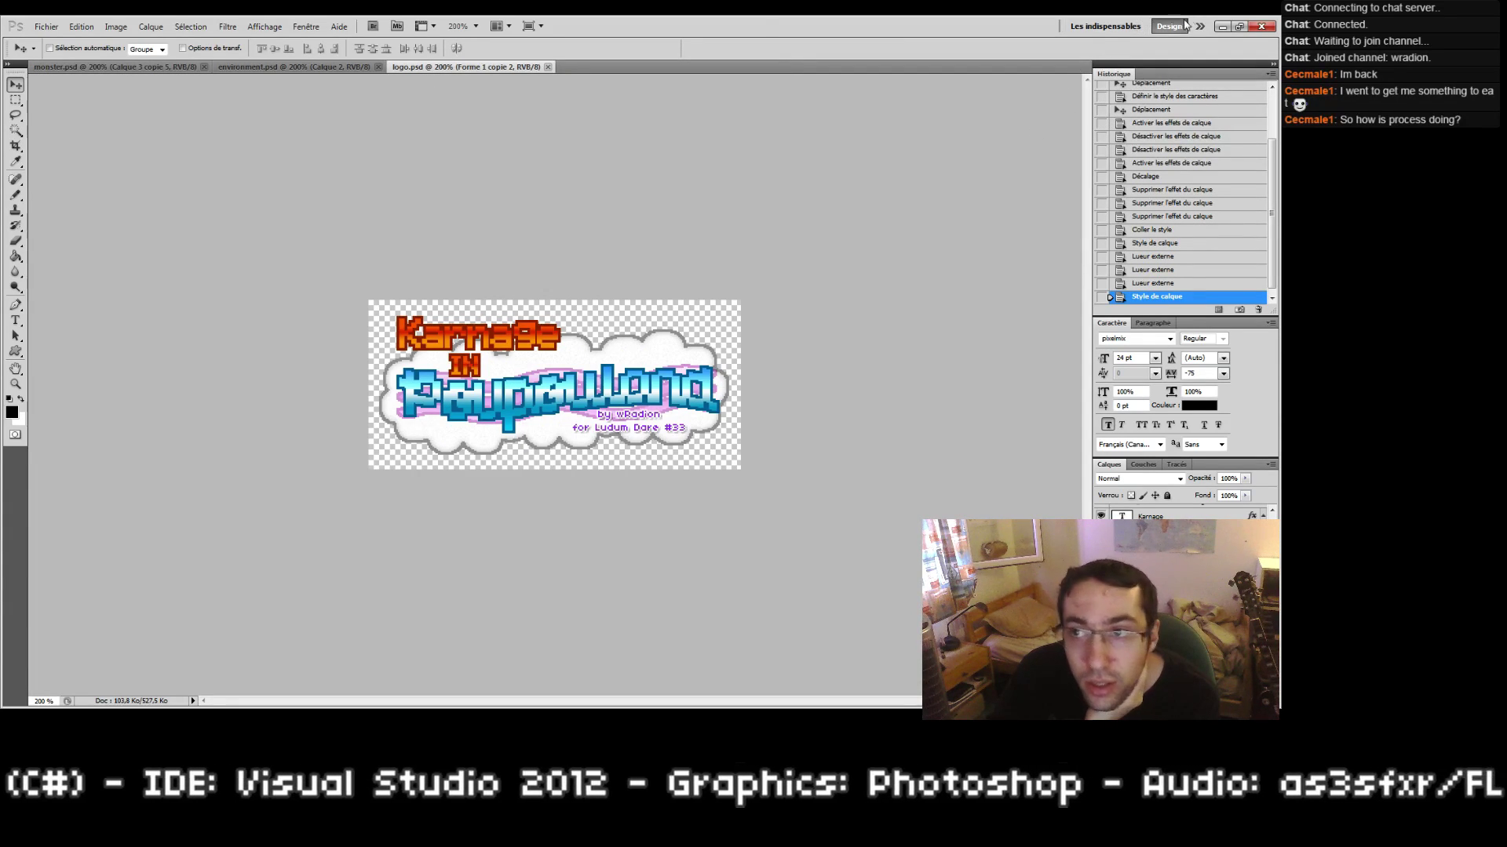
pyautogui.click(1220, 28)
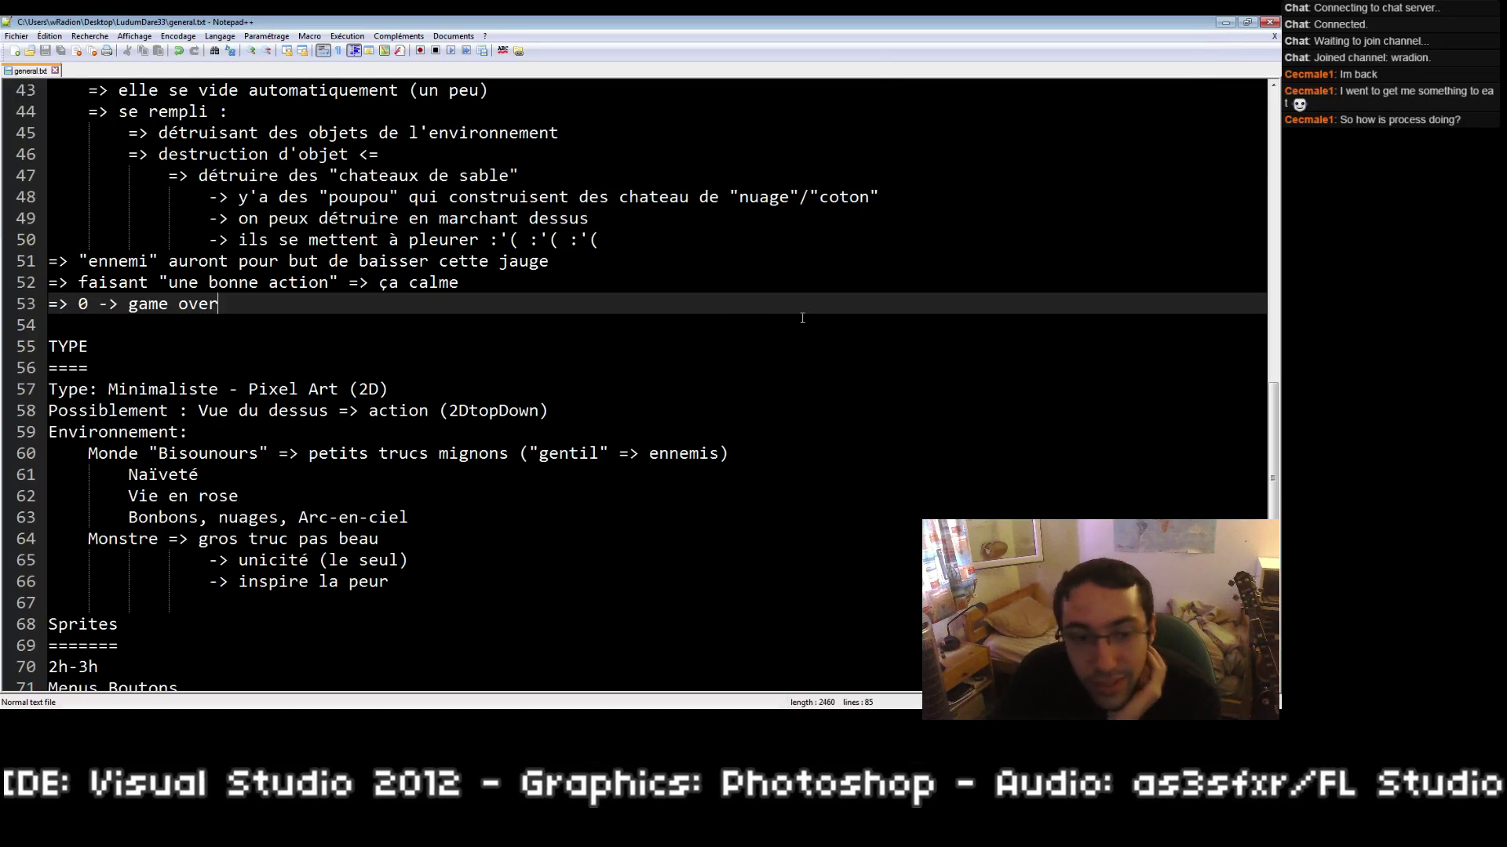
# Step: Read the environment and monster notes in the TYPE section of general.txt, and return to Visual Studio
pyautogui.click(758, 474)
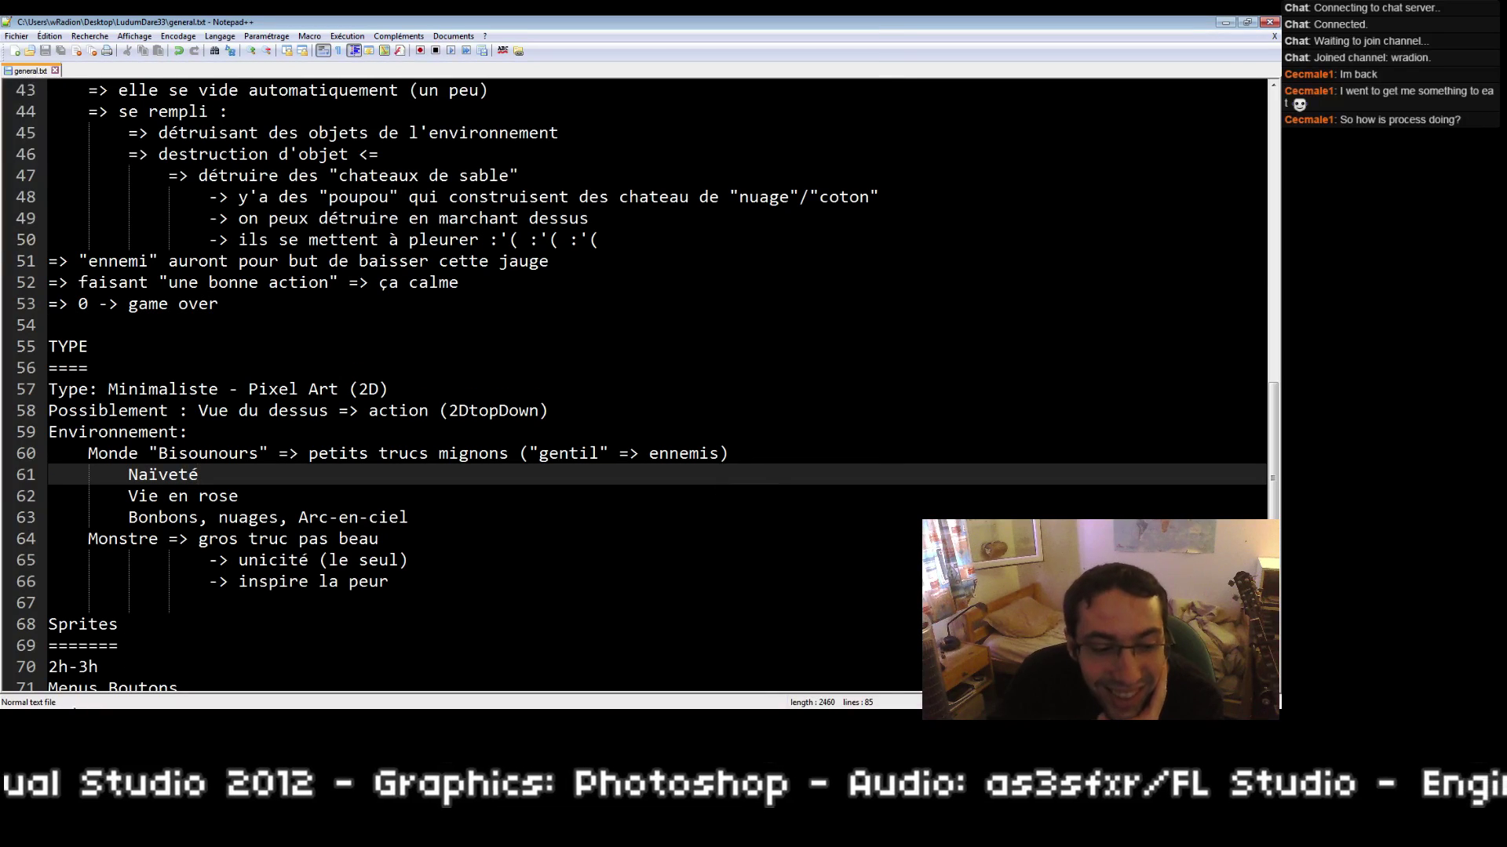
pyautogui.moveTo(787, 569); pyautogui.dragTo(777, 581)
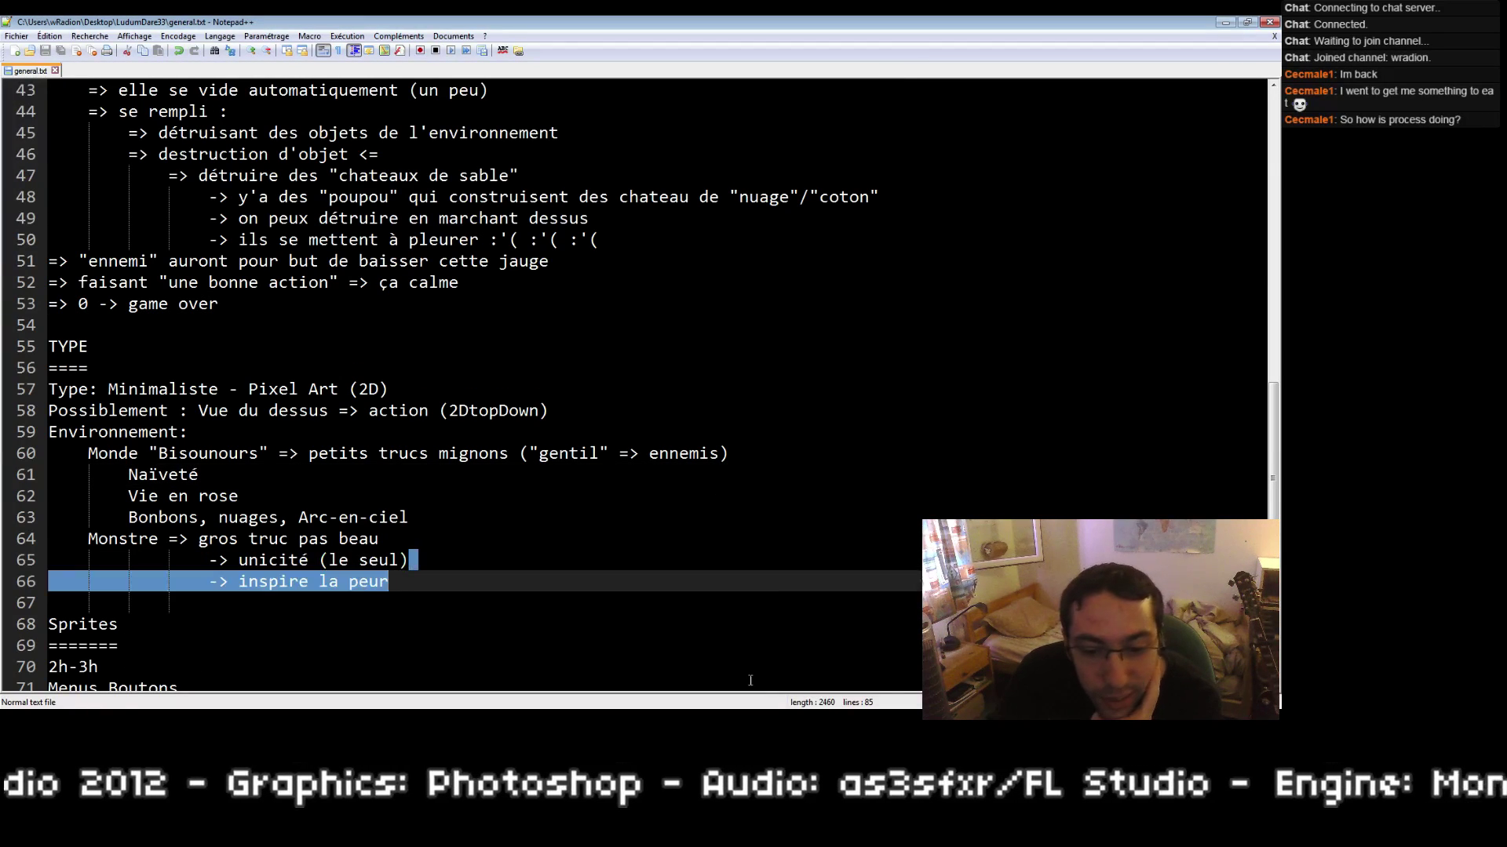
pyautogui.click(744, 602)
pyautogui.click(778, 582)
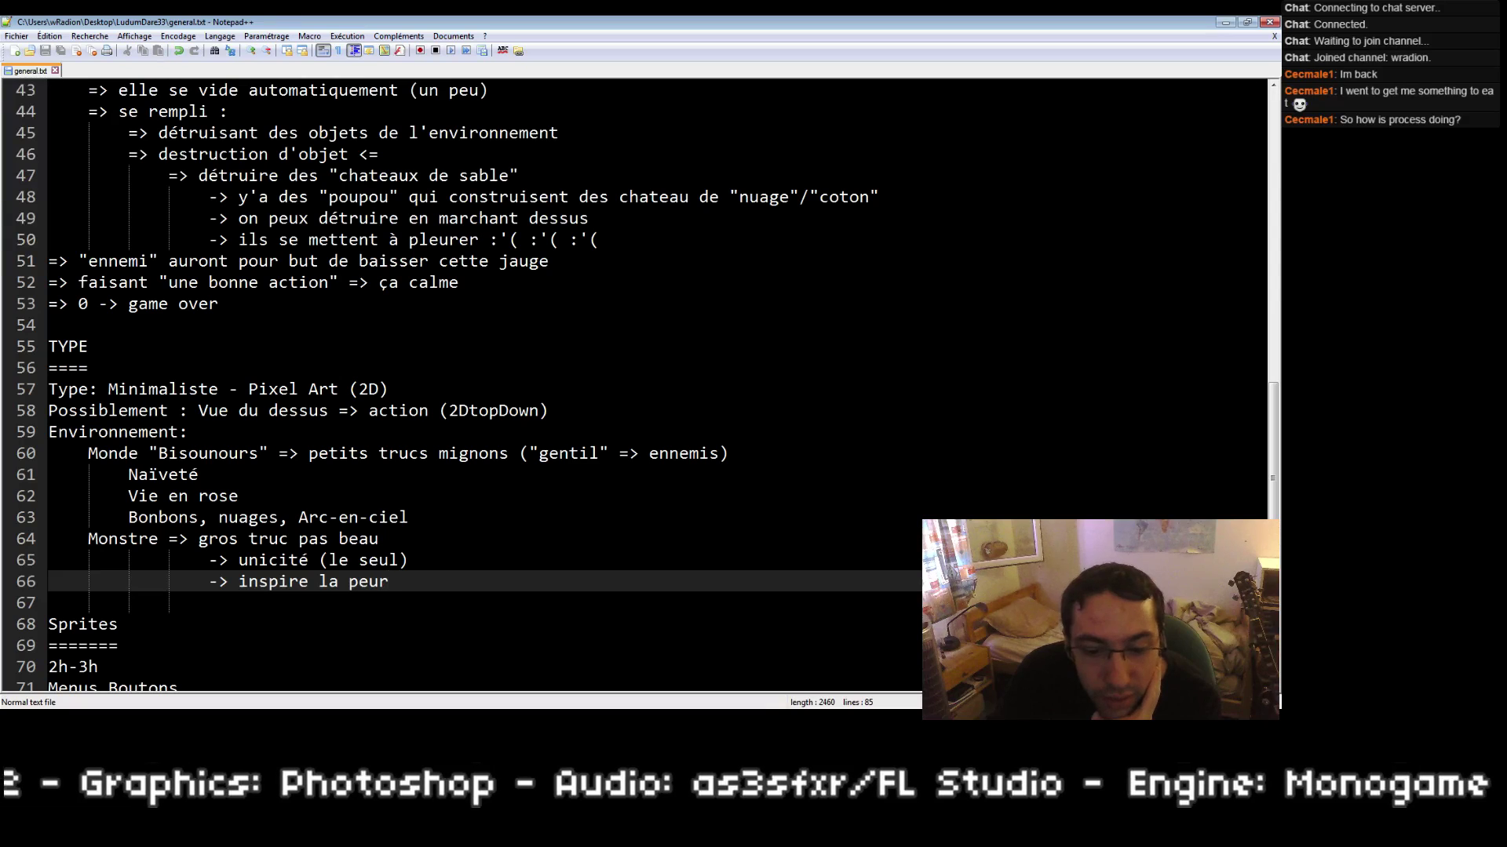
pyautogui.click(720, 698)
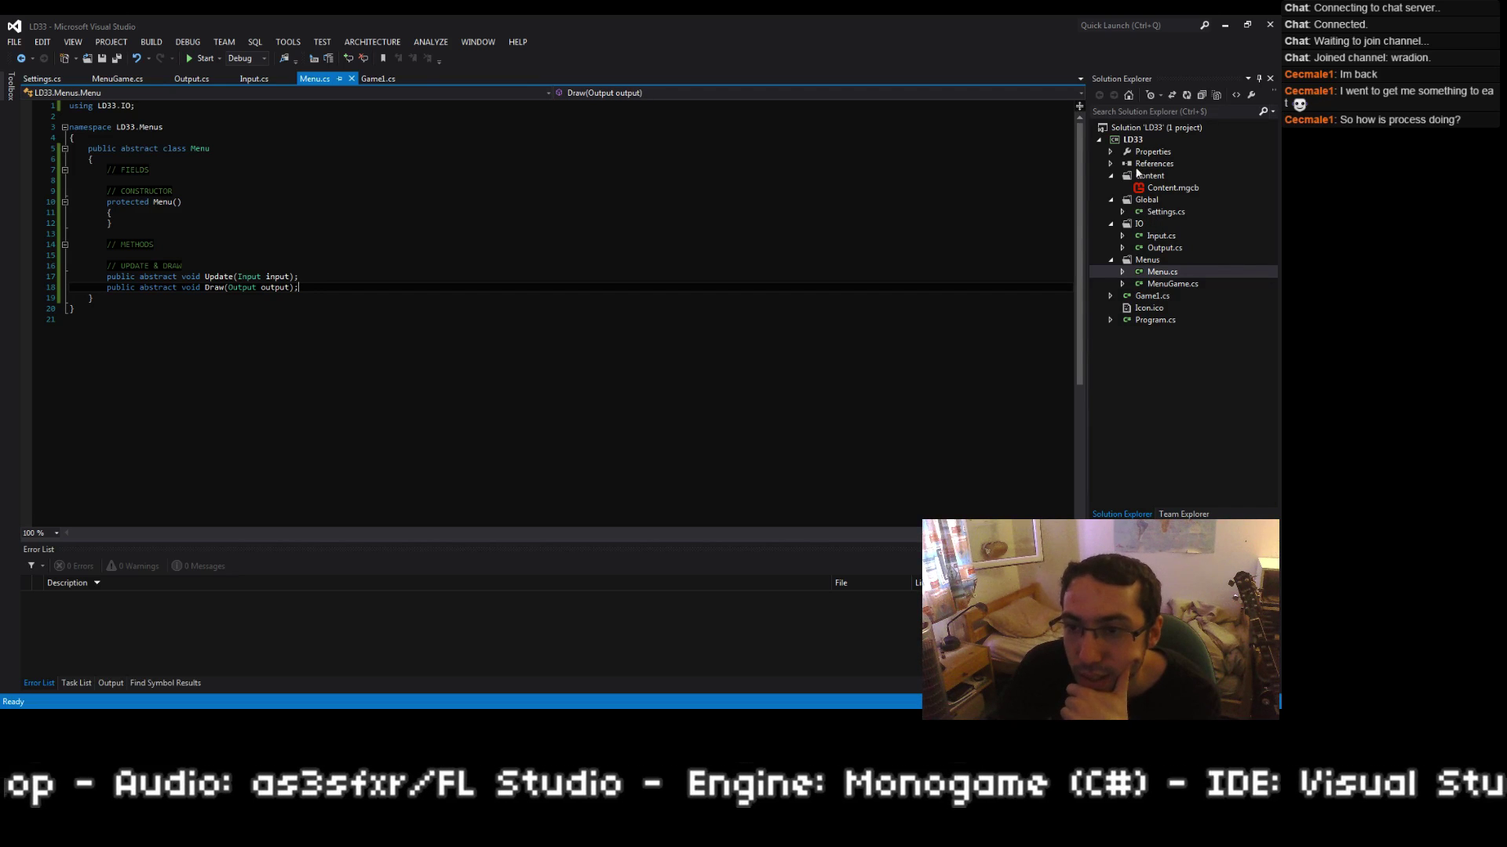
pyautogui.click(1147, 259)
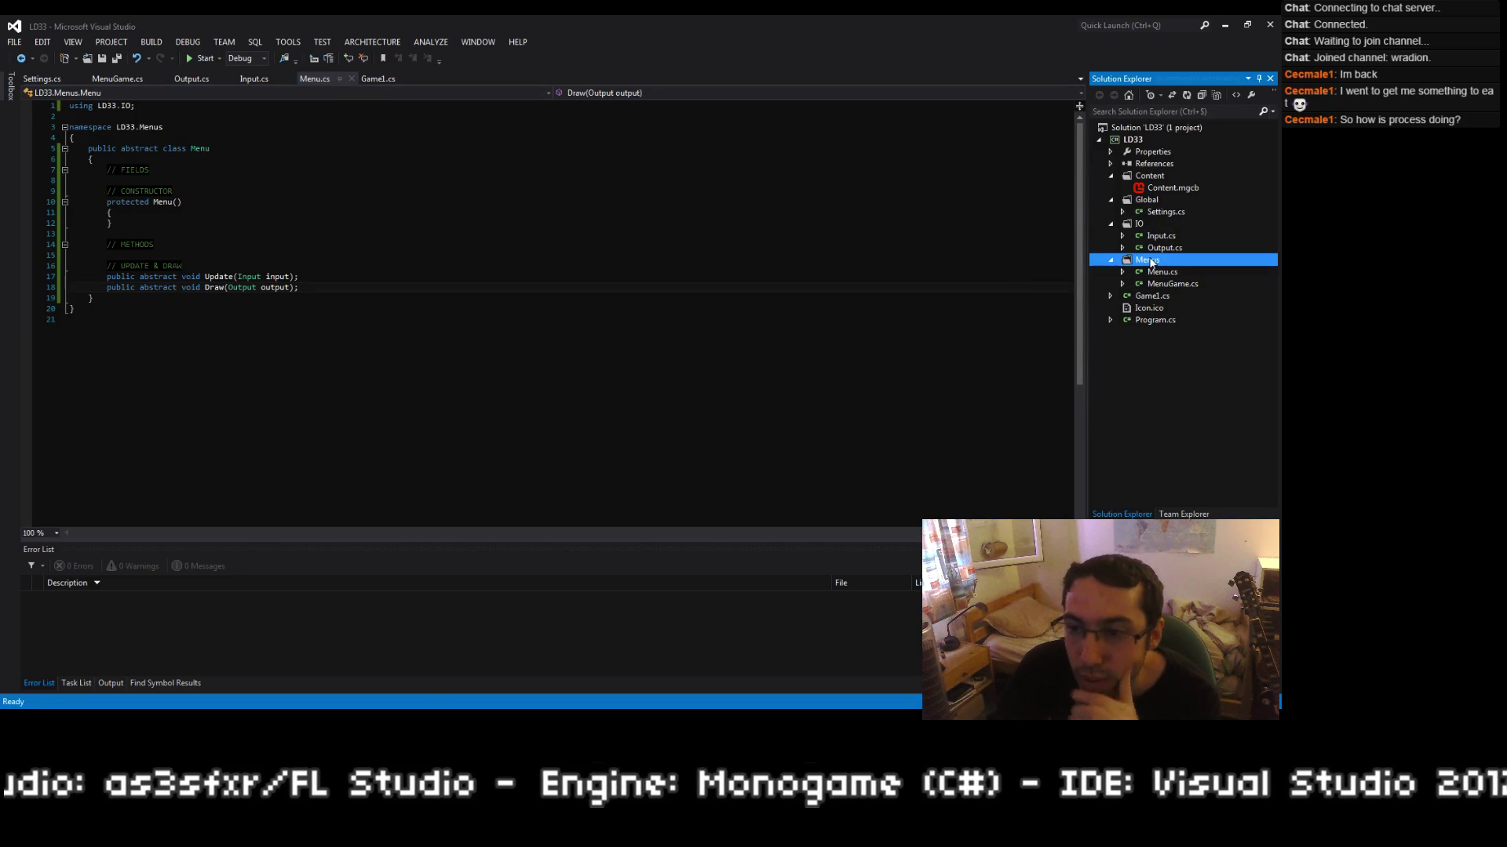
pyautogui.rightClick(1146, 260)
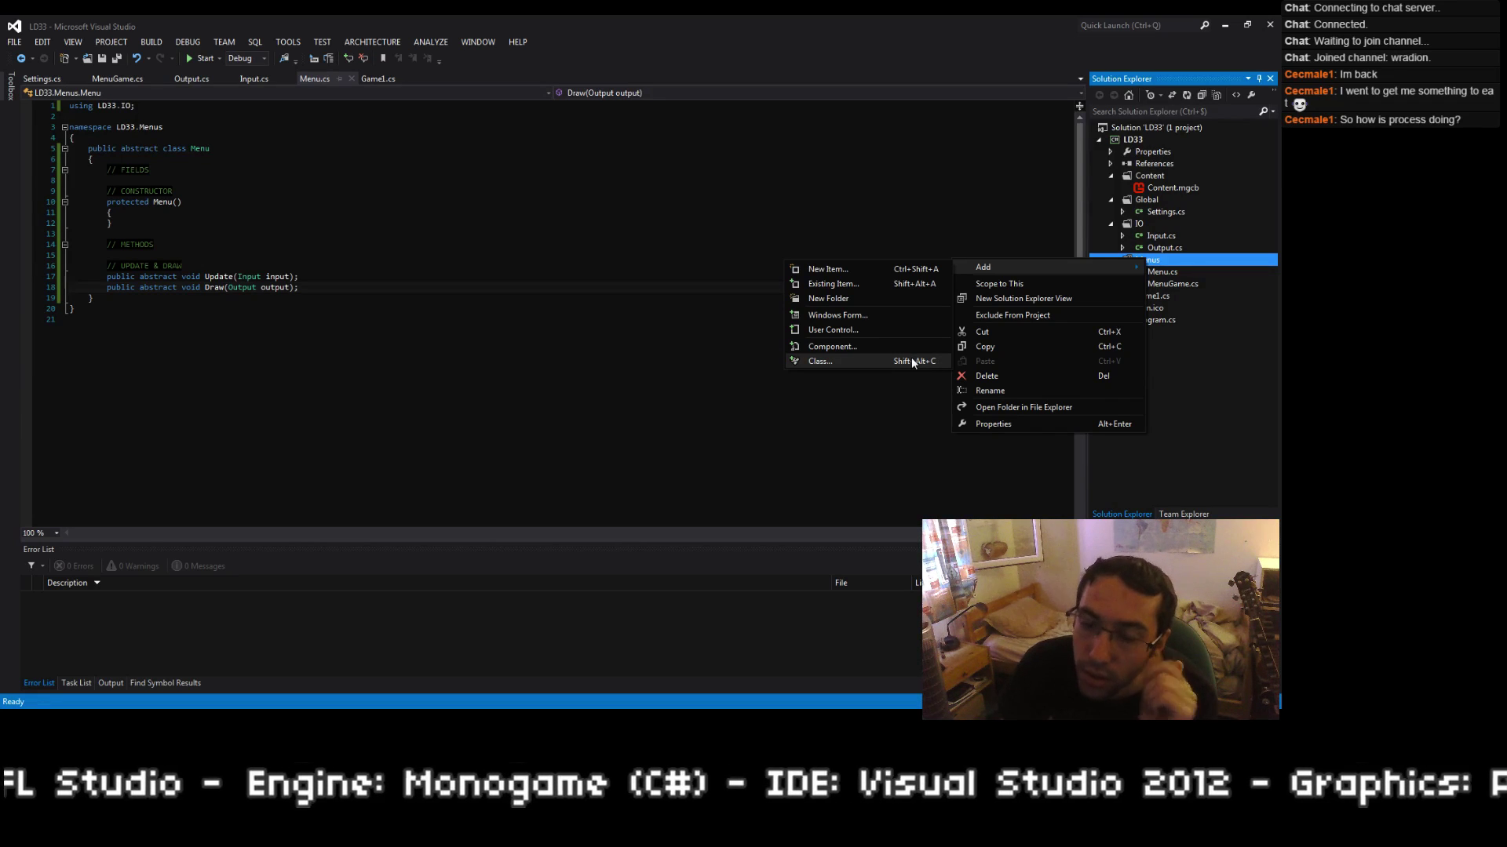
pyautogui.click(911, 360)
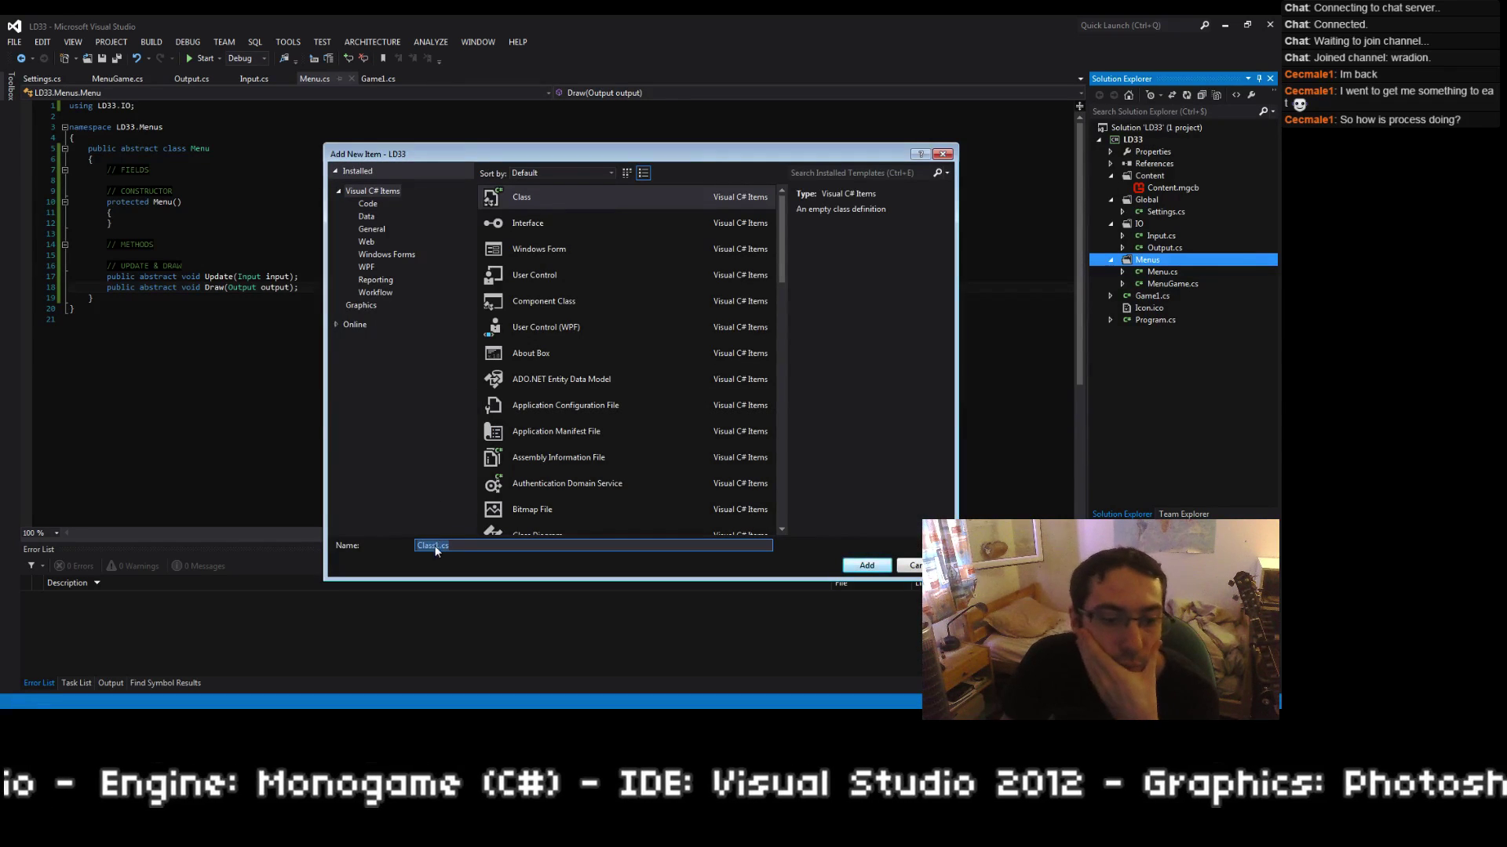
pyautogui.press('Escape')
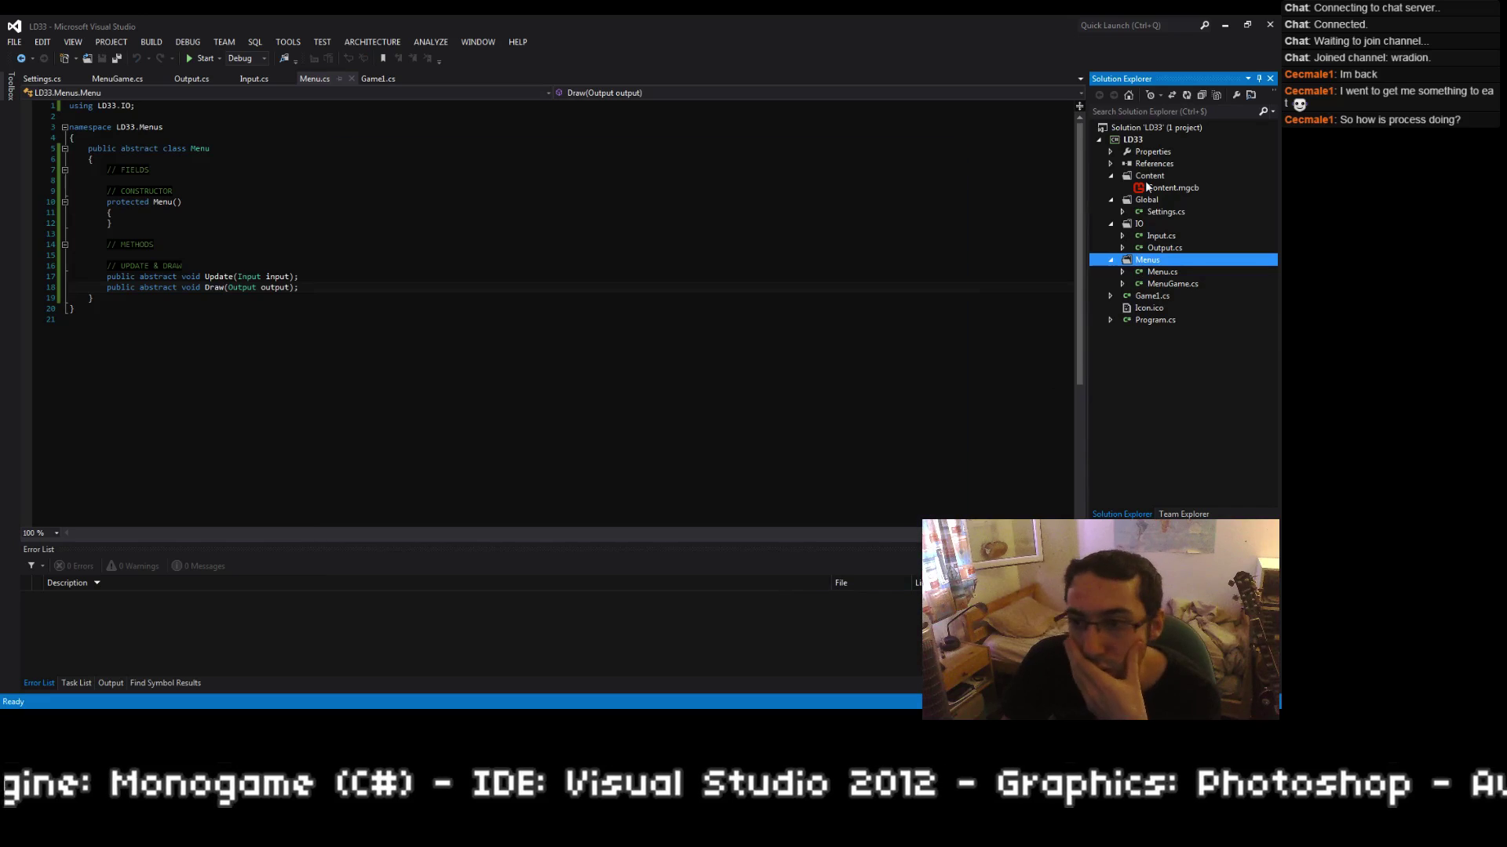
pyautogui.rightClick(1151, 199)
pyautogui.moveTo(1122, 206)
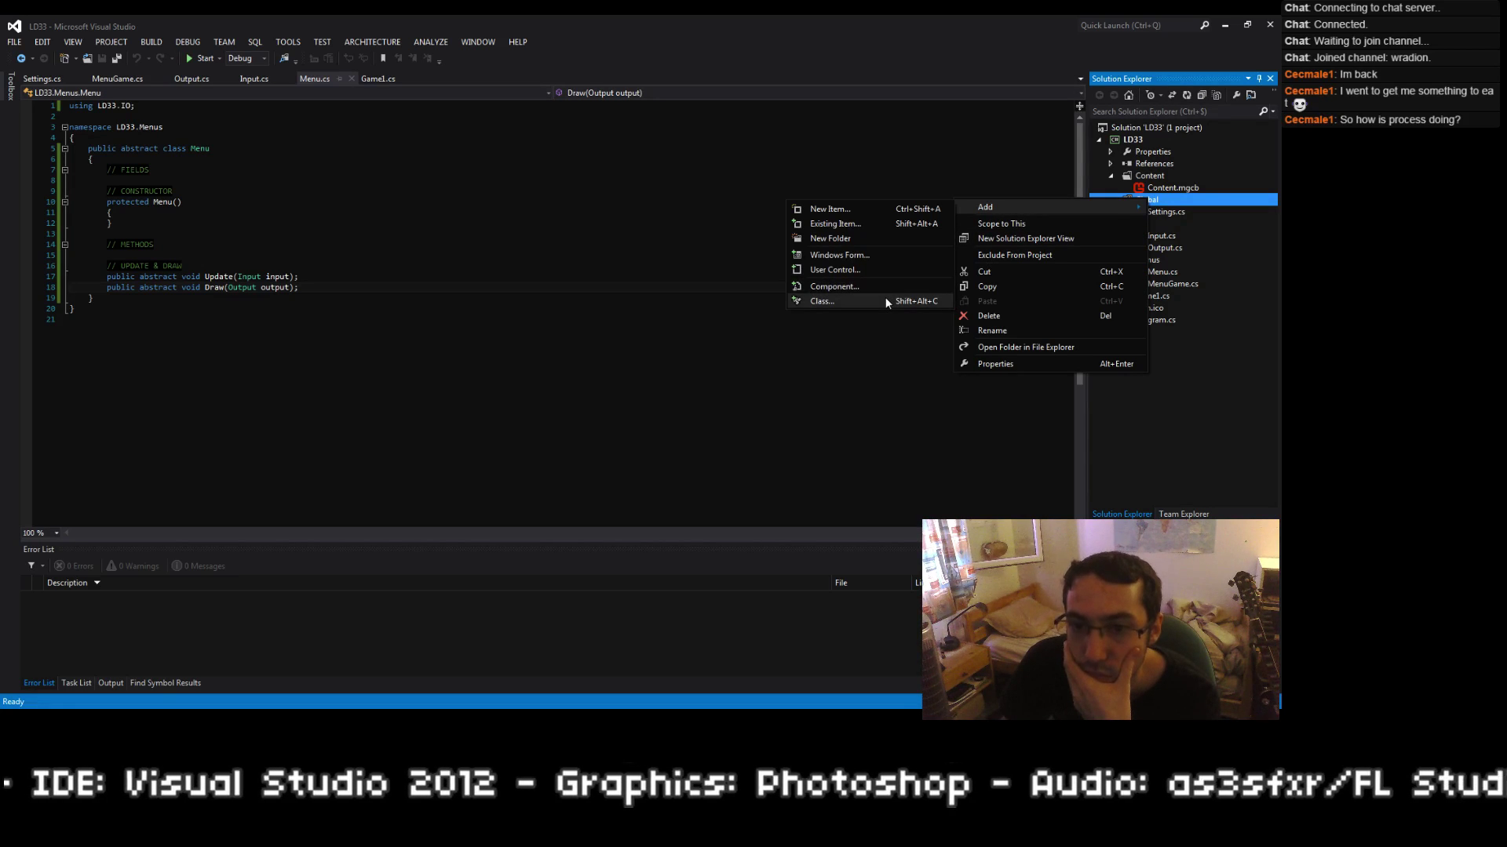
pyautogui.click(1163, 373)
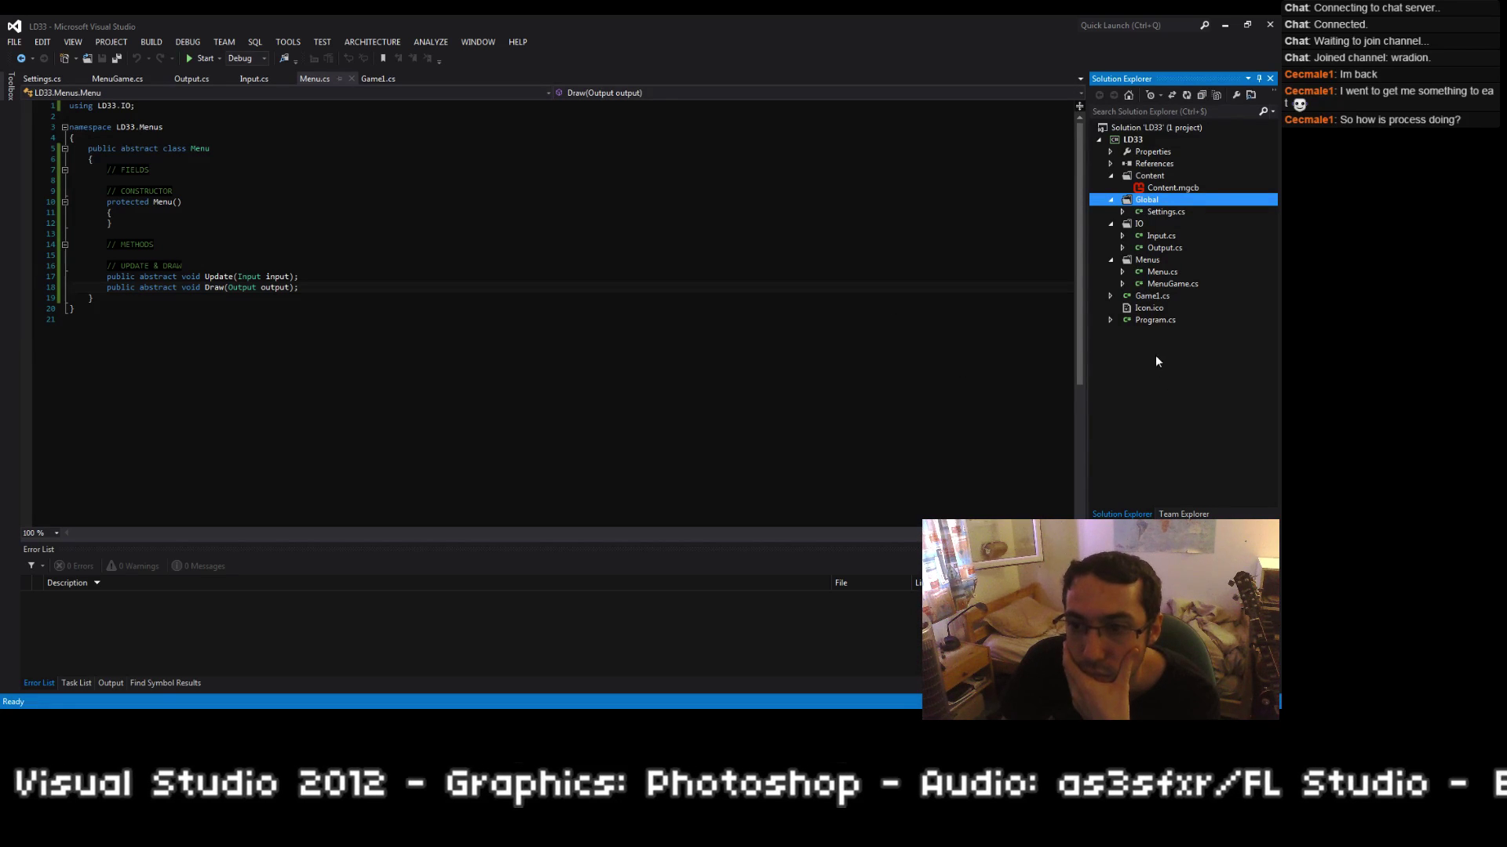
# Step: Add a new folder named Resources to the LD33 project
pyautogui.rightClick(1141, 143)
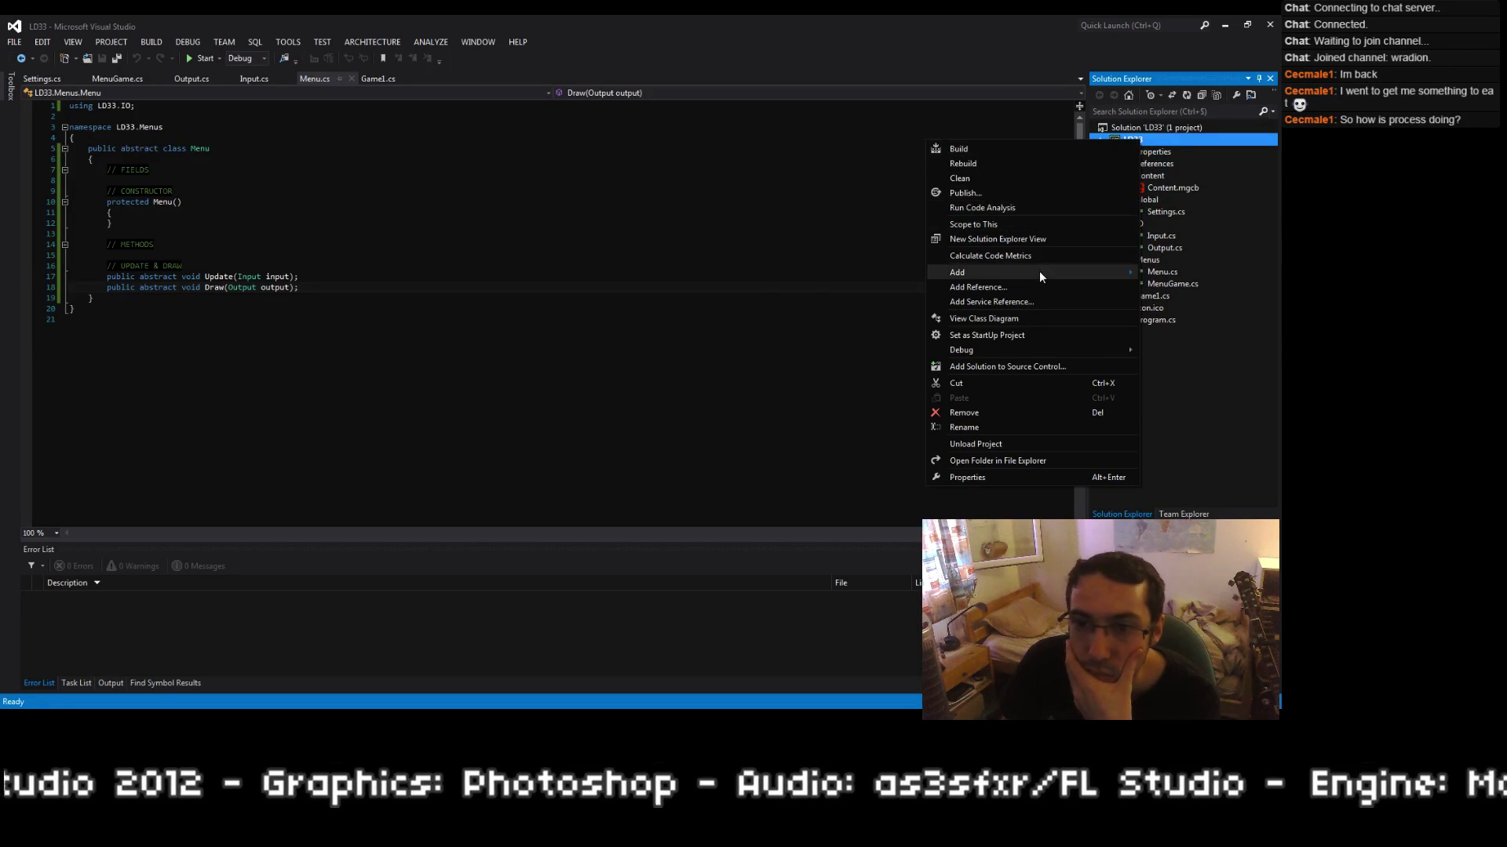
pyautogui.moveTo(1039, 272)
pyautogui.click(807, 307)
pyautogui.write('R')
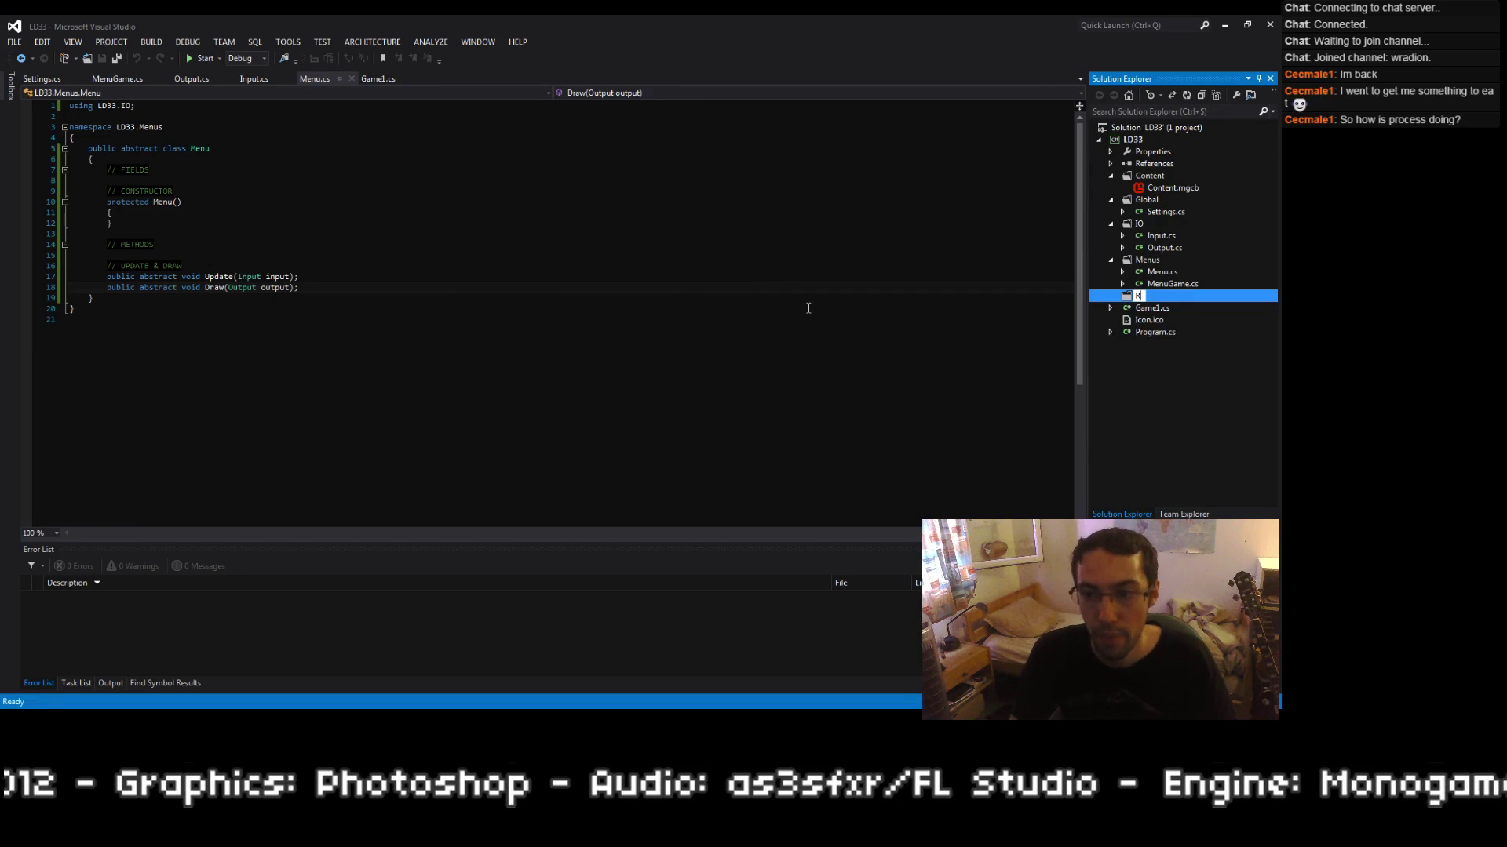
pyautogui.write('esources')
pyautogui.press('Return')
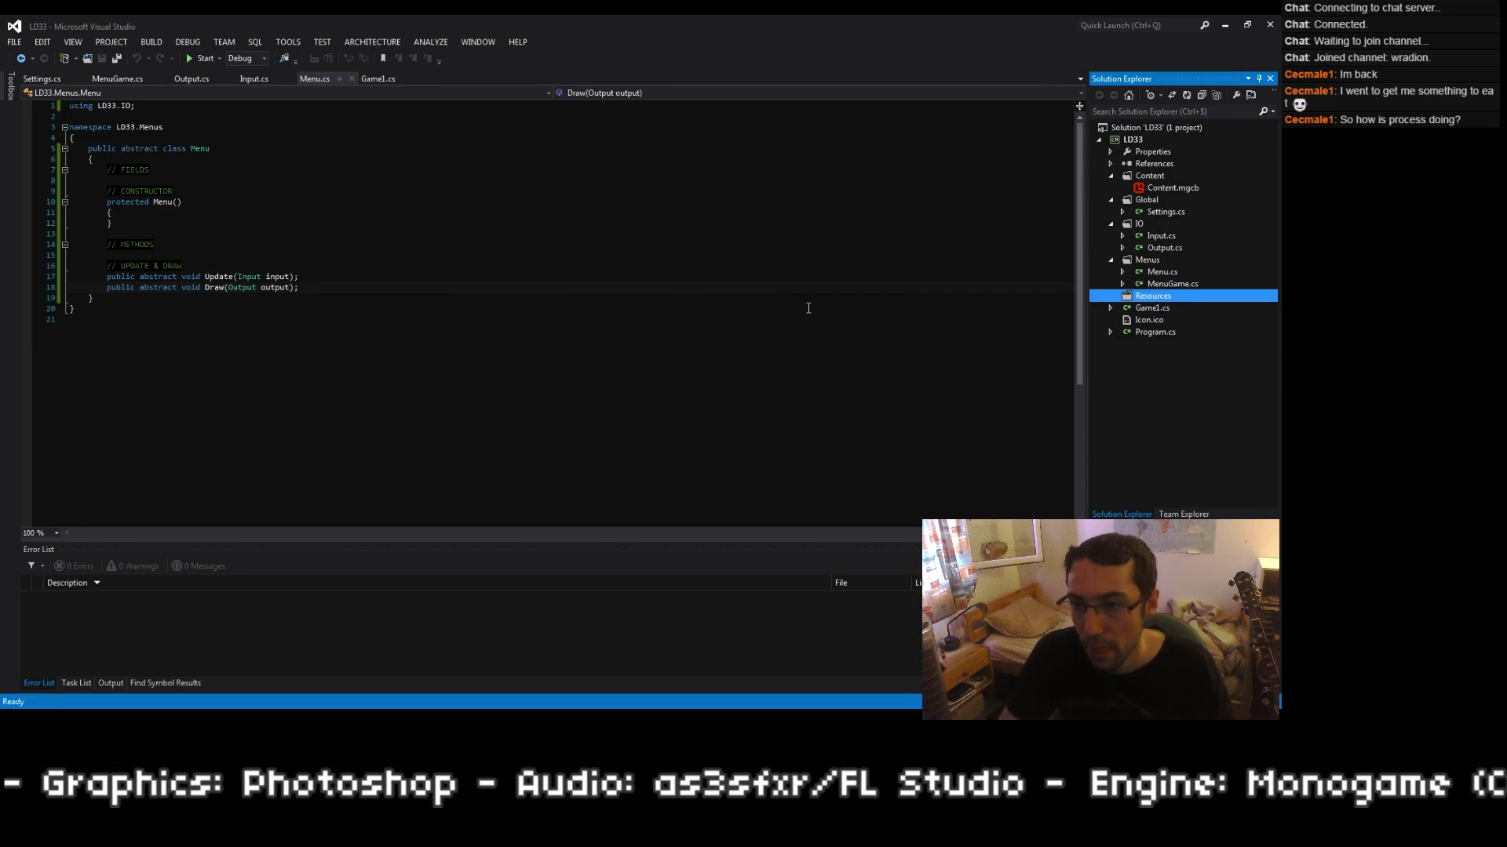
# Step: Add a new class named ResourceManager to the Resources folder
pyautogui.rightClick(1174, 297)
pyautogui.moveTo(1126, 303)
pyautogui.click(865, 402)
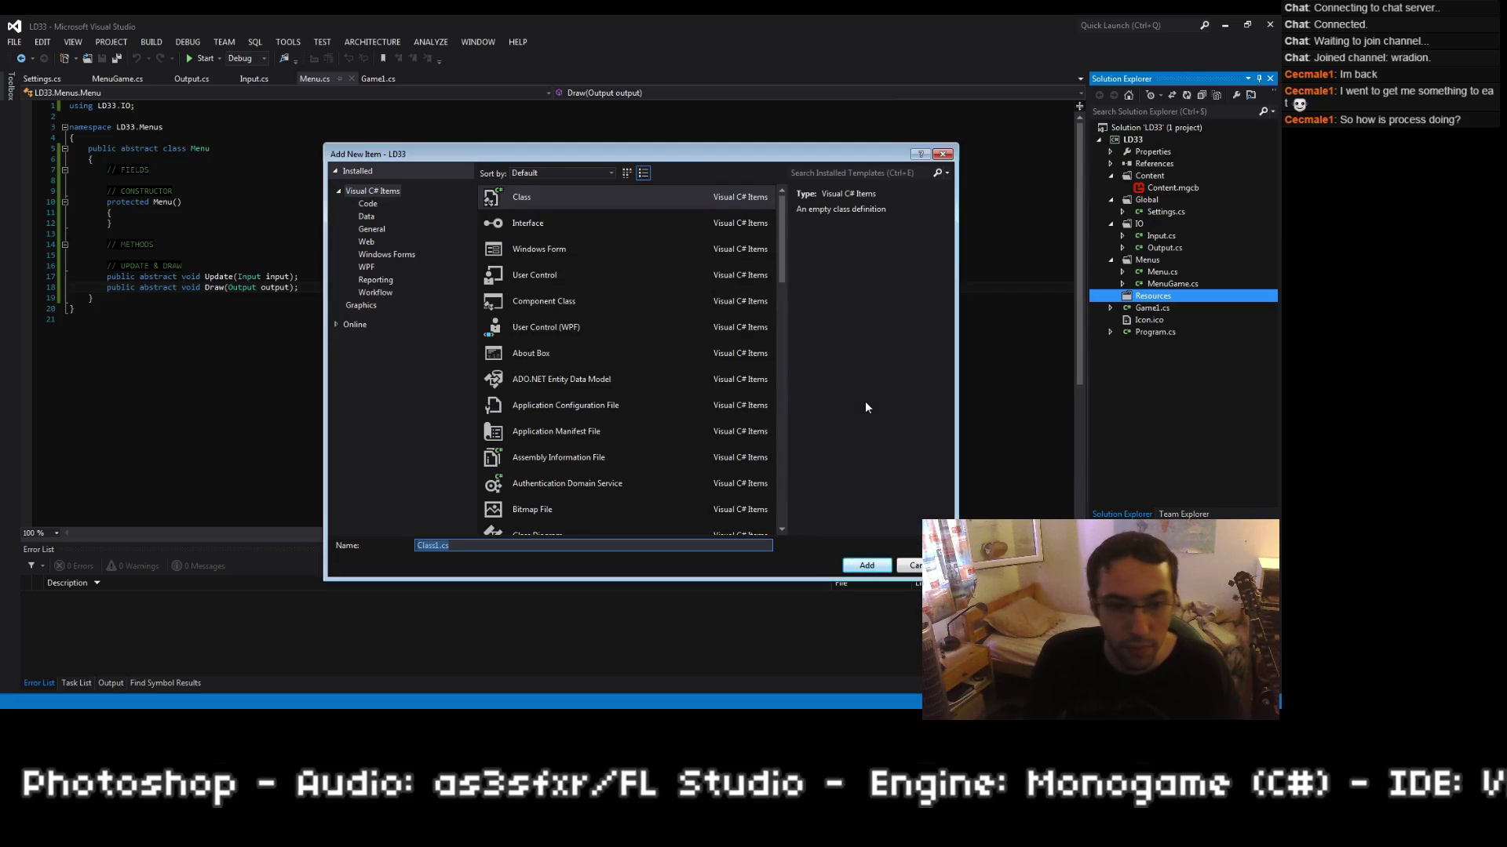
pyautogui.write('Resiy')
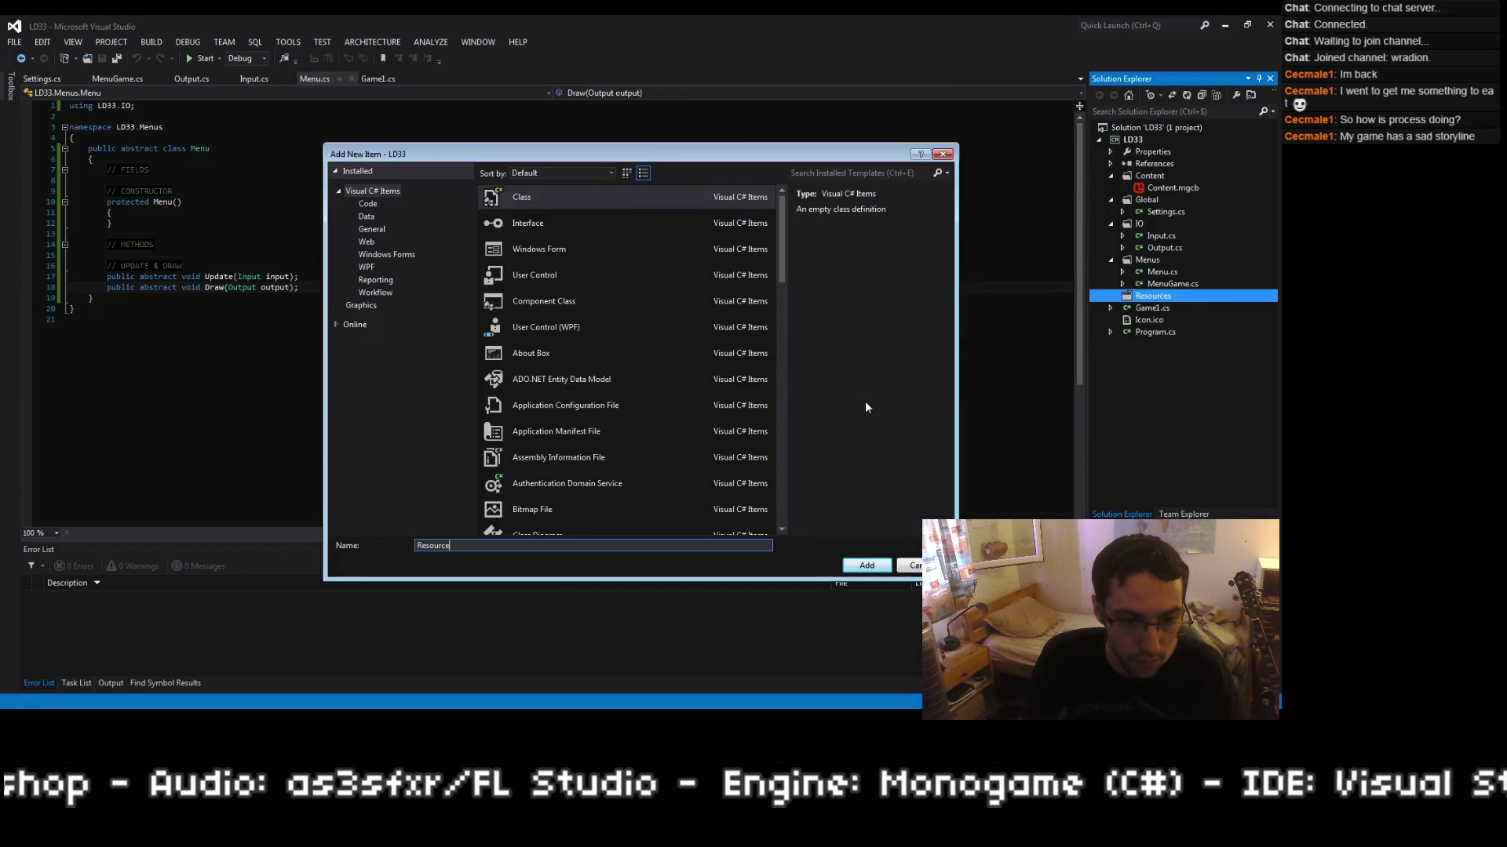
pyautogui.write('Manager')
pyautogui.press('Return')
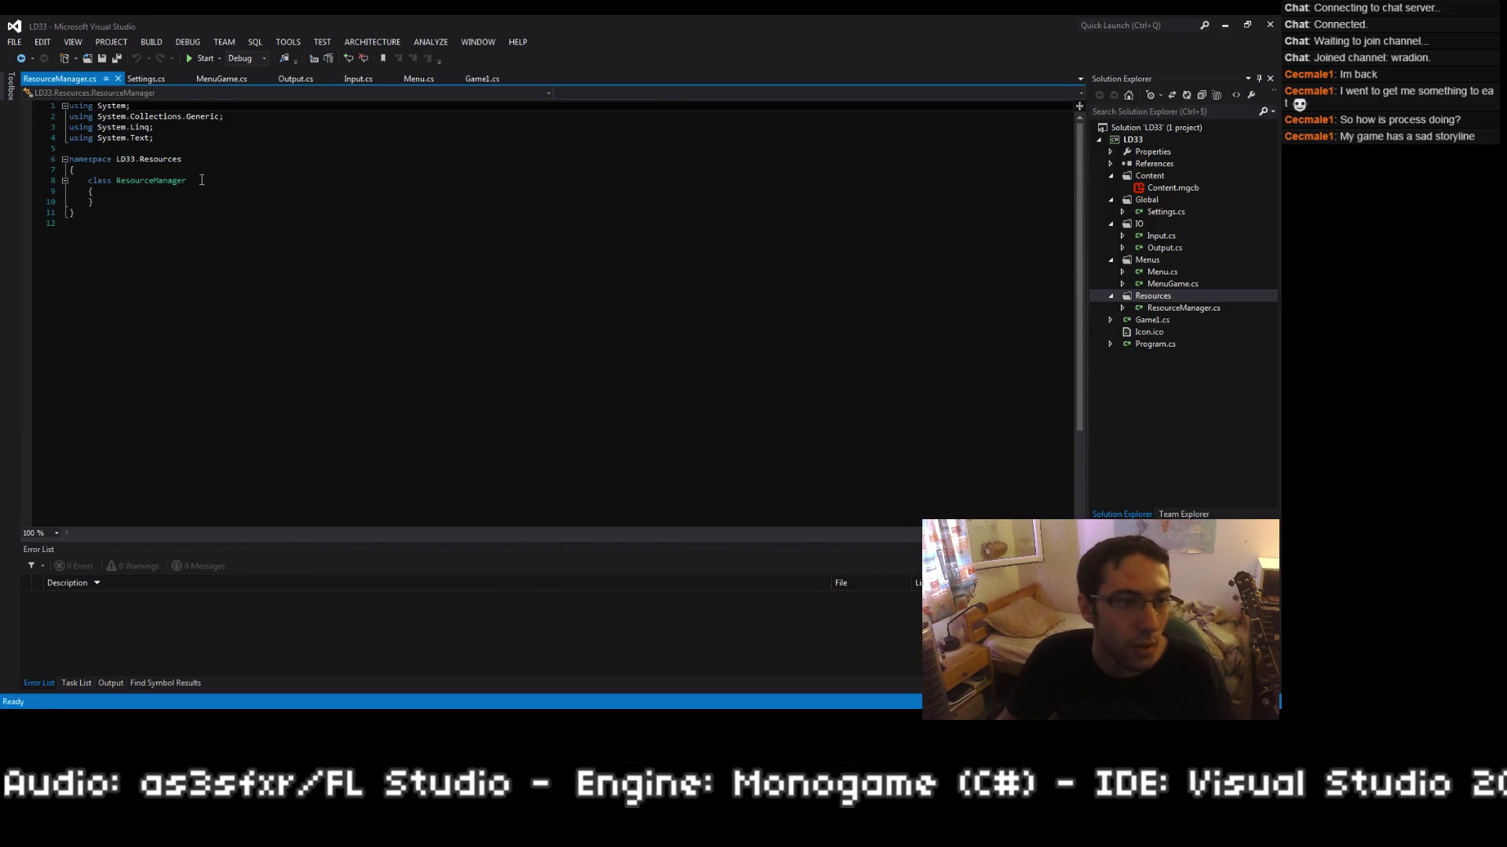
# Step: Declare the ResourceManager class as public and save the file
pyautogui.click(202, 180)
pyautogui.hotkey('ctrl', 's')
pyautogui.press('Home')
pyautogui.write('publi')
pyautogui.hotkey('ctrl', 'BackSpace')
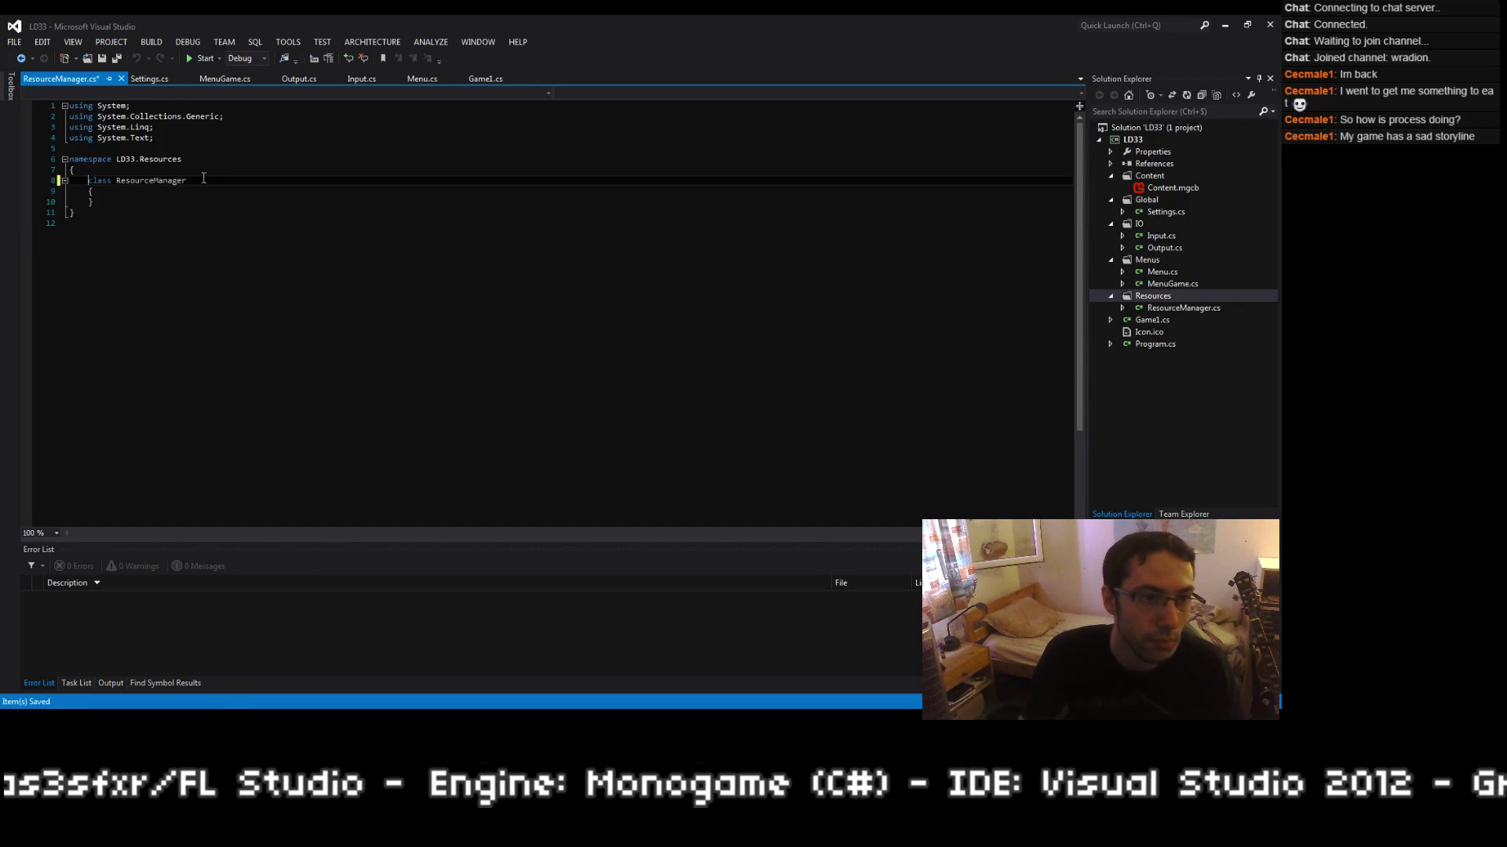
pyautogui.write('public')
pyautogui.press('Down')
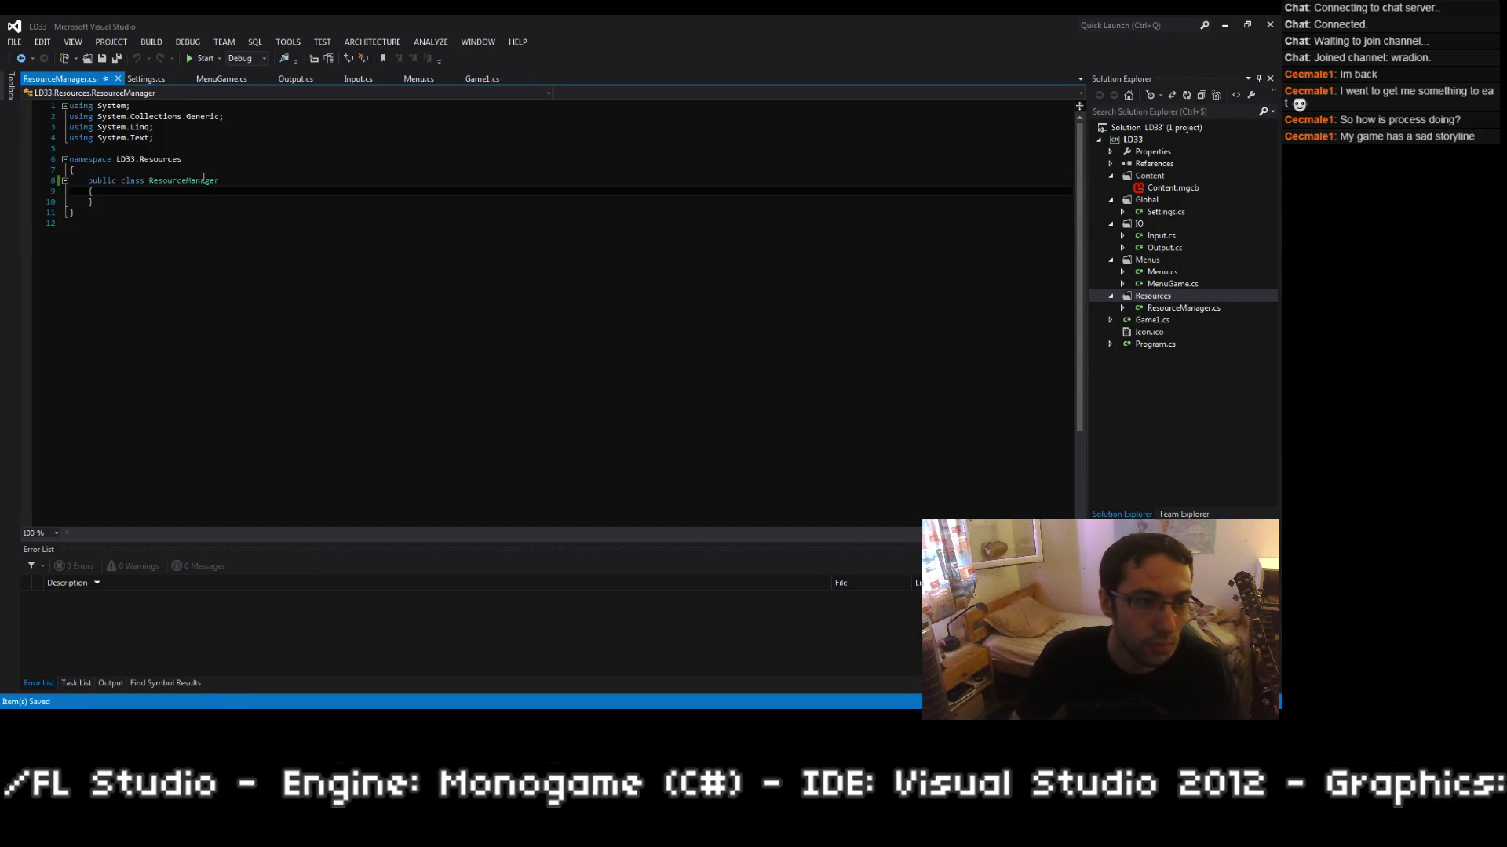
# Step: Add the section comments // FIELDS, // CONSTRUCTOR and // METHODS inside the ResourceManager class, separated by blank lines
pyautogui.press('Return')
pyautogui.write('// FieLDS')
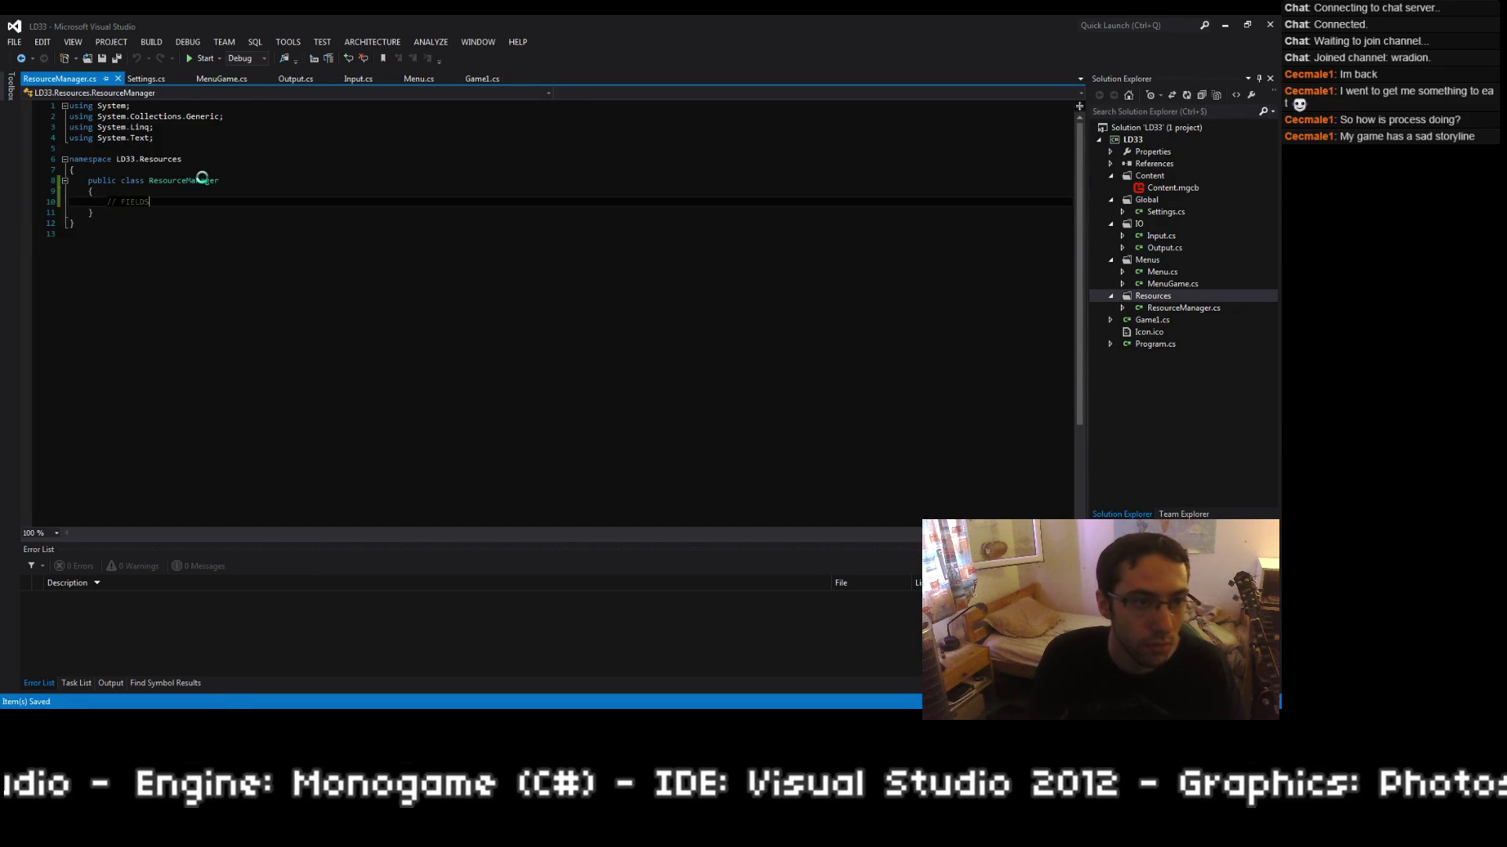
pyautogui.press('Return')
pyautogui.press('Return')
pyautogui.write('// CONSTRUCTOR')
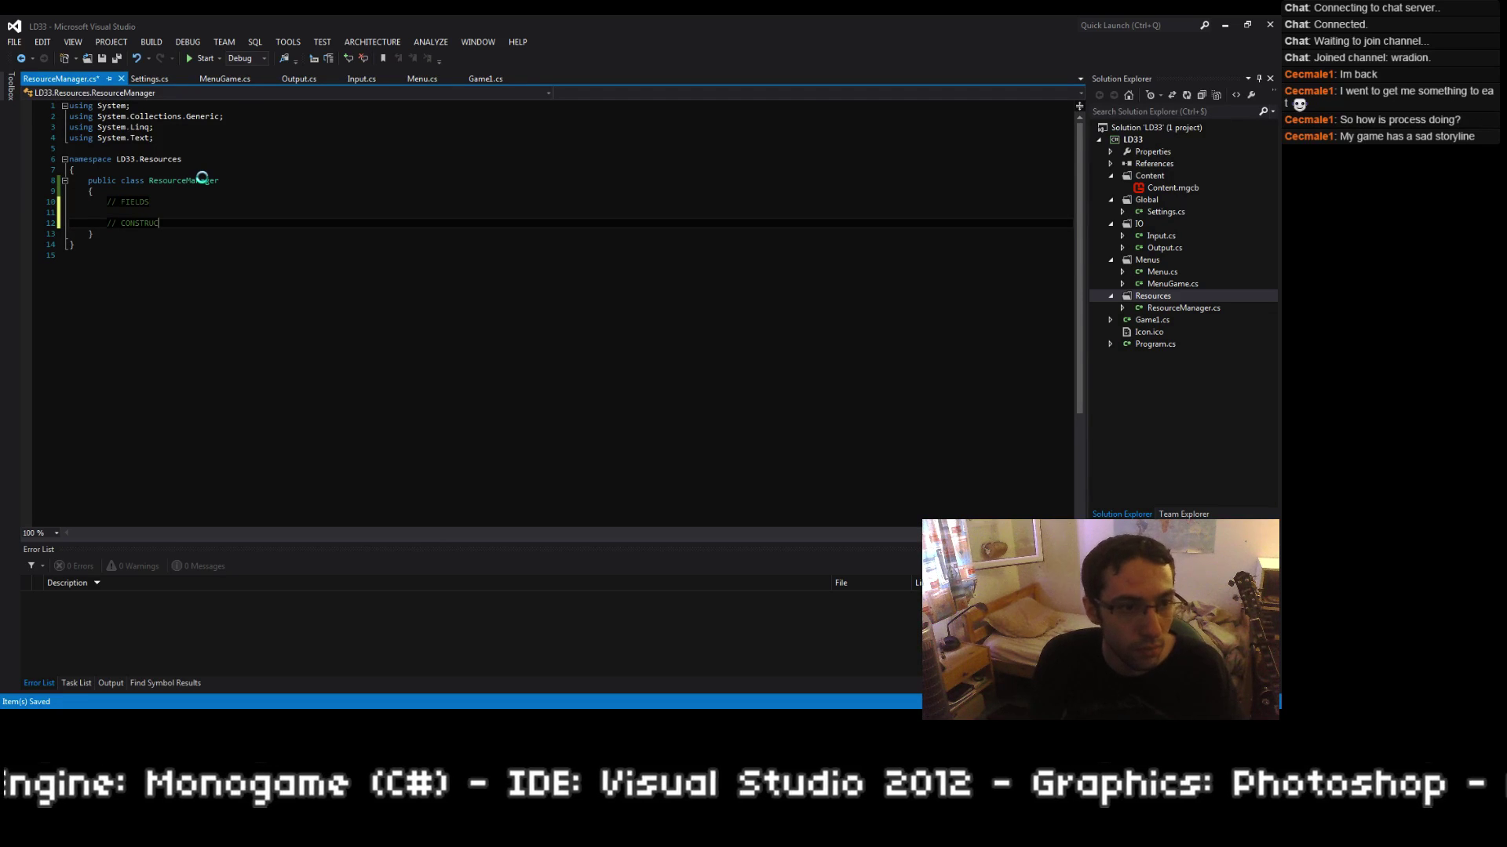
pyautogui.press('Return')
pyautogui.press('Return')
pyautogui.write('// METHODS')
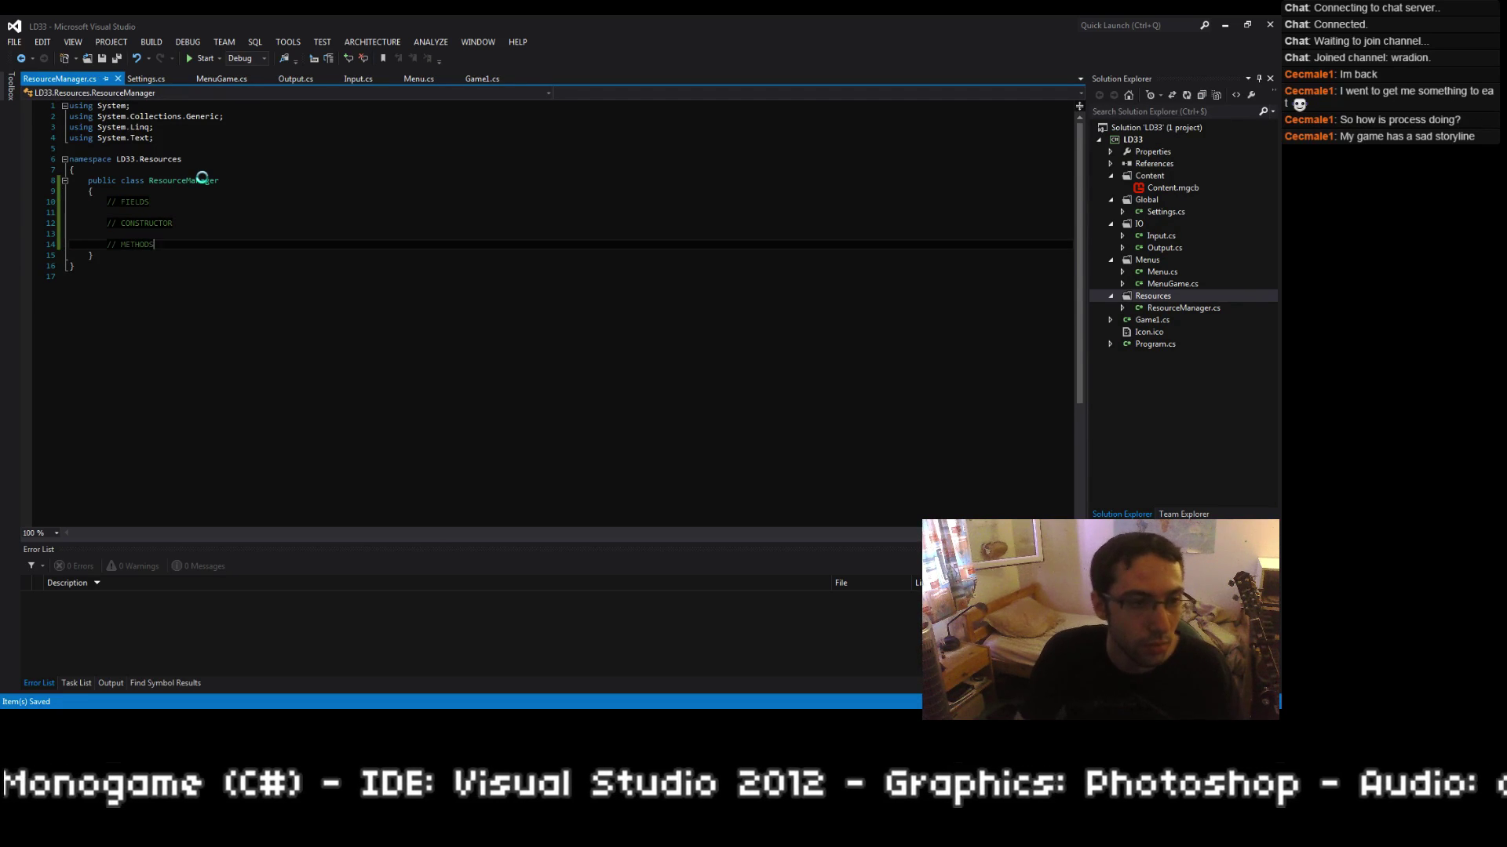
# Step: Add an empty public ResourceManager() constructor under the CONSTRUCTOR comment and save the file
pyautogui.press('Up')
pyautogui.press('Up')
pyautogui.press('End')
pyautogui.press('Return')
pyautogui.write('publiv')
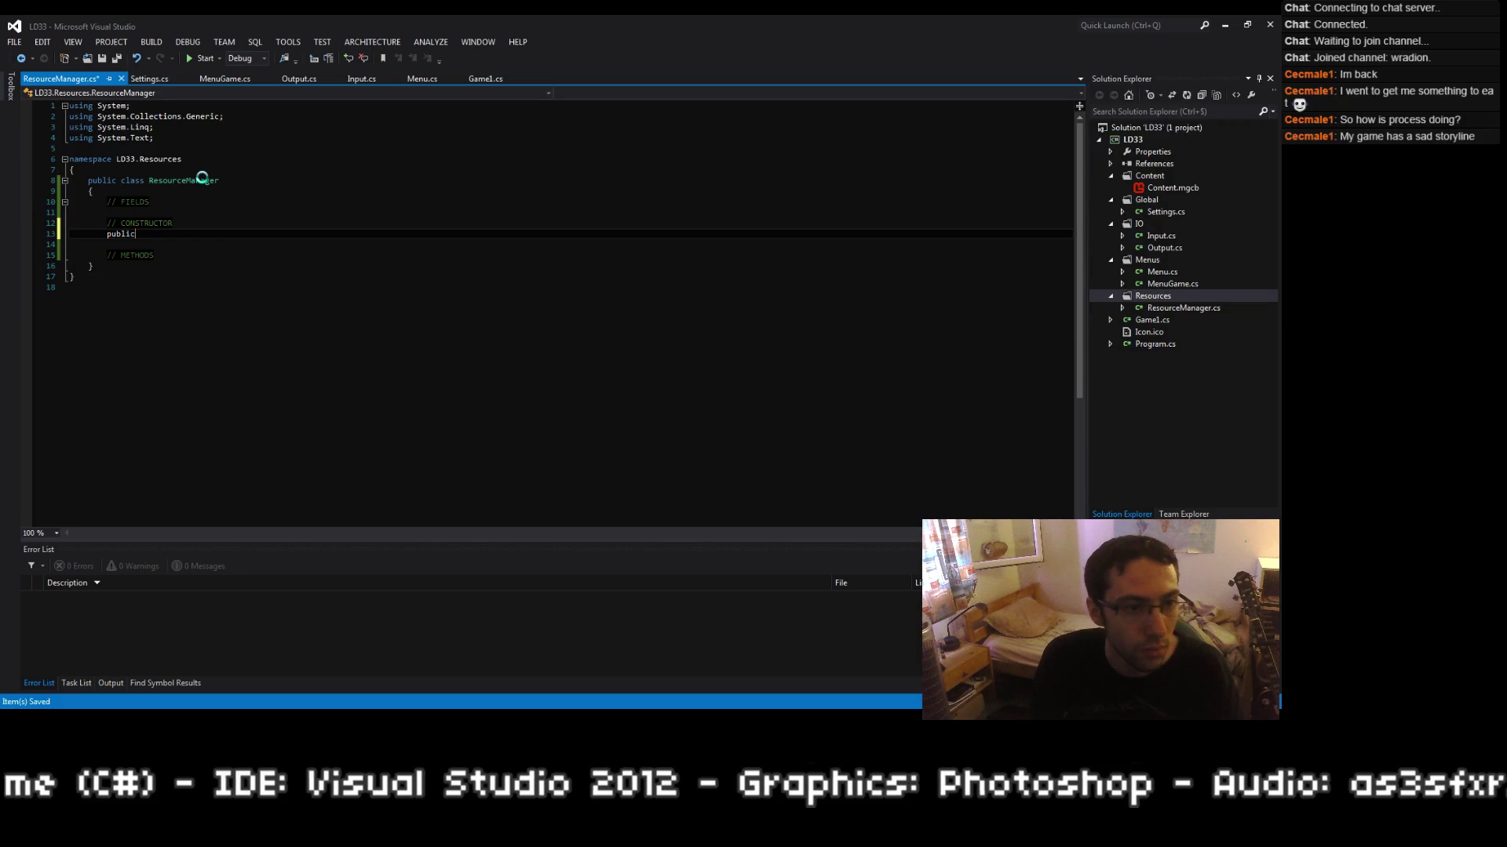
pyautogui.write(' ResourceMang')
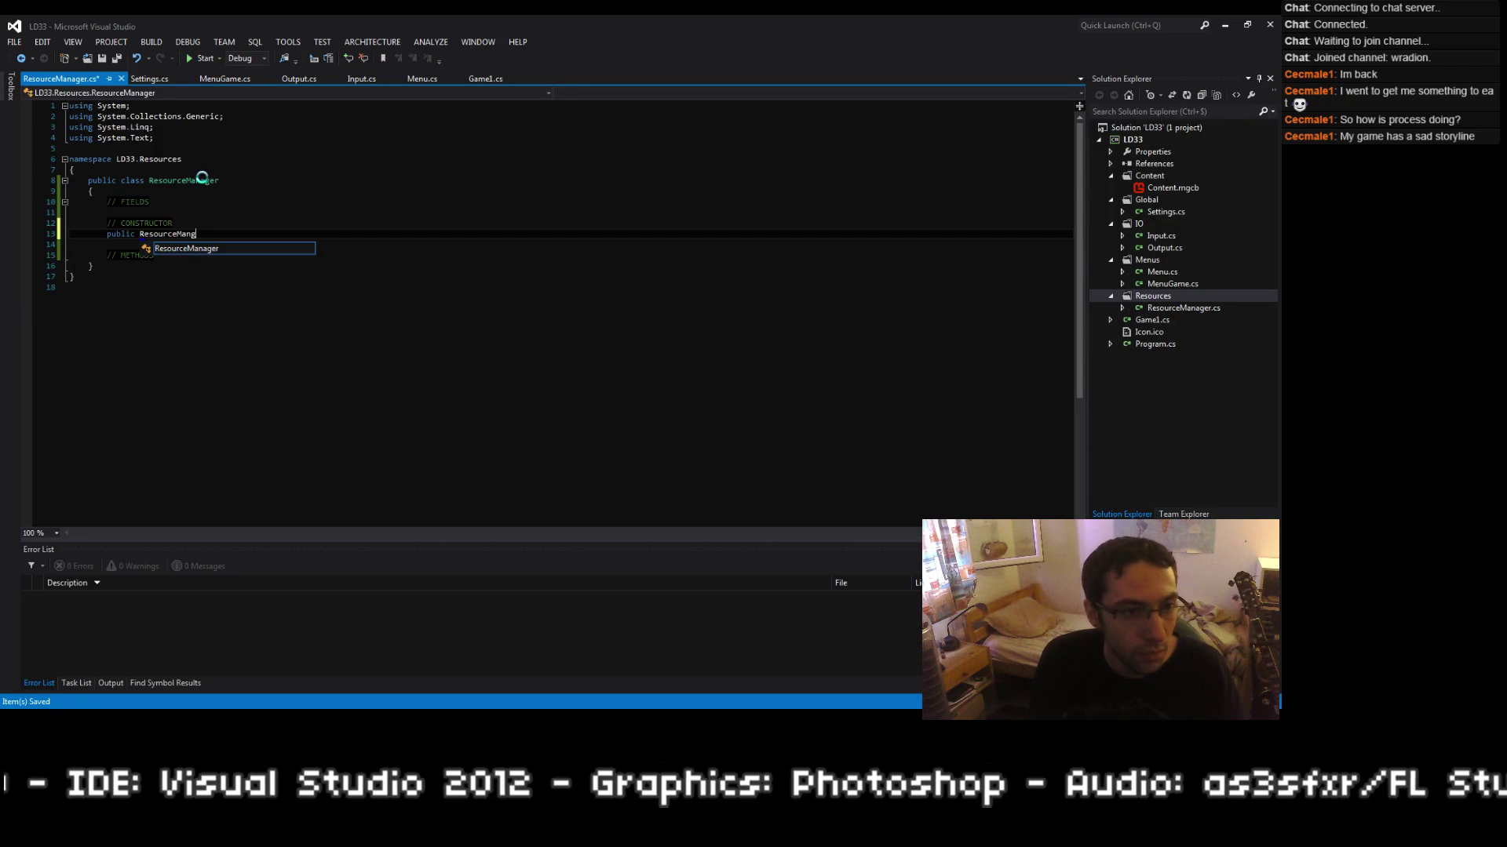
pyautogui.write('()')
pyautogui.press('Return')
pyautogui.write('{')
pyautogui.press('Return')
pyautogui.write('}')
pyautogui.hotkey('ctrl', 's')
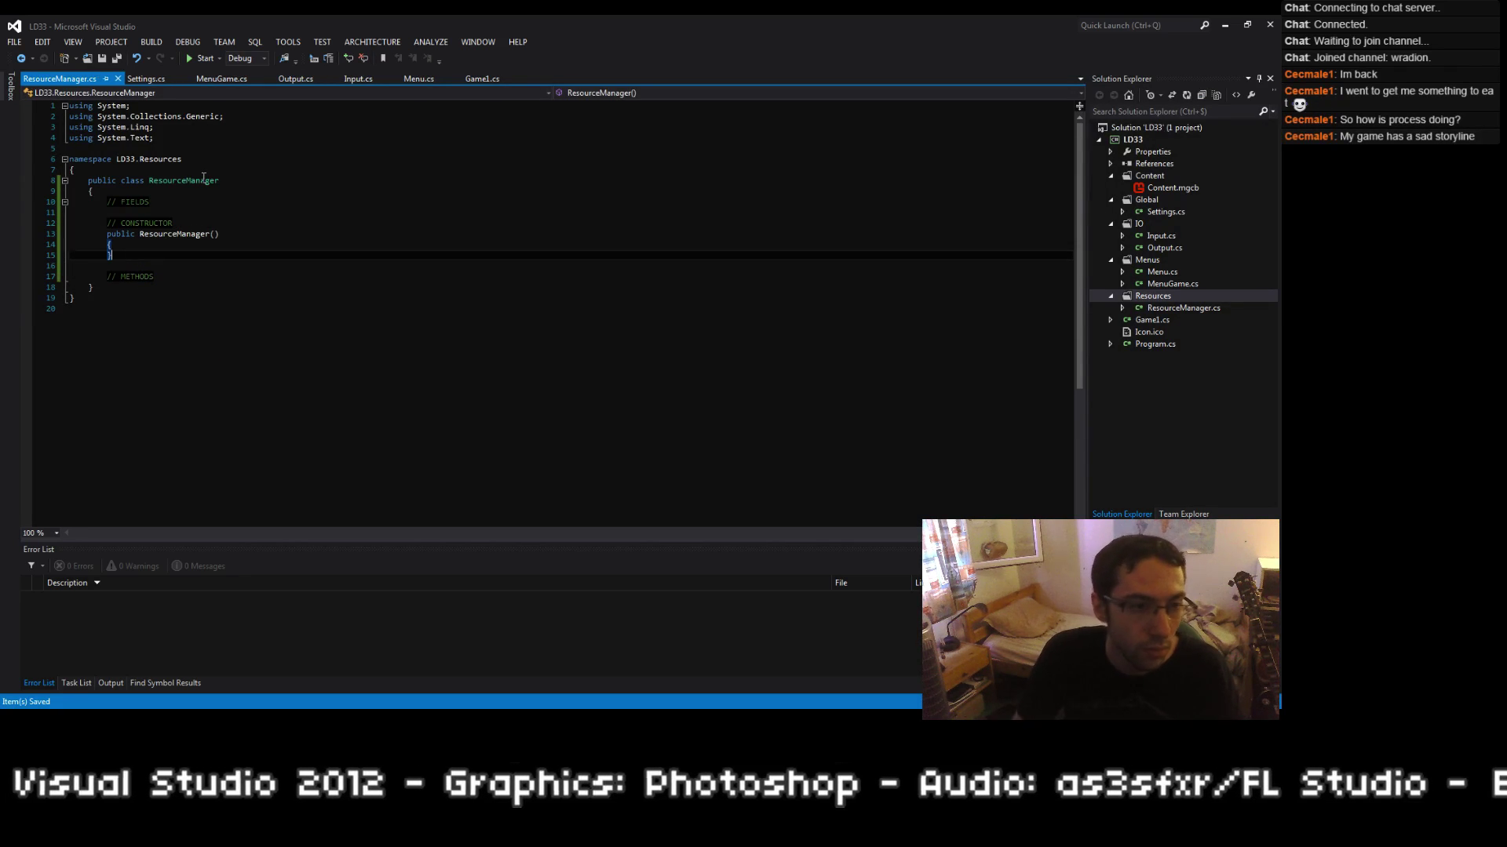
pyautogui.press('Up')
pyautogui.press('Up')
pyautogui.press('Up')
pyautogui.press('Up')
pyautogui.press('Up')
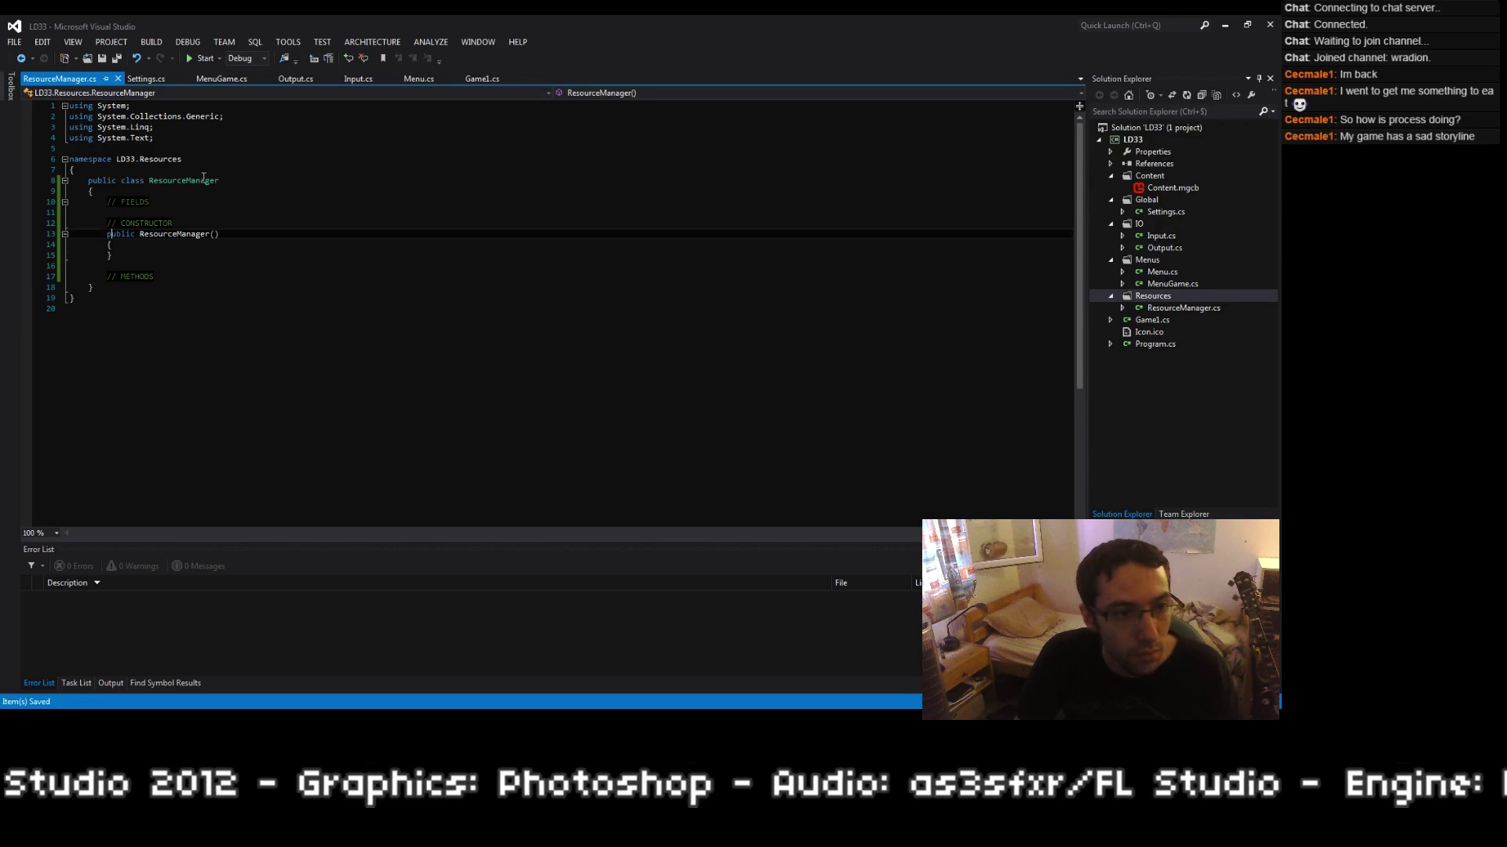
pyautogui.press('Down')
pyautogui.press('Down')
pyautogui.press('Down')
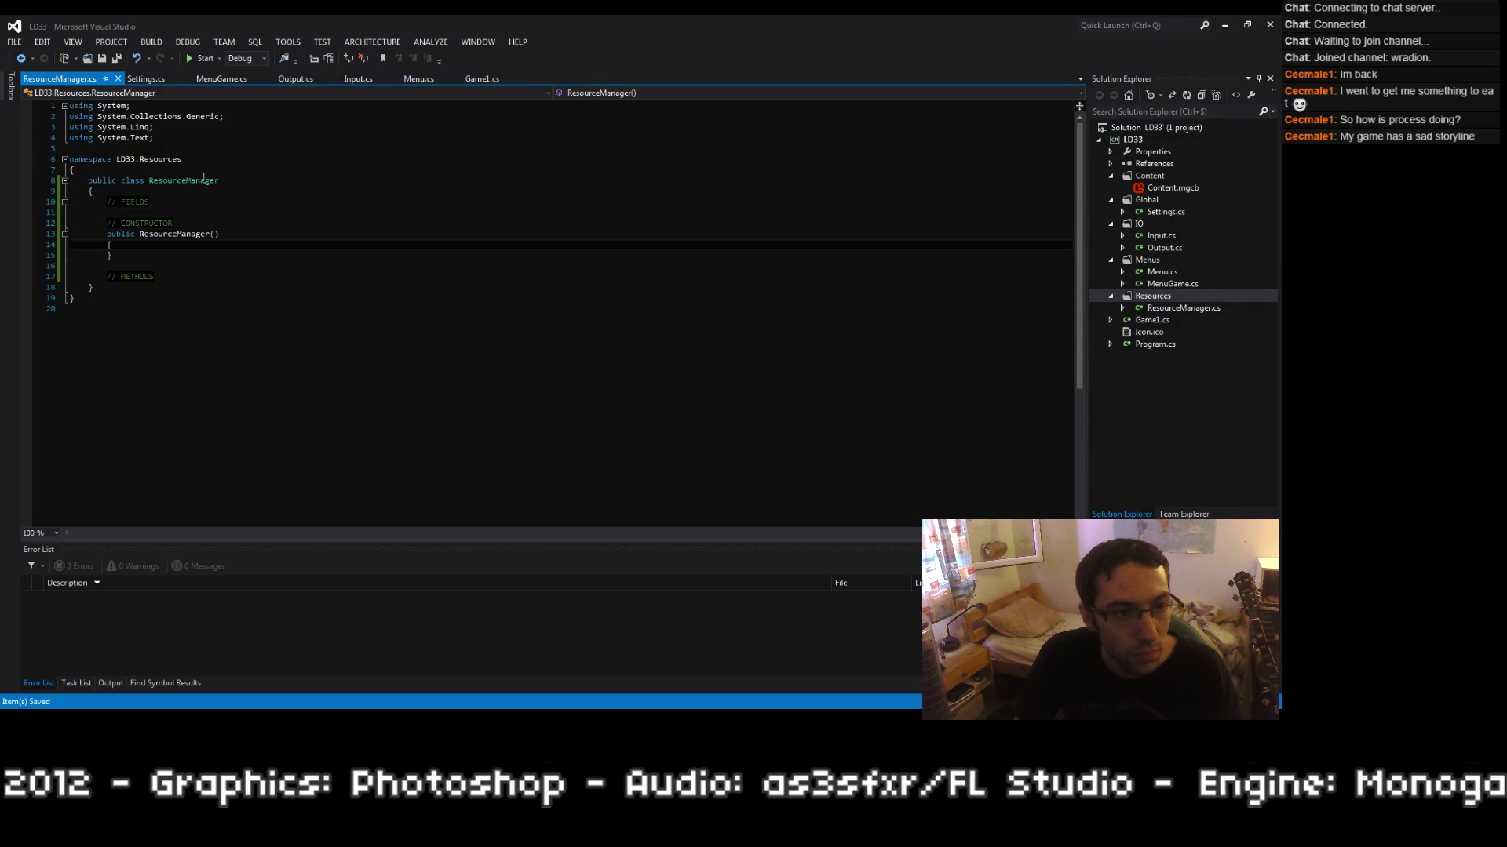
# Step: Declare a private List<Texture2D> field named textures under the FIELDS comment, importing the Microsoft.Xna.Framework.Graphics namespace
pyautogui.press('Up')
pyautogui.press('Up')
pyautogui.press('Up')
pyautogui.press('End')
pyautogui.press('Return')
pyautogui.write('private stat')
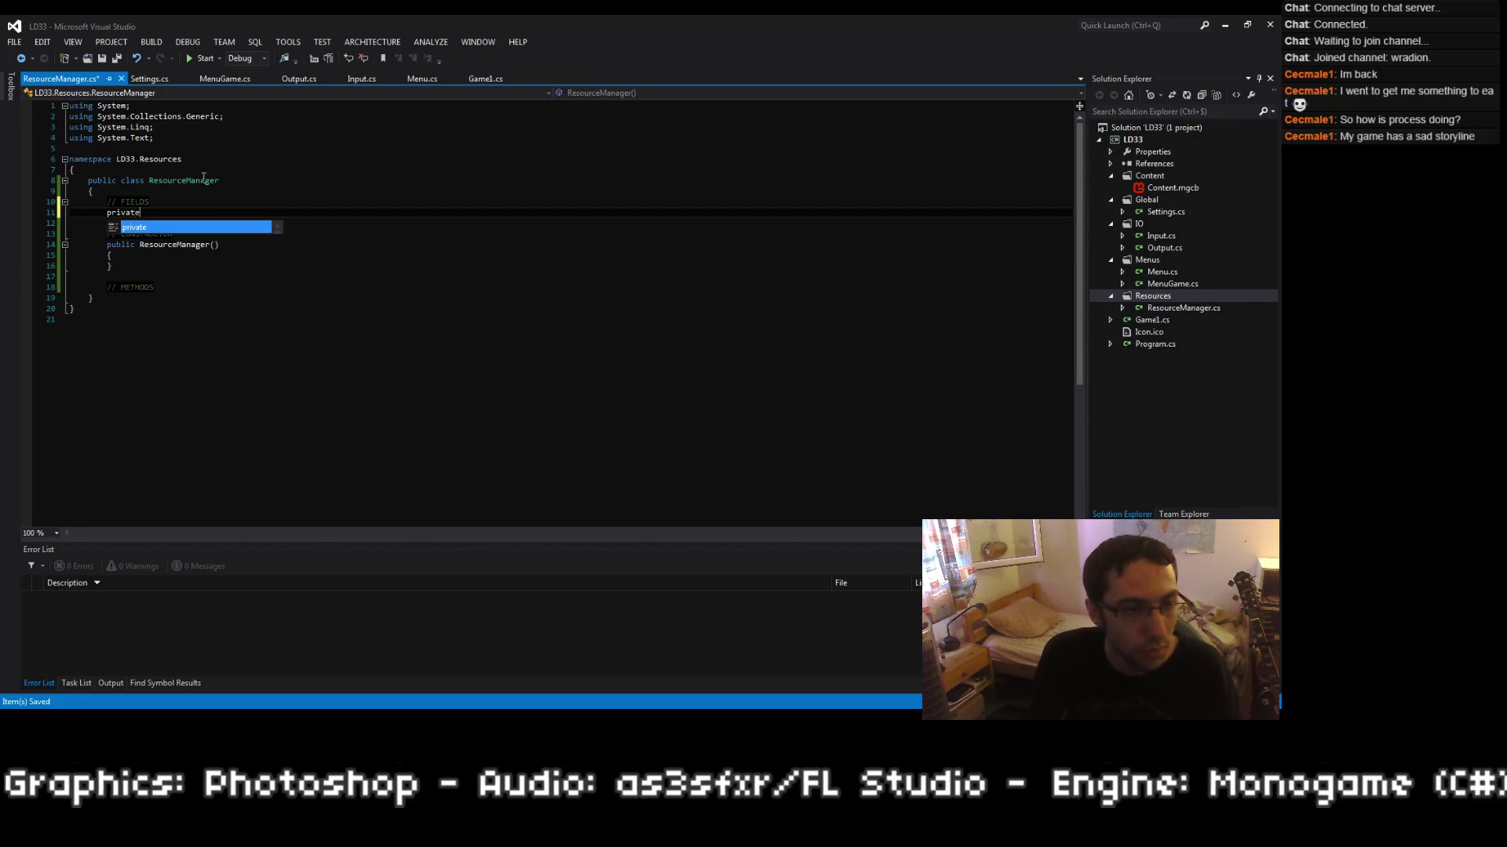
pyautogui.press('BackSpace')
pyautogui.press('BackSpace')
pyautogui.press('BackSpace')
pyautogui.press('BackSpace')
pyautogui.write('L')
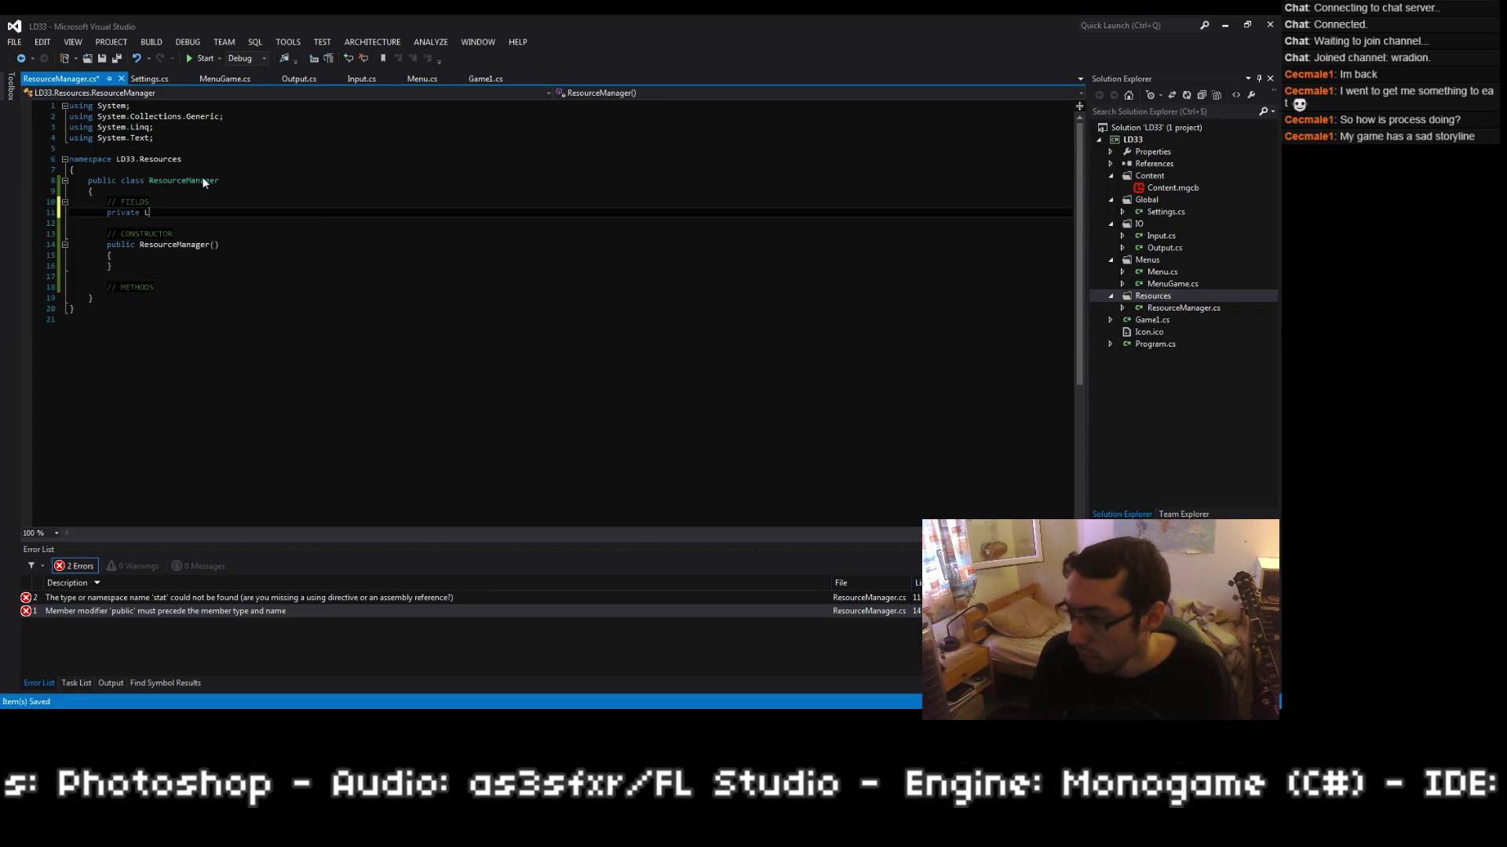
pyautogui.write('ist<')
pyautogui.hotkey('ctrl', 's')
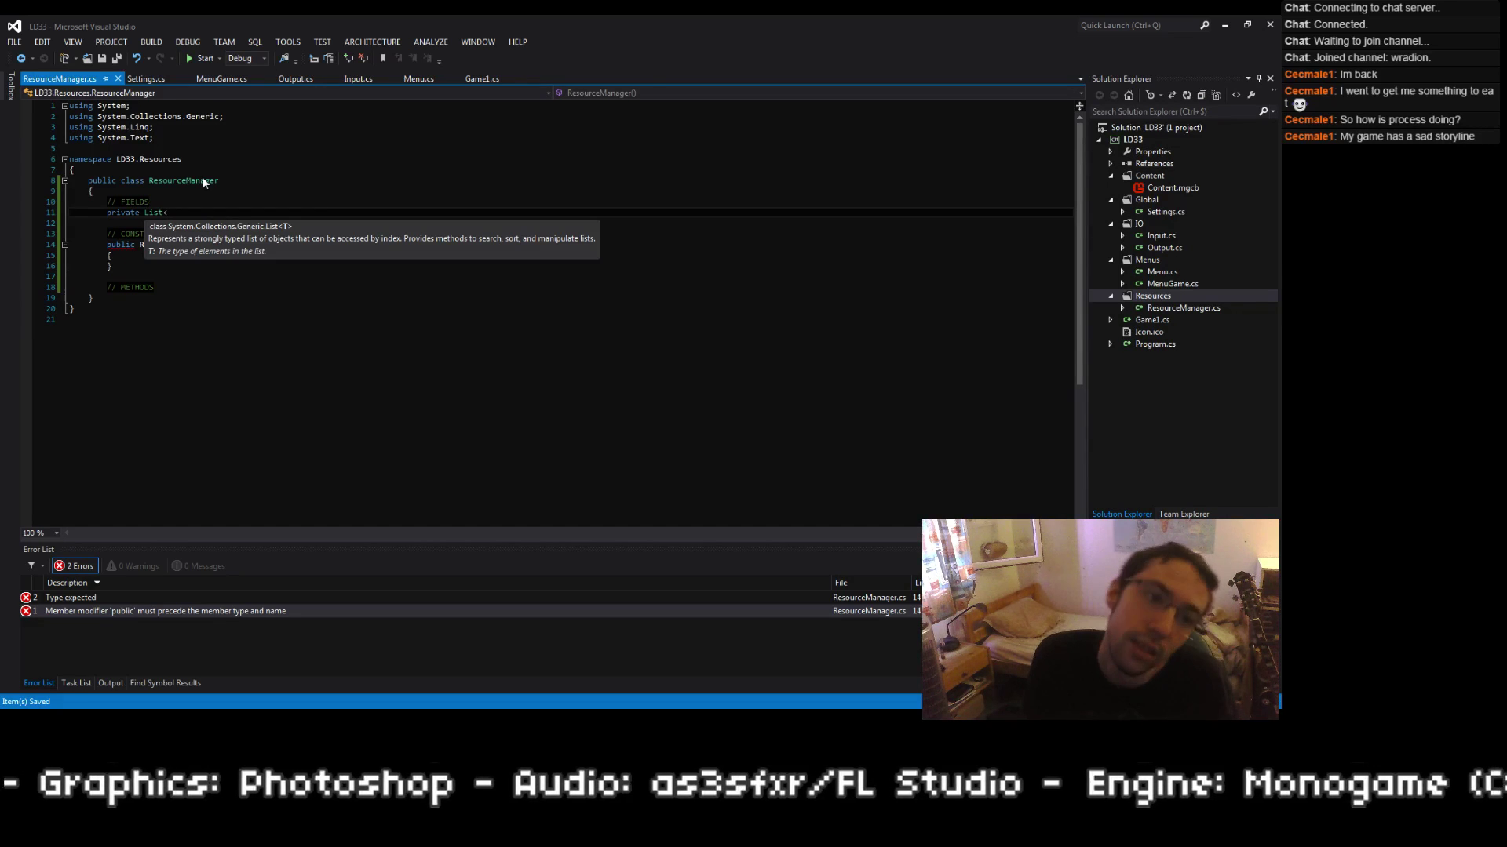
pyautogui.write('Texture2D')
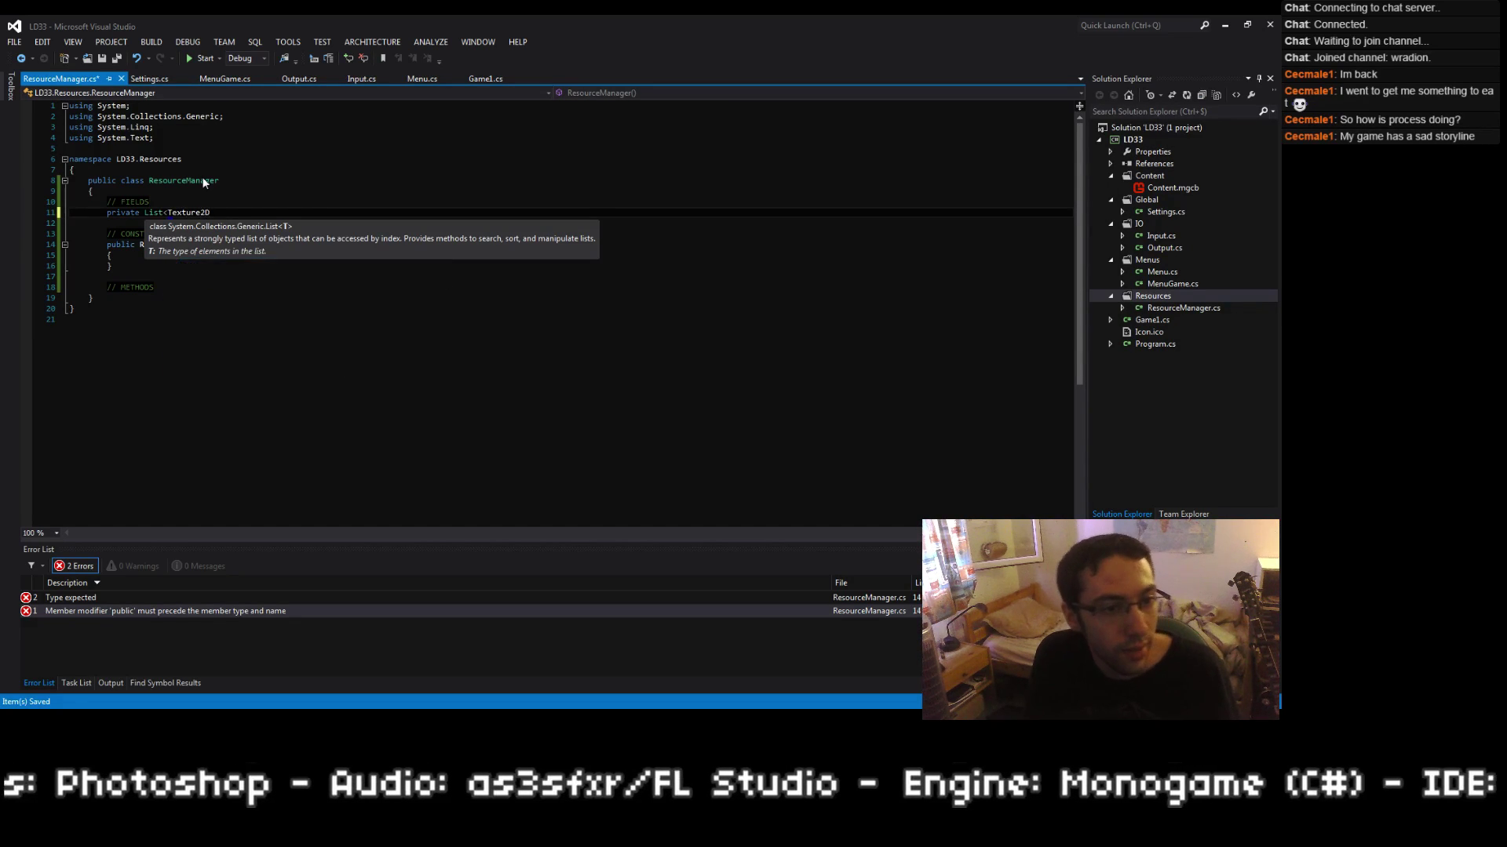
pyautogui.hotkey('ctrl', '.')
pyautogui.press('Return')
pyautogui.write('>')
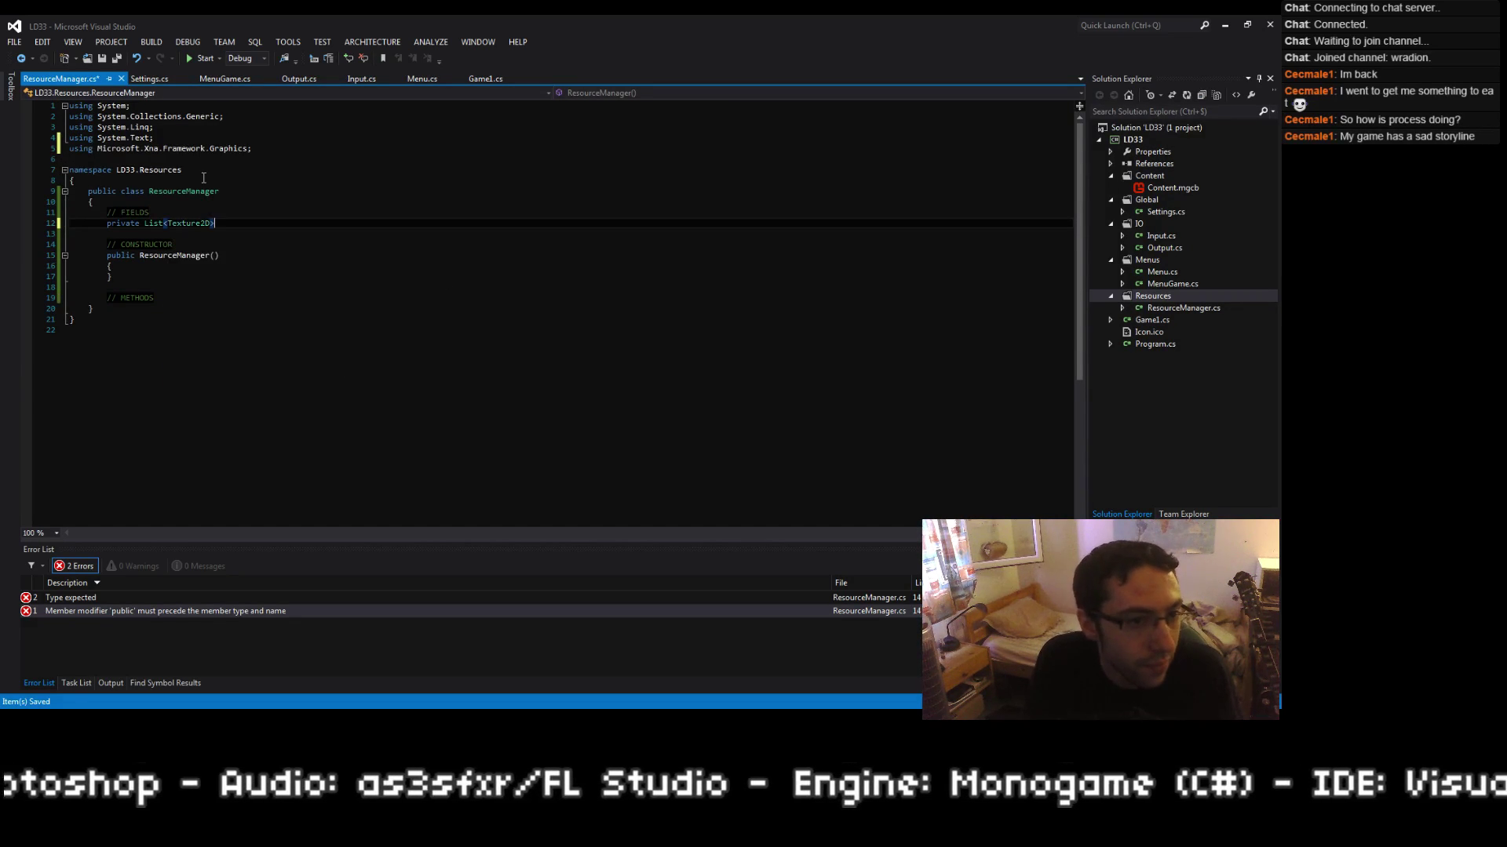
pyautogui.write(' textures;')
pyautogui.press('Return')
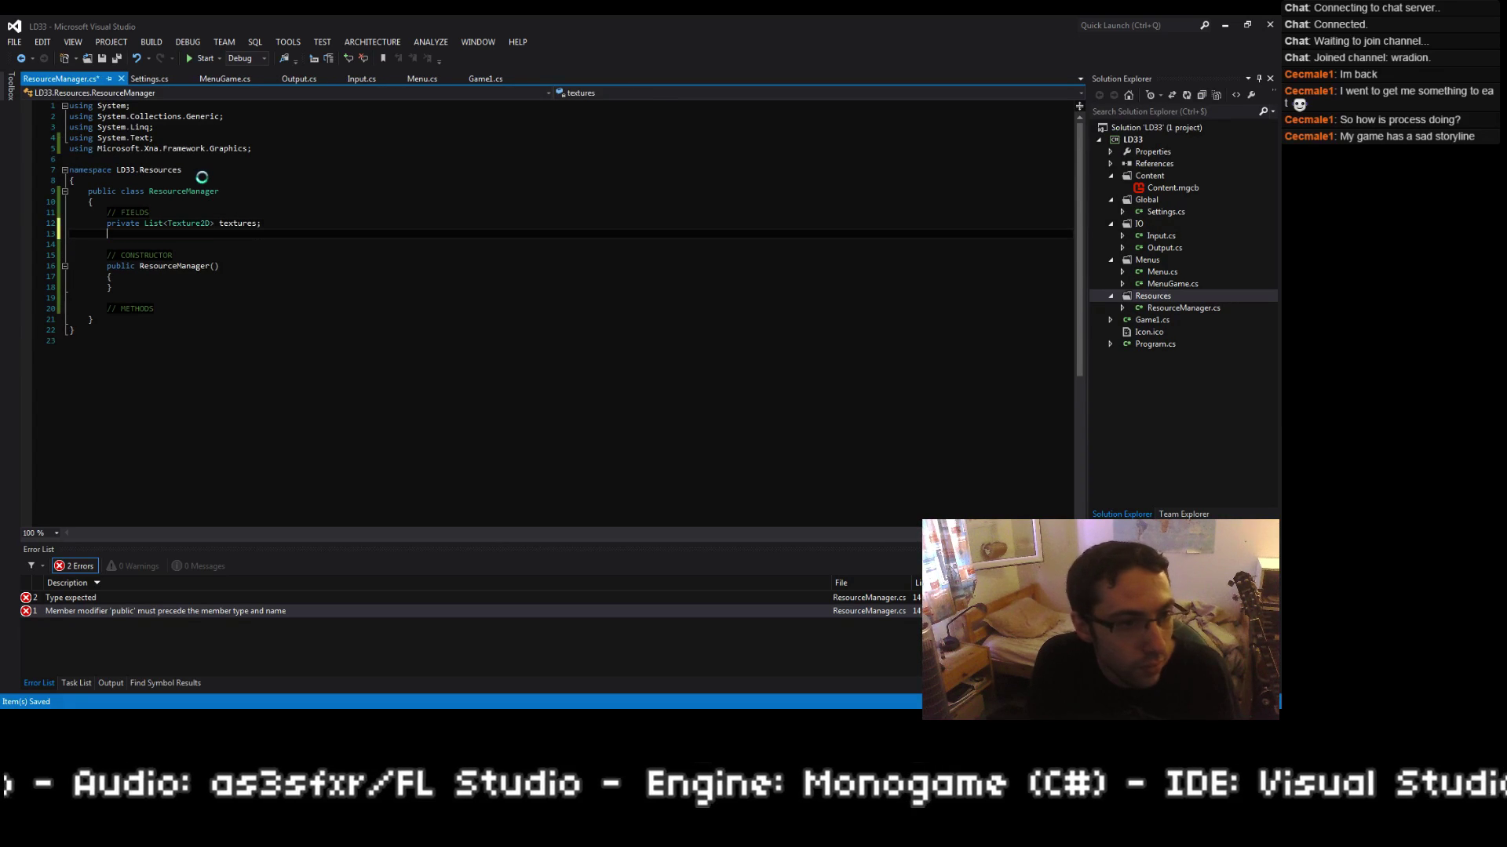
# Step: Change the type of the textures field to Dictionary<string, Texture2D> and save the file
pyautogui.write('pu')
pyautogui.press('BackSpace')
pyautogui.press('Escape')
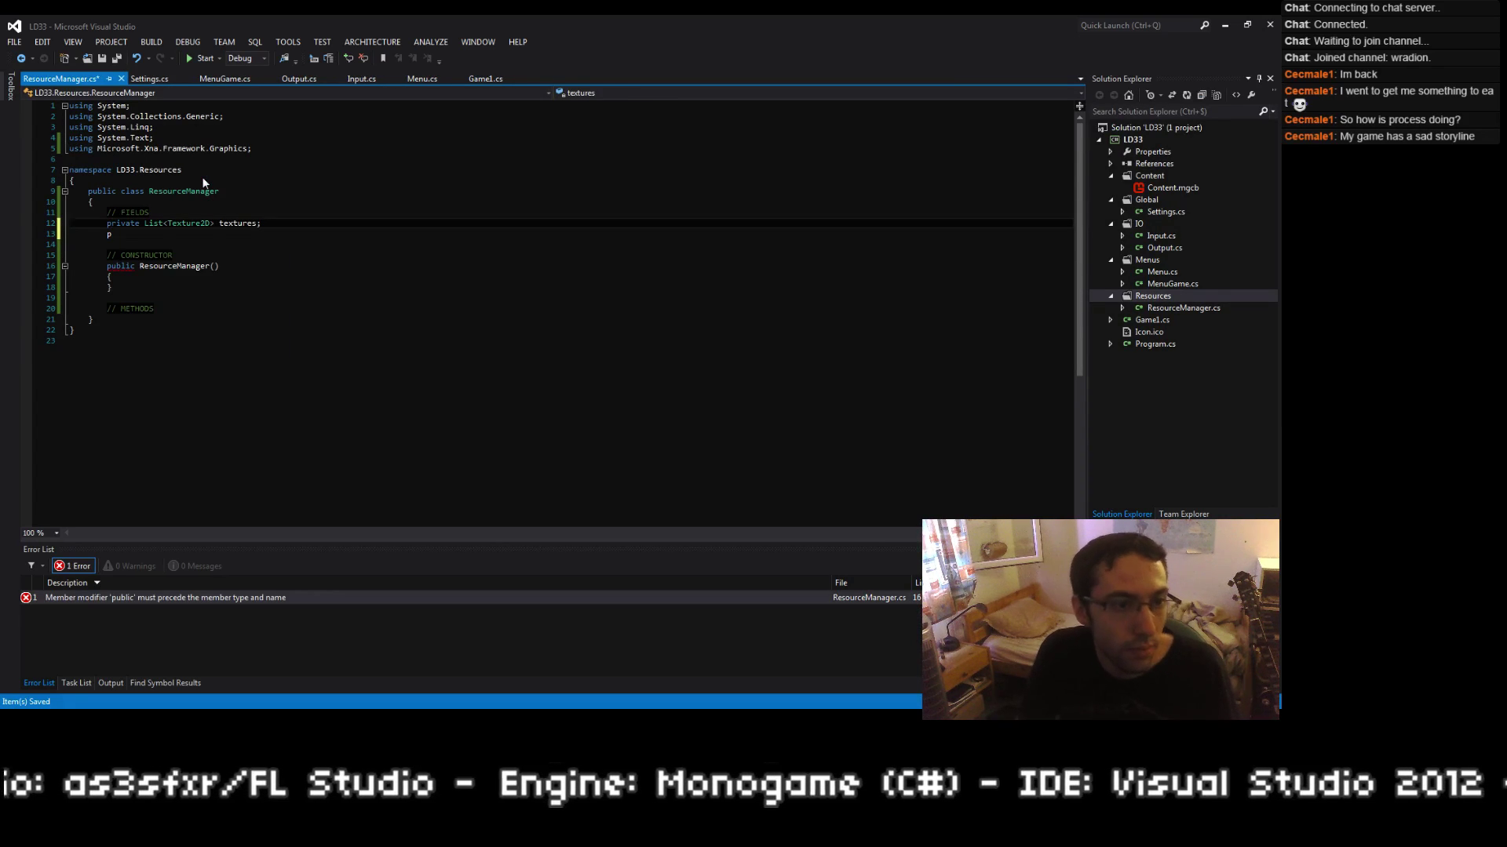
pyautogui.hotkey('ctrl', 'BackSpace')
pyautogui.write('Dictionary<string')
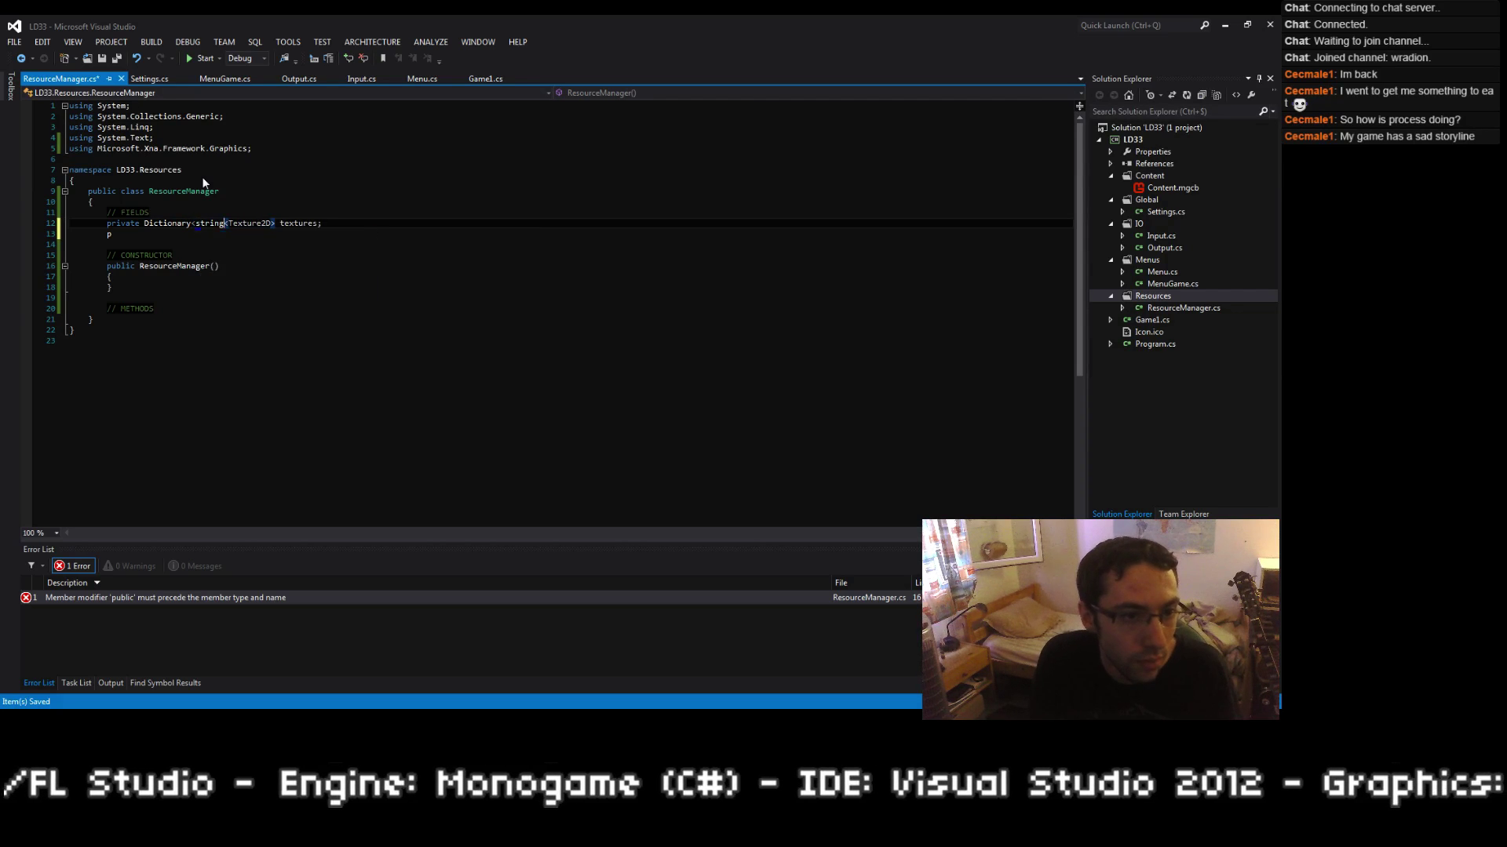
pyautogui.press('Delete')
pyautogui.write('tring,')
pyautogui.press('End')
pyautogui.hotkey('ctrl', 's')
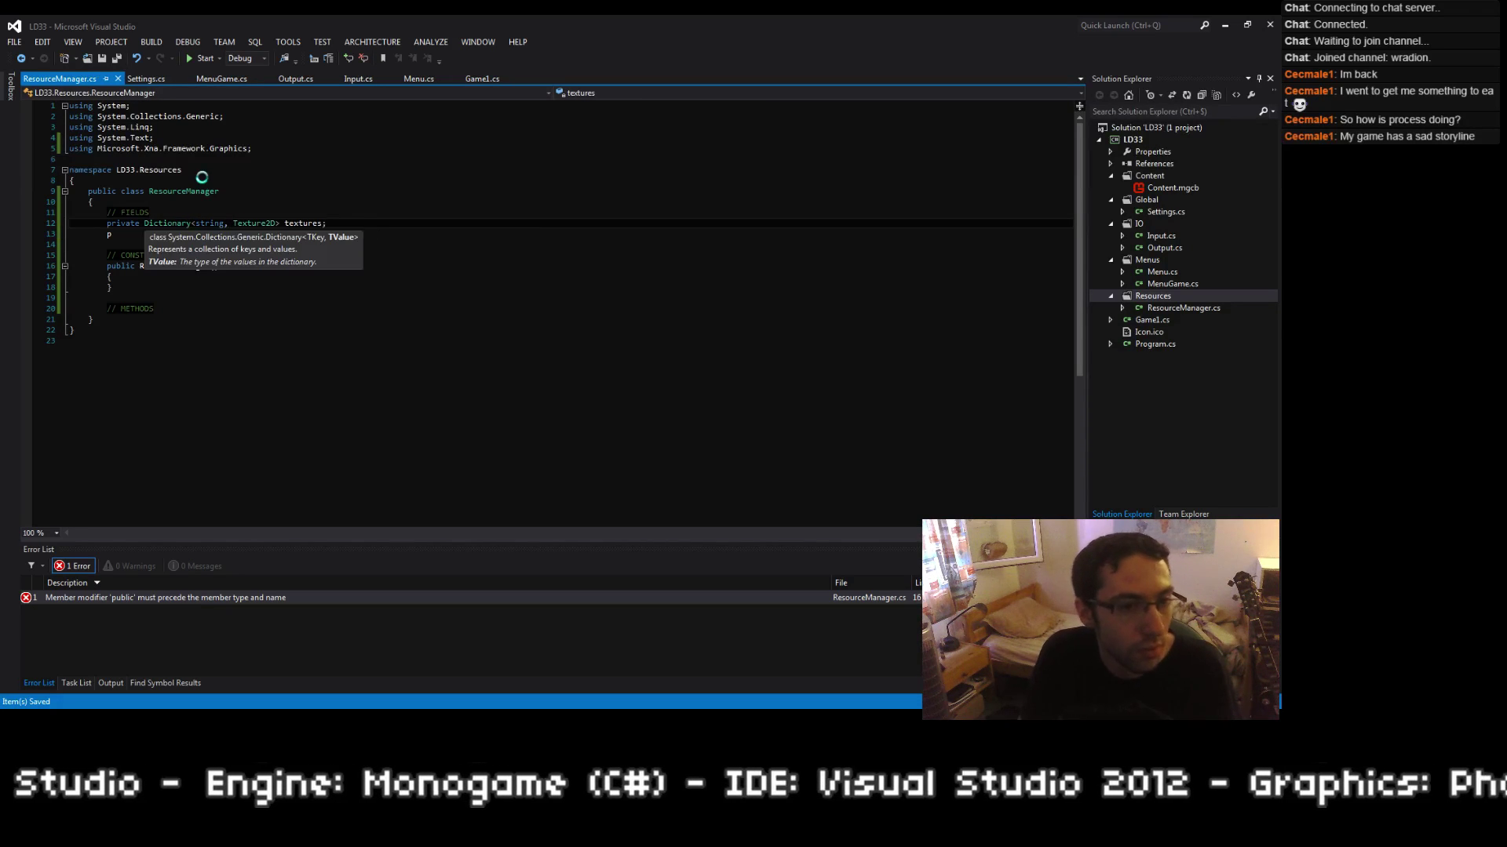
# Step: Declare a private Dictionary<string, SpriteFont> field named fonts below the textures field and save the file
pyautogui.press('Down')
pyautogui.write('riva')
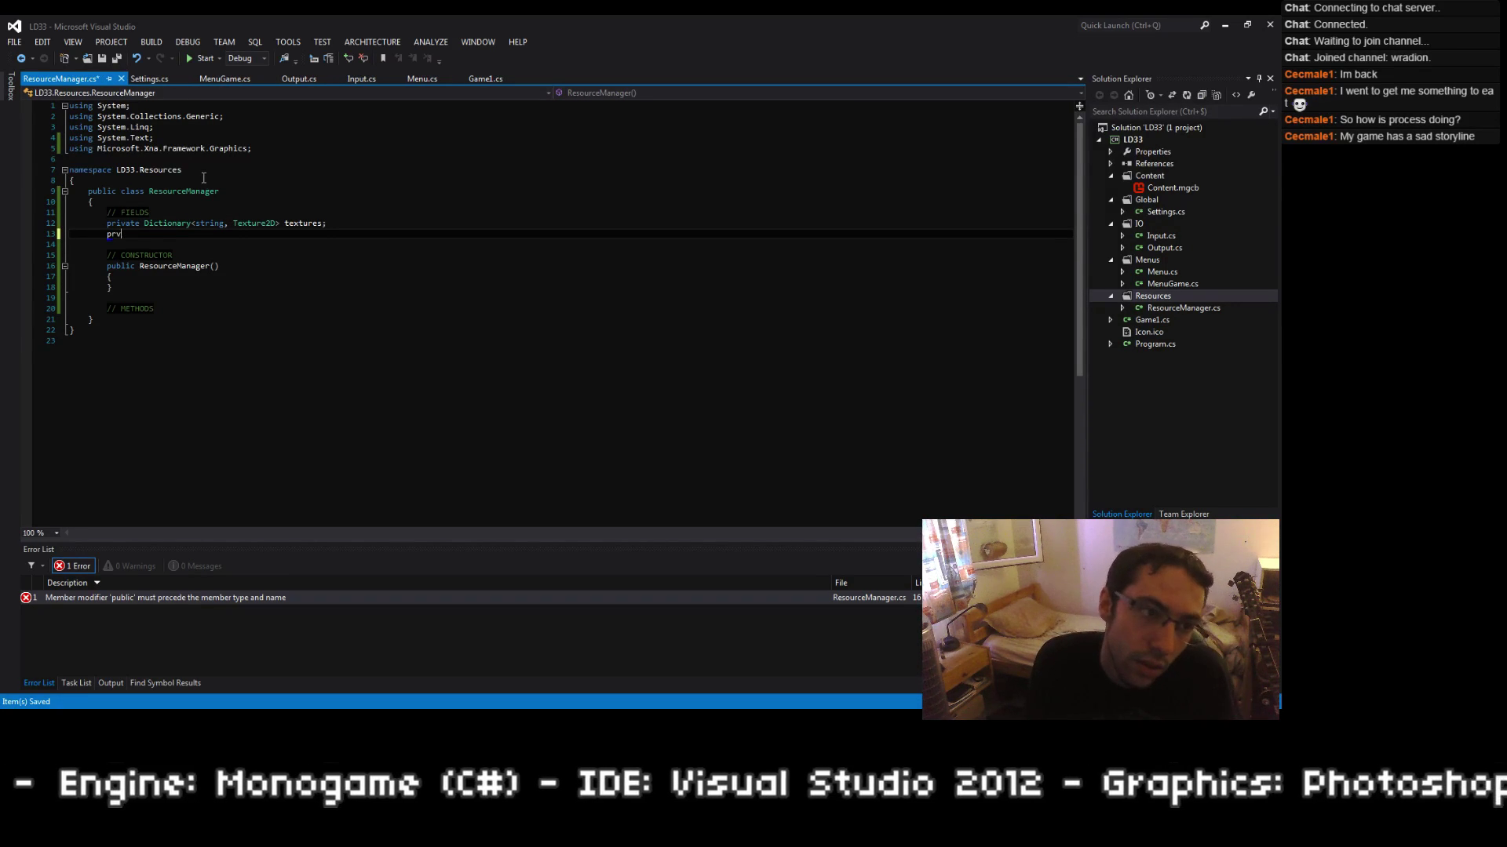
pyautogui.write('te Dictionary')
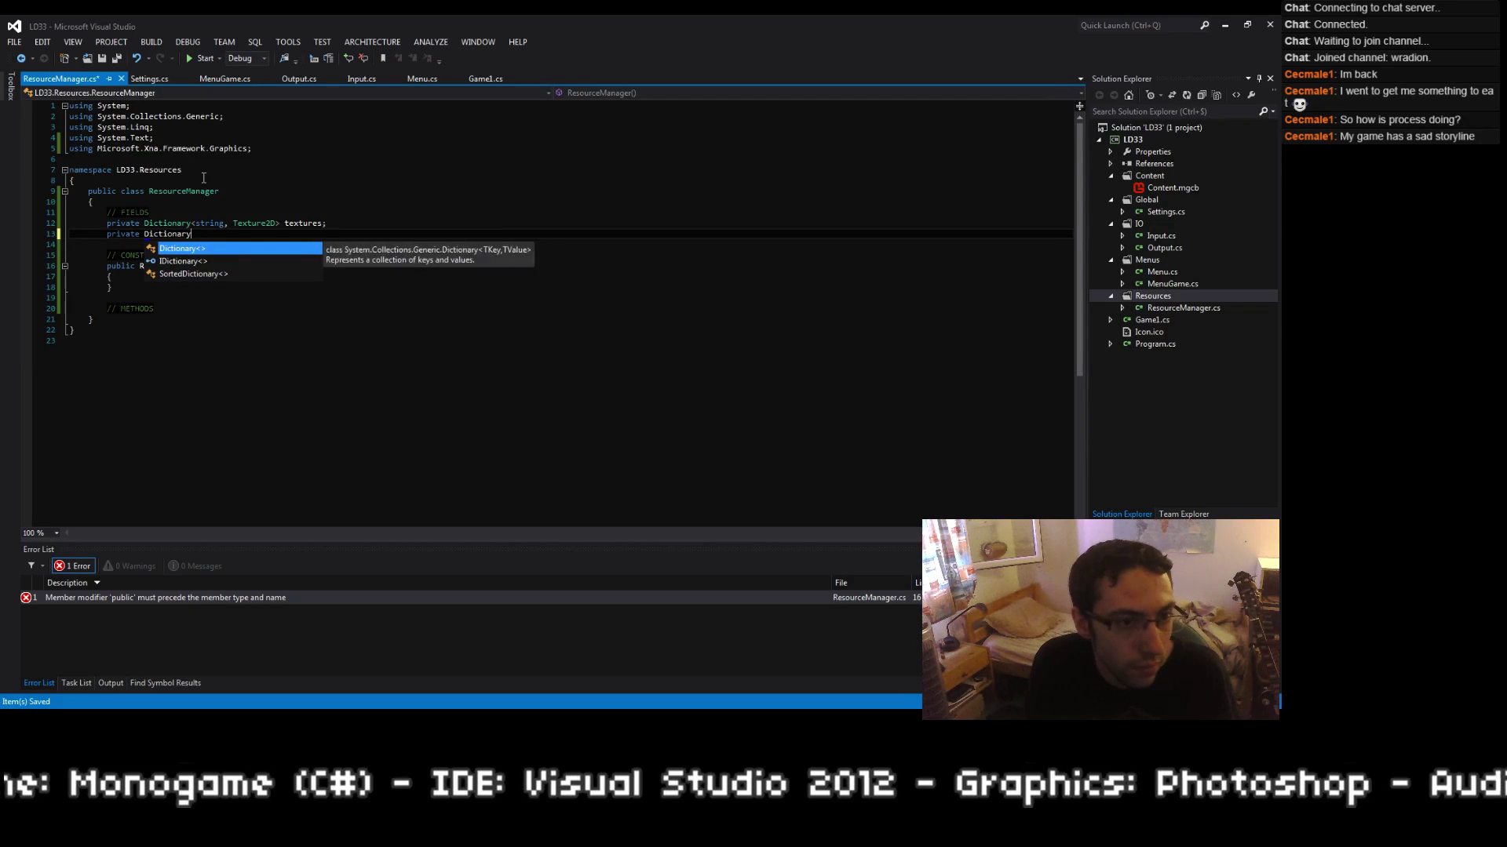
pyautogui.write('<string, Sprite')
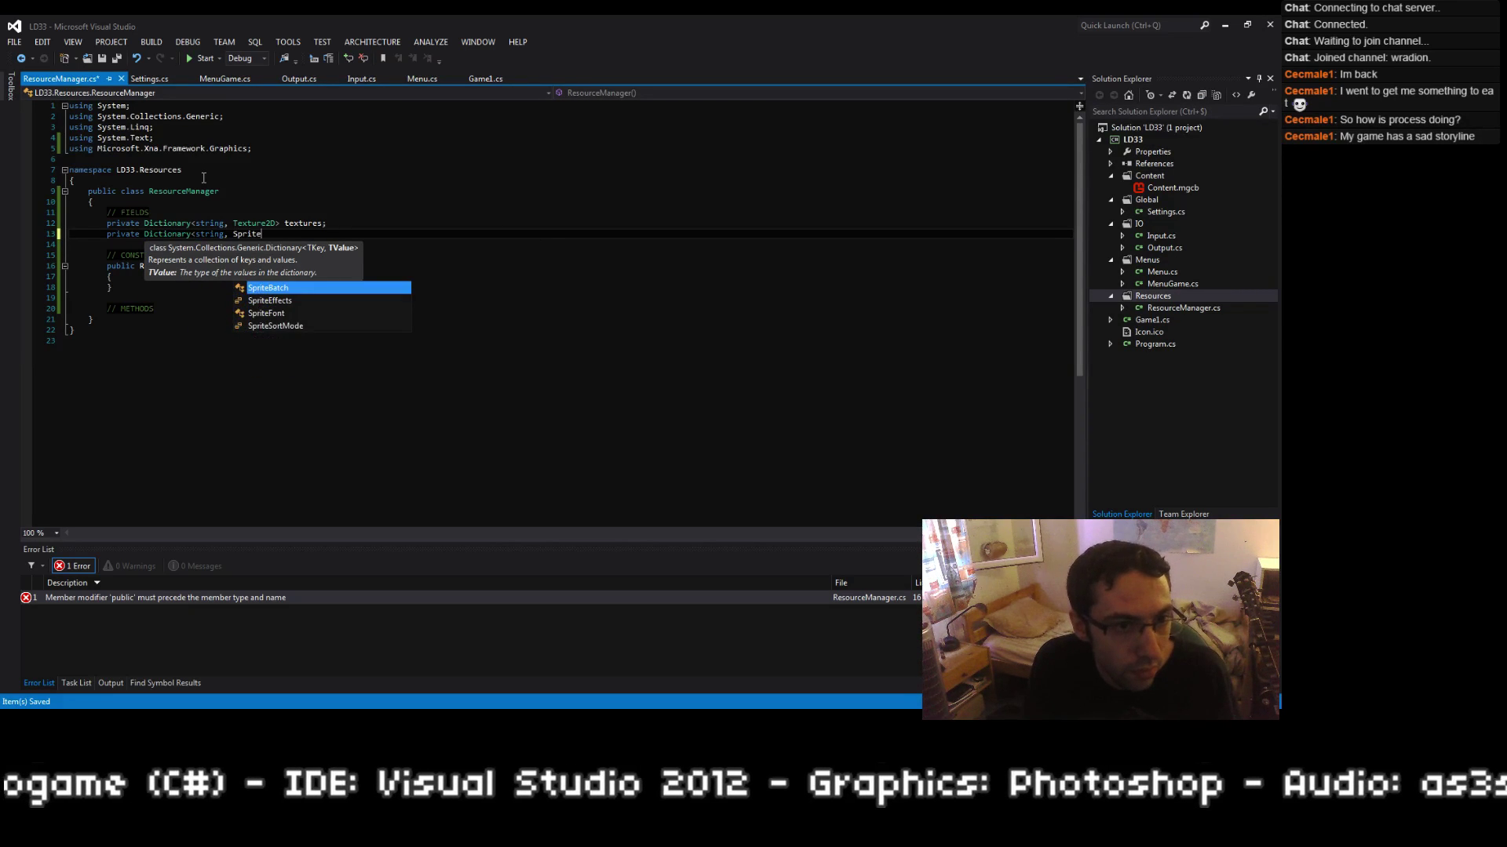
pyautogui.write('Font font')
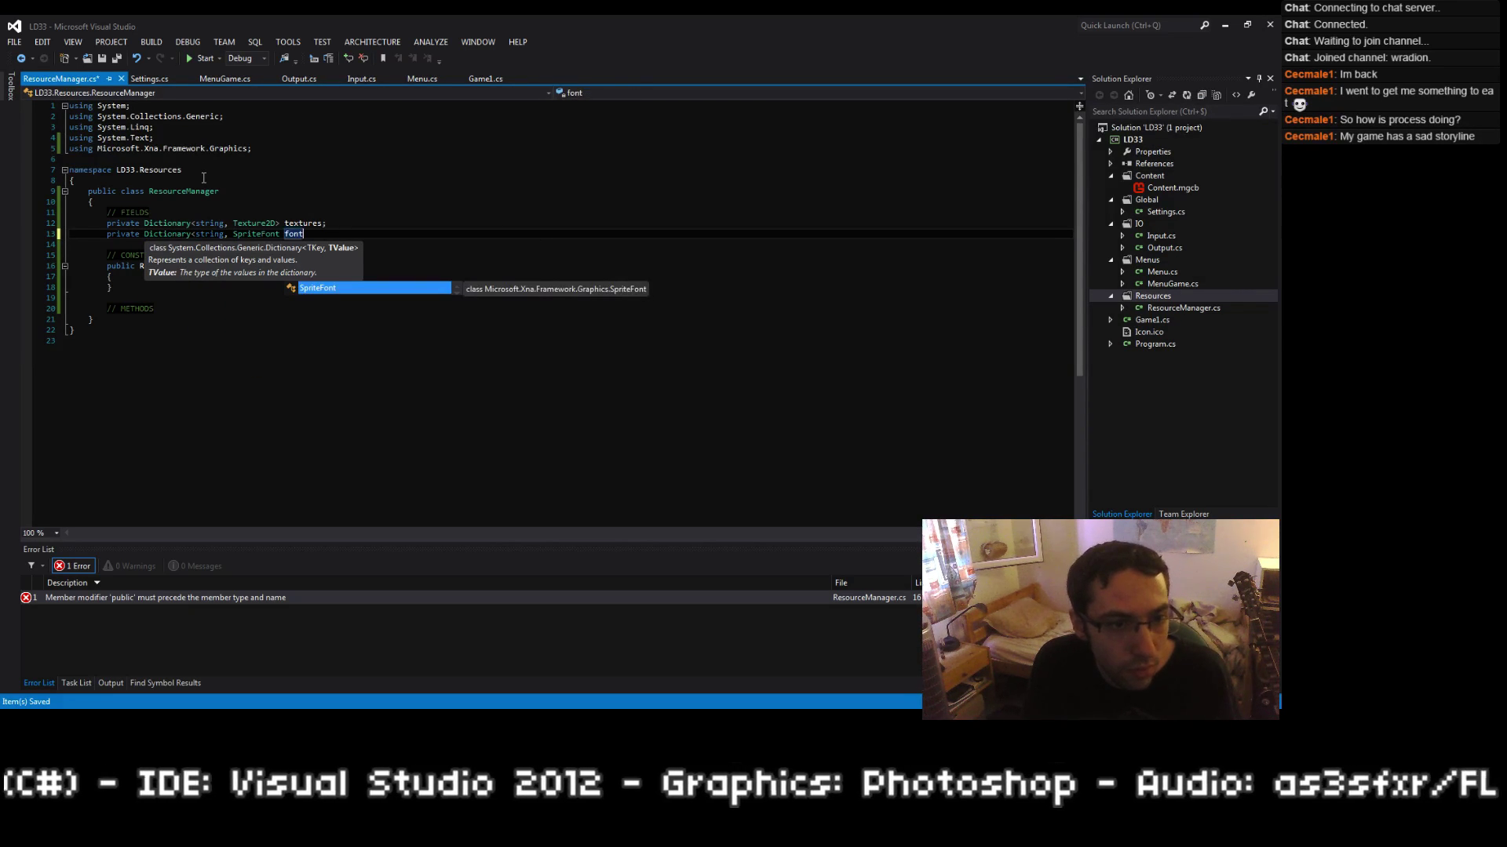
pyautogui.press('BackSpace')
pyautogui.press('BackSpace')
pyautogui.press('BackSpace')
pyautogui.press('BackSpace')
pyautogui.press('BackSpace')
pyautogui.write('> fonts;')
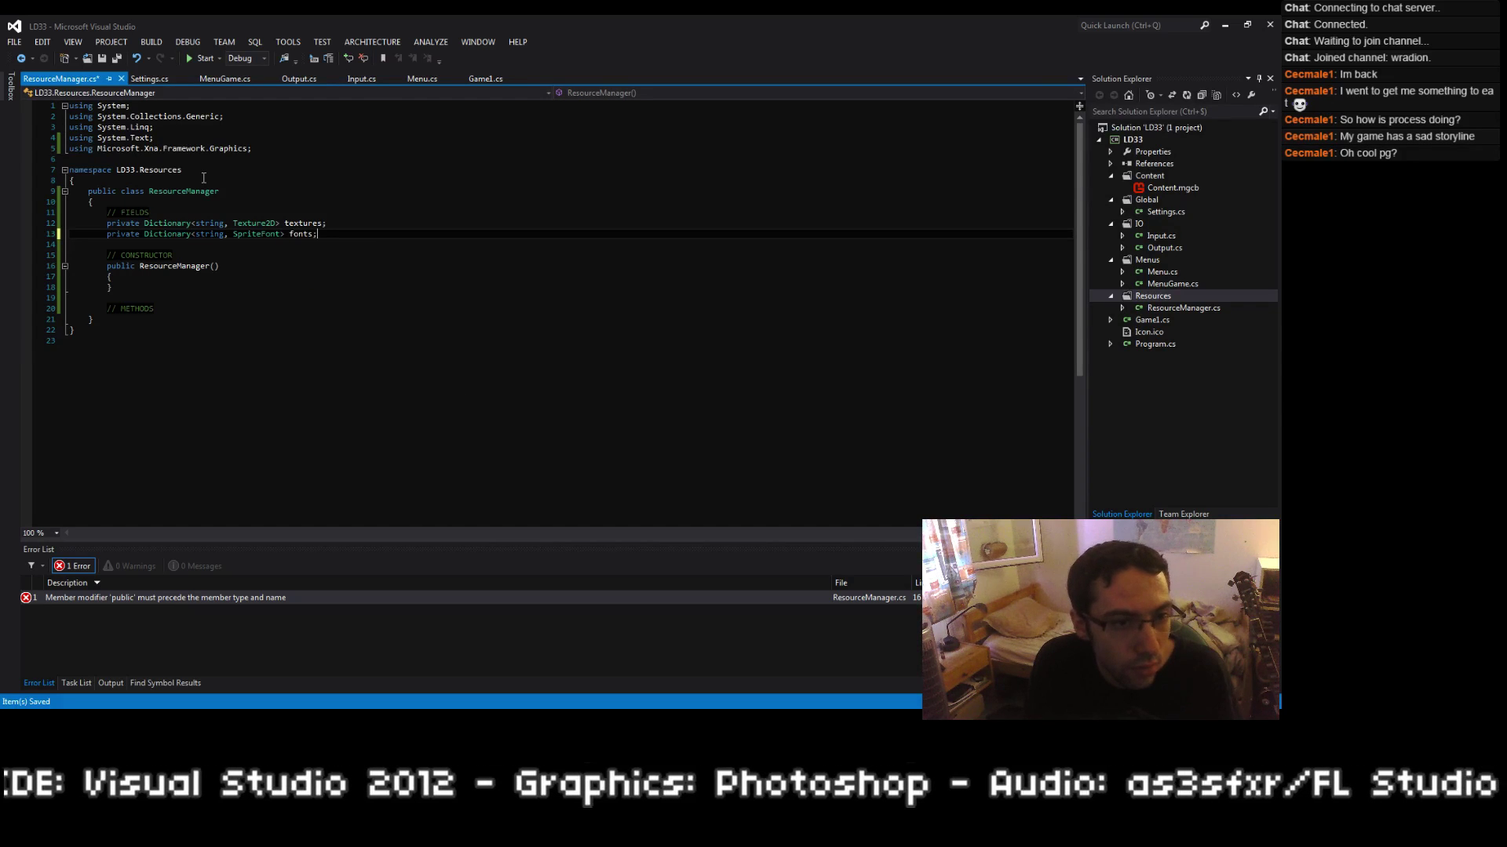
pyautogui.hotkey('ctrl', 's')
# Step: Declare a private Dictionary<string, SoundEffect> field named sounds below fonts, importing Microsoft.Xna.Framework.Audio, and save the file
pyautogui.press('Return')
pyautogui.write('priva')
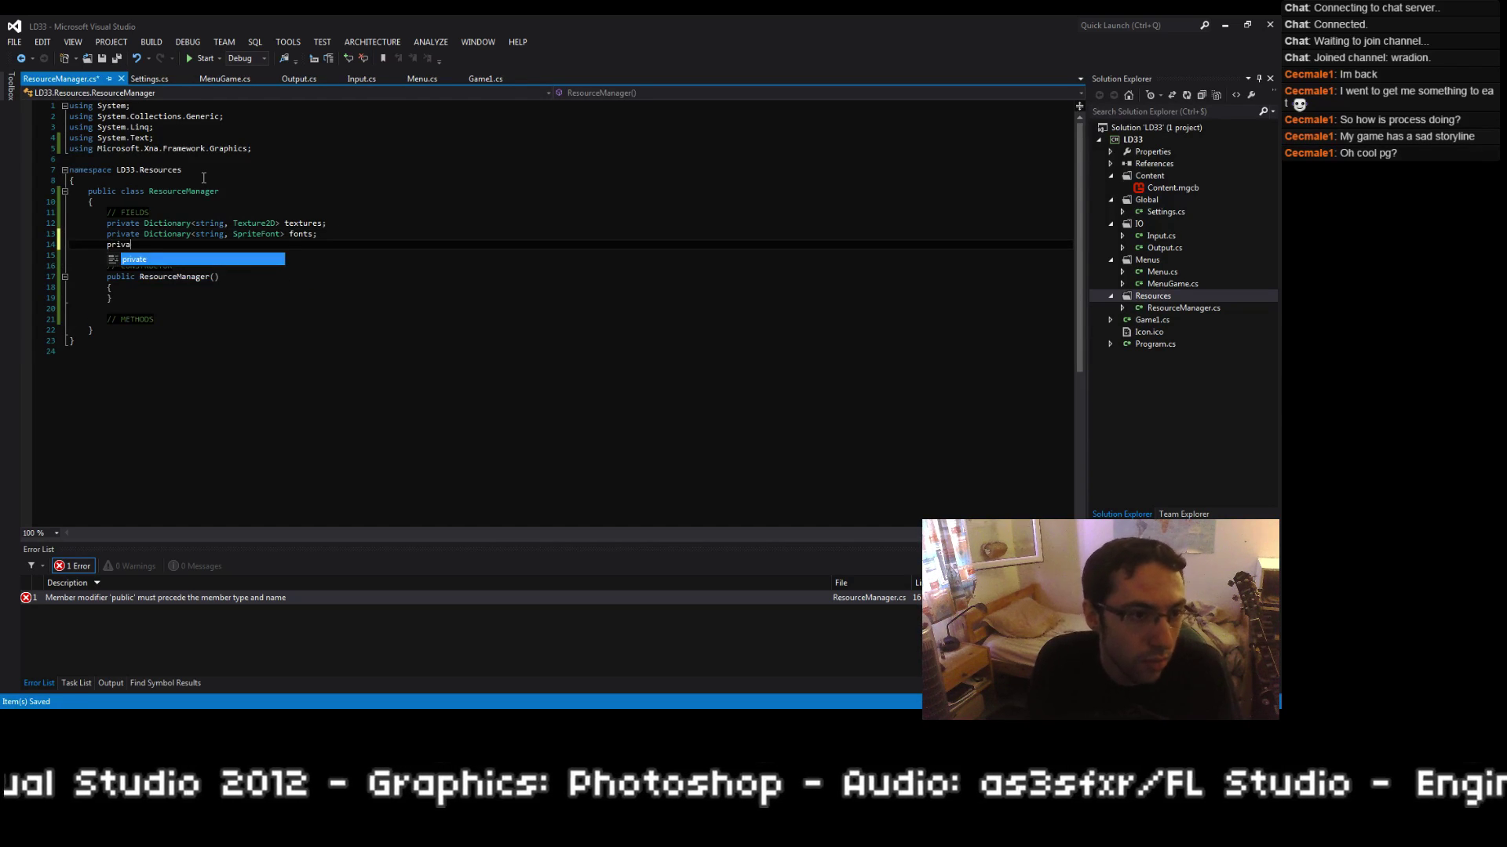
pyautogui.write('te Dictionary<string')
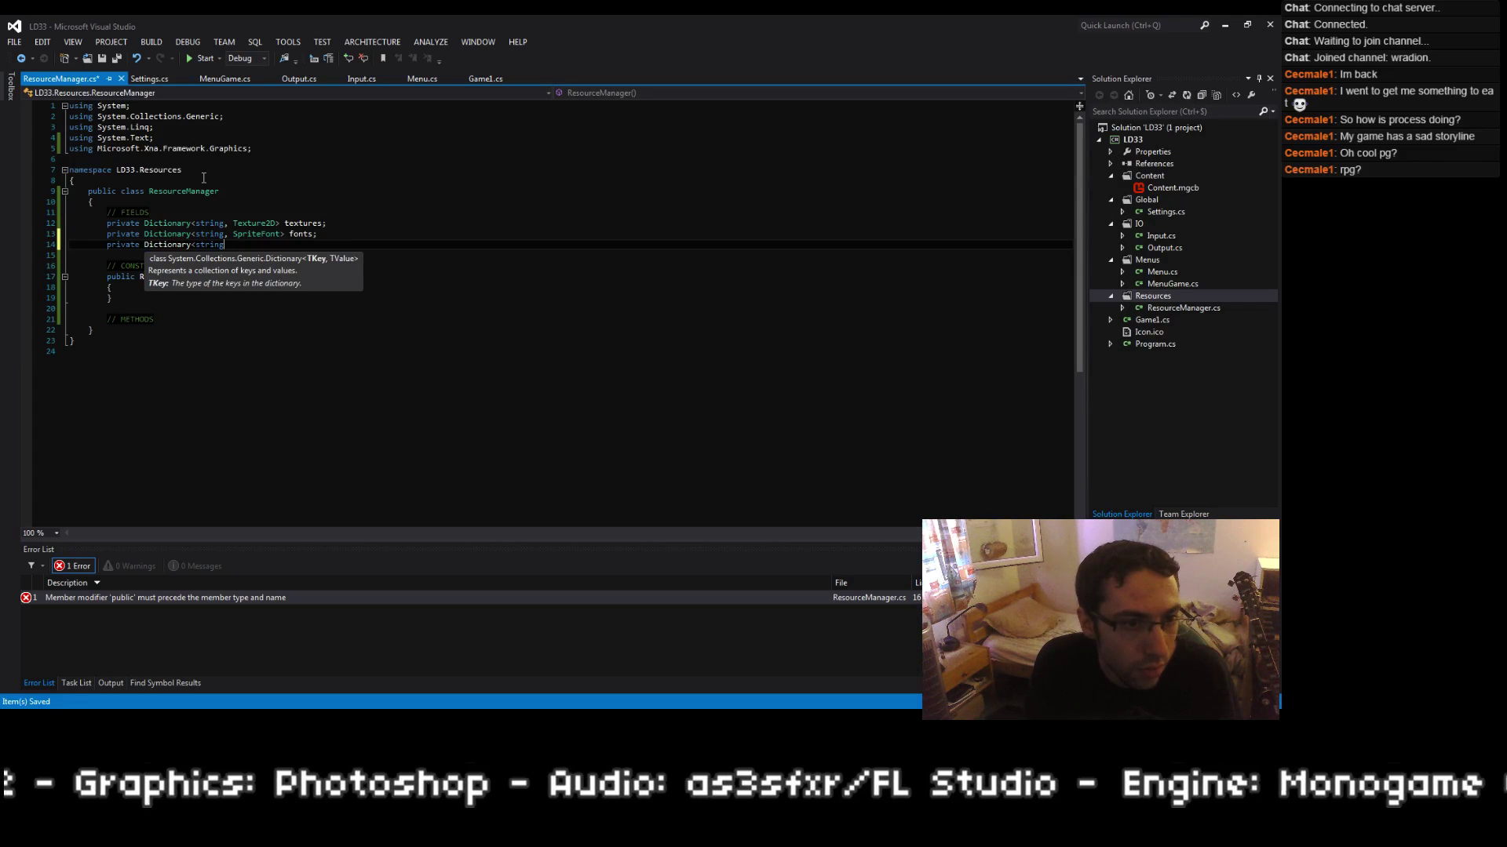
pyautogui.press('BackSpace')
pyautogui.write(', SoundEffects')
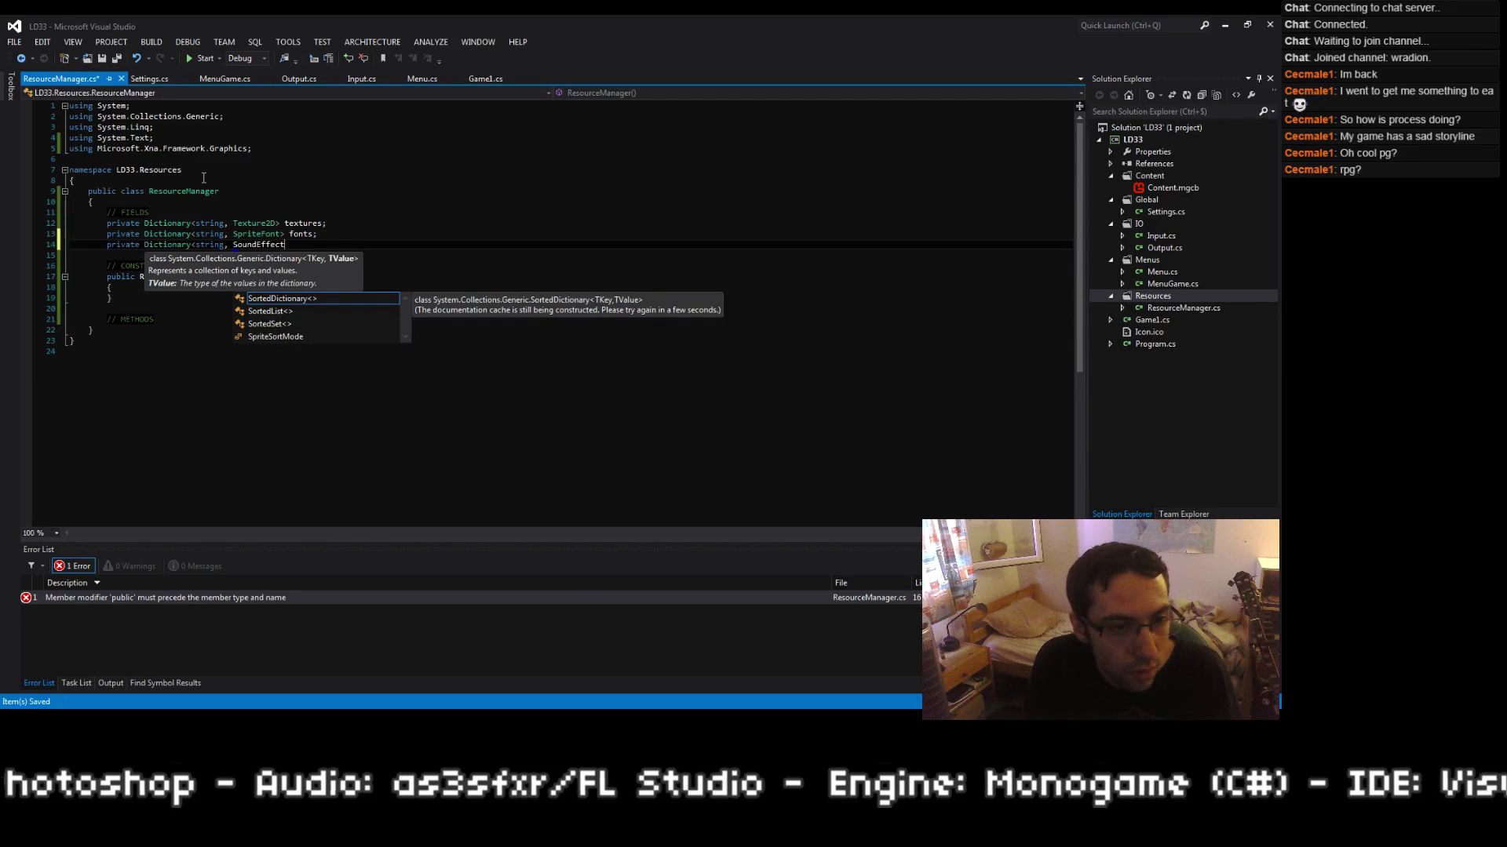
pyautogui.hotkey('ctrl', '.')
pyautogui.press('Return')
pyautogui.write('> ')
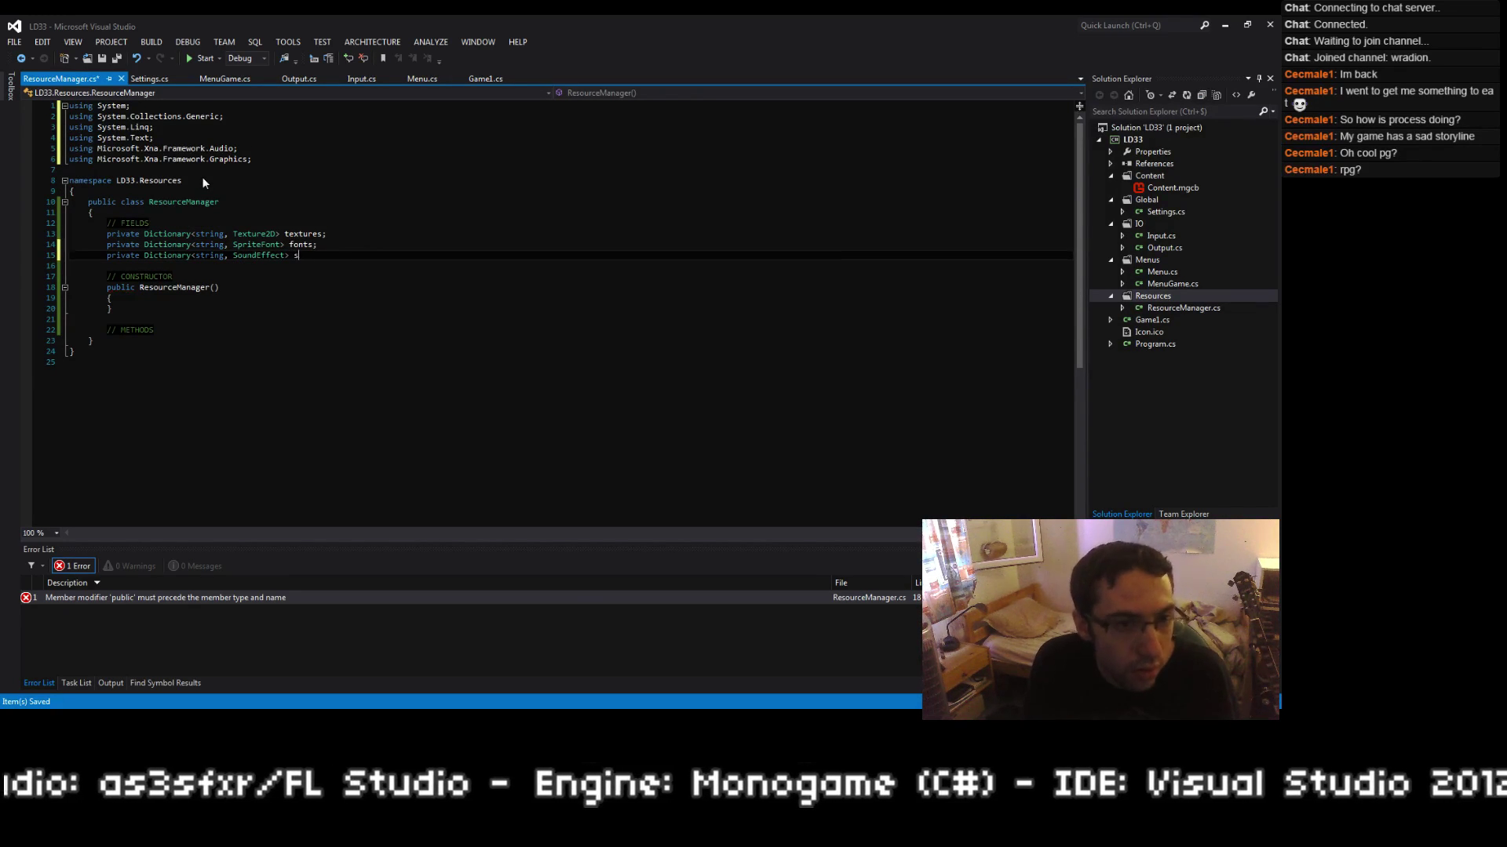
pyautogui.write('sounds;')
pyautogui.hotkey('ctrl', 's')
# Step: Remove the unused using directives from ResourceManager.cs and save the file
pyautogui.rightClick(91, 112)
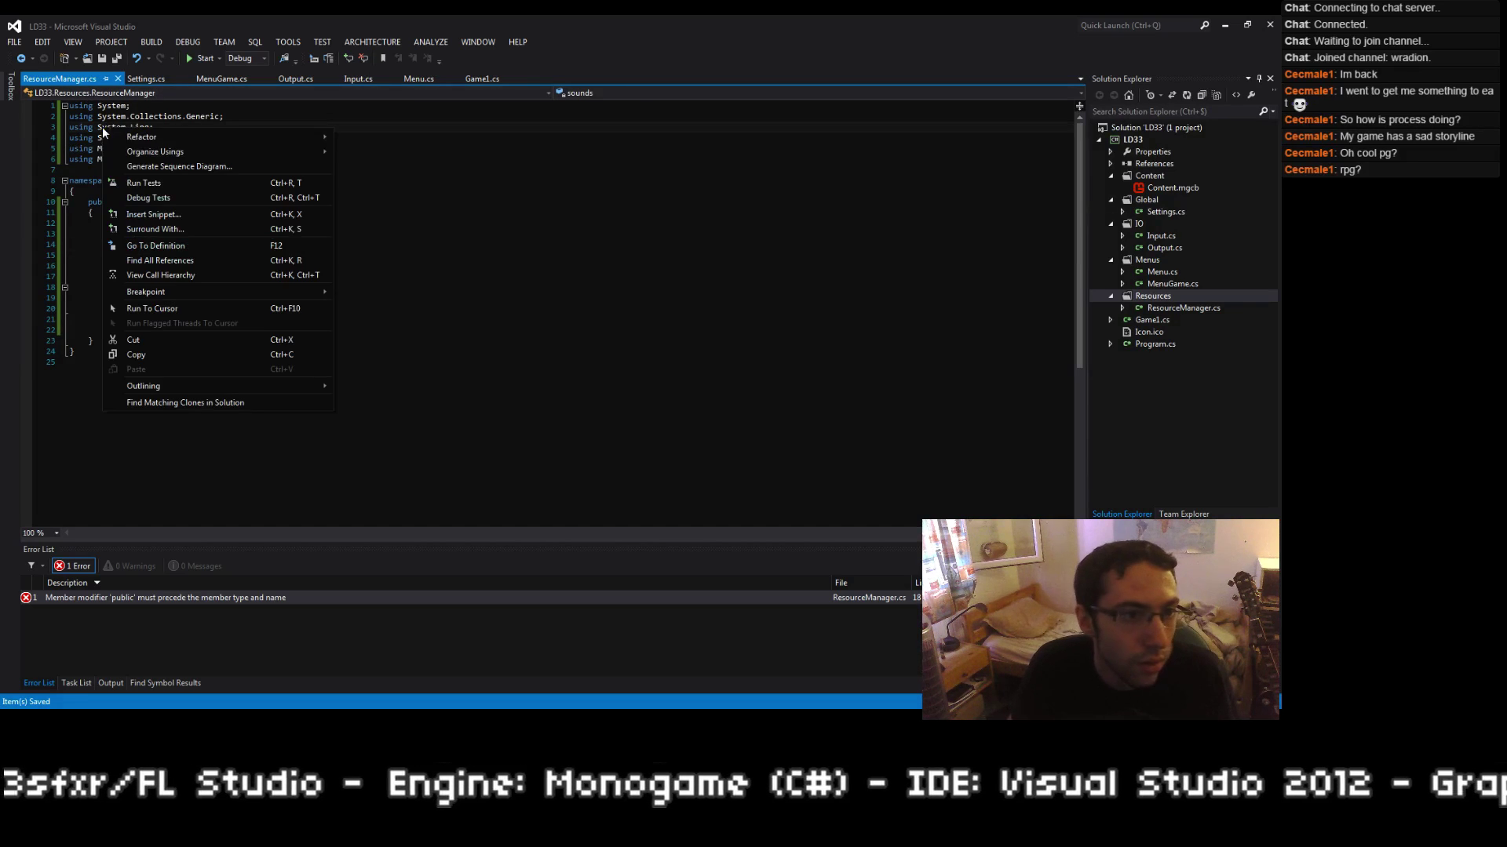
pyautogui.moveTo(236, 149)
pyautogui.click(368, 155)
pyautogui.hotkey('ctrl', 's')
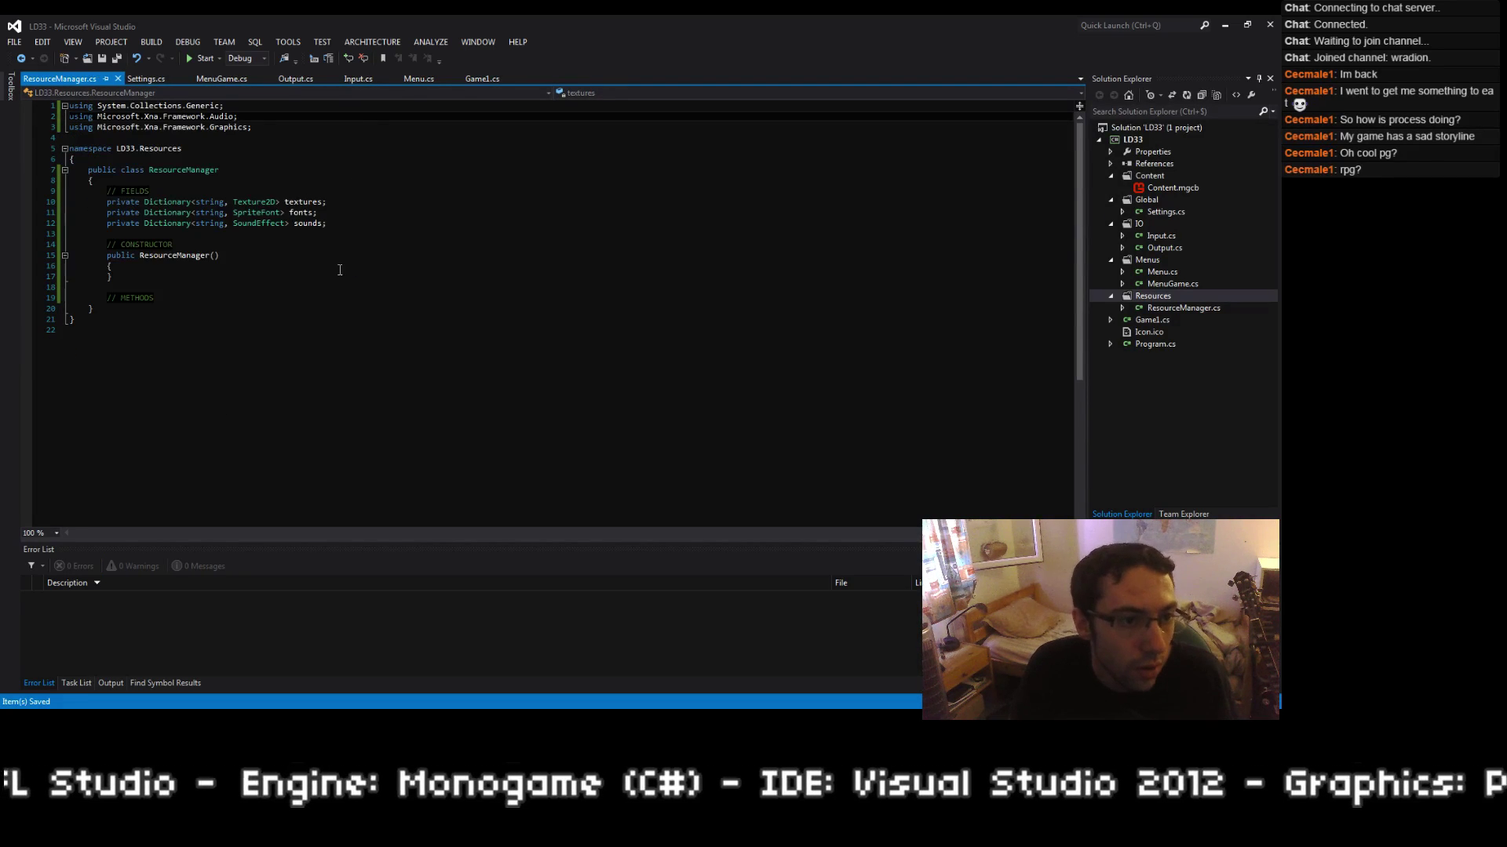
# Step: Initialise this.textures, this.fonts and this.sounds in the constructor as new dictionaries of their declared types, and save the file
pyautogui.click(352, 270)
pyautogui.click(345, 257)
pyautogui.press('Down')
pyautogui.press('Return')
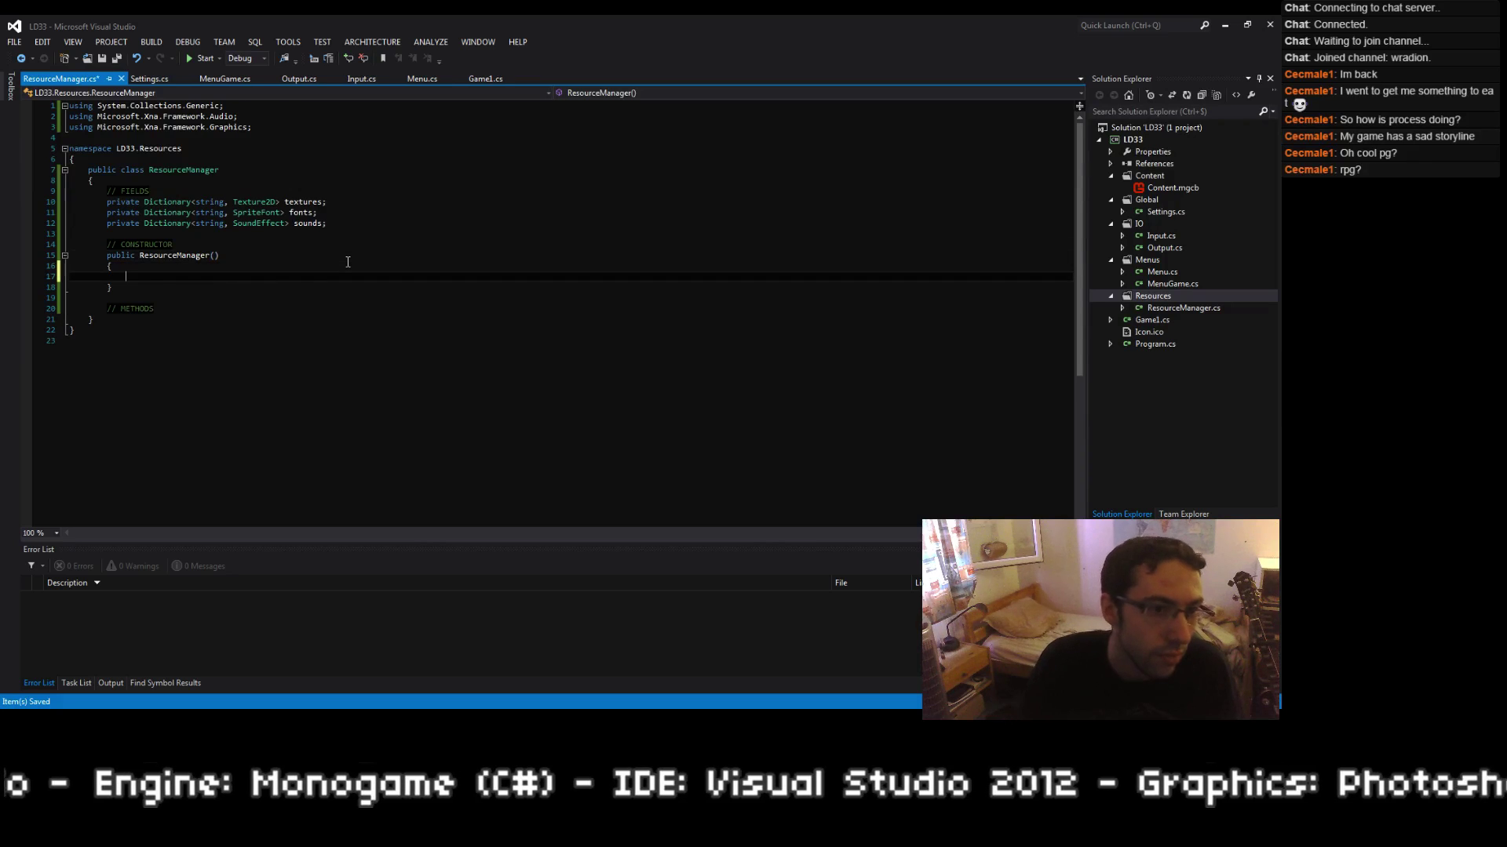
pyautogui.write('this.textures = new Dictionary<string, Texture2D>();')
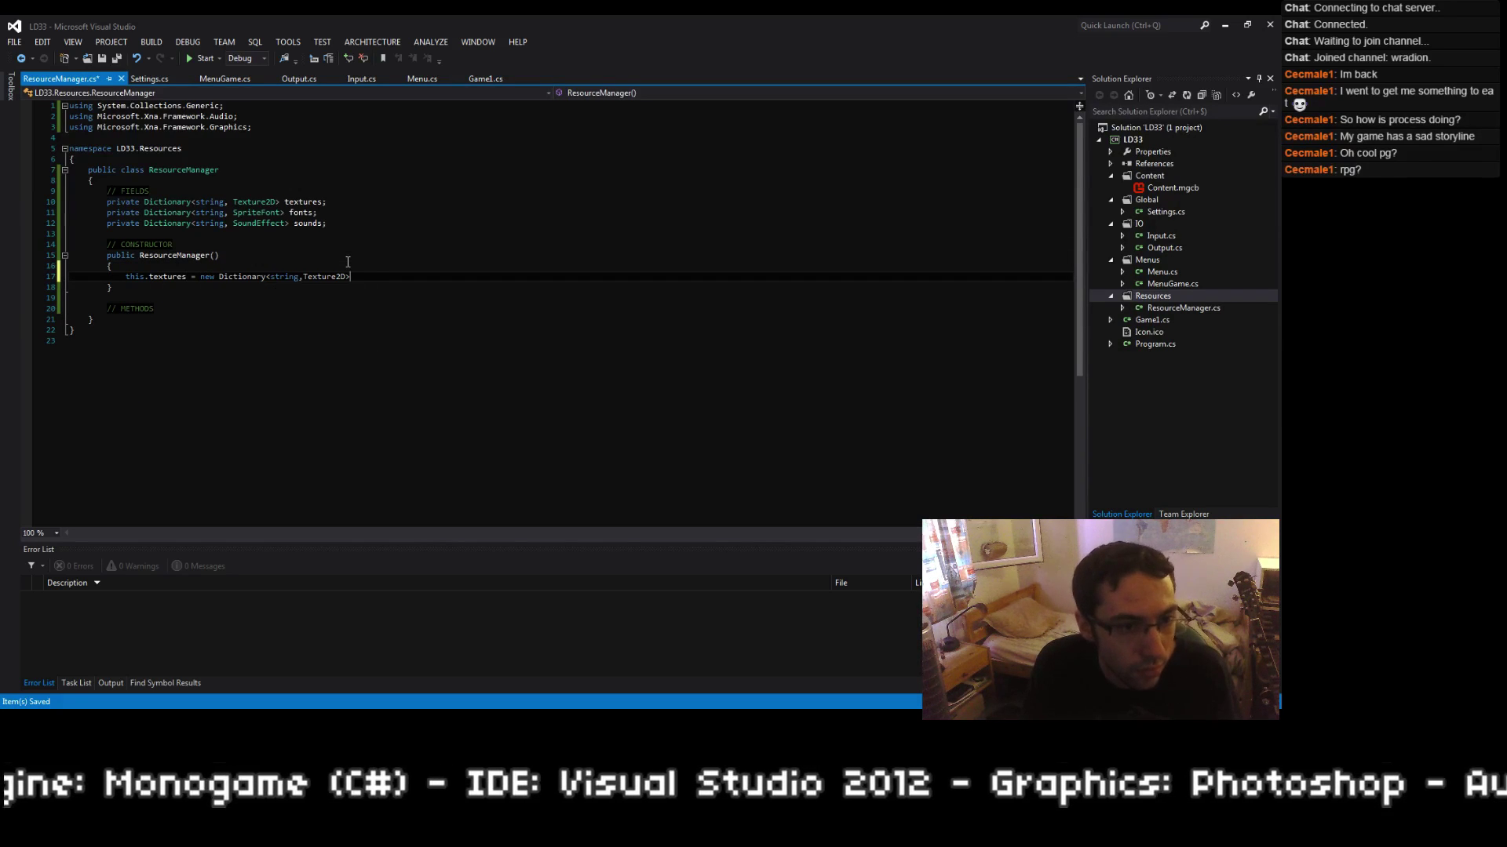
pyautogui.press('Return')
pyautogui.write('this.fonts =')
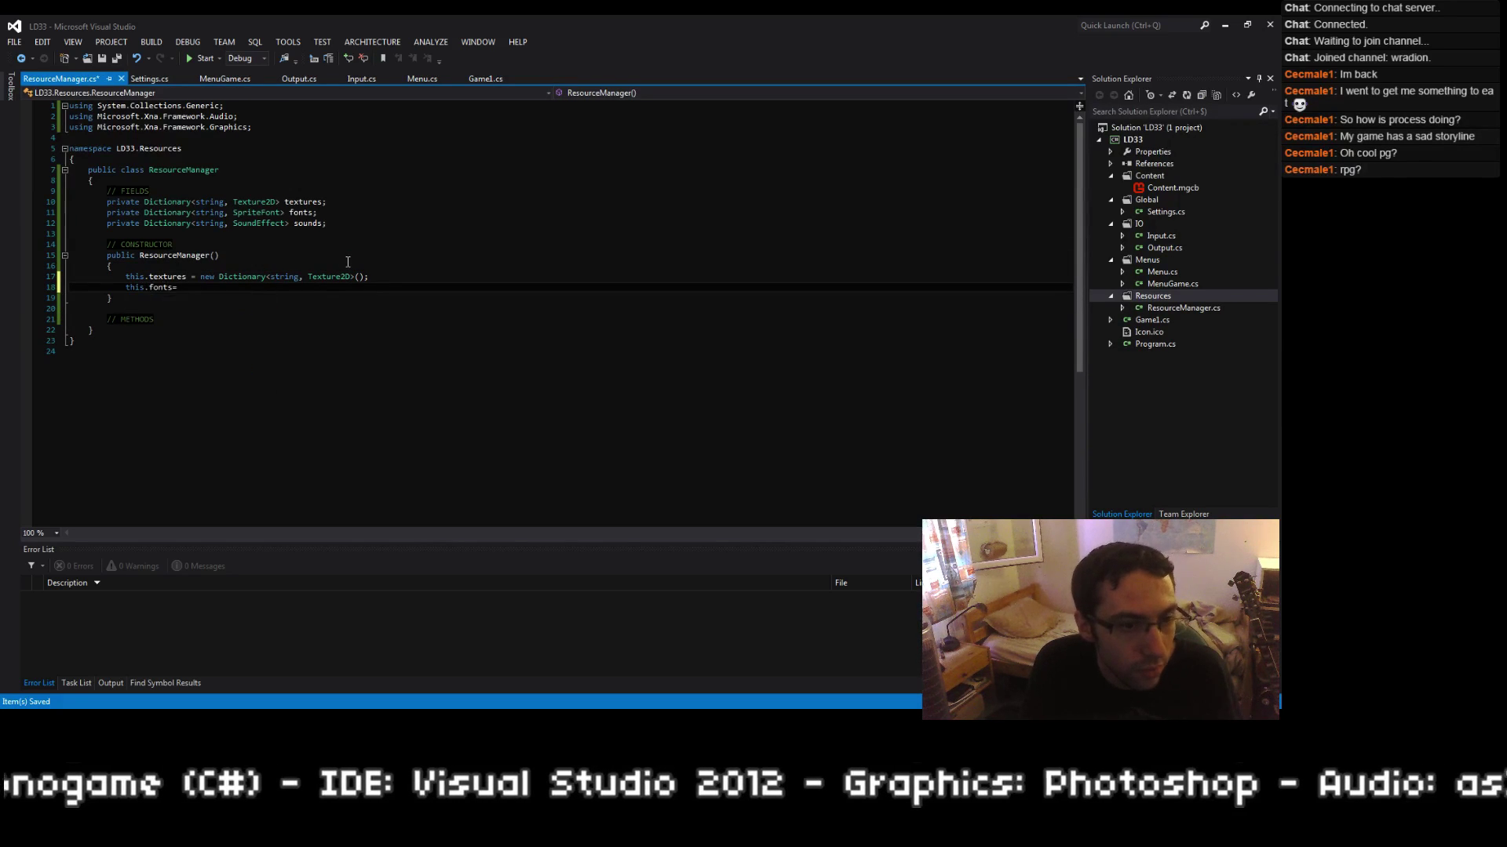
pyautogui.write(' new Dictionary<string, SpriteFont>();')
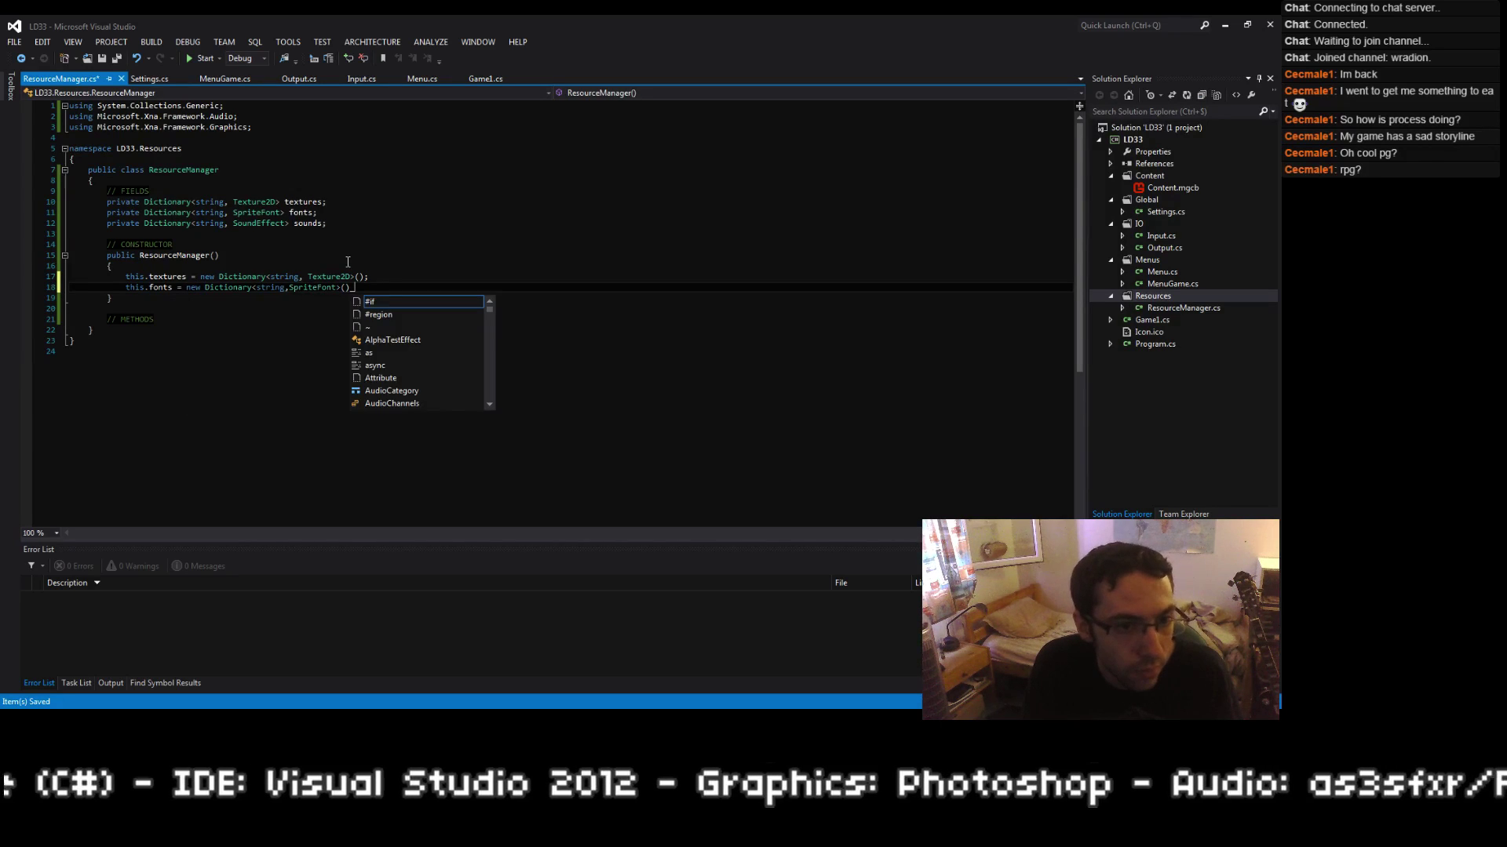
pyautogui.press('Return')
pyautogui.write('this.sounds = ')
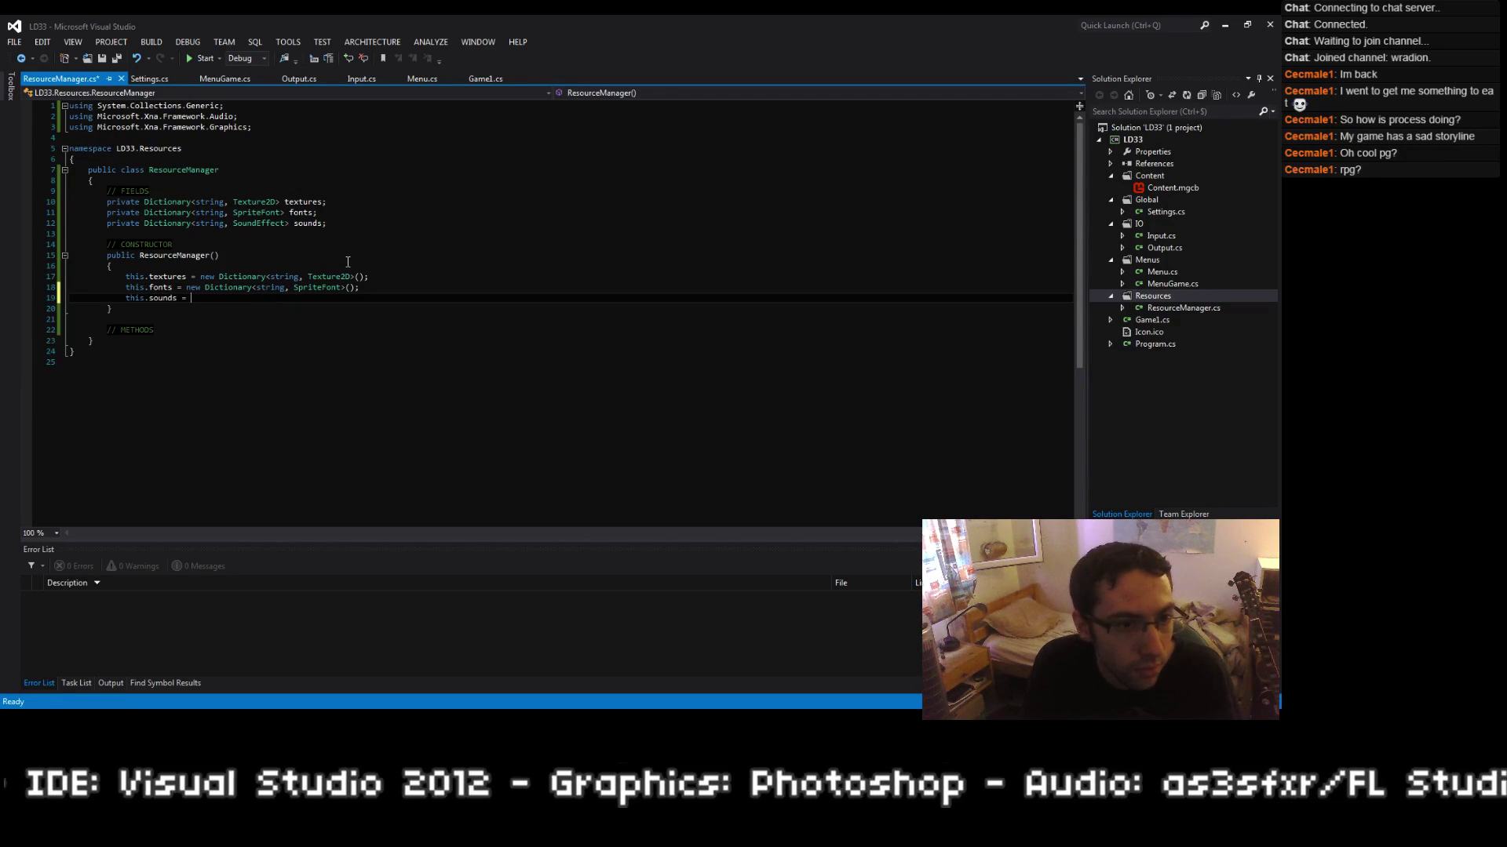
pyautogui.write('new Dictionary<string, SoundEffect>();')
pyautogui.hotkey('ctrl', 's')
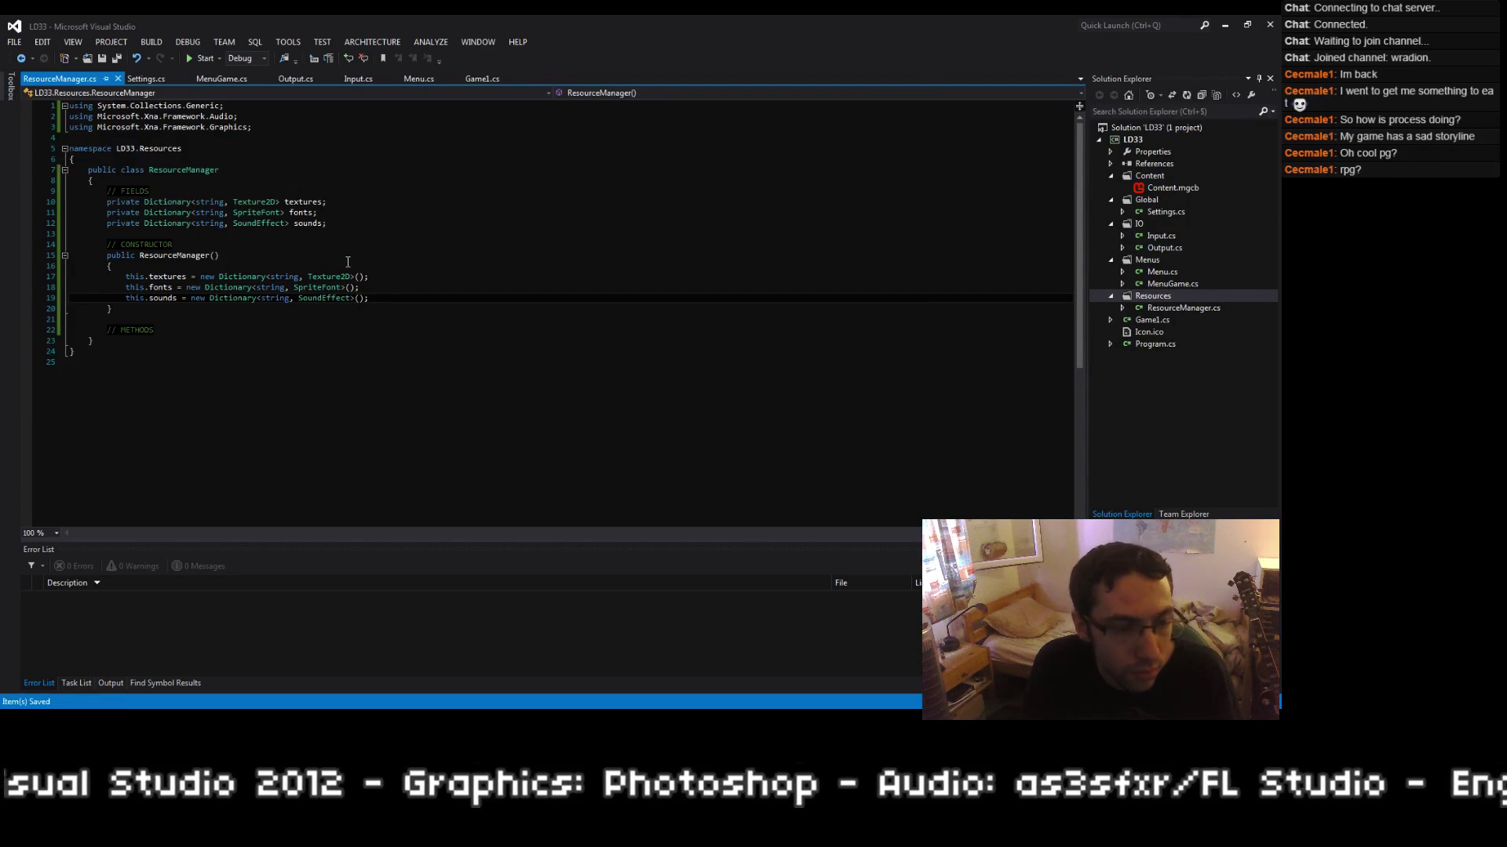
pyautogui.press('Down')
pyautogui.press('Down')
pyautogui.press('Down')
pyautogui.press('Return')
pyautogui.write('p')
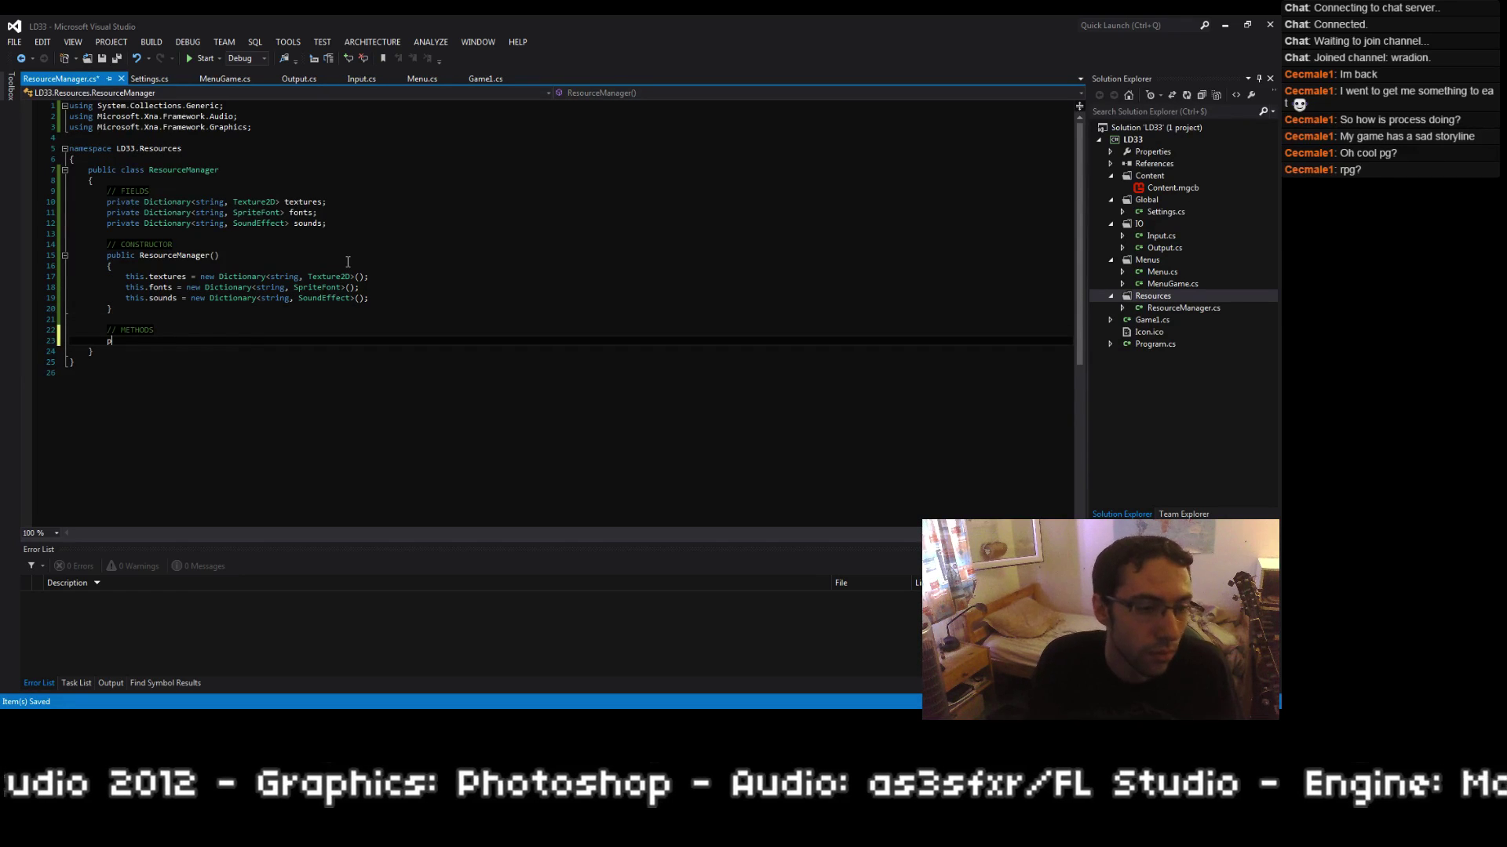
pyautogui.write('ublic')
pyautogui.hotkey('ctrl', 's')
pyautogui.press('Home')
pyautogui.press('Home')
pyautogui.hotkey('shift', 'Down')
pyautogui.press('Delete')
pyautogui.hotkey('ctrl', 's')
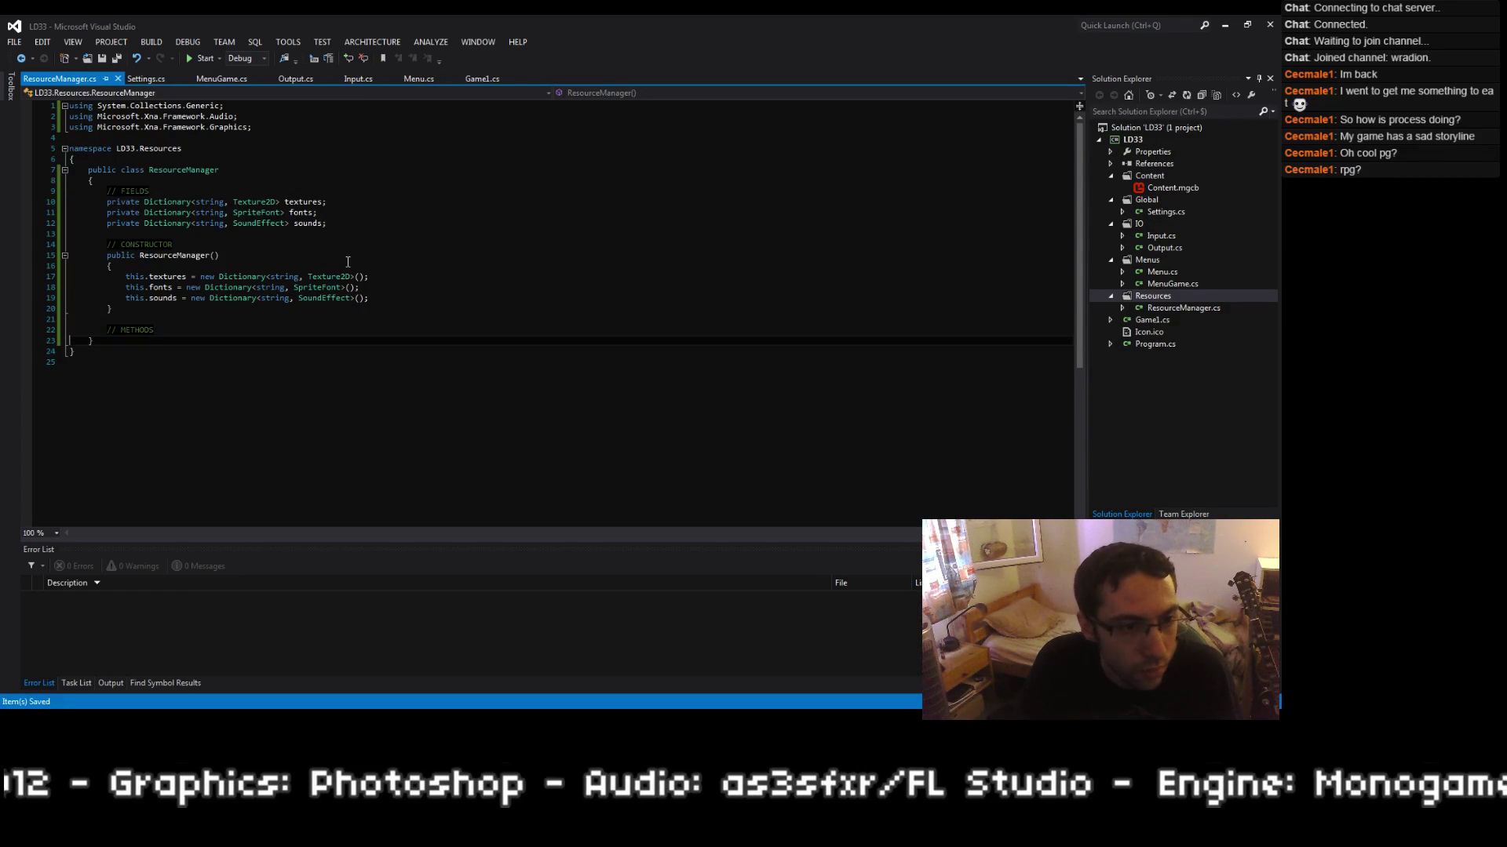
pyautogui.press('Up')
pyautogui.press('Up')
pyautogui.press('Up')
pyautogui.press('Up')
pyautogui.press('Up')
pyautogui.press('Up')
pyautogui.press('Up')
pyautogui.press('Up')
pyautogui.press('Down')
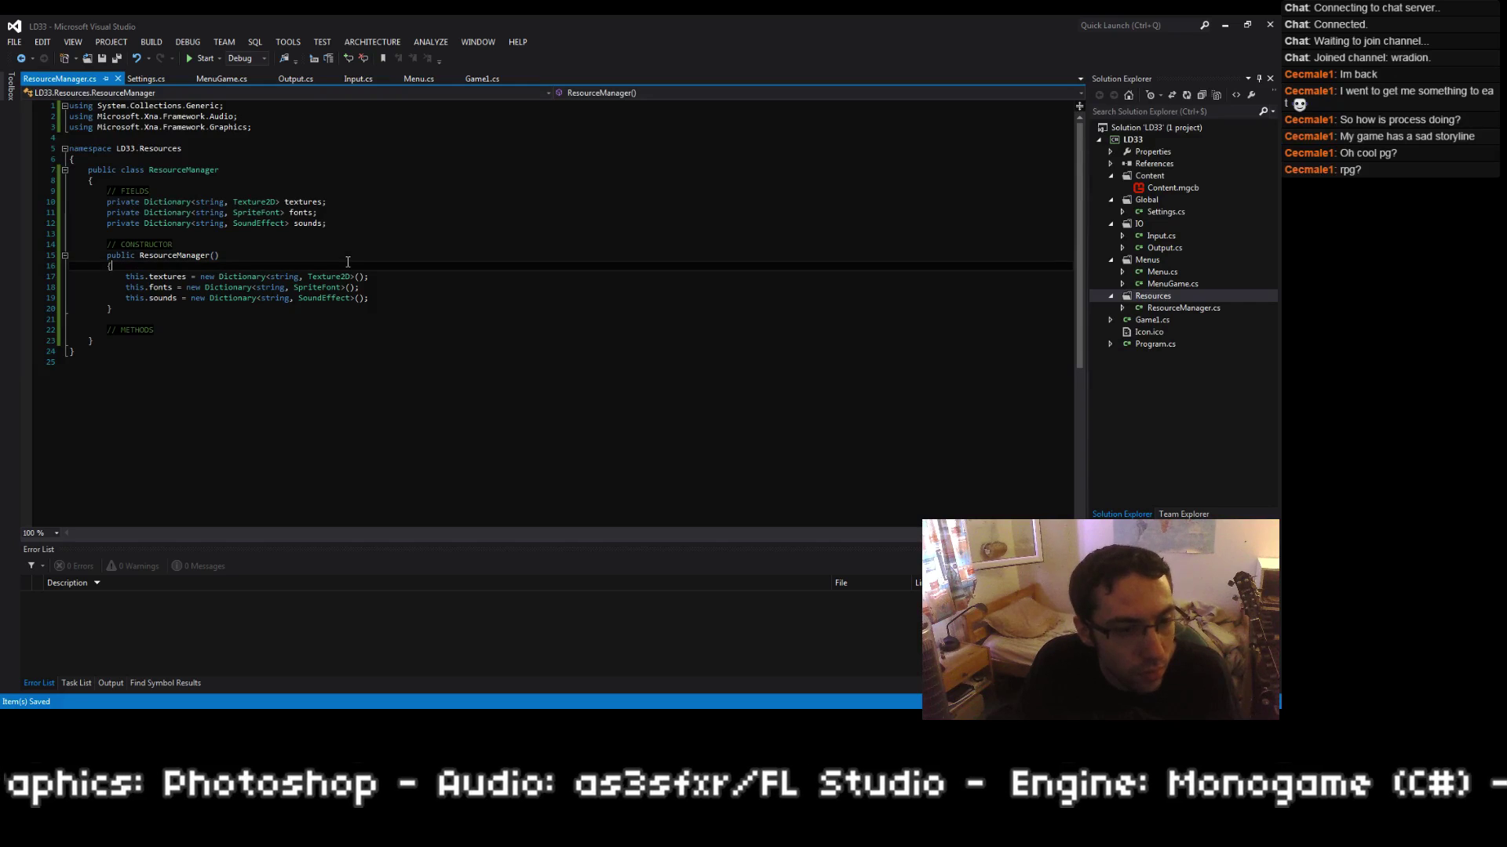
pyautogui.press('Down')
pyautogui.press('Down')
pyautogui.press('Down')
pyautogui.press('Down')
pyautogui.press('Down')
pyautogui.press('Down')
pyautogui.press('Down')
pyautogui.press('Up')
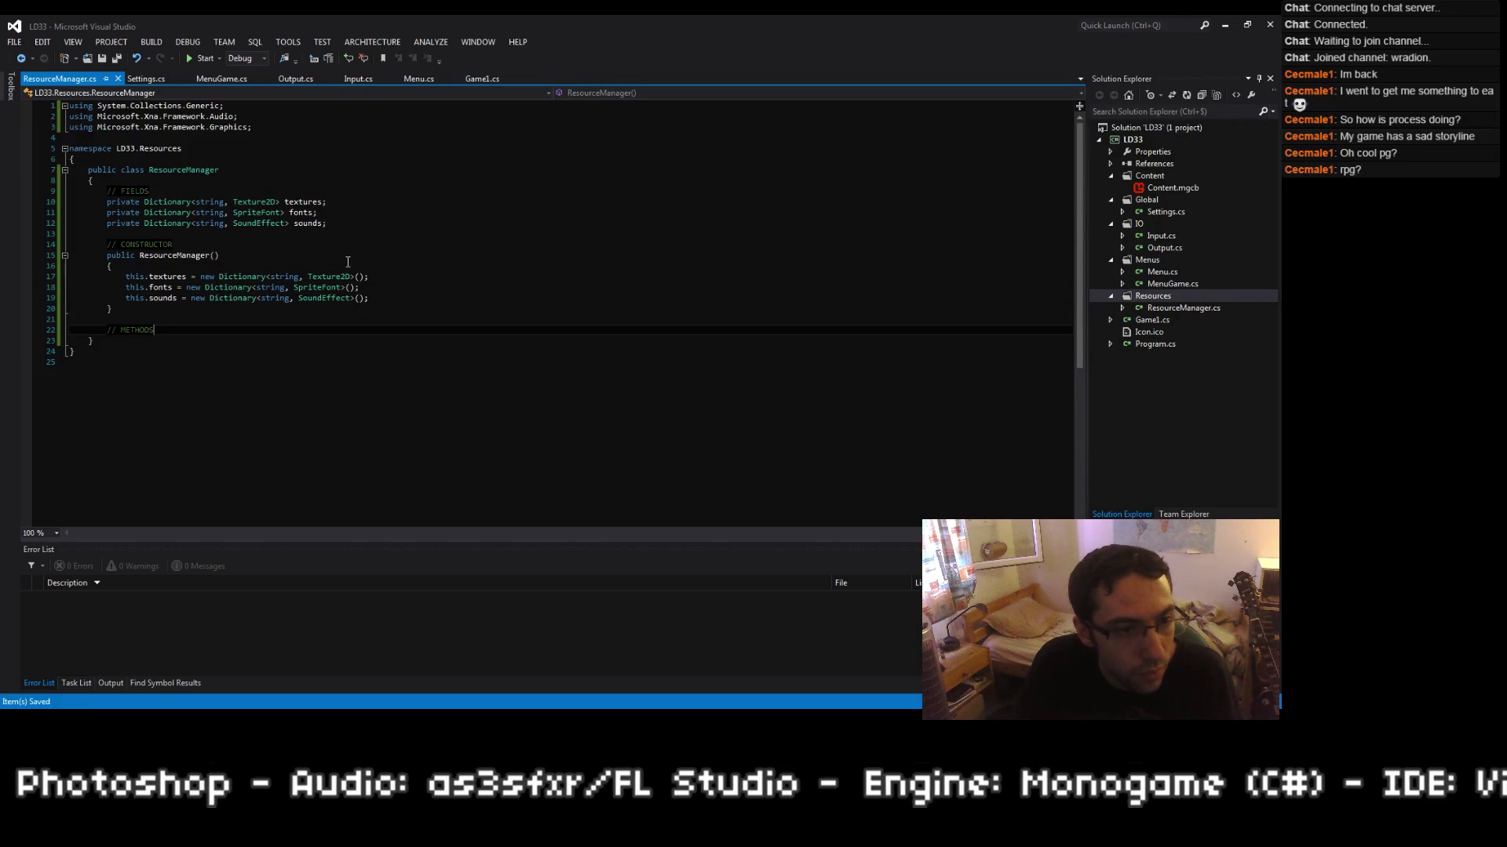
pyautogui.press('Up')
pyautogui.press('Up')
pyautogui.press('Up')
pyautogui.press('Up')
pyautogui.press('Up')
pyautogui.press('Up')
pyautogui.press('Up')
pyautogui.press('Up')
pyautogui.press('Up')
pyautogui.press('Up')
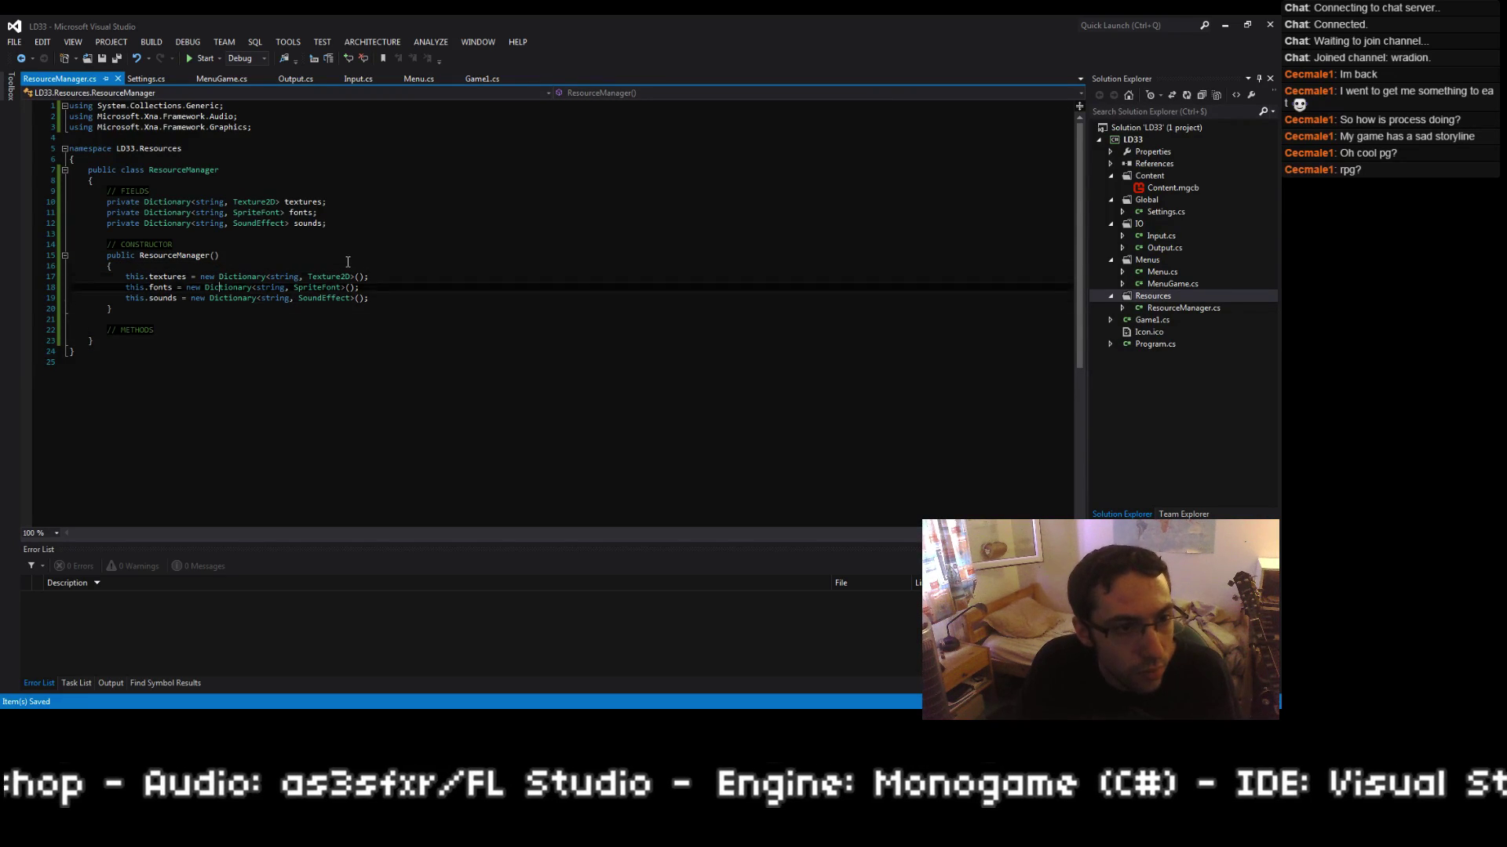
pyautogui.press('Down')
pyautogui.press('Down')
pyautogui.press('Down')
pyautogui.press('Down')
pyautogui.press('Down')
pyautogui.press('Down')
pyautogui.press('Down')
pyautogui.press('Down')
pyautogui.press('Down')
pyautogui.press('Down')
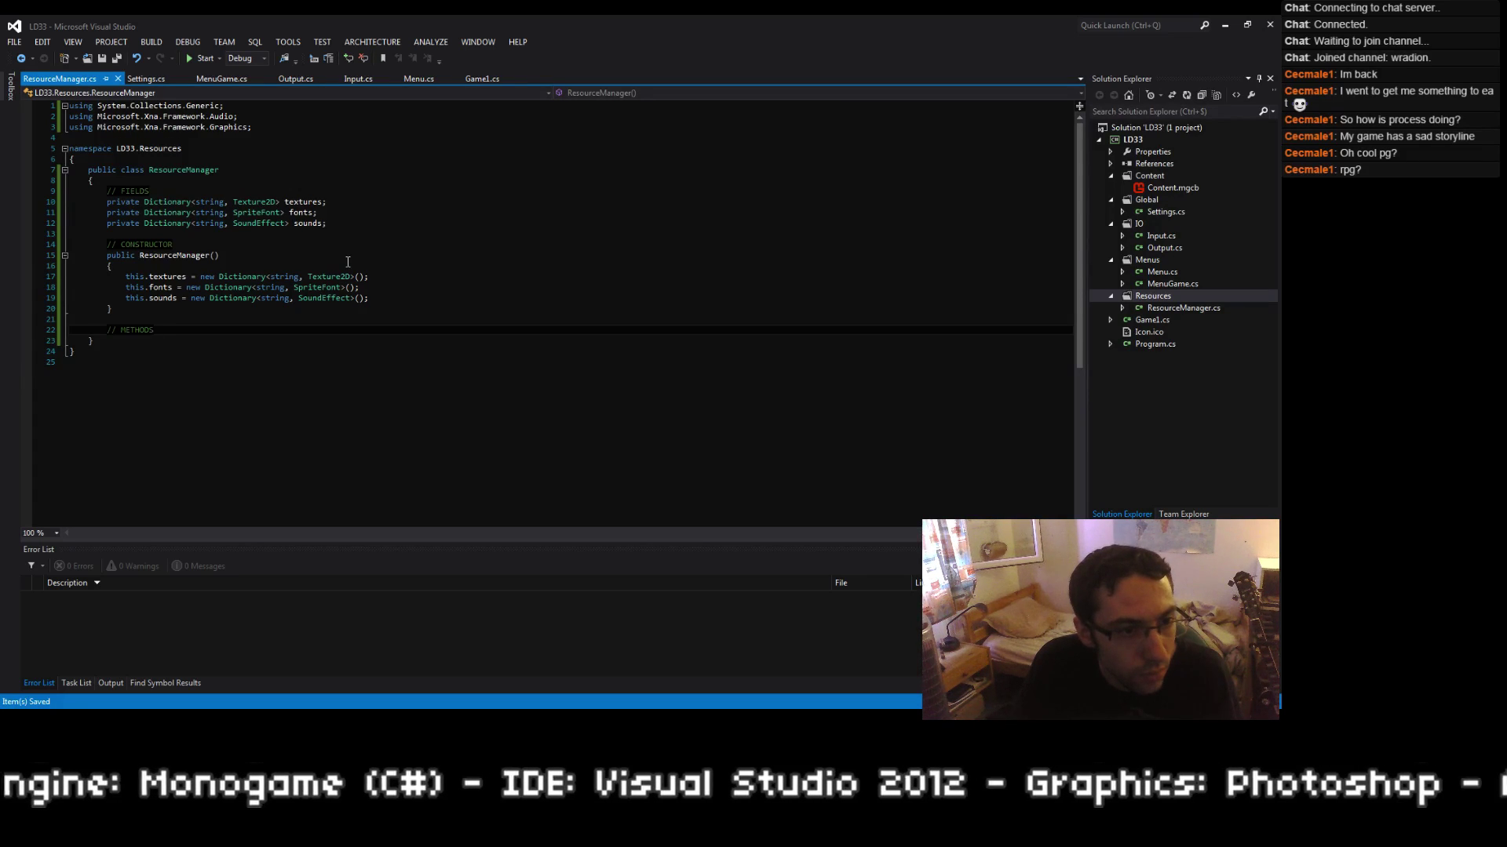
# Step: Add an empty public void LoadContent() method under the METHODS comment and save the file
pyautogui.press('Return')
pyautogui.write('public ')
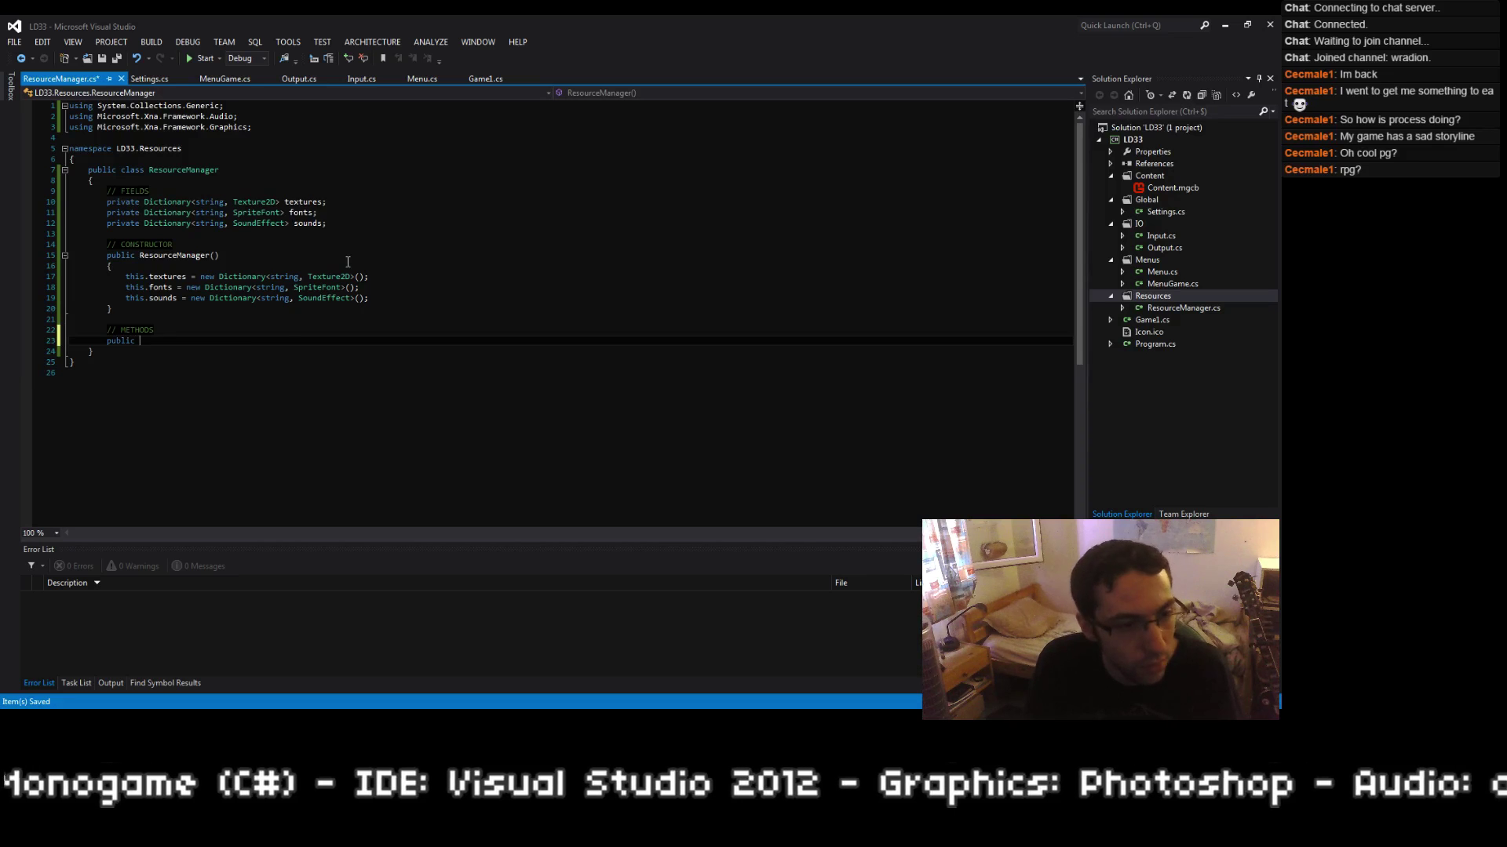
pyautogui.write('void')
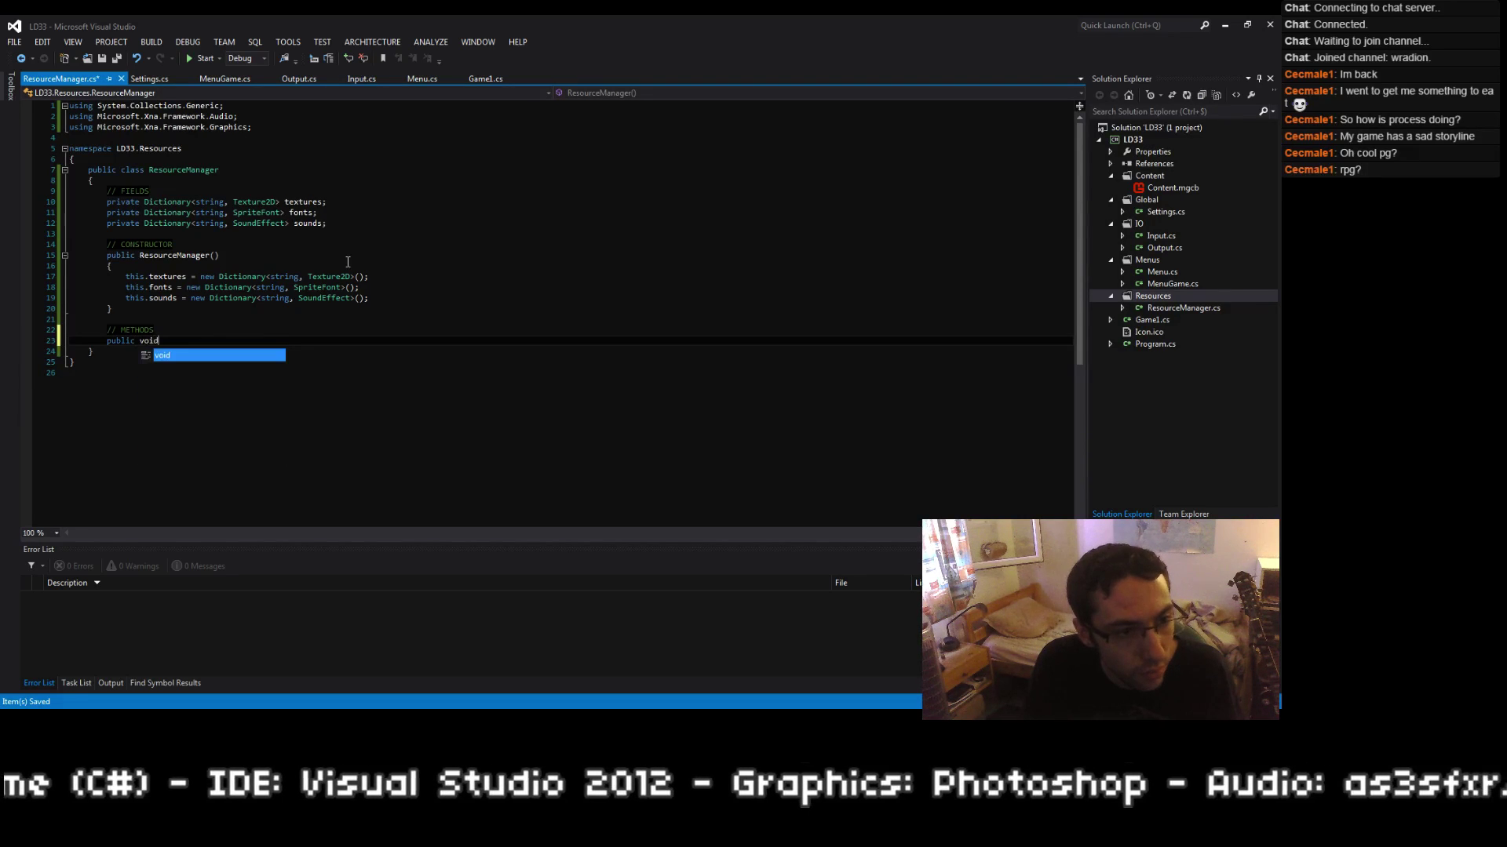
pyautogui.write(' LoadContent()')
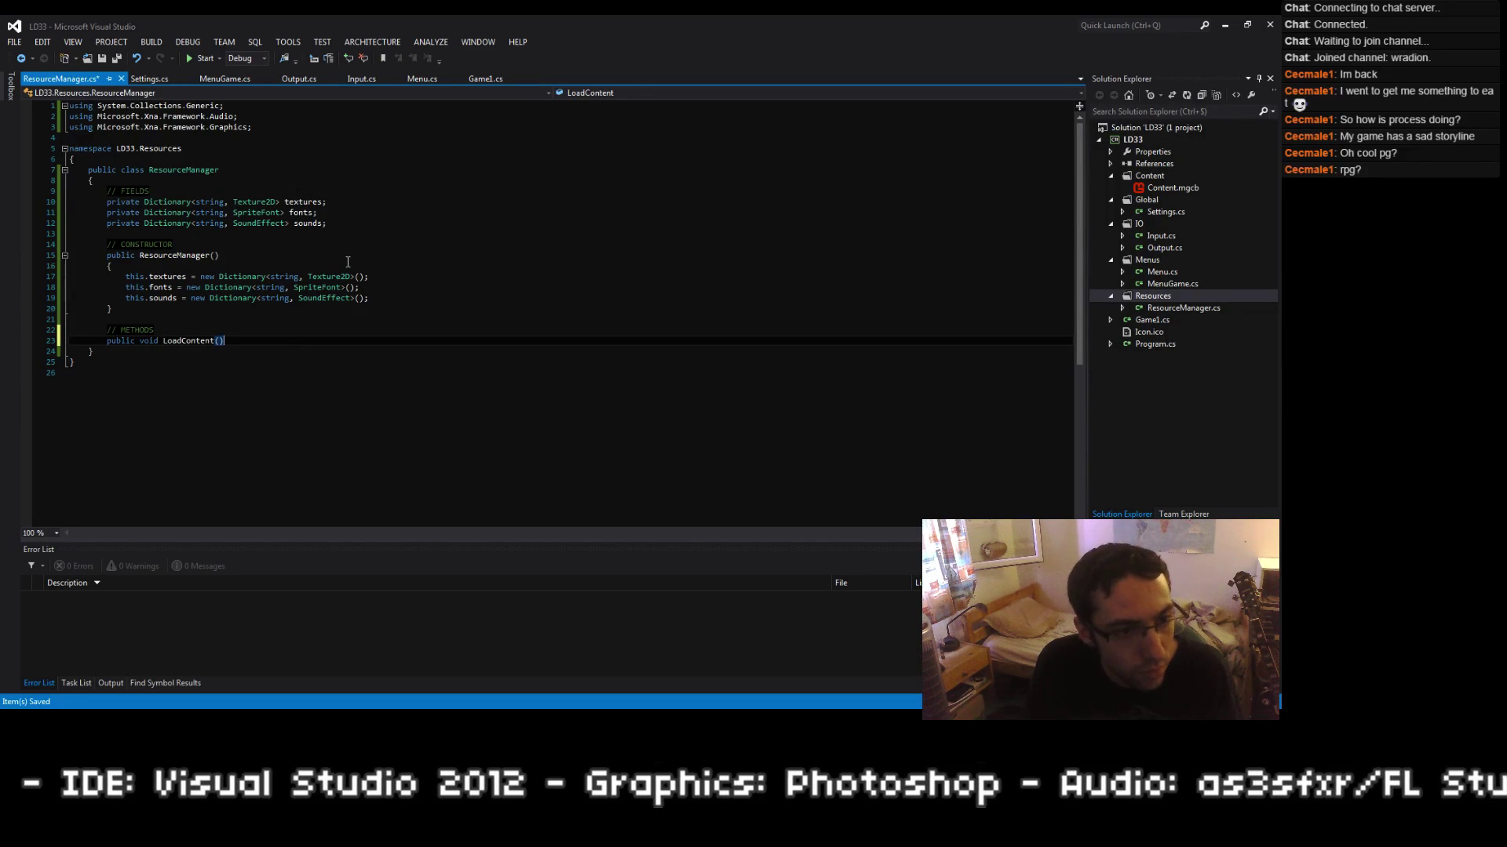
pyautogui.press('Return')
pyautogui.write('{')
pyautogui.press('Return')
pyautogui.write('}')
pyautogui.hotkey('ctrl', 's')
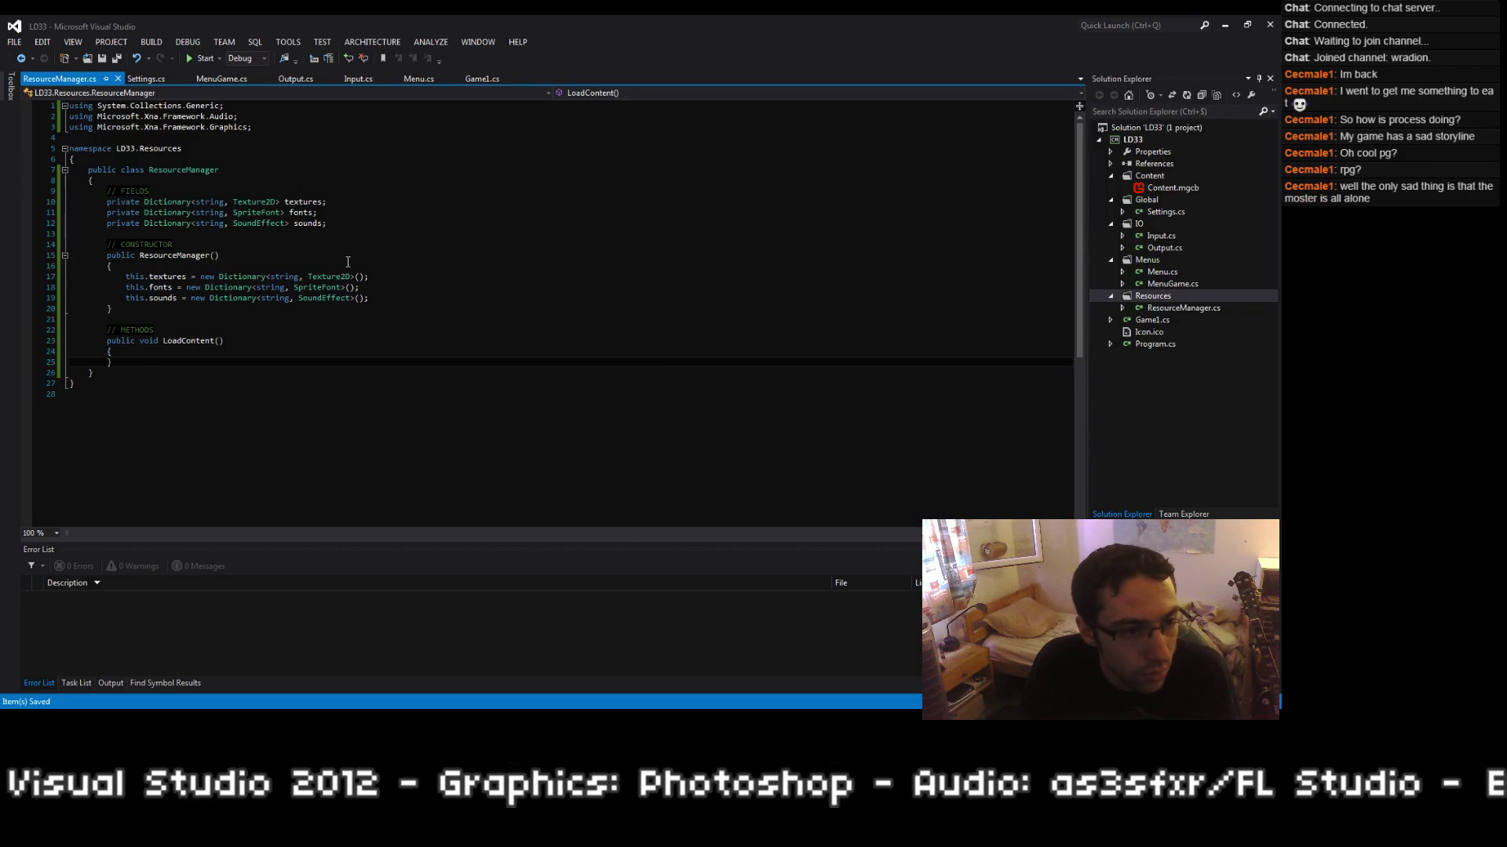
pyautogui.press('Up')
pyautogui.press('Up')
pyautogui.press('Home')
pyautogui.press('Home')
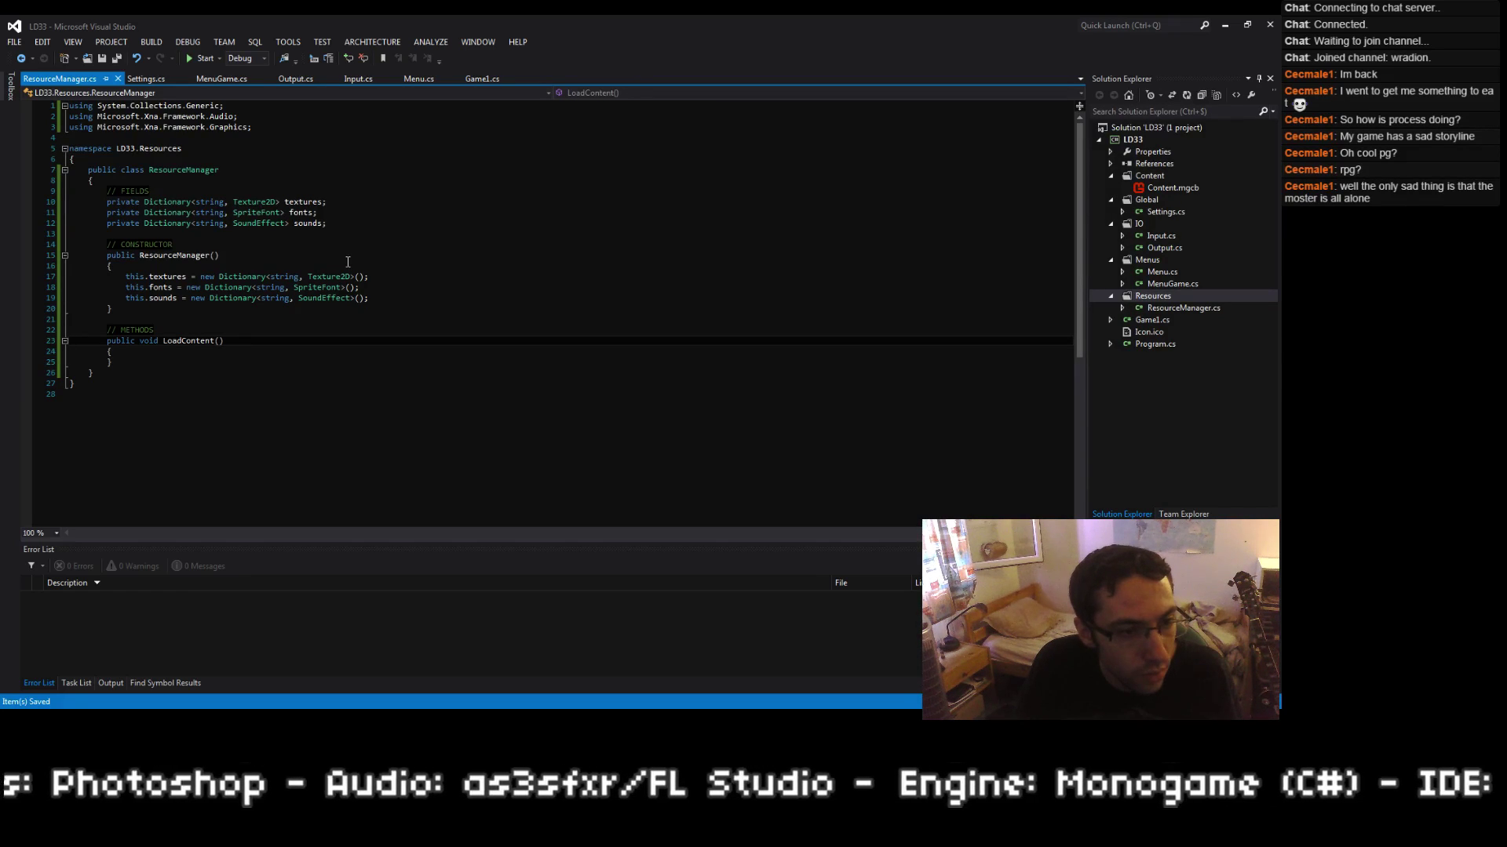
pyautogui.hotkey('shift', 'Down')
pyautogui.hotkey('shift', 'Down')
pyautogui.hotkey('shift', 'Down')
pyautogui.press('Up')
pyautogui.press('Down')
pyautogui.hotkey('shift', 'Down')
pyautogui.hotkey('shift', 'Down')
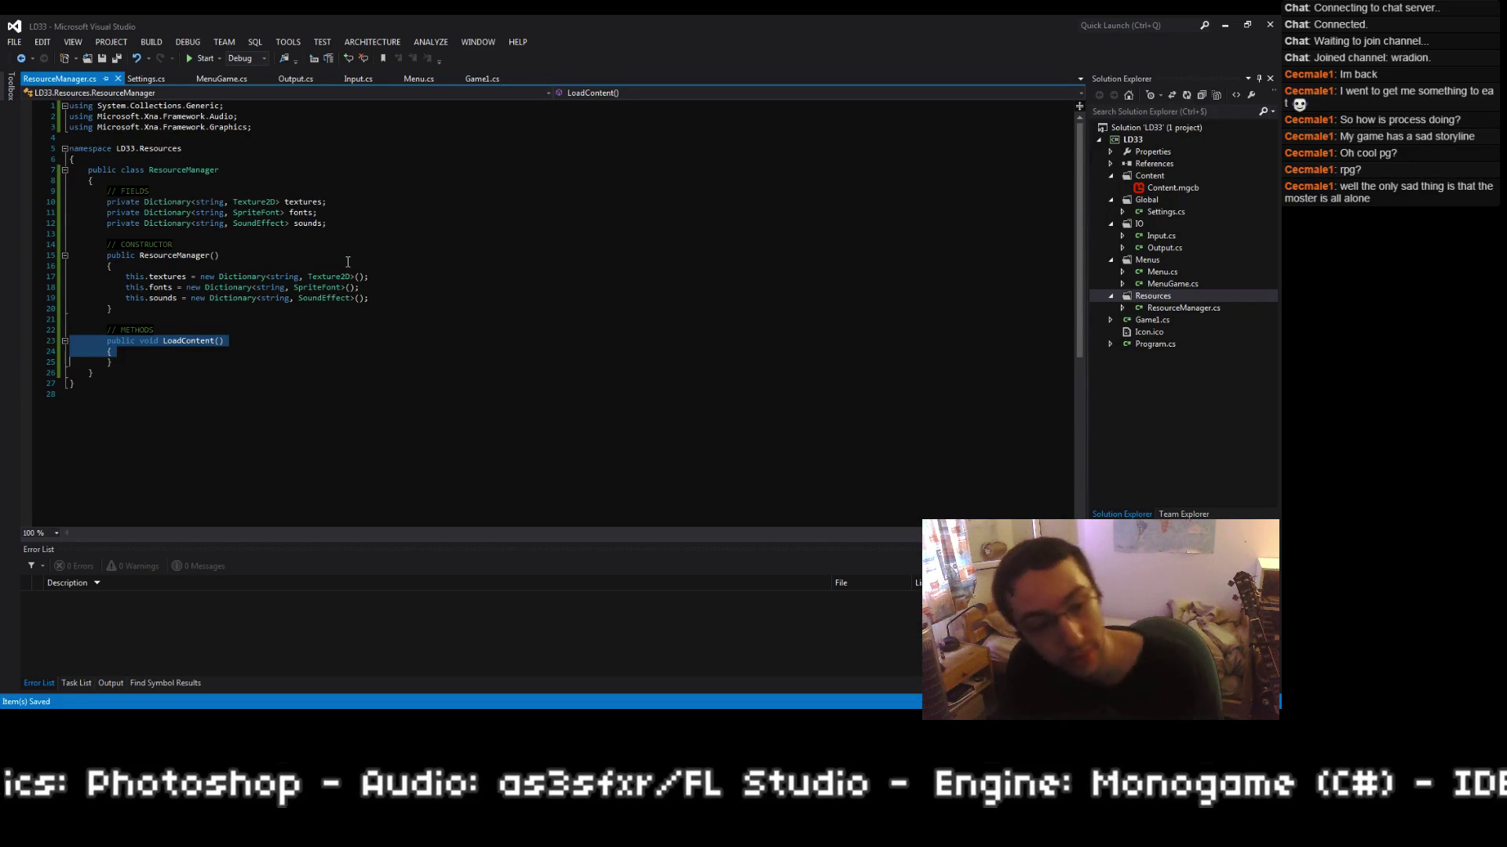
pyautogui.press('Right')
pyautogui.press('Down')
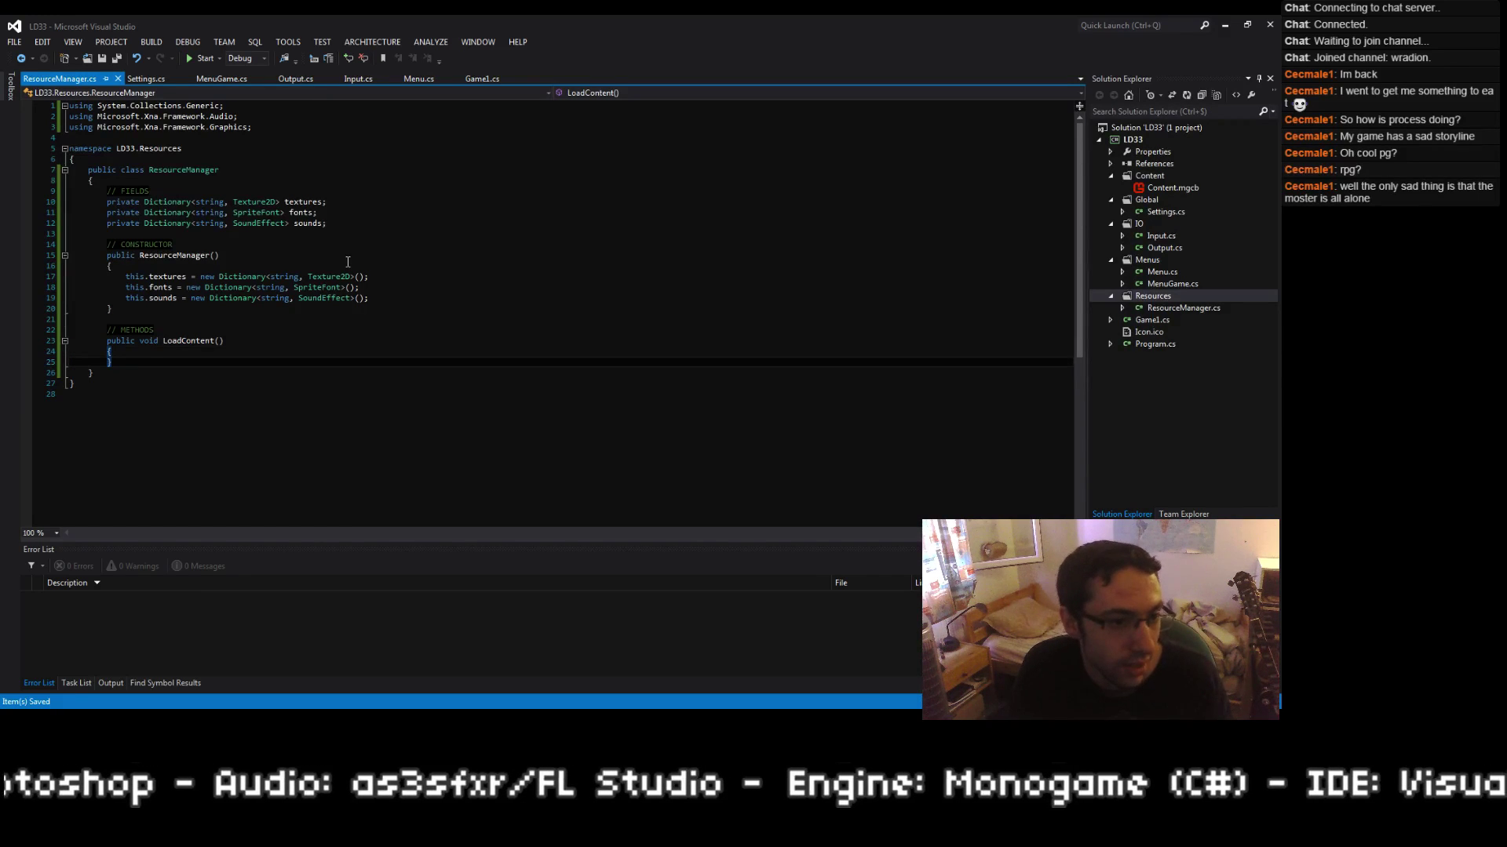
pyautogui.press('Up')
pyautogui.press('Up')
pyautogui.press('End')
pyautogui.press('Left')
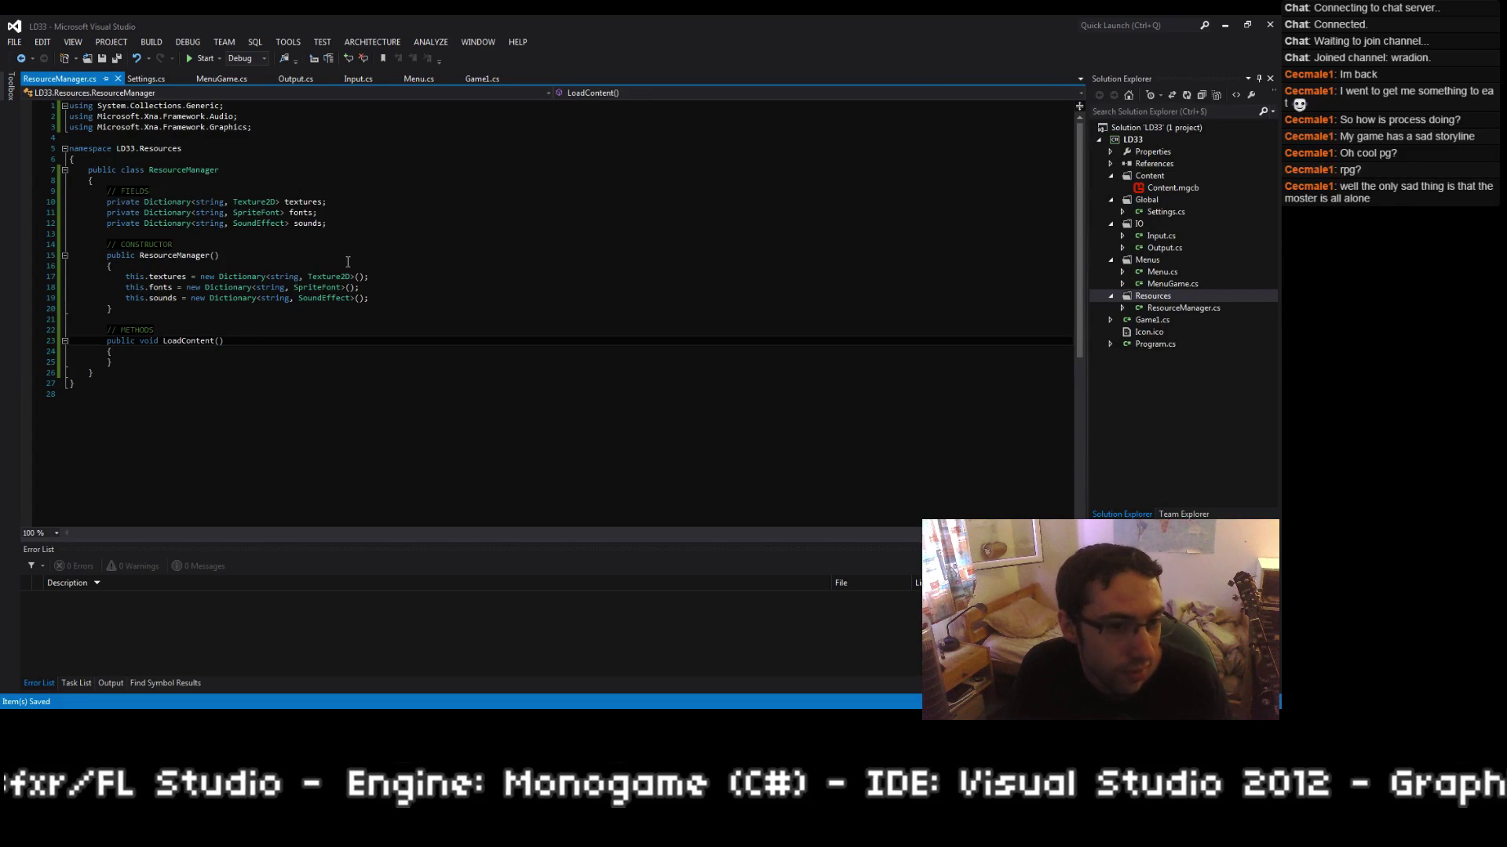
pyautogui.press('Down')
pyautogui.press('Return')
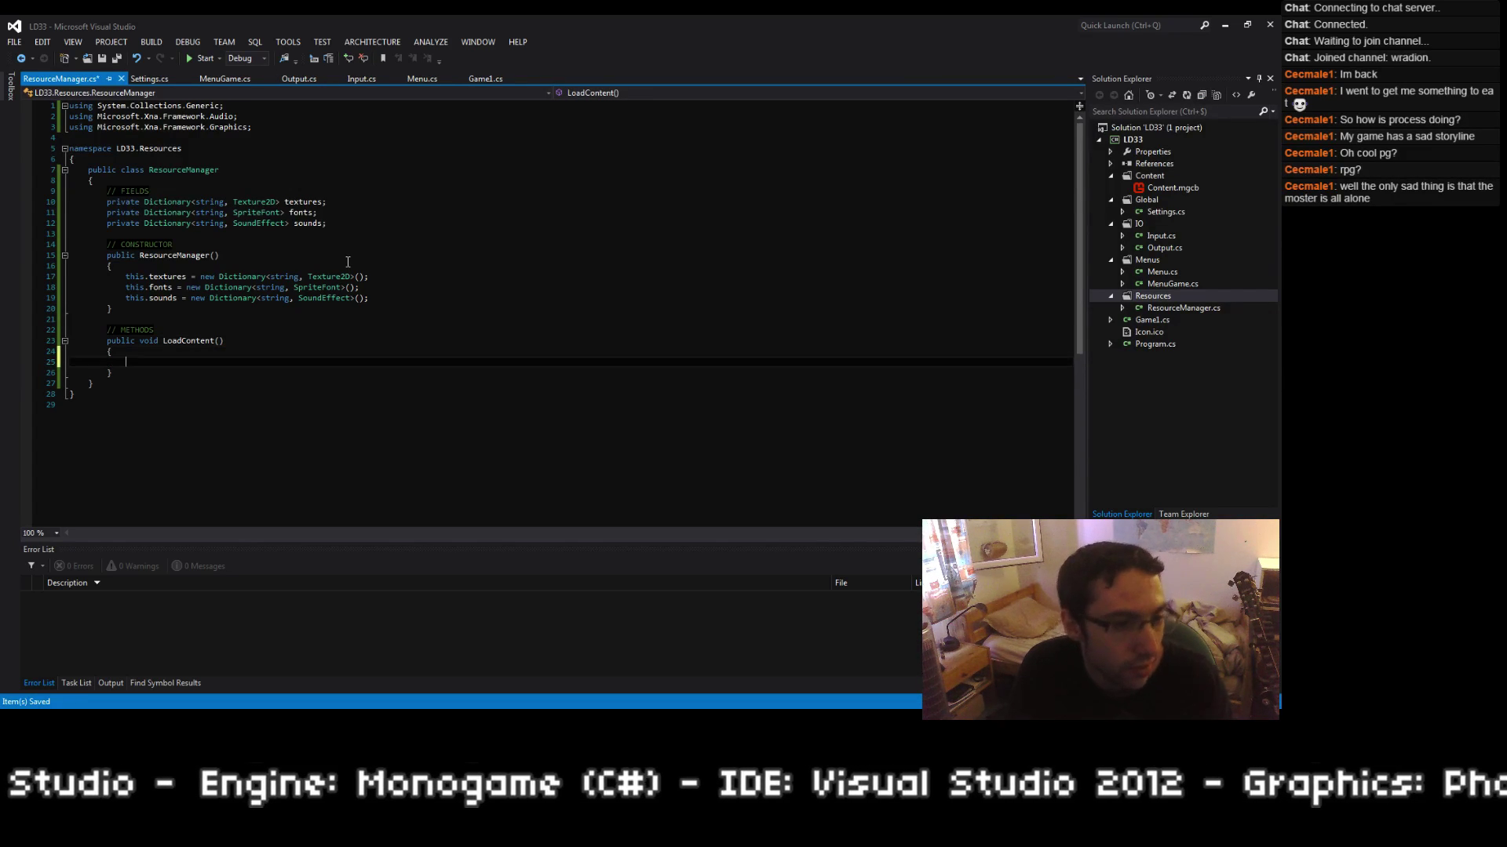
pyautogui.write('foreach')
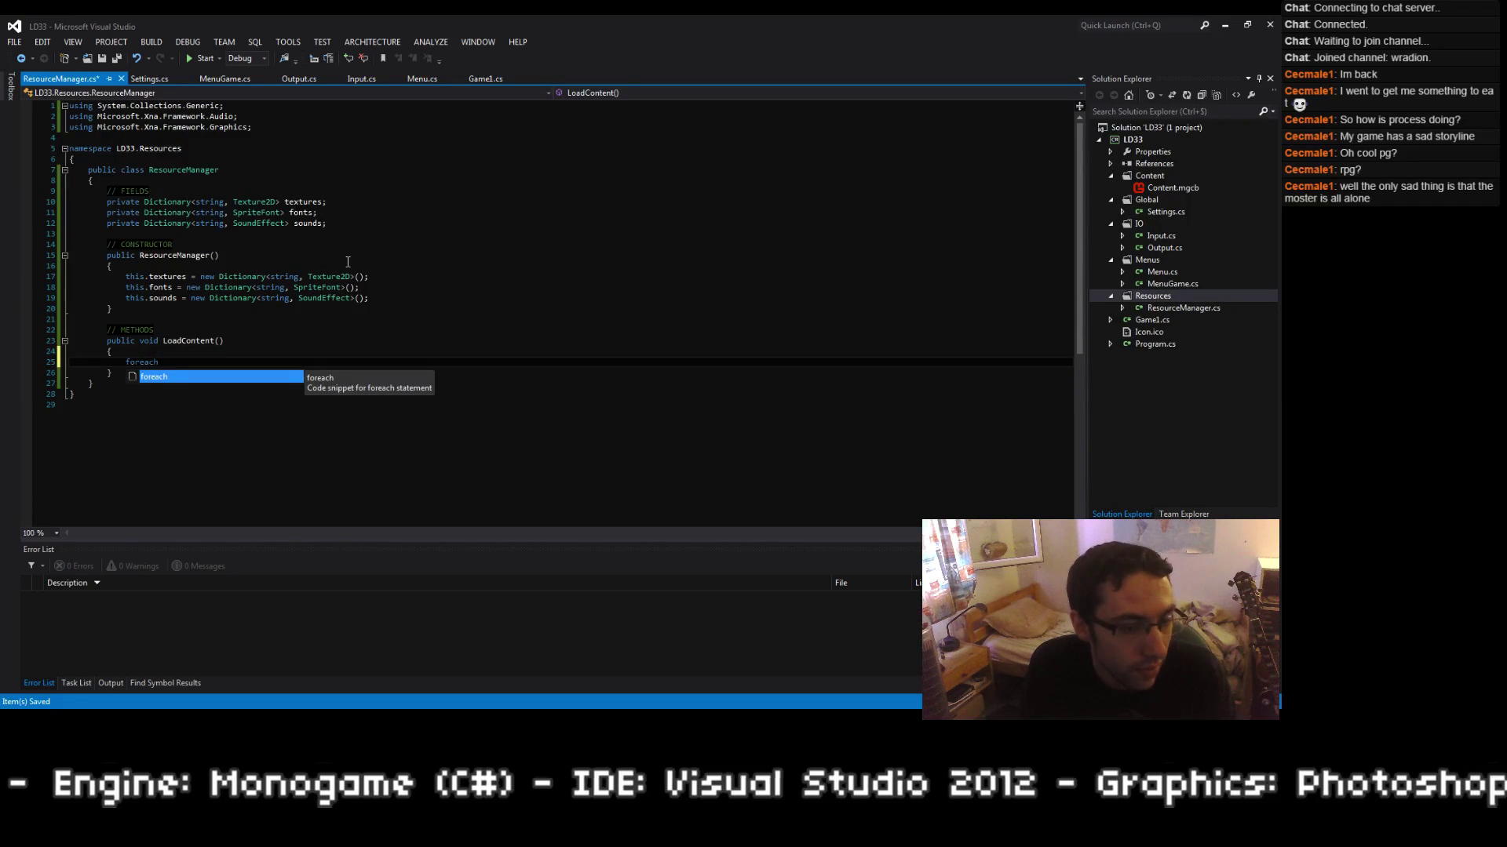
pyautogui.press('Home')
pyautogui.press('Home')
pyautogui.hotkey('shift', 'Down')
pyautogui.press('Delete')
pyautogui.hotkey('ctrl', 's')
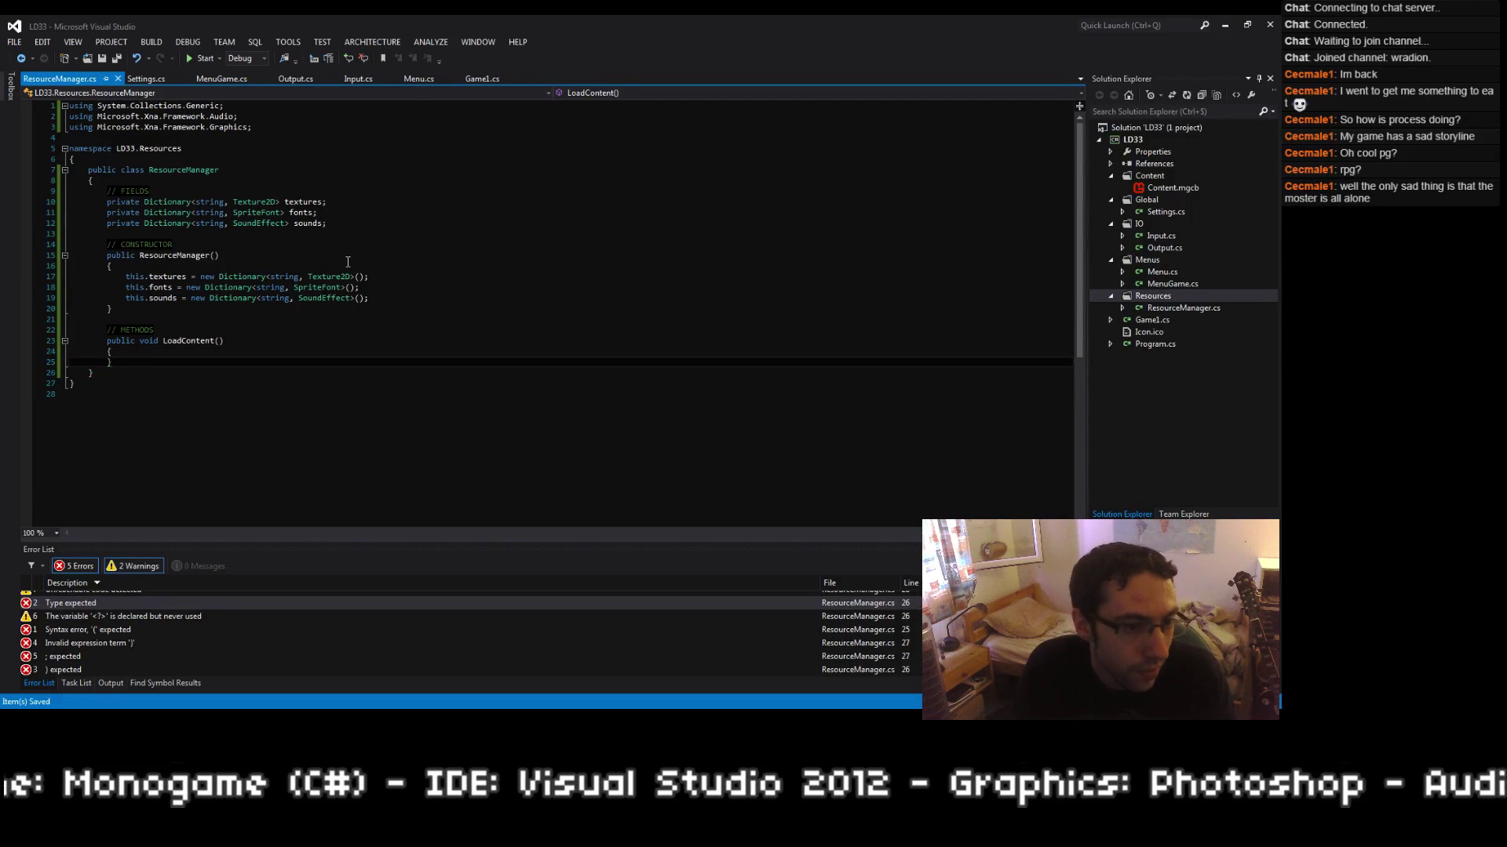
# Step: Give LoadContent a ContentManager parameter named content, import Microsoft.Xna.Framework.Content, and save the file
pyautogui.press('Up')
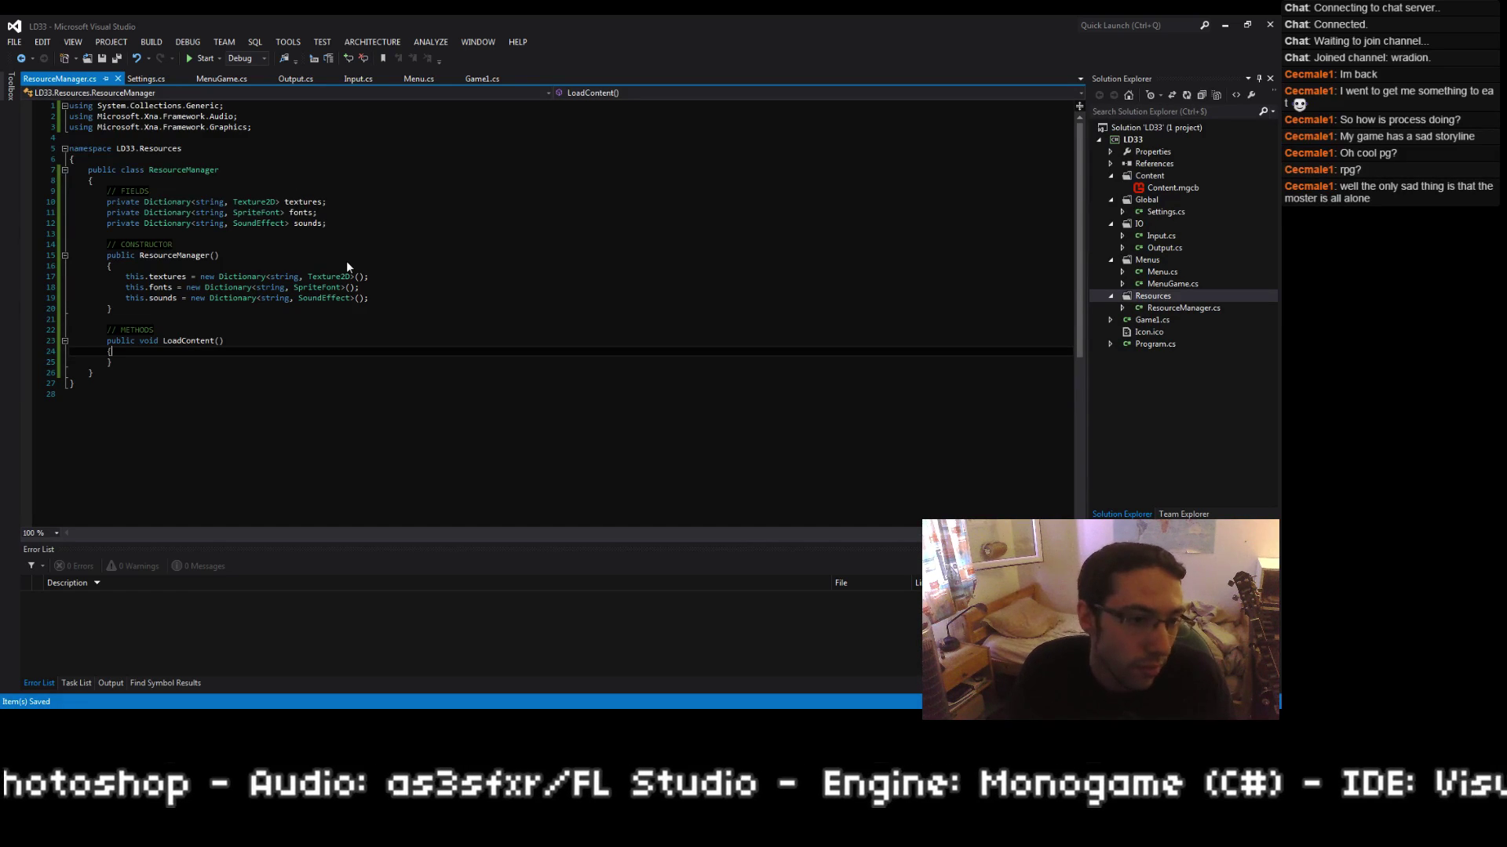
pyautogui.press('Up')
pyautogui.press('End')
pyautogui.press('Left')
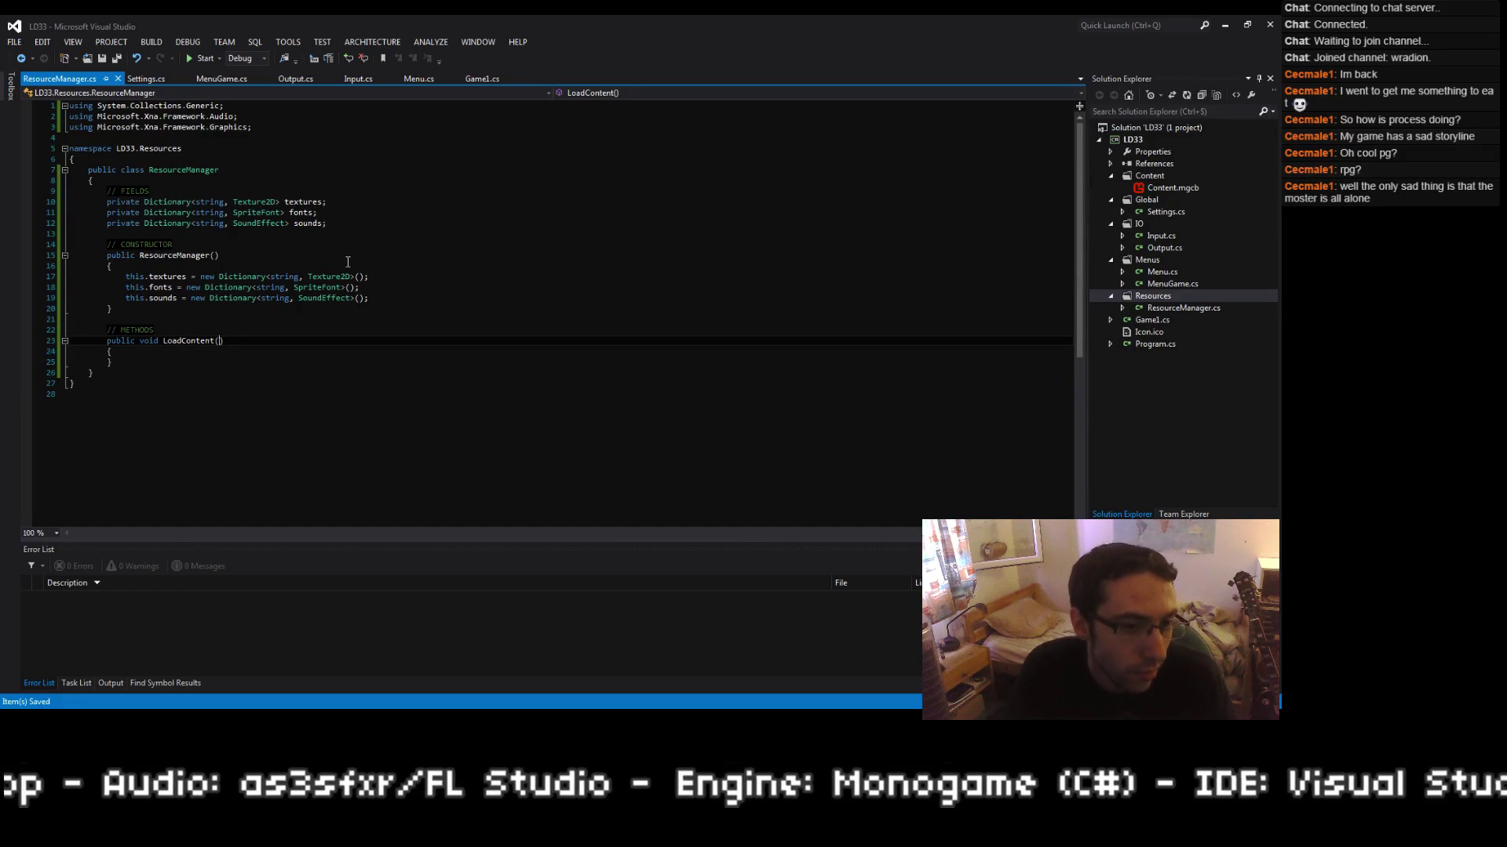
pyautogui.write('ContentMan')
pyautogui.write('ager content')
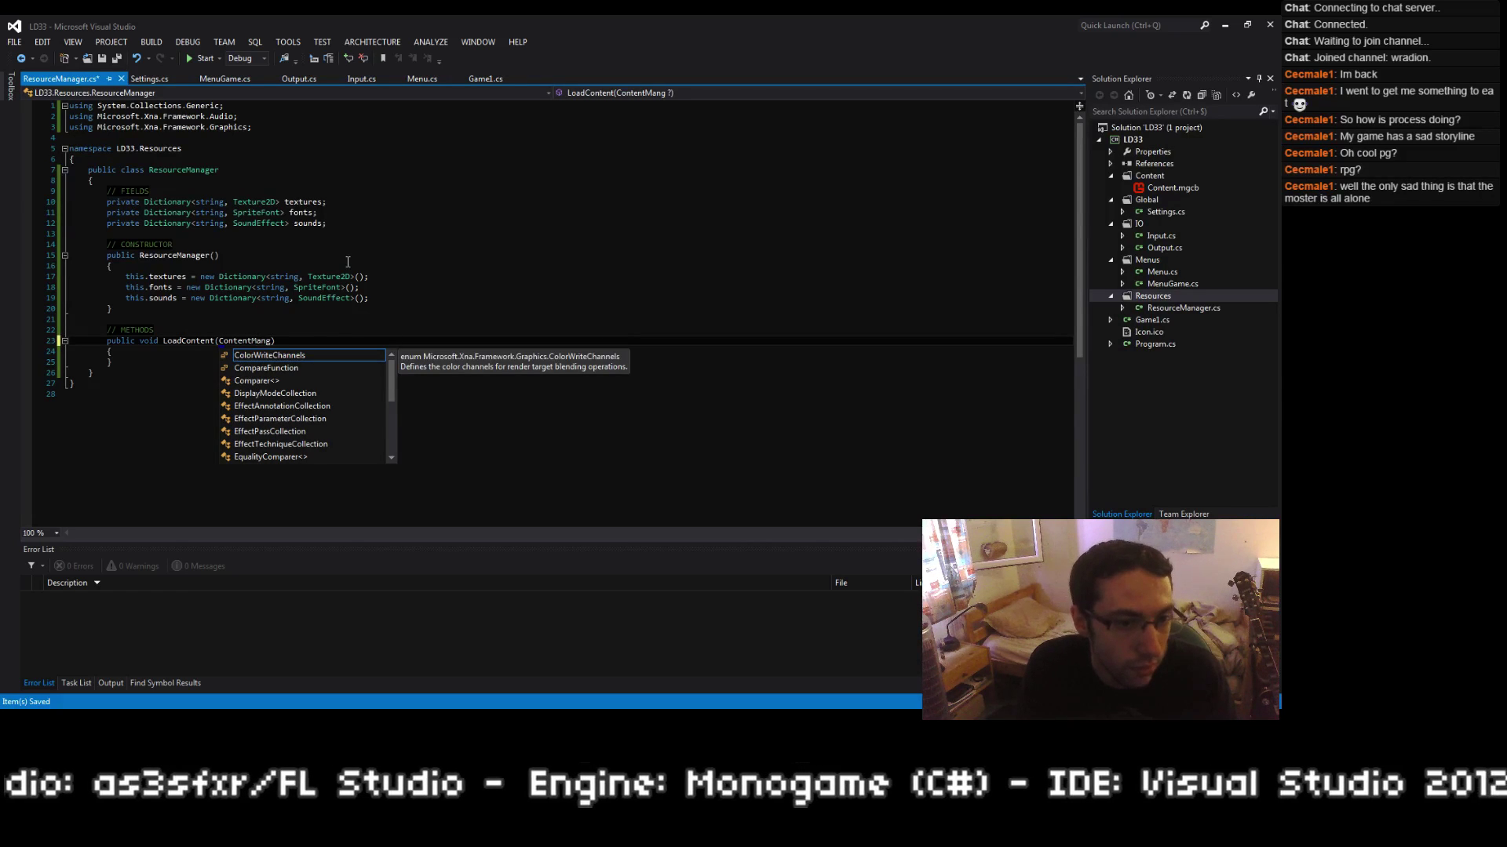
pyautogui.hotkey('ctrl', 'Left')
pyautogui.hotkey('ctrl', 'Left')
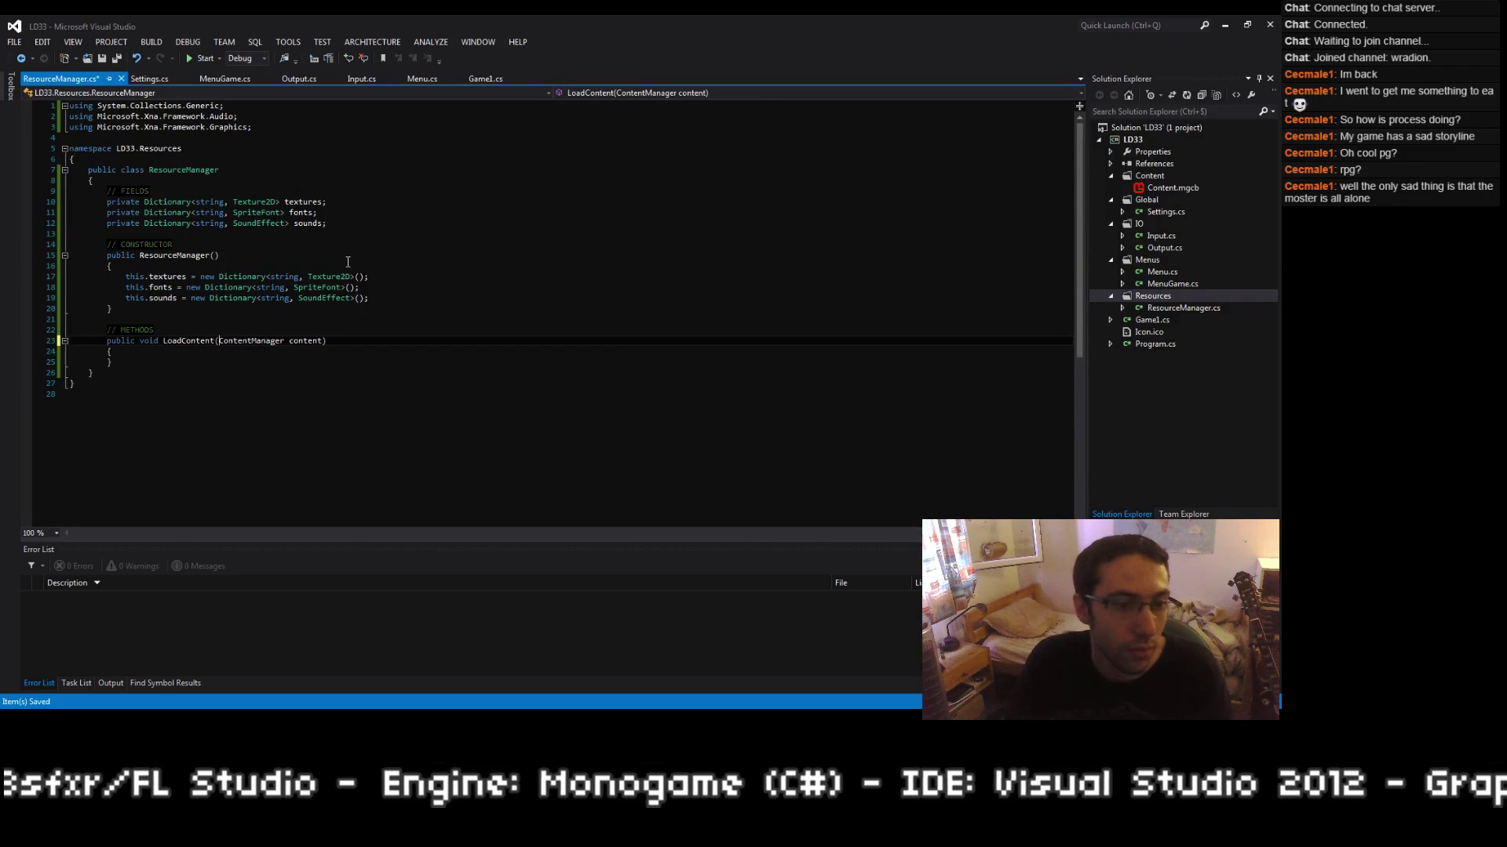
pyautogui.hotkey('ctrl', '.')
pyautogui.press('Return')
pyautogui.press('Down')
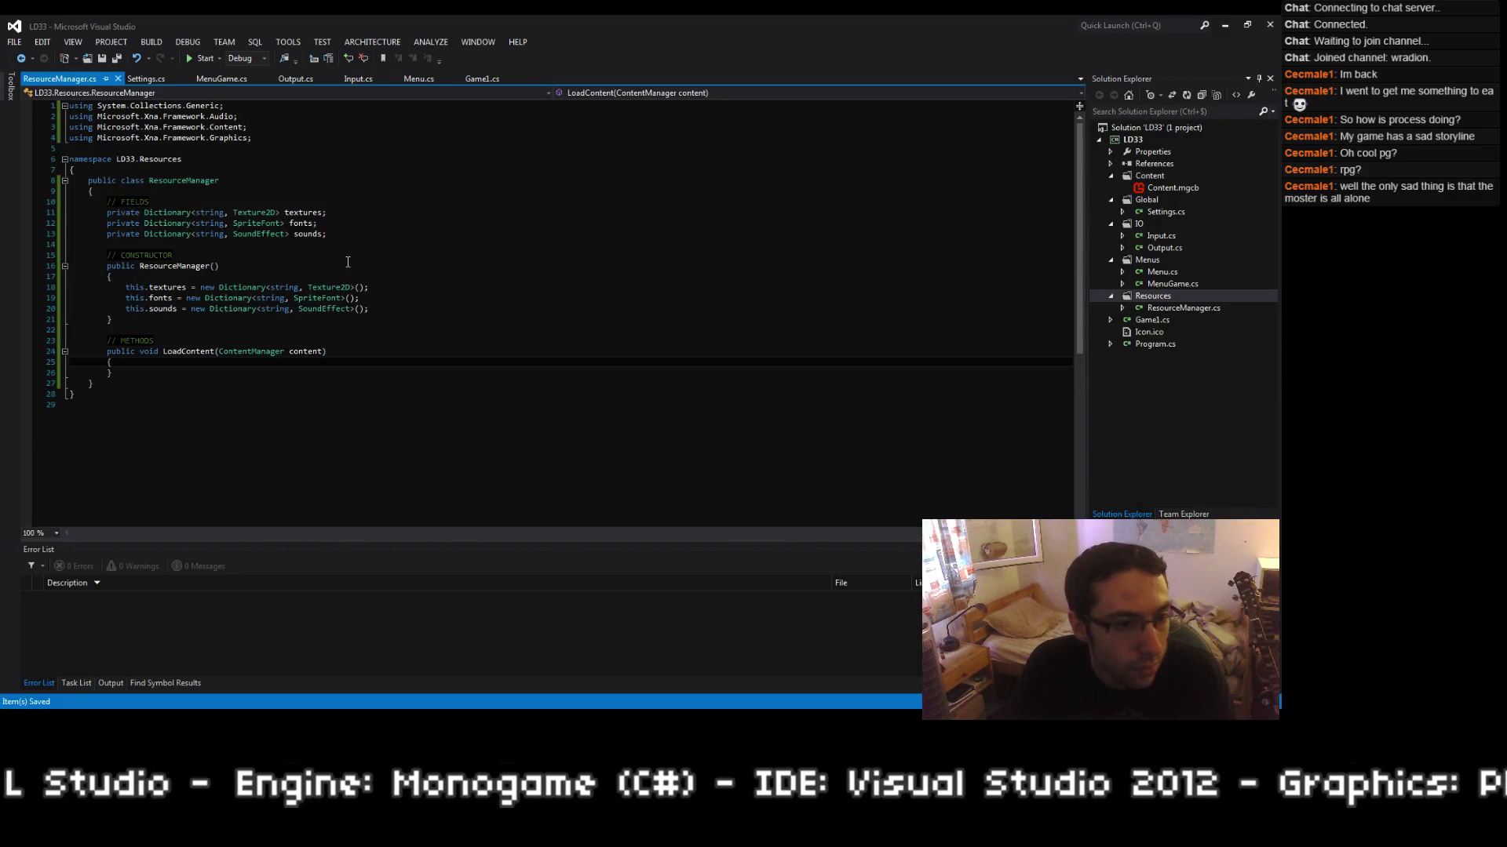
pyautogui.press('Up')
pyautogui.press('Up')
pyautogui.press('Up')
pyautogui.press('Up')
pyautogui.press('Up')
pyautogui.press('Up')
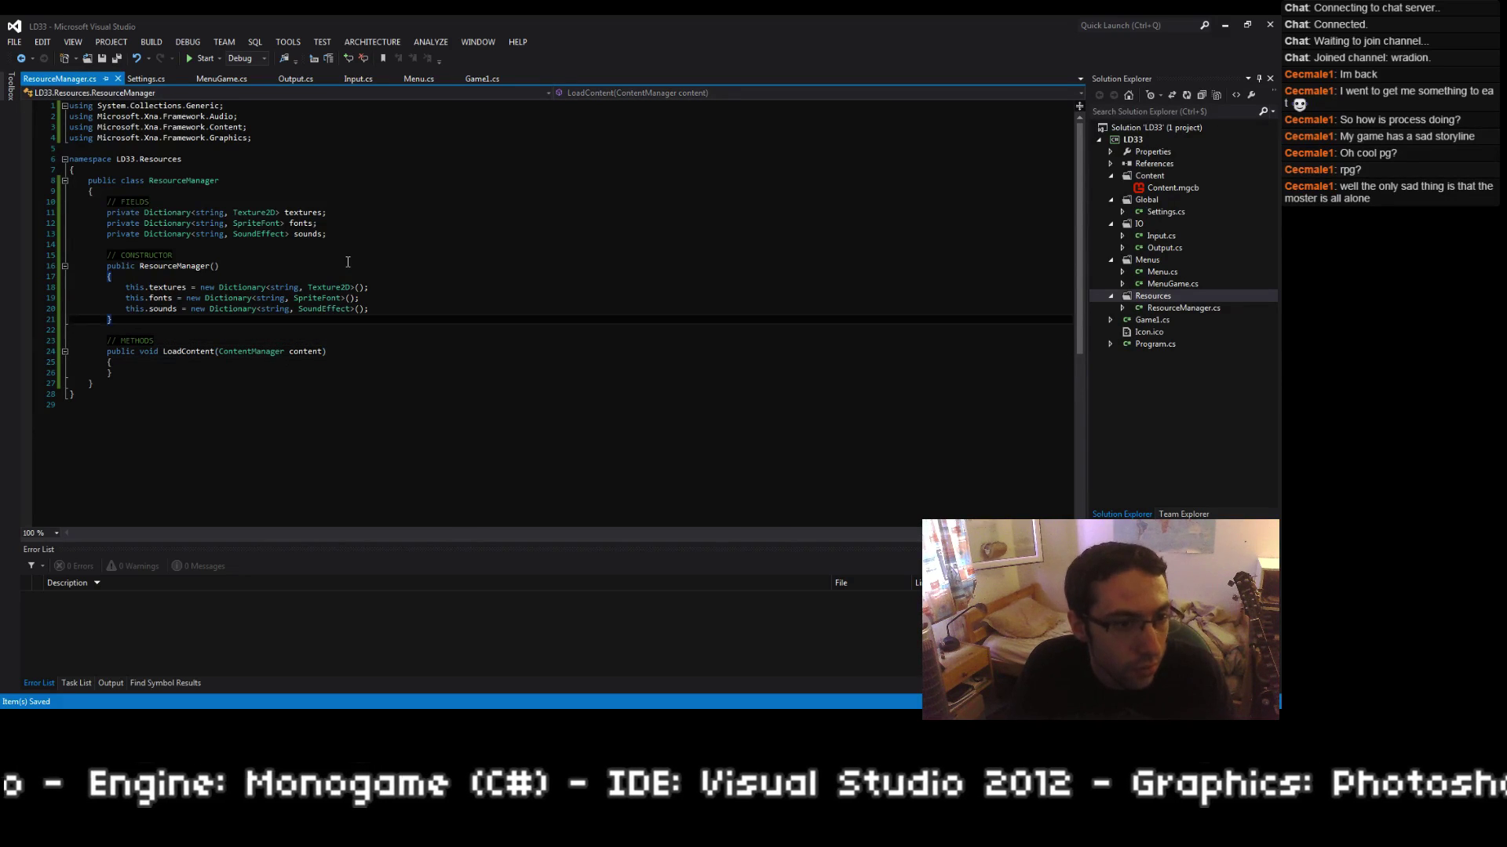
# Step: Add an empty public void UnloadContent(ContentManager content) method below LoadContent and save the file
pyautogui.press('Down')
pyautogui.press('Down')
pyautogui.press('Down')
pyautogui.press('Down')
pyautogui.press('Down')
pyautogui.press('Down')
pyautogui.press('Down')
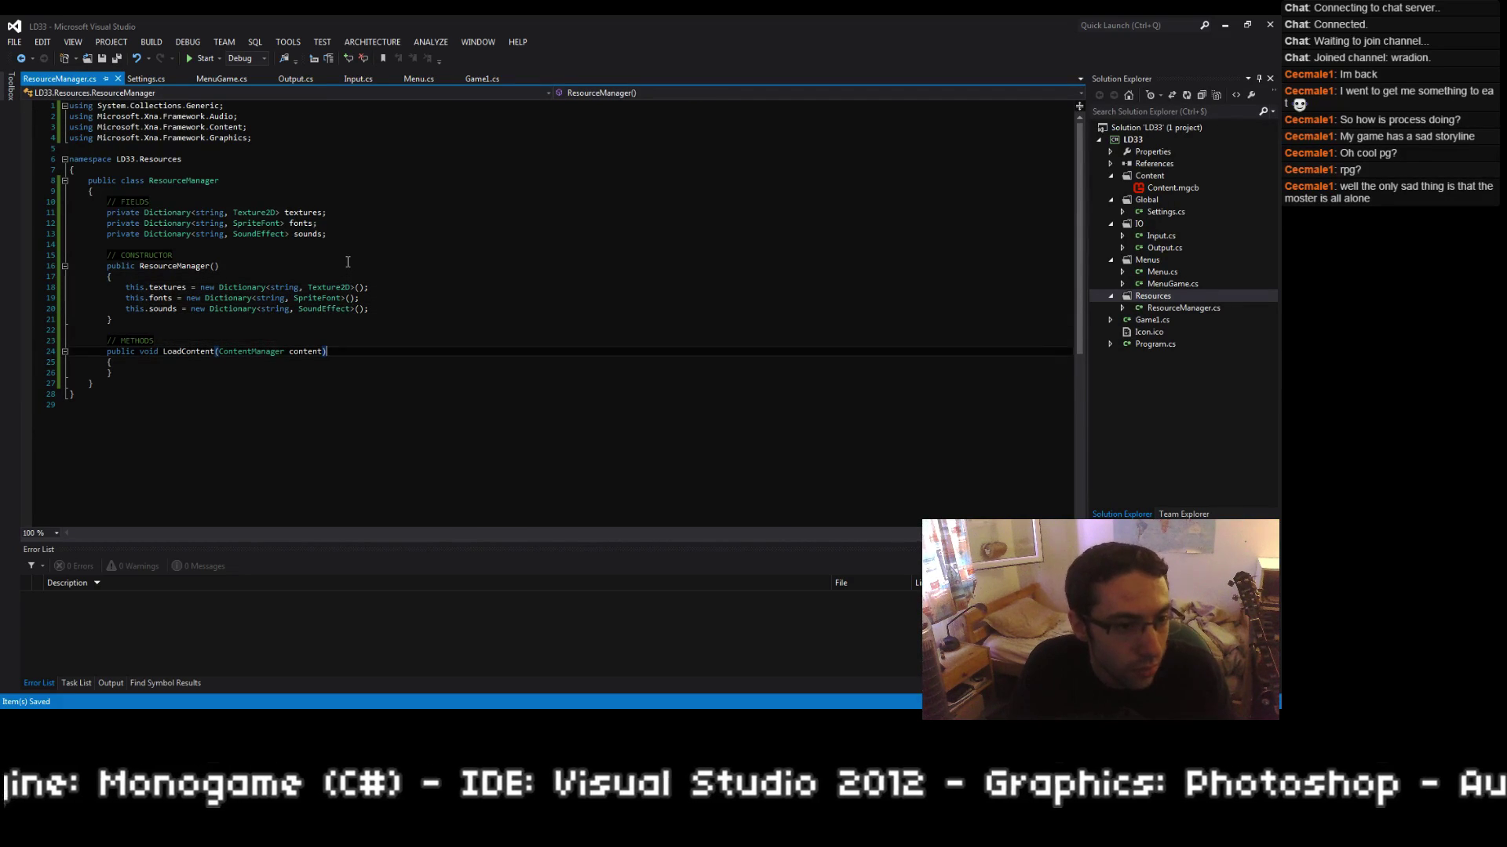
pyautogui.press('Return')
pyautogui.press('Return')
pyautogui.write('public void Unad')
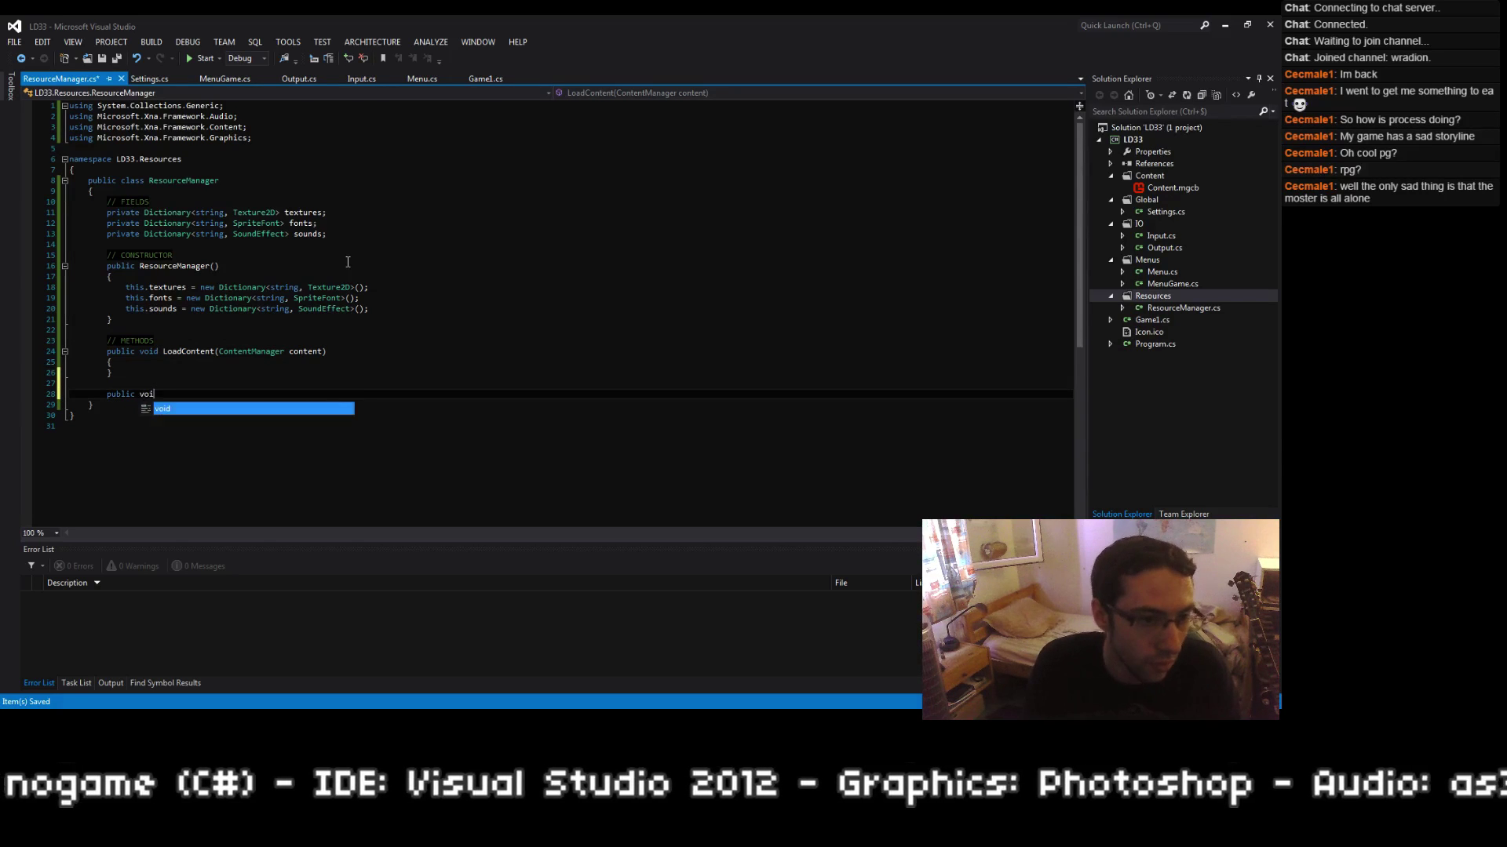
pyautogui.press('BackSpace')
pyautogui.press('BackSpace')
pyautogui.write('loadC')
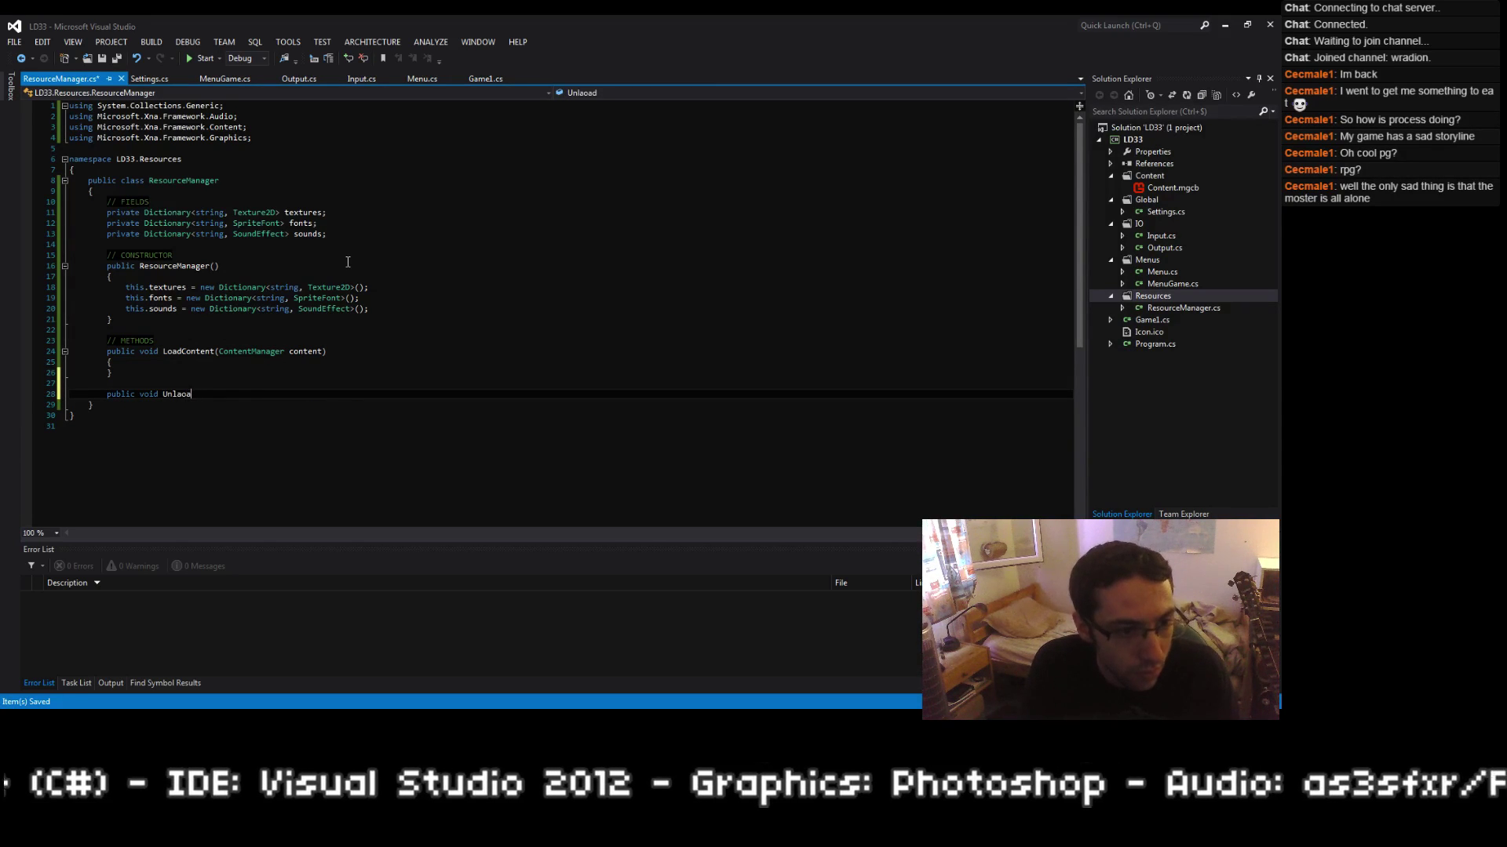
pyautogui.write('ontent(Cont')
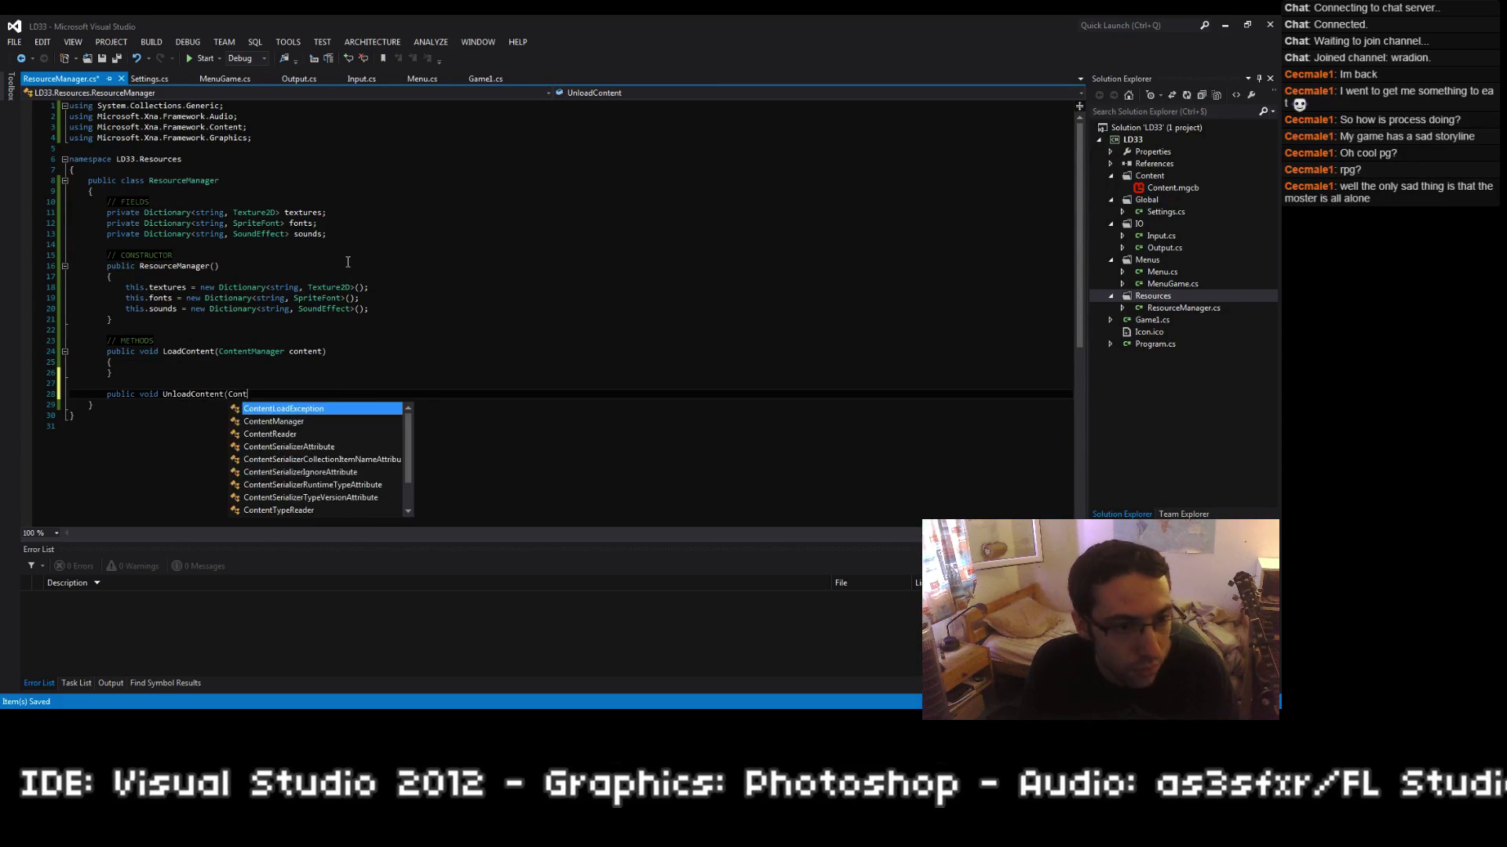
pyautogui.write('entManager ')
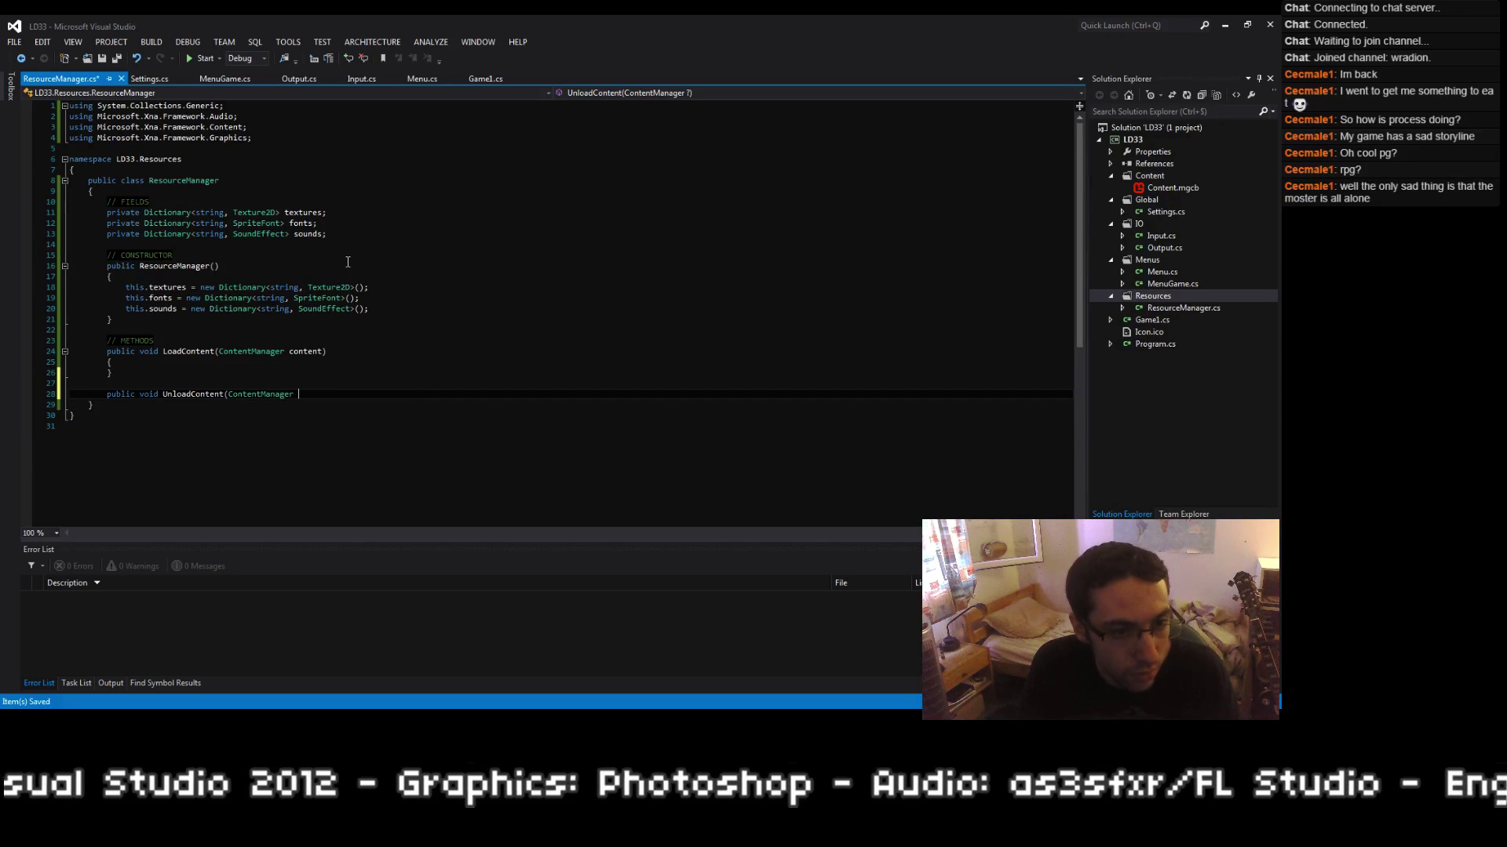
pyautogui.write('content)')
pyautogui.press('Return')
pyautogui.write('{')
pyautogui.press('Return')
pyautogui.write('}')
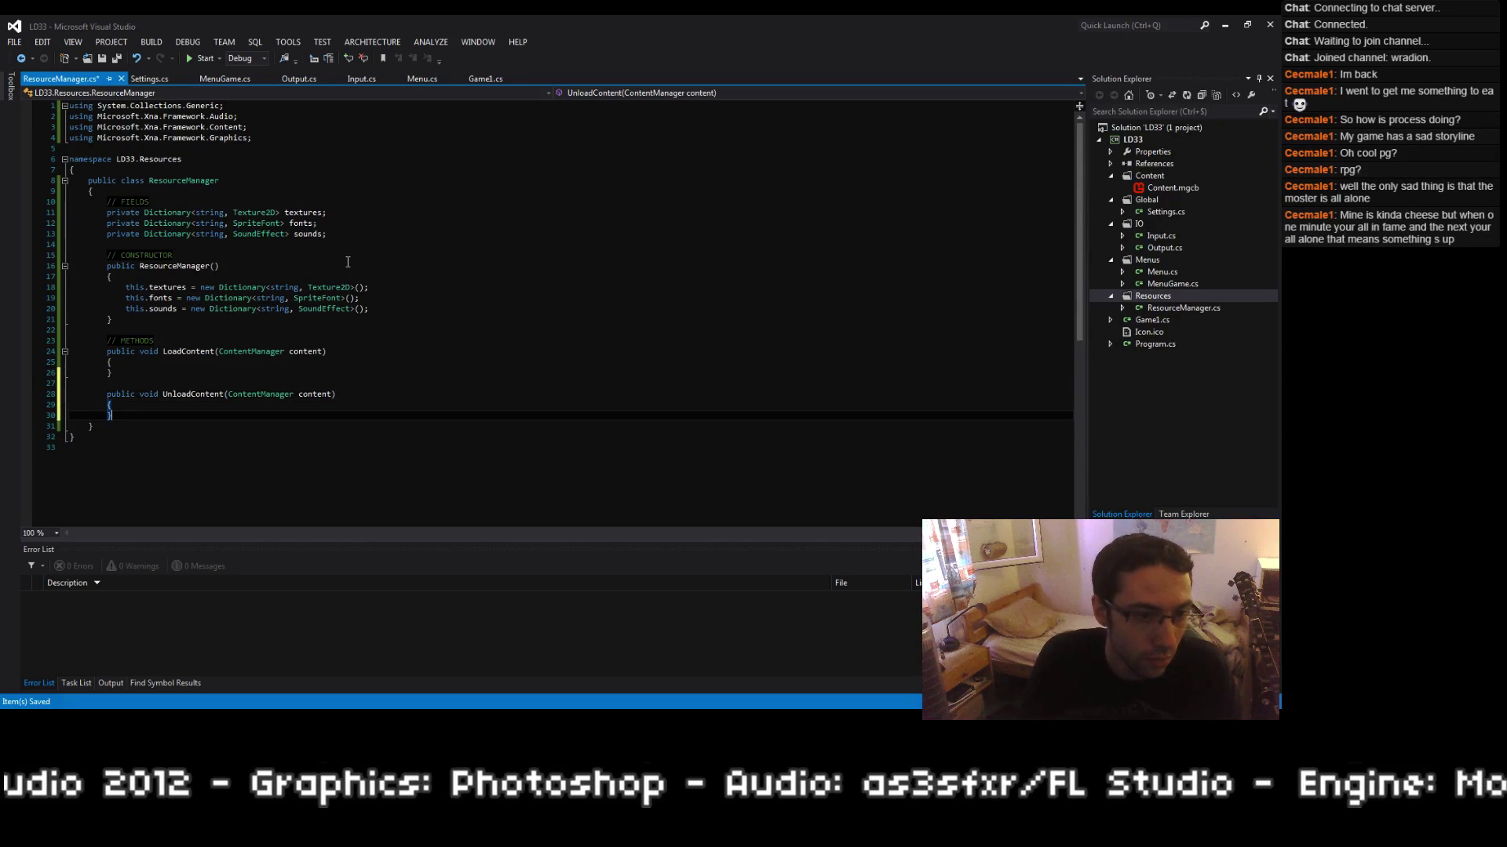
pyautogui.press('Up')
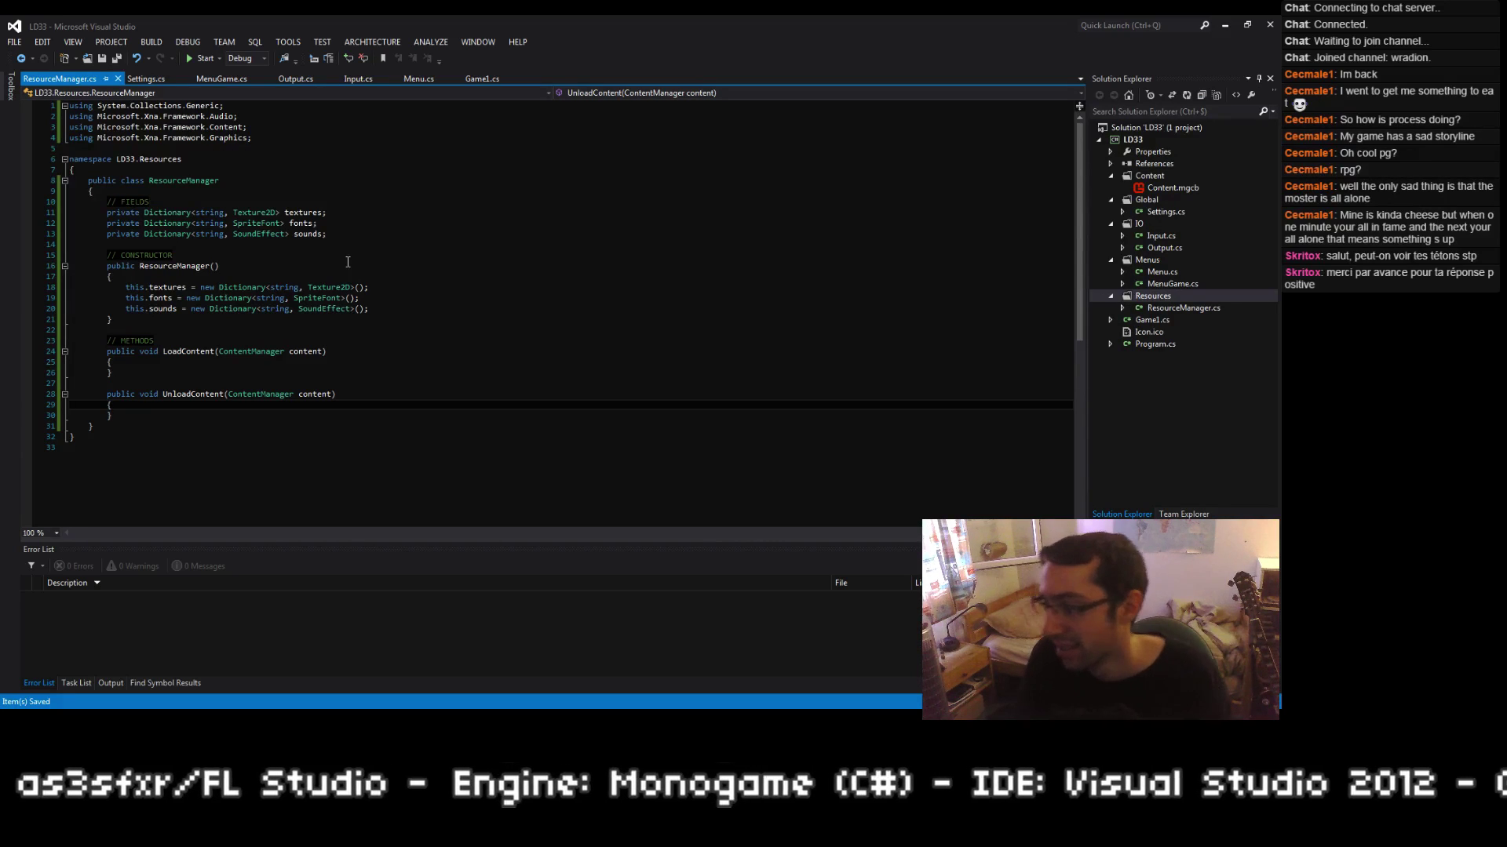
pyautogui.press('Up')
pyautogui.press('Up')
pyautogui.press('Up')
pyautogui.press('Up')
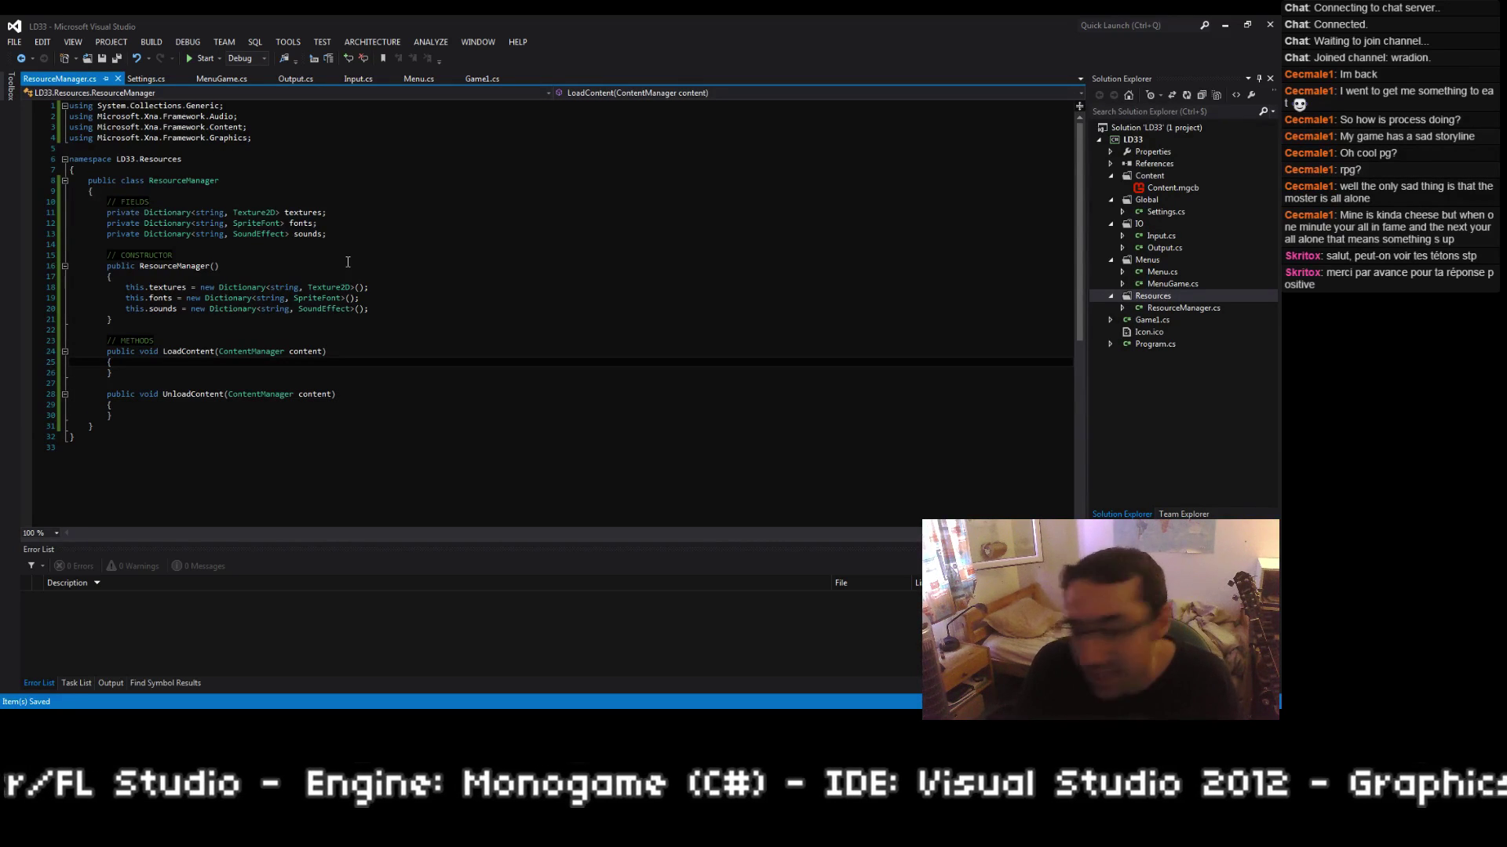
pyautogui.press('Return')
pyautogui.write('this.textures.')
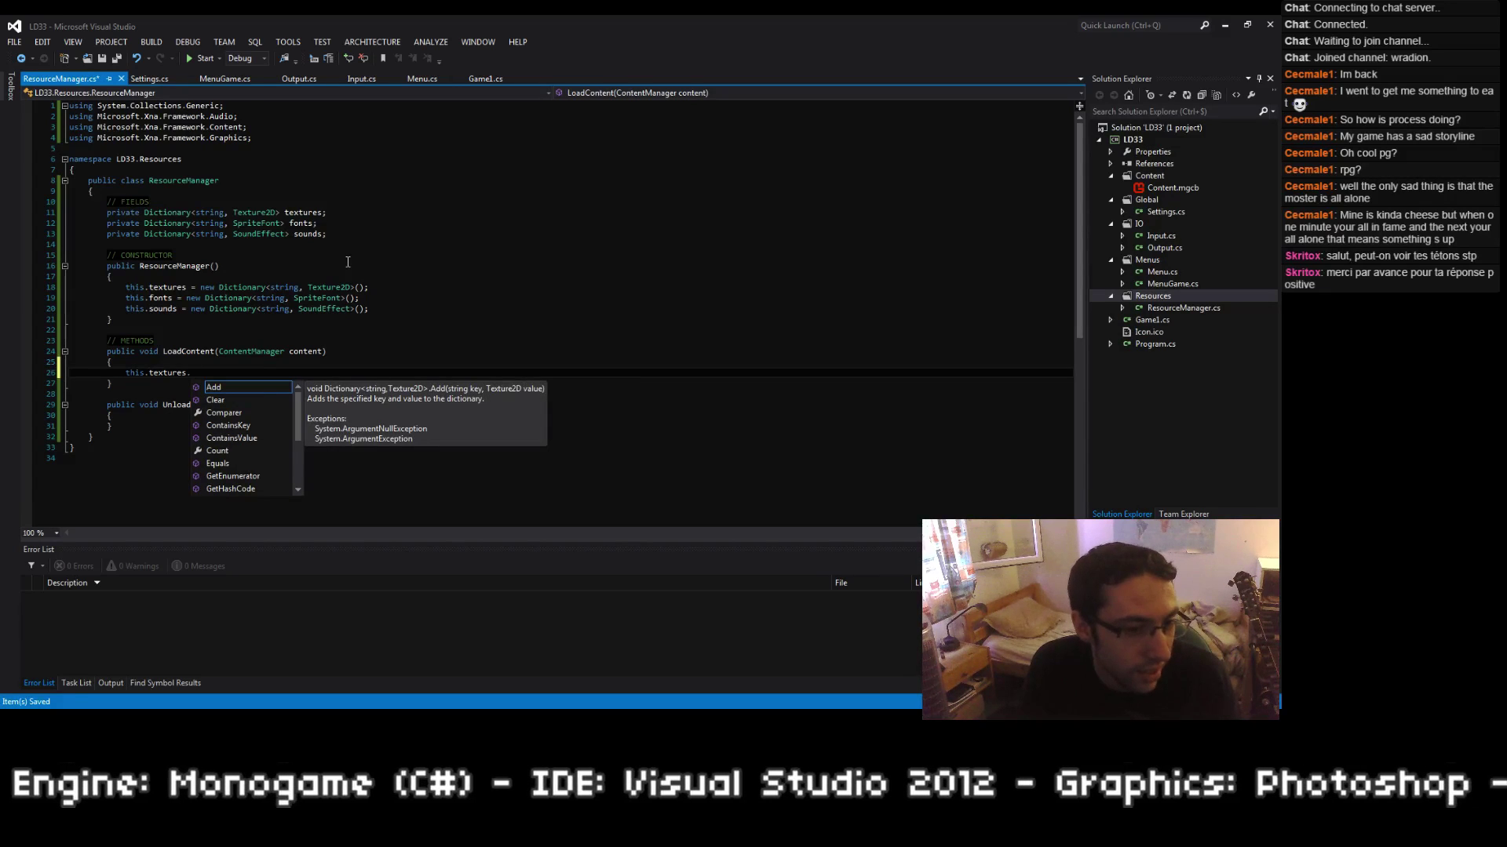
pyautogui.press('Escape')
pyautogui.press('Home')
pyautogui.press('Home')
pyautogui.hotkey('shift', 'Down')
pyautogui.press('Delete')
# Step: Save the file and add an // ADDERS comment section between the sounds field and the constructor
pyautogui.press('Up')
pyautogui.press('Up')
pyautogui.press('Up')
pyautogui.press('Up')
pyautogui.press('Up')
pyautogui.press('Up')
pyautogui.press('Up')
pyautogui.press('Up')
pyautogui.press('Up')
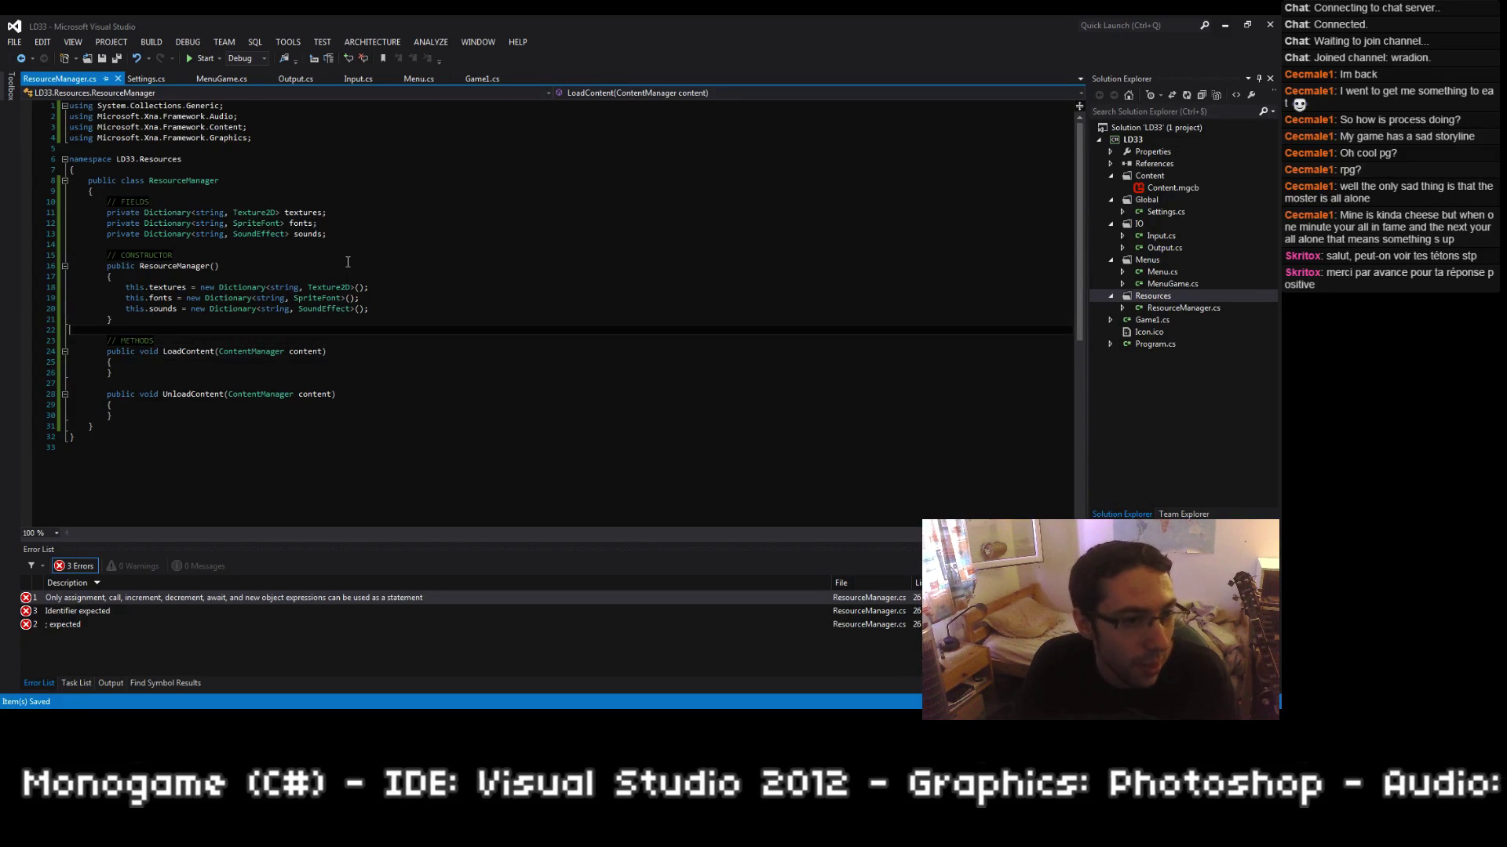
pyautogui.hotkey('ctrl', 's')
pyautogui.press('Up')
pyautogui.press('Up')
pyautogui.press('Up')
pyautogui.press('Up')
pyautogui.press('End')
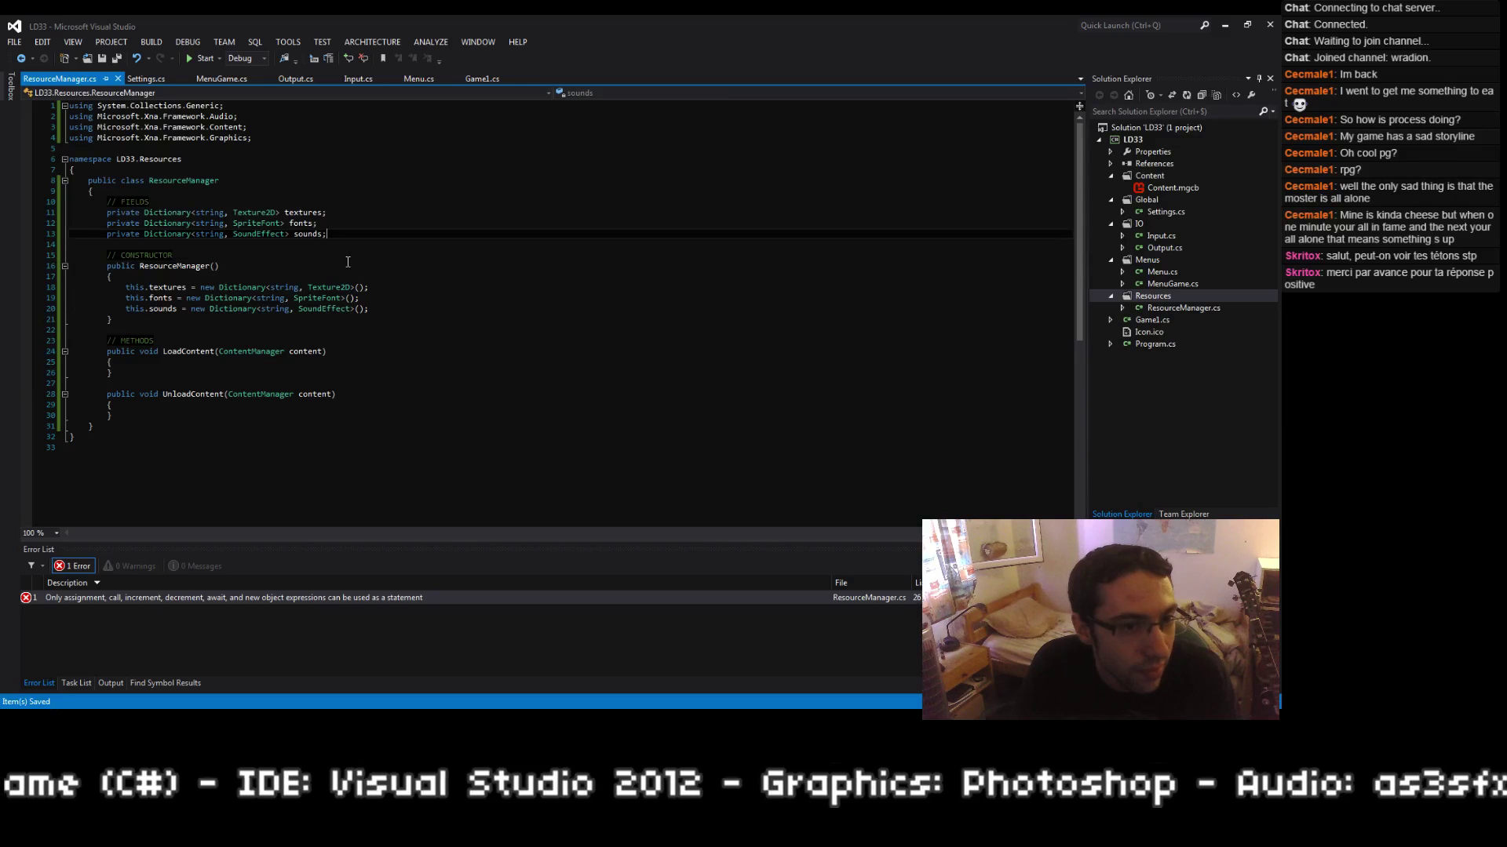
pyautogui.press('Return')
pyautogui.press('Return')
pyautogui.write('//')
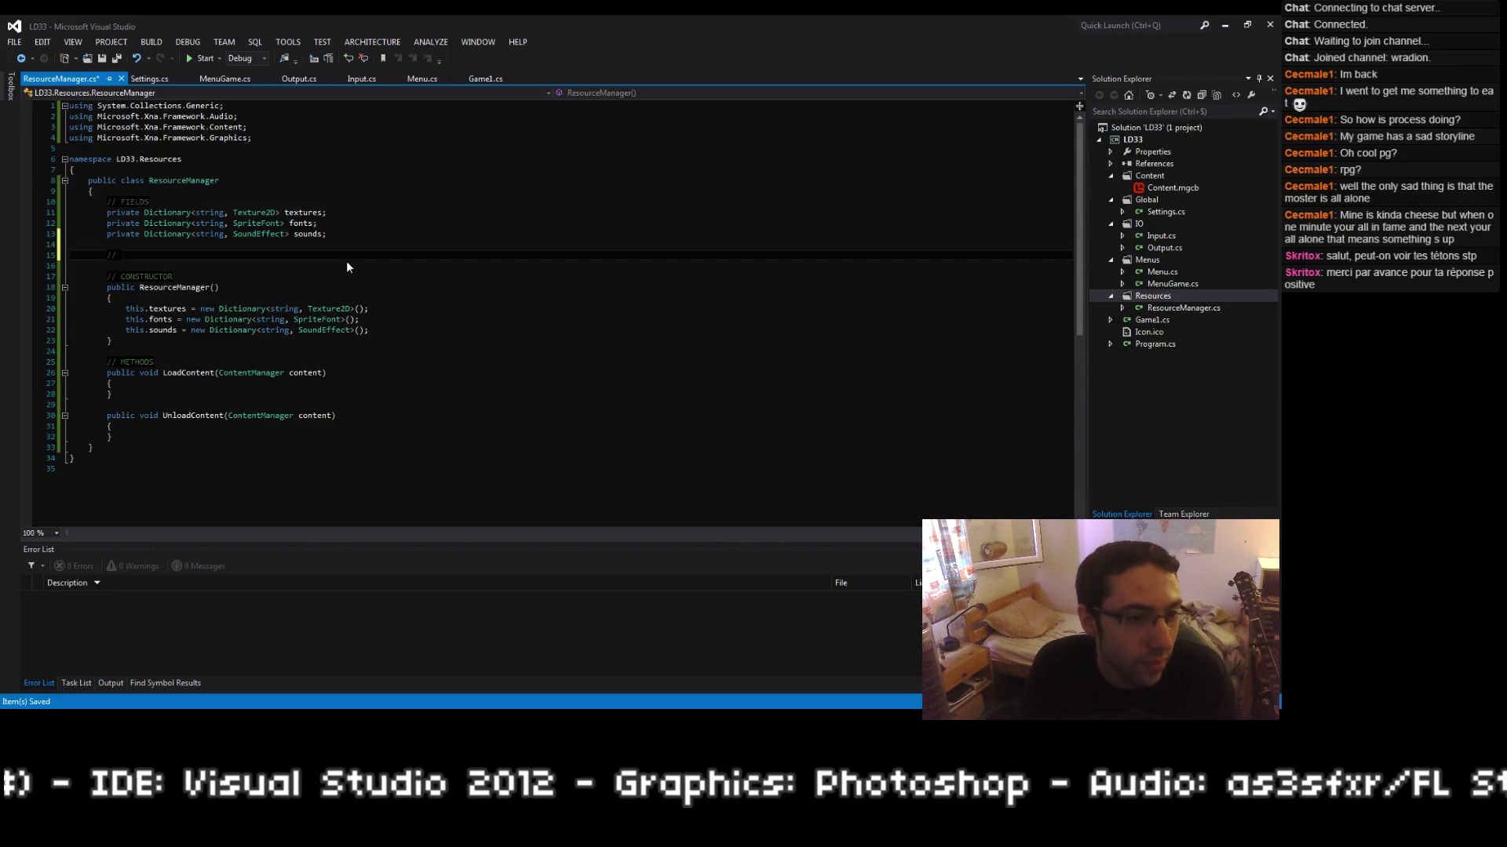
pyautogui.write(' ADDERS')
pyautogui.press('Return')
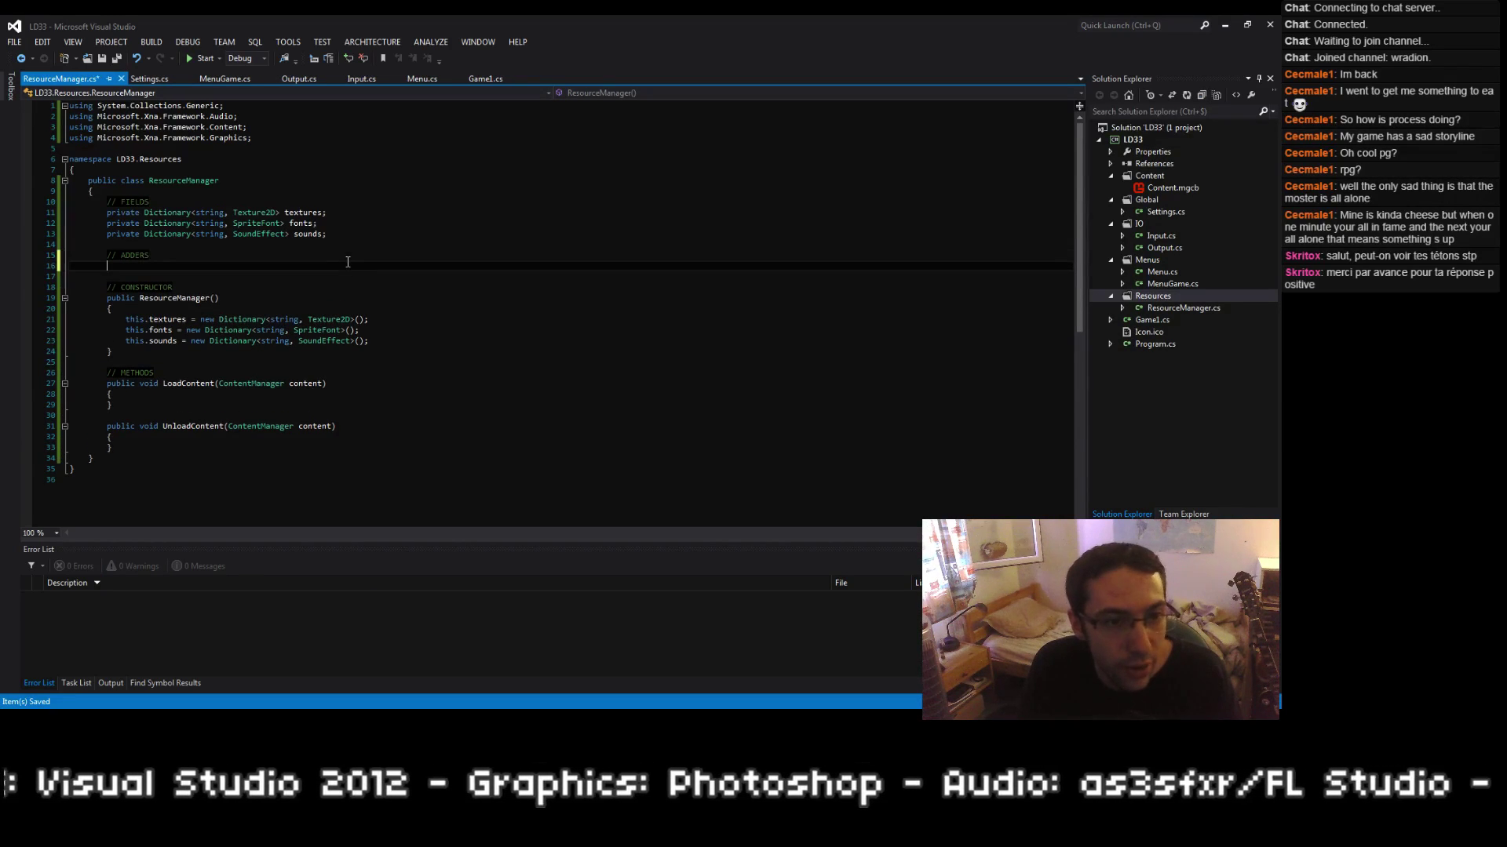
# Step: Under the ADDERS comment, declare a public AddTexture method returning ResourceManager with the parameter params string[] texturesName
pyautogui.write('public Resou')
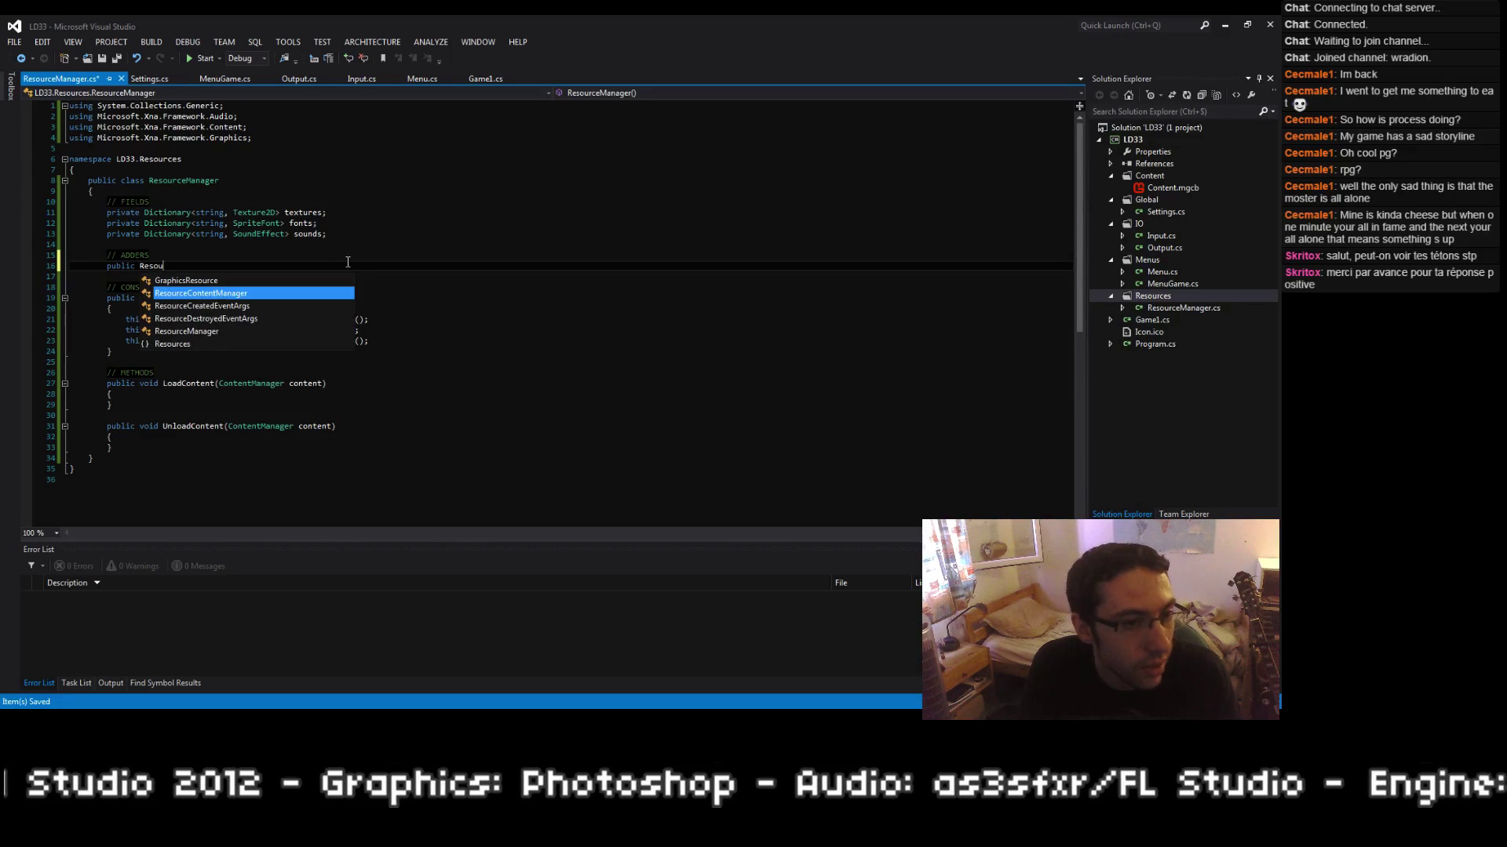
pyautogui.write('rceManager')
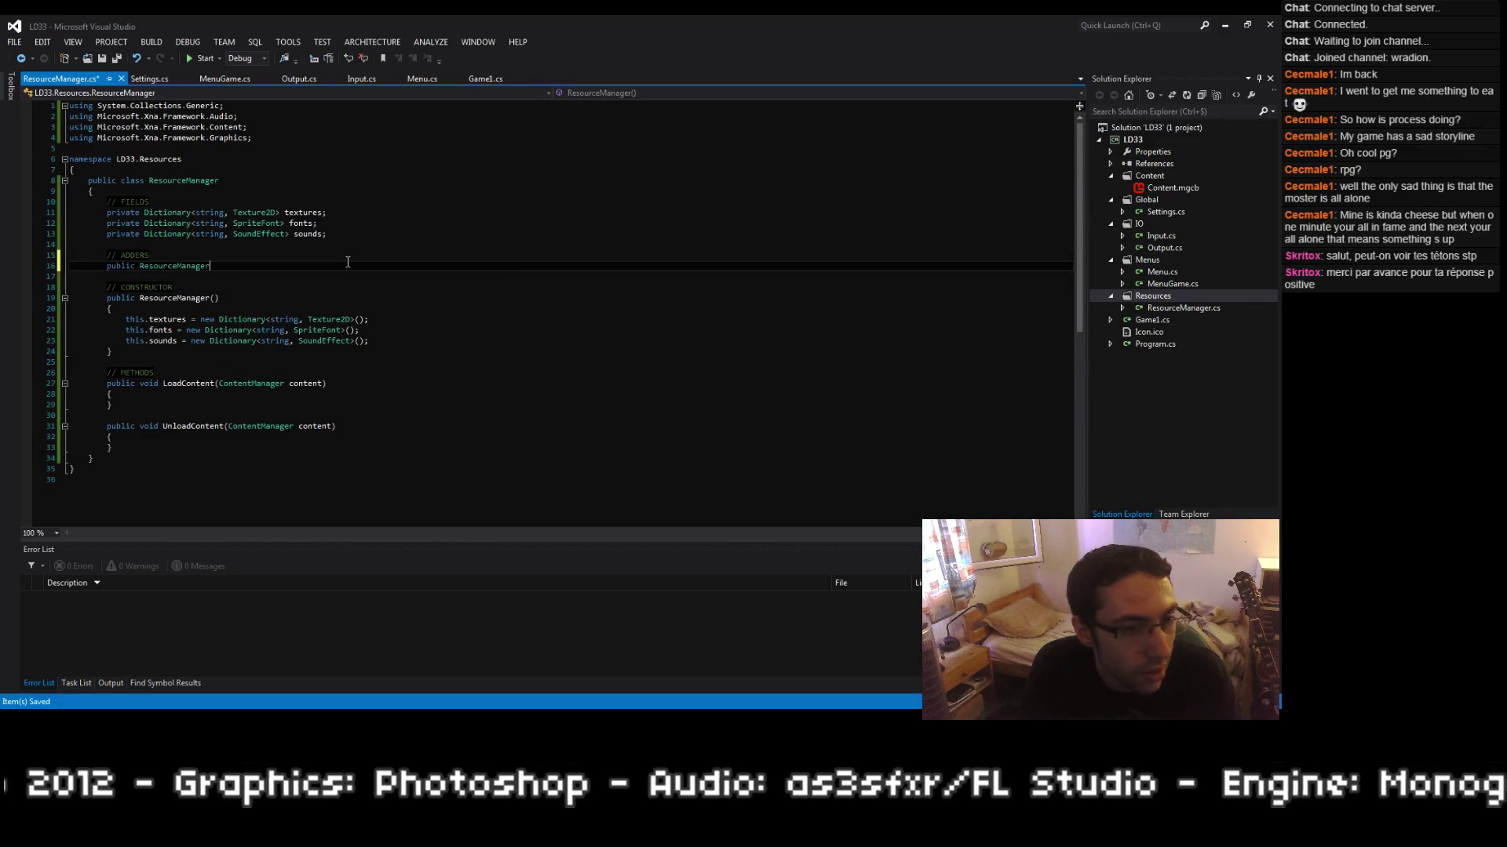
pyautogui.write('. Add')
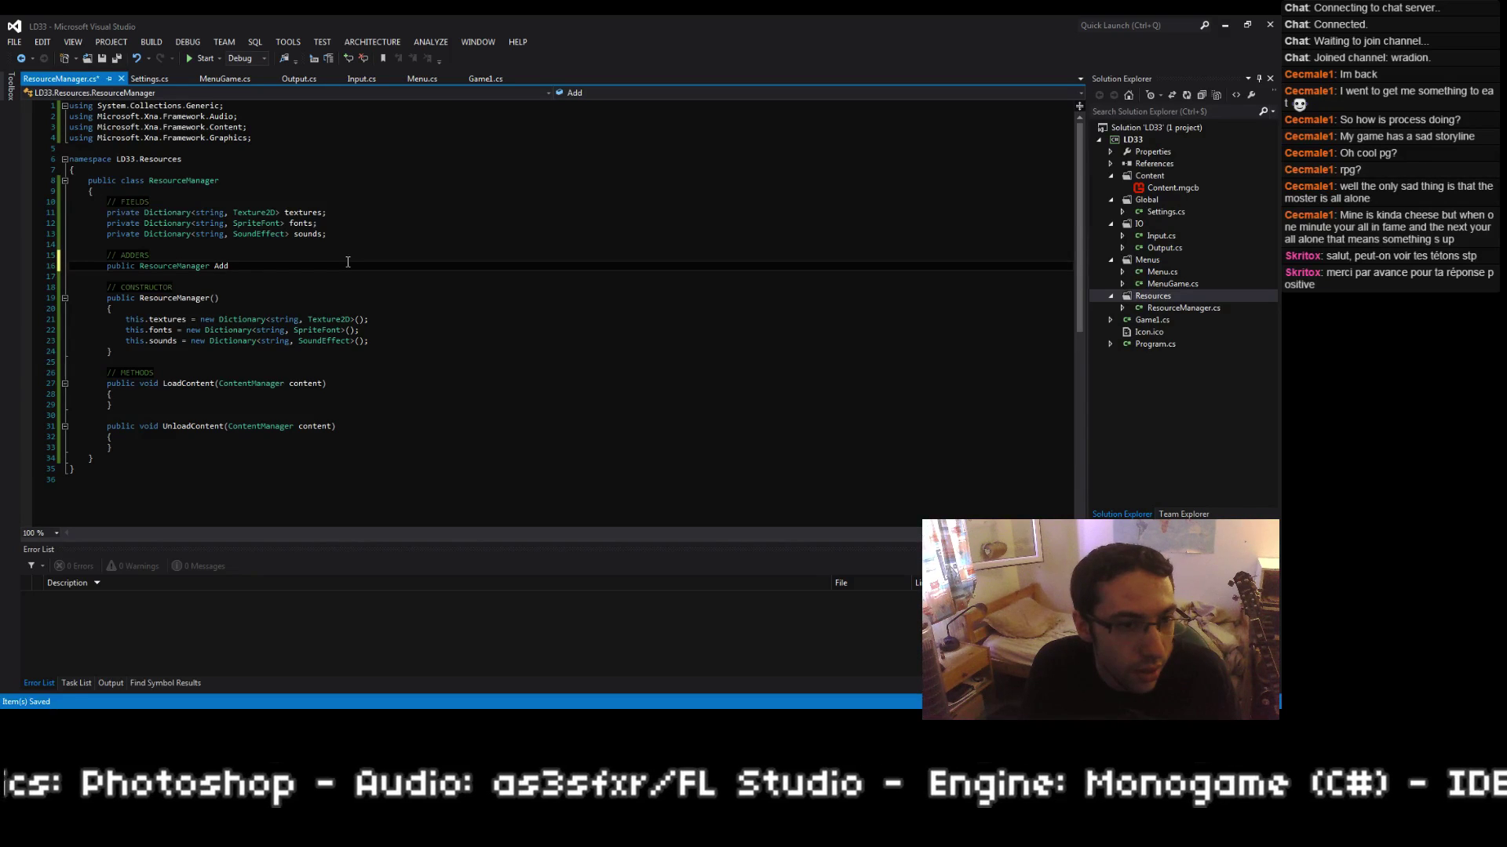
pyautogui.write('dTexture(string')
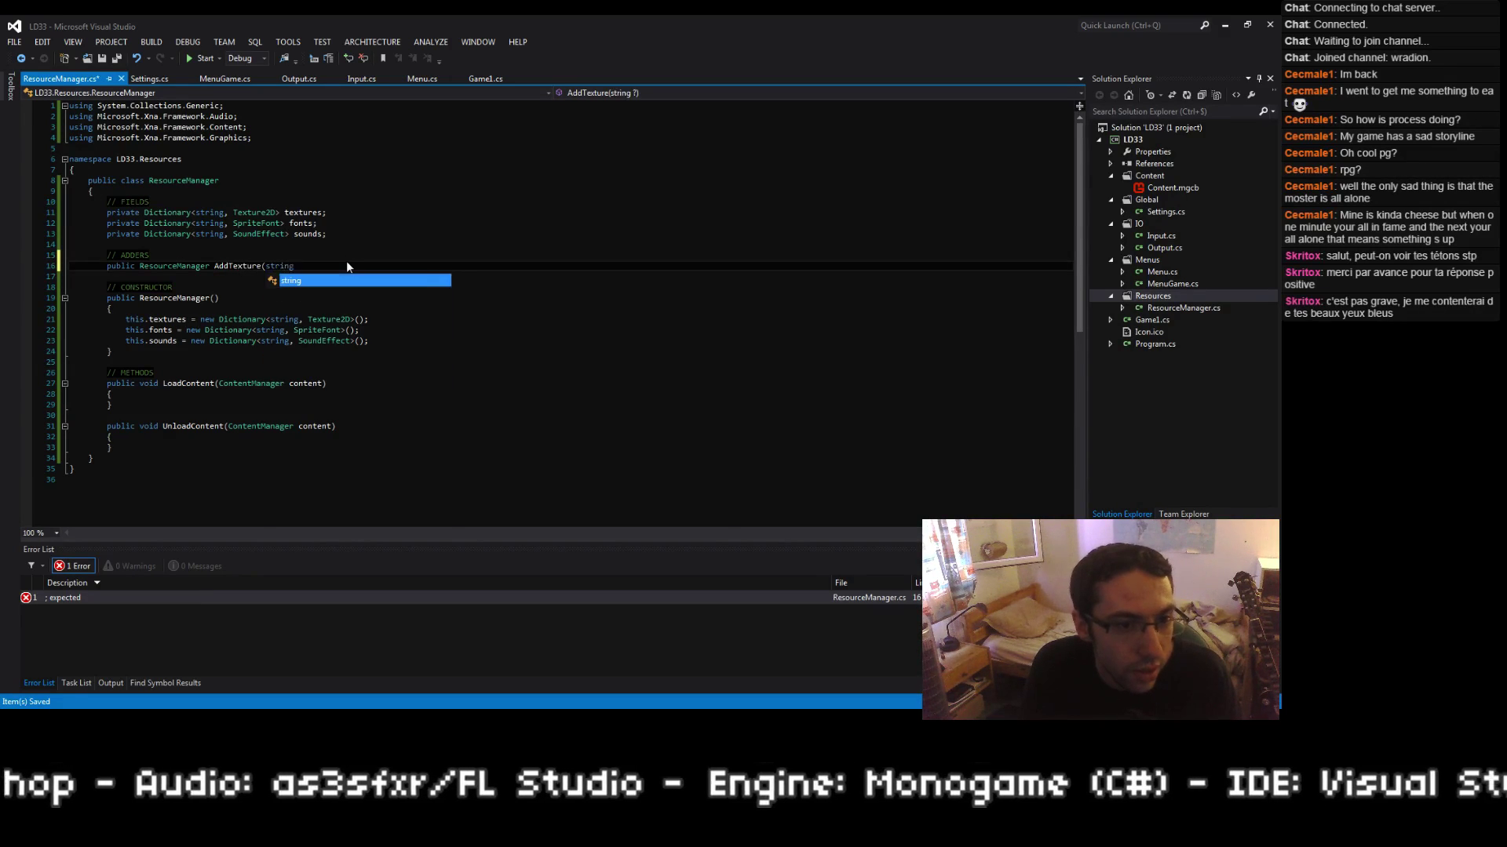
pyautogui.press('Escape')
pyautogui.press('BackSpace')
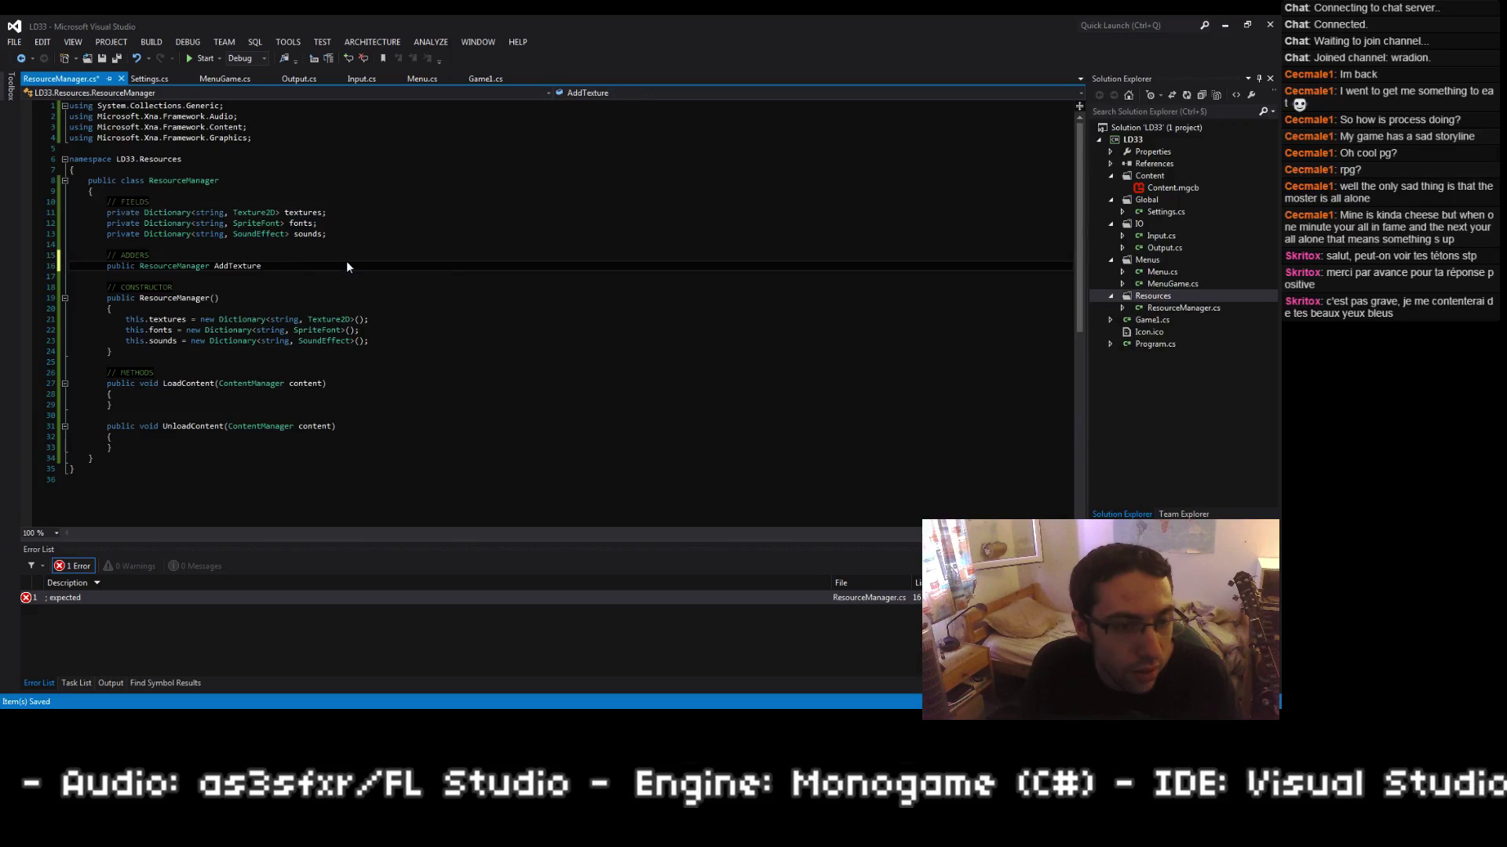
pyautogui.write('(params ')
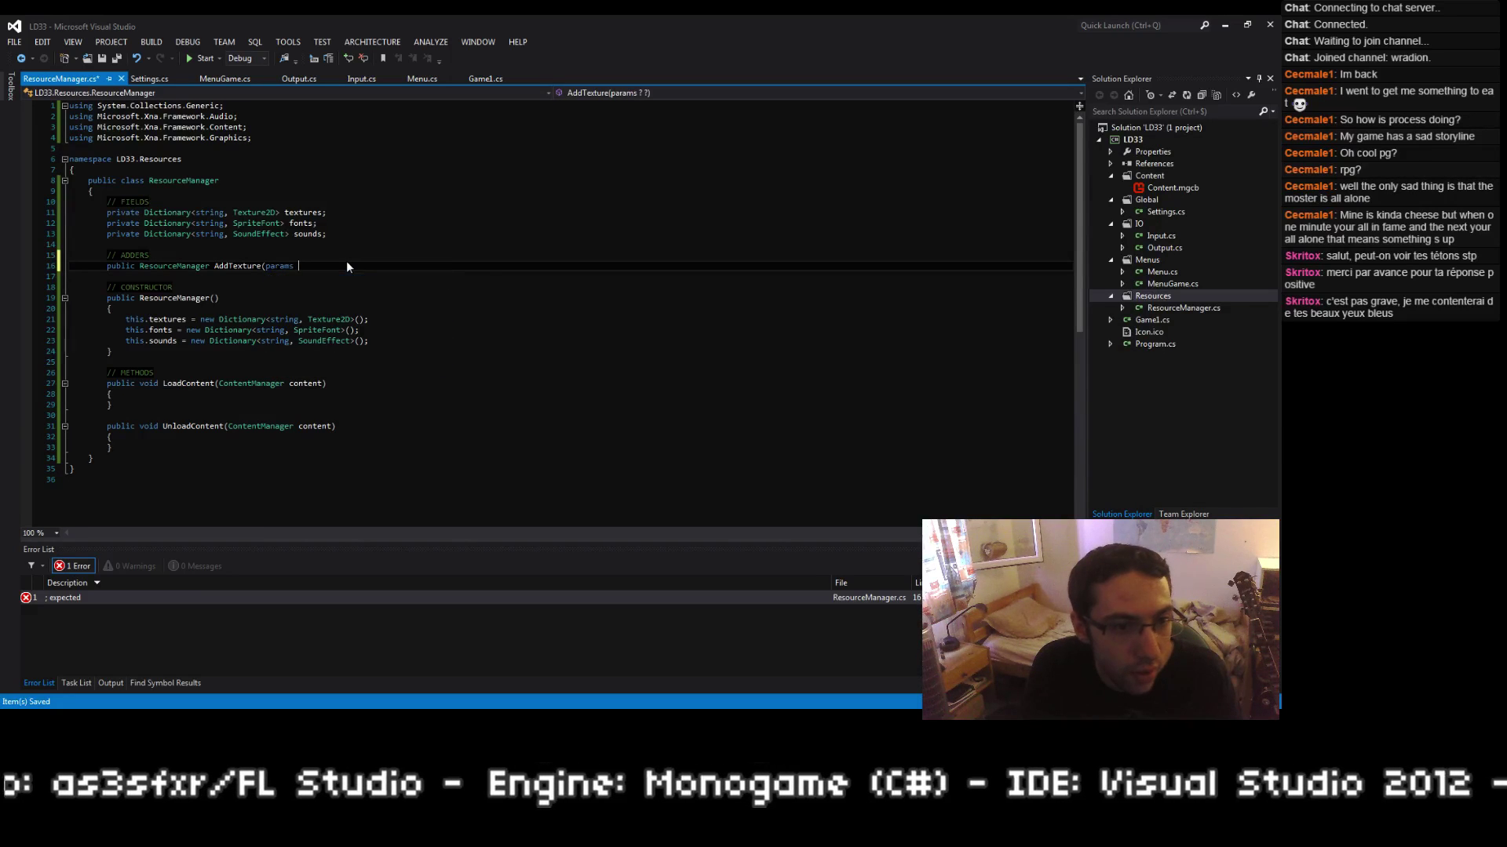
pyautogui.write('string')
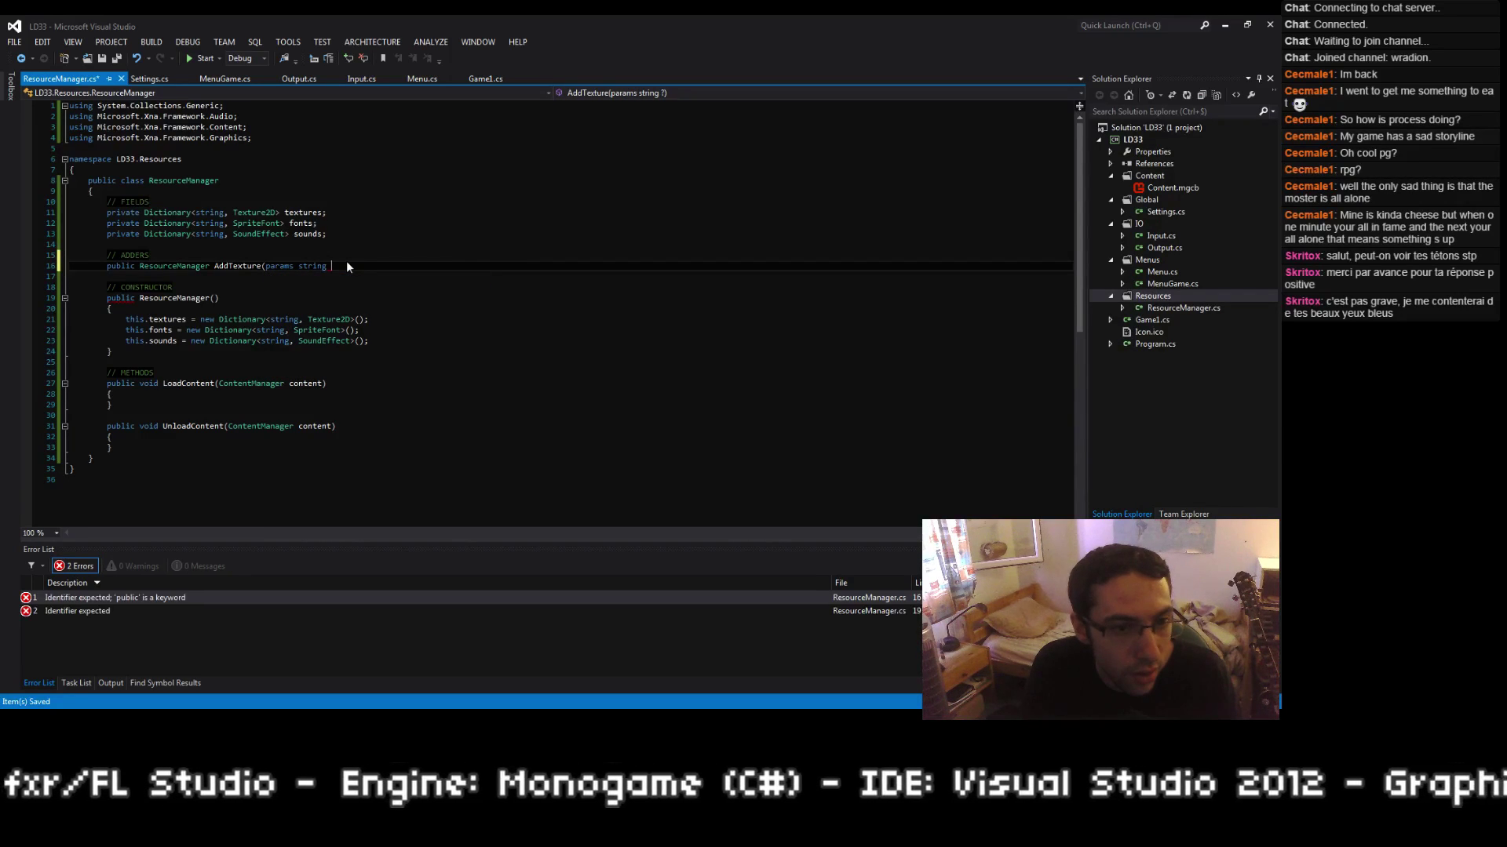
pyautogui.write('[]')
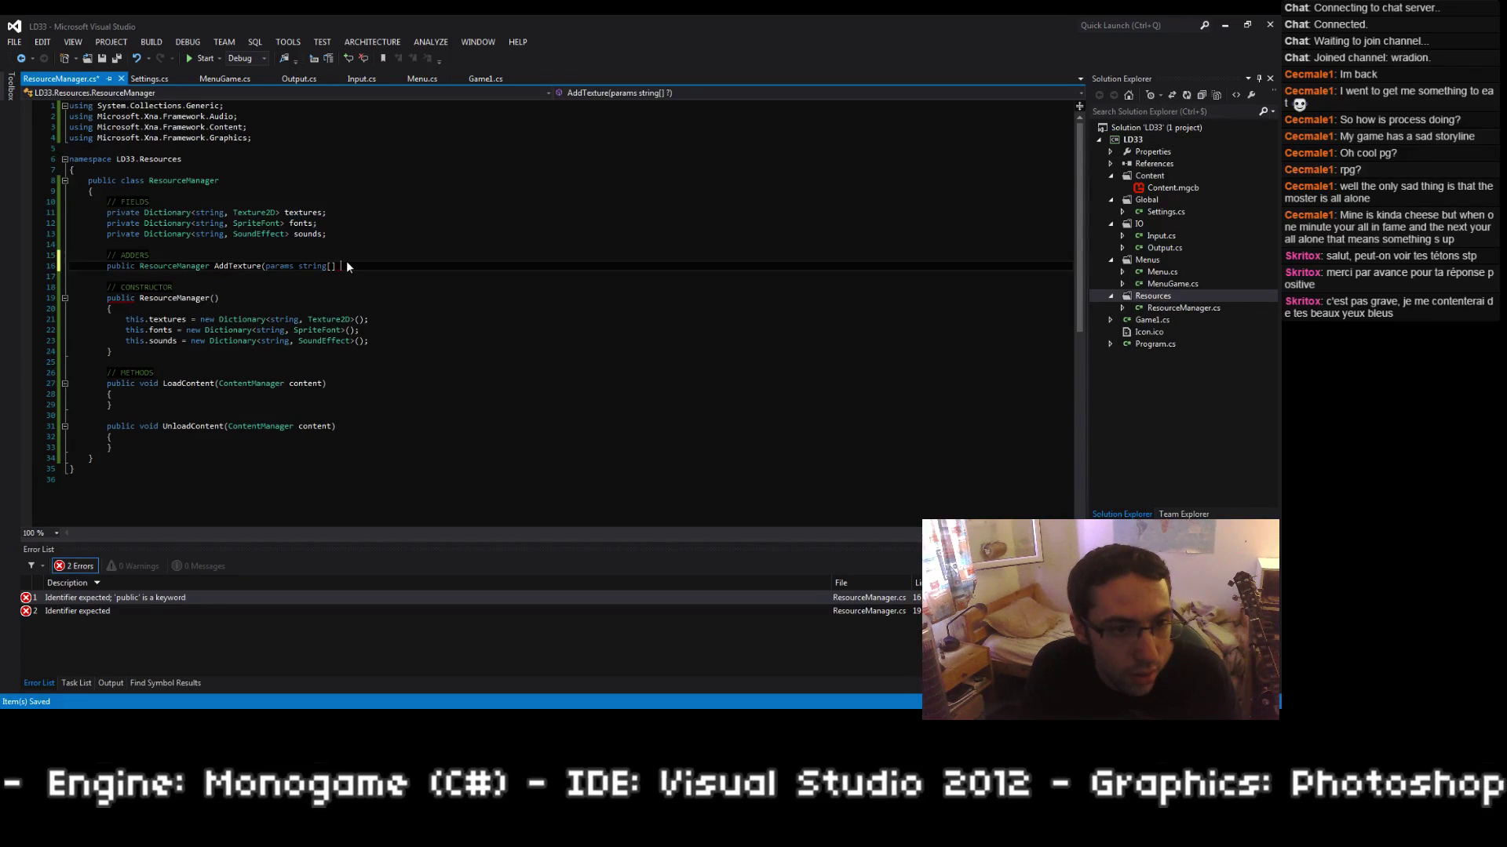
pyautogui.write(' te')
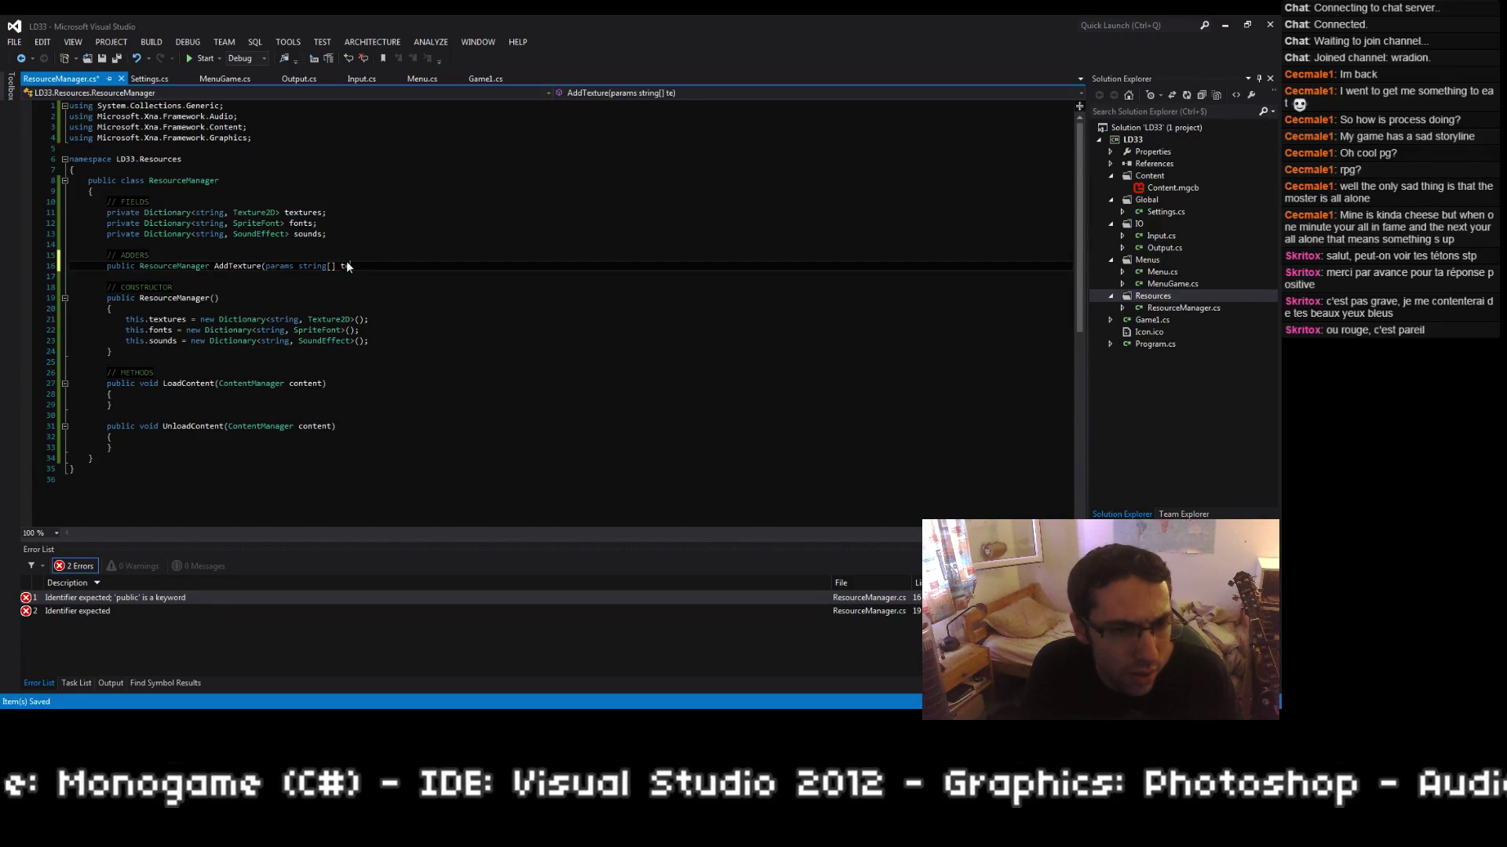
pyautogui.write('xturesName)')
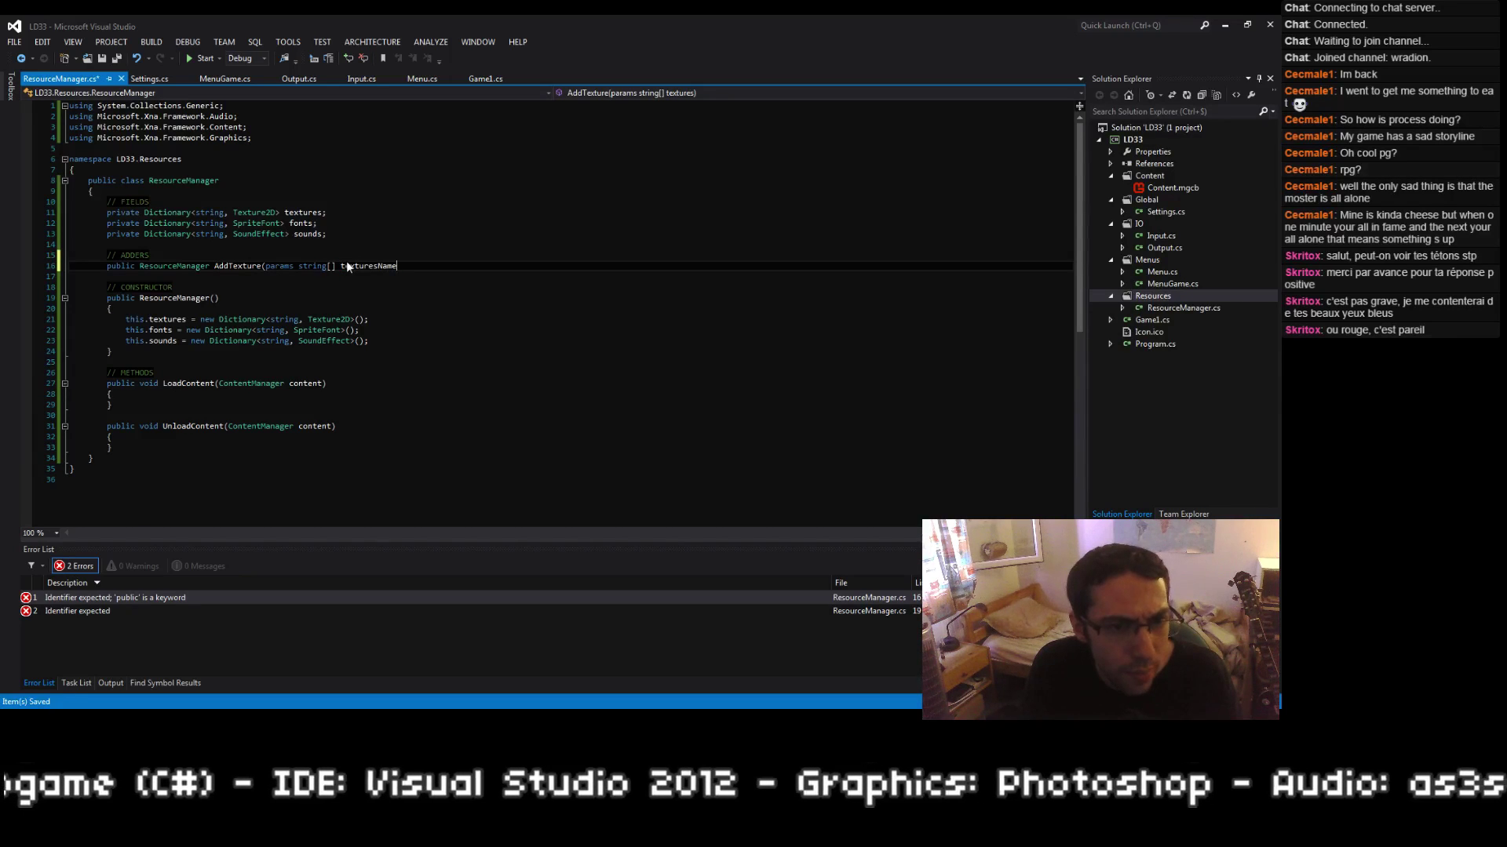
# Step: Give the AddTexture method an empty braced body and save the file
pyautogui.press('Return')
pyautogui.write('{')
pyautogui.press('Return')
pyautogui.write('}')
pyautogui.hotkey('ctrl', 's')
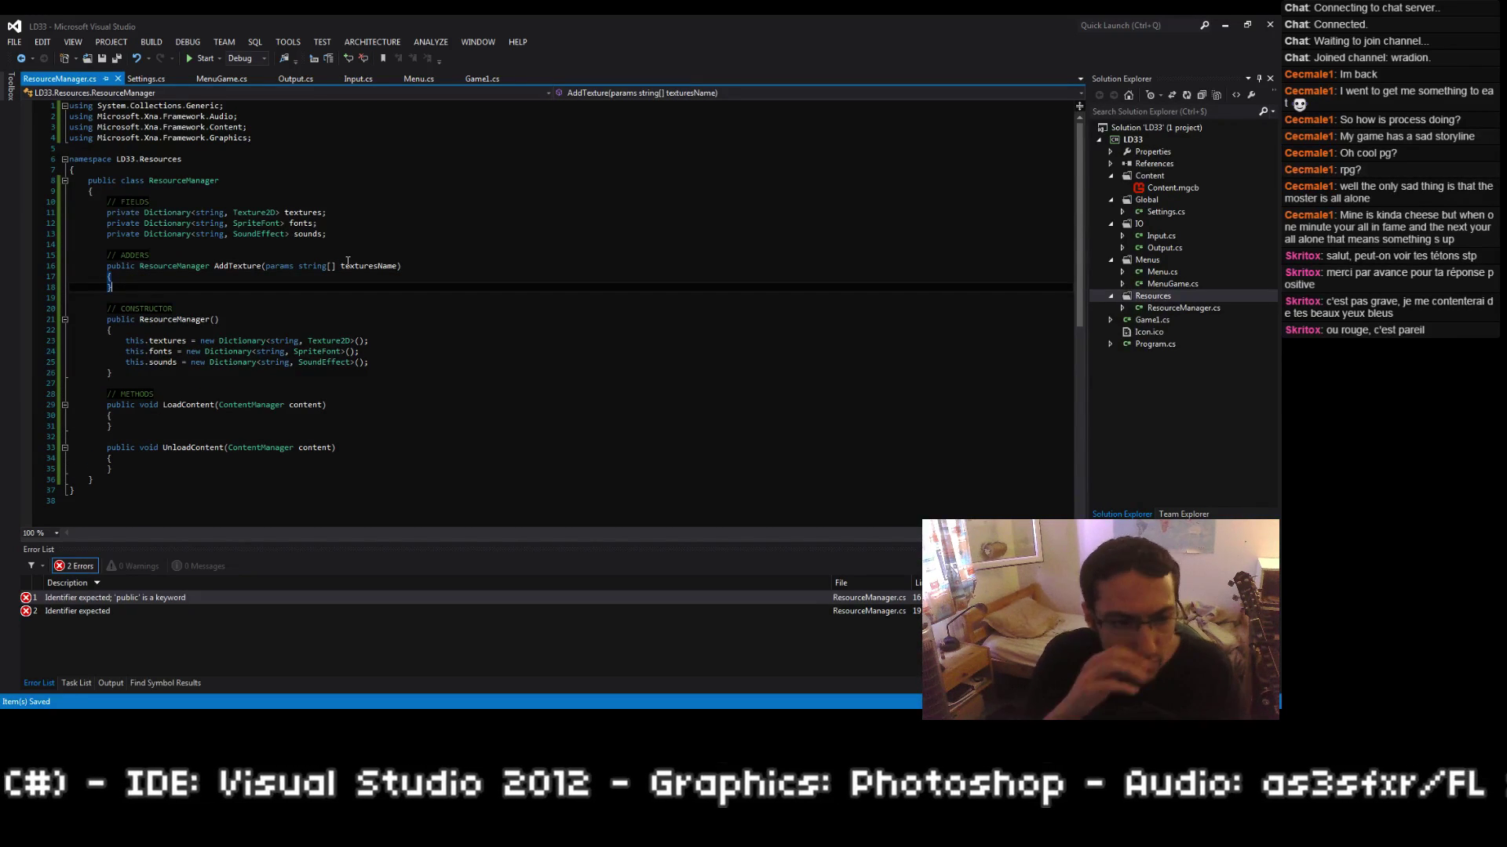
# Step: Make AddTexture end with return this;, leave blank lines above it for the loop code, and save the file
pyautogui.press('Up')
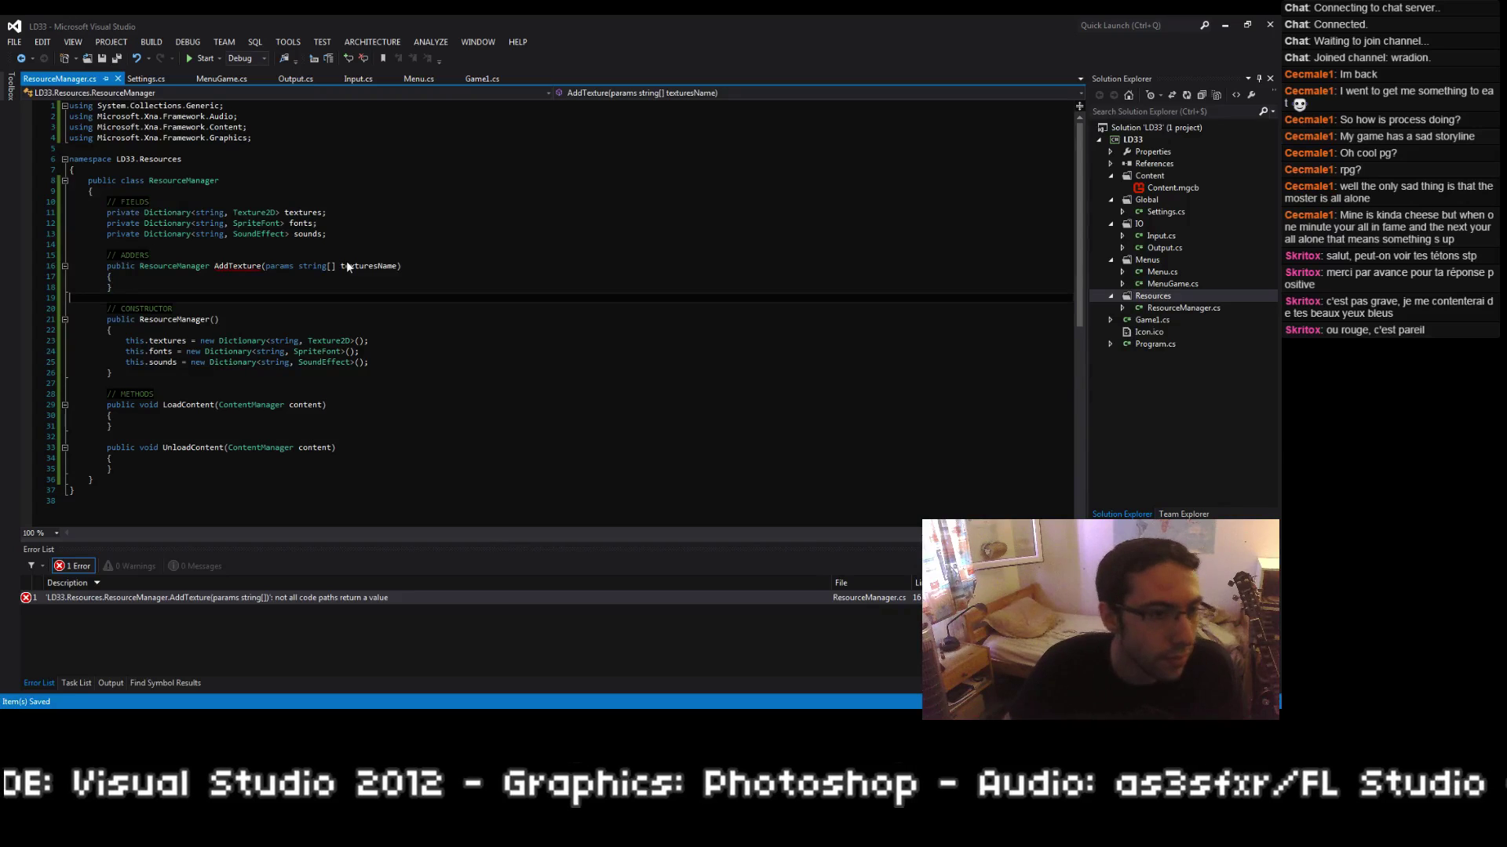
pyautogui.press('Return')
pyautogui.write('return this;')
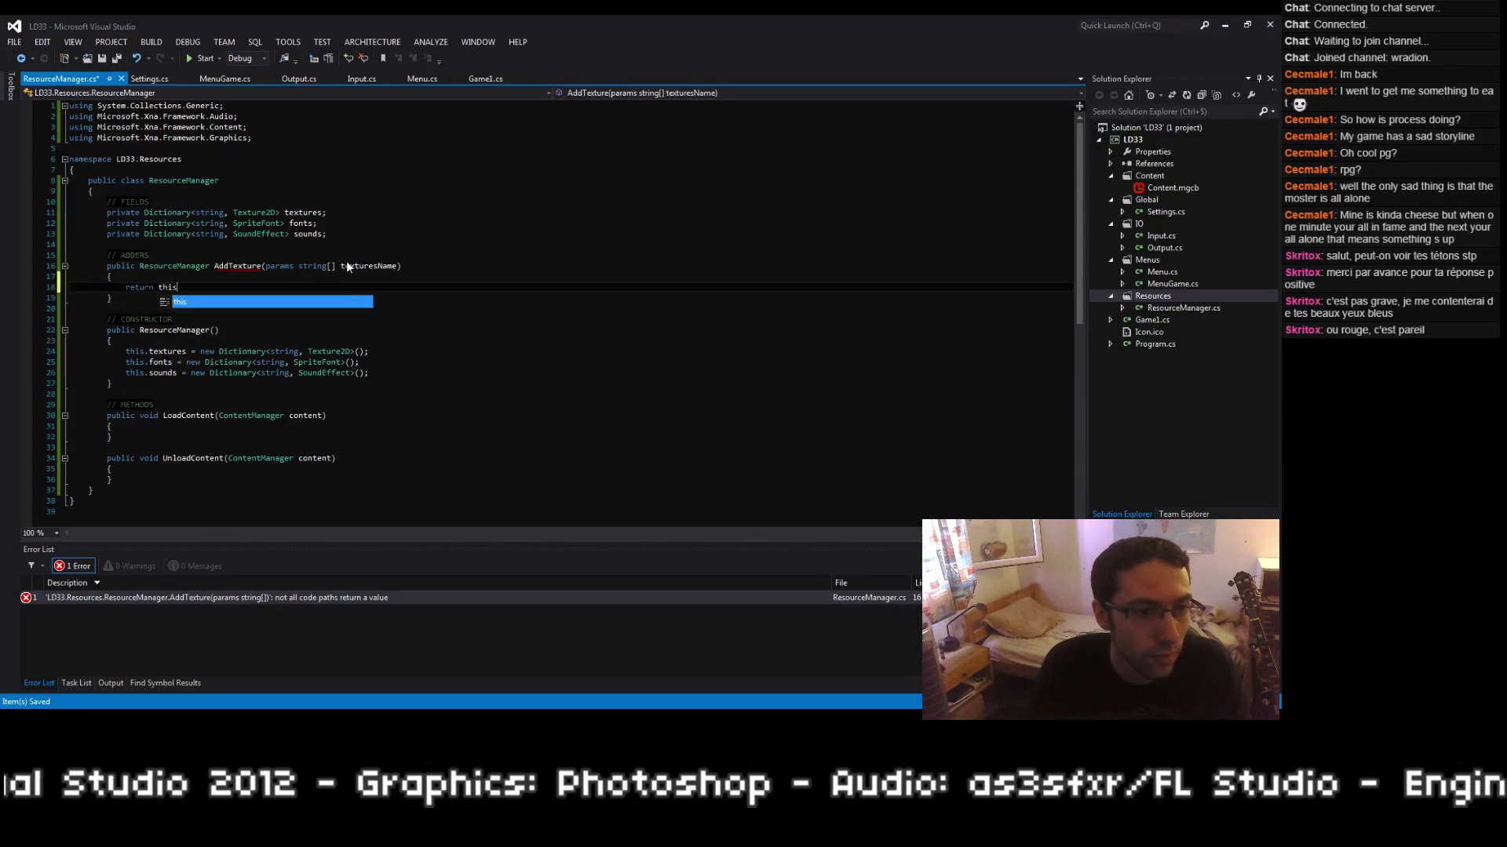
pyautogui.press('Up')
pyautogui.press('Return')
pyautogui.press('Return')
pyautogui.press('Up')
pyautogui.hotkey('ctrl', 's')
# Step: In AddTexture, write a foreach over string name in texturesName calling this.textures.Add(name, null);, and save the file
pyautogui.write('for')
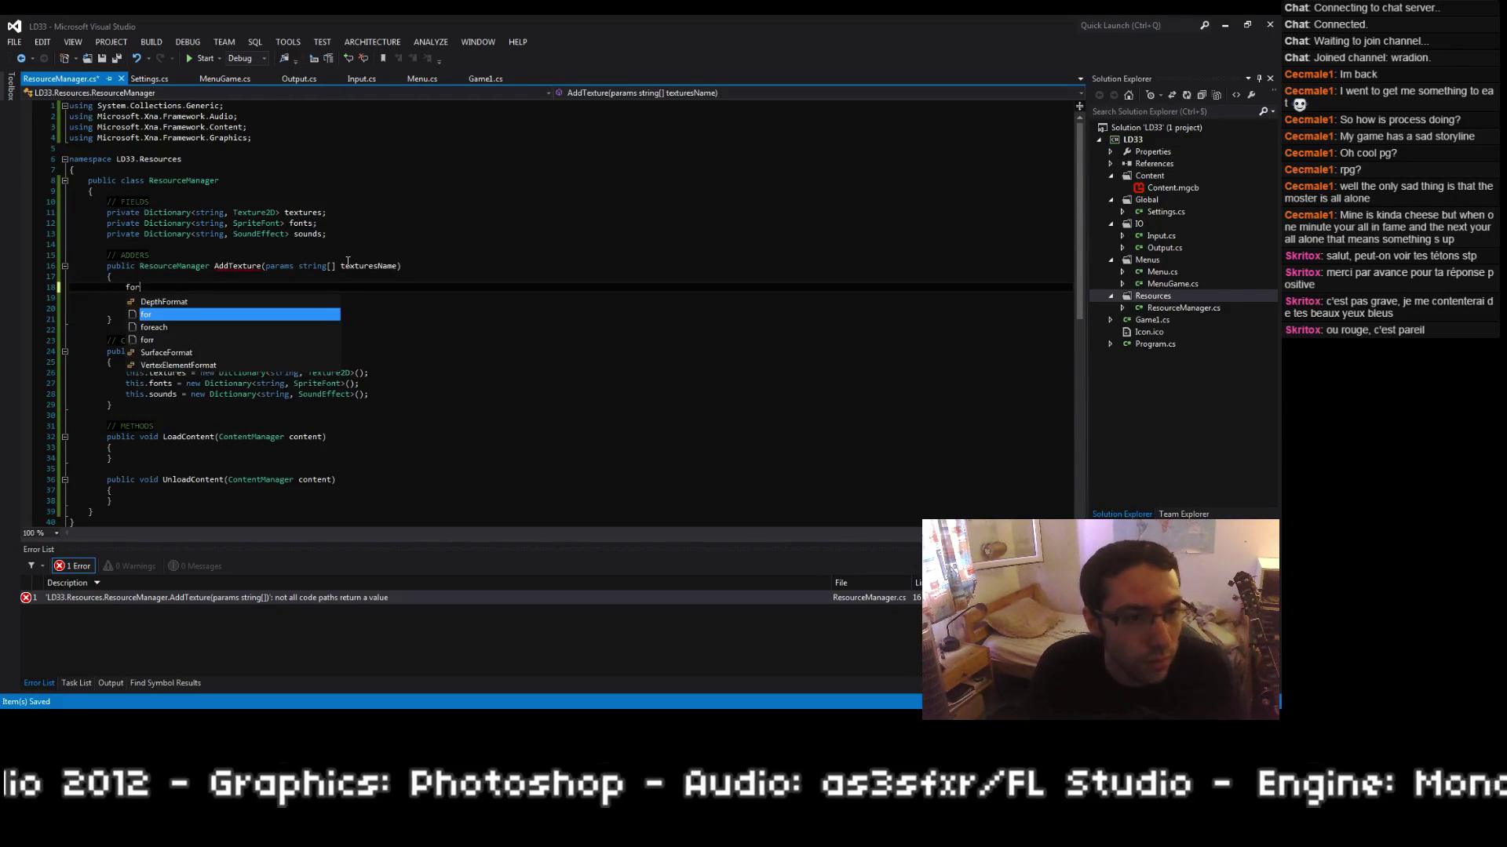
pyautogui.write('each (string ')
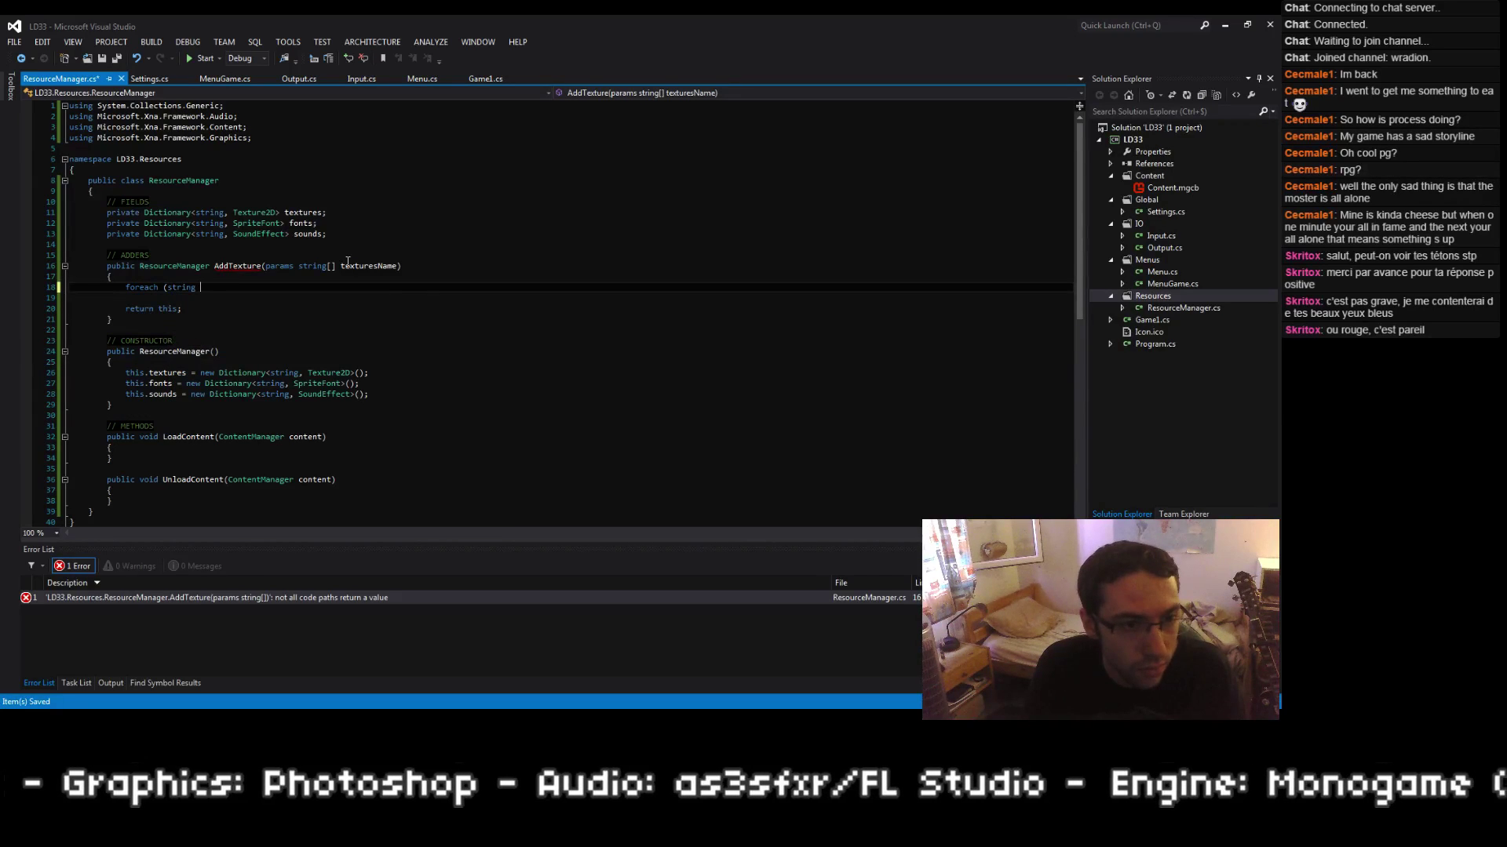
pyautogui.write('name in tex')
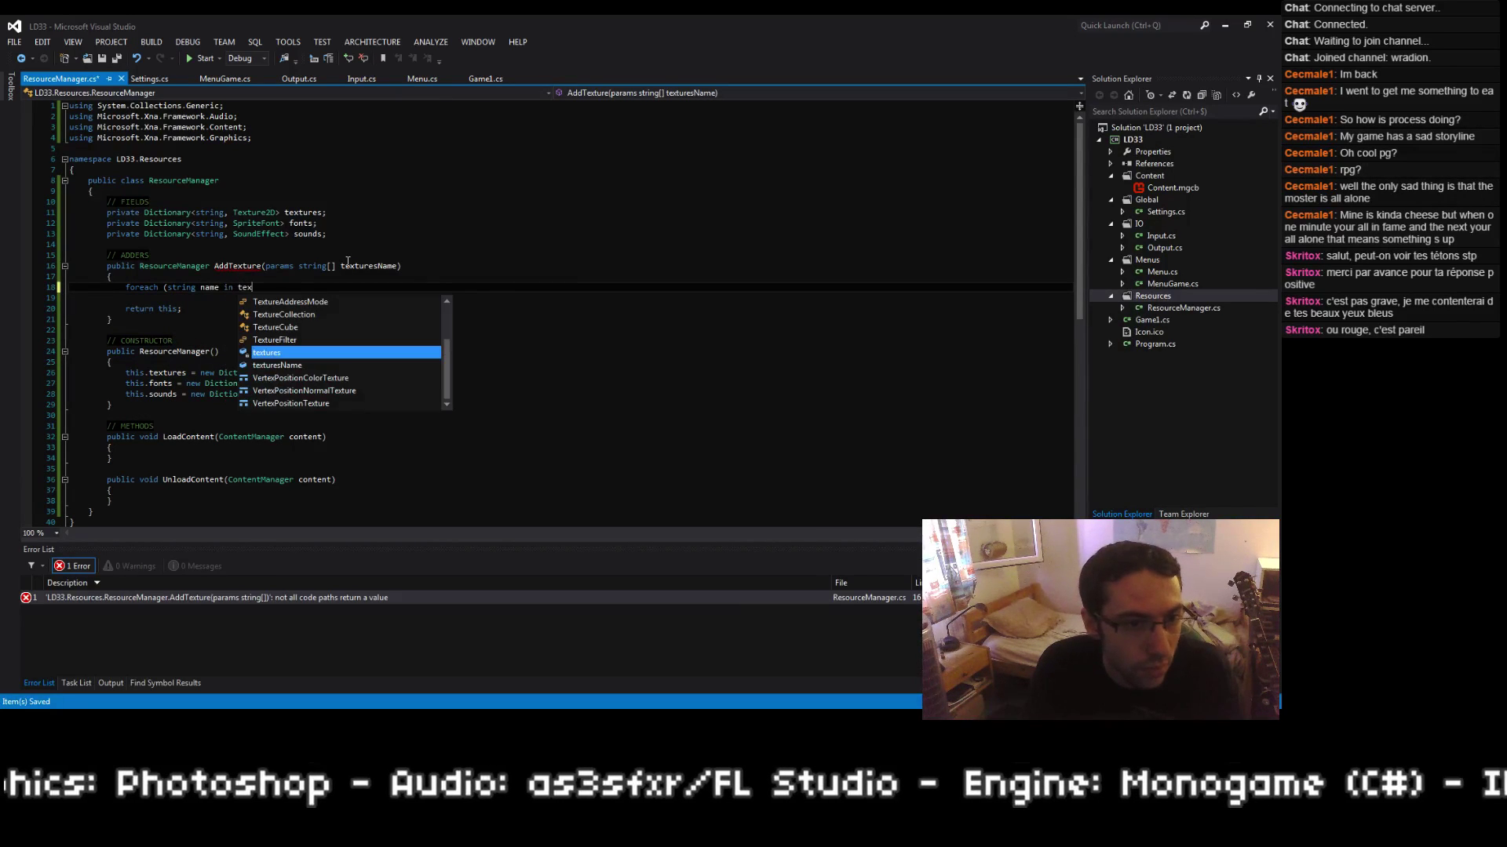
pyautogui.press('Down')
pyautogui.press('Tab')
pyautogui.write(')')
pyautogui.press('Return')
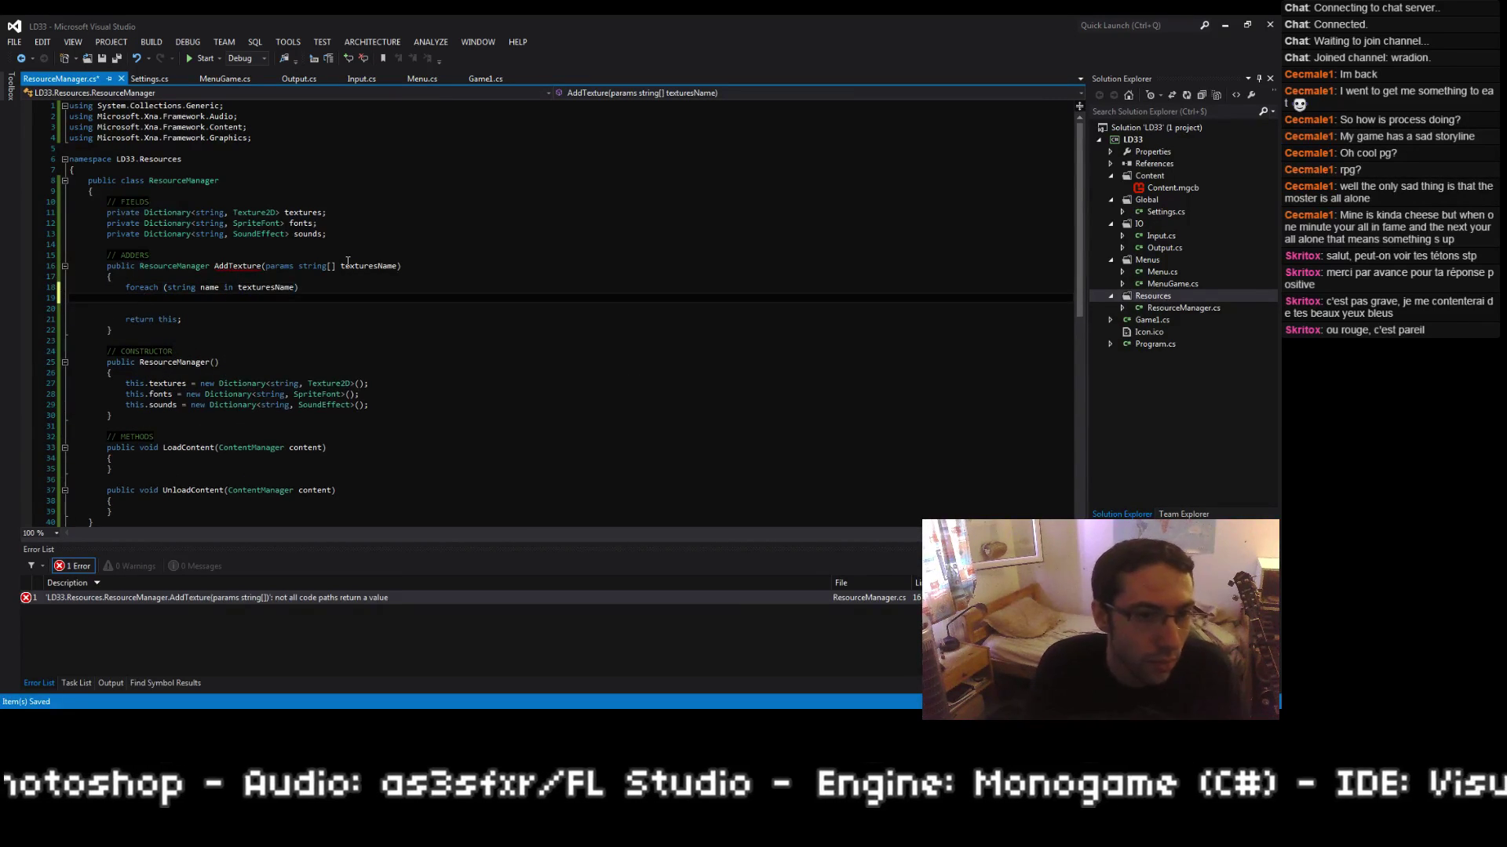
pyautogui.write('this.textures.Add(')
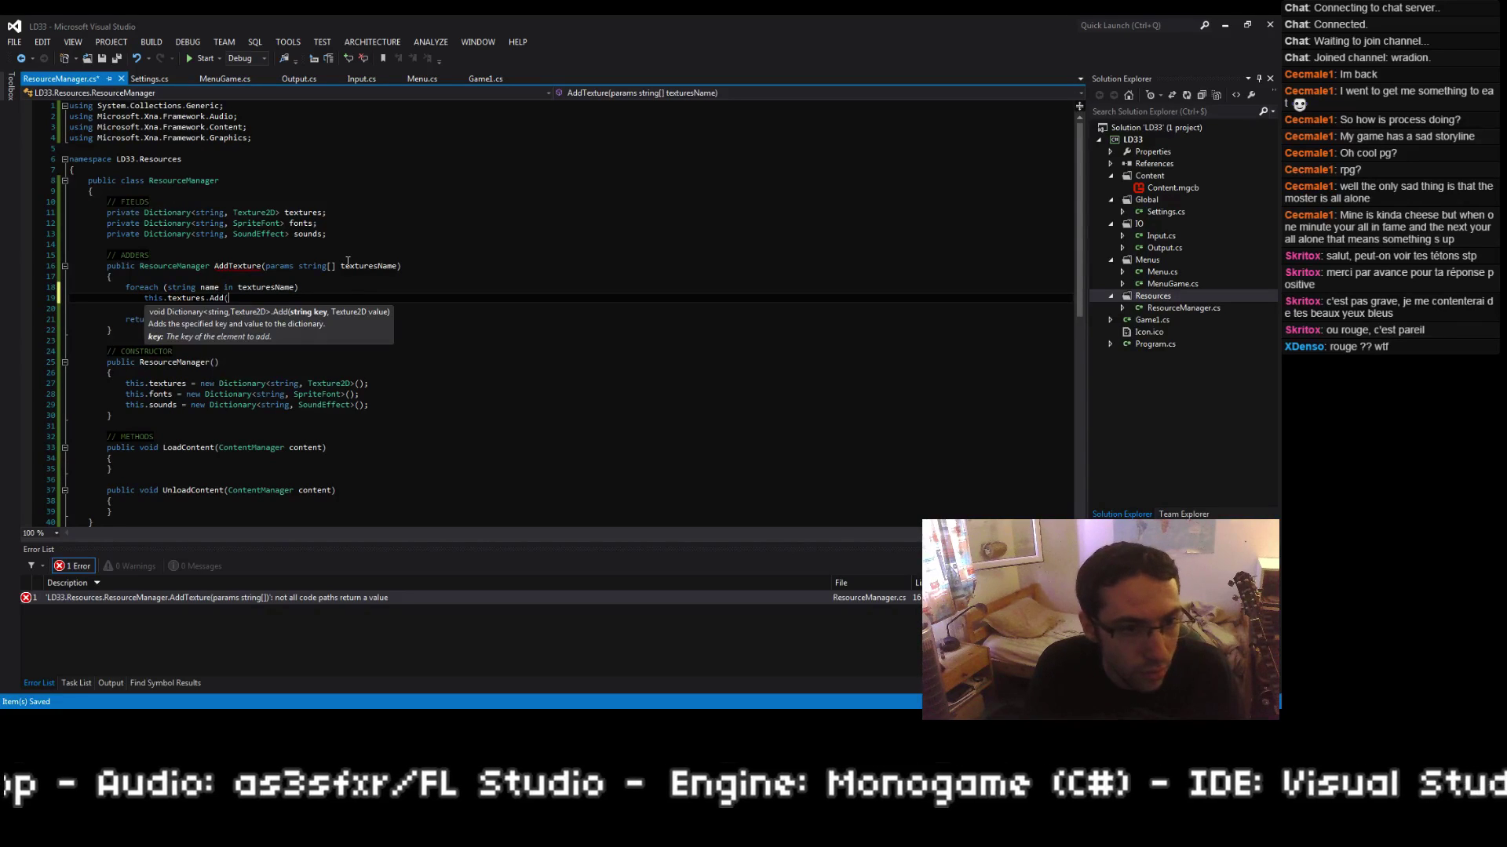
pyautogui.write('name,')
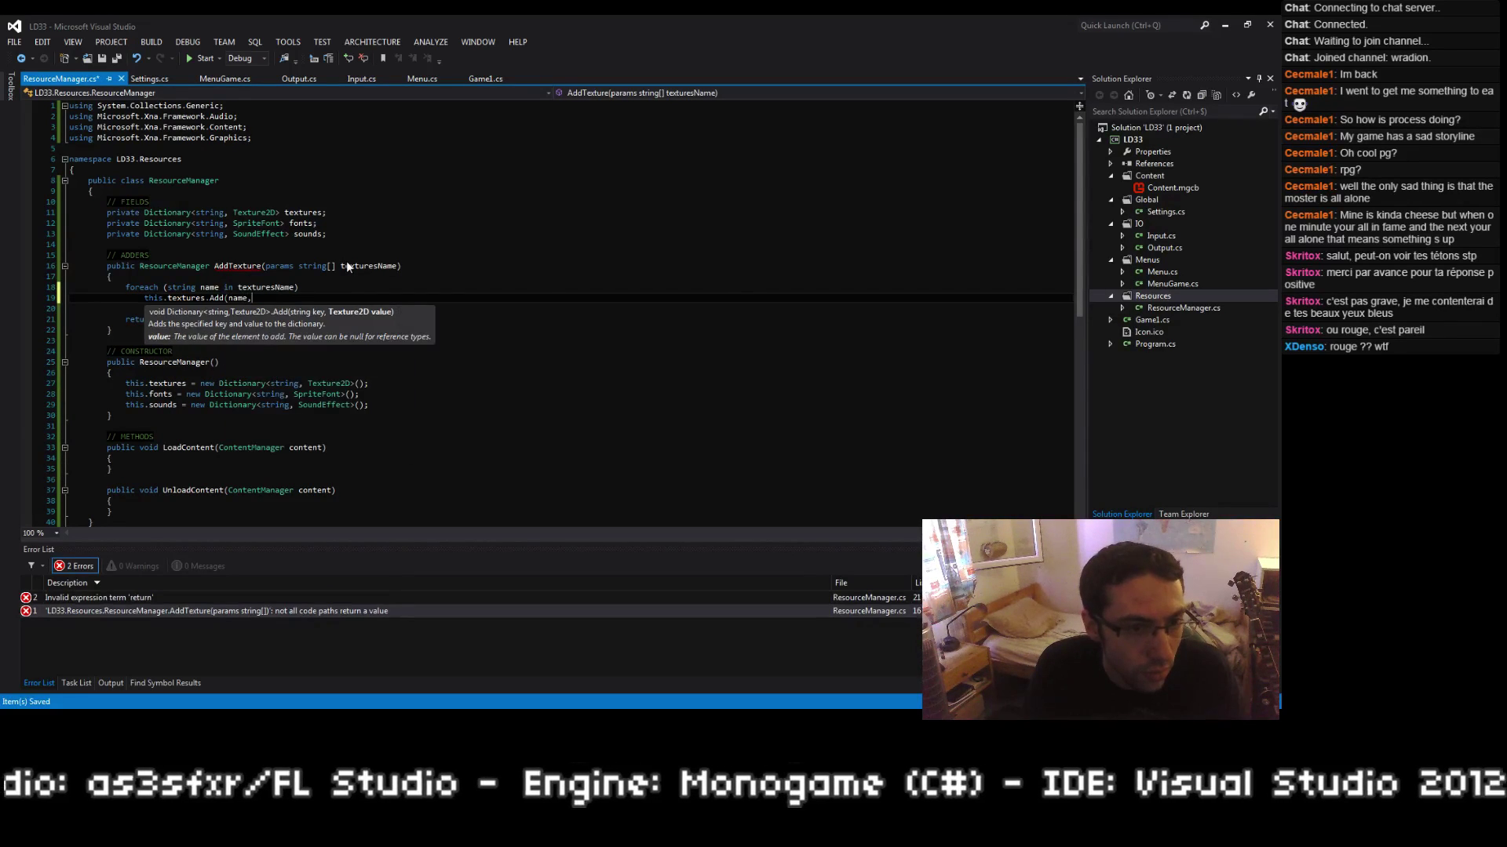
pyautogui.write(' null);')
pyautogui.hotkey('ctrl', 's')
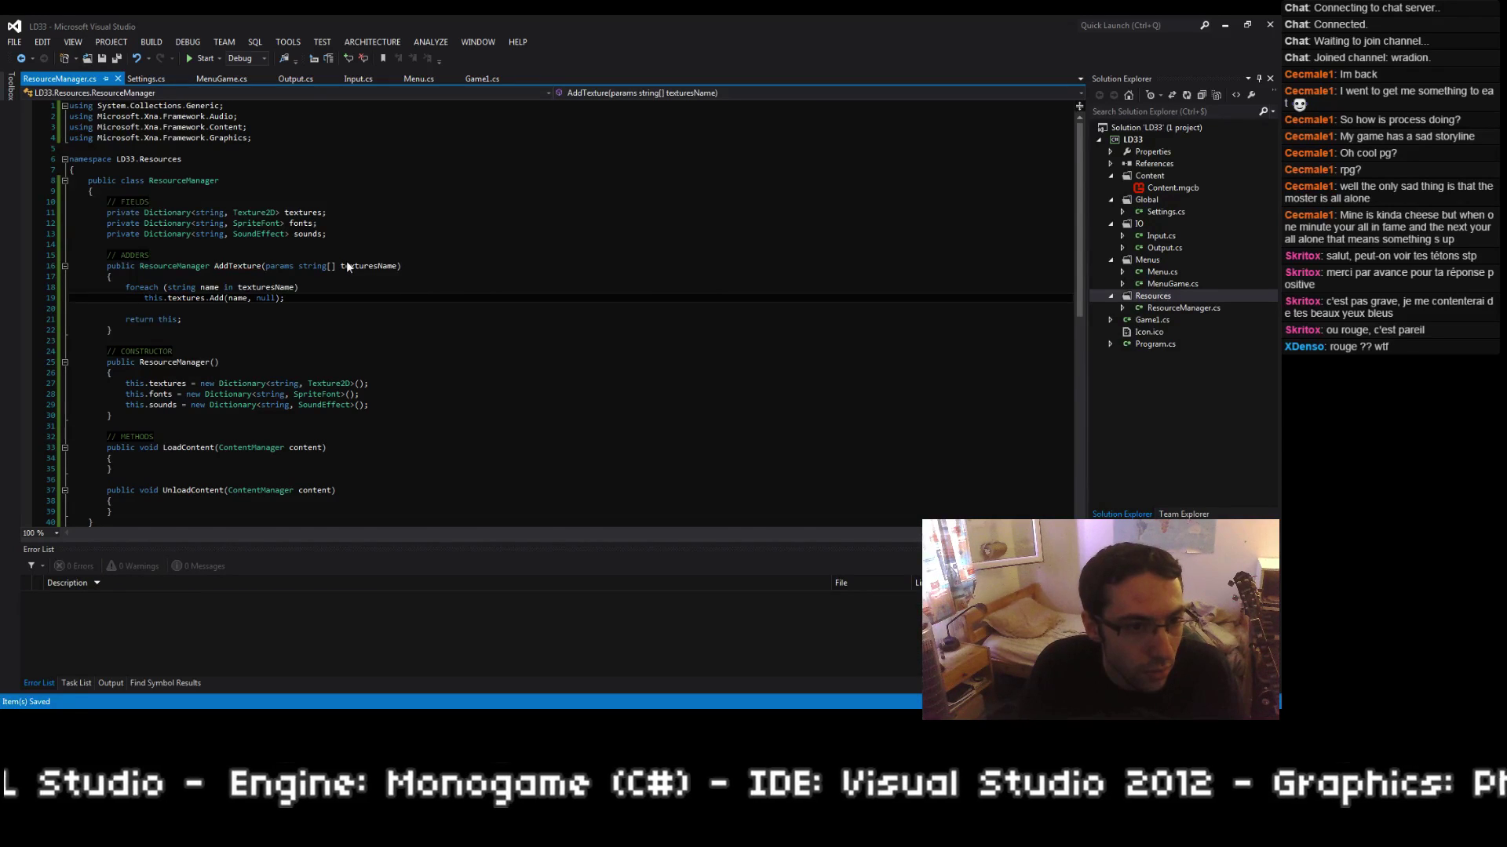
# Step: Below AddTexture, declare a public AddFont method returning ResourceManager with the parameter params string[] fontsName
pyautogui.press('Down')
pyautogui.press('Down')
pyautogui.press('Down')
pyautogui.press('Return')
pyautogui.press('Return')
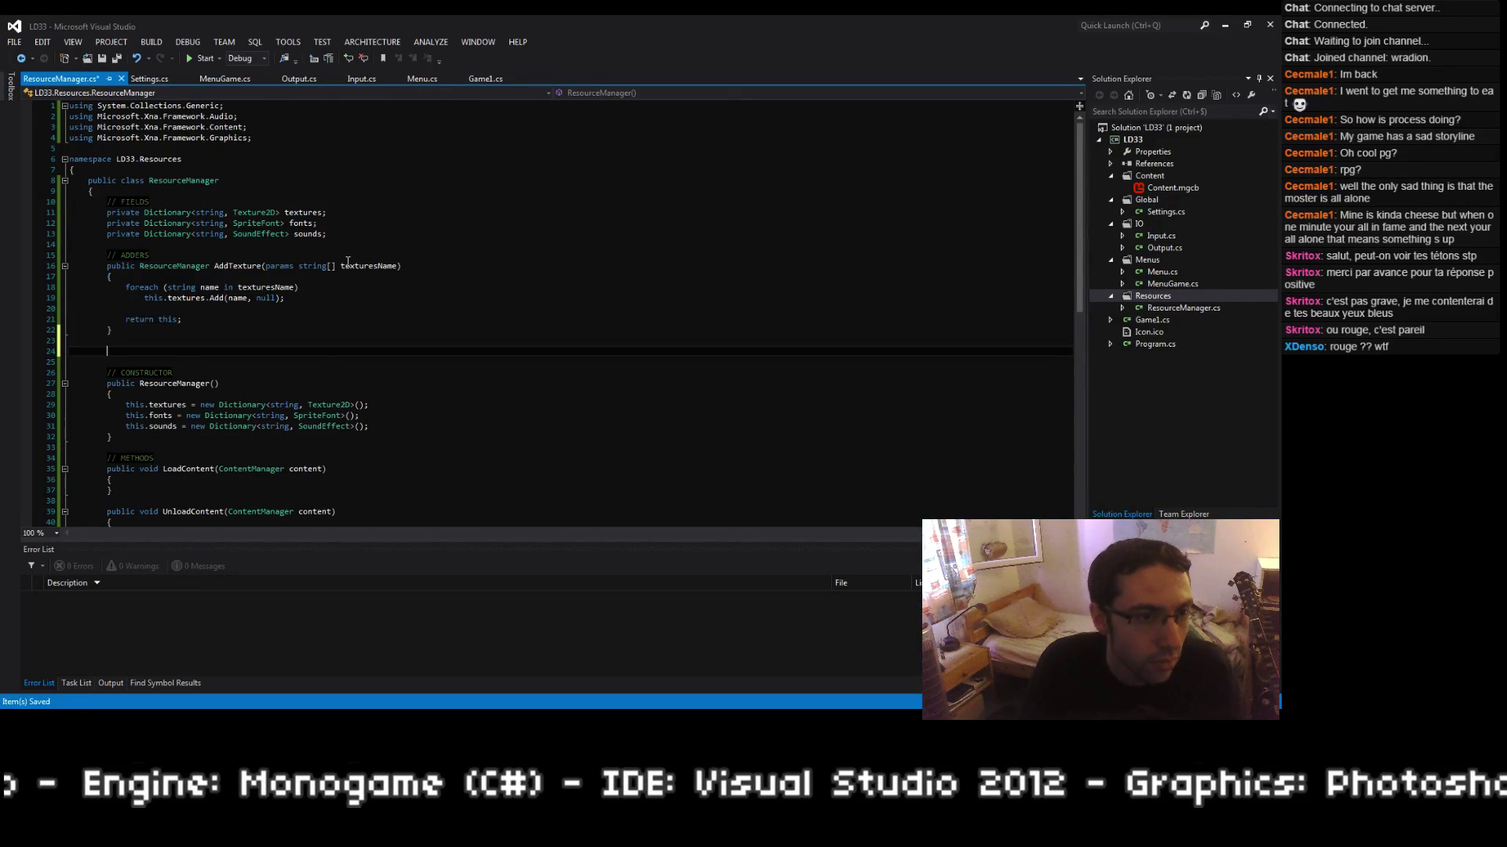
pyautogui.write('public Resource')
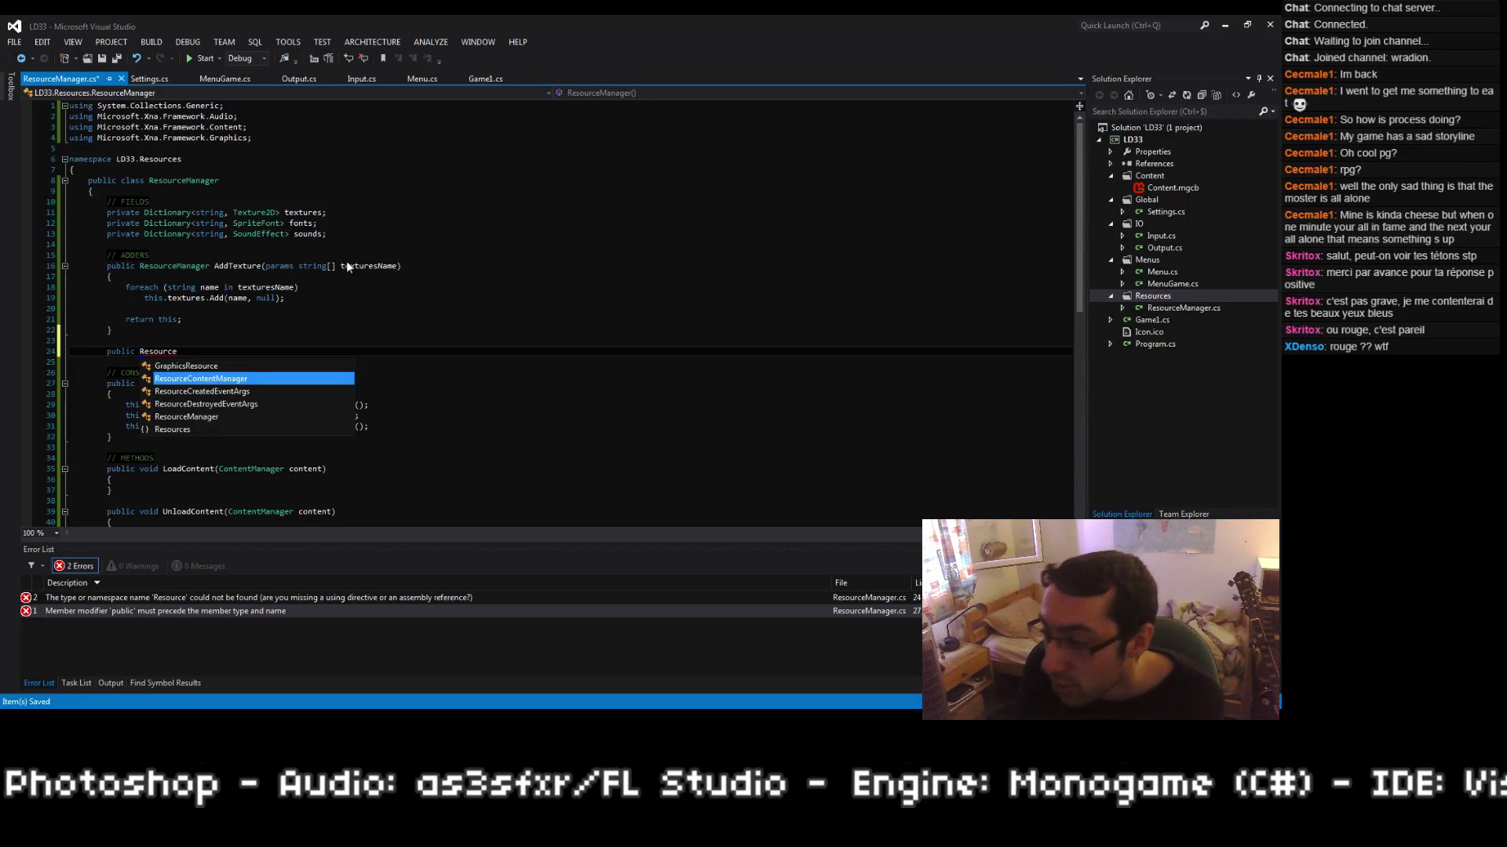
pyautogui.press('Up')
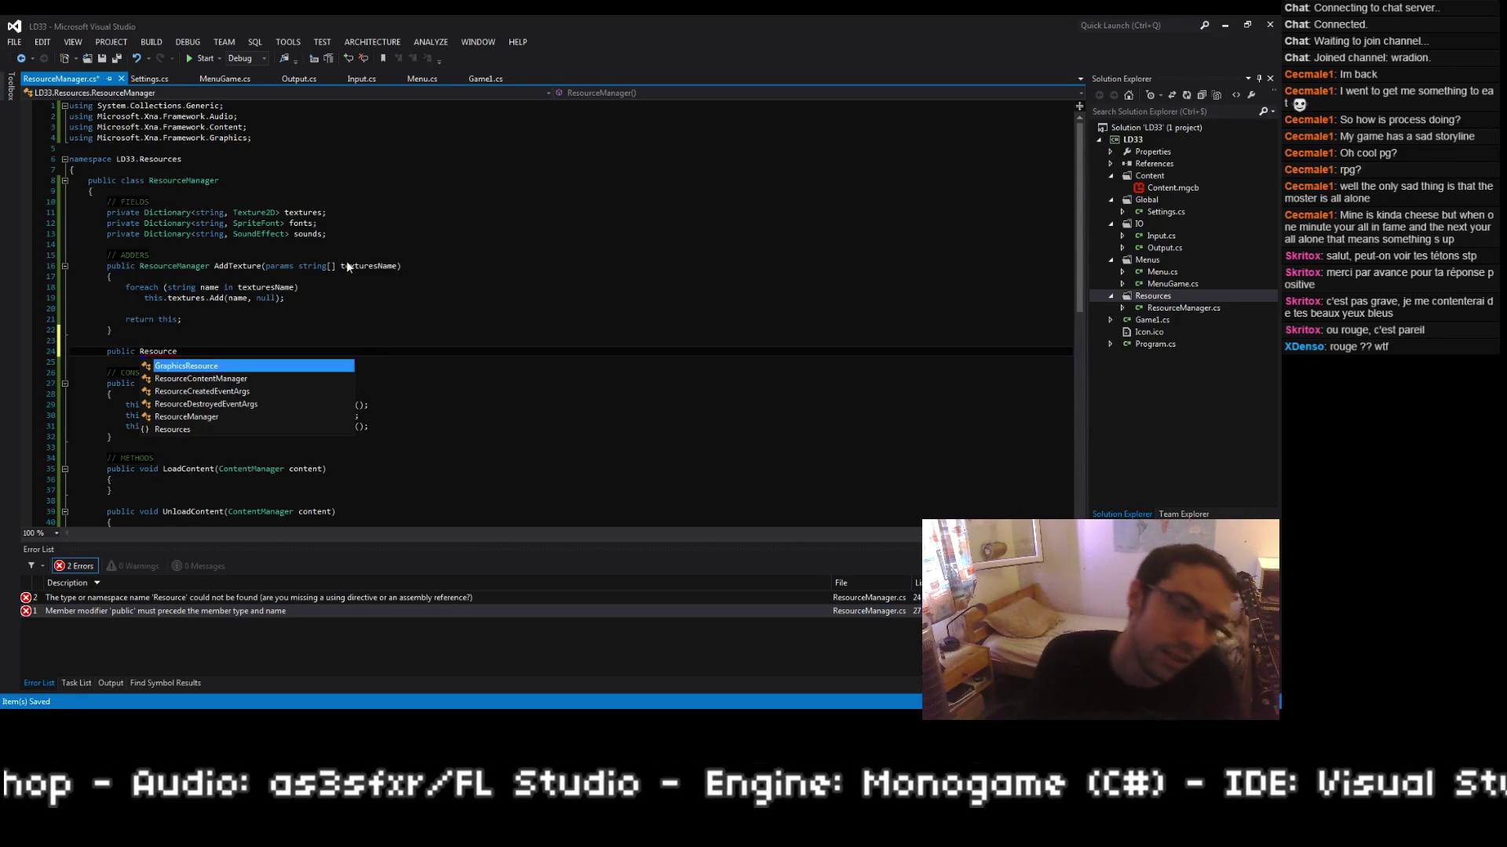
pyautogui.press('Down')
pyautogui.press('Down')
pyautogui.press('Down')
pyautogui.press('Down')
pyautogui.write('Manager A')
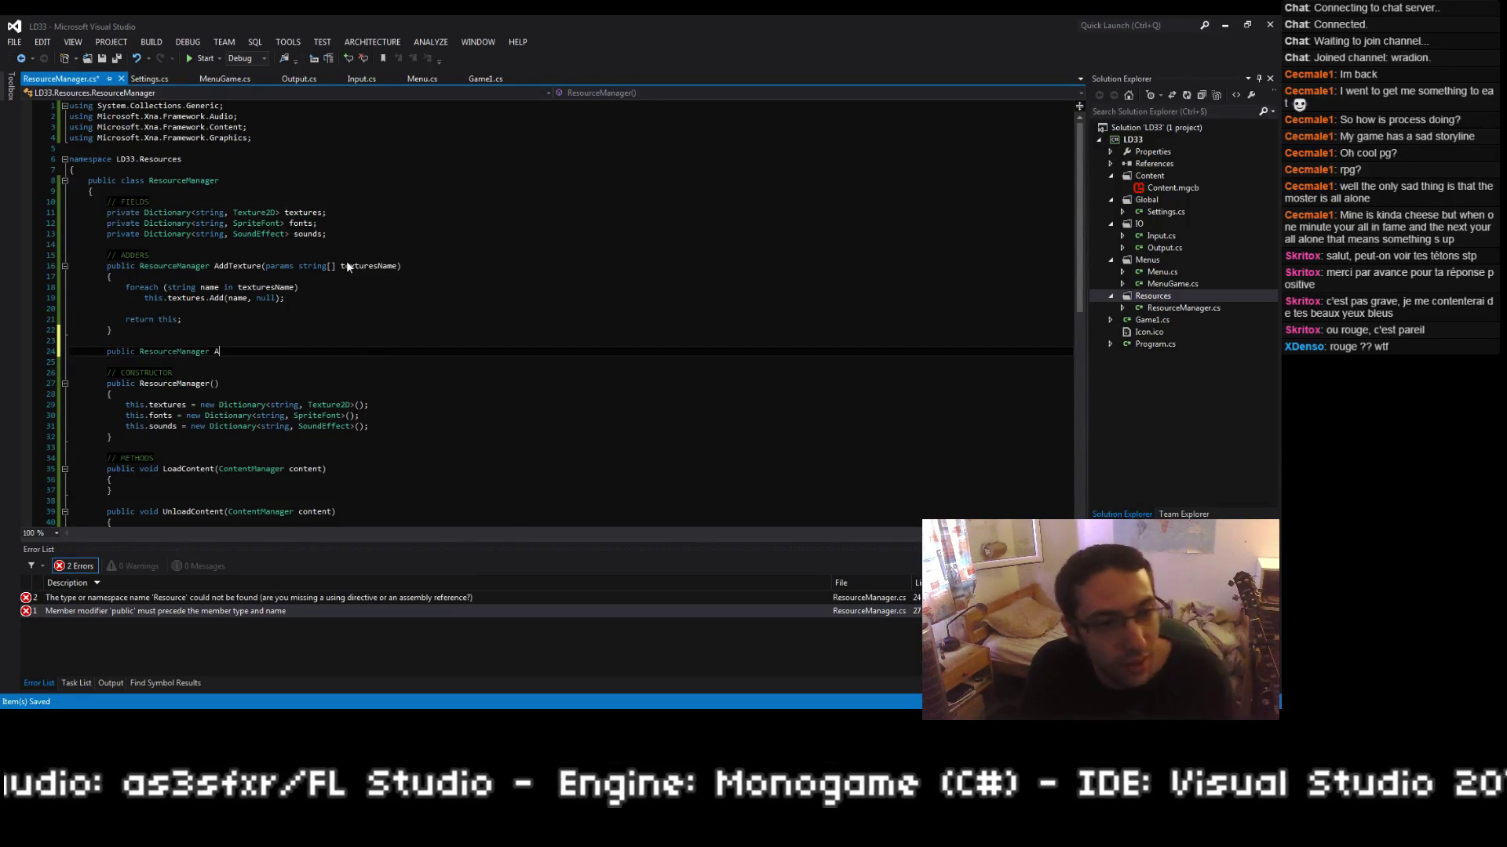
pyautogui.write('ddFont(params string[')
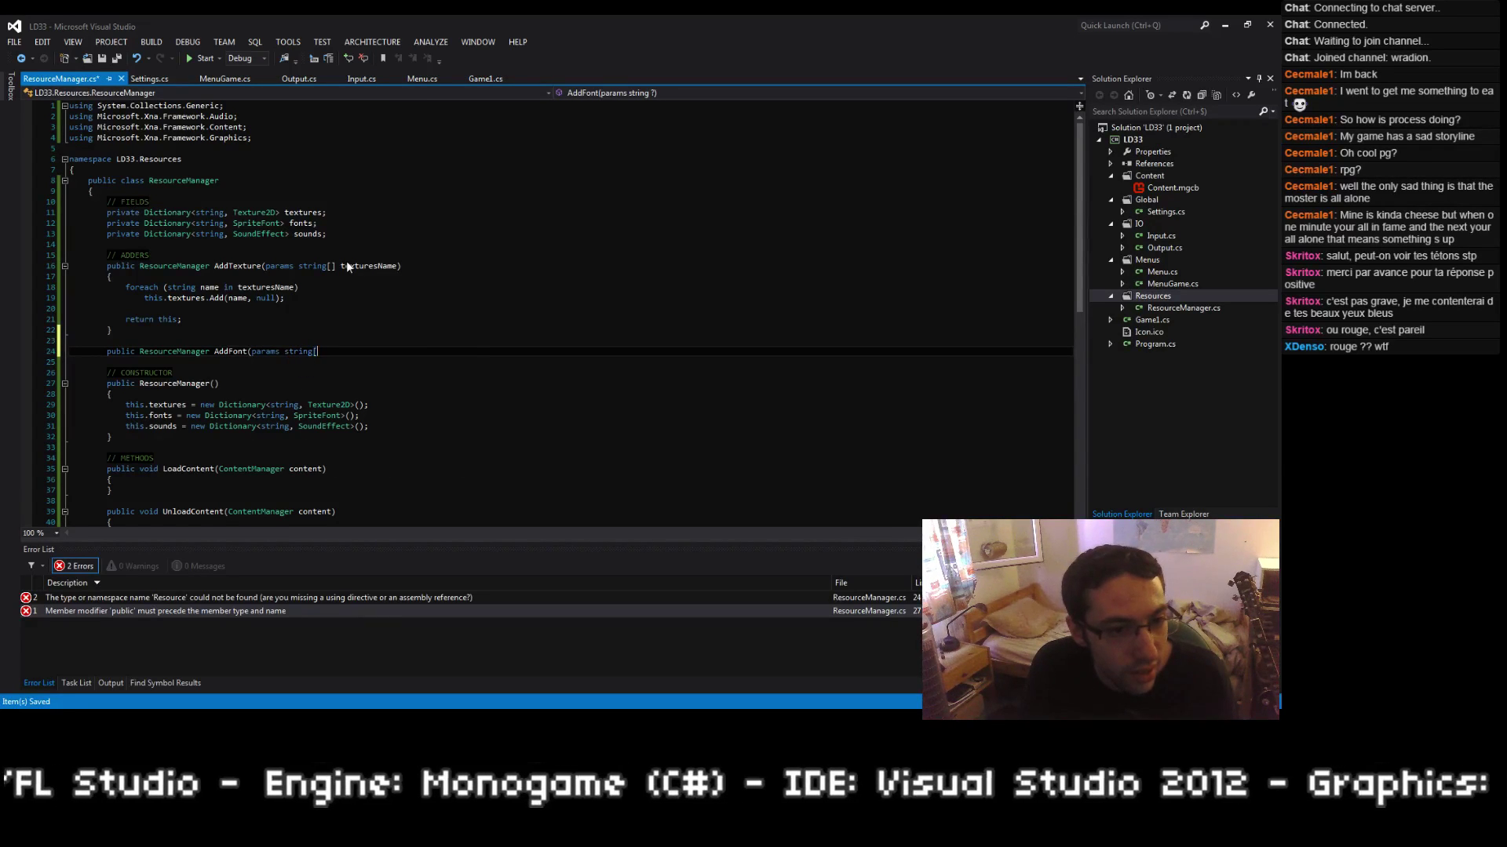
pyautogui.write('] fontName')
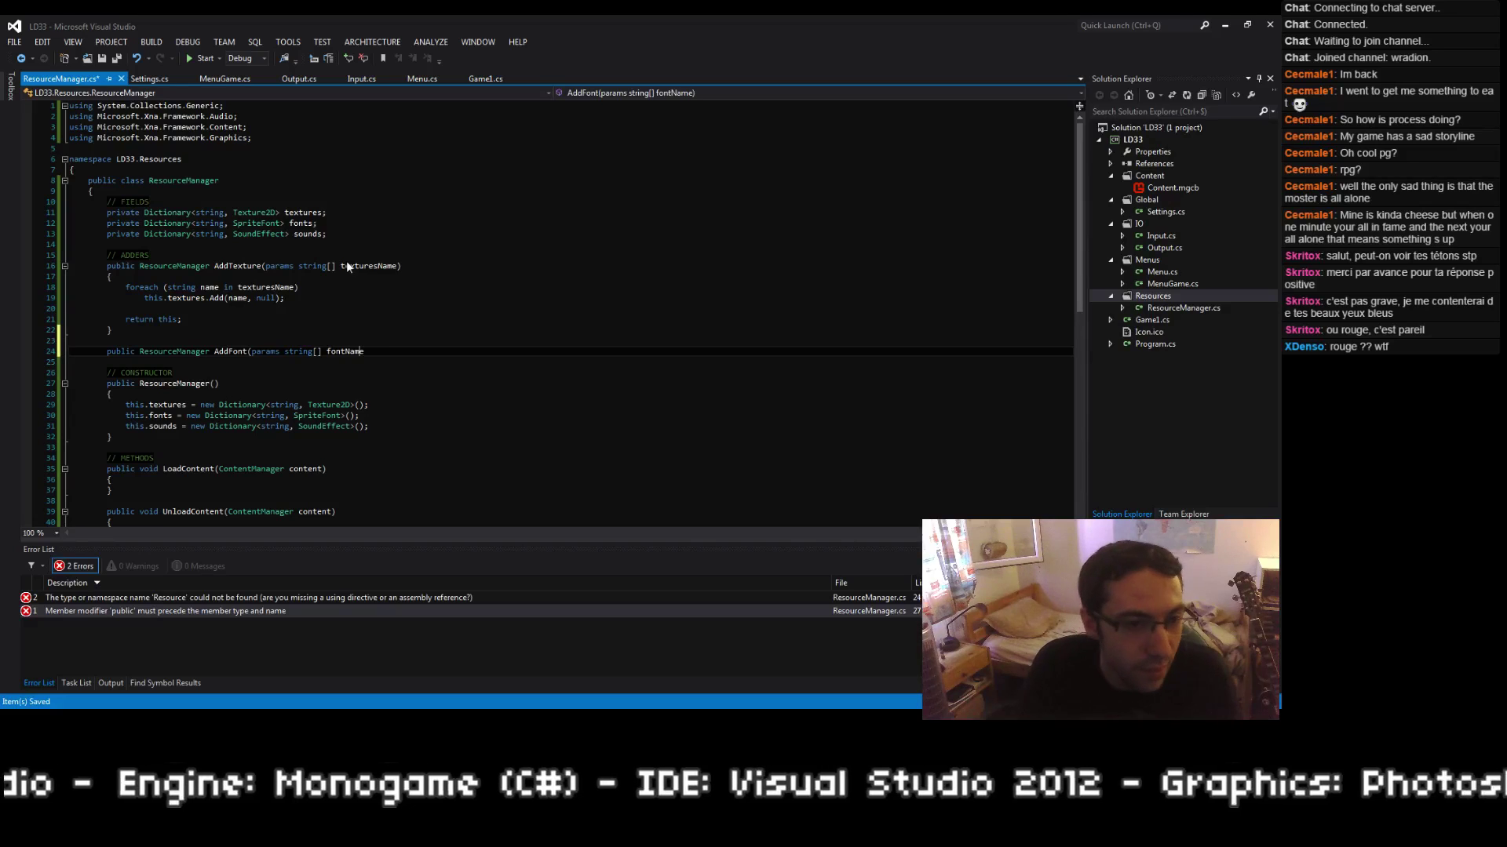
pyautogui.write('s')
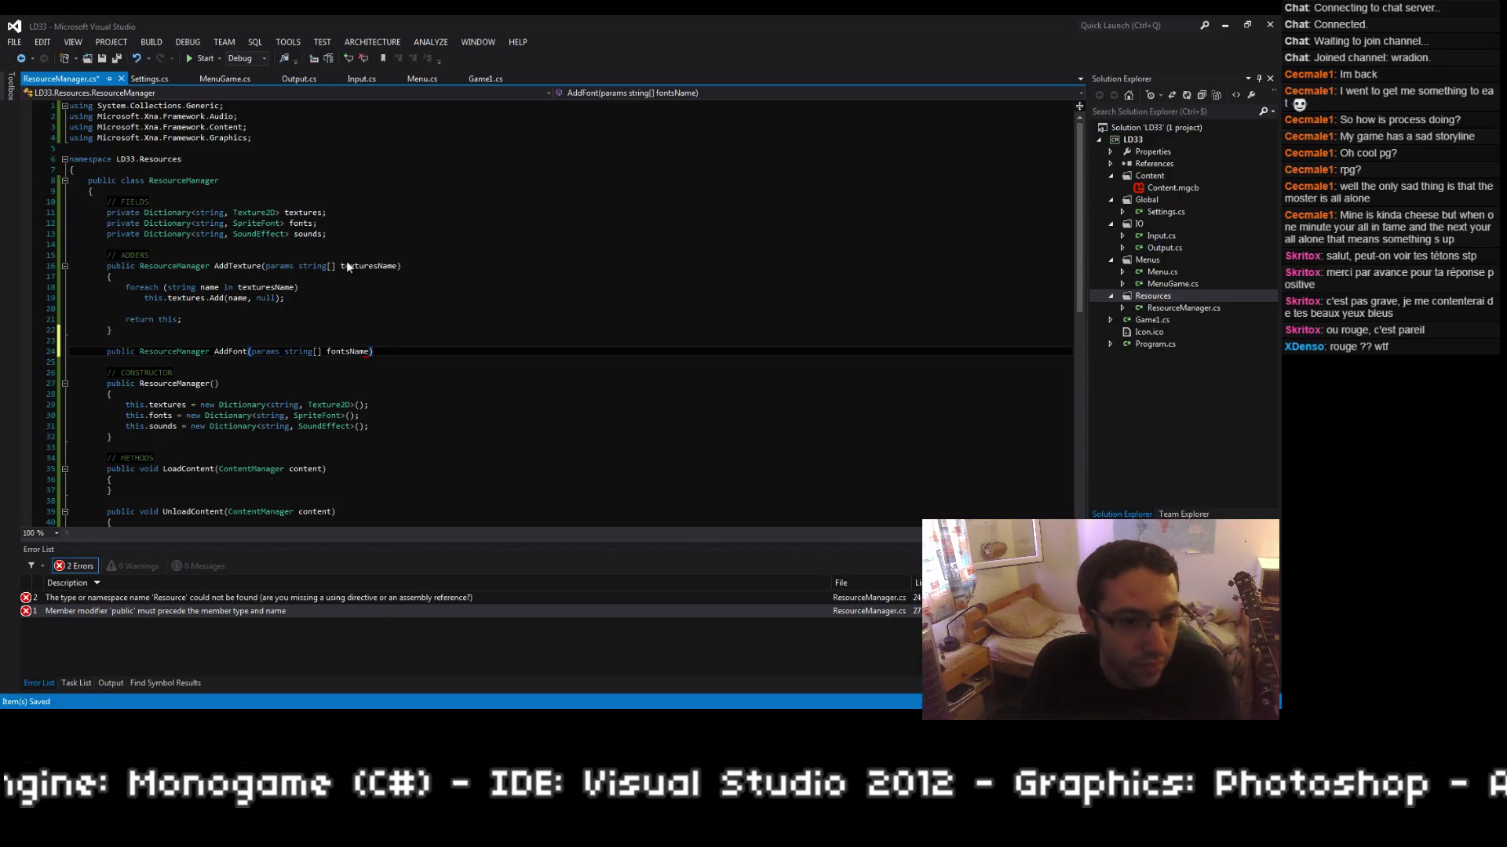
# Step: Give the AddFont method an empty braced body and save the file
pyautogui.press('Return')
pyautogui.write('{')
pyautogui.press('Return')
pyautogui.write('}')
pyautogui.hotkey('ctrl', 's')
# Step: Begin a foreach loop with a string loop variable inside the AddFont body
pyautogui.press('Up')
pyautogui.press('Return')
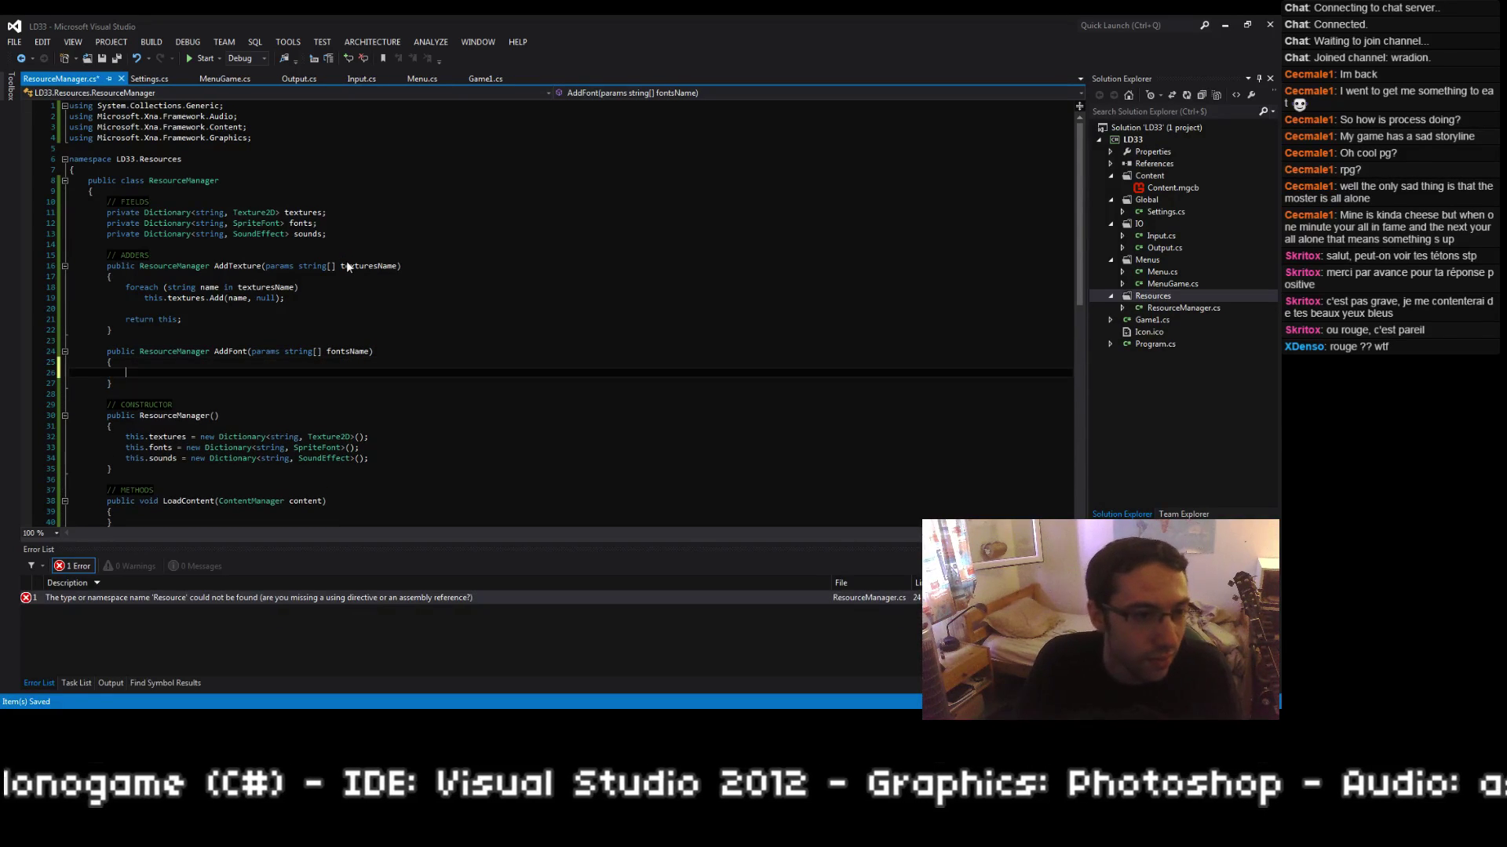
pyautogui.write('foreach (string')
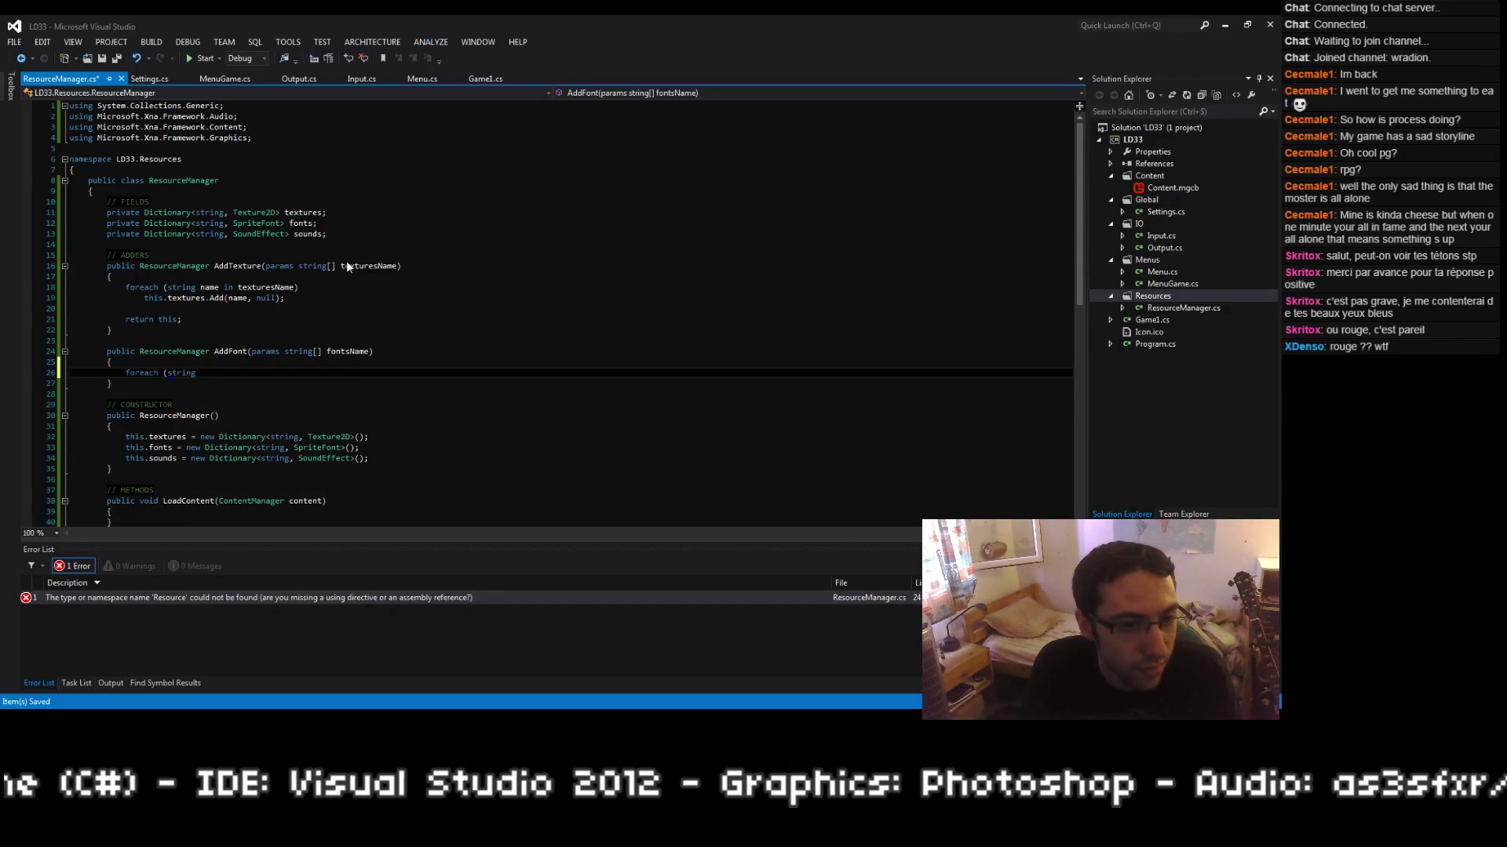
# Step: Complete AddFont's foreach loop over fontsName with the body this.textures.Add(name, null); and save the file
pyautogui.write(' name in fonts')
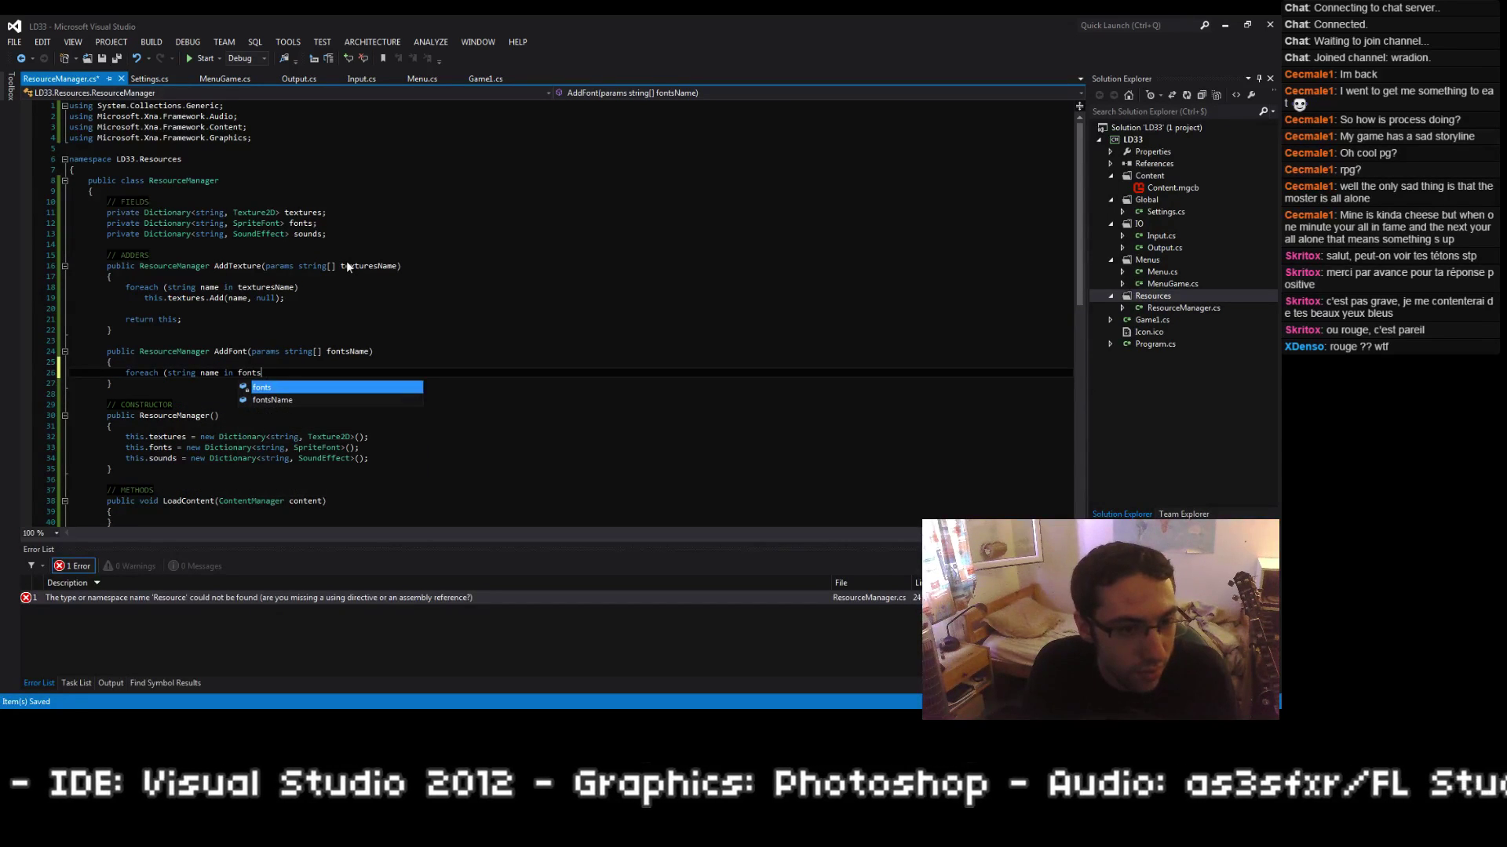
pyautogui.write('Name)')
pyautogui.press('Return')
pyautogui.write('this.te')
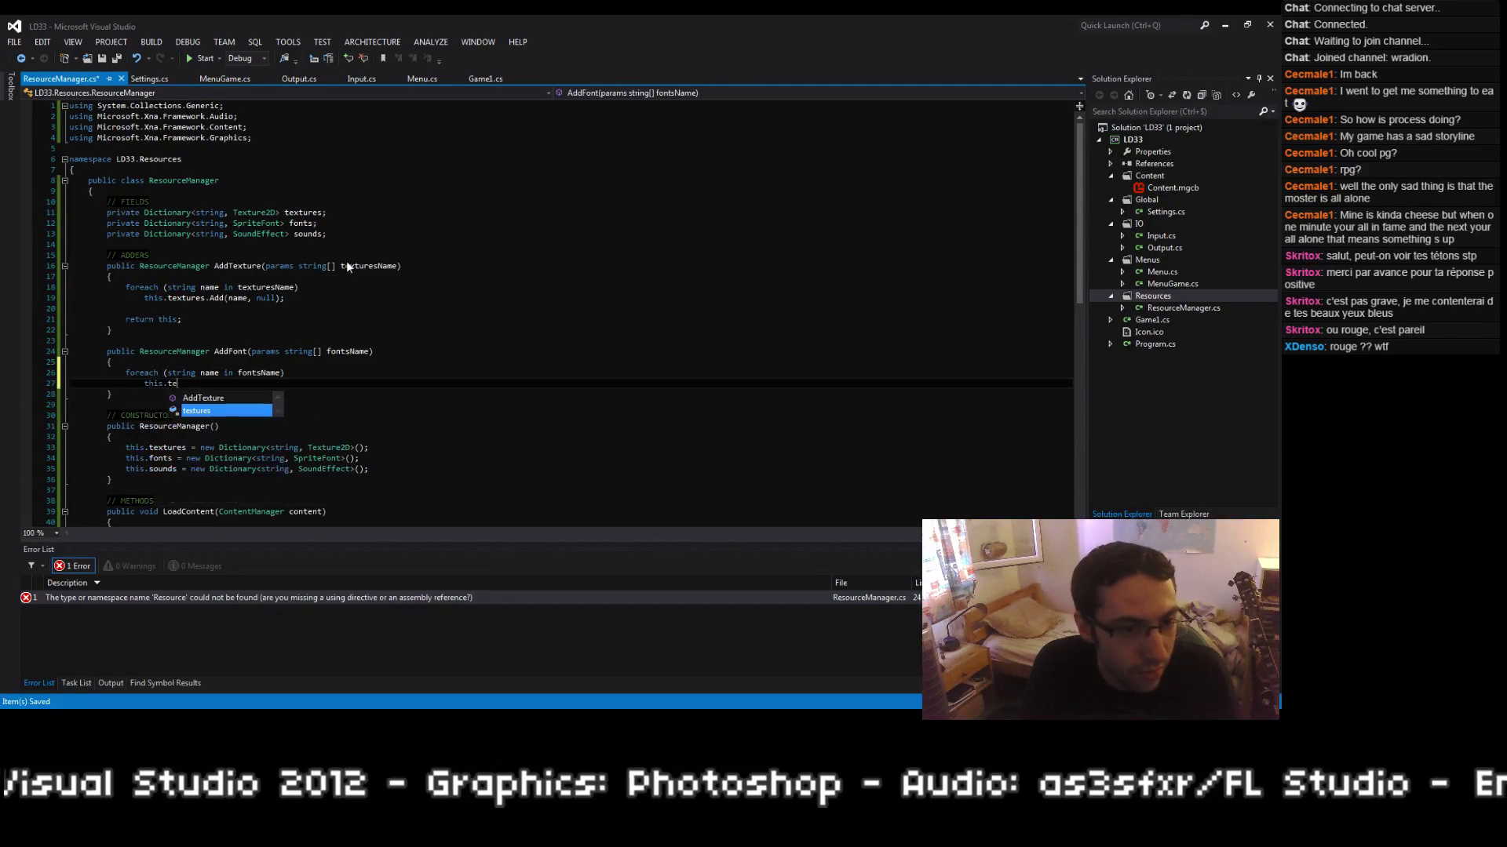
pyautogui.write('xtures.Add(')
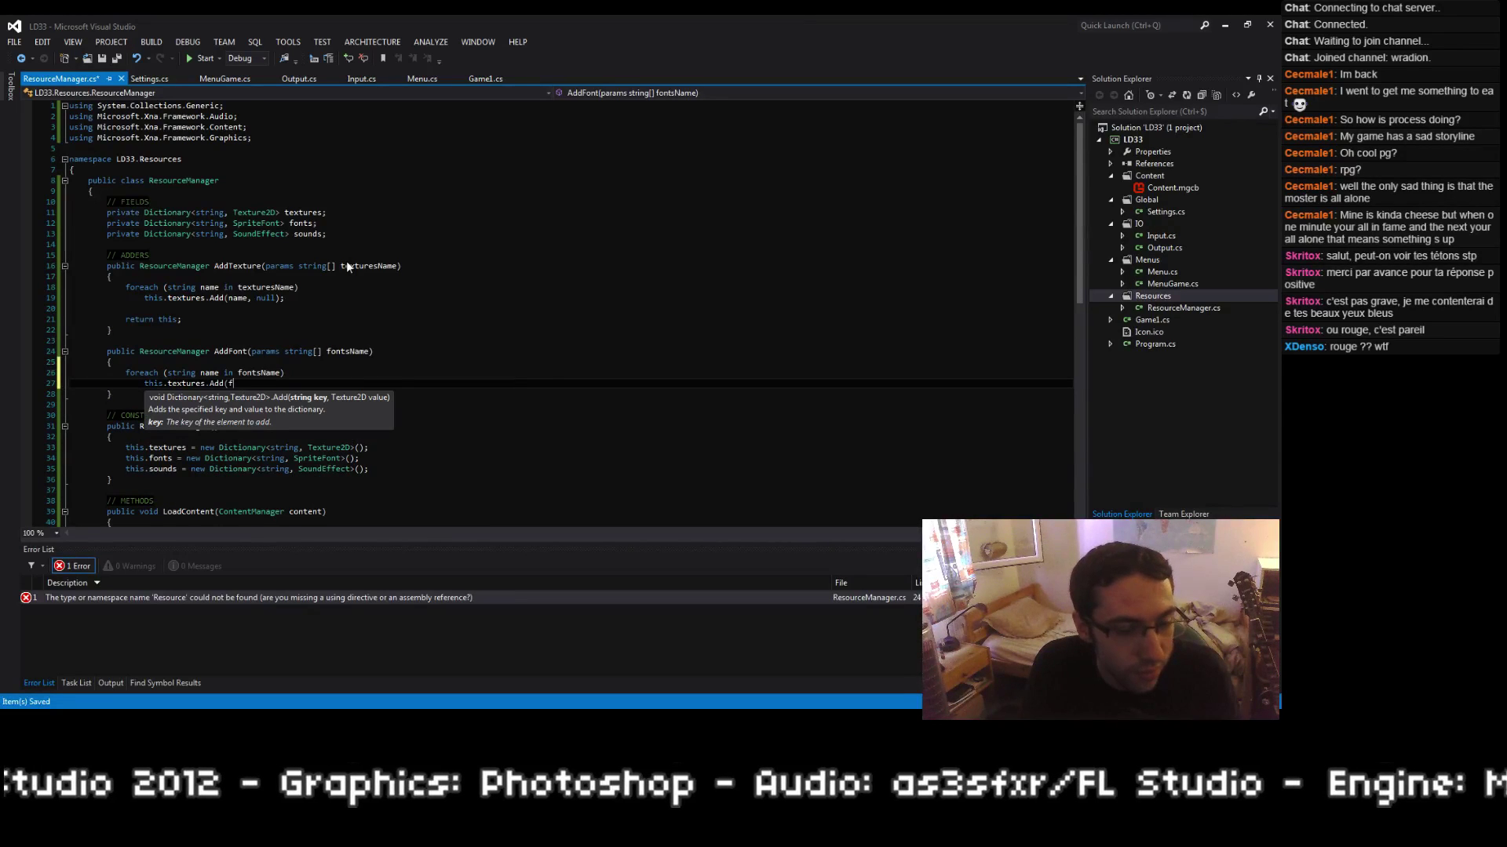
pyautogui.write('name, null);')
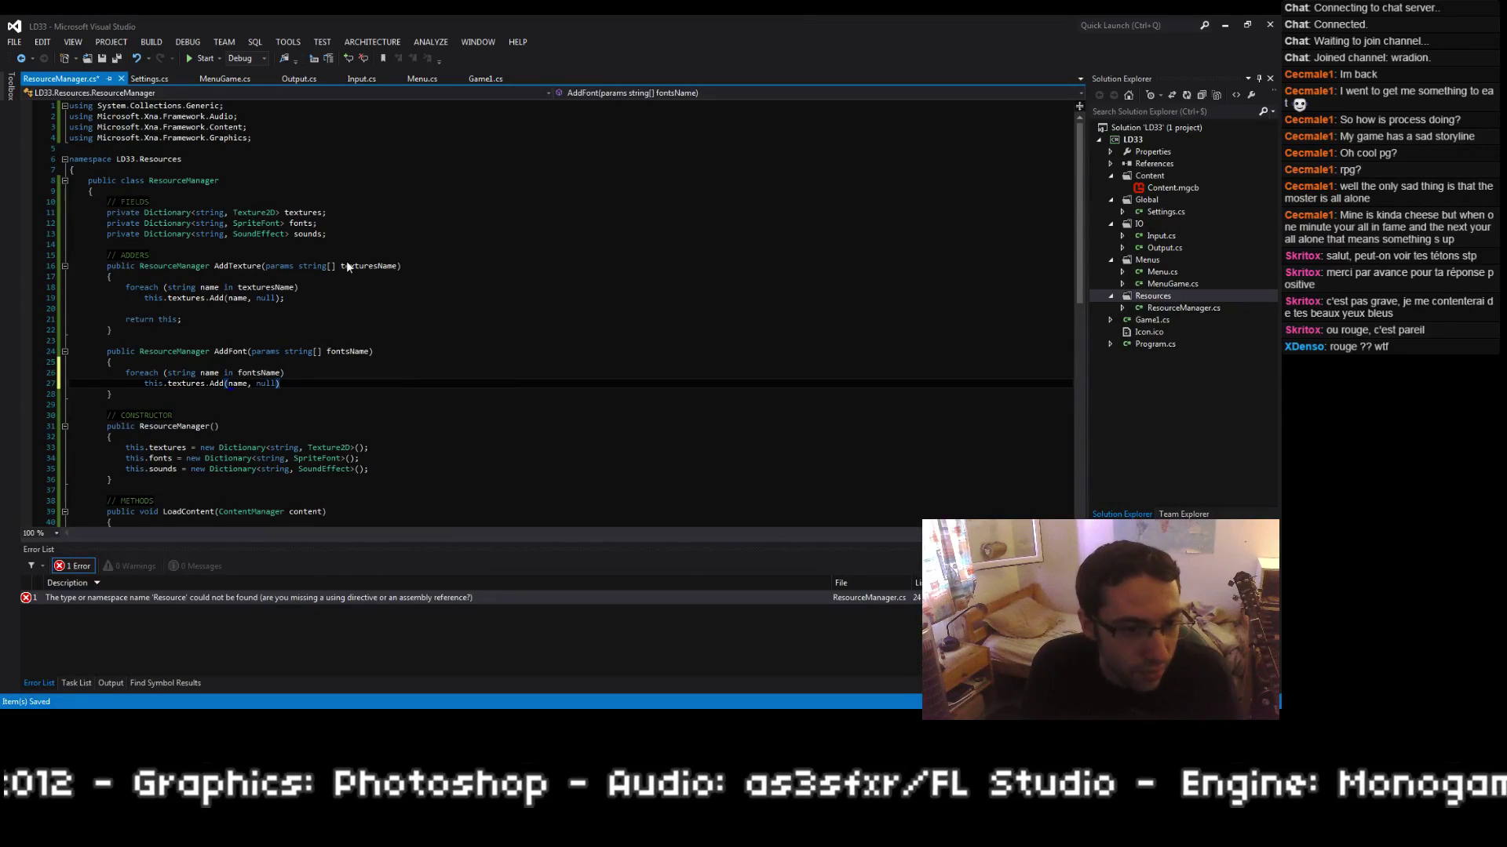
pyautogui.hotkey('ctrl', 's')
# Step: Prefix the key added in AddTexture with "graphics/" + before name, and save the file
pyautogui.press('Up')
pyautogui.press('Up')
pyautogui.press('Up')
pyautogui.press('Up')
pyautogui.press('Up')
pyautogui.press('Up')
pyautogui.press('Up')
pyautogui.press('Up')
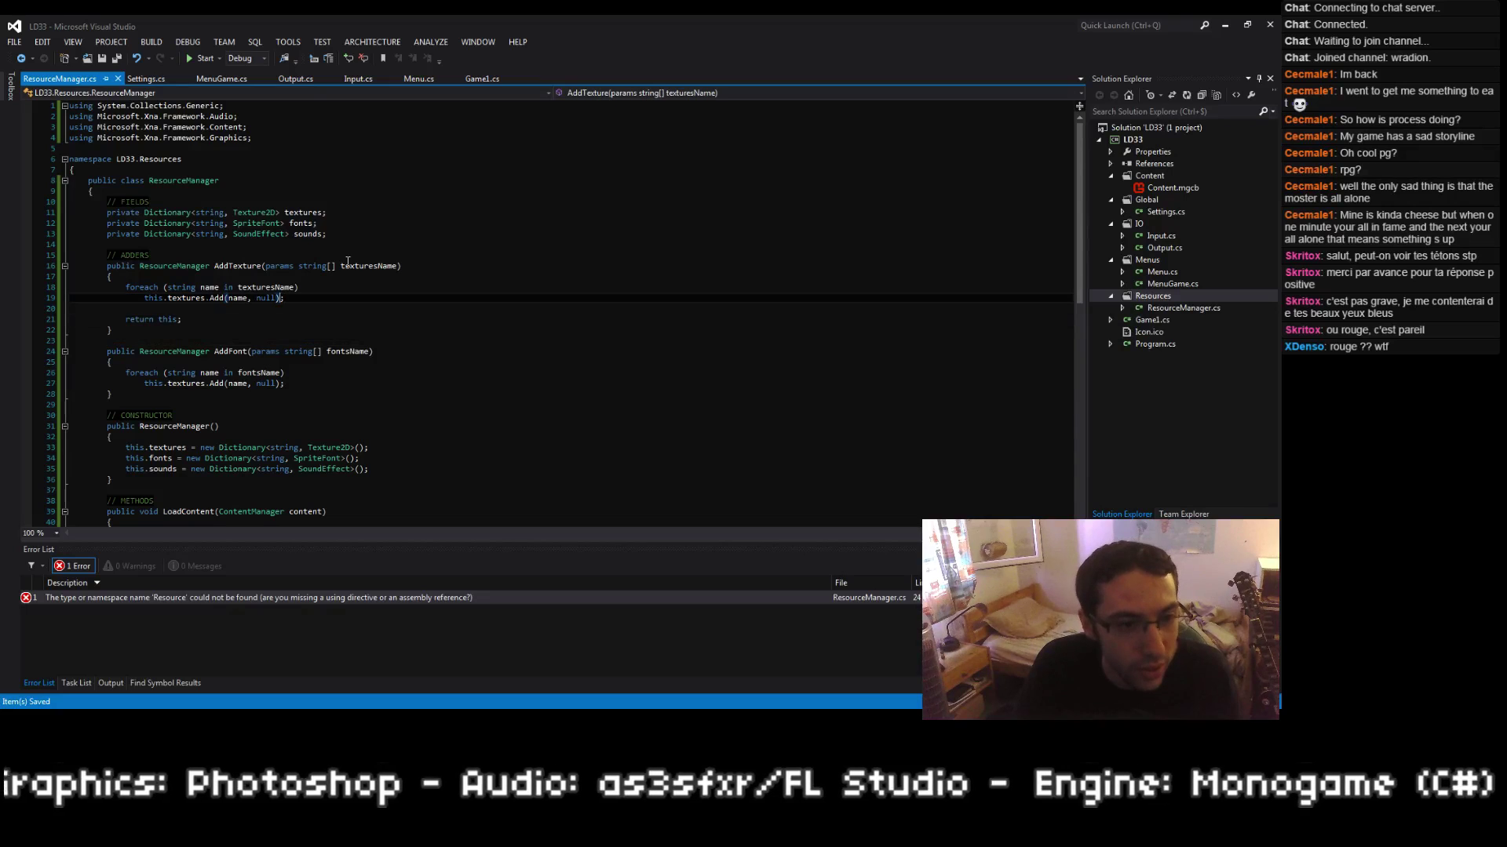
pyautogui.hotkey('ctrl', 'Left')
pyautogui.write('"graphics')
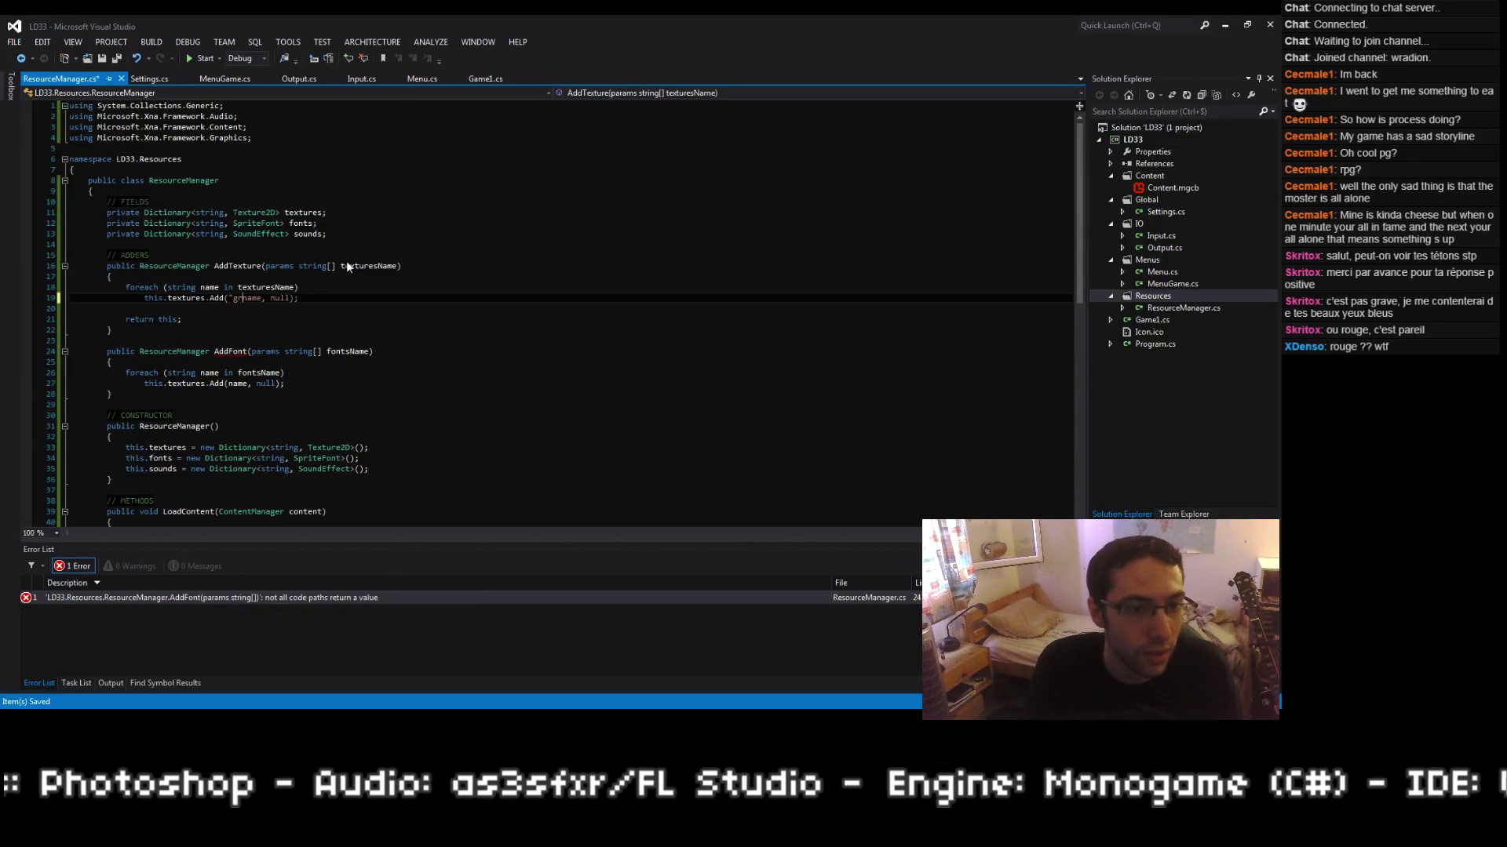
pyautogui.write('/" +')
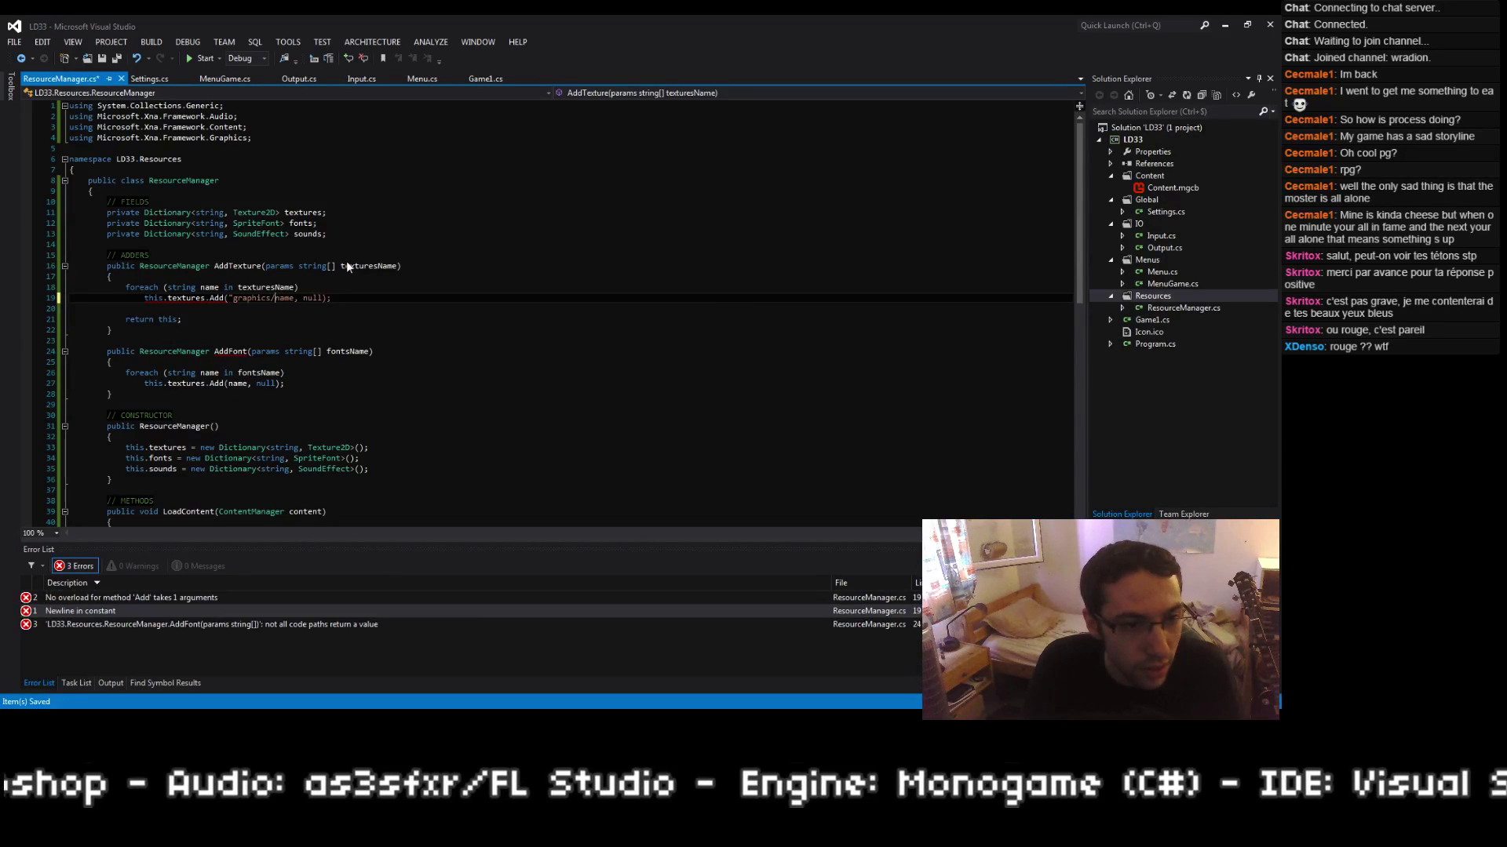
pyautogui.hotkey('ctrl', 's')
# Step: Prefix the key added in AddFont with "fonts/" + before name, and save the file
pyautogui.press('Down')
pyautogui.press('Down')
pyautogui.press('Down')
pyautogui.press('Down')
pyautogui.press('Down')
pyautogui.press('Down')
pyautogui.press('Down')
pyautogui.press('Down')
pyautogui.press('Down')
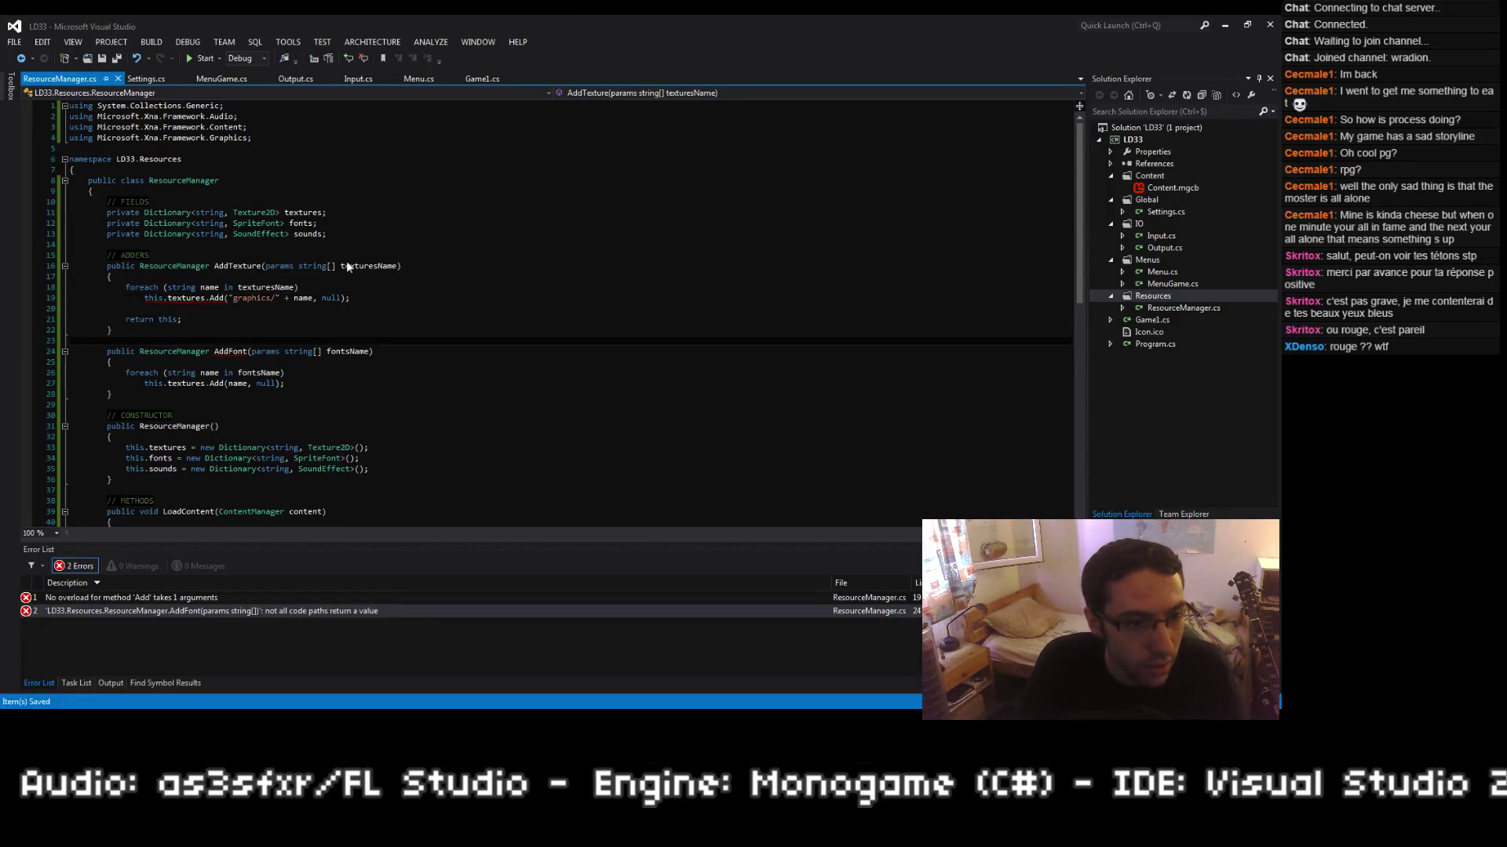
pyautogui.press('Up')
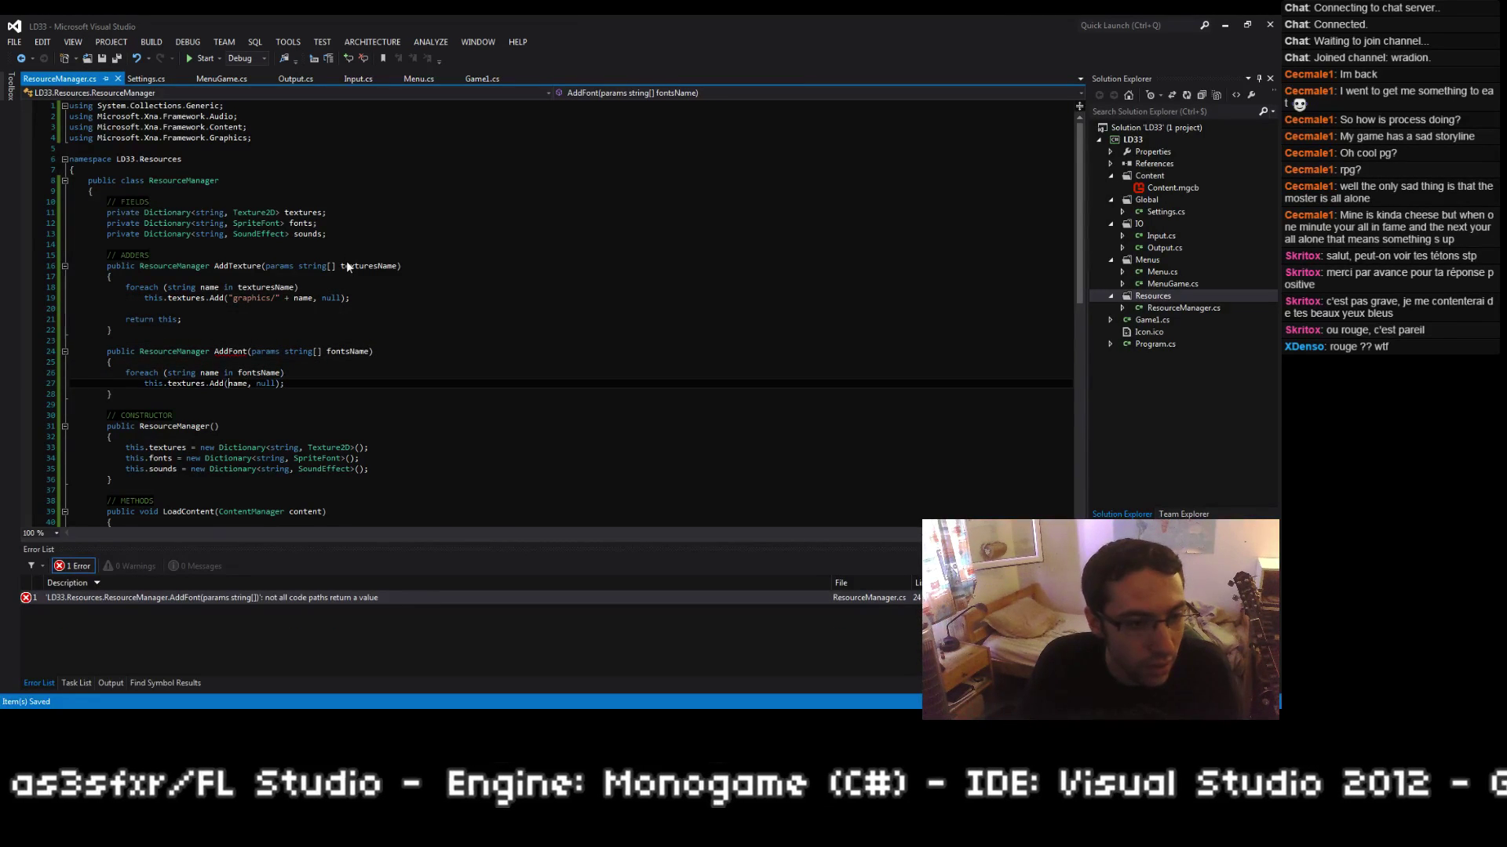
pyautogui.write('"')
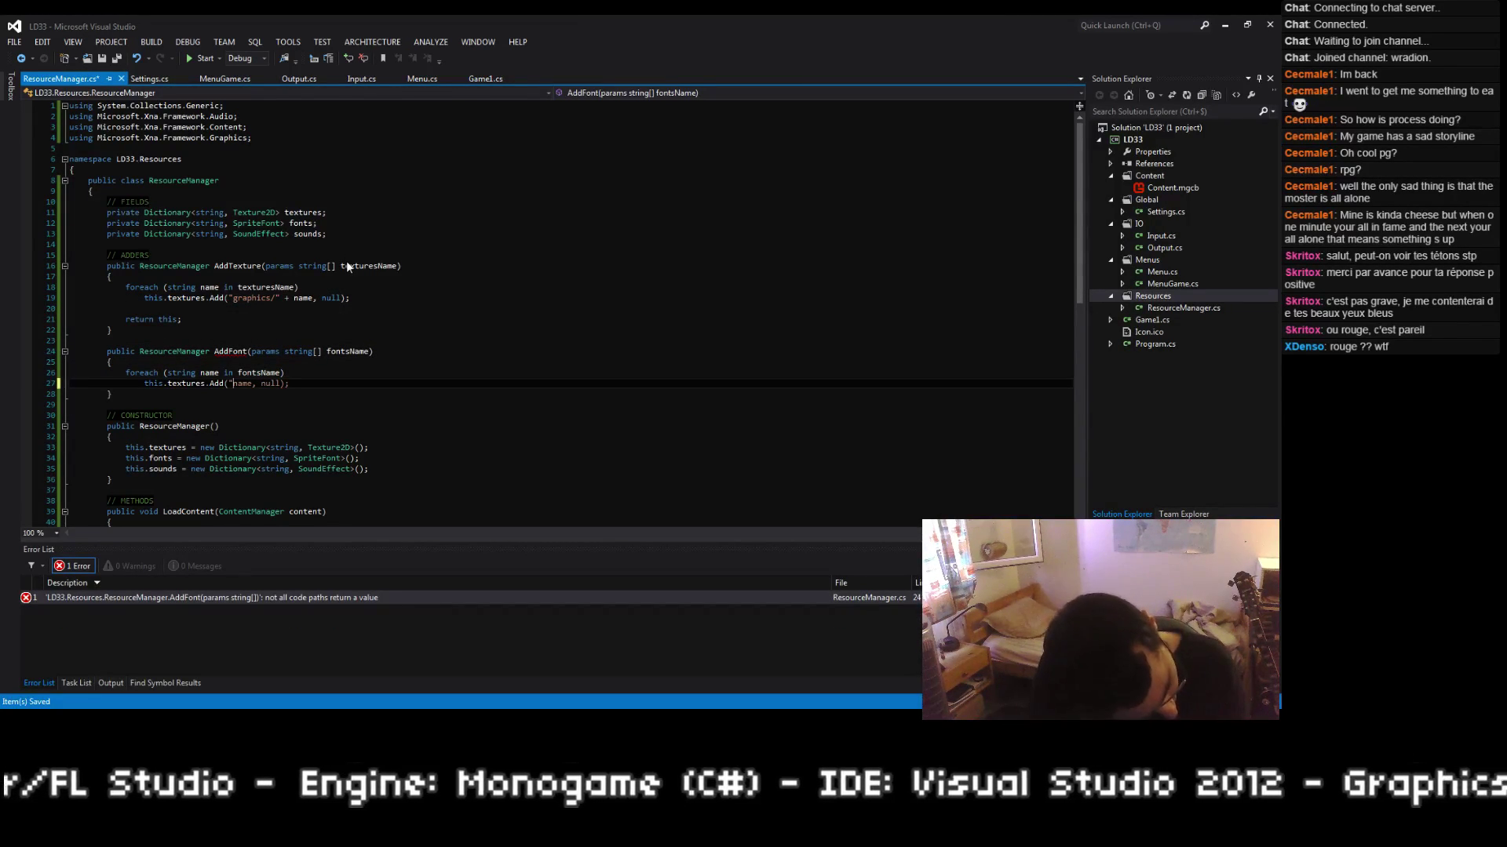
pyautogui.write('fonts')
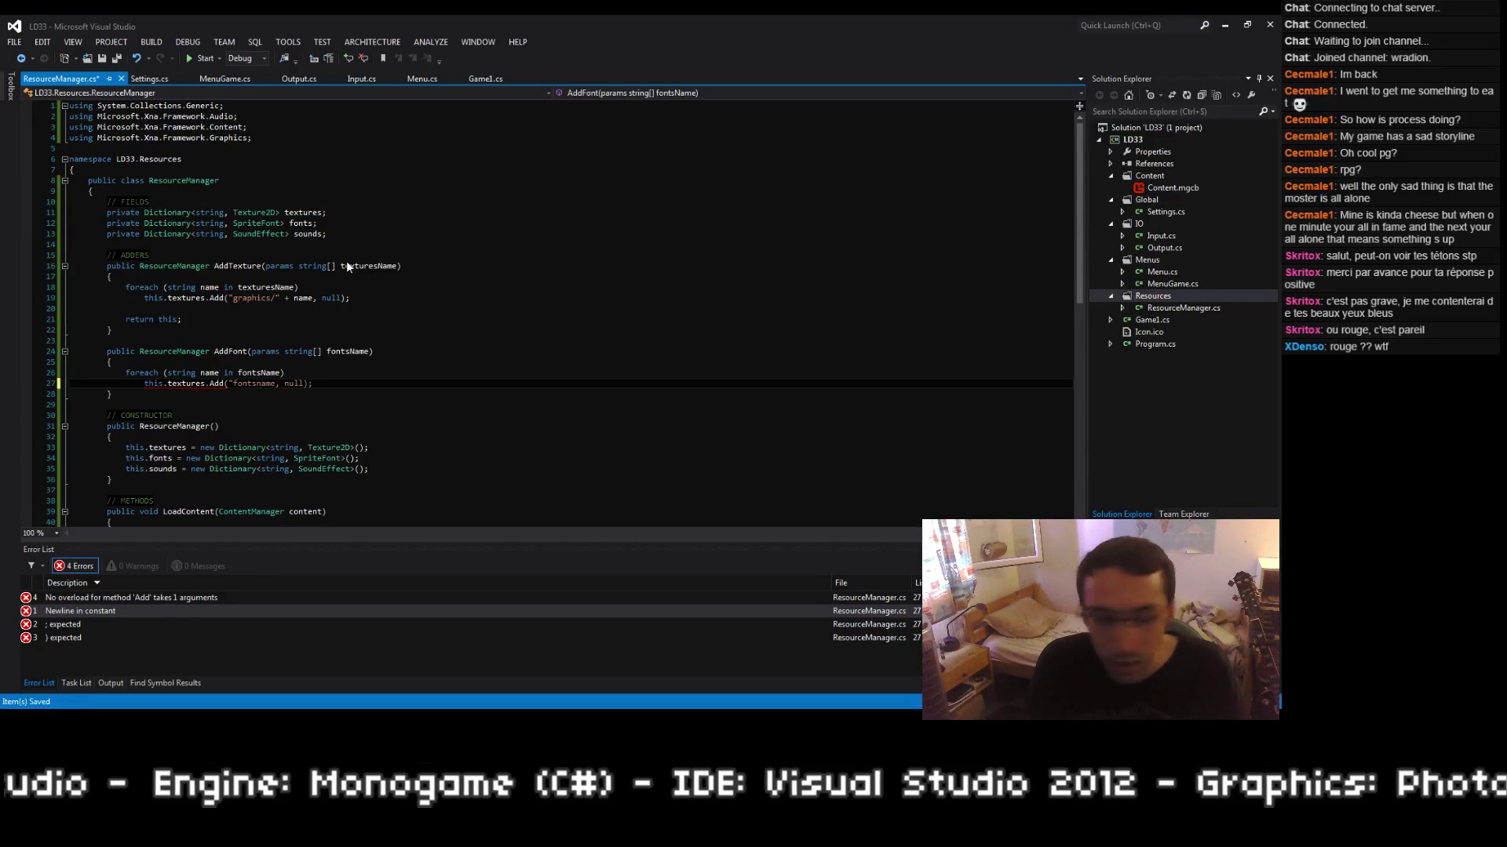
pyautogui.press('BackSpace')
pyautogui.write('s/" +')
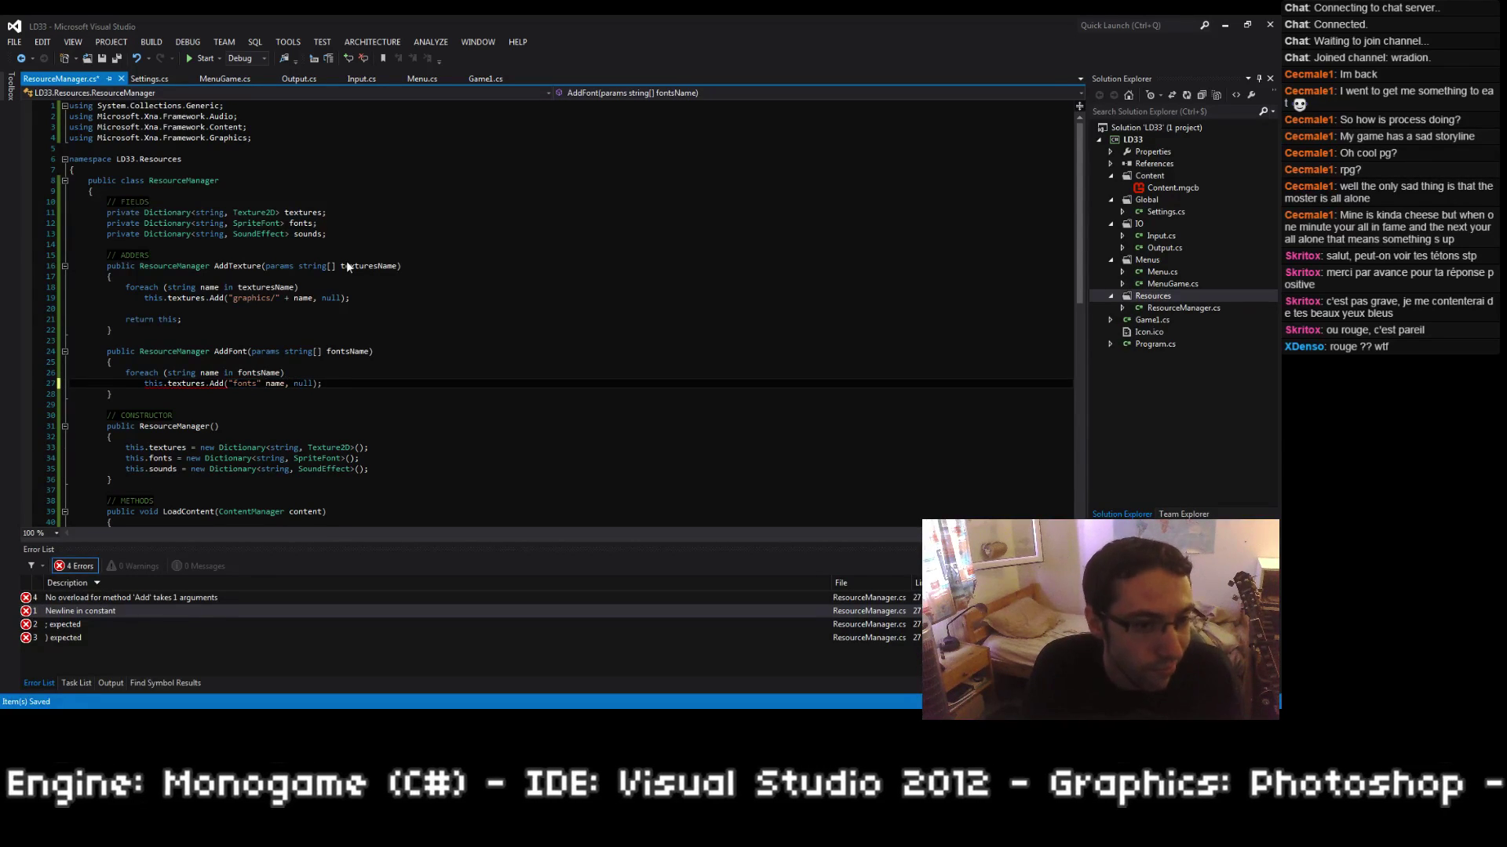
pyautogui.hotkey('ctrl', 's')
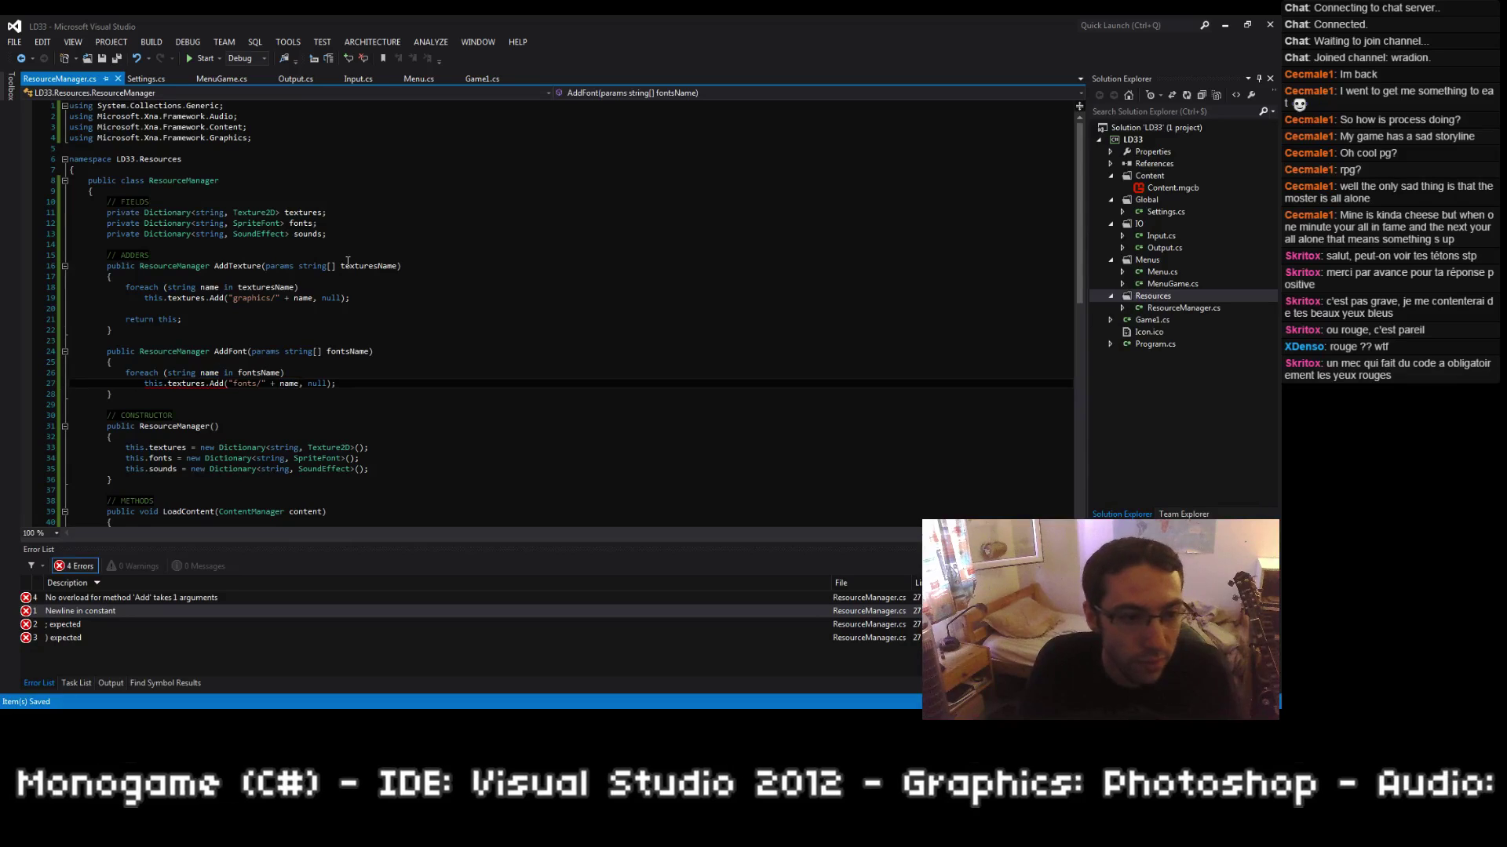
# Step: End the AddFont method with return this; after a blank line below the loop
pyautogui.press('Return')
pyautogui.press('Return')
pyautogui.write('return this;')
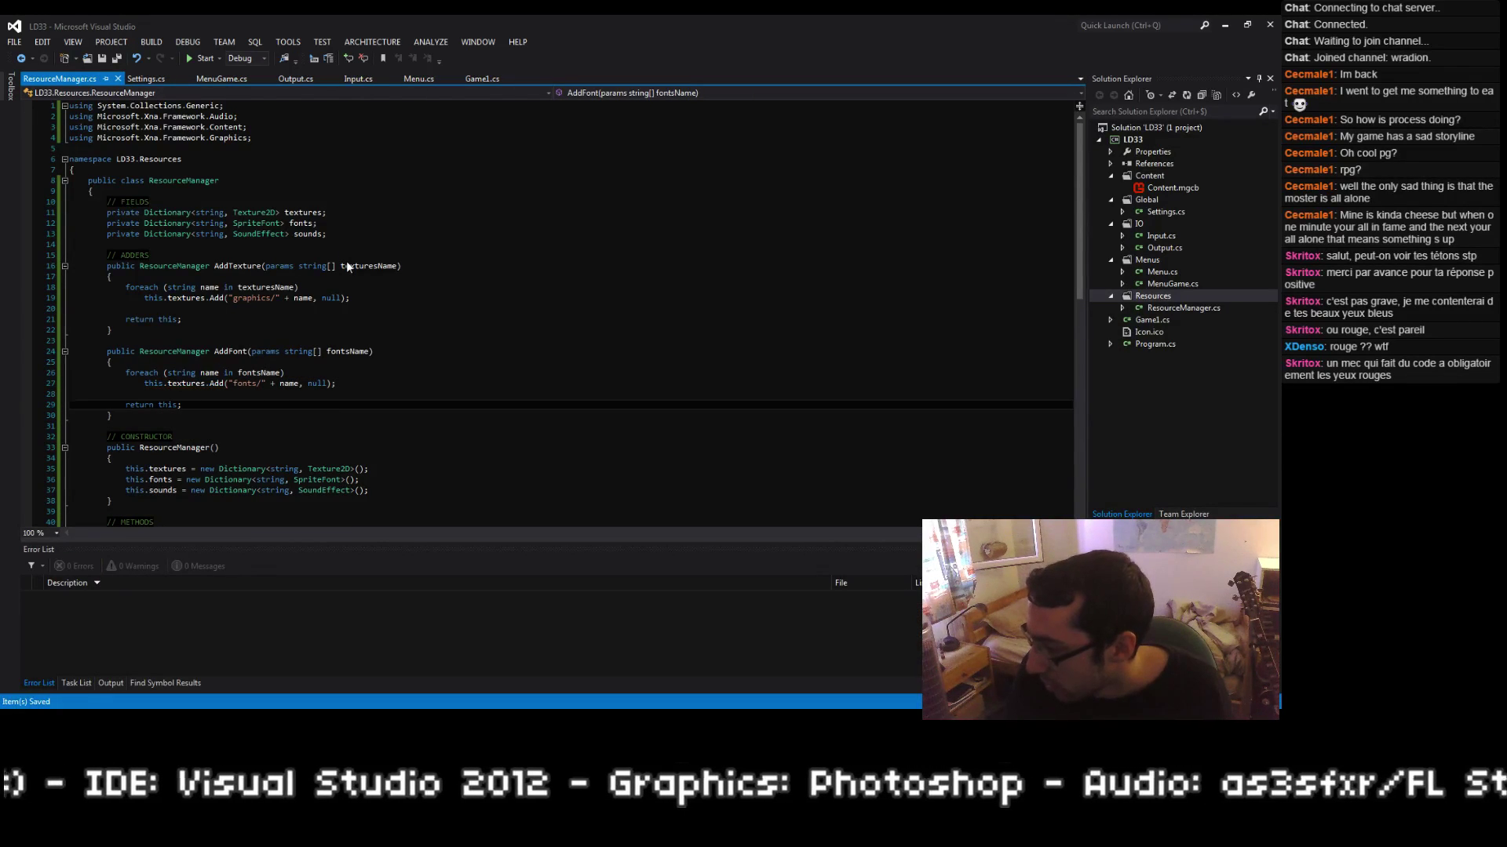
# Step: Declare an empty public ResourceManager AddSound(params string[] soundsName) method below AddFont
pyautogui.press('Down')
pyautogui.press('Return')
pyautogui.press('Return')
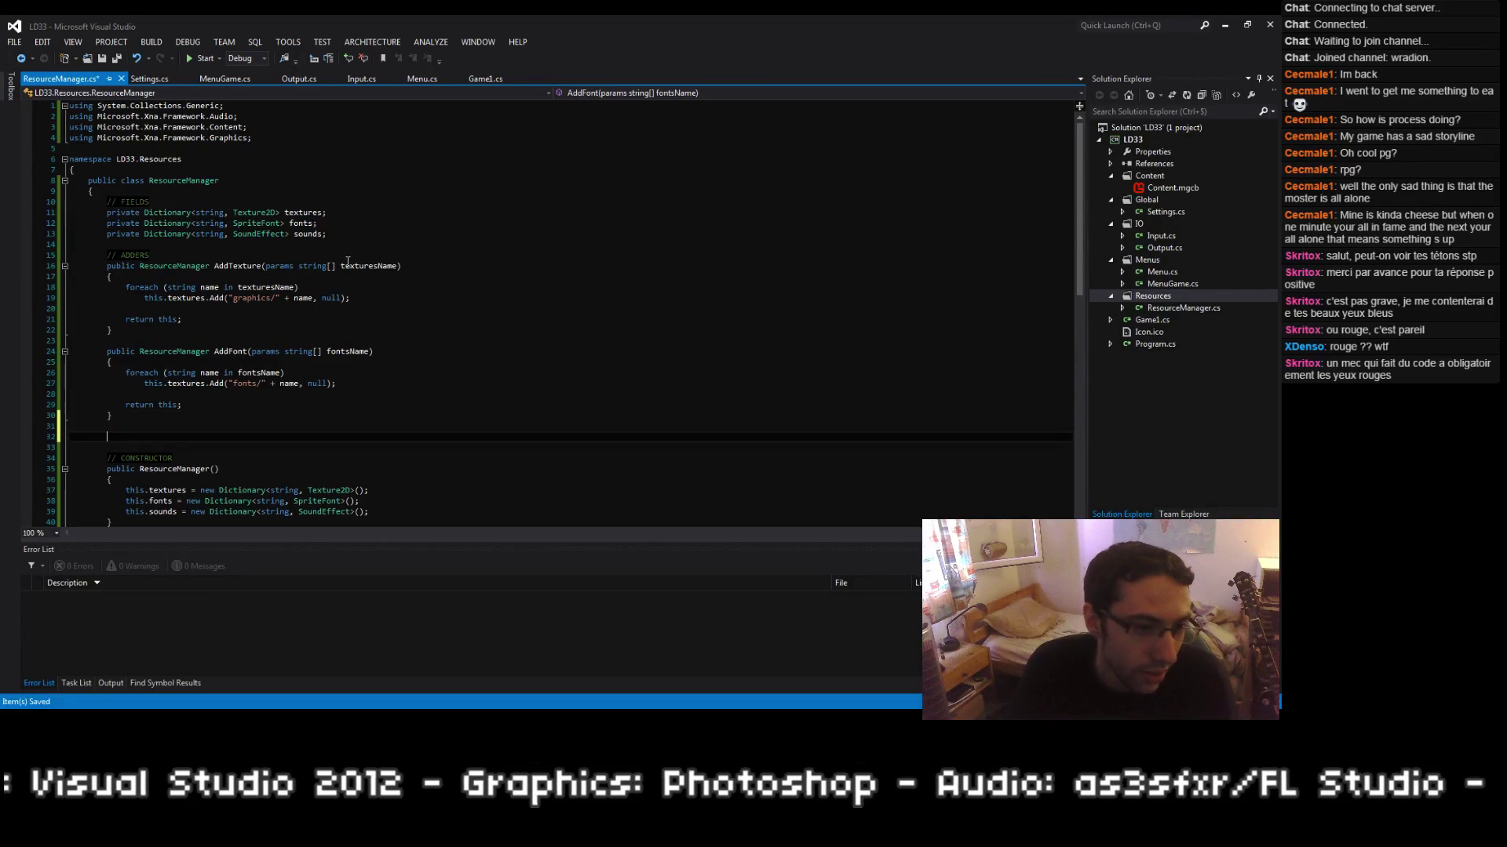
pyautogui.write('public Resource')
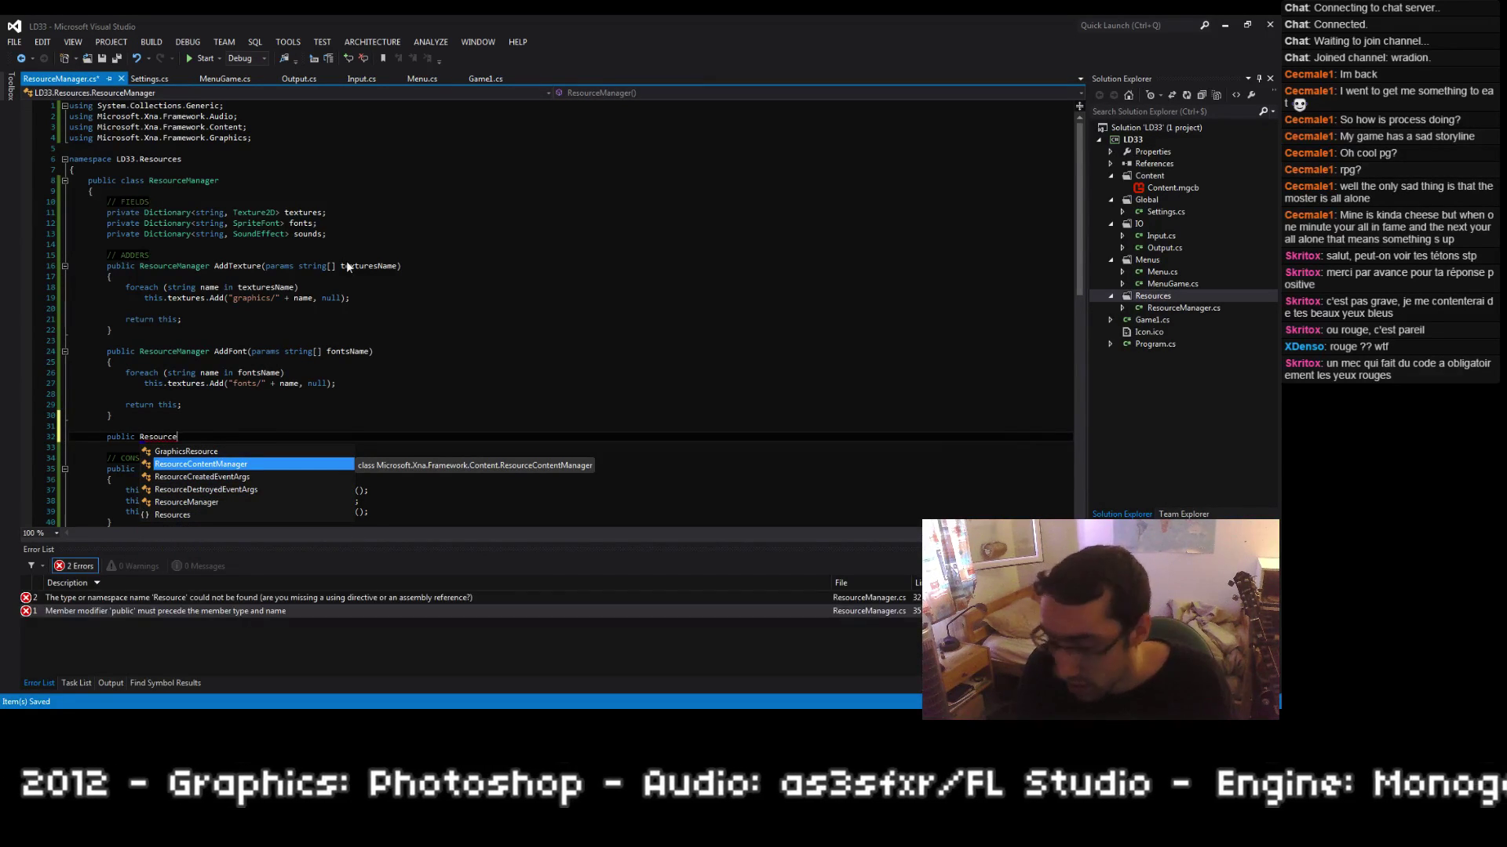
pyautogui.write('M')
pyautogui.press('Tab')
pyautogui.write('A')
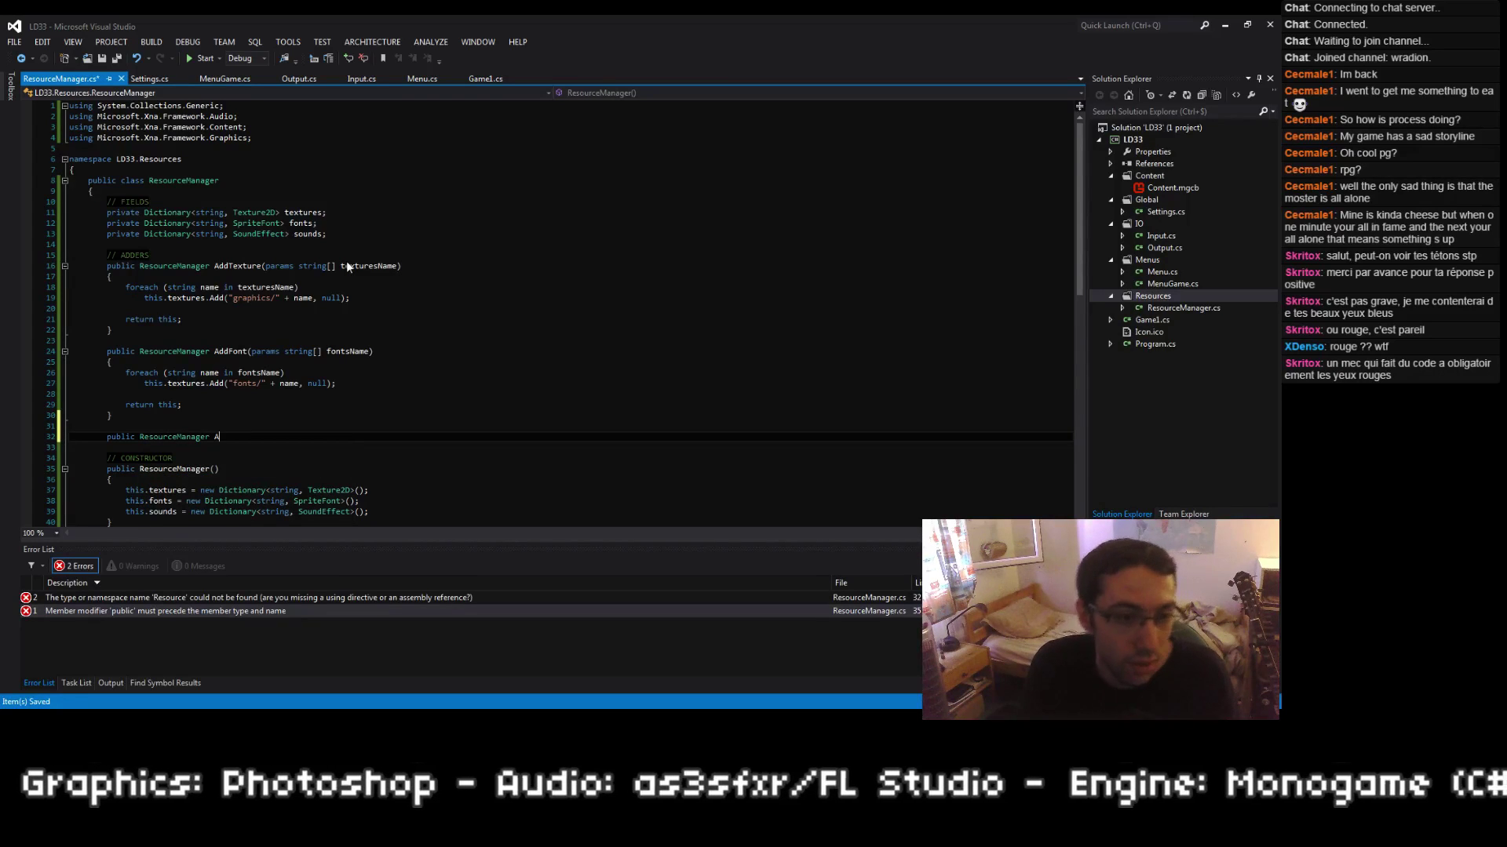
pyautogui.write('ddSou')
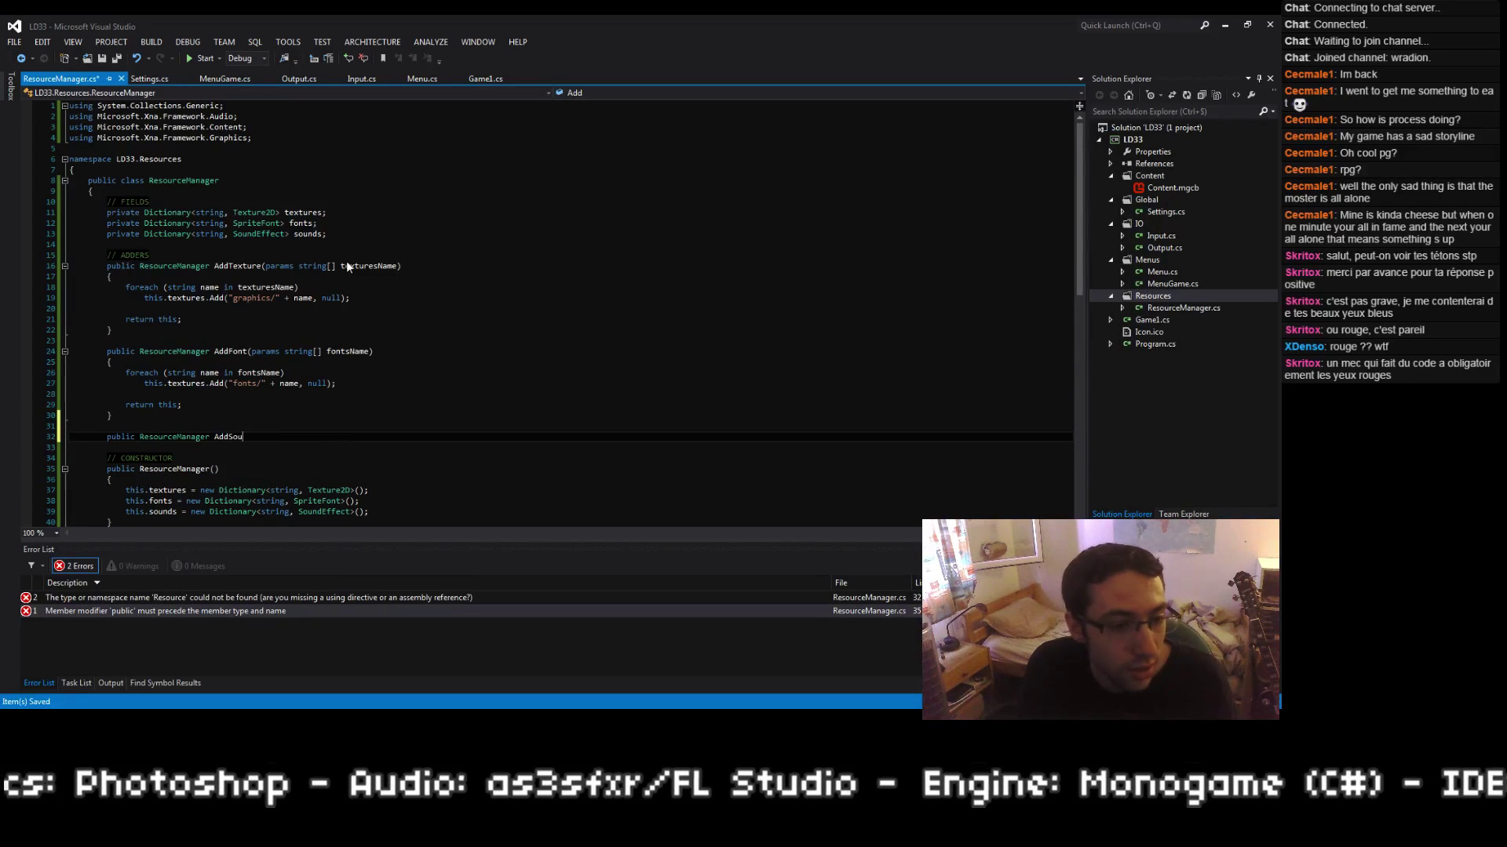
pyautogui.write('nd(params stri')
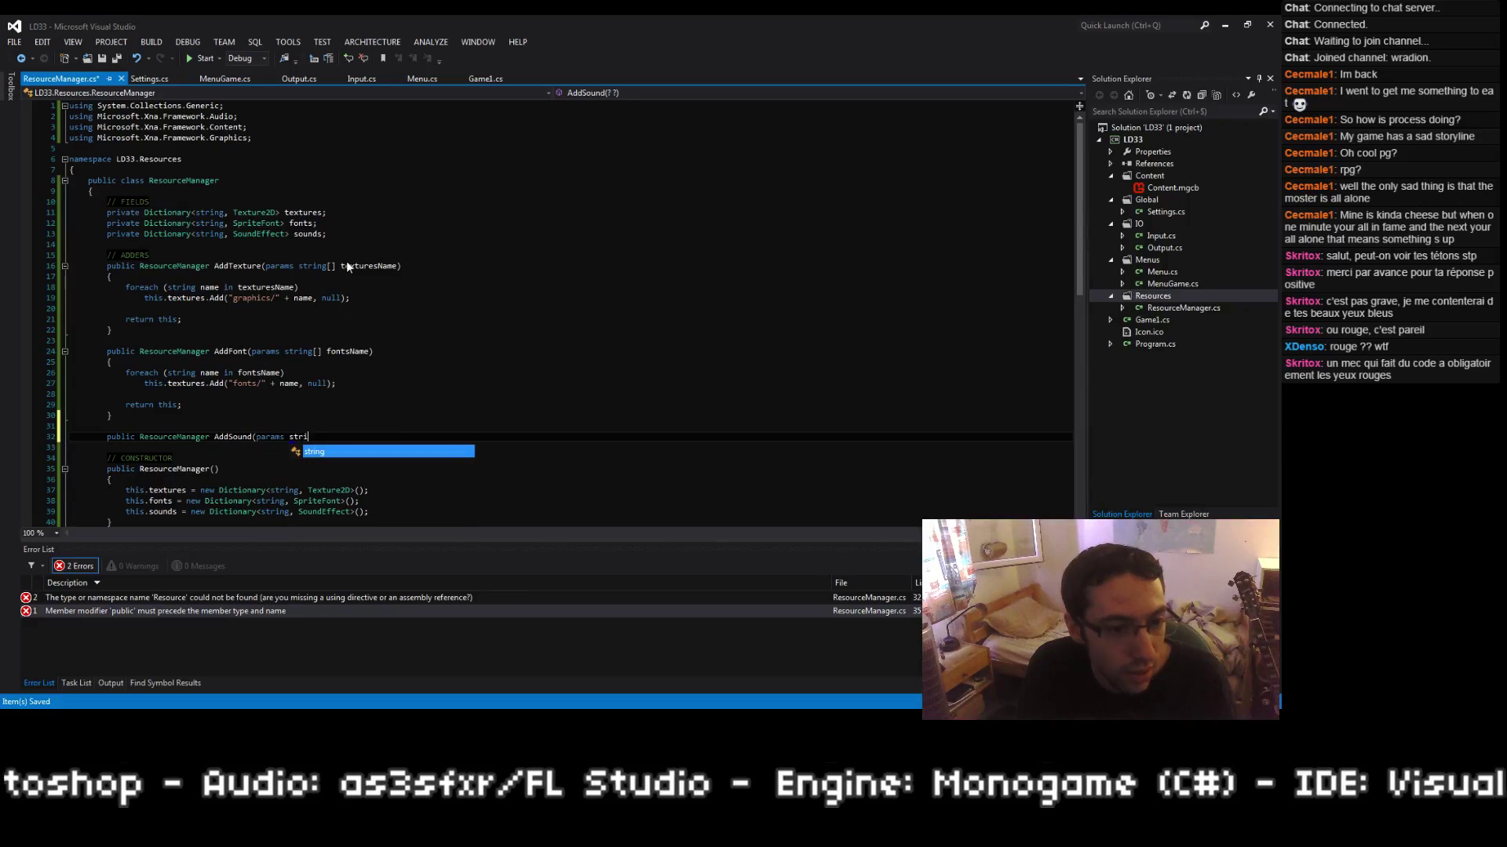
pyautogui.write('ng[] sounds')
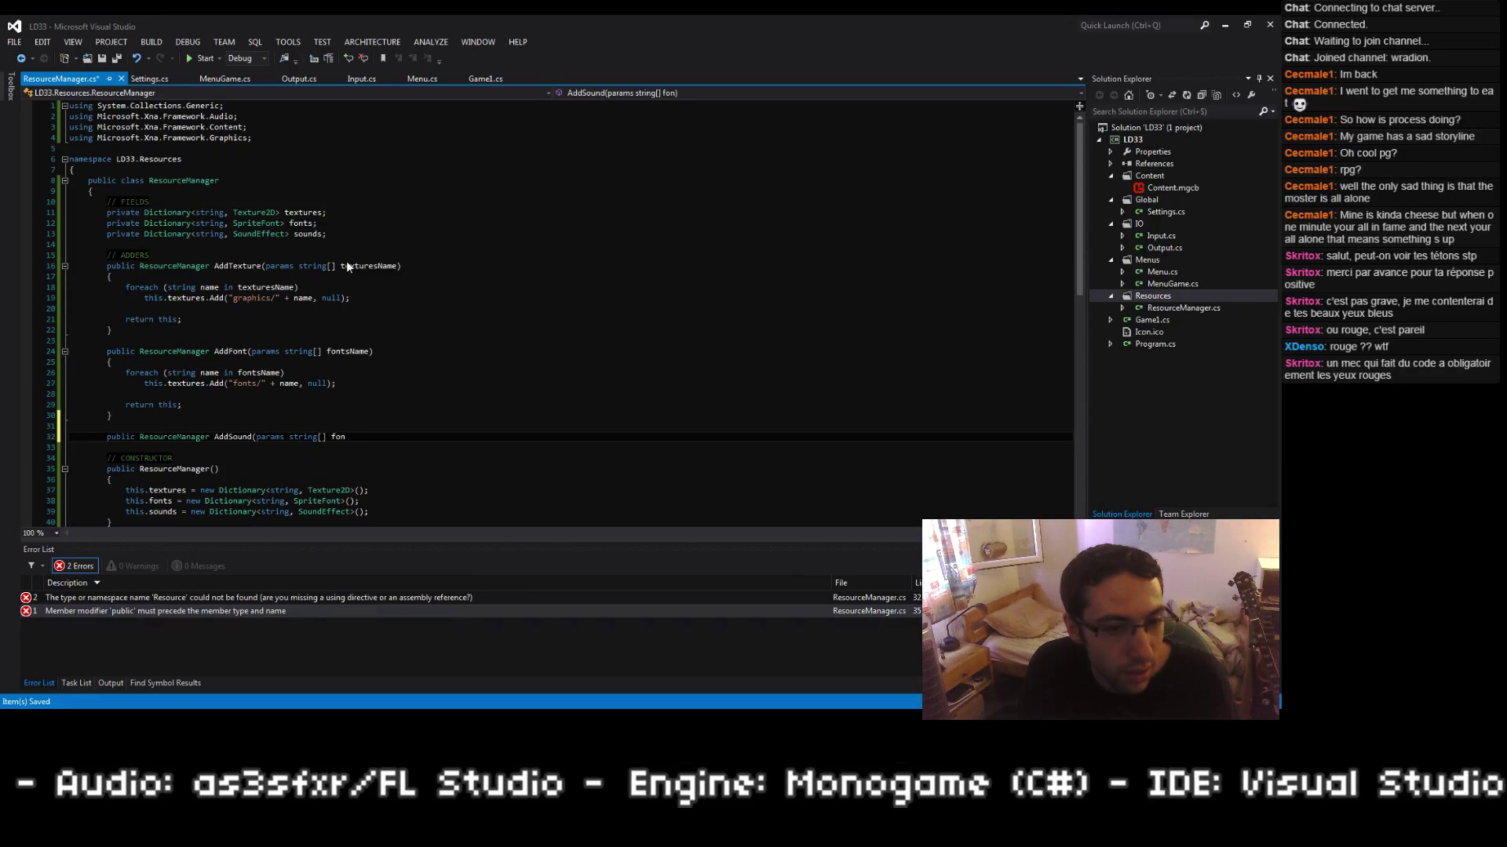
pyautogui.write('Name)')
pyautogui.press('Return')
pyautogui.write('{')
pyautogui.press('Return')
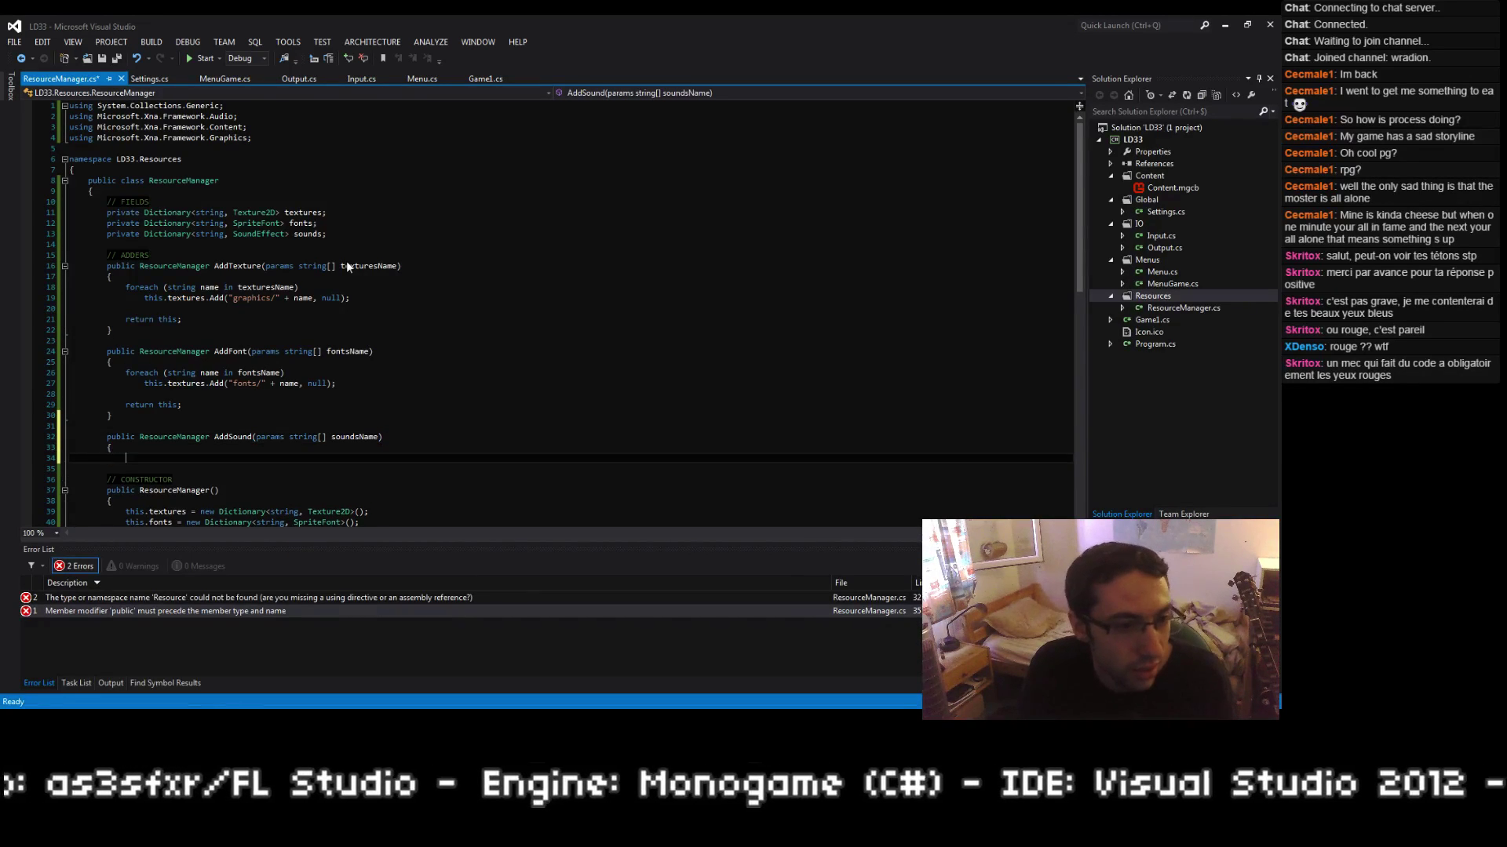
pyautogui.write('}')
# Step: Write the loop header foreach (string name in soundsName) inside AddSound and begin its body with this
pyautogui.press('Up')
pyautogui.press('Return')
pyautogui.write('foreach (string name i')
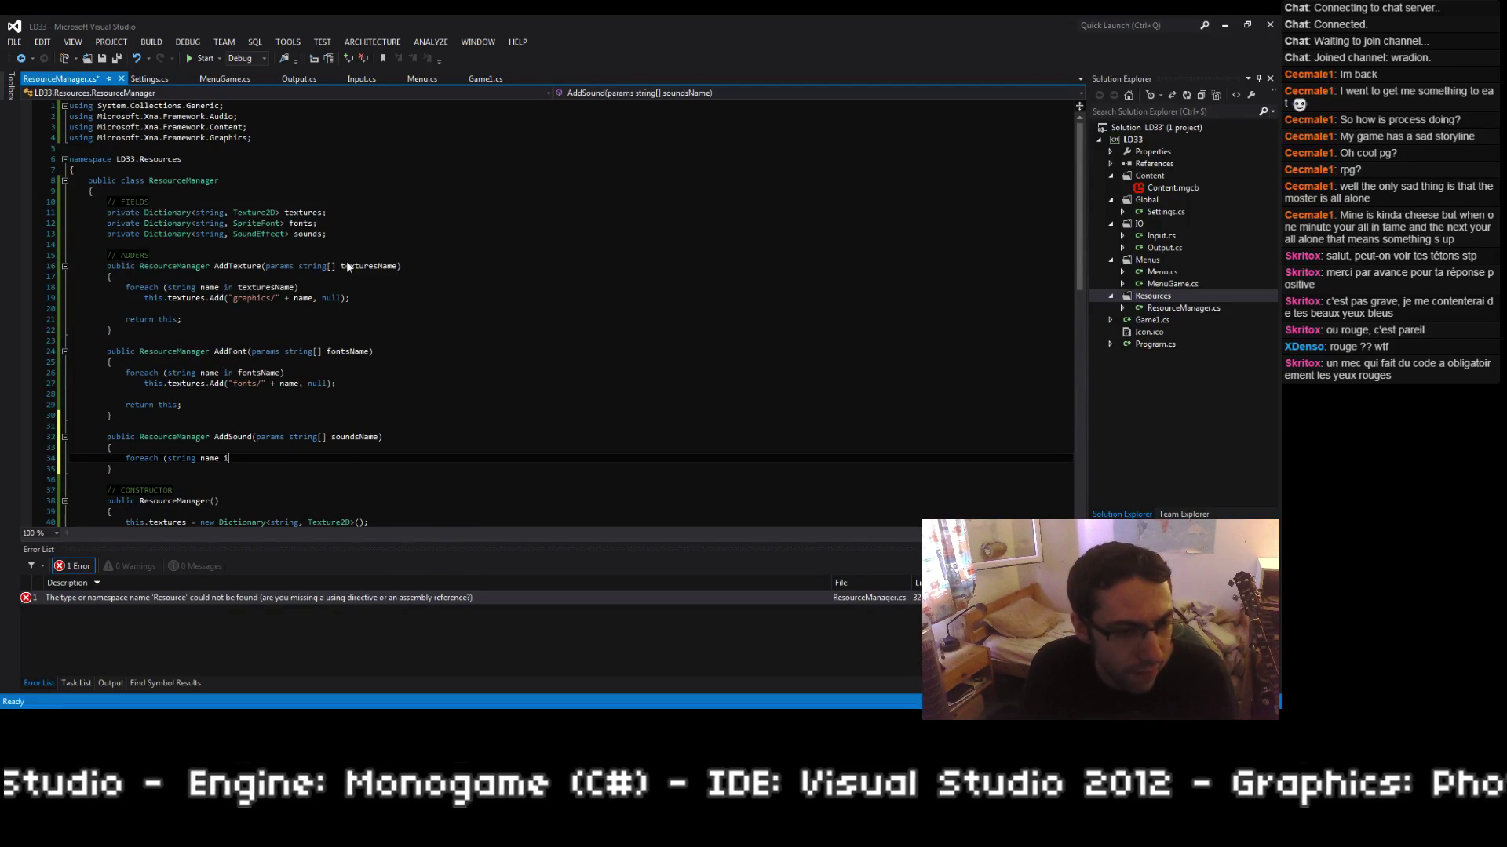
pyautogui.press('BackSpace')
pyautogui.press('BackSpace')
pyautogui.write('in sound')
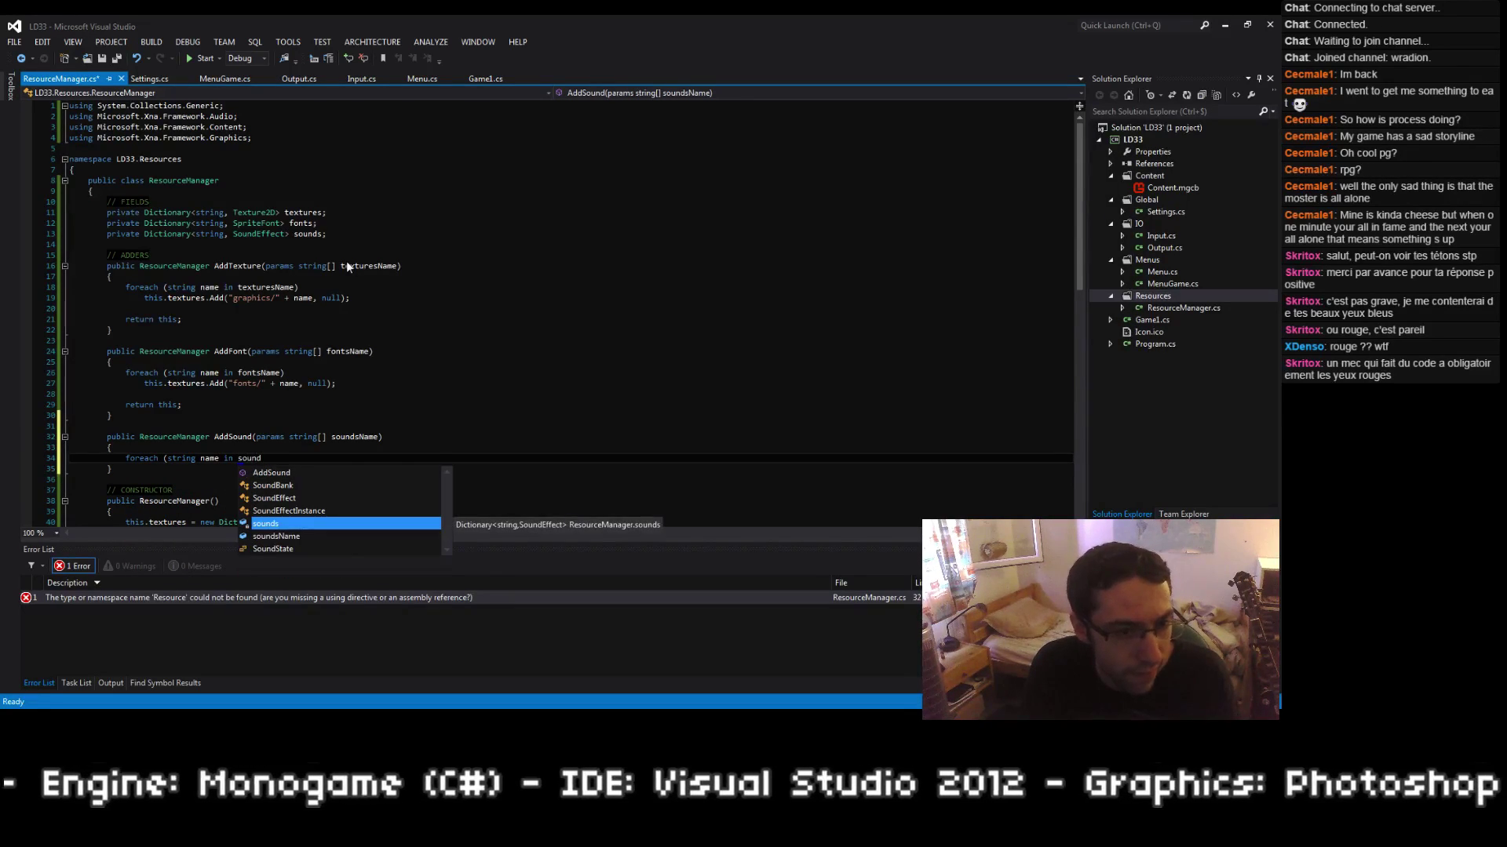
pyautogui.write('sName)')
pyautogui.press('Return')
pyautogui.write('this.t')
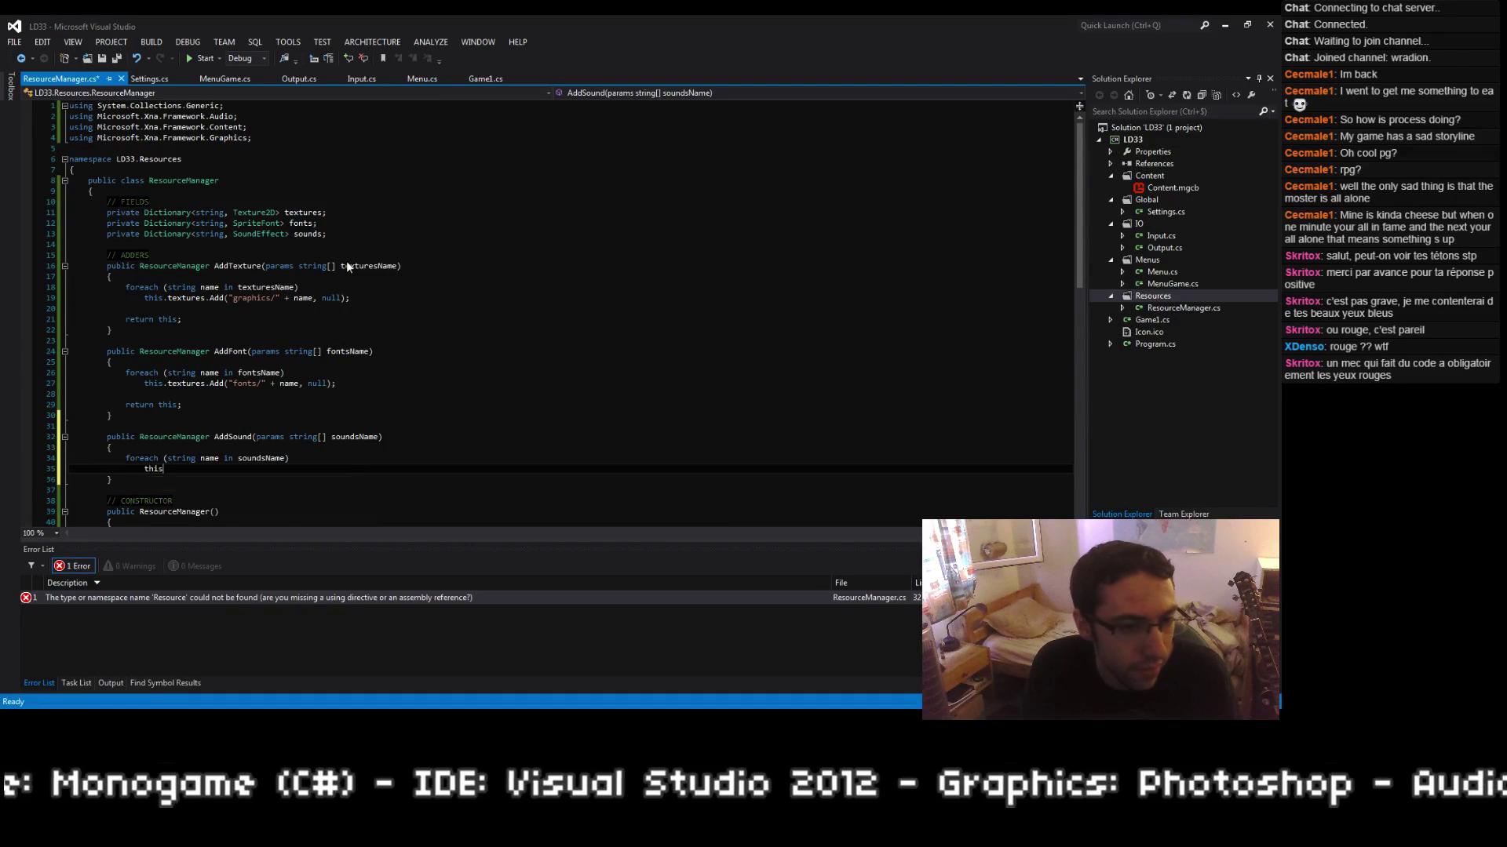
# Step: Correct the AddFont loop body so it adds to this.fonts instead of this.textures
pyautogui.press('Escape')
pyautogui.press('Up')
pyautogui.press('Up')
pyautogui.press('Up')
pyautogui.press('Up')
pyautogui.press('Up')
pyautogui.press('Up')
pyautogui.press('Up')
pyautogui.press('Up')
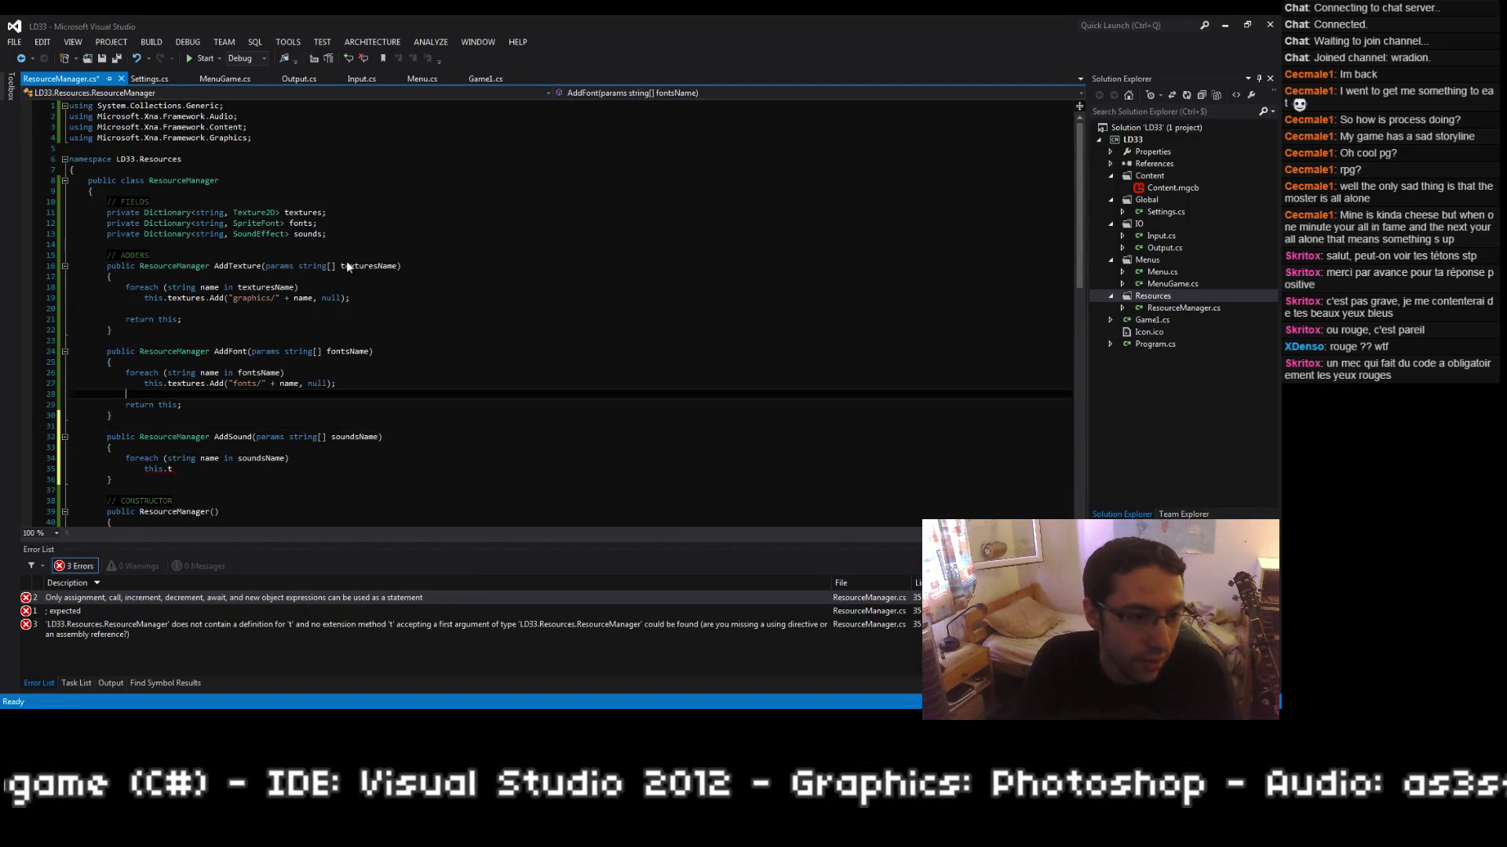
pyautogui.hotkey('ctrl', 'Right')
pyautogui.hotkey('ctrl', 'BackSpace')
pyautogui.write('fonts')
# Step: Complete AddSound's loop body as this.sounds.Add("sounds/" + name, null); and save the file
pyautogui.press('Down')
pyautogui.press('Down')
pyautogui.press('Down')
pyautogui.press('Down')
pyautogui.press('Down')
pyautogui.press('Down')
pyautogui.press('Down')
pyautogui.press('Down')
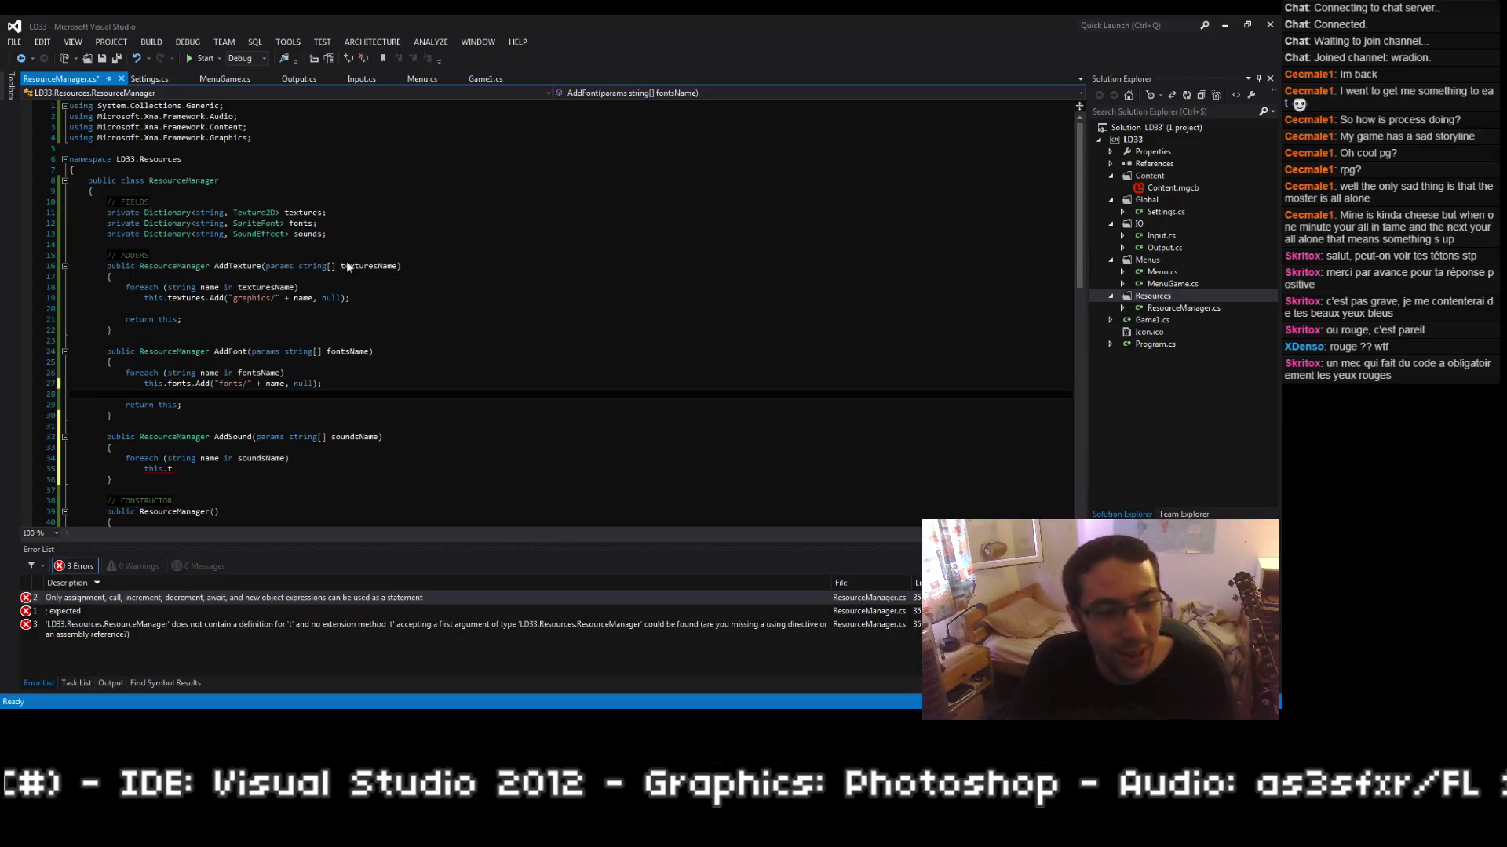
pyautogui.press('BackSpace')
pyautogui.write('sounds')
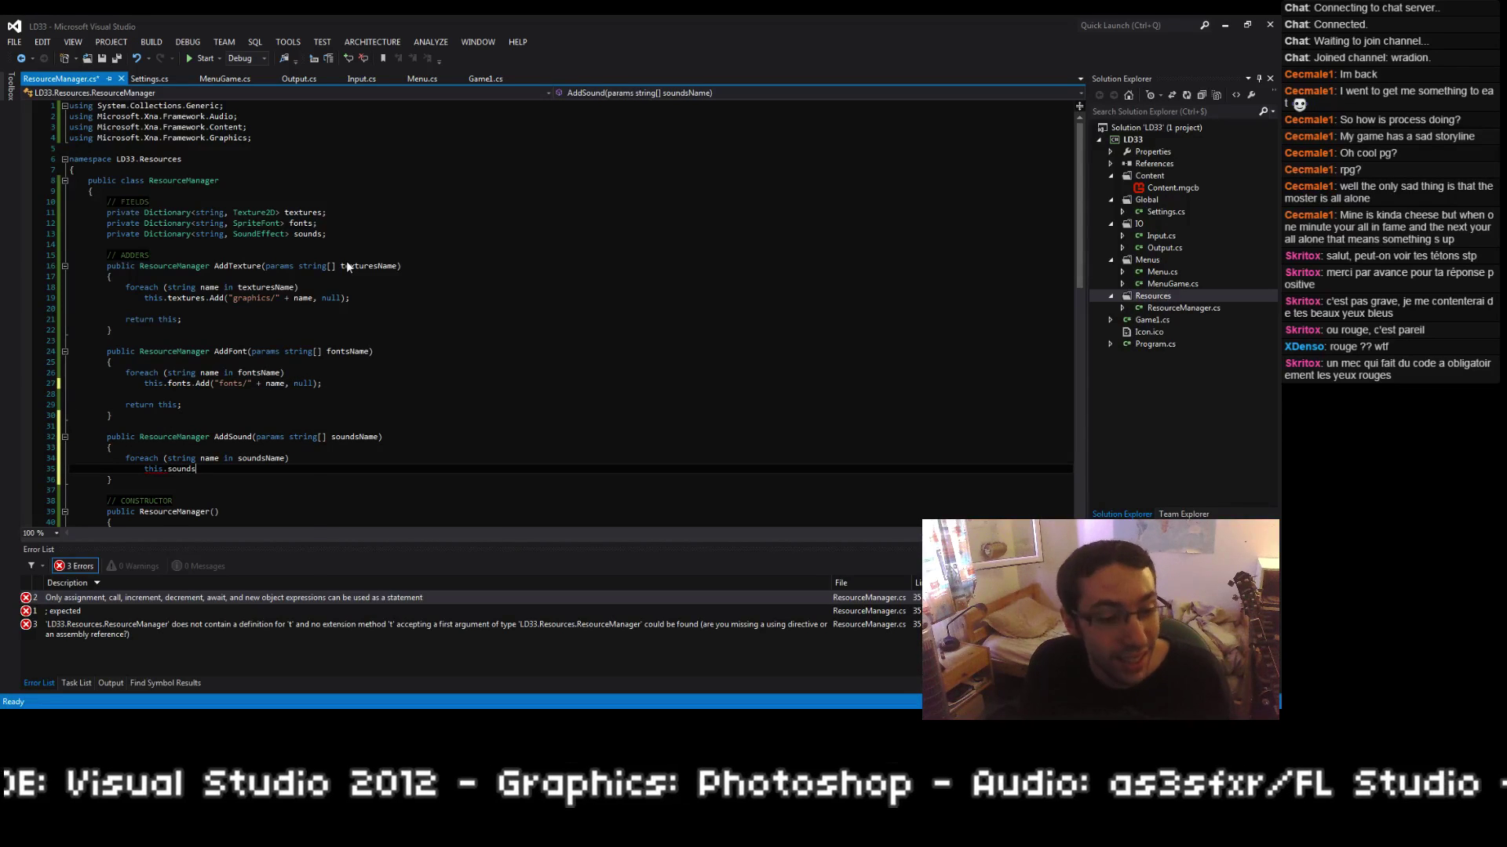
pyautogui.write('.Add("sounds/')
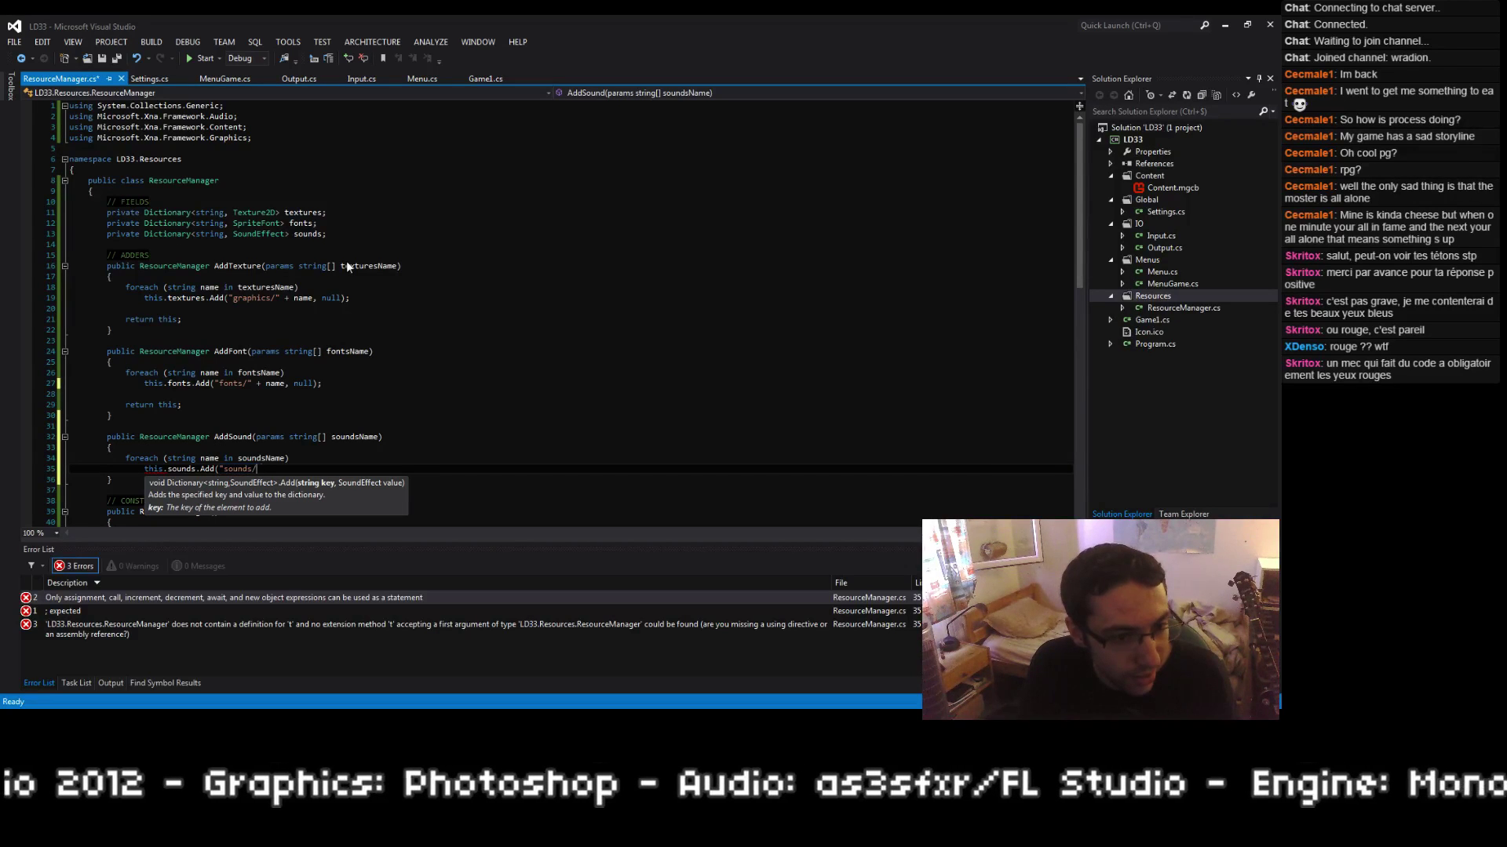
pyautogui.write('" + name, null);')
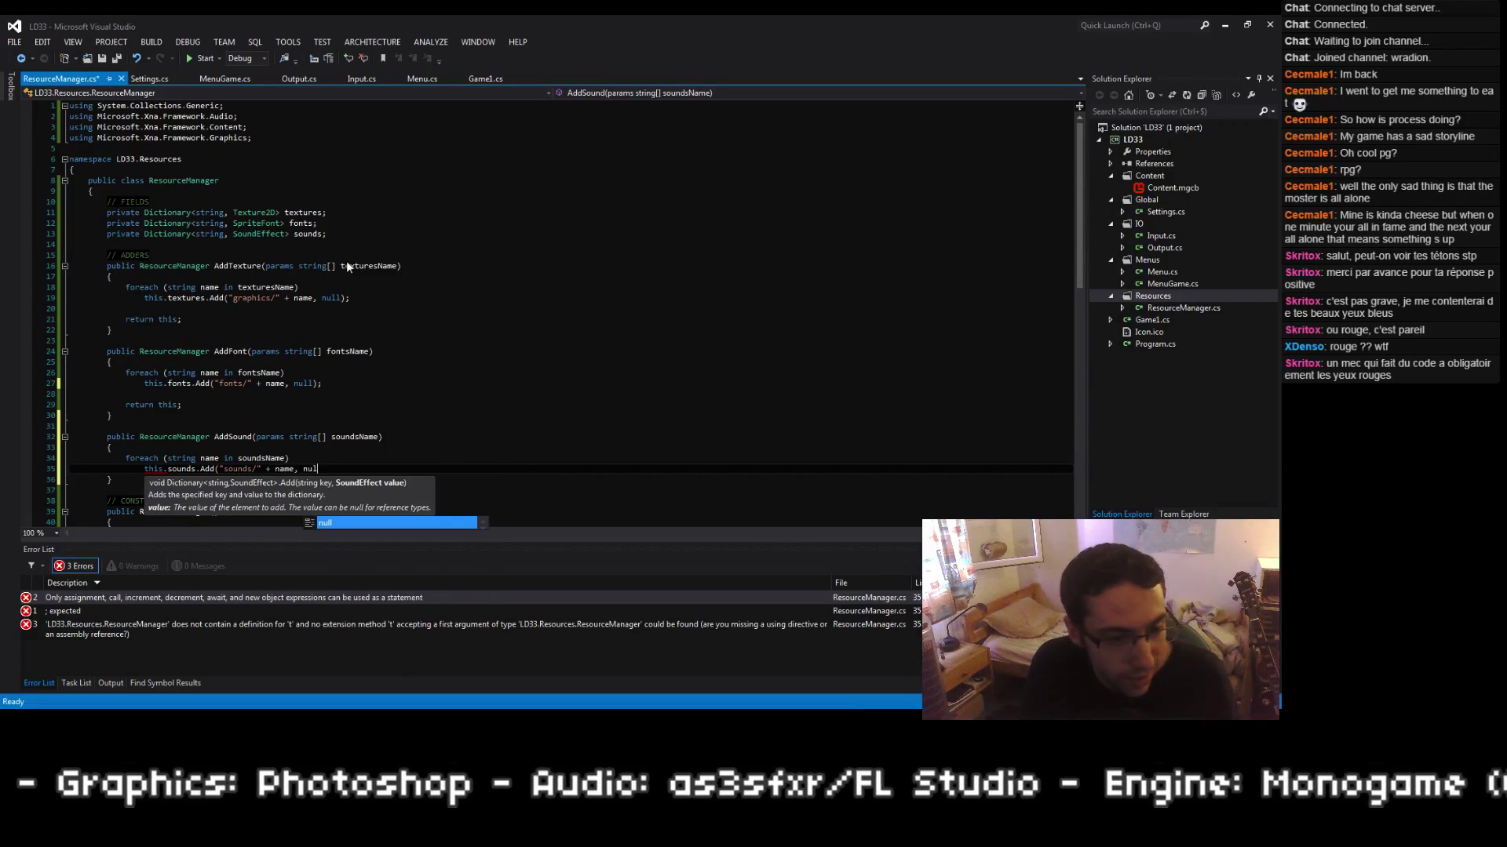
pyautogui.hotkey('ctrl', 's')
# Step: End the AddSound method with return this; after a blank line, and save the file
pyautogui.press('Return')
pyautogui.press('Return')
pyautogui.write('return this;')
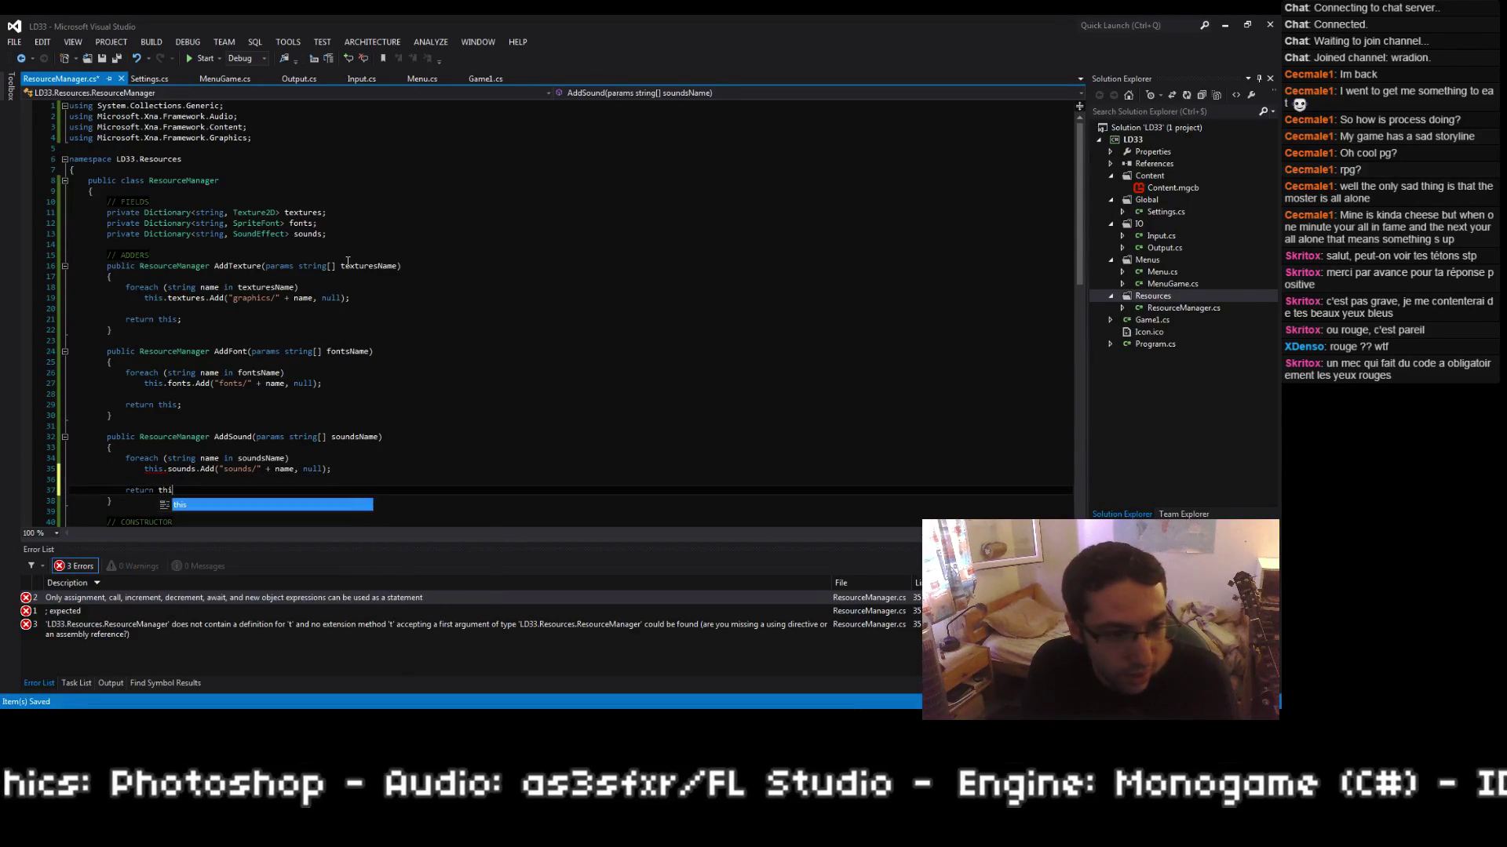
pyautogui.hotkey('ctrl', 's')
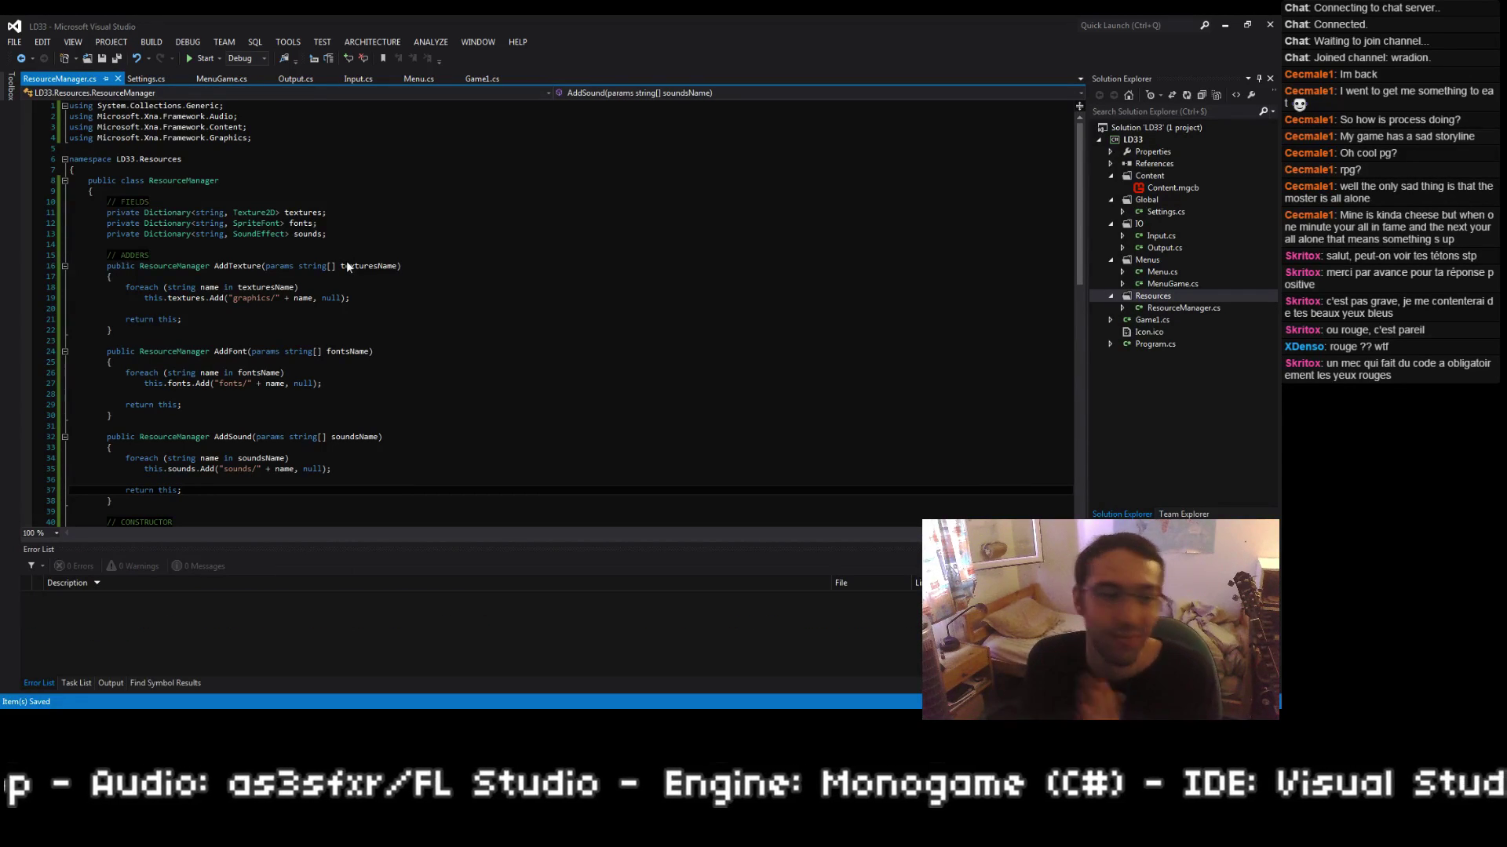
# Step: Collapse the code of the AddTexture, AddFont and AddSound methods
pyautogui.click(478, 331)
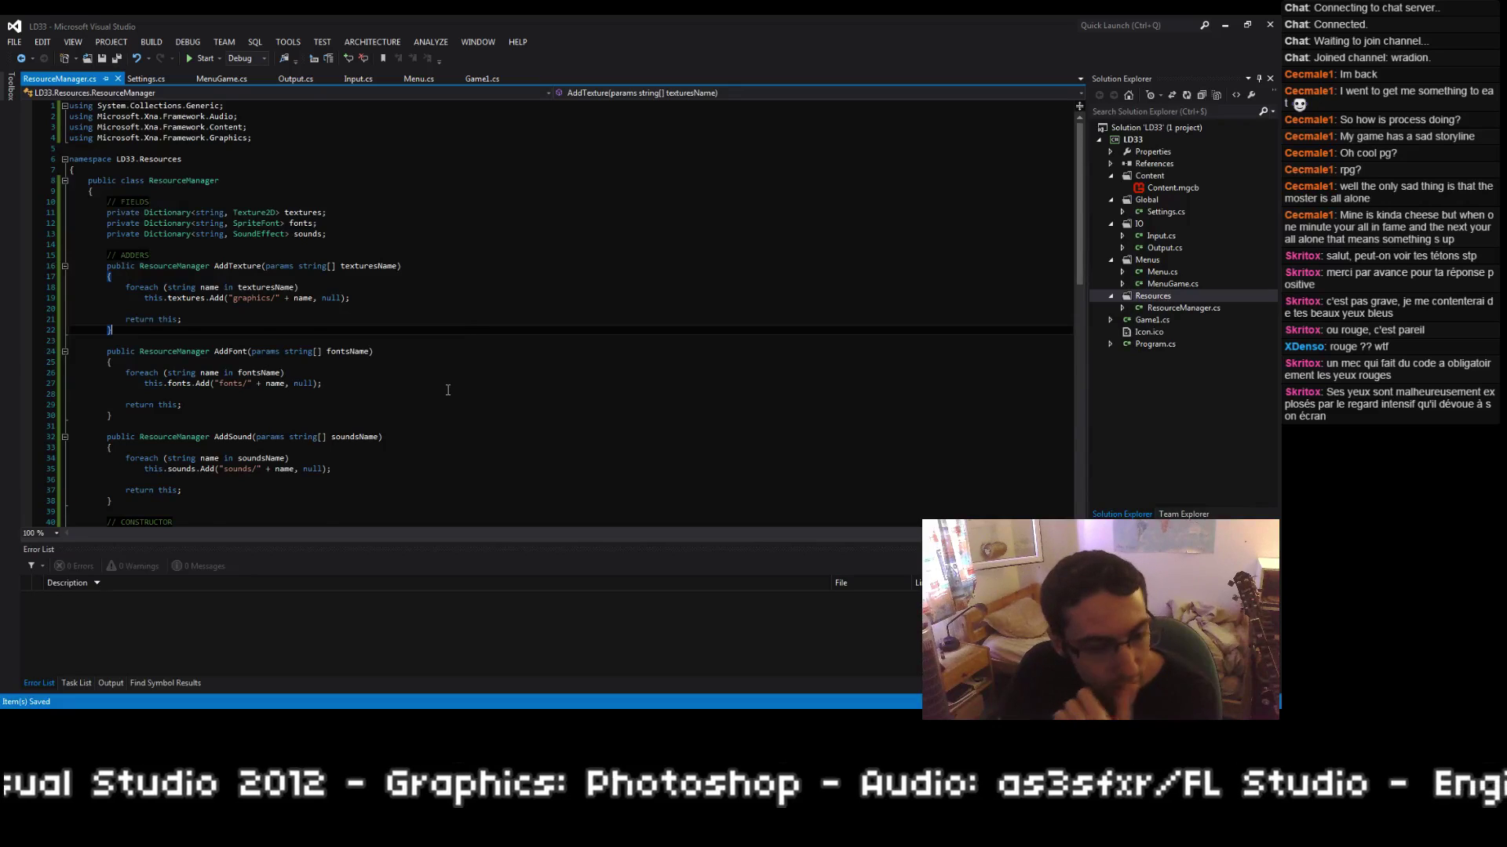
pyautogui.scroll(-3, 448, 390)
pyautogui.scroll(3, 76, 290)
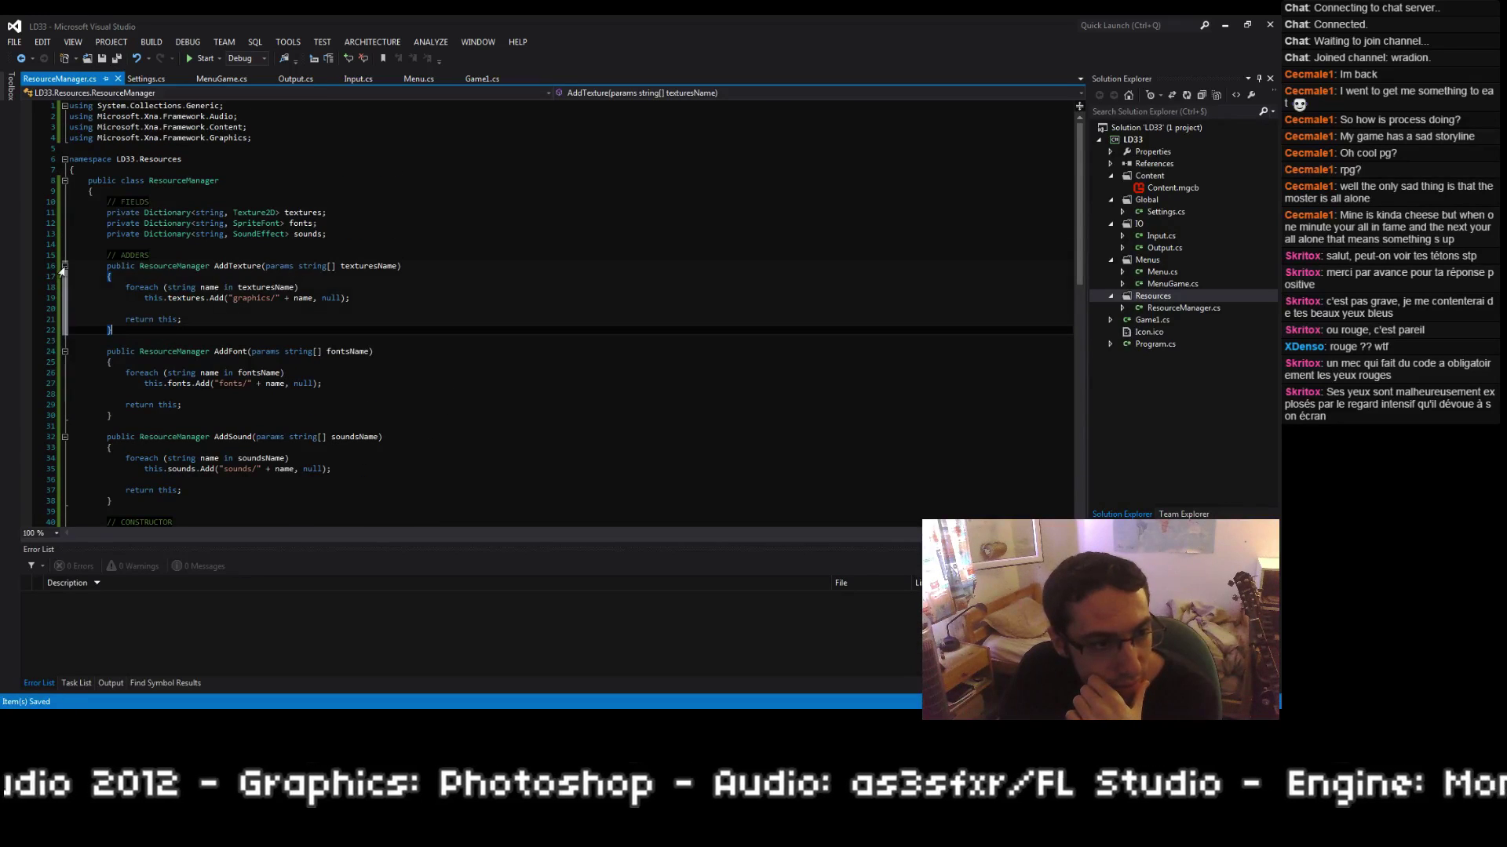
pyautogui.click(65, 266)
pyautogui.click(65, 288)
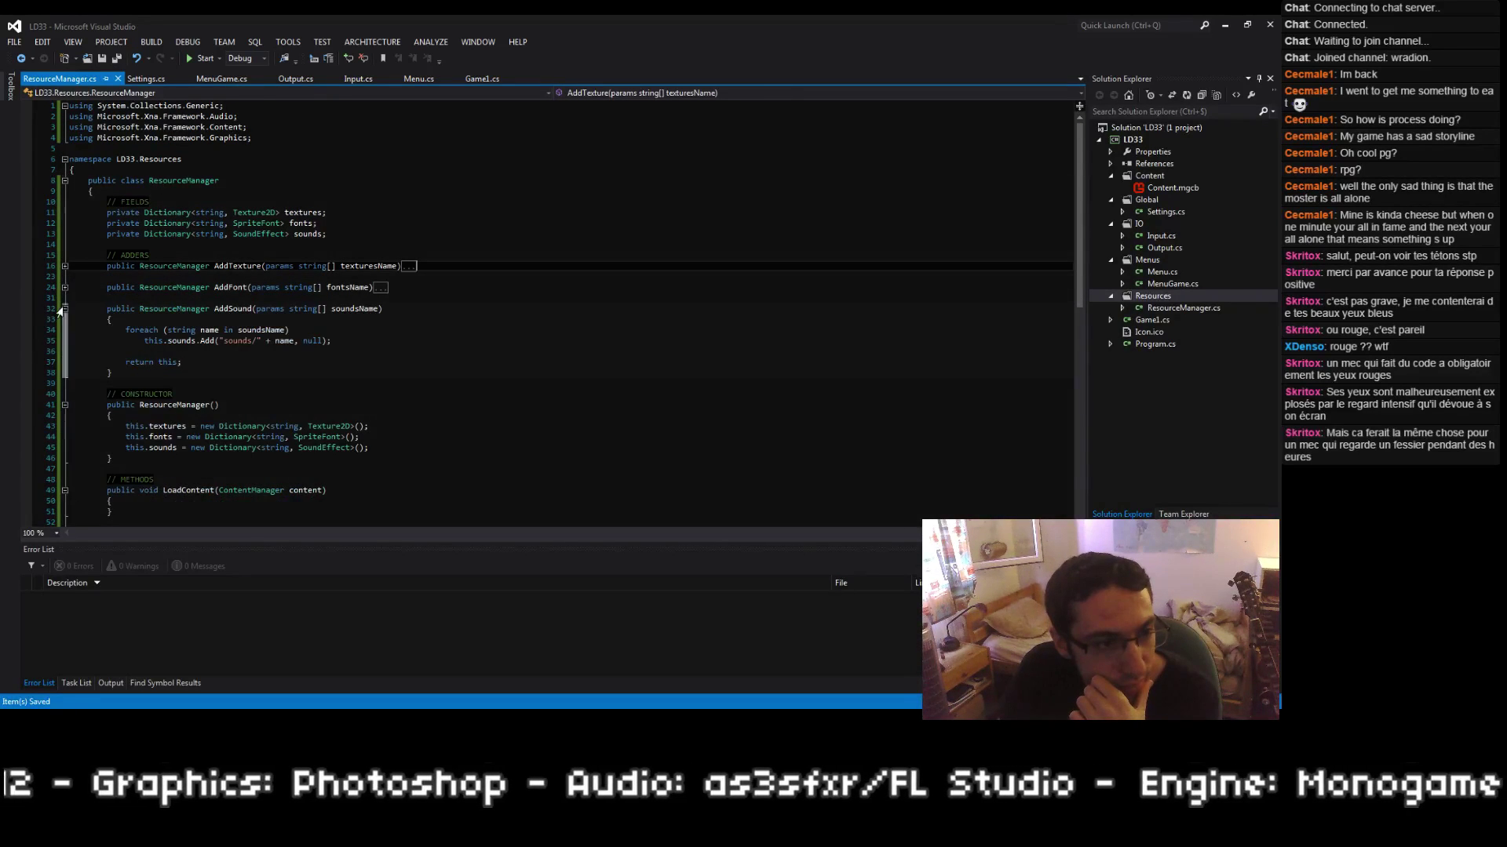
pyautogui.click(66, 309)
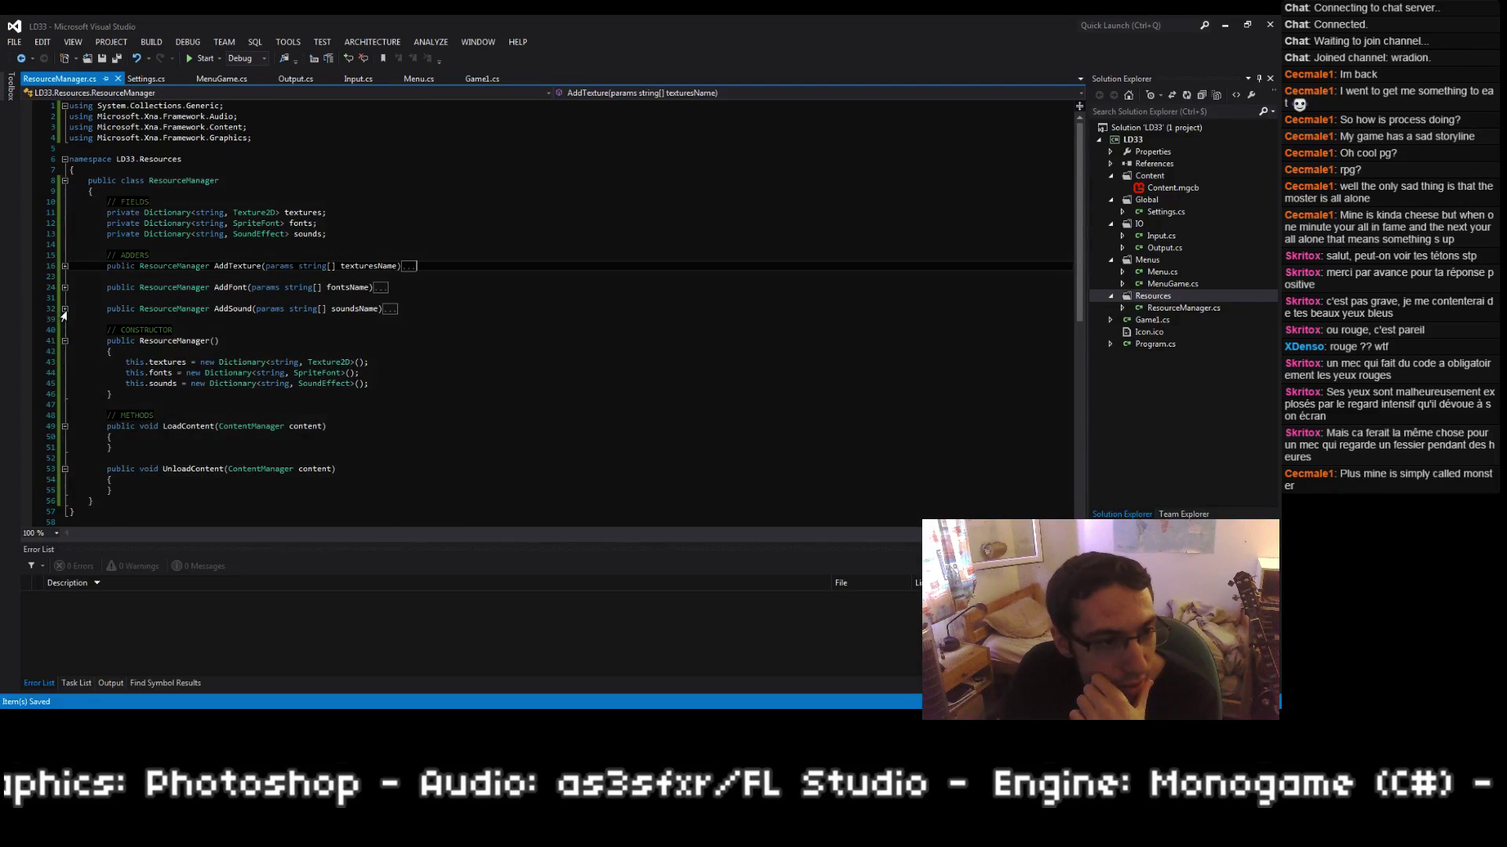
pyautogui.click(65, 308)
pyautogui.click(65, 308)
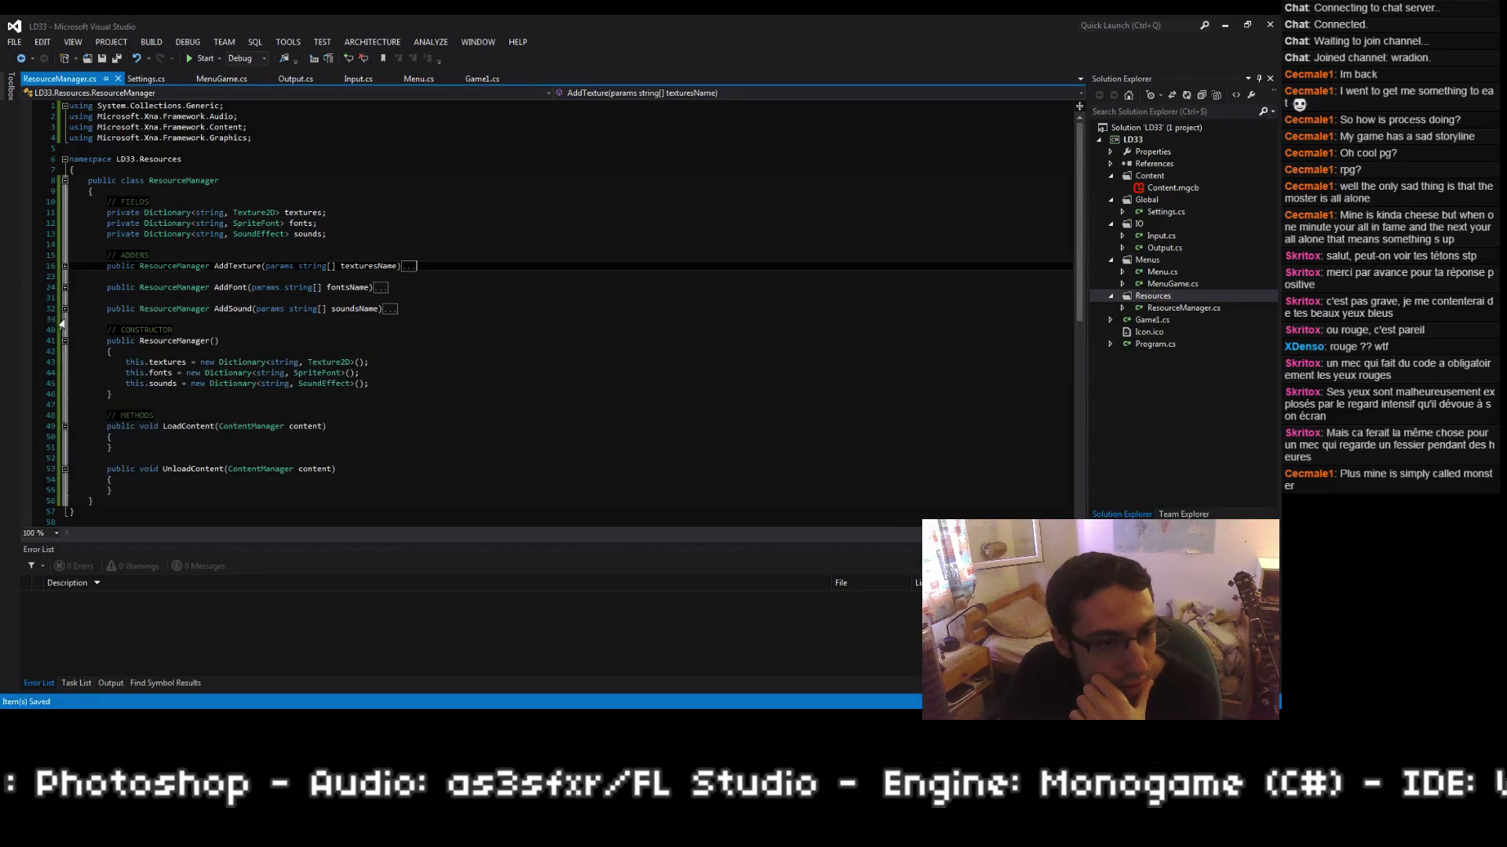
# Step: Begin a foreach statement inside the empty body of the LoadContent method
pyautogui.click(367, 432)
pyautogui.press('Return')
pyautogui.write('foreach (')
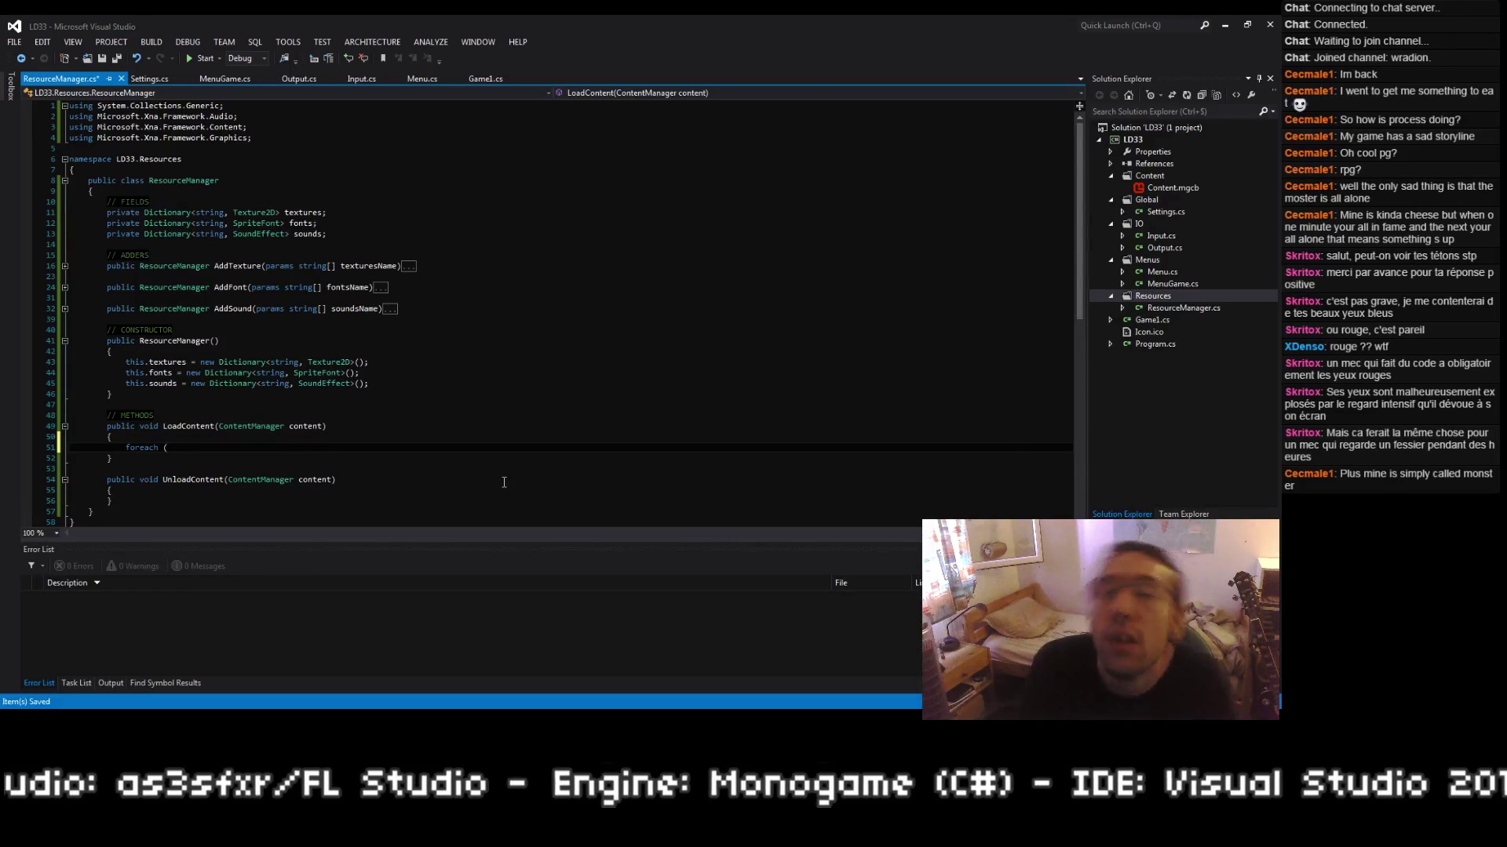
pyautogui.write('te')
pyautogui.press('BackSpace')
pyautogui.press('BackSpace')
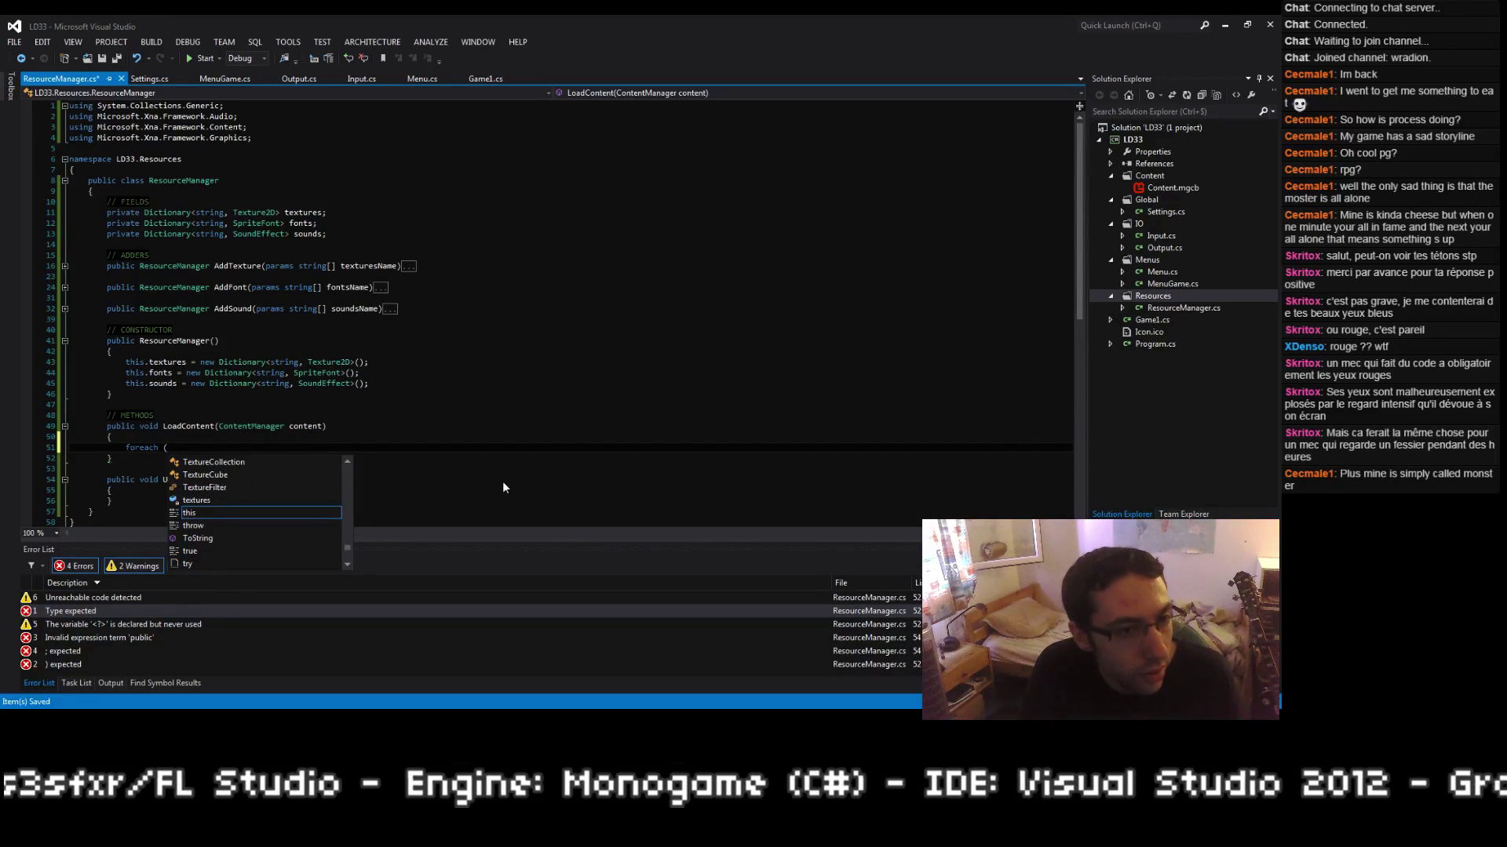
pyautogui.write('KeyValuePair<st')
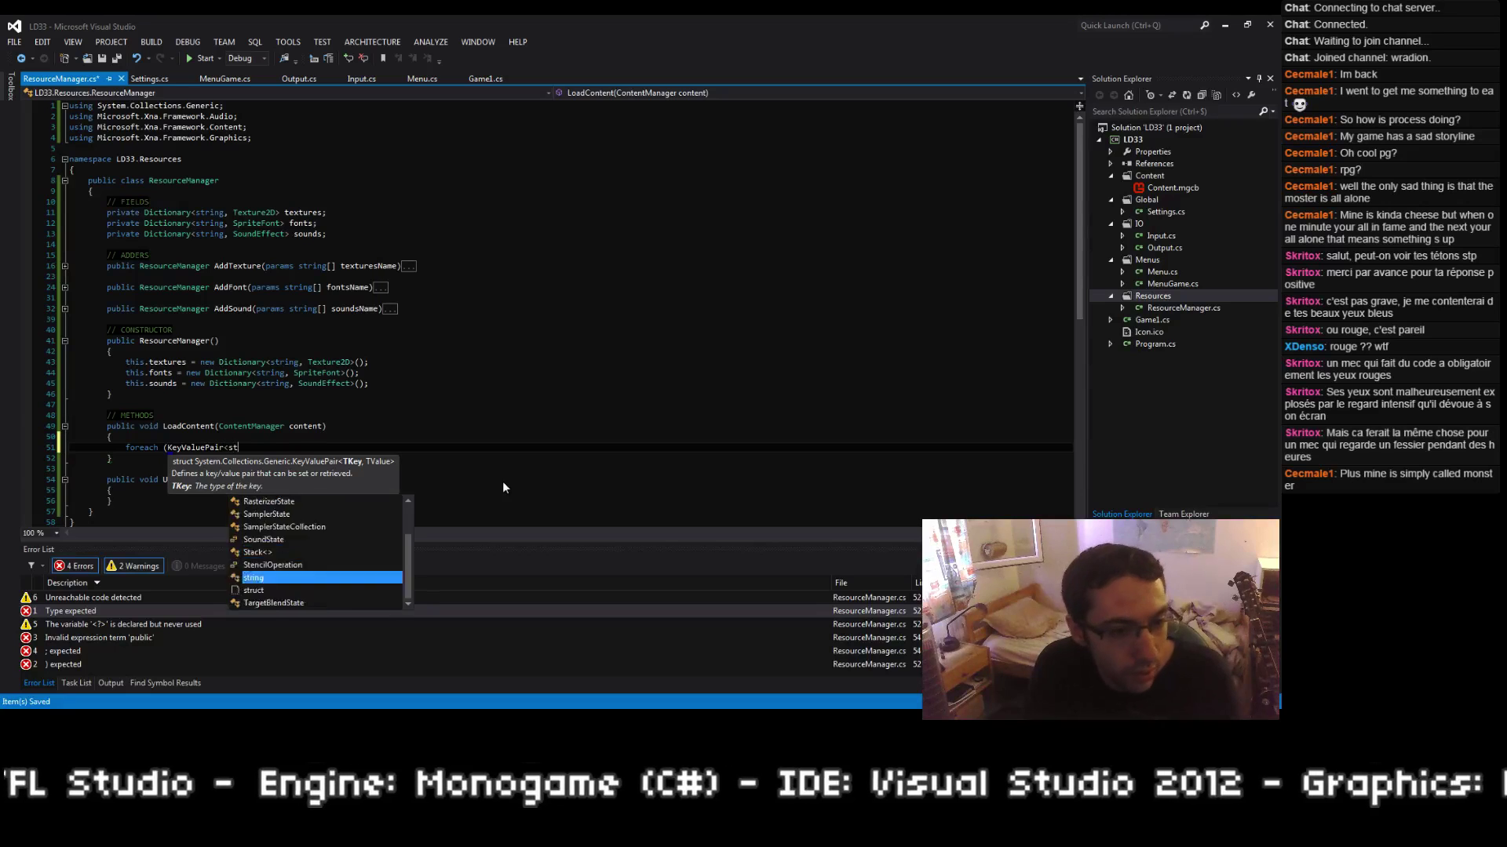
pyautogui.write('ring, Texture')
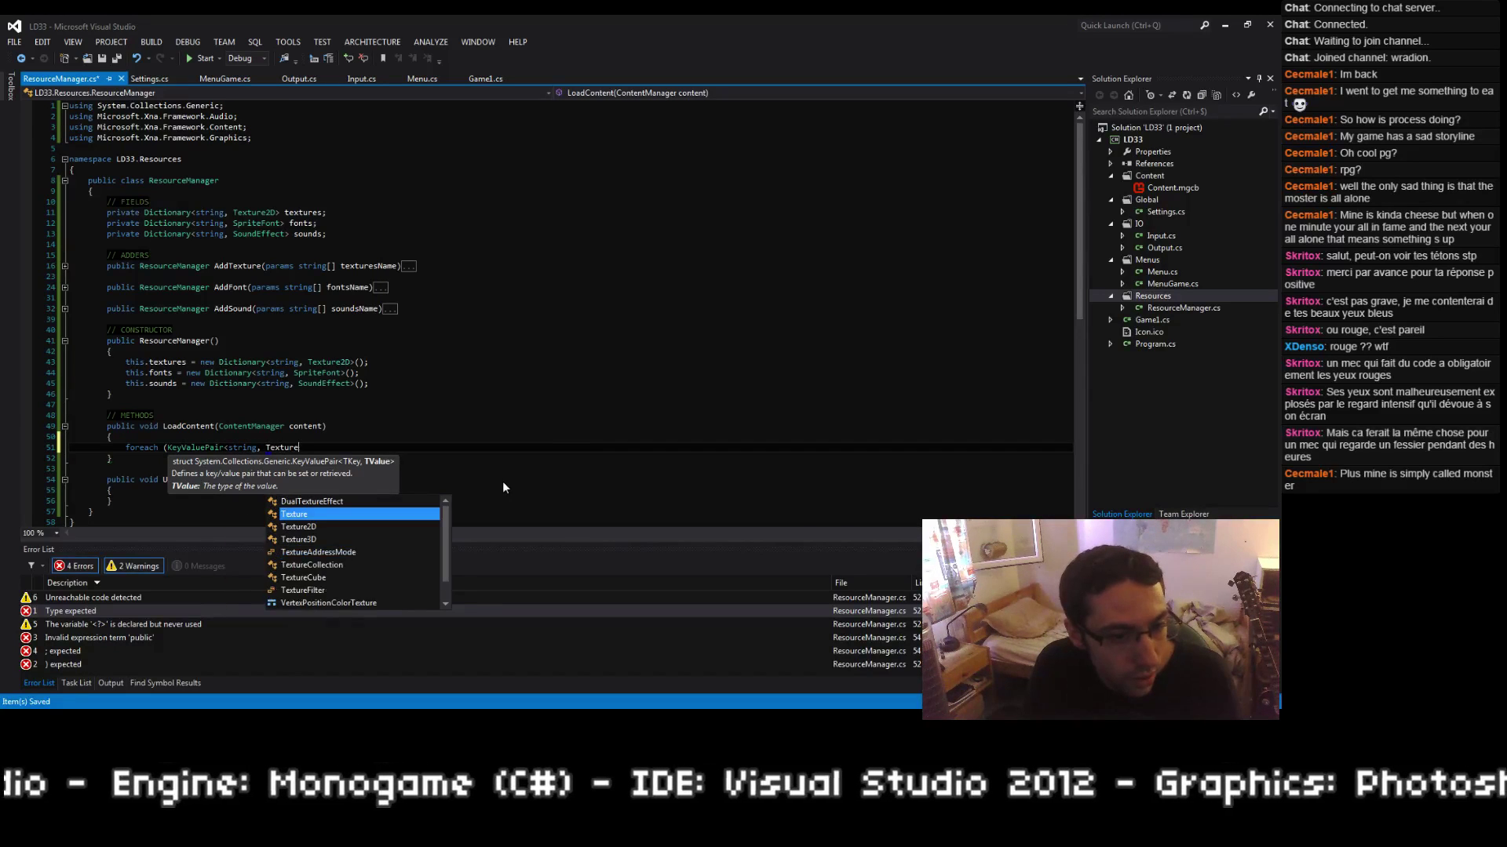
pyautogui.write('2D>')
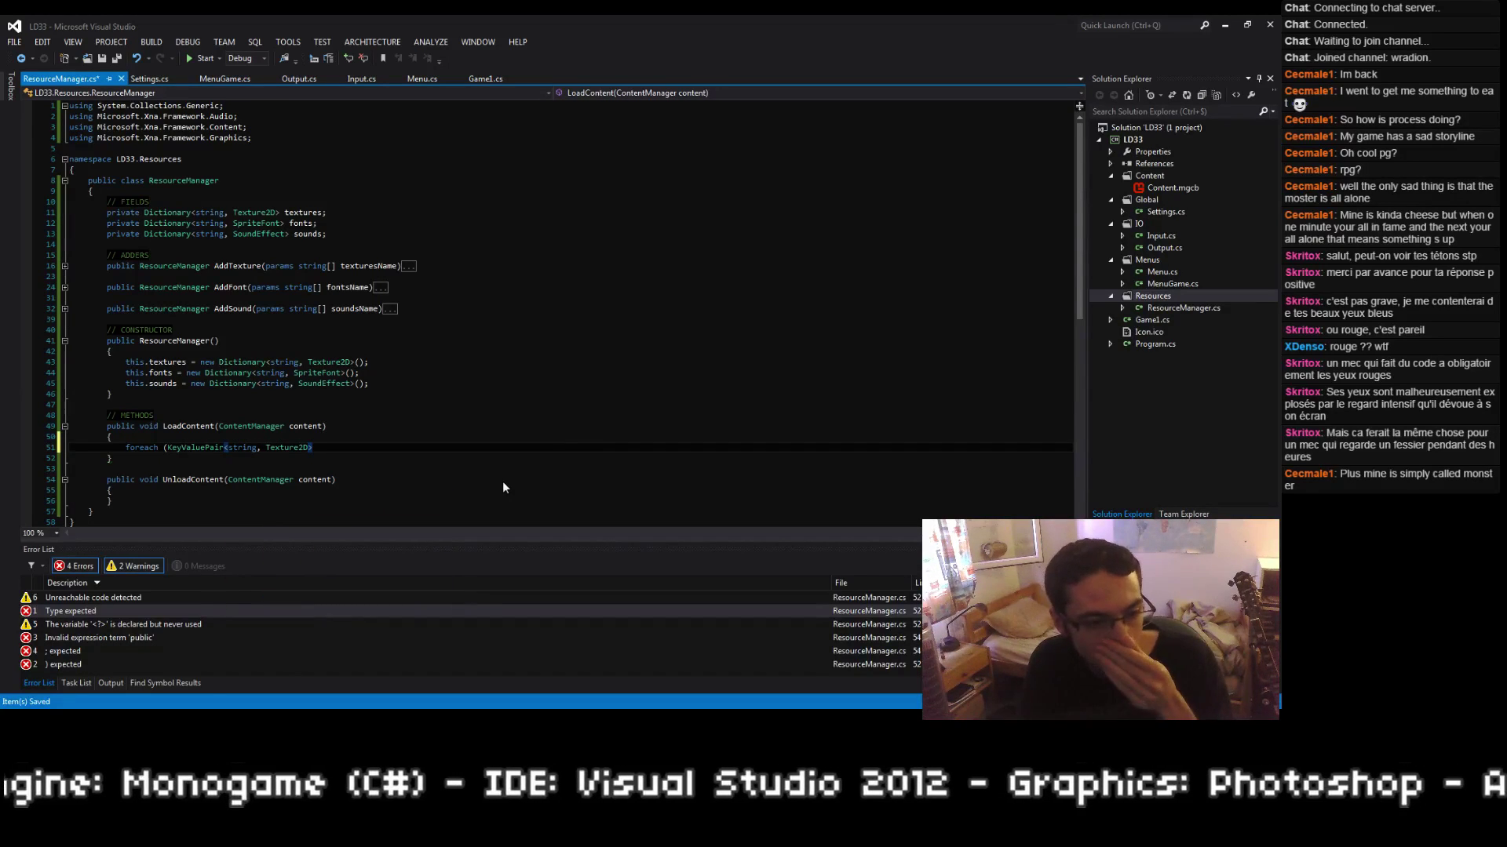
pyautogui.press('BackSpace')
pyautogui.press('BackSpace')
pyautogui.press('BackSpace')
pyautogui.press('BackSpace')
pyautogui.press('BackSpace')
pyautogui.press('BackSpace')
pyautogui.press('BackSpace')
pyautogui.press('BackSpace')
pyautogui.press('BackSpace')
pyautogui.press('BackSpace')
pyautogui.press('BackSpace')
pyautogui.press('BackSpace')
pyautogui.press('BackSpace')
pyautogui.press('BackSpace')
pyautogui.press('BackSpace')
pyautogui.press('BackSpace')
pyautogui.press('BackSpace')
pyautogui.press('BackSpace')
pyautogui.press('BackSpace')
pyautogui.press('BackSpace')
pyautogui.press('BackSpace')
pyautogui.press('BackSpace')
pyautogui.press('BackSpace')
pyautogui.press('BackSpace')
pyautogui.press('BackSpace')
pyautogui.press('BackSpace')
pyautogui.press('BackSpace')
pyautogui.press('BackSpace')
pyautogui.press('BackSpace')
pyautogui.press('BackSpace')
pyautogui.press('BackSpace')
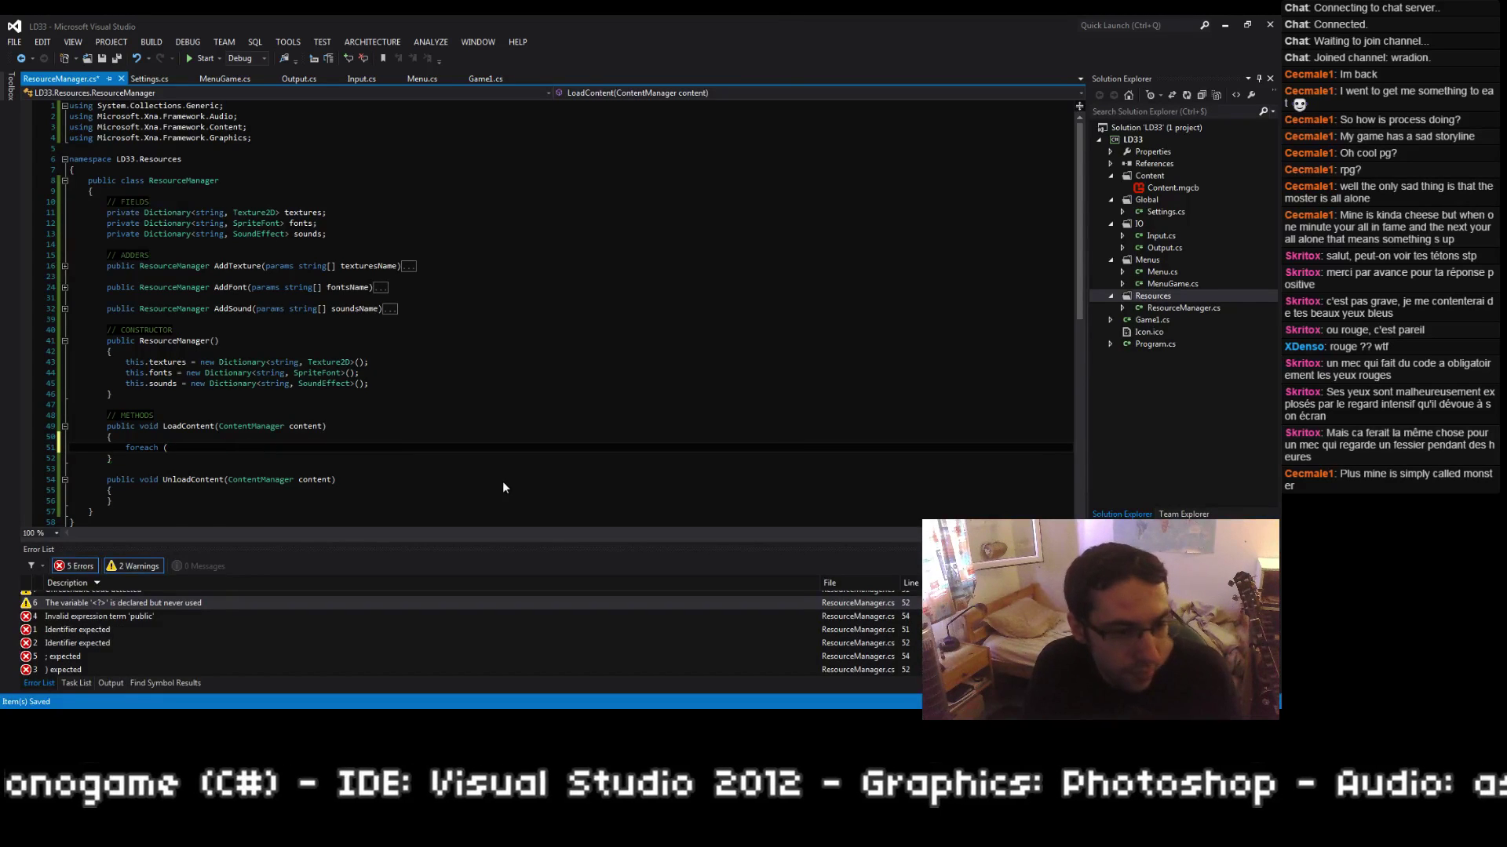
# Step: Complete LoadContent's foreach header with string name in this.textures.Keys
pyautogui.write('string name in ')
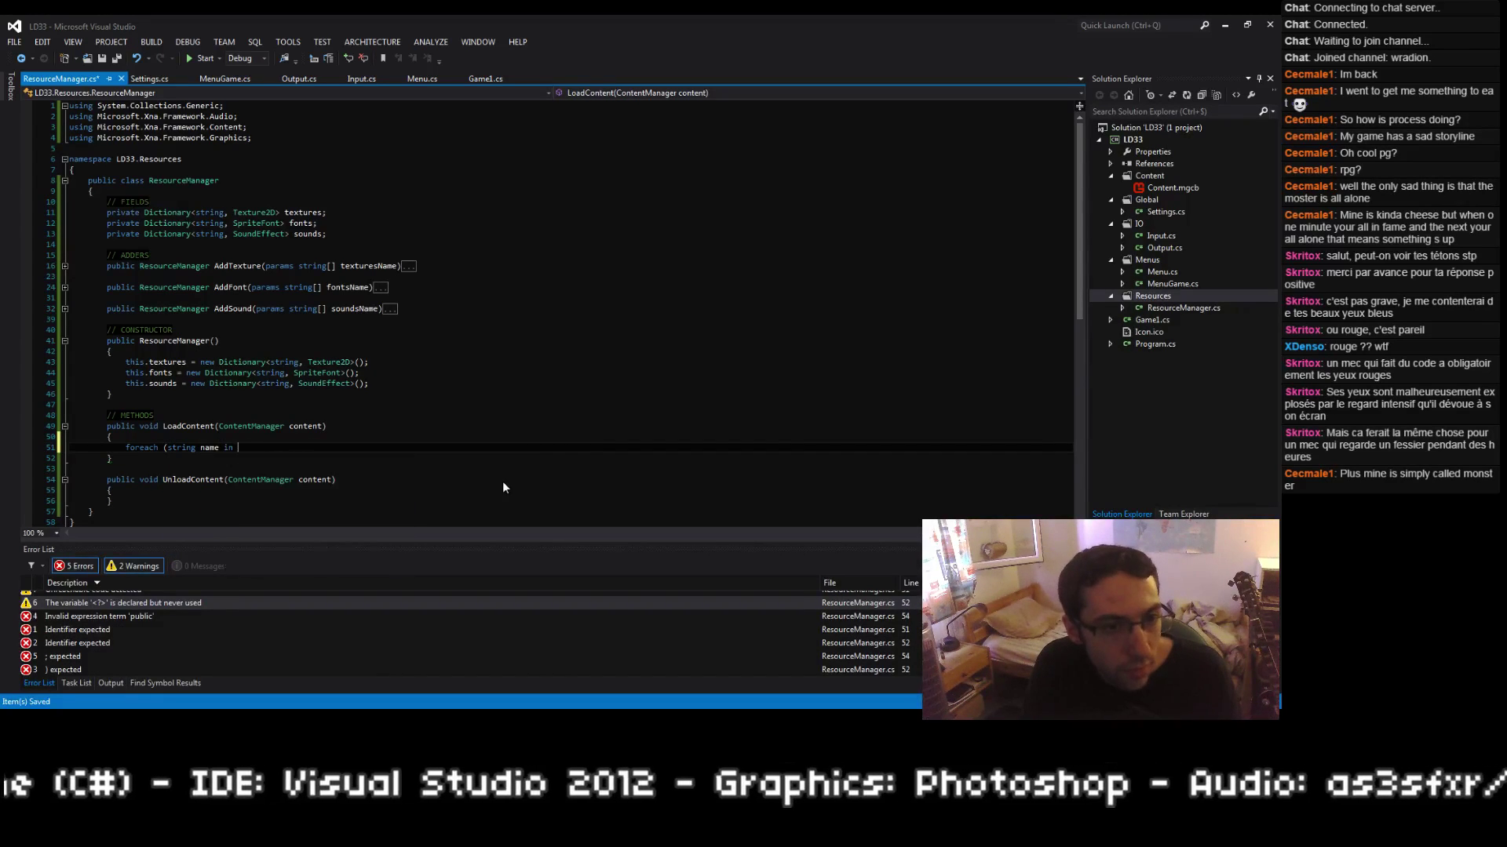
pyautogui.write('this.')
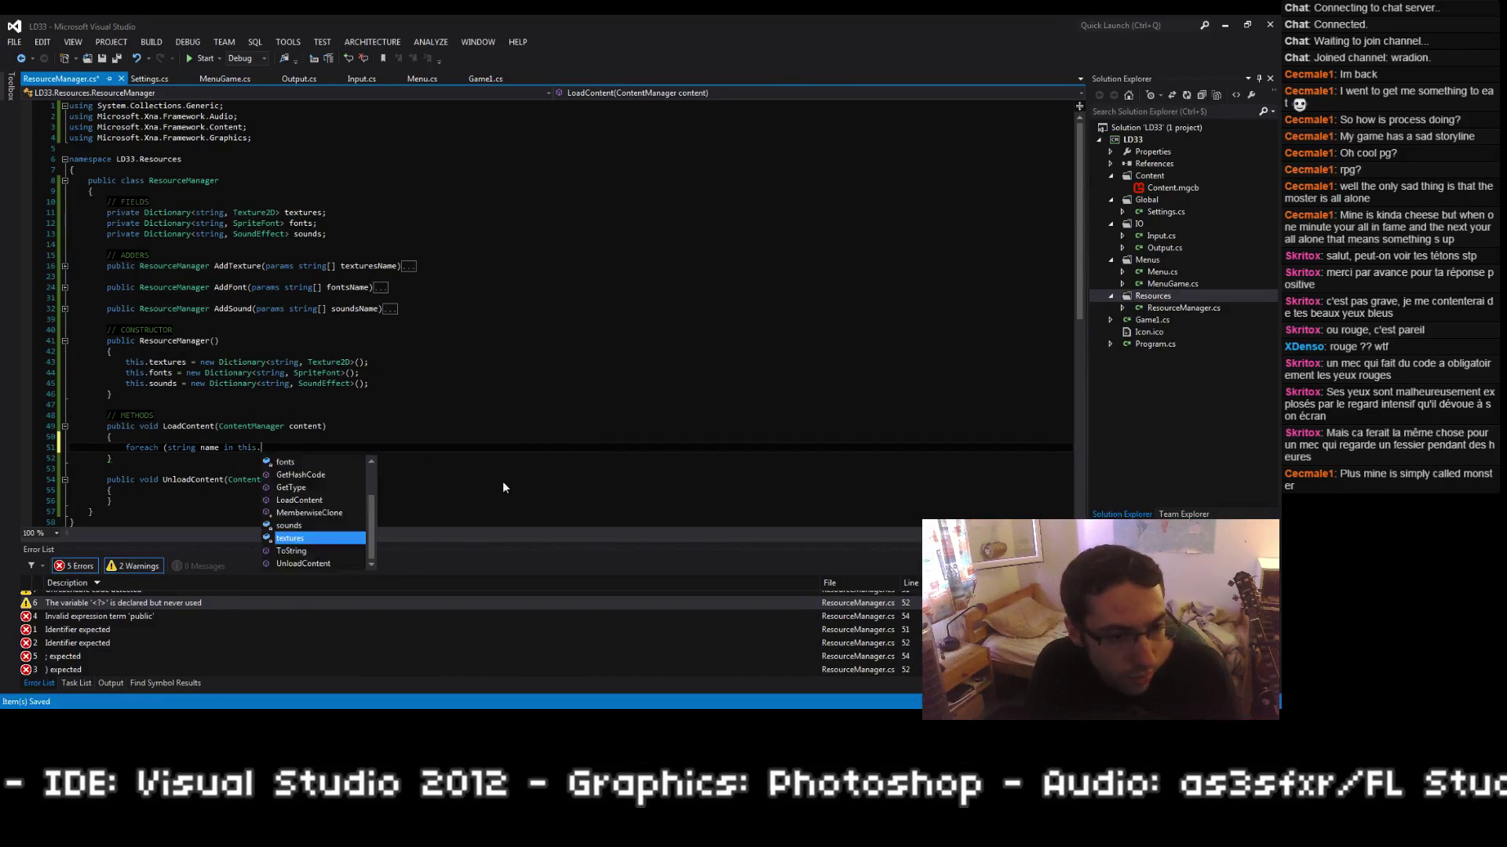
pyautogui.write('textures.Keys')
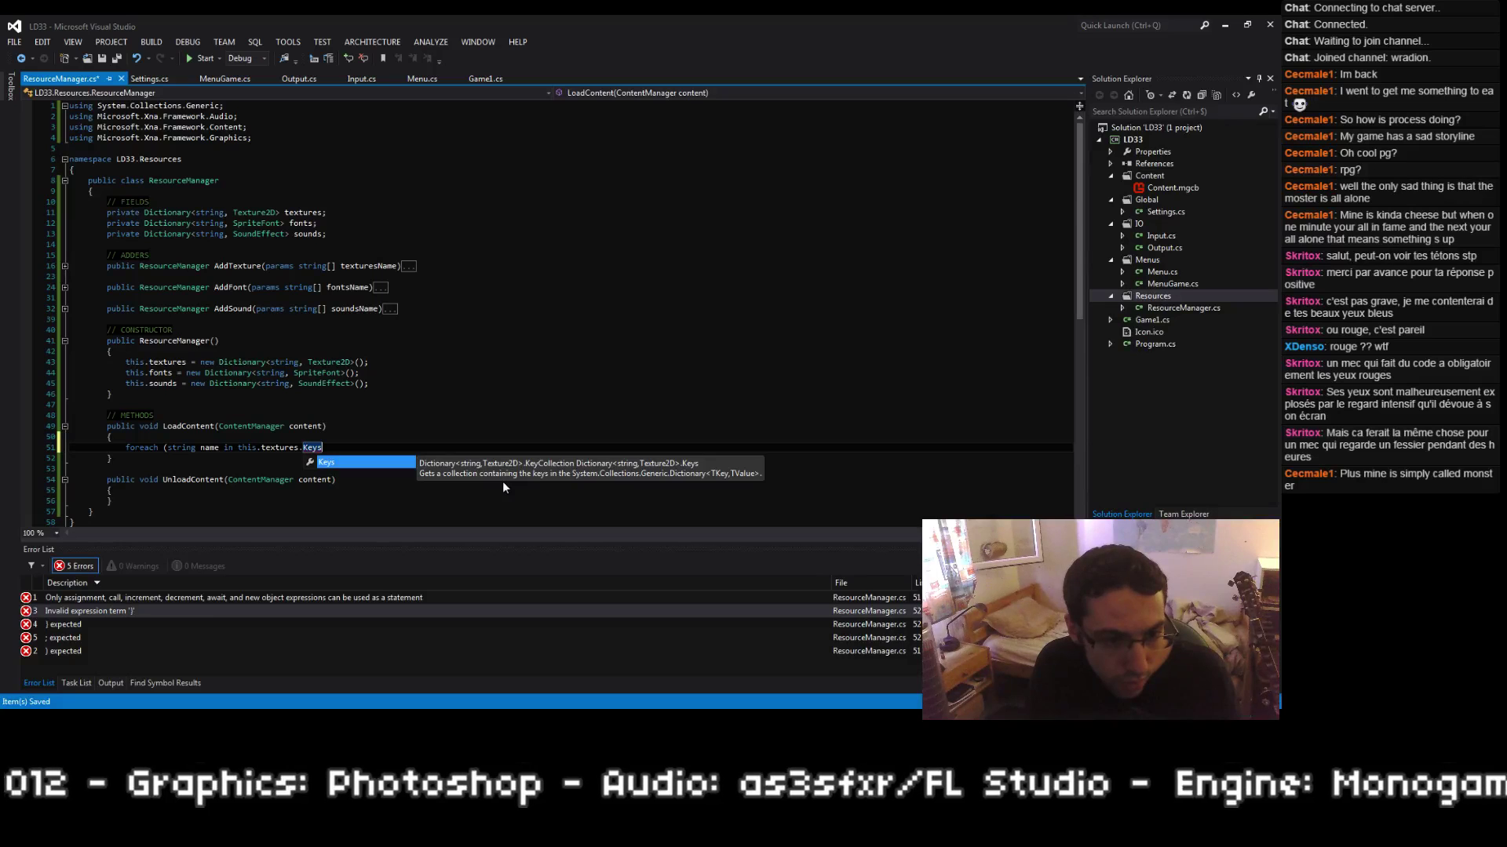
pyautogui.write(')')
pyautogui.press('Return')
pyautogui.write('{')
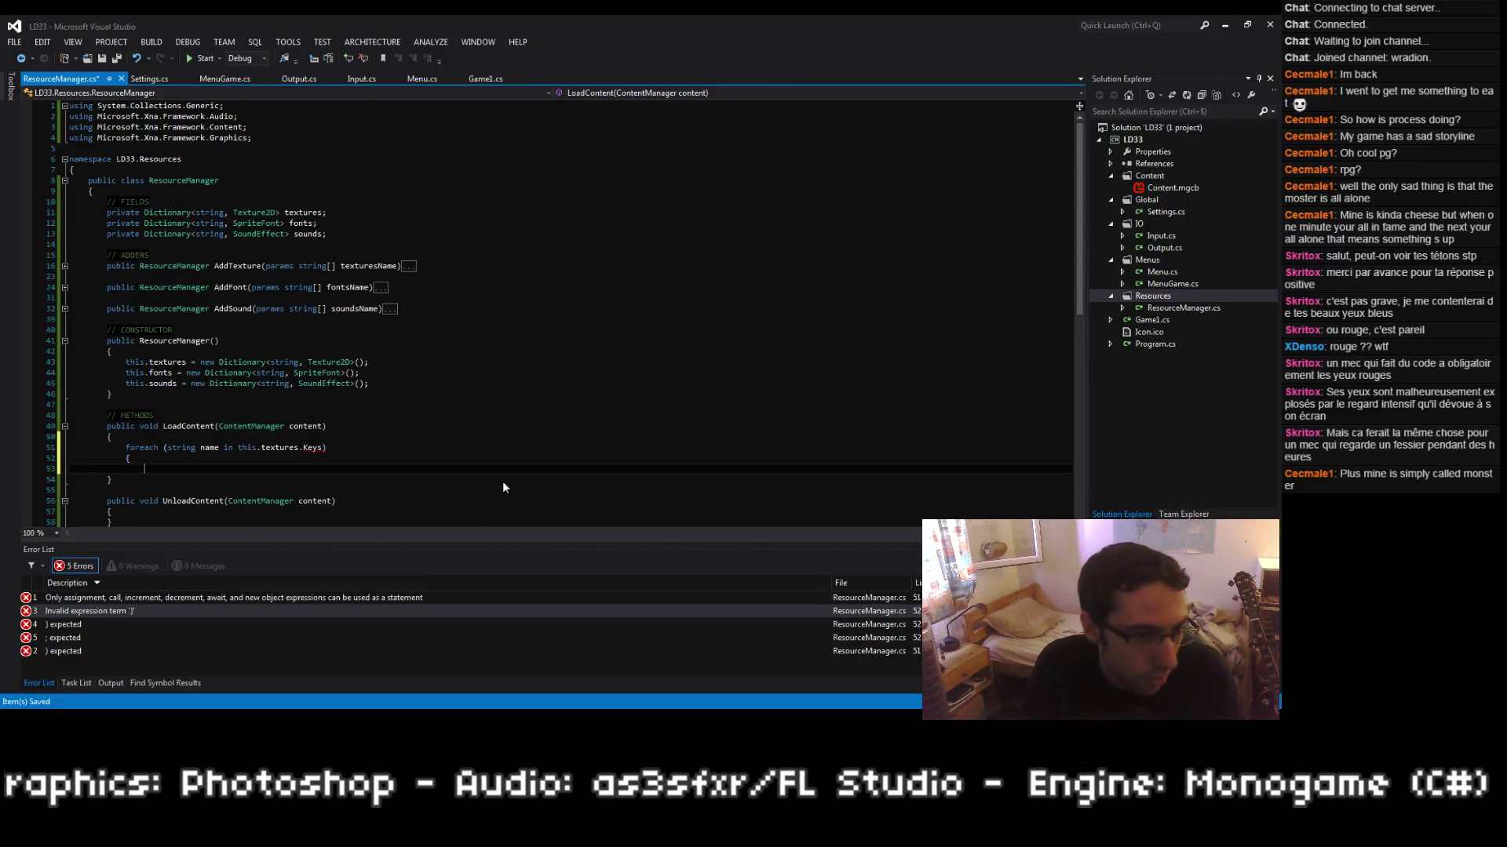
pyautogui.press('Return')
pyautogui.write('}')
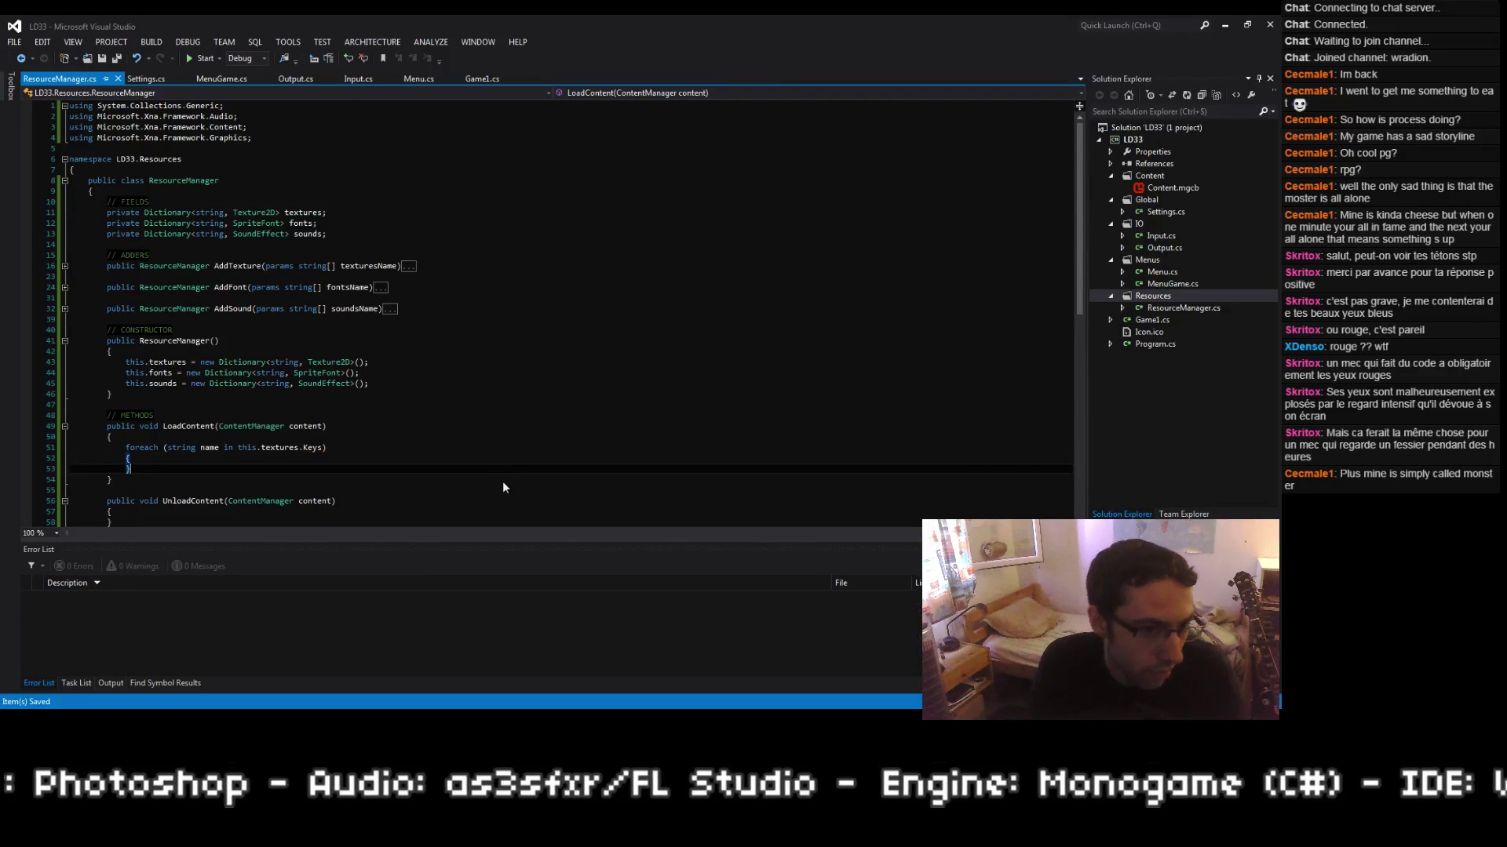
pyautogui.press('Up')
pyautogui.press('Home')
pyautogui.press('Home')
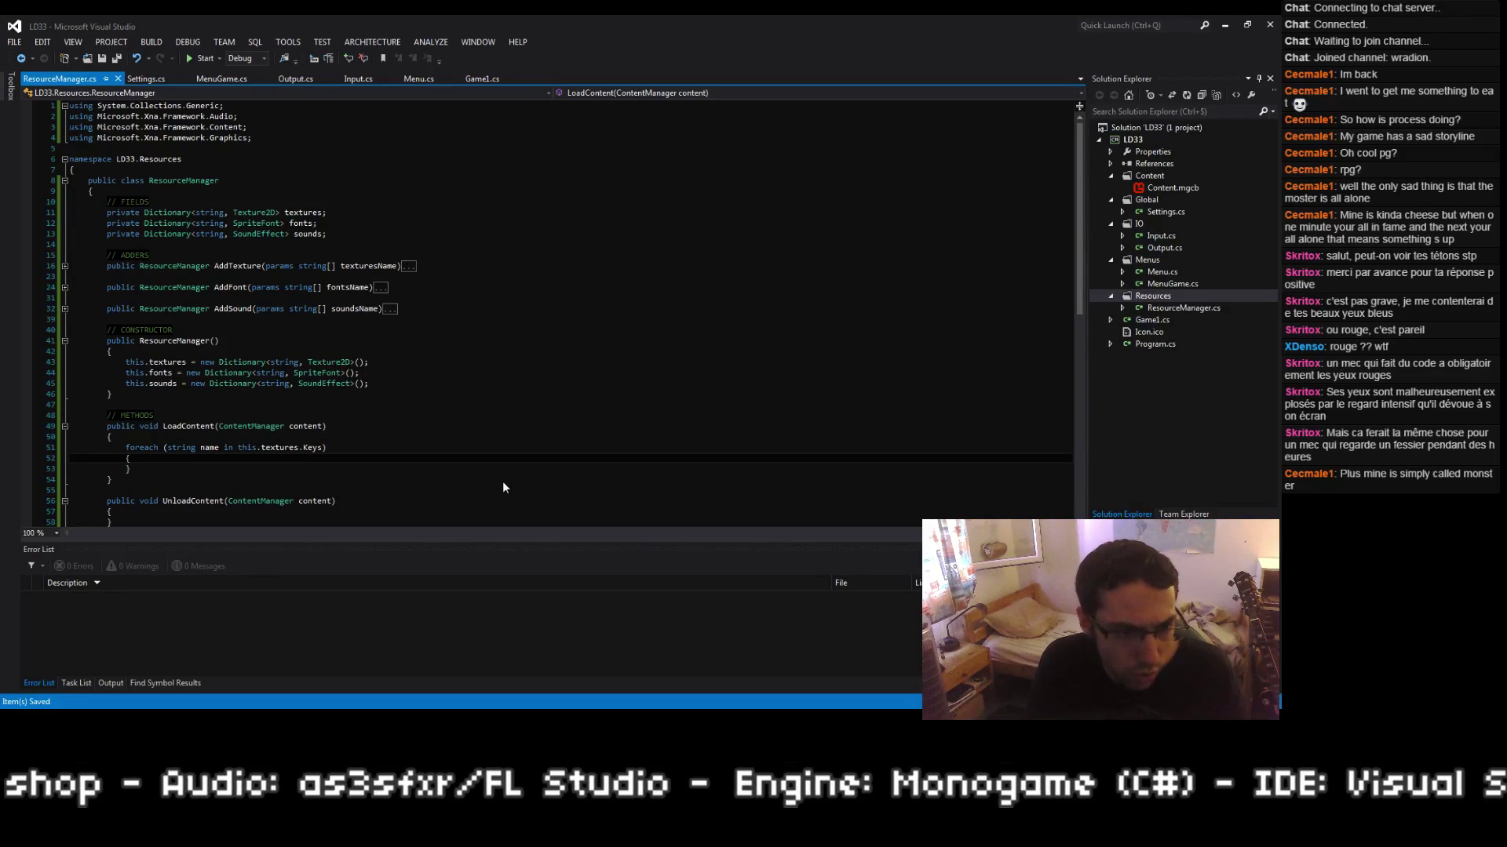
pyautogui.hotkey('shift', 'Down')
pyautogui.hotkey('shift', 'Down')
pyautogui.press('Delete')
pyautogui.press('Delete')
pyautogui.press('Left')
# Step: Add opening and closing braces below the textures foreach header, with an empty line between them
pyautogui.press('Return')
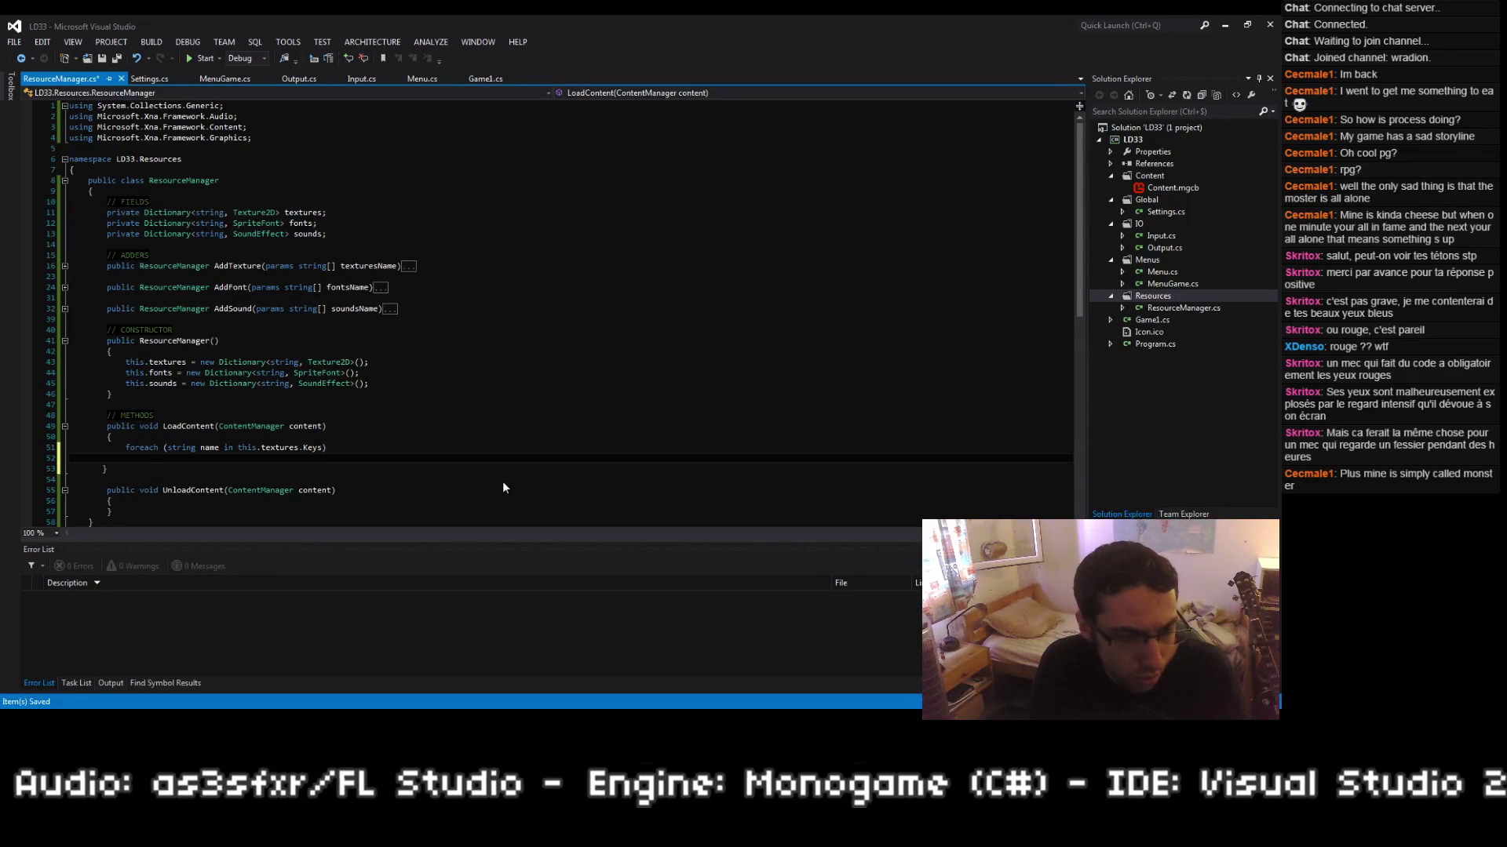
pyautogui.write('{')
pyautogui.press('Return')
pyautogui.write('}')
pyautogui.press('Up')
pyautogui.press('Return')
# Step: Write the condition if (this.textures[name] != null) inside the textures loop and save the file
pyautogui.write('if (')
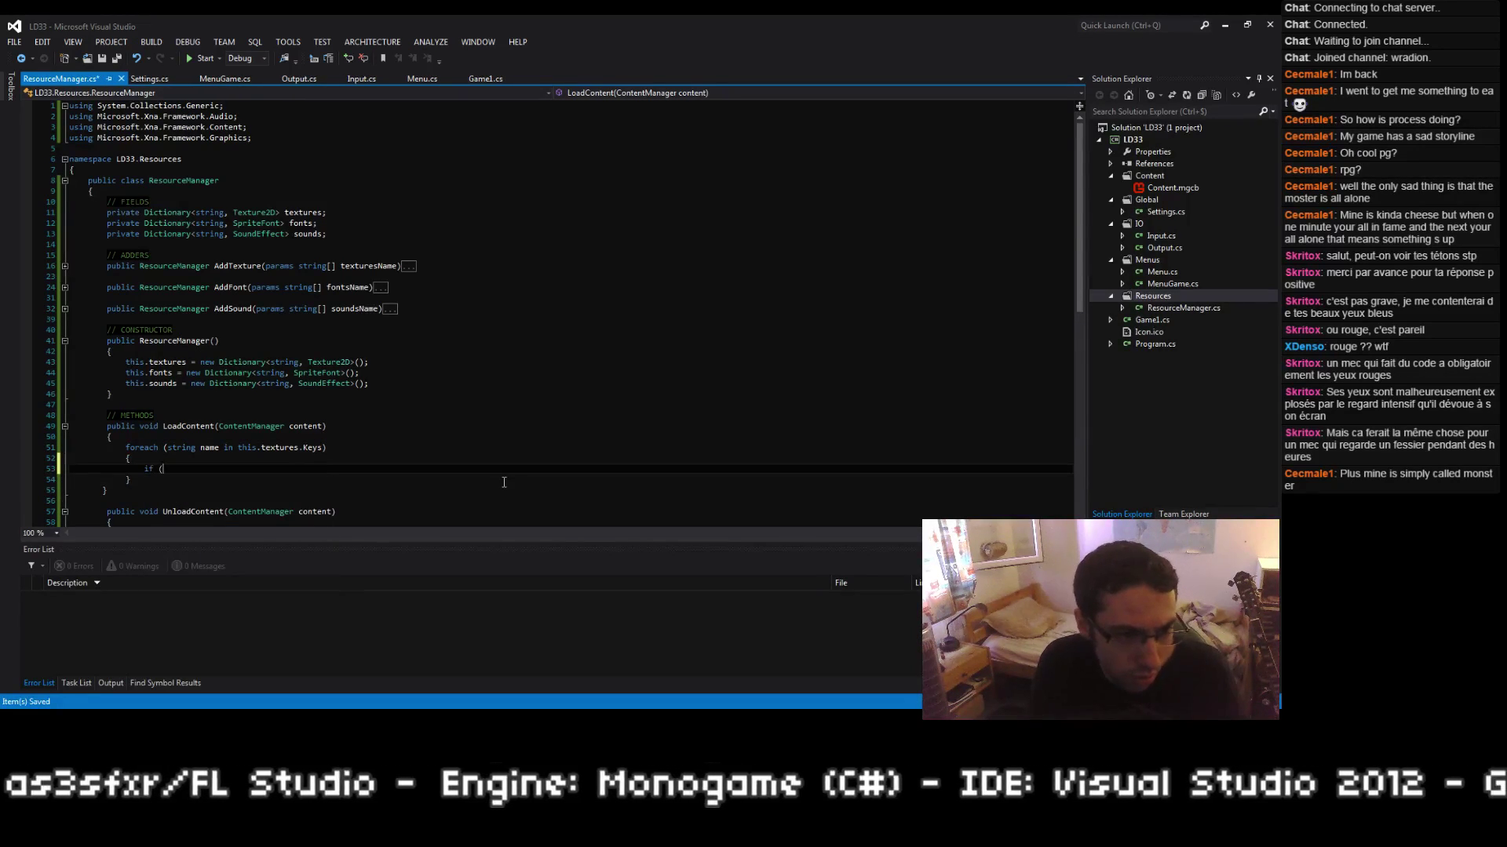
pyautogui.write('this.tex')
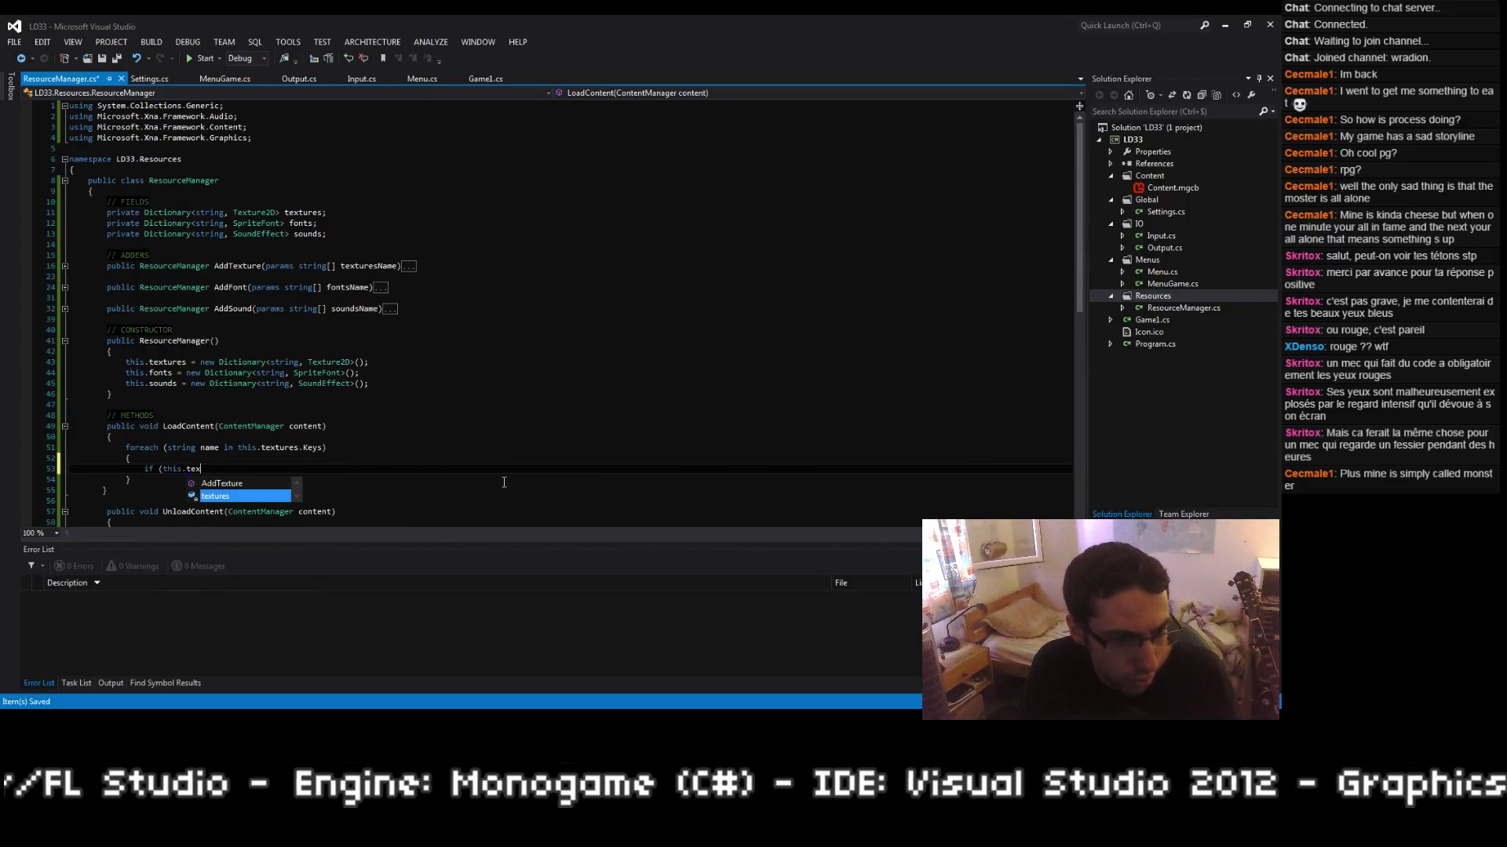
pyautogui.write('tures[name] != nul')
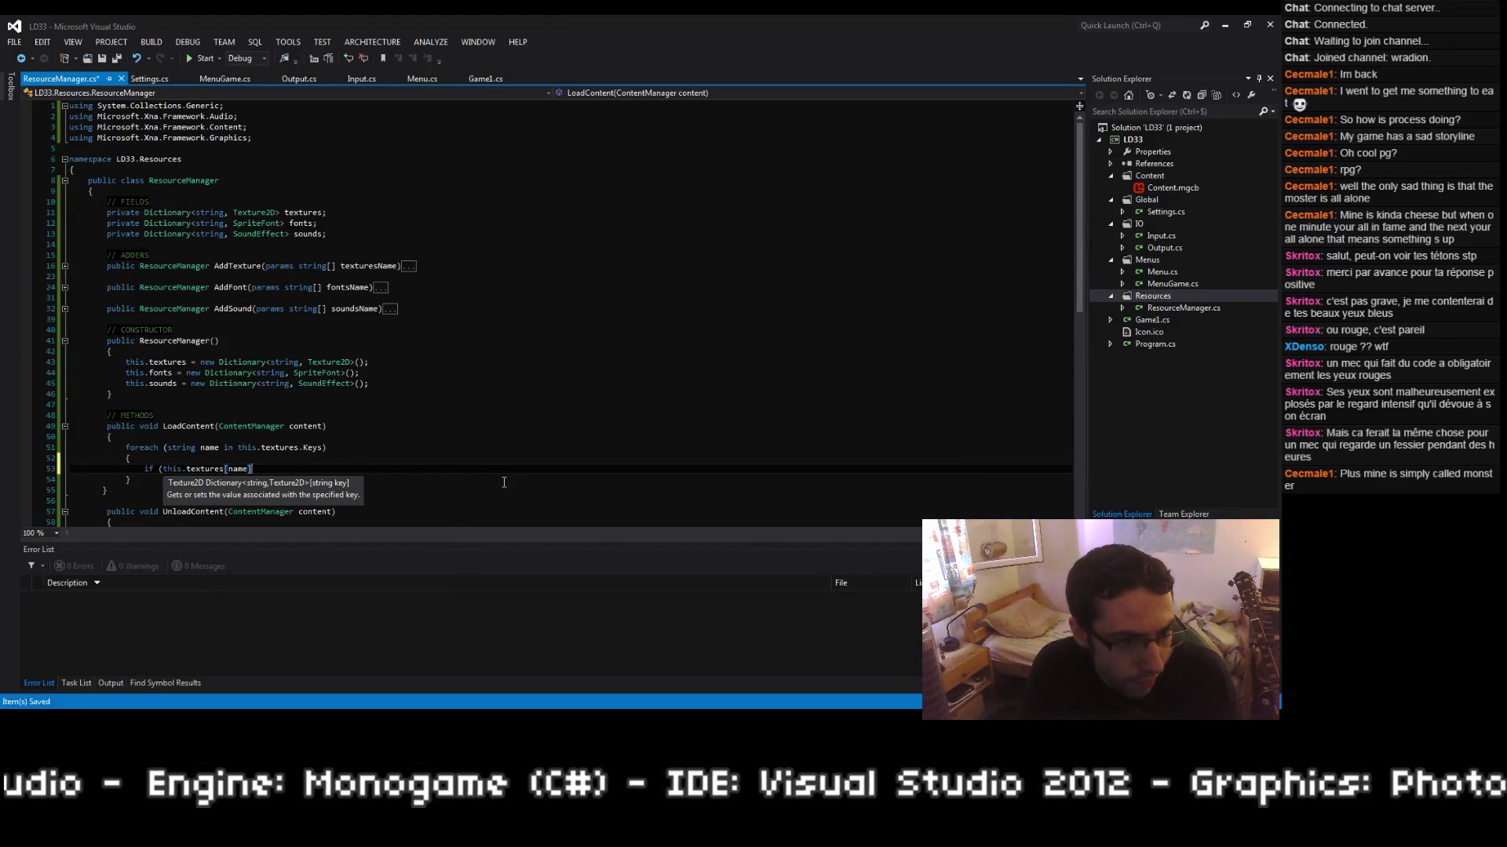
pyautogui.write('l)')
pyautogui.hotkey('ctrl', 's')
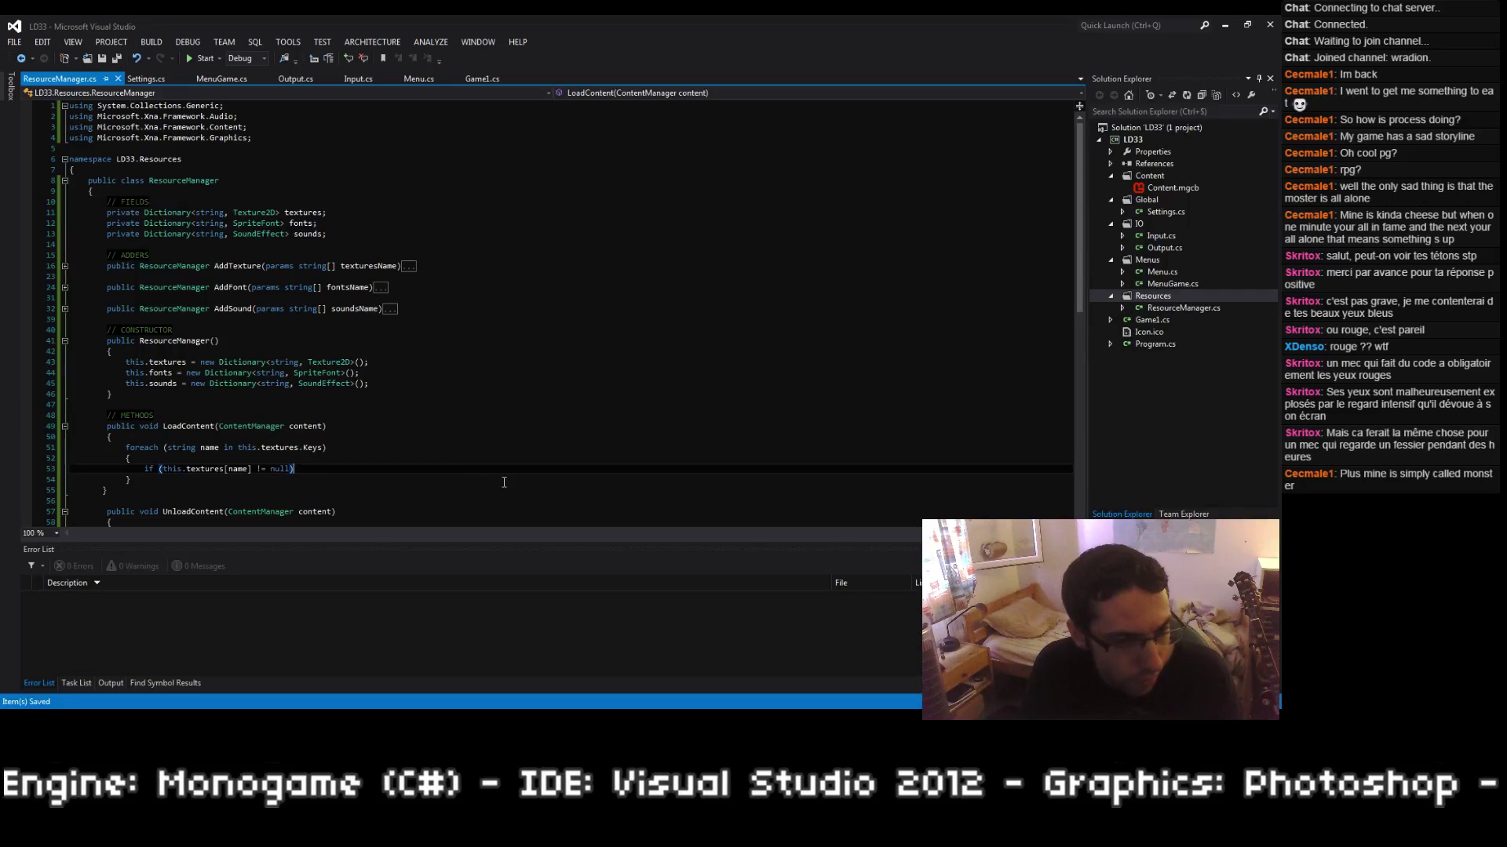
# Step: Change the comparison in the textures loop's condition to == null
pyautogui.press('Left')
pyautogui.press('Left')
pyautogui.press('Left')
pyautogui.press('Left')
pyautogui.press('Left')
pyautogui.press('Left')
pyautogui.press('Left')
pyautogui.press('BackSpace')
pyautogui.write('=')
# Step: Add content.Load<Texture2D>(name); under the null check and save the file
pyautogui.press('End')
pyautogui.press('Return')
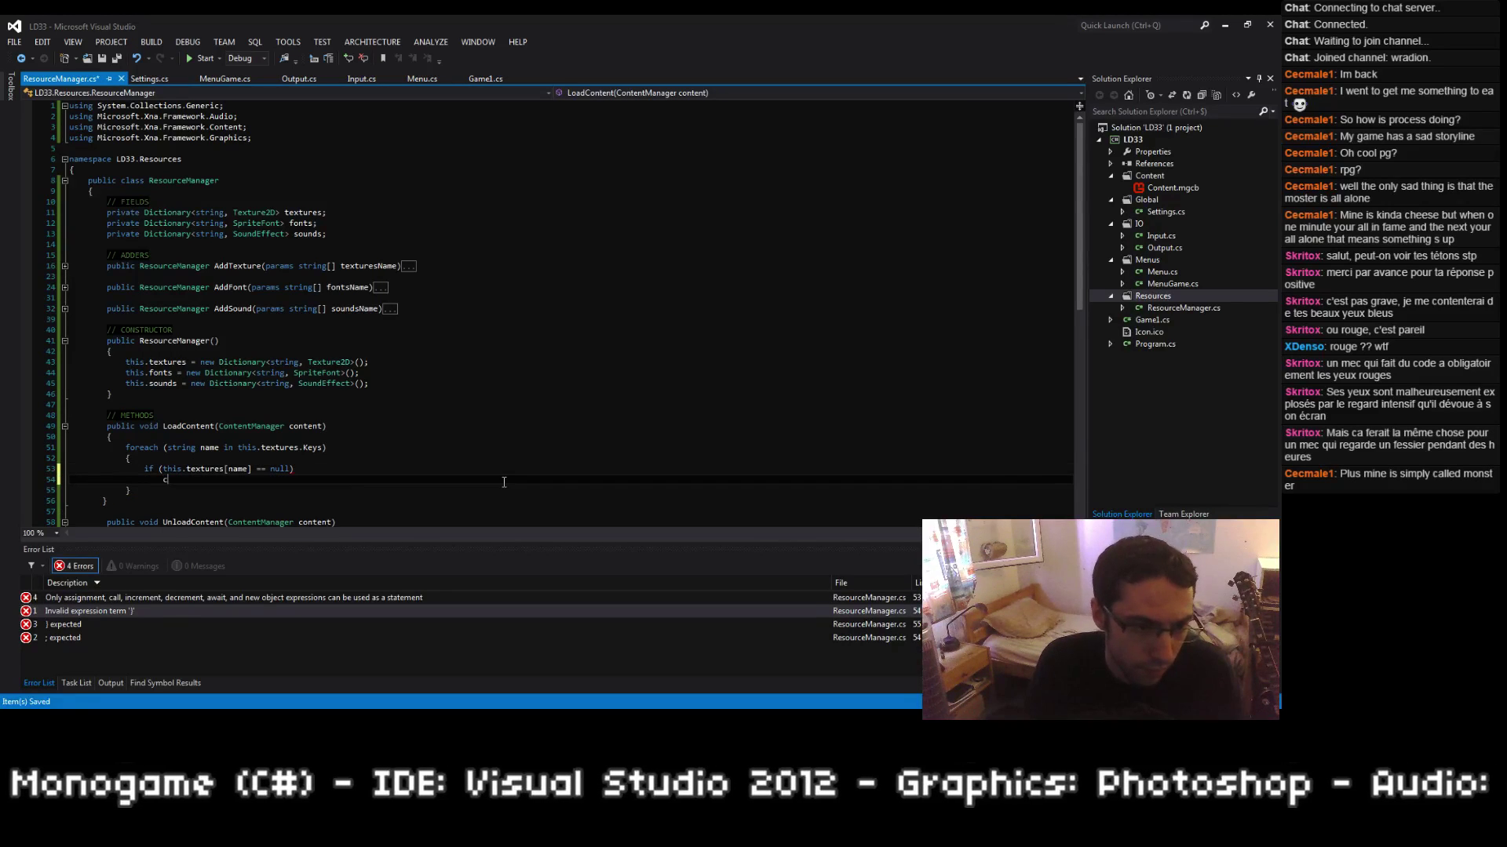
pyautogui.write('content.L')
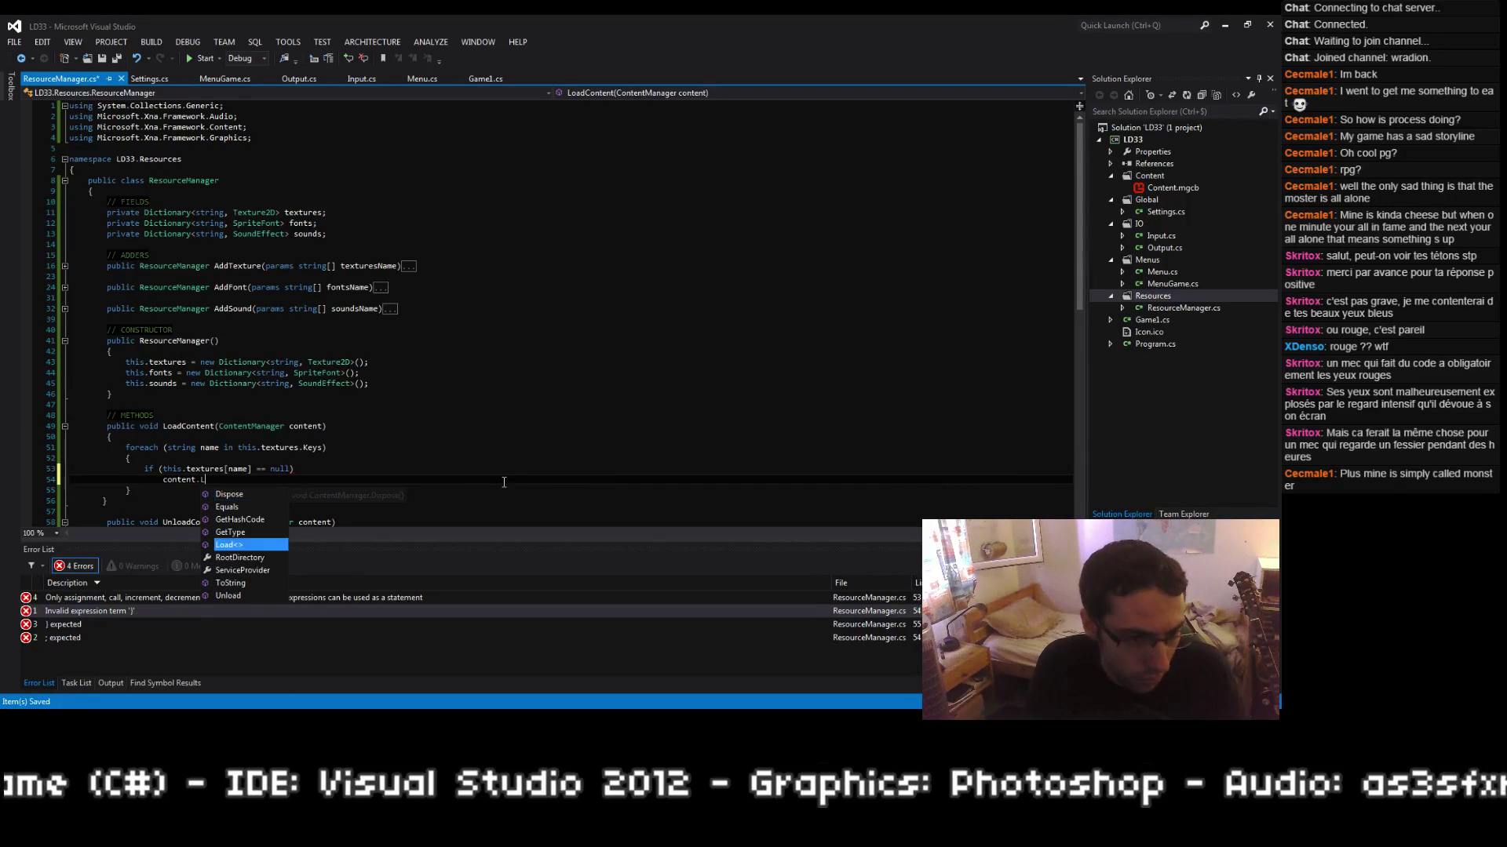
pyautogui.write('oad<Texture2D>(')
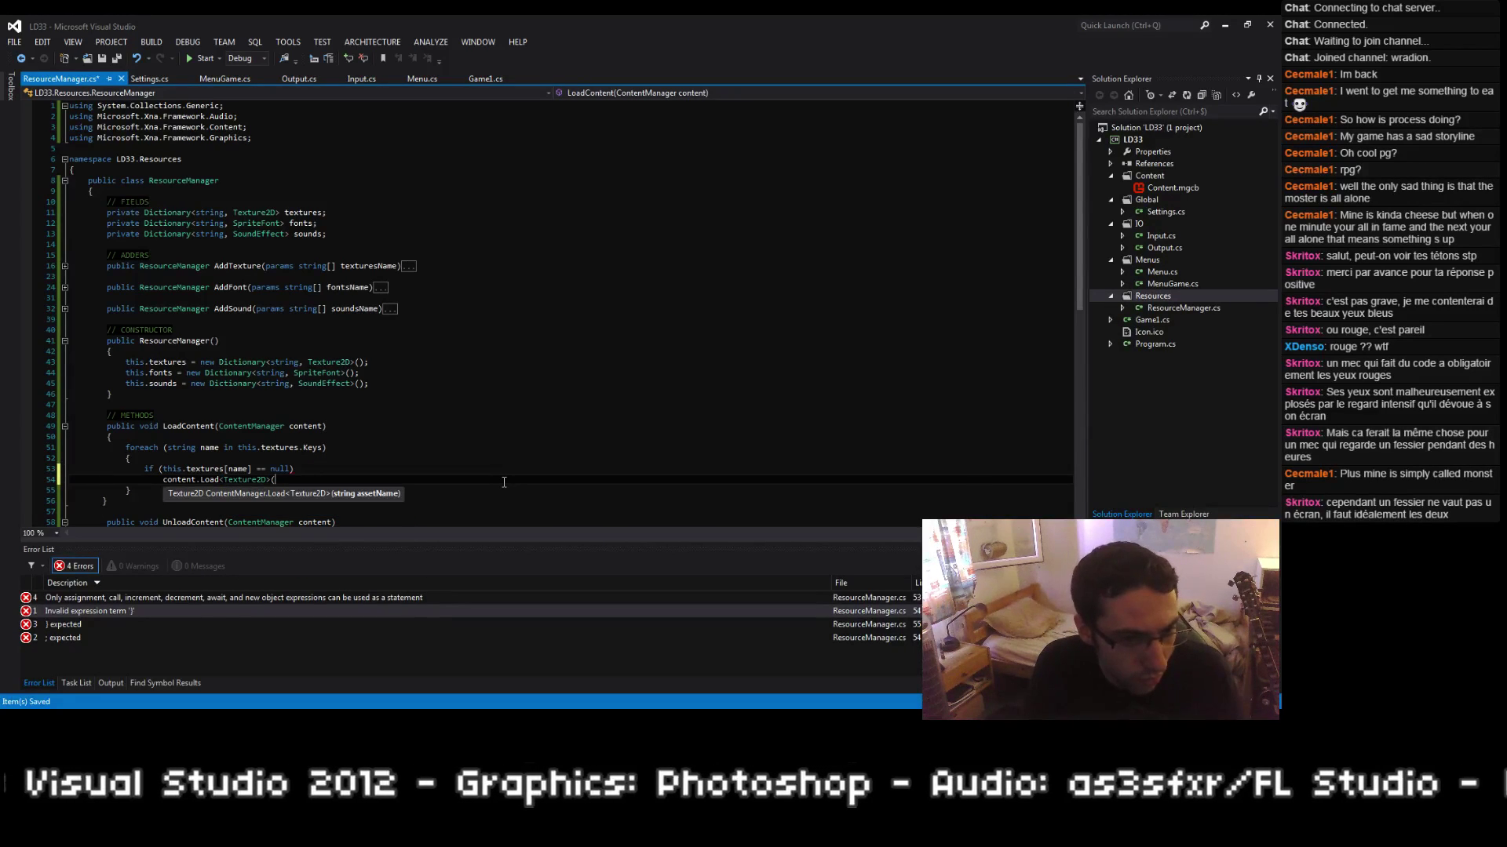
pyautogui.write('name);')
pyautogui.hotkey('ctrl', 's')
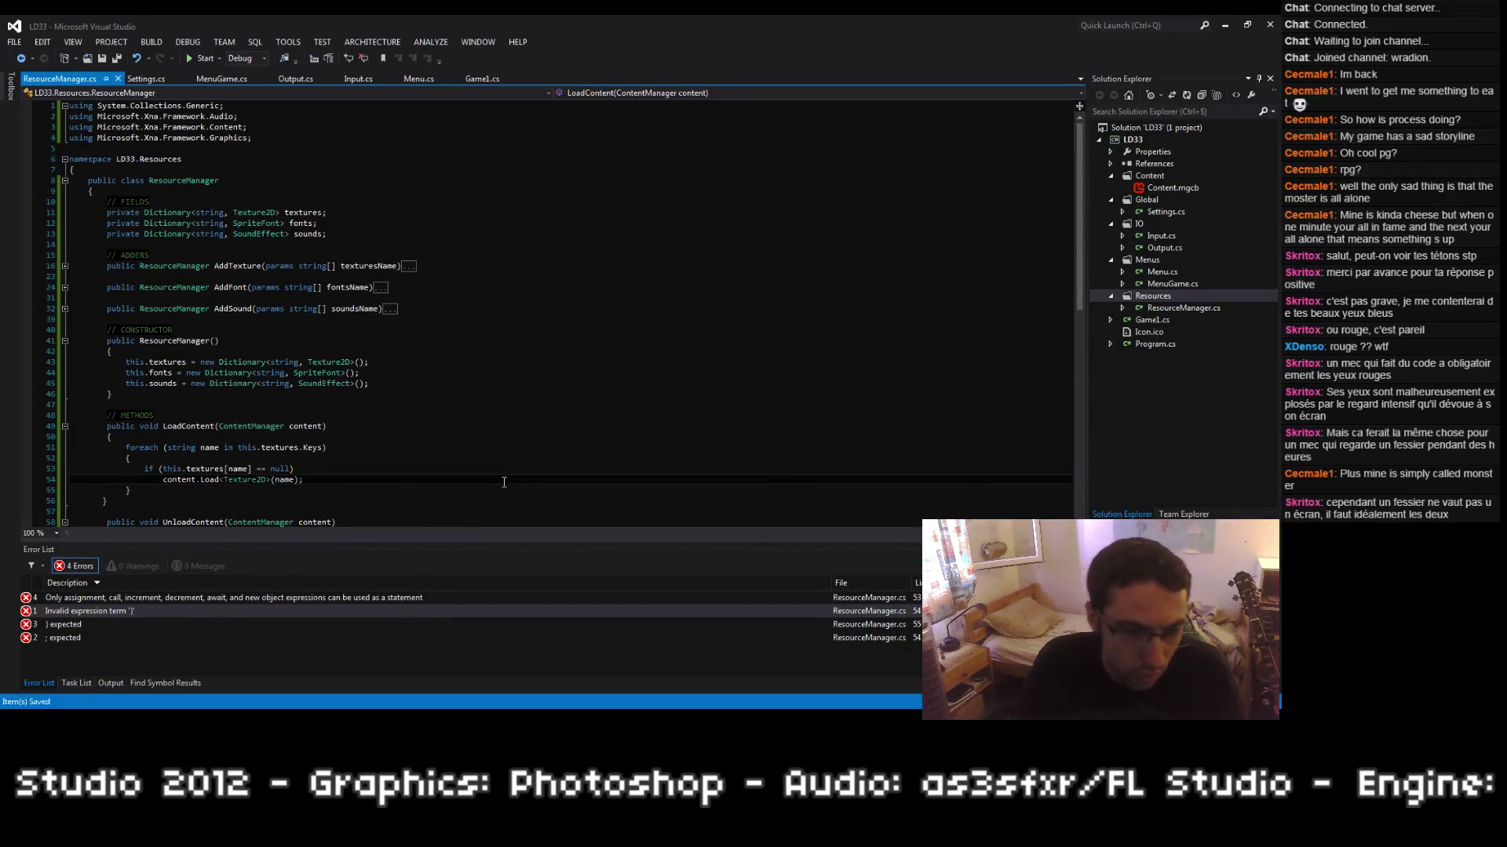
# Step: Duplicate the whole textures foreach block so that LoadContent holds three copies of it
pyautogui.press('Up')
pyautogui.press('Up')
pyautogui.press('Up')
pyautogui.press('Home')
pyautogui.press('Home')
pyautogui.hotkey('shift', 'Down')
pyautogui.hotkey('shift', 'Down')
pyautogui.hotkey('shift', 'Down')
pyautogui.hotkey('shift', 'Down')
pyautogui.hotkey('shift', 'Down')
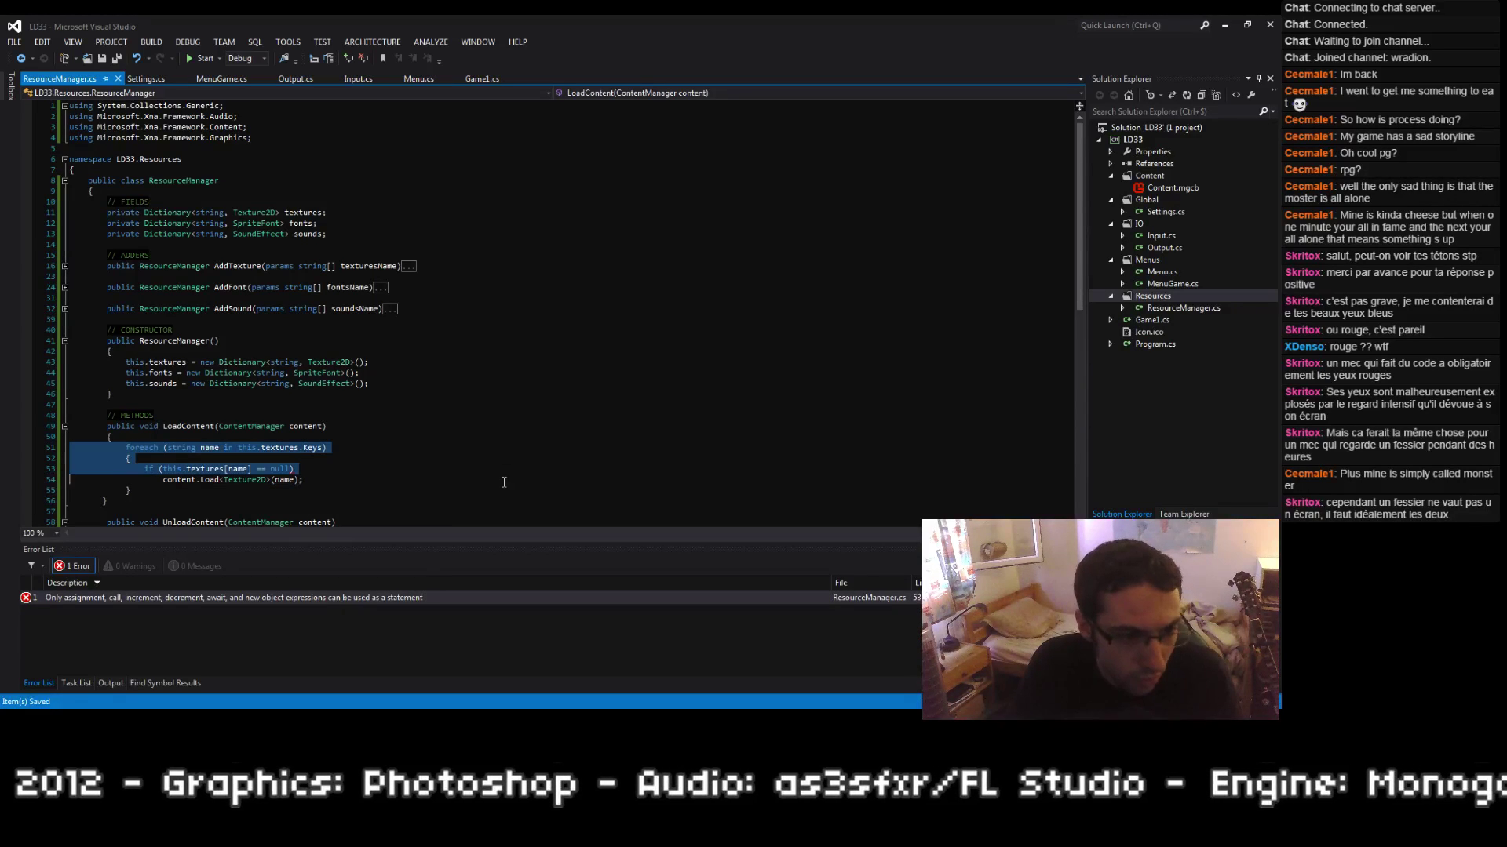
pyautogui.hotkey('ctrl', 'c')
pyautogui.hotkey('ctrl', 'v')
pyautogui.hotkey('ctrl', 'v')
pyautogui.hotkey('ctrl', 'v')
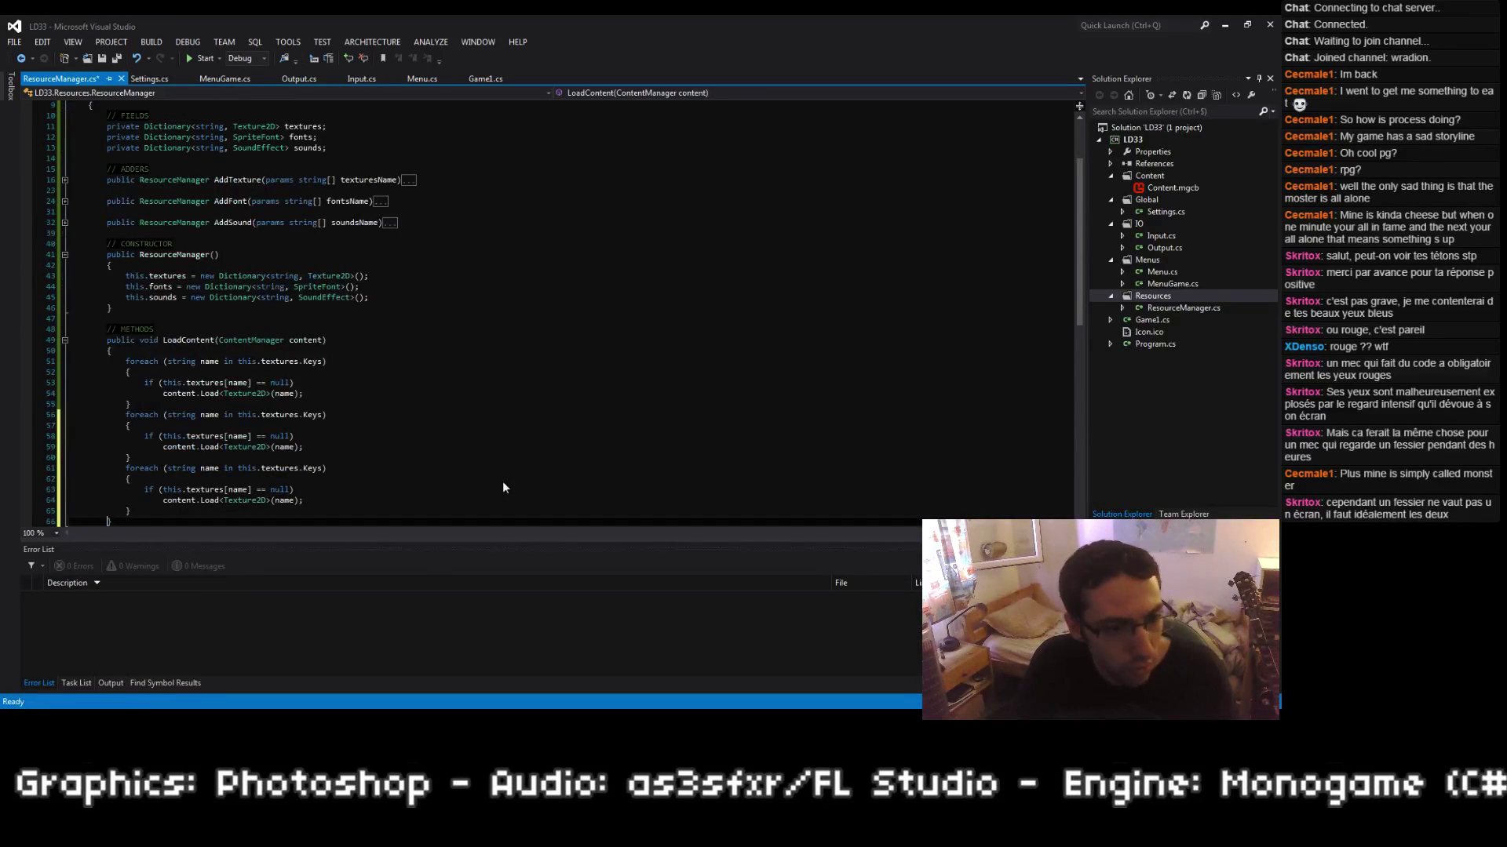
# Step: Change the second loop's header to this.fonts.Keys and the third's to this.sounds.Keys, and save the file
pyautogui.scroll(-11, 296, 293)
pyautogui.doubleClick(284, 260)
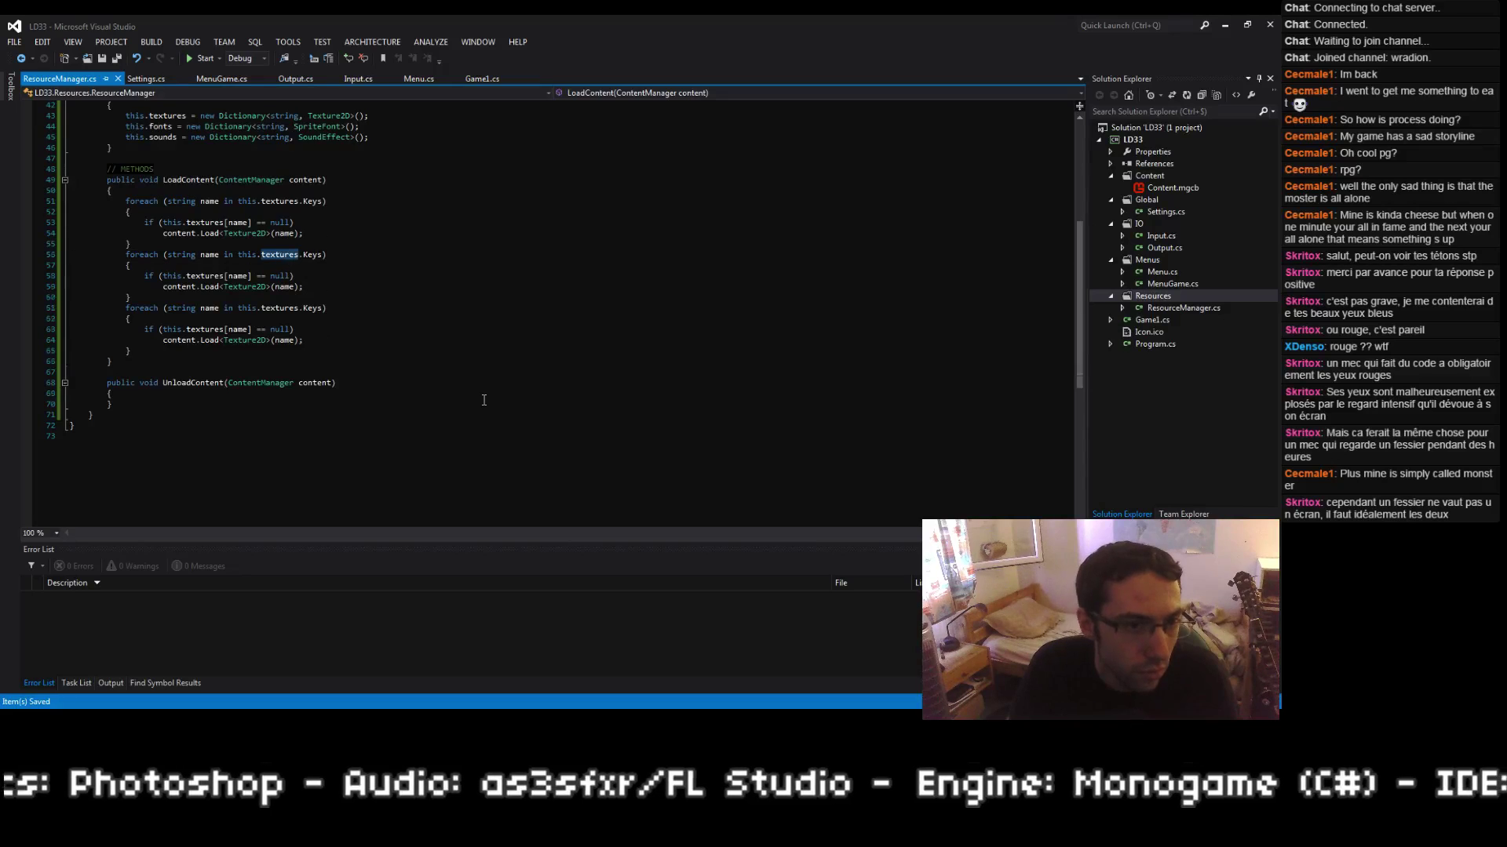
pyautogui.scroll(2, 284, 260)
pyautogui.write('fonts')
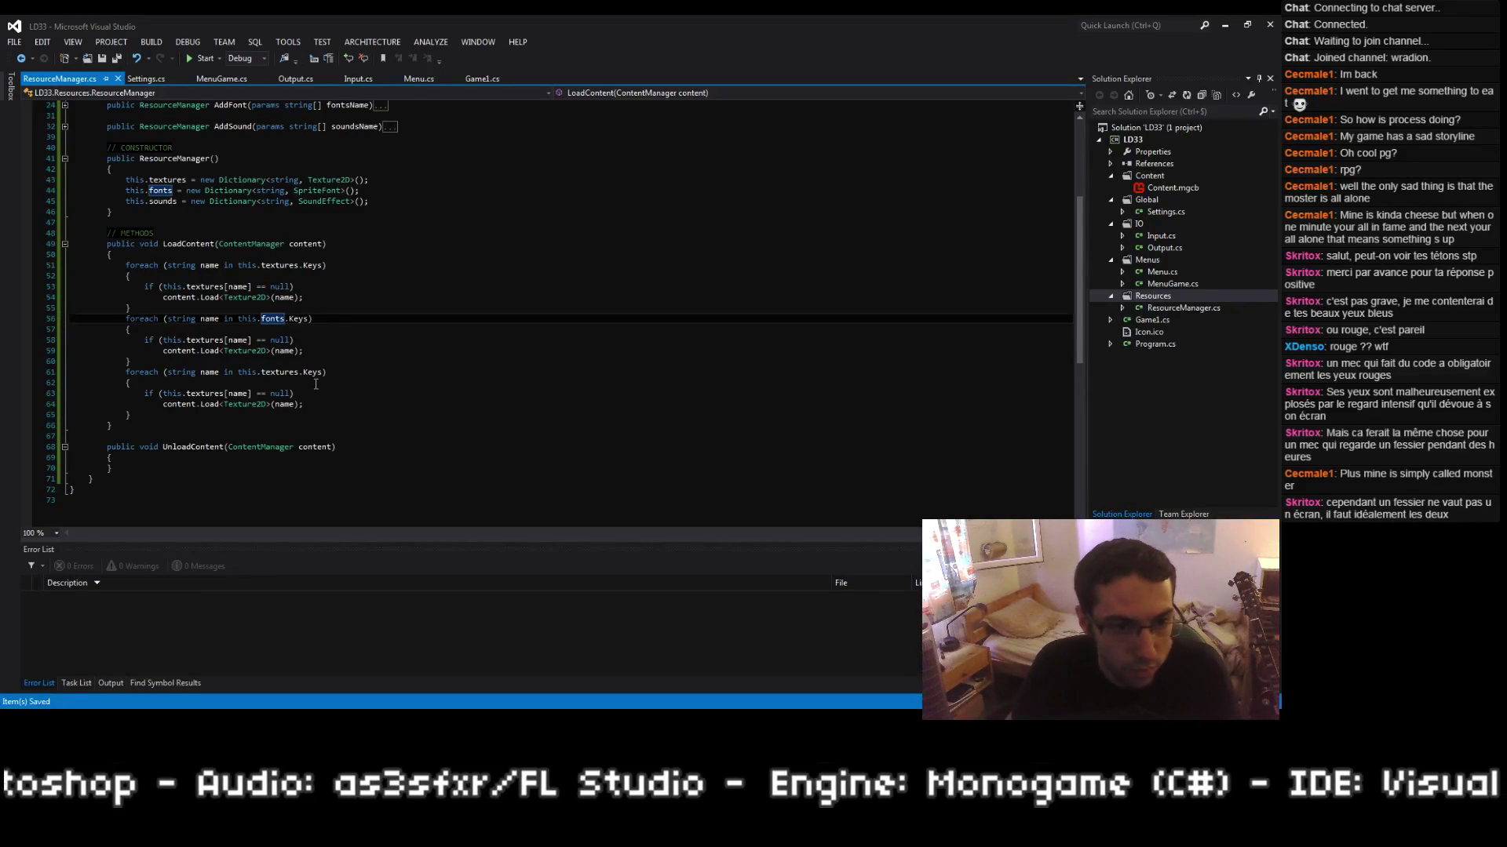
pyautogui.doubleClick(279, 372)
pyautogui.scroll(5, 449, 417)
pyautogui.write('sounds')
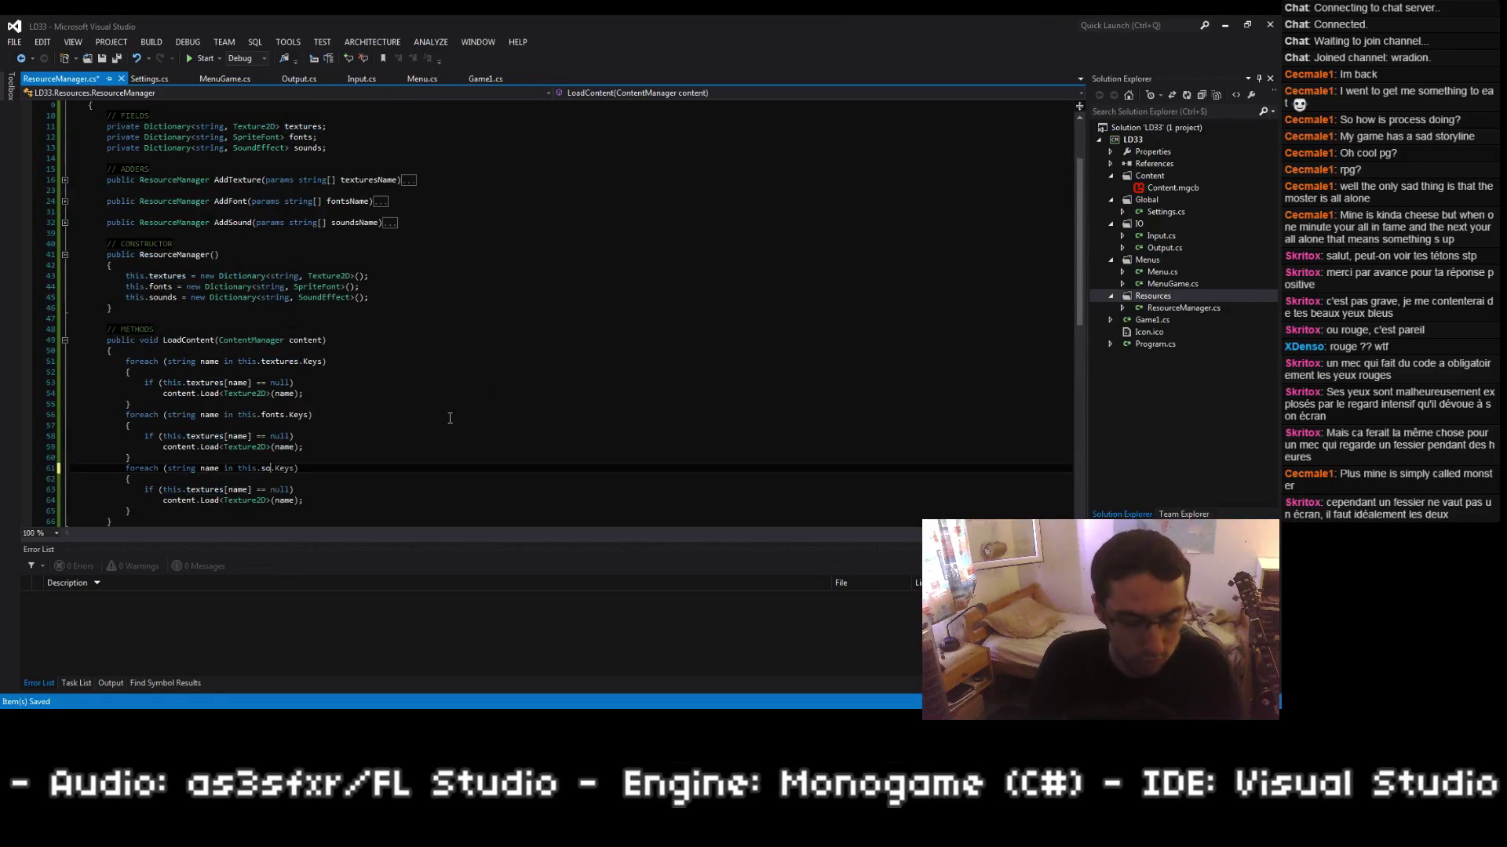
pyautogui.scroll(-2, 401, 452)
pyautogui.hotkey('ctrl', 's')
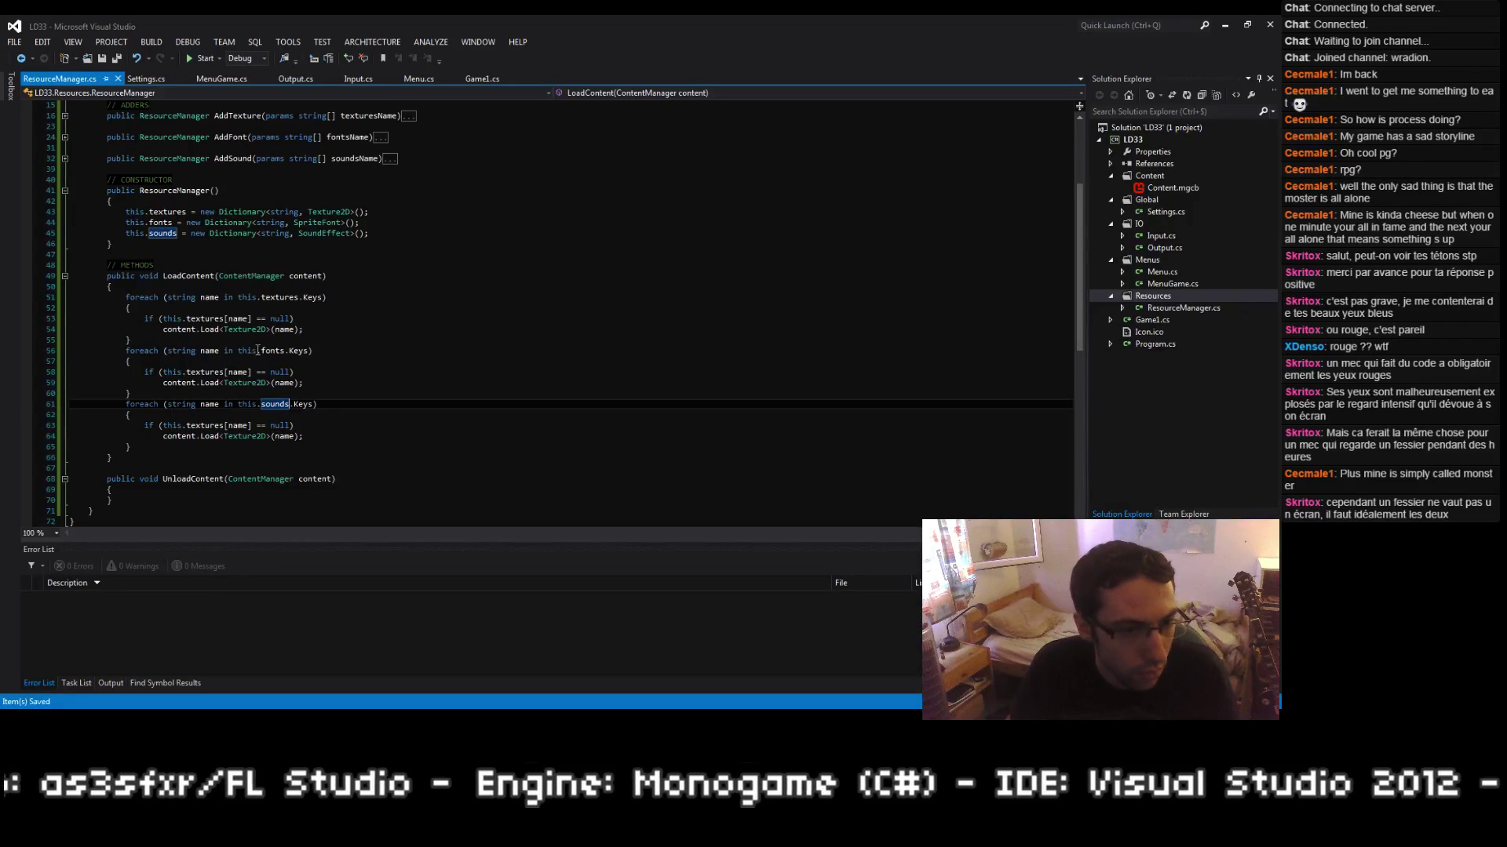
# Step: Make the null checks of the second and third loops test this.fonts[name] and this.sounds[name]
pyautogui.doubleClick(206, 372)
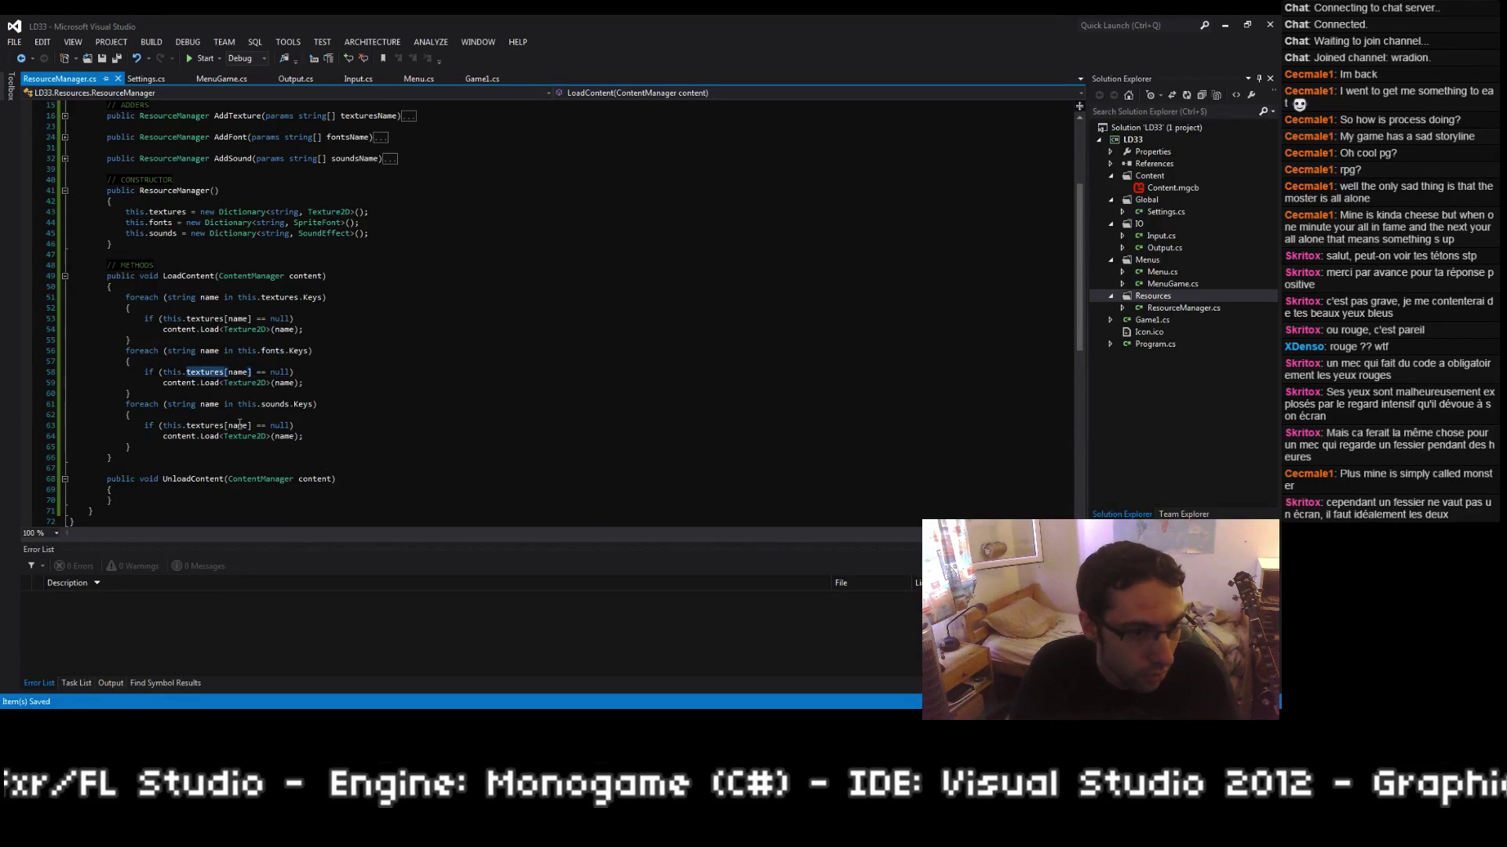
pyautogui.write('fonts')
pyautogui.doubleClick(274, 405)
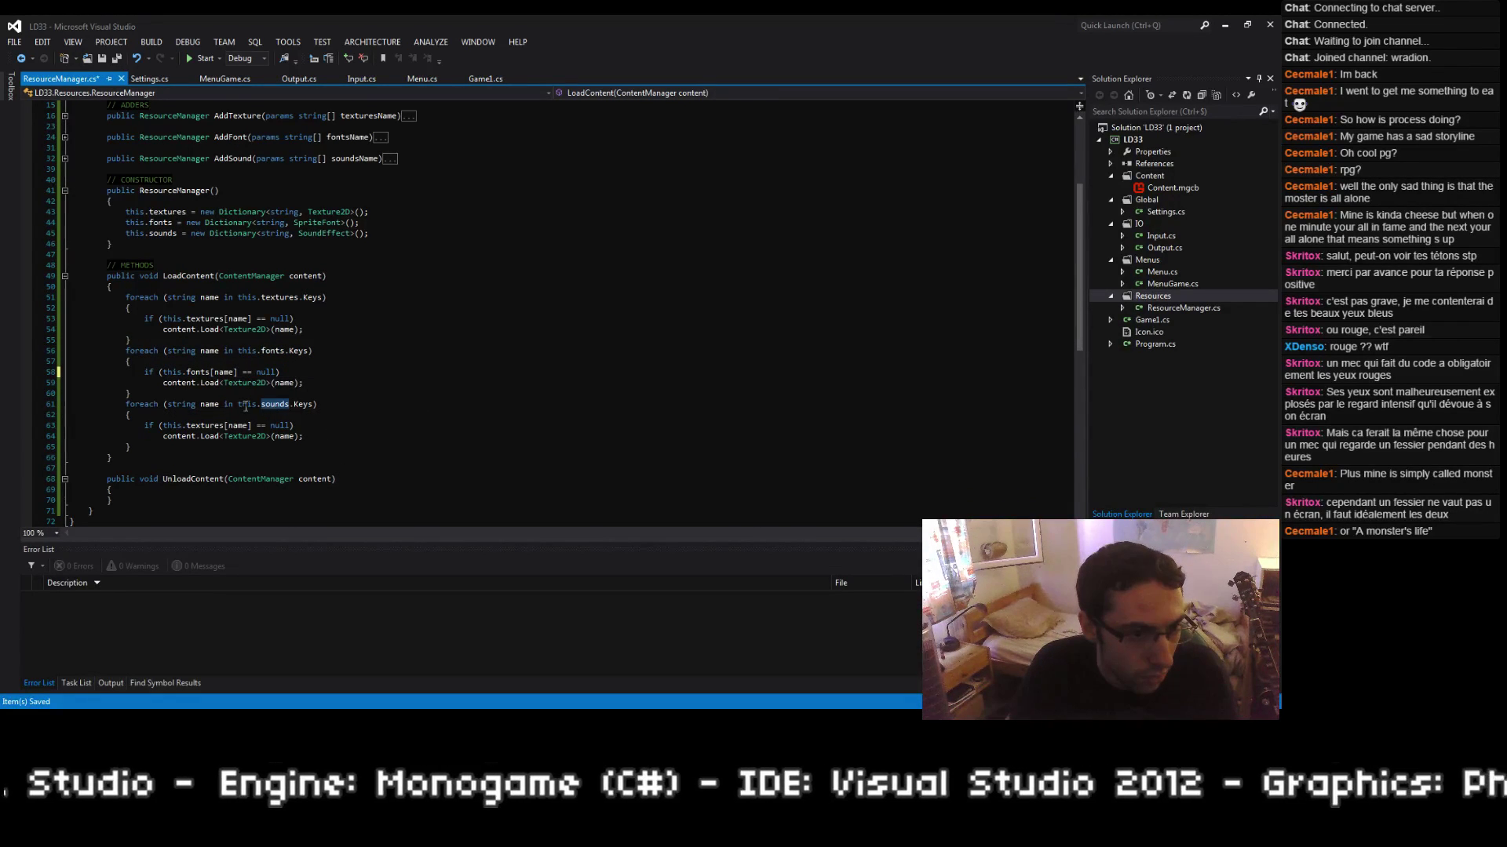
pyautogui.hotkey('ctrl', 'c')
pyautogui.doubleClick(202, 425)
pyautogui.hotkey('ctrl', 'v')
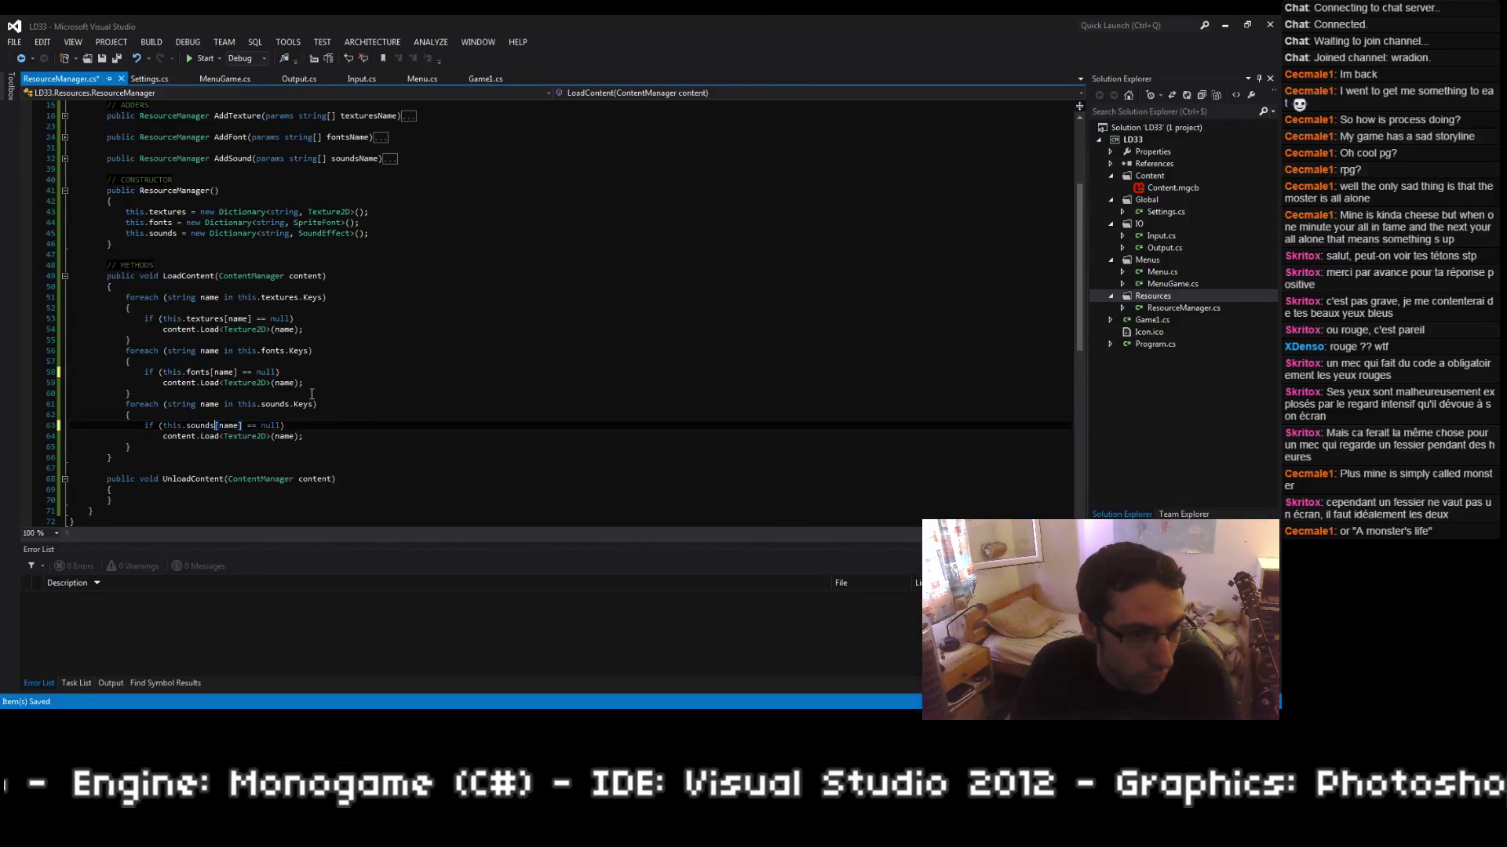
# Step: Assign the first loop's content.Load<Texture2D>(name) result to this.textures[name] and save the file
pyautogui.click(164, 329)
pyautogui.write('this.te')
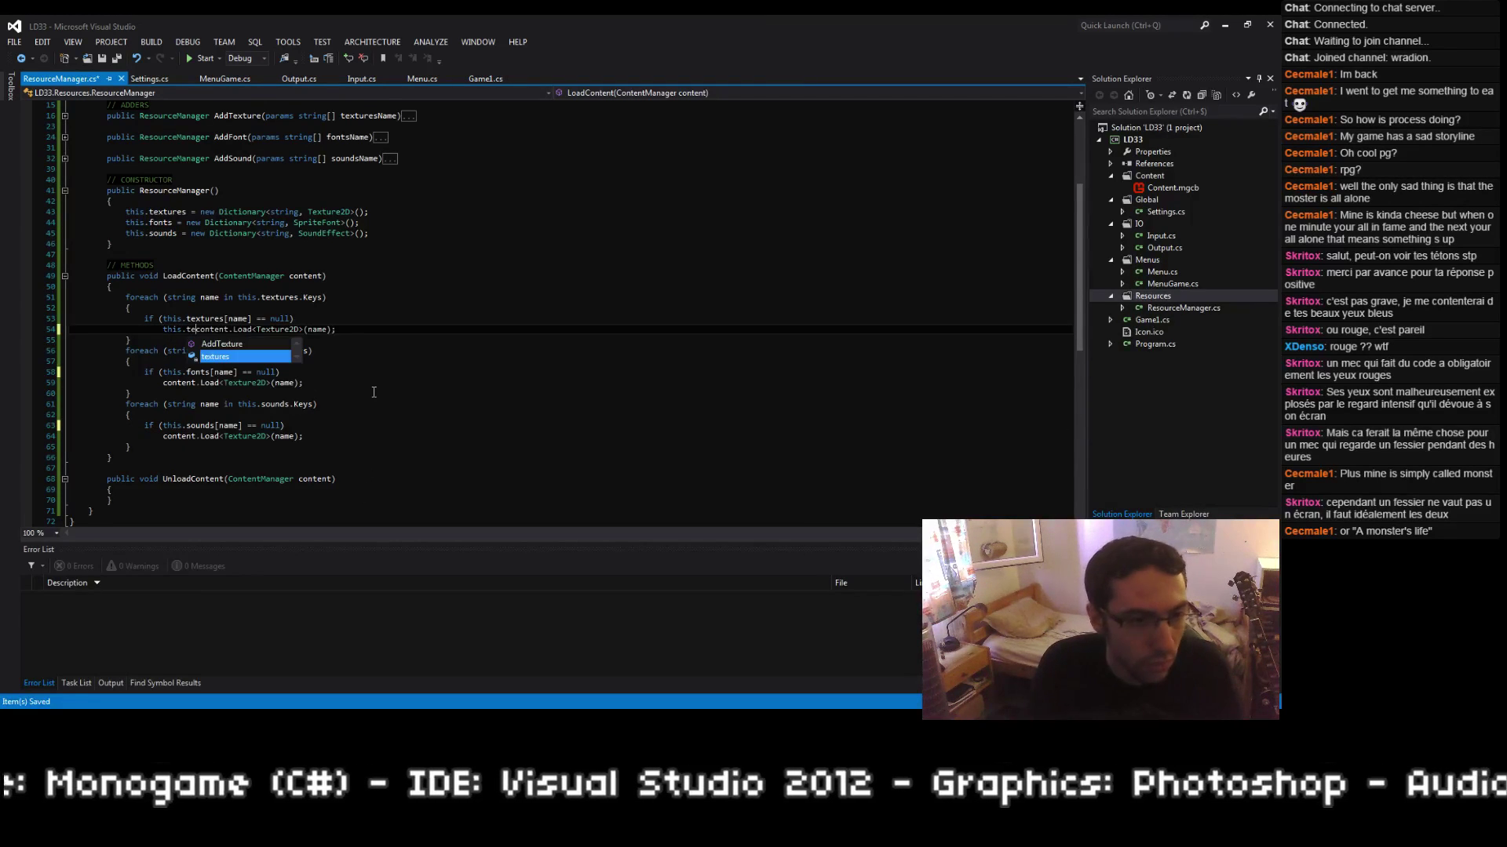
pyautogui.write('xtures[name]')
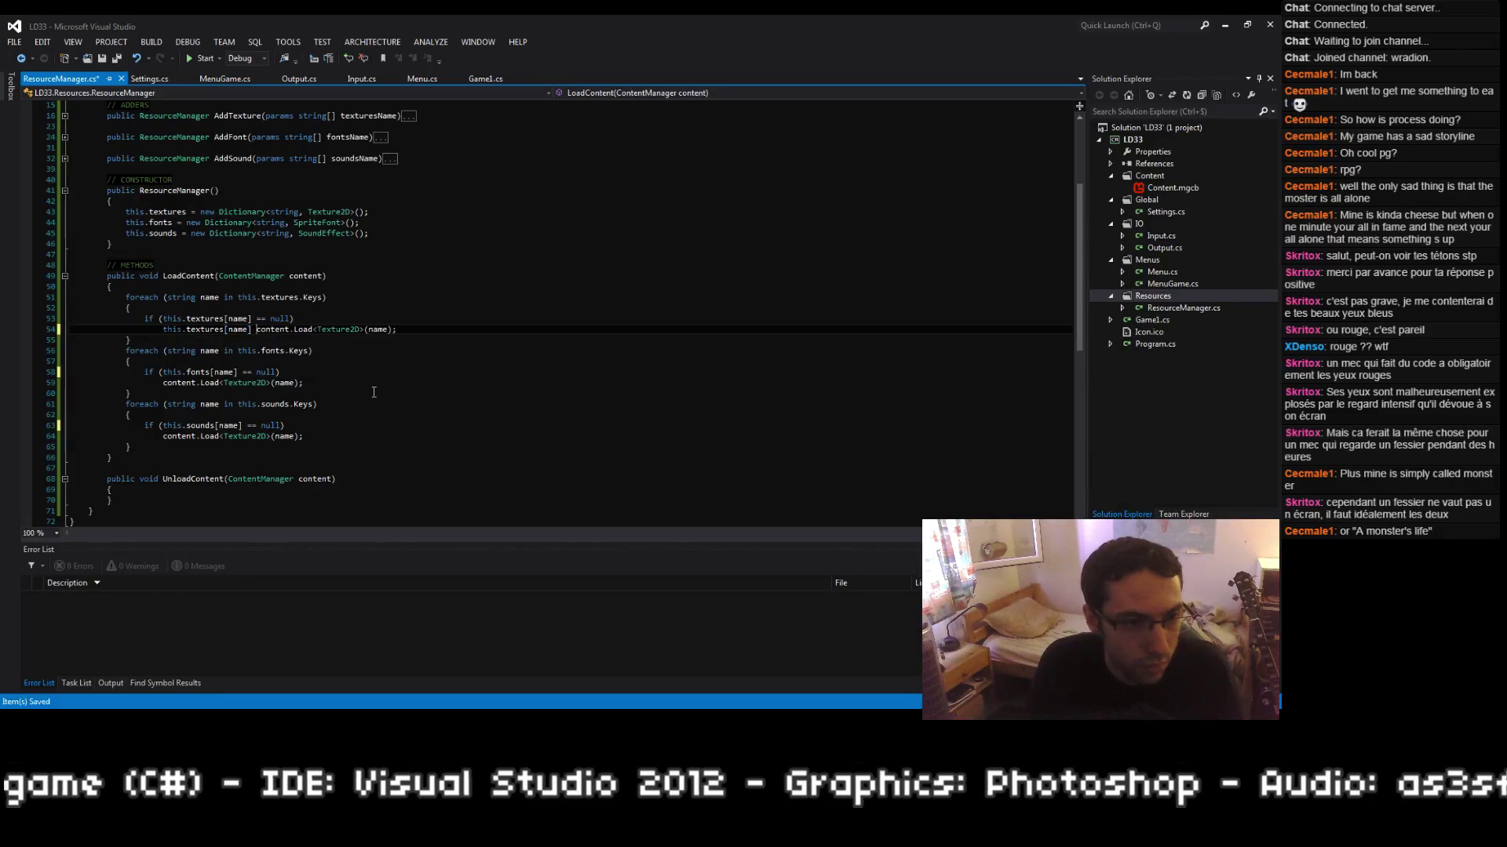
pyautogui.press('BackSpace')
pyautogui.write('=')
pyautogui.hotkey('ctrl', 's')
pyautogui.press('Left')
pyautogui.press('Left')
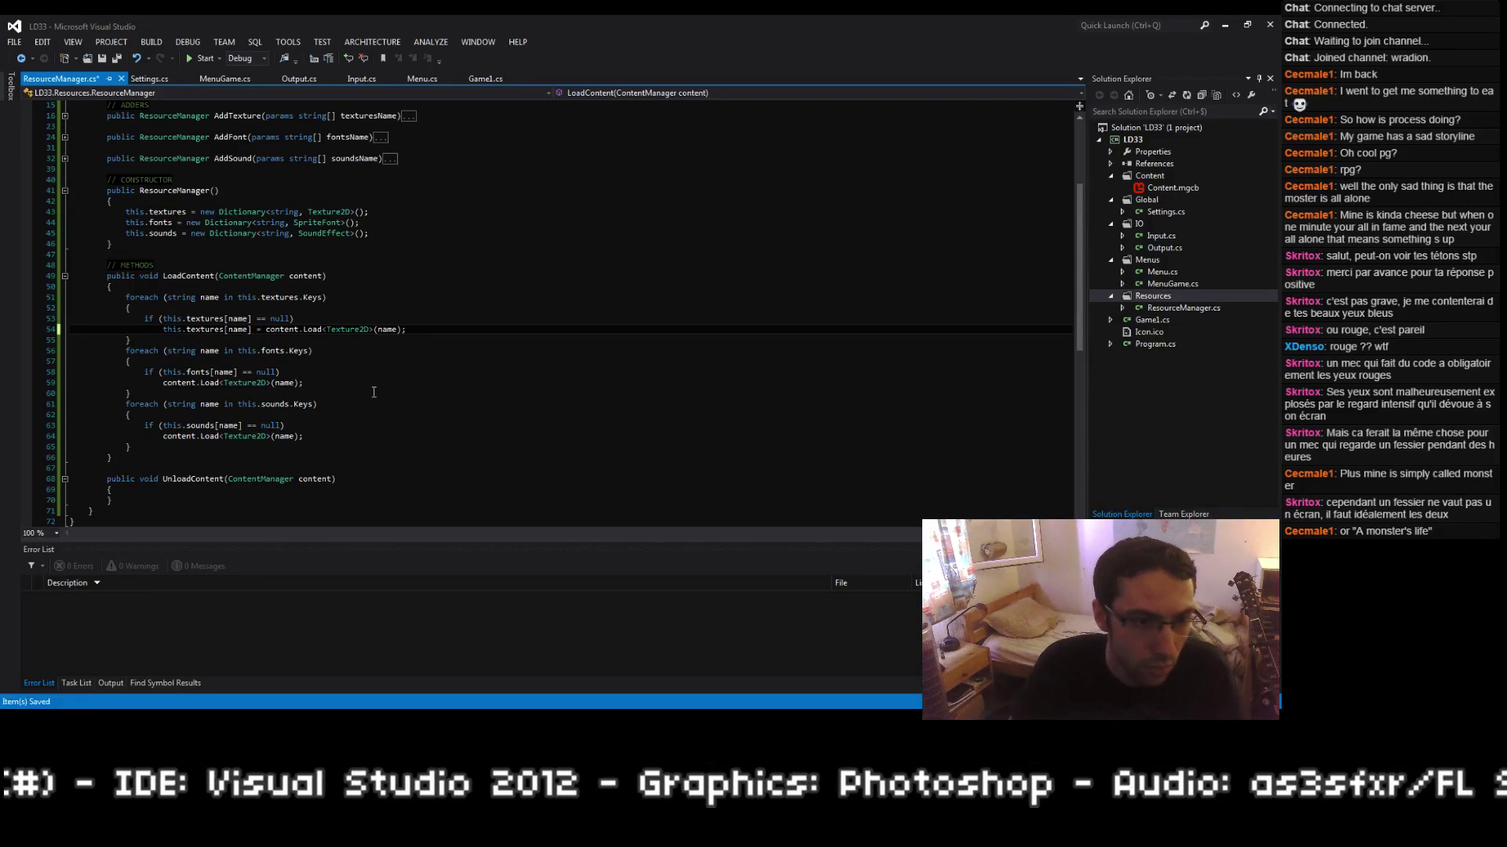
pyautogui.hotkey('ctrl', 's')
# Step: Assign the second loop's content.Load call to this.fonts[name] in LoadContent
pyautogui.click(162, 383)
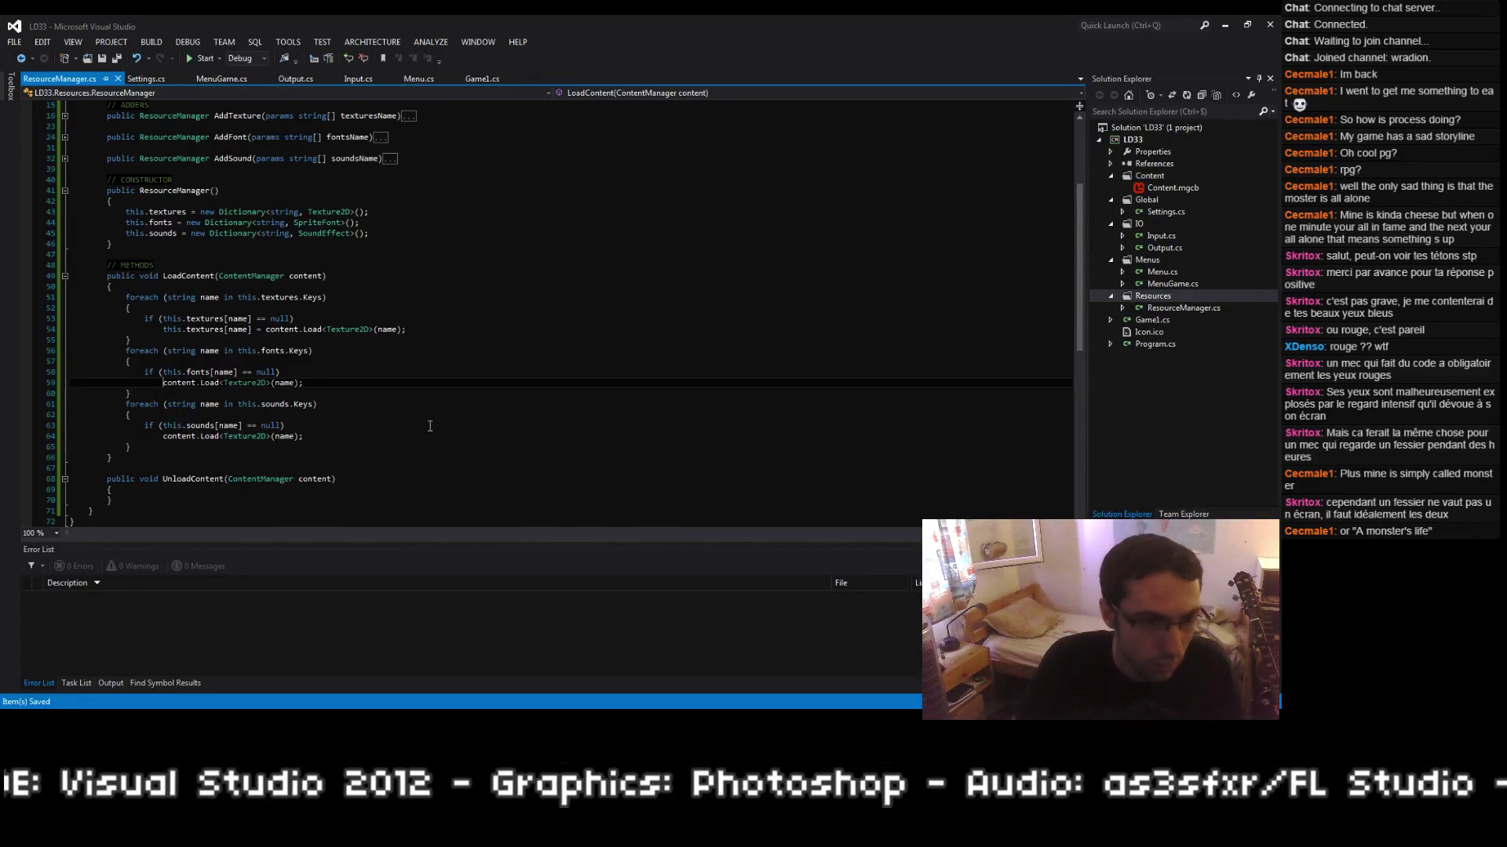
pyautogui.write('this.fonts[name] =')
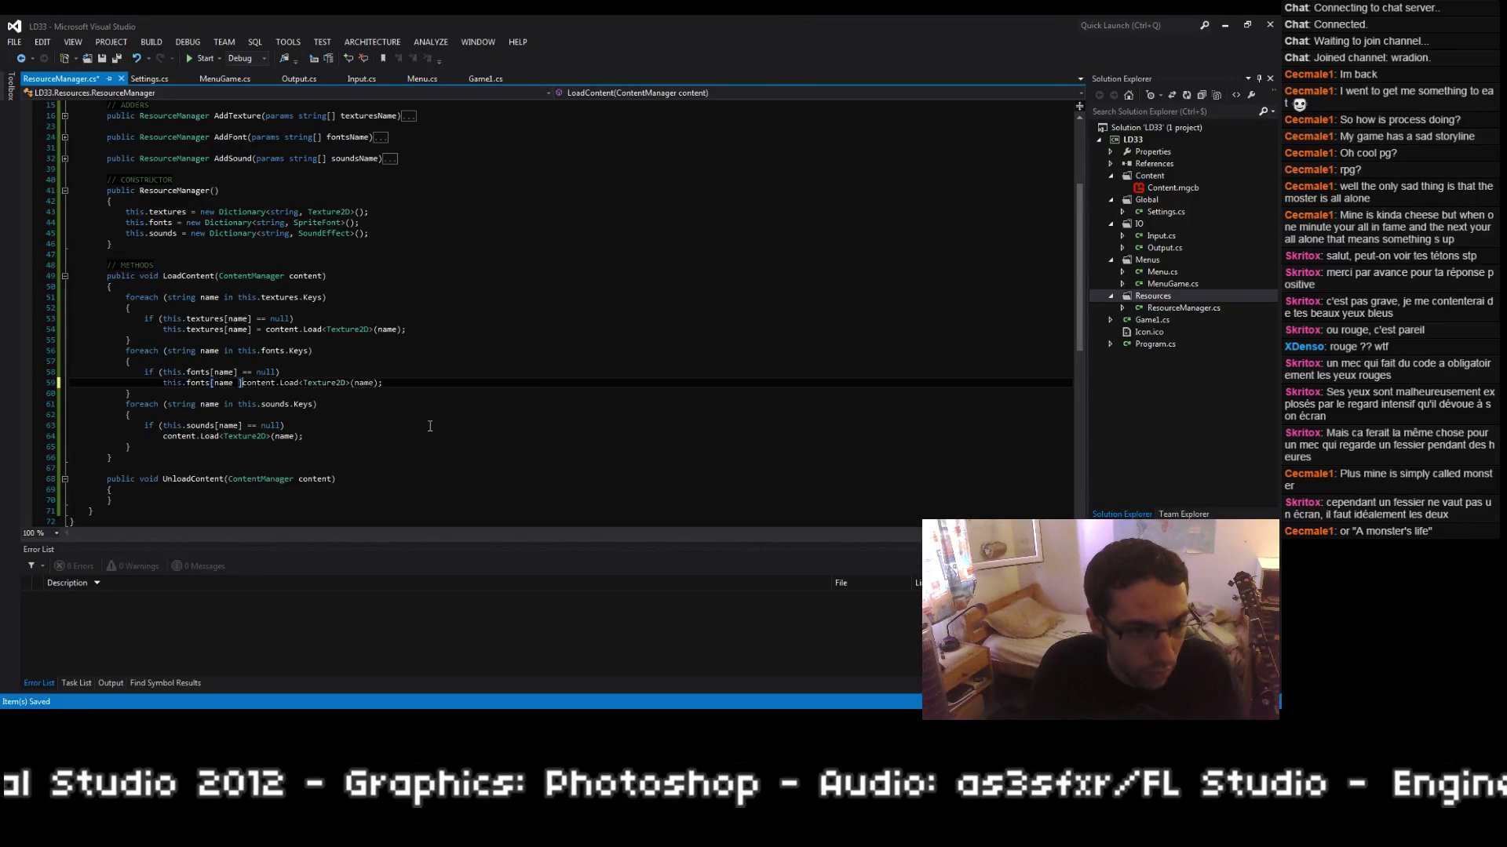
pyautogui.press('BackSpace')
pyautogui.press('BackSpace')
pyautogui.press('BackSpace')
pyautogui.write('] =')
pyautogui.hotkey('ctrl', 'Right')
pyautogui.hotkey('ctrl', 'Right')
pyautogui.hotkey('ctrl', 'Right')
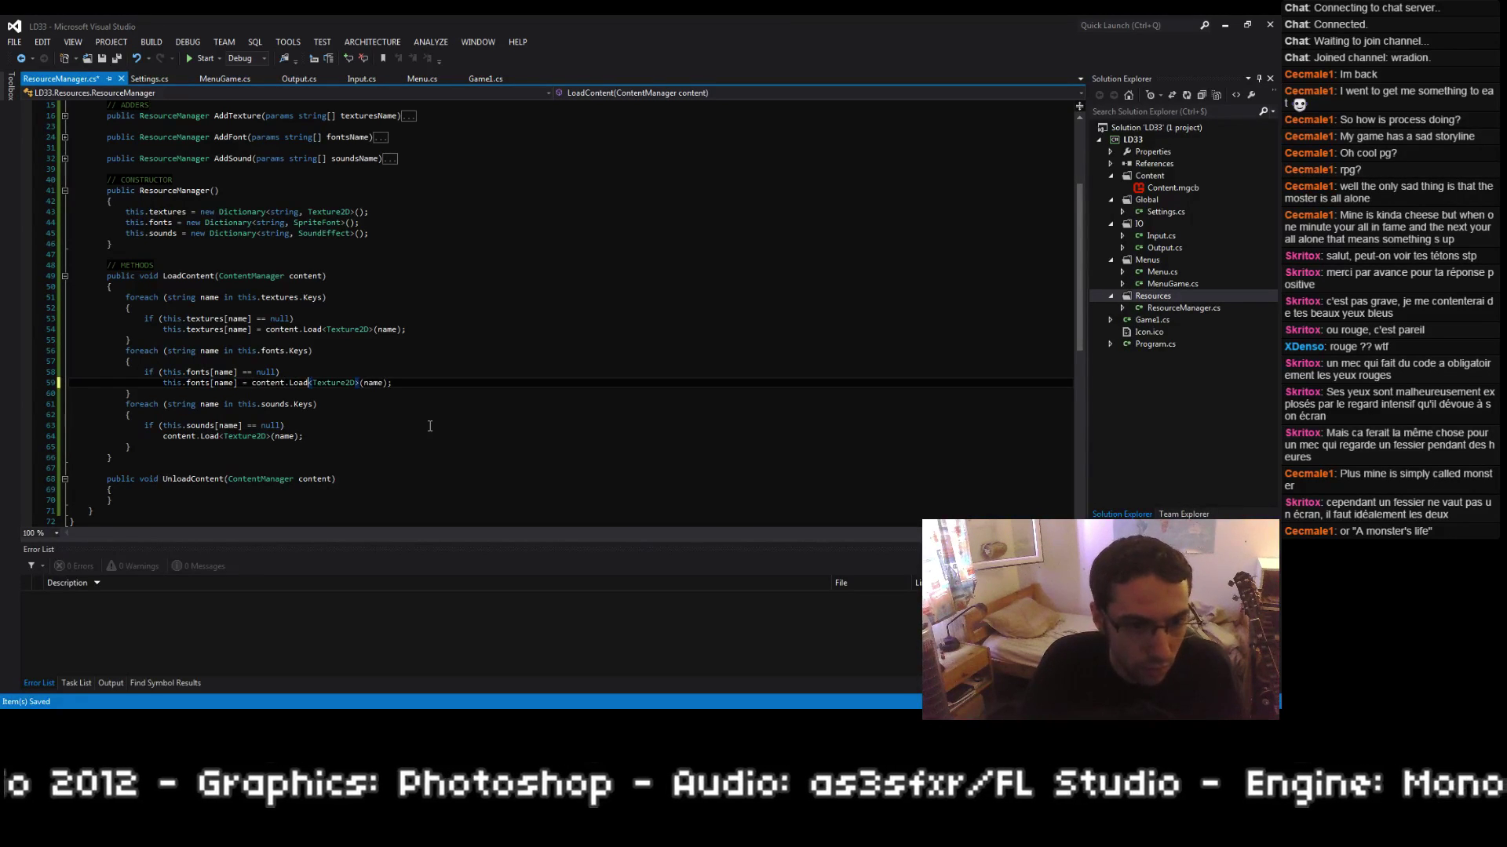
# Step: Change the generic type of the fonts loop's Load call to SpriteFont and save the file
pyautogui.press('Right')
pyautogui.hotkey('ctrl', 'Delete')
pyautogui.write('SpriteFont')
pyautogui.press('Down')
pyautogui.press('Down')
pyautogui.press('Return')
pyautogui.press('Down')
pyautogui.hotkey('ctrl', 's')
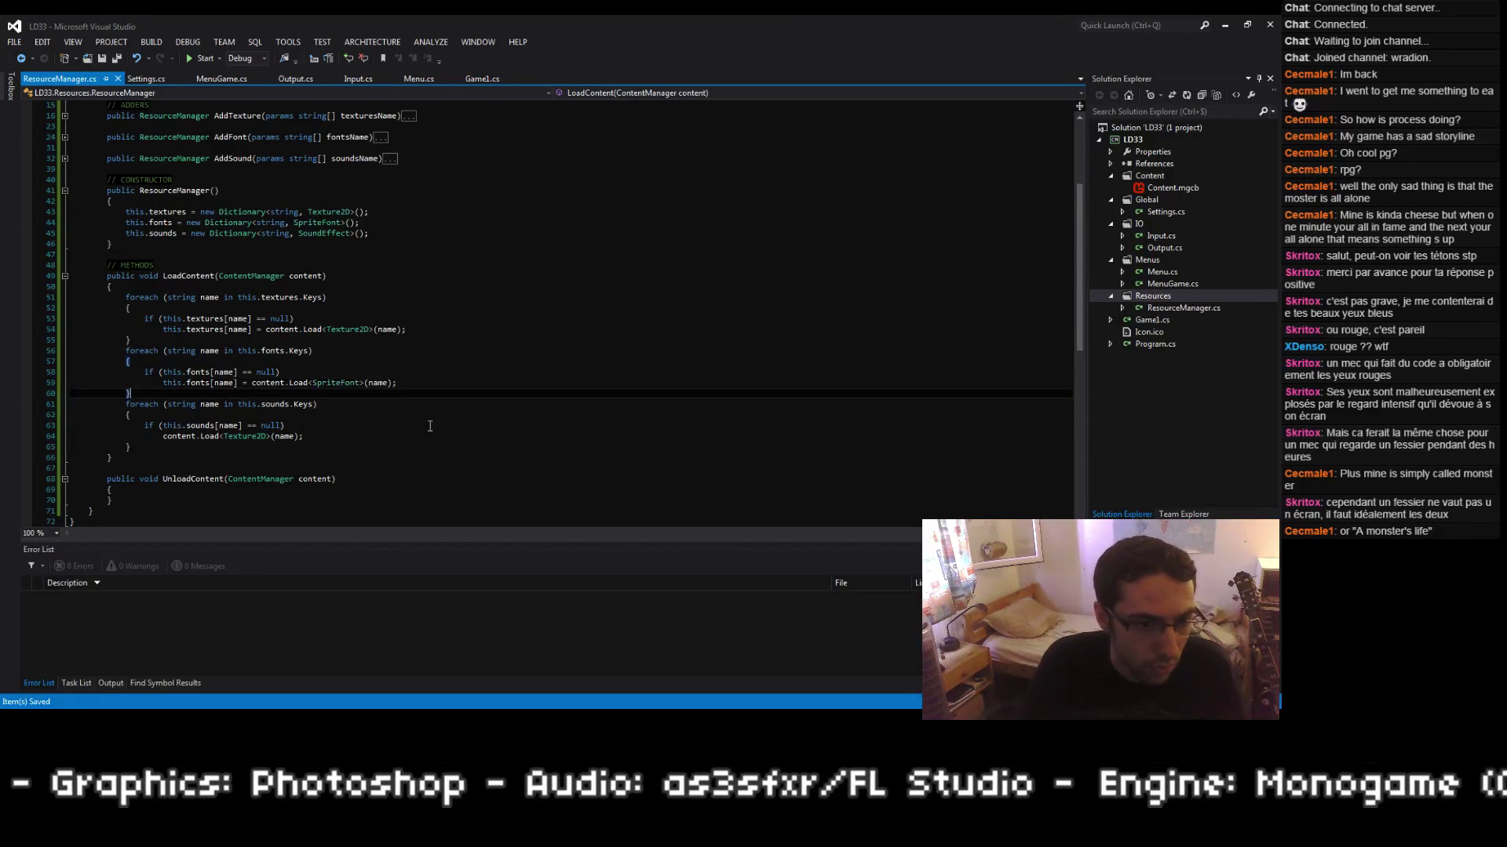
# Step: Assign the third loop's content.Load call to this.sounds[name] in LoadContent
pyautogui.press('Down')
pyautogui.press('Down')
pyautogui.press('Down')
pyautogui.press('Down')
pyautogui.write('th')
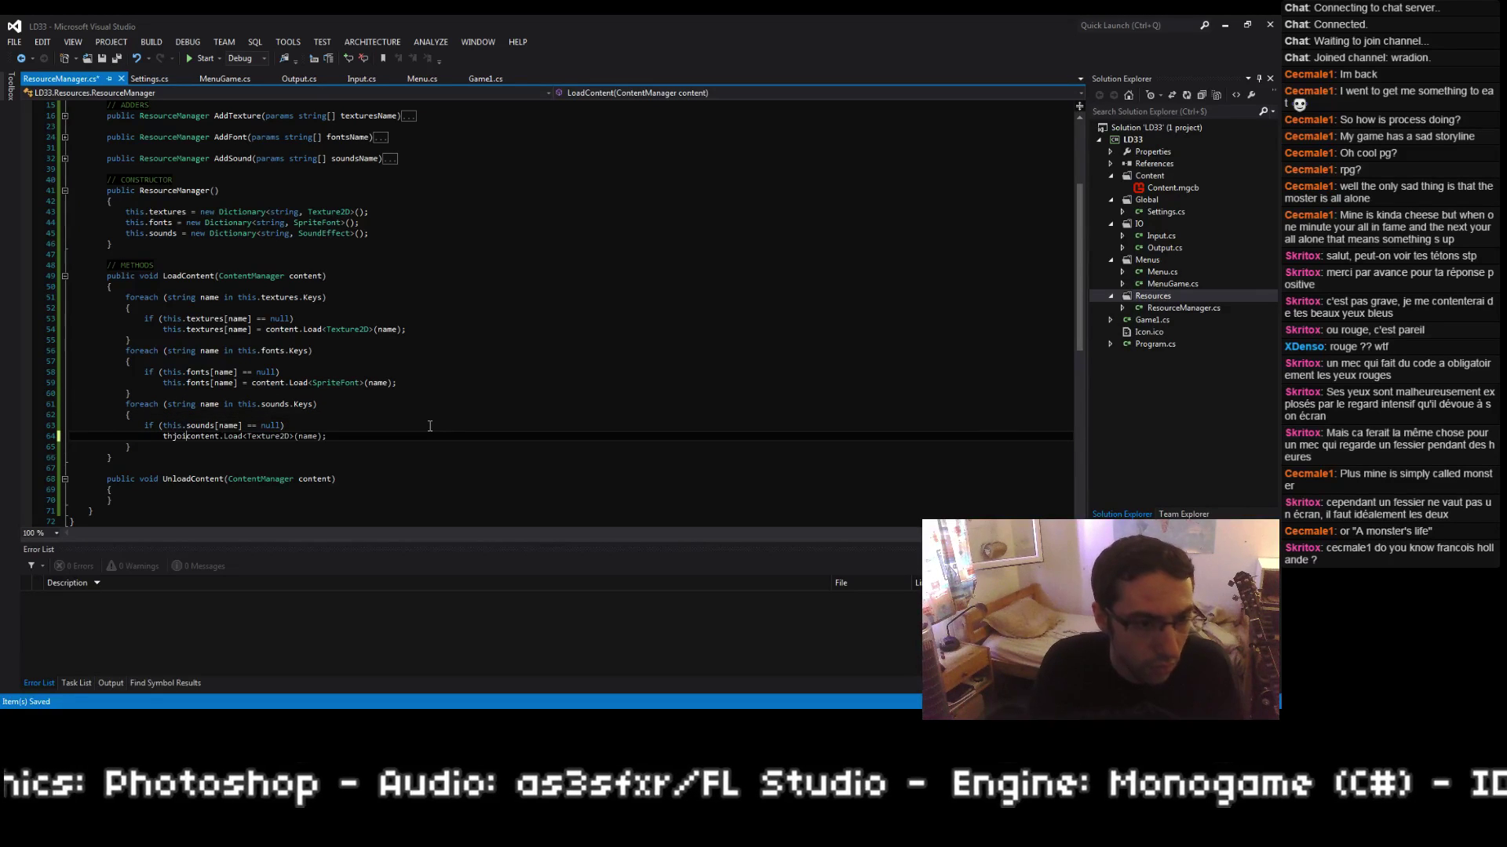
pyautogui.write('is.sounds[name')
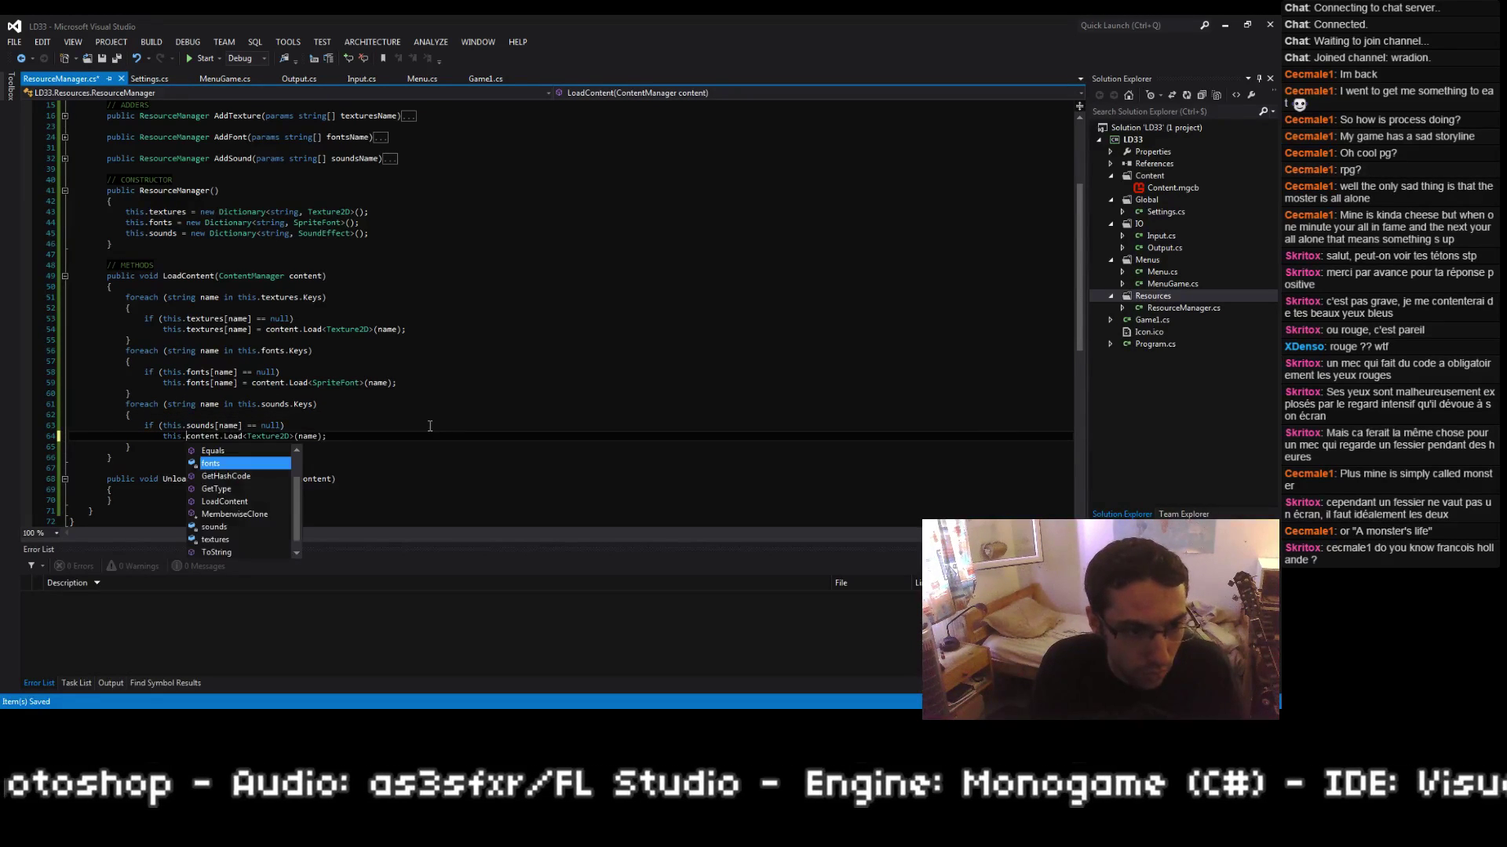
pyautogui.write('] =')
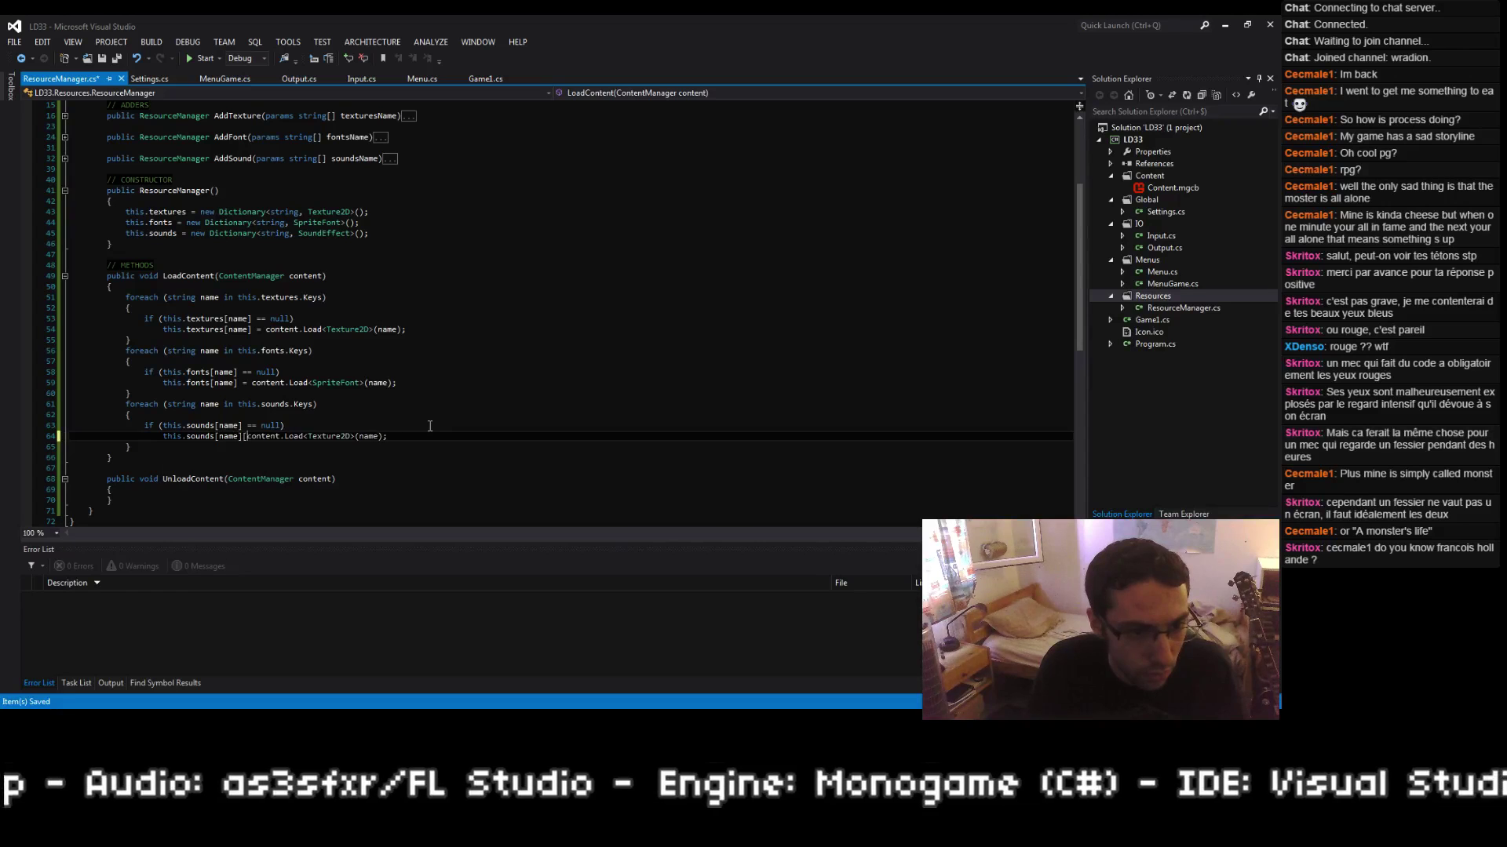
# Step: Change the generic type of the sounds loop's Load call to SoundEffect and save the file
pyautogui.hotkey('ctrl', 'Delete')
pyautogui.write('SoundBank')
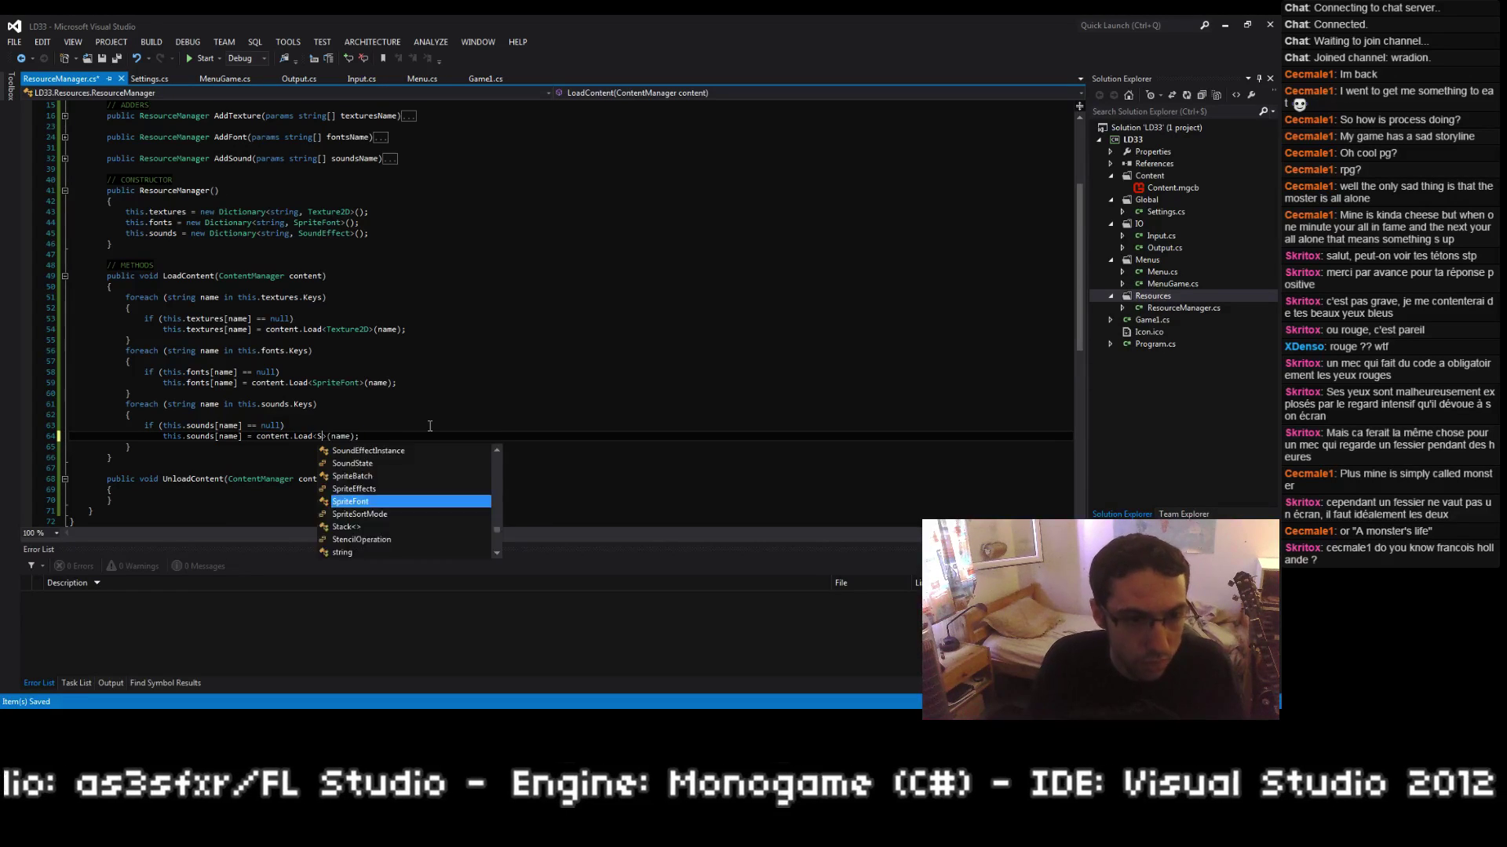
pyautogui.hotkey('ctrl', 's')
pyautogui.hotkey('ctrl', 'BackSpace')
pyautogui.write('SoundEffect')
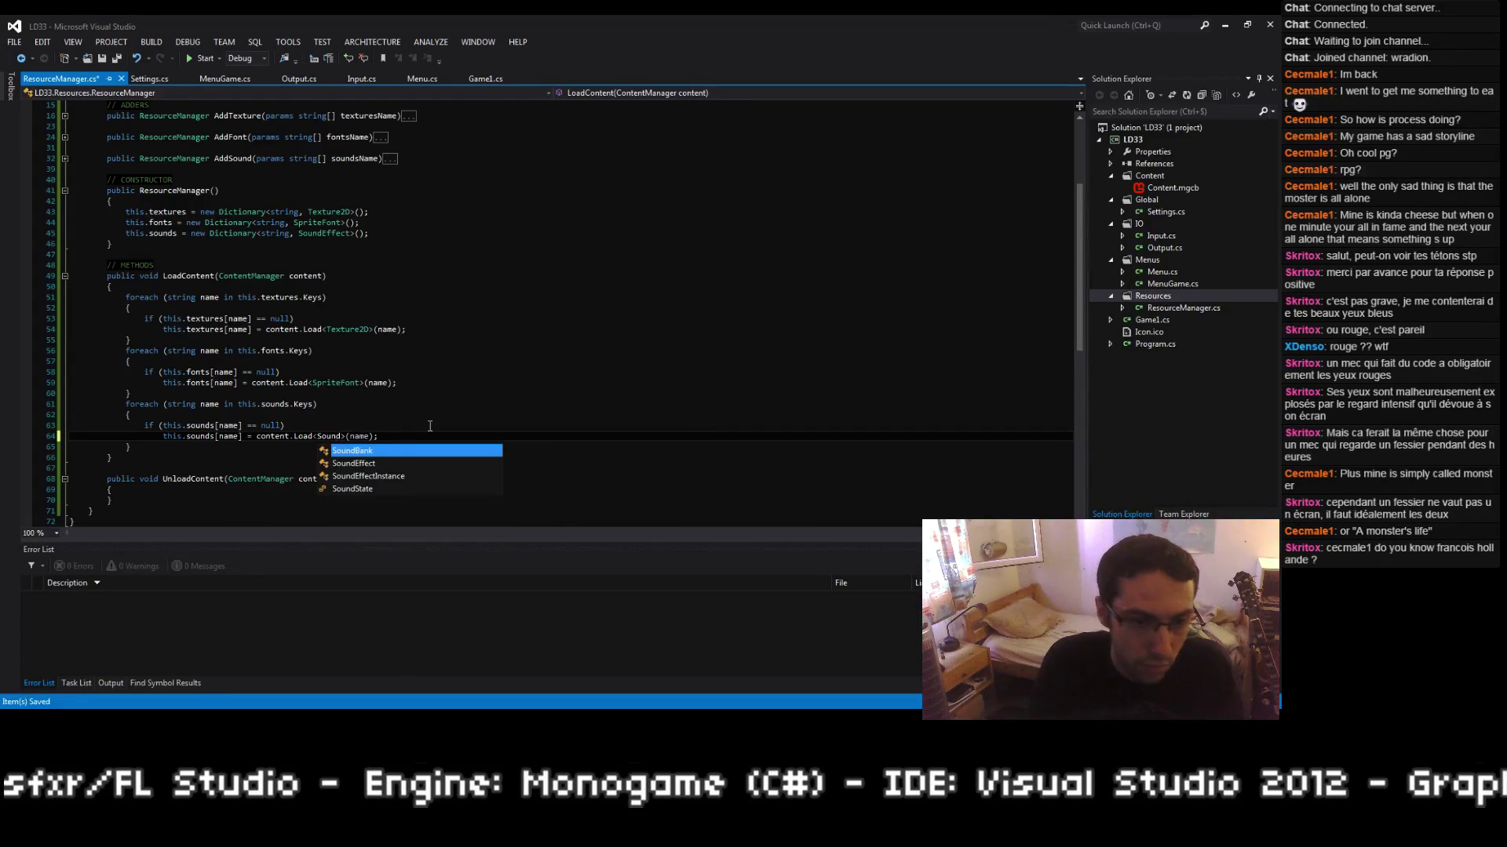
pyautogui.press('Tab')
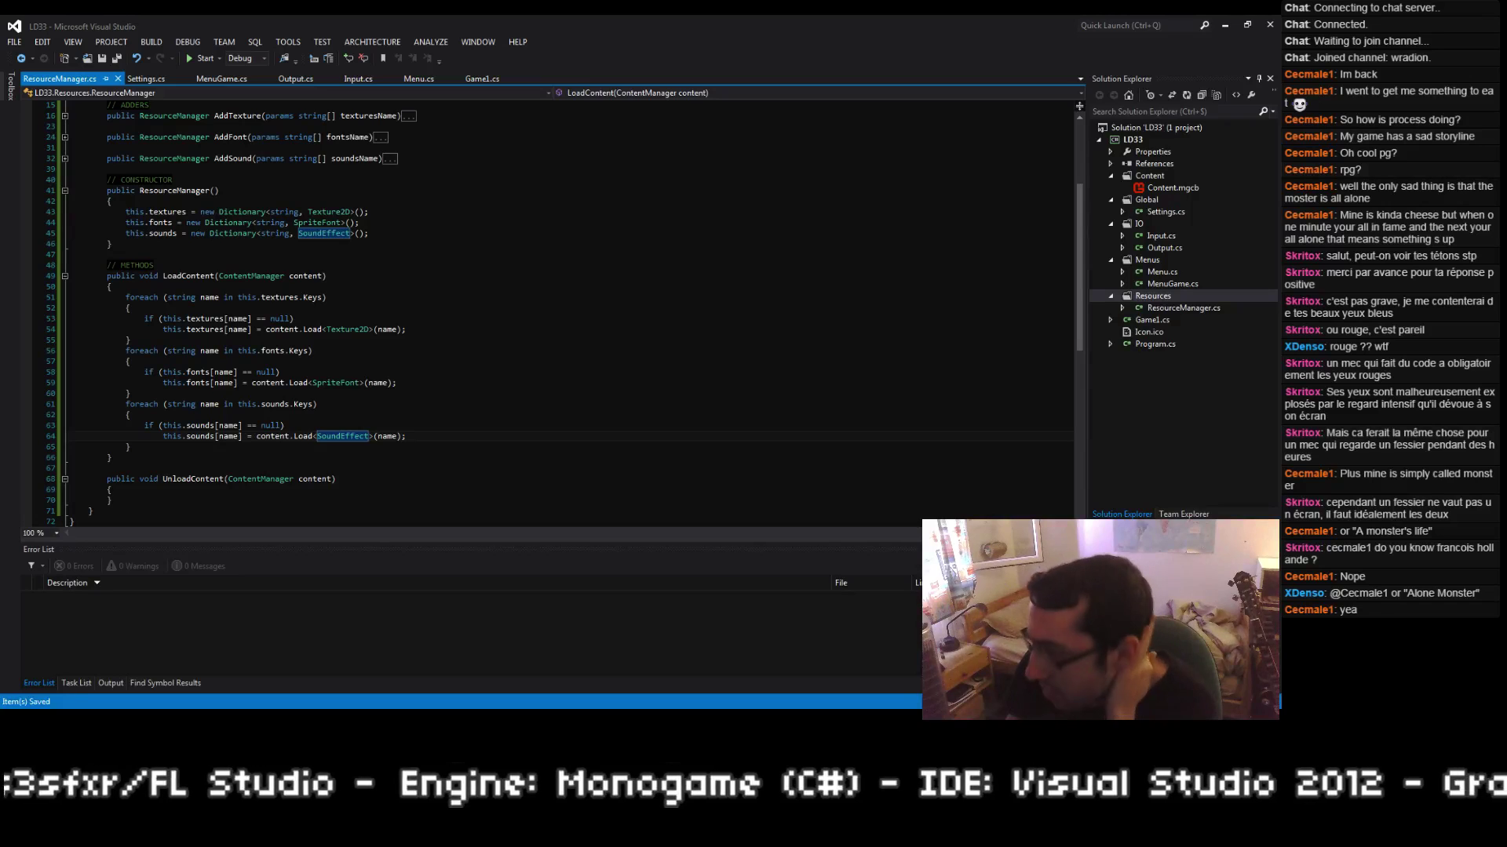
# Step: Separate the three foreach loops in LoadContent with blank lines and save the file
pyautogui.press('End')
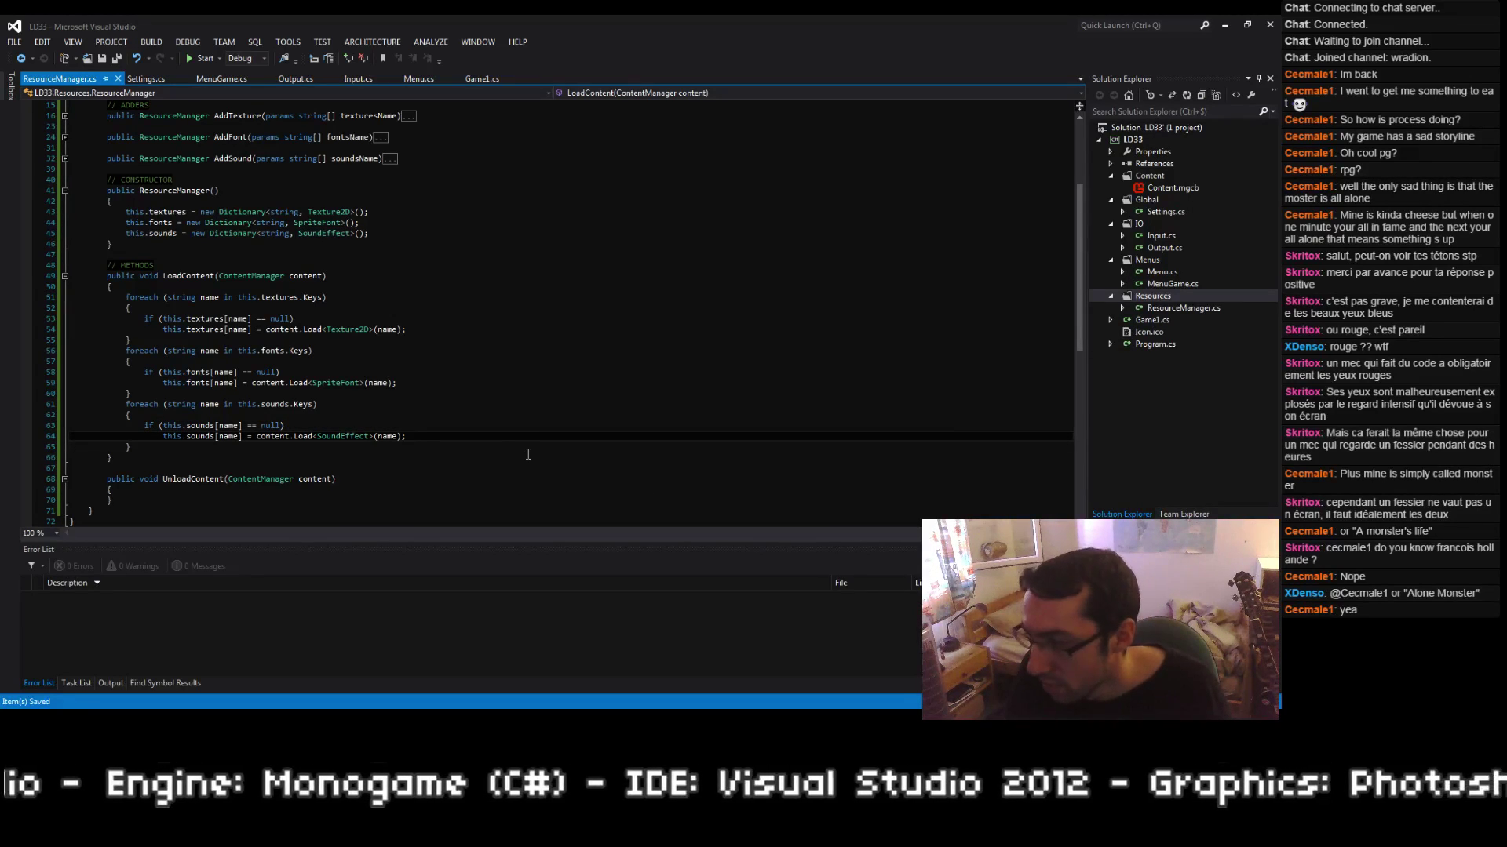
pyautogui.press('Down')
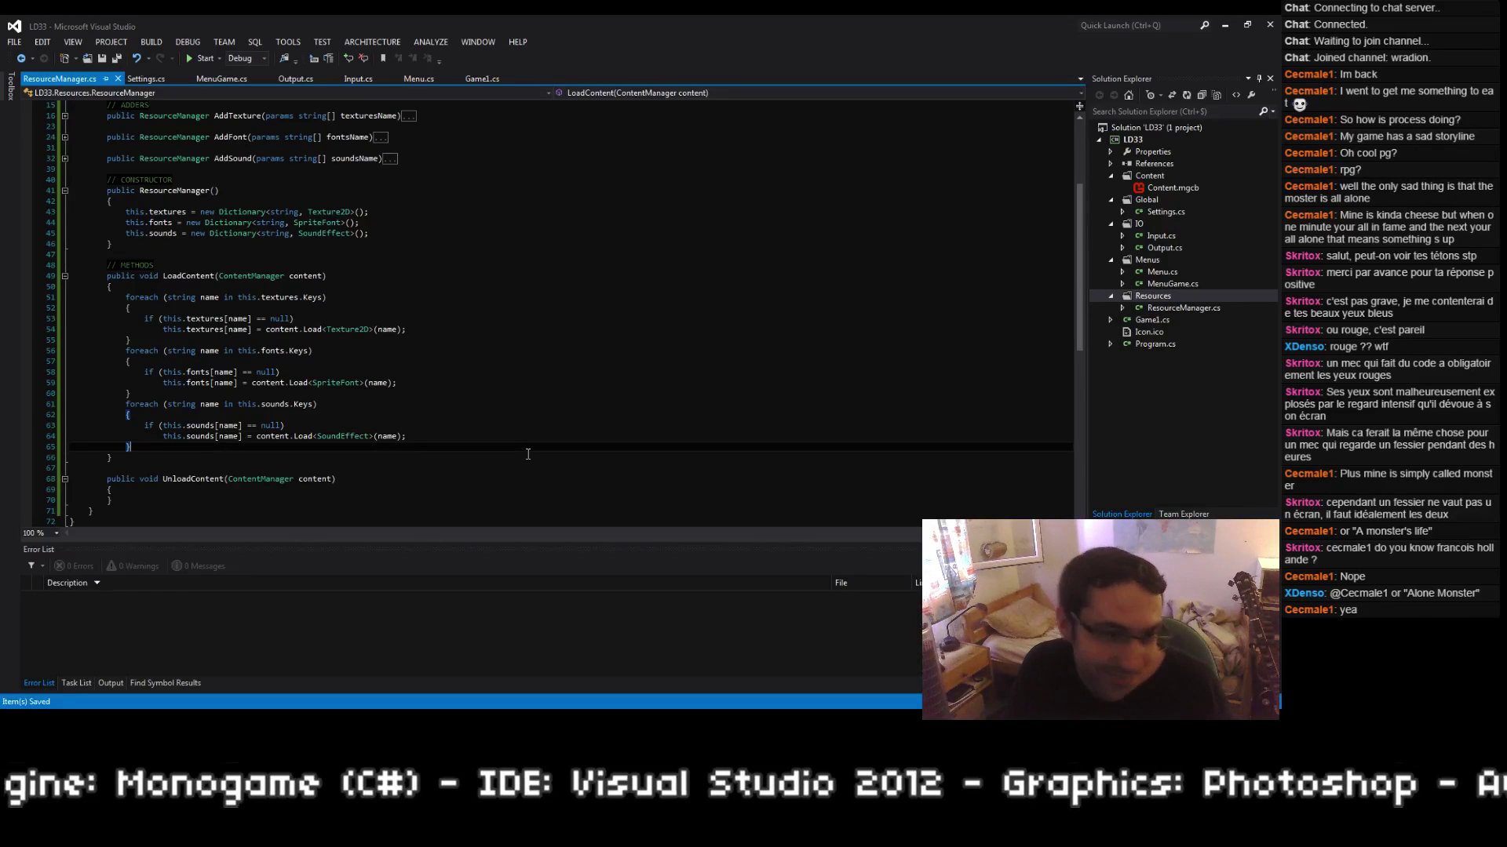
pyautogui.press('Up')
pyautogui.press('Up')
pyautogui.press('Up')
pyautogui.press('Return')
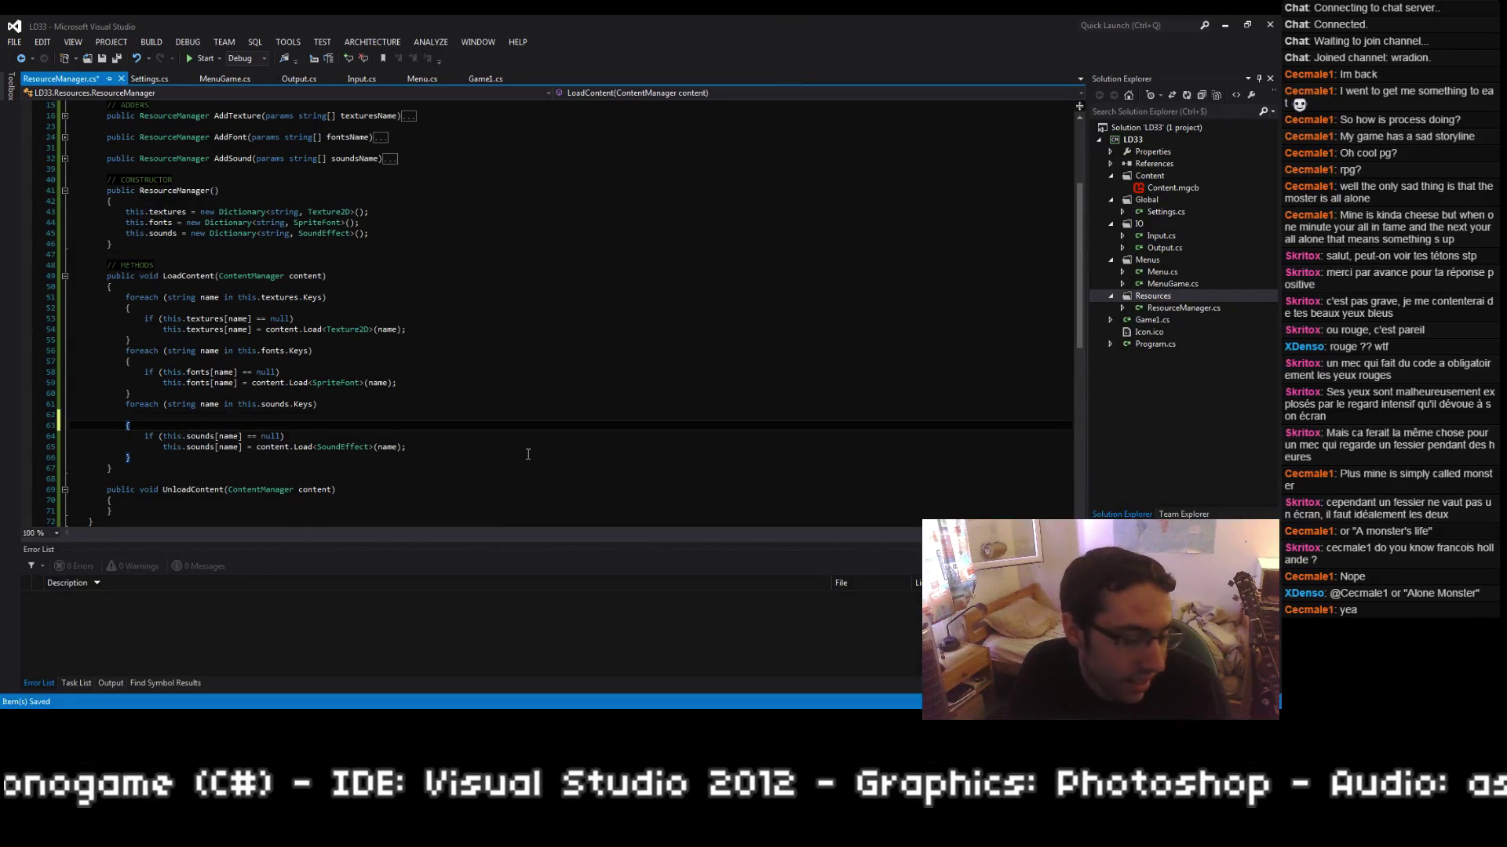
pyautogui.press('Up')
pyautogui.press('Delete')
pyautogui.press('Up')
pyautogui.press('Return')
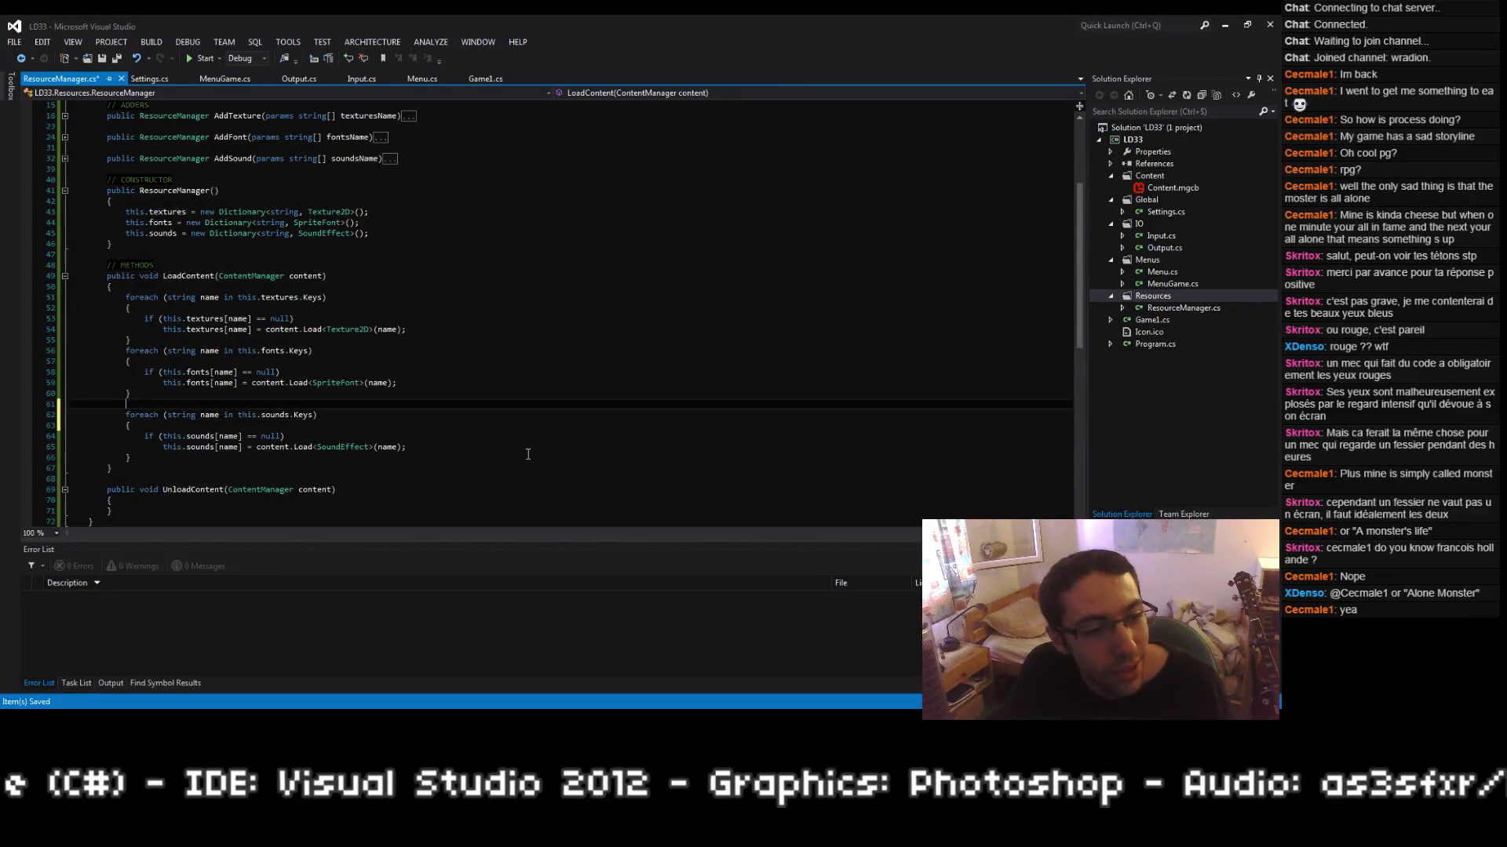
pyautogui.press('Up')
pyautogui.press('Up')
pyautogui.press('Up')
pyautogui.press('Up')
pyautogui.press('Up')
pyautogui.press('Up')
pyautogui.press('Return')
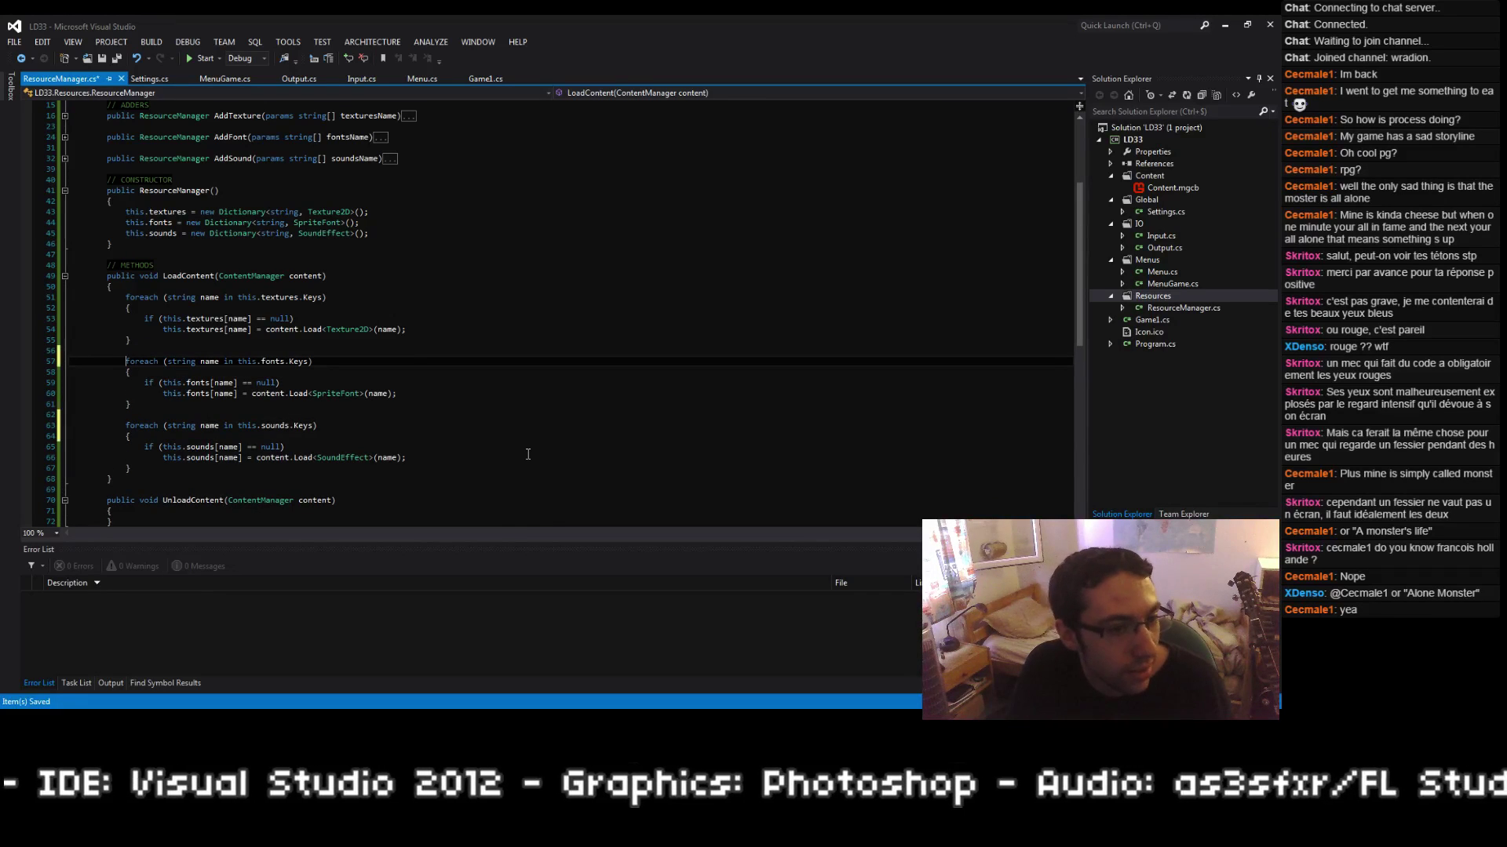
pyautogui.hotkey('ctrl', 's')
# Step: Copy the three foreach loops from LoadContent into the empty body of UnloadContent
pyautogui.scroll(-3, 177, 230)
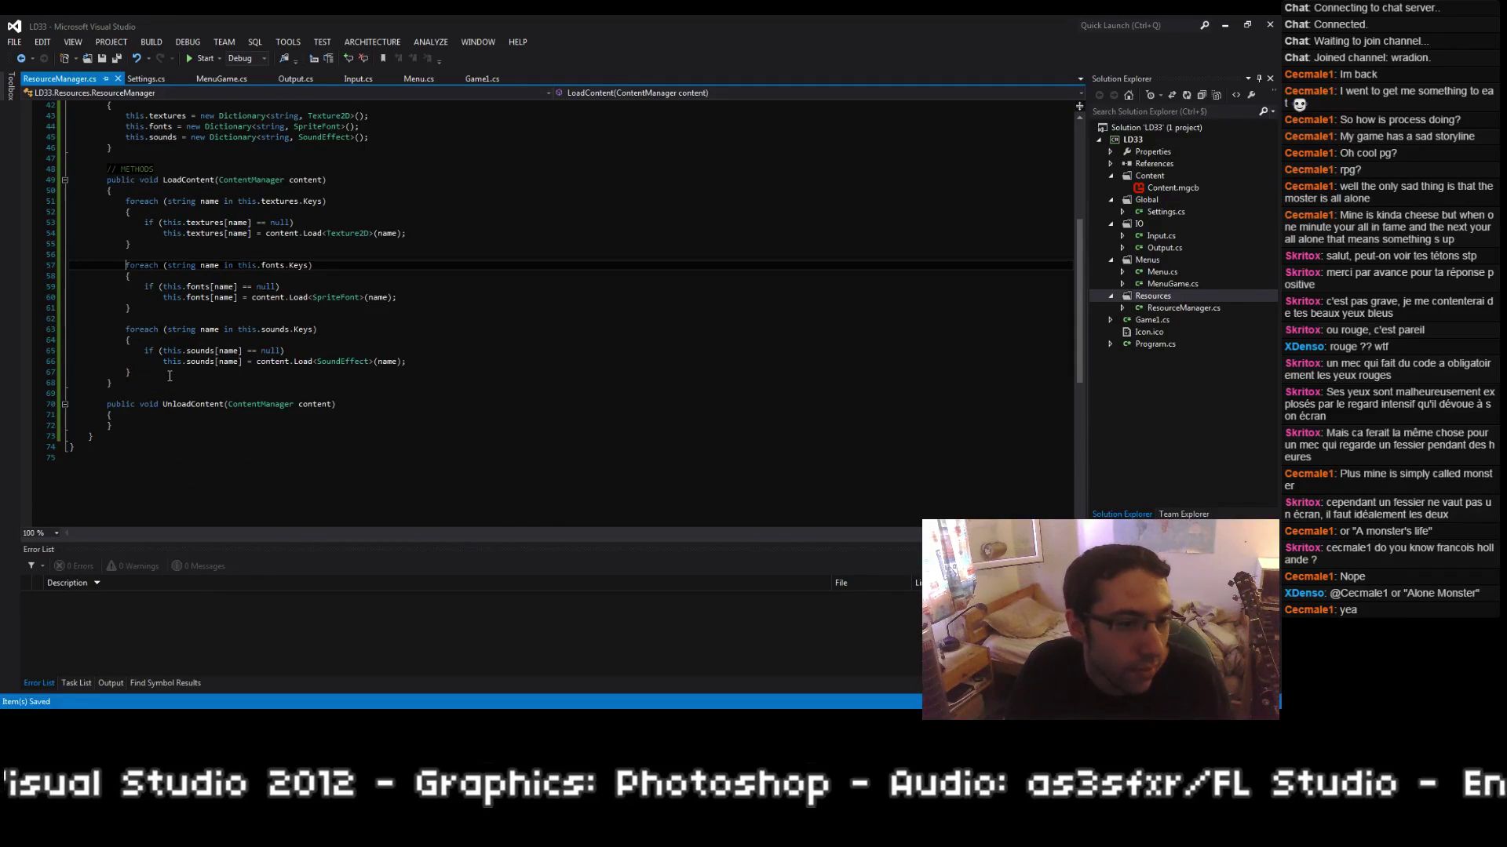
pyautogui.moveTo(175, 373); pyautogui.dragTo(20, 208)
pyautogui.hotkey('ctrl', 'c')
pyautogui.click(183, 418)
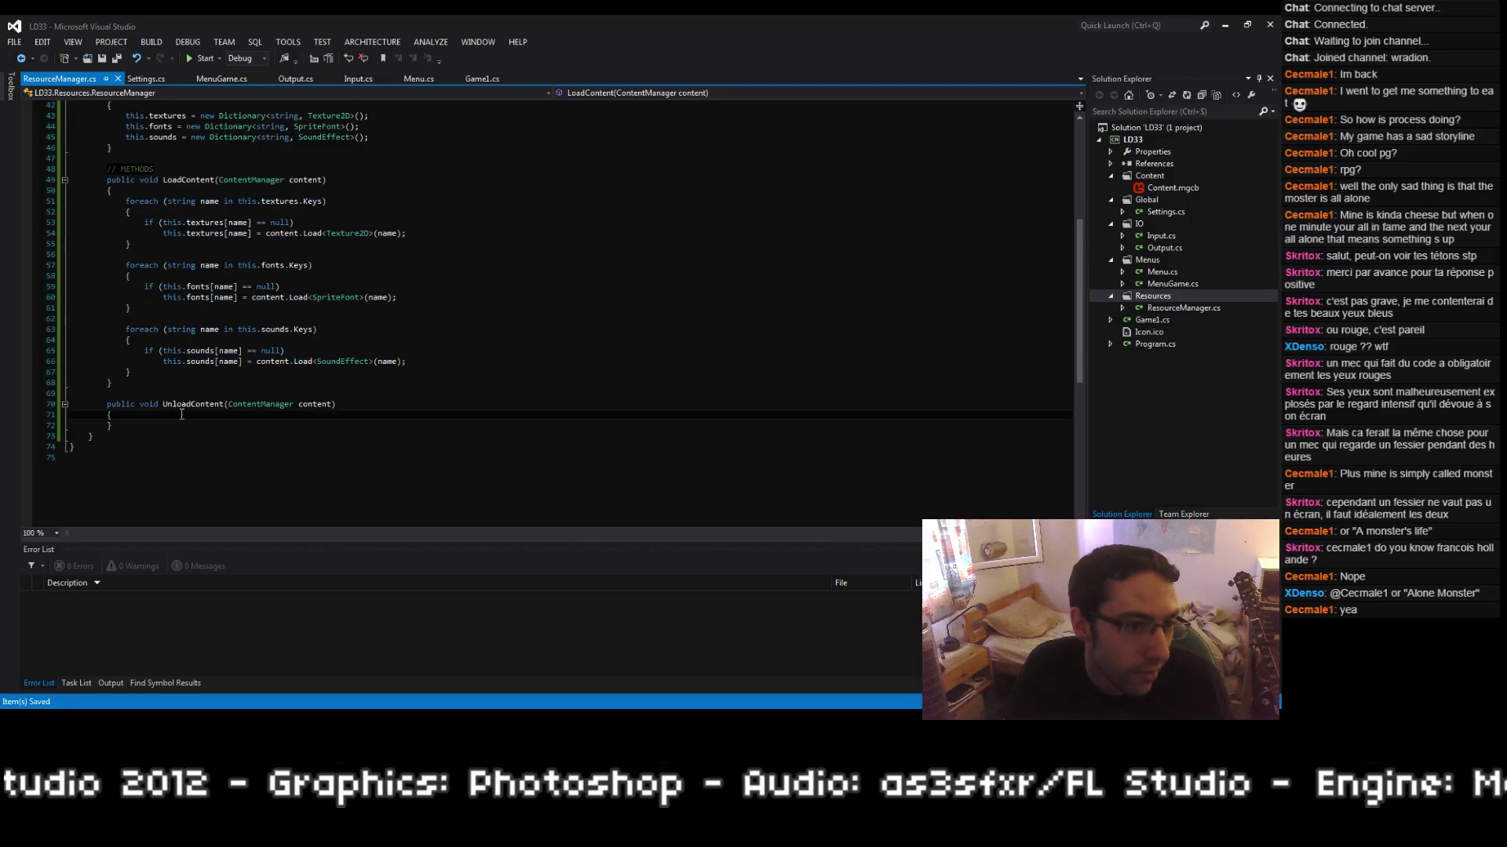
pyautogui.hotkey('ctrl', 'v')
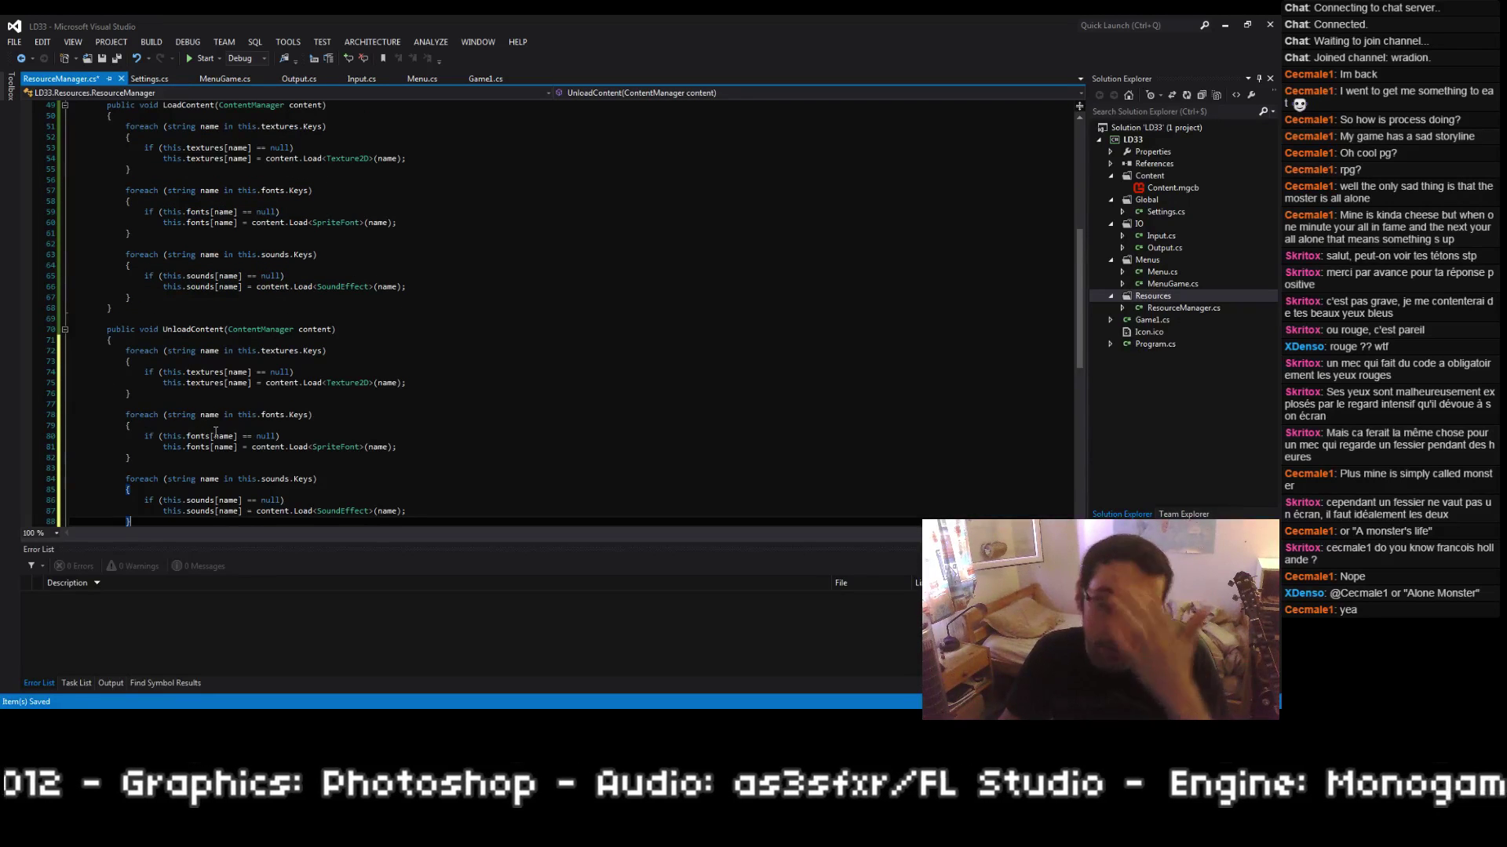
# Step: Change the null check of UnloadContent's textures loop to this.textures[name] != null
pyautogui.scroll(-1, 210, 383)
pyautogui.click(260, 340)
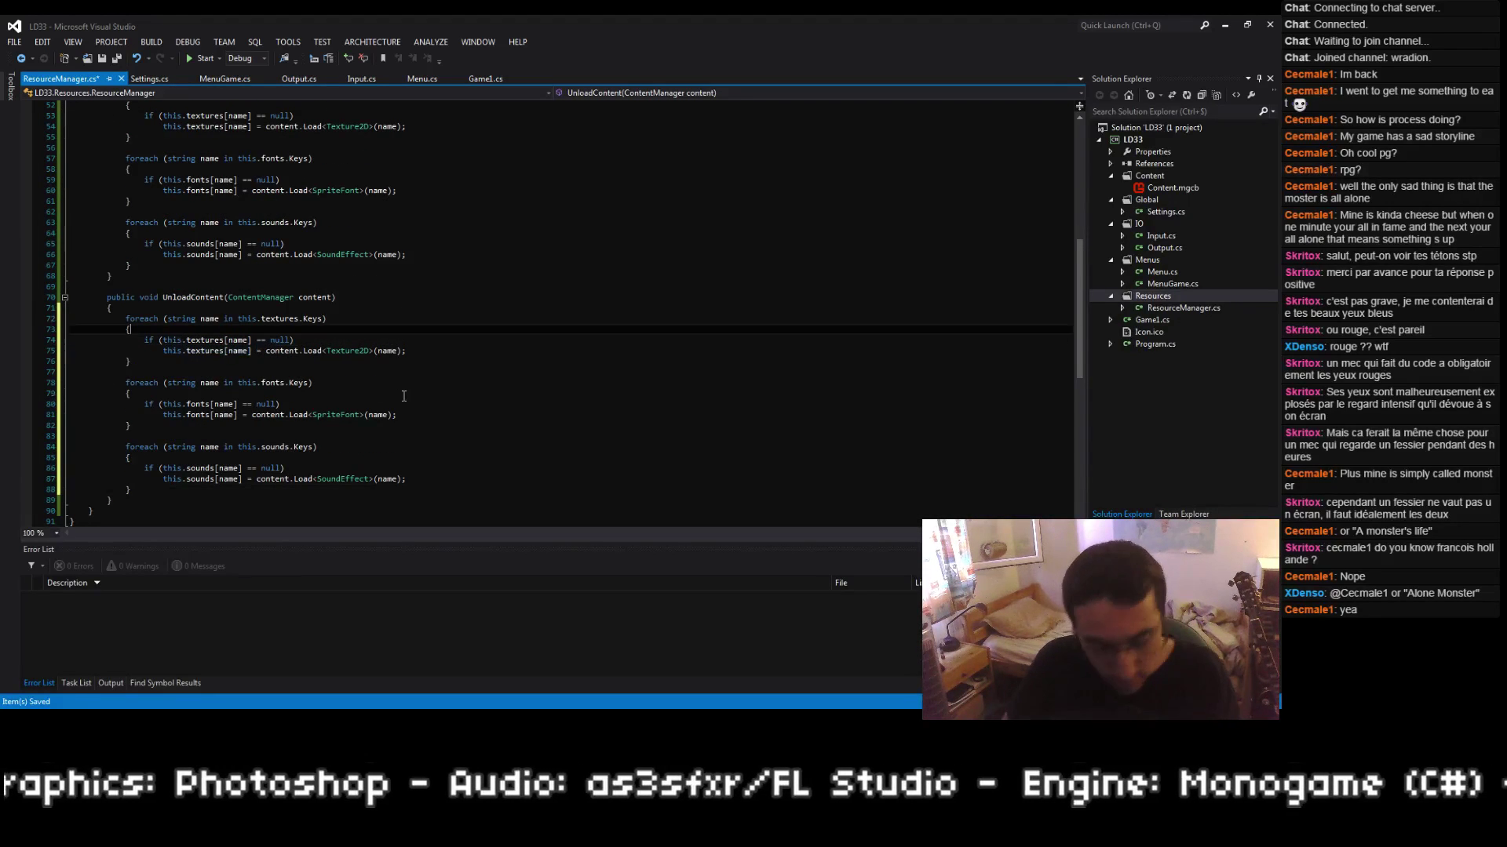
pyautogui.press('BackSpace')
pyautogui.write('!')
pyautogui.press('Down')
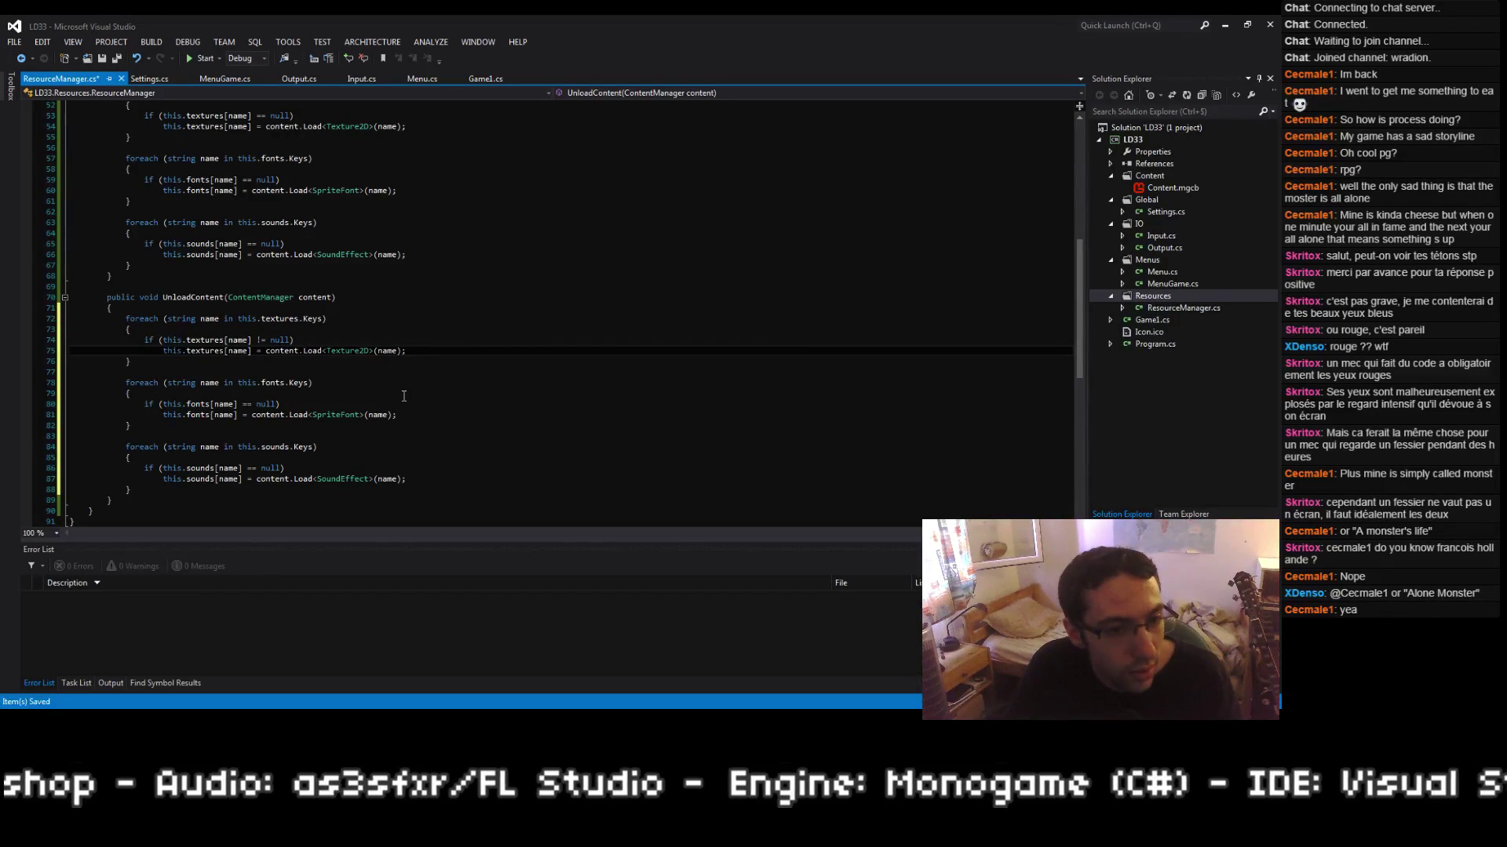
# Step: Replace the Load<Texture2D>(name) call in UnloadContent's textures loop with Unload() and save the file
pyautogui.press('BackSpace')
pyautogui.press('BackSpace')
pyautogui.press('BackSpace')
pyautogui.press('BackSpace')
pyautogui.press('BackSpace')
pyautogui.press('BackSpace')
pyautogui.press('BackSpace')
pyautogui.press('BackSpace')
pyautogui.press('BackSpace')
pyautogui.press('BackSpace')
pyautogui.press('BackSpace')
pyautogui.press('BackSpace')
pyautogui.press('BackSpace')
pyautogui.press('BackSpace')
pyautogui.press('BackSpace')
pyautogui.press('BackSpace')
pyautogui.press('BackSpace')
pyautogui.press('BackSpace')
pyautogui.press('BackSpace')
pyautogui.press('BackSpace')
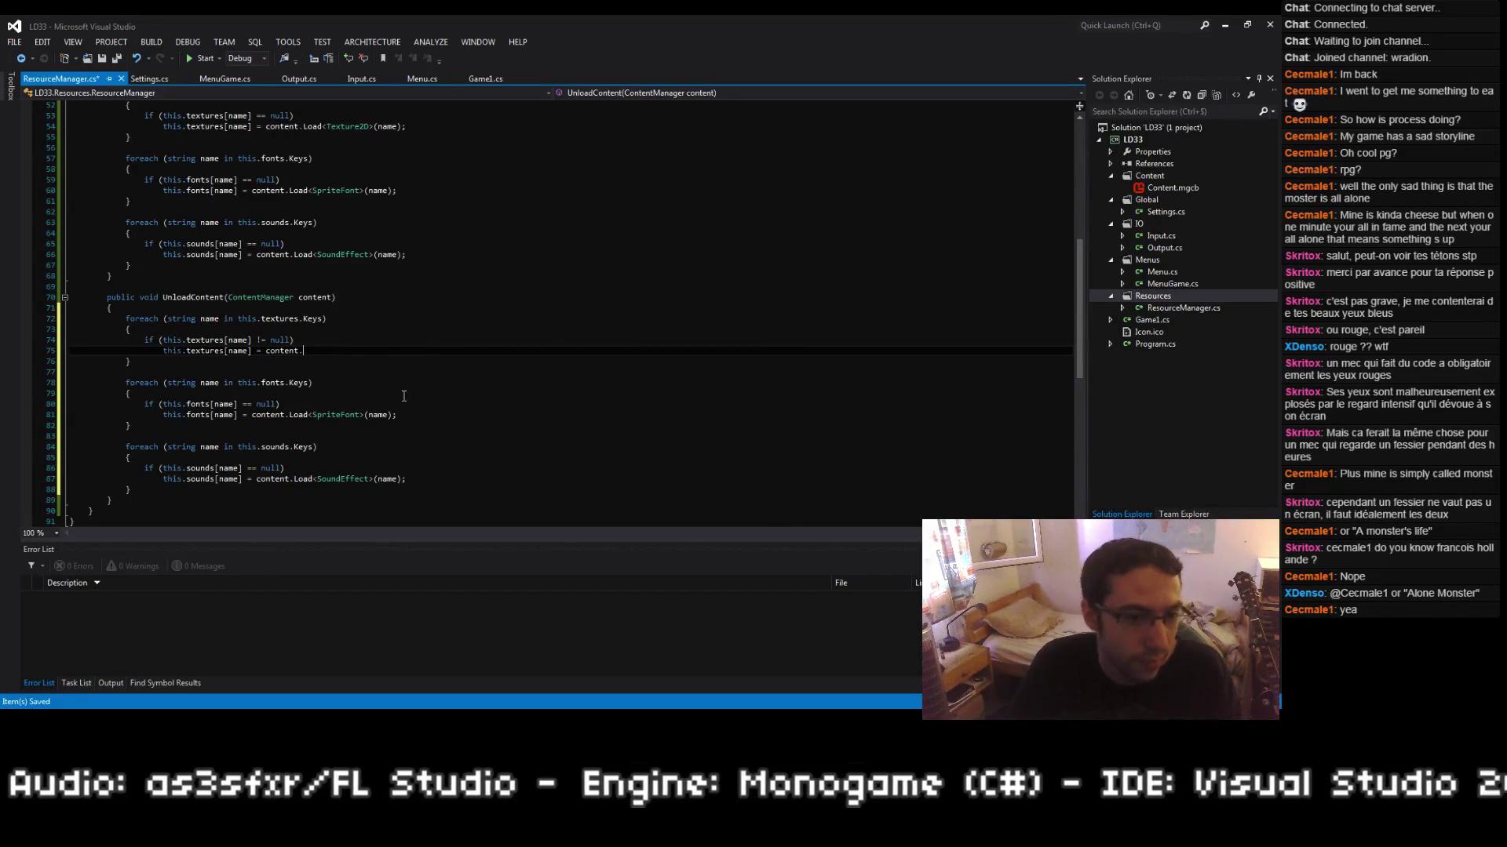
pyautogui.write('Unload(')
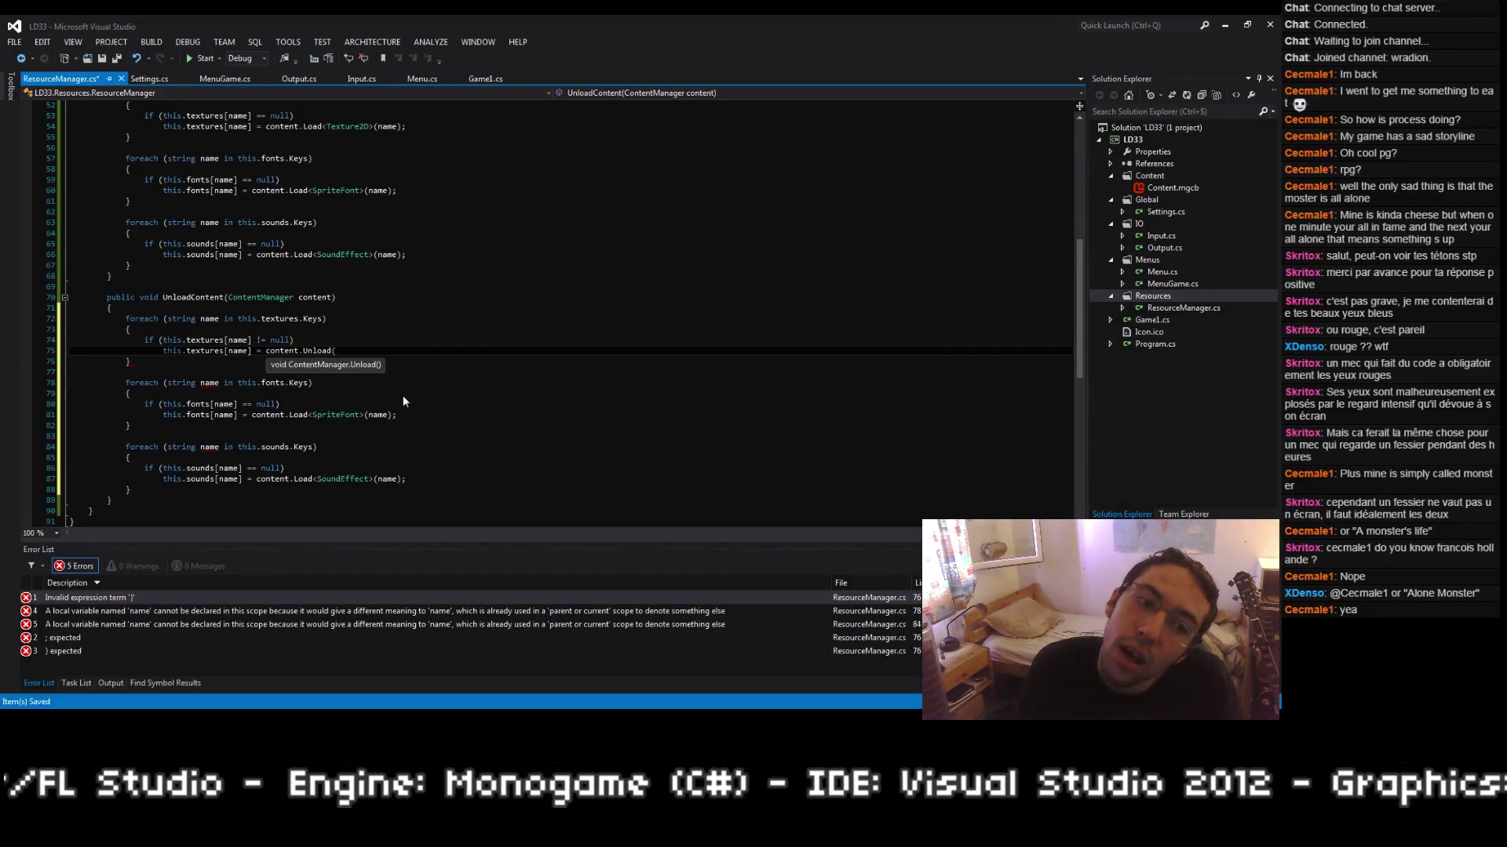
pyautogui.write('p')
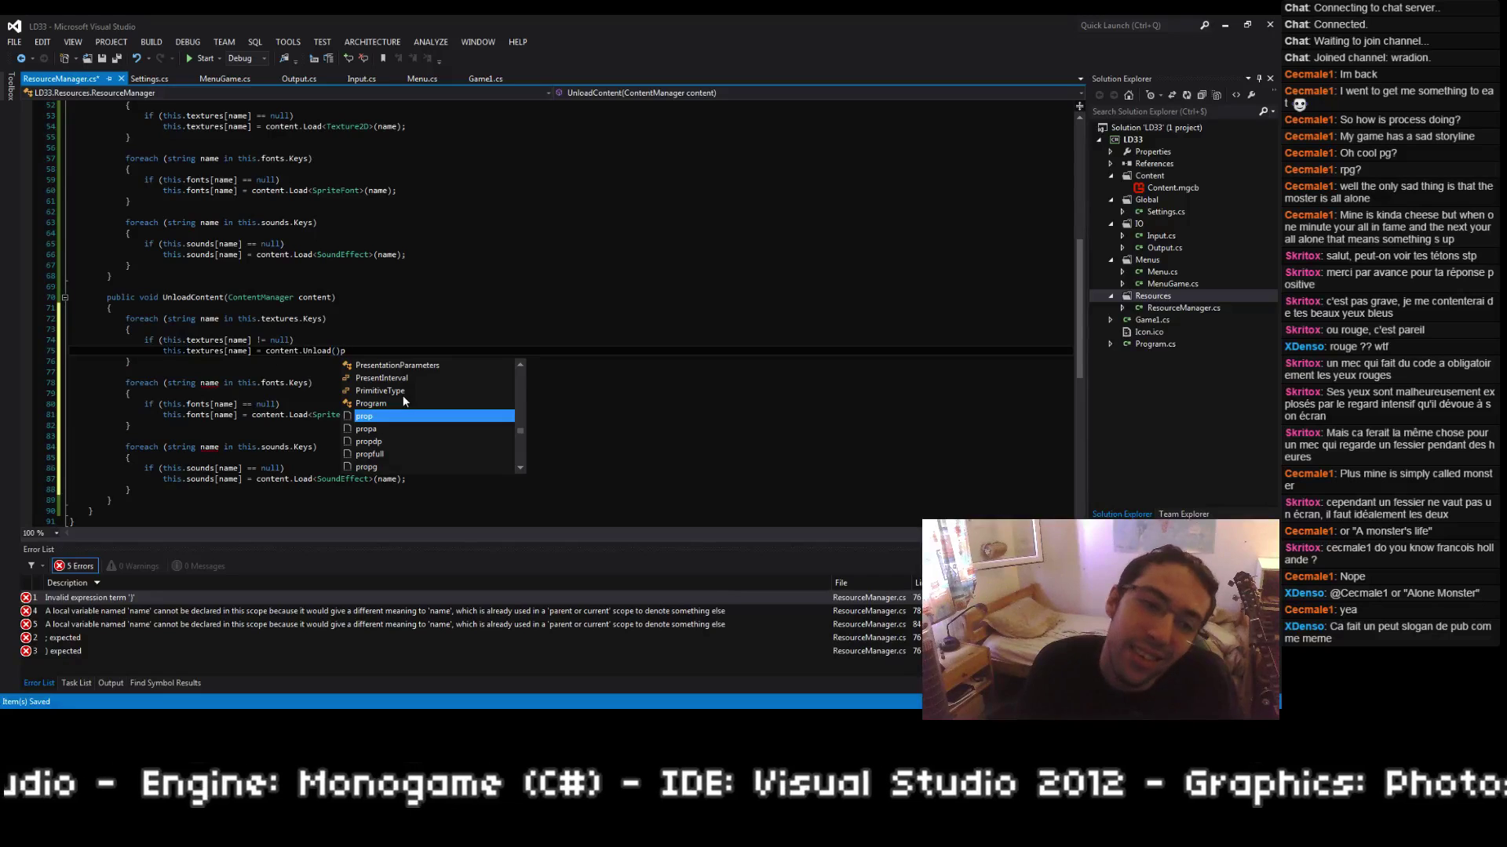
pyautogui.press('BackSpace')
pyautogui.write(';')
pyautogui.hotkey('ctrl', 's')
# Step: Strip the textures foreach header, opening brace, null check and assignment from UnloadContent, keeping only content.Unload();, and save the file
pyautogui.press('Up')
pyautogui.press('Up')
pyautogui.press('Up')
pyautogui.press('Home')
pyautogui.press('Home')
pyautogui.hotkey('shift', 'Down')
pyautogui.hotkey('shift', 'Down')
pyautogui.hotkey('shift', 'Down')
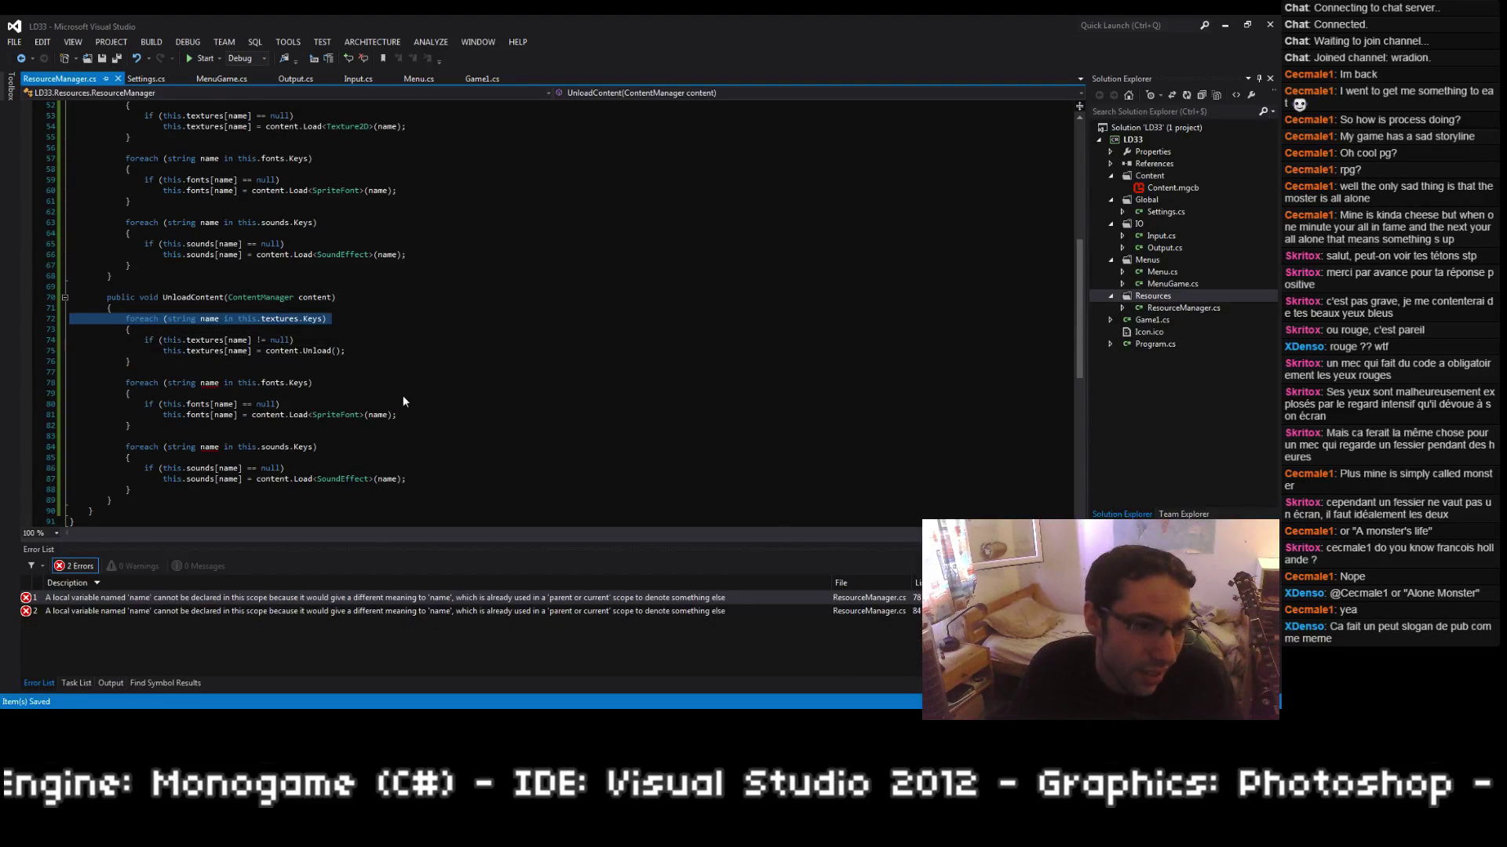
pyautogui.press('Delete')
pyautogui.hotkey('ctrl', 'Delete')
pyautogui.hotkey('ctrl', 'Delete')
pyautogui.hotkey('ctrl', 'Delete')
pyautogui.hotkey('ctrl', 'Delete')
pyautogui.hotkey('ctrl', 'Delete')
pyautogui.hotkey('ctrl', 'Delete')
pyautogui.hotkey('ctrl', 'Delete')
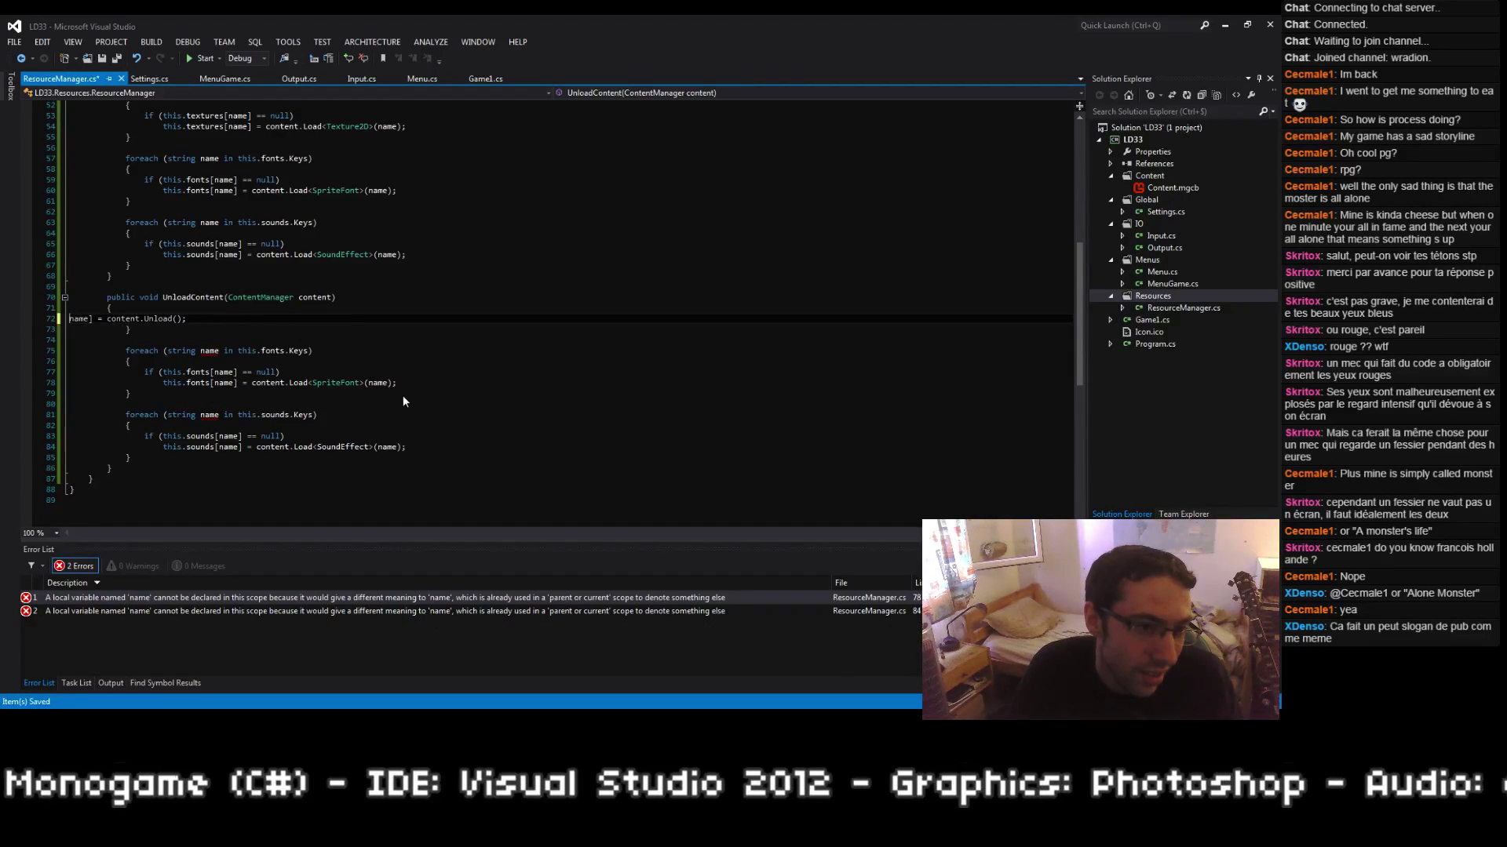
pyautogui.press('BackSpace')
pyautogui.press('Return')
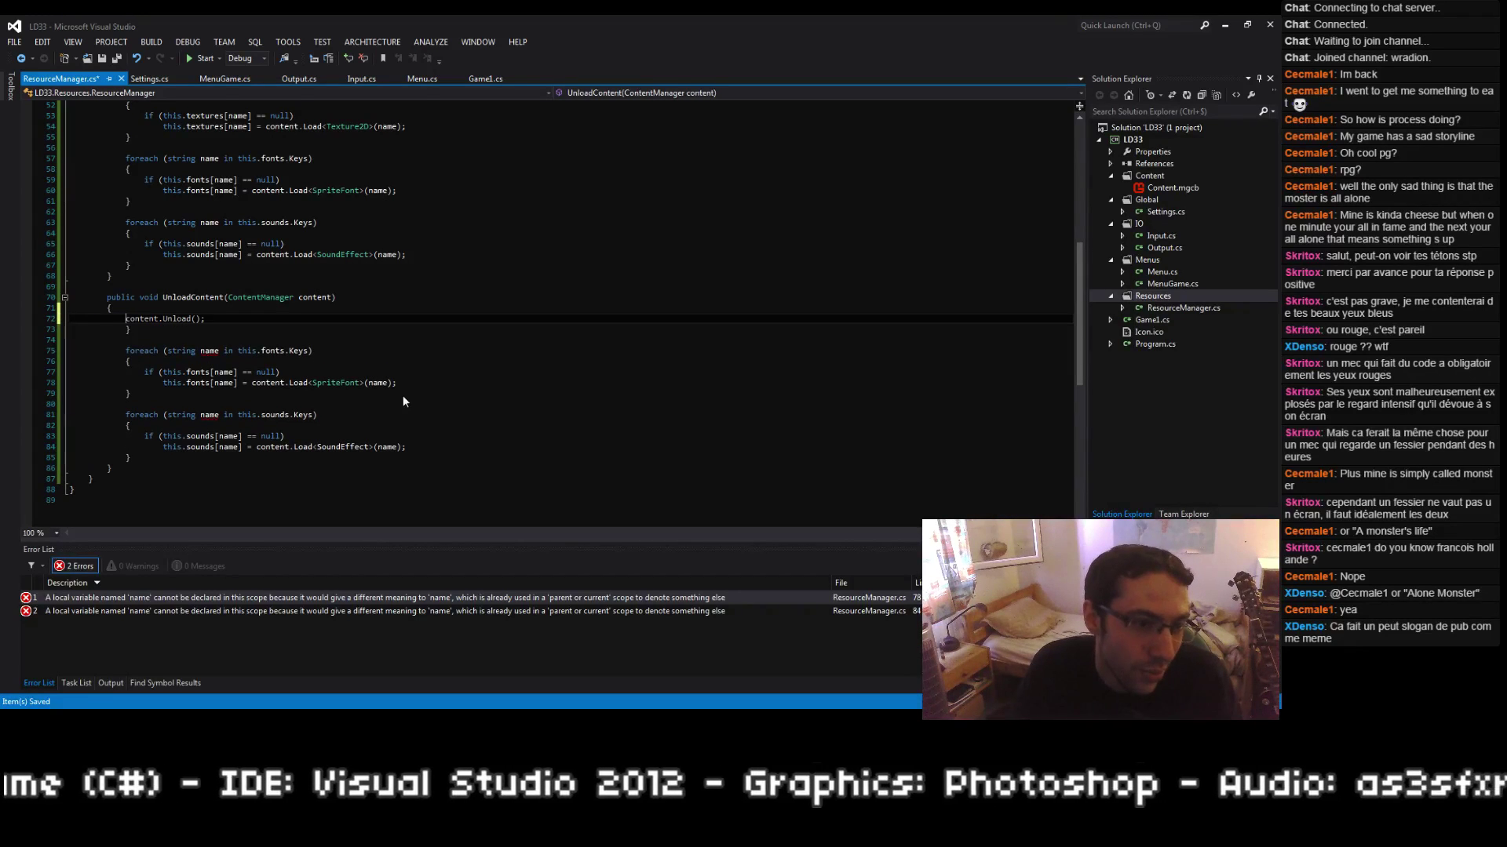
pyautogui.hotkey('ctrl', 'Right')
pyautogui.hotkey('ctrl', 'Right')
pyautogui.hotkey('ctrl', 'Right')
pyautogui.hotkey('ctrl', 'Delete')
pyautogui.write('();')
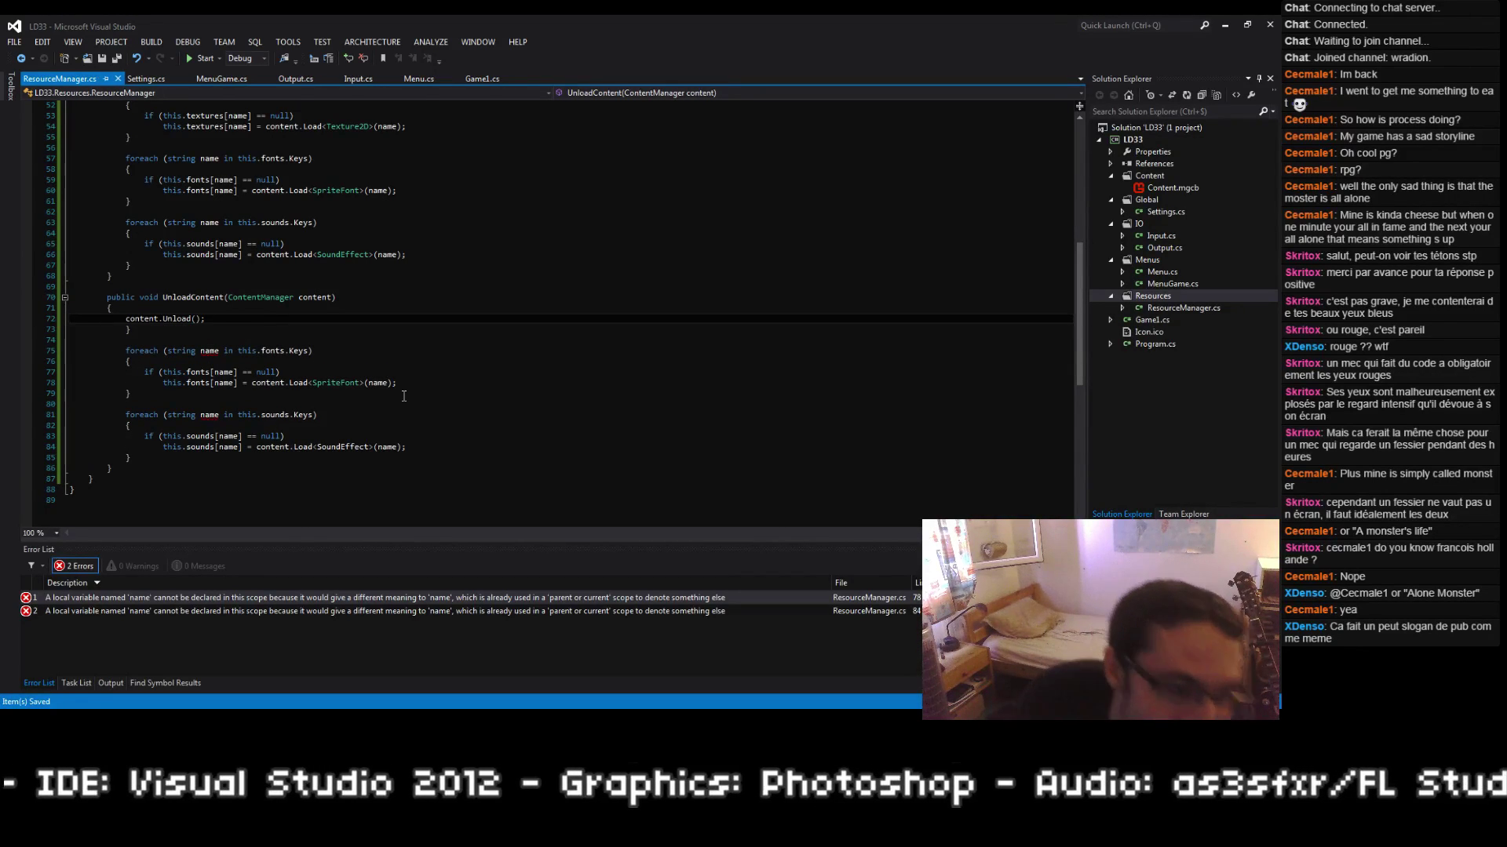
# Step: Delete the leftover closing brace and blank line between content.Unload(); and the fonts loop in UnloadContent
pyautogui.press('Return')
pyautogui.write('c')
pyautogui.press('Escape')
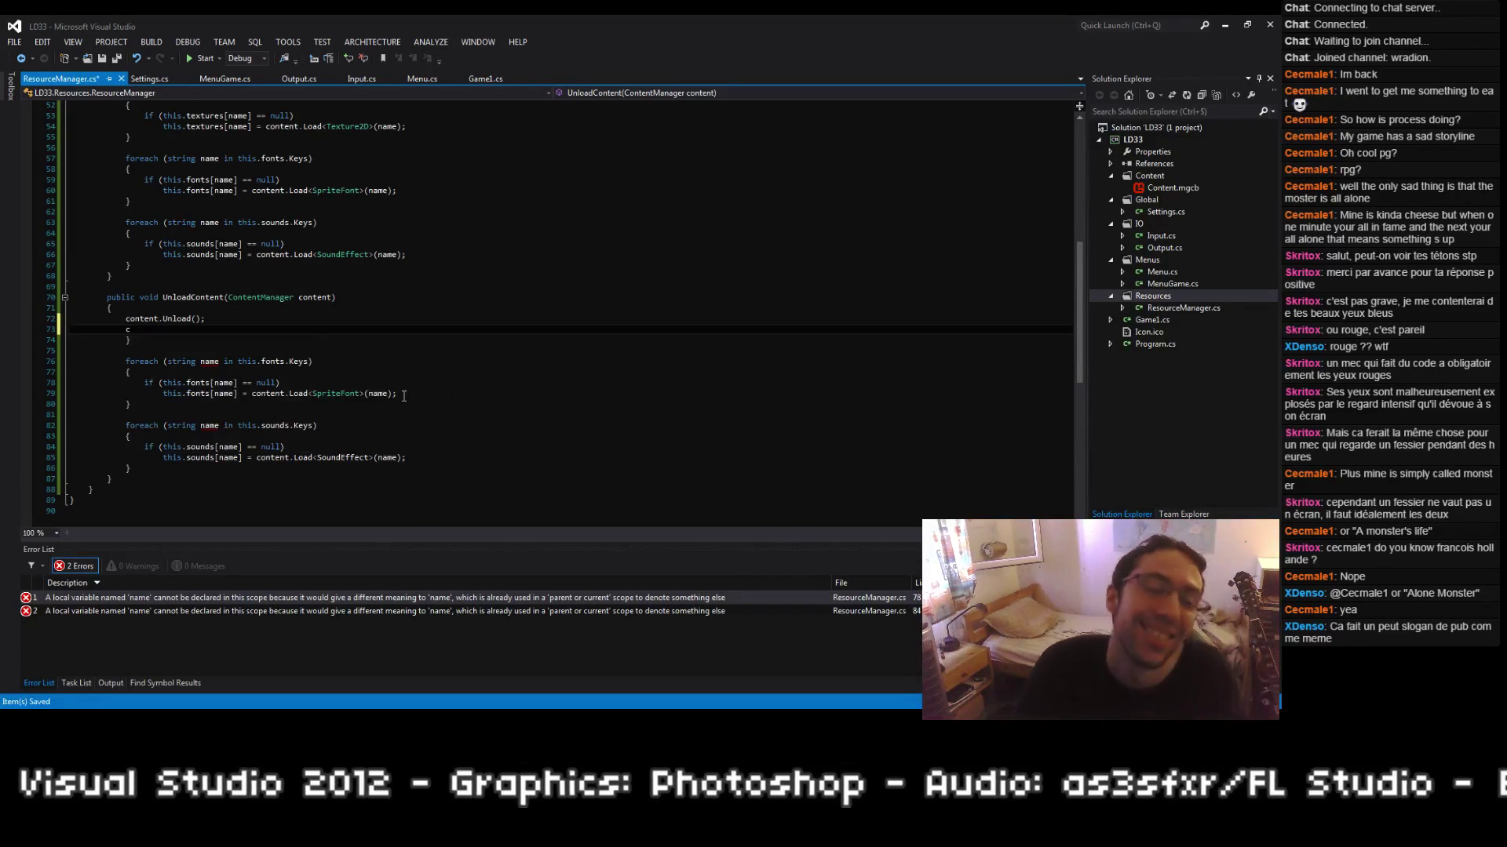
pyautogui.hotkey('shift', 'Down')
pyautogui.hotkey('shift', 'Down')
pyautogui.hotkey('shift', 'Down')
pyautogui.press('Delete')
# Step: Try to replace the fonts loop's load assignment in UnloadContent with an unload call on this.fonts[name]
pyautogui.press('Down')
pyautogui.press('Down')
pyautogui.press('Down')
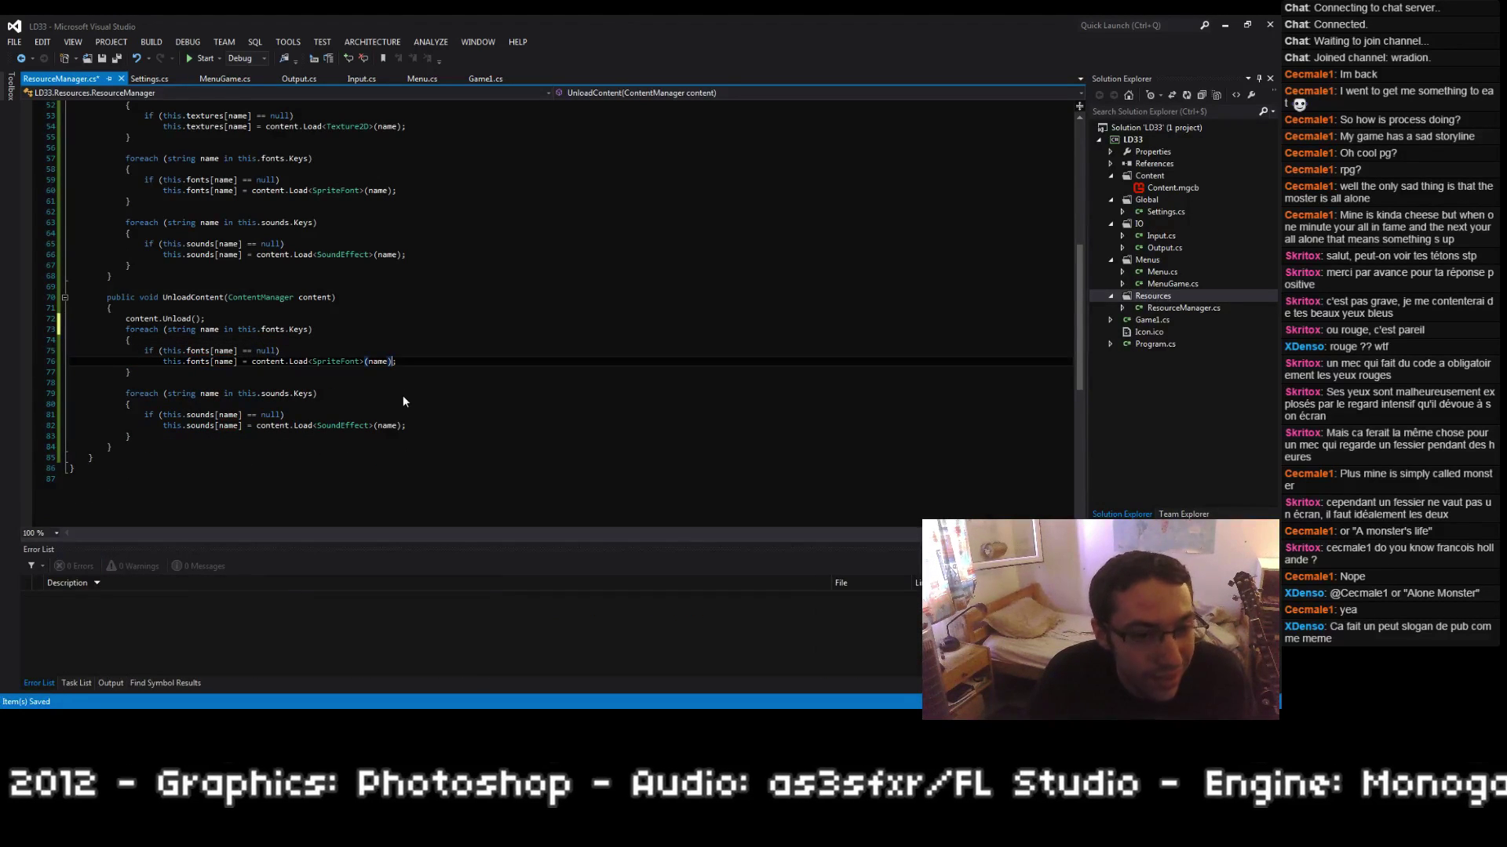
pyautogui.hotkey('ctrl', 'BackSpace')
pyautogui.hotkey('ctrl', 'BackSpace')
pyautogui.hotkey('ctrl', 'BackSpace')
pyautogui.hotkey('ctrl', 'BackSpace')
pyautogui.hotkey('ctrl', 'BackSpace')
pyautogui.hotkey('ctrl', 'BackSpace')
pyautogui.hotkey('ctrl', 'BackSpace')
pyautogui.hotkey('ctrl', 'BackSpace')
pyautogui.write('.Un;')
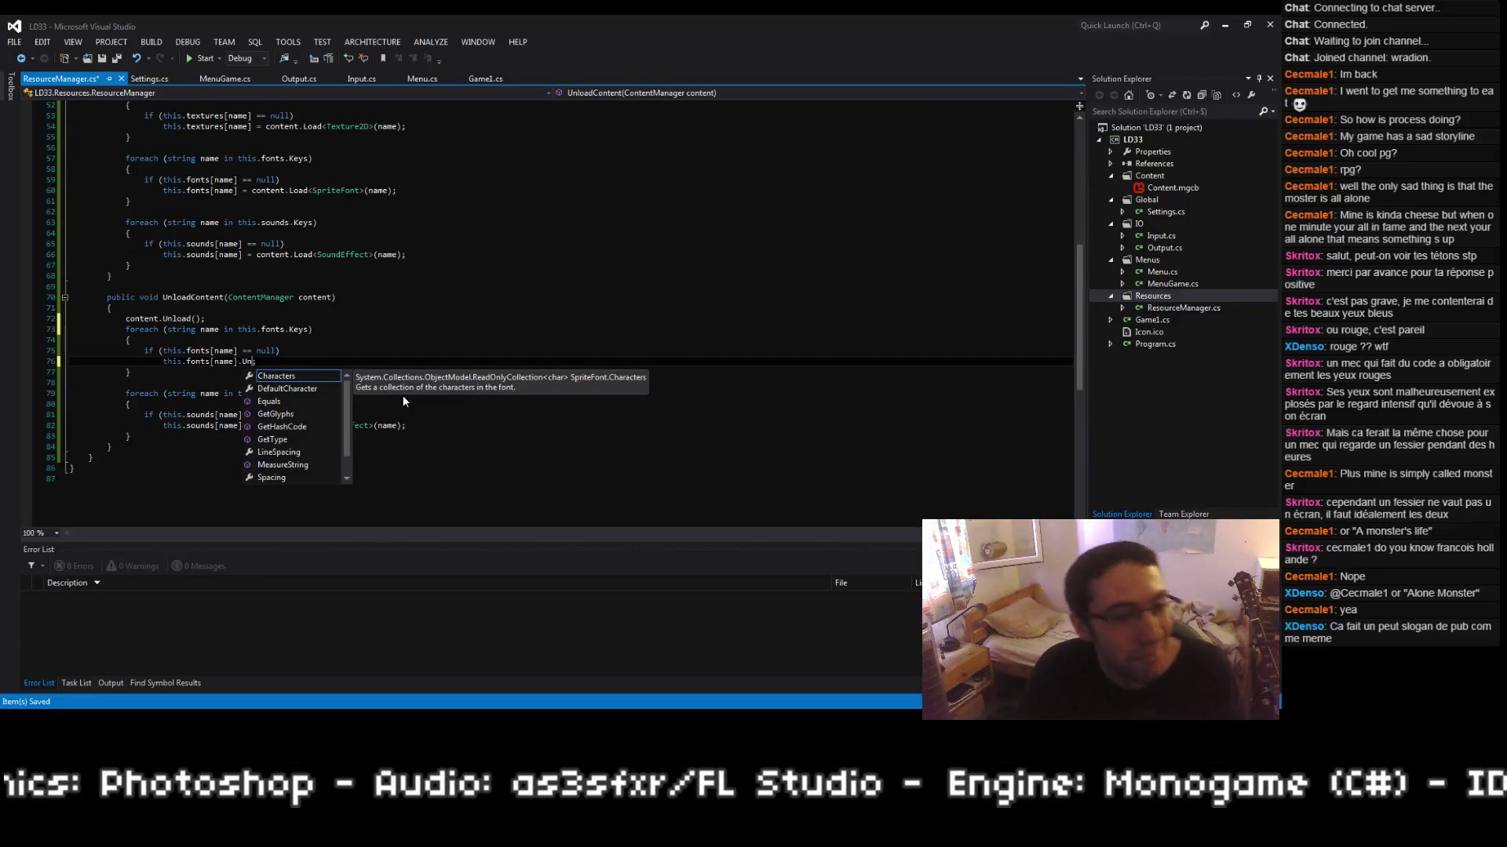
pyautogui.press('Escape')
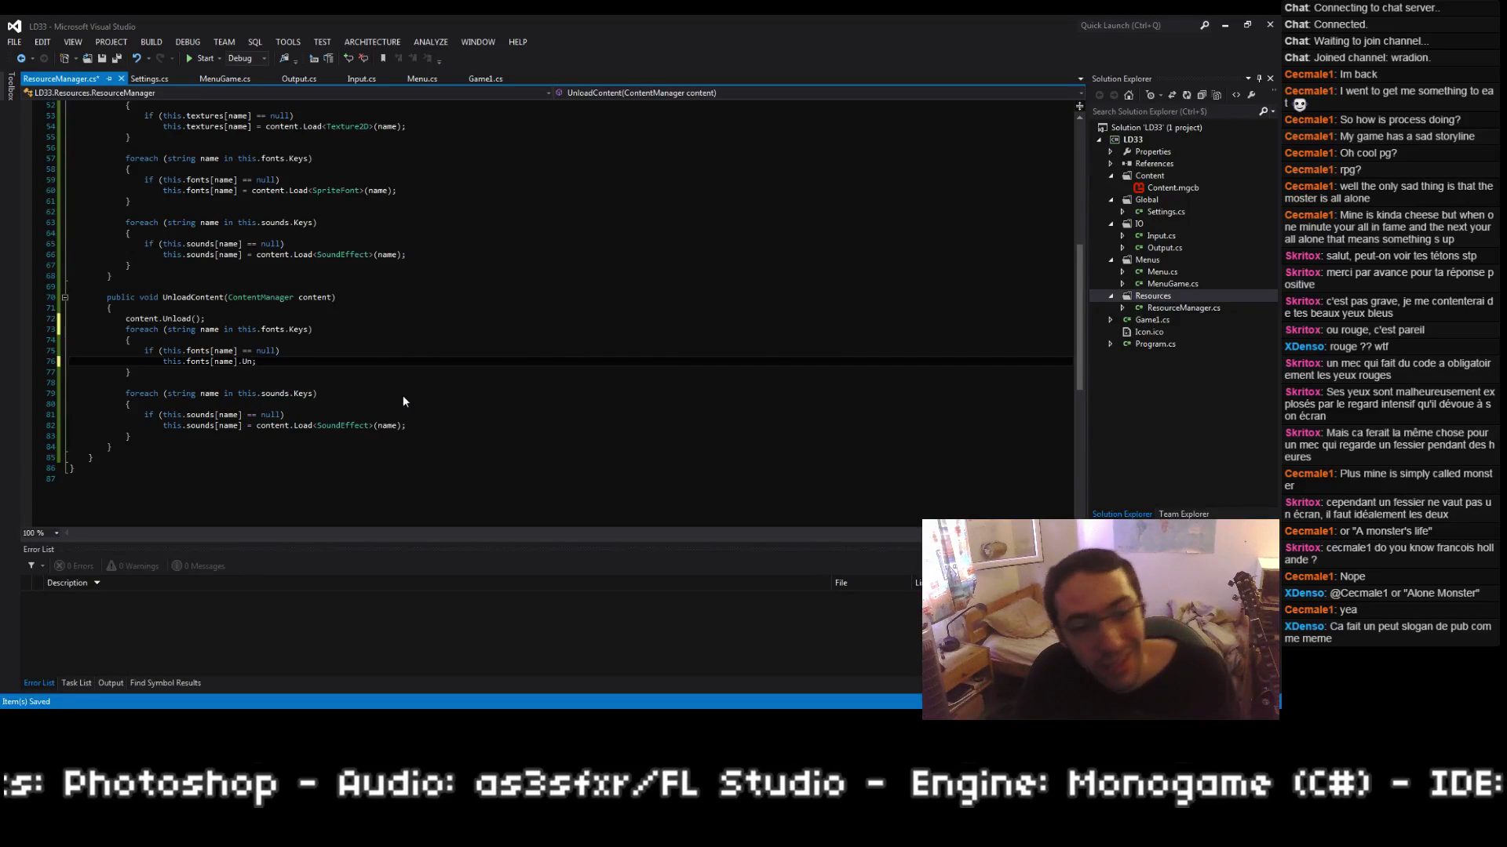
# Step: Delete the fonts and sounds foreach loops from UnloadContent, leaving only content.Unload();, and save the file
pyautogui.press('Up')
pyautogui.press('Up')
pyautogui.press('Up')
pyautogui.hotkey('shift', 'Down')
pyautogui.hotkey('shift', 'Down')
pyautogui.hotkey('shift', 'Down')
pyautogui.hotkey('shift', 'Down')
pyautogui.hotkey('shift', 'Down')
pyautogui.hotkey('shift', 'Down')
pyautogui.hotkey('shift', 'Down')
pyautogui.hotkey('shift', 'Down')
pyautogui.hotkey('shift', 'Down')
pyautogui.hotkey('shift', 'Down')
pyautogui.hotkey('shift', 'Down')
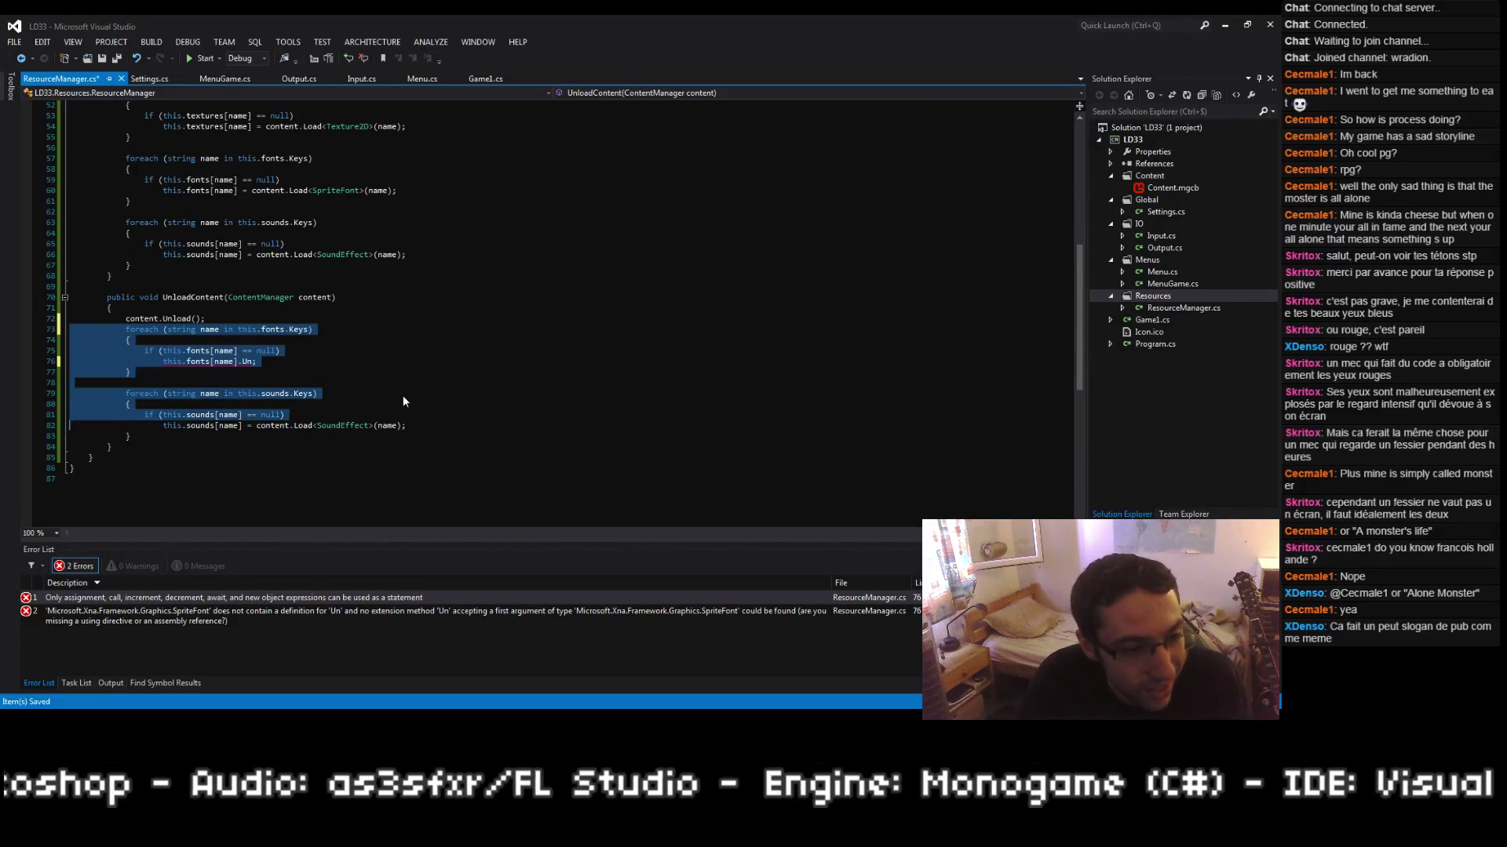
pyautogui.press('Delete')
pyautogui.hotkey('ctrl', 's')
pyautogui.hotkey('shift', 'Up')
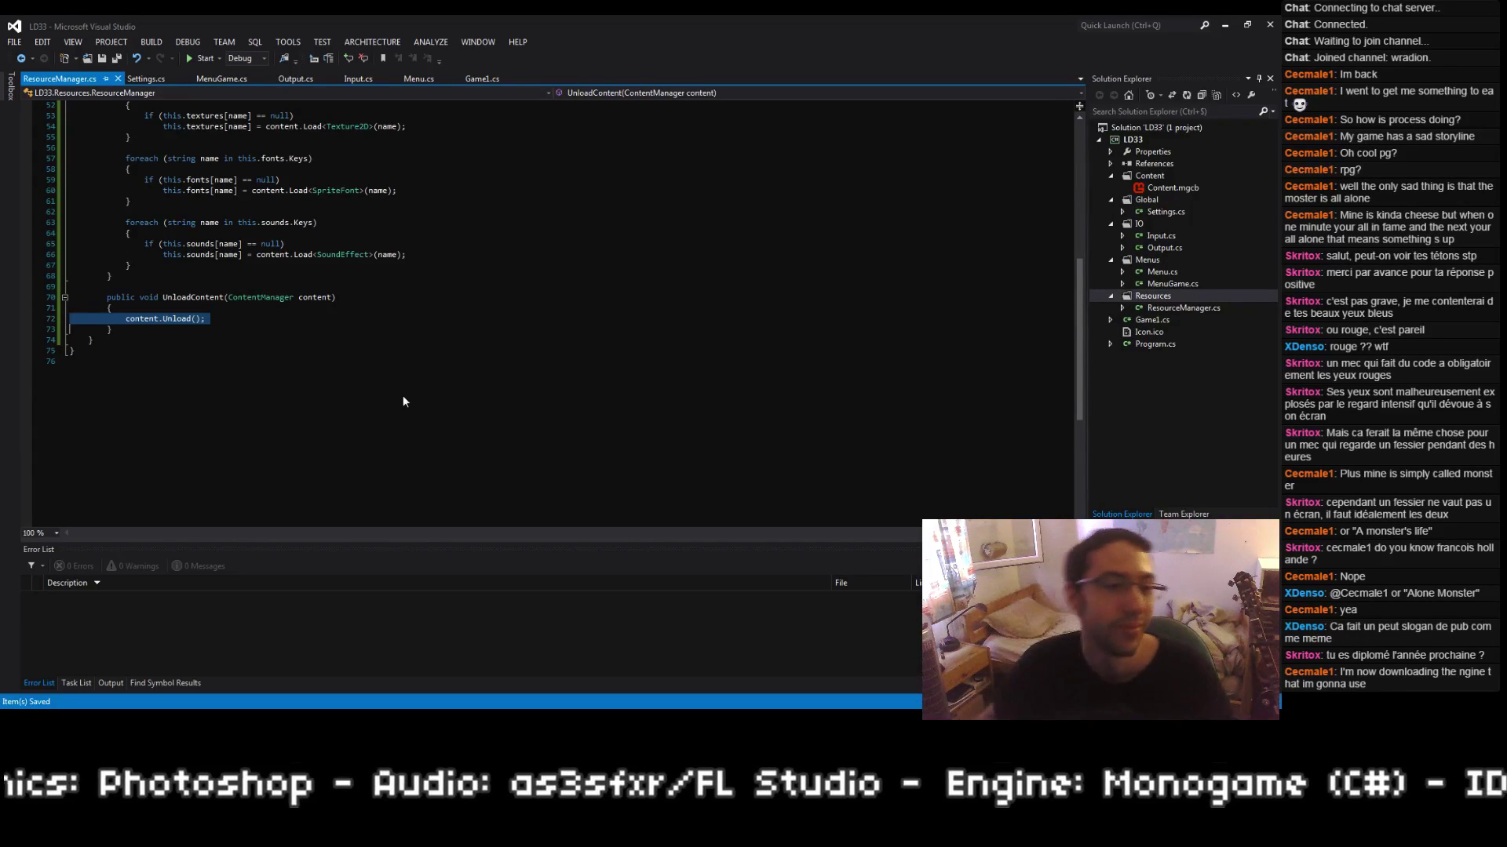
pyautogui.scroll(3, 402, 396)
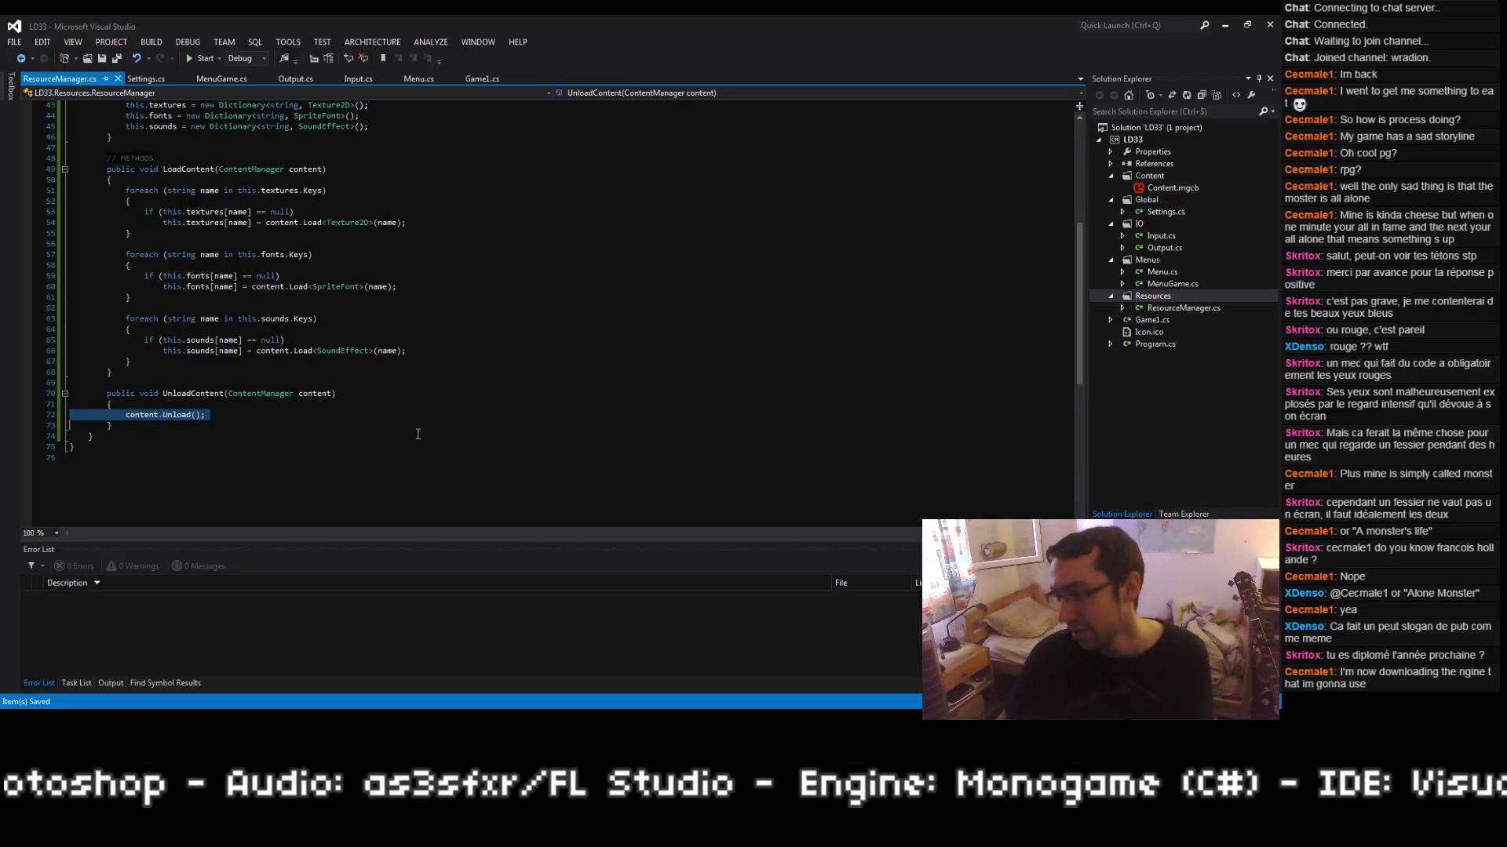
pyautogui.scroll(1, 417, 416)
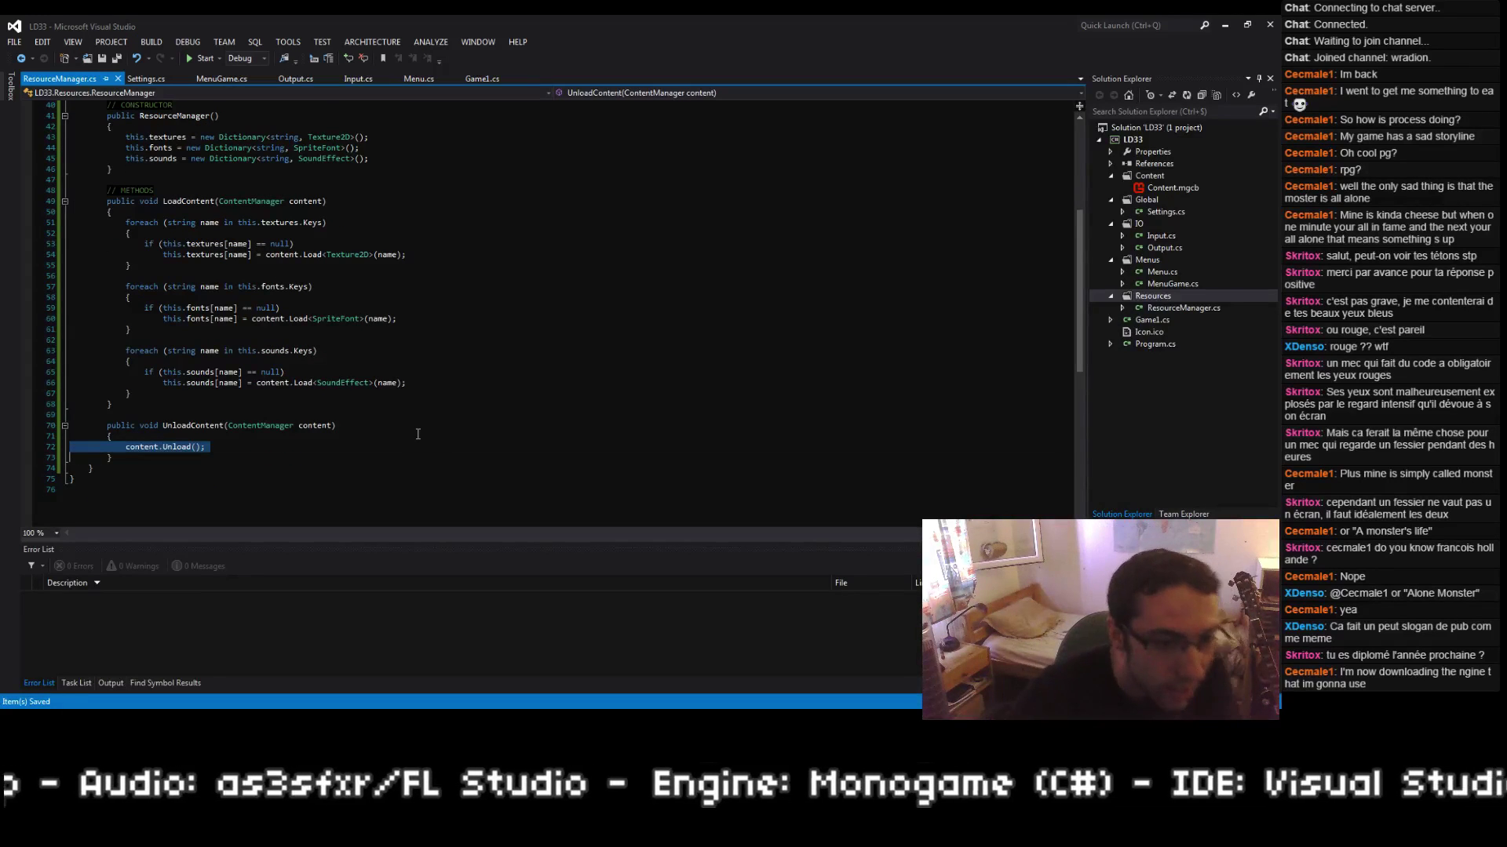
pyautogui.press('Right')
pyautogui.press('Up')
pyautogui.press('Up')
pyautogui.press('Up')
pyautogui.press('Up')
pyautogui.hotkey('shift', 'Down')
pyautogui.hotkey('shift', 'Down')
pyautogui.hotkey('shift', 'Down')
pyautogui.hotkey('shift', 'Down')
pyautogui.hotkey('shift', 'Down')
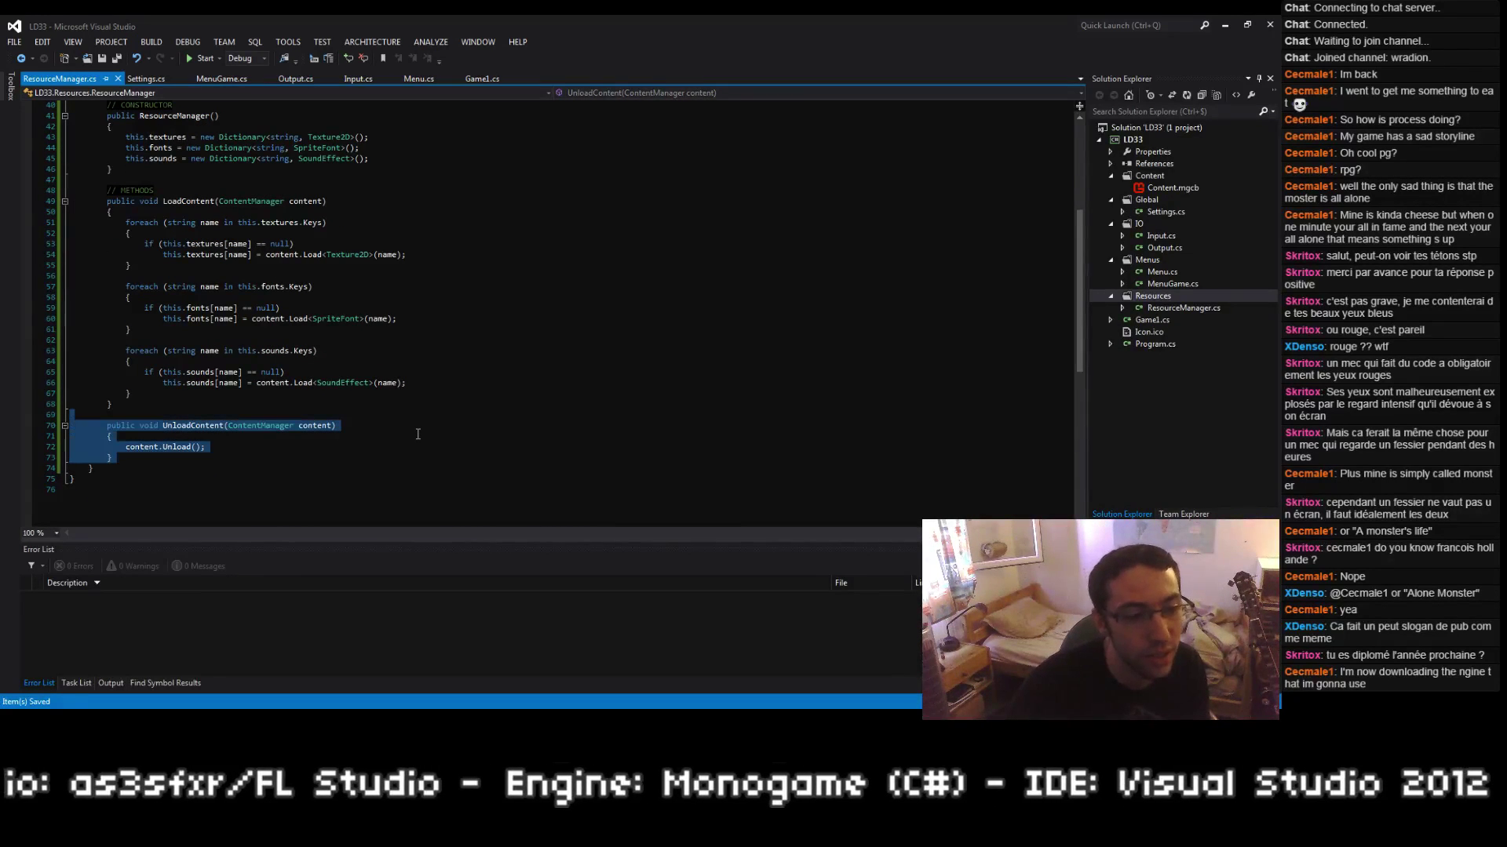
# Step: Browse the ContentManager members from a temporary content. line in UnloadContent, then delete that line and save the file
pyautogui.press('Up')
pyautogui.press('Down')
pyautogui.press('Down')
pyautogui.press('Down')
pyautogui.press('End')
pyautogui.press('Return')
pyautogui.write('cont')
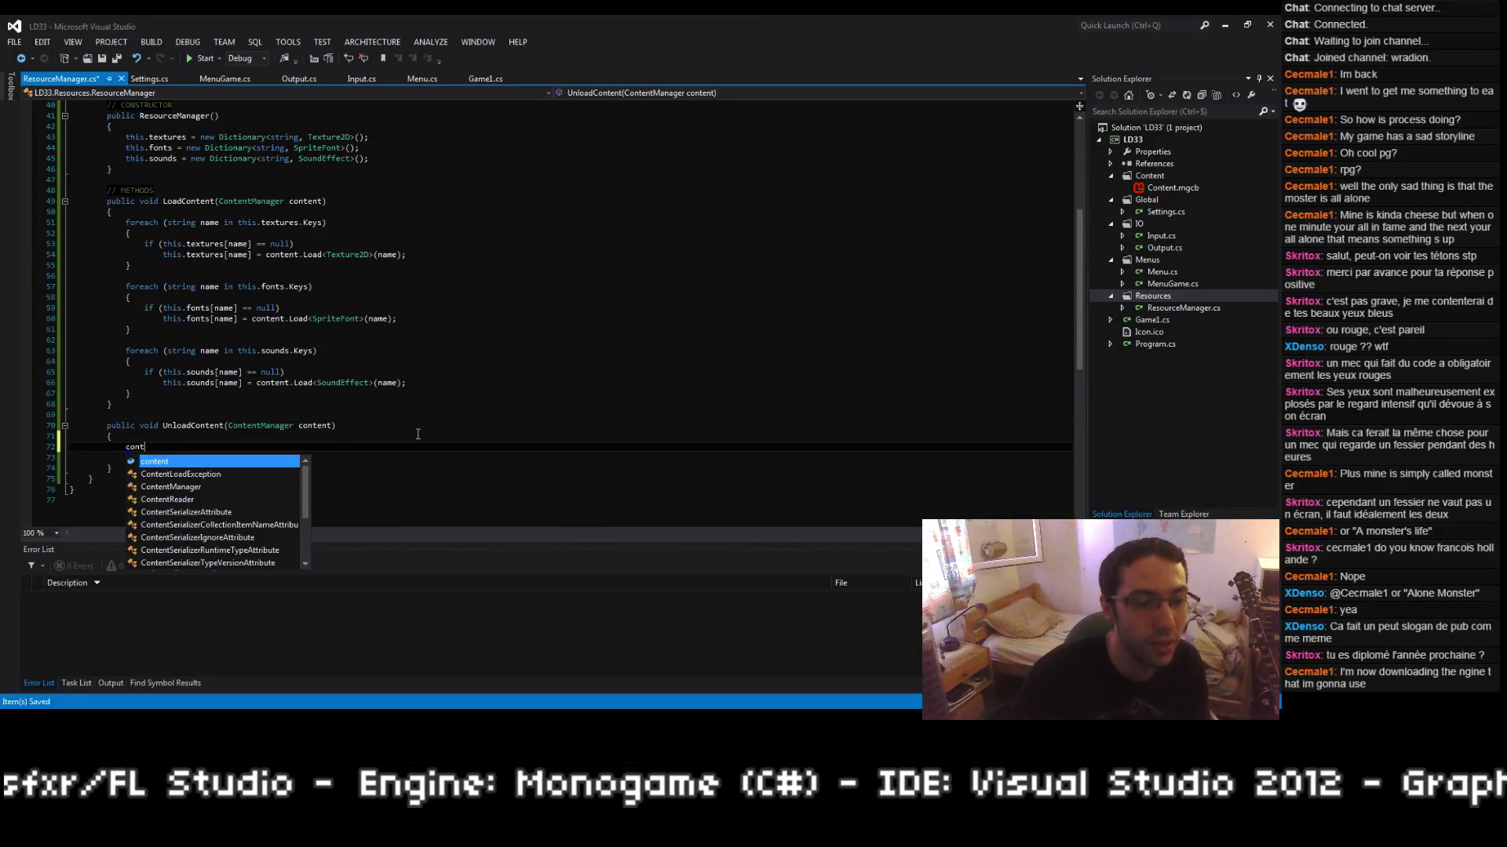
pyautogui.write('ent.')
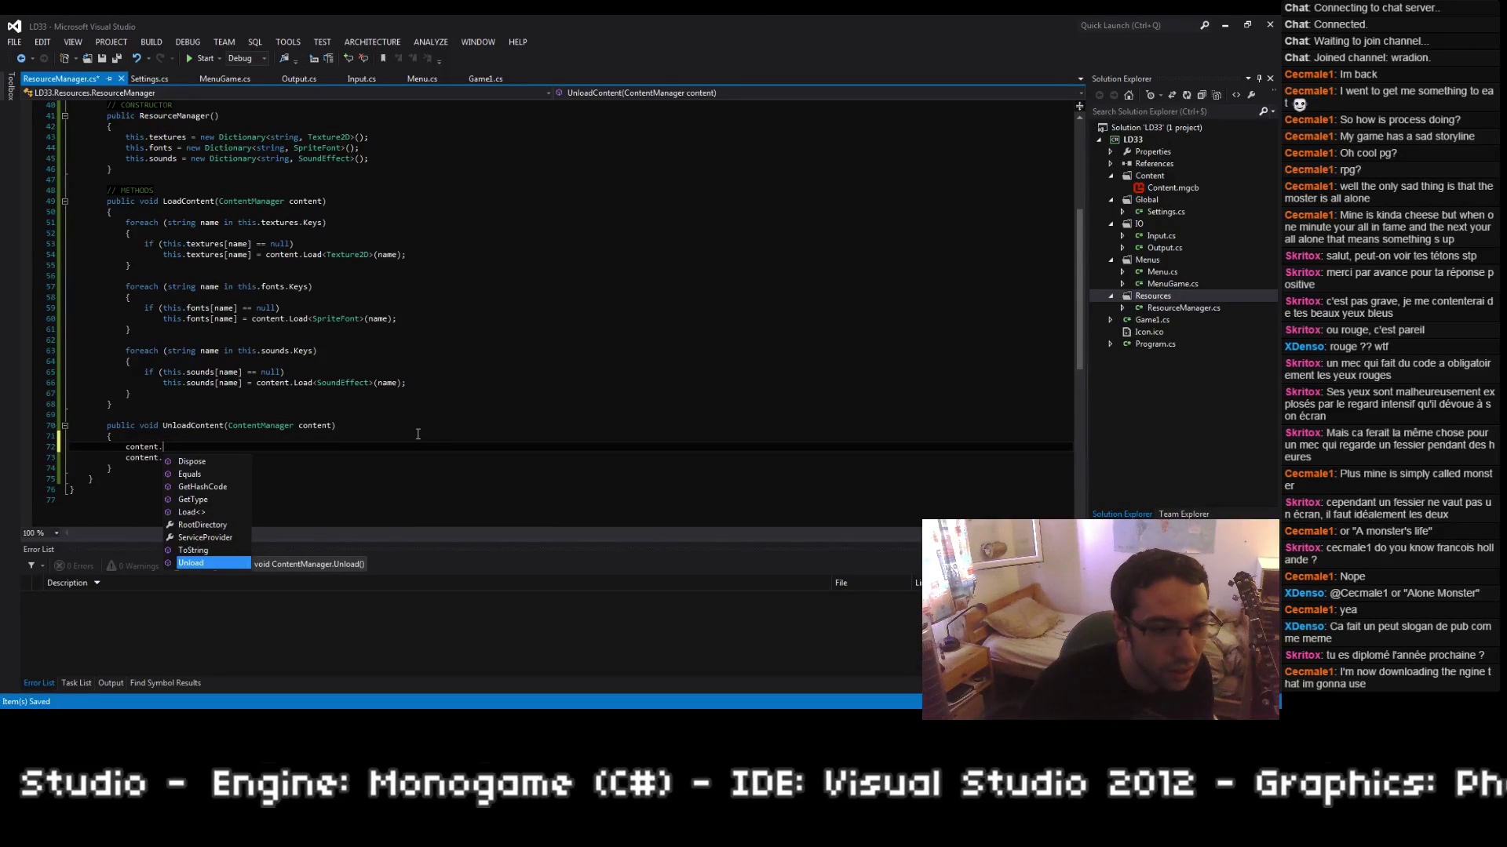
pyautogui.press('Up')
pyautogui.press('Up')
pyautogui.press('Up')
pyautogui.press('Up')
pyautogui.press('Up')
pyautogui.press('Up')
pyautogui.press('Up')
pyautogui.press('Up')
pyautogui.press('Up')
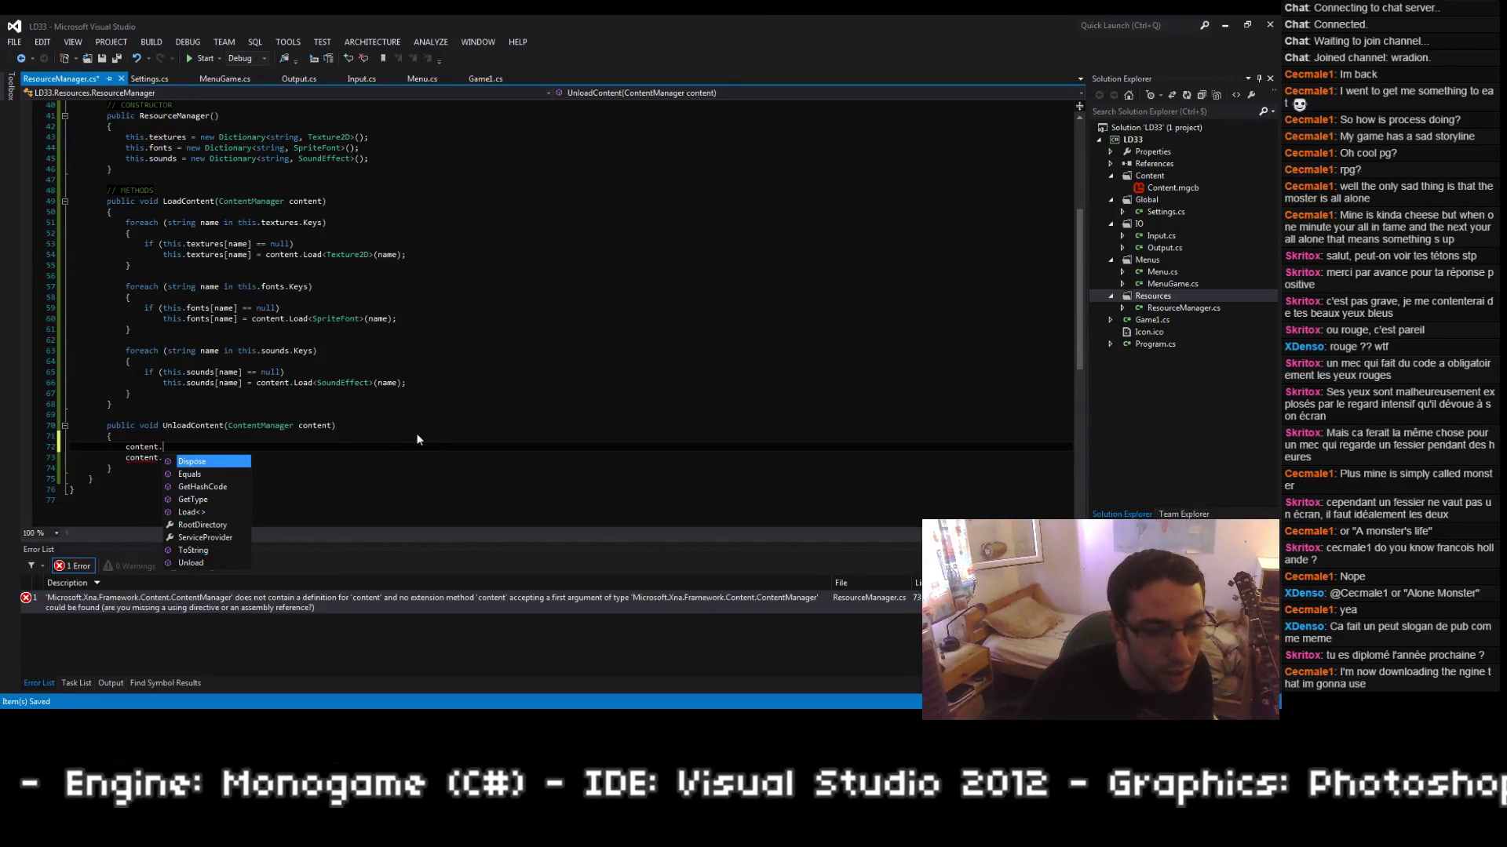
pyautogui.press('Escape')
pyautogui.press('Home')
pyautogui.press('Home')
pyautogui.hotkey('shift', 'Down')
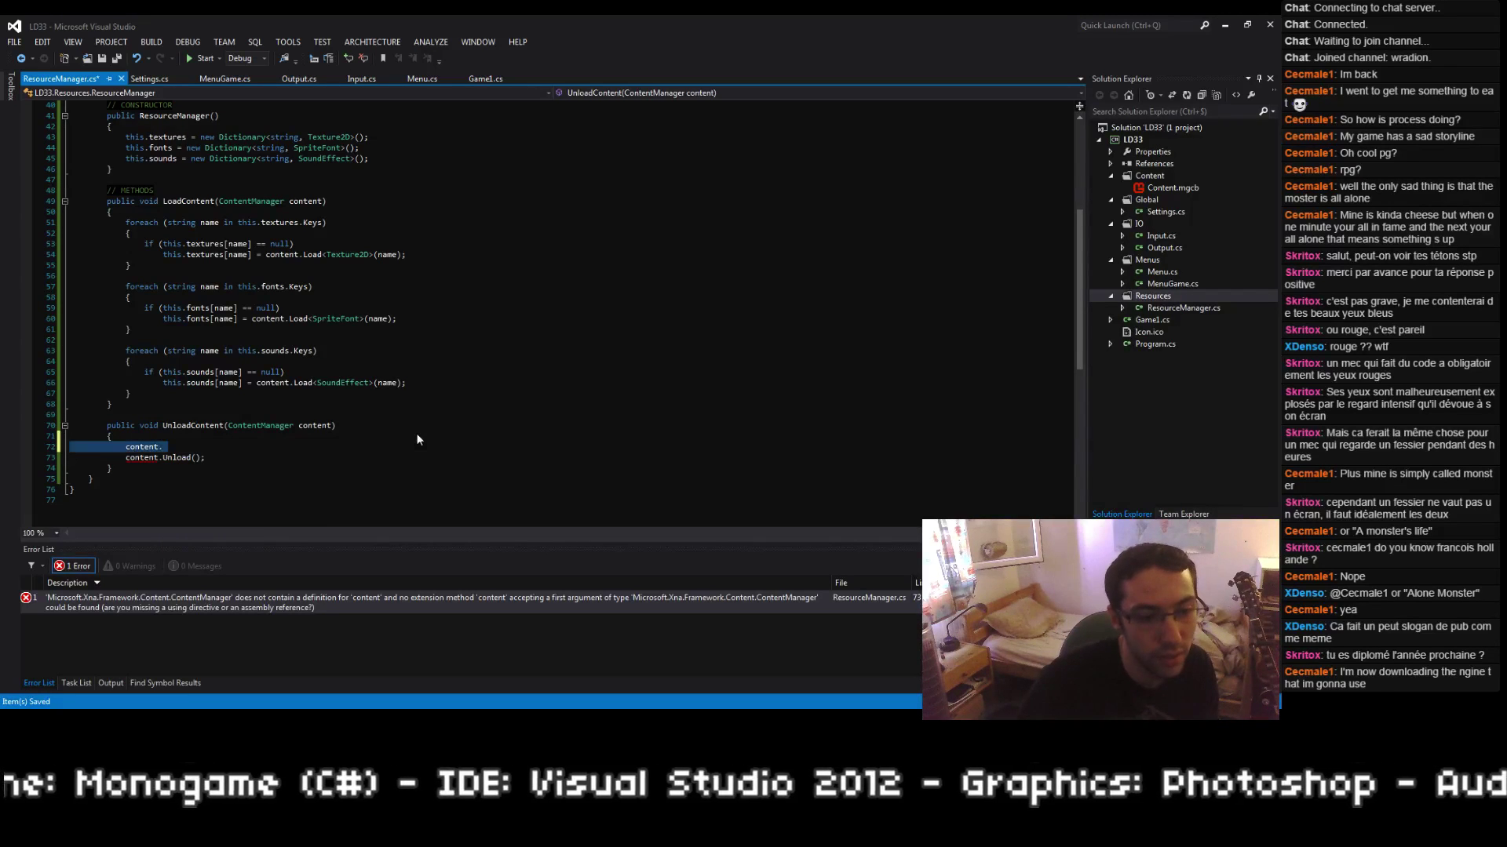
pyautogui.press('Delete')
pyautogui.hotkey('ctrl', 's')
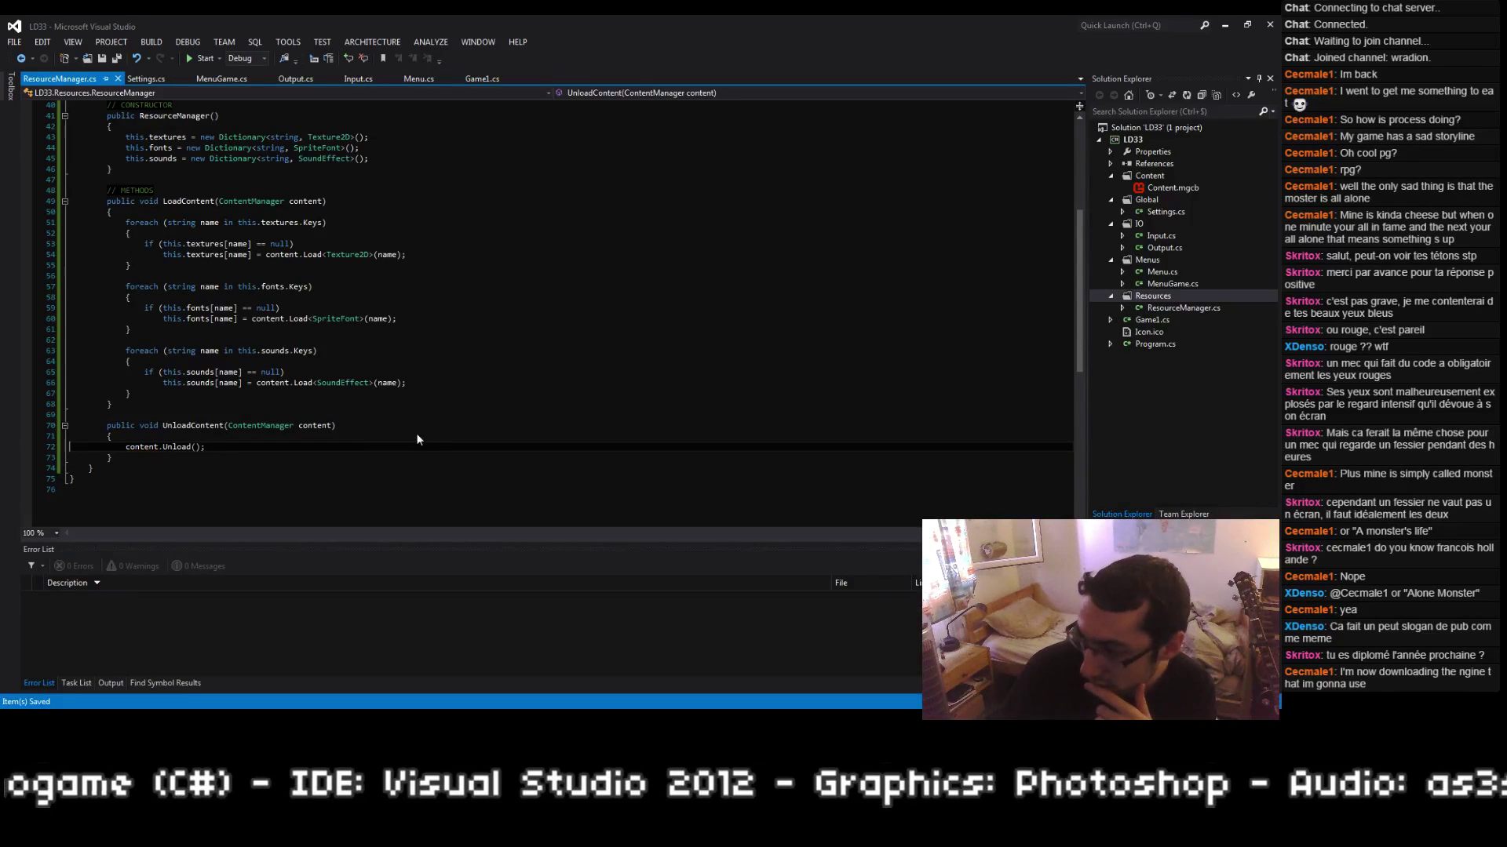
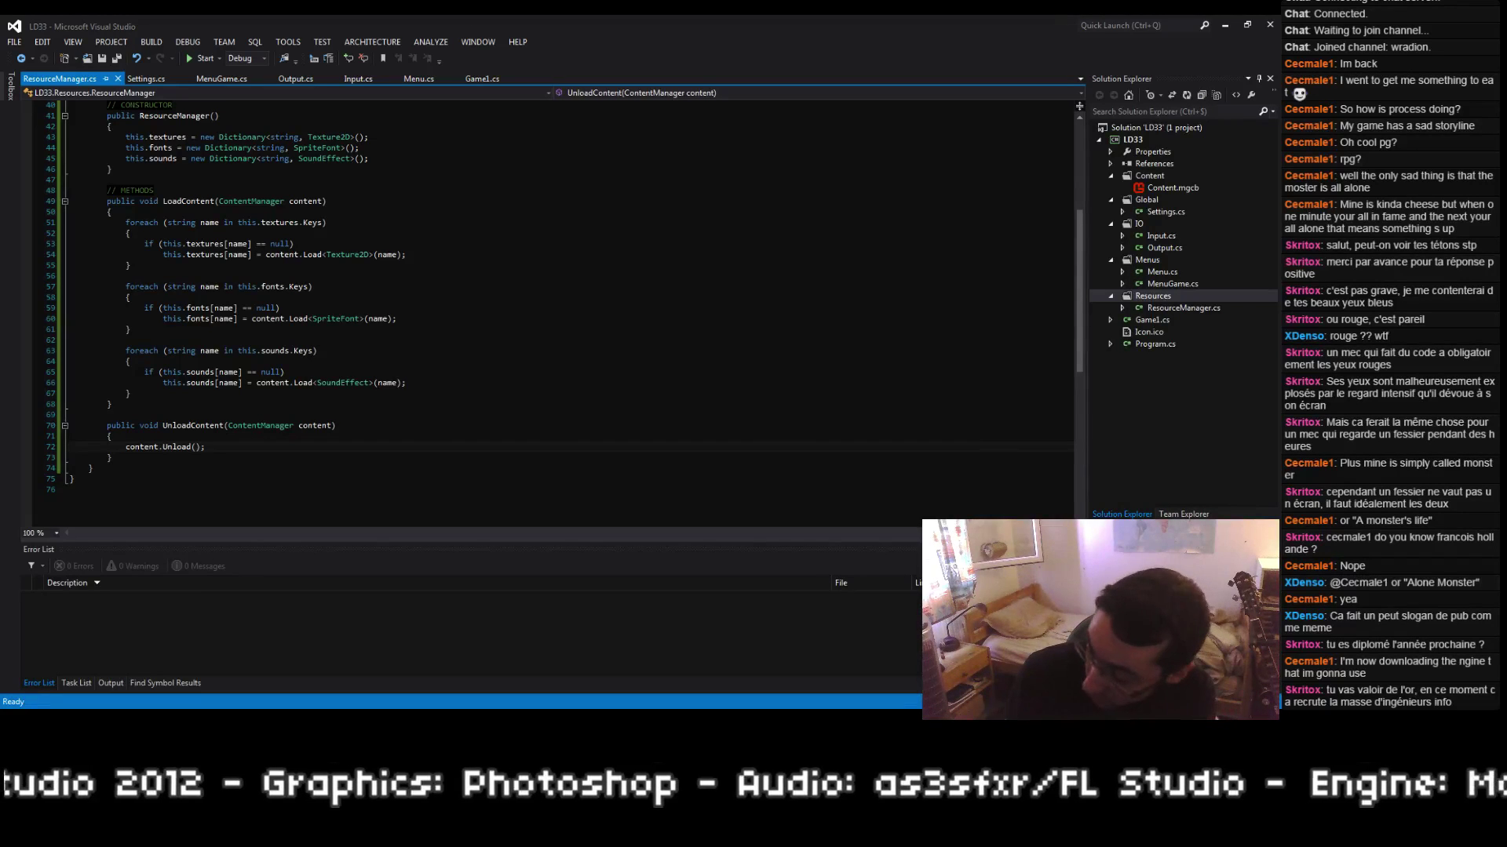
# Step: Review the LoadContent and UnloadContent methods and their ContentManager content parameters
pyautogui.scroll(3, 620, 438)
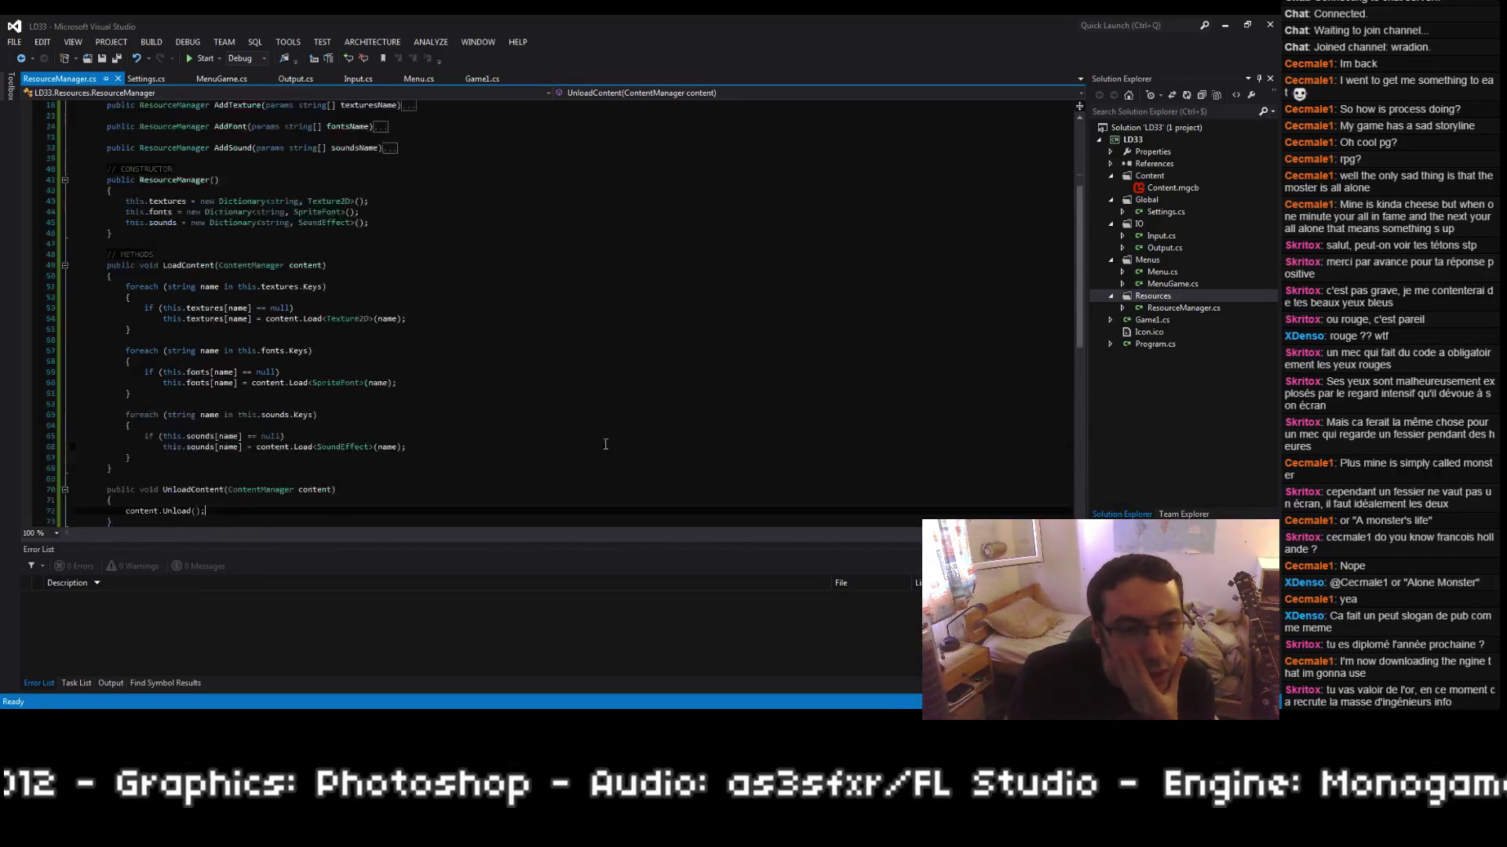
pyautogui.scroll(-9, 620, 438)
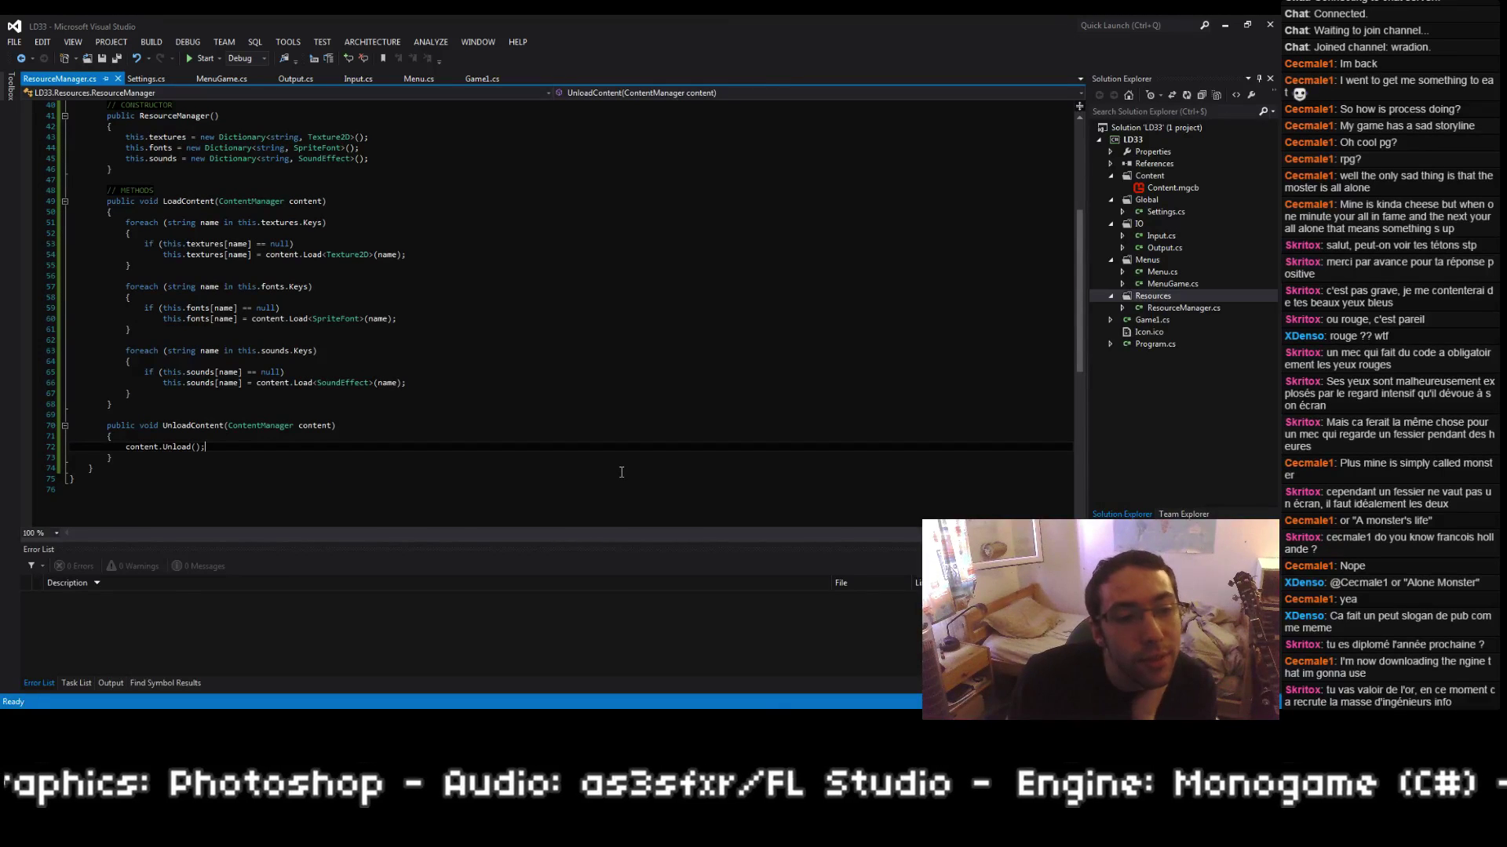
pyautogui.moveTo(165, 190)
pyautogui.mouseDown()
pyautogui.moveTo(361, 275)
pyautogui.moveTo(374, 424)
pyautogui.mouseUp()
pyautogui.click(403, 414)
pyautogui.click(425, 404)
pyautogui.click(447, 394)
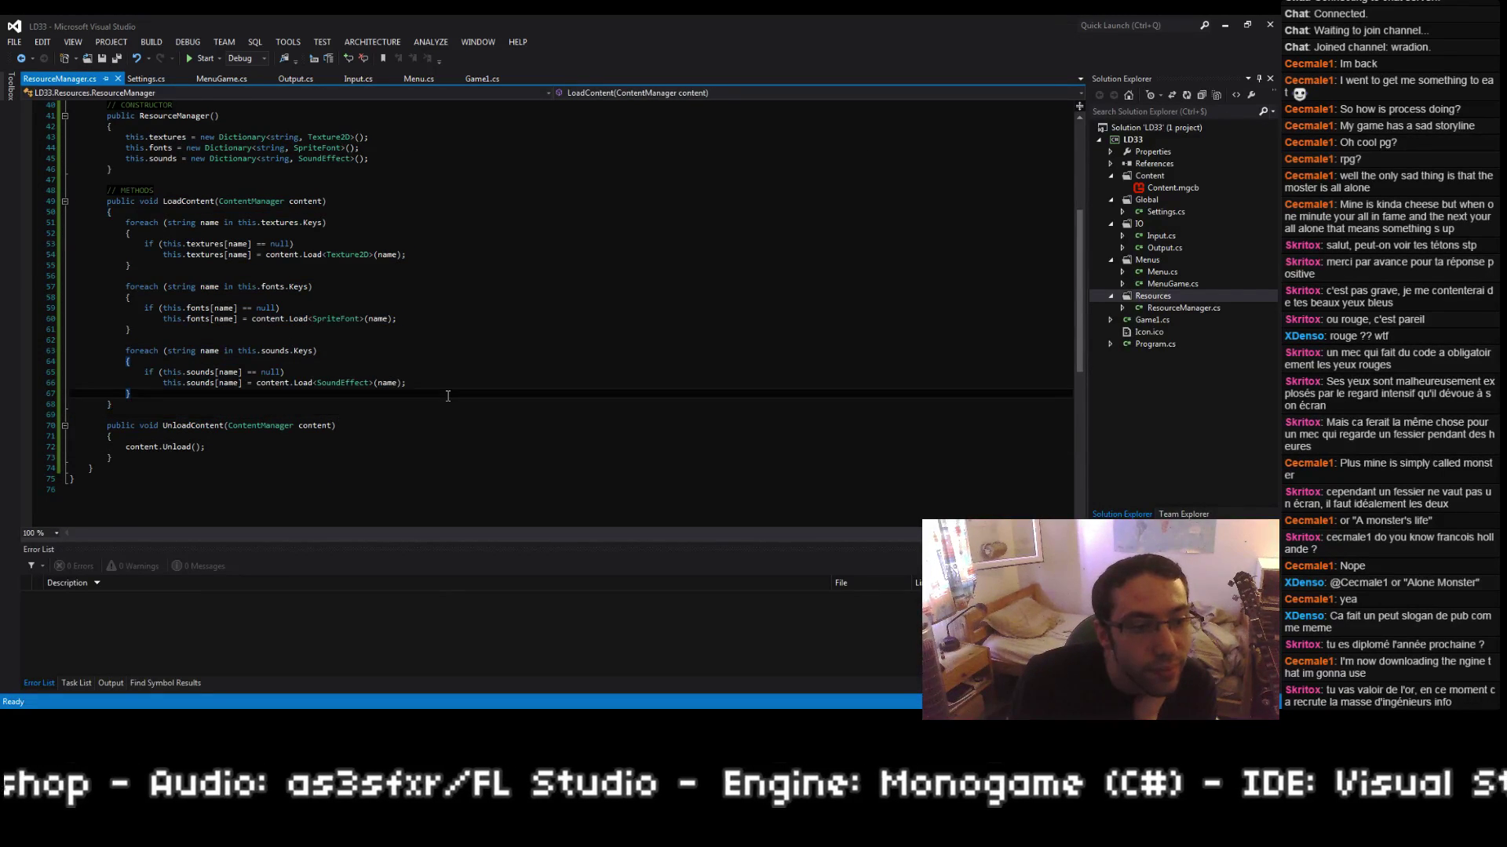
pyautogui.press('Down')
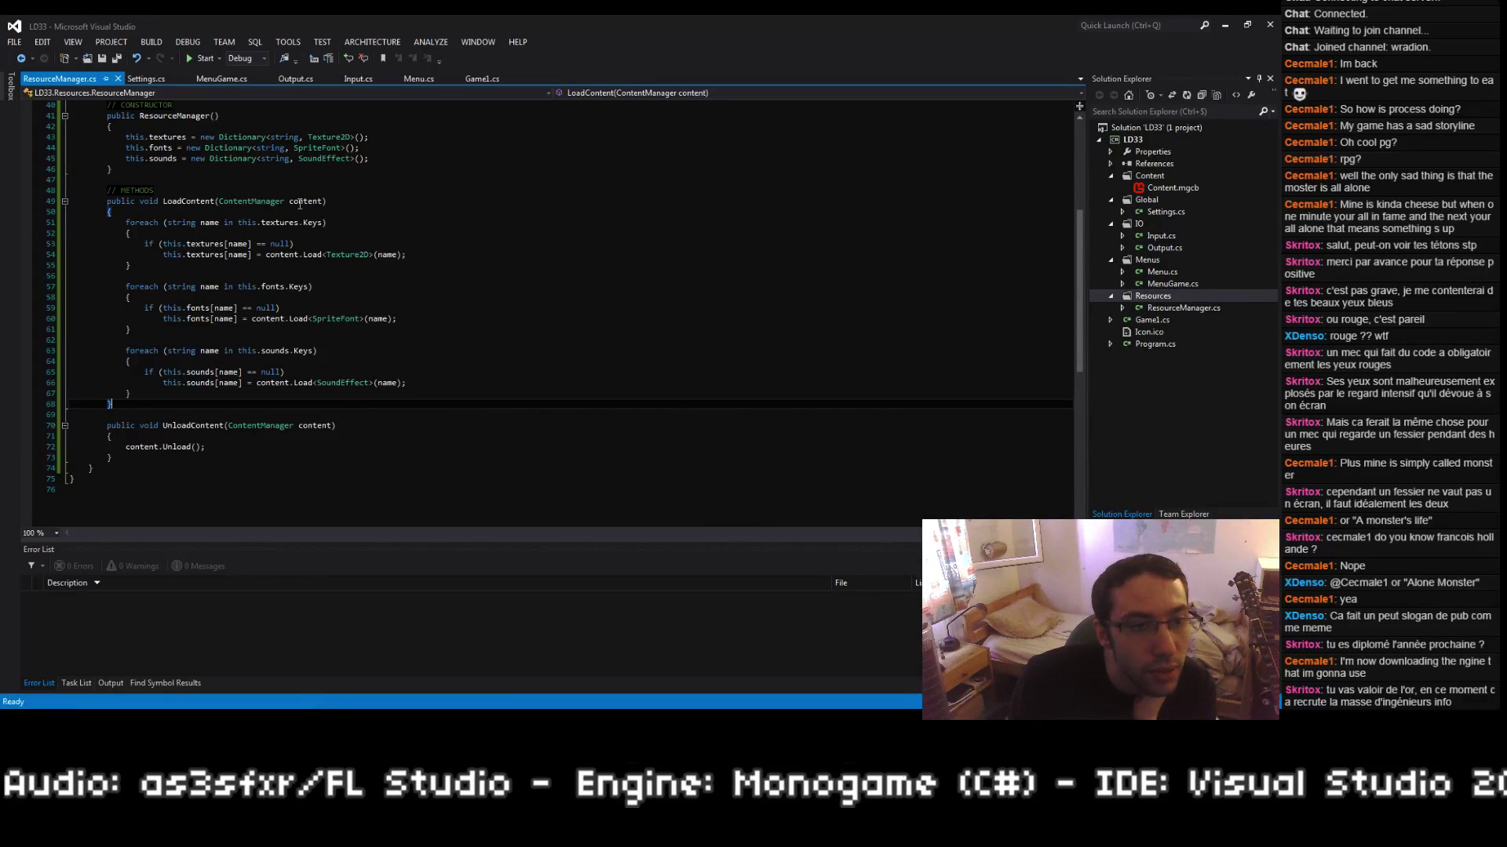
pyautogui.click(265, 201)
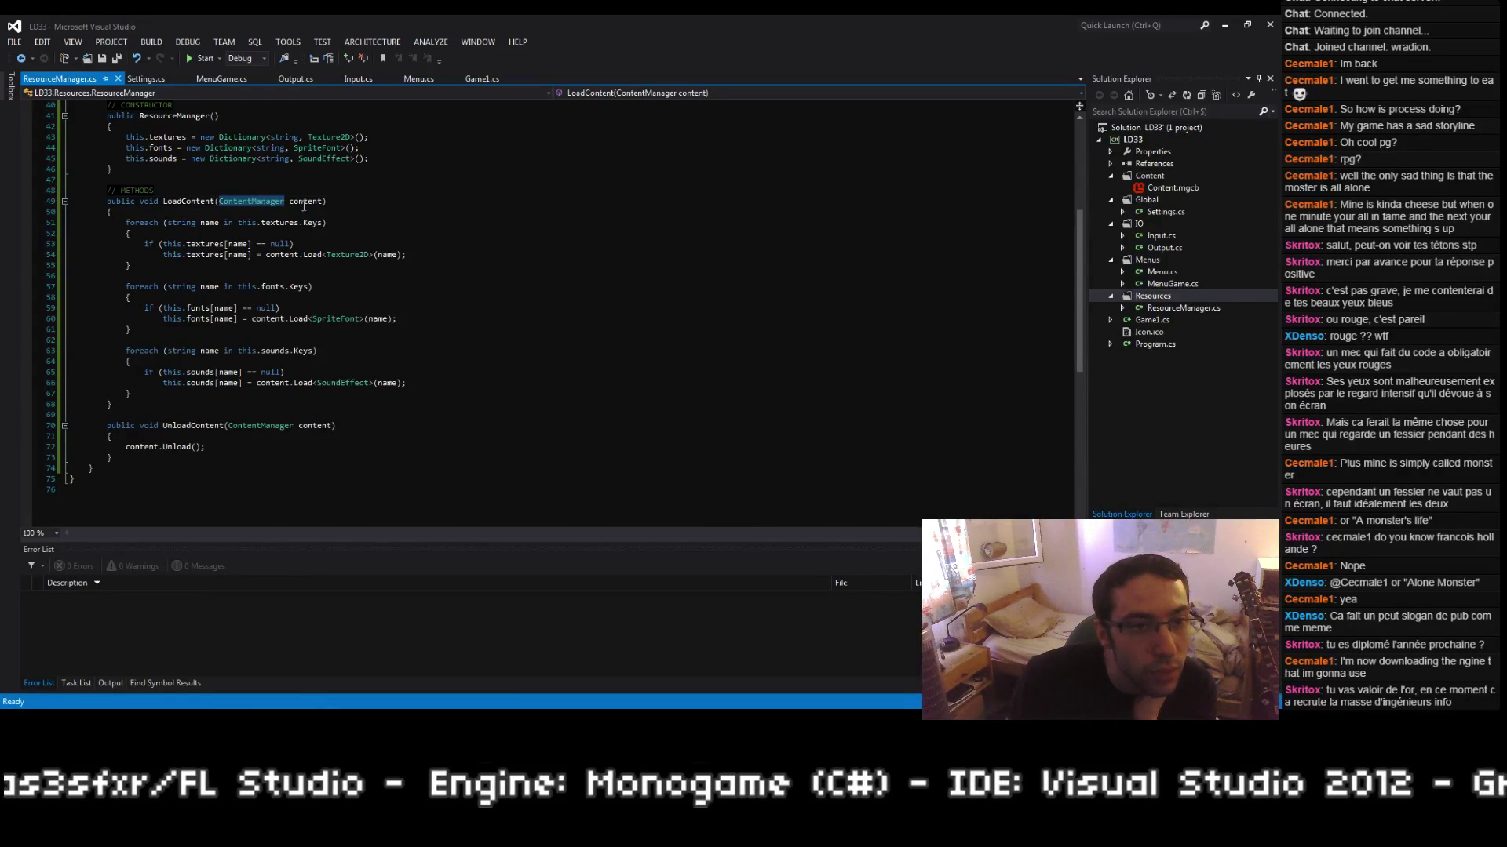
pyautogui.click(305, 202)
pyautogui.doubleClick(306, 202)
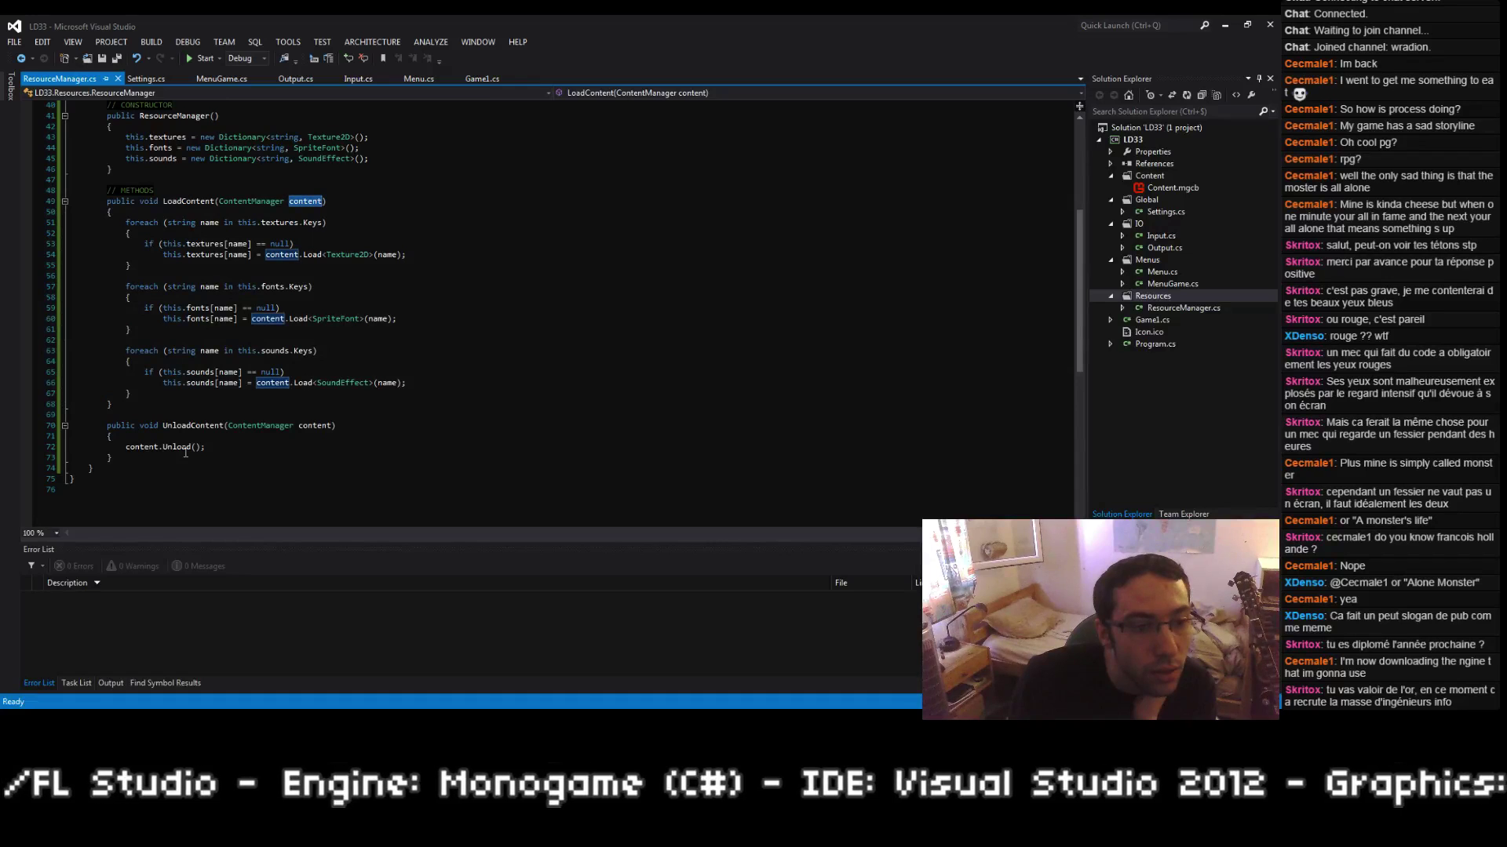
pyautogui.moveTo(228, 426); pyautogui.dragTo(330, 426)
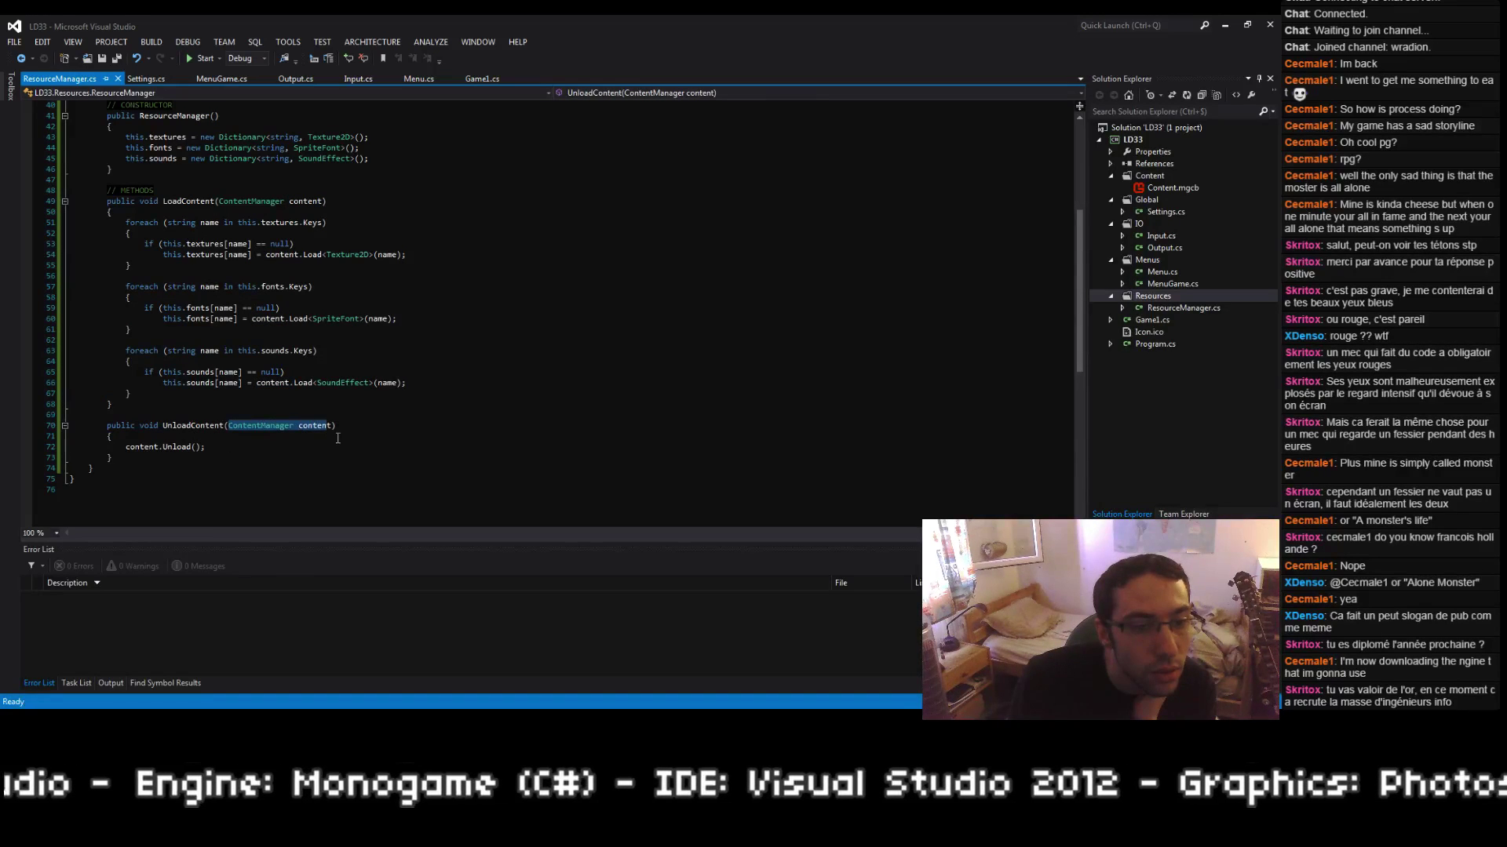
pyautogui.click(336, 449)
pyautogui.scroll(1, 294, 455)
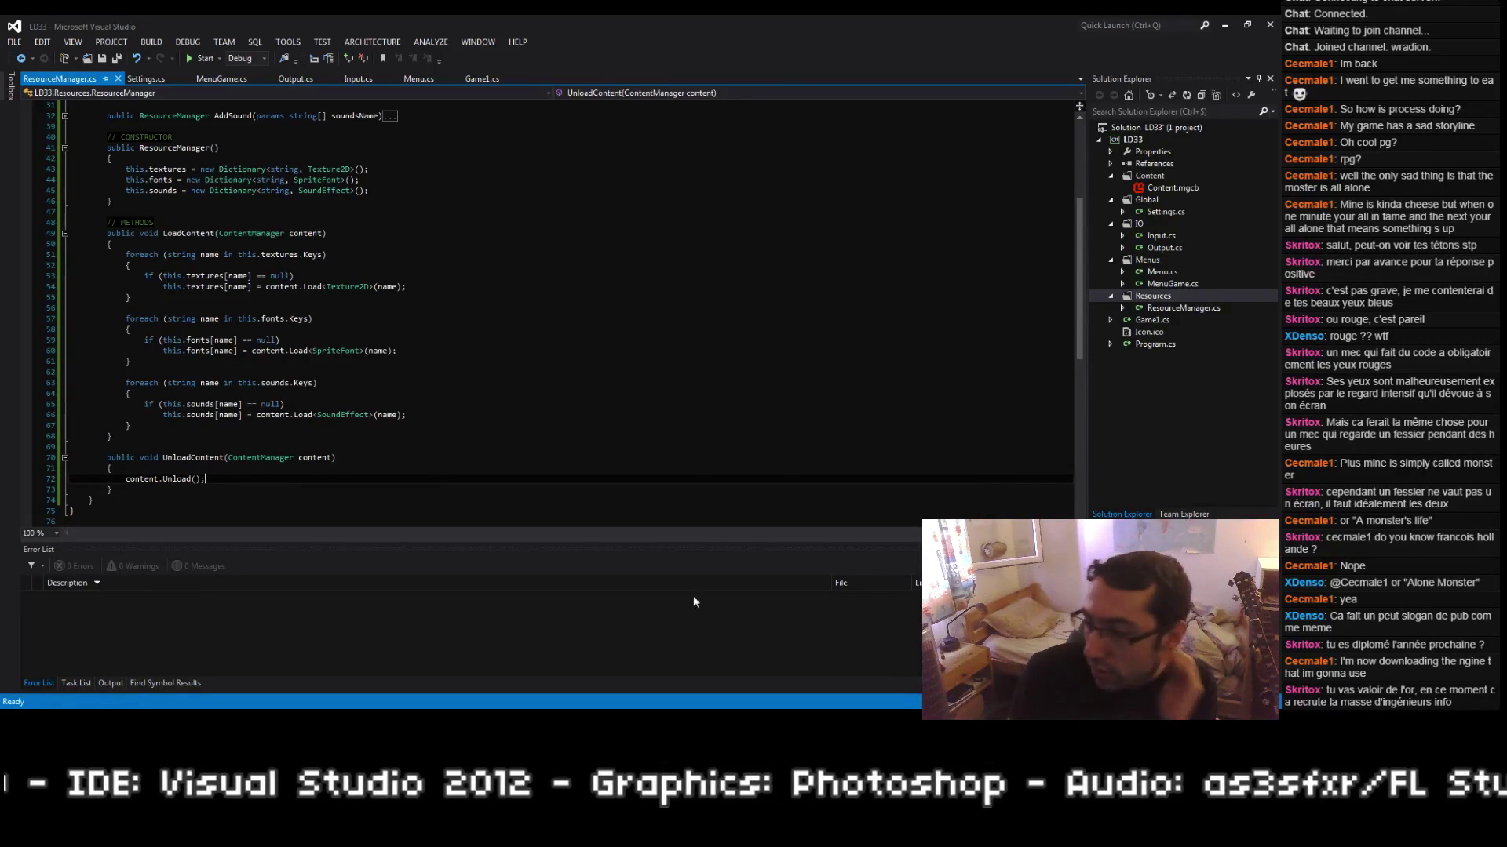
# Step: Save ResourceManager.cs and collapse the LoadContent and UnloadContent methods
pyautogui.hotkey('ctrl', 's')
pyautogui.click(64, 234)
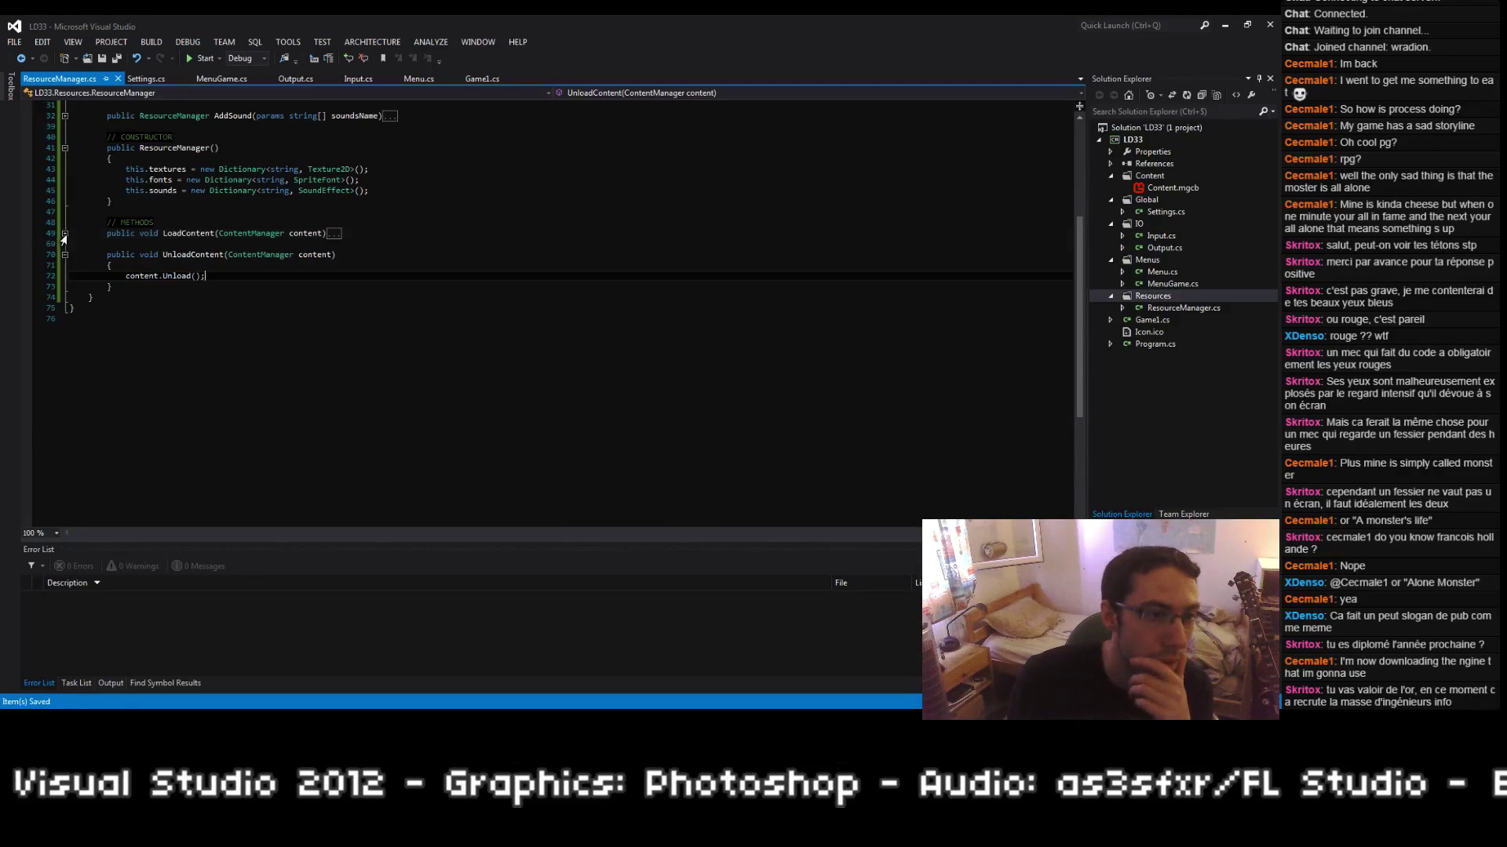
pyautogui.click(64, 254)
pyautogui.scroll(6, 70, 271)
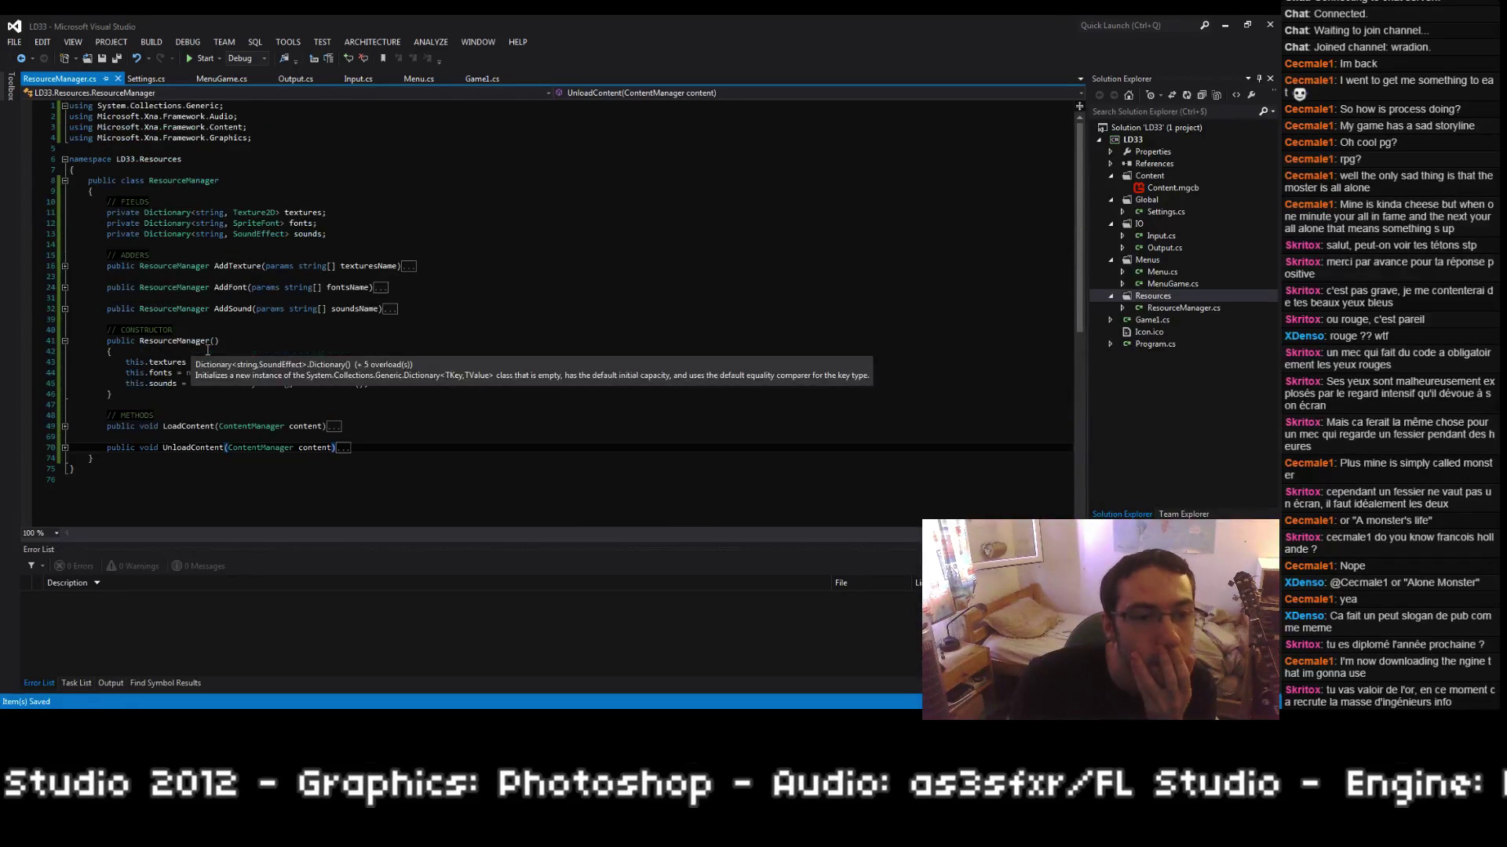
# Step: Remove the blank lines between the collapsed AddTexture, AddFont and AddSound methods
pyautogui.click(149, 287)
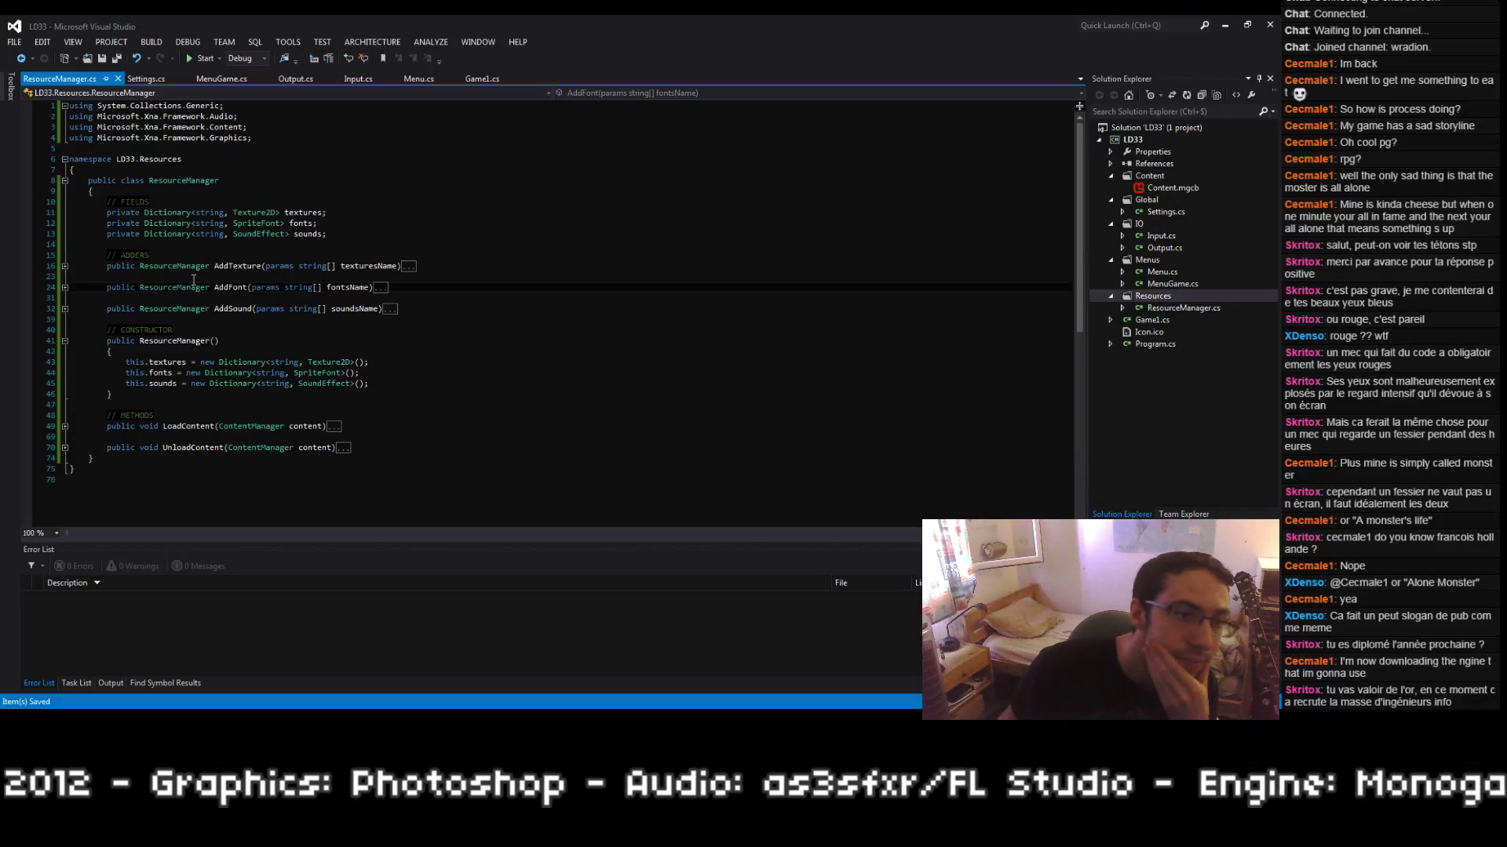
pyautogui.click(193, 277)
pyautogui.press('BackSpace')
pyautogui.press('Down')
pyautogui.press('Down')
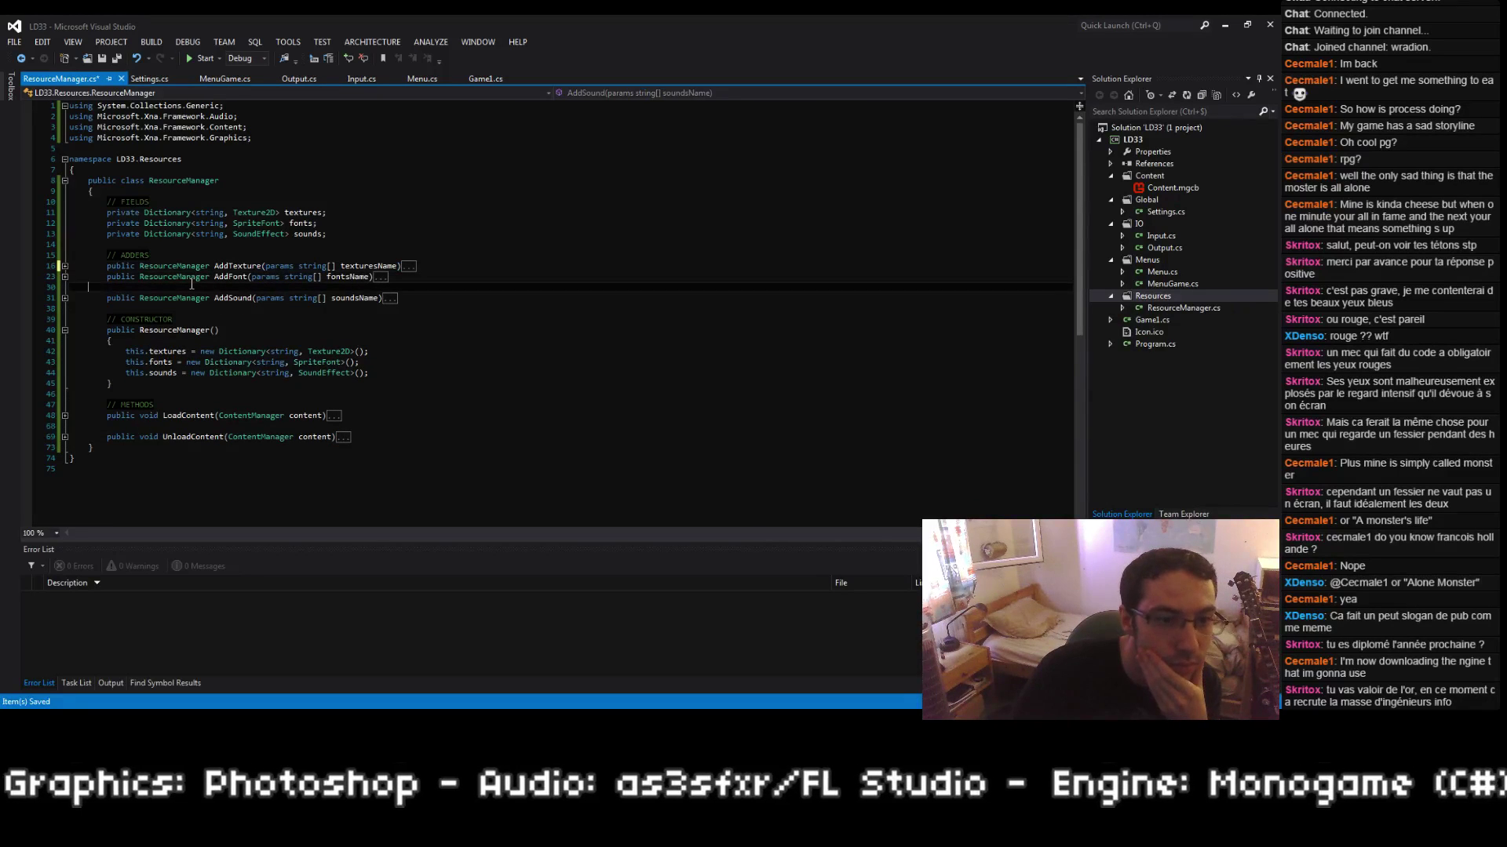
pyautogui.press('BackSpace')
# Step: Remove the blank line between the collapsed LoadContent and UnloadContent methods and save the file
pyautogui.press('Down')
pyautogui.press('Down')
pyautogui.press('Down')
pyautogui.press('Down')
pyautogui.press('Down')
pyautogui.press('Down')
pyautogui.press('Down')
pyautogui.press('Down')
pyautogui.press('Down')
pyautogui.press('Down')
pyautogui.press('Down')
pyautogui.press('Down')
pyautogui.press('Down')
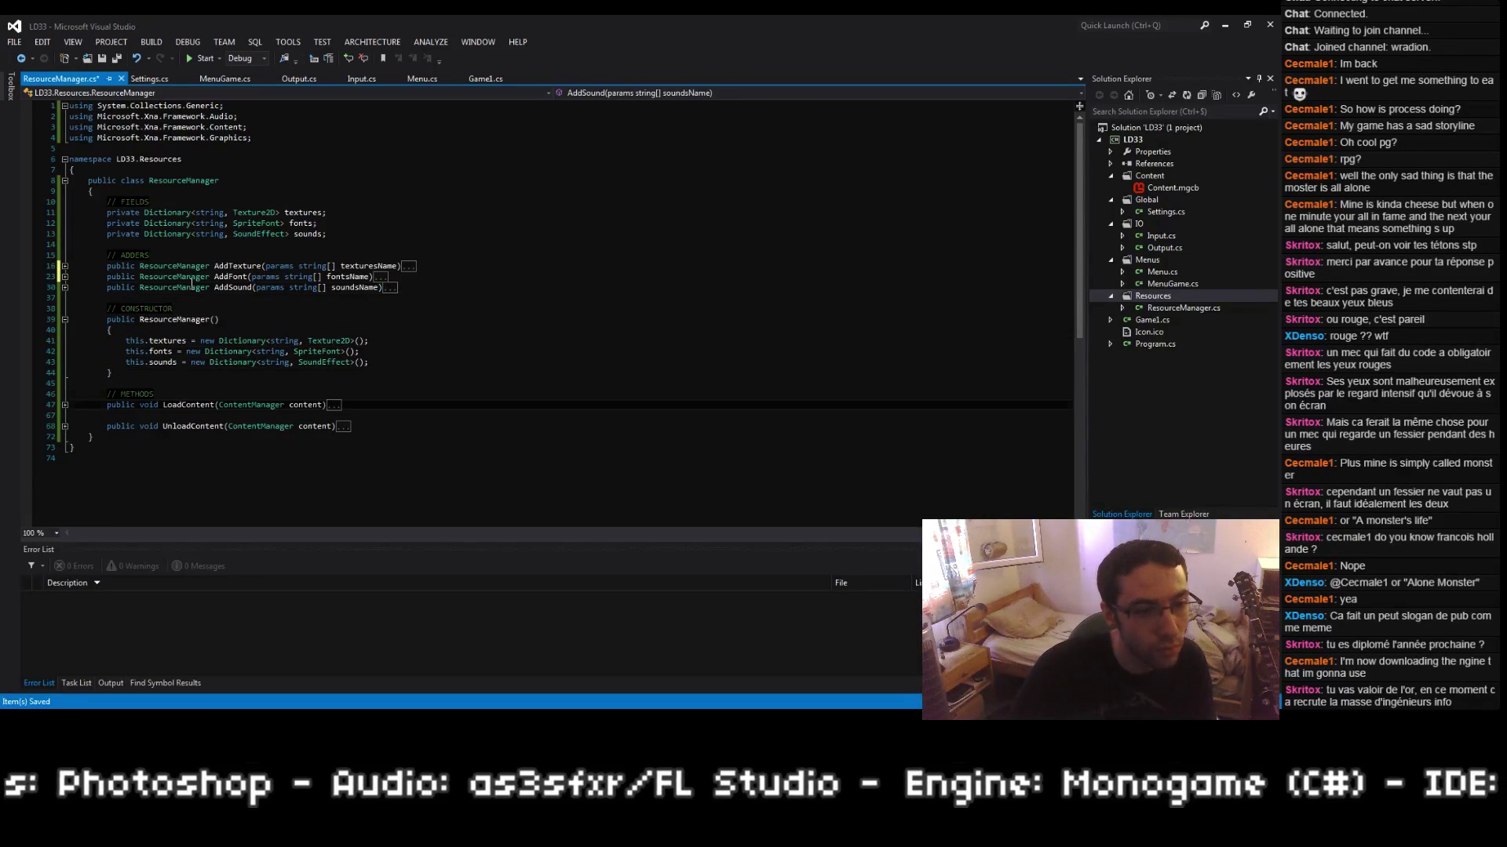
pyautogui.press('Up')
pyautogui.press('Up')
pyautogui.press('Delete')
pyautogui.hotkey('ctrl', 's')
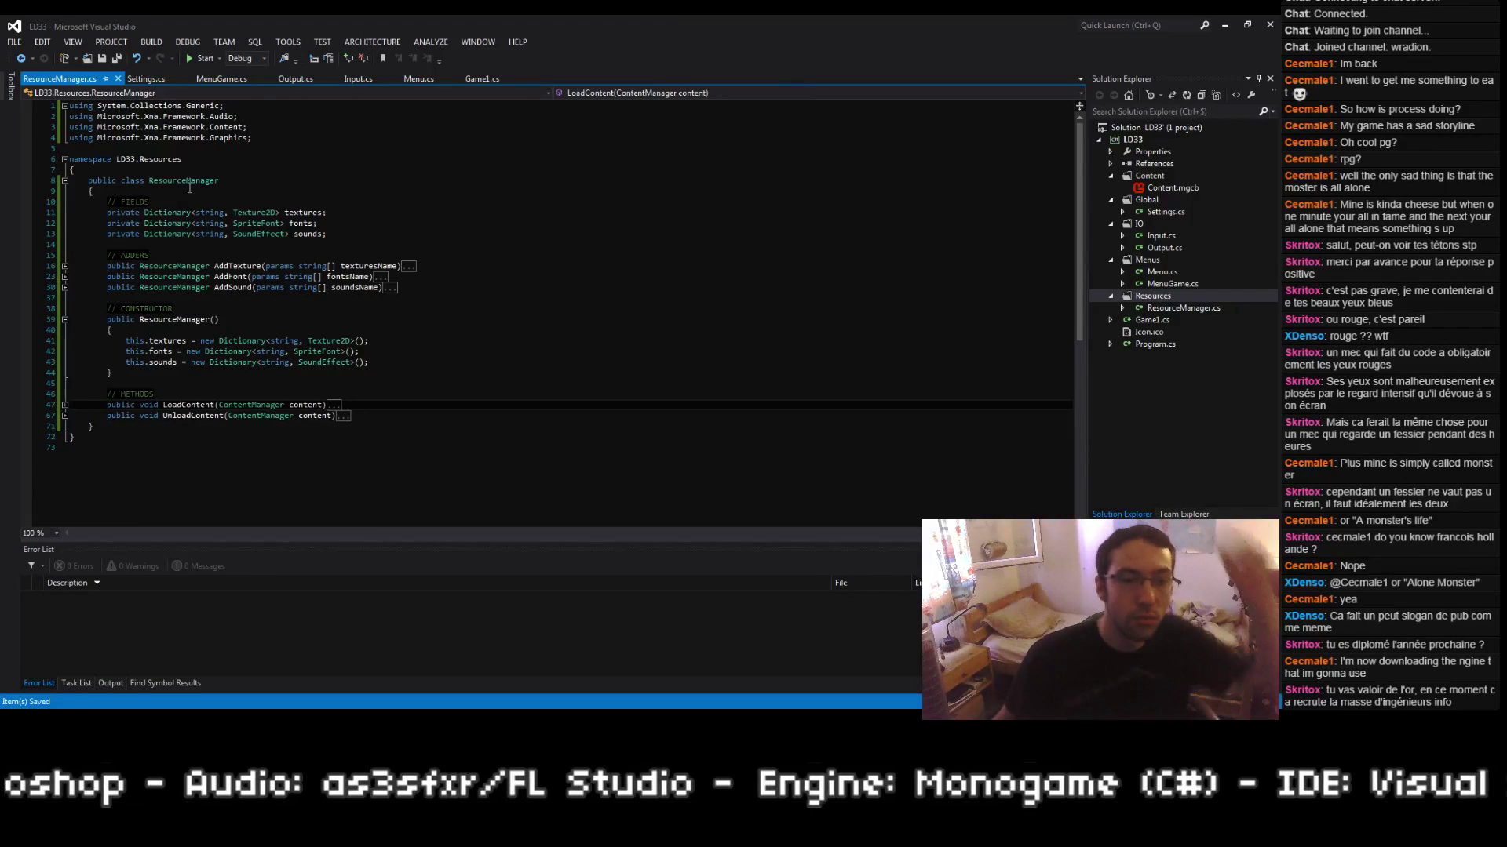
# Step: In Menu.cs, add the field protected ResourceManager resources; under FIELDS with the using LD33.Resources directive, and save the file
pyautogui.click(418, 78)
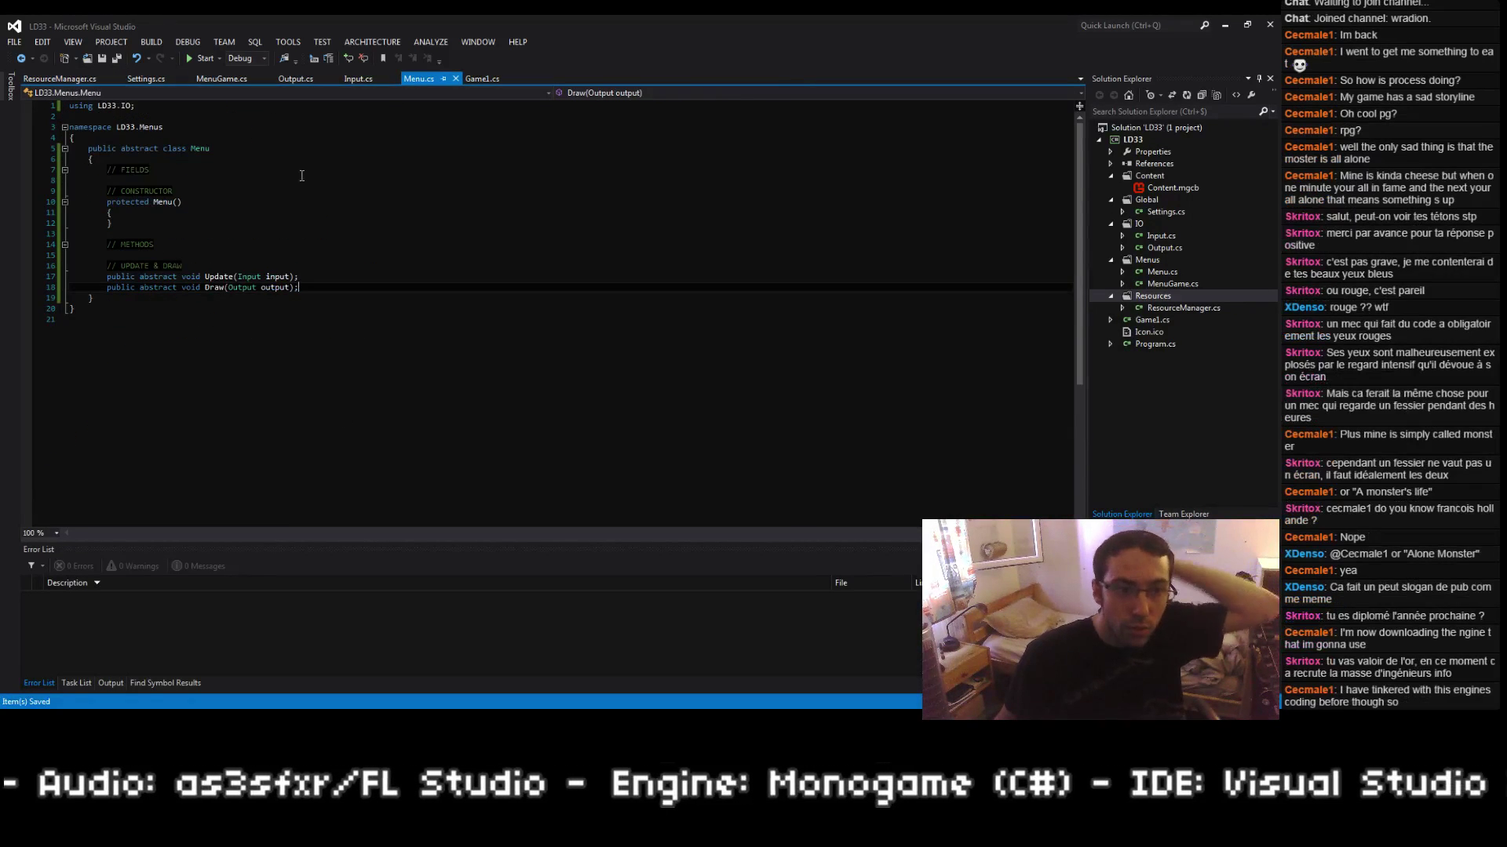
pyautogui.click(272, 168)
pyautogui.press('Return')
pyautogui.write('prote')
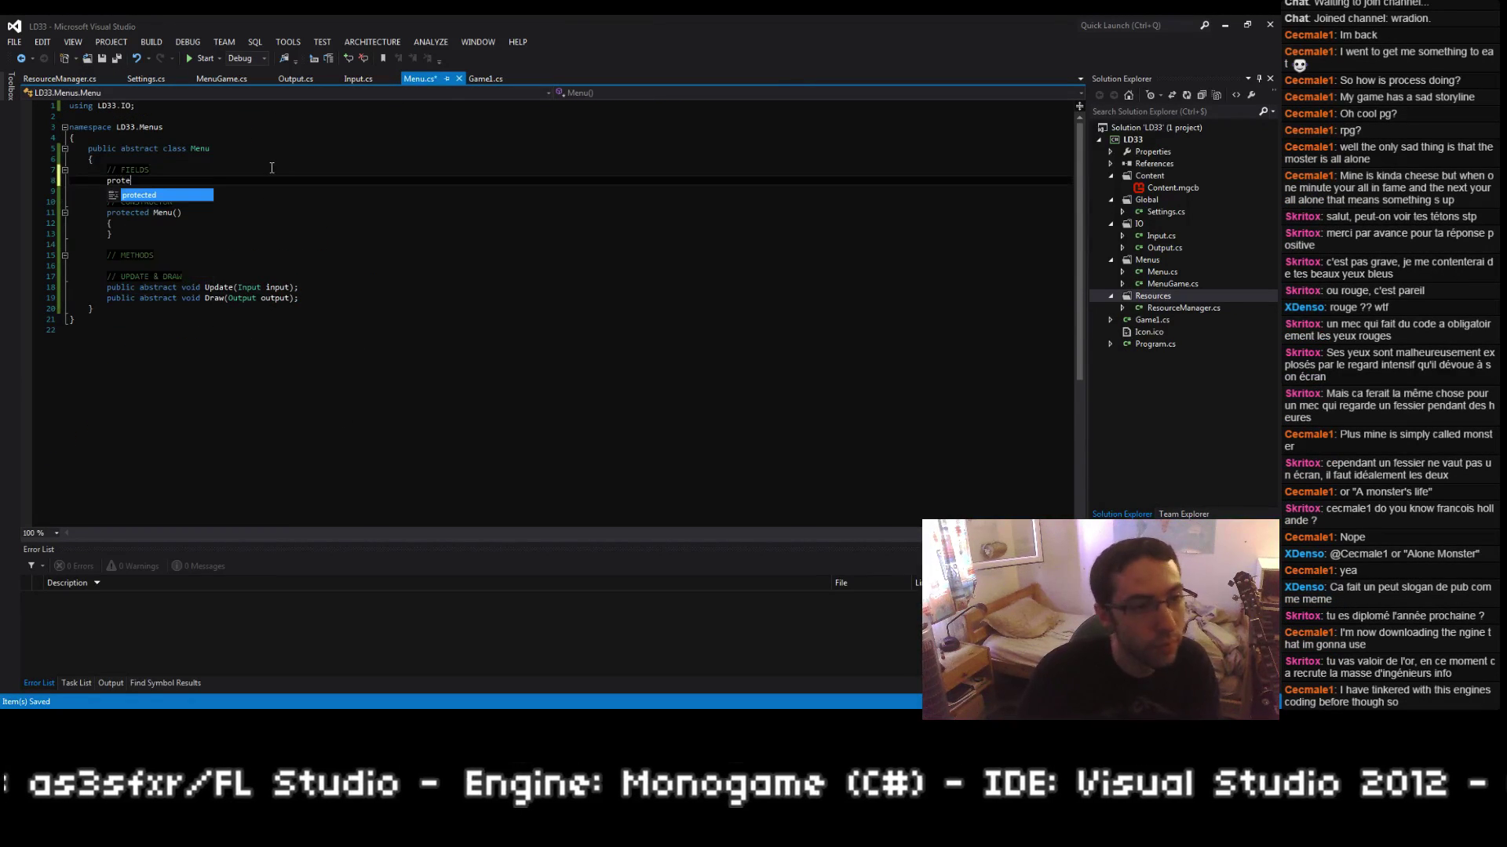
pyautogui.write('cted S')
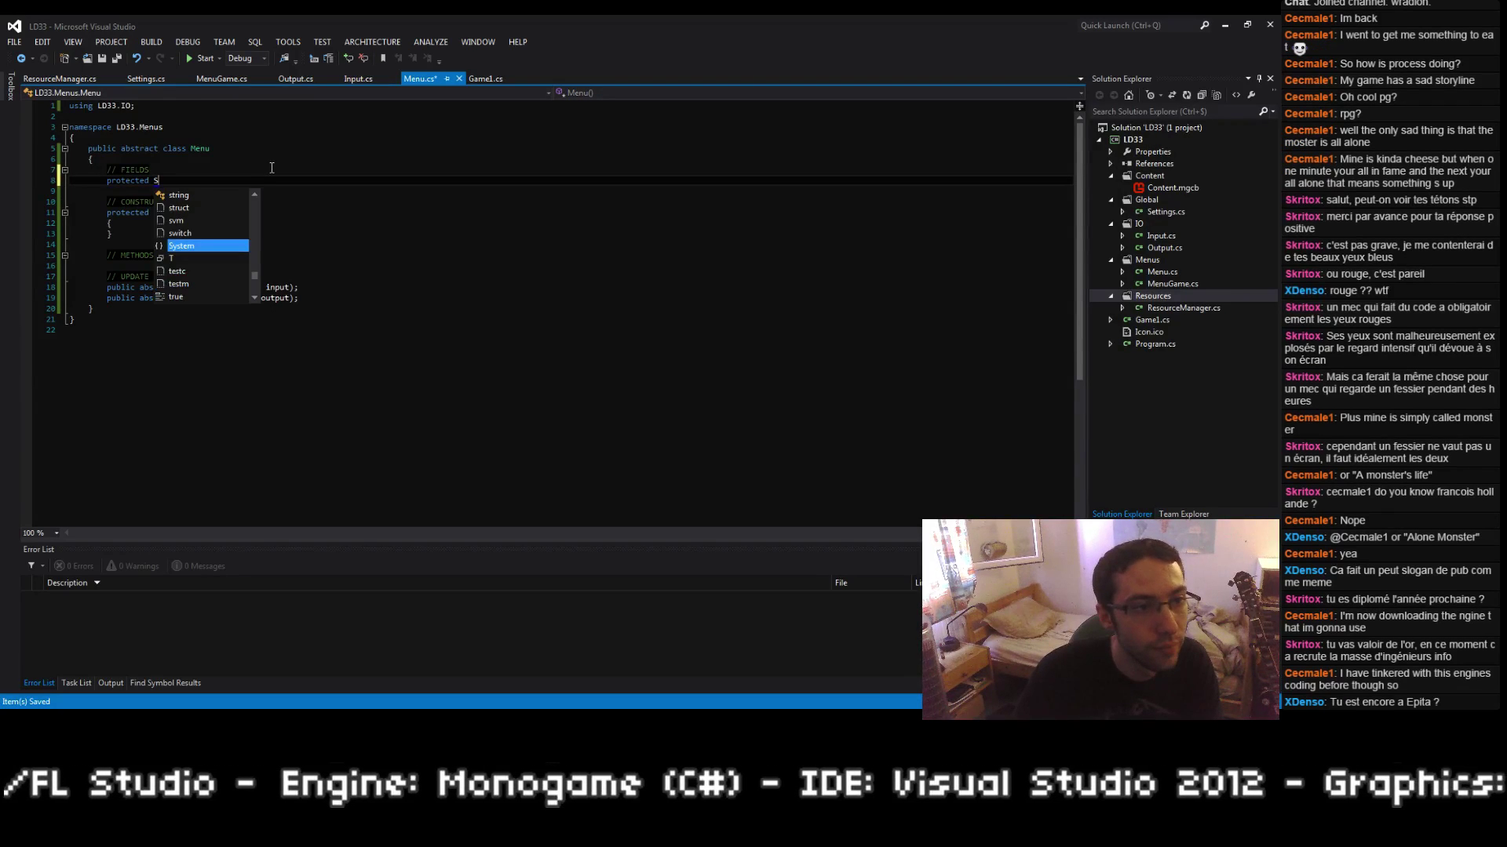
pyautogui.press('BackSpace')
pyautogui.write('ResourceManager')
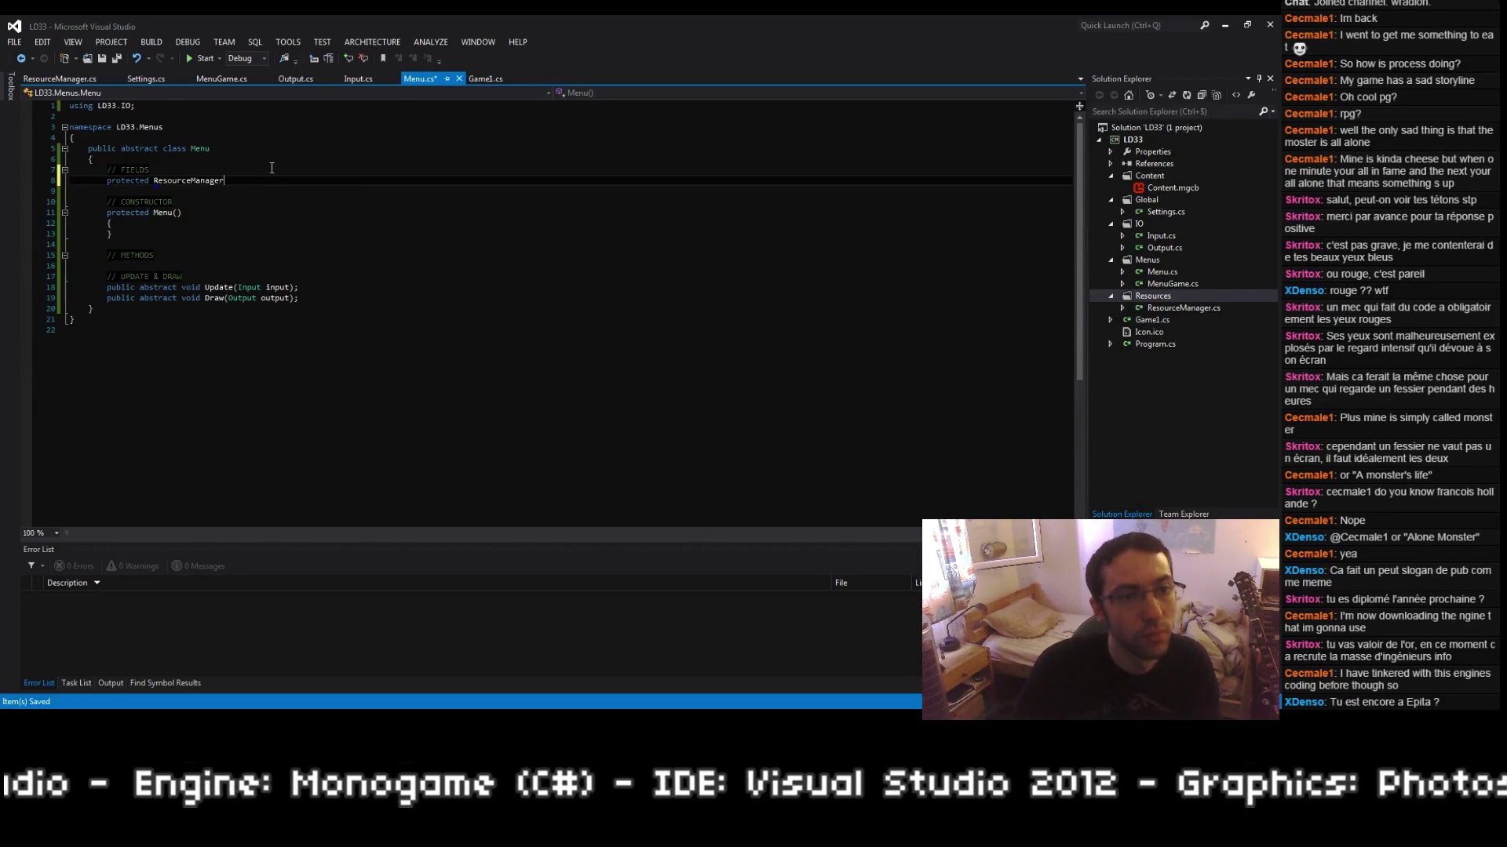
pyautogui.hotkey('ctrl', '.')
pyautogui.press('Return')
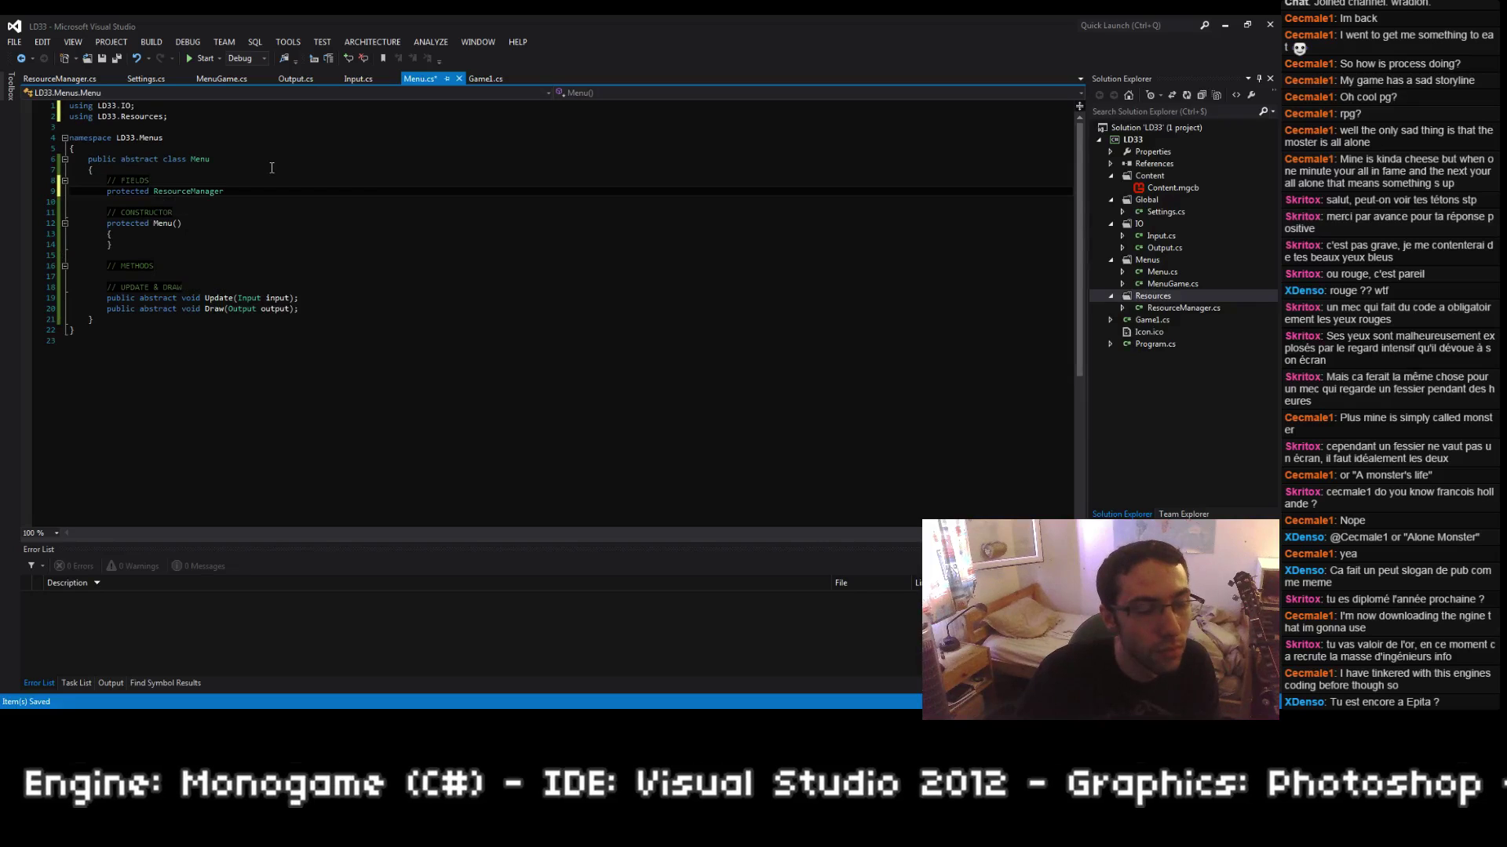
pyautogui.write('resources;')
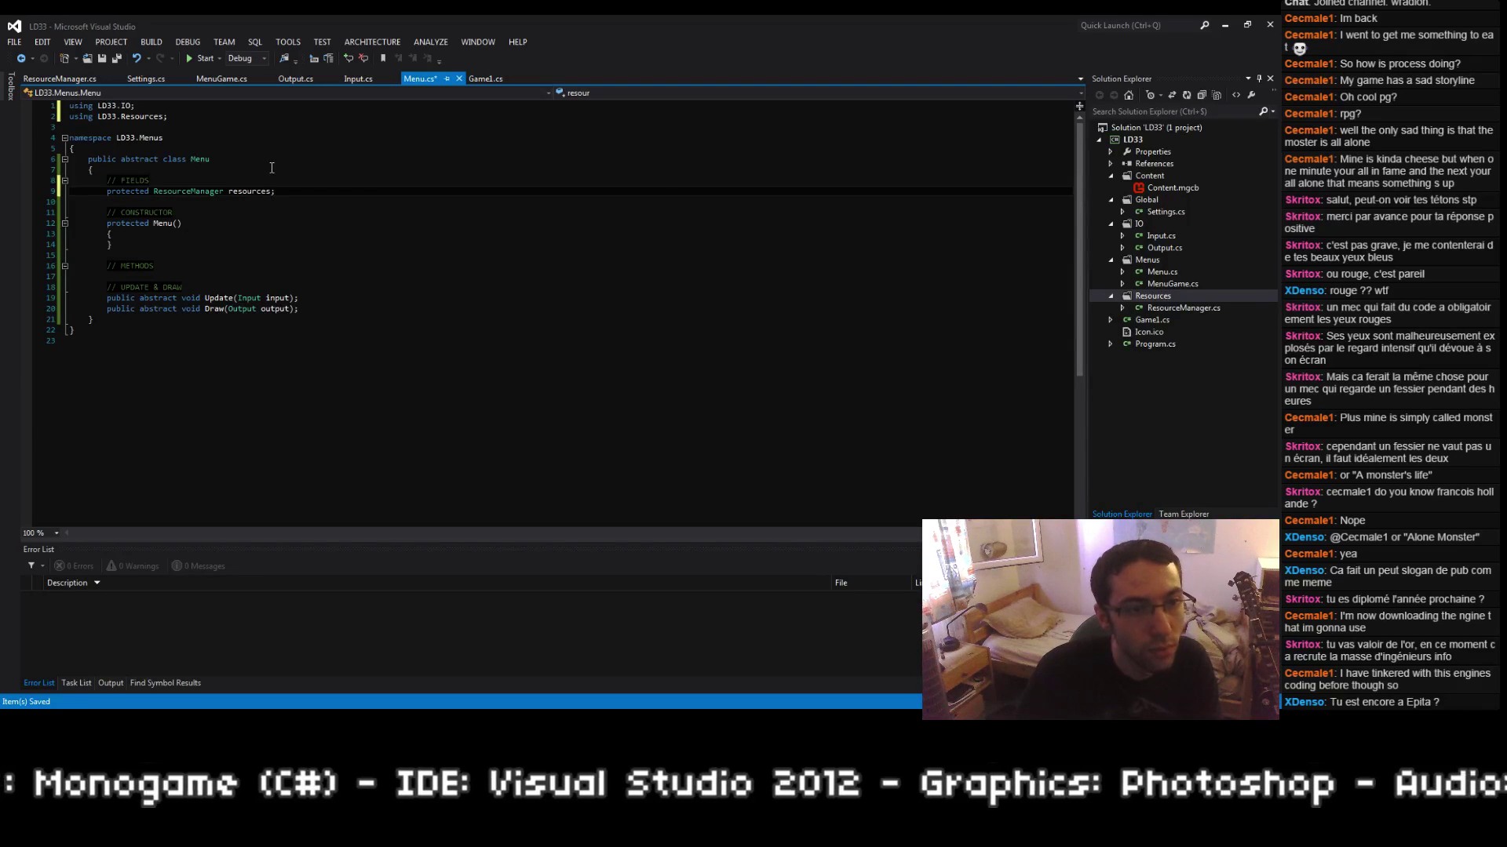
pyautogui.hotkey('ctrl', 's')
# Step: Initialise the field in the Menu constructor with this.resources = new ResourceManager(); and save the file
pyautogui.press('Down')
pyautogui.press('Down')
pyautogui.press('Down')
pyautogui.press('Down')
pyautogui.press('Down')
pyautogui.press('Down')
pyautogui.press('Down')
pyautogui.press('Down')
pyautogui.press('Down')
pyautogui.press('Down')
pyautogui.press('Down')
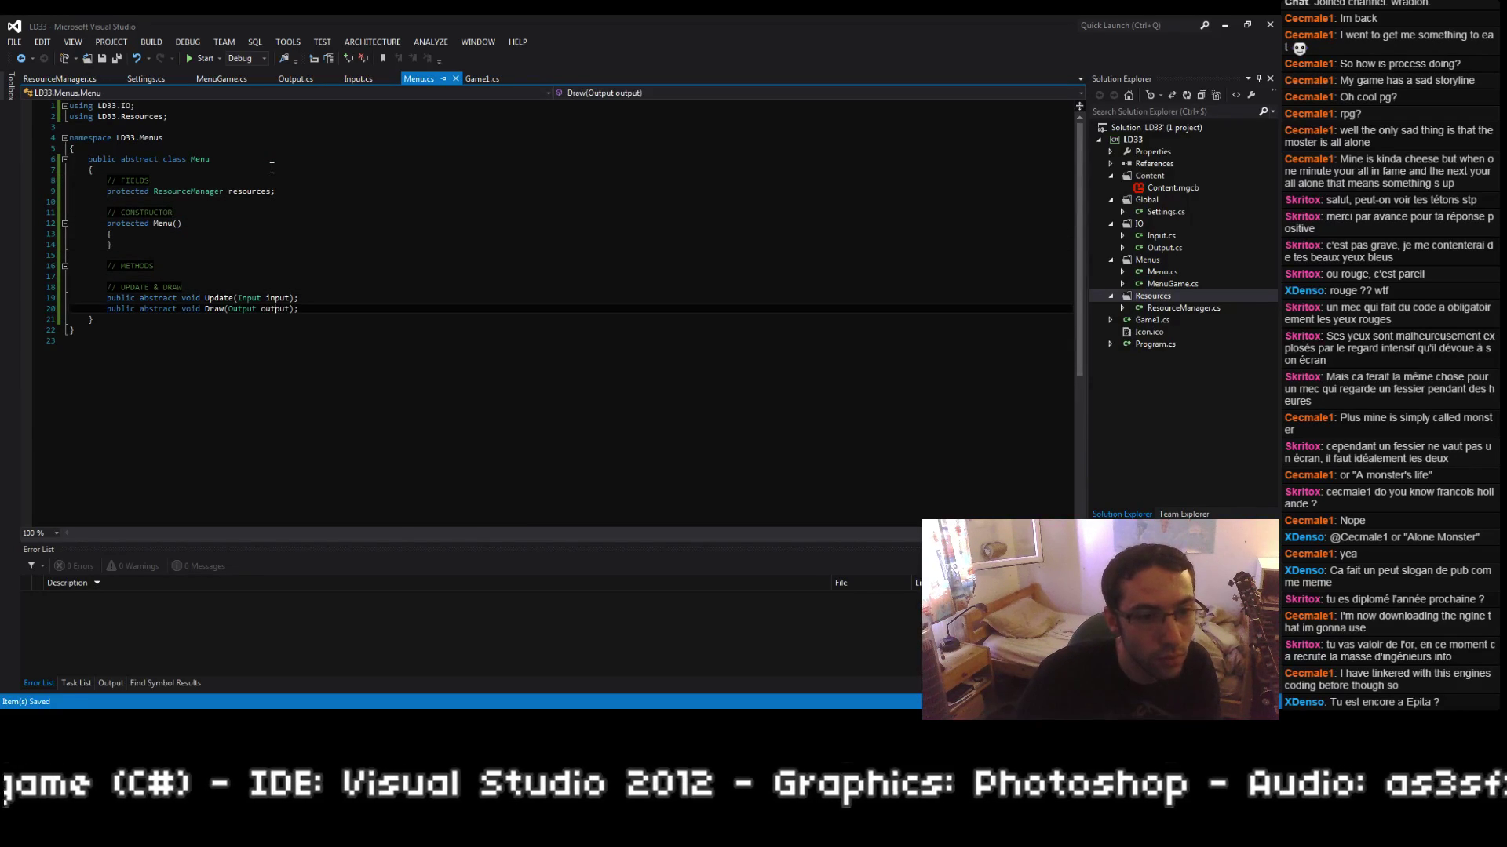
pyautogui.press('End')
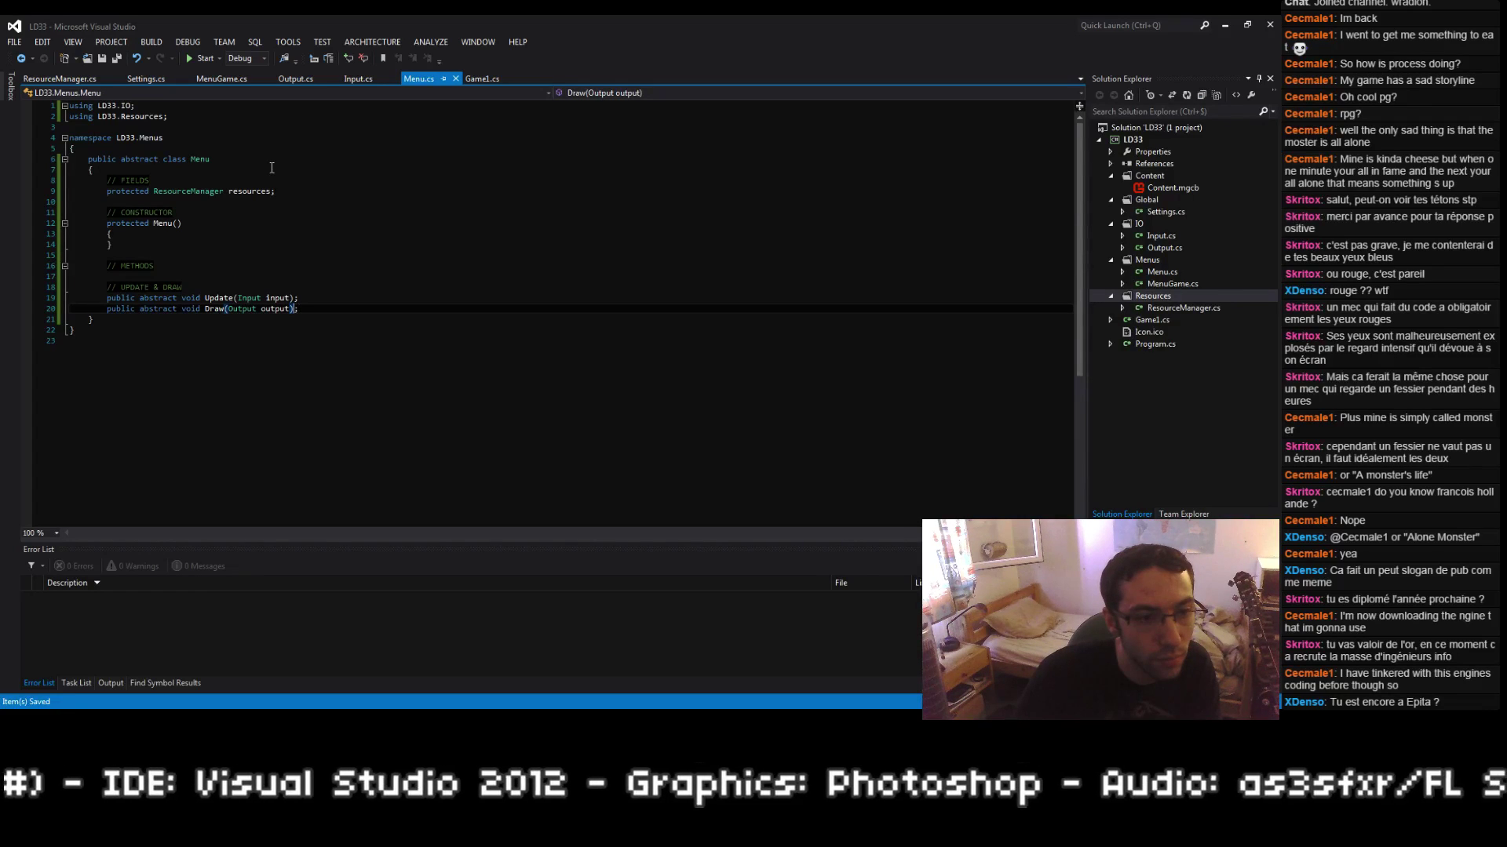
pyautogui.press('Up')
pyautogui.press('Up')
pyautogui.press('Up')
pyautogui.press('Up')
pyautogui.press('Up')
pyautogui.press('Up')
pyautogui.press('Up')
pyautogui.press('Up')
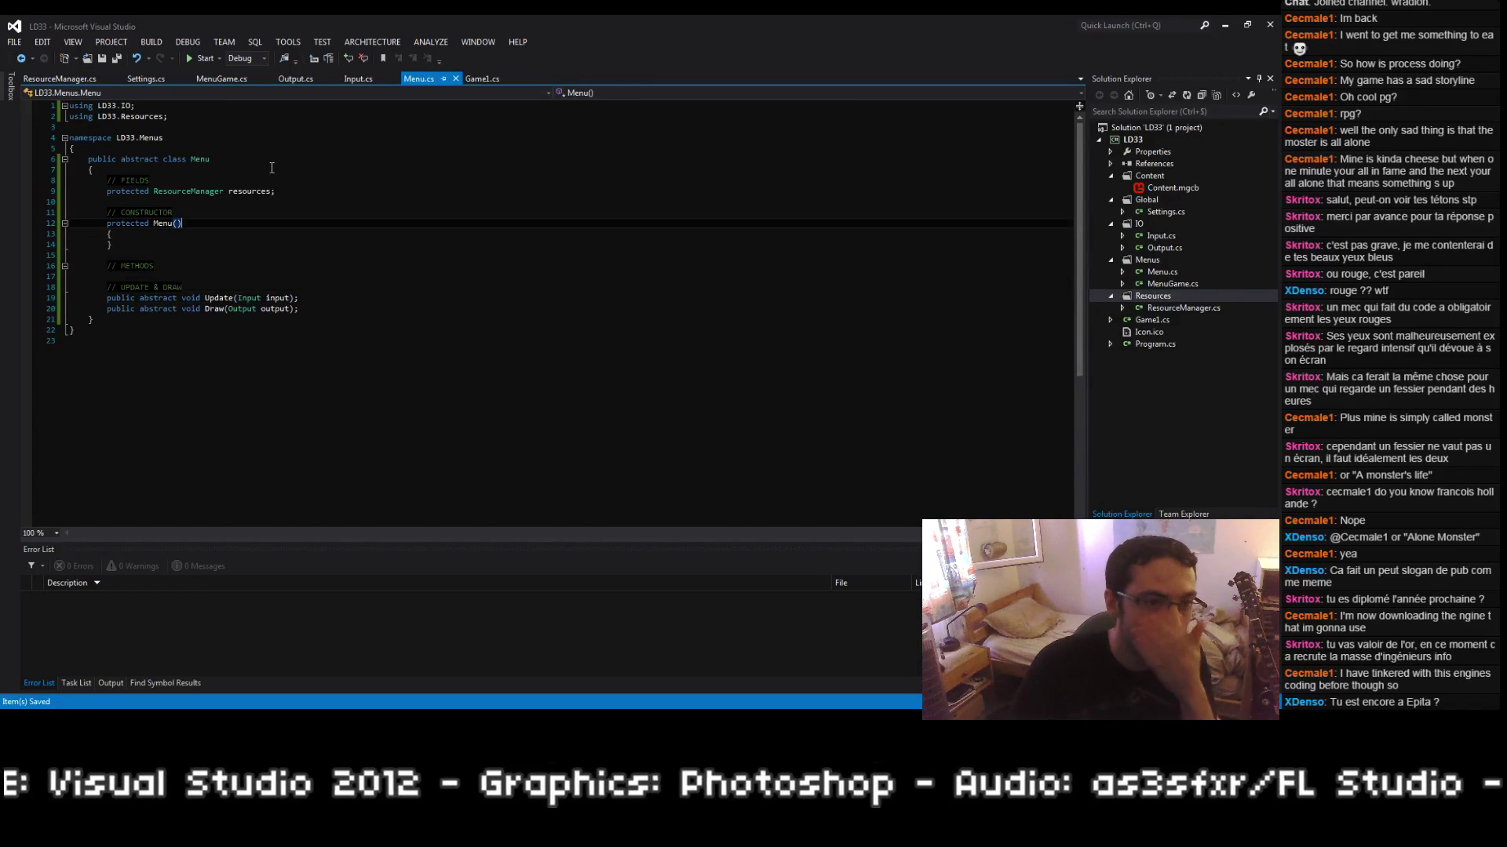
pyautogui.press('Down')
pyautogui.press('Return')
pyautogui.write('th')
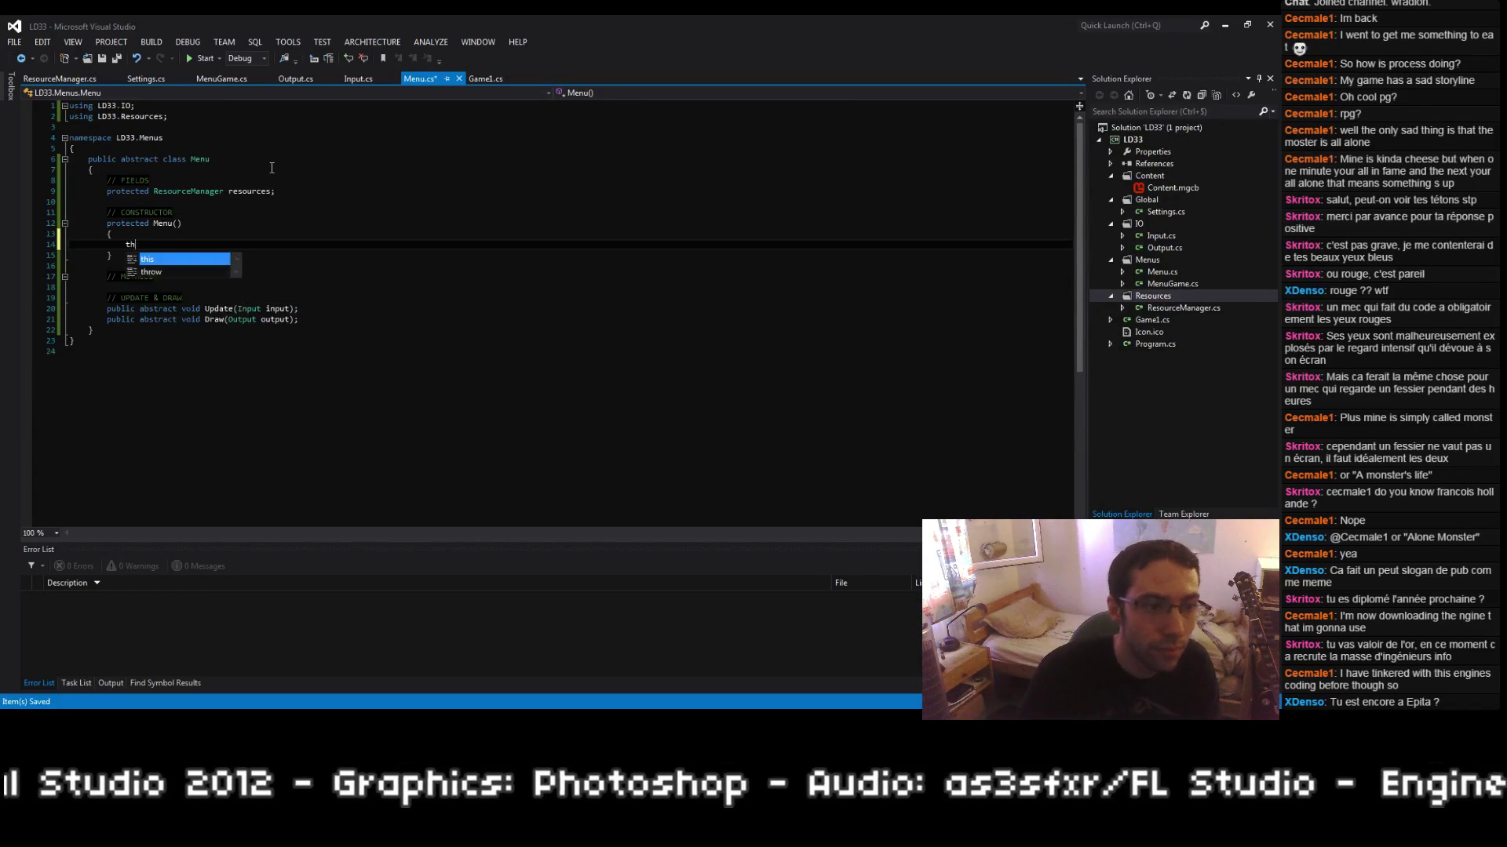
pyautogui.write('is.resources = new ResourceManager();')
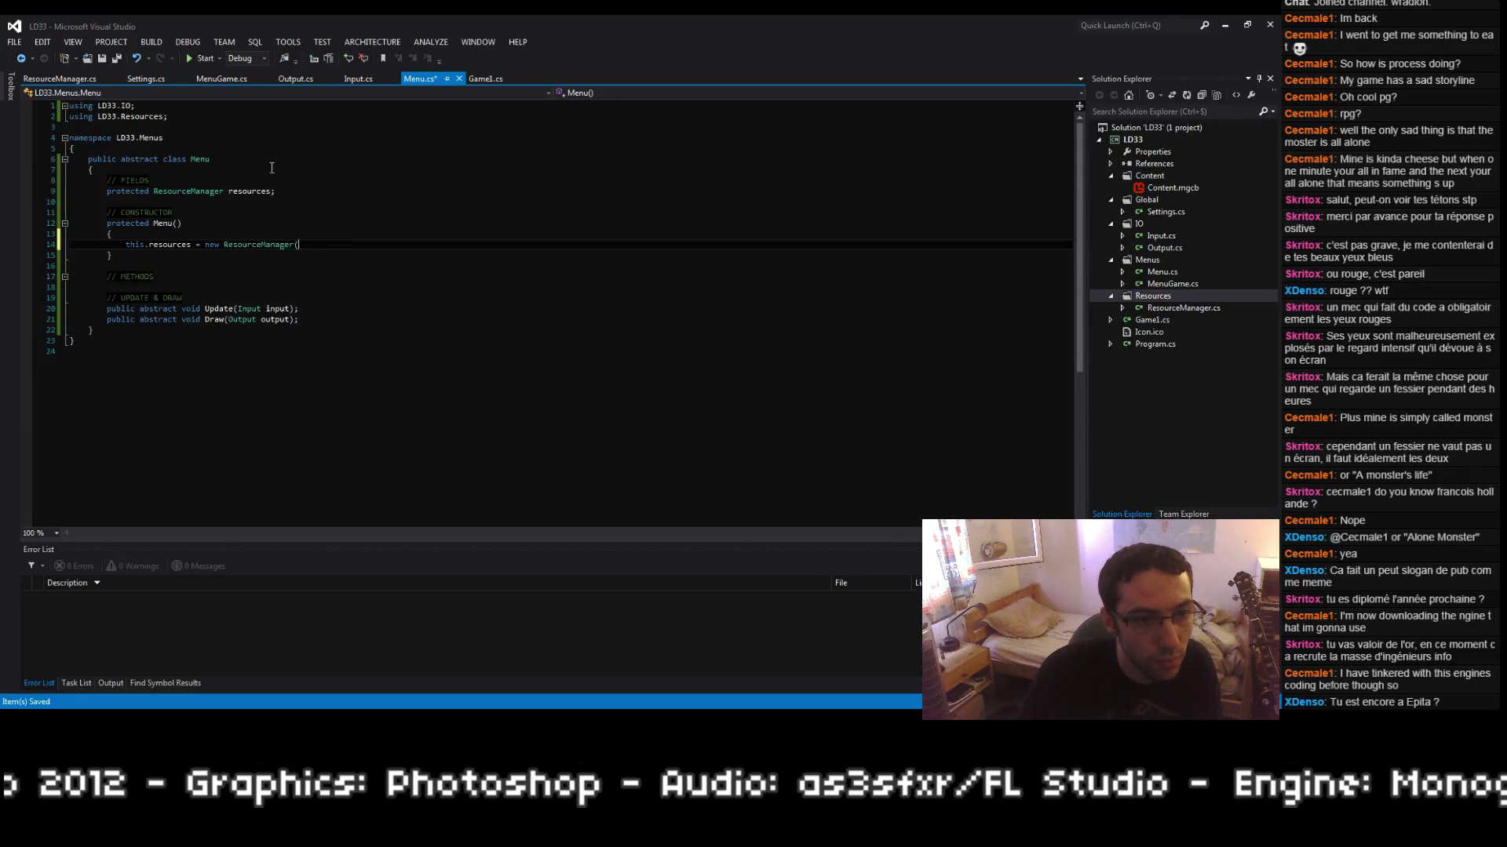
pyautogui.hotkey('ctrl', 's')
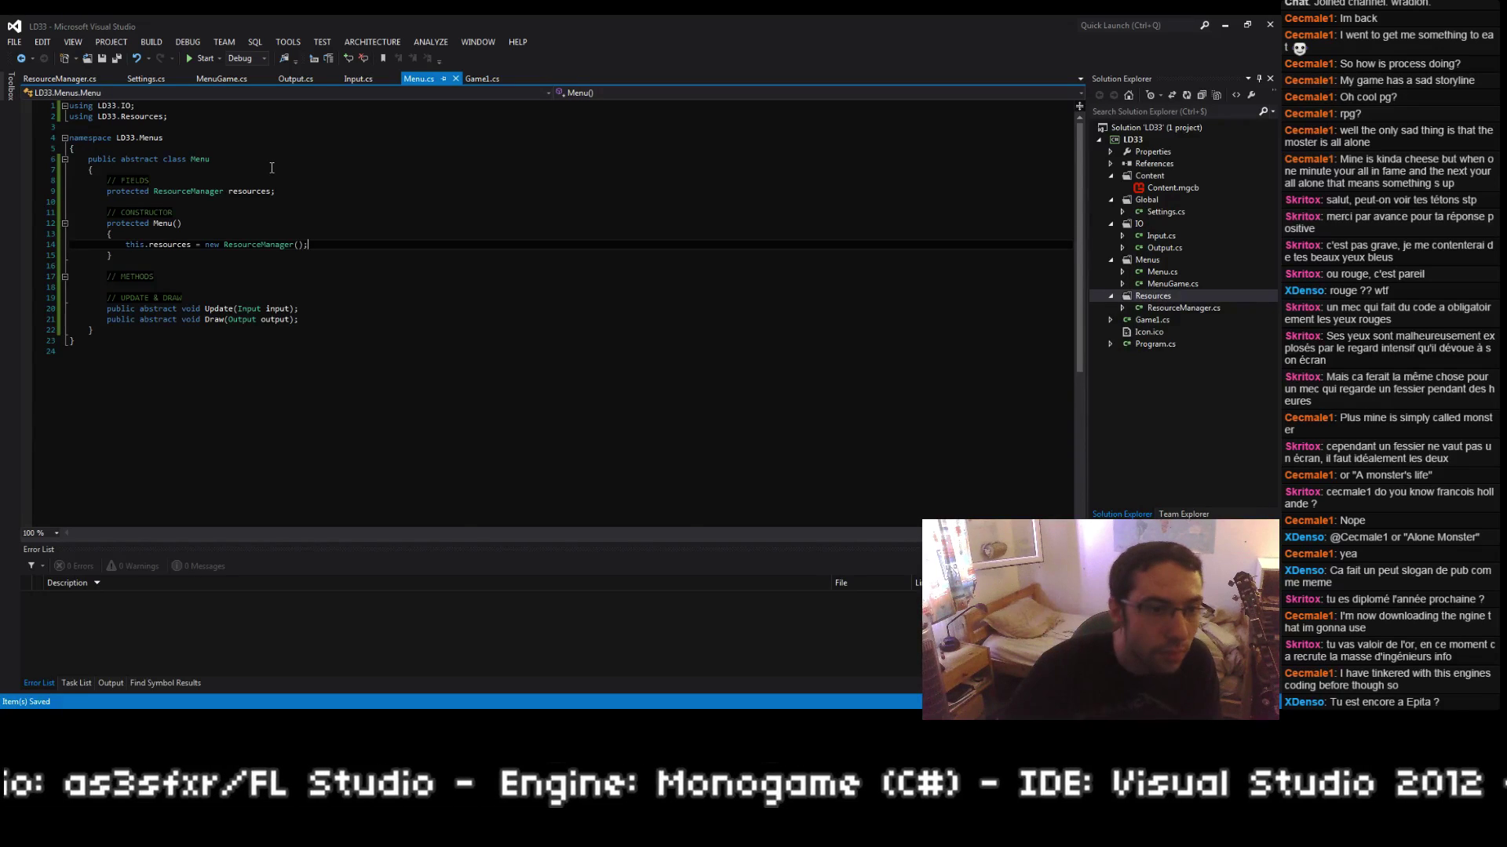
# Step: Under METHODS in the Menu class, begin a protected abstract method declaration with the return type string[]
pyautogui.press('Down')
pyautogui.press('Down')
pyautogui.press('Down')
pyautogui.press('Return')
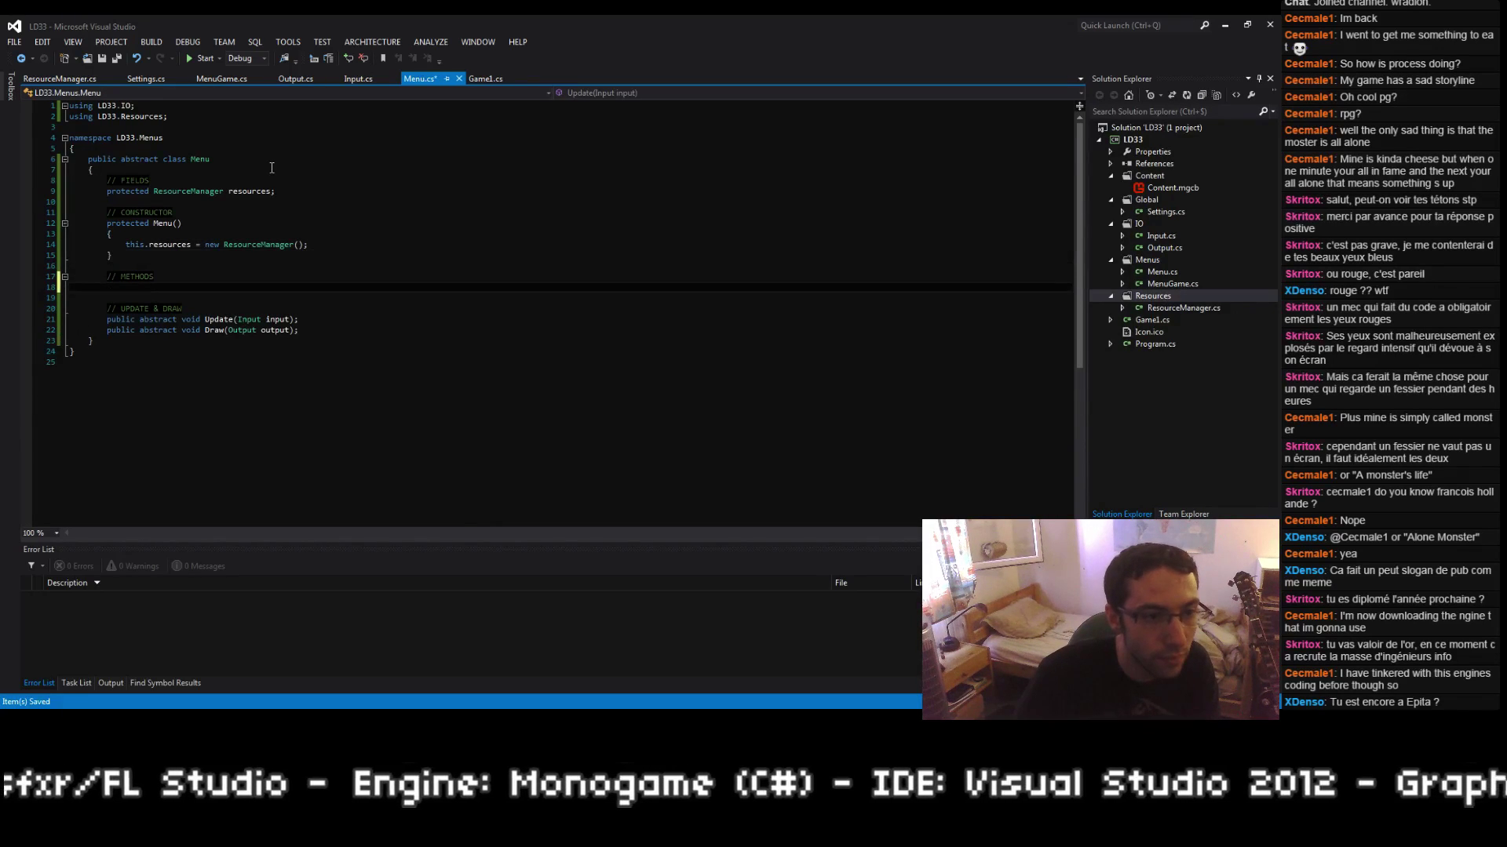
pyautogui.write('pro')
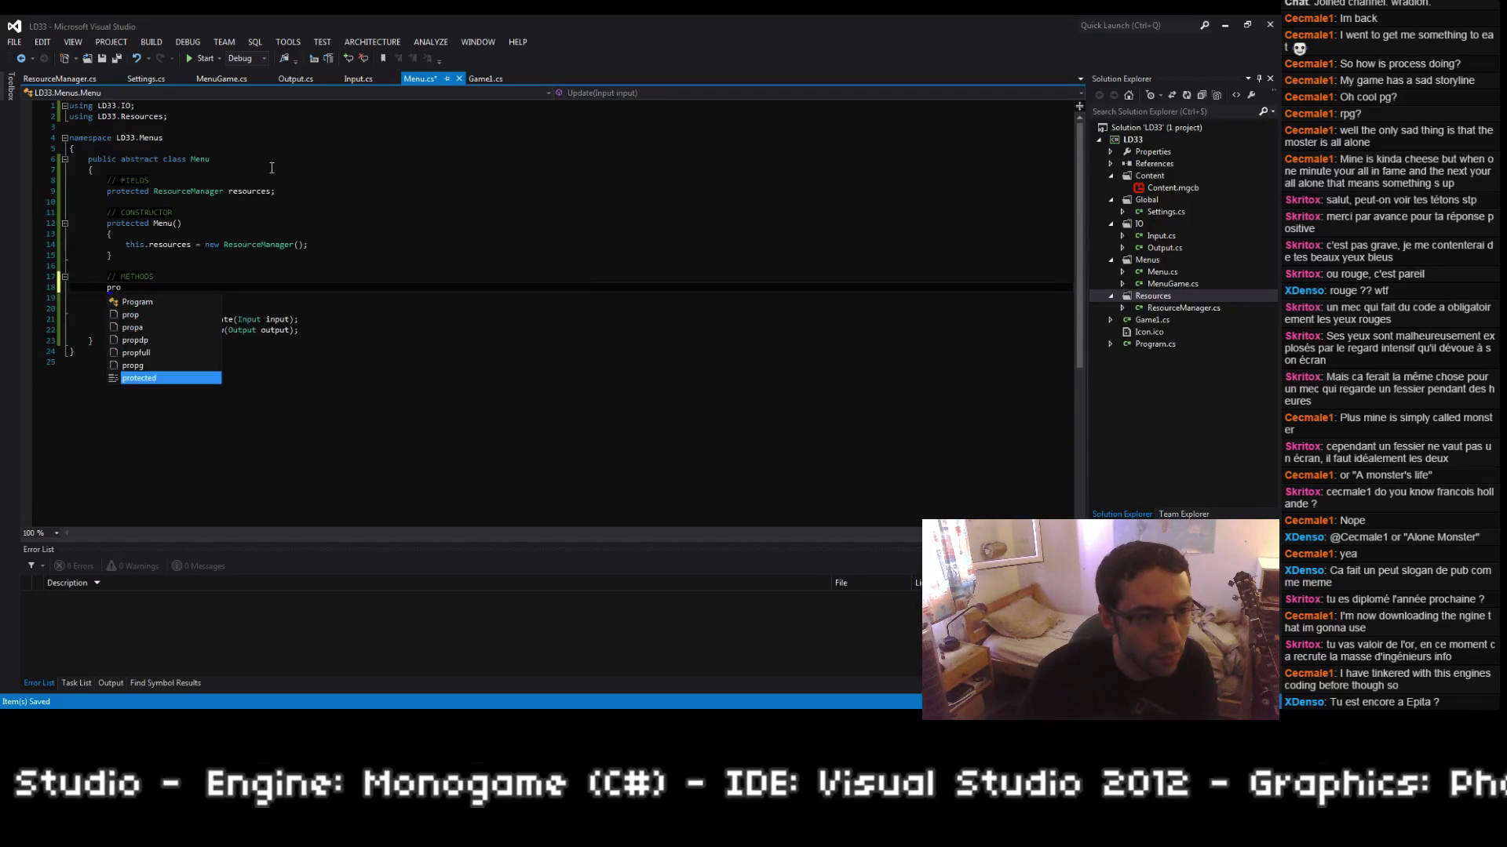
pyautogui.write('tected')
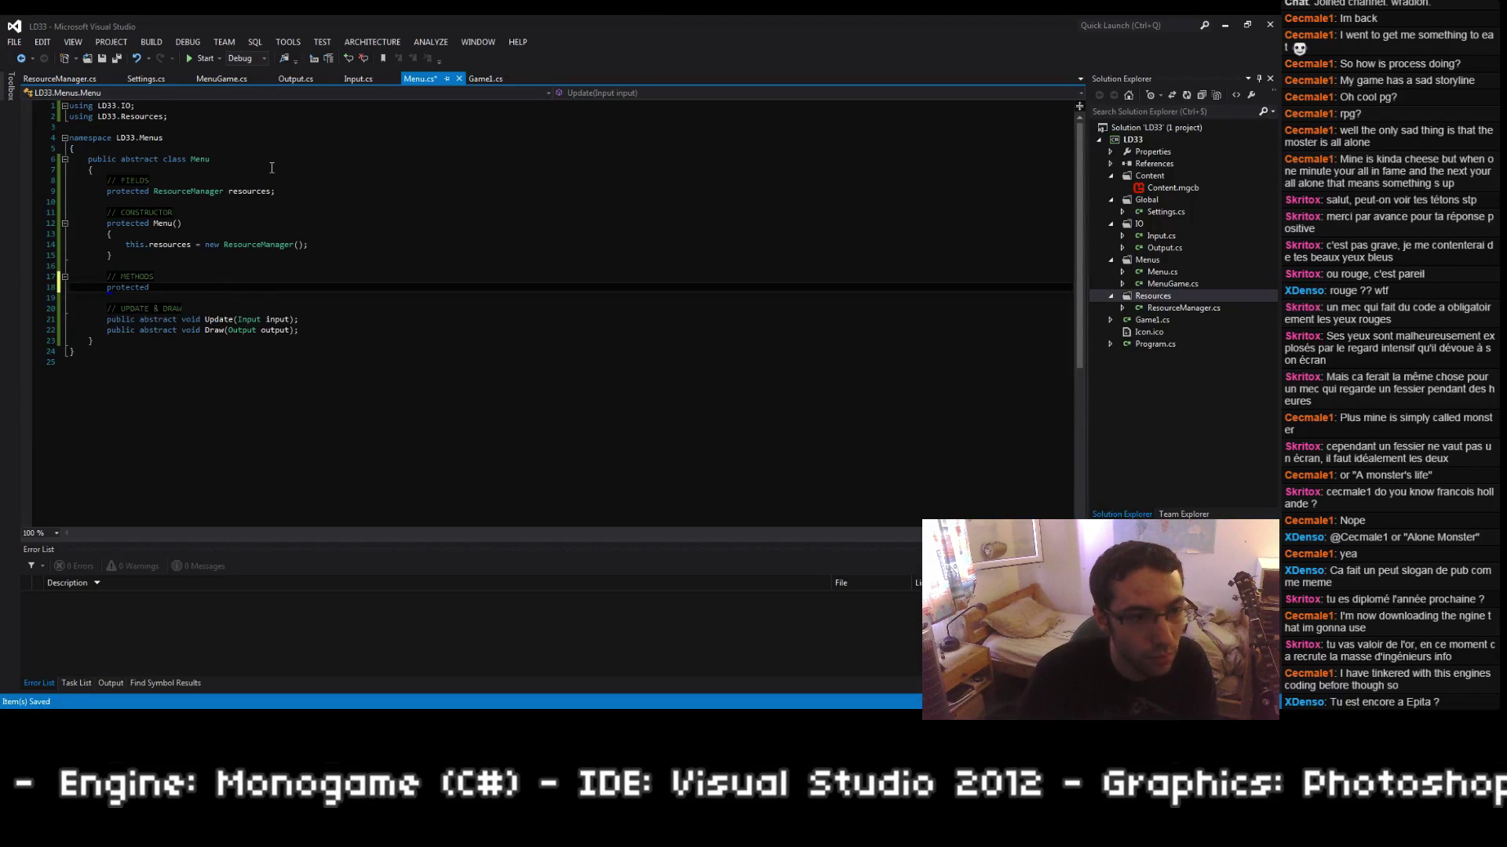
pyautogui.write(' abstract void ')
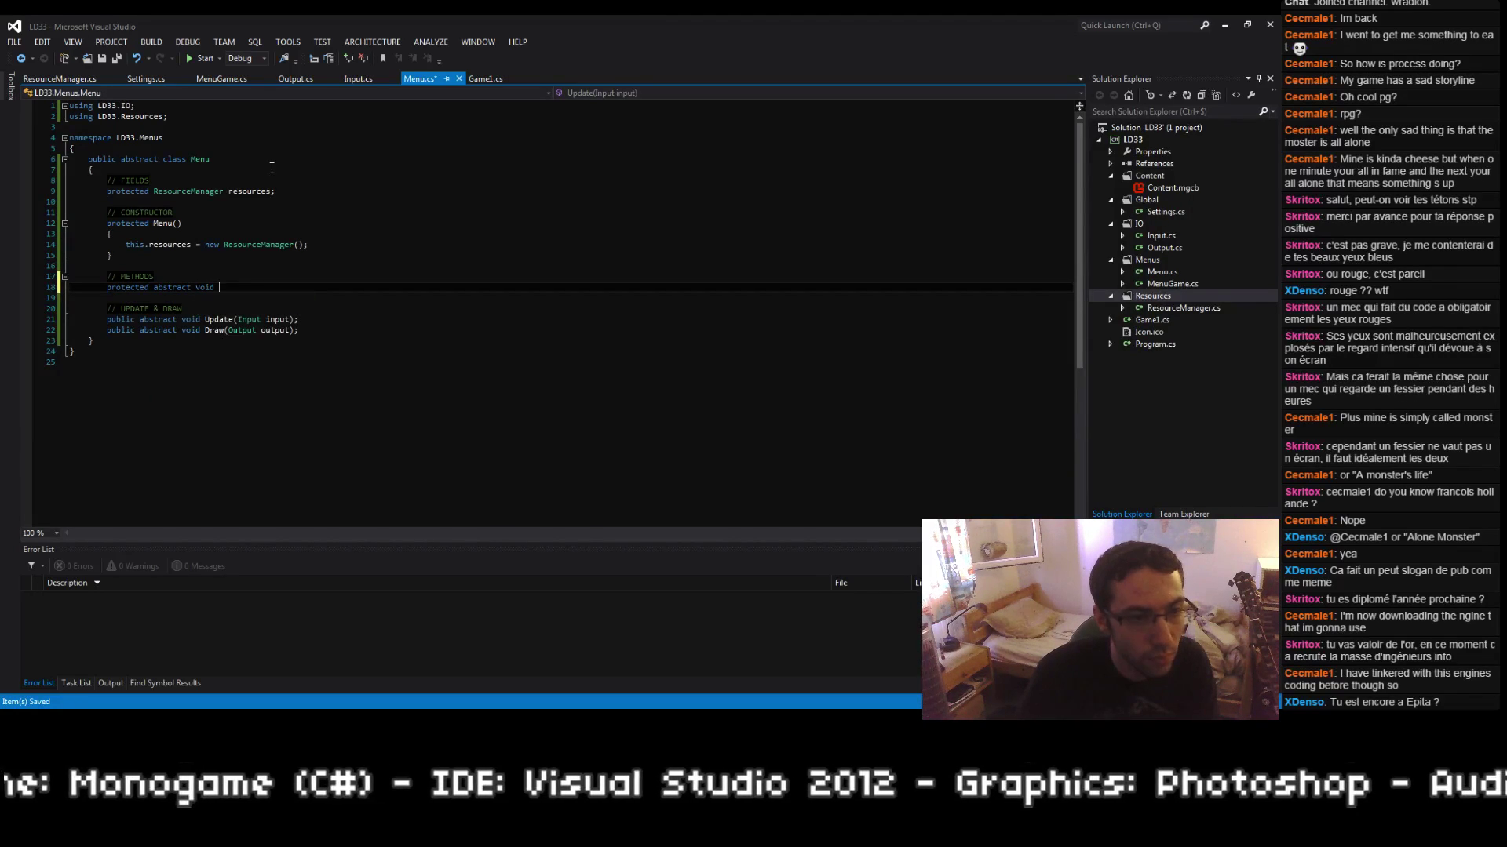
pyautogui.write('T')
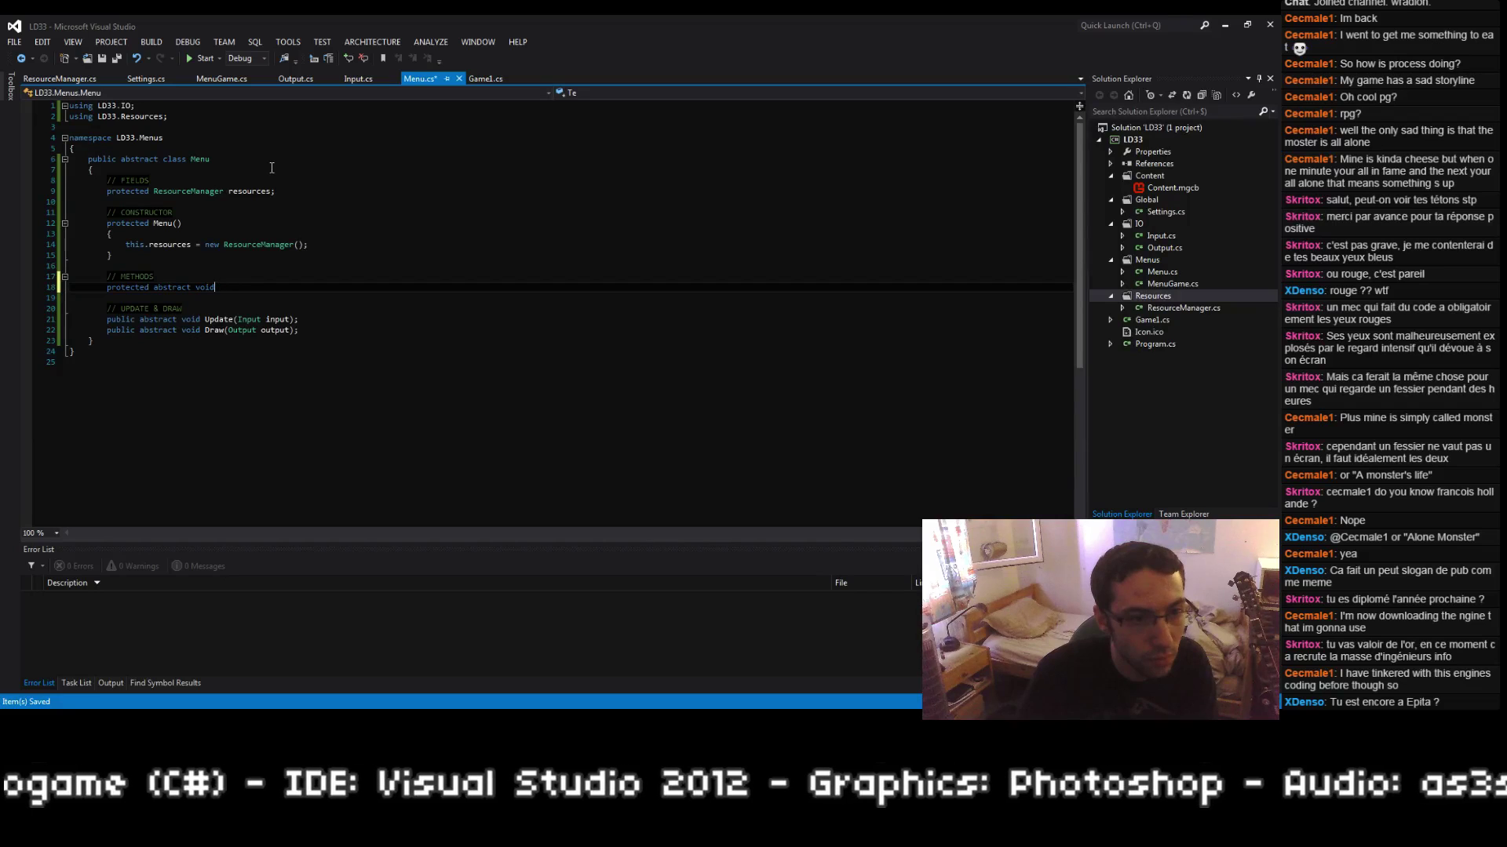
pyautogui.press('BackSpace')
pyautogui.press('BackSpace')
pyautogui.press('BackSpace')
pyautogui.press('BackSpace')
pyautogui.write('string')
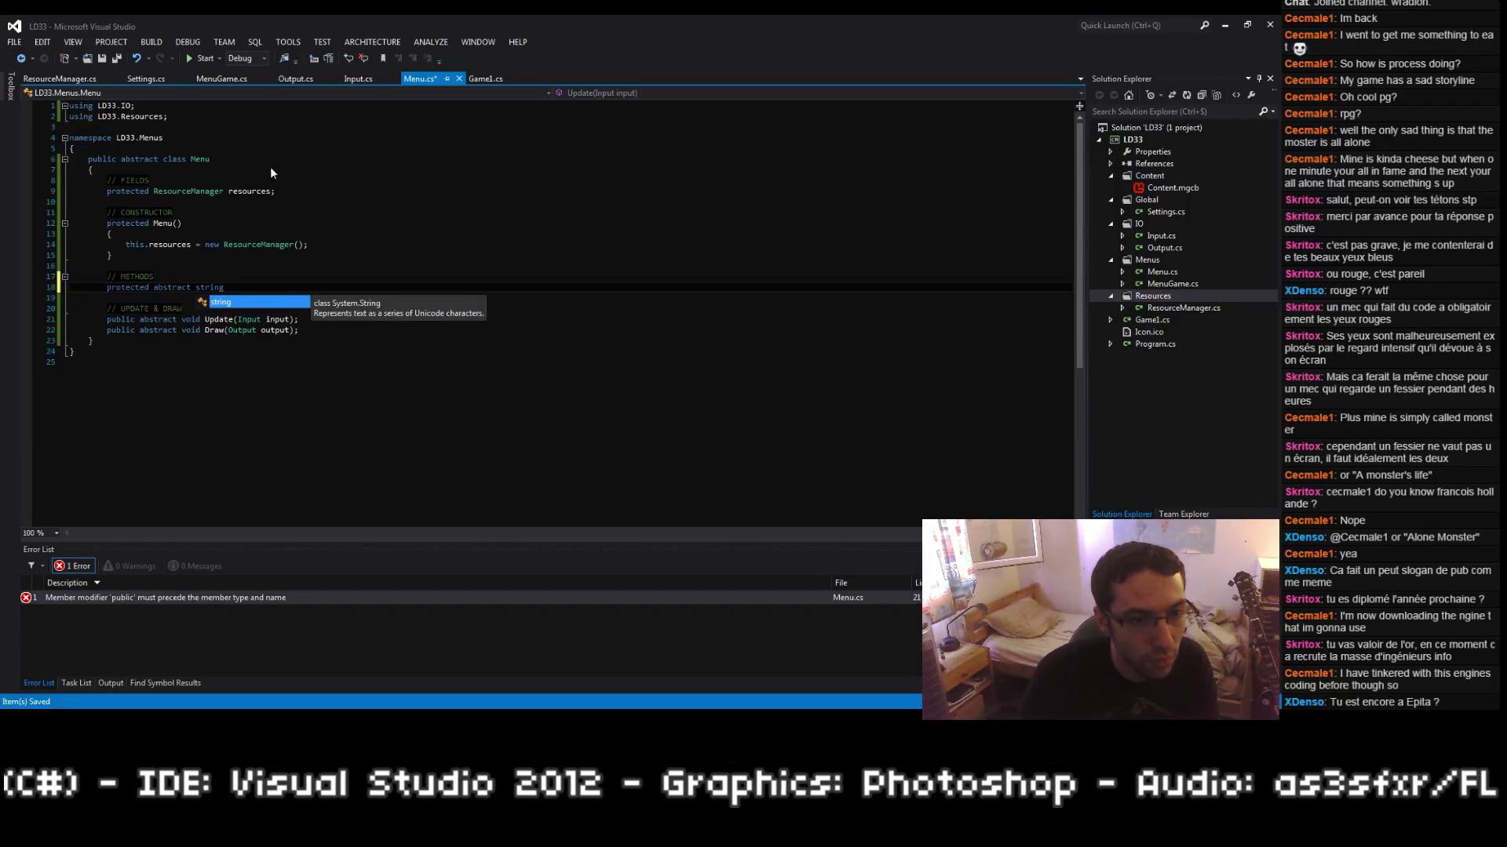
pyautogui.write('[]')
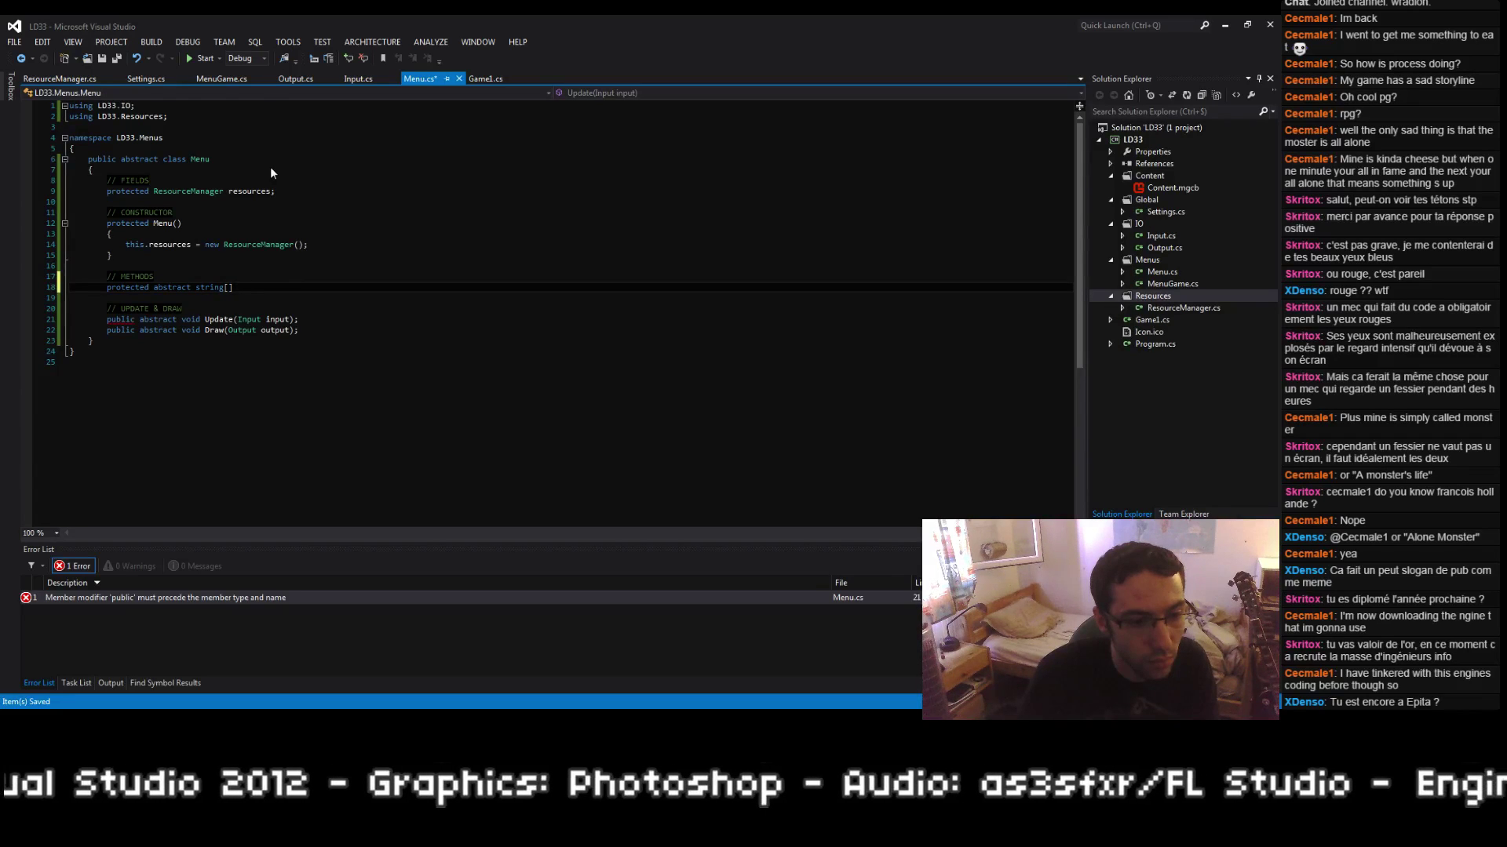
# Step: Name the abstract method SetTextures, give it an empty parameter list, and end the declaration with a semicolon
pyautogui.write(' A')
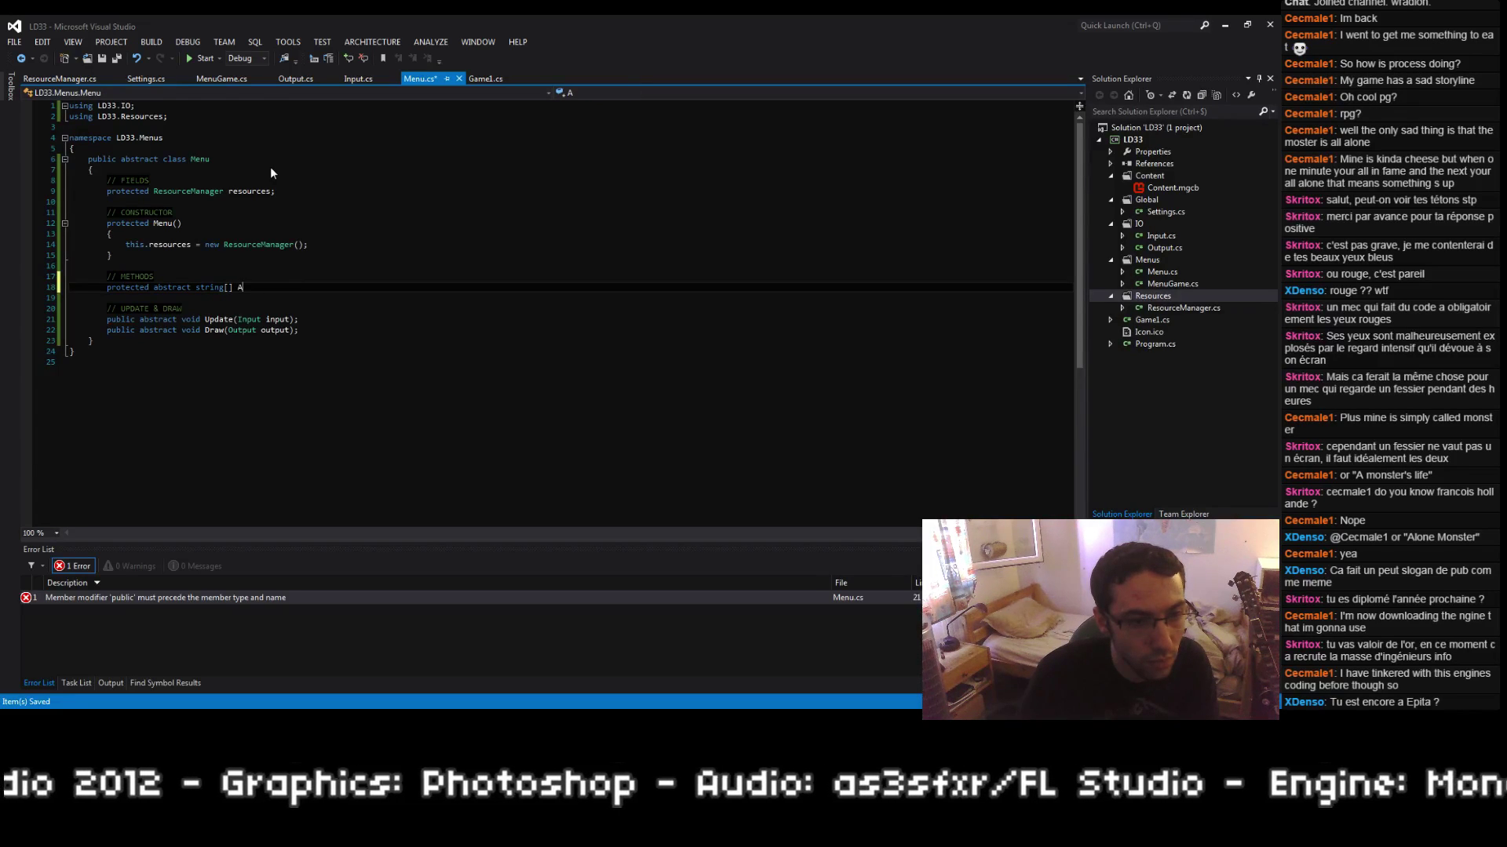
pyautogui.press('BackSpace')
pyautogui.write('Set')
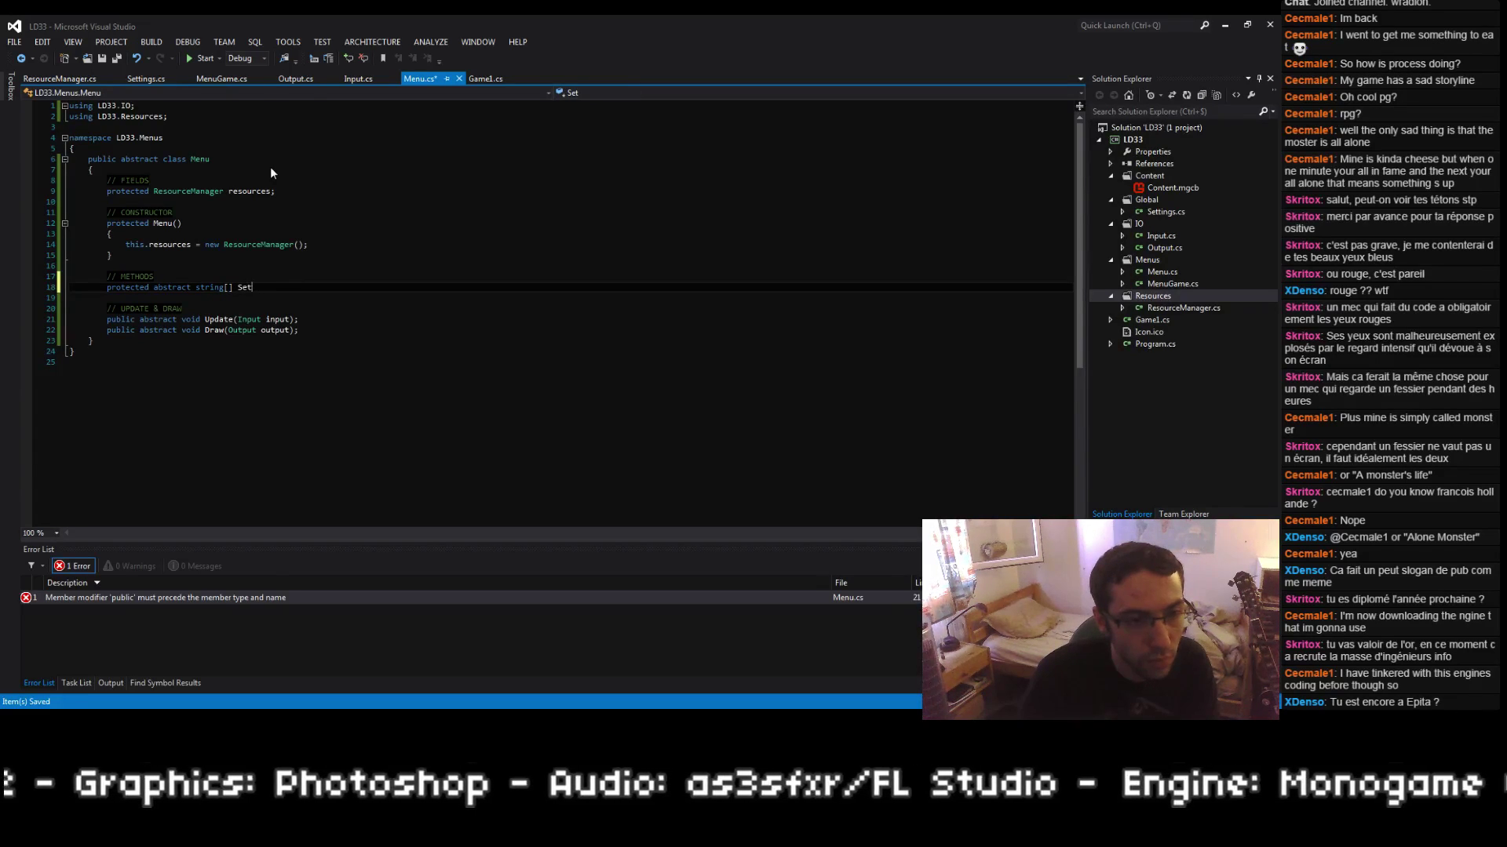
pyautogui.write('Textures')
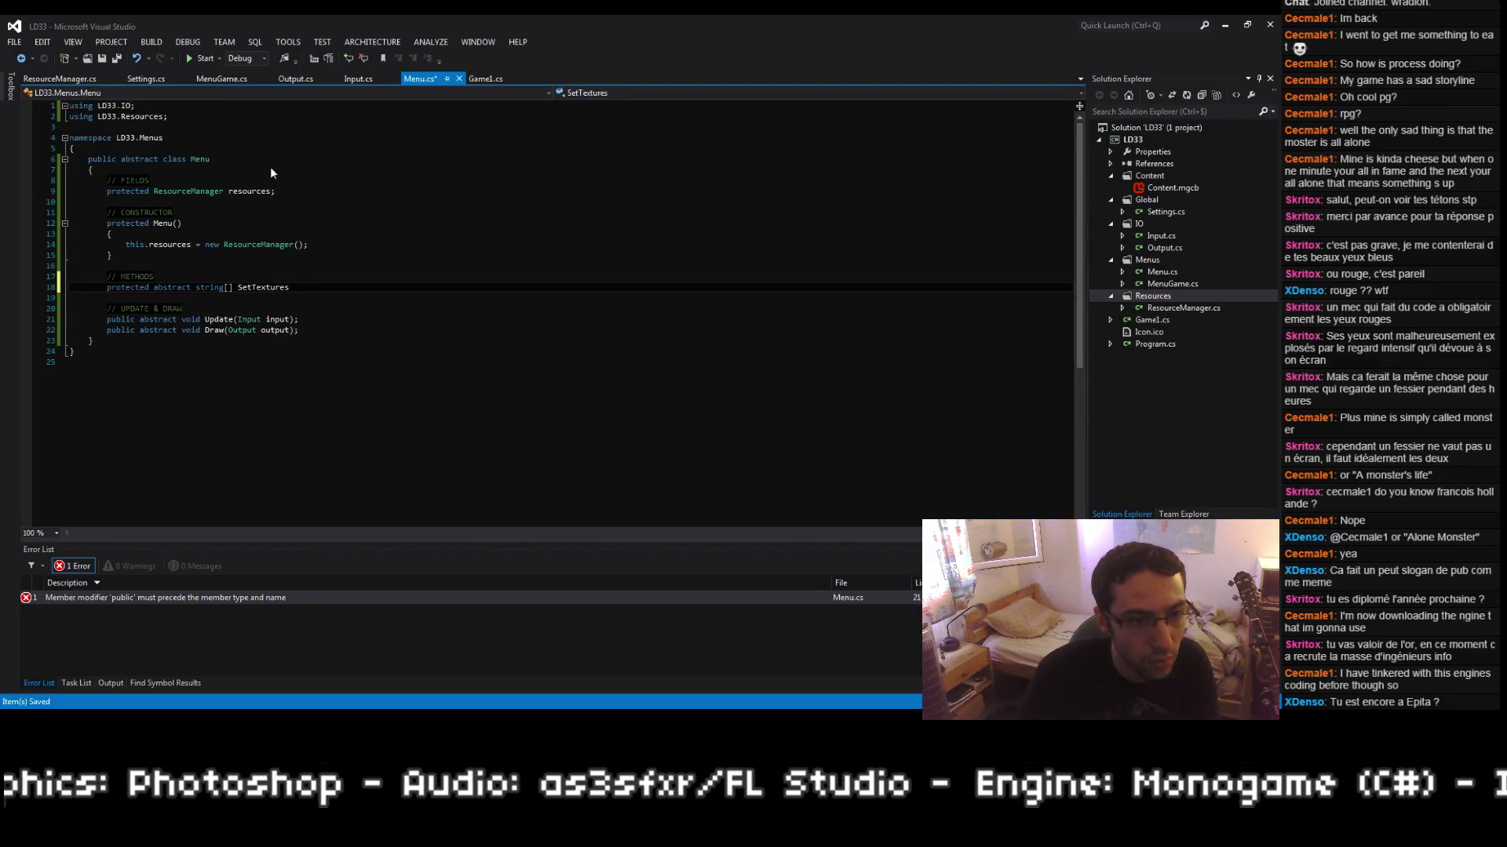
pyautogui.write('(params string')
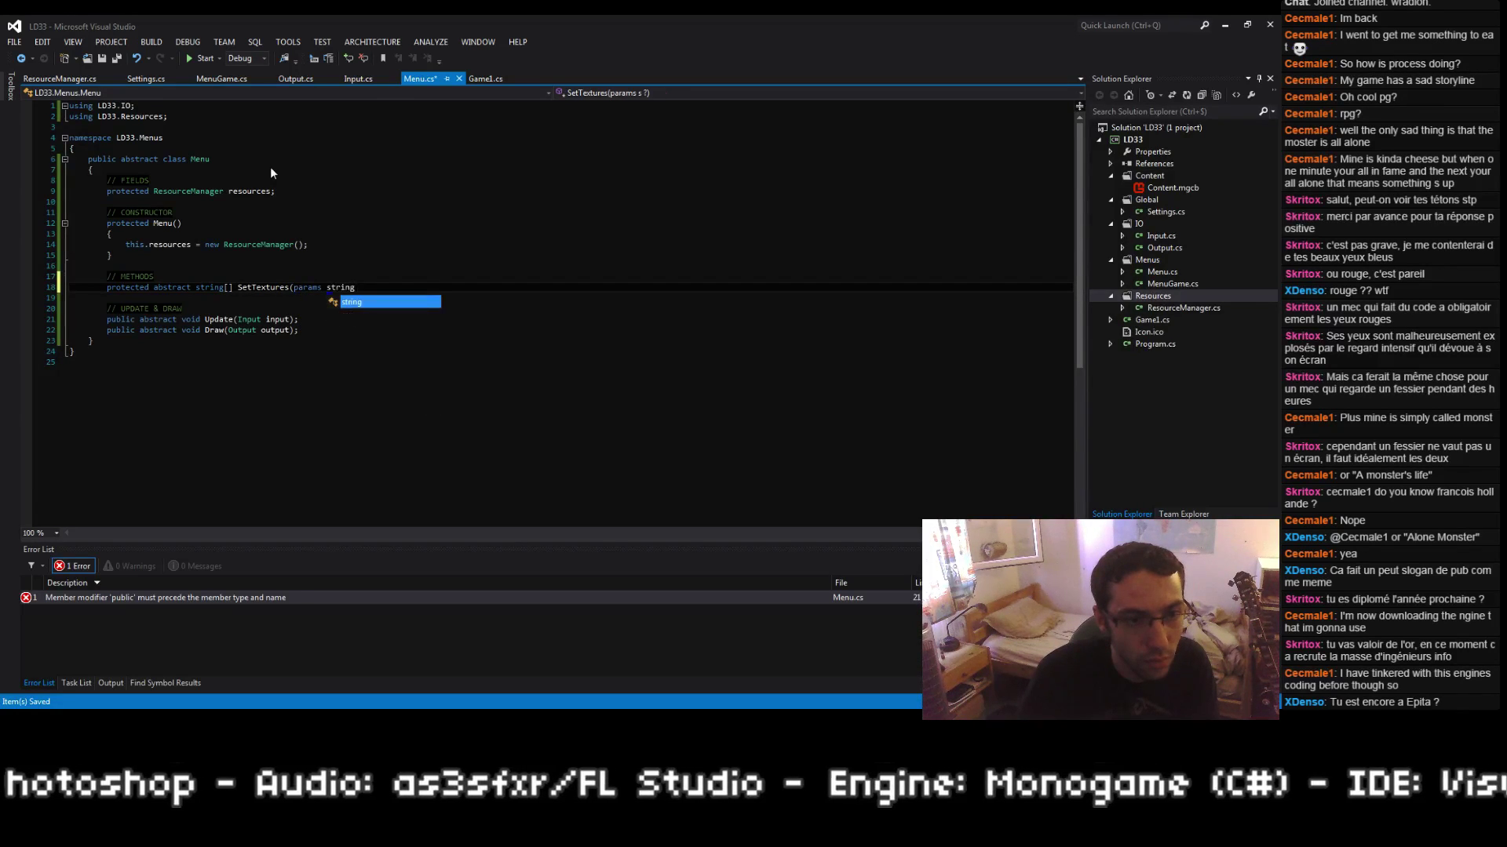
pyautogui.write('[]')
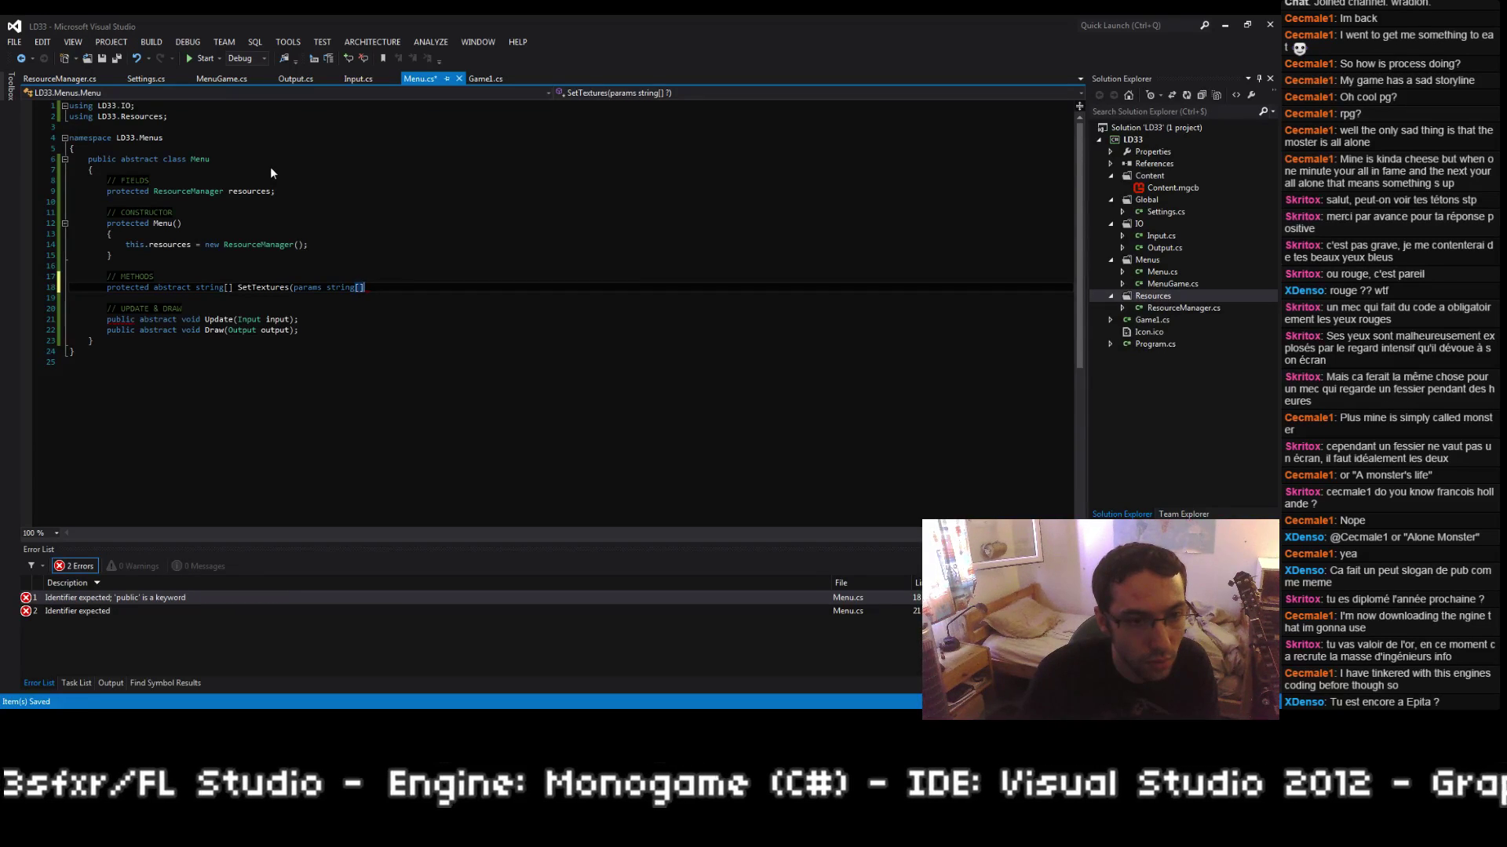
pyautogui.hotkey('ctrl', 'BackSpace')
pyautogui.hotkey('ctrl', 'BackSpace')
pyautogui.hotkey('ctrl', 'BackSpace')
pyautogui.write(')')
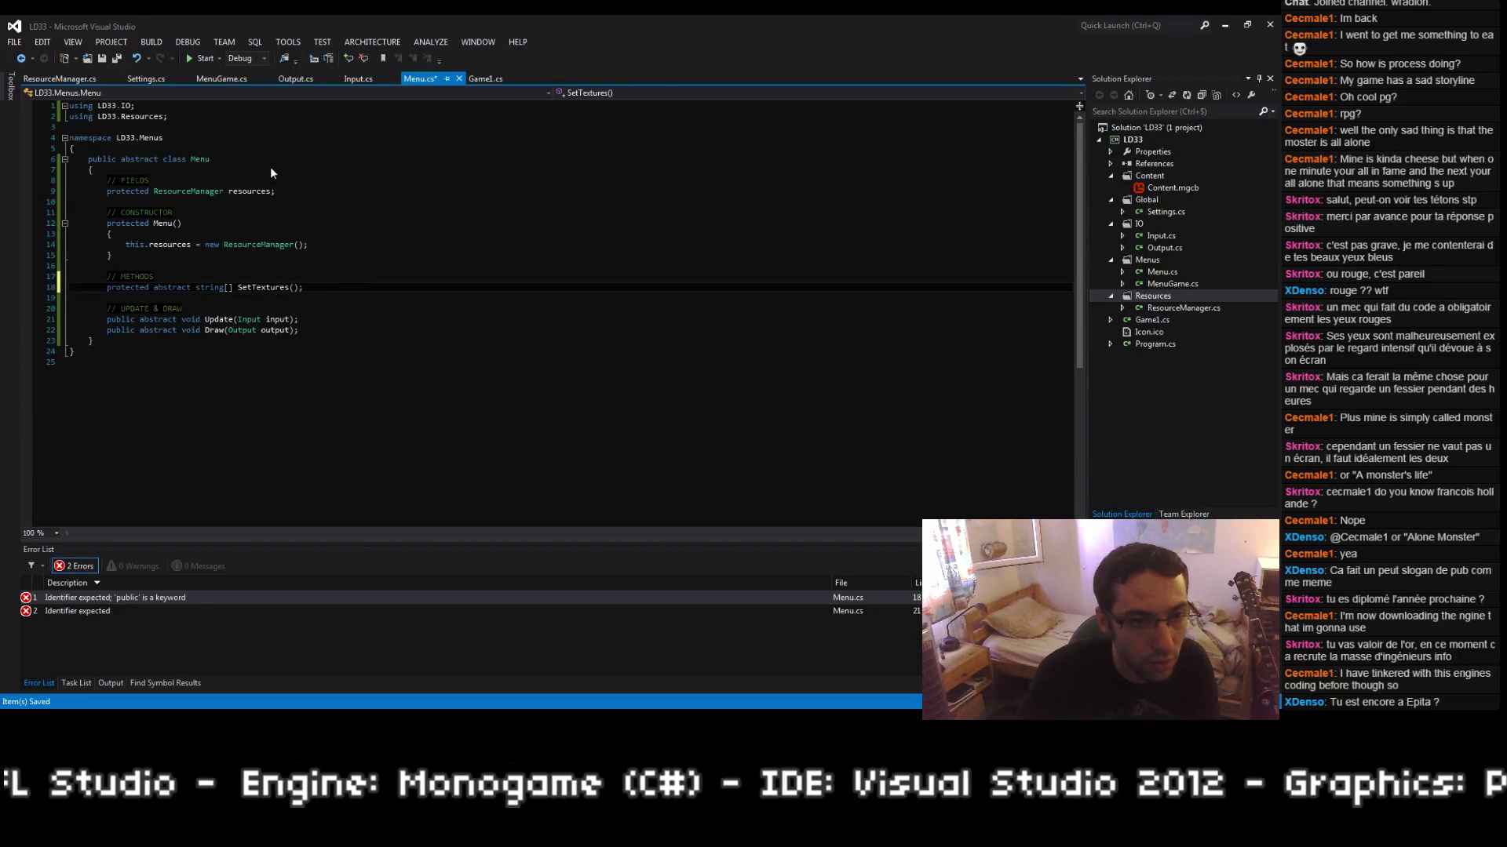
pyautogui.write(';')
# Step: Below SetTextures, declare protected abstract string[] SetFonts(); and protected abstract string[] SetSounds();, and save the file
pyautogui.press('Return')
pyautogui.write('protec')
pyautogui.write('ted a')
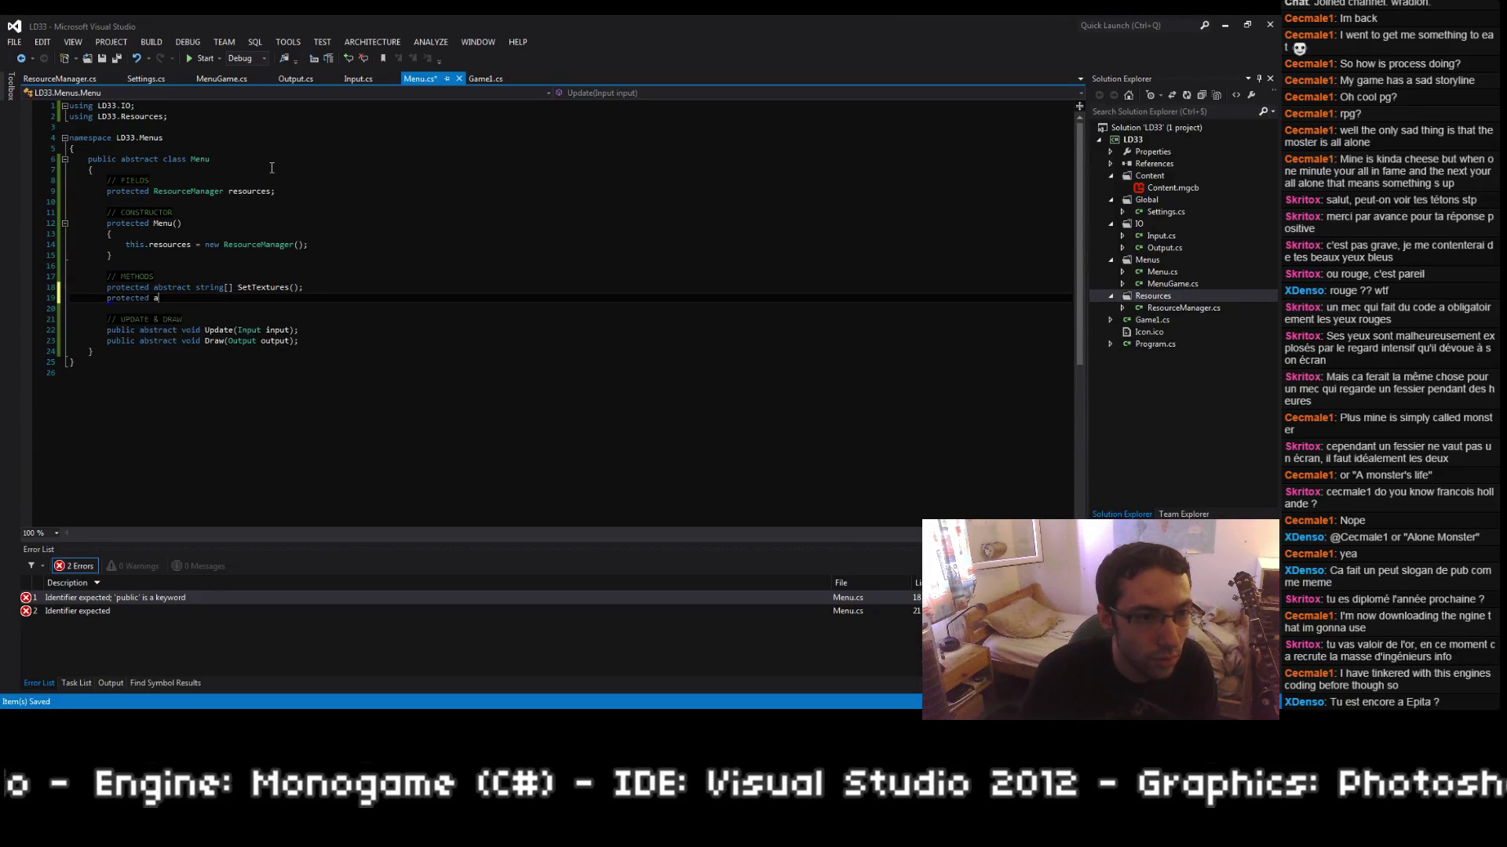
pyautogui.write('bstract strin')
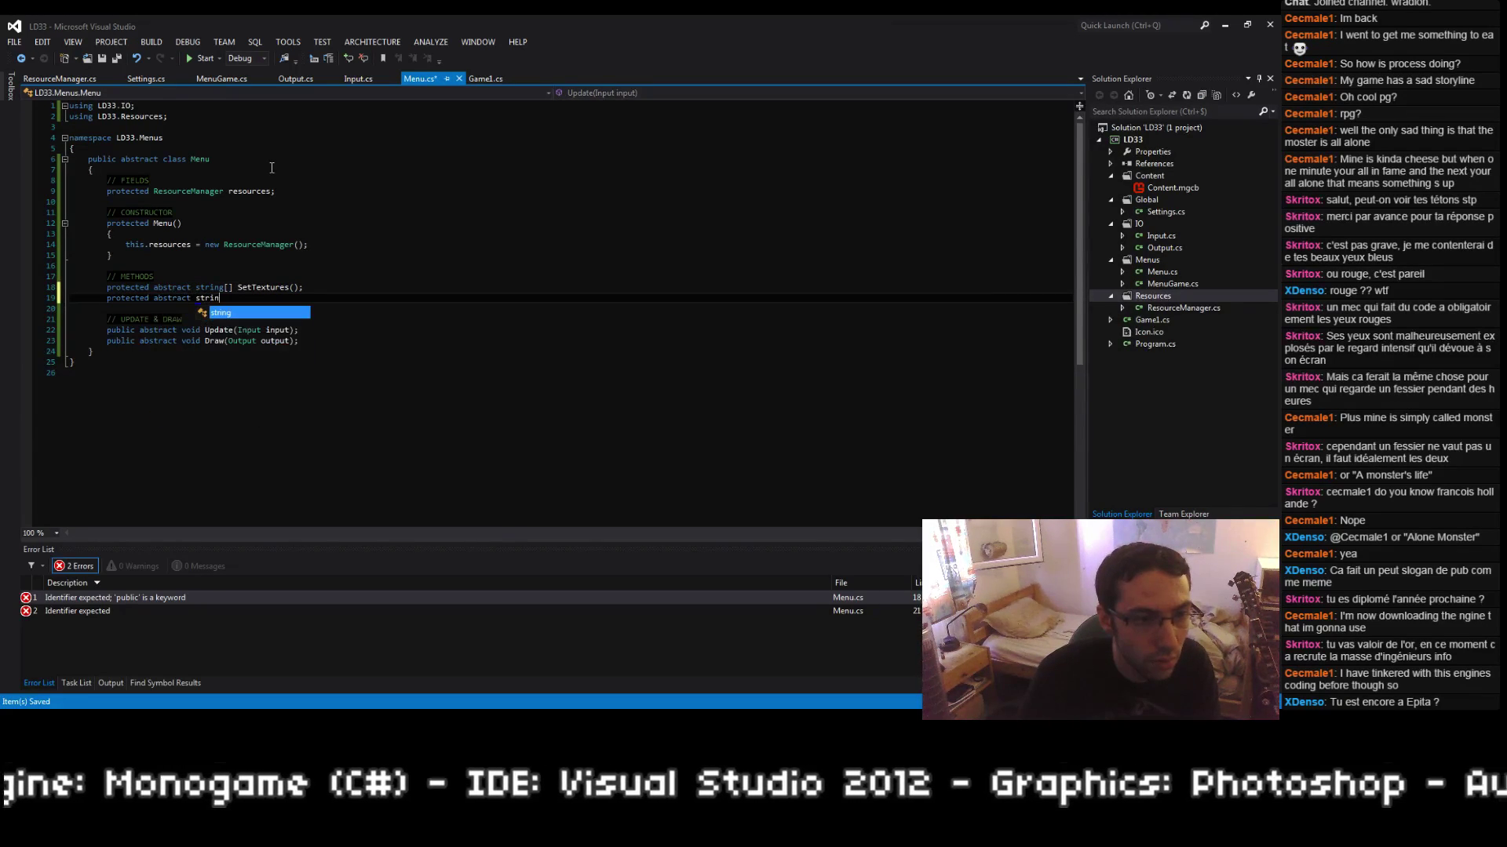
pyautogui.write('g[] SetFonts();')
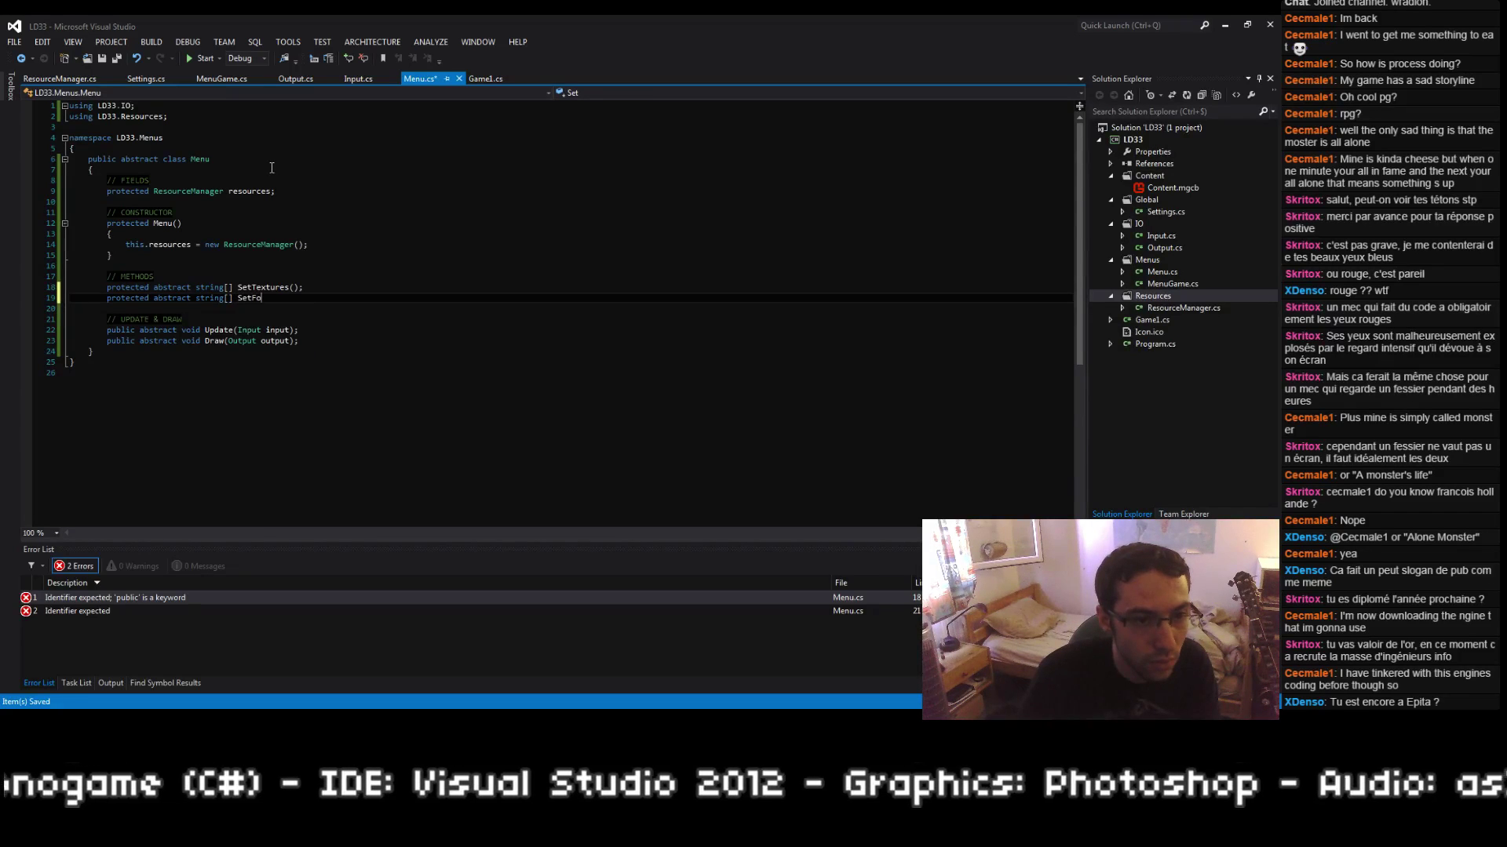
pyautogui.press('Return')
pyautogui.write('protec')
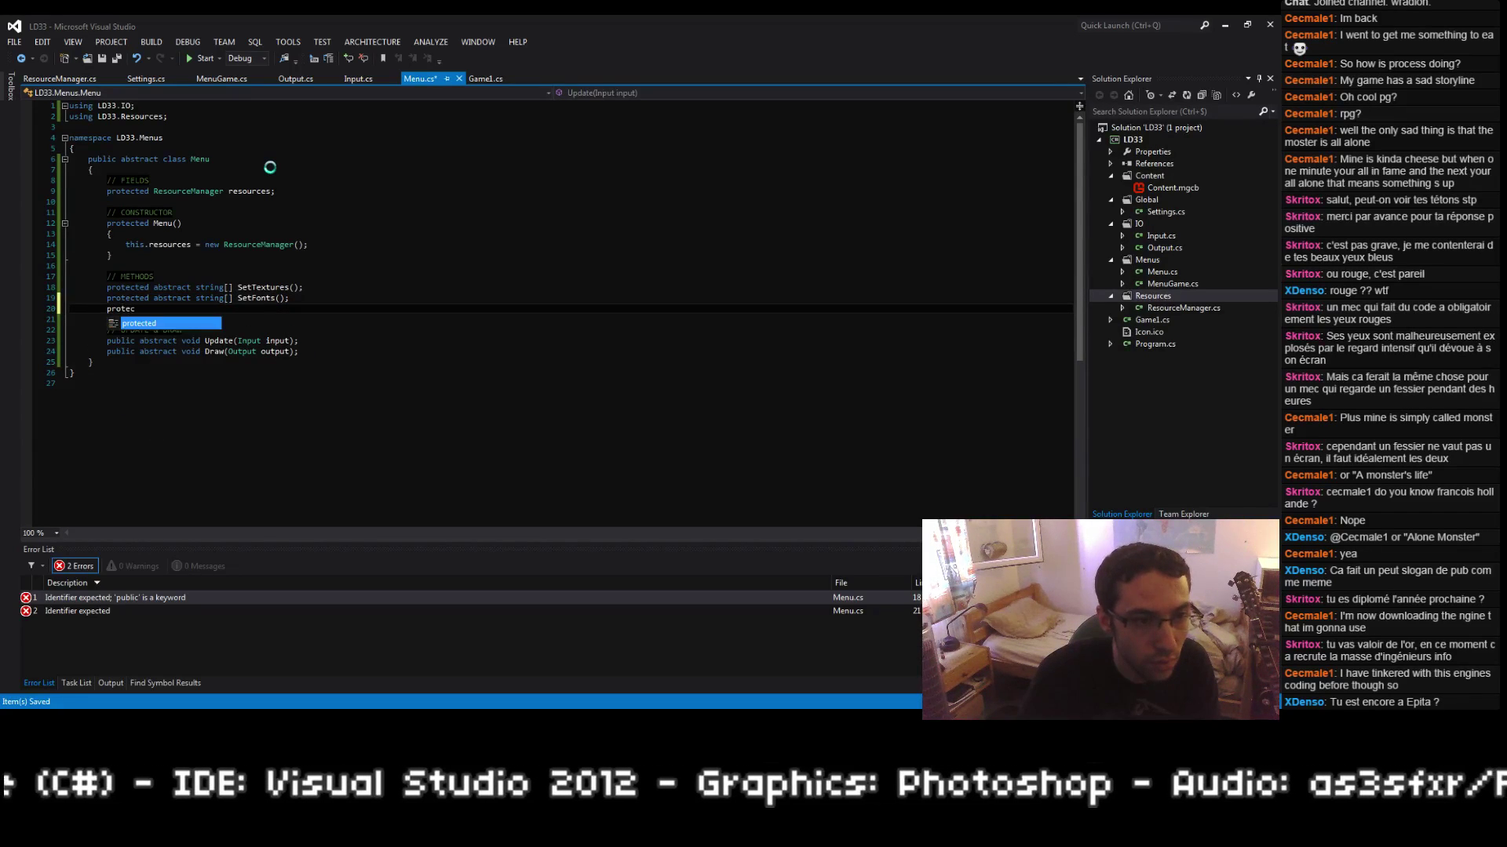
pyautogui.write('ted abstract string[] Set')
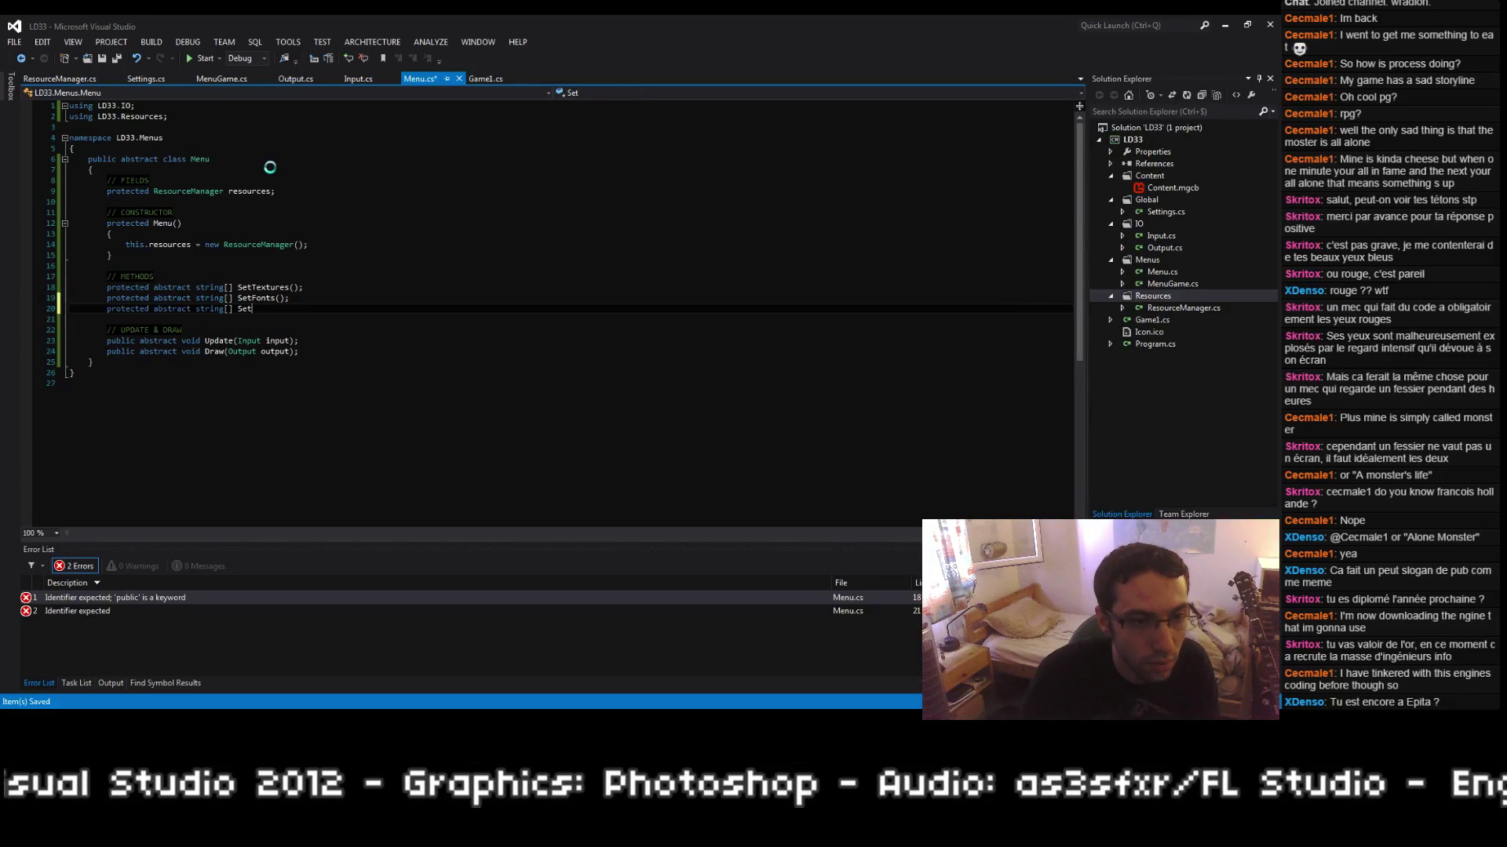
pyautogui.write('Sounds();')
# Step: In the Menu constructor, add this.resources.AddTexture(this.SetTextures()); after the ResourceManager initialisation, and save the file
pyautogui.press('Up')
pyautogui.press('Up')
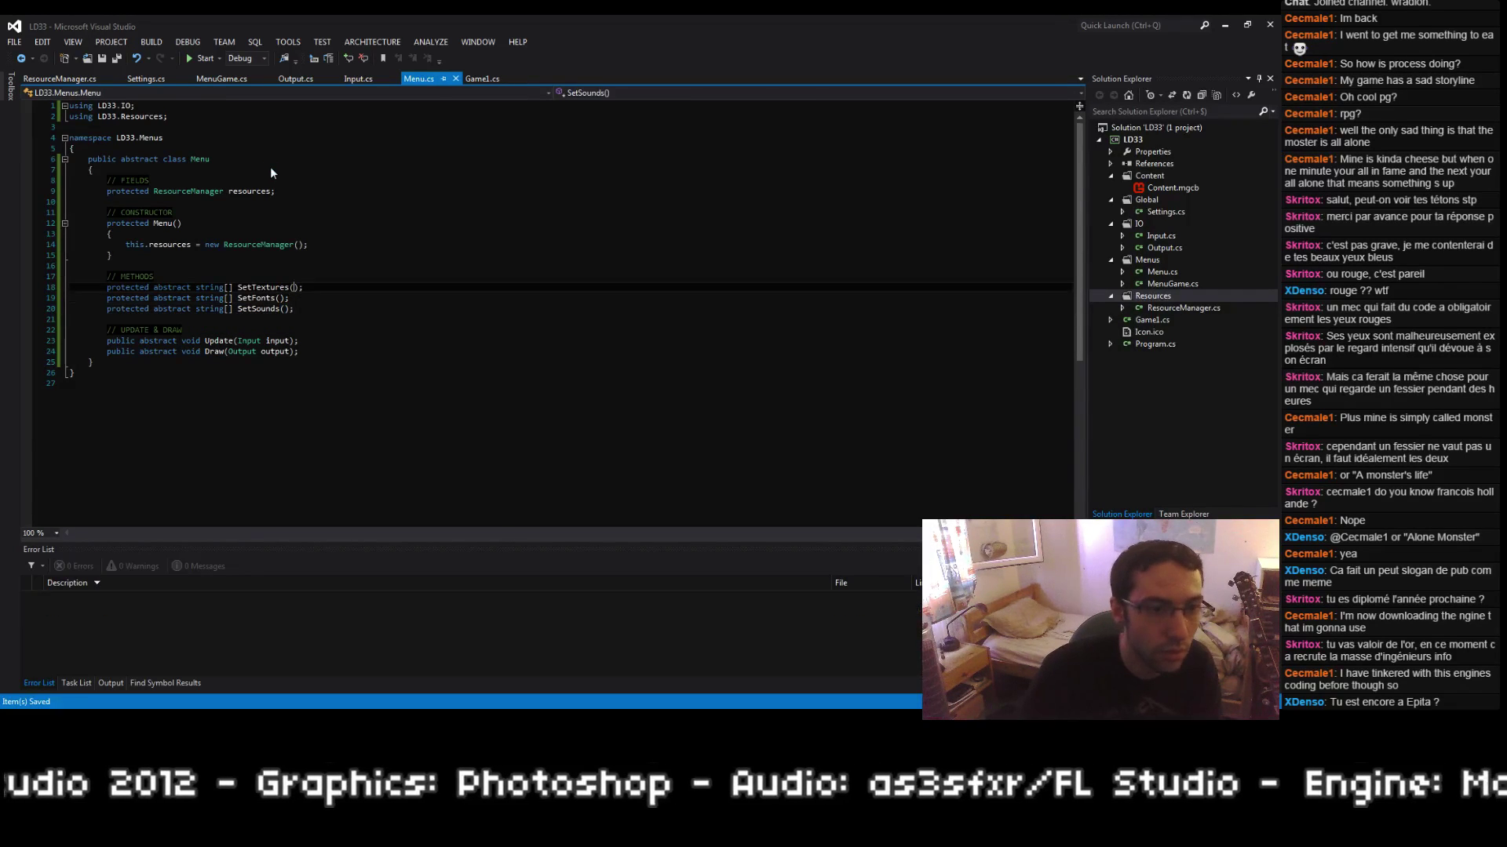
pyautogui.press('Up')
pyautogui.press('Up')
pyautogui.press('Up')
pyautogui.press('Up')
pyautogui.press('End')
pyautogui.press('Return')
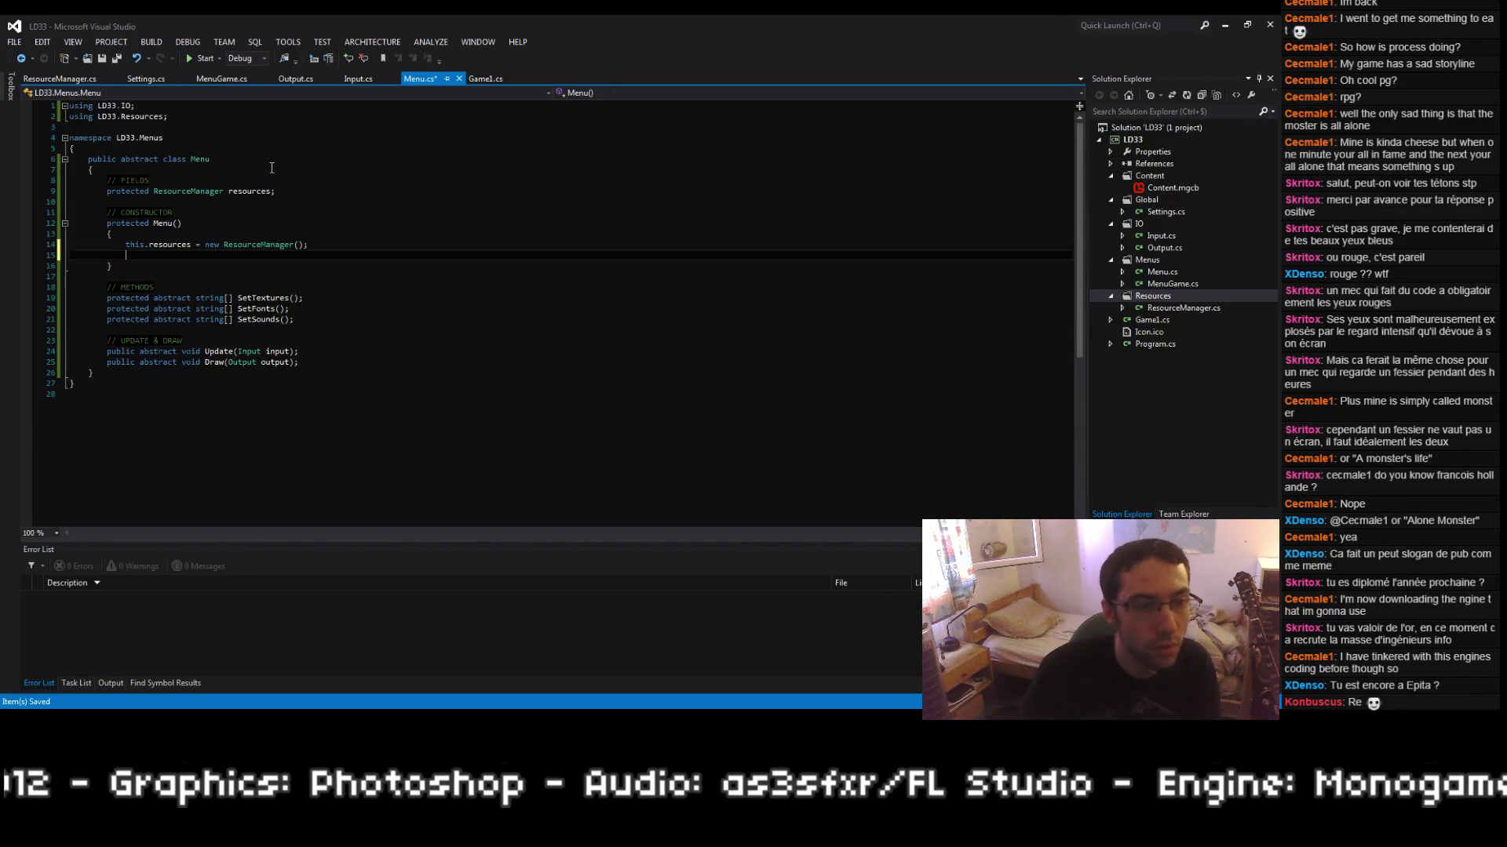
pyautogui.write('this.')
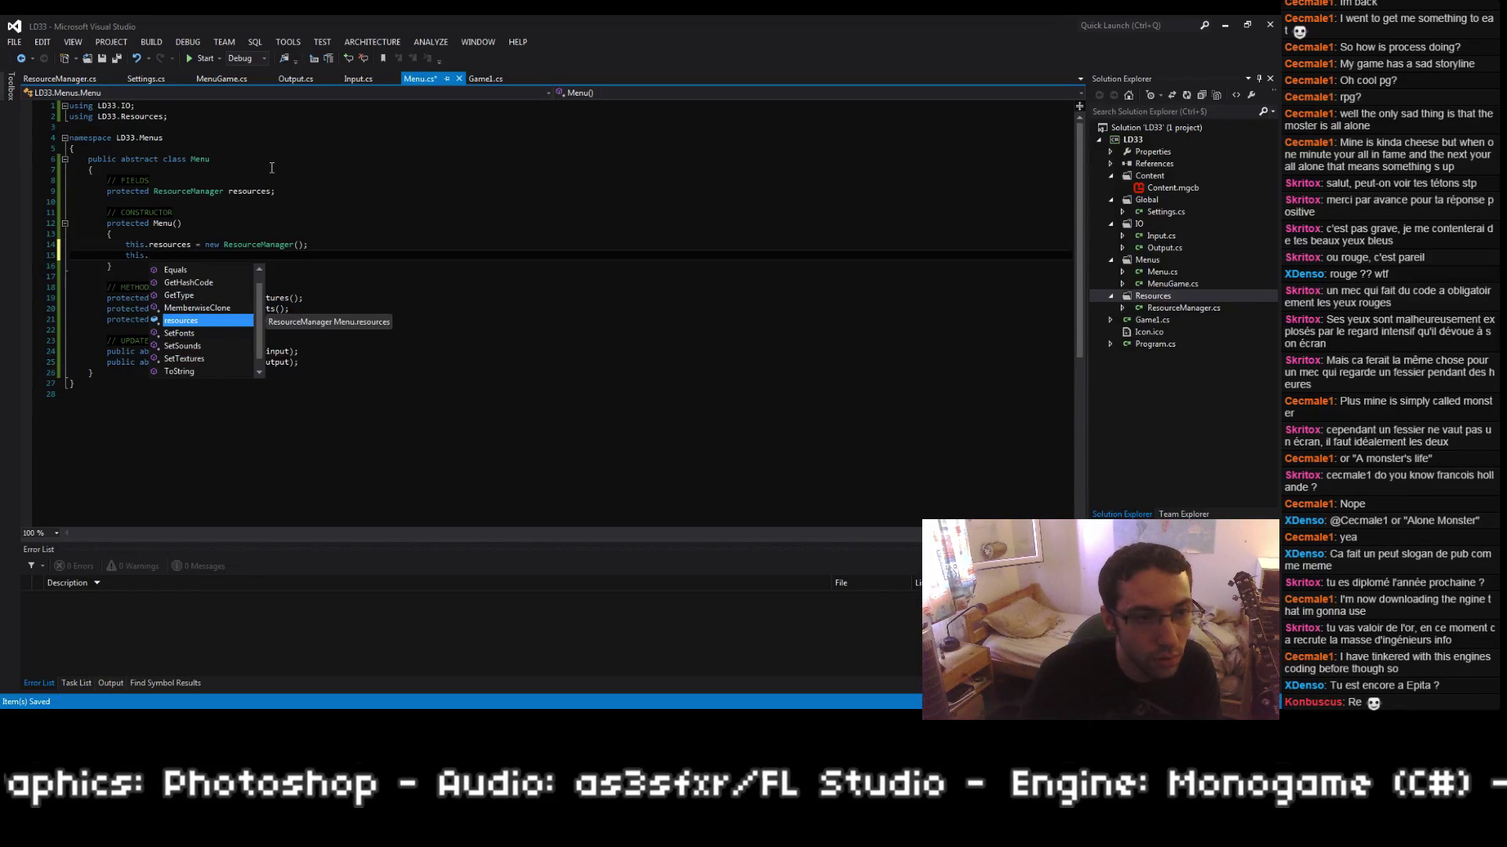
pyautogui.write('resources.A')
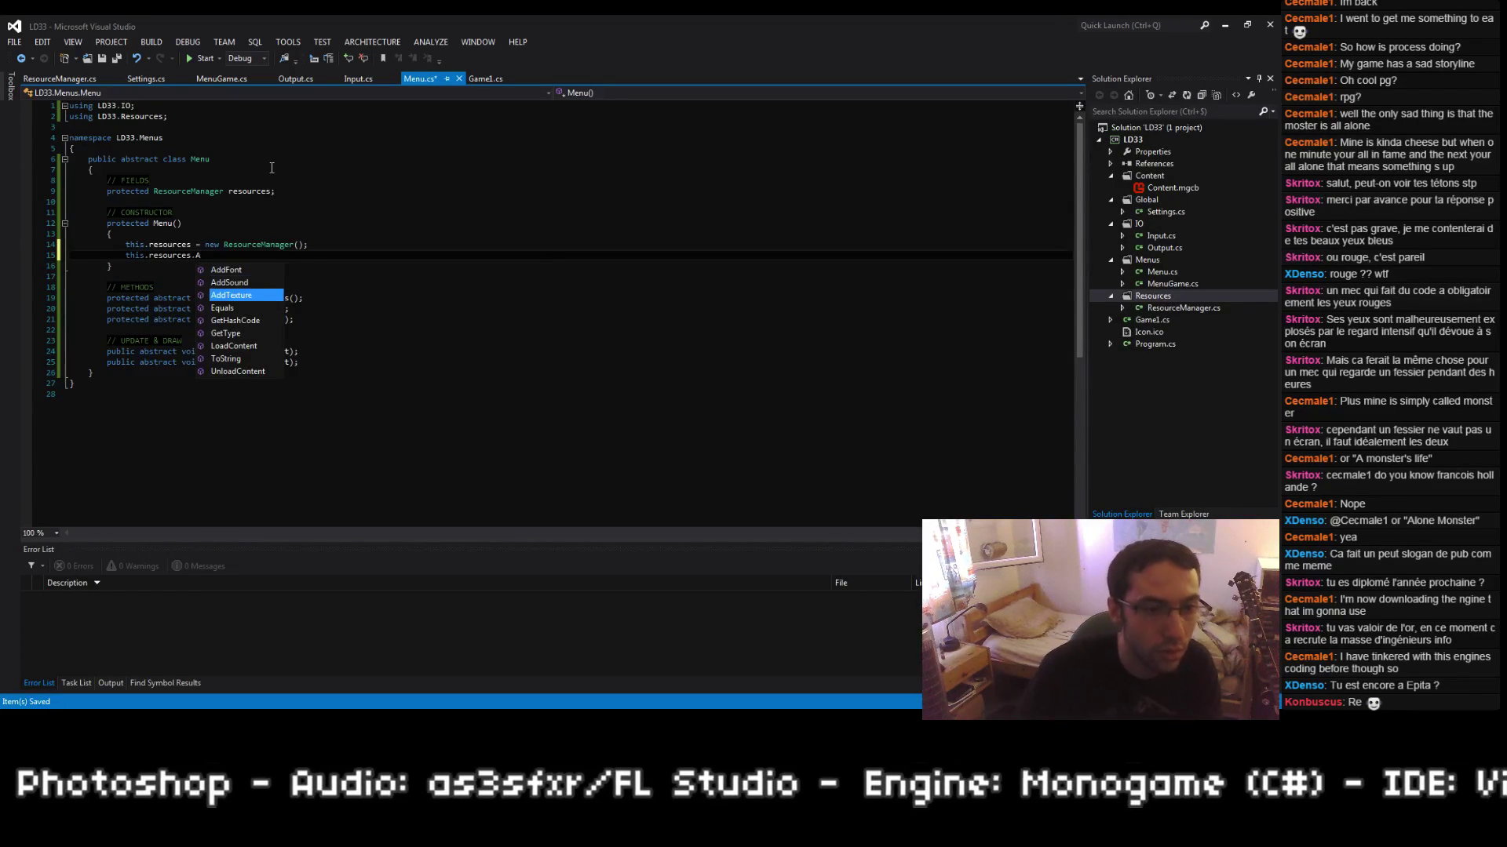
pyautogui.press('Tab')
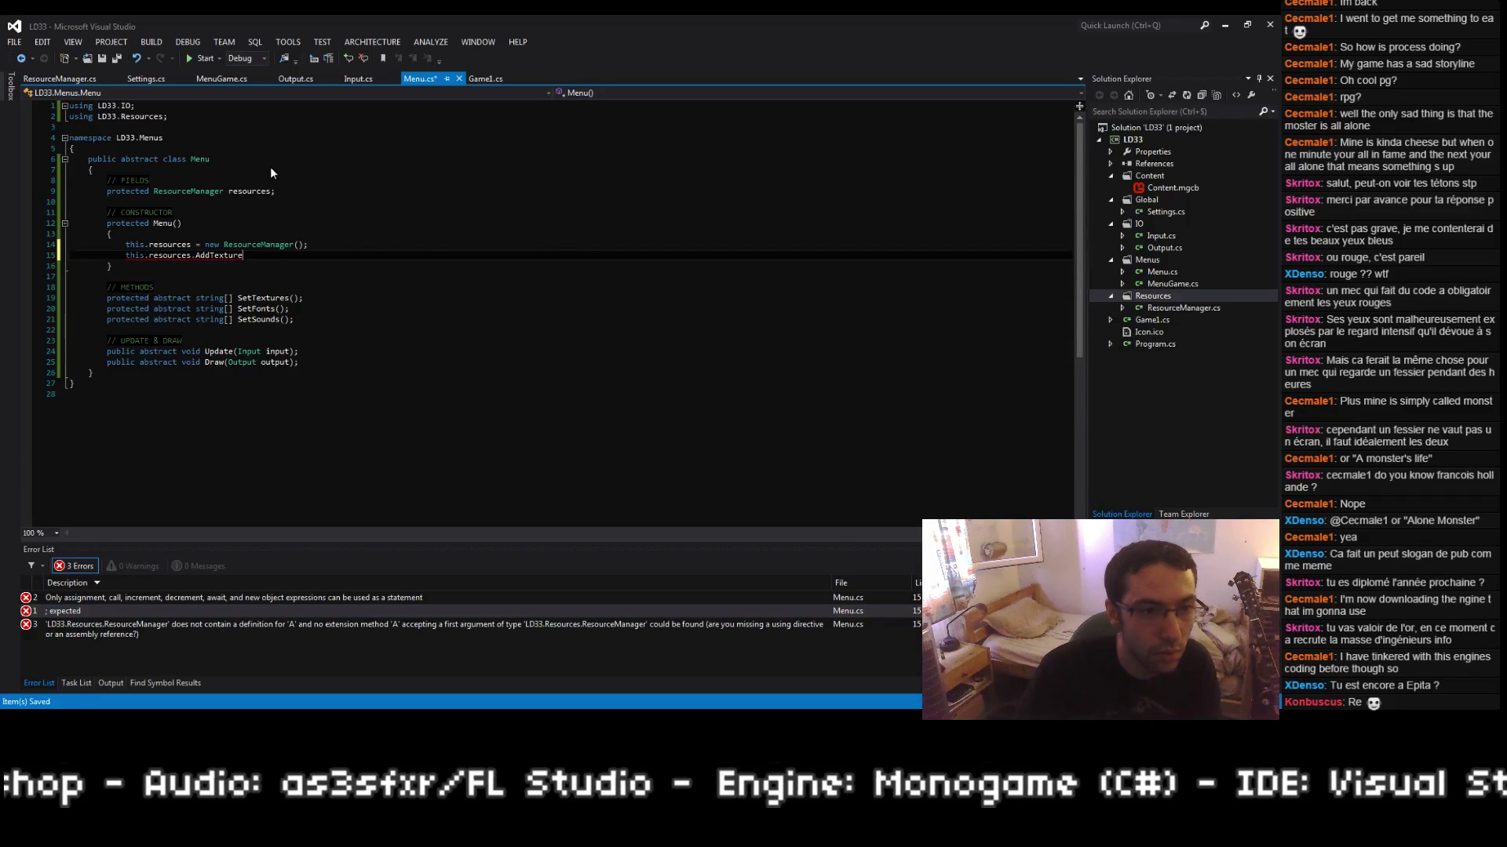
pyautogui.write('(')
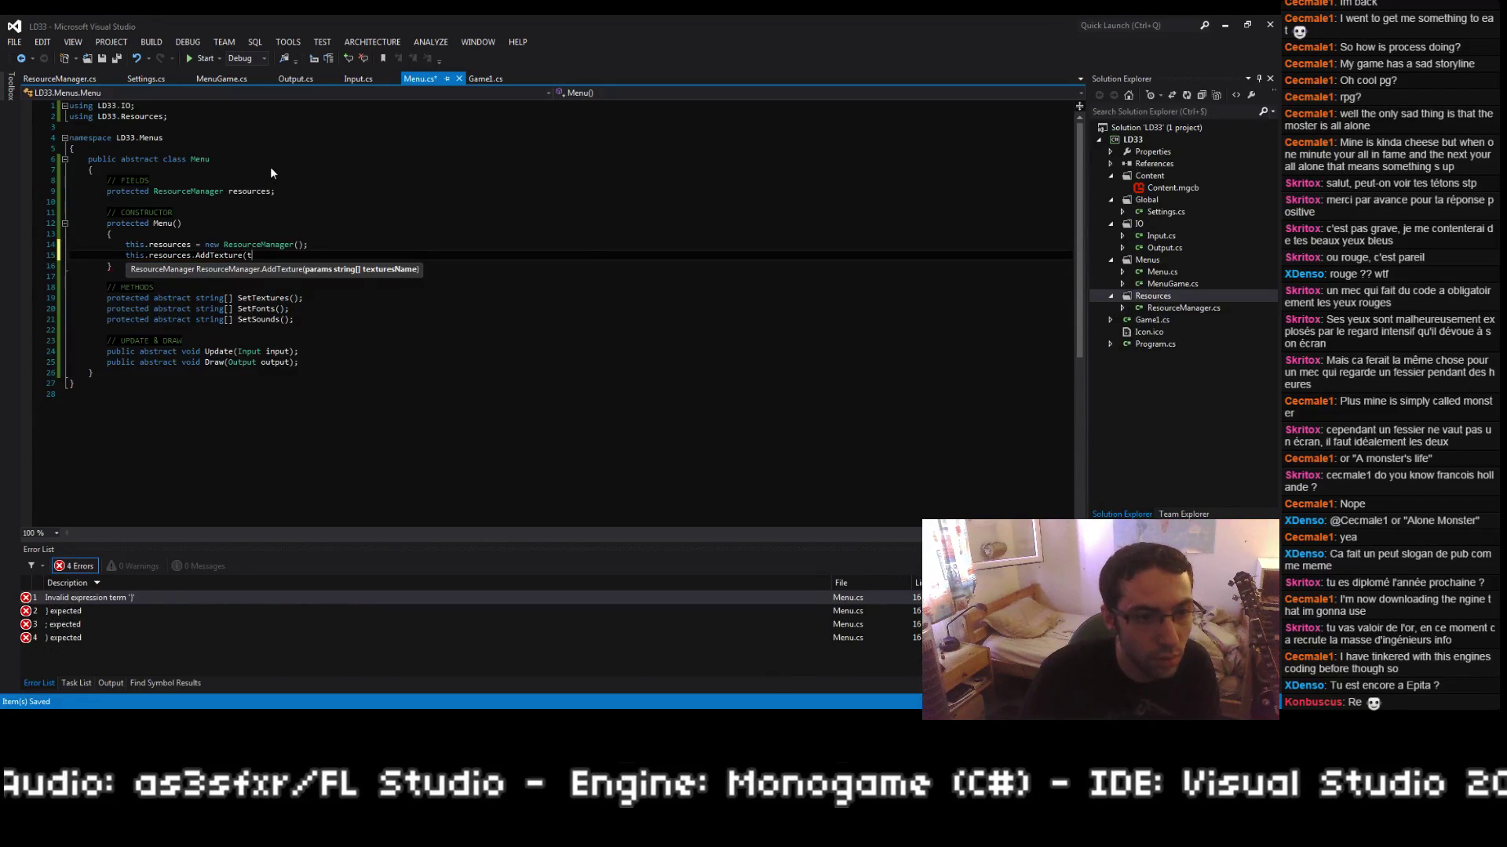
pyautogui.write('this.Set')
pyautogui.press('Down')
pyautogui.press('Down')
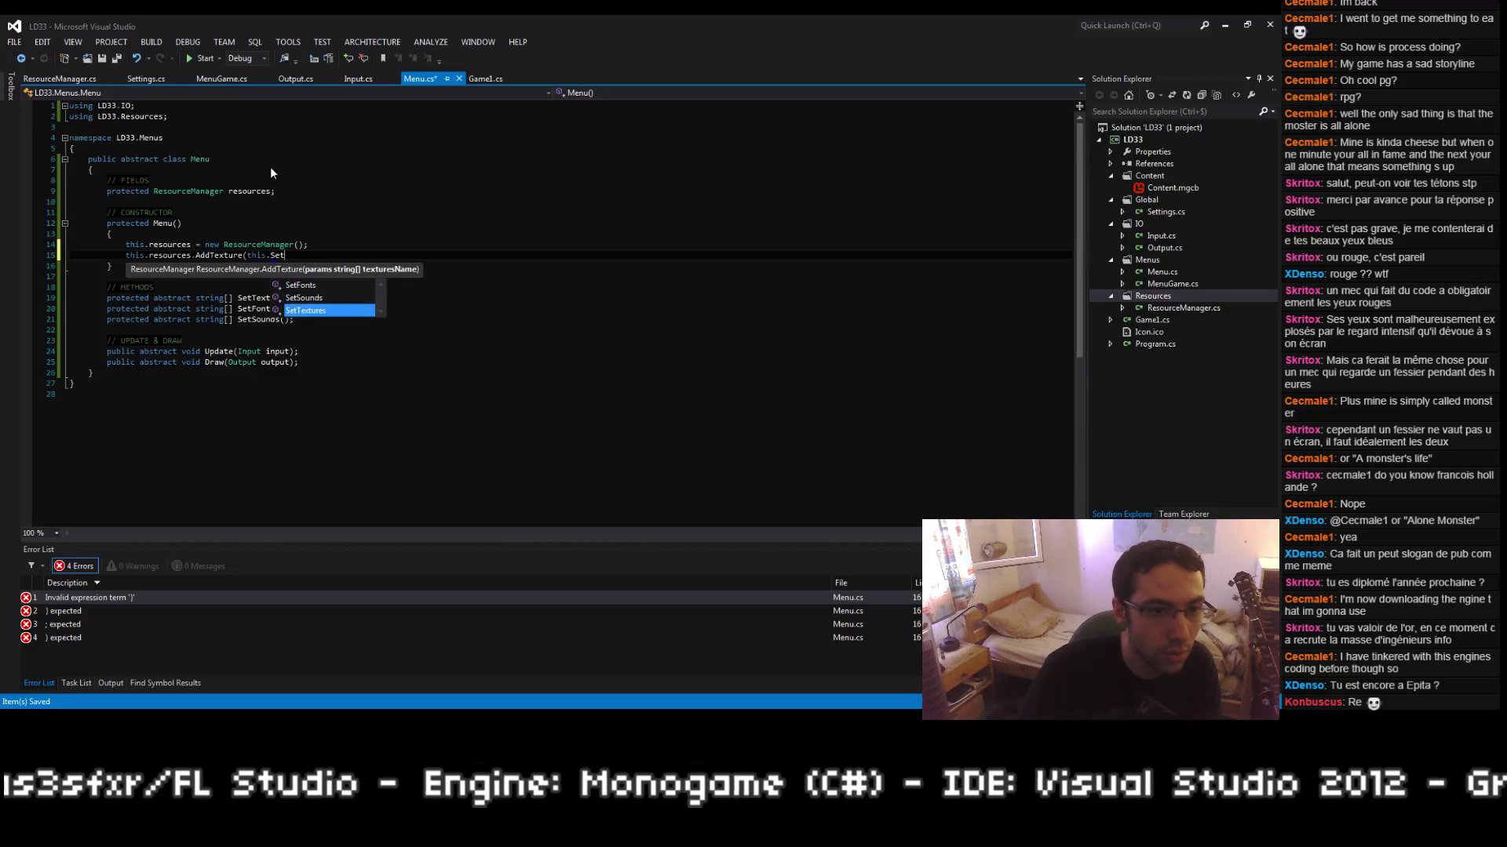
pyautogui.write('());')
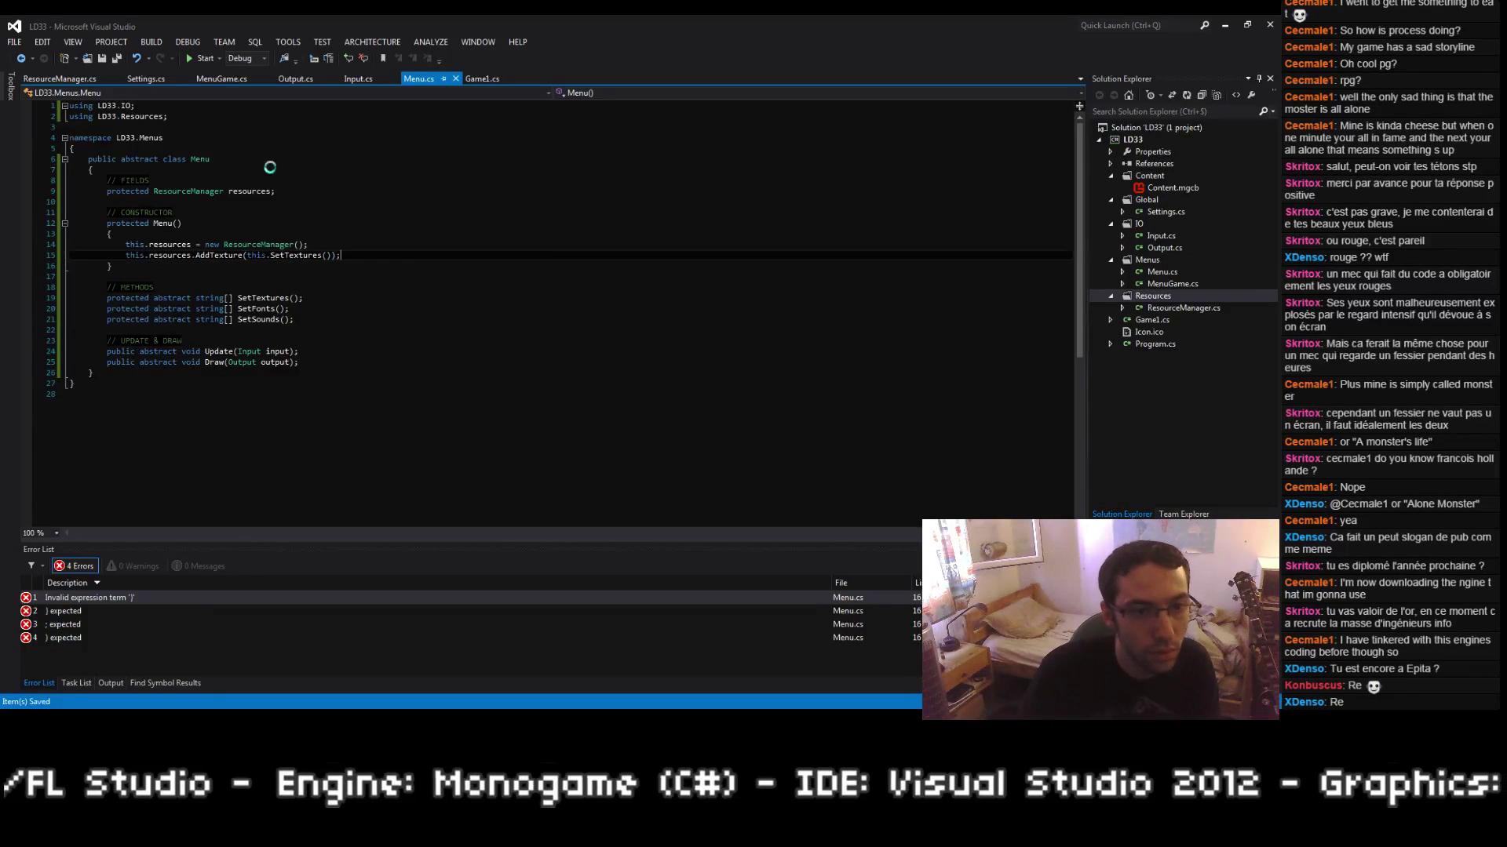
# Step: Below the AddTexture call in the constructor, add this.resources.AddFont(this.SetFonts());
pyautogui.press('Return')
pyautogui.write('this')
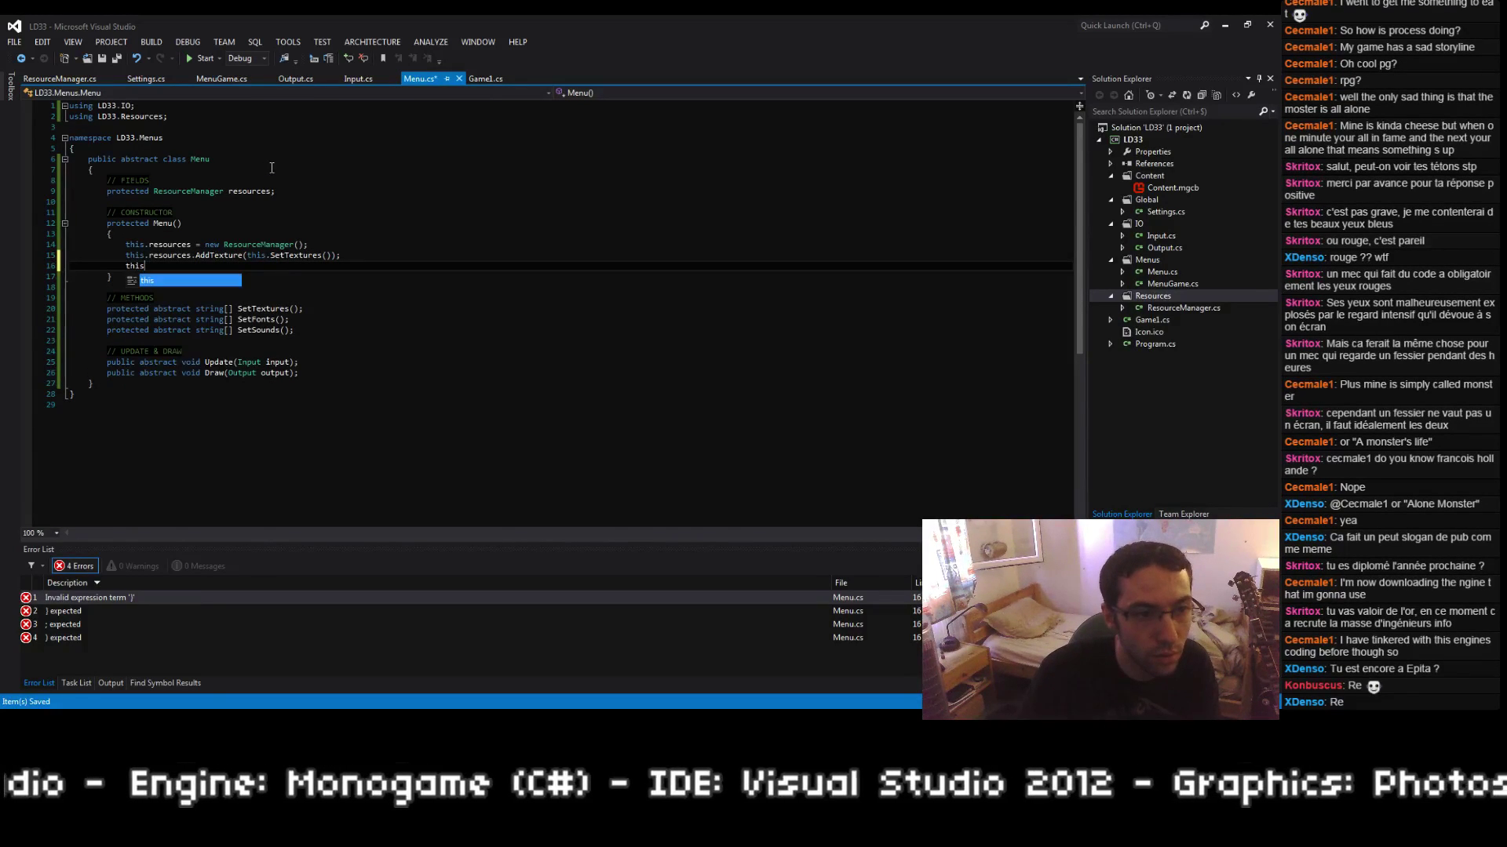
pyautogui.write('.')
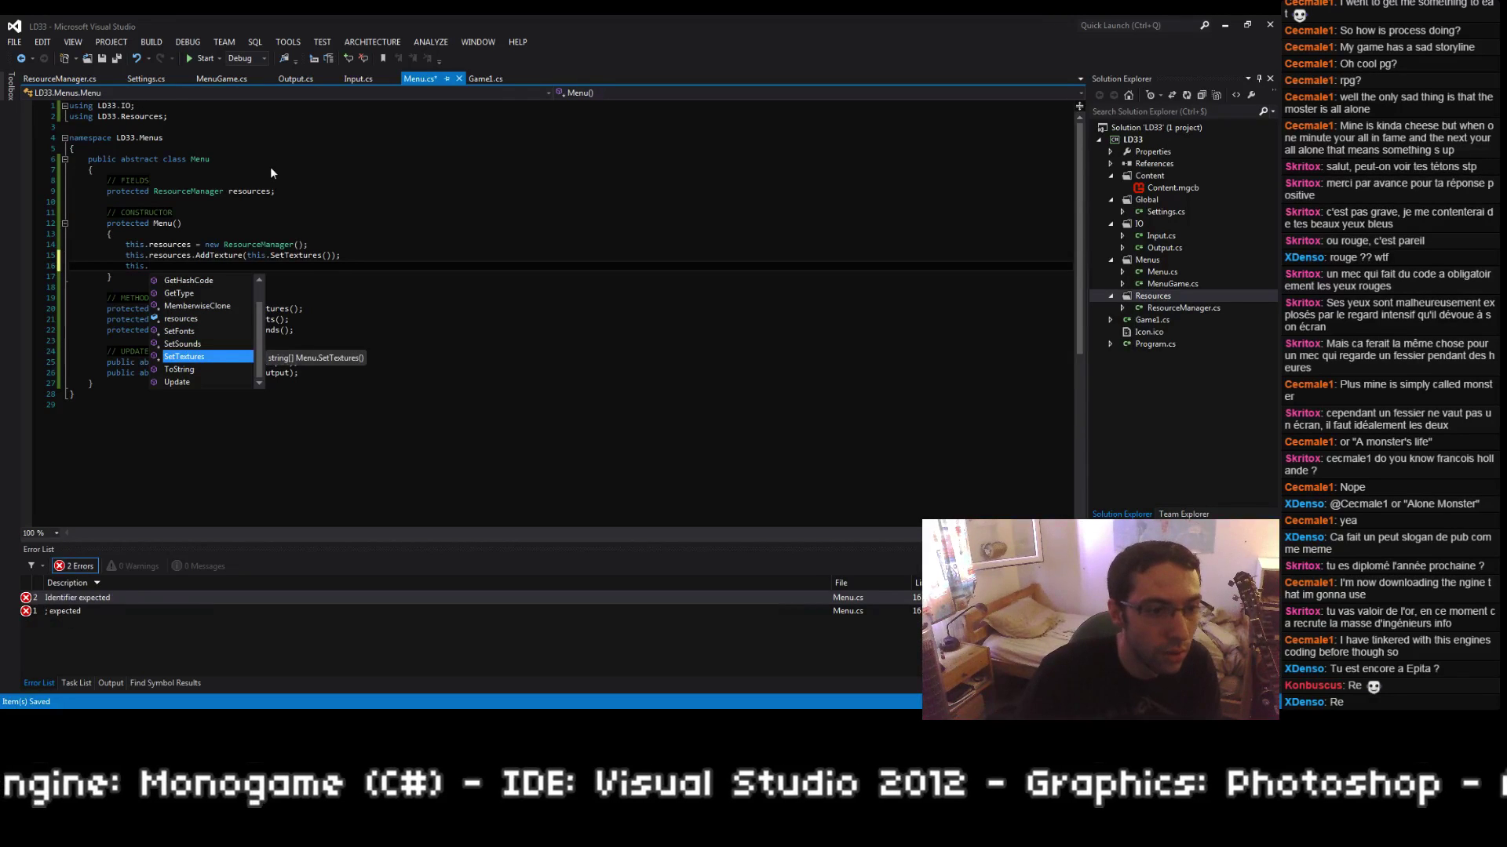
pyautogui.press('Up')
pyautogui.write('resourcecs.')
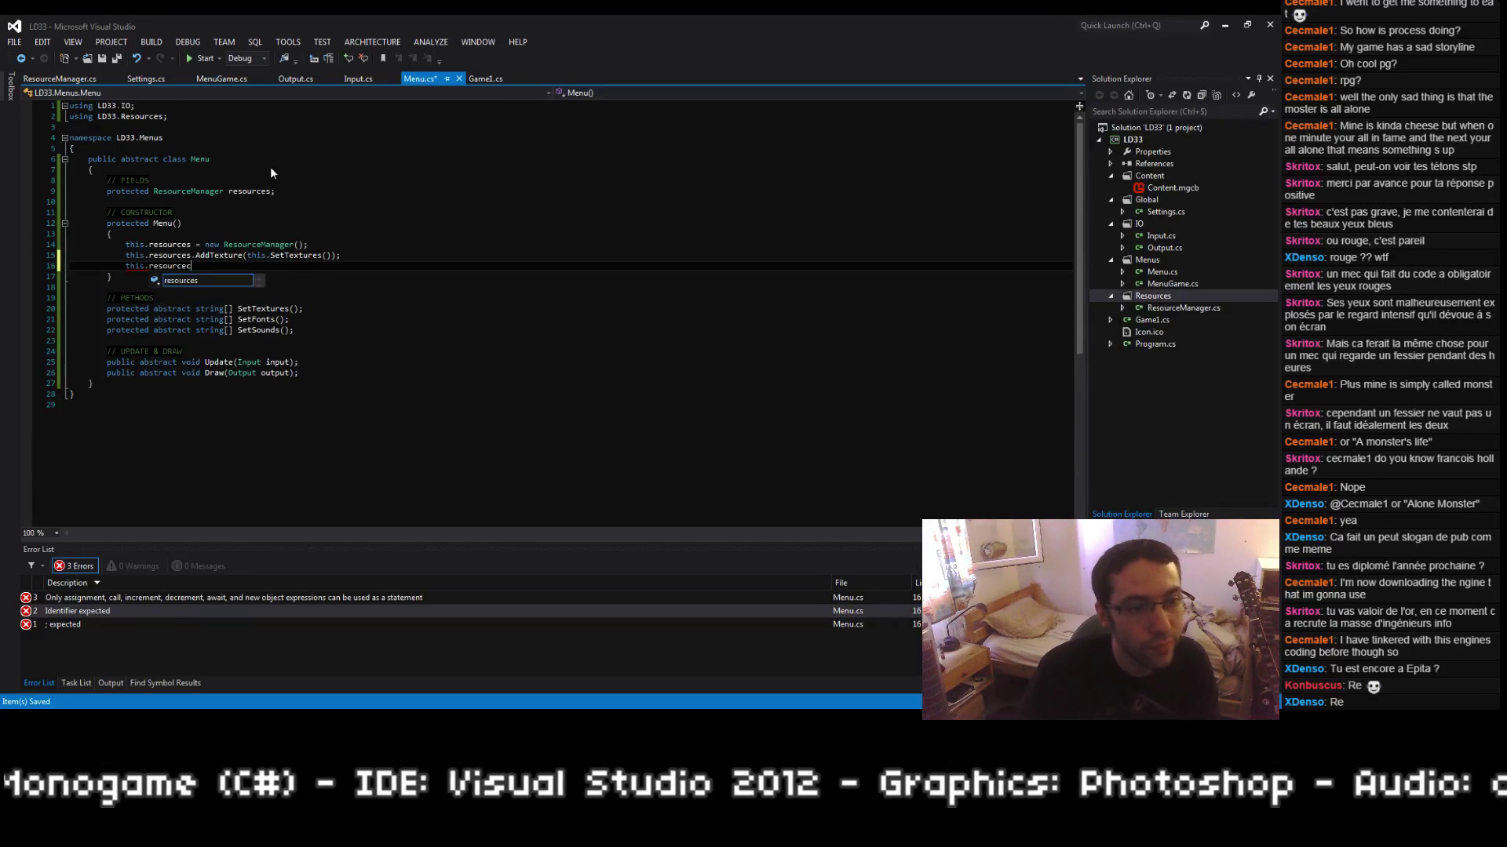
pyautogui.press('BackSpace')
pyautogui.write('s.')
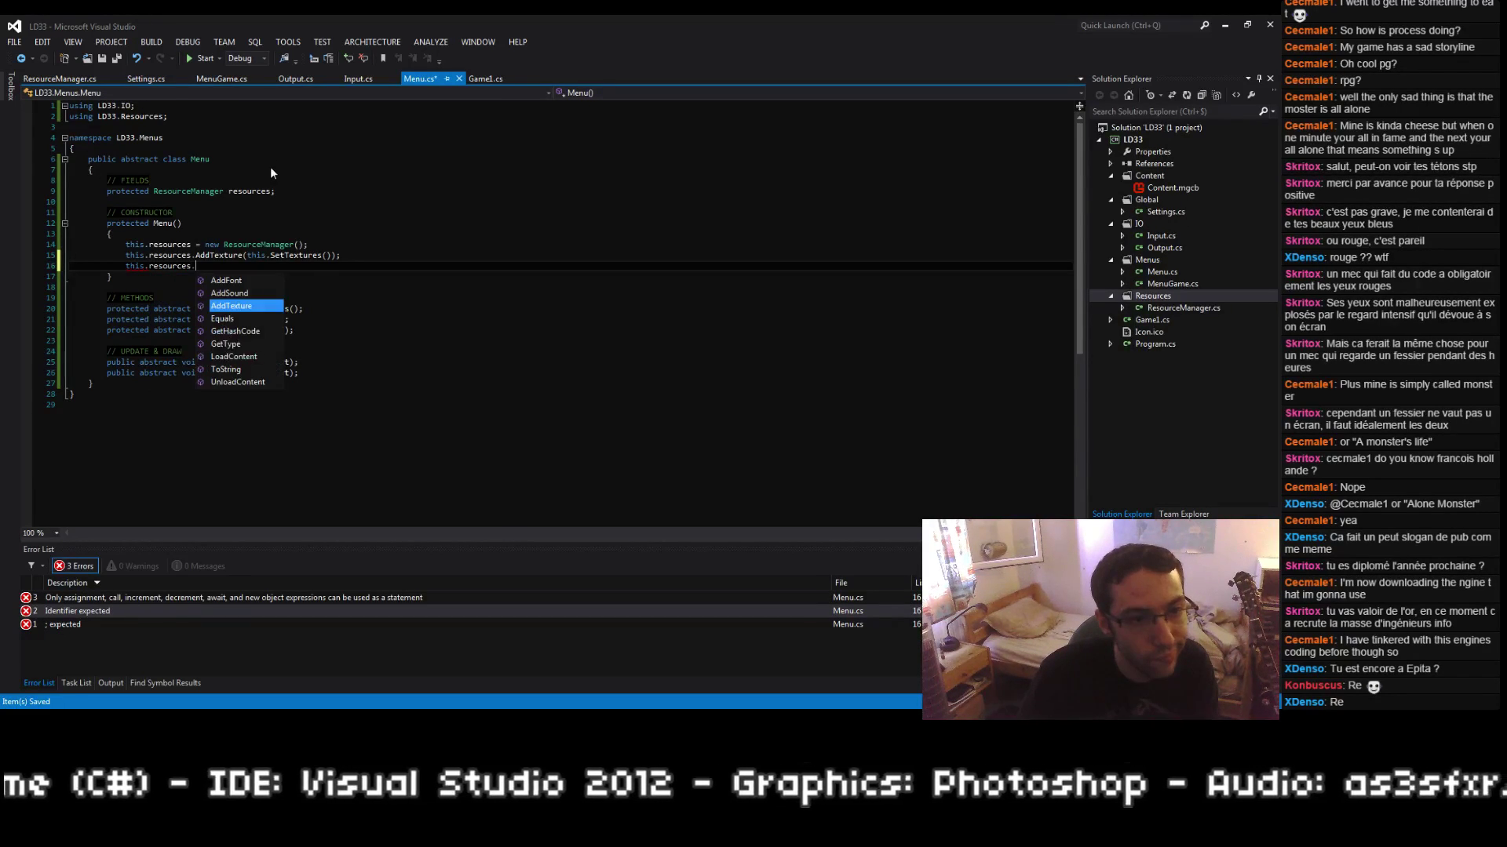
pyautogui.write('AddFont(this')
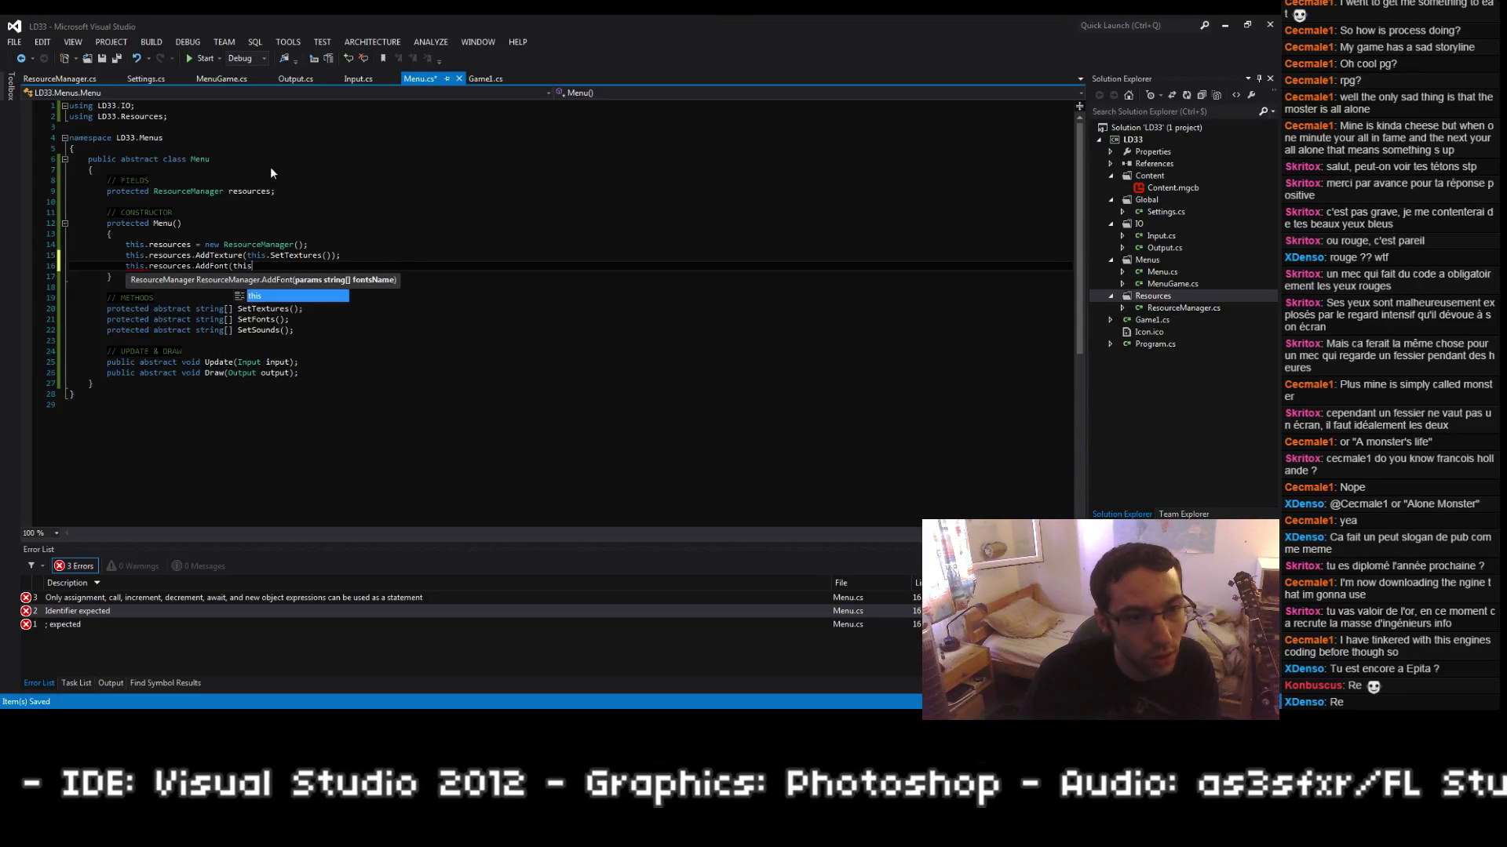
pyautogui.write('.SetFonts());')
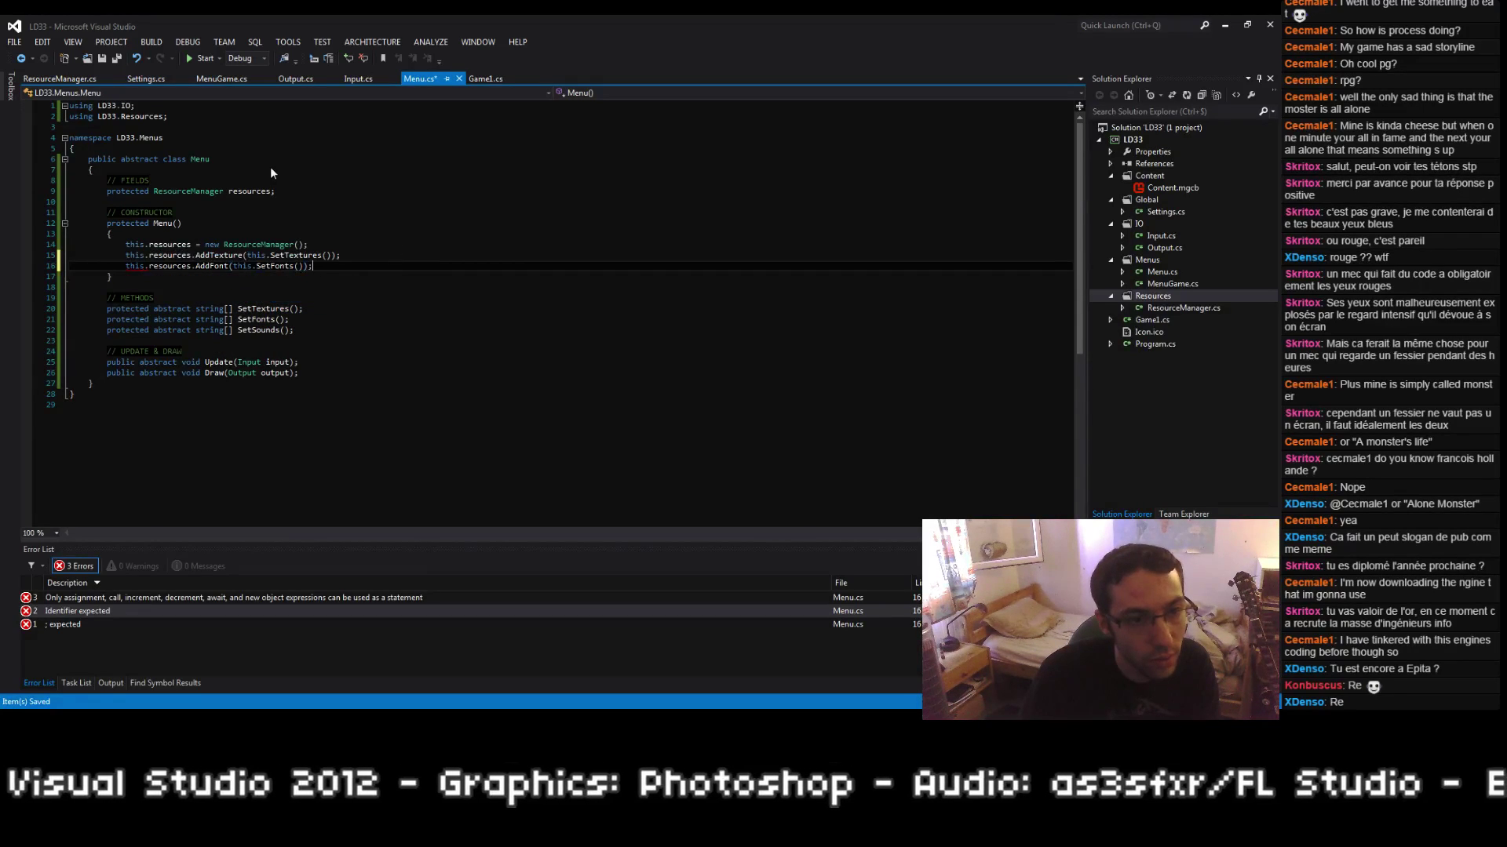
pyautogui.hotkey('ctrl', 'Return')
pyautogui.write('th')
pyautogui.press('BackSpace')
pyautogui.press('BackSpace')
pyautogui.hotkey('shift', 'Down')
pyautogui.press('BackSpace')
pyautogui.press('End')
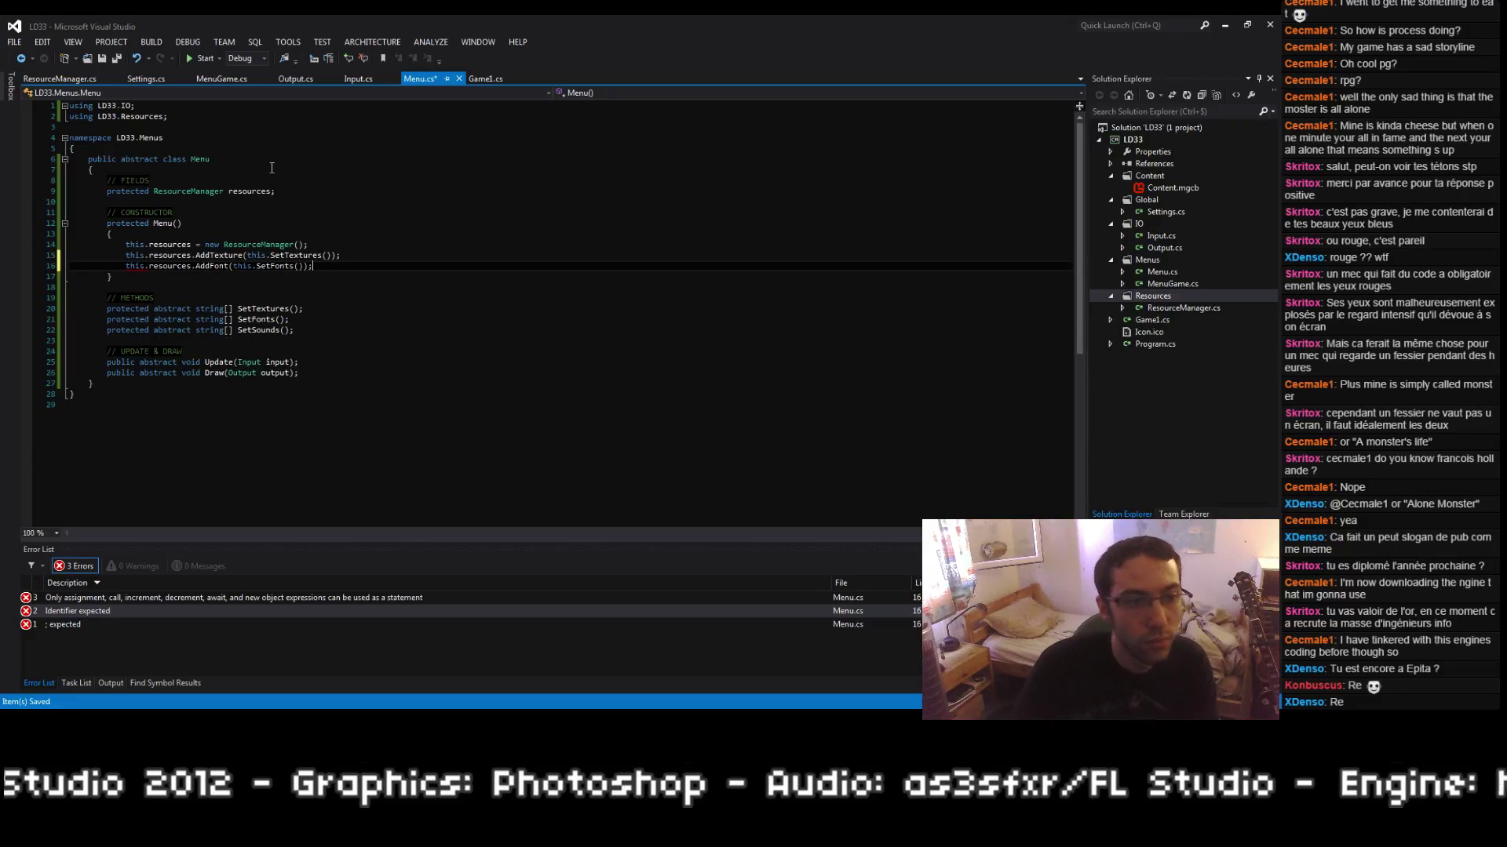
# Step: Below the AddFont call in the Menu constructor, add this.resources.AddSound(this.SetSounds()); and save the file
pyautogui.press('Return')
pyautogui.write('this.resources.')
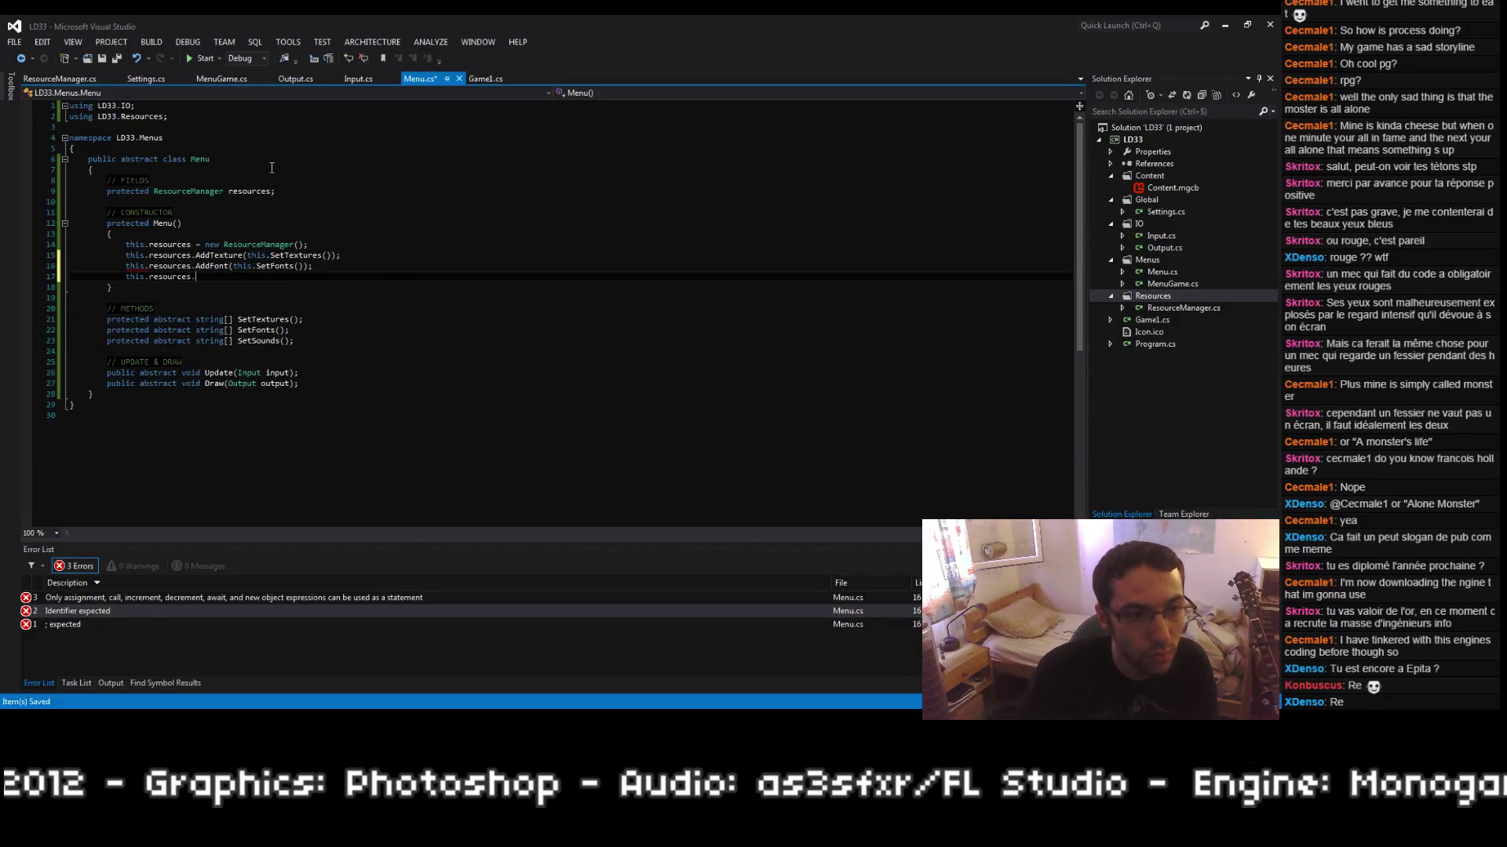
pyautogui.write('AddSound(this')
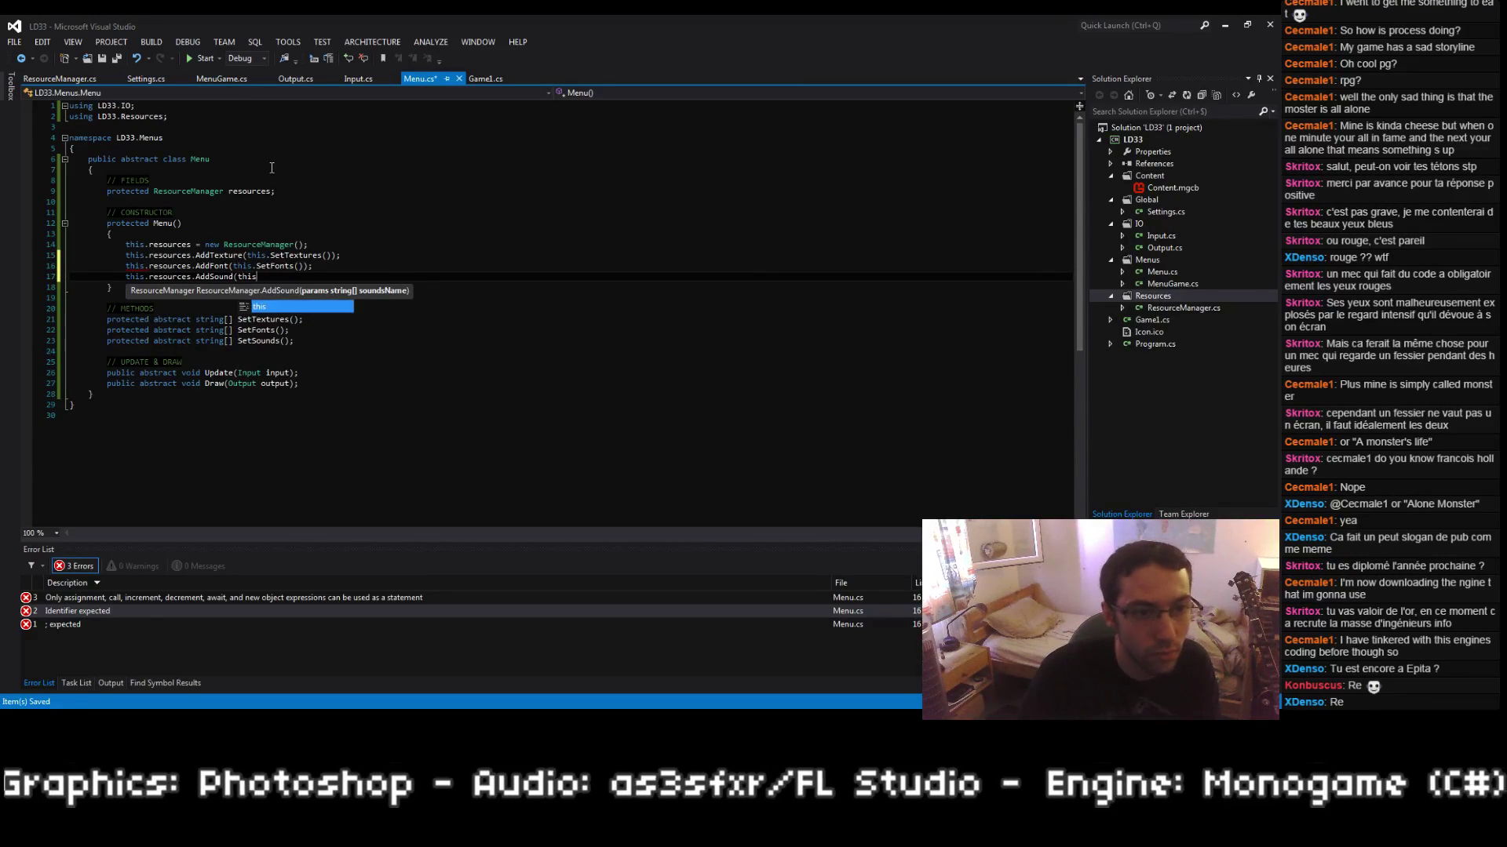
pyautogui.write('.SetSounds());')
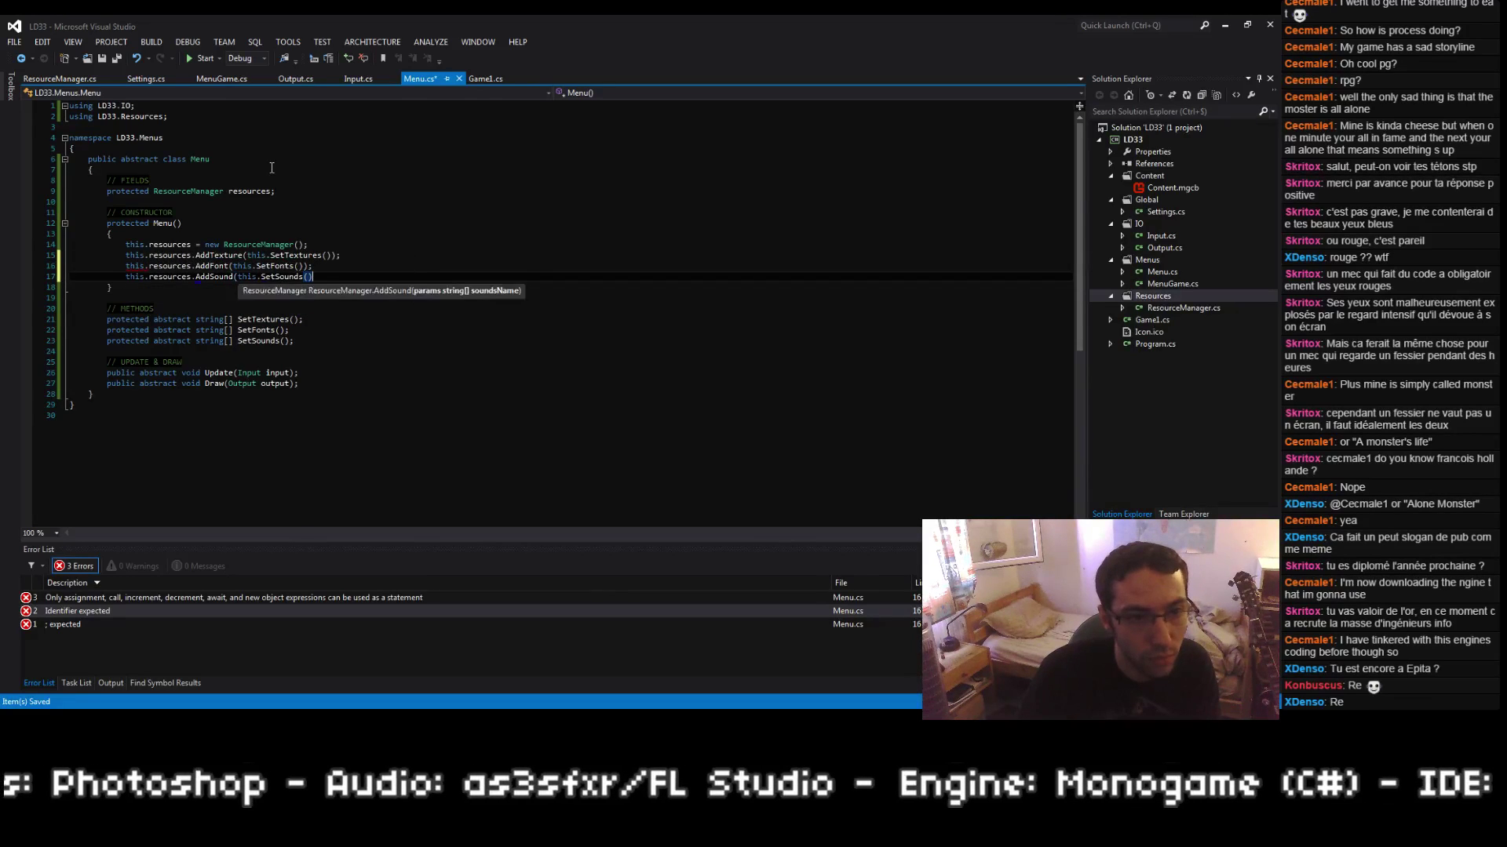
pyautogui.hotkey('ctrl', 's')
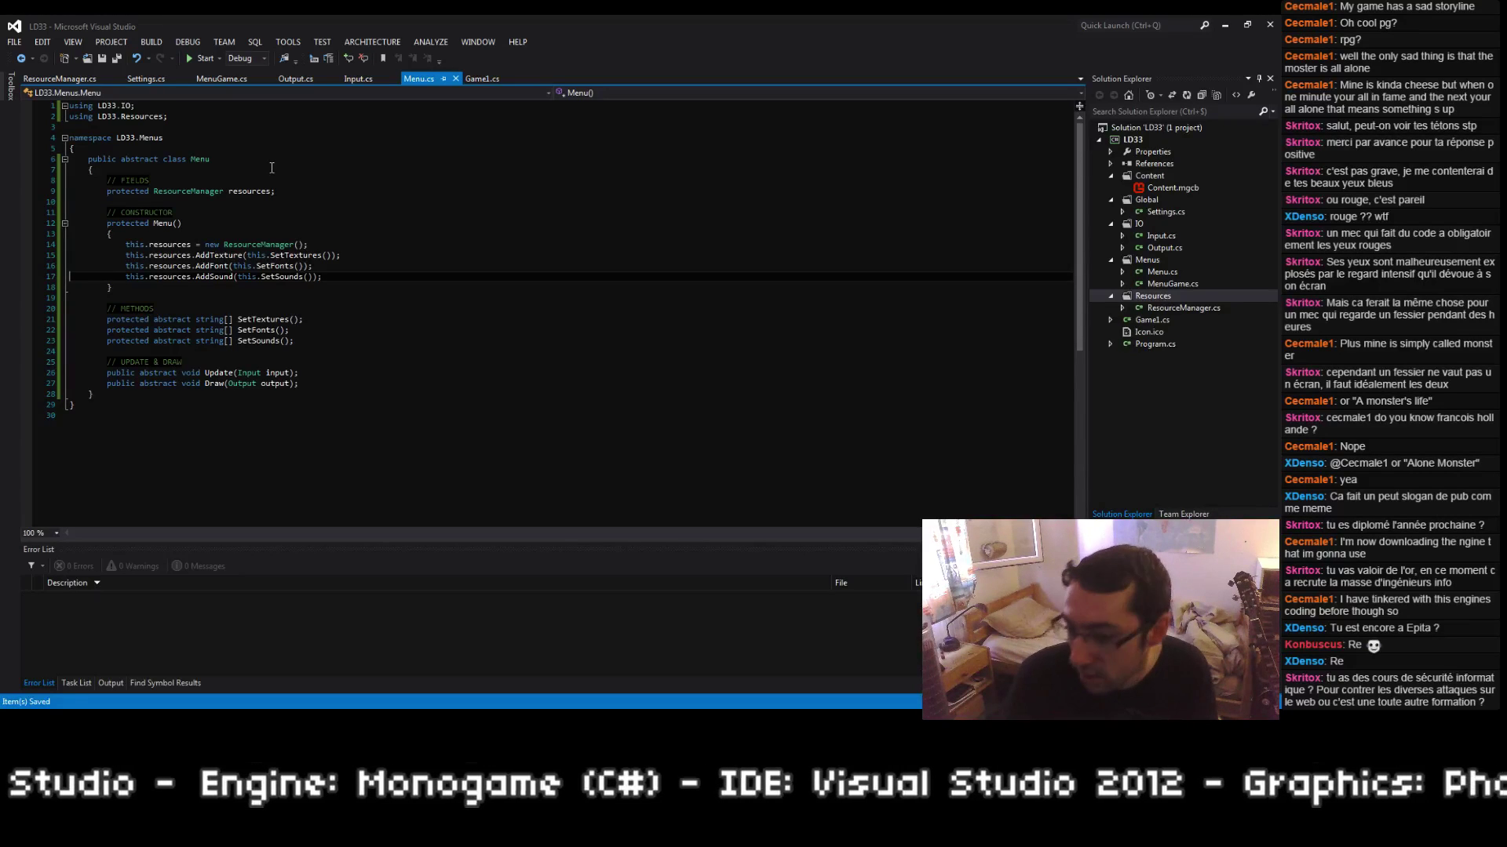
pyautogui.press('Down')
pyautogui.press('Down')
pyautogui.press('Up')
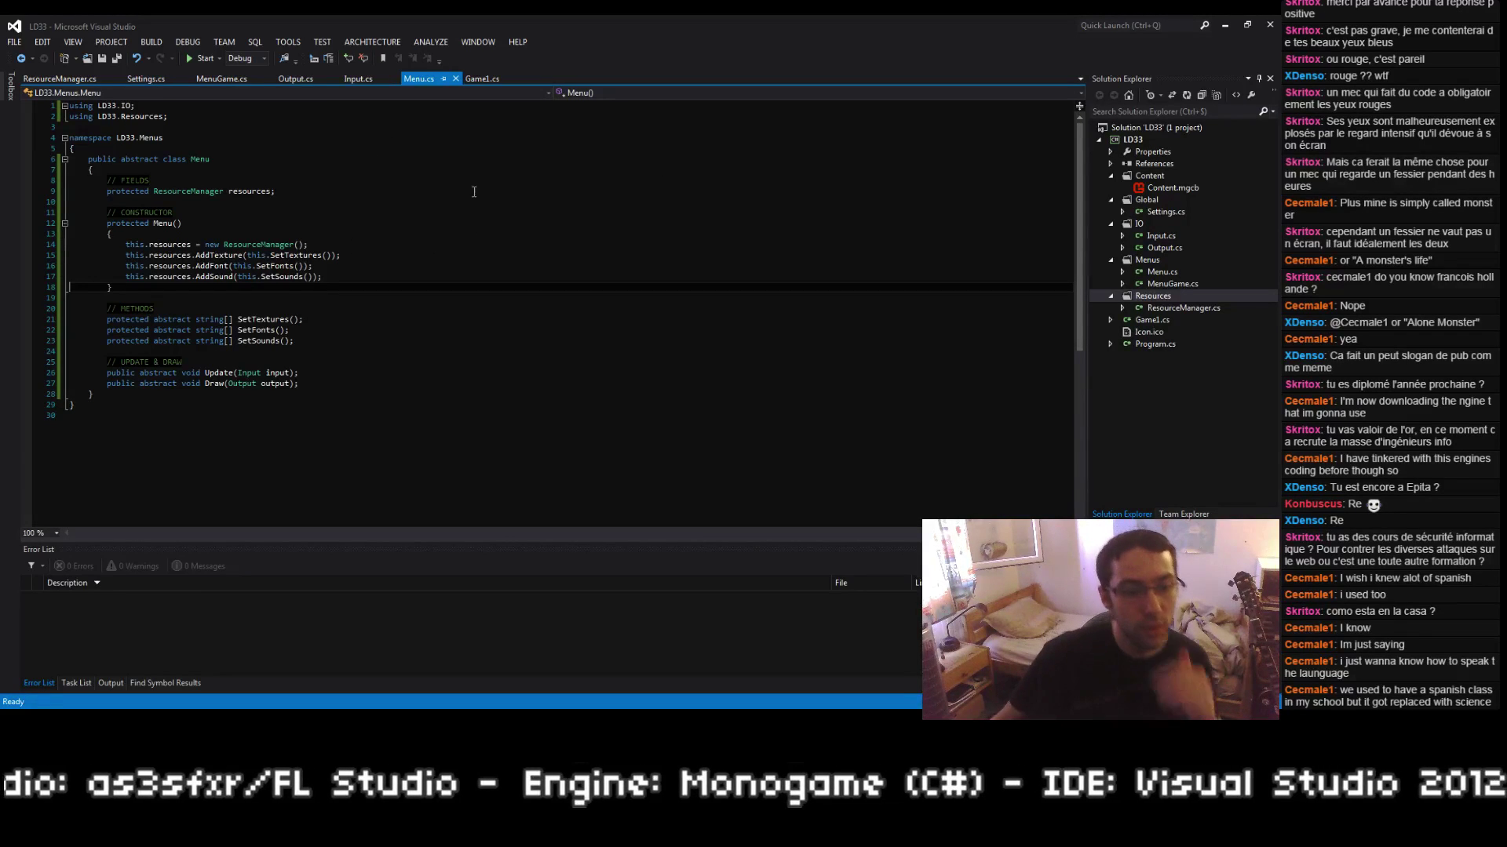
# Step: In MenuGame.cs, build the project and generate the missing overrides by implementing the abstract class Menu, and save the file
pyautogui.click(209, 83)
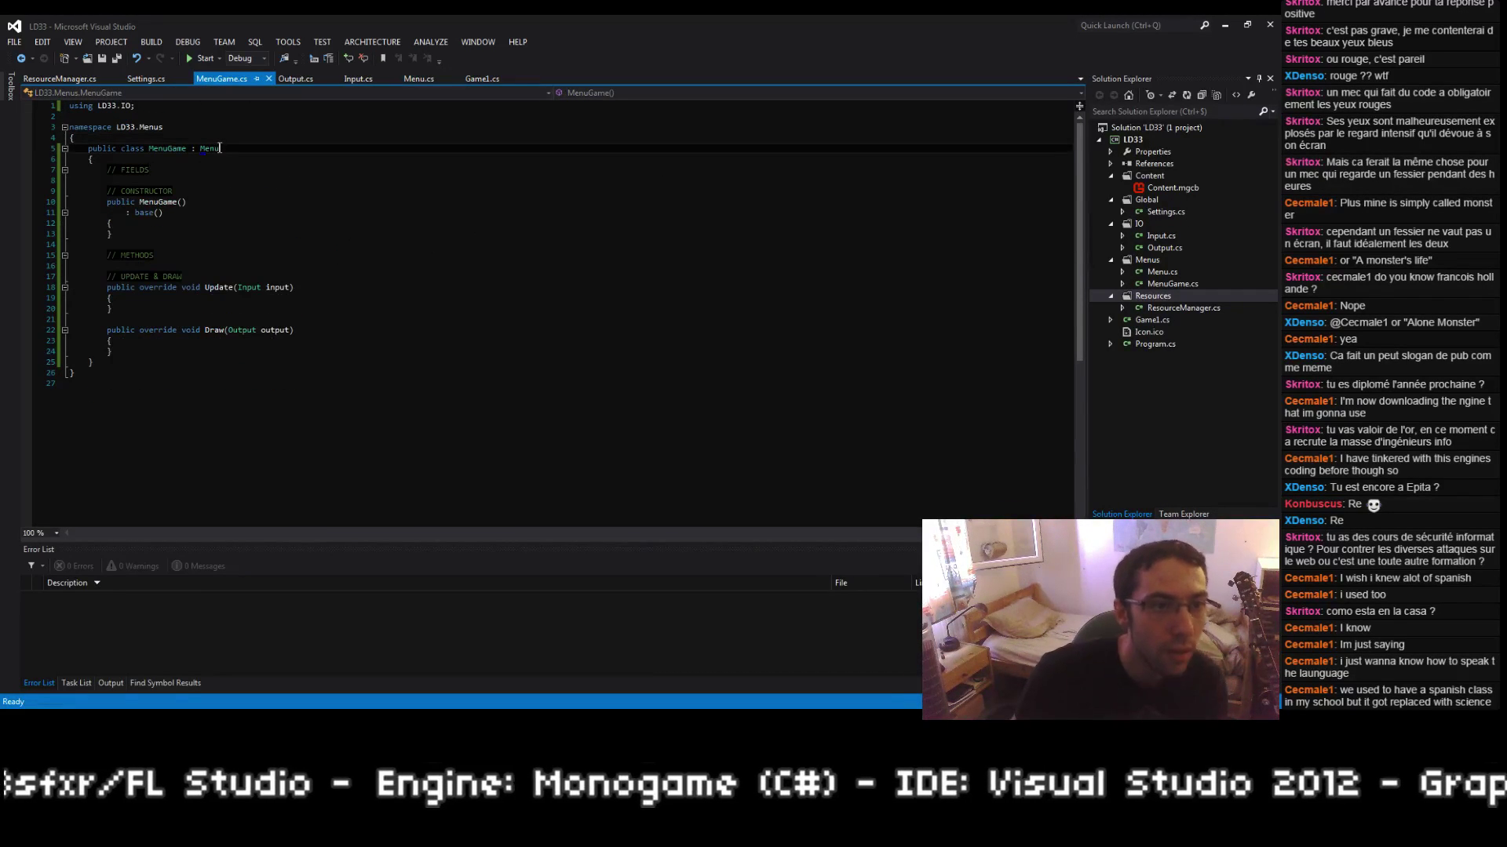
pyautogui.press('F5')
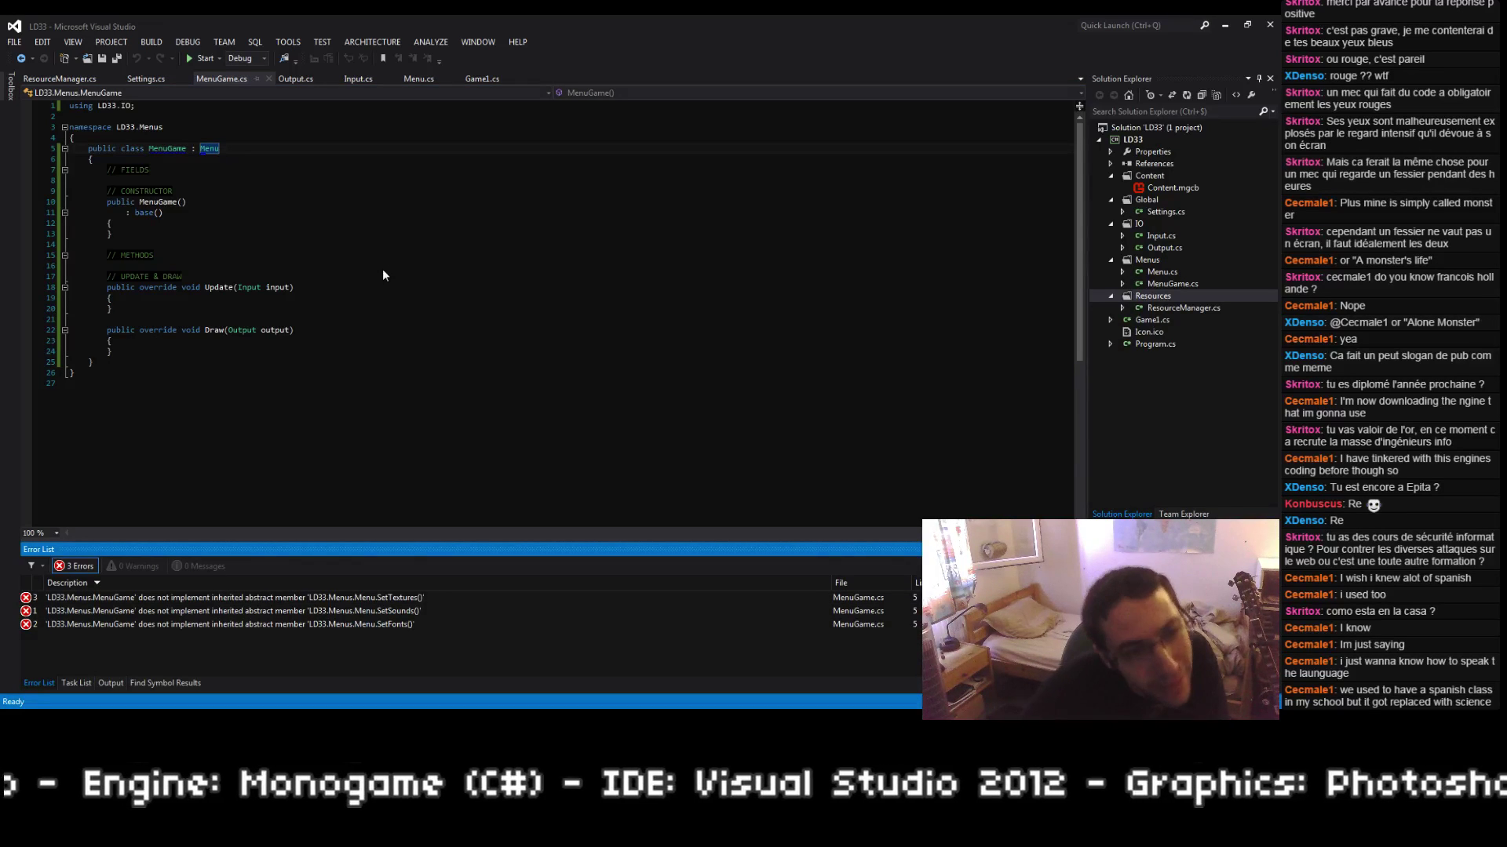
pyautogui.hotkey('ctrl', '.')
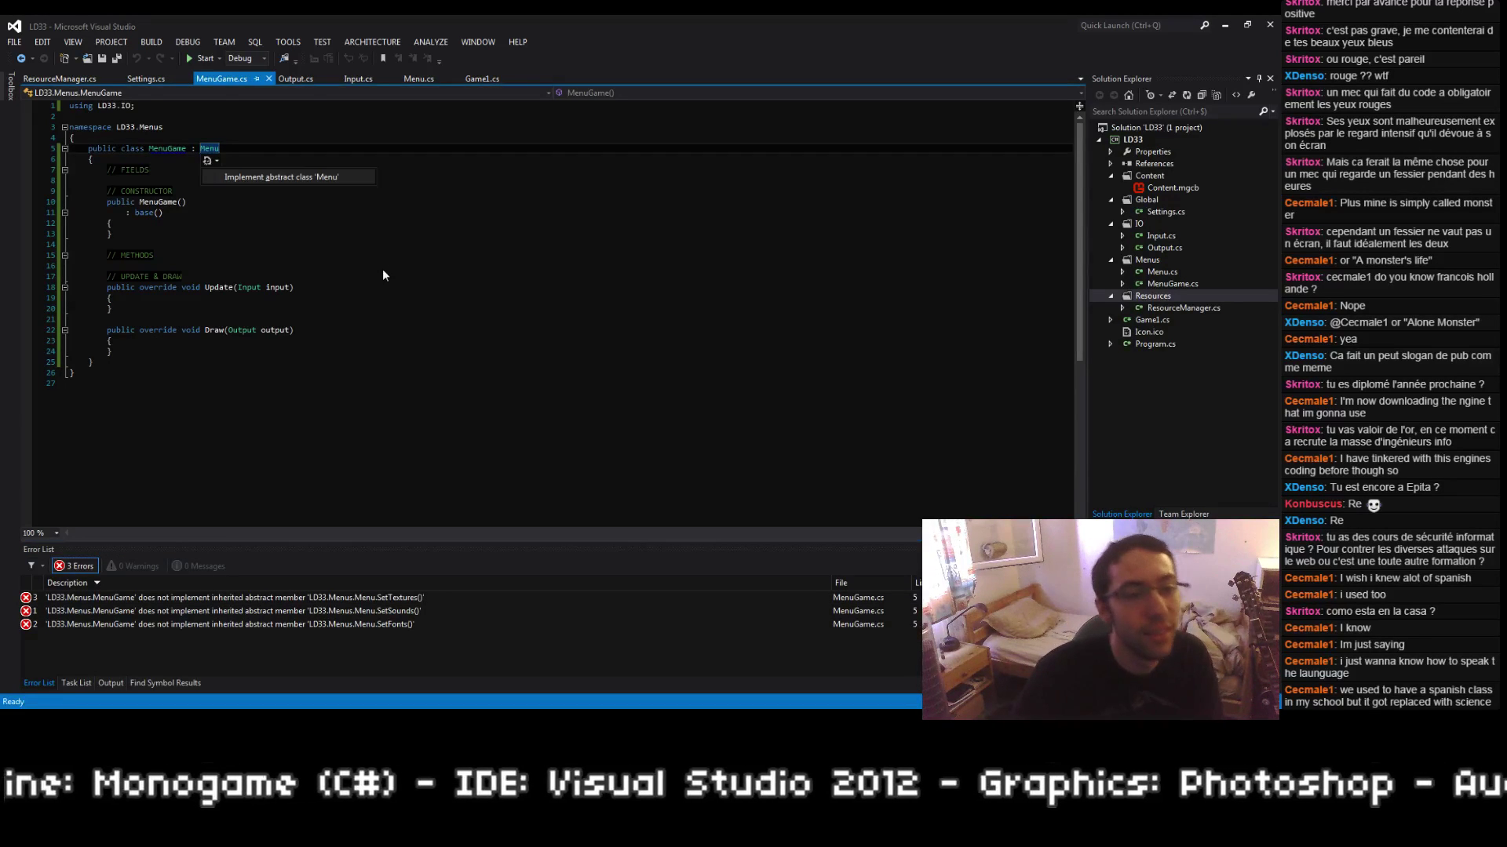
pyautogui.press('Return')
pyautogui.hotkey('ctrl', 's')
# Step: Move the generated SetTextures, SetFonts and SetSounds overrides from the end of MenuGame to below the METHODS comment, and save the file
pyautogui.press('Down')
pyautogui.press('Down')
pyautogui.press('Down')
pyautogui.press('Down')
pyautogui.press('Down')
pyautogui.press('Down')
pyautogui.press('Down')
pyautogui.press('Down')
pyautogui.press('Down')
pyautogui.press('Down')
pyautogui.press('Down')
pyautogui.press('Down')
pyautogui.press('Down')
pyautogui.press('Down')
pyautogui.press('Down')
pyautogui.press('Down')
pyautogui.press('Down')
pyautogui.press('Down')
pyautogui.press('Down')
pyautogui.press('Down')
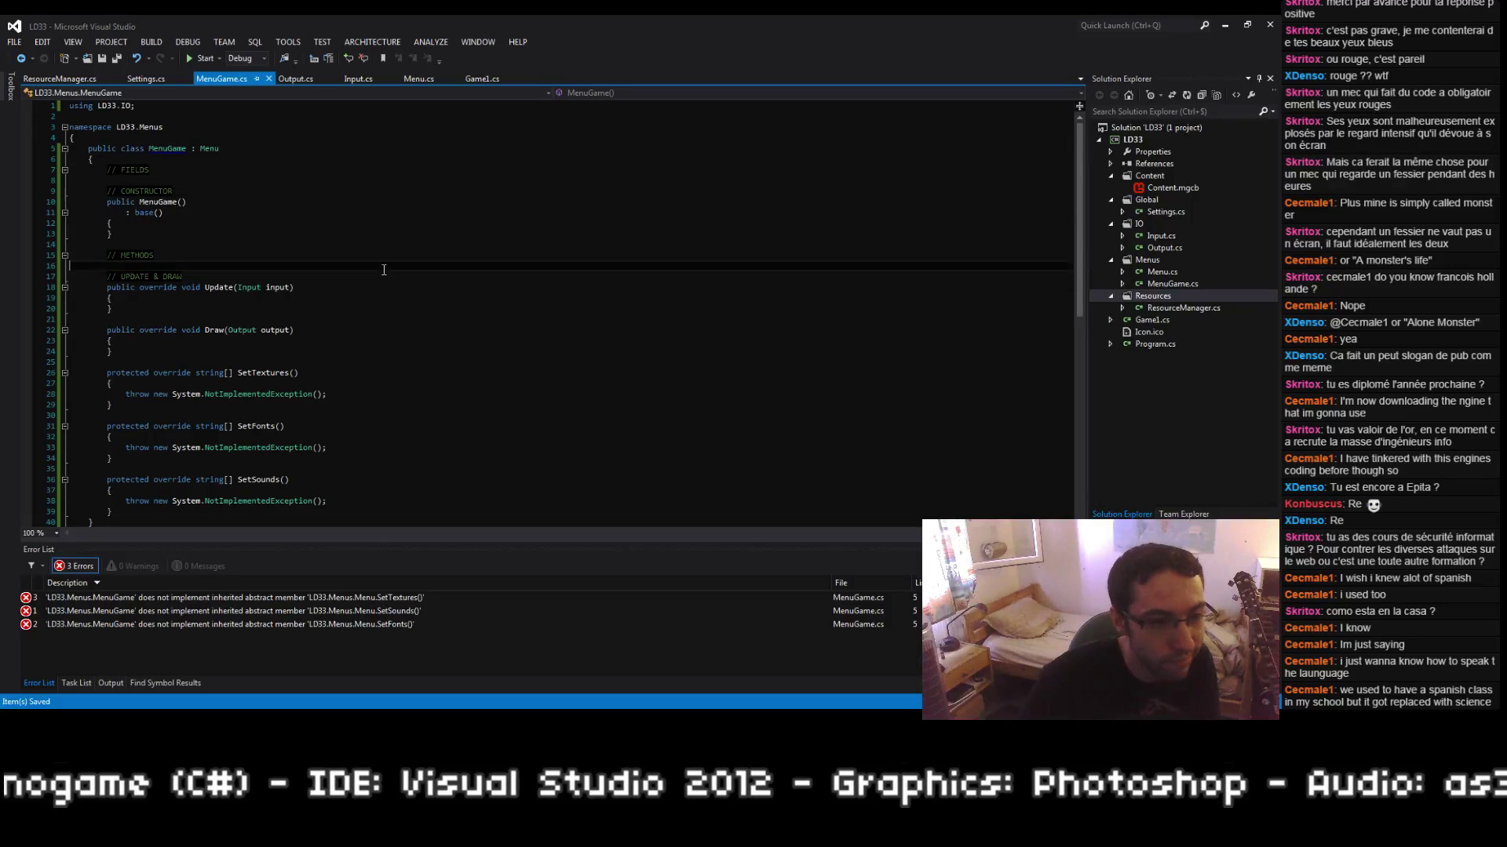
pyautogui.press('Up')
pyautogui.hotkey('shift', 'Down')
pyautogui.hotkey('shift', 'Down')
pyautogui.hotkey('shift', 'Down')
pyautogui.hotkey('shift', 'Down')
pyautogui.hotkey('shift', 'Down')
pyautogui.hotkey('shift', 'Down')
pyautogui.hotkey('shift', 'Down')
pyautogui.hotkey('shift', 'Down')
pyautogui.hotkey('shift', 'Down')
pyautogui.hotkey('shift', 'Down')
pyautogui.hotkey('shift', 'Down')
pyautogui.hotkey('shift', 'Down')
pyautogui.hotkey('shift', 'Down')
pyautogui.hotkey('shift', 'Down')
pyautogui.hotkey('shift', 'Down')
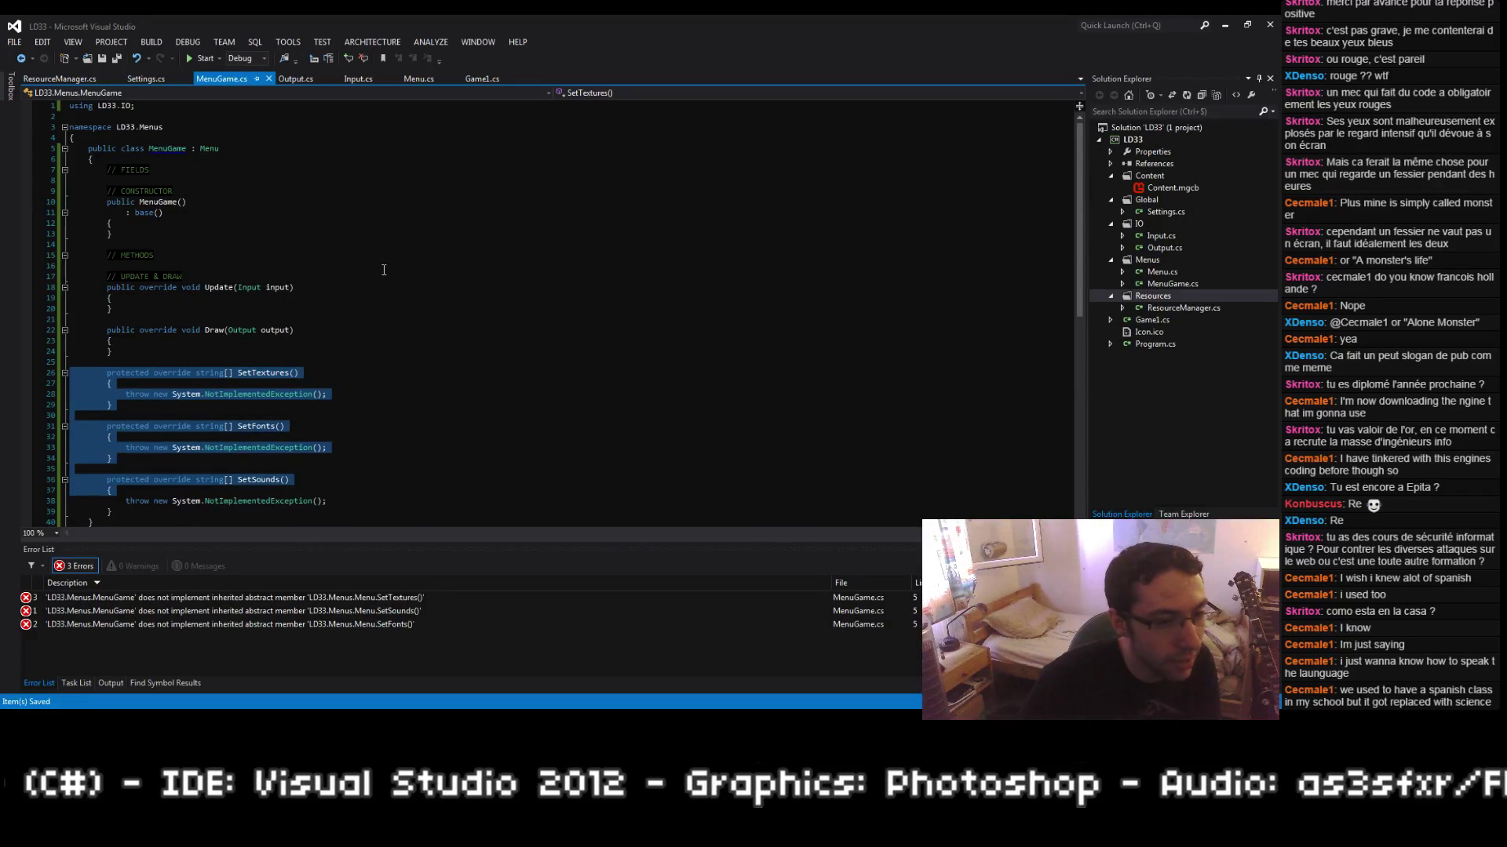
pyautogui.press('Delete')
pyautogui.hotkey('ctrl', 'c')
pyautogui.press('BackSpace')
pyautogui.press('Up')
pyautogui.press('Up')
pyautogui.press('Up')
pyautogui.press('Up')
pyautogui.press('Up')
pyautogui.press('Up')
pyautogui.press('Up')
pyautogui.press('Up')
pyautogui.press('Up')
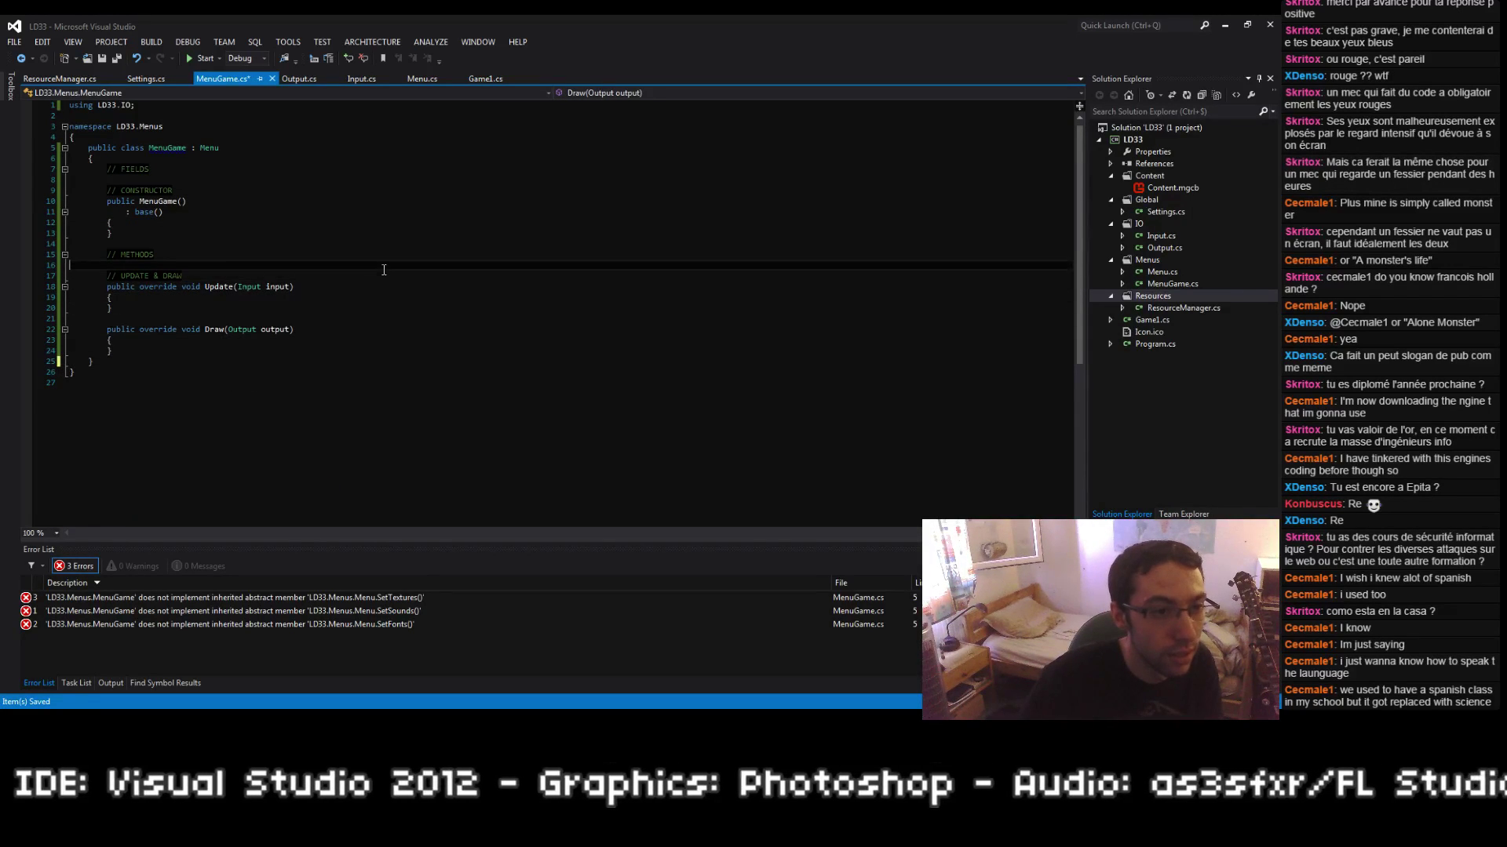
pyautogui.hotkey('ctrl', 'v')
pyautogui.hotkey('ctrl', 's')
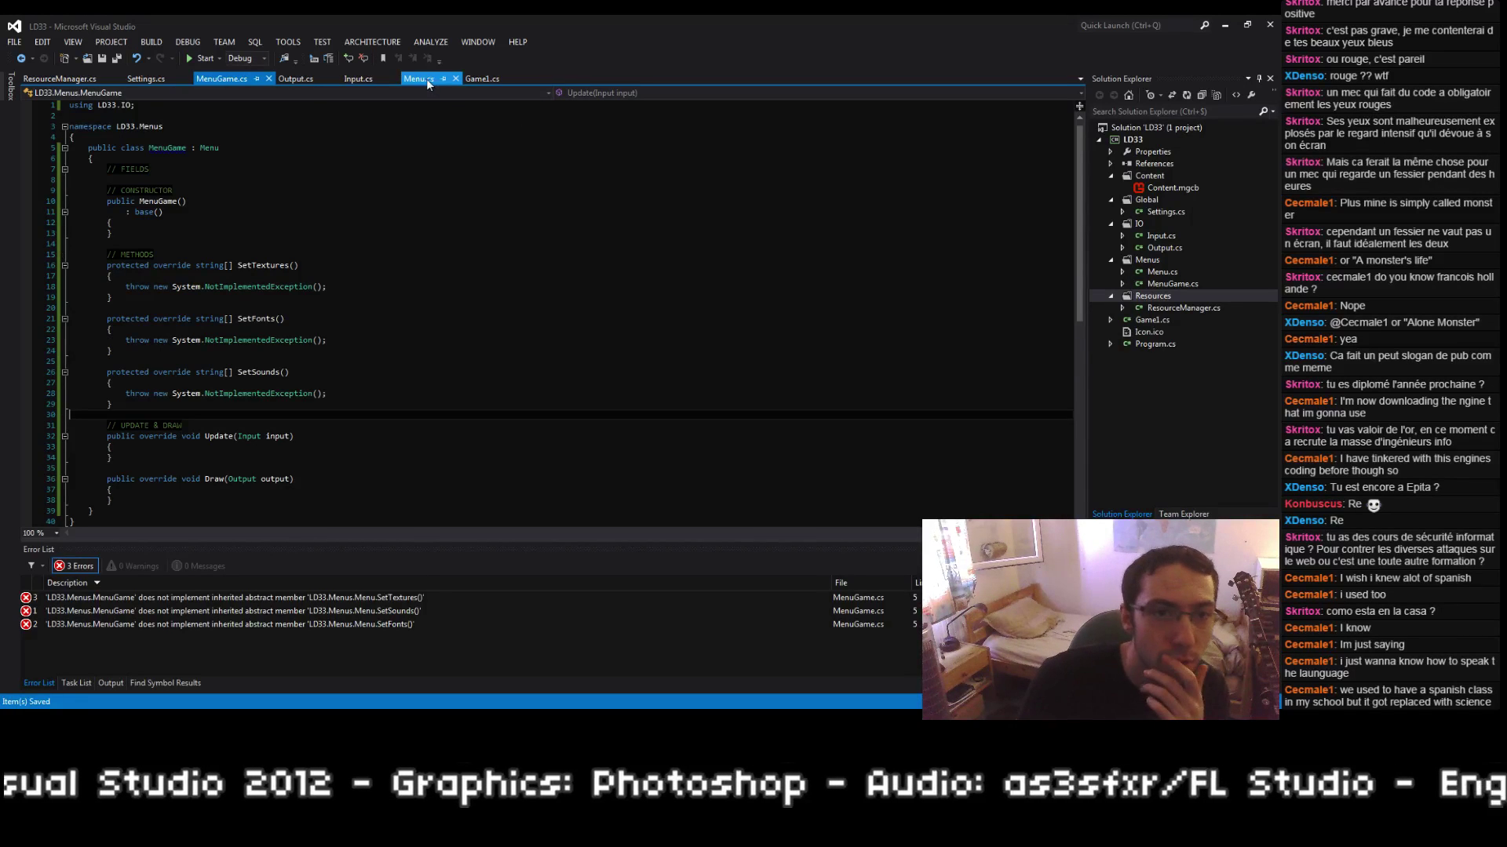
# Step: In Menu.cs, add this.resources.LoadContent(); at the end of the Menu constructor and save the file
pyautogui.click(426, 79)
pyautogui.click(394, 280)
pyautogui.press('Return')
pyautogui.write('this.resources')
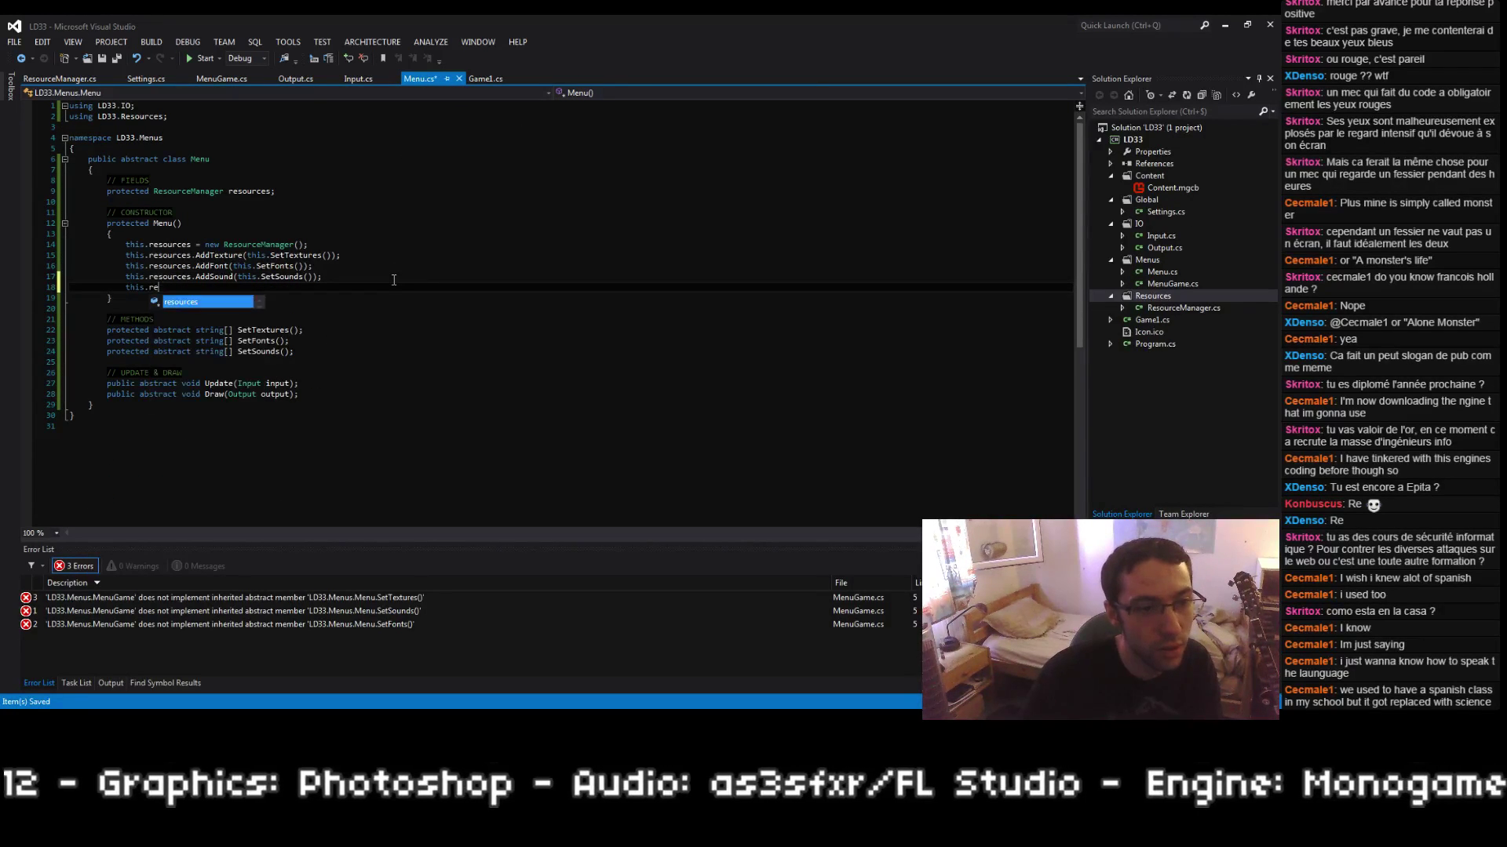
pyautogui.write('.')
pyautogui.press('Down')
pyautogui.press('Down')
pyautogui.press('Down')
pyautogui.press('Down')
pyautogui.press('Down')
pyautogui.press('Down')
pyautogui.write('LoadContent();')
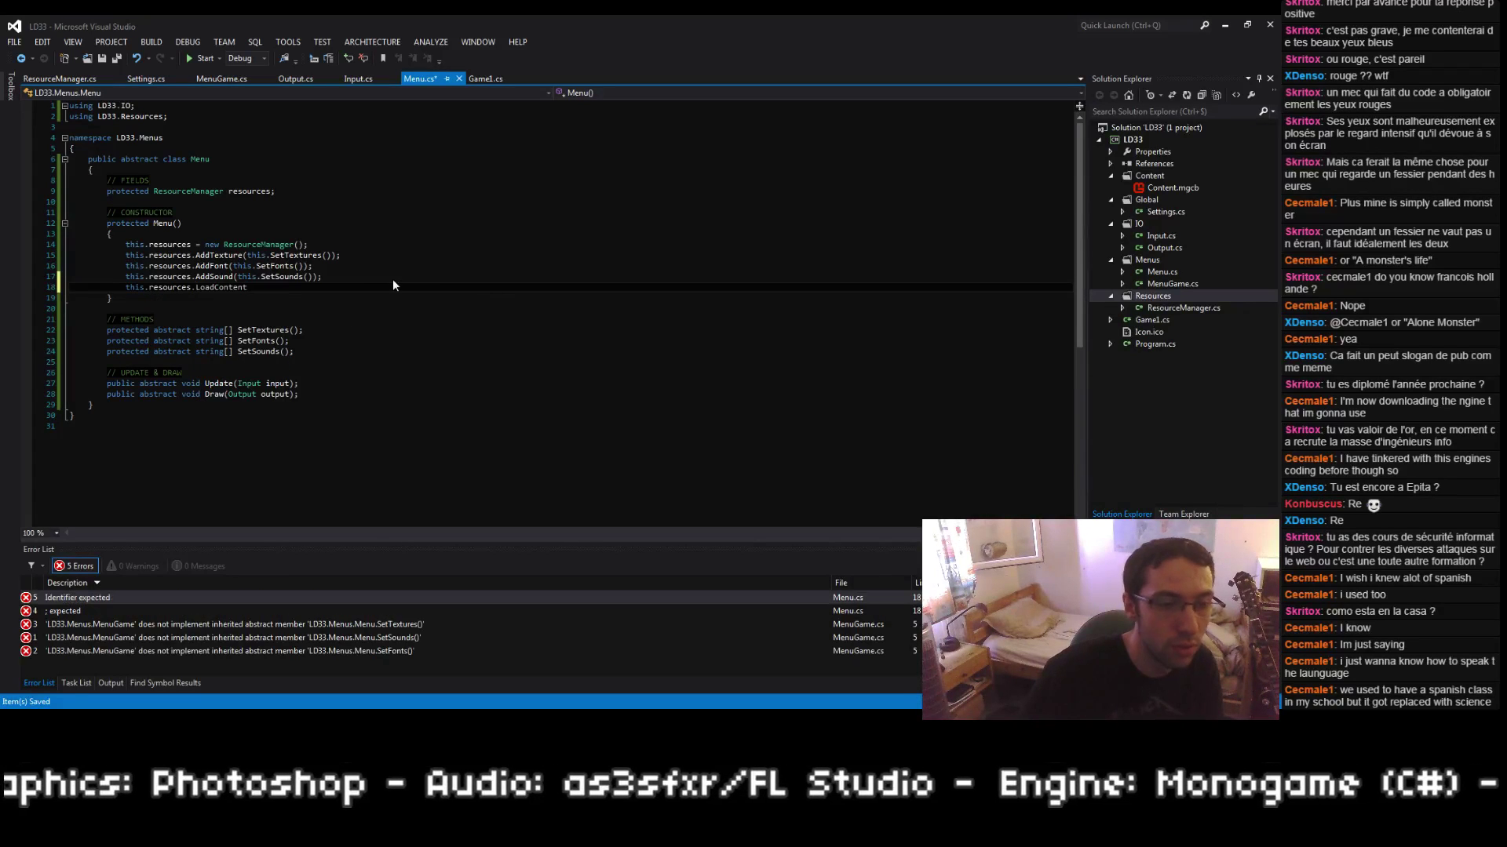
pyautogui.press('Up')
pyautogui.hotkey('ctrl', 's')
# Step: Add a ContentManager content parameter to the Menu constructor and import the Microsoft.Xna.Framework.Content namespace
pyautogui.press('Down')
pyautogui.press('Left')
pyautogui.press('Left')
pyautogui.press('Up')
pyautogui.press('Up')
pyautogui.press('Up')
pyautogui.press('Up')
pyautogui.press('Up')
pyautogui.press('Up')
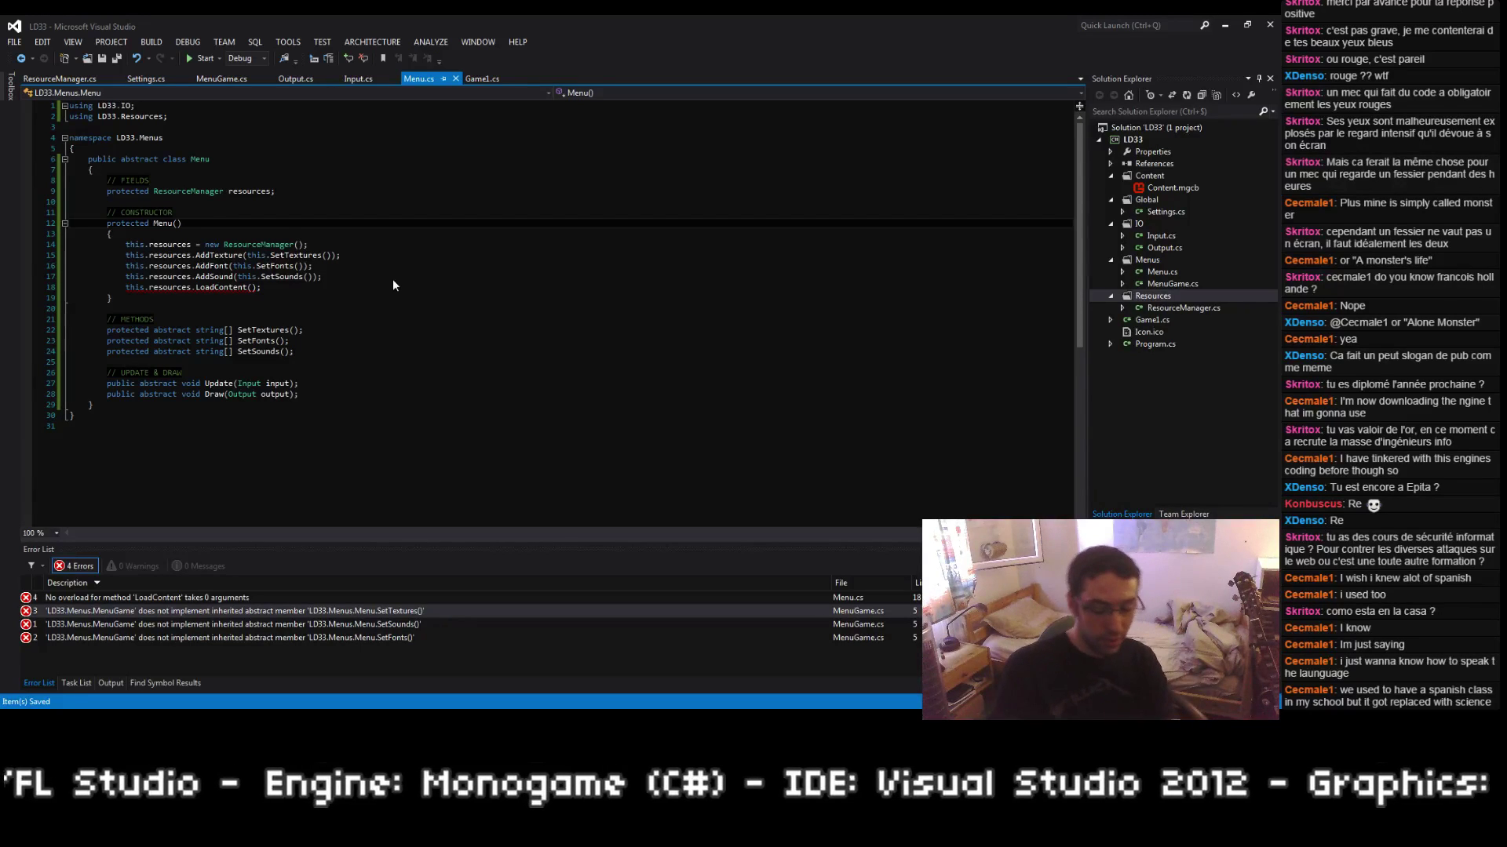
pyautogui.write('ContentM')
pyautogui.write('anager content')
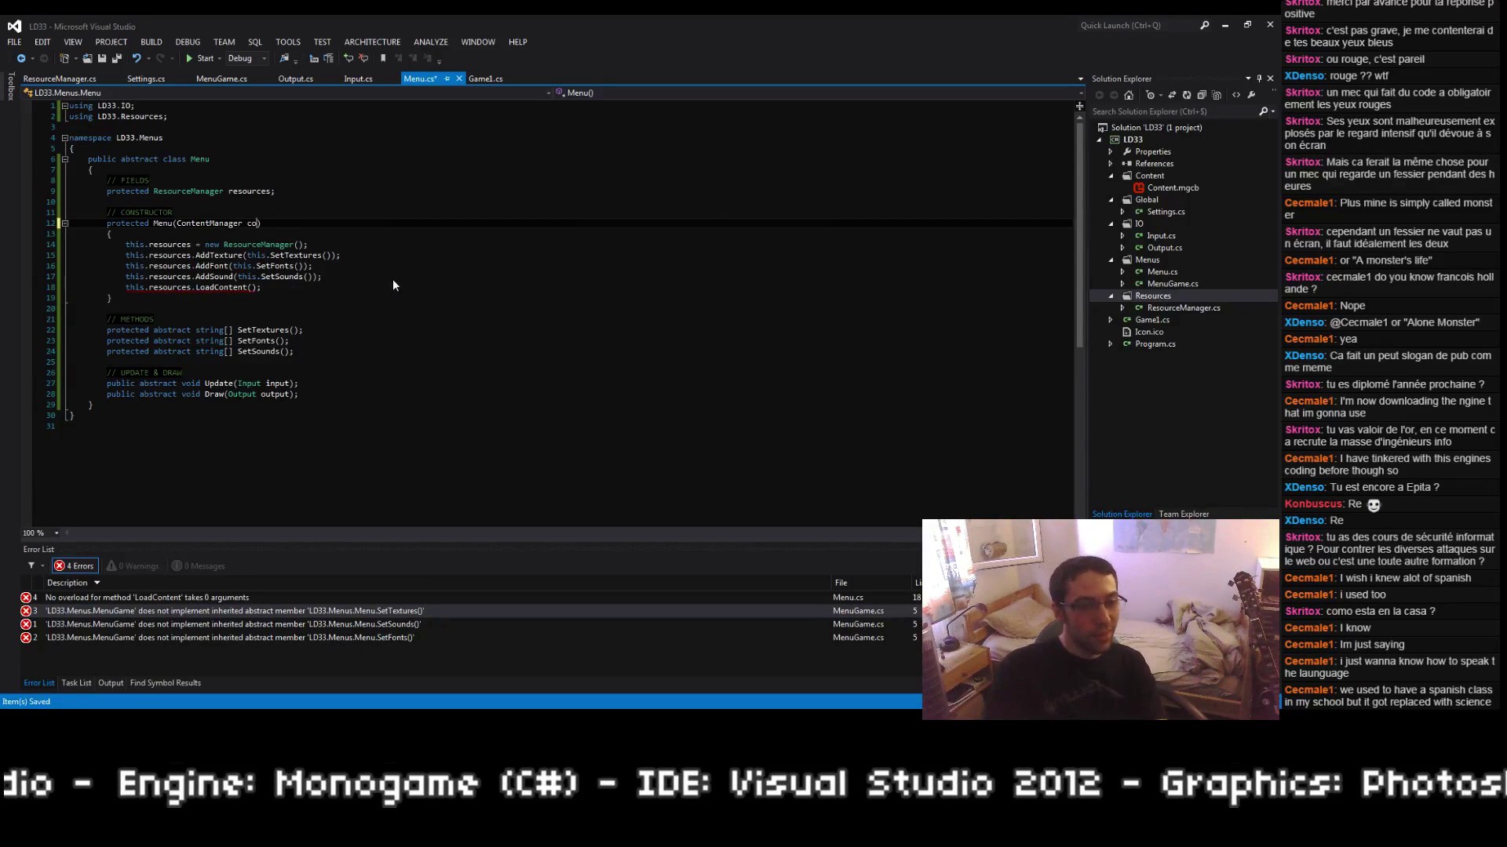
pyautogui.hotkey('ctrl', '.')
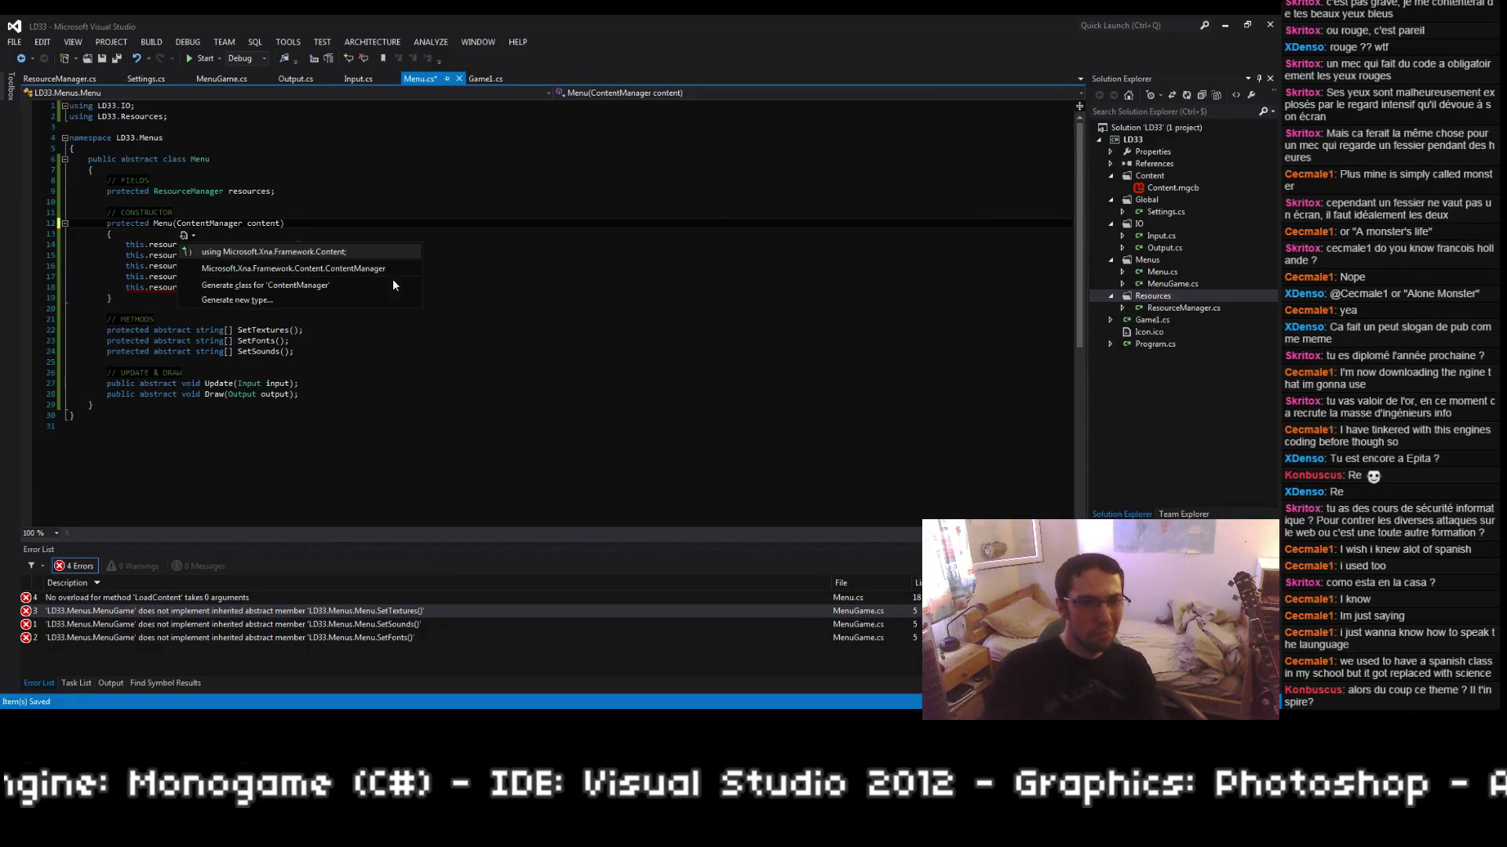
pyautogui.press('Return')
# Step: Pass content as the argument of the LoadContent call in the Menu constructor and save the file
pyautogui.click(394, 284)
pyautogui.press('Down')
pyautogui.press('Left')
pyautogui.press('Left')
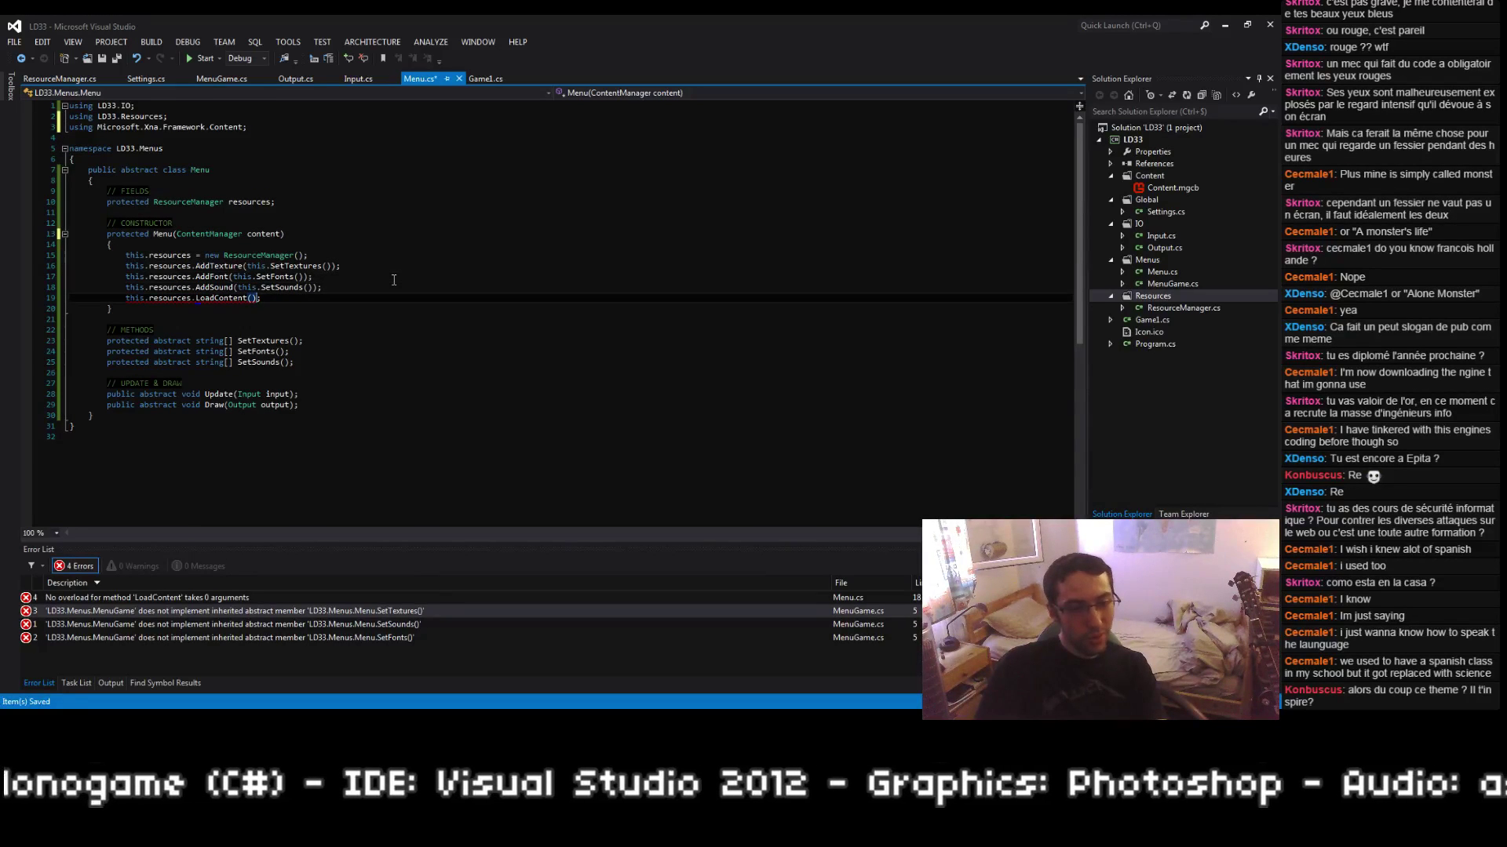
pyautogui.write('content')
pyautogui.hotkey('ctrl', 's')
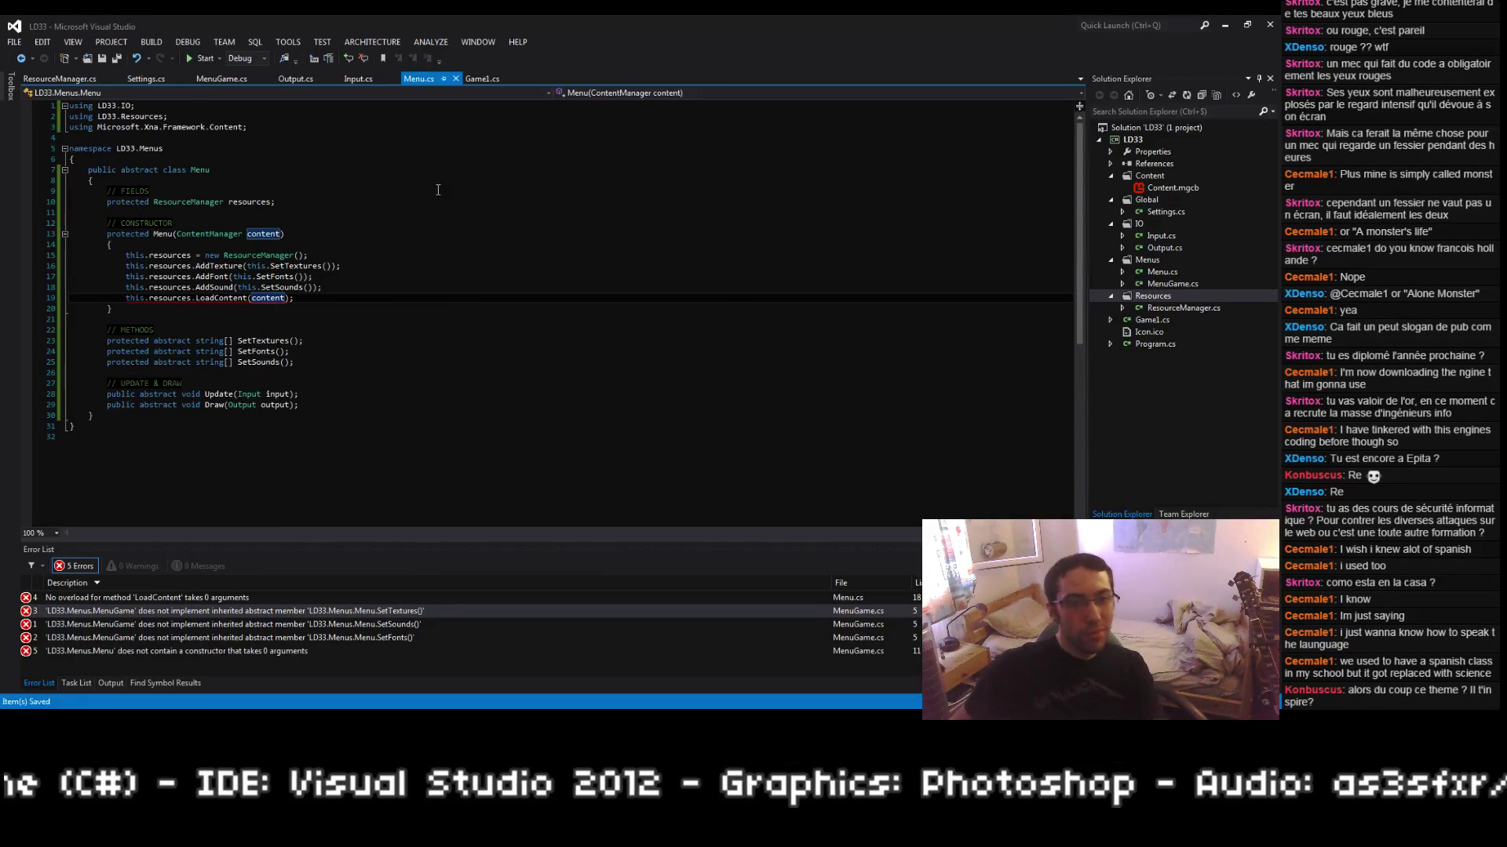
pyautogui.click(470, 82)
pyautogui.scroll(11, 243, 210)
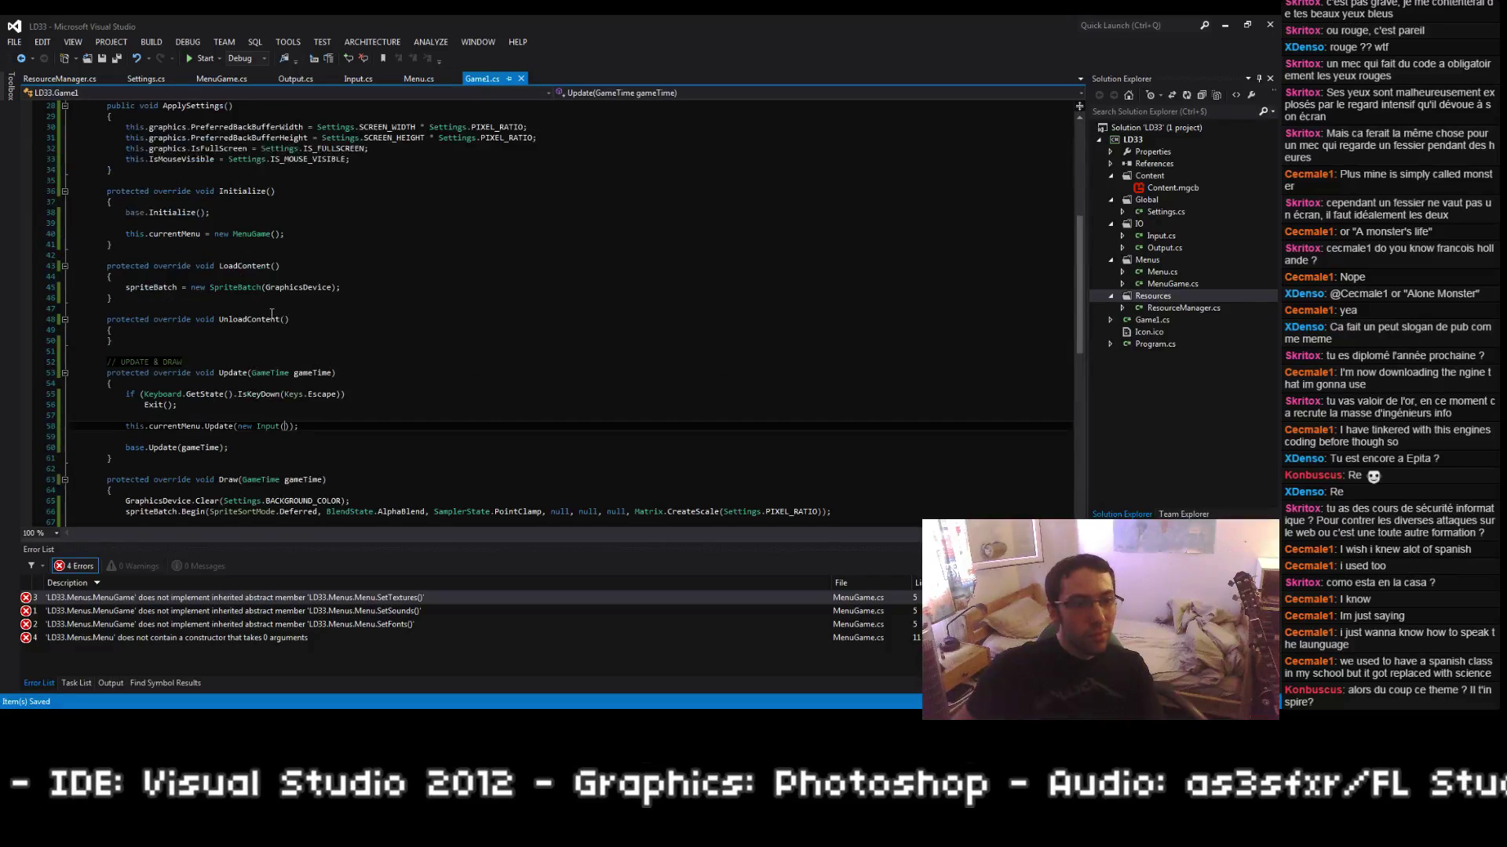
pyautogui.click(174, 234)
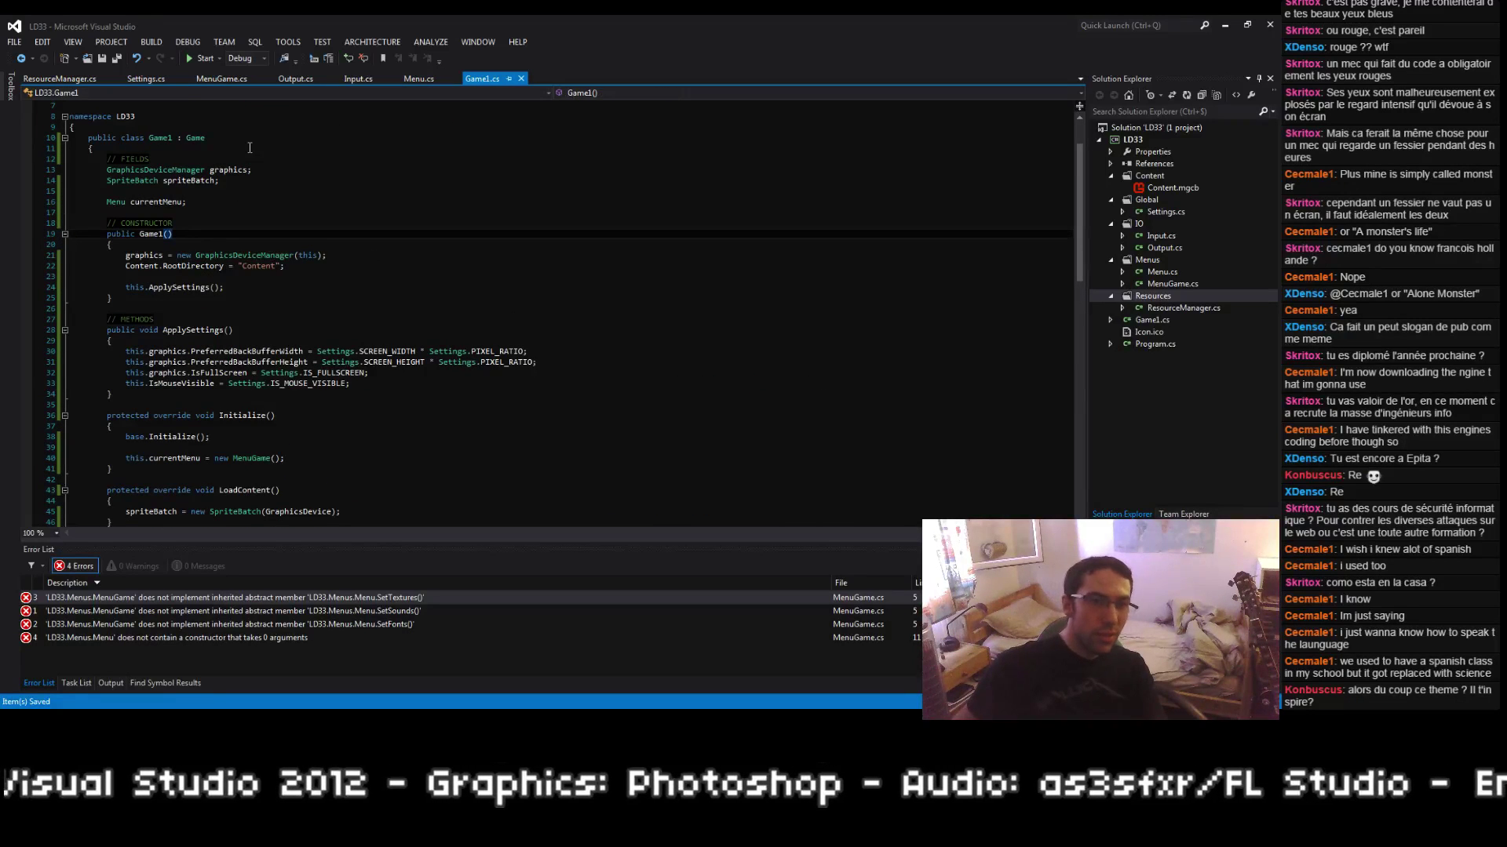
# Step: In MenuGame.cs, add a ContentManager content parameter to the MenuGame constructor
pyautogui.click(214, 81)
pyautogui.click(179, 199)
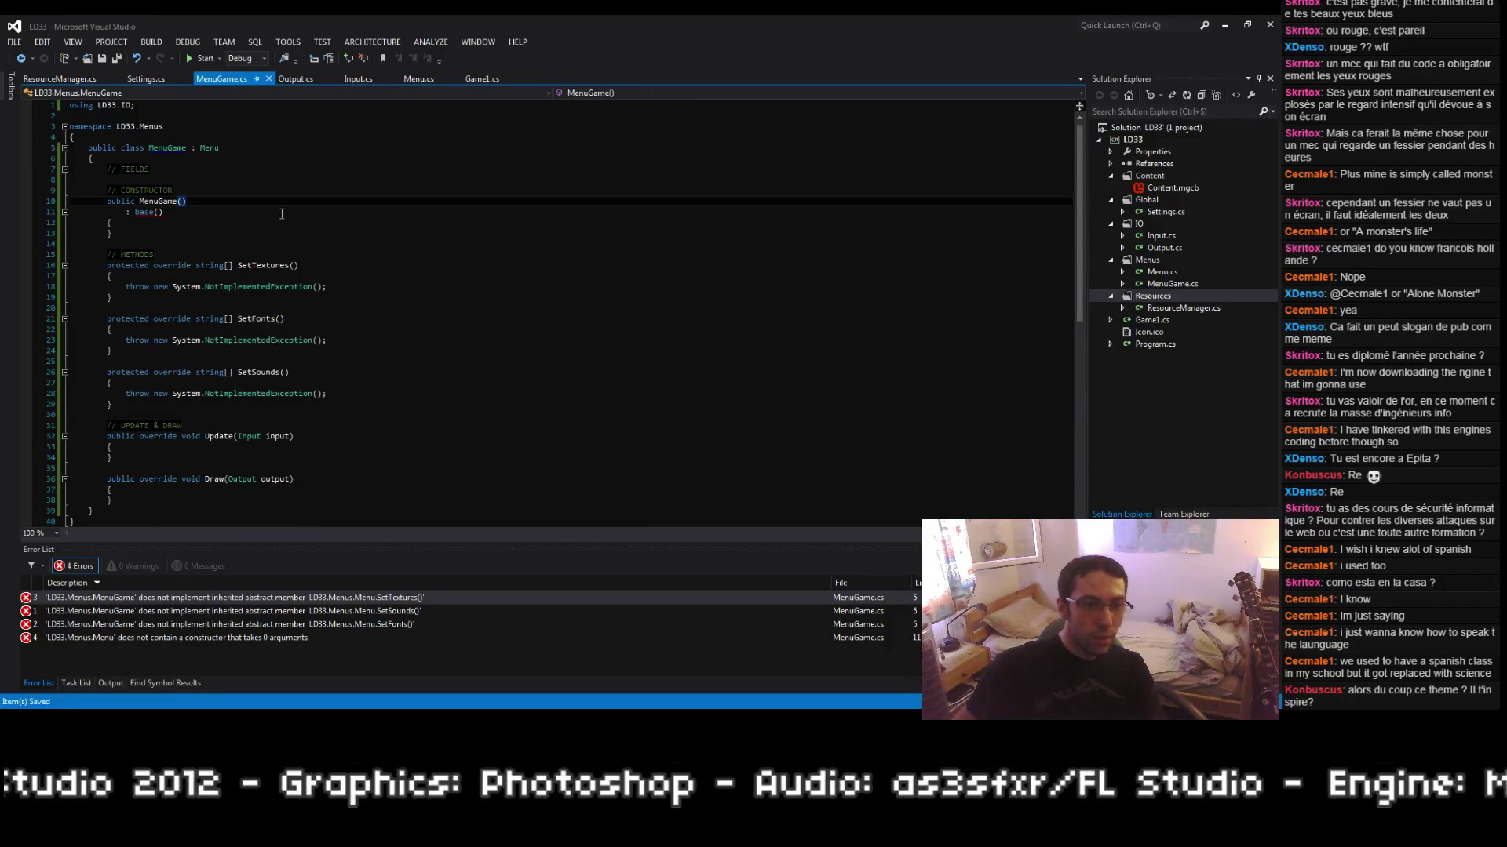
pyautogui.write('0')
pyautogui.press('BackSpace')
pyautogui.press('Right')
pyautogui.write('ContentManager')
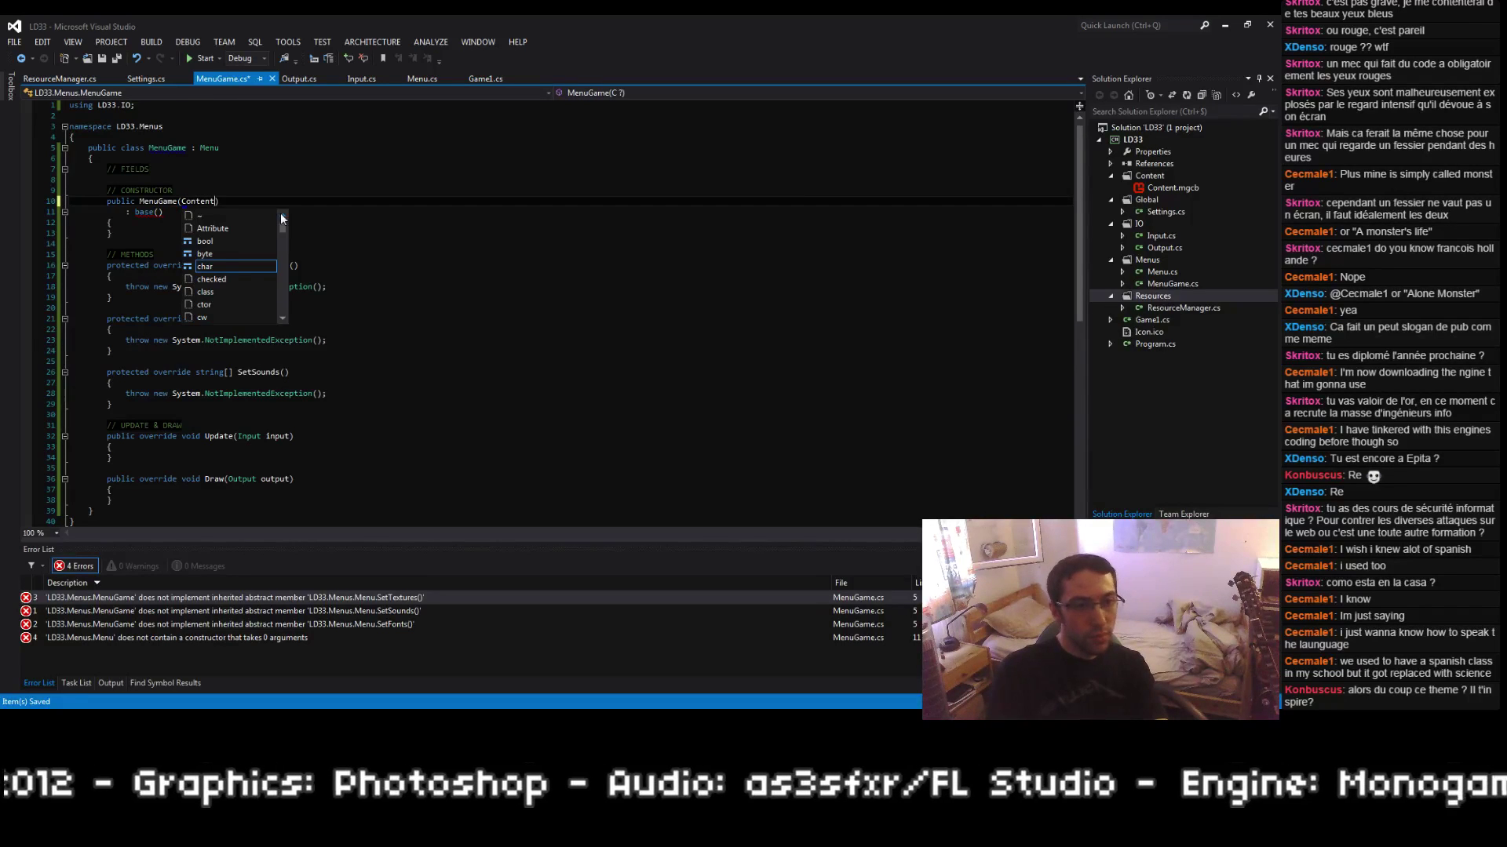
# Step: Pass content to the base constructor call of MenuGame, import Microsoft.Xna.Framework.Content and save the file
pyautogui.press('Down')
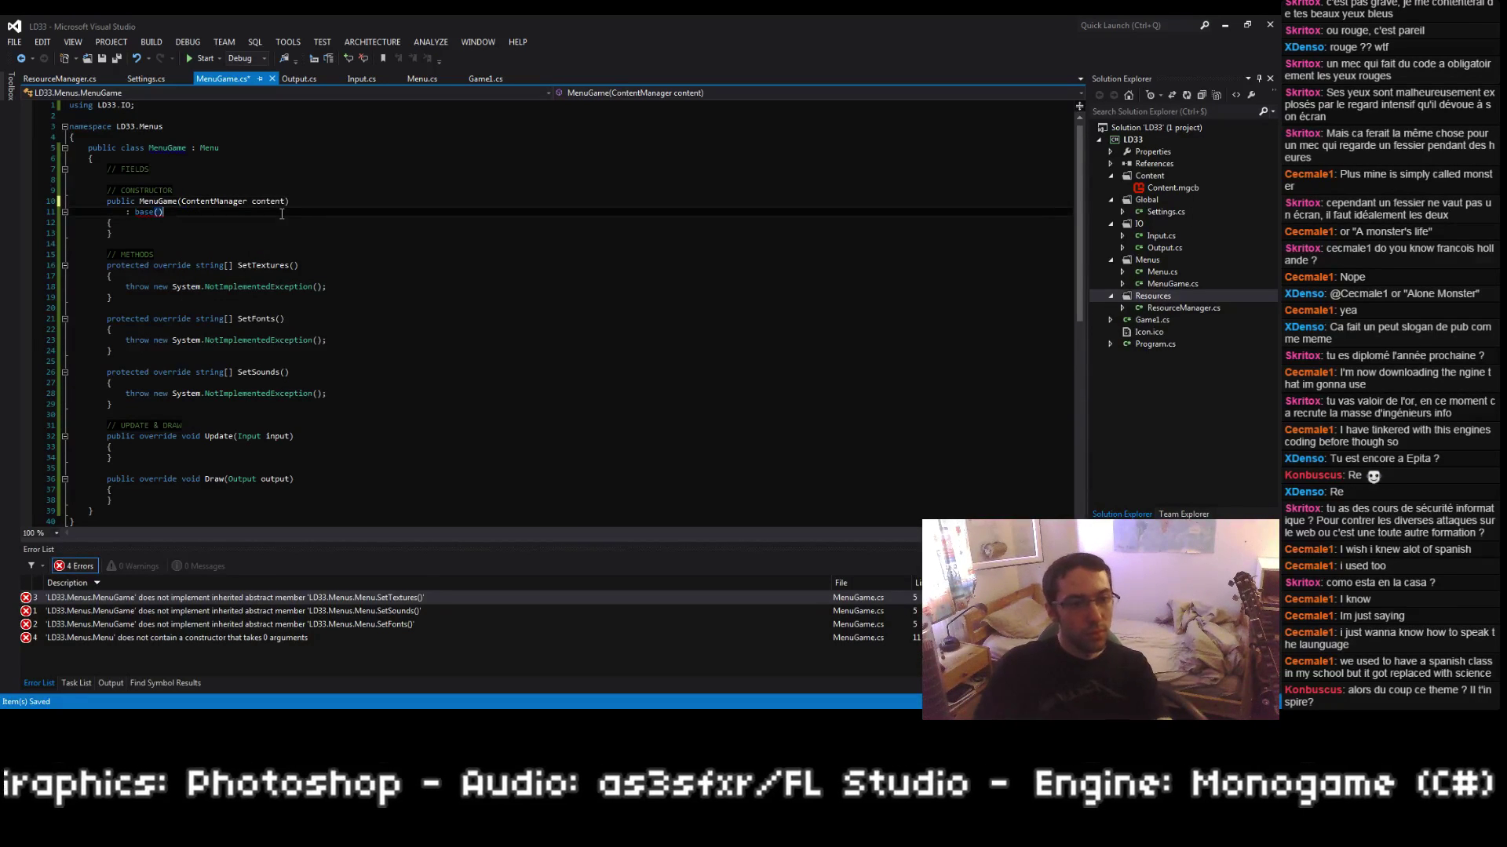
pyautogui.write('content')
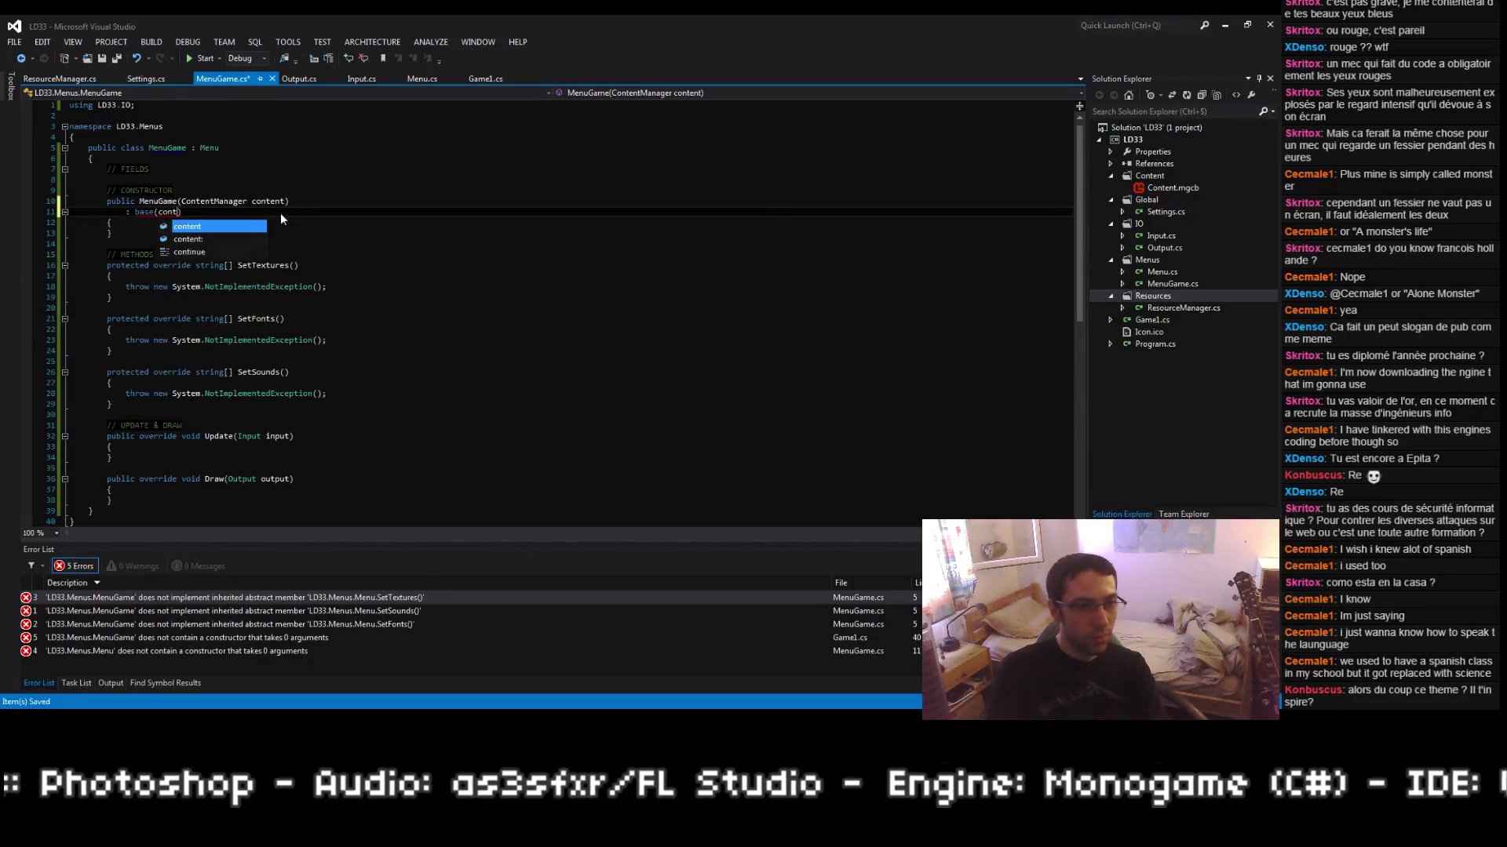
pyautogui.press('Up')
pyautogui.hotkey('ctrl', '.')
pyautogui.press('Return')
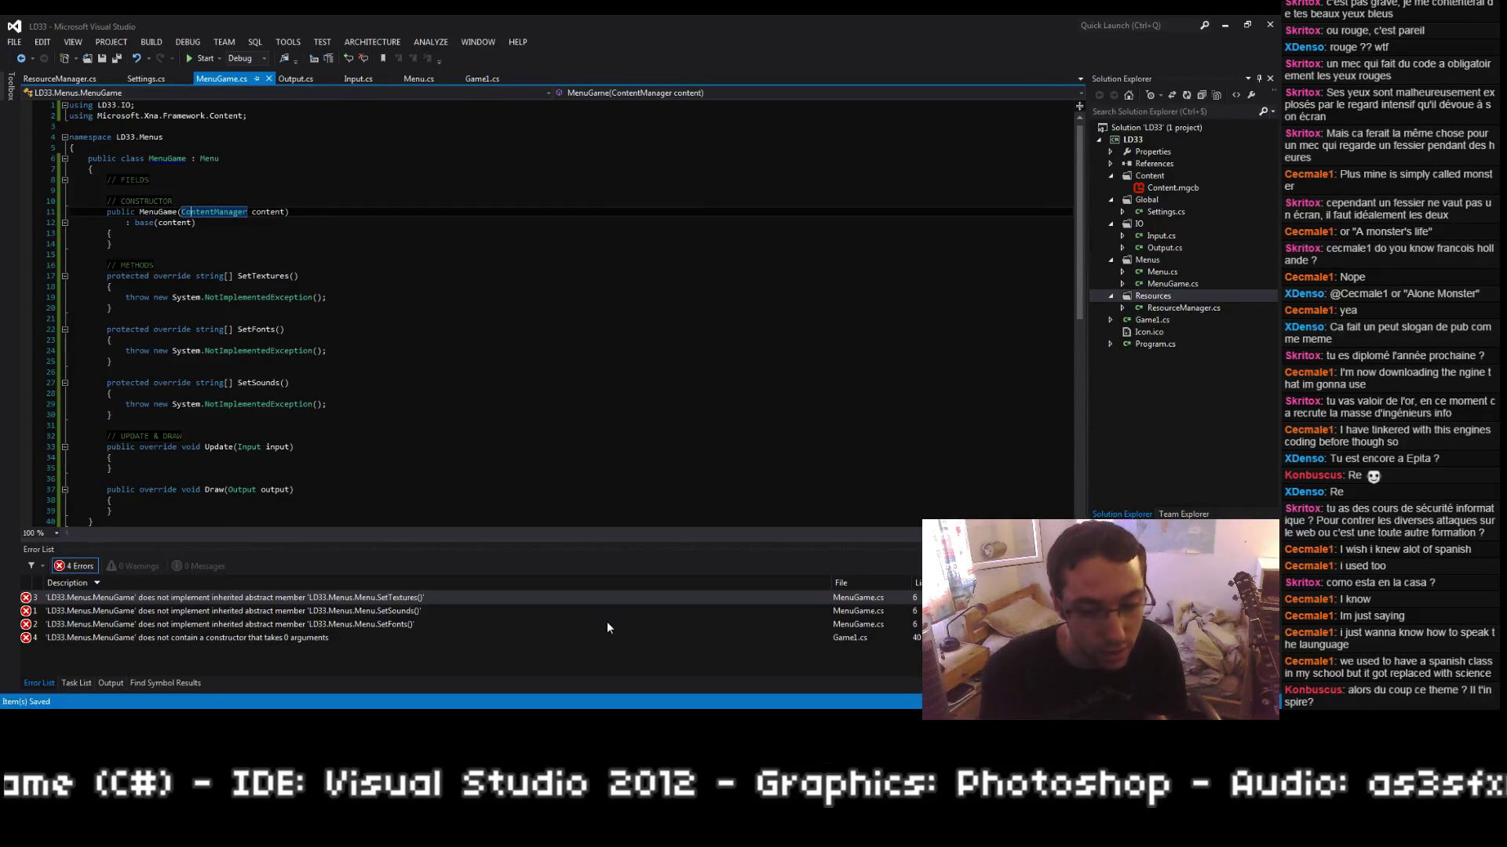
pyautogui.hotkey('alt', 'Tab')
pyautogui.scroll(12, 792, 176)
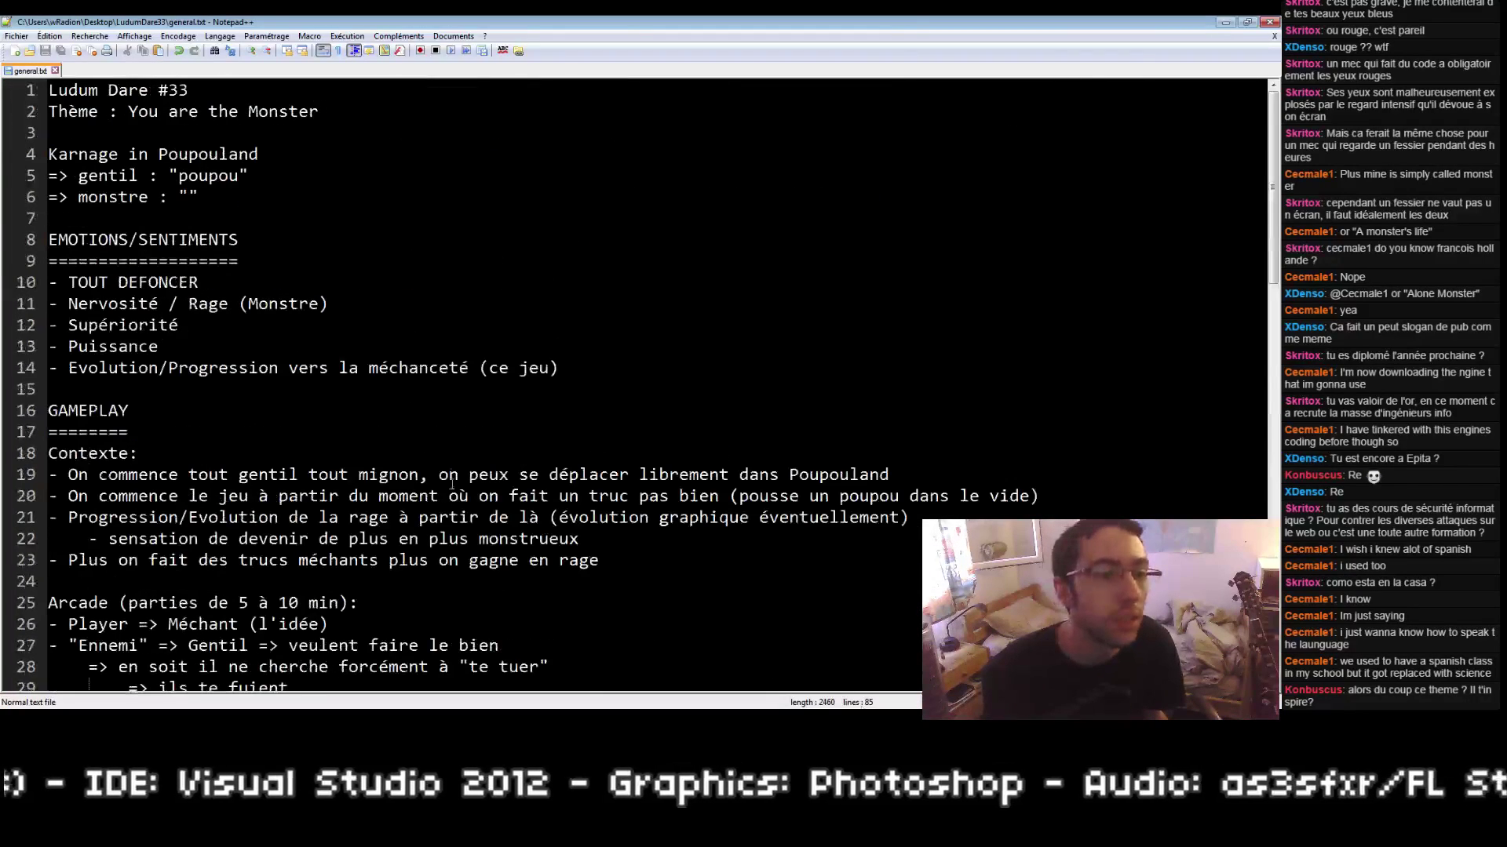
pyautogui.hotkey('alt', 'Tab')
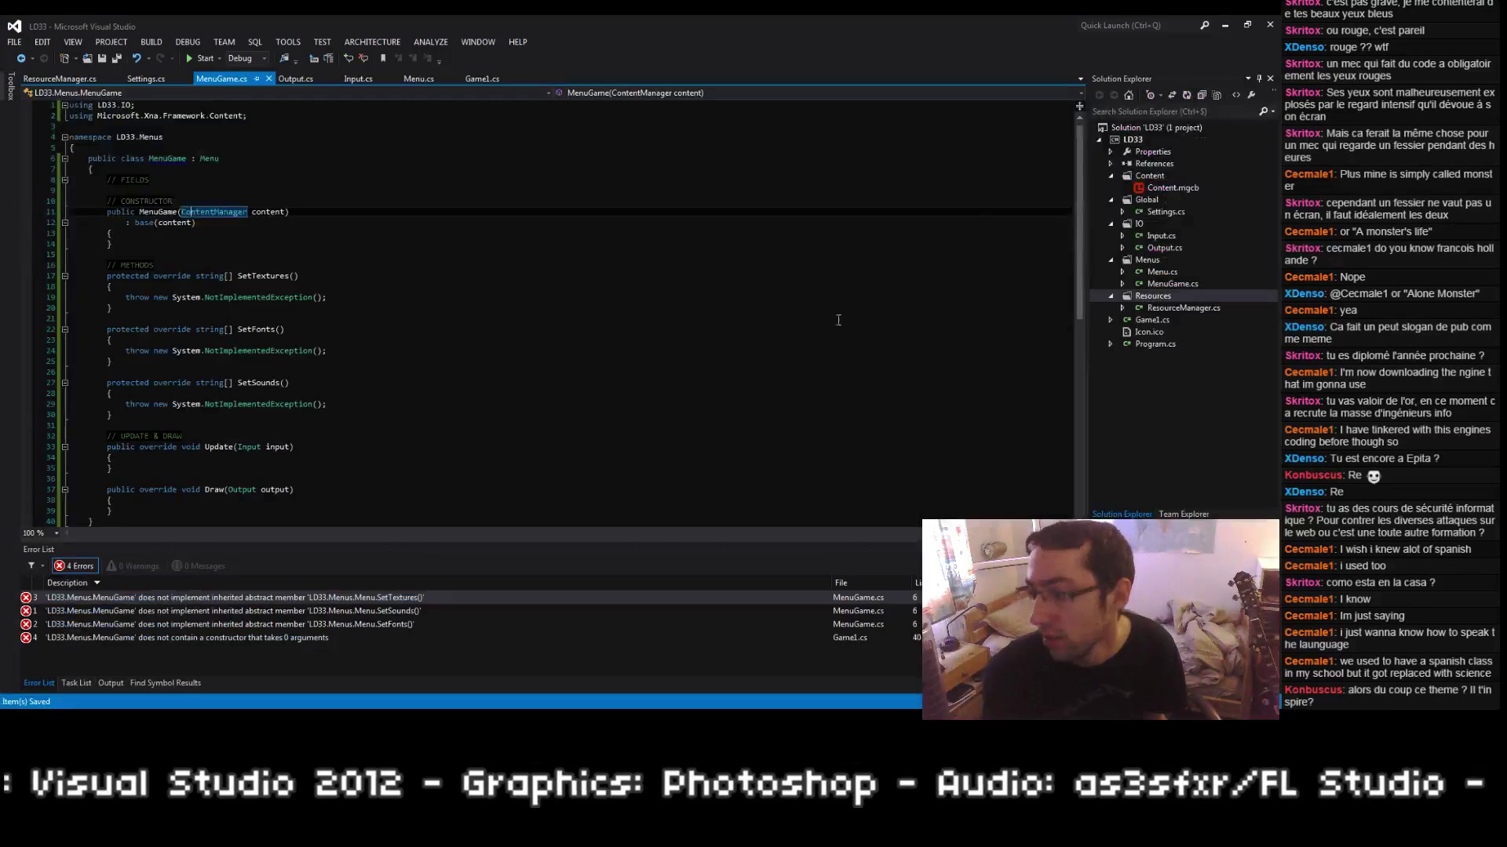
# Step: Build the LD33 solution to refresh the reported errors
pyautogui.click(751, 286)
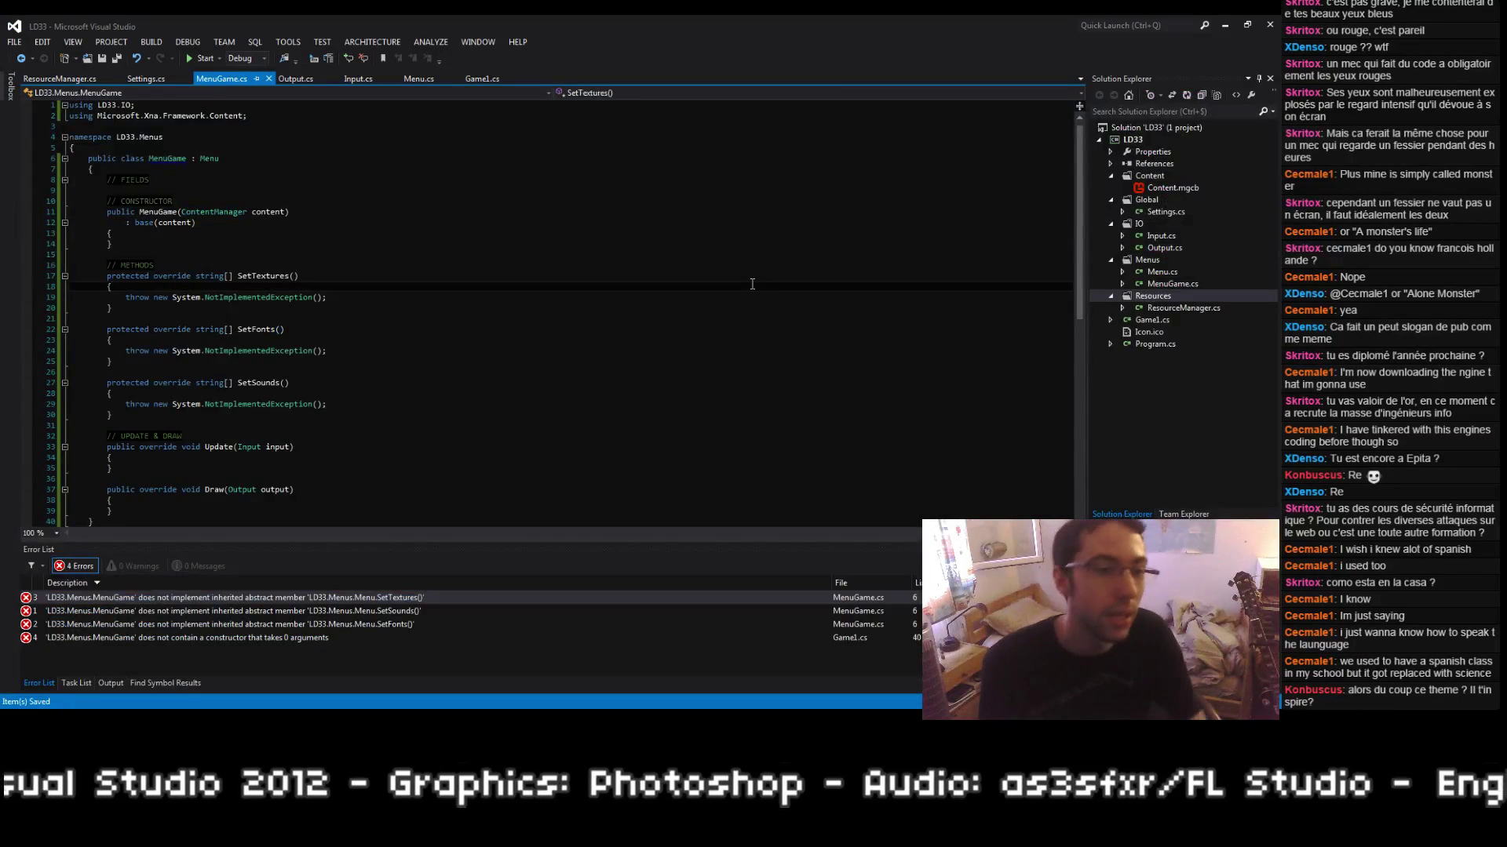
pyautogui.click(173, 157)
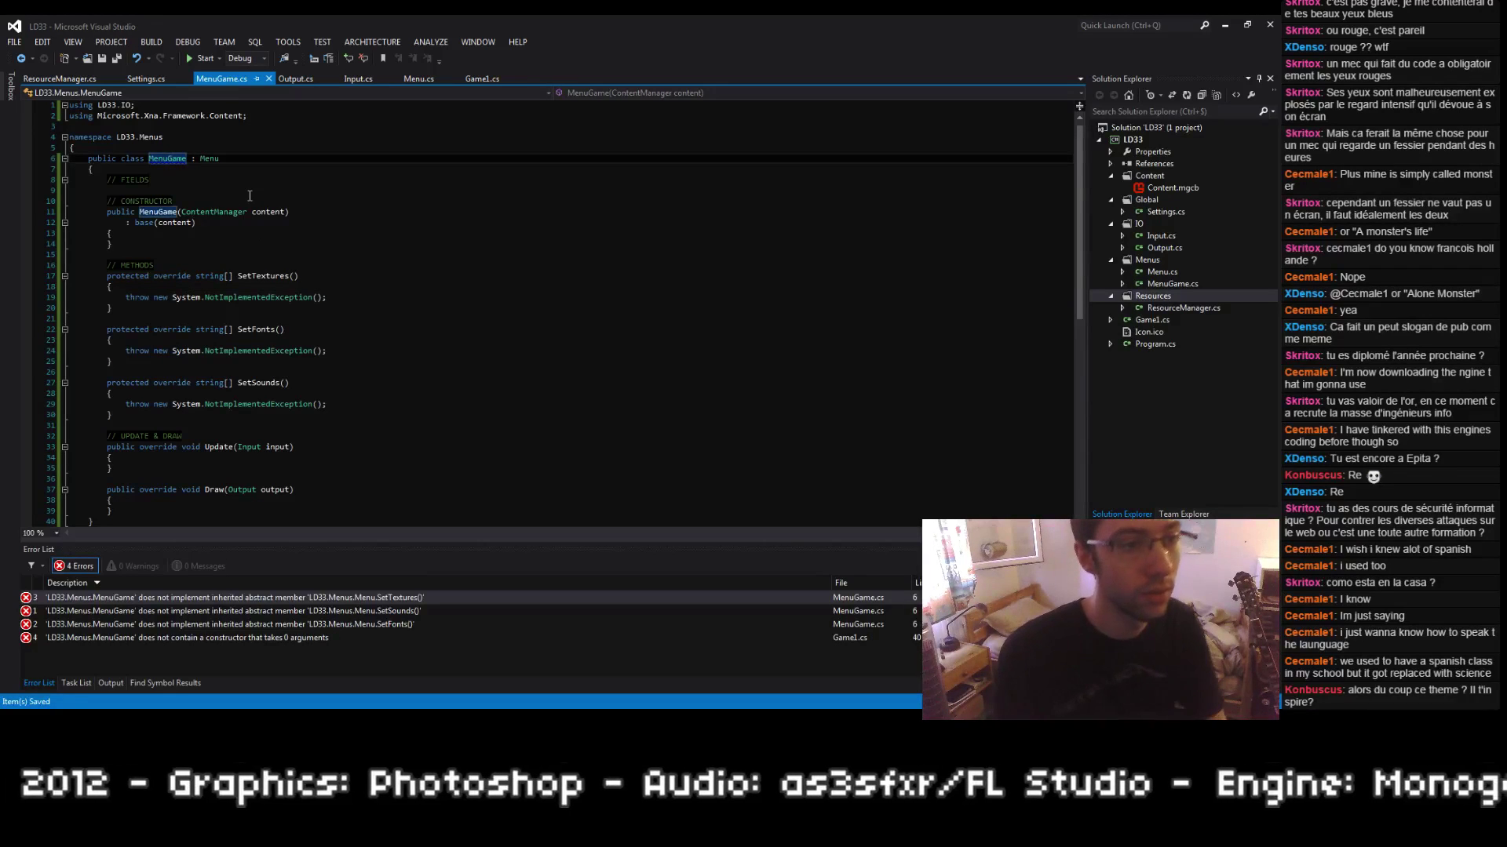
pyautogui.hotkey('ctrl', 'shift', 'b')
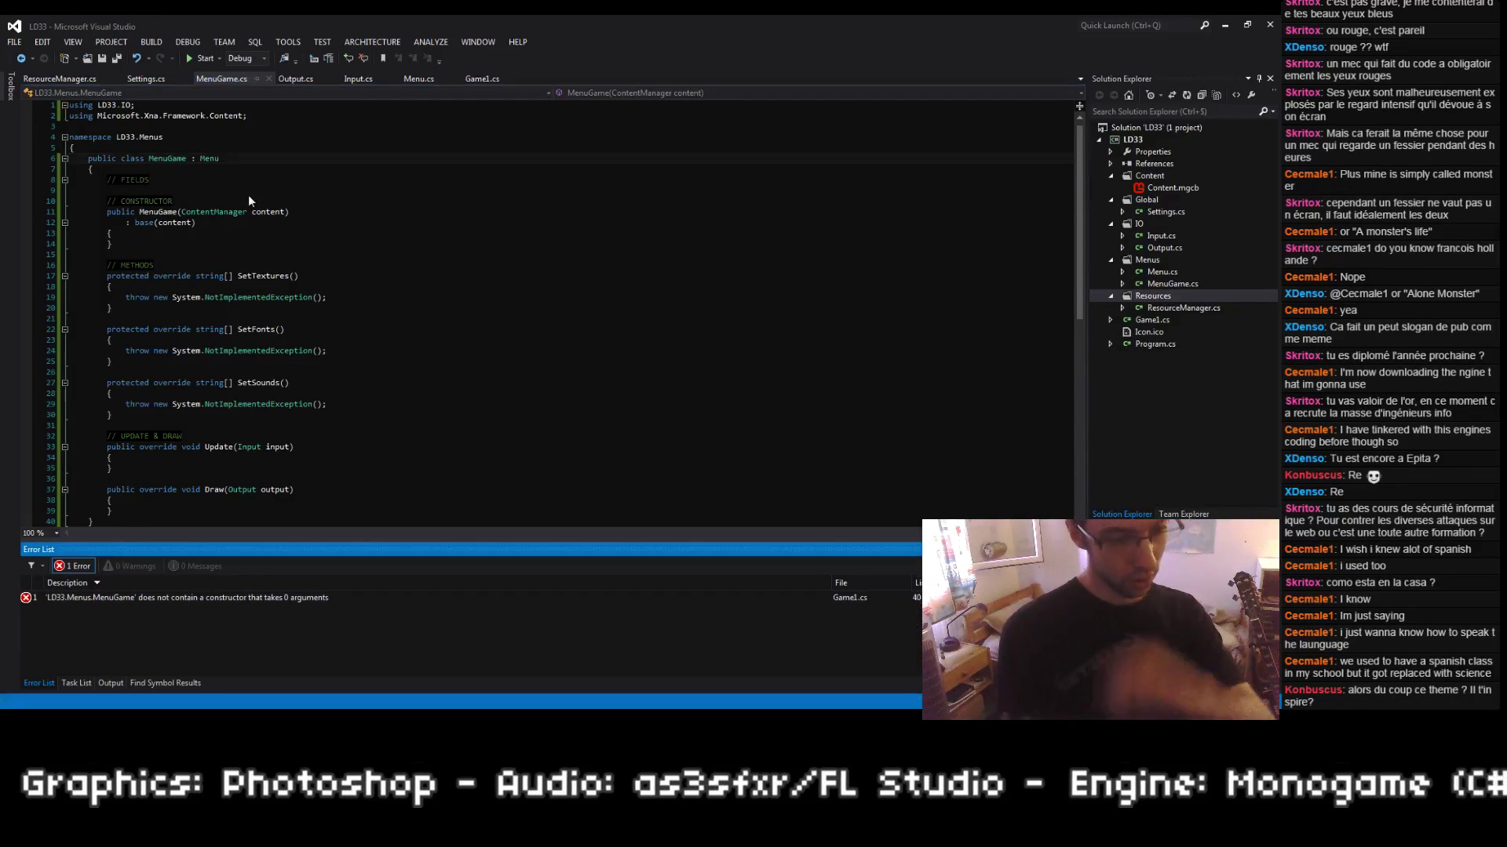
# Step: In Game1.cs, pass Content to the new MenuGame call in Initialize and save the file
pyautogui.click(482, 79)
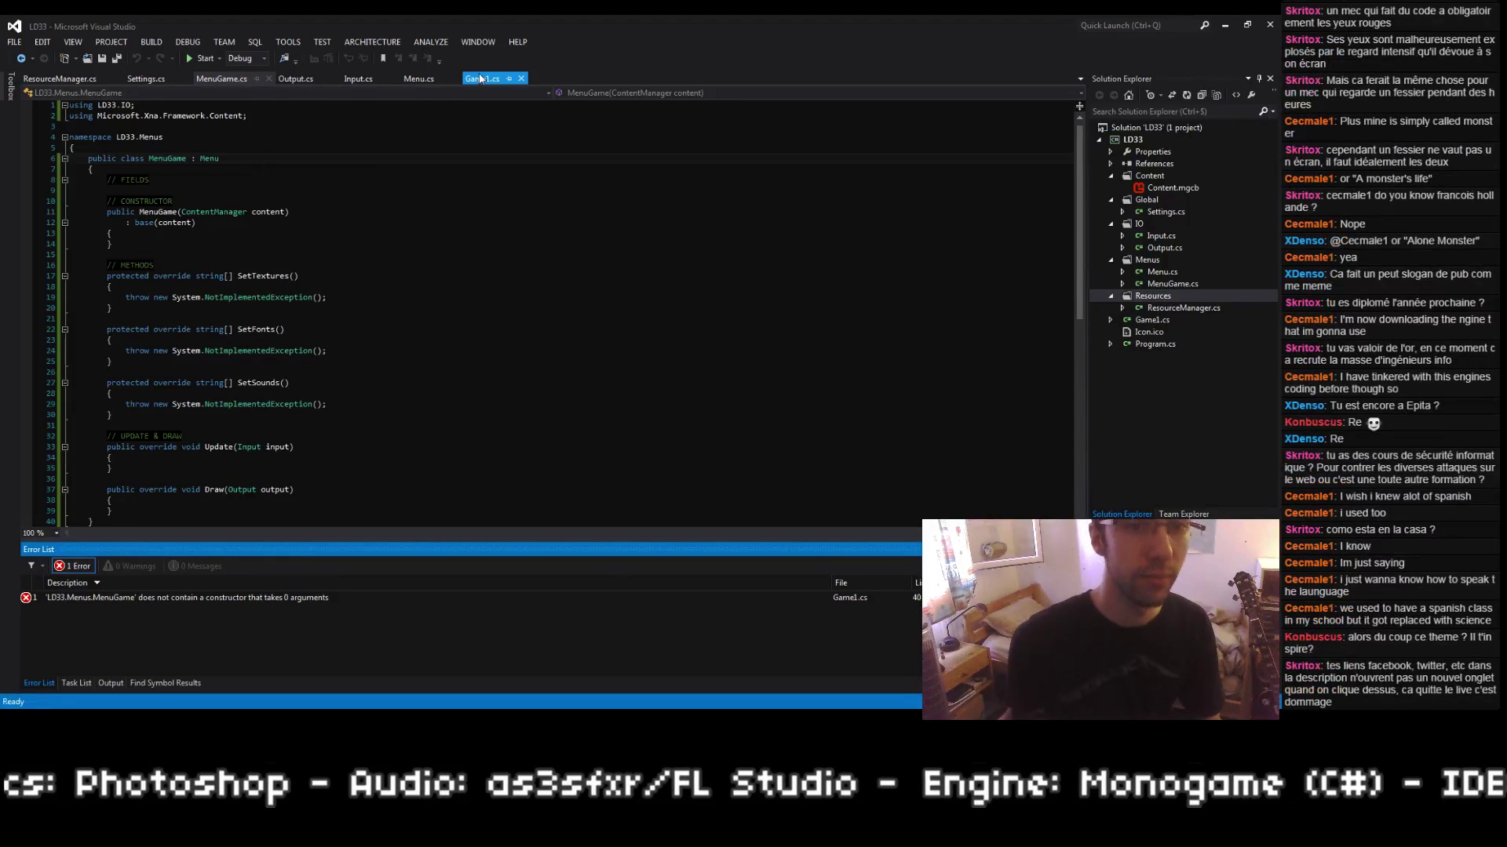
pyautogui.click(315, 458)
pyautogui.scroll(-6, 316, 458)
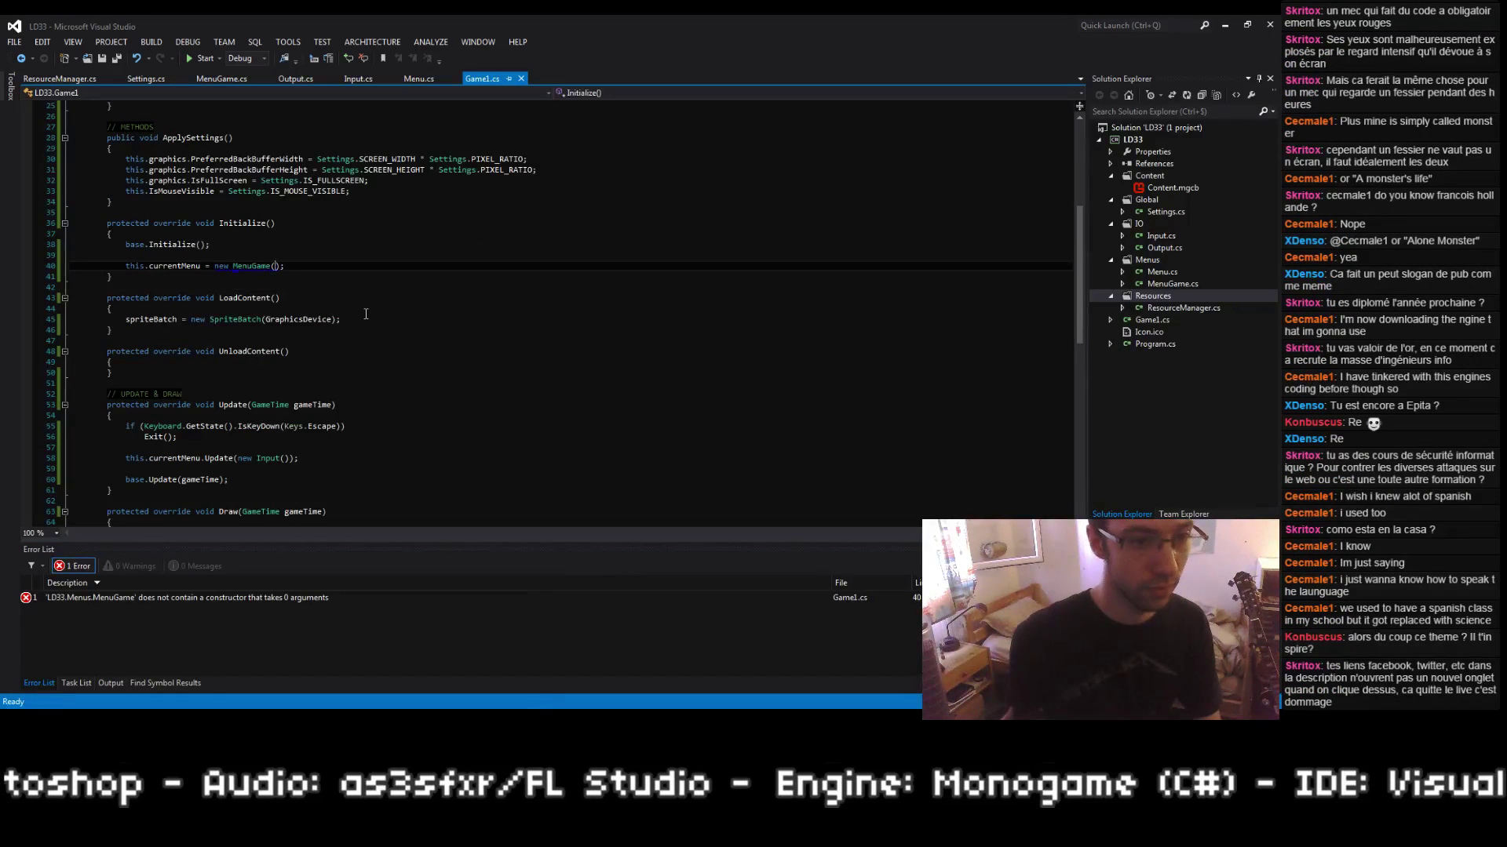
pyautogui.write('content')
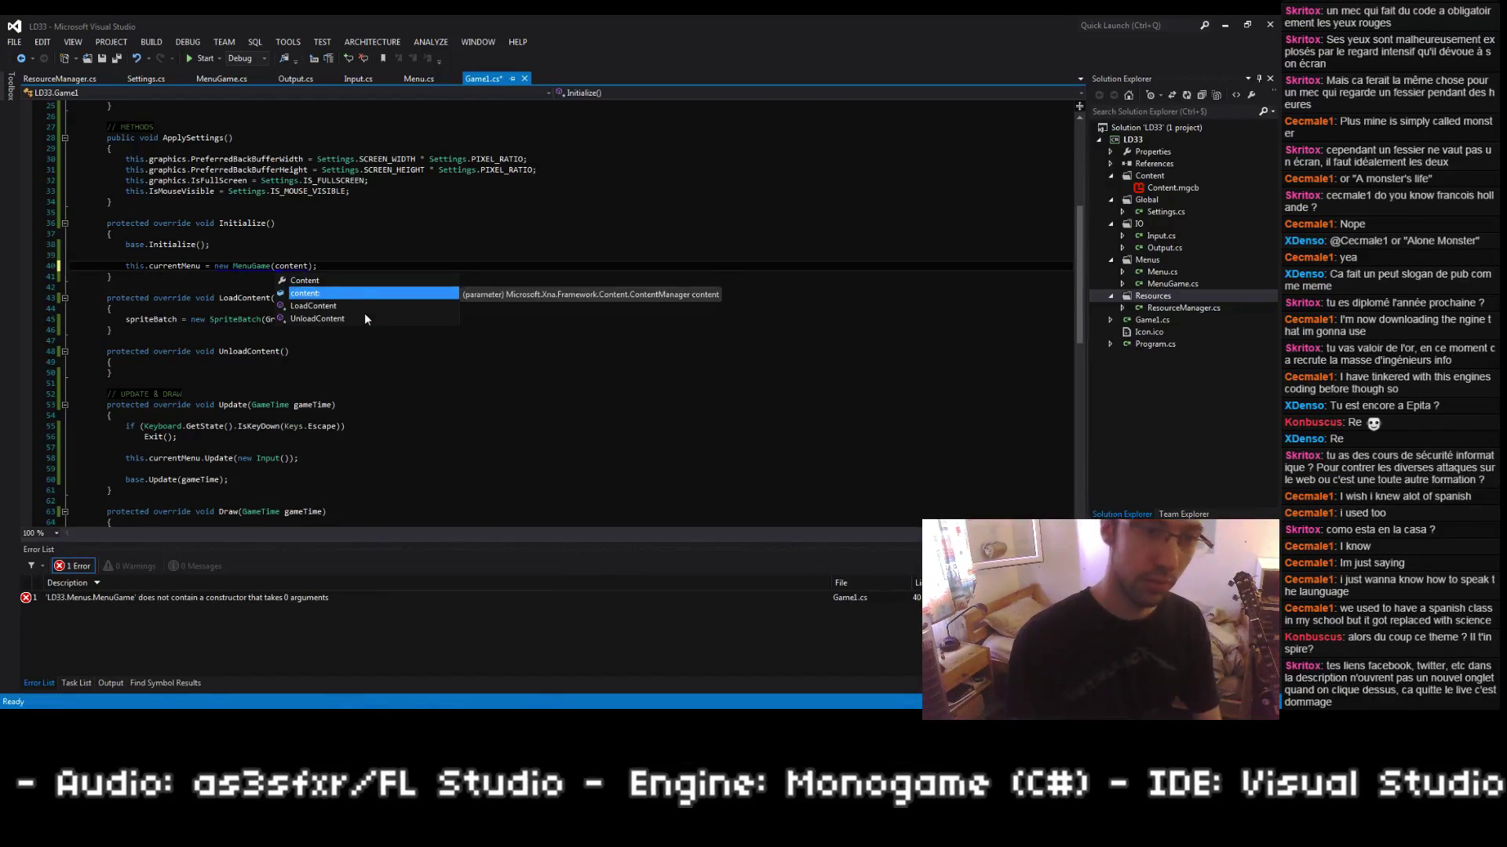
pyautogui.hotkey('ctrl', 'BackSpace')
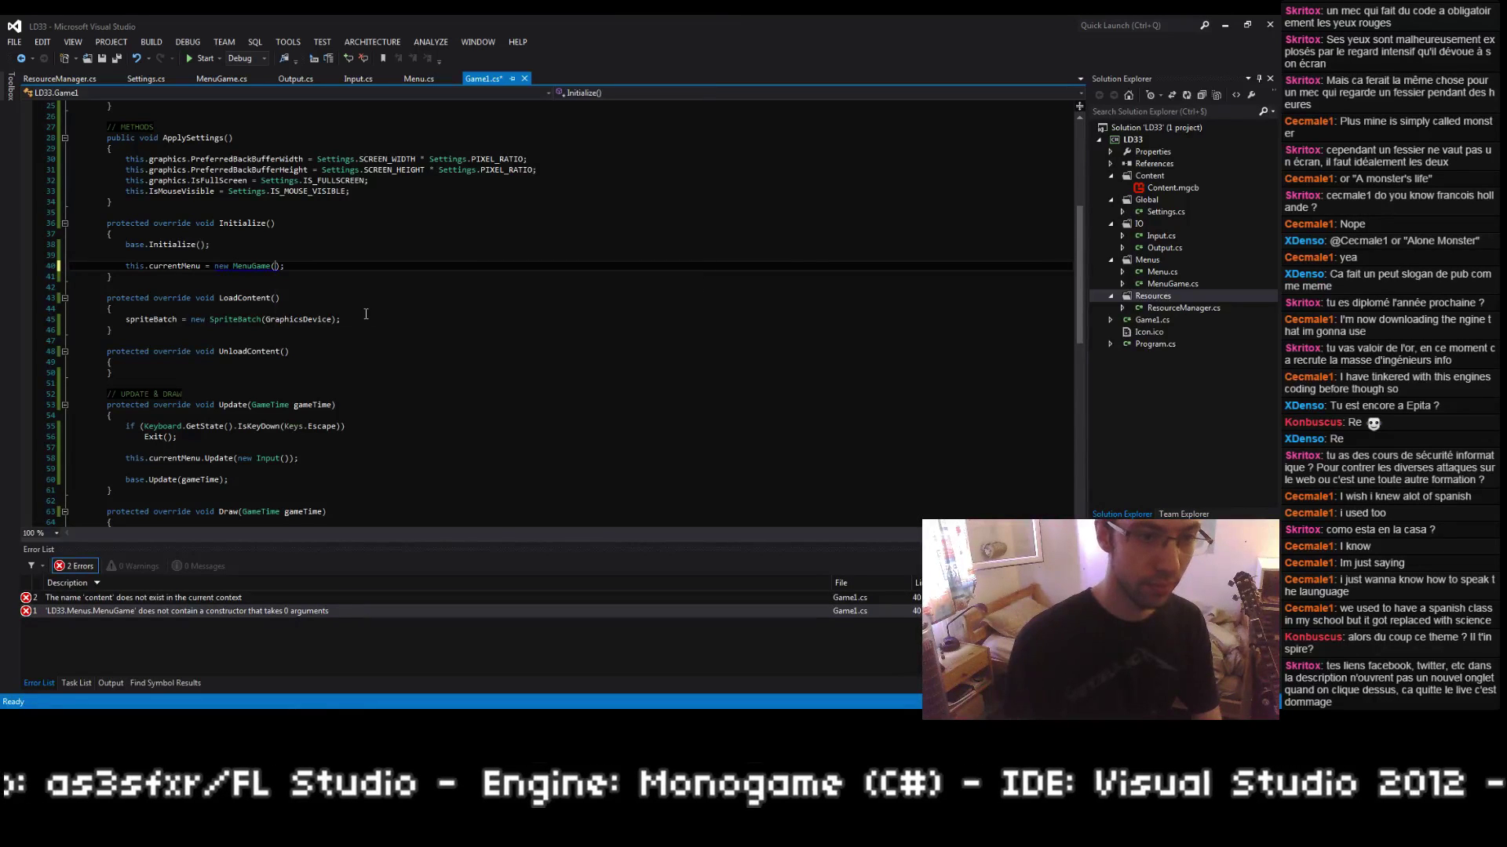
pyautogui.write('this.C')
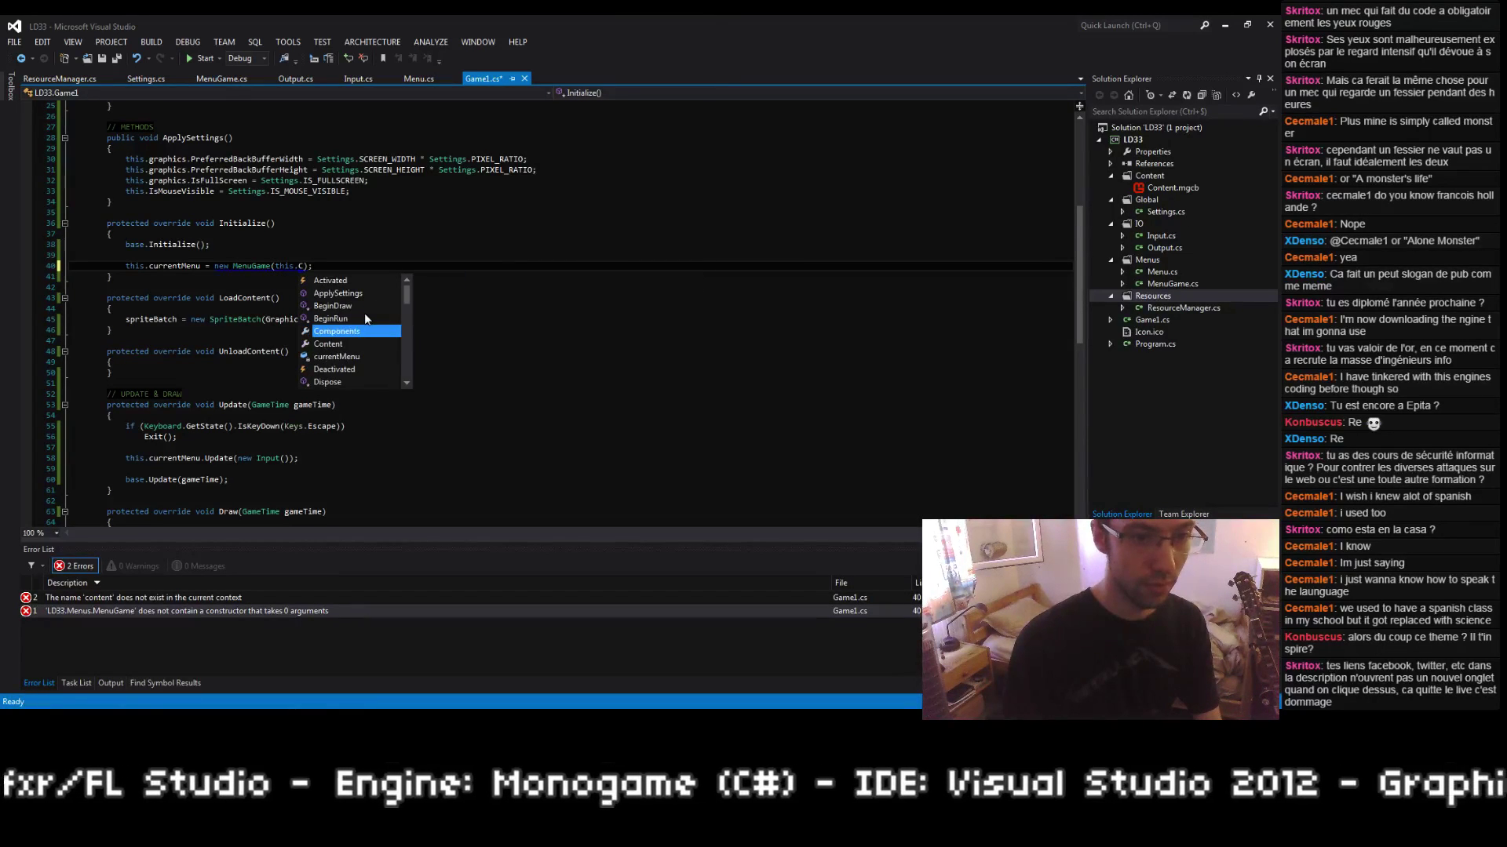
pyautogui.press('Escape')
pyautogui.hotkey('ctrl', 'BackSpace')
pyautogui.write('Content')
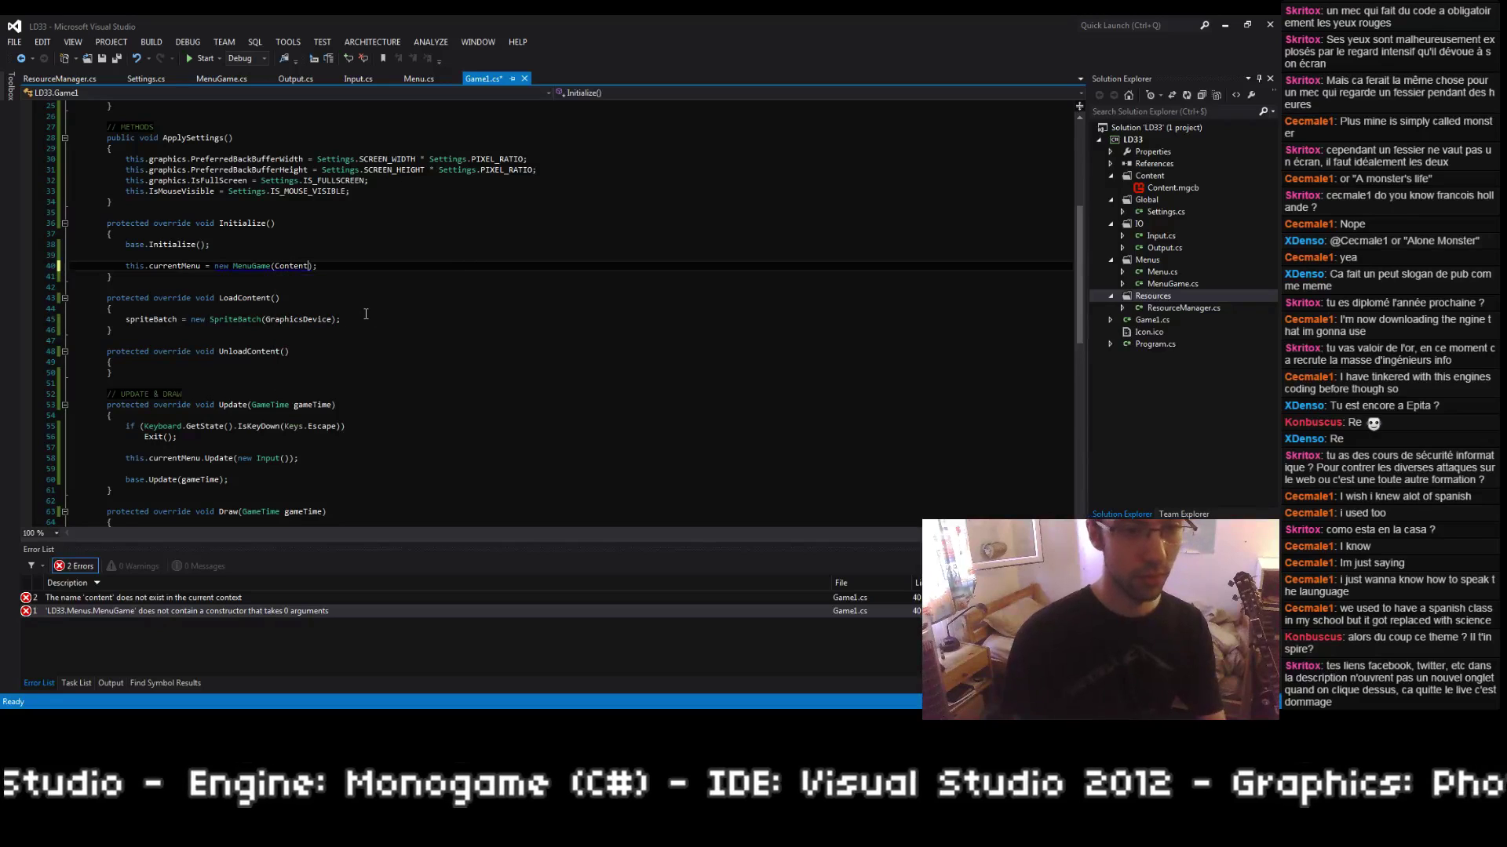
pyautogui.hotkey('ctrl', 's')
# Step: Add the line this.currentMenu.LoadContent(Content); after the spriteBatch creation in the LoadContent method of Game1
pyautogui.click(365, 314)
pyautogui.press('Return')
pyautogui.press('Return')
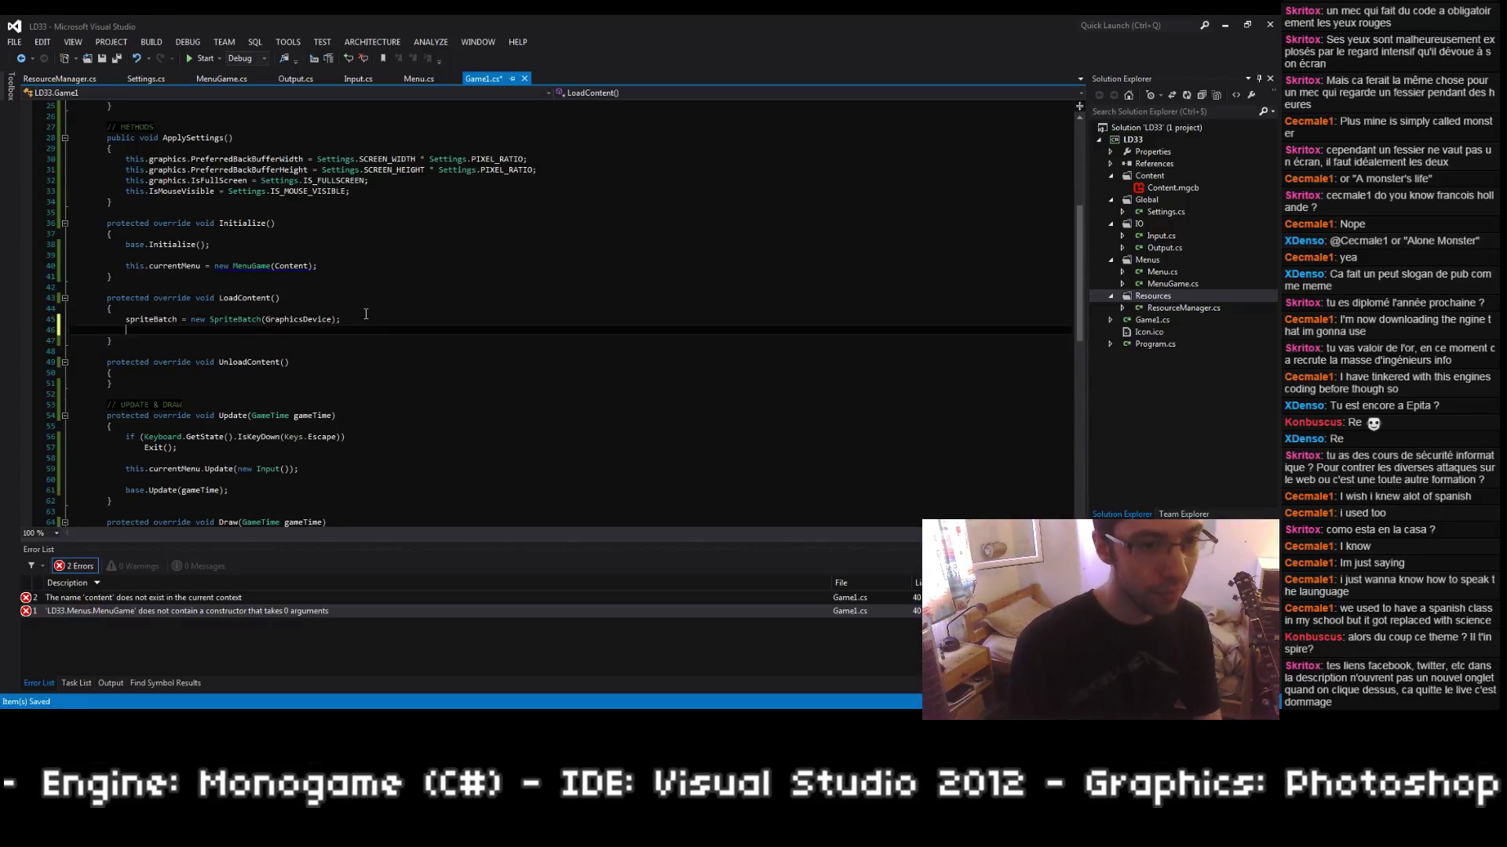
pyautogui.write('this.spriteBatch')
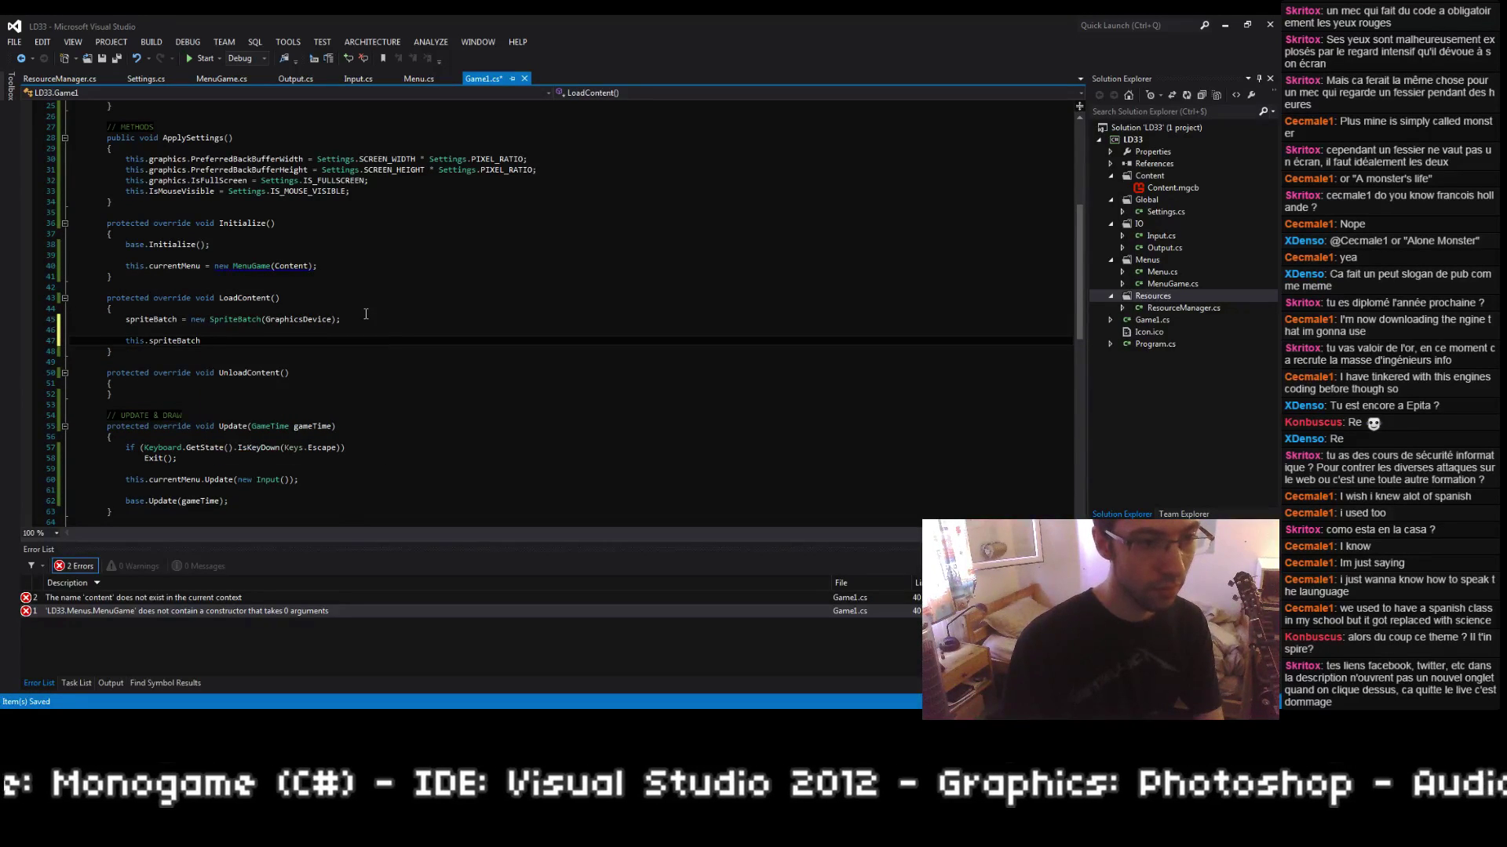
pyautogui.write('.currentMenu.')
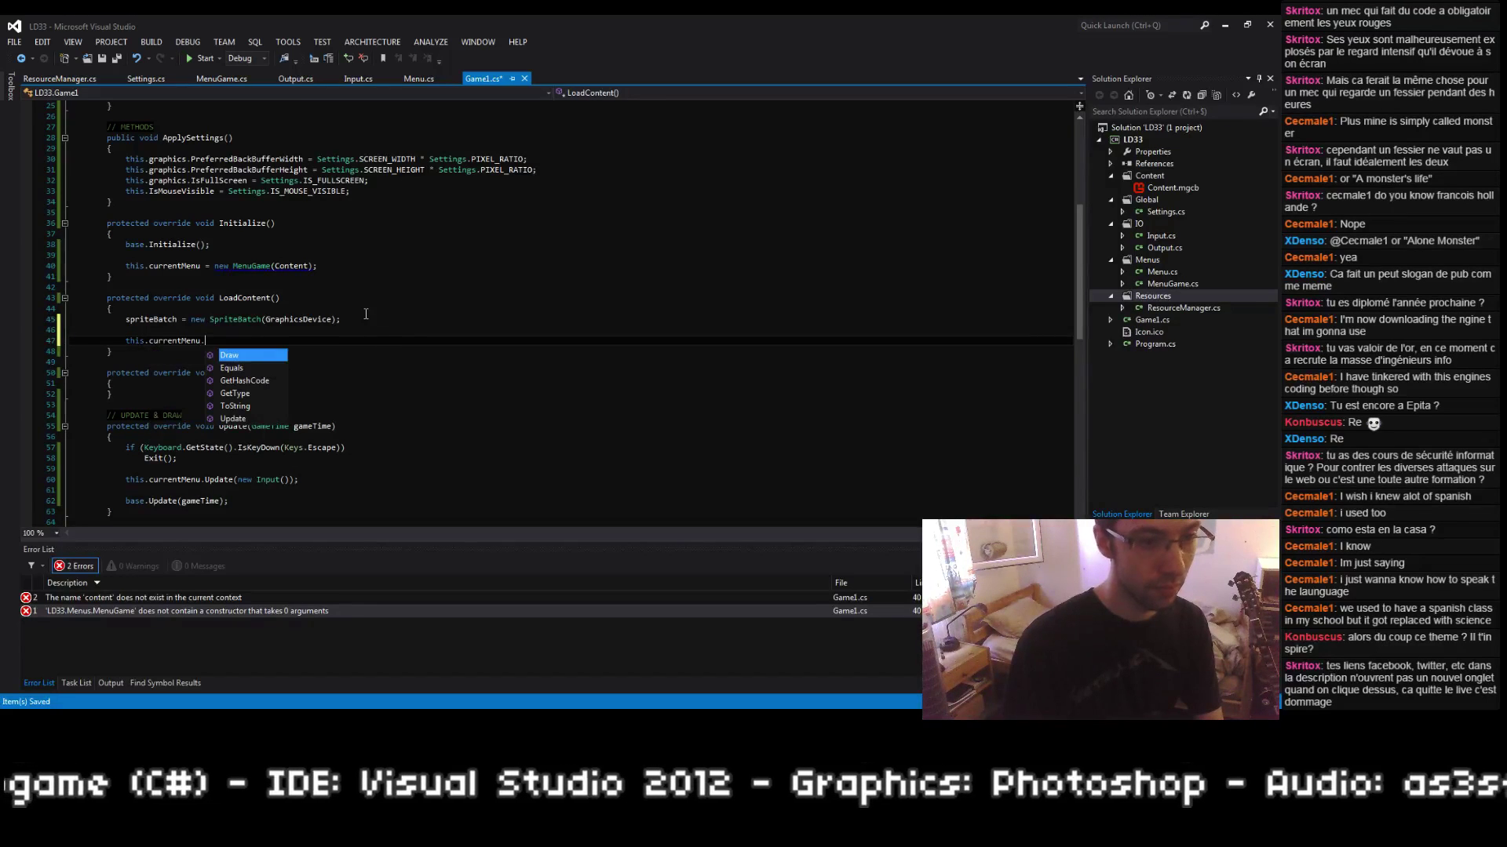
pyautogui.write('LoadContent(')
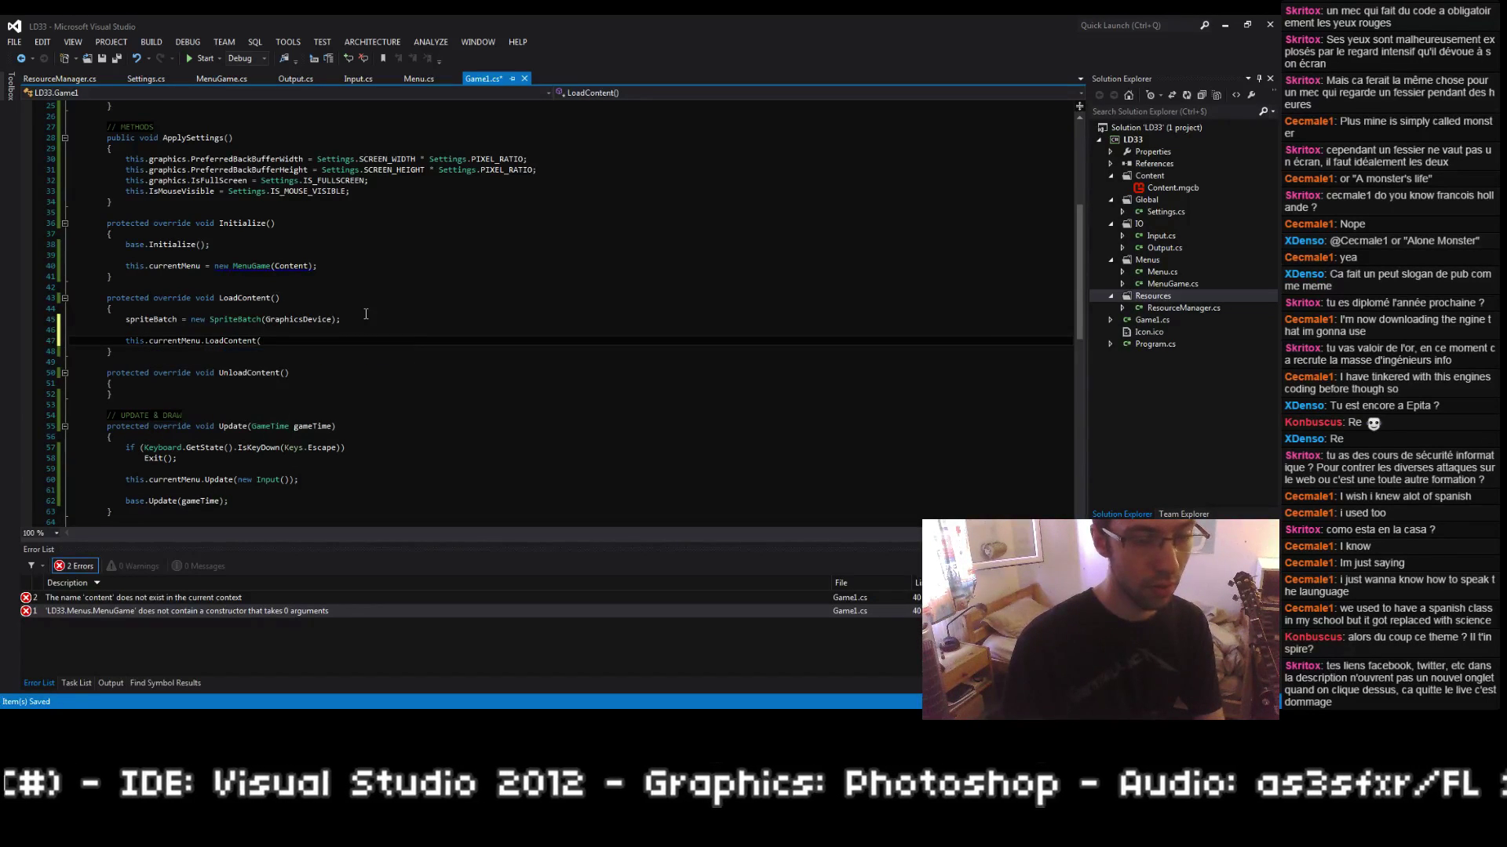
pyautogui.write('Content);')
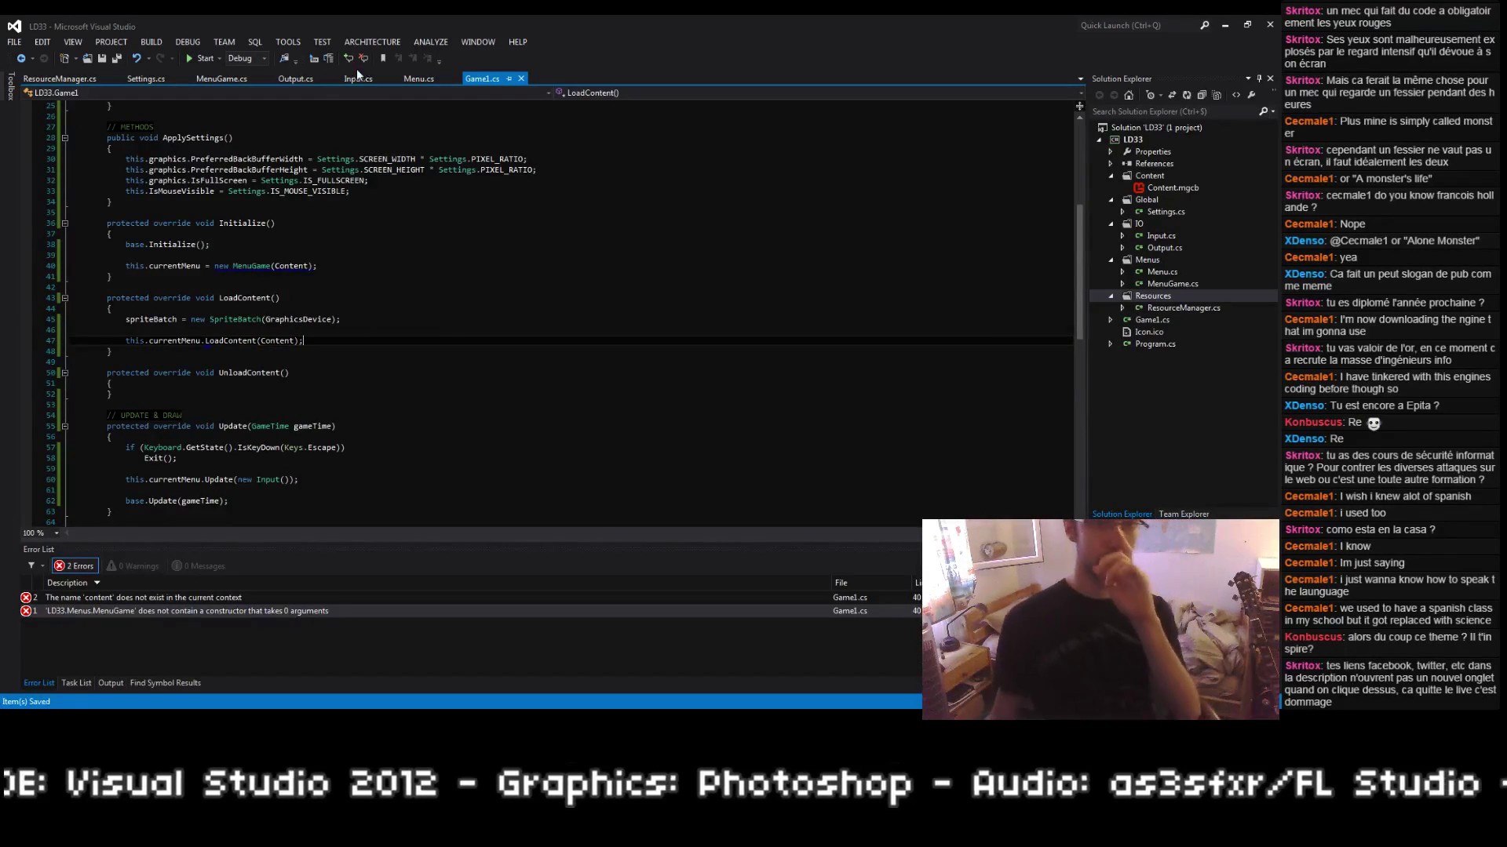
# Step: In Menu.cs, add an empty public void LoadContent(ContentManager content) method at the start of the methods section
pyautogui.click(221, 78)
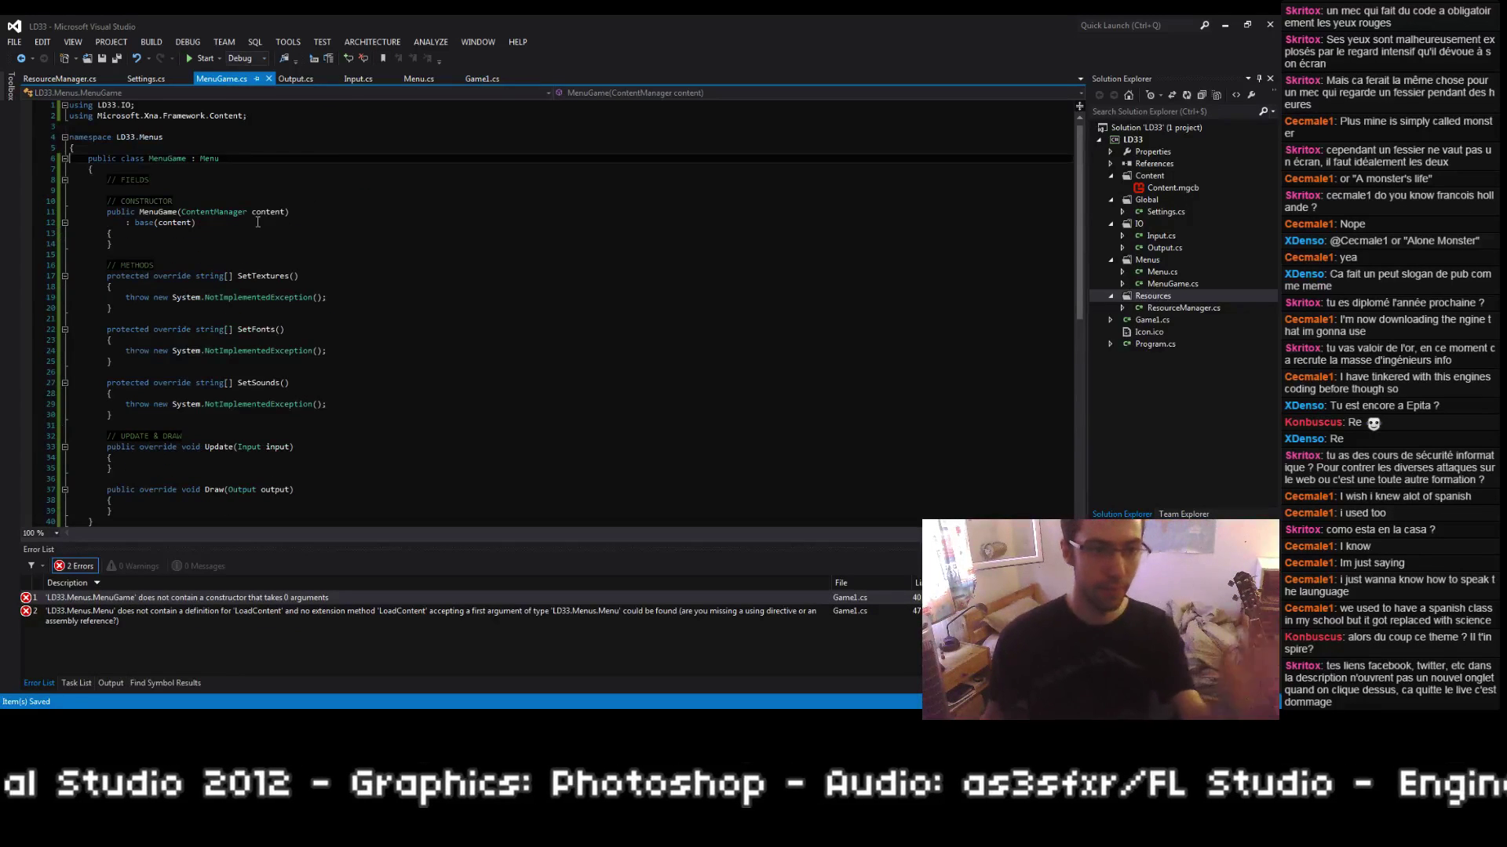
pyautogui.scroll(-5, 344, 320)
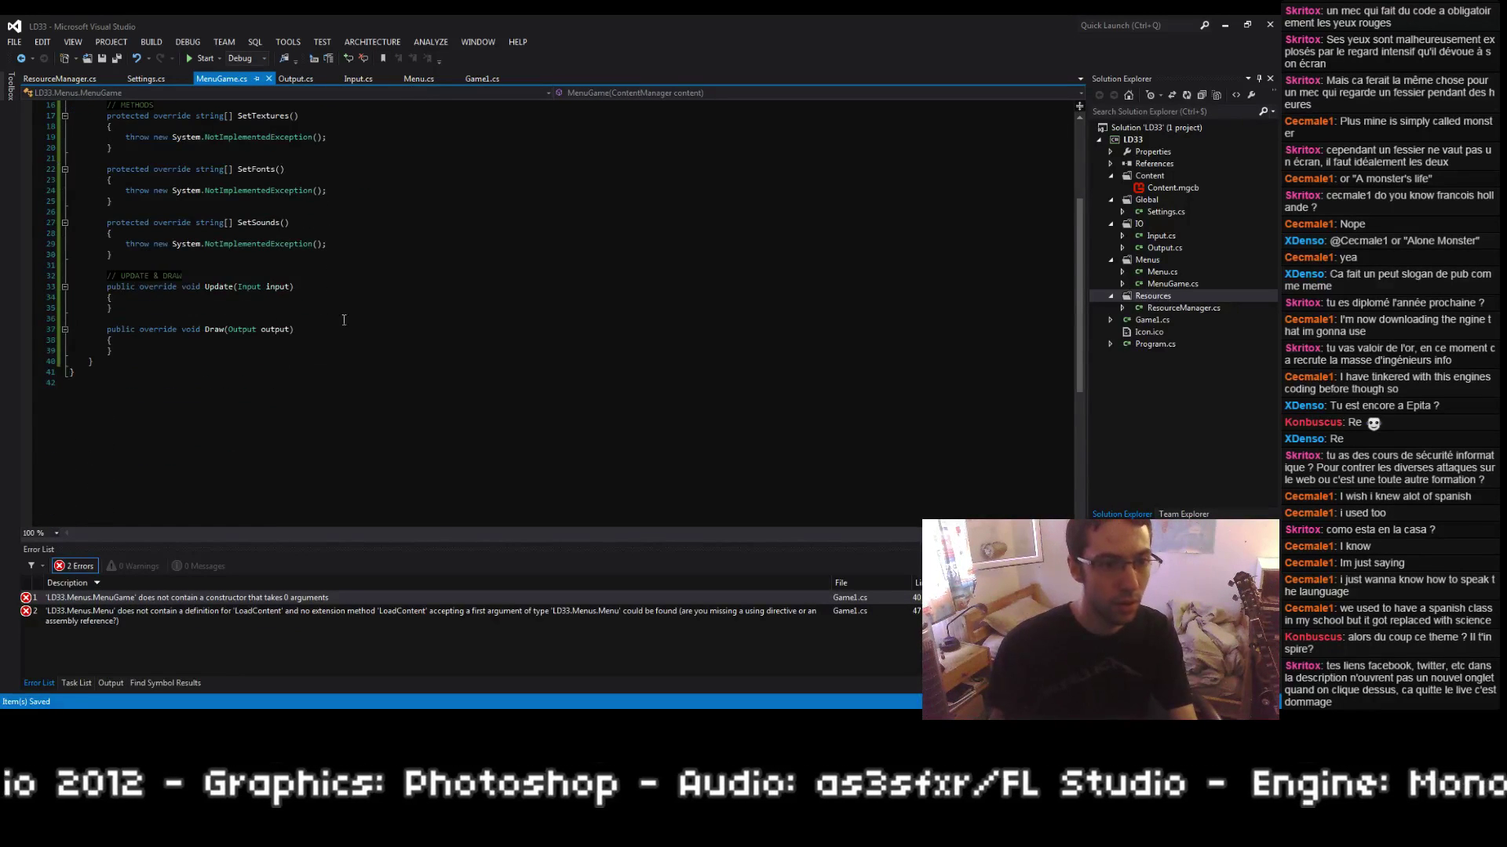
pyautogui.scroll(3, 344, 319)
pyautogui.click(411, 79)
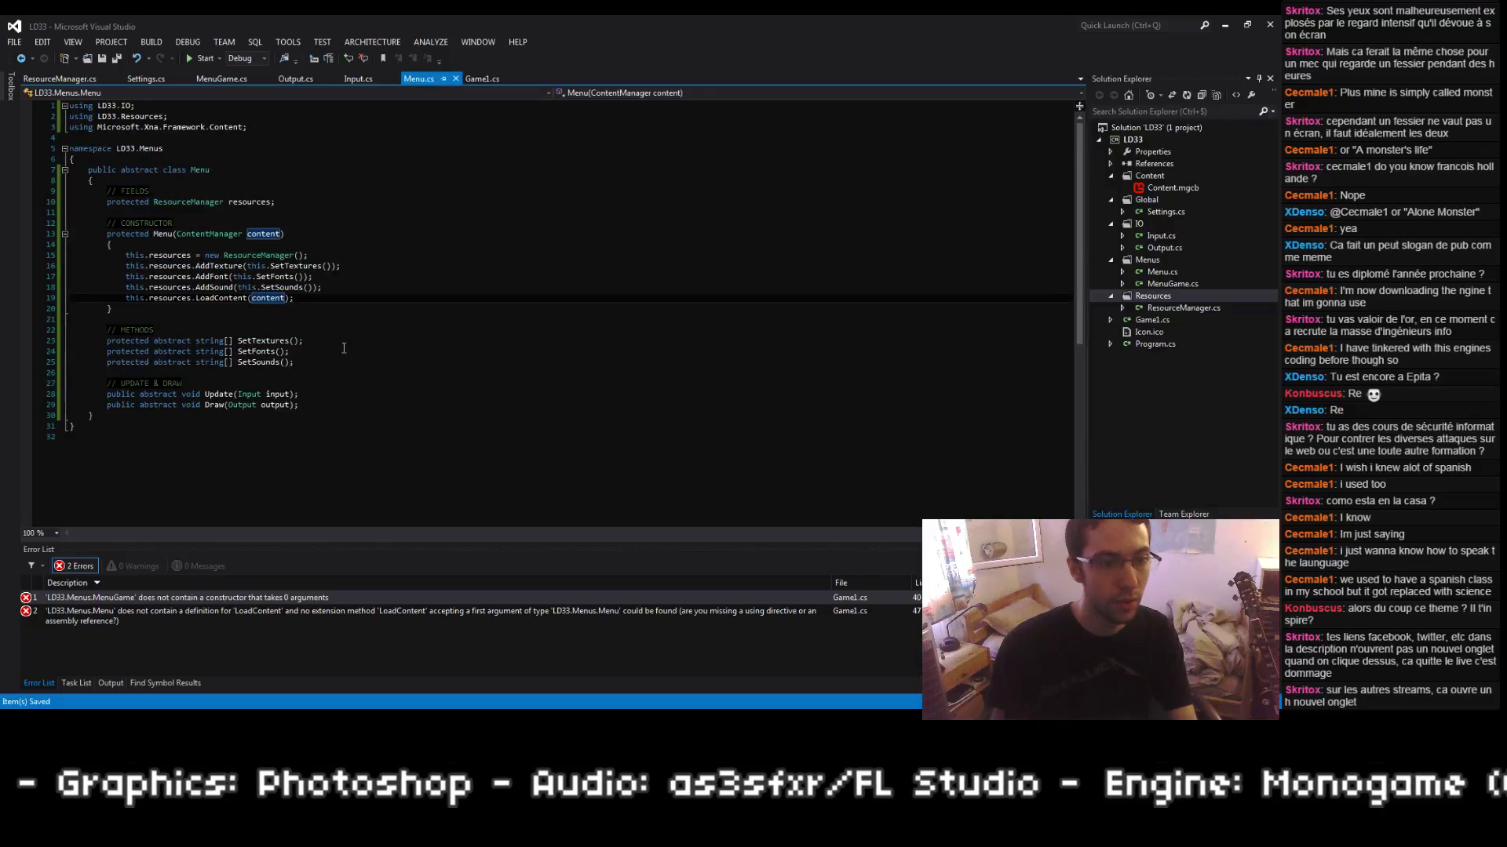
pyautogui.click(355, 383)
pyautogui.press('Up')
pyautogui.press('Up')
pyautogui.press('Up')
pyautogui.press('Up')
pyautogui.press('Up')
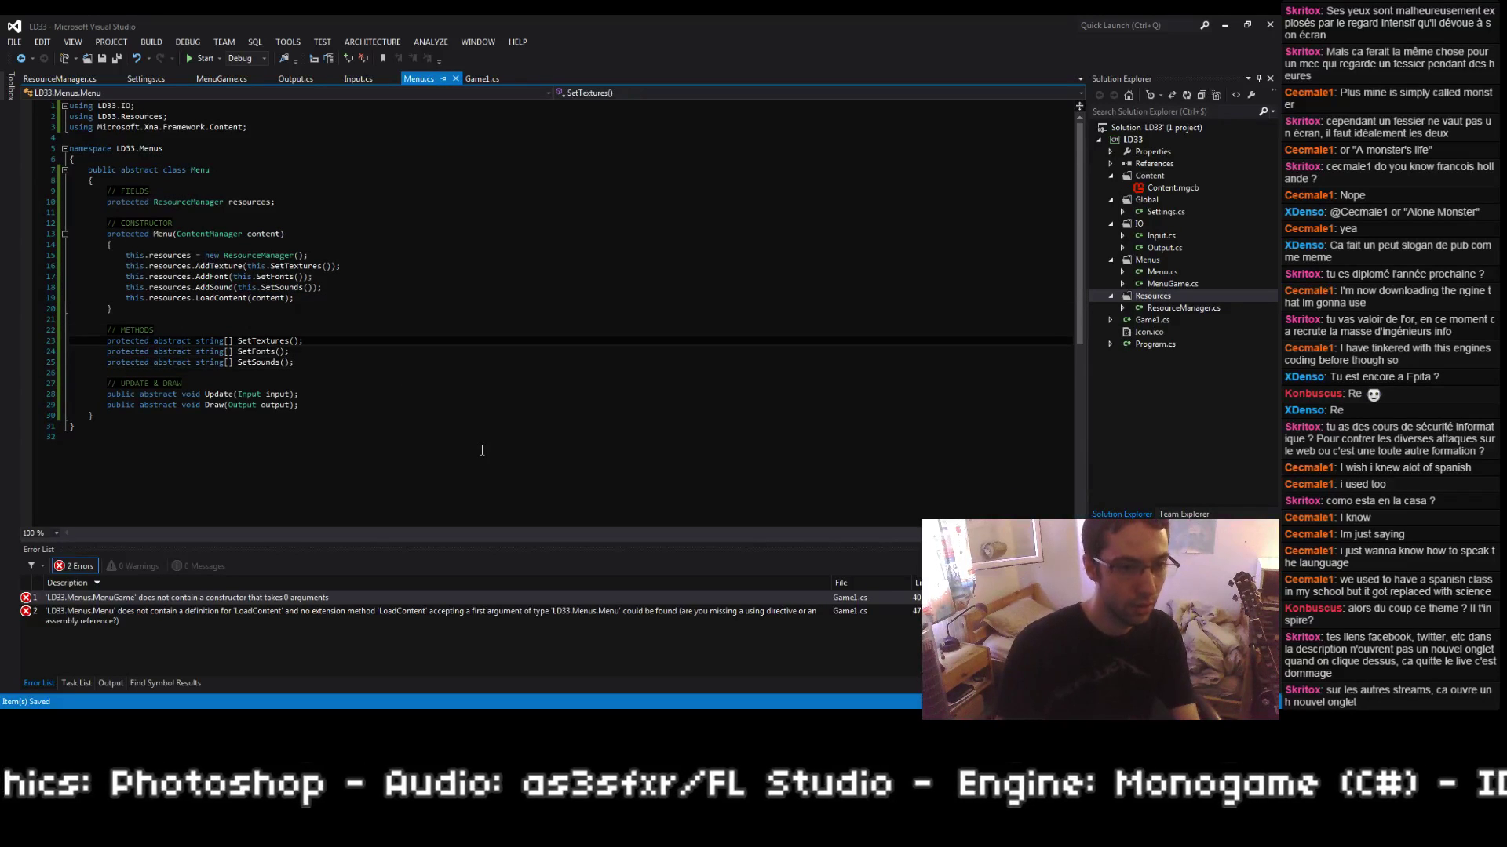
pyautogui.press('Return')
pyautogui.press('Return')
pyautogui.press('Up')
pyautogui.write('public vo')
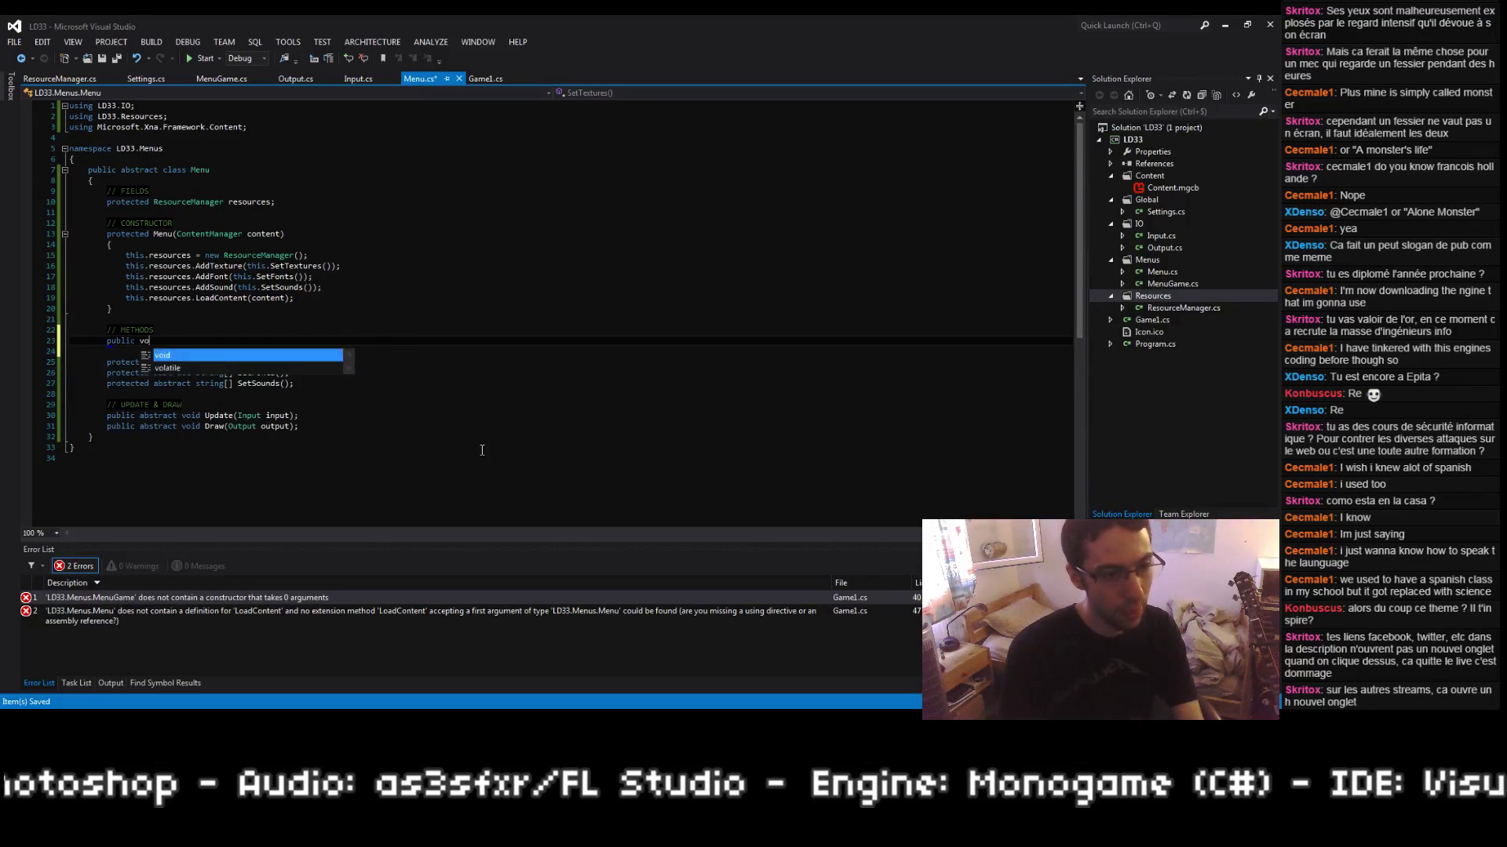
pyautogui.write('id LoadContent(')
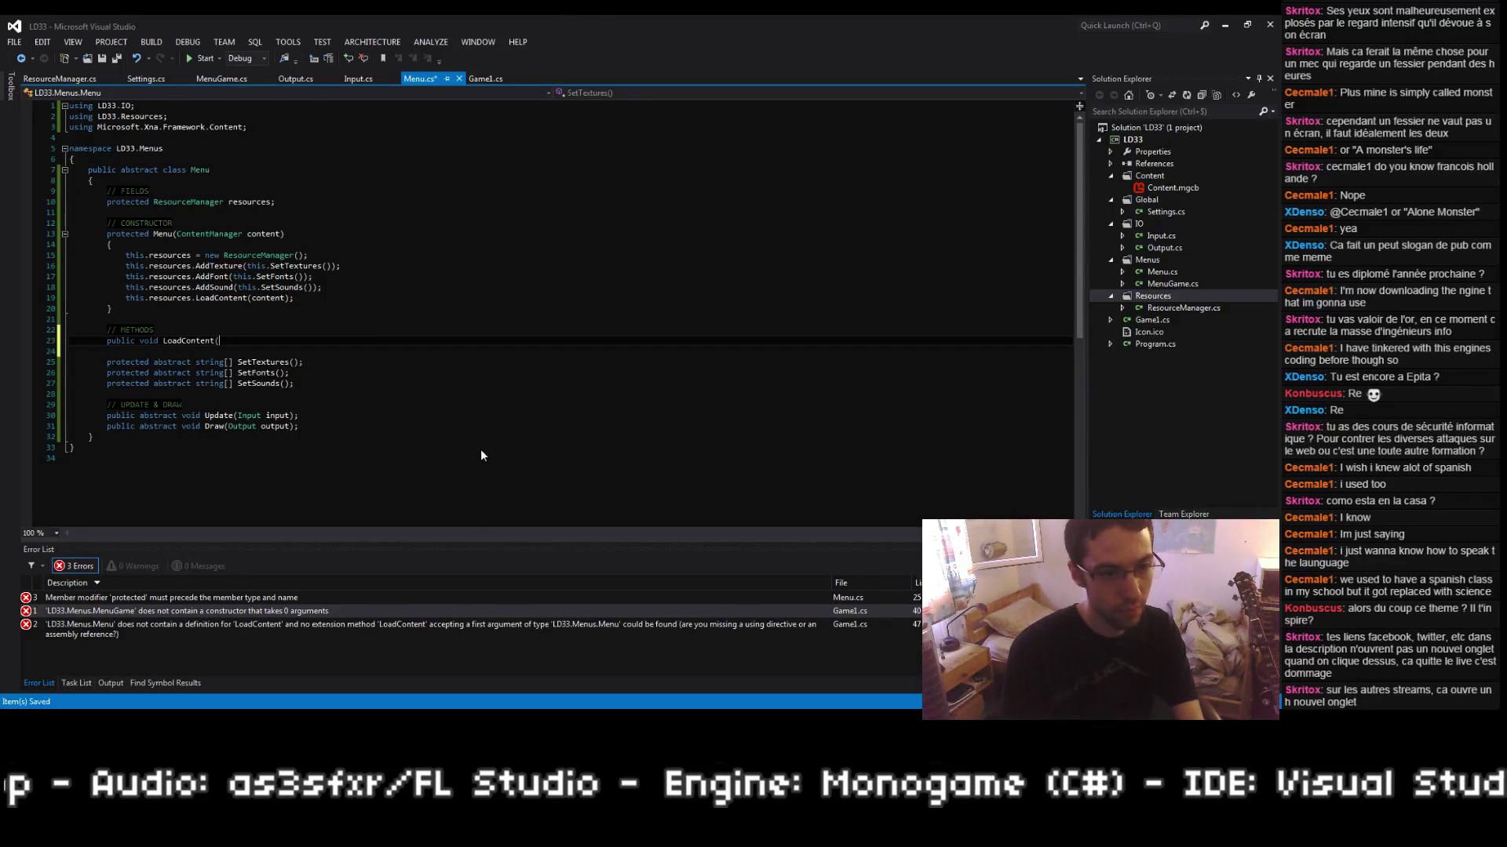
pyautogui.write('ContentManager content)')
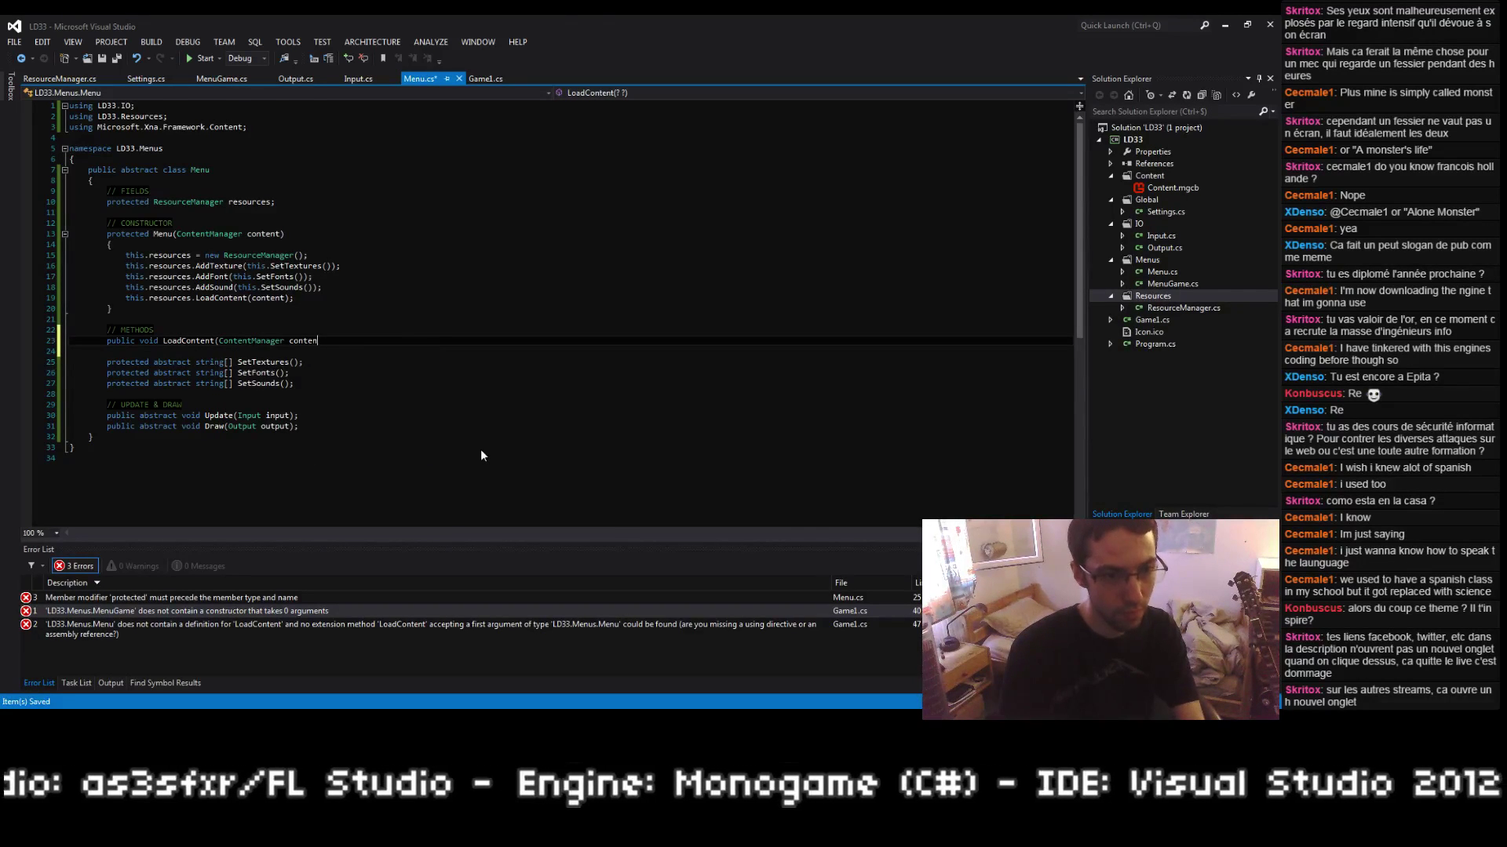
pyautogui.press('Return')
pyautogui.write('{')
pyautogui.press('Return')
pyautogui.press('Return')
pyautogui.write('}')
# Step: Remove the ContentManager content parameter from the Menu constructor
pyautogui.press('Up')
pyautogui.press('Up')
pyautogui.press('Up')
pyautogui.press('Up')
pyautogui.press('Up')
pyautogui.press('Up')
pyautogui.press('Up')
pyautogui.press('Up')
pyautogui.press('Up')
pyautogui.press('Up')
pyautogui.press('Up')
pyautogui.press('Up')
pyautogui.press('Up')
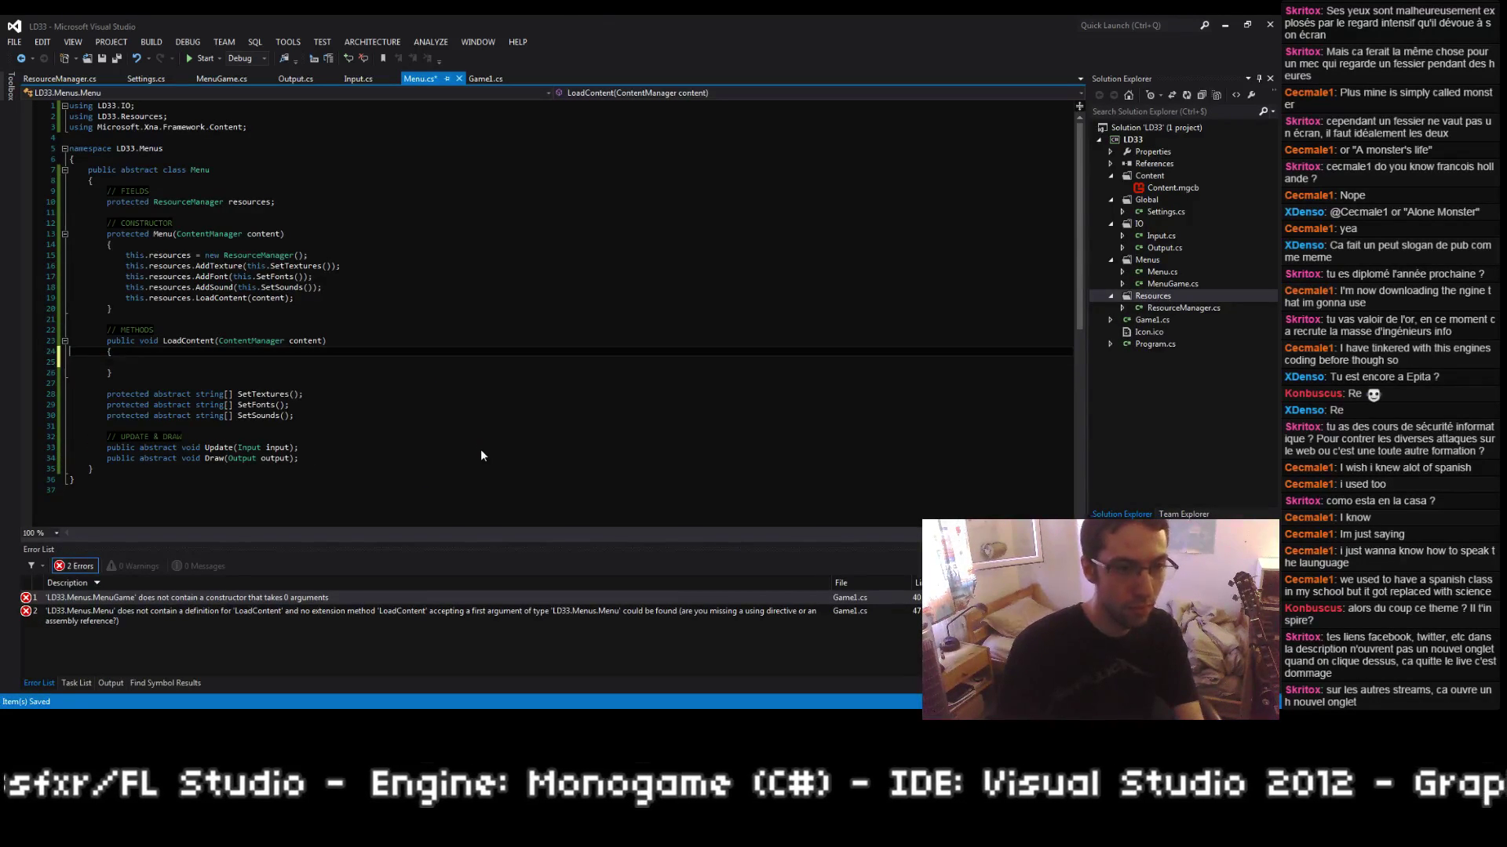
pyautogui.press('End')
pyautogui.press('Left')
pyautogui.hotkey('ctrl', 'BackSpace')
pyautogui.hotkey('ctrl', 'BackSpace')
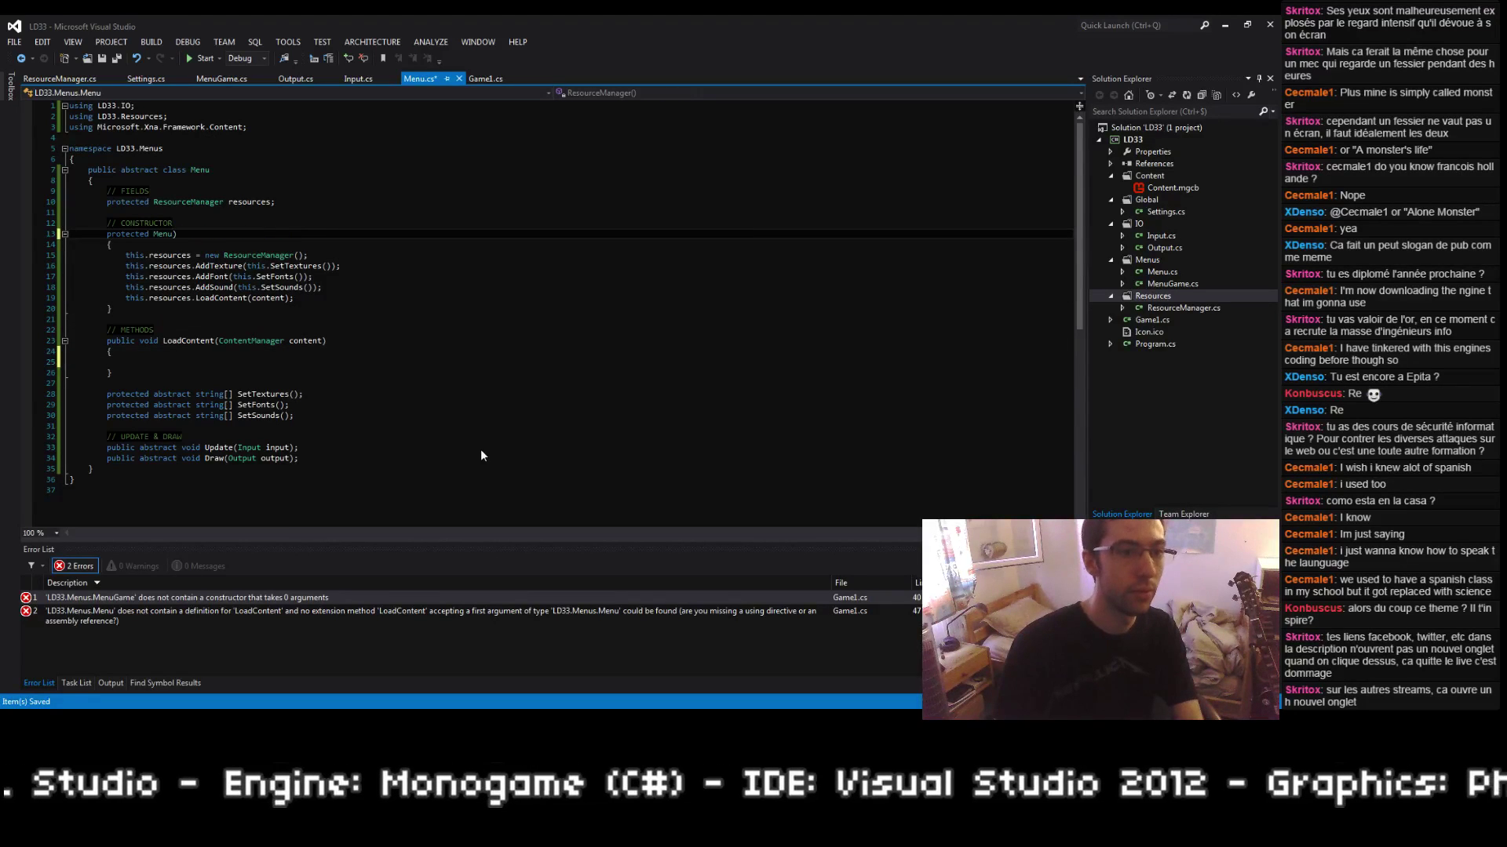
# Step: Move the this.resources.LoadContent(content); line from the Menu constructor into the body of the new LoadContent method
pyautogui.press('Down')
pyautogui.press('Down')
pyautogui.press('Down')
pyautogui.press('Down')
pyautogui.press('Down')
pyautogui.press('Down')
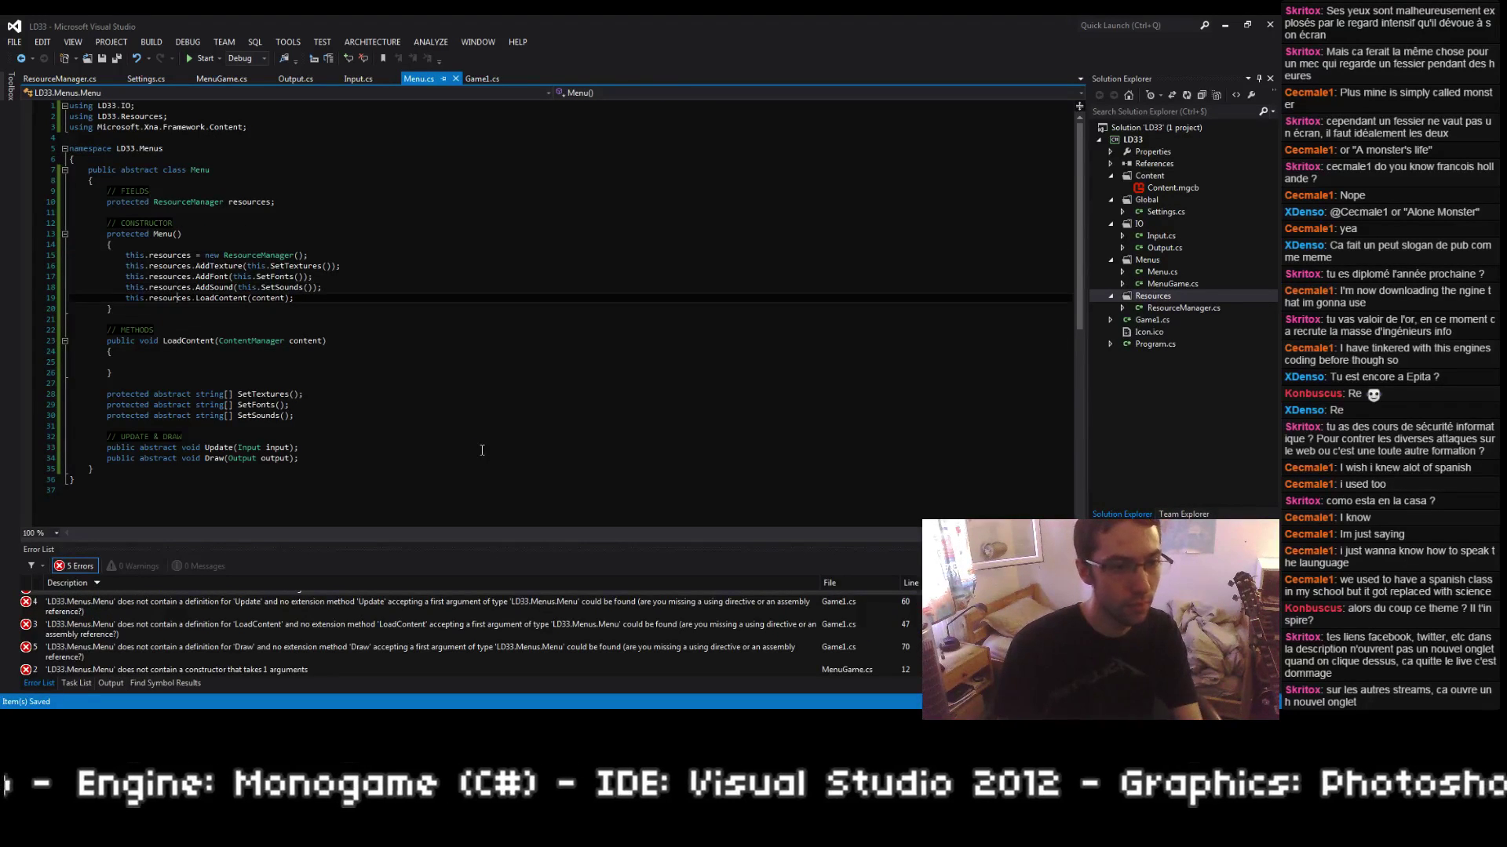
pyautogui.hotkey('ctrl', 'x')
pyautogui.press('Down')
pyautogui.press('Down')
pyautogui.press('Down')
pyautogui.press('Down')
pyautogui.press('Down')
pyautogui.hotkey('ctrl', 'v')
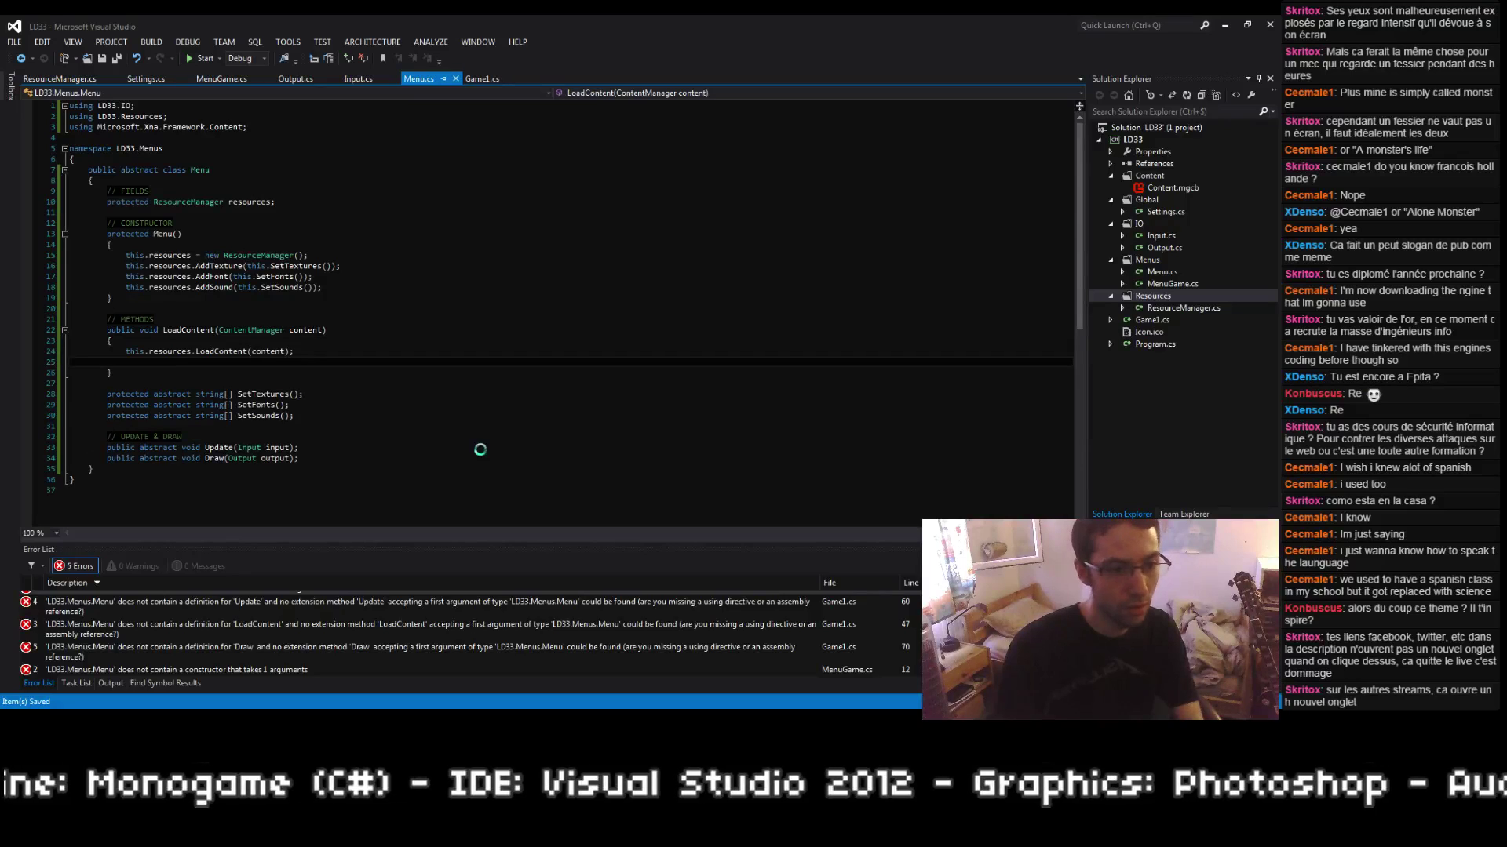
# Step: Below LoadContent in Menu.cs, declare a public void UnloadContent(ContentManager content) method with an opened body
pyautogui.press('Down')
pyautogui.write('public void U')
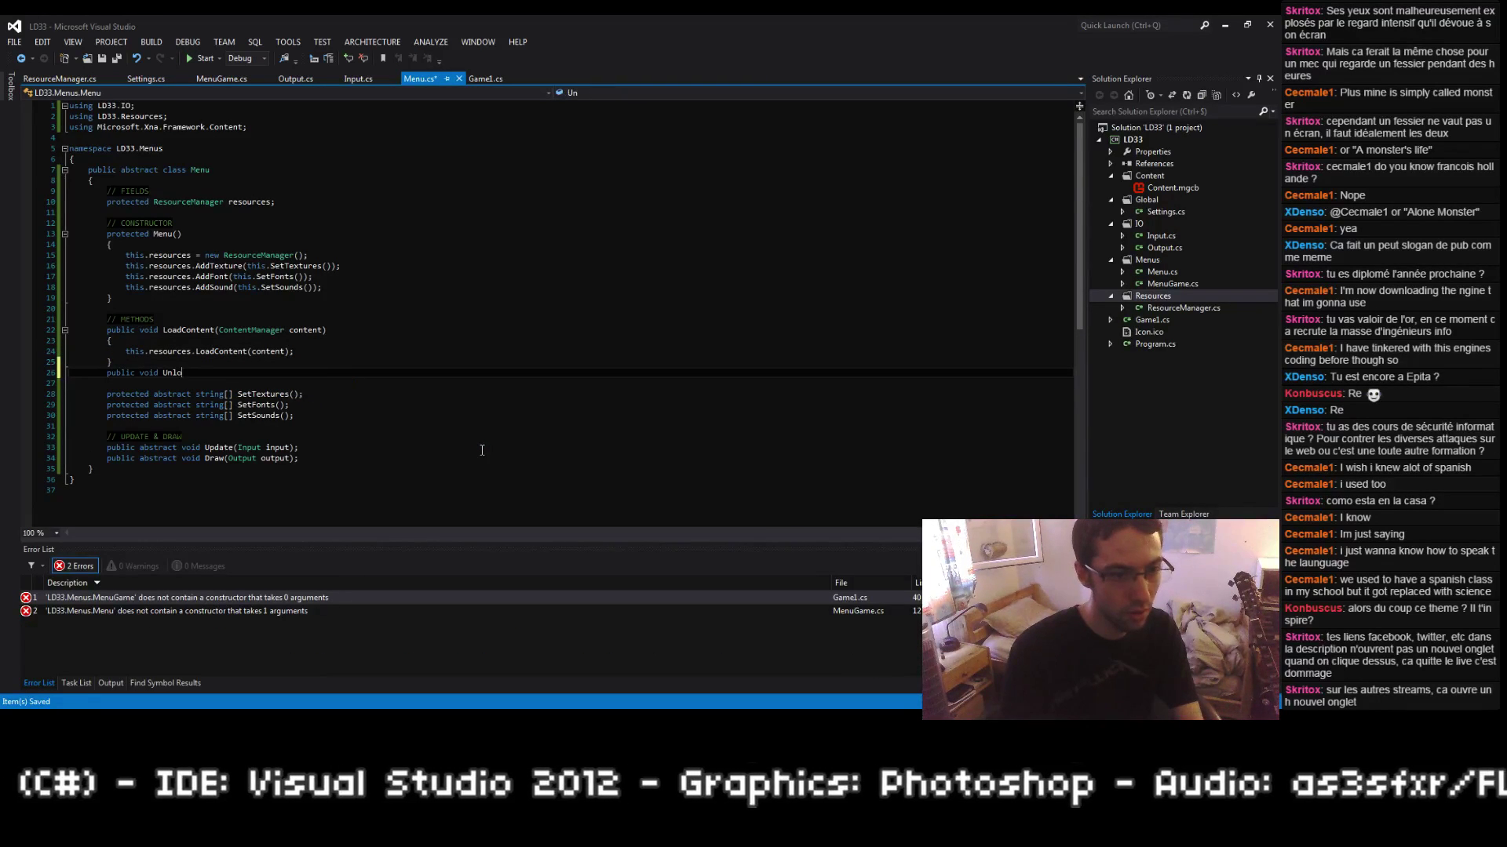
pyautogui.write('nloadContent(ContentM')
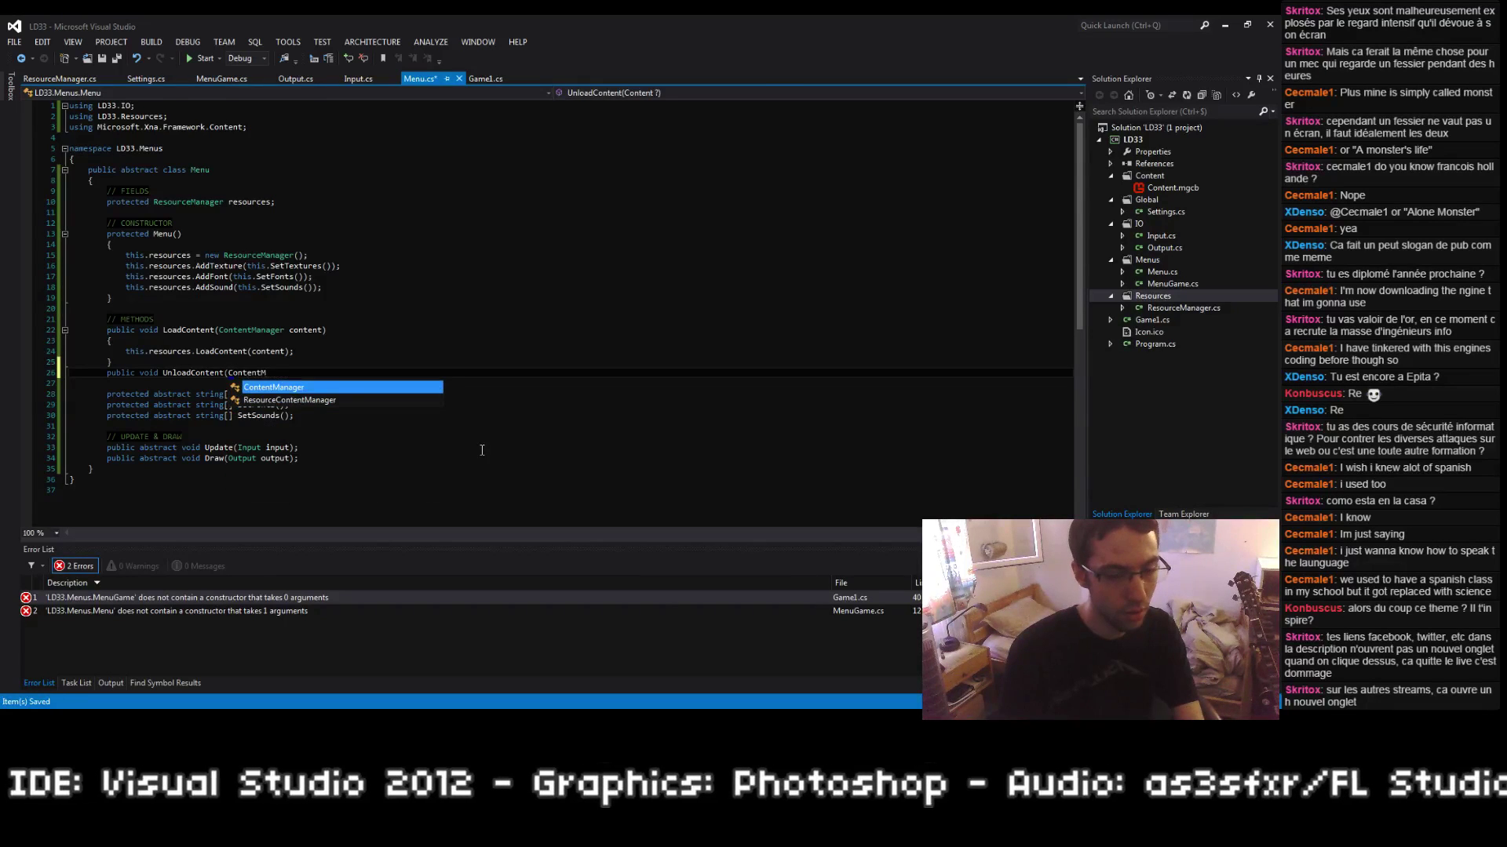
pyautogui.write('anager content)')
pyautogui.press('Return')
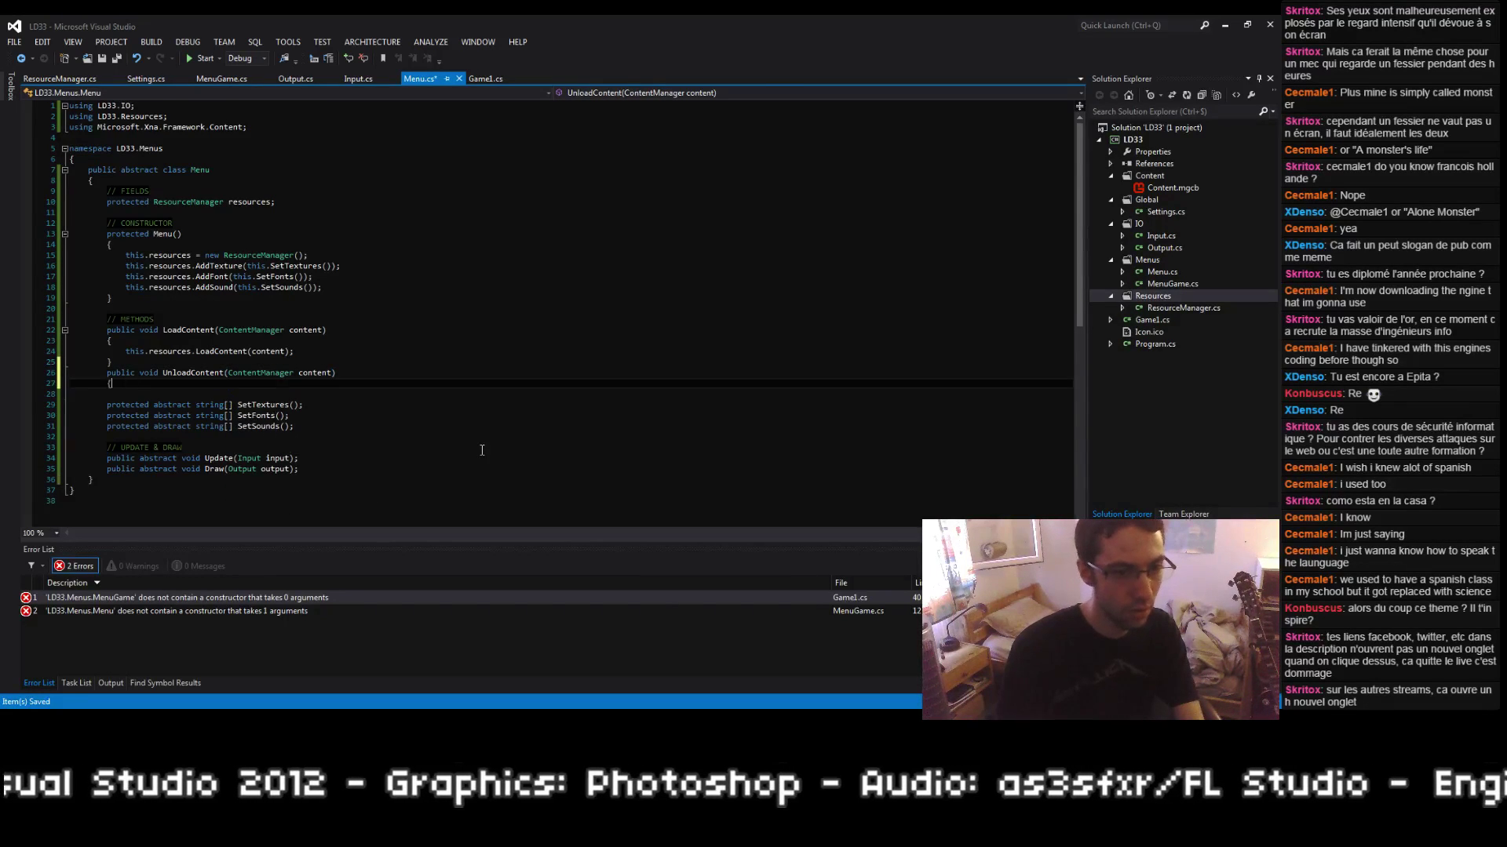
pyautogui.write('{')
pyautogui.hotkey('ctrl', 's')
pyautogui.press('Return')
# Step: Call content.Unload(); in the UnloadContent method body and save Menu.cs
pyautogui.write('this.rou')
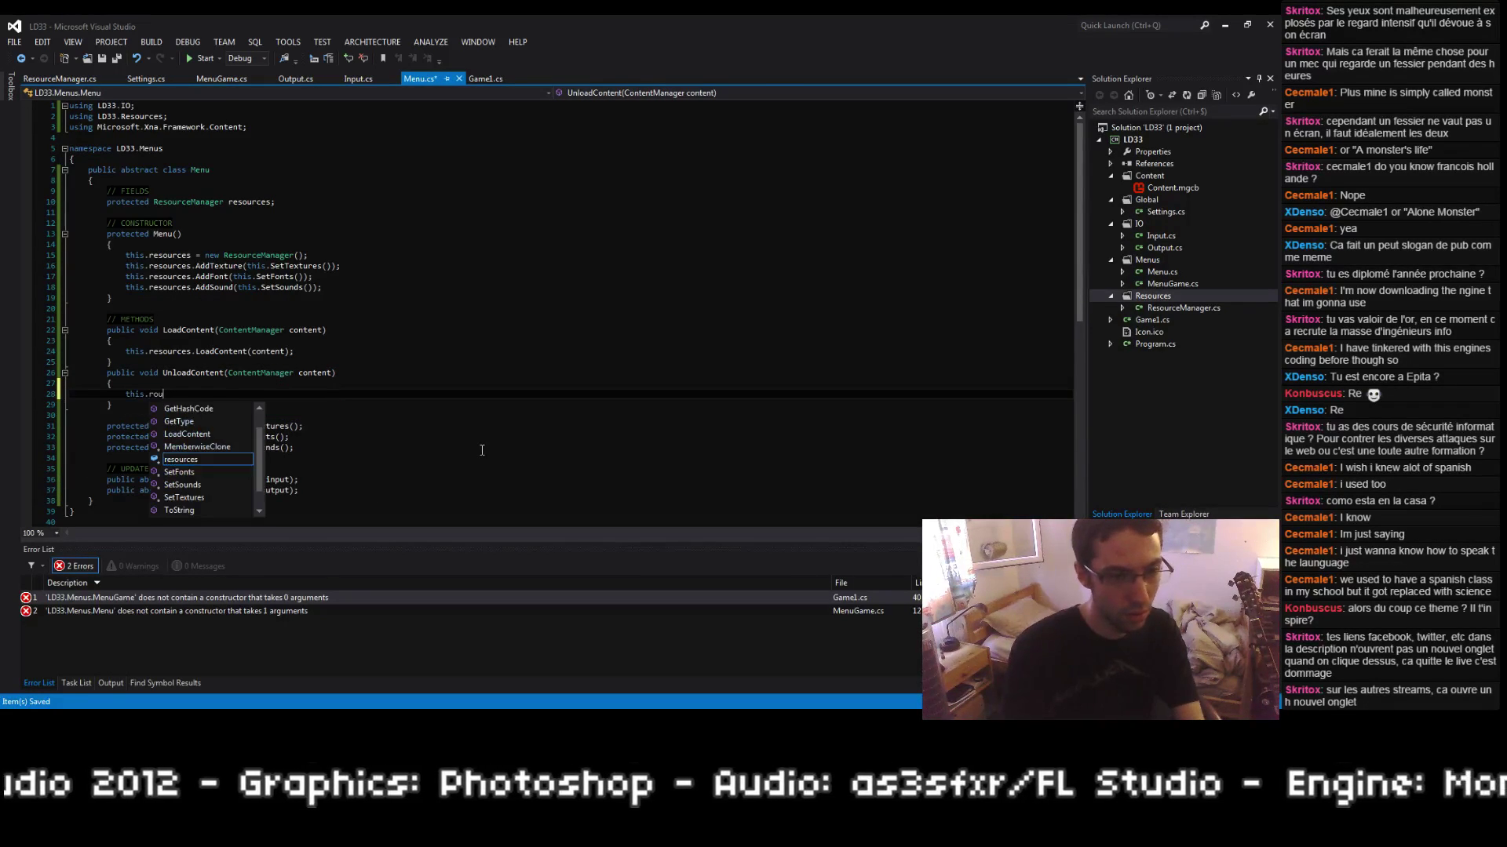
pyautogui.press('Escape')
pyautogui.press('BackSpace')
pyautogui.press('BackSpace')
pyautogui.press('BackSpace')
pyautogui.press('BackSpace')
pyautogui.write('content')
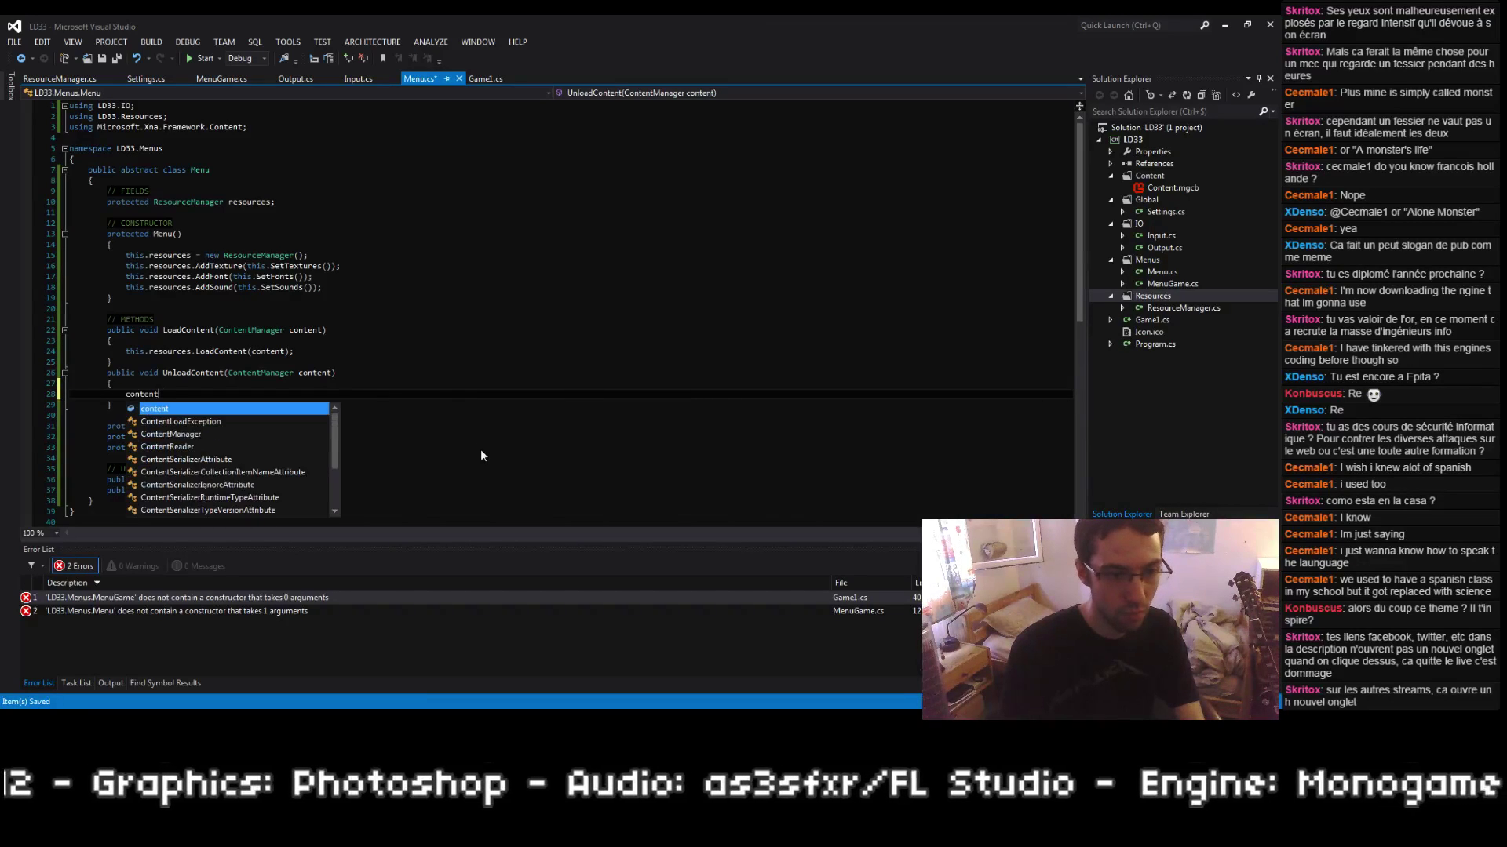
pyautogui.write('.Unload();')
pyautogui.hotkey('ctrl', 's')
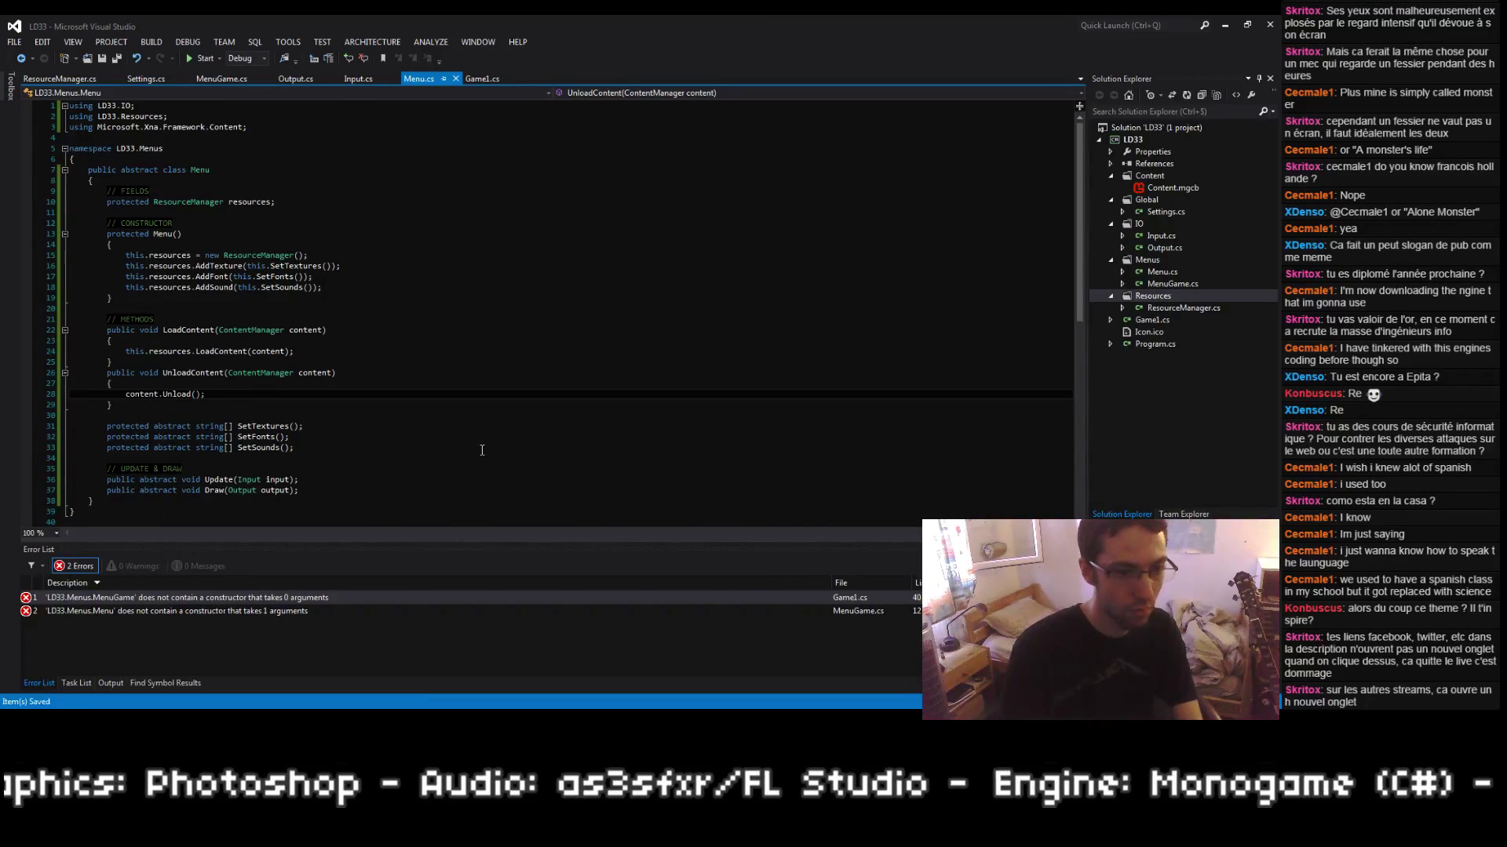
# Step: Collapse the LoadContent and UnloadContent methods in Menu.cs
pyautogui.press('Up')
pyautogui.press('Up')
pyautogui.press('Up')
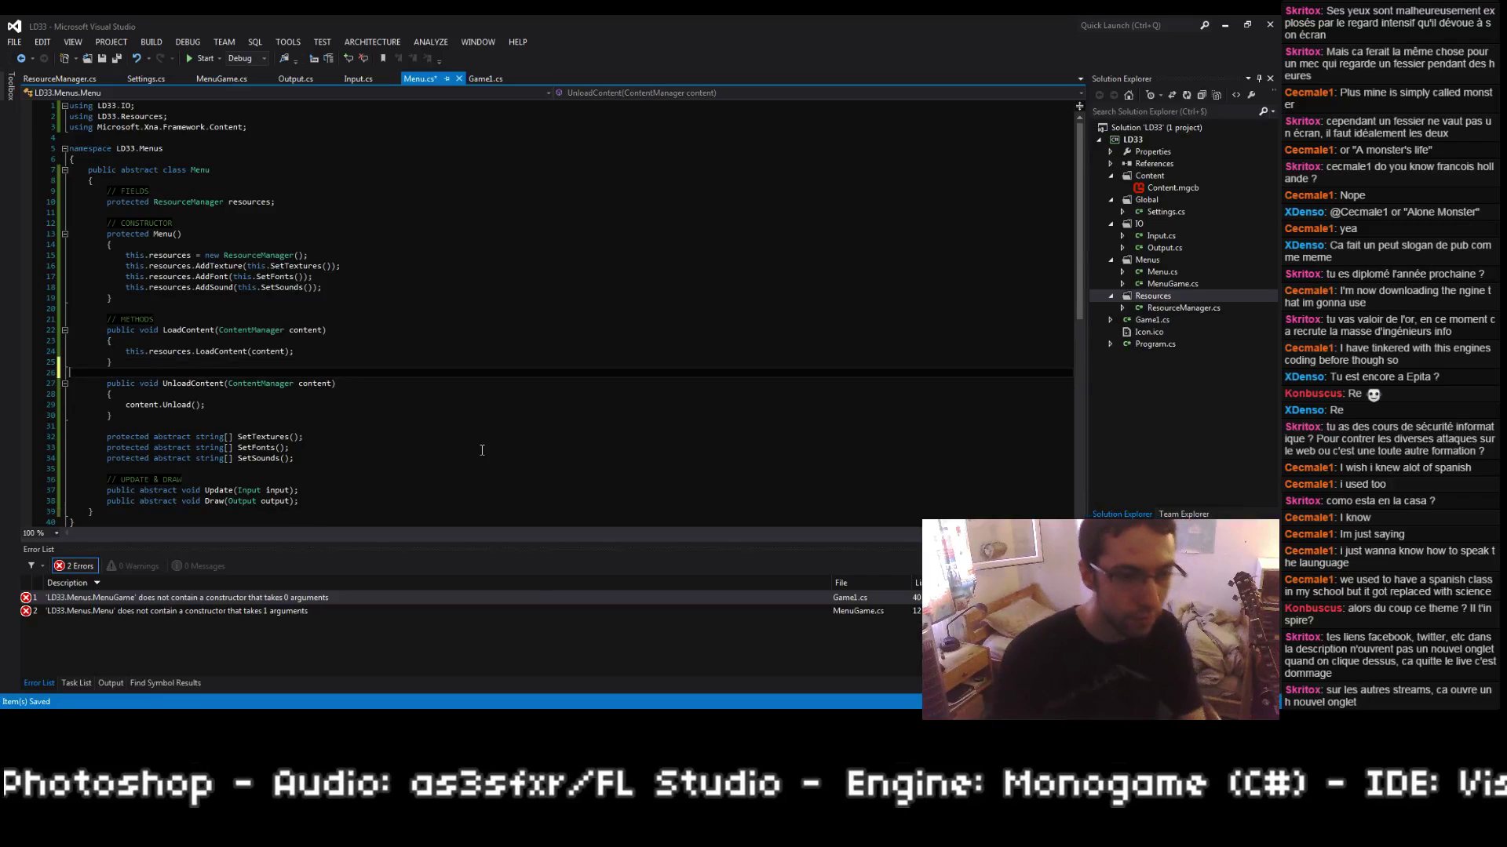
pyautogui.click(64, 338)
pyautogui.click(64, 341)
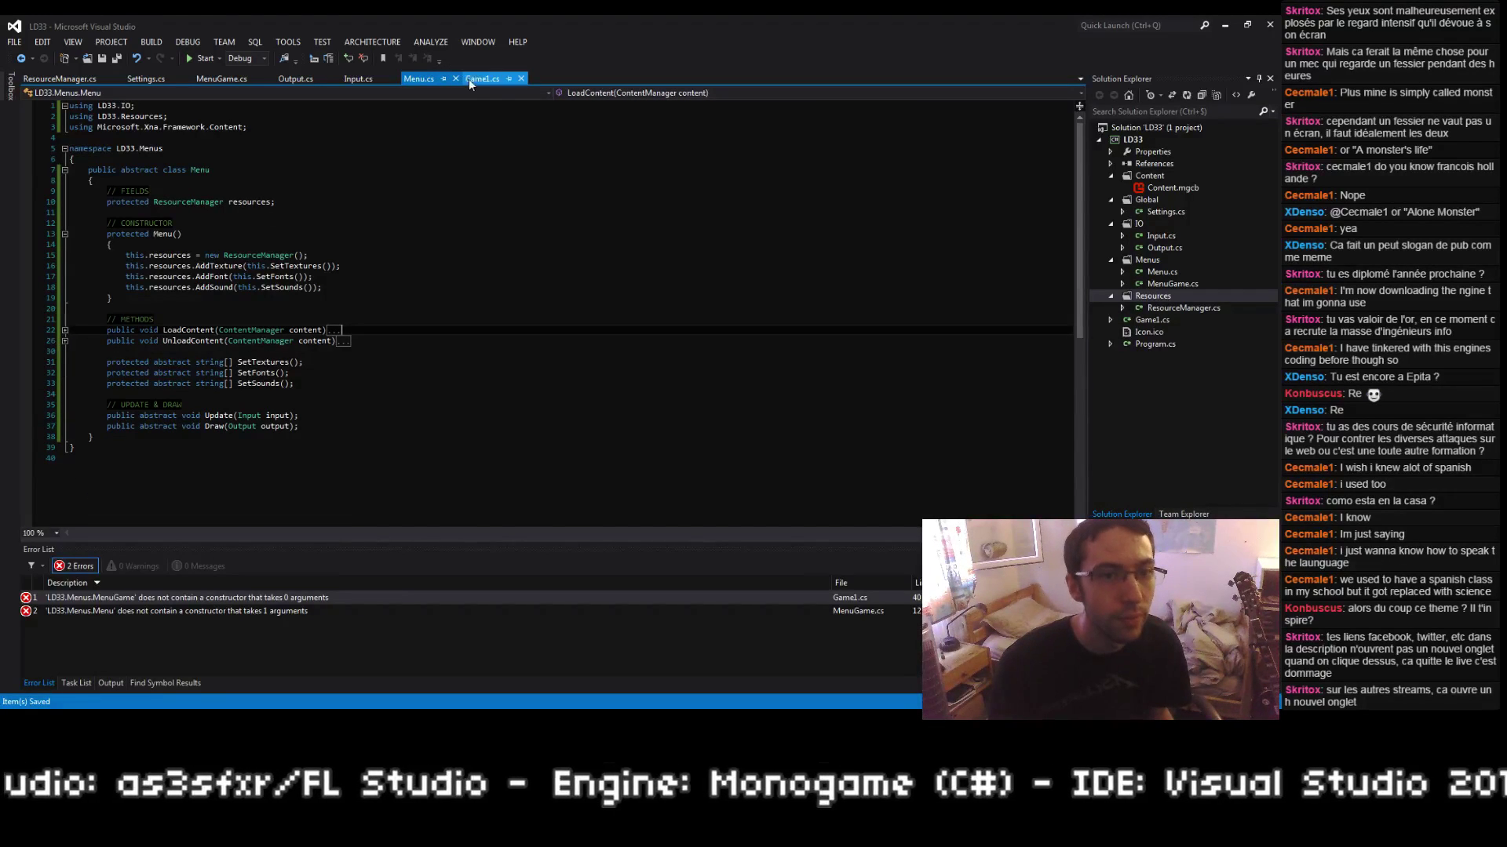
# Step: In MenuGame.cs, remove the ContentManager content parameter and the base call's content argument from the constructor, and save the file
pyautogui.click(222, 78)
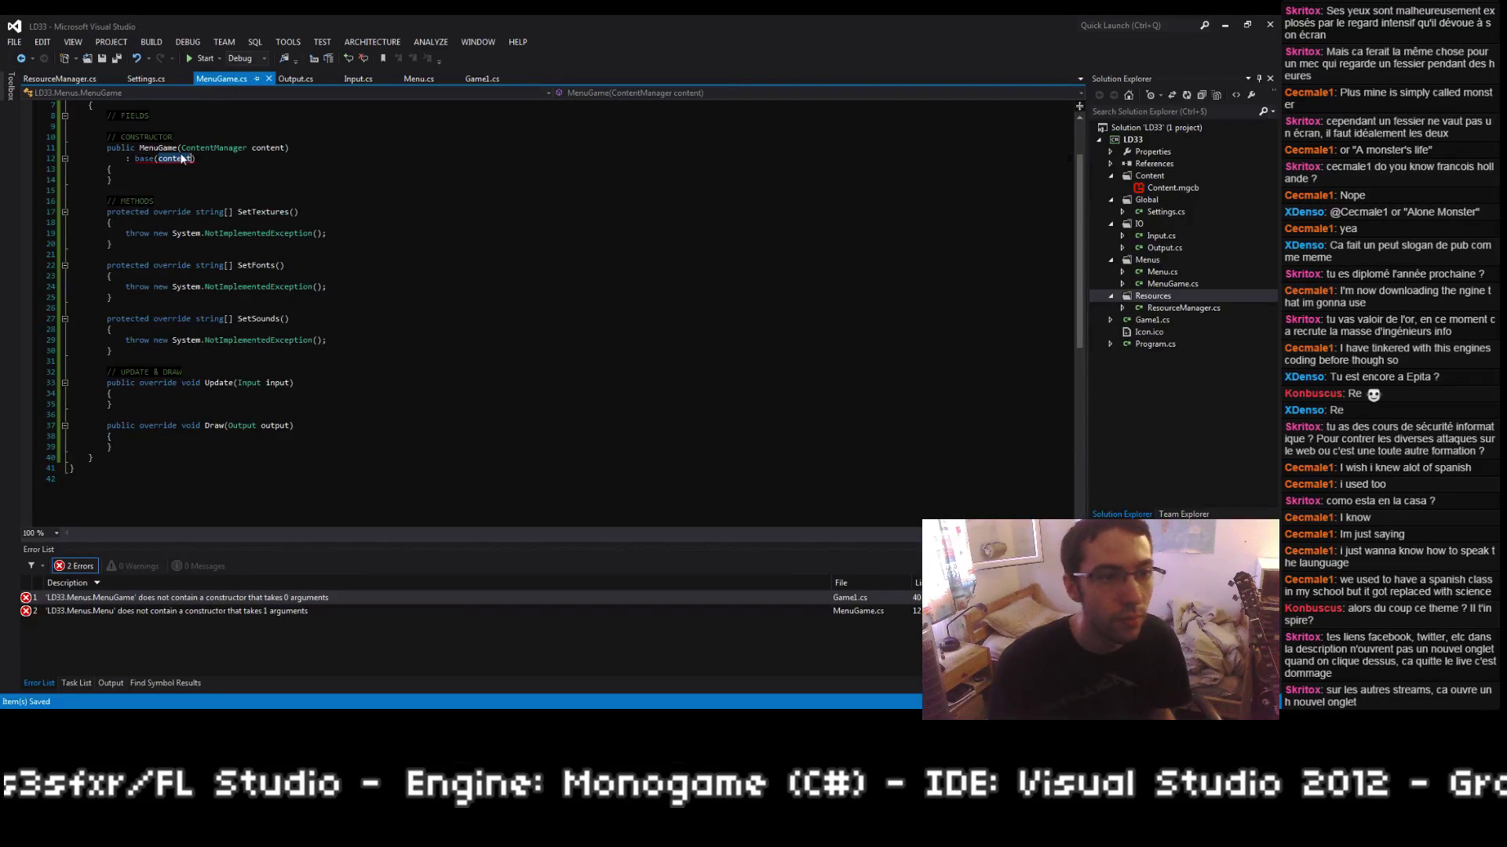
pyautogui.press('BackSpace')
pyautogui.doubleClick(268, 147)
pyautogui.press('BackSpace')
pyautogui.doubleClick(222, 147)
pyautogui.press('BackSpace')
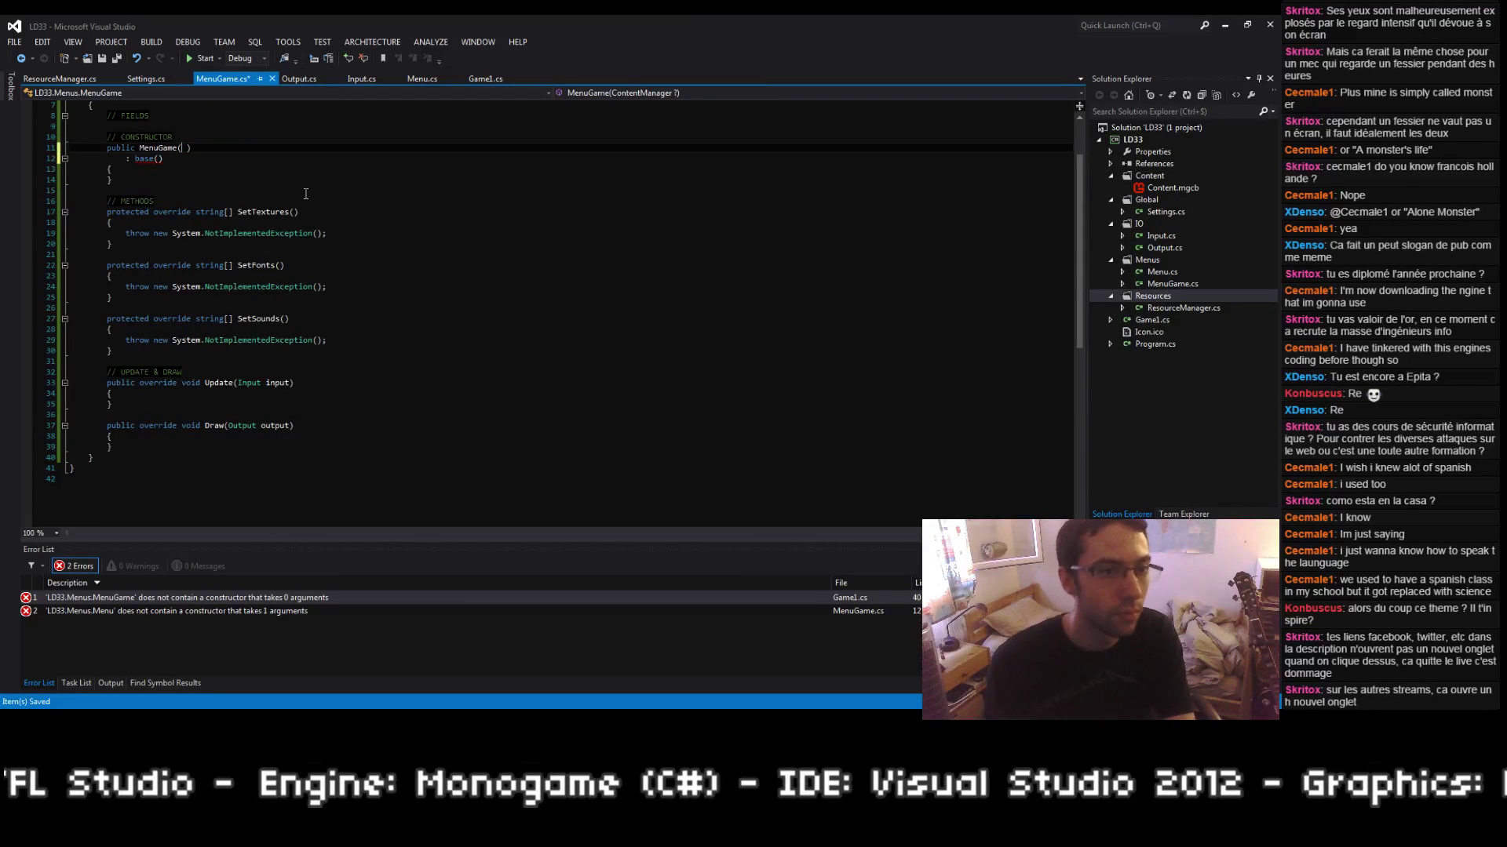
pyautogui.press('BackSpace')
pyautogui.hotkey('ctrl', 's')
# Step: Delete the NotImplementedException throw lines from the SetTextures and SetFonts methods of MenuGame
pyautogui.press('Down')
pyautogui.press('Down')
pyautogui.press('Down')
pyautogui.press('Down')
pyautogui.press('Down')
pyautogui.press('Down')
pyautogui.press('Down')
pyautogui.press('Down')
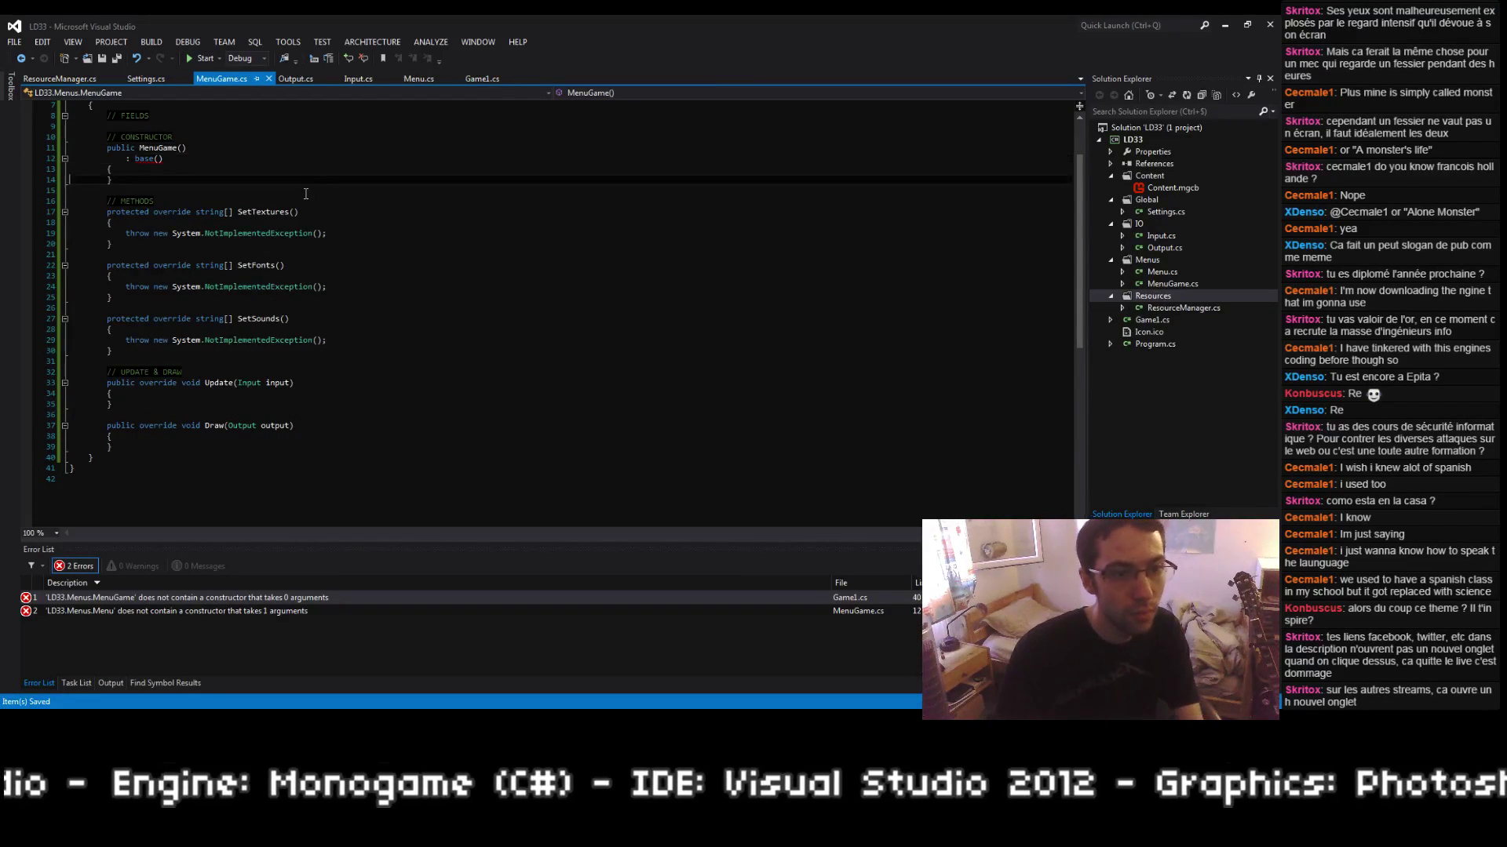
pyautogui.press('Home')
pyautogui.press('Home')
pyautogui.hotkey('shift', 'Down')
pyautogui.press('BackSpace')
pyautogui.press('Down')
pyautogui.press('Down')
pyautogui.press('Down')
pyautogui.press('Down')
pyautogui.hotkey('shift', 'Down')
pyautogui.press('BackSpace')
# Step: Delete the NotImplementedException throw line from the SetSounds method of MenuGame and save the file
pyautogui.press('Down')
pyautogui.press('Down')
pyautogui.press('Down')
pyautogui.press('Down')
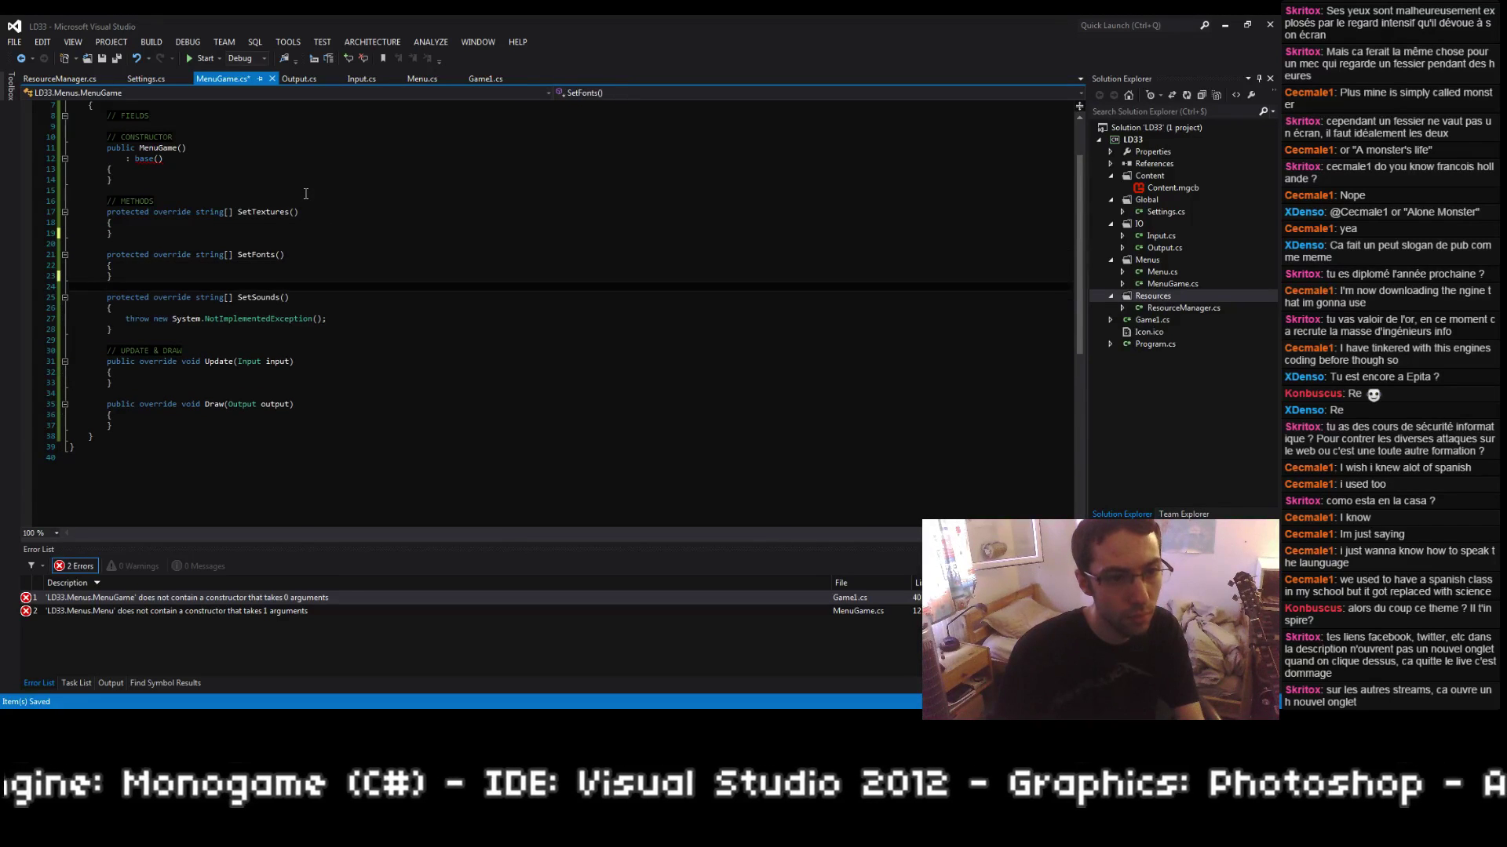
pyautogui.hotkey('shift', 'Down')
pyautogui.press('Delete')
pyautogui.hotkey('ctrl', 's')
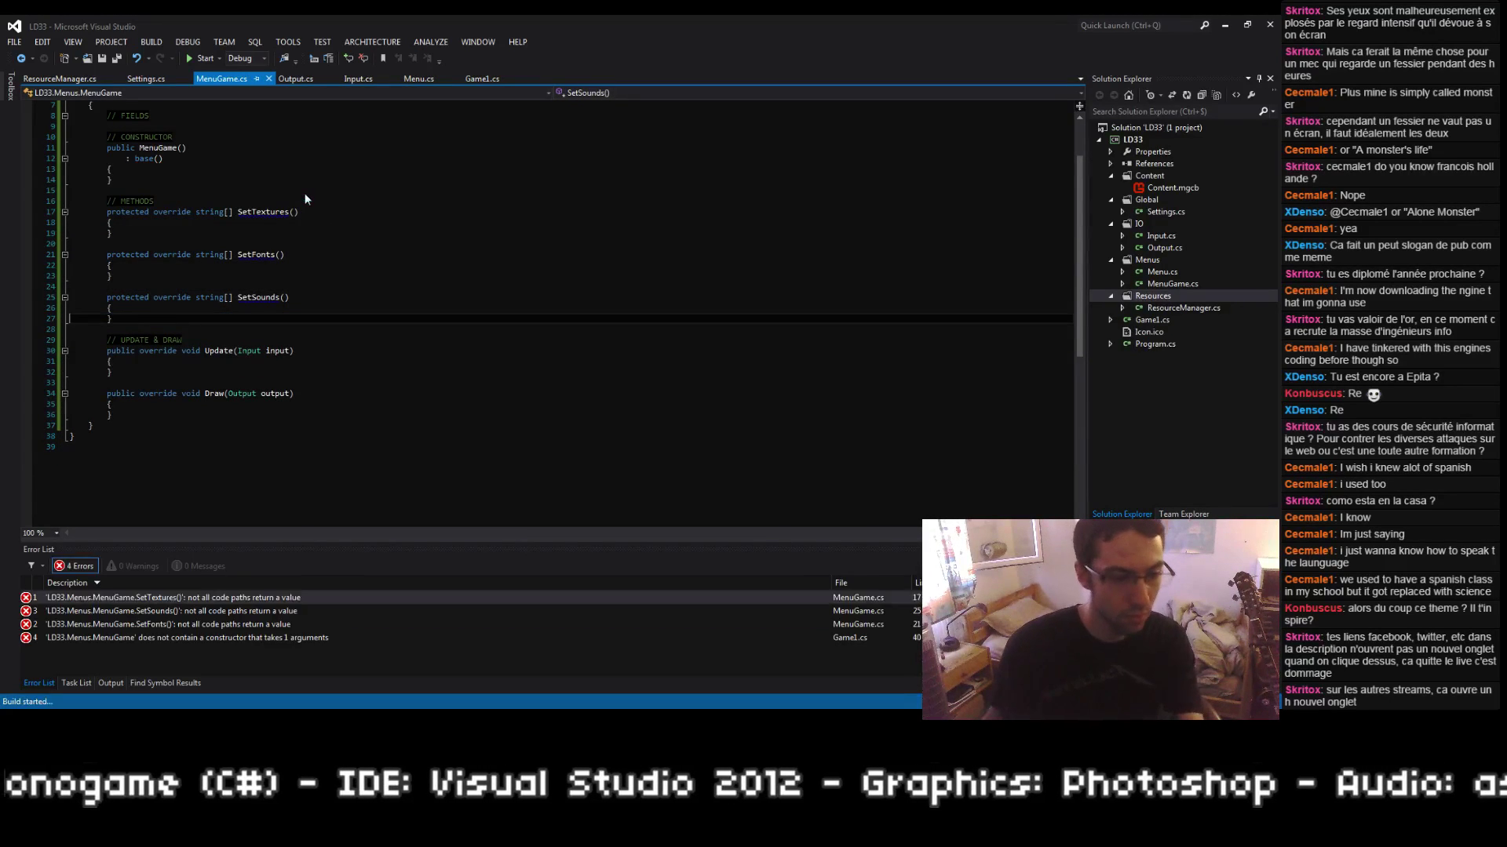
# Step: In Game1.cs, remove the Content argument from the MenuGame constructor call in Initialize and save the file
pyautogui.doubleClick(314, 595)
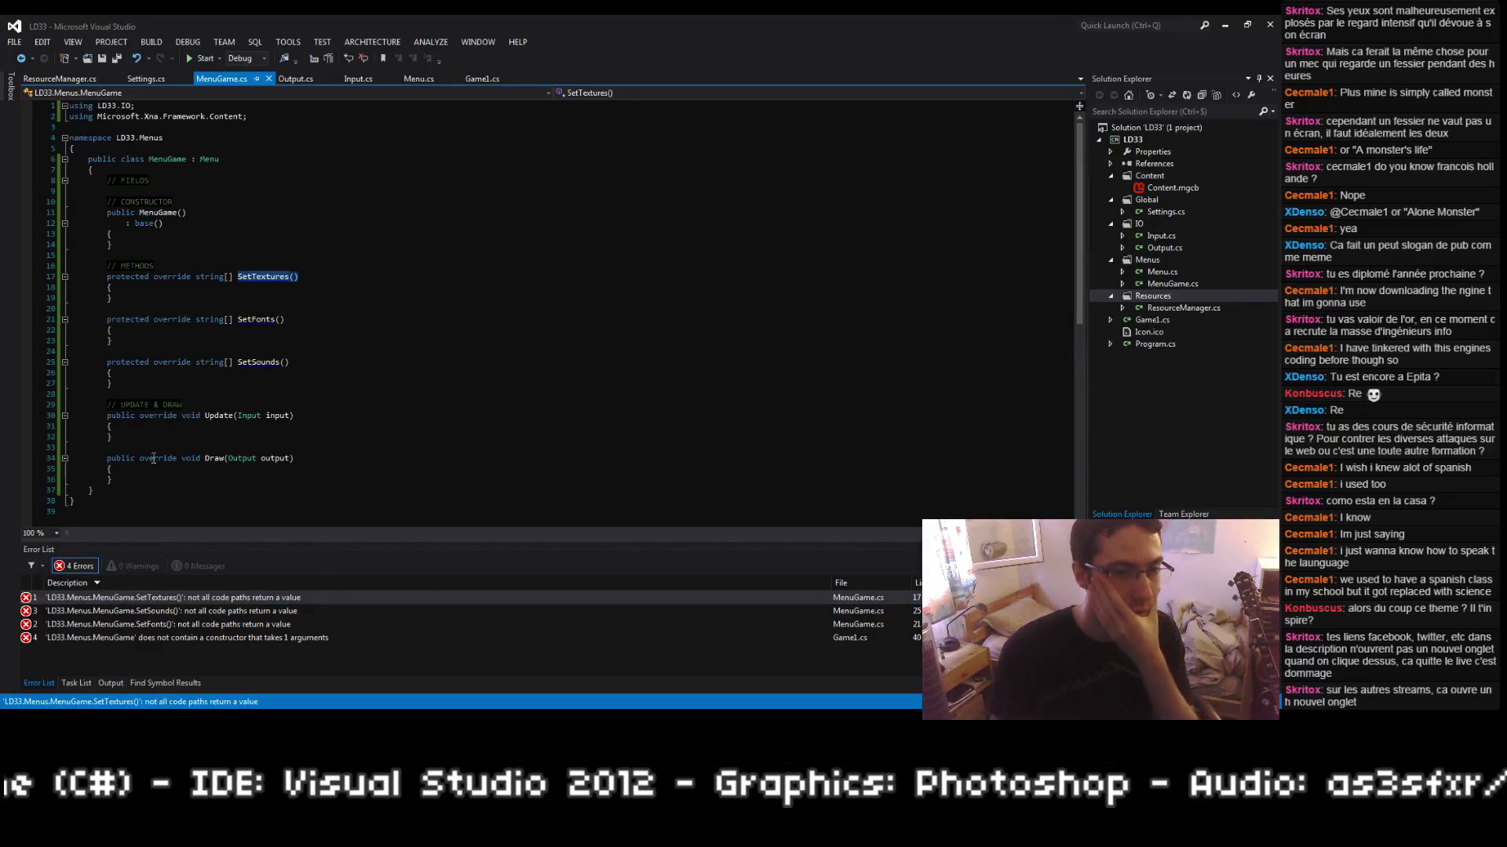
pyautogui.press('Down')
pyautogui.press('Down')
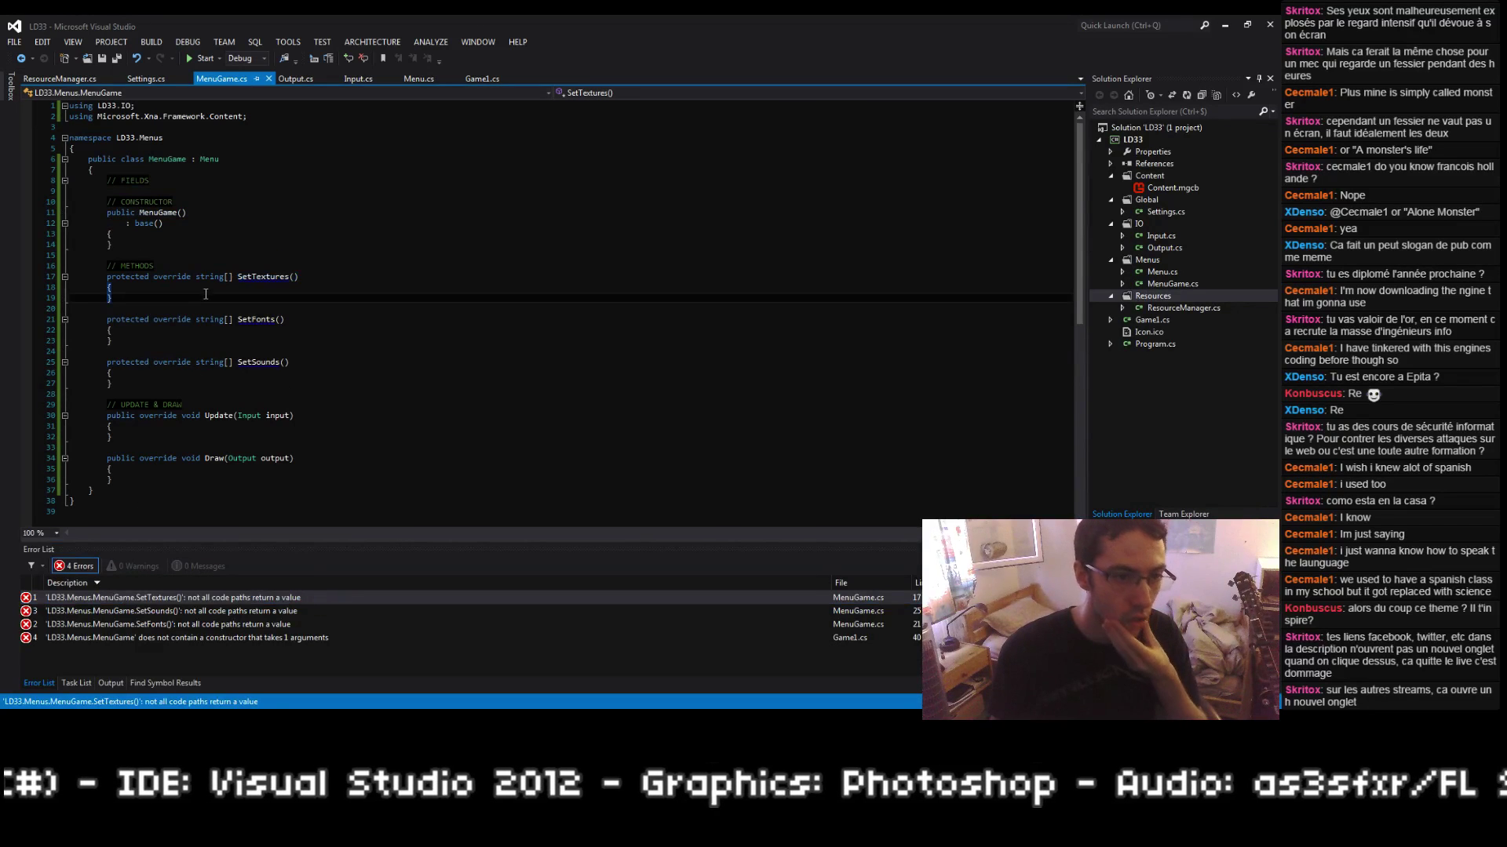
pyautogui.doubleClick(240, 636)
pyautogui.click(275, 313)
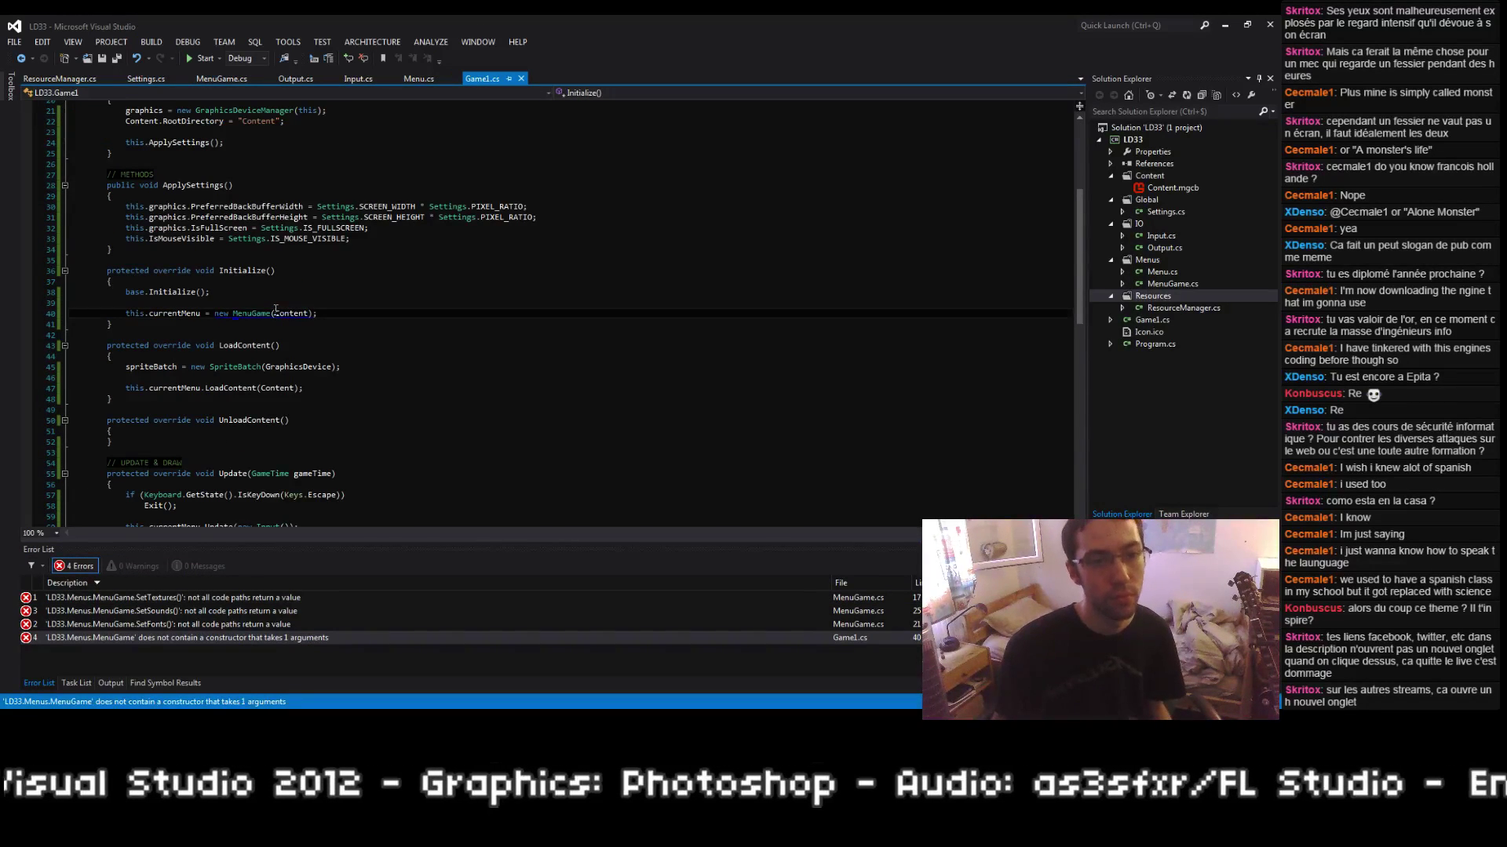
pyautogui.hotkey('ctrl', 'shift', 'Right')
pyautogui.press('Delete')
pyautogui.hotkey('ctrl', 's')
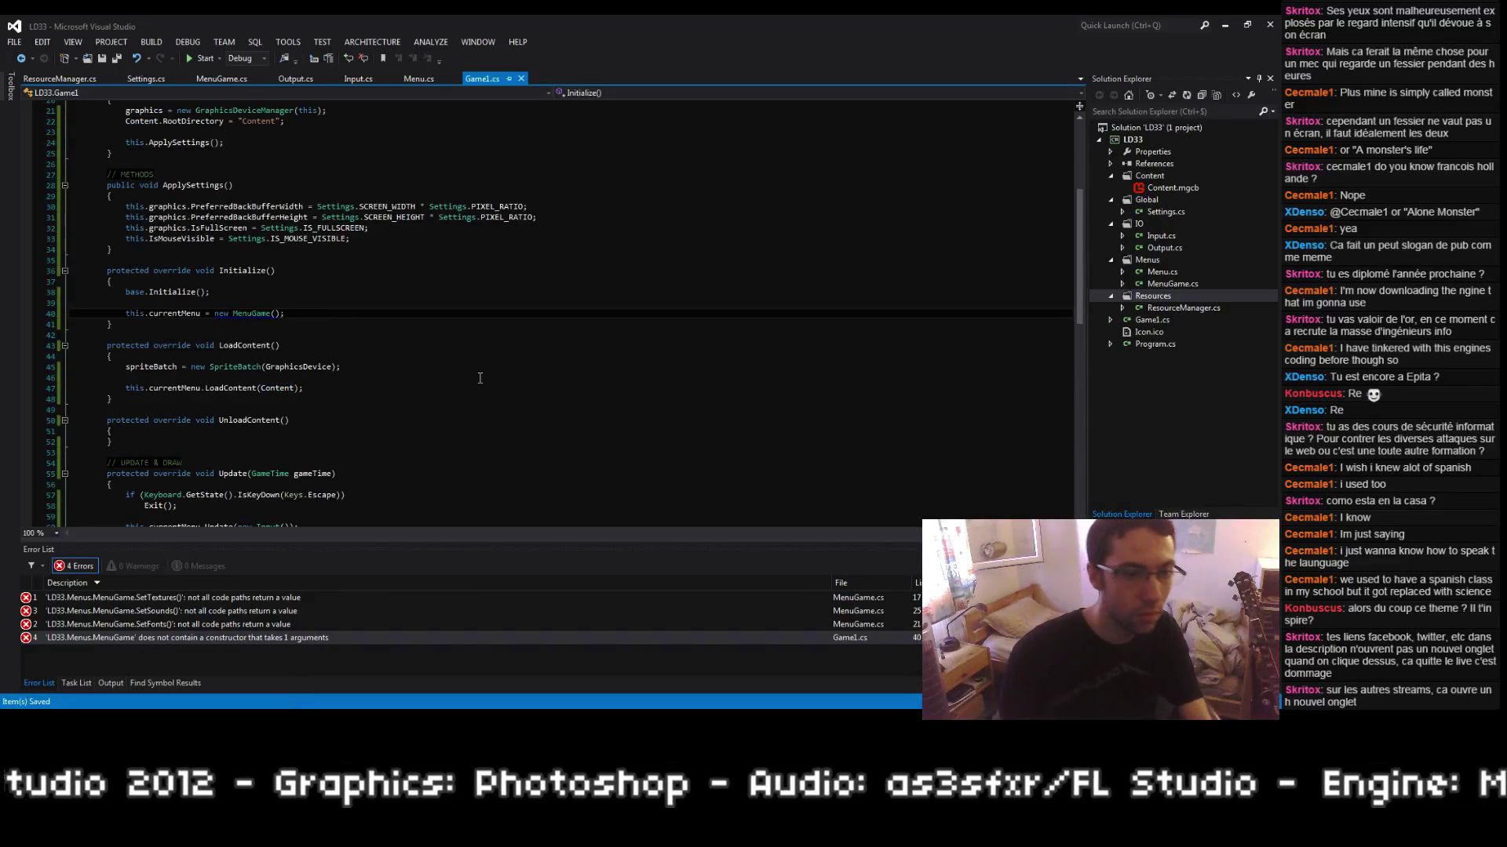
pyautogui.click(446, 429)
pyautogui.scroll(-2, 460, 426)
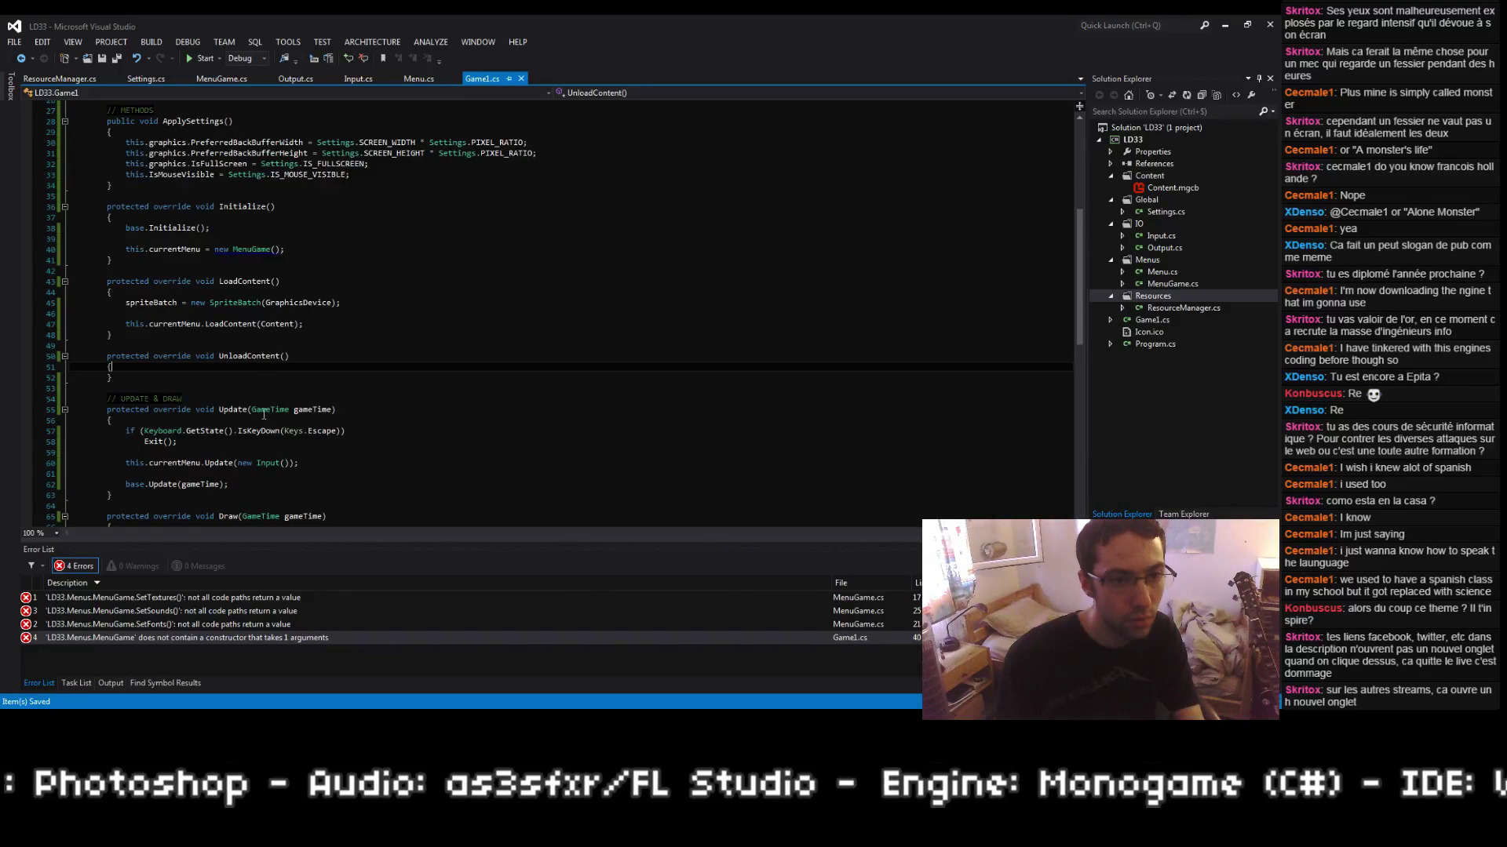
# Step: Make the SetFonts method of MenuGame return new string[0] and save the file
pyautogui.doubleClick(308, 599)
pyautogui.click(323, 336)
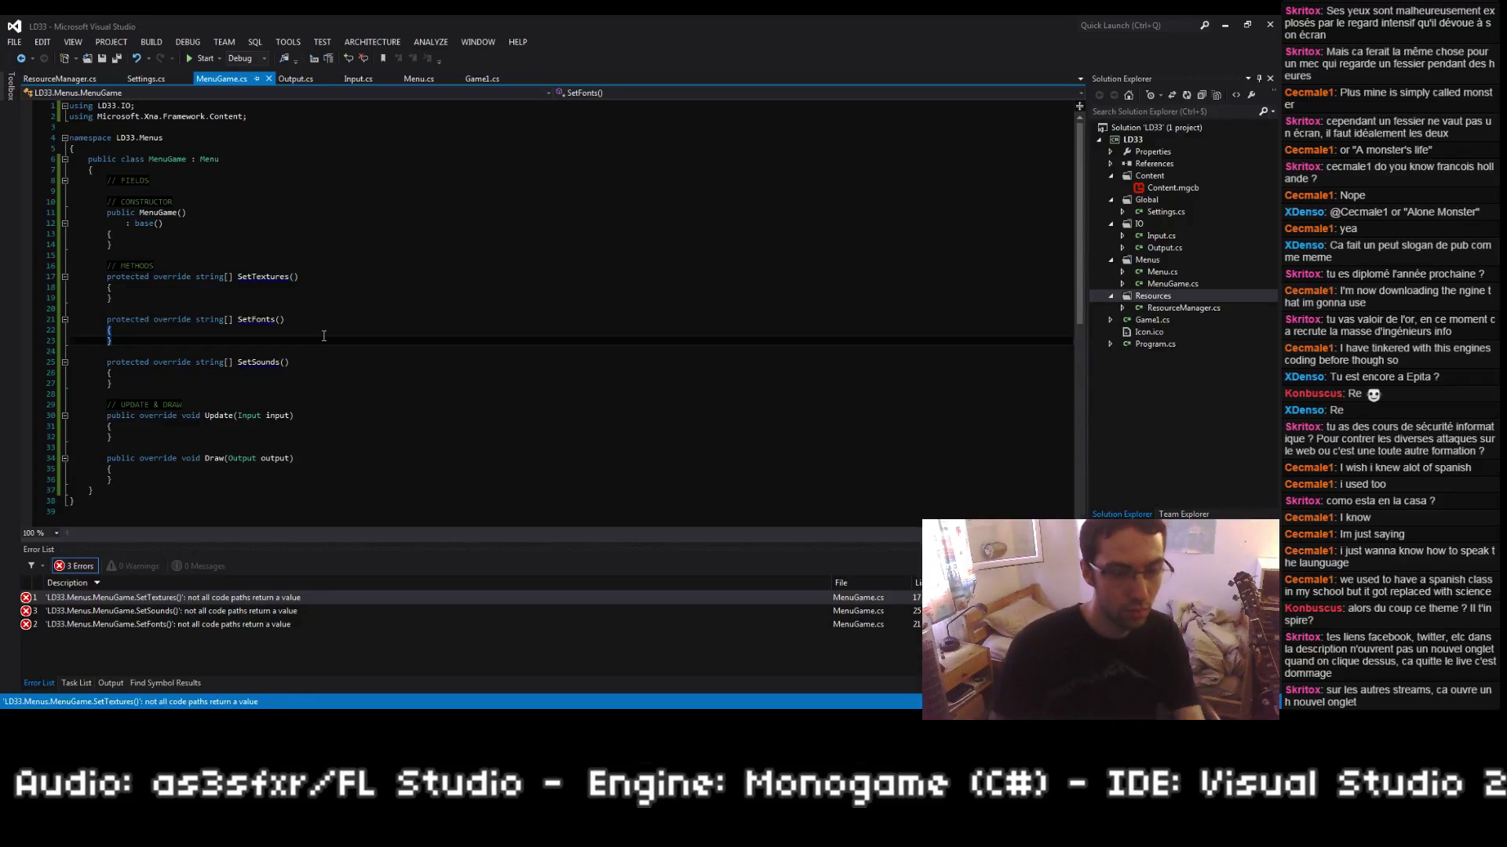
pyautogui.press('Return')
pyautogui.write('ret')
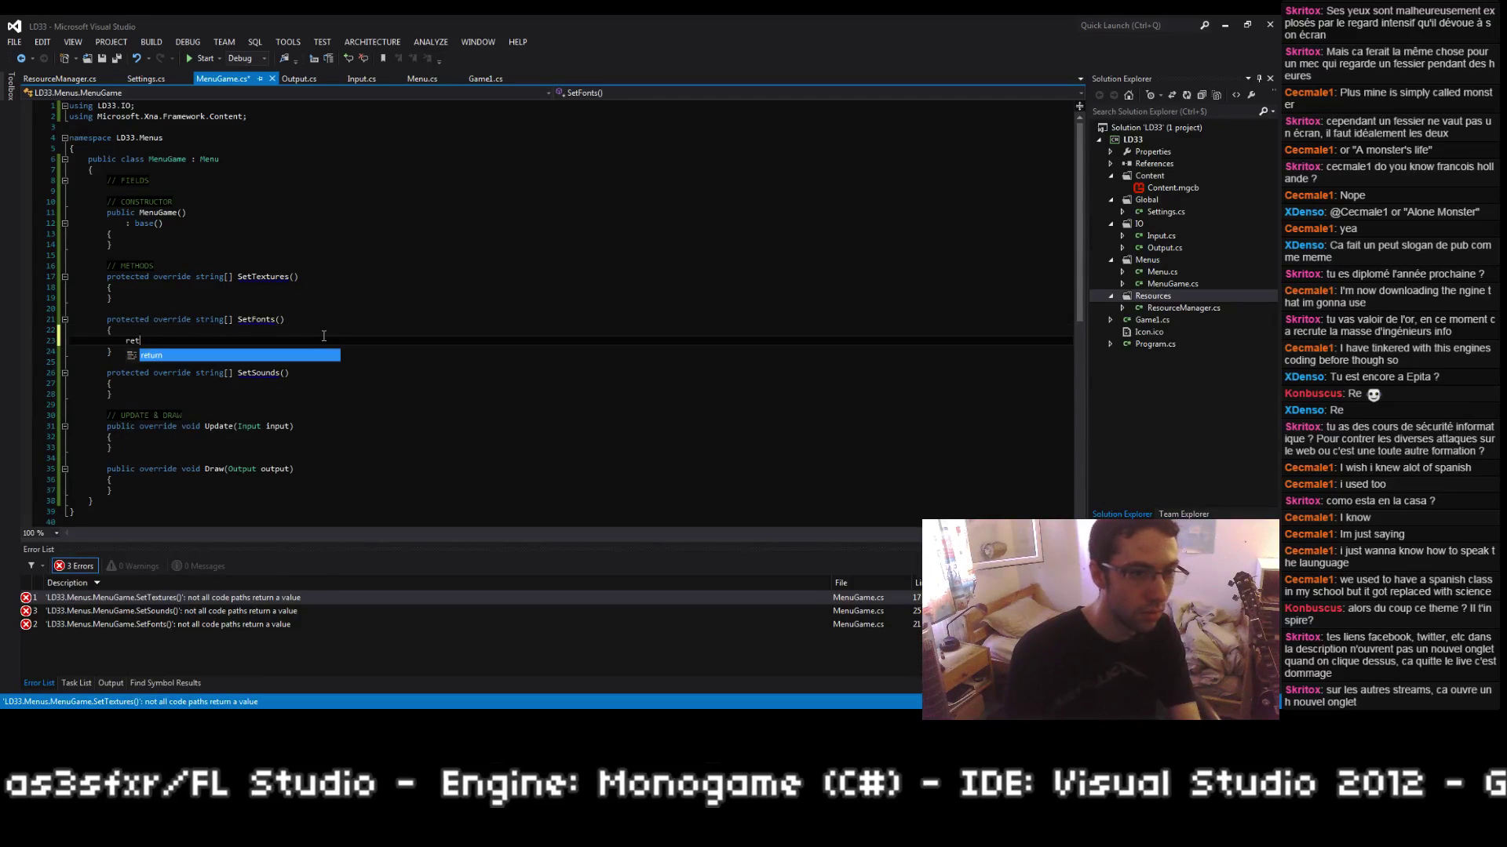
pyautogui.write('urn new String[];')
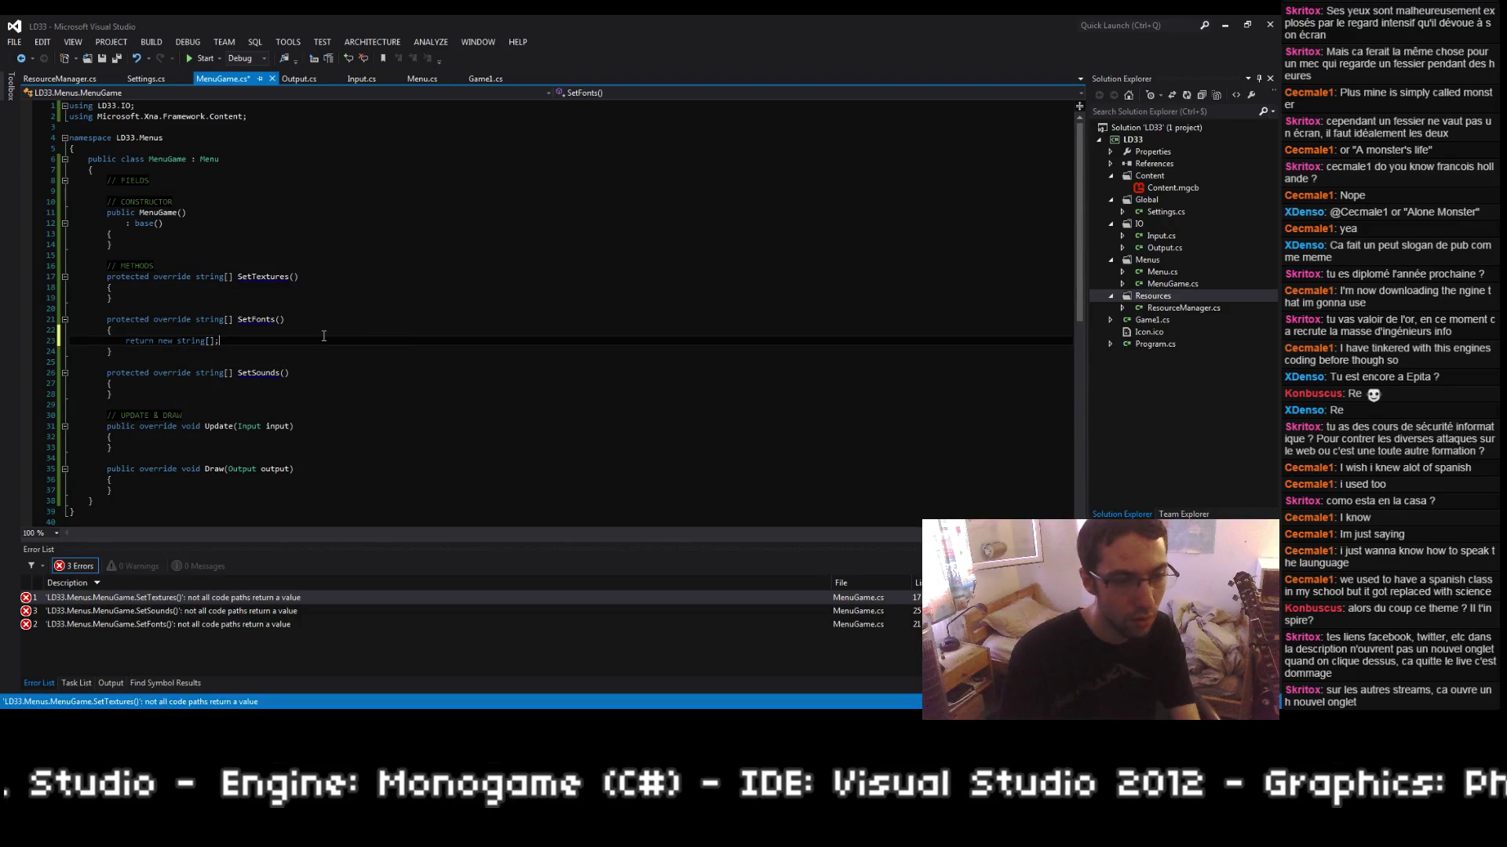
pyautogui.hotkey('ctrl', 's')
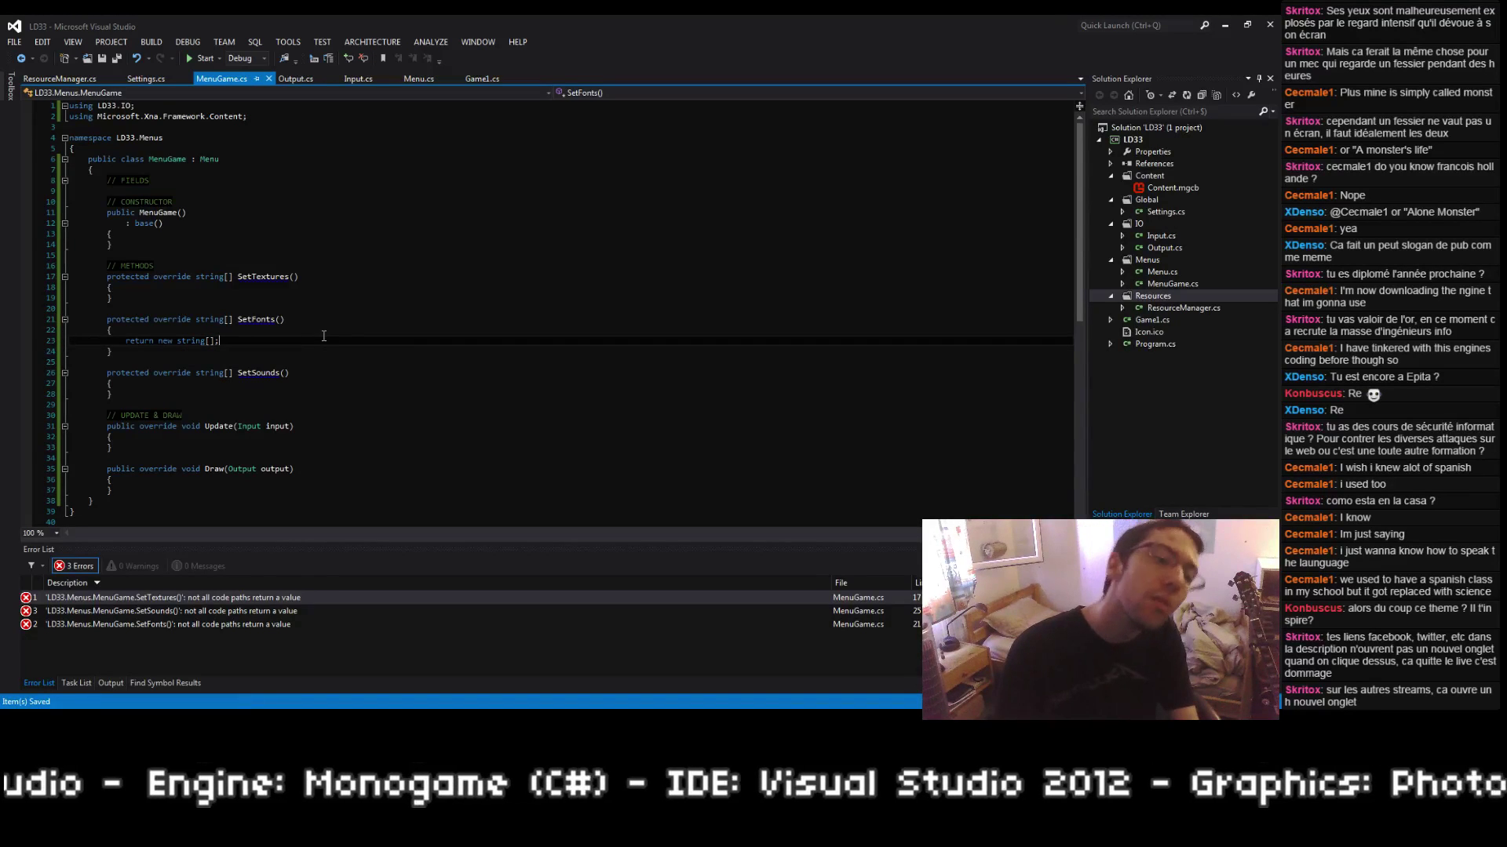
pyautogui.write('0')
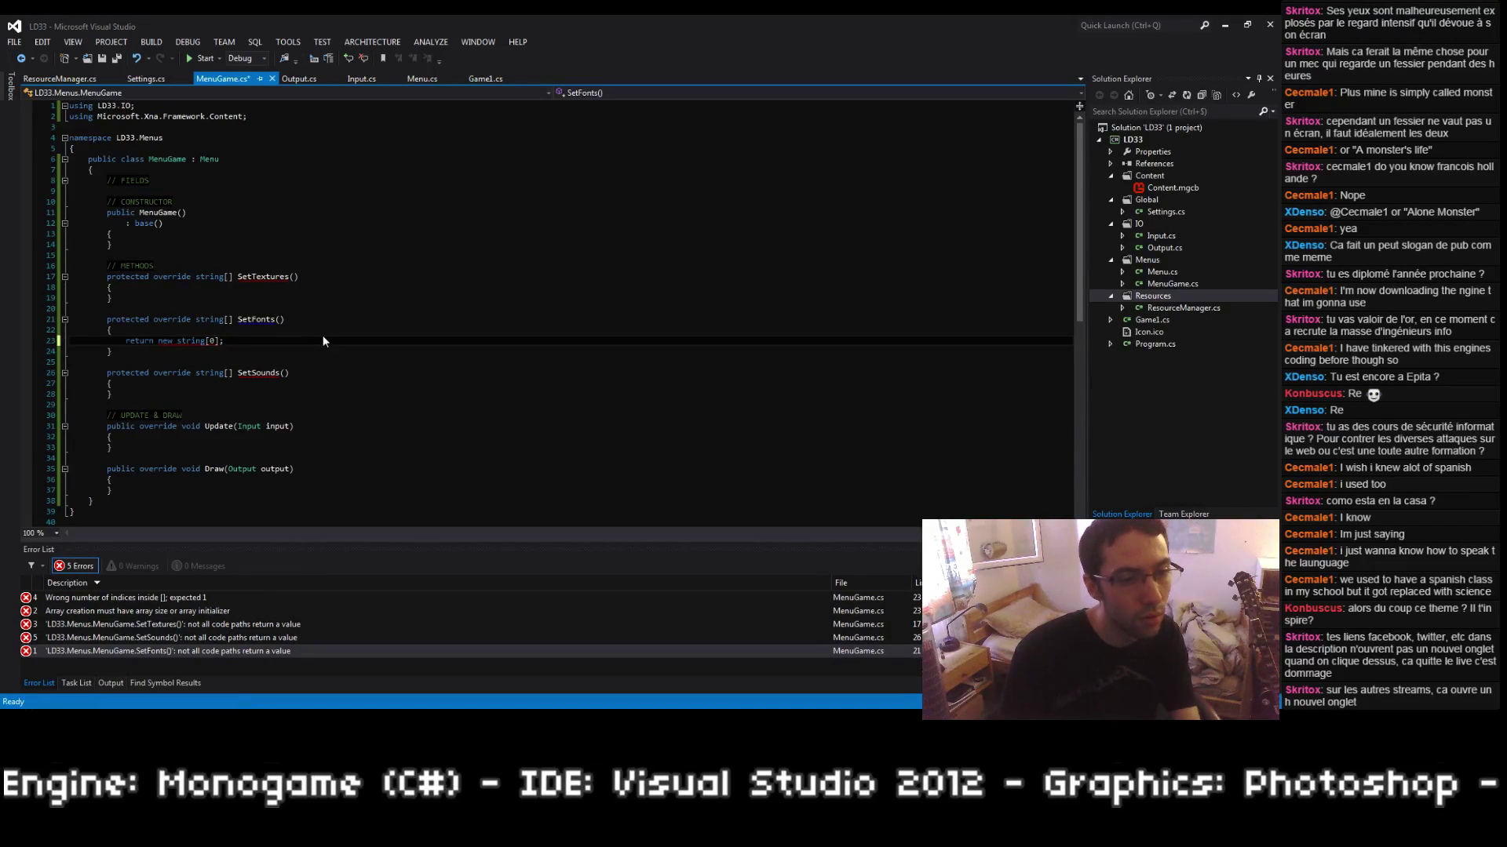
pyautogui.hotkey('ctrl', 's')
# Step: Make the SetSounds method of MenuGame return new string[0] and save the file
pyautogui.press('Down')
pyautogui.press('Down')
pyautogui.press('Down')
pyautogui.press('Down')
pyautogui.press('Return')
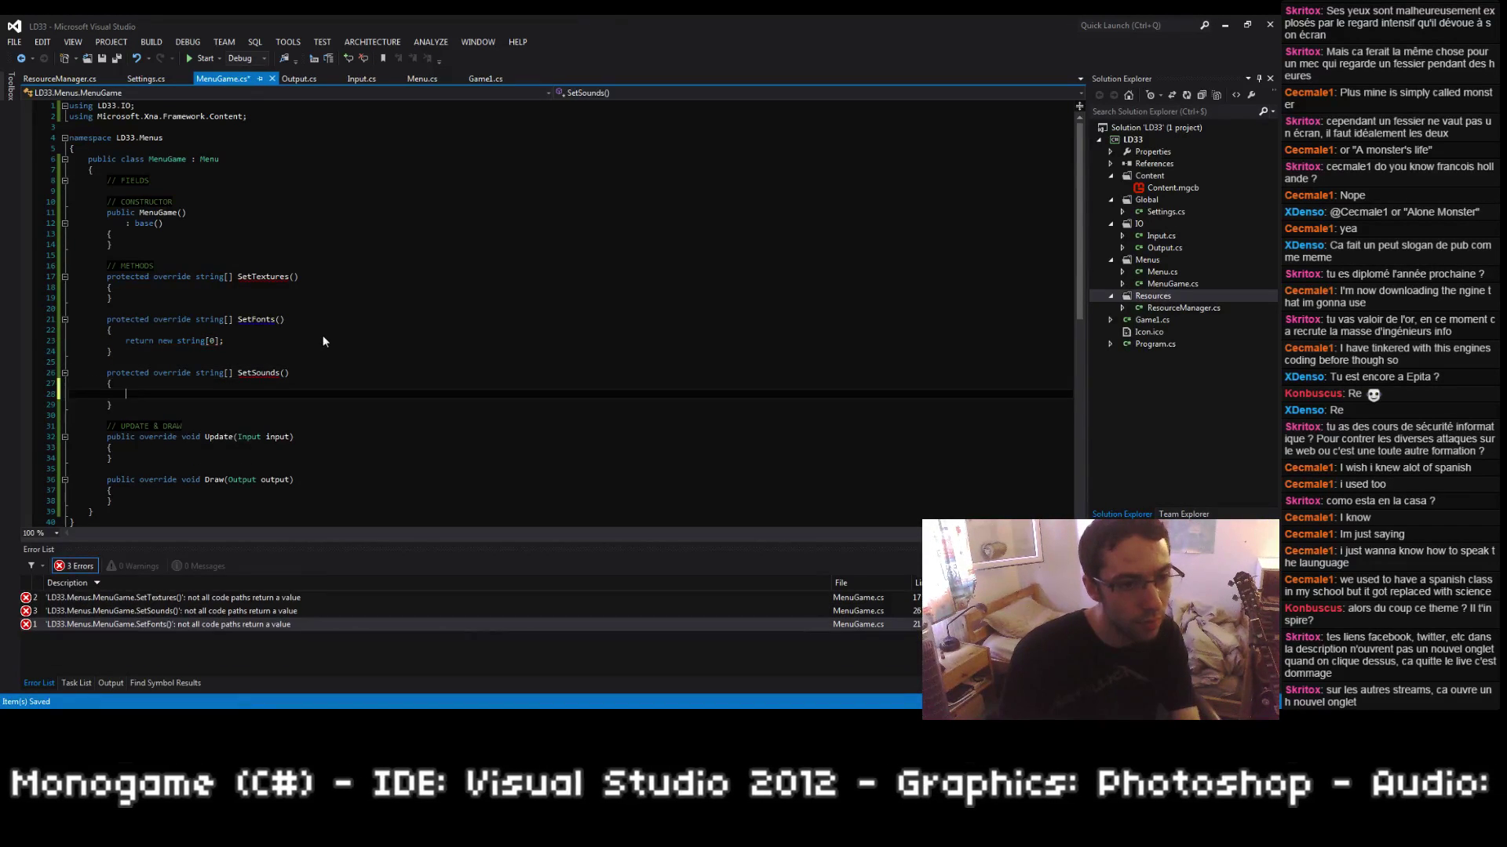
pyautogui.write('return')
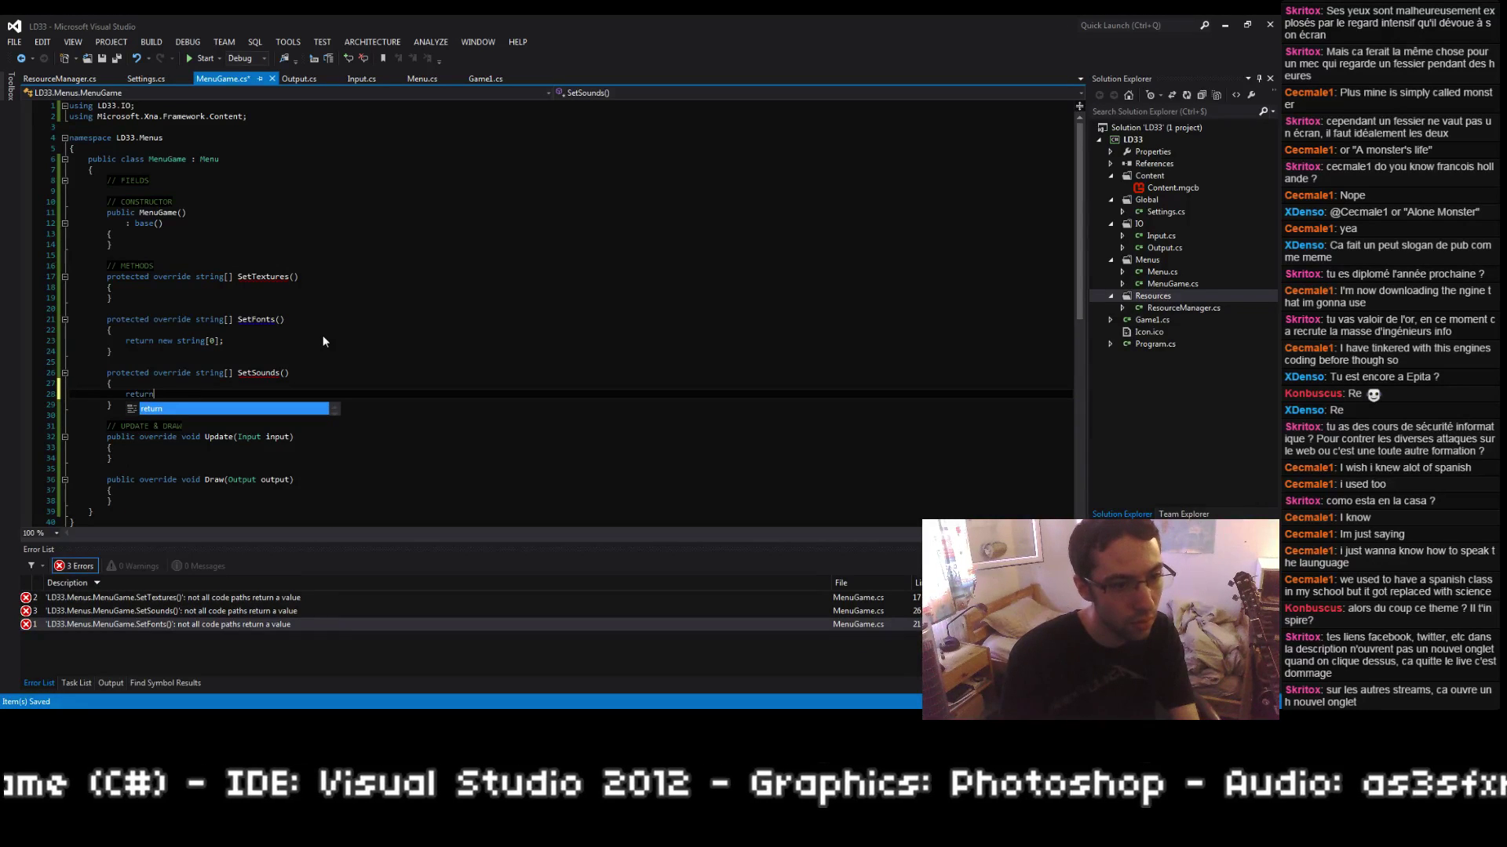
pyautogui.write(' new string[0];')
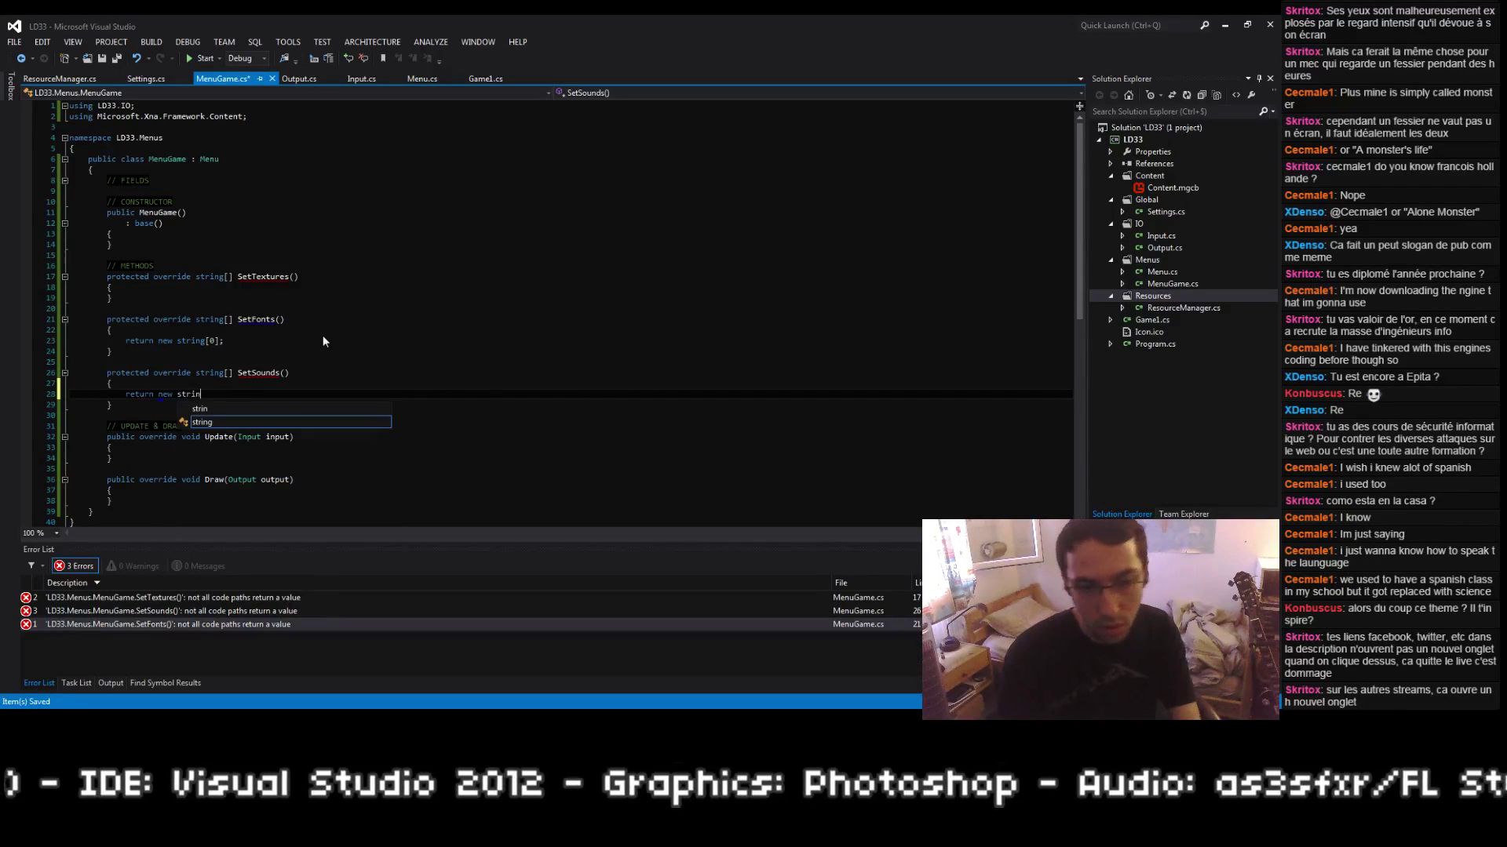
pyautogui.hotkey('ctrl', 's')
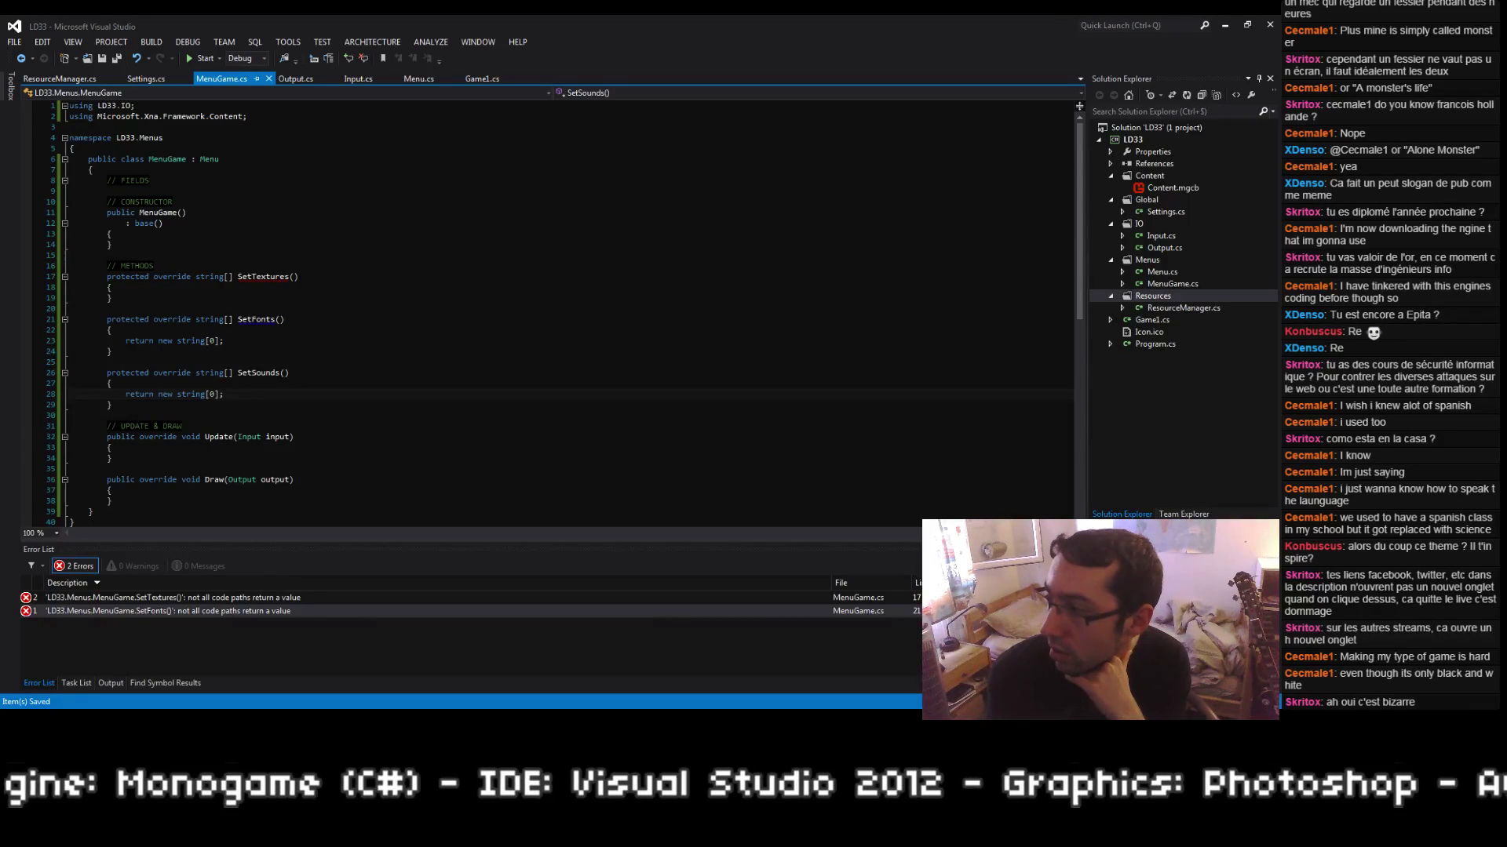
# Step: In the SetTextures method of MenuGame, return a new string[] with an empty multi-line initializer block, and save the file
pyautogui.click(808, 430)
pyautogui.click(655, 268)
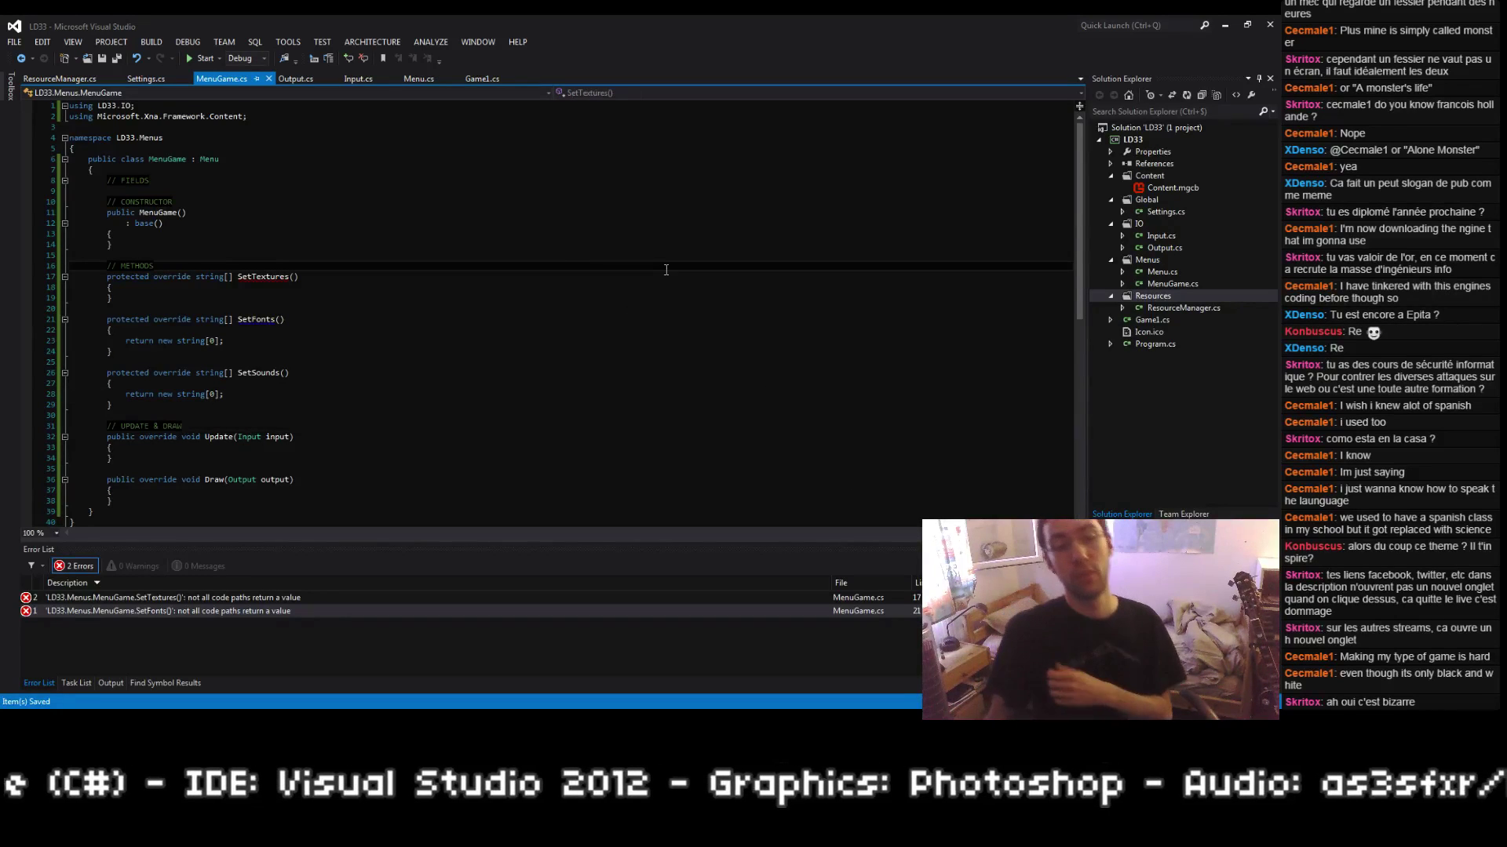
pyautogui.click(671, 278)
pyautogui.press('Return')
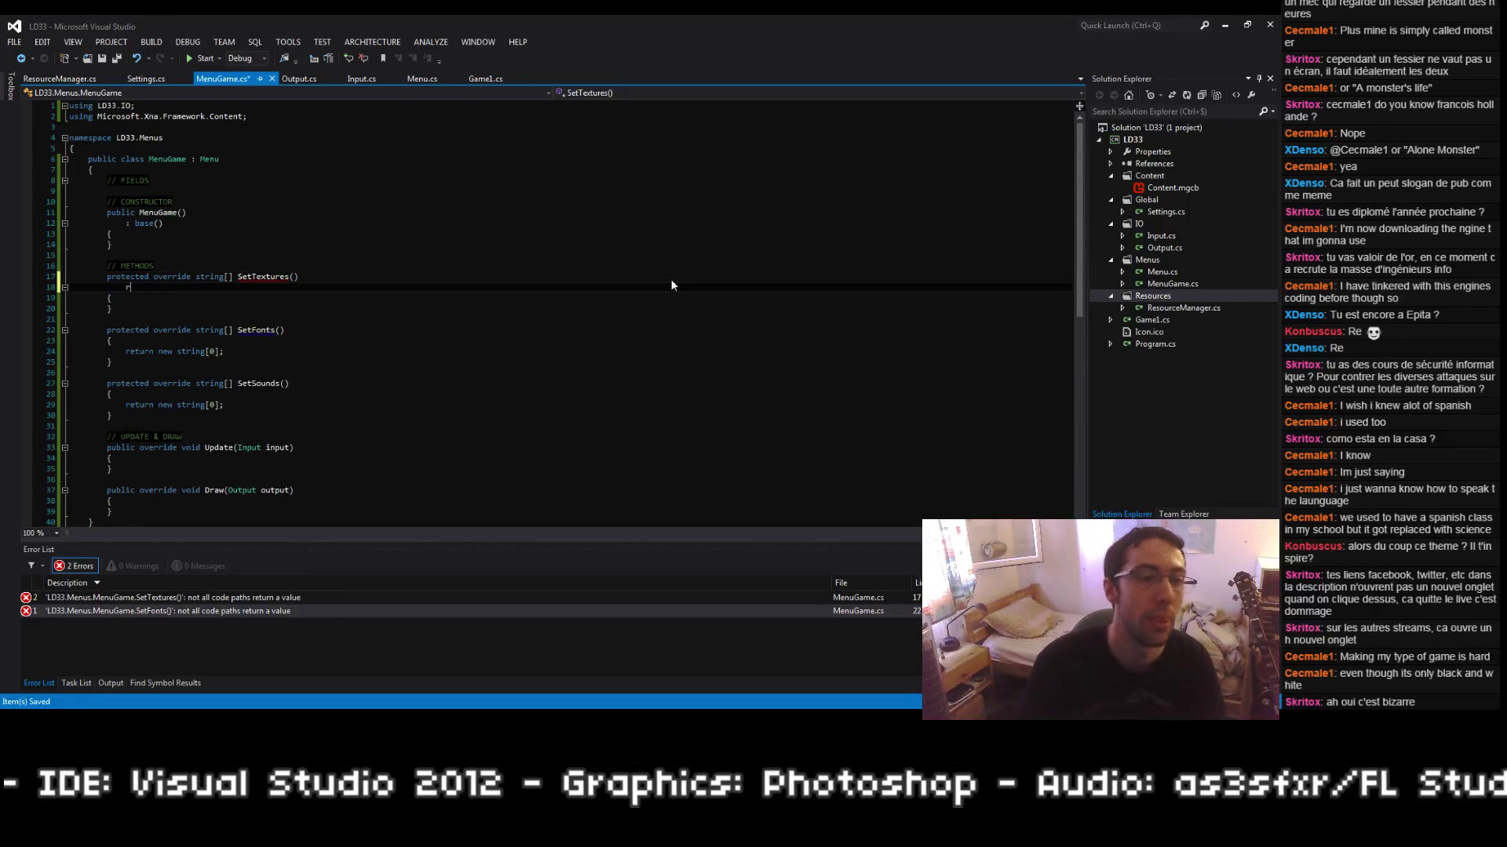
pyautogui.press('Delete')
pyautogui.press('Return')
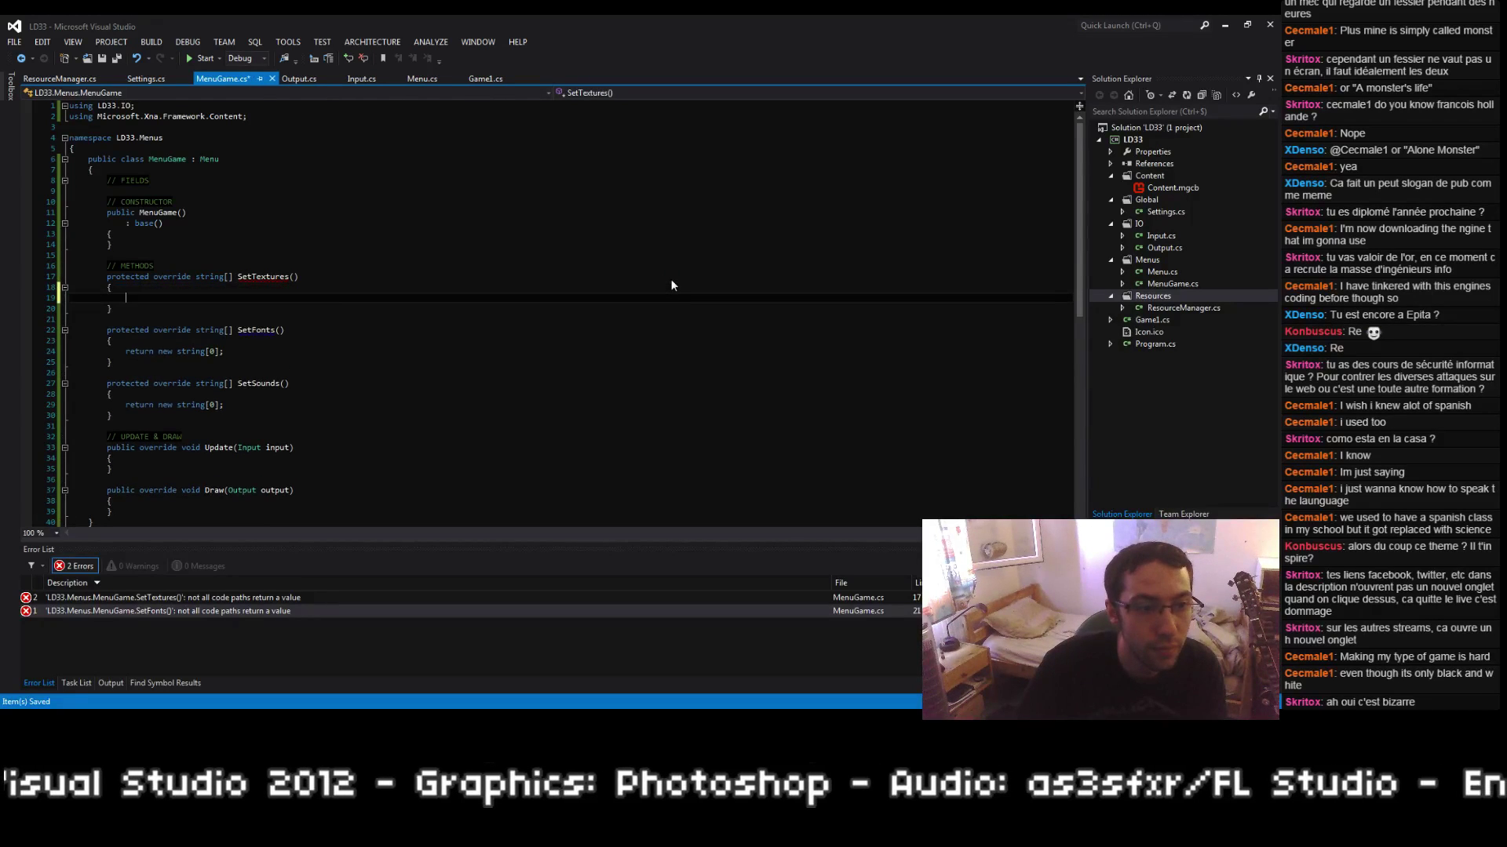
pyautogui.write('return new s')
pyautogui.press('Tab')
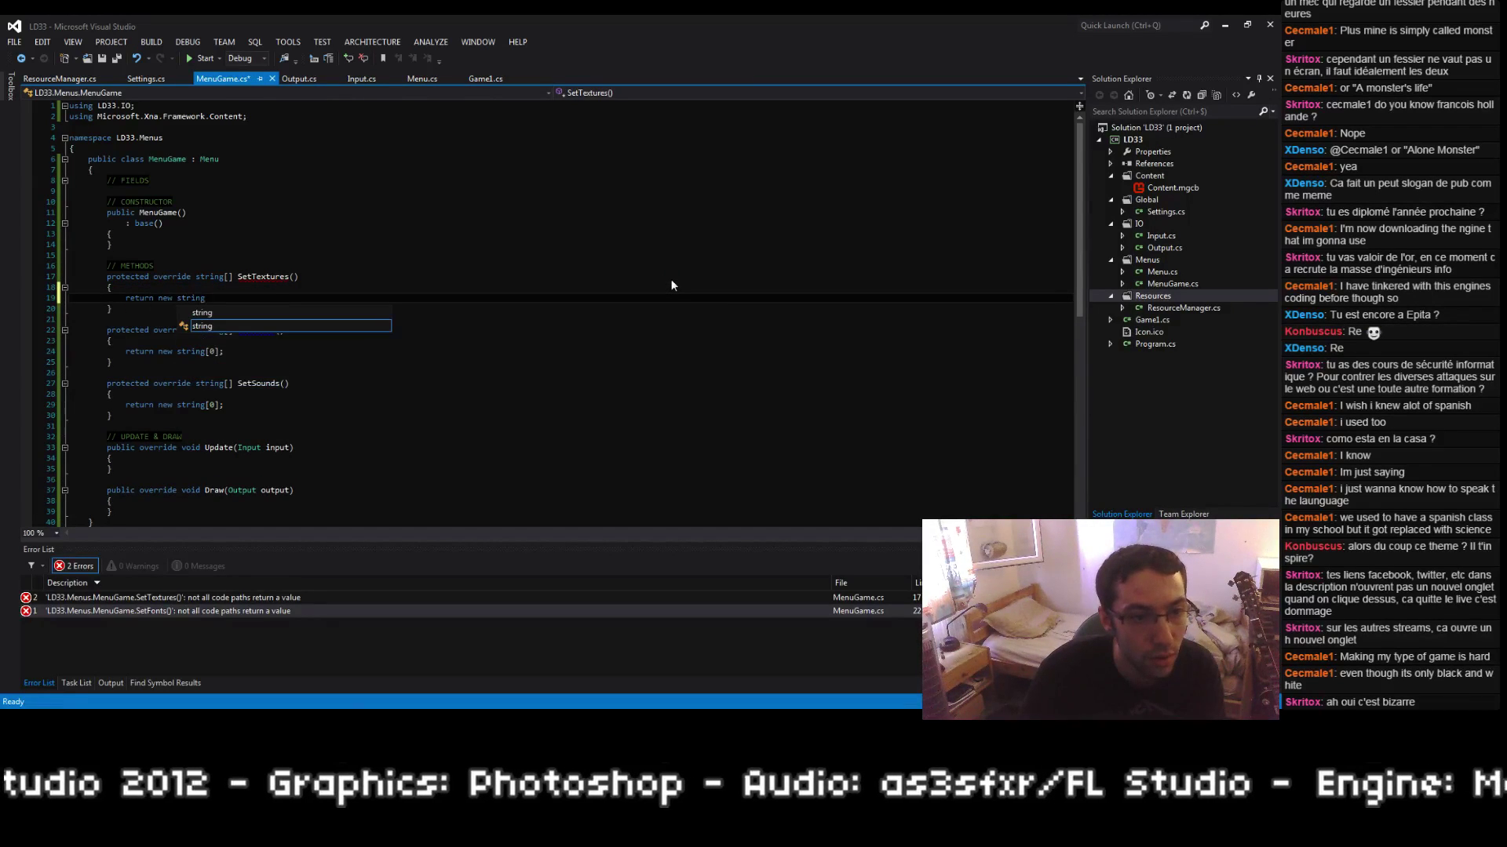
pyautogui.write('[]')
pyautogui.press('Return')
pyautogui.write('{')
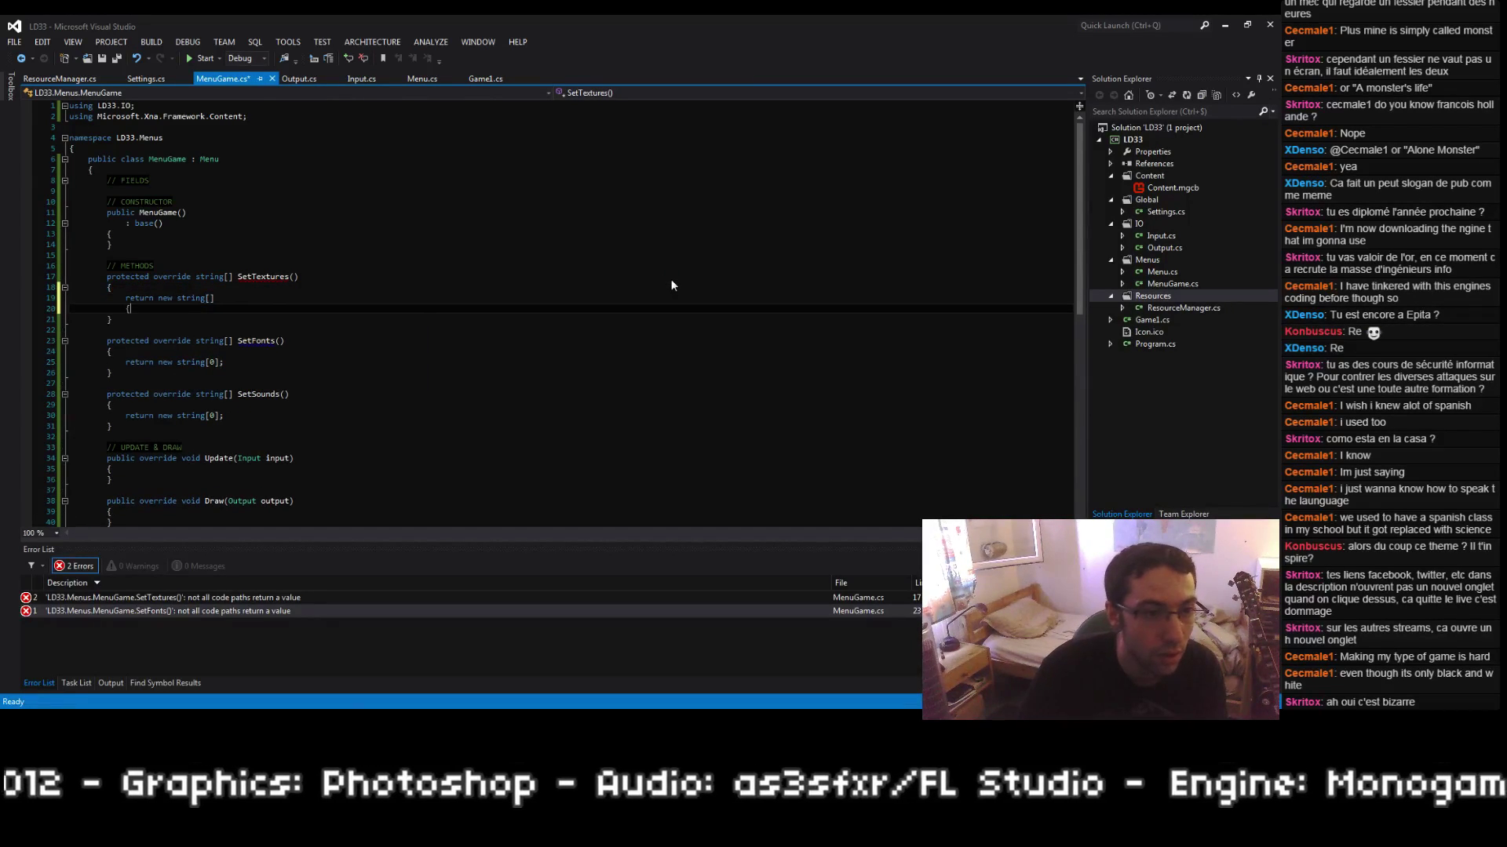
pyautogui.press('Return')
pyautogui.write('};')
pyautogui.hotkey('ctrl', 's')
# Step: Add "entities/monster_1" as the first entry of the string array returned by SetTextures
pyautogui.press('Up')
pyautogui.press('Return')
pyautogui.write('"')
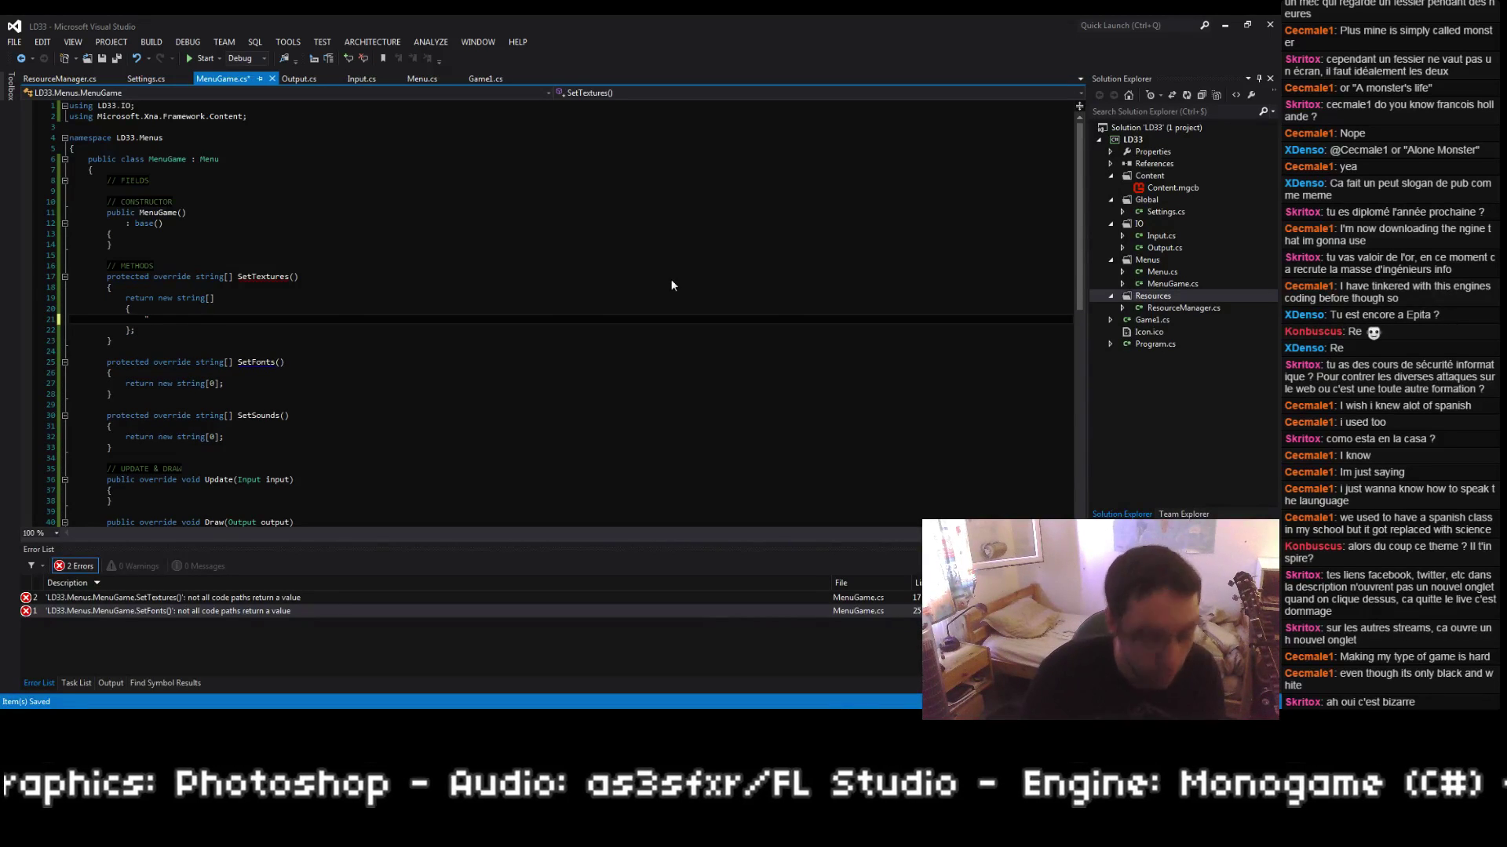
pyautogui.write('entities/')
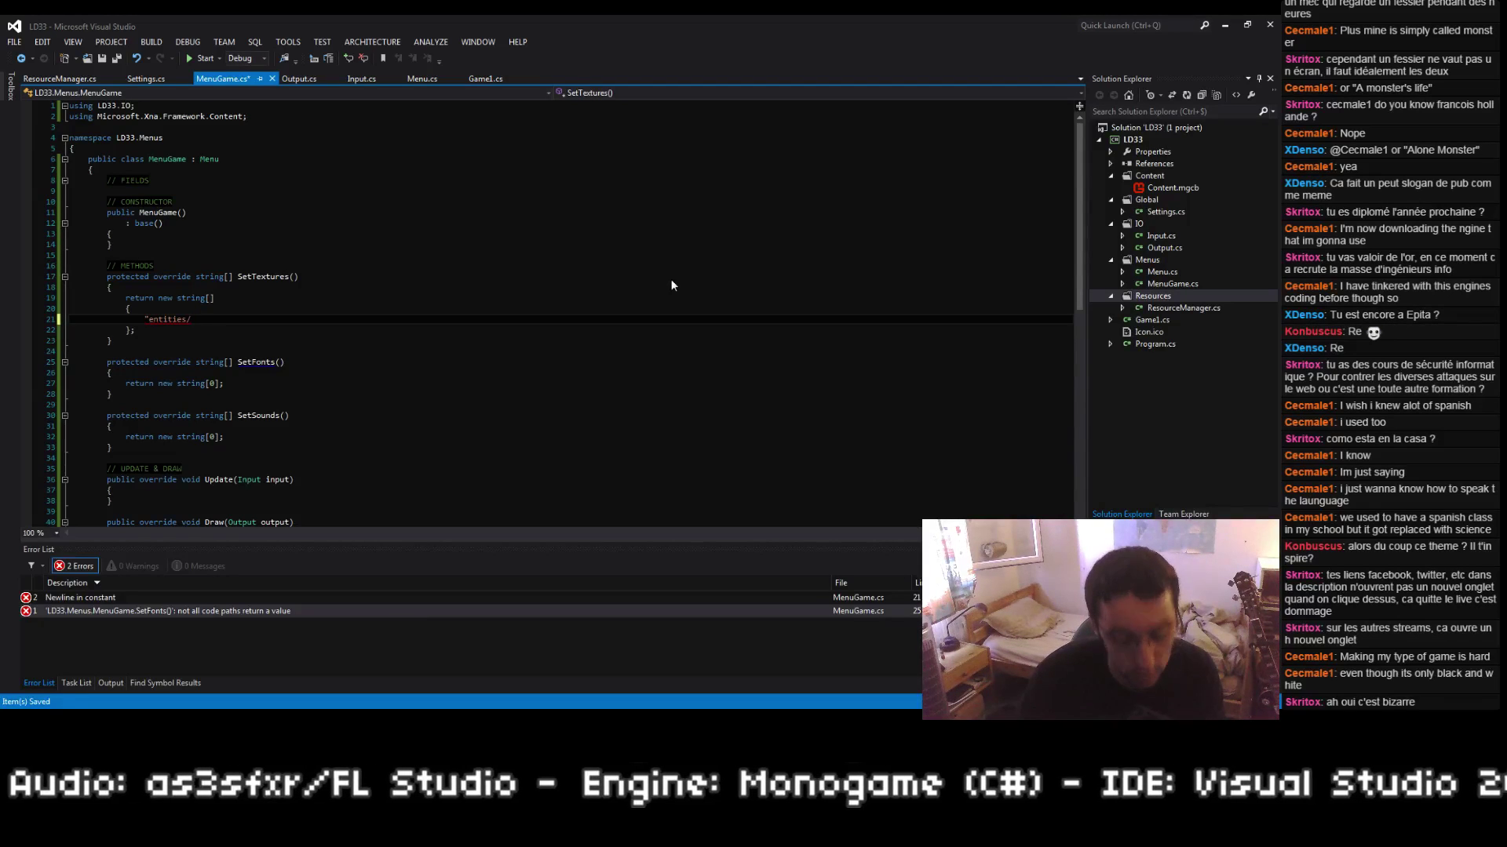
pyautogui.write('monster_1",')
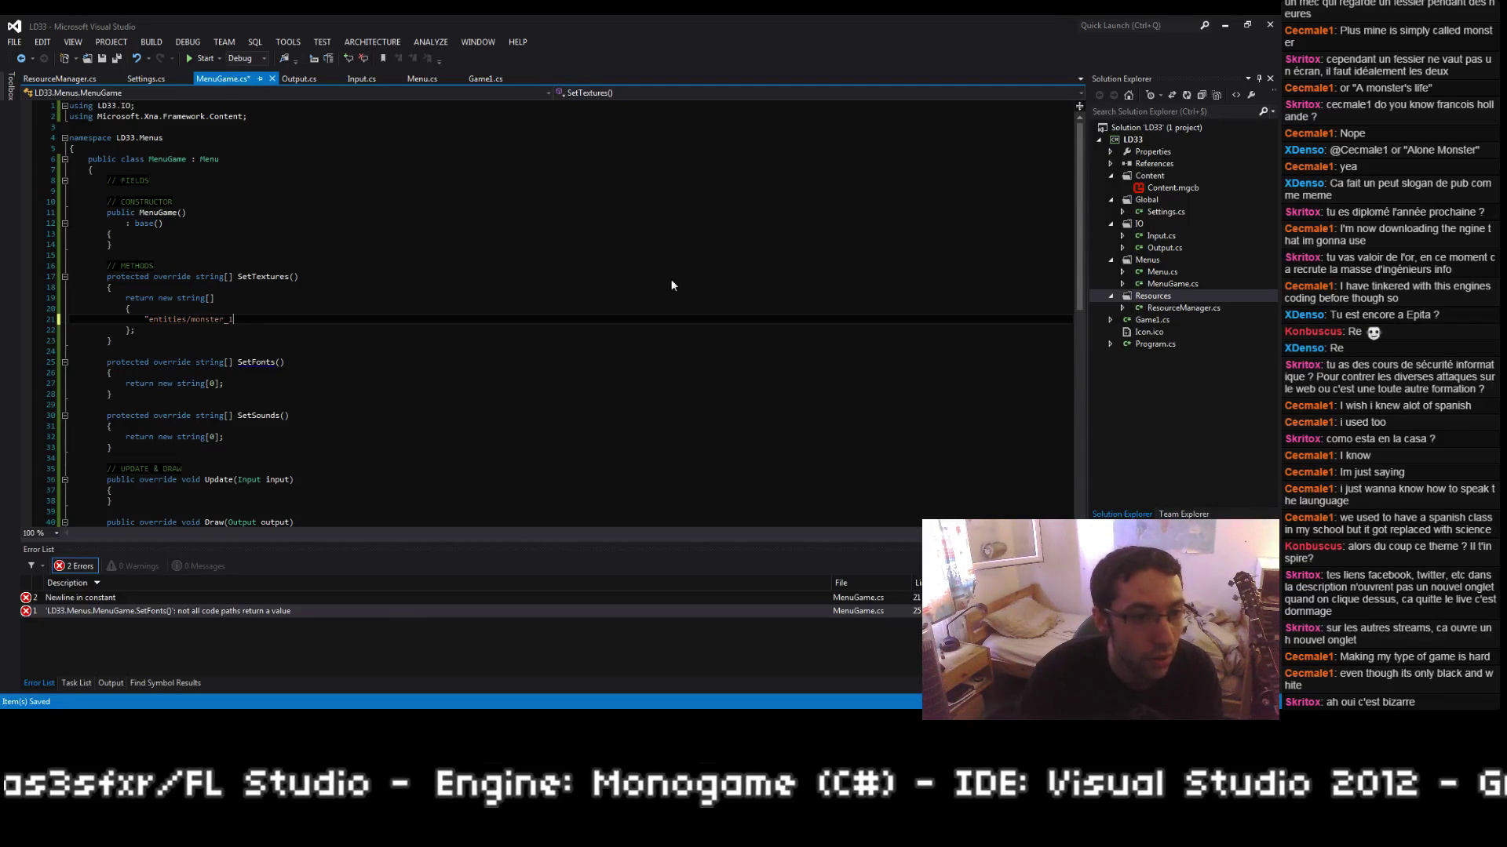
# Step: Add "entities/poupou" as the second entry of the SetTextures array
pyautogui.press('Return')
pyautogui.write('e')
pyautogui.press('BackSpace')
pyautogui.write('"e')
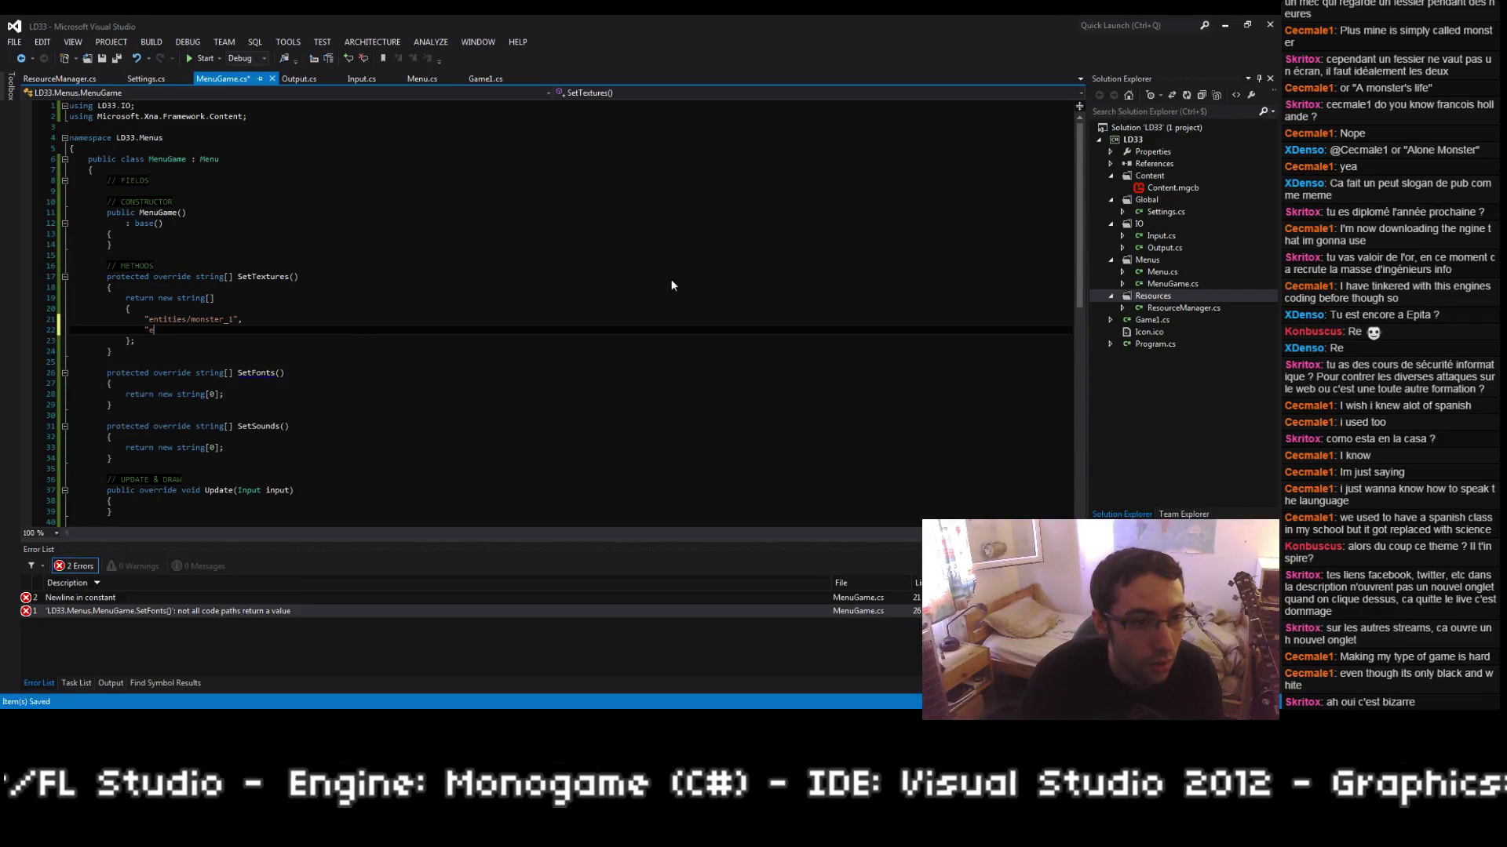
pyautogui.write('ntities/')
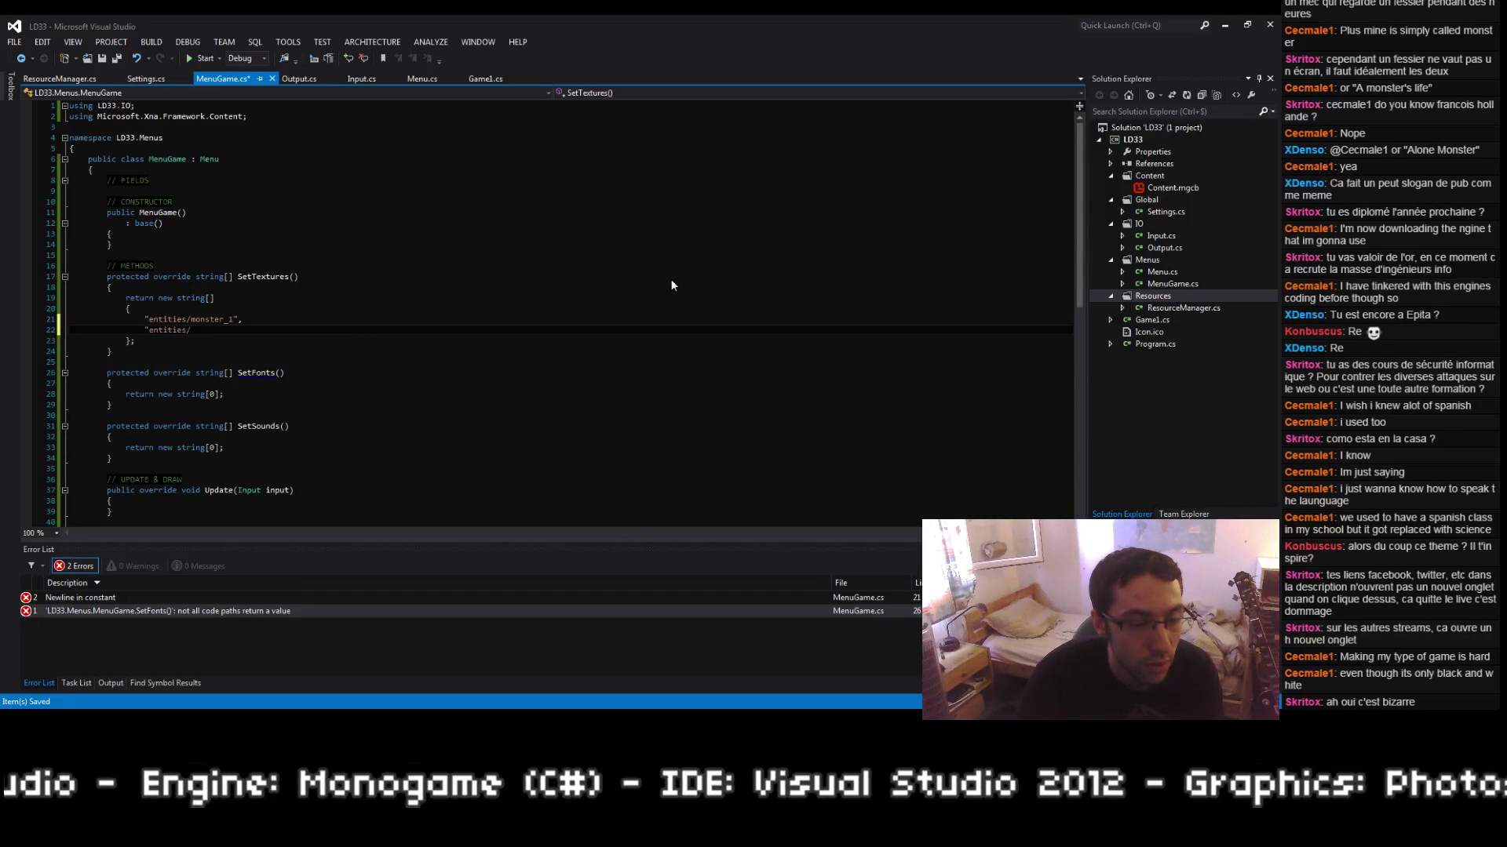
pyautogui.write('poupo')
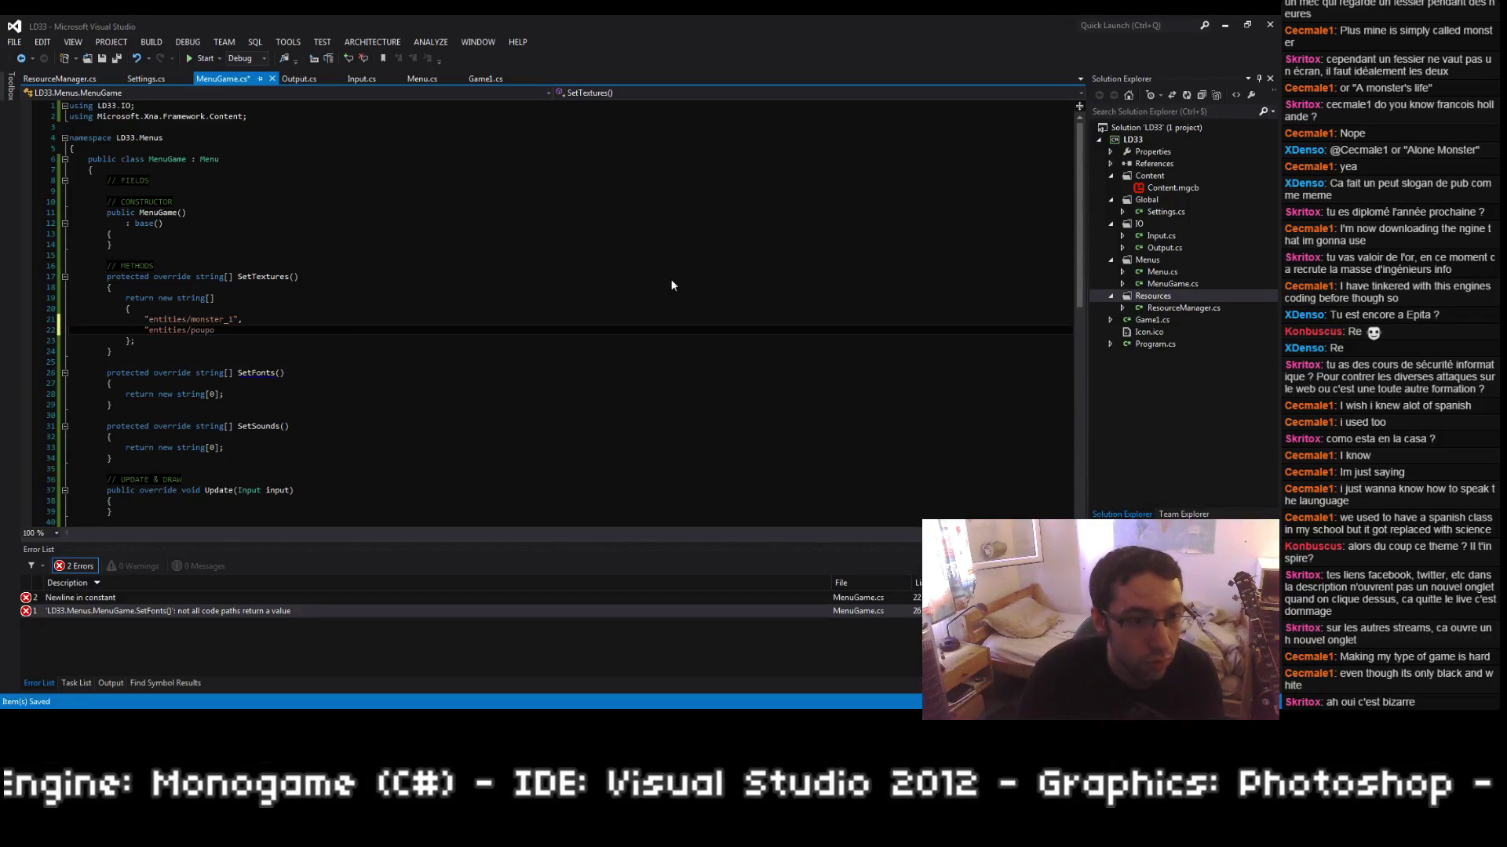
pyautogui.write('u",')
# Step: Add "environment/cloud" as the last entry of the SetTextures array and save the file
pyautogui.press('Return')
pyautogui.write('"')
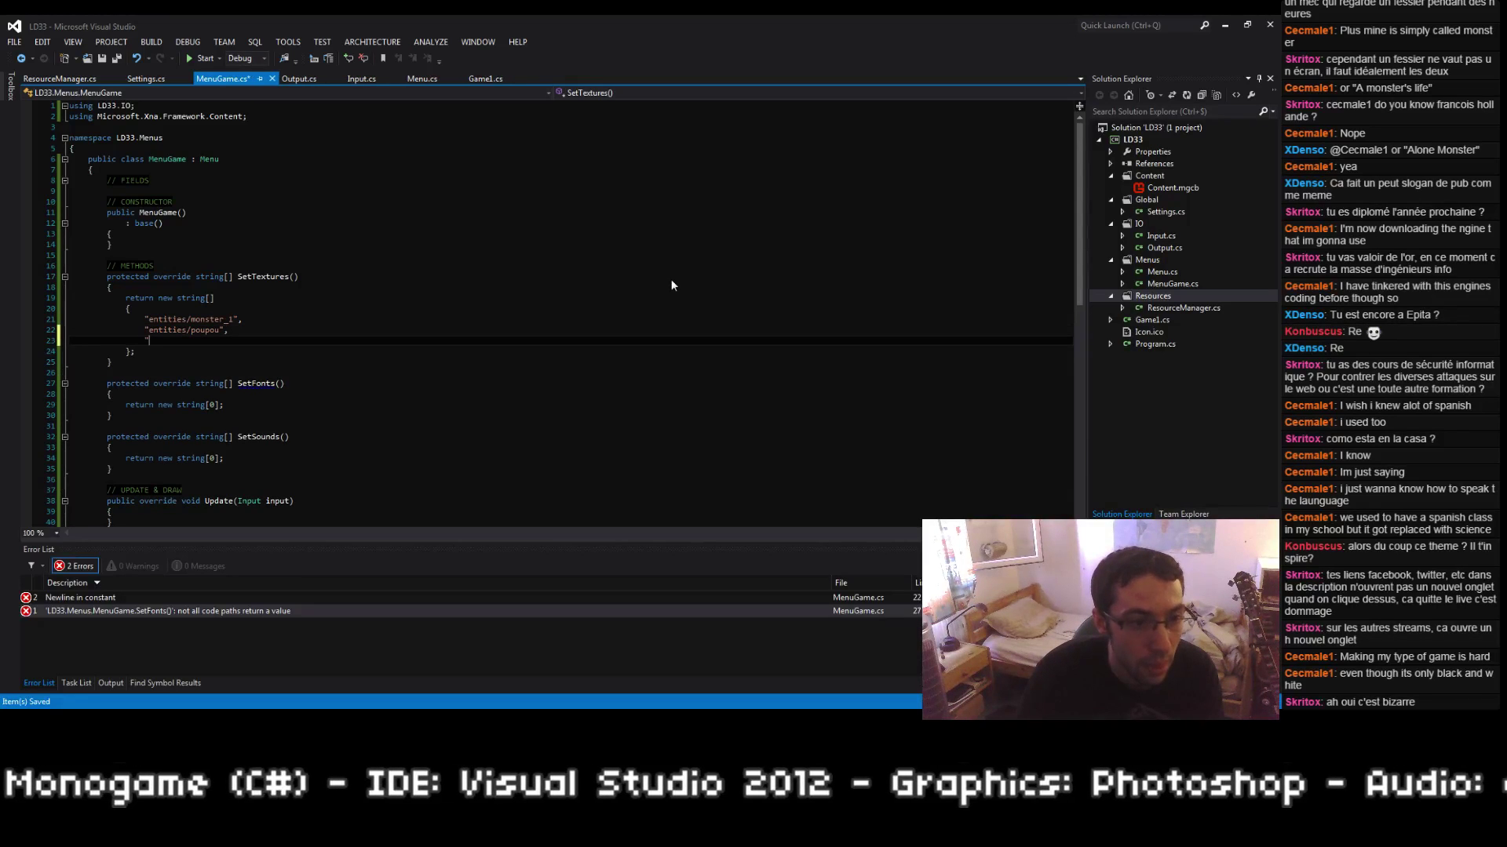
pyautogui.write('gui')
pyautogui.press('BackSpace')
pyautogui.press('BackSpace')
pyautogui.write('environment')
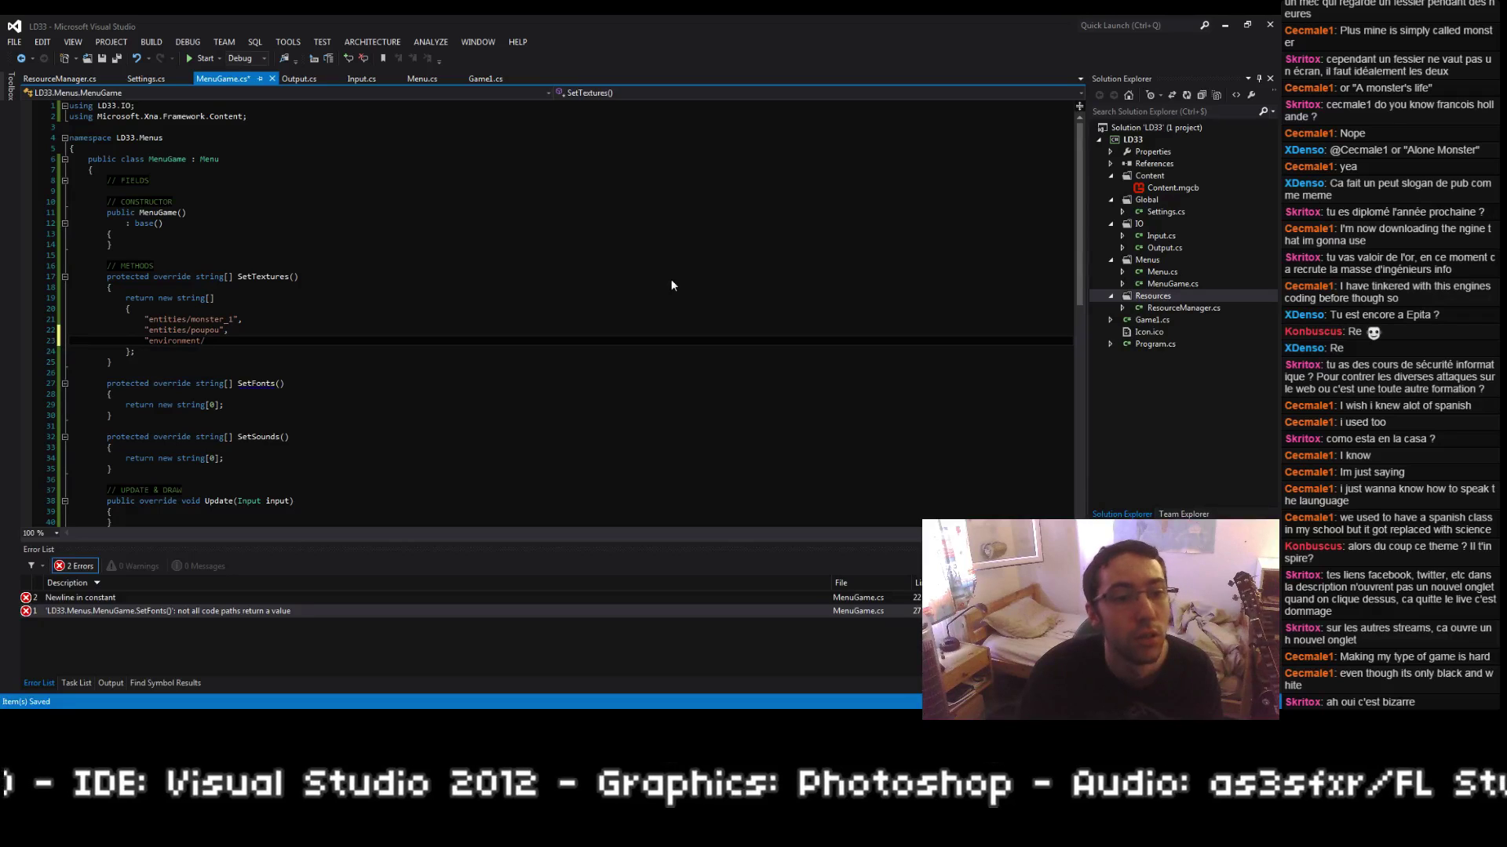
pyautogui.write('/cloud"')
pyautogui.hotkey('shift', 'Home')
pyautogui.hotkey('ctrl', 's')
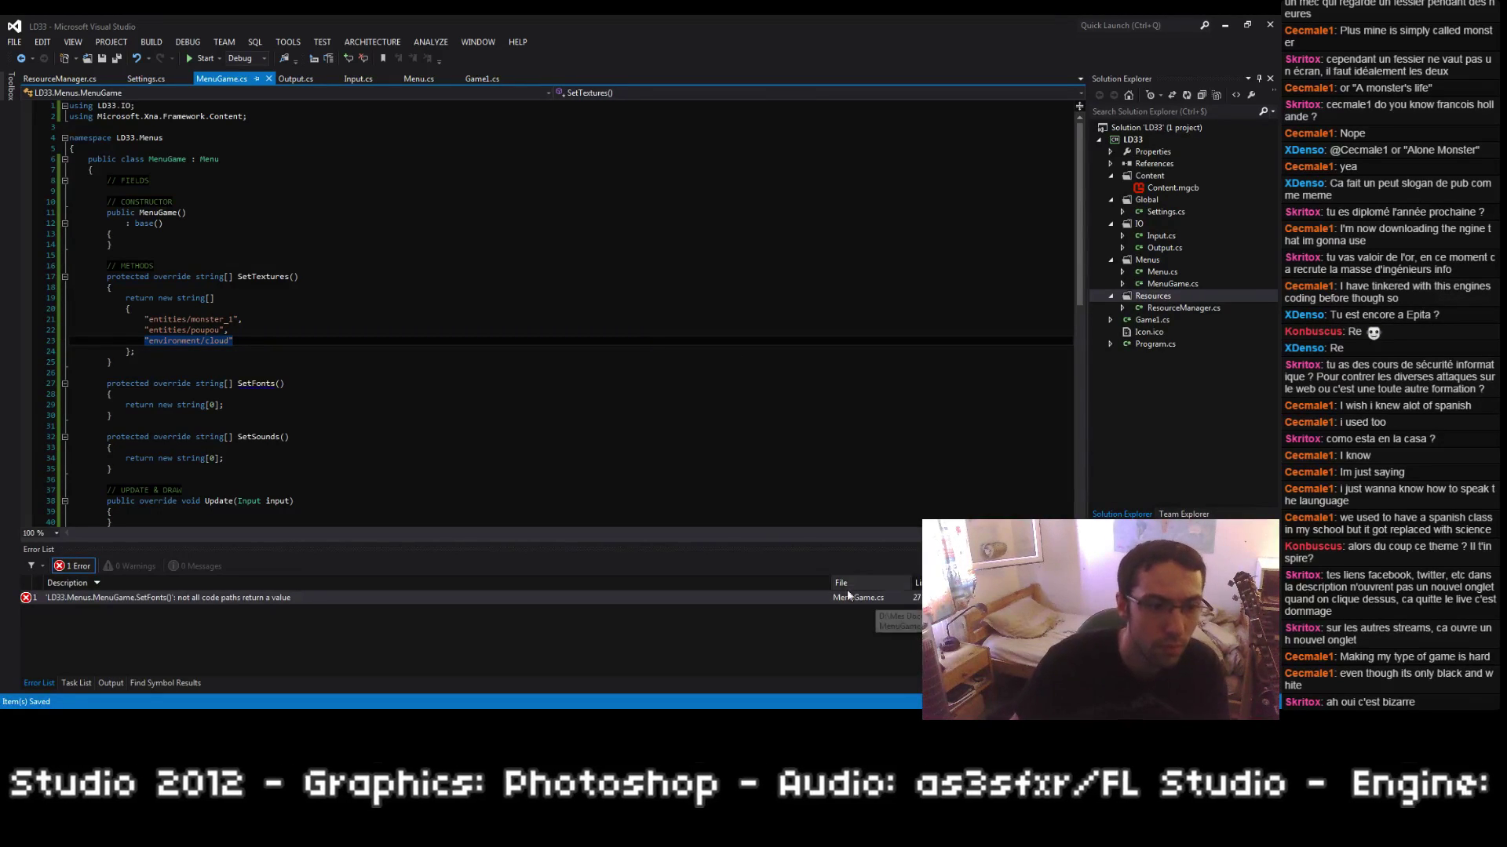
# Step: Build the solution and save MenuGame.cs
pyautogui.press('Down')
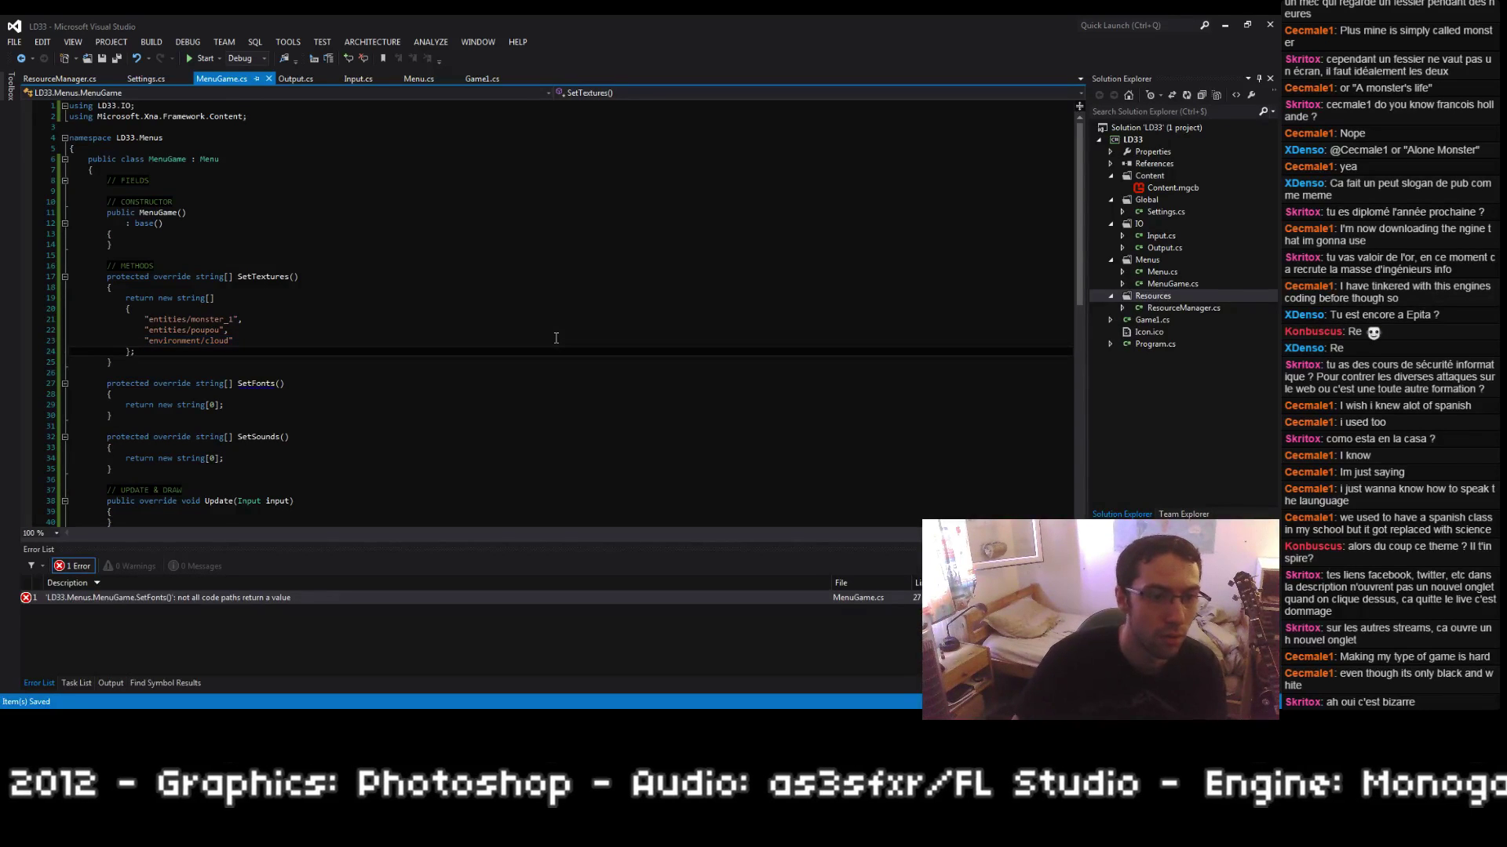
pyautogui.hotkey('ctrl', 'shift', 'b')
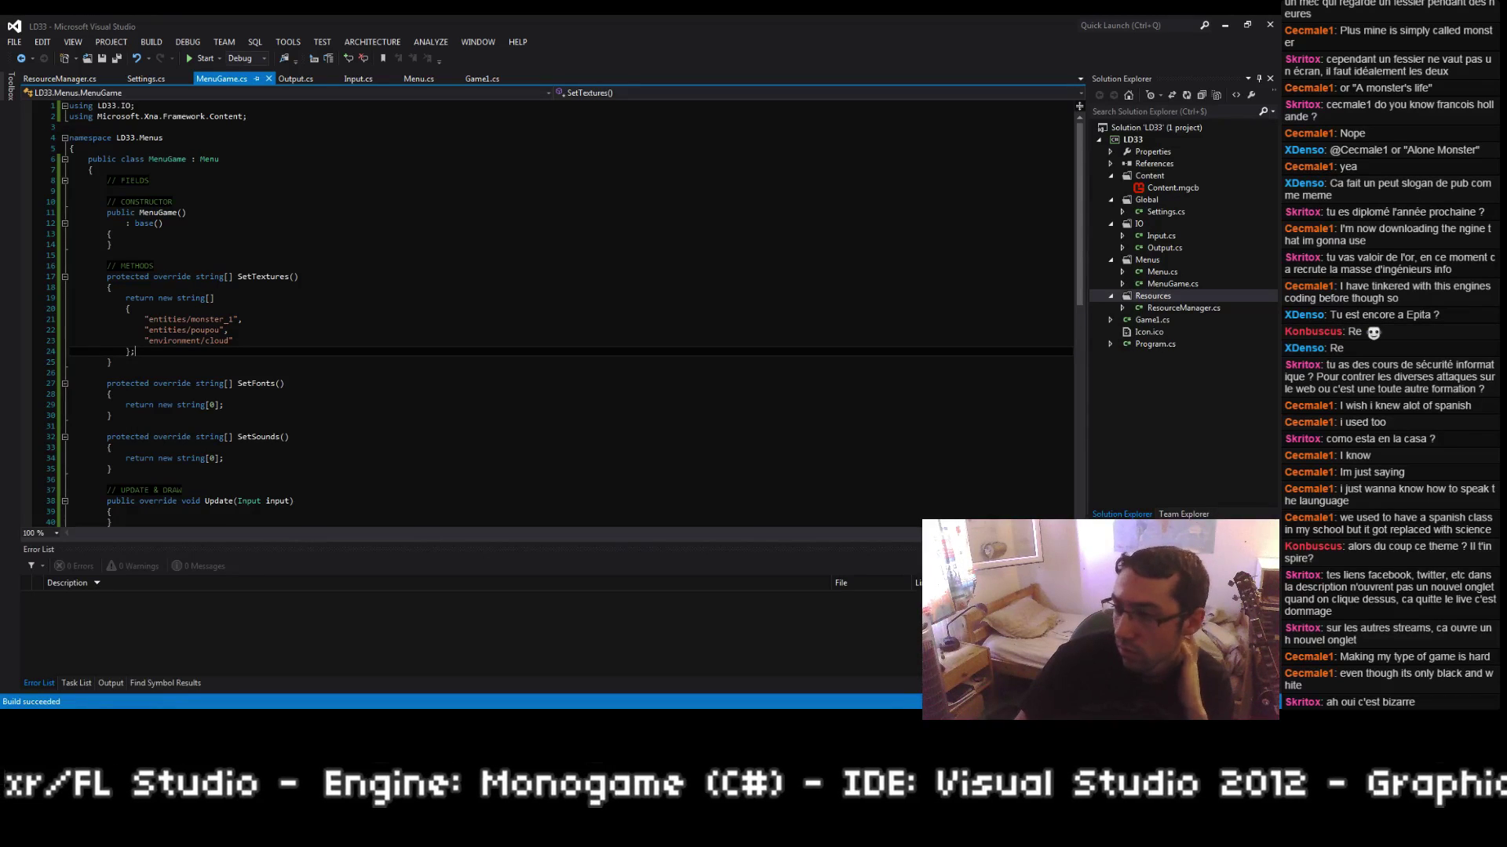
pyautogui.hotkey('ctrl', 's')
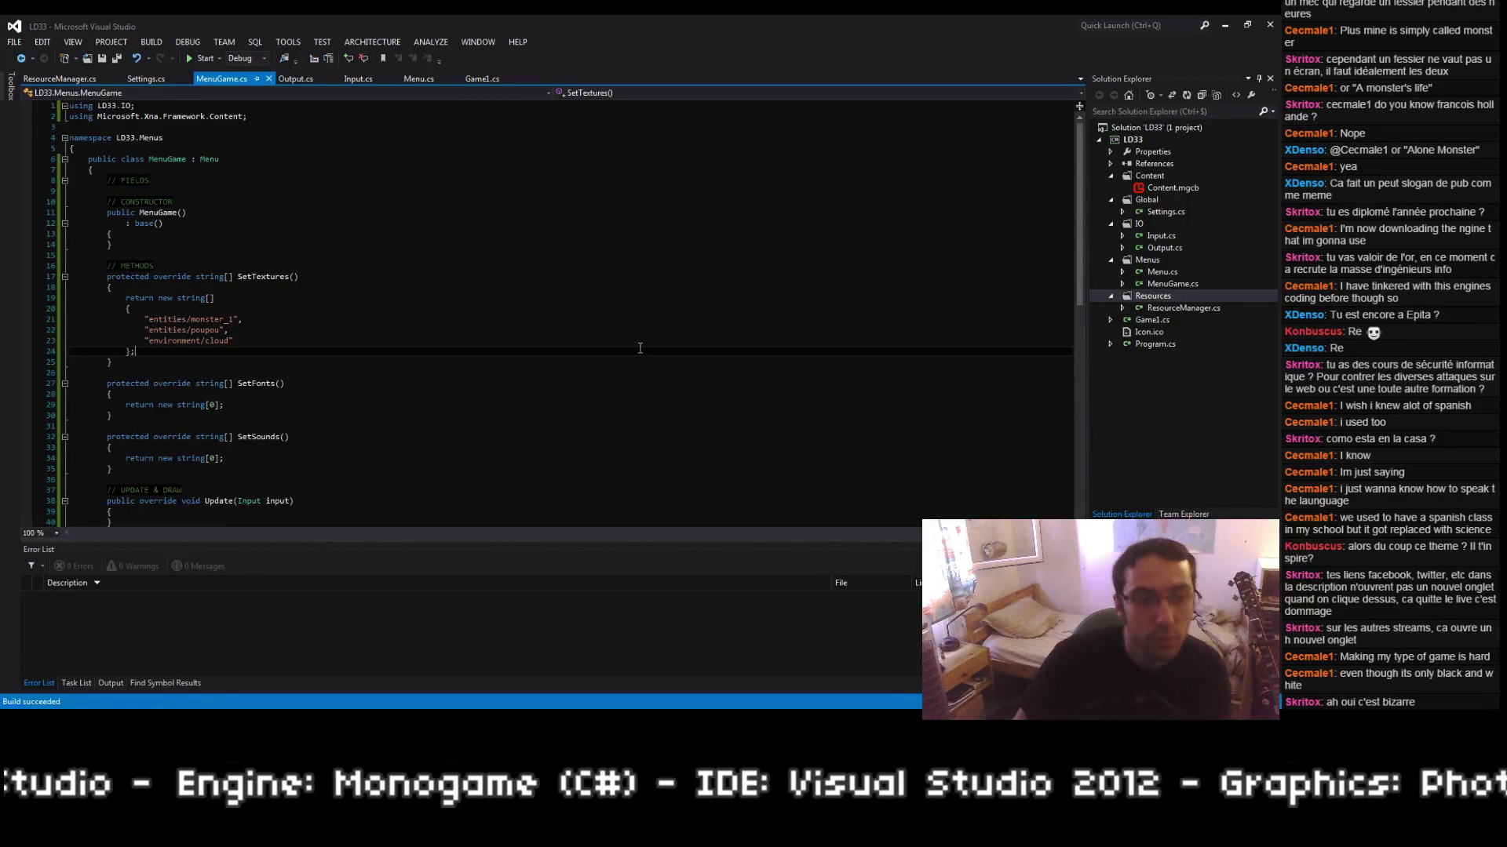
# Step: Collapse the SetTextures, SetFonts and SetSounds methods in MenuGame.cs
pyautogui.click(1147, 260)
pyautogui.scroll(-2, 61, 220)
pyautogui.click(64, 212)
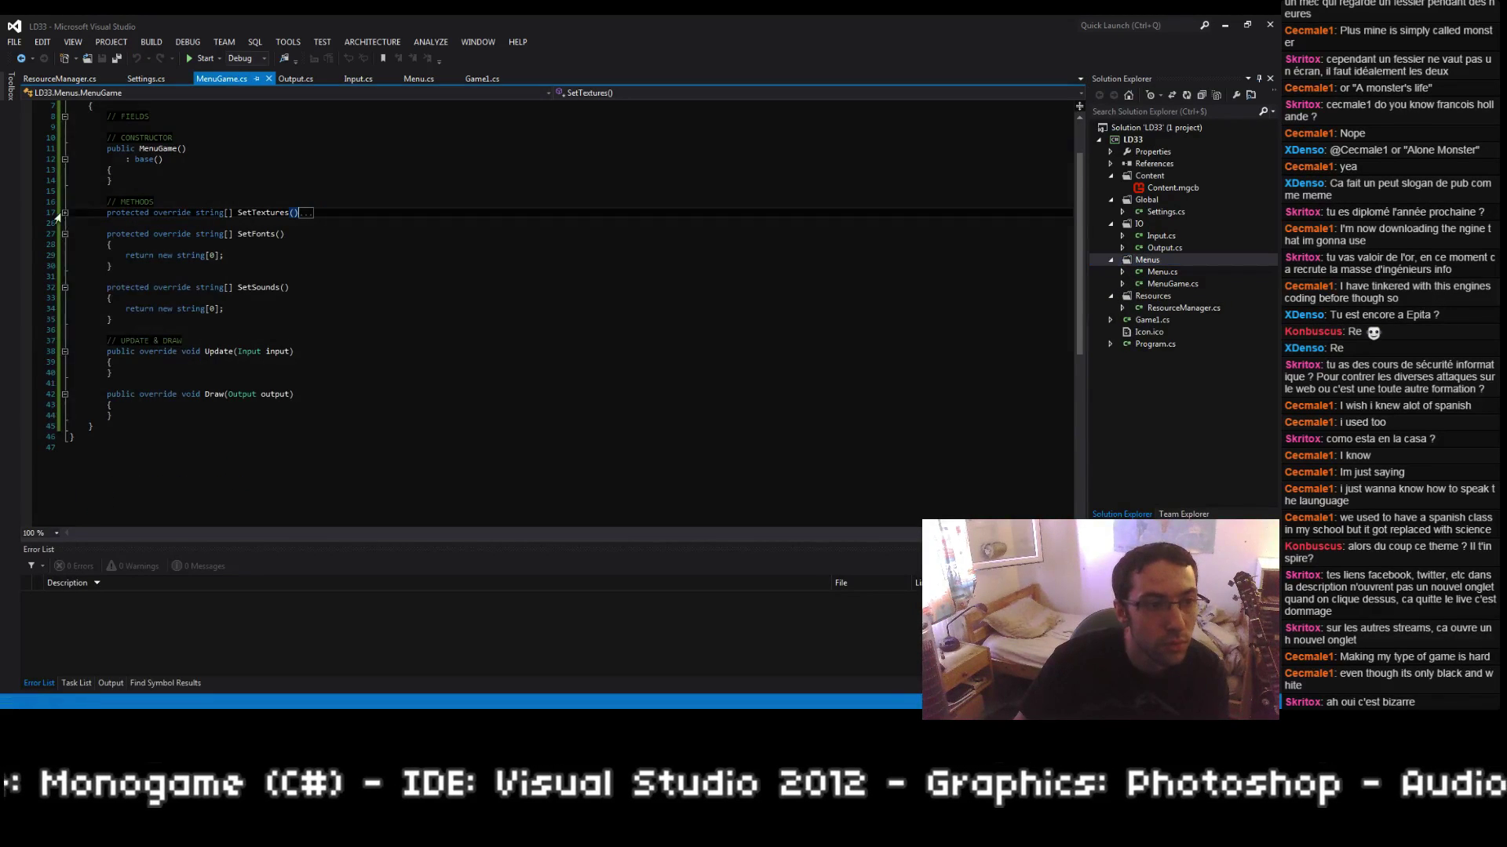
pyautogui.click(65, 234)
pyautogui.click(64, 255)
# Step: Delete the blank lines between the collapsed SetTextures, SetFonts and SetSounds methods, save, and go to the body of Update
pyautogui.click(227, 226)
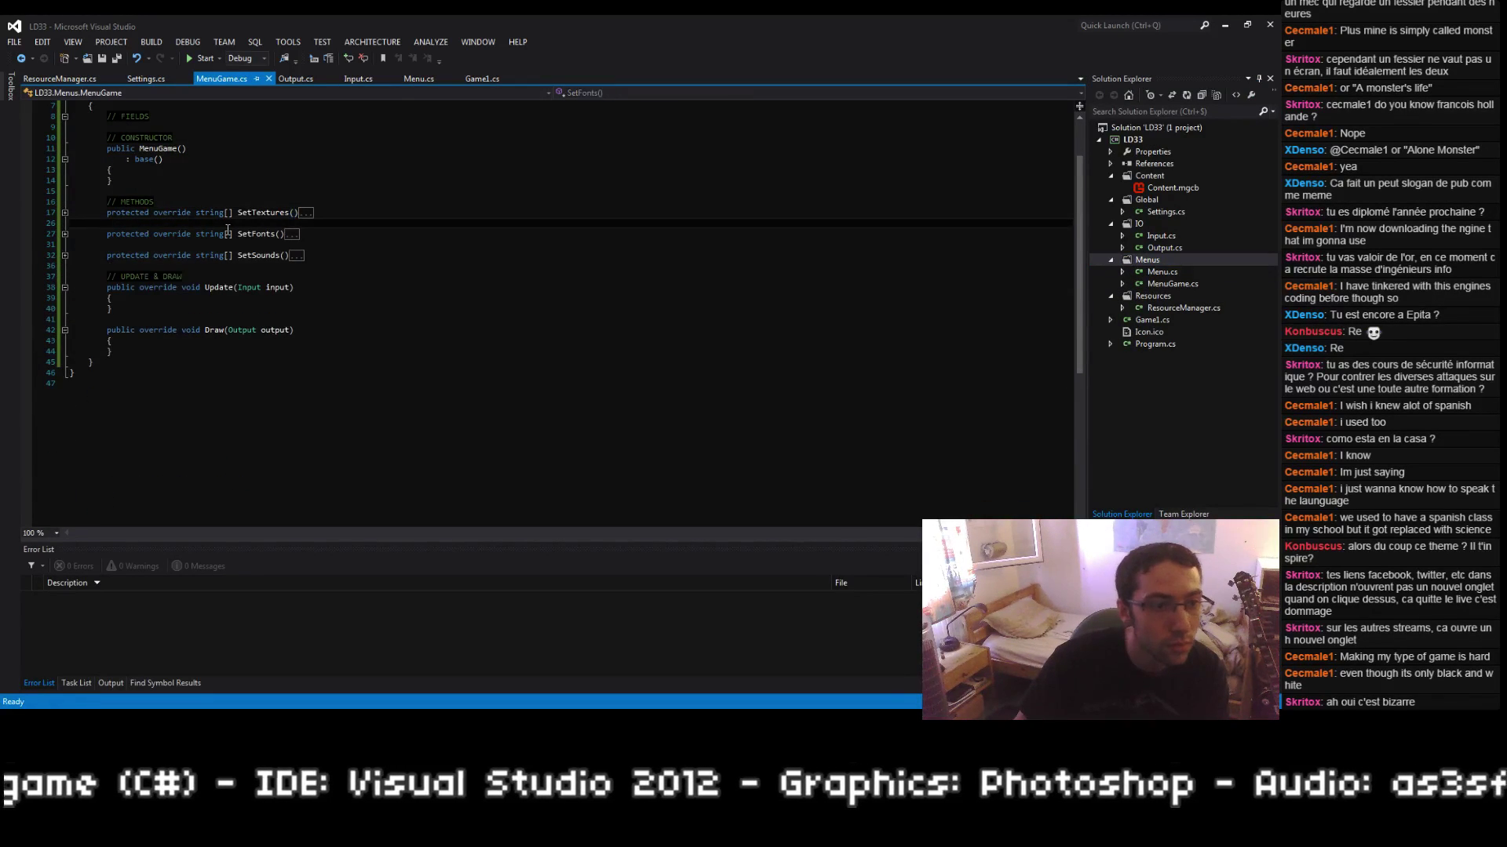
pyautogui.press('BackSpace')
pyautogui.press('Down')
pyautogui.press('Down')
pyautogui.press('Delete')
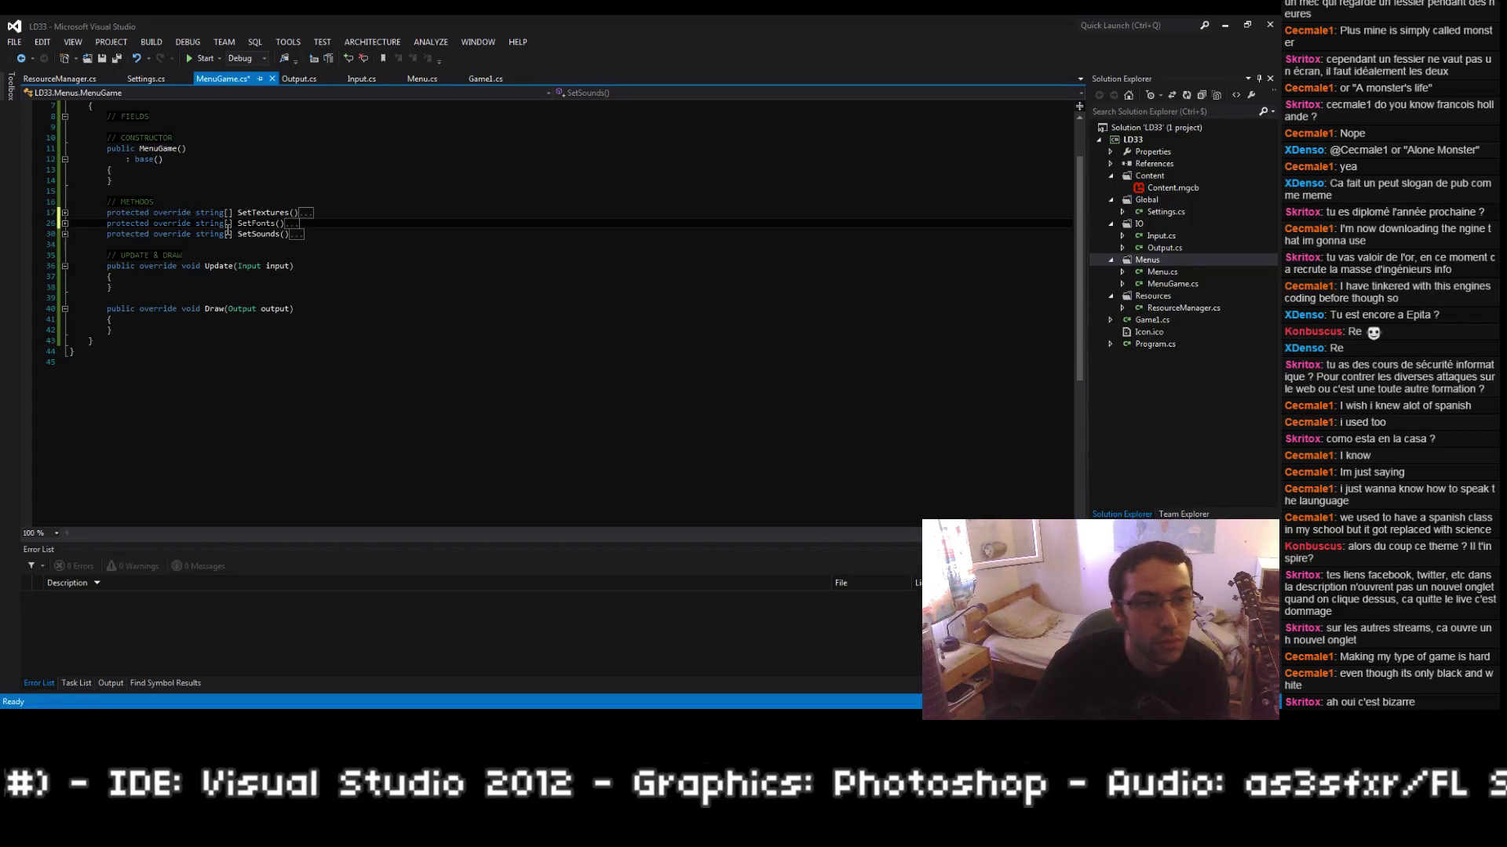
pyautogui.hotkey('ctrl', 's')
pyautogui.press('Down')
pyautogui.press('Down')
pyautogui.press('Down')
pyautogui.press('Down')
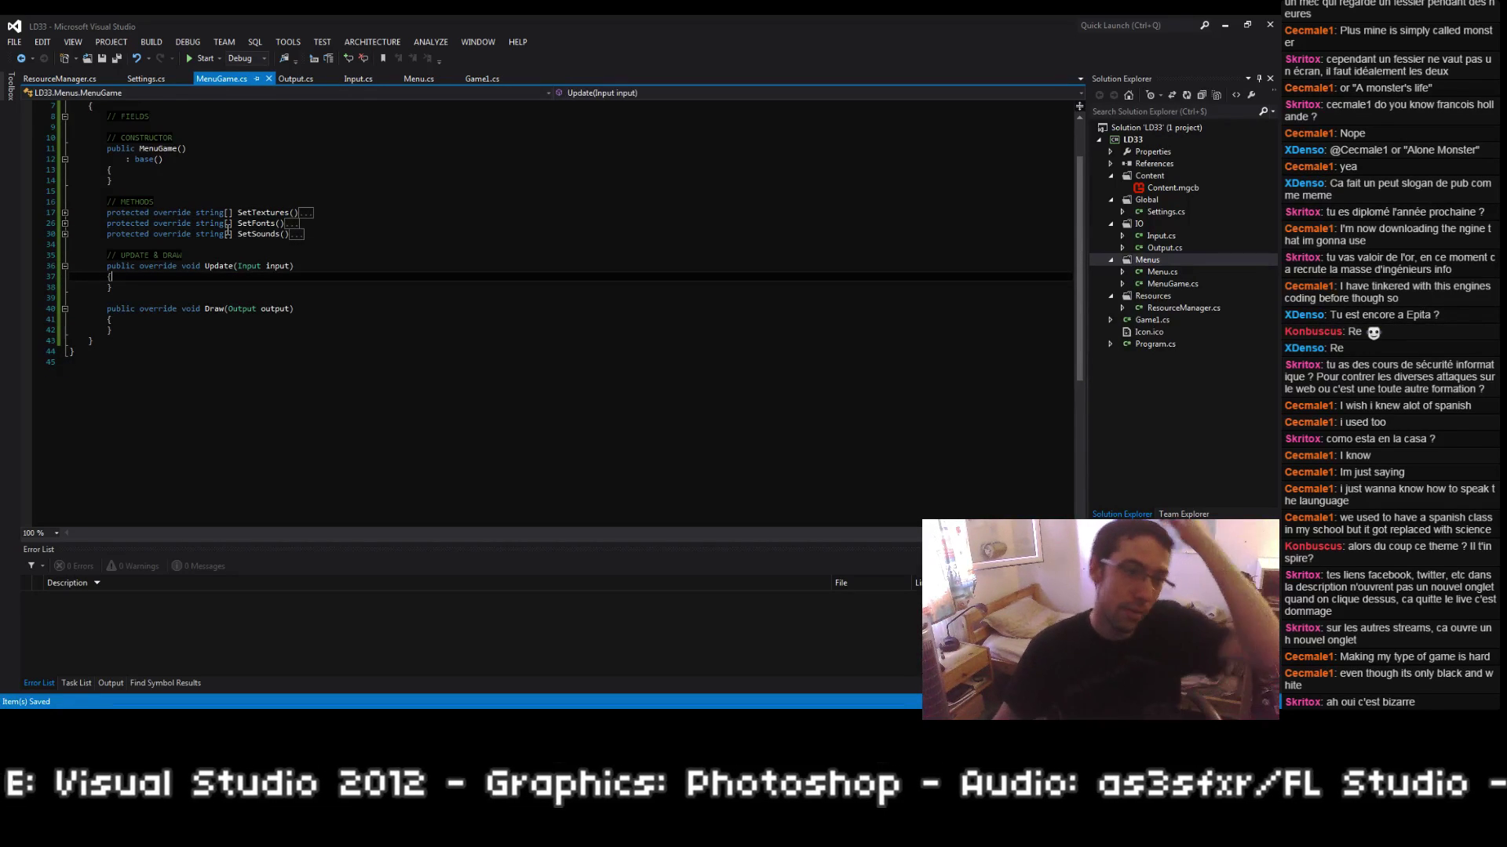
# Step: Build and run the game, inspect the exception on the currentMenu.LoadContent(Content) call in Game1.cs, and stop debugging
pyautogui.scroll(2, 243, 246)
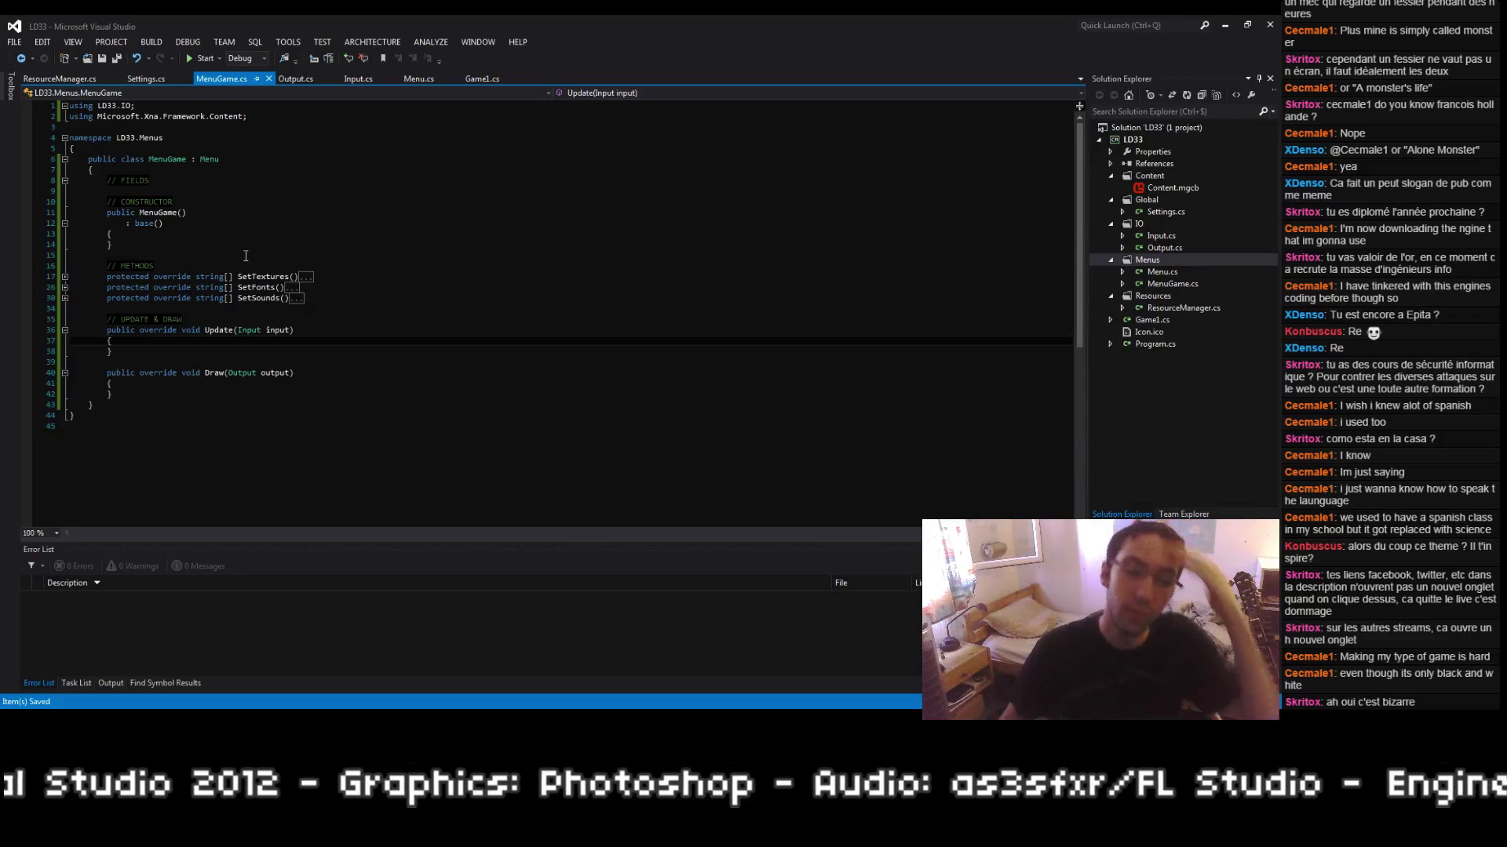
pyautogui.hotkey('ctrl', 'shift', 'b')
pyautogui.press('F5')
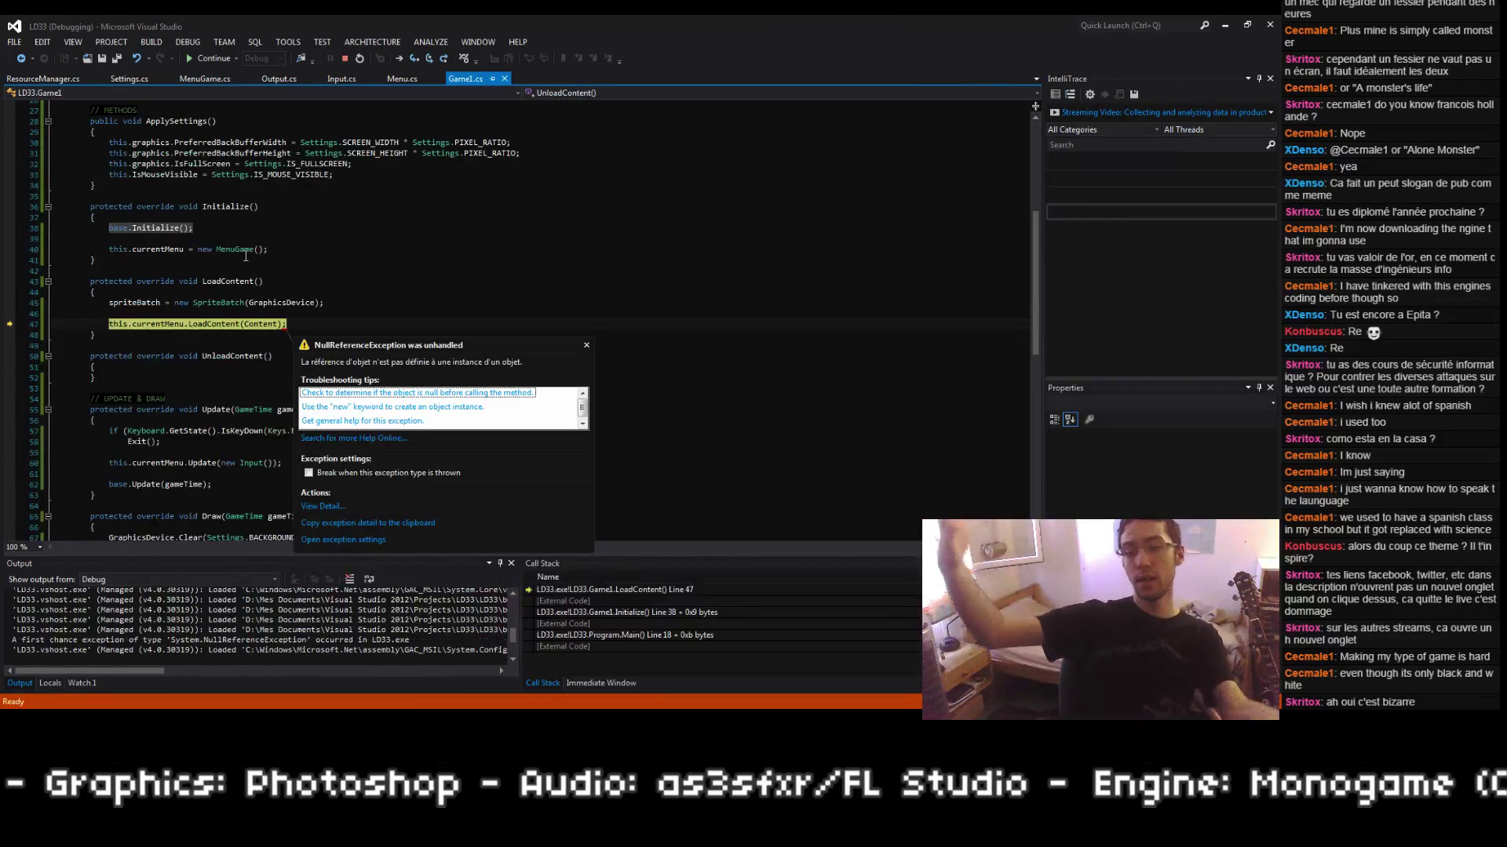
pyautogui.moveTo(268, 321)
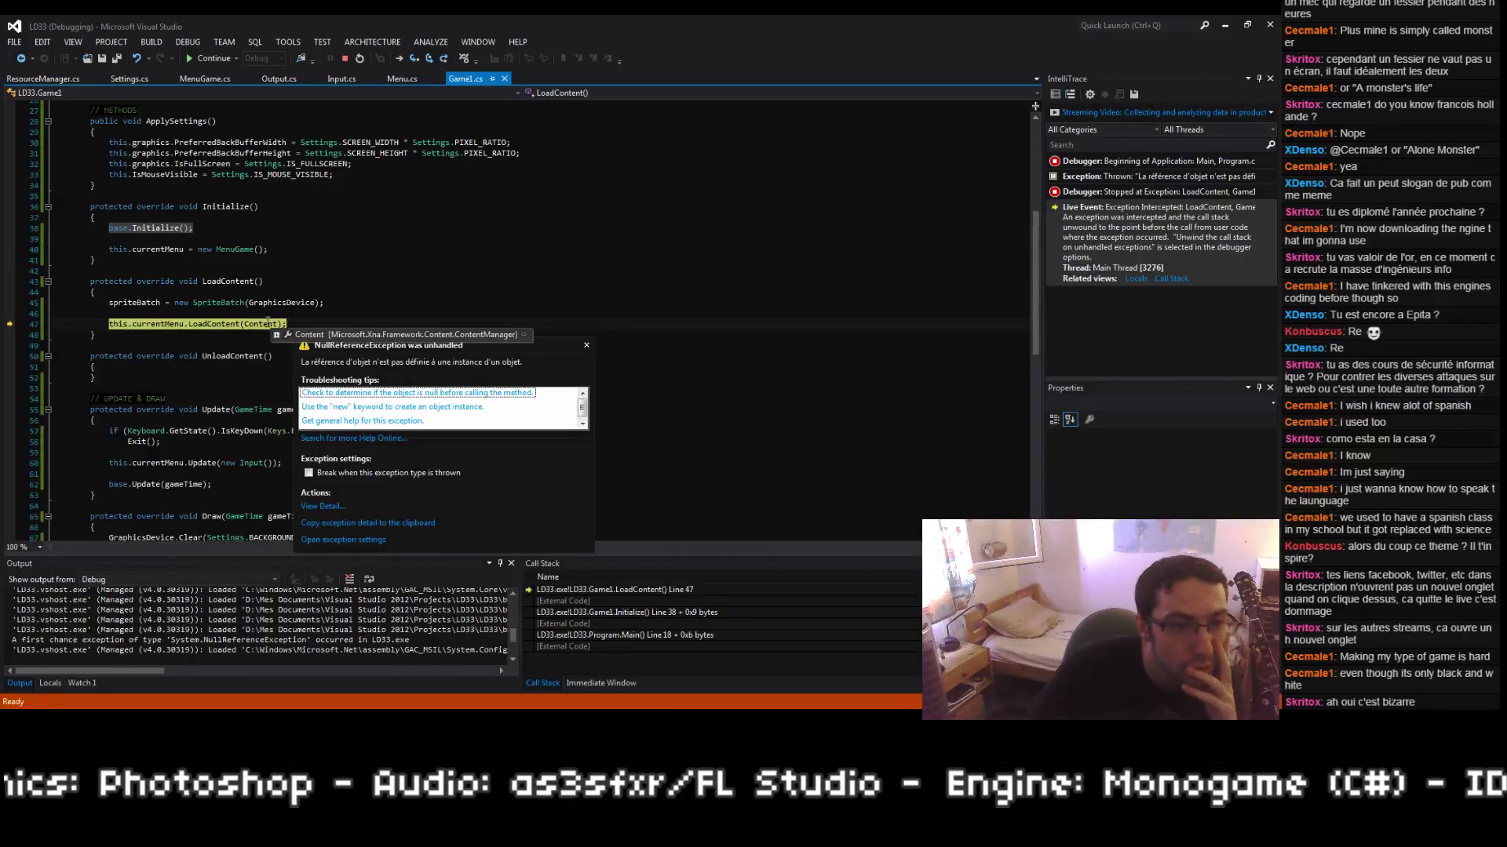
pyautogui.moveTo(166, 331)
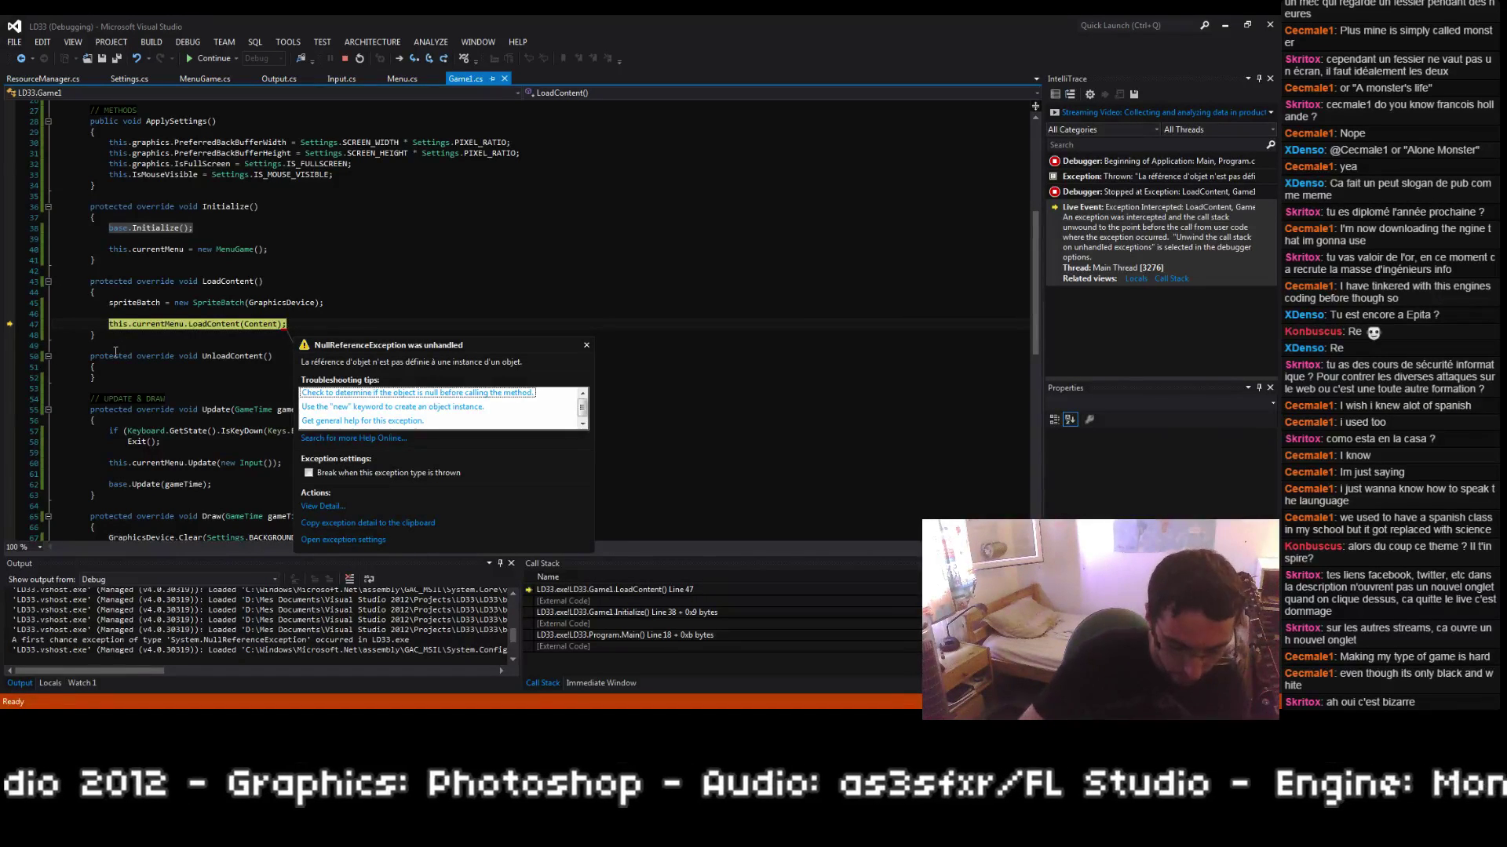
pyautogui.hotkey('shift', 'F5')
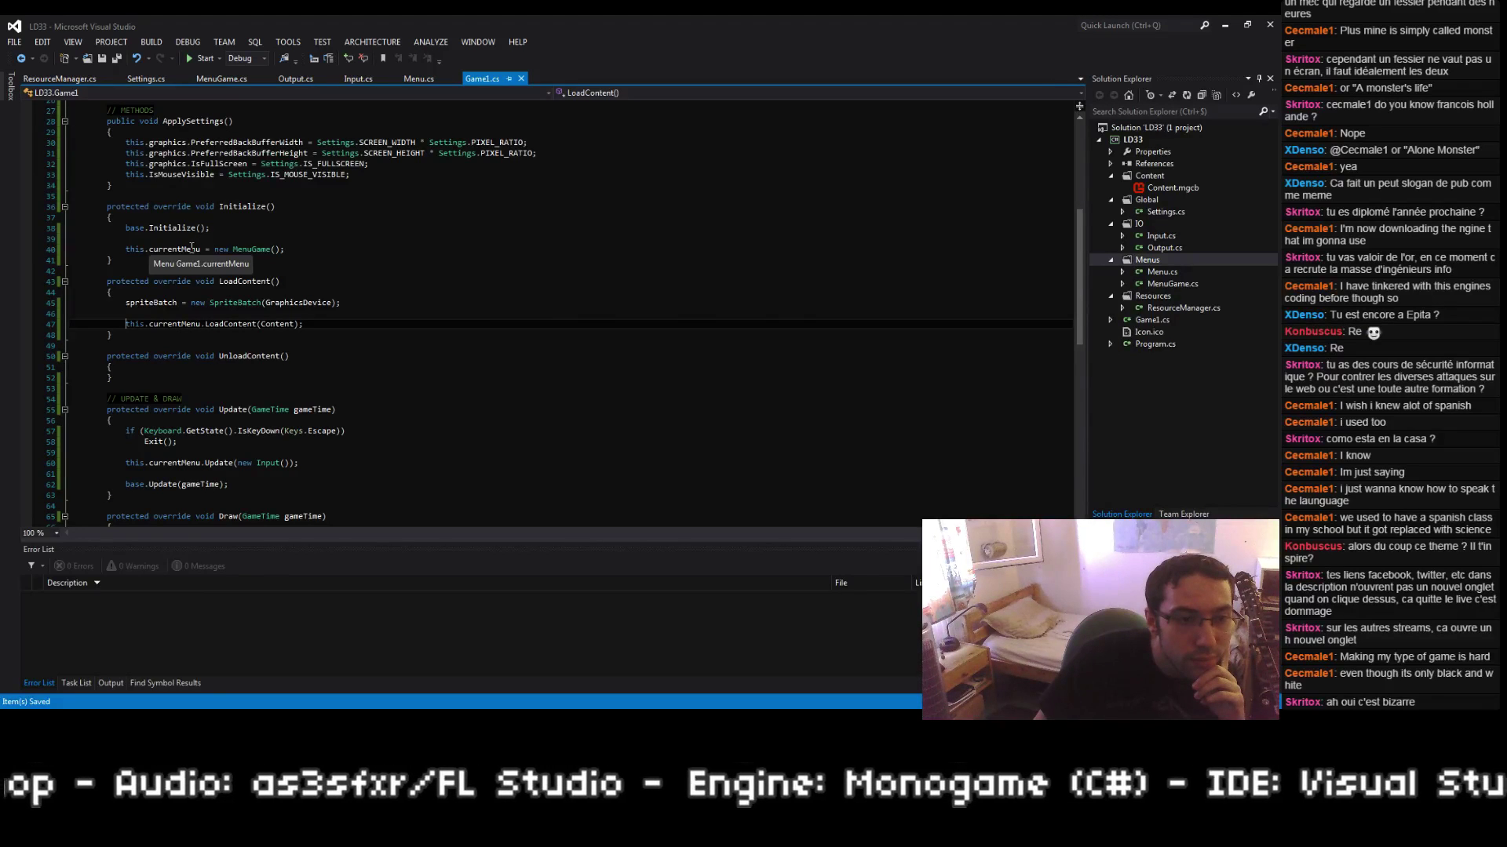
# Step: Move the currentMenu = new MenuGame() assignment above base.Initialize() in Game1's Initialize, separate them with a blank line, and save
pyautogui.click(237, 227)
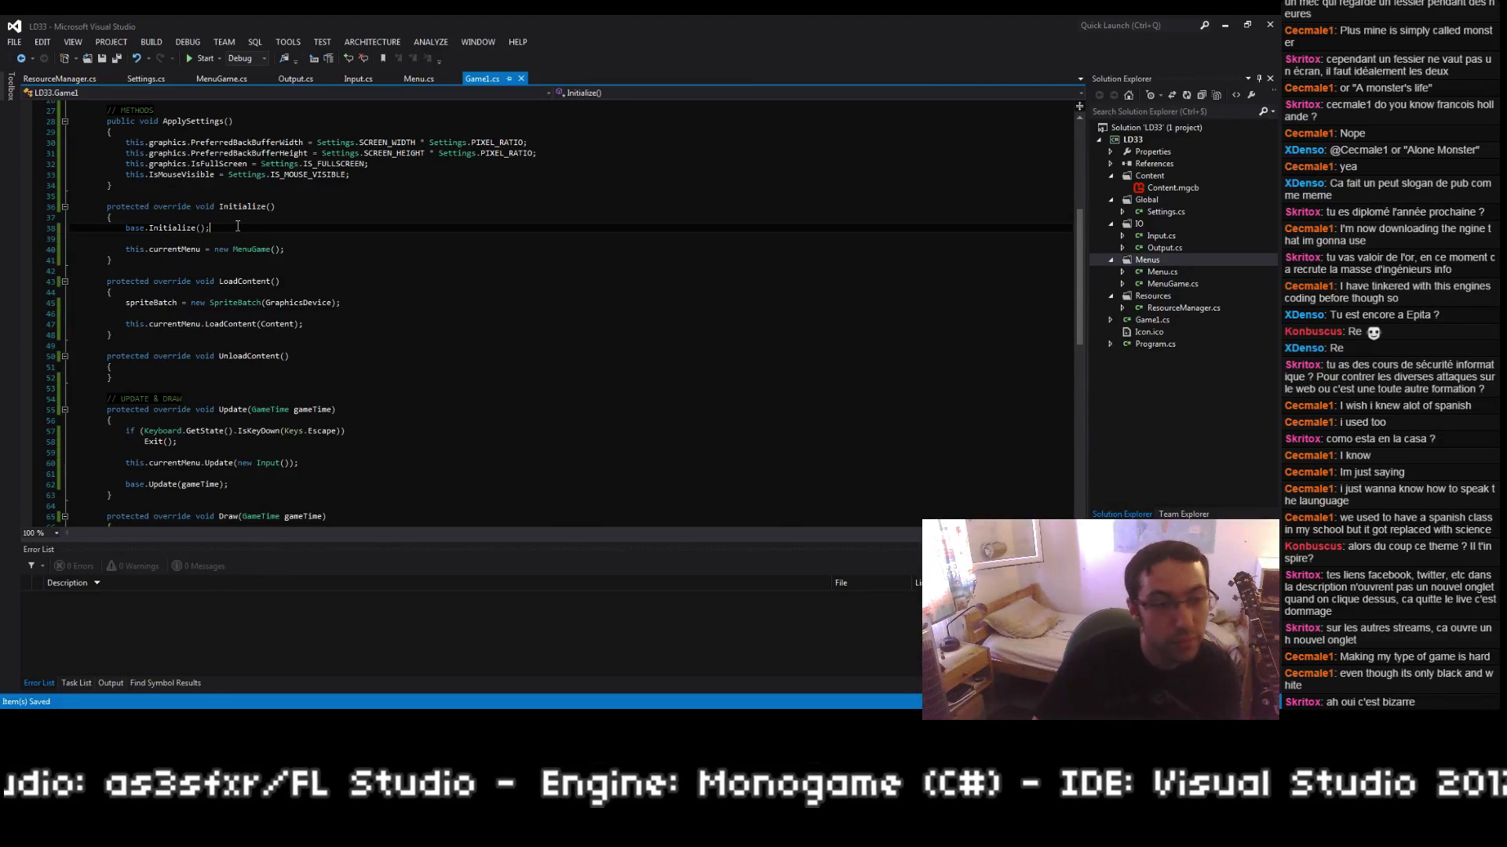
pyautogui.press('Home')
pyautogui.press('Home')
pyautogui.hotkey('shift', 'Down')
pyautogui.hotkey('shift', 'Down')
pyautogui.hotkey('ctrl', 'x')
pyautogui.press('Down')
pyautogui.hotkey('ctrl', 'v')
pyautogui.press('Up')
pyautogui.press('Up')
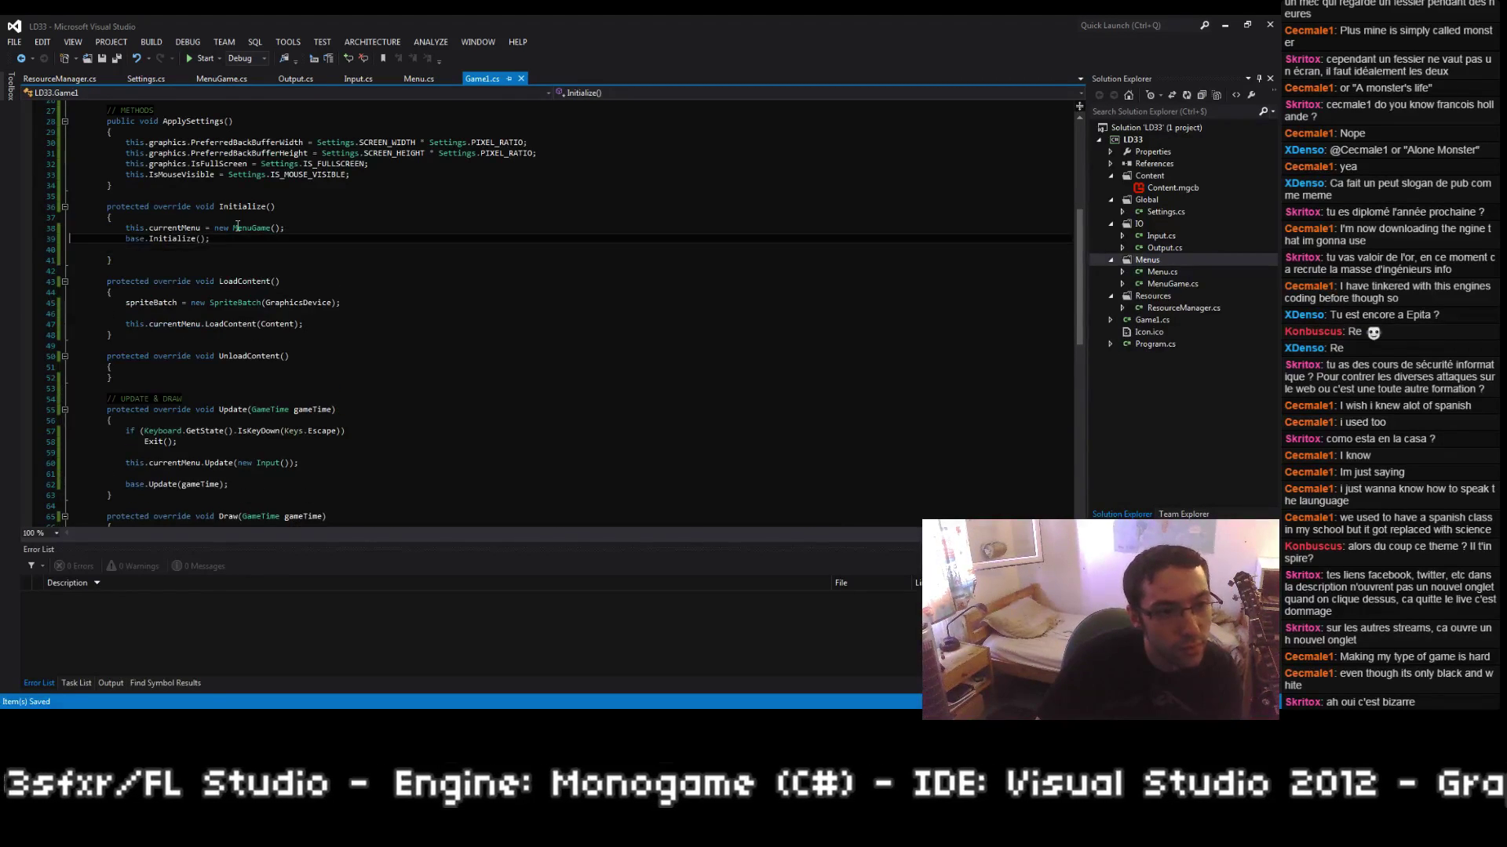
pyautogui.press('Return')
pyautogui.press('Down')
pyautogui.press('BackSpace')
pyautogui.hotkey('ctrl', 's')
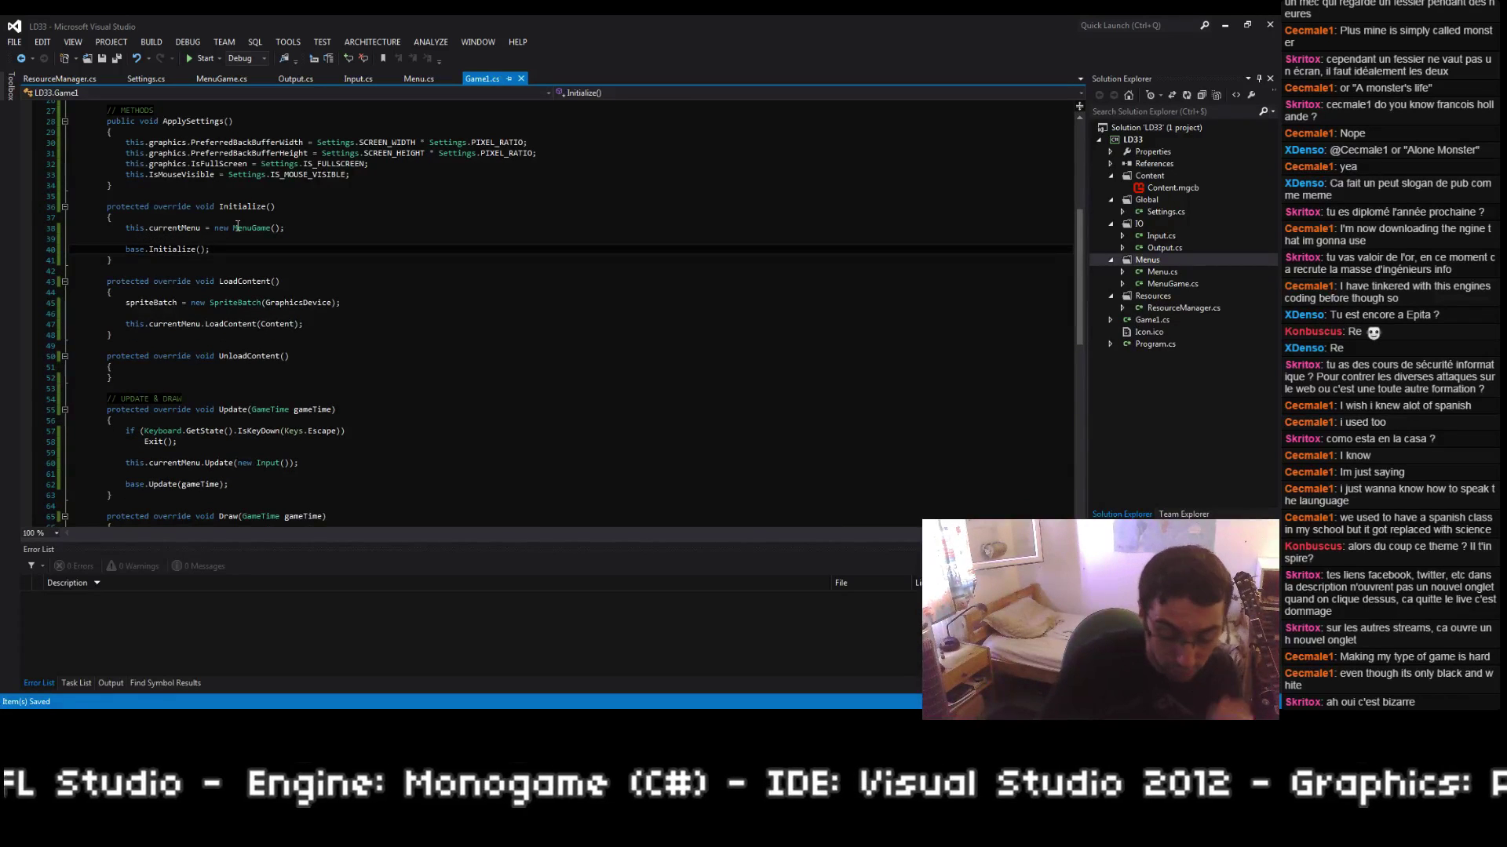
# Step: Run the game again, examine the exception at the textures foreach loop in ResourceManager.LoadContent, and stop debugging
pyautogui.press('F5')
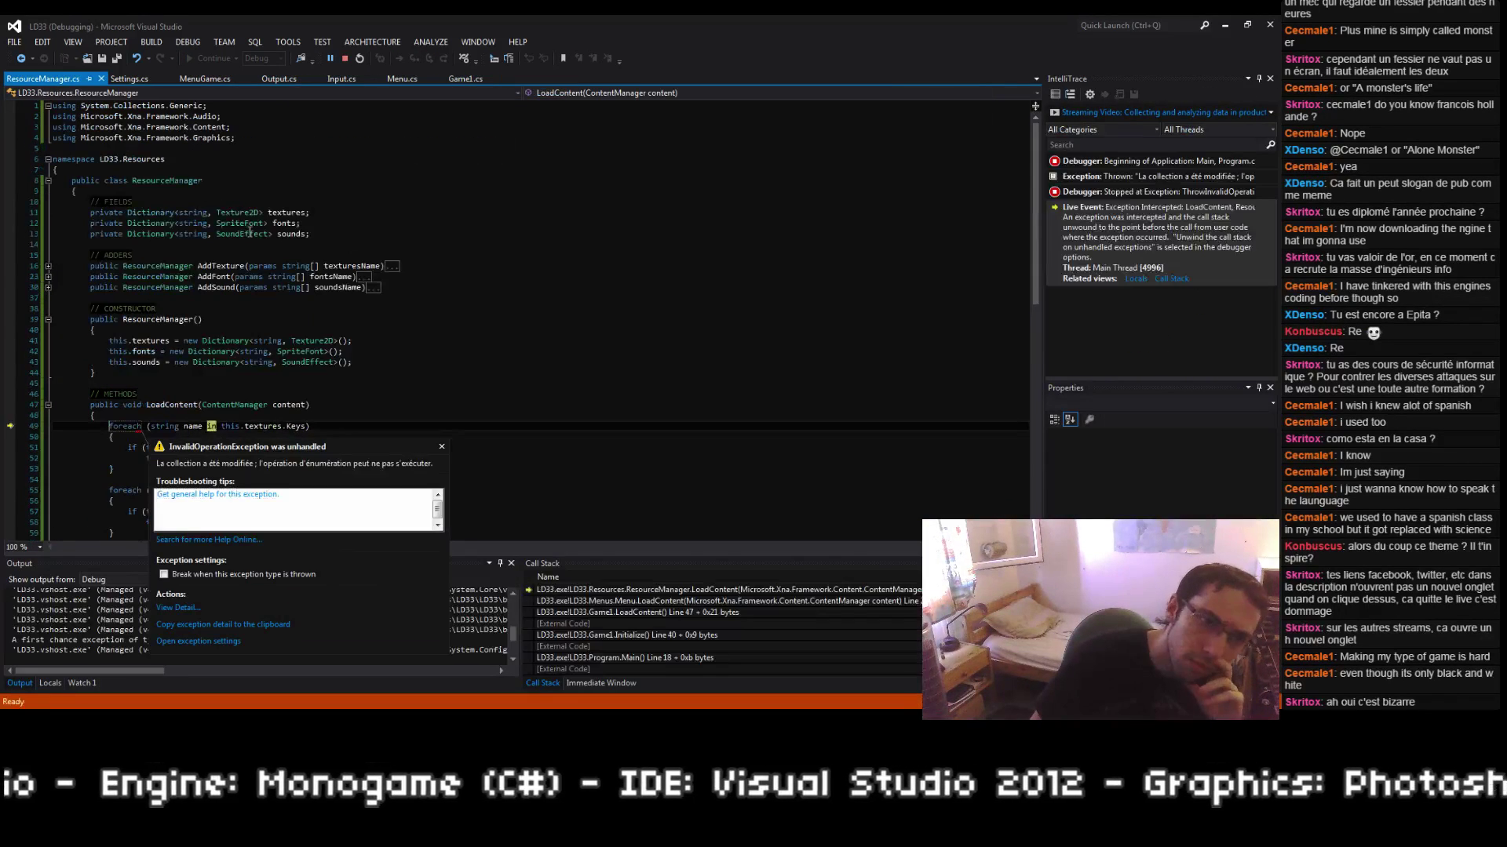
pyautogui.scroll(-2, 216, 336)
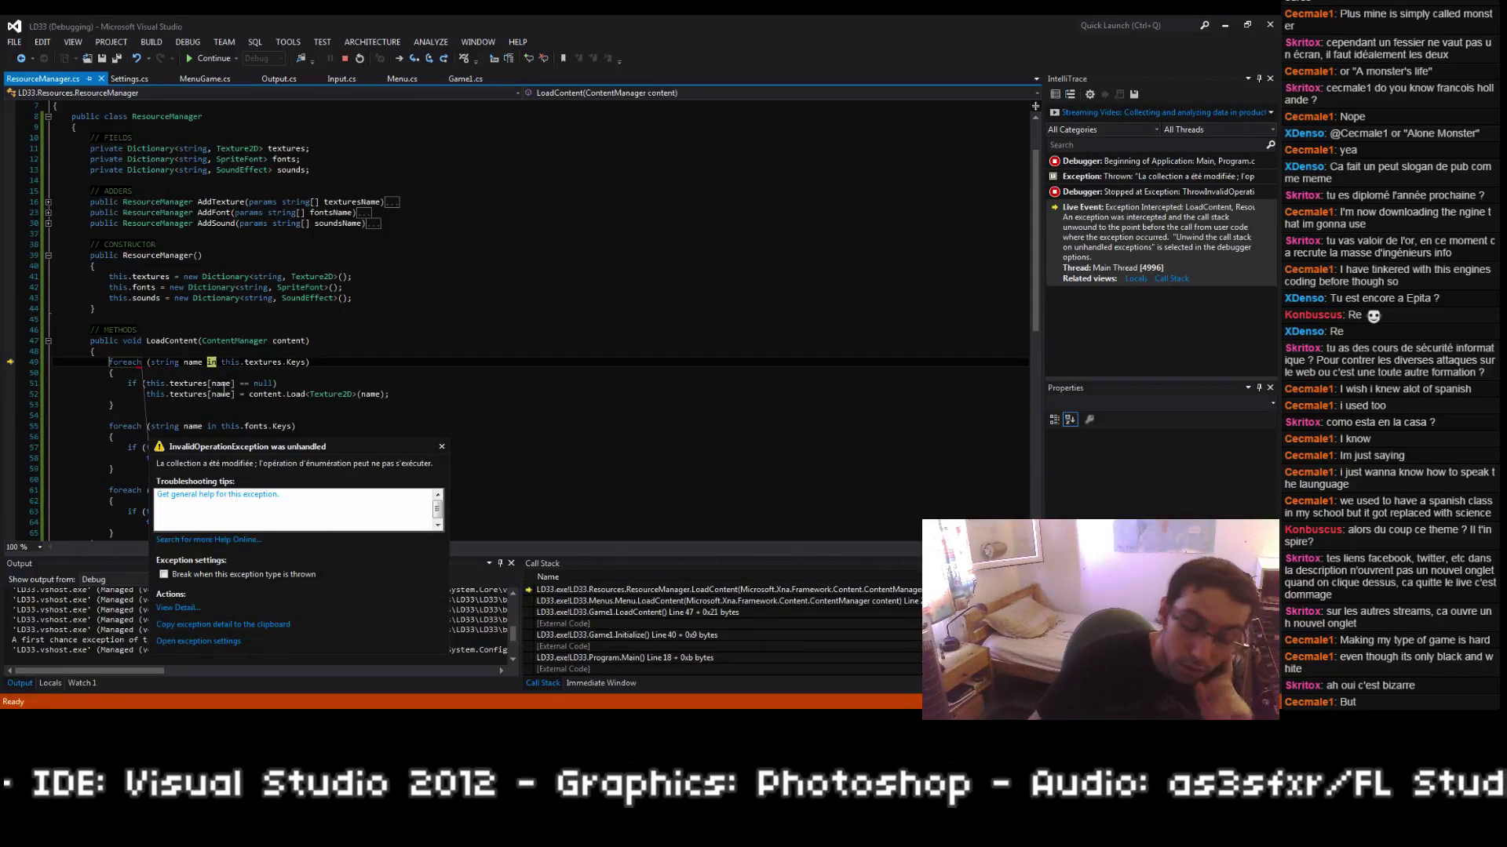
pyautogui.hotkey('shift', 'F5')
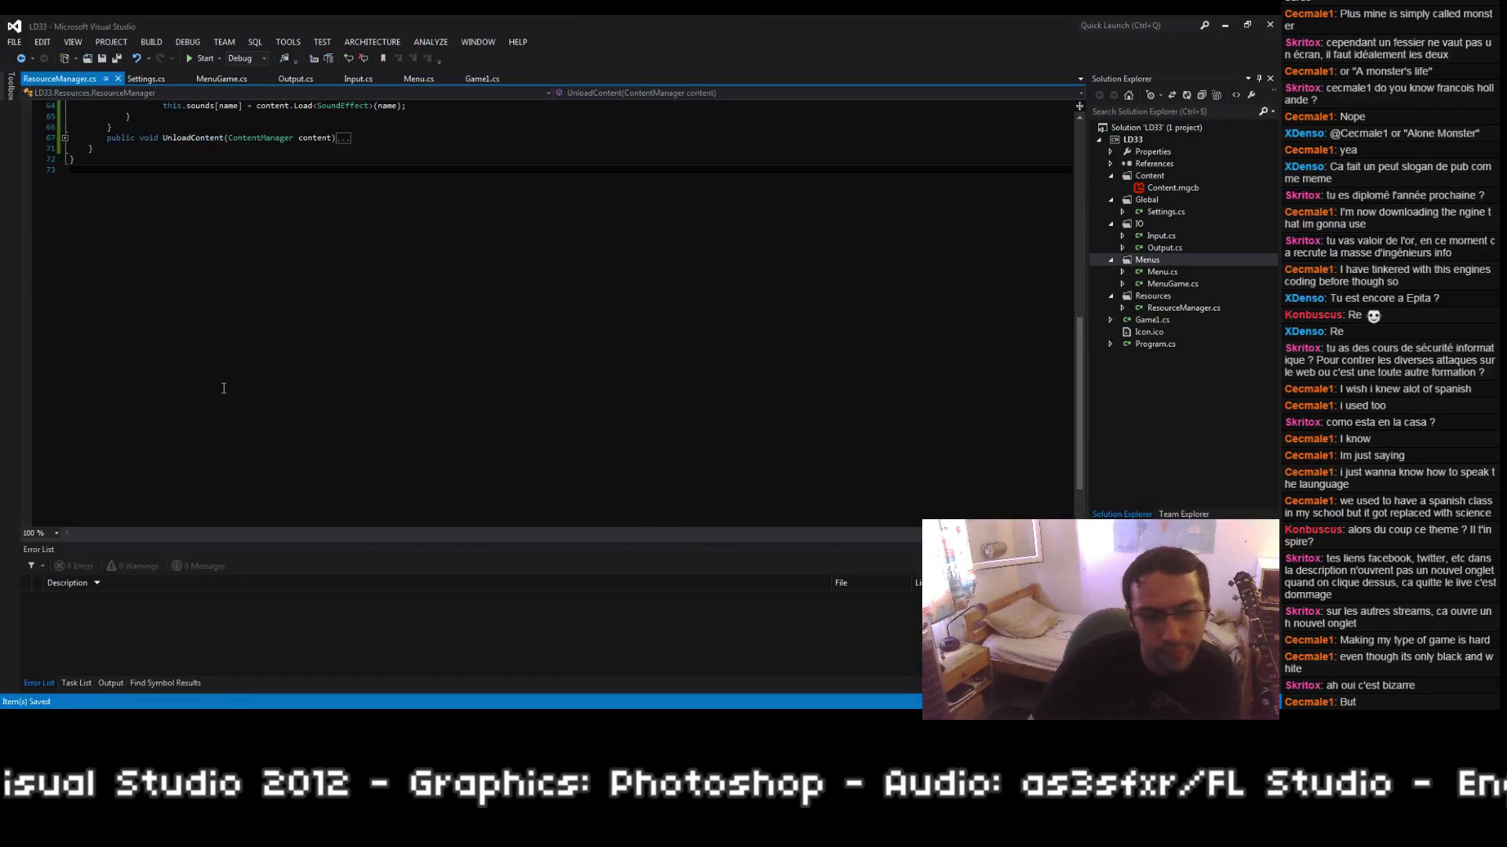
# Step: Make the textures loop in LoadContent iterate over new List<string>(this.textures.Keys) and save the file
pyautogui.hotkey('ctrl', 'Left')
pyautogui.hotkey('ctrl', 'Left')
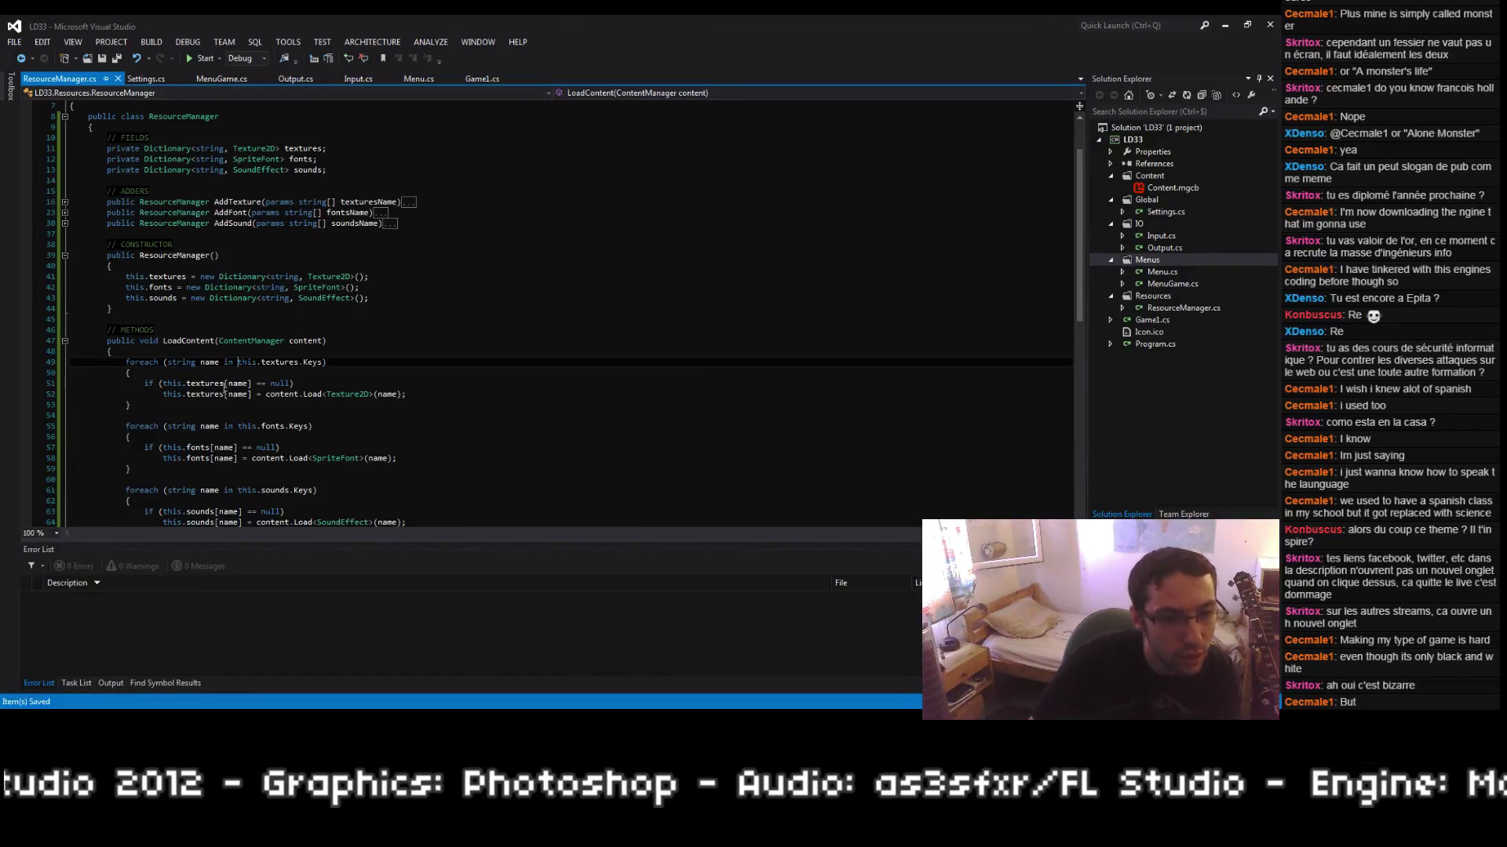
pyautogui.write('new List<strin')
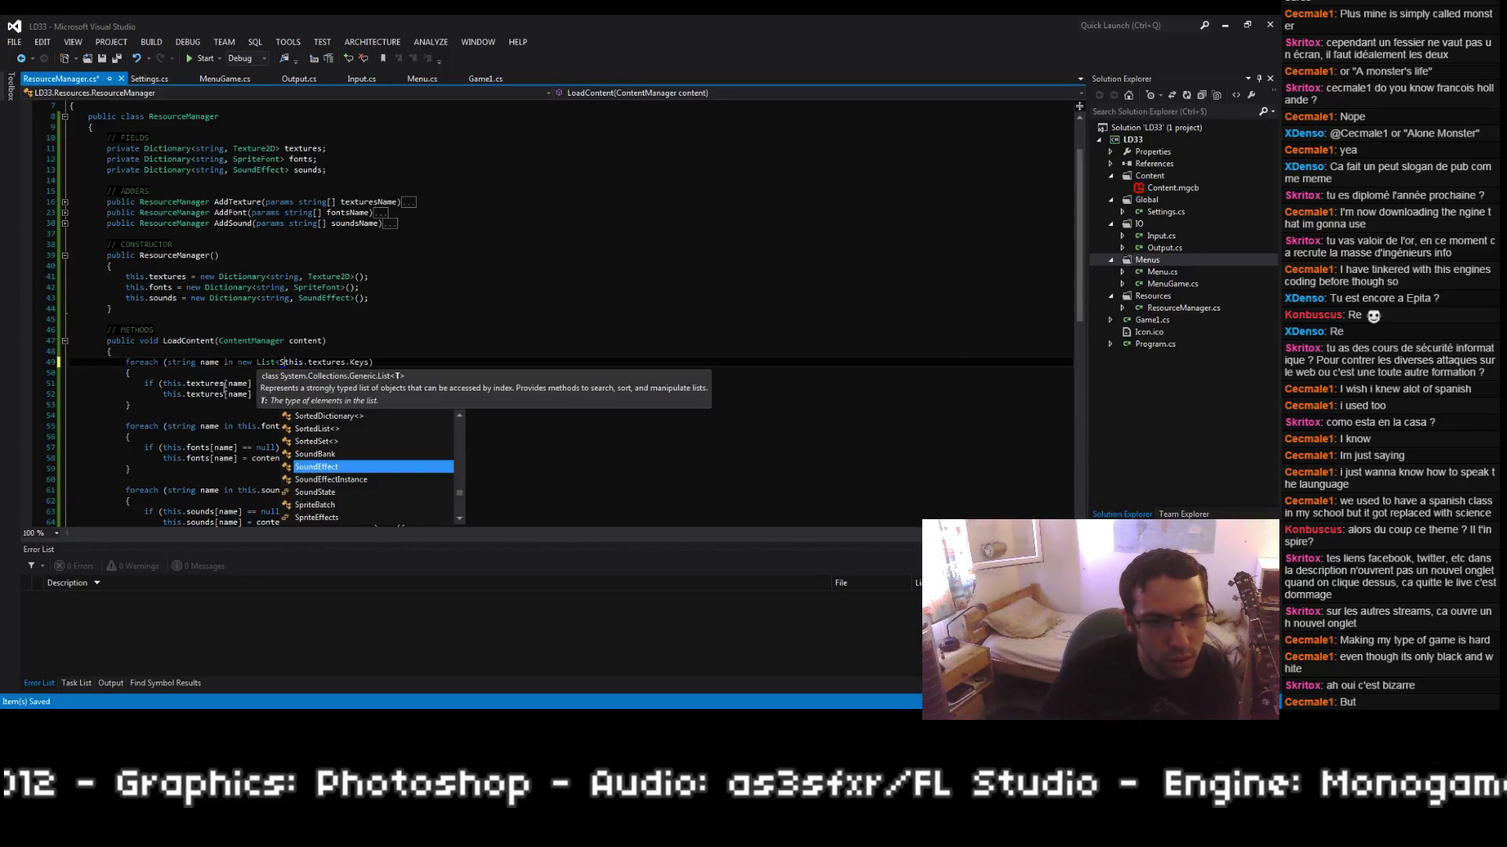
pyautogui.write('g>(this.textures.Keys)')
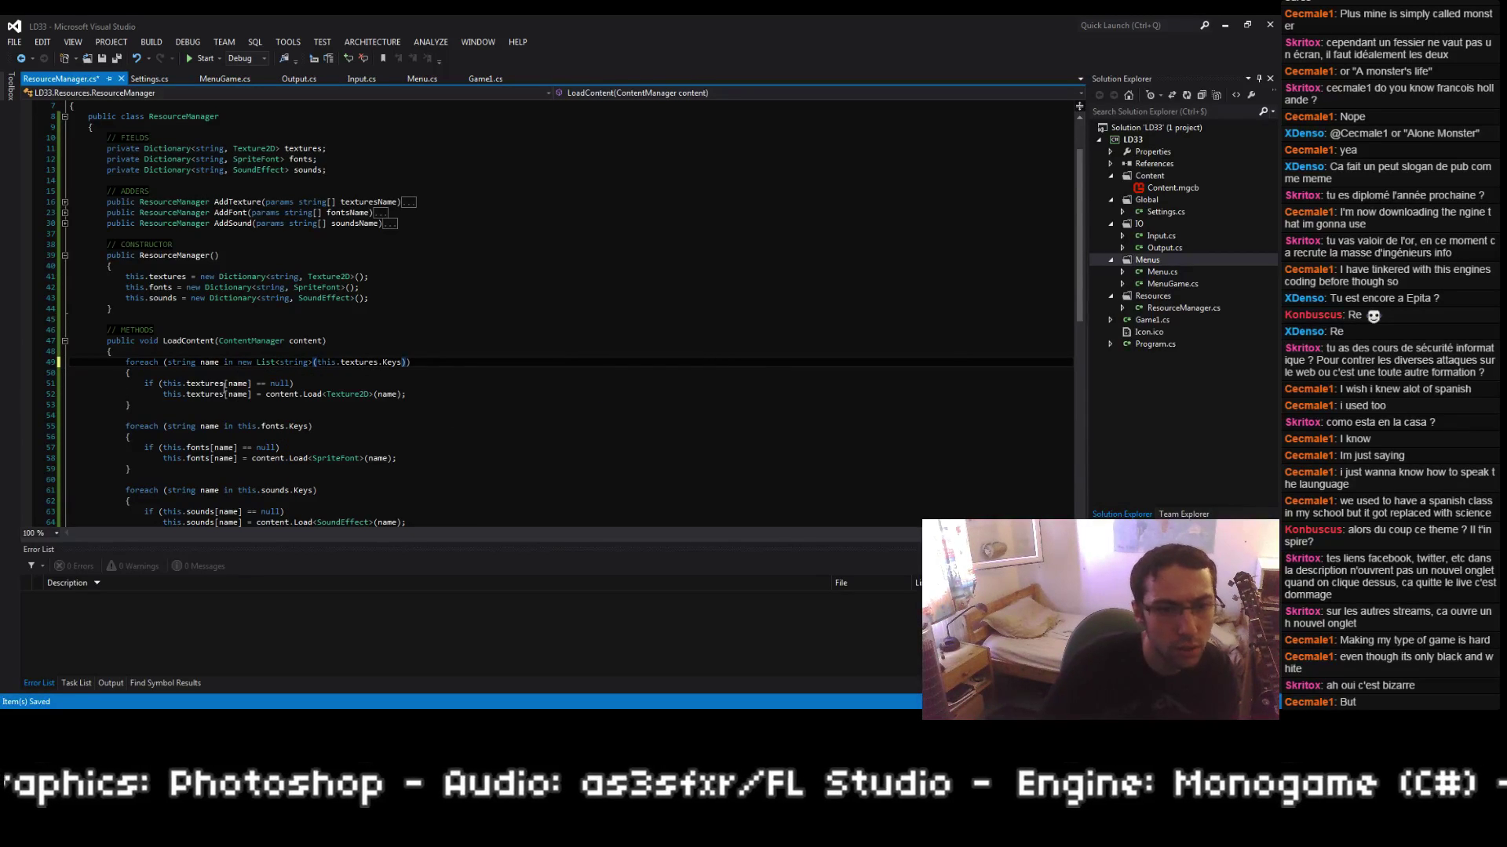
pyautogui.hotkey('ctrl', 's')
# Step: Make the fonts loop in LoadContent iterate over new List<string>(this.fonts.Keys) and save the file
pyautogui.scroll(-3, 206, 353)
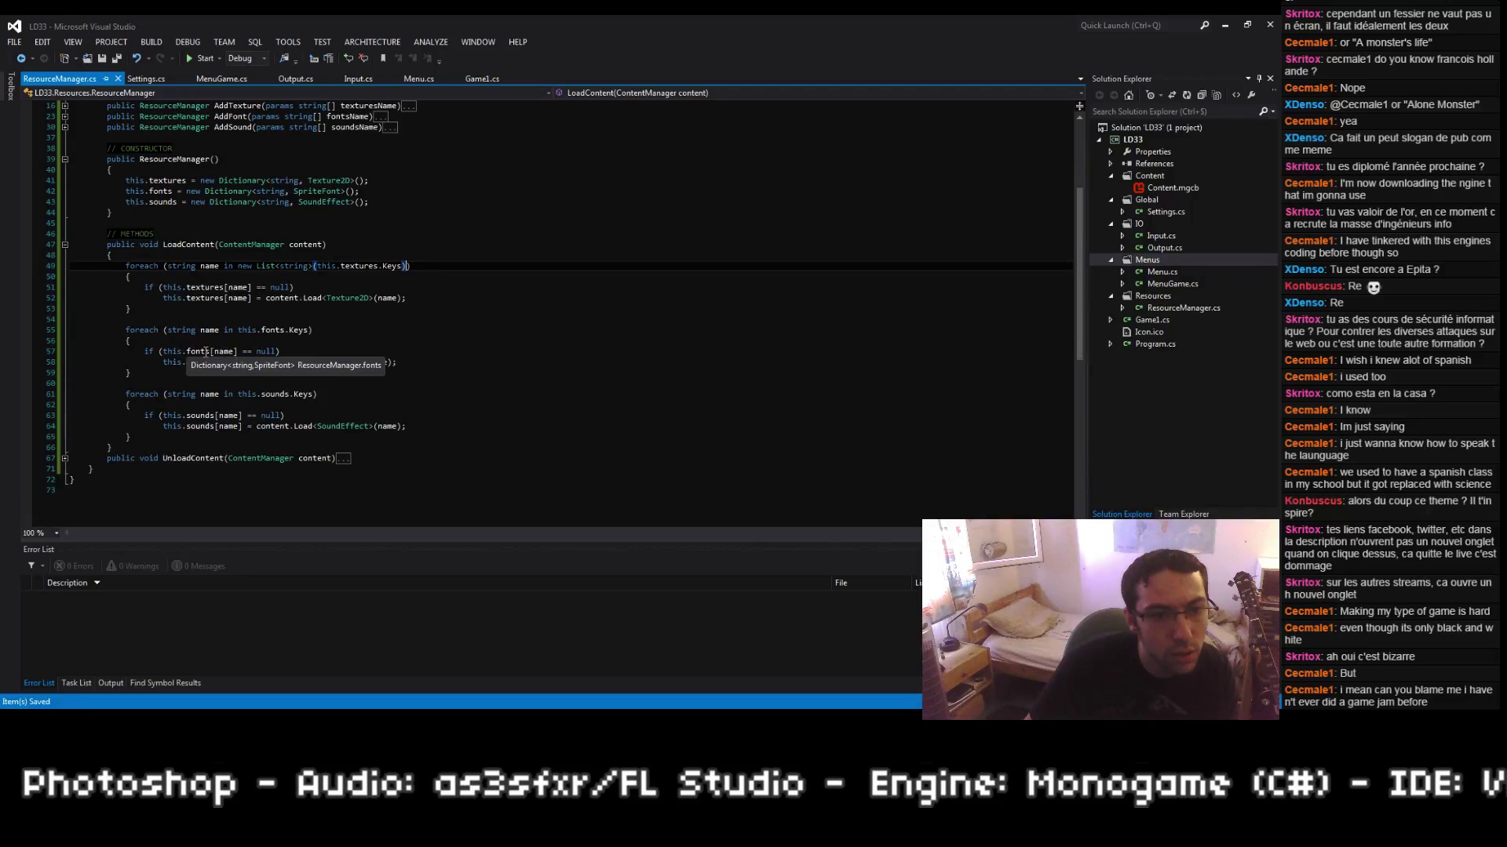
pyautogui.click(241, 330)
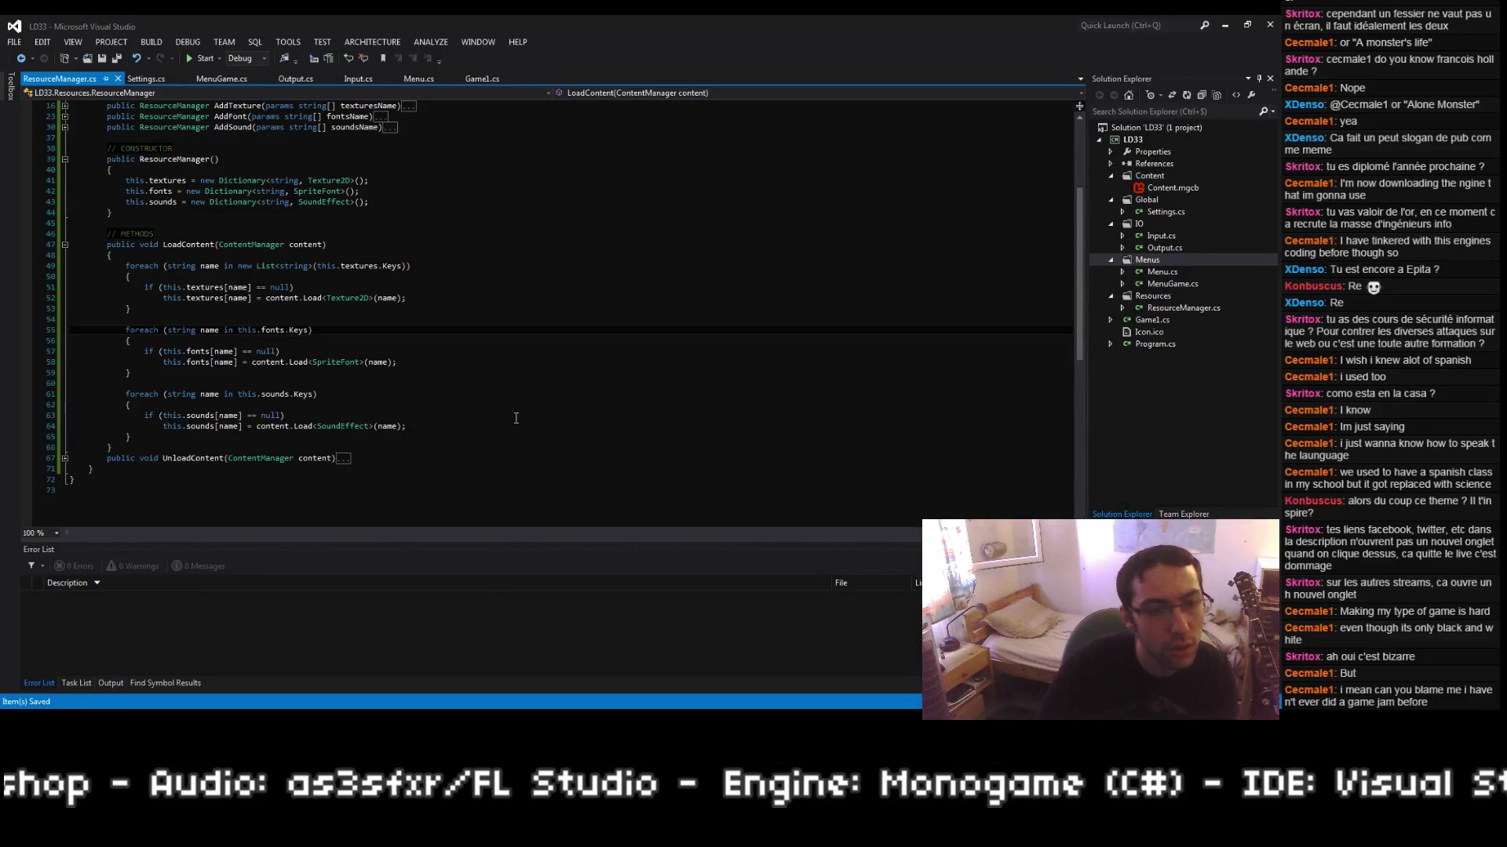
pyautogui.write('new List<string')
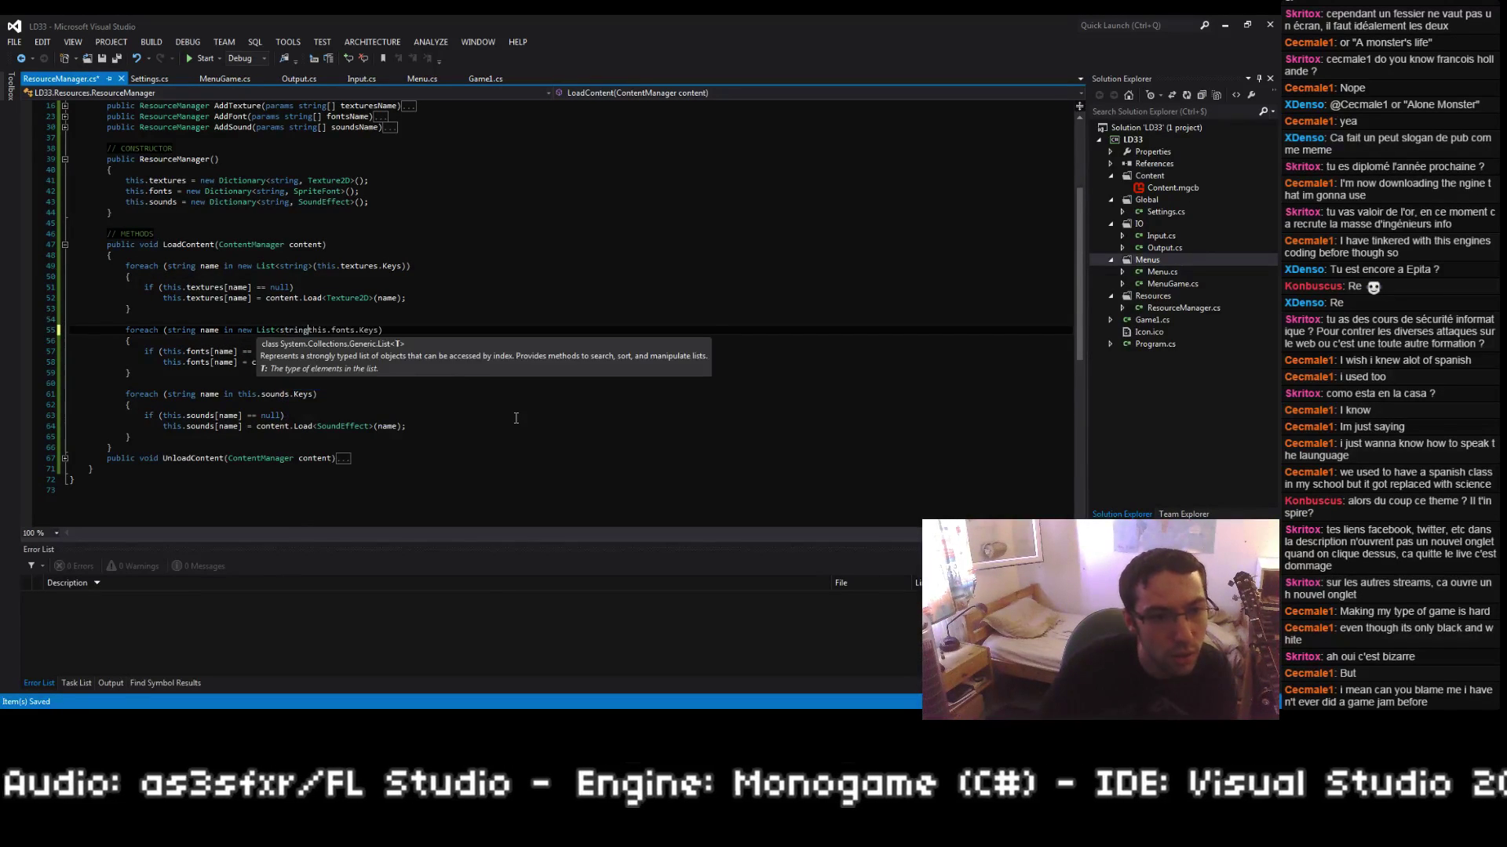
pyautogui.write('>(')
pyautogui.press('End')
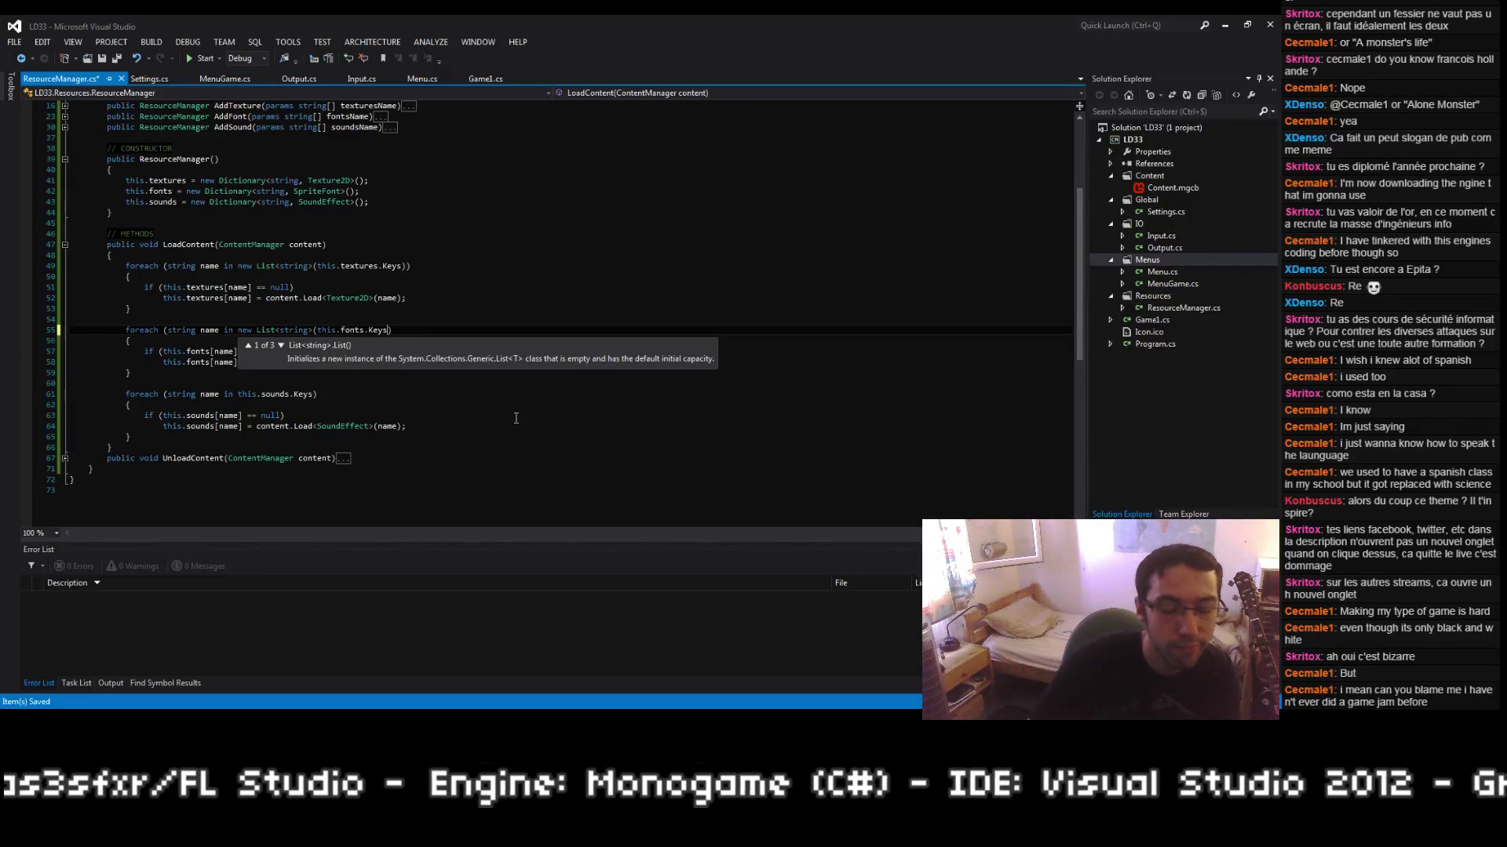
pyautogui.write(')')
pyautogui.hotkey('ctrl', 's')
# Step: Make the sounds loop in LoadContent iterate over new List<string>(this.sounds.Keys)
pyautogui.press('Down')
pyautogui.press('Down')
pyautogui.press('Down')
pyautogui.press('Down')
pyautogui.press('Down')
pyautogui.press('Down')
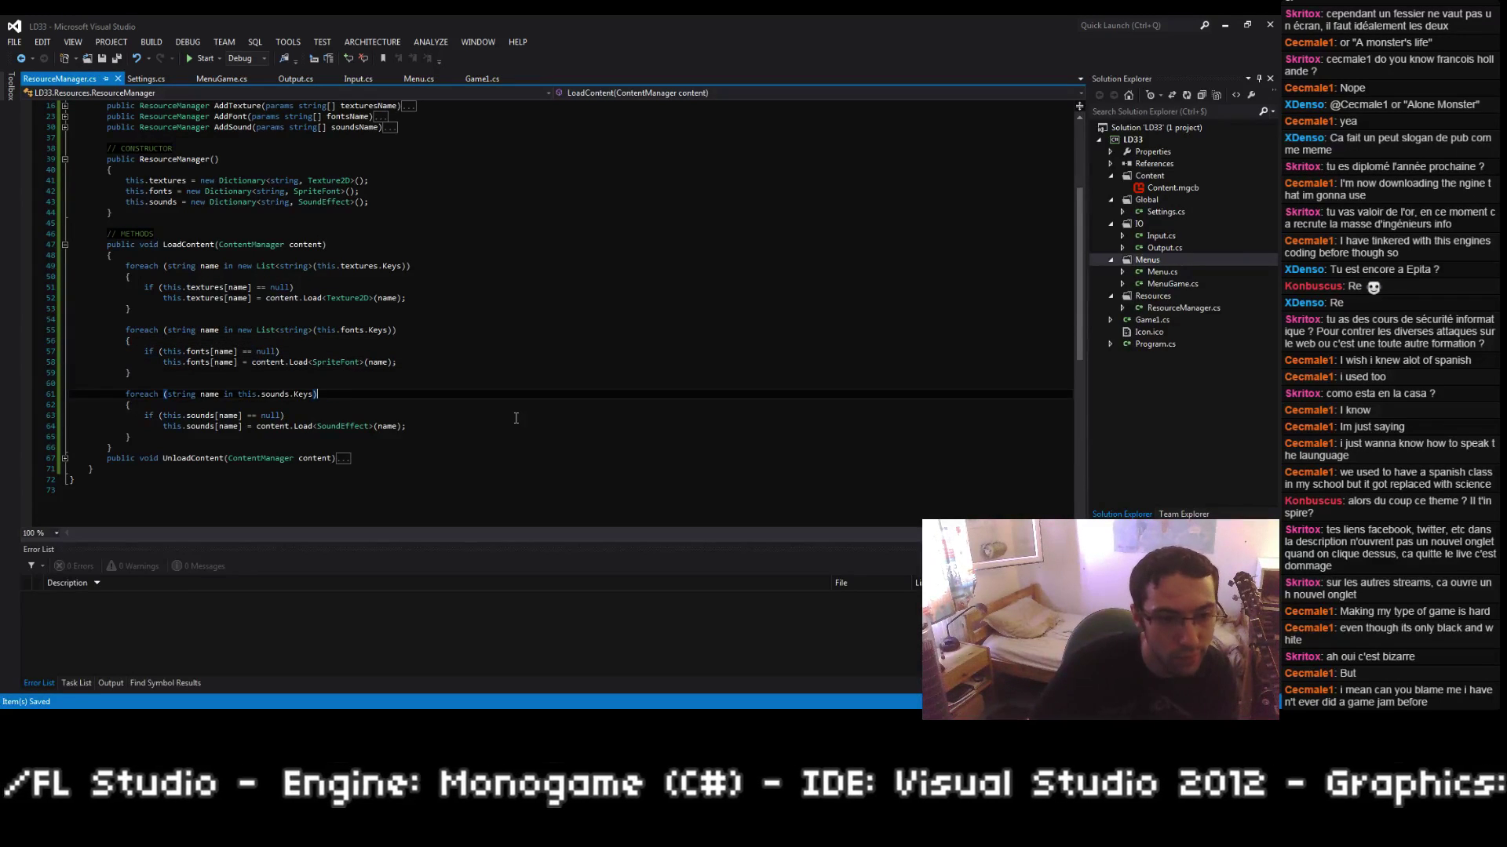
pyautogui.write('new L')
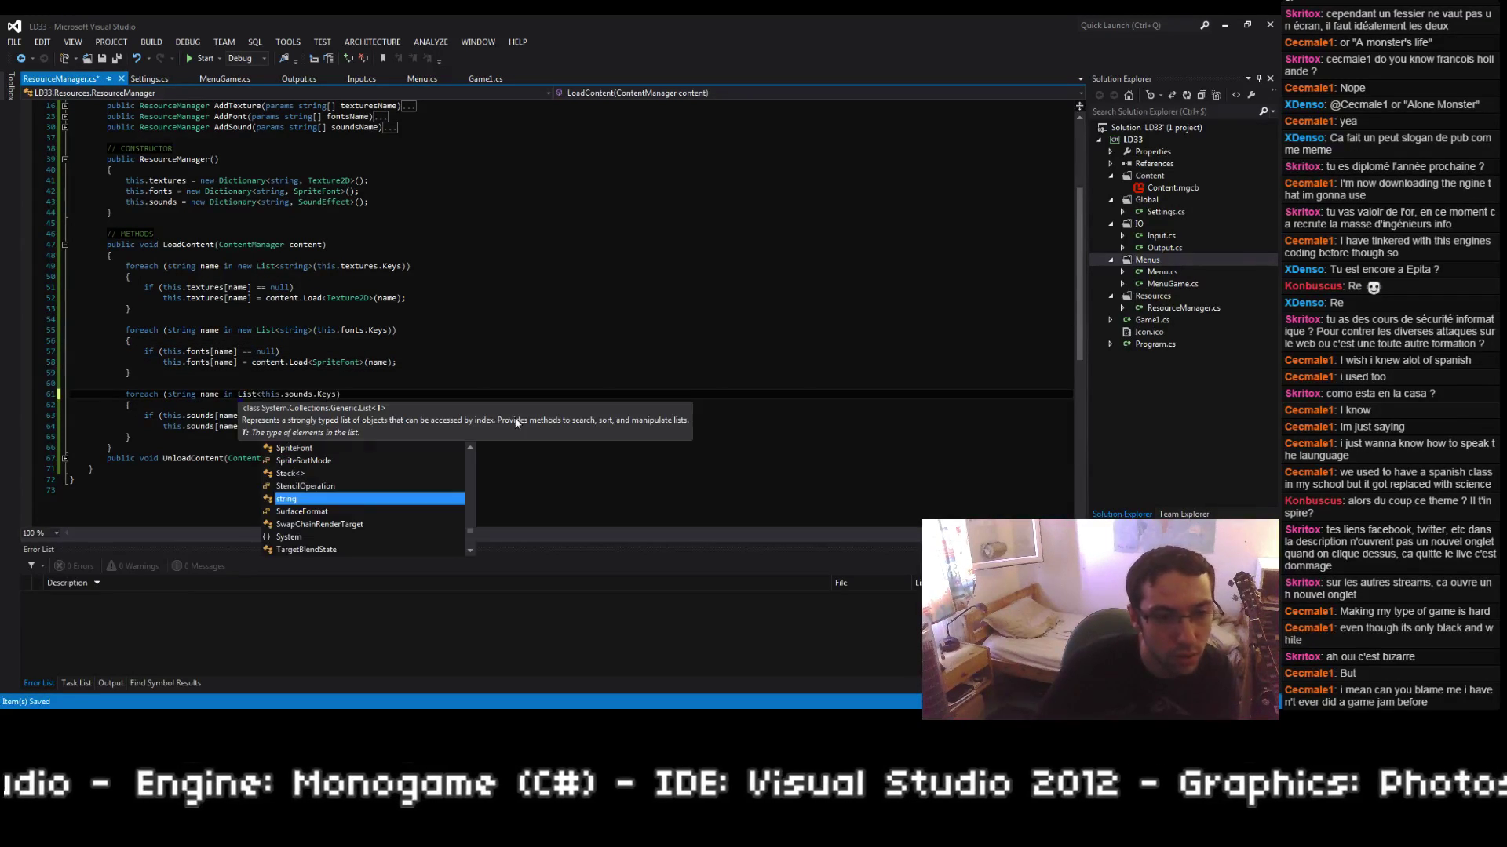
pyautogui.write('ist<string>(this.sounds.Keys')
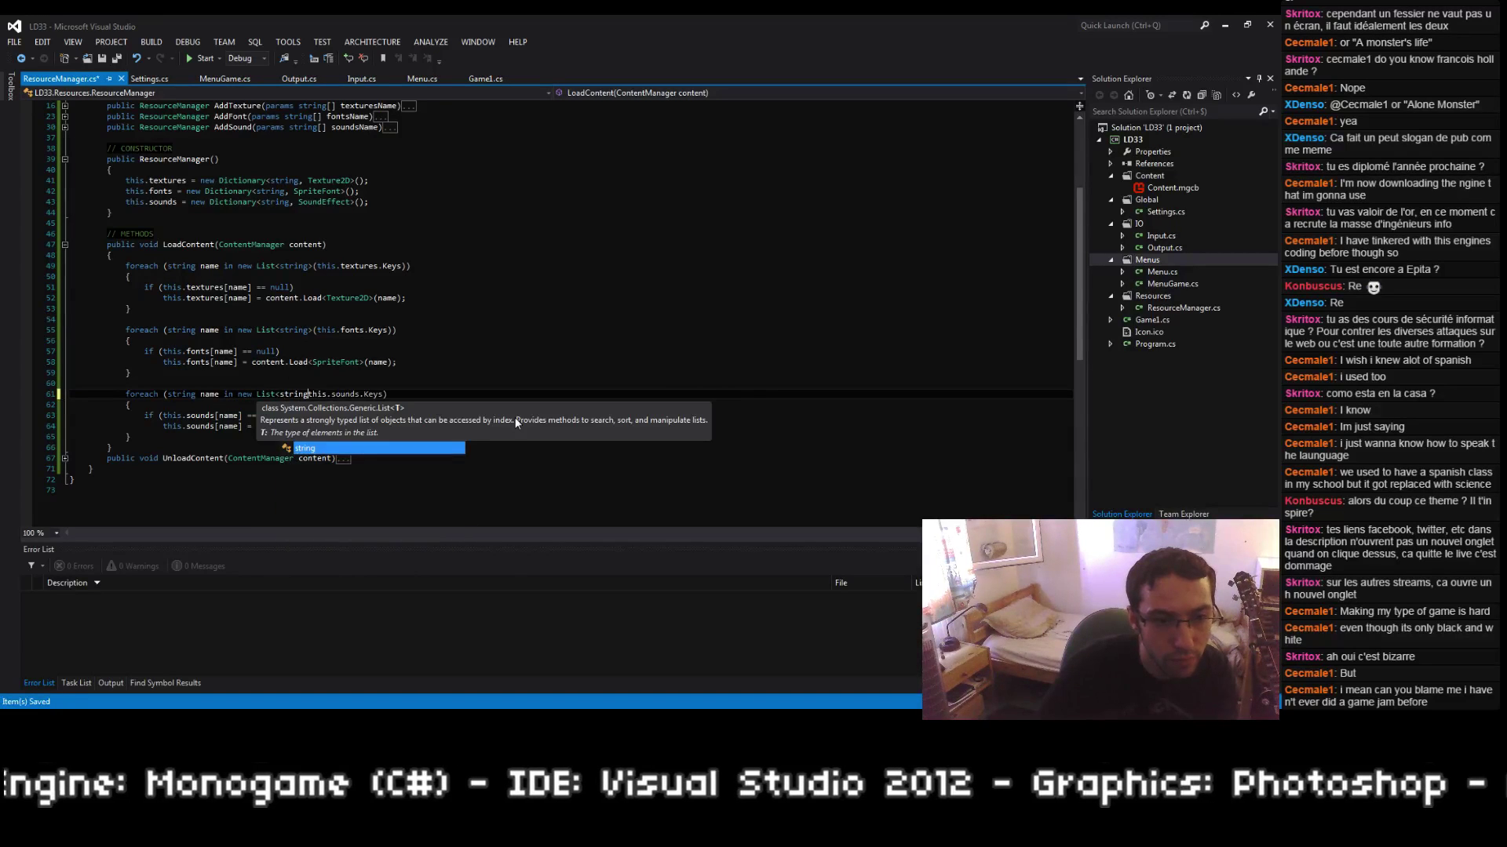
pyautogui.write(')')
# Step: Run the game to test the content loading, close the game window, and save ResourceManager.cs
pyautogui.press('F5')
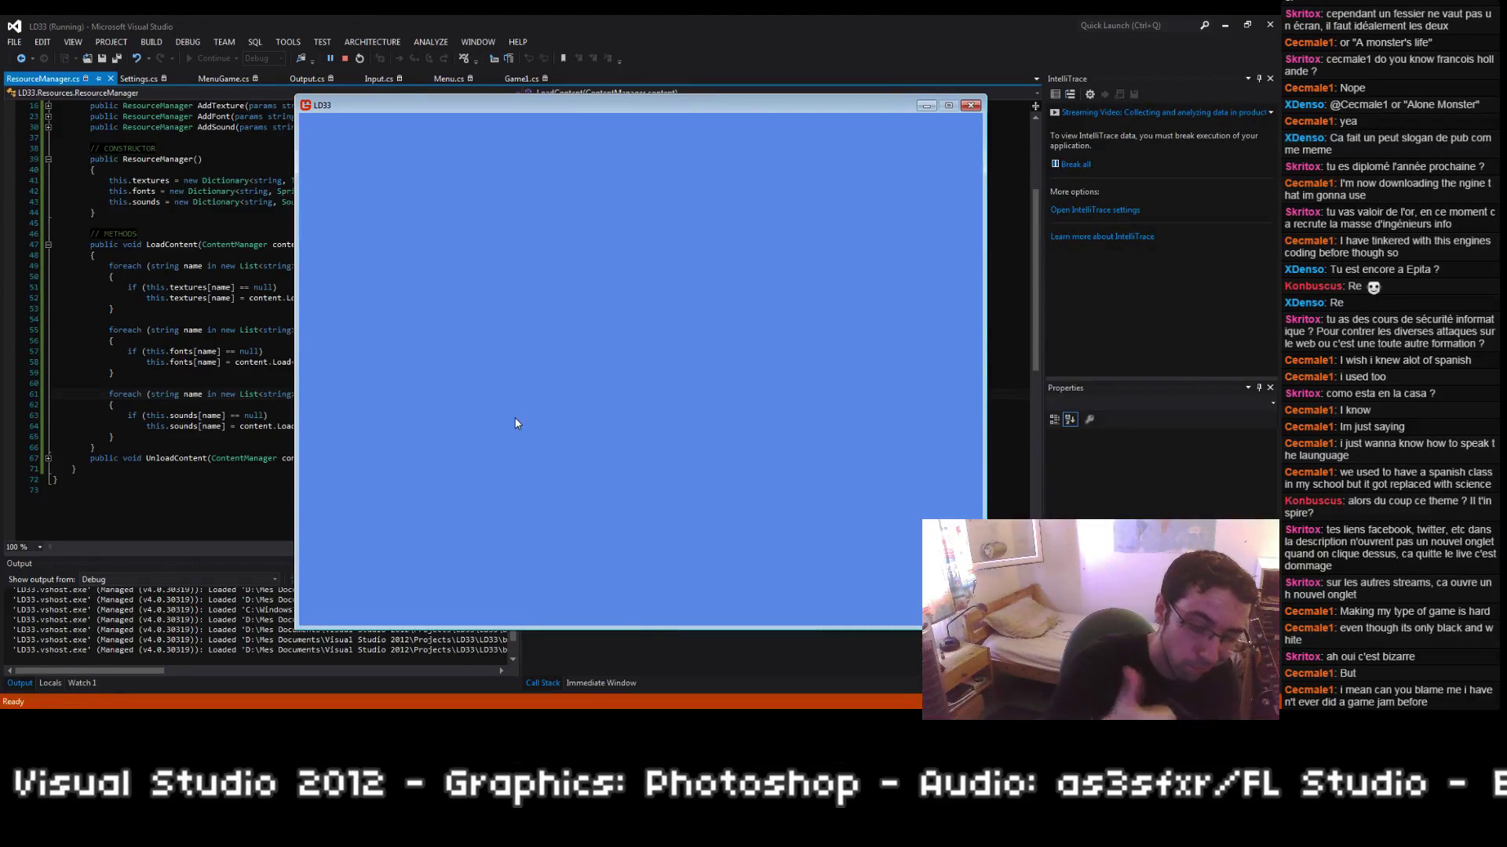
pyautogui.press('Escape')
pyautogui.click(516, 418)
pyautogui.hotkey('ctrl', 's')
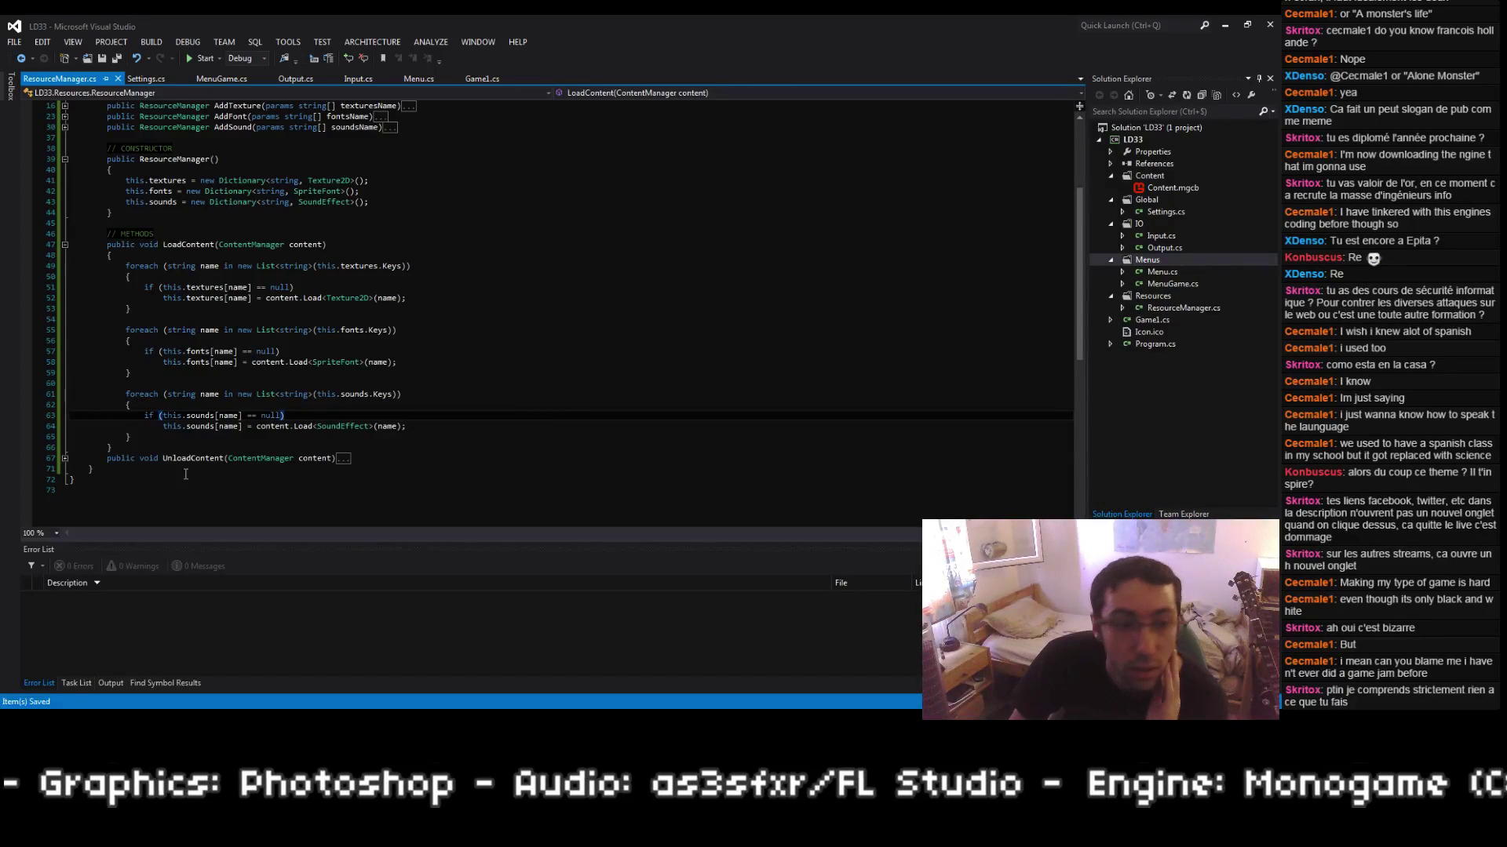
# Step: Collapse the LoadContent method in ResourceManager.cs
pyautogui.click(64, 245)
pyautogui.scroll(5, 504, 338)
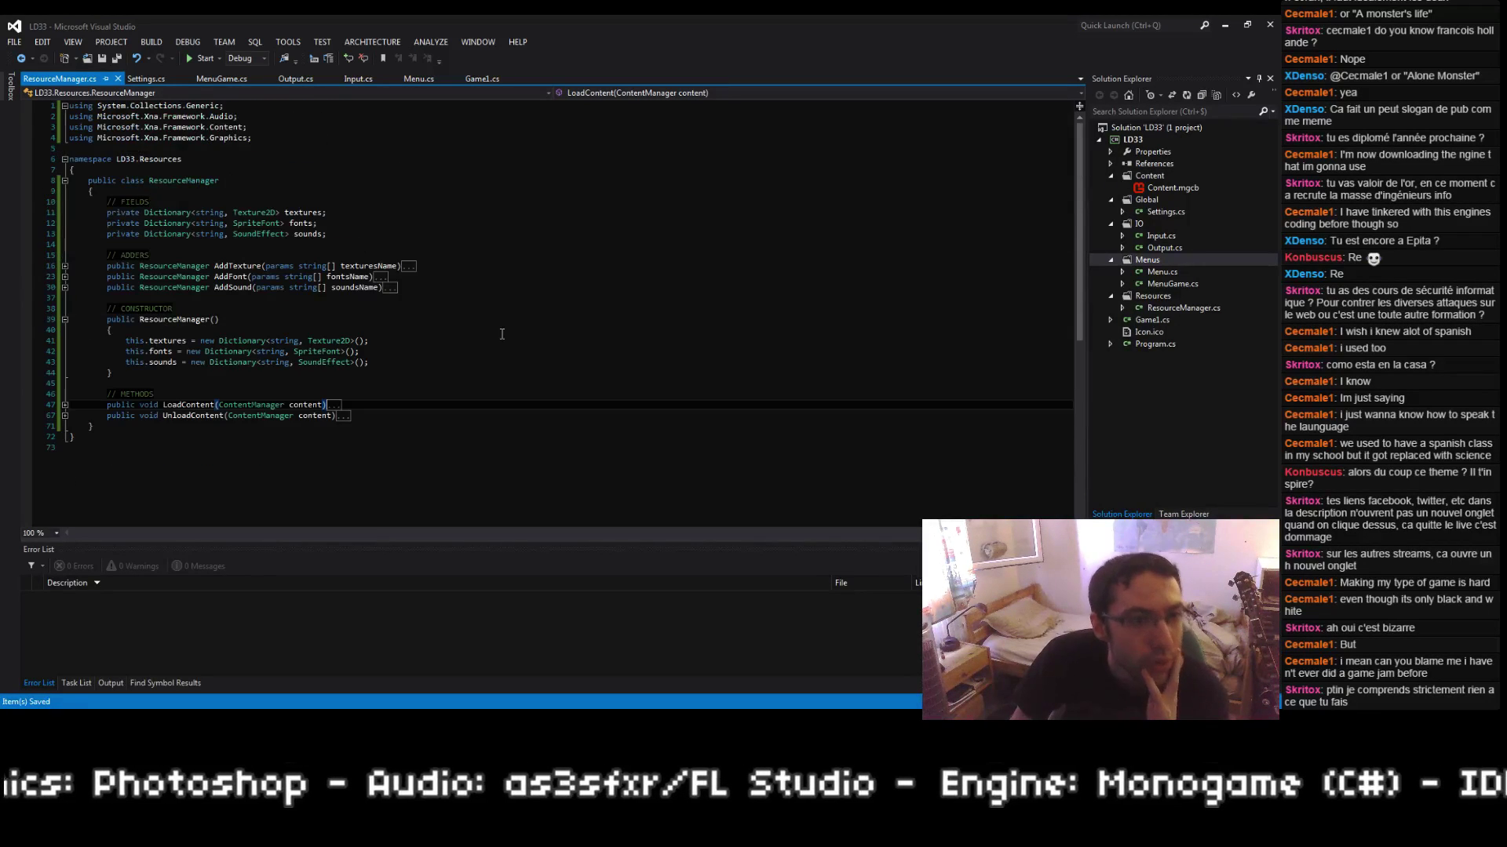
pyautogui.click(505, 341)
# Step: Look through Settings.cs, MenuGame.cs, Output.cs, Input.cs and Menu.cs, finishing on Game1.cs
pyautogui.click(145, 78)
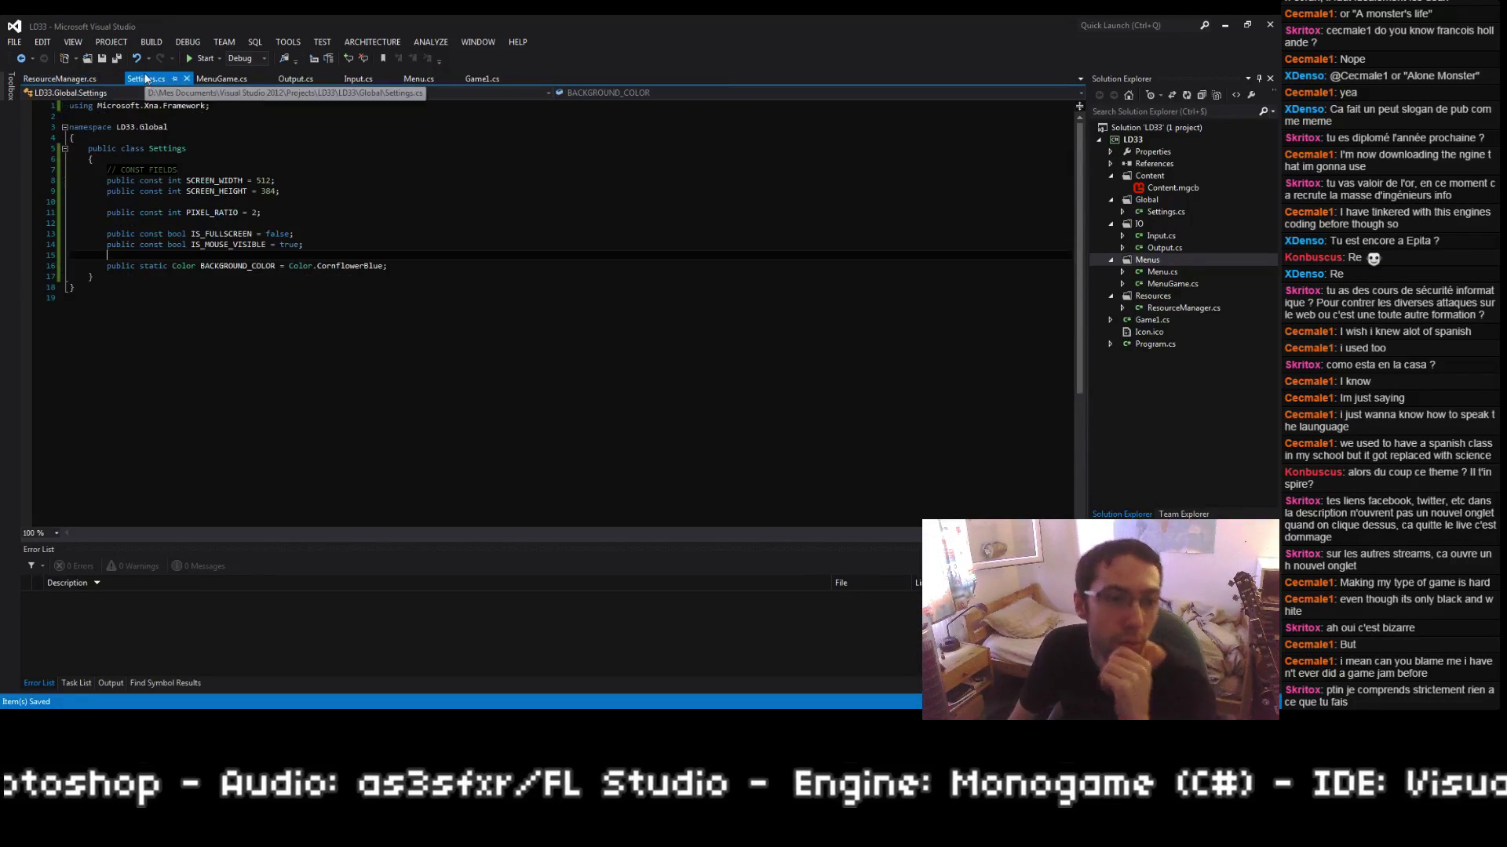
pyautogui.click(221, 79)
pyautogui.click(296, 79)
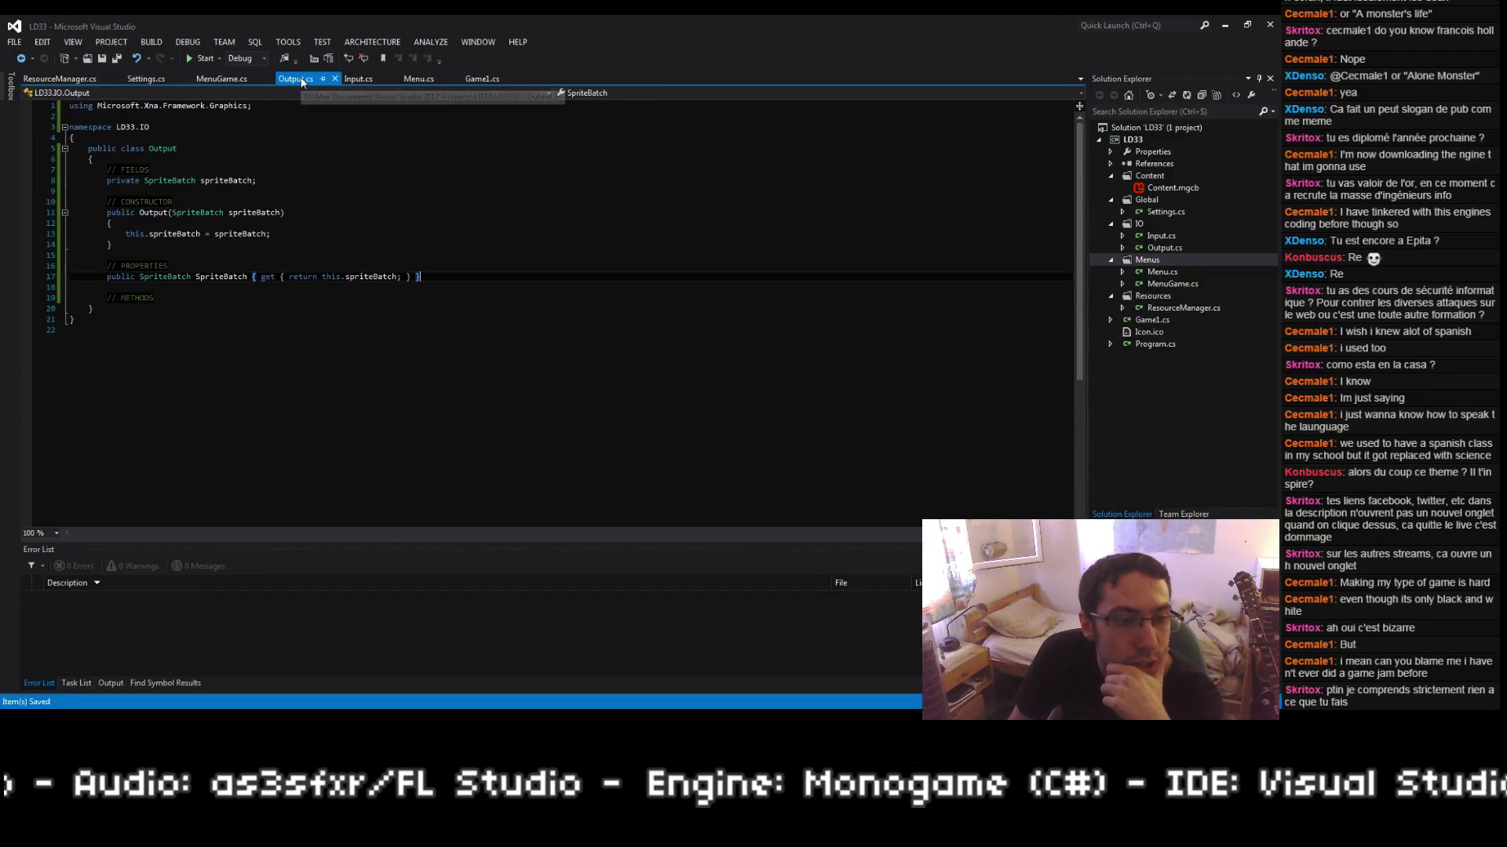
pyautogui.click(353, 81)
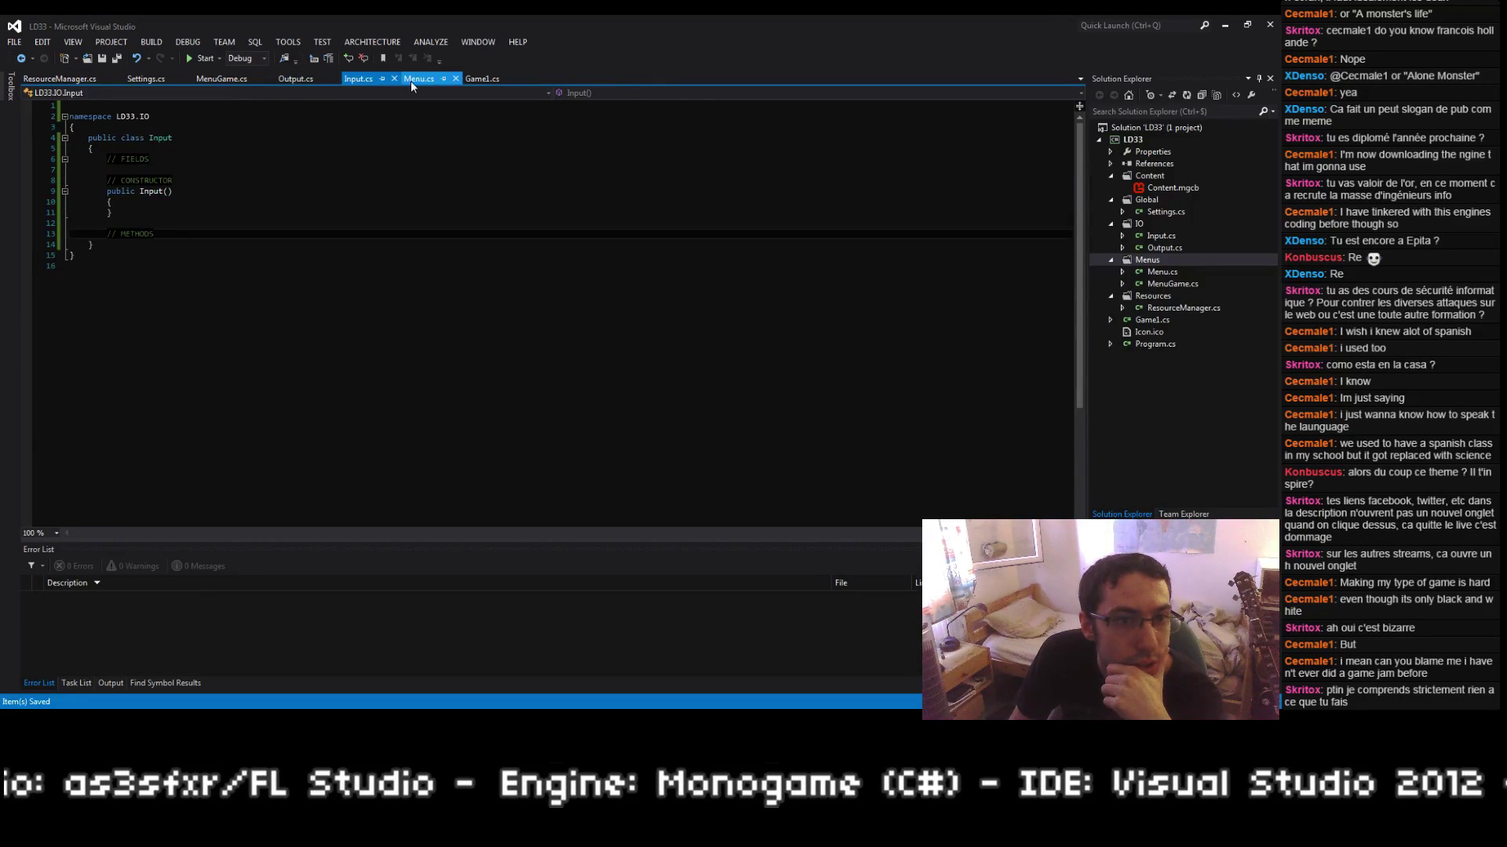
pyautogui.click(413, 81)
pyautogui.click(473, 82)
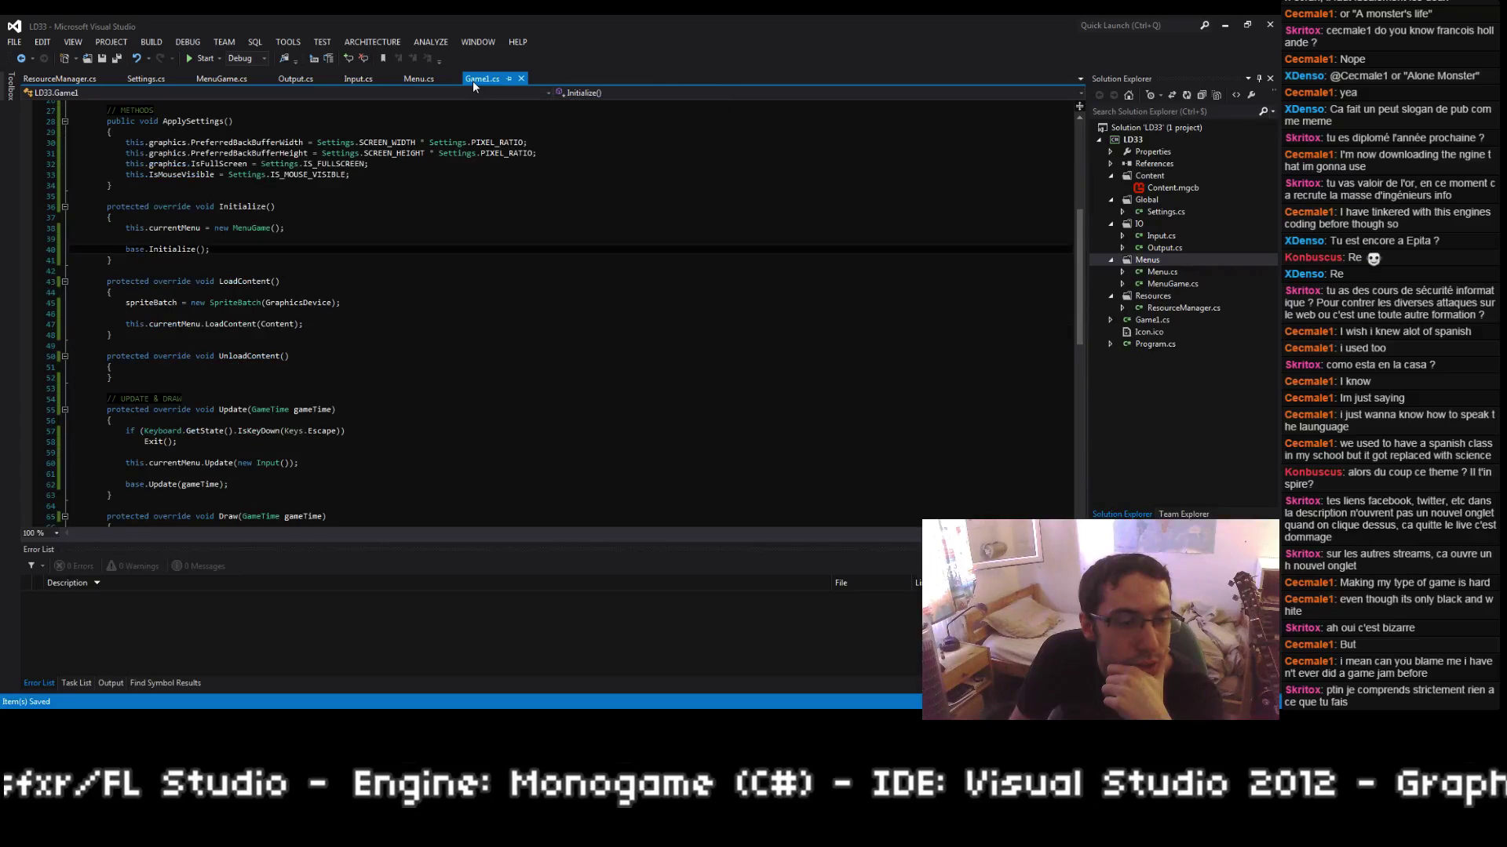
# Step: Collapse the ApplySettings method, the constructor, and the Initialize, LoadContent and UnloadContent methods in Game1.cs
pyautogui.scroll(2, 133, 236)
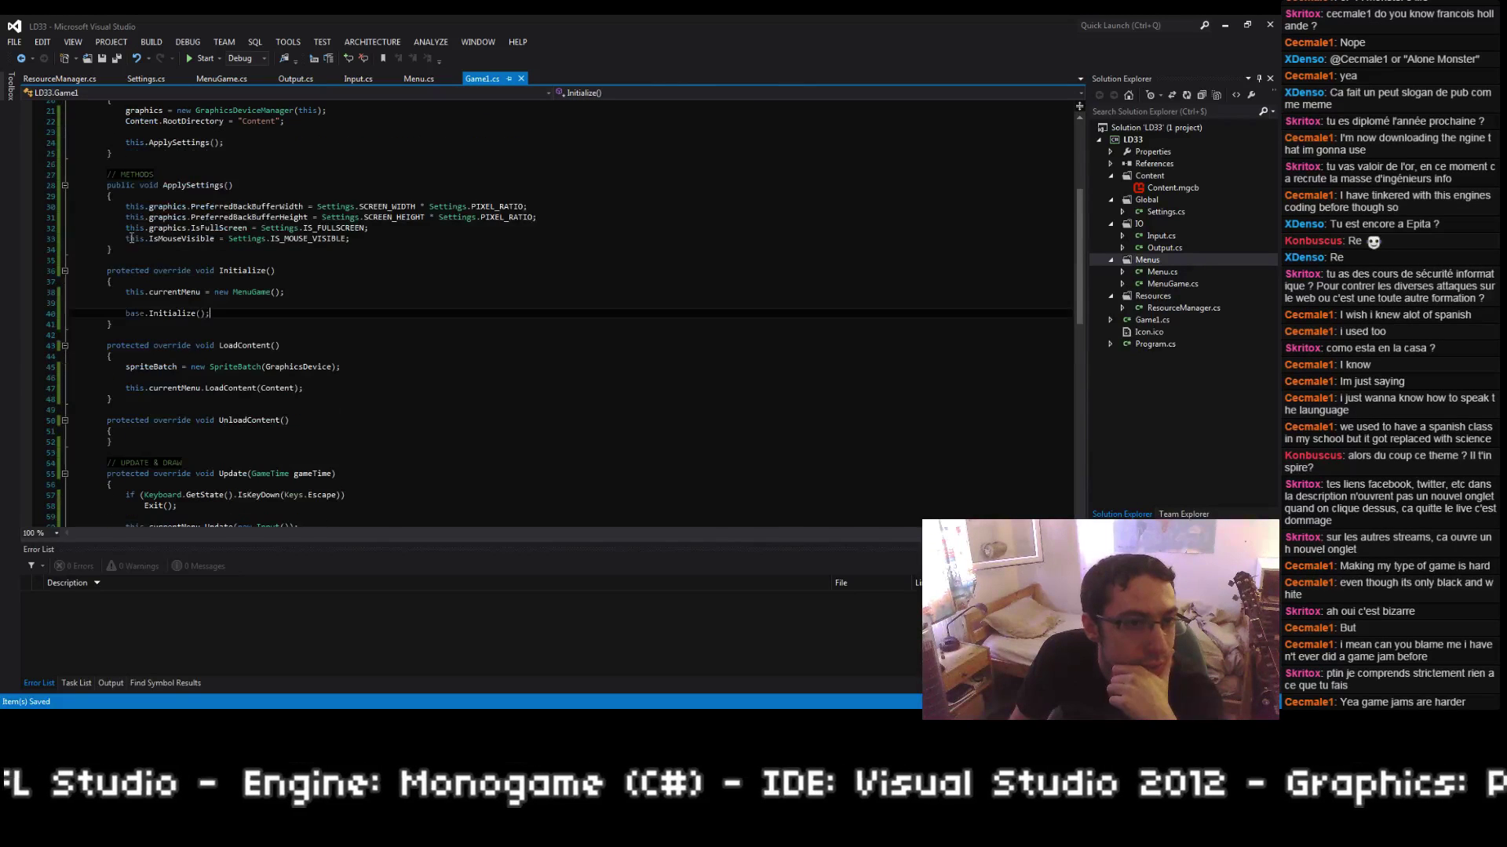
pyautogui.click(64, 185)
pyautogui.scroll(4, 61, 212)
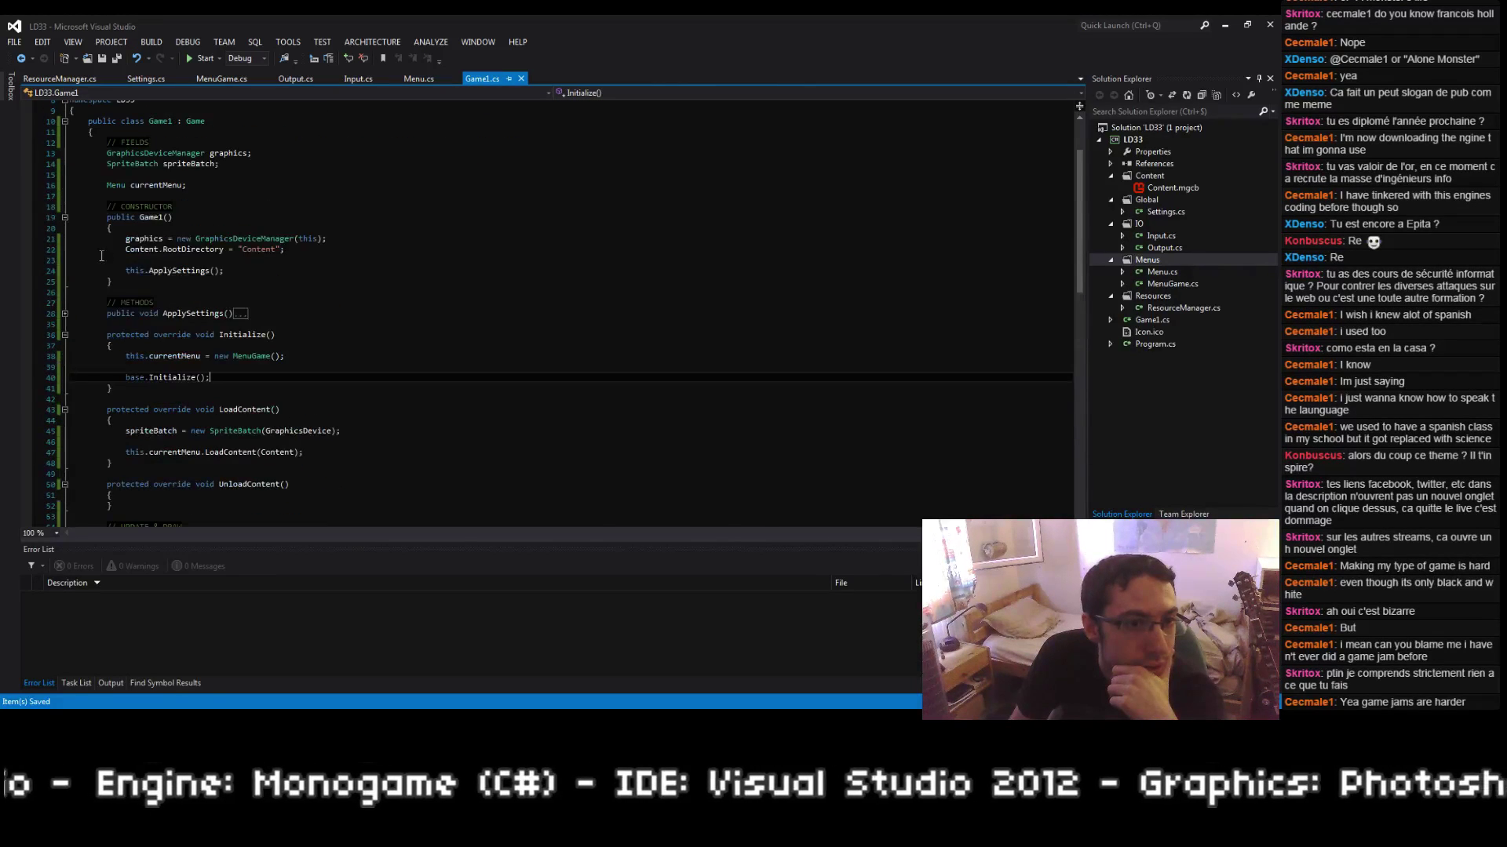
pyautogui.click(65, 217)
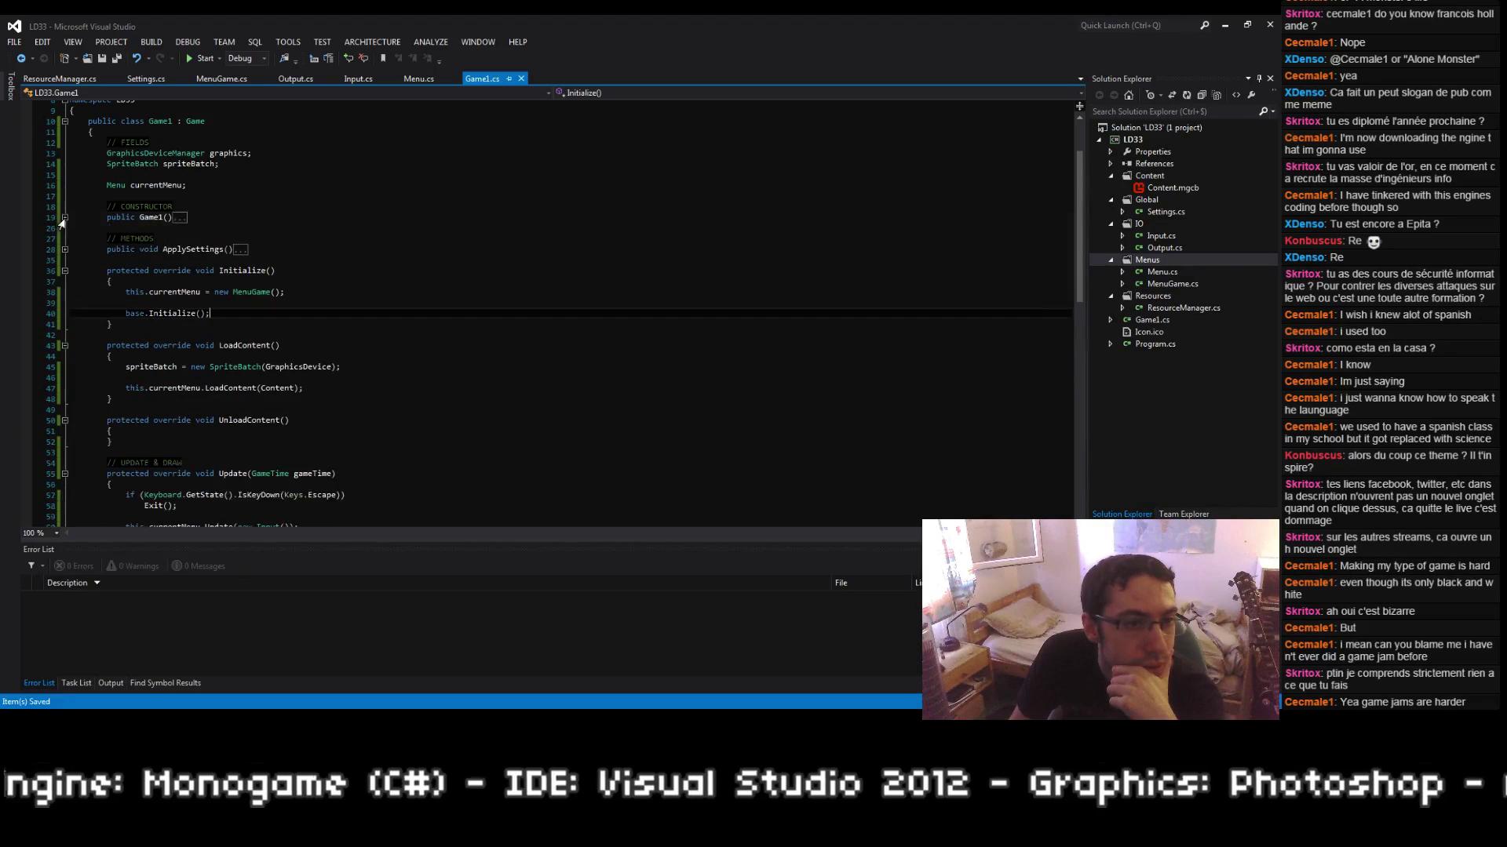
pyautogui.click(64, 270)
pyautogui.click(64, 292)
pyautogui.click(64, 314)
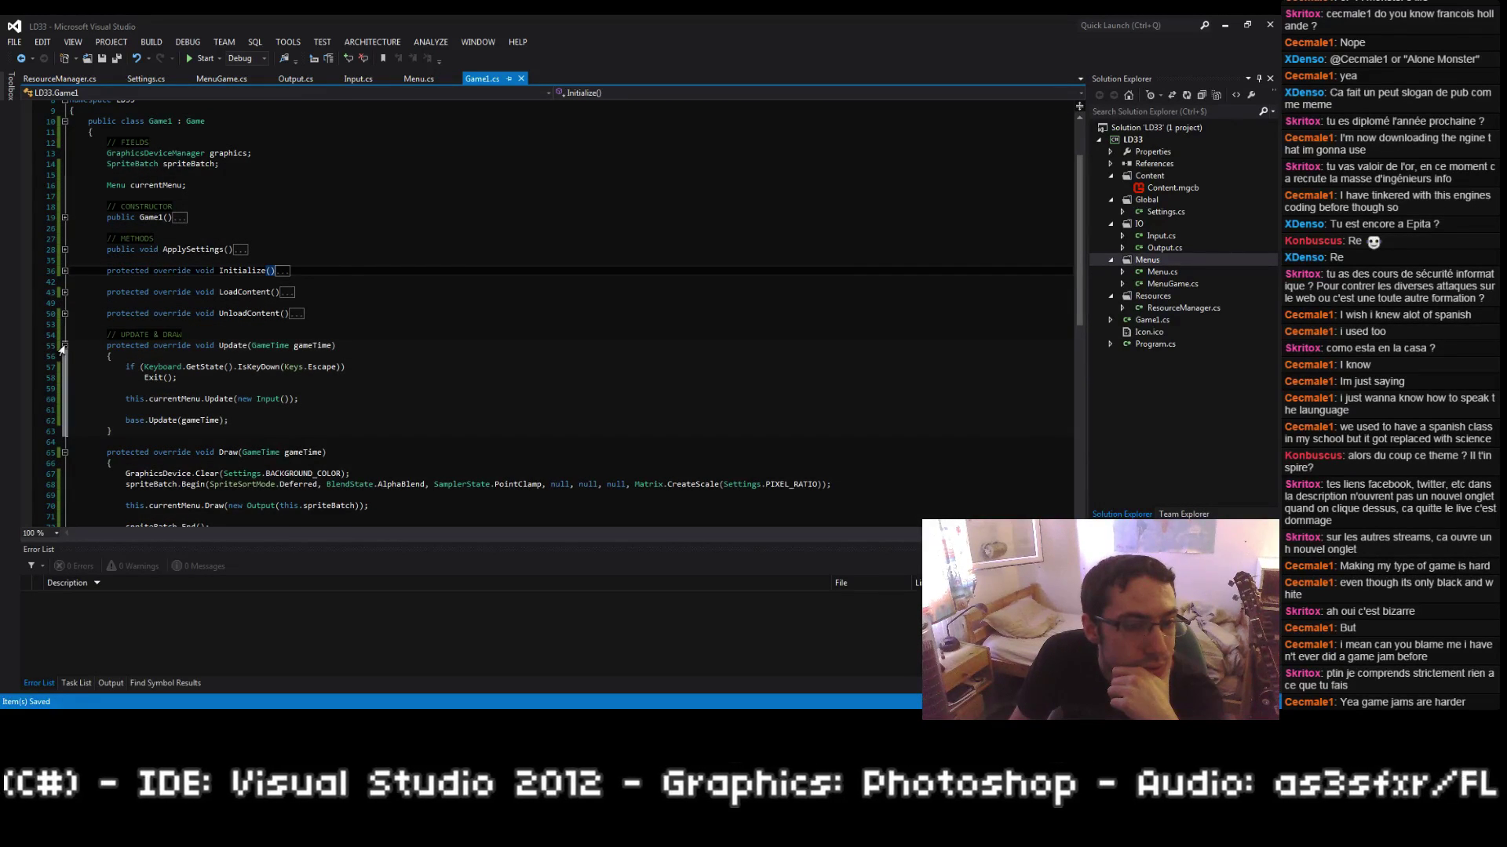
# Step: Go to the end of the this.currentMenu.Update(new Input()) line in Game1's Update method
pyautogui.scroll(-1, 157, 353)
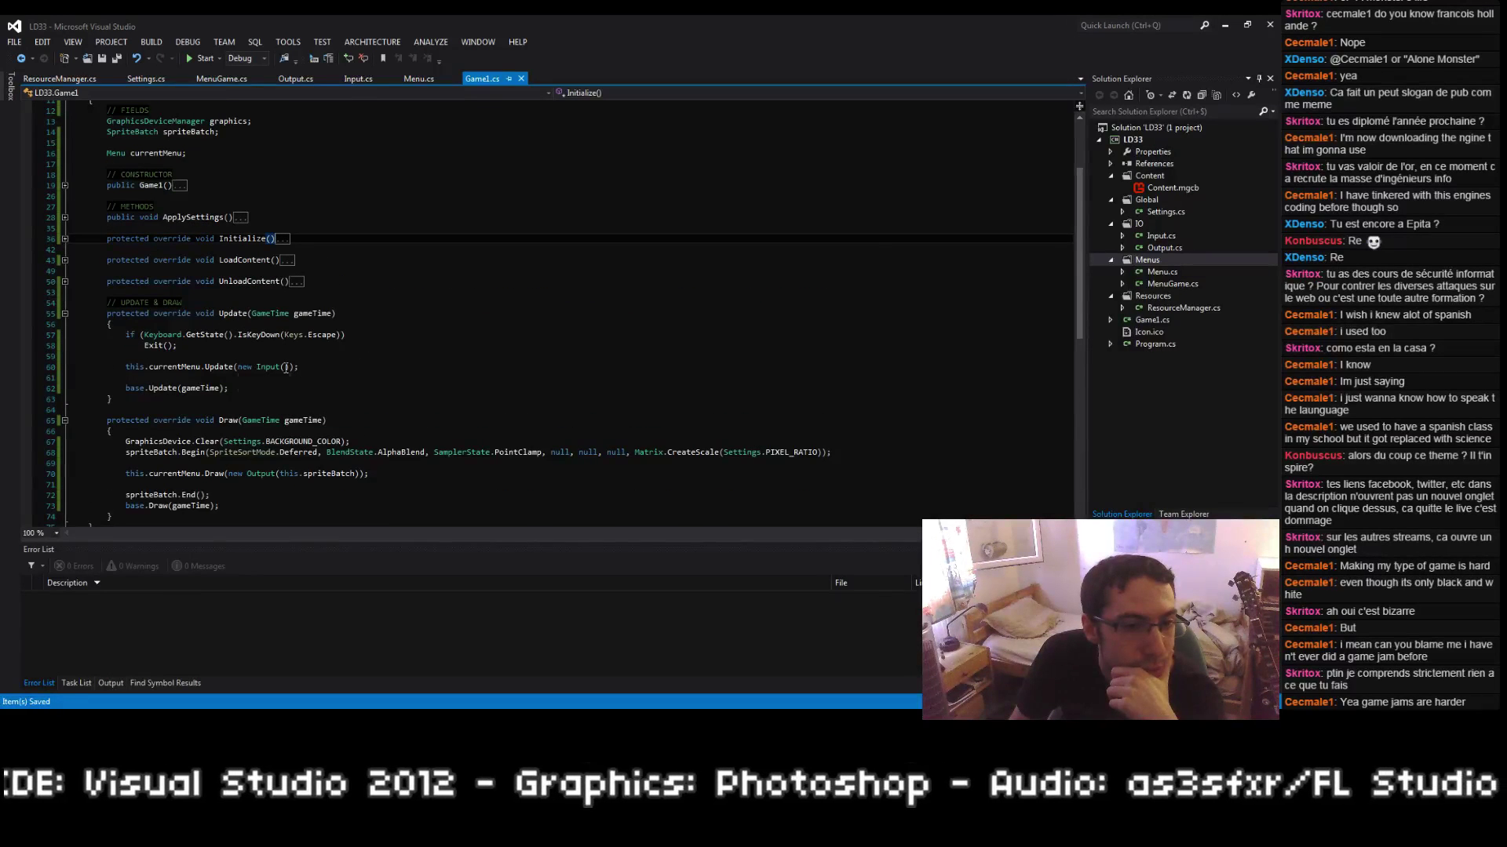
pyautogui.click(286, 366)
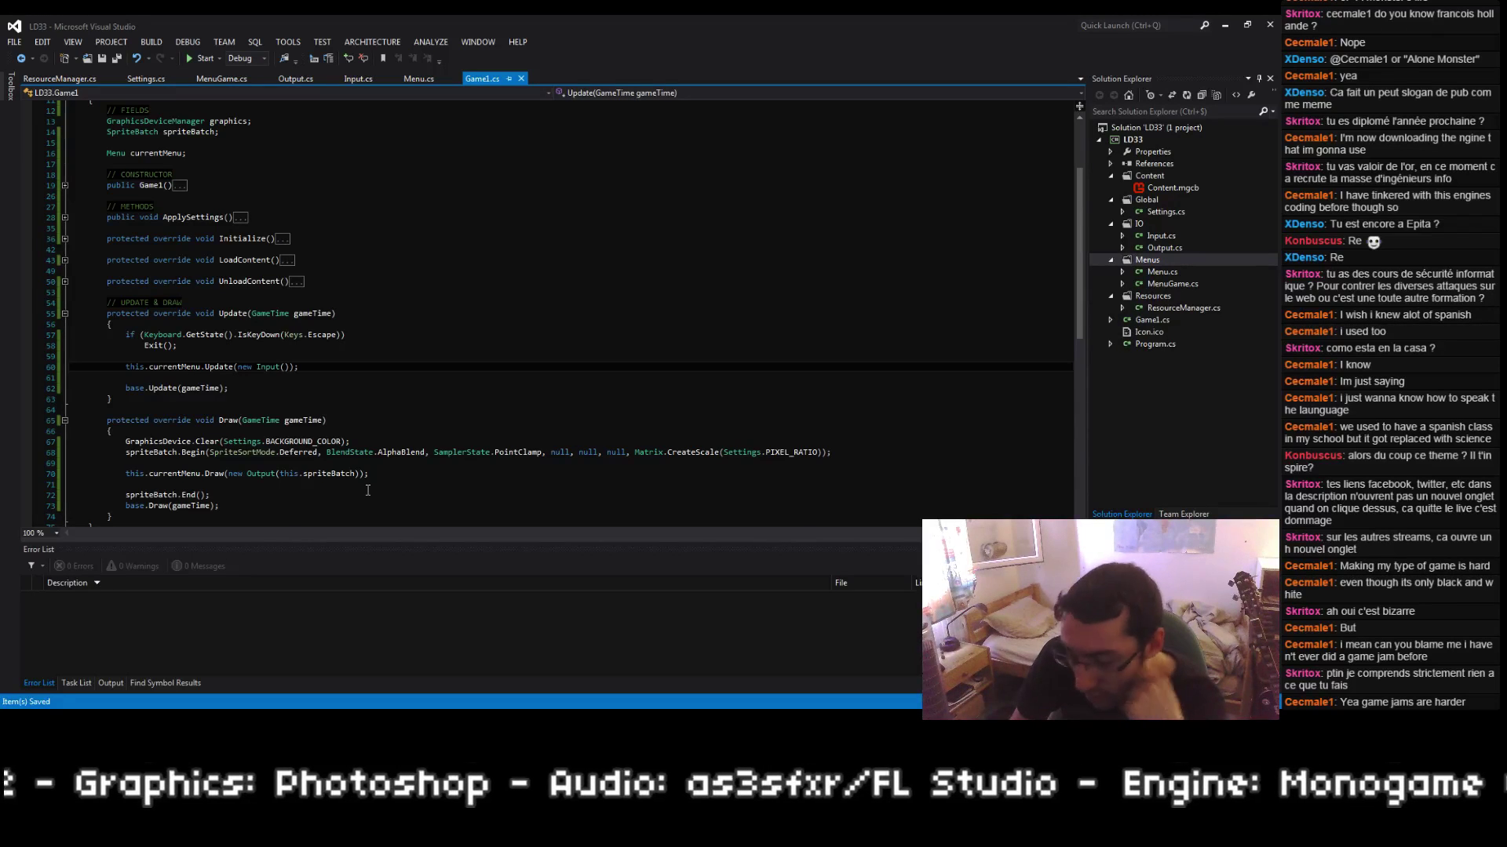
pyautogui.click(323, 370)
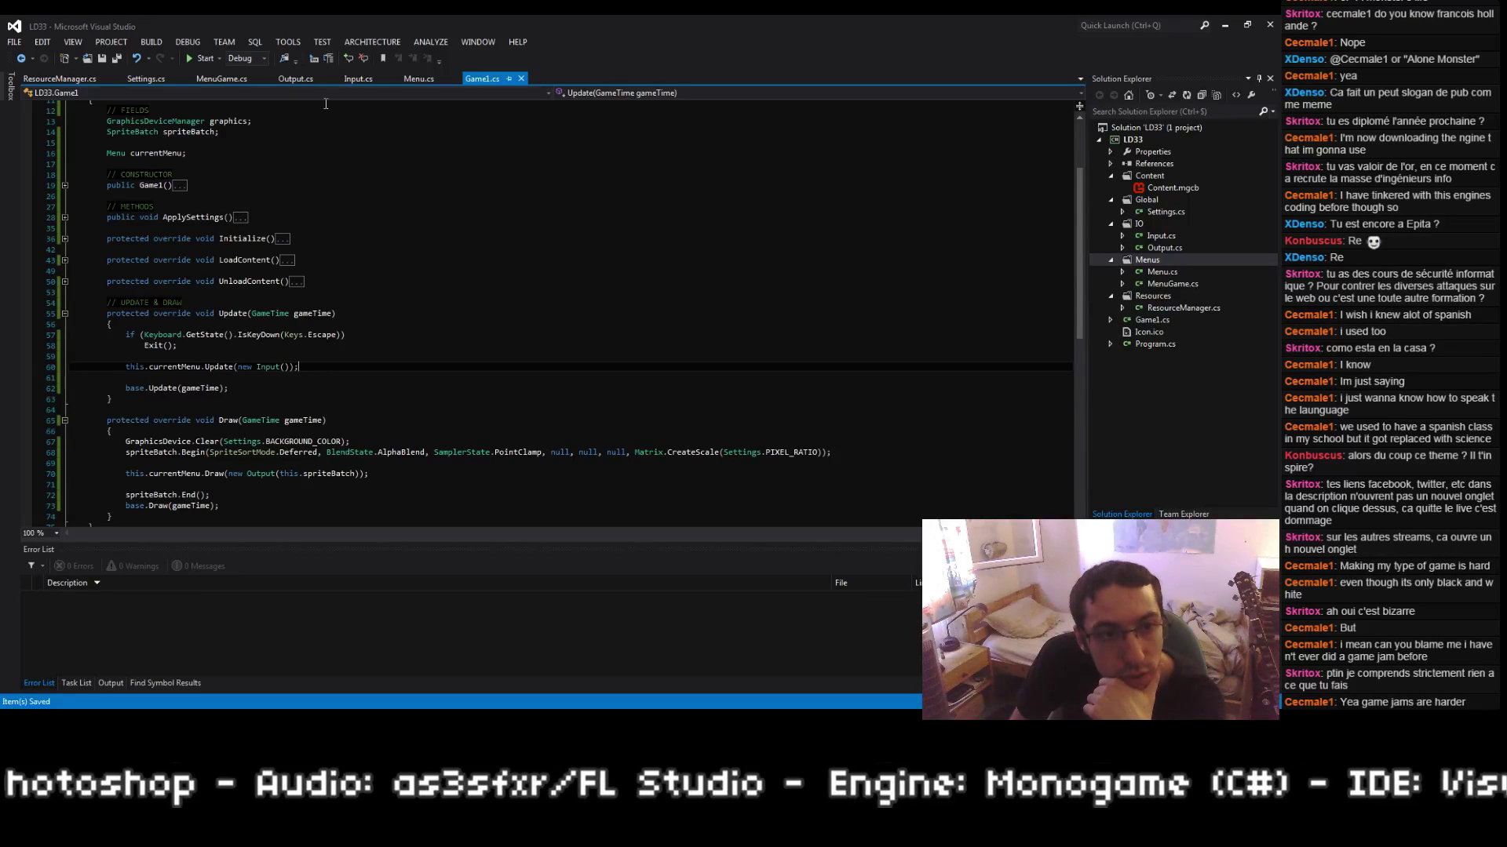
# Step: Add a new folder named GameEngine to the LD33 project
pyautogui.click(628, 228)
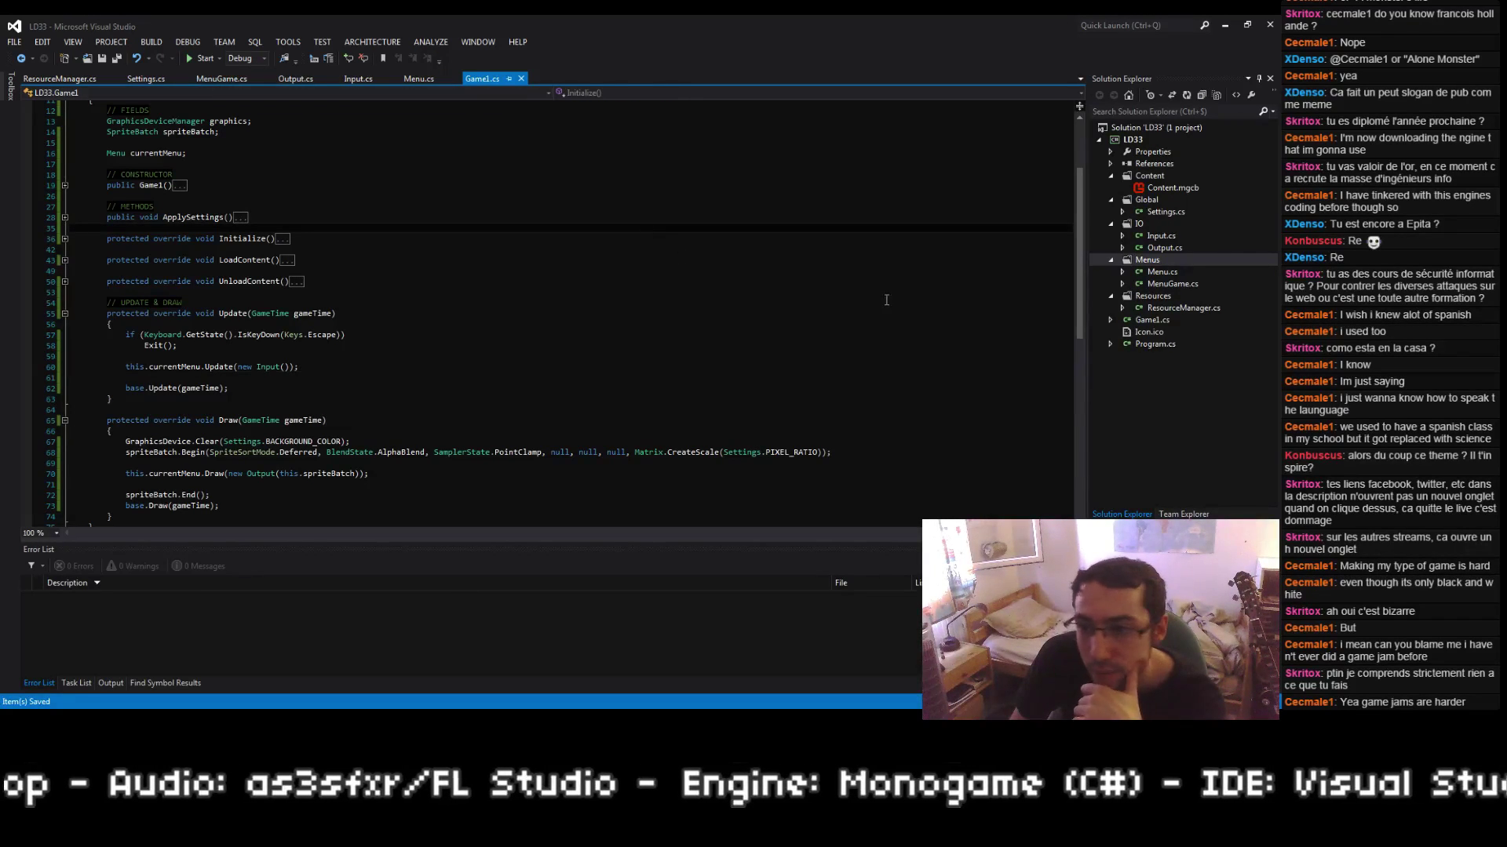
pyautogui.rightClick(1134, 139)
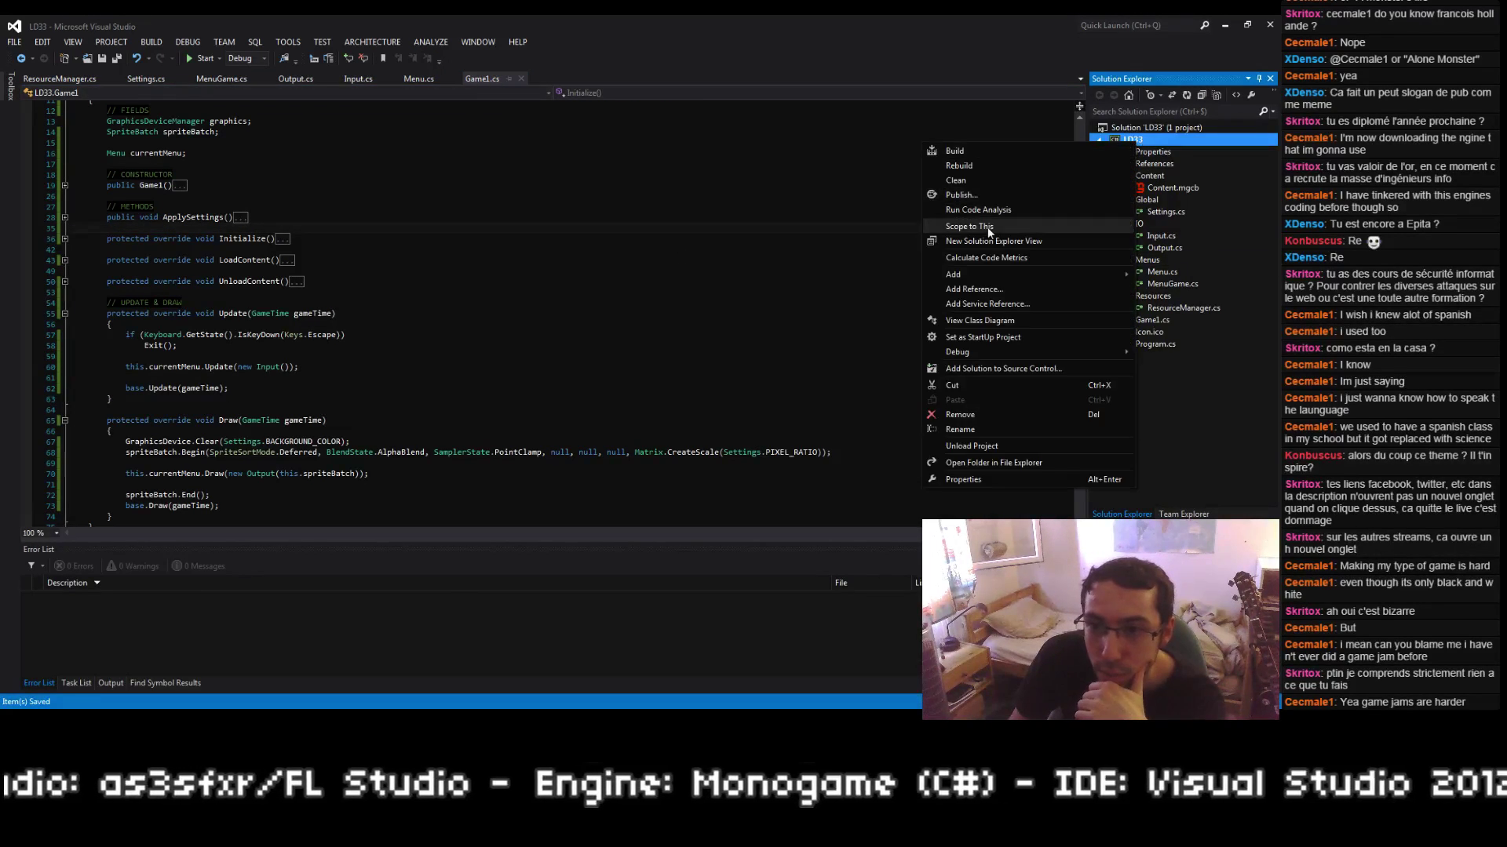
pyautogui.moveTo(988, 275)
pyautogui.click(788, 306)
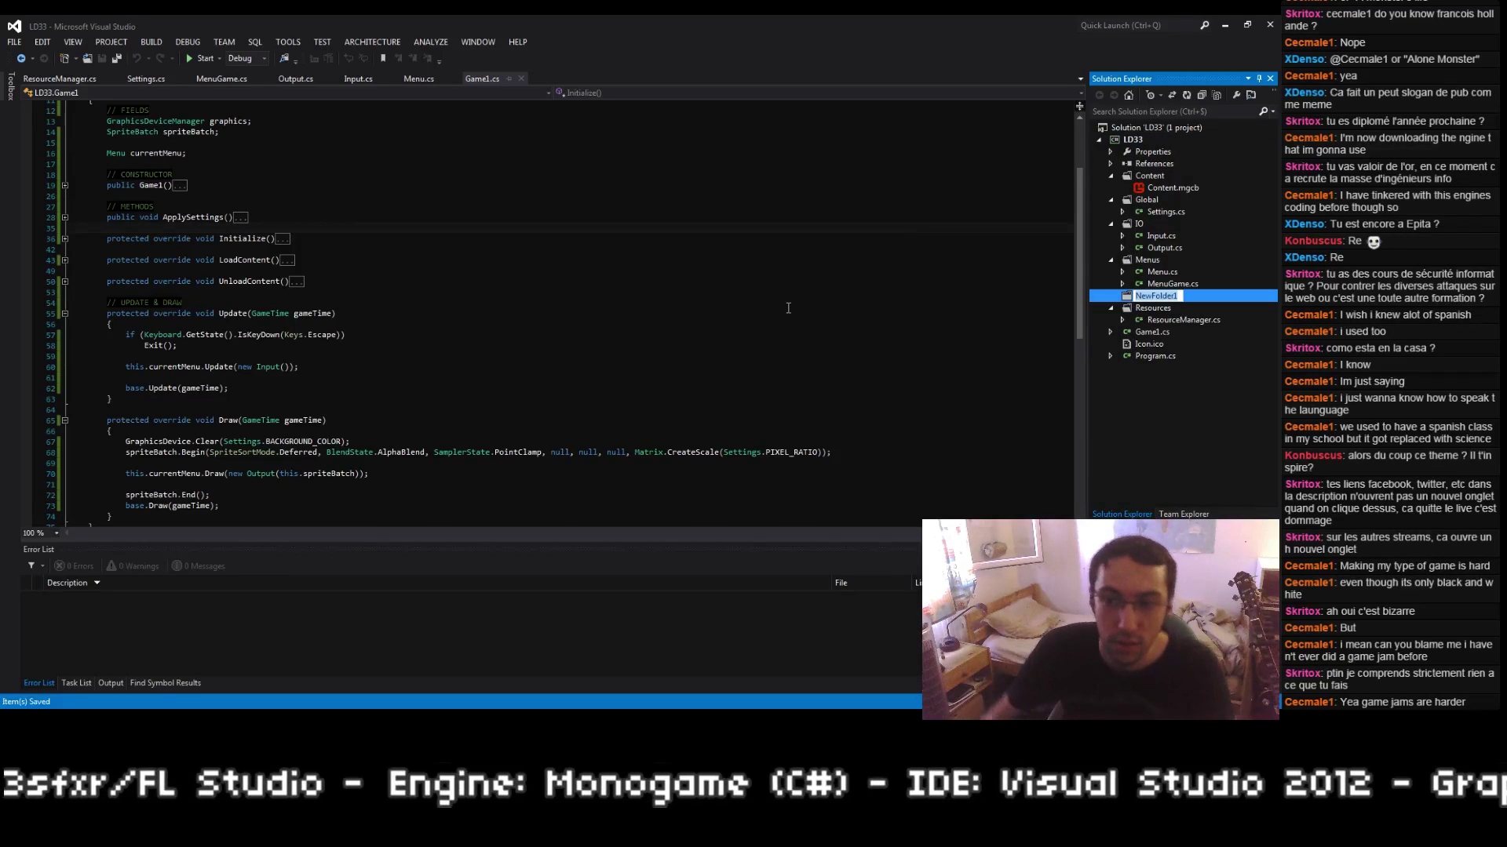
pyautogui.write('GameEngine')
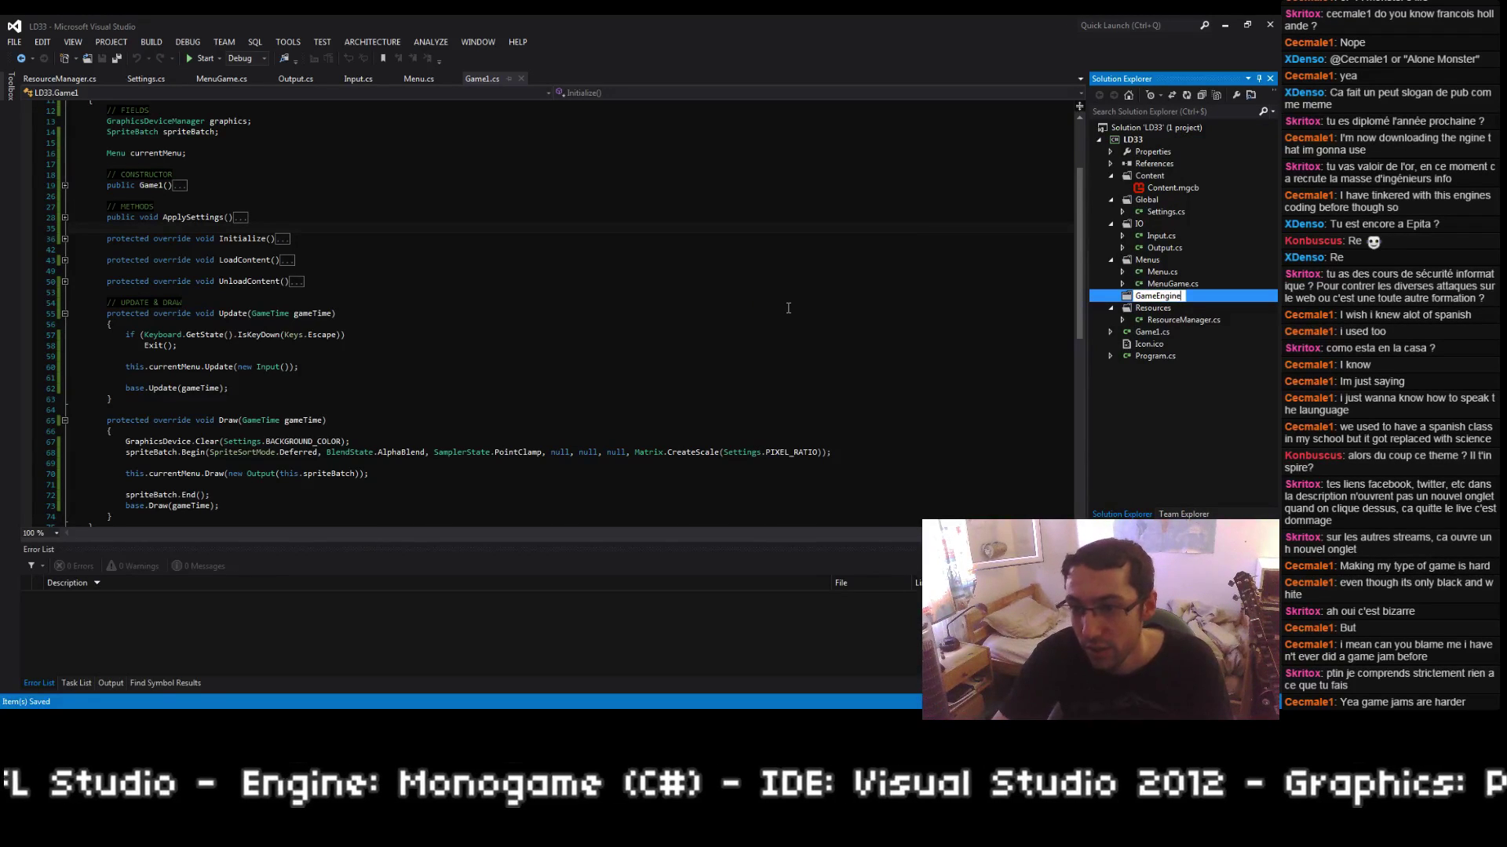
pyautogui.press('Return')
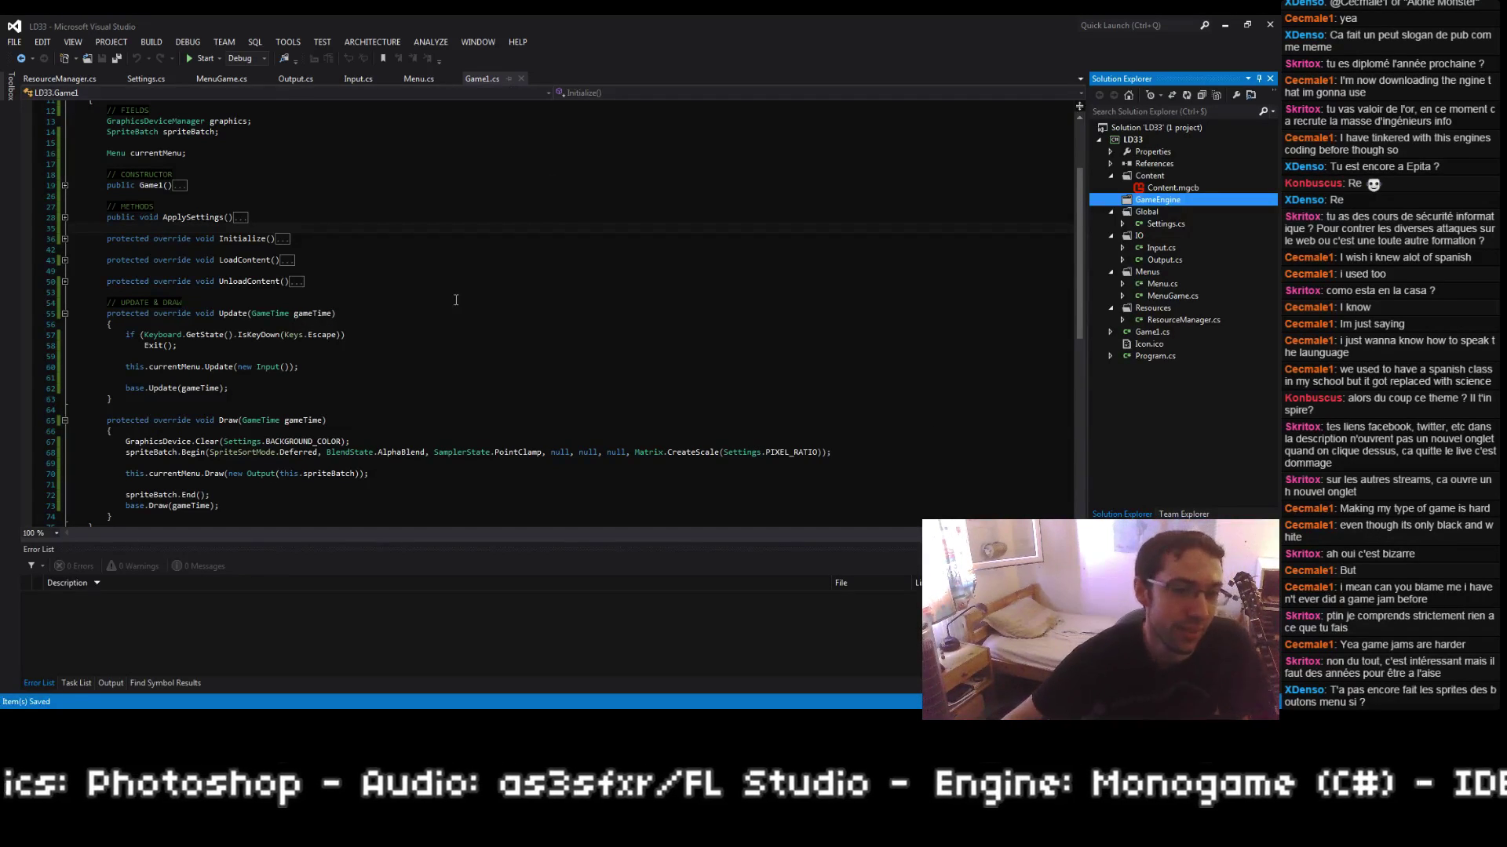
# Step: Remove the blank lines separating the collapsed Initialize, LoadContent and UnloadContent methods in Game1.cs and save the file
pyautogui.click(274, 238)
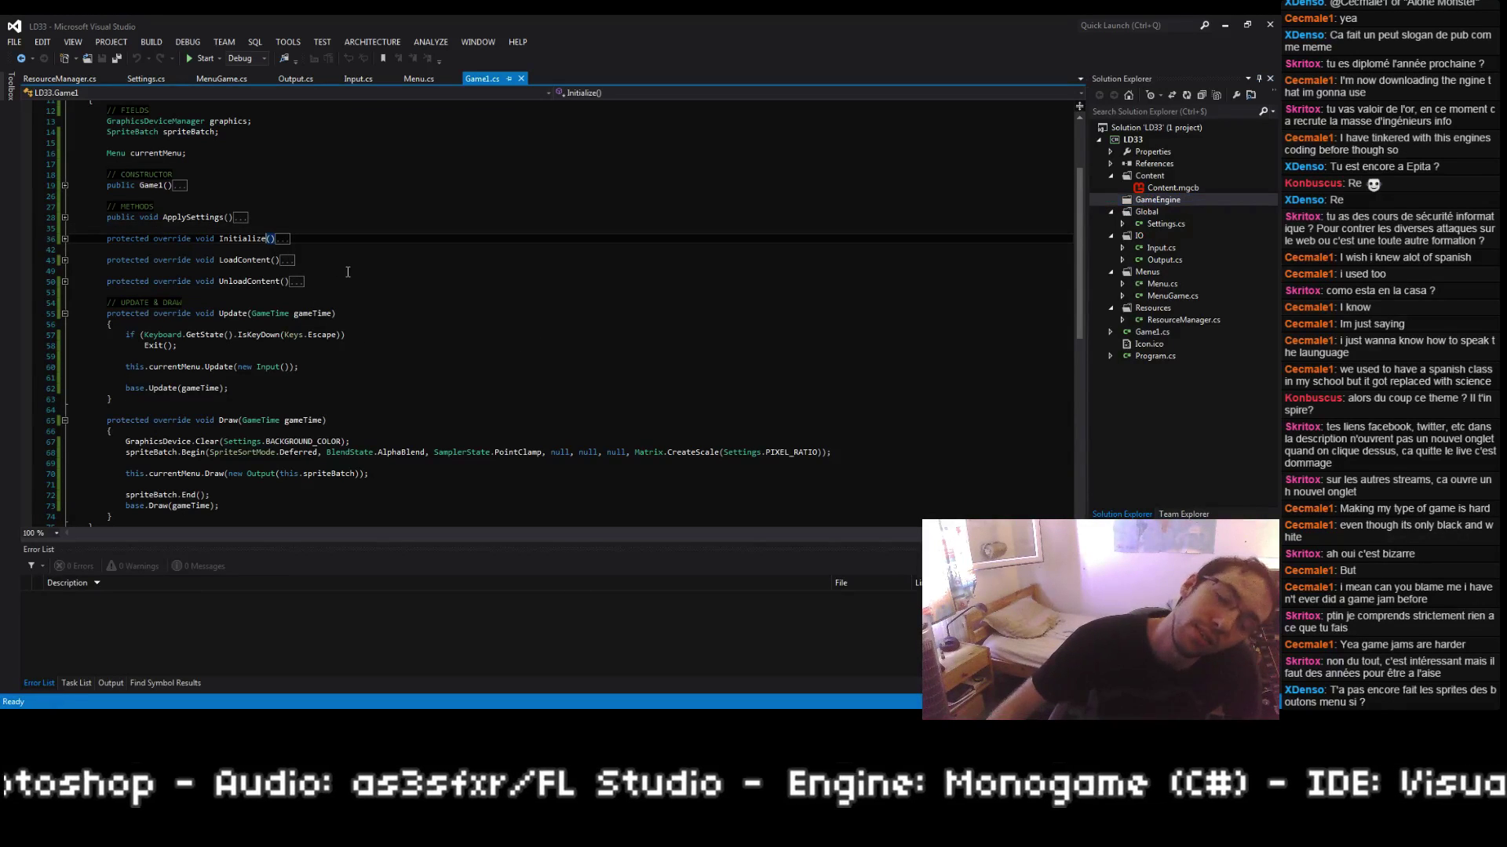
pyautogui.press('Down')
pyautogui.press('Delete')
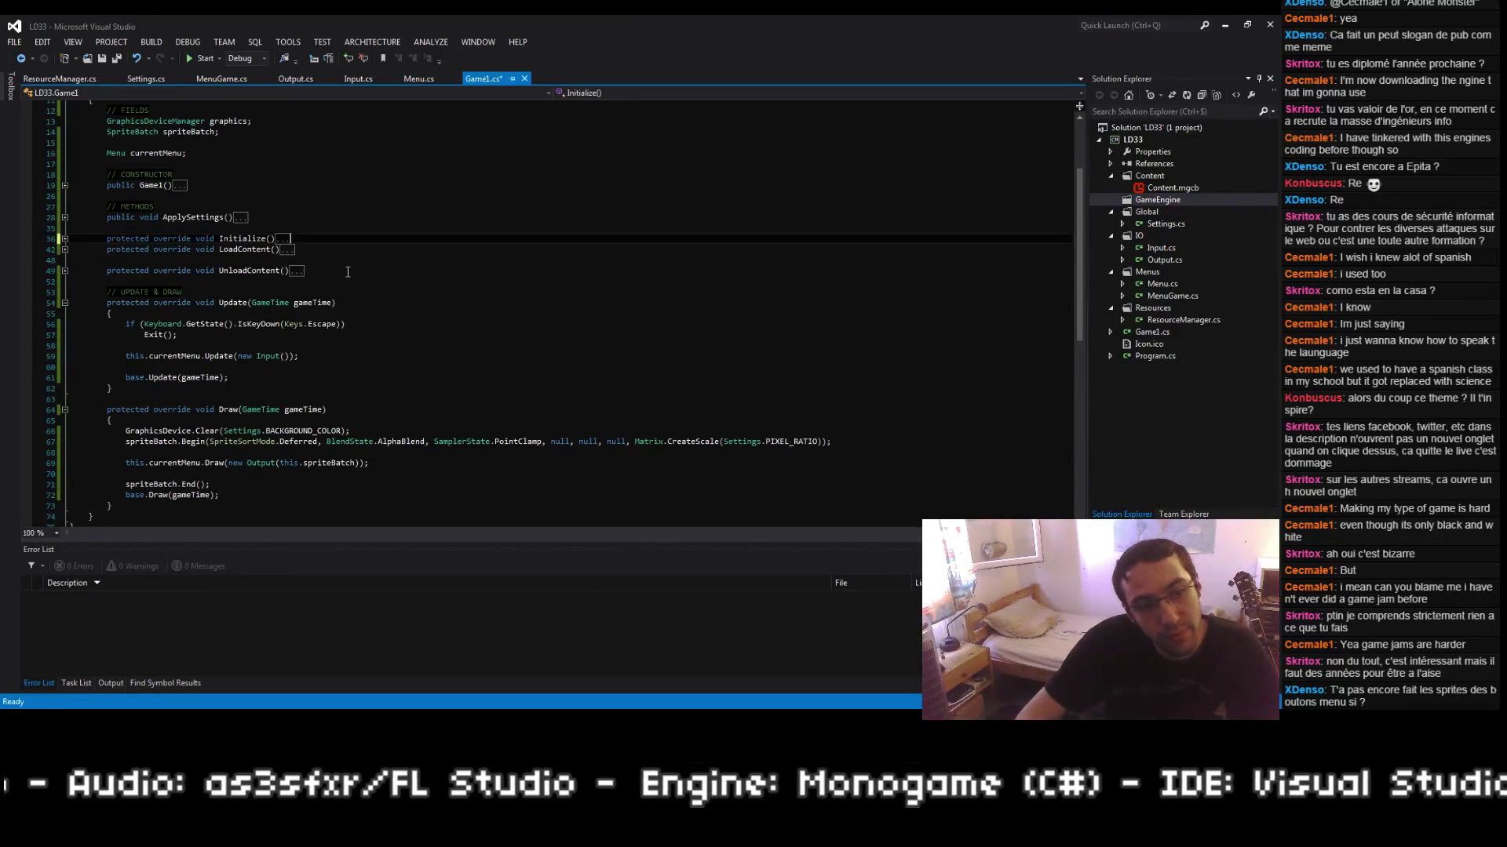
pyautogui.press('Down')
pyautogui.press('Delete')
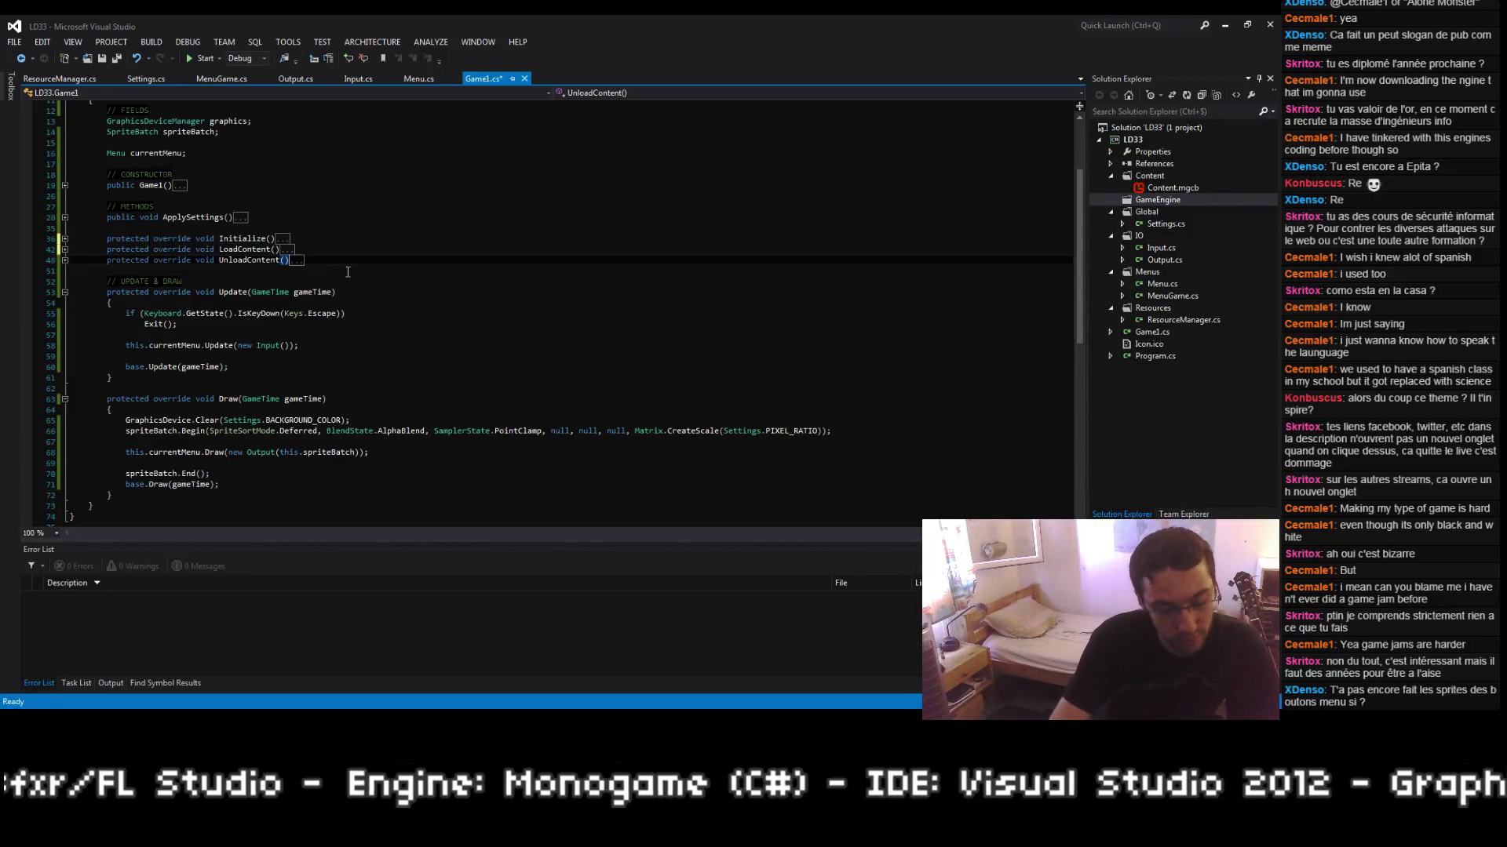
pyautogui.hotkey('ctrl', 's')
# Step: Check the using directives in Game1.cs, MenuGame.cs, Settings.cs, ResourceManager.cs, Input.cs and Menu.cs, ending on a saved Game1.cs
pyautogui.scroll(4, 348, 271)
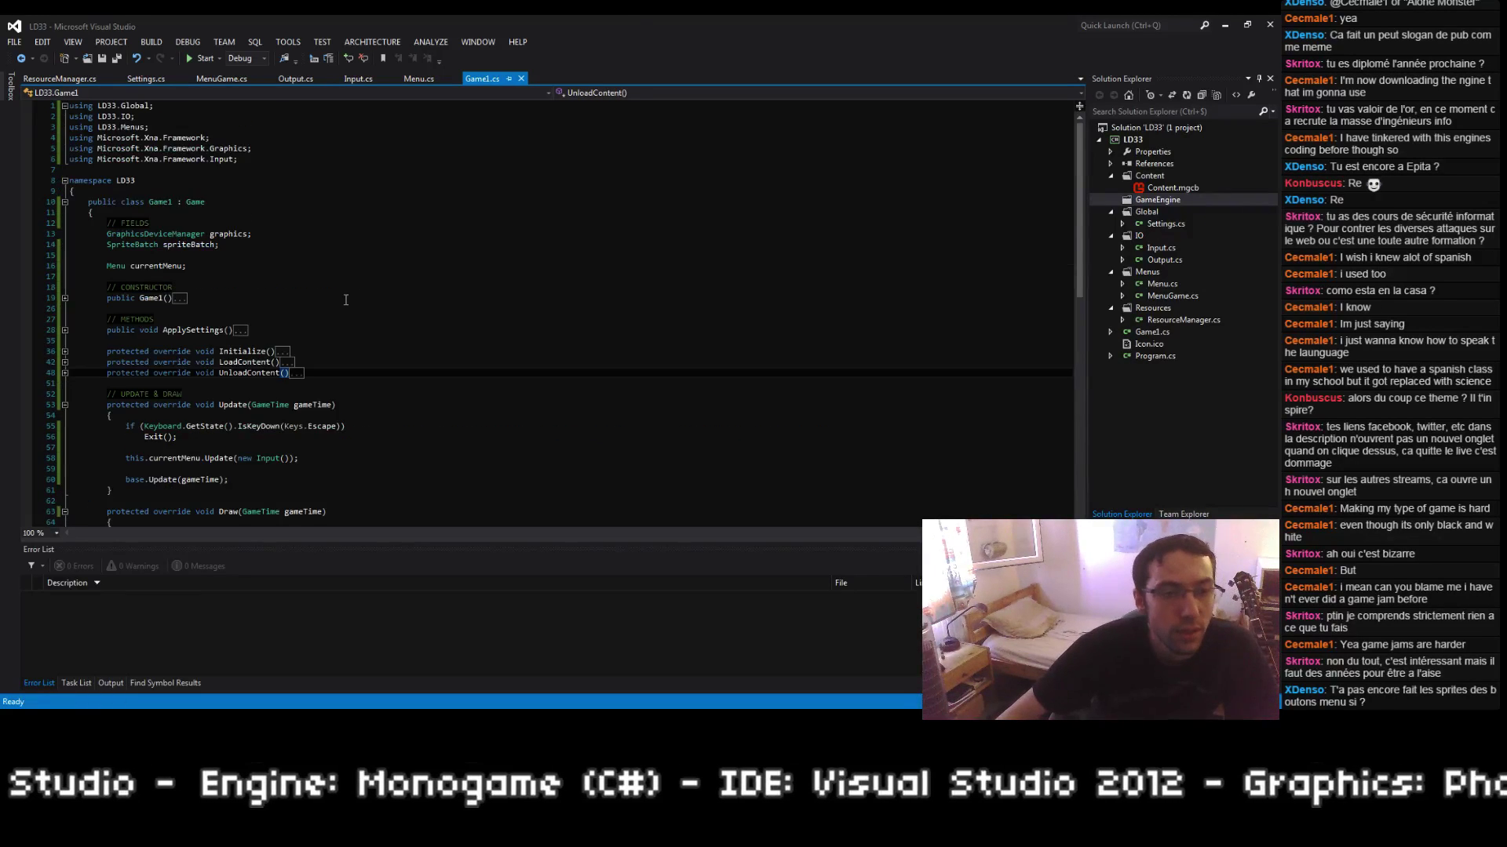
pyautogui.scroll(-12, 348, 272)
pyautogui.scroll(12, 348, 271)
pyautogui.rightClick(181, 138)
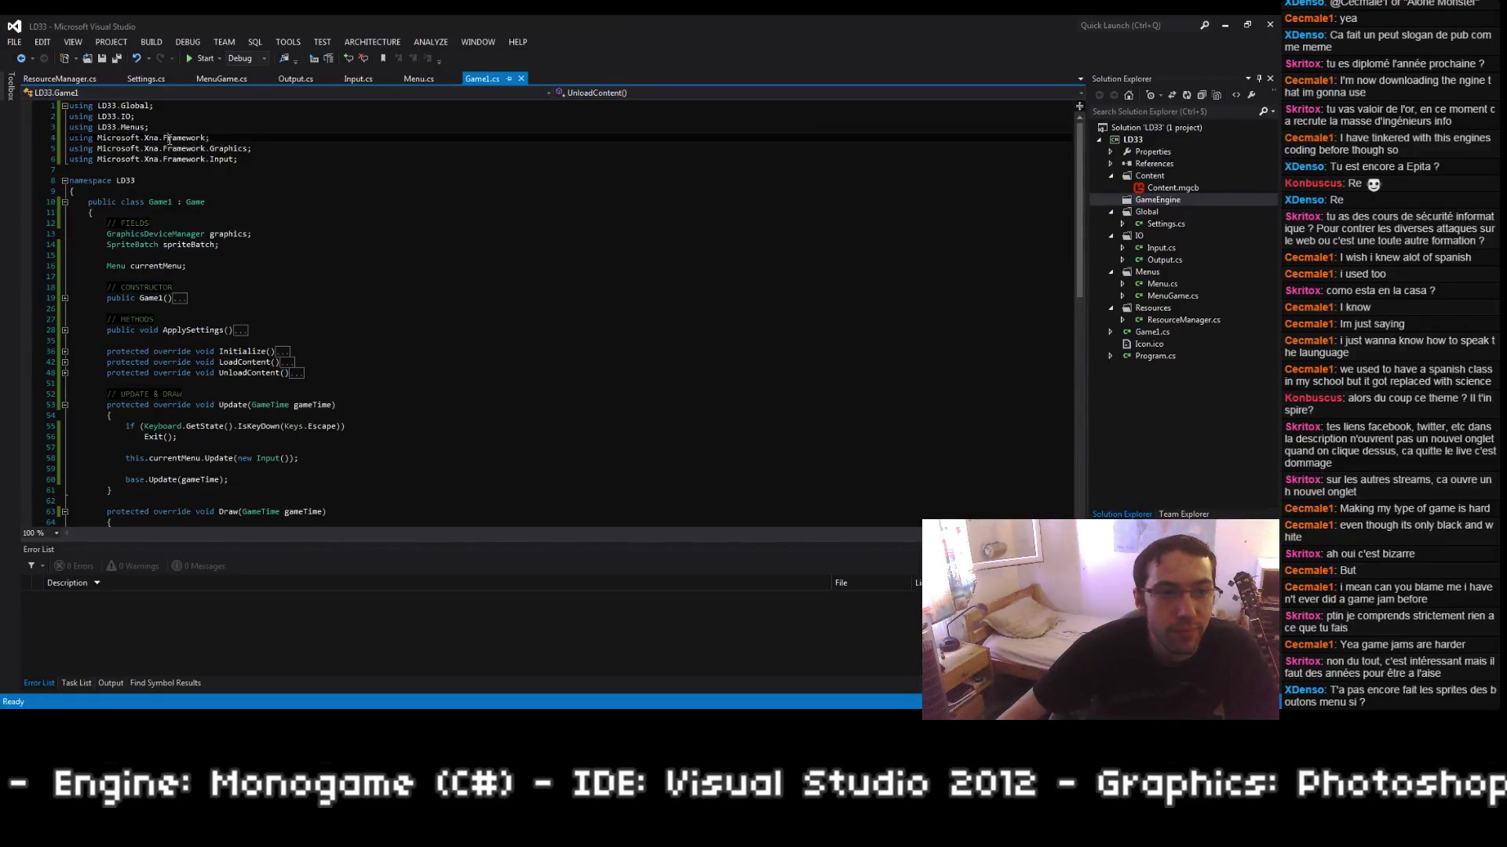
pyautogui.click(317, 106)
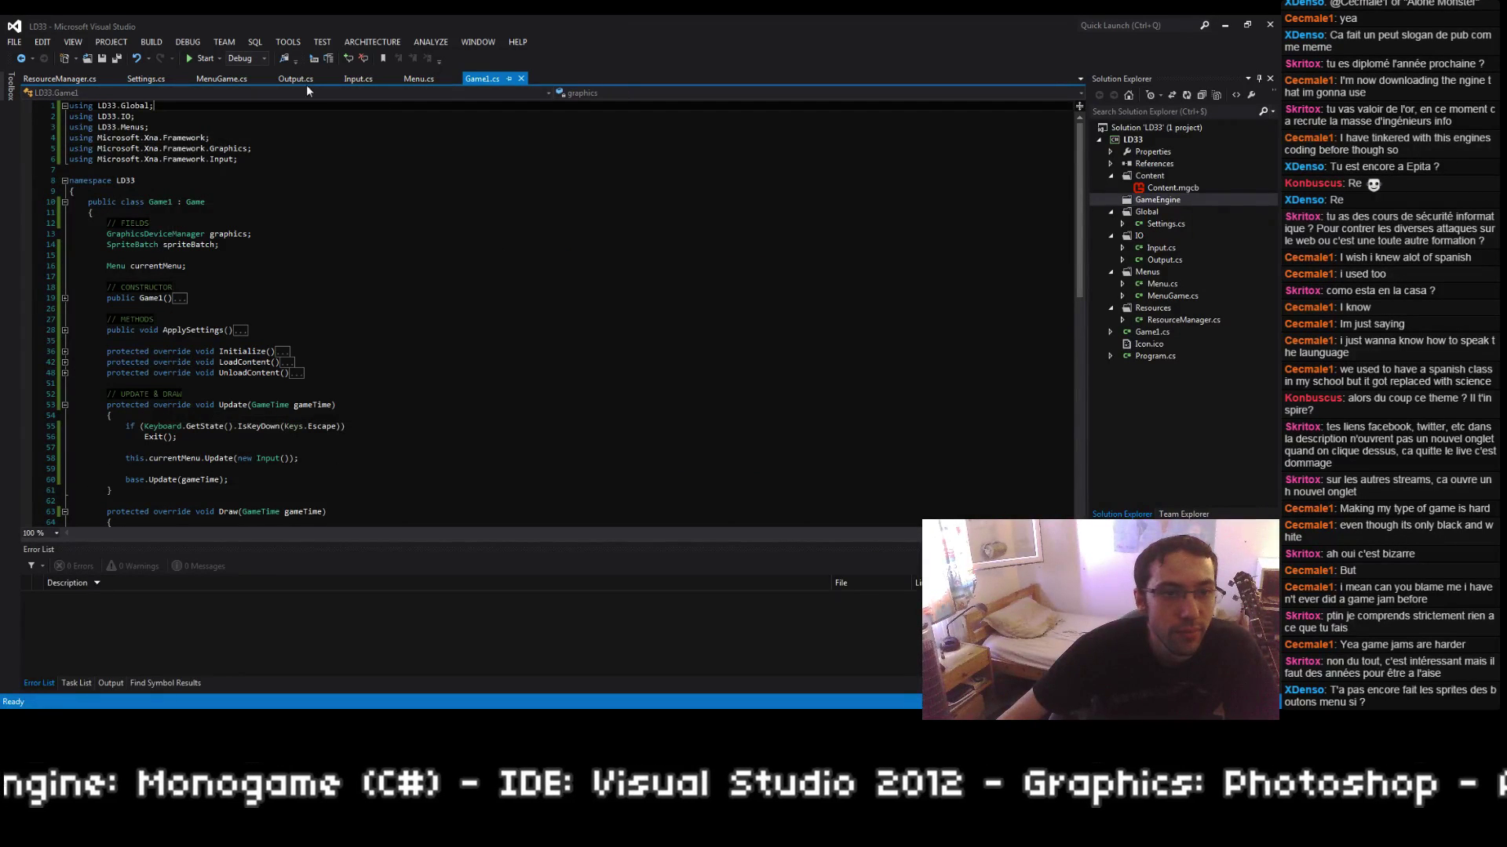
pyautogui.click(224, 79)
pyautogui.click(147, 78)
pyautogui.click(67, 78)
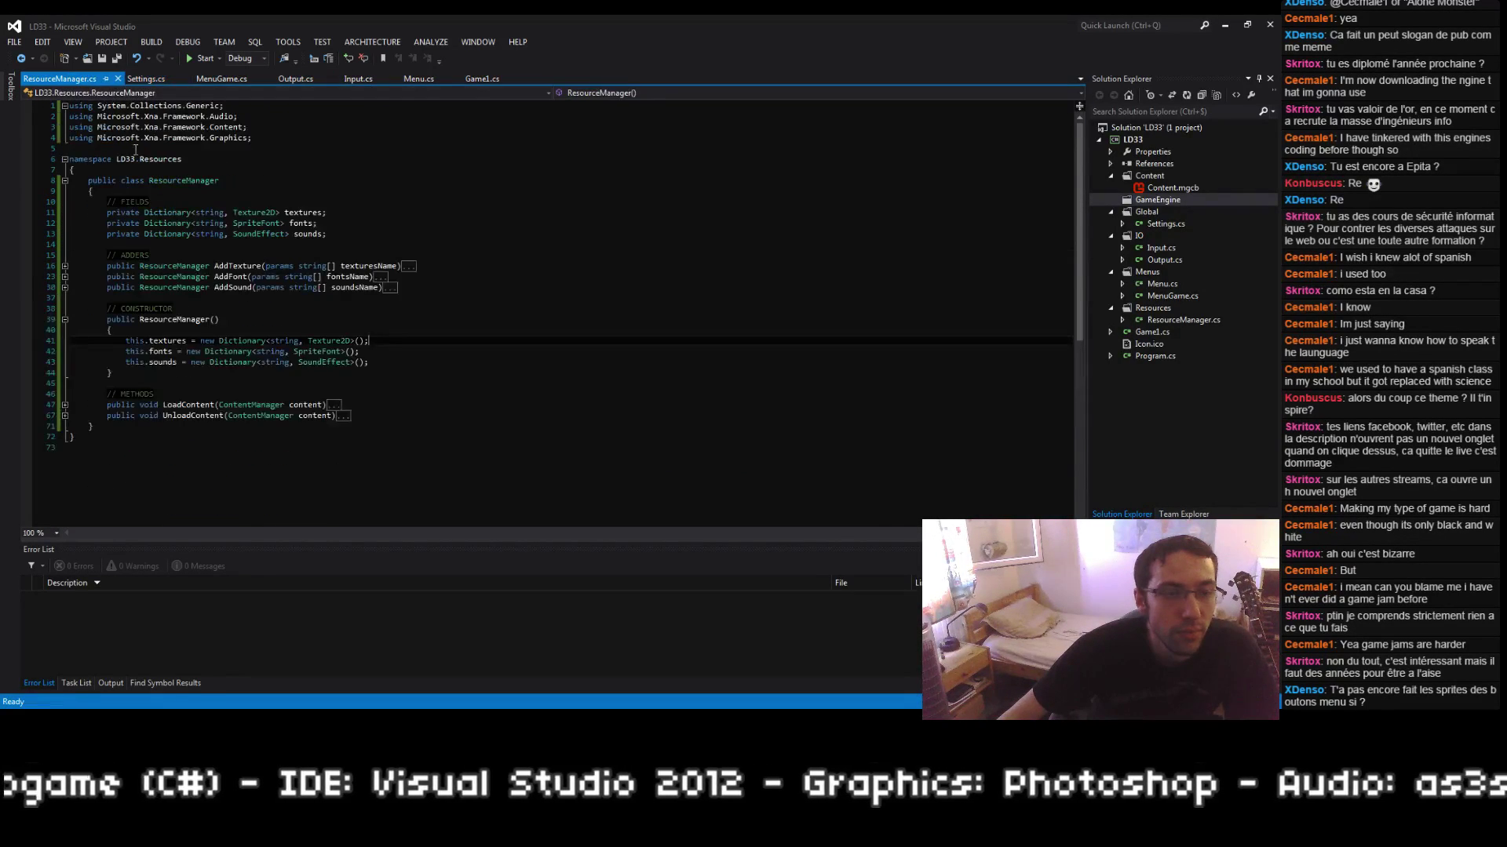
pyautogui.rightClick(165, 129)
pyautogui.moveTo(313, 149)
pyautogui.click(406, 151)
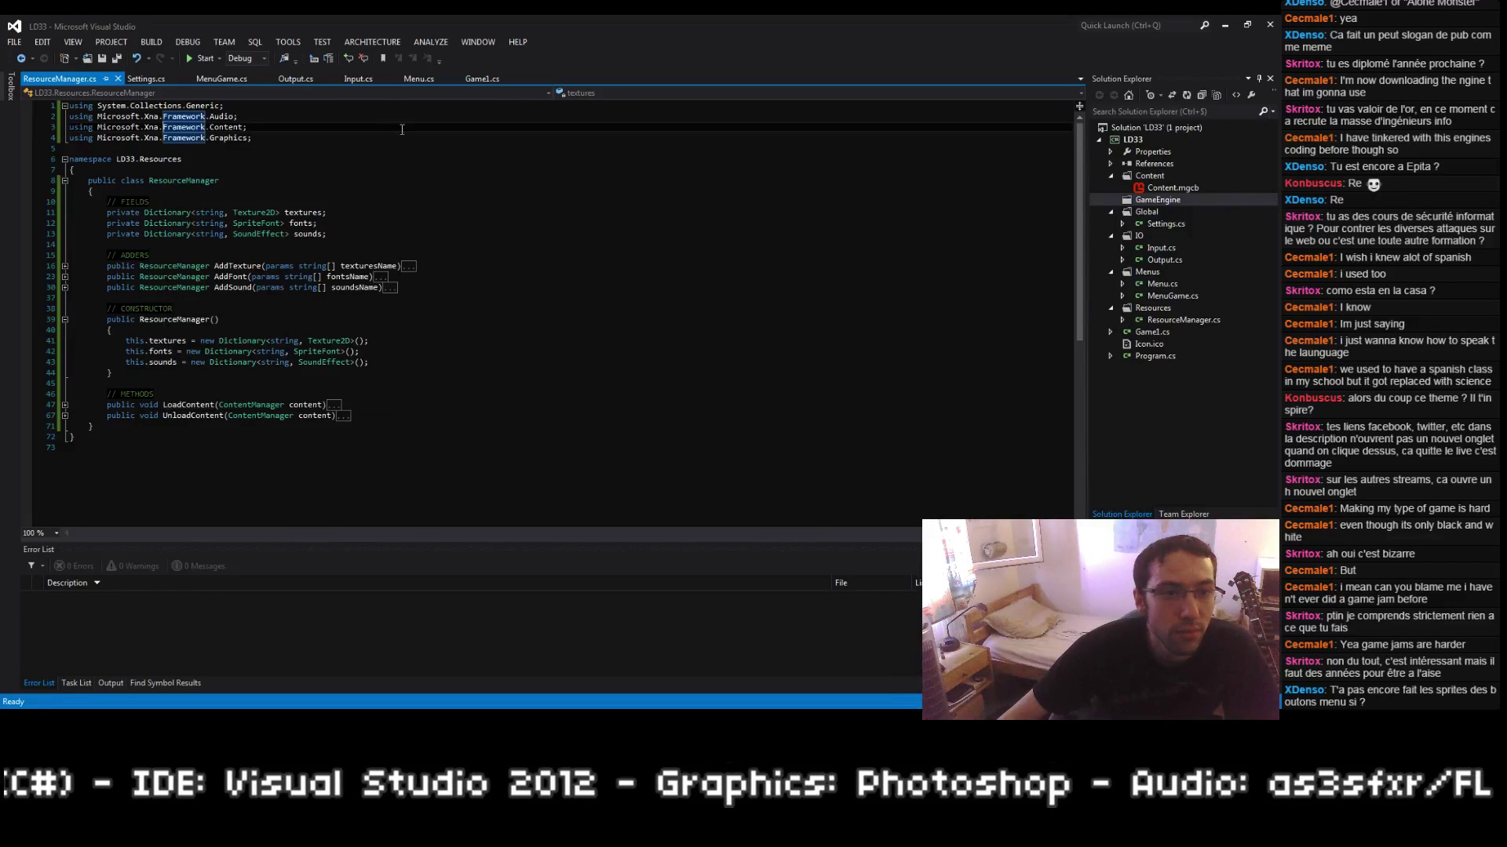
pyautogui.click(360, 79)
pyautogui.click(432, 80)
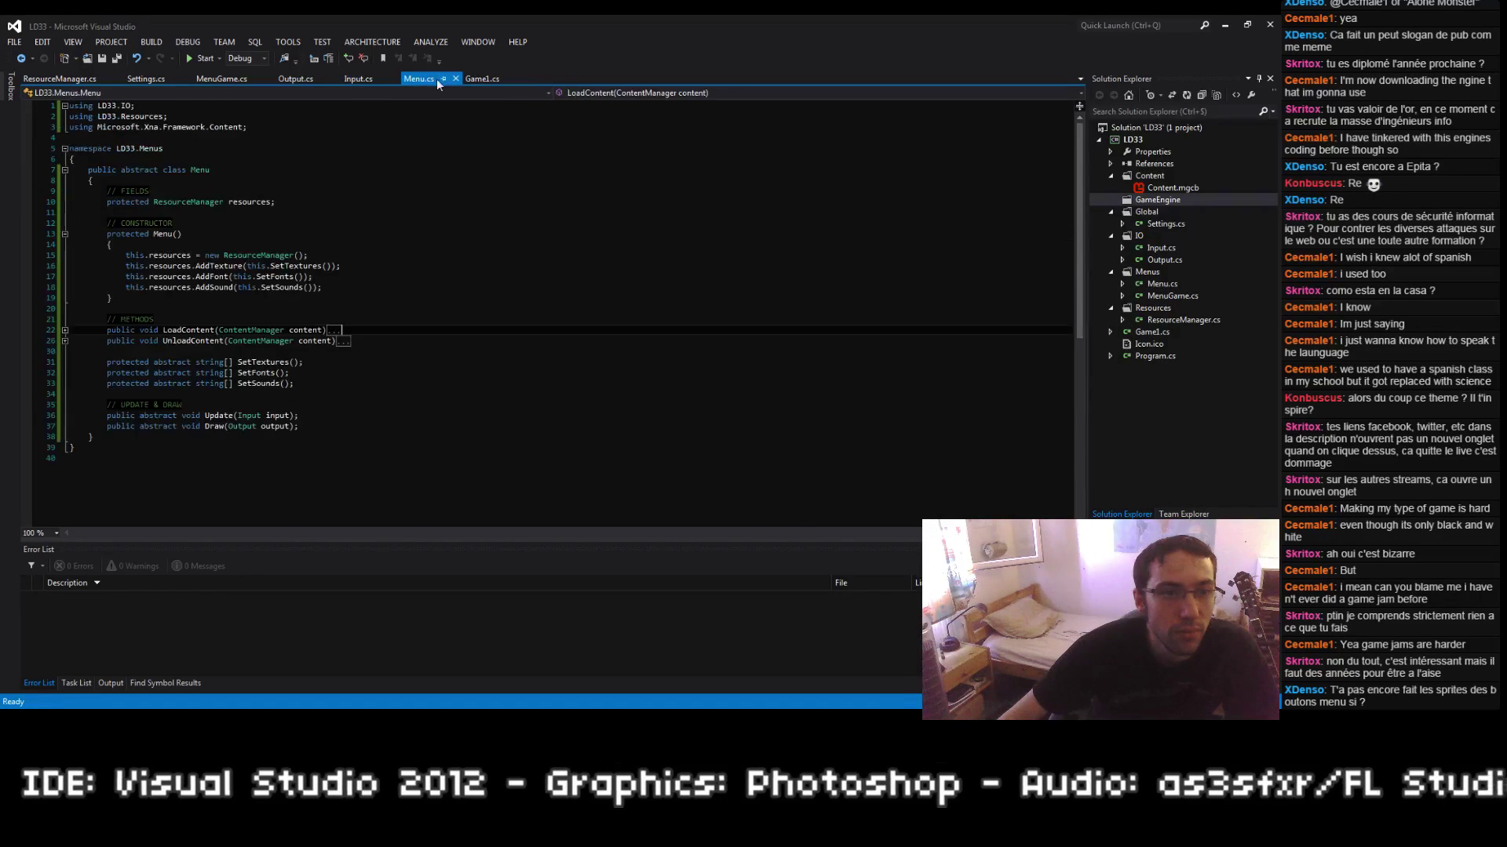
pyautogui.click(482, 78)
pyautogui.click(374, 185)
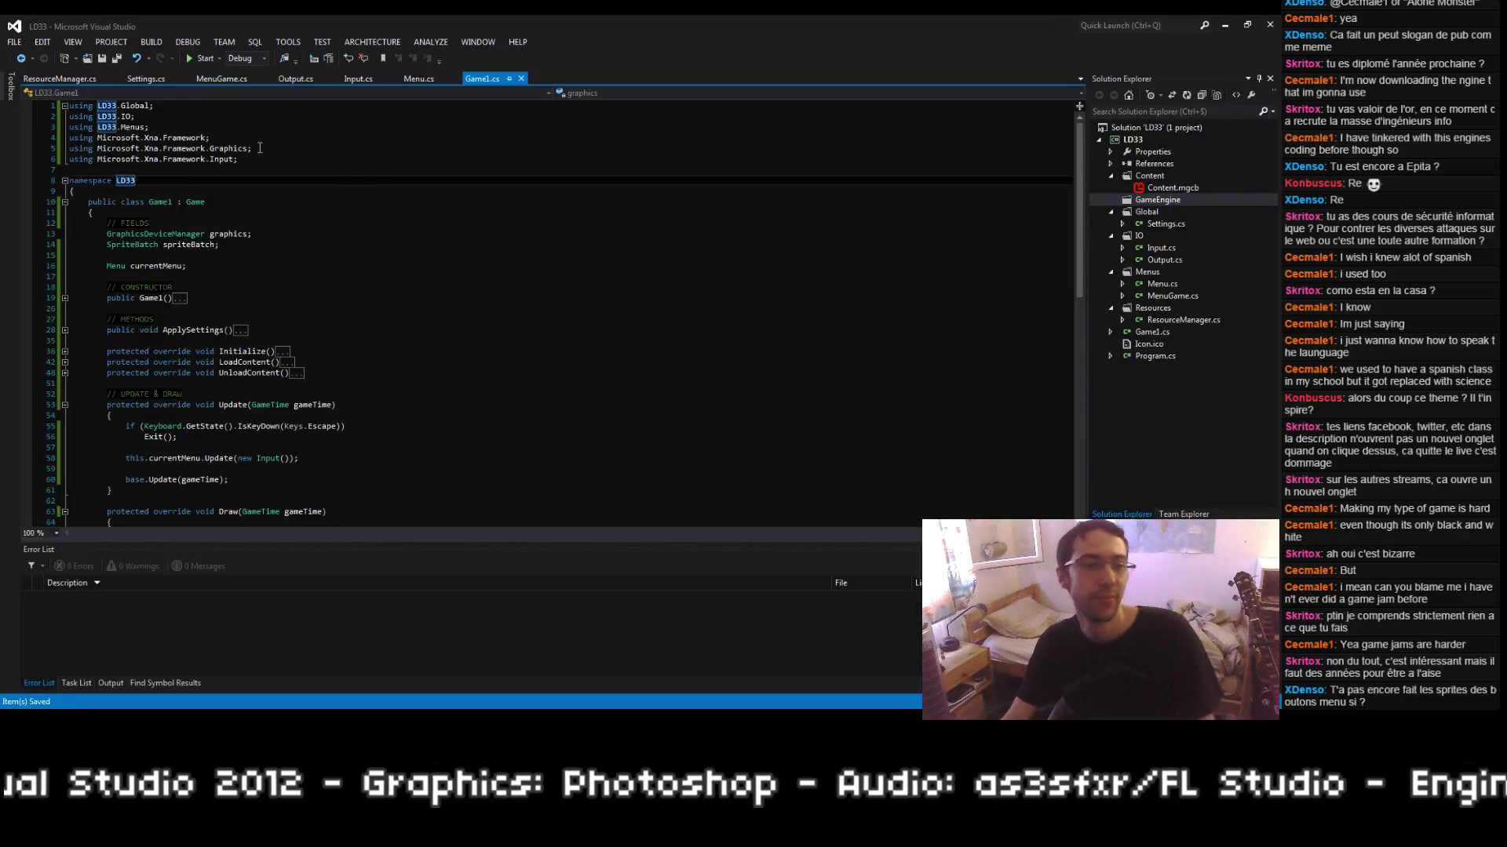
pyautogui.hotkey('ctrl', 's')
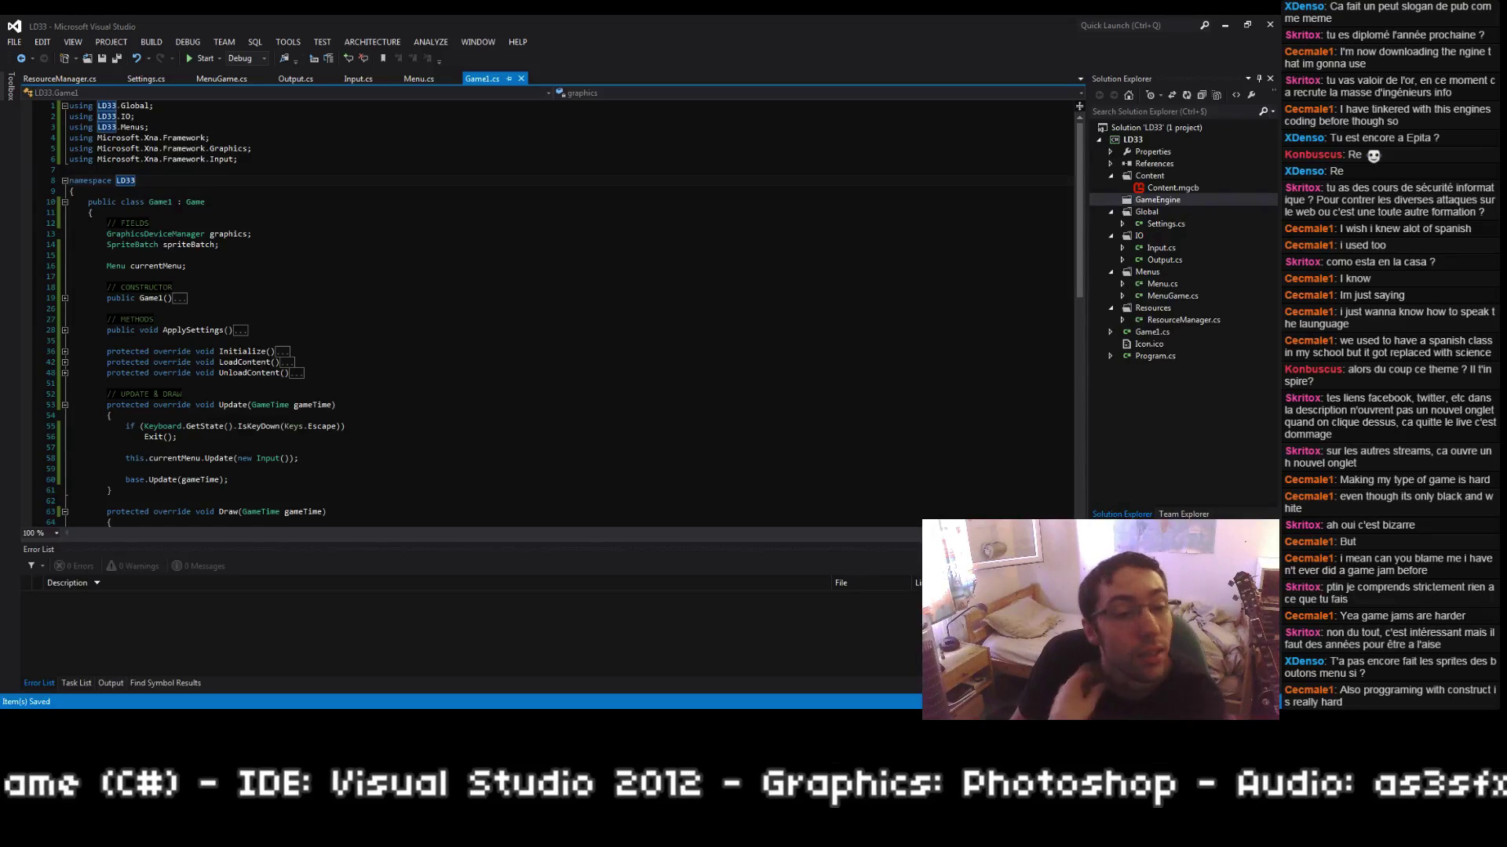
pyautogui.click(666, 322)
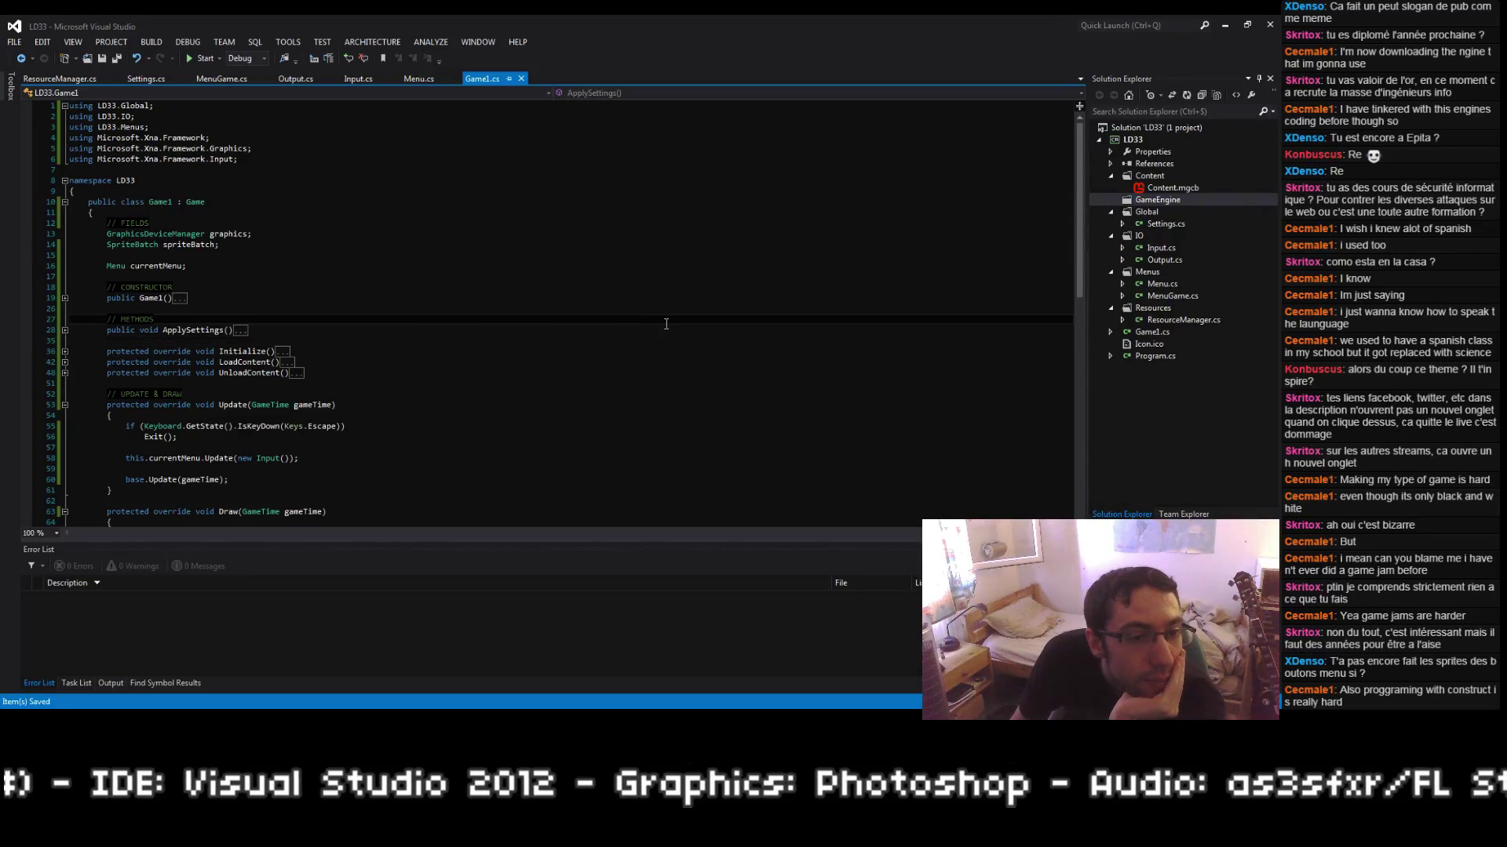
pyautogui.hotkey('alt', 'Tab')
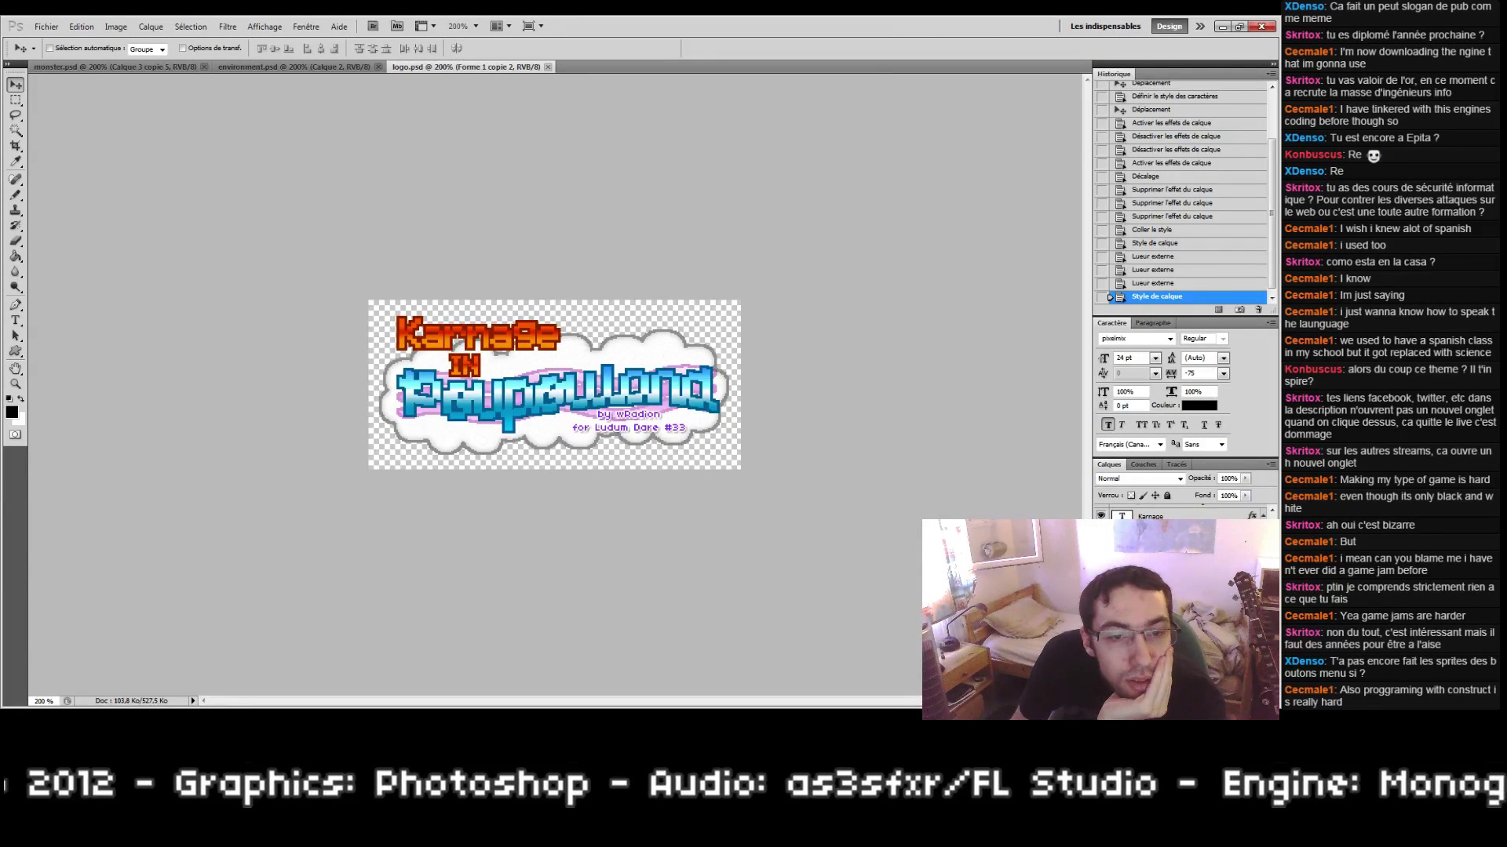
pyautogui.hotkey('alt', 'Tab')
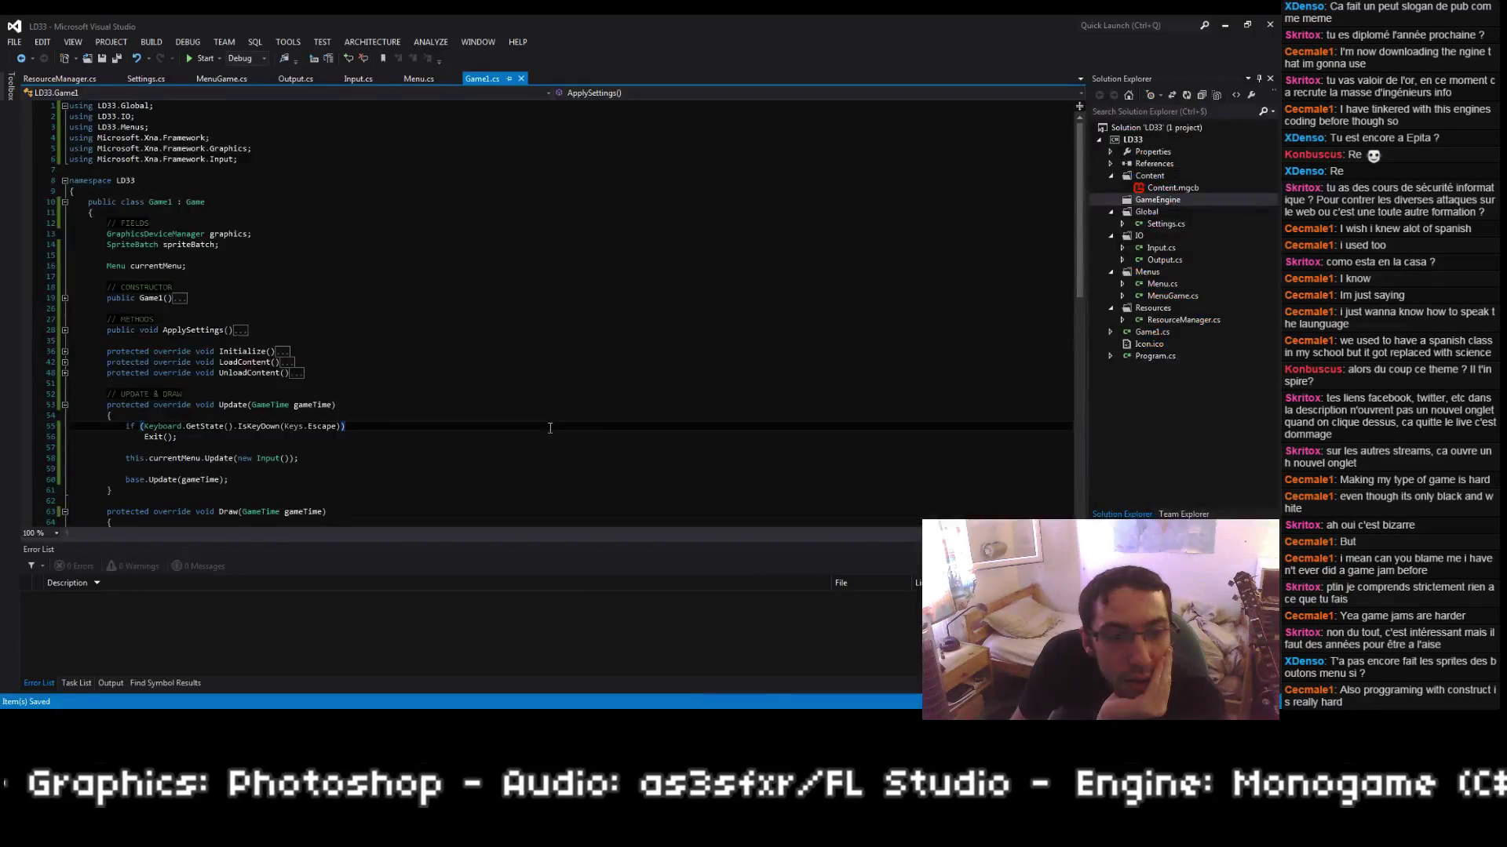
pyautogui.scroll(-3, 602, 435)
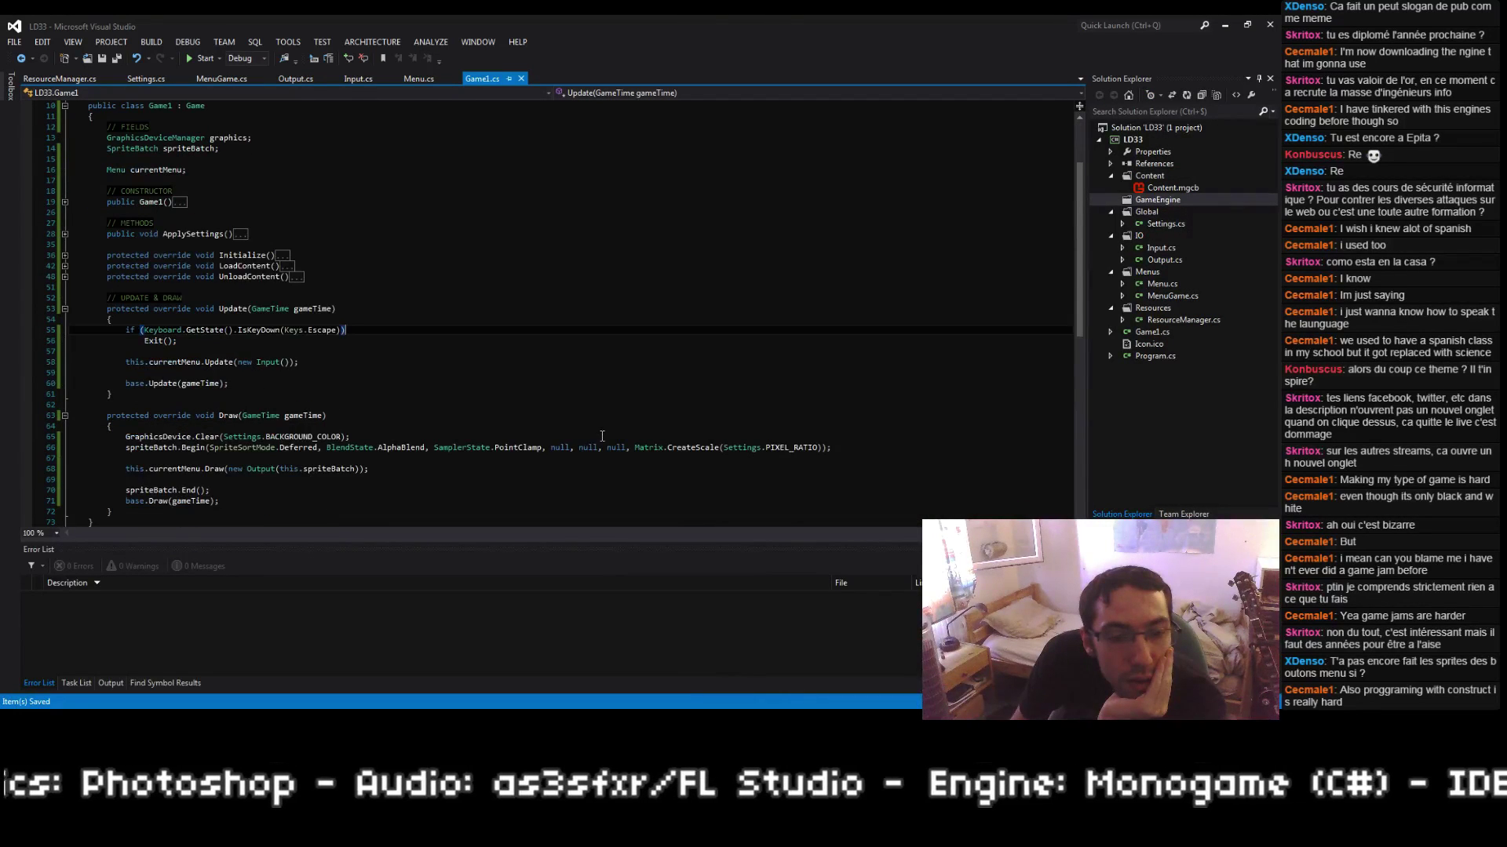
pyautogui.scroll(-1, 602, 436)
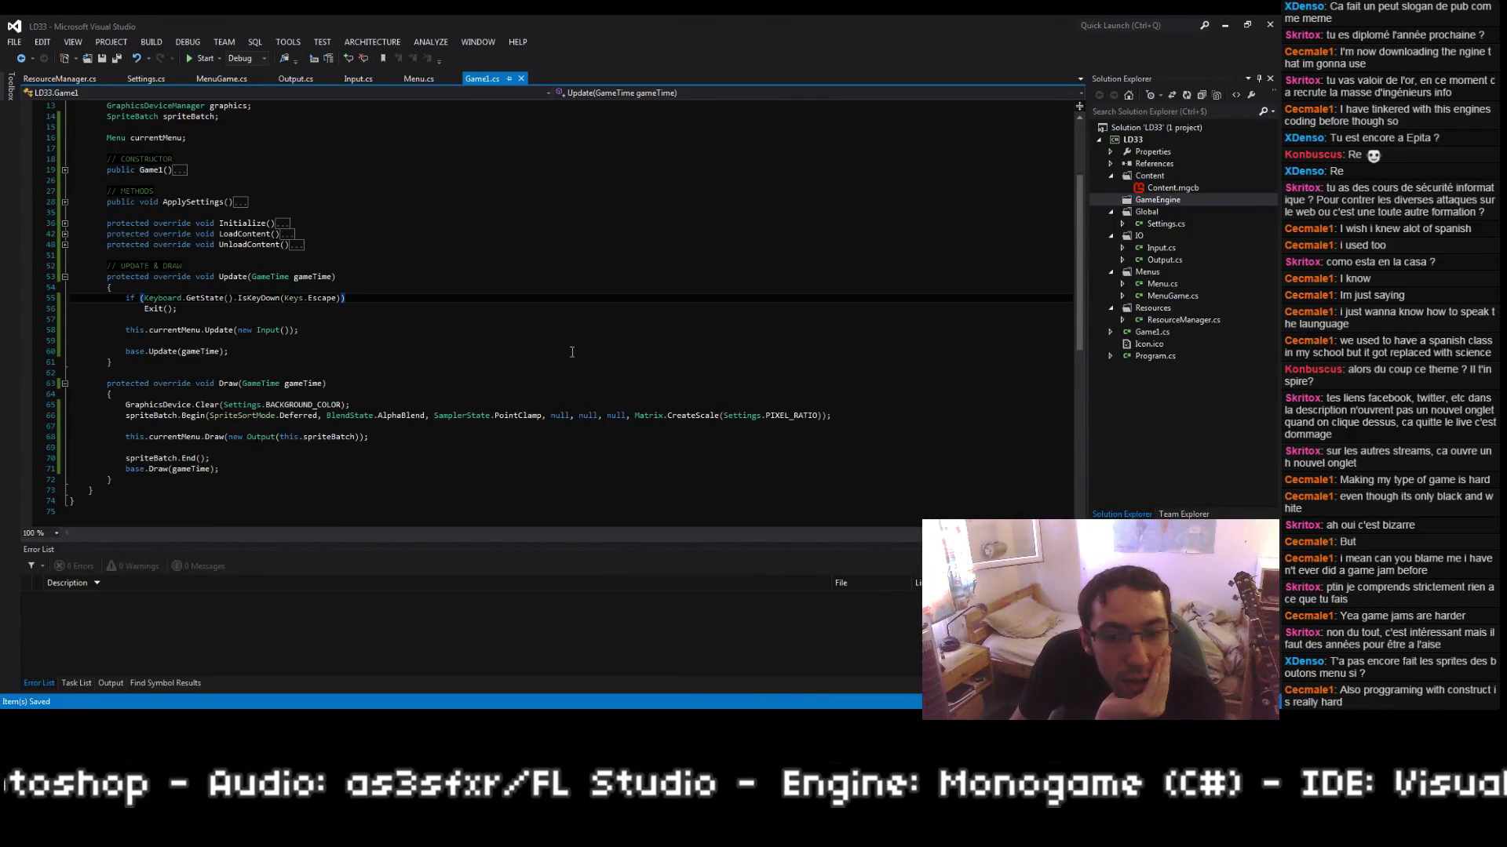
# Step: Switch to Notepad++ and start a new document with the heading Classes and, after a blank line, the entry Entity
pyautogui.hotkey('alt', 'Tab')
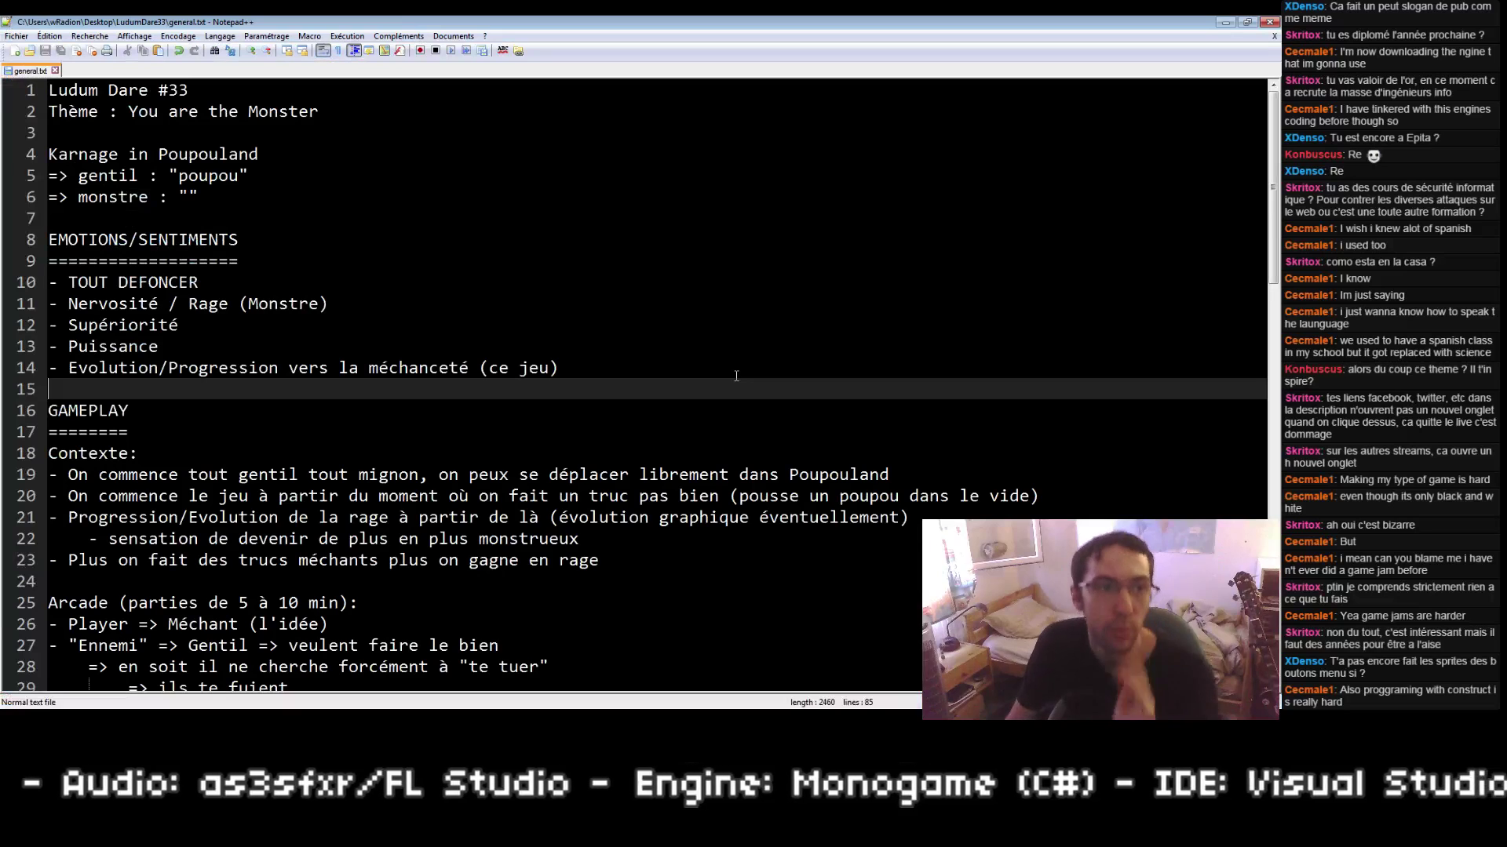
pyautogui.hotkey('ctrl', 'n')
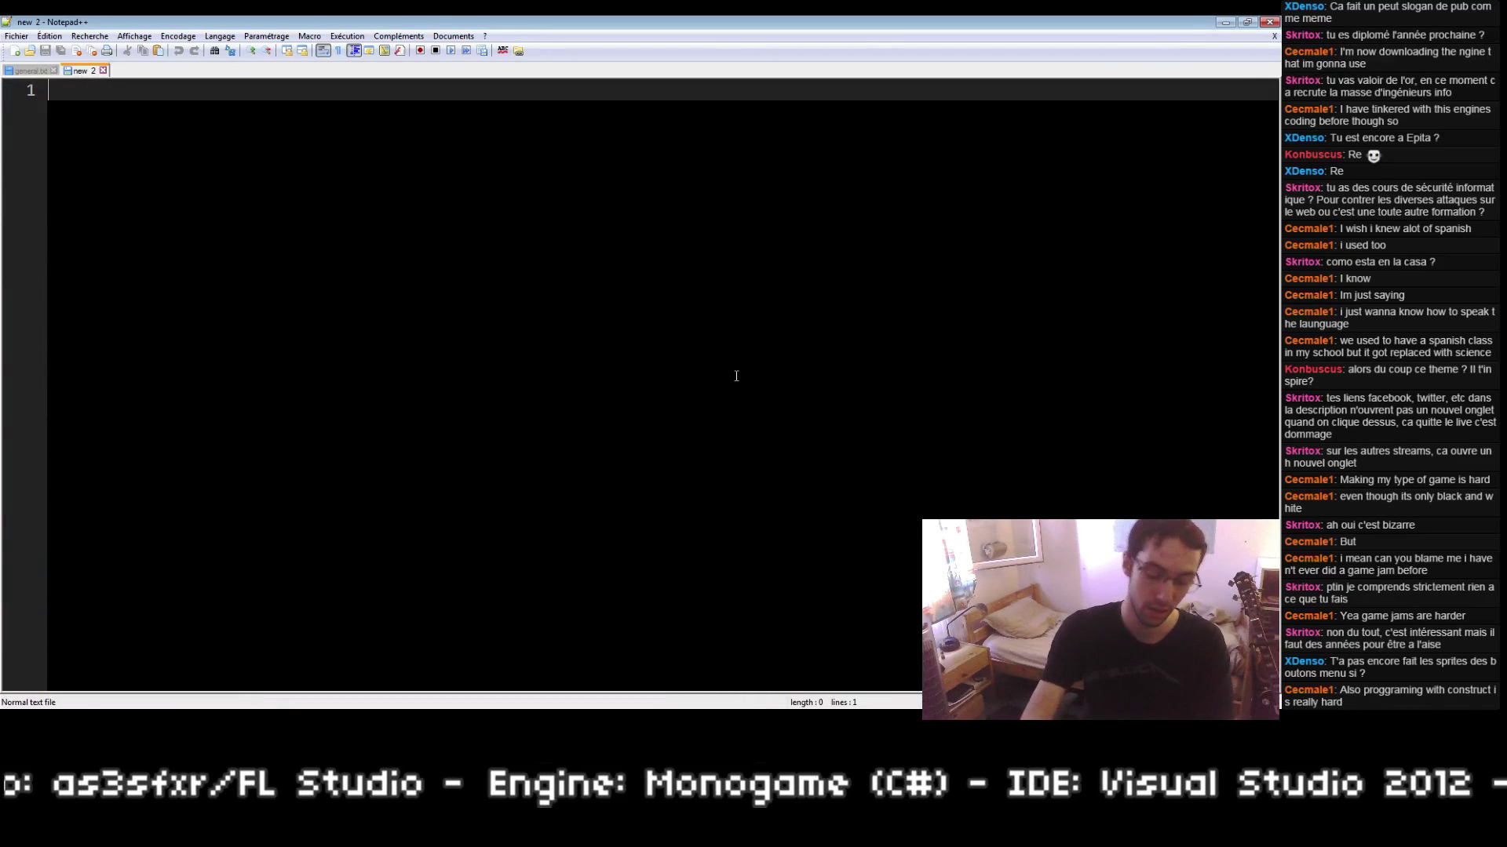
pyautogui.write('Classe')
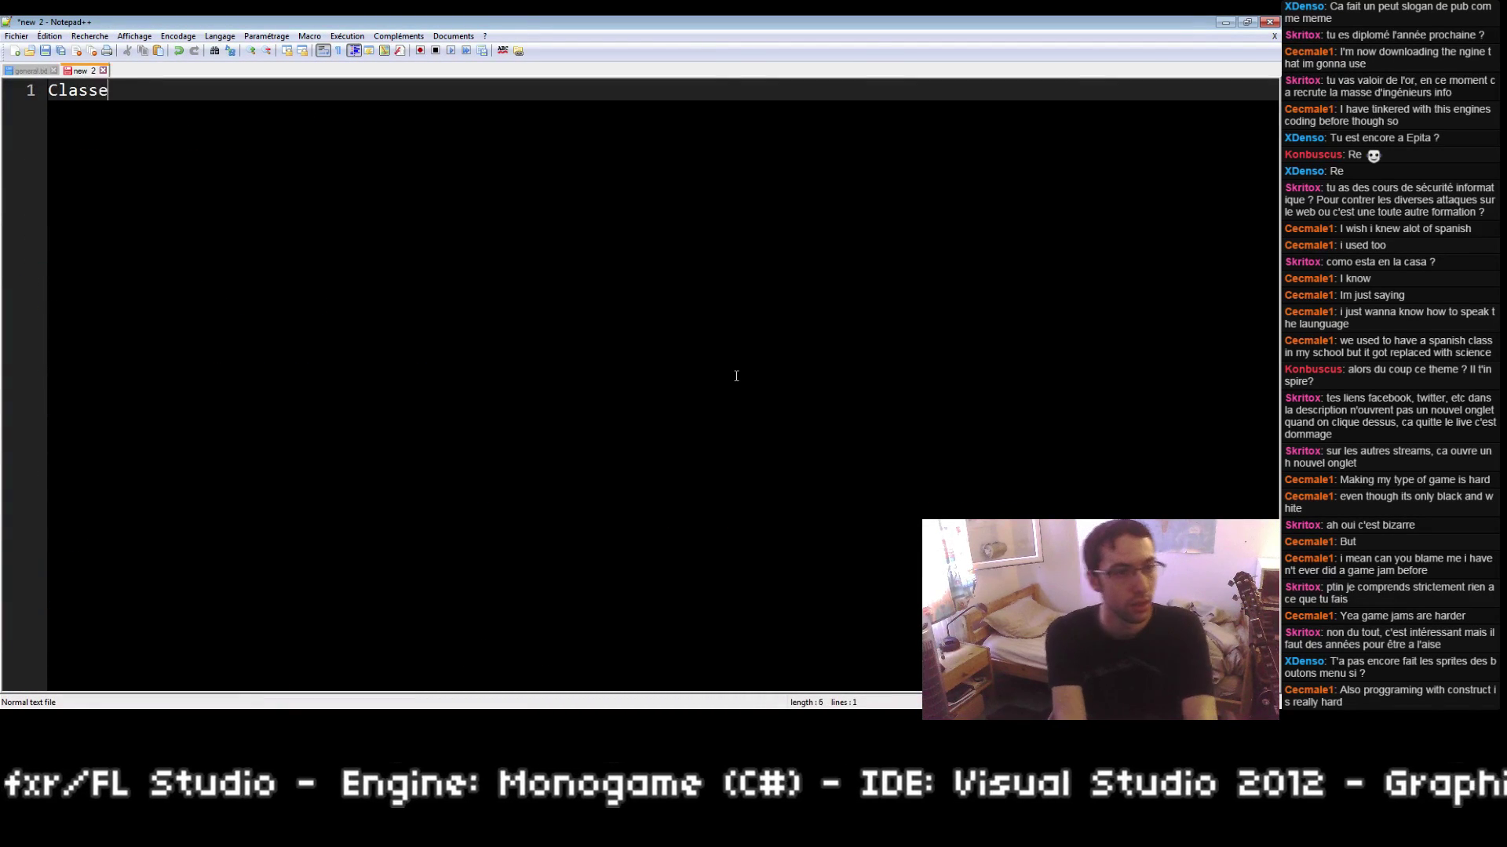
pyautogui.write('s')
pyautogui.press('Return')
pyautogui.press('Return')
pyautogui.write('Entity')
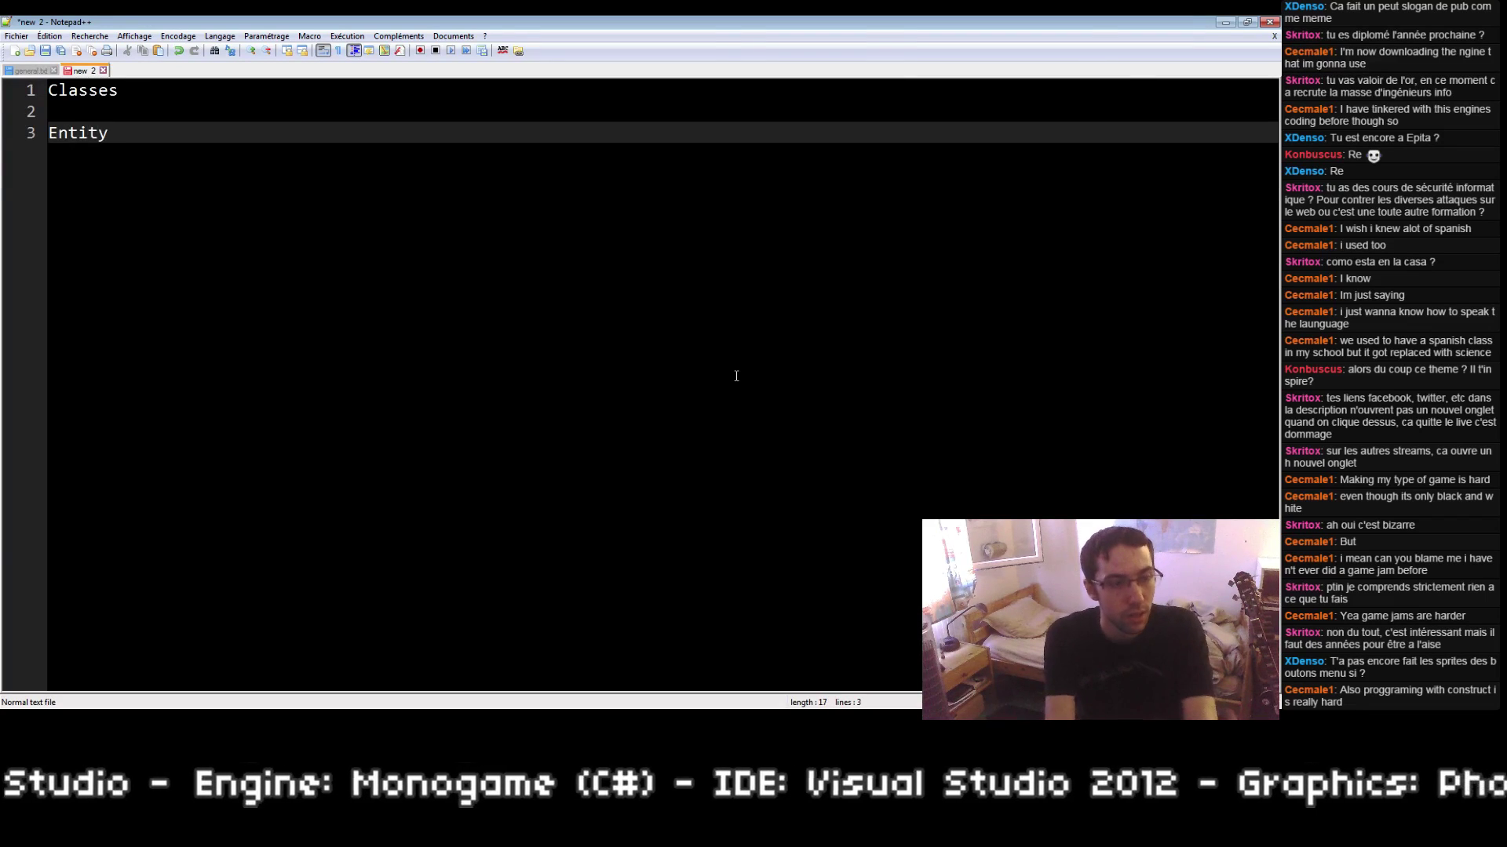
# Step: List the classes EntityPoupou and EntityMonster (Player) on separate lines below Entity, after a blank line
pyautogui.press('Return')
pyautogui.press('Return')
pyautogui.write('Entity')
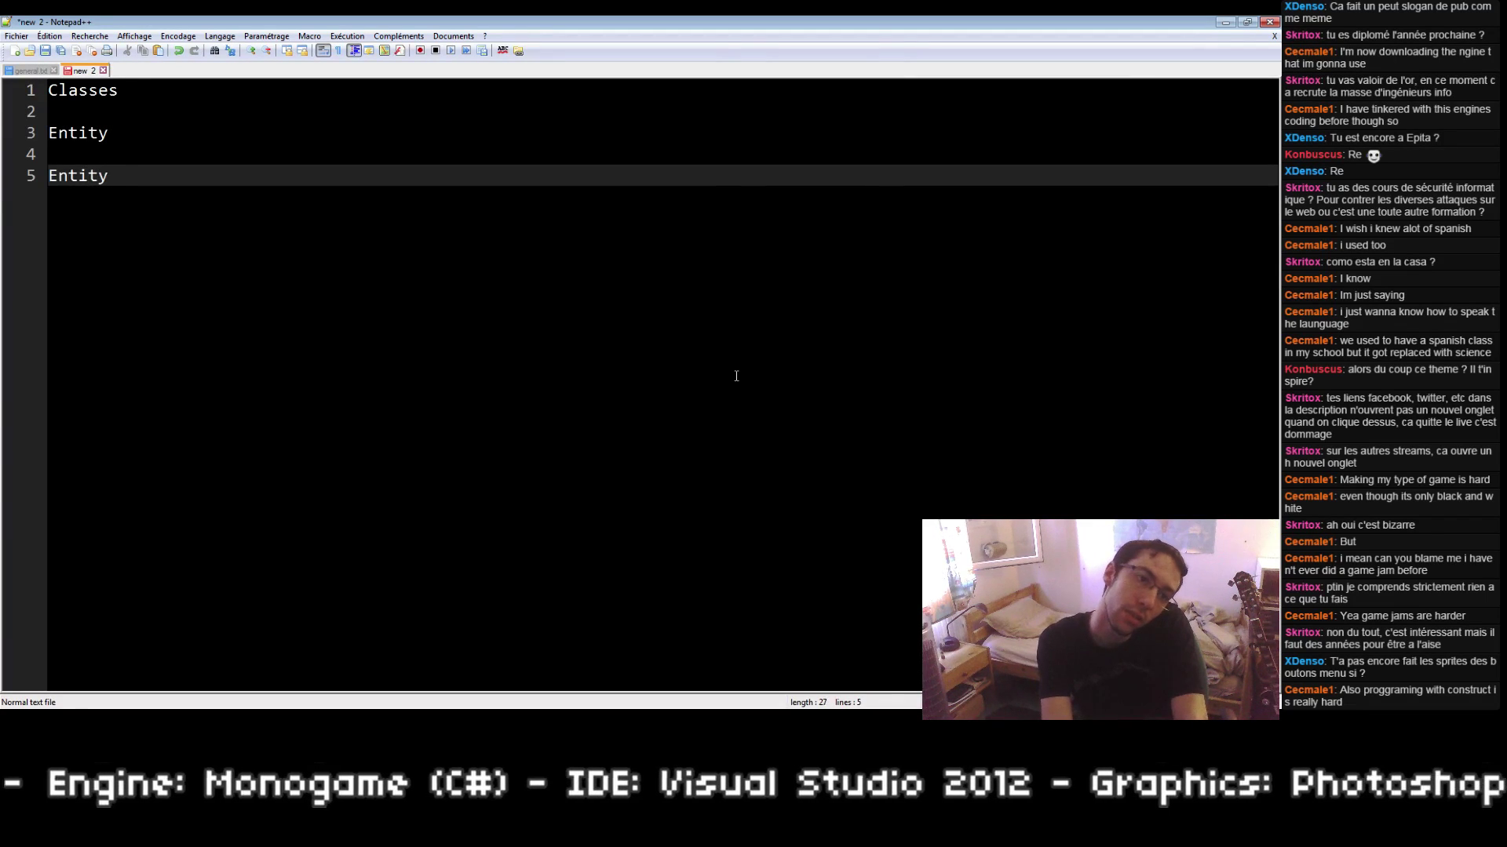
pyautogui.write('Poupou')
pyautogui.press('Return')
pyautogui.write('Entity')
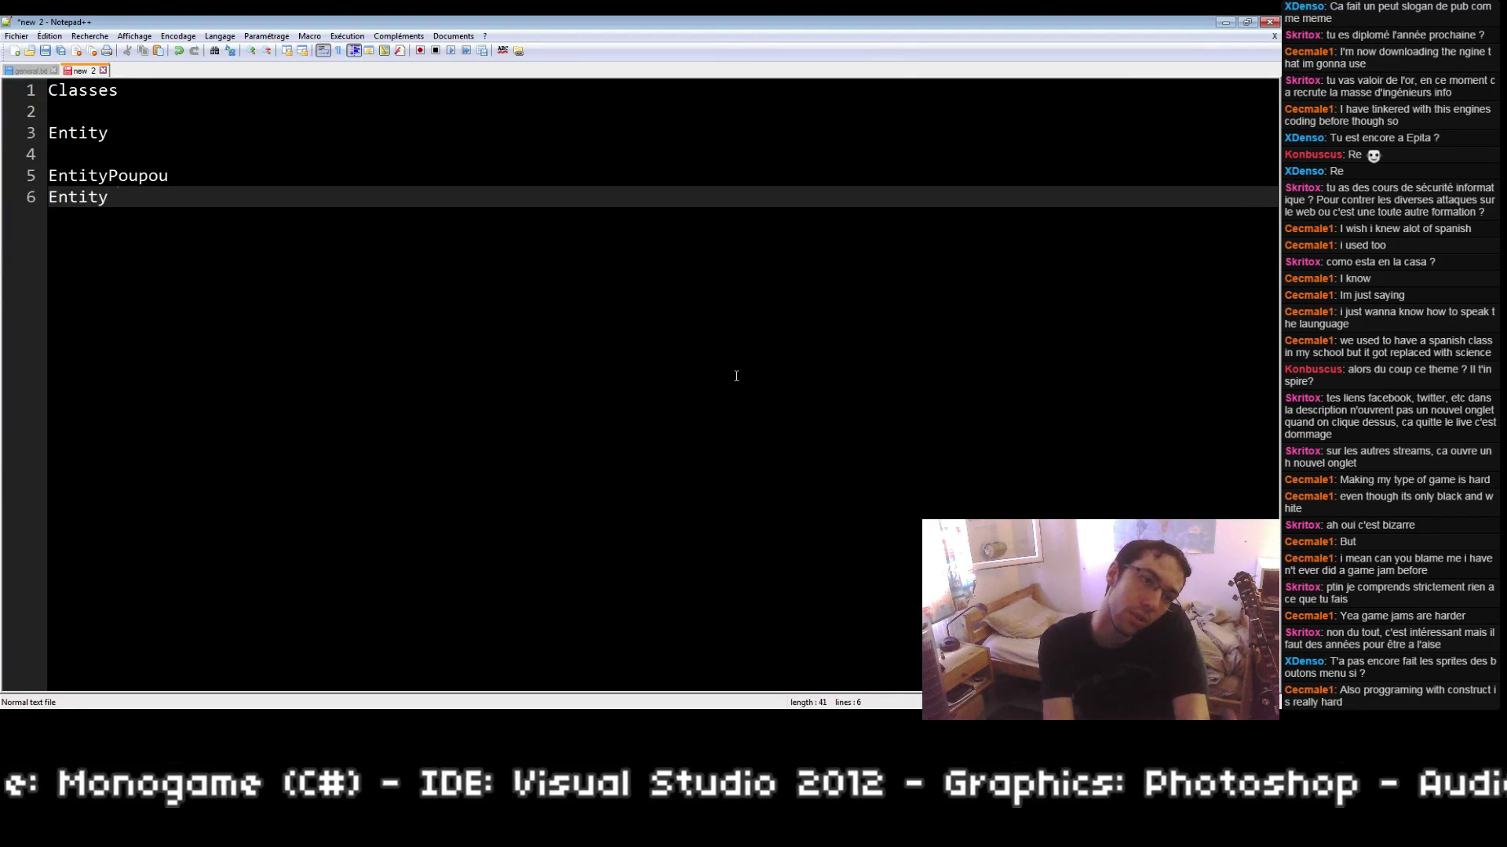
pyautogui.write('Monster (Play')
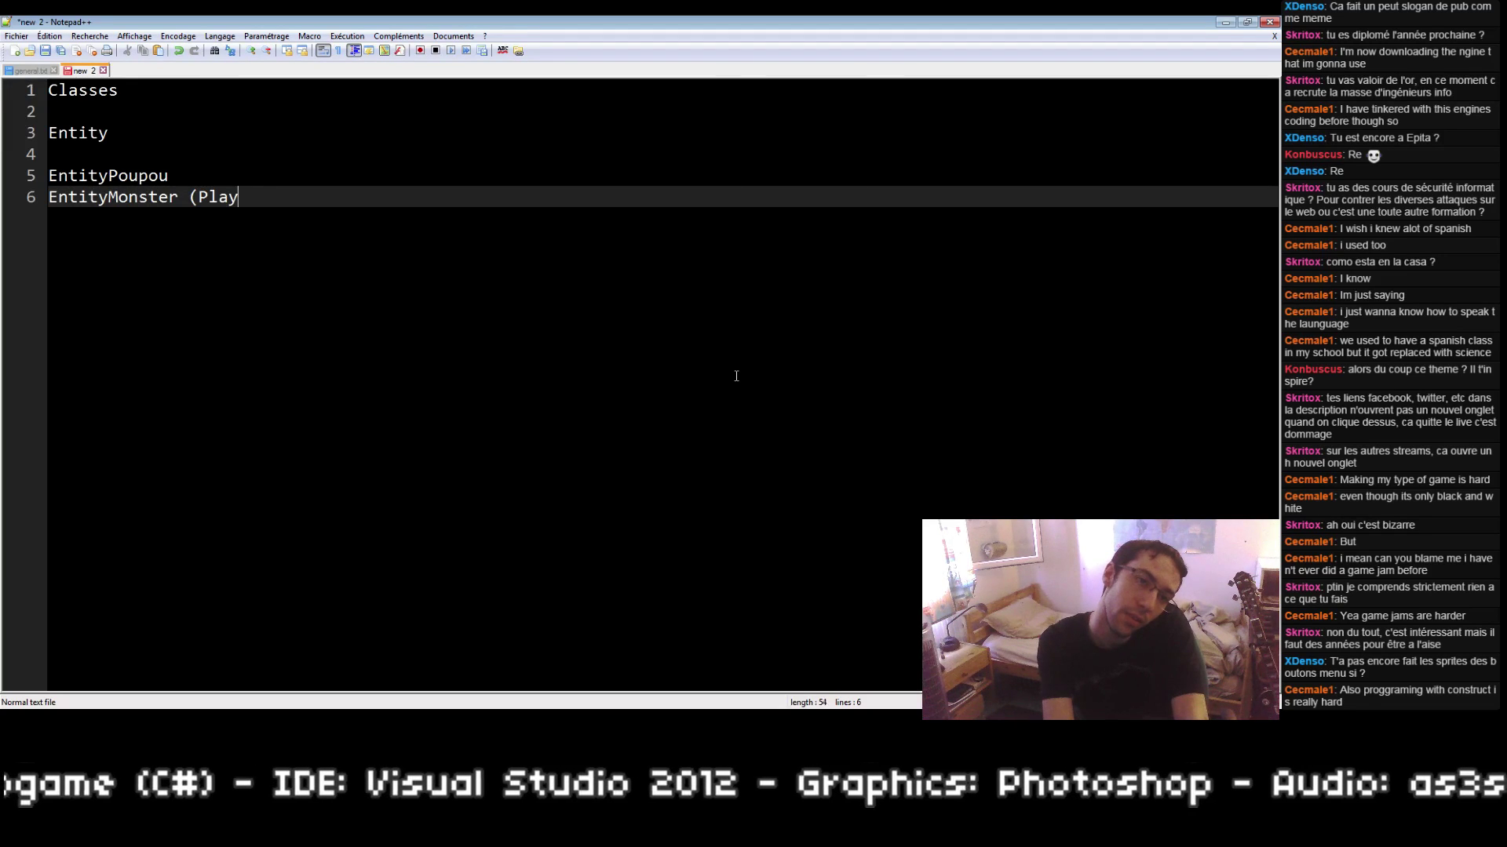
pyautogui.write('er)')
# Step: Indent EntityPoupou and EntityMonster (Player) beneath a new parent line Entity, and save the document as classes.txt in the LudumDare33 folder
pyautogui.press('Home')
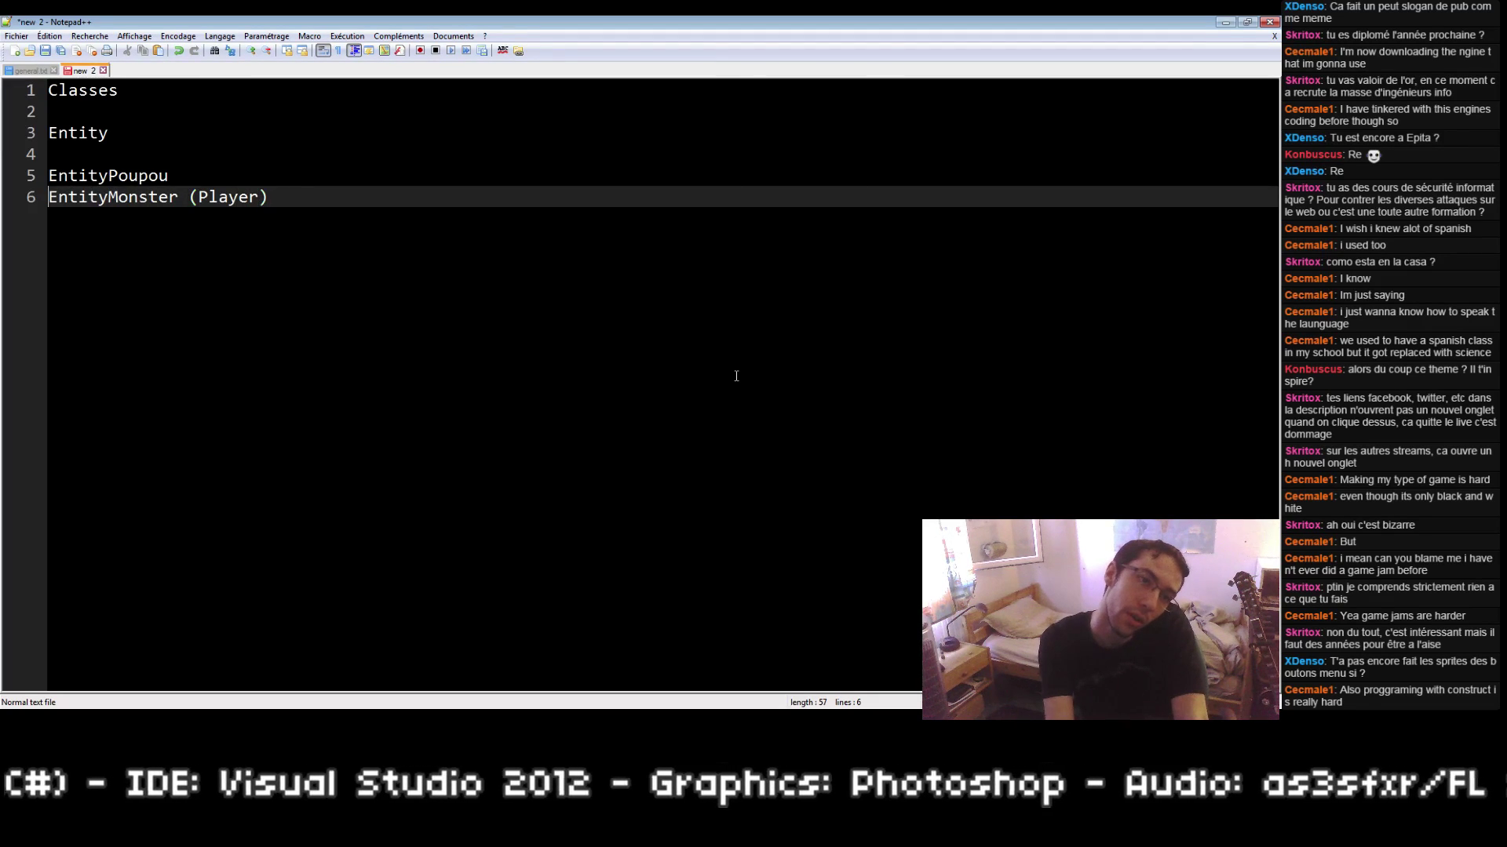
pyautogui.press('Up')
pyautogui.press('Return')
pyautogui.press('Tab')
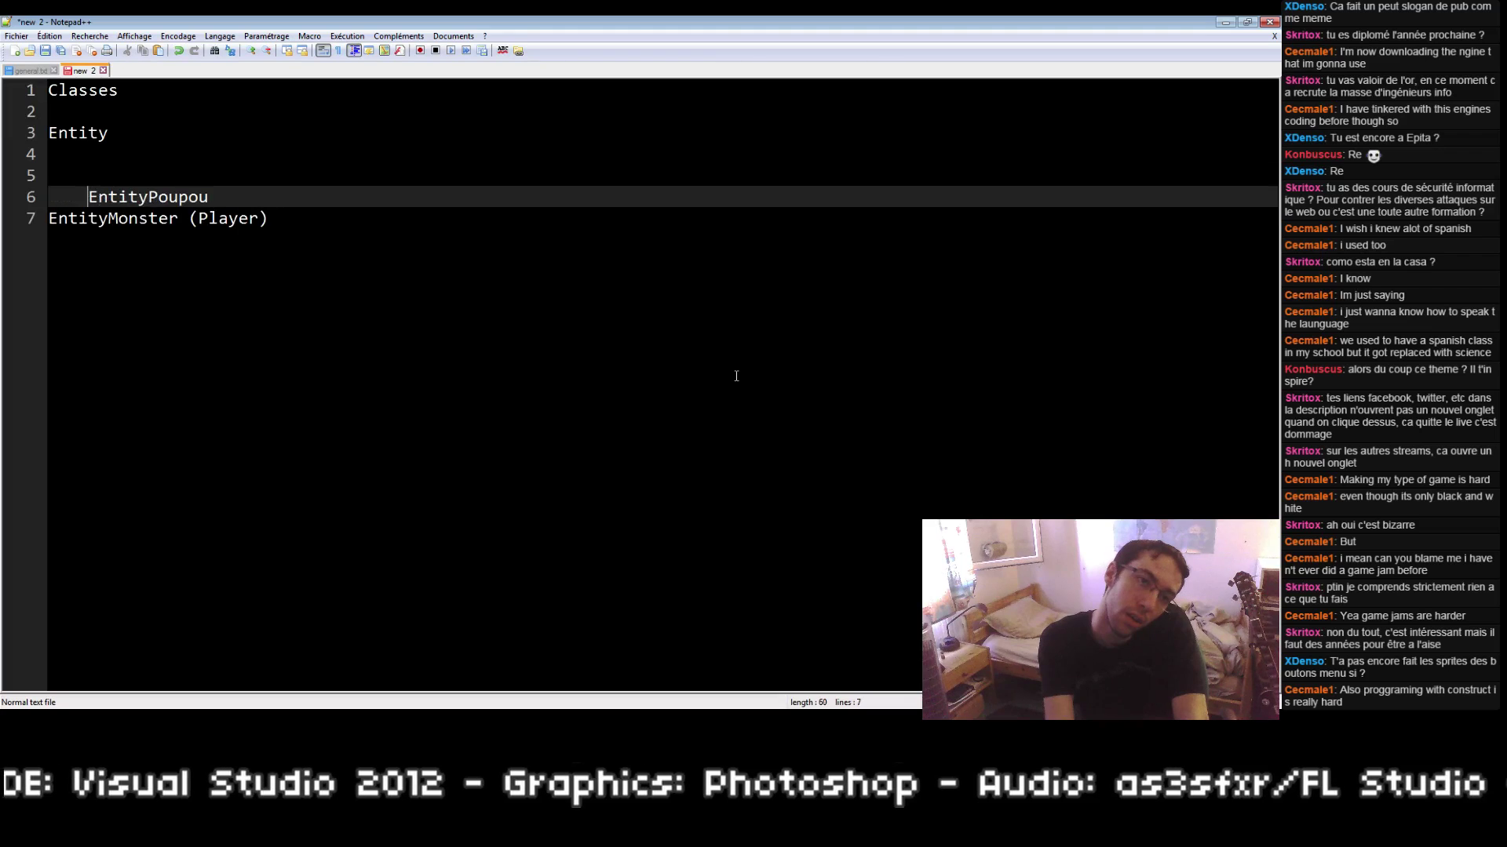
pyautogui.press('Down')
pyautogui.press('Home')
pyautogui.press('Tab')
pyautogui.press('Up')
pyautogui.press('Up')
pyautogui.write('Entity')
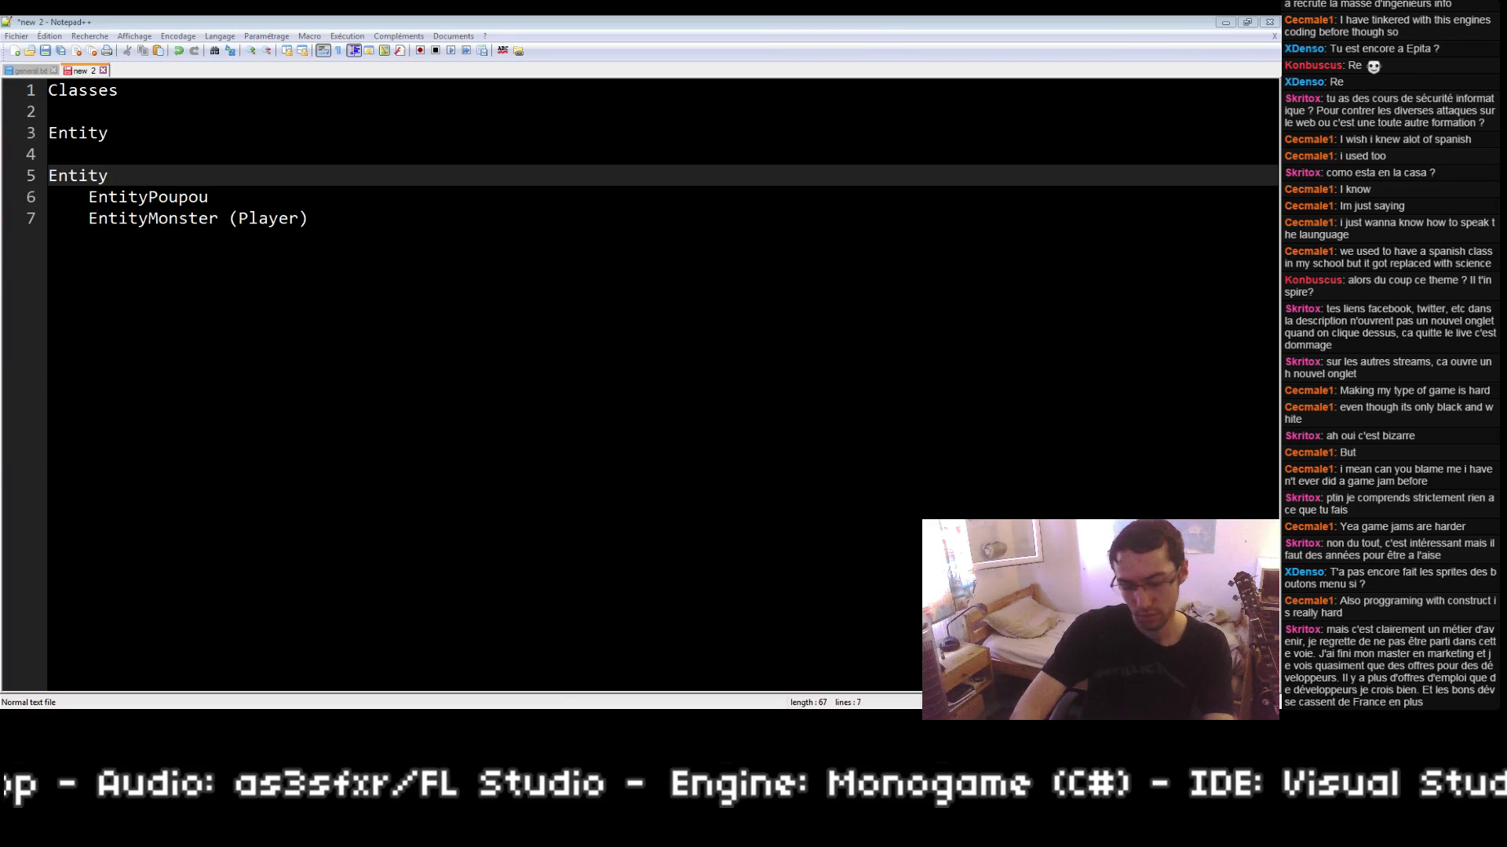
pyautogui.press('Return')
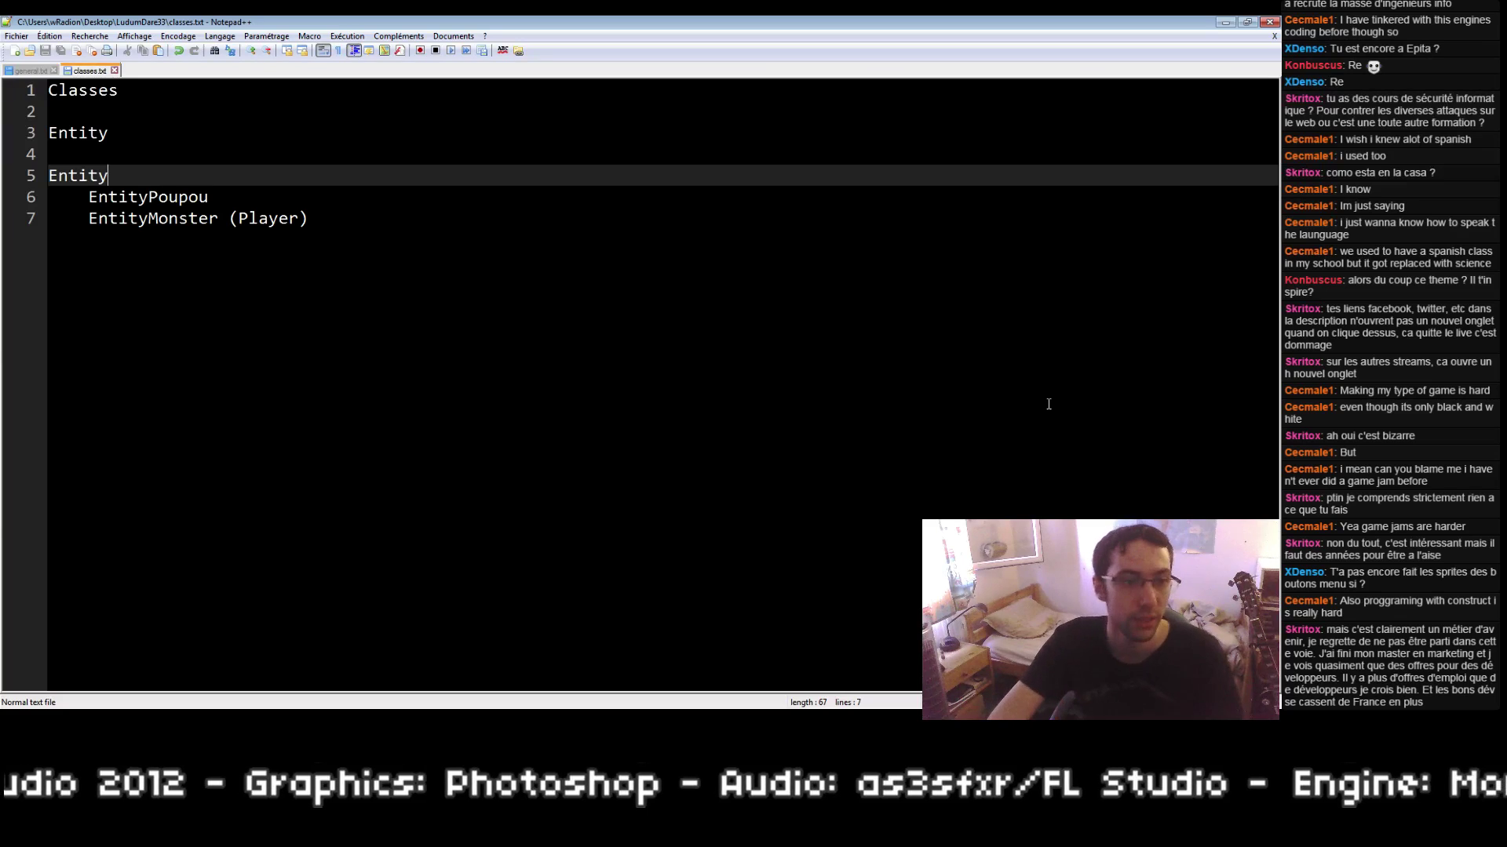
# Step: Indent the second Entity line and its two subclasses one more level and remove the blank line above them
pyautogui.press('Up')
pyautogui.hotkey('shift', 'Down')
pyautogui.hotkey('shift', 'Down')
pyautogui.hotkey('shift', 'Down')
pyautogui.hotkey('shift', 'End')
pyautogui.press('Tab')
pyautogui.press('Up')
pyautogui.press('Up')
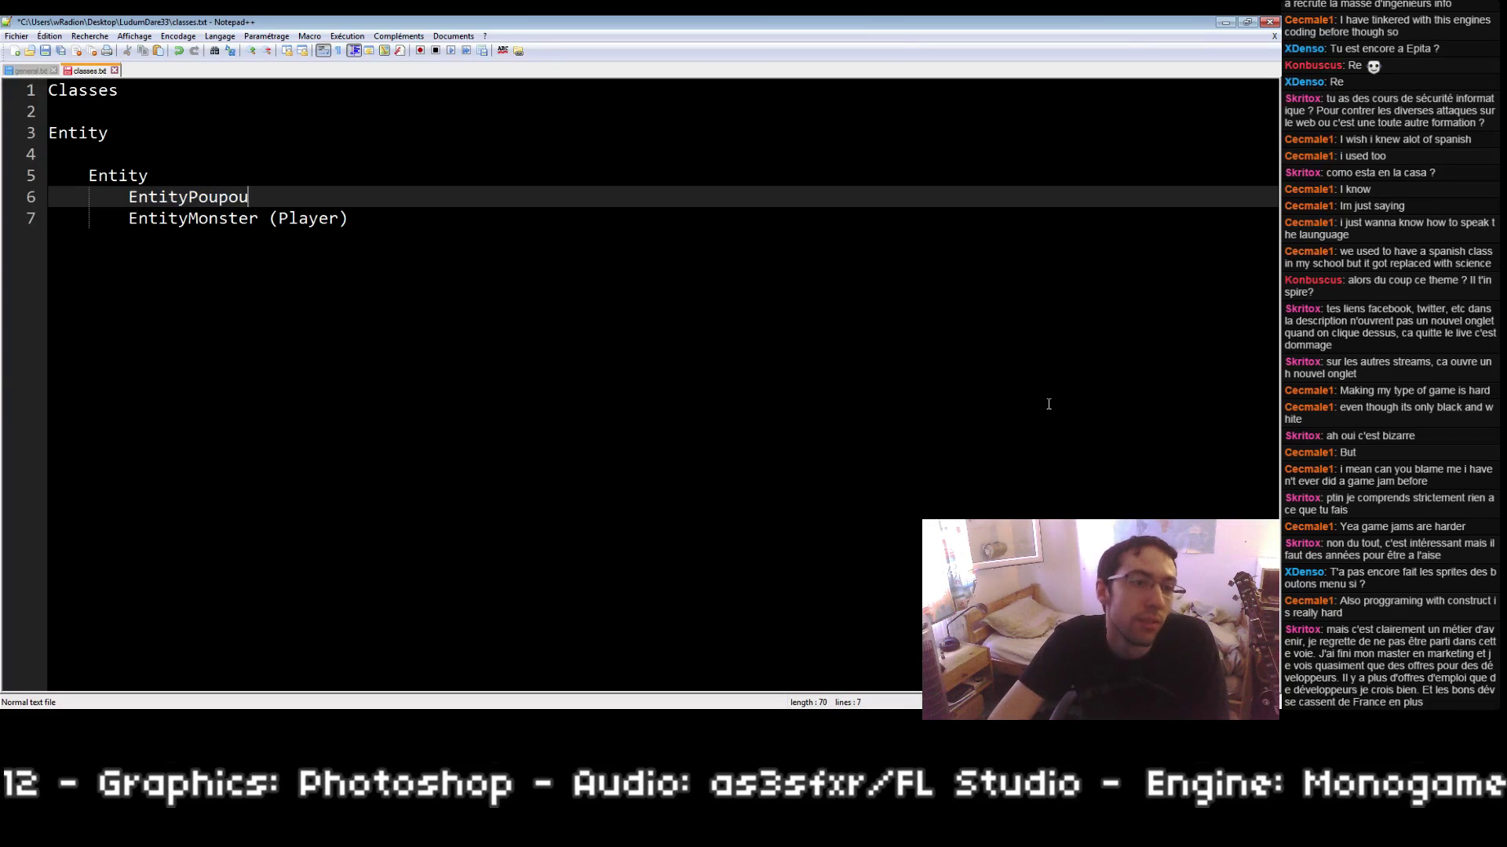
pyautogui.press('Up')
pyautogui.press('BackSpace')
# Step: Rename the indented Entity line to EntityLiving
pyautogui.press('Up')
pyautogui.press('Down')
pyautogui.press('Down')
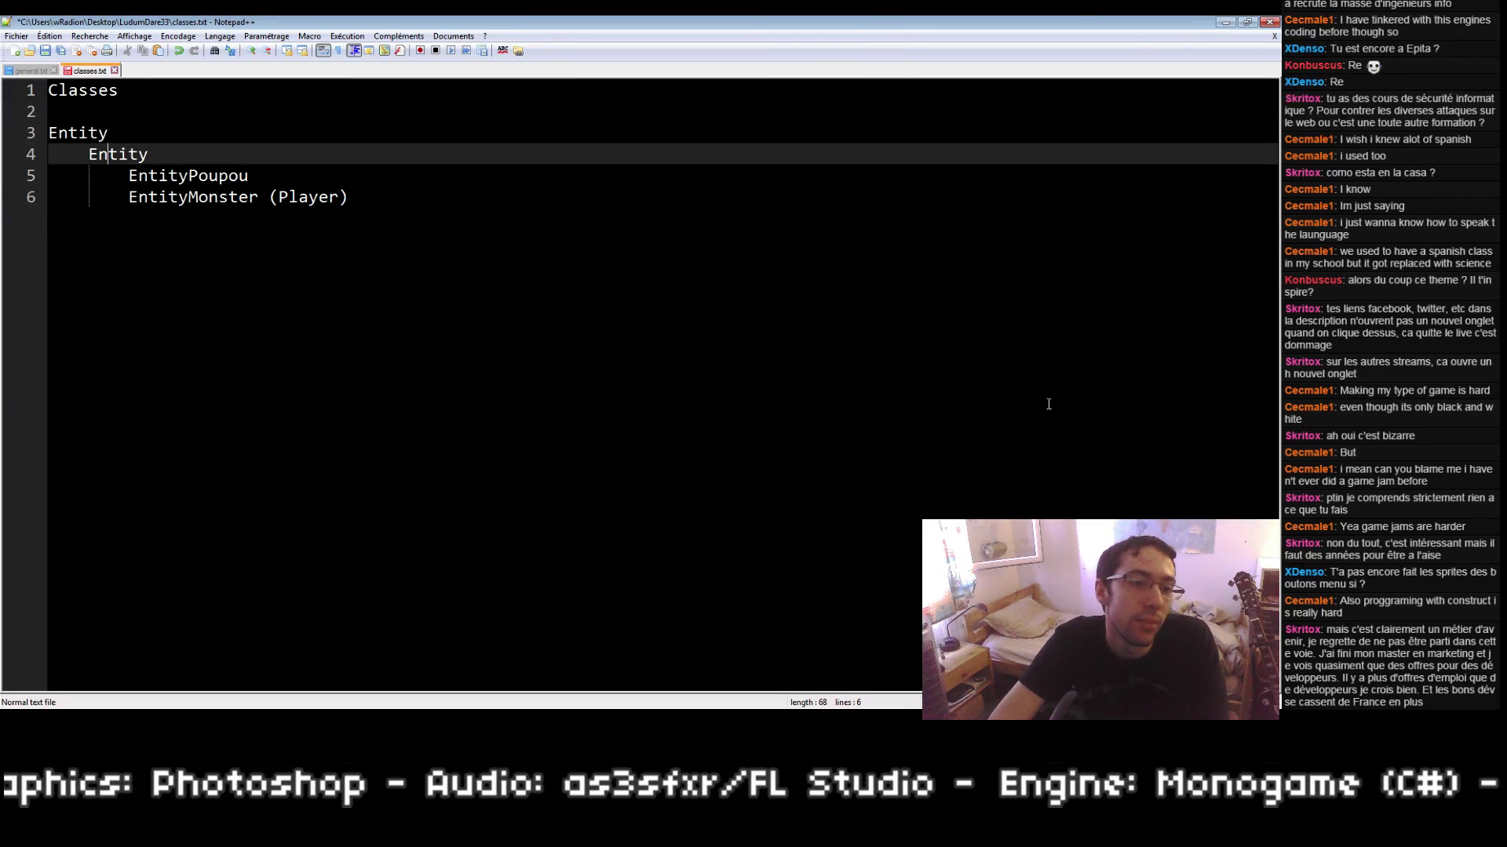
pyautogui.write('Living')
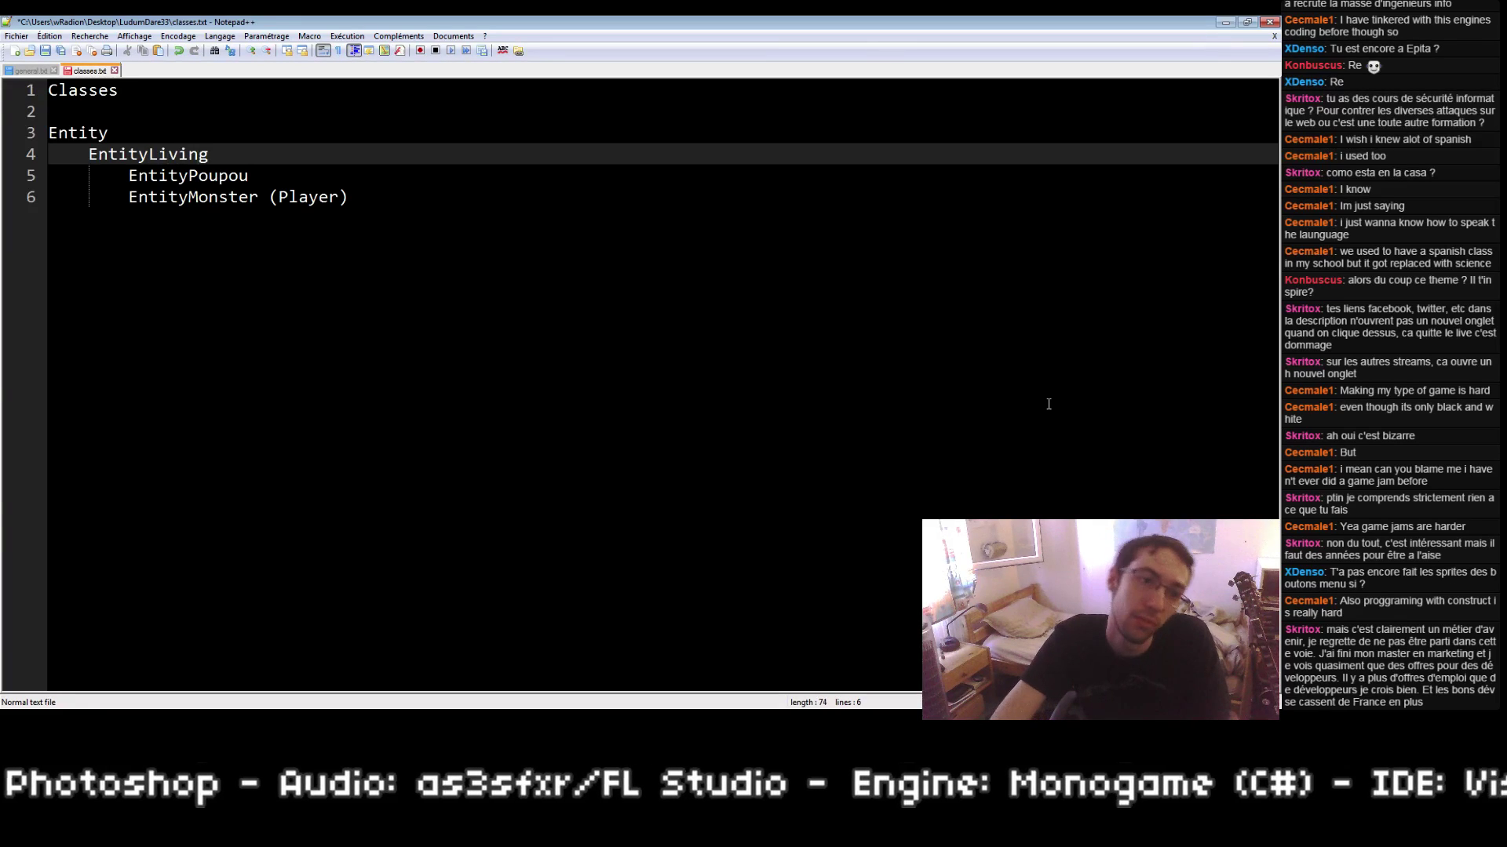
# Step: Save the class hierarchy changes in classes.txt
pyautogui.press('Down')
pyautogui.press('Down')
pyautogui.press('End')
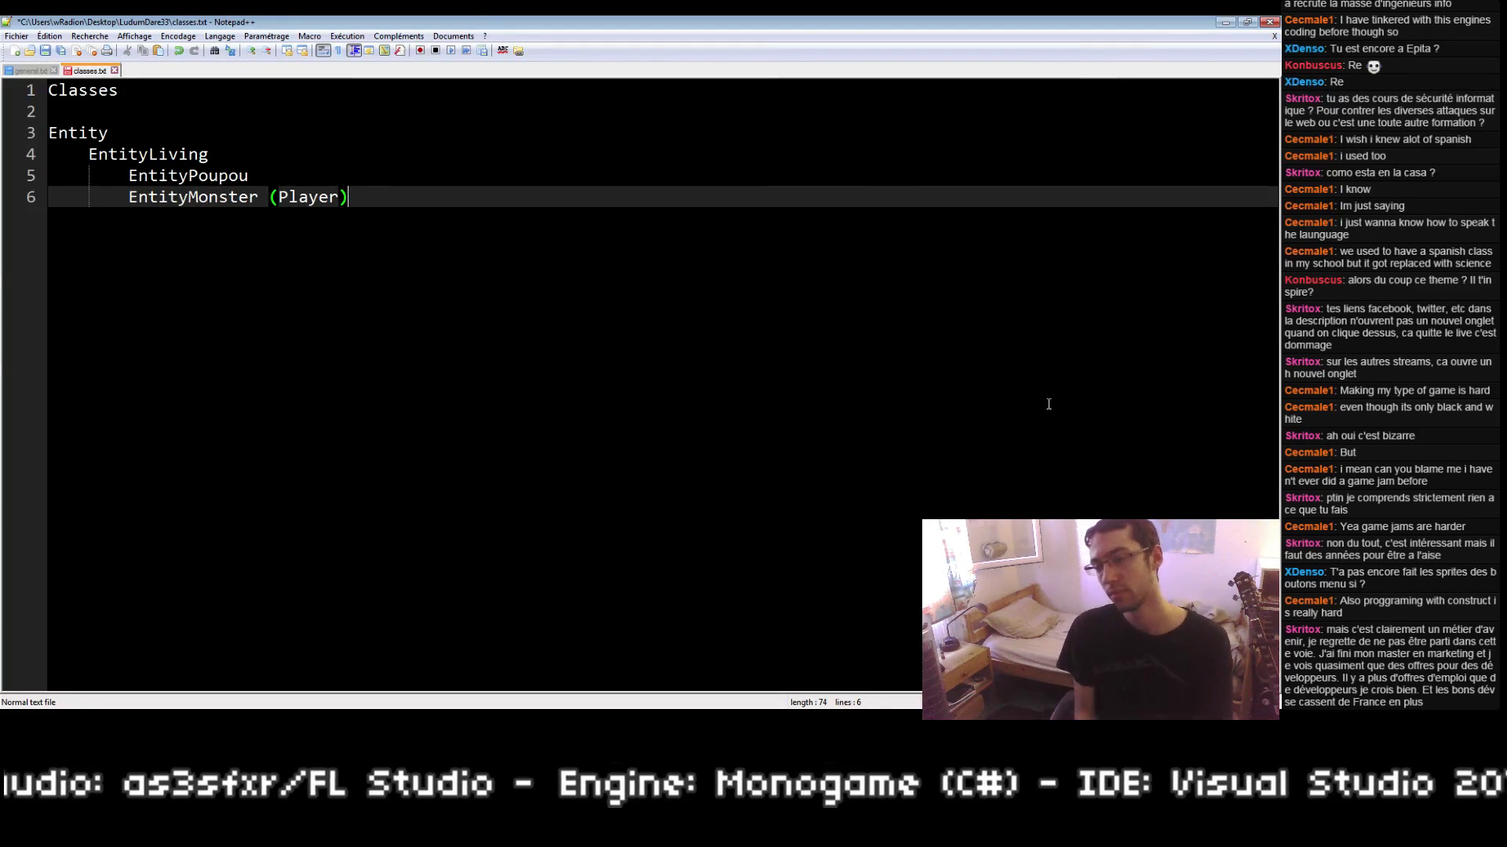
pyautogui.hotkey('ctrl', 's')
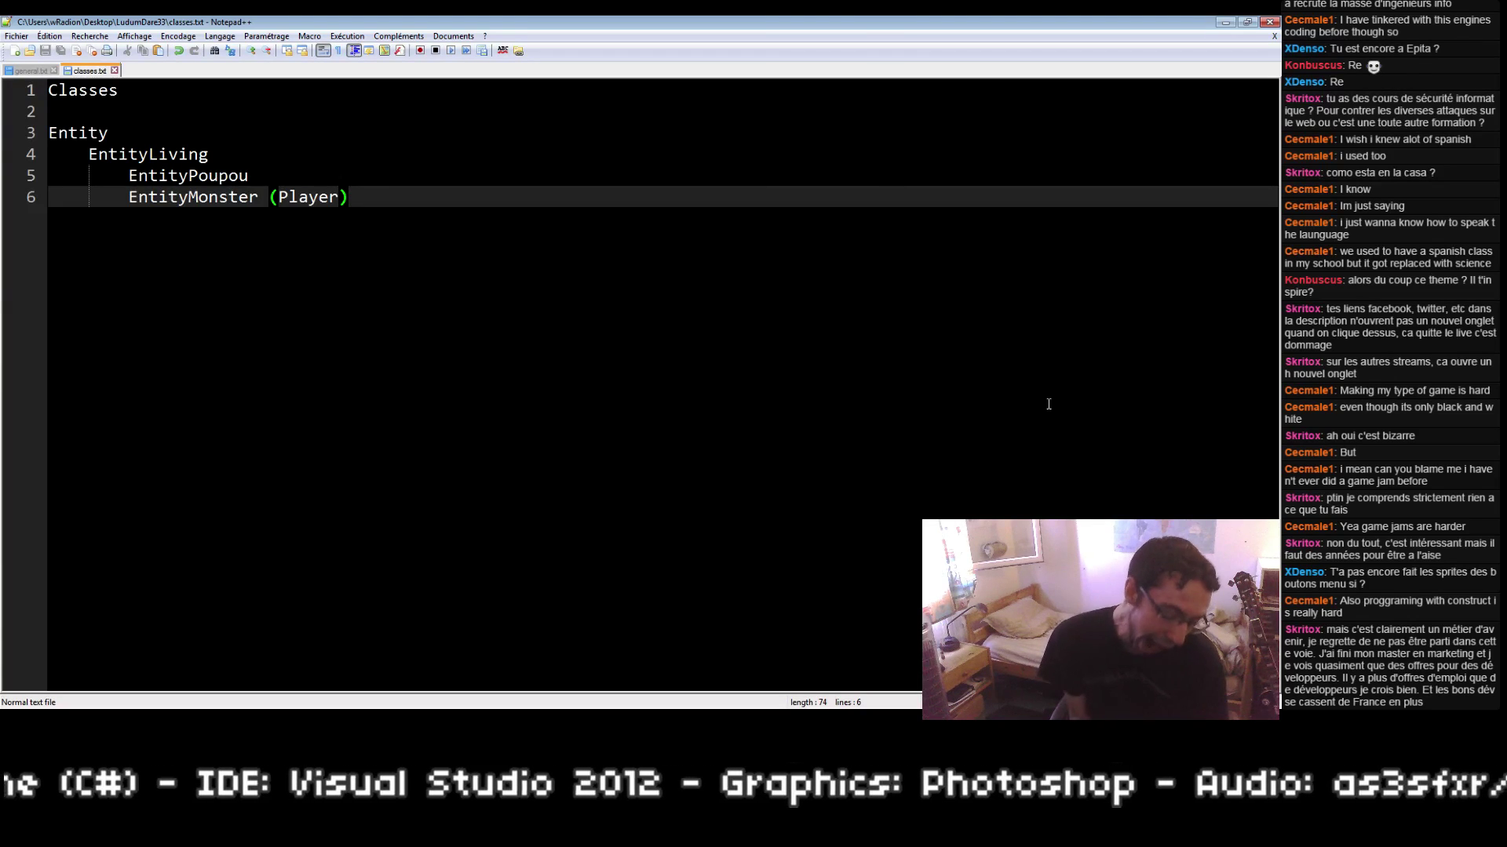
# Step: Add an indented attribute line "=> hitbox" directly beneath Entity, above EntityLiving
pyautogui.press('Up')
pyautogui.press('Up')
pyautogui.press('Up')
pyautogui.press('Return')
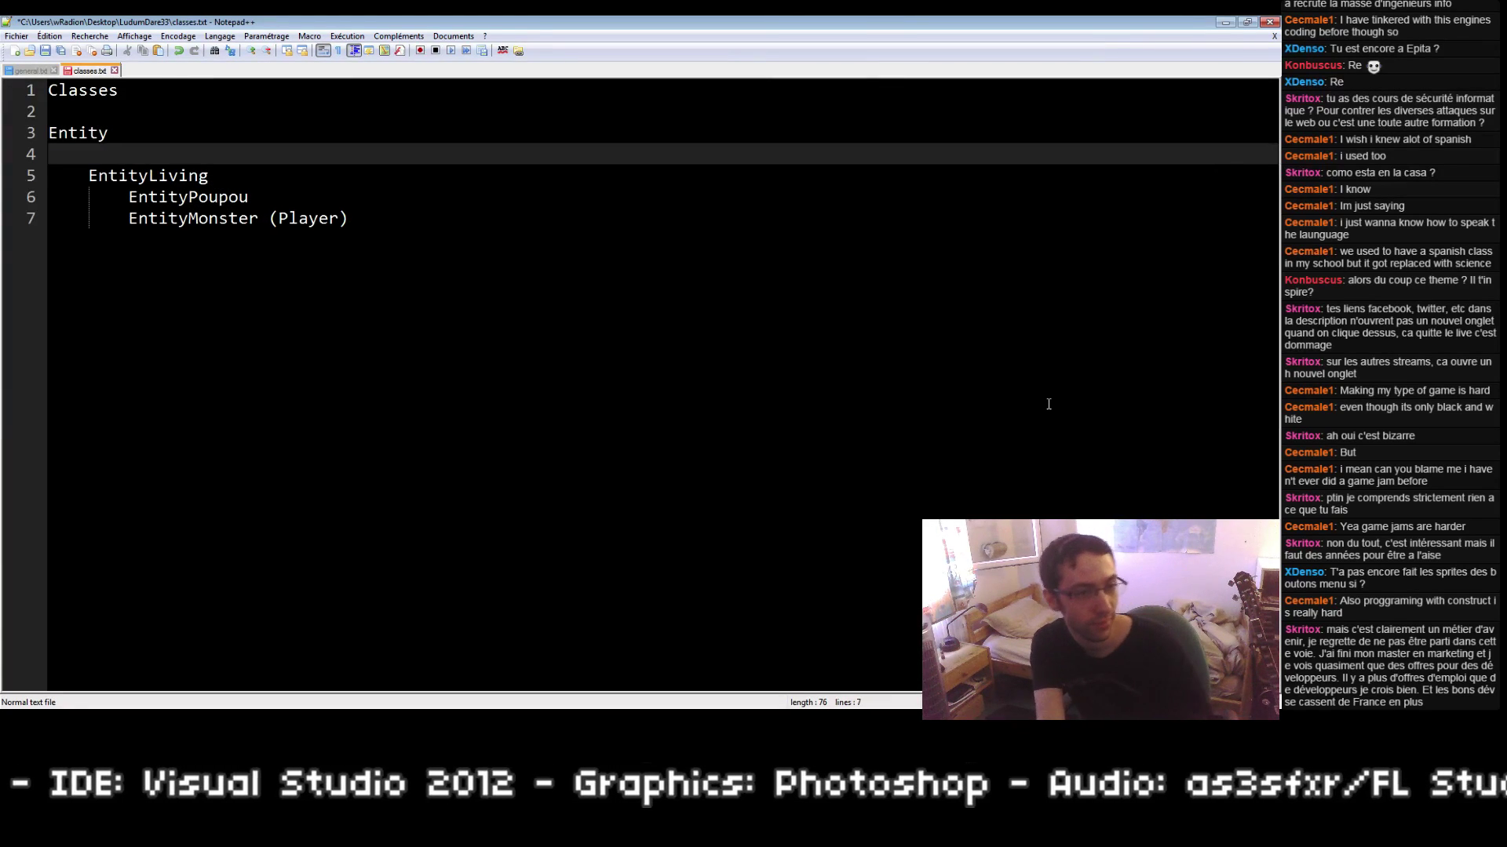
pyautogui.write('=> ')
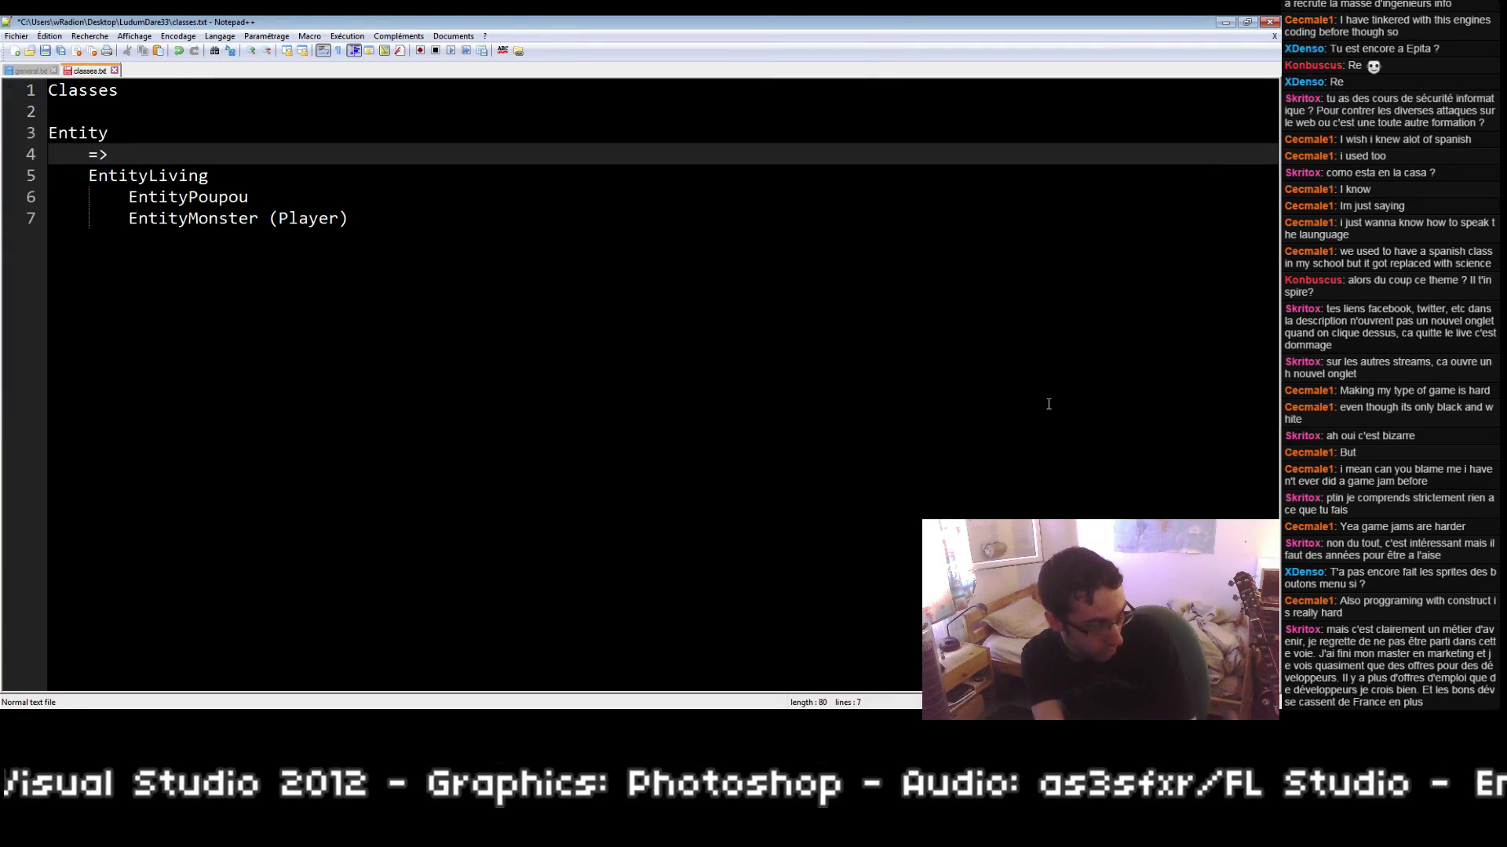
pyautogui.write('hitbox')
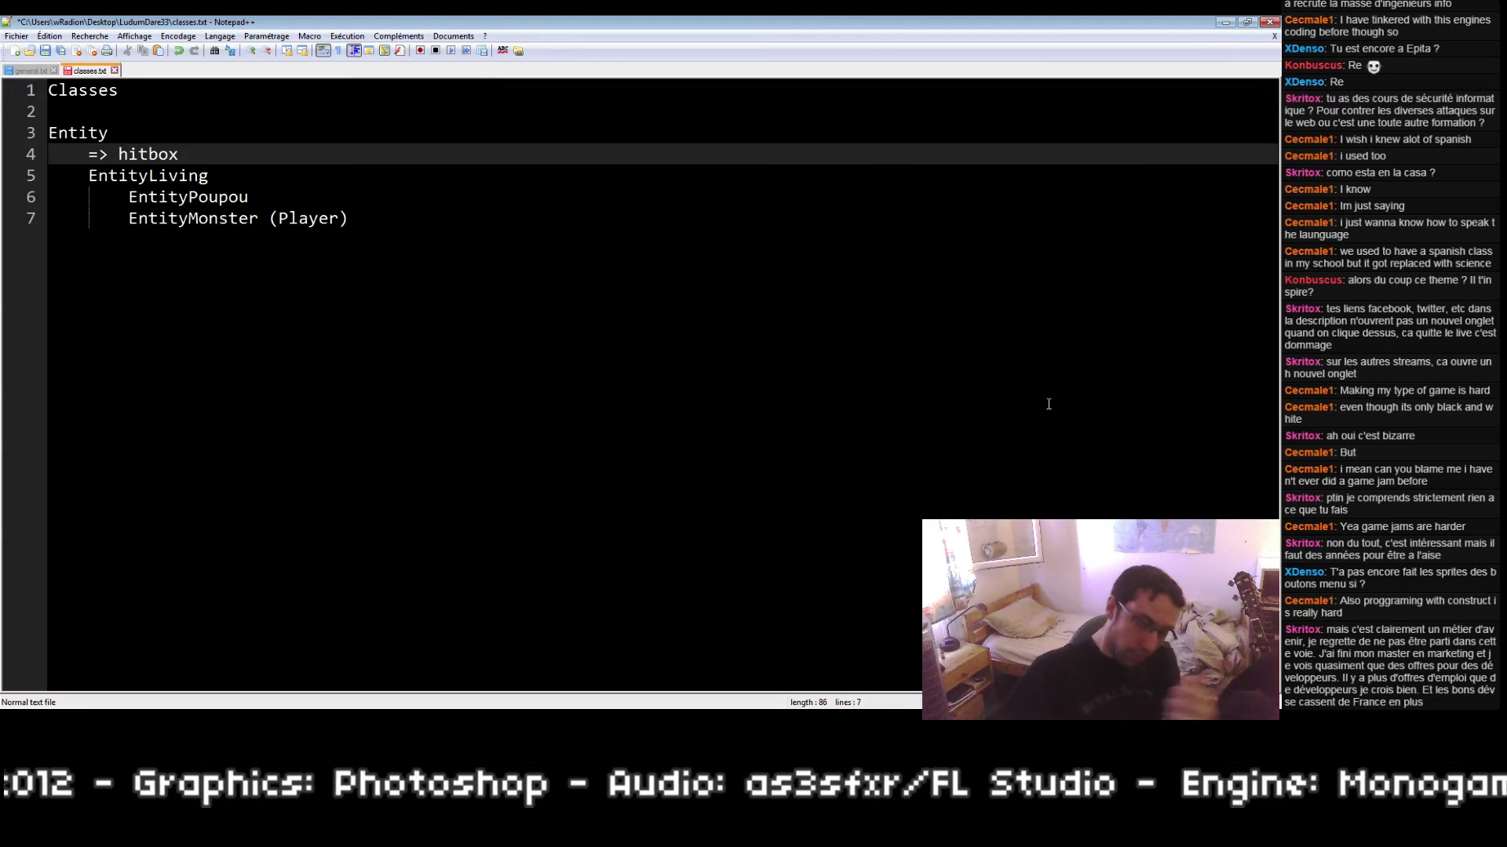
# Step: Insert an indented attribute line "=> sprite" between Entity and the hitbox line
pyautogui.press('Up')
pyautogui.press('Return')
pyautogui.press('Tab')
pyautogui.write('=> sprite')
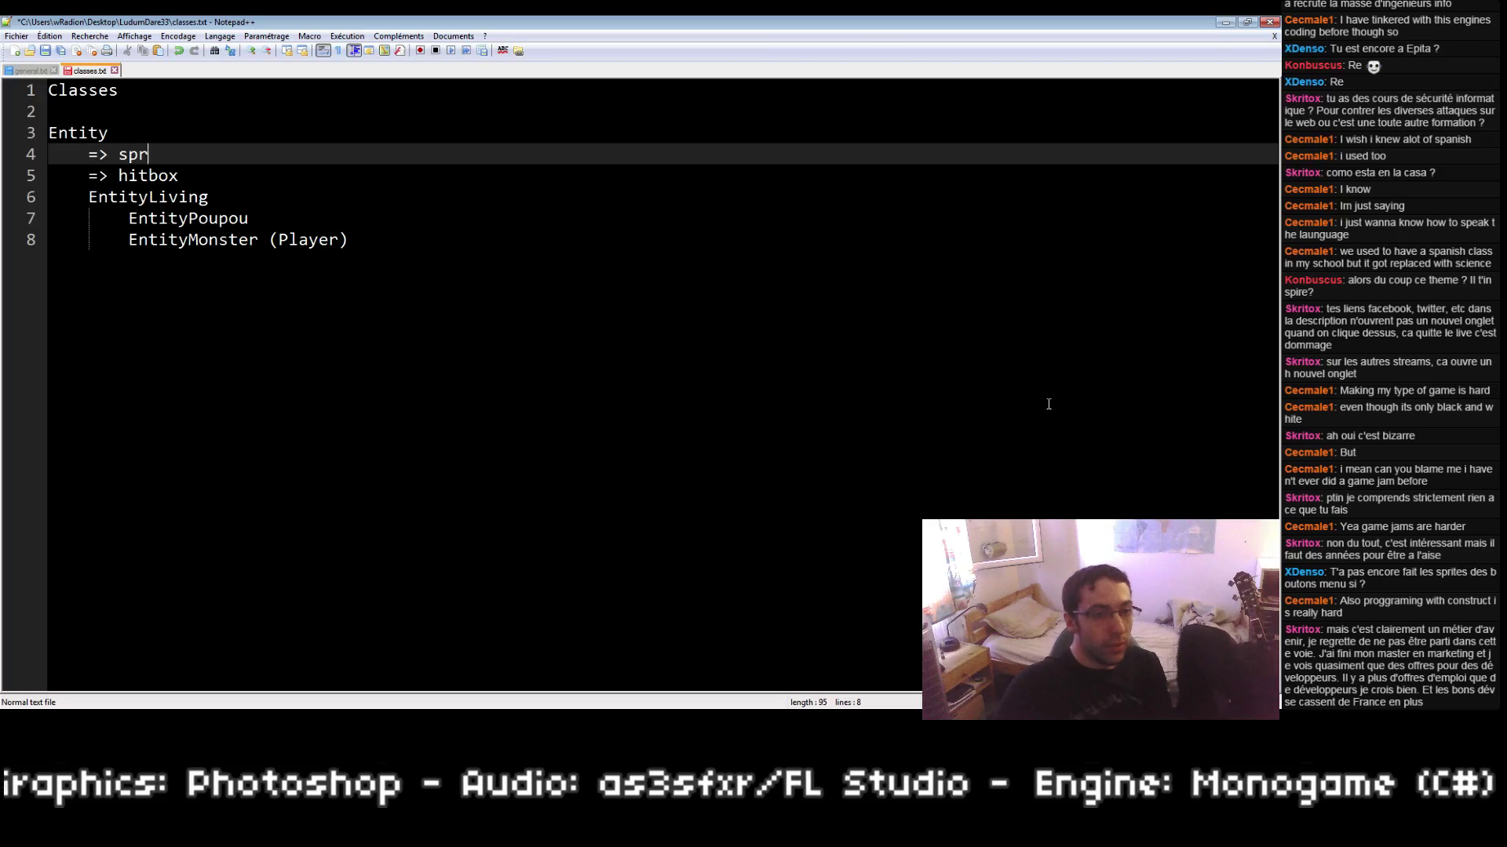
# Step: Add a top-level class Sprite above Entity, separated by a blank line, and save the document
pyautogui.press('Up')
pyautogui.press('Up')
pyautogui.press('Return')
pyautogui.press('Return')
pyautogui.press('Up')
pyautogui.write('Sp')
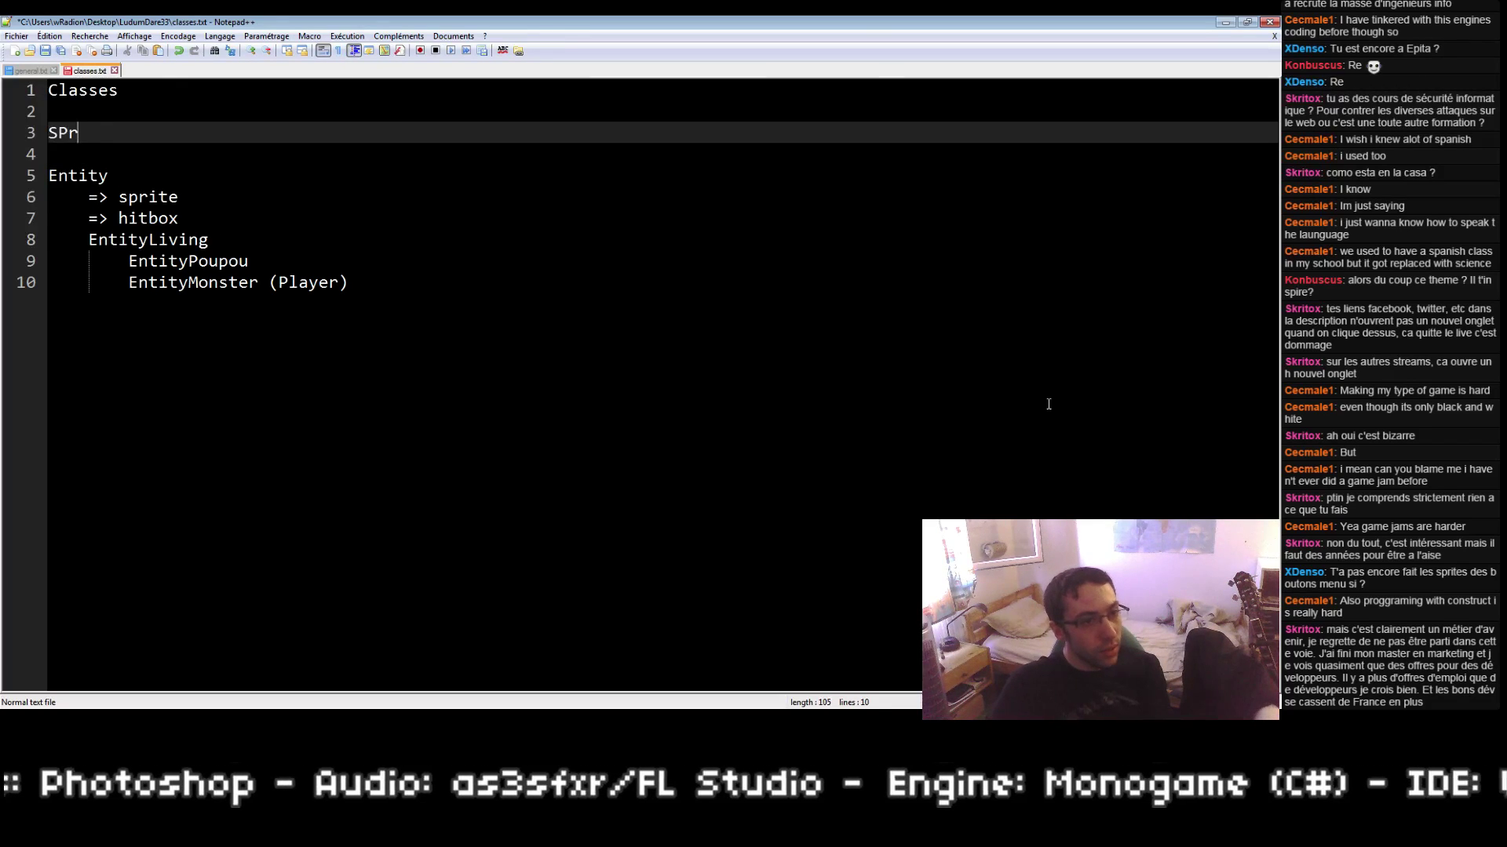
pyautogui.write('rite')
pyautogui.hotkey('ctrl', 's')
# Step: Add an attribute line "=> position" below the hitbox line under Entity
pyautogui.press('Down')
pyautogui.press('Down')
pyautogui.press('Down')
pyautogui.press('Down')
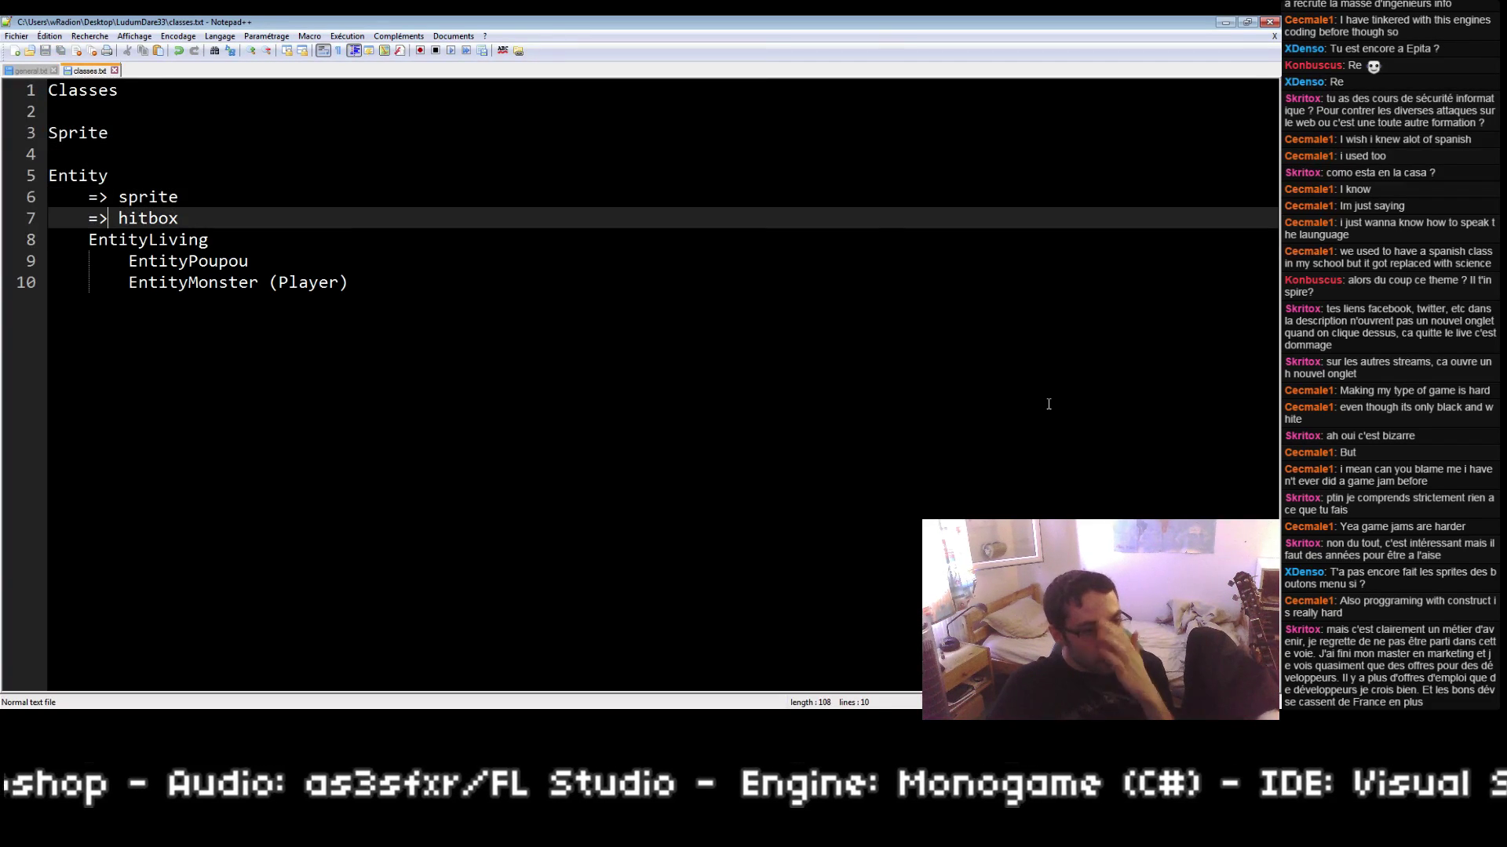
pyautogui.press('Up')
pyautogui.press('Down')
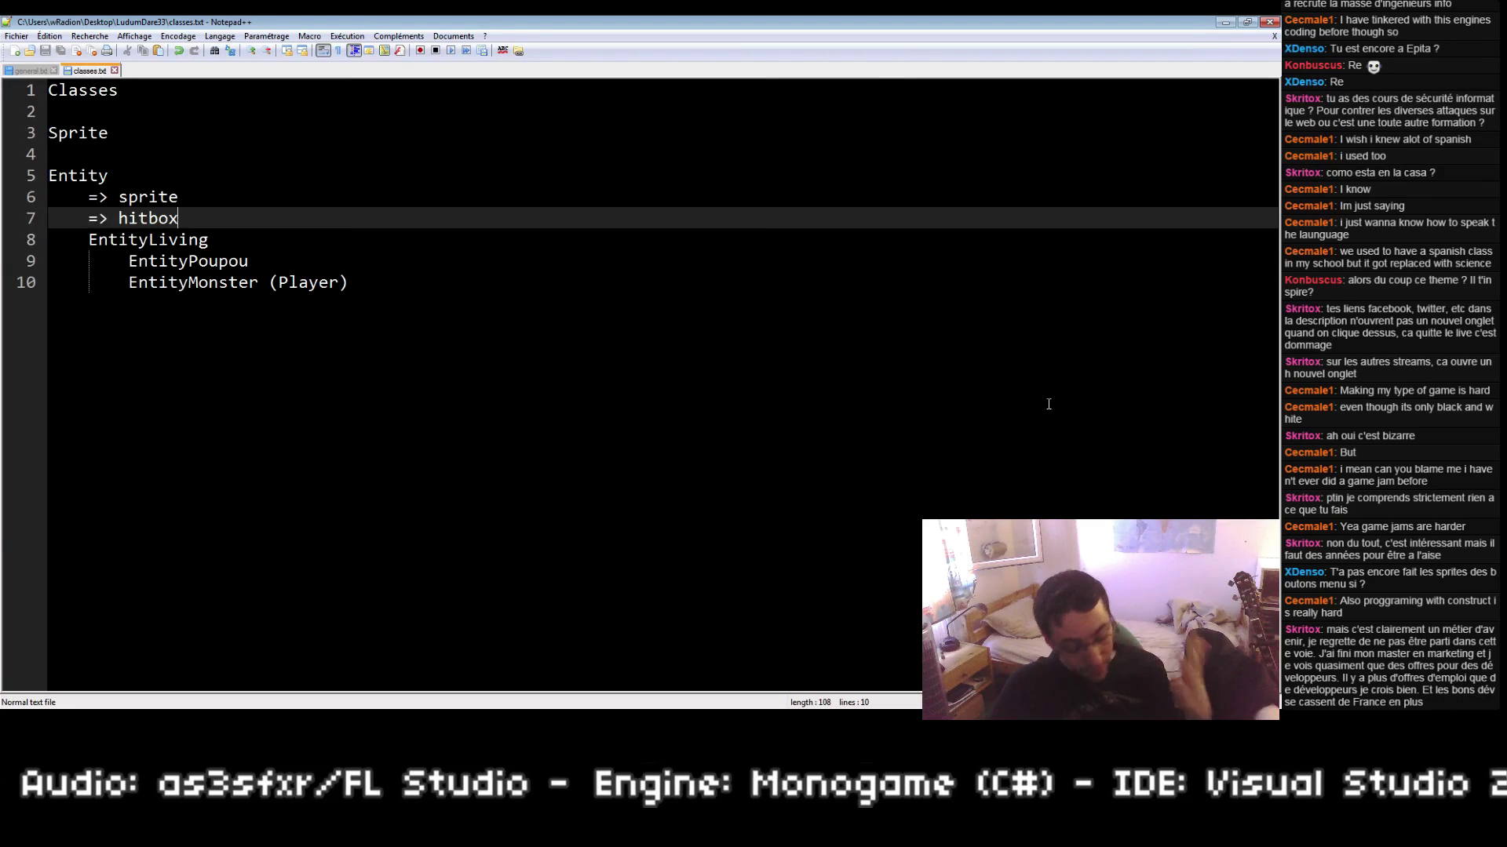
pyautogui.press('Return')
pyautogui.write('=>')
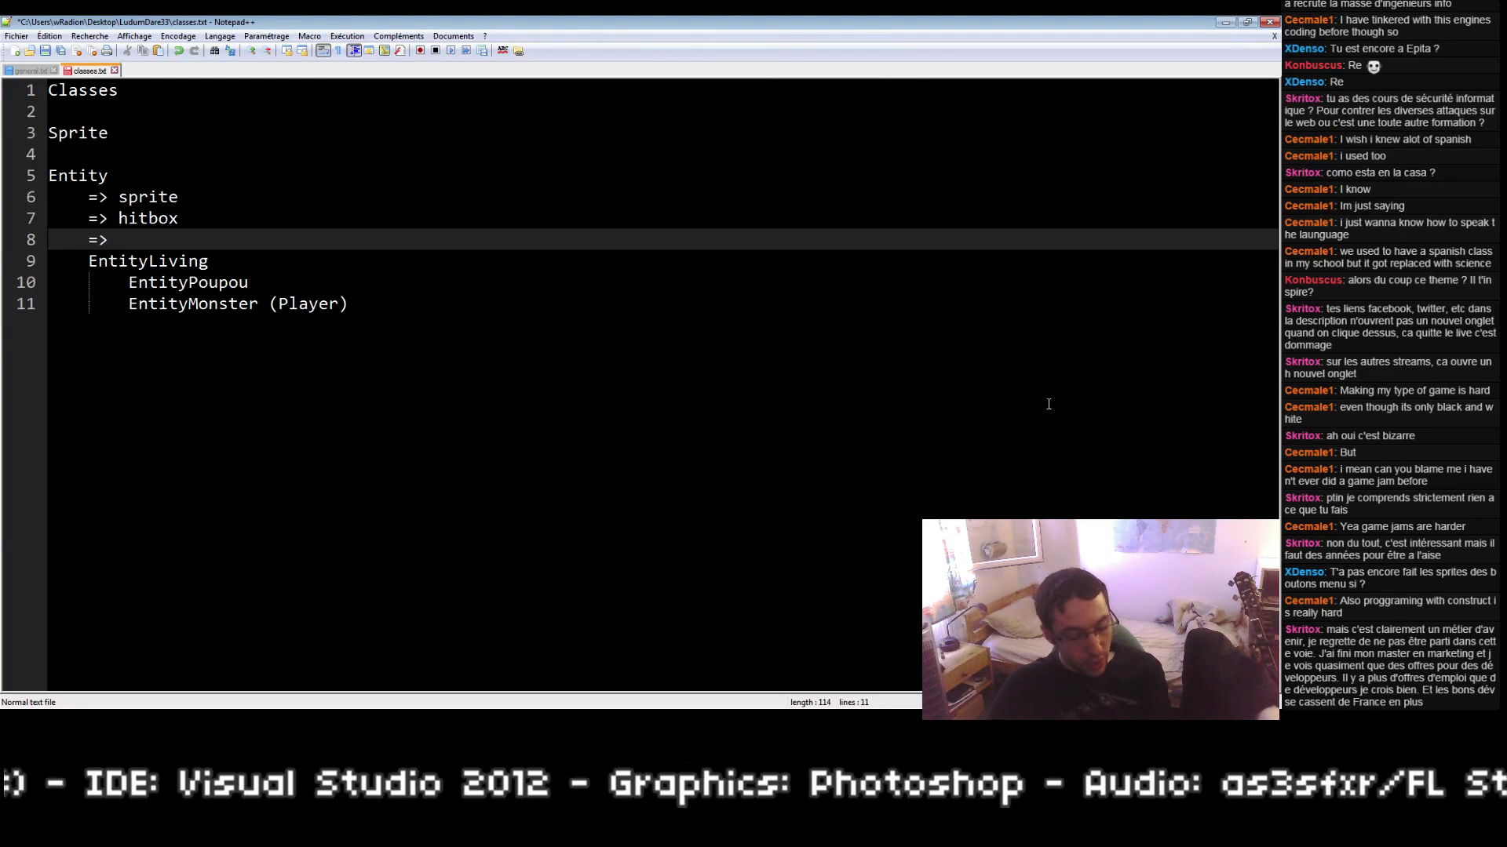
pyautogui.write('position')
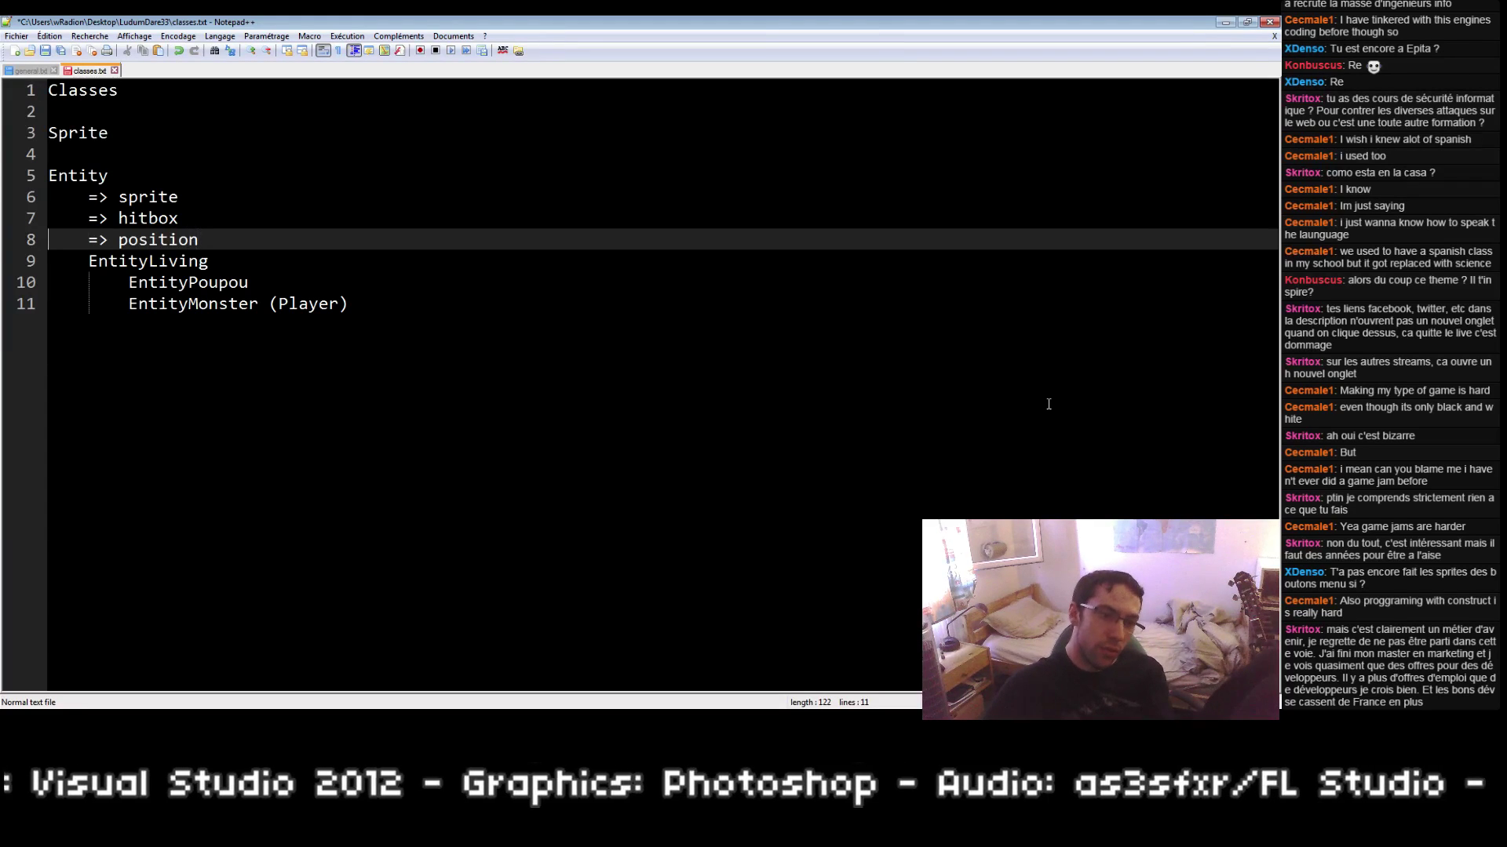
# Step: Remove the "=> position" line from Entity and save the document
pyautogui.hotkey('shift', 'Home')
pyautogui.press('BackSpace')
pyautogui.press('BackSpace')
pyautogui.press('BackSpace')
pyautogui.hotkey('ctrl', 's')
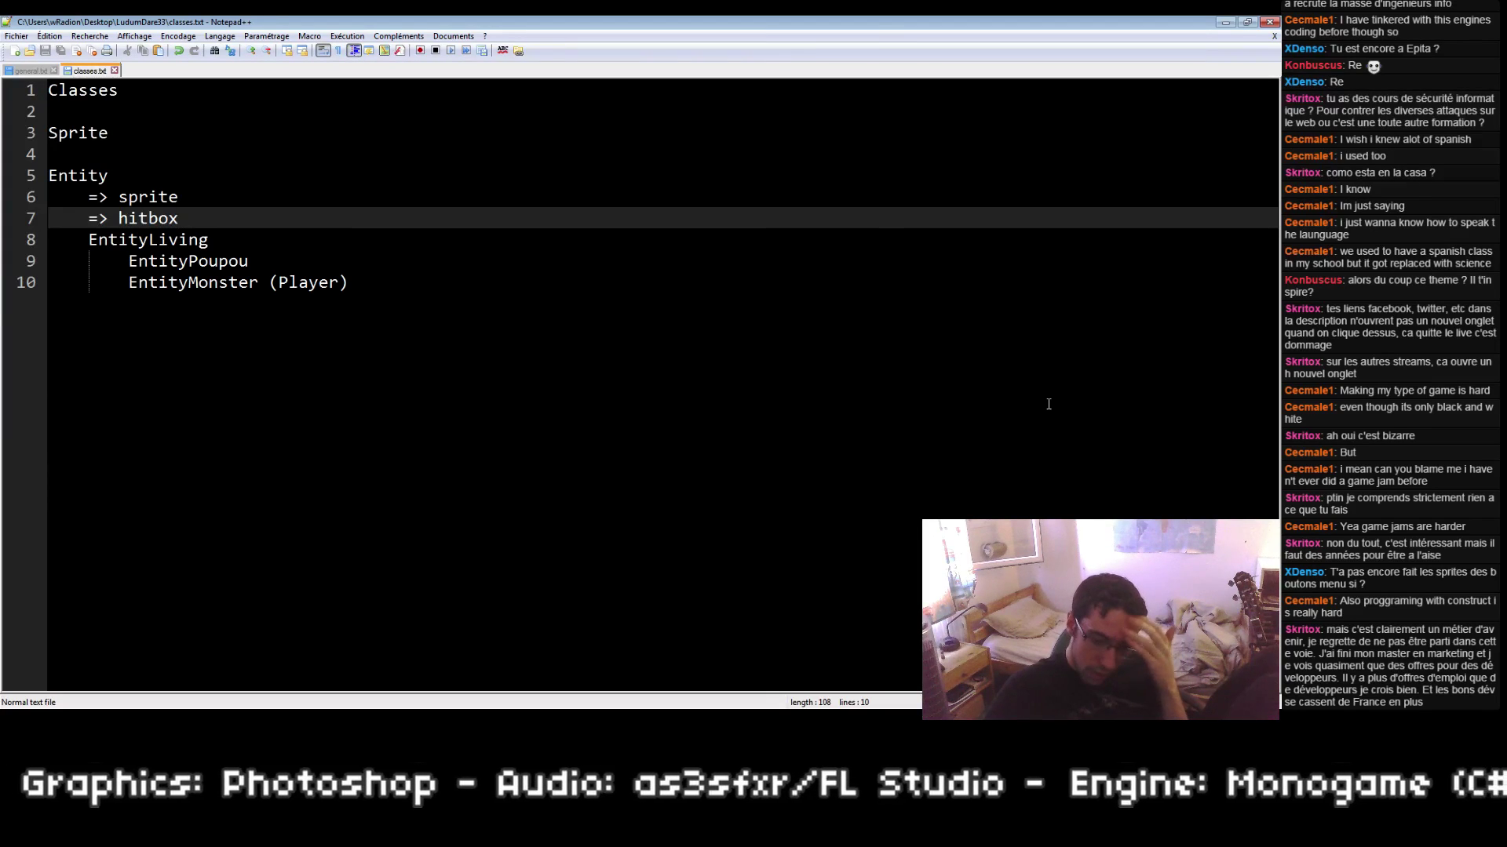
# Step: List the top-level classes Map and MapCase on separate lines after a blank line below EntityMonster (Player), and save the document
pyautogui.press('Down')
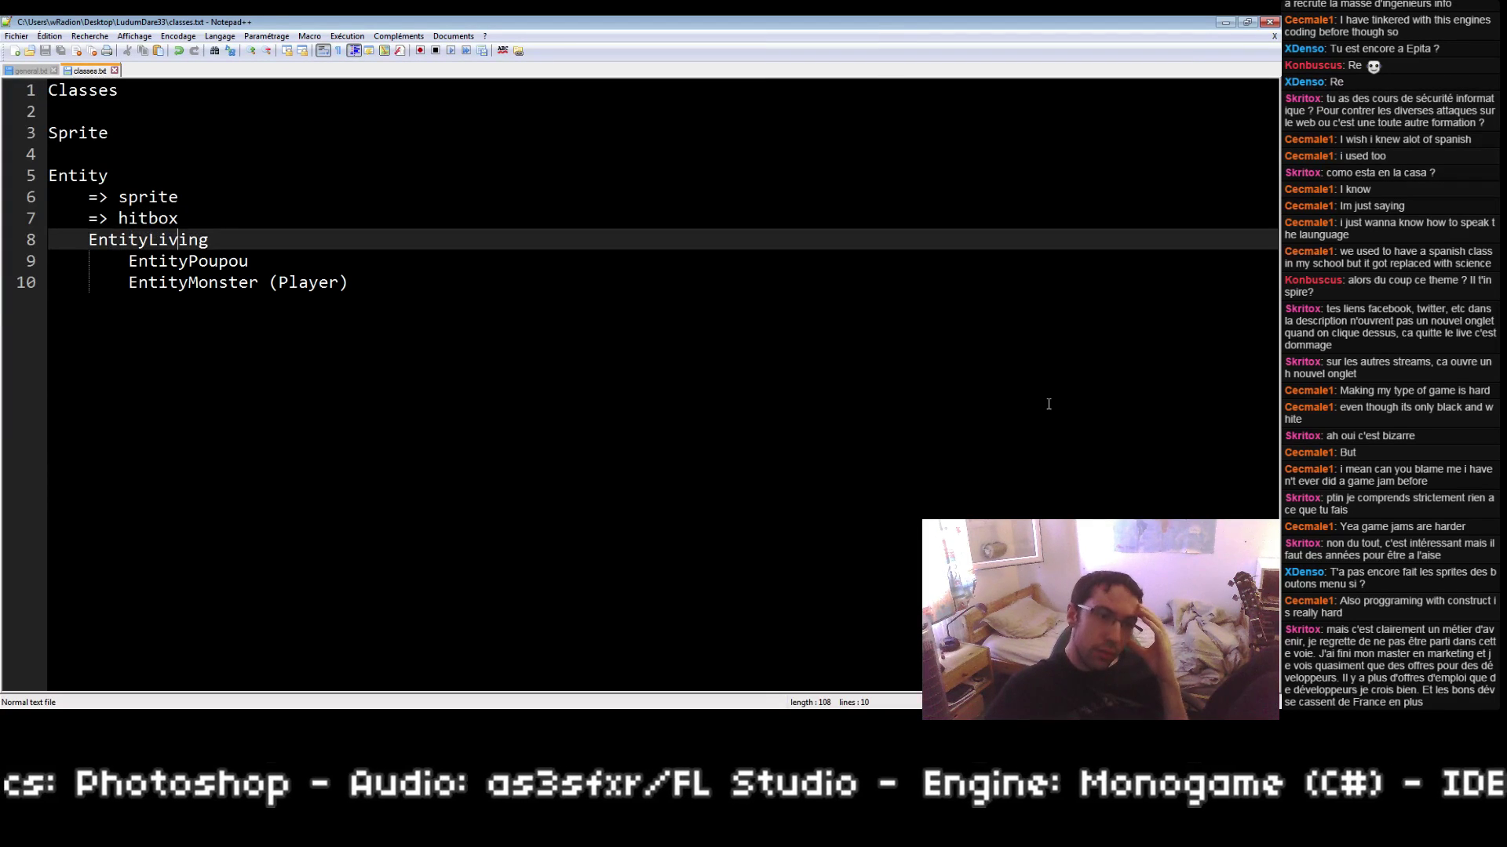
pyautogui.press('Down')
pyautogui.press('Down')
pyautogui.press('End')
pyautogui.press('Return')
pyautogui.press('Return')
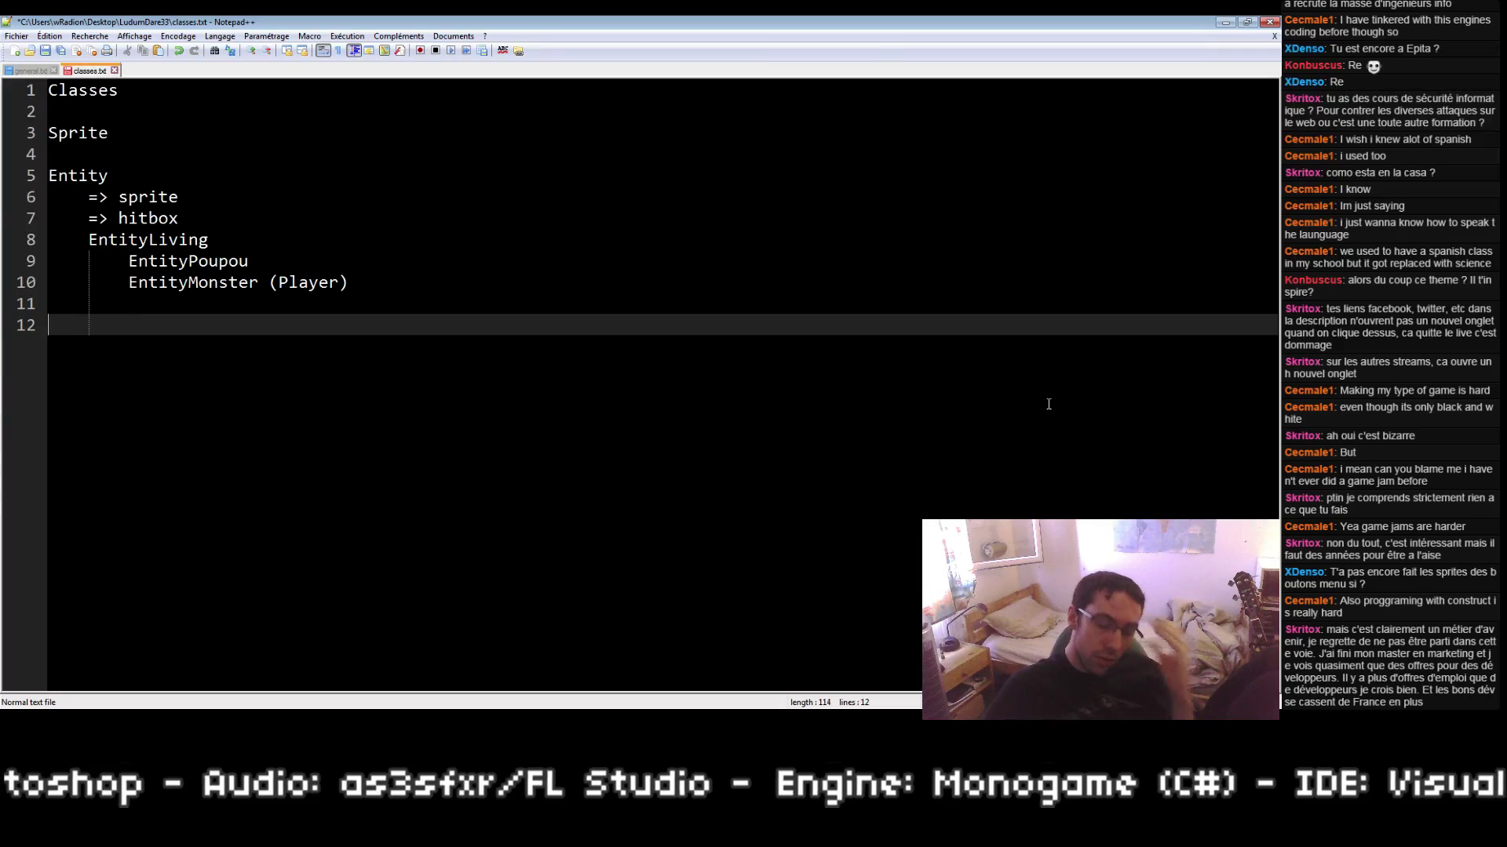
pyautogui.write('Map')
pyautogui.press('Return')
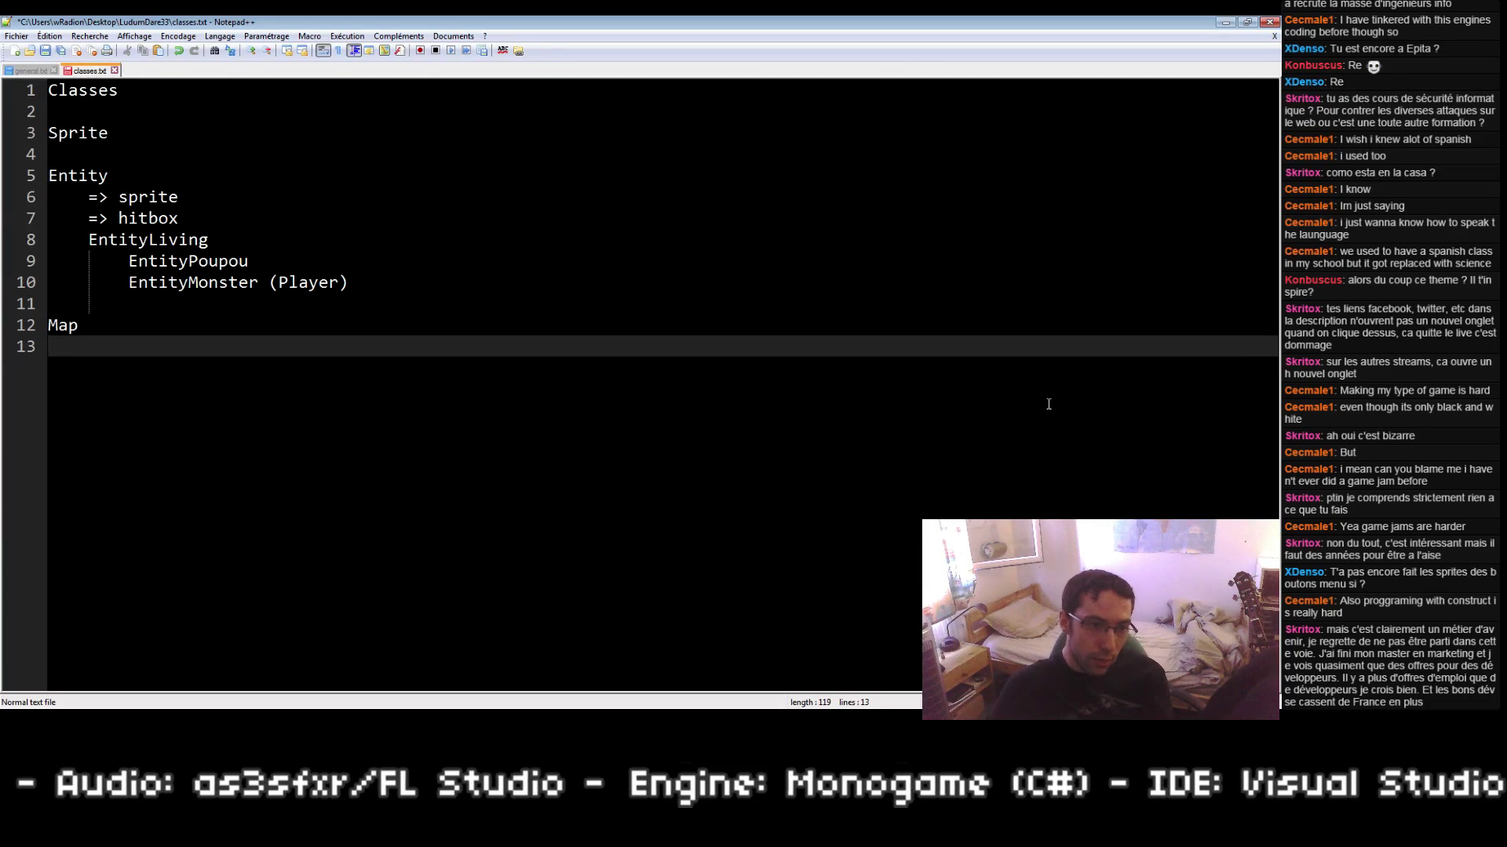
pyautogui.write('MapCase')
pyautogui.hotkey('ctrl', 's')
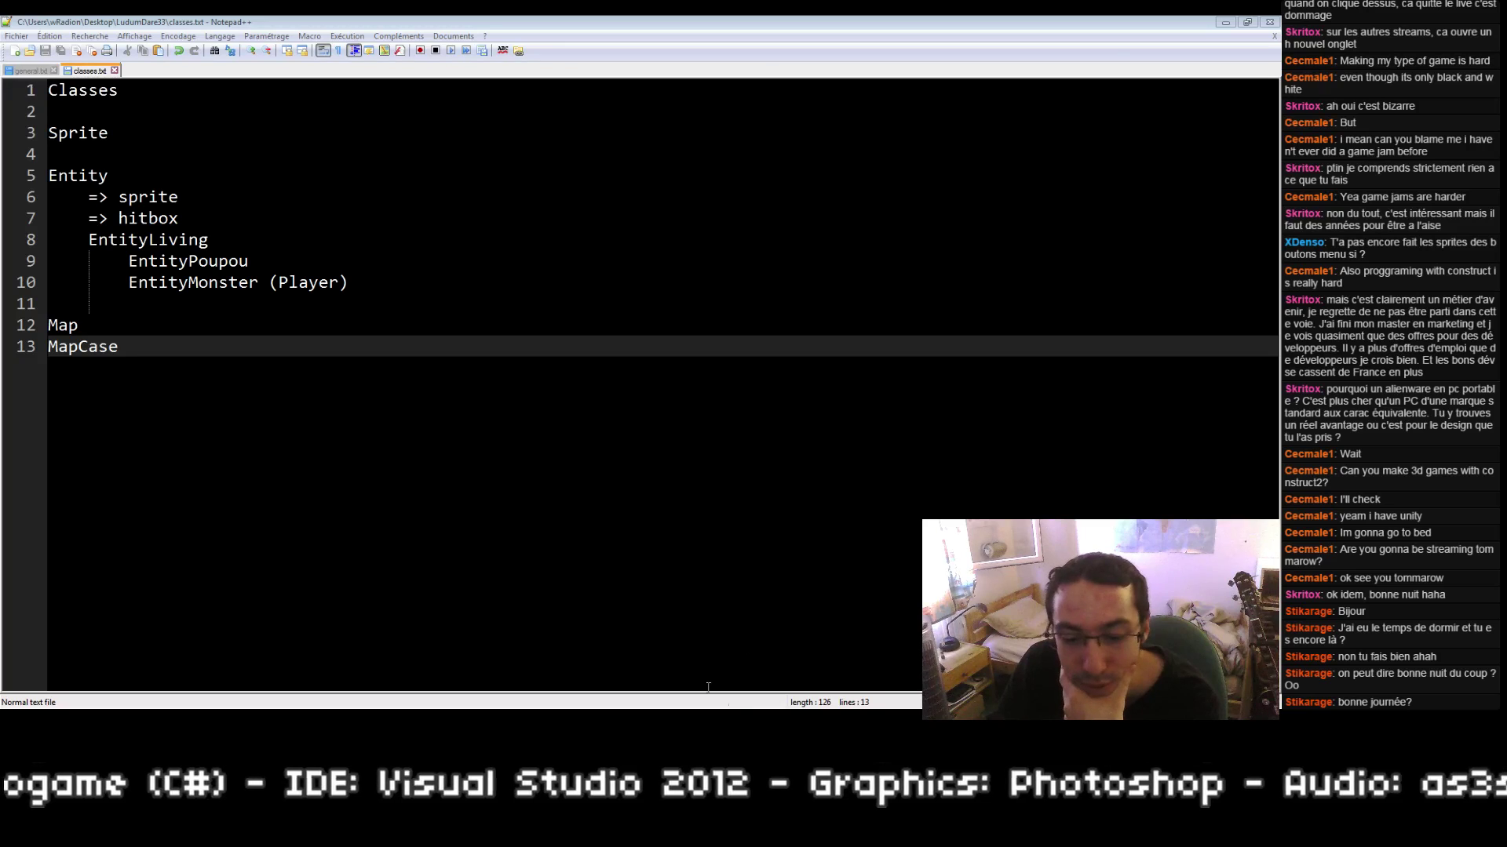
pyautogui.hotkey('alt', 'Tab')
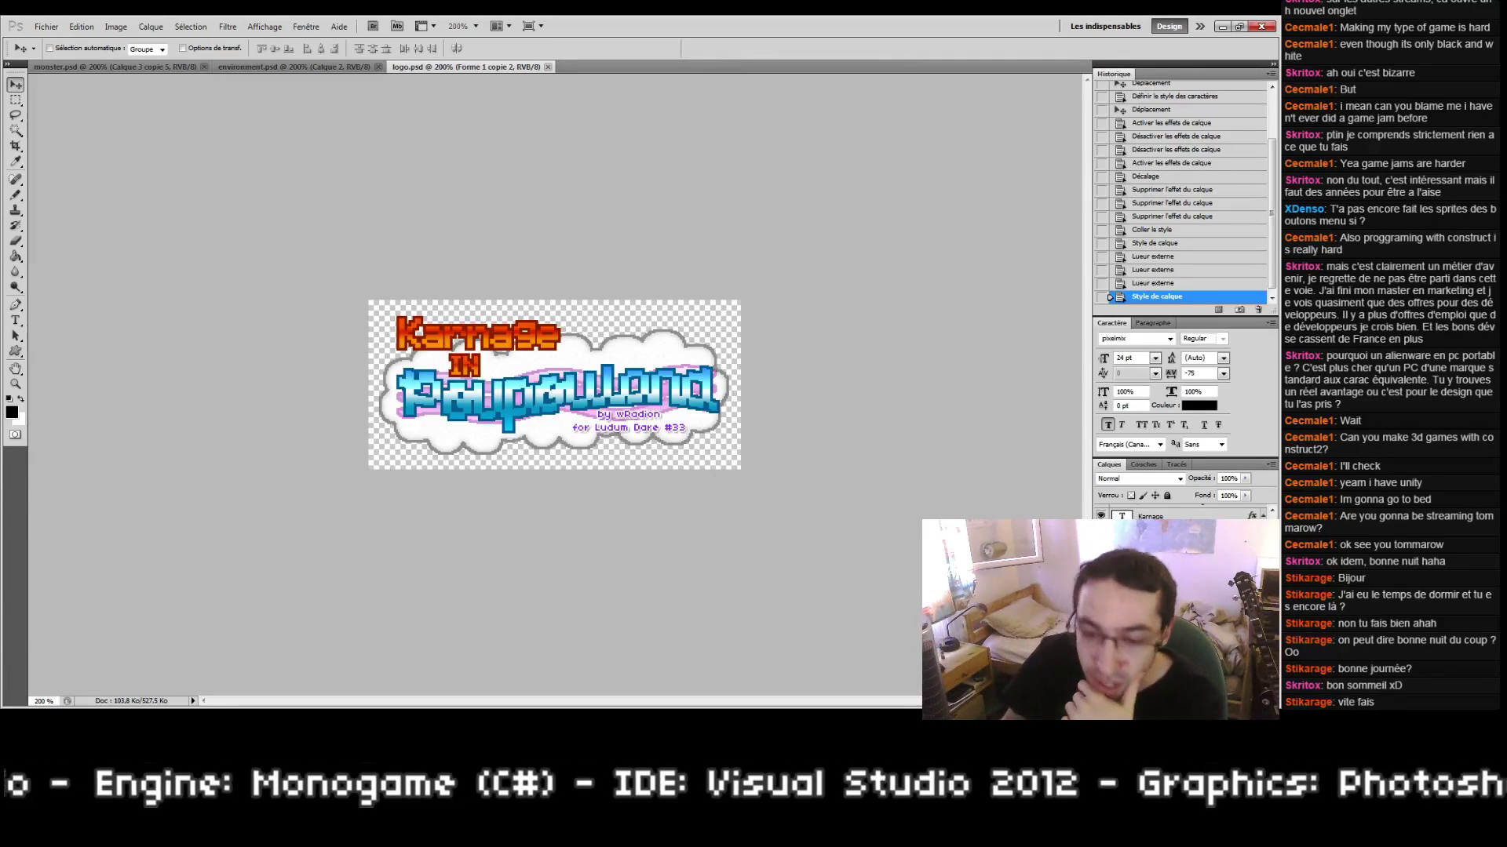
pyautogui.hotkey('alt', 'Tab')
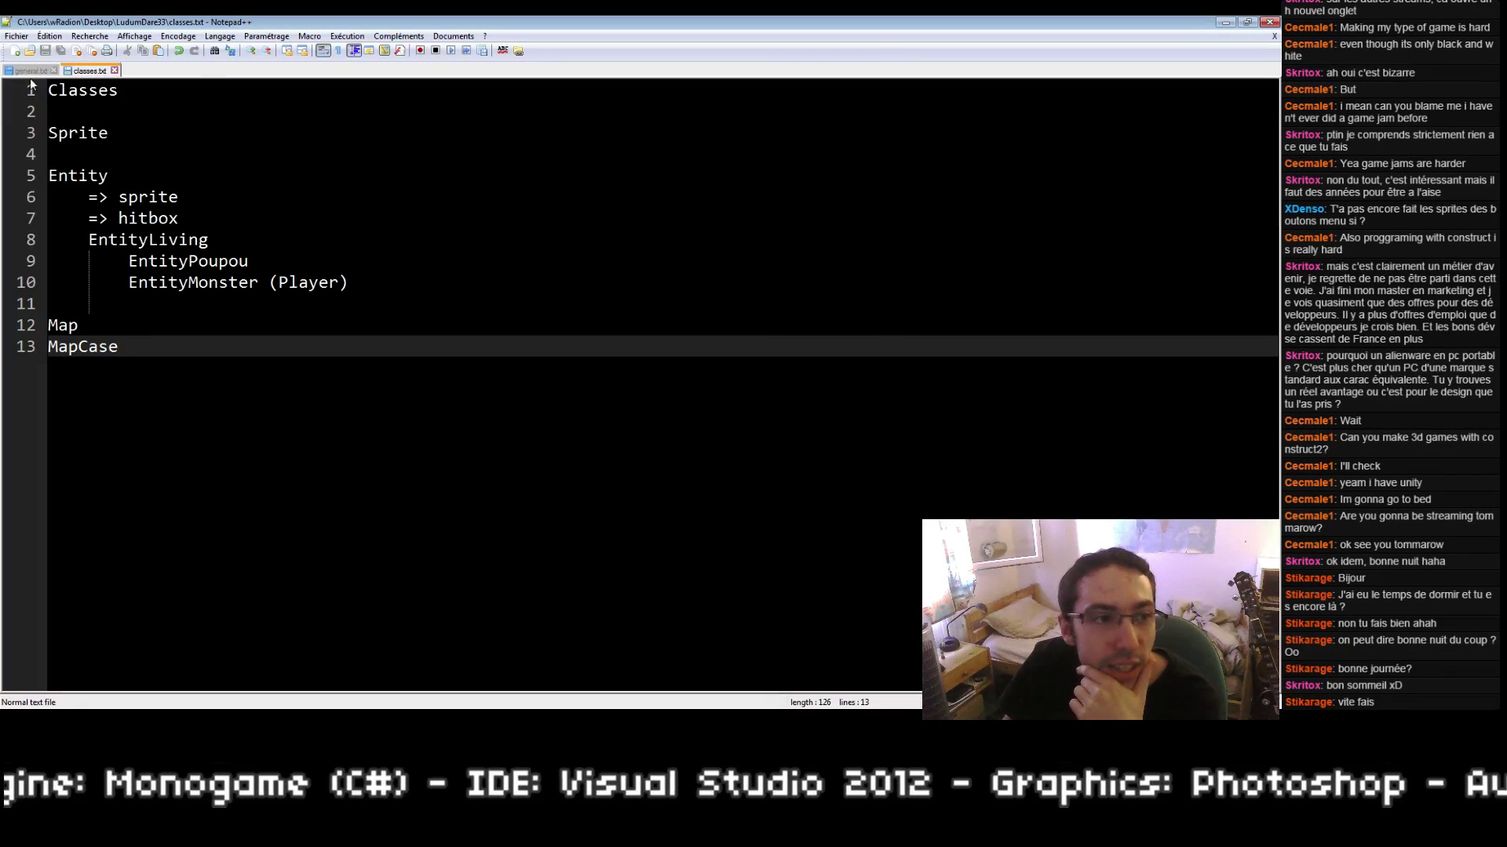